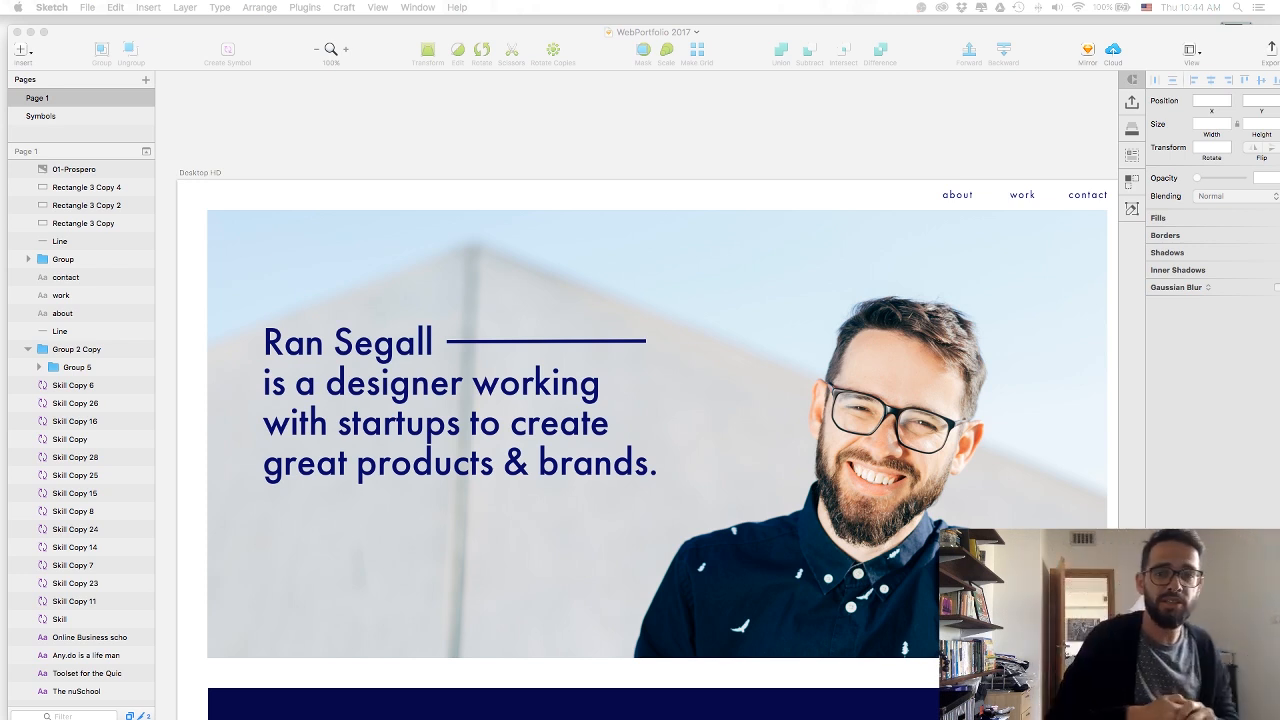
Review the full portfolio page design, from the hero section through the project showcases to the Stay In Touch footer.
left_click(715, 135)
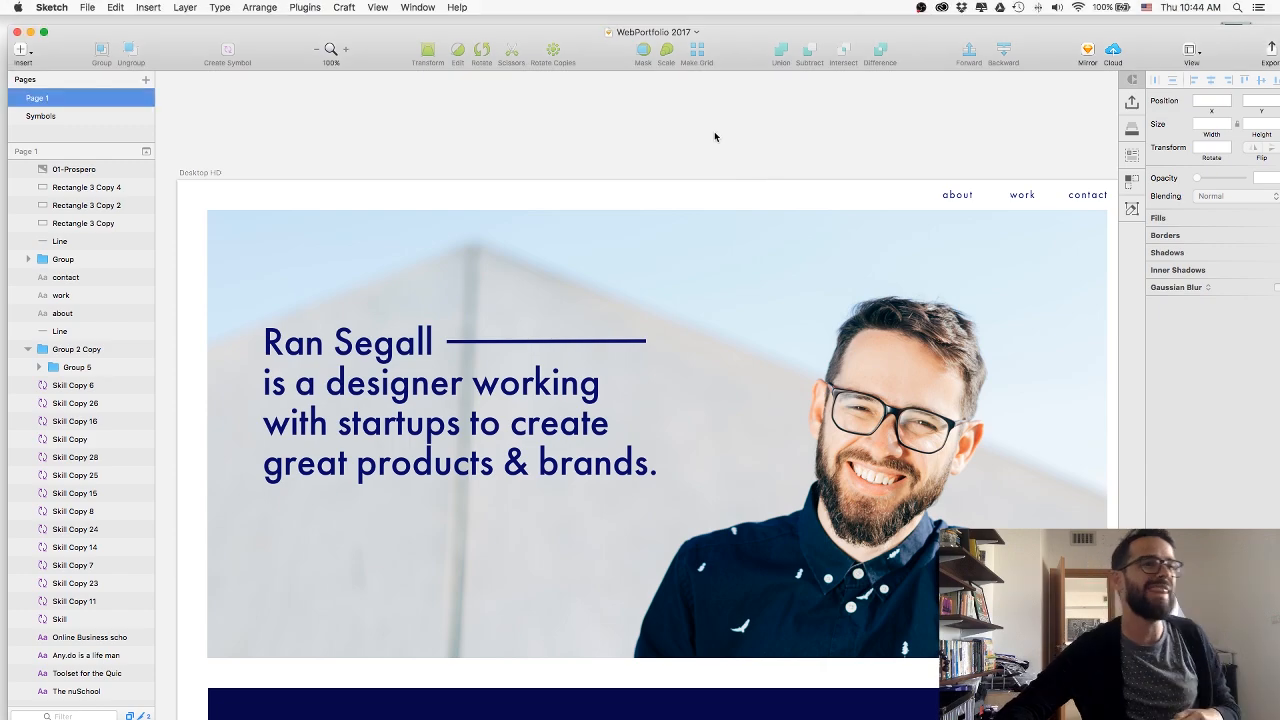
scroll(690, 196, "down", 3)
scroll(593, 108, "down", 10)
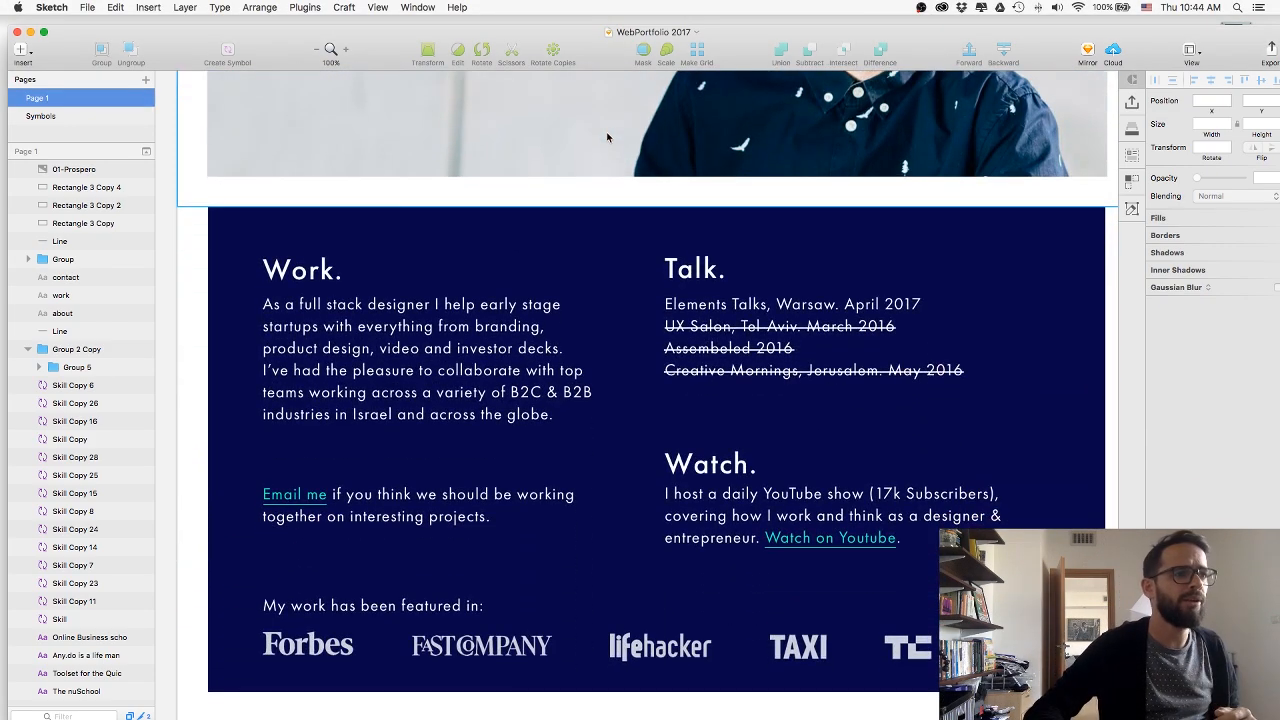
scroll(606, 137, "down", 14)
scroll(606, 137, "down", 16)
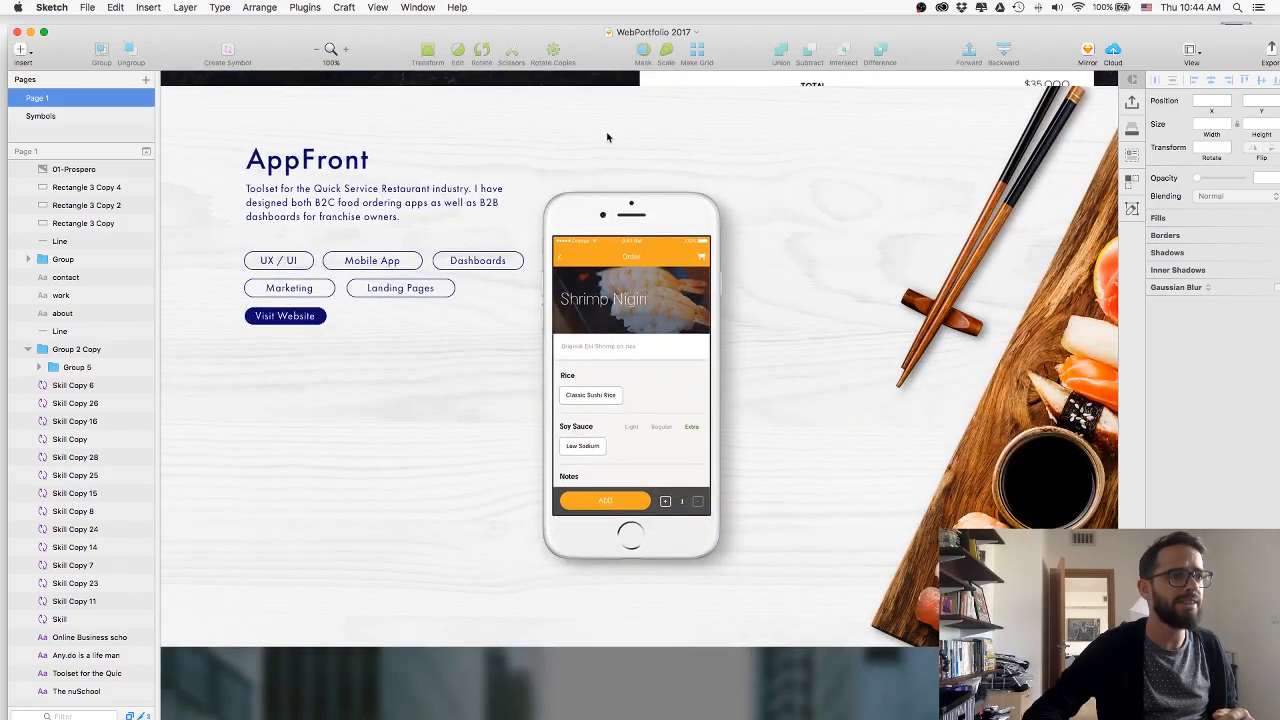
scroll(606, 137, "down", 15)
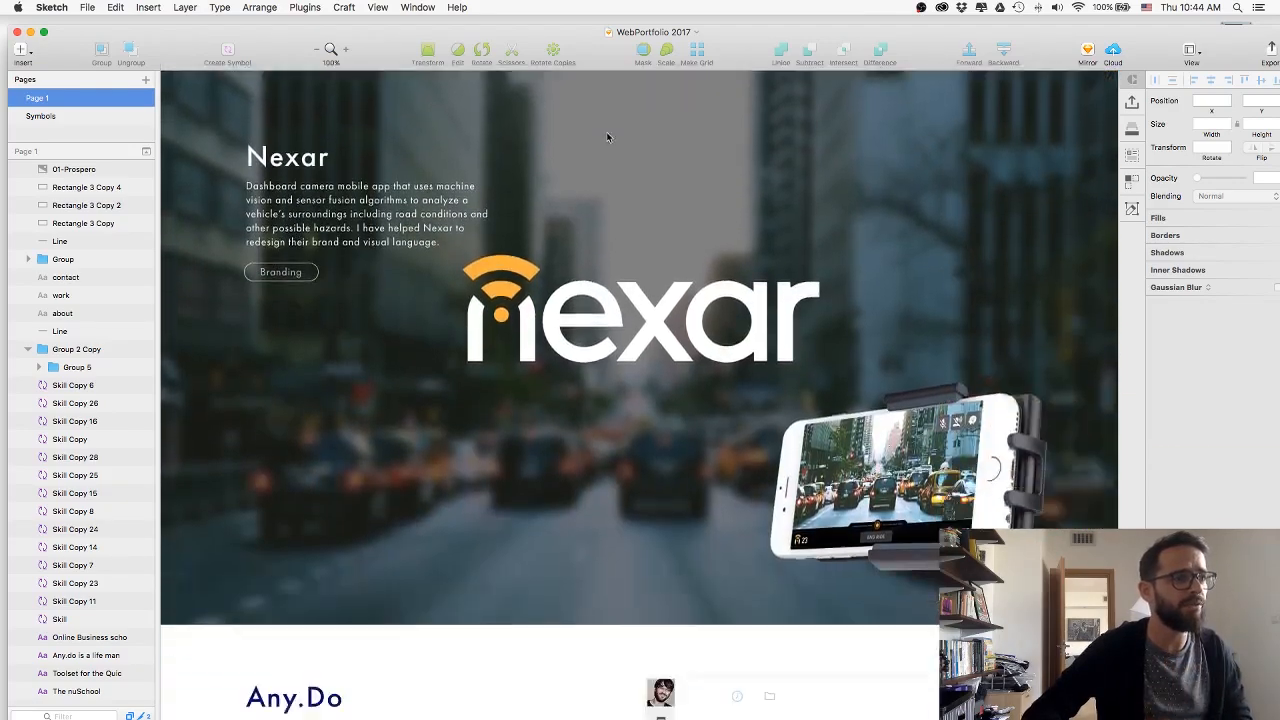
scroll(606, 137, "down", 20)
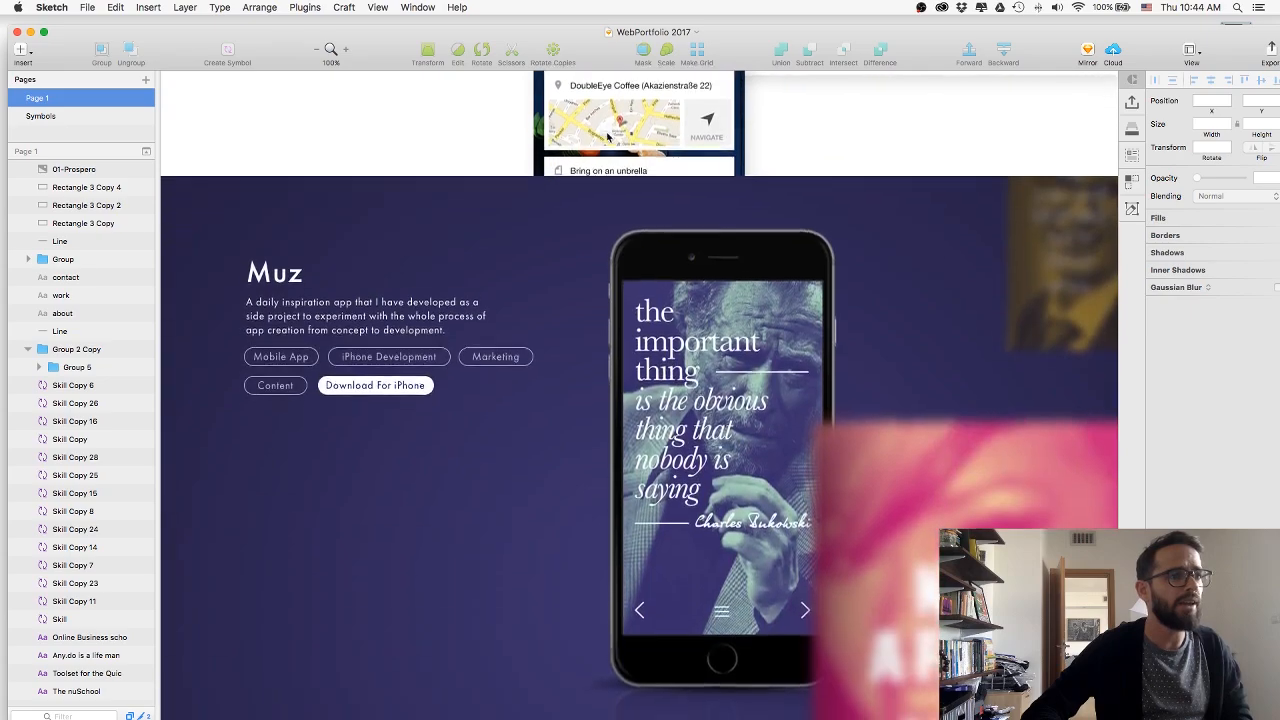
scroll(606, 137, "down", 20)
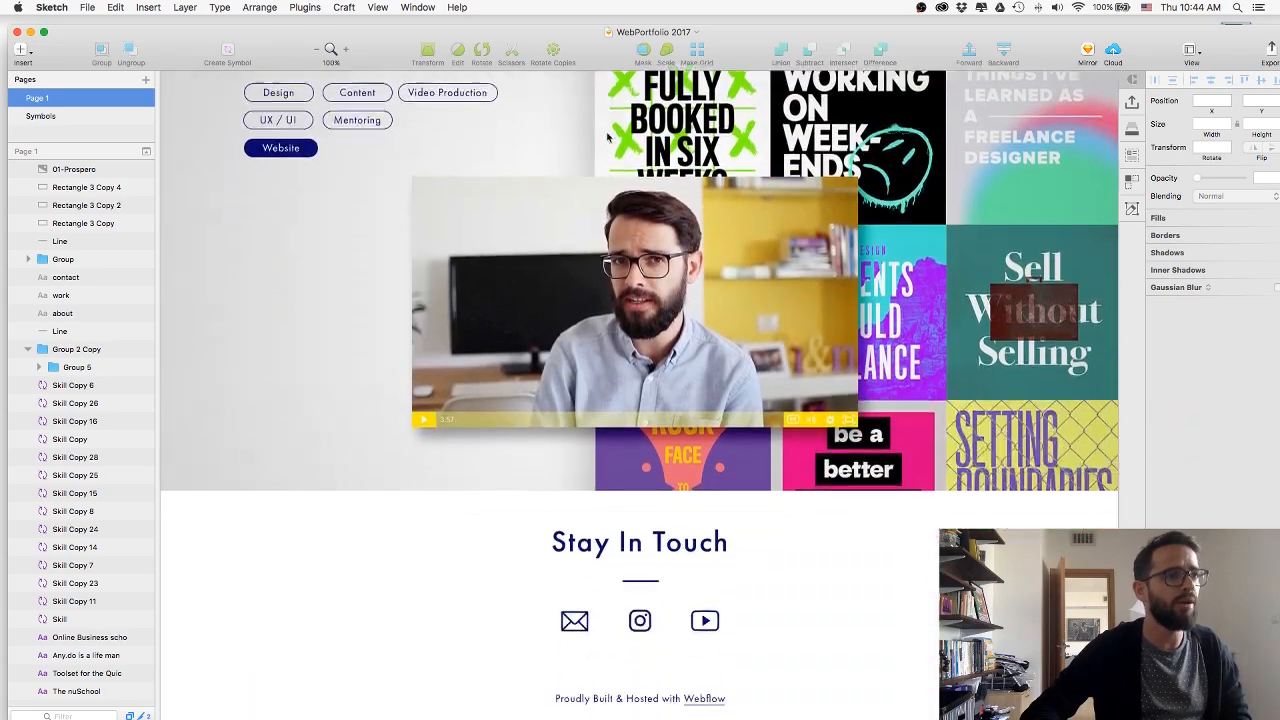
scroll(606, 137, "down", 5)
scroll(606, 131, "up", 20)
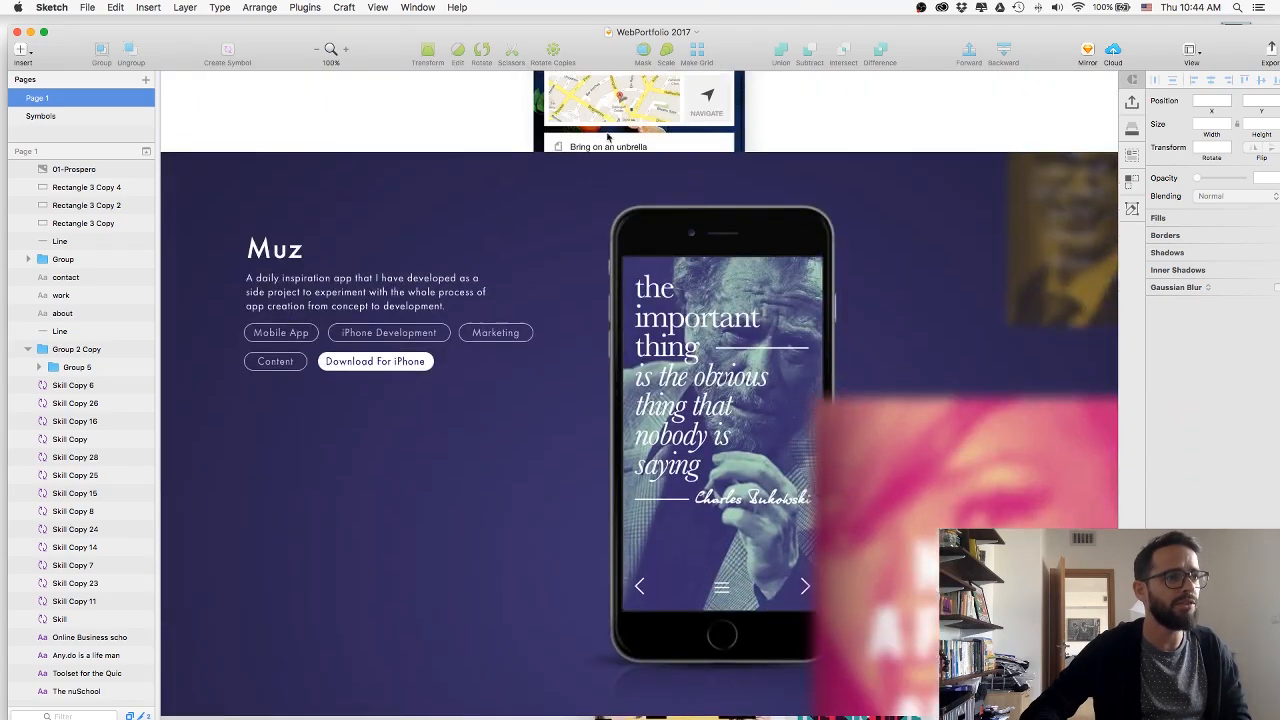
scroll(606, 137, "up", 20)
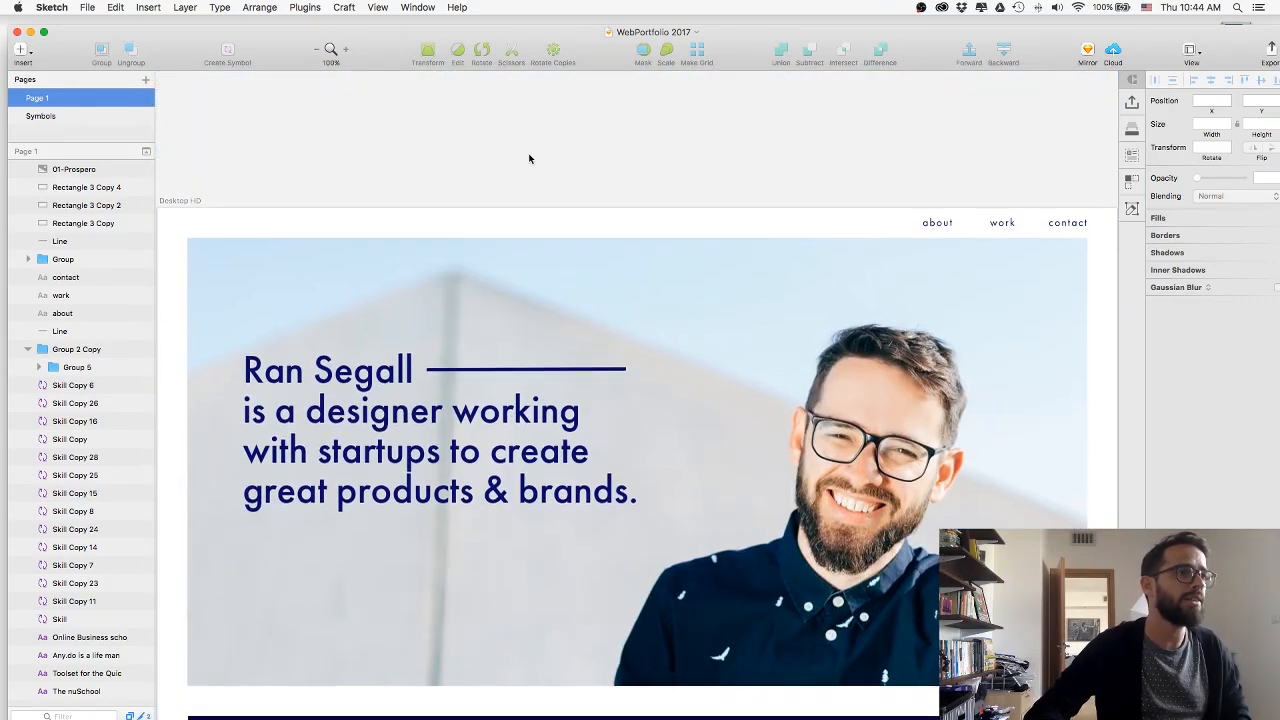
scroll(528, 157, "down", 2)
Switch to the Webflow dashboard in Chrome and open the project settings of ransegall.com.
key("super+Tab")
key("super+Tab")
key("super+Tab")
key("super+Tab")
key("super+Tab")
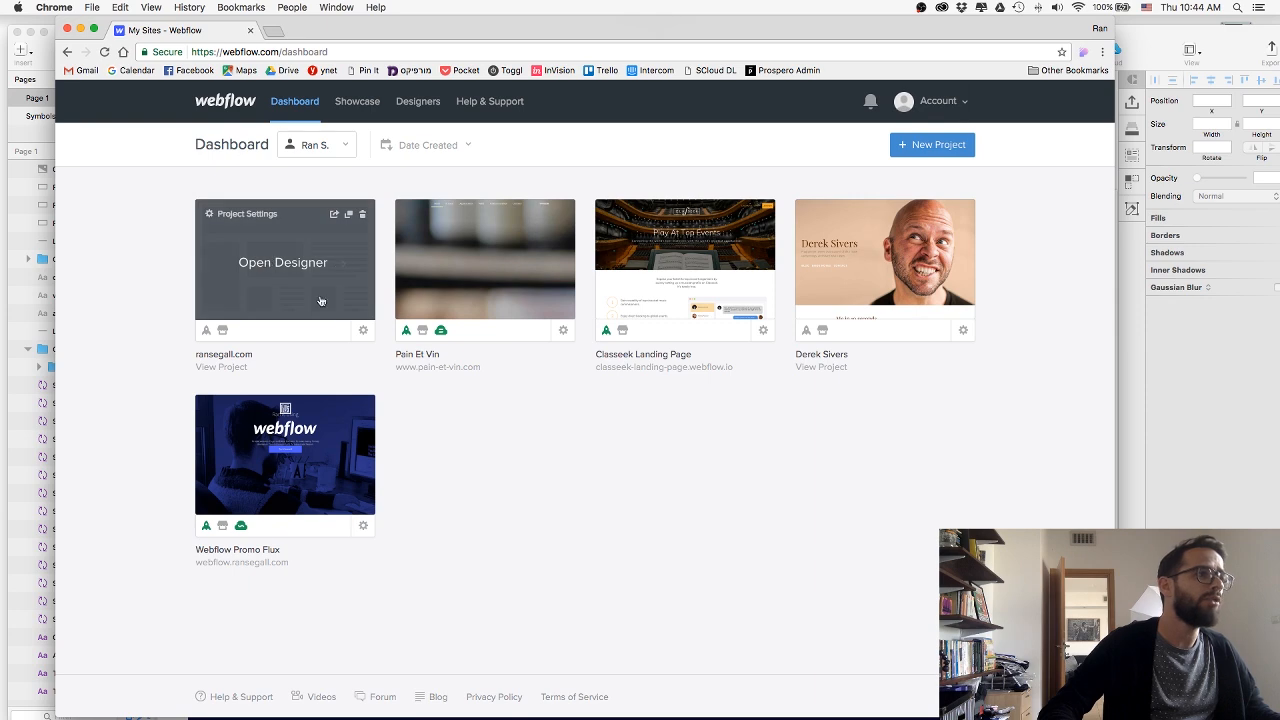
left_click(363, 330)
left_click_drag(356, 28, 369, 257)
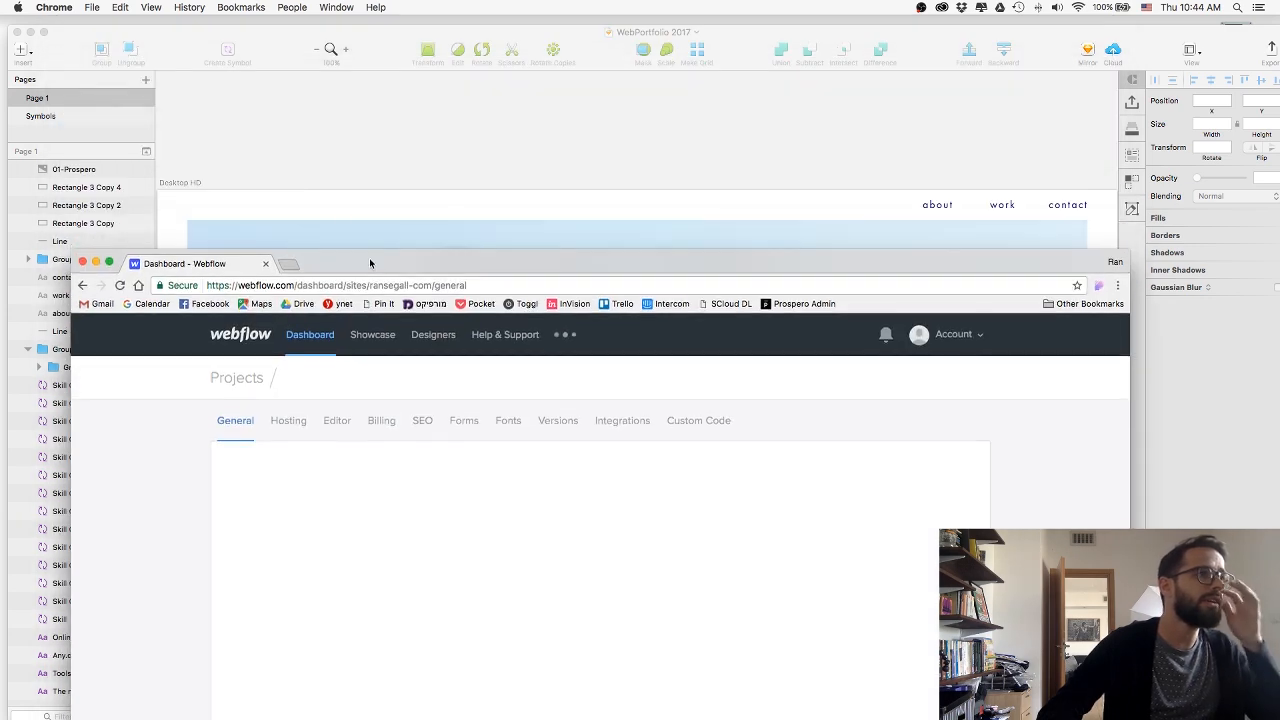
Switch to Sketch and select the hero headline text to check its typeface.
key("super+Tab")
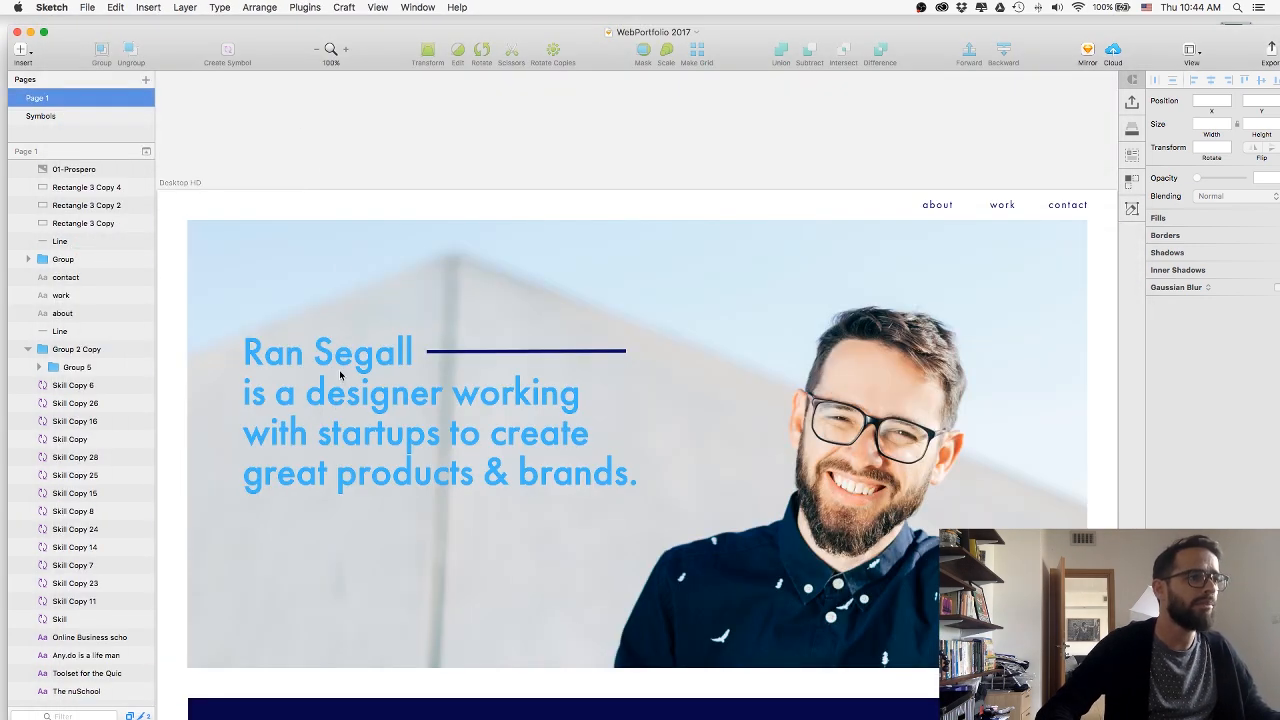
left_click(340, 375)
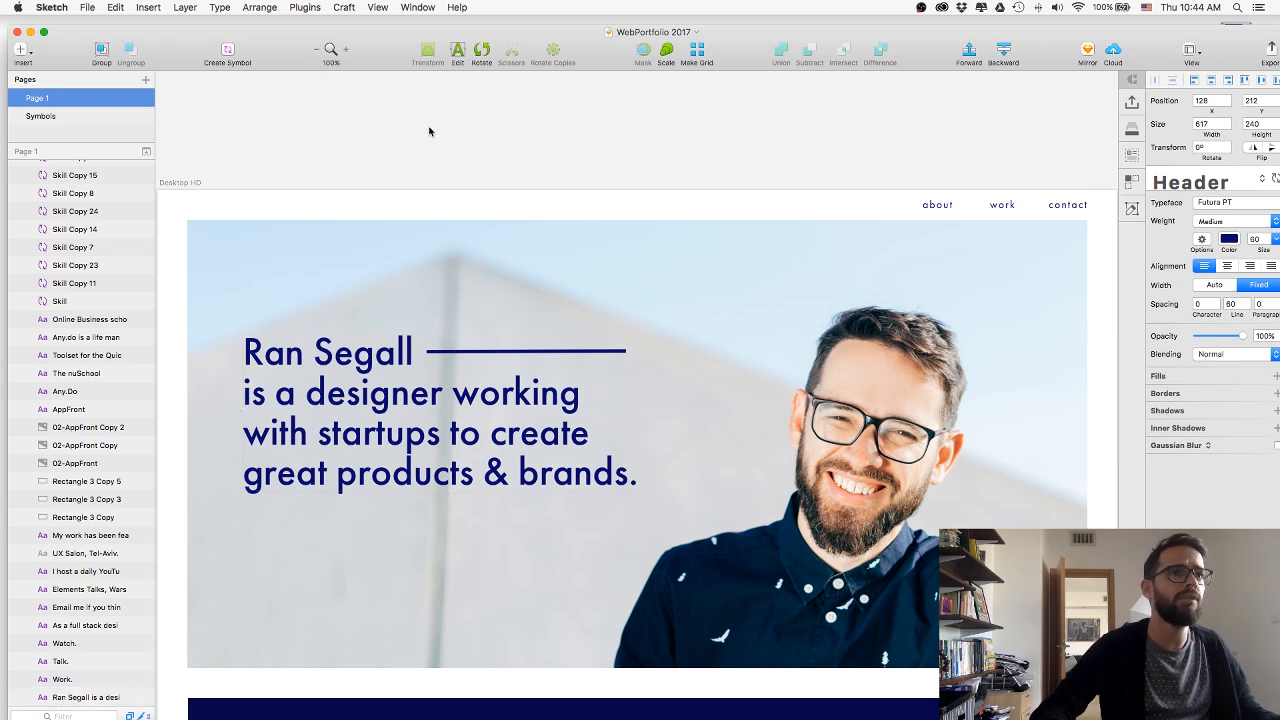
Return to Chrome and search Google for typekit in a new browser tab.
key("super+Tab")
left_click(286, 263)
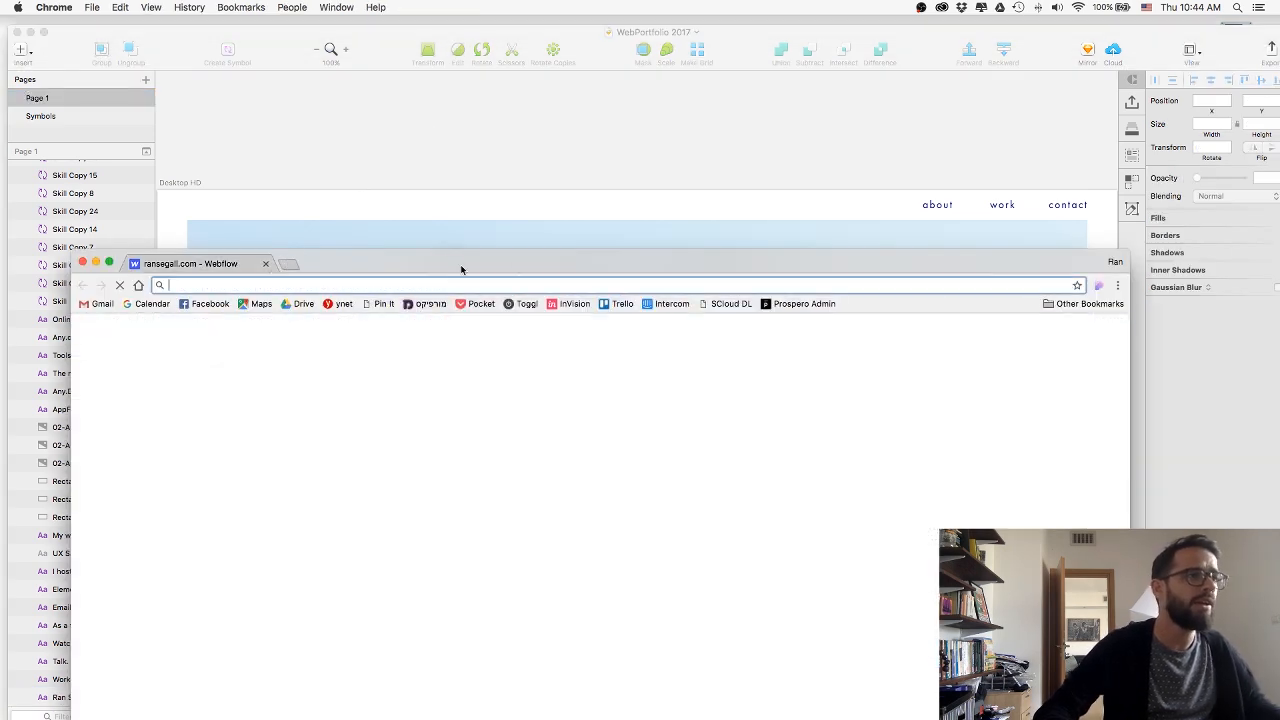
left_click_drag(548, 263, 553, 99)
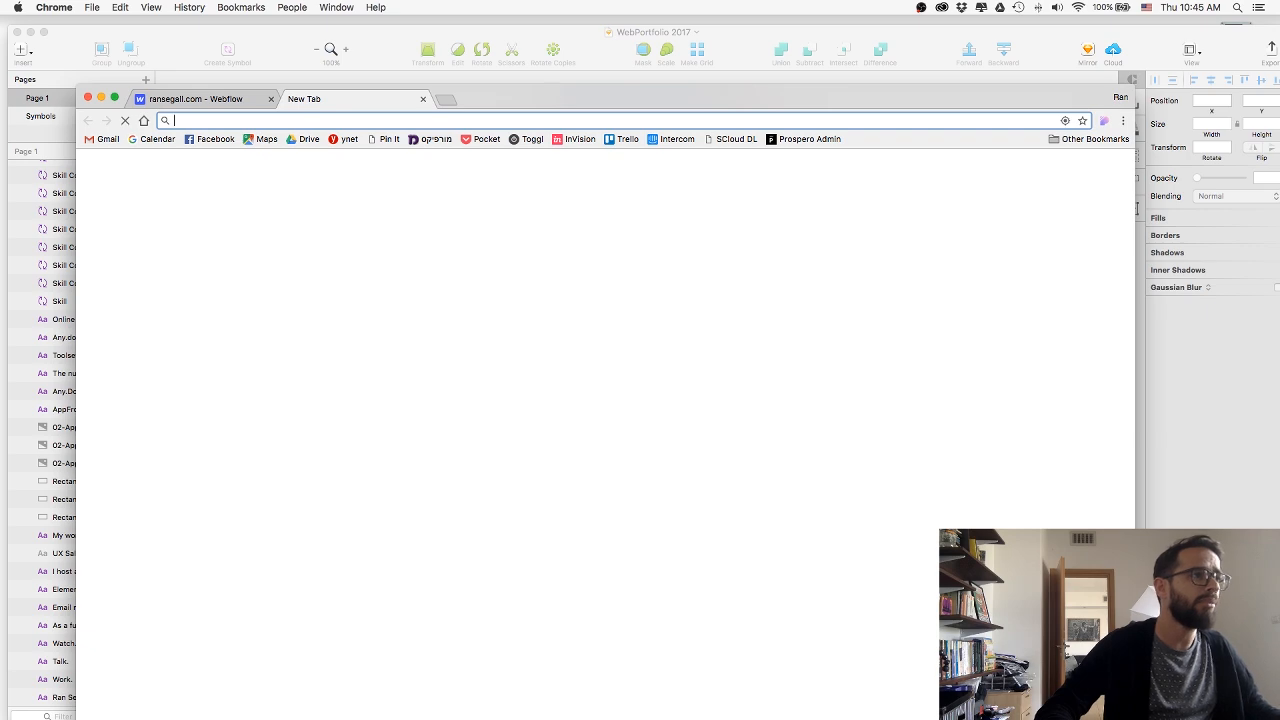
type("t")
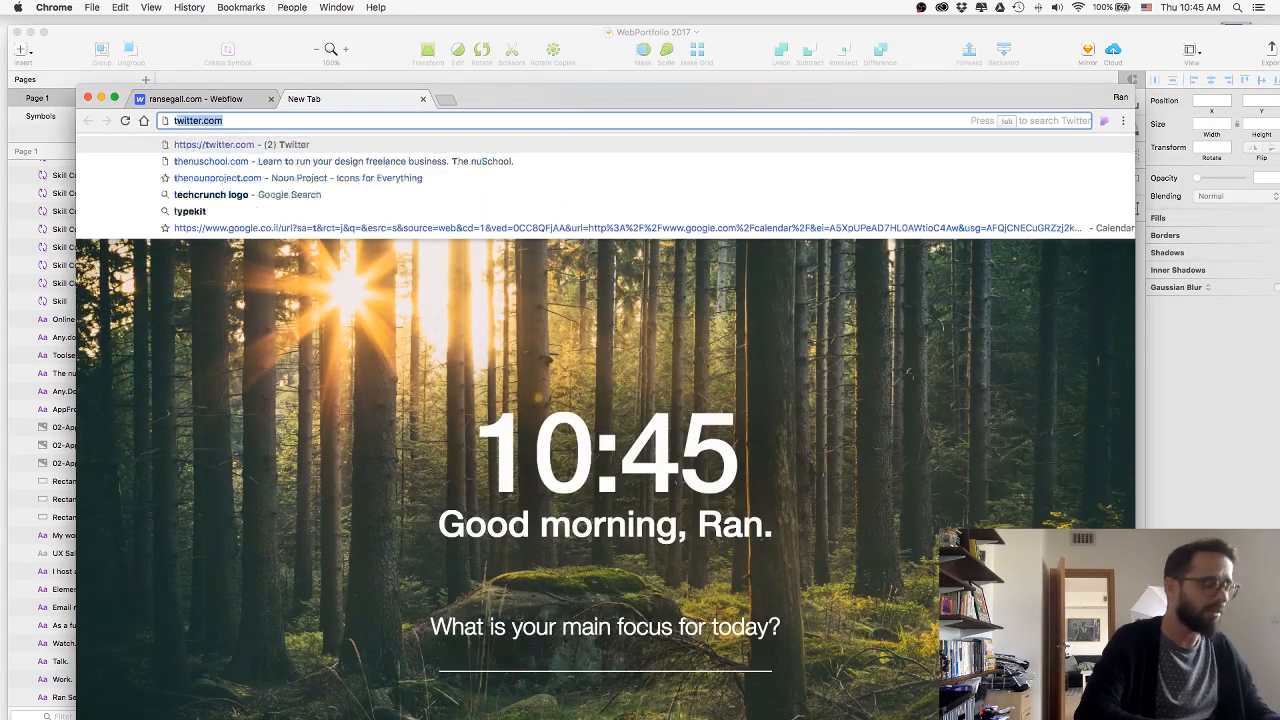
type("yp")
key("Down")
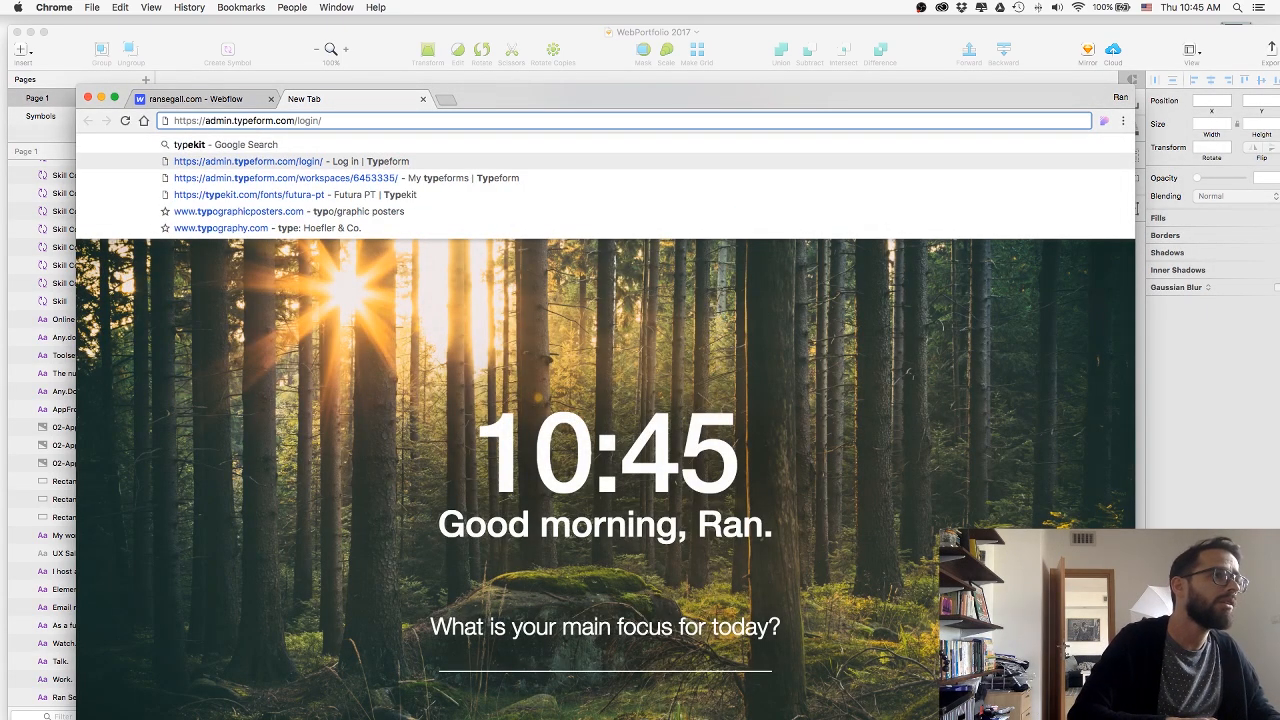
key("Up")
key("super+a")
type("typ")
key("Return")
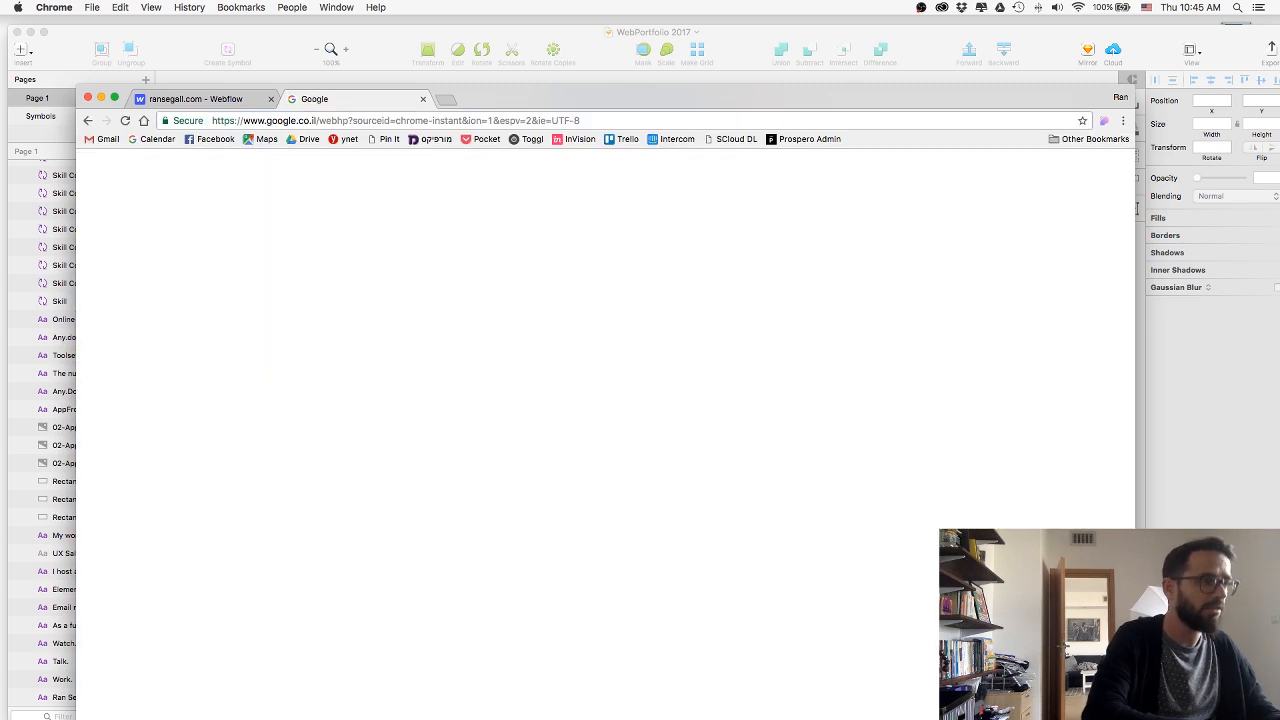
In the ransegall.com Webflow project, view the Fonts settings and follow the Adobe Typekit section's link to the account integrations page.
left_click(213, 100)
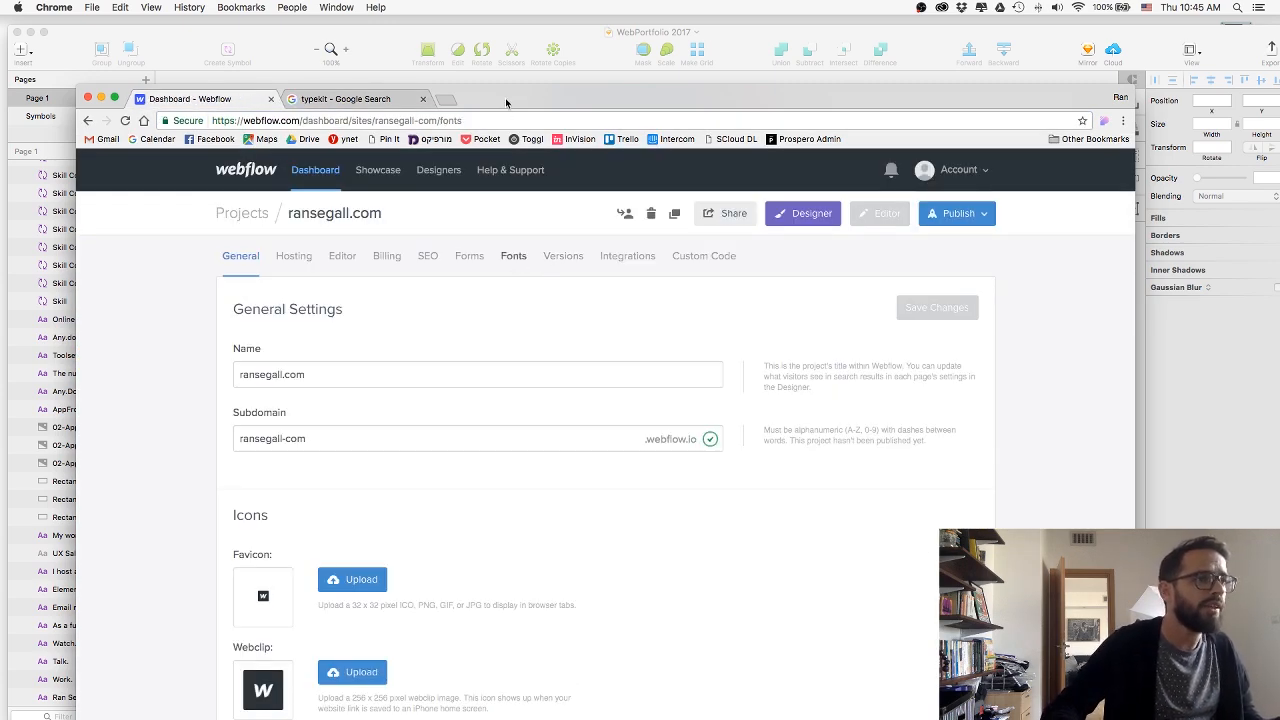
left_click_drag(508, 100, 506, 32)
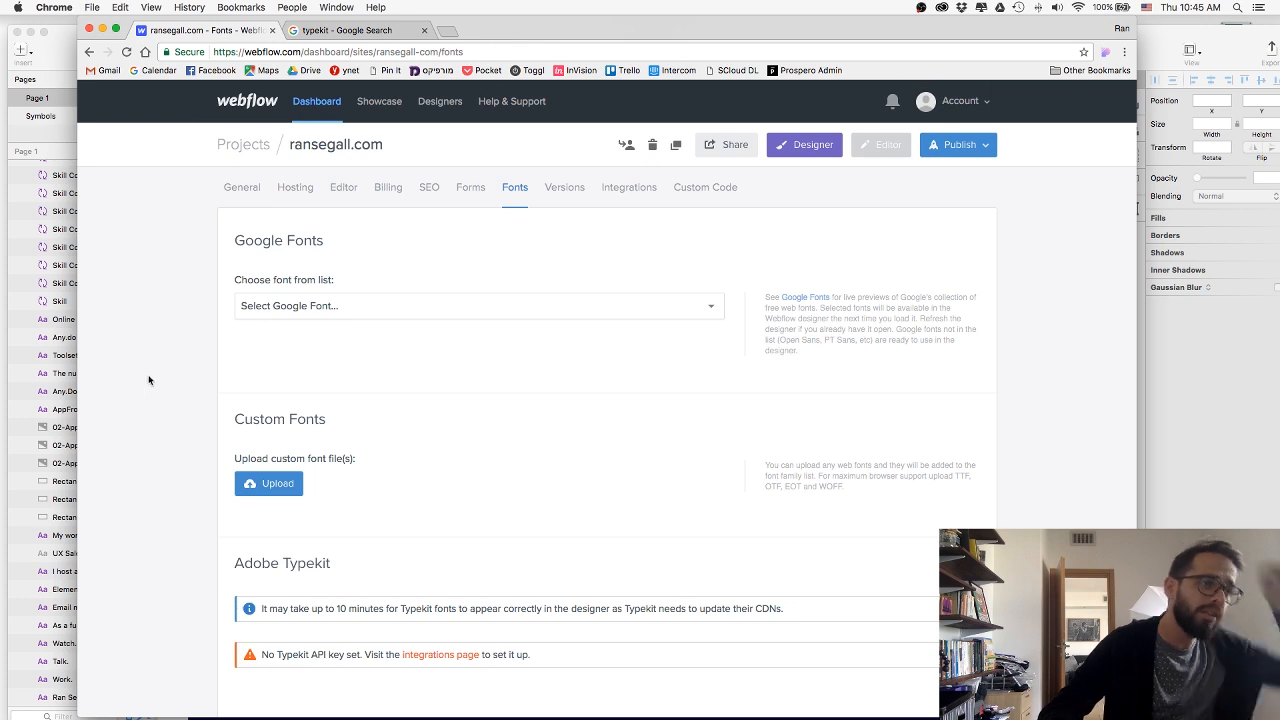
scroll(135, 365, "down", 3)
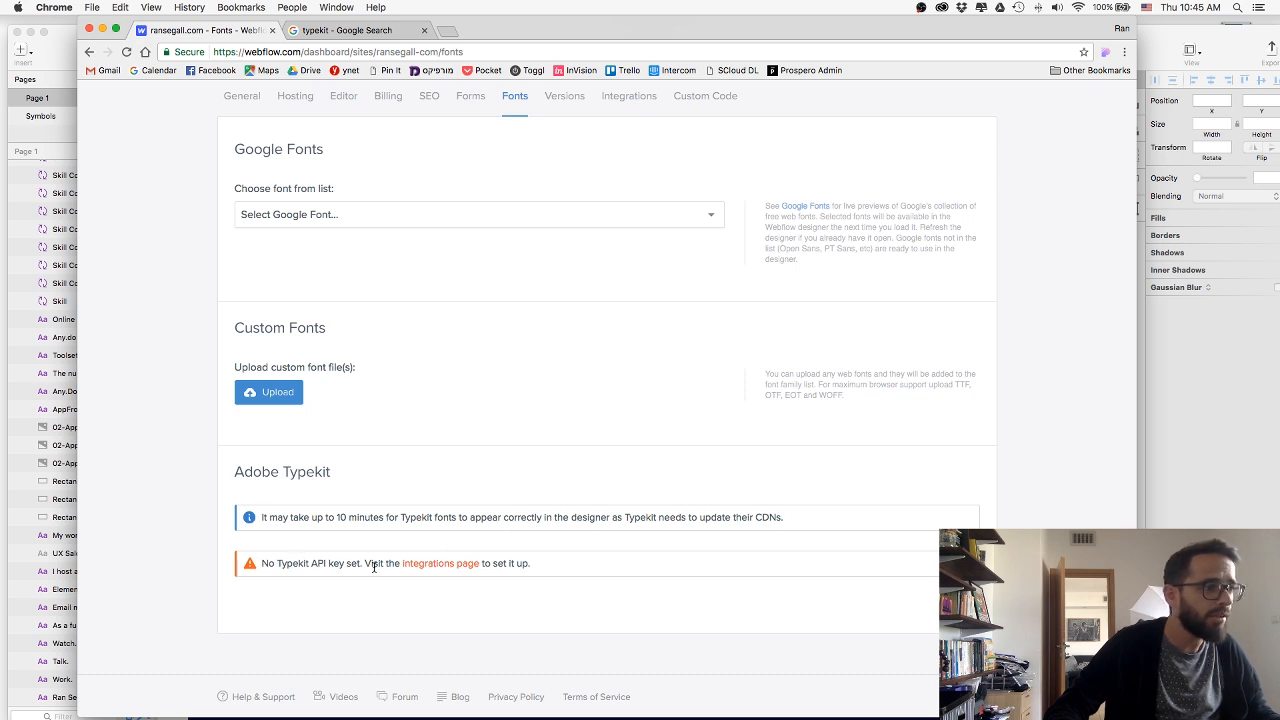
left_click(416, 565)
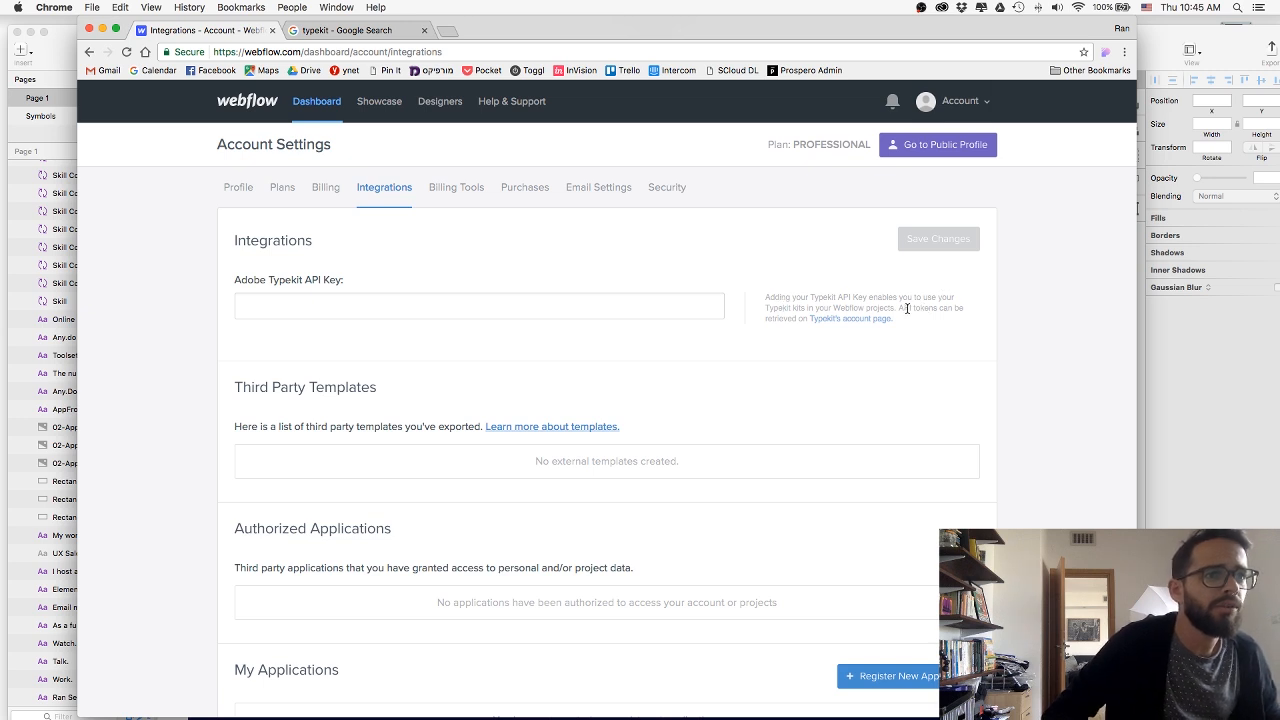
right_click(834, 320)
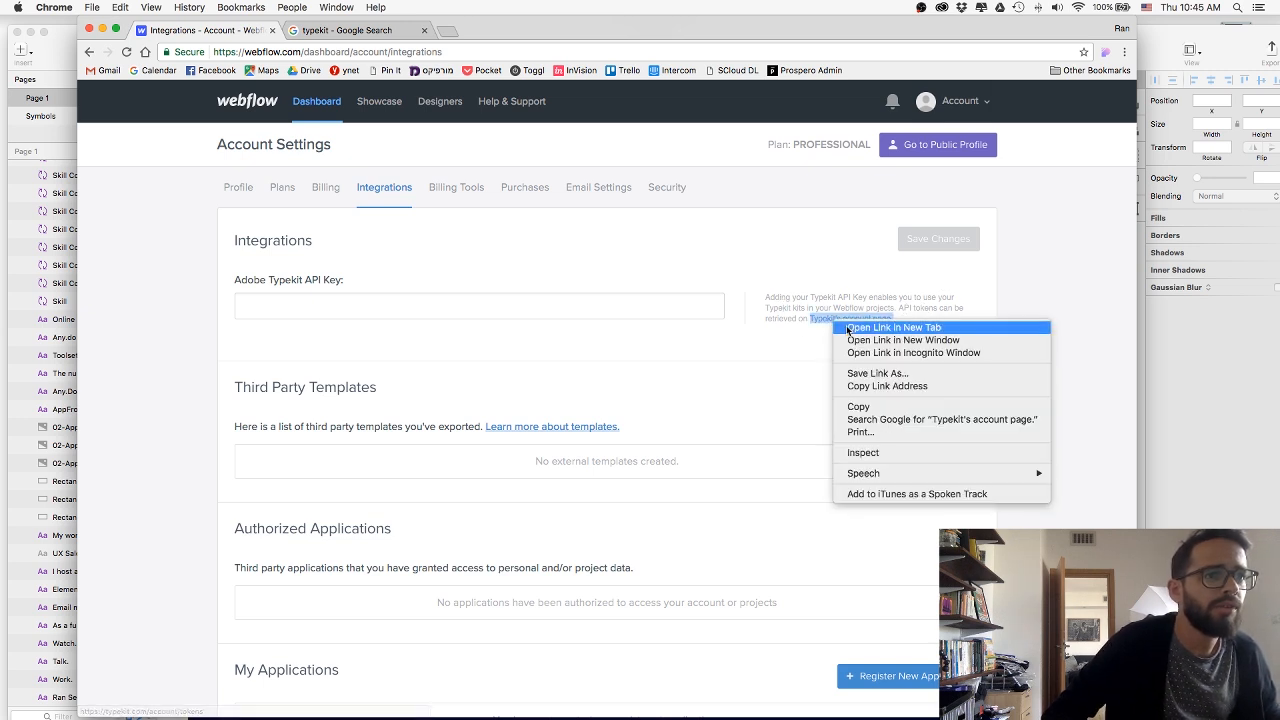
left_click(893, 327)
left_click(355, 30)
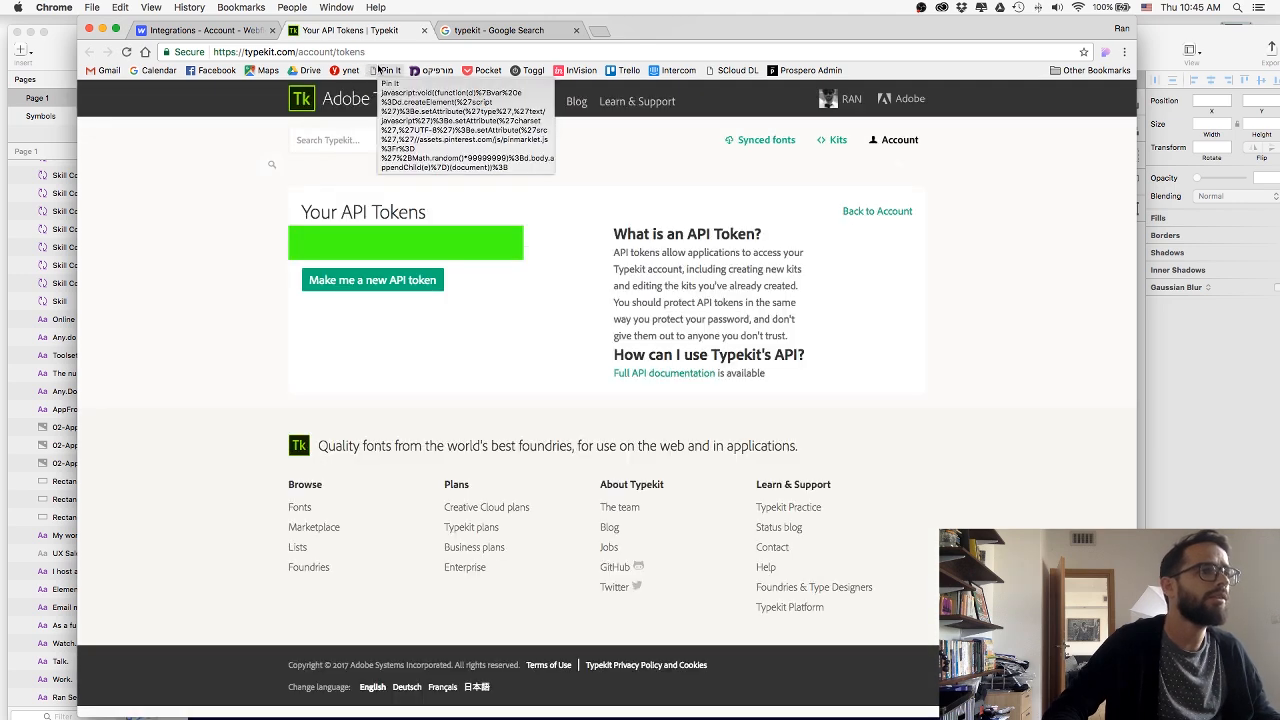
left_click(204, 30)
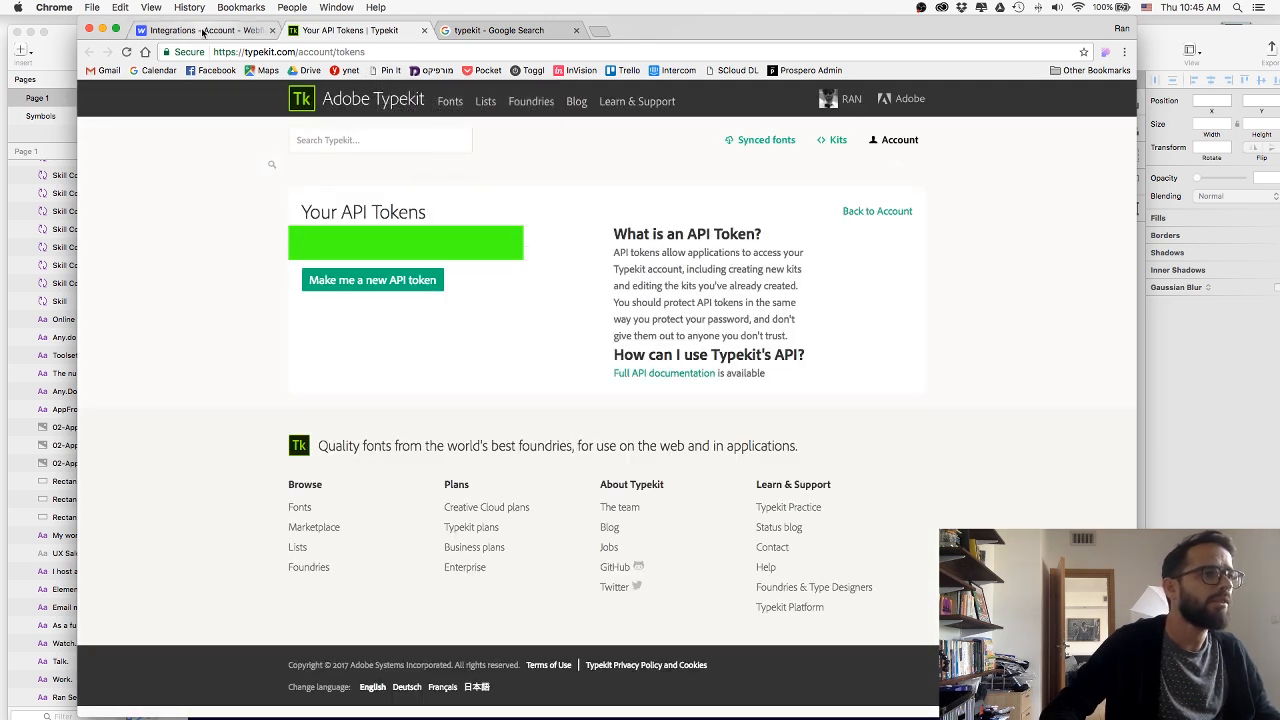
left_click(479, 306)
key("super+v")
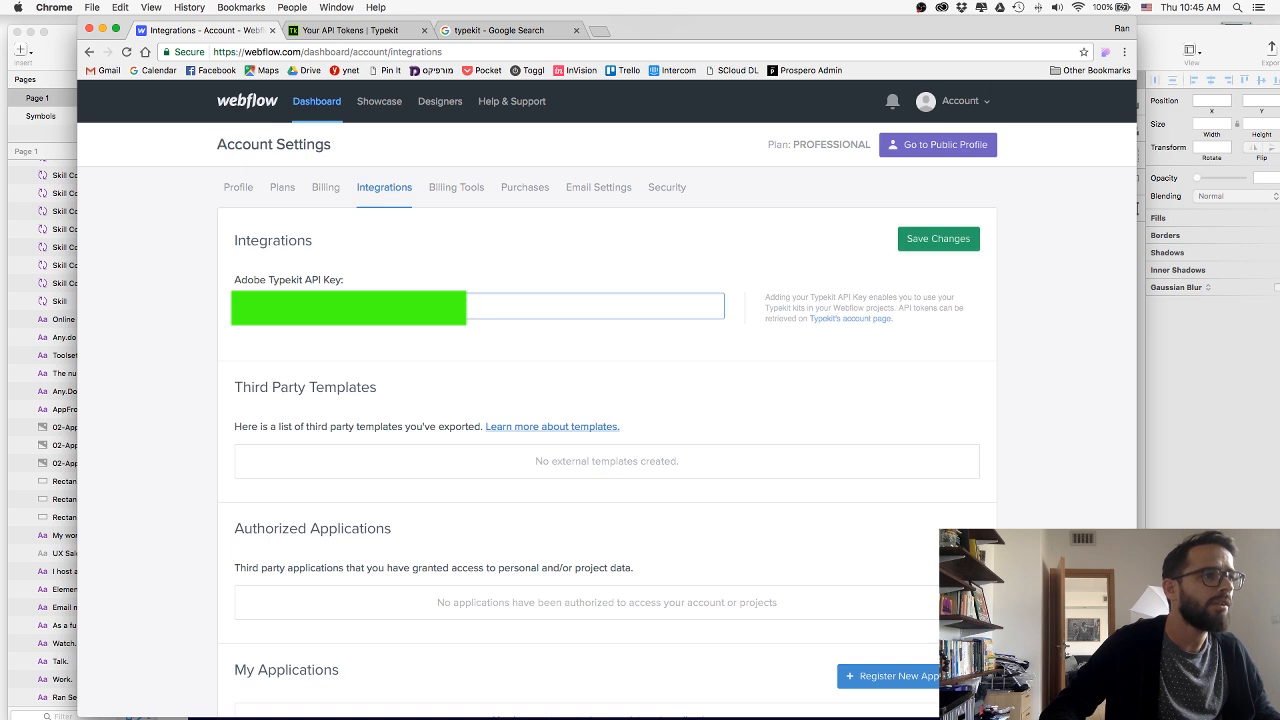
left_click(949, 249)
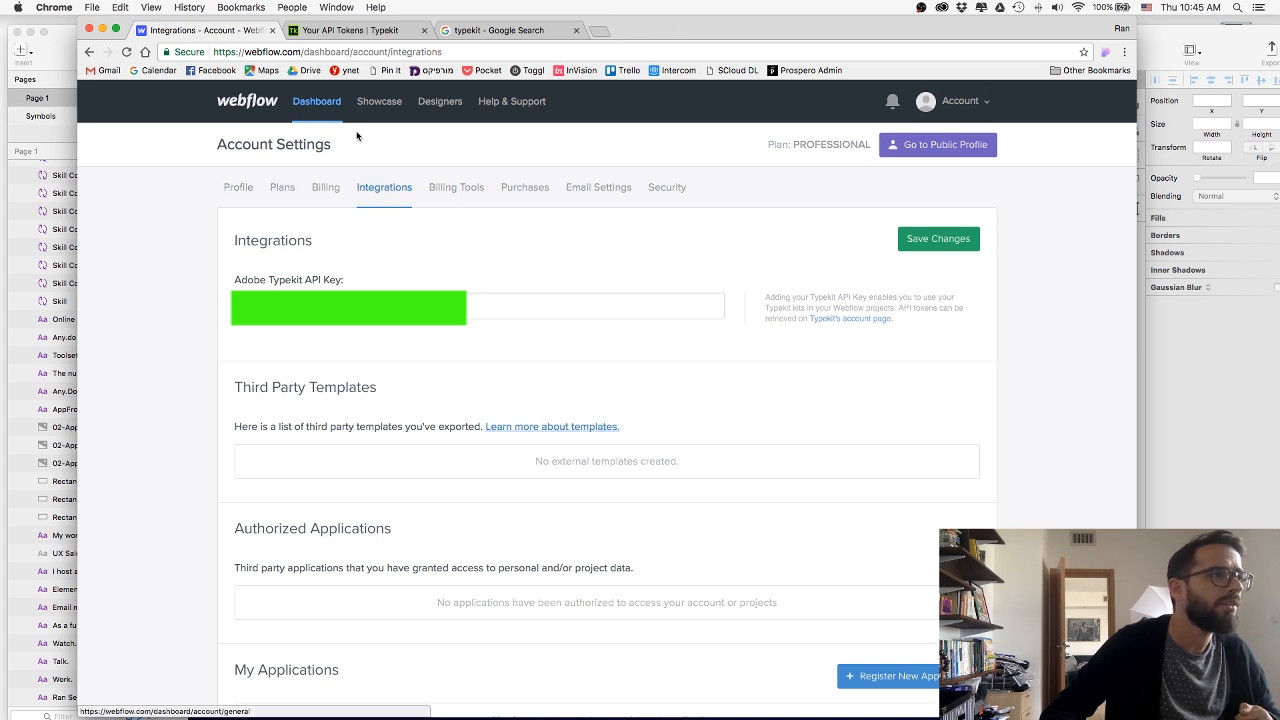
Return to the ransegall.com project's Fonts settings and bring up the Adobe Typekit kit choices.
left_click(330, 104)
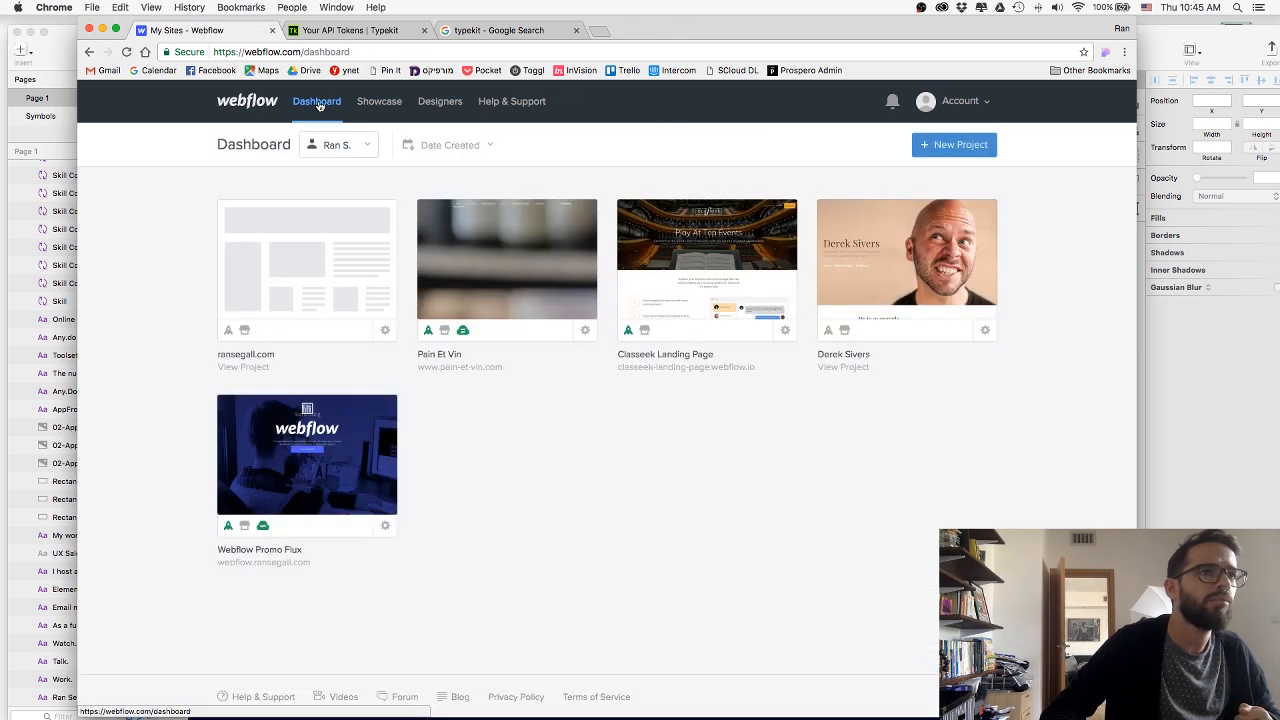
left_click(386, 333)
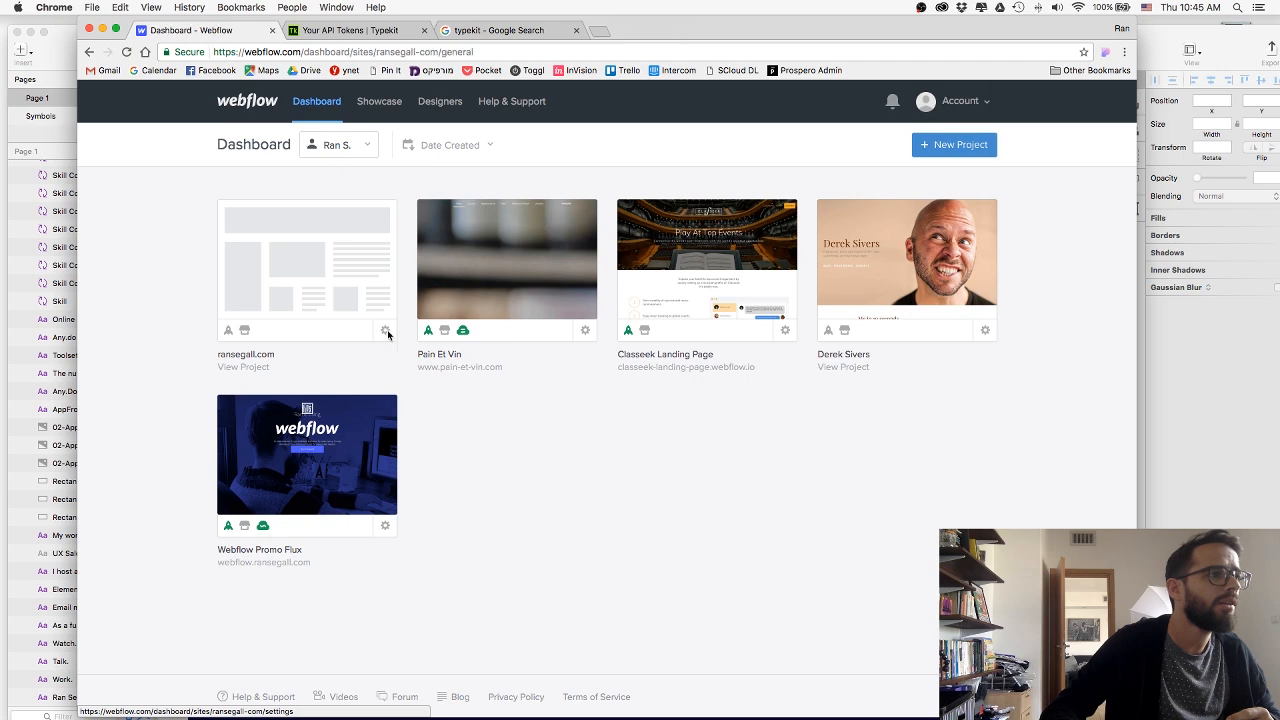
left_click(472, 192)
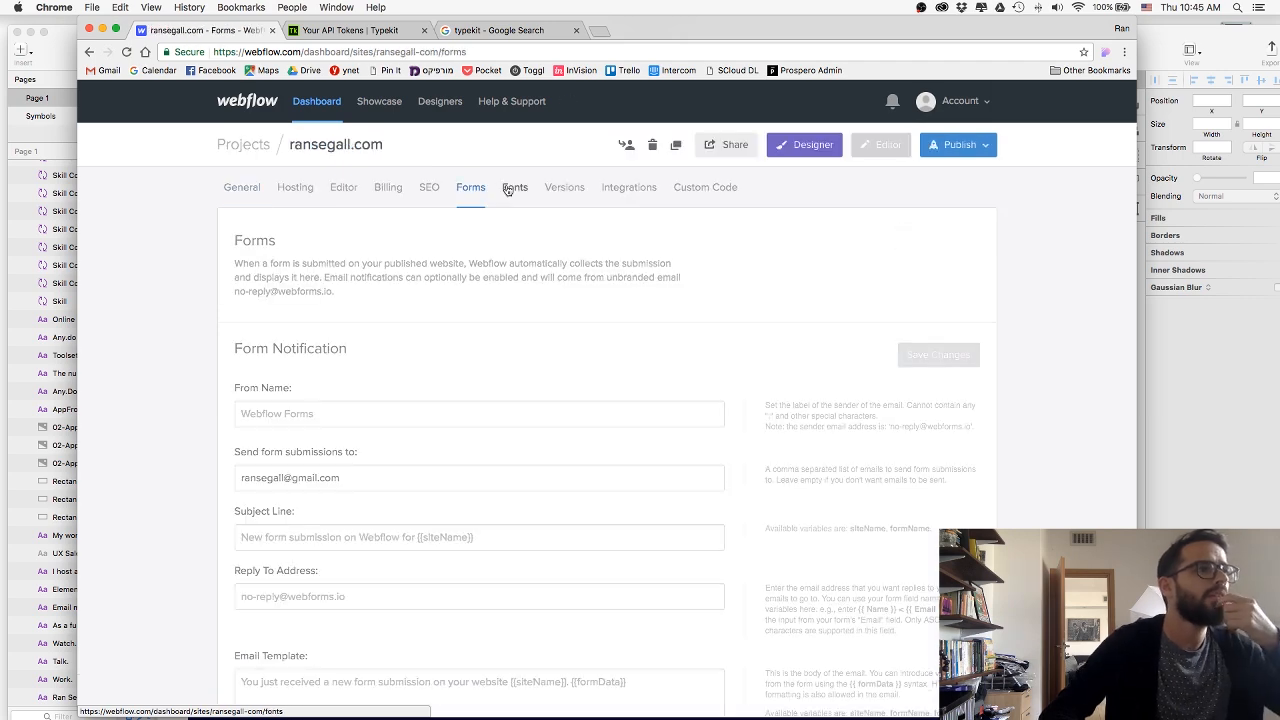
left_click(509, 189)
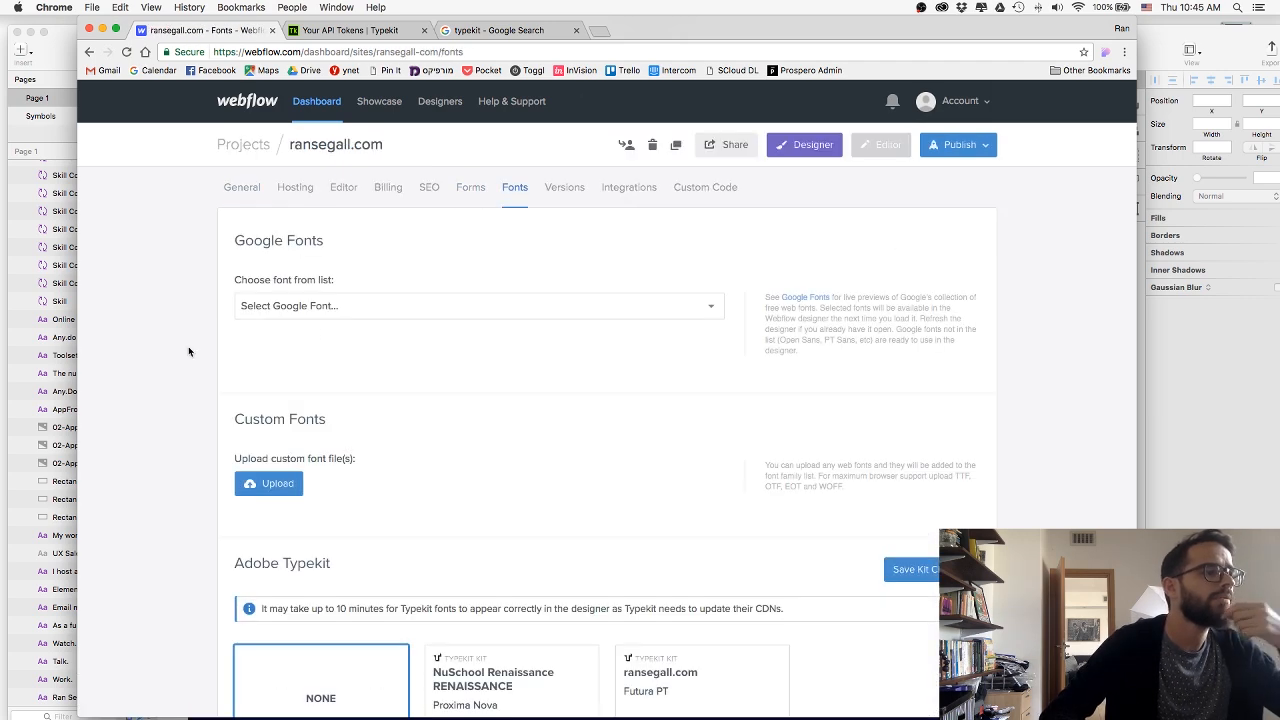
scroll(188, 351, "down", 4)
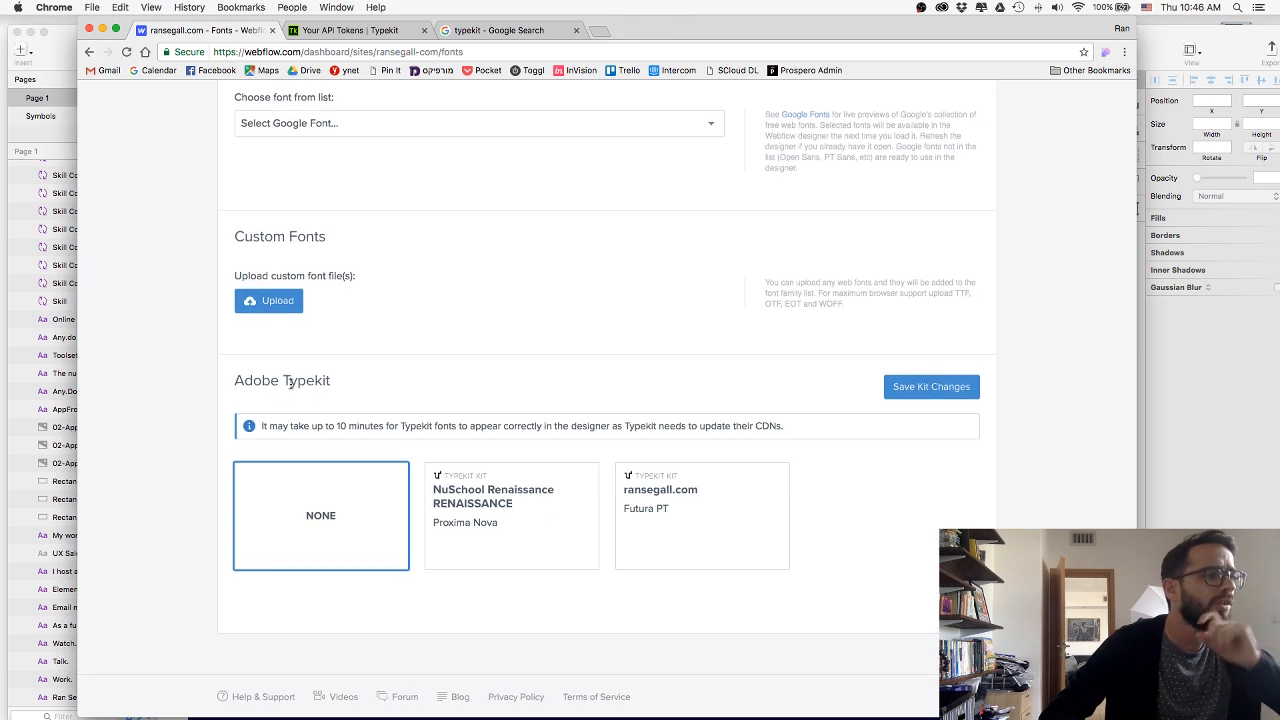
Check the font kits listed in the Typekit account, and return to the Webflow Fonts settings.
left_click(366, 31)
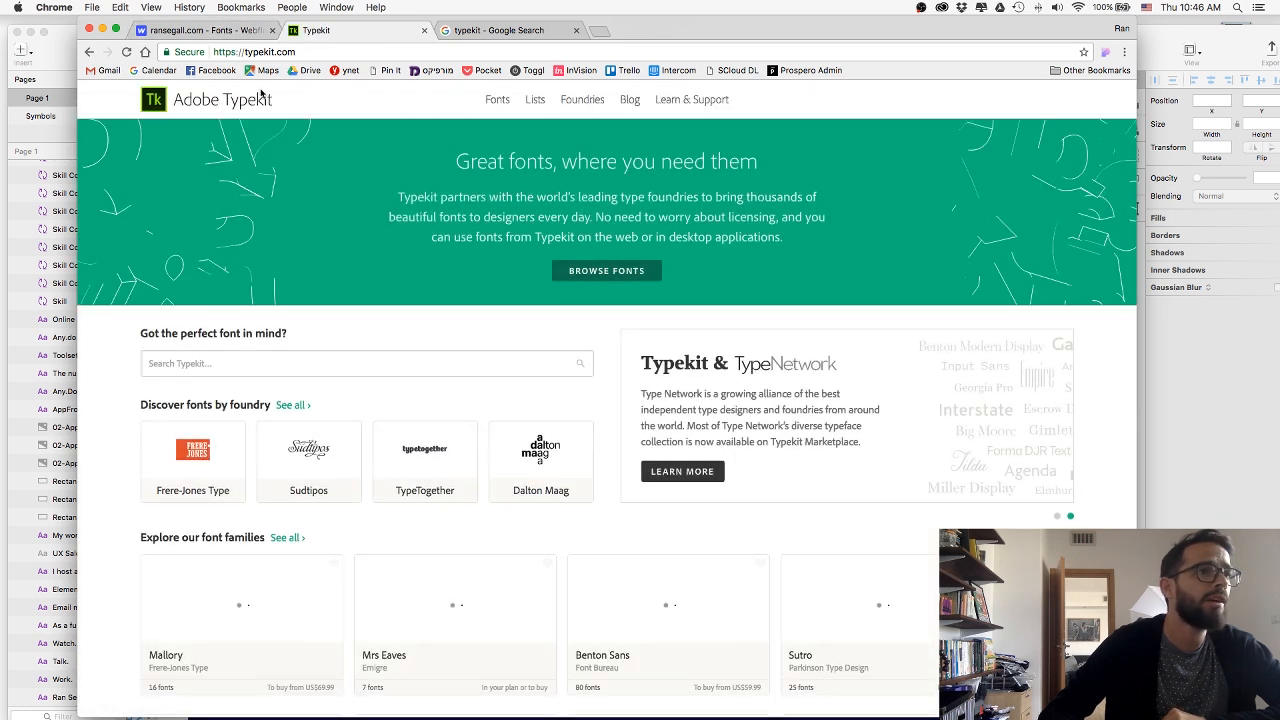
left_click(89, 51)
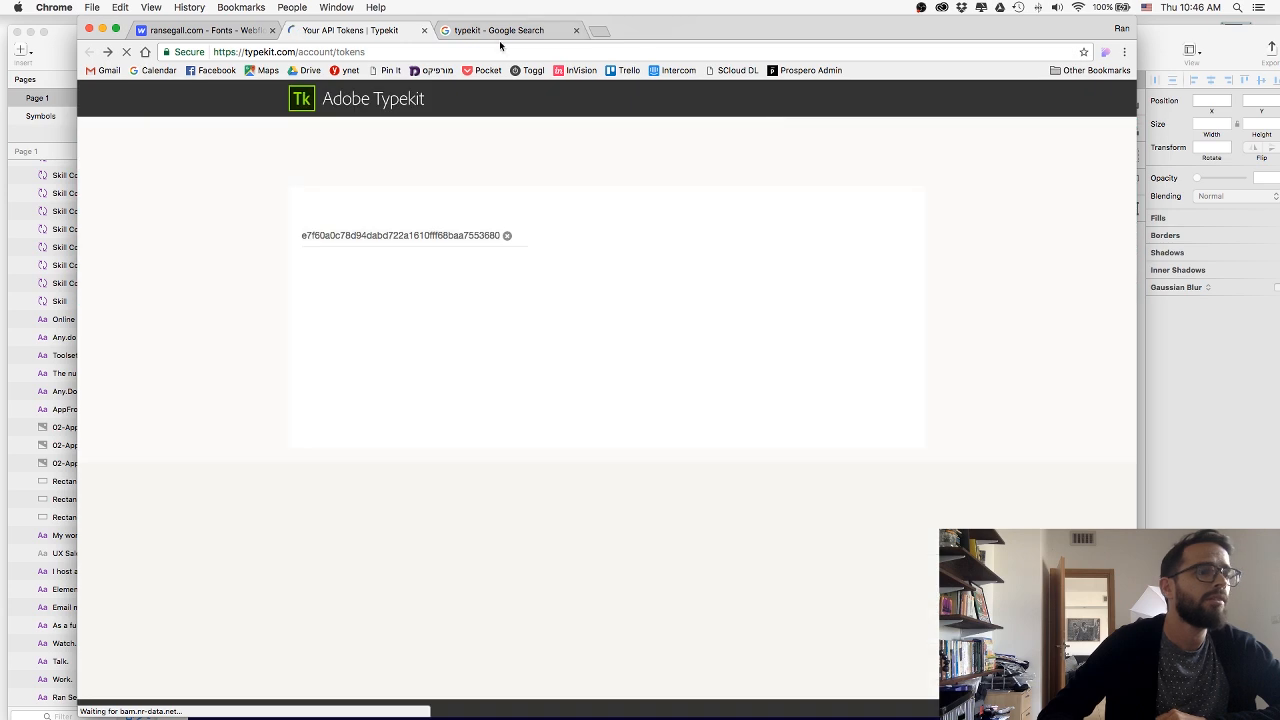
left_click(832, 139)
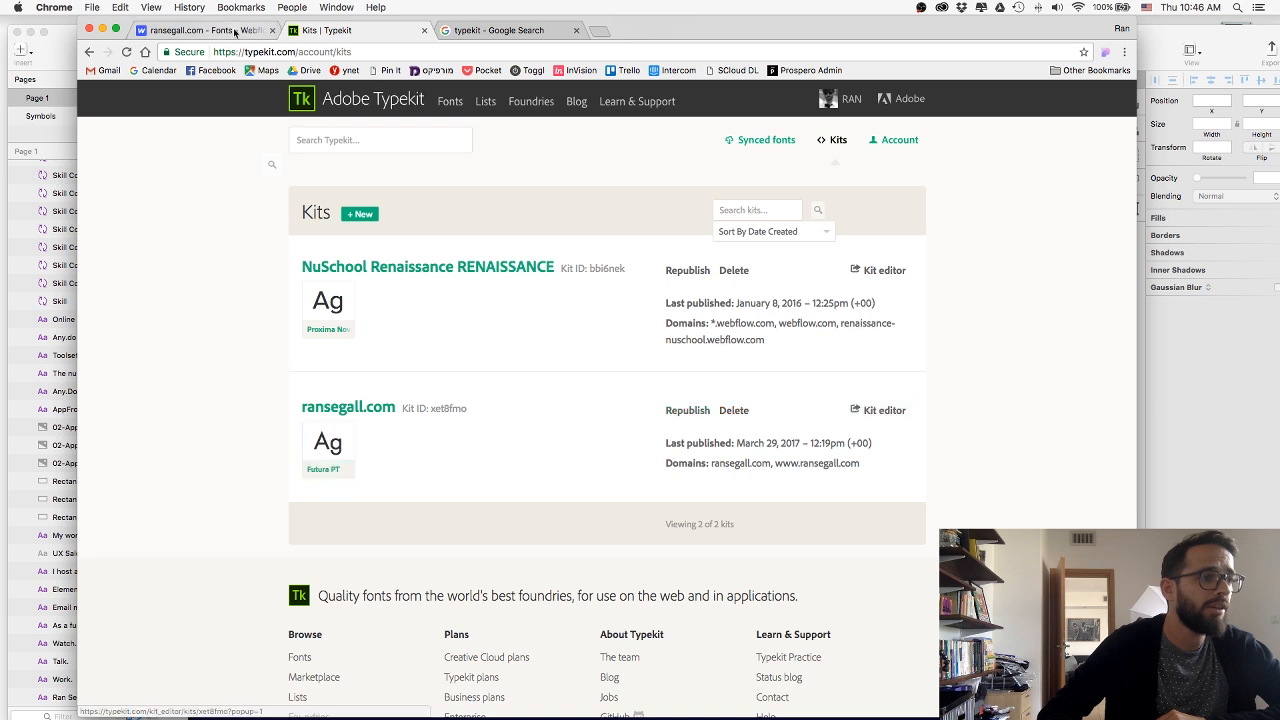
left_click(170, 30)
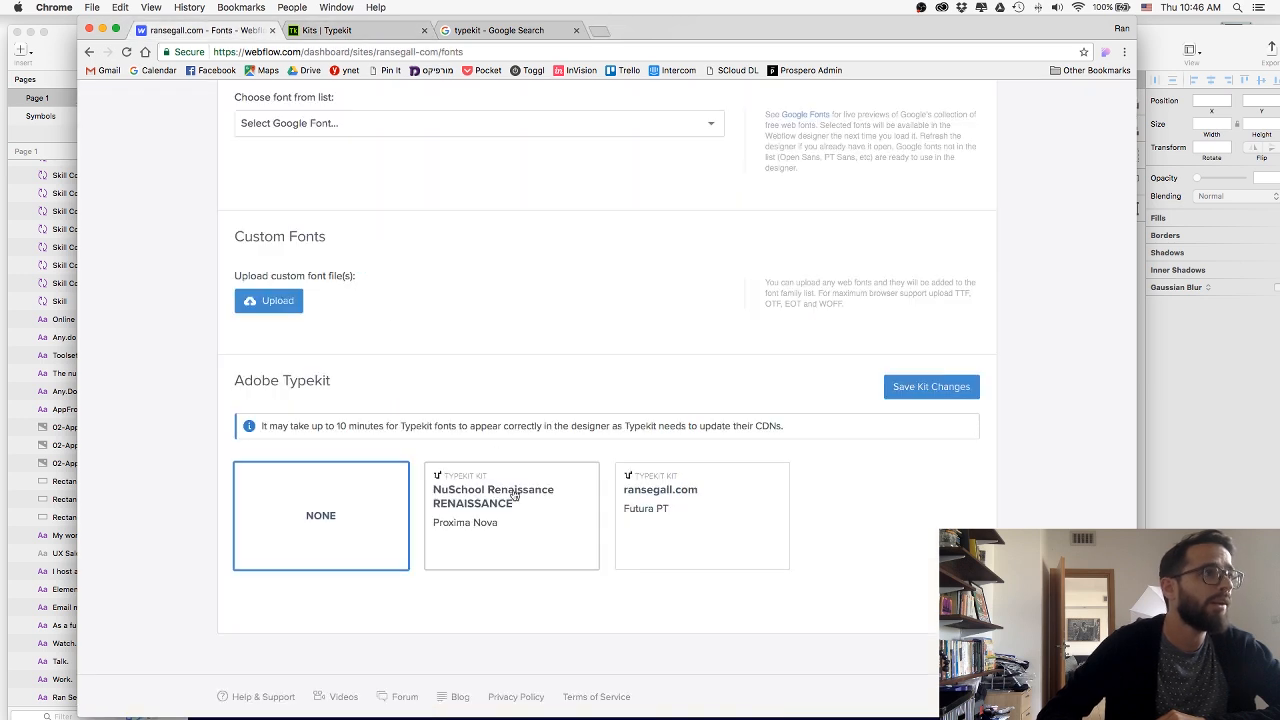
Assign the ransegall.com Typekit kit with Futura PT to the project, save the kit changes, and open the site in the Designer.
left_click(678, 500)
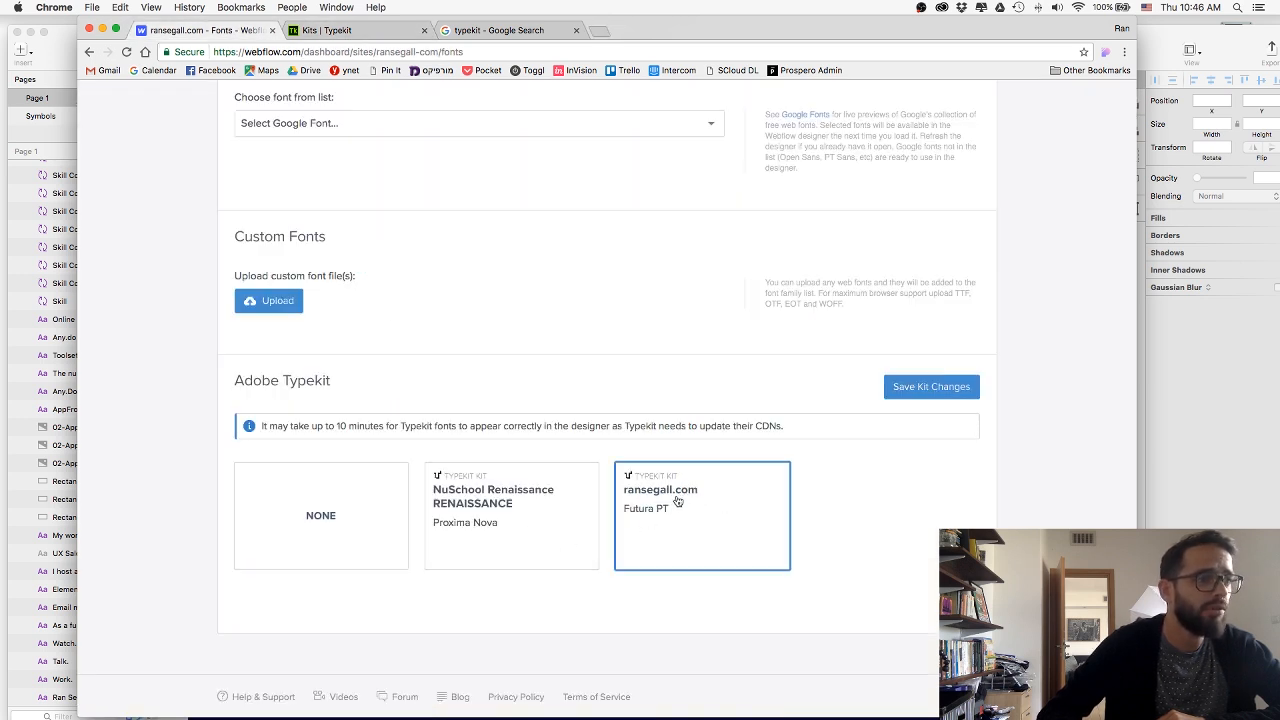
left_click(928, 392)
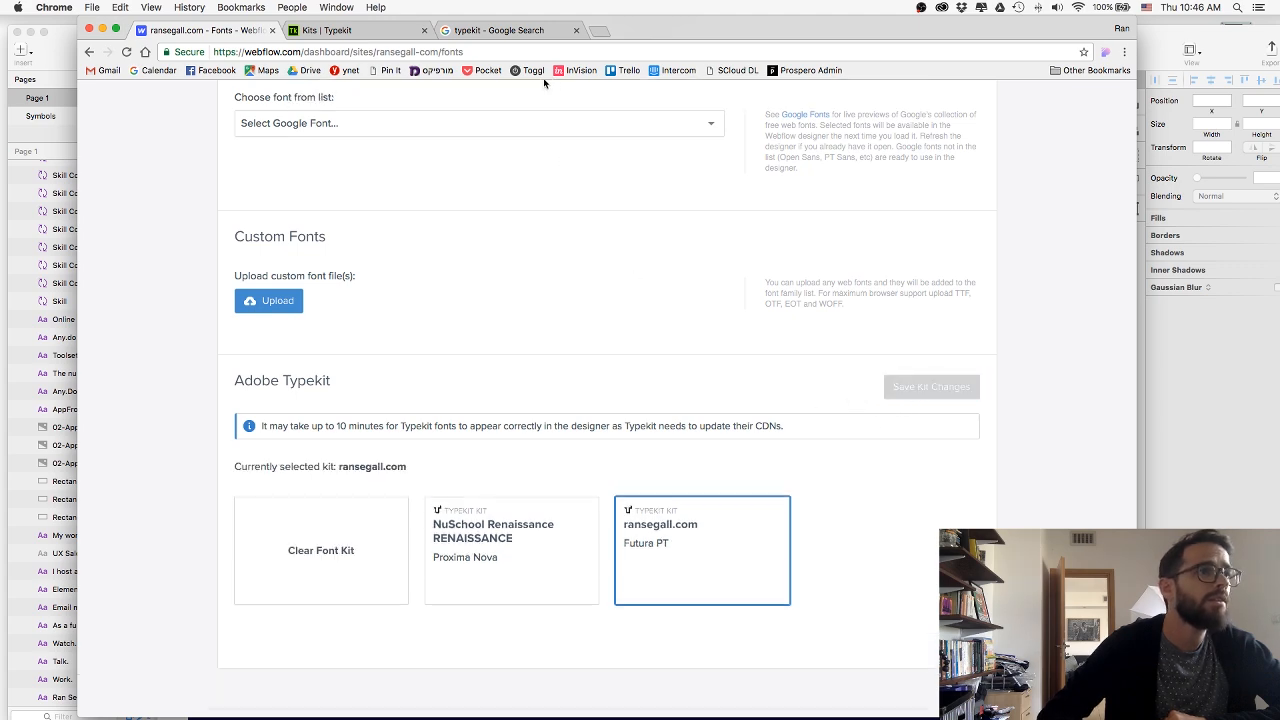
scroll(645, 313, "up", 5)
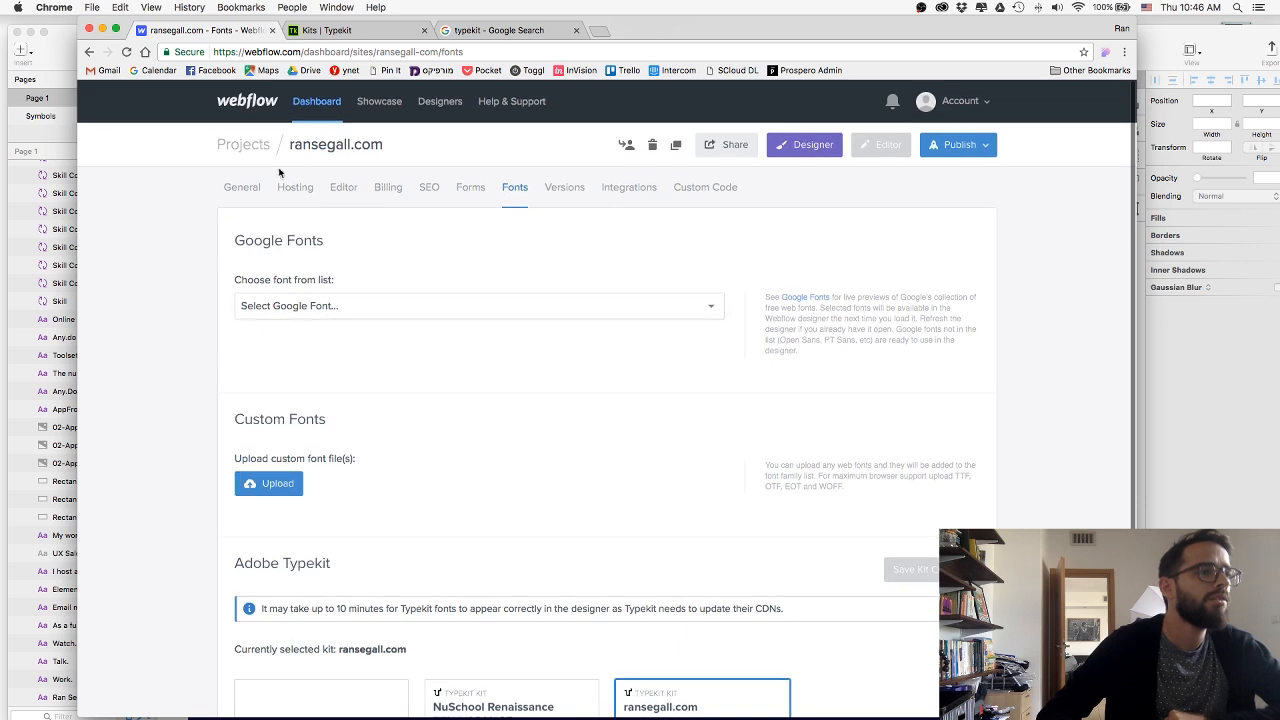
left_click(806, 145)
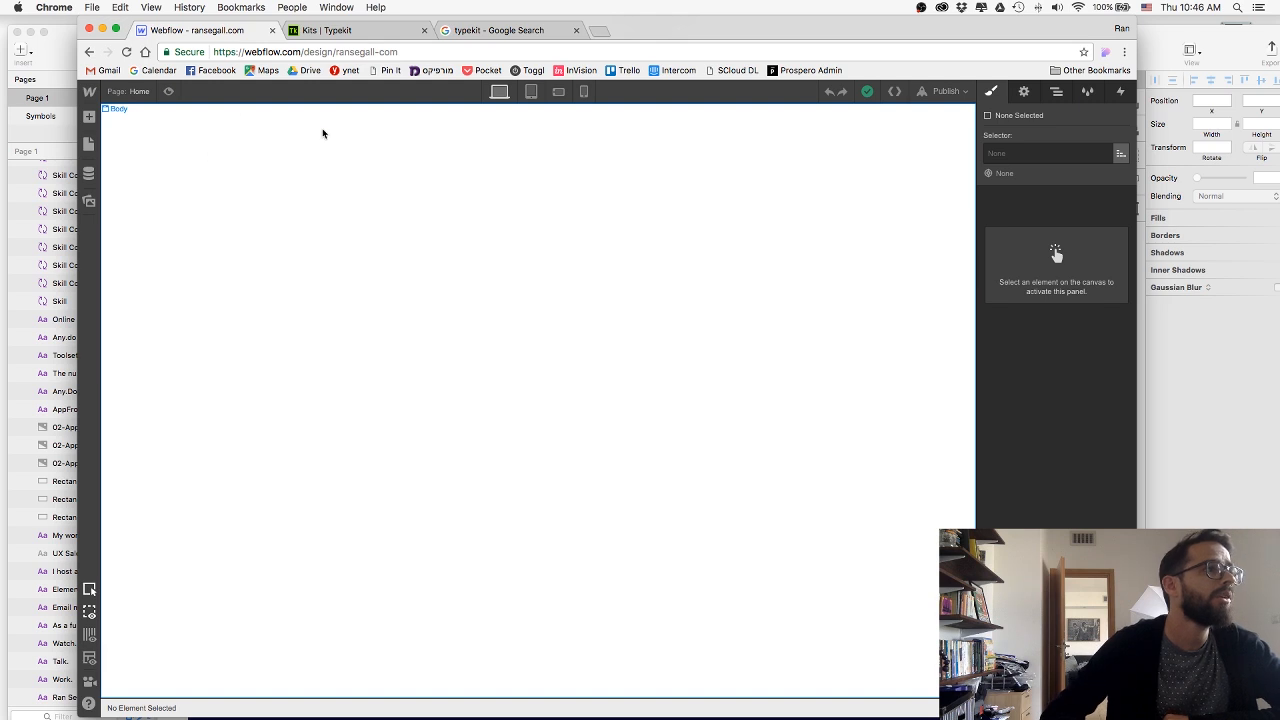
Select the page's Body element and create a class named Body for it.
left_click(603, 406)
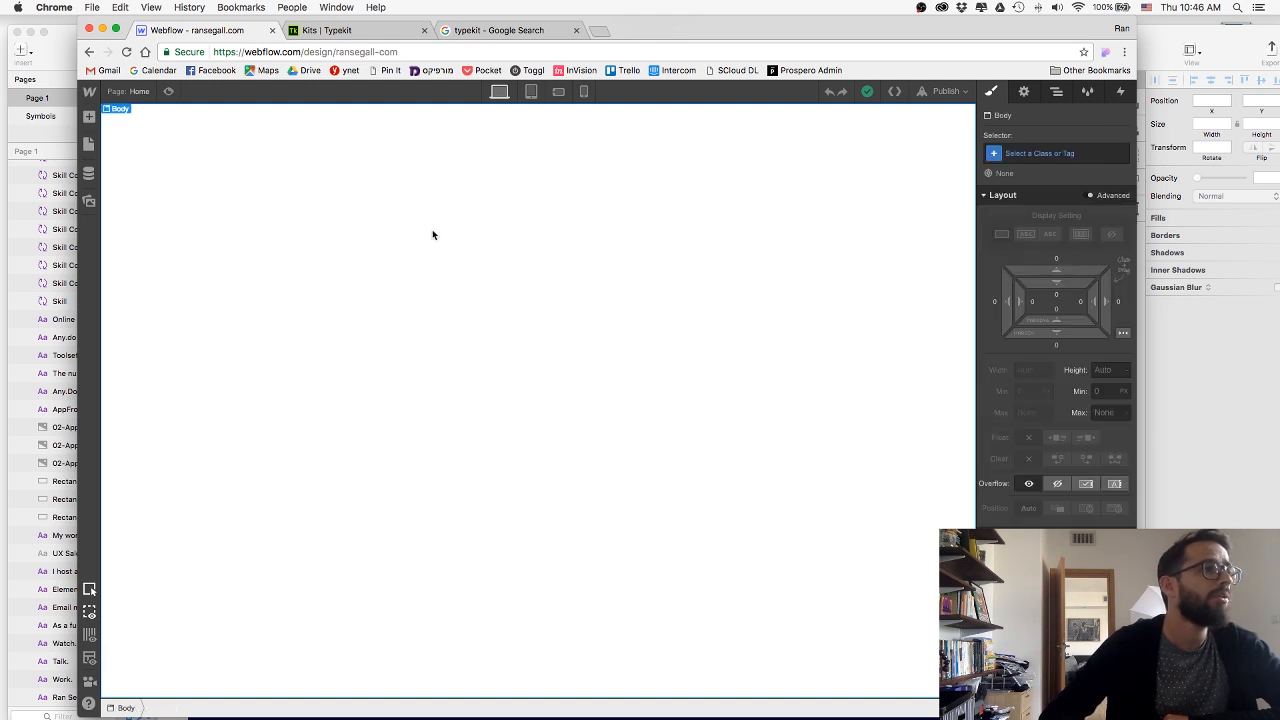
left_click(1060, 152)
type("Body")
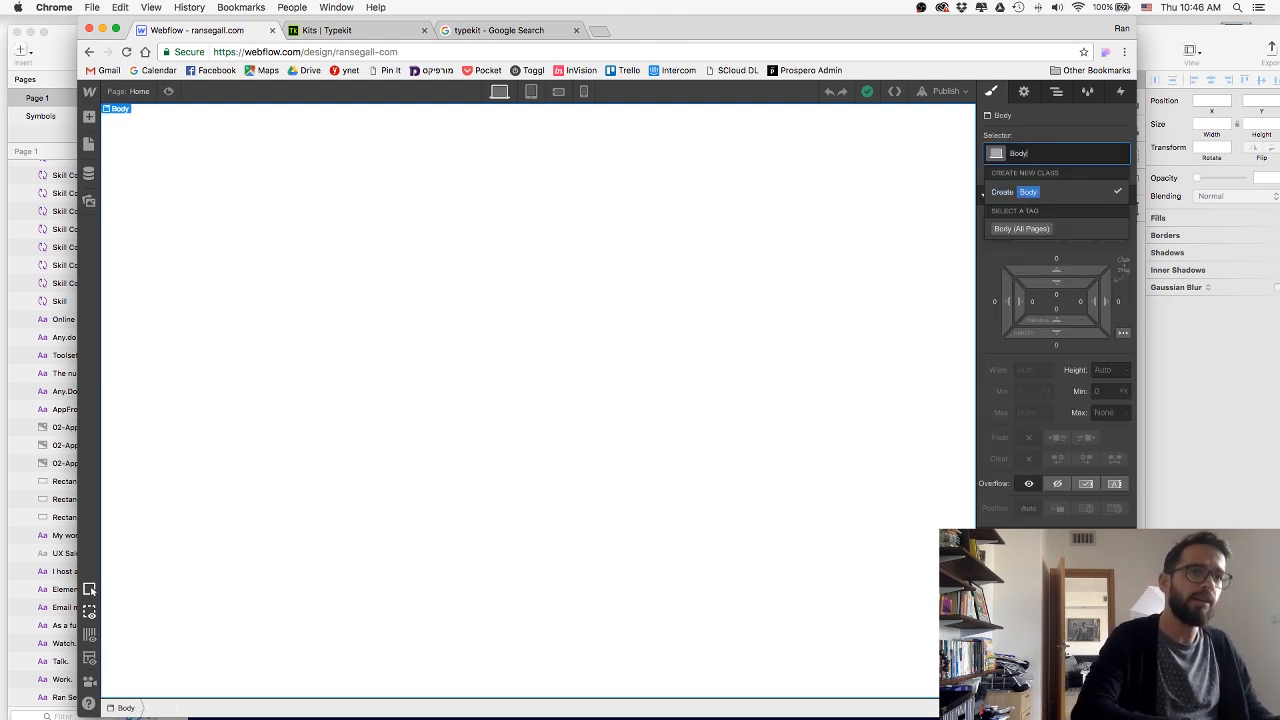
key("Return")
Set the Body class typography to the futura-pt font with a weight of 400 - Normal.
scroll(1057, 415, "down", 3)
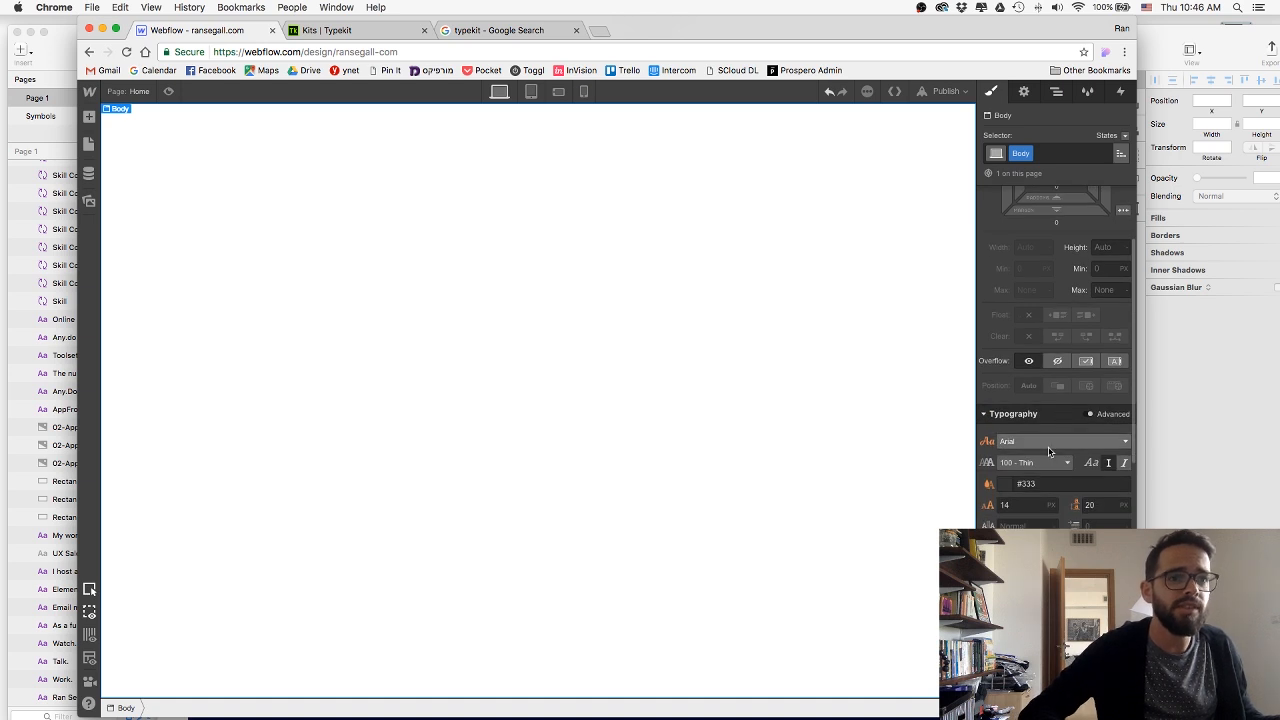
left_click(1049, 444)
scroll(1051, 484, "down", 1)
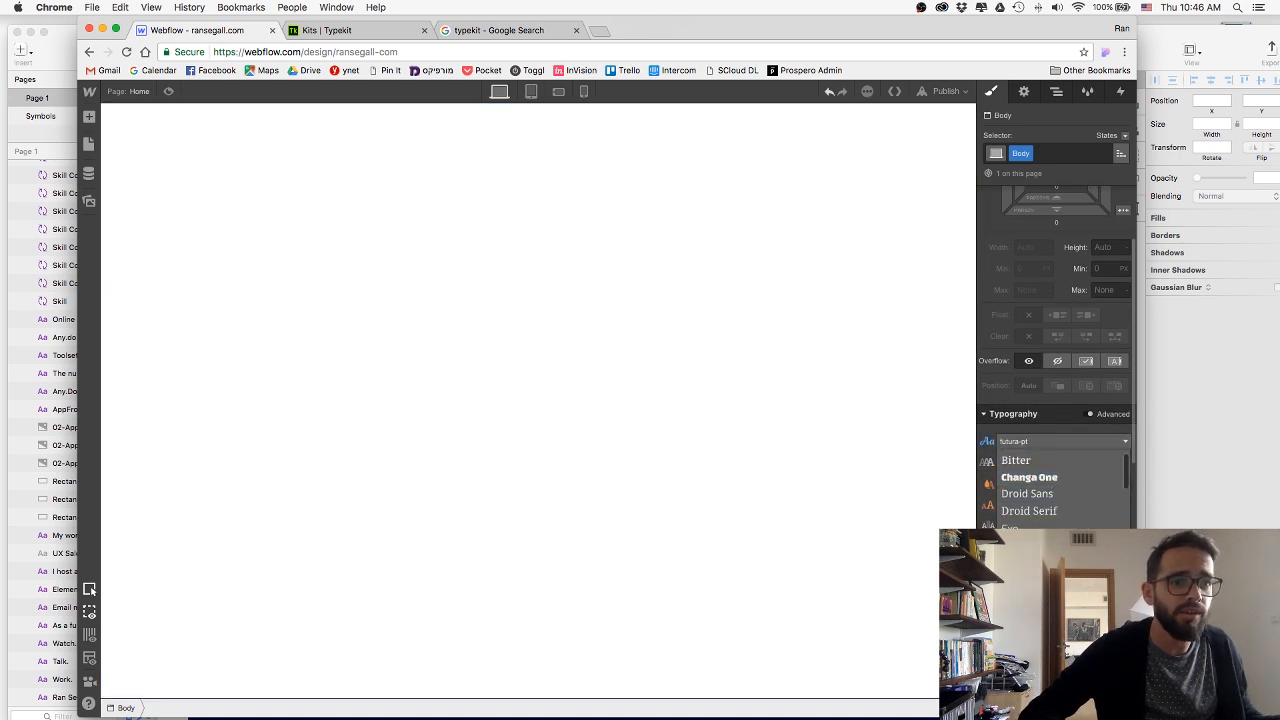
left_click(1026, 545)
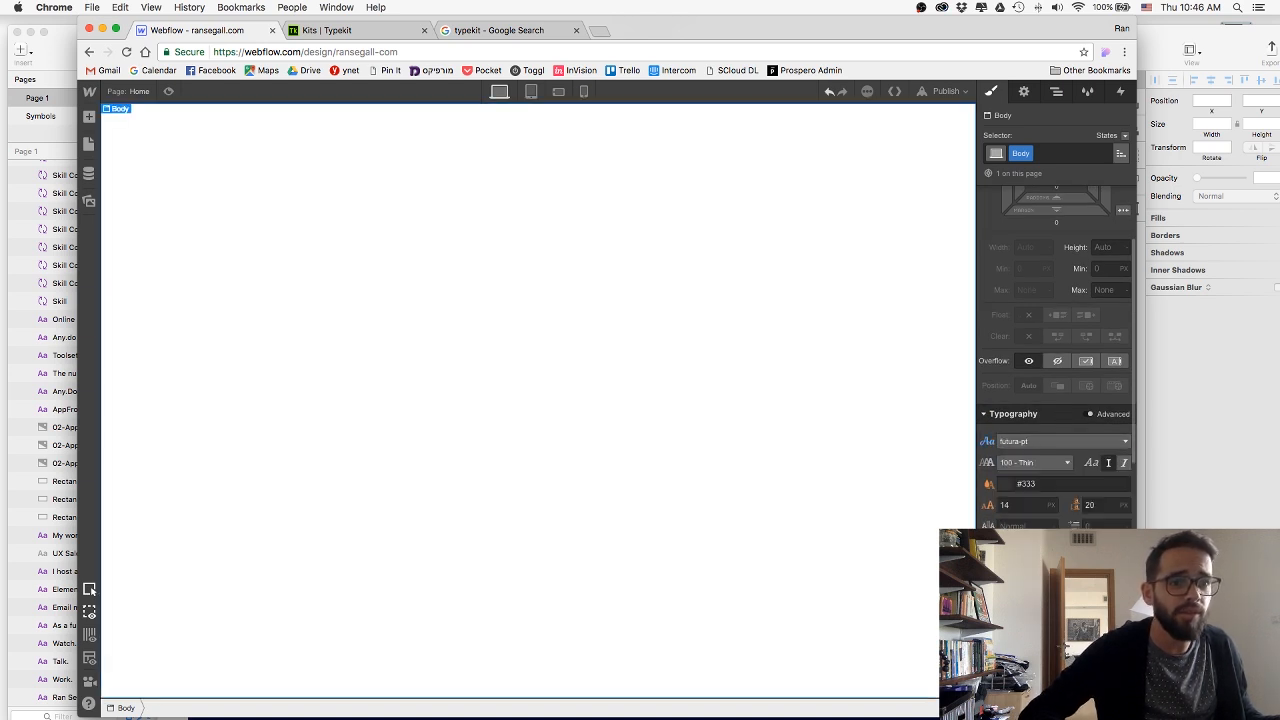
left_click(1045, 463)
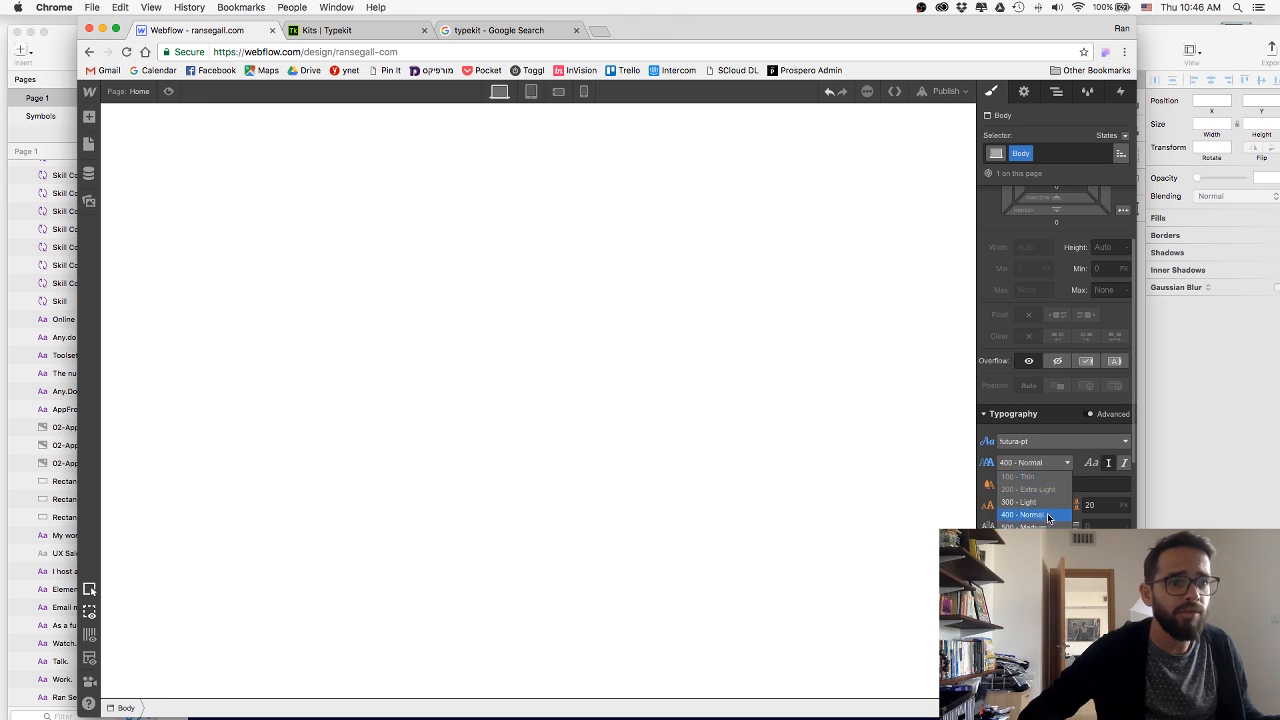
left_click(1048, 517)
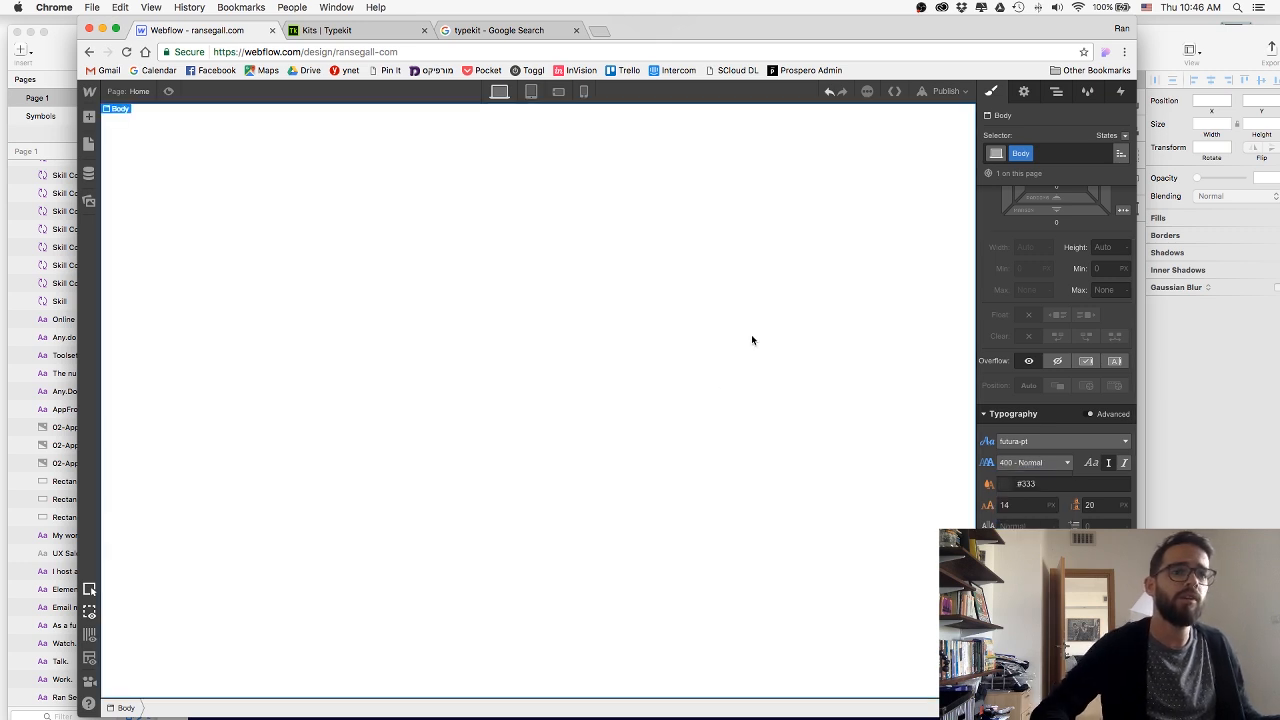
Switch to the Sketch portfolio design and rename the hero photo's Bitmap group to HeroImage.
left_click(47, 52)
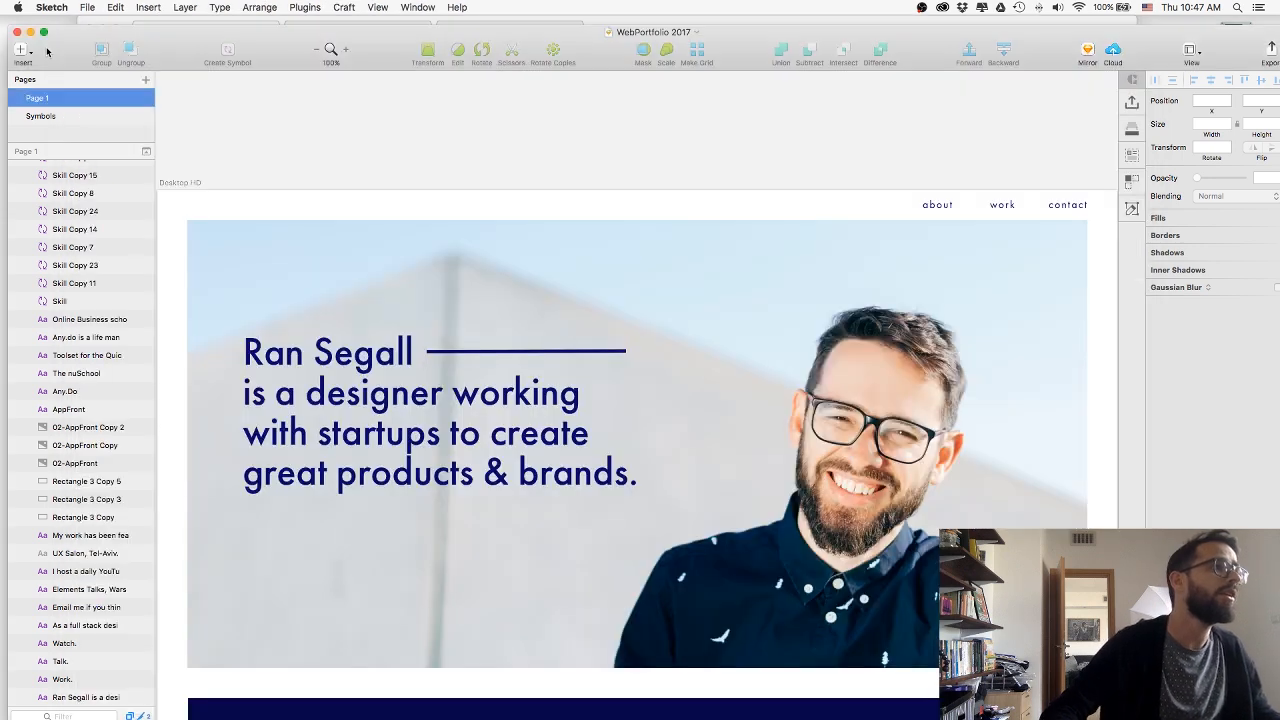
scroll(496, 207, "down", 3)
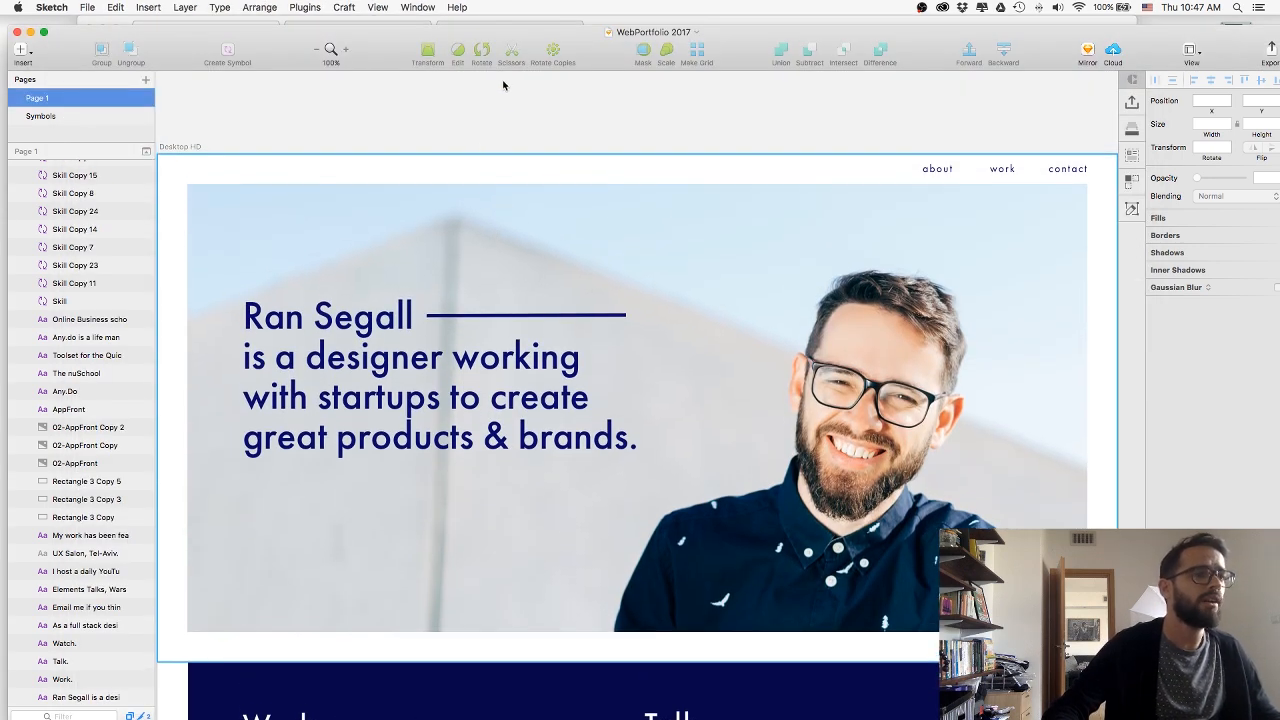
left_click(884, 356)
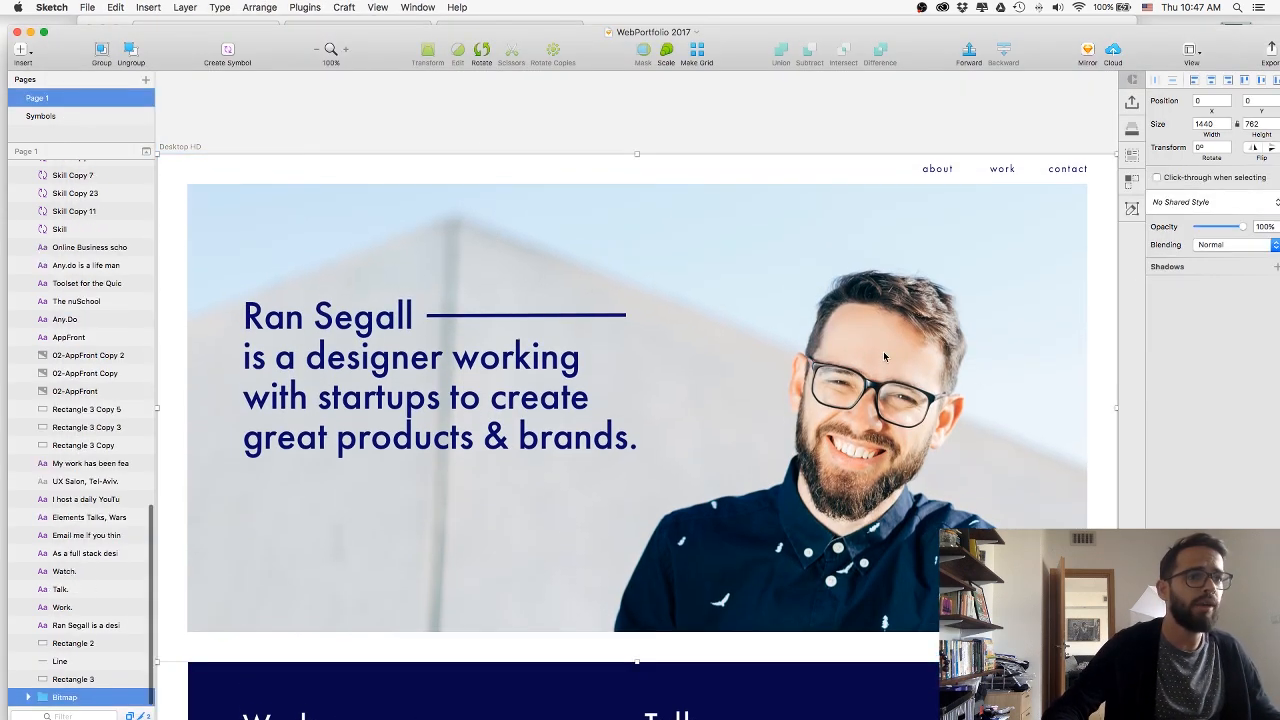
left_click(27, 698)
scroll(251, 529, "down", 3)
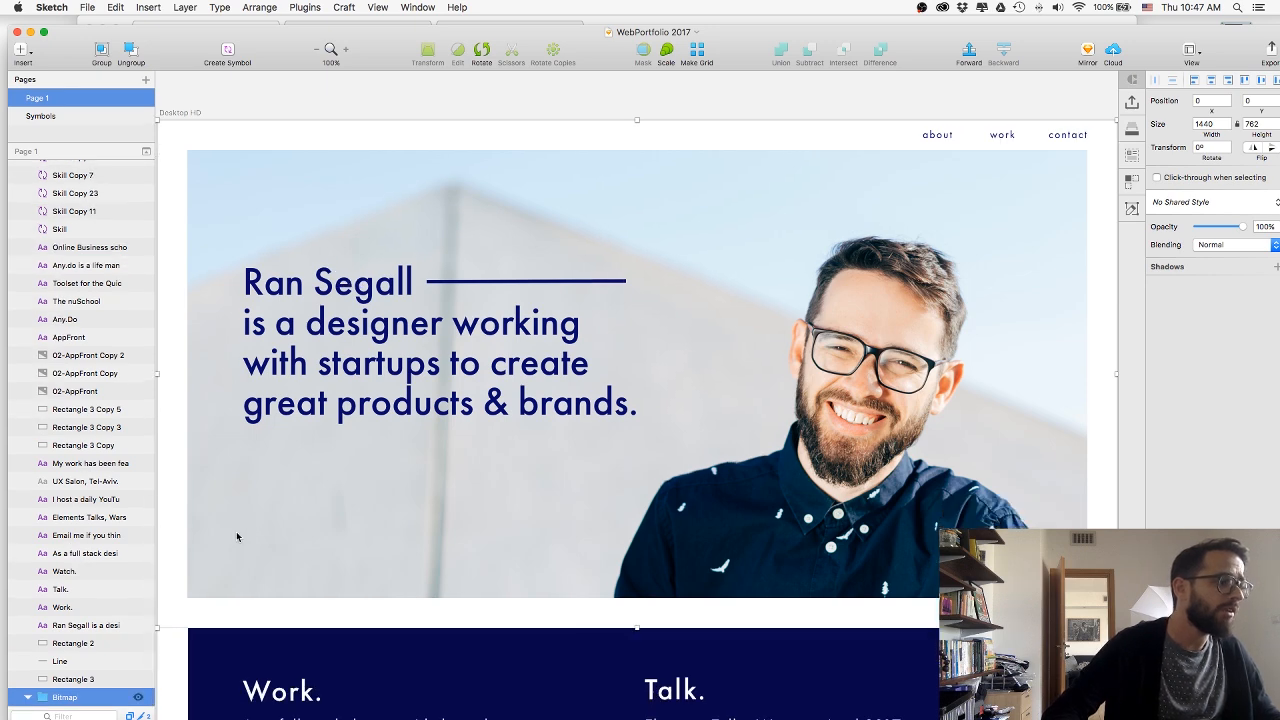
scroll(53, 661, "down", 2)
left_click(27, 664)
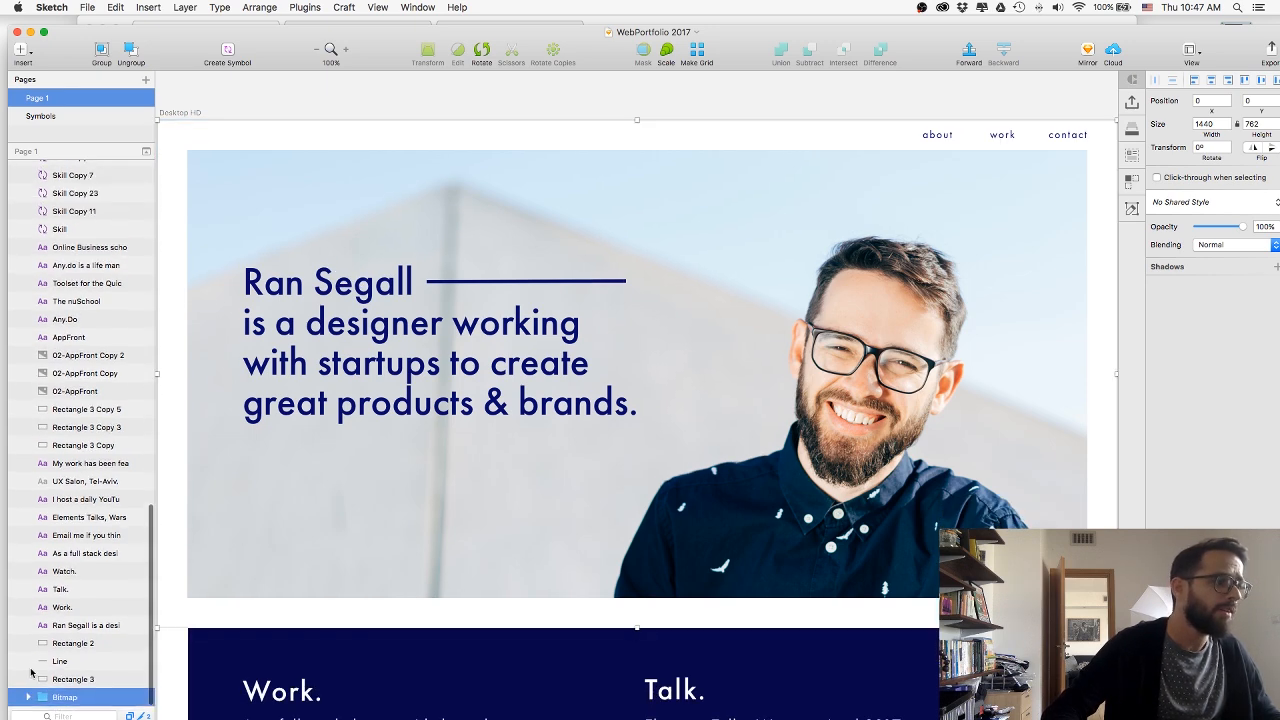
double_click(66, 699)
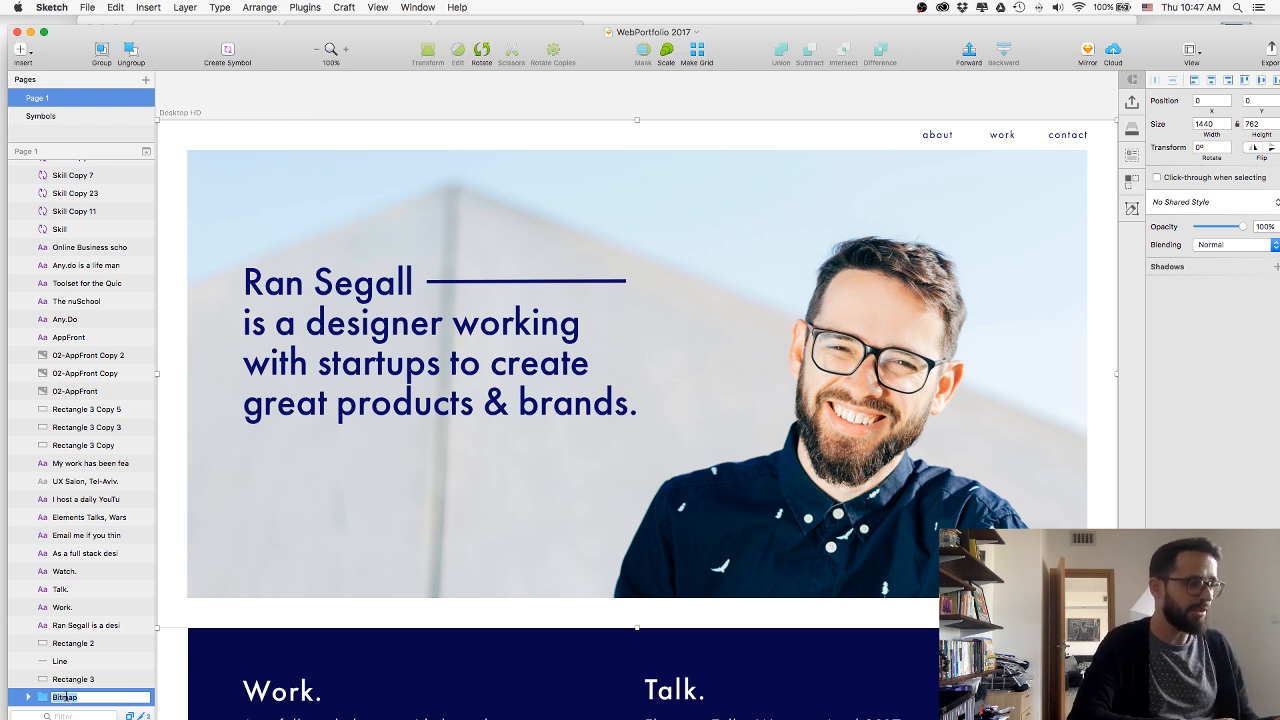
type("HeroImag")
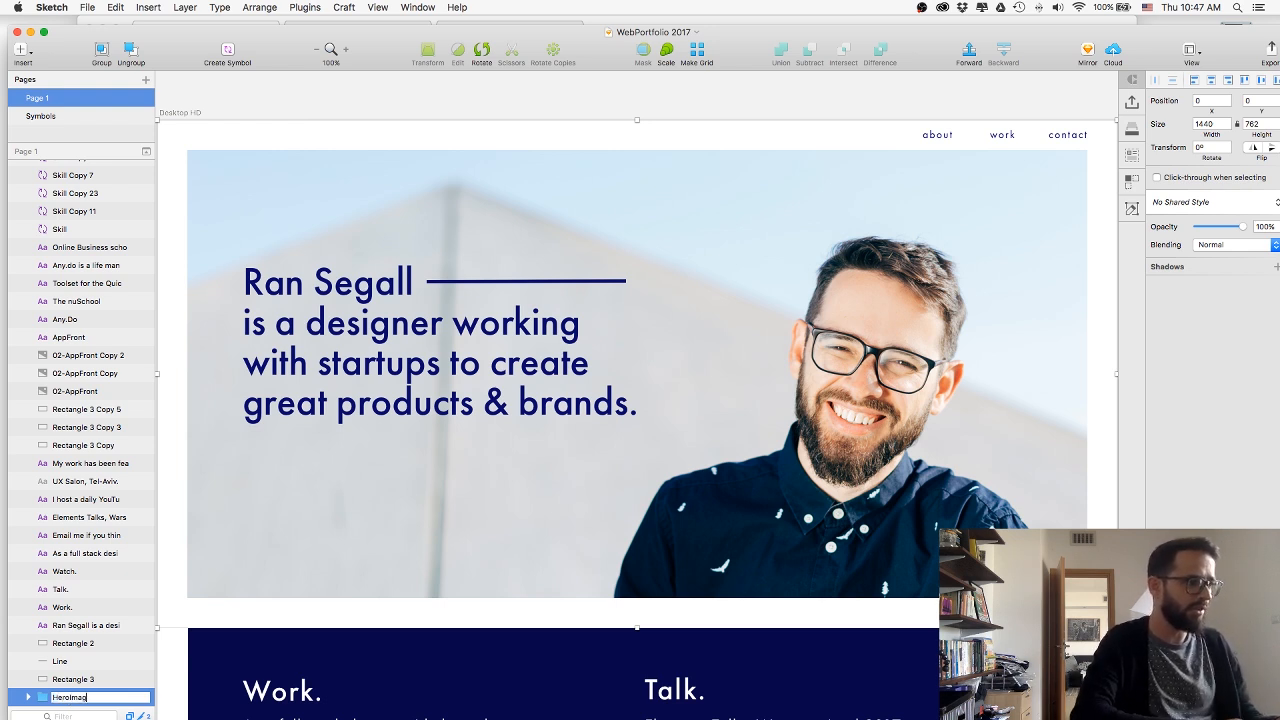
type("e")
key("Return")
Export the HeroImage group as a JPG named HeroImage at 100% quality into a new Desktop folder named web.
left_click_drag(929, 33, 837, 23)
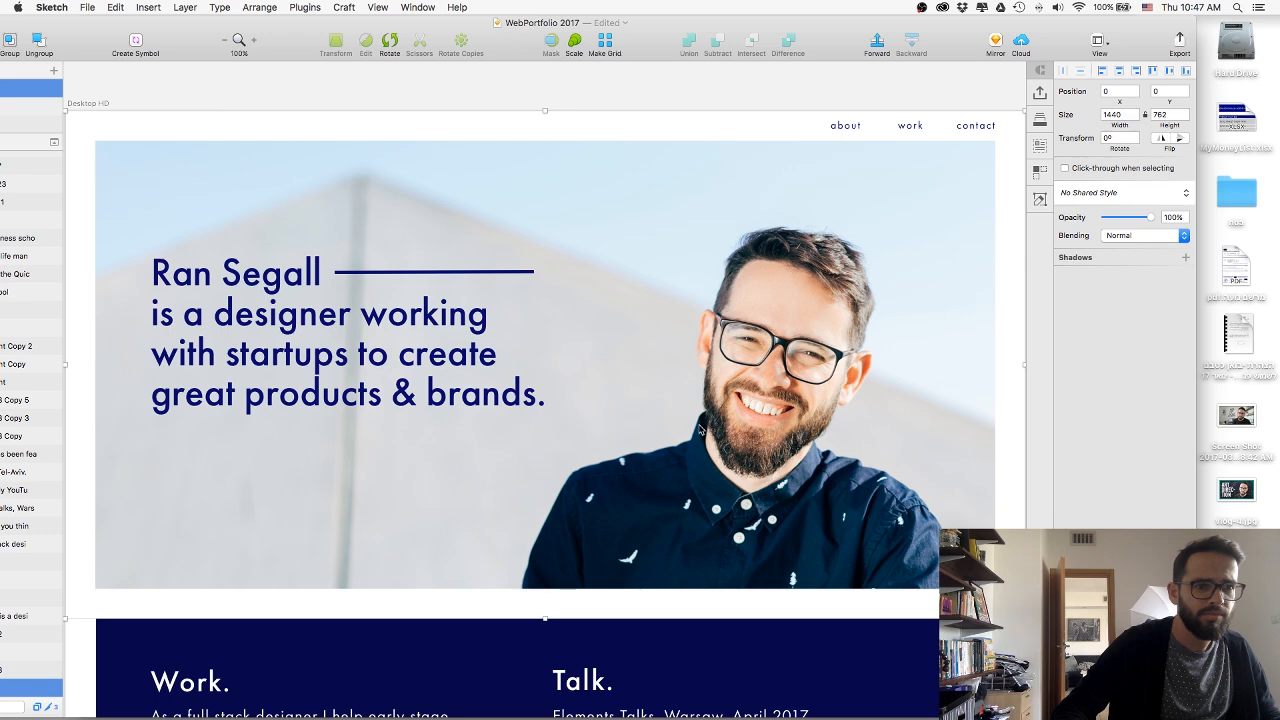
key("super+shift+e")
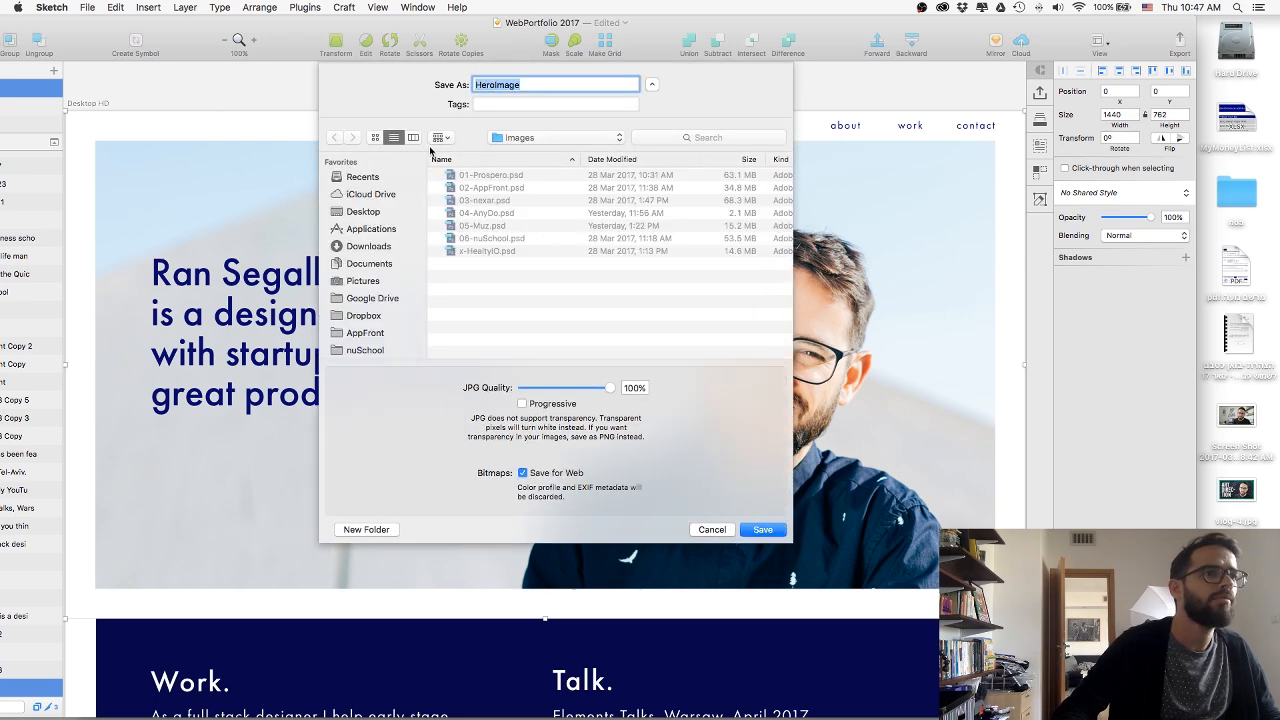
left_click(364, 211)
left_click(366, 529)
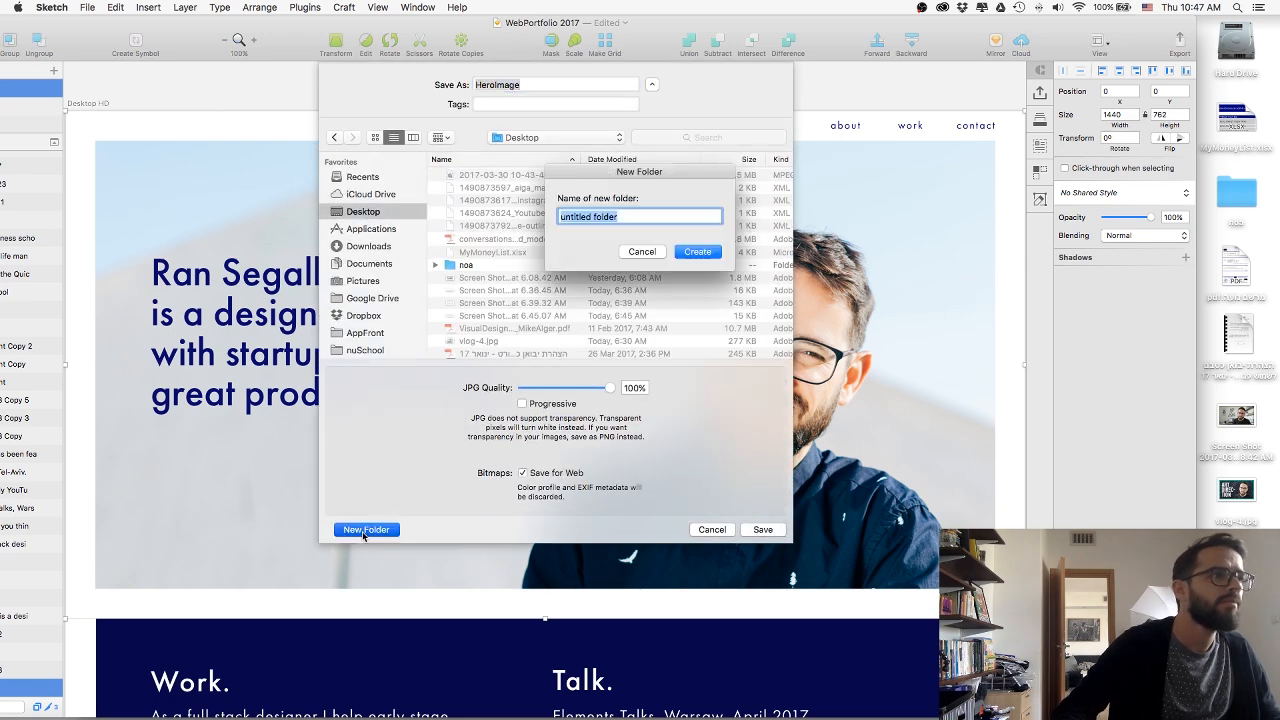
type("web")
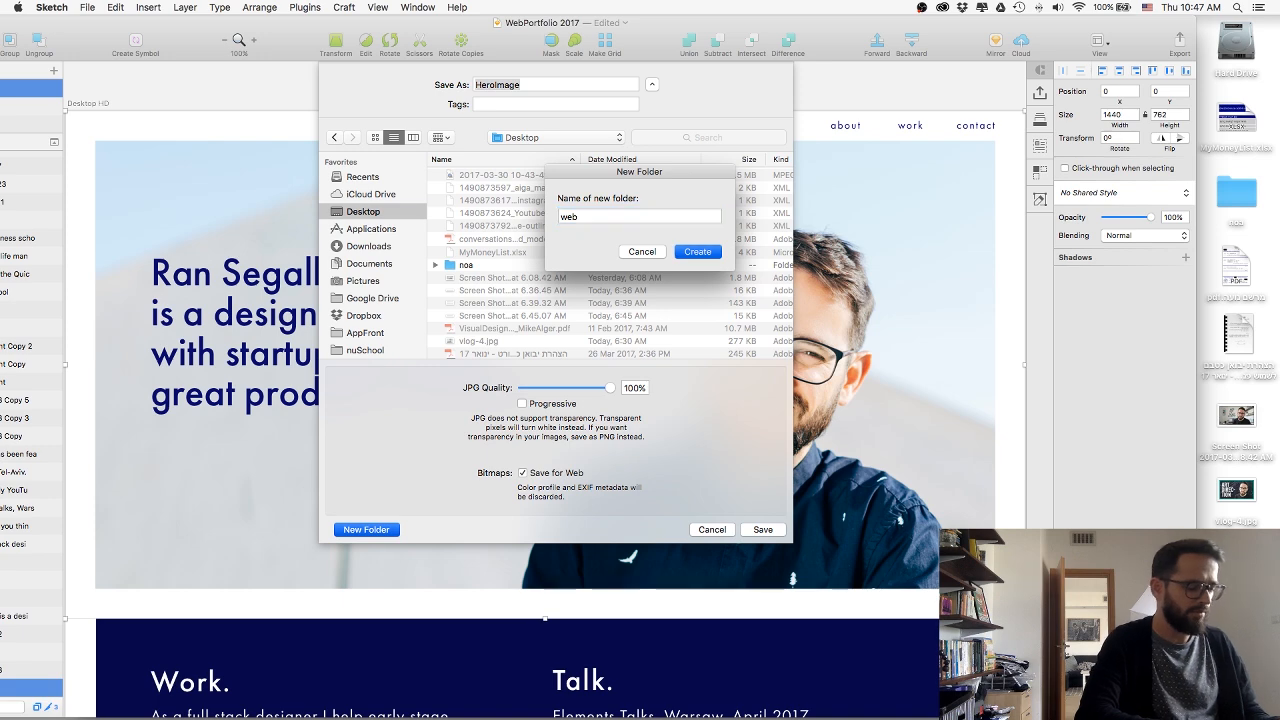
key("Return")
left_click(765, 531)
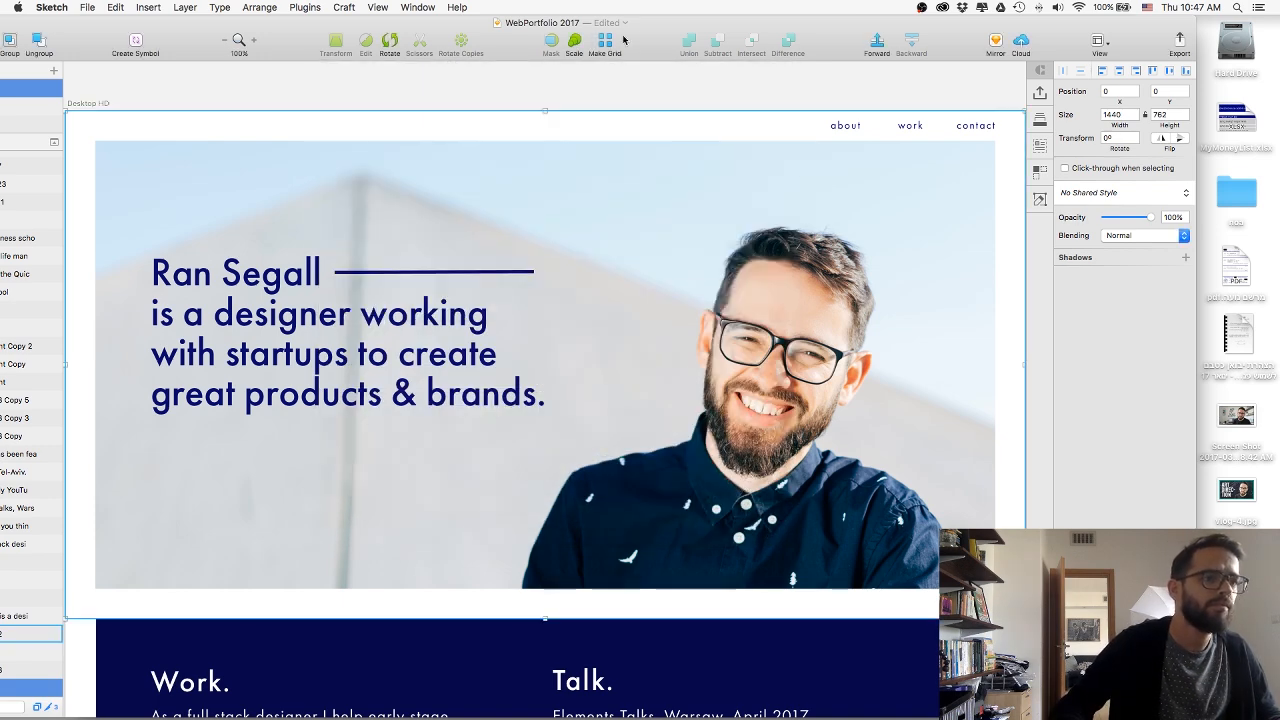
Move the Sketch window back so its layer list is visible, deselect the group, and switch to the Webflow Designer in Chrome.
left_click_drag(650, 42, 760, 33)
key("super+Tab")
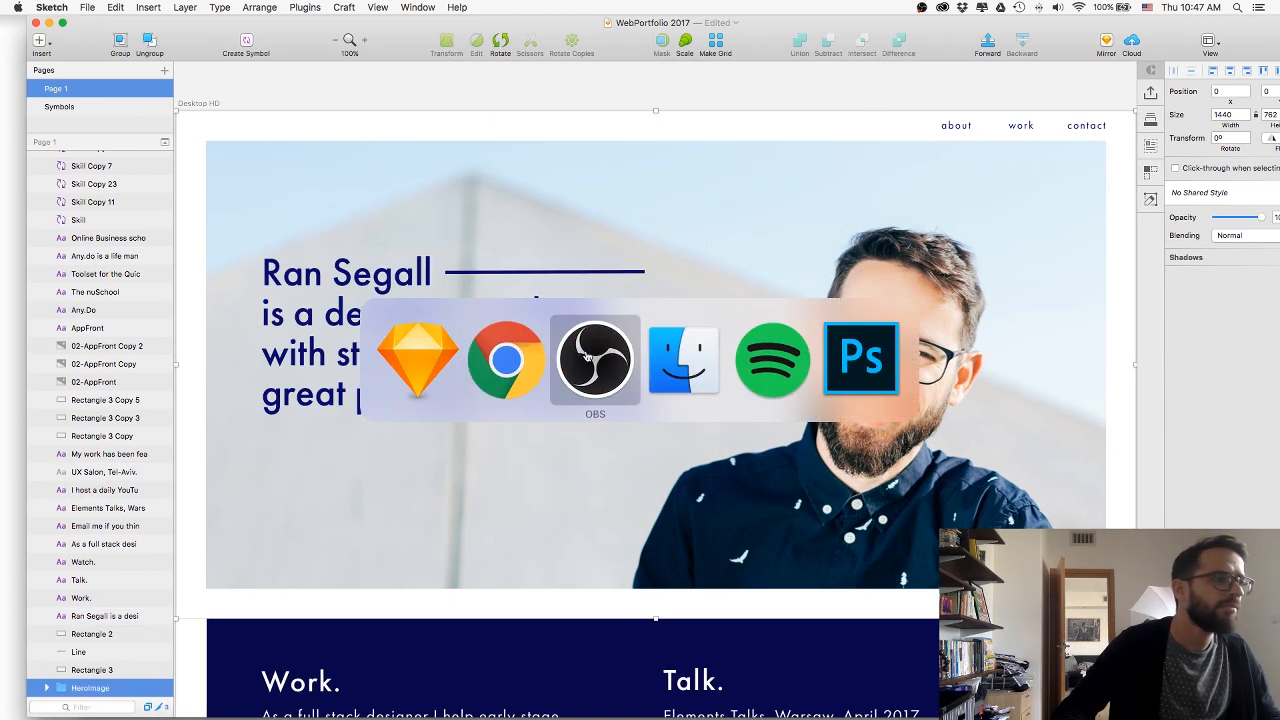
left_click(402, 88)
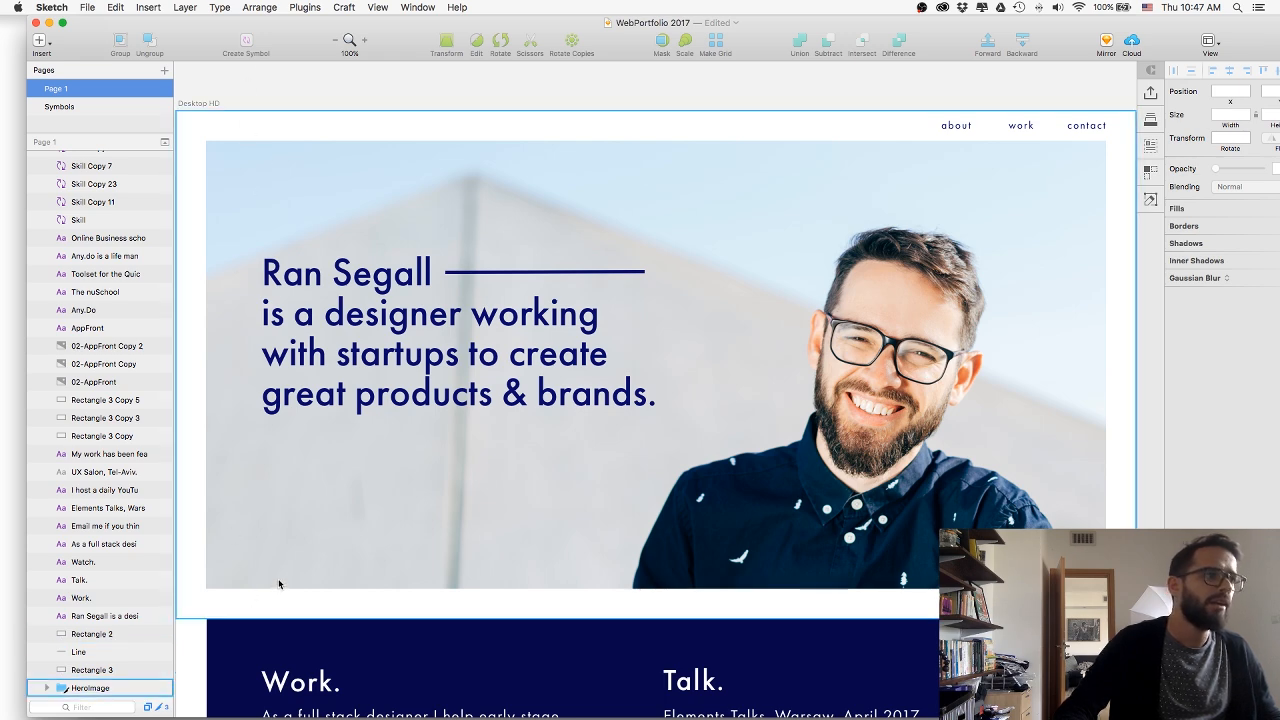
key("super+Tab")
key("Tab")
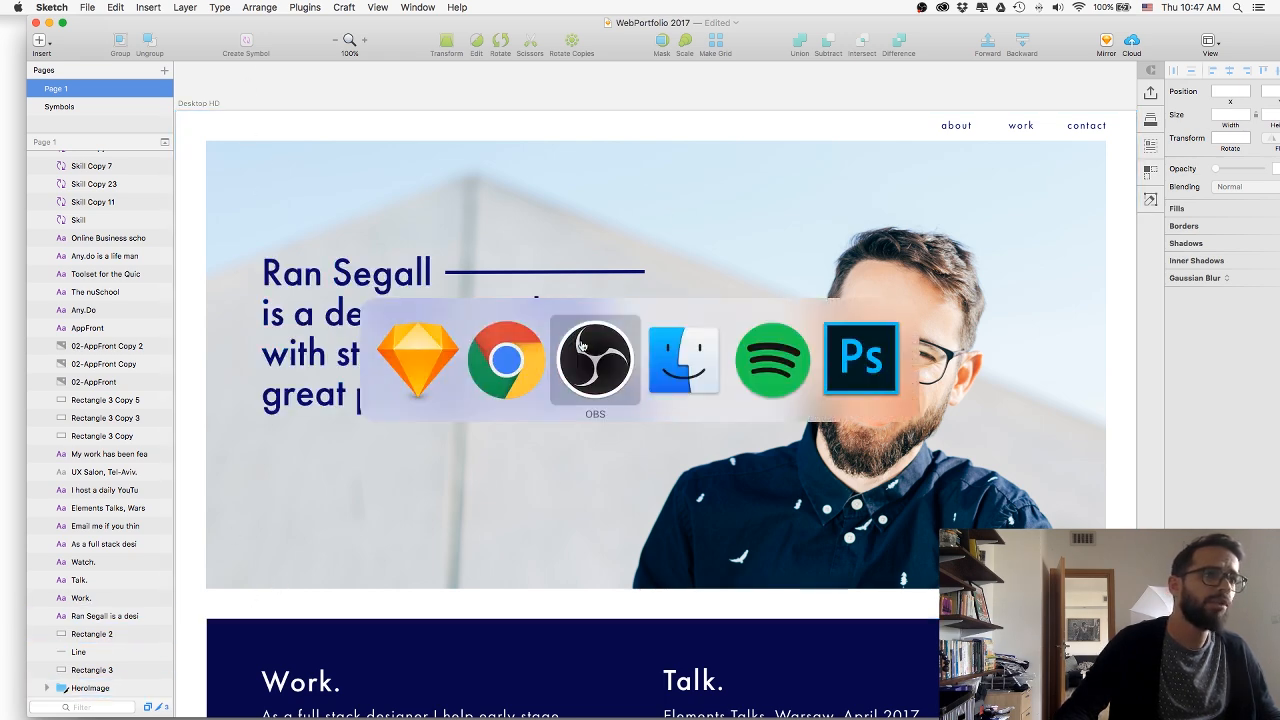
left_click(493, 347)
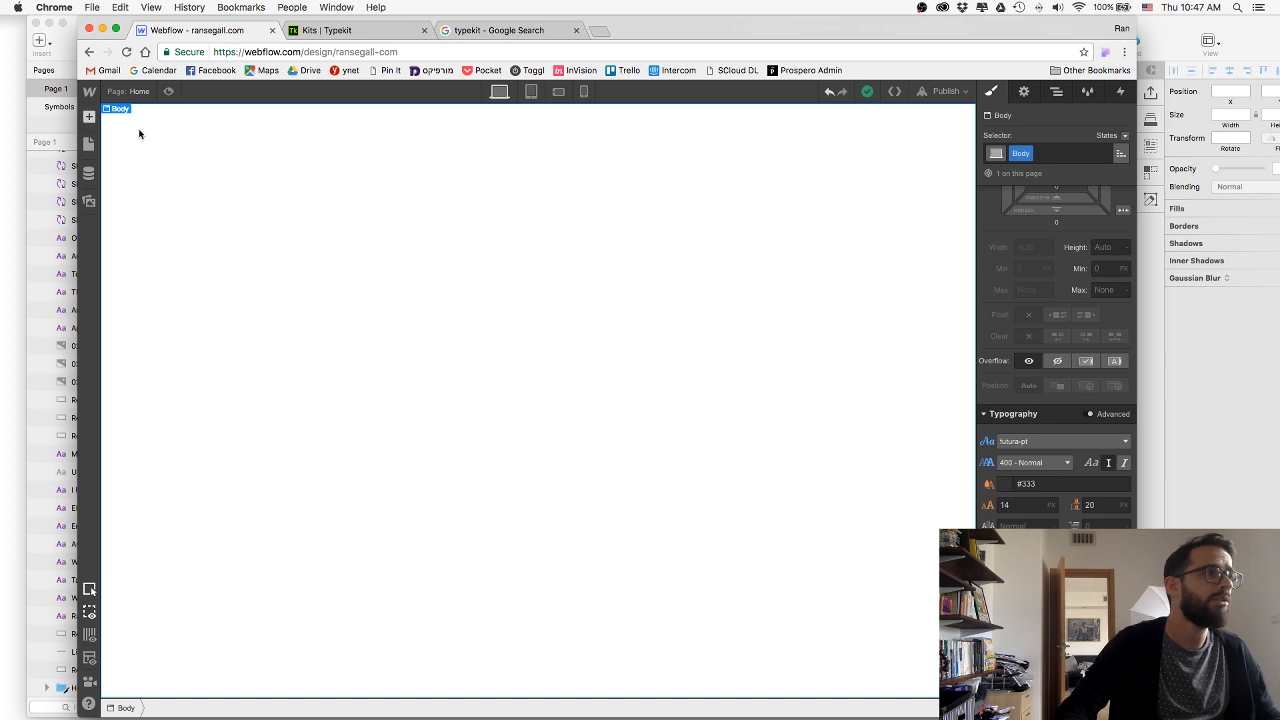
Add a Section element to the page body and give it a new class named HeroSection.
key("a")
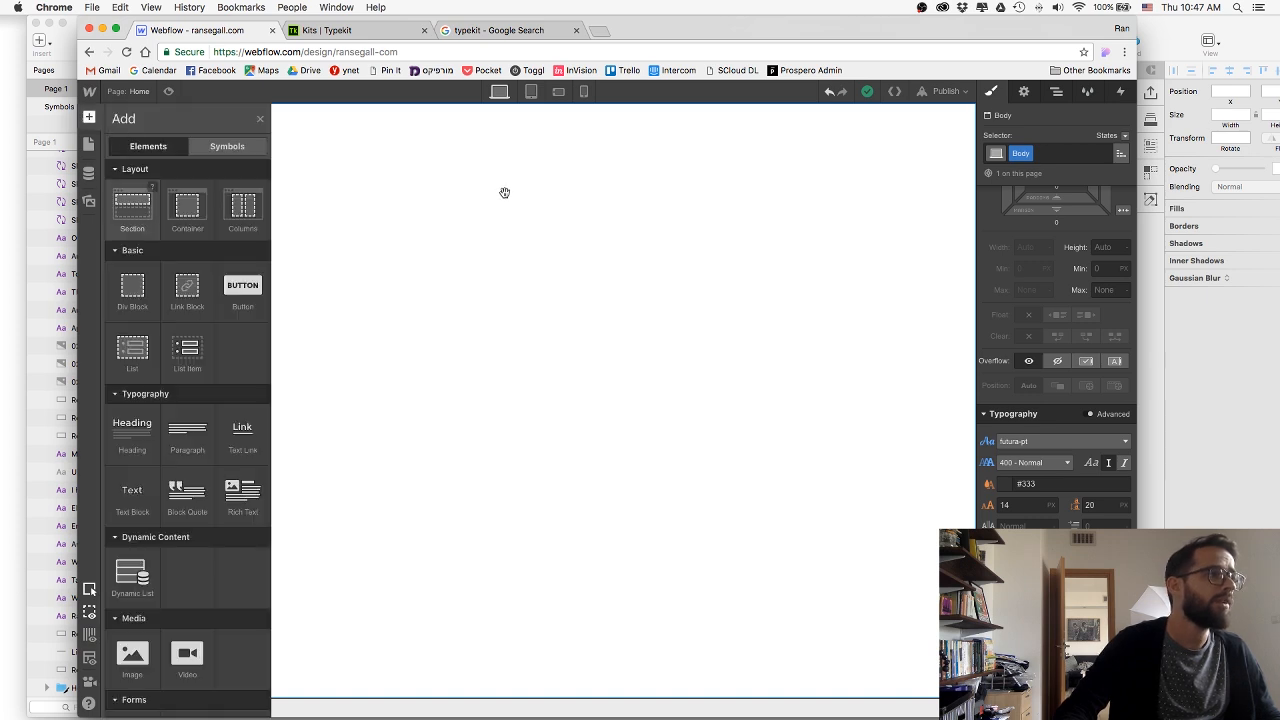
left_click_drag(505, 193, 510, 192)
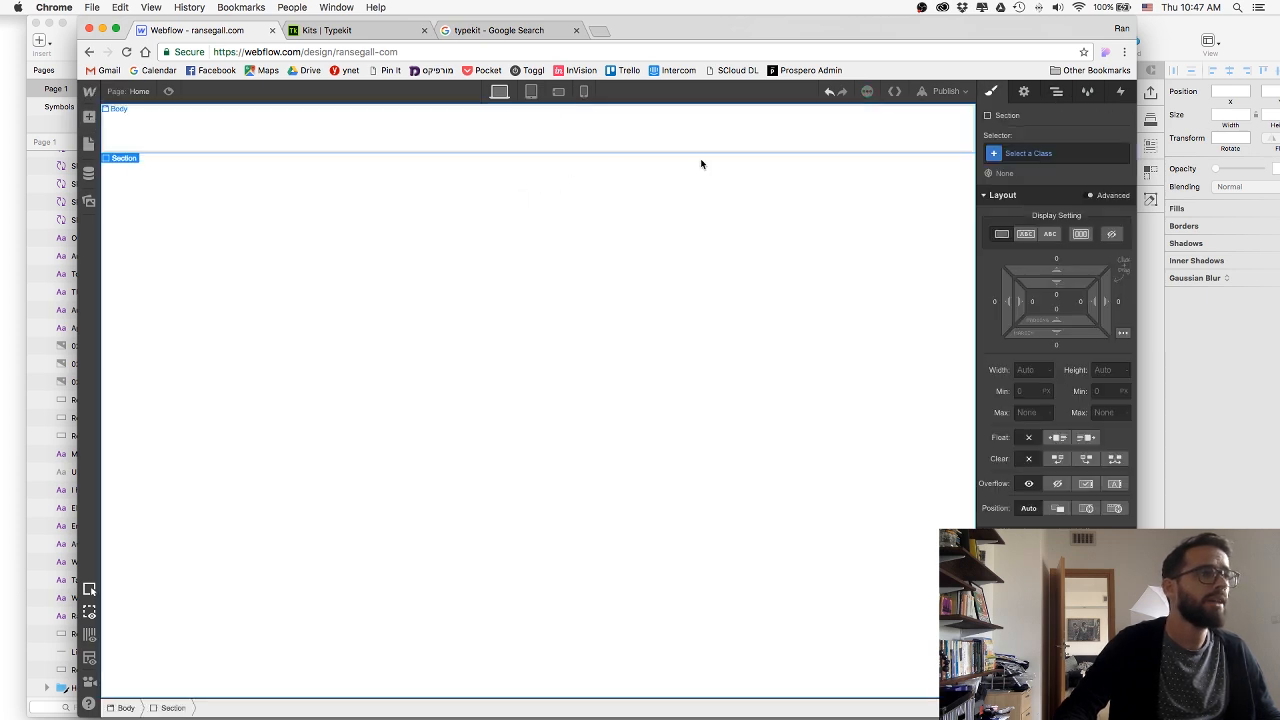
left_click(1042, 152)
type("Her")
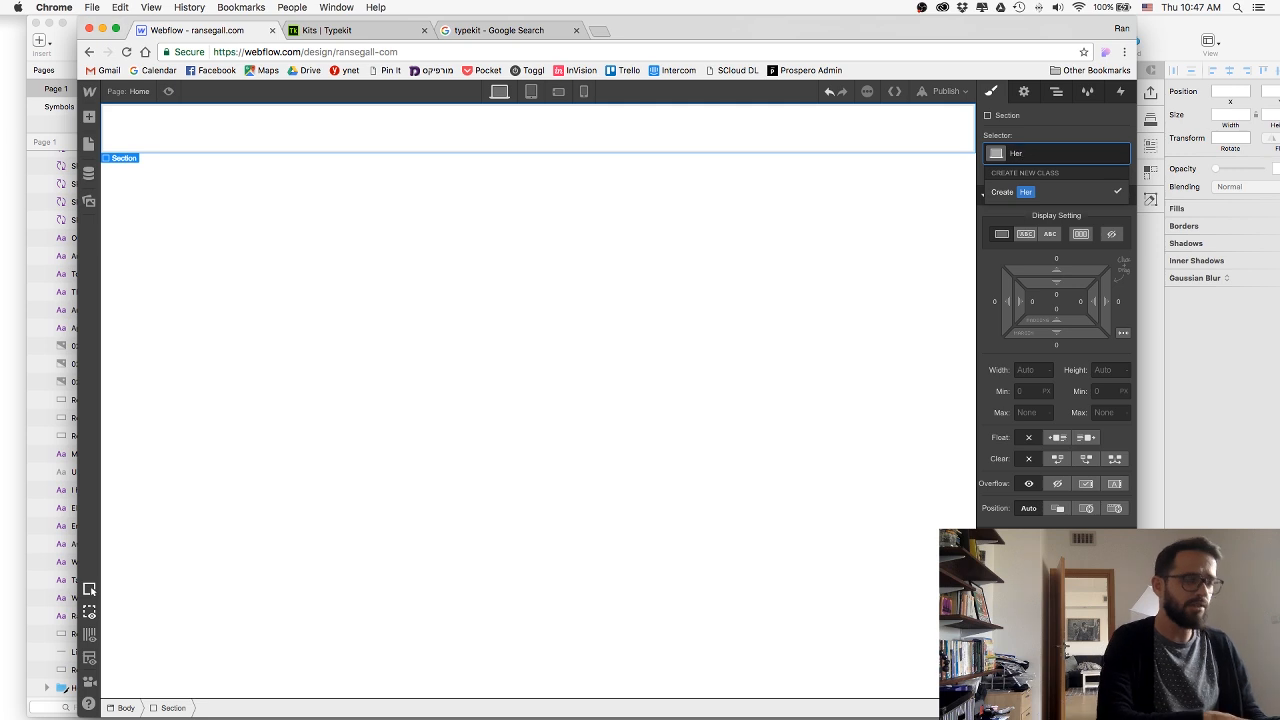
type("oSection")
key("Return")
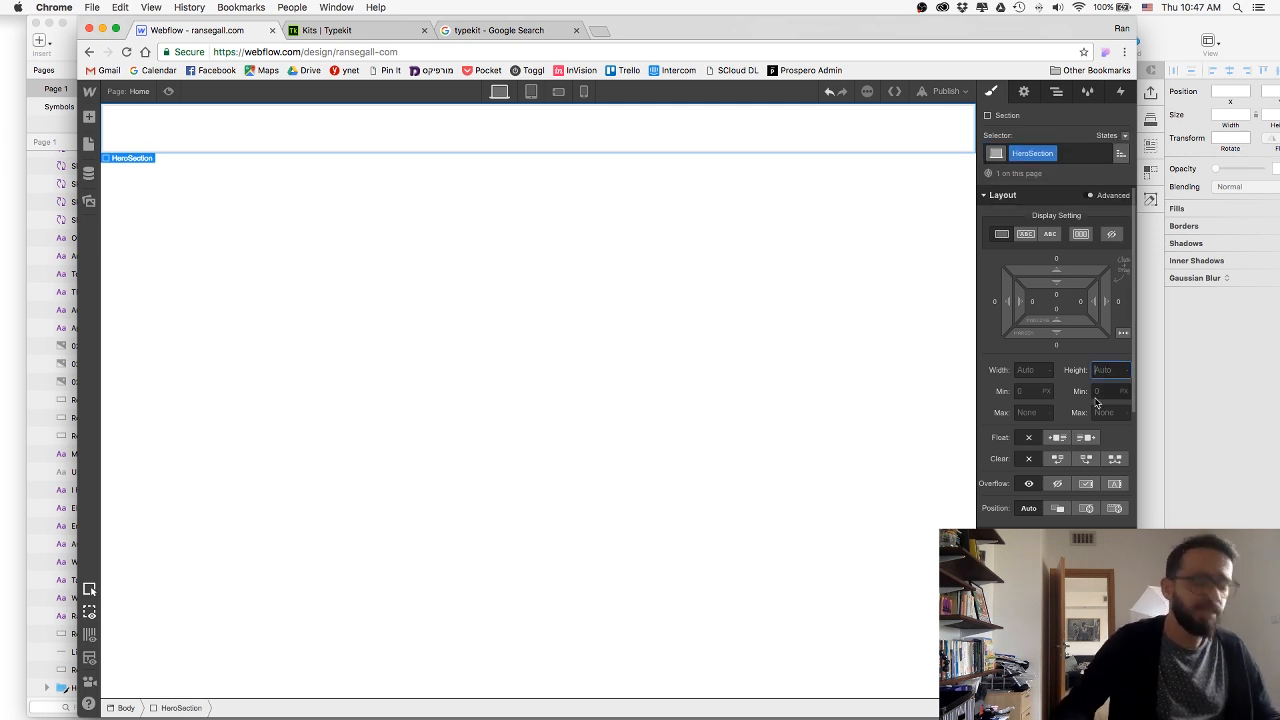
Set the HeroSection height to 100 VH.
type("100vg")
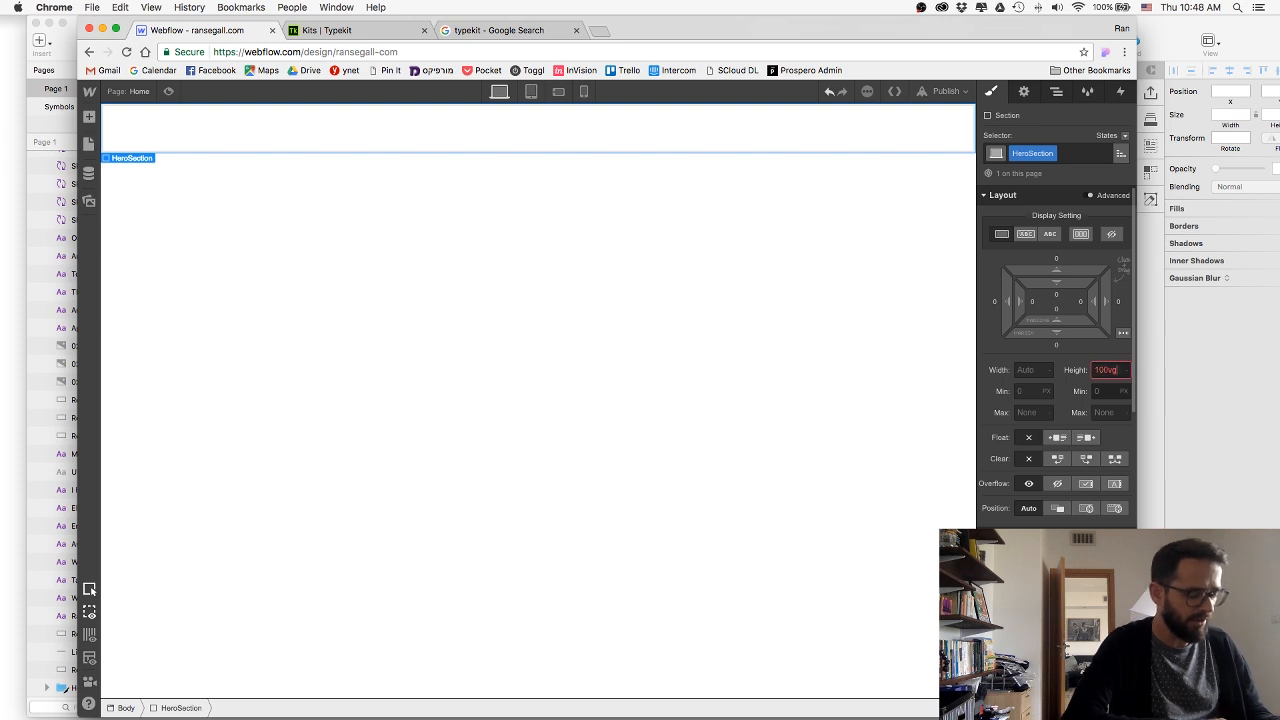
key("BackSpace")
key("BackSpace")
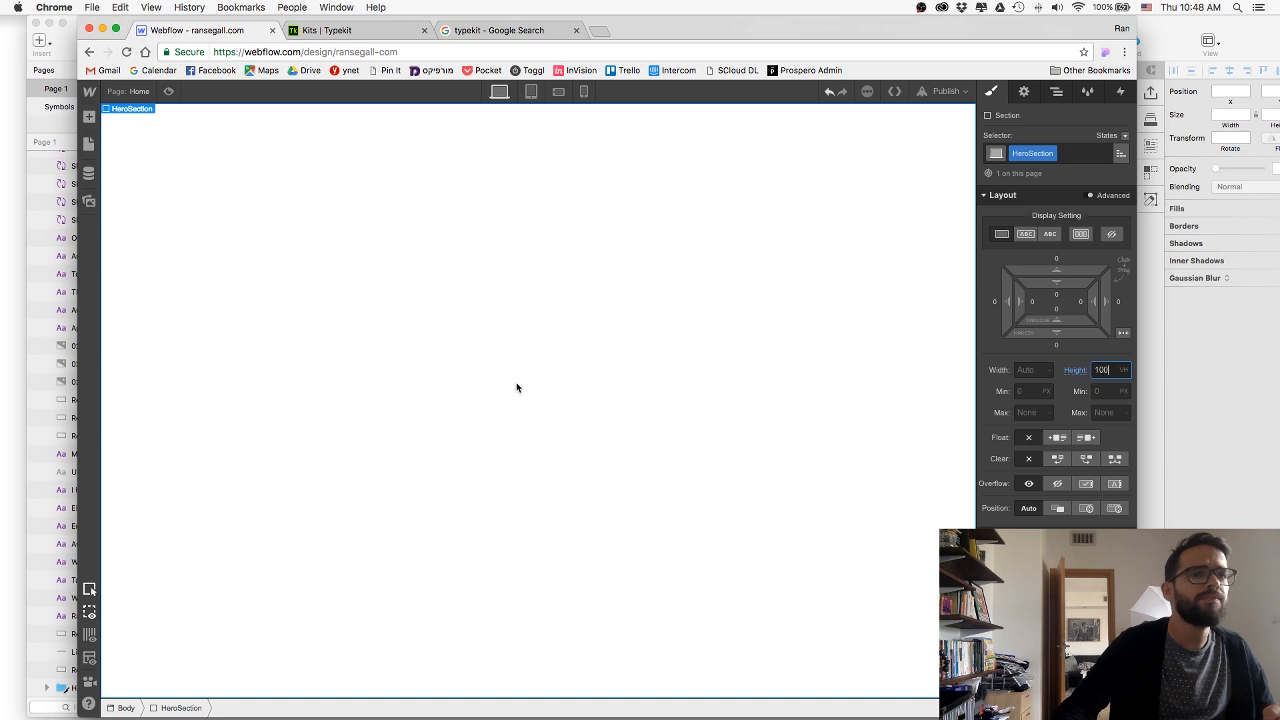
Switch to Sketch to examine the border settings of Rectangle 2 framing the hero image, and return to Webflow in Chrome.
left_click(70, 53)
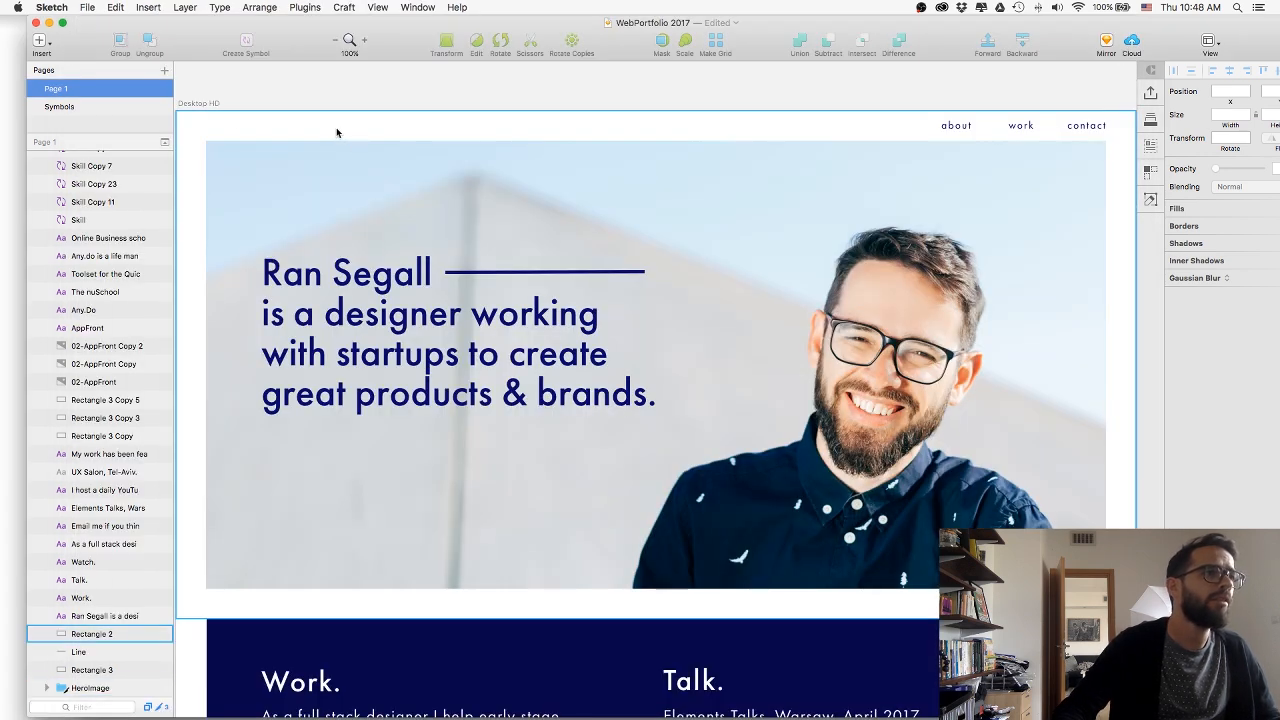
left_click(245, 130)
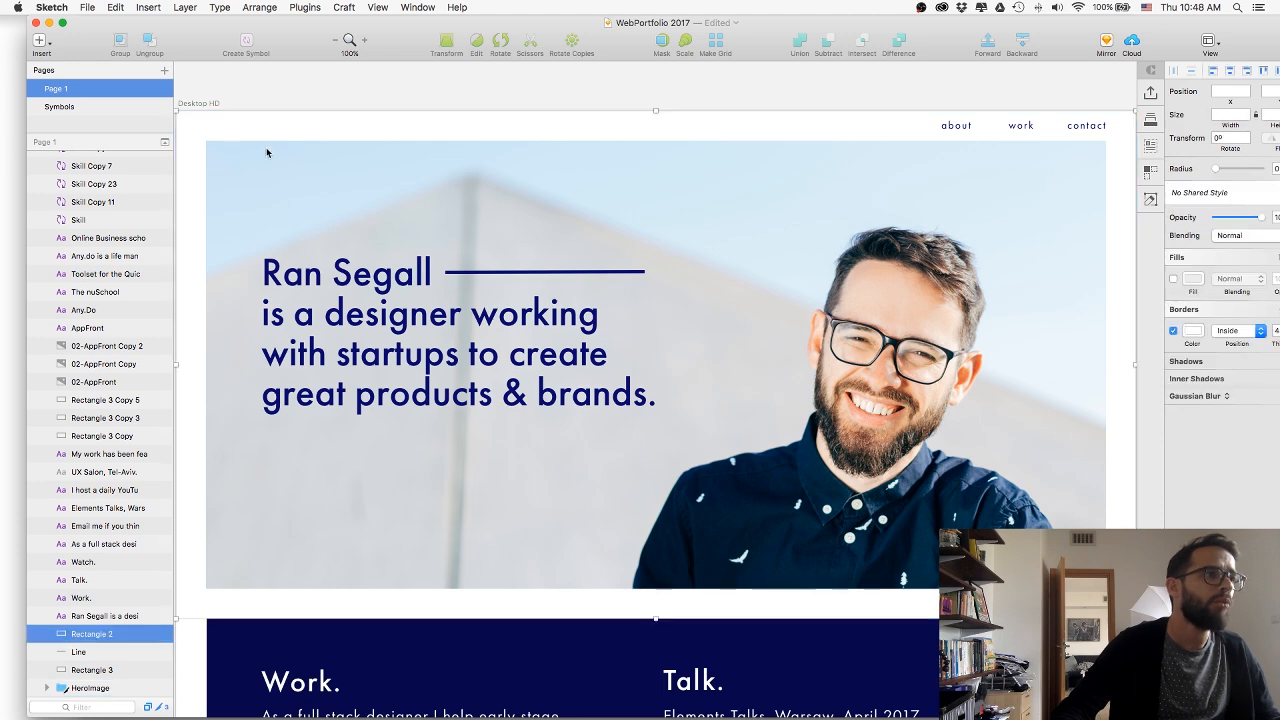
double_click(273, 146)
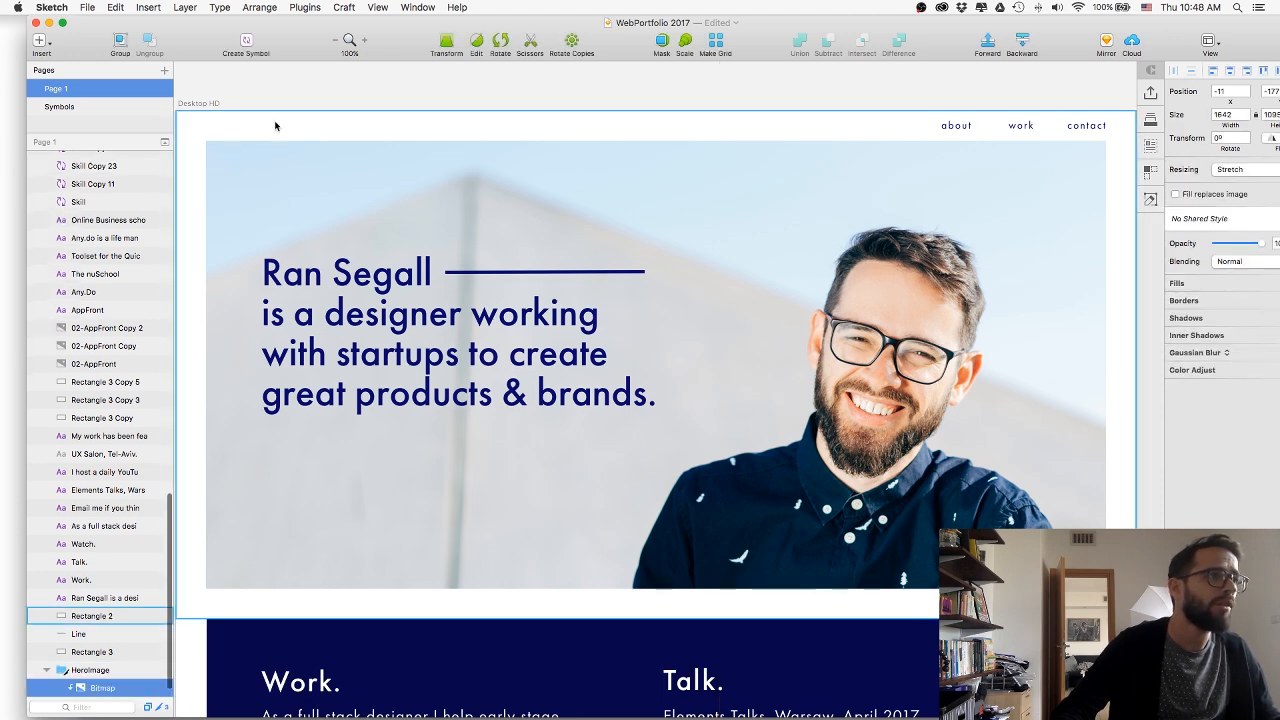
left_click(275, 125)
left_click_drag(1052, 30, 1040, 30)
key("super+Tab")
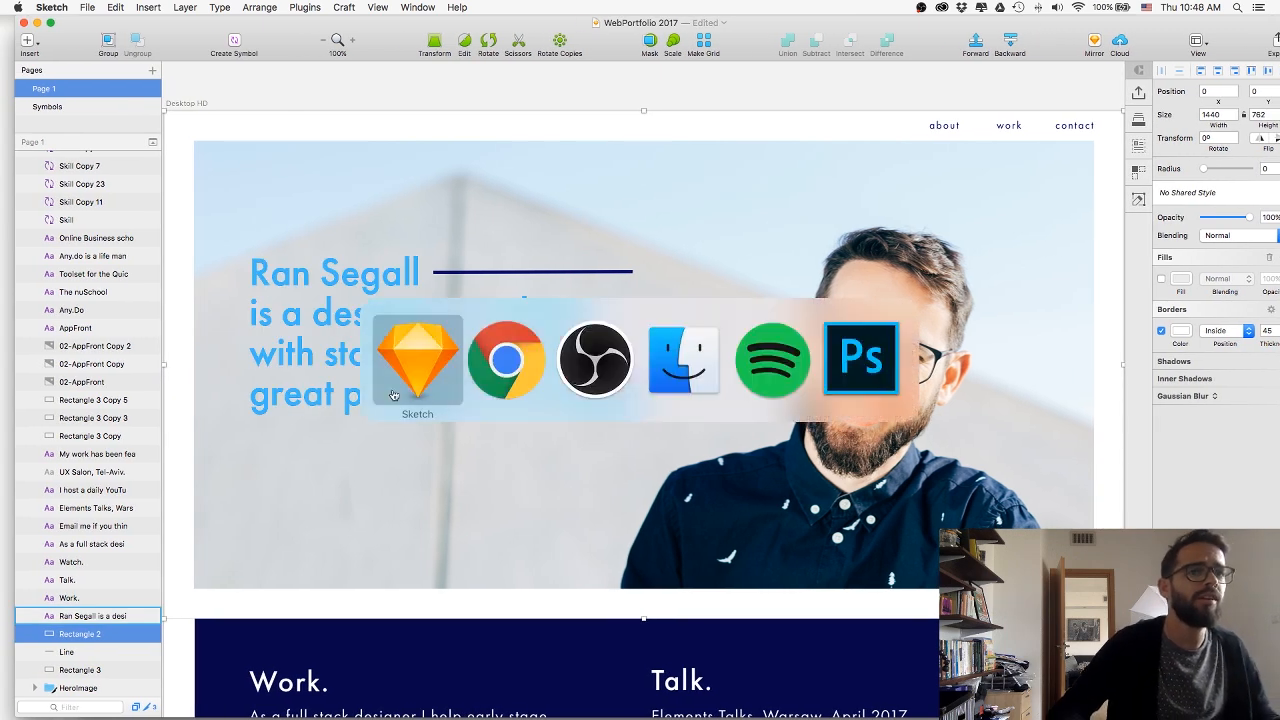
left_click(493, 382)
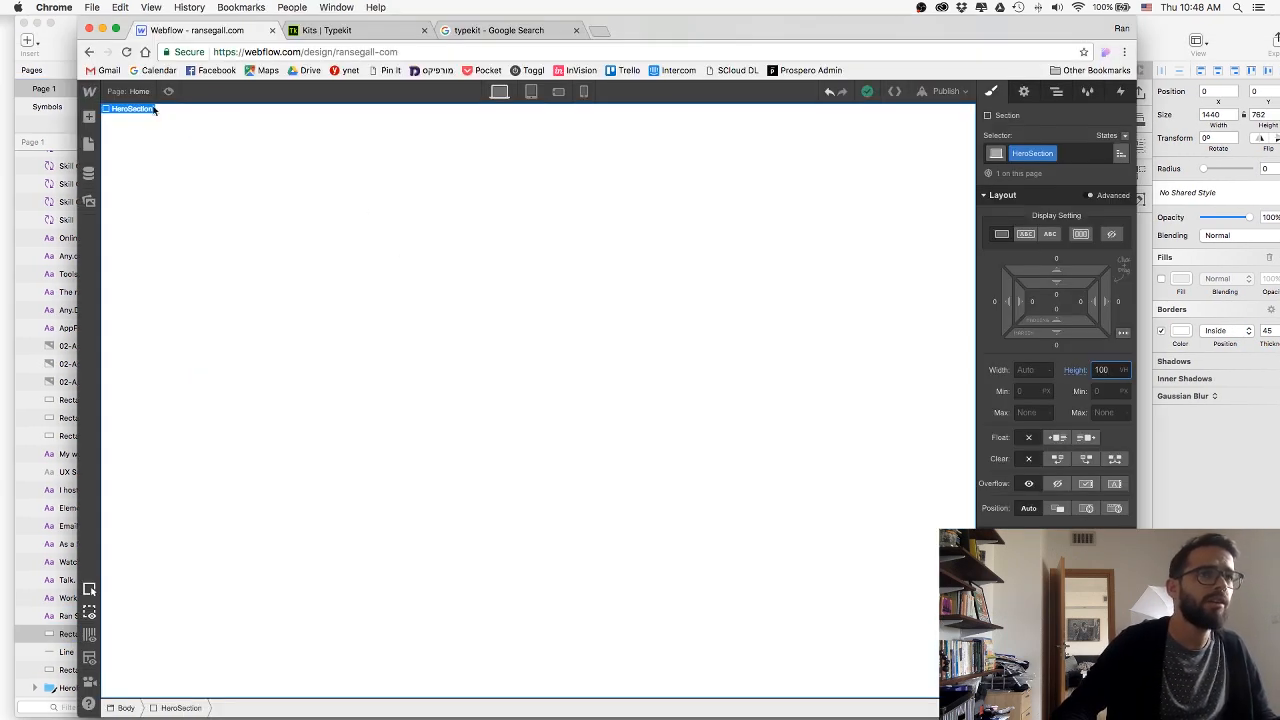
left_click_drag(706, 28, 709, 319)
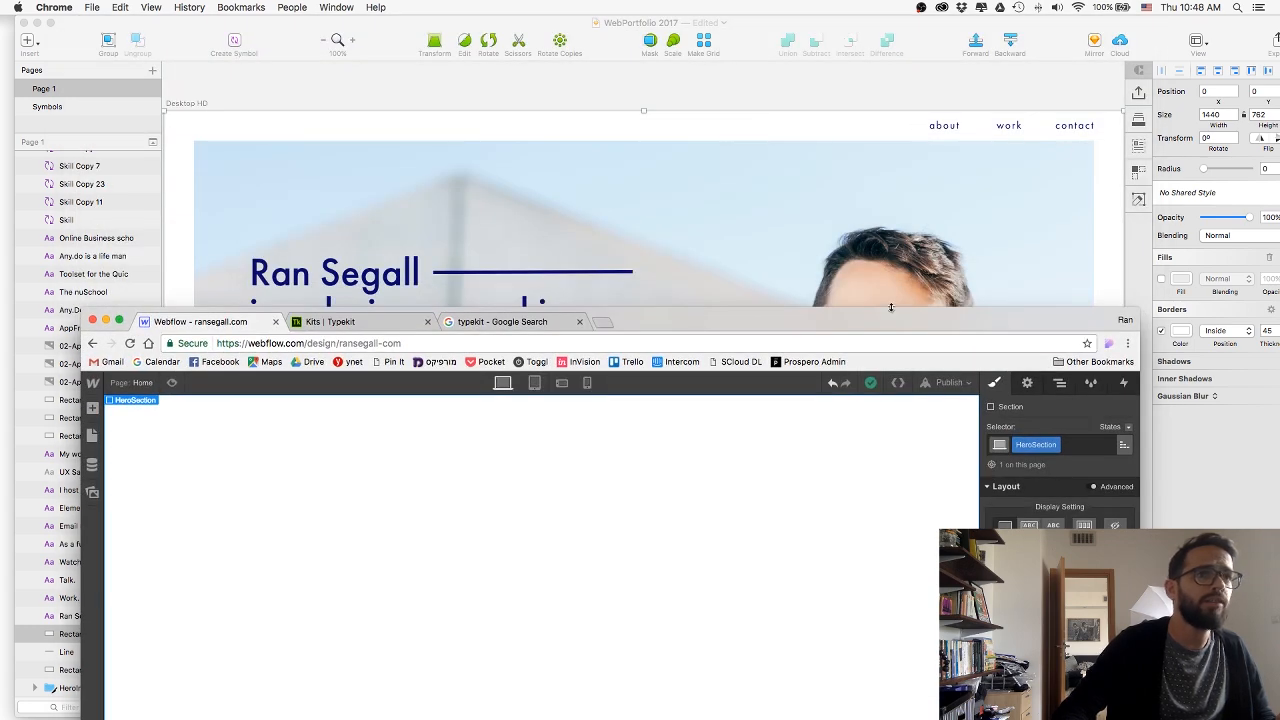
left_click_drag(891, 307, 895, 20)
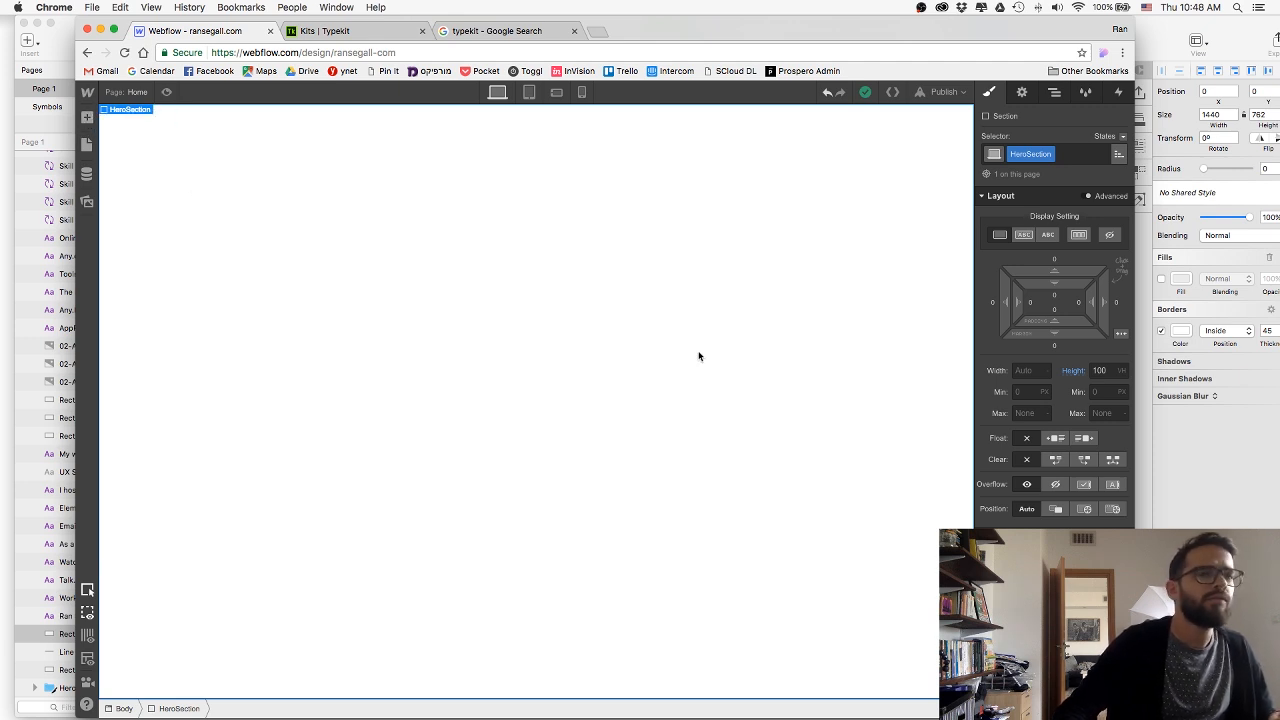
Add a background image to HeroSection by uploading HeroImage.jpg from the Desktop web folder.
scroll(1055, 350, "down", 5)
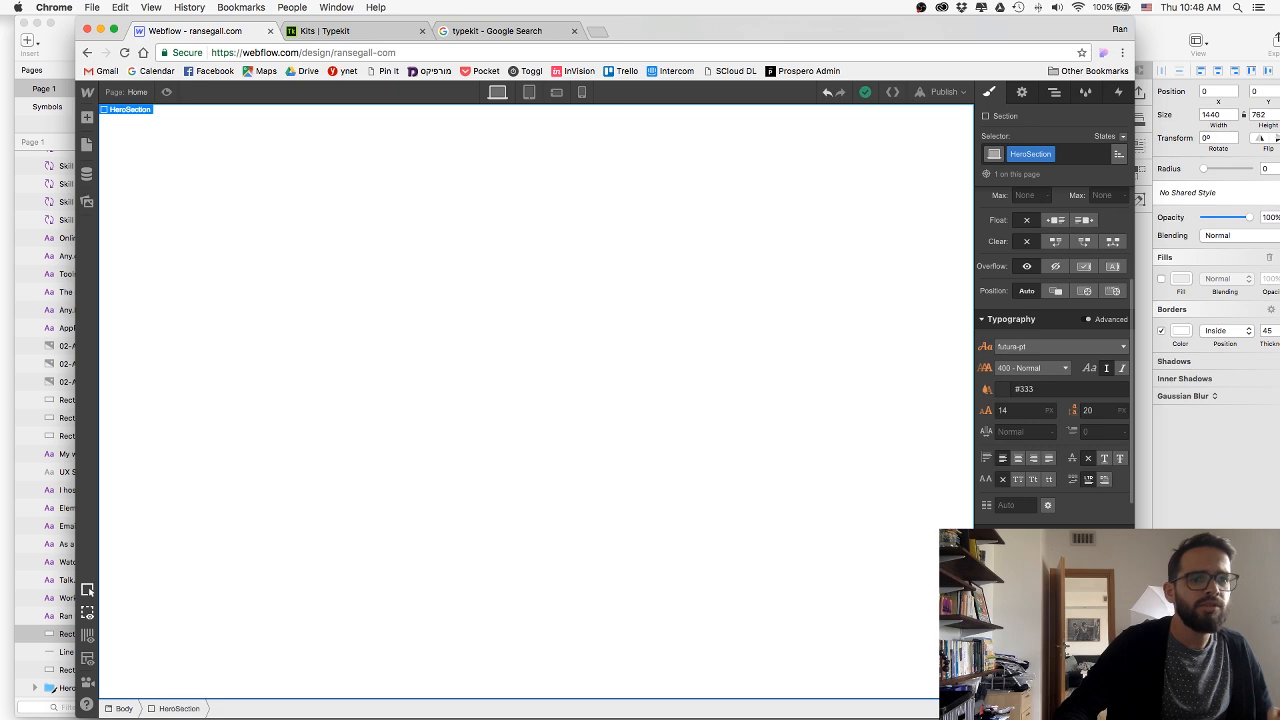
left_click(1005, 561)
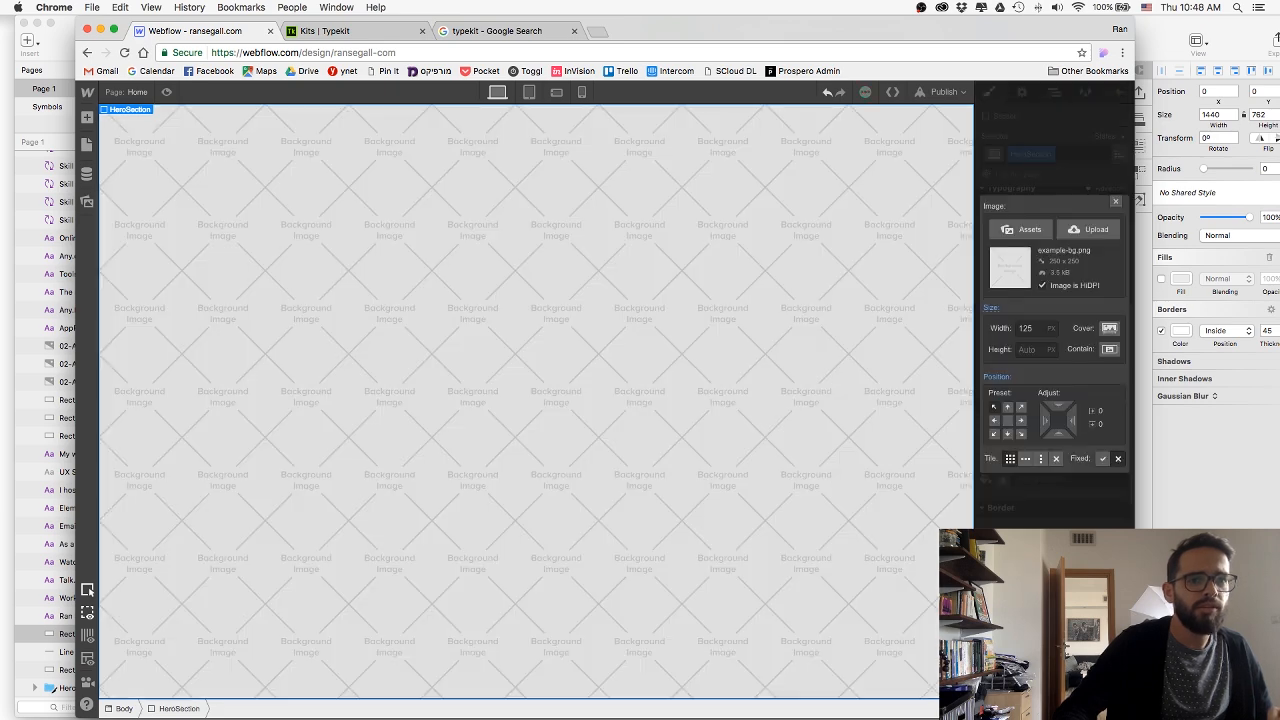
left_click(1097, 229)
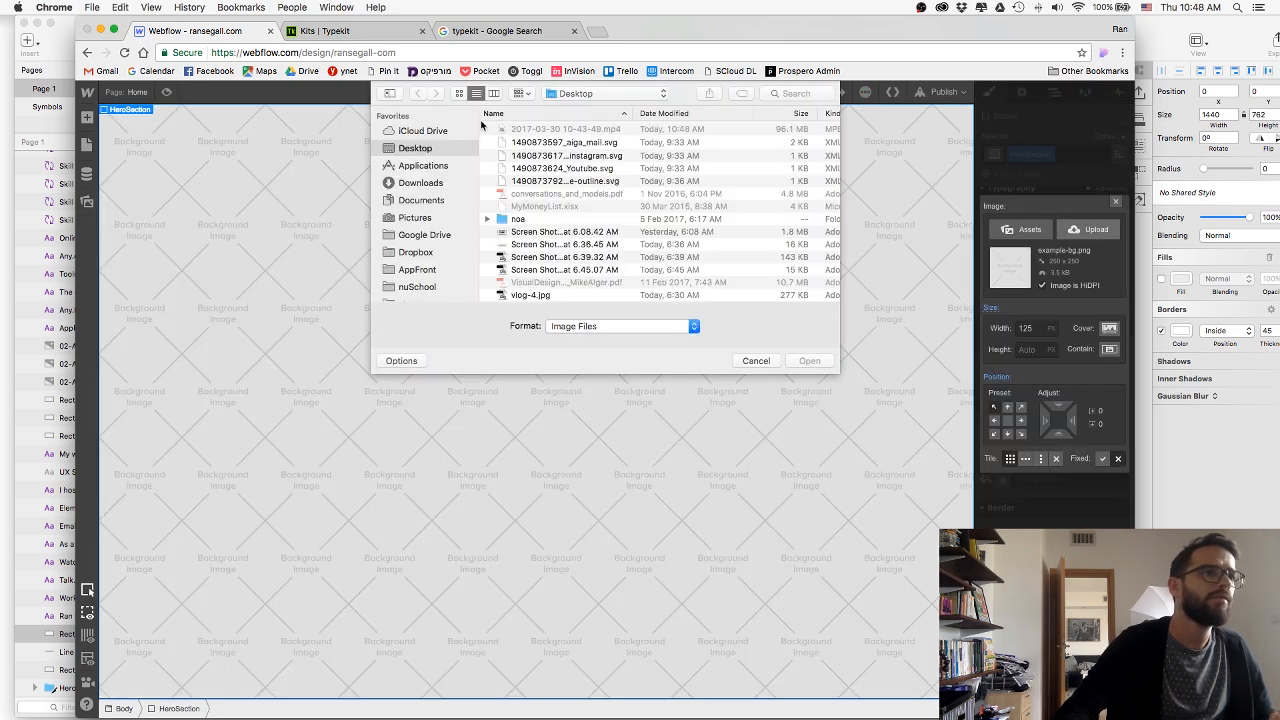
scroll(508, 232, "down", 3)
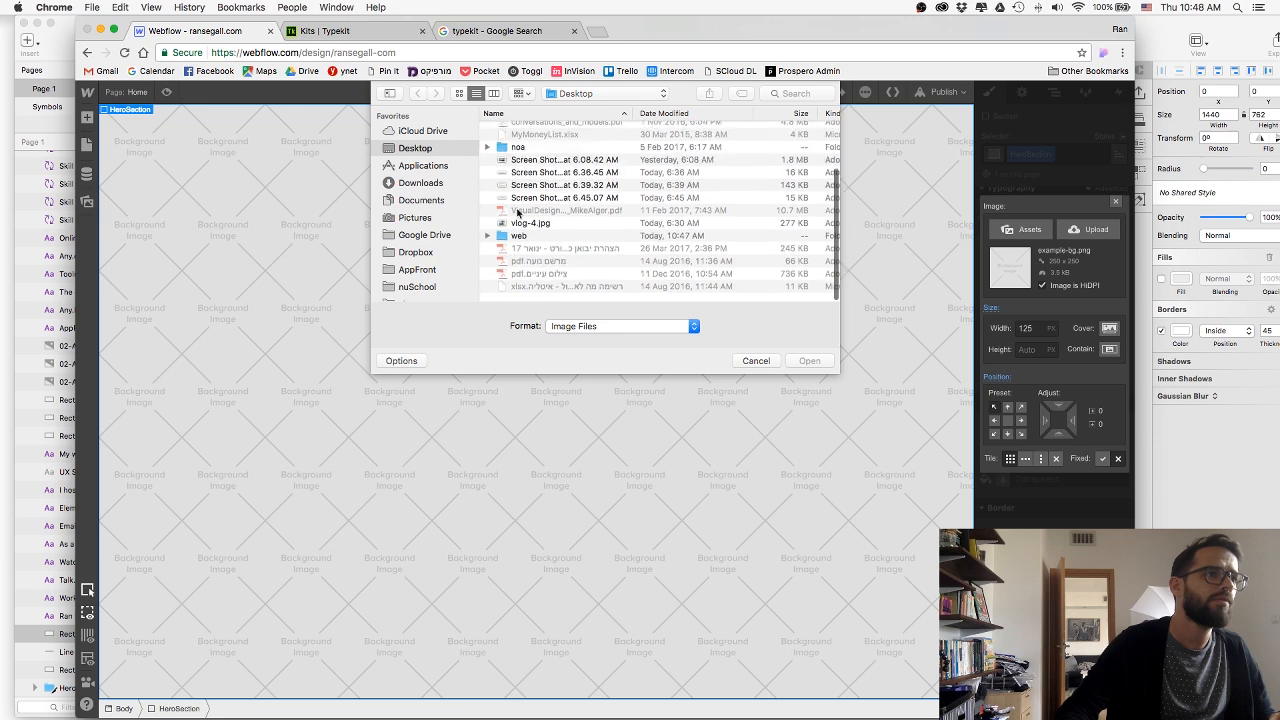
double_click(517, 244)
double_click(521, 132)
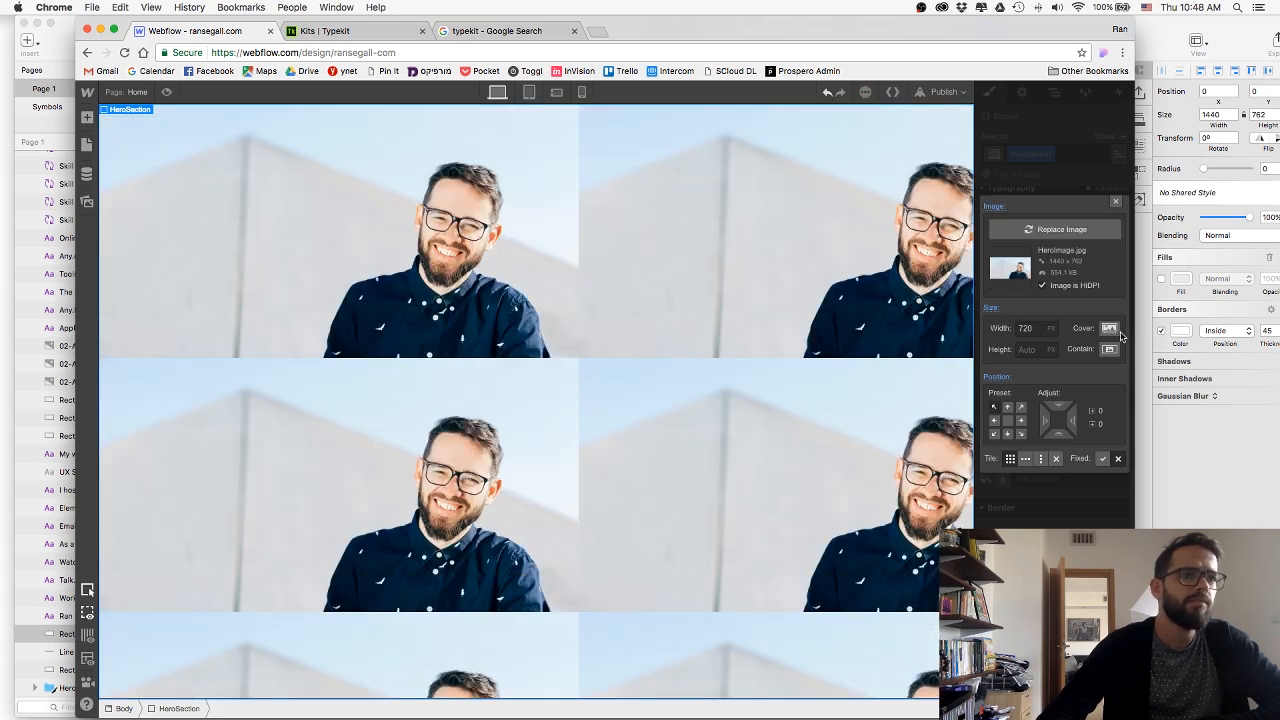
Set the HeroSection background image to Cover and centre its position at 50% / 50%.
left_click(1109, 329)
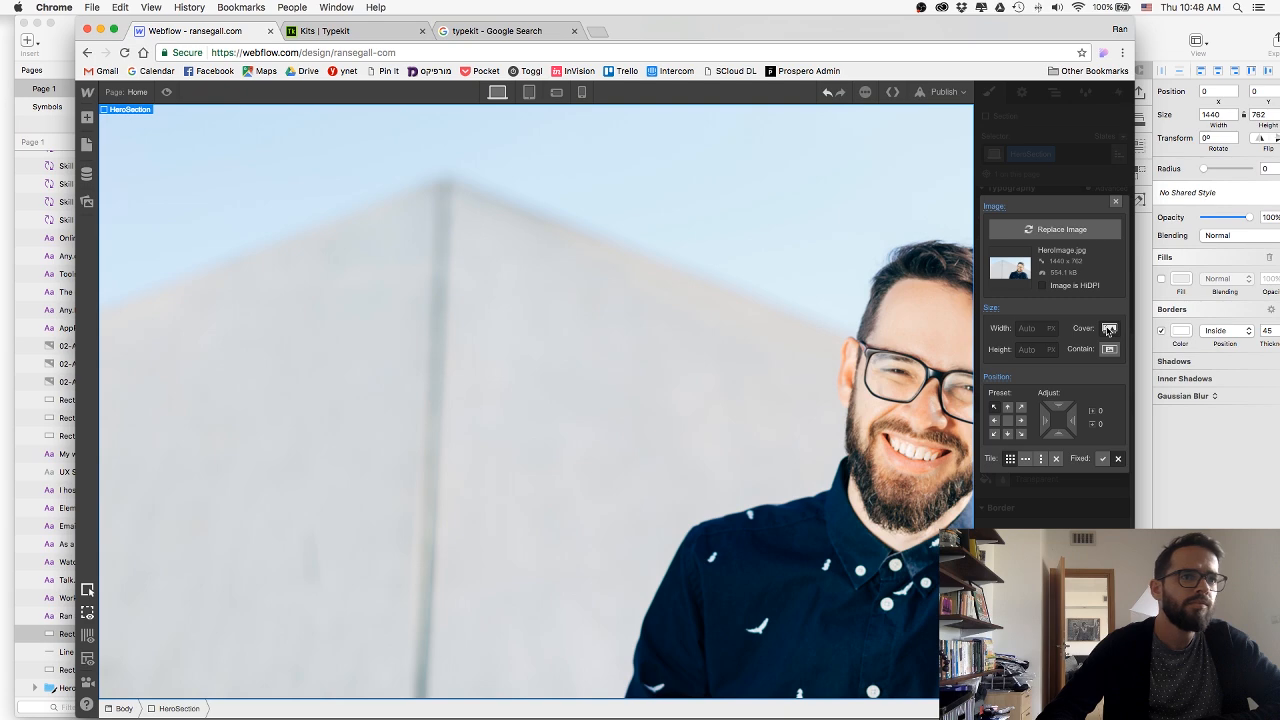
left_click(1007, 421)
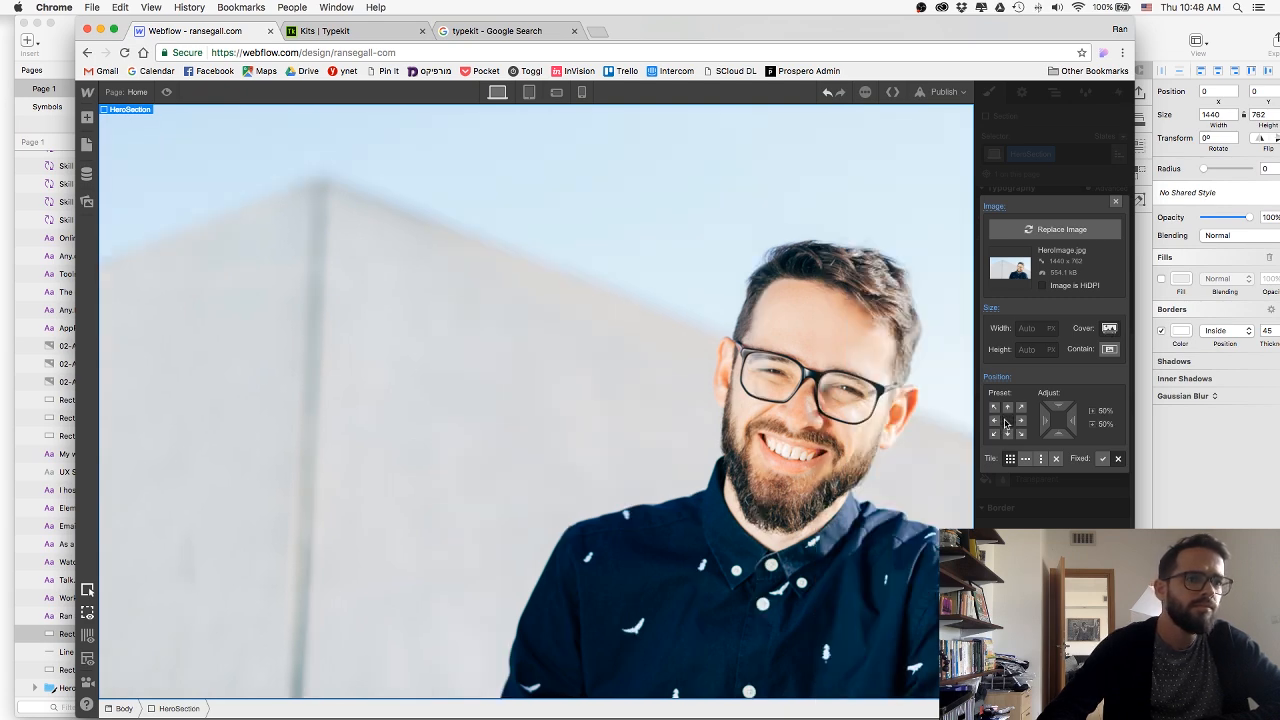
left_click(1116, 202)
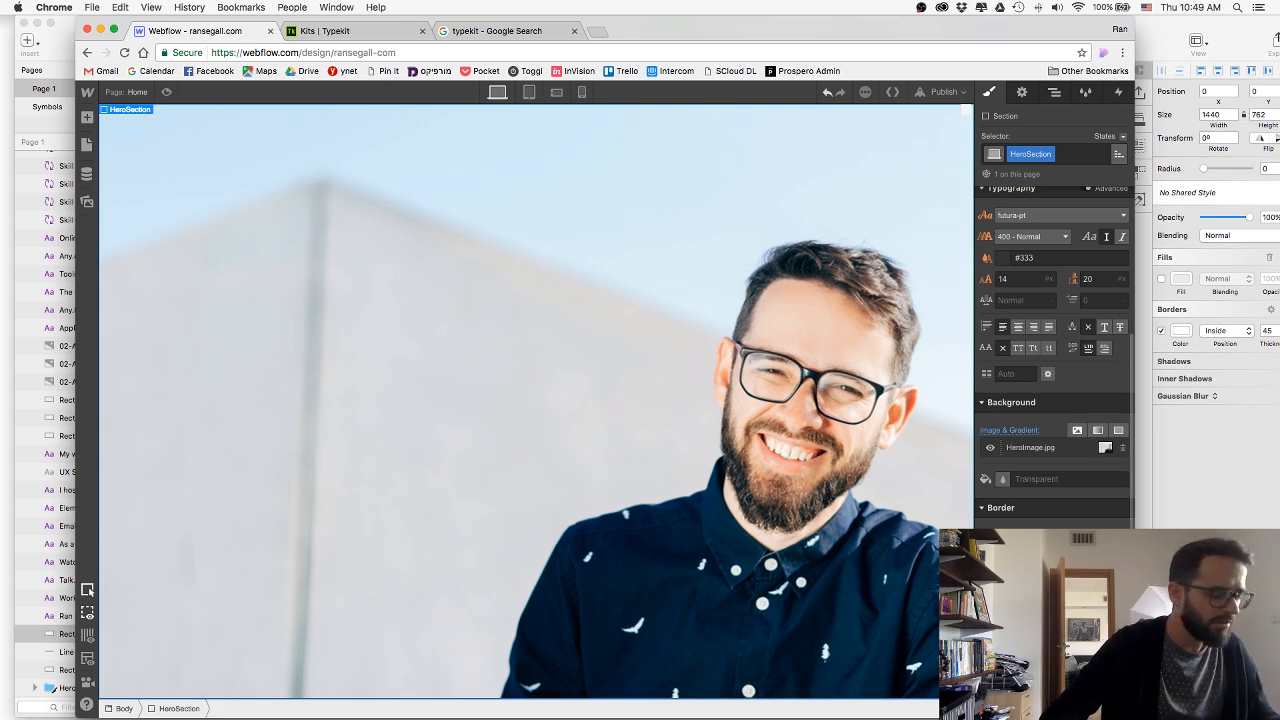
Give HeroSection a solid white border on all sides and preview the page.
left_click(87, 590)
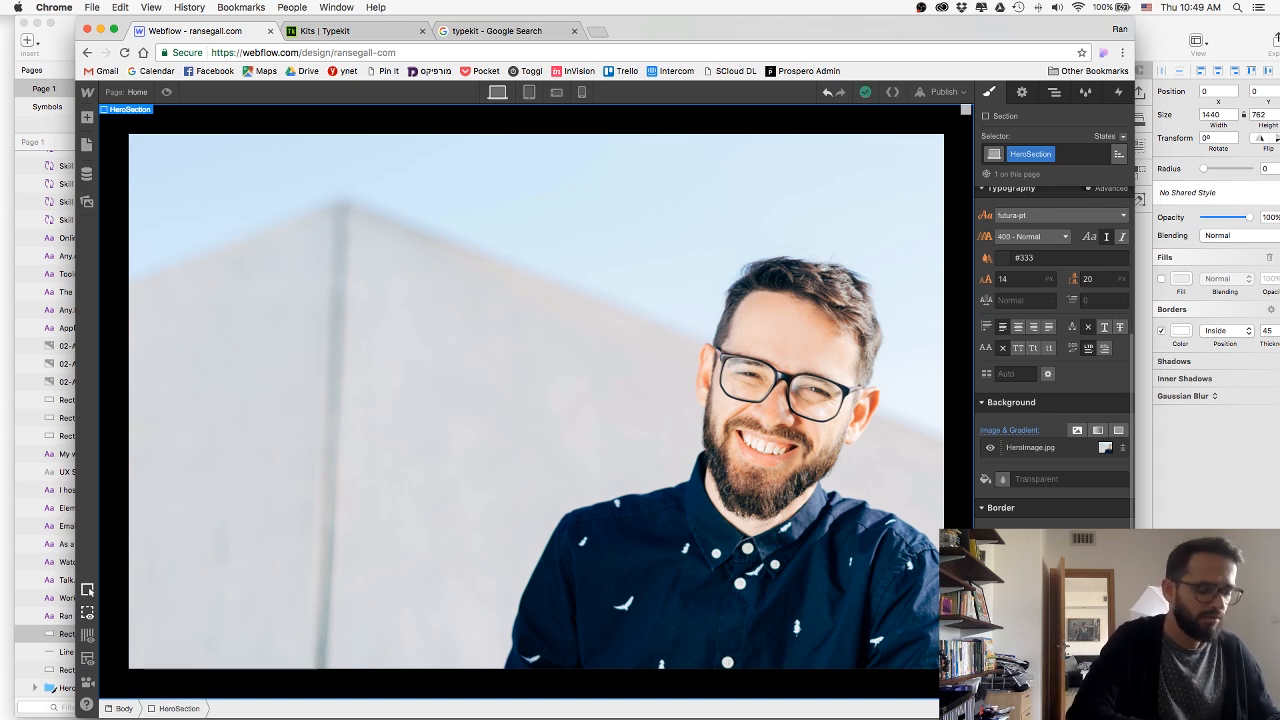
key("Return")
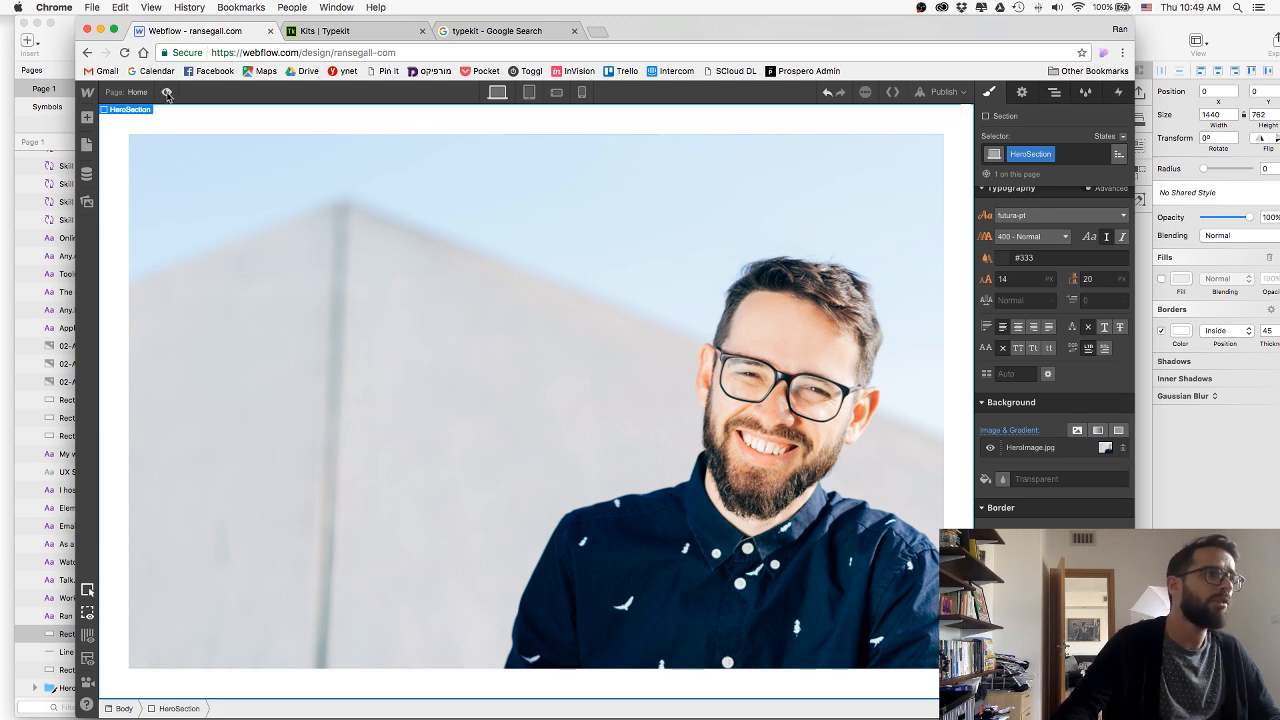
left_click(167, 93)
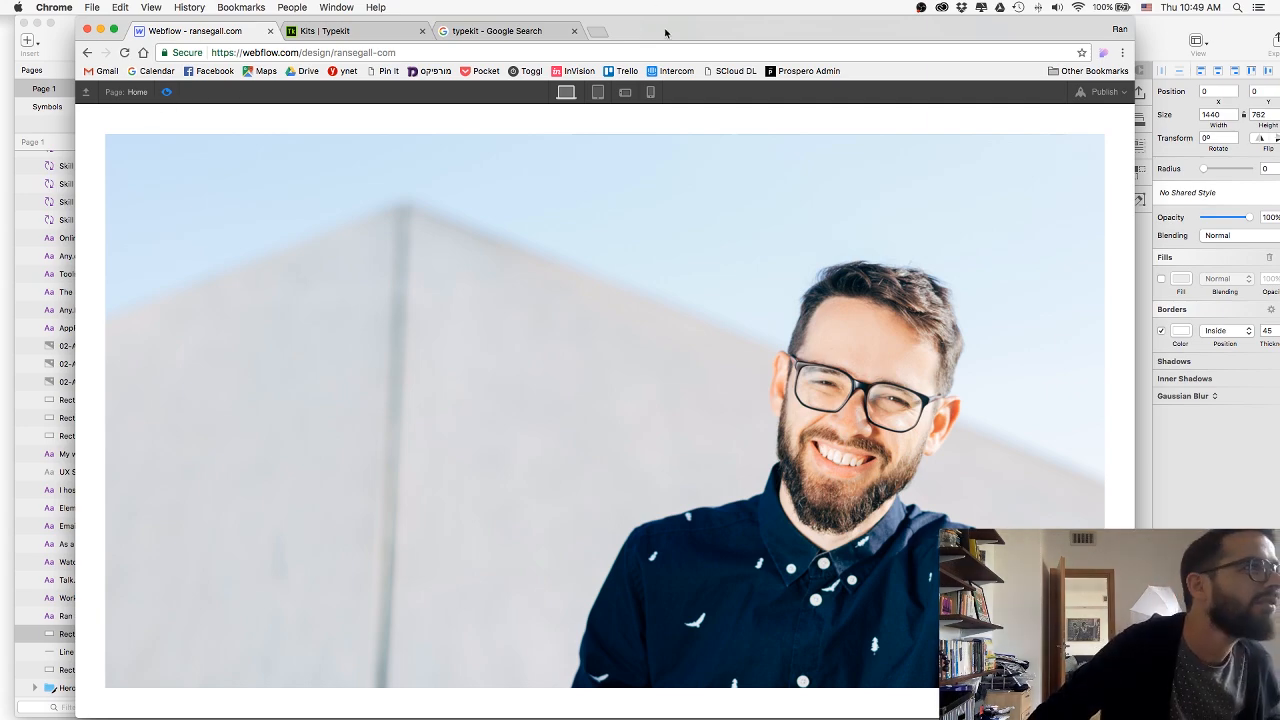
mouse_move(665, 33)
left_mouse_down()
mouse_move(1279, 32)
mouse_move(592, 22)
mouse_move(635, 20)
mouse_move(617, 22)
left_mouse_up()
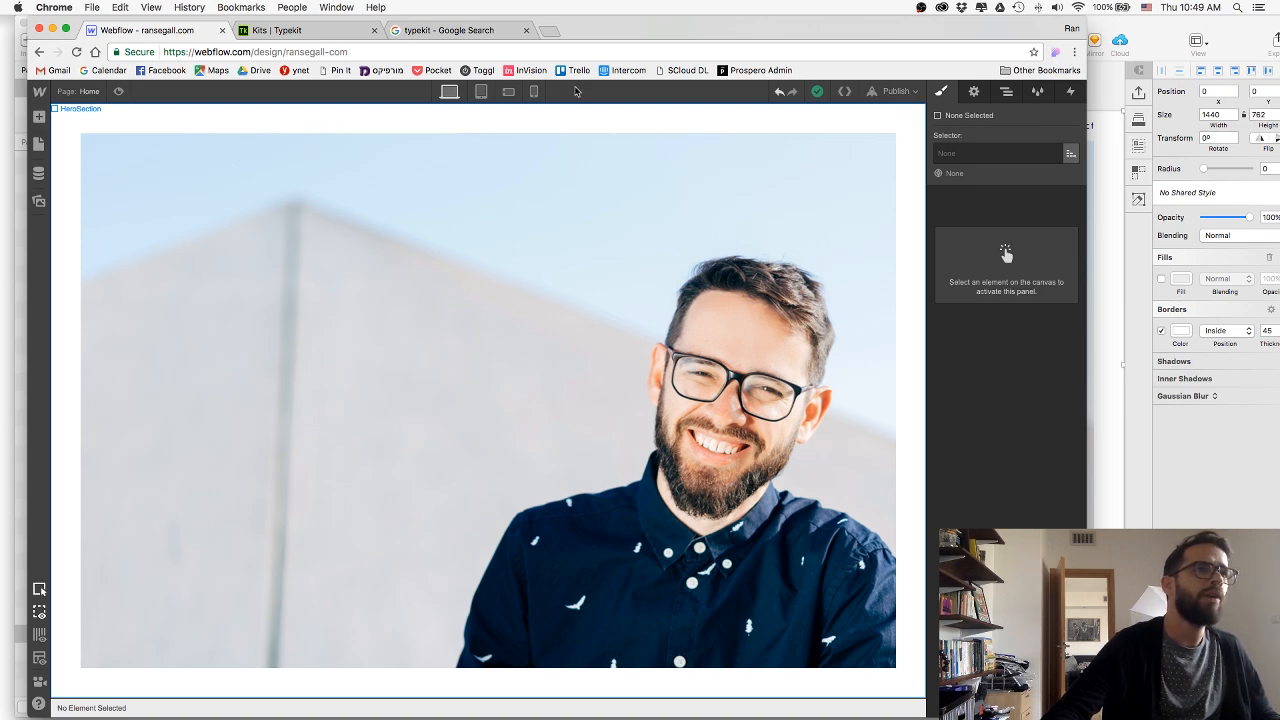
Check the header links in the Sketch design and add a Div Block inside HeroSection.
mouse_move(576, 32)
left_mouse_down()
mouse_move(603, 69)
mouse_move(603, 378)
left_mouse_up()
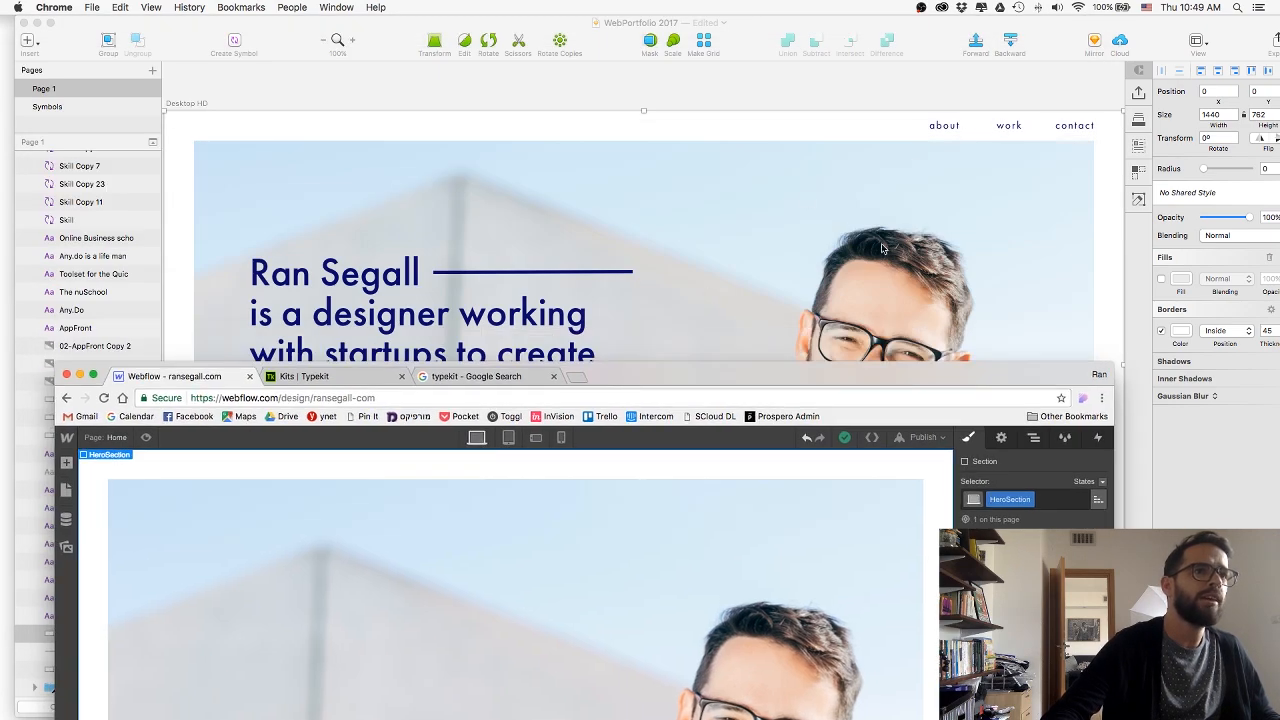
mouse_move(845, 374)
left_mouse_down()
mouse_move(838, 65)
mouse_move(825, 179)
mouse_move(852, 46)
left_mouse_up()
left_click(73, 137)
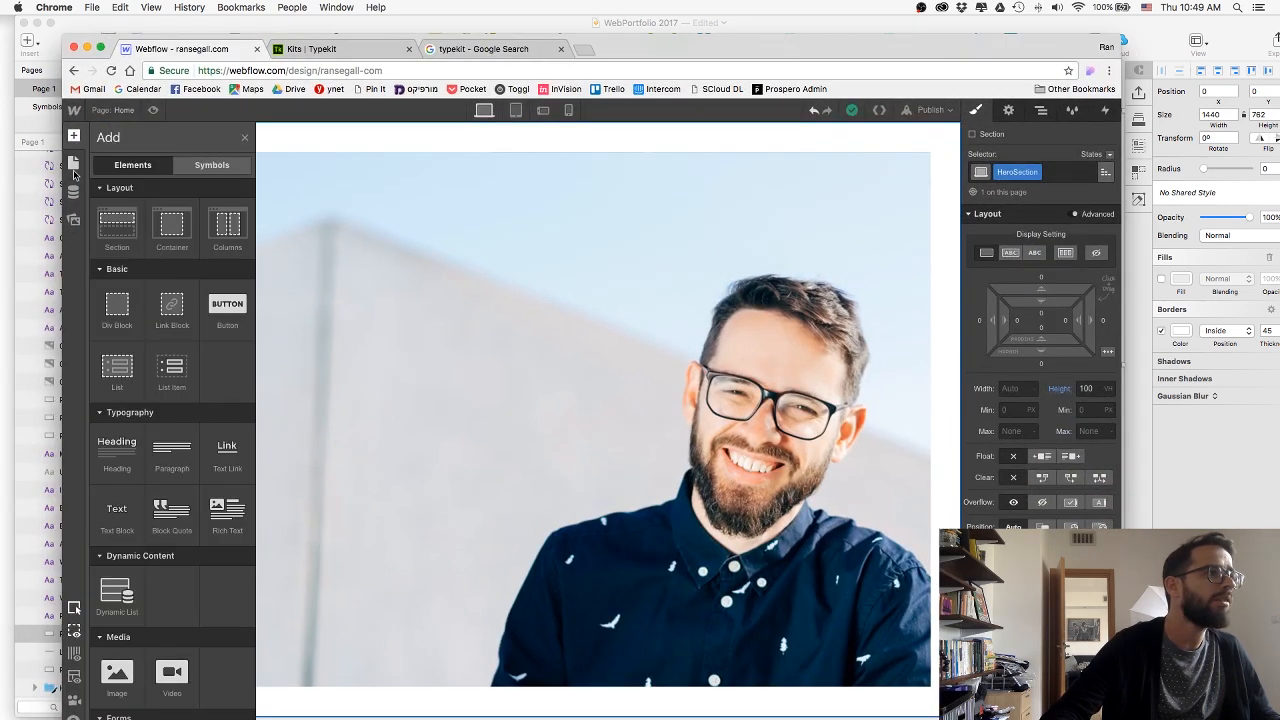
left_click_drag(117, 308, 573, 203)
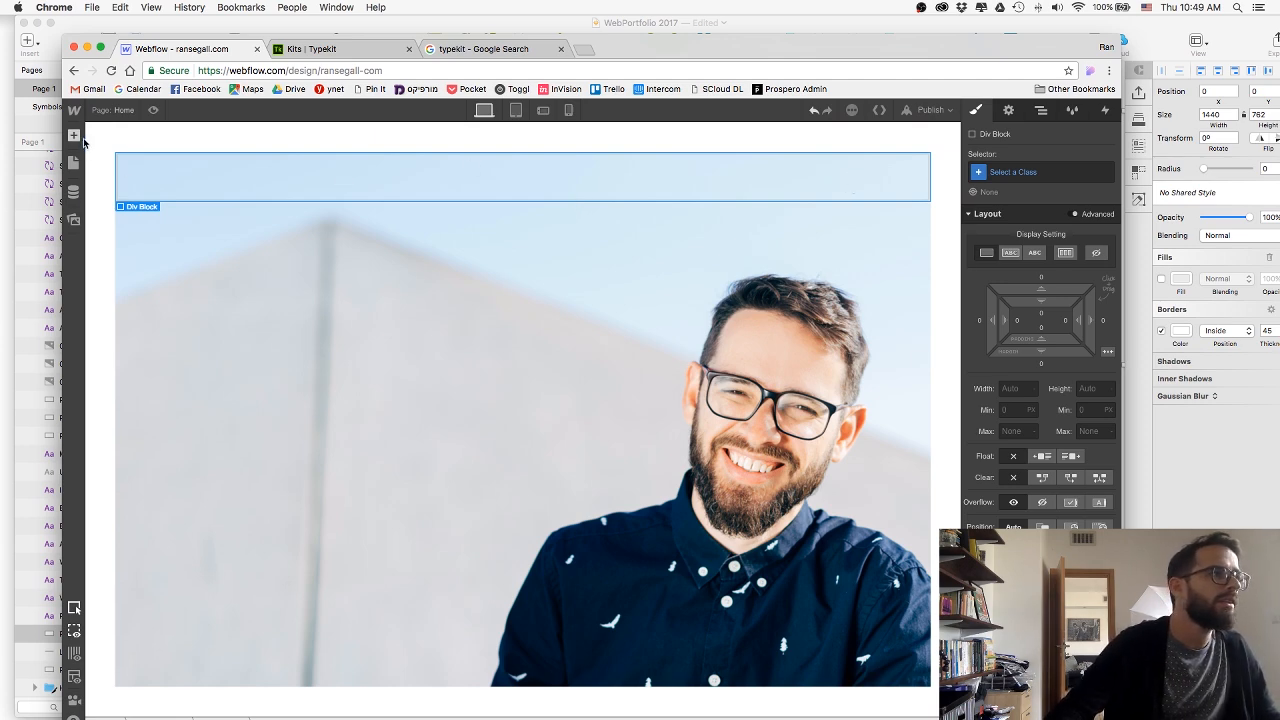
Add a Text Link inside the new div block and give it a new class named HeaderLink.
left_click(82, 139)
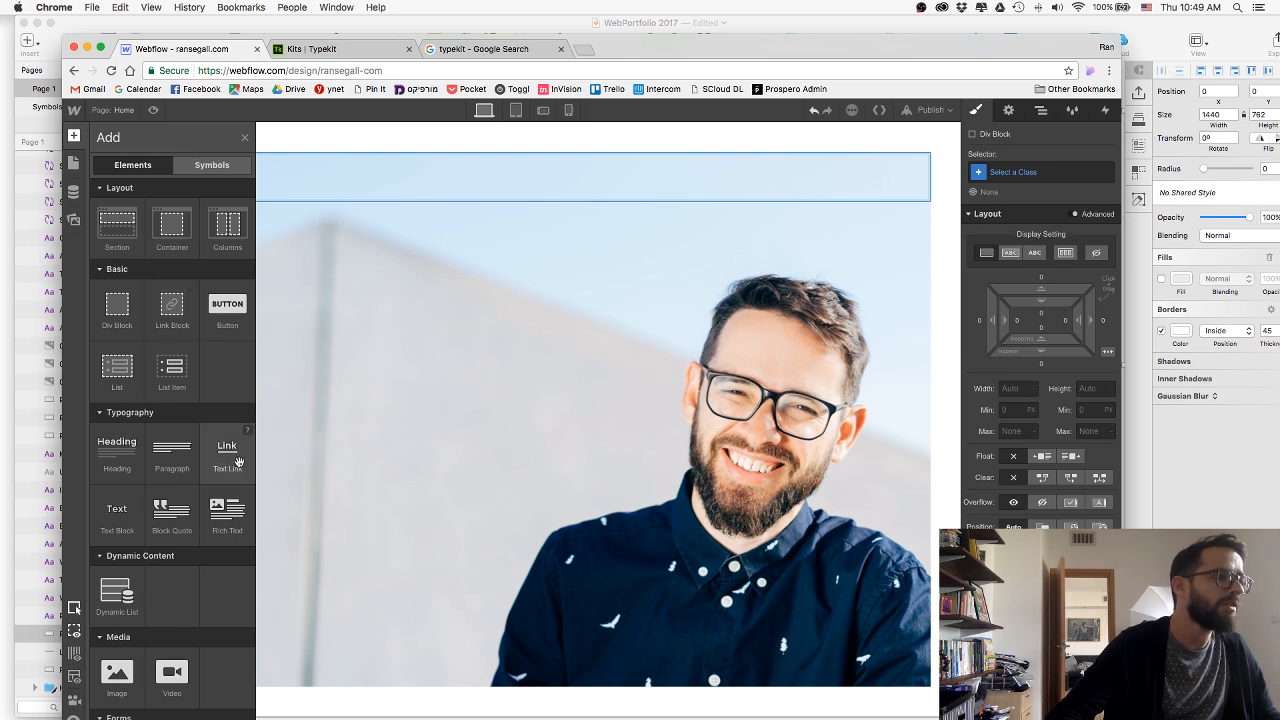
left_click_drag(236, 460, 366, 183)
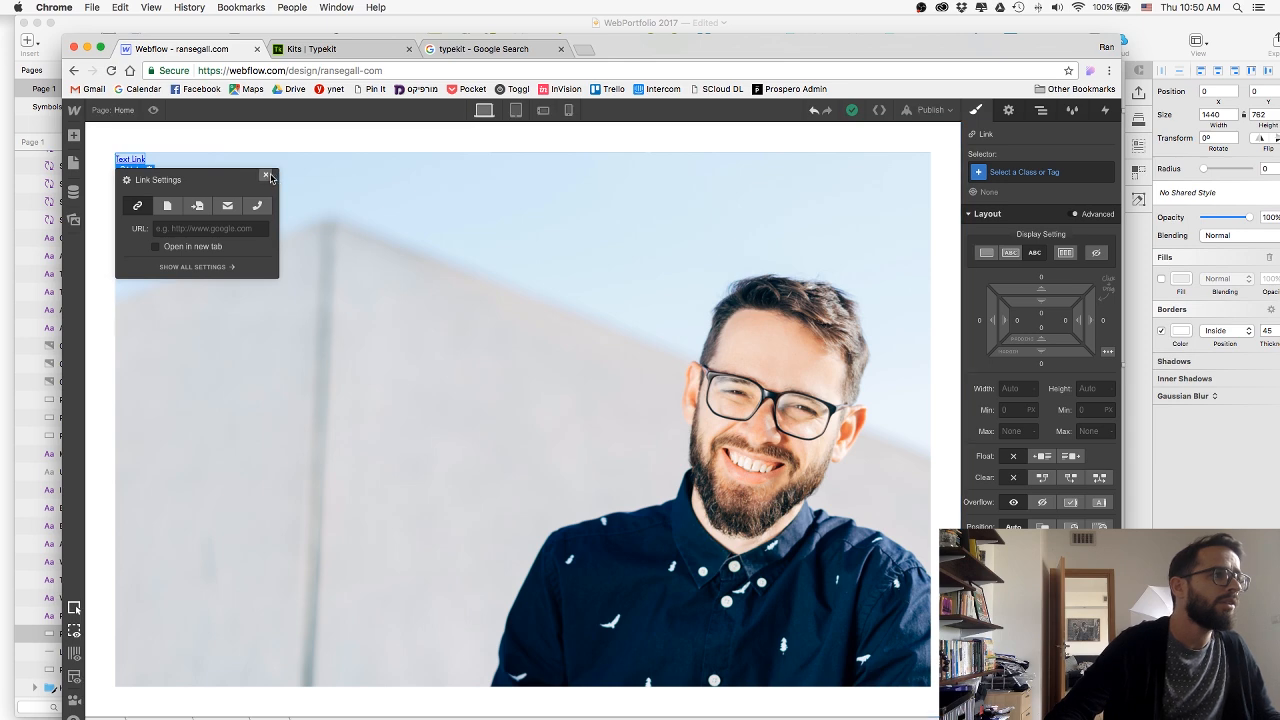
left_click(266, 176)
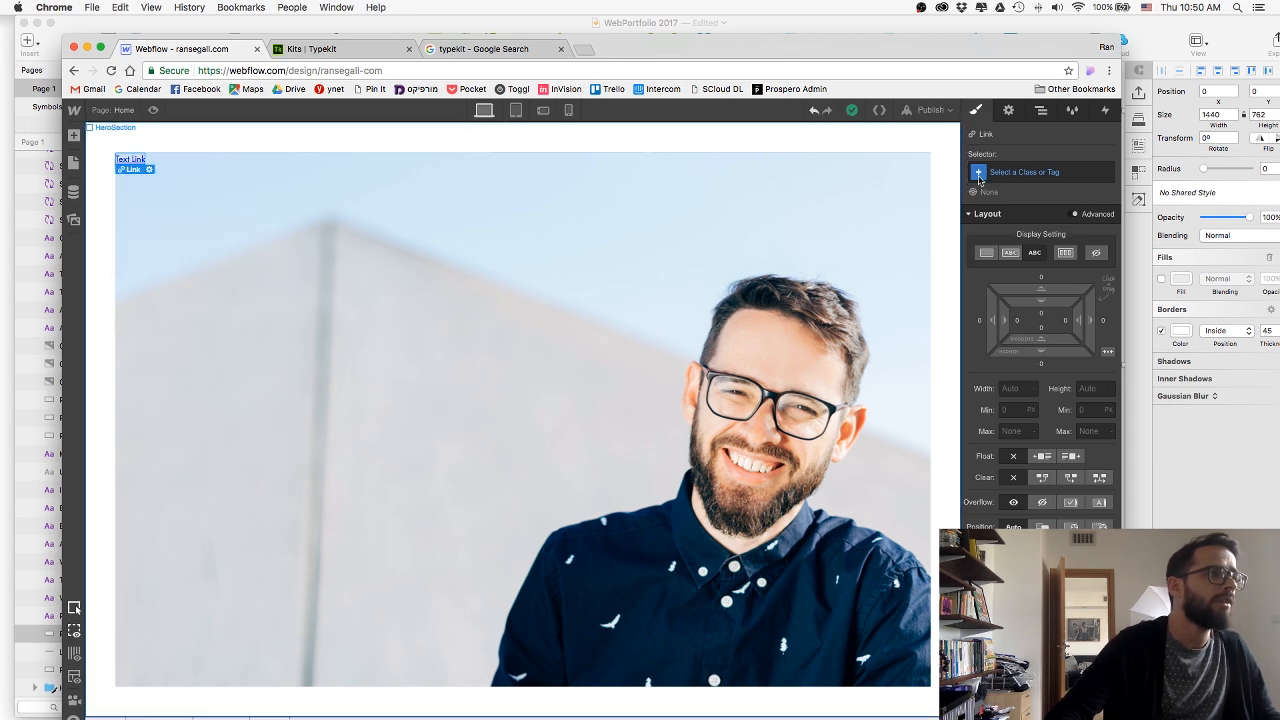
left_click(1029, 174)
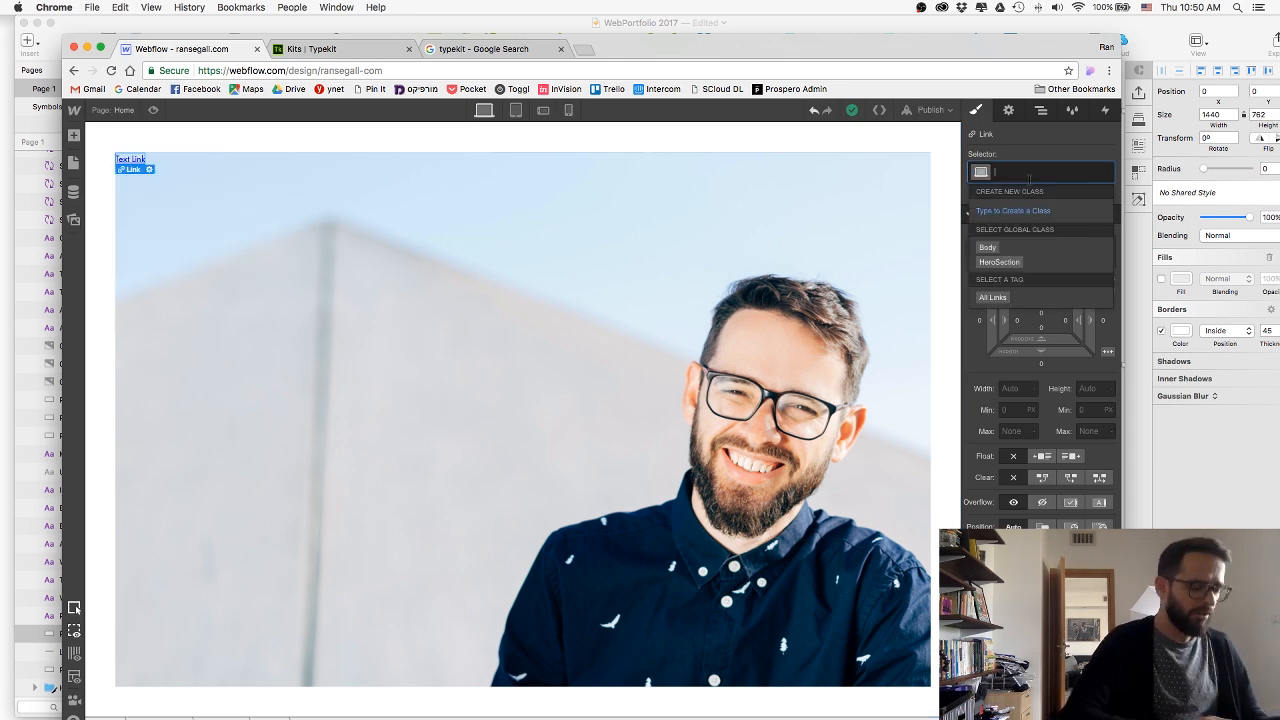
type("Header")
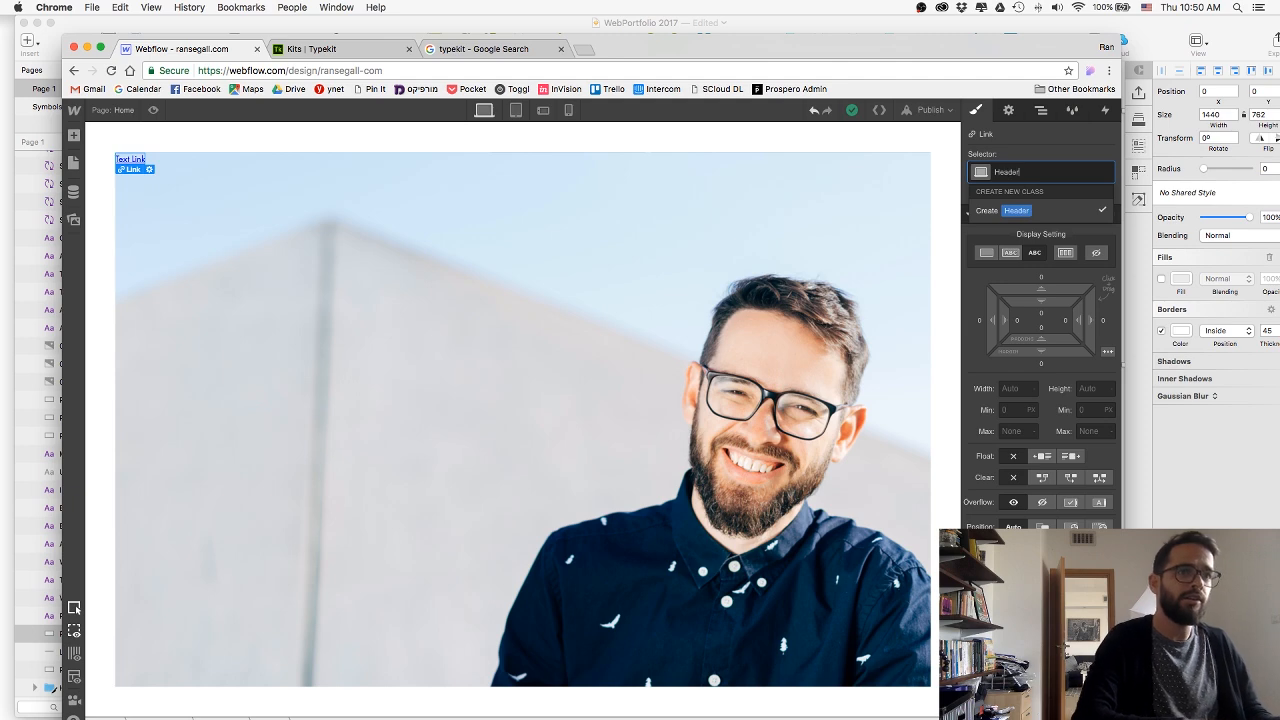
type("Link")
key("Return")
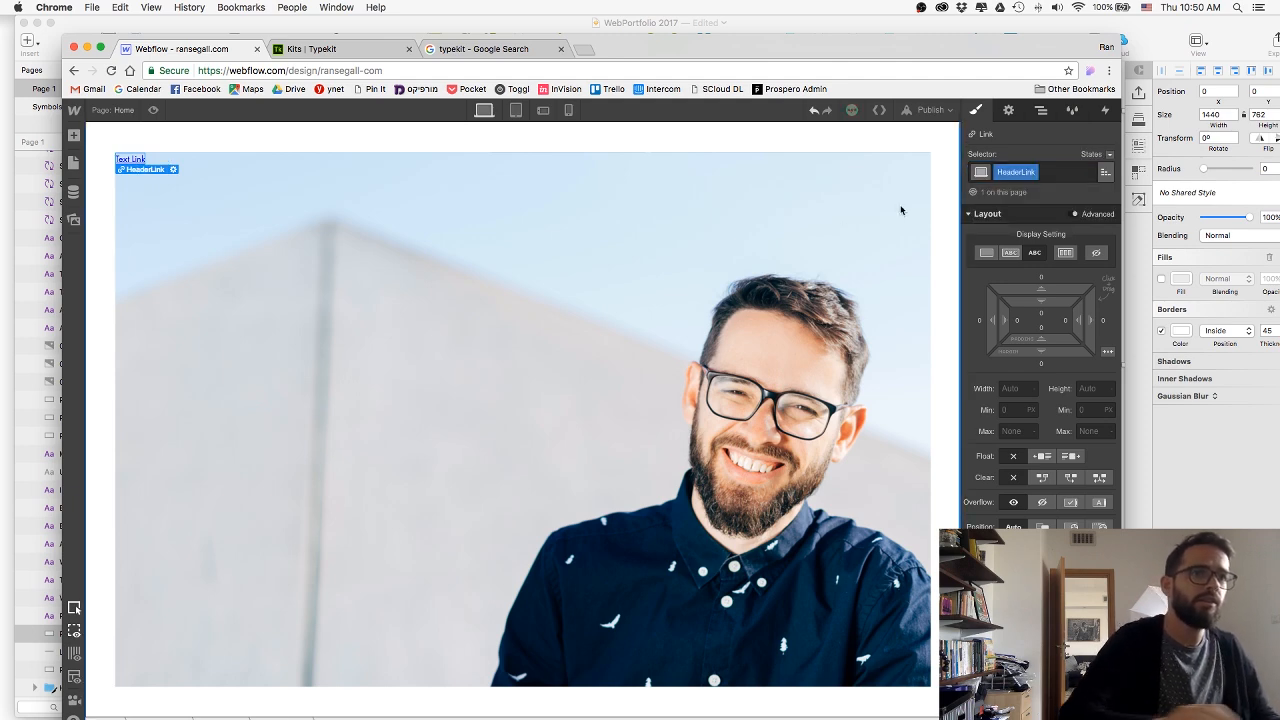
Give the div block around the link a new class named HeaderLinkWrapper and align its text to the right.
left_click(213, 159)
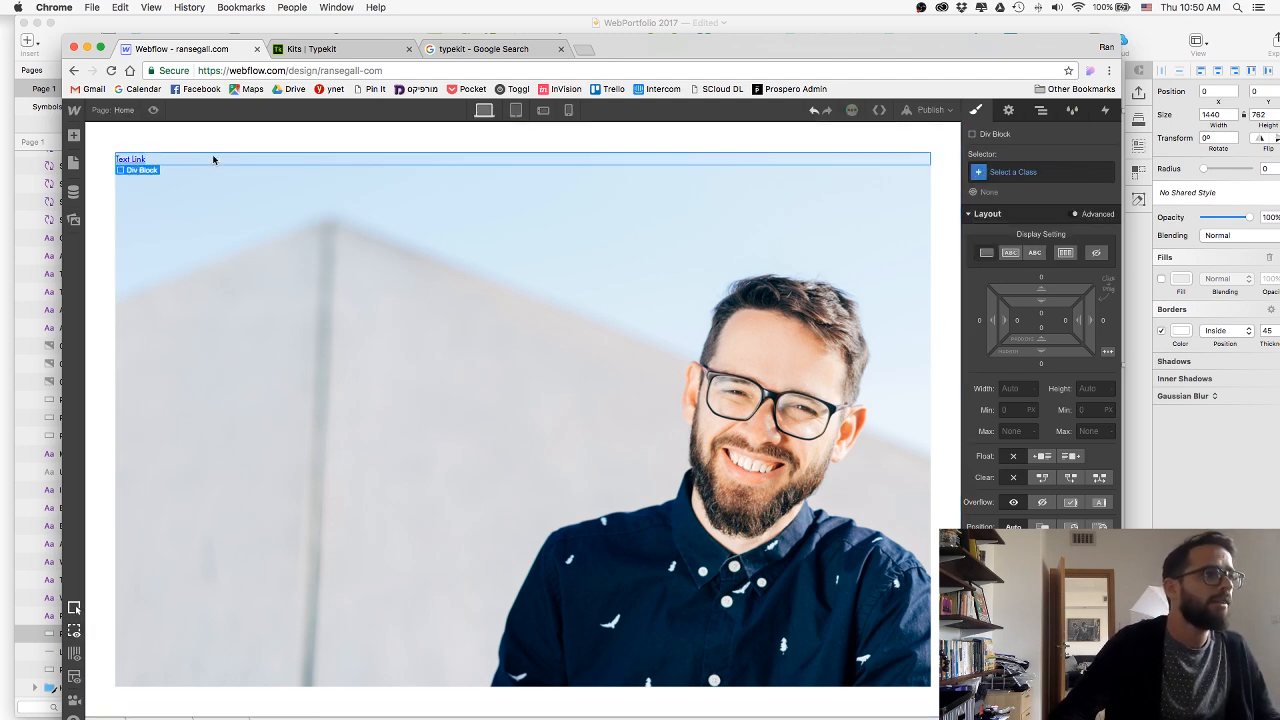
left_click(1035, 172)
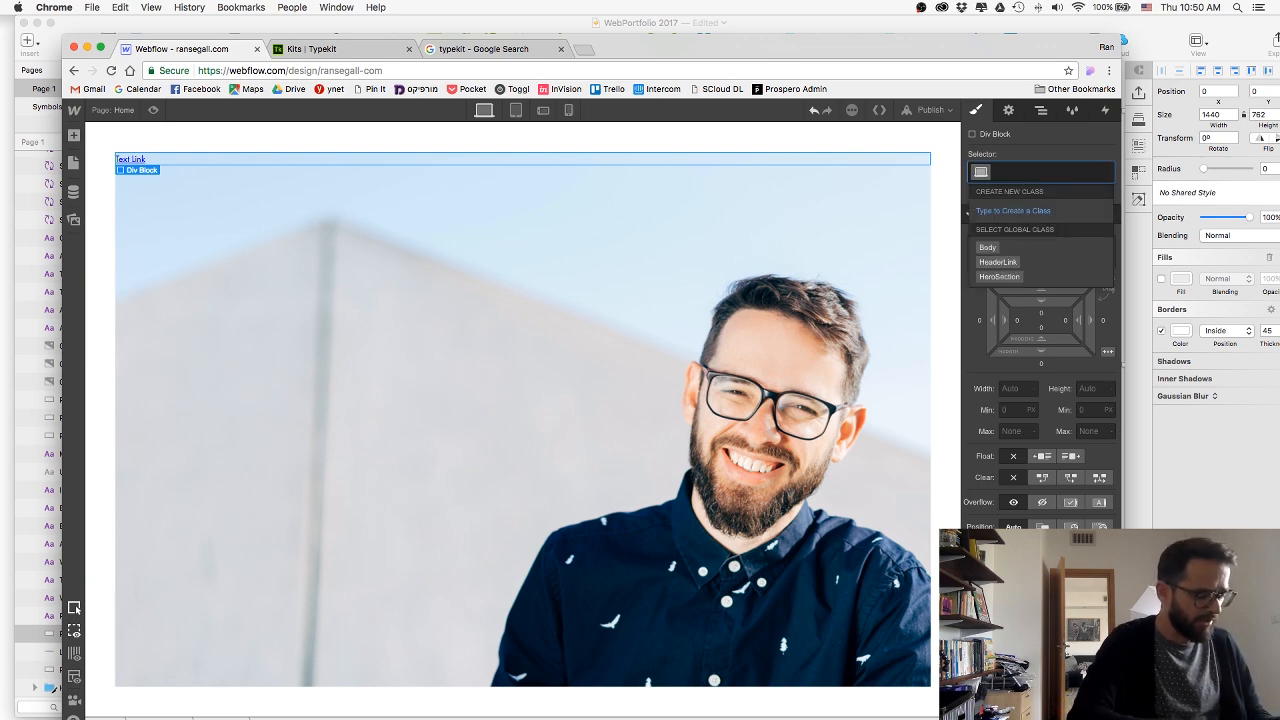
type("HeaderLinkWrapper")
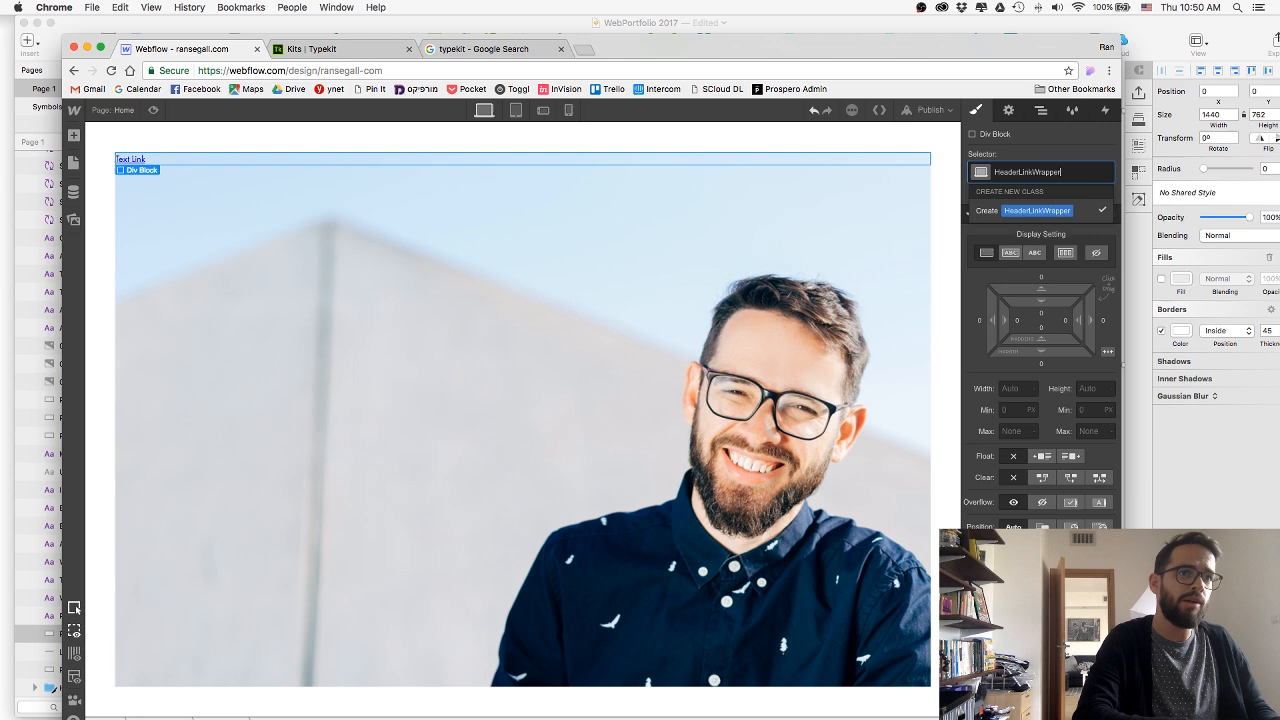
key("Return")
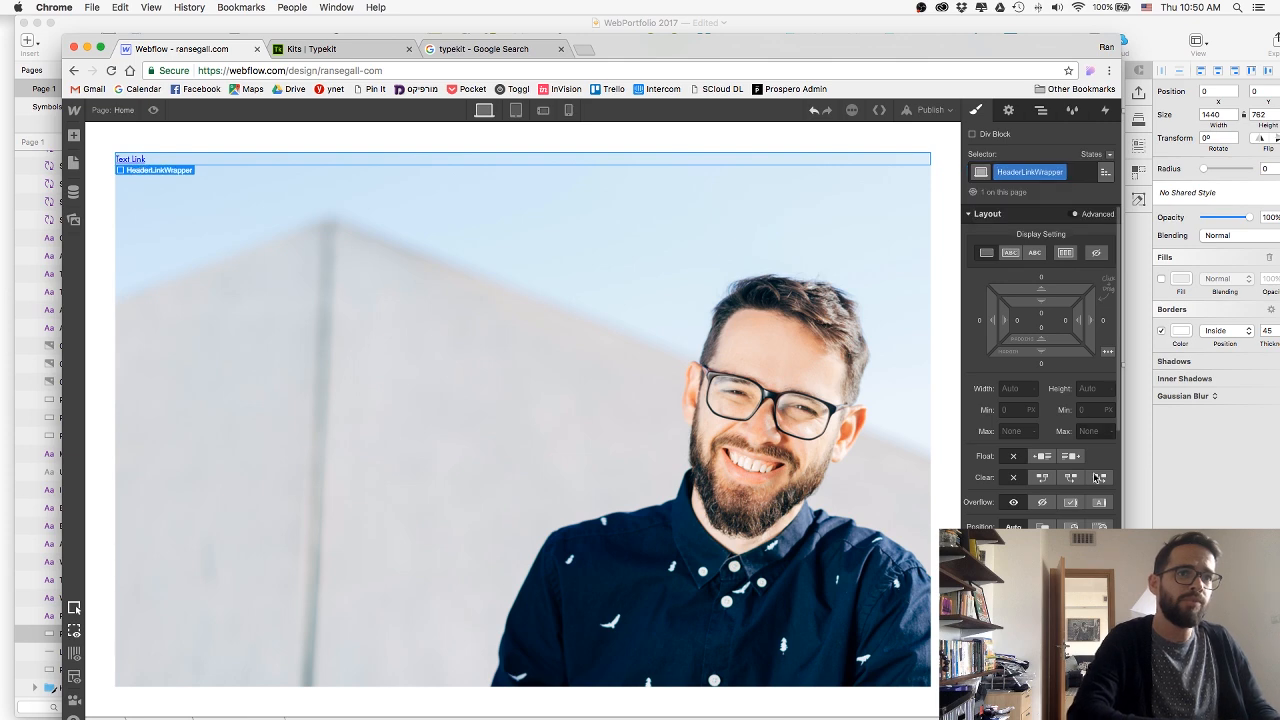
left_click(1070, 660)
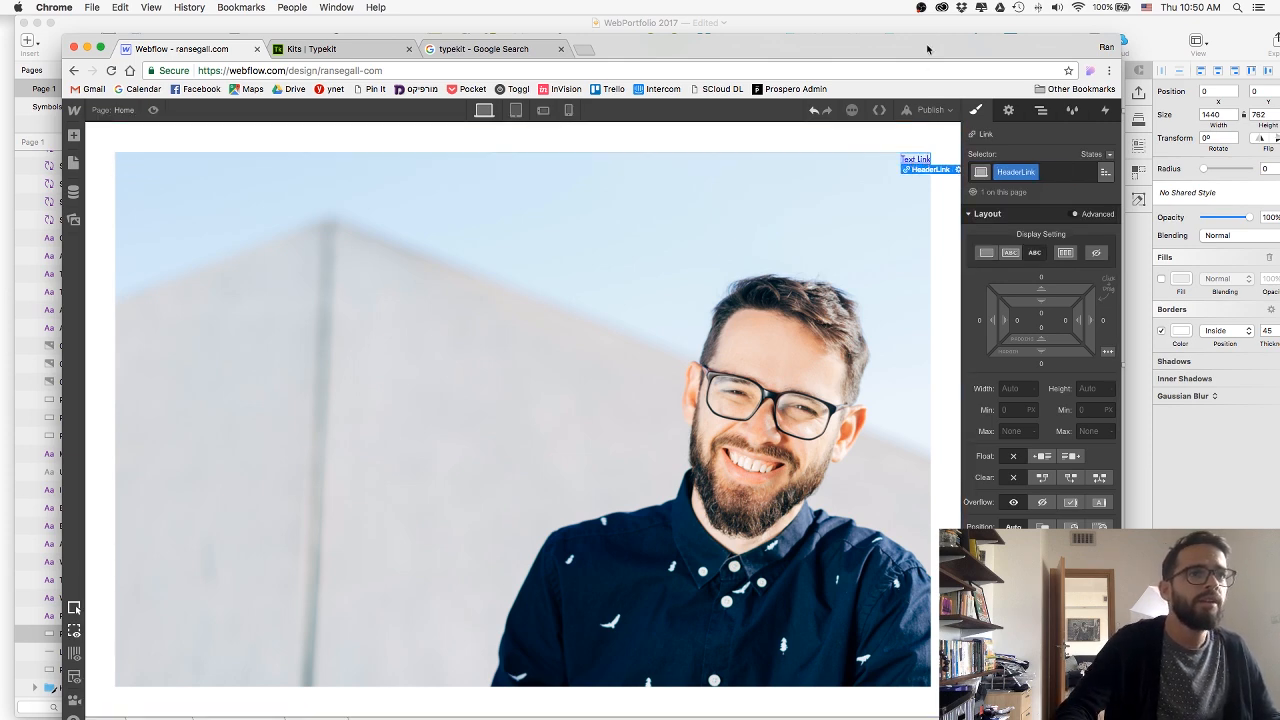
Move the browser window so the Sketch header links are visible, and change the link text to Contact.
mouse_move(928, 46)
left_mouse_down()
mouse_move(876, 252)
mouse_move(906, 170)
left_mouse_up()
double_click(890, 283)
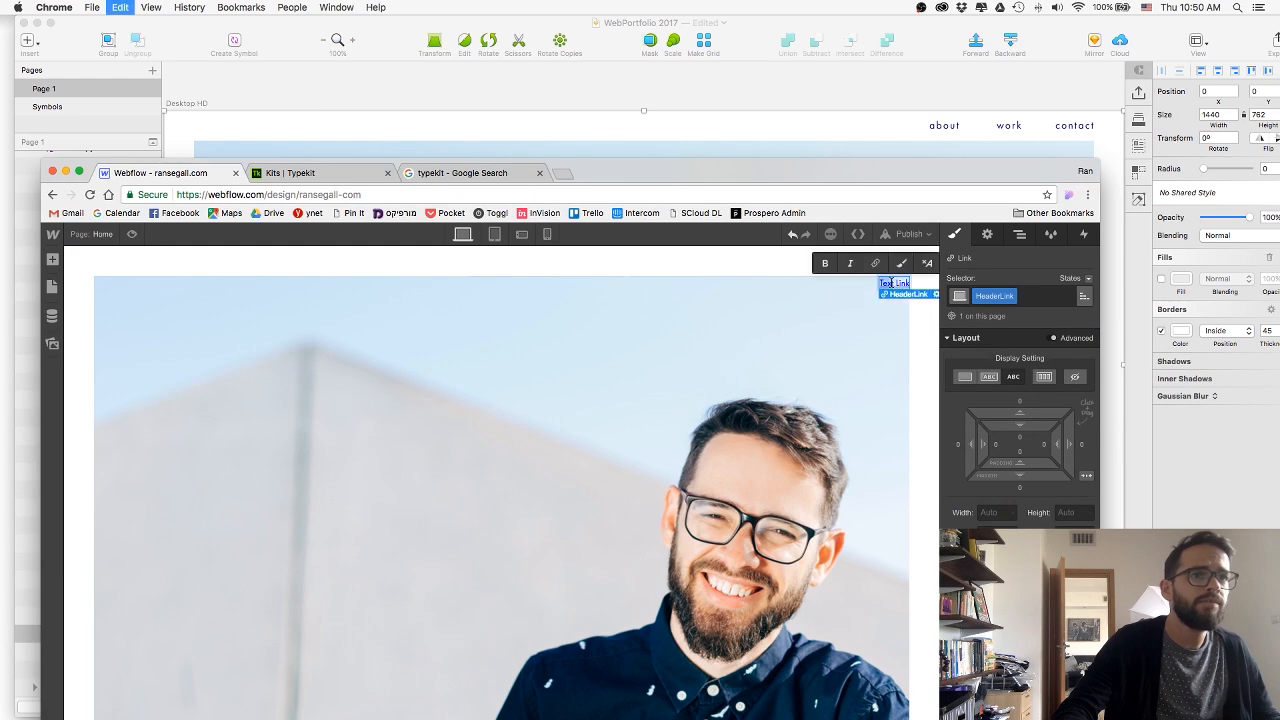
type("Contact")
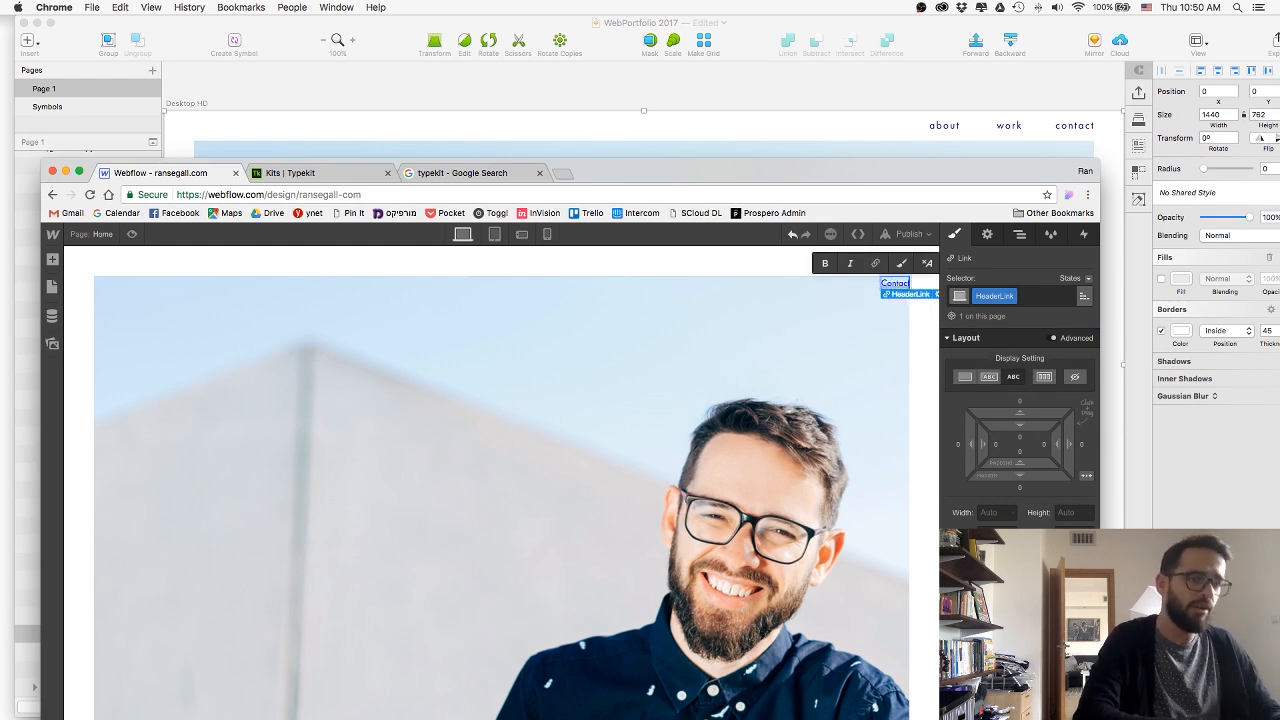
Duplicate the Contact header link twice so that HeaderLinkWrapper holds three links.
key("Escape")
key("super+c")
key("super+v")
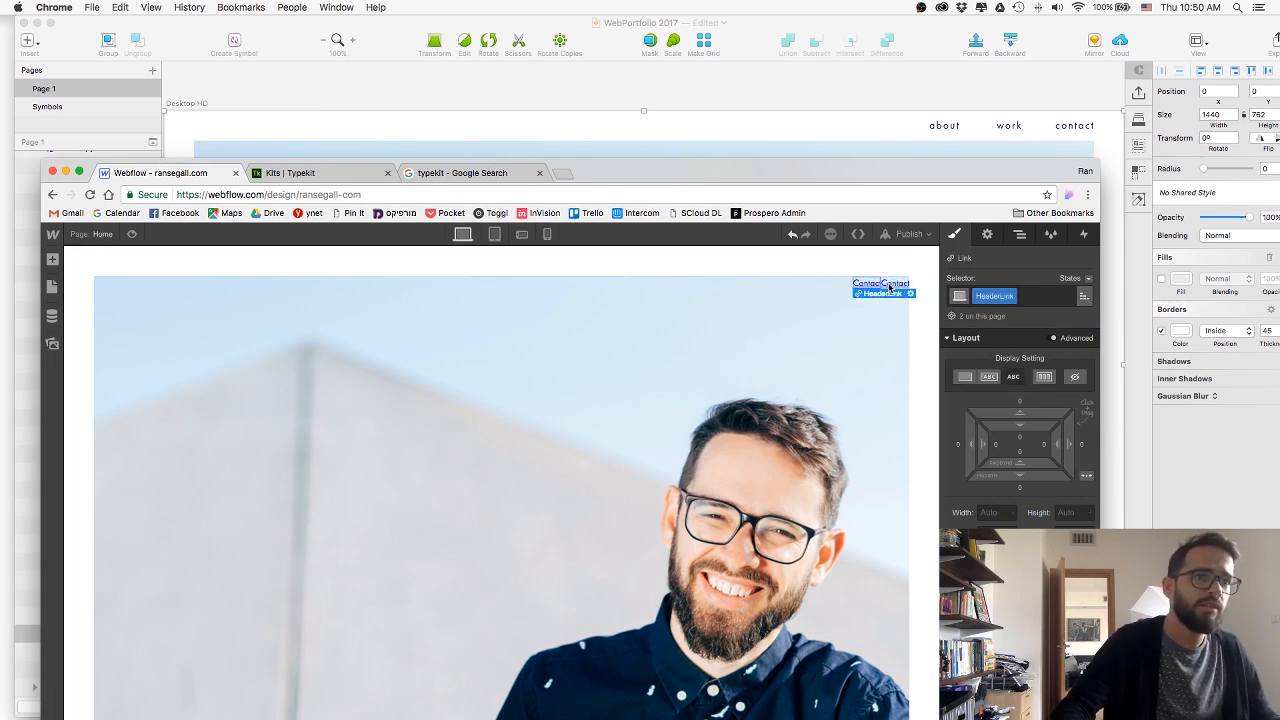
key("super+v")
Change the text of the middle header link to work and the first one to about.
double_click(857, 285)
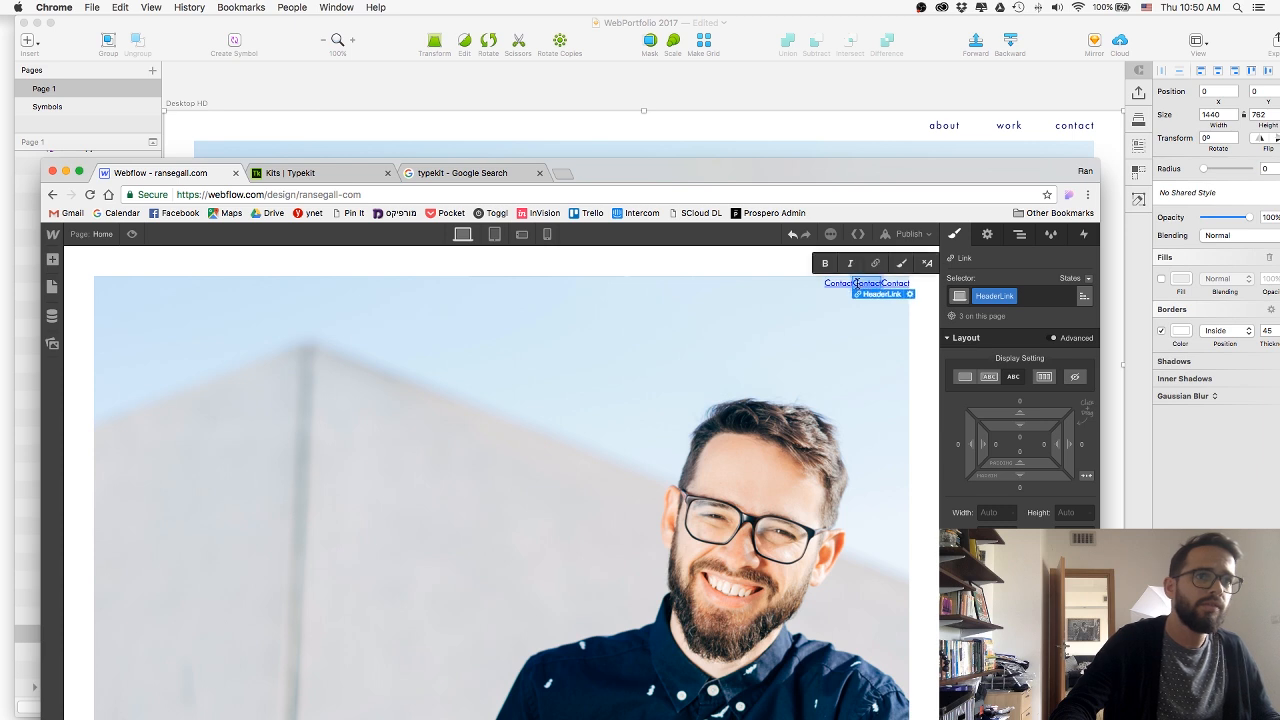
type("w")
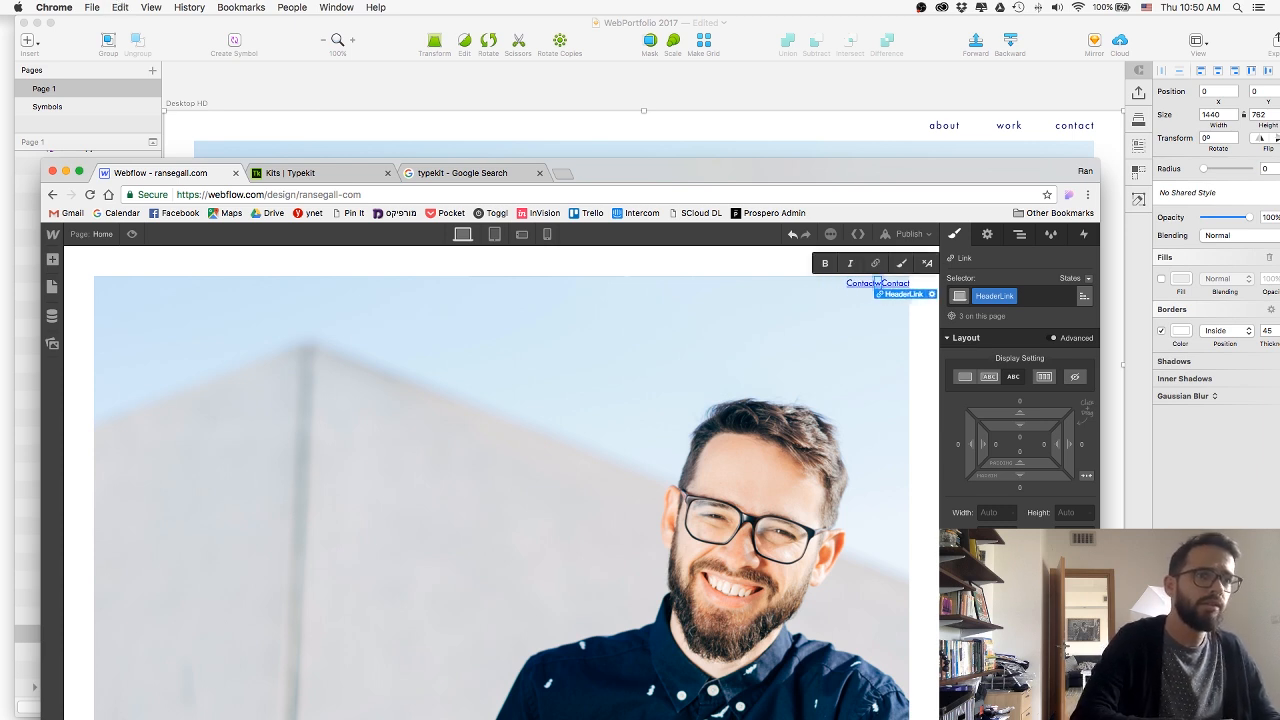
type("ork")
left_click(838, 284)
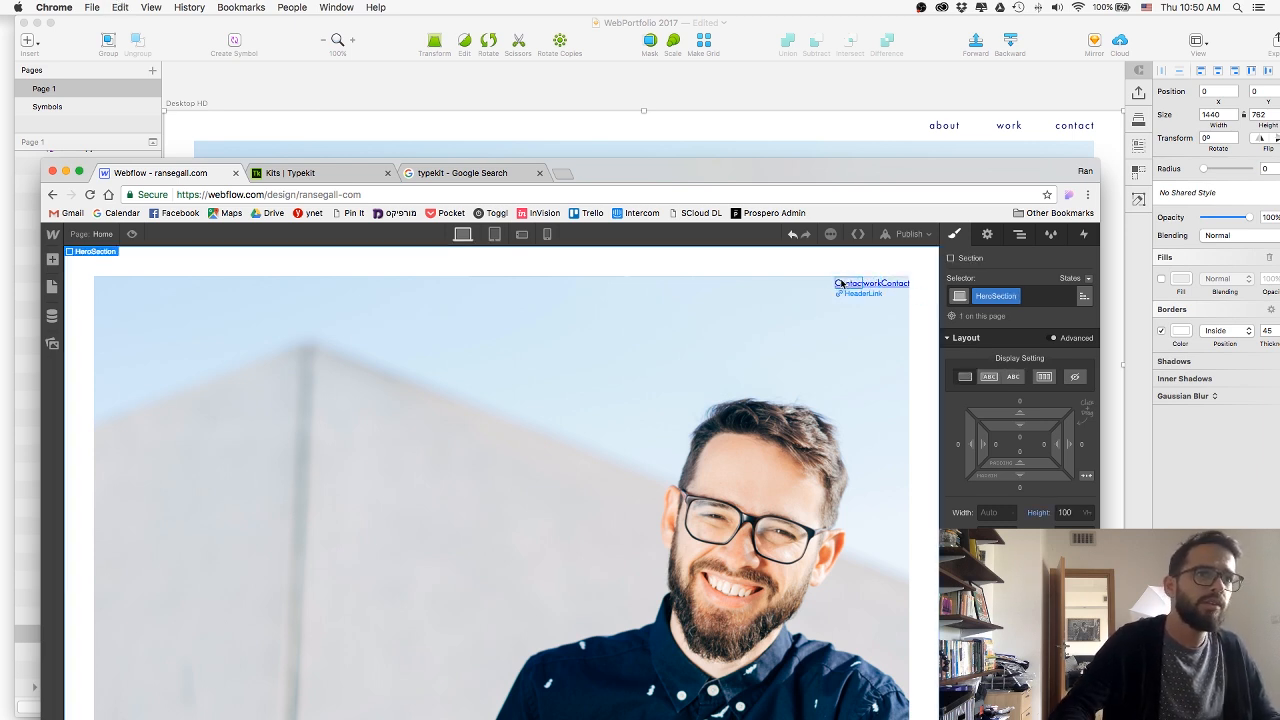
double_click(841, 284)
type("about")
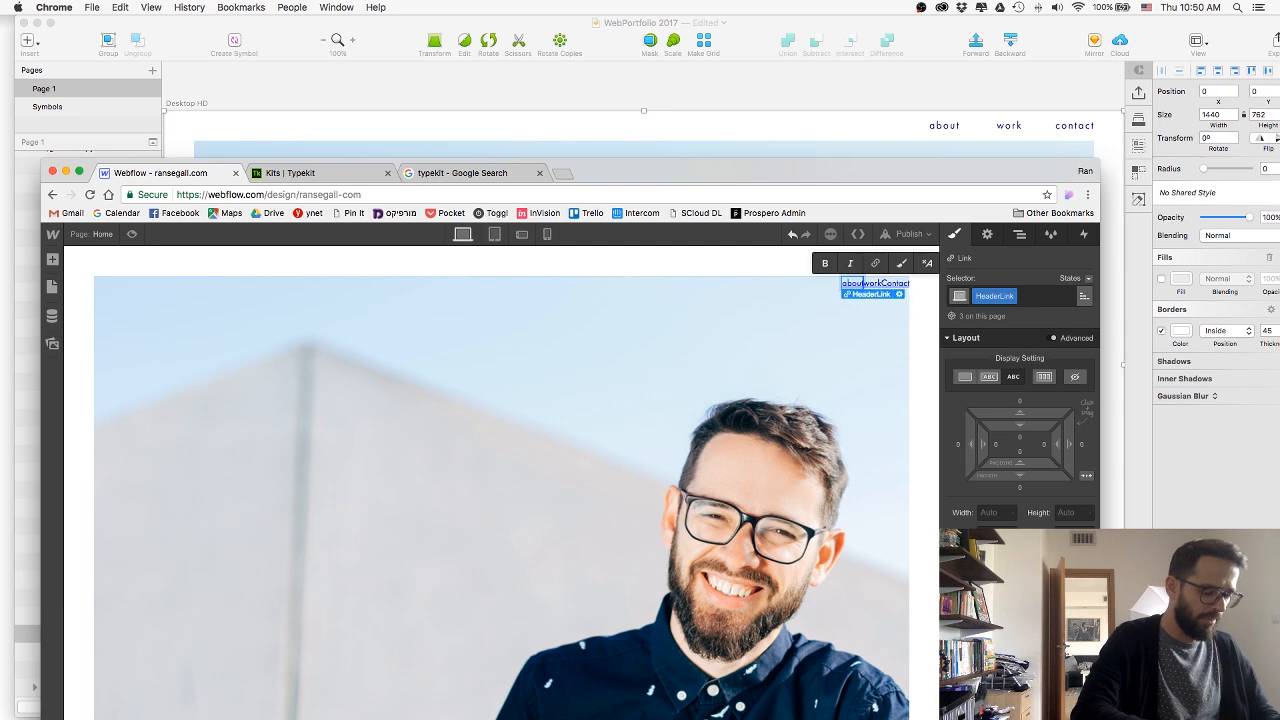
key("Escape")
Switch to Sketch and look up the hex text colour of the about link.
left_click(925, 127)
left_click(940, 125)
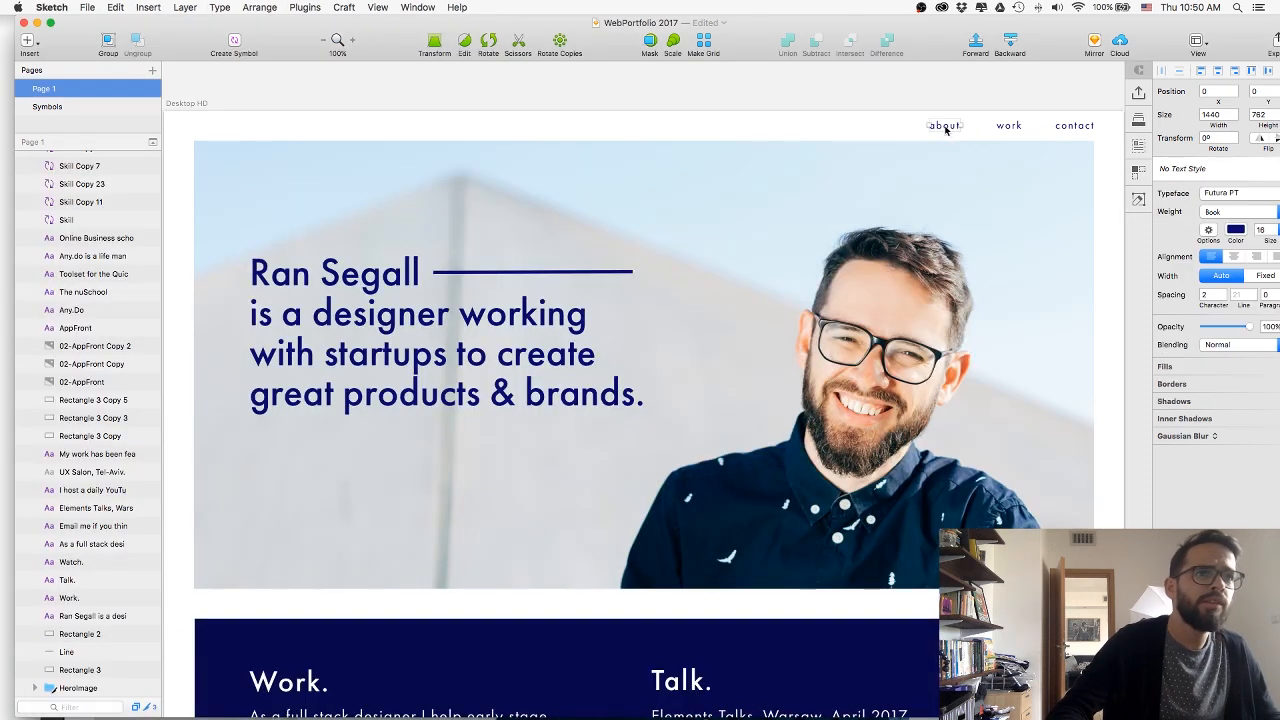
left_click(1236, 230)
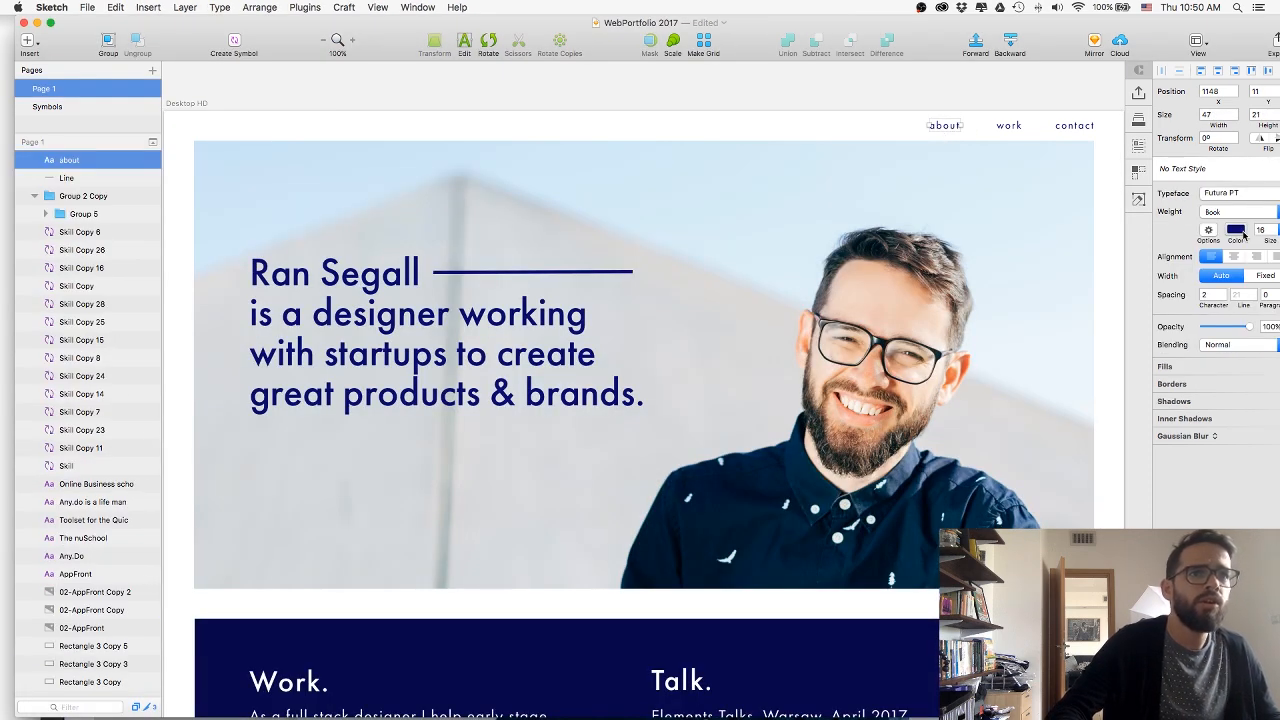
left_click(1137, 316)
Switch back to Webflow, set the HeaderLink text colour to #09076c and save it as a swatch named Navy.
key("super+Tab")
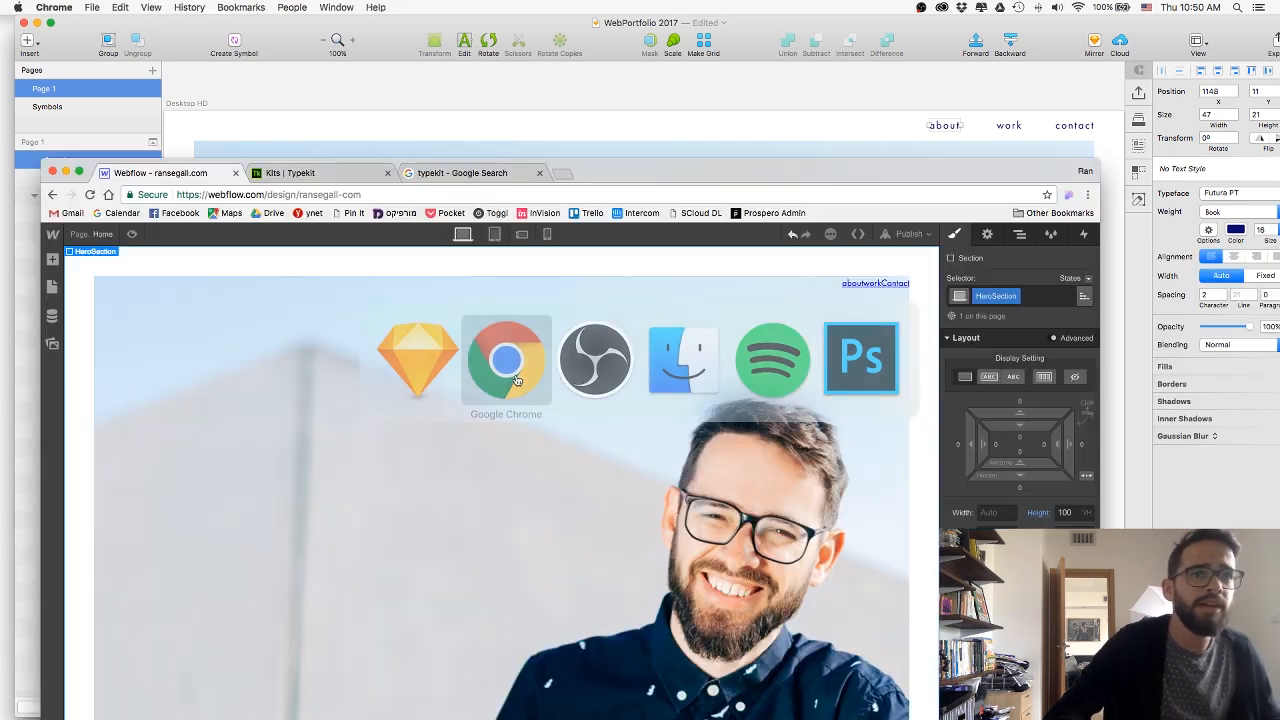
left_click_drag(657, 151, 657, 124)
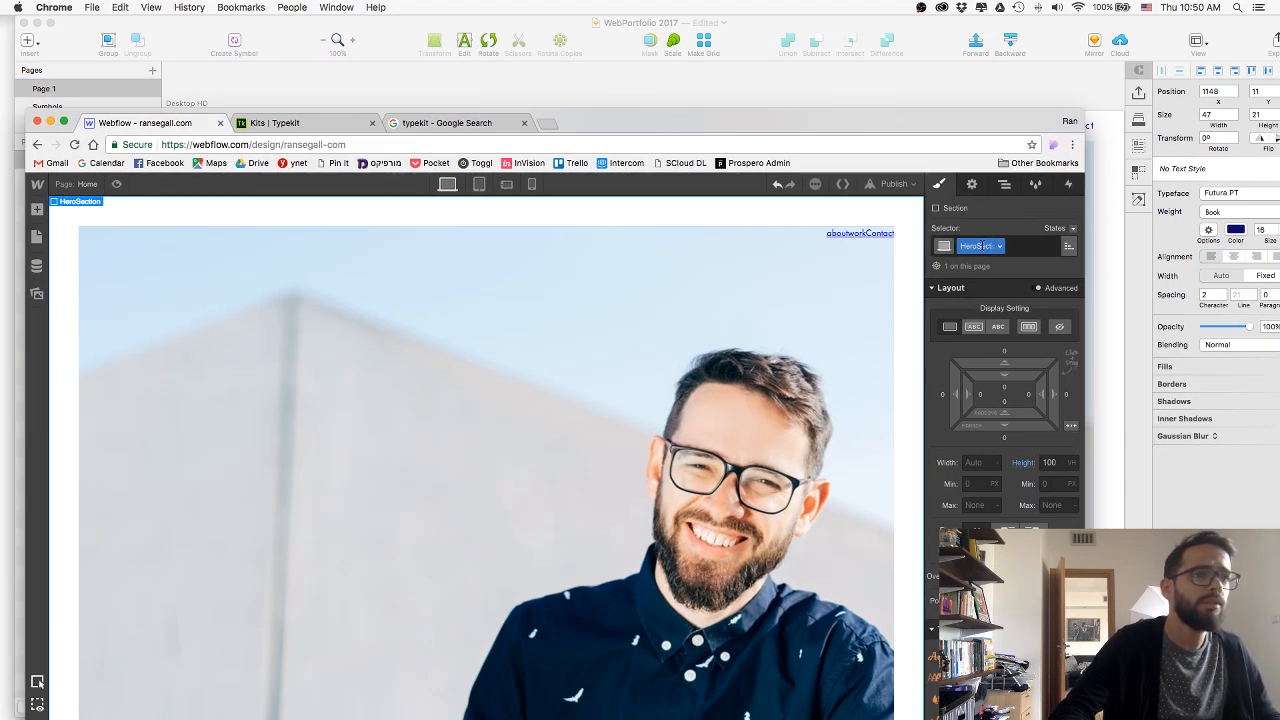
left_click(836, 236)
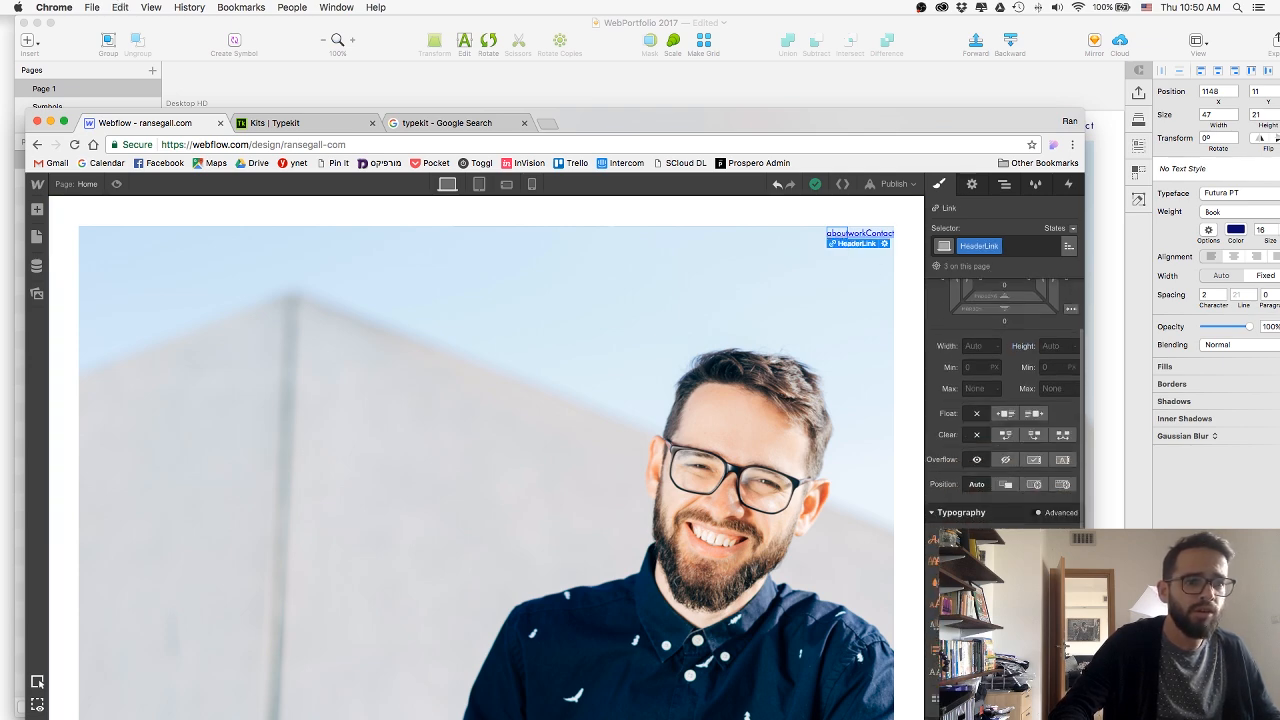
left_click(954, 582)
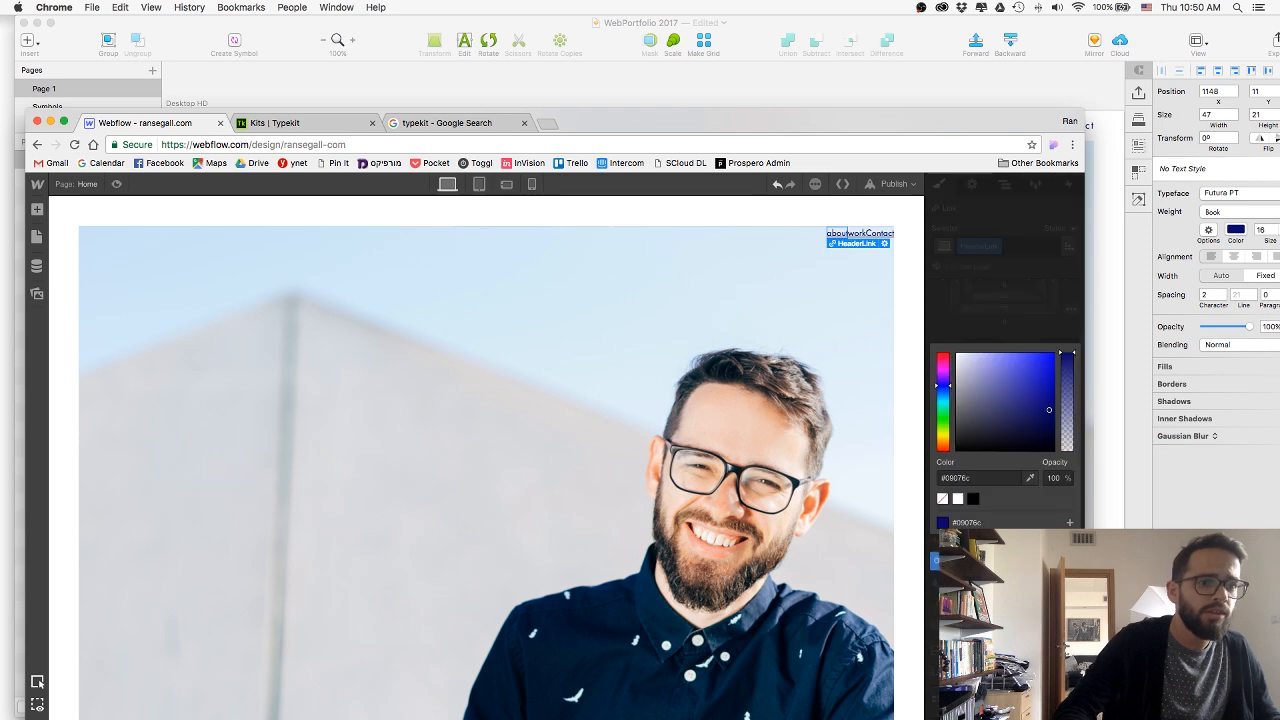
left_click(1069, 522)
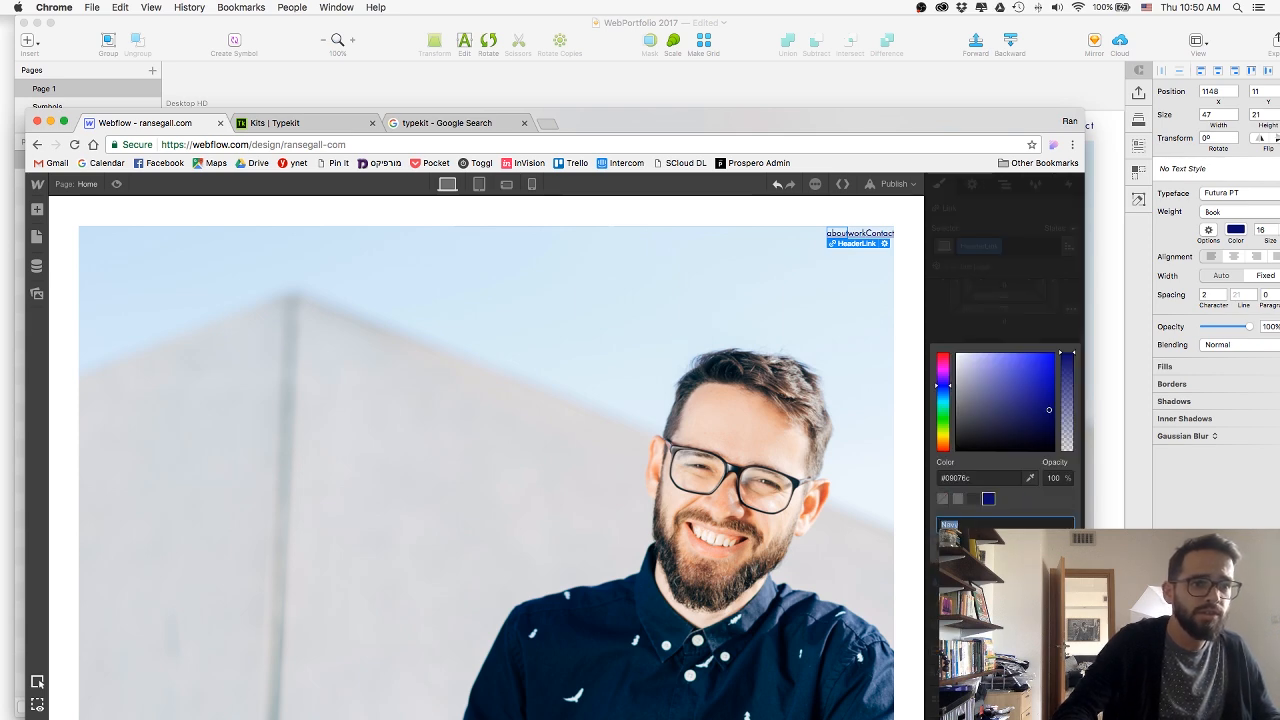
key("Return")
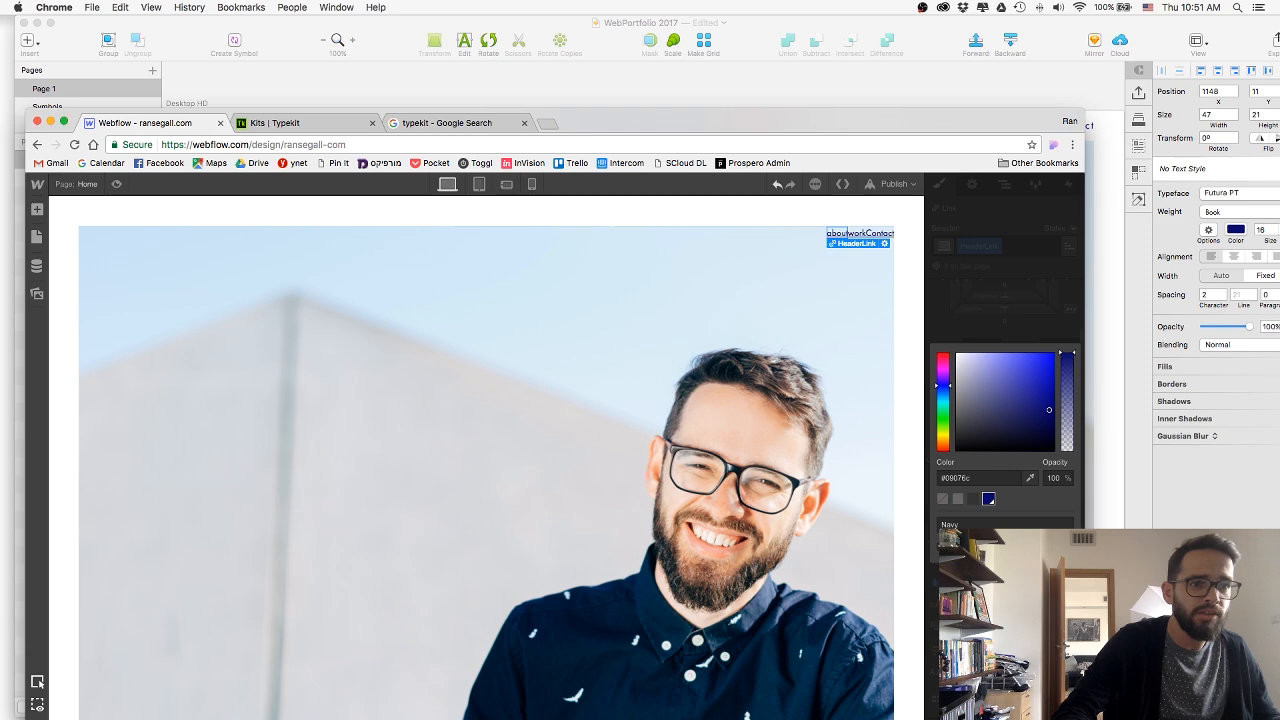
left_click(998, 480)
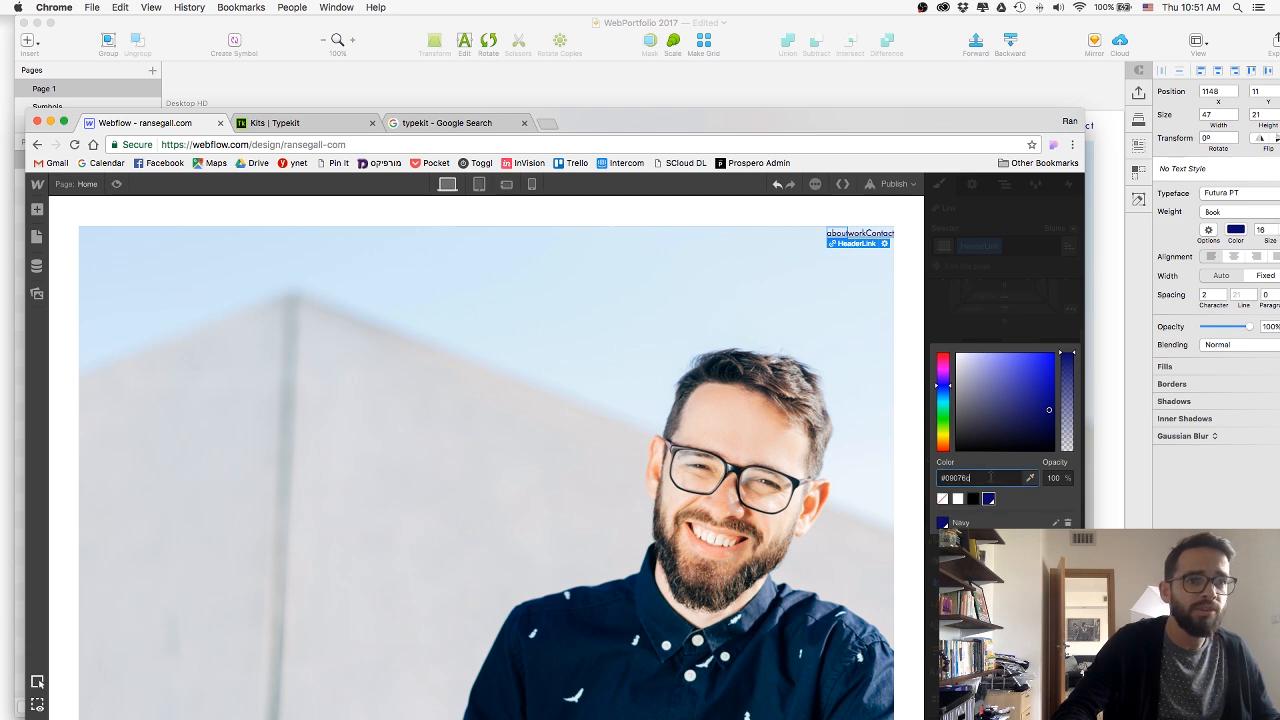
key("Return")
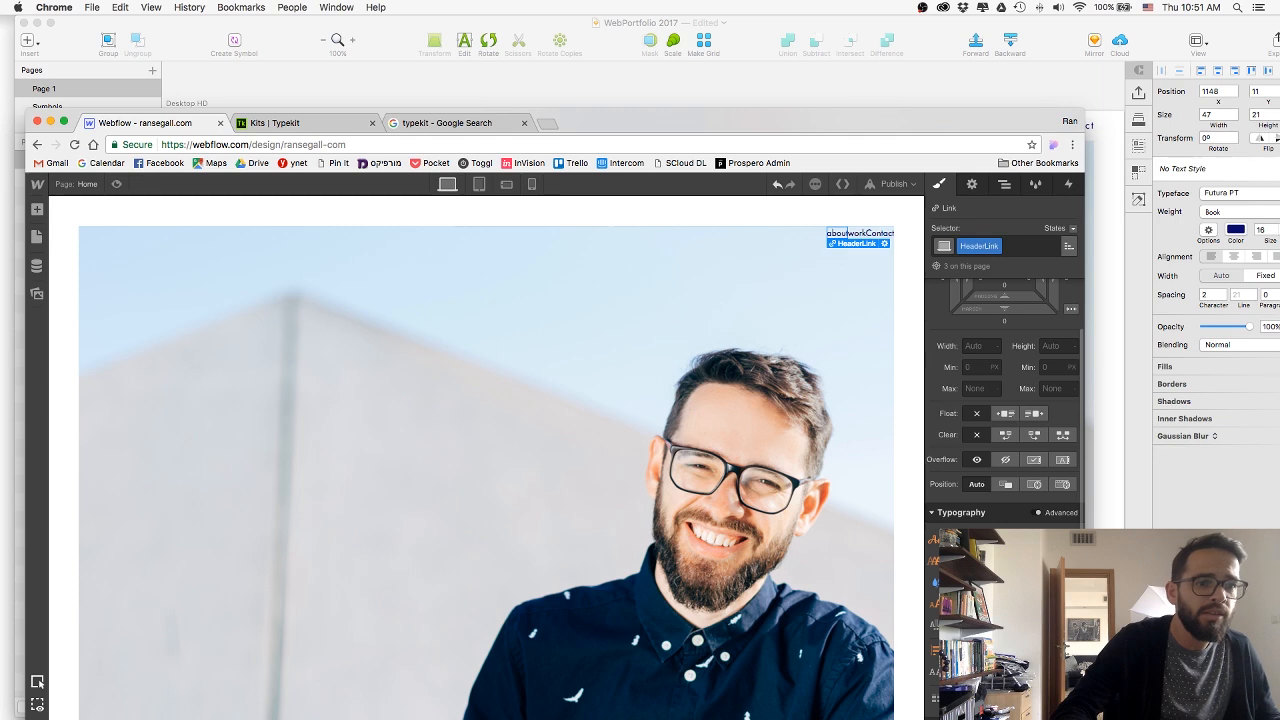
Switch to Sketch and measure the gap between the about and work links.
scroll(968, 469, "up", 3)
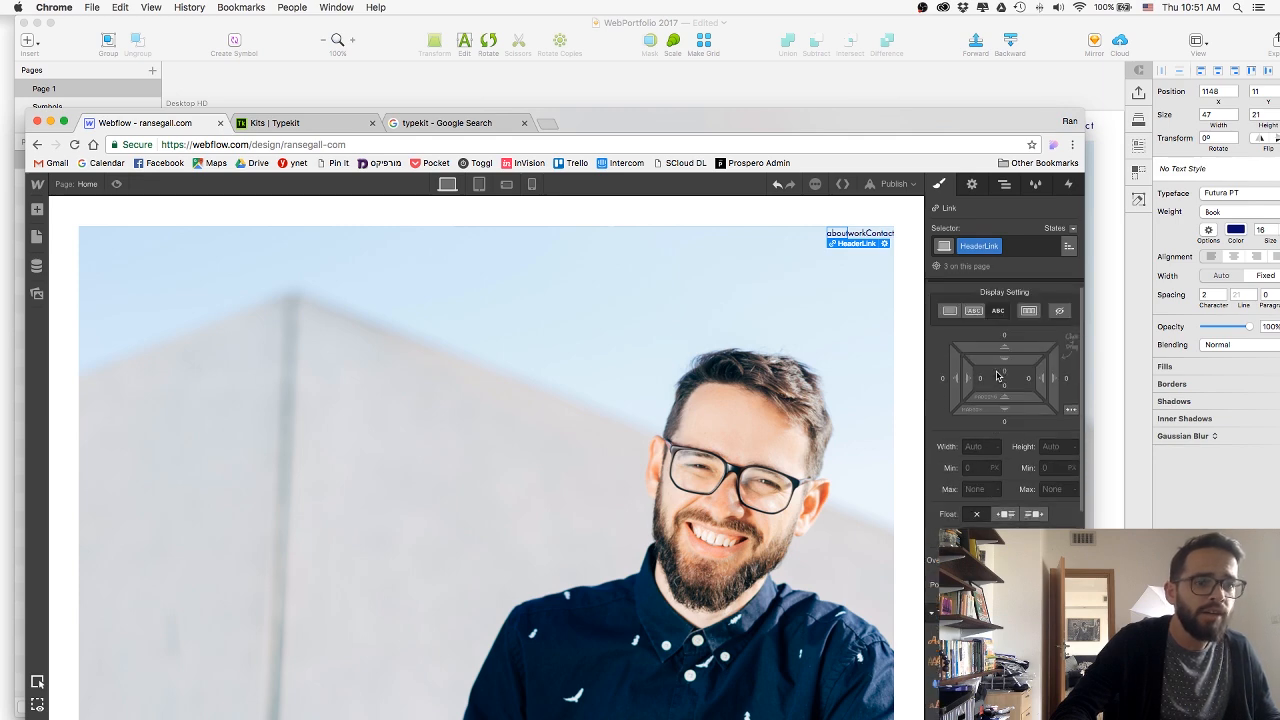
key("super+Tab")
left_click(923, 134)
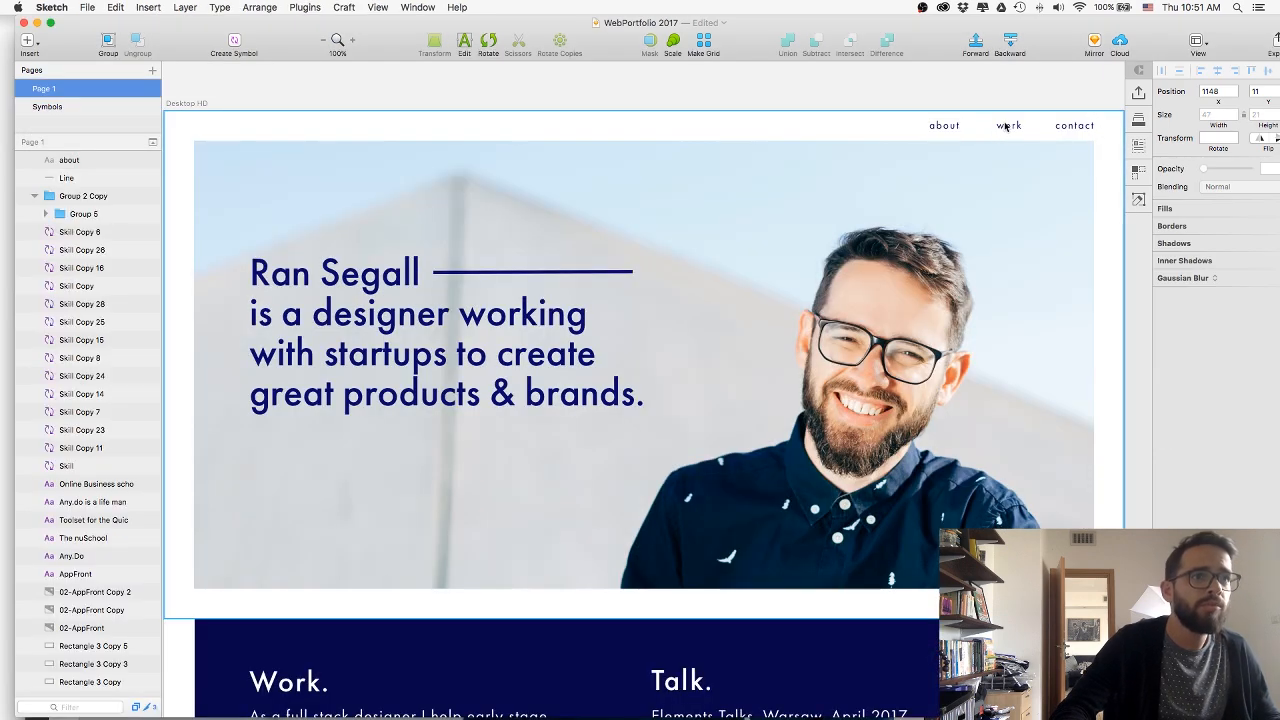
left_click(1004, 130)
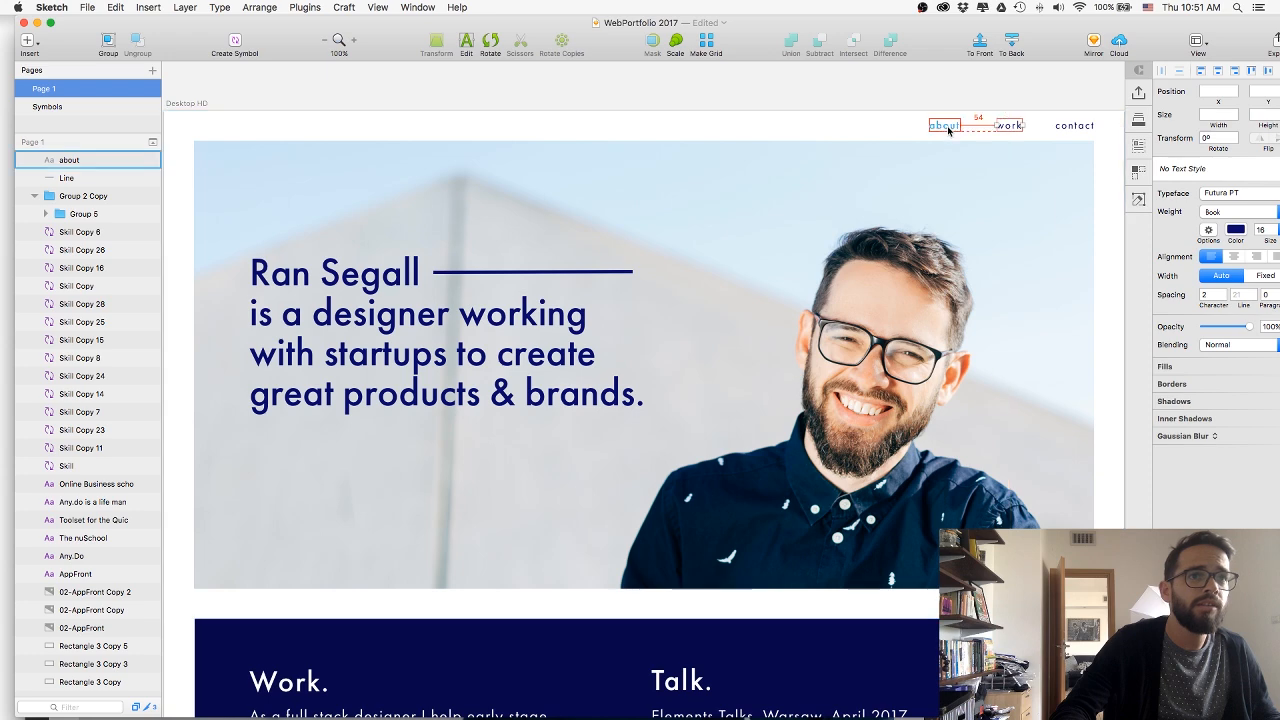
left_click(950, 127, "shift")
Switch back to Webflow, set the HeaderLink left margin to 55 and increase the link text size.
key("super+Tab")
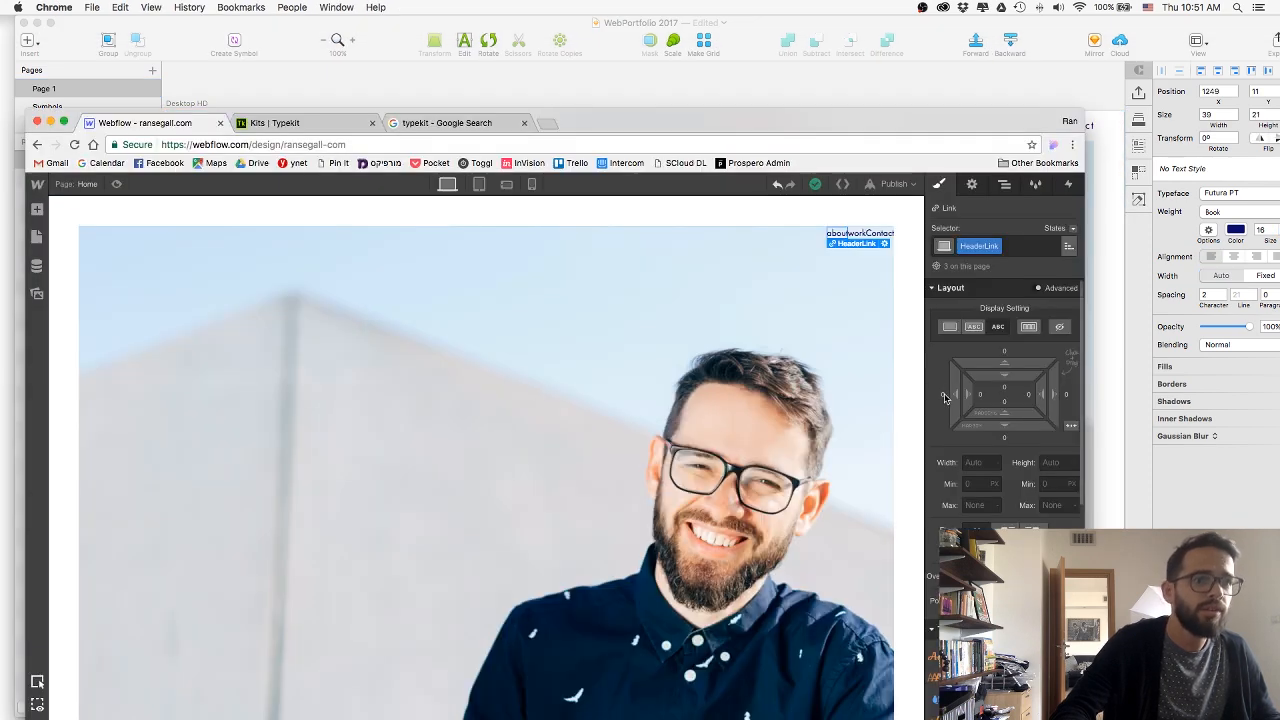
left_click(942, 396)
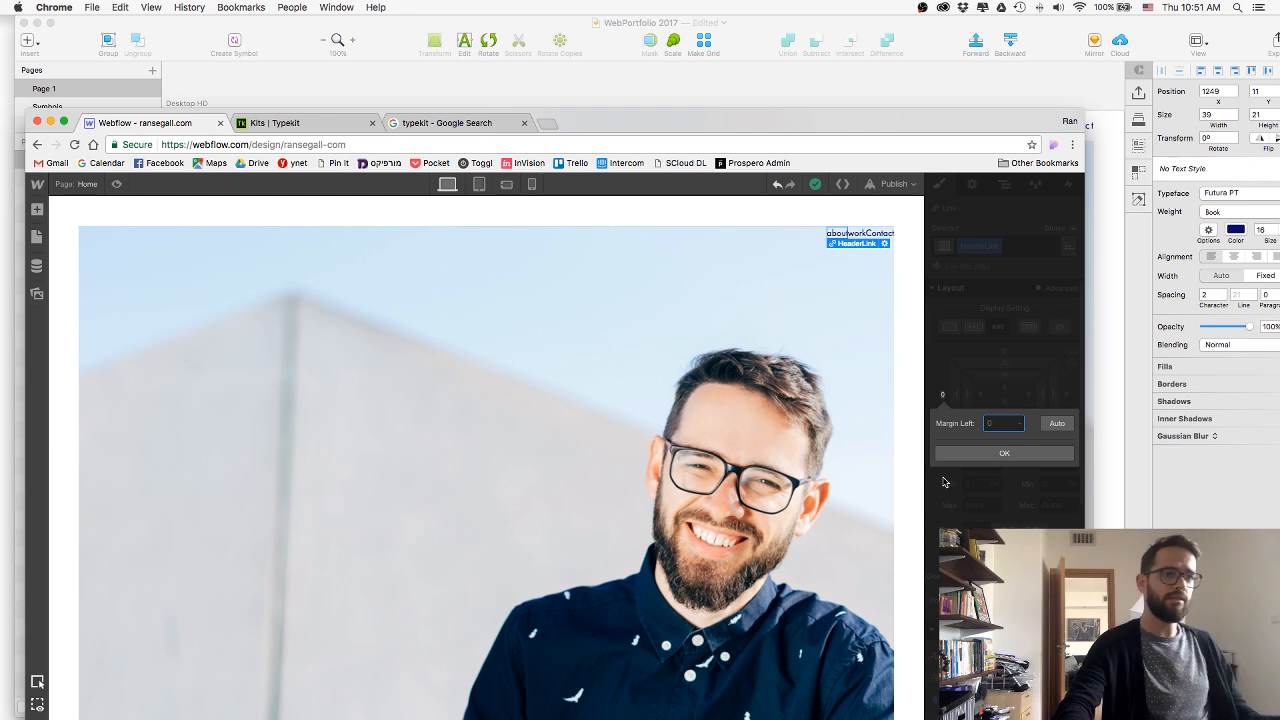
type("55")
key("Return")
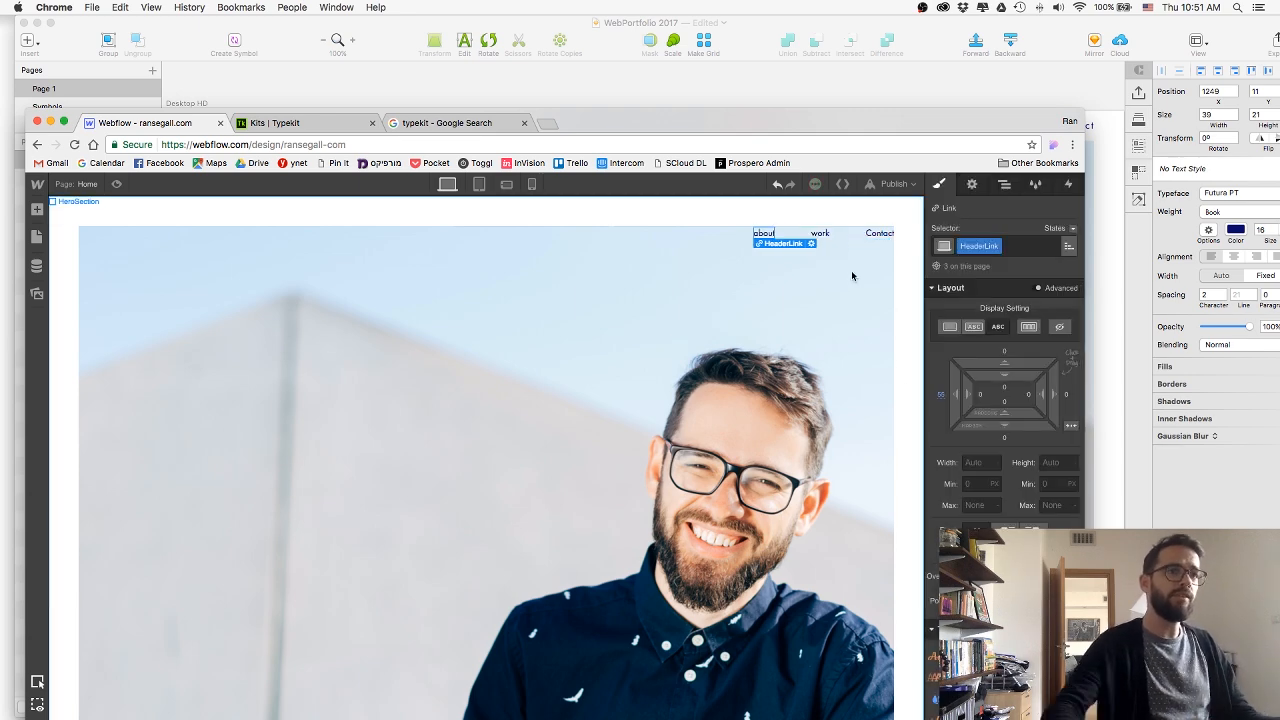
scroll(1004, 400, "down", 3)
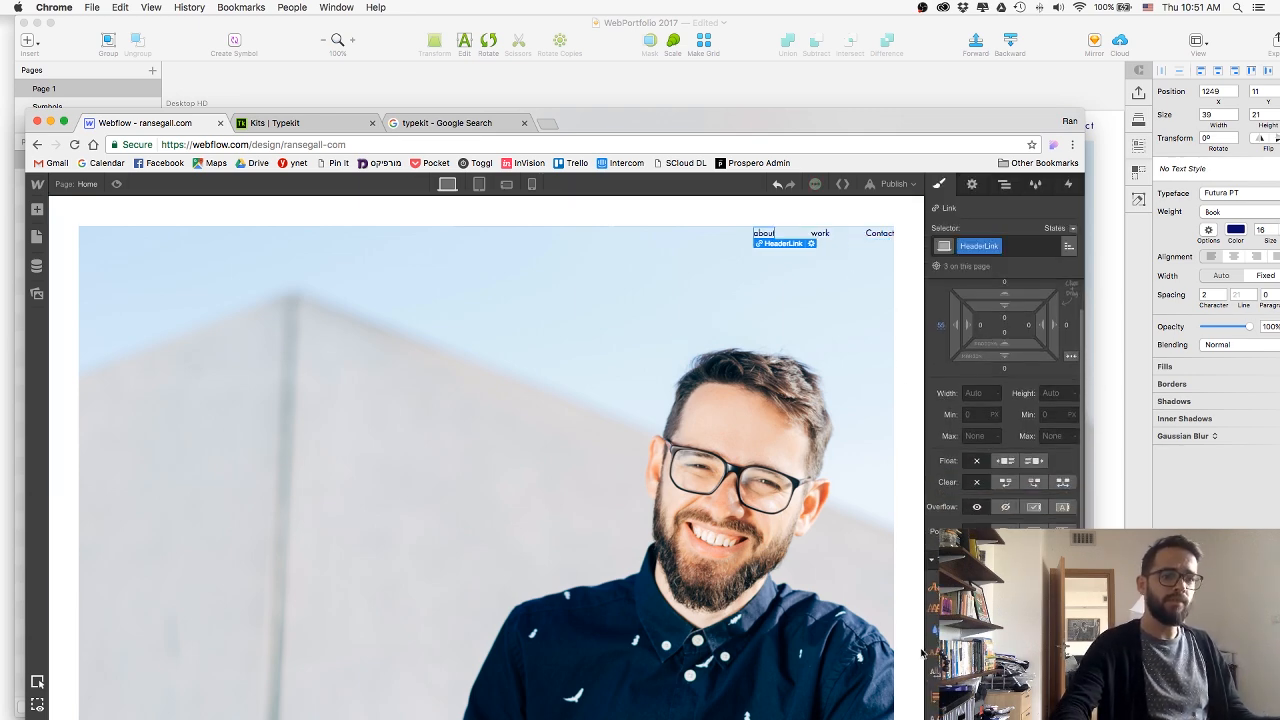
left_click(643, 360)
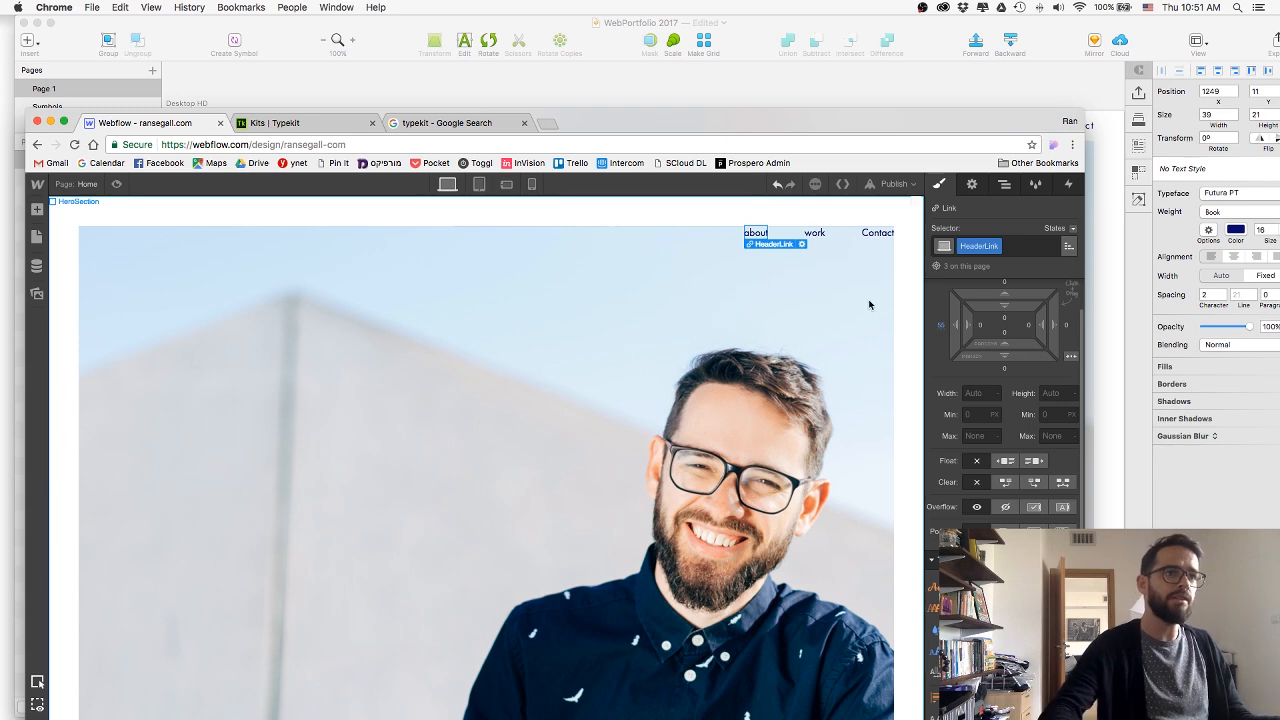
Change the last header link's text to lowercase contact.
left_click(884, 233)
double_click(867, 234)
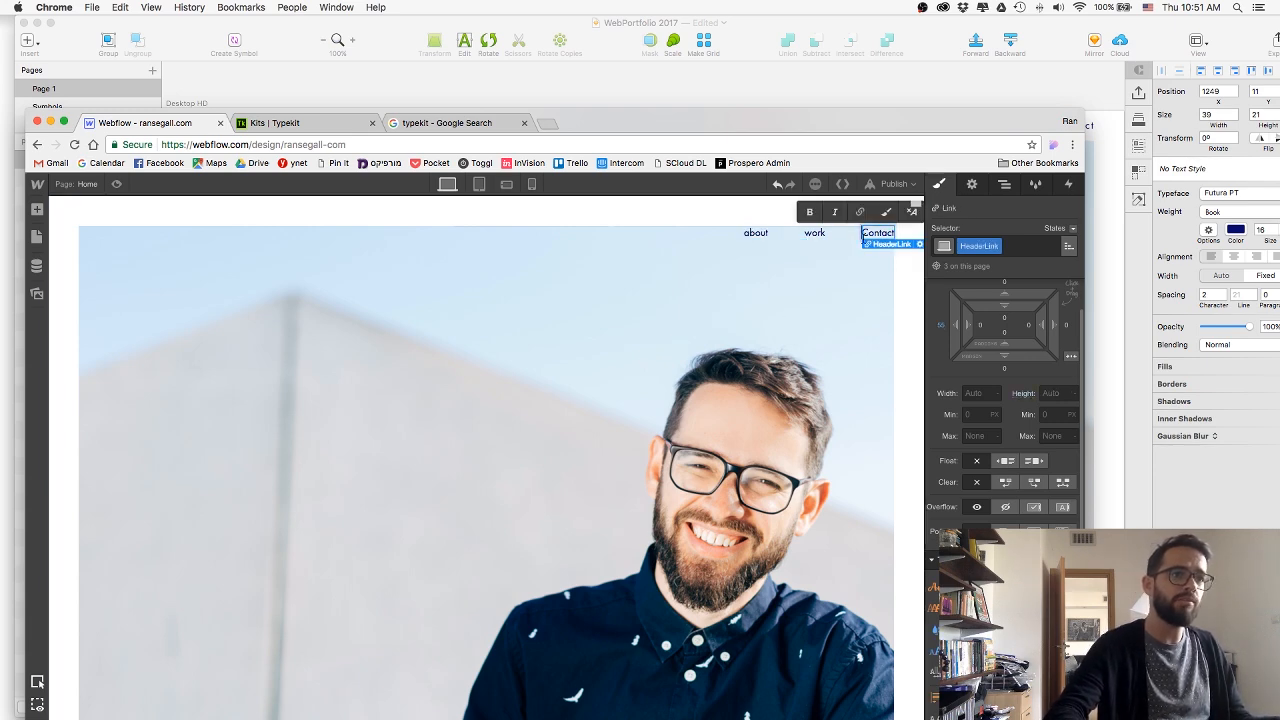
key("BackSpace")
type("c")
left_click(829, 278)
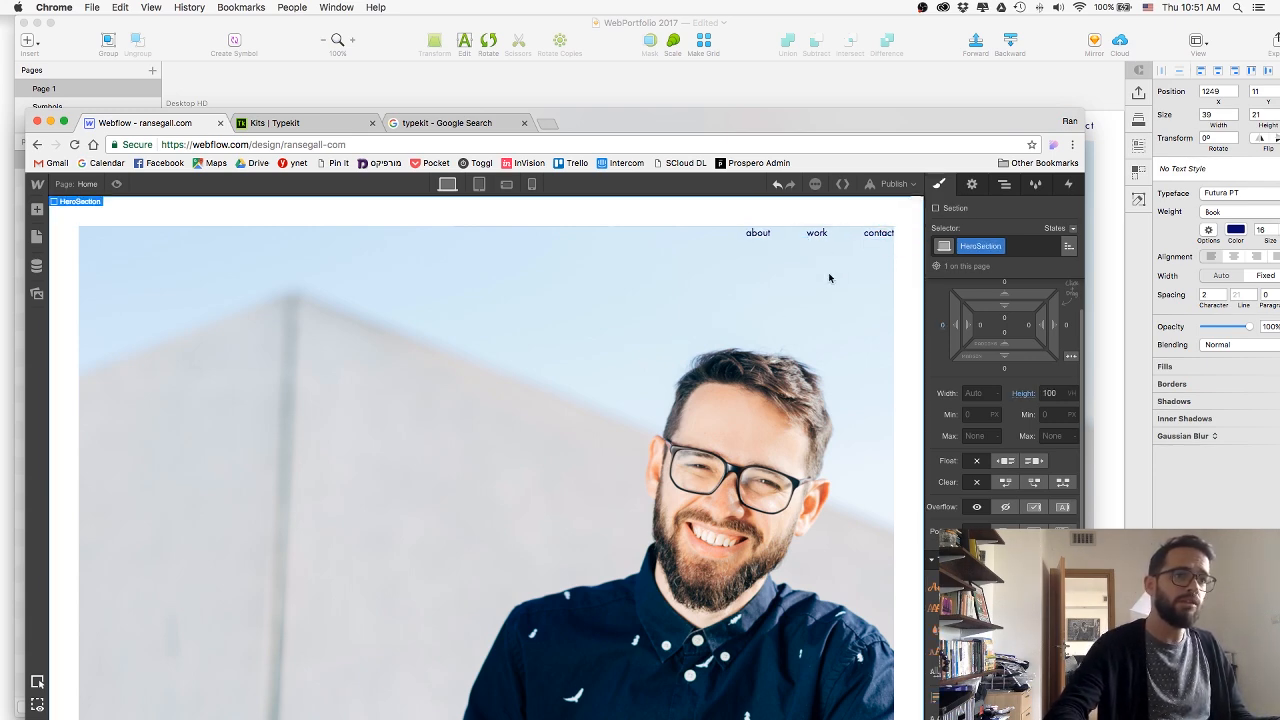
Shift HeaderLinkWrapper up so its links sit in the white border above the hero image.
left_click(880, 244)
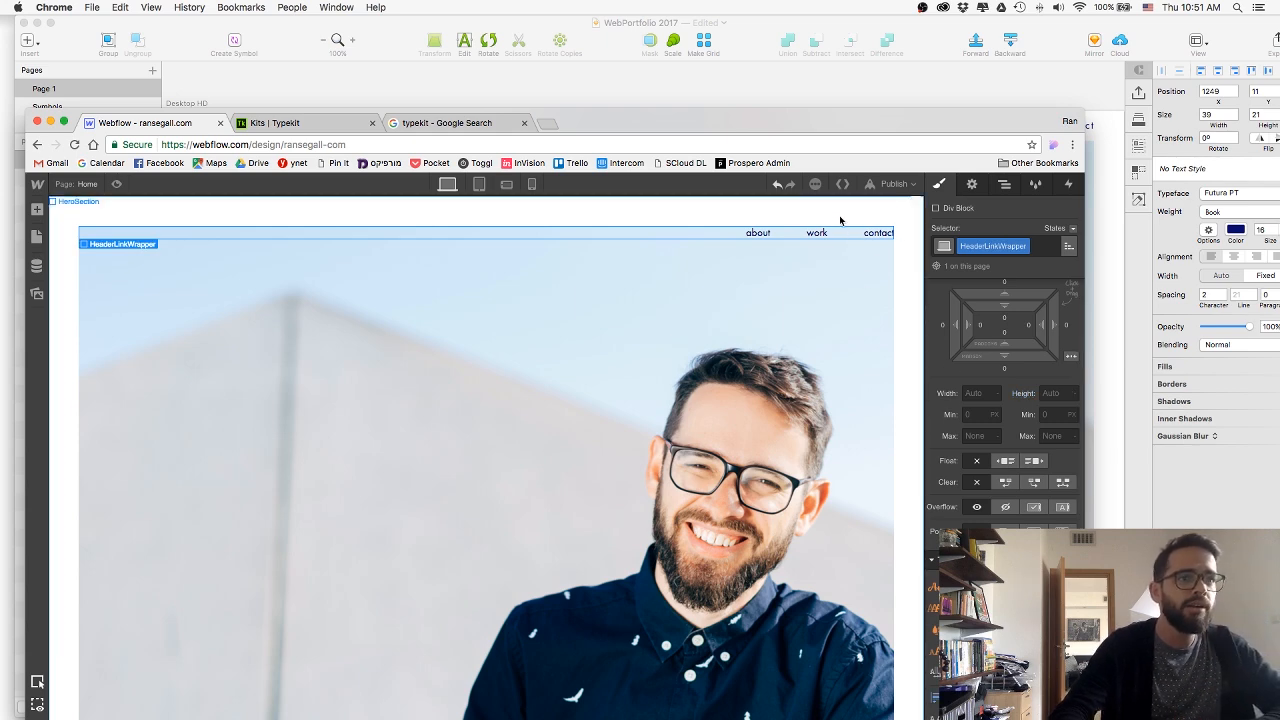
scroll(1007, 372, "up", 2)
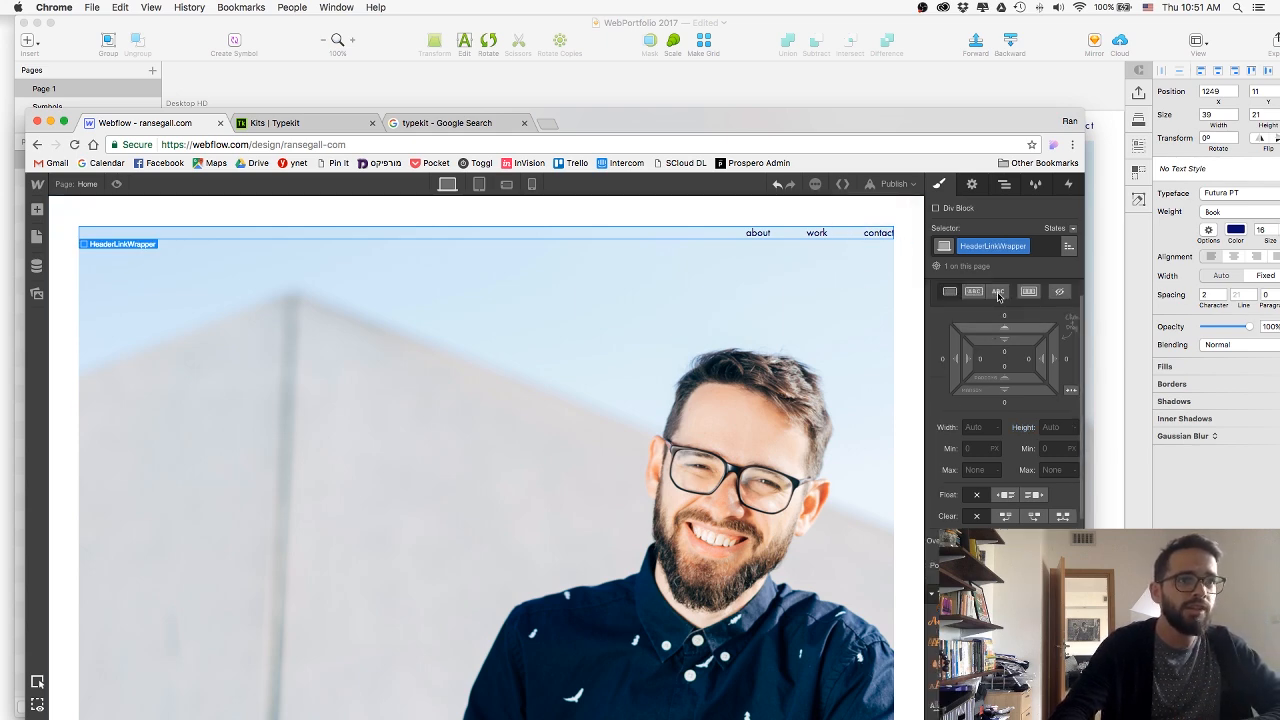
left_click_drag(1007, 372, 997, 430)
left_click(794, 372)
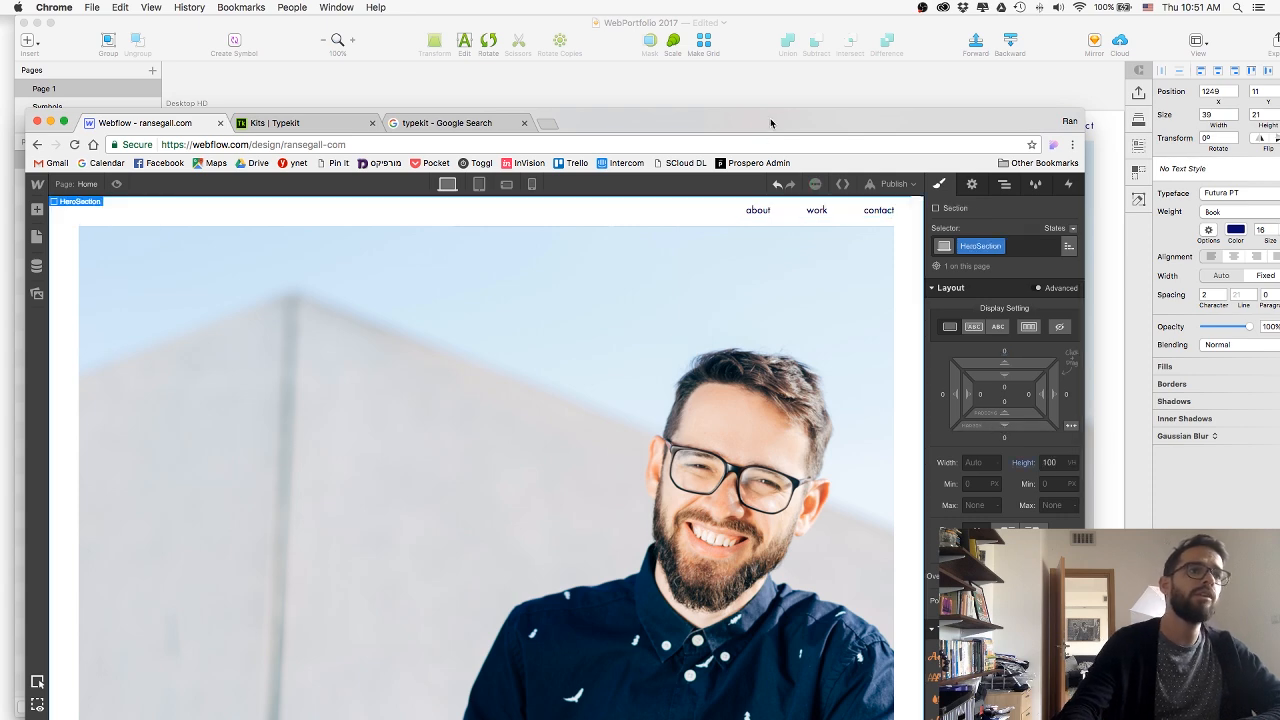
Reposition the browser window and preview the Home page before returning to the designer.
left_click_drag(709, 123, 812, 84)
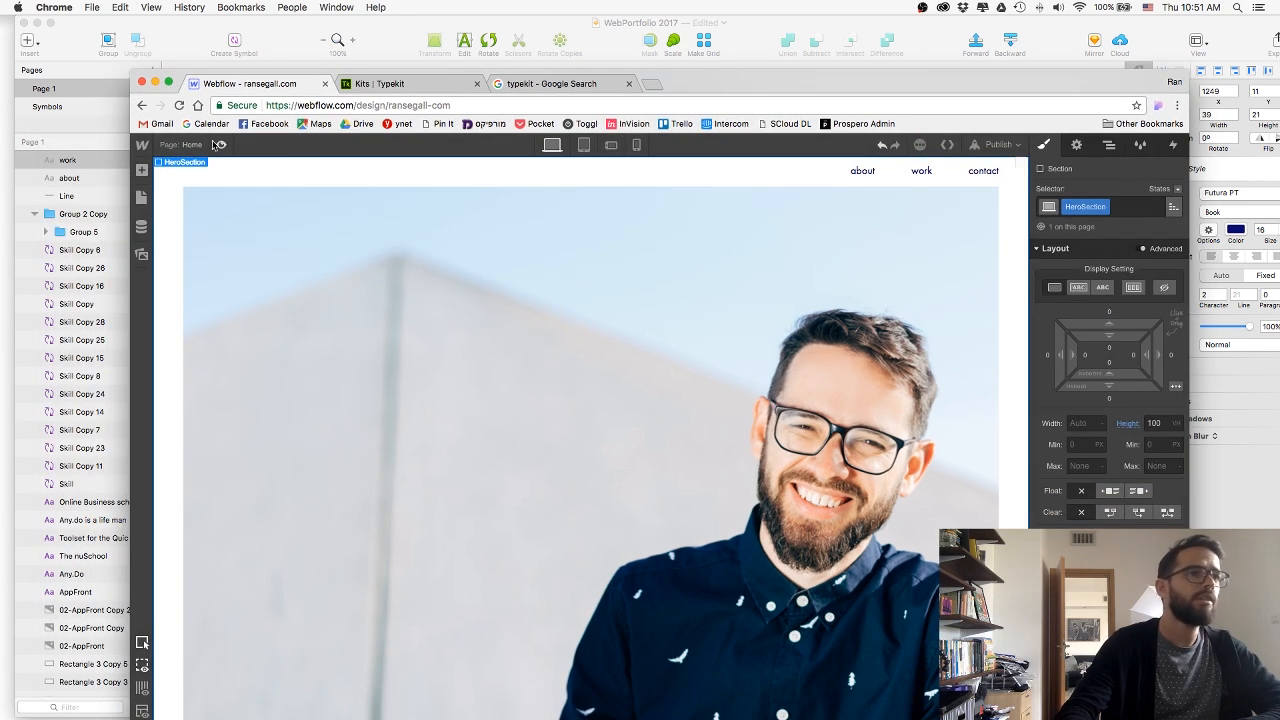
key("super+shift+p")
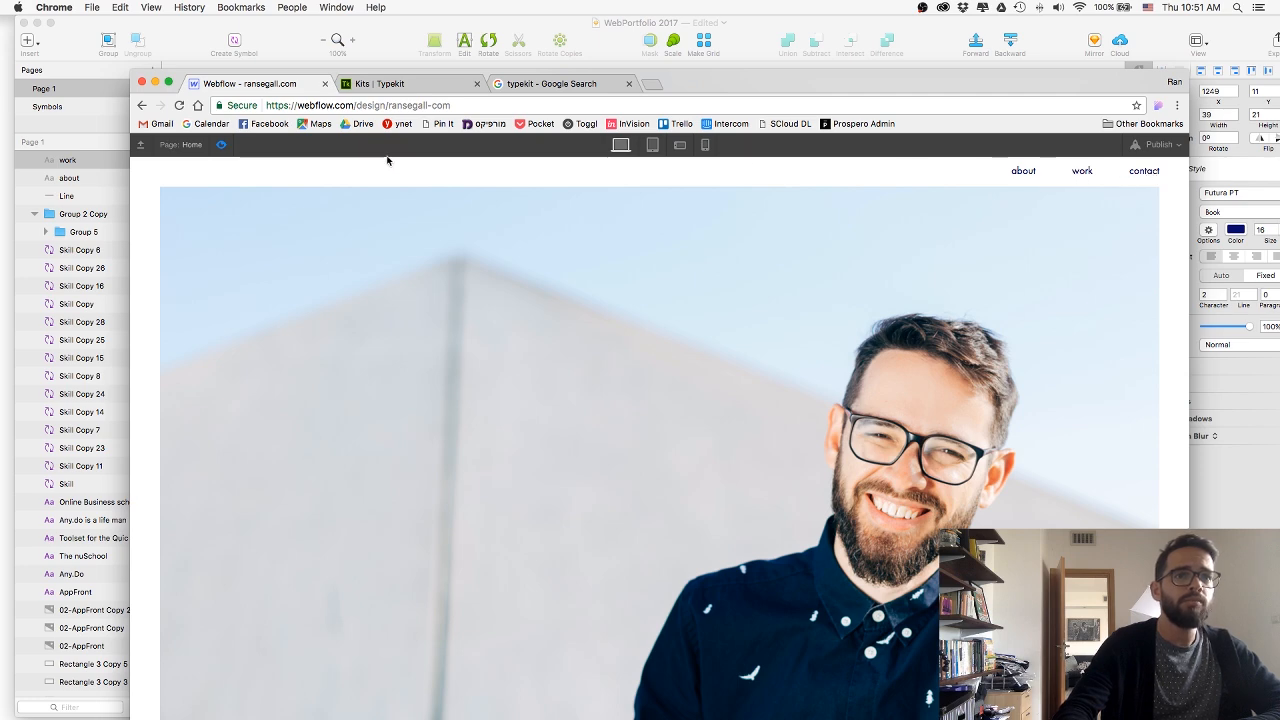
left_click(219, 146)
Select the about link, compare it with the Sketch design, and widen the HeaderLink letter spacing in Webflow.
left_click(864, 172)
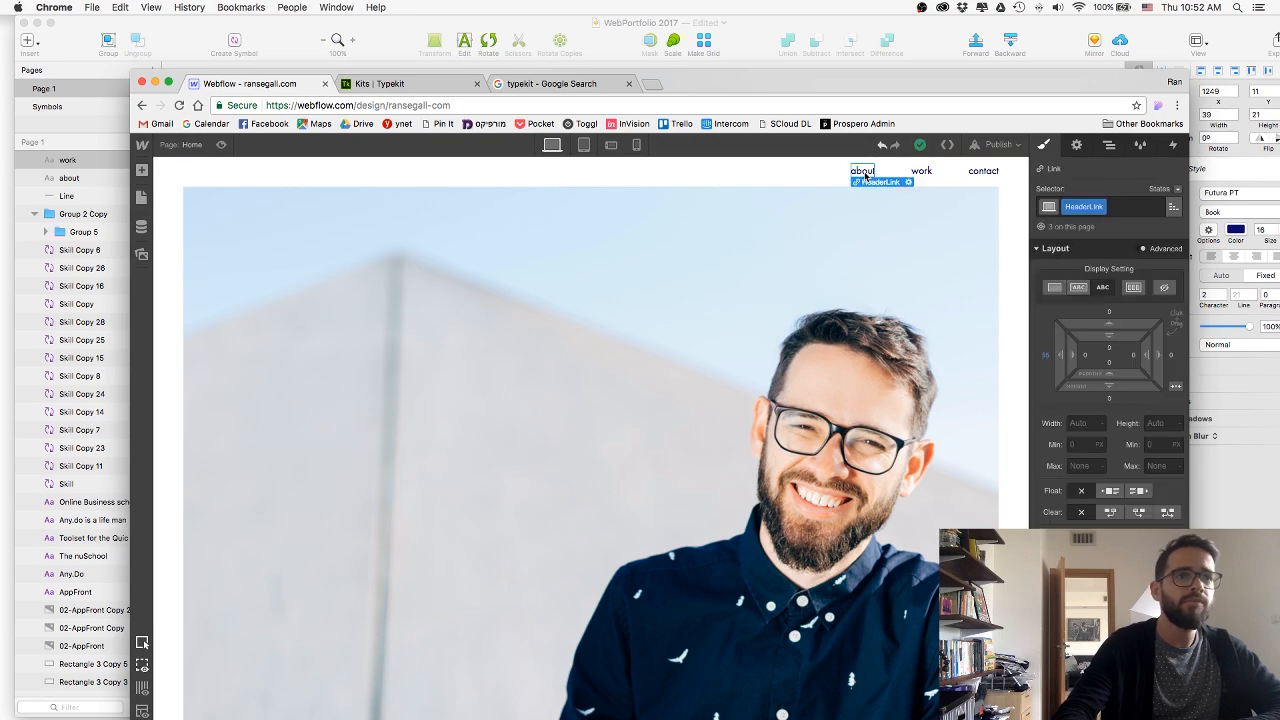
left_click(786, 63)
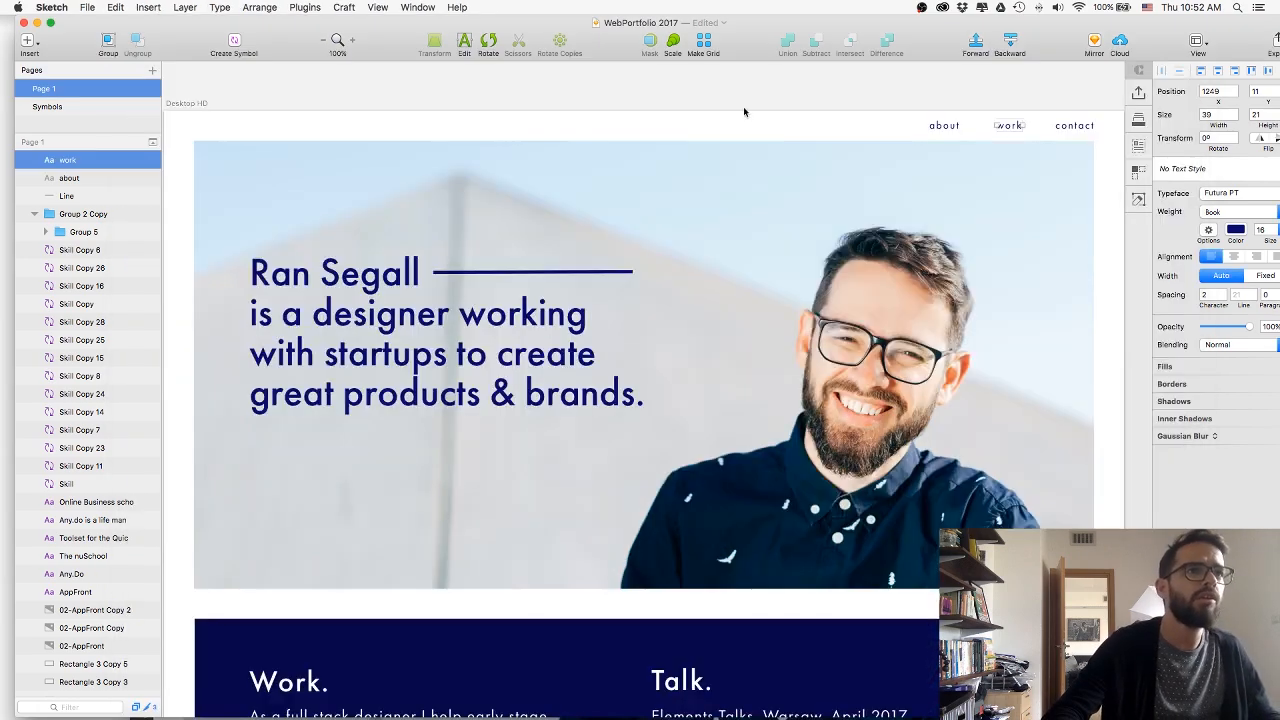
scroll(508, 381, "down", 10)
scroll(511, 380, "up", 7)
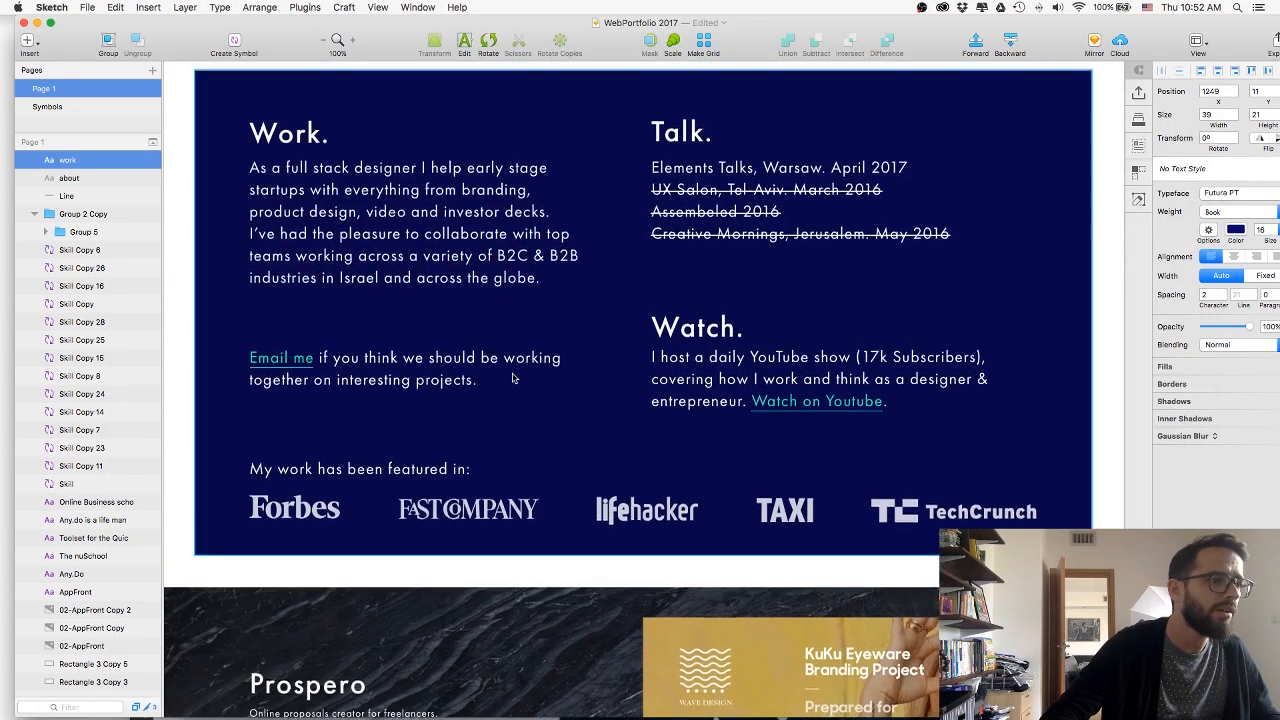
scroll(515, 372, "up", 5)
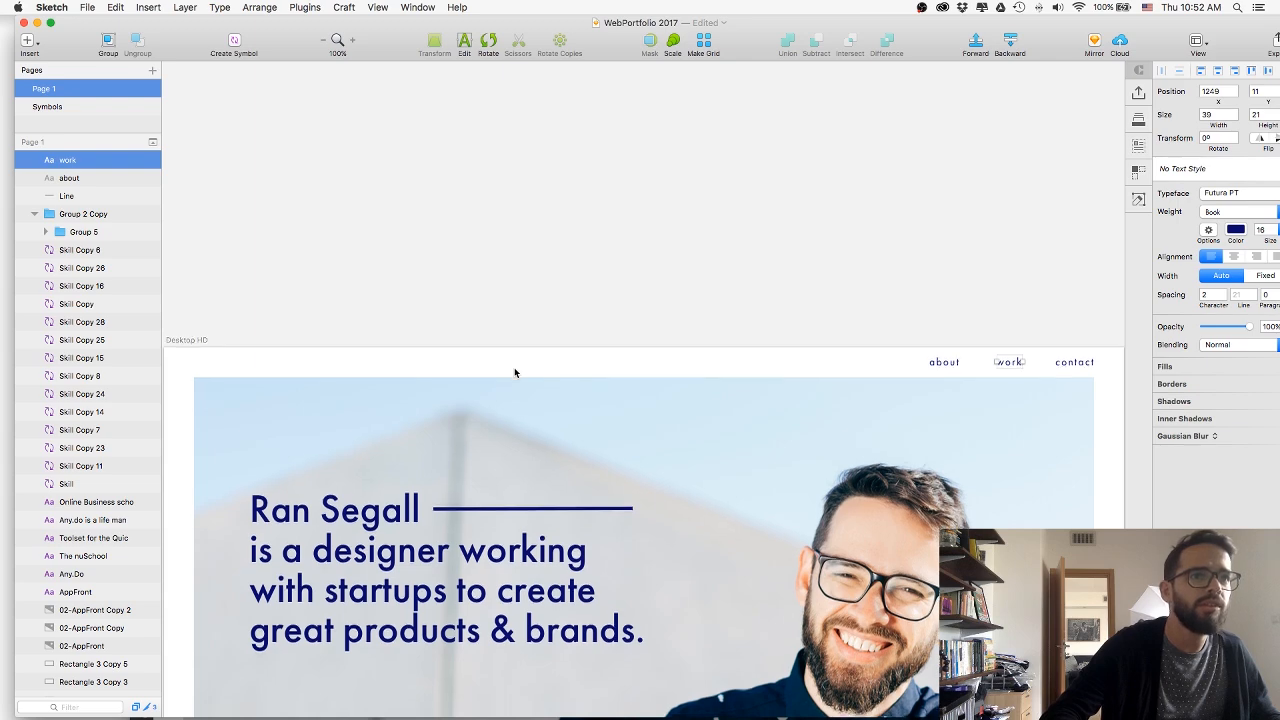
scroll(514, 367, "down", 8)
key("super+Tab")
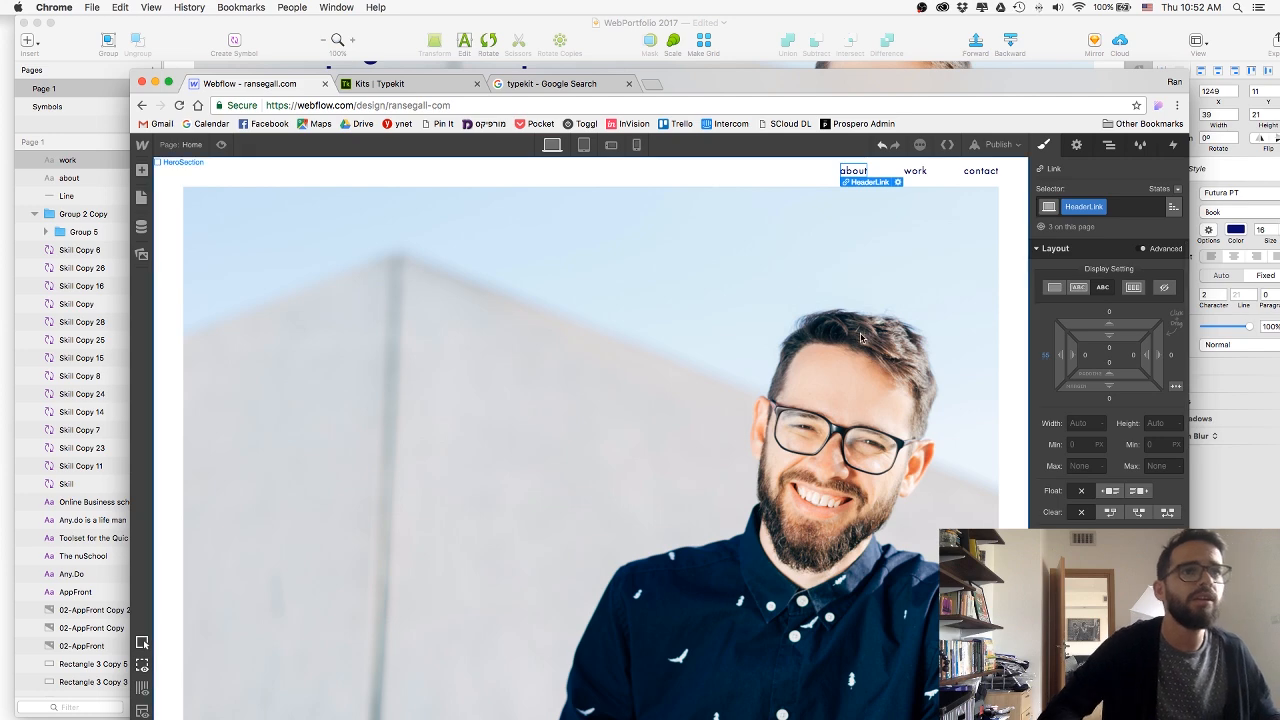
Select the contact link, work in HeaderLink's Hover state, and return the class to its None state.
left_click(980, 171)
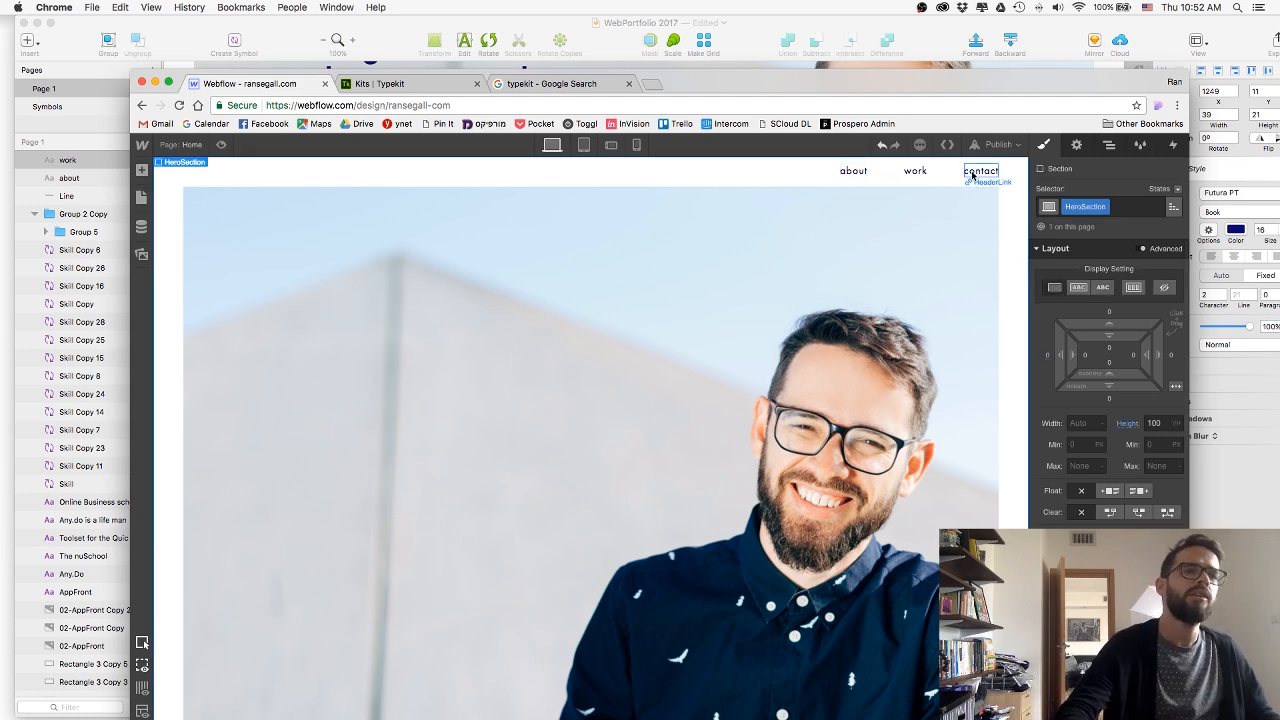
left_click(1166, 190)
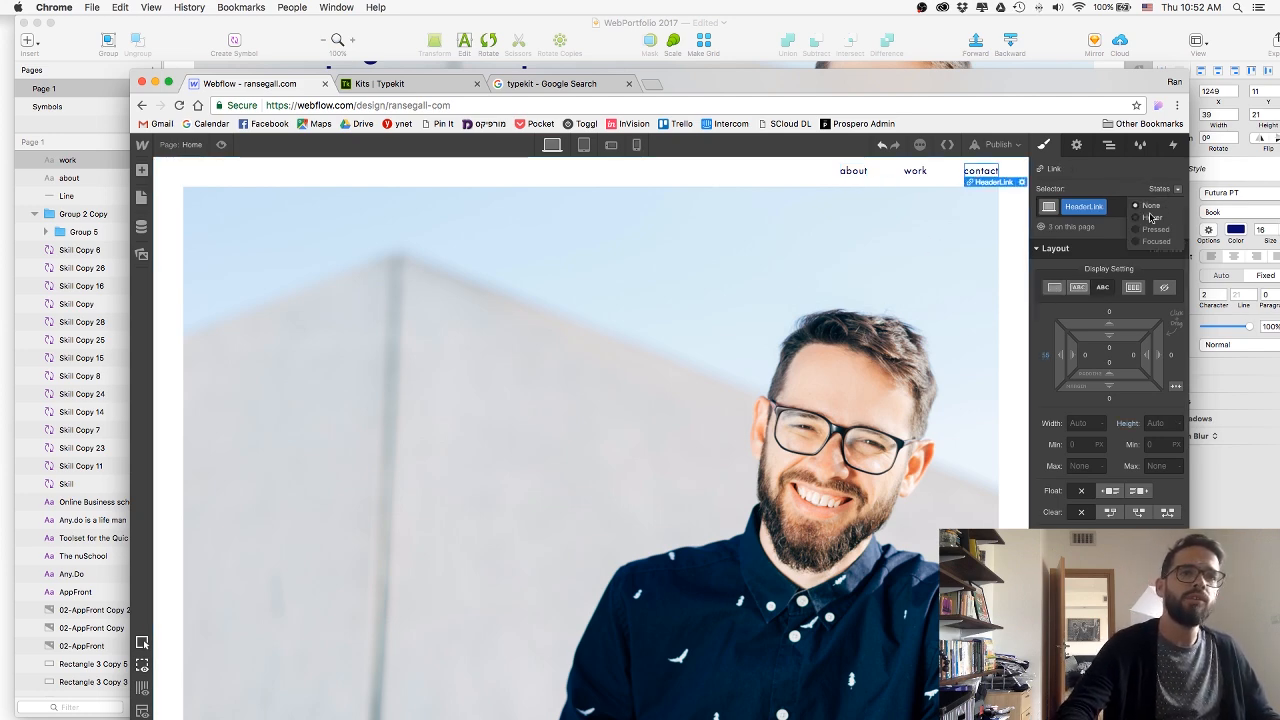
left_click(1150, 217)
scroll(1143, 300, "down", 4)
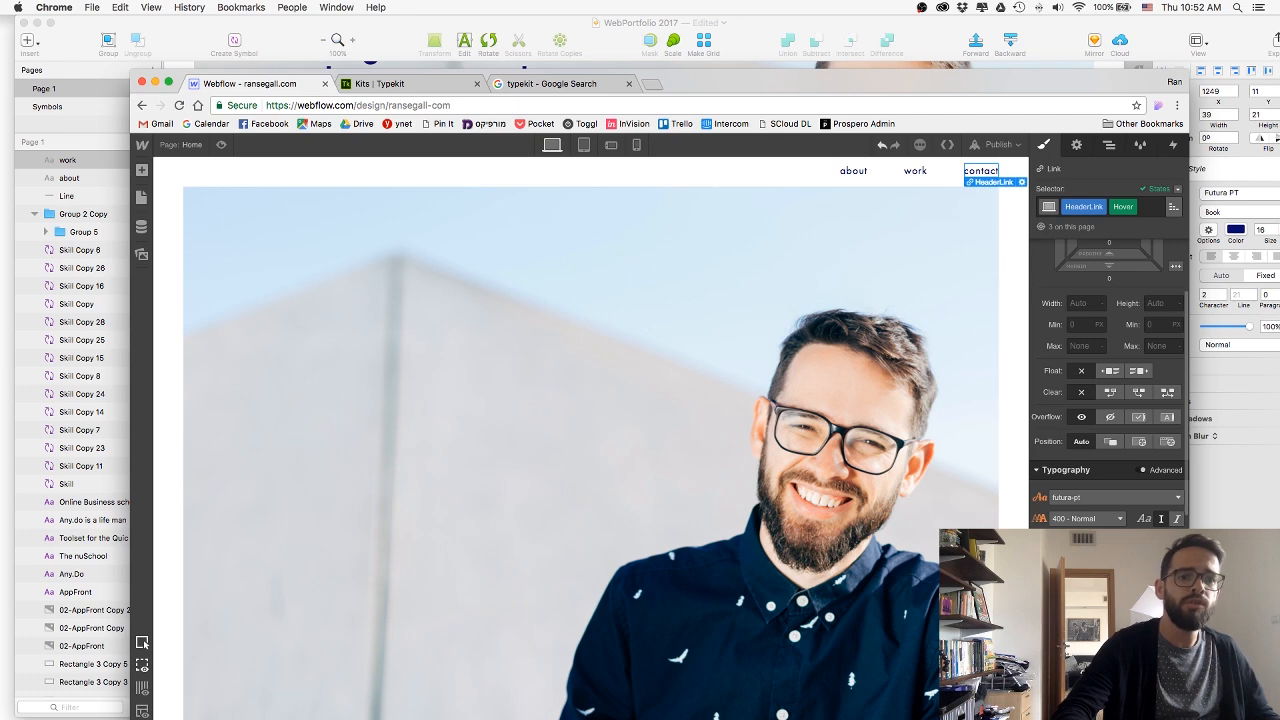
left_click(1177, 189)
left_click(1157, 201)
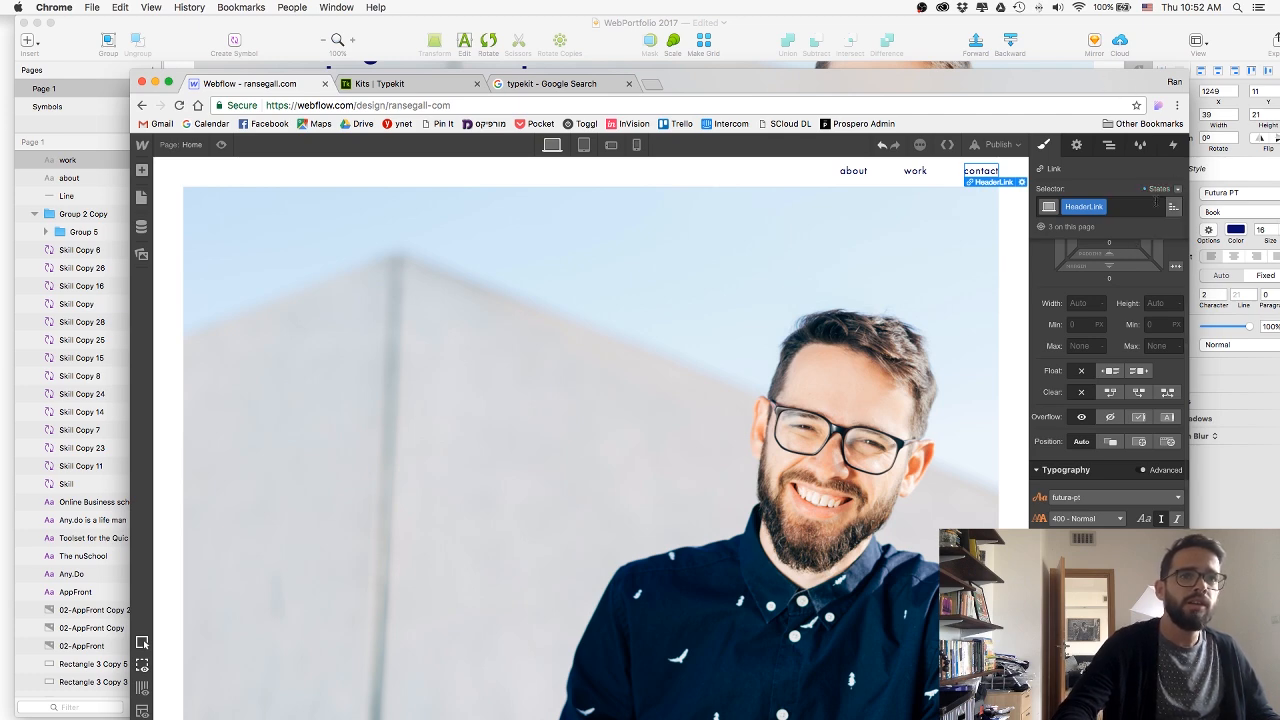
Preview the Home page to check the header links' hover effect, and return to the designer.
left_click(866, 192)
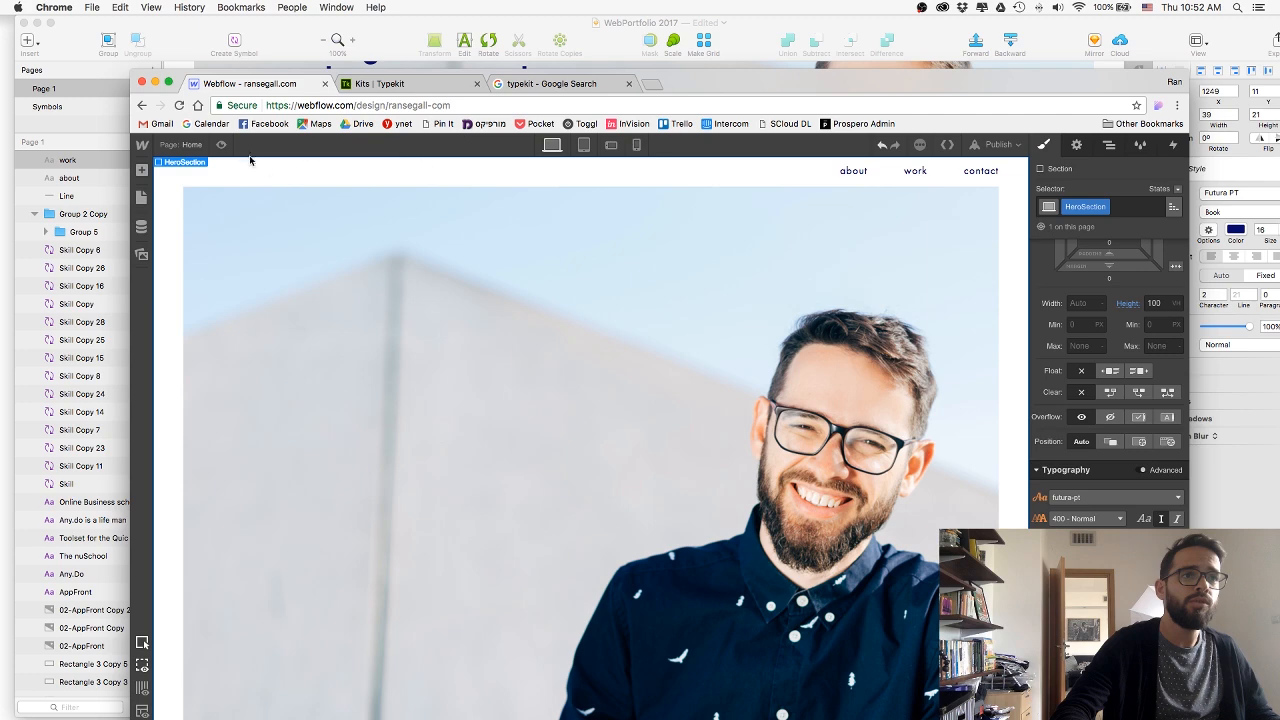
key("super+shift+p")
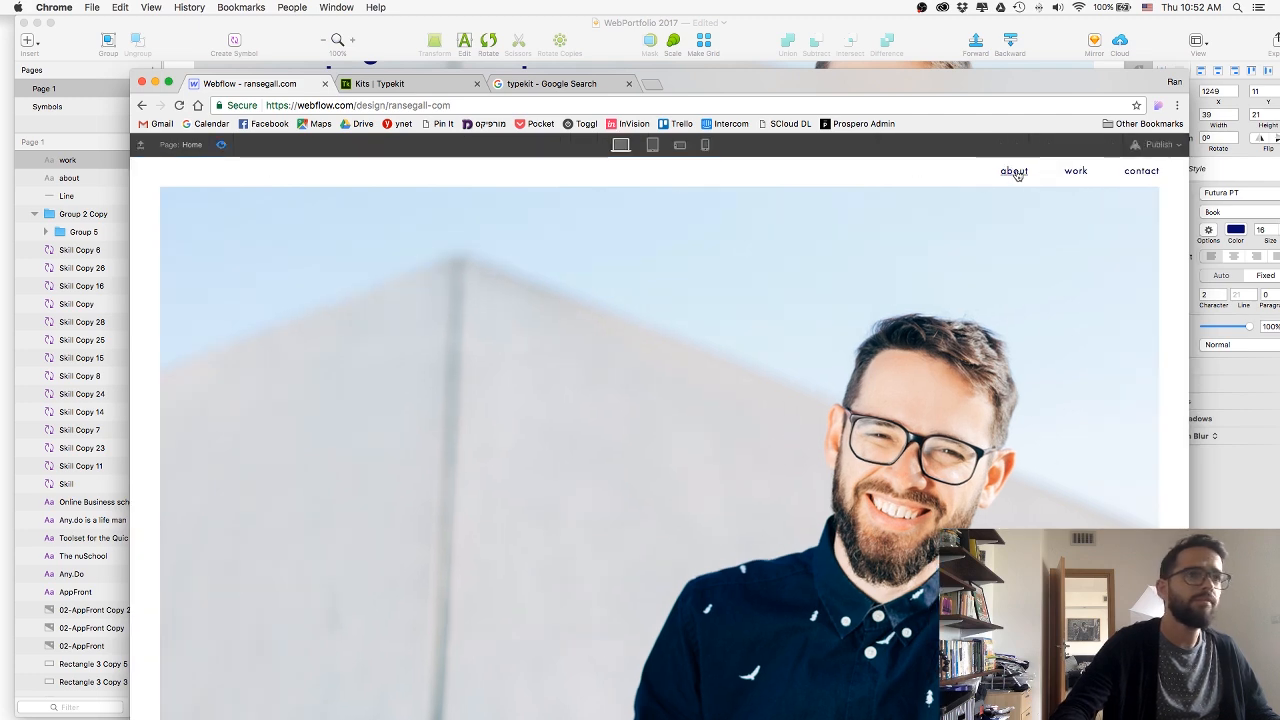
left_click(221, 144)
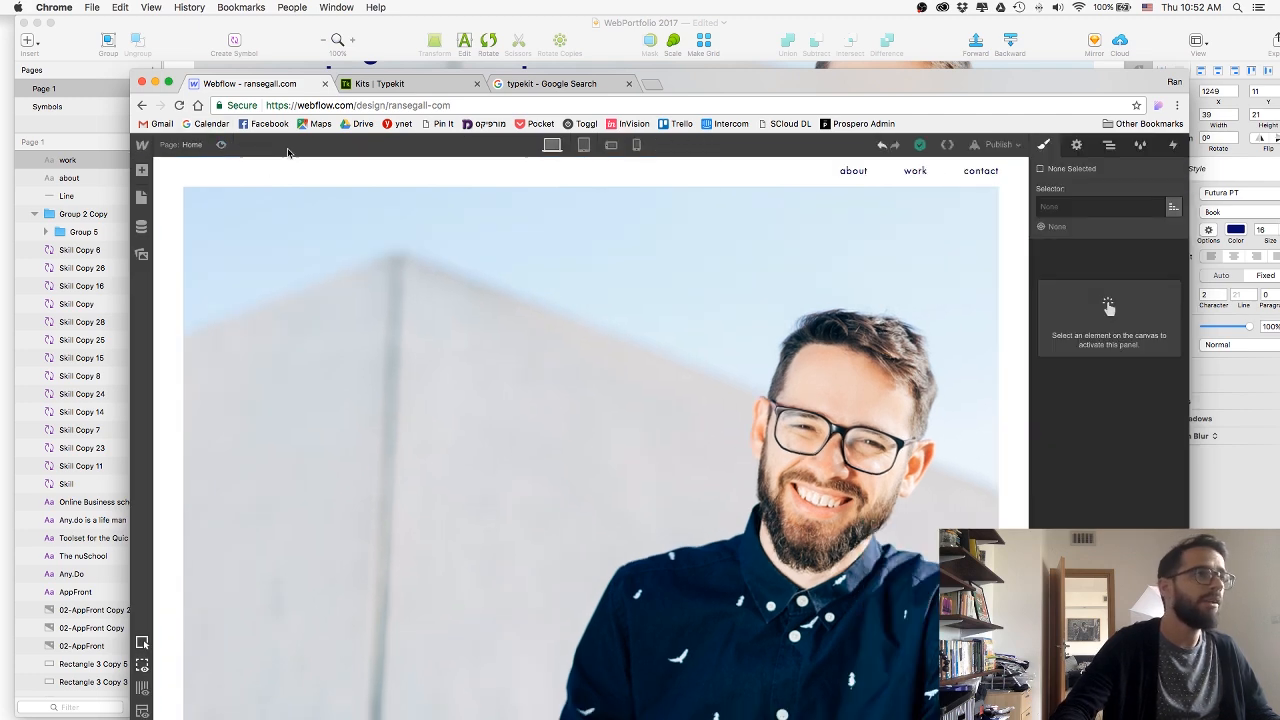
Add a 250 ms transition on all properties to the contact link's HeaderLink class and preview the page.
left_click(975, 174)
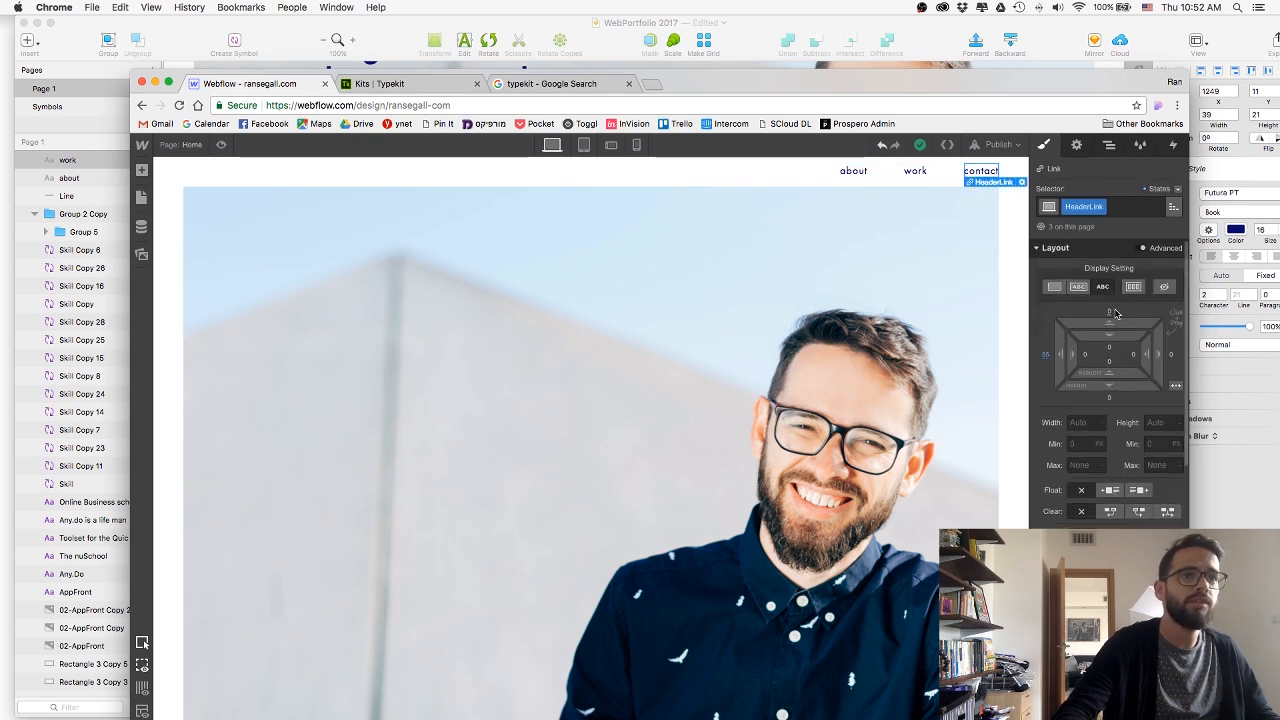
scroll(1125, 512, "down", 10)
scroll(1125, 512, "down", 2)
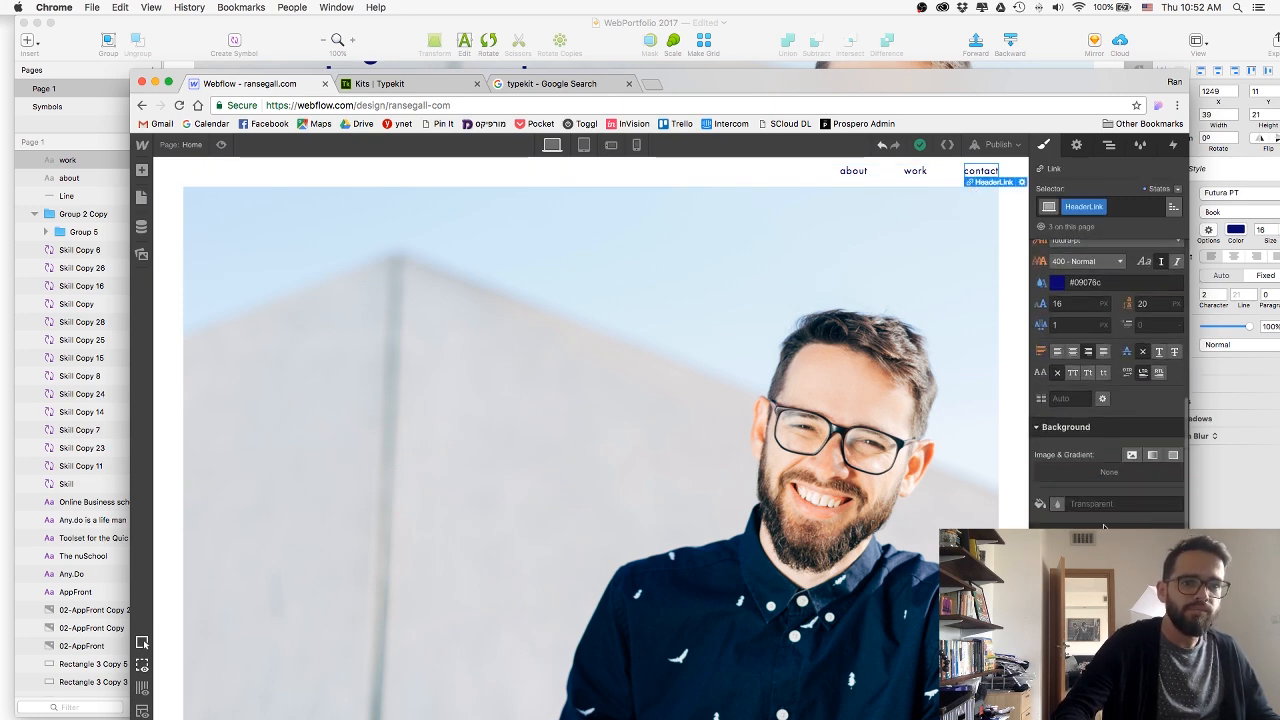
scroll(1111, 483, "down", 8)
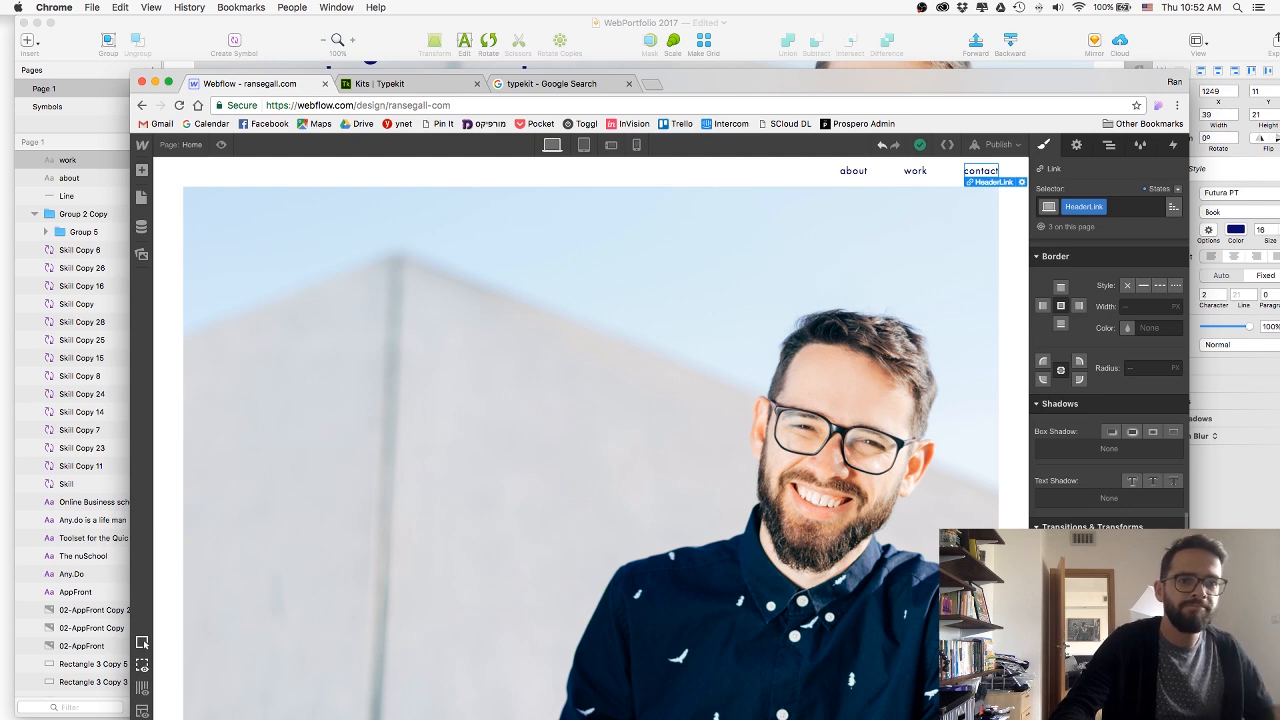
left_click(1173, 554)
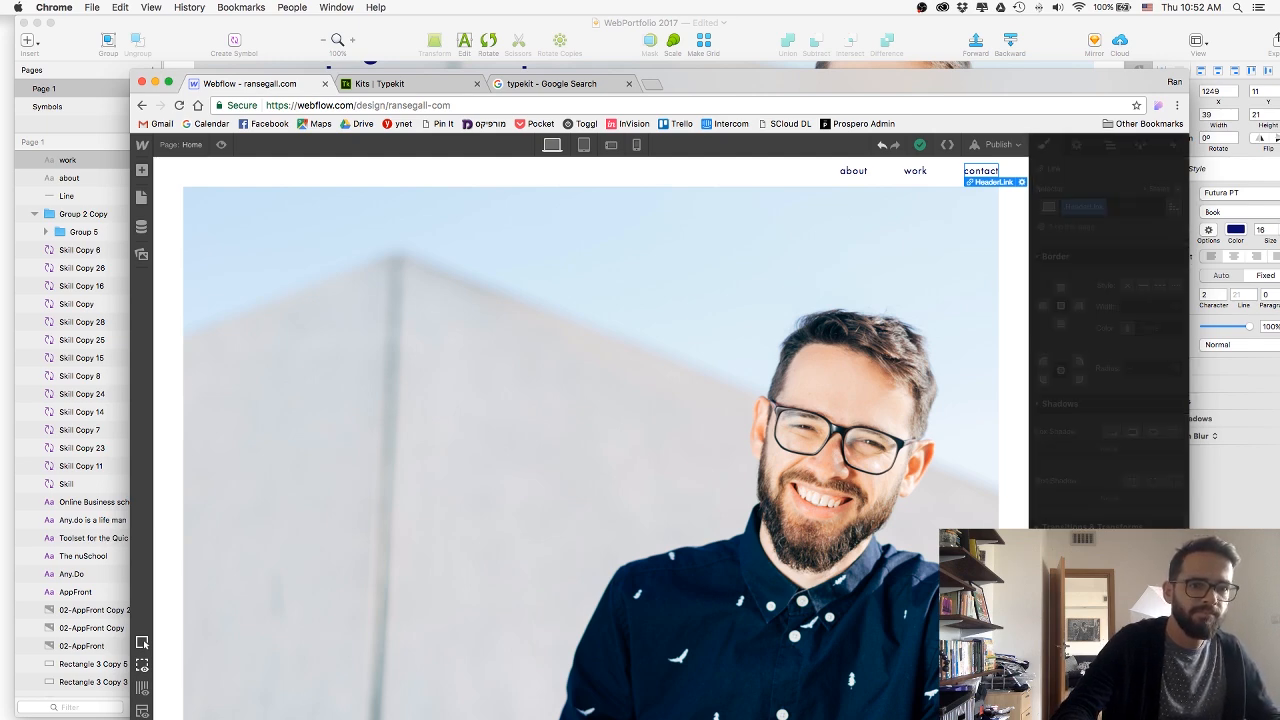
key("Return")
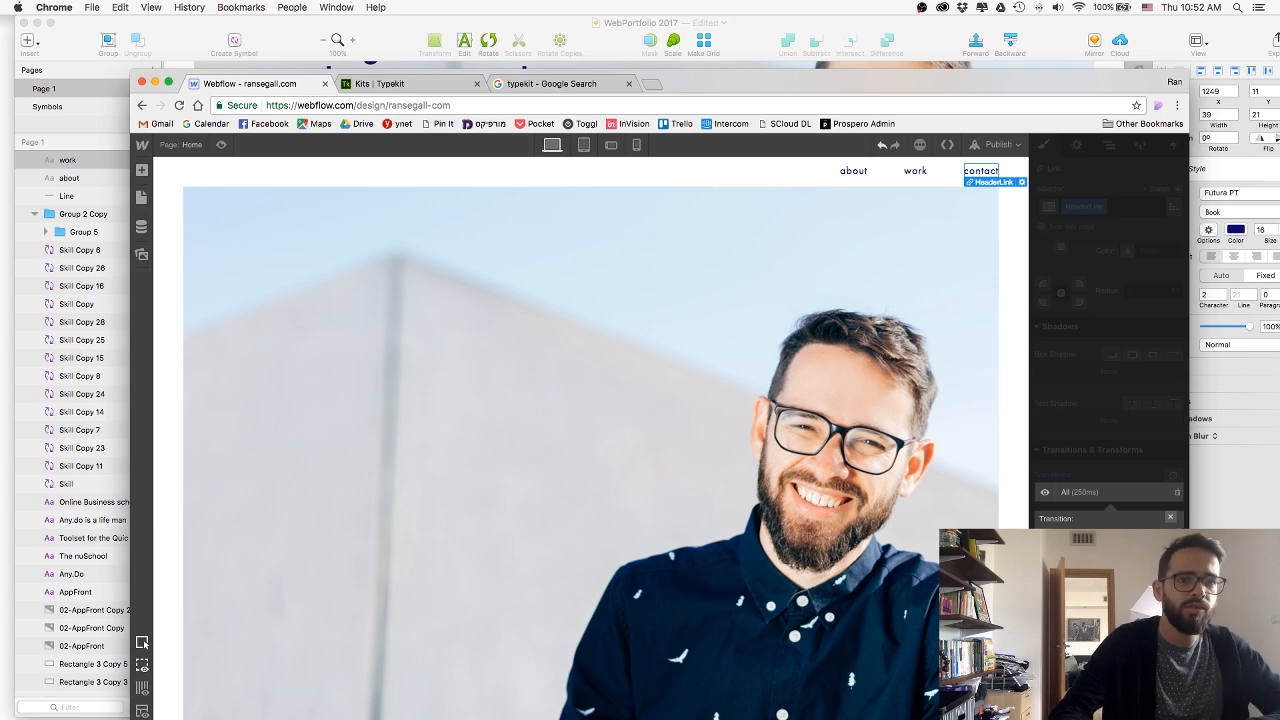
key("Escape")
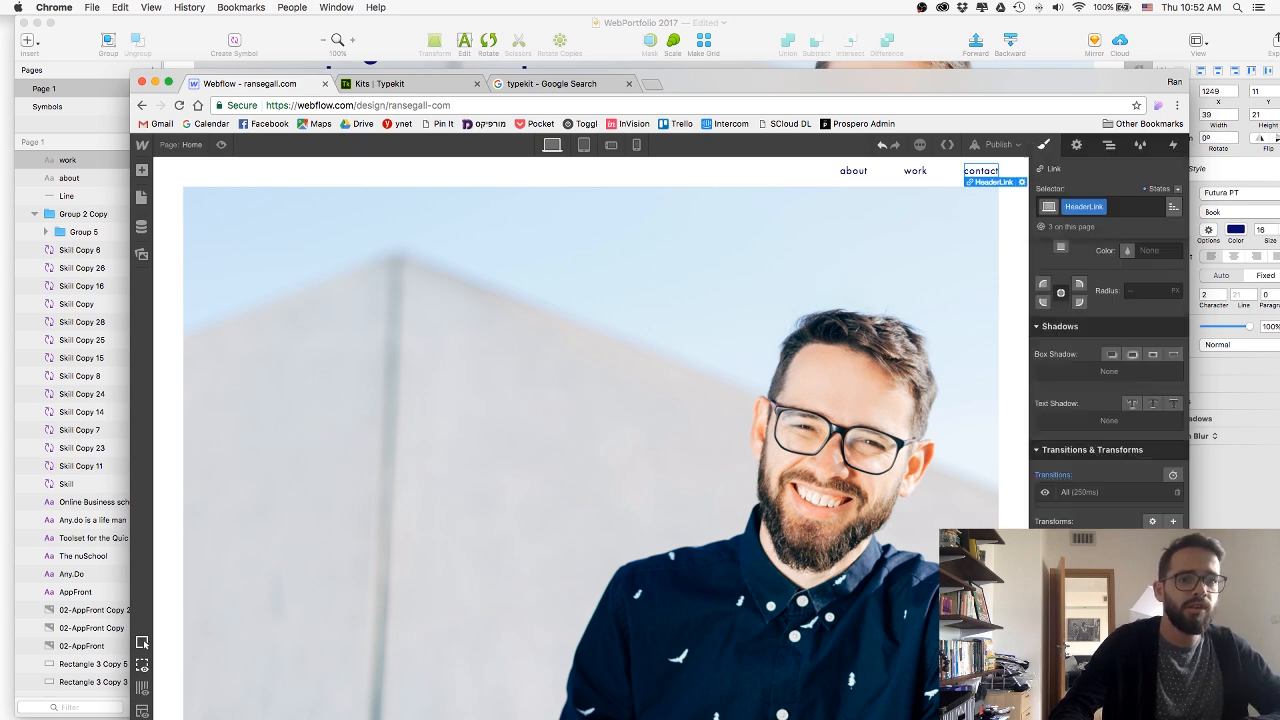
left_click(220, 146)
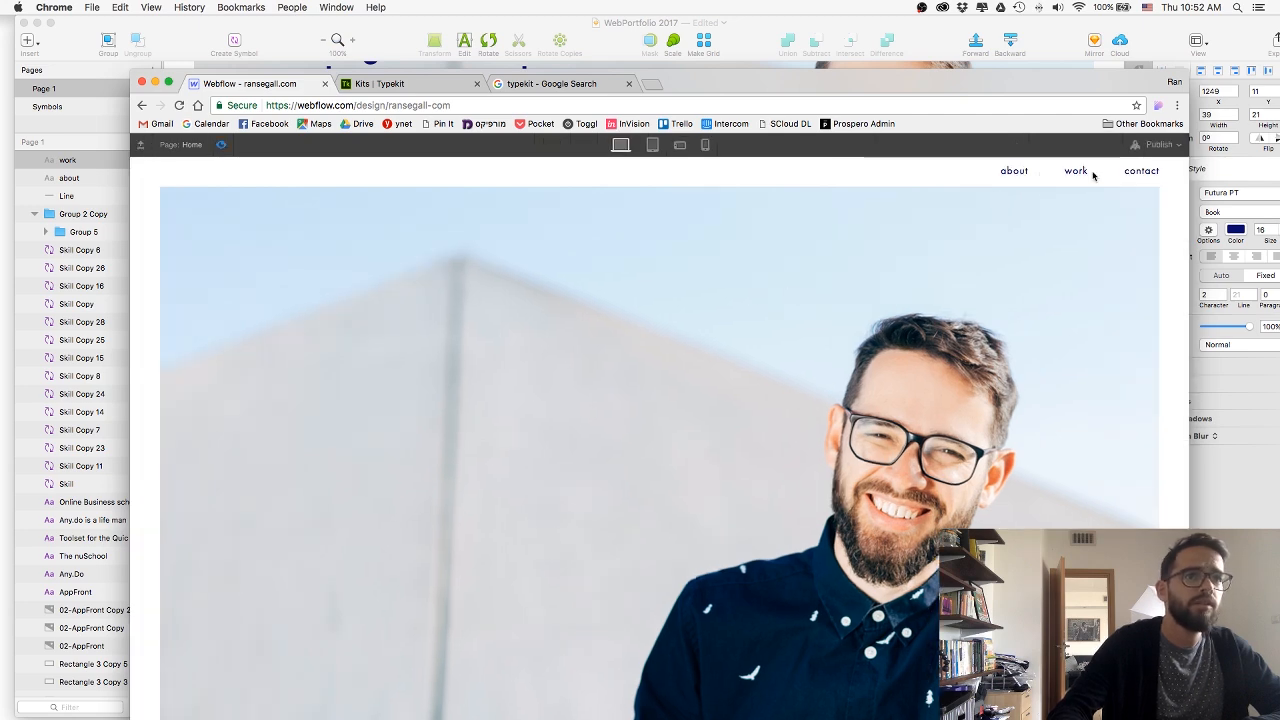
left_click(221, 146)
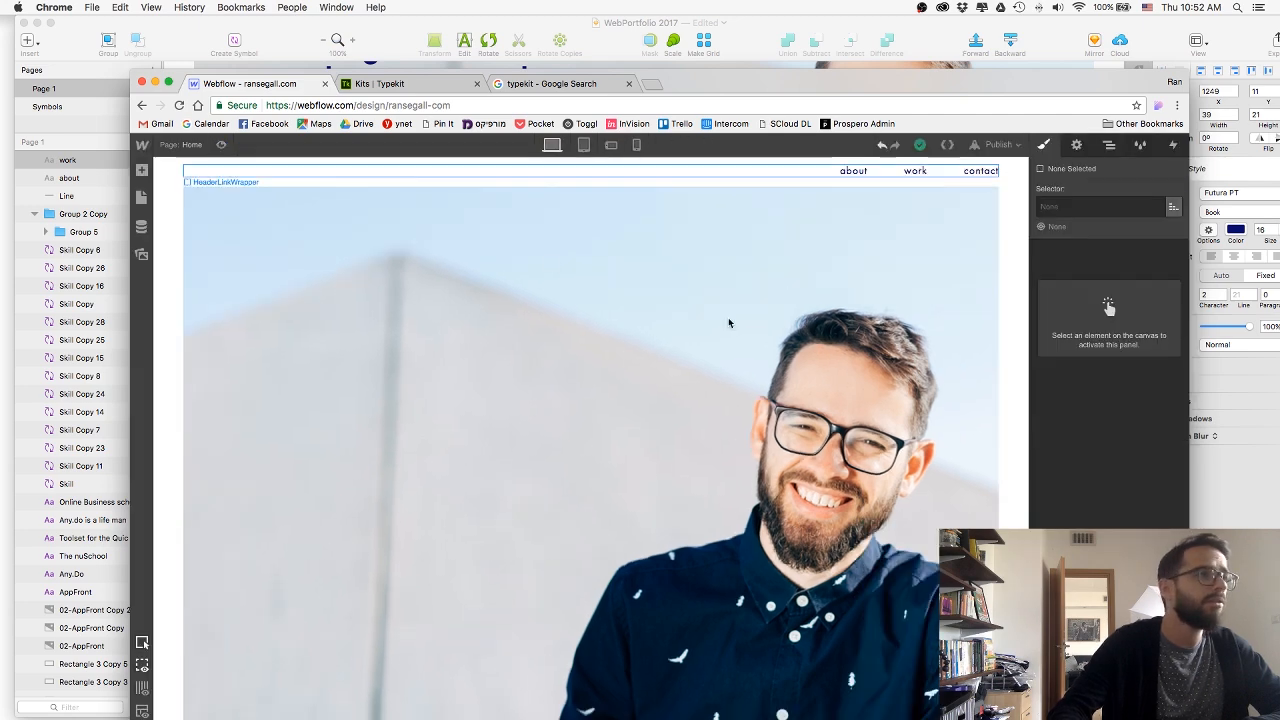
Select the contact link and apply the navy #09076c swatch in HeaderLink's Hover state.
left_click(980, 171)
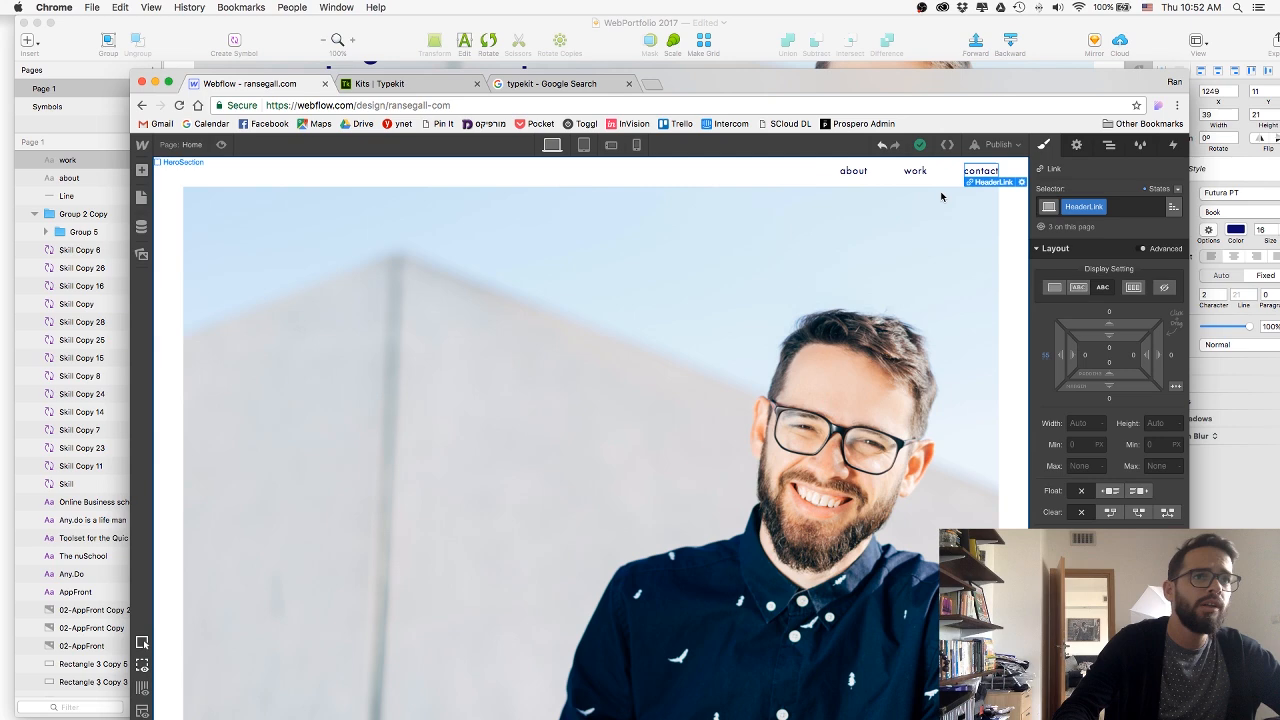
left_click(1172, 190)
left_click(1153, 218)
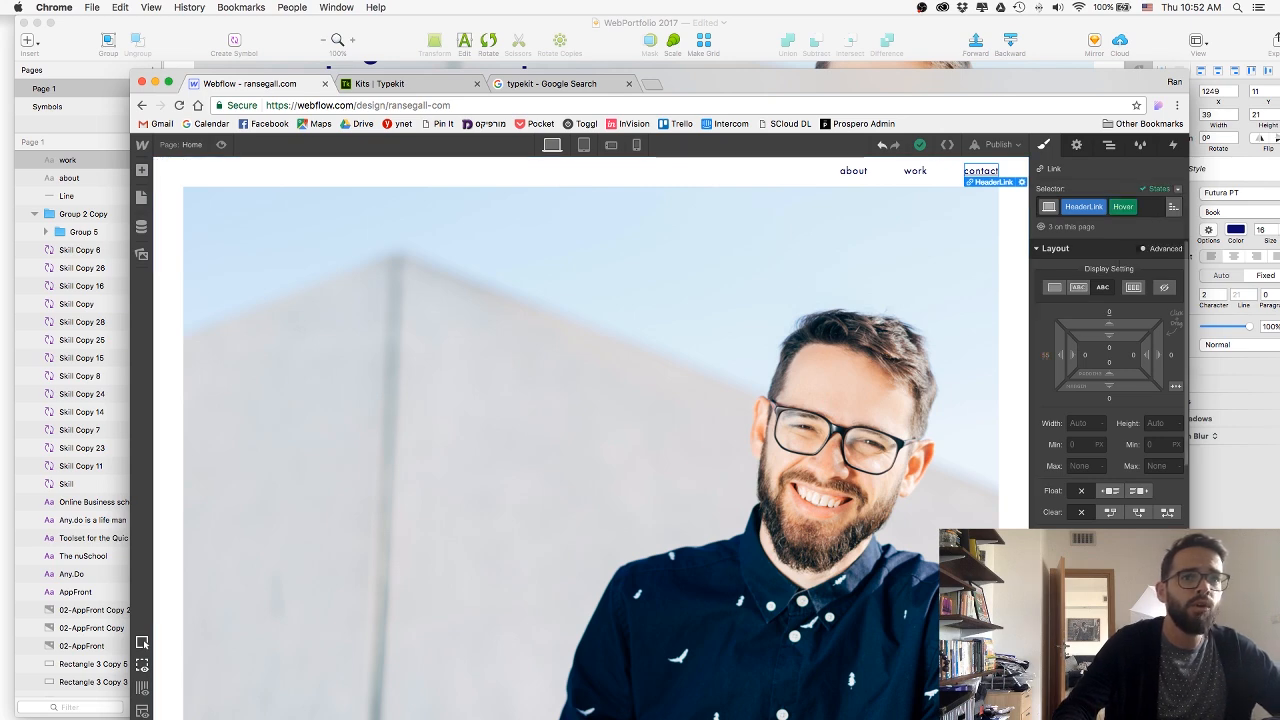
scroll(1109, 383, "down", 1)
scroll(1109, 383, "down", 2)
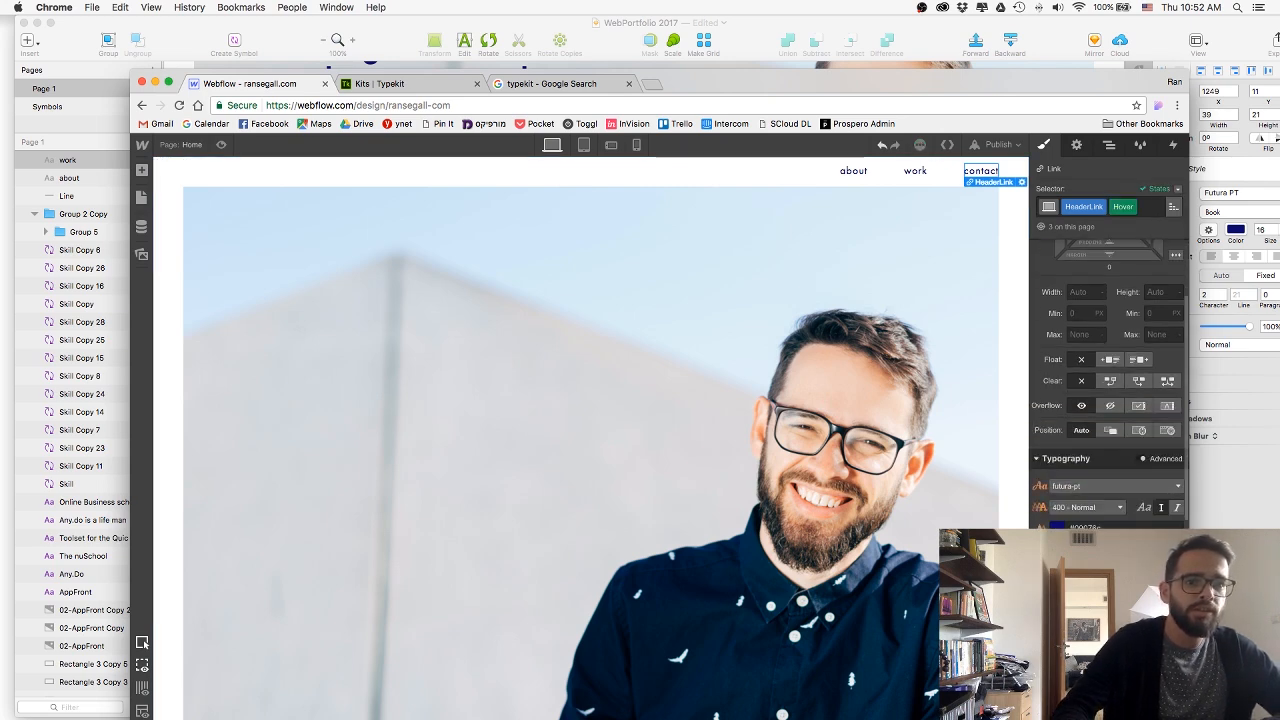
scroll(1109, 383, "down", 5)
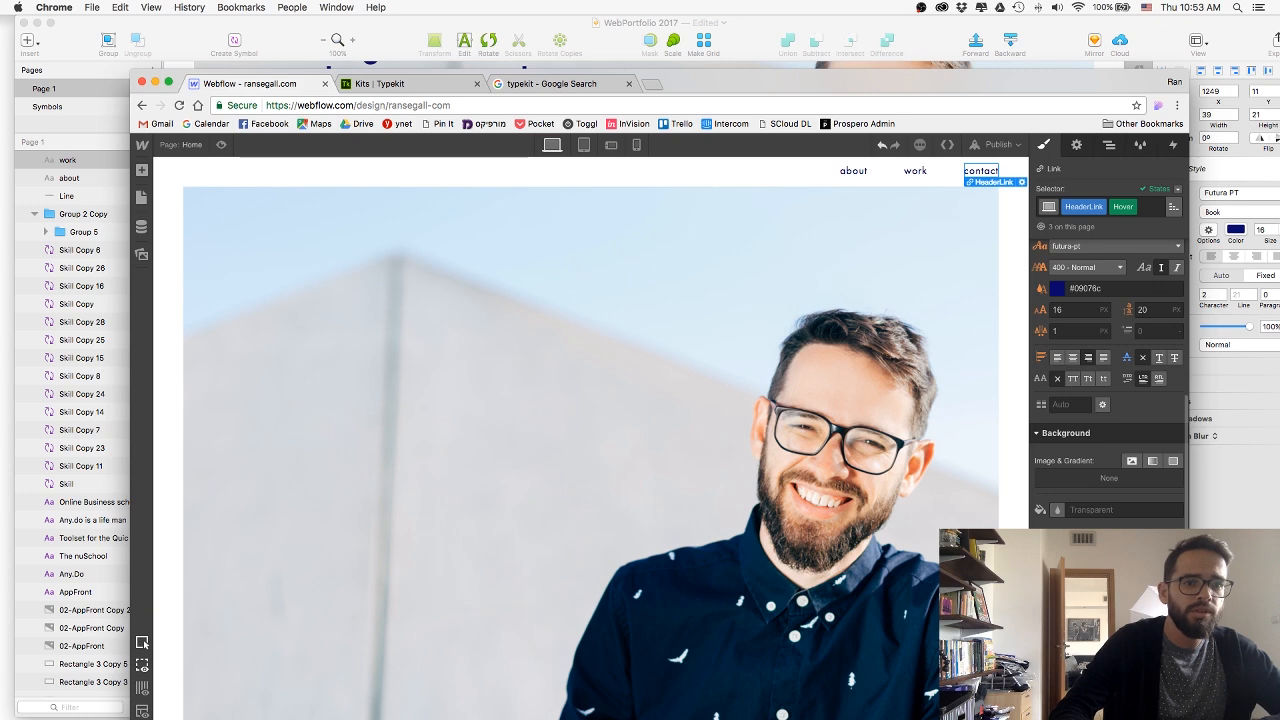
left_click(1057, 510)
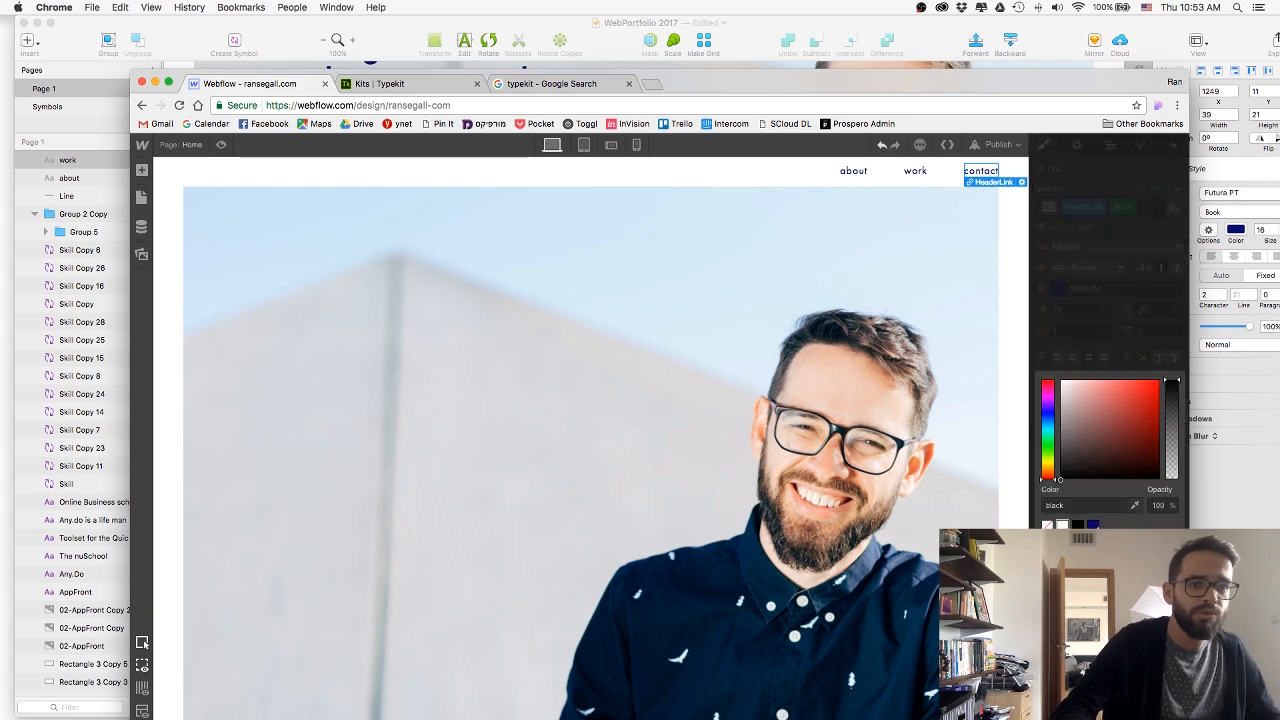
left_click(1093, 524)
left_click(1115, 507)
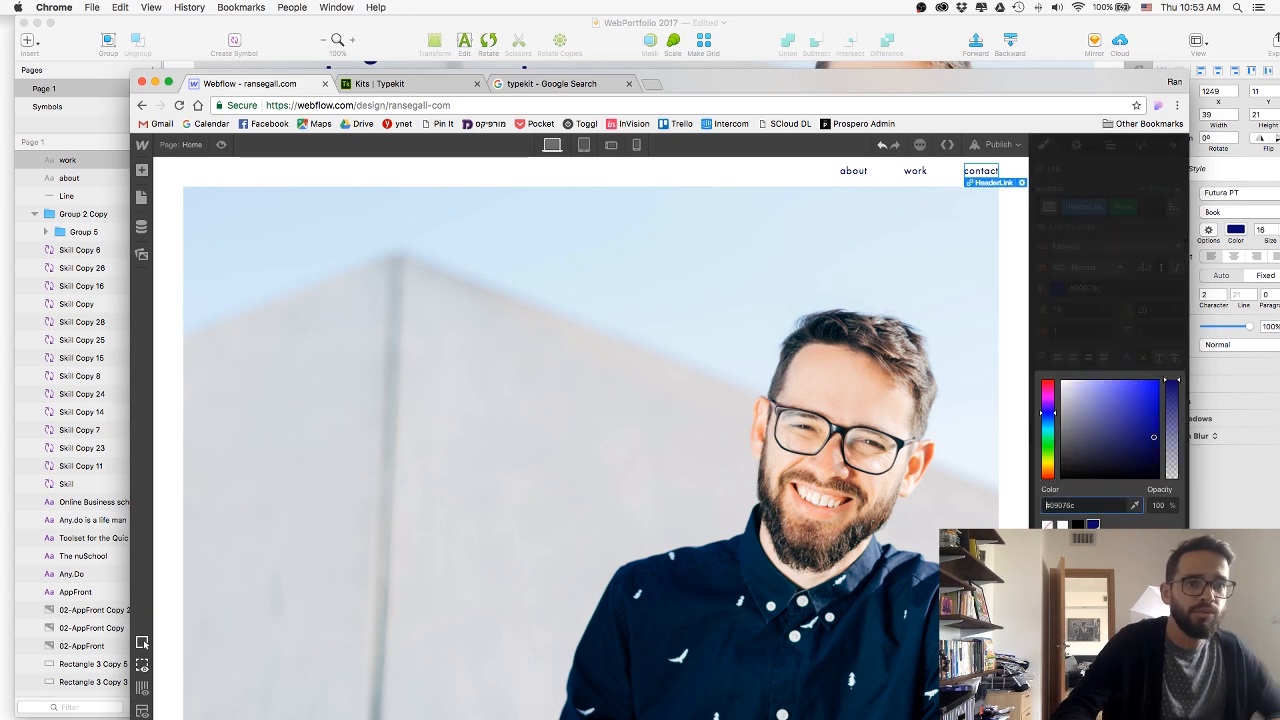
key("Escape")
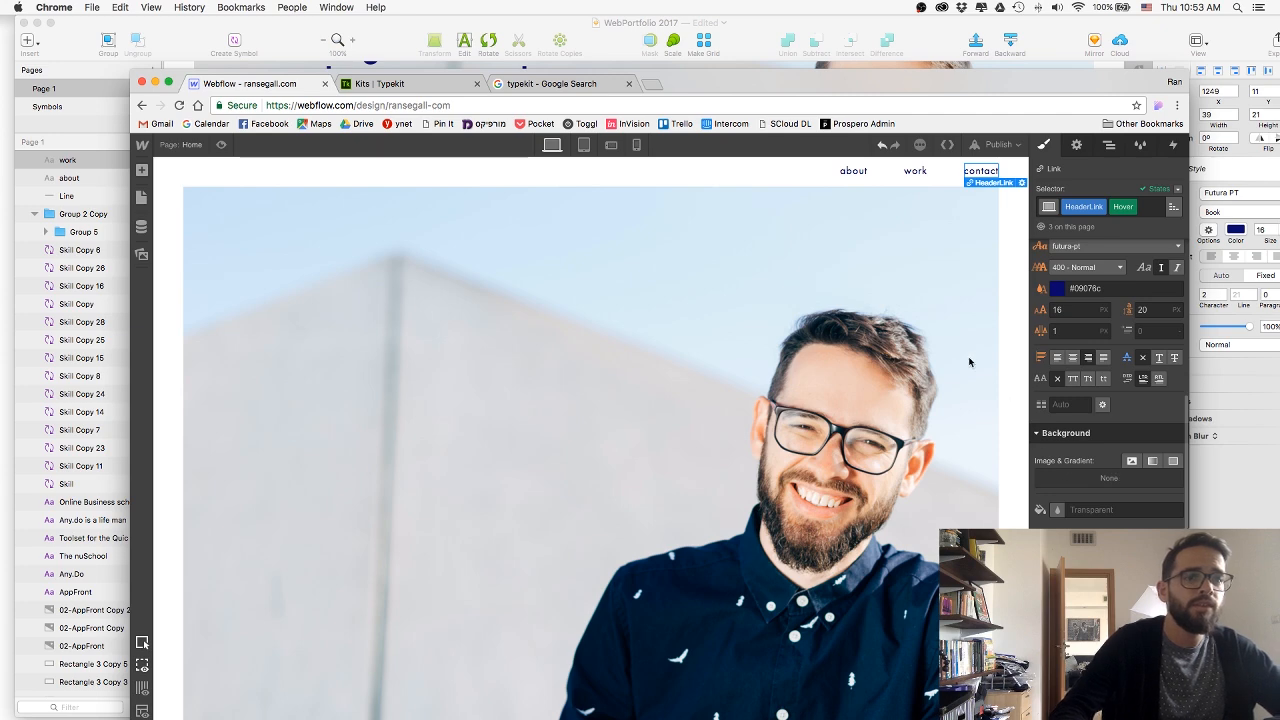
Preview the Home page with the updated Hover state and return to the designer.
left_click(222, 145)
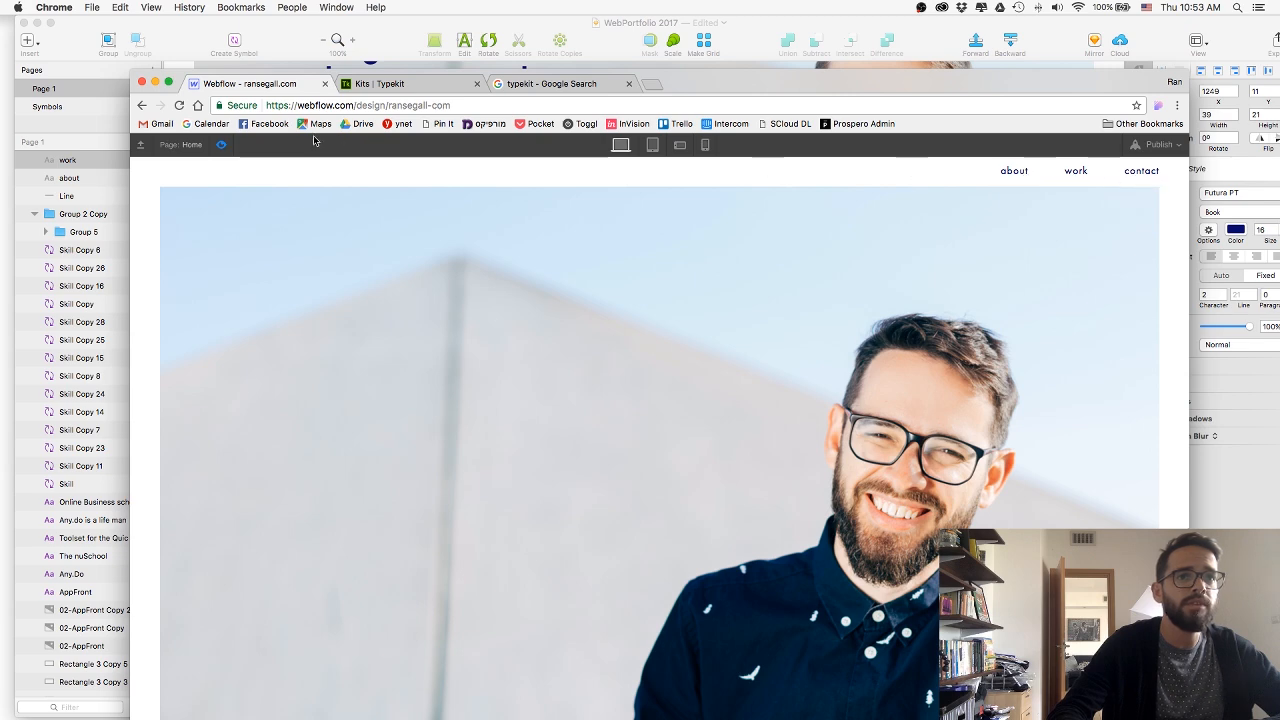
left_click(207, 150)
left_click(221, 147)
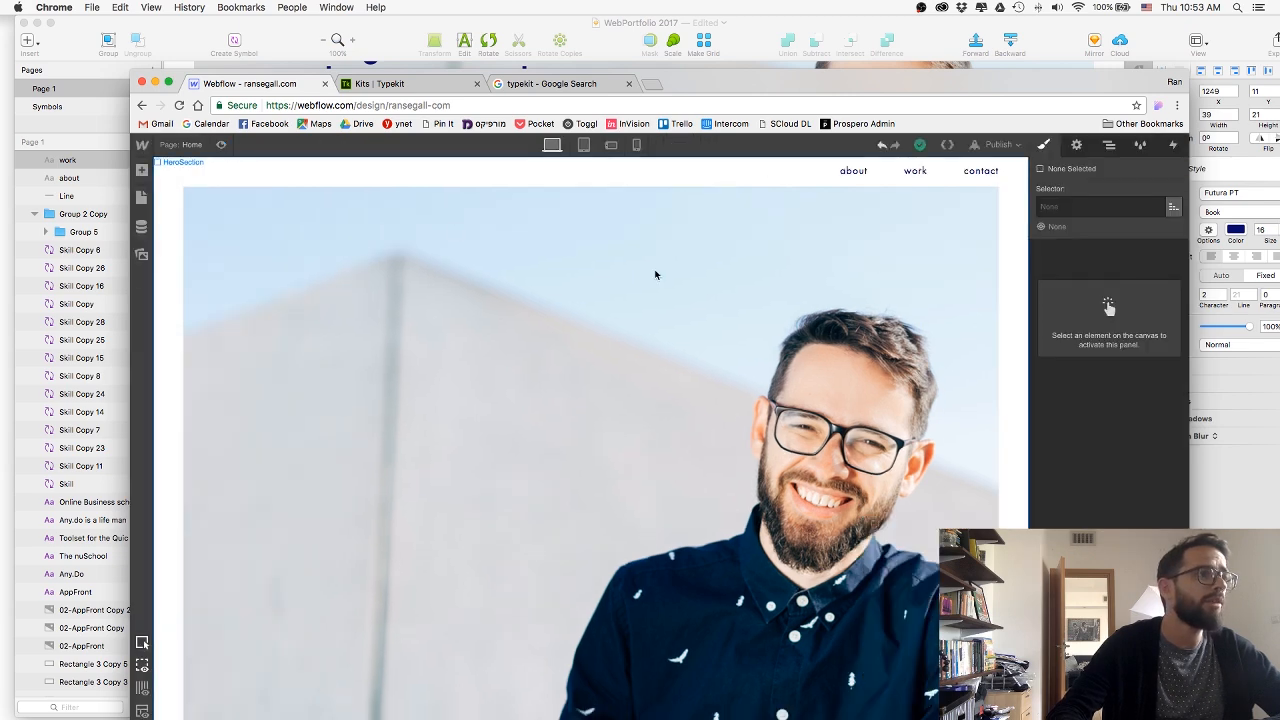
Change the transition settings of HeaderLink in its None state and preview the Home page.
left_click(979, 170)
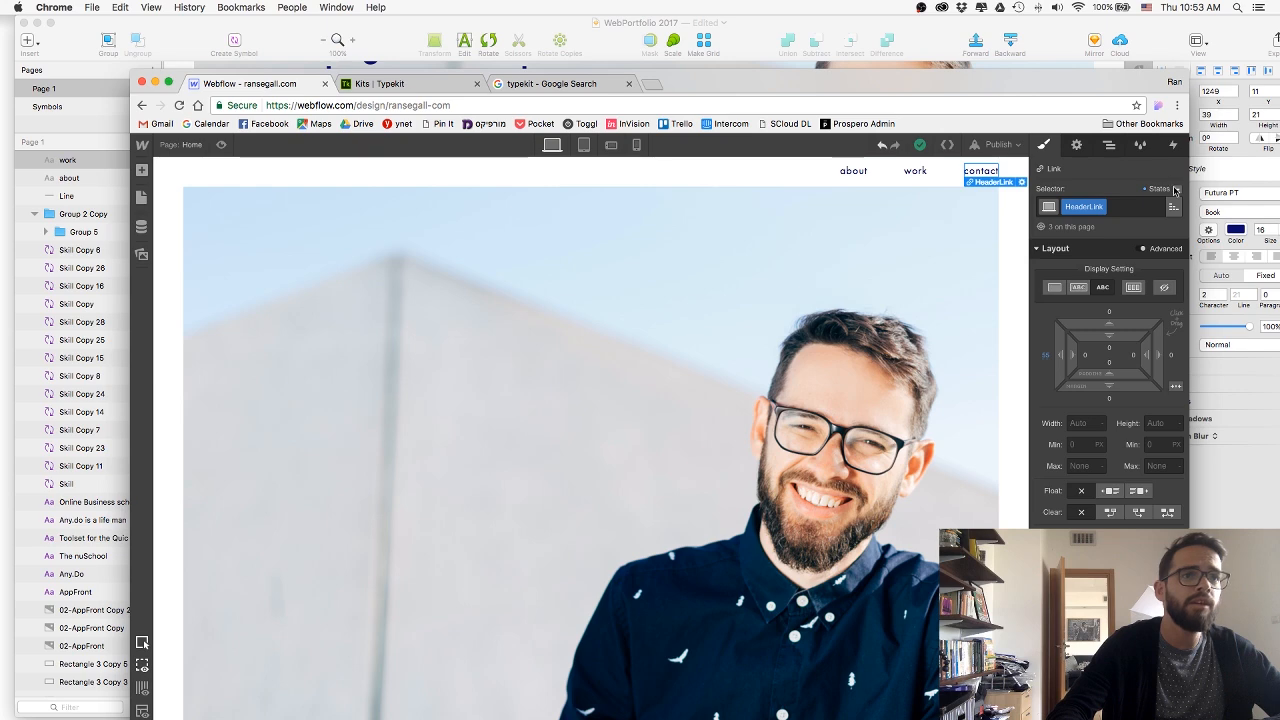
left_click(1176, 189)
left_click(1148, 207)
scroll(1100, 400, "down", 10)
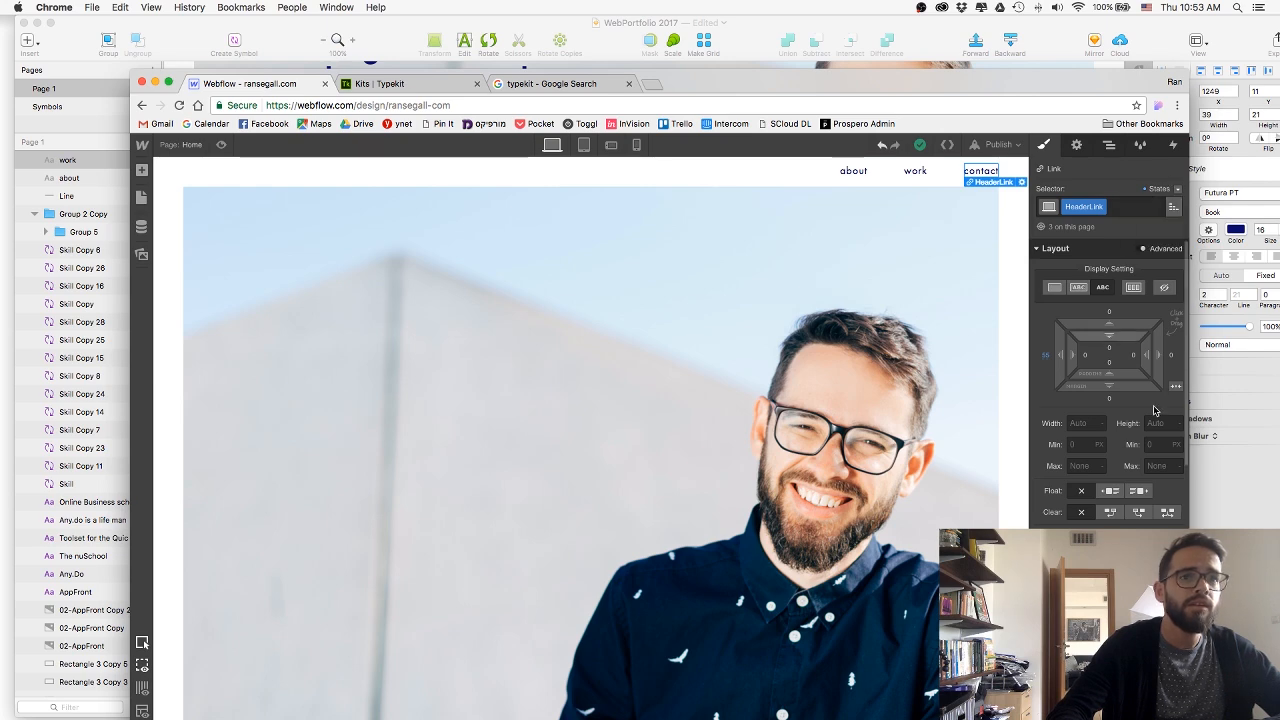
scroll(1095, 438, "down", 3)
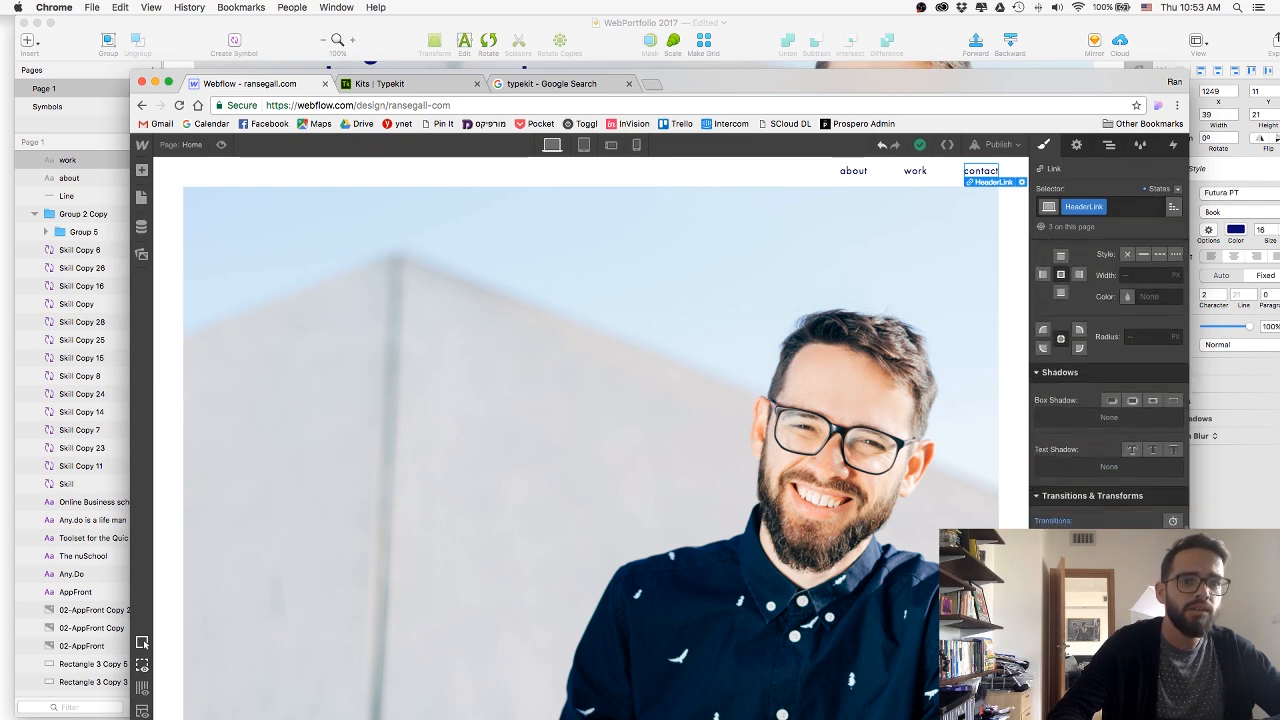
left_click(1173, 521)
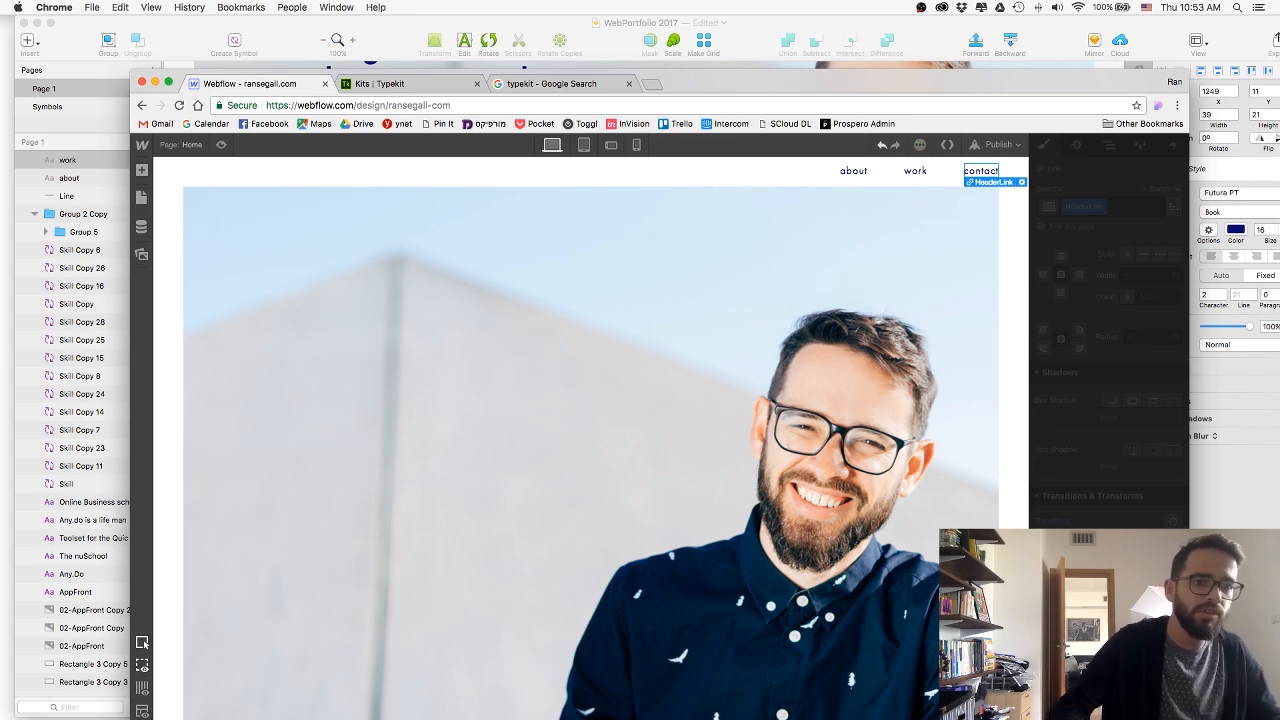
left_click(1075, 493)
scroll(1075, 480, "up", 2)
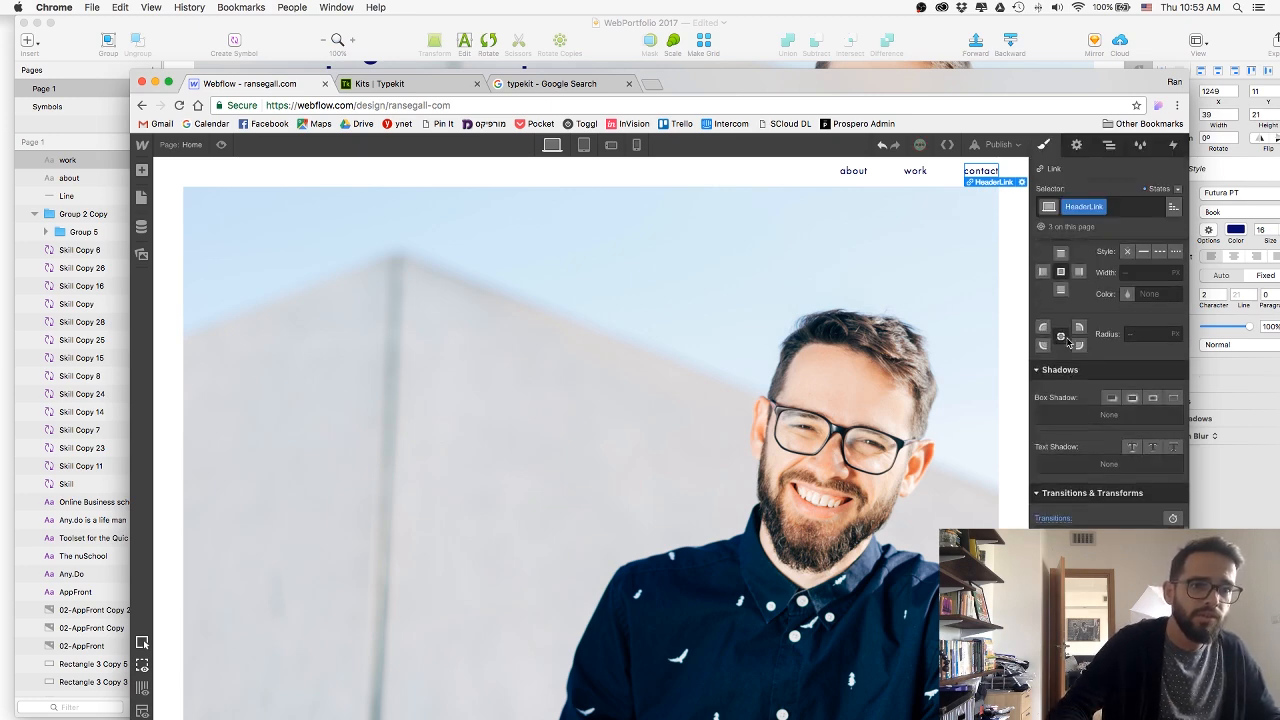
left_click(221, 146)
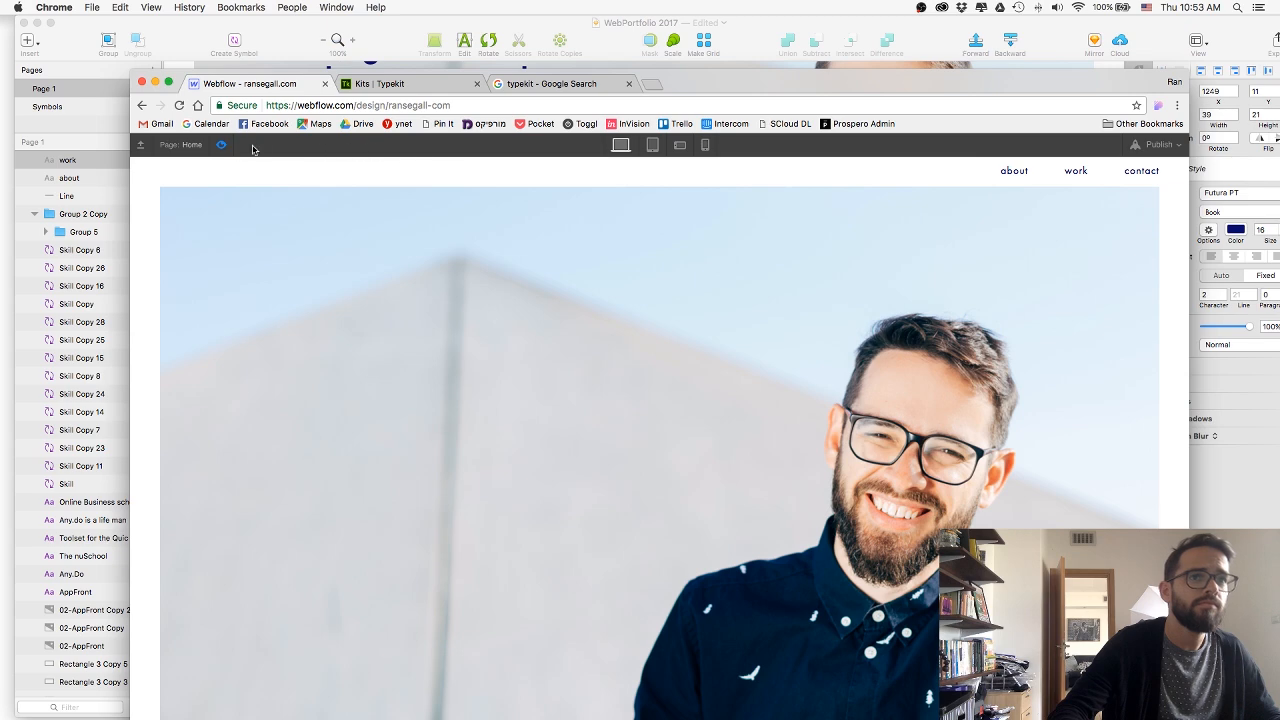
left_click(222, 146)
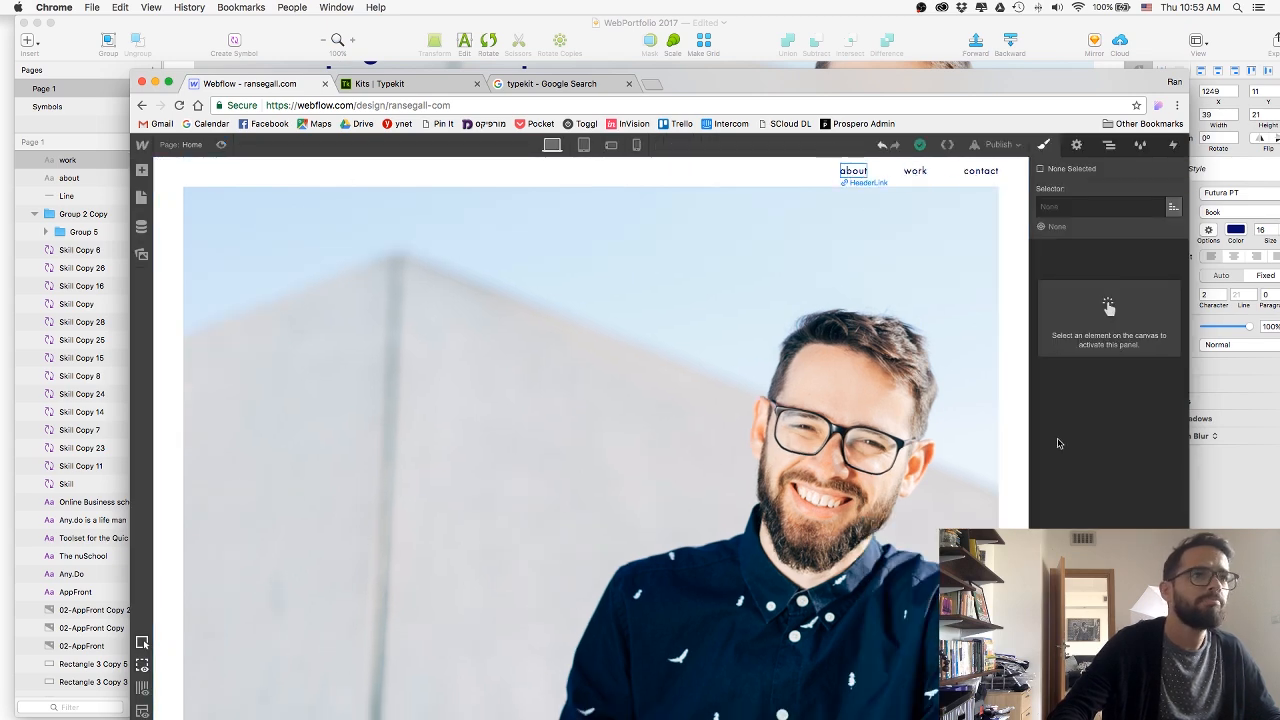
Add a 1 px solid white bottom border to the about link's HeaderLink class.
scroll(1069, 506, "down", 5)
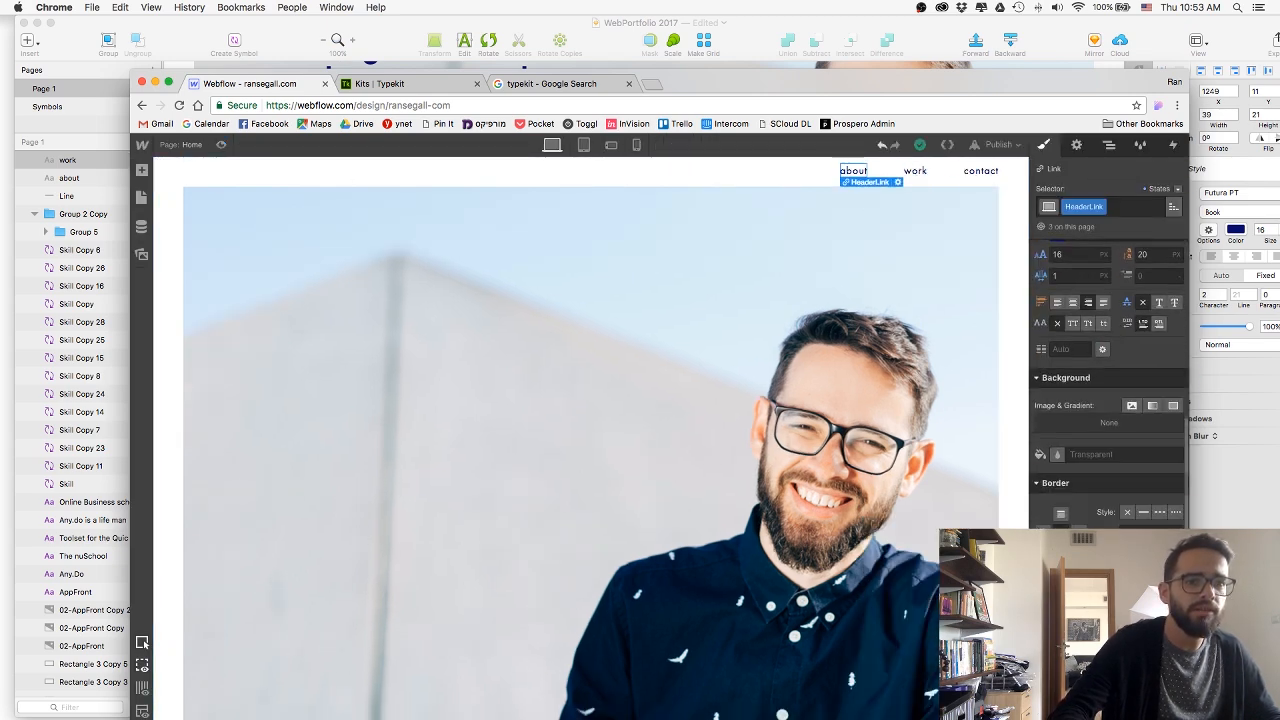
scroll(1069, 500, "down", 2)
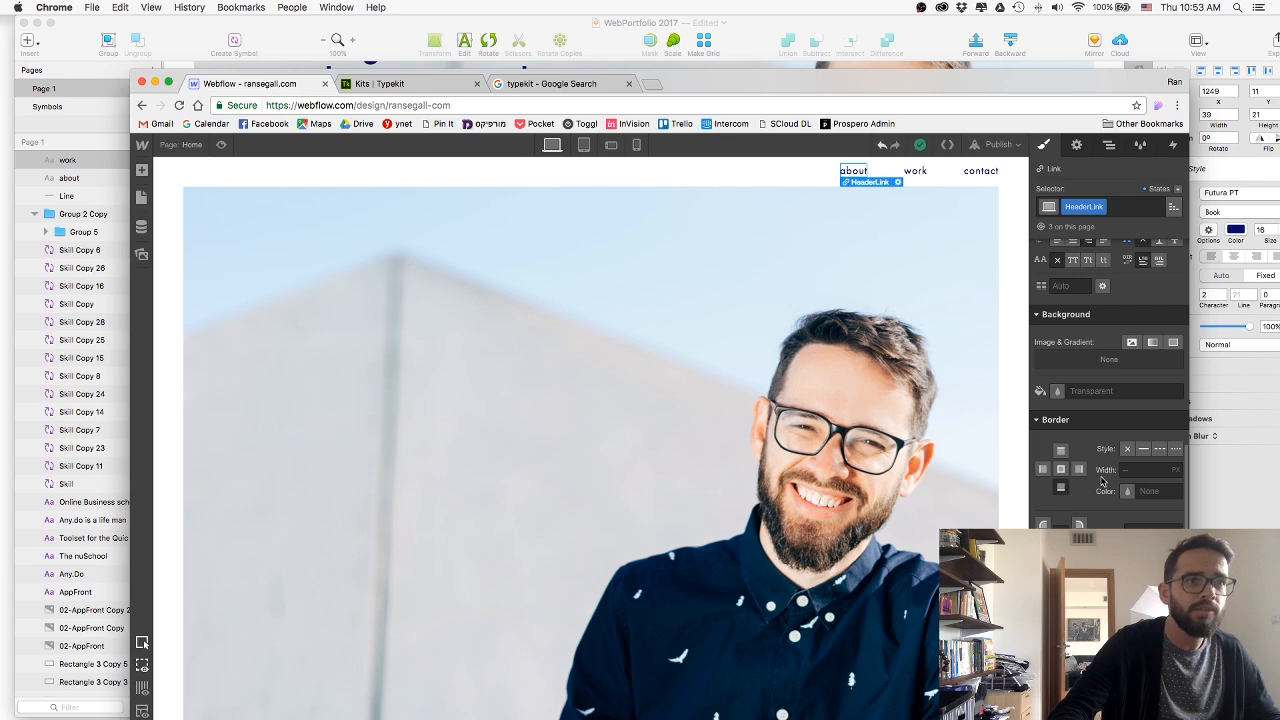
left_click(1061, 487)
left_click(1143, 448)
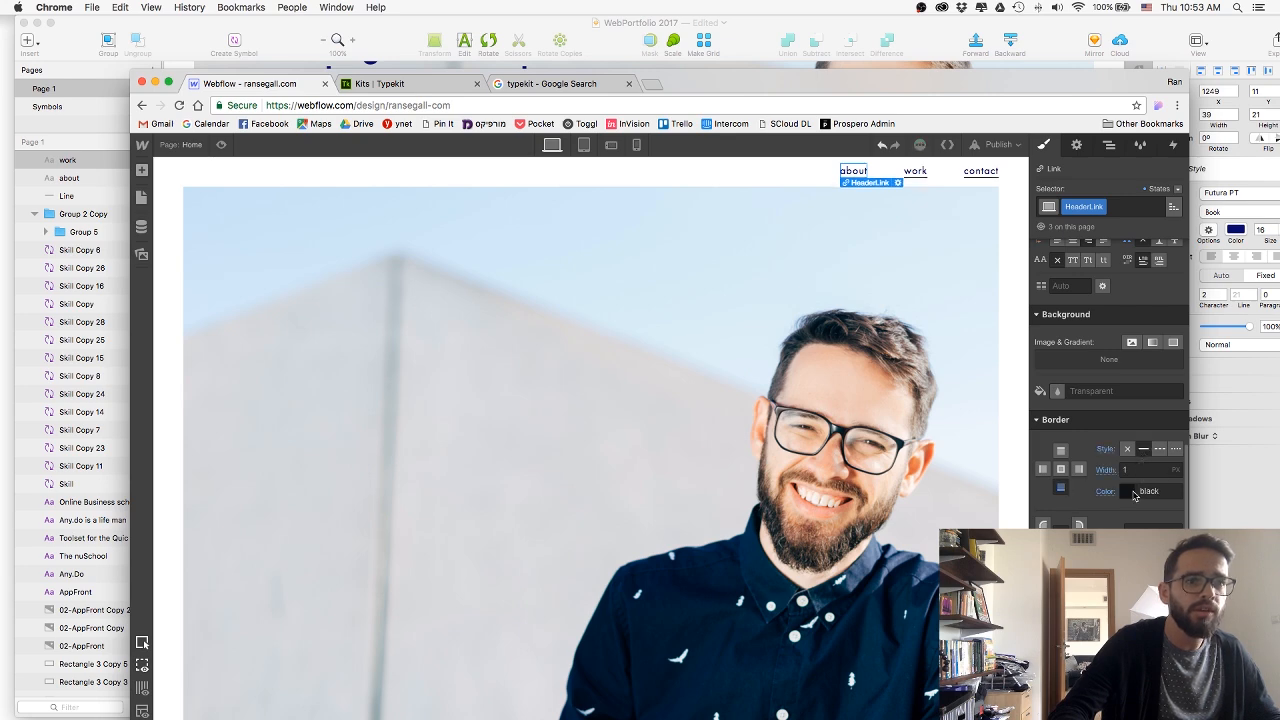
left_click(1134, 492)
left_click(1062, 437)
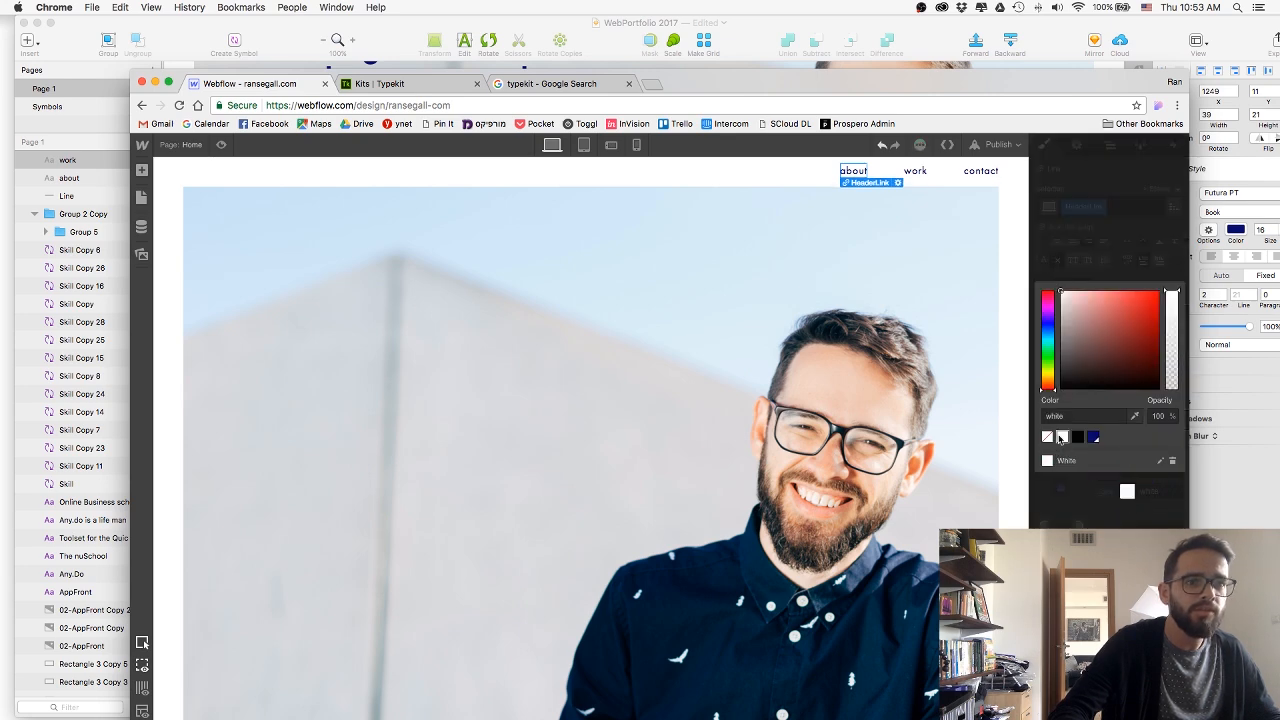
Confirm the white border colour on HeaderLink, preview the Home page and return to the designer.
left_click(1063, 415)
key("Return")
left_click(423, 223)
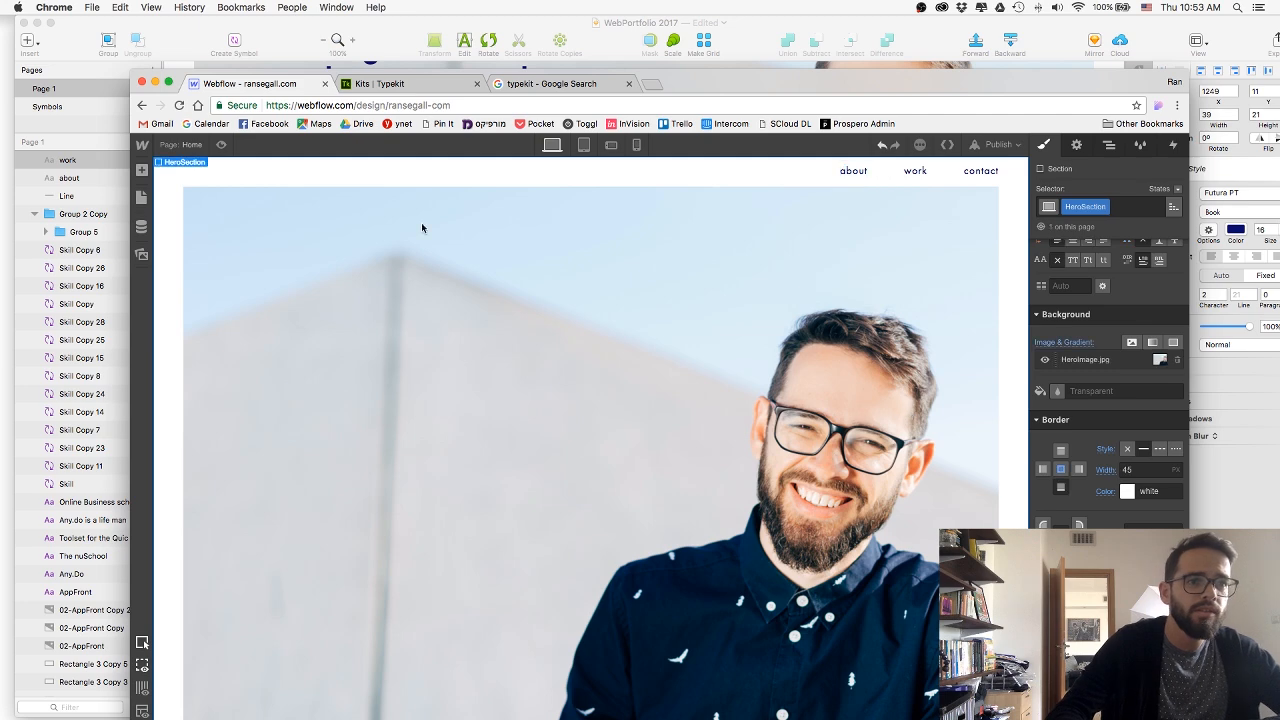
left_click(222, 145)
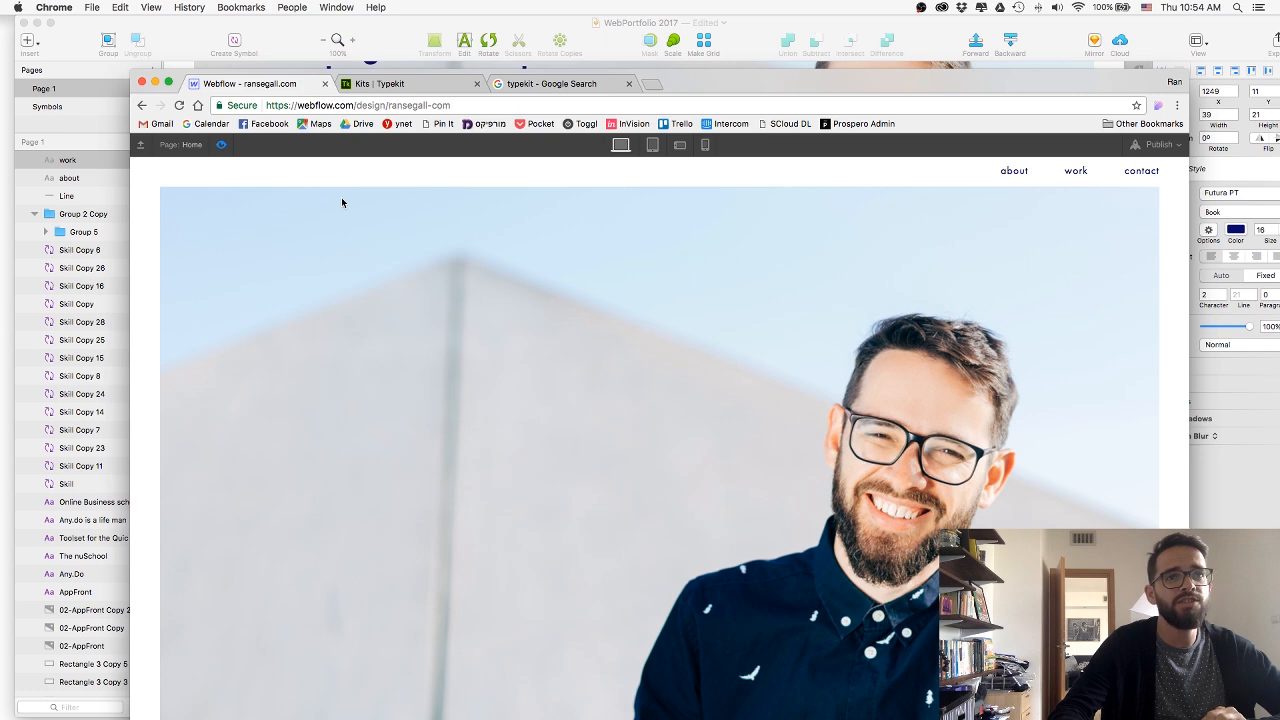
left_click(221, 144)
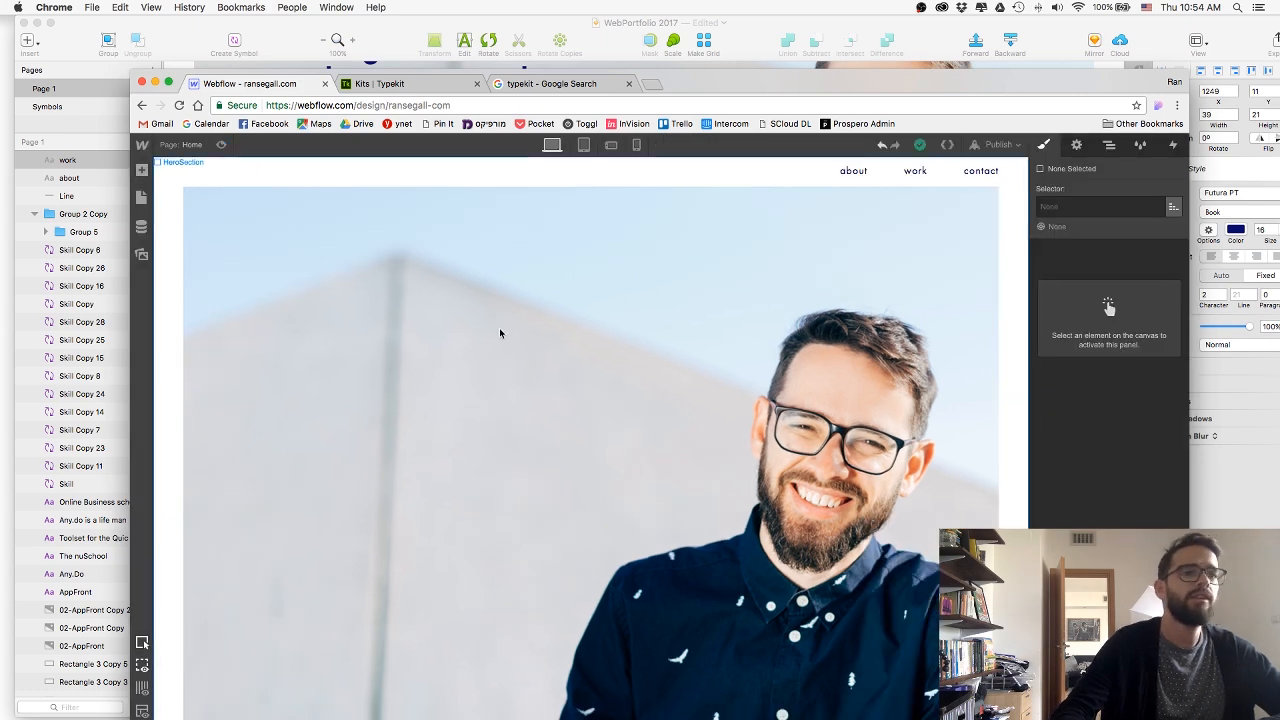
Move the browser window aside, switch to the Sketch design and examine the hero headline.
left_click_drag(714, 85, 720, 375)
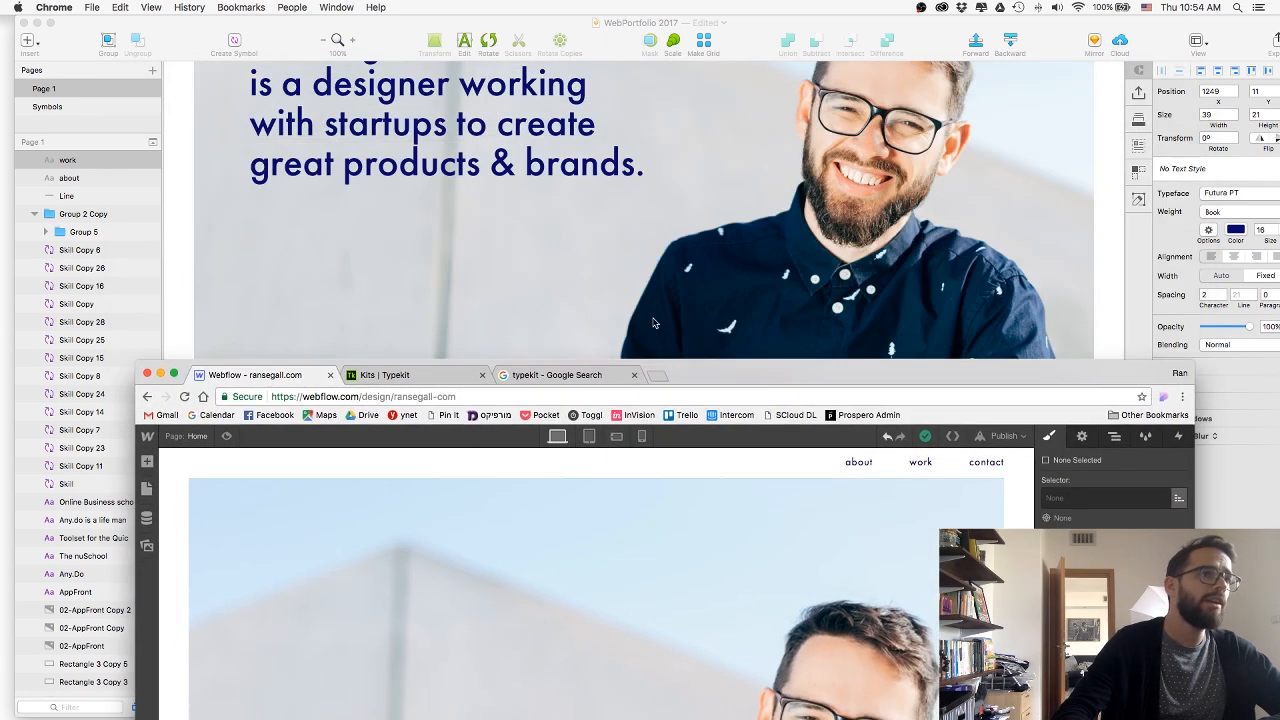
left_click(576, 249)
left_click(576, 249)
scroll(560, 260, "up", 3)
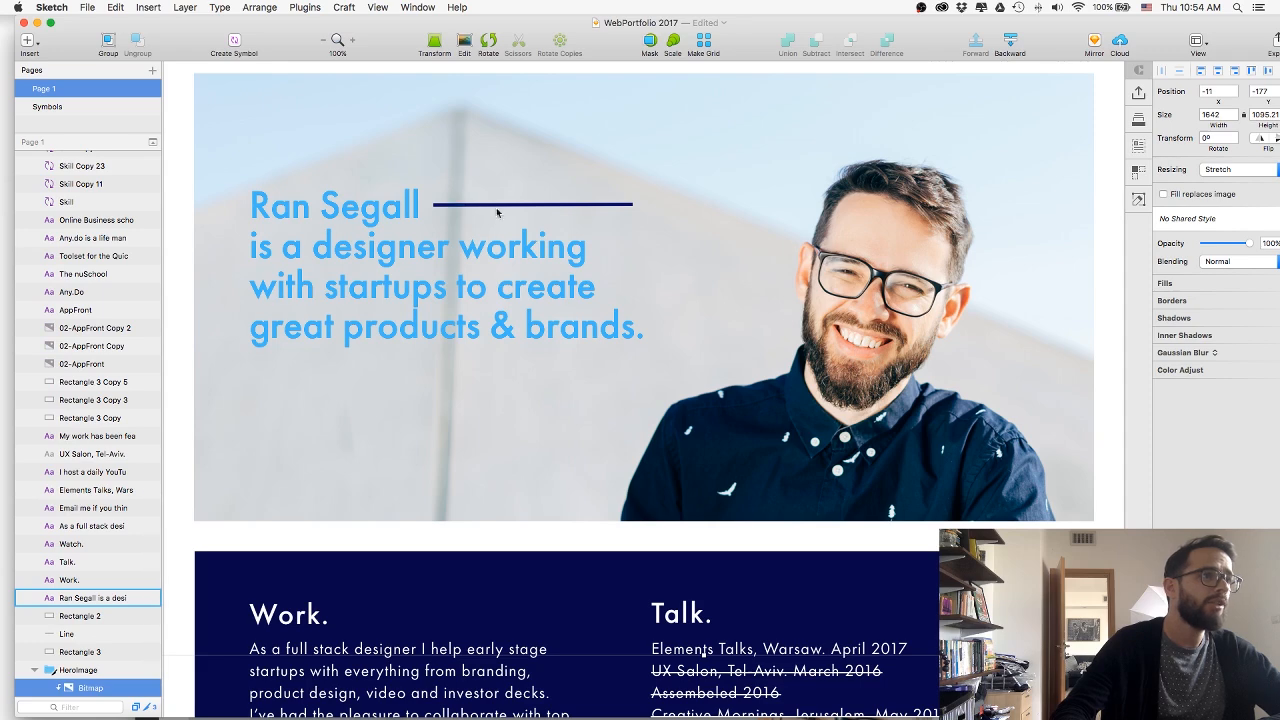
scroll(244, 228, "up", 2)
key("super+Tab")
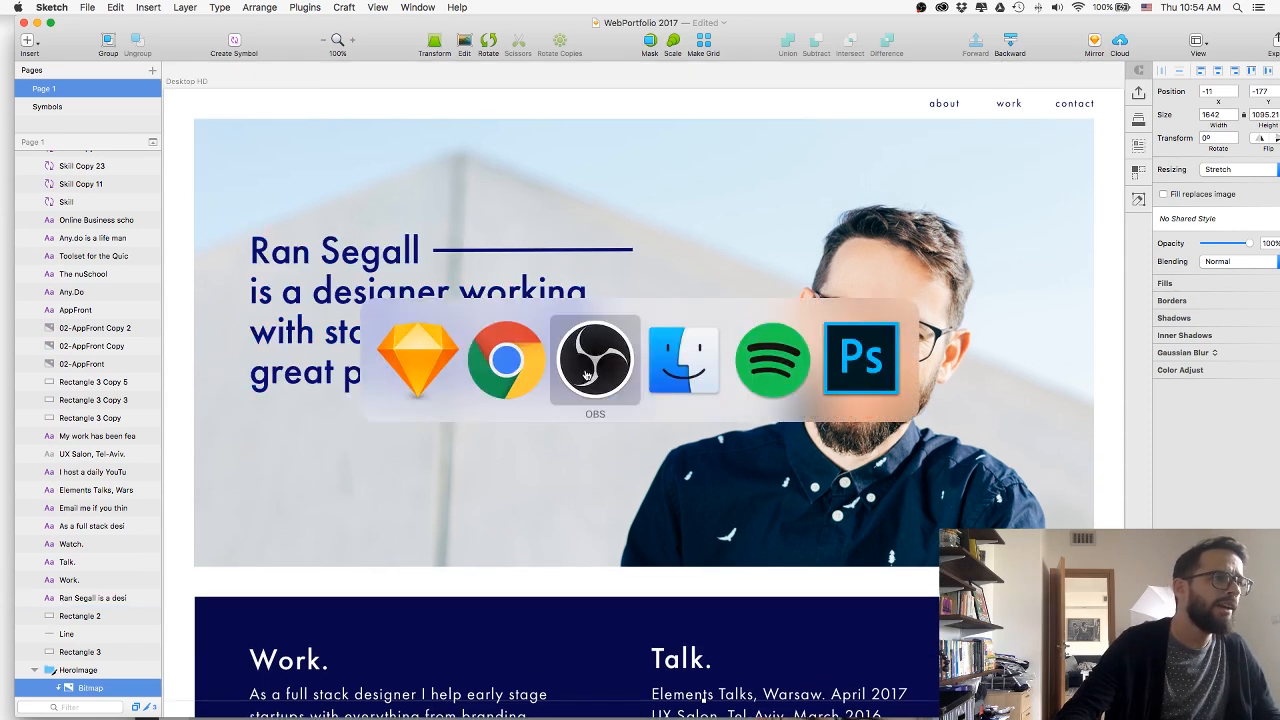
key("super+Tab")
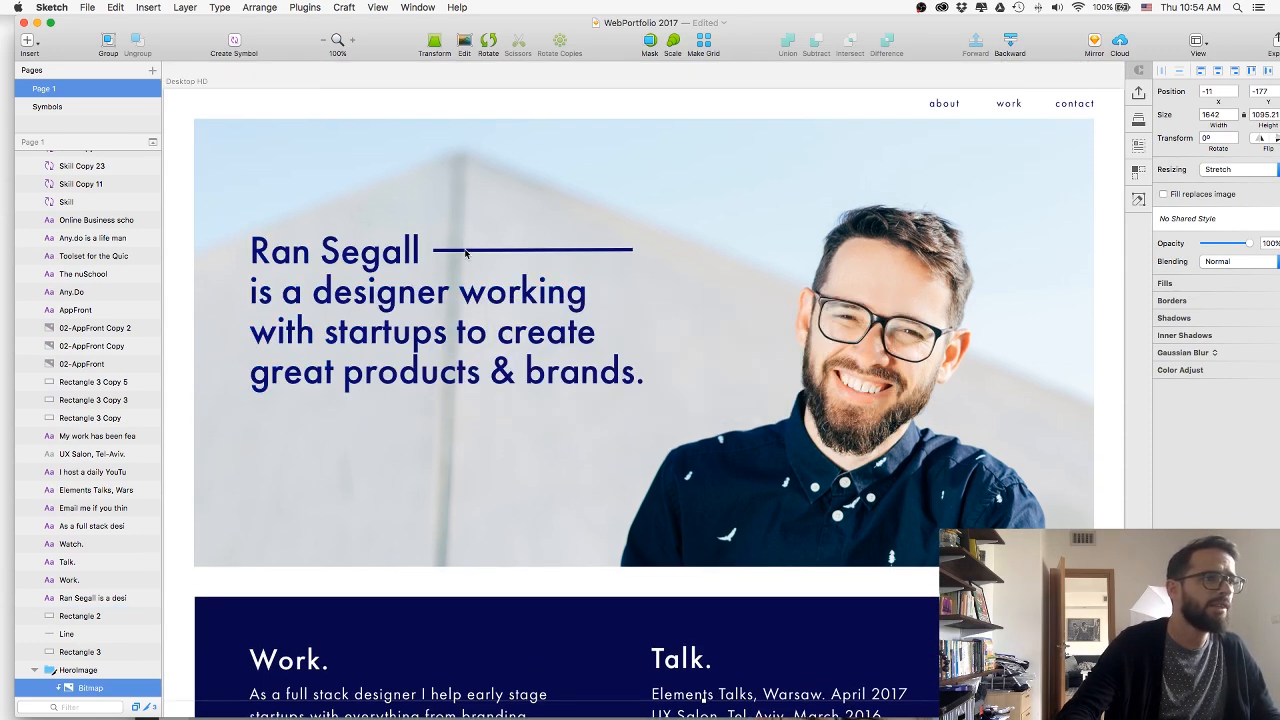
Copy the name on the first line of the hero headline text layer.
left_click(465, 80)
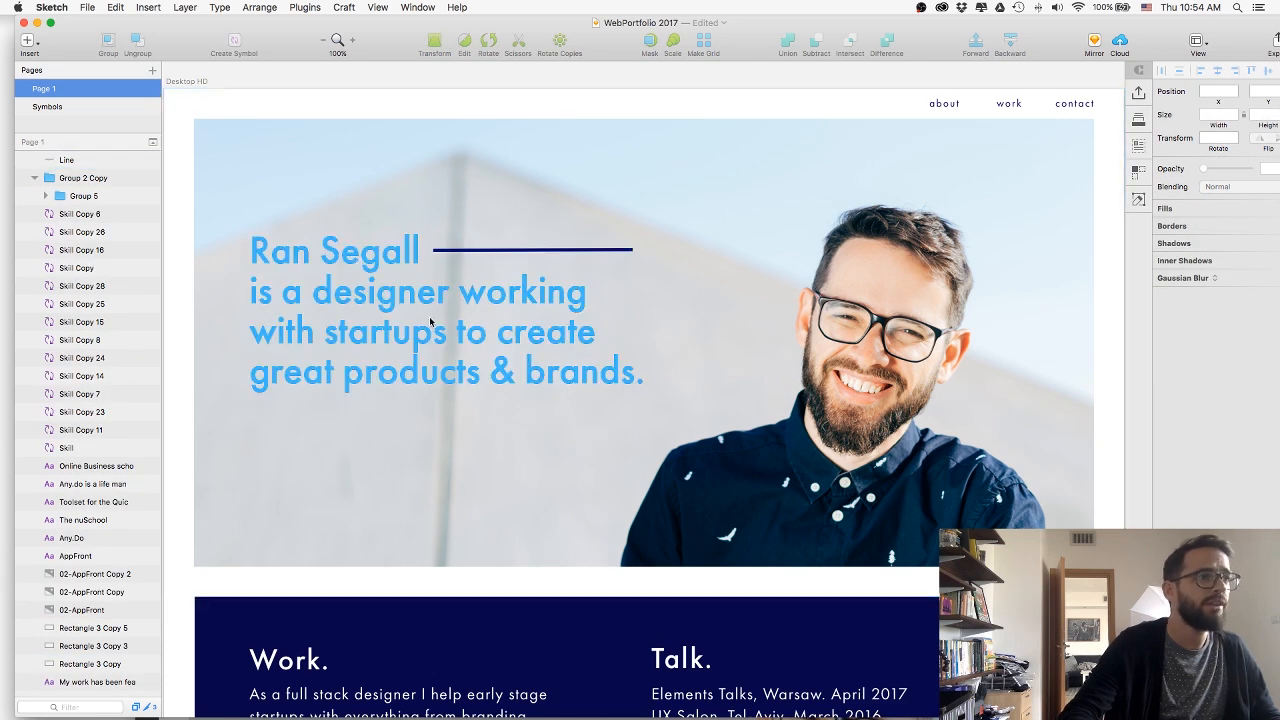
double_click(420, 250)
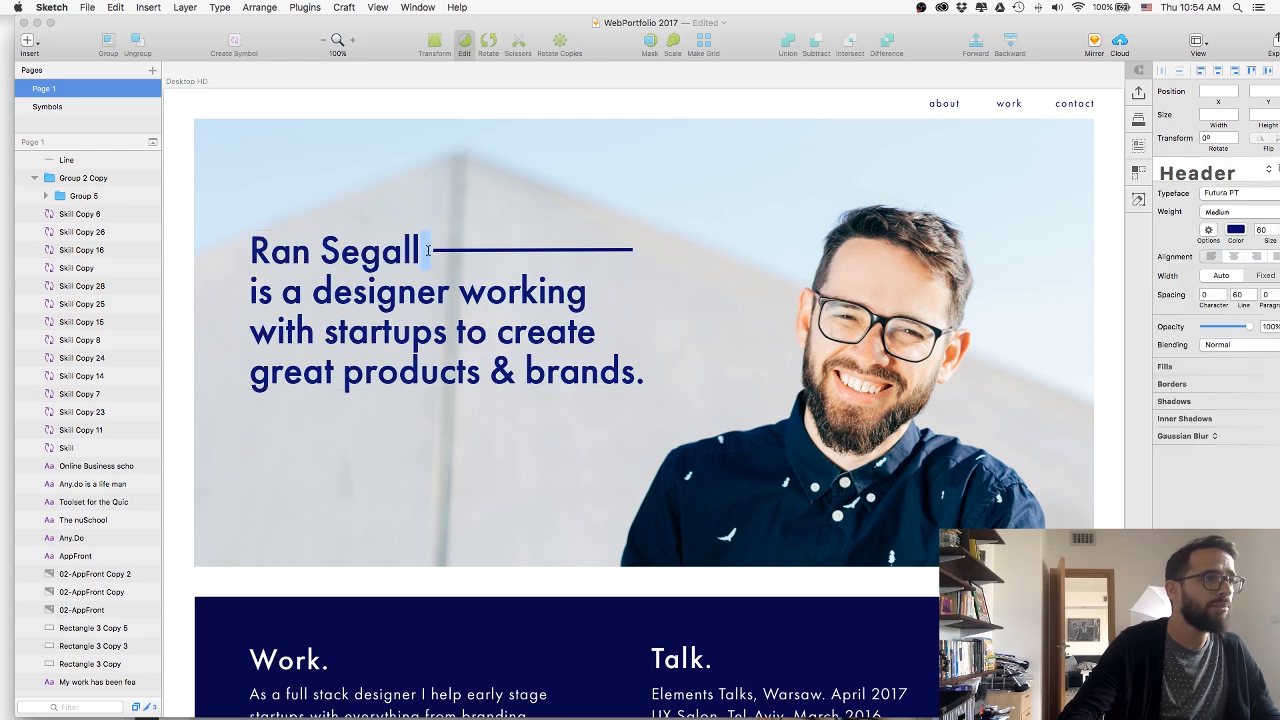
left_click_drag(420, 250, 237, 243)
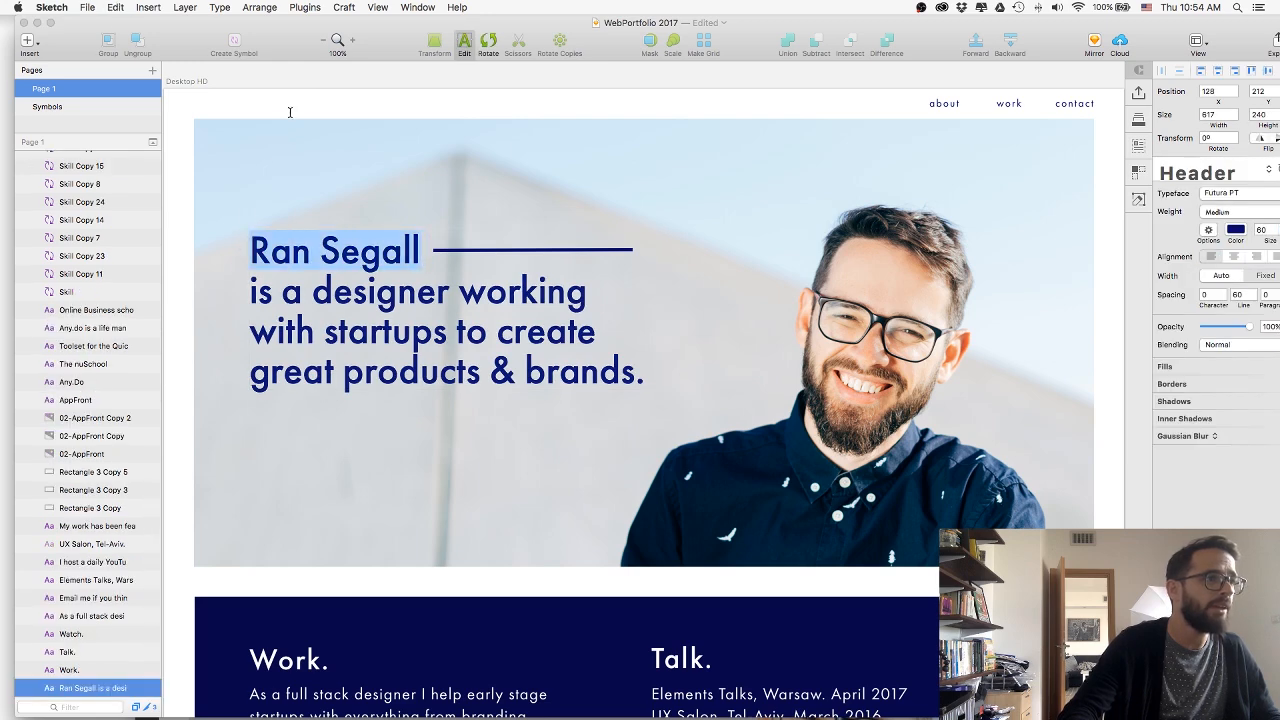
key("Escape")
Switch back to Webflow in Chrome and add a Div Block with the new class HeroTextWrap to HeroSection.
key("super+Tab")
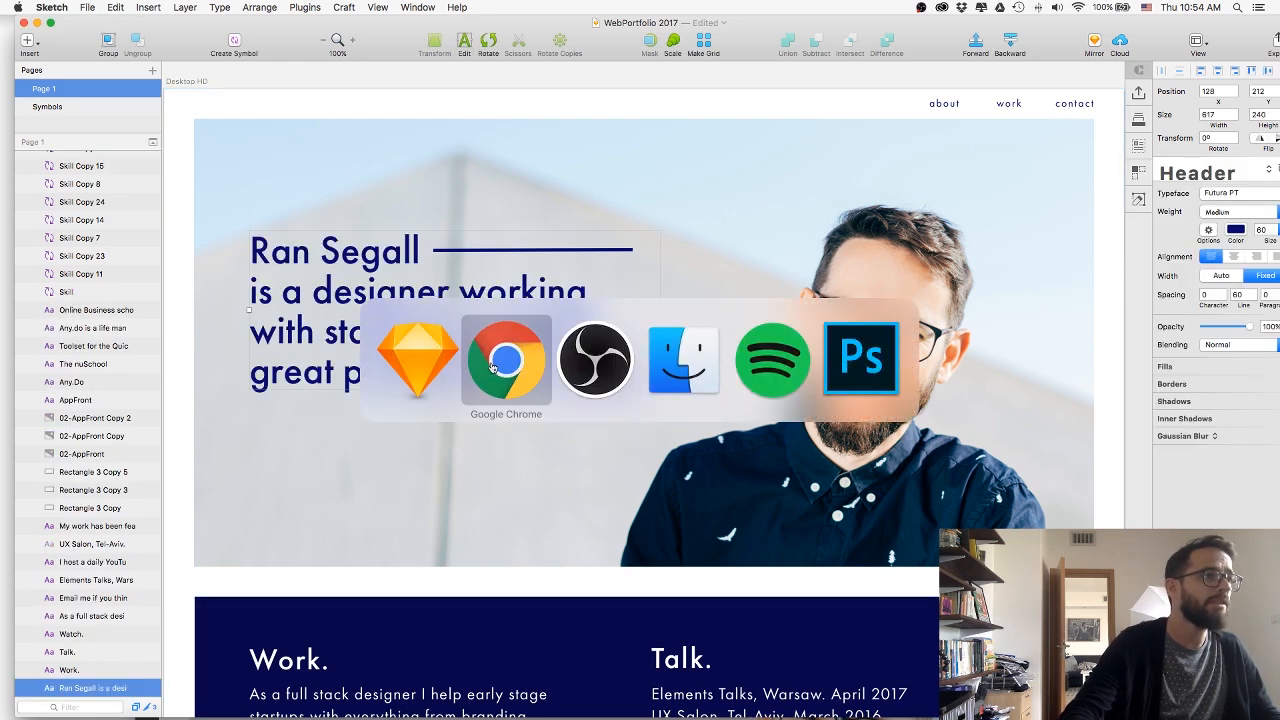
left_click_drag(709, 359, 709, 139)
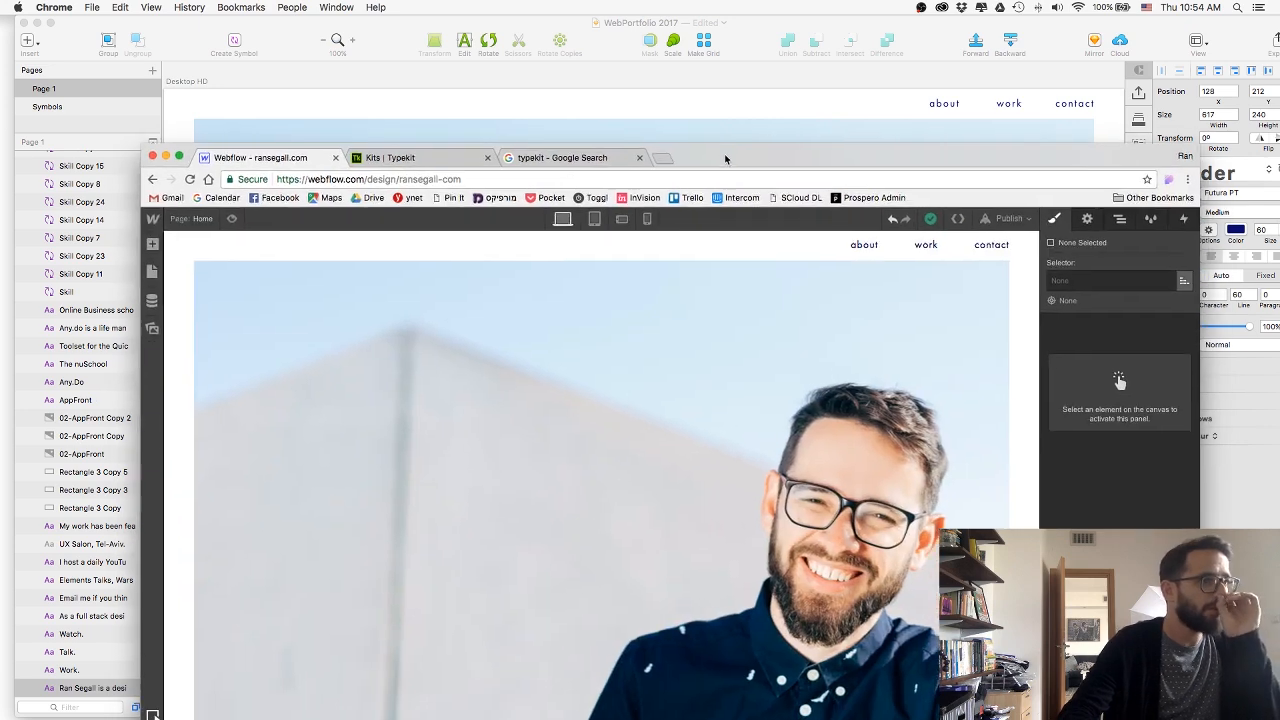
left_click(149, 238)
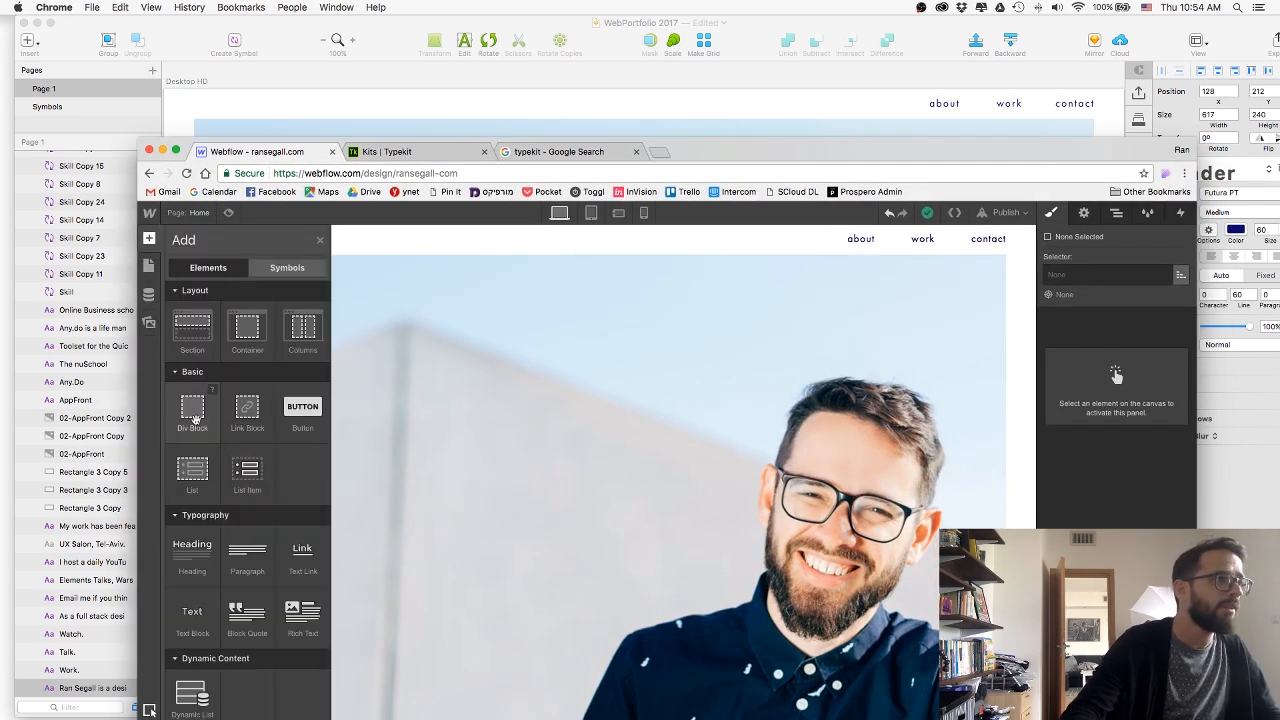
left_click_drag(208, 426, 516, 389)
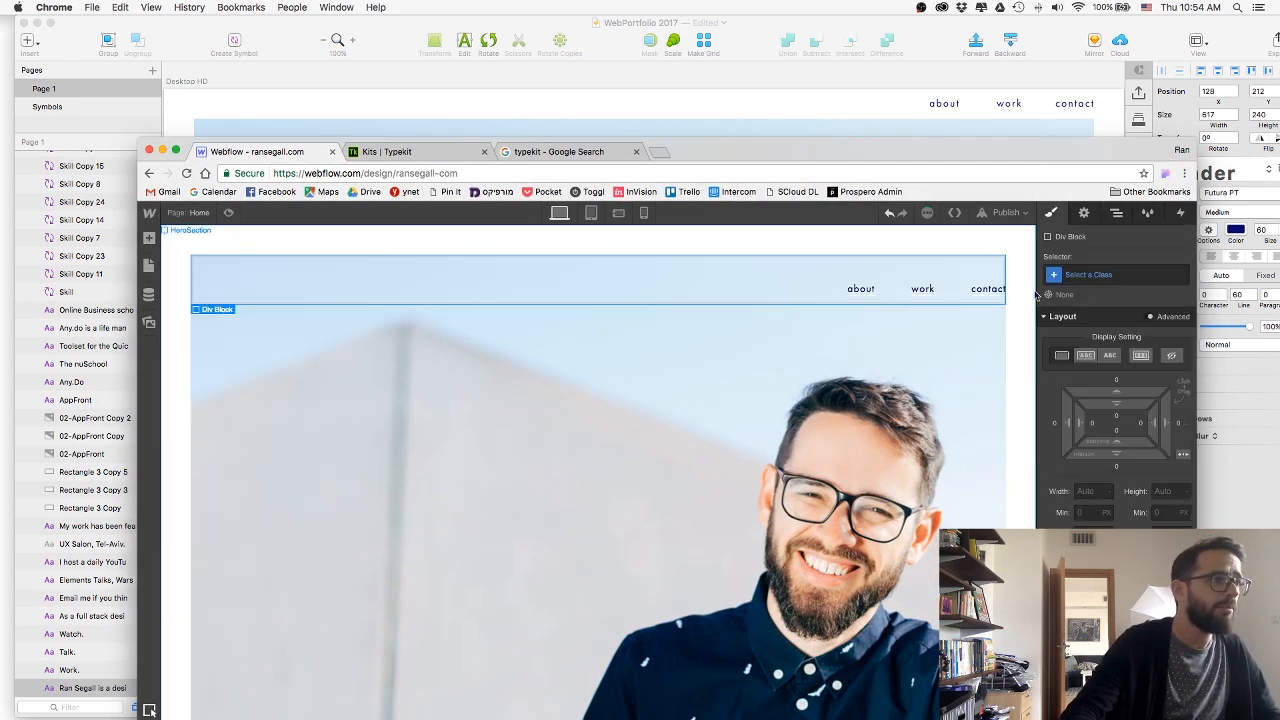
left_click(1090, 274)
type("Hero")
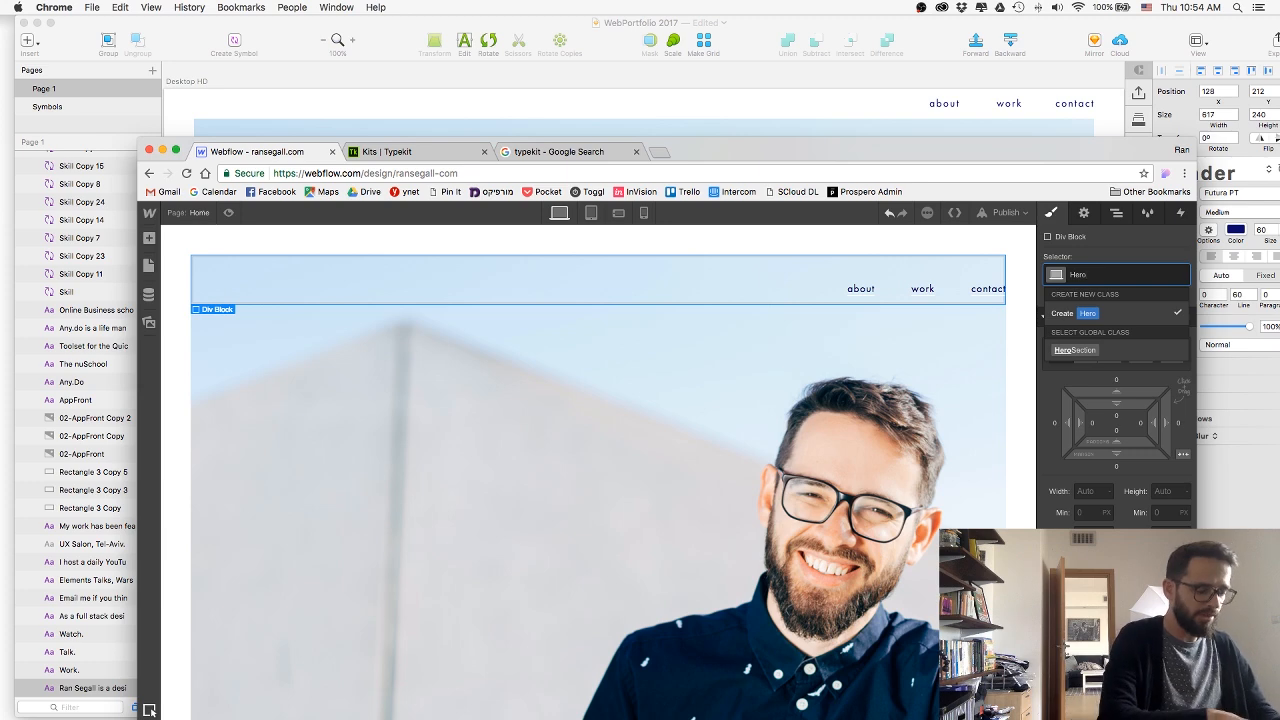
type("TextWrap")
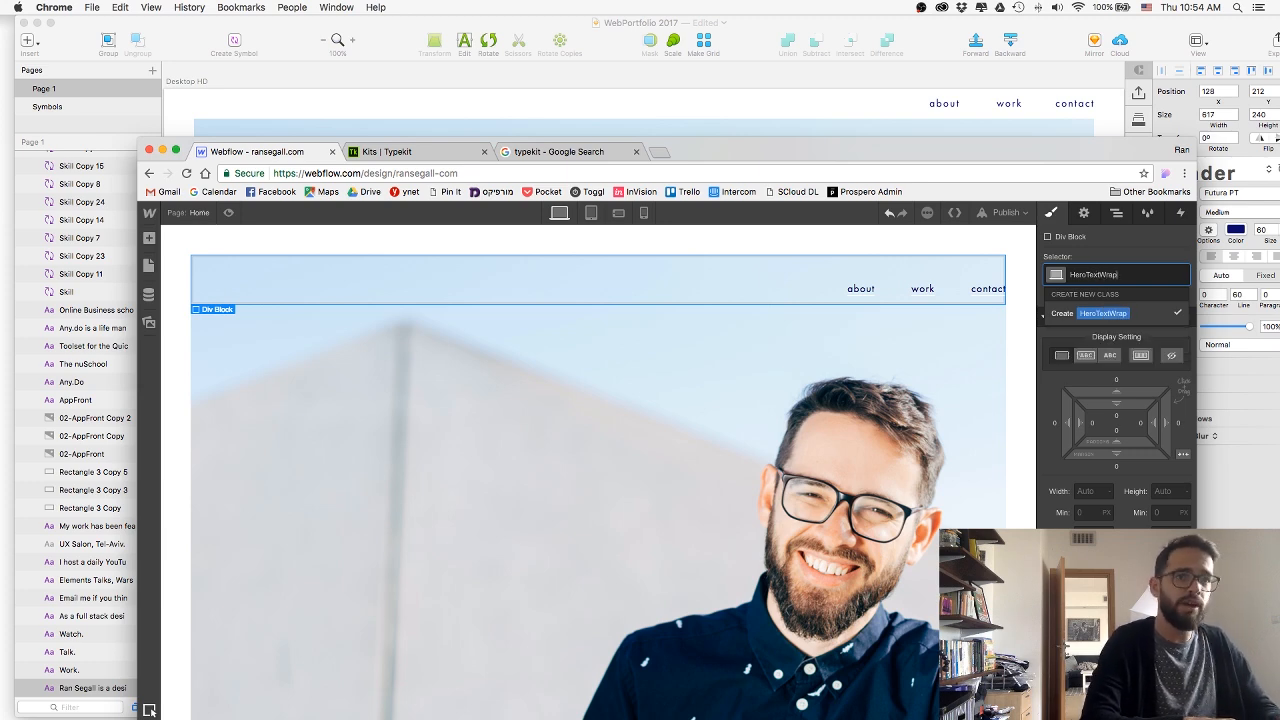
key("Return")
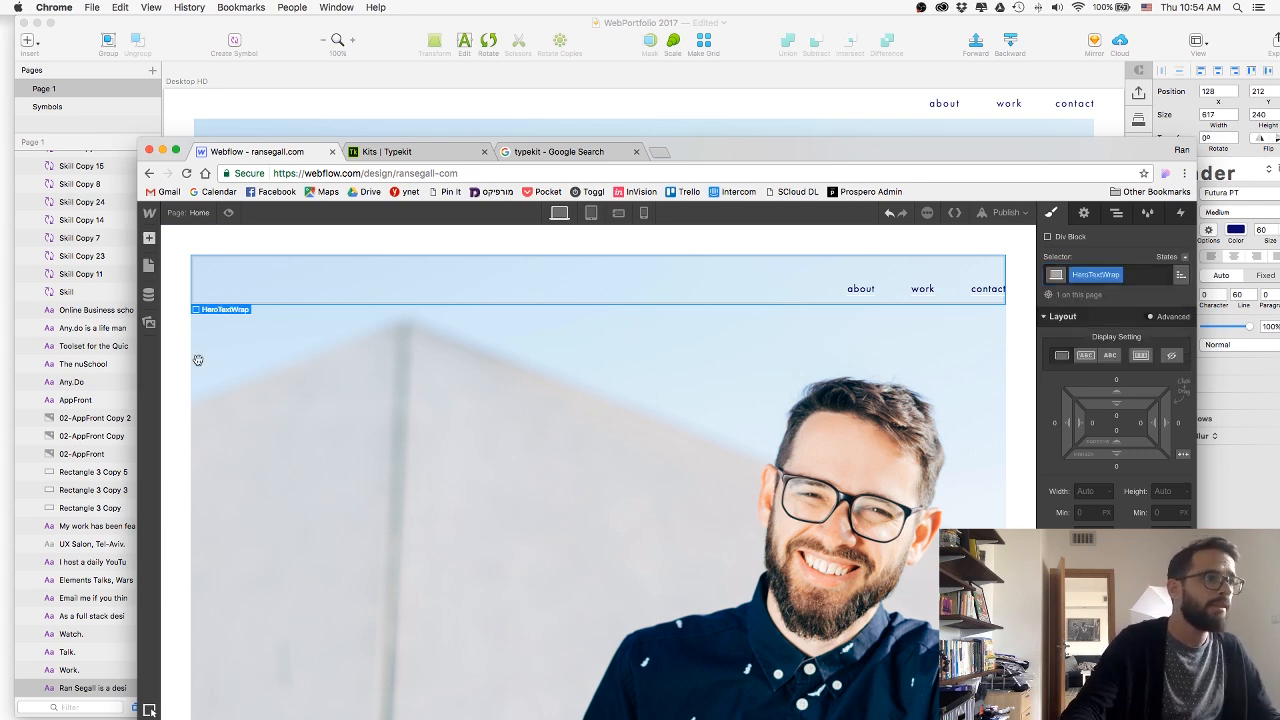
Add an H1 heading to the hero and nest it inside HeroTextWrap.
key("a")
scroll(215, 475, "down", 1)
left_click_drag(198, 529, 356, 289)
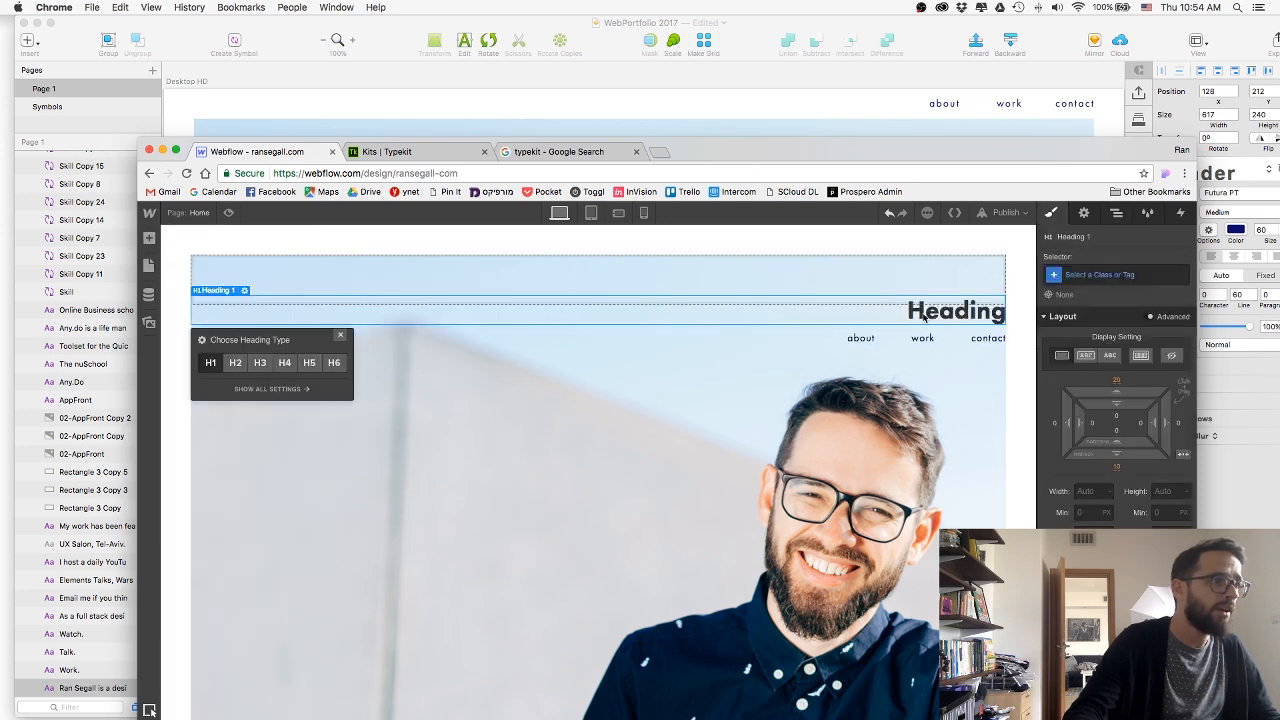
left_click(1117, 214)
left_click(1055, 309)
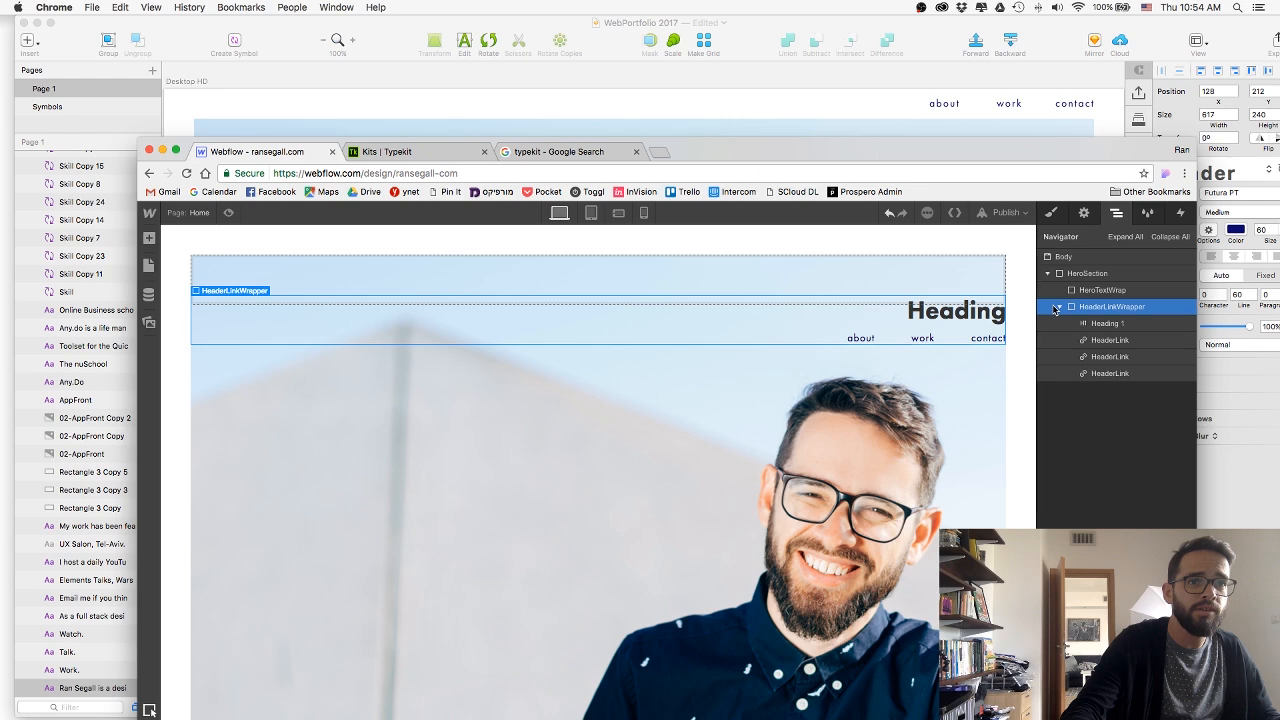
left_click_drag(1095, 323, 1089, 290)
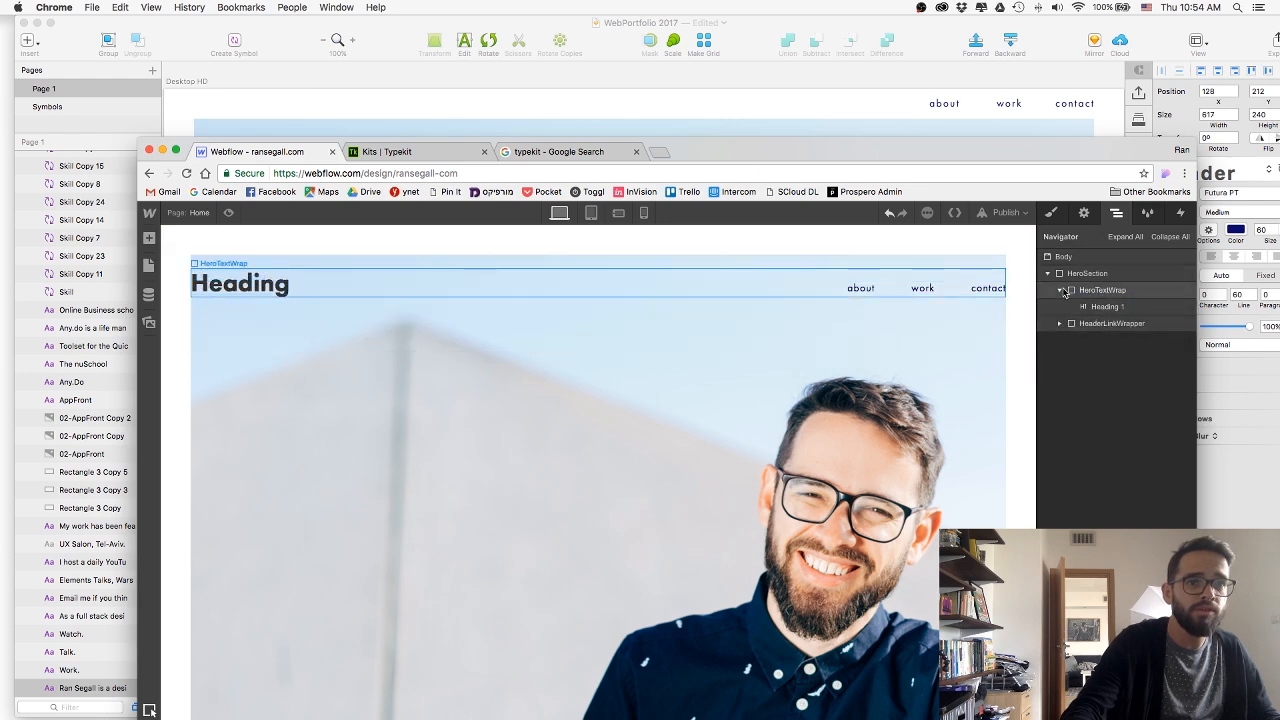
left_click(1059, 290)
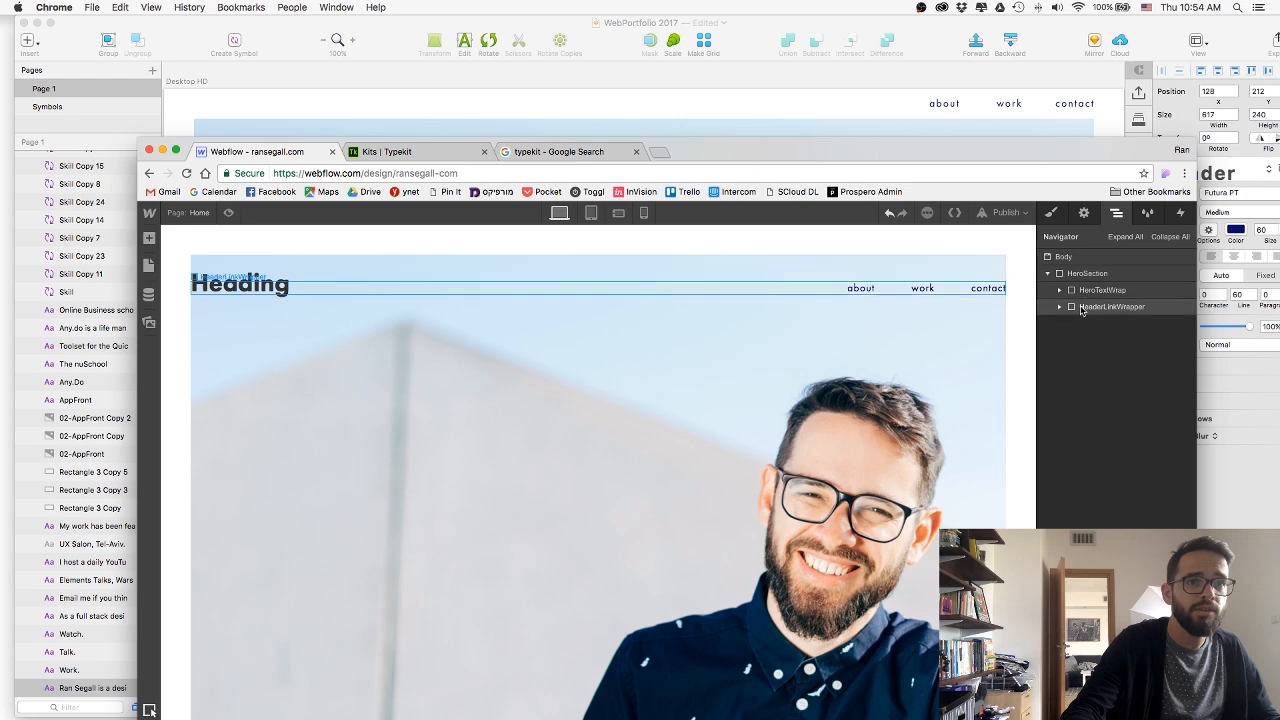
Try an inline-block display setting on HeaderLinkWrapper.
left_click(1081, 308)
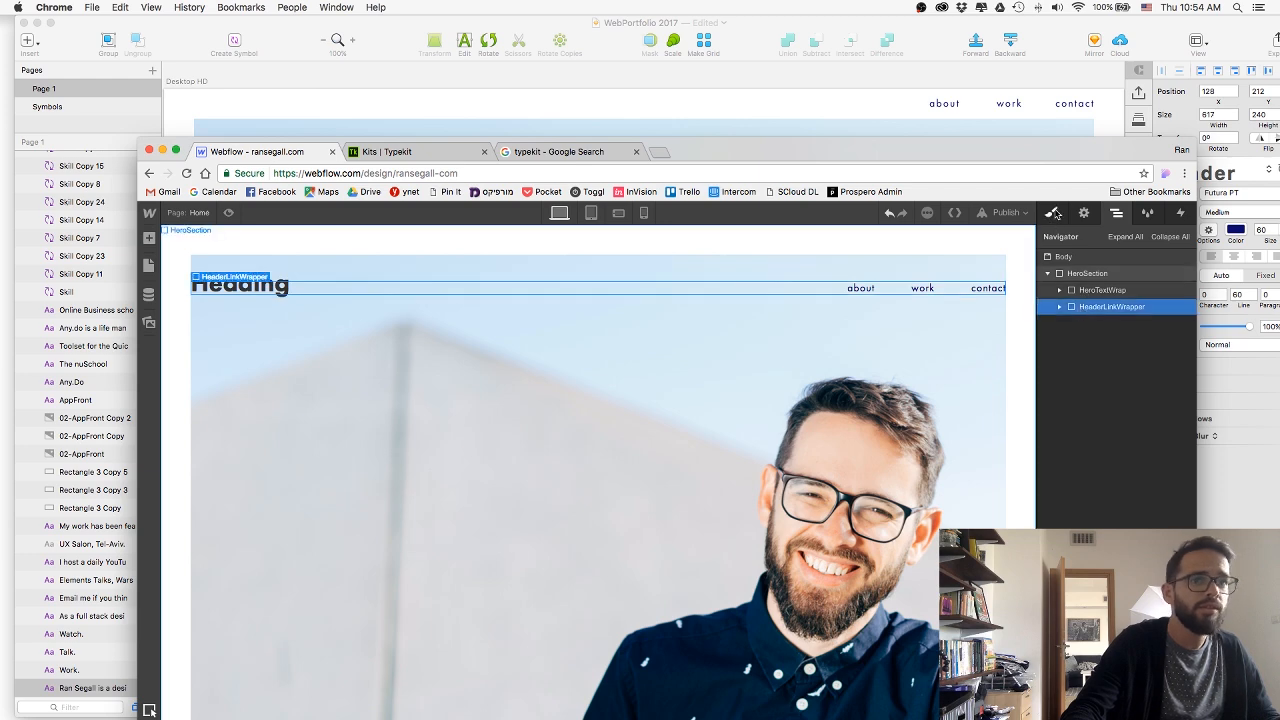
left_click(1053, 213)
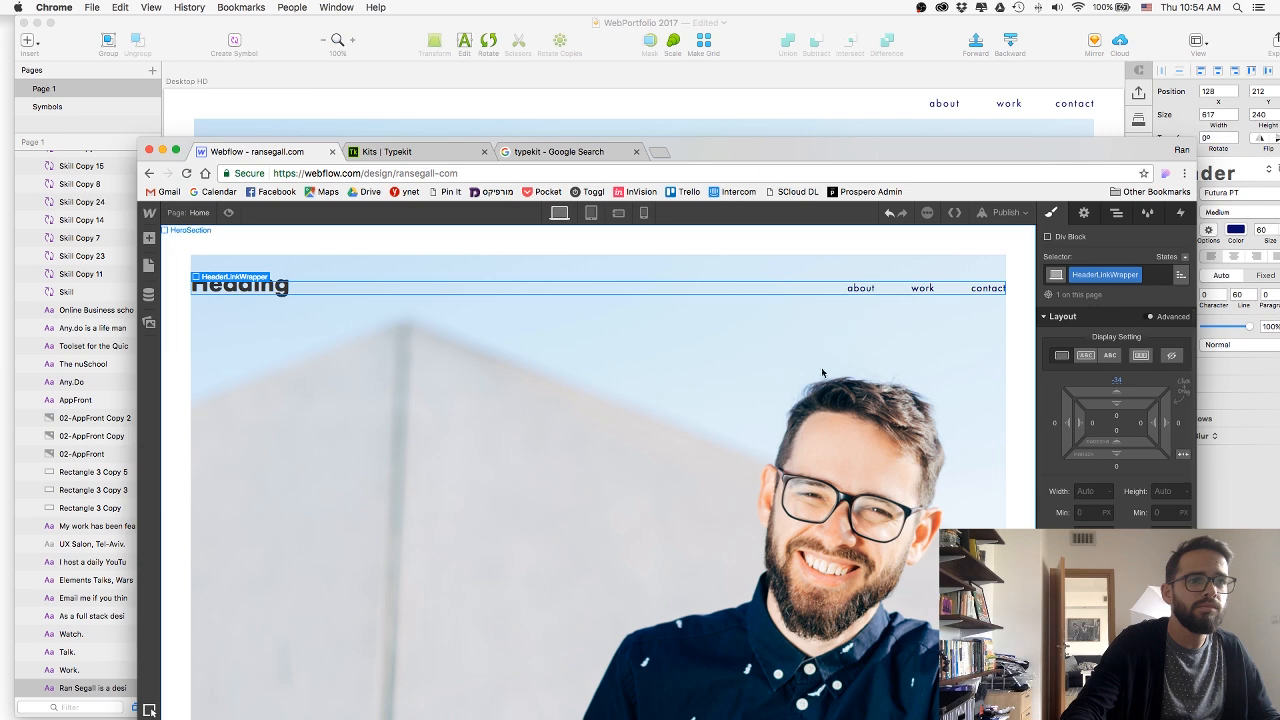
left_click(1089, 358)
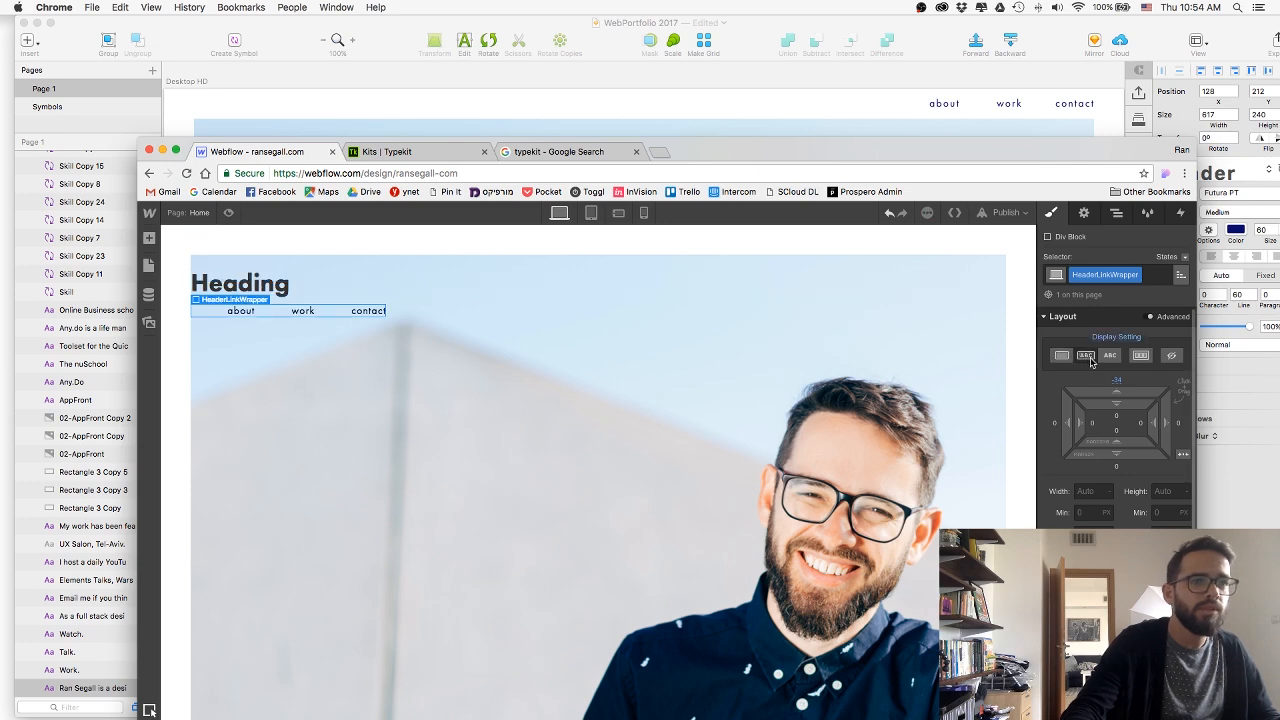
left_click(1117, 196)
left_click(1082, 152)
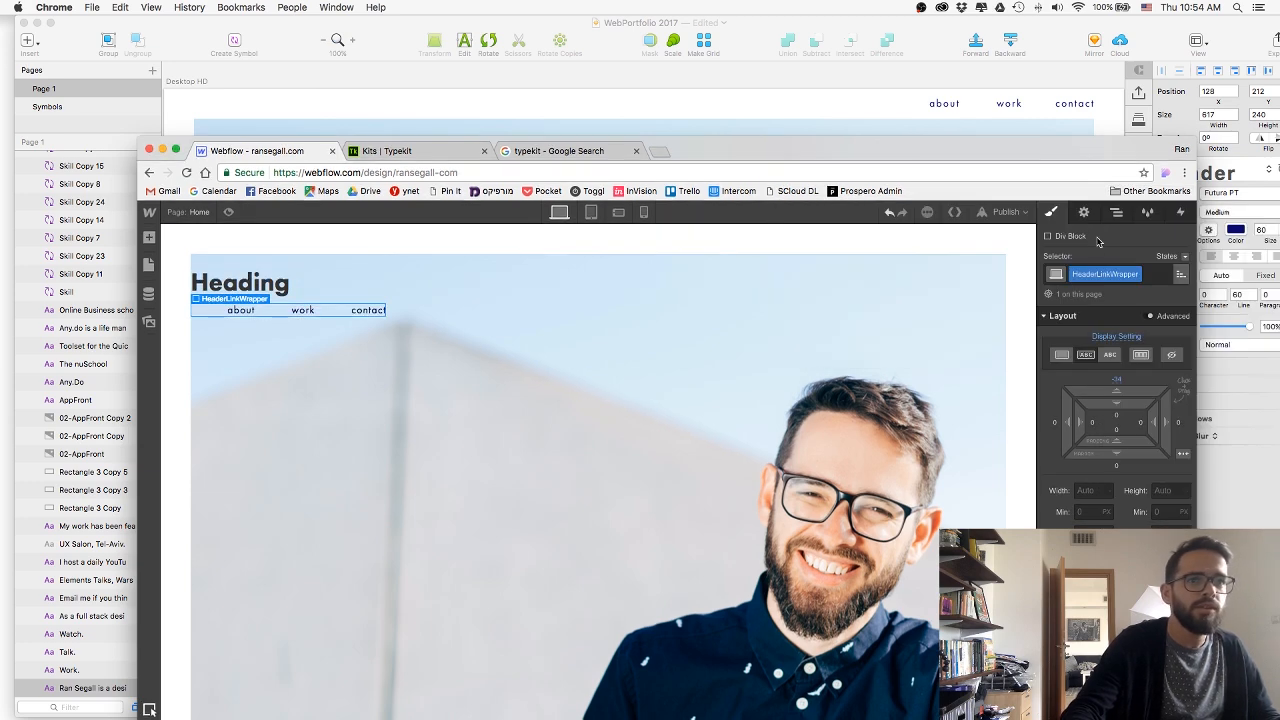
Reorder HeaderLinkWrapper above HeroTextWrap inside HeroSection and set its display to block.
left_click(1117, 213)
left_click_drag(1094, 309, 1103, 287)
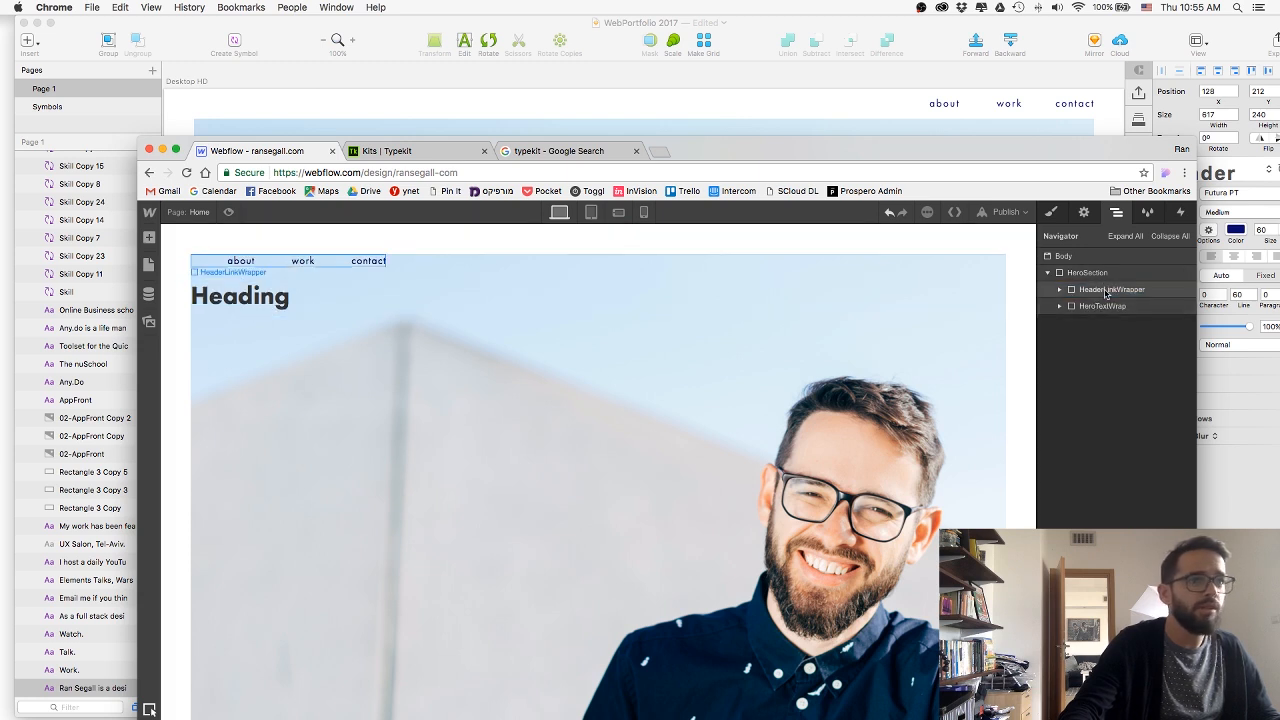
left_click(1105, 291)
left_click(1050, 213)
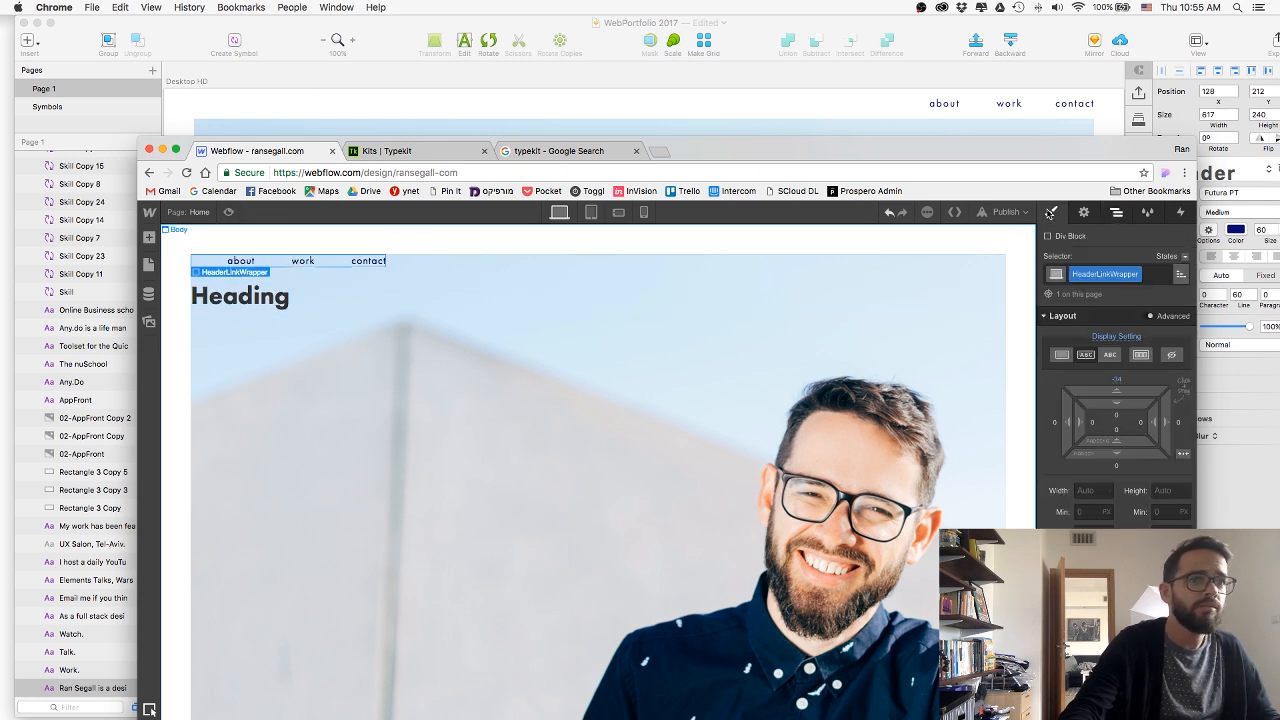
left_click(1062, 354)
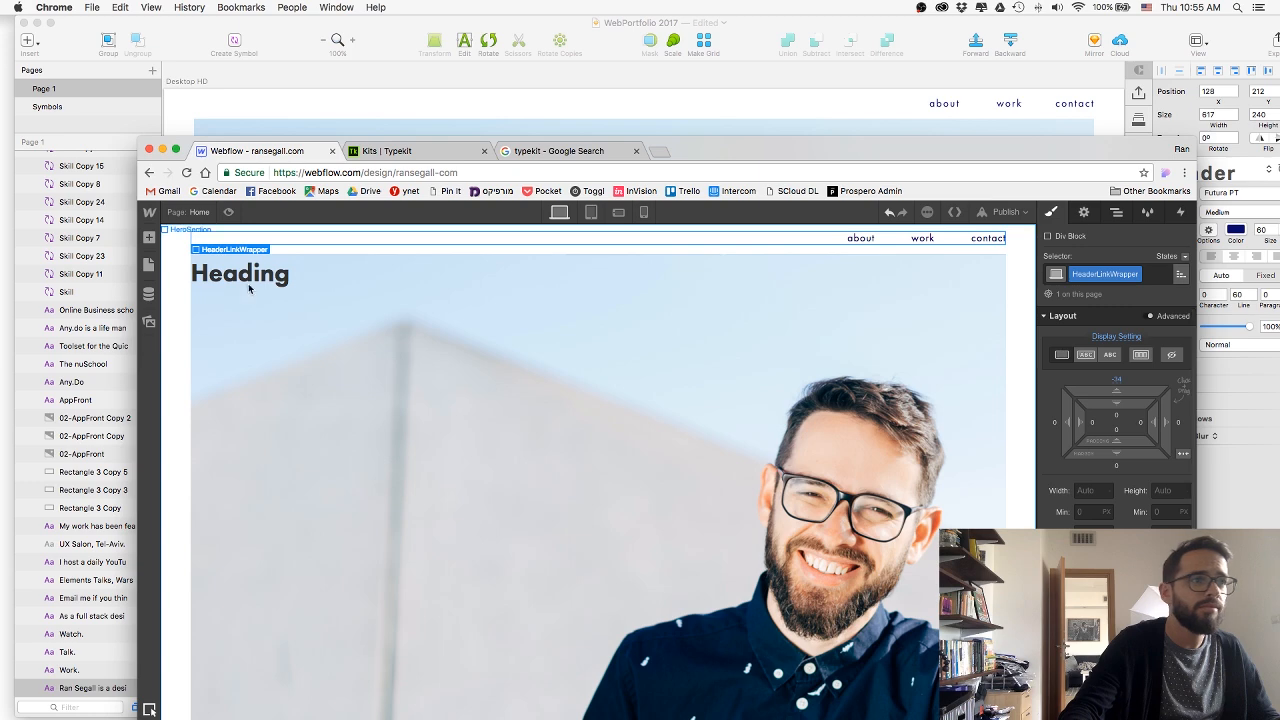
Duplicate the H1 heading inside HeroTextWrap and replace the upper heading's text with the copied name.
left_click(428, 357)
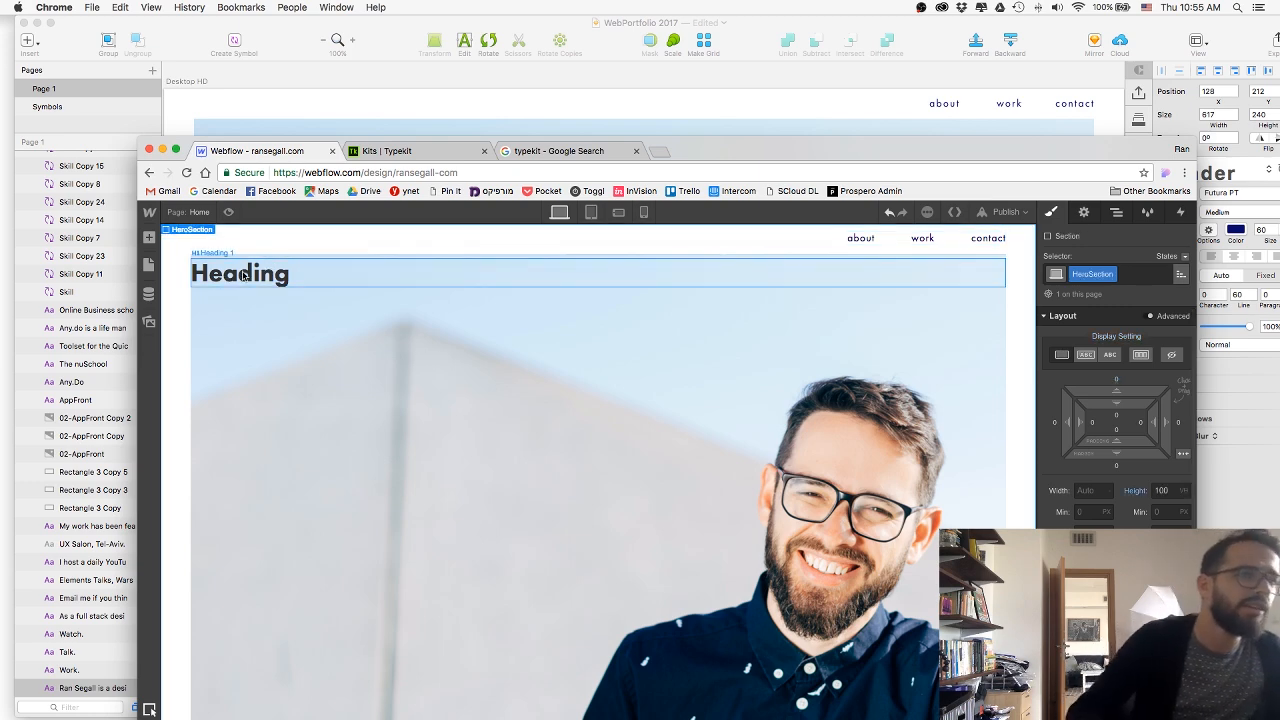
left_click(231, 272)
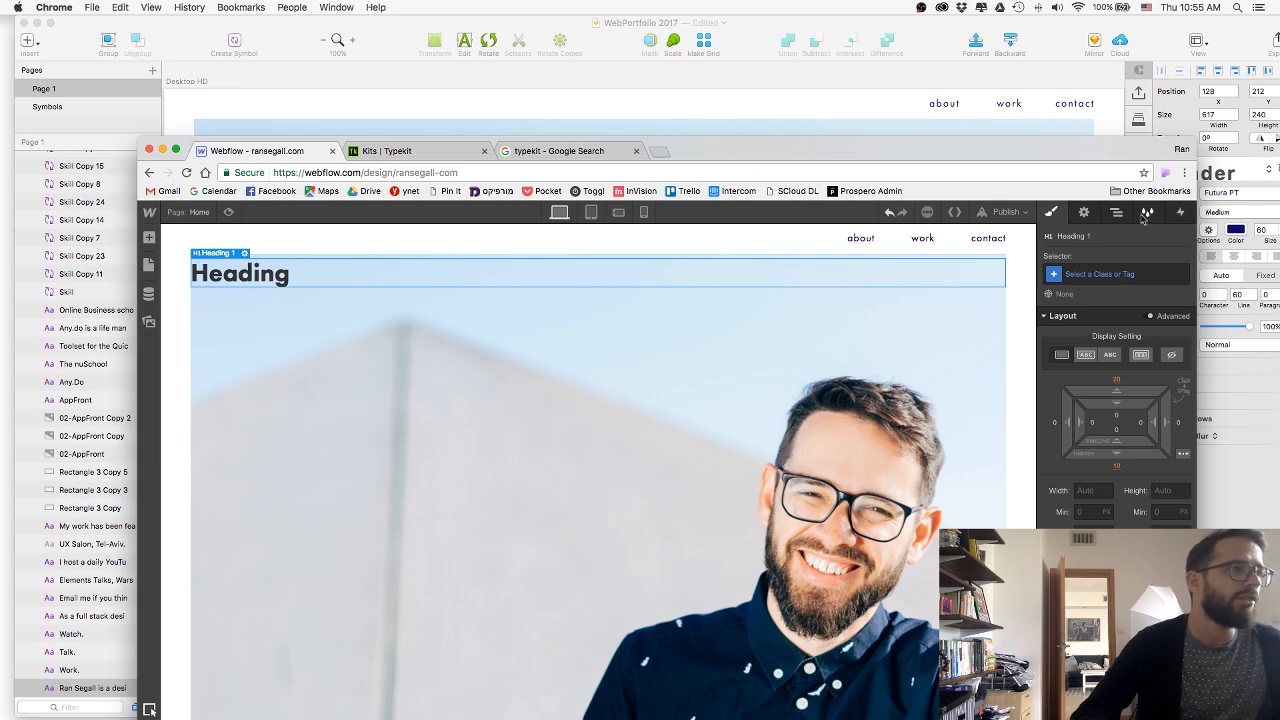
left_click(1105, 213)
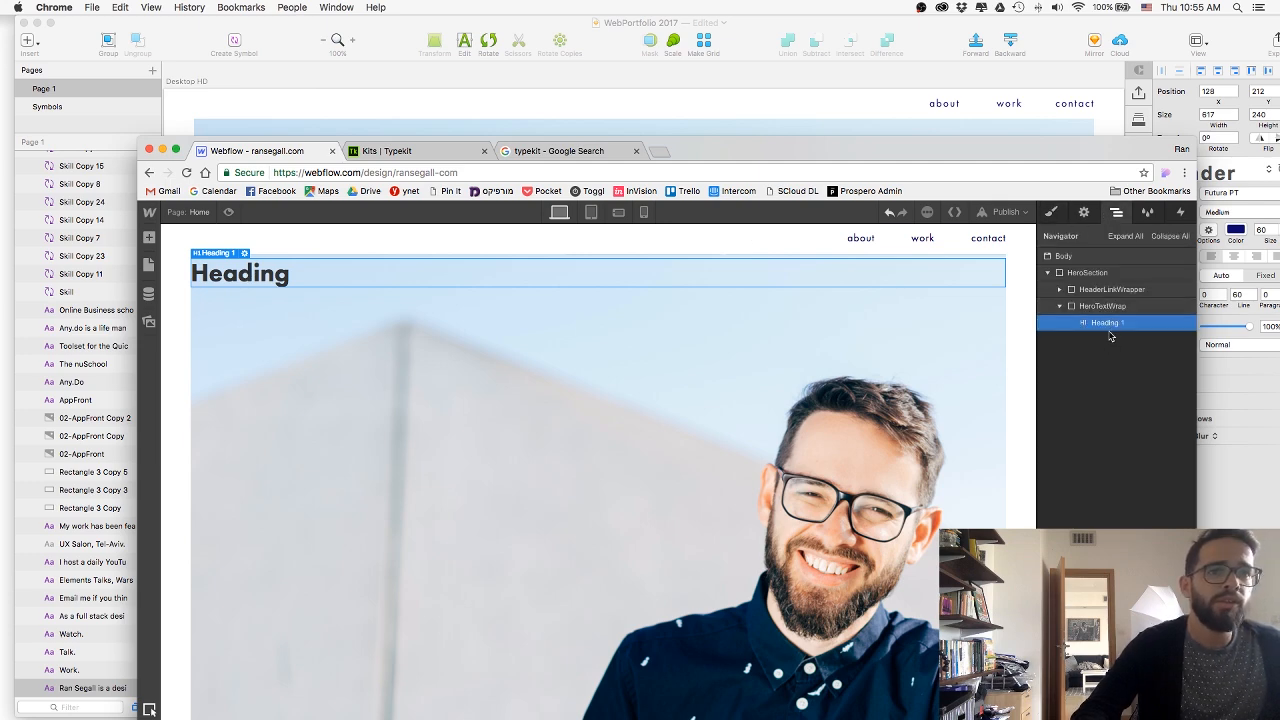
key("super+c")
key("super+v")
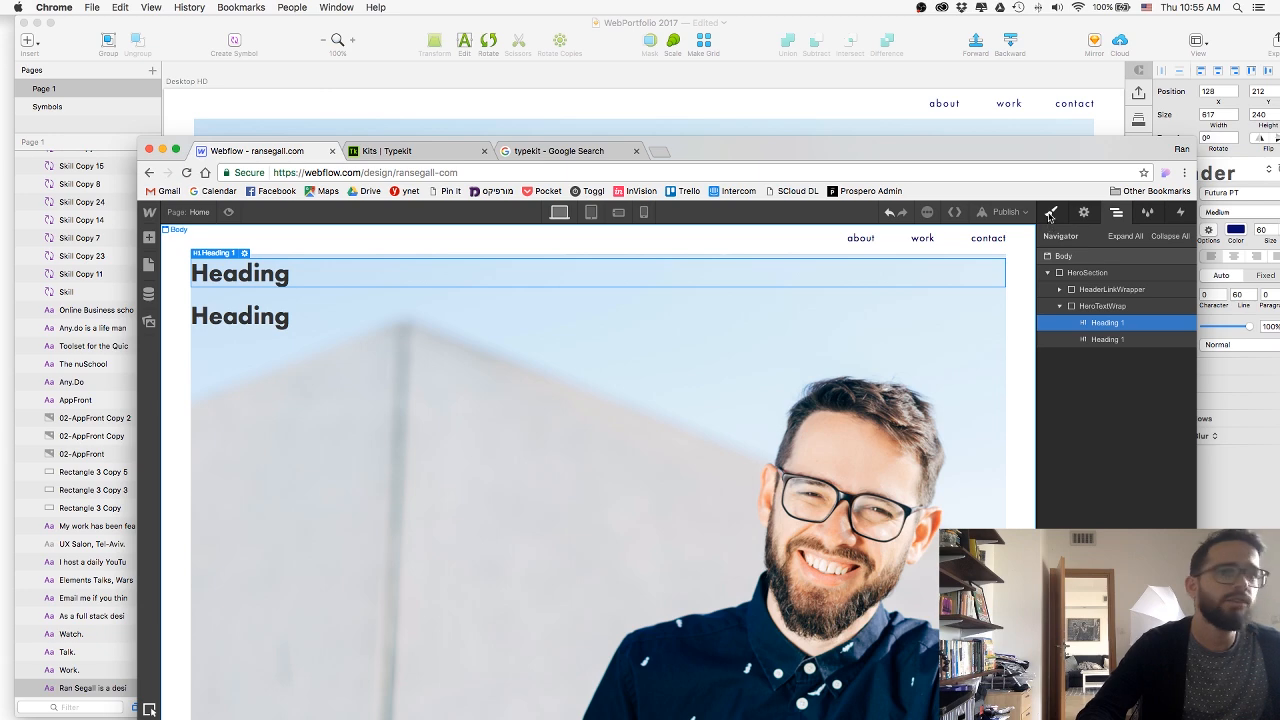
double_click(250, 274)
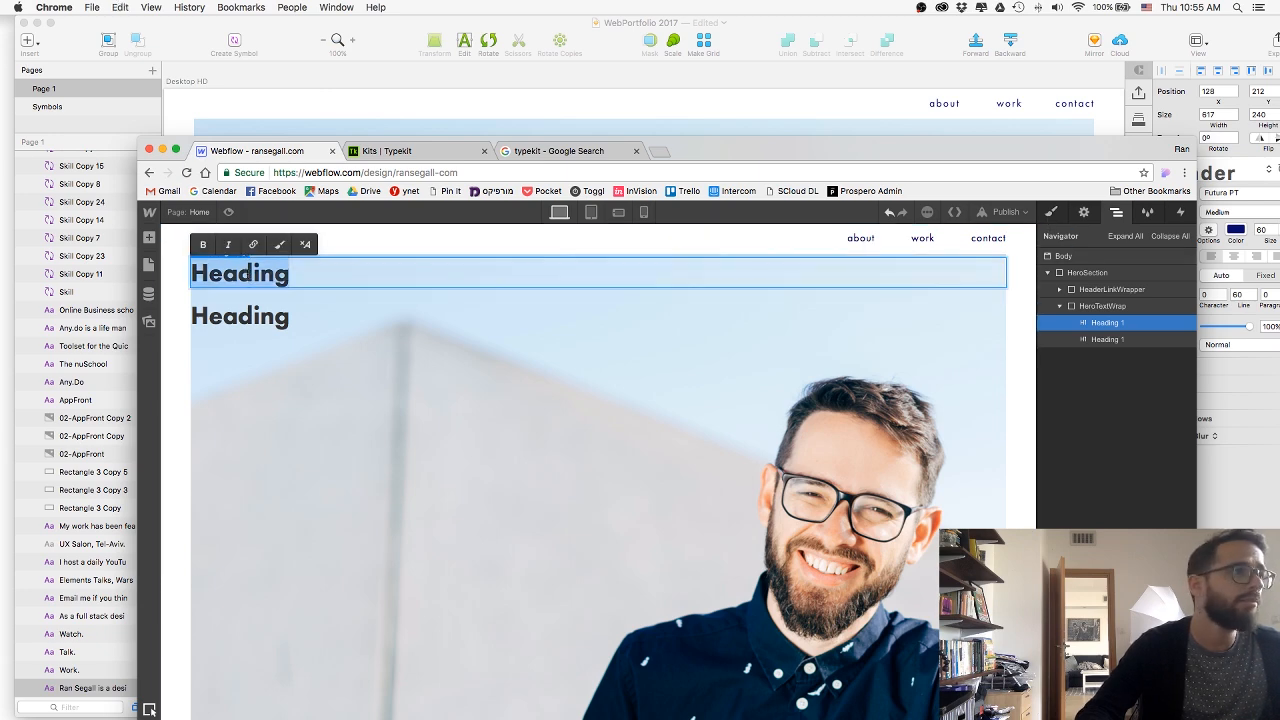
key("super+v")
Replace the lower heading's text with "is a designer working with startups to create great products & brands." copied from the Sketch design.
left_click(271, 130)
double_click(307, 297)
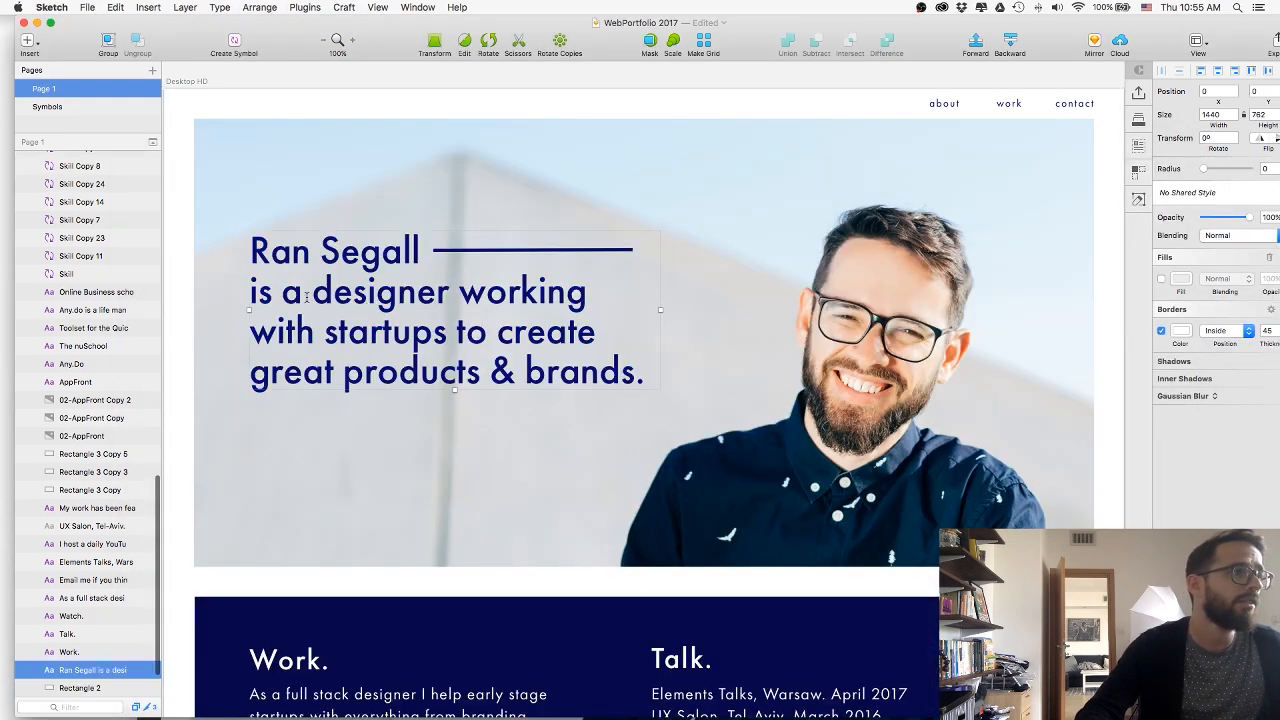
left_click_drag(250, 291, 663, 390)
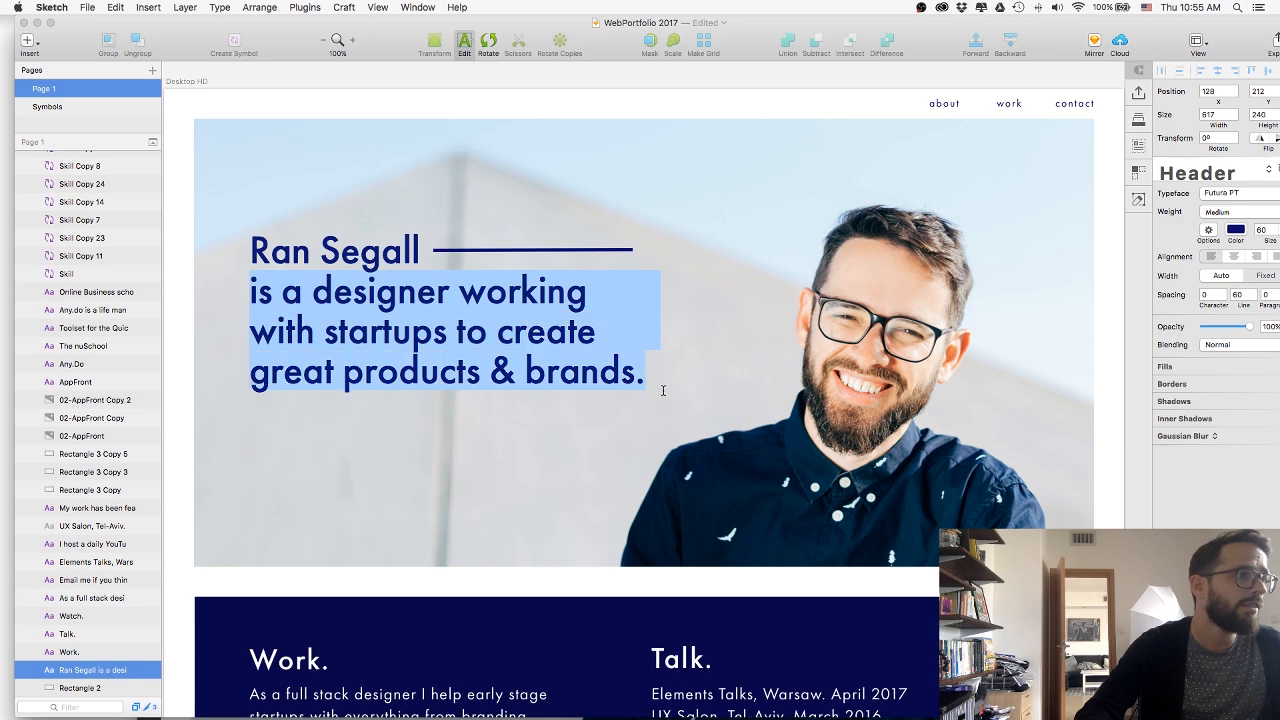
key("super+Tab")
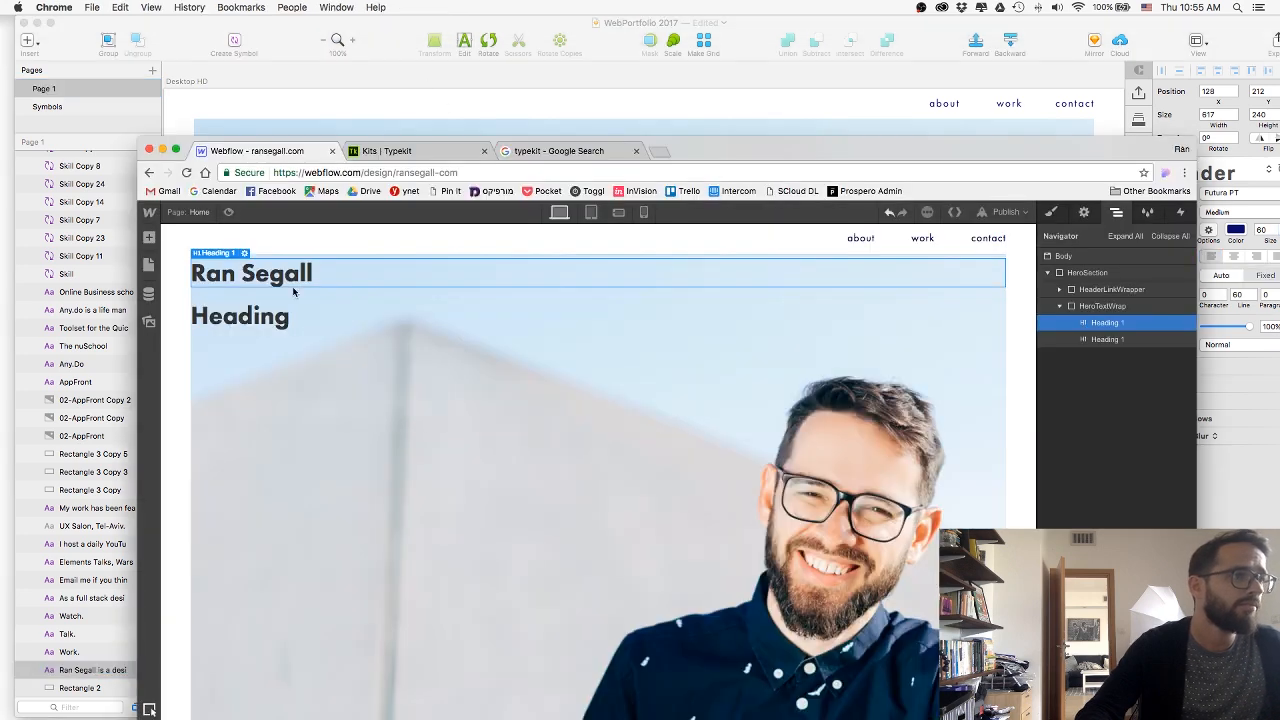
double_click(262, 318)
key("super+v")
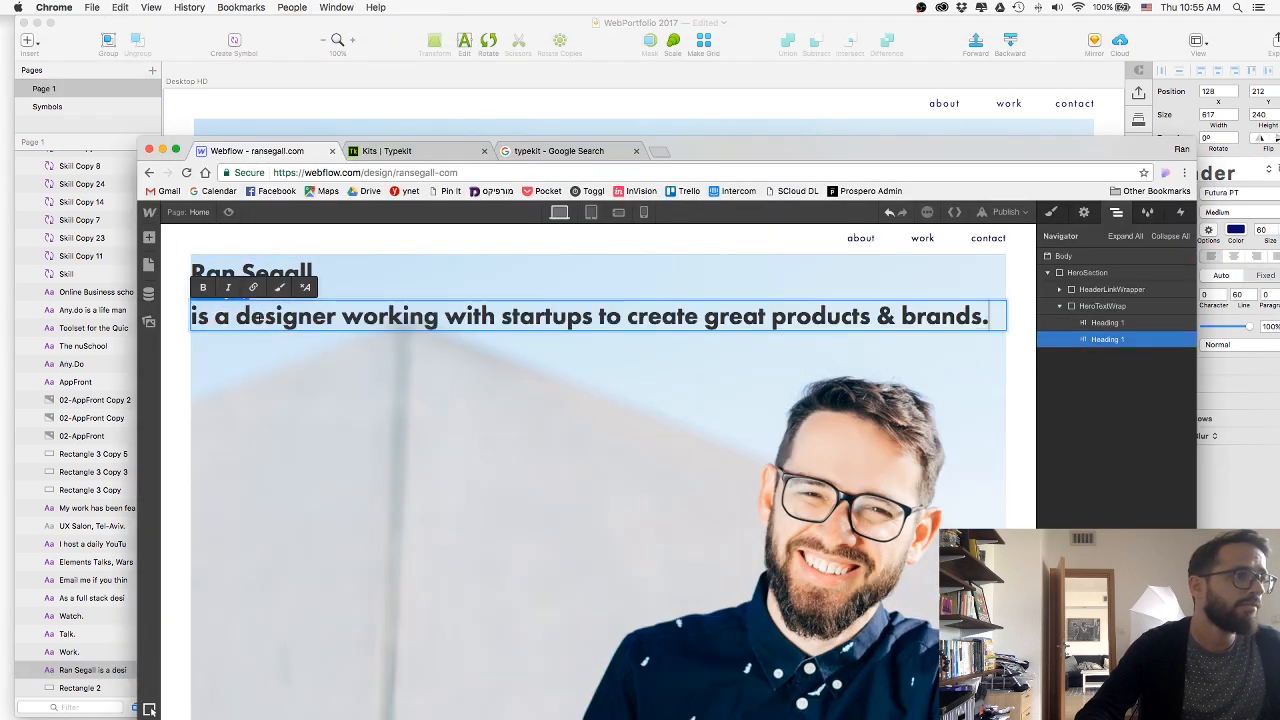
key("Escape")
left_click(263, 354)
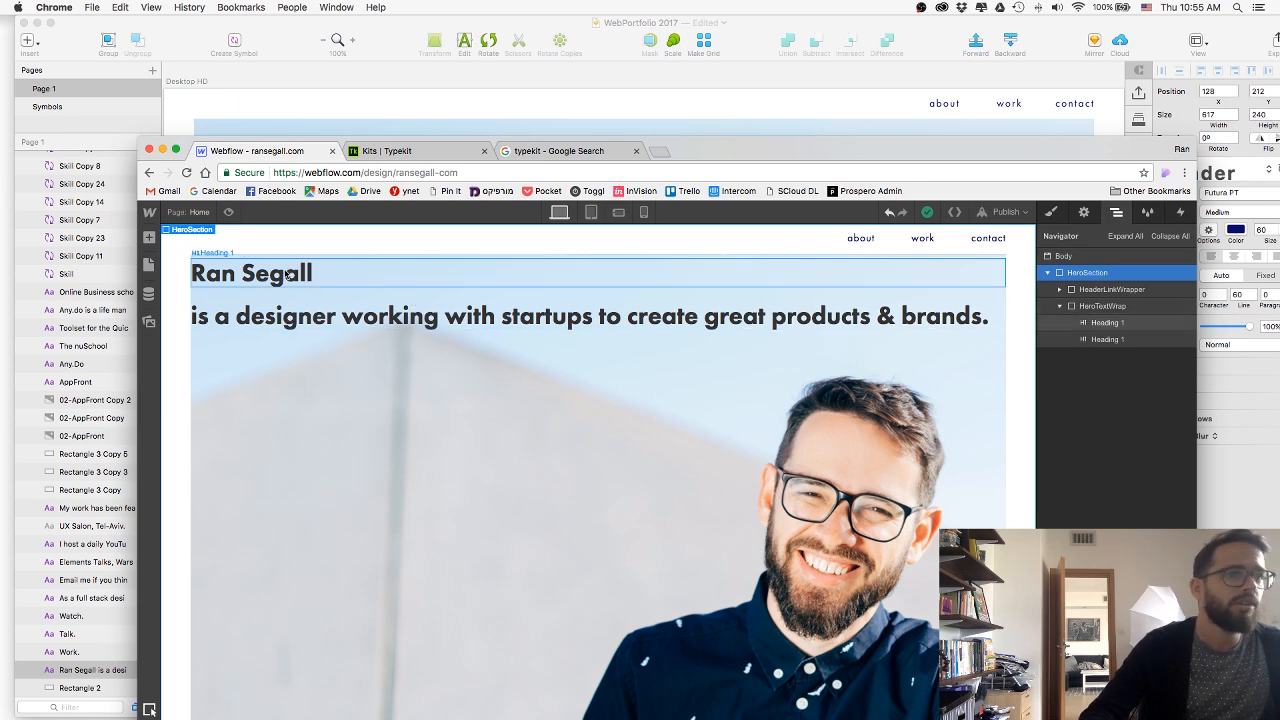
Set HeroTextWrap's display to inline-block and its width to 620 px, using the Sketch headline as reference.
left_click(313, 283)
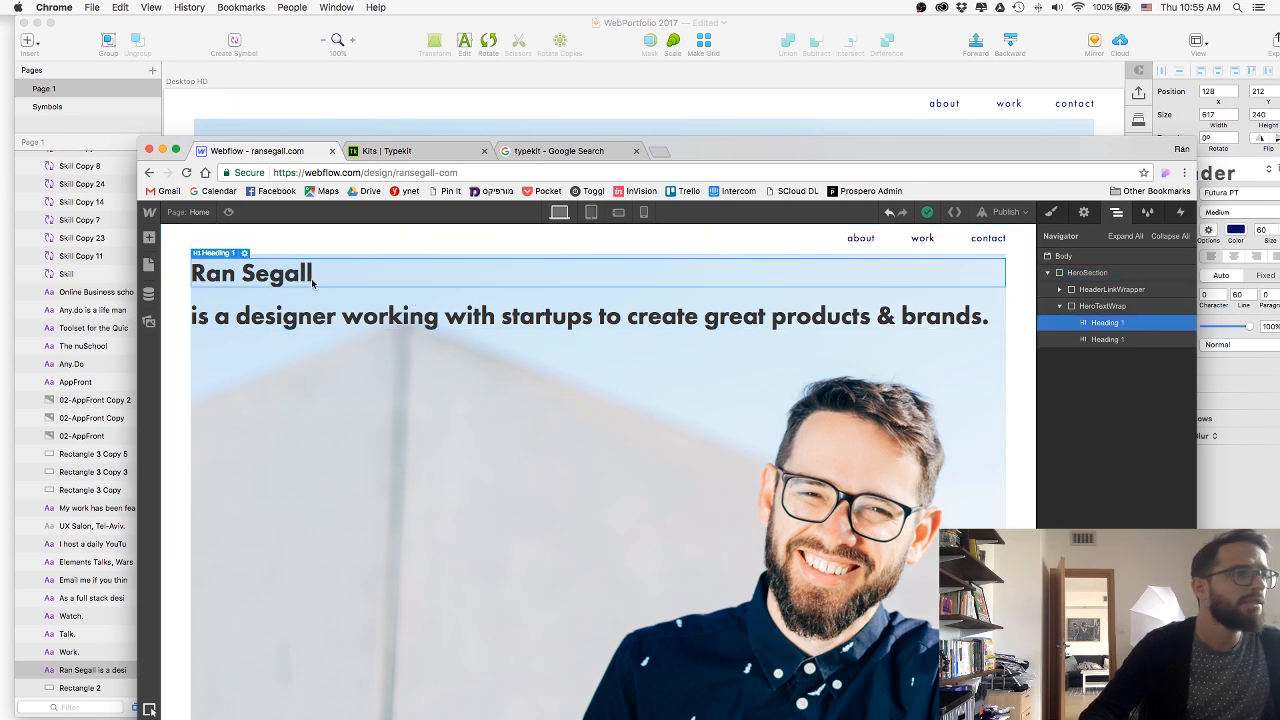
left_click(598, 302)
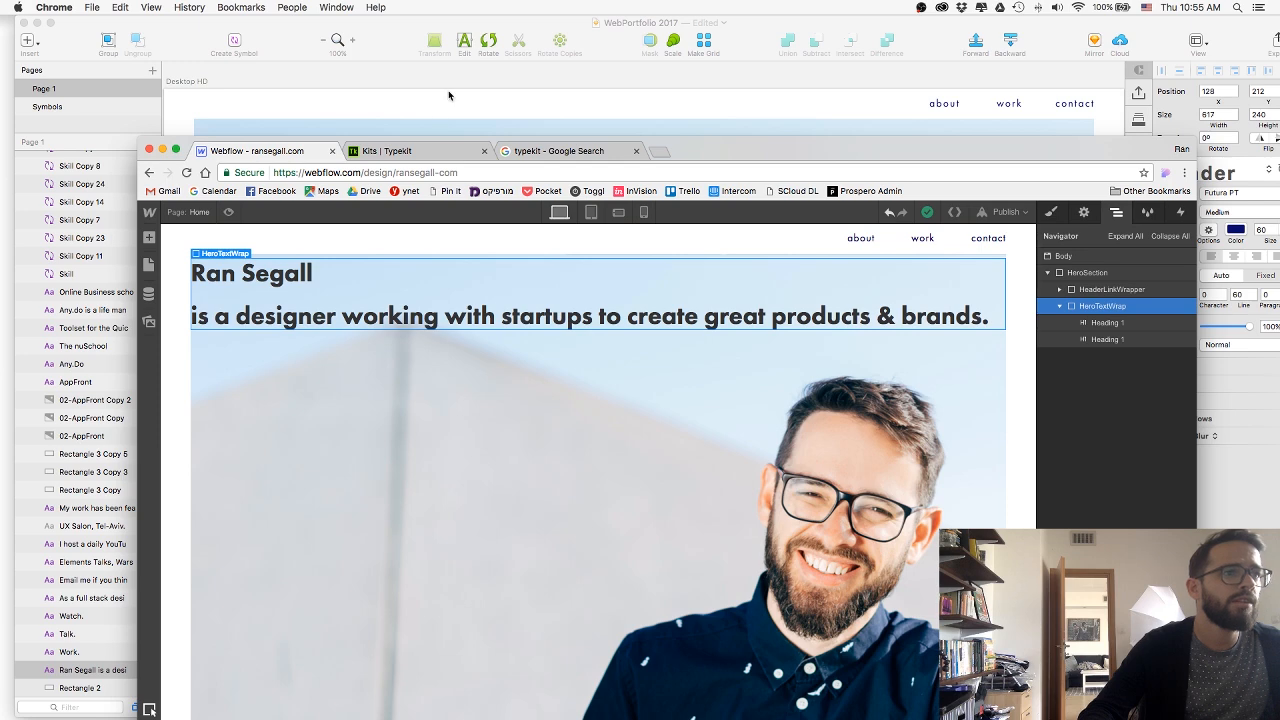
left_click(1050, 216)
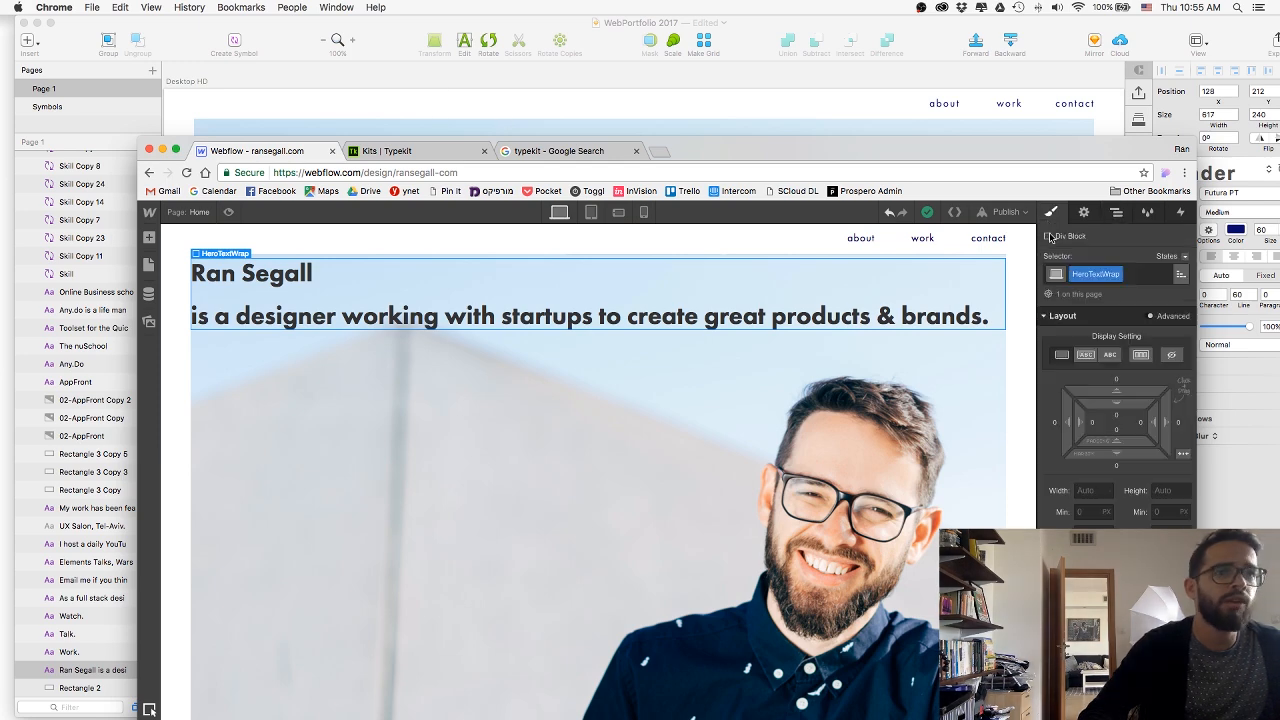
left_click(1084, 358)
left_click(371, 89)
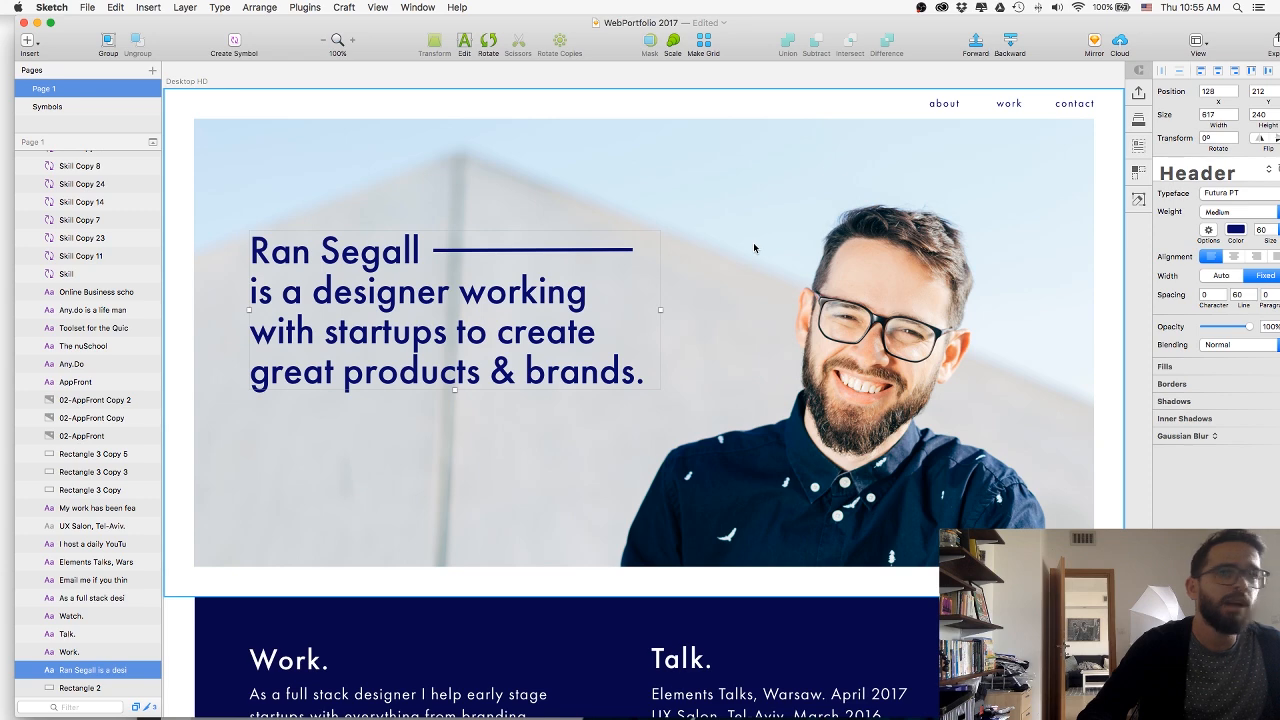
key("super+Tab")
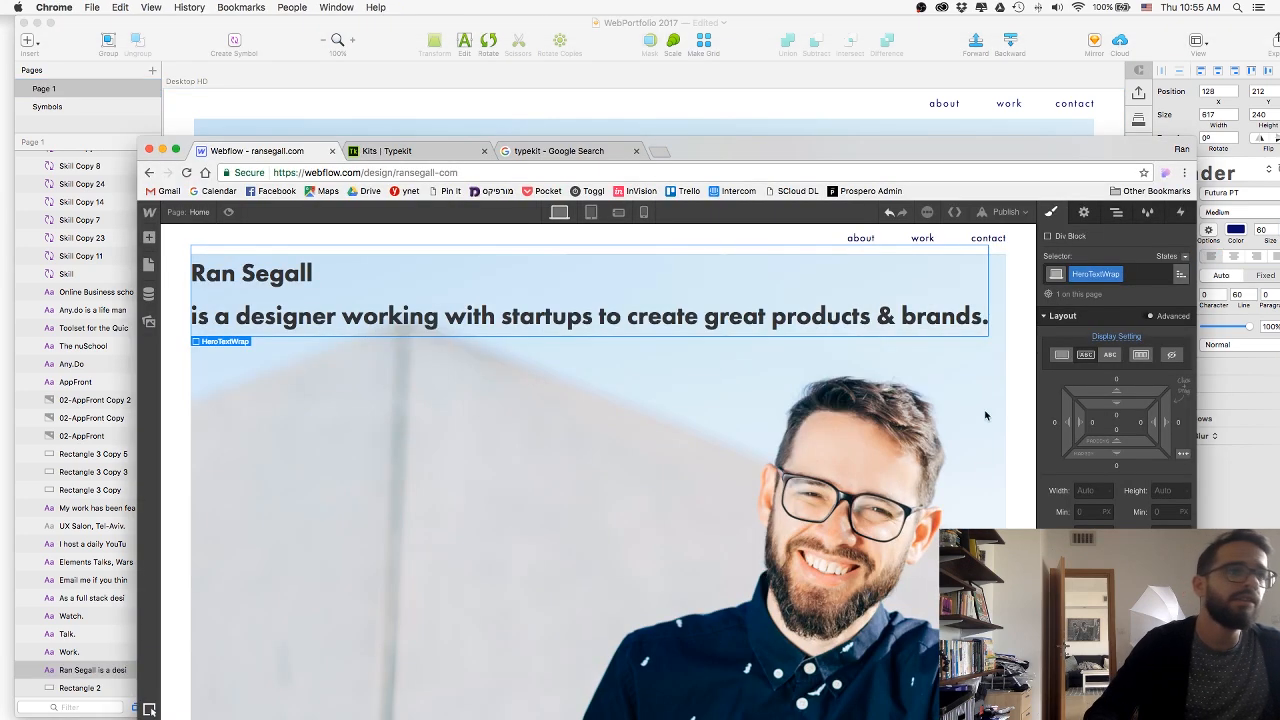
type("6")
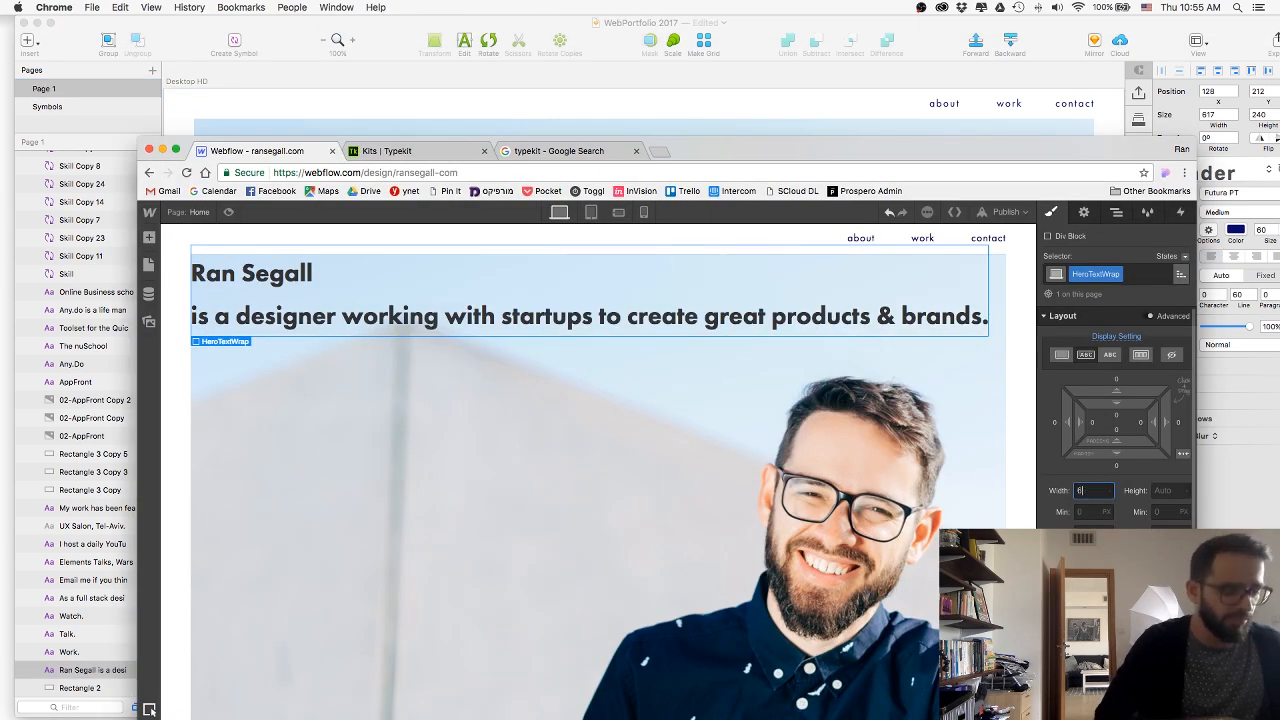
type("20")
key("Return")
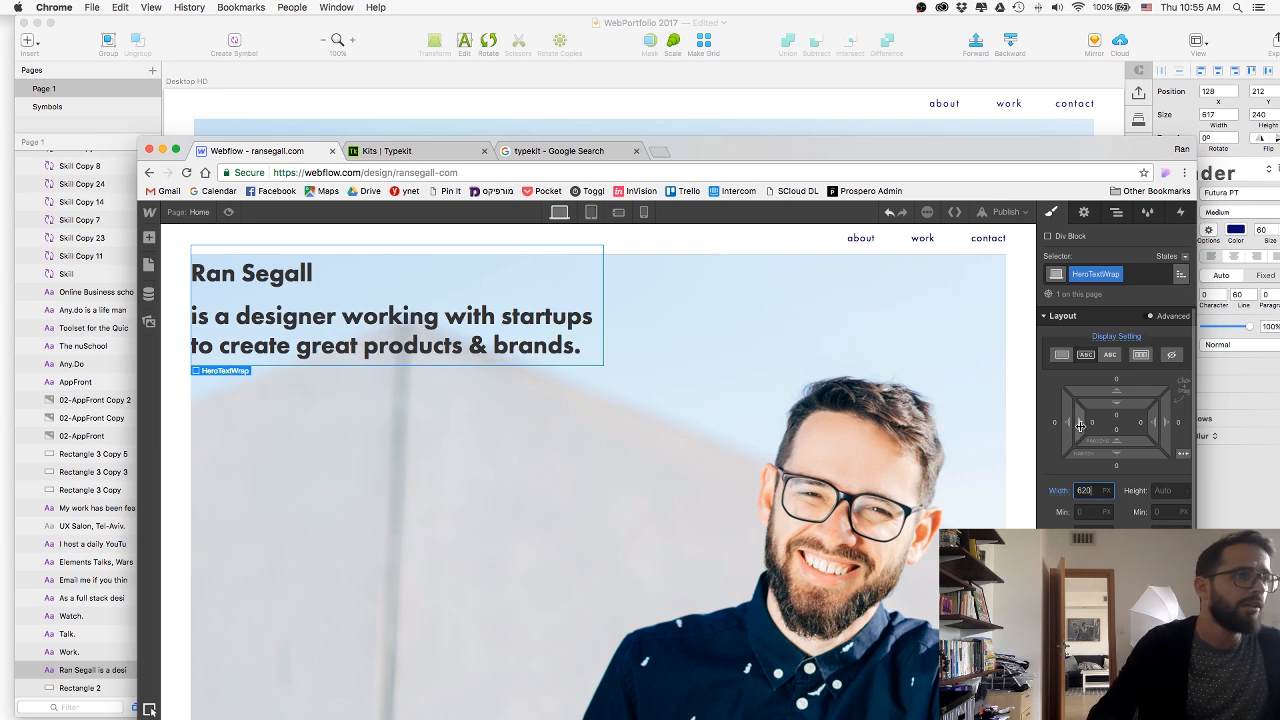
Offset HeroTextWrap inside the hero with a 56 px left margin and an added top margin, comparing against the Sketch headline.
left_click_drag(1025, 420, 950, 409)
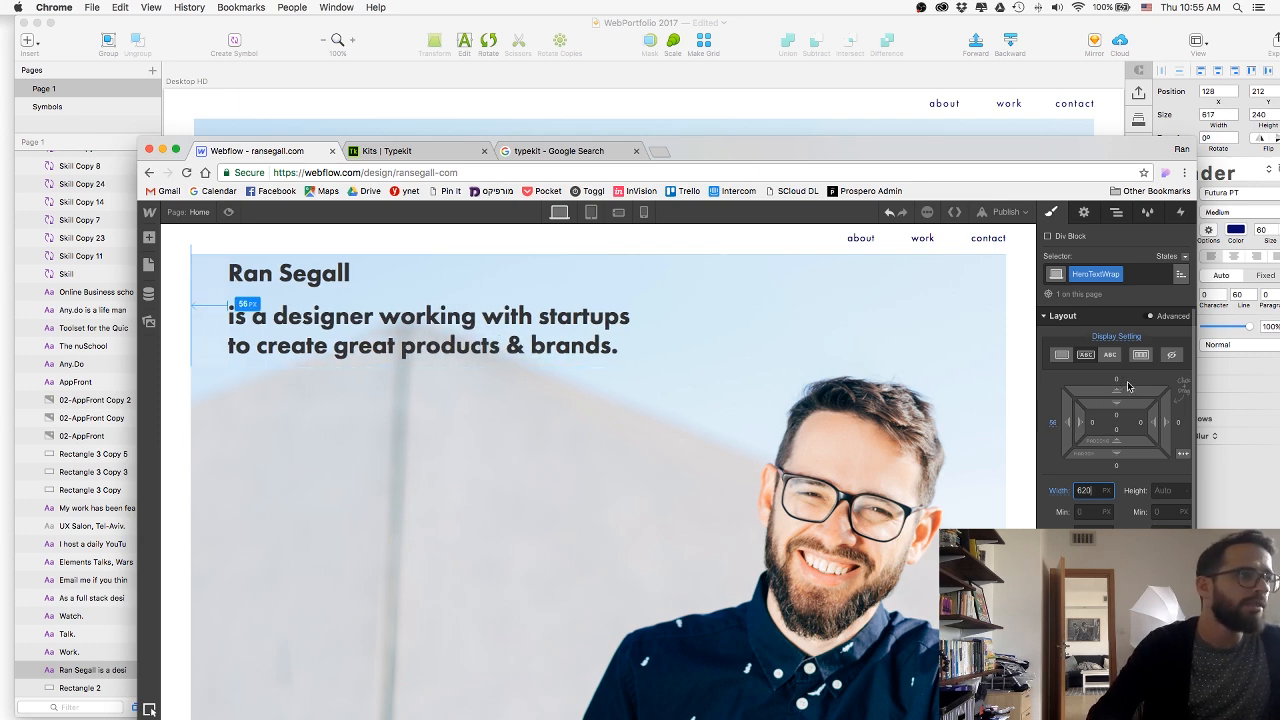
left_click_drag(1126, 389, 470, 16)
left_click(470, 16)
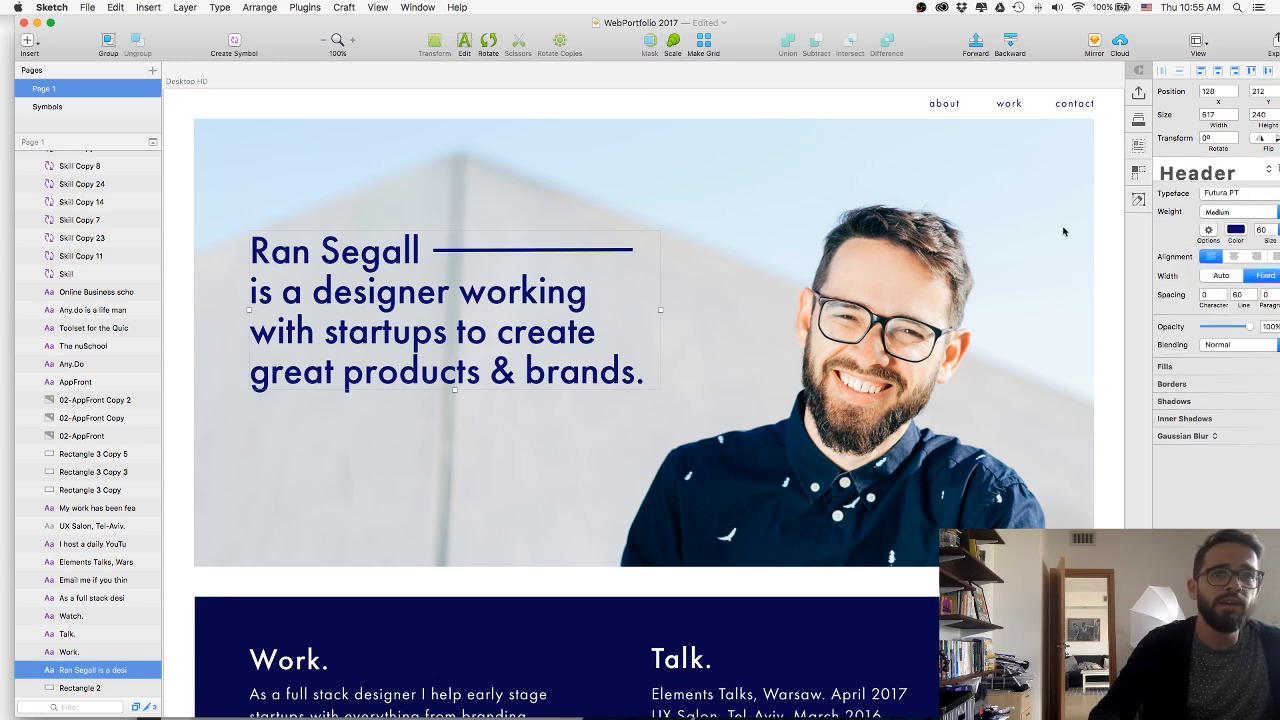
key("super+Tab")
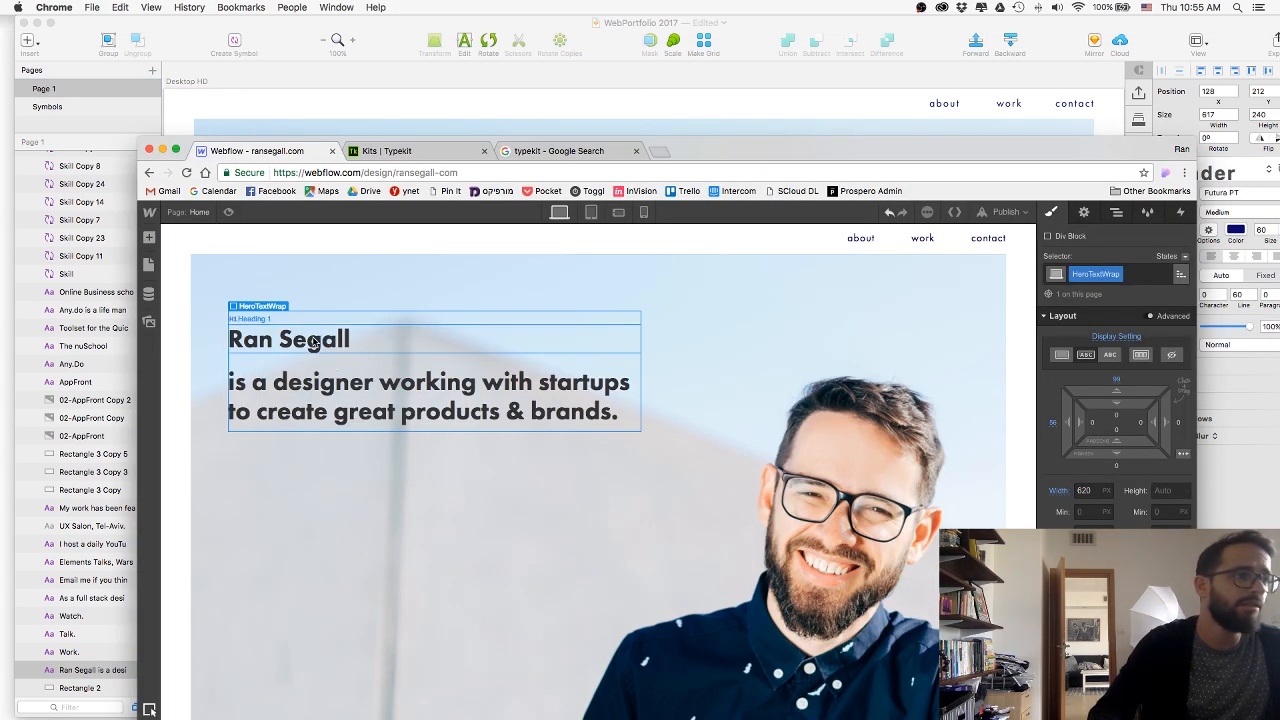
Assign a new class named HeroH1 to the upper heading in HeroTextWrap.
left_click(313, 342)
left_click(1137, 276)
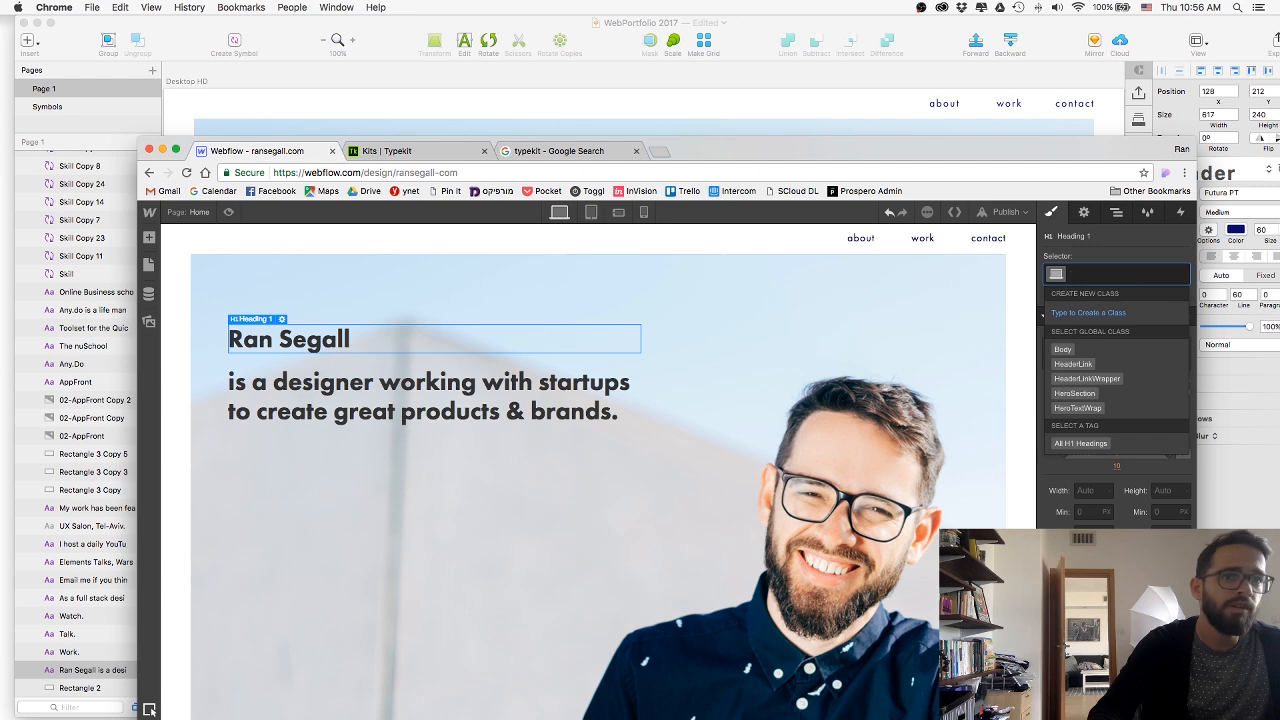
type("HeroH1")
key("Return")
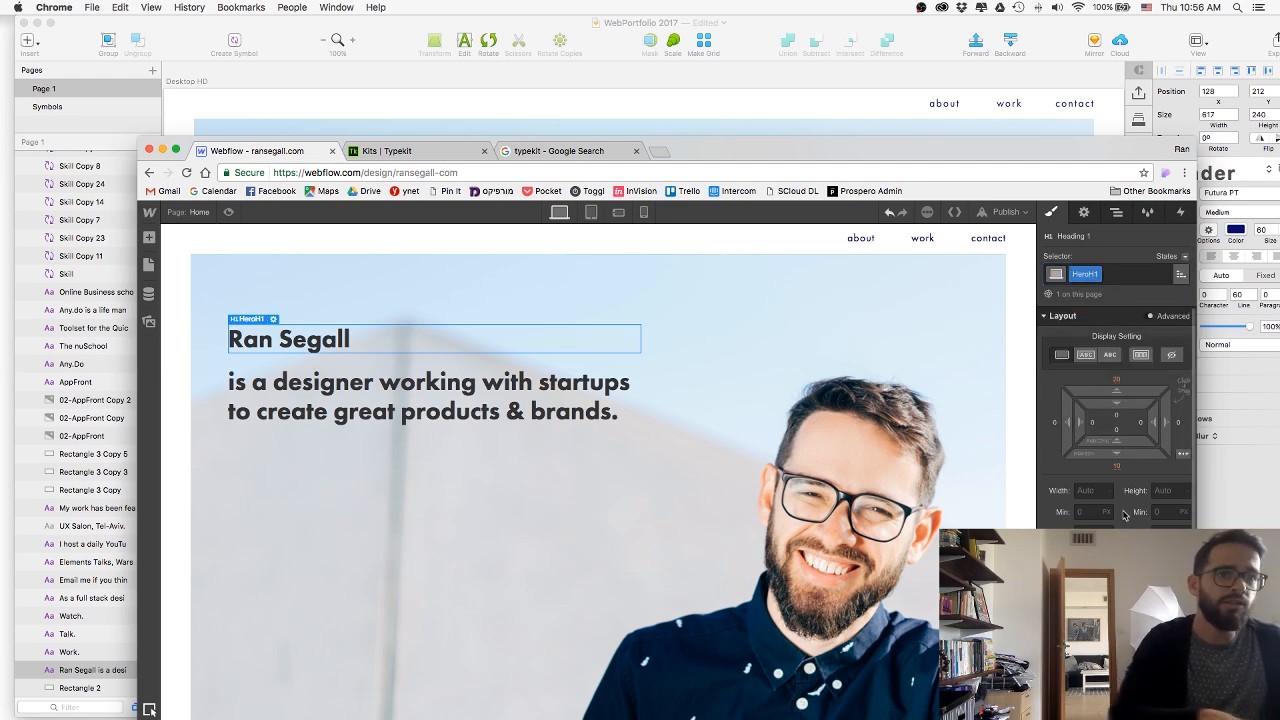
Style HeroH1 with the 500 - Medium font weight, a 60 px font size and the Navy colour swatch.
scroll(1125, 515, "down", 3)
left_click(1085, 444)
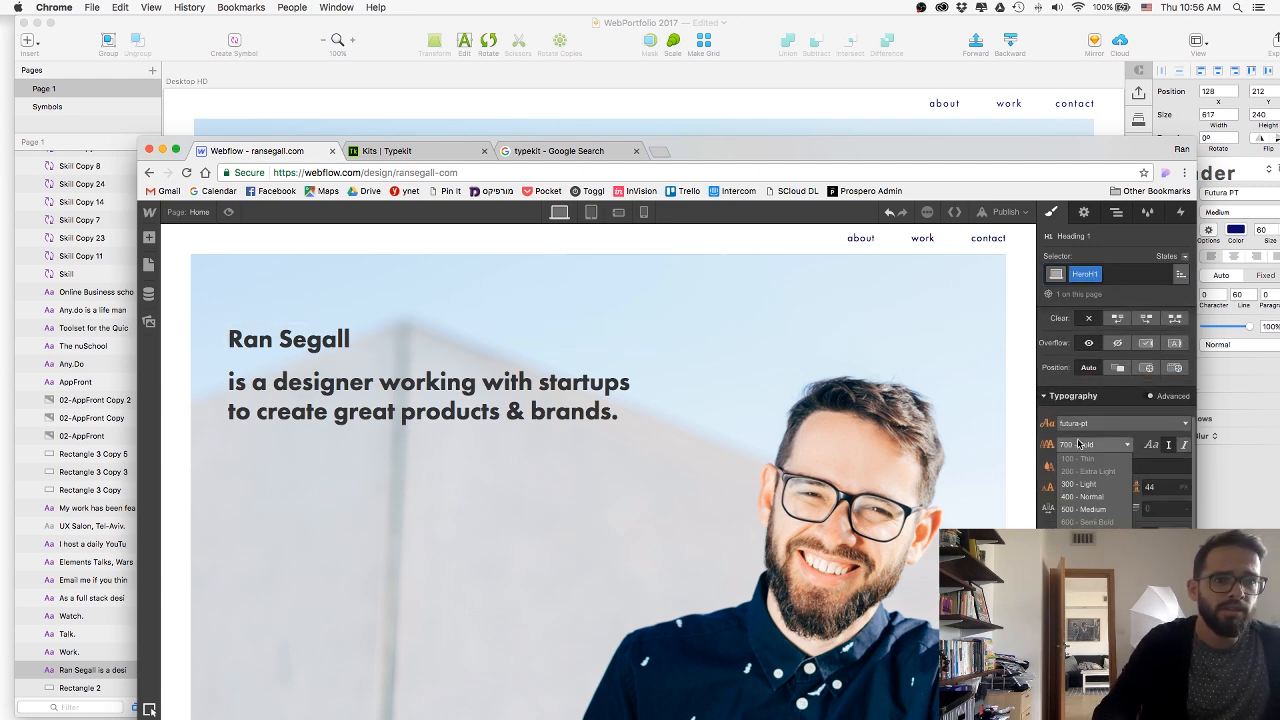
left_click(1090, 510)
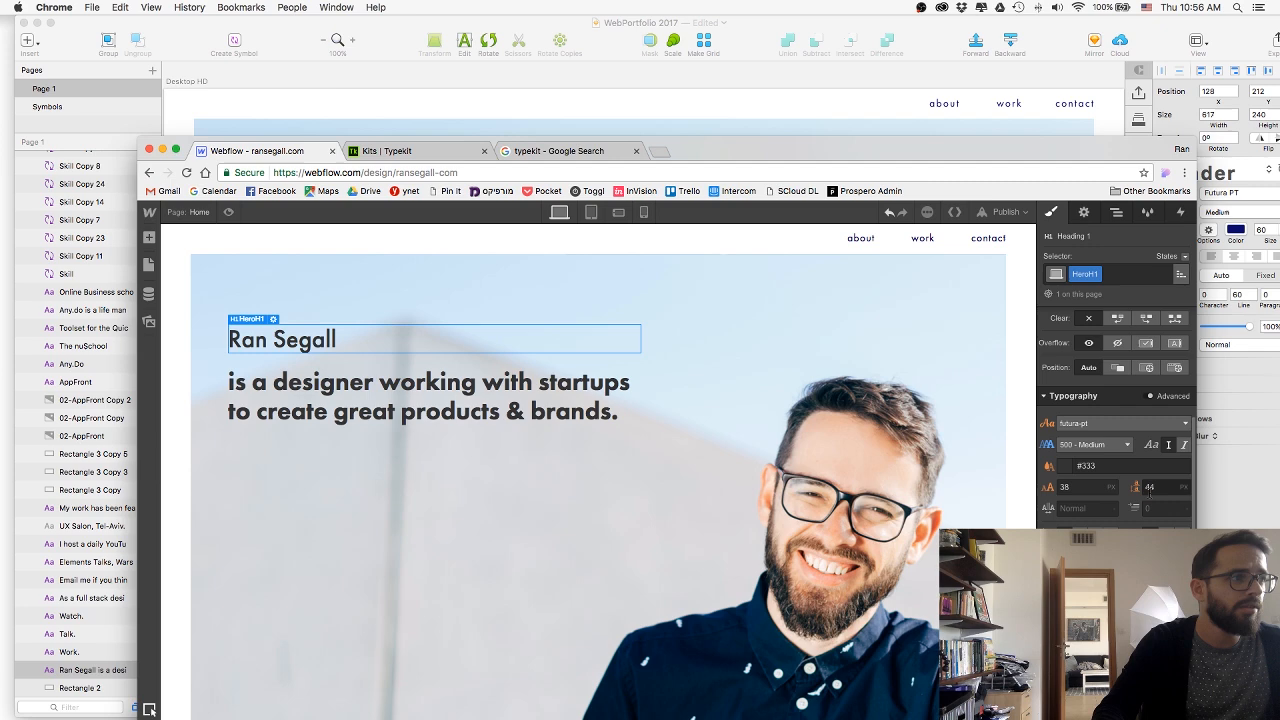
left_click(1075, 487)
type("60")
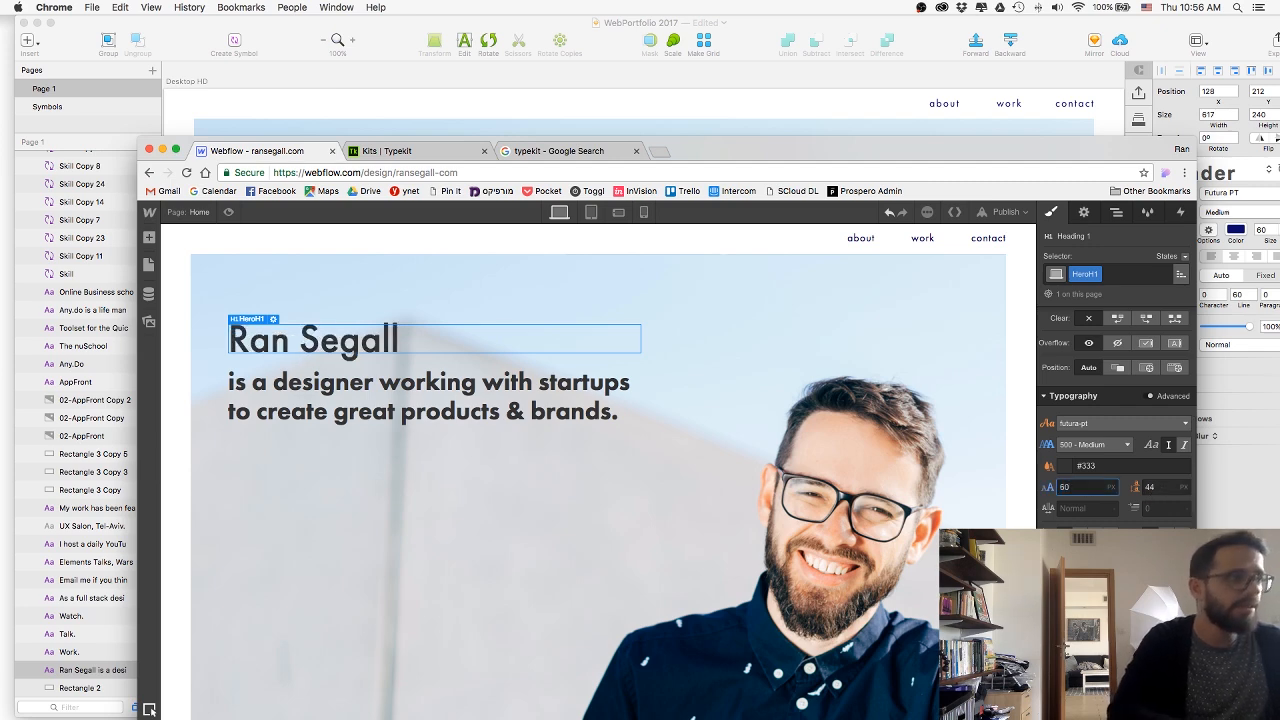
left_click(1080, 466)
left_click(1100, 505)
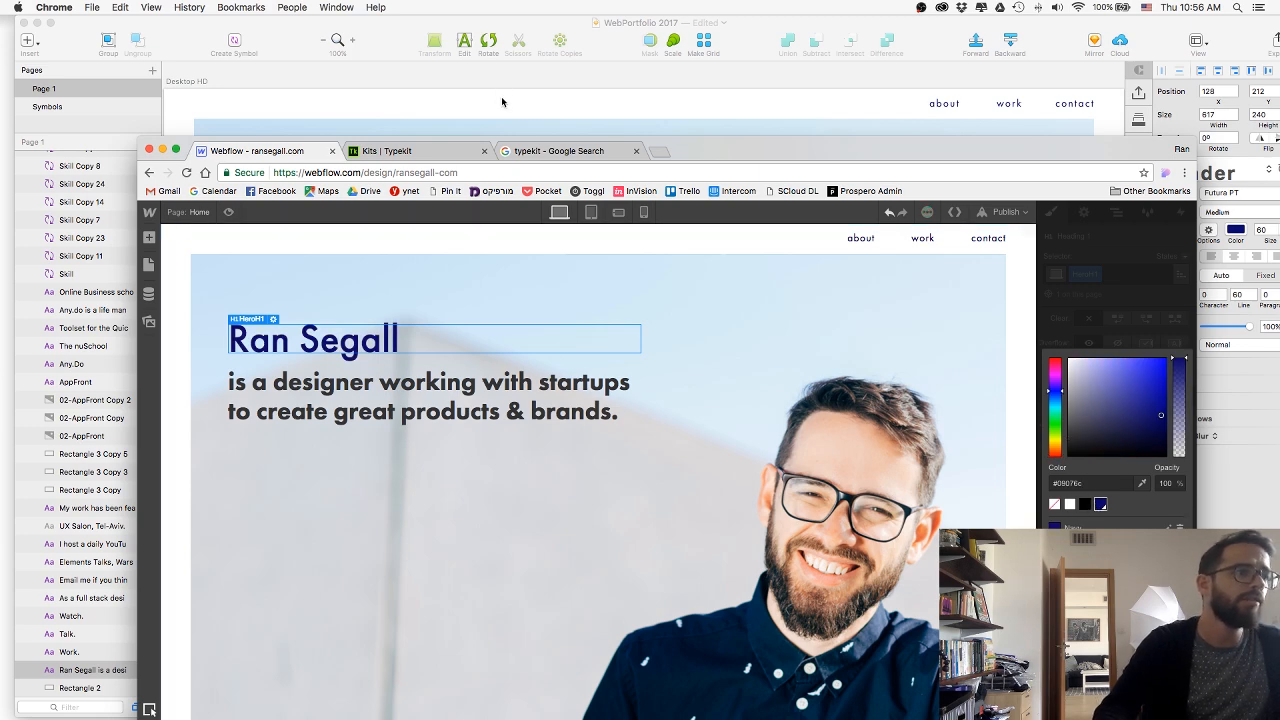
Set the top margin of the HeroH1 class to 0 on the upper heading.
left_click(567, 412)
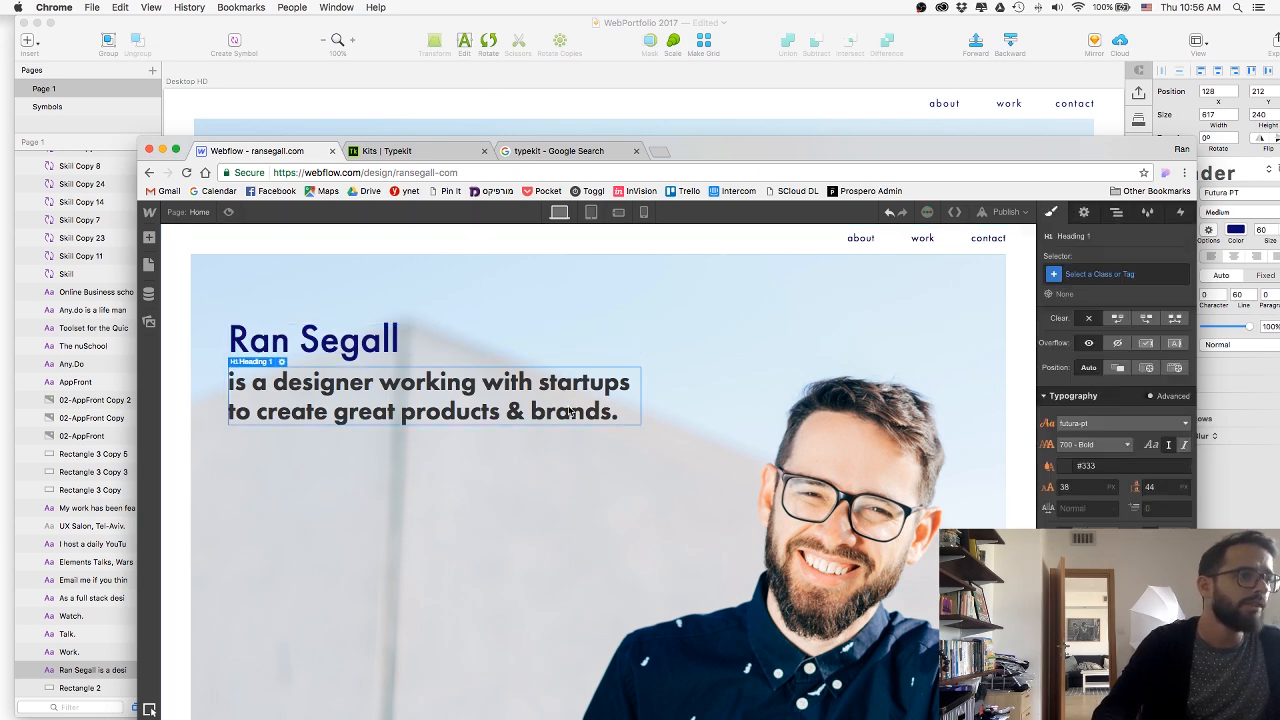
left_click(368, 348)
left_click(1120, 384)
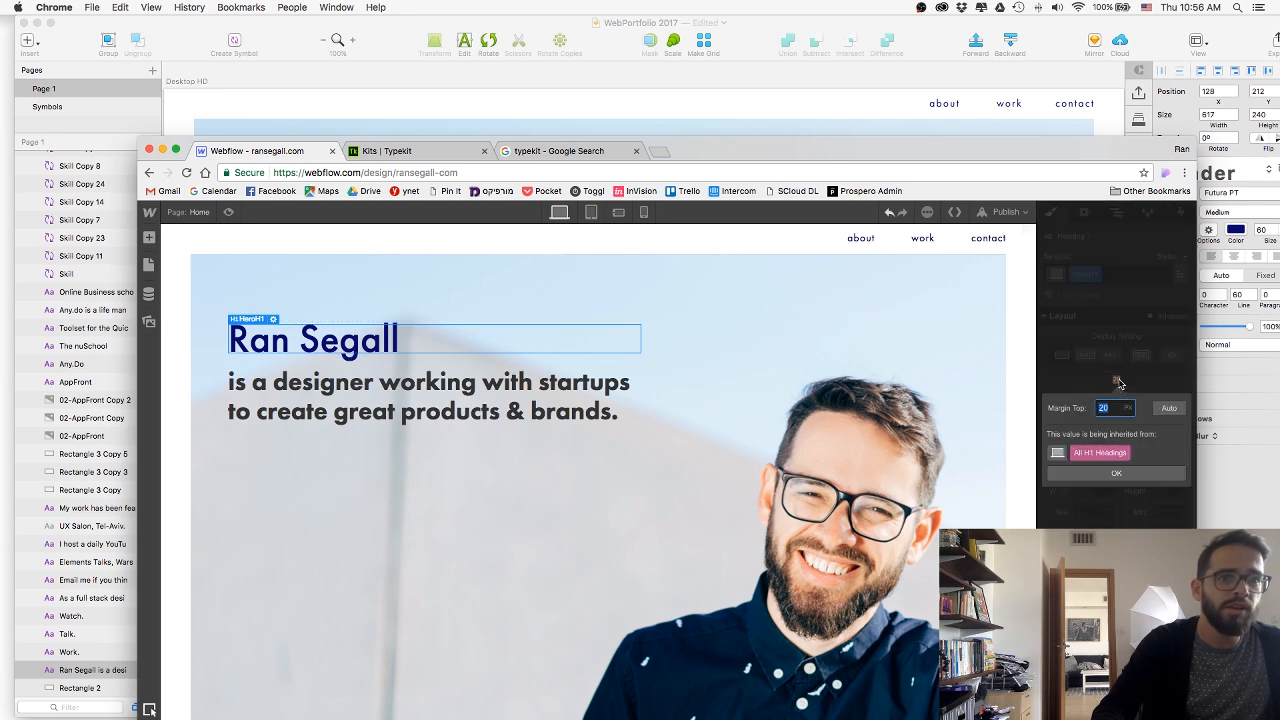
type("0")
key("Return")
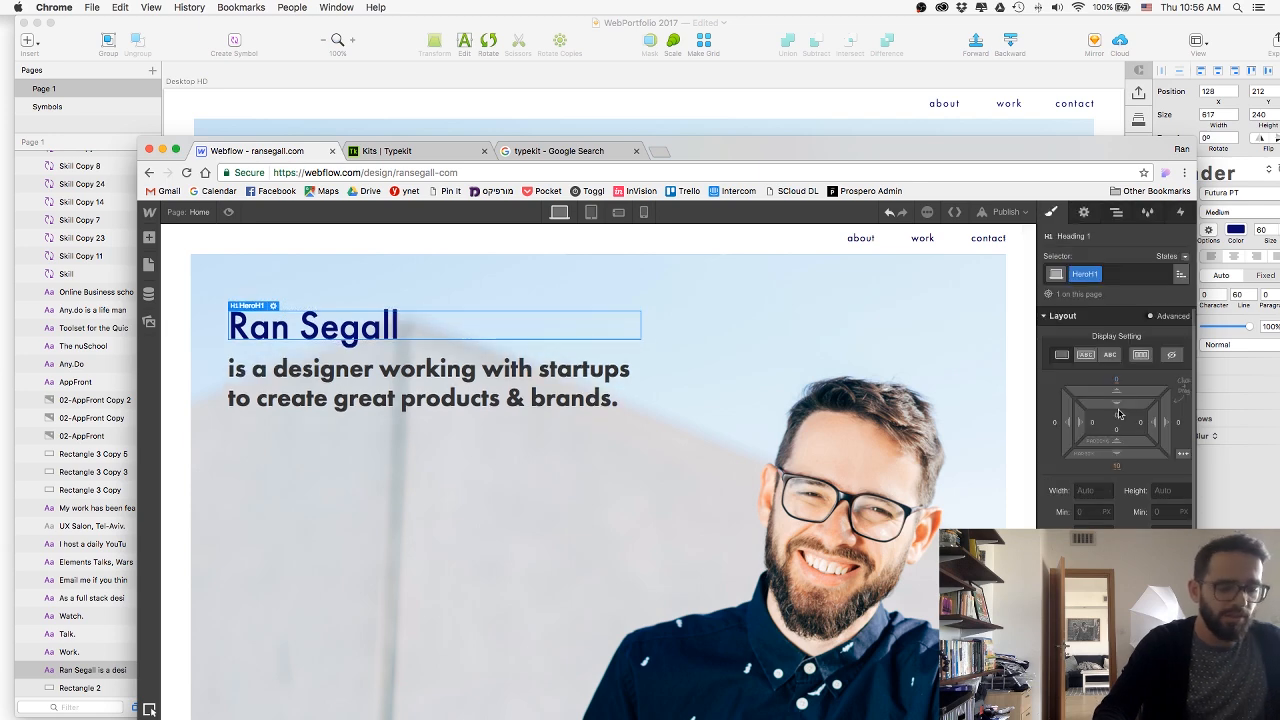
left_click(1117, 470)
left_click(1092, 471)
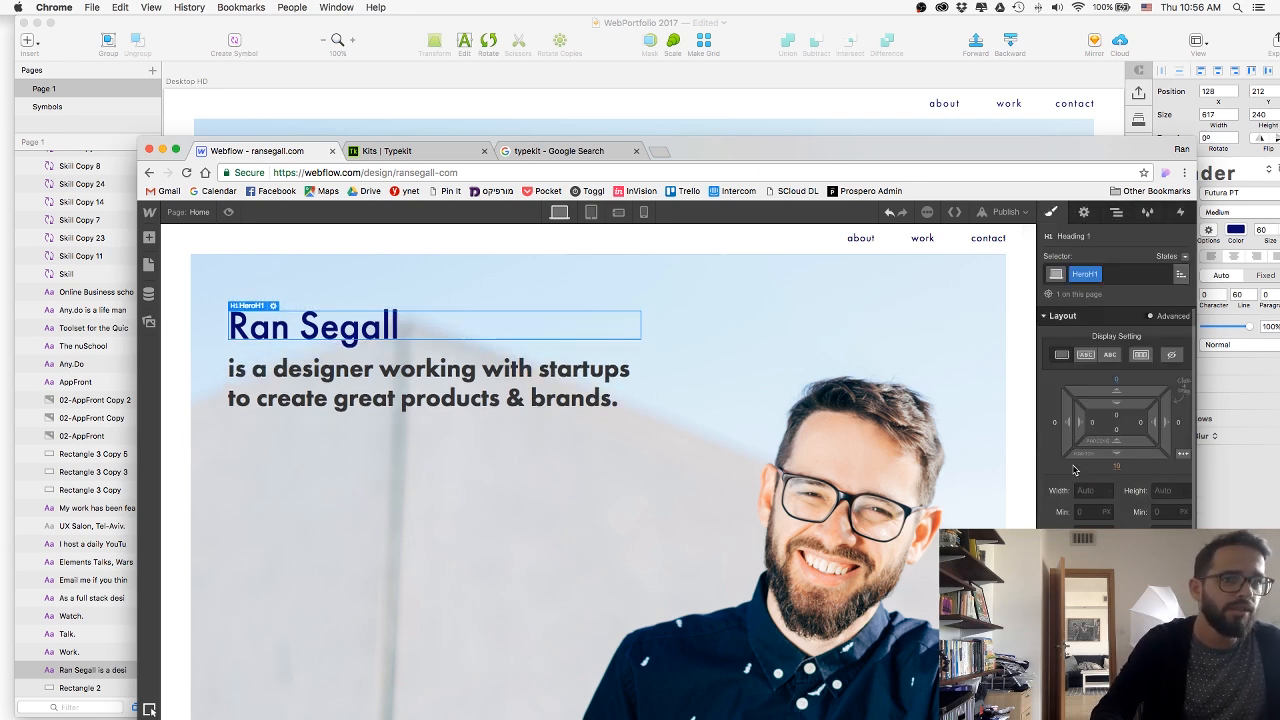
Apply the existing HeroH1 class to the lower heading.
left_click(1140, 273)
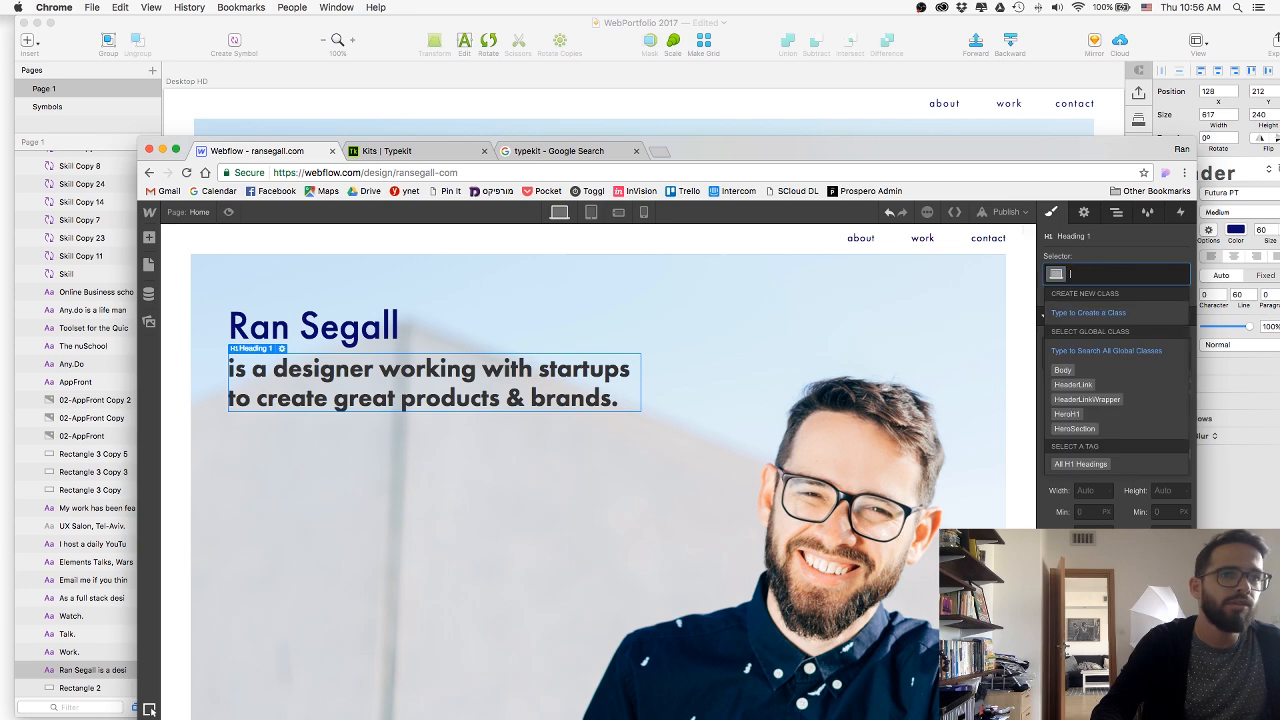
type("h1")
key("Return")
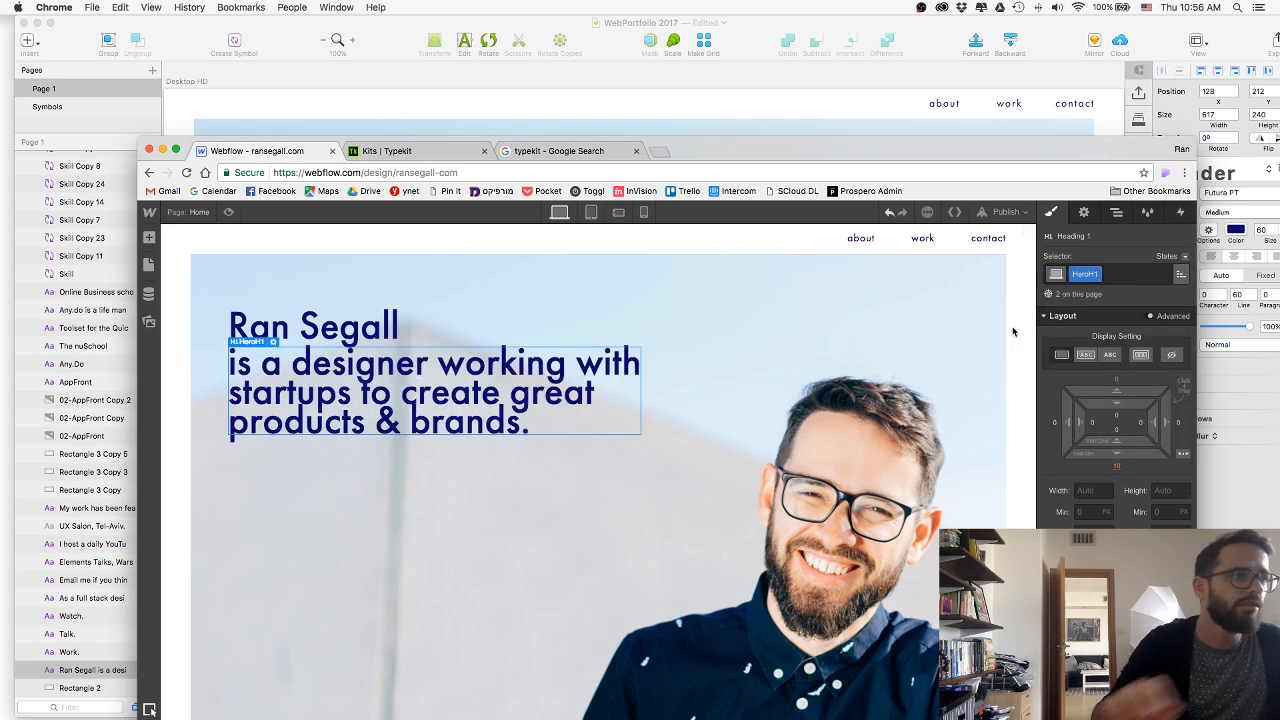
Set HeroH1's line height to 56 px and compare the headline's spacing with the Sketch design.
scroll(1116, 420, "down", 4)
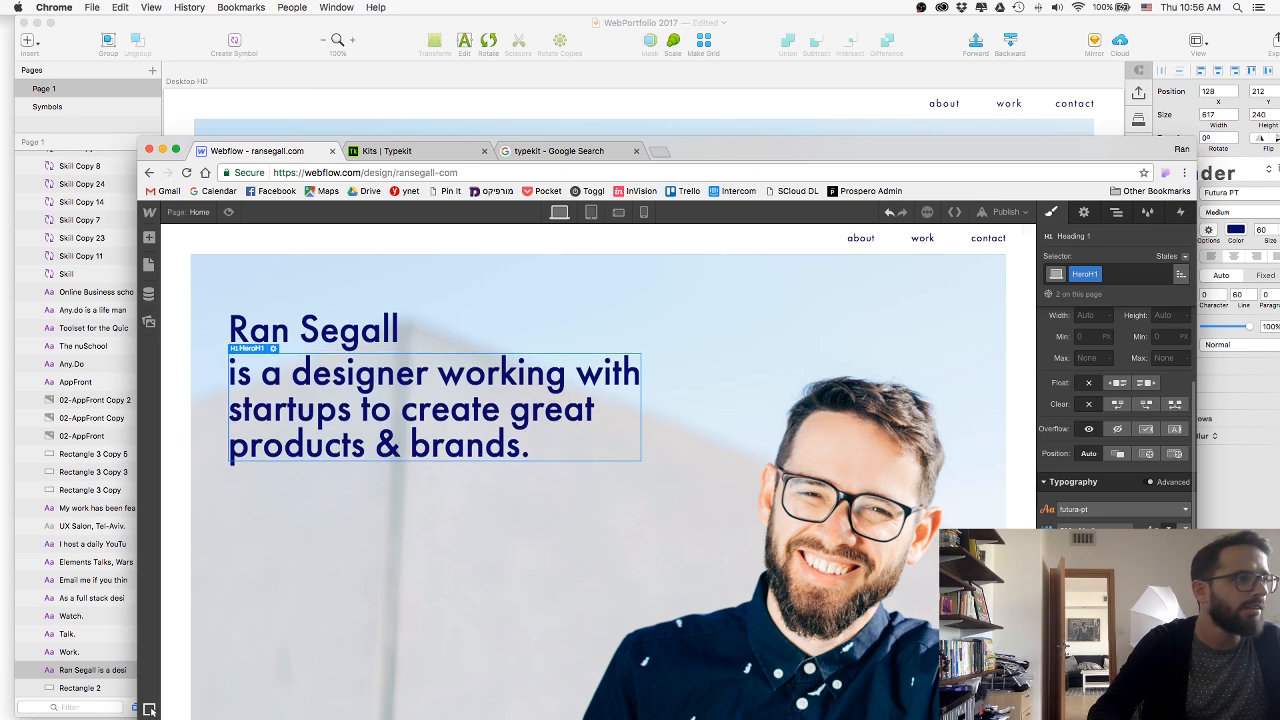
left_click(541, 87)
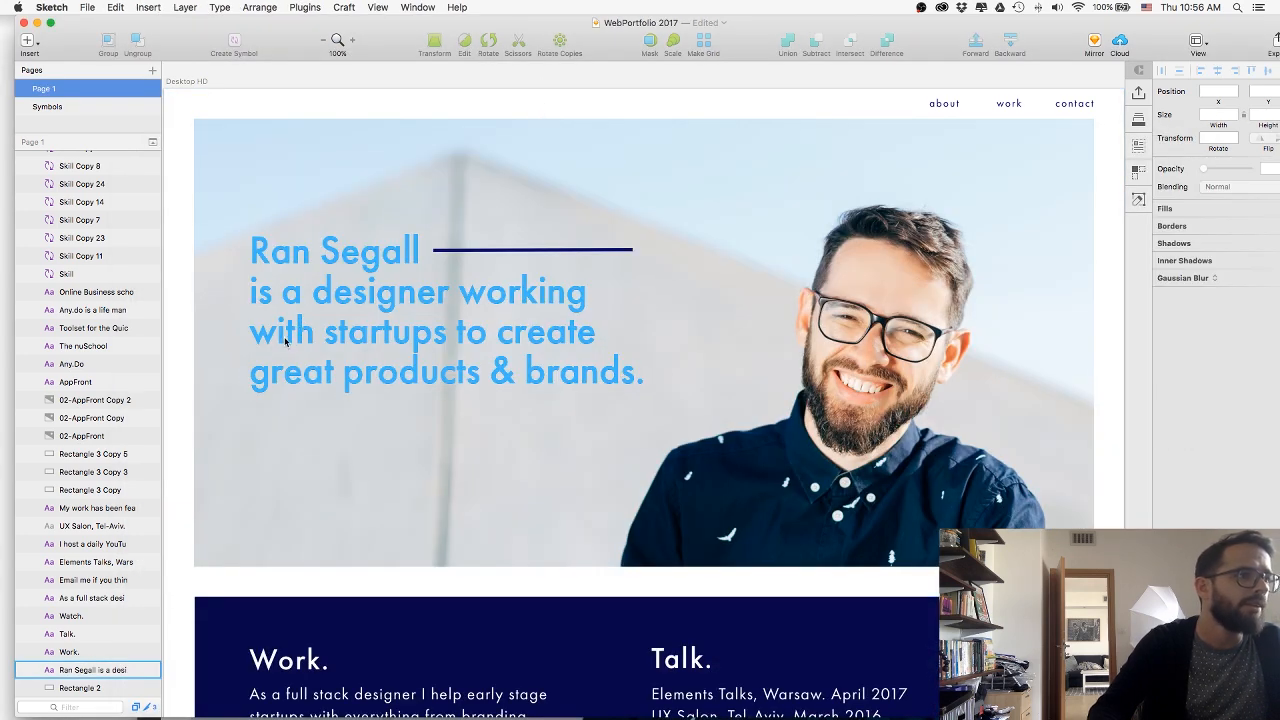
key("super+Tab")
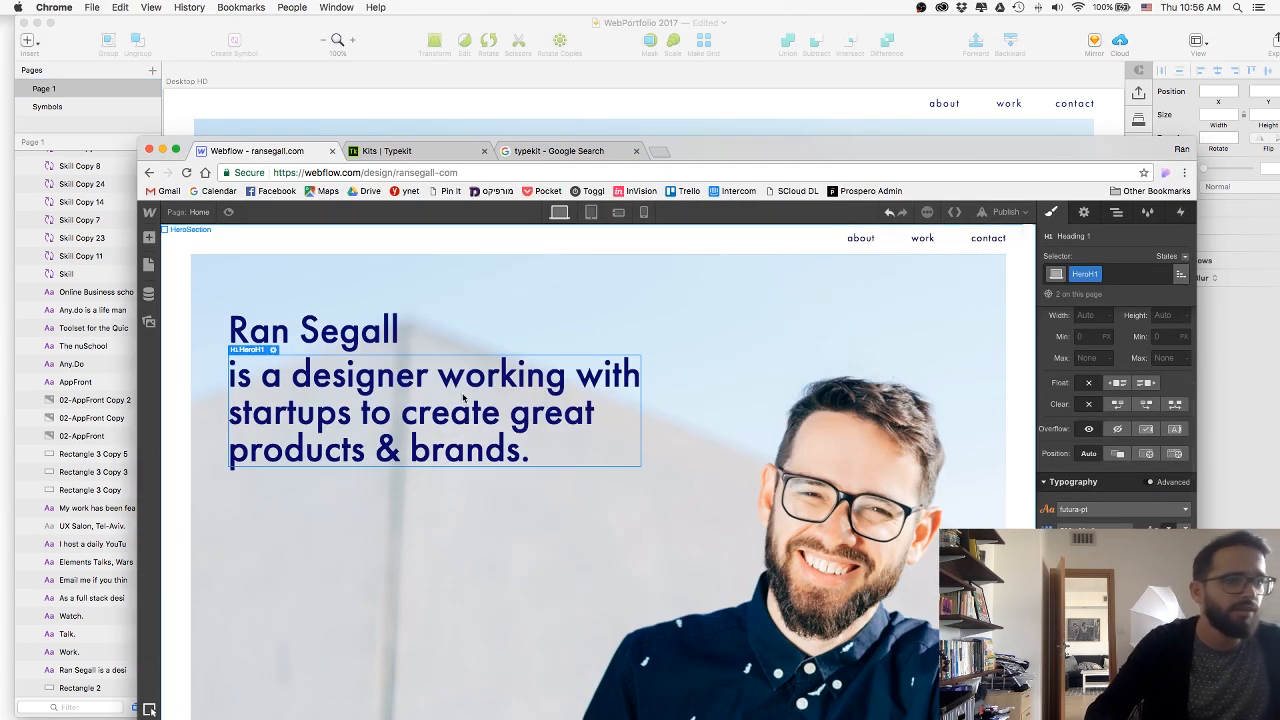
left_click(442, 338)
left_click(445, 357)
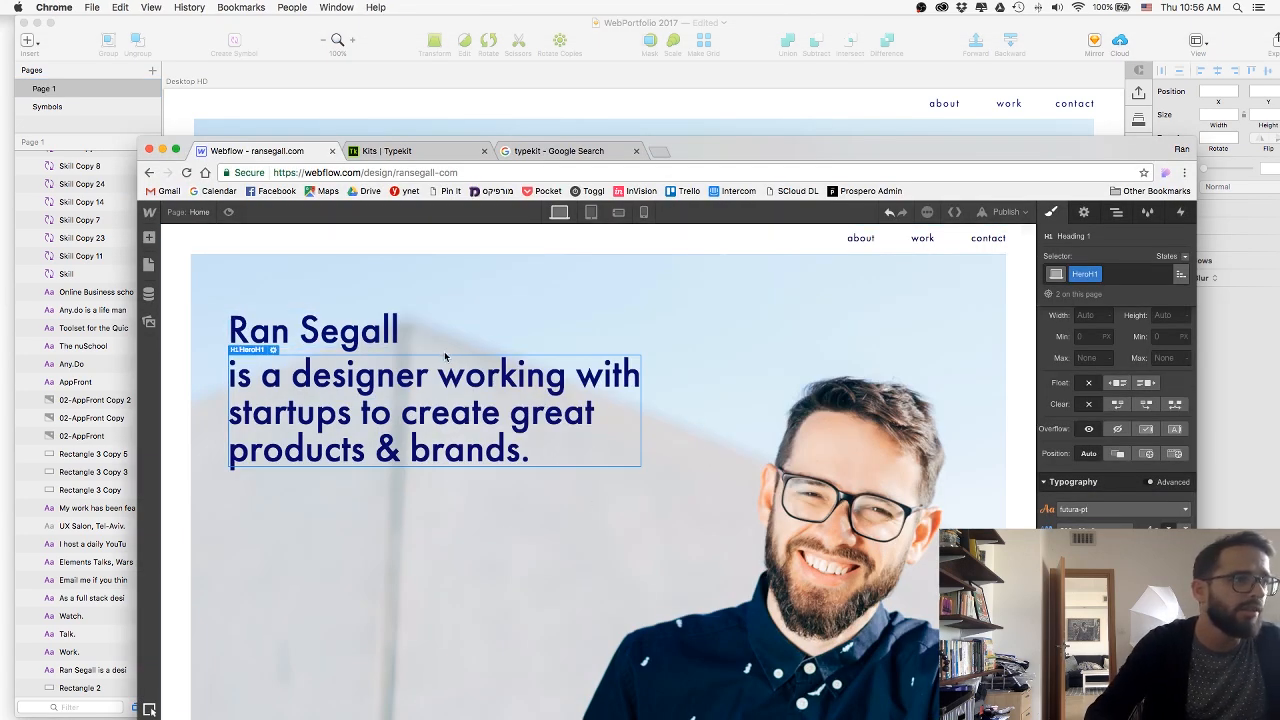
Reposition the browser window to show more of the page and reduce HeroTextWrap's width to 610 px.
left_click_drag(822, 160, 770, 40)
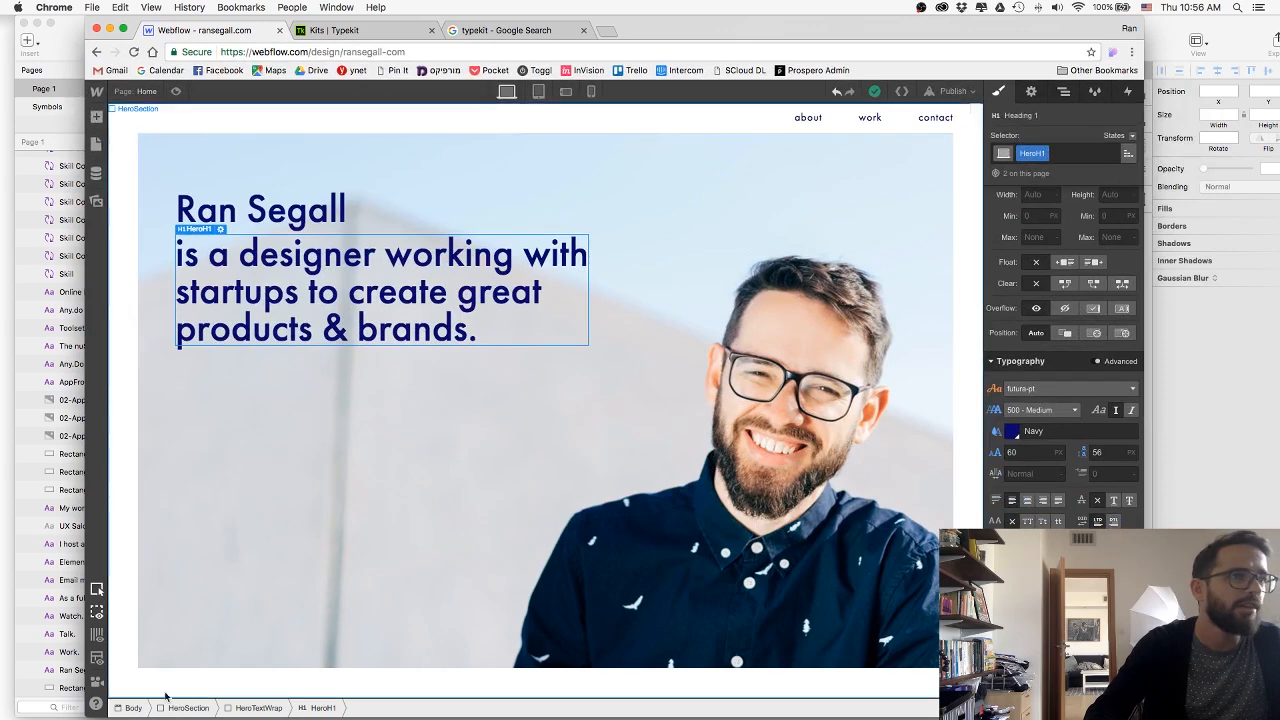
left_click(258, 708)
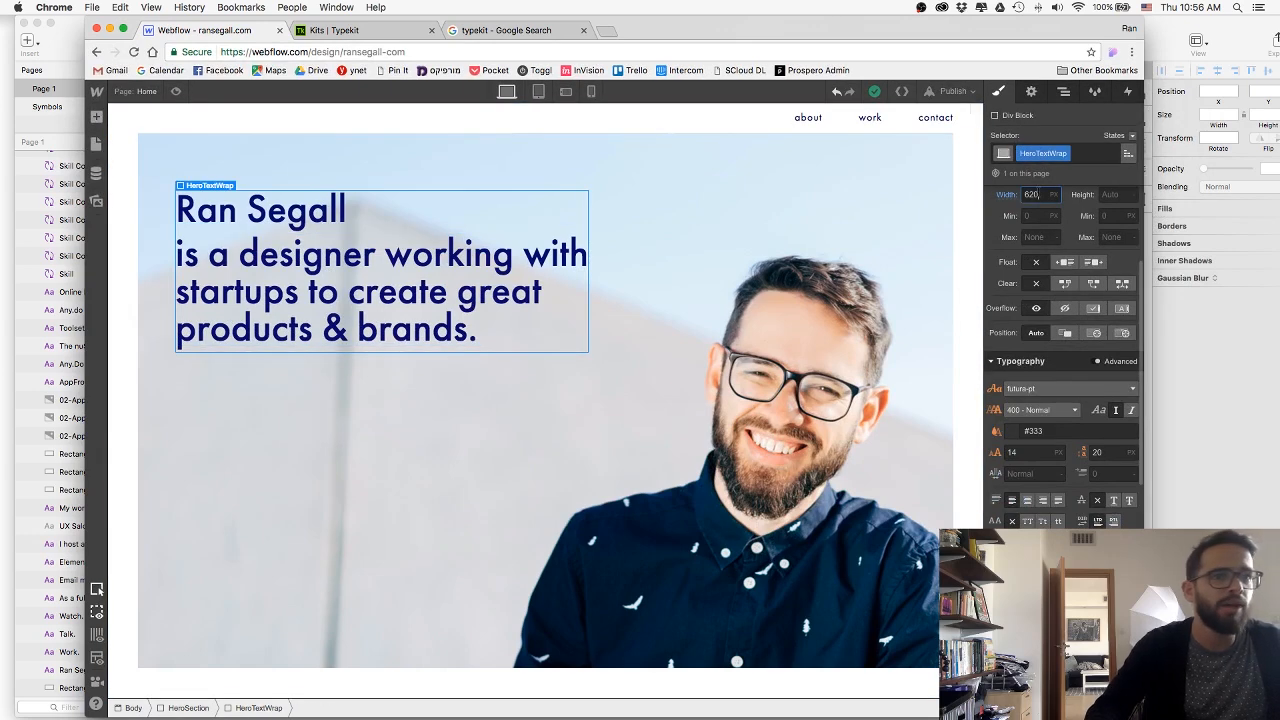
key("shift+Down")
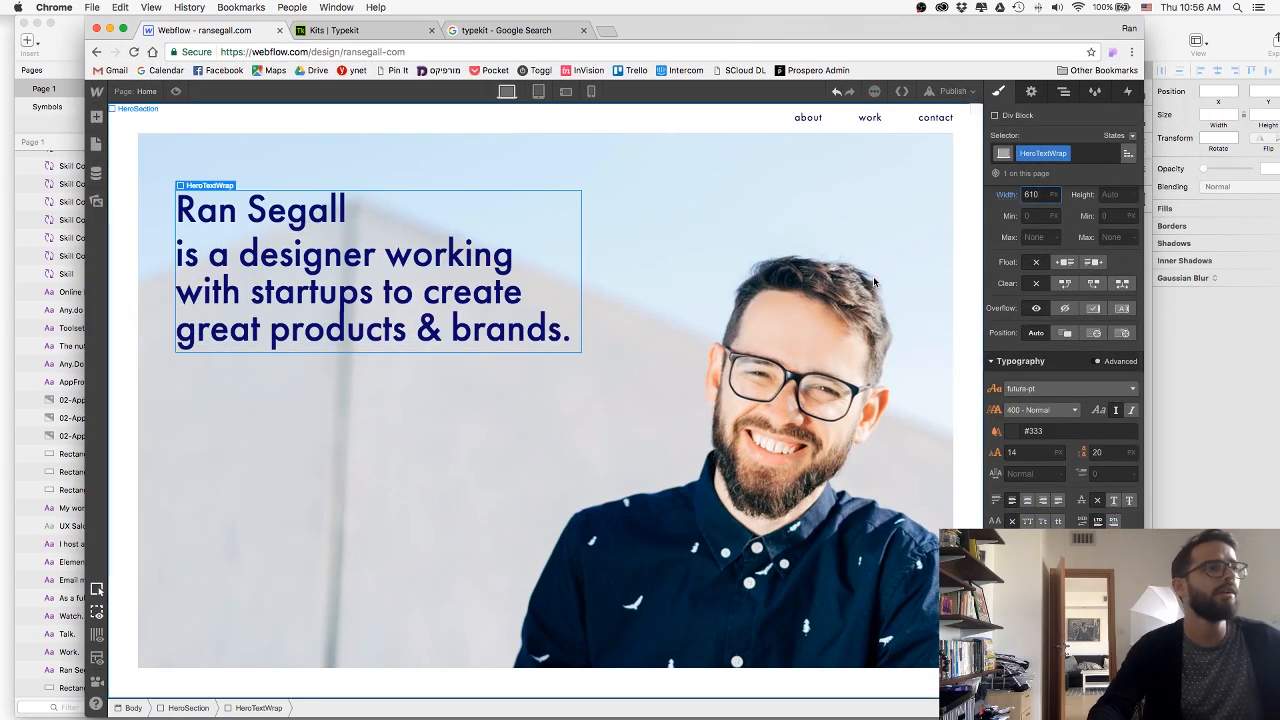
scroll(1115, 275, "up", 3)
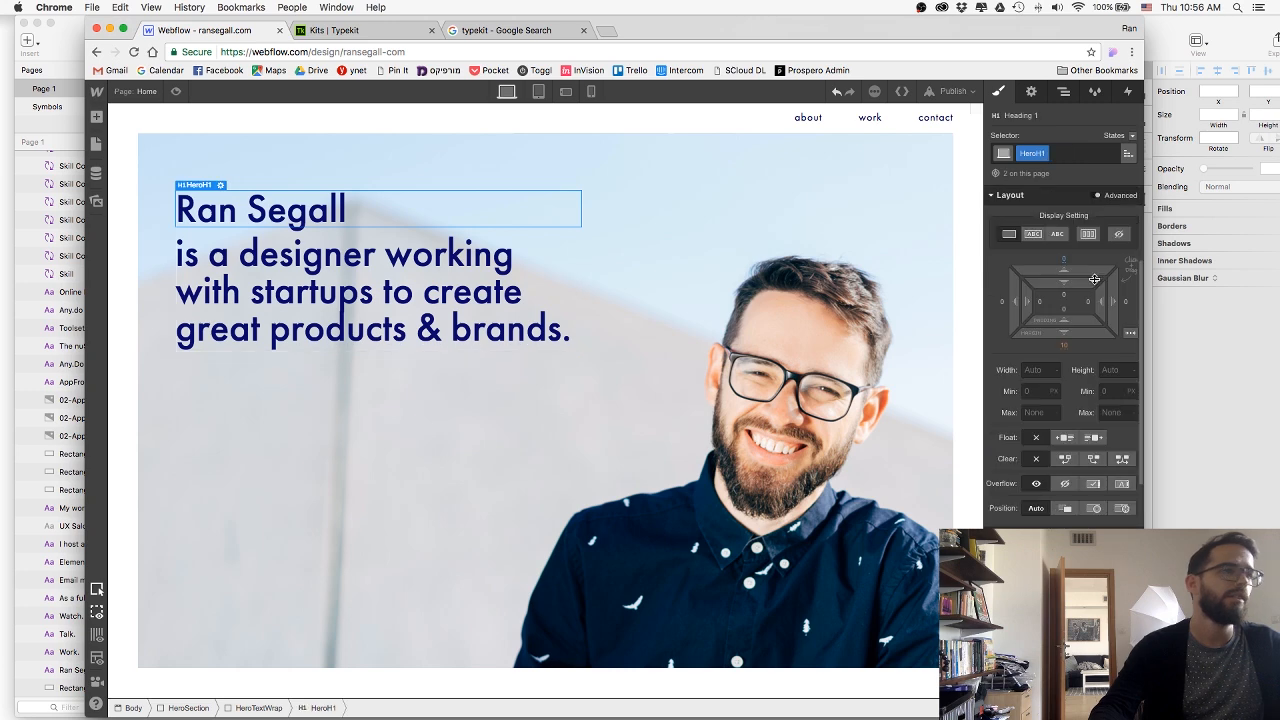
Set the bottom margin of the HeroH1 class to 0 and compare the headline spacing with the Sketch design.
left_click(1065, 348)
type("0")
key("Return")
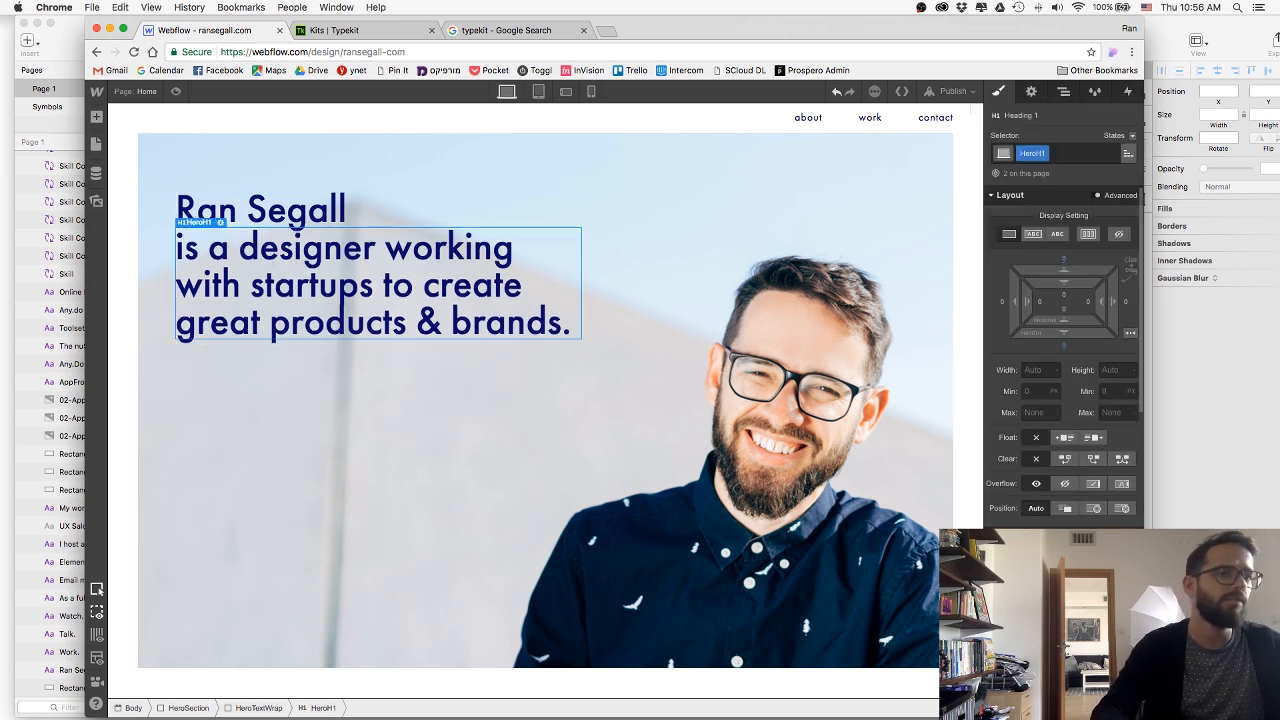
key("super+Tab")
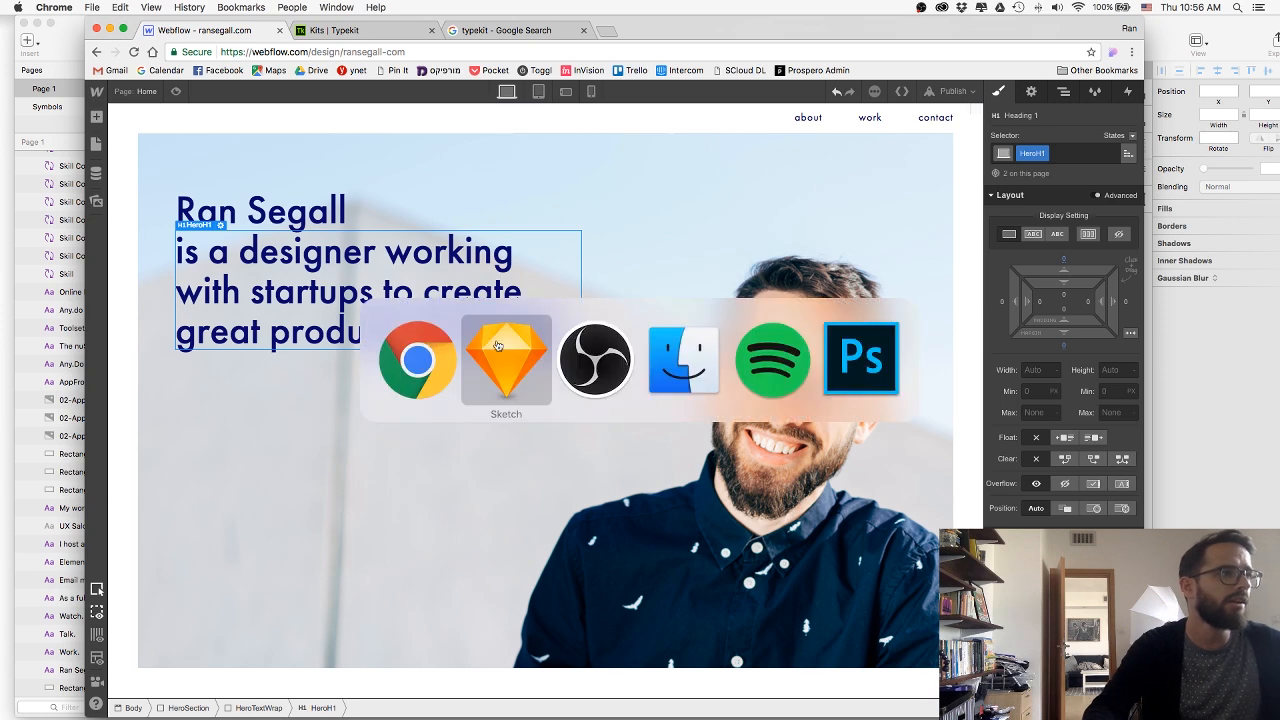
left_click(545, 365)
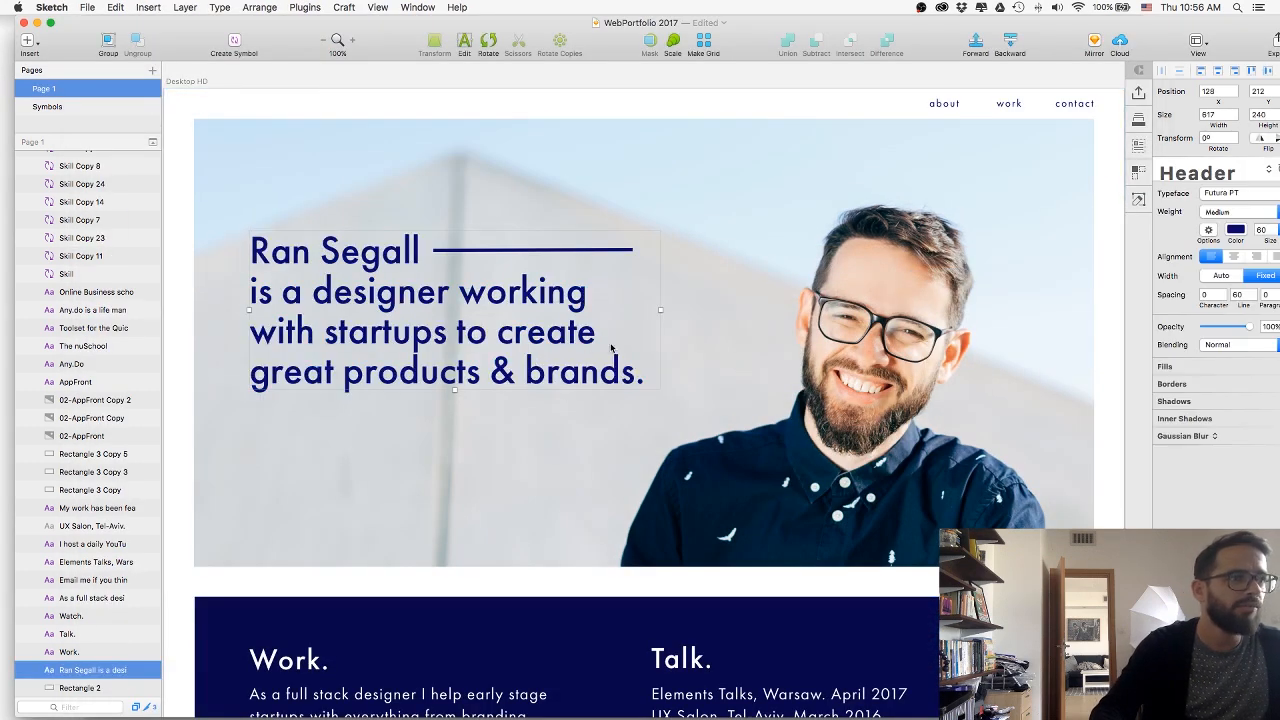
key("super+Tab")
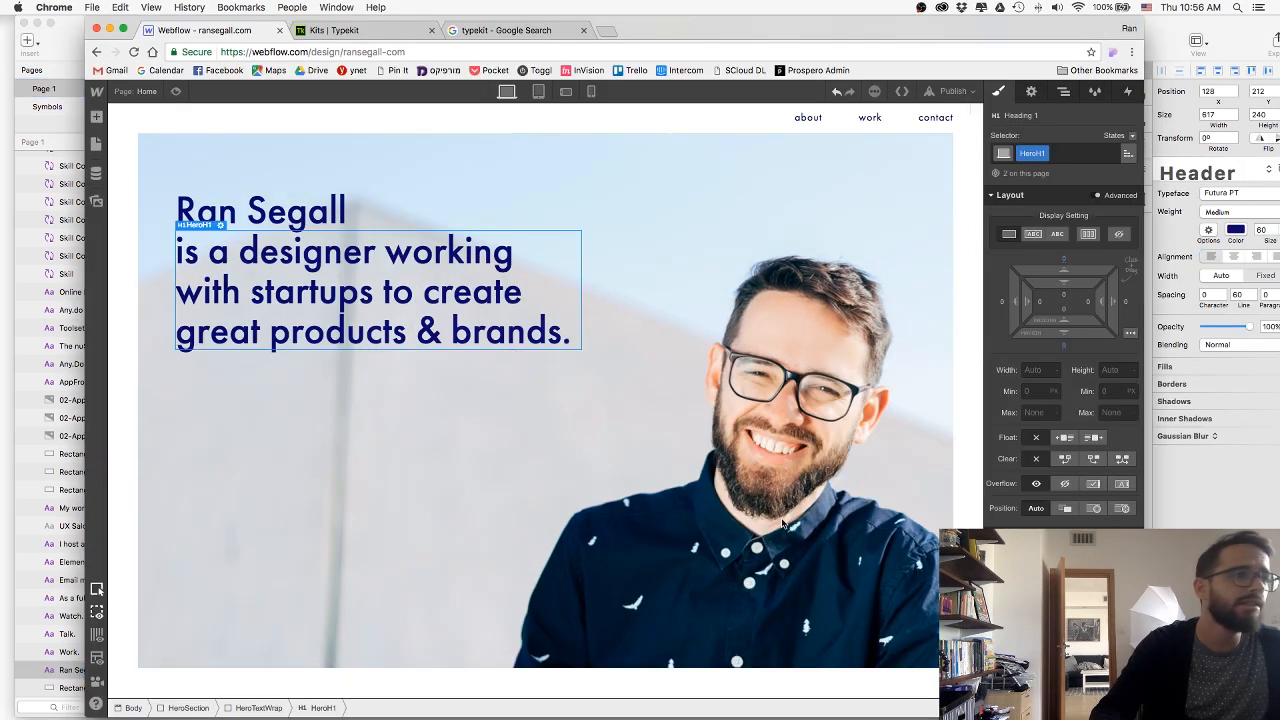
Preview the page with the tightened headline and return to editing.
left_click(361, 413)
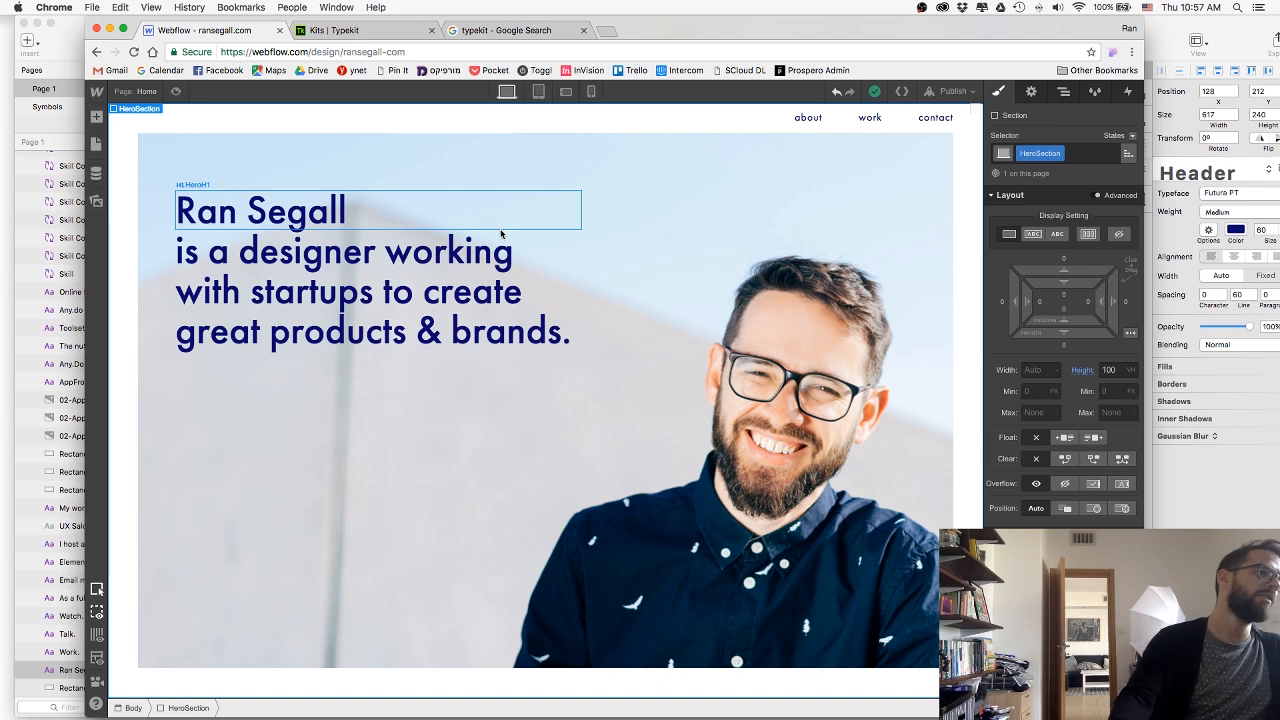
left_click(174, 91)
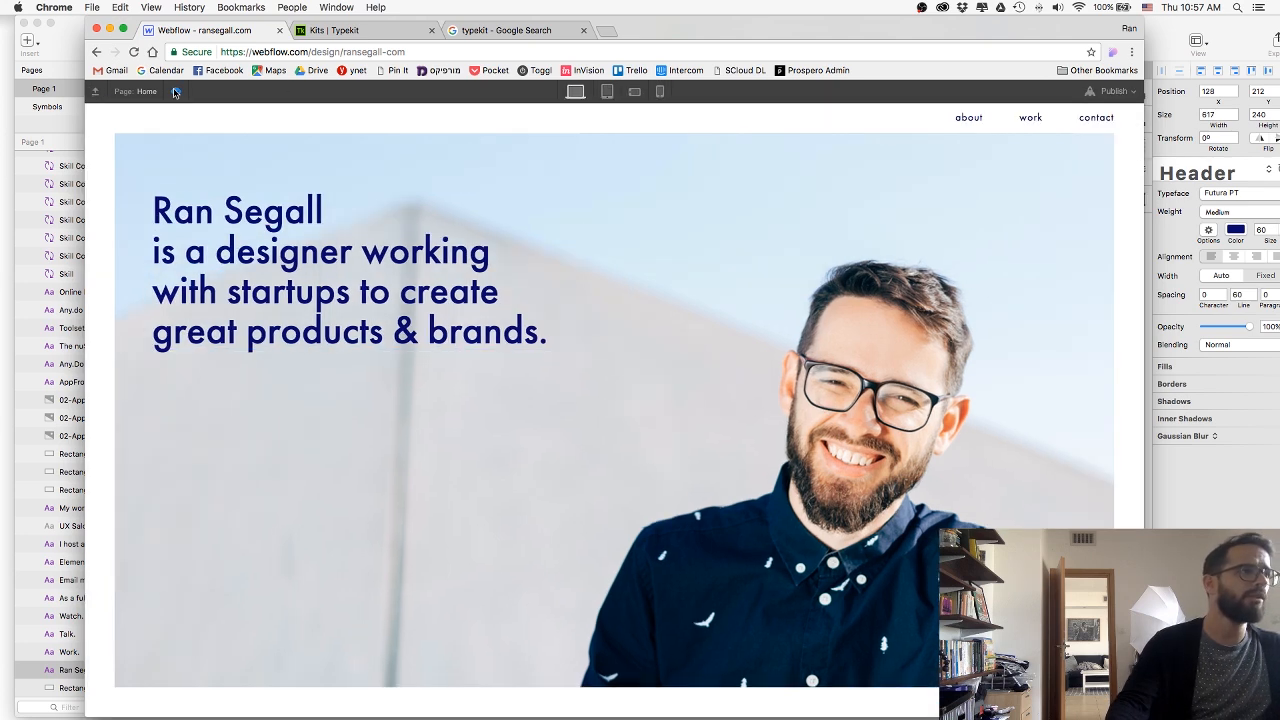
left_click(174, 91)
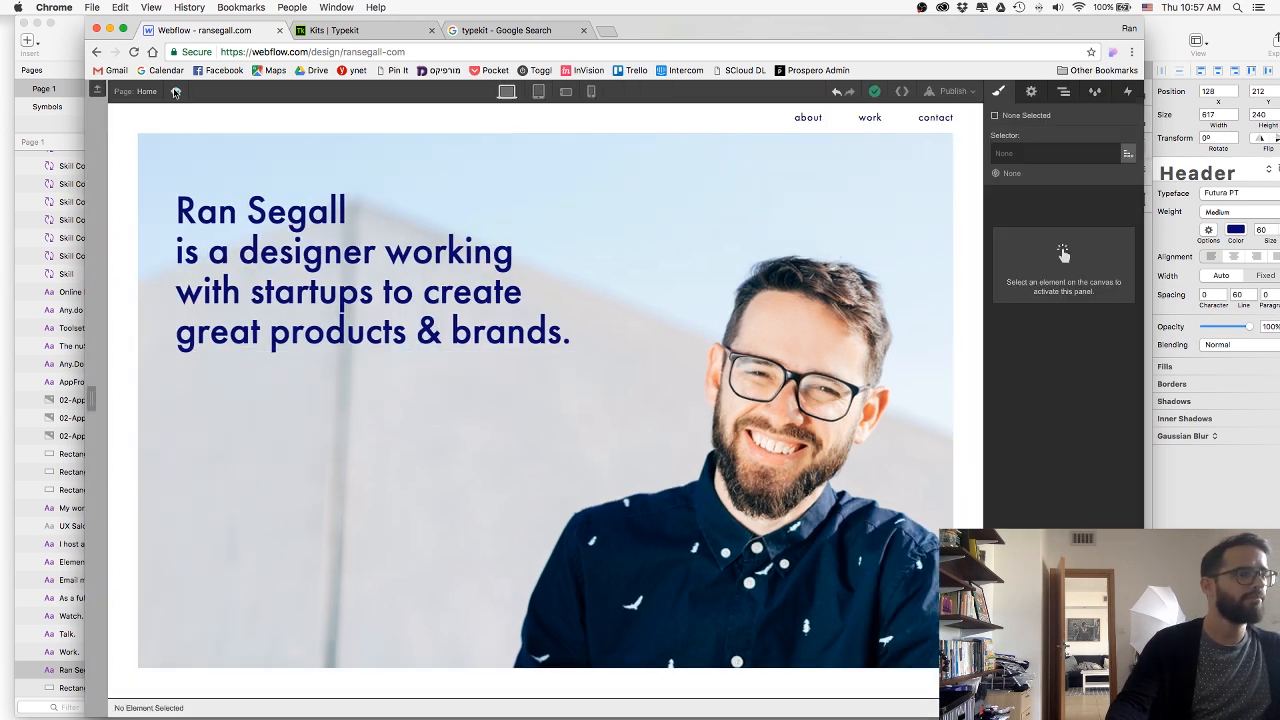
Set HeroTextWrap's left margin to about 113 px and its top margin to about 167 px, and preview the page.
left_click(340, 226)
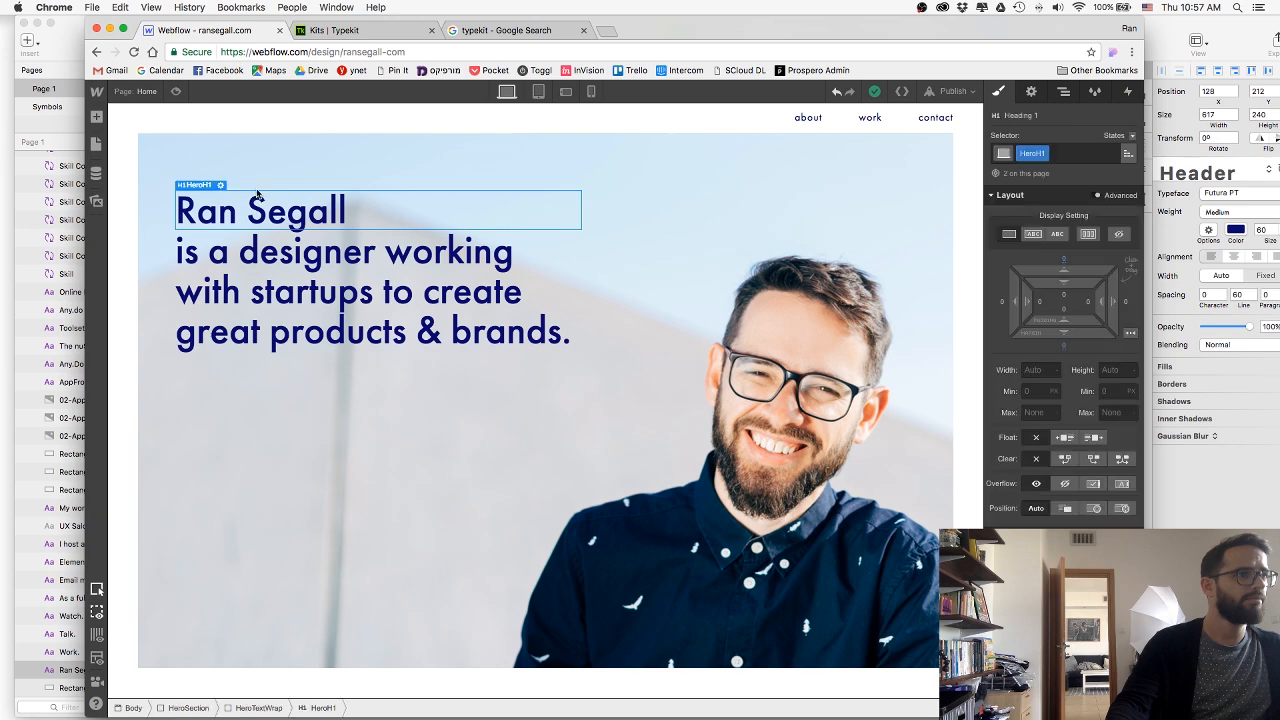
left_click(268, 705)
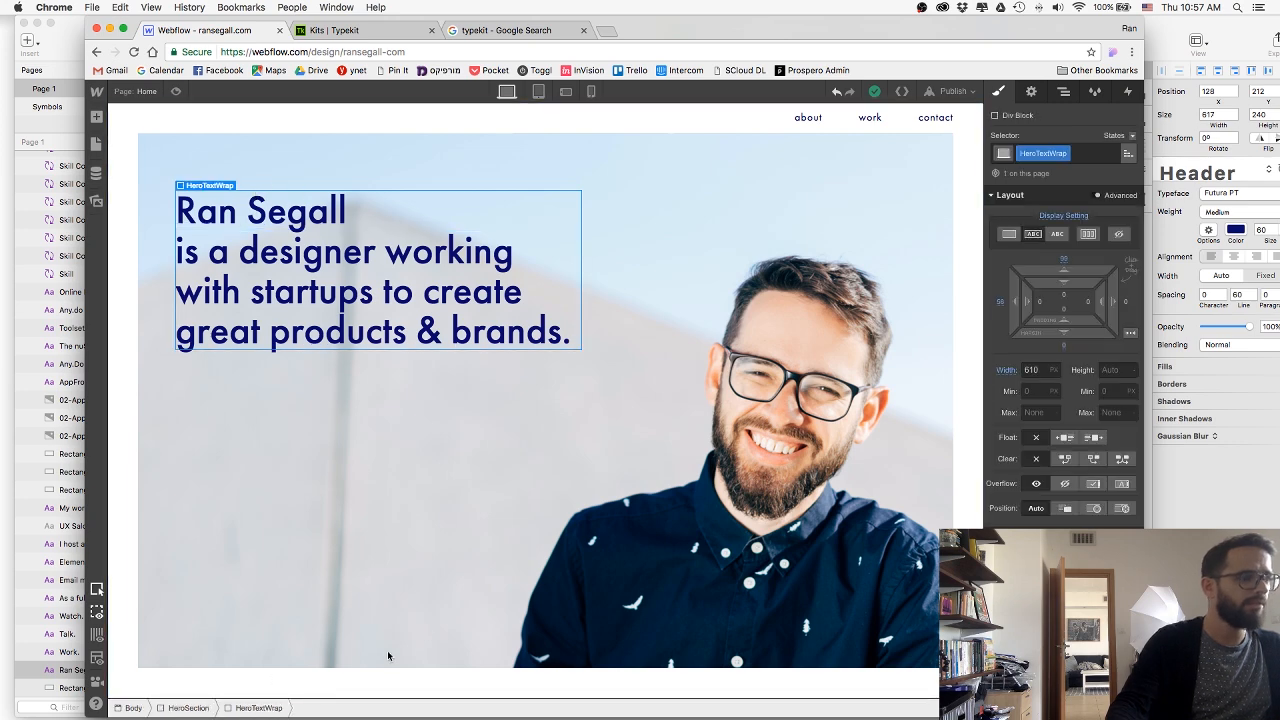
left_click_drag(1002, 302, 901, 284)
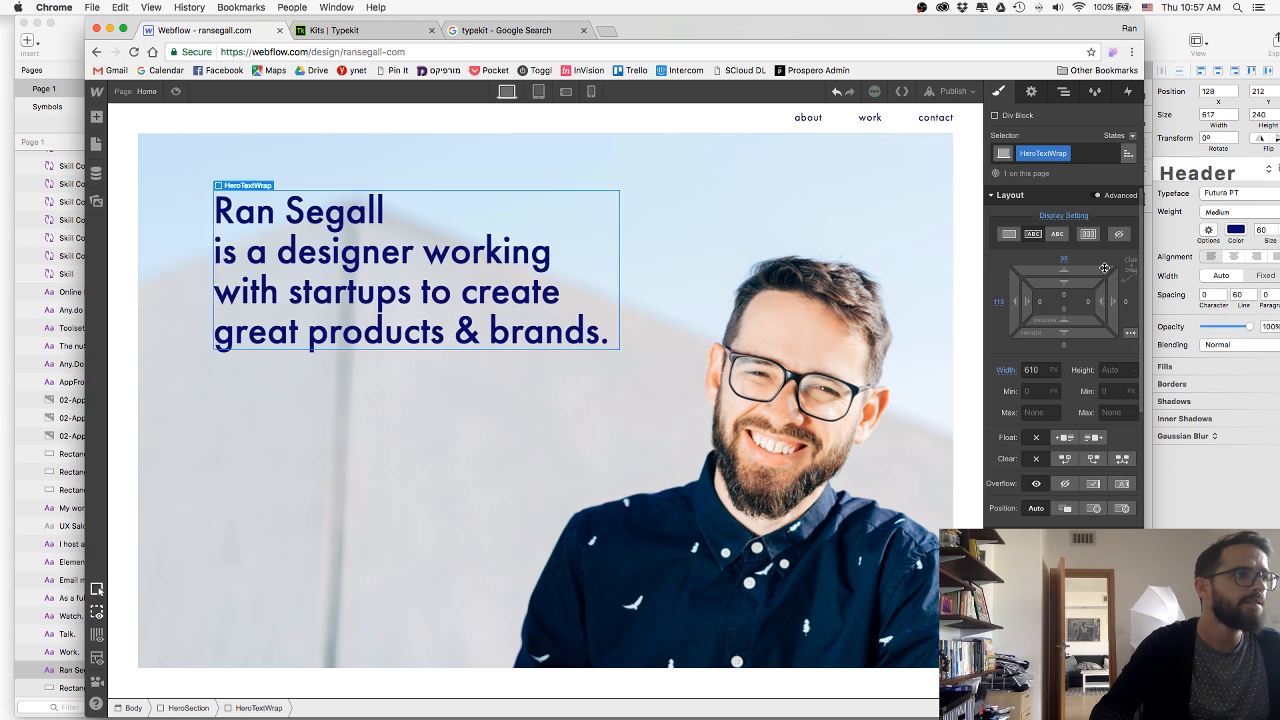
mouse_move(1089, 269)
left_mouse_down()
mouse_move(1088, 201)
mouse_move(1077, 260)
left_mouse_up()
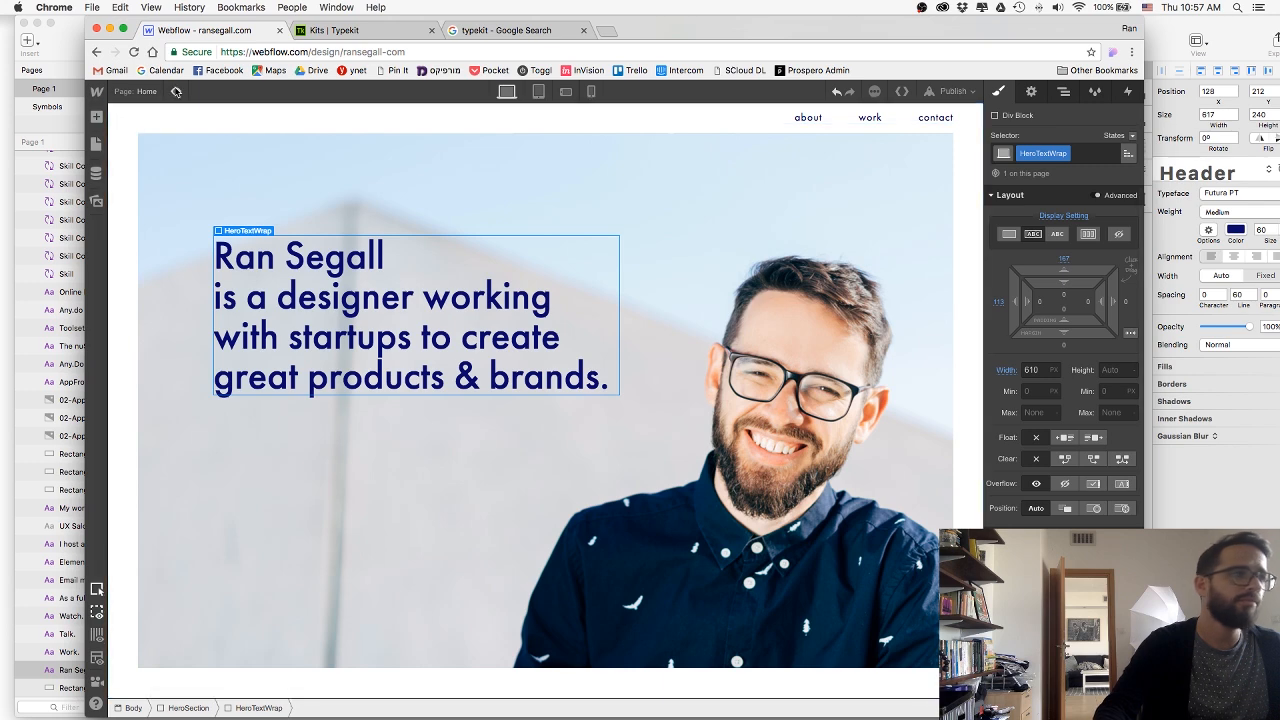
left_click(176, 91)
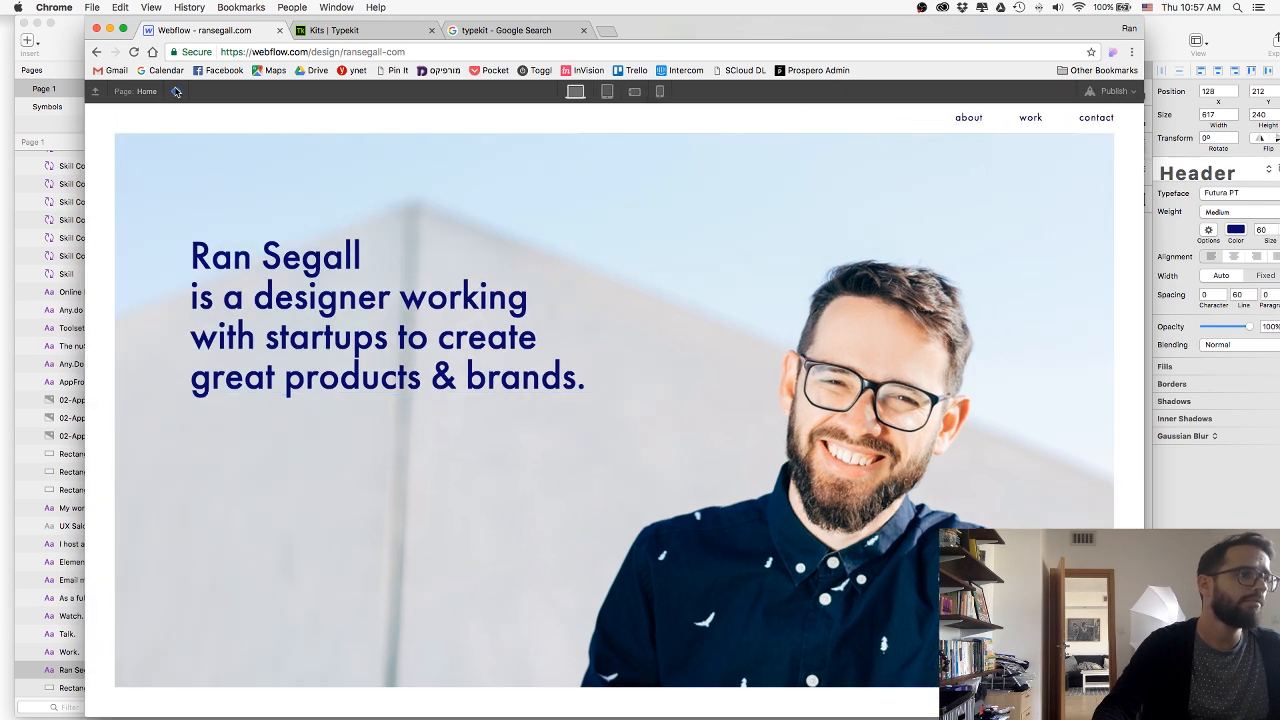
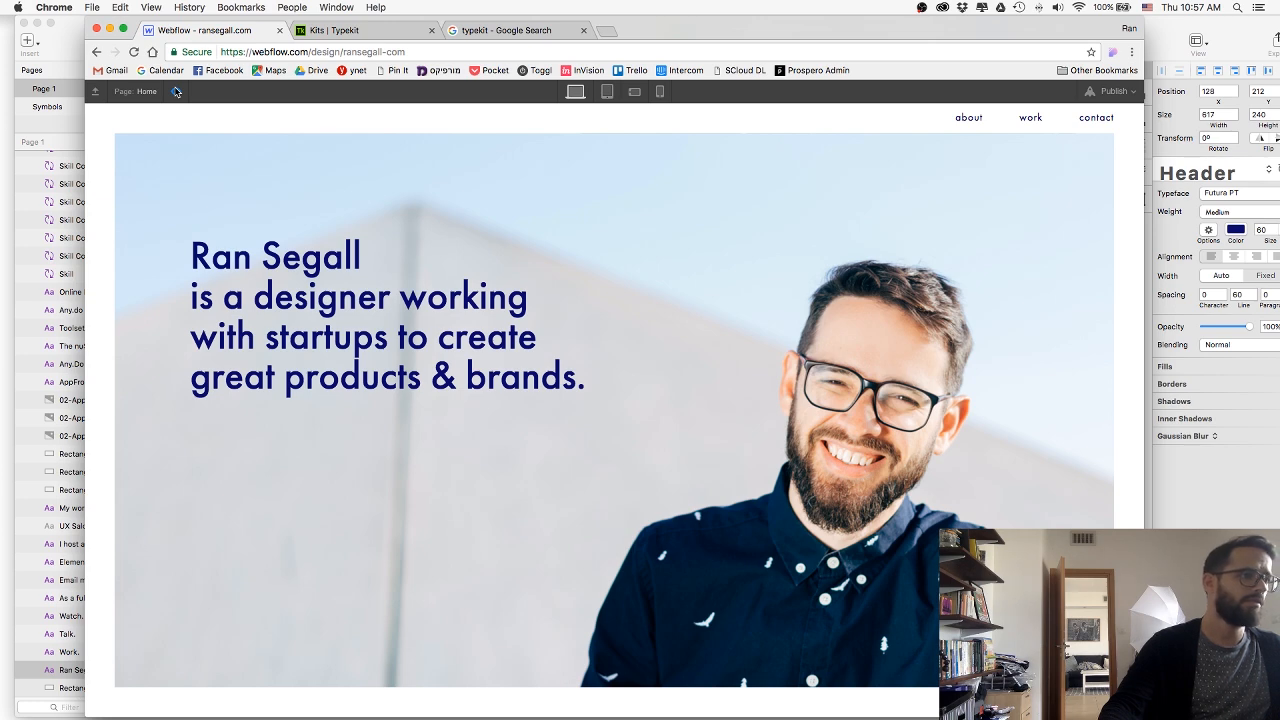
Return to editing and add a div block inside HeroTextWrap between the headline's first and second lines.
left_click(175, 91)
left_click(412, 262)
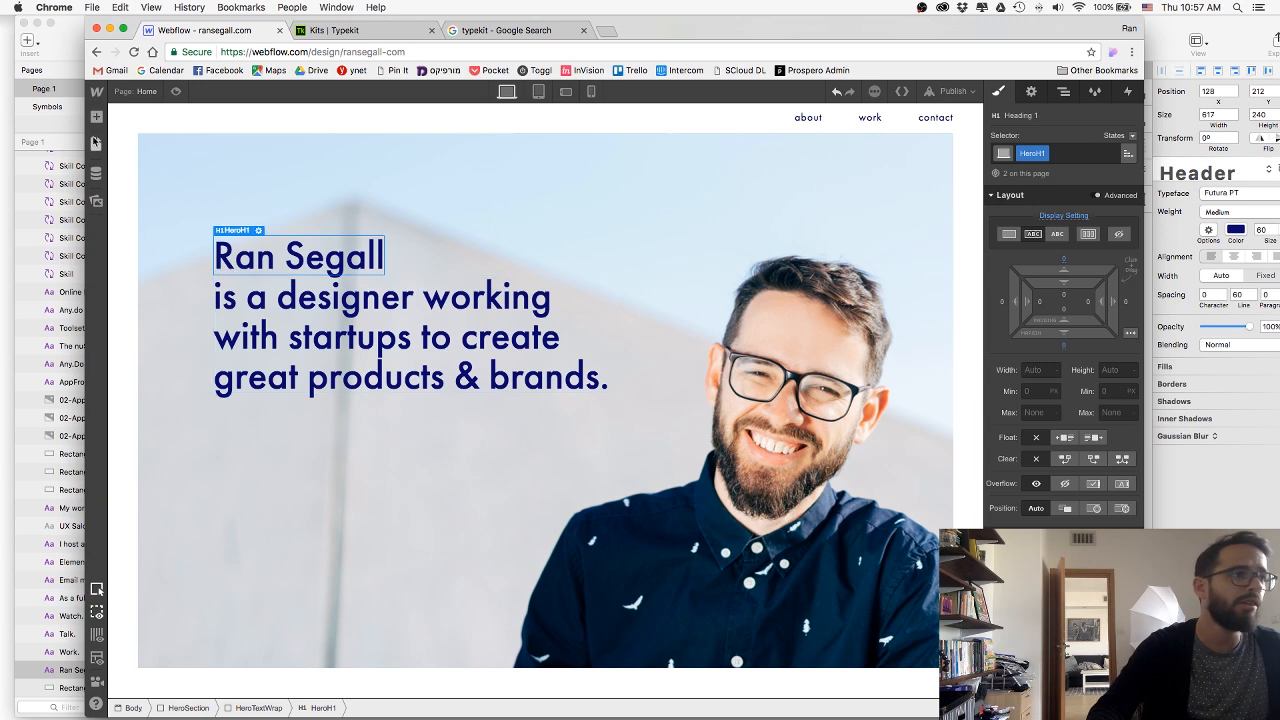
left_click(96, 117)
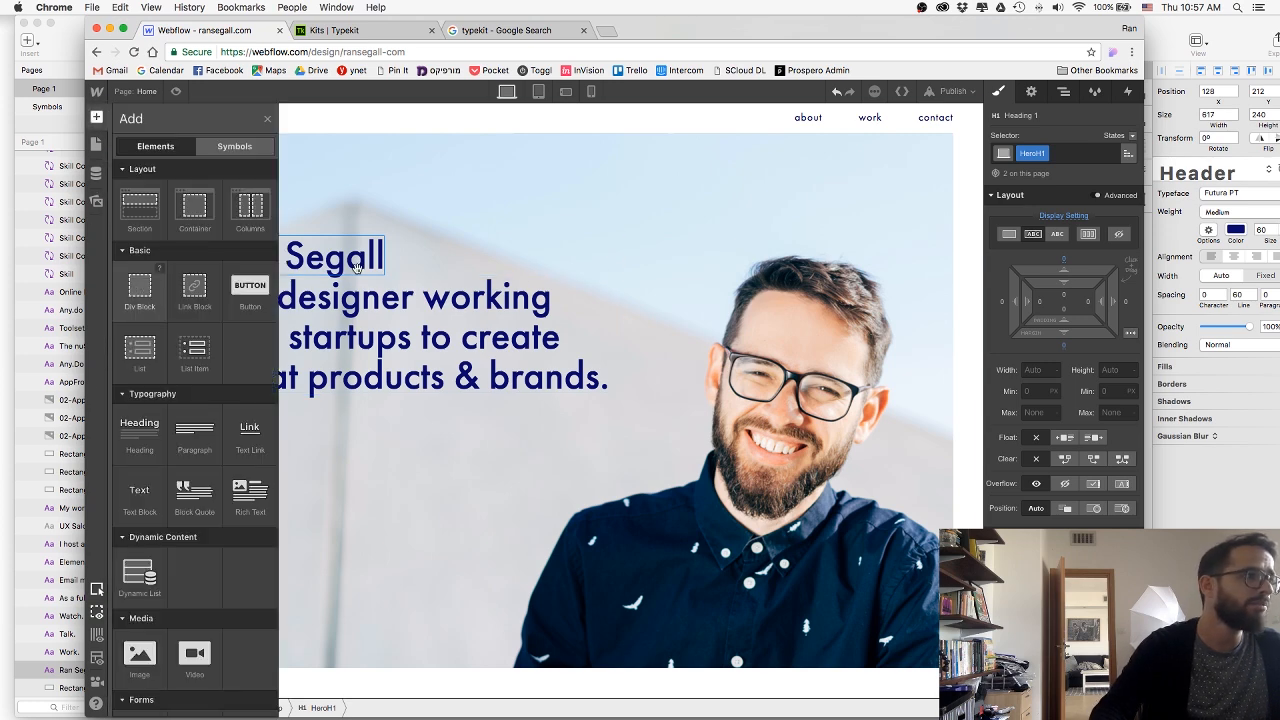
left_click_drag(355, 265, 392, 252)
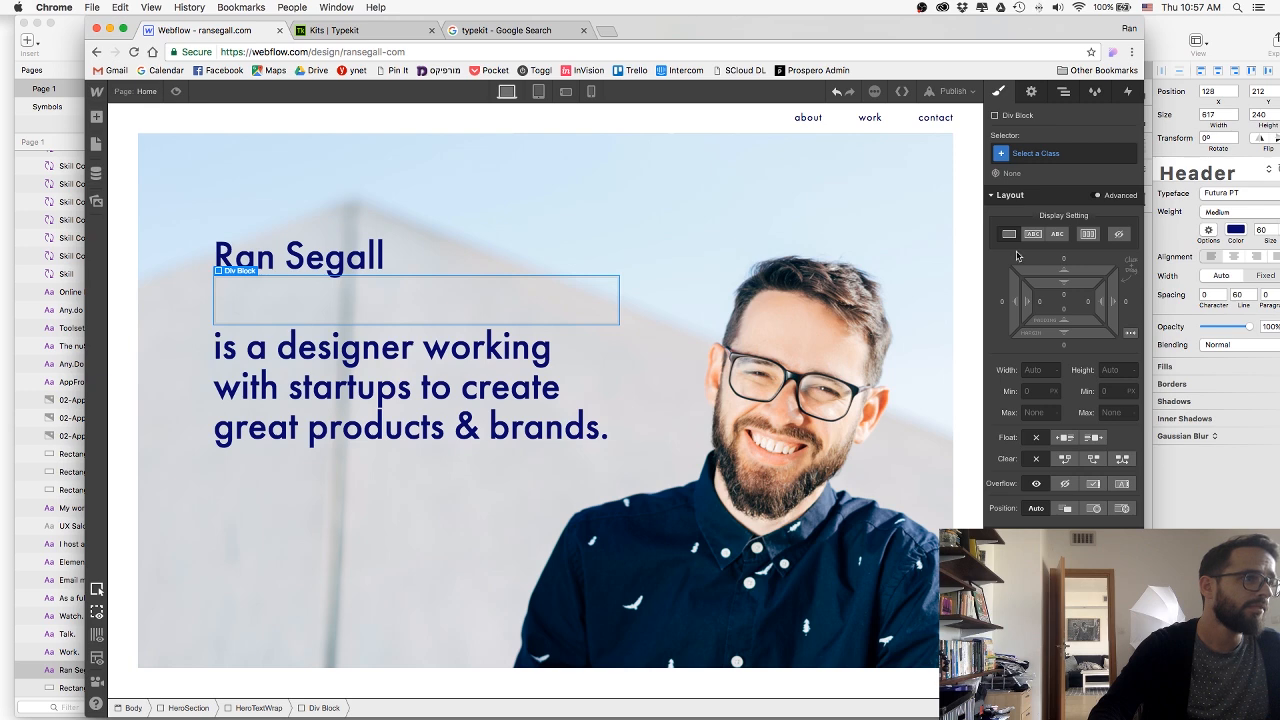
Give the new div block the class HeroLine.
left_click(1035, 153)
type("Hero")
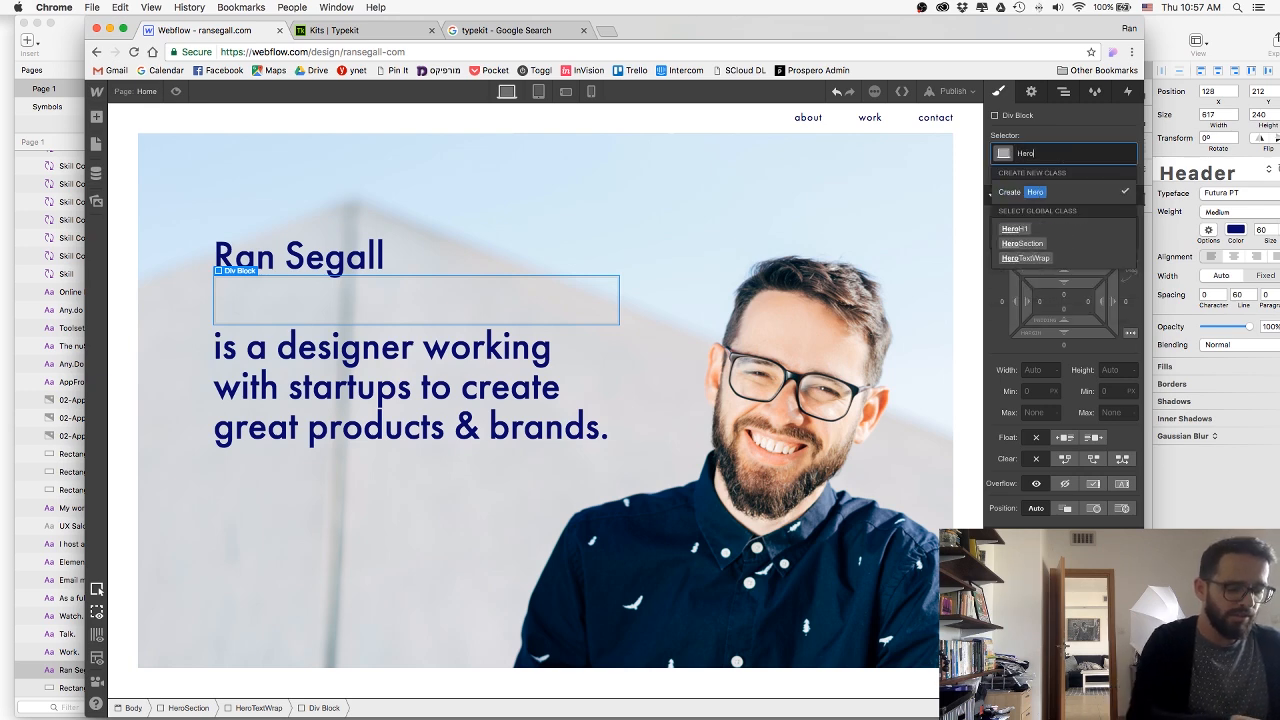
type("Link")
key("Return")
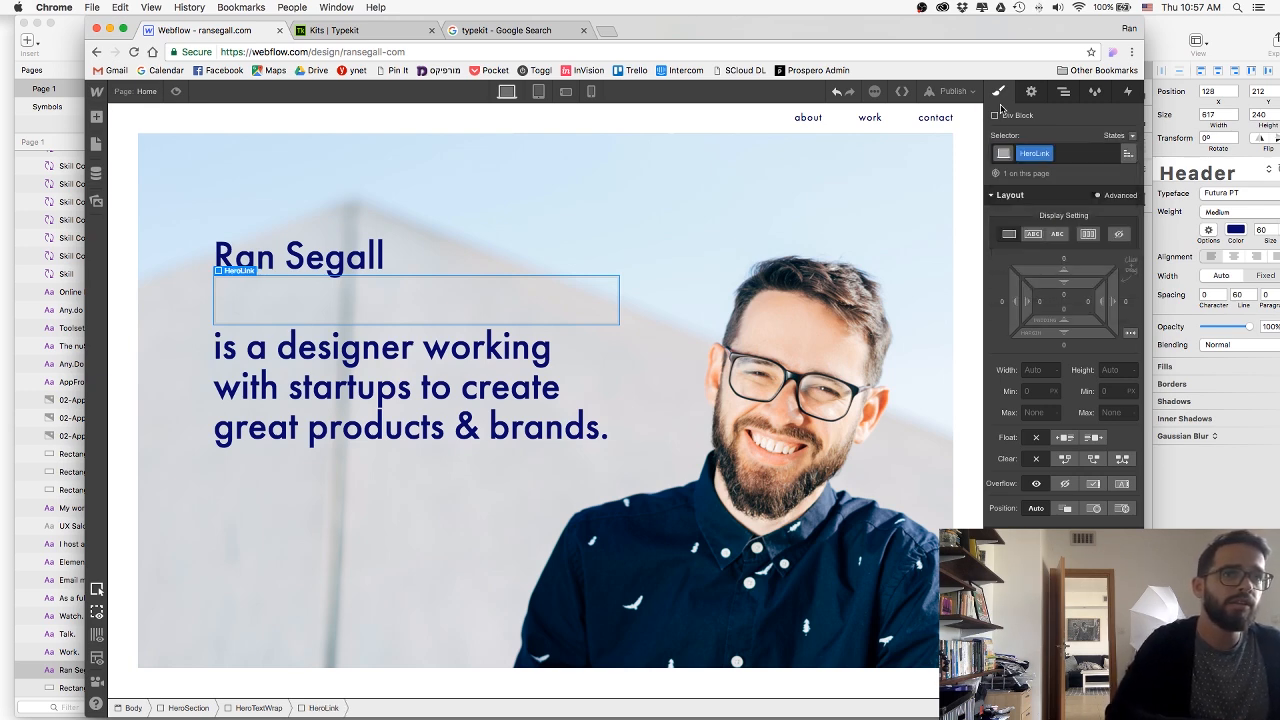
left_click(1049, 154)
left_click(1047, 175)
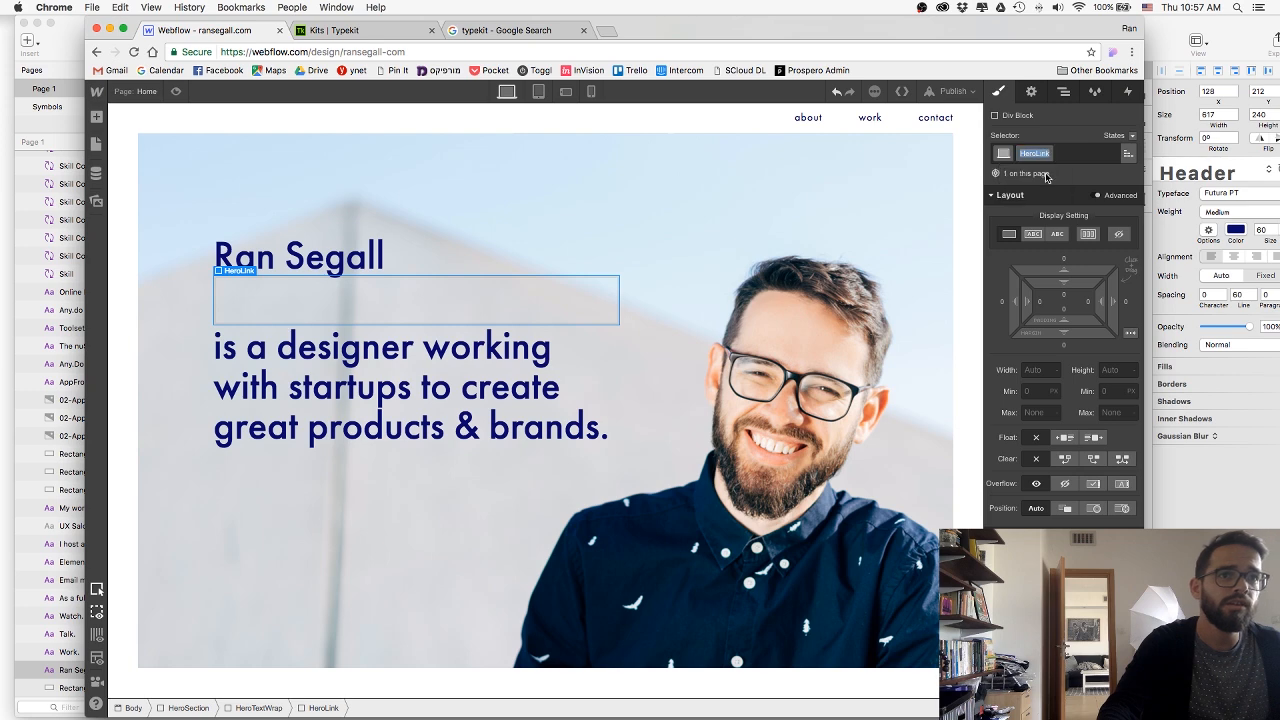
key("Right")
key("BackSpace")
type("e")
key("Return")
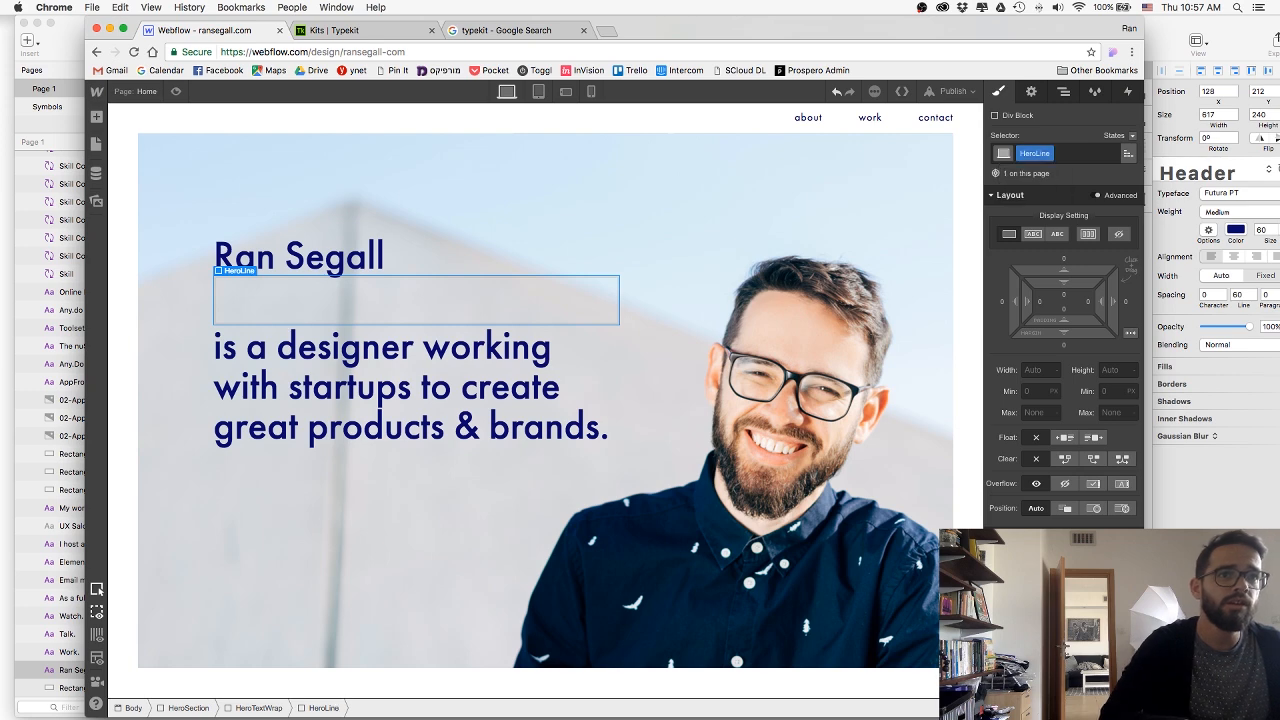
Set HeroLine's display to inline-block and check the headline line's dimensions in the Sketch design.
left_click(1033, 233)
key("super+Tab")
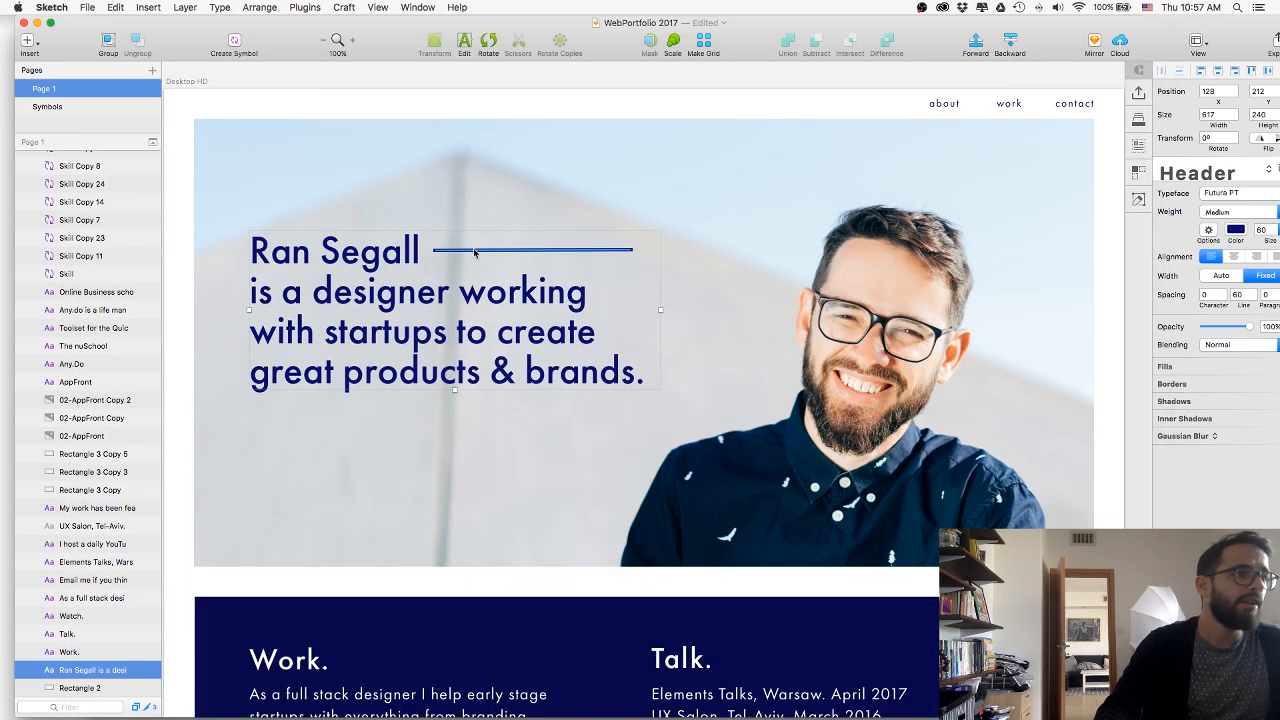
left_click(471, 251)
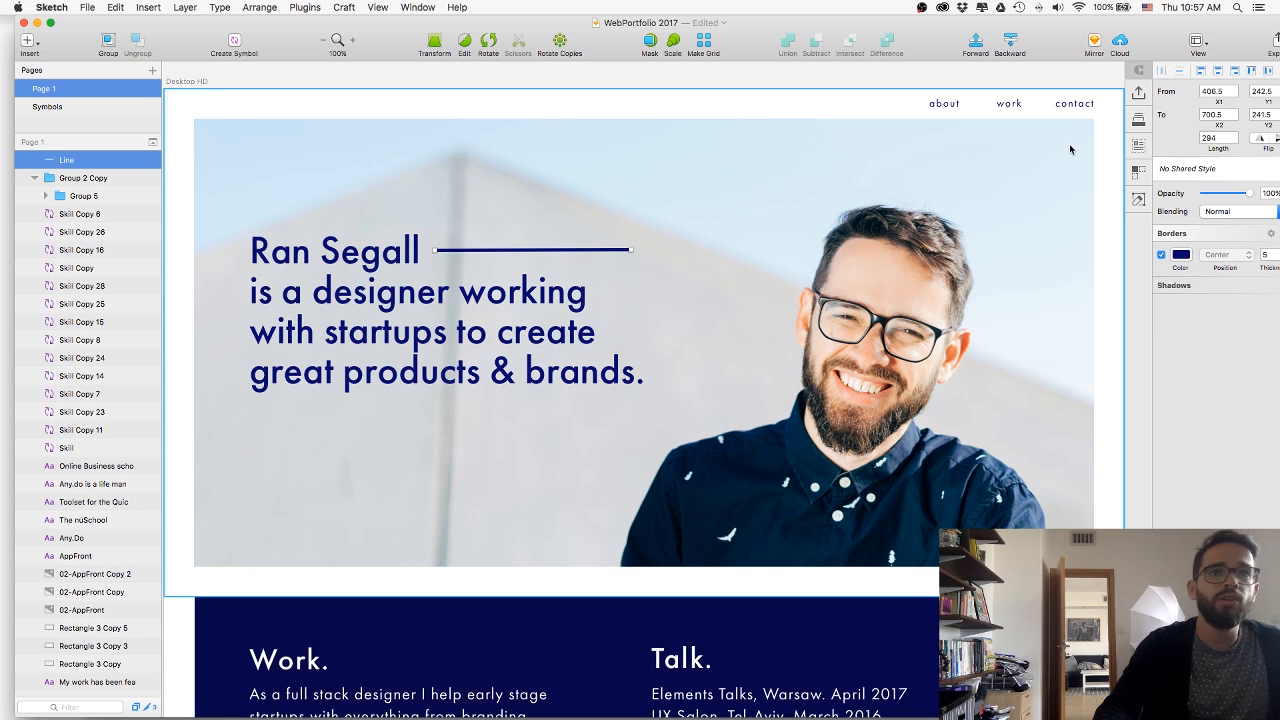
key("super+Tab")
Set HeroLine's width to 295 px and its height to 6 px.
left_click(517, 373)
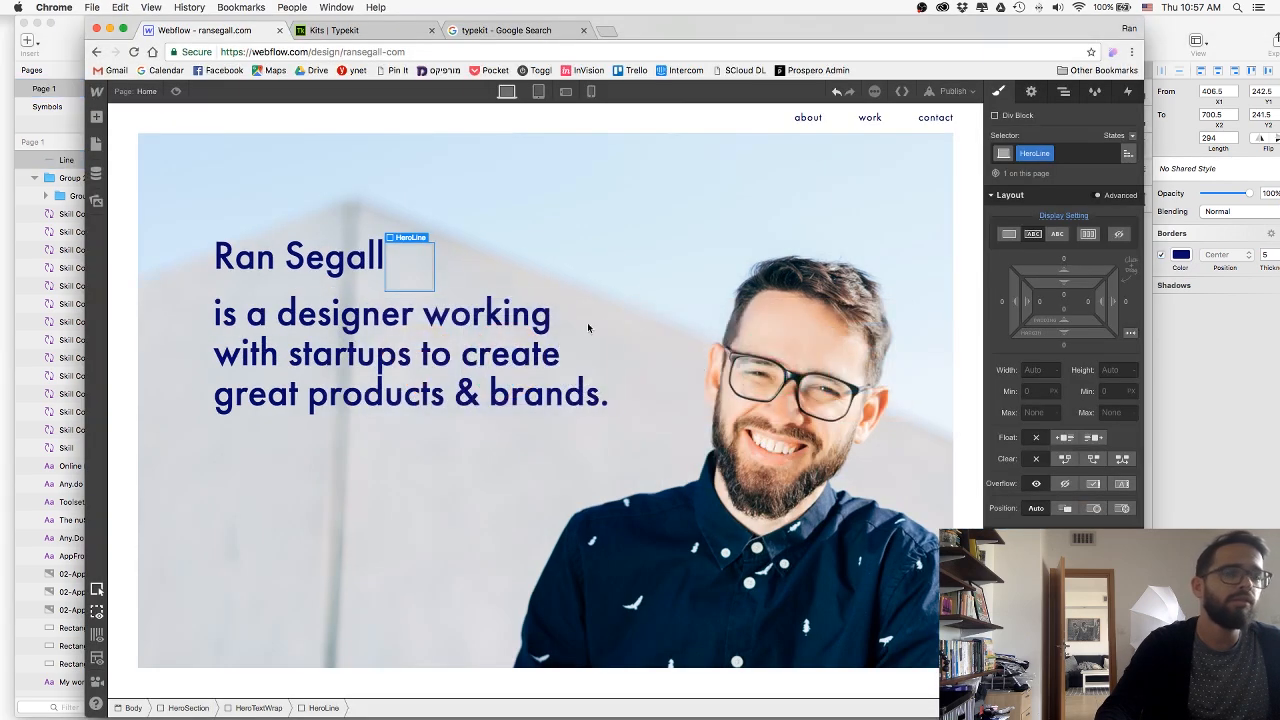
type("29")
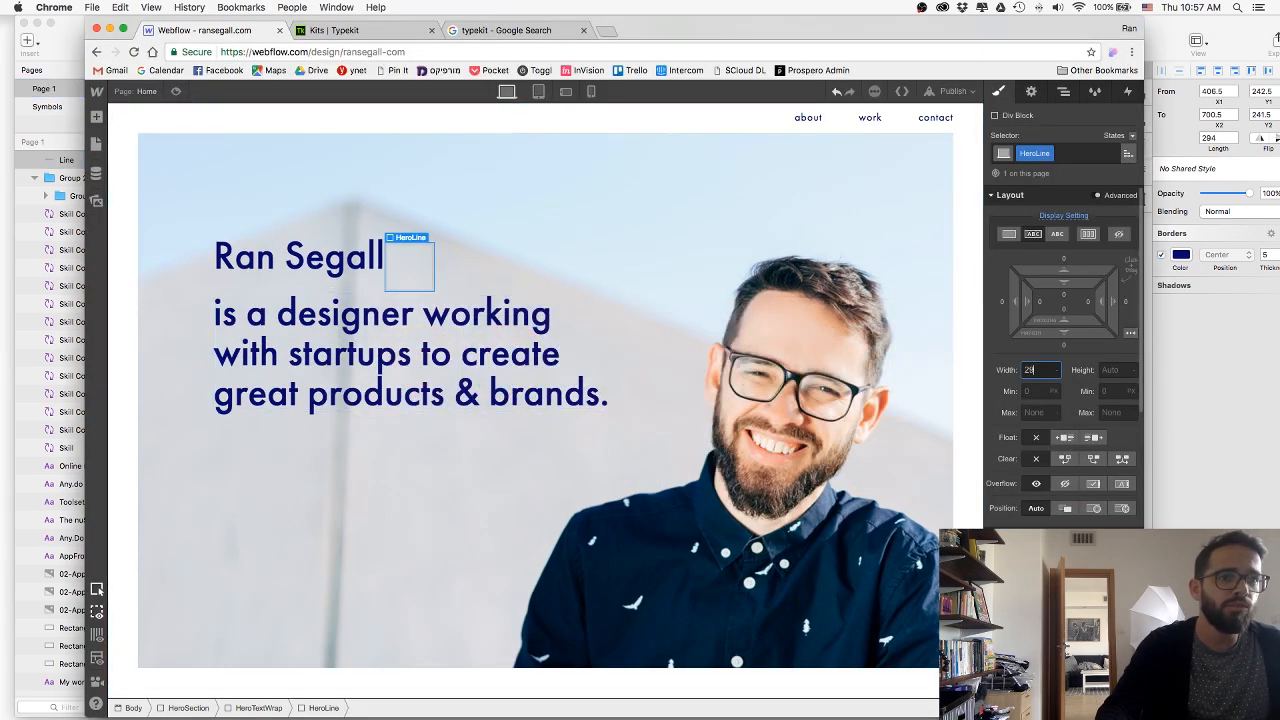
type("5")
key("Return")
left_click(1112, 370)
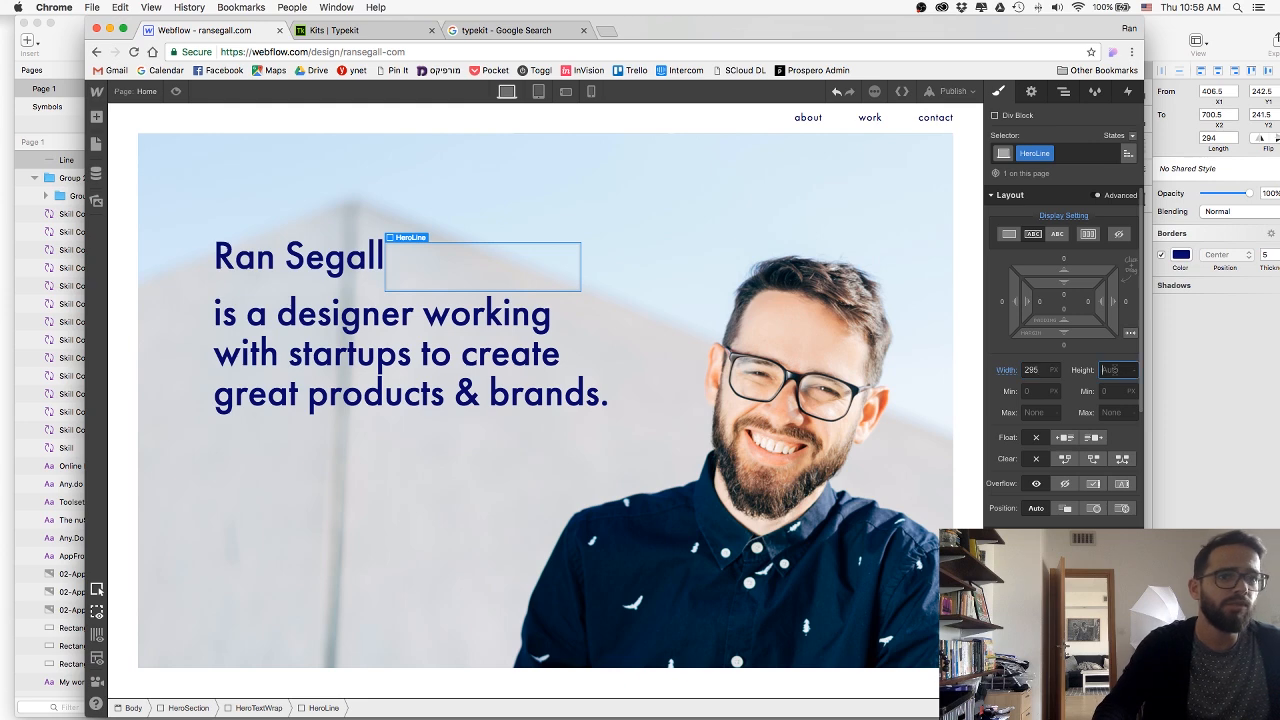
type("4")
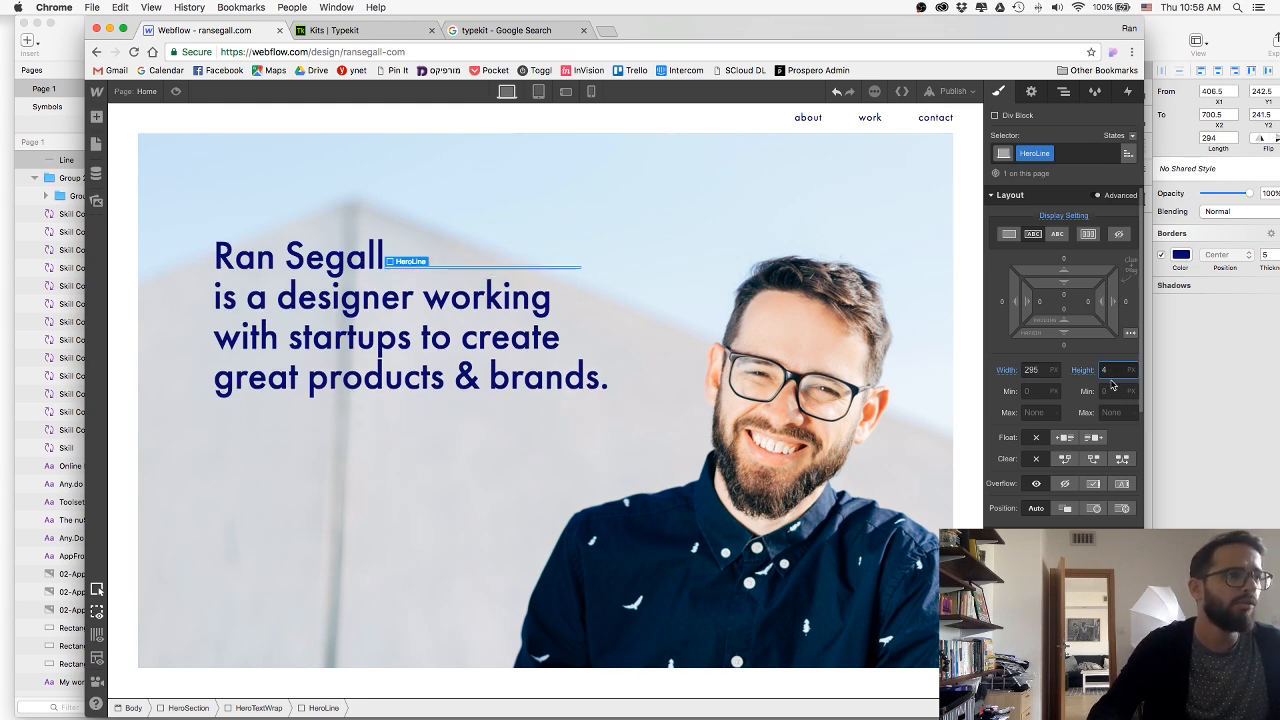
type("5")
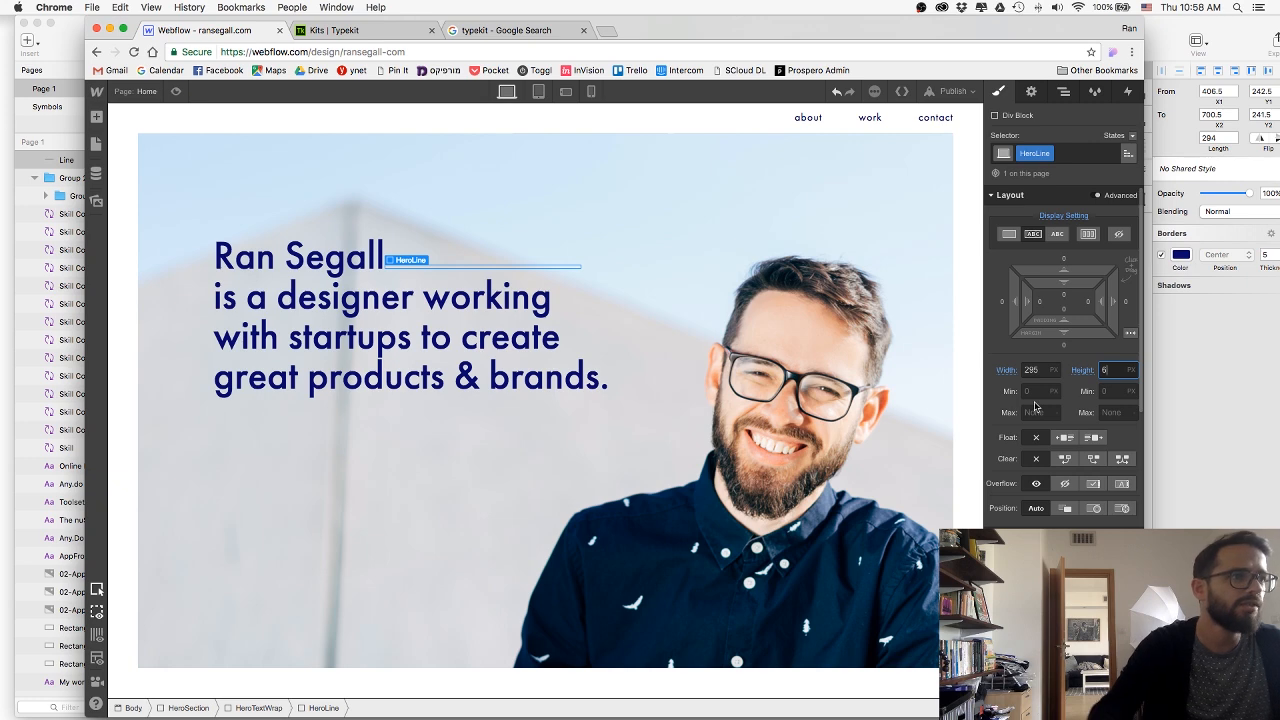
Give HeroLine the dark blue background colour #09076c.
scroll(1037, 407, "down", 4)
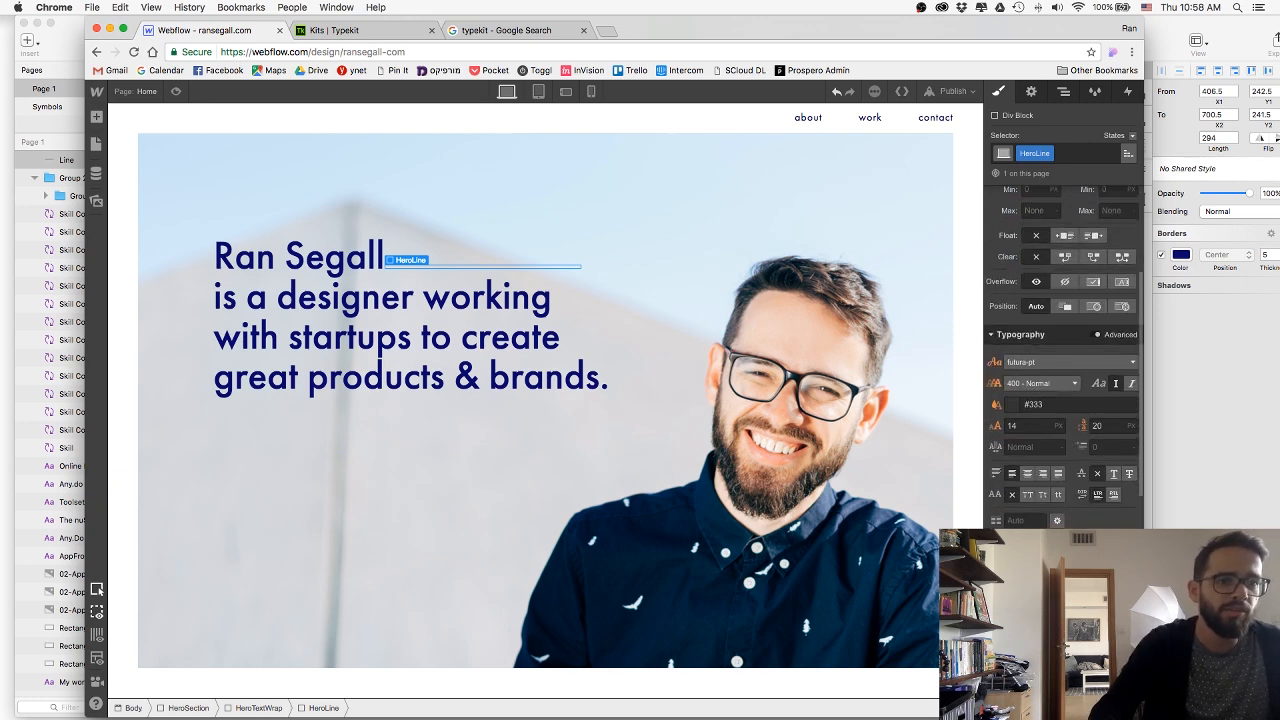
left_click(1040, 612)
left_click(1003, 556)
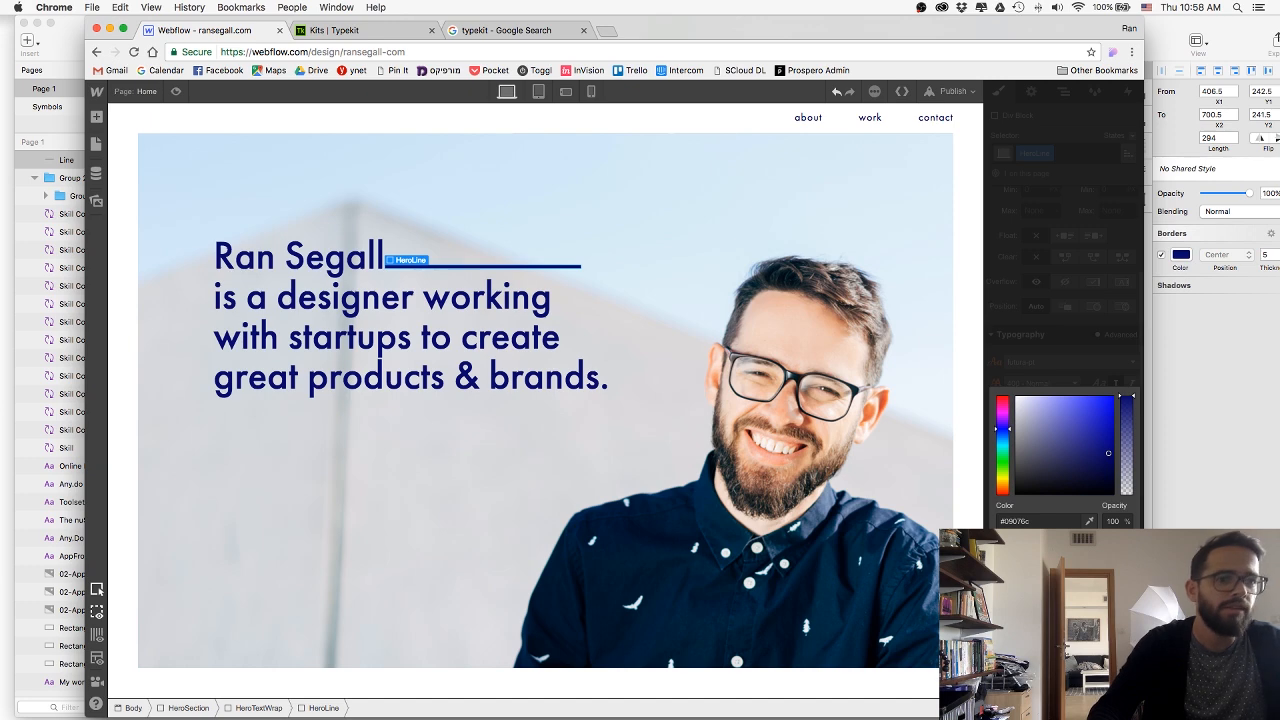
left_click(1060, 630)
Set HeroLine's bottom margin to 15 px and its left margin to about 20 px to place it beside the headline's first line.
scroll(1064, 484, "up", 4)
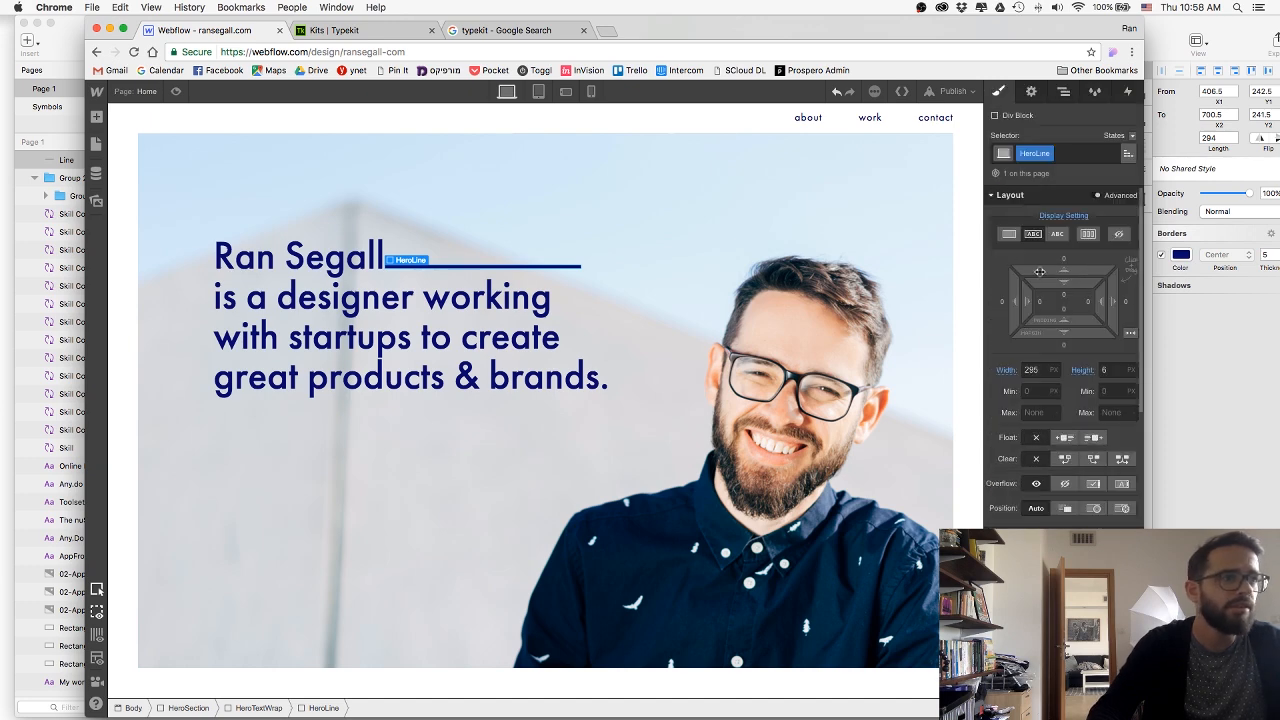
left_click_drag(1044, 270, 1050, 366)
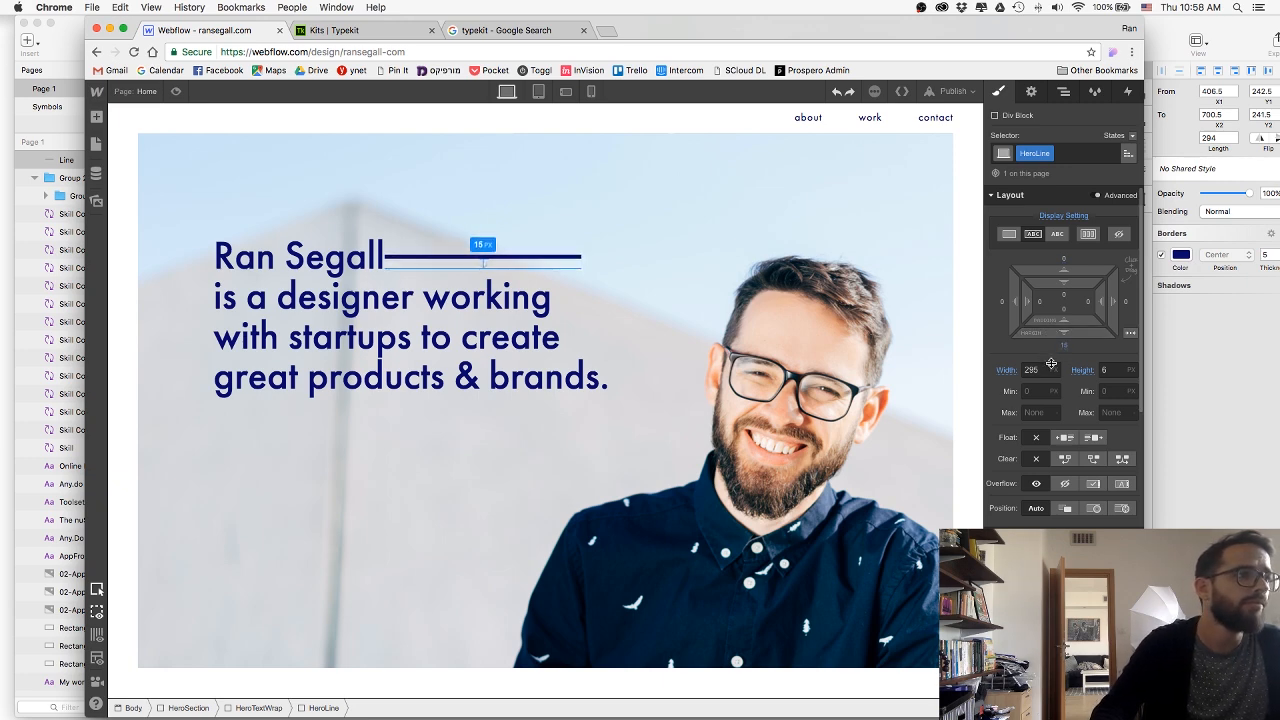
left_click_drag(1015, 302, 971, 306)
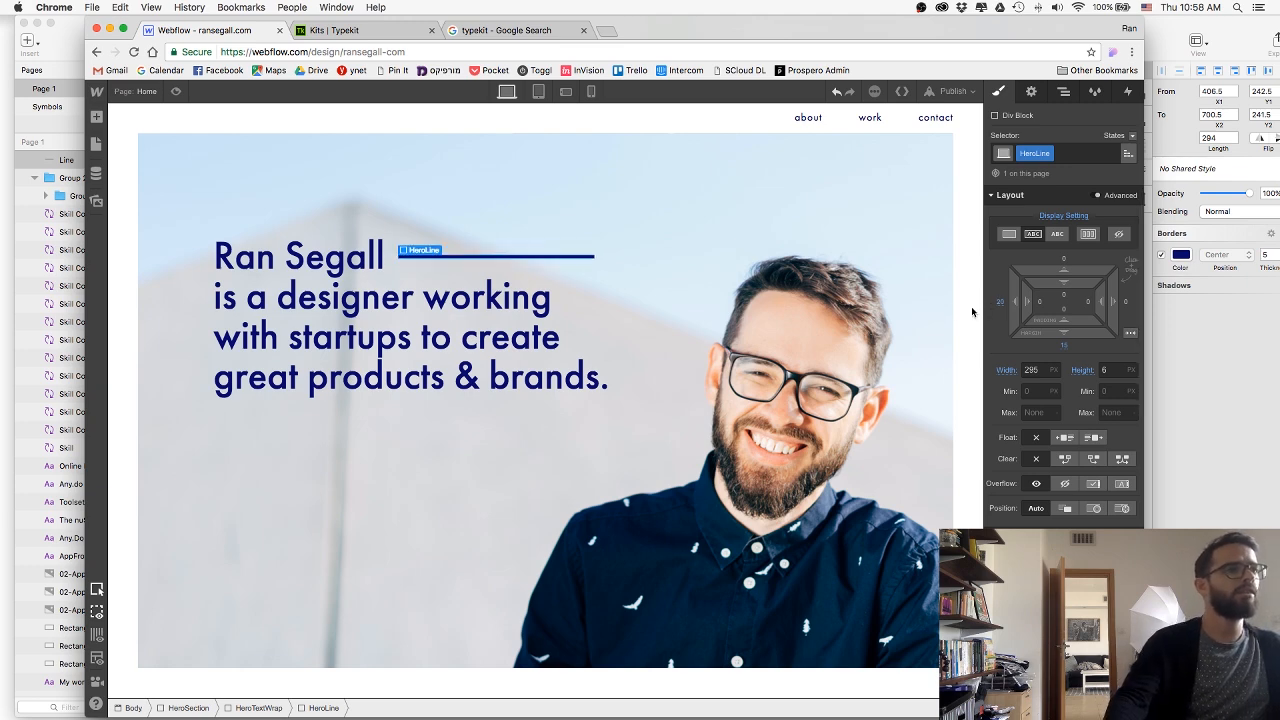
Preview the page with the headline line, reposition the browser window, and return to editing.
left_click(248, 122)
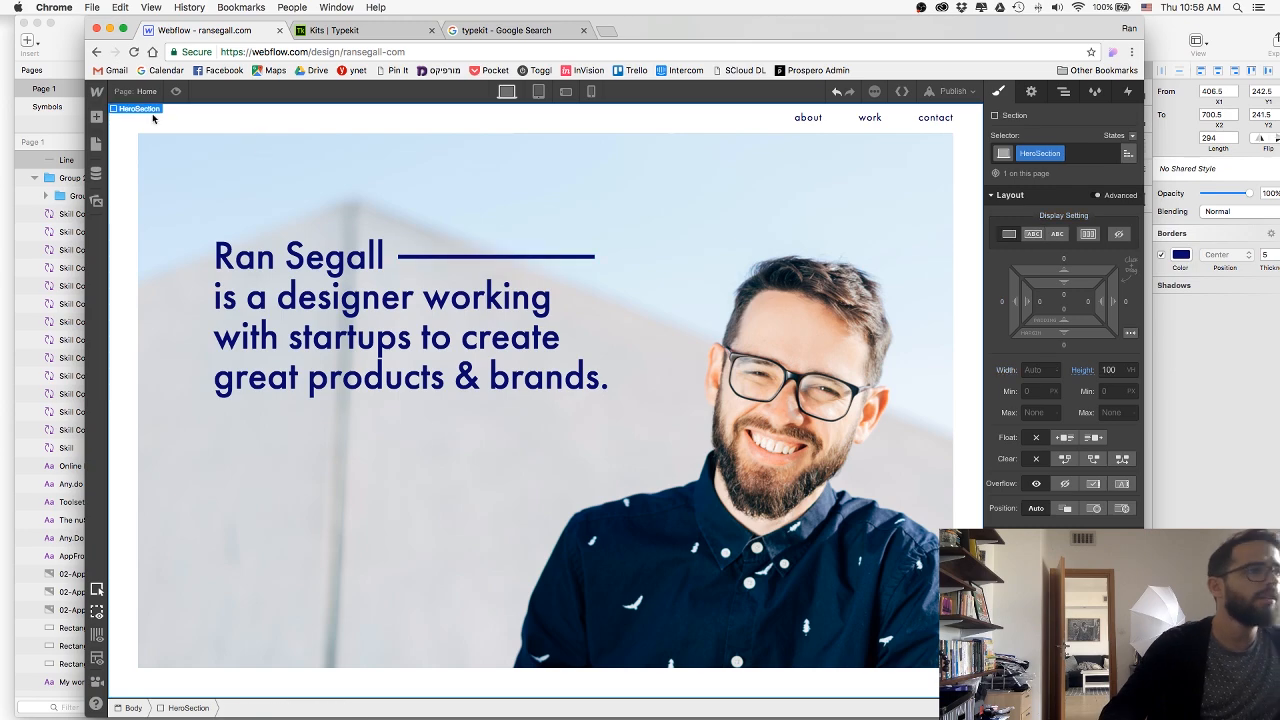
left_click(174, 92)
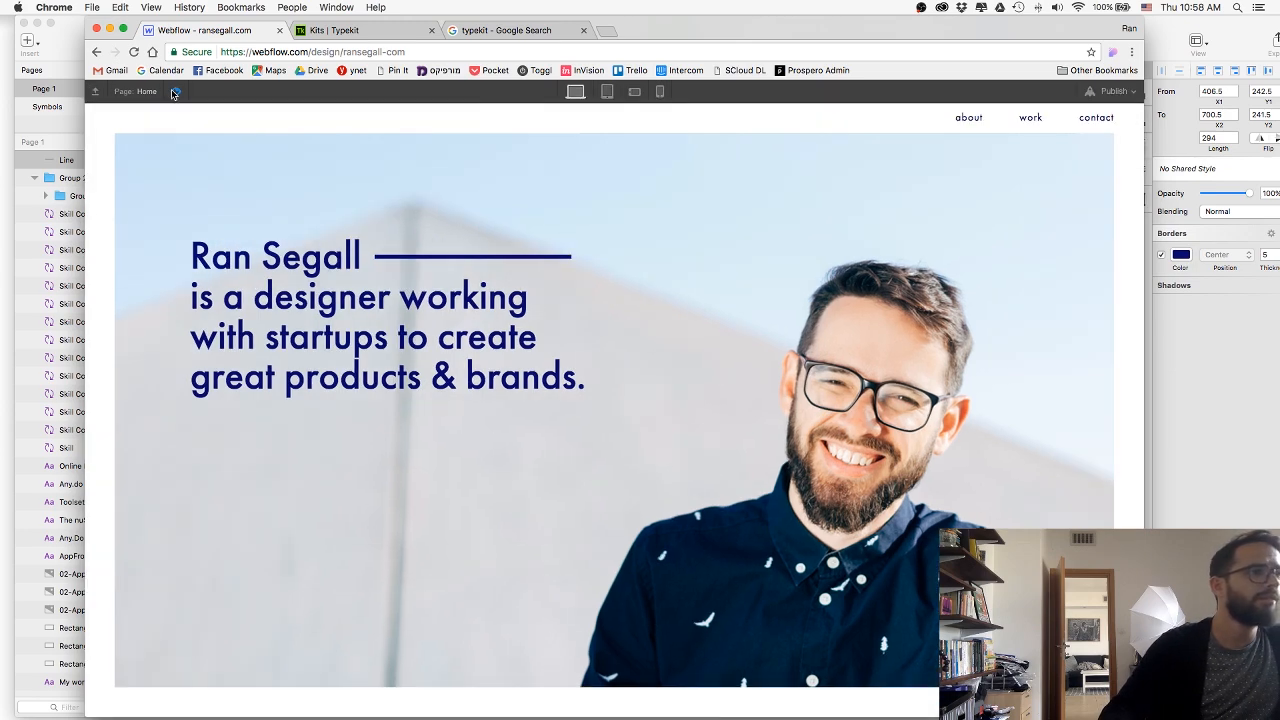
mouse_move(703, 28)
left_mouse_down()
mouse_move(735, 535)
mouse_move(748, 38)
left_mouse_up()
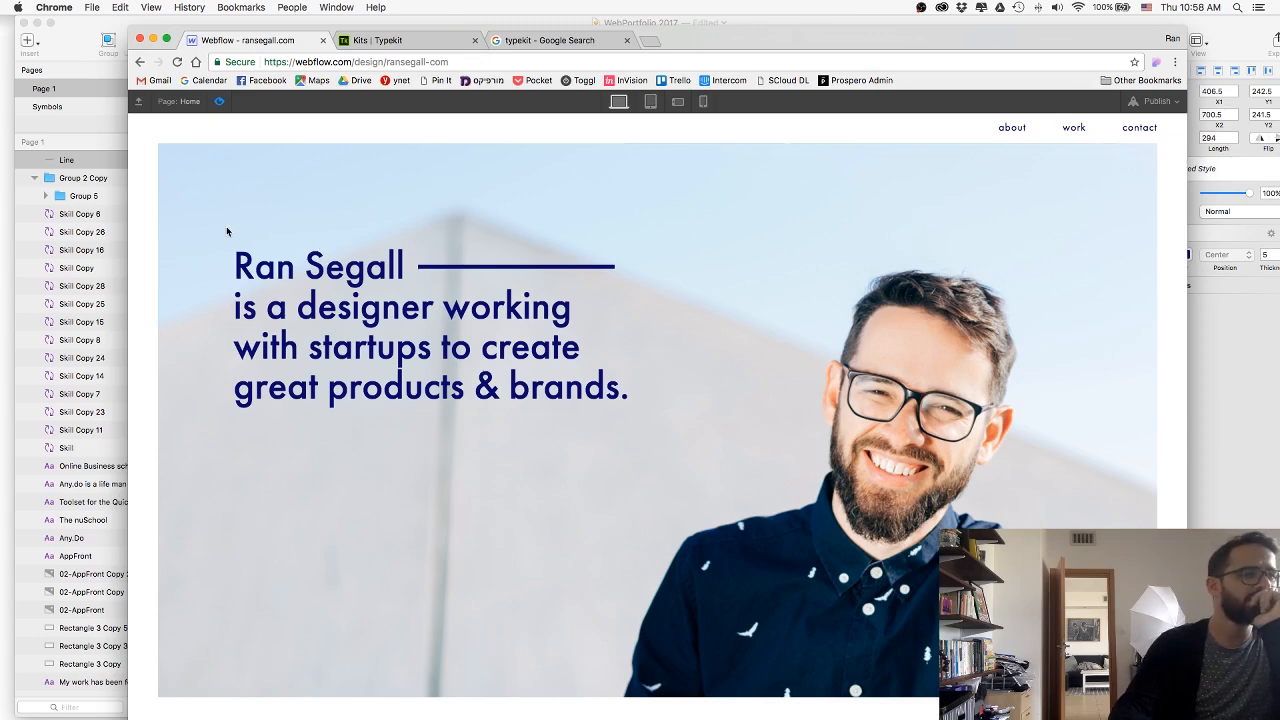
left_click(218, 104)
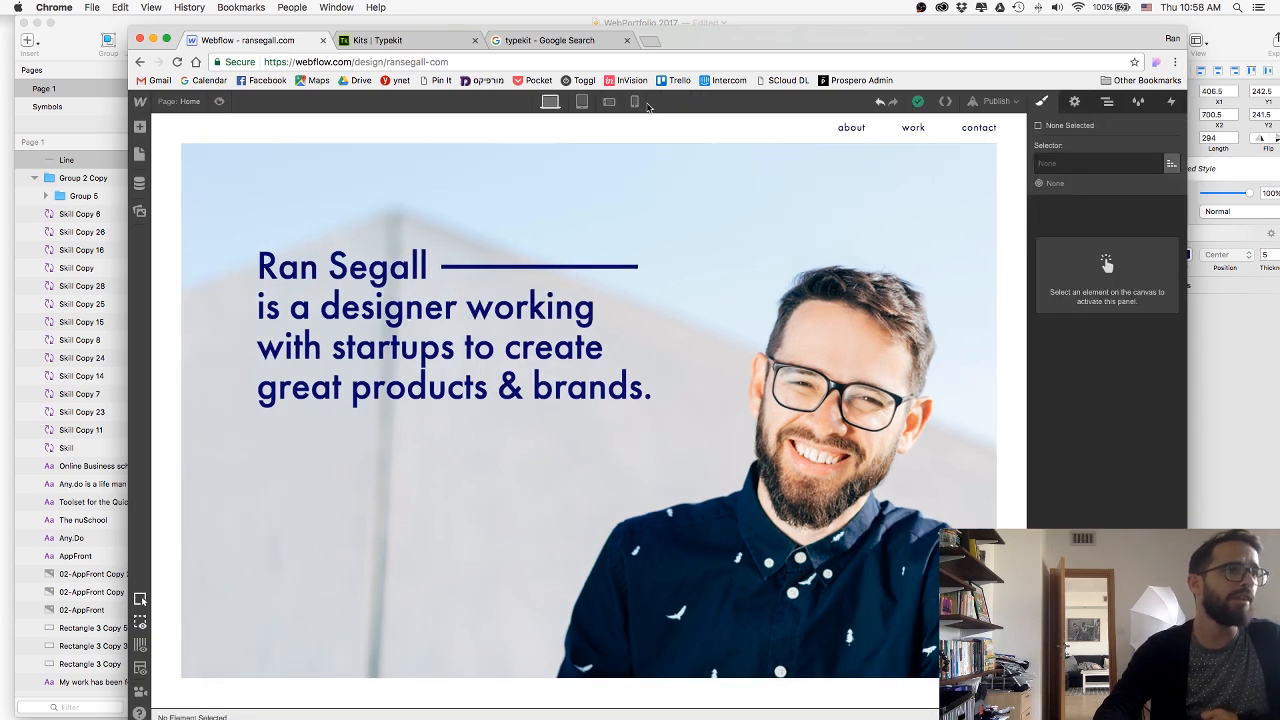
In the tablet view, reduce HeroTextWrap's left margin to about 41 px and its top margin to move the headline higher.
left_click(583, 103)
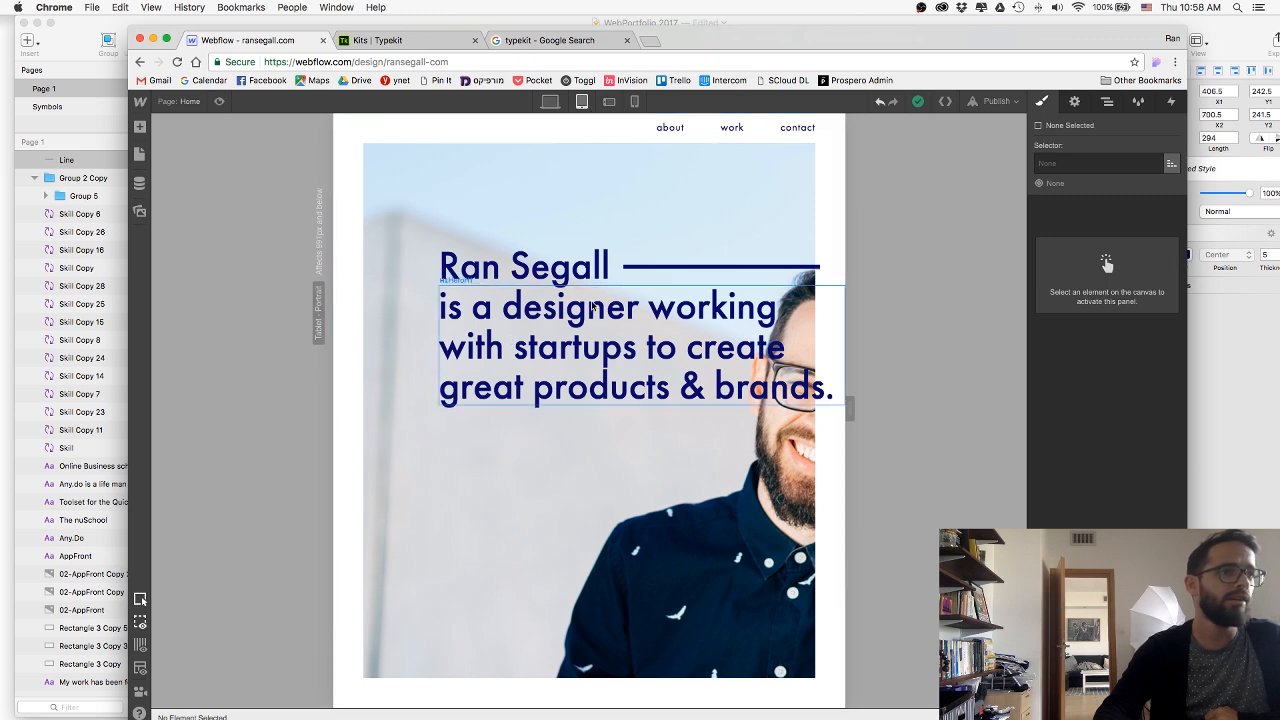
left_click(652, 283)
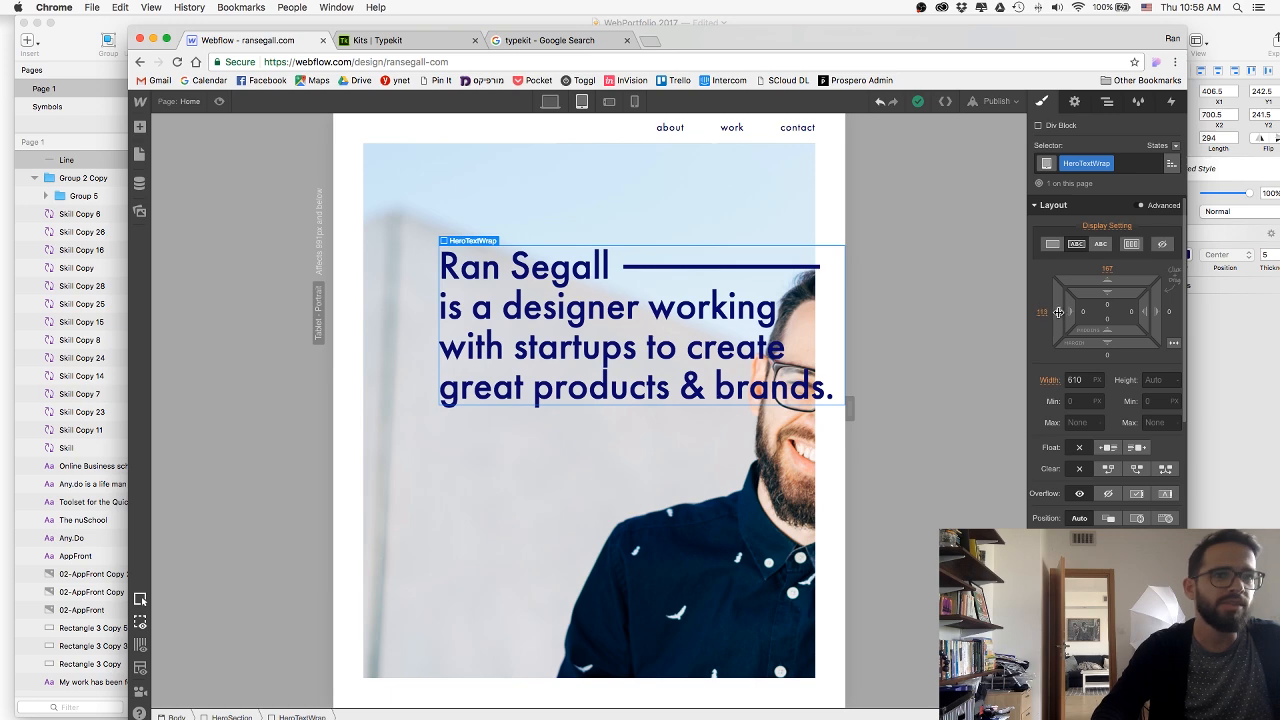
left_click_drag(1058, 312, 1204, 316)
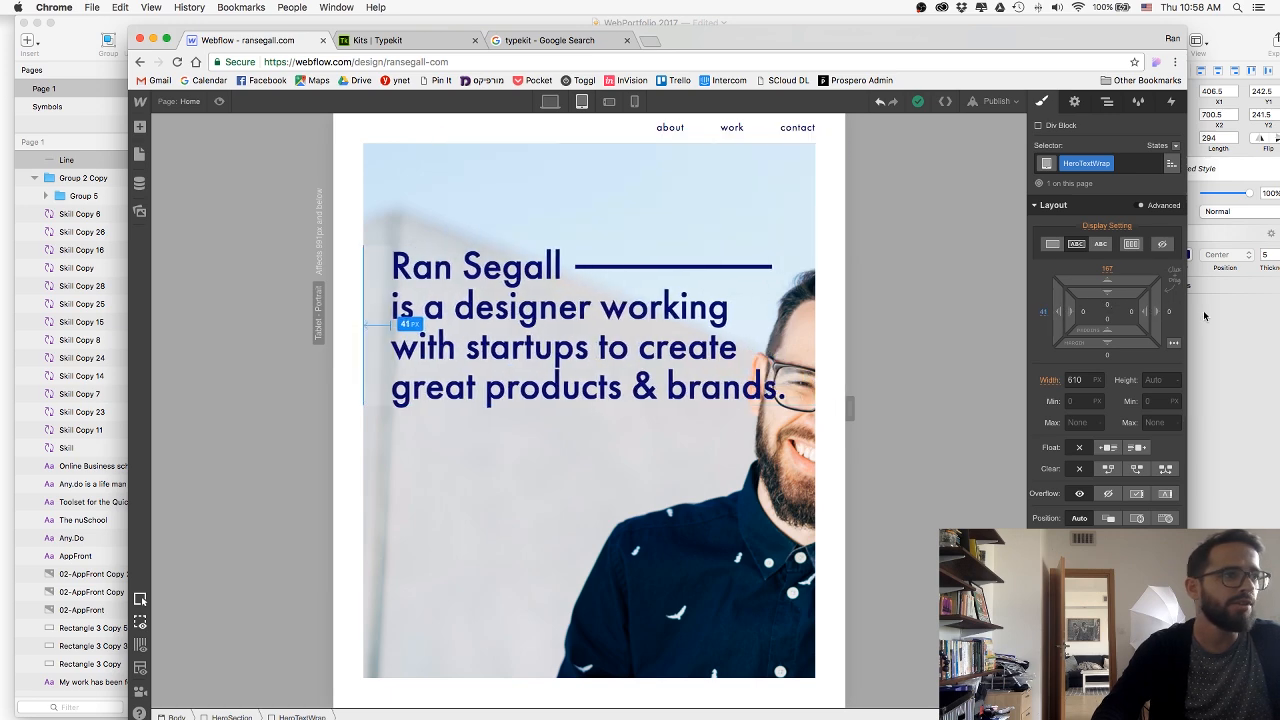
left_click_drag(1112, 280, 1135, 535)
Shift HeroSection's background image in the tablet view to a horizontal position of about -617 and a vertical position of 37%.
left_click(510, 574)
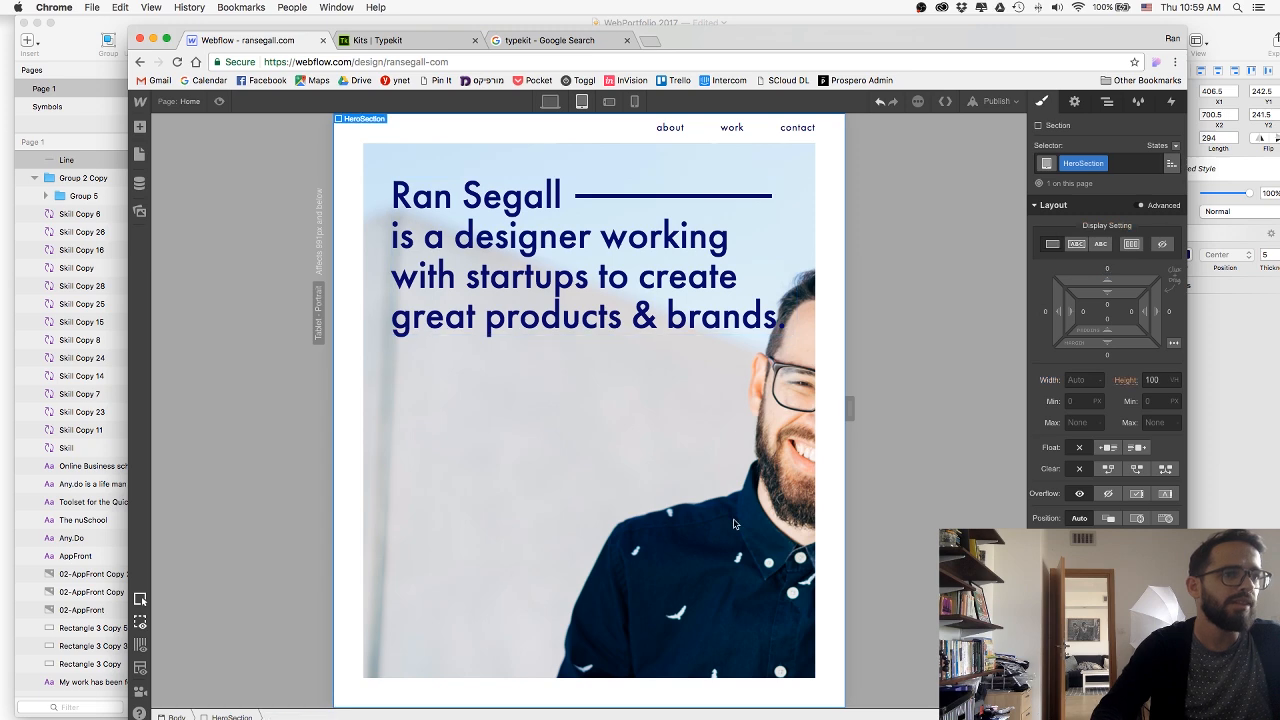
scroll(1107, 360, "down", 5)
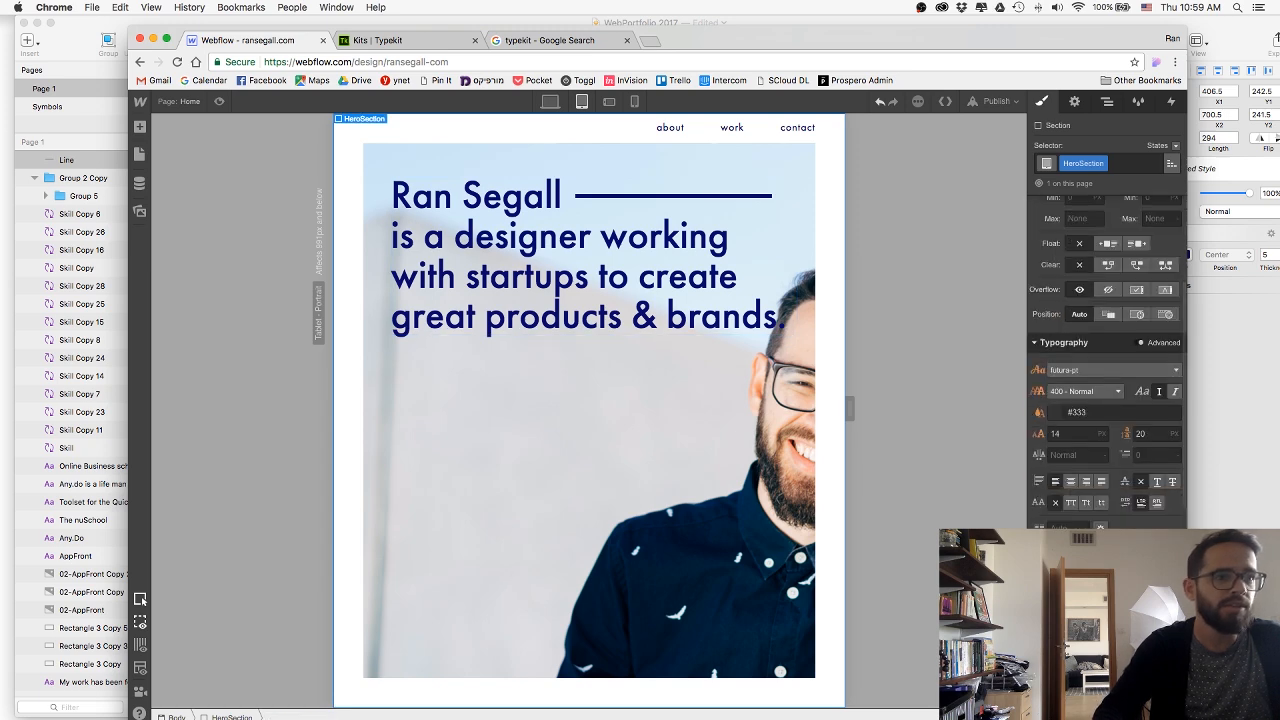
left_click(1098, 608)
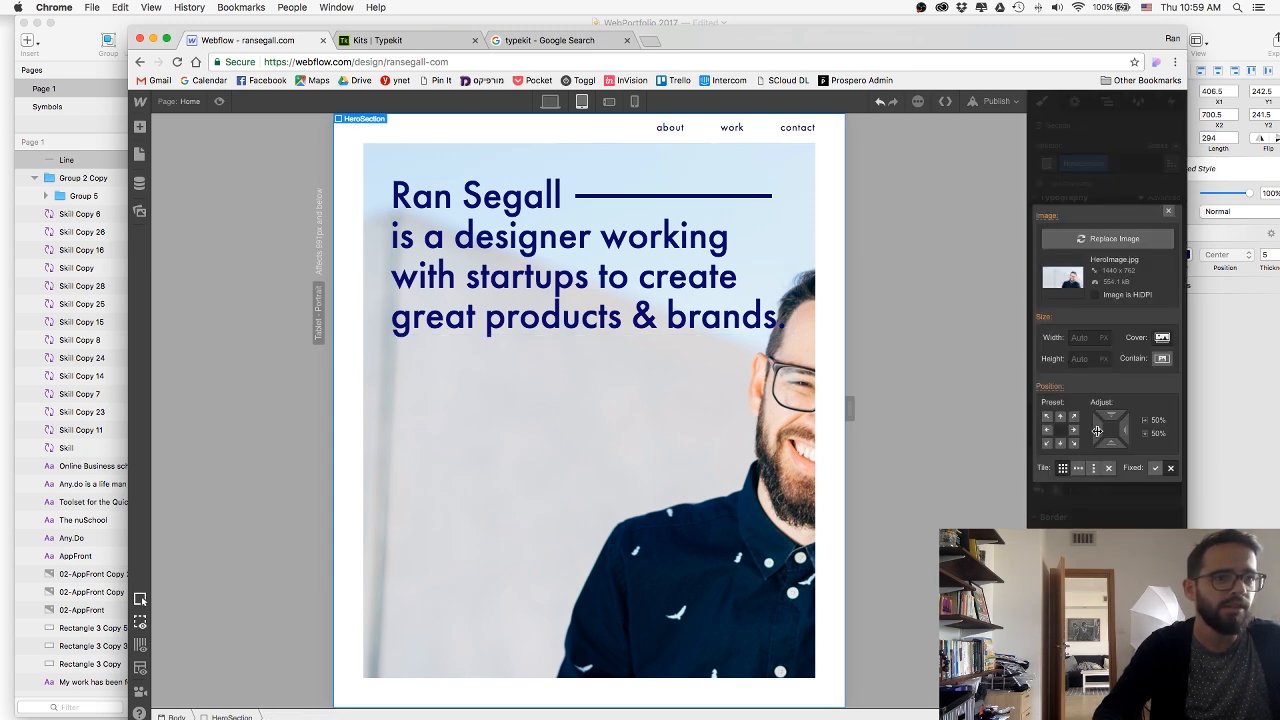
left_click_drag(1097, 431, 300, 372)
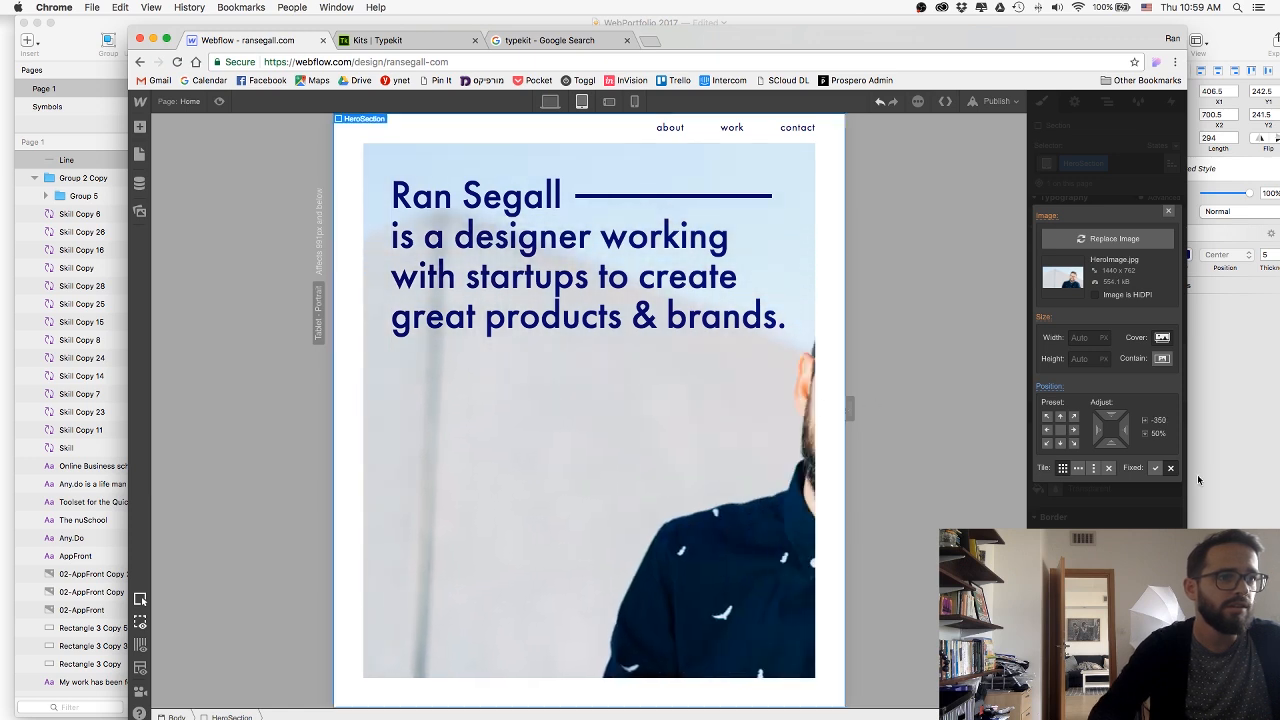
left_click_drag(1093, 425, 611, 379)
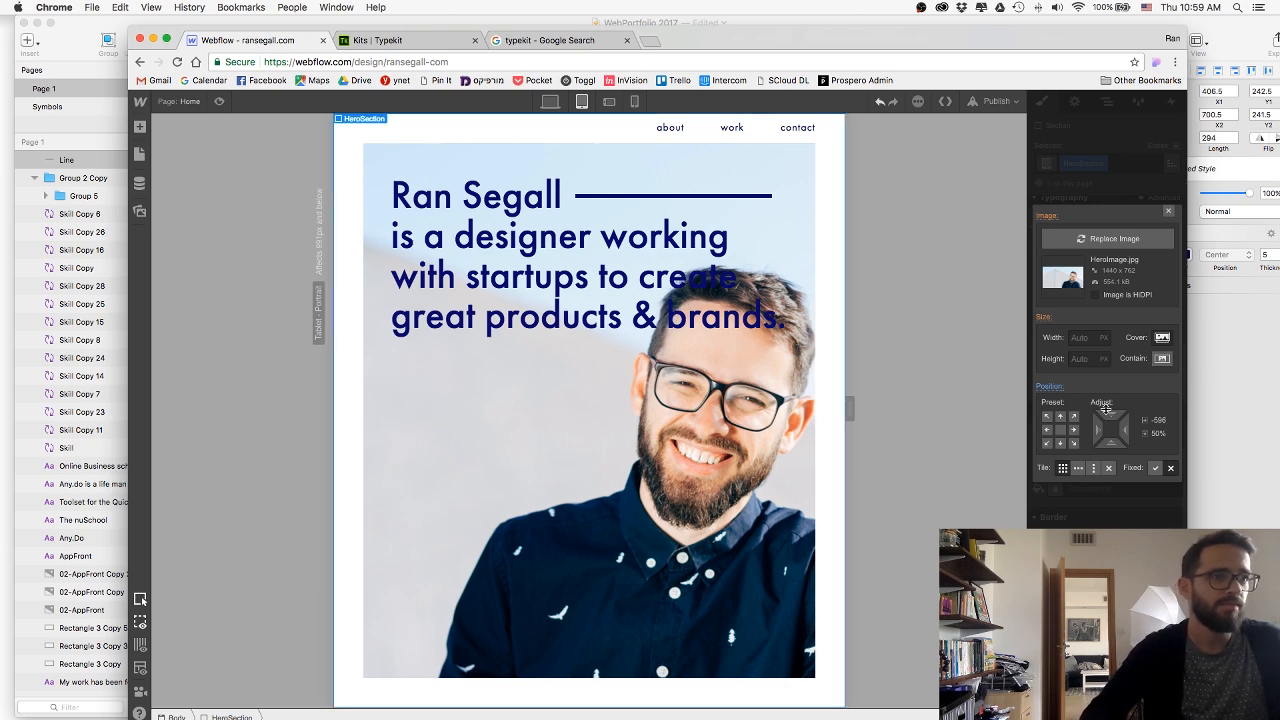
left_click_drag(1095, 422, 1052, 418)
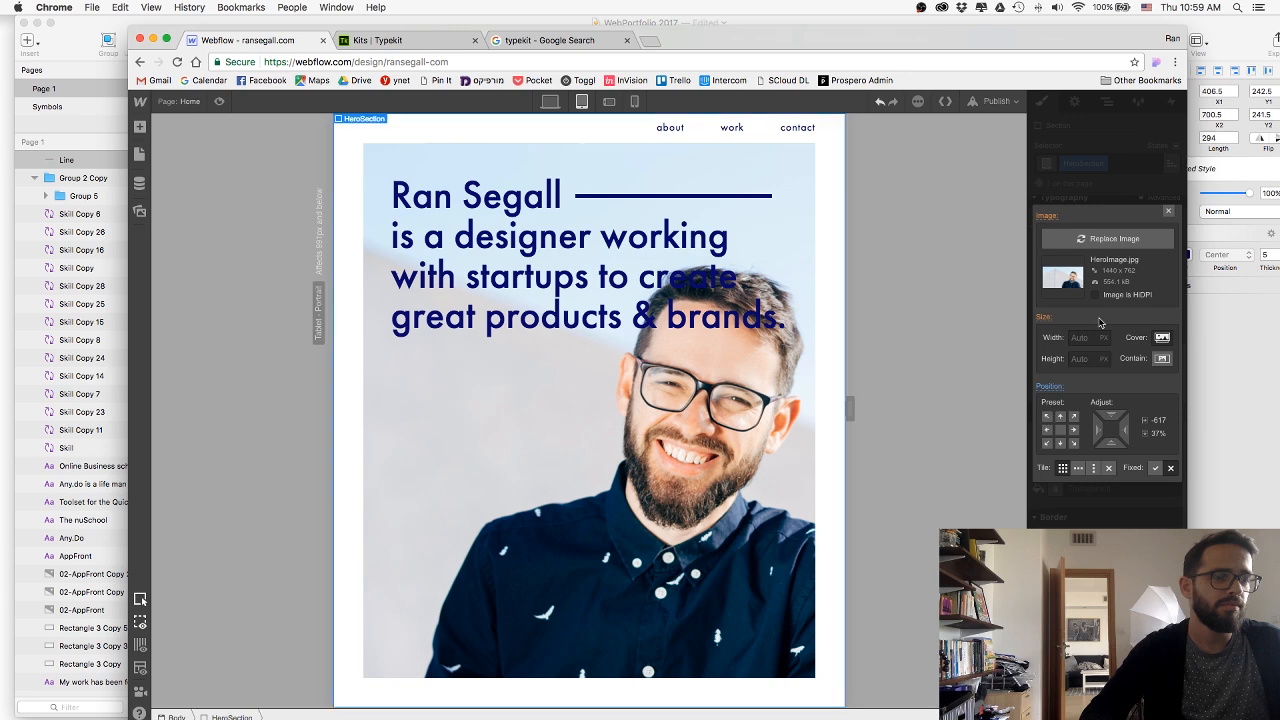
left_click(1168, 215)
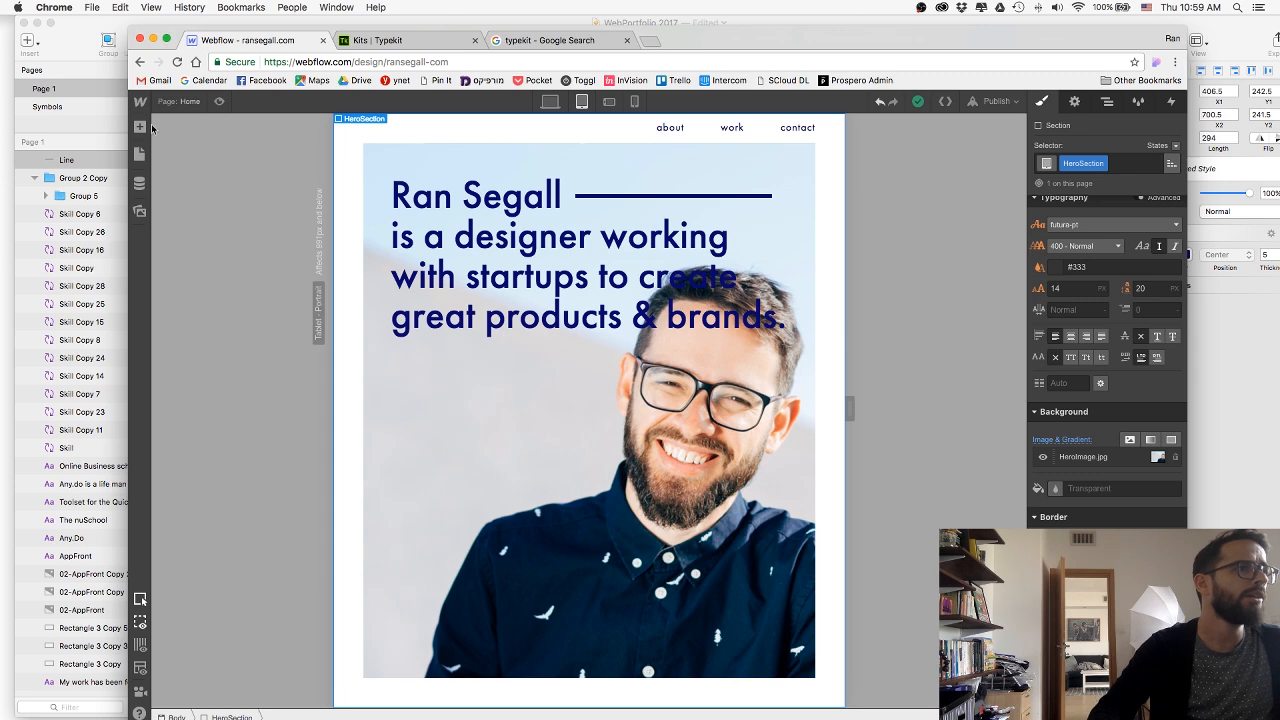
Switch to Finder and go to the Current Projects folder in a new window.
key("super+Tab")
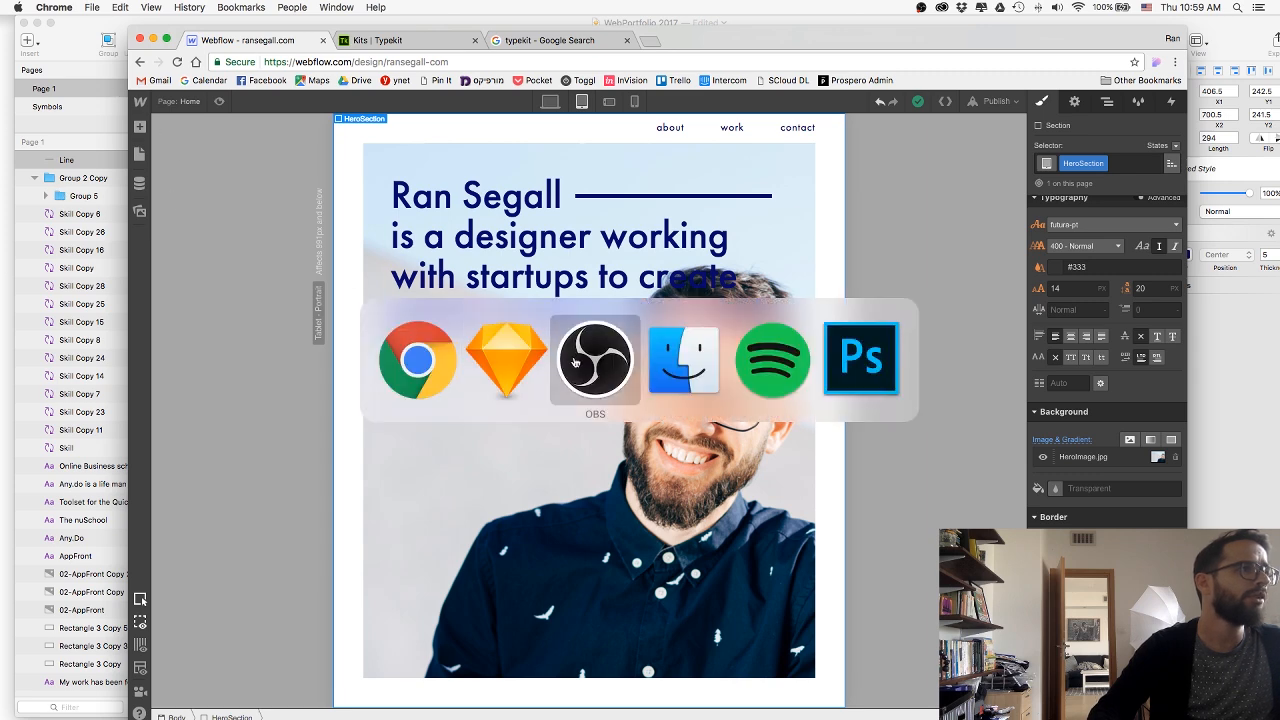
left_click(690, 359)
key("super+n")
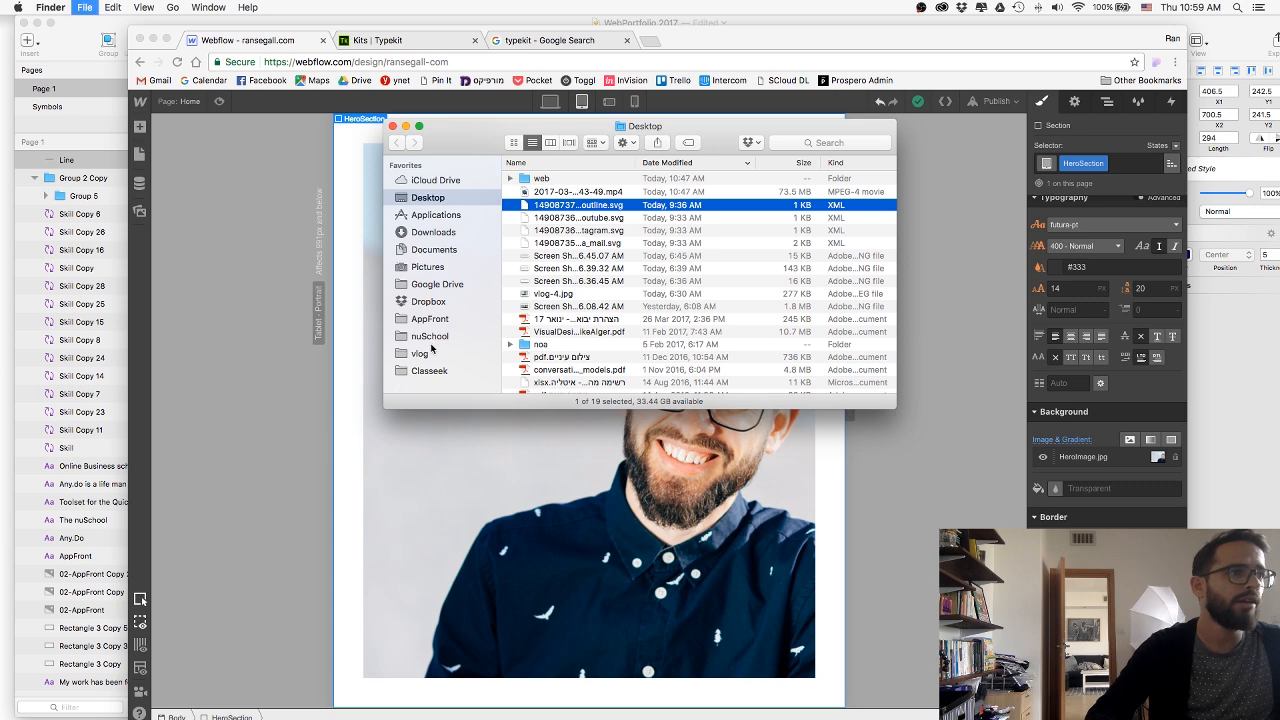
left_click(434, 367)
key("super+Up")
key("super+Up")
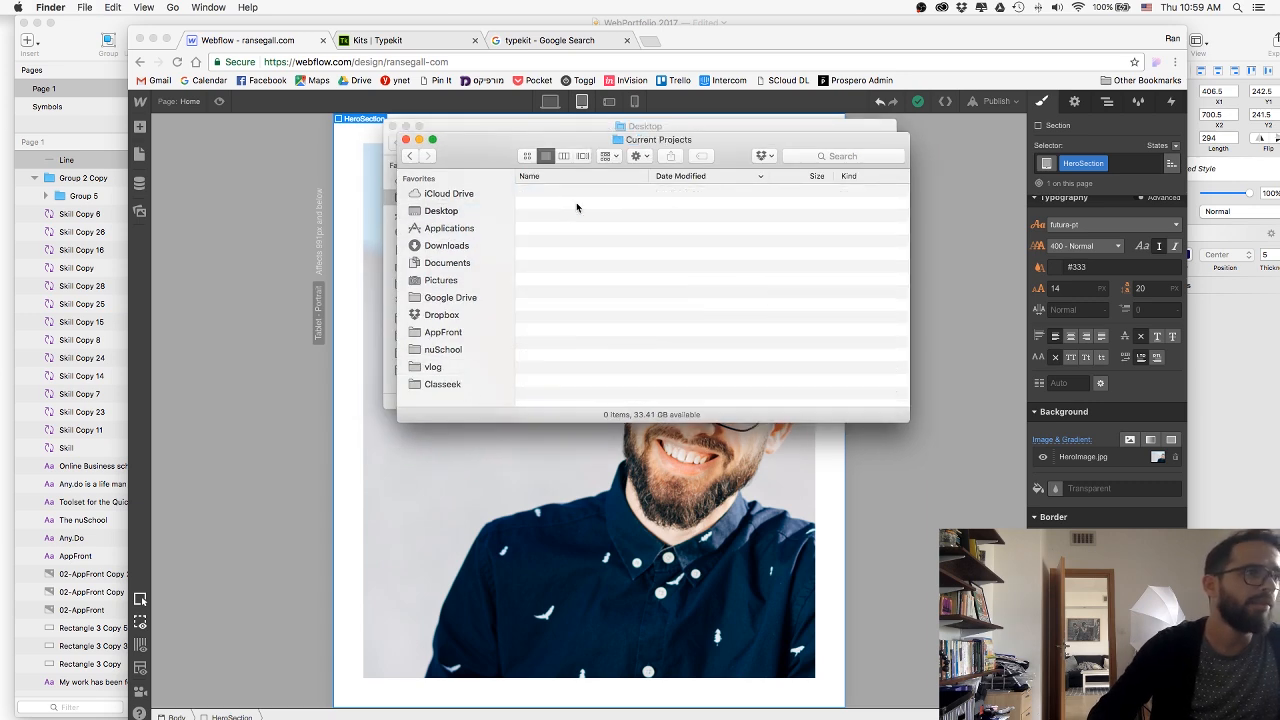
left_click(577, 207)
key("Up")
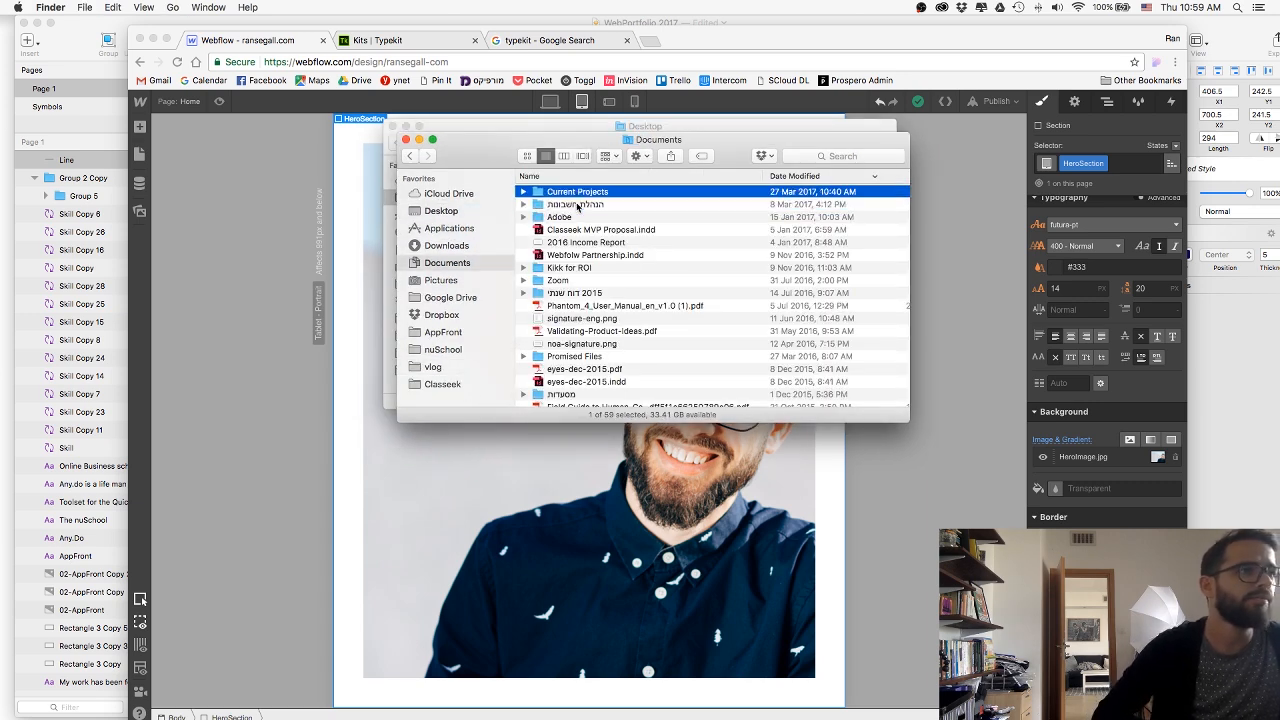
left_click(430, 369)
key("super+Up")
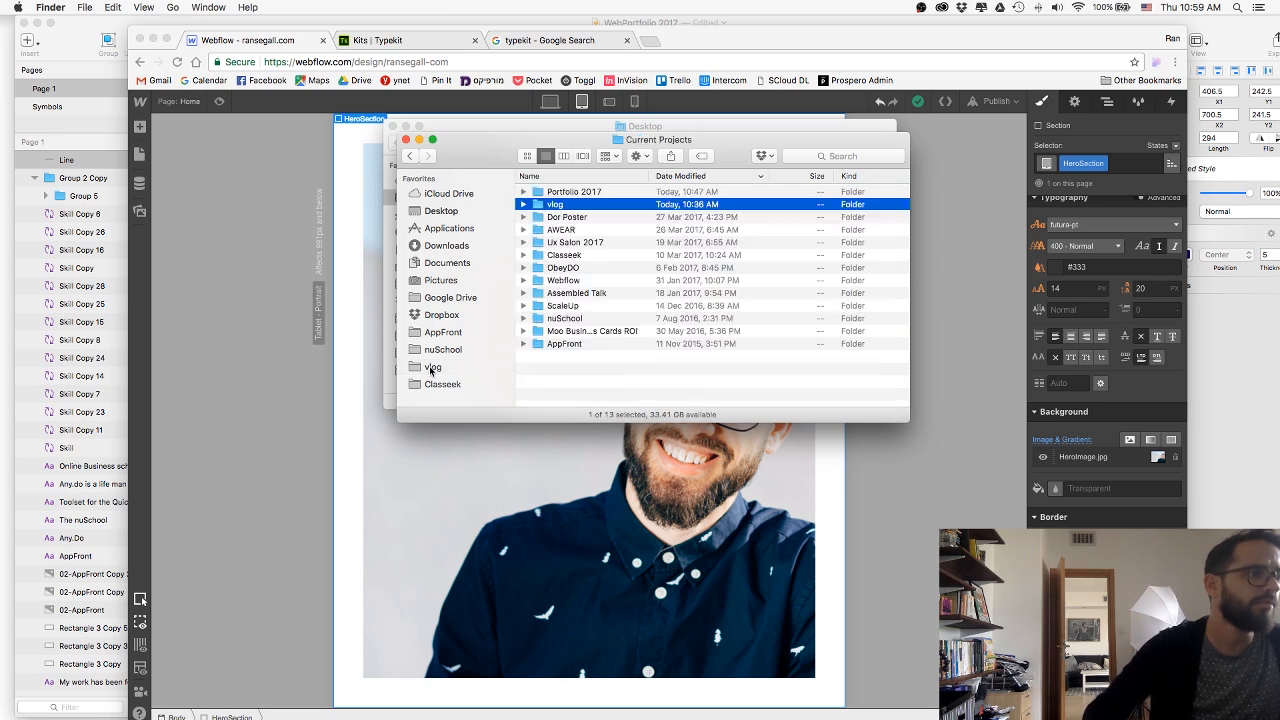
Open the photo session's HR folder inside the Portfolio 2017 project folder.
key("Up")
key("super+Down")
key("Down")
key("super+Down")
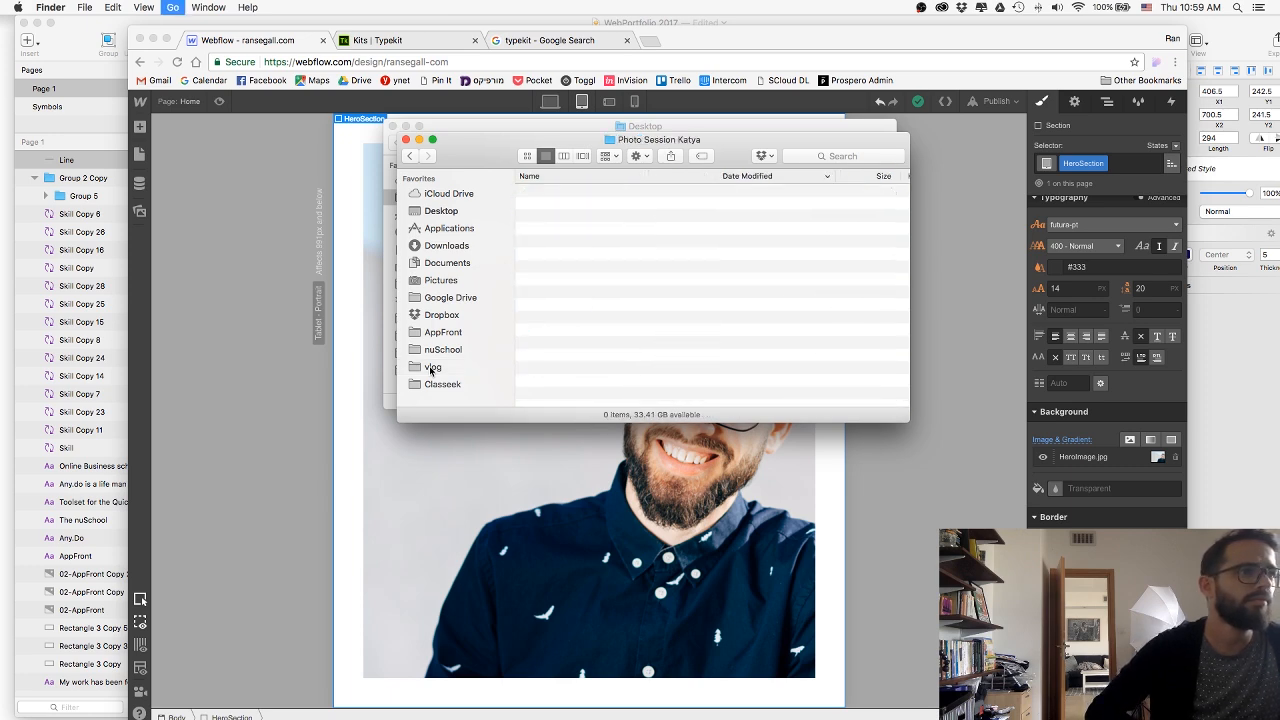
key("super+Down")
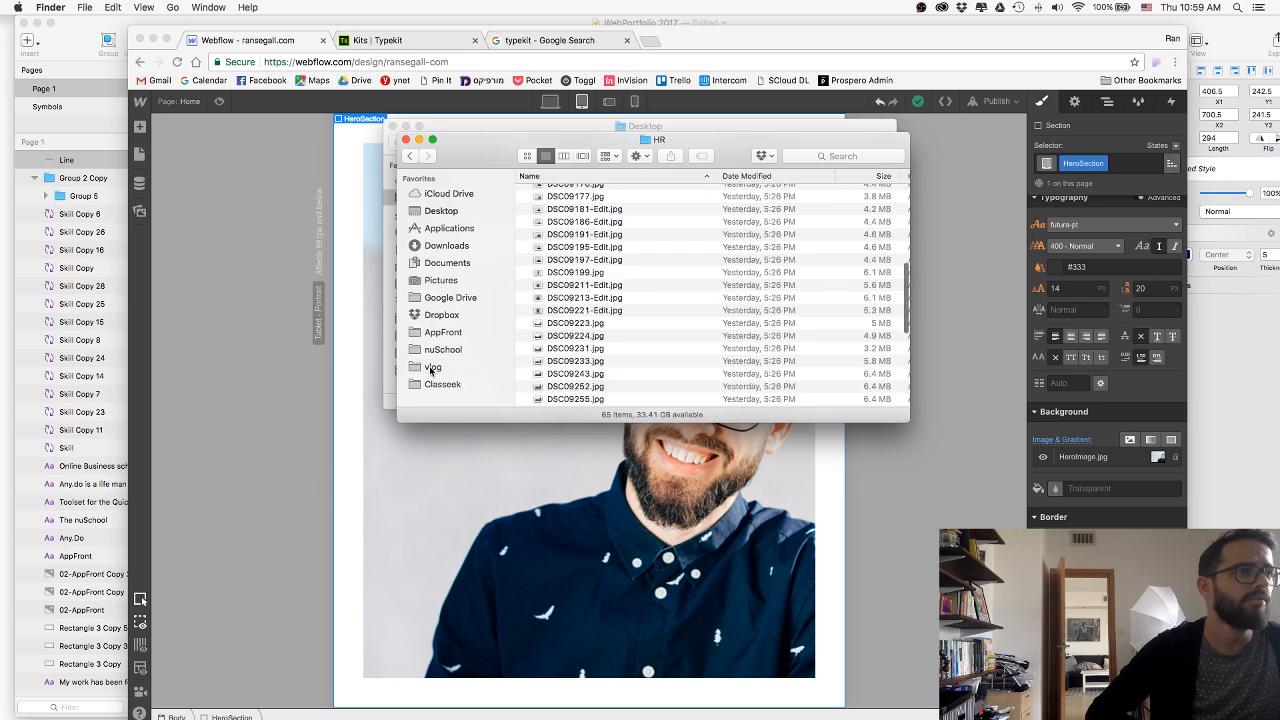
Sort the HR folder by date modified and open Selected-Clean.psd in Photoshop.
key("Up")
scroll(649, 251, "up", 15)
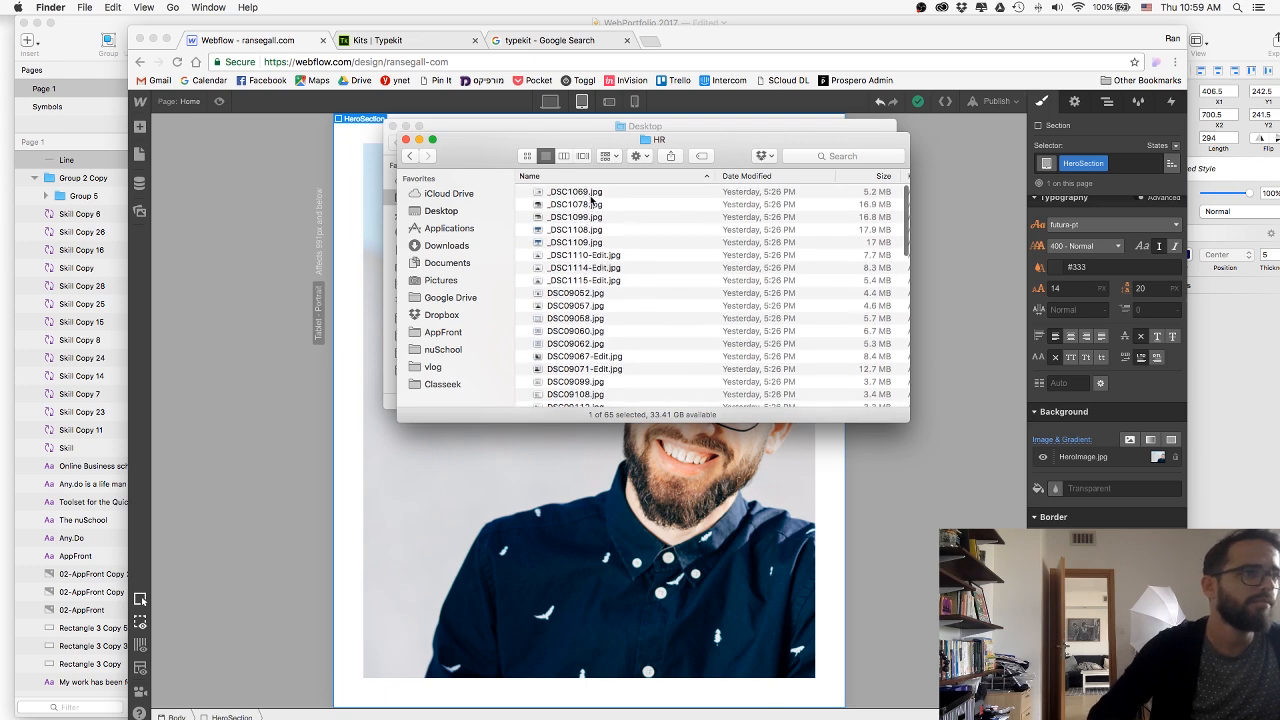
left_click(749, 176)
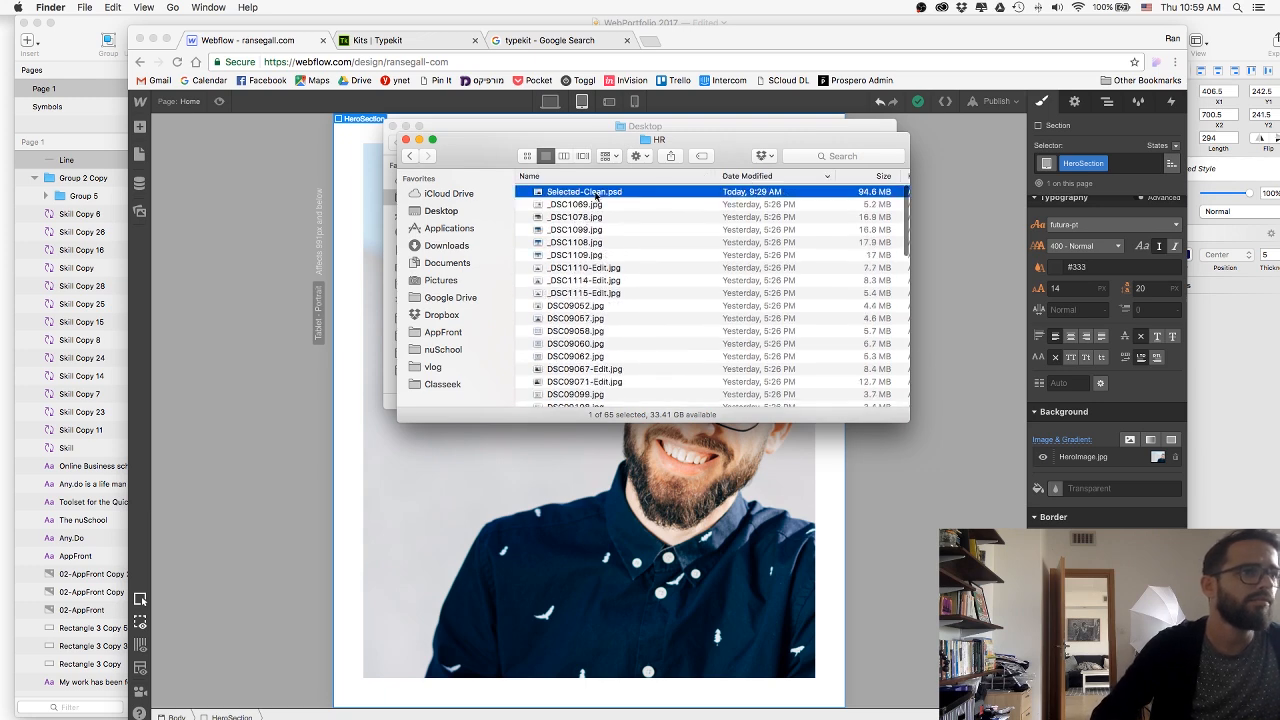
double_click(597, 199)
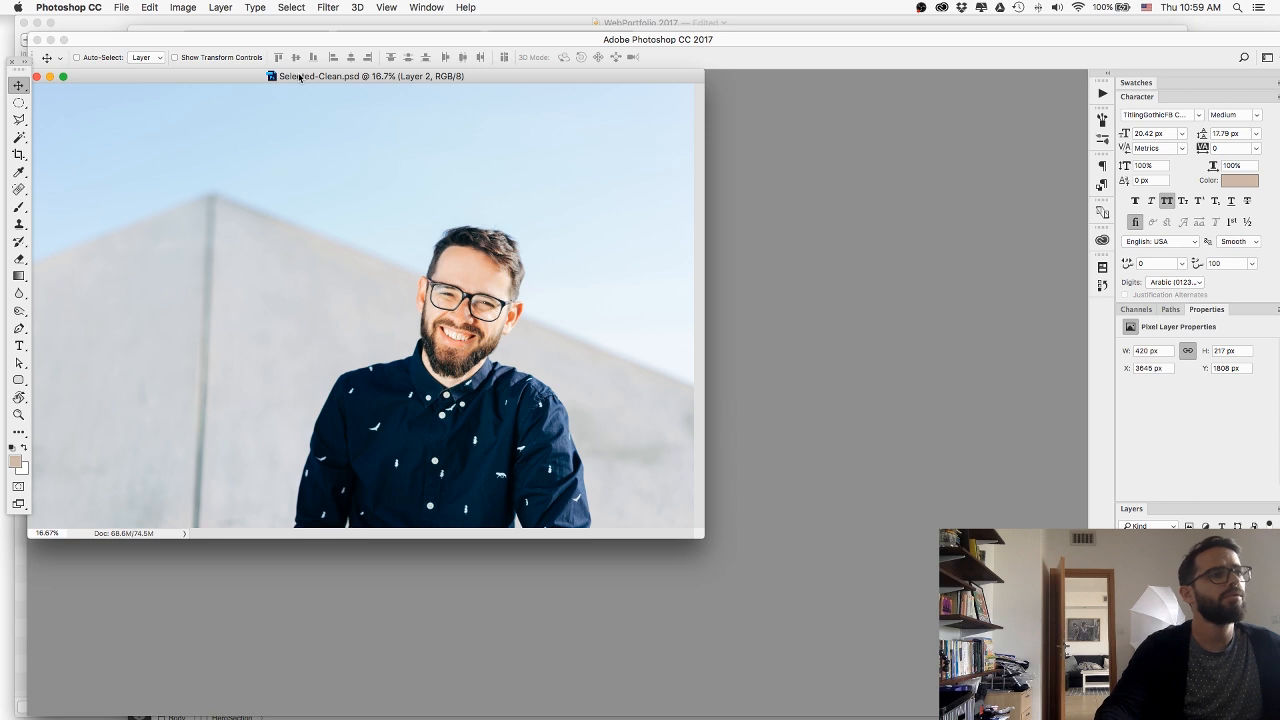
Move the photo's window toward the middle of the workspace, activate the Rectangular Marquee tool, and show the photo in full-screen mode.
left_click_drag(299, 77, 557, 544)
key("m")
key("super+d")
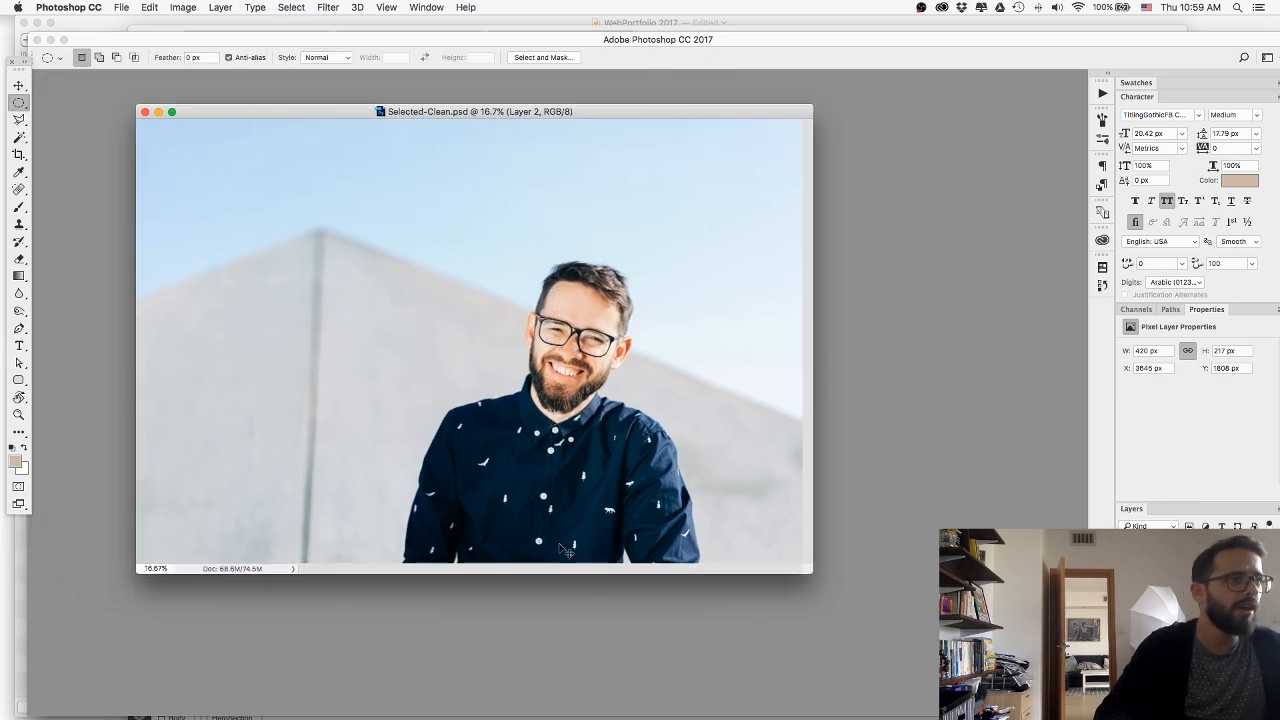
key("shift+m")
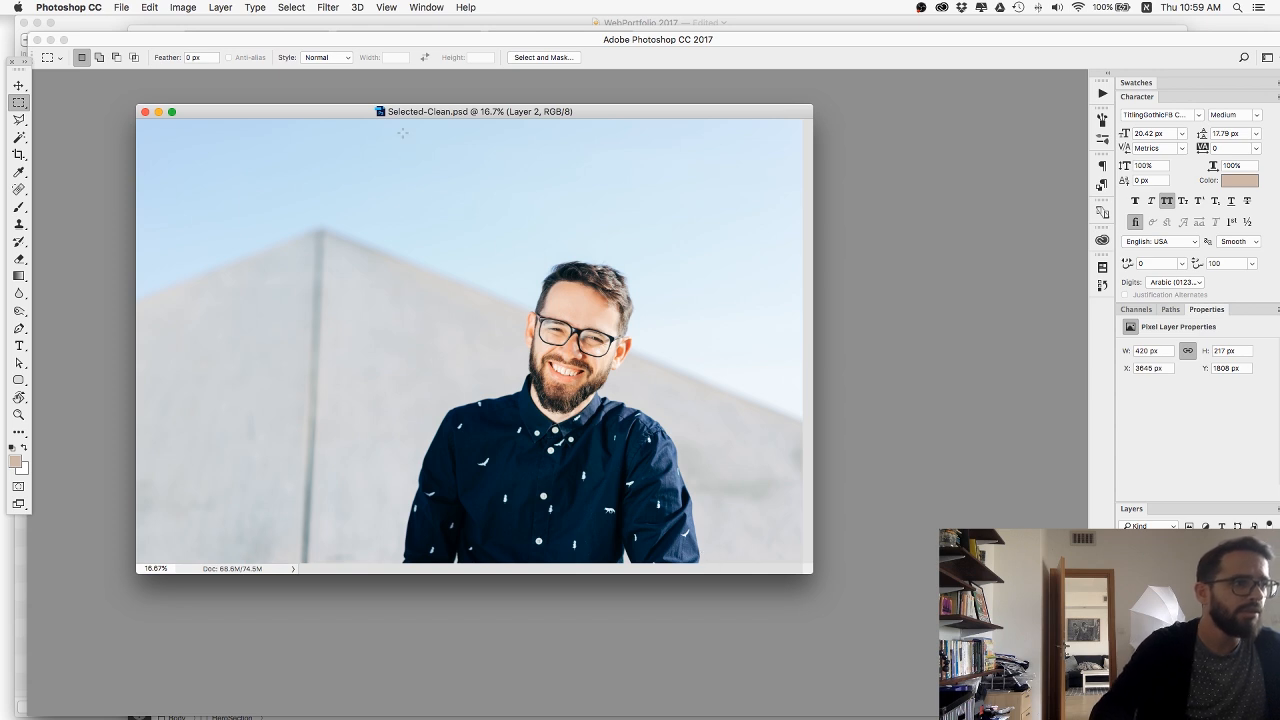
key("f")
left_click_drag(551, 125, 877, 690)
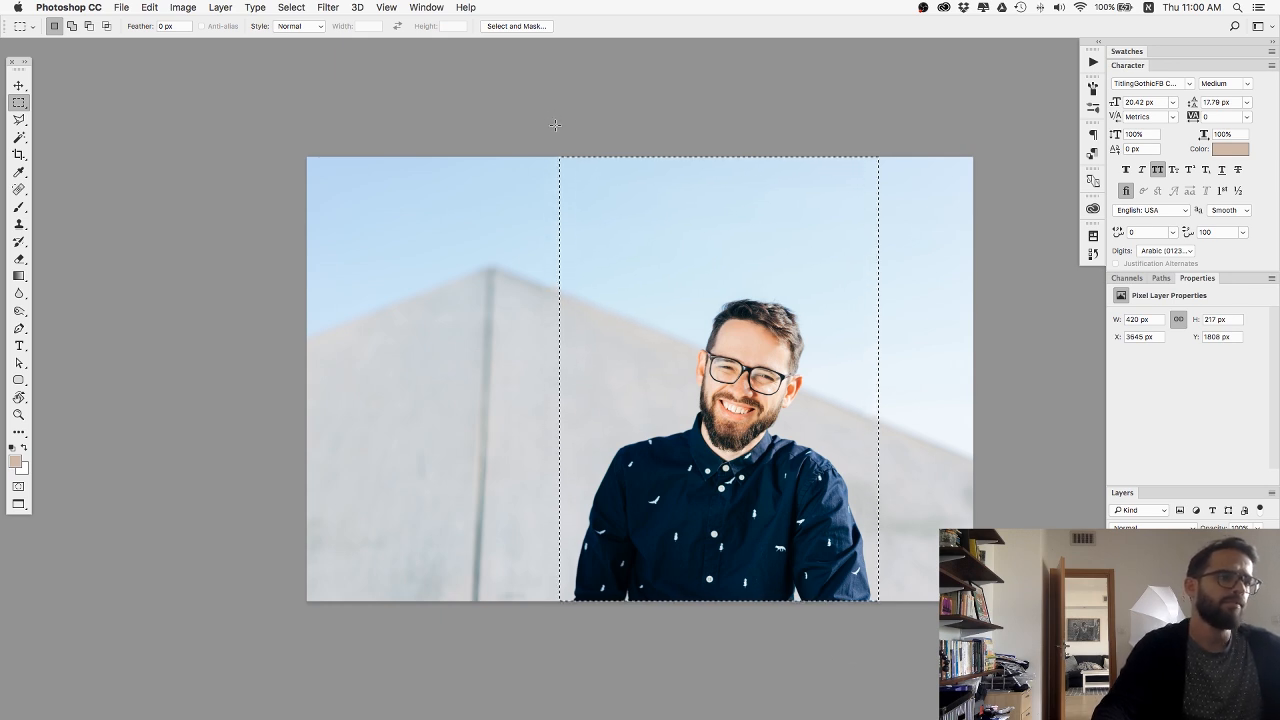
key("super+d")
scroll(517, 149, "up", 3)
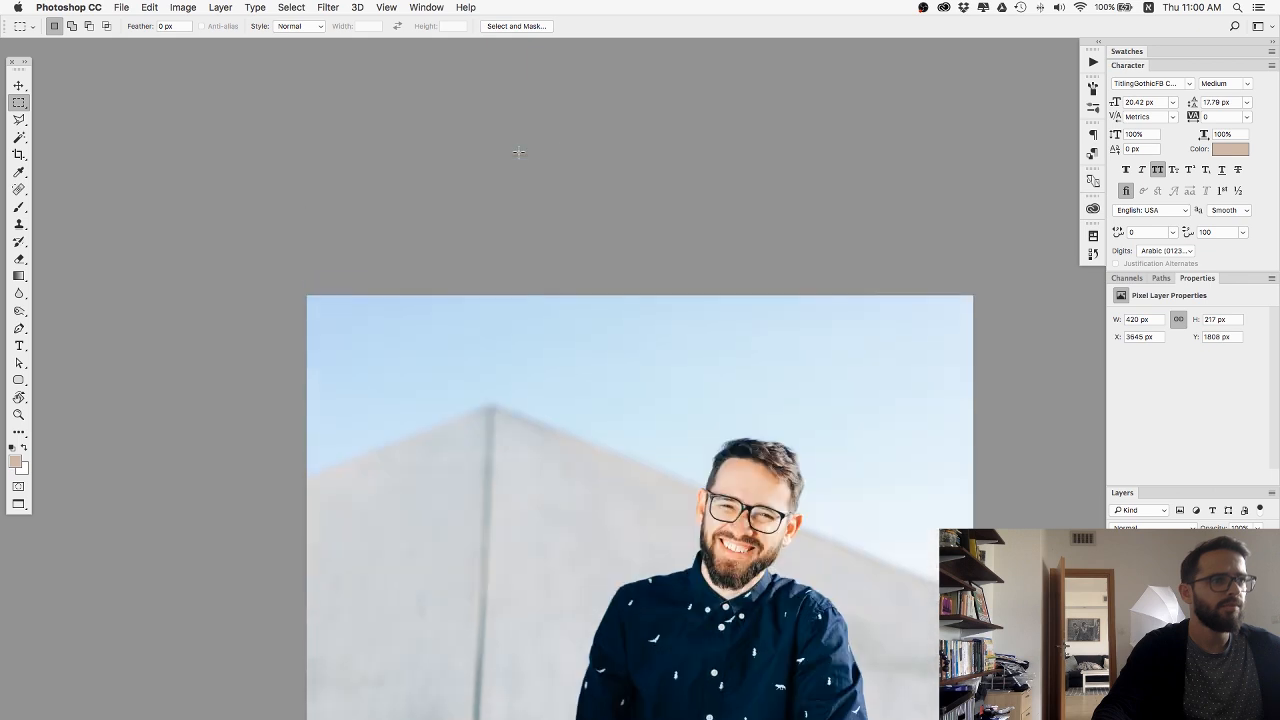
scroll(522, 153, "down", 2)
left_click_drag(727, 610, 882, 688)
left_click(553, 97)
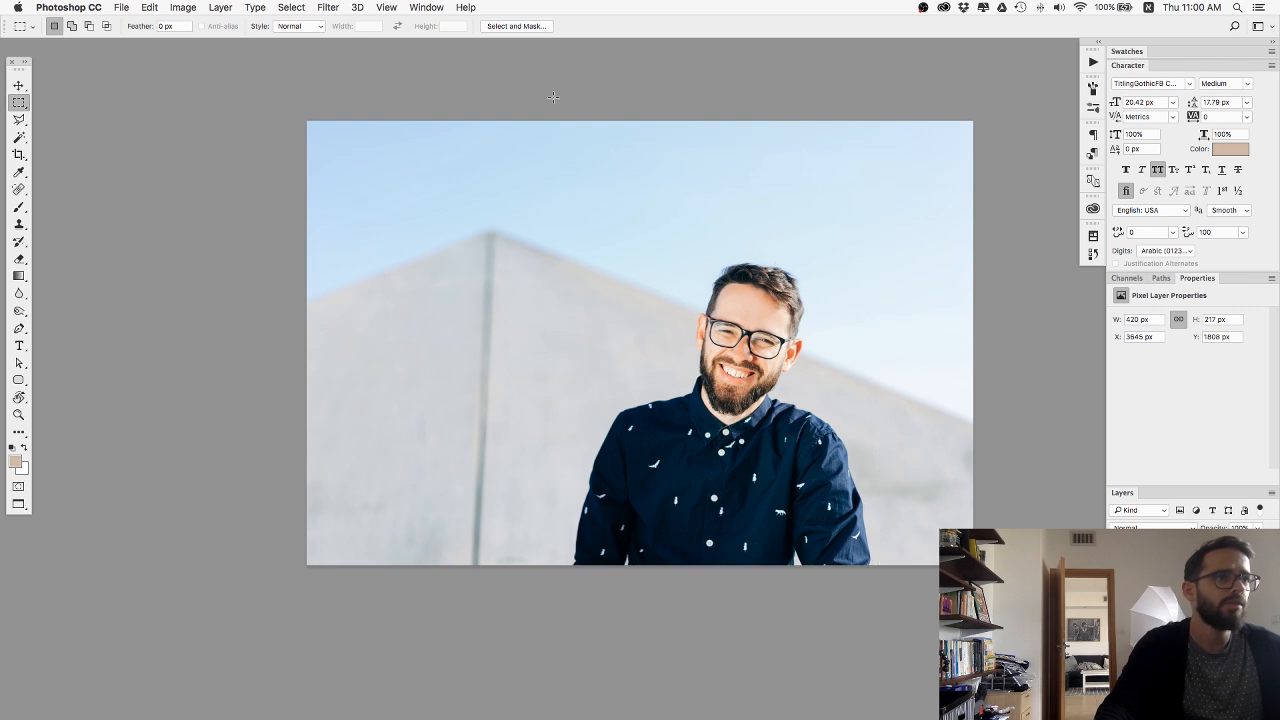
Copy a merged, full-height portrait area around the man, about 2854 by 4000 px, into a new document of clipboard size.
left_click_drag(599, 256, 878, 590)
left_click(149, 7)
left_click(163, 106)
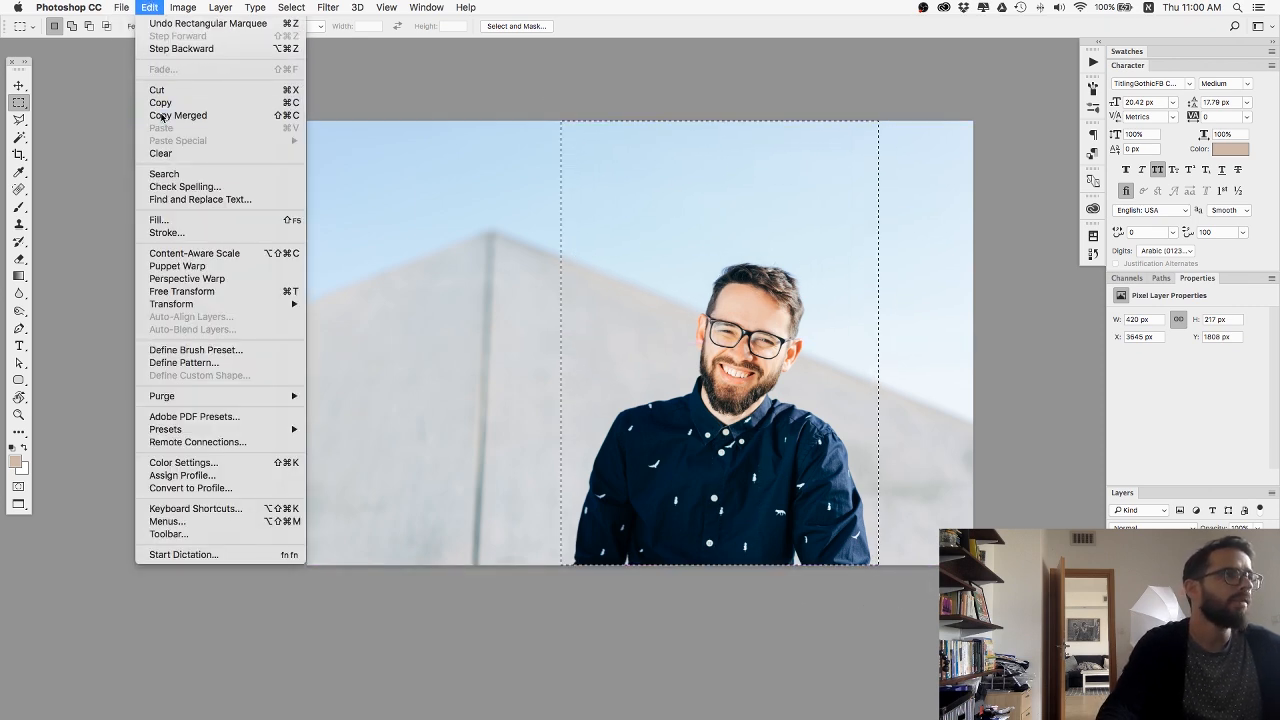
key("super+n")
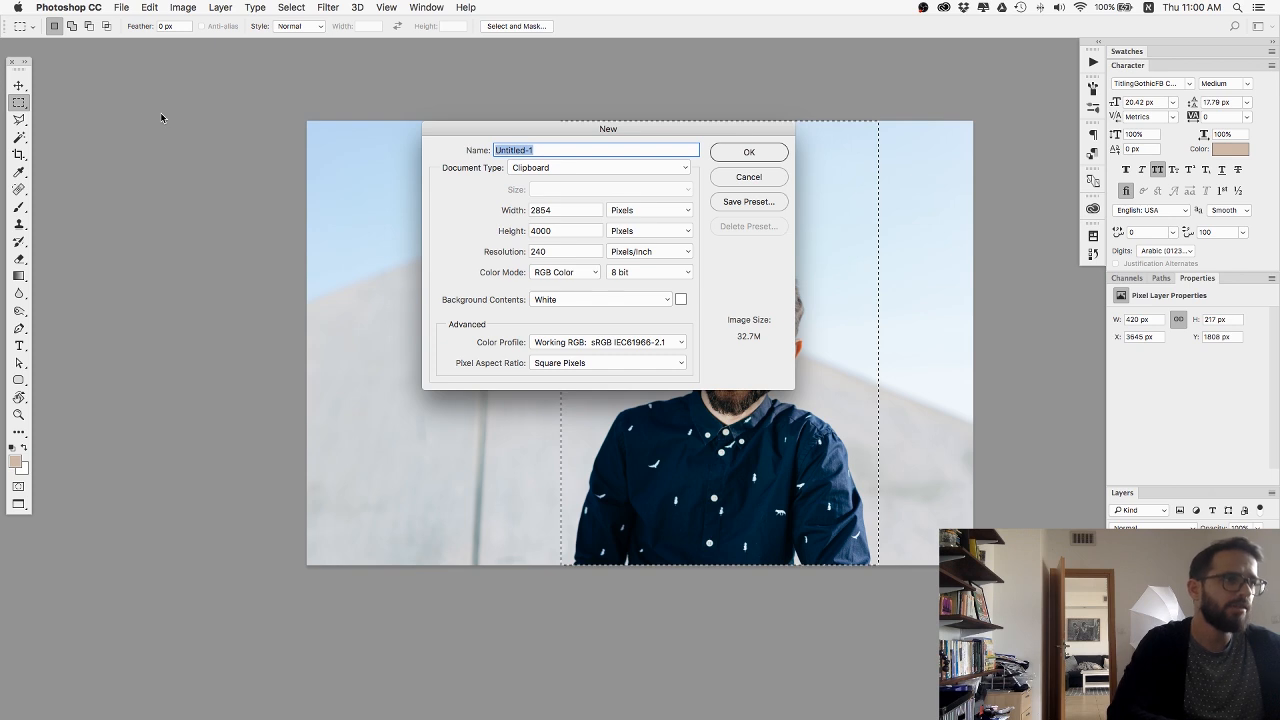
key("Return")
key("super+v")
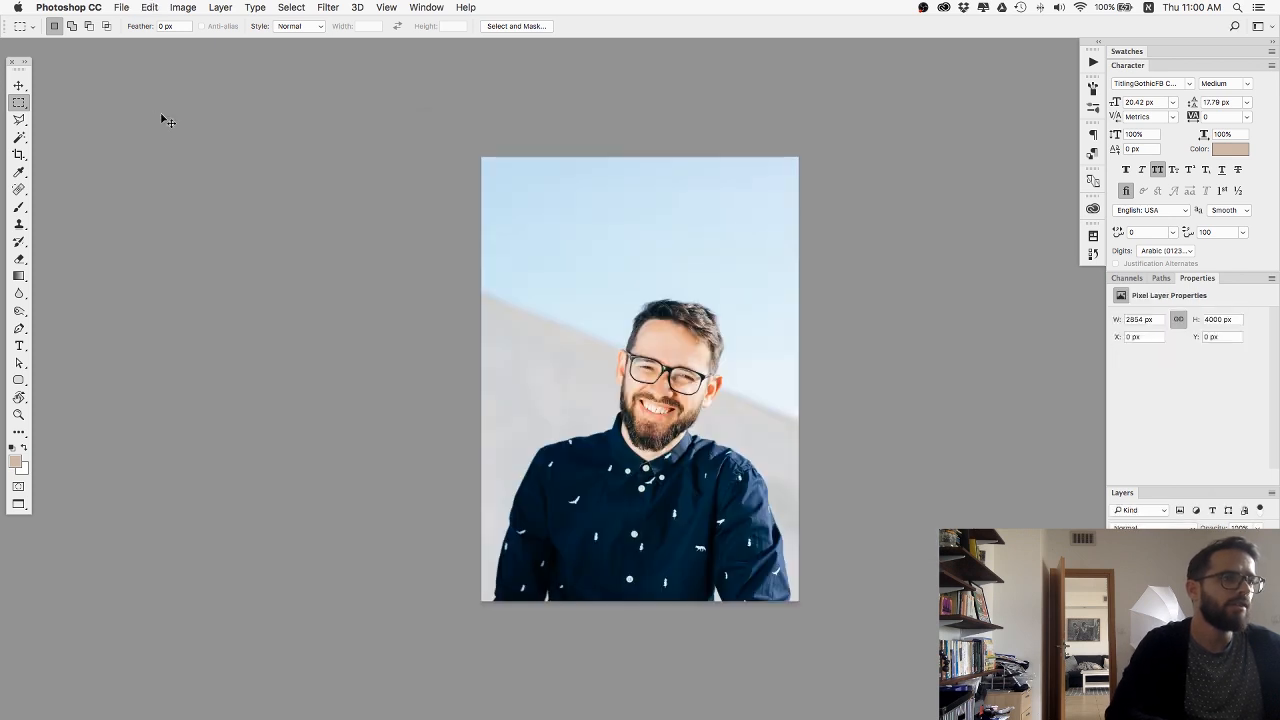
Resize the new image to a width of 1000 pixels with proportions linked.
left_click(183, 7)
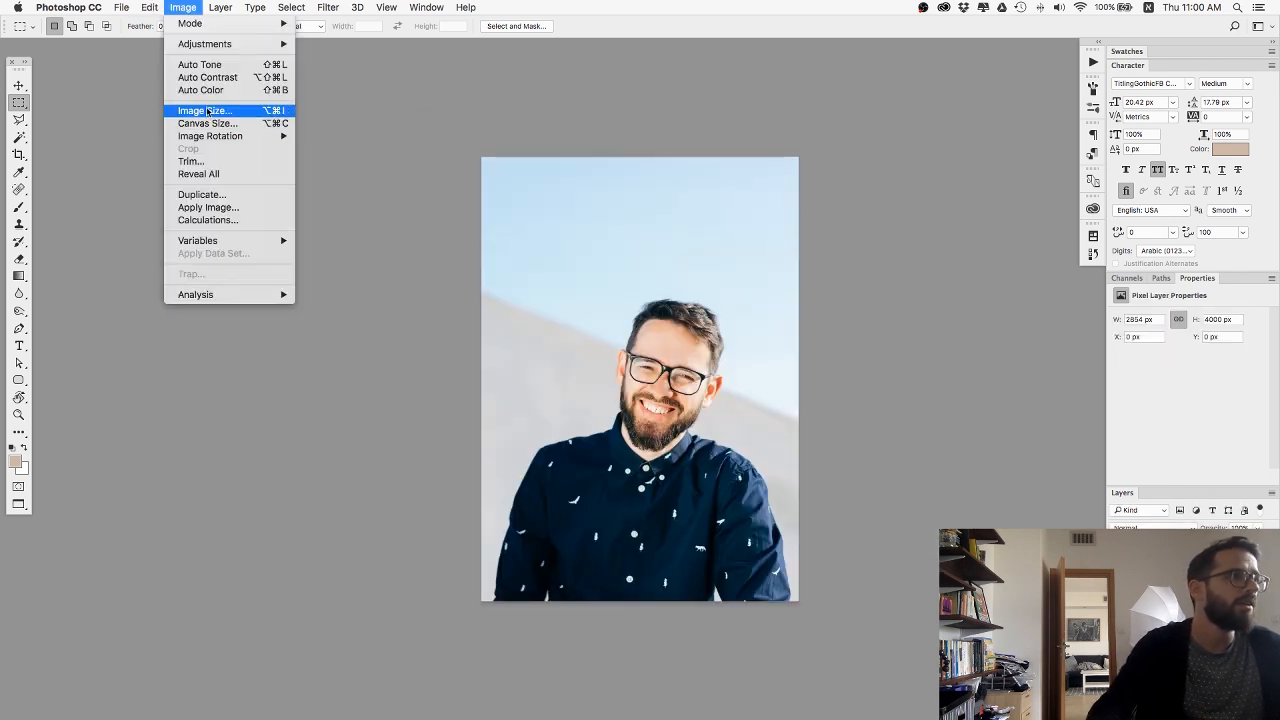
left_click(212, 107)
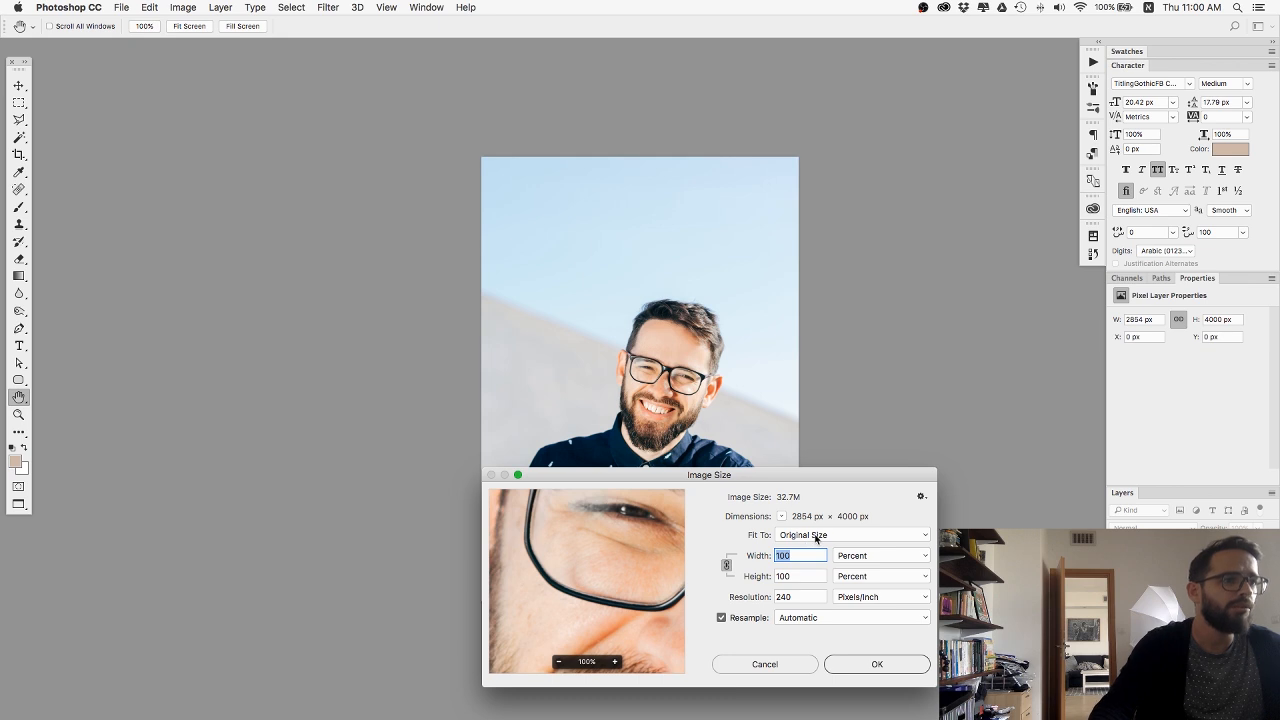
left_click(842, 556)
left_click(830, 567)
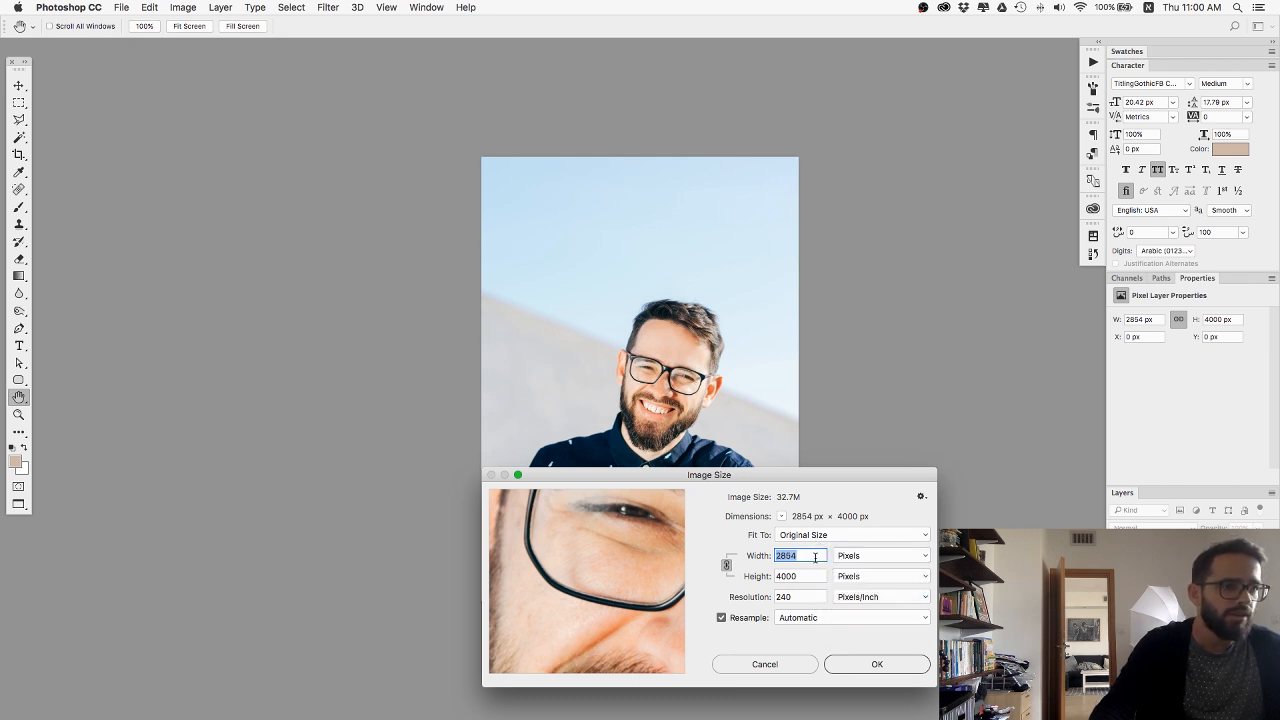
type("1000")
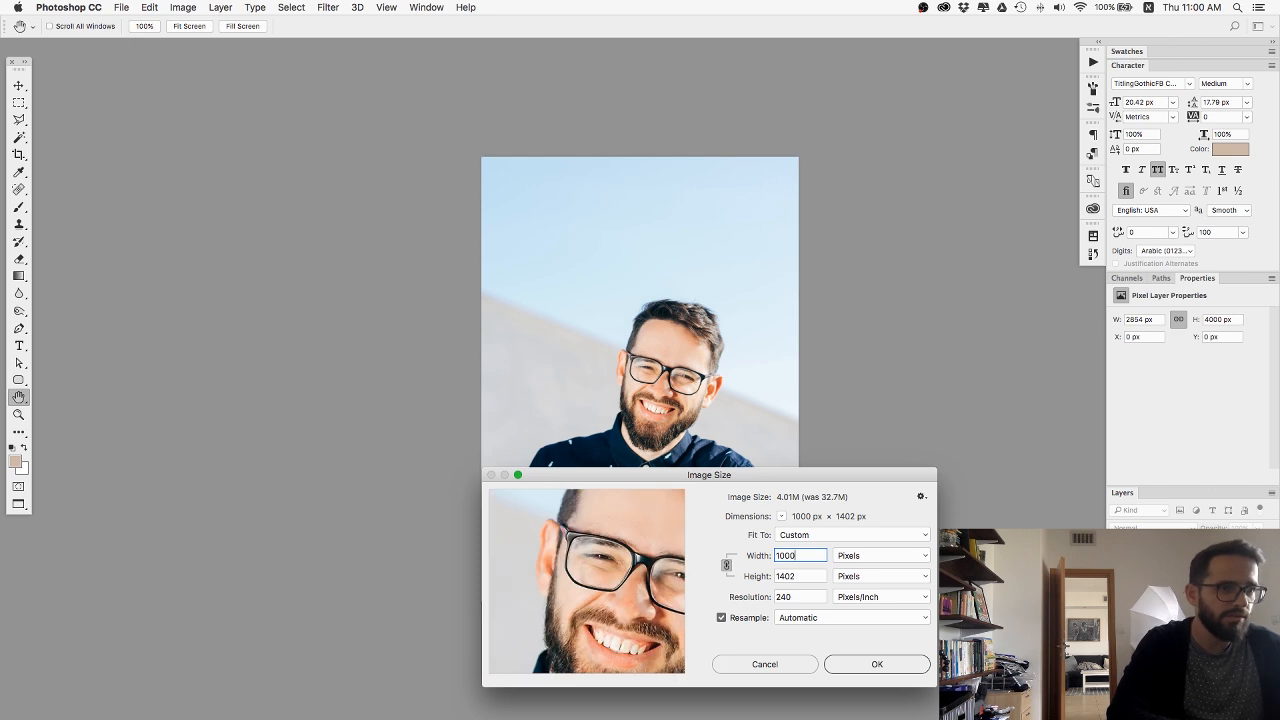
key("Return")
Extend the canvas above the photo by about 298 px with the Crop tool.
key("m")
key("super+equal")
key("super+equal")
key("c")
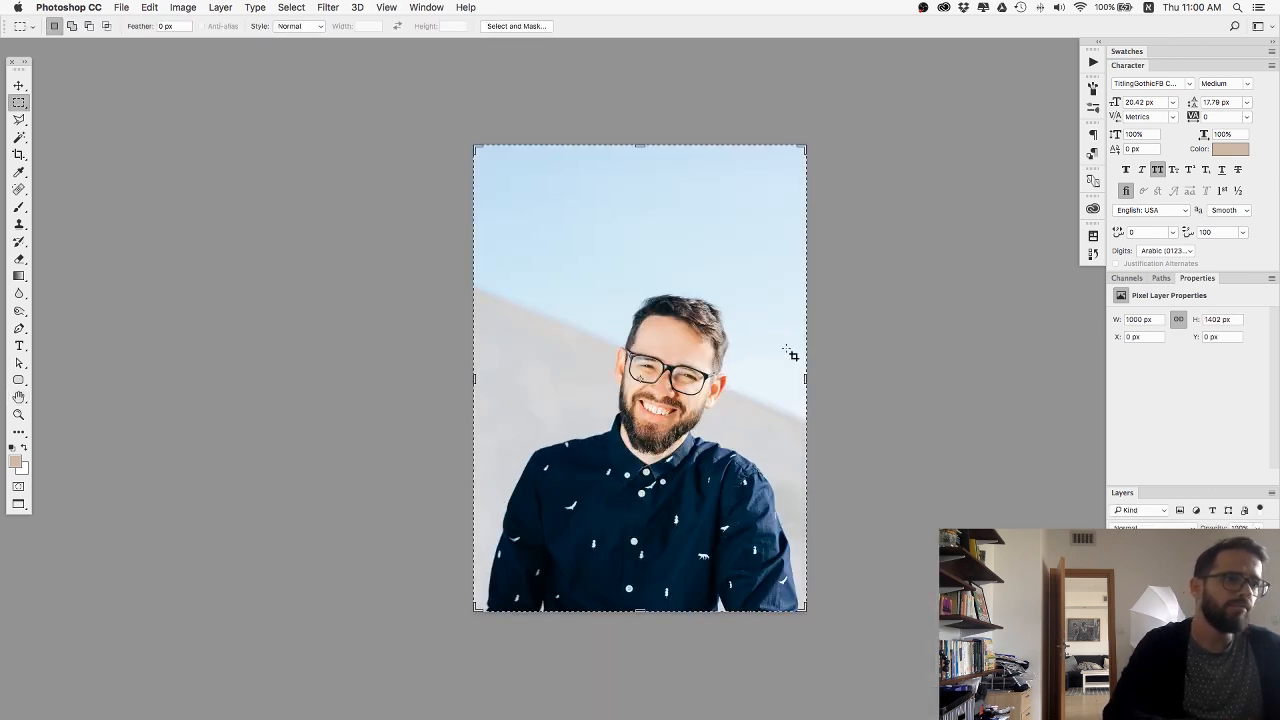
left_click_drag(643, 143, 643, 93)
key("Return")
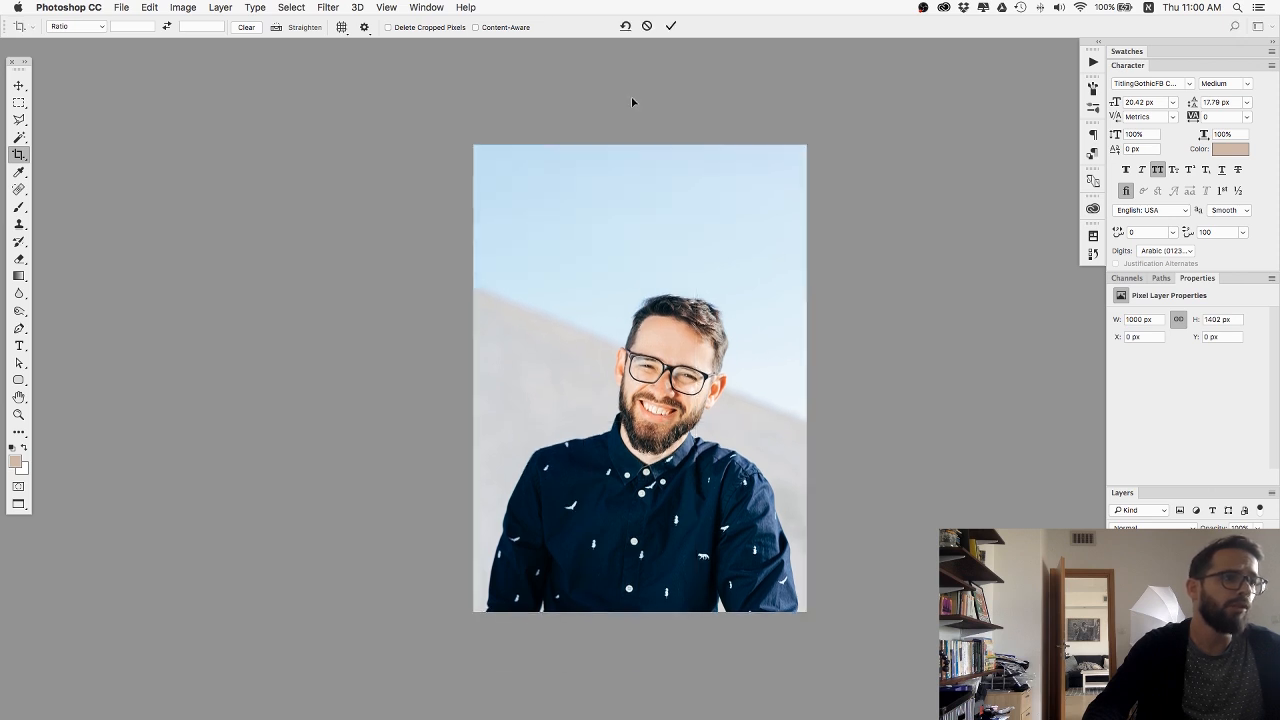
Select a full-width strip of sky and stretch it upward with Free Transform to fill the empty canvas, then deselect.
key("m")
left_click_drag(451, 197, 821, 287)
key("ctrl+t")
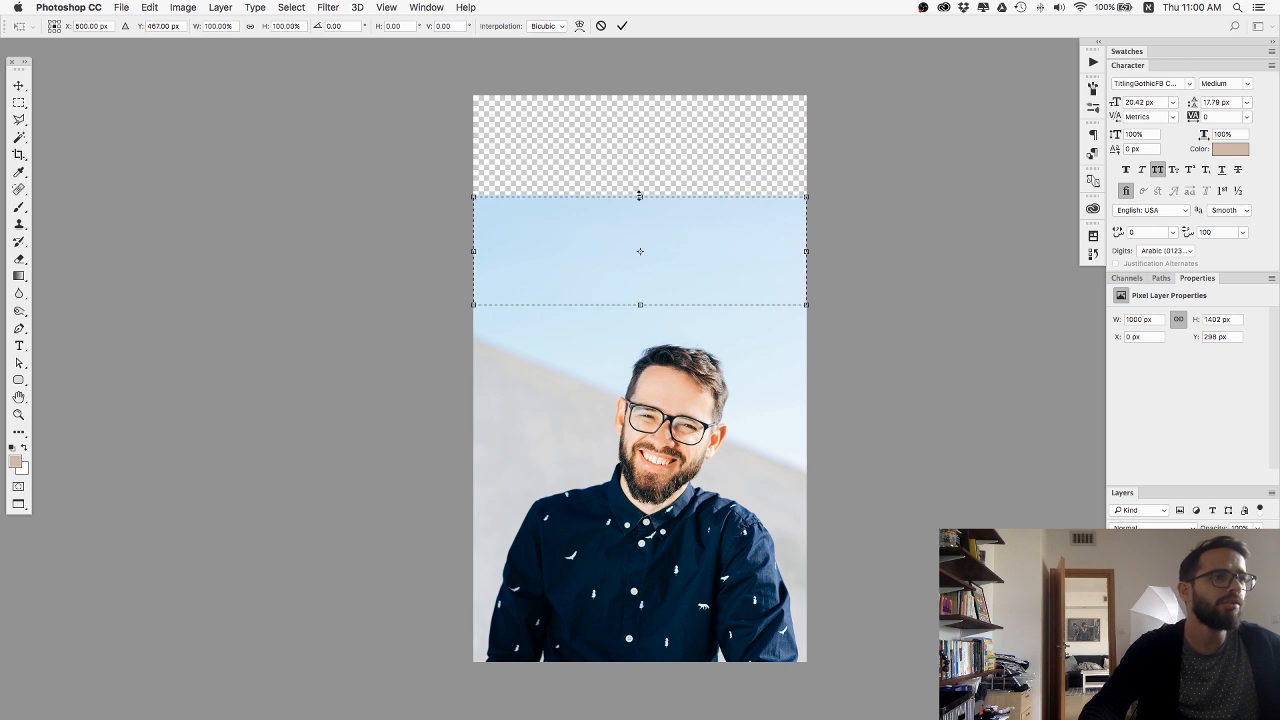
left_click_drag(640, 197, 640, 88)
key("Return")
key("ctrl+d")
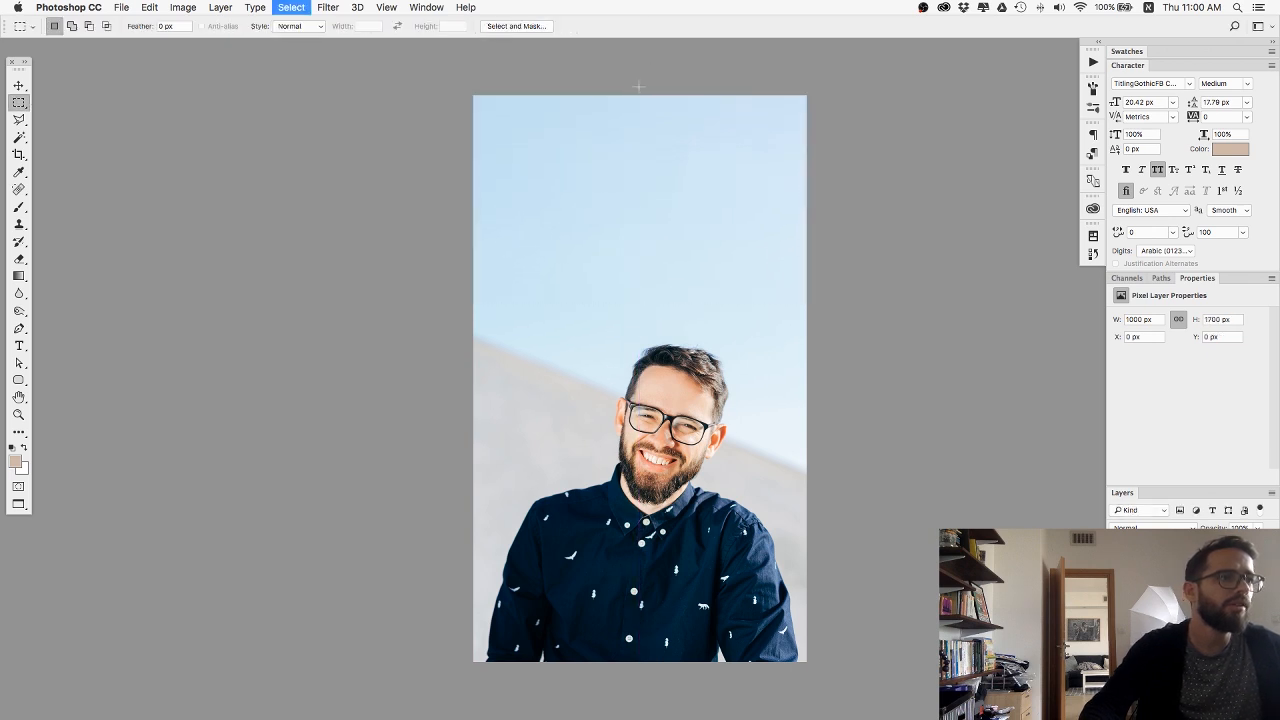
key("v")
key("super+shift+s")
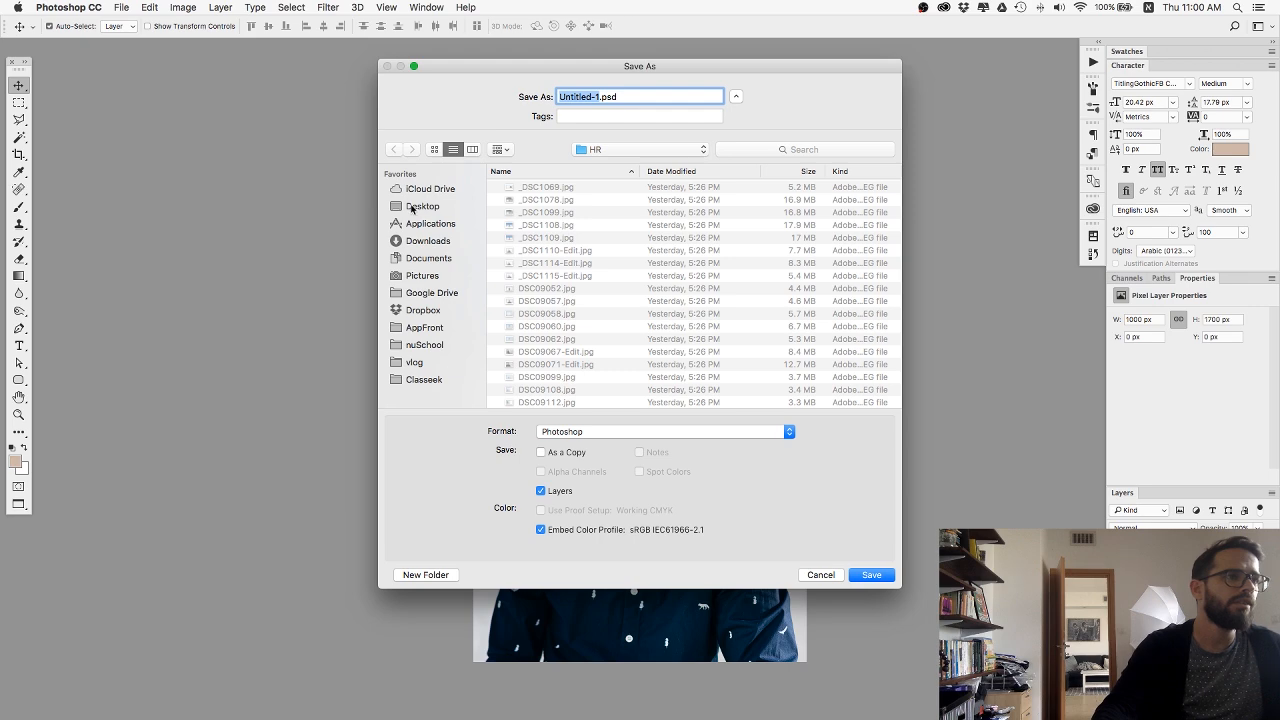
key("Escape")
Export the image for web as a medium-quality JPEG named mobile-header.jpg in the Desktop's web folder.
key("super+alt+shift+s")
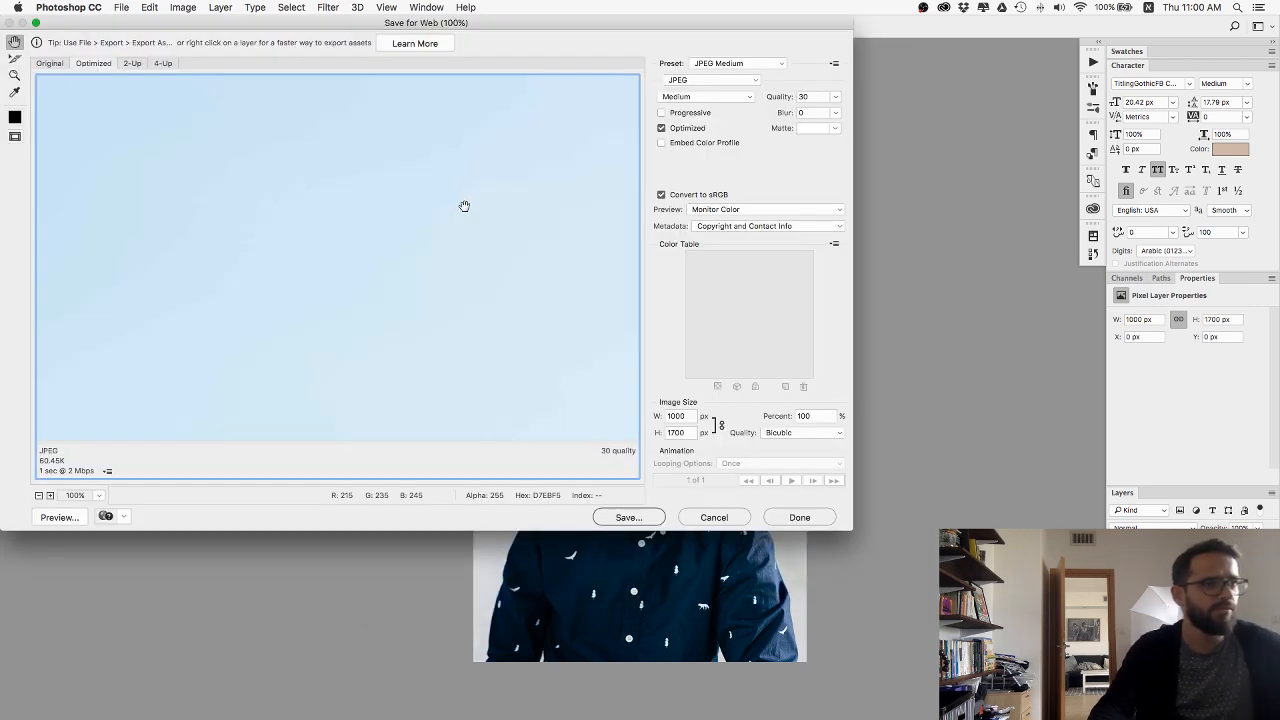
left_click(628, 517)
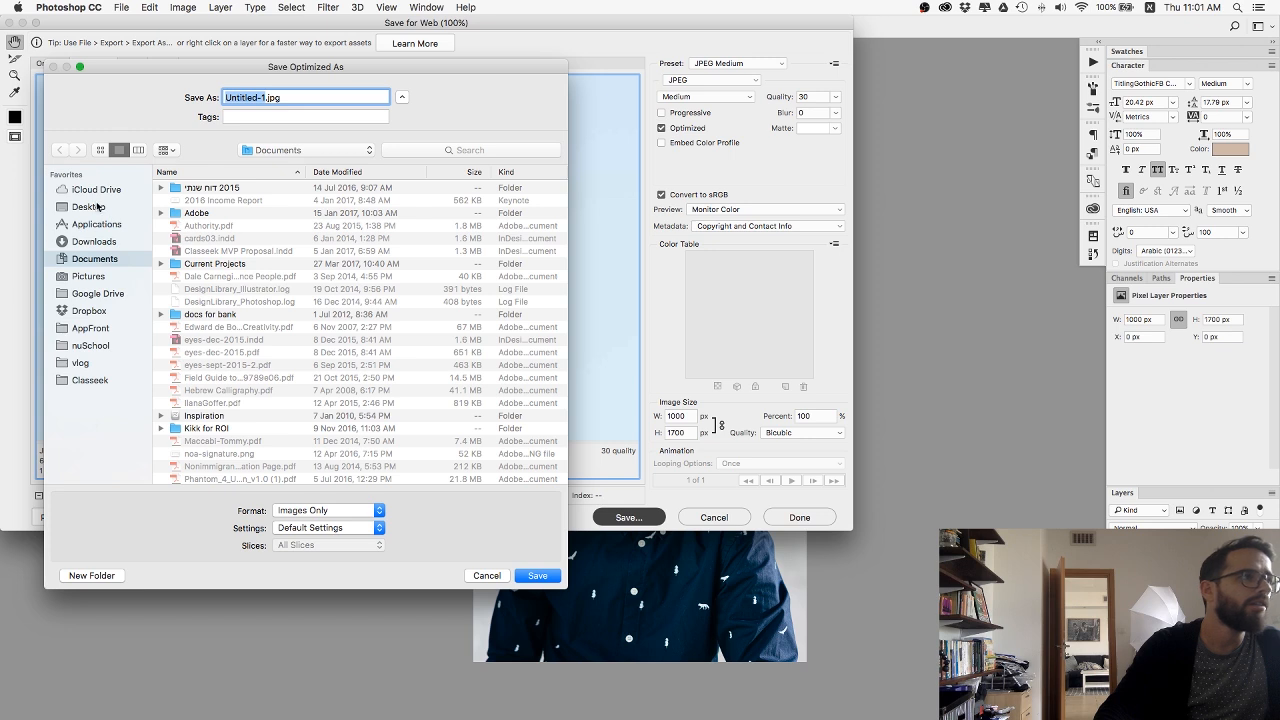
left_click(88, 206)
double_click(190, 366)
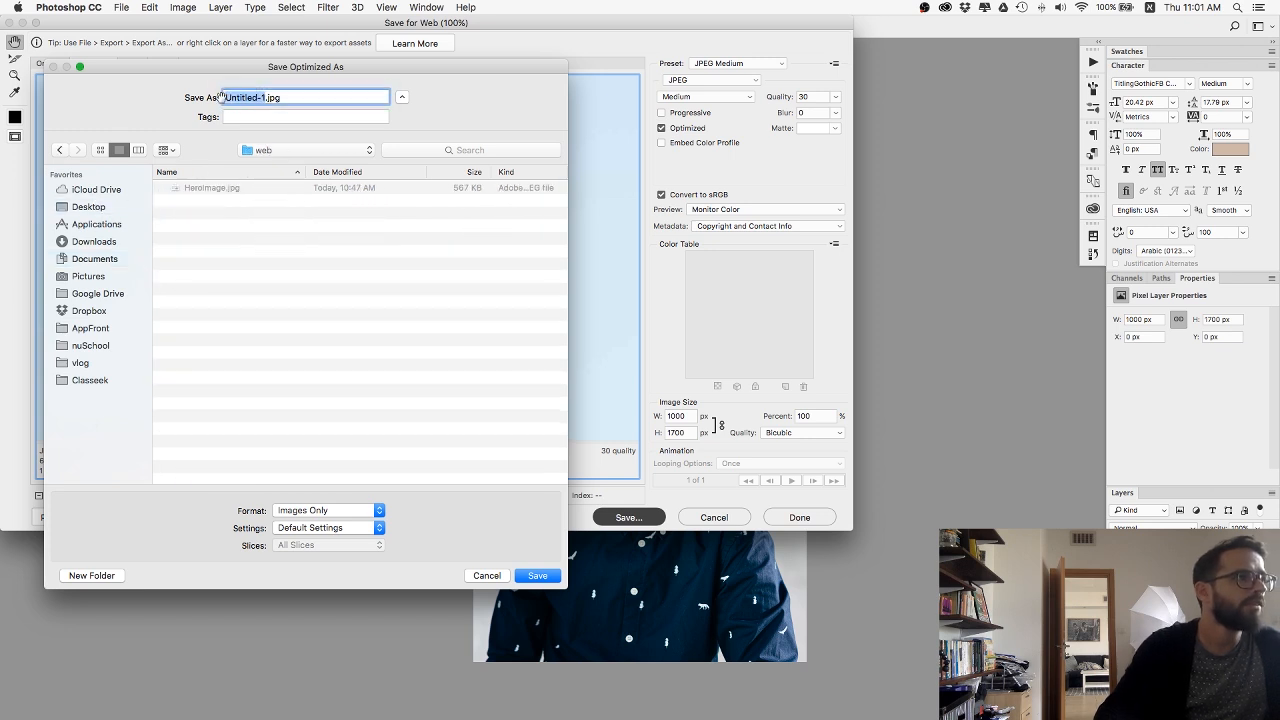
type("phone")
key("BackSpace")
key("BackSpace")
key("BackSpace")
key("BackSpace")
key("BackSpace")
type("m")
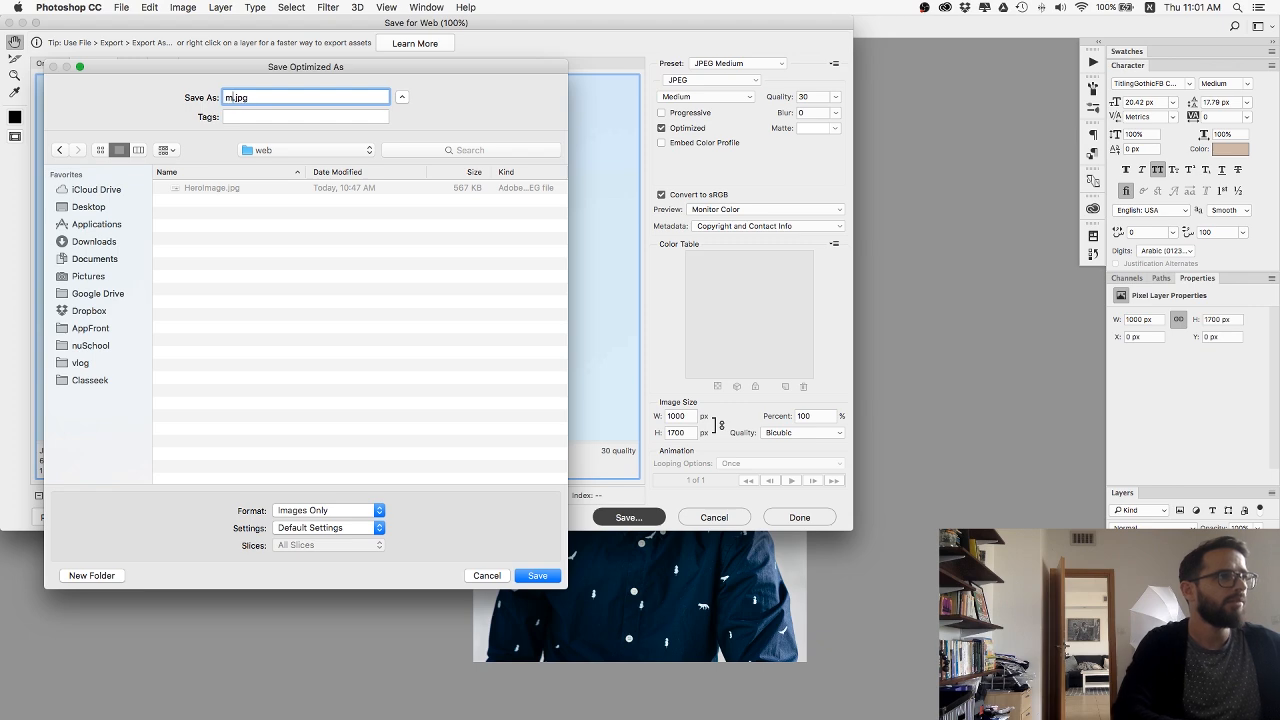
type("obile-hero")
key("Return")
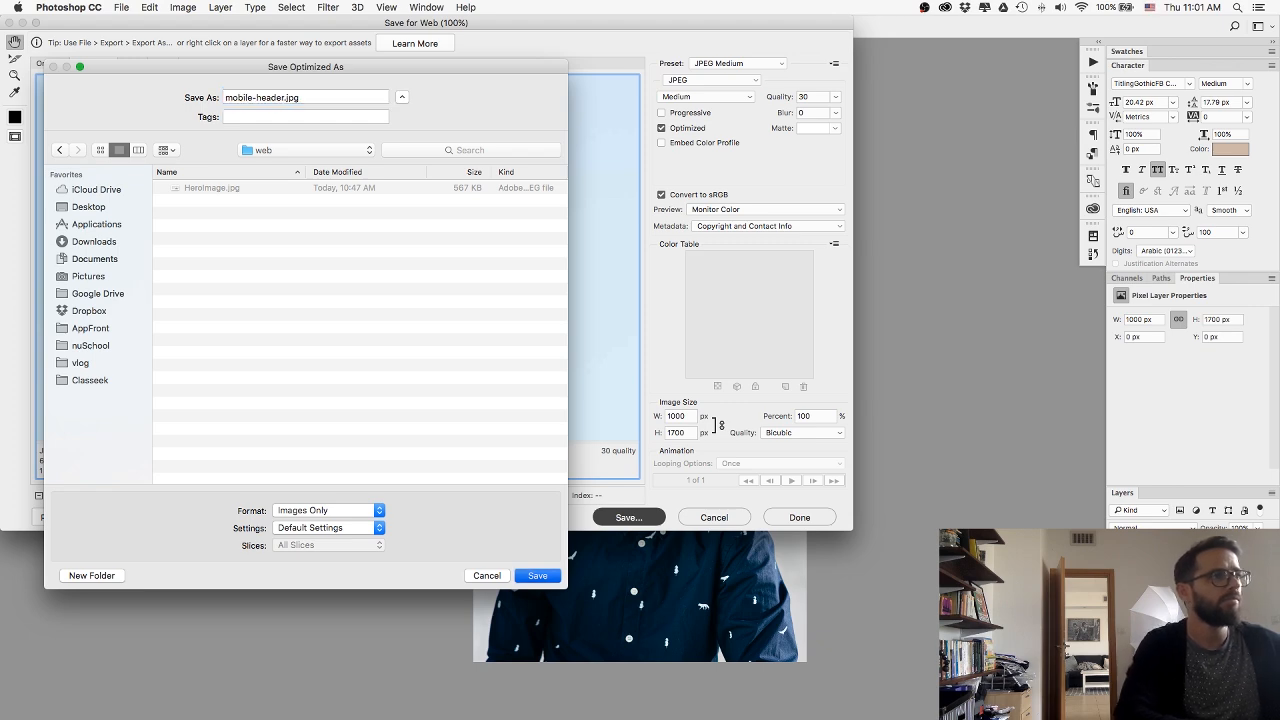
Switch to Webflow in Chrome and replace the tablet HeroSection's background image with an upload of mobile-header.jpg.
key("super+Tab")
key("super+Tab")
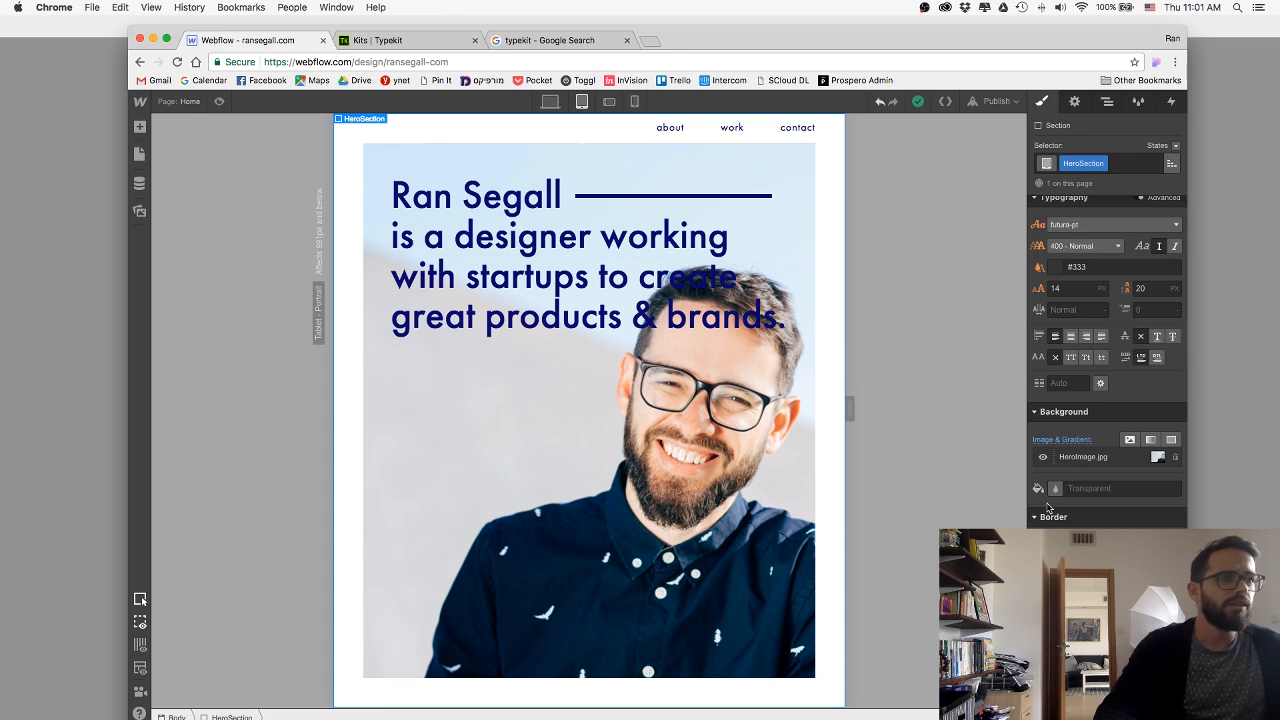
left_click(1126, 457)
left_click(1108, 238)
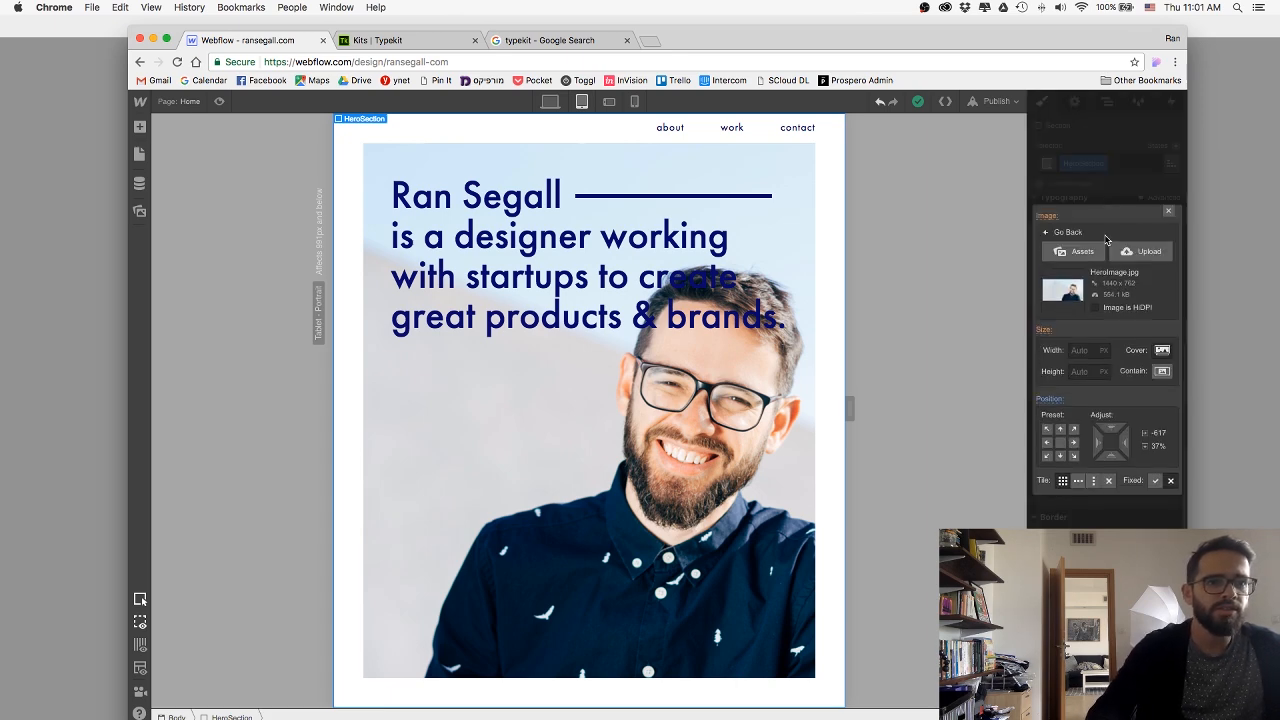
left_click(1138, 251)
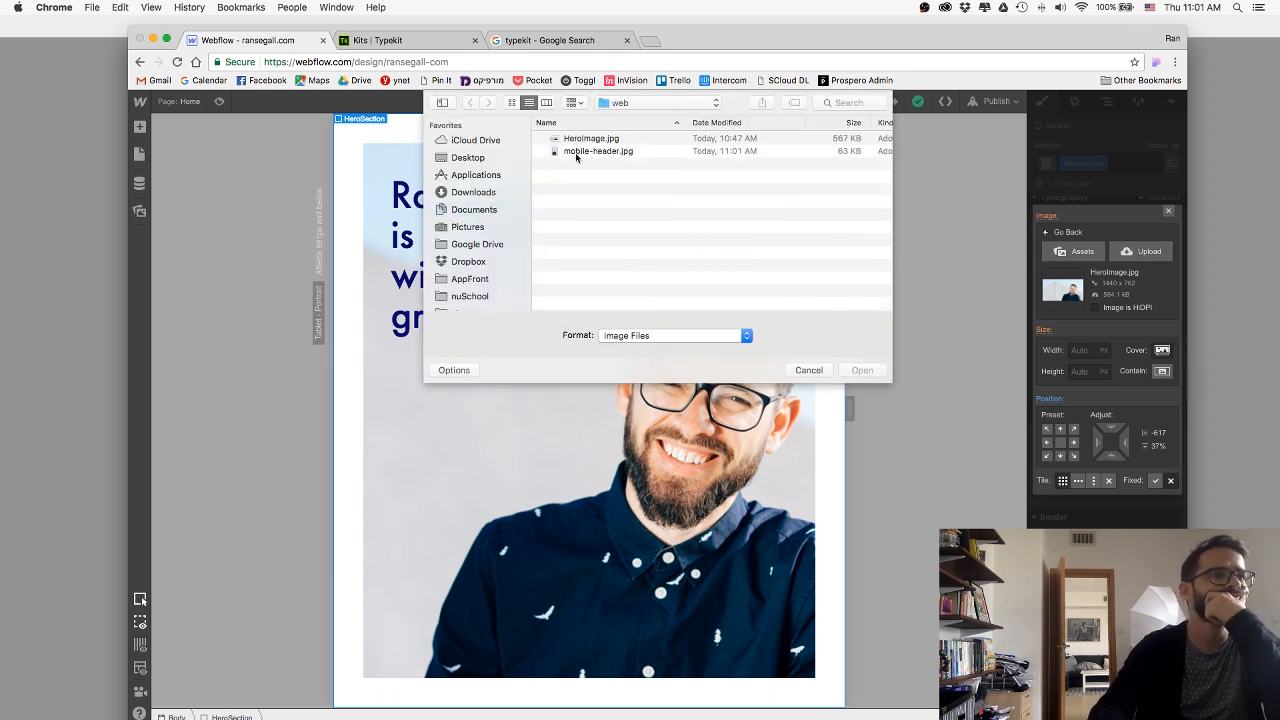
double_click(577, 151)
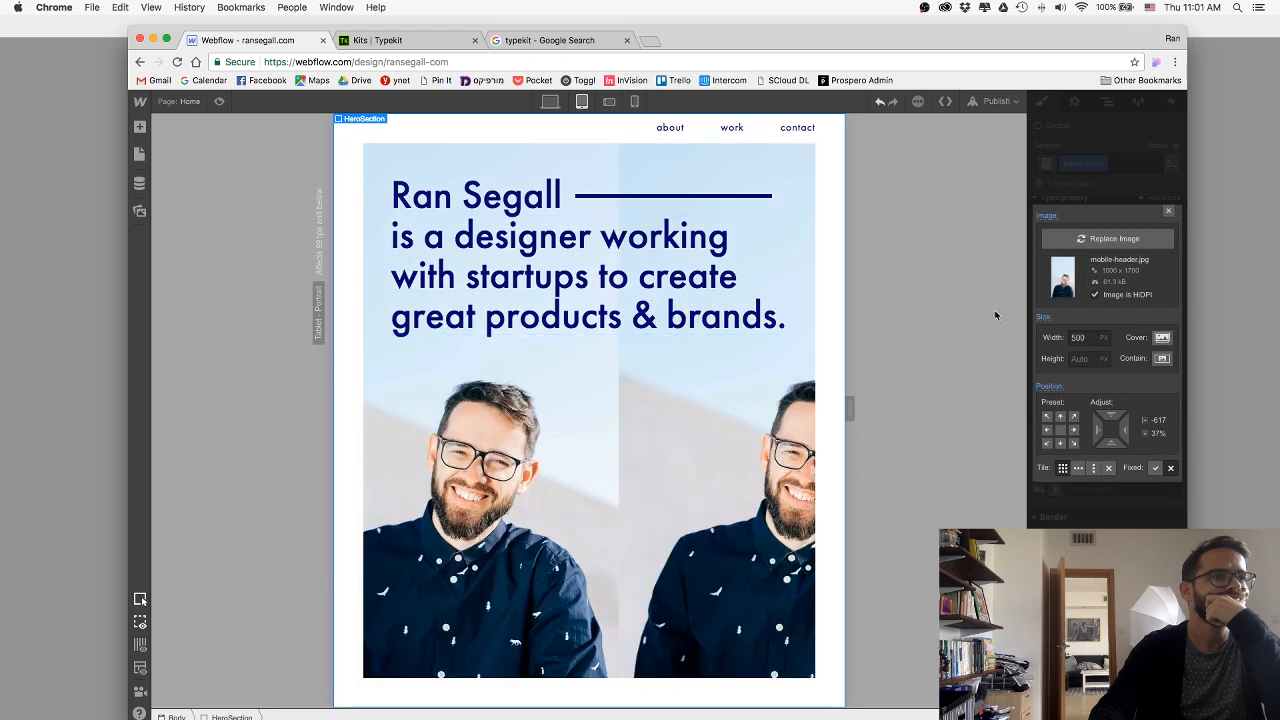
Set the HeroSection's background image to cover the section and position it at the centre, then close the image settings.
left_click(1162, 338)
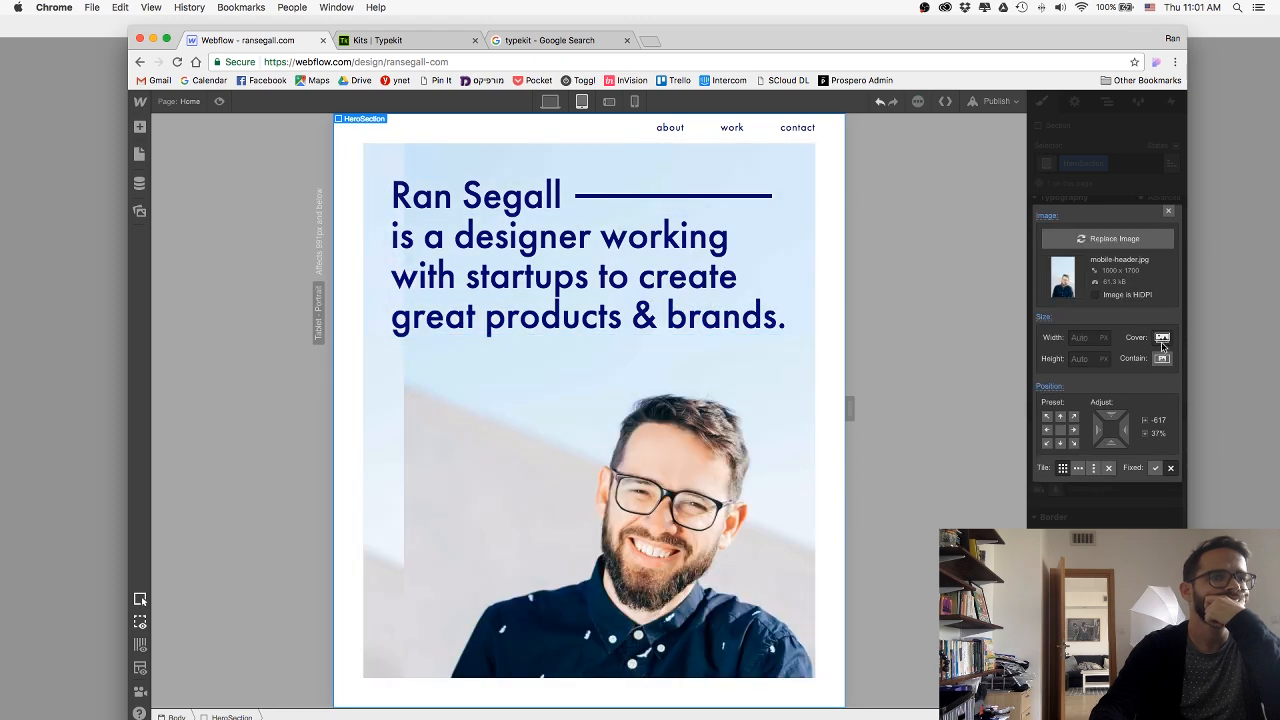
left_click(1162, 337)
left_click(1162, 337)
left_click(1061, 432)
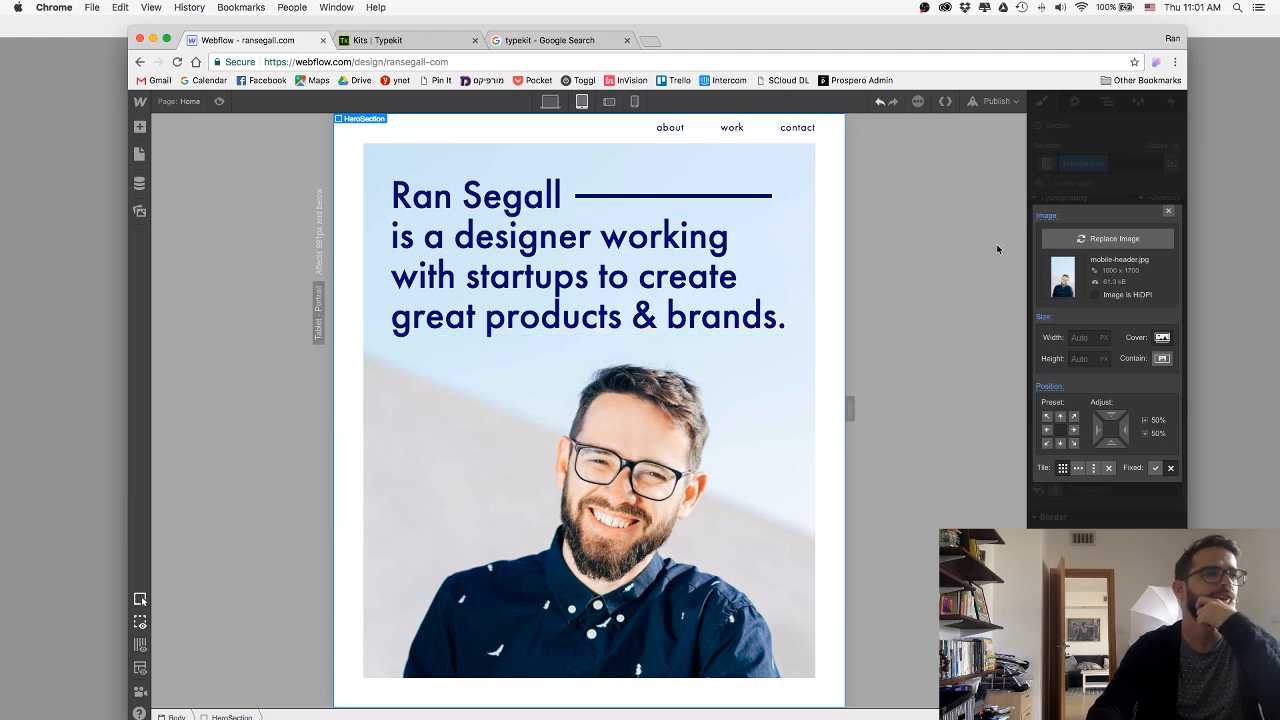
left_click(1168, 211)
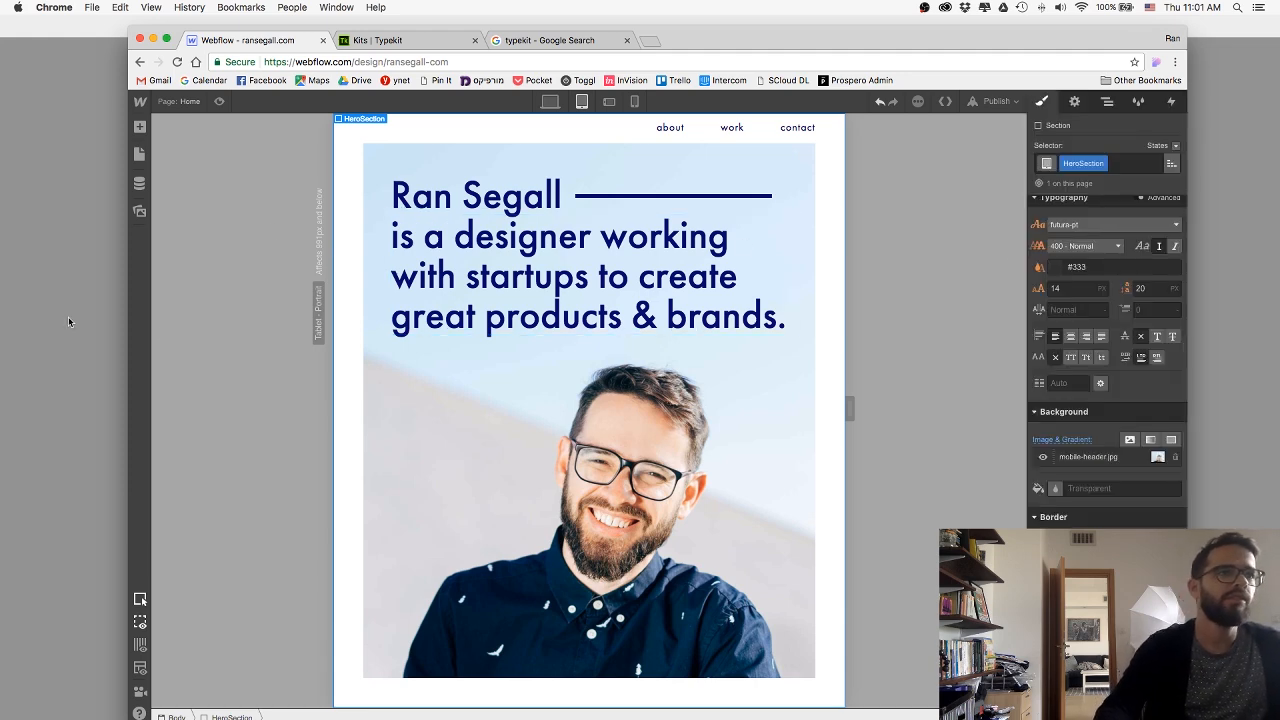
Set the HeroH1 heading's font size and line height to 50 px on the tablet layout.
left_click(765, 215)
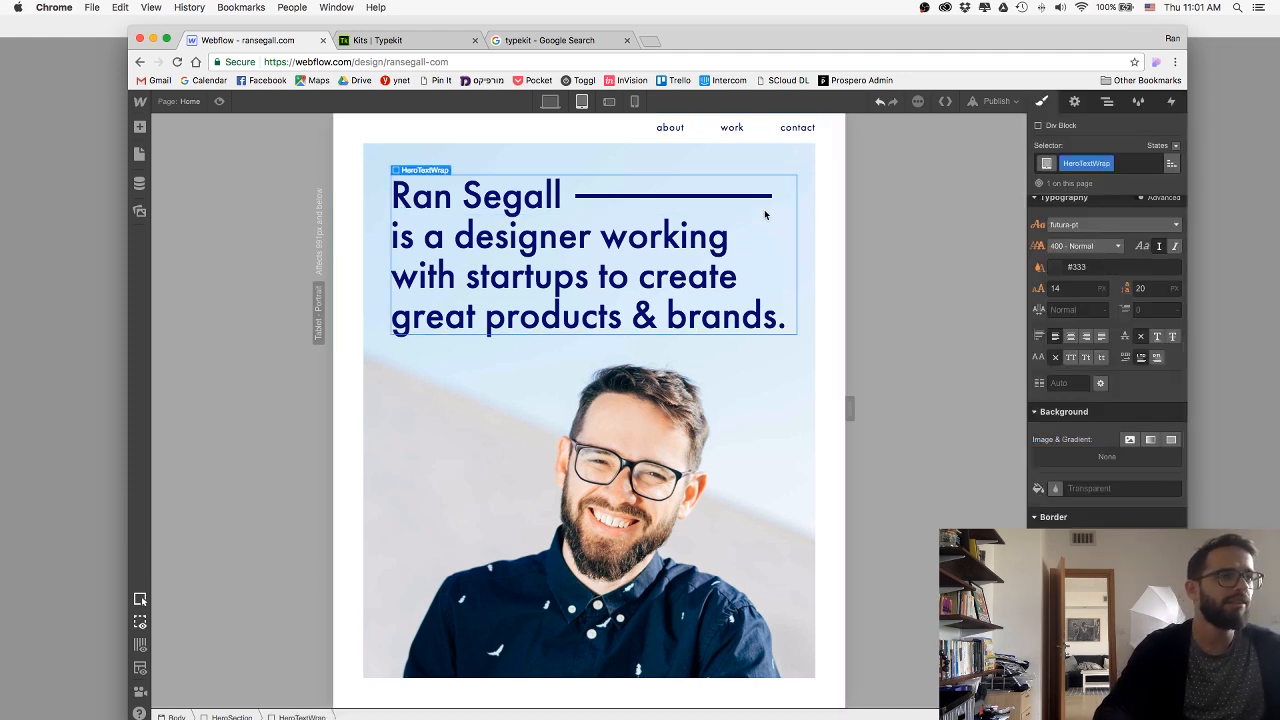
left_click(540, 198)
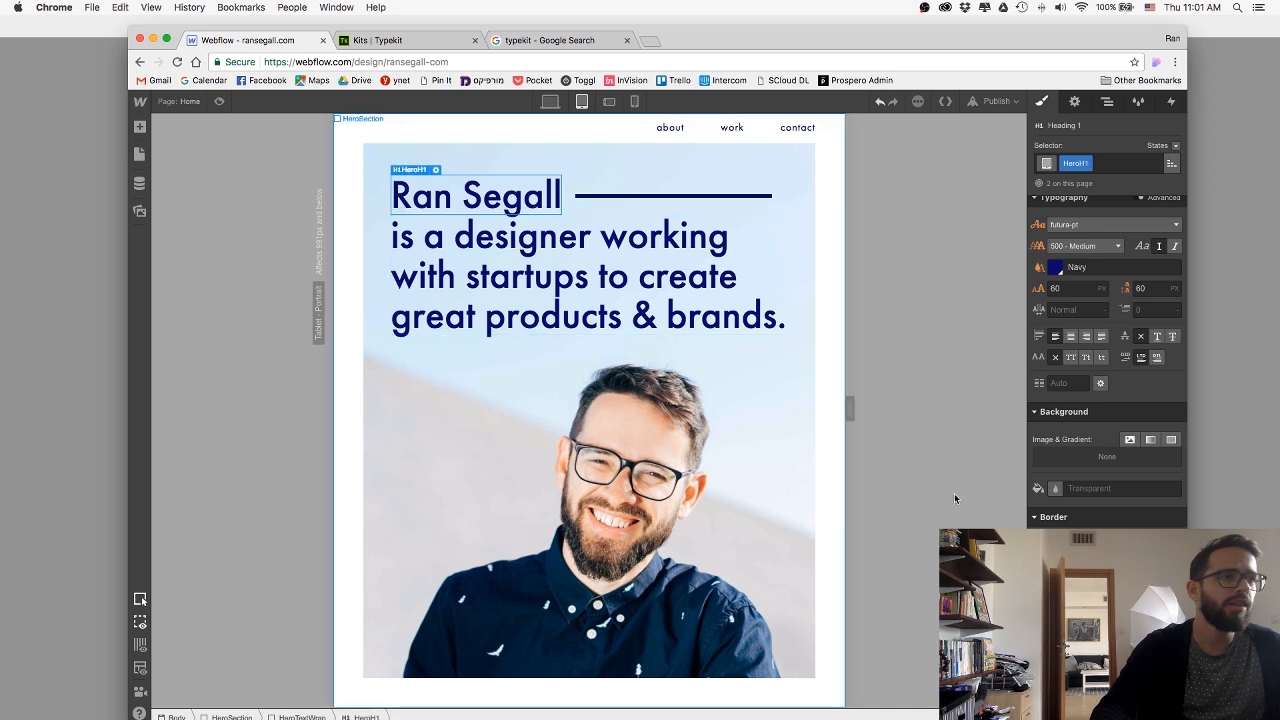
scroll(1125, 470, "up", 5)
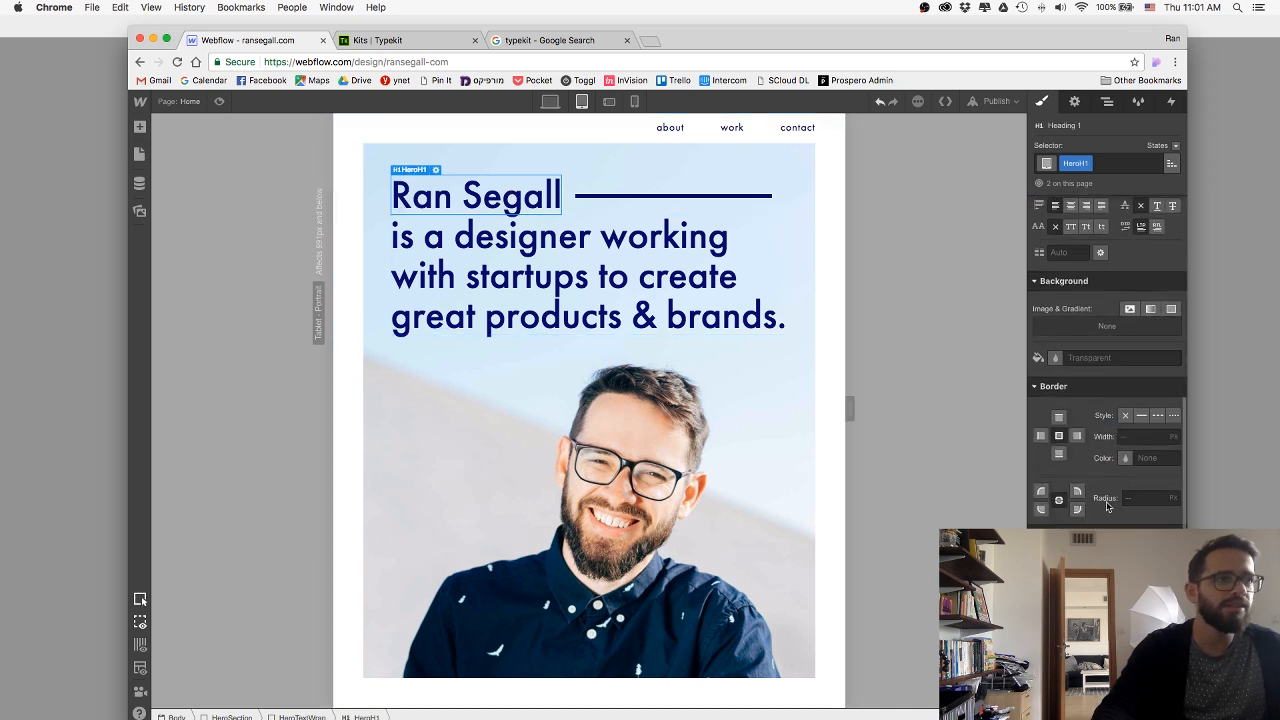
left_click(1060, 493)
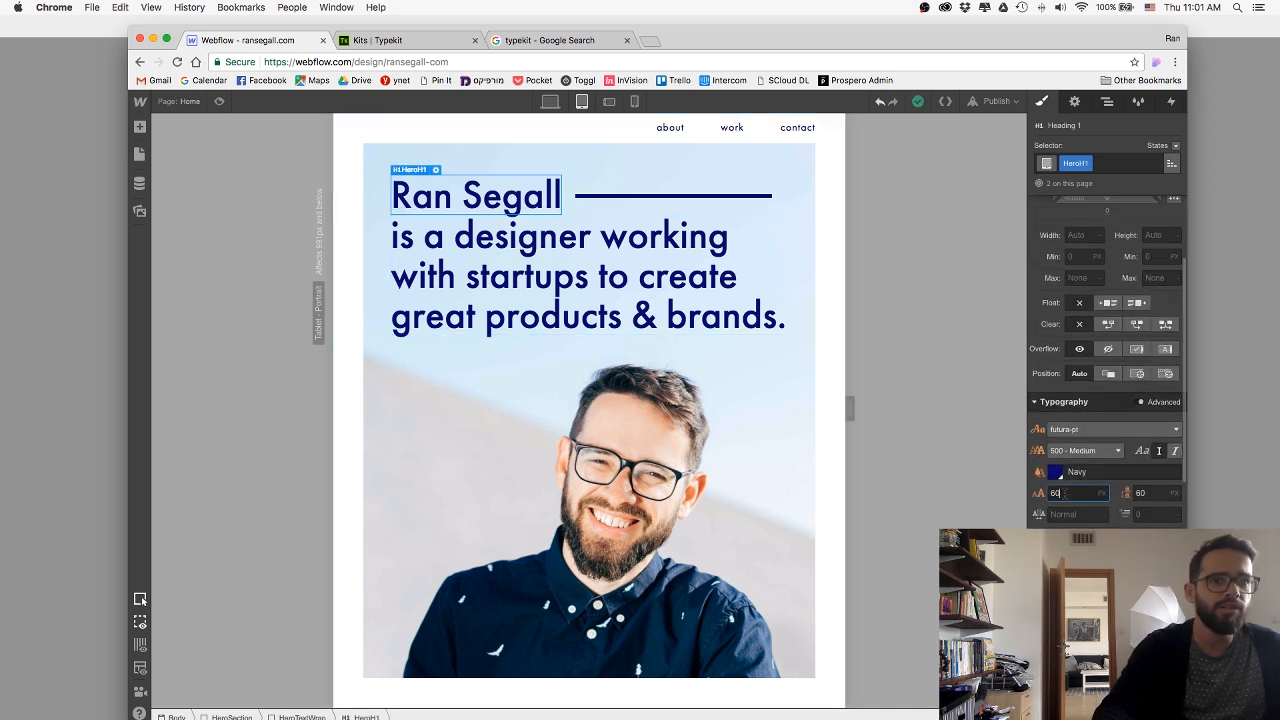
type("50")
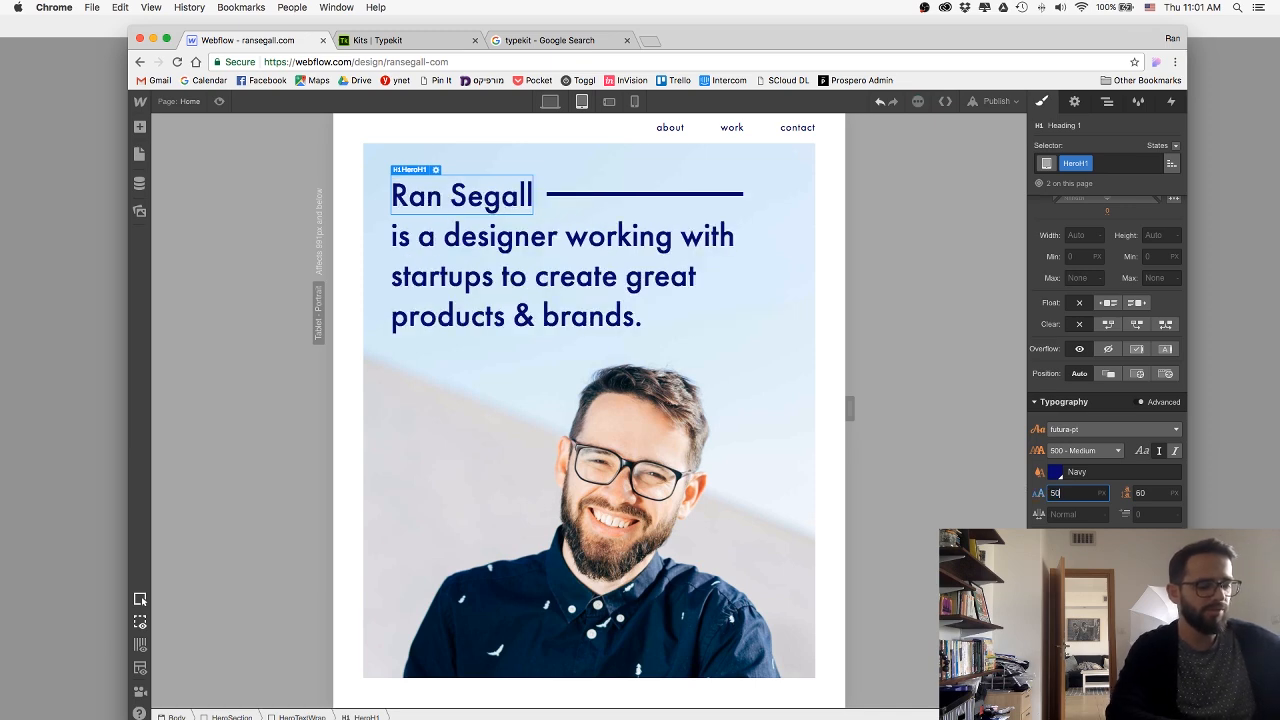
left_click(1141, 493)
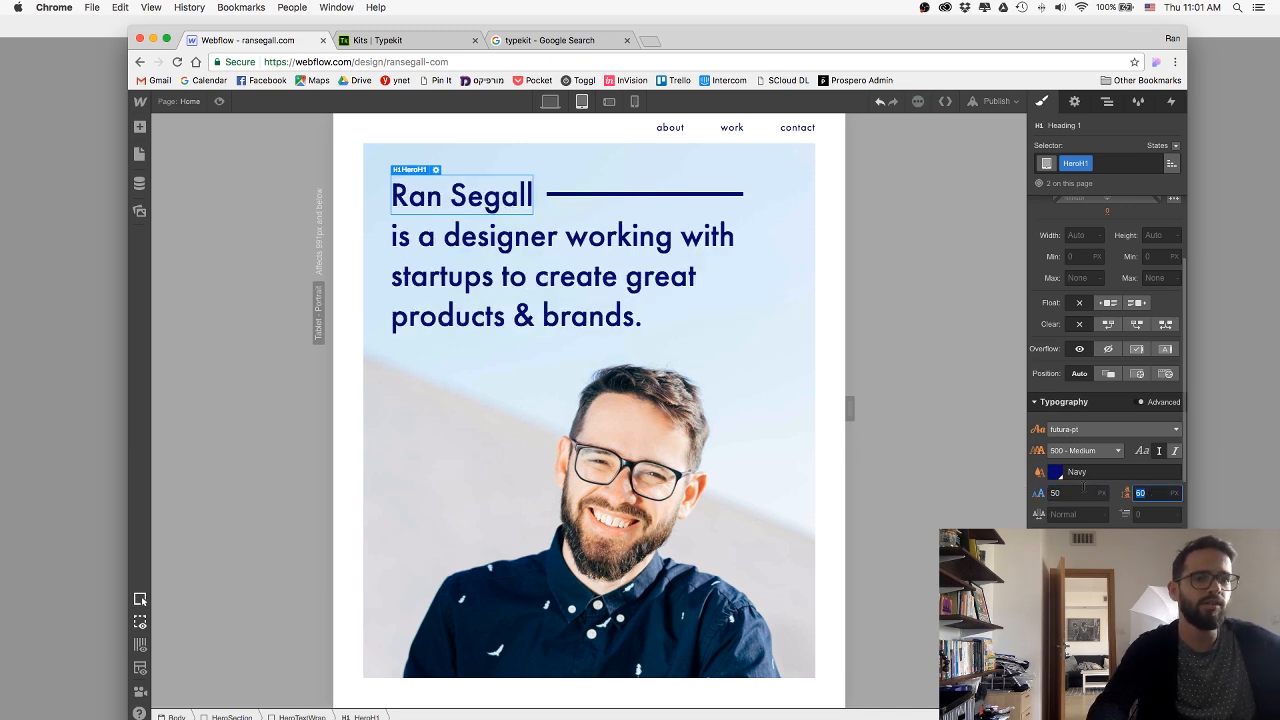
type("50")
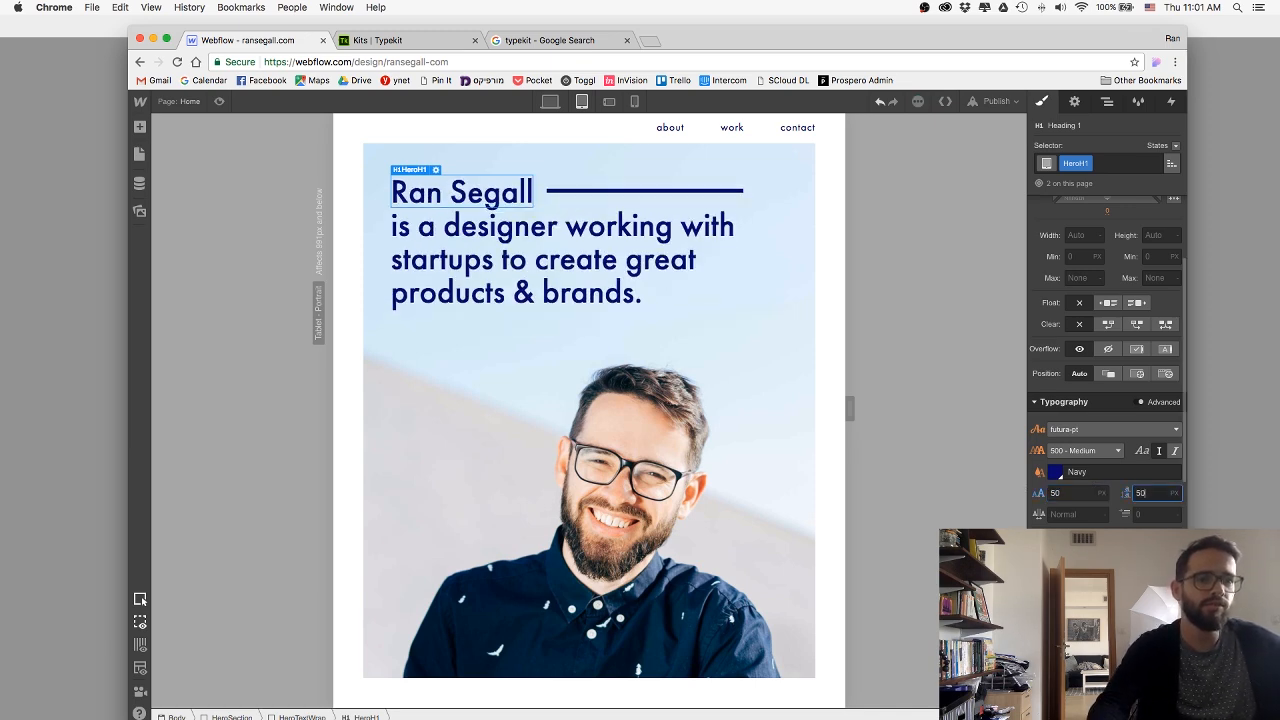
Reduce the HeroTextWrap block's width to 500 px on the tablet layout.
left_click(652, 207)
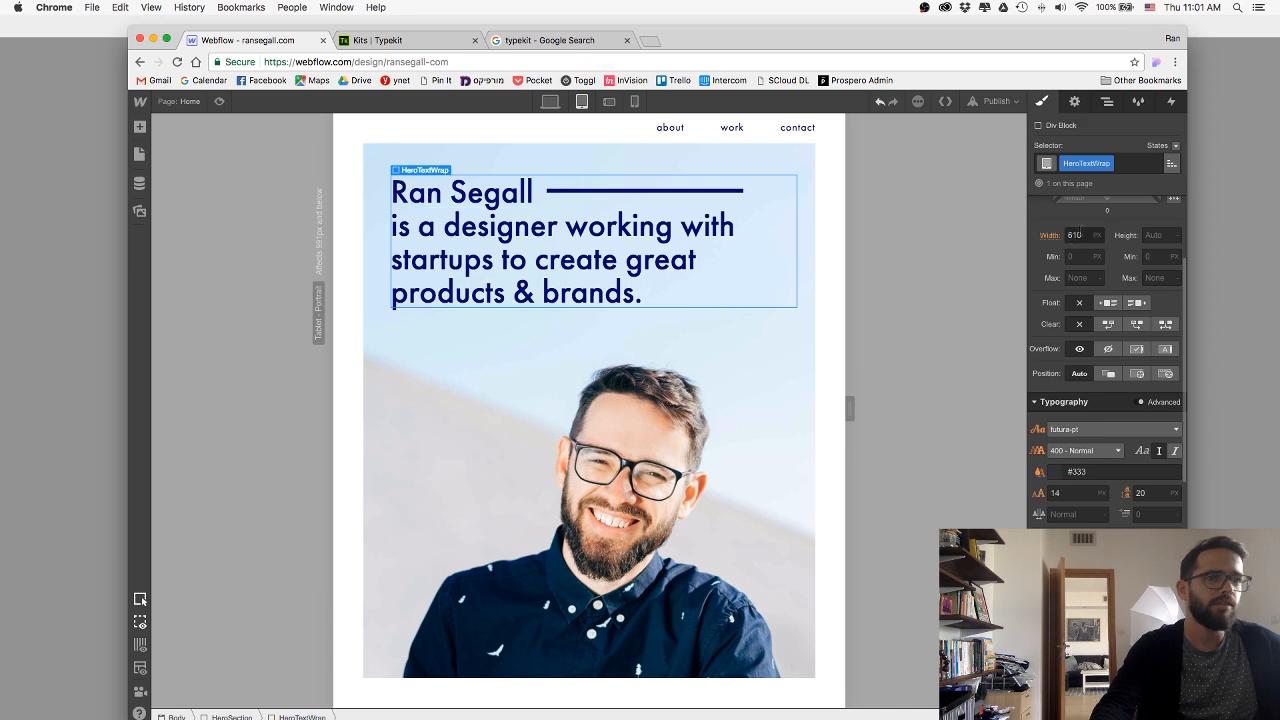
left_click(1081, 233)
key("shift+Down")
key("shift+Down")
key("shift+Down")
key("shift+Down")
key("shift+Down")
key("shift+Down")
key("shift+Down")
key("shift+Down")
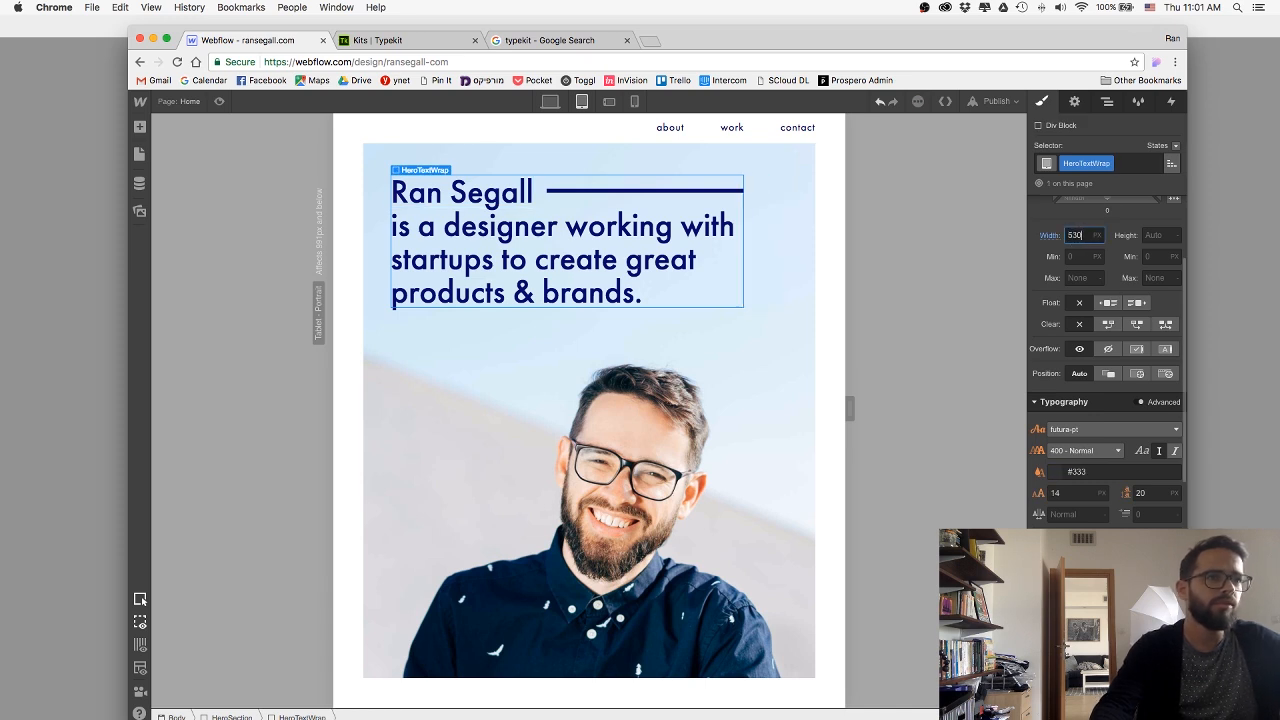
key("shift+Down")
key("shift+Down")
key("shift+Down")
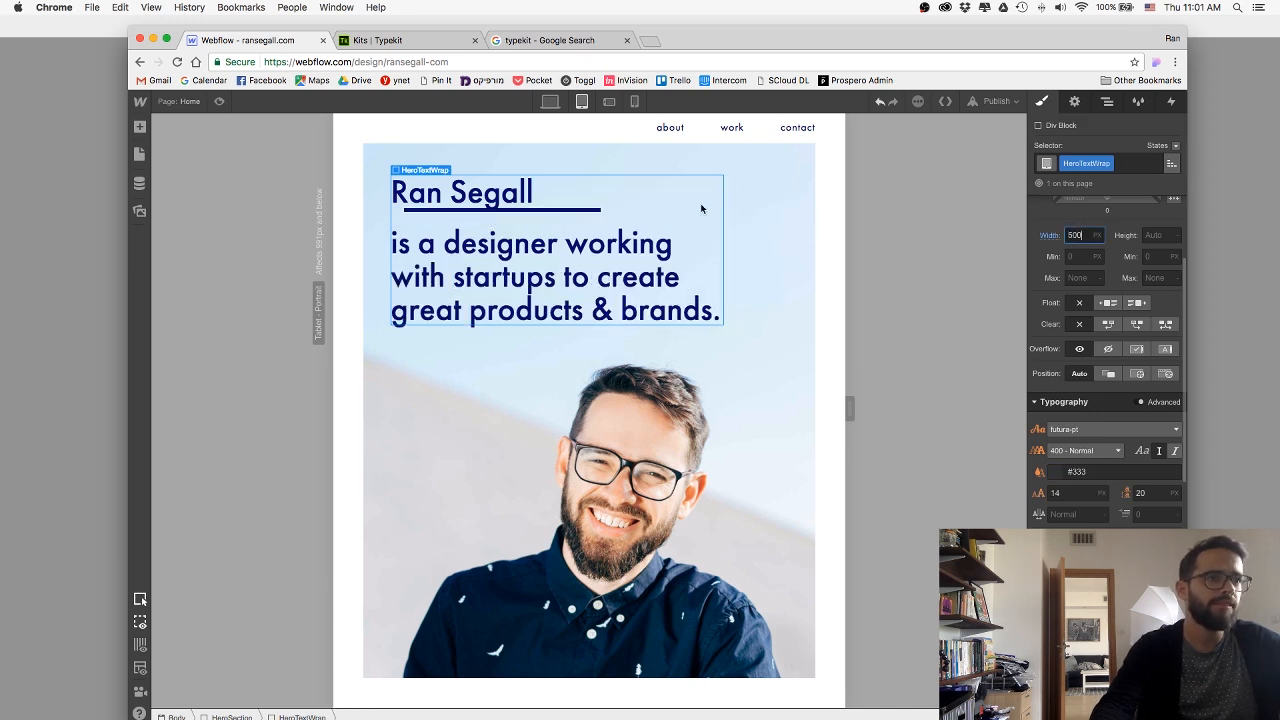
Shorten the HeroLine beside the name to a width of 245 px on the tablet layout.
left_click(565, 210)
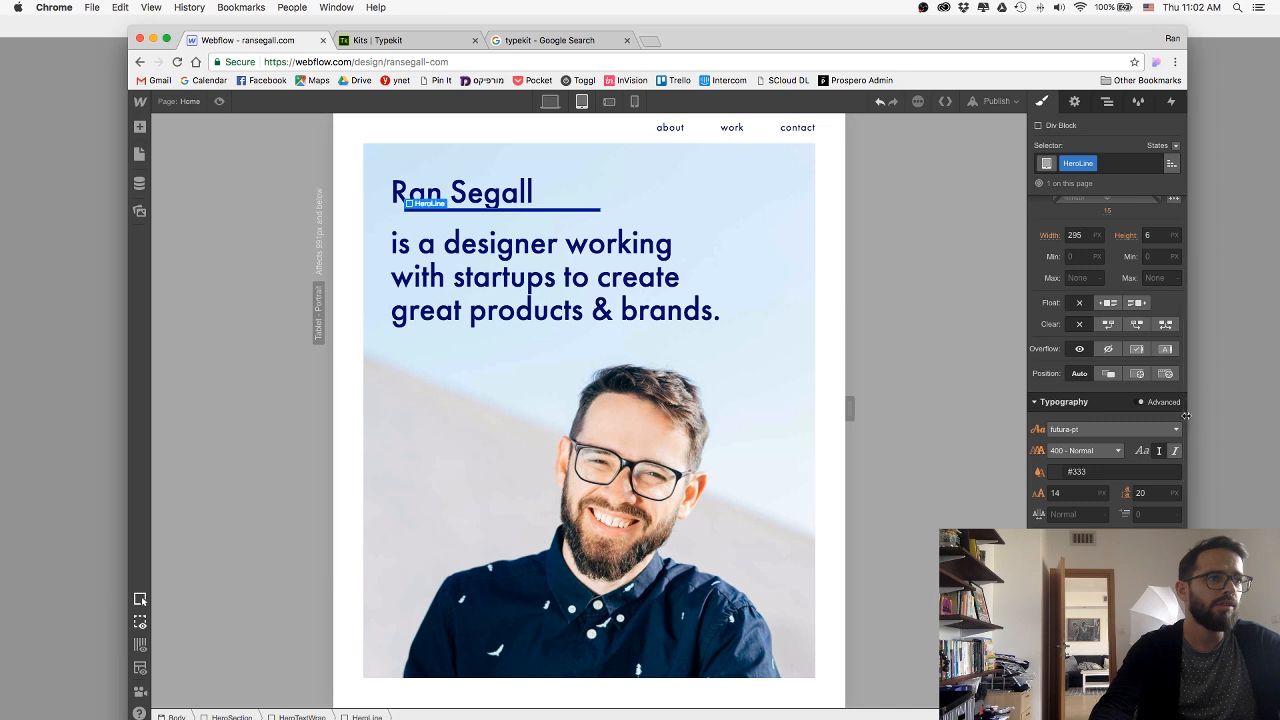
left_click(1076, 236)
key("shift+Down")
key("shift+Down")
key("shift+Down")
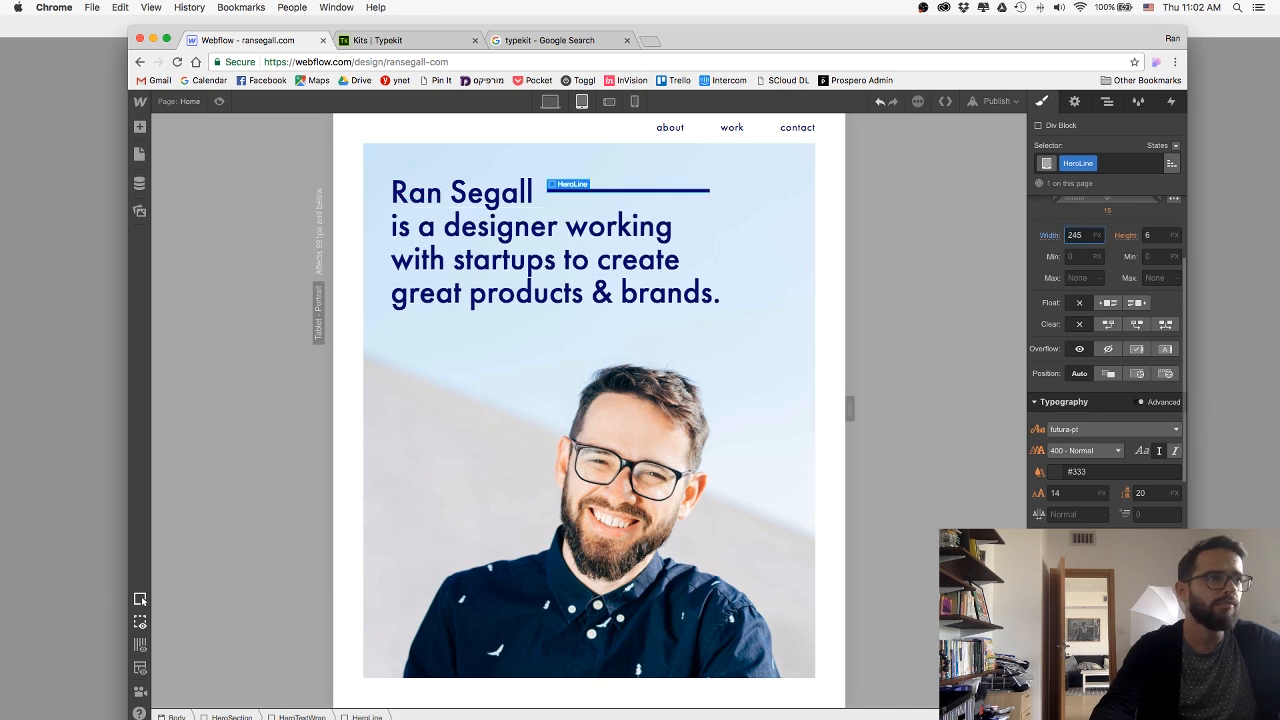
left_click(799, 372)
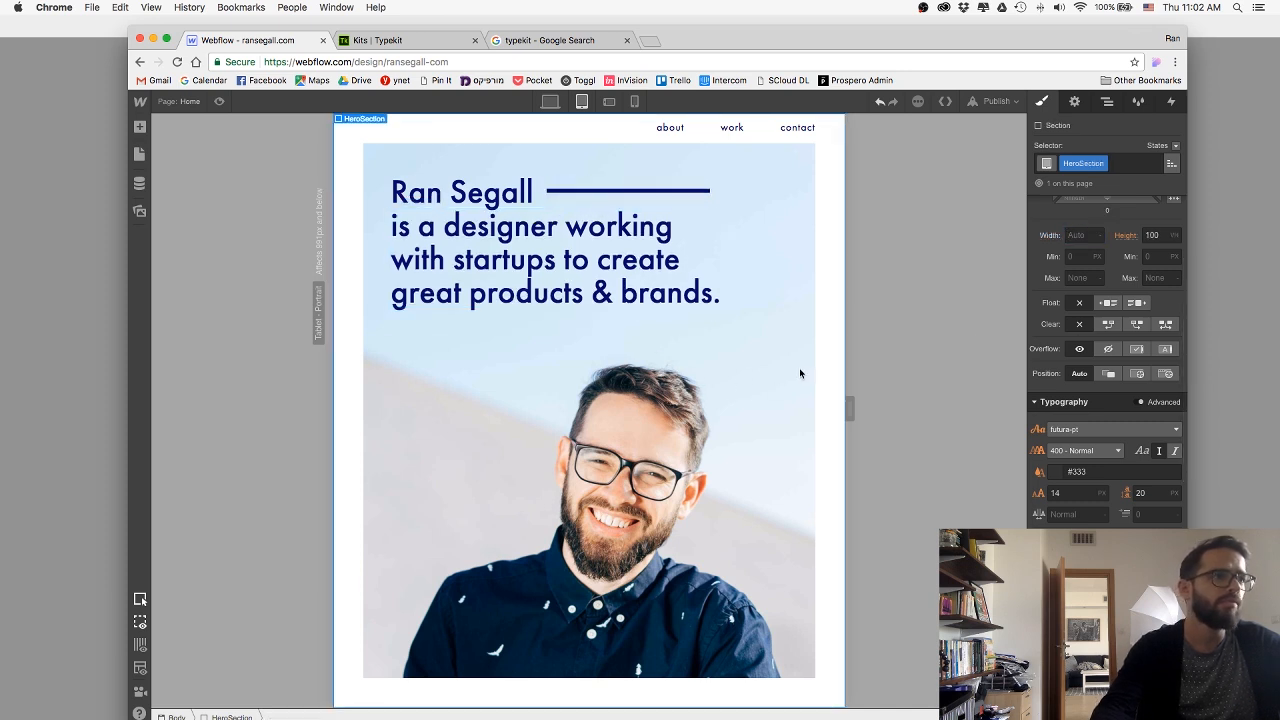
Reduce the HeroLine's bottom margin to 11 px to align the line with the name on the tablet layout.
left_click(618, 193)
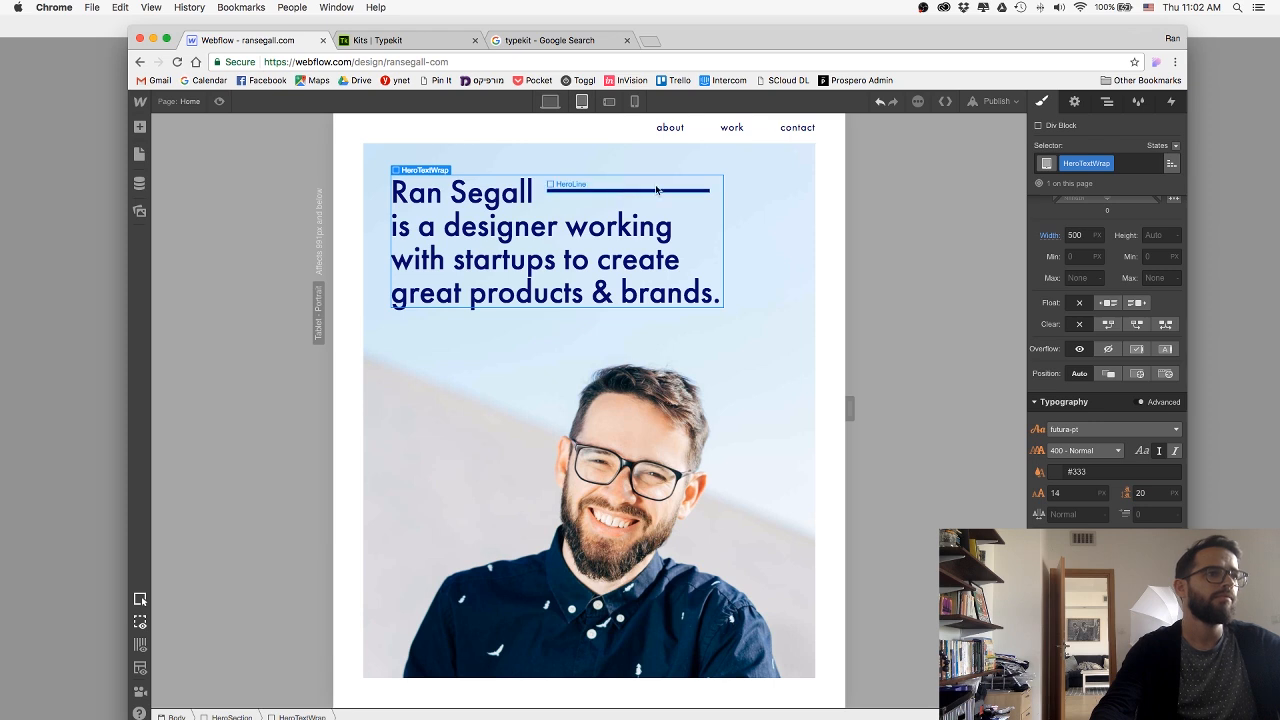
left_click(656, 189)
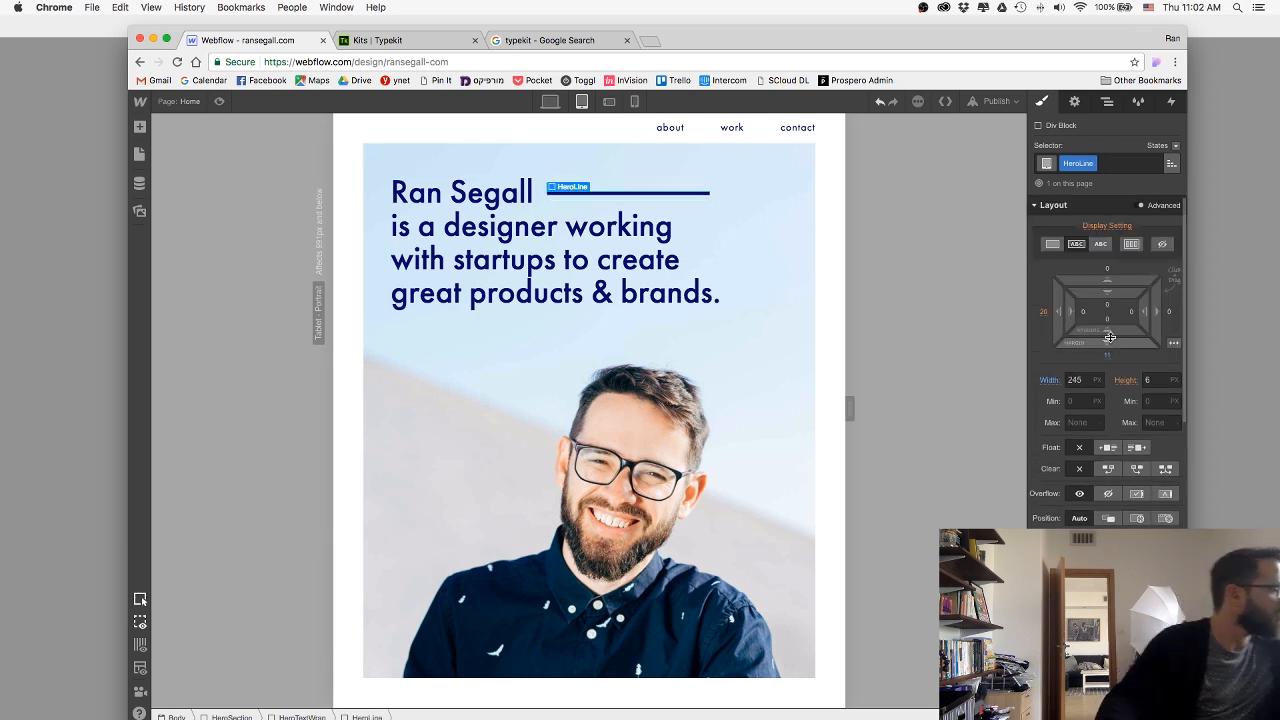
left_click(536, 499)
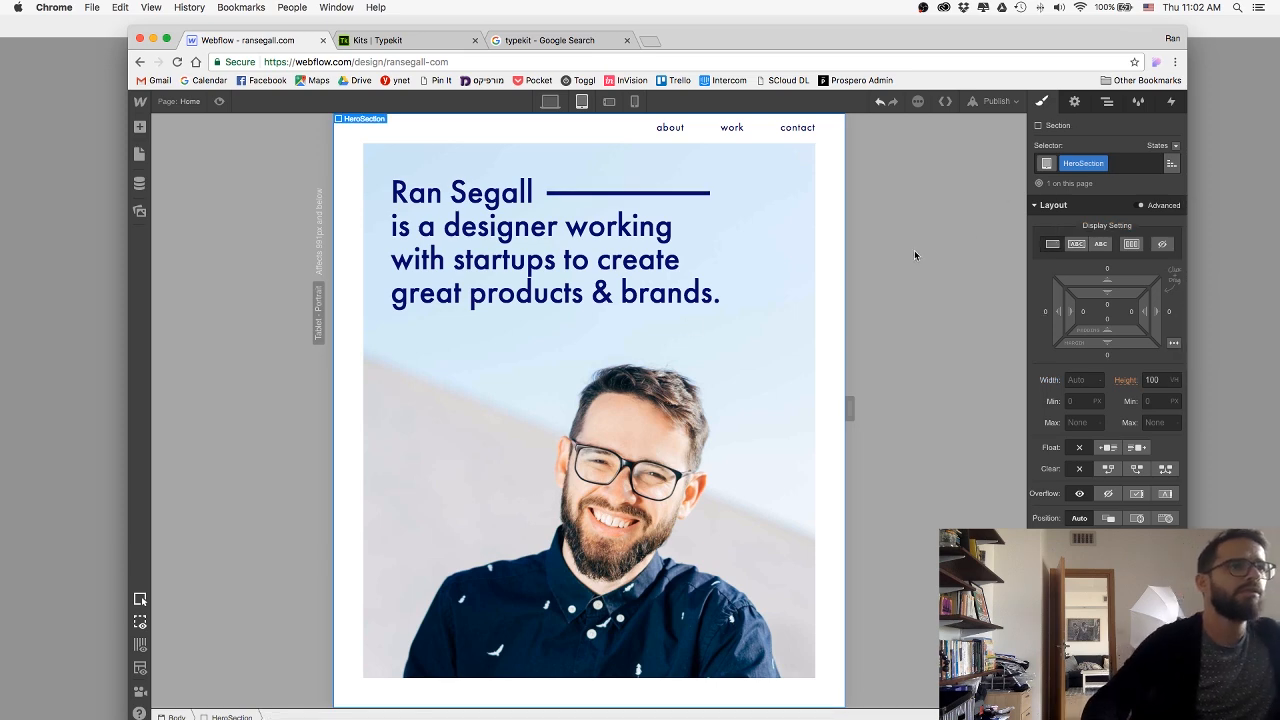
Switch to the phone landscape layout and set the HeroH1 heading's font size and line height to 40 px.
left_click(609, 103)
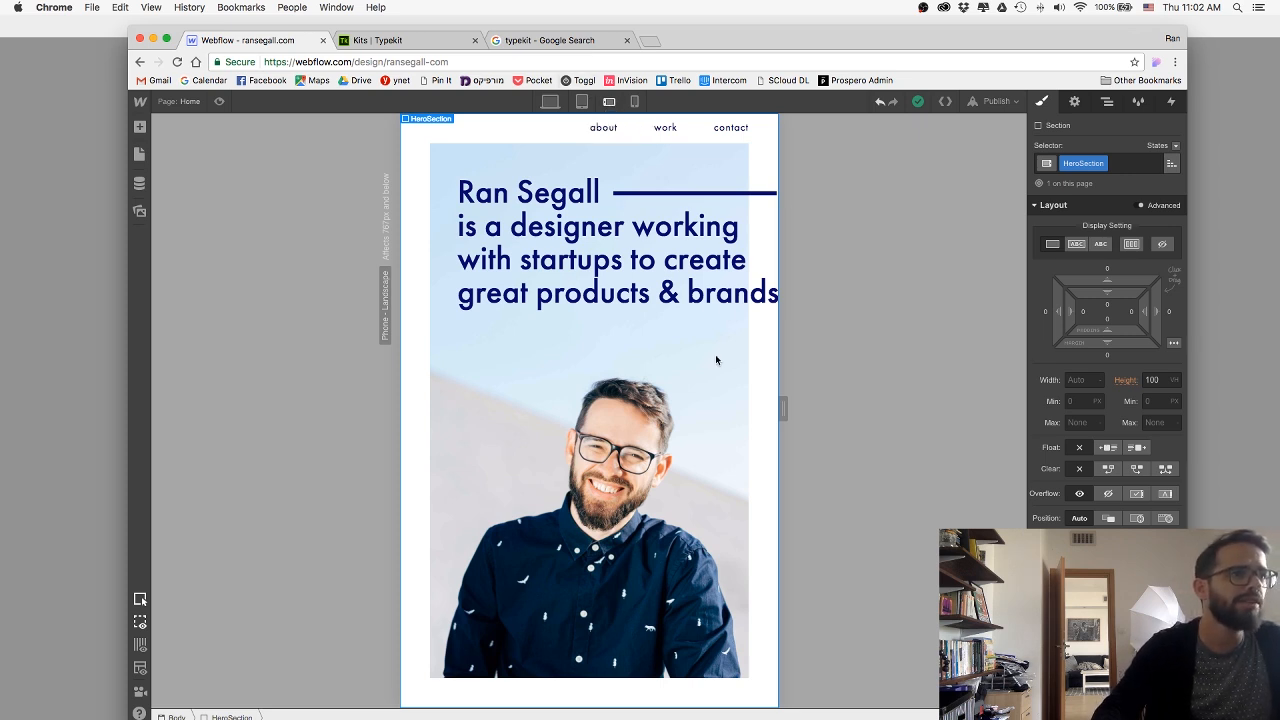
left_click(637, 206)
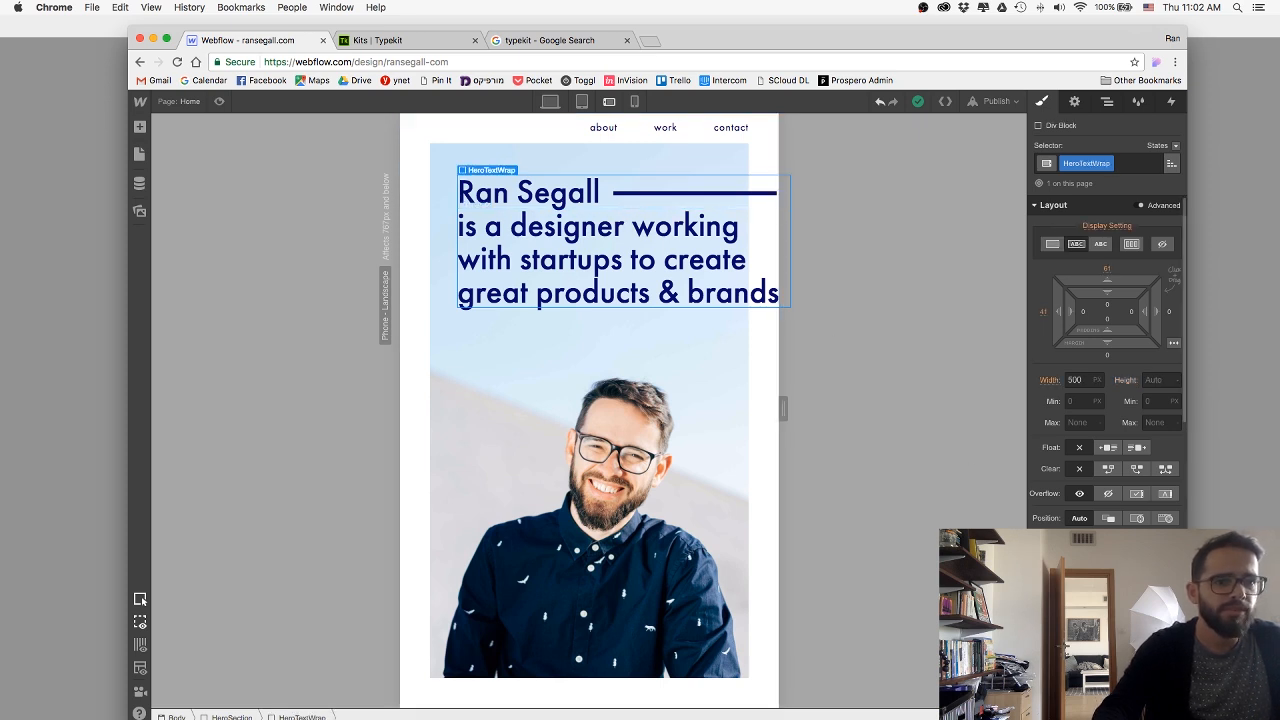
scroll(1090, 496, "down", 3)
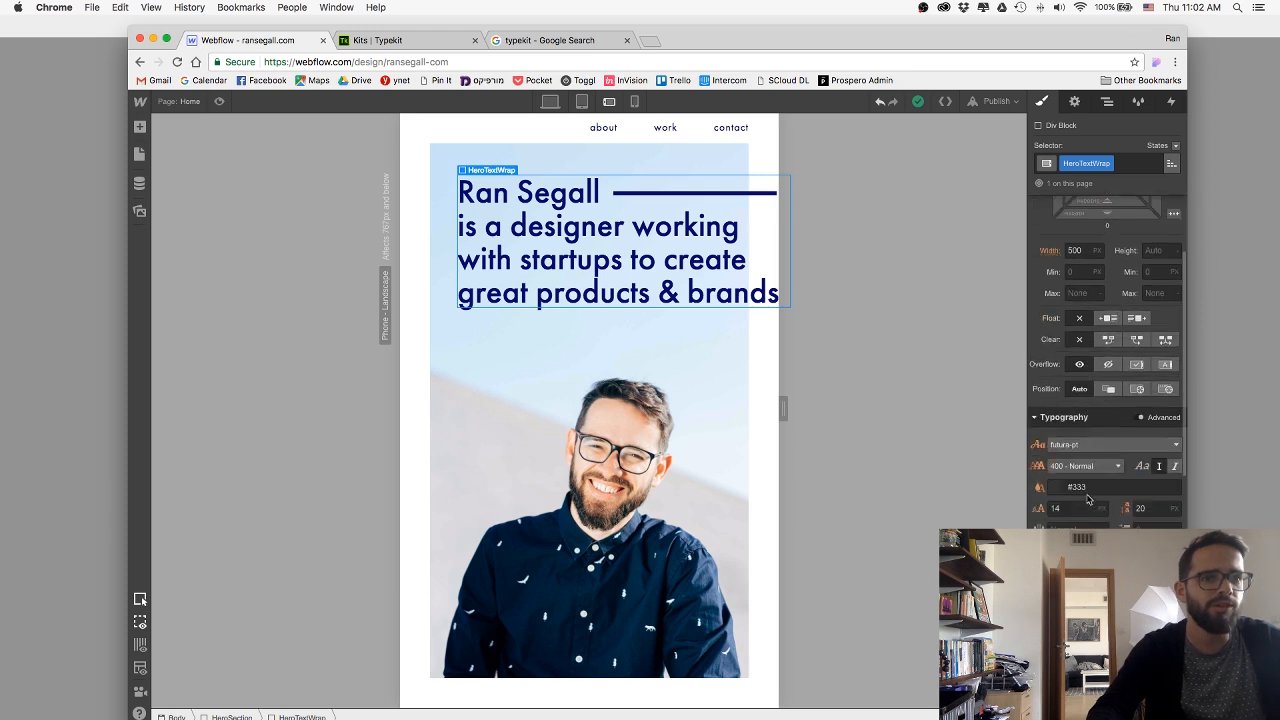
scroll(1085, 510, "up", 3)
scroll(1085, 510, "down", 5)
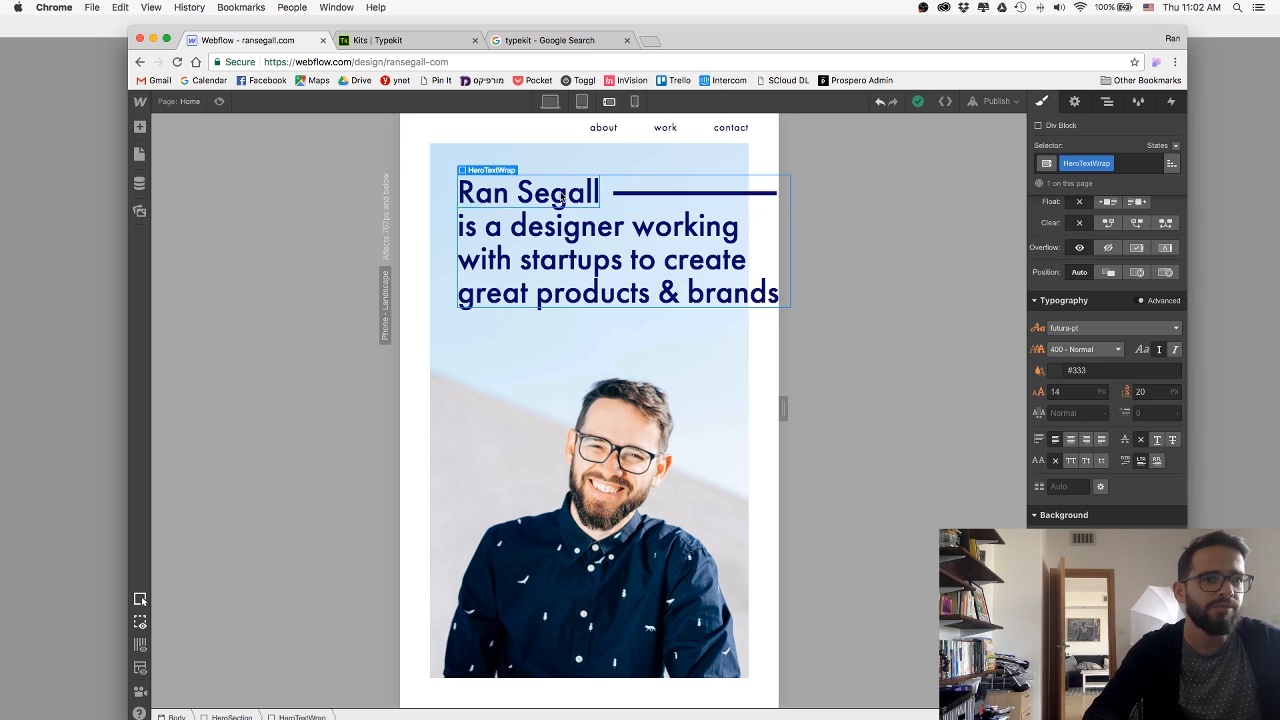
left_click_drag(1097, 390, 986, 386)
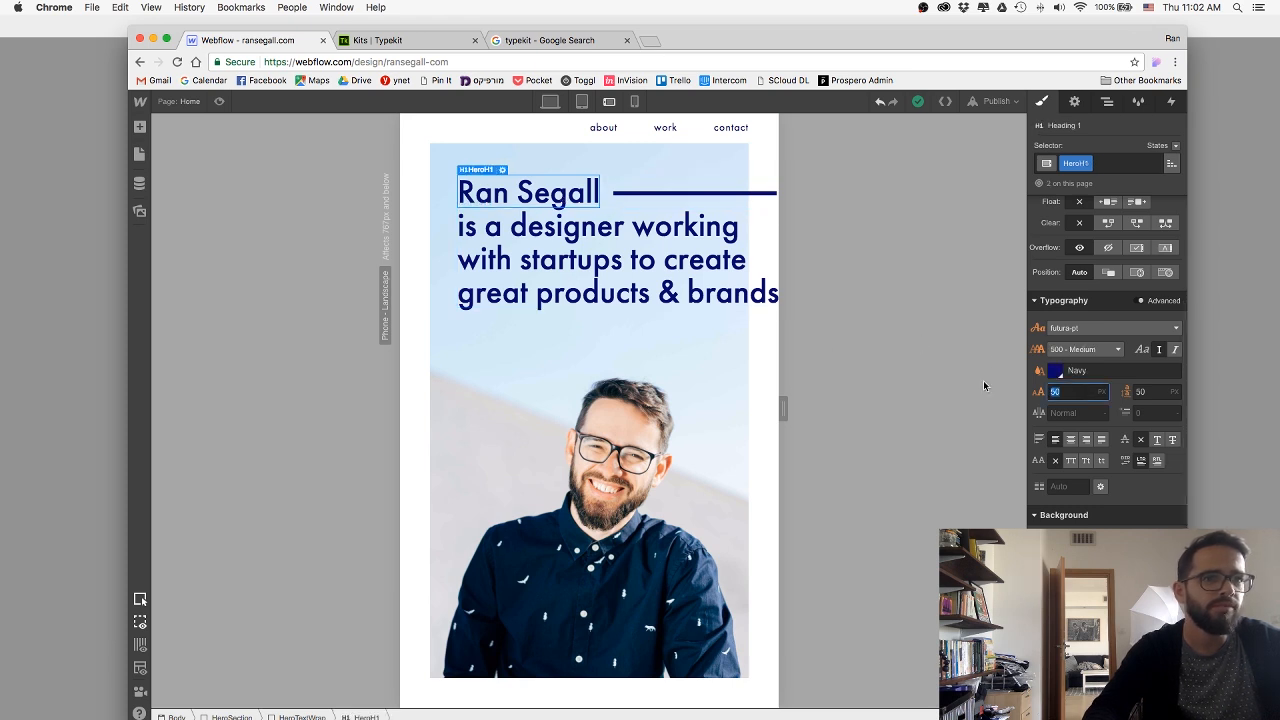
type("40")
key("Tab")
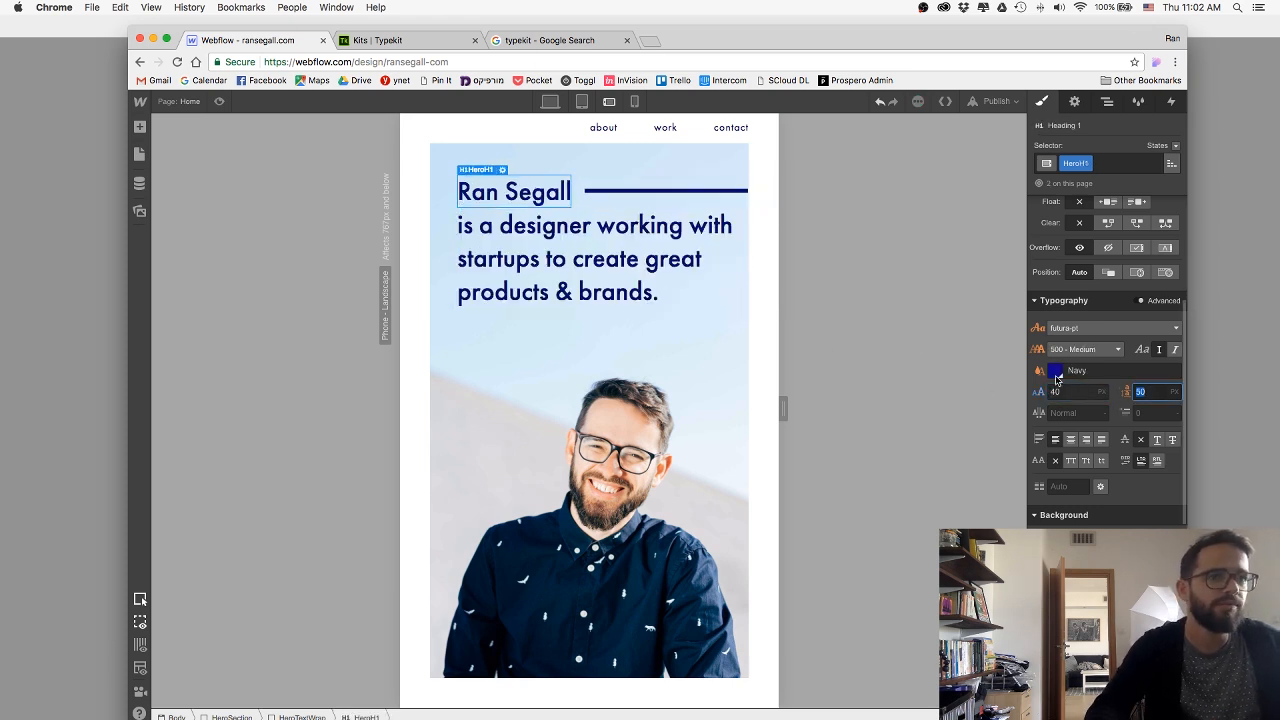
type("40")
key("Return")
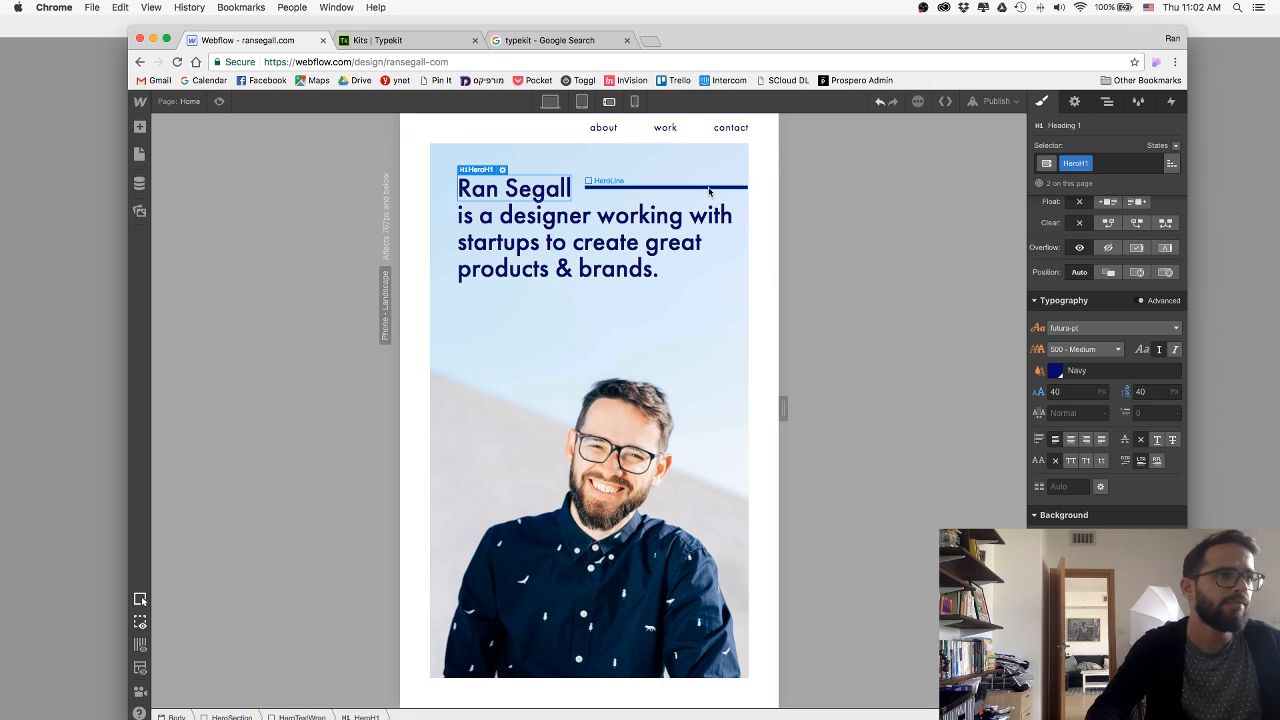
Shorten the HeroLine on the phone landscape layout so that it ends well inside the hero image.
left_click(712, 188)
scroll(1083, 311, "up", 4)
left_click(1076, 380)
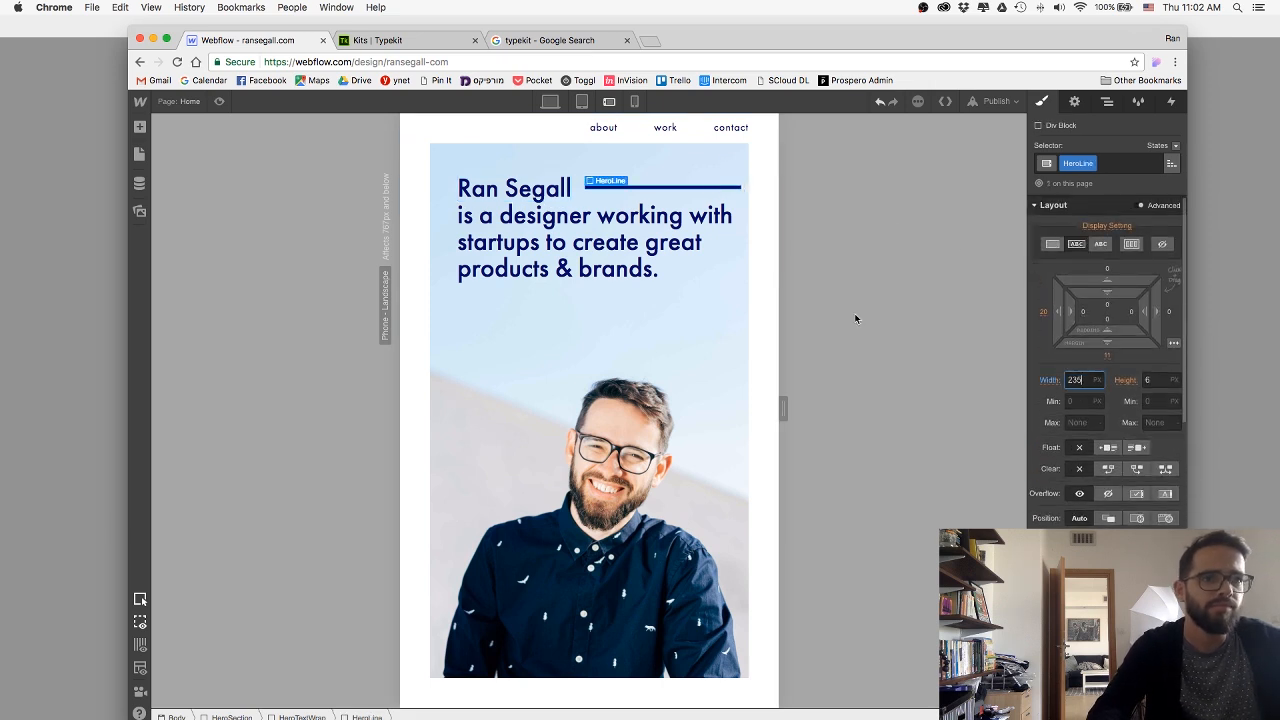
key("shift+Down")
key("shift+Down")
key("shift+Down")
key("shift+Down")
key("shift+Down")
key("shift+Down")
Reduce the HeroTextWrap block's width to 400 px on the phone landscape layout.
left_click(673, 273)
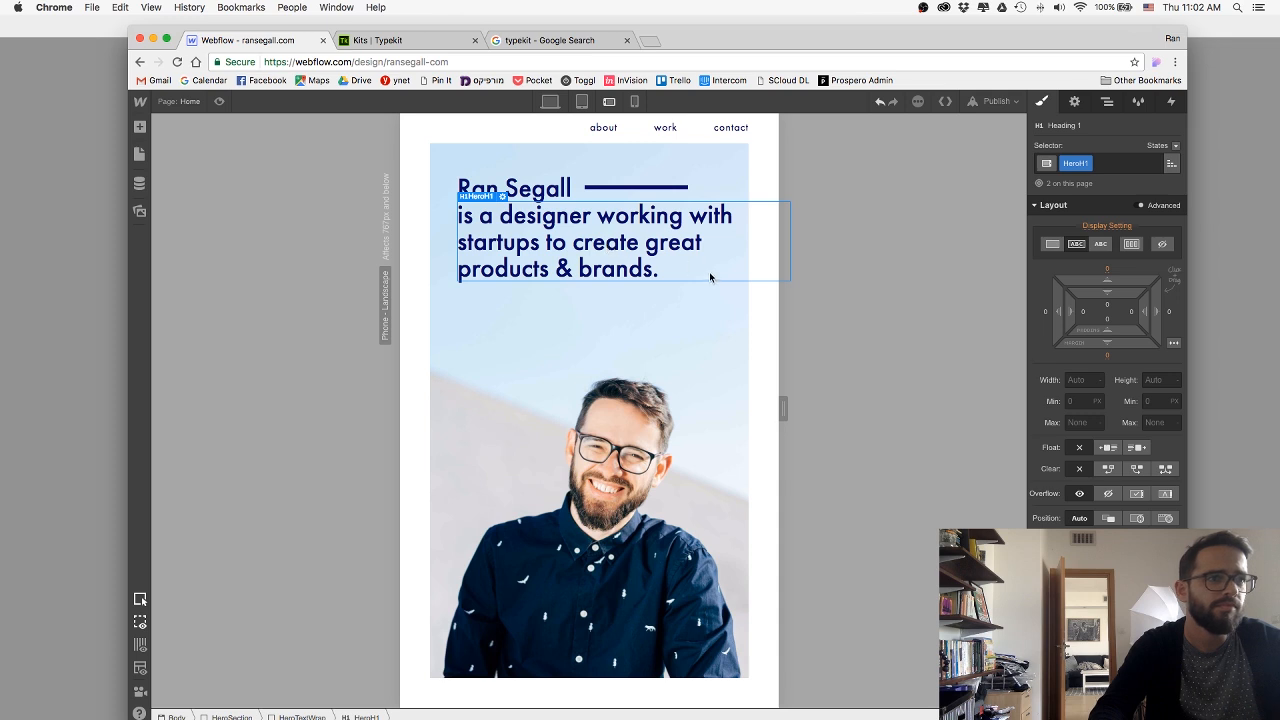
left_click(606, 200)
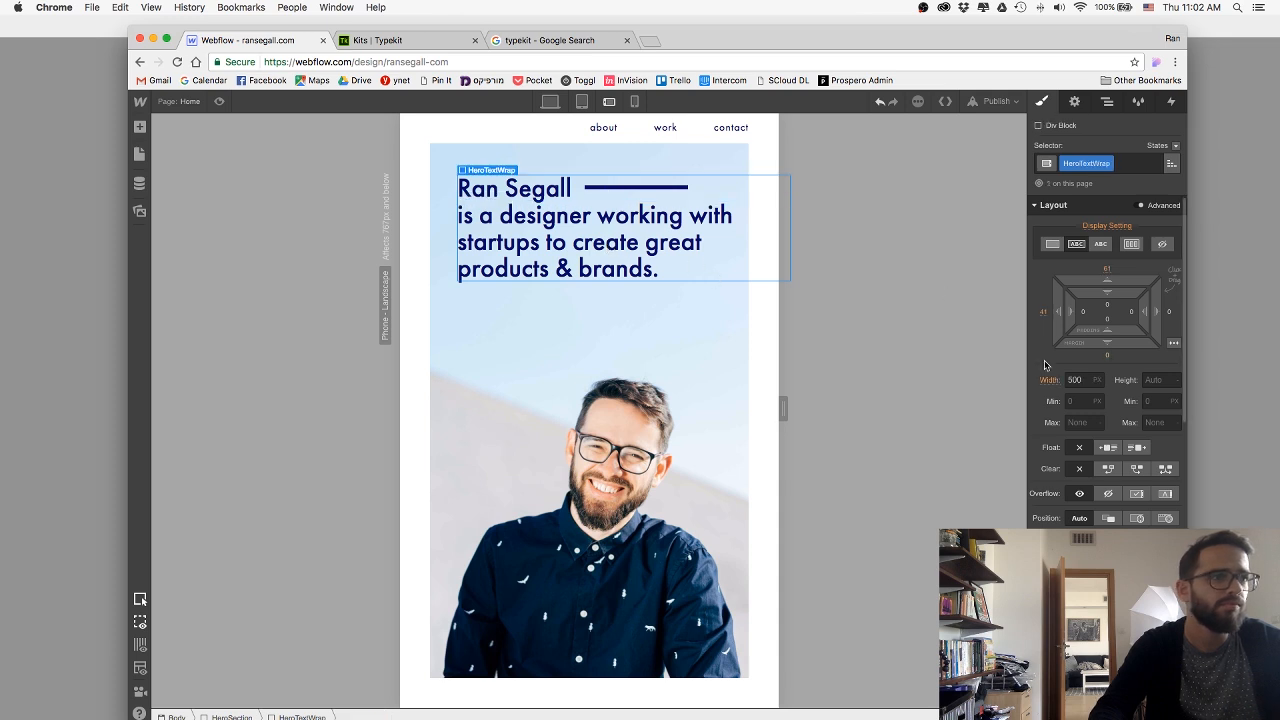
left_click(1077, 380)
key("shift+Down")
key("shift+Down")
key("shift+Down")
key("shift+Down")
key("shift+Down")
key("shift+Down")
key("shift+Down")
key("shift+Down")
key("shift+Down")
key("shift+Down")
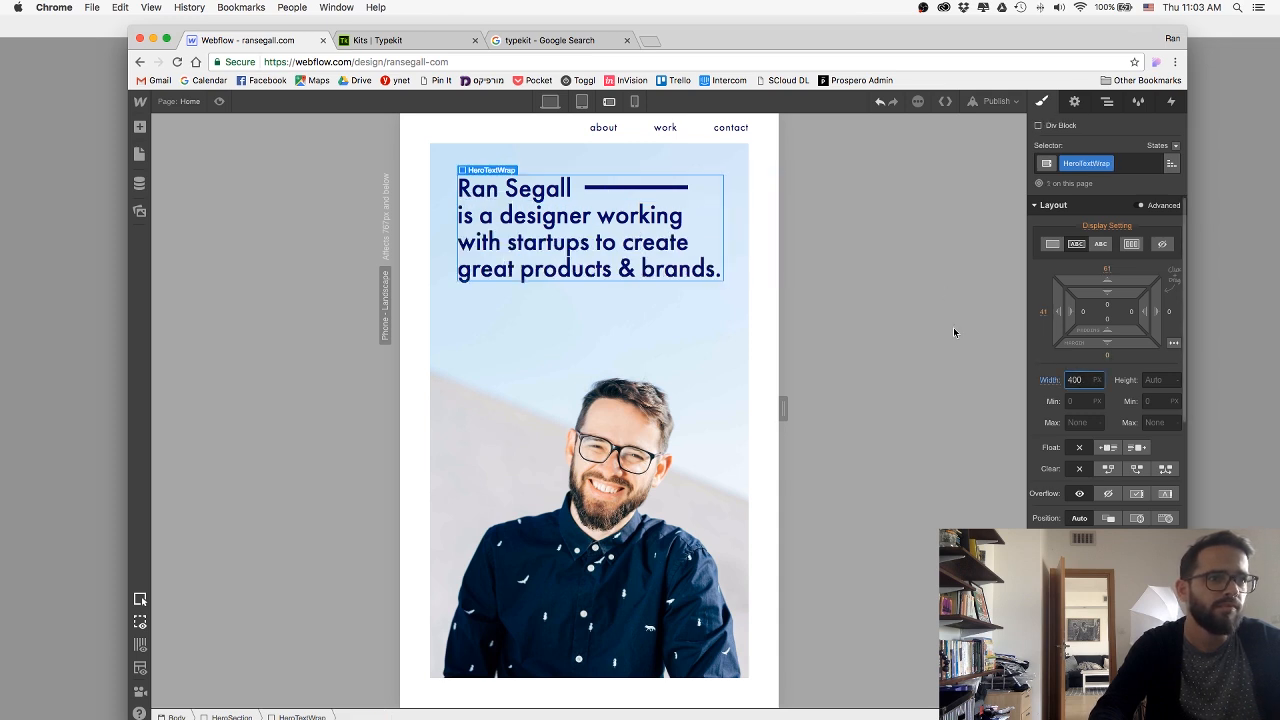
Set the HeroLine's width to 195 px on the phone landscape layout to match the text block's right edge.
left_click(614, 187)
left_click(1077, 381)
key("shift+Up")
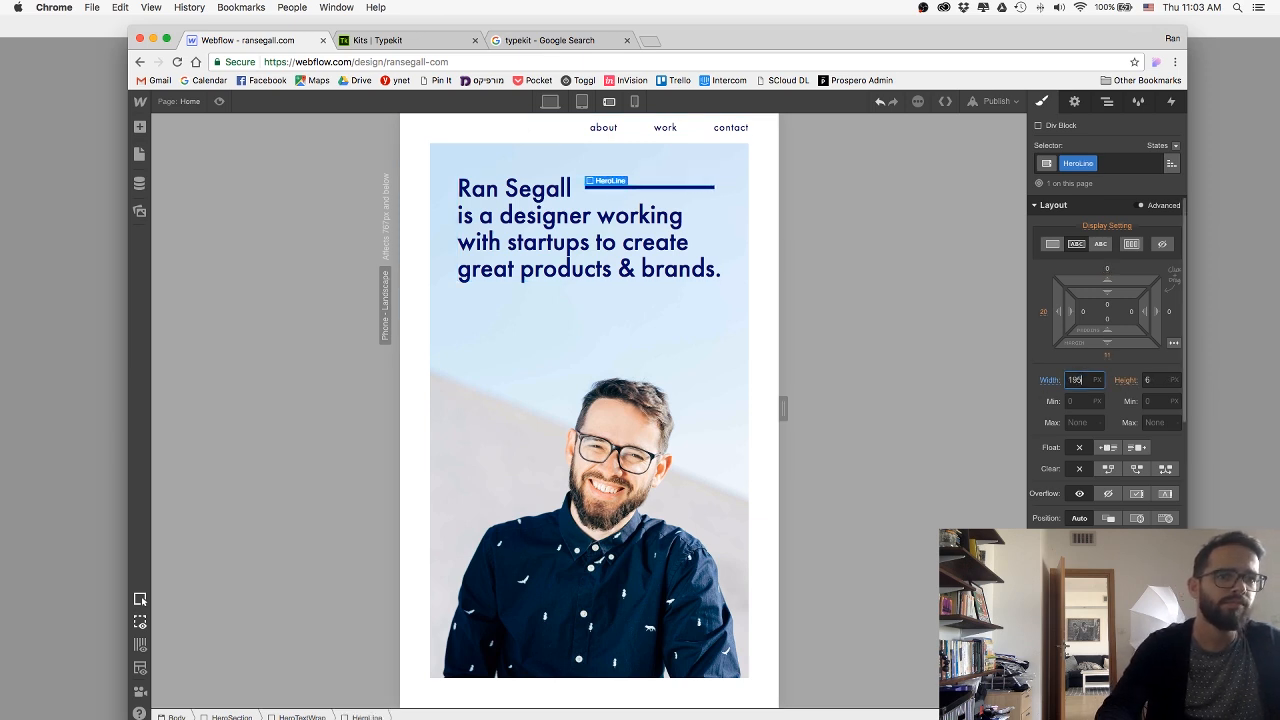
Switch to the phone portrait layout and set the HeroSection's border width to 30 px.
left_click(634, 101)
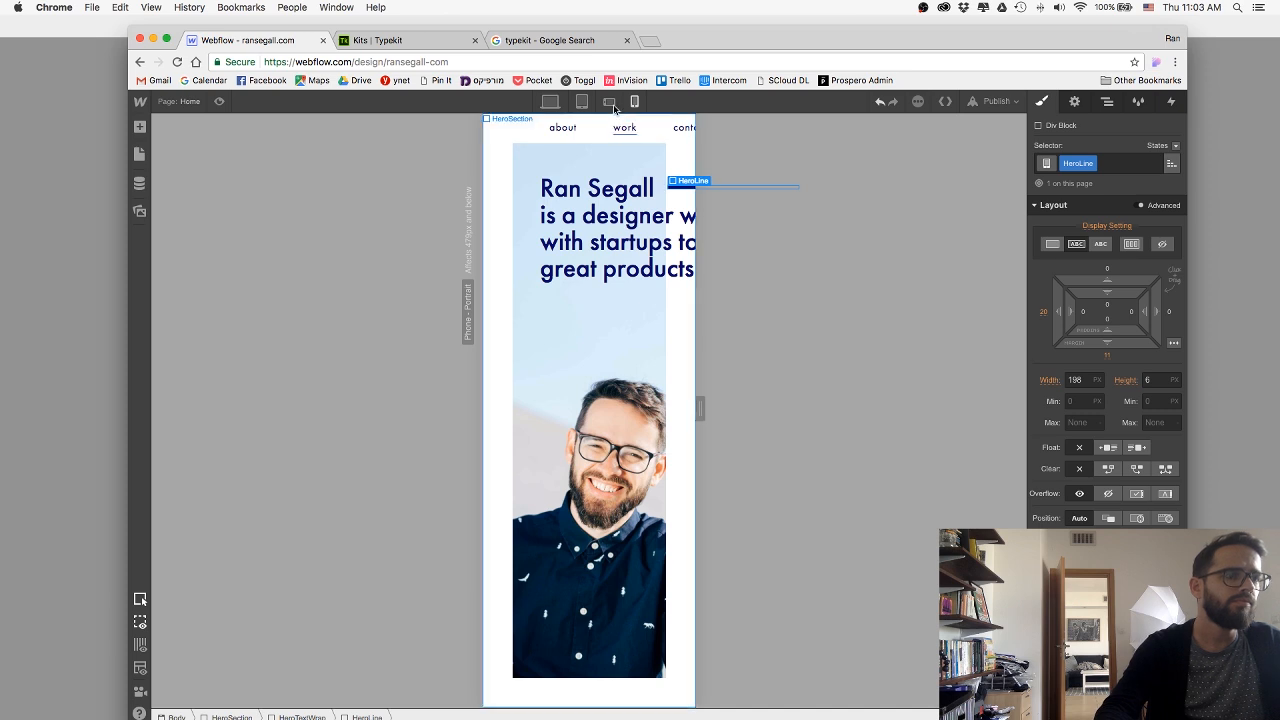
left_click(609, 102)
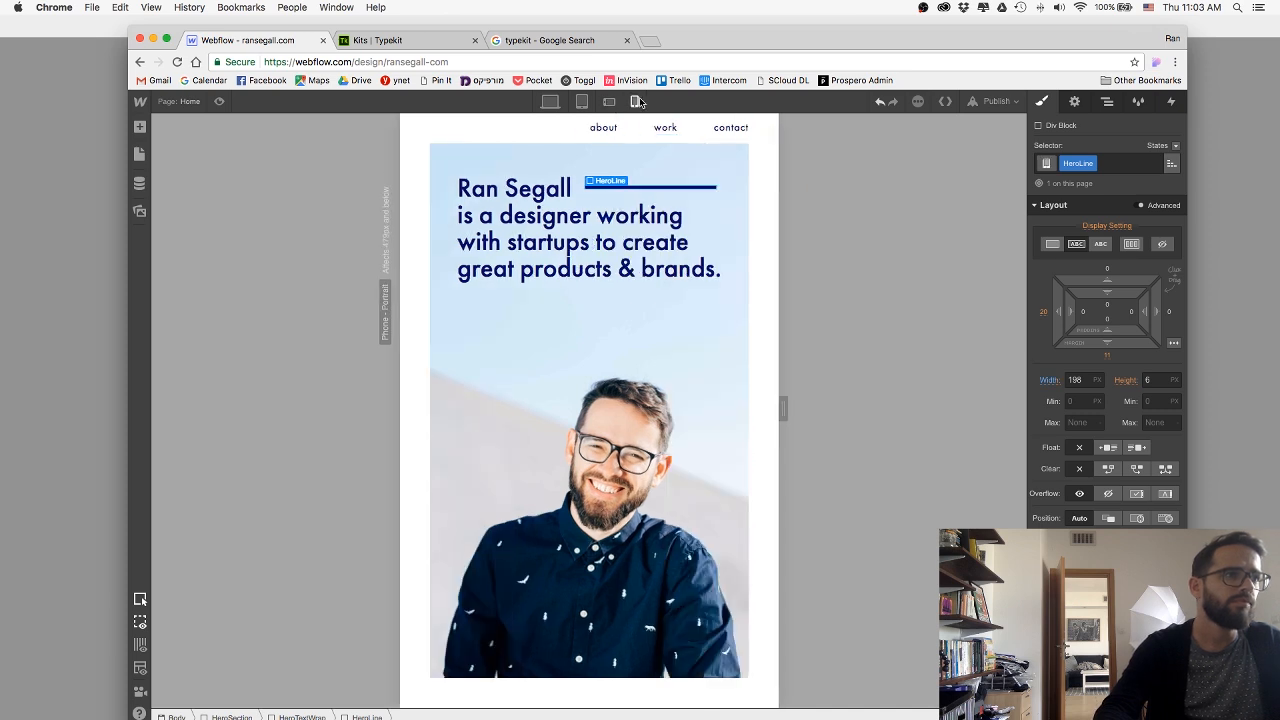
left_click(634, 101)
left_click(613, 390)
scroll(1138, 374, "down", 10)
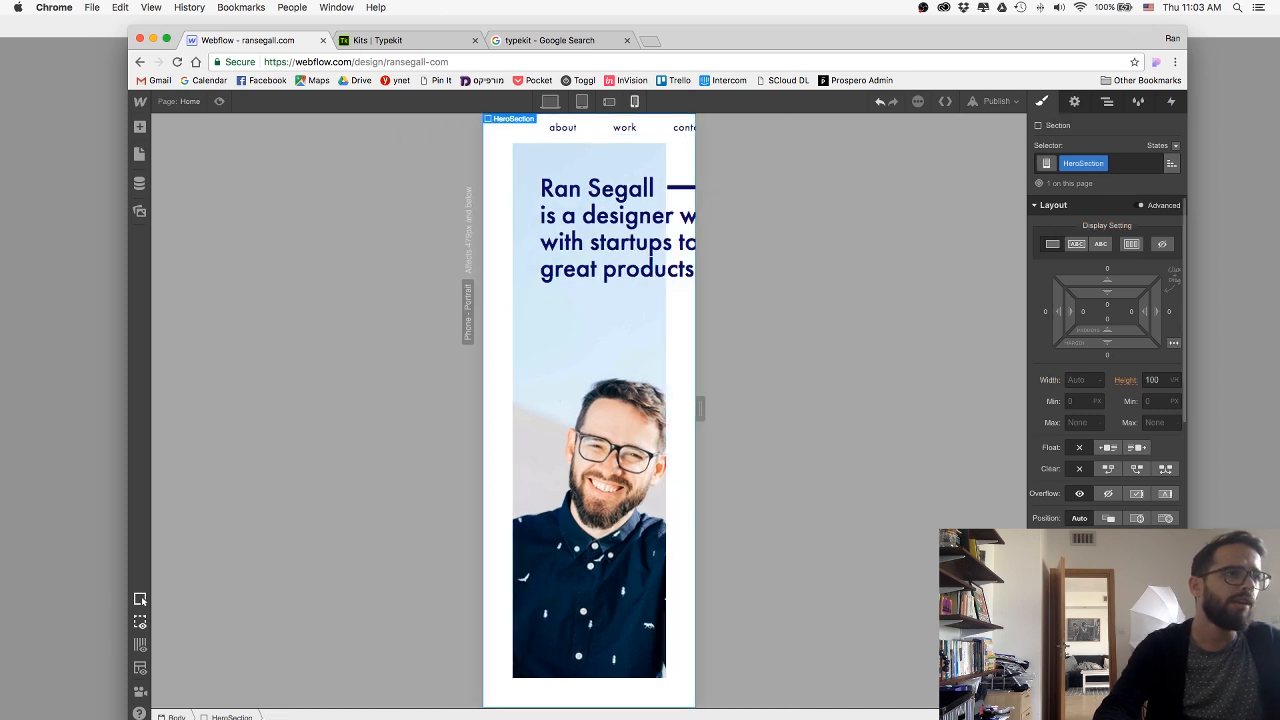
left_click_drag(1138, 374, 1116, 376)
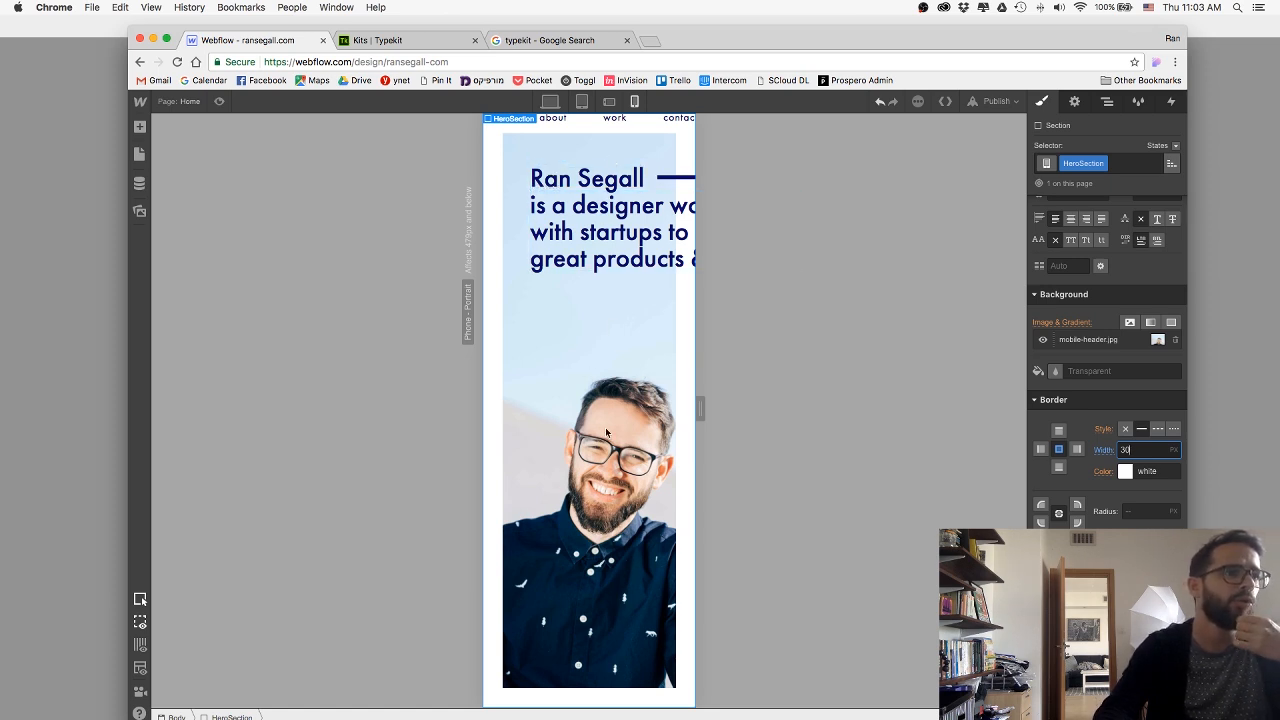
Reduce the HeroTextWrap block's top margin to about 36 px and its left margin to about 22 px on the phone portrait layout.
left_click(656, 186)
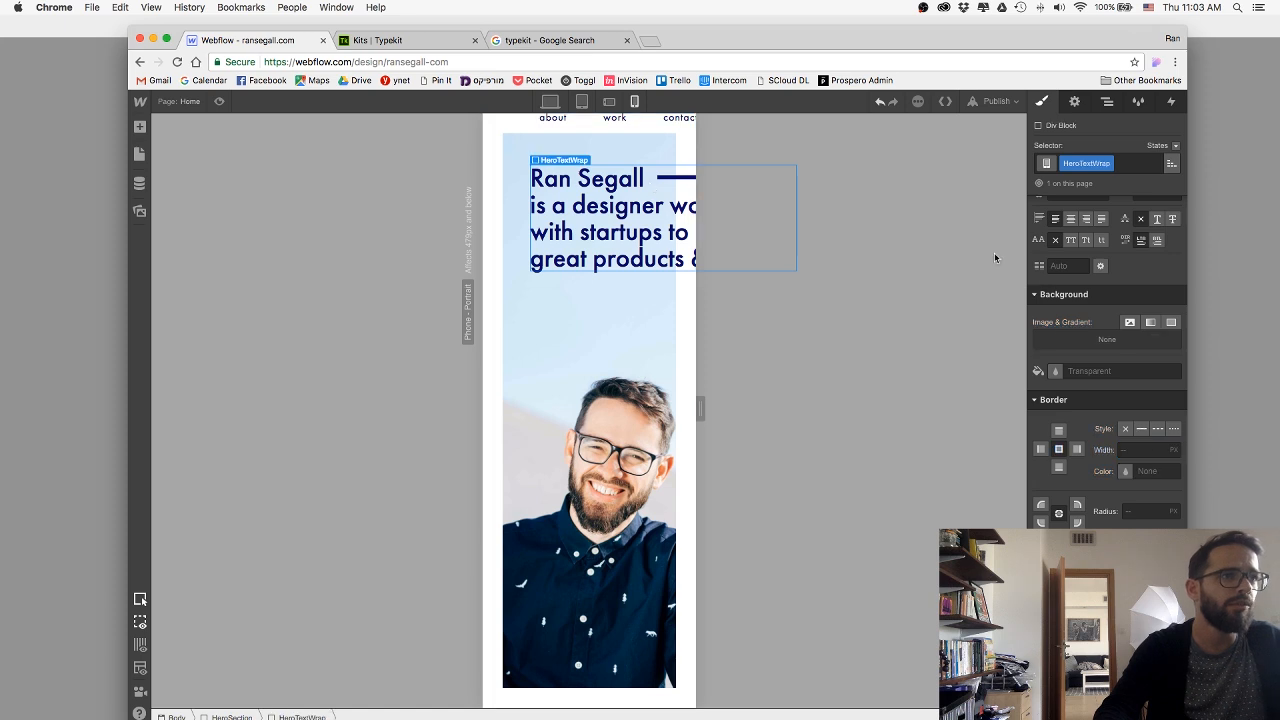
left_click(584, 327)
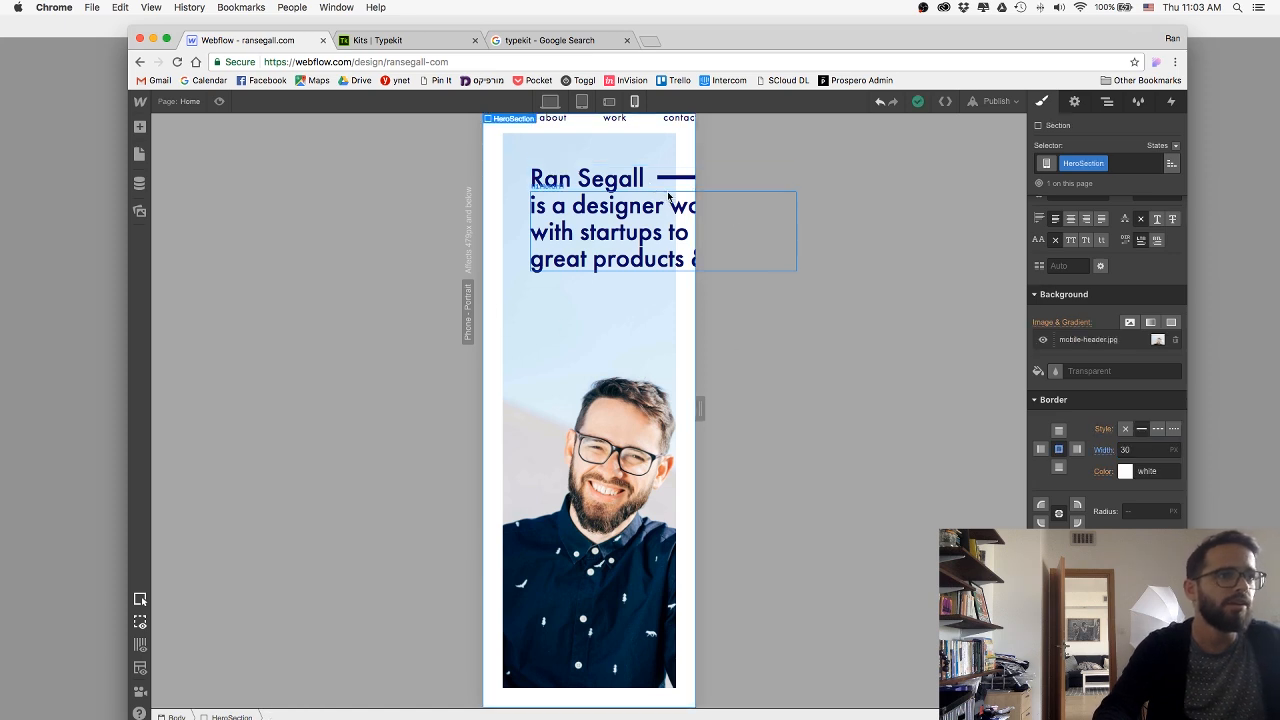
left_click(668, 190)
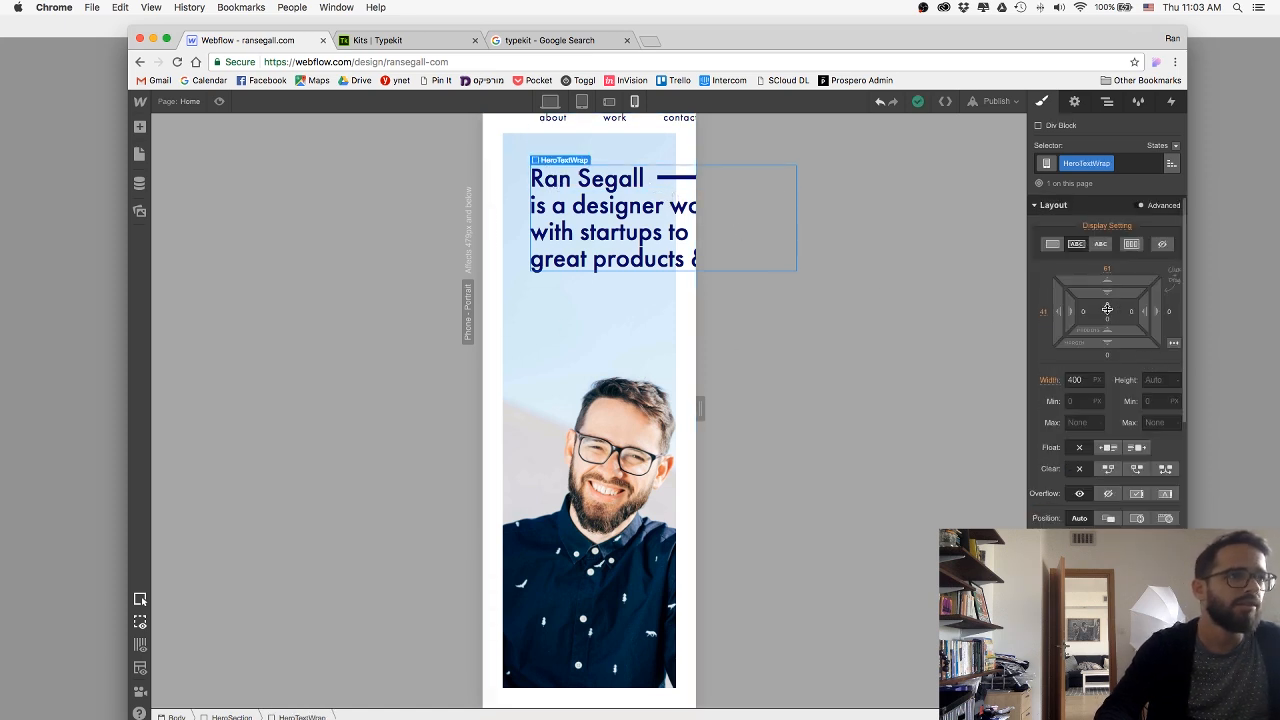
mouse_move(1108, 283)
left_mouse_down()
mouse_move(1105, 329)
mouse_move(1079, 323)
mouse_move(1094, 313)
left_mouse_up()
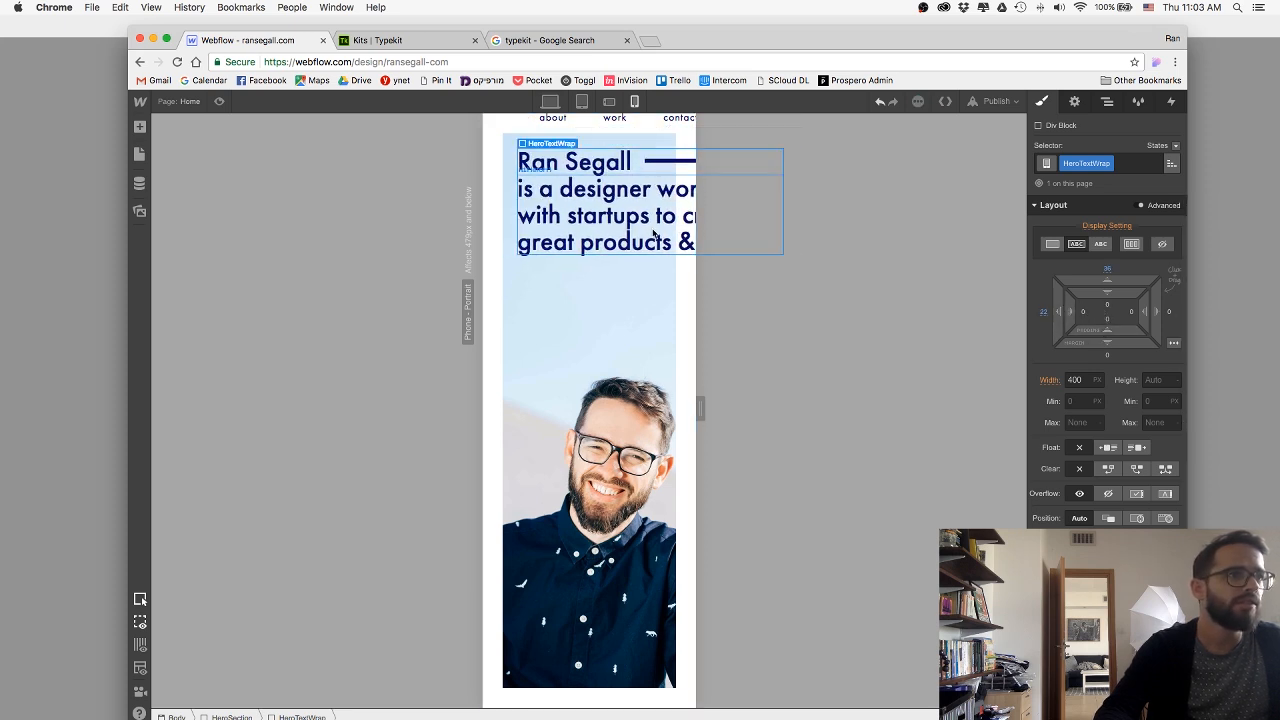
Reduce the HeroH1 heading's font size and line height on the phone portrait layout.
left_click(576, 160)
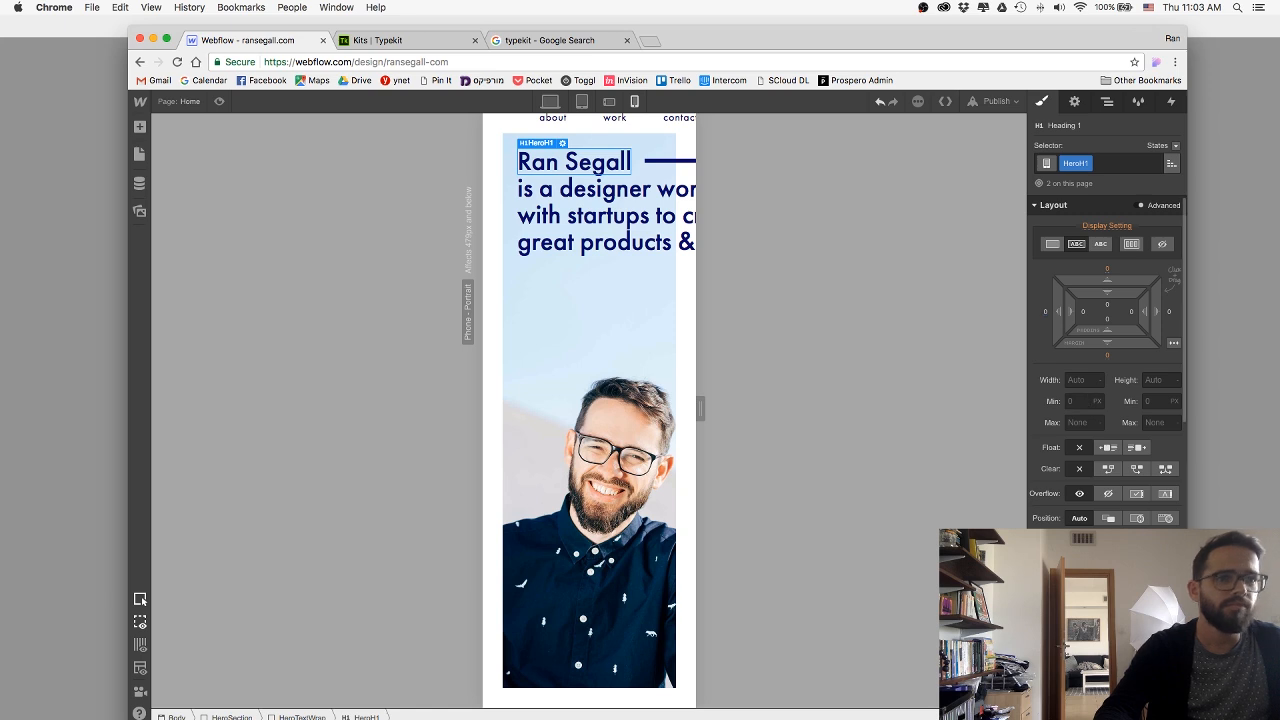
key("shift+Down")
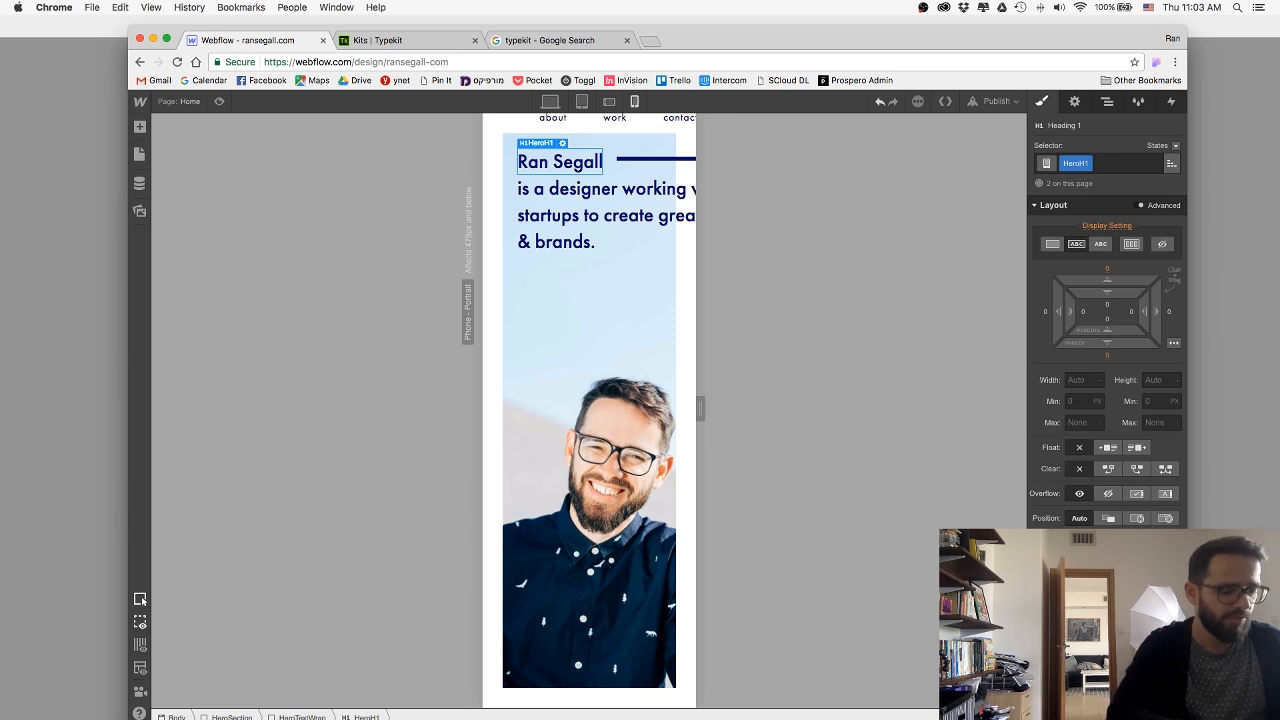
key("Down")
key("Down")
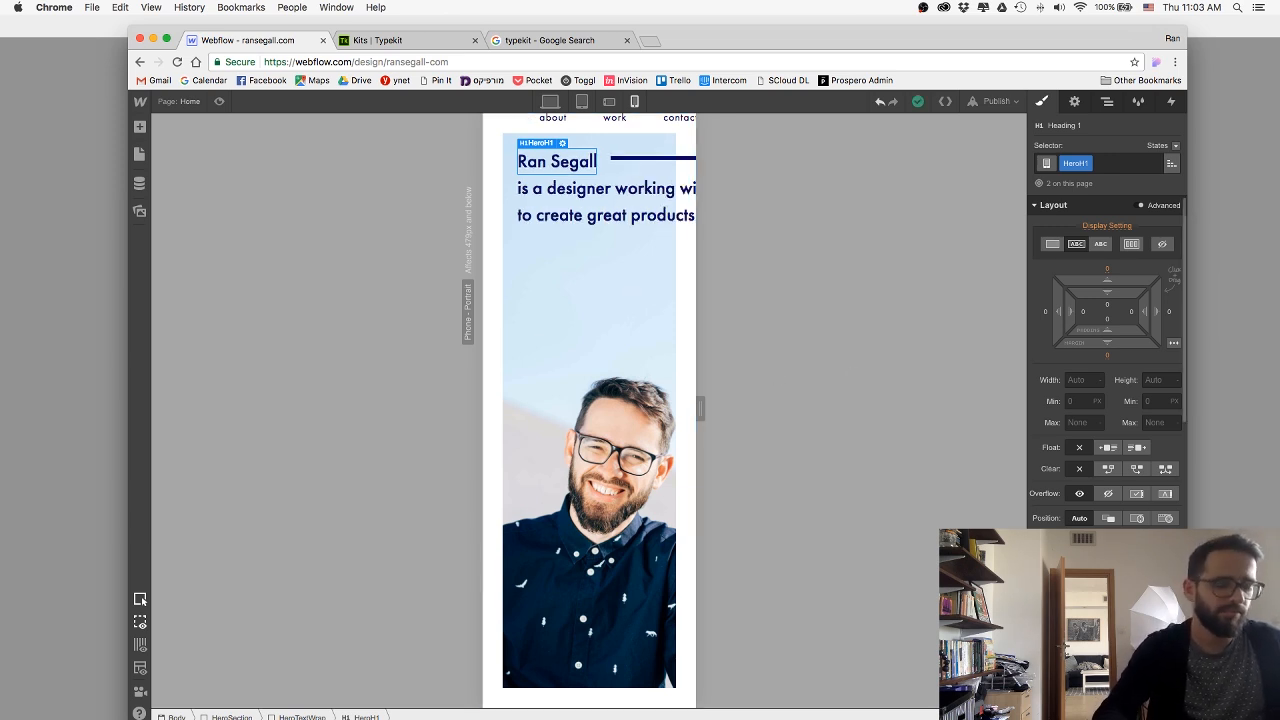
key("Return")
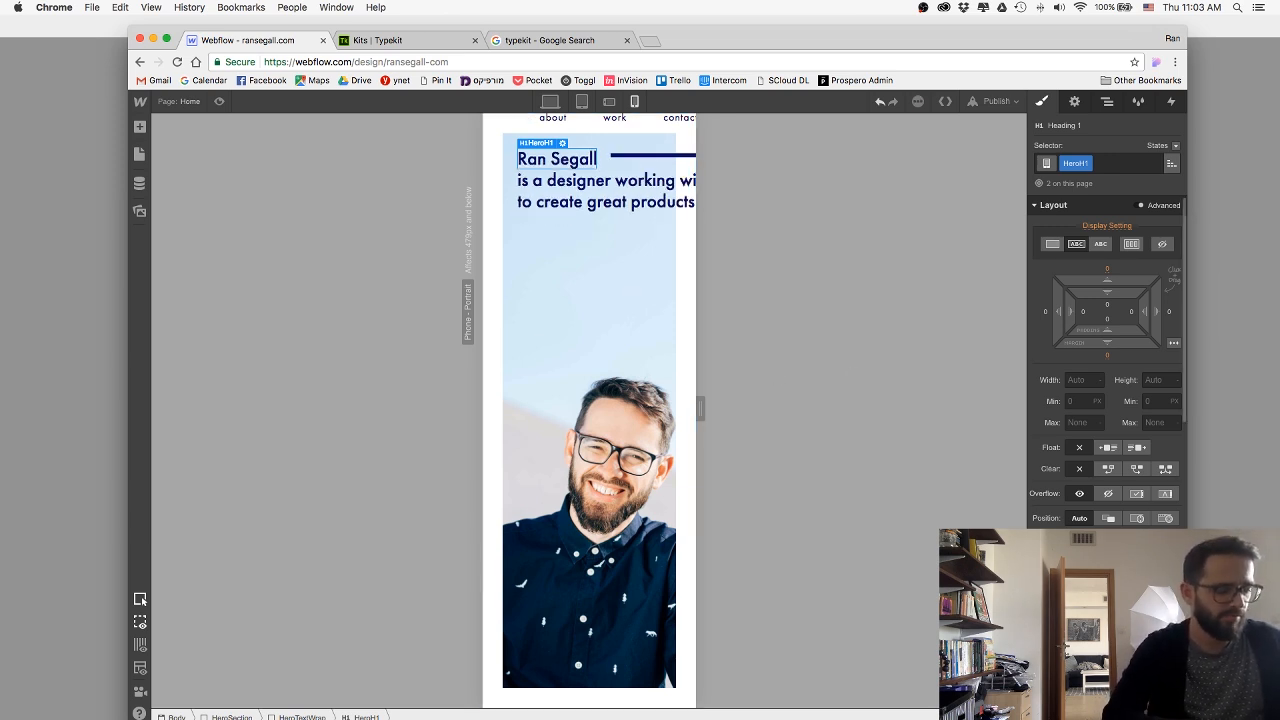
Narrow the HeroTextWrap block to 230 px on the phone portrait layout so that the heading wraps inside the hero image.
left_click(619, 172)
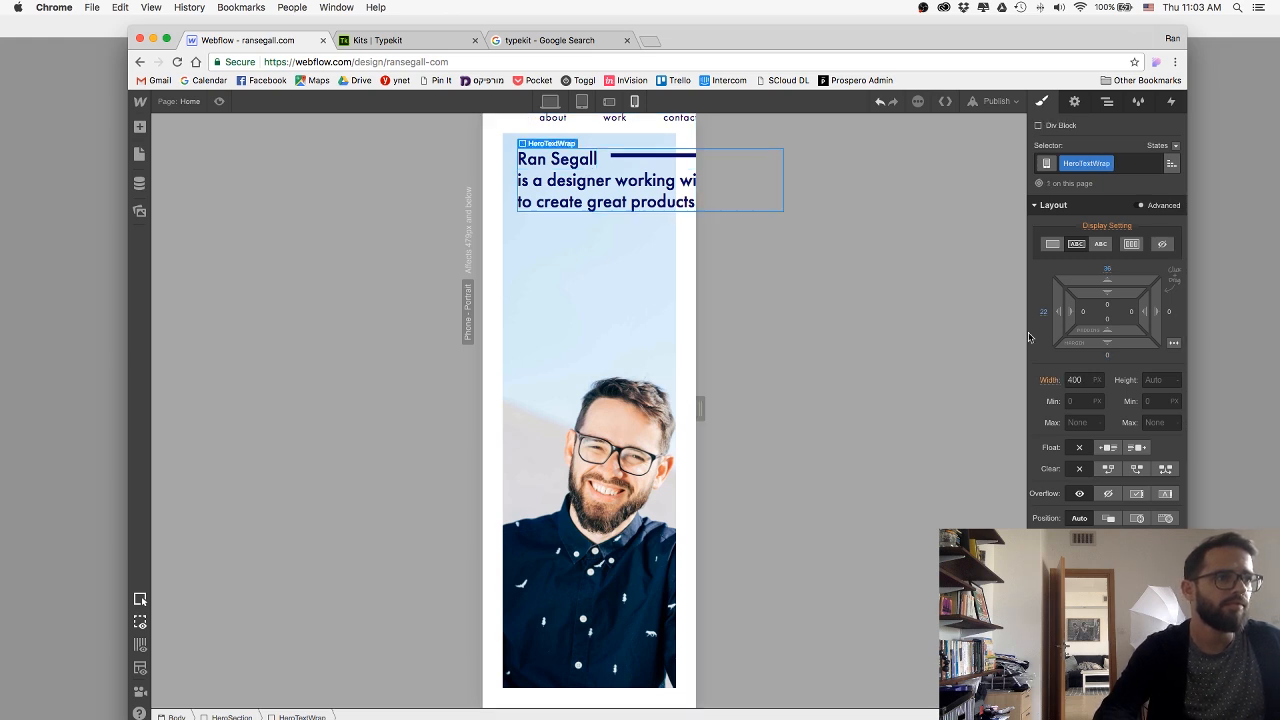
left_click(1076, 380)
type("380")
key("shift+Down")
key("shift+Down")
key("shift+Down")
key("shift+Down")
key("shift+Down")
key("shift+Down")
key("shift+Down")
key("shift+Down")
key("shift+Down")
key("shift+Down")
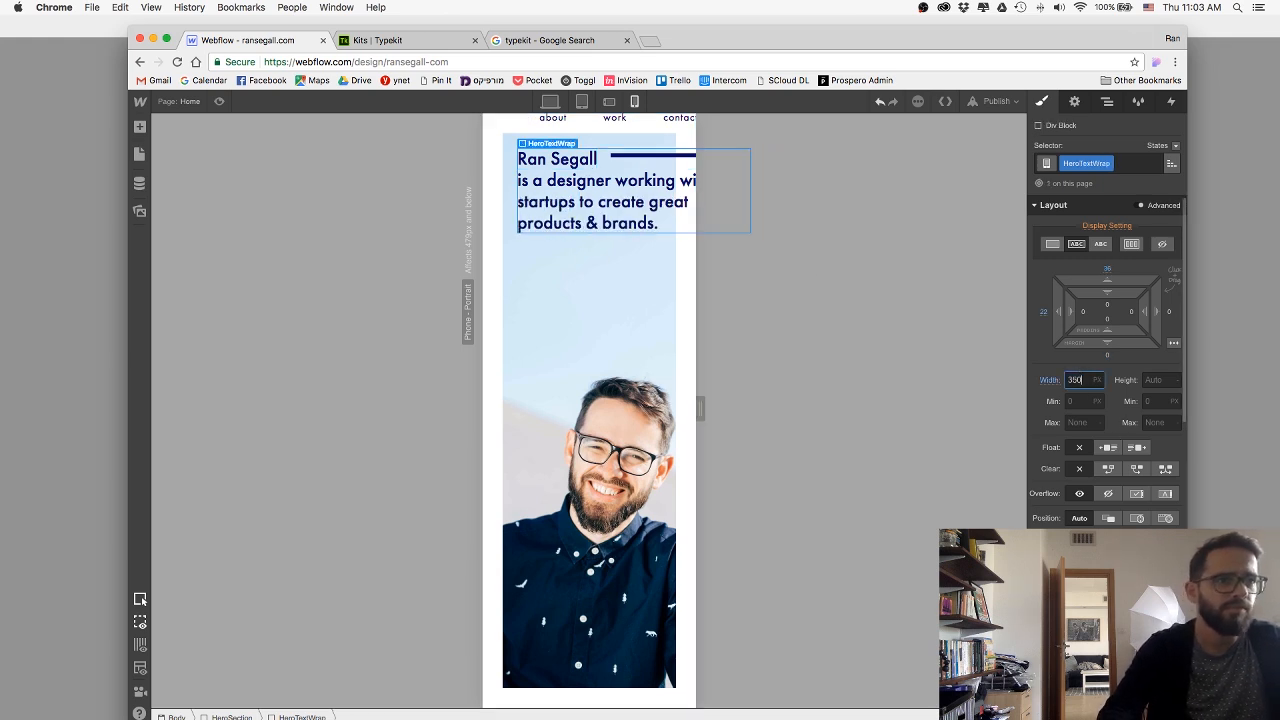
key("shift+Down")
key("shift+Down")
key("shift+Down")
key("shift+Down")
key("shift+Down")
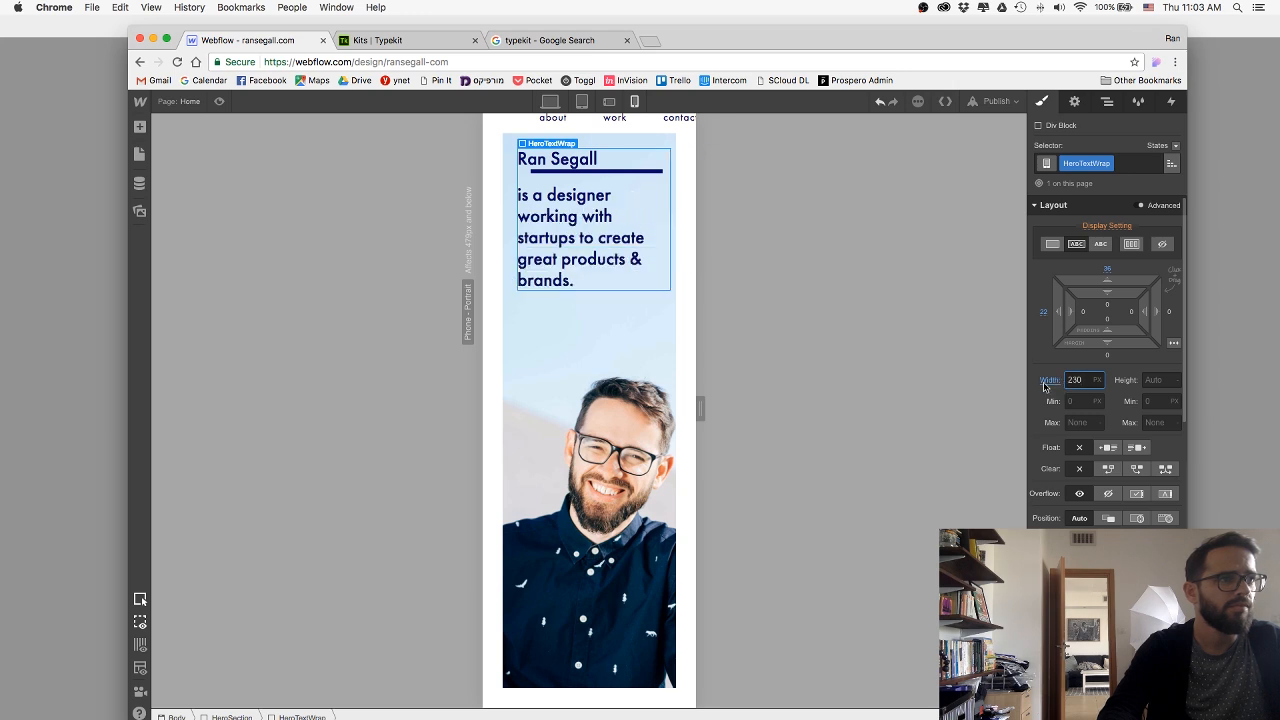
Shorten the HeroLine to 78 px on the phone portrait layout so that it fits beside the first heading line.
left_click(634, 171)
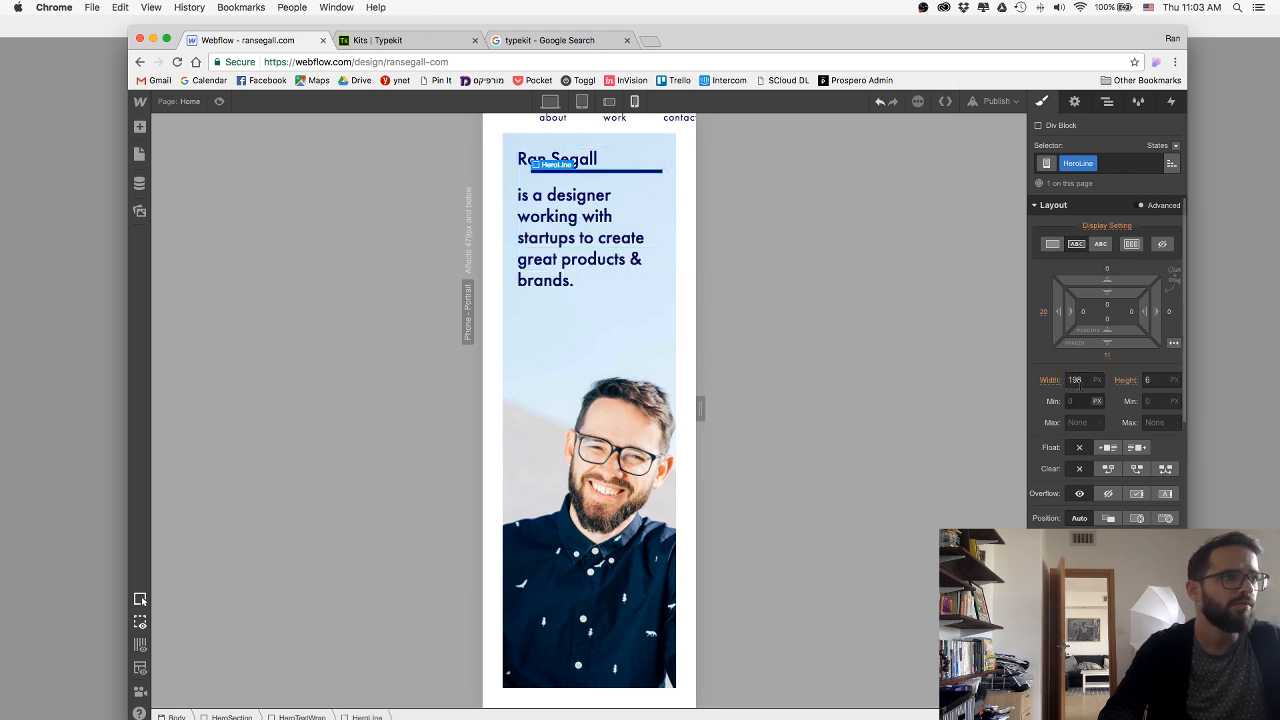
left_click(1077, 383)
key("shift+Down")
key("shift+Down")
key("shift+Down")
key("shift+Down")
key("shift+Down")
key("shift+Down")
key("shift+Down")
key("shift+Down")
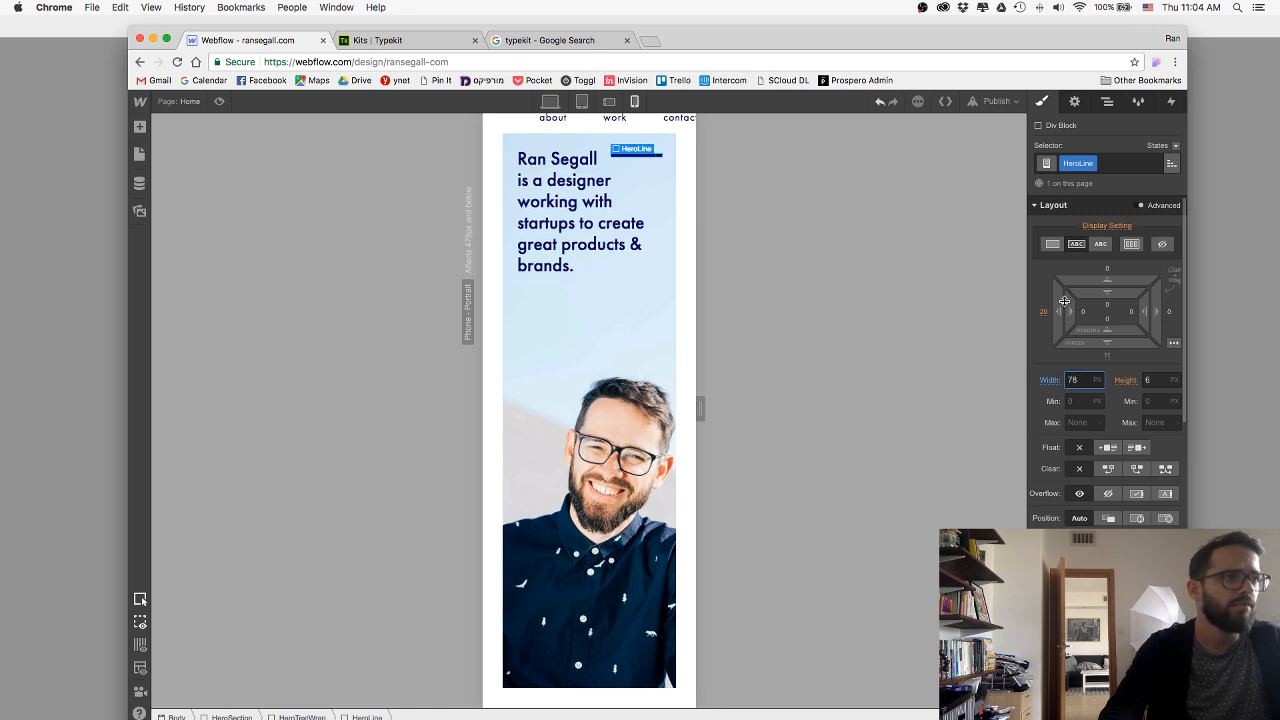
Set the HeroLine's left margin to 10 px, bottom margin to 5 px and height to 4 px on the phone portrait layout.
left_click_drag(1064, 300, 1096, 332)
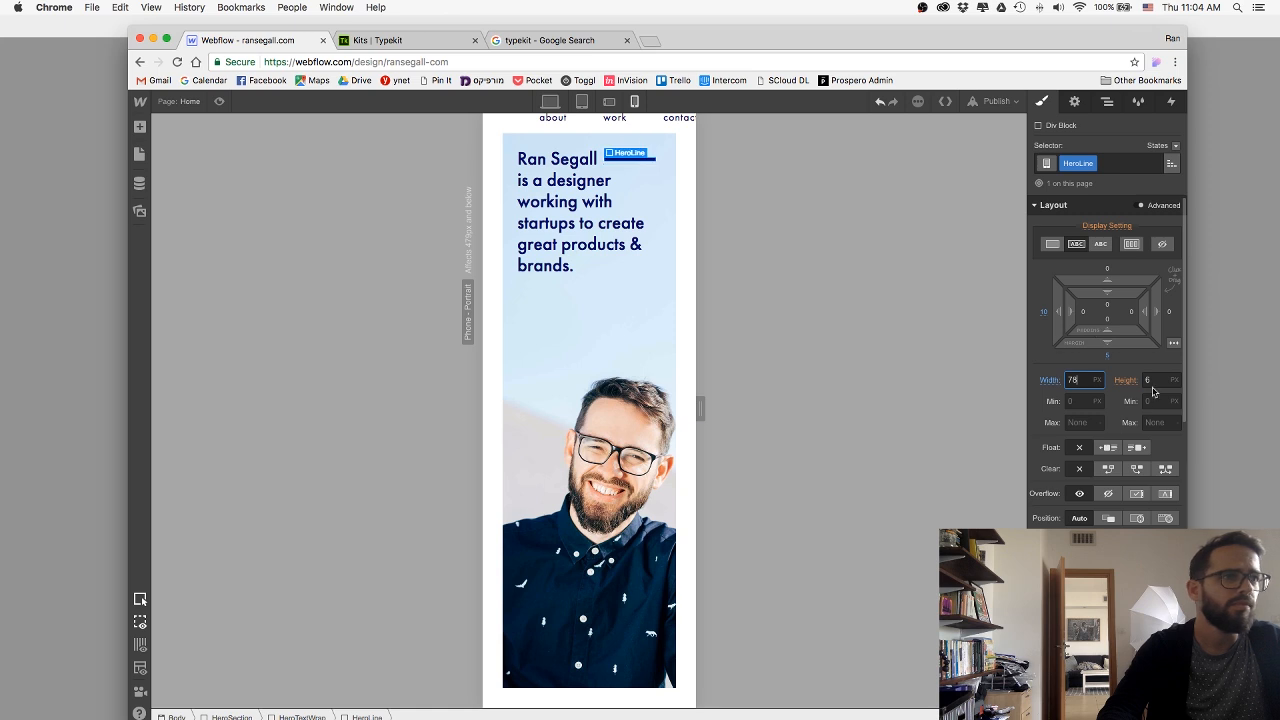
key("Tab")
type("4")
left_click(601, 336)
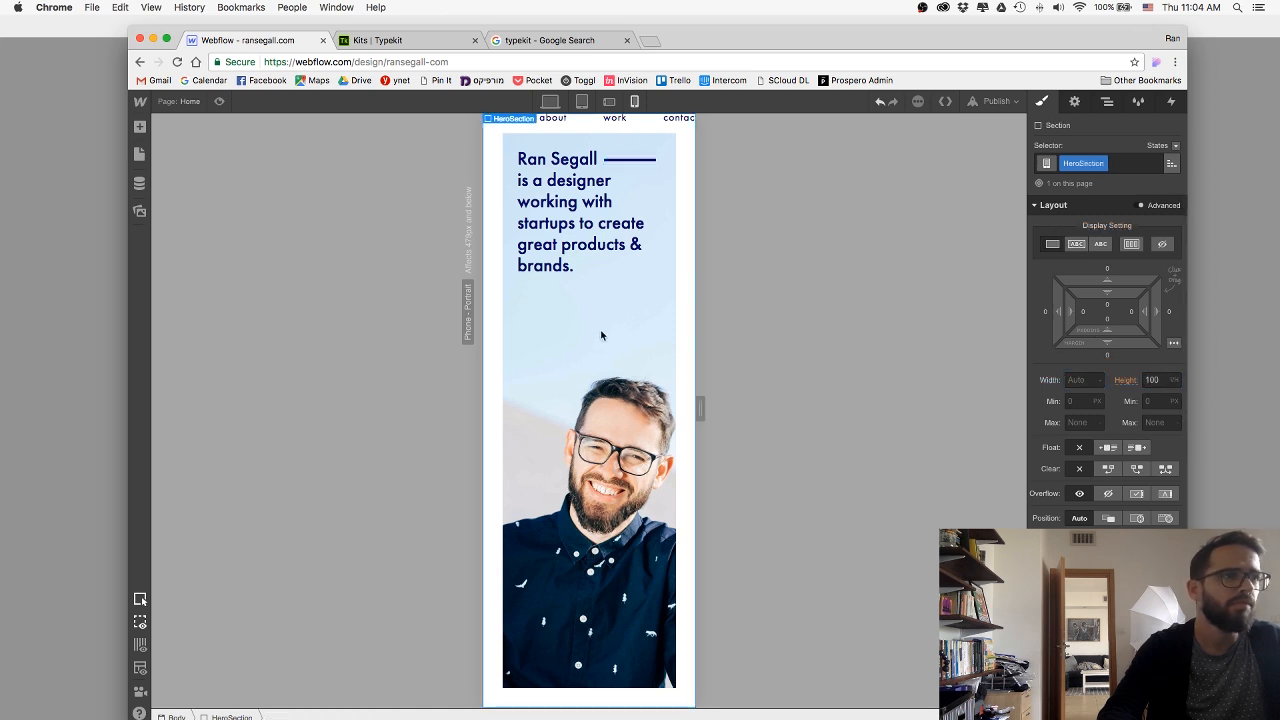
Raise the HeroLine's bottom margin to about 6 px and tighten the HeroH1 heading's line height slightly.
left_click(625, 160)
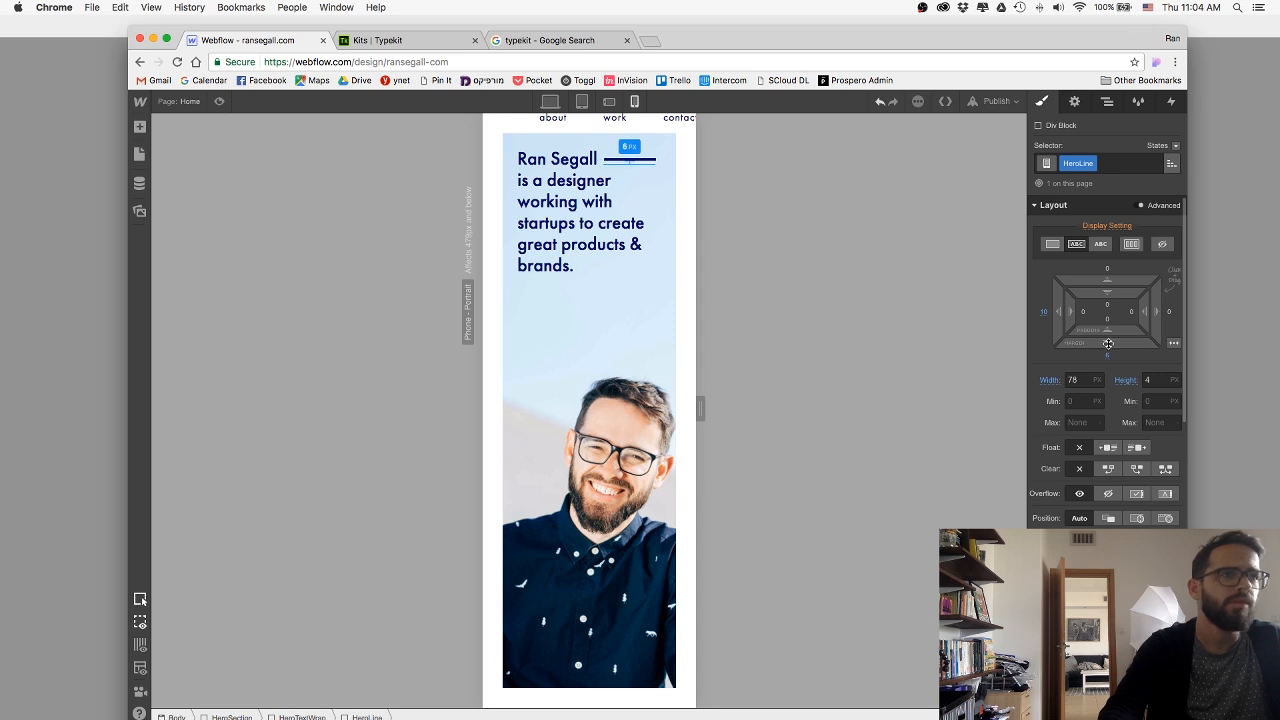
left_click(566, 209)
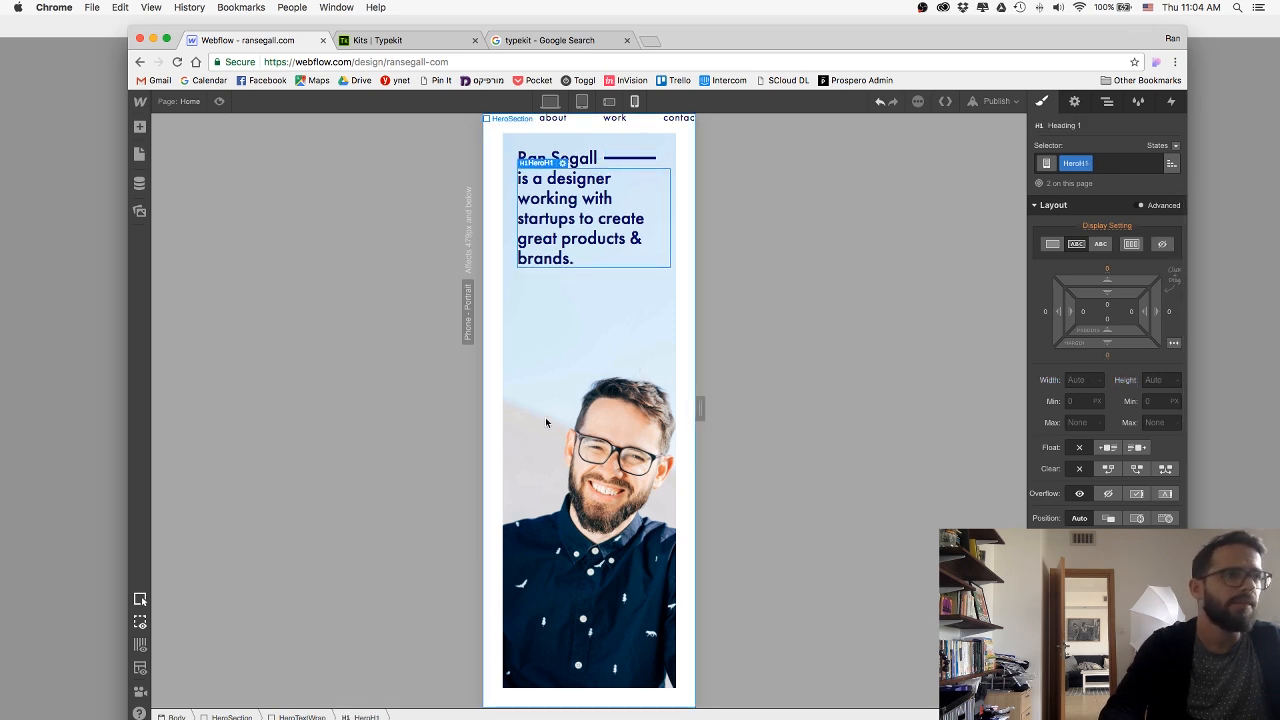
left_click(410, 374)
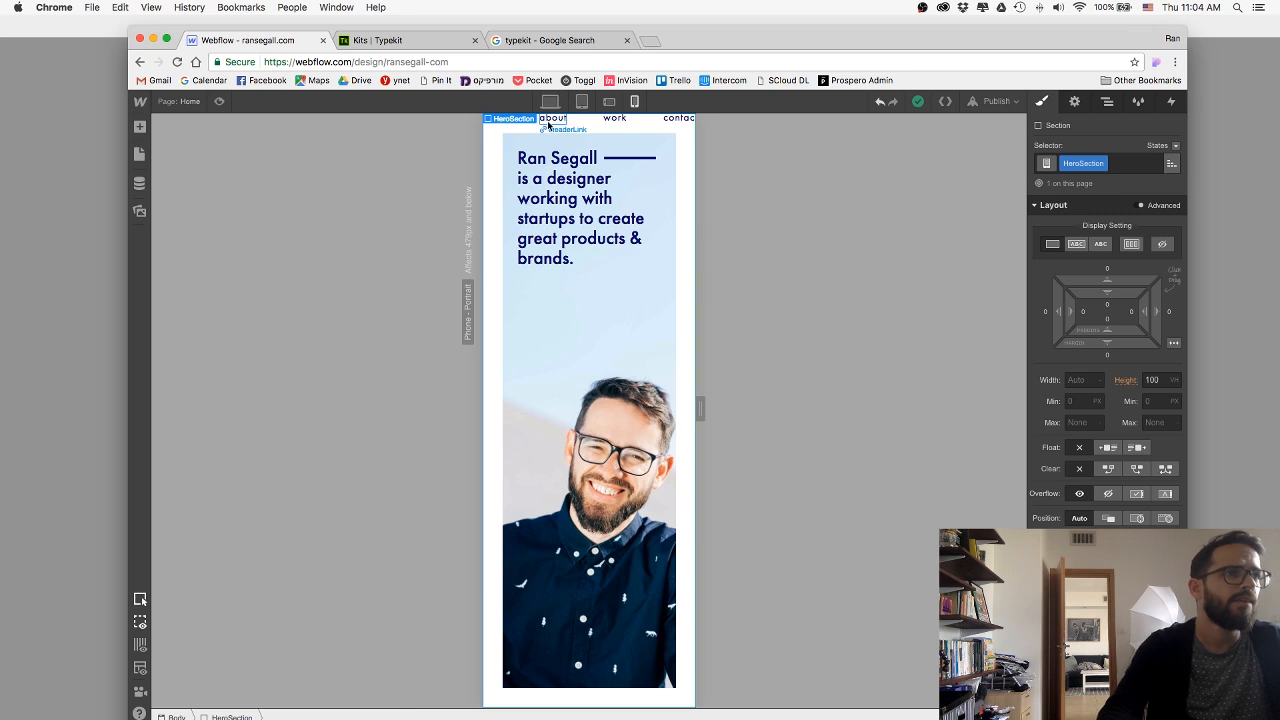
Reduce the HeaderLink left margin to 44 px and set the HeaderLinkWrapper's top margin to about -28 px on the phone portrait layout.
left_click(551, 119)
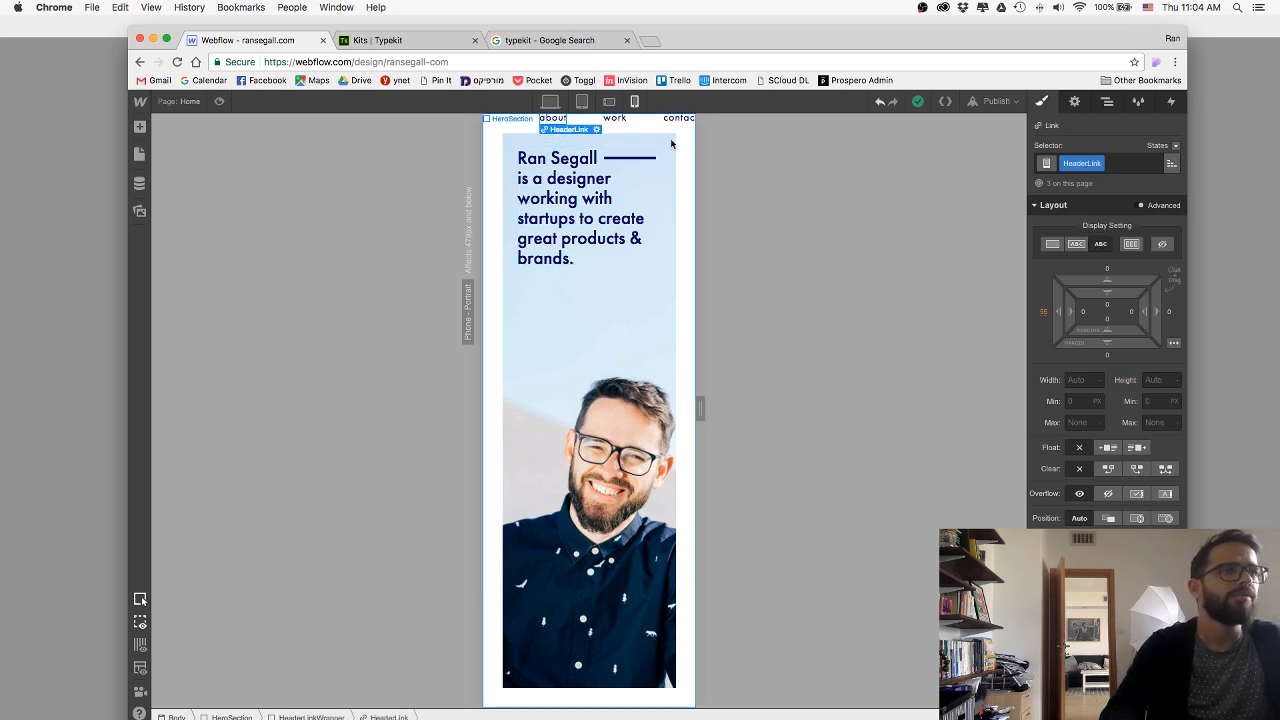
left_click(655, 121)
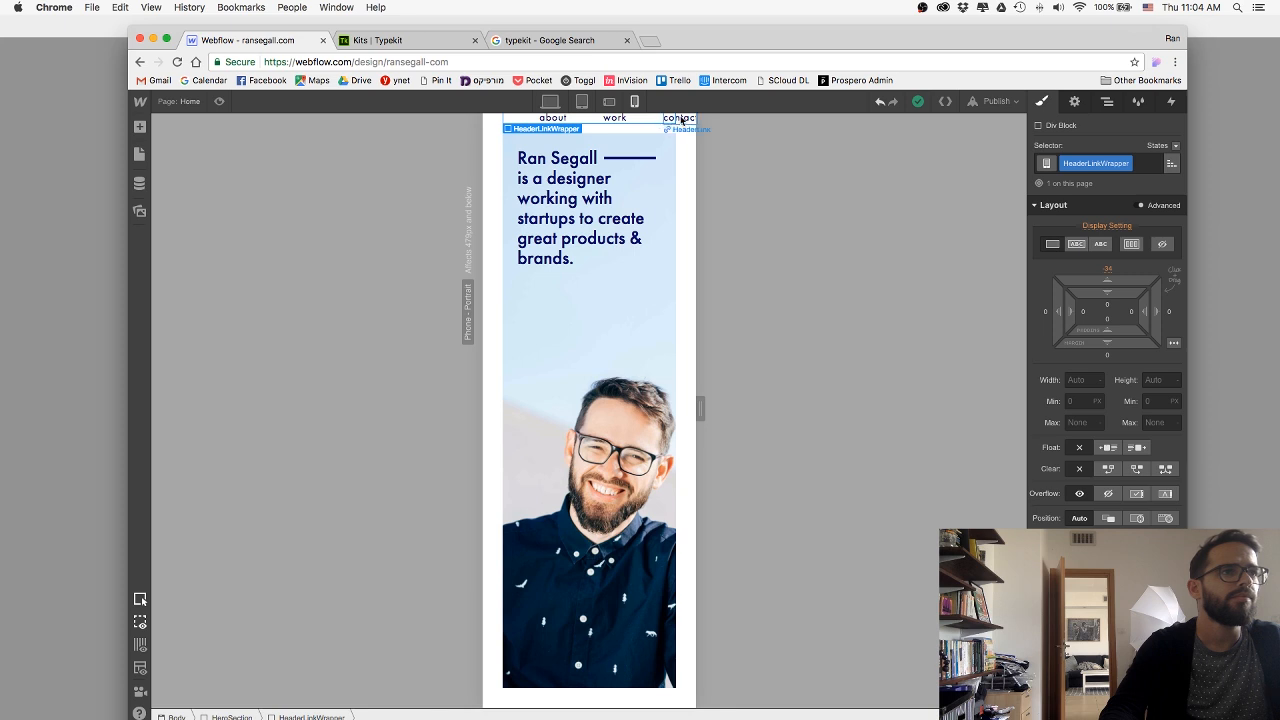
left_click(676, 120)
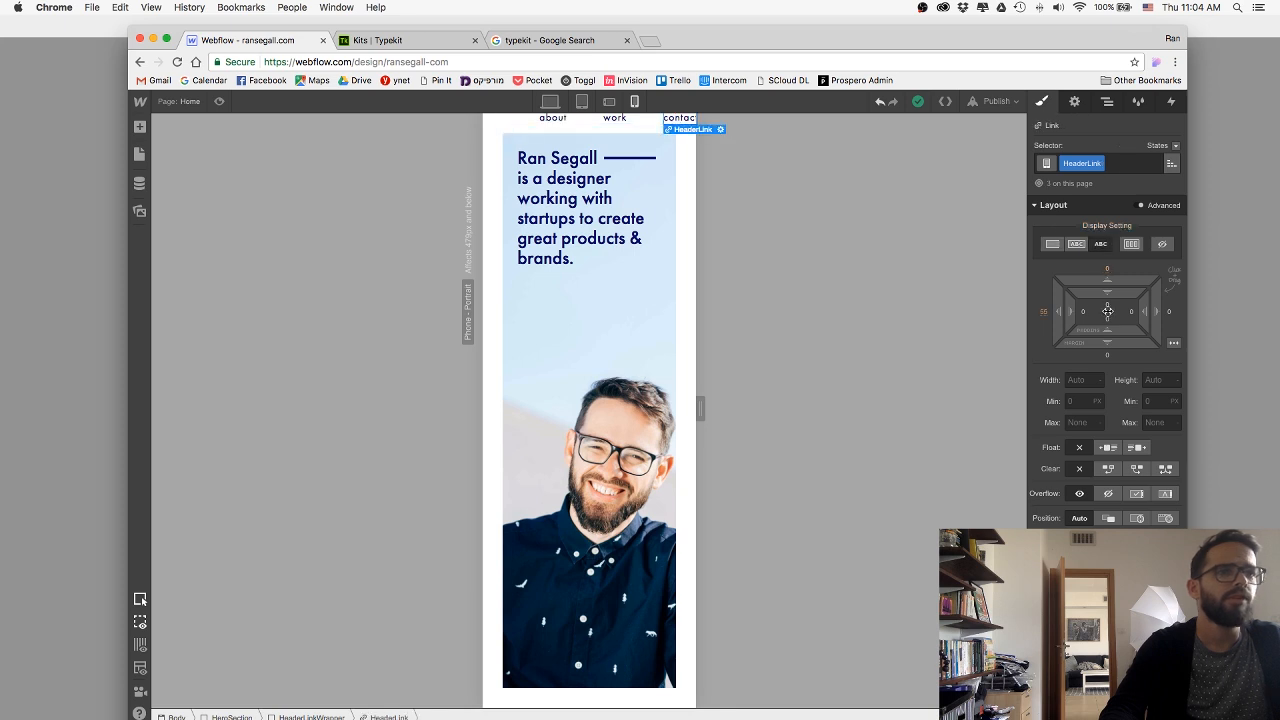
left_click_drag(1059, 319, 1080, 320)
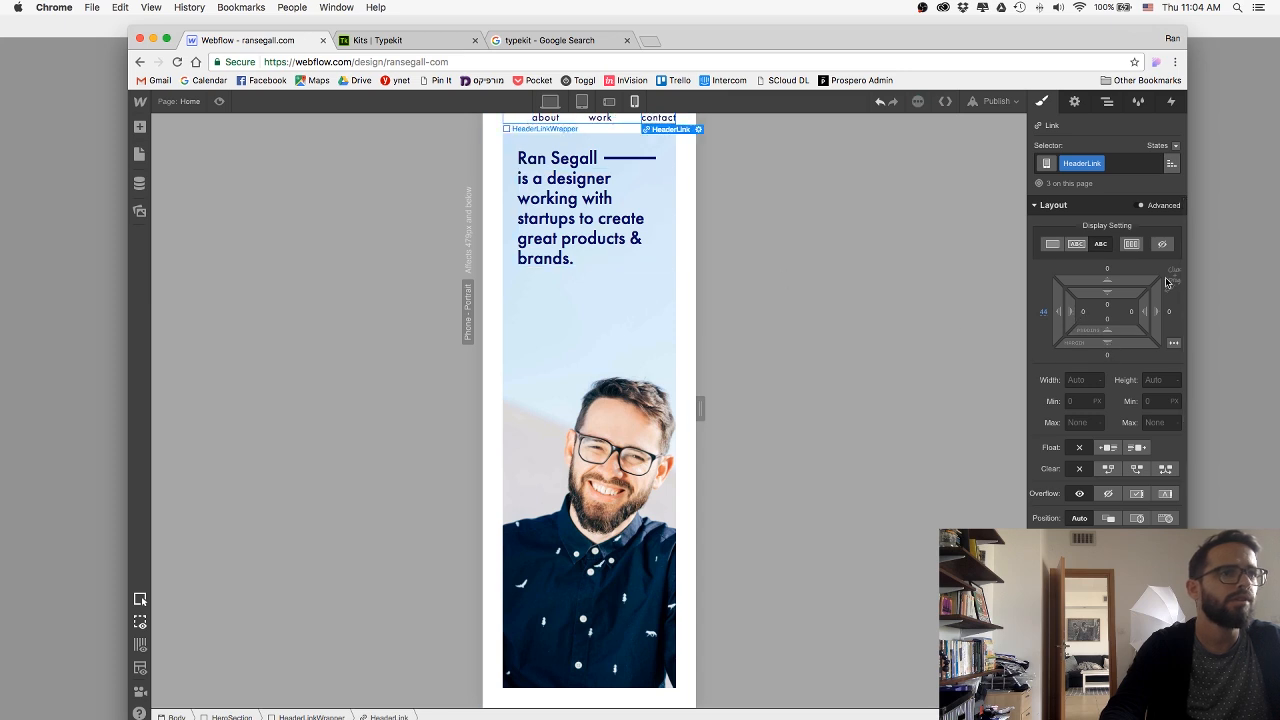
left_click_drag(1109, 275, 1109, 269)
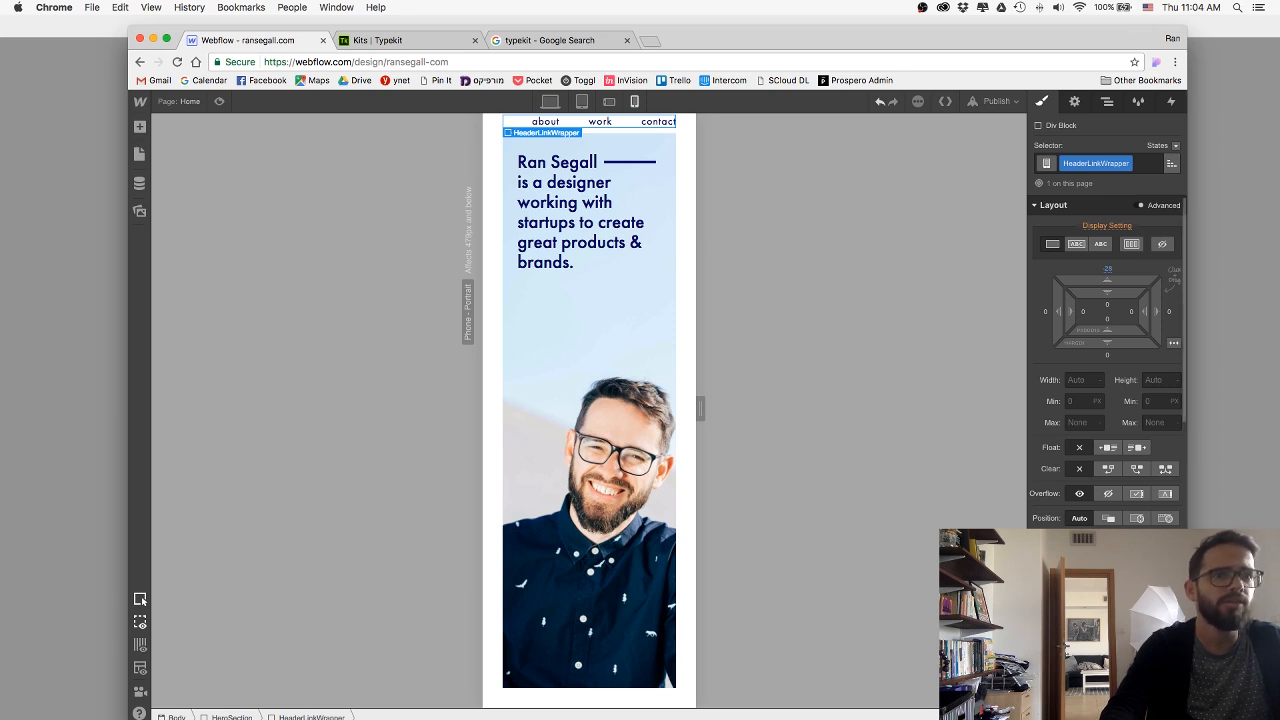
Give the HeaderLink class equal left and right margins of 19 px on the phone portrait layout.
left_click(545, 121)
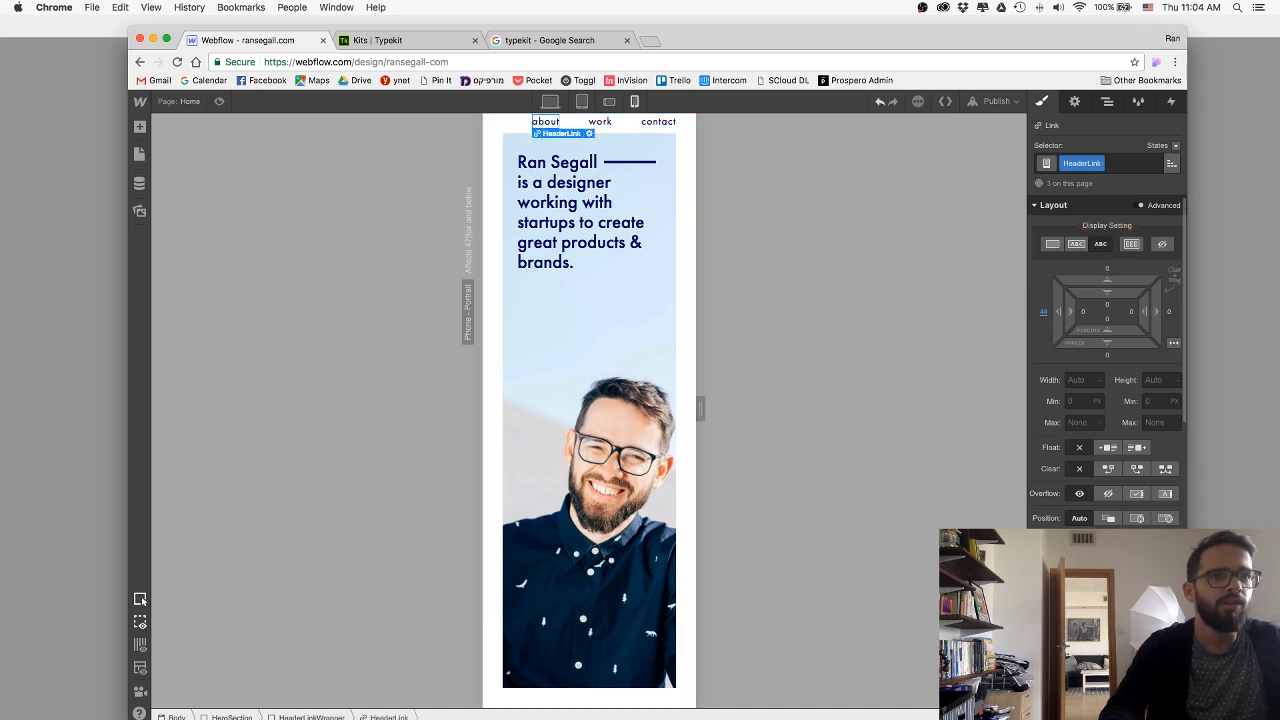
left_click(1043, 312)
type("0")
key("Return")
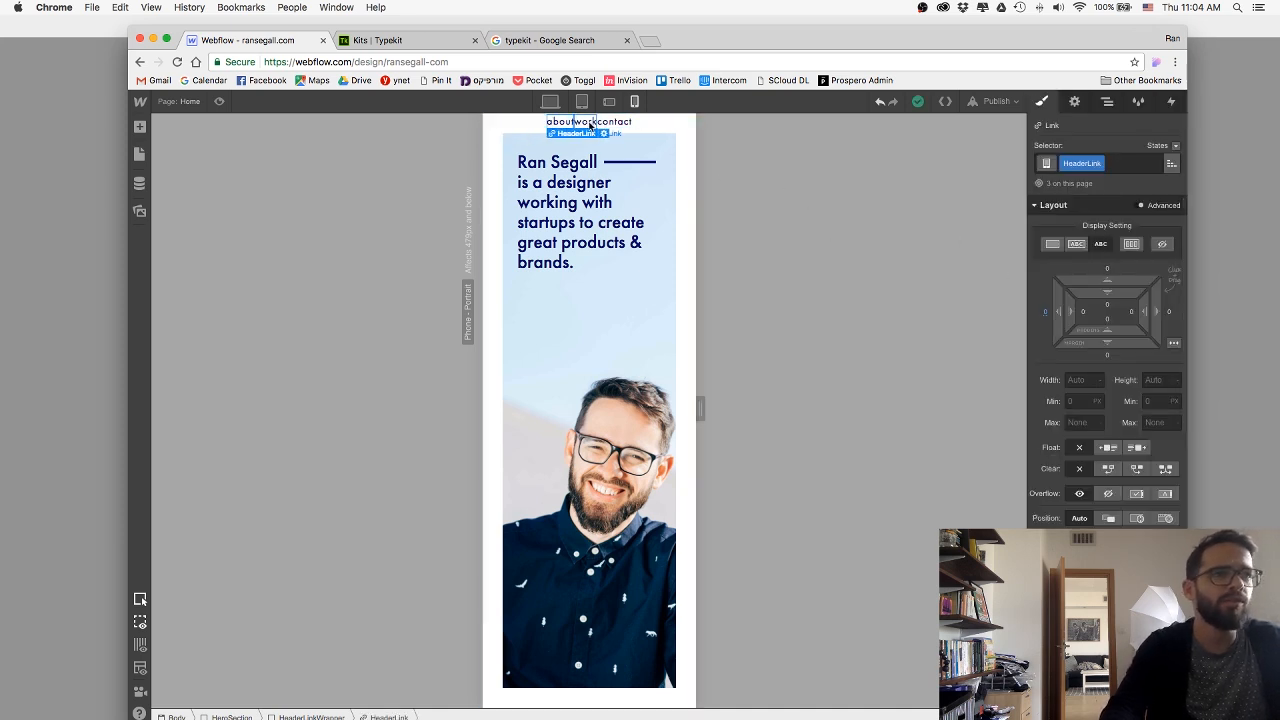
left_click_drag(1166, 303, 1196, 306)
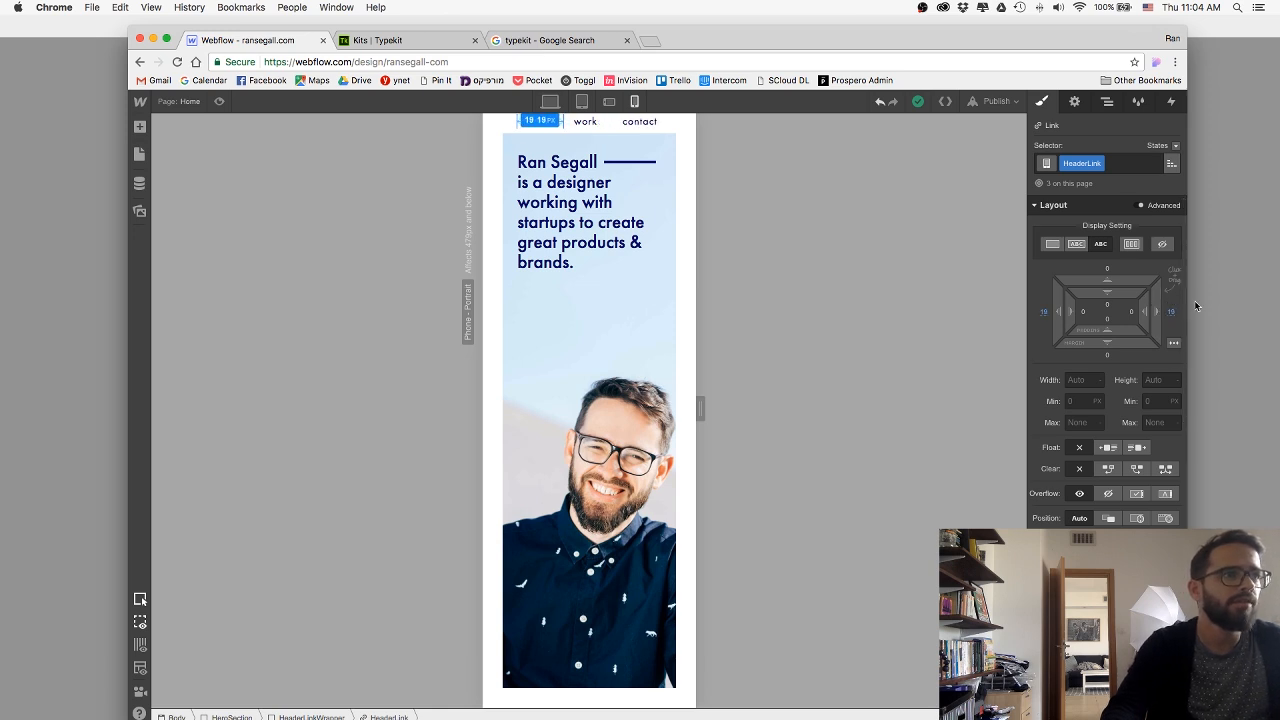
left_click(606, 291)
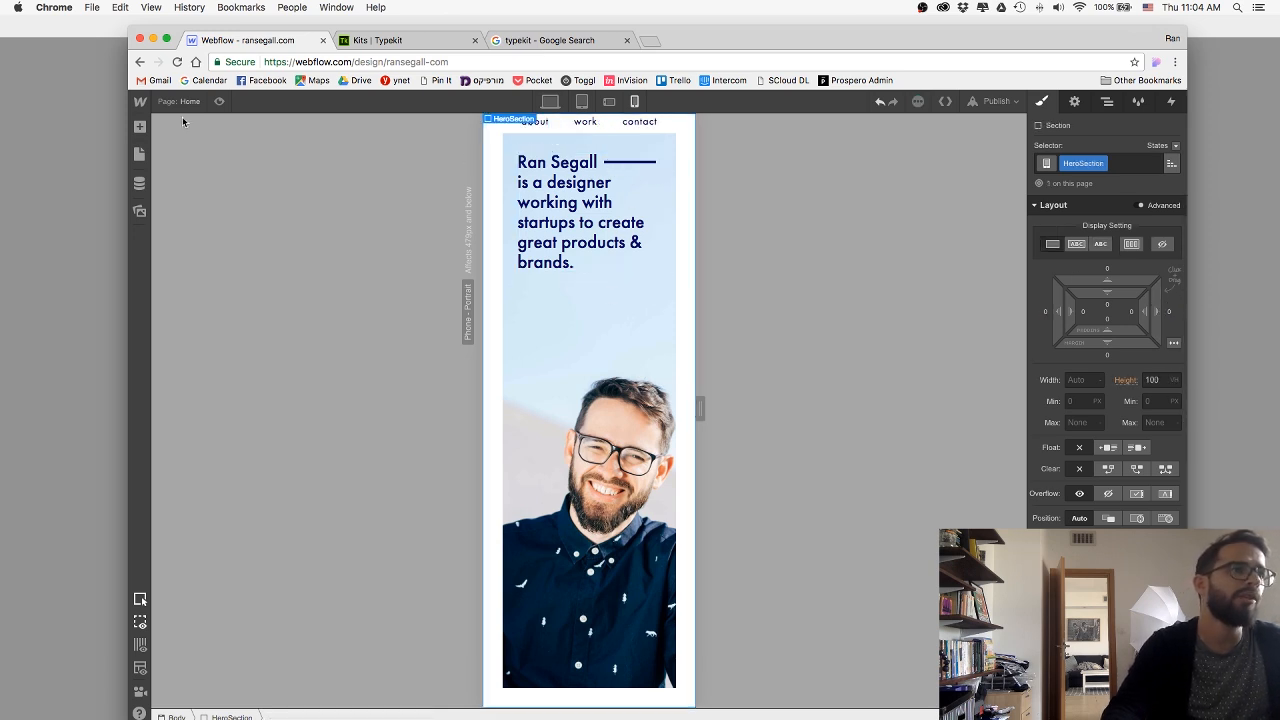
Check the phone portrait layout in preview mode and set the HeaderLinkWrapper's top margin to about -25 px.
left_click(218, 101)
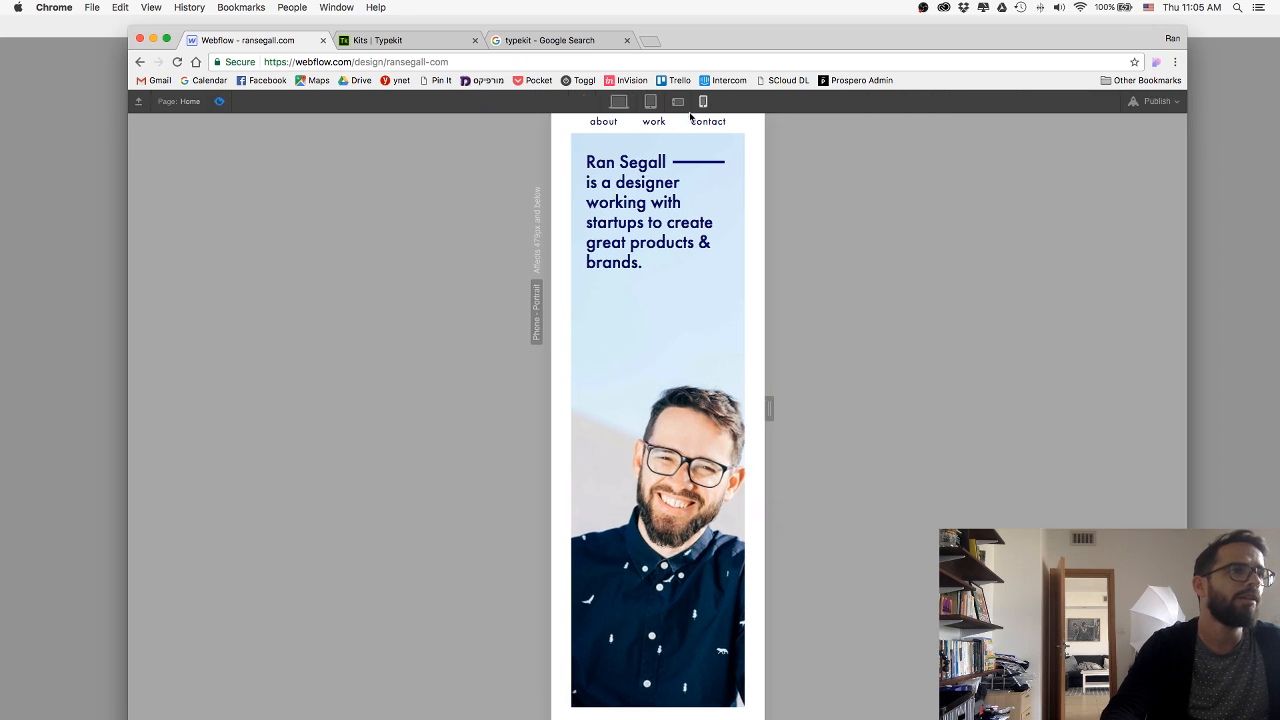
left_click(219, 101)
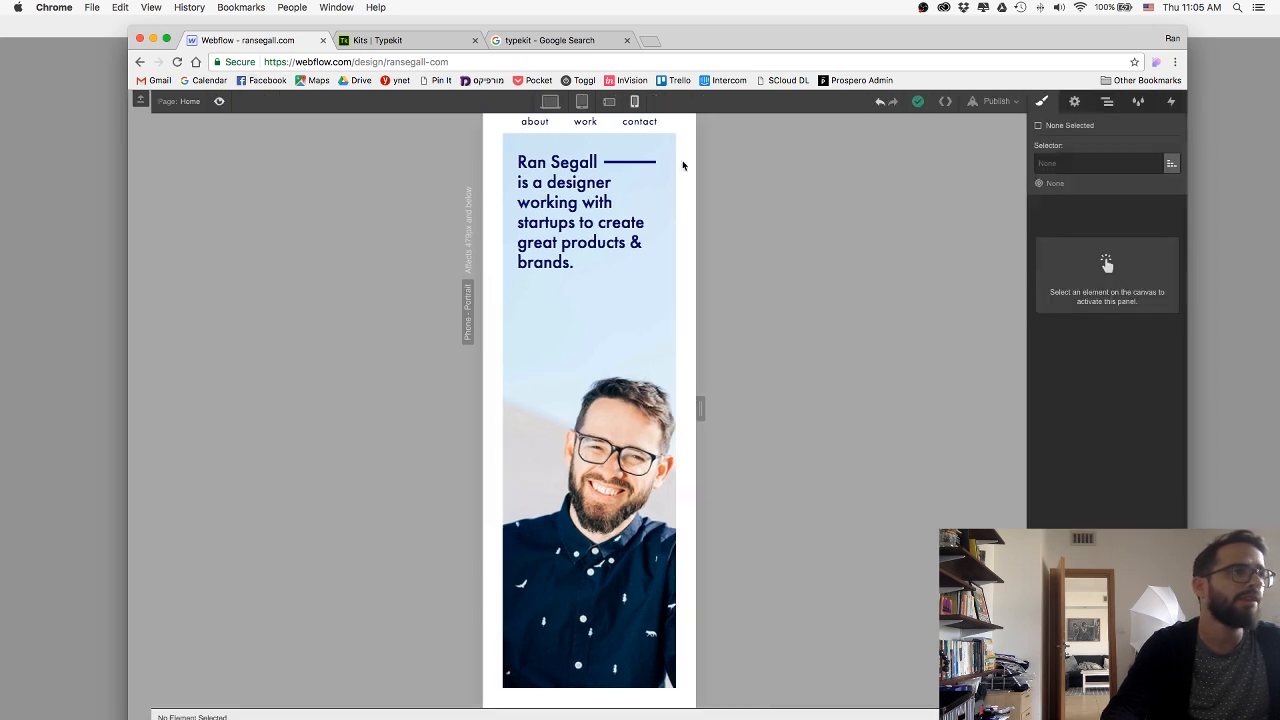
left_click(610, 124)
left_click_drag(1121, 278, 1122, 272)
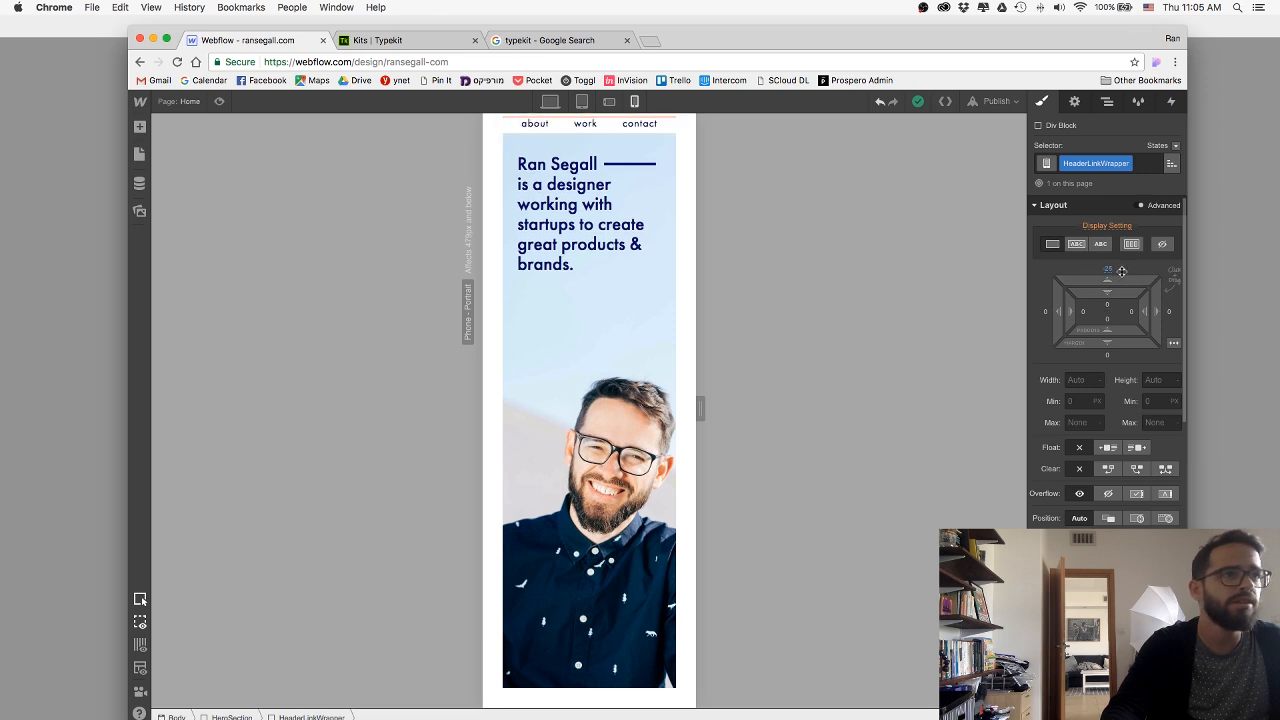
Reduce the HeroTextWrap's top margin to about 20 px and check the phone portrait layout in preview mode.
left_click(643, 228)
left_click(302, 716)
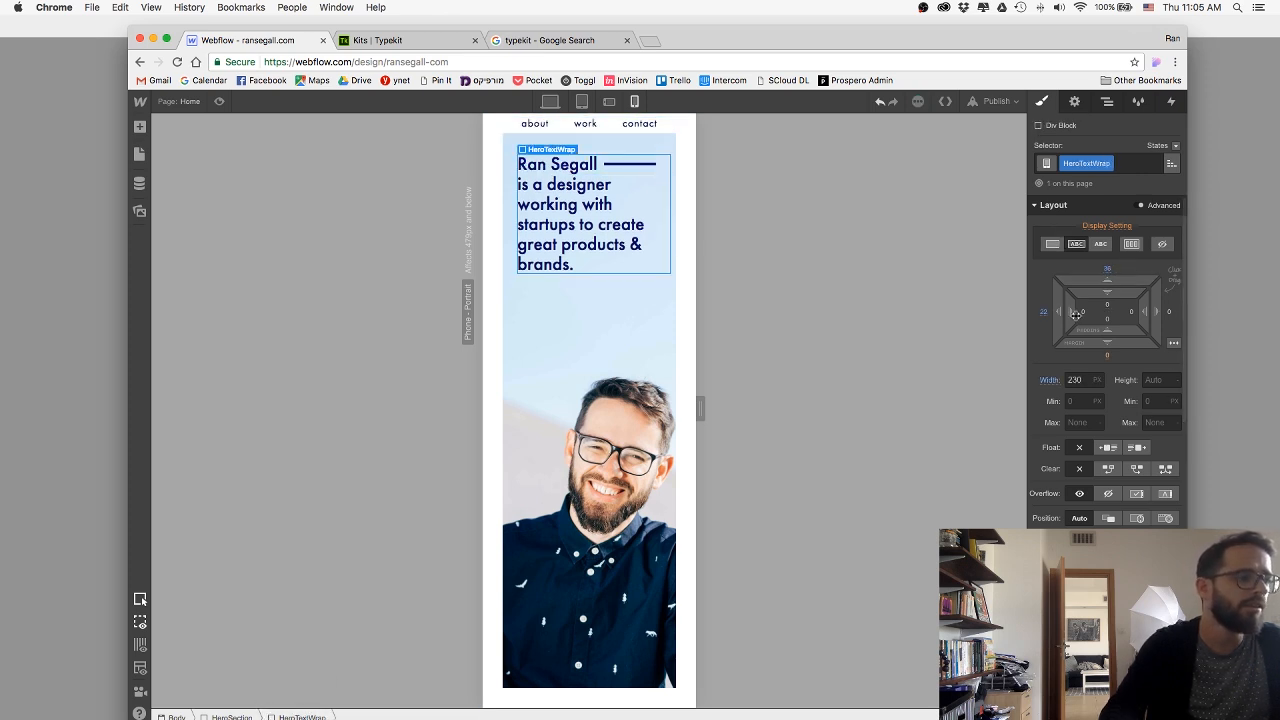
left_click_drag(1090, 284, 965, 279)
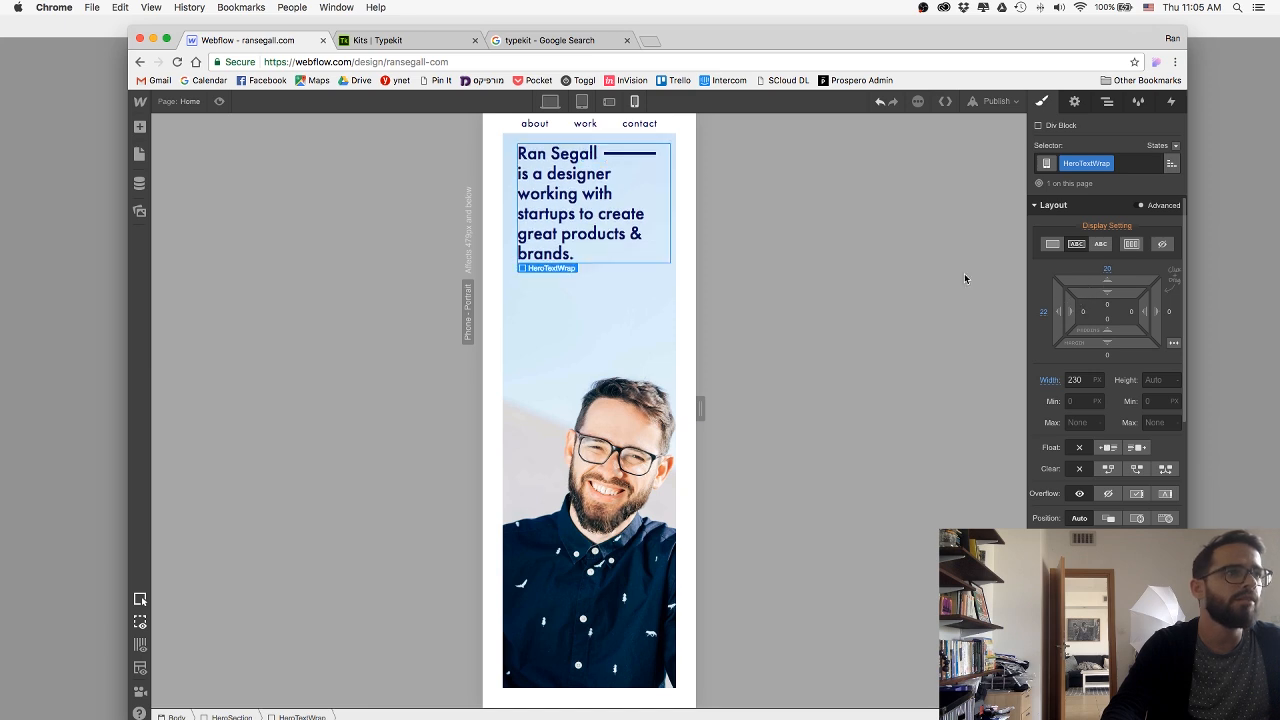
left_click(219, 102)
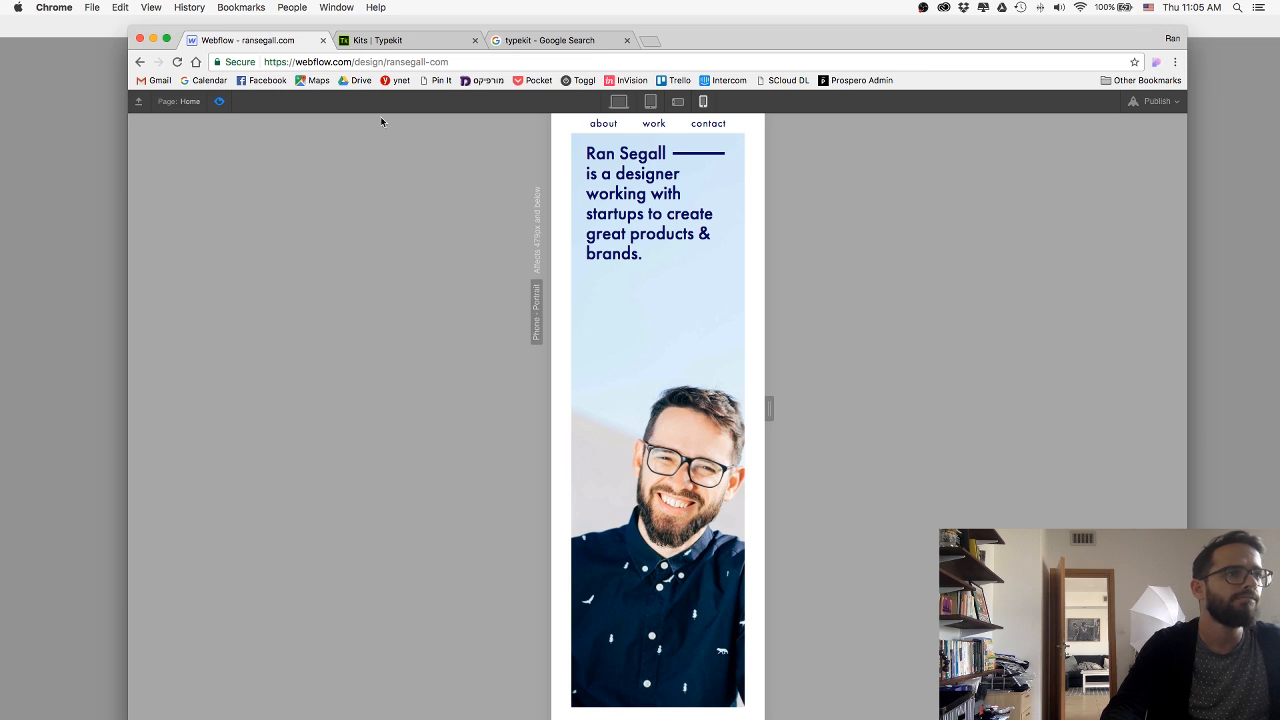
left_click_drag(641, 258, 601, 256)
left_click(645, 258)
left_click(583, 256)
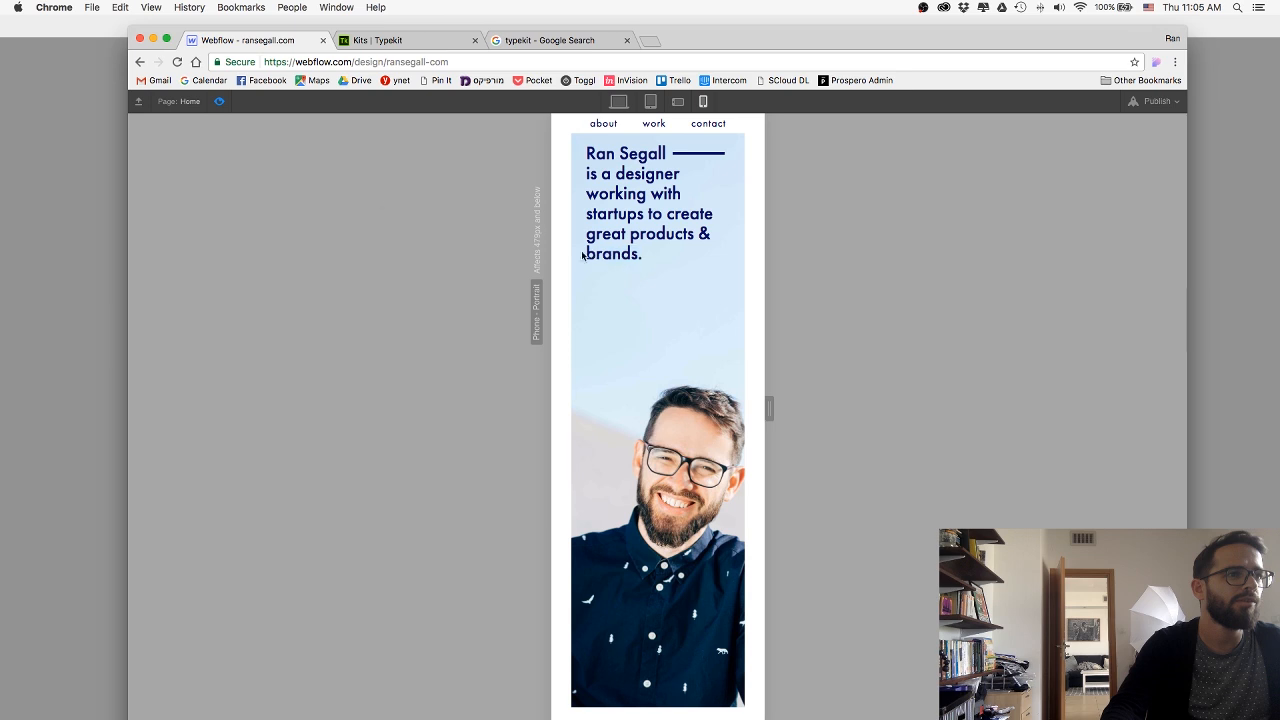
left_click(218, 102)
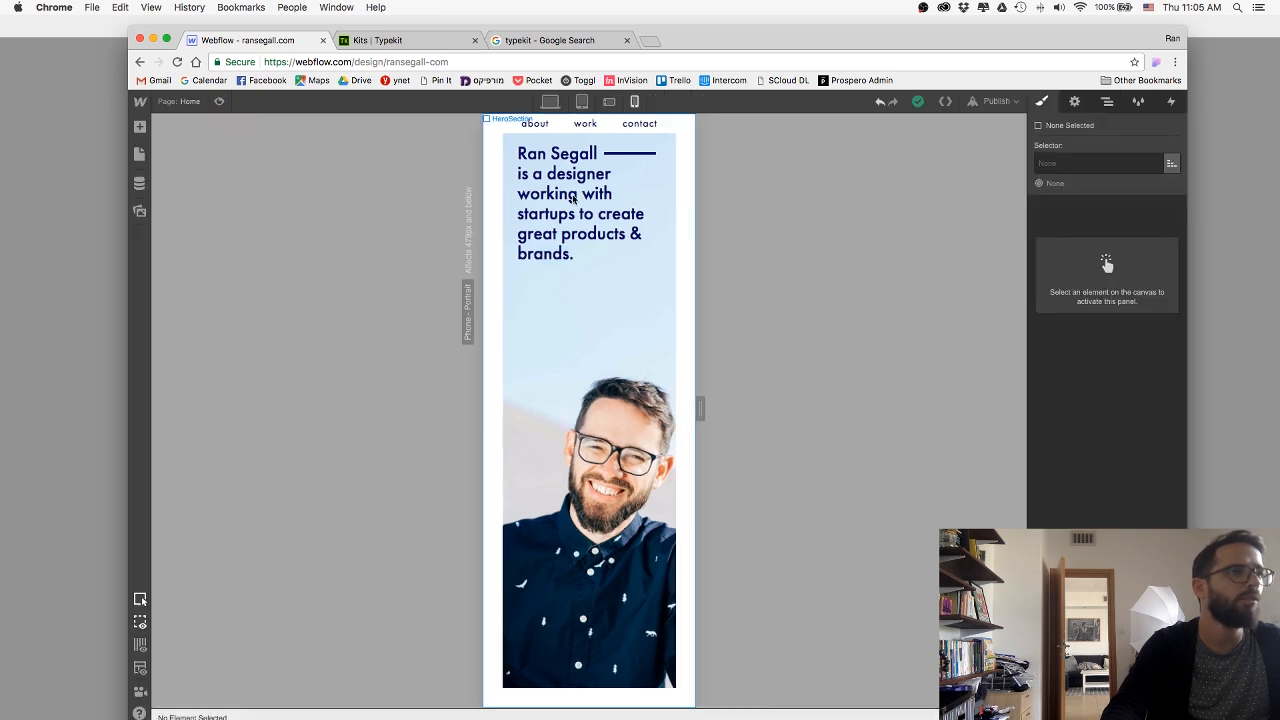
Shrink the HeroH1 heading's text on the phone portrait layout and reduce the HeroTextWrap's left margin slightly.
left_click(606, 248)
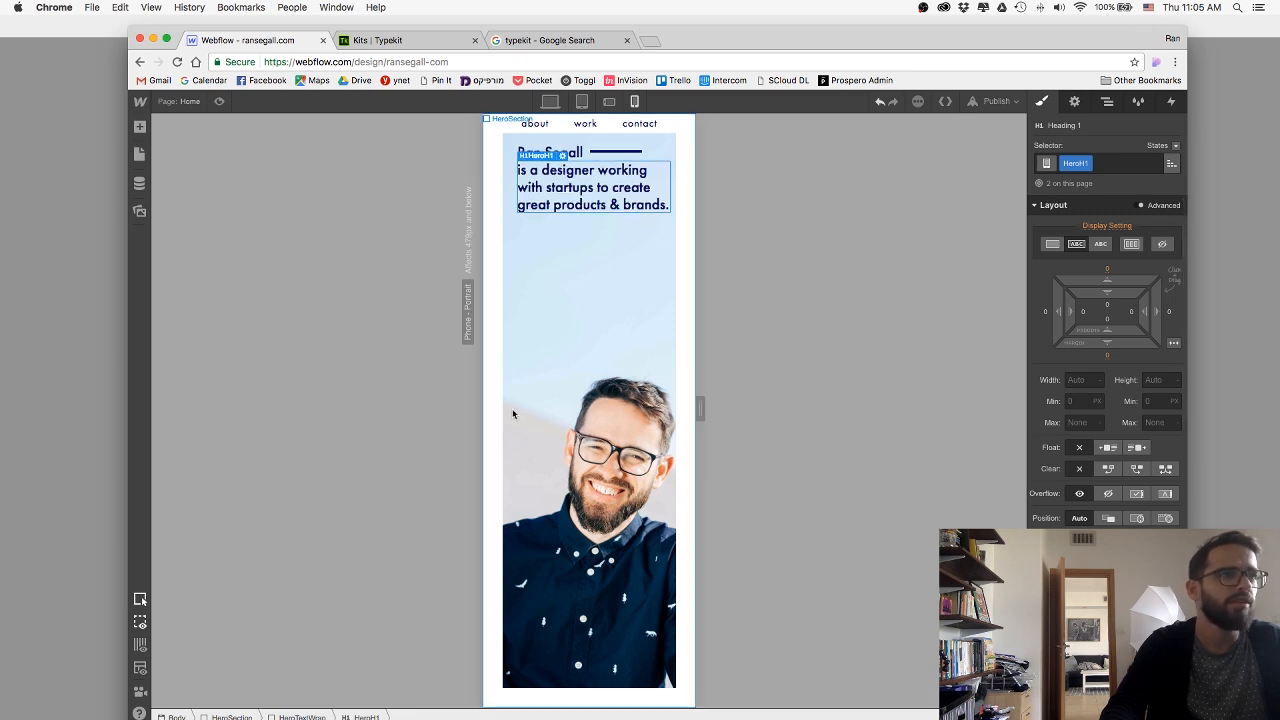
left_click(631, 158)
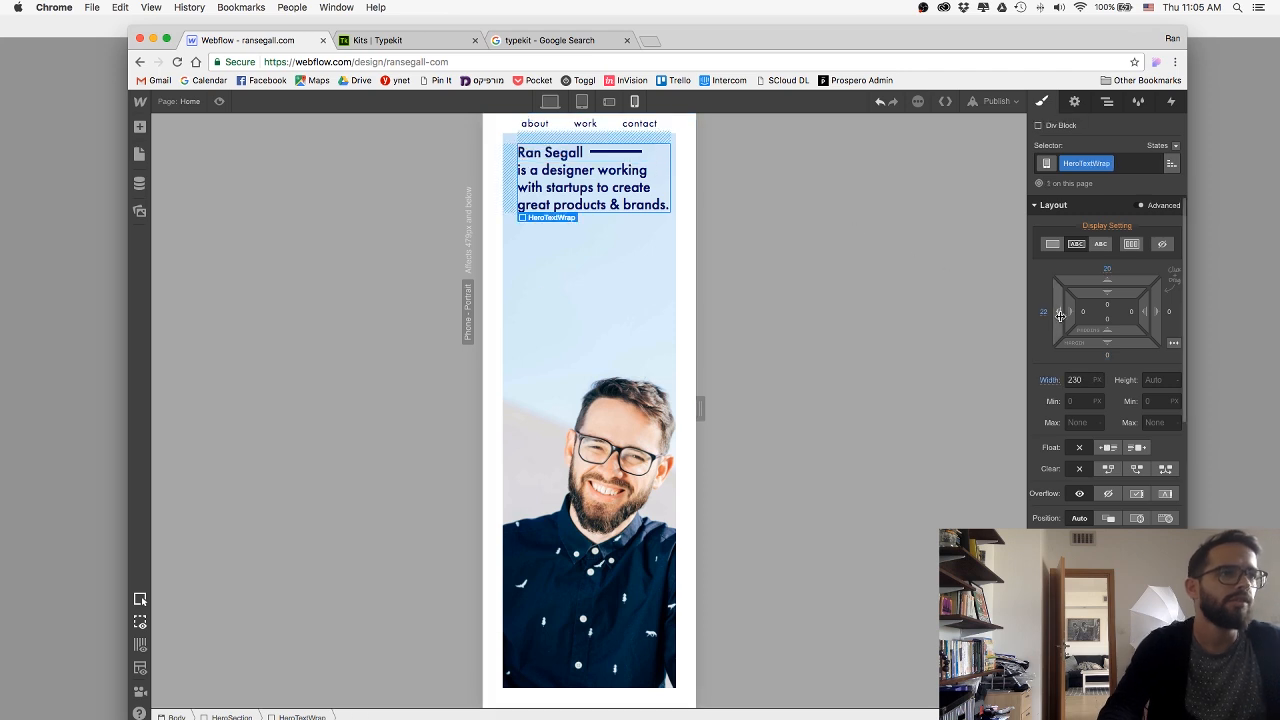
left_click_drag(1058, 316, 1067, 316)
Set the HeroLine's height to 3 px, bottom margin to about 4 px and width to about 108 px.
left_click(614, 151)
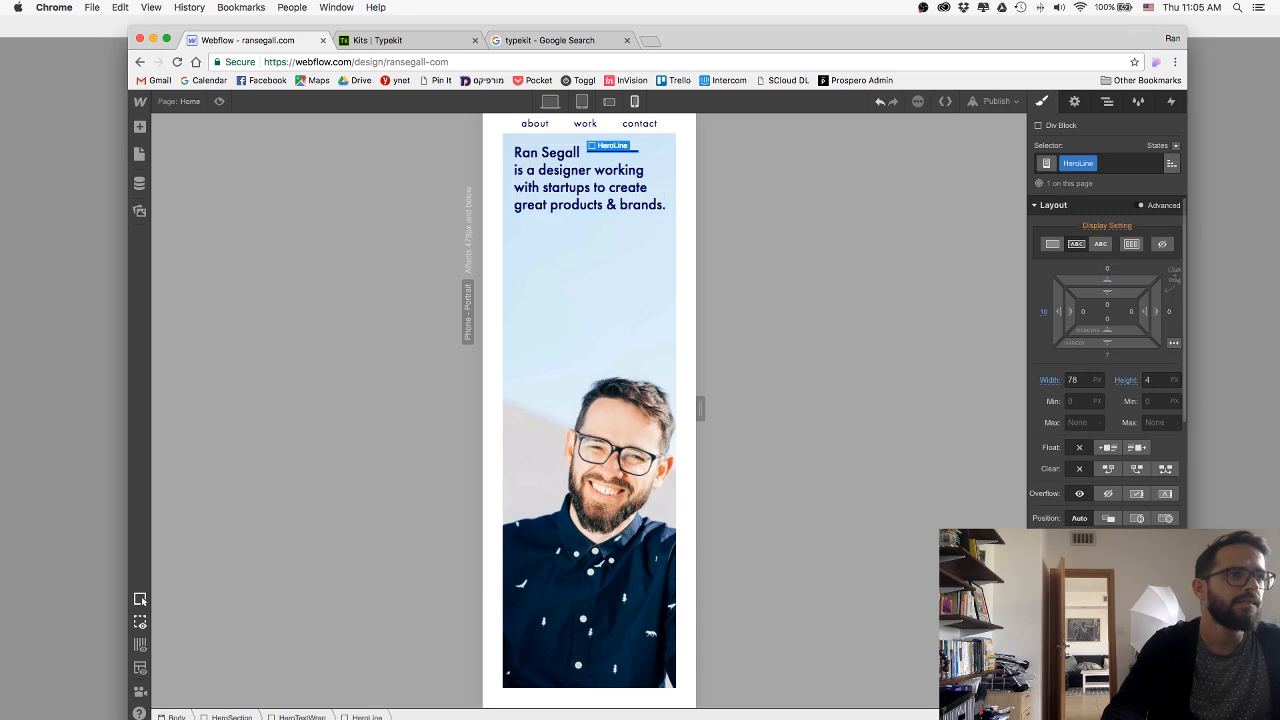
left_click(1155, 380)
key("Down")
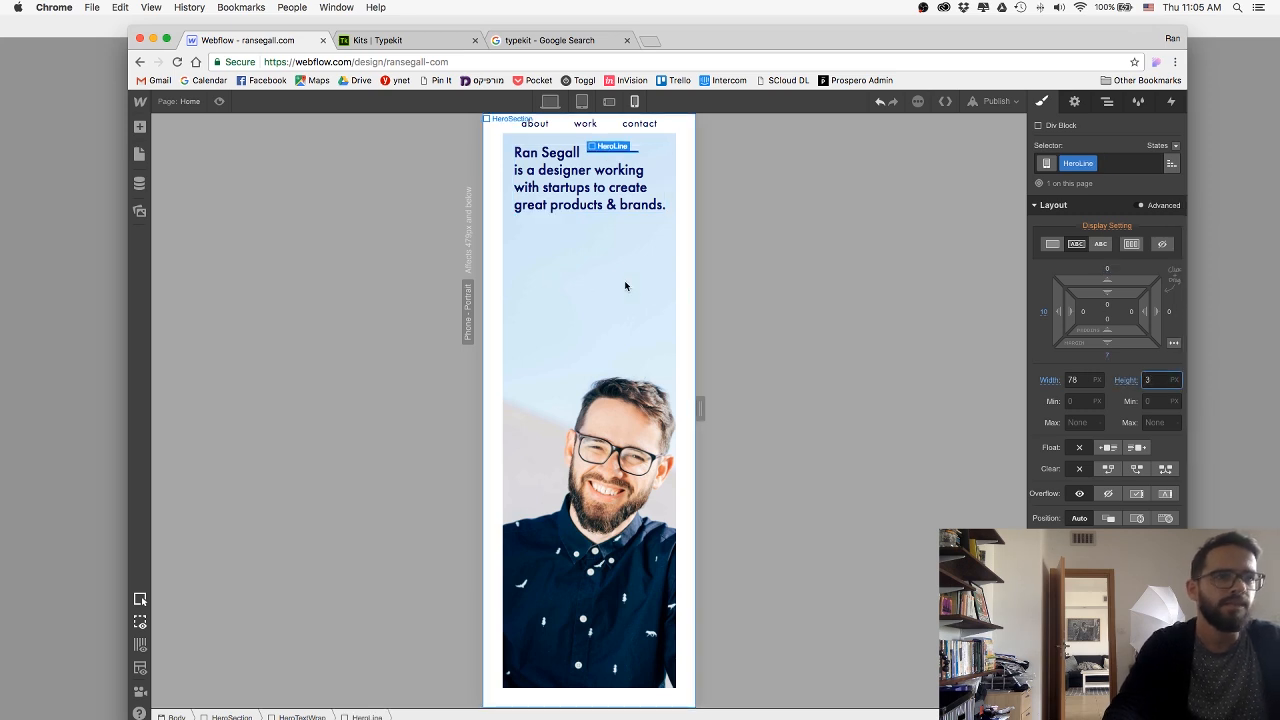
left_click_drag(1113, 343, 1115, 341)
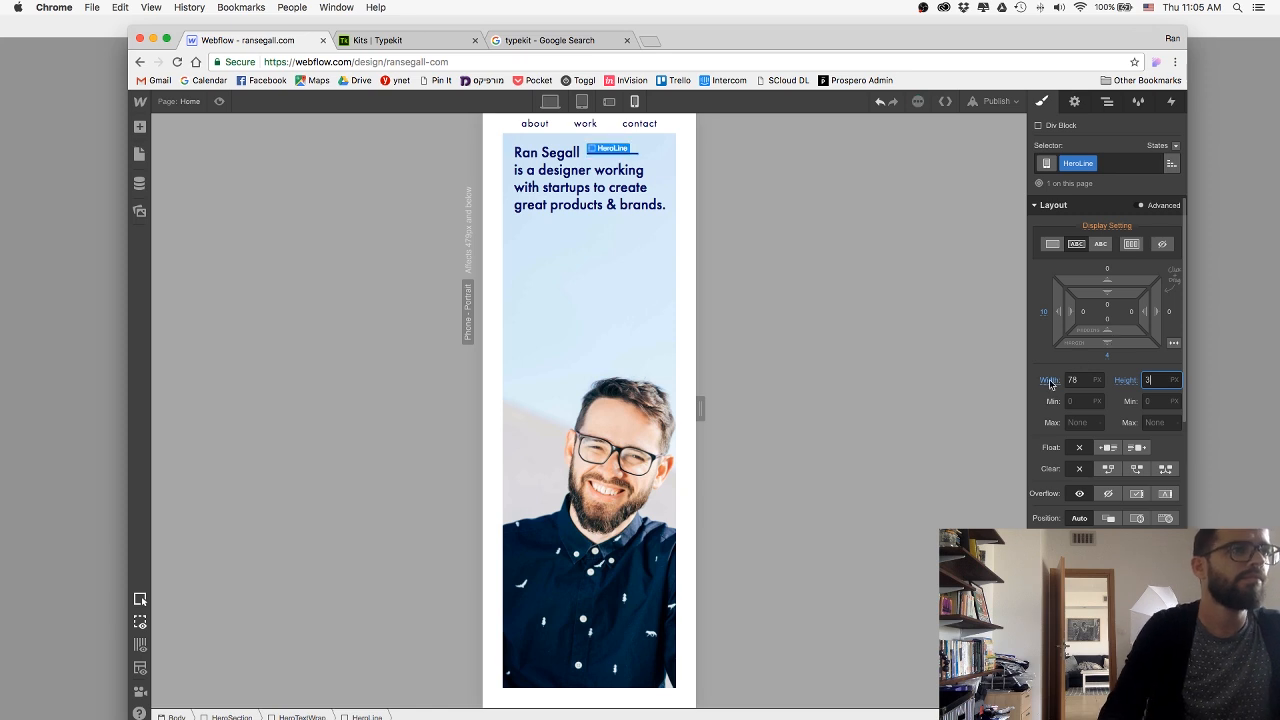
left_click(1079, 381)
key("shift+Up")
key("shift+Up")
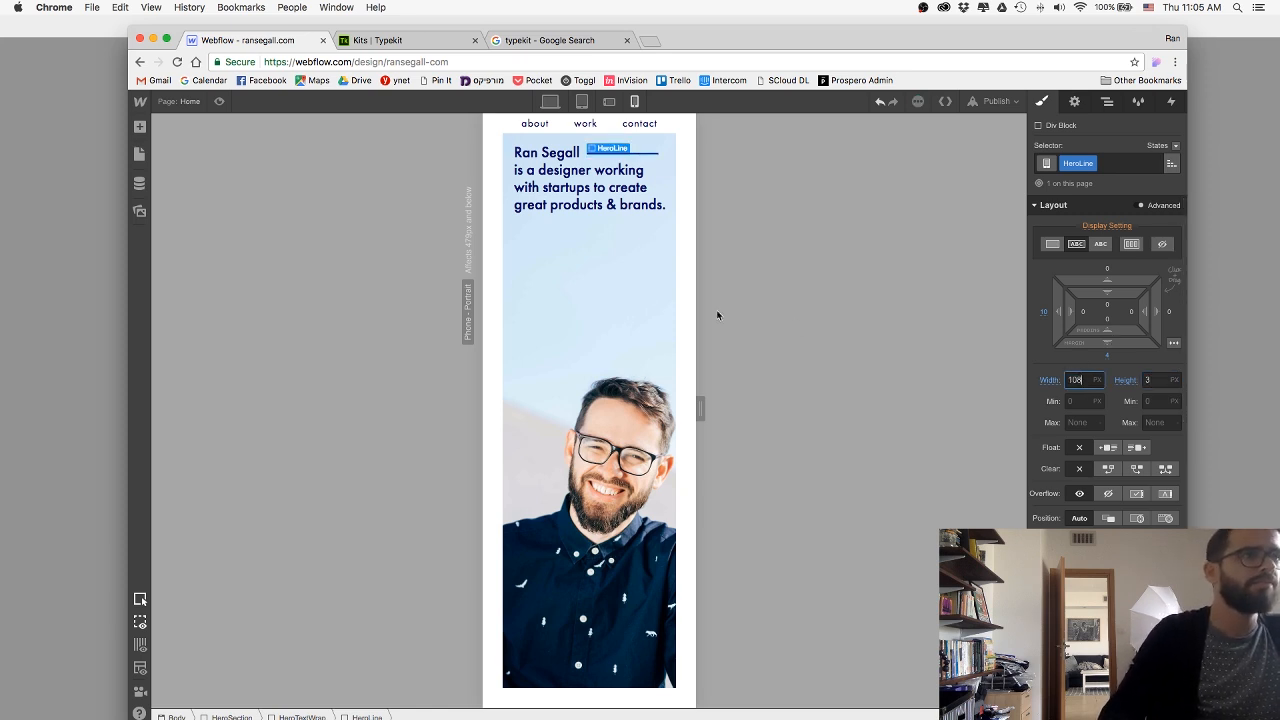
Select the HeroSection and return to the desktop layout.
left_click(628, 312)
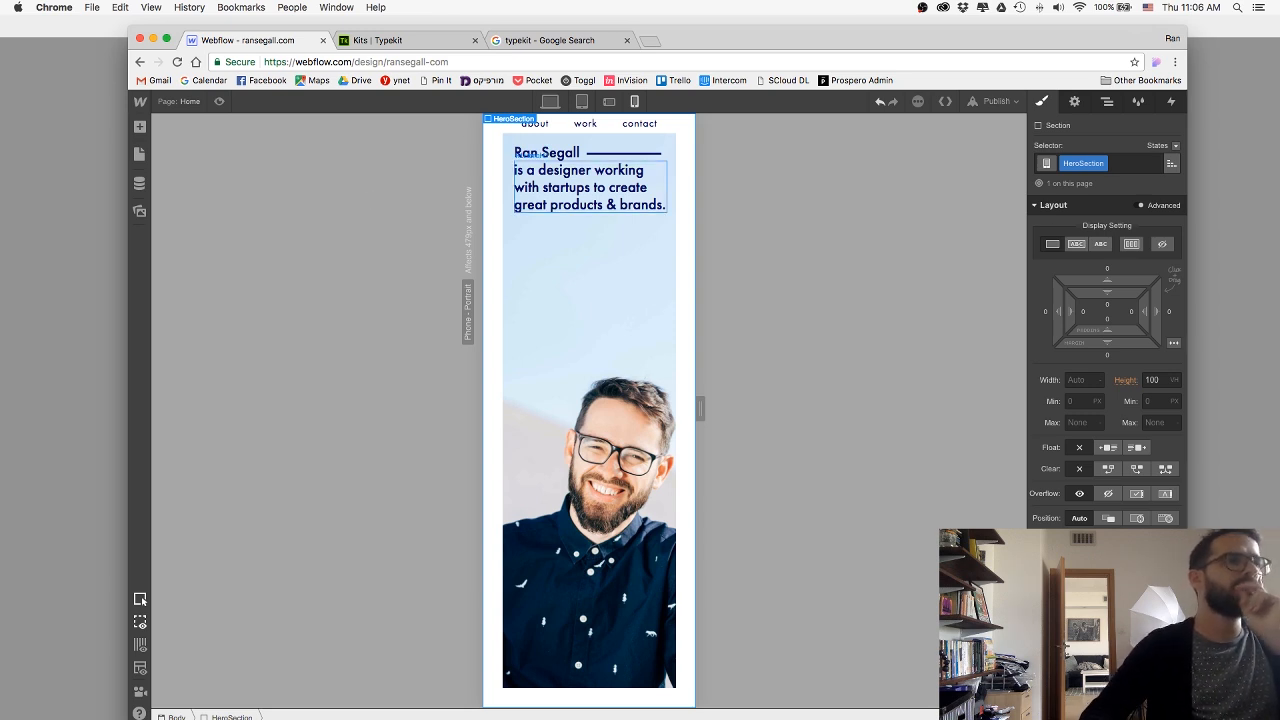
left_click(528, 156)
key("Up")
key("Up")
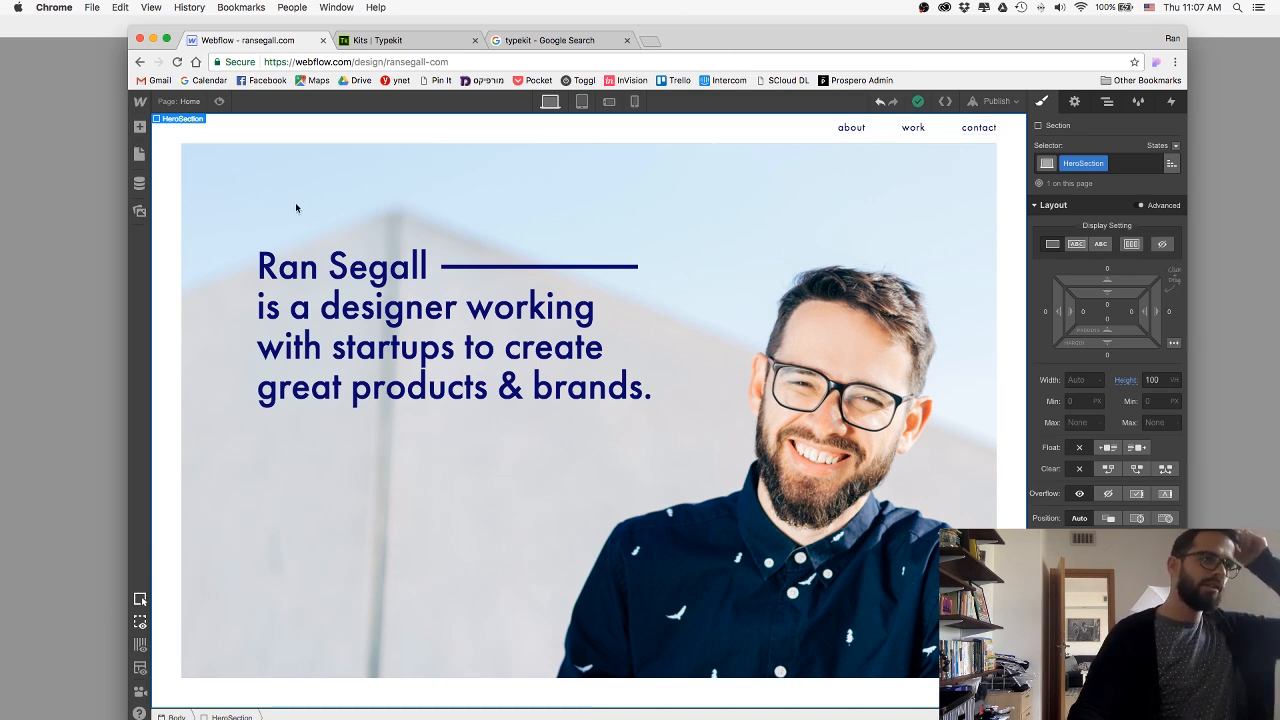
Switch to Photoshop and close both open image documents, discarding the changes to Untitled-1.
left_click(75, 227)
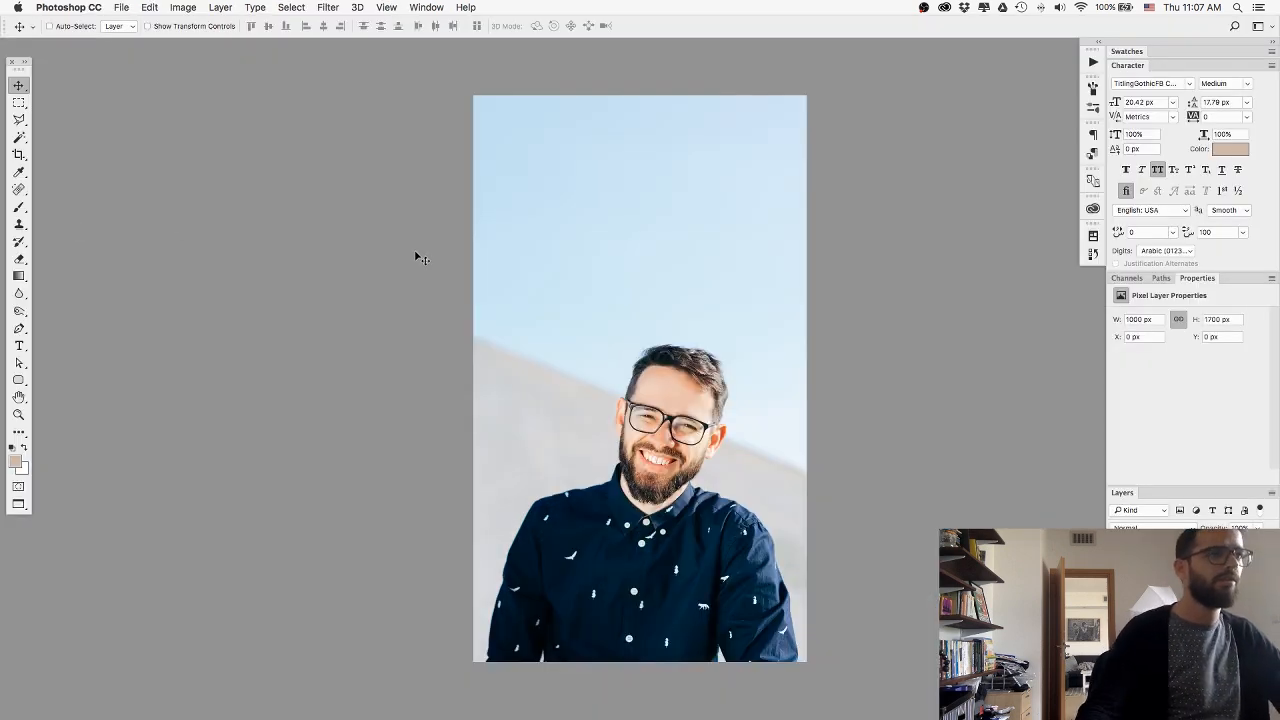
key("f")
key("f")
key("super+Tab")
key("super+Tab")
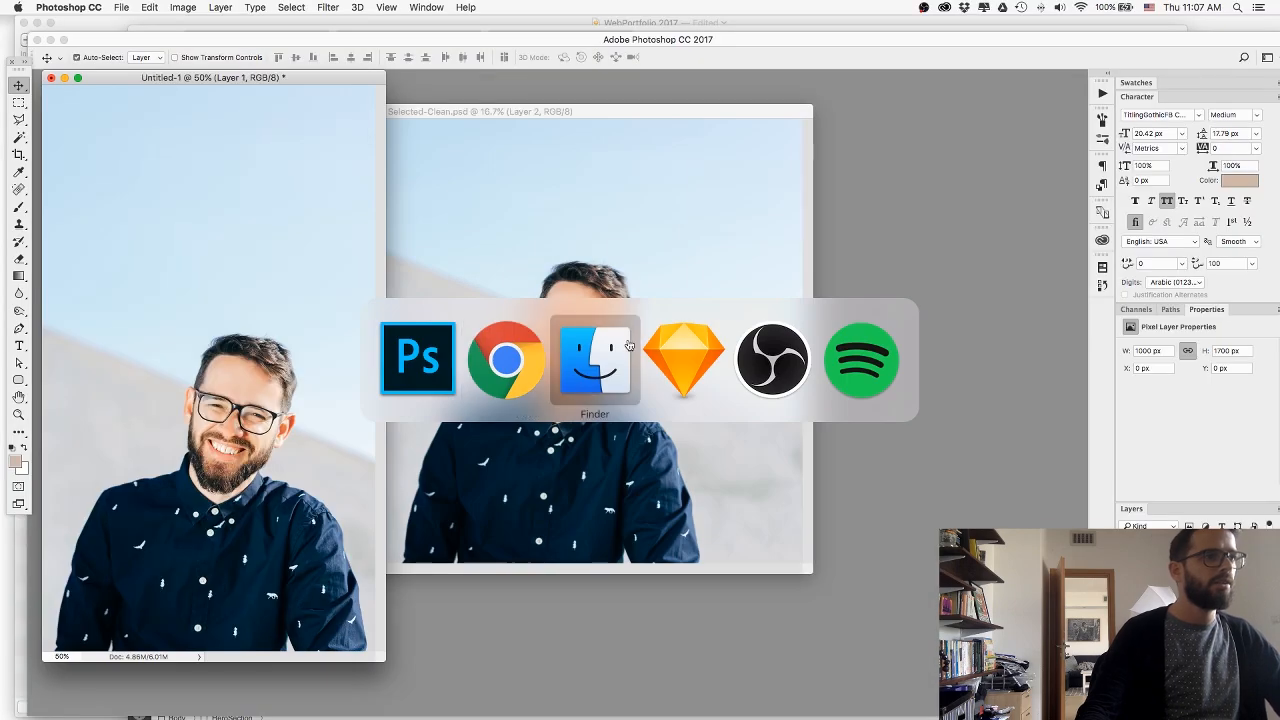
key("super+w")
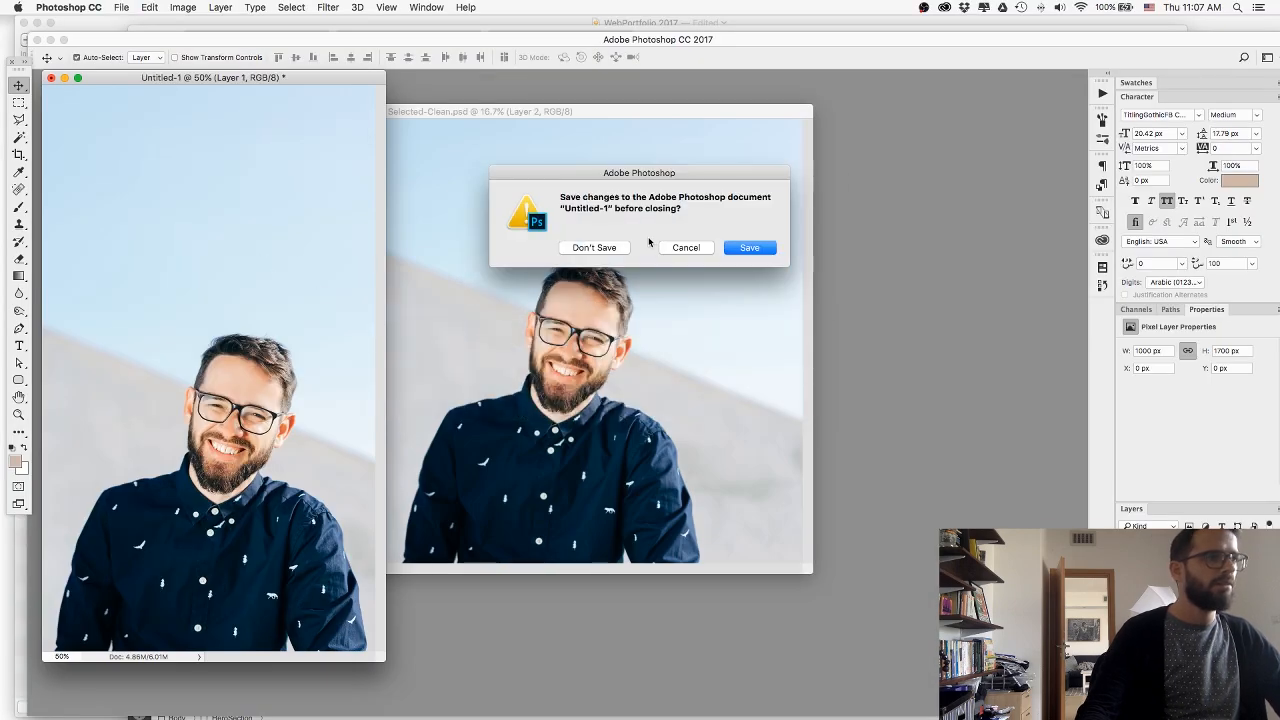
left_click(591, 246)
key("super+w")
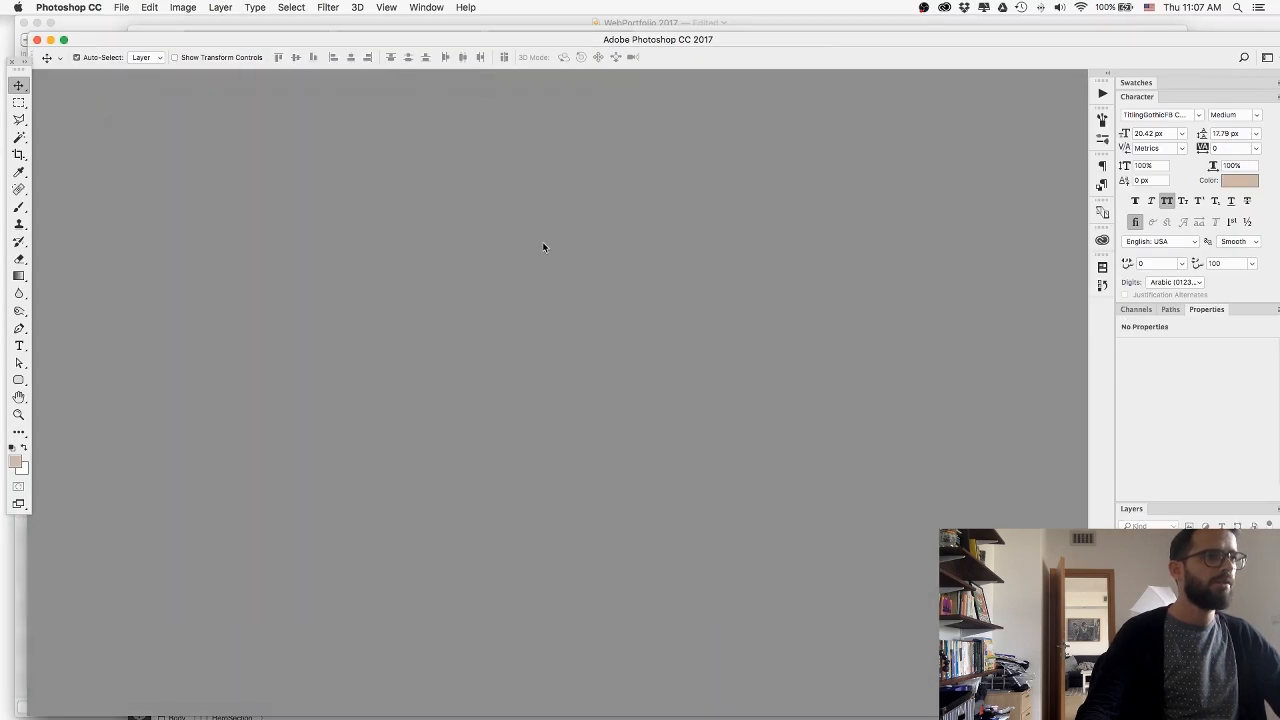
Switch to Sketch and examine the dark Work, Talk and Watch section below the hero image.
key("super+Tab")
key("super+Tab")
key("super+Tab")
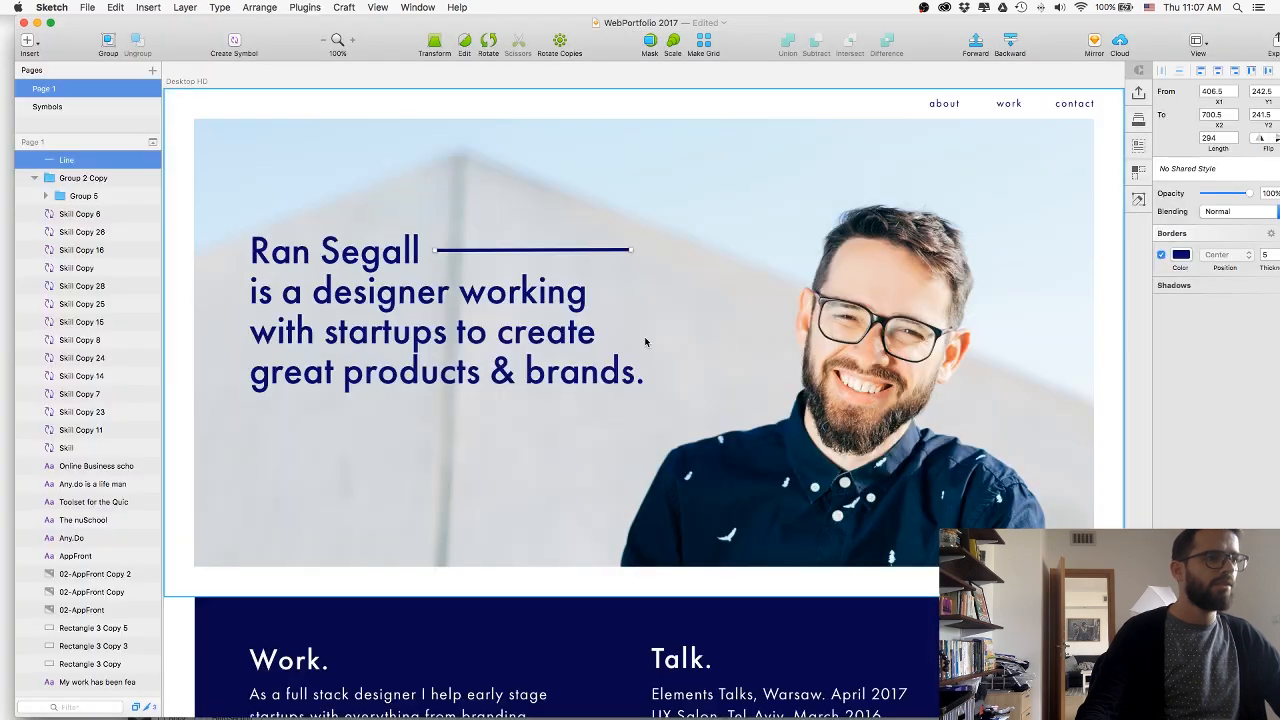
left_click(361, 86)
scroll(366, 109, "down", 5)
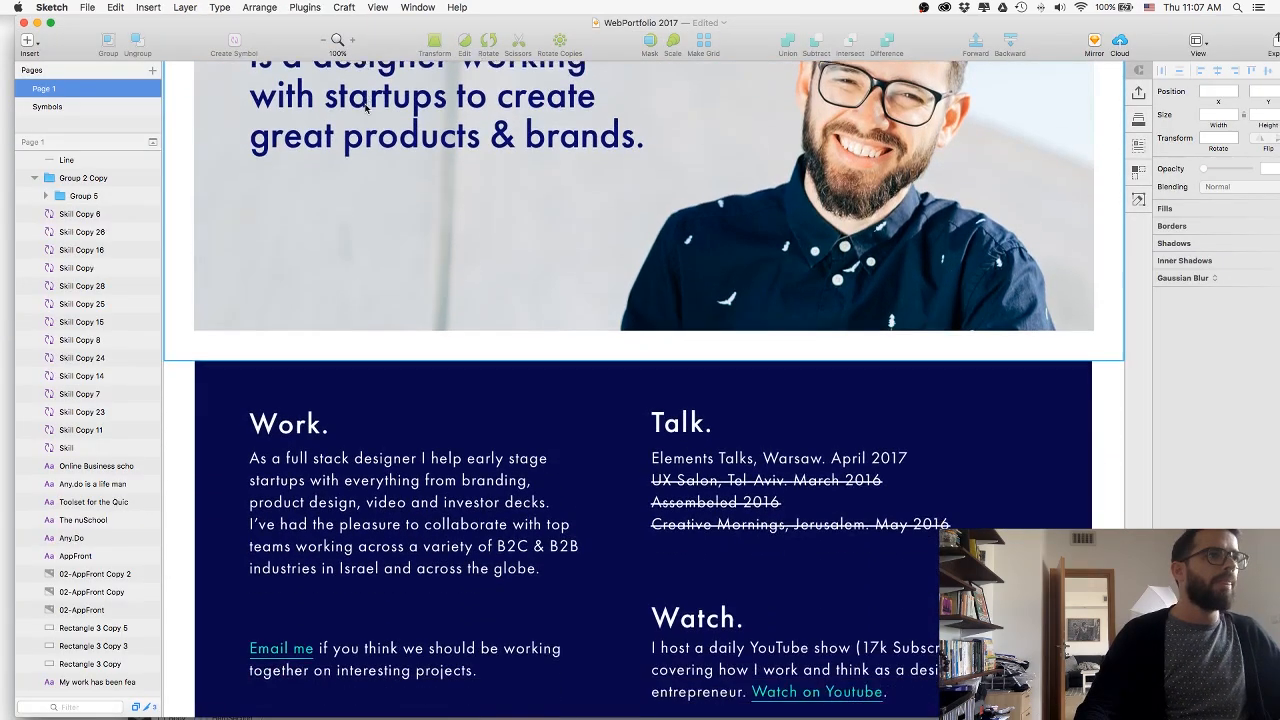
scroll(366, 109, "down", 3)
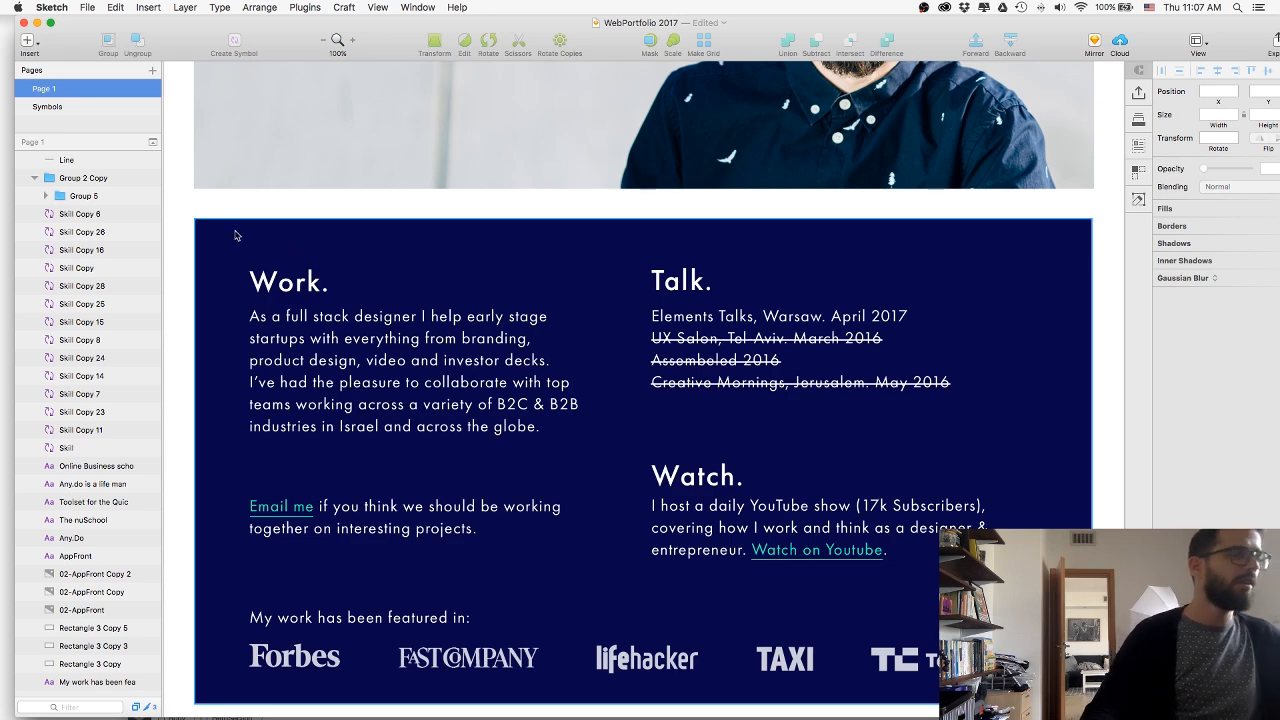
Switch back to Webflow and add a new Section below the HeroSection.
key("super+Tab")
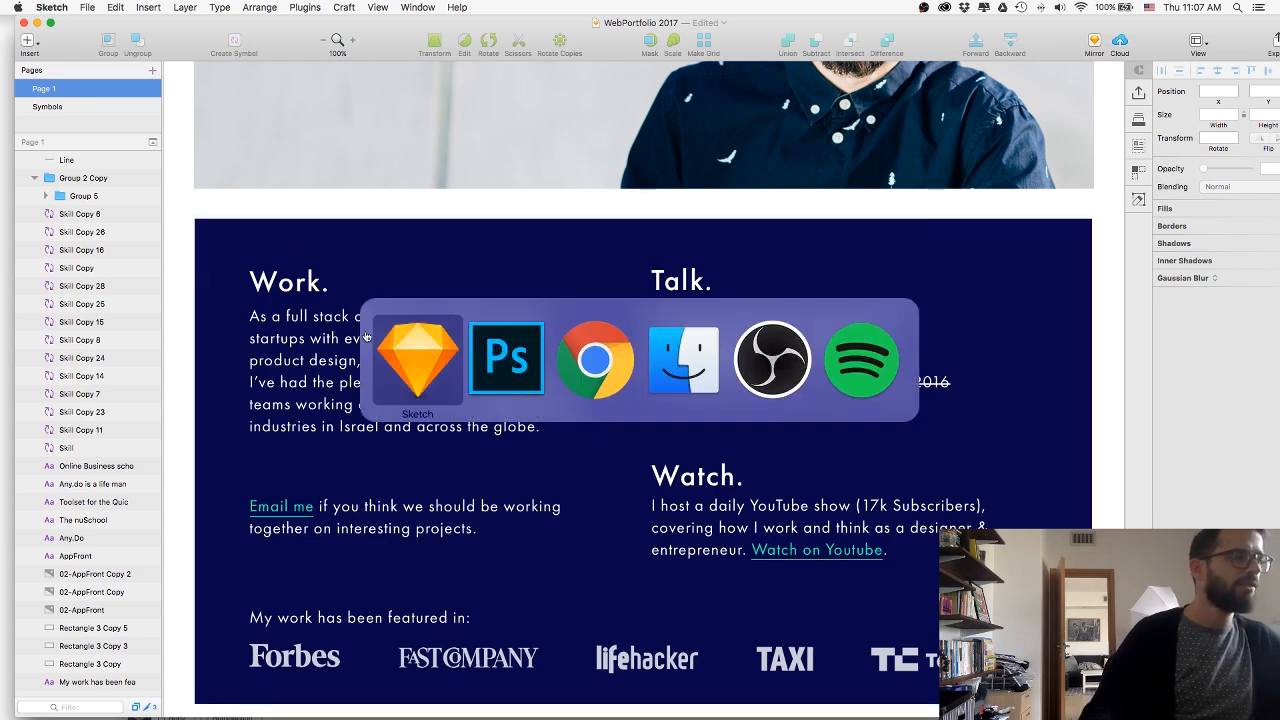
key("super+Tab")
key("super+Tab")
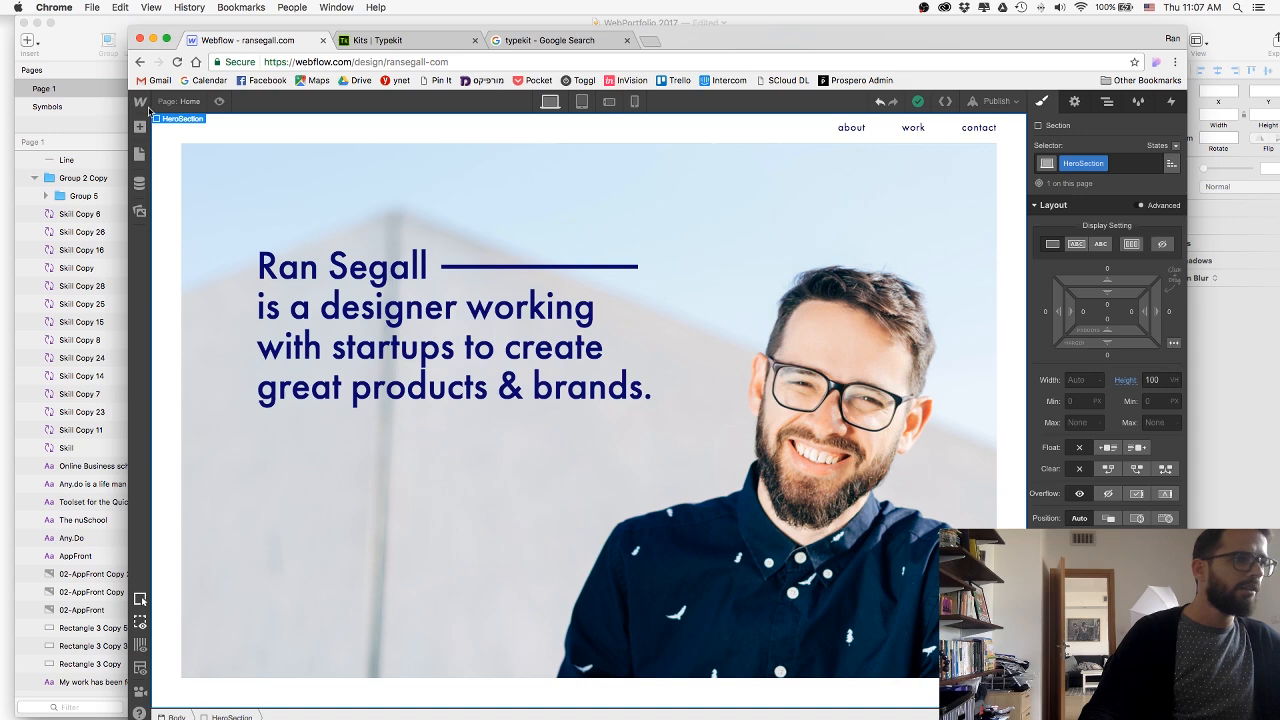
left_click(140, 127)
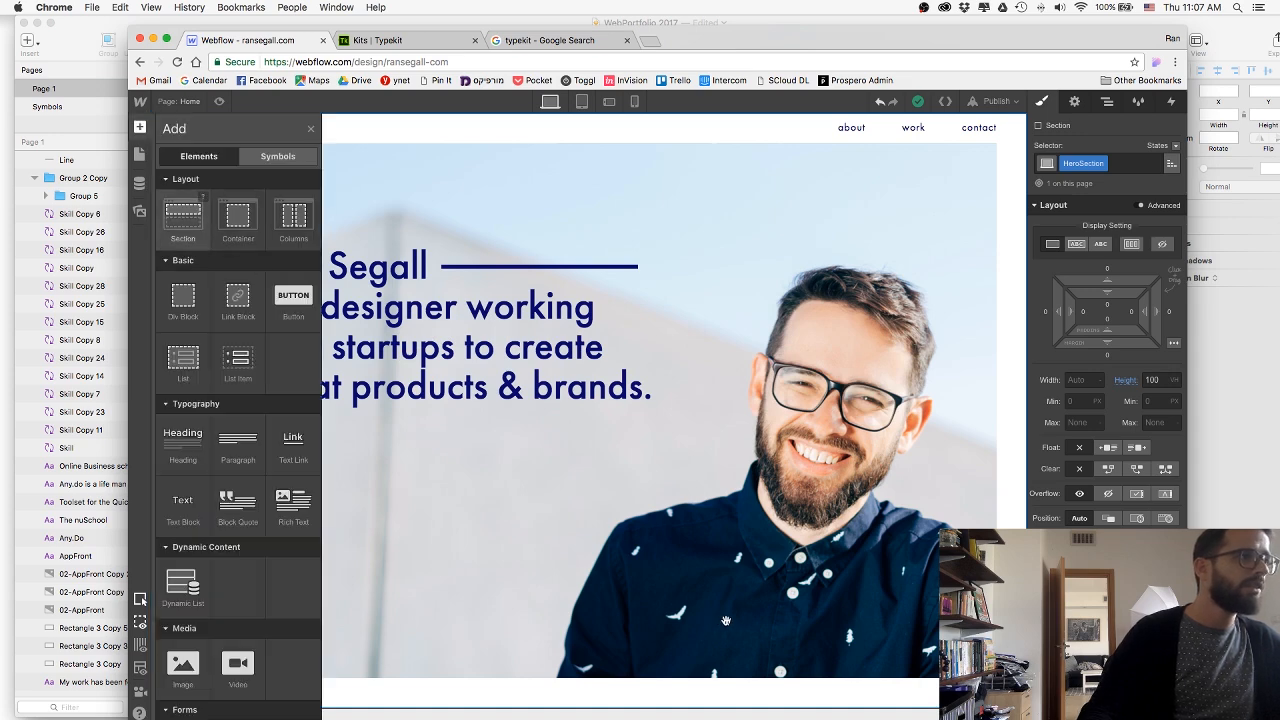
key("z")
left_click_drag(810, 573, 811, 574)
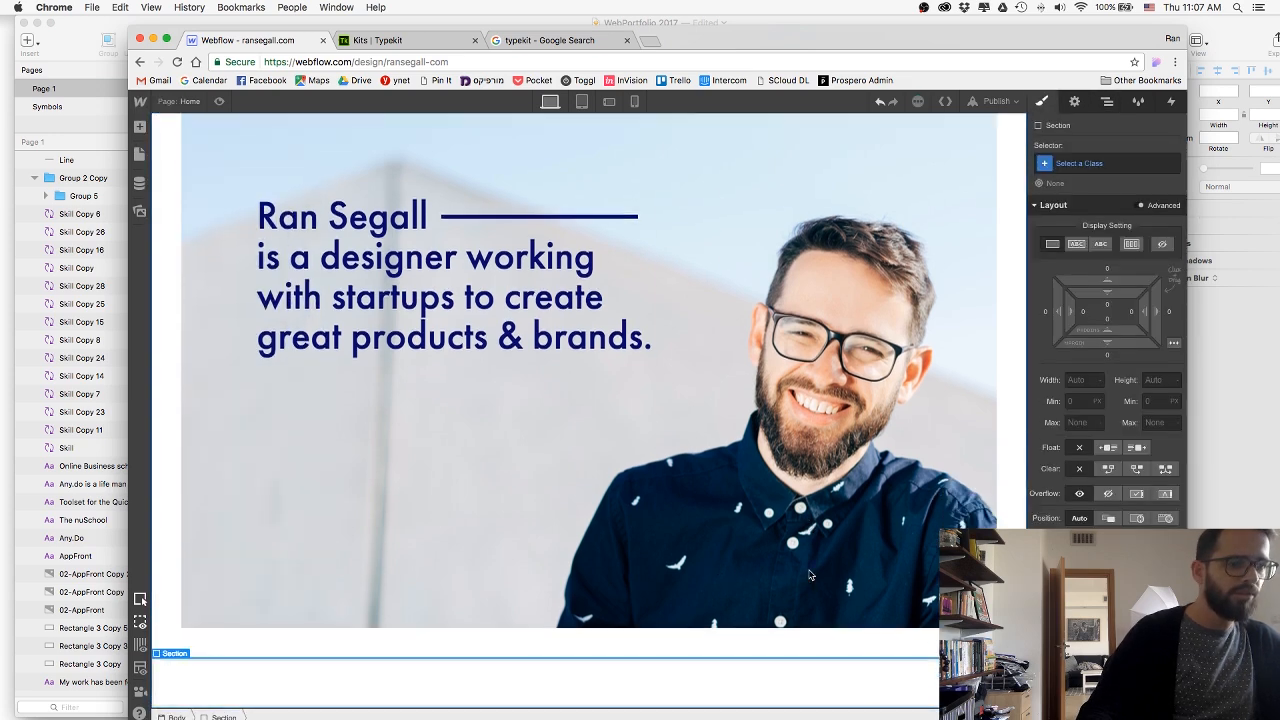
Give the new section the class AboutSection.
left_click(1111, 164)
type("Ab")
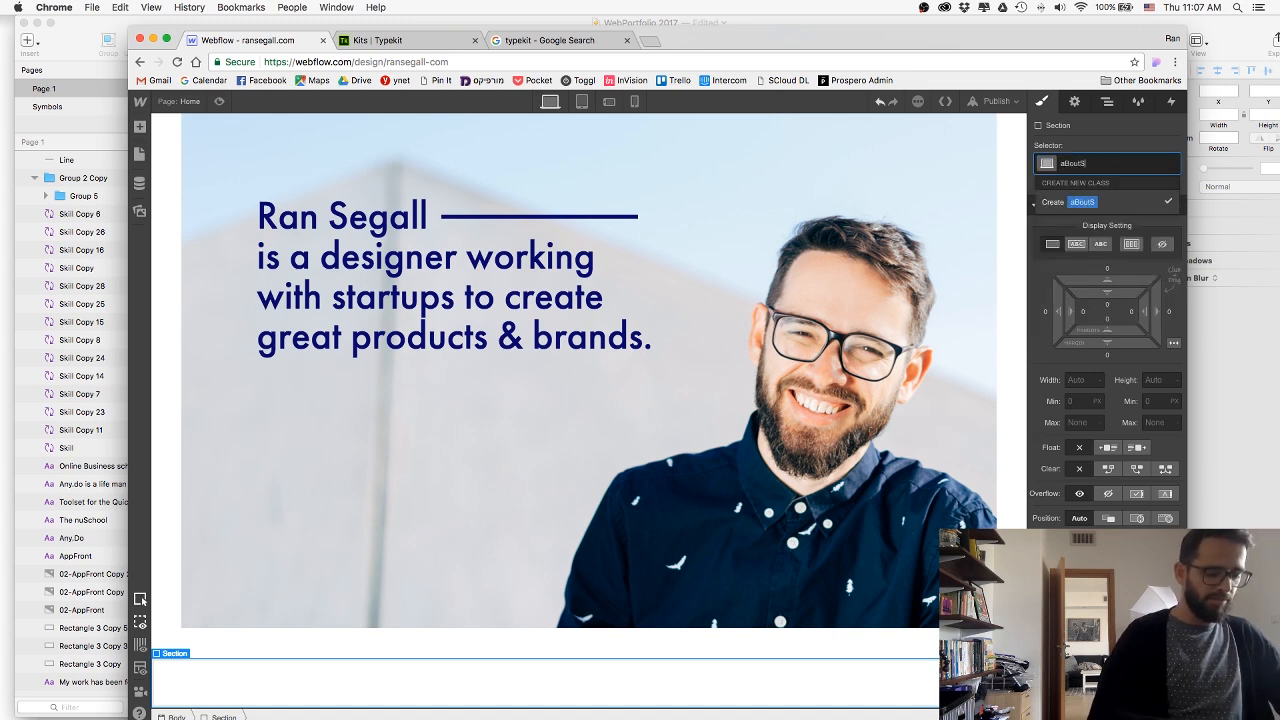
type("outS")
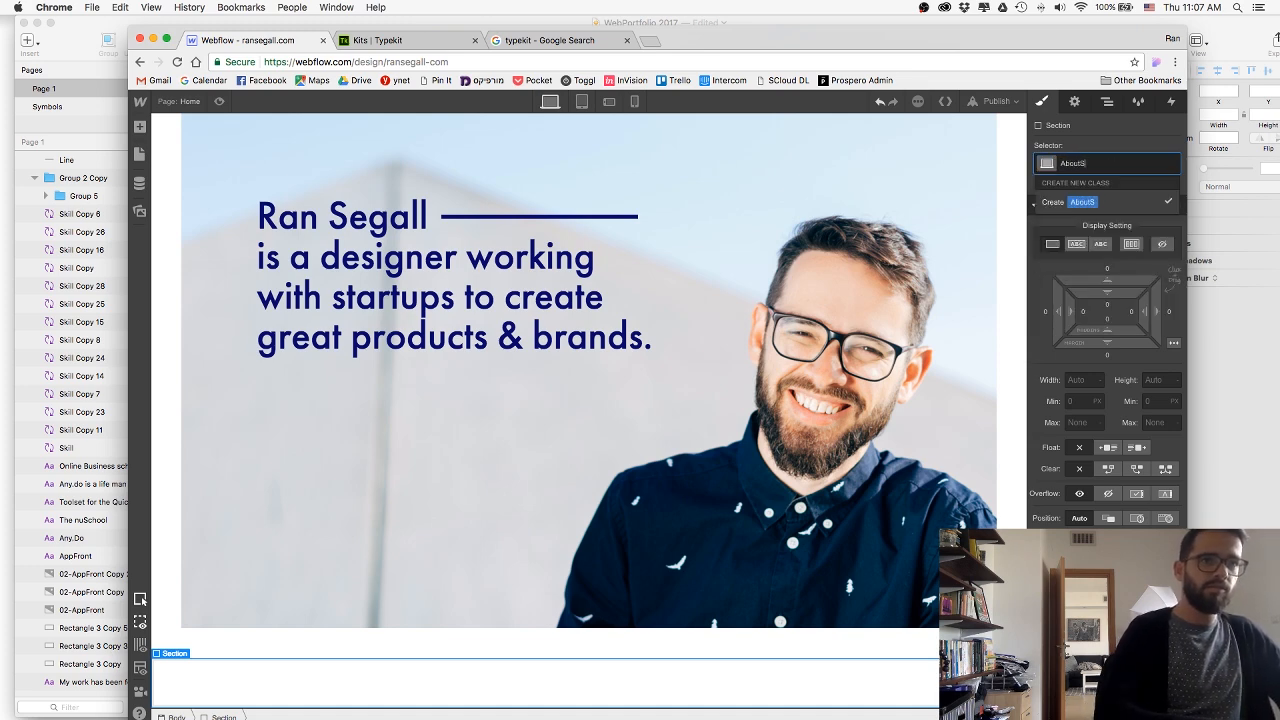
type("ection")
key("Return")
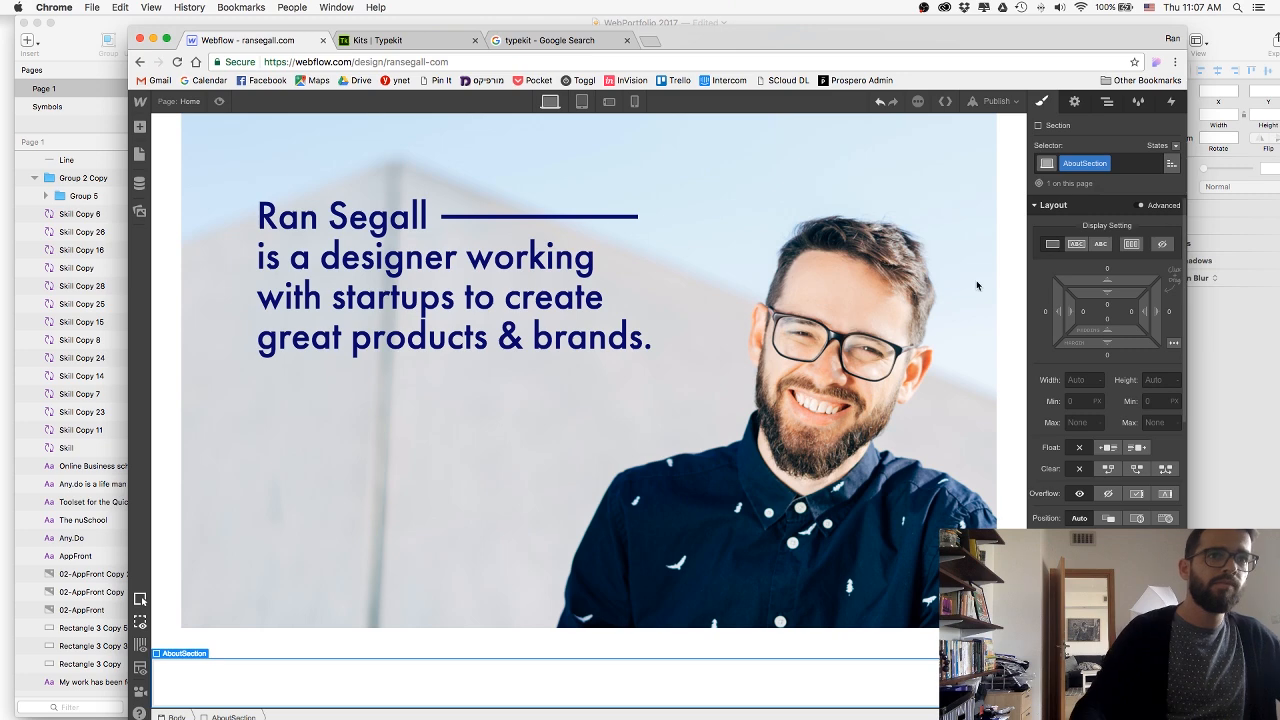
Copy the dark rectangle's fill colour 070547 from Sketch and apply it as the AboutSection's background colour in Webflow.
key("super+Tab")
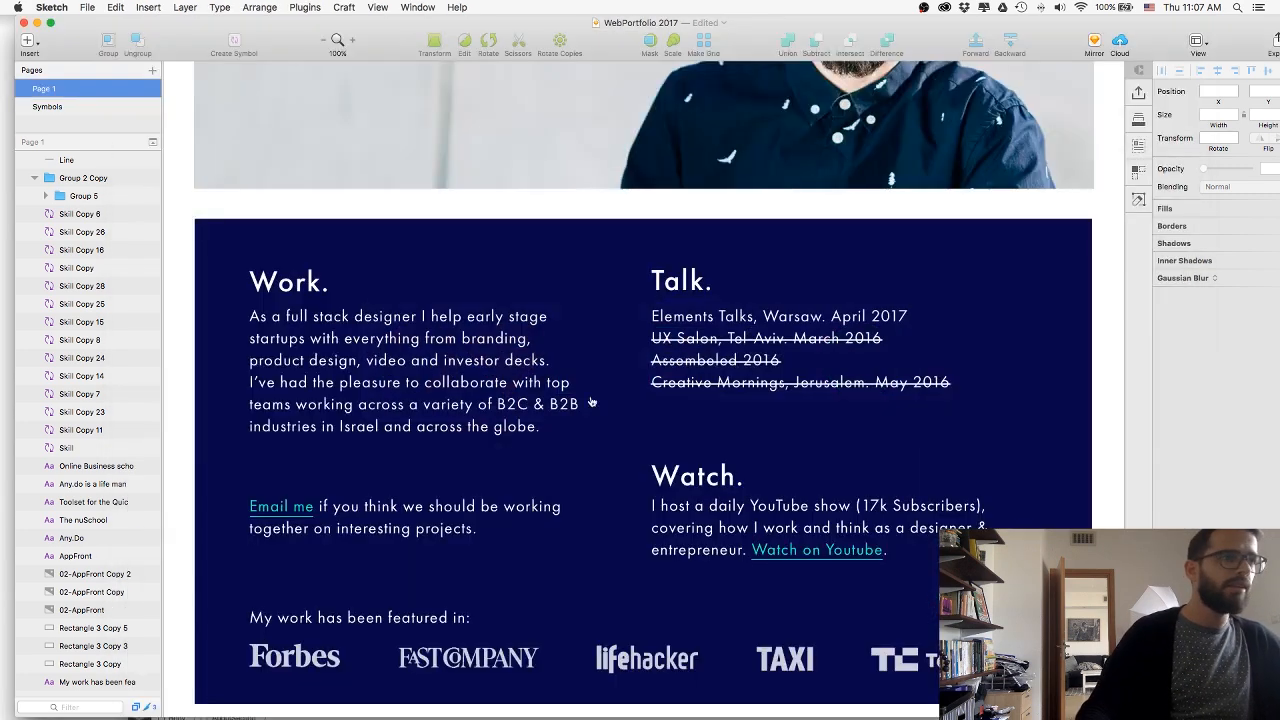
left_click(1088, 286)
left_click(1180, 280)
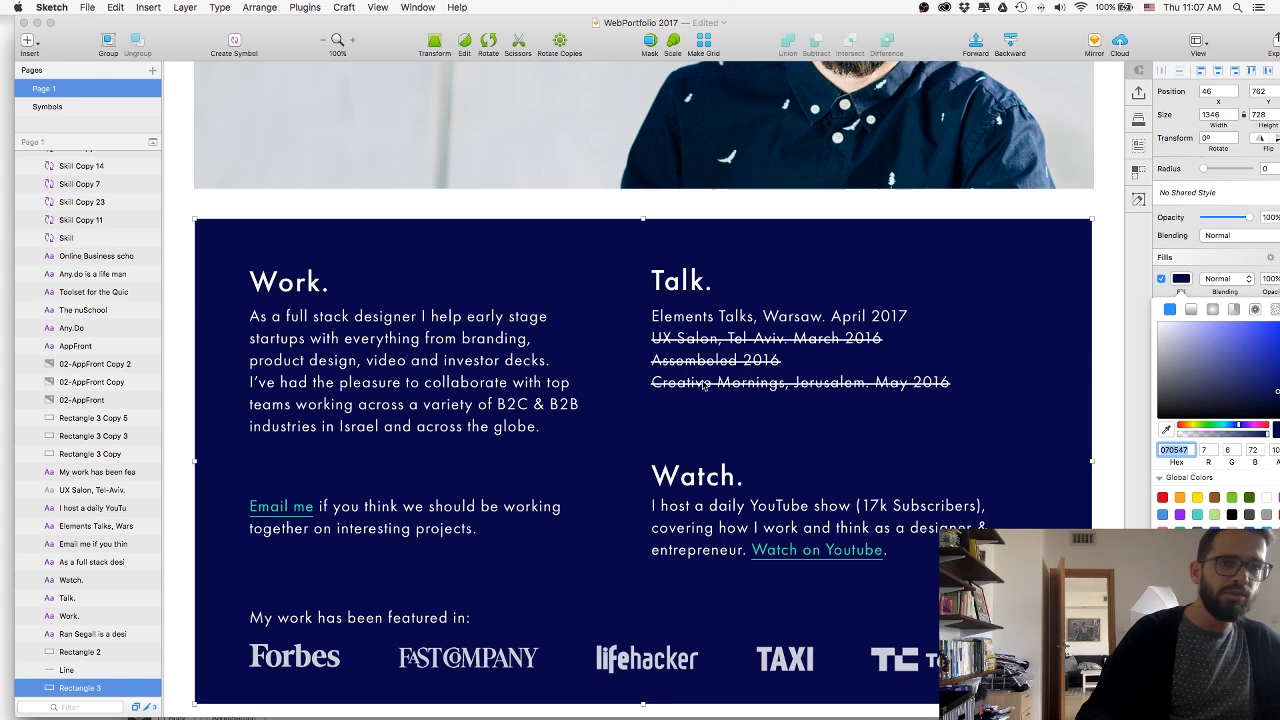
key("super+Tab")
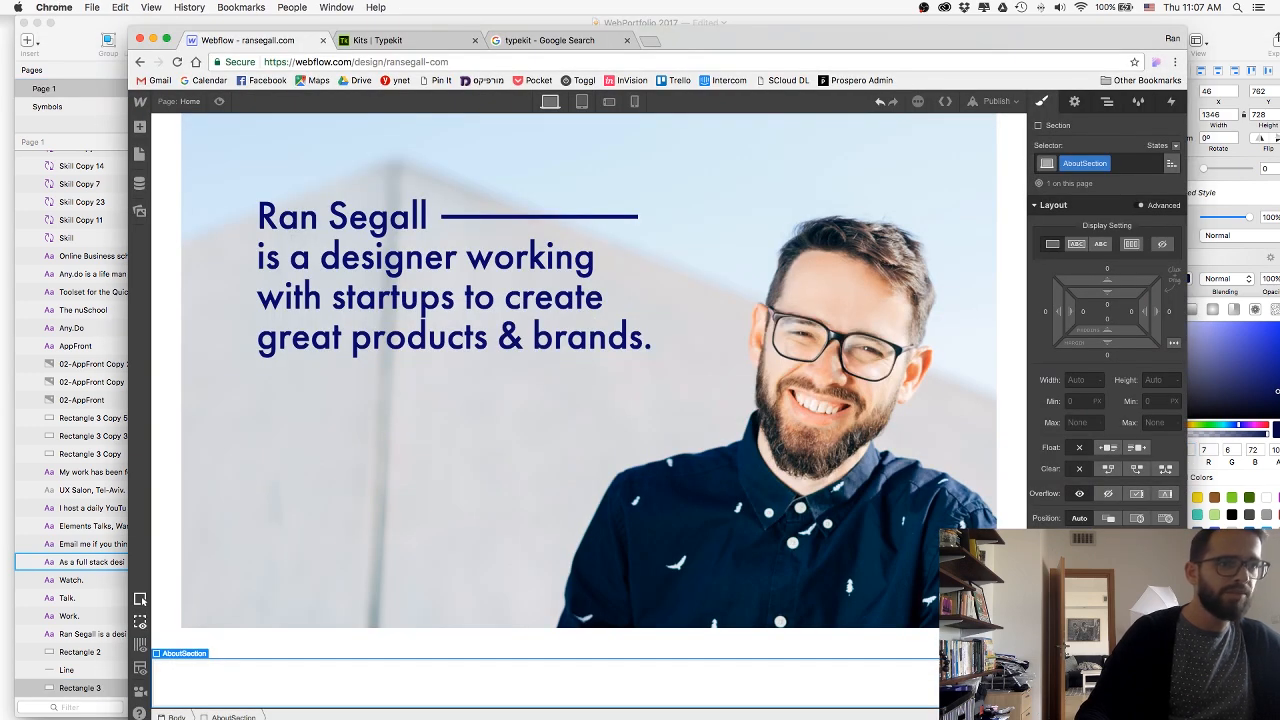
scroll(1159, 455, "down", 5)
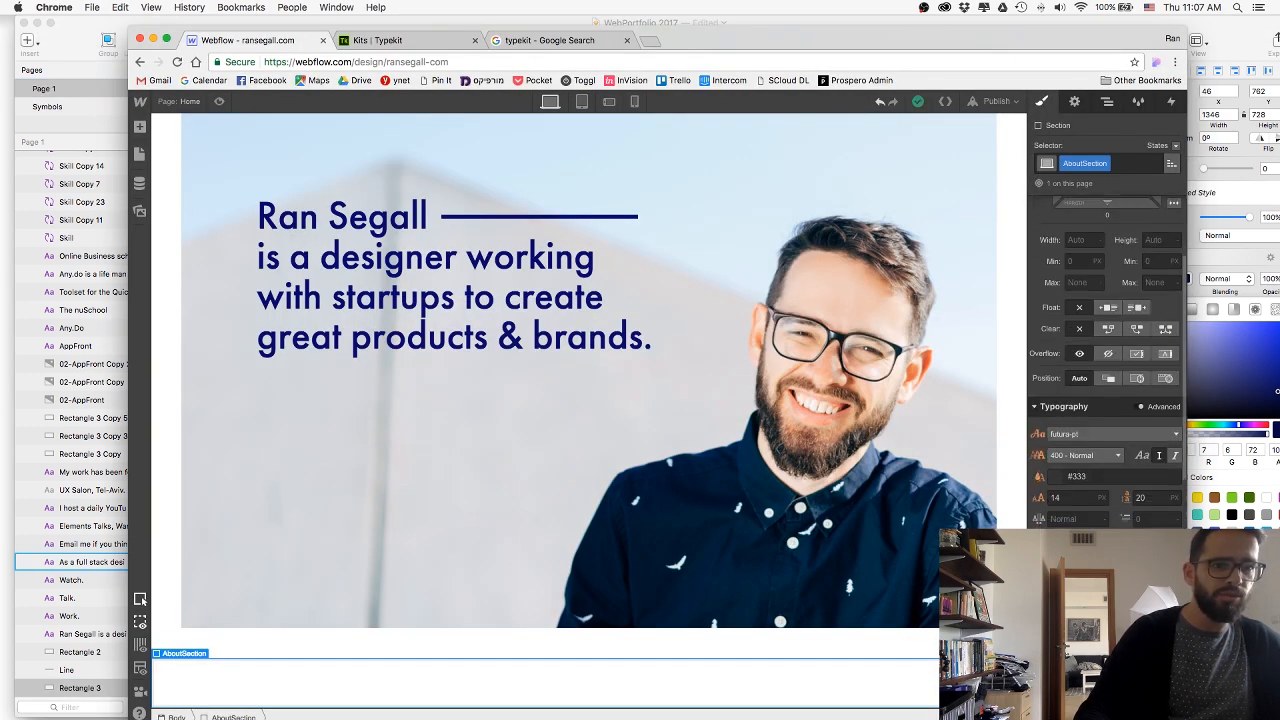
scroll(1107, 400, "down", 1)
key("Return")
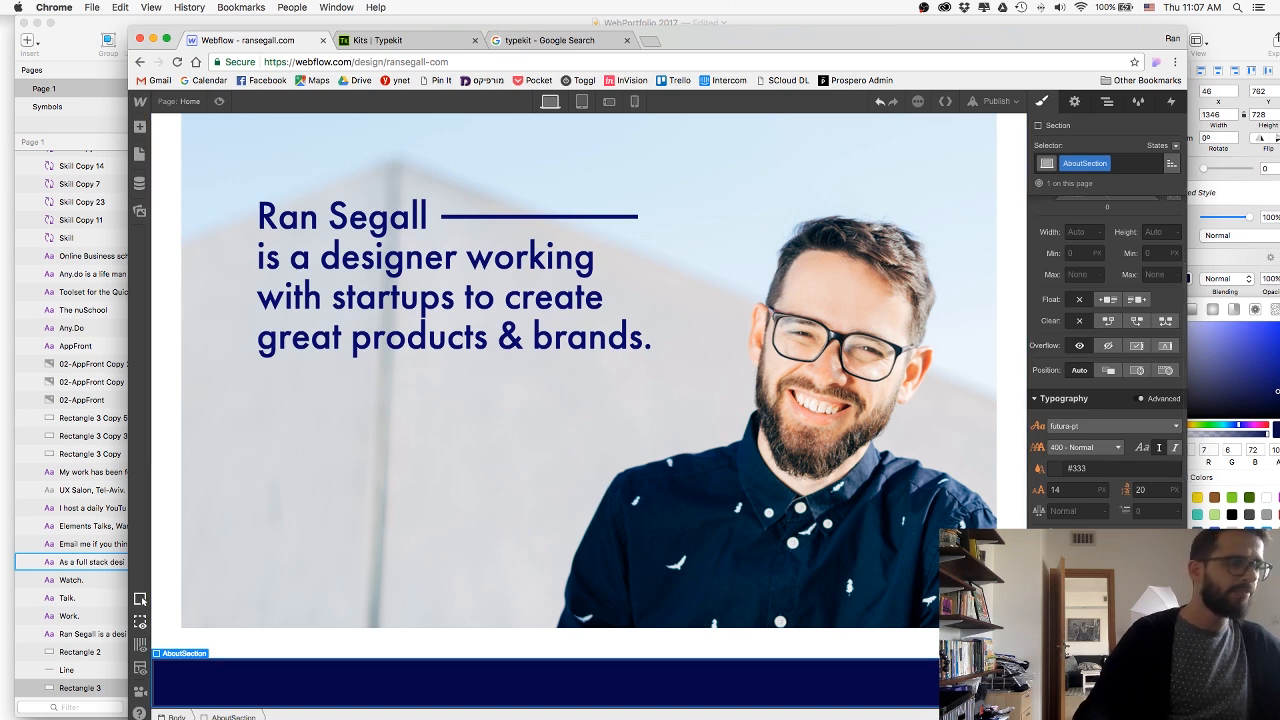
scroll(1056, 520, "down", 5)
scroll(1056, 525, "down", 8)
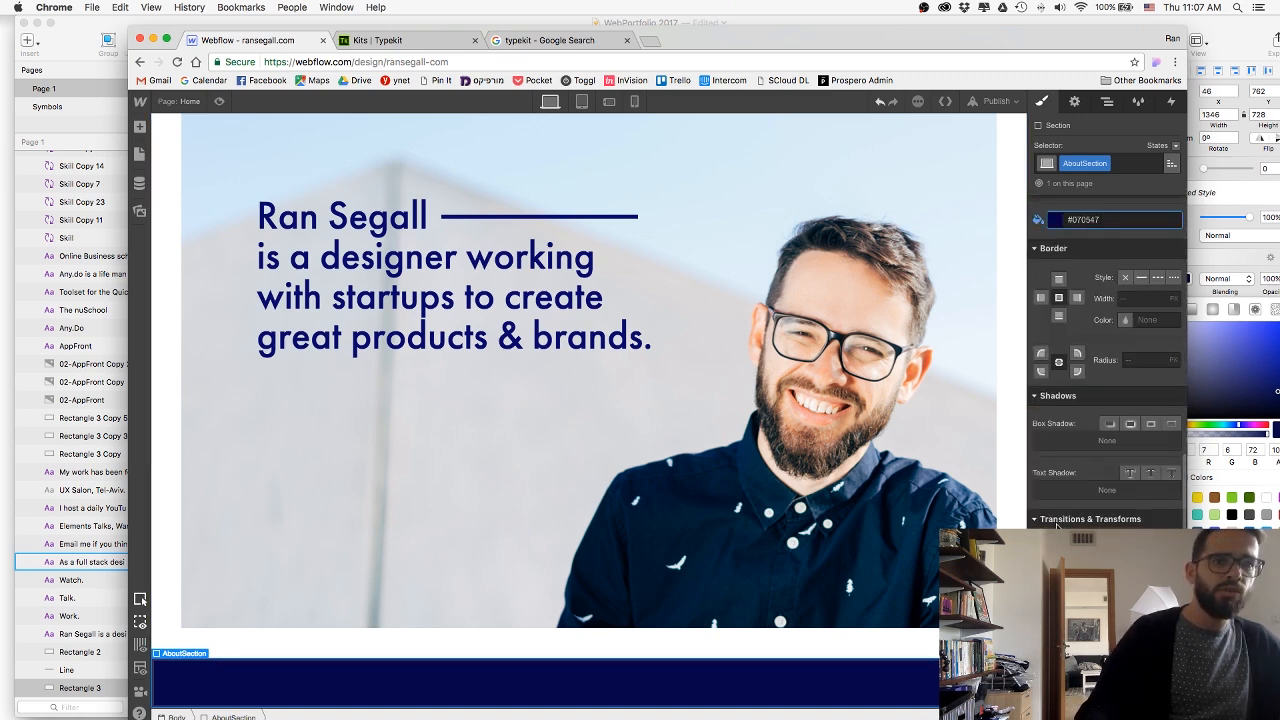
key("super+Tab")
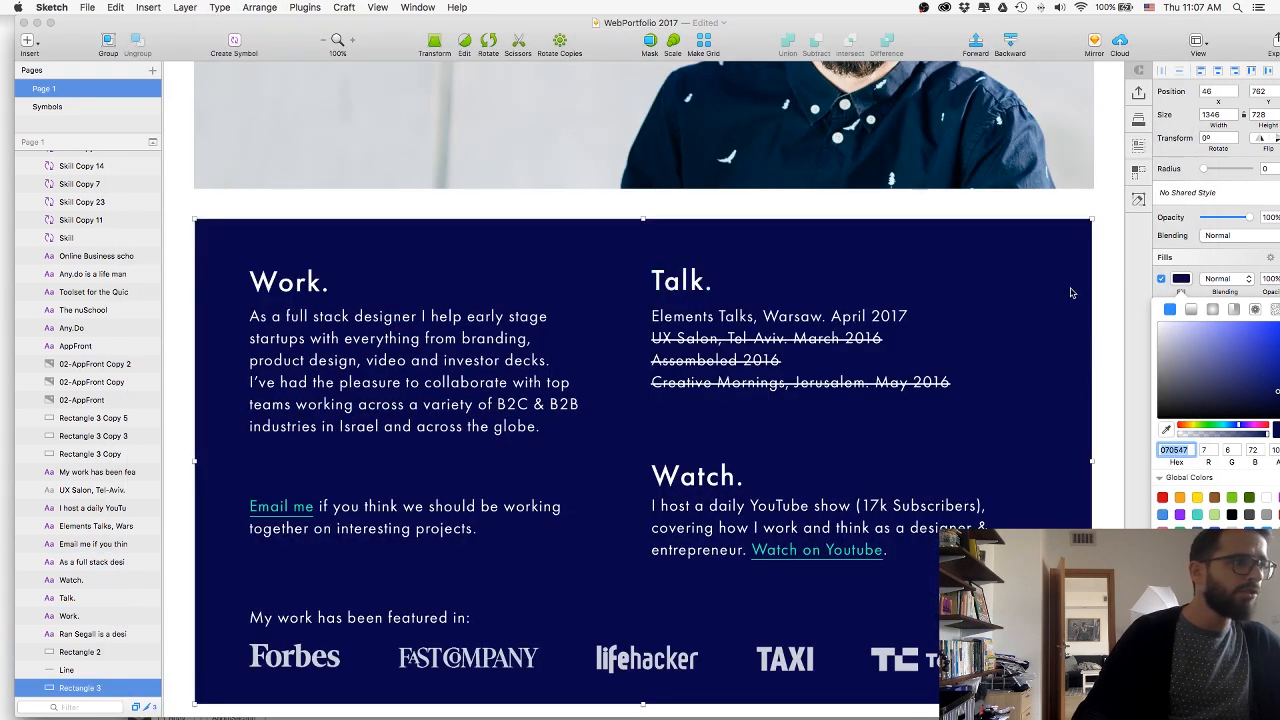
key("super+Tab")
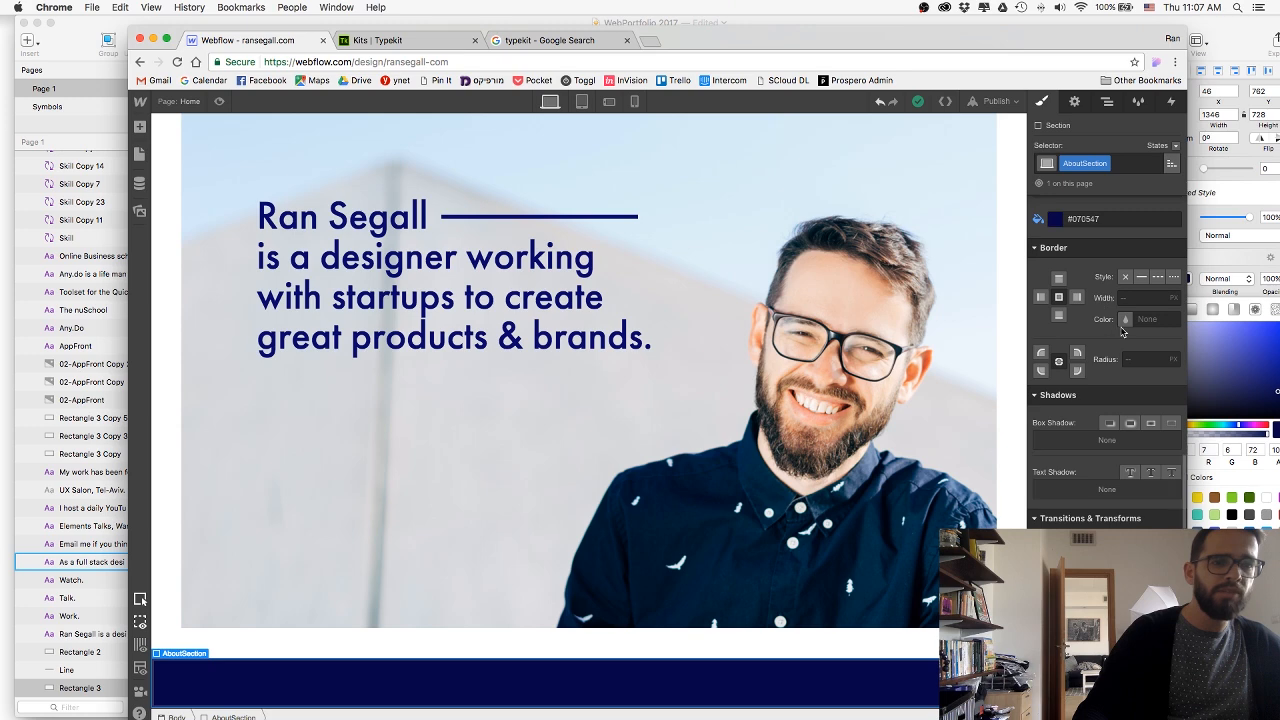
Set the AboutSection's left and right margins to 45 px.
scroll(1065, 426, "up", 3)
scroll(1080, 264, "up", 5)
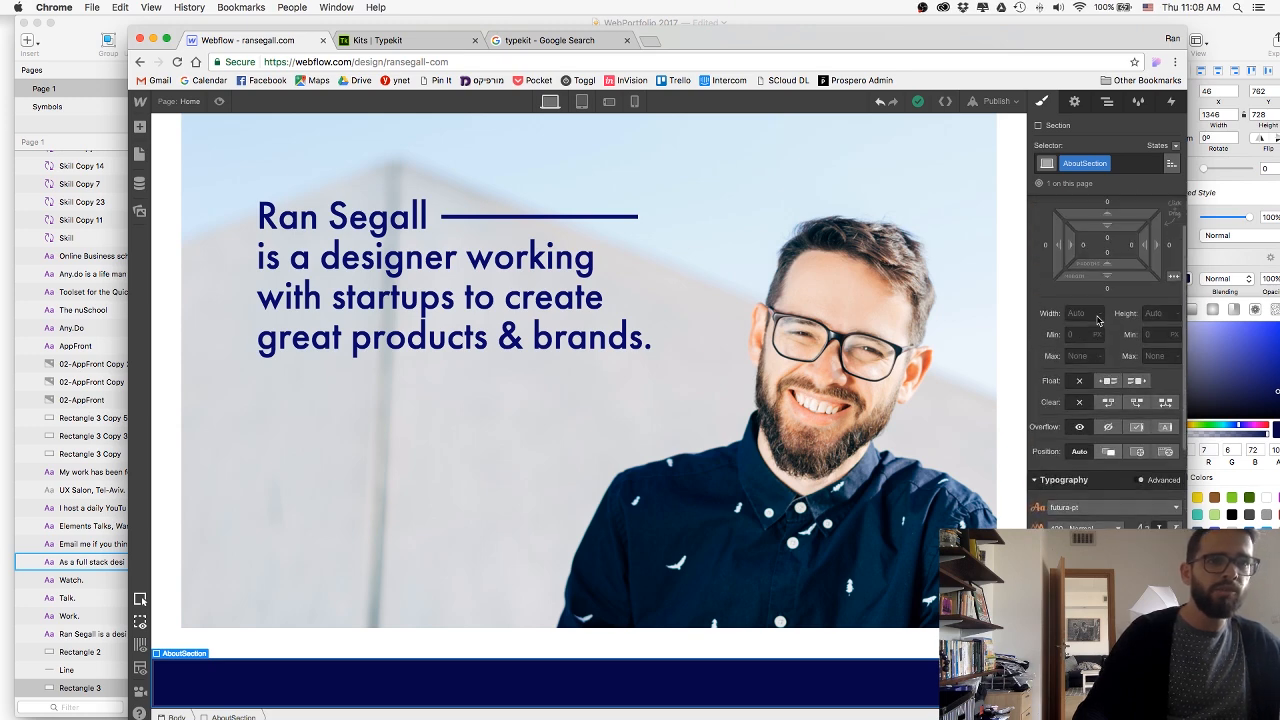
left_click(1046, 248)
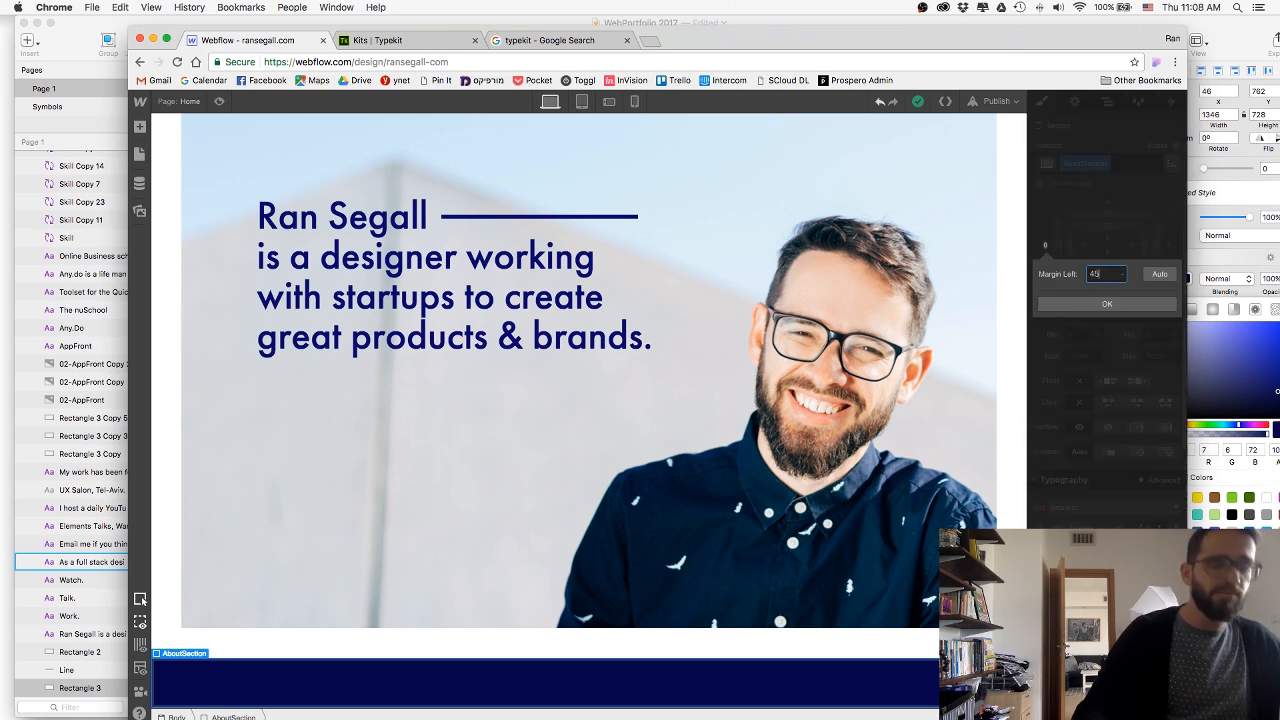
key("Return")
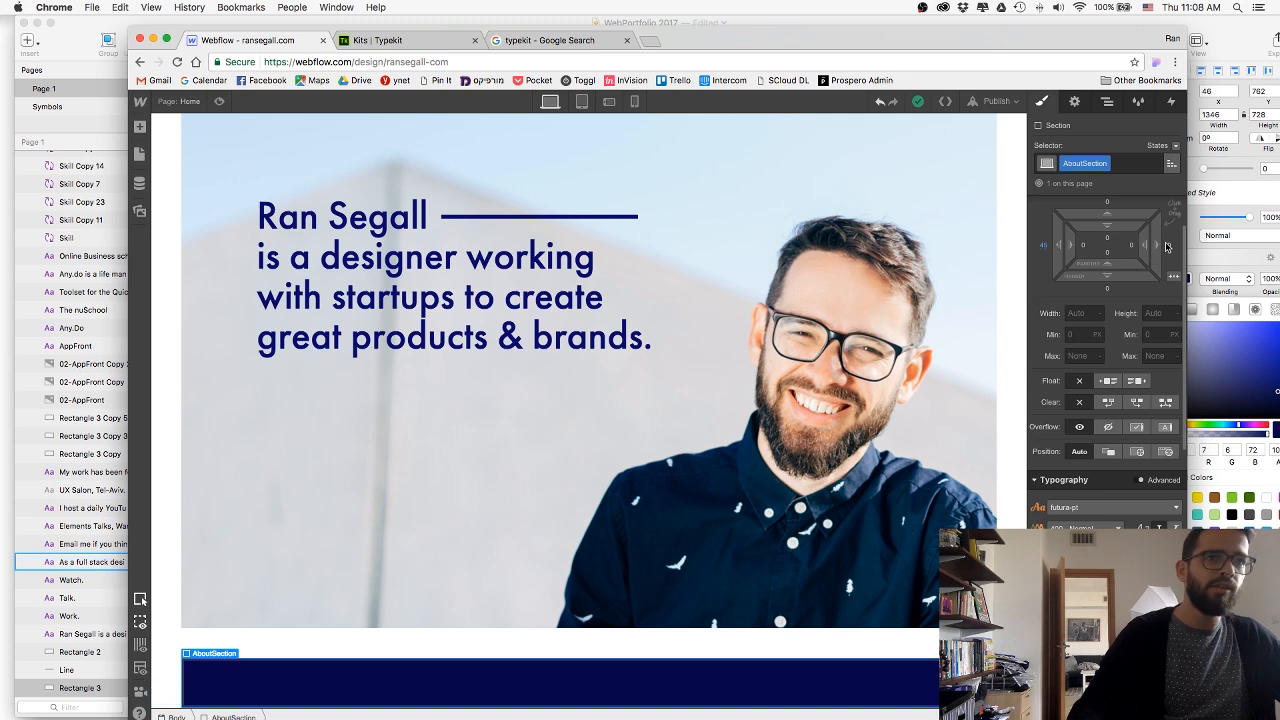
left_click(1168, 245)
type("45")
key("Return")
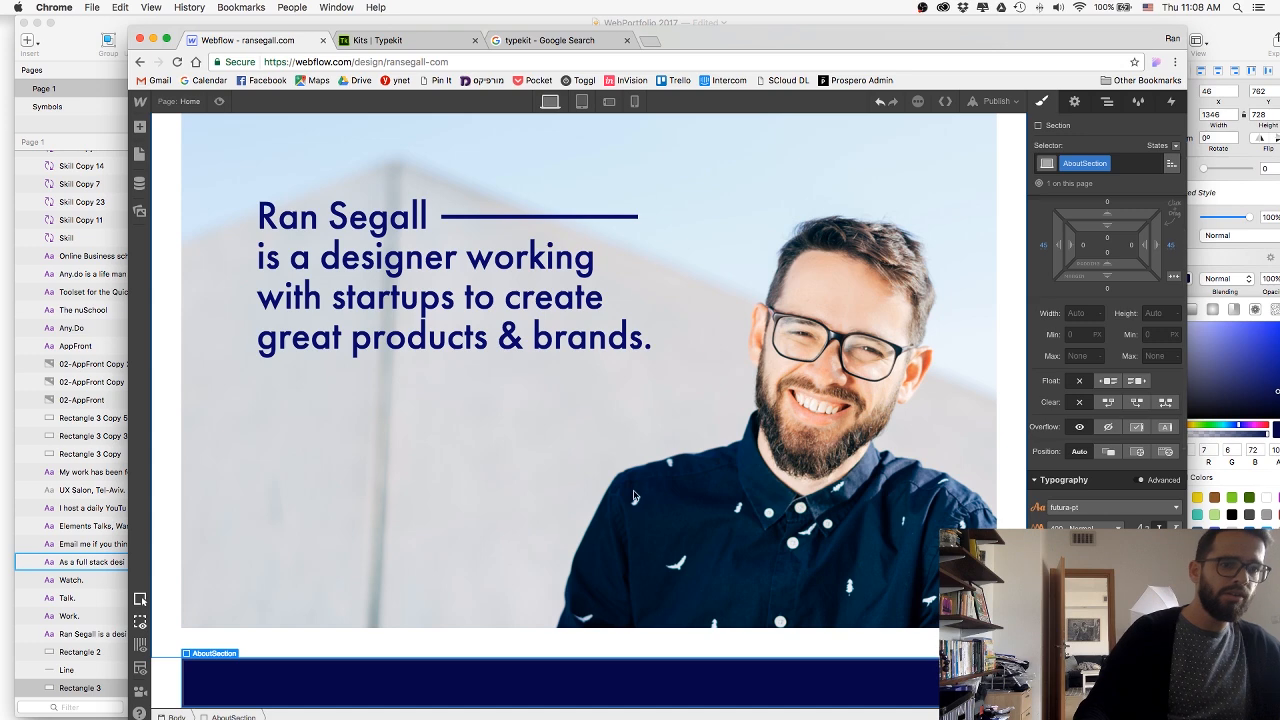
Switch to Sketch, overlay the layout grid on the dark section and check the total width in the layout settings.
key("super+Tab")
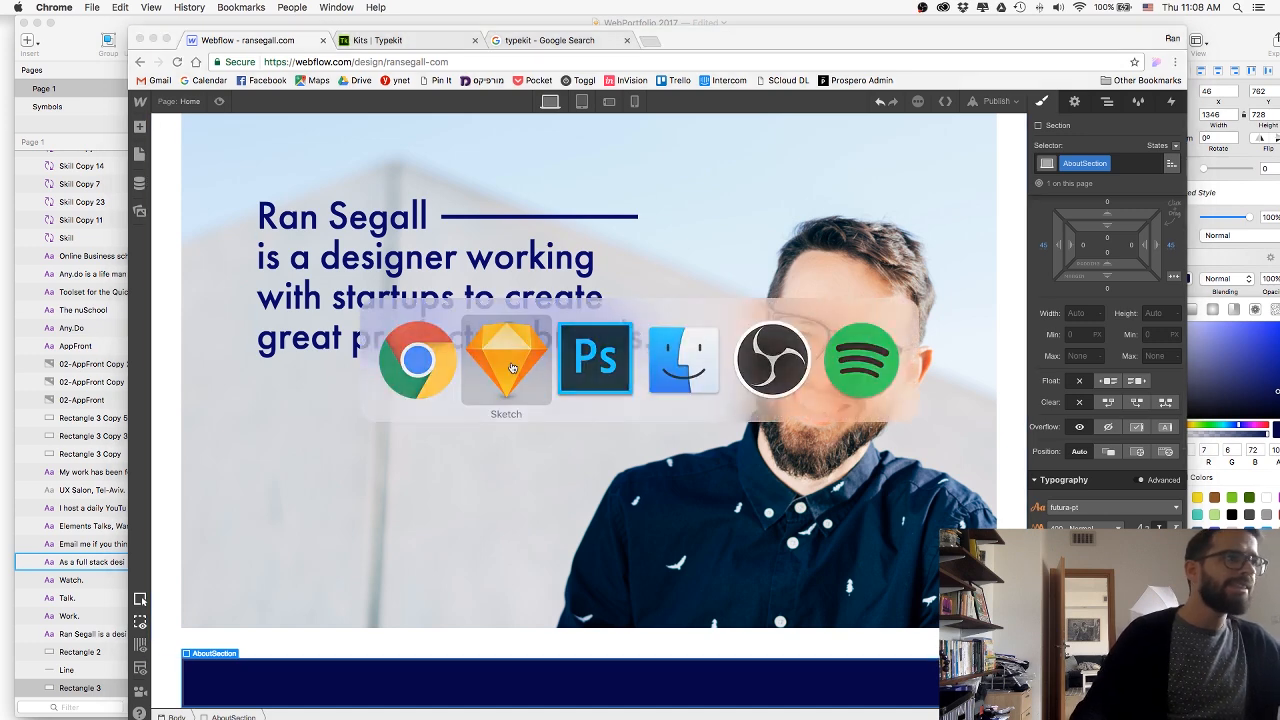
key("alt+l")
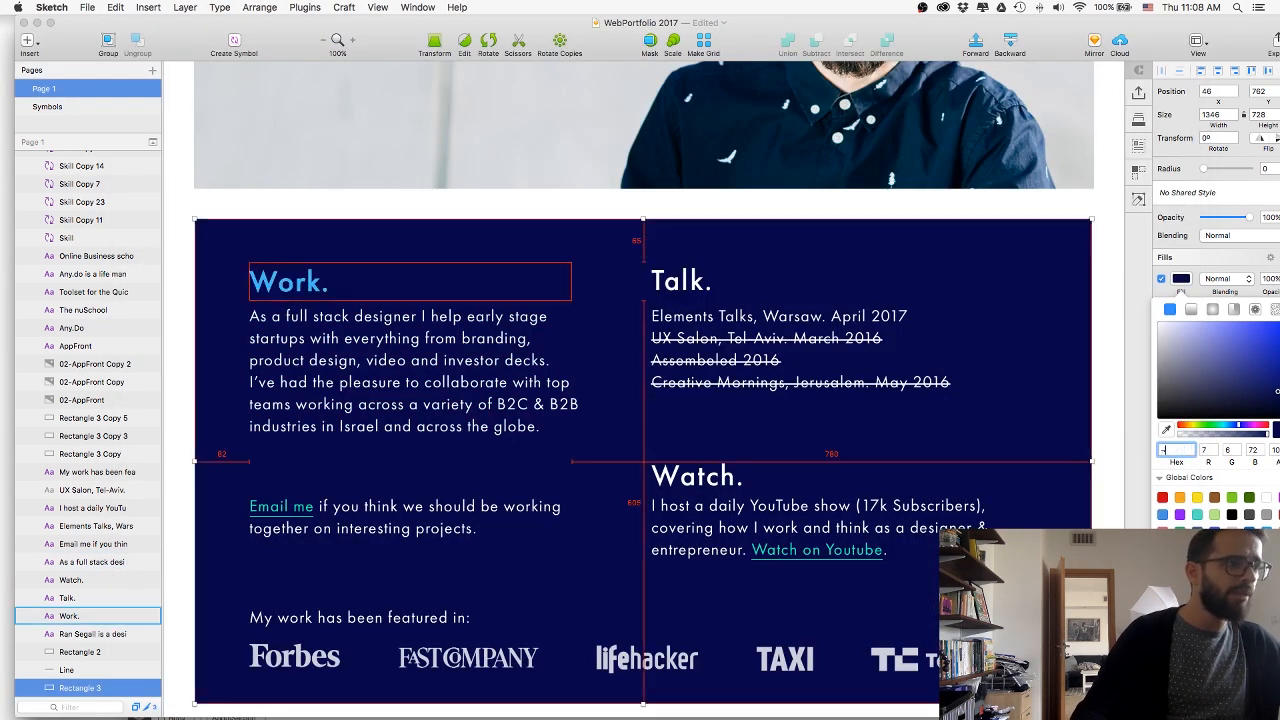
left_click(315, 341)
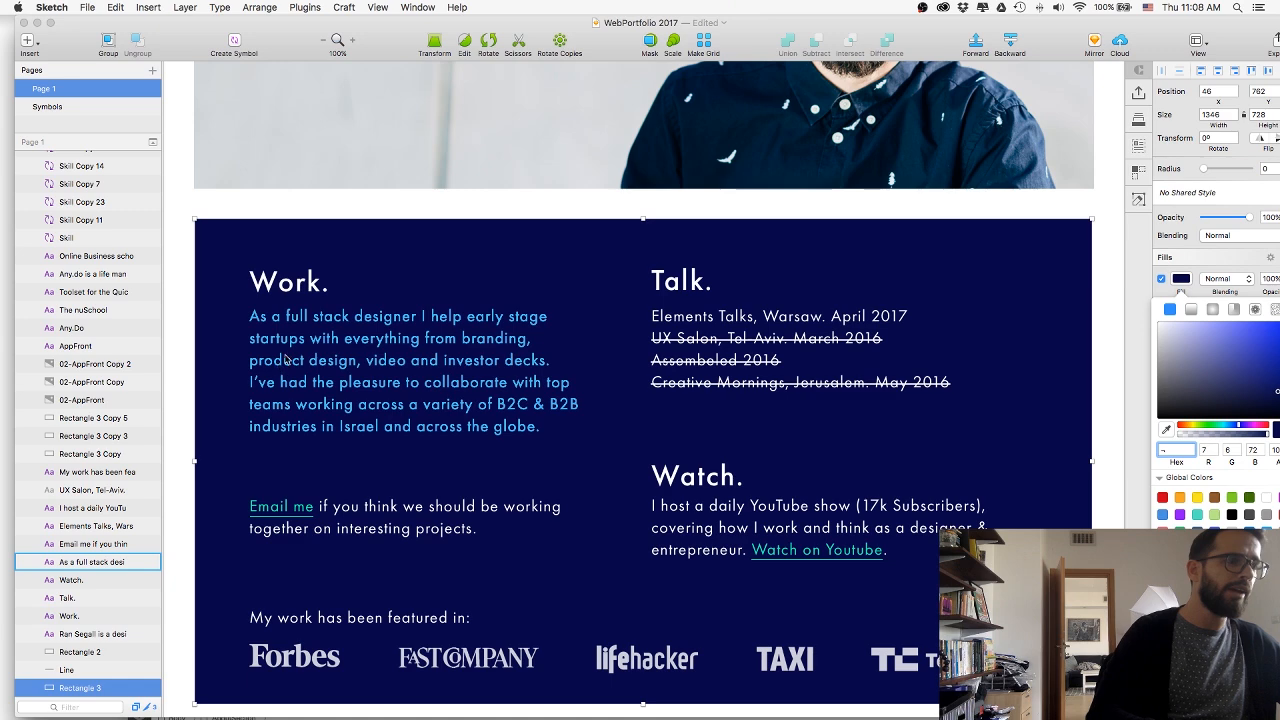
left_click(1197, 42)
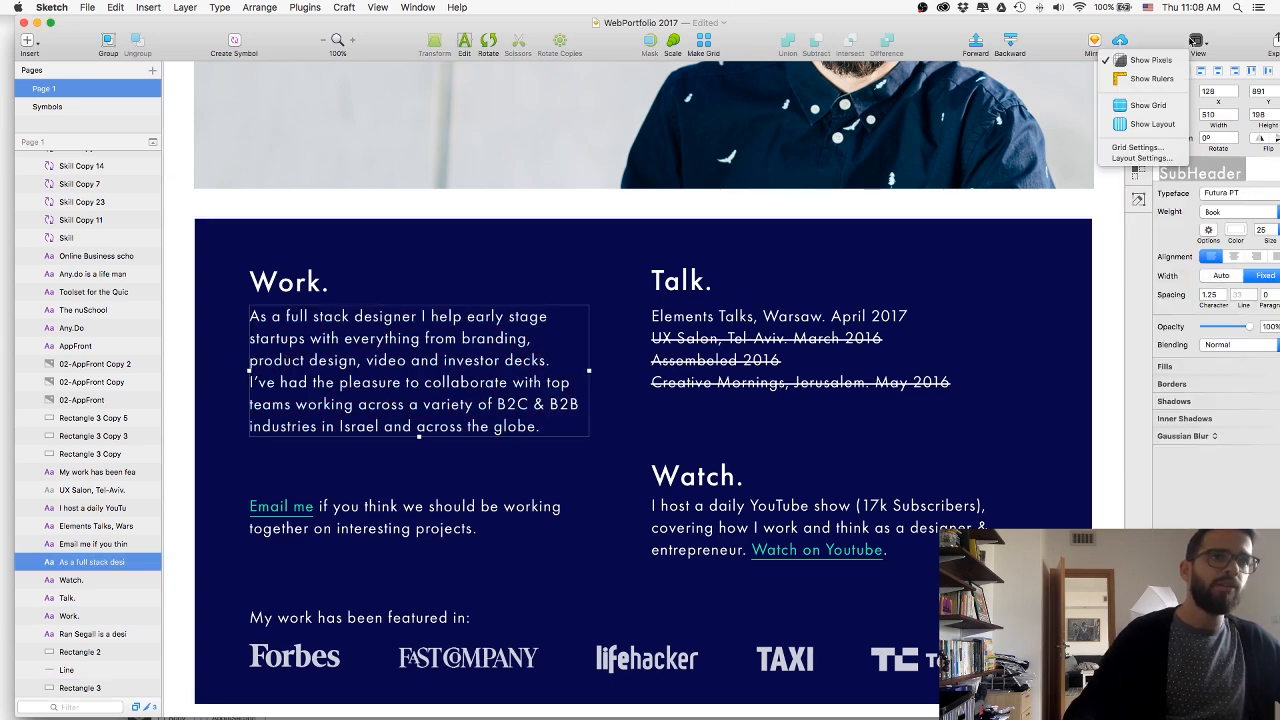
left_click(1143, 157)
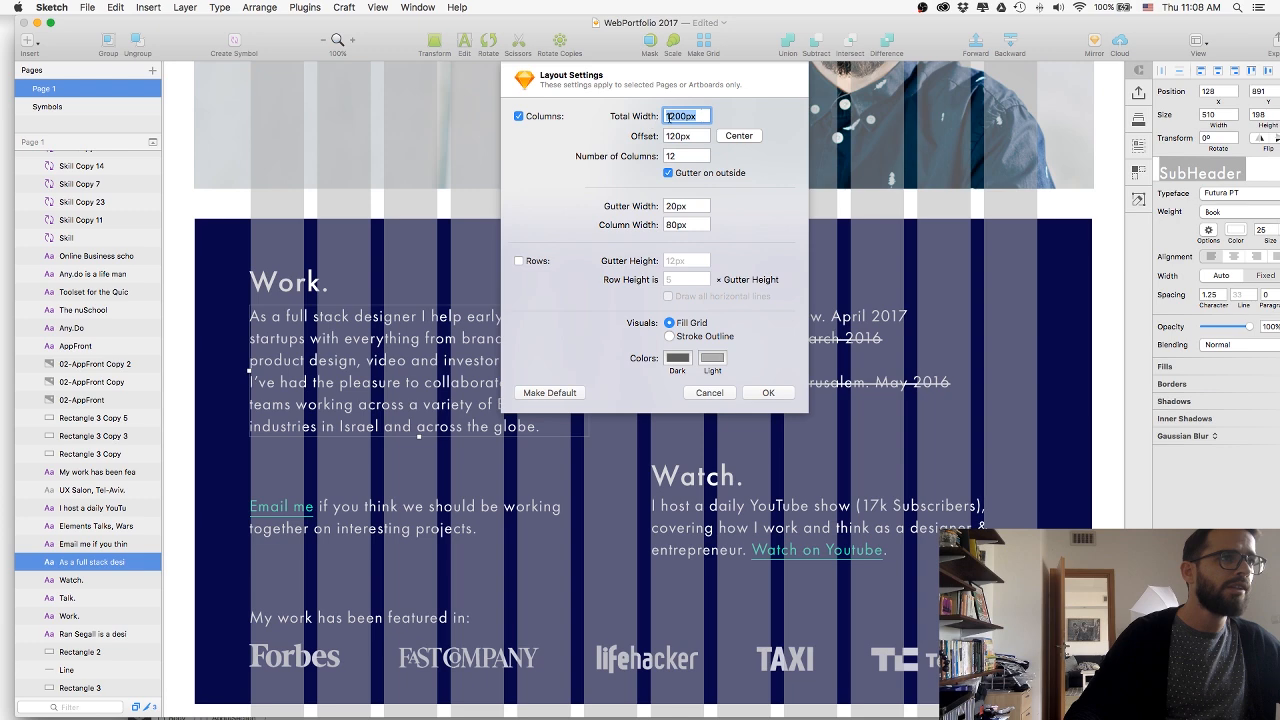
left_click(718, 394)
Switch back to Webflow, add a Div Block inside the AboutSection and set its maximum width to 1200 px.
key("super+Tab")
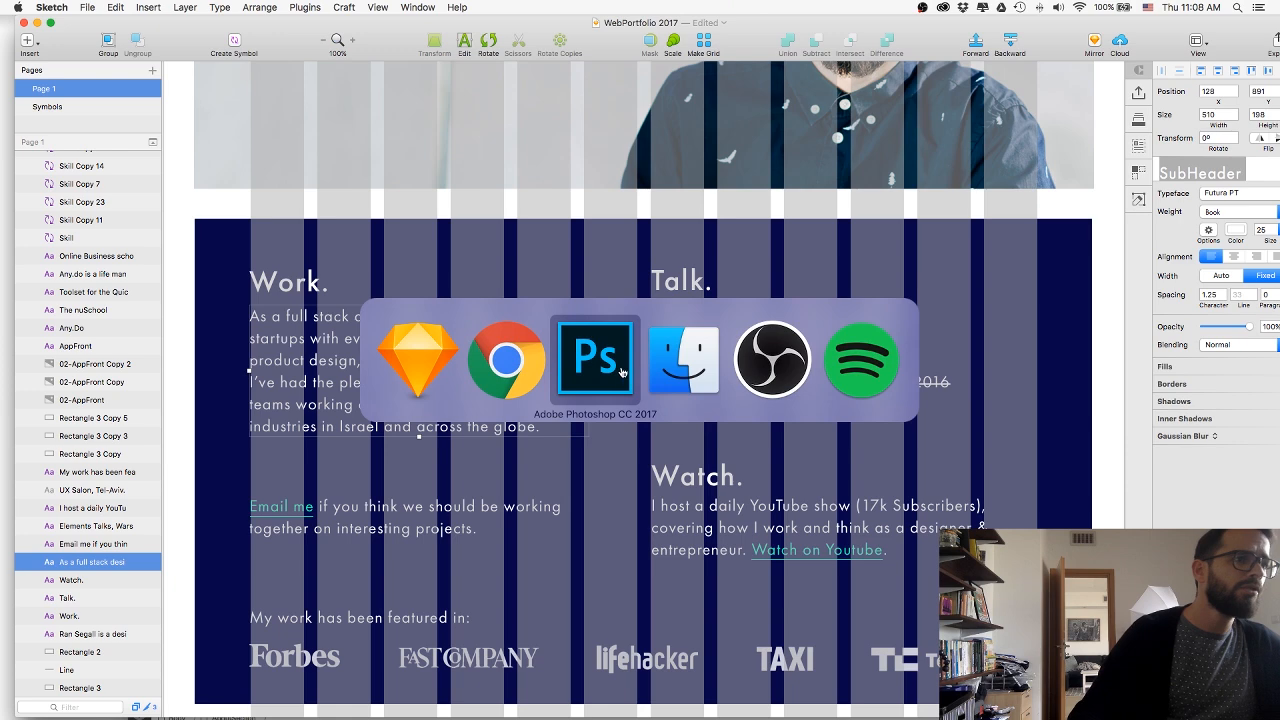
left_click(139, 126)
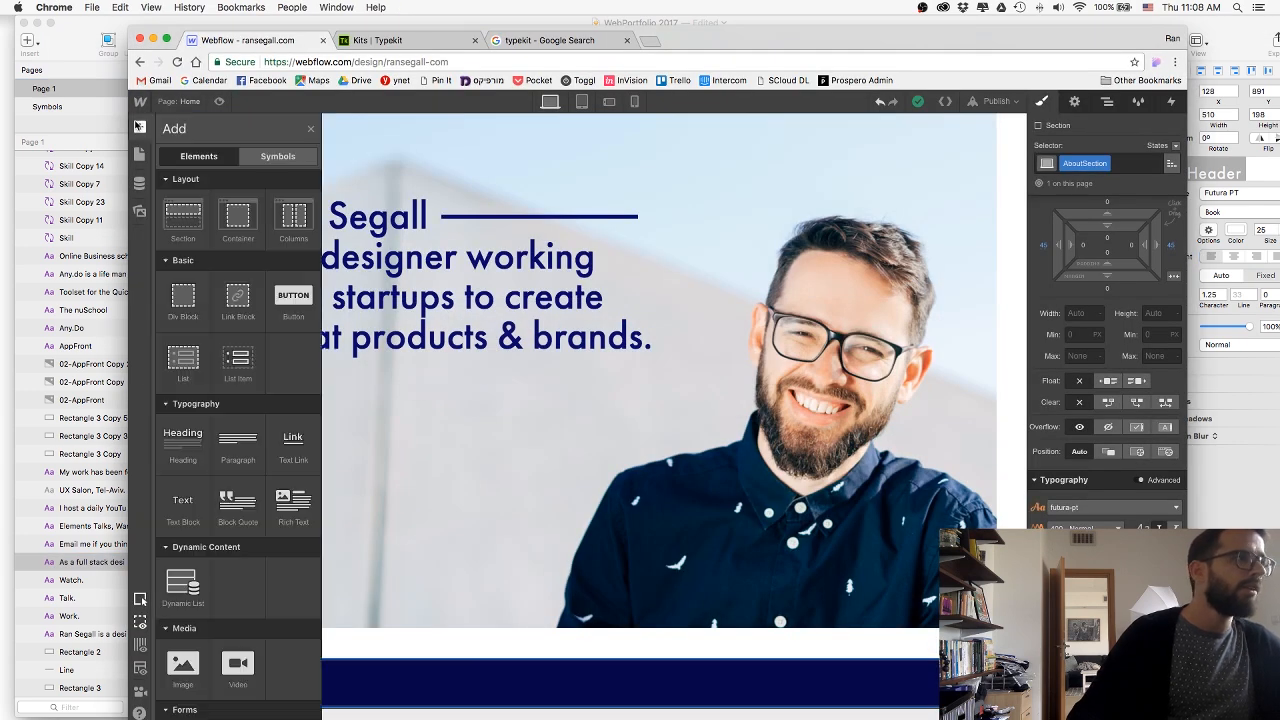
left_click_drag(183, 300, 618, 683)
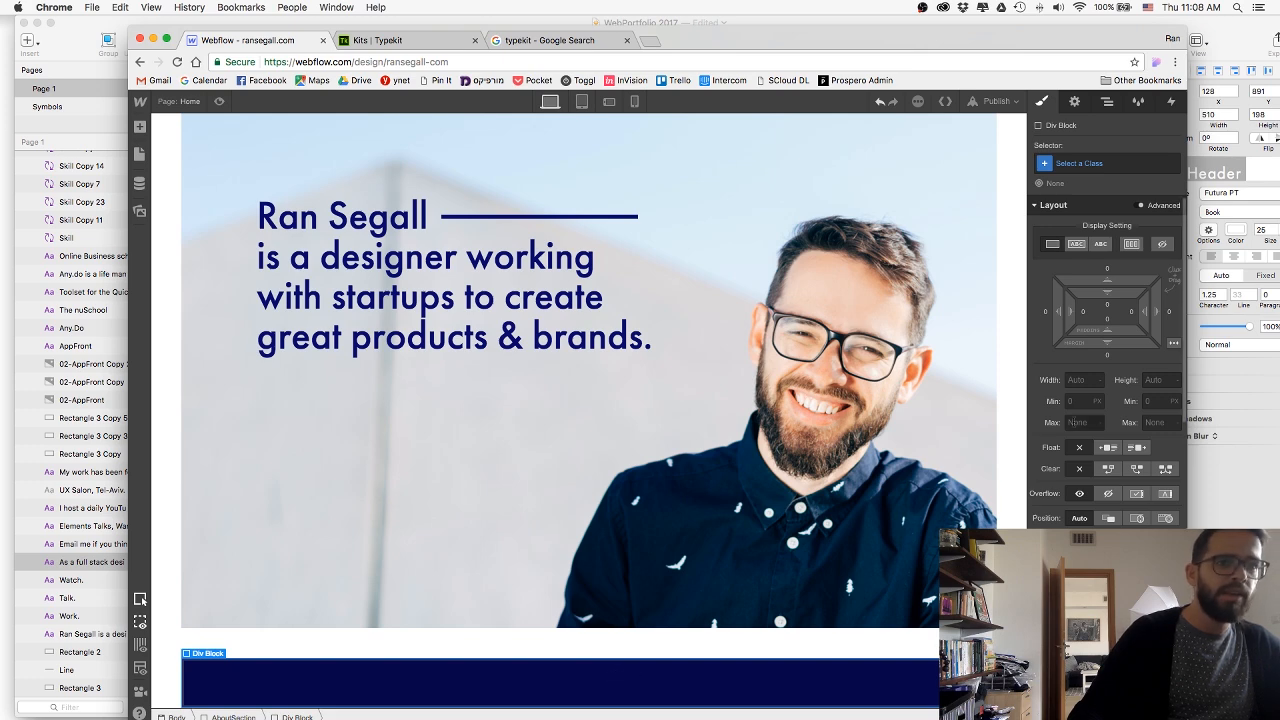
left_click(1082, 423)
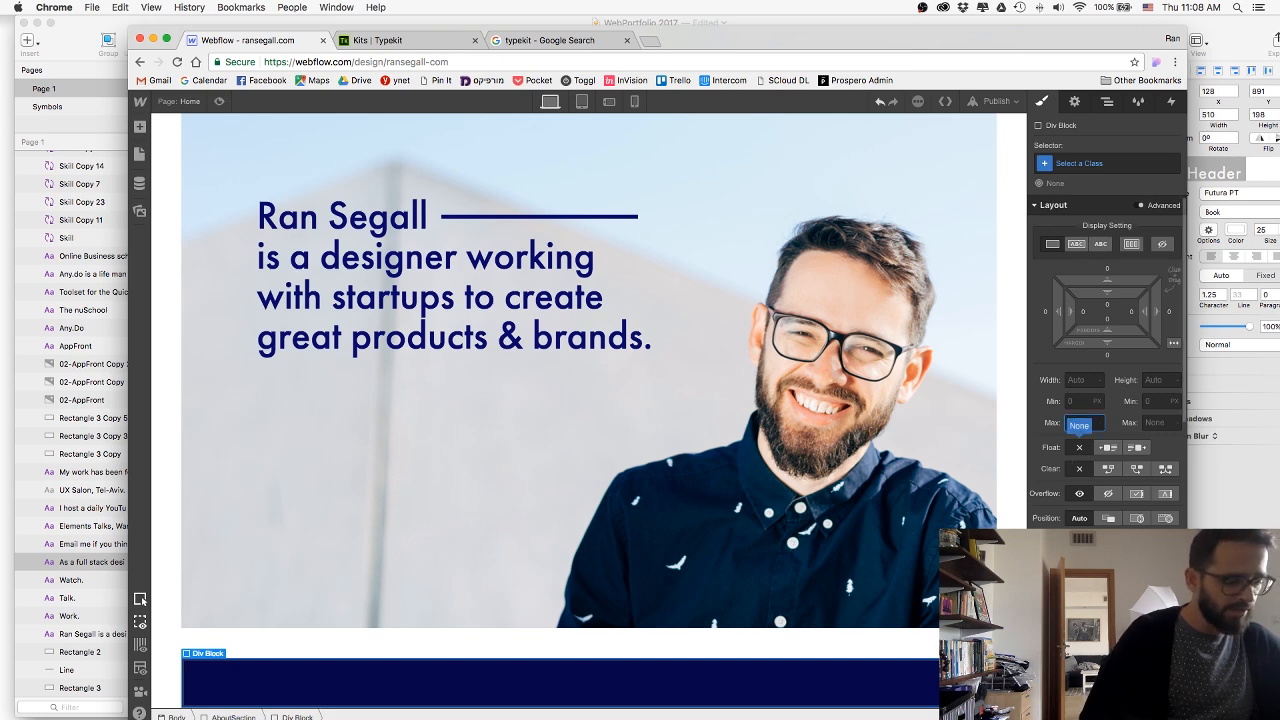
type("1200")
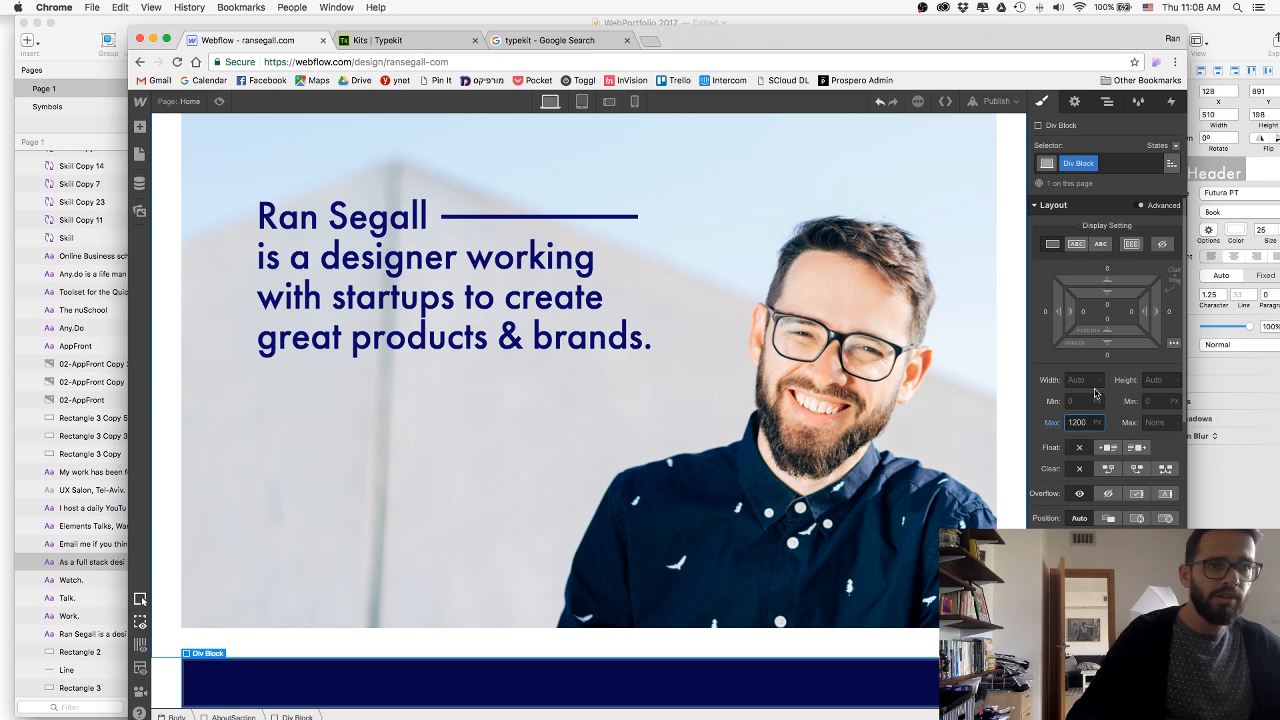
Rename the new Div Block's class to AboutContainer.
left_click(1092, 163)
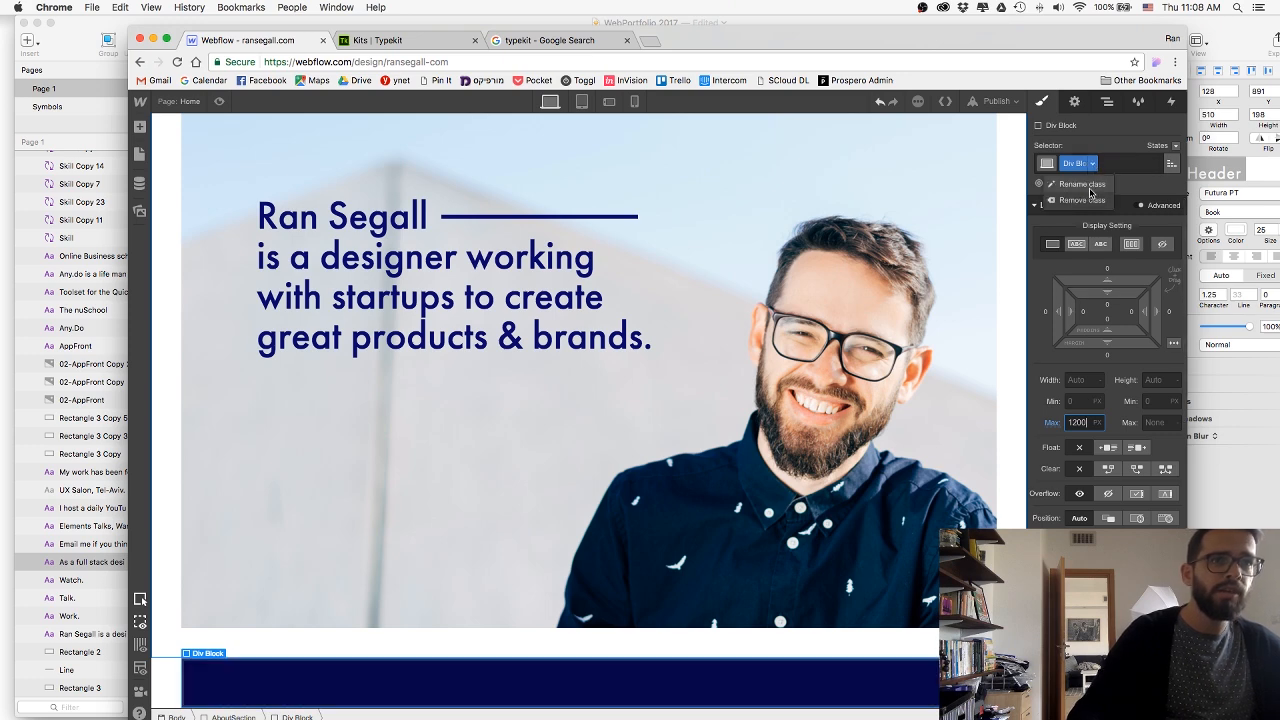
left_click(1085, 185)
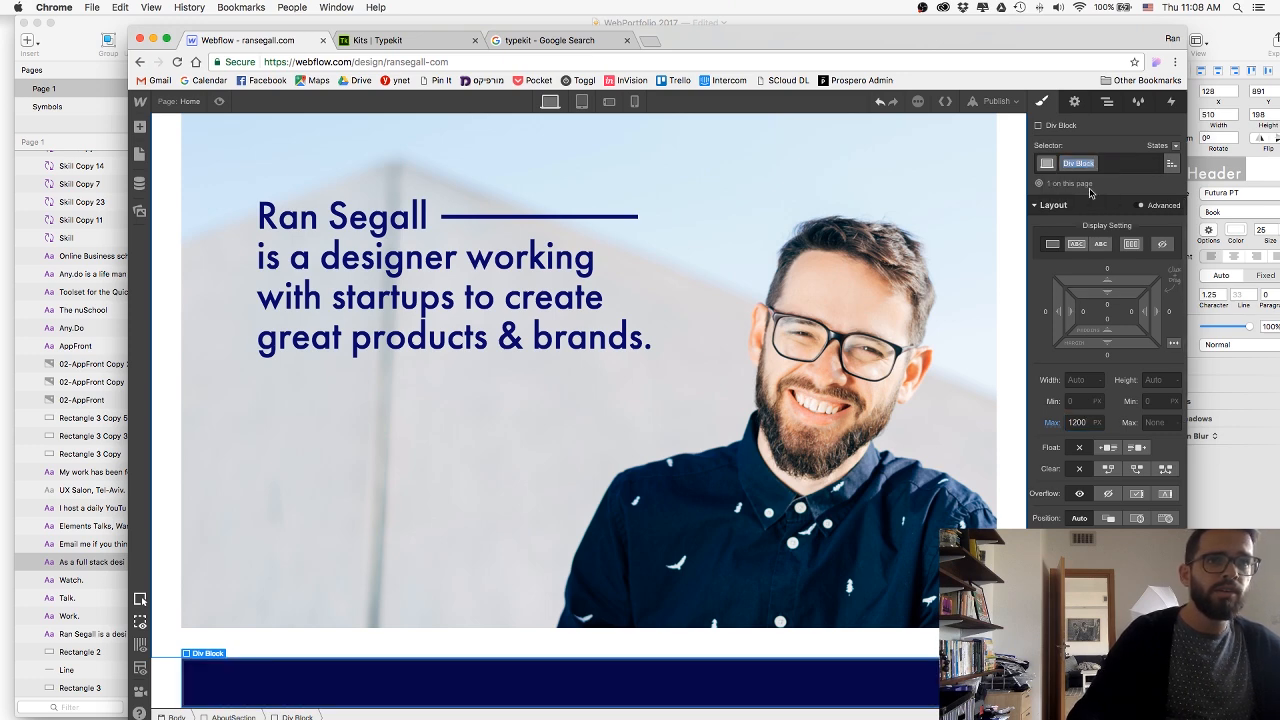
type("AboutContain")
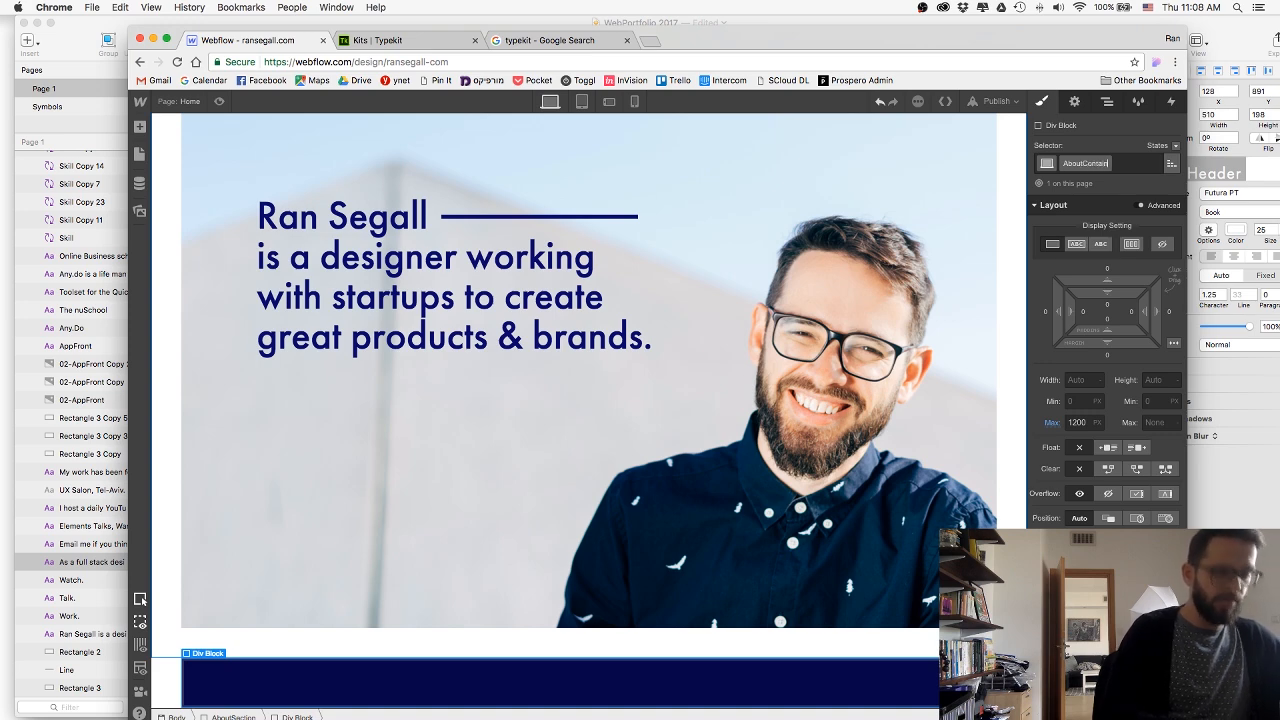
type("er")
key("Return")
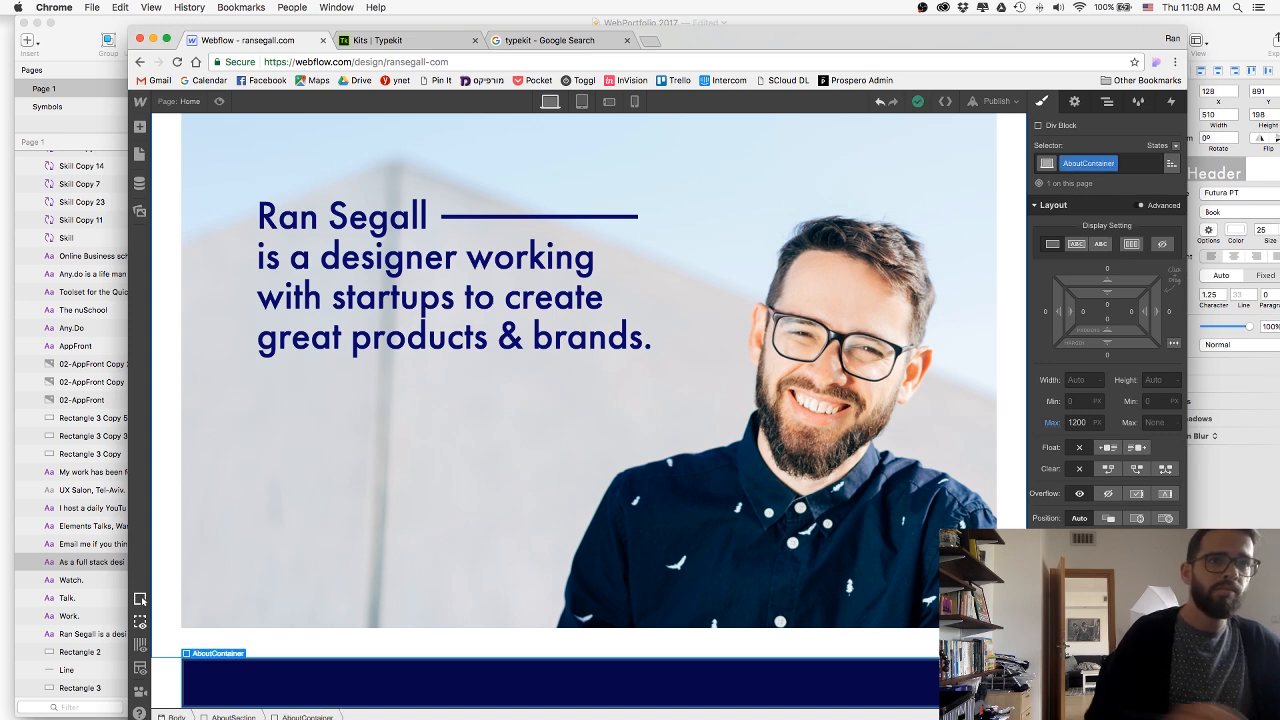
Centre the AboutContainer with automatic left and right margins and preview the page briefly.
left_click(1172, 342)
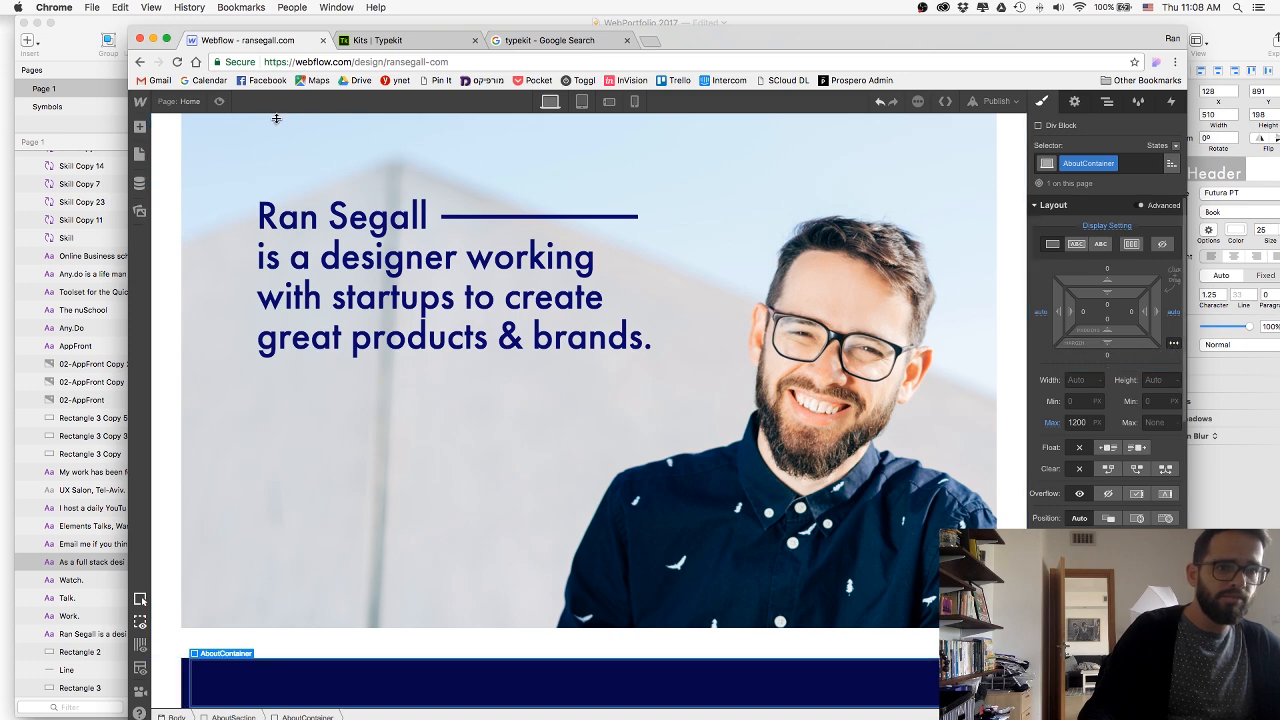
left_click(219, 102)
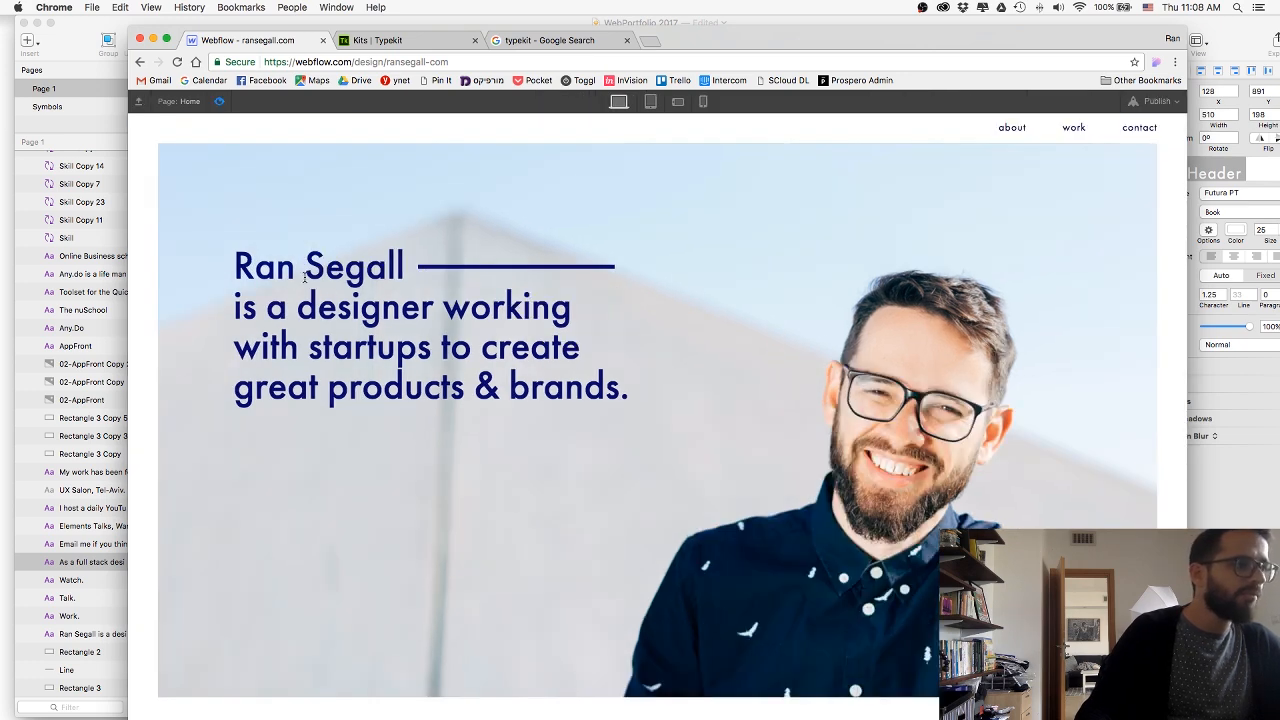
left_click(220, 102)
scroll(370, 630, "down", 2)
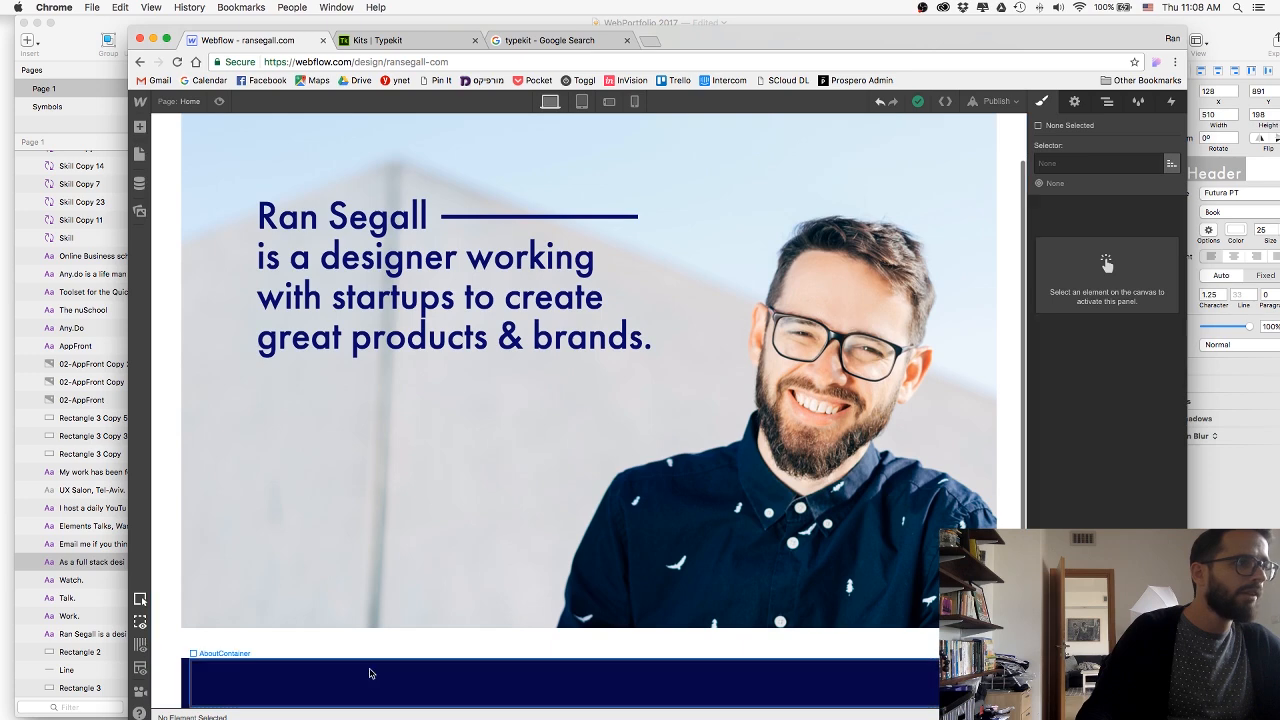
Give the AboutSection 35 px of top and bottom padding.
left_click(345, 678)
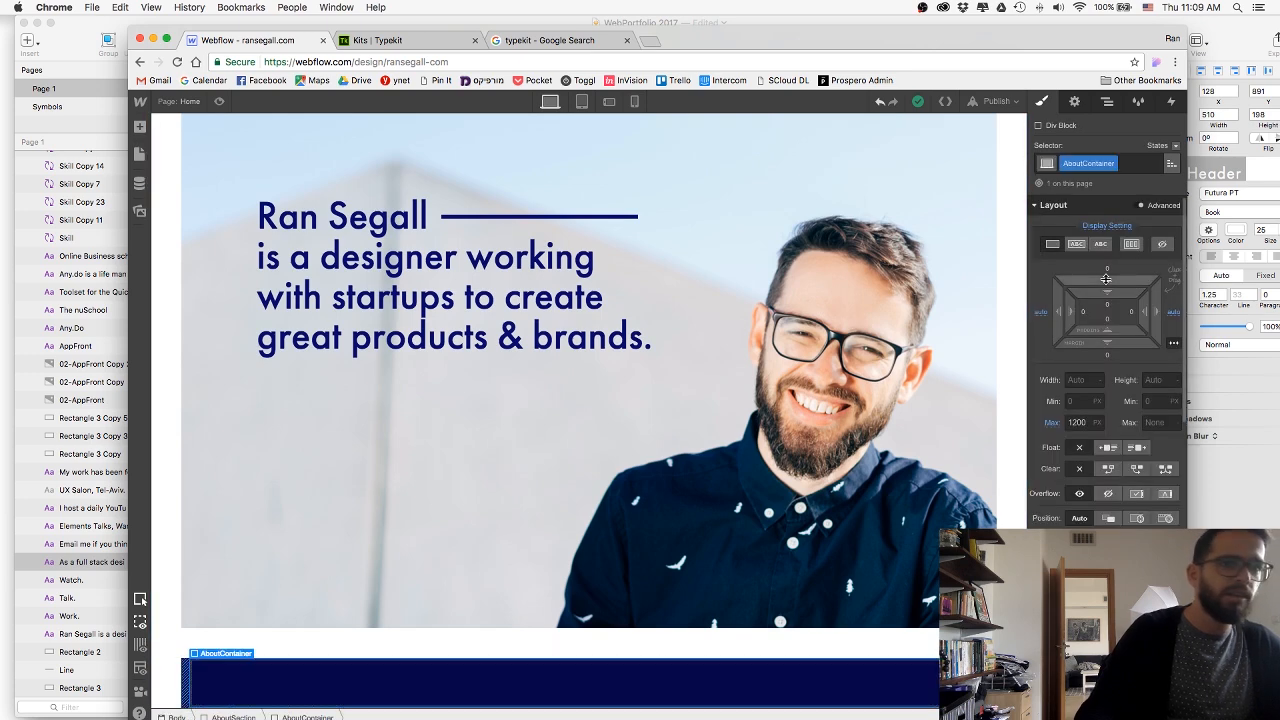
left_click_drag(1106, 279, 1105, 311)
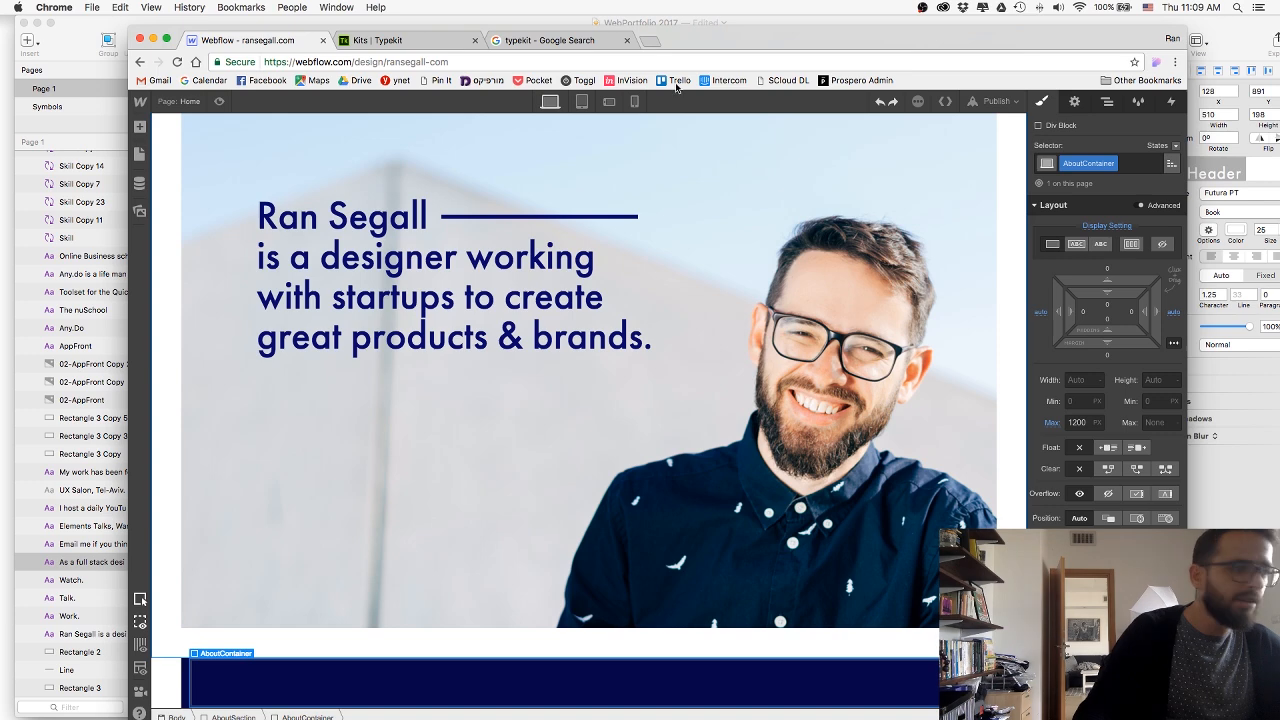
left_click_drag(738, 36, 721, 4)
left_click(217, 708)
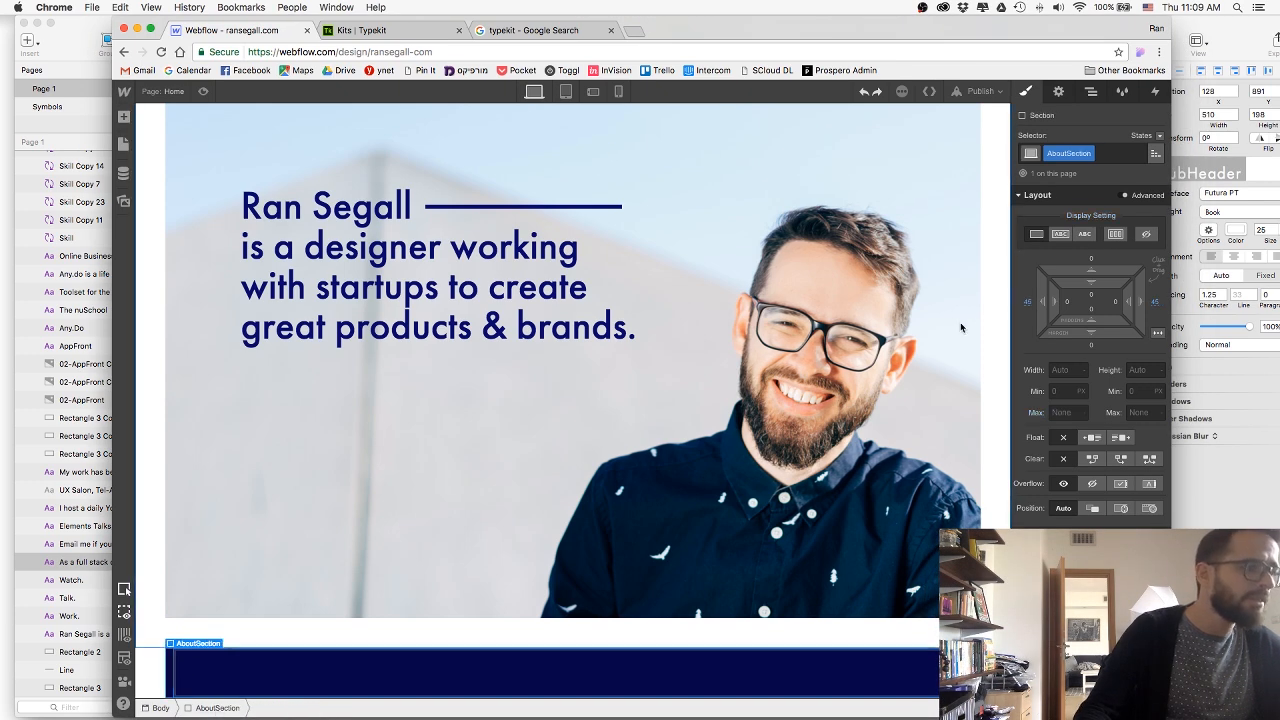
left_click_drag(1097, 328, 1098, 353)
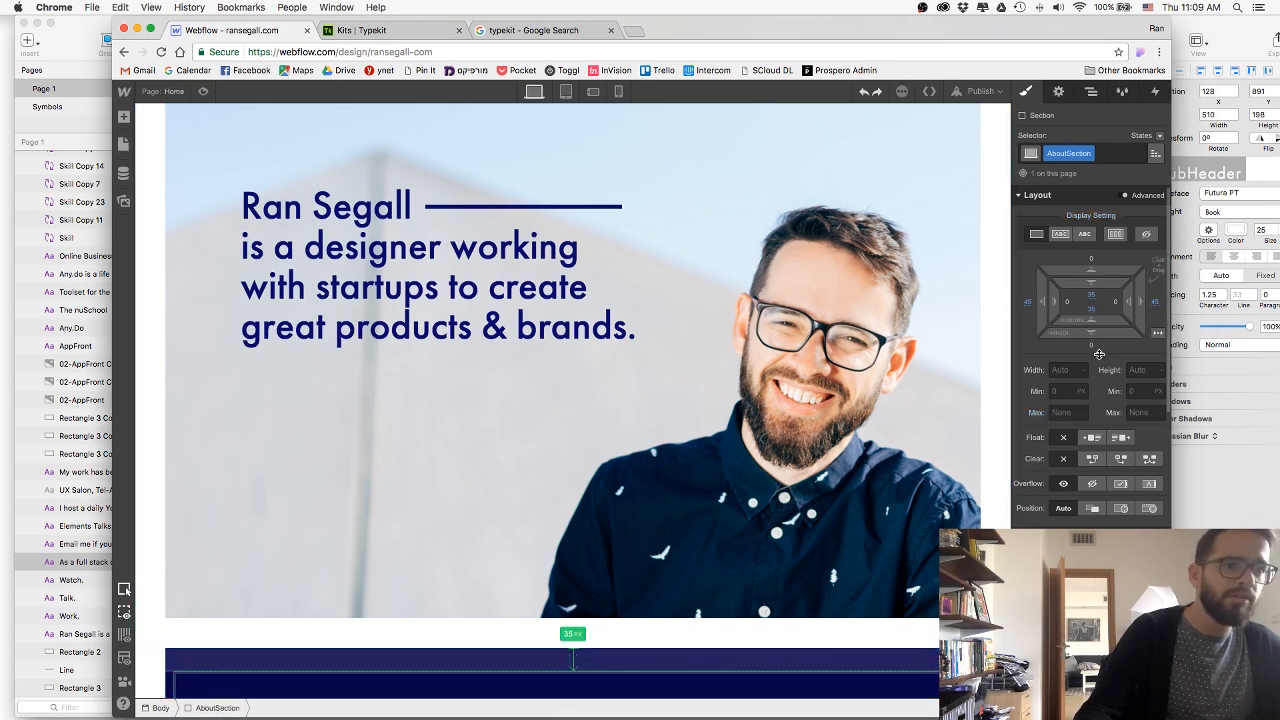
Reposition and widen the browser window to enlarge the canvas, and select the AboutContainer.
left_click_drag(921, 24, 856, 24)
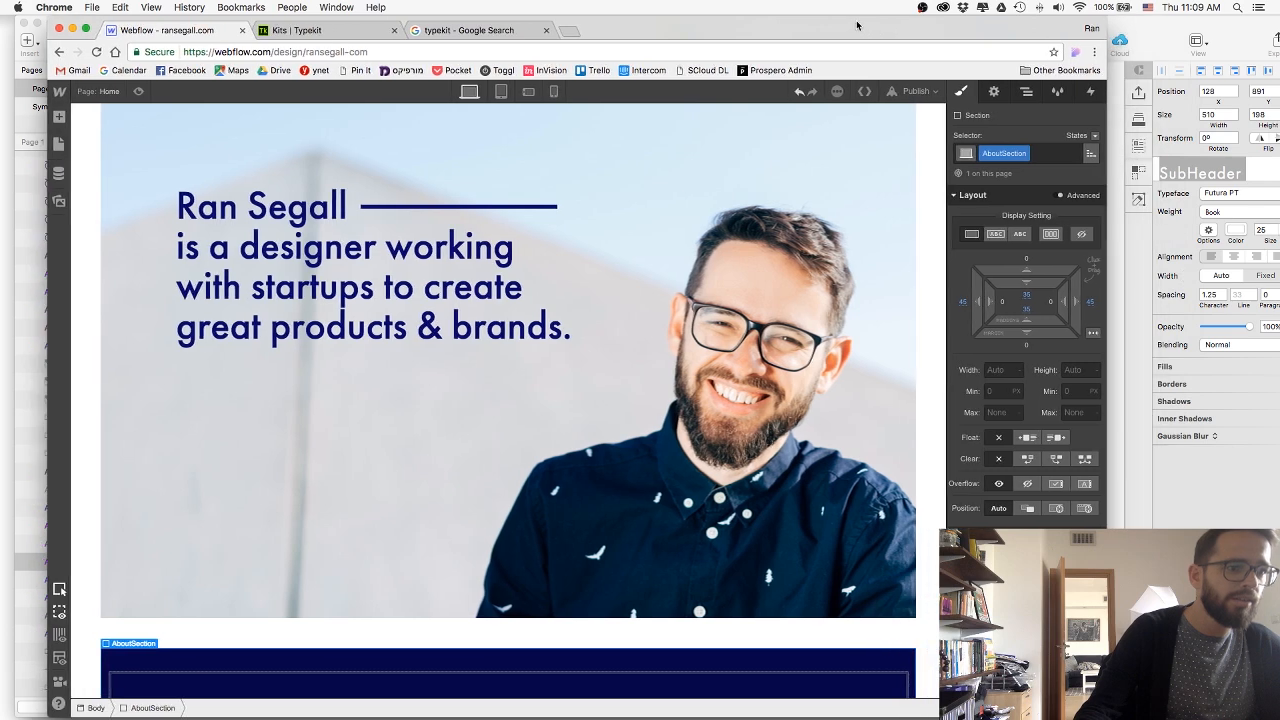
left_click_drag(1106, 717, 1214, 697)
scroll(705, 439, "down", 1)
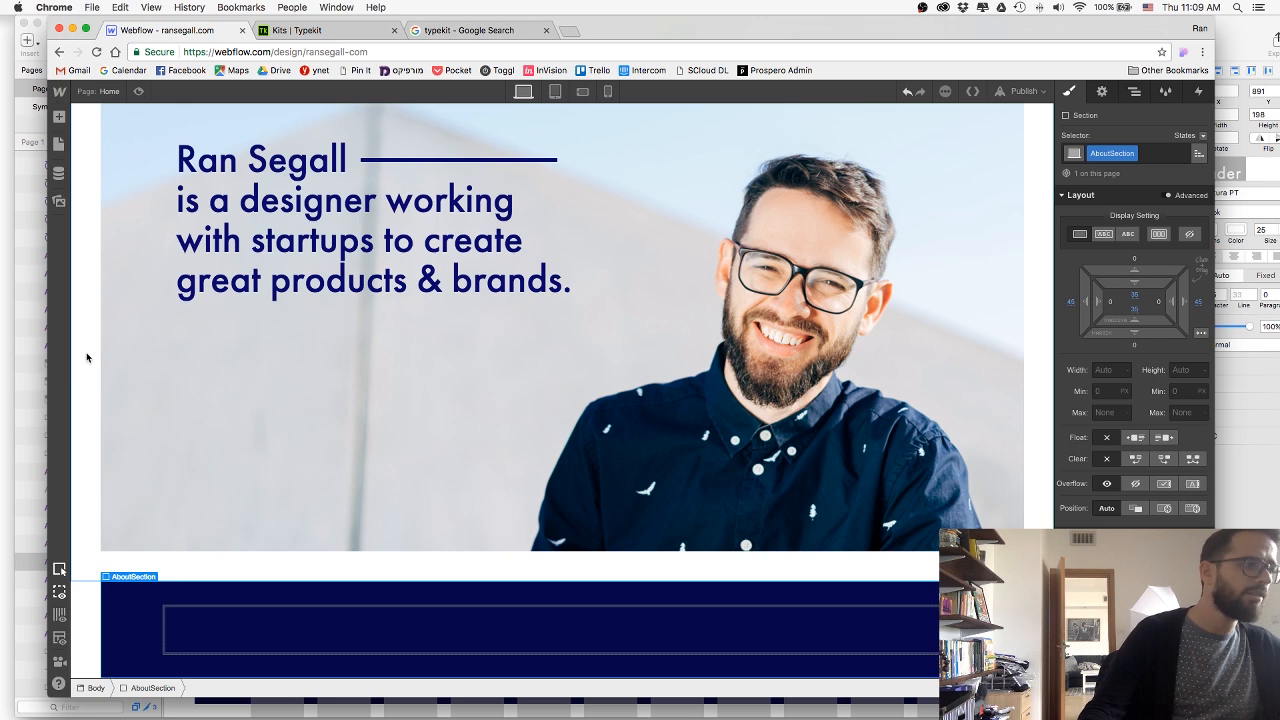
left_click(240, 638)
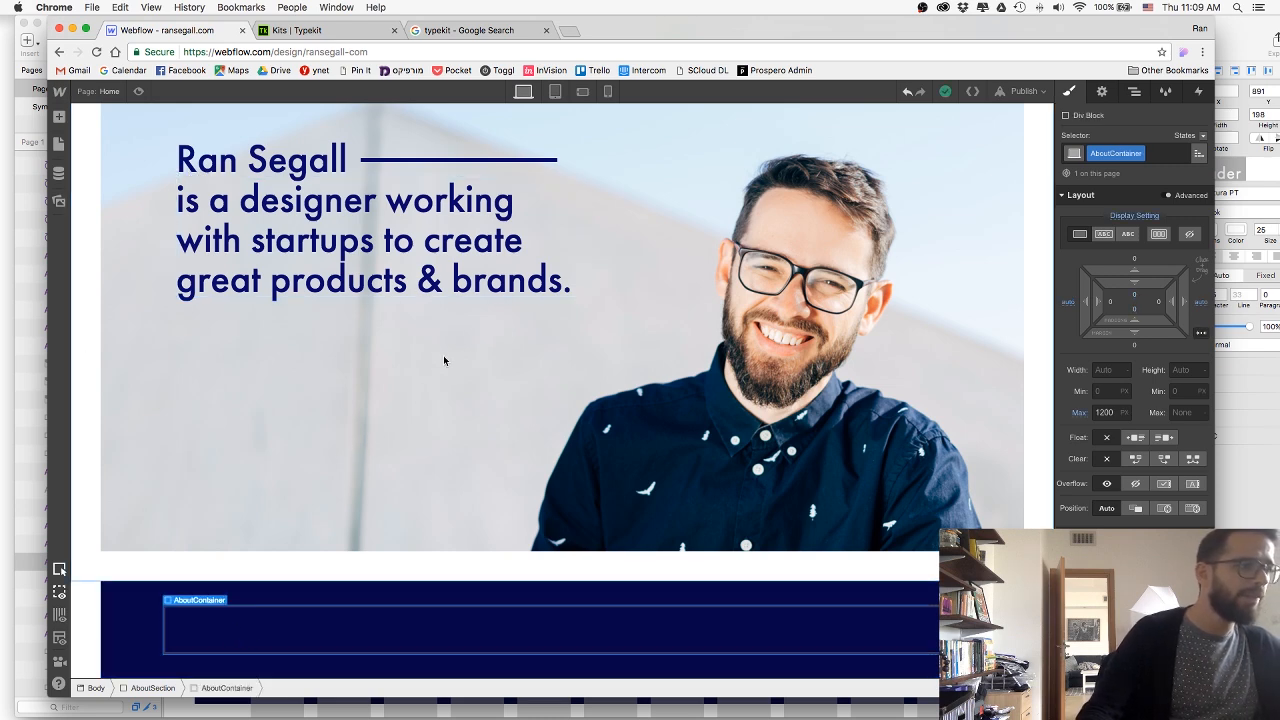
Switch to Sketch, hide the layout grid and examine how the dark section's texts are arranged in columns.
key("super+Tab")
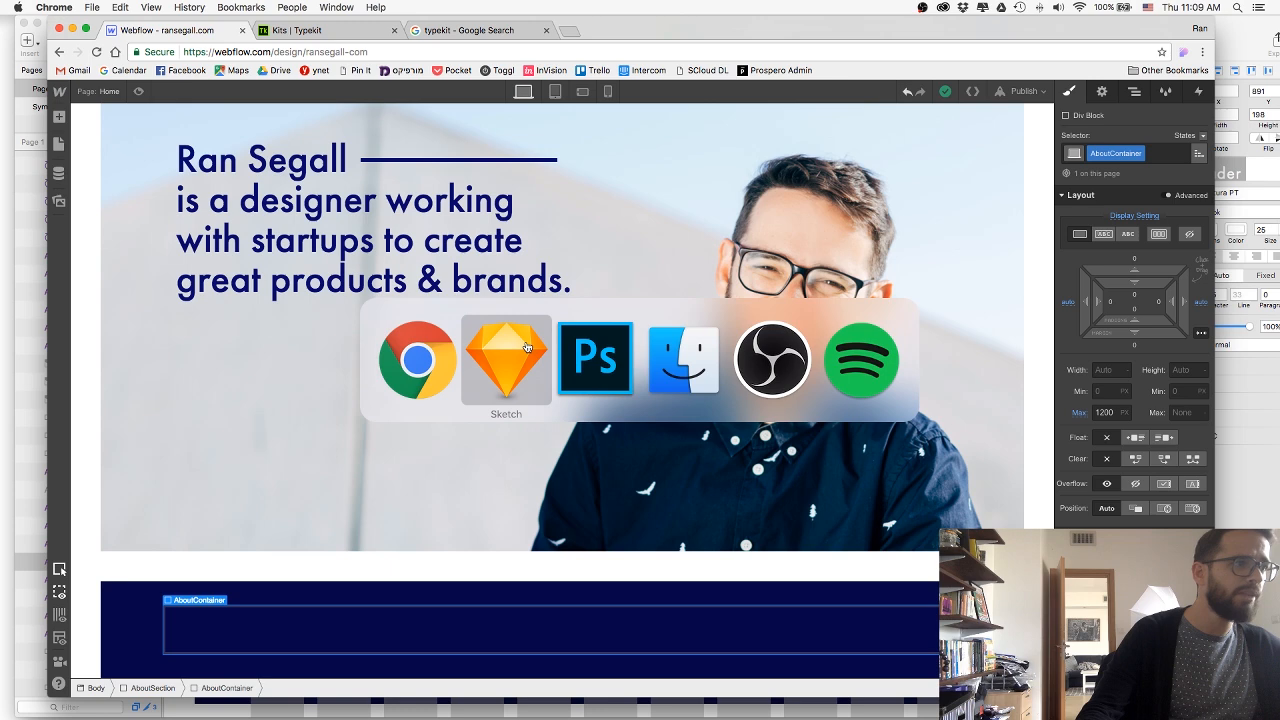
left_click(527, 346)
left_click(204, 302)
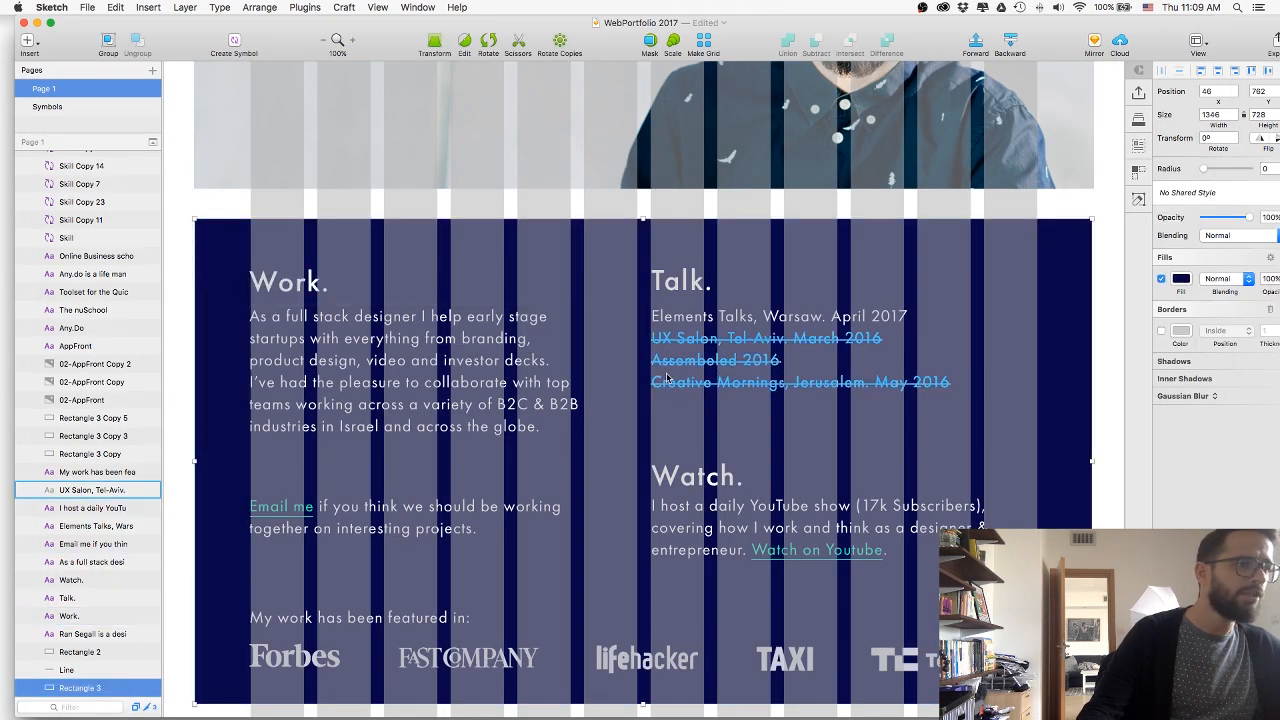
key("ctrl+l")
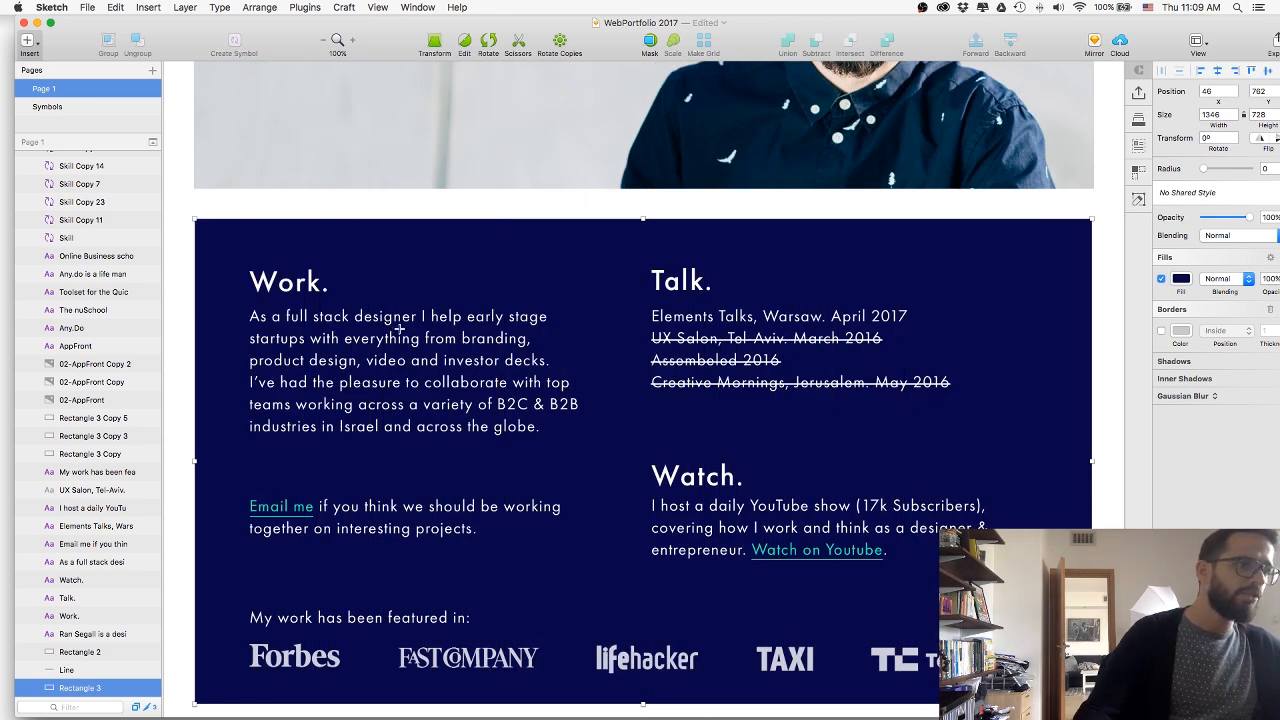
key("Return")
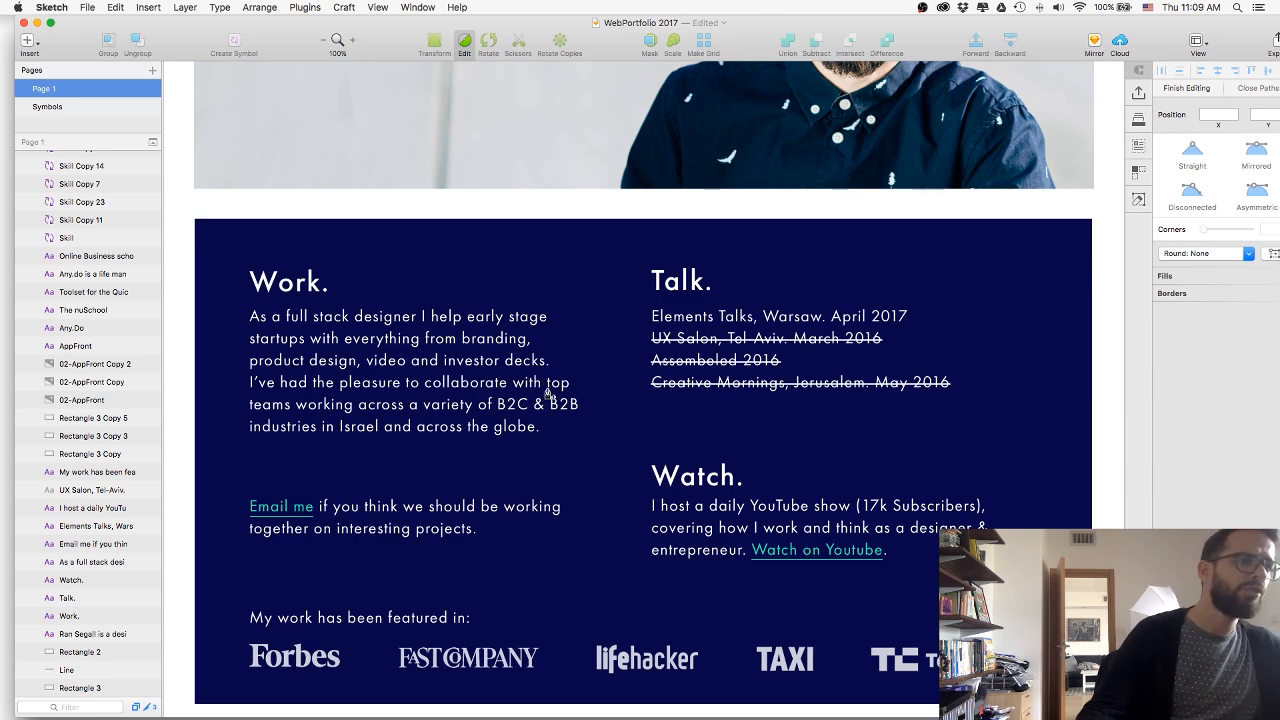
Switch back to Webflow and insert a two-column Columns element inside the AboutContainer.
key("super+Tab")
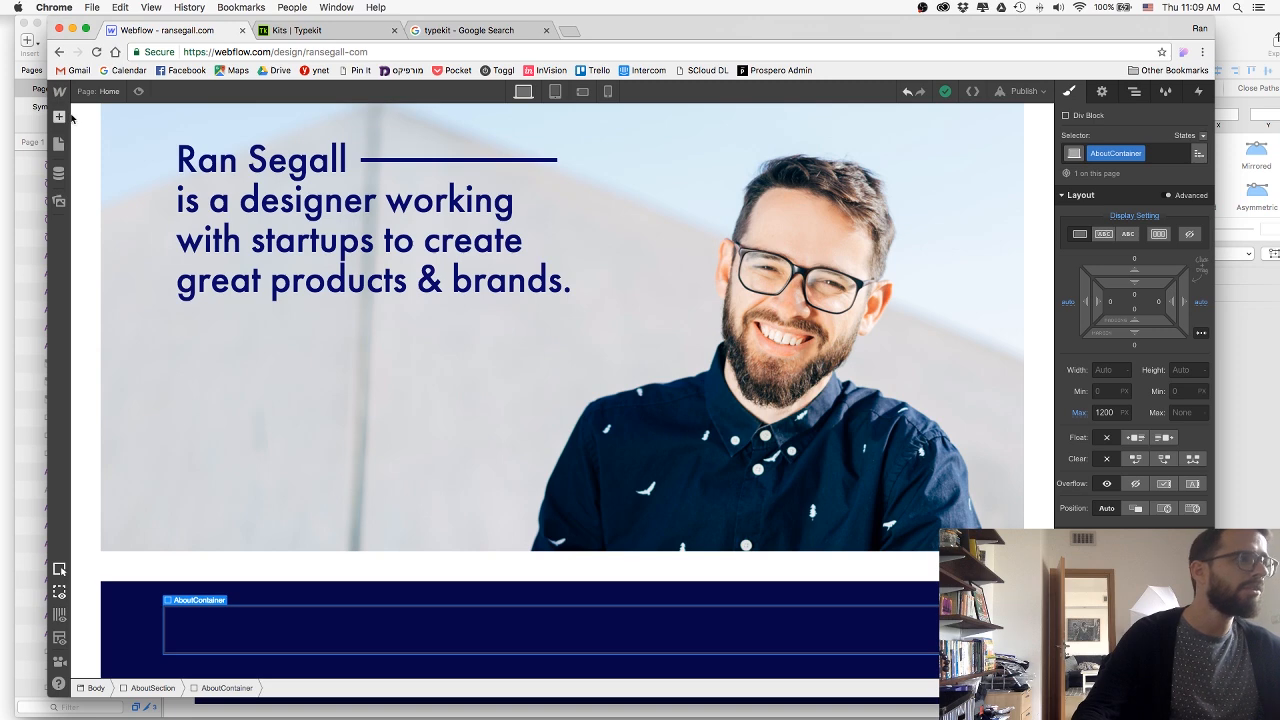
left_click(60, 117)
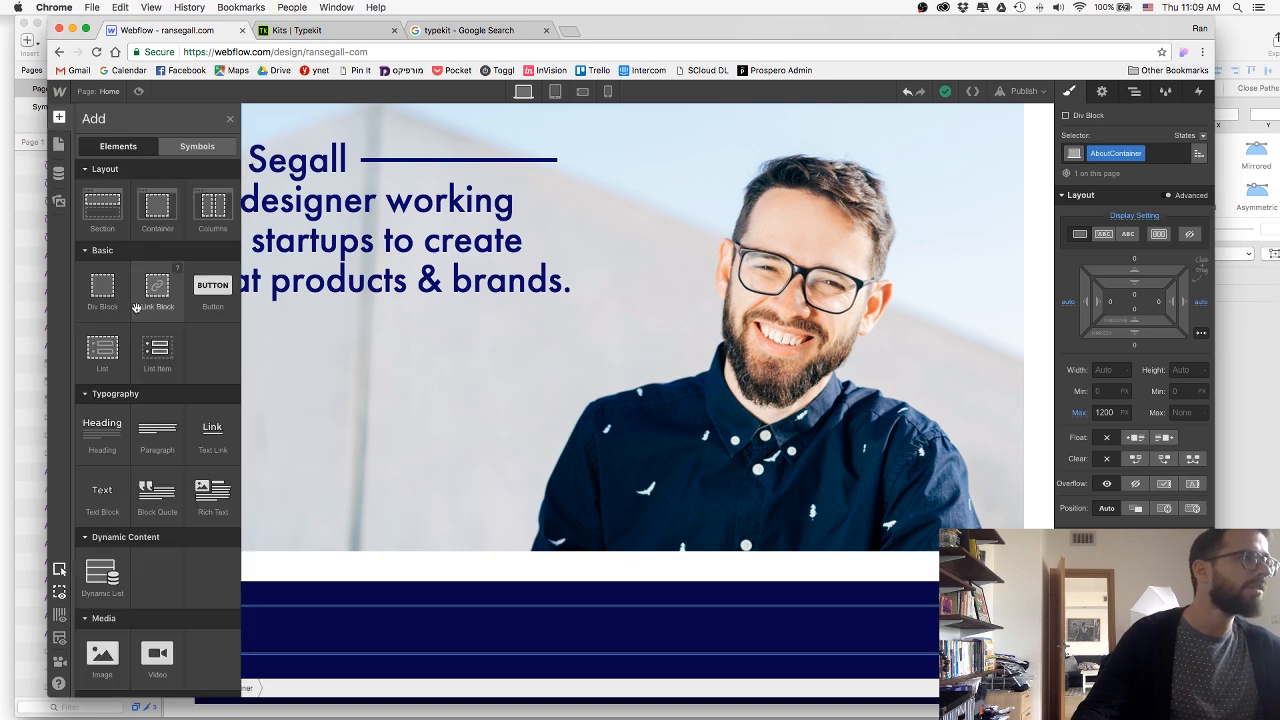
left_click_drag(451, 624, 480, 634)
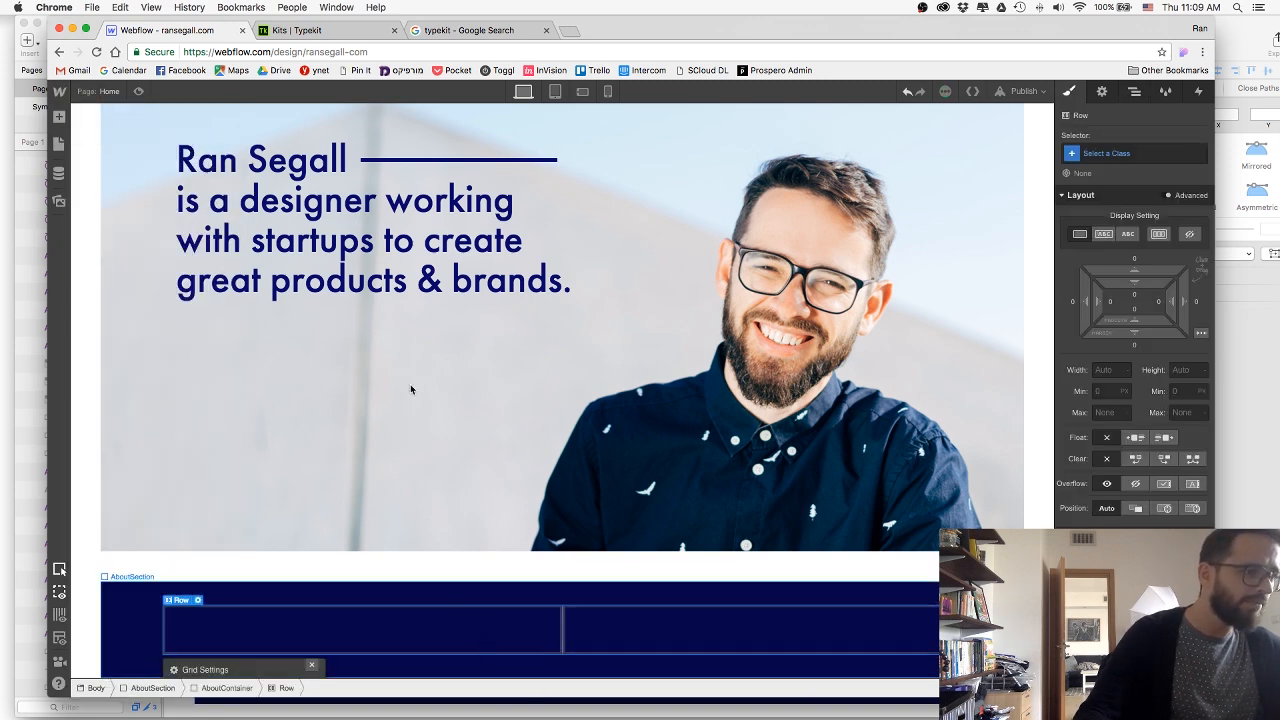
Check the dark section in Sketch, and insert an H2 heading in the first column of the Webflow row.
key("super+Tab")
left_click(547, 360)
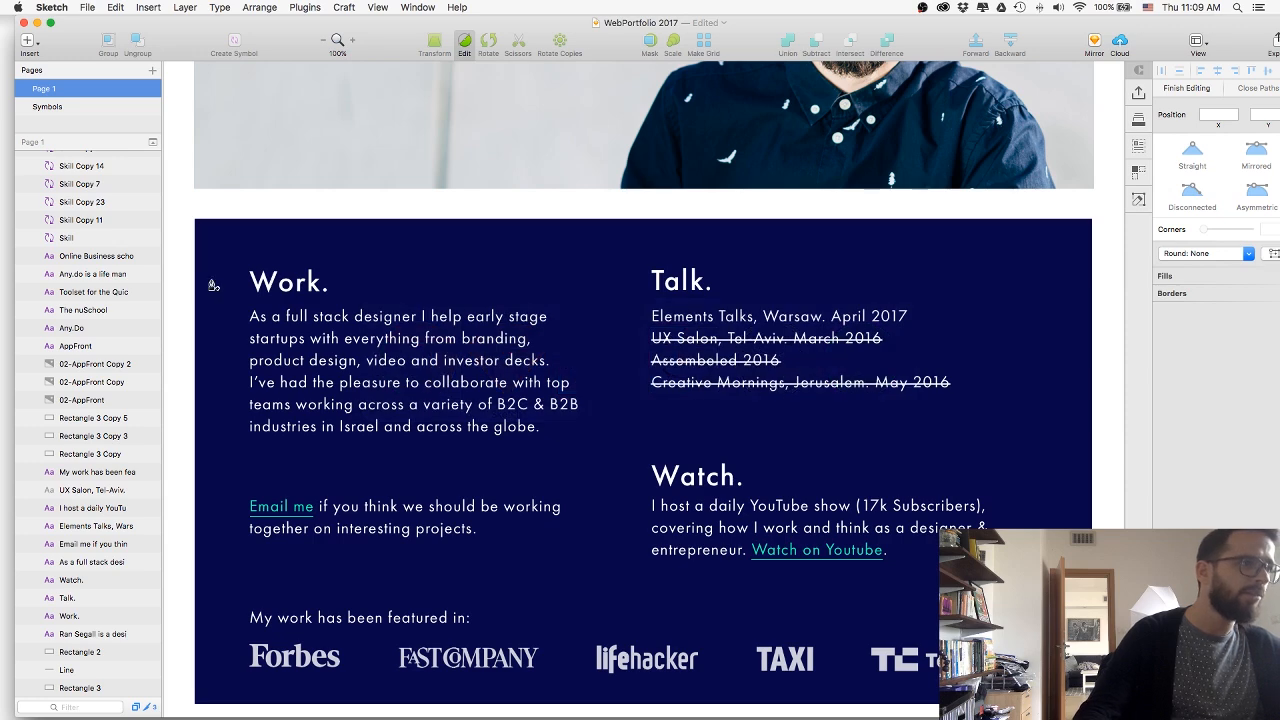
key("super+Tab")
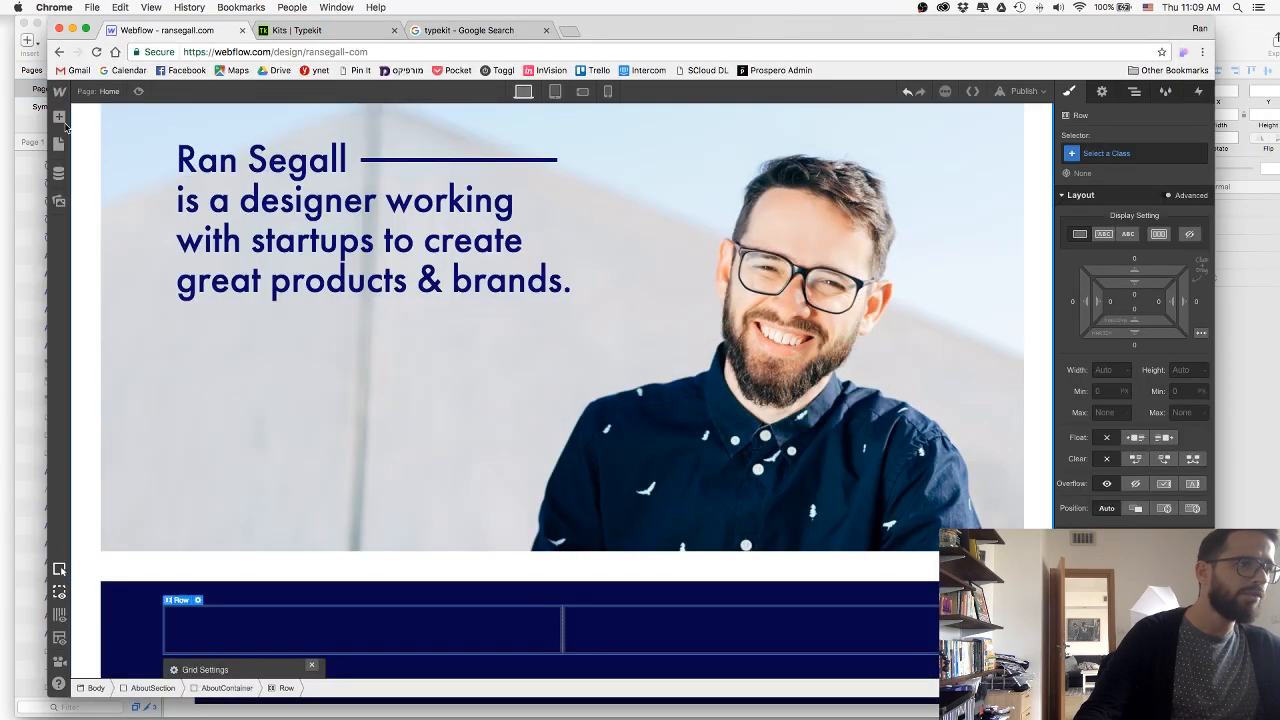
left_click(59, 118)
left_click_drag(125, 444, 343, 624)
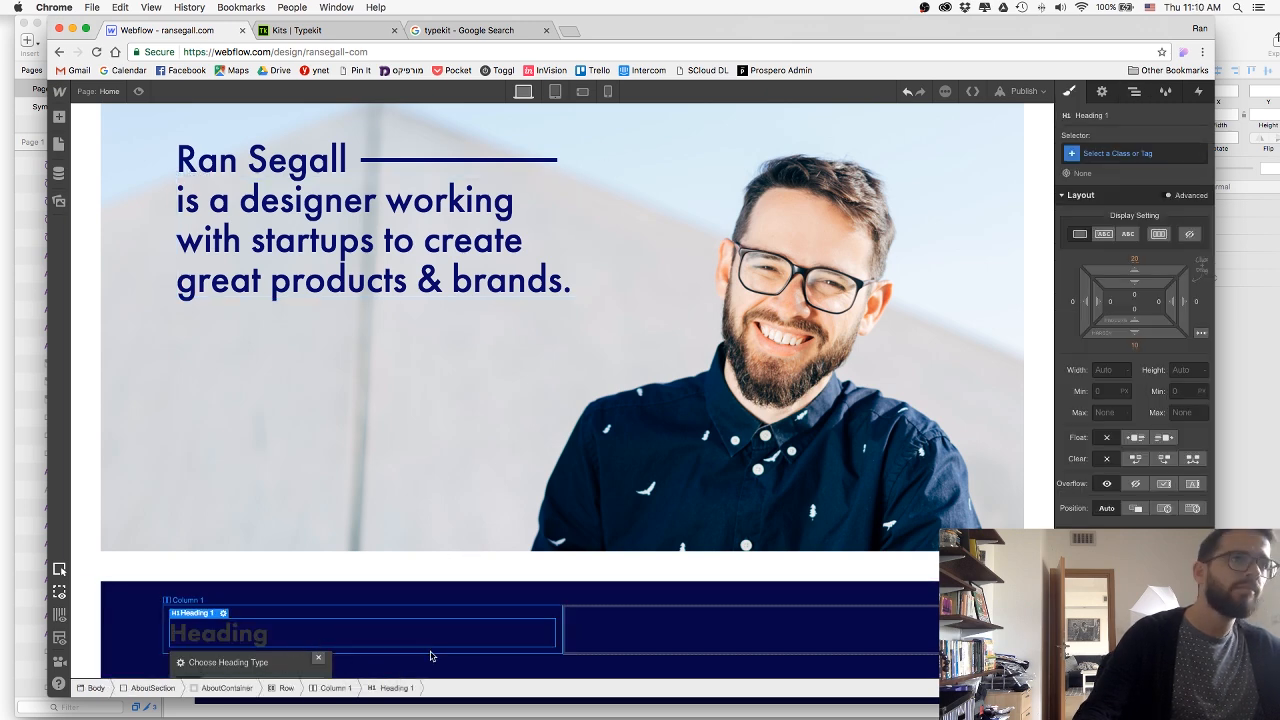
left_click(294, 663)
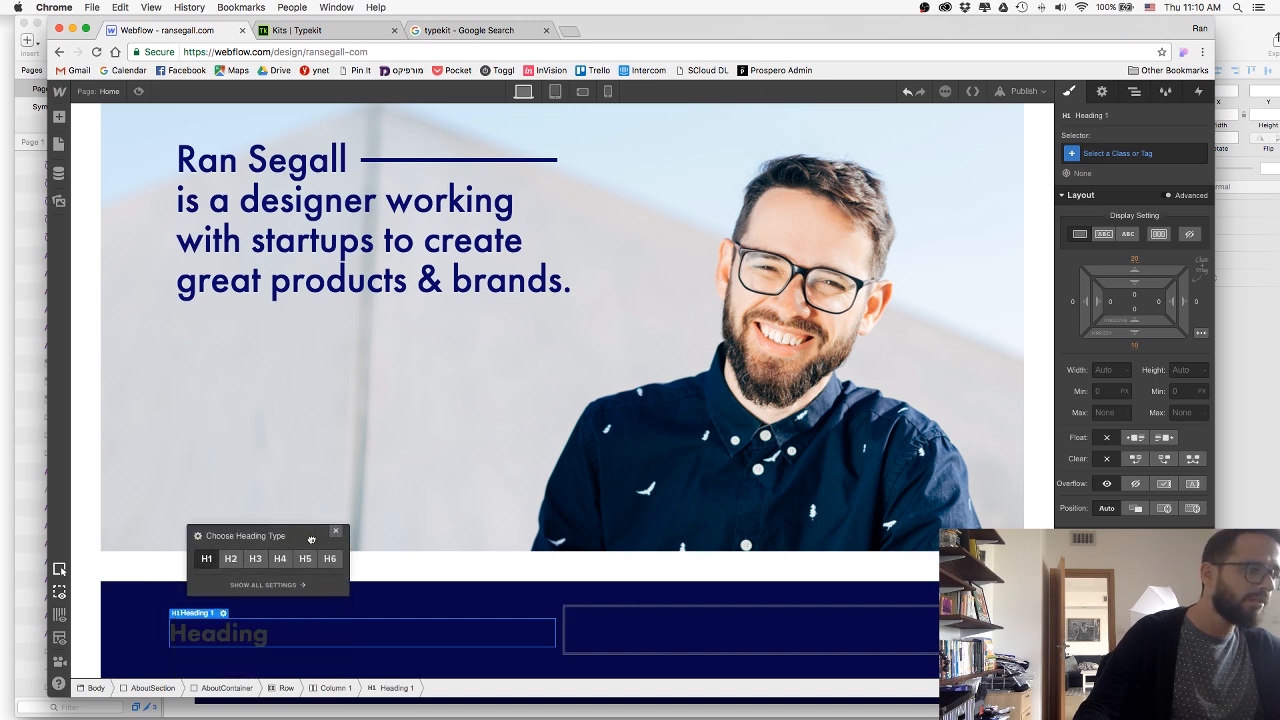
left_click(230, 558)
left_click(337, 533)
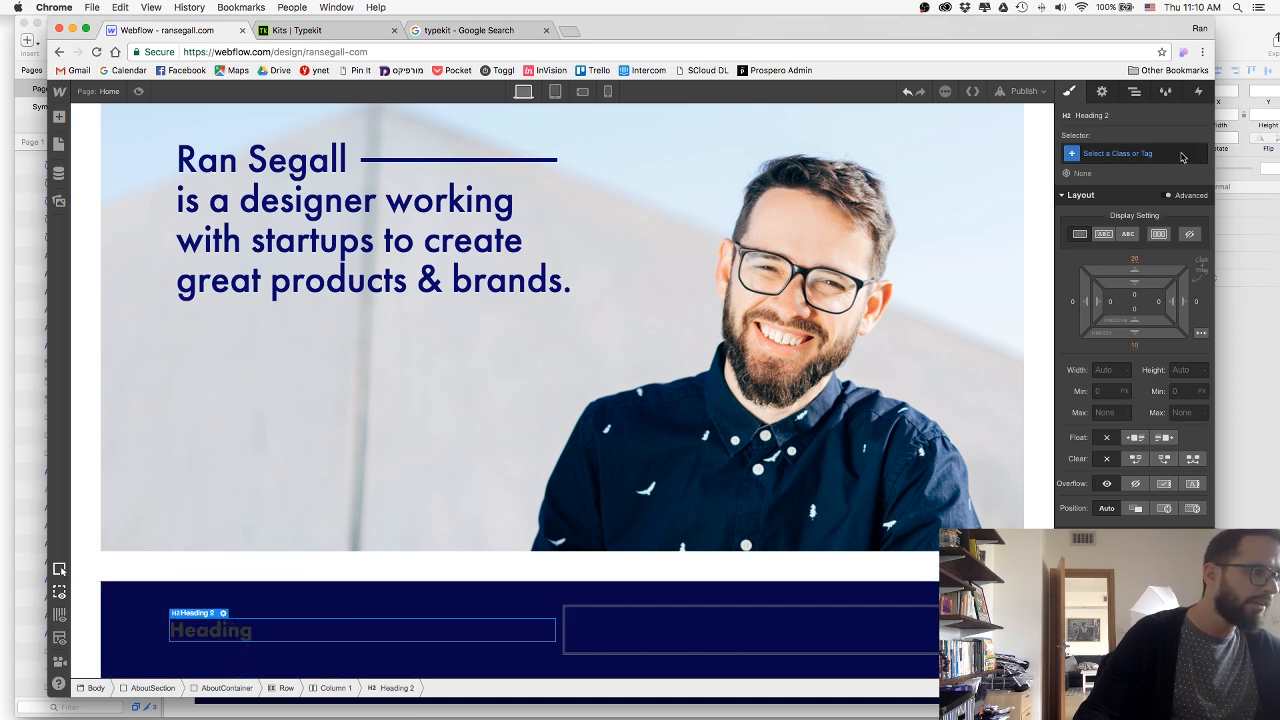
Create the class H2-White on the heading, with white text and the 500 - Medium font weight.
left_click(1165, 154)
type("H2")
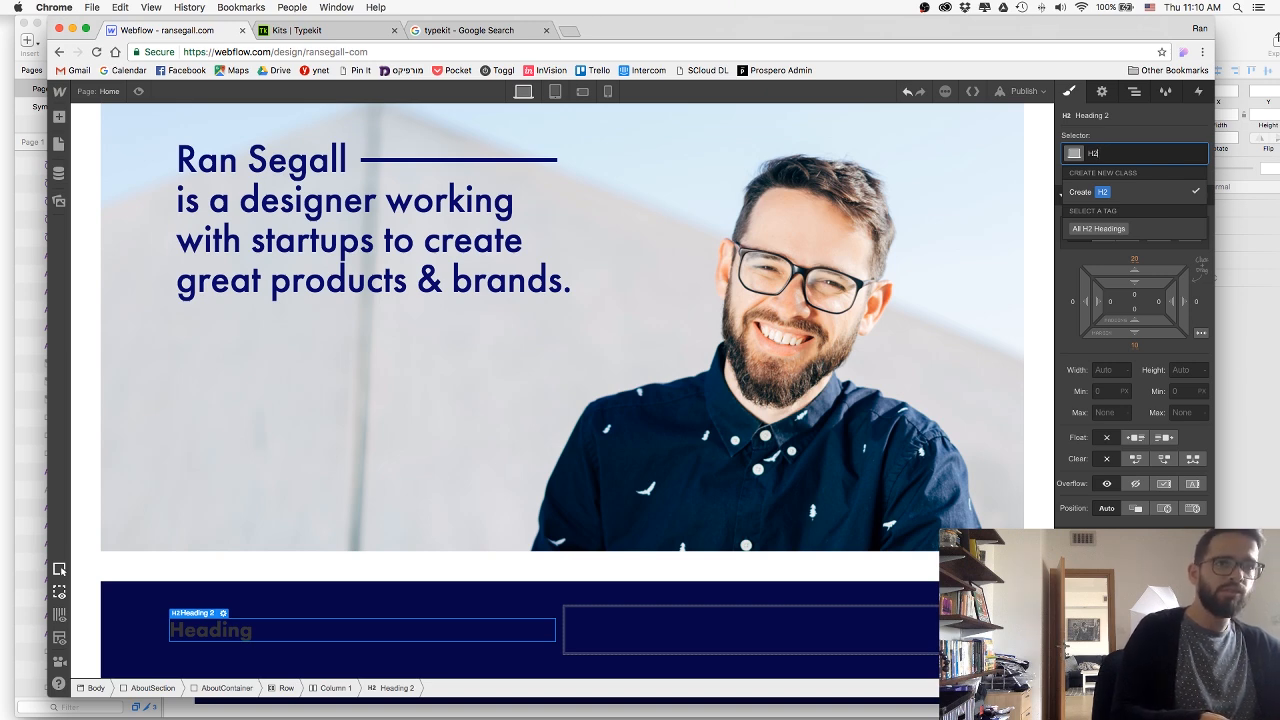
type("-White")
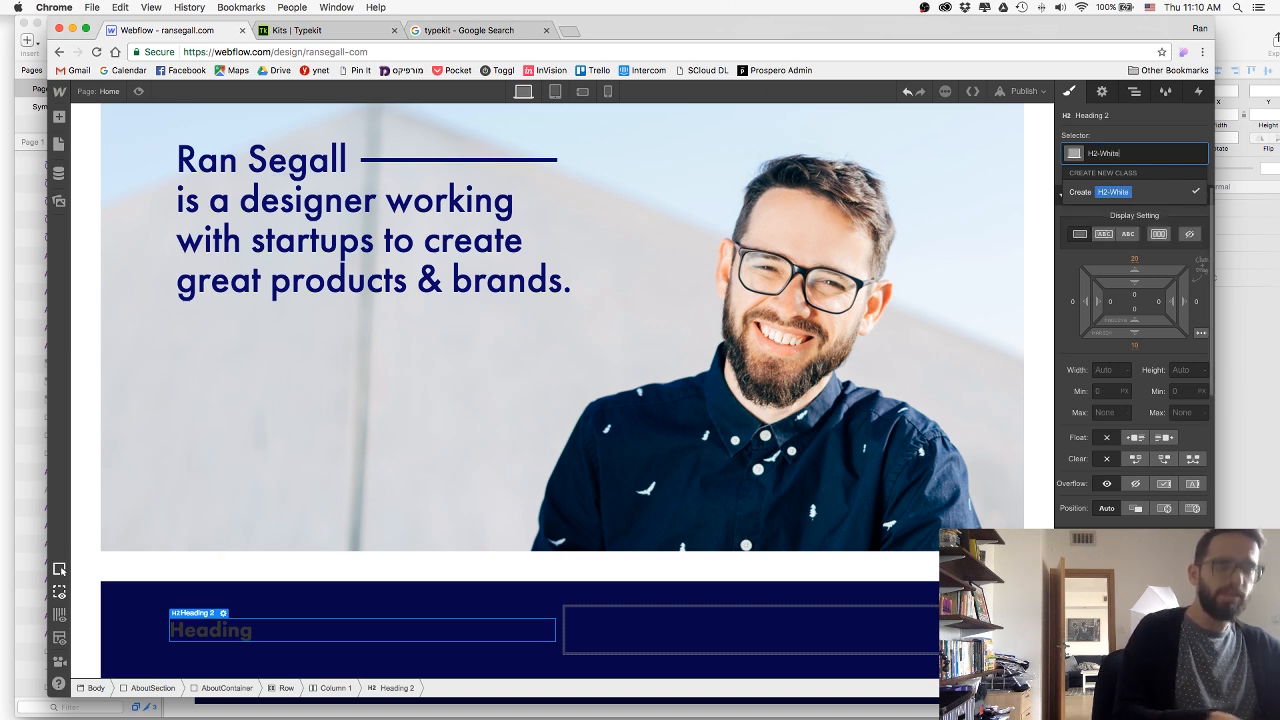
key("Return")
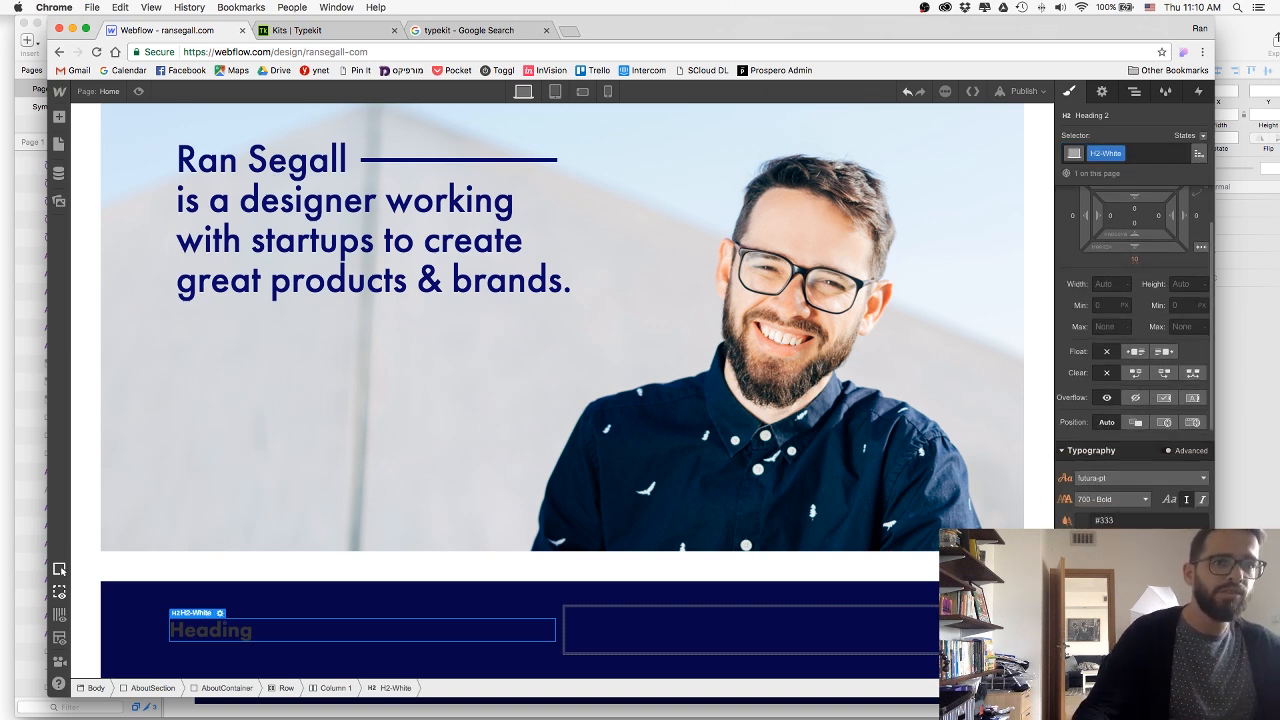
type("white")
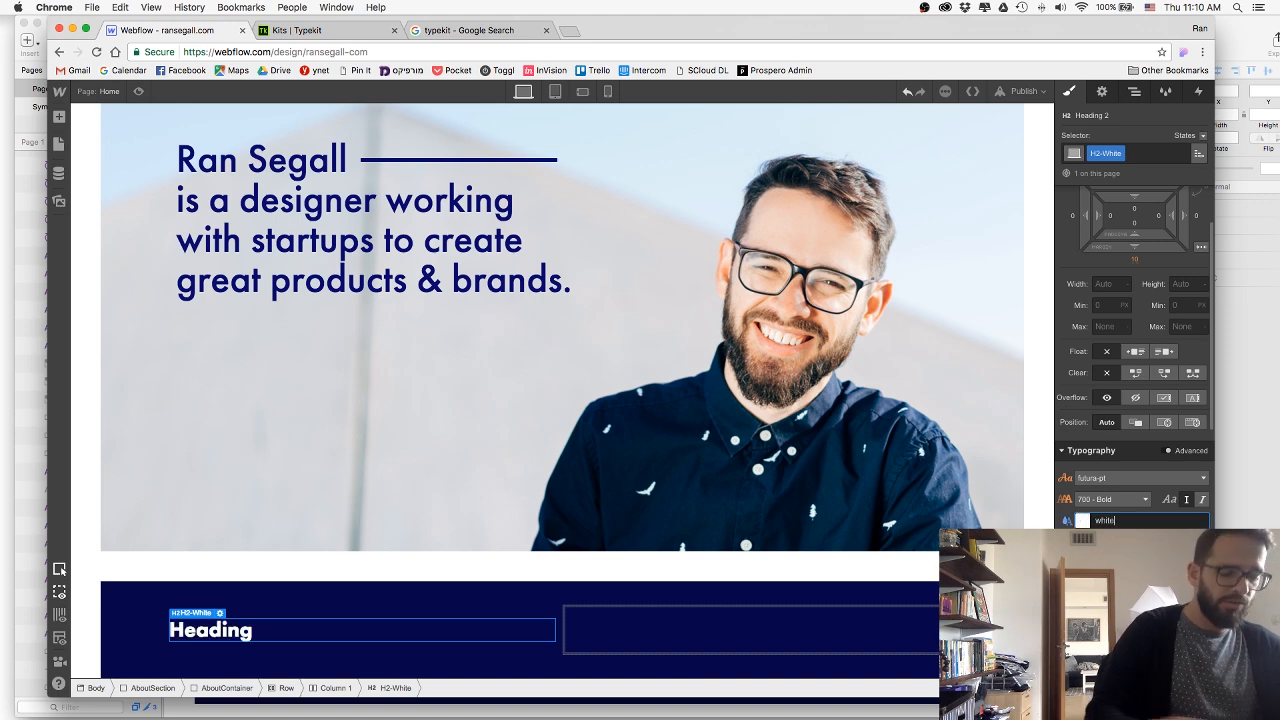
left_click(1119, 502)
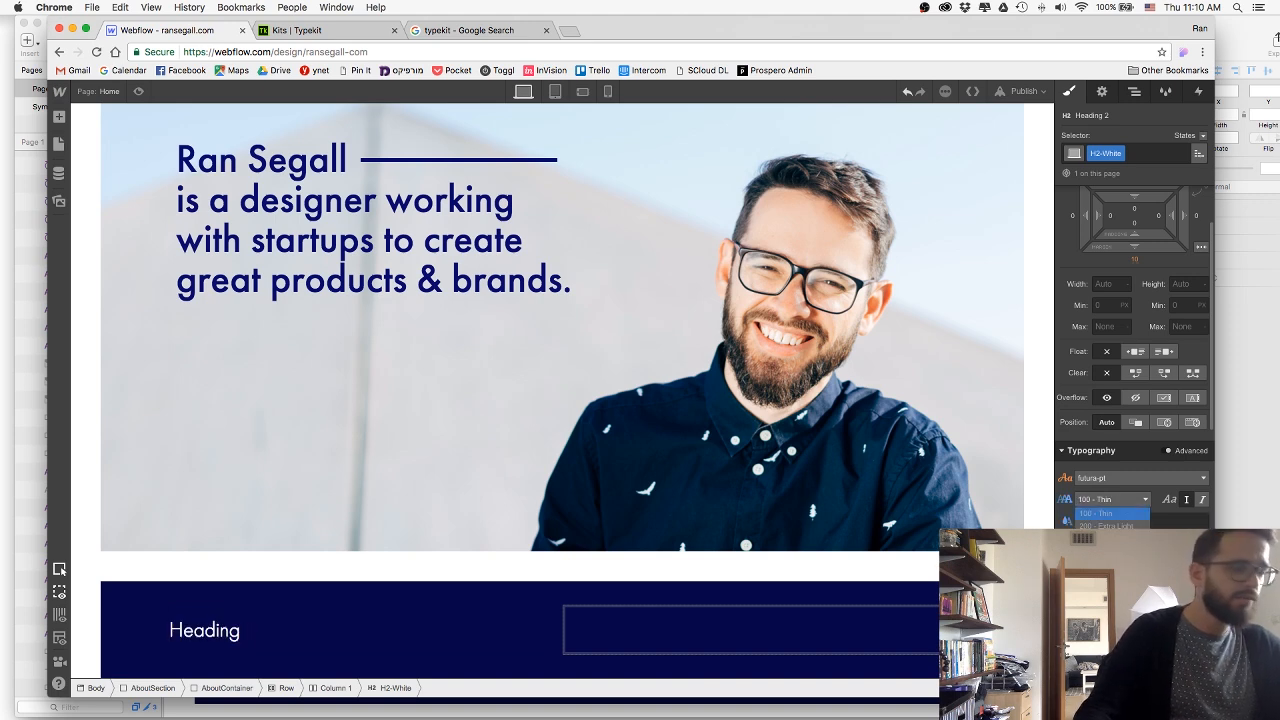
left_click(1116, 546)
Inspect the Work title's text style in Sketch, and change the Webflow heading's text to "Work.".
key("super+Tab")
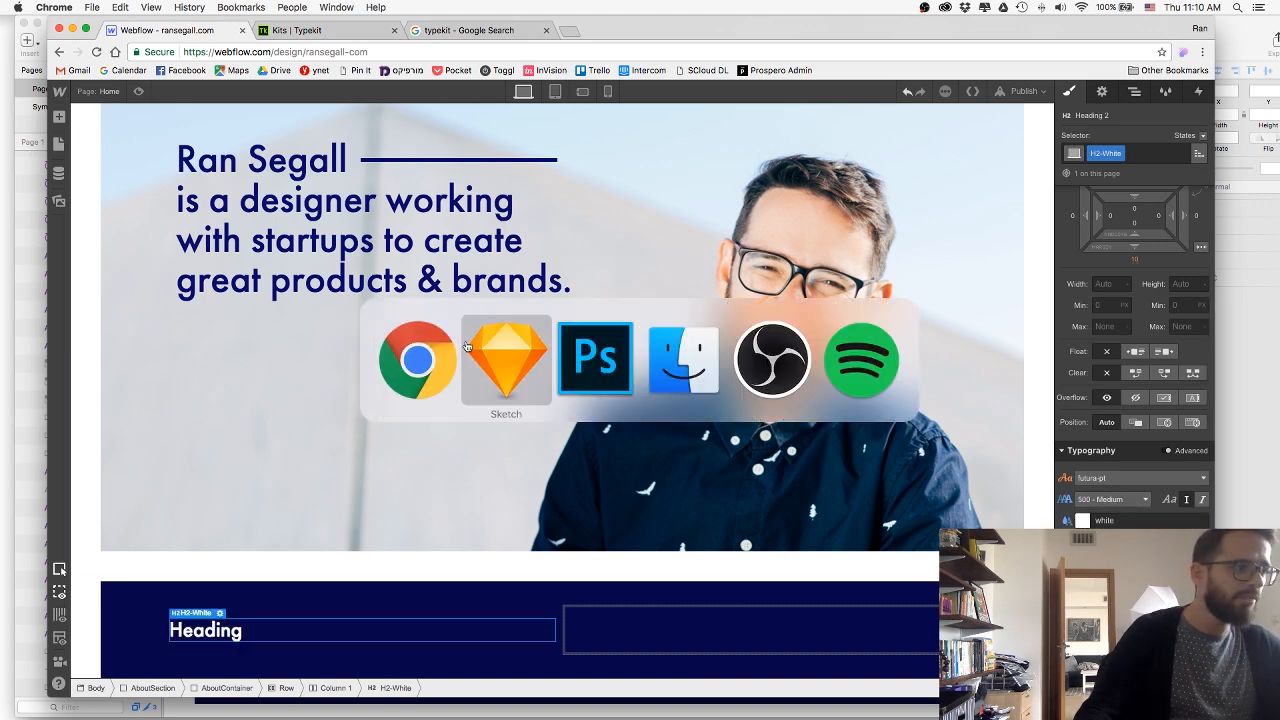
left_click(302, 286)
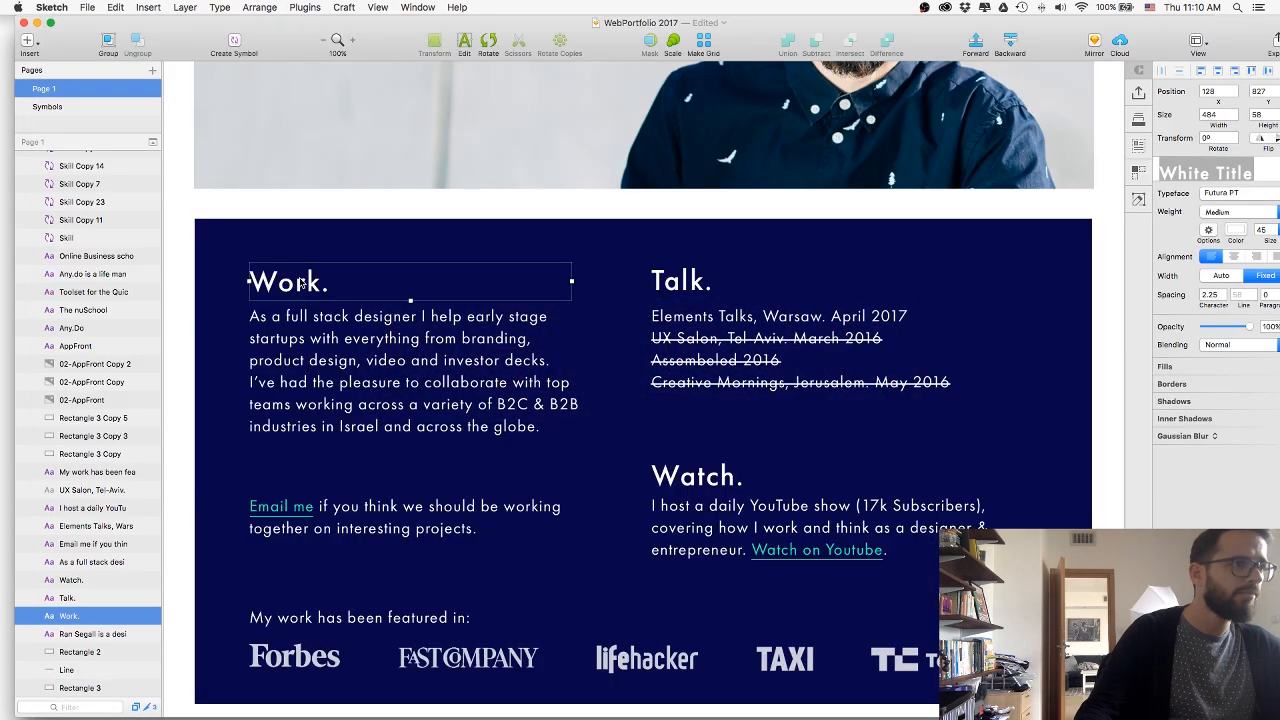
key("super+Tab")
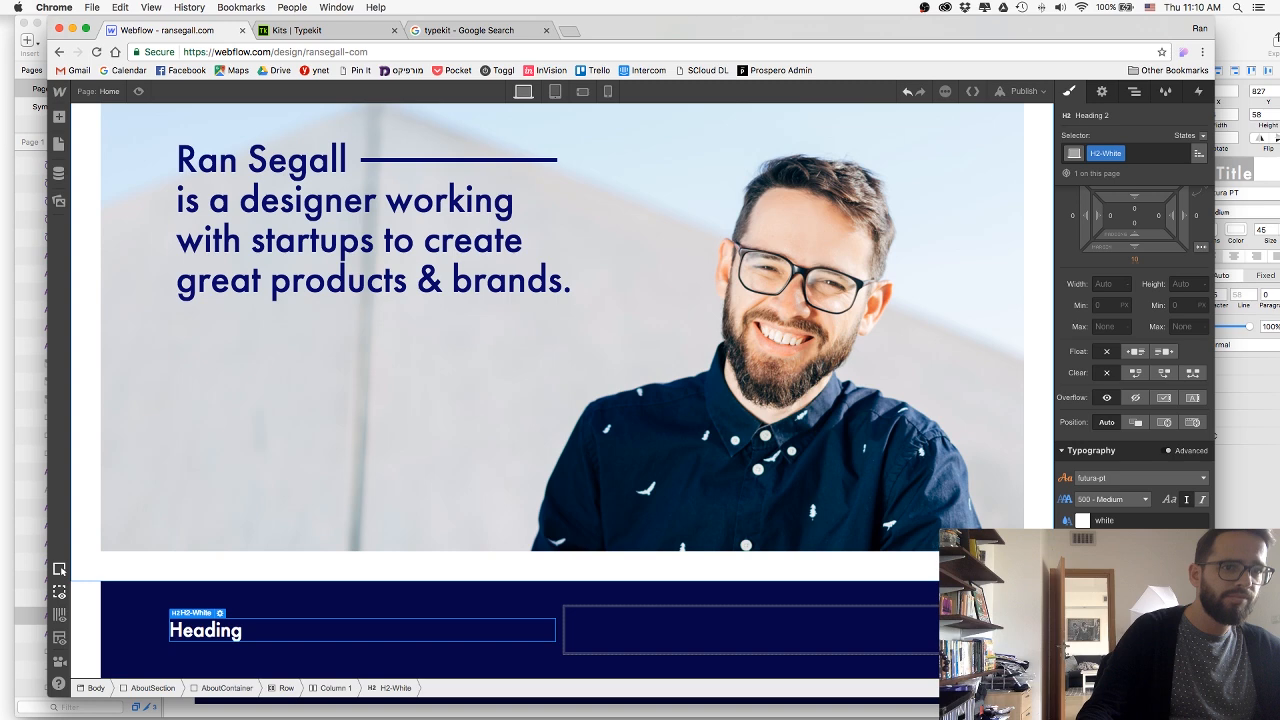
double_click(275, 632)
type("W")
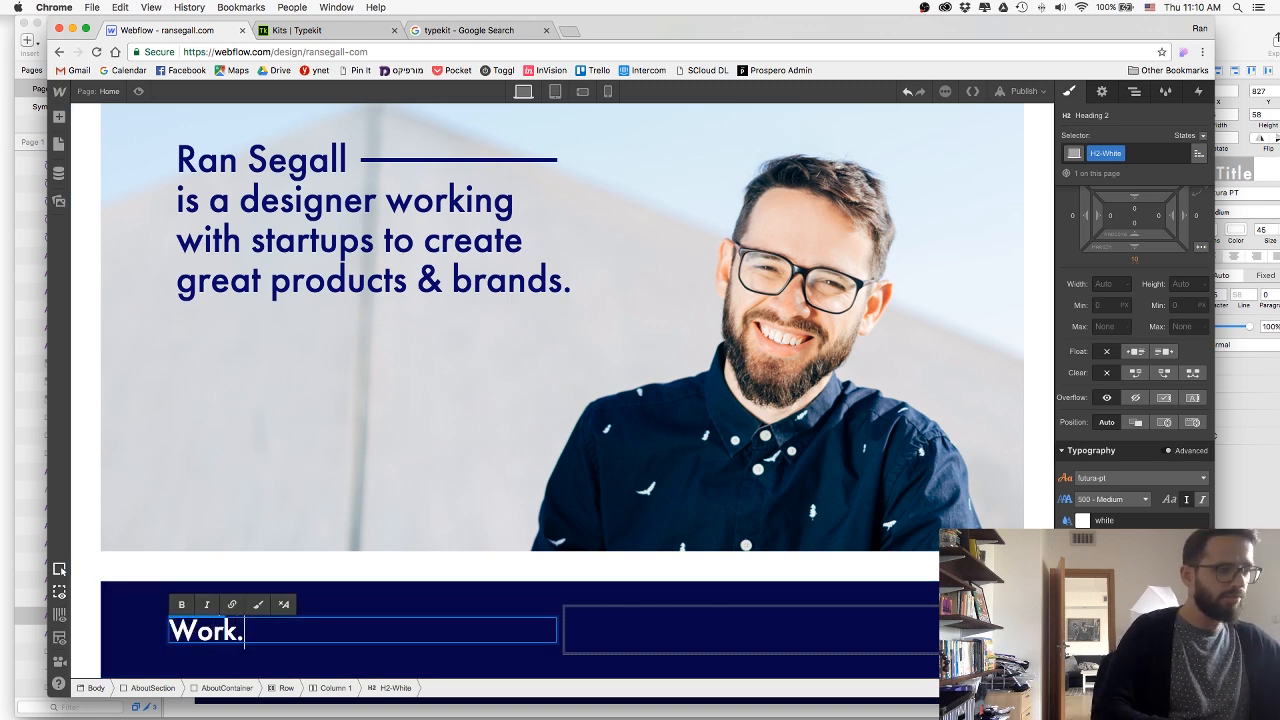
type("ork.")
key("Escape")
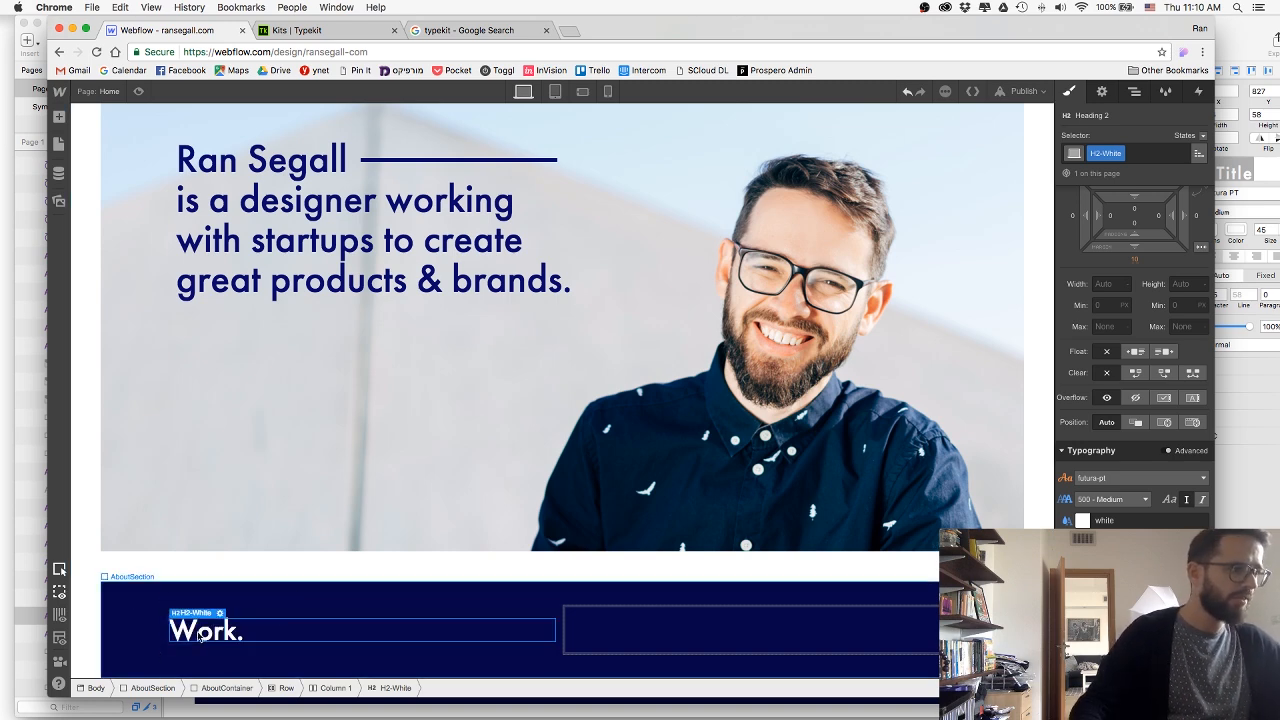
Paste a copy of the Work heading into the second column and change its text to "Talk.".
left_click(626, 635)
type("Work.")
key("super+Tab")
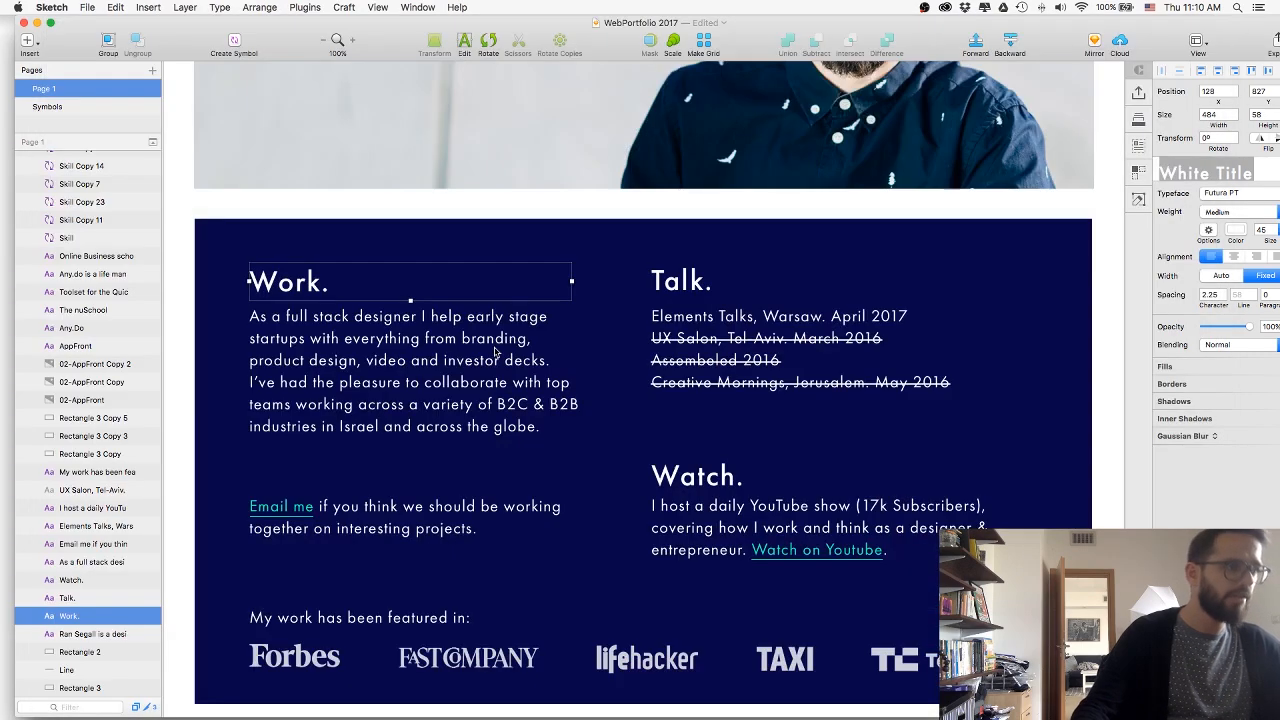
key("super+Tab")
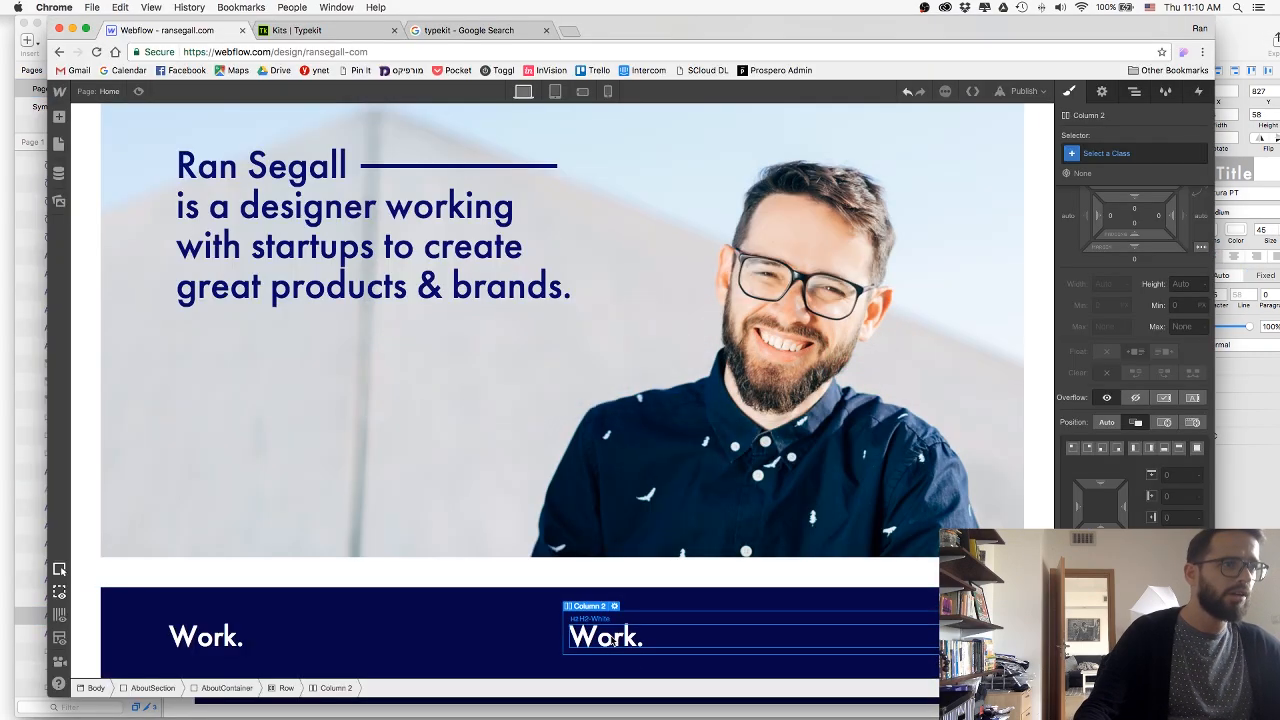
double_click(614, 640)
type("Talk..")
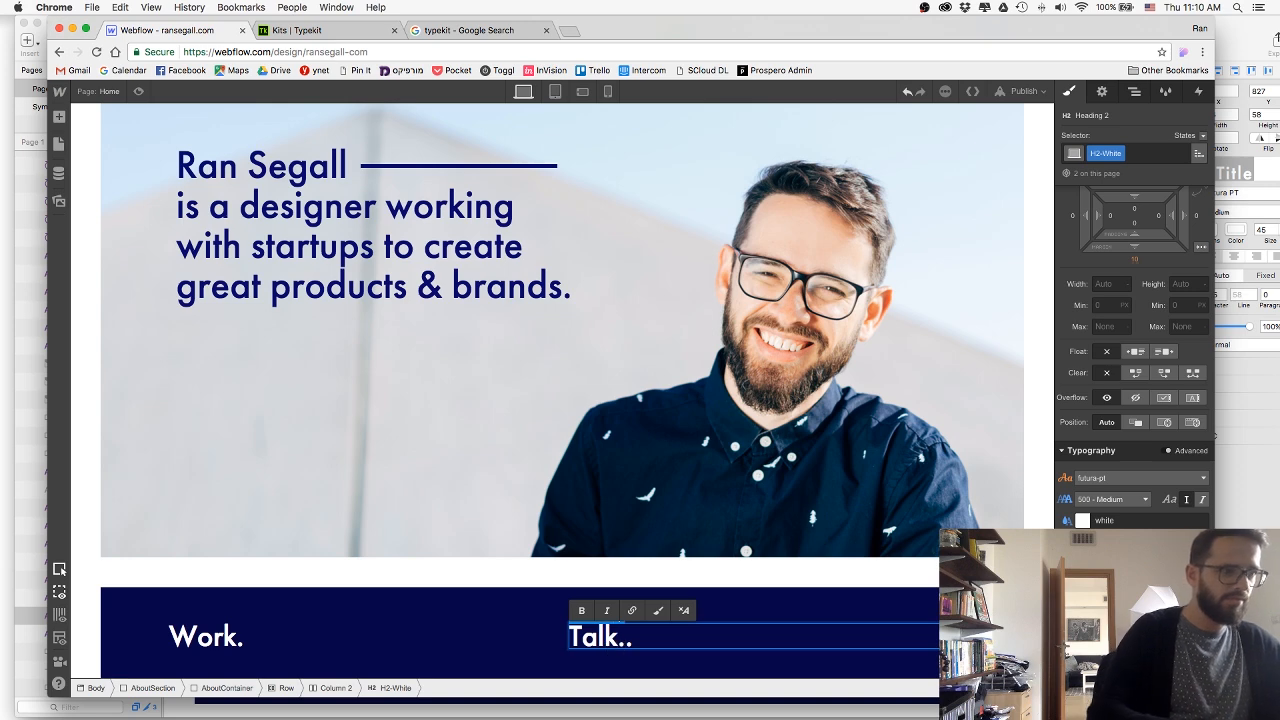
key("BackSpace")
key("Escape")
Check the Work paragraph in Sketch, and insert a Text Block below the Work heading in the first column.
left_click(508, 631)
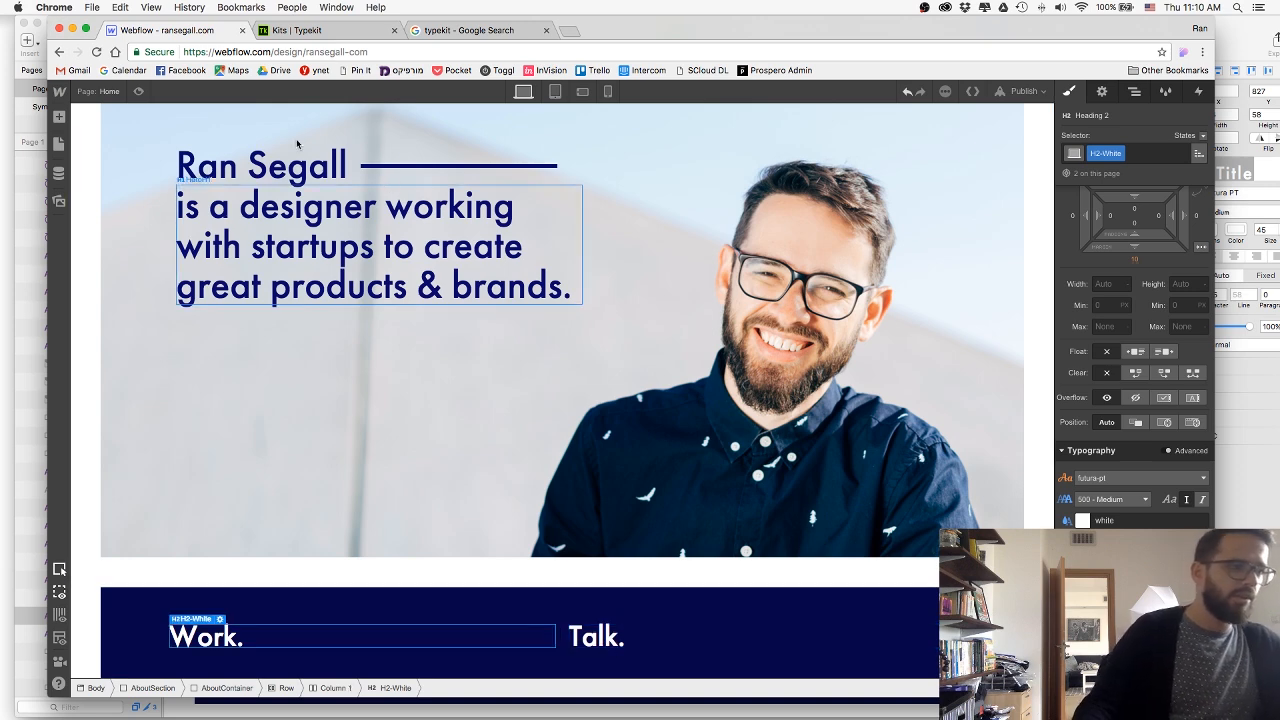
key("super+Tab")
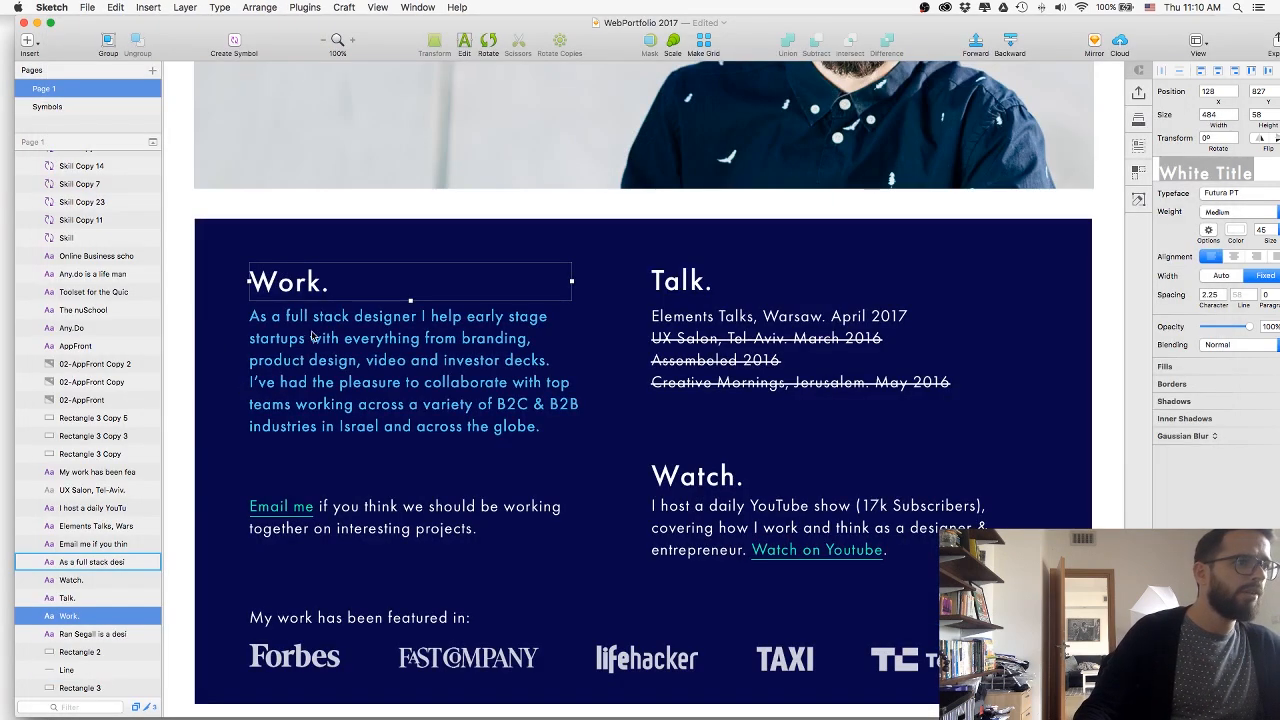
key("super+Tab")
left_click(507, 374)
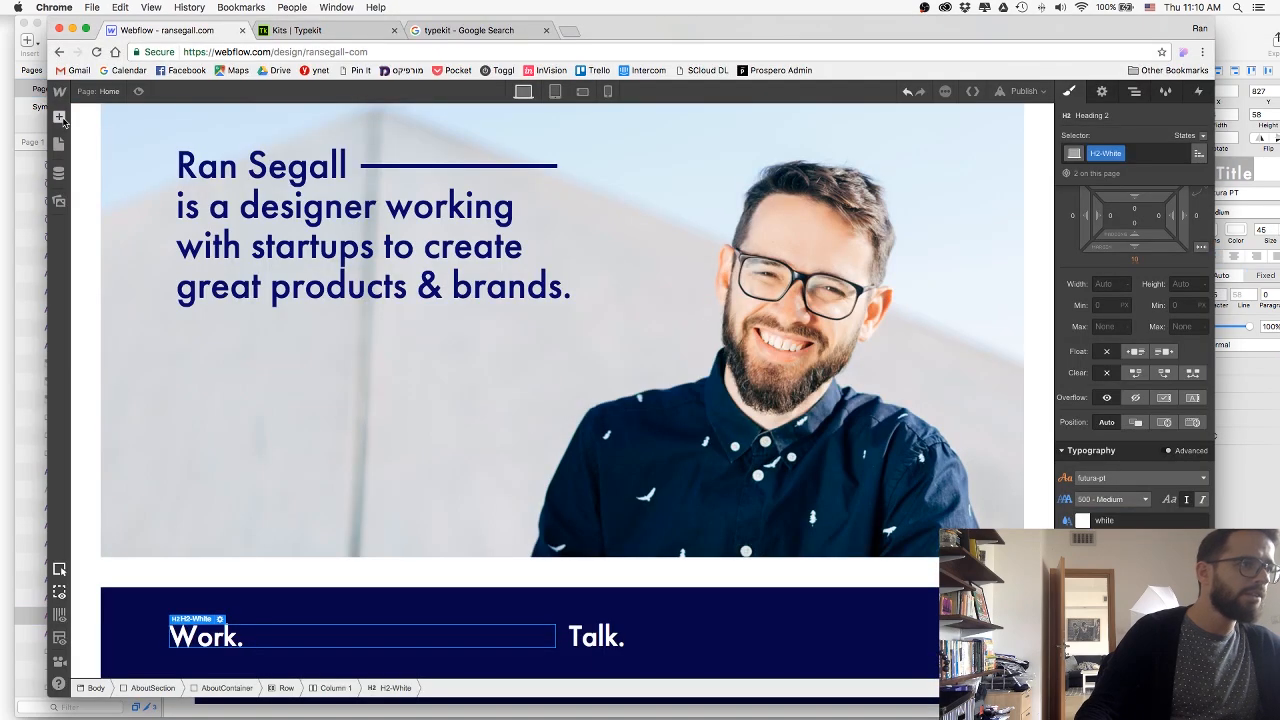
key("a")
left_click_drag(370, 644, 272, 646)
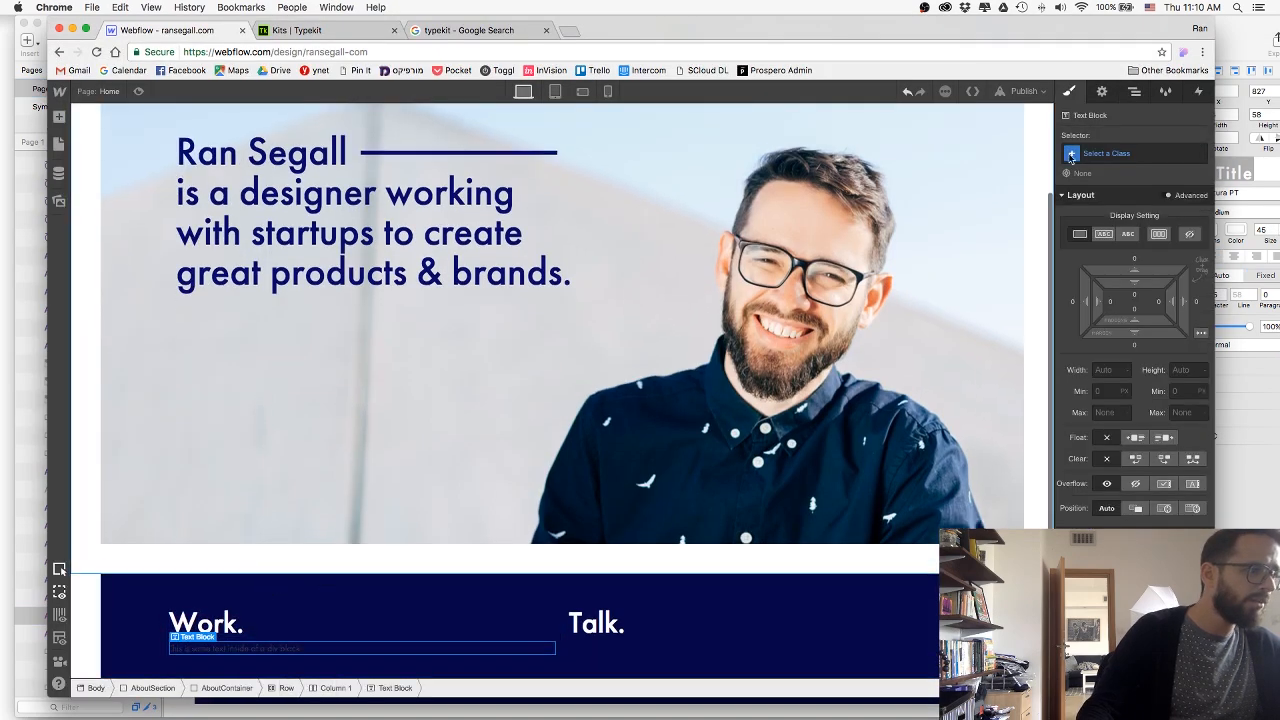
Create the class AboutText on the new text block.
left_click(1131, 155)
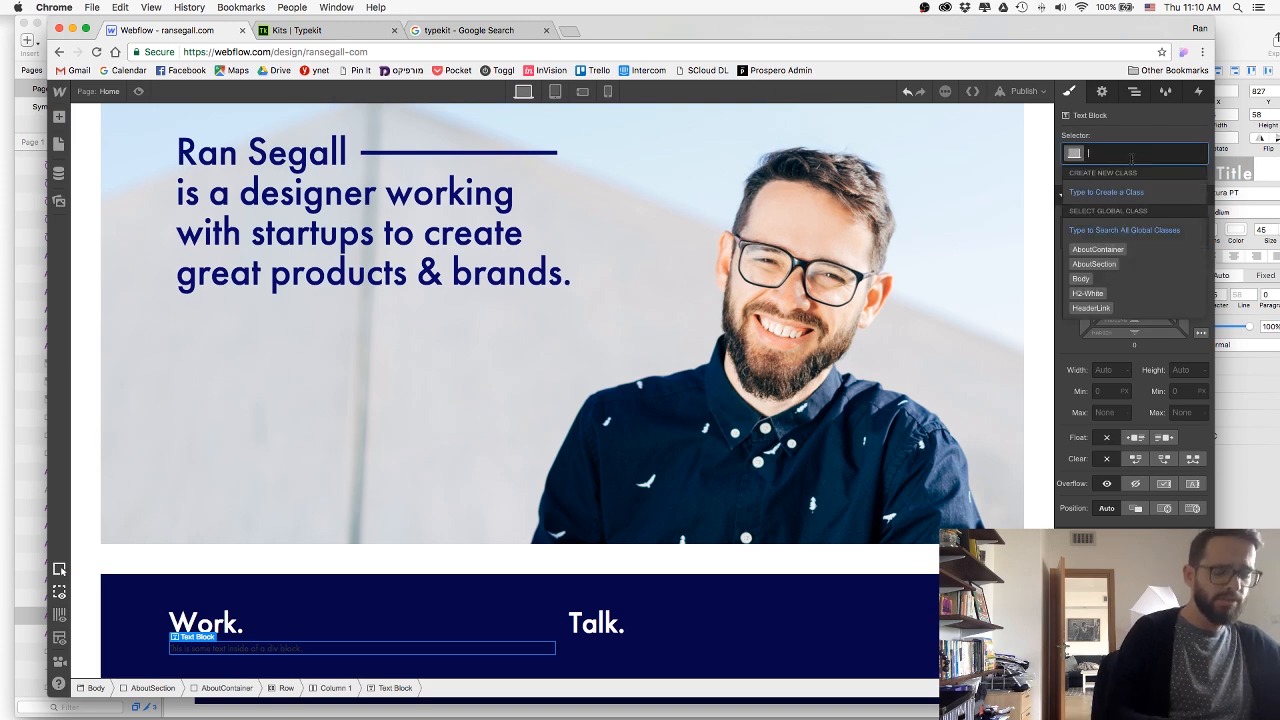
type("AboutText")
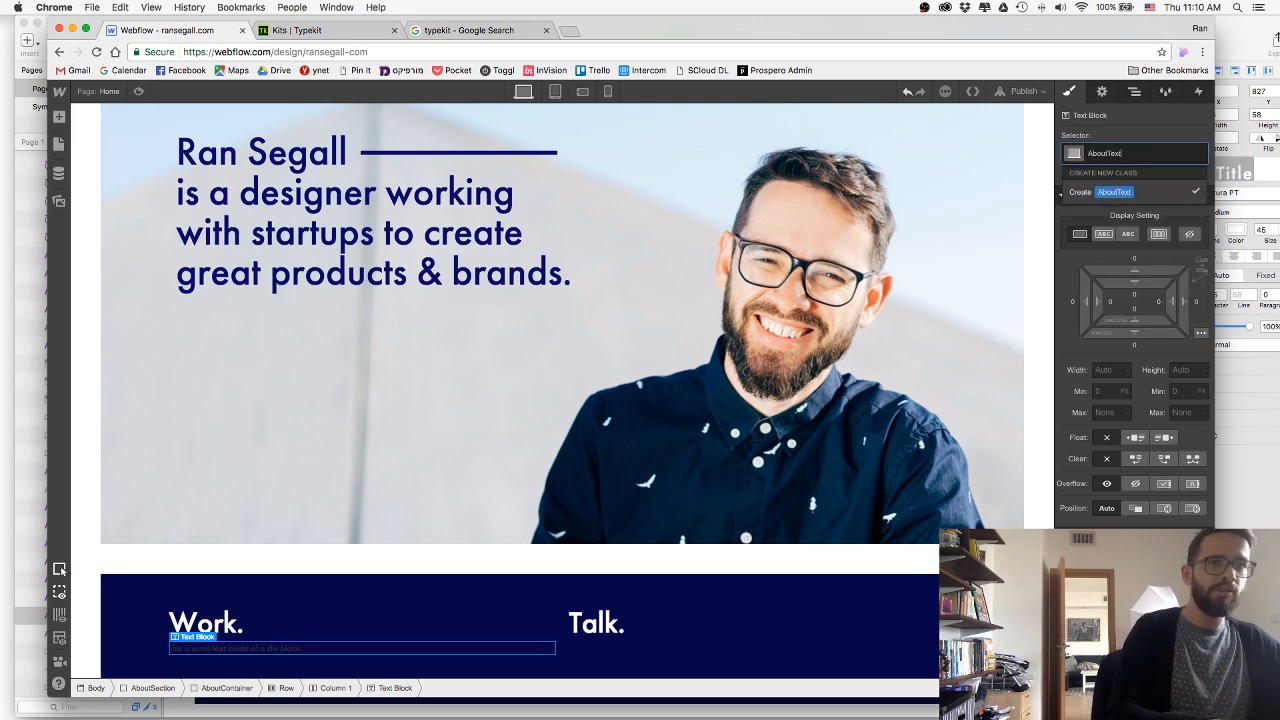
key("Return")
Set the AboutText colour to white and its font weight to 300 - Light.
scroll(1102, 437, "down", 5)
left_click(1112, 396)
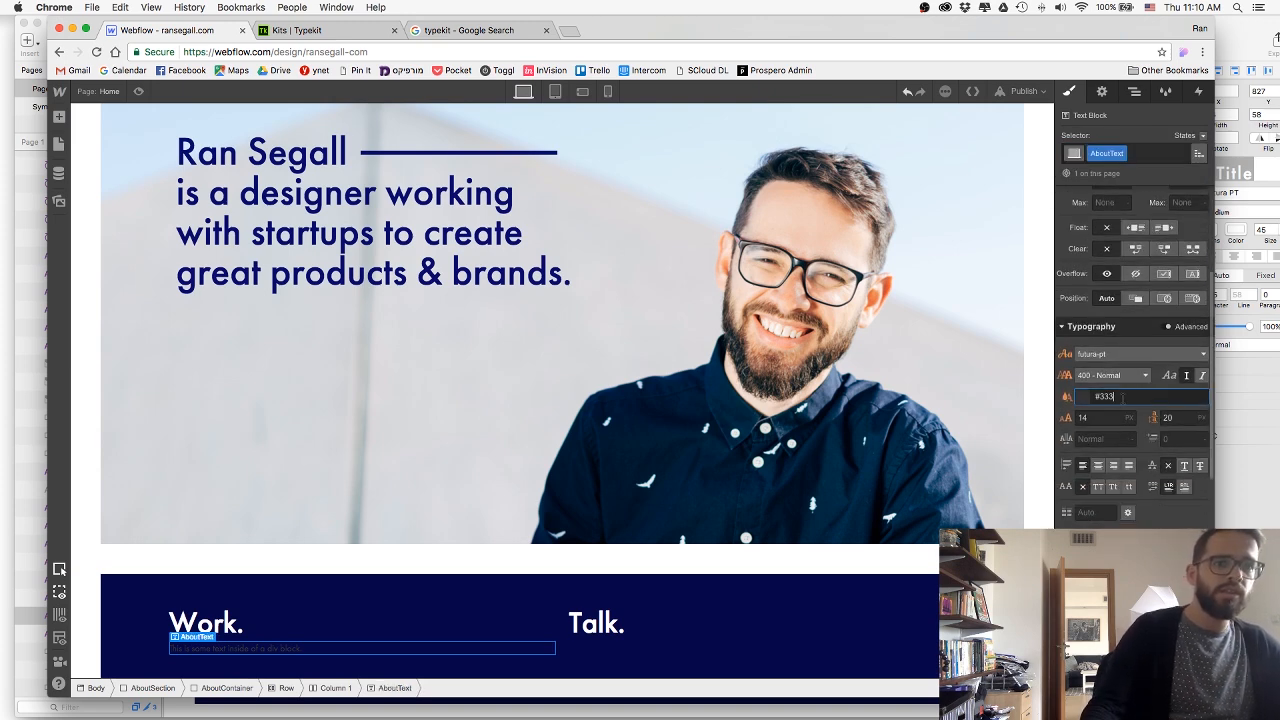
type("white")
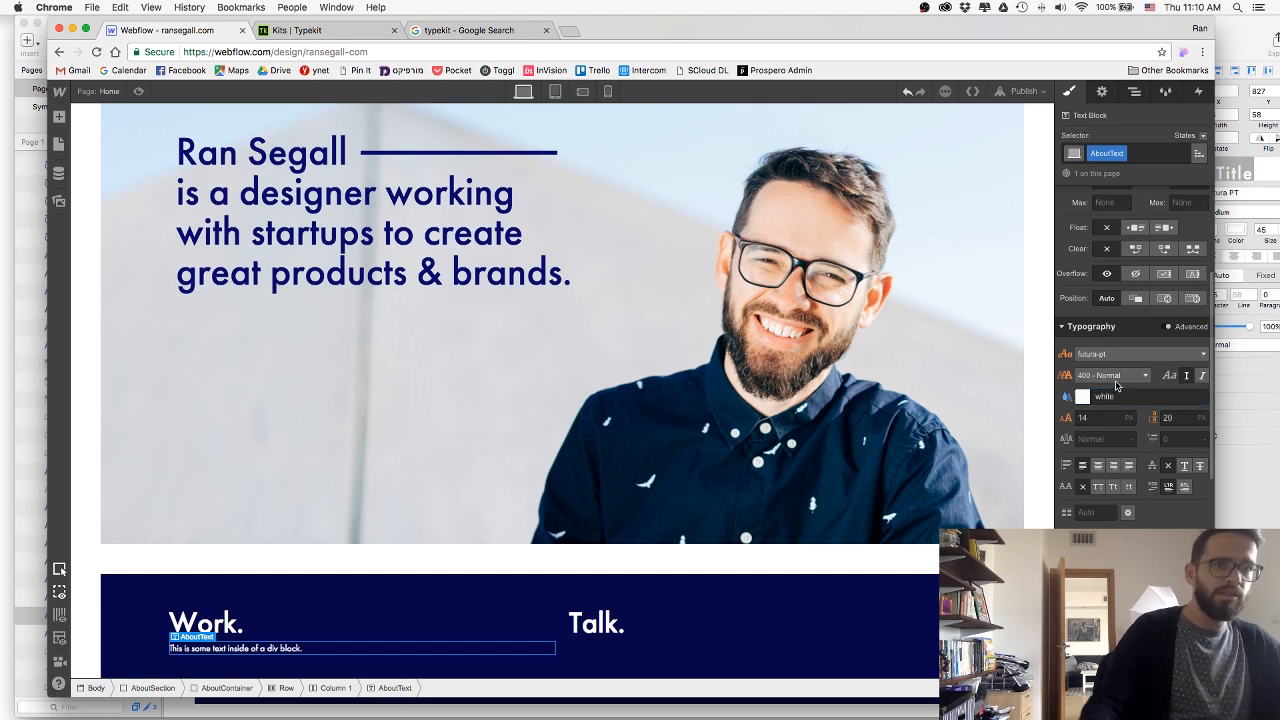
left_click(1110, 376)
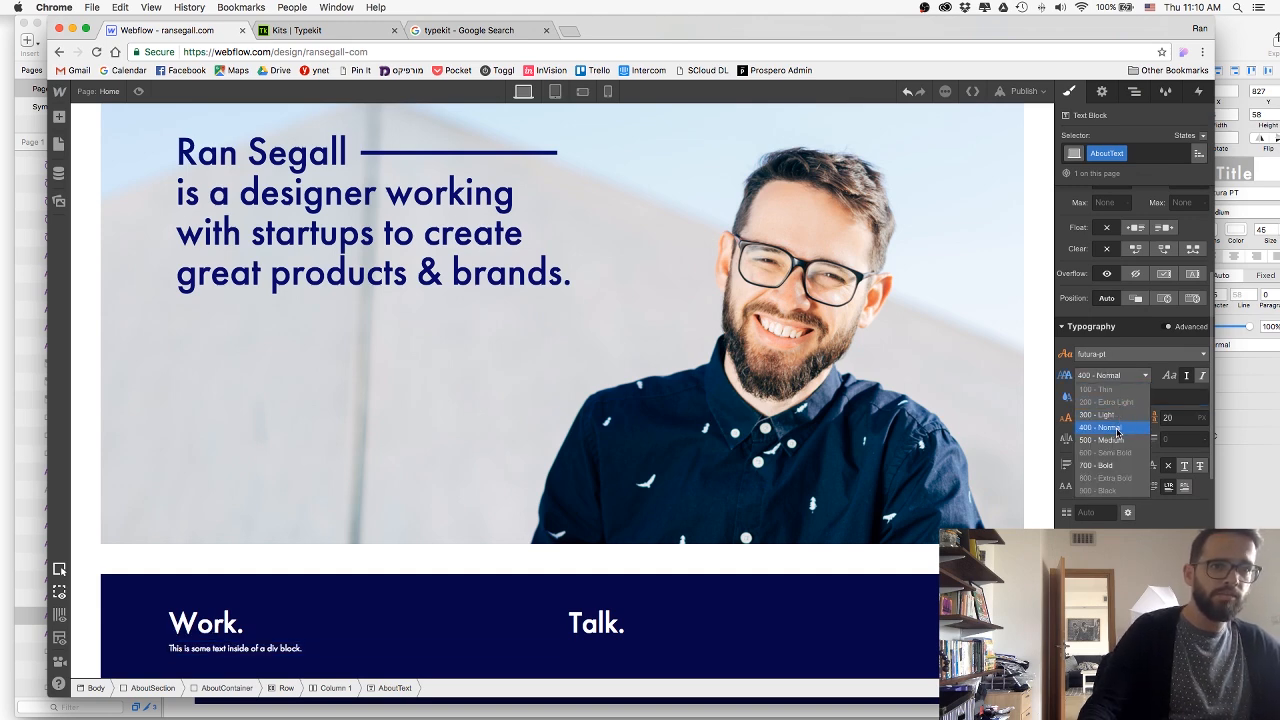
left_click(1118, 430)
left_click(1110, 376)
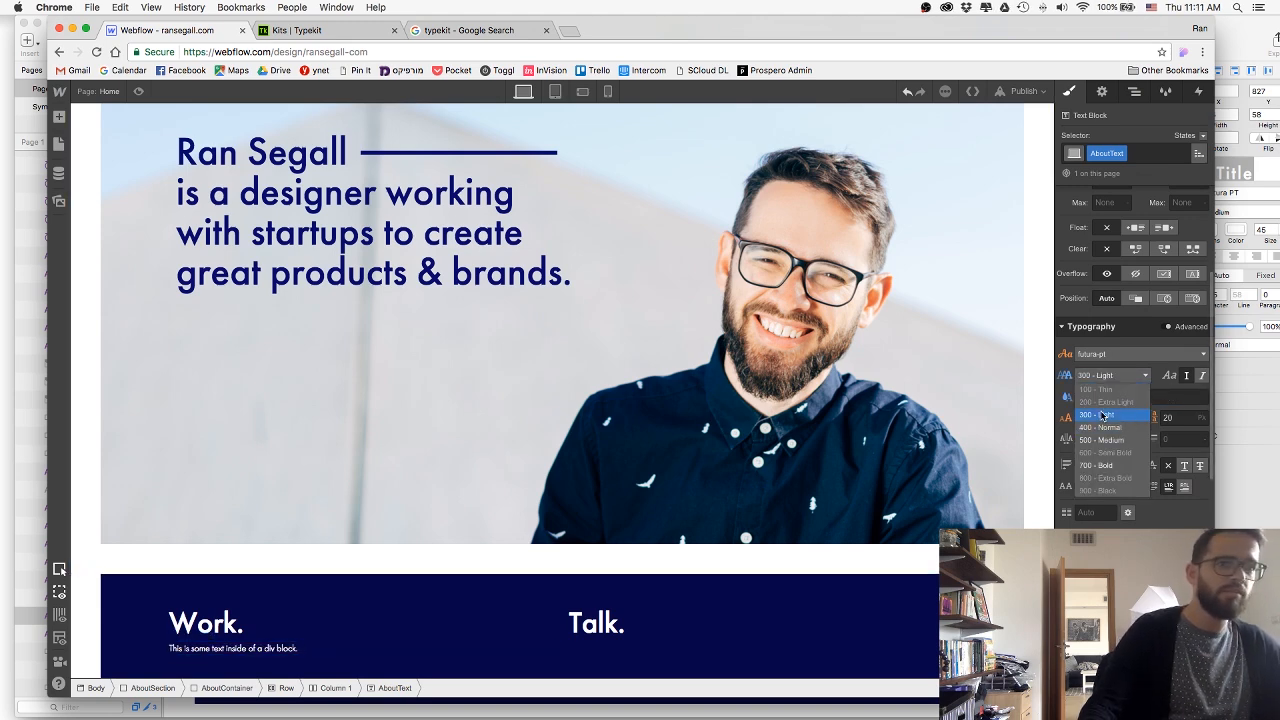
Inspect the Work paragraph's text style in Sketch, and set the AboutText font size to 25 px in Webflow.
key("super+Tab")
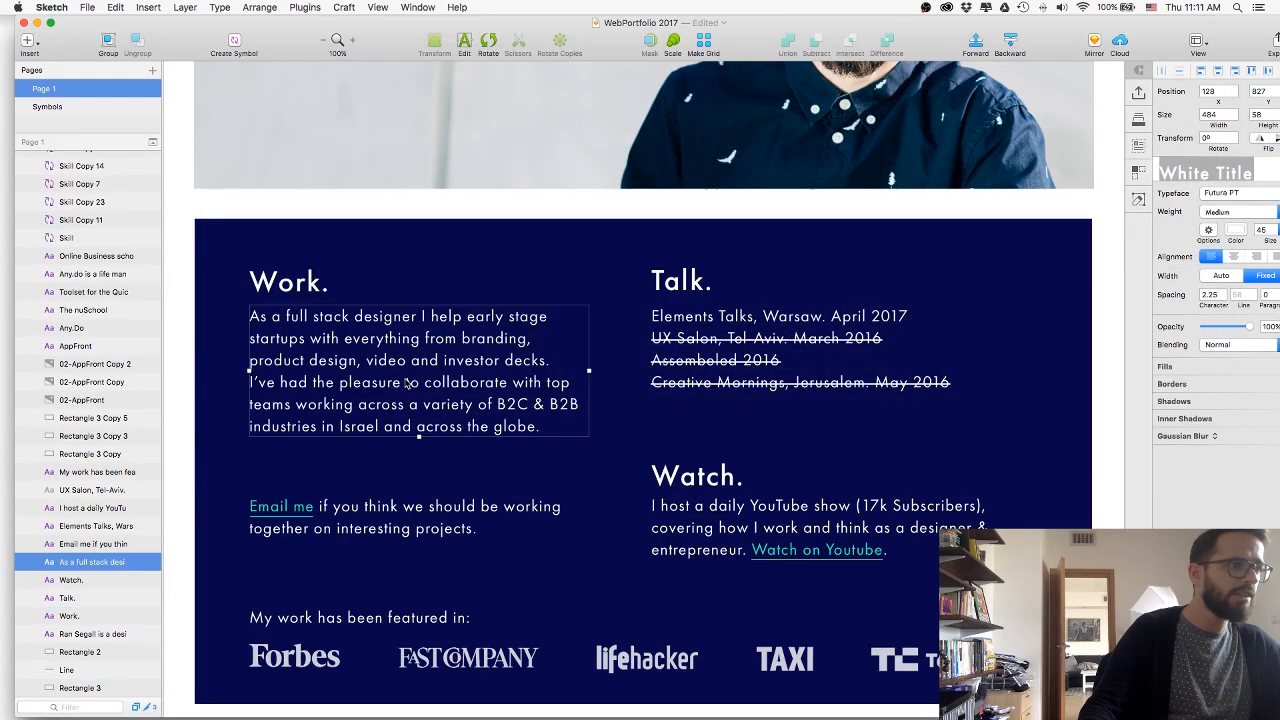
key("super+Tab")
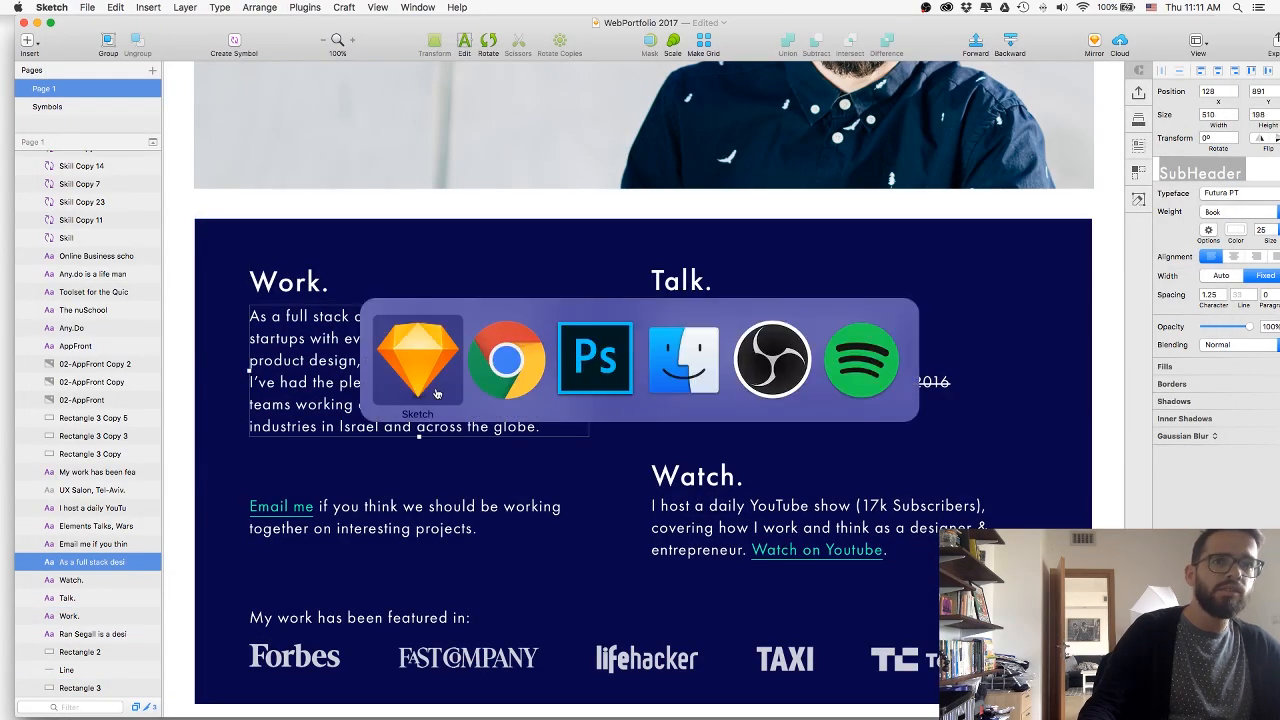
left_click(1083, 418)
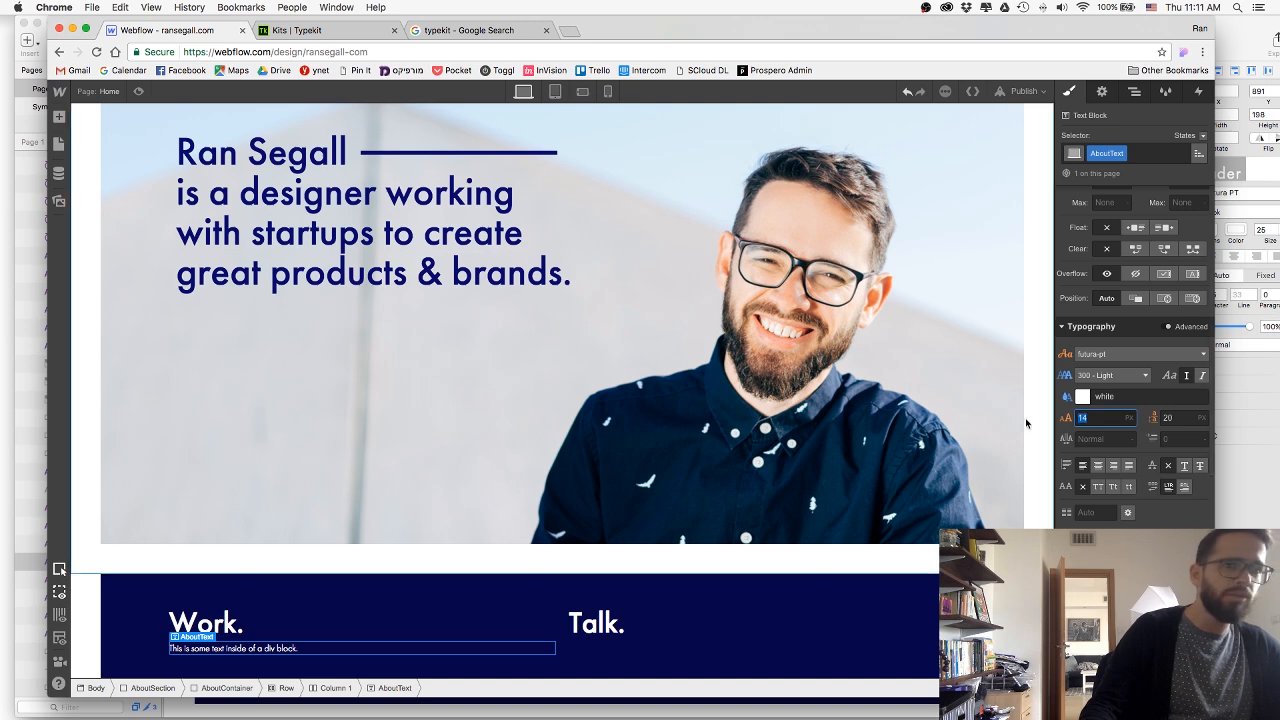
type("25")
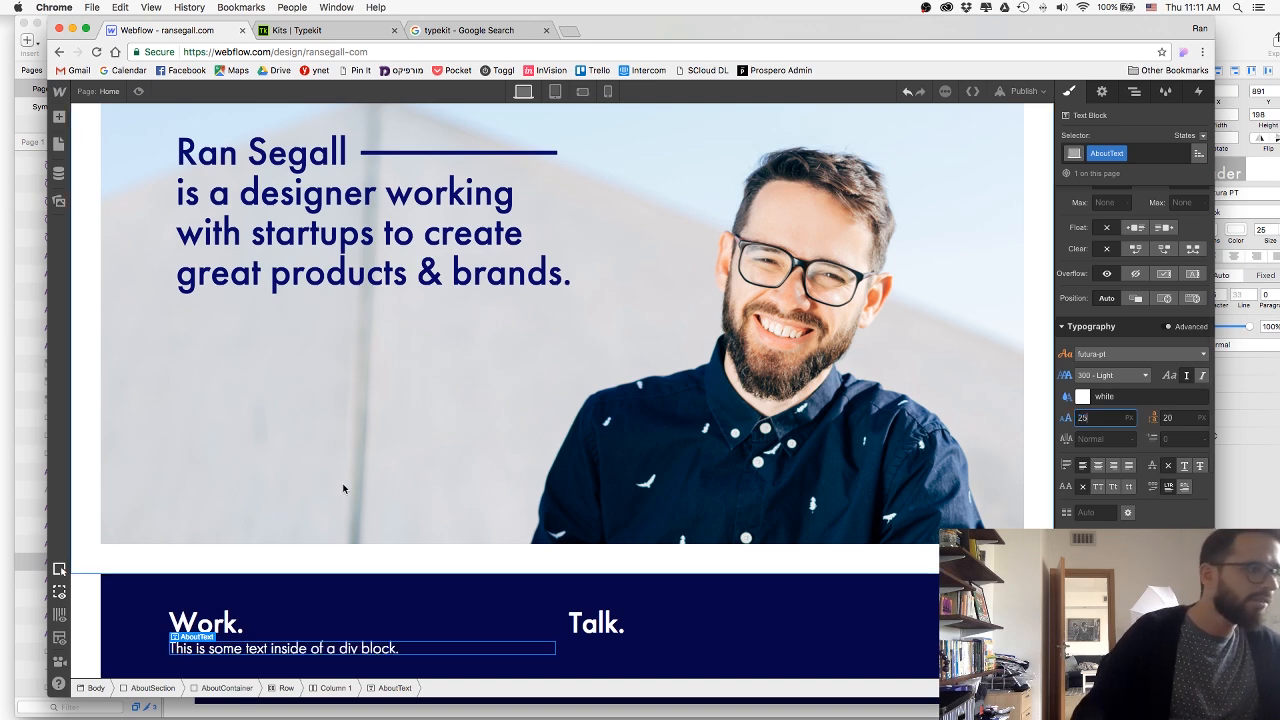
Check the Work paragraph's spacing in Sketch, and set the AboutText letter spacing to 1 px and line height to 33 px in Webflow.
key("Tab")
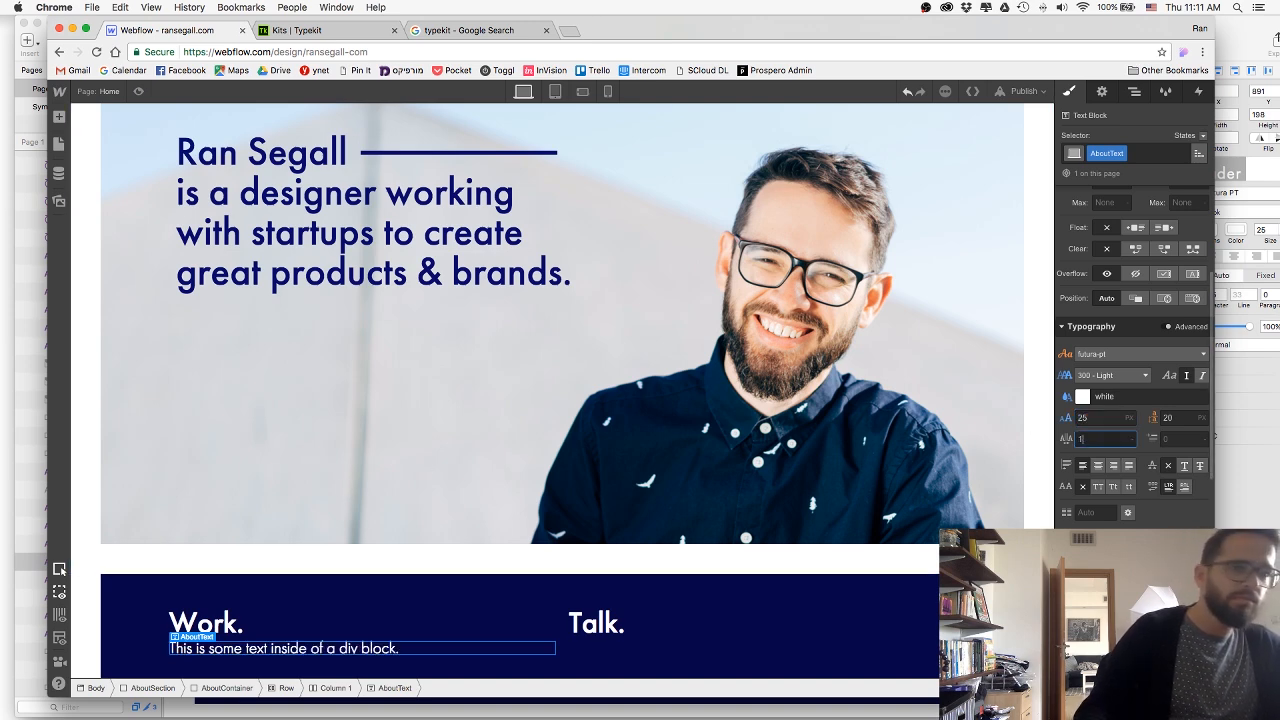
type("1")
key("Down")
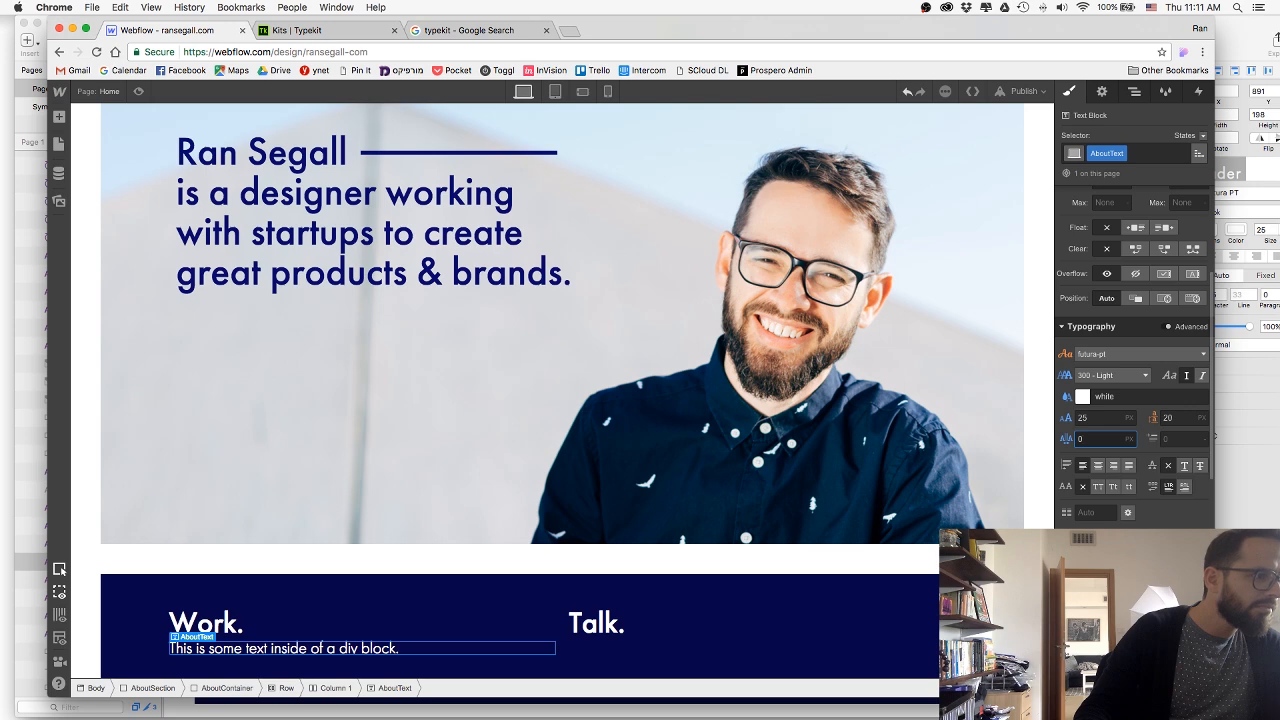
key("super+Tab")
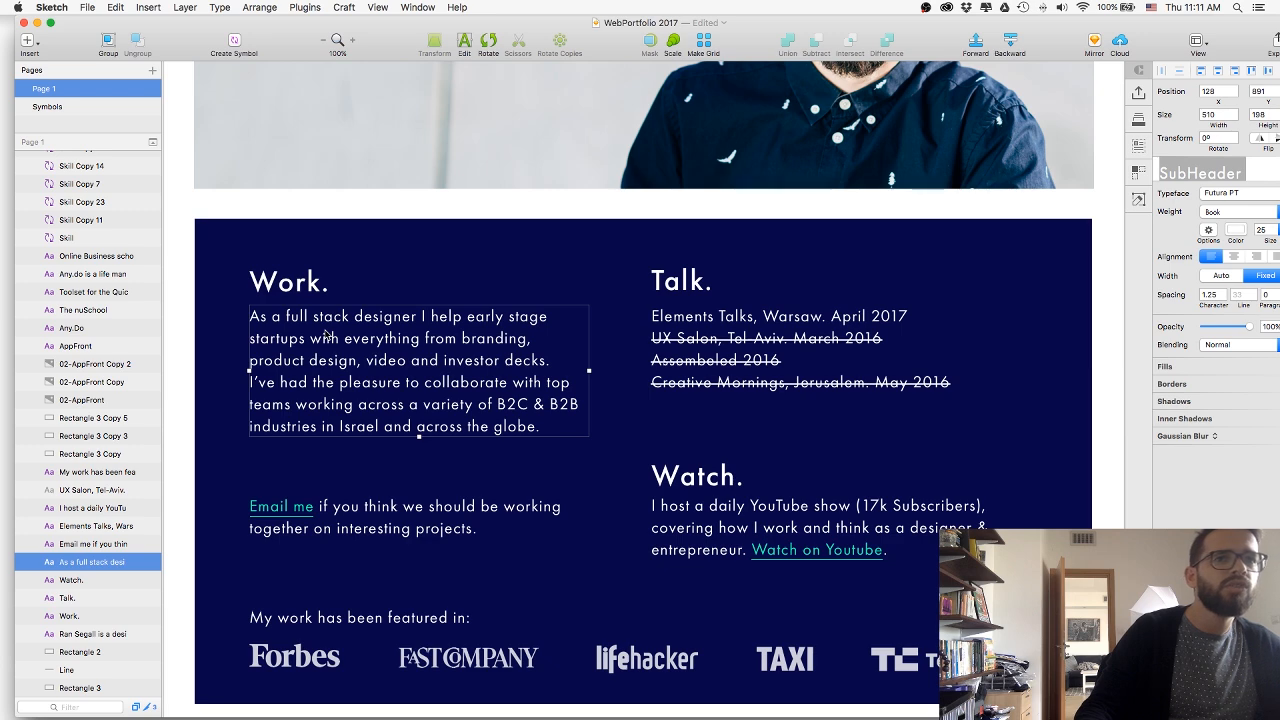
key("super+Tab")
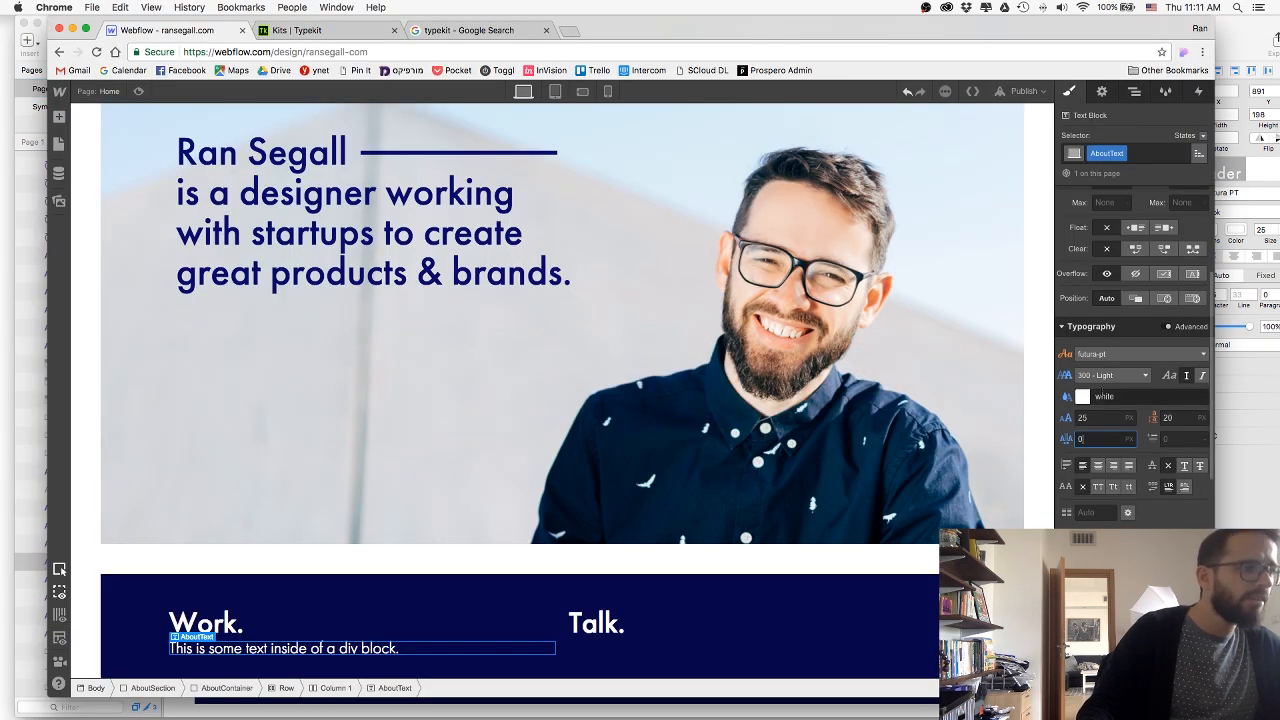
key("Up")
left_click(1167, 418)
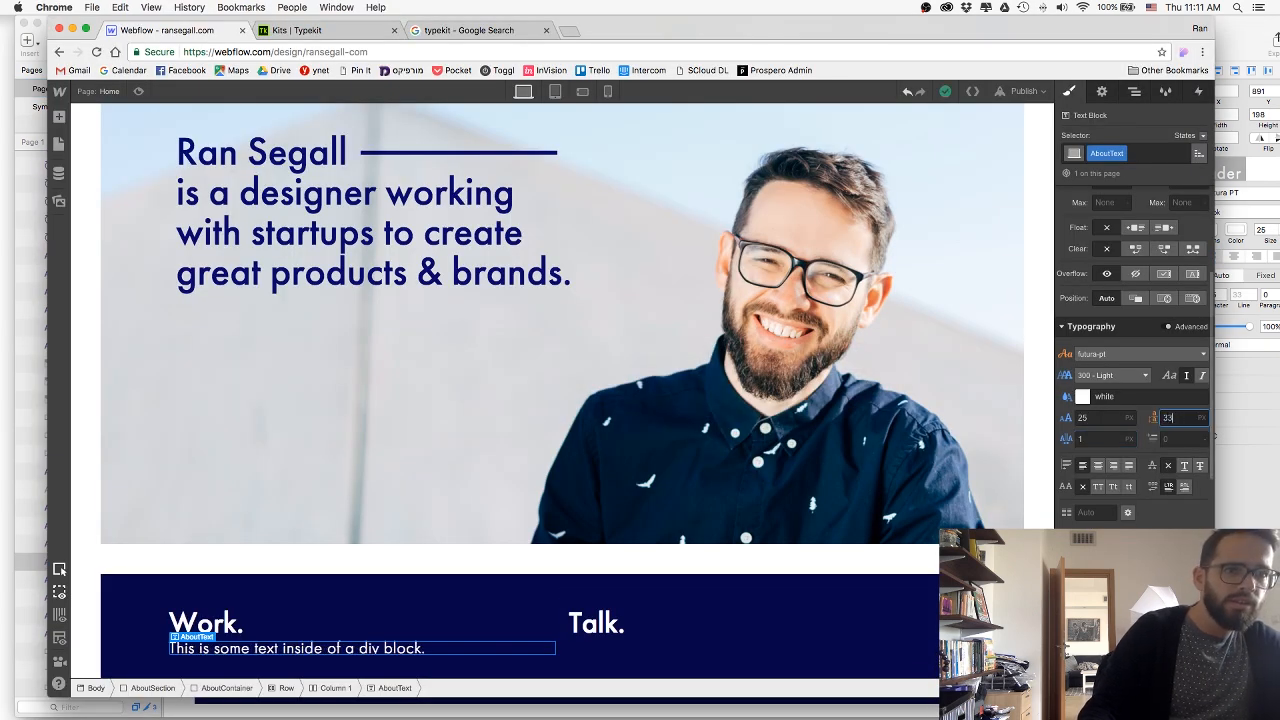
key("Return")
scroll(442, 477, "down", 1)
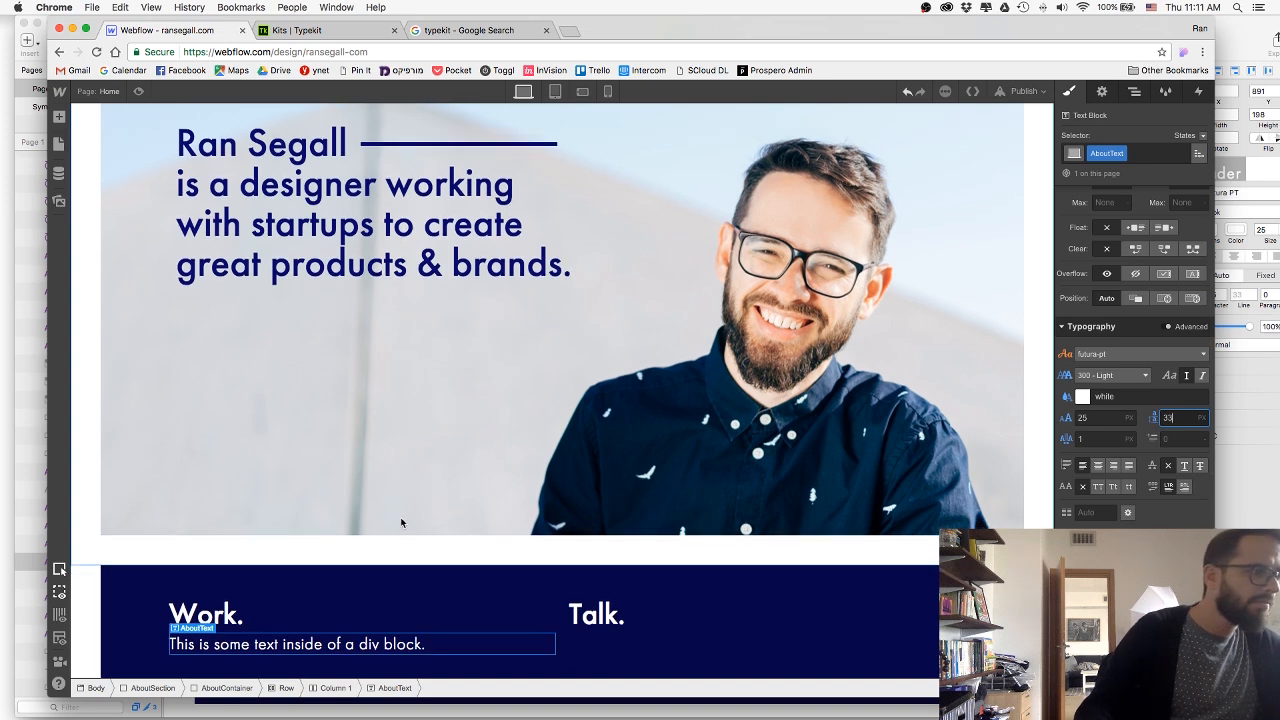
Compare the Work paragraph's weight in Sketch with the font weights available for AboutText in Webflow, choosing 300 - Light.
left_click(1110, 375)
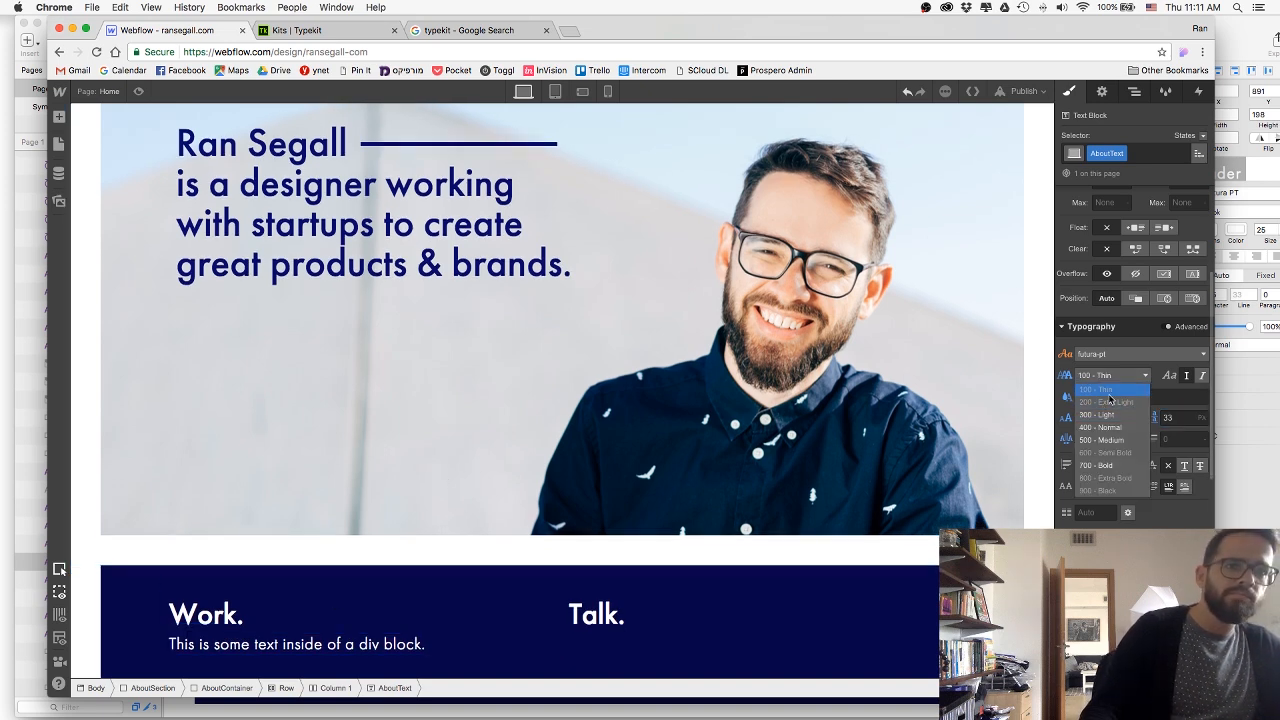
left_click(1097, 414)
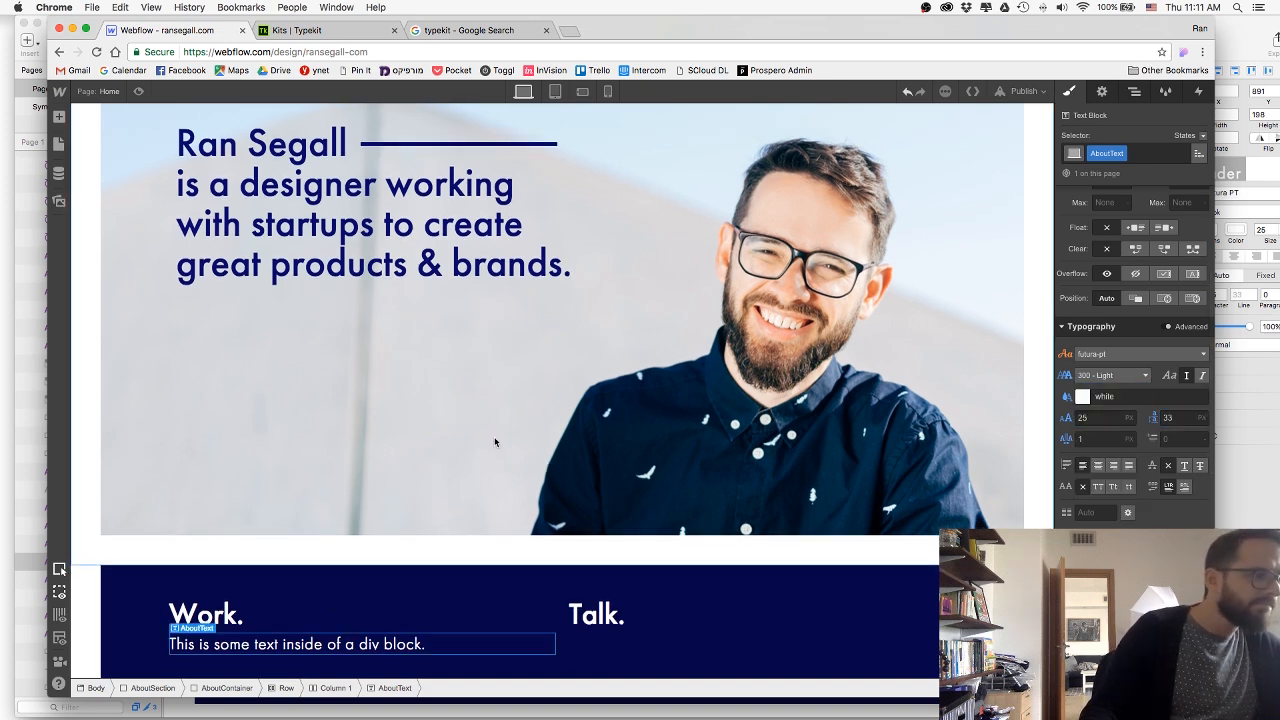
key("super+Tab")
left_click(202, 320)
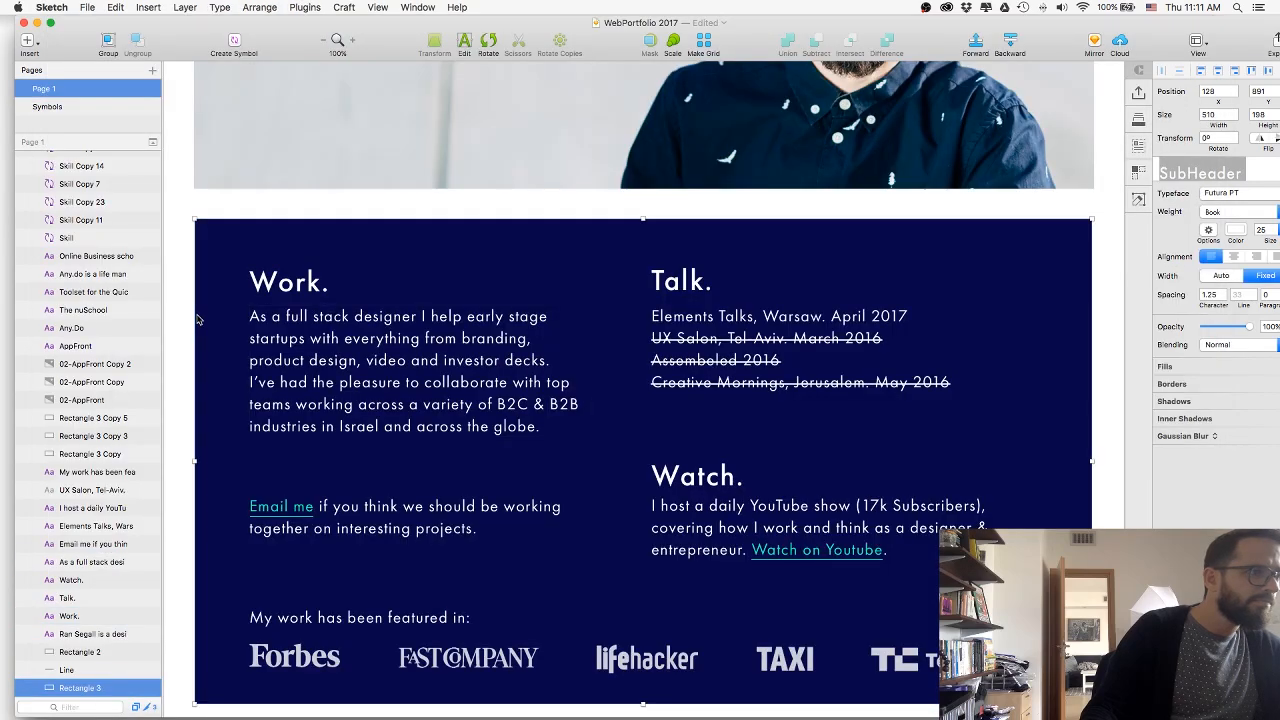
left_click(285, 327)
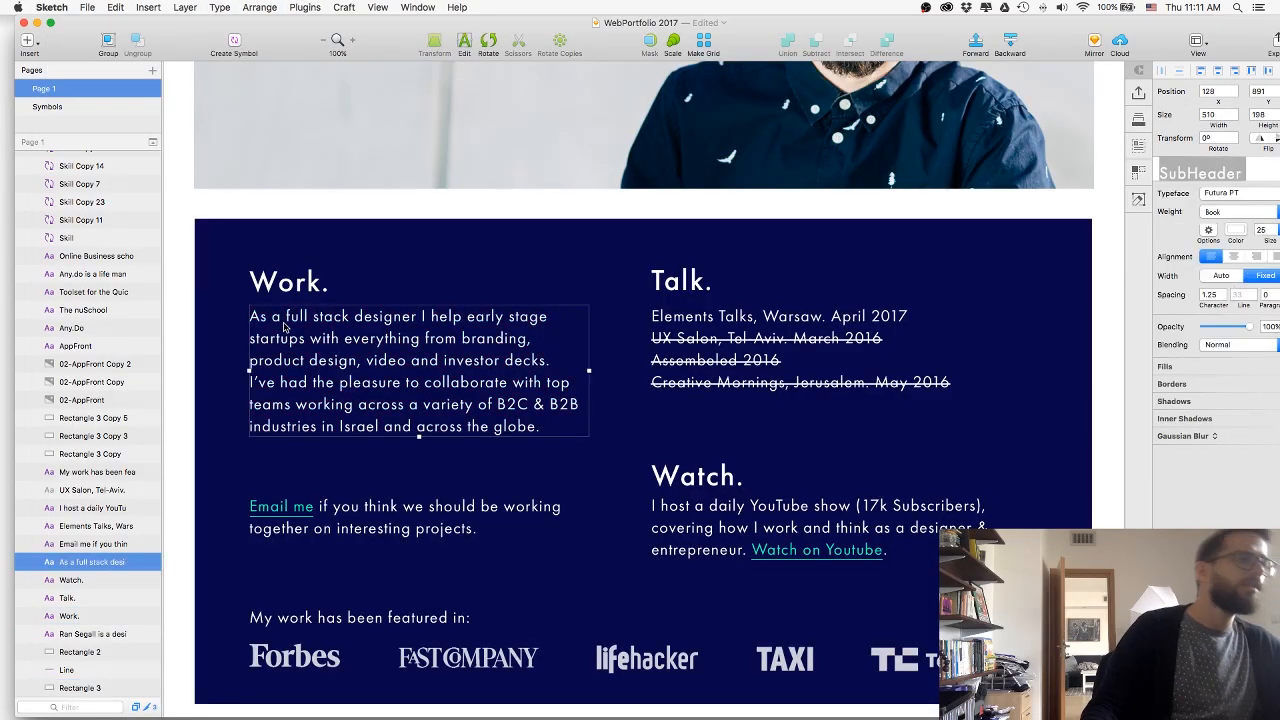
key("super+Tab")
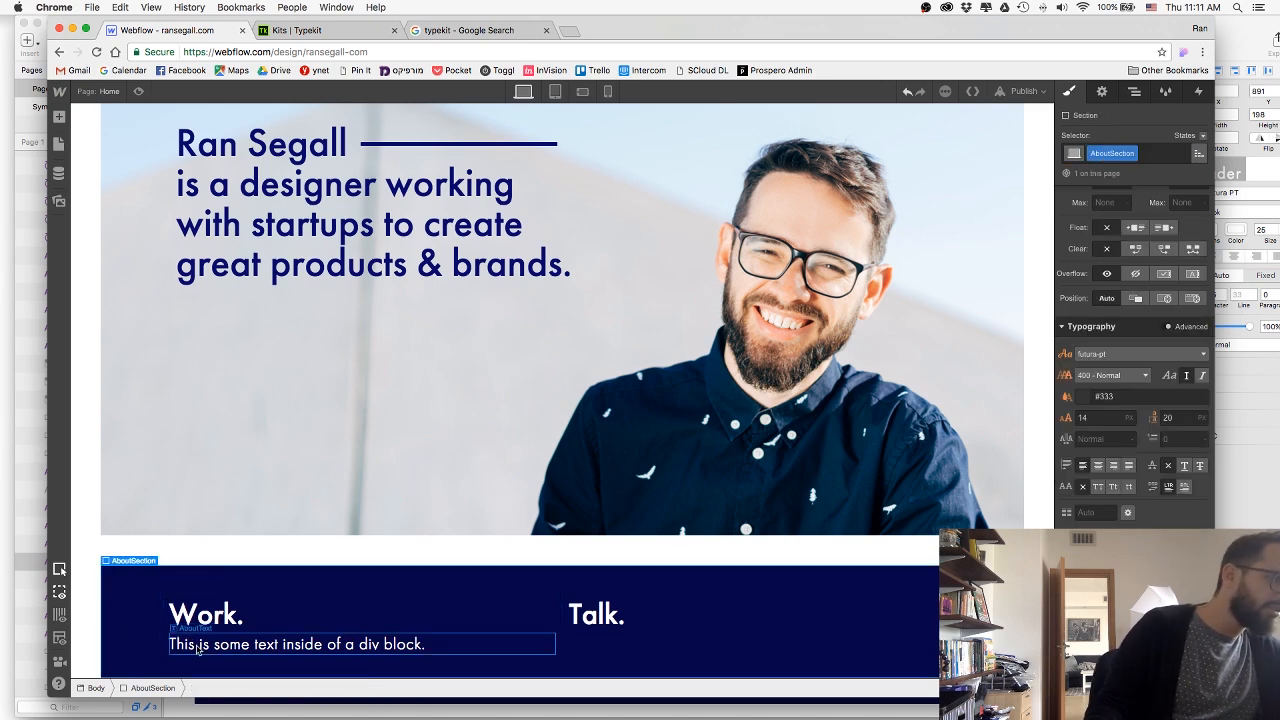
left_click(1112, 375)
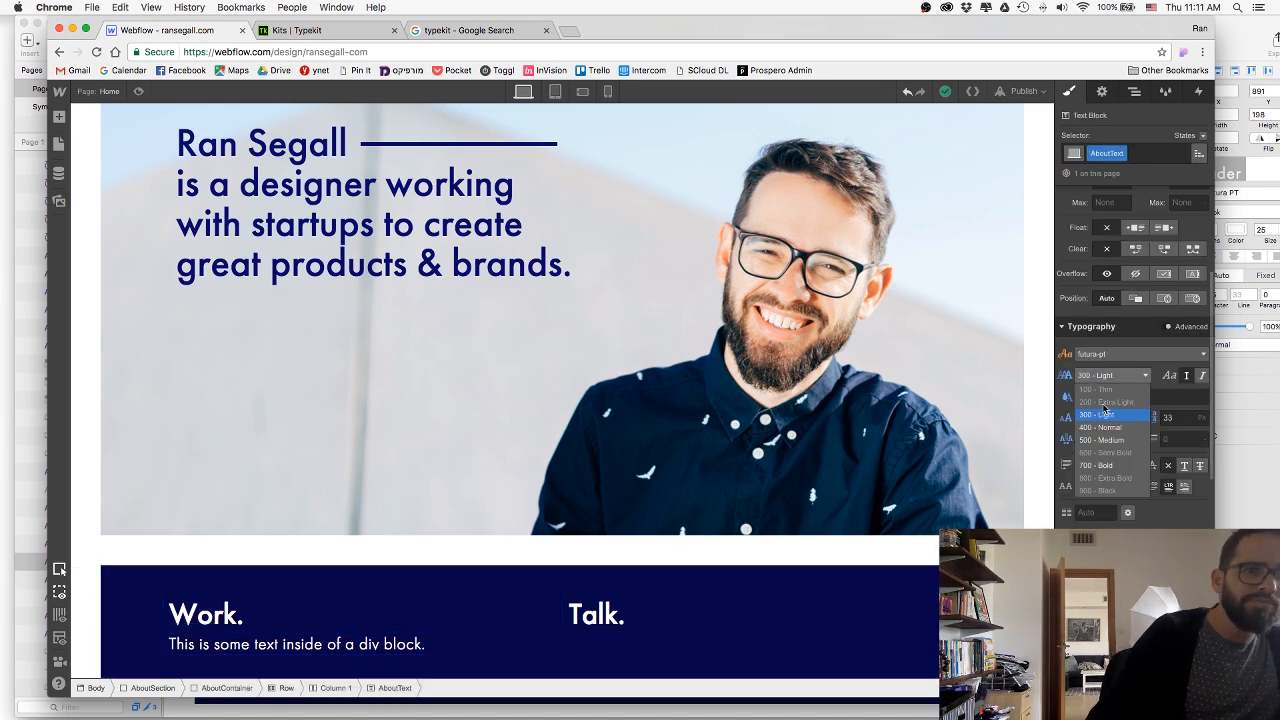
left_click(1115, 416)
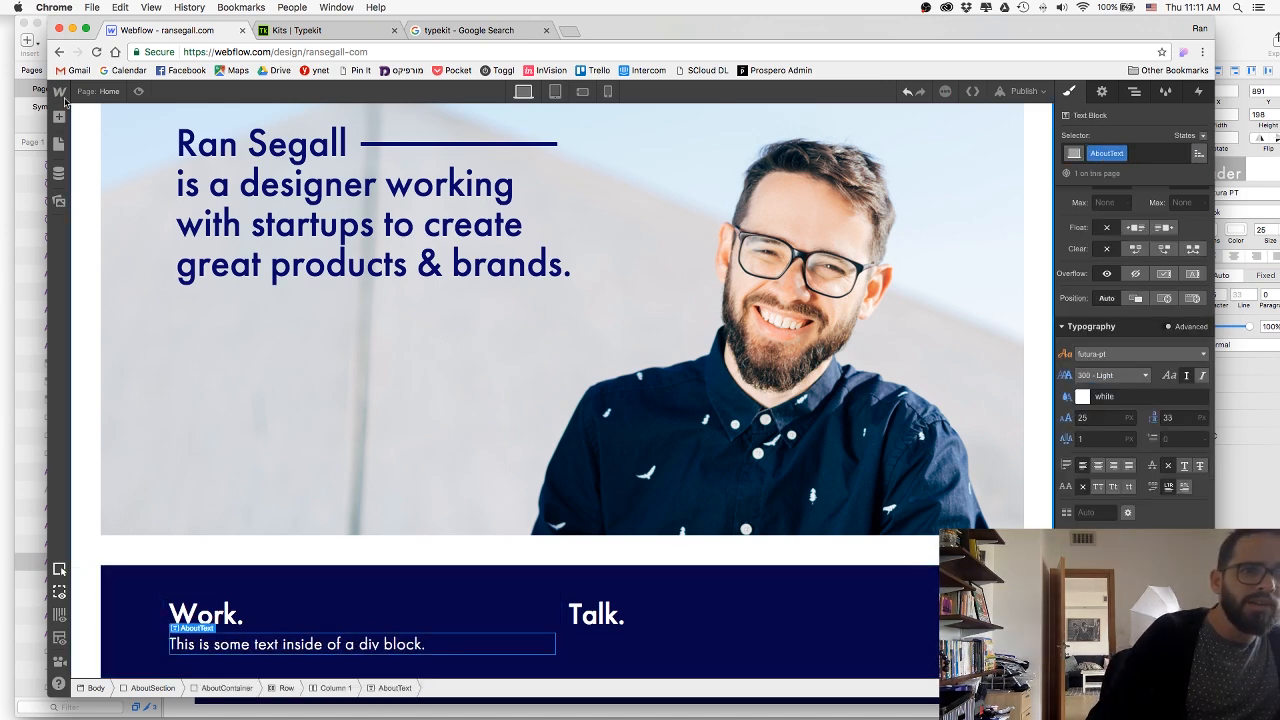
Switch to the Typekit kits page to look at the ransegall.com kit with Futura PT.
left_click(296, 30)
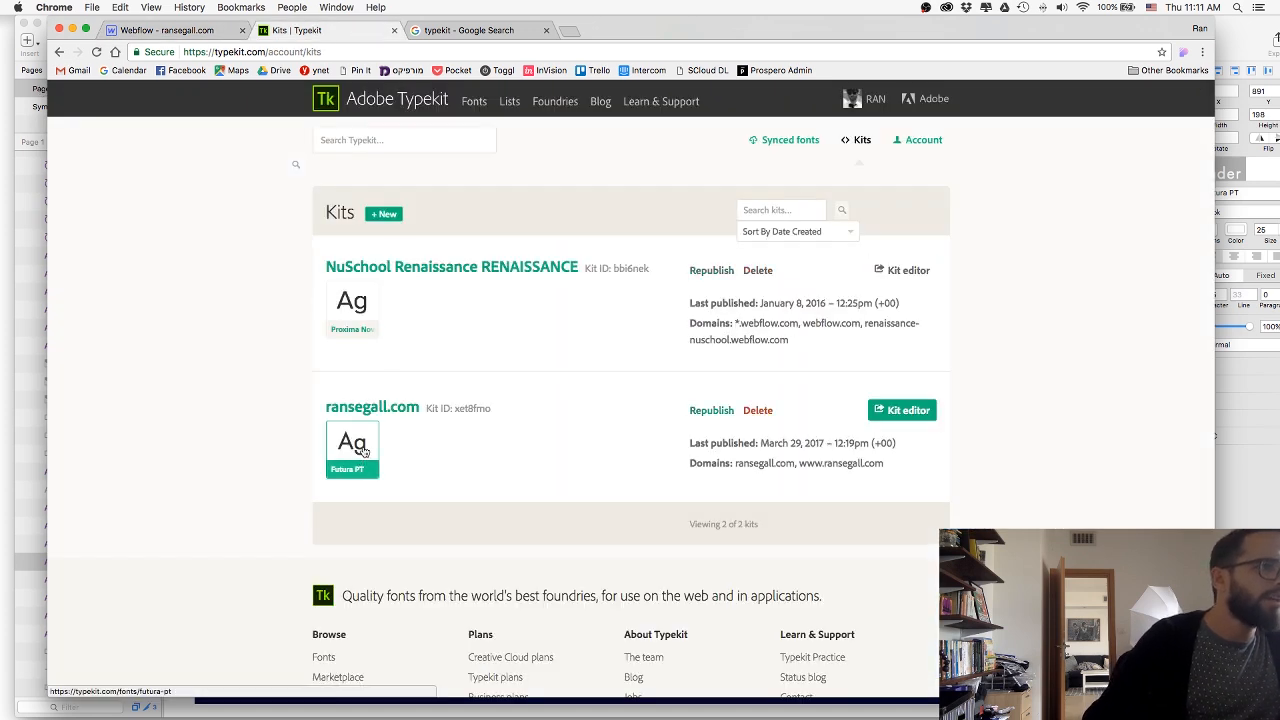
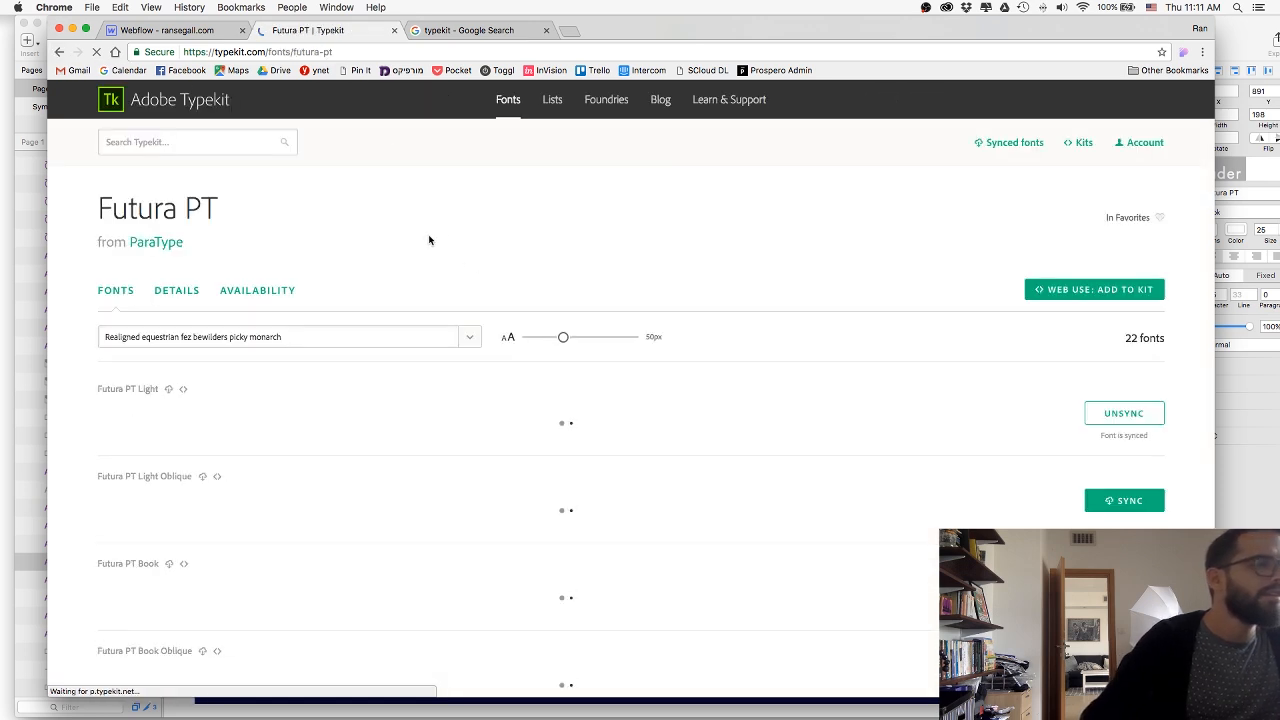
Open the kit editor for the ransegall.com kit and examine which Futura PT weights and styles it includes.
left_click(59, 51)
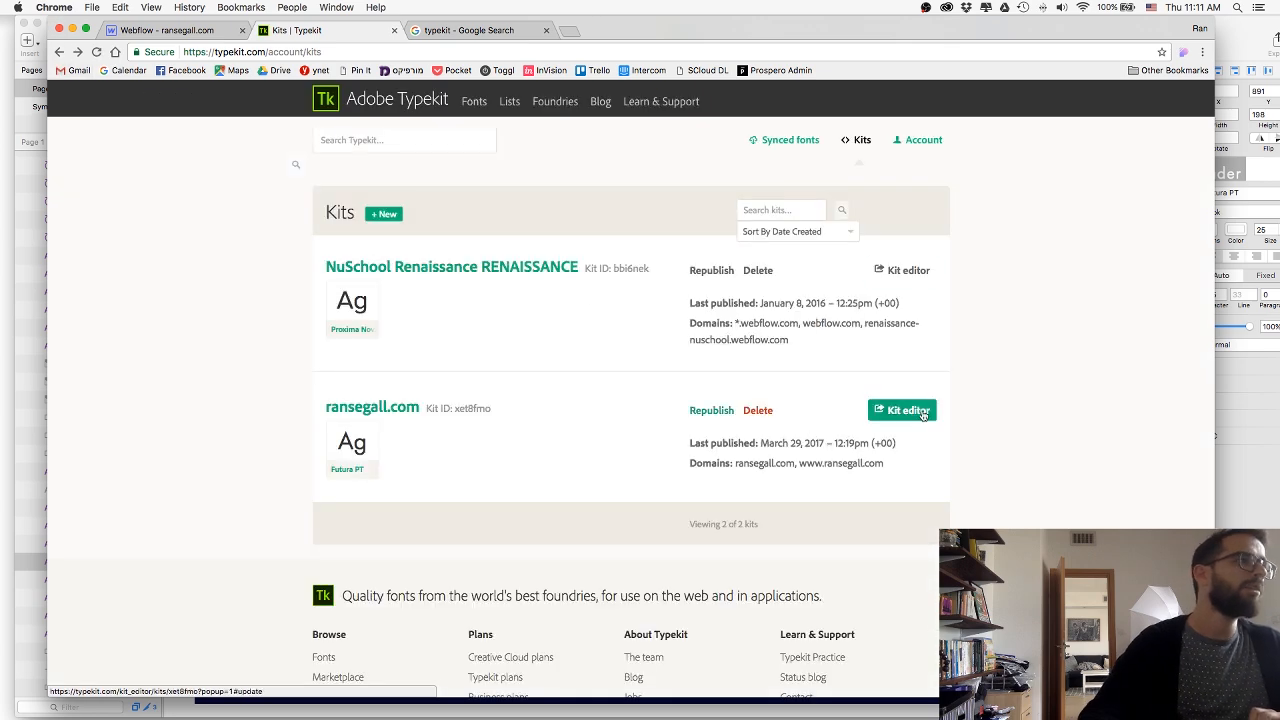
left_click(901, 411)
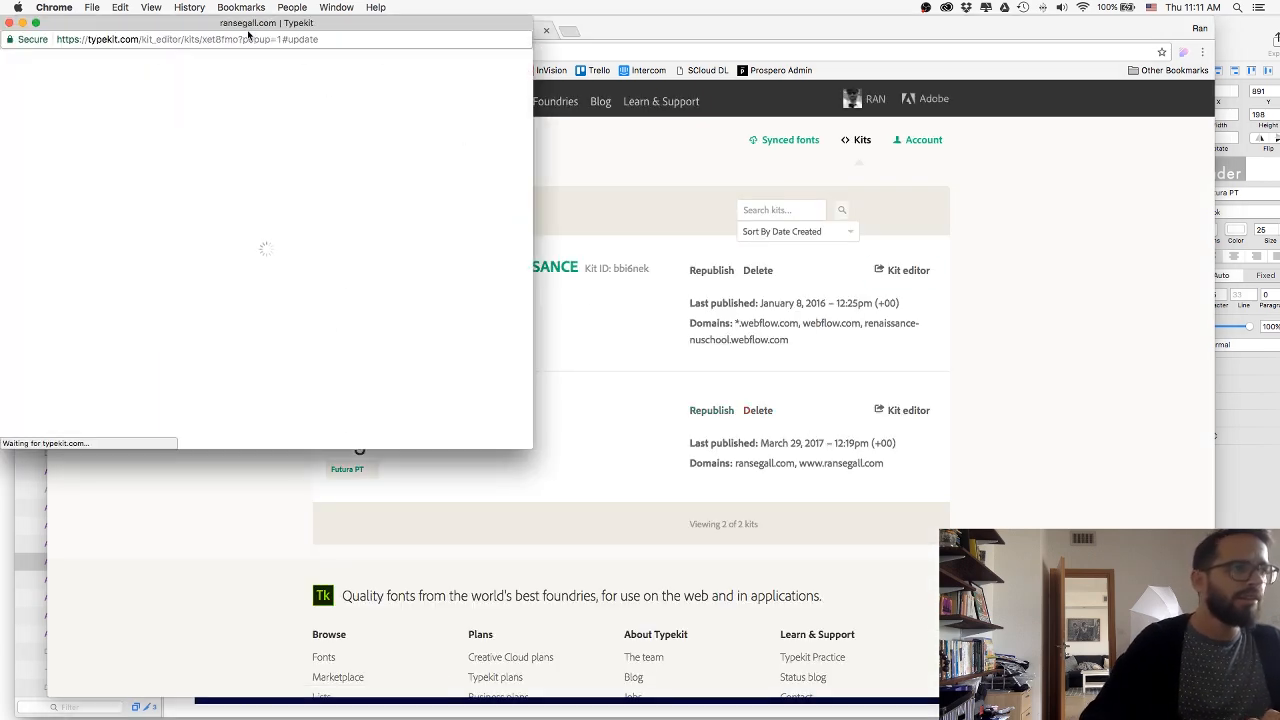
left_click_drag(258, 27, 333, 49)
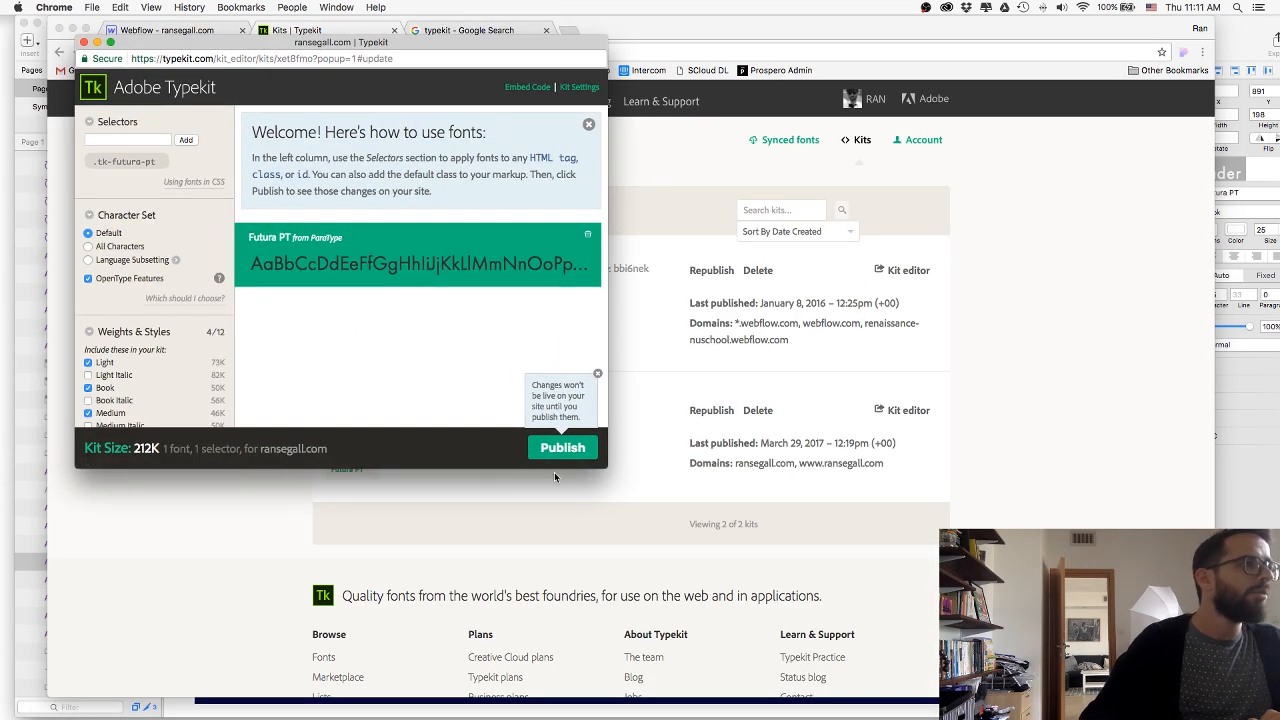
left_click_drag(602, 466, 922, 630)
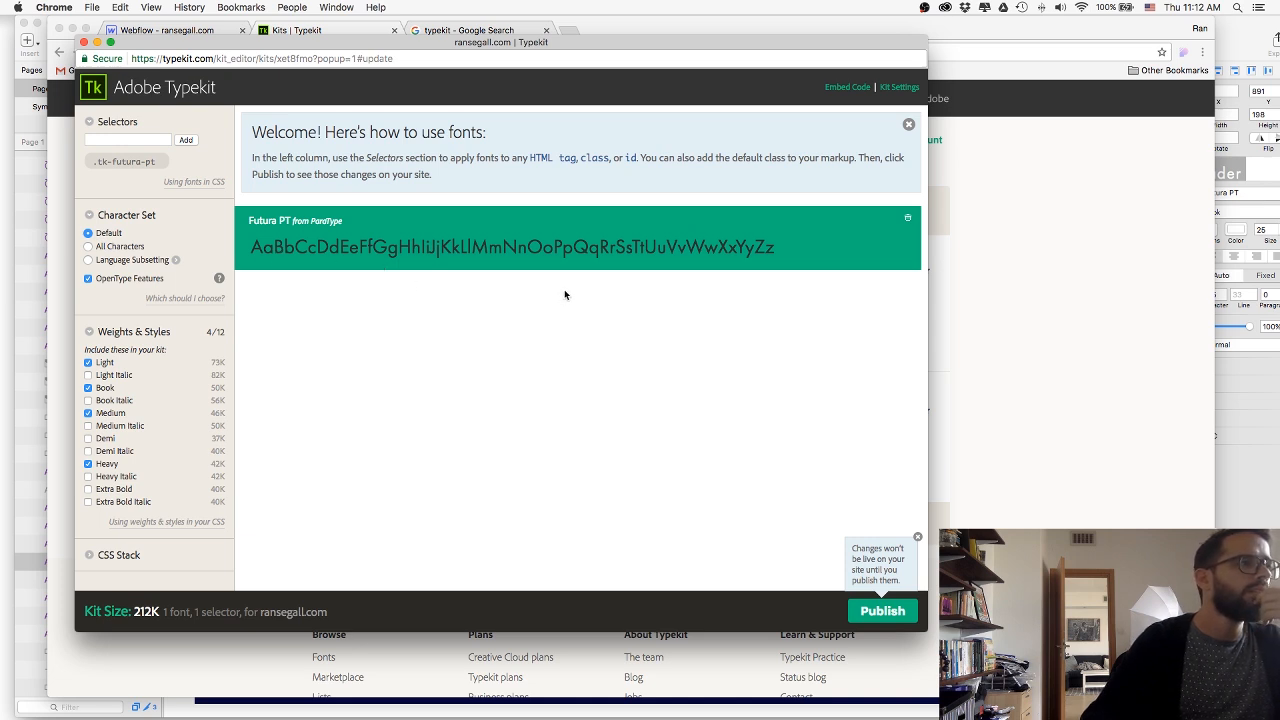
key("super+w")
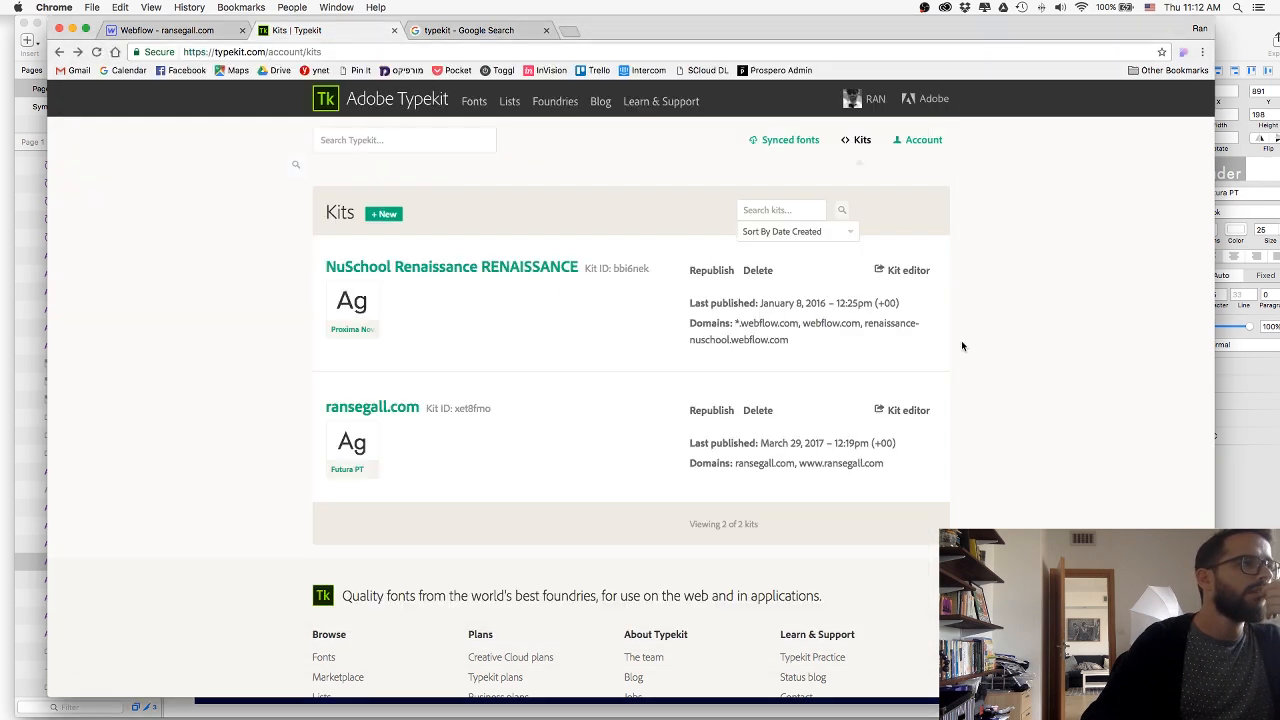
Open the Futura PT font page, compare its samples with the Webflow and Sketch text, and set the sample size to 25 px.
left_click(340, 449)
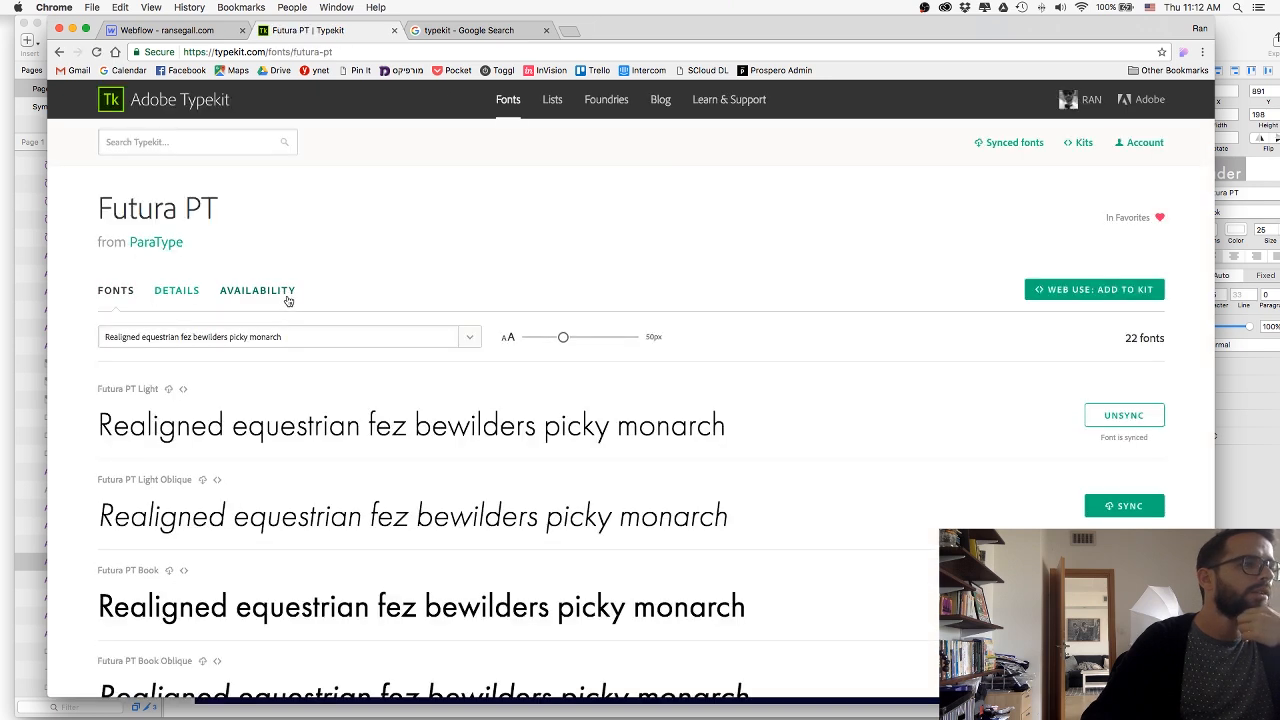
left_click(163, 30)
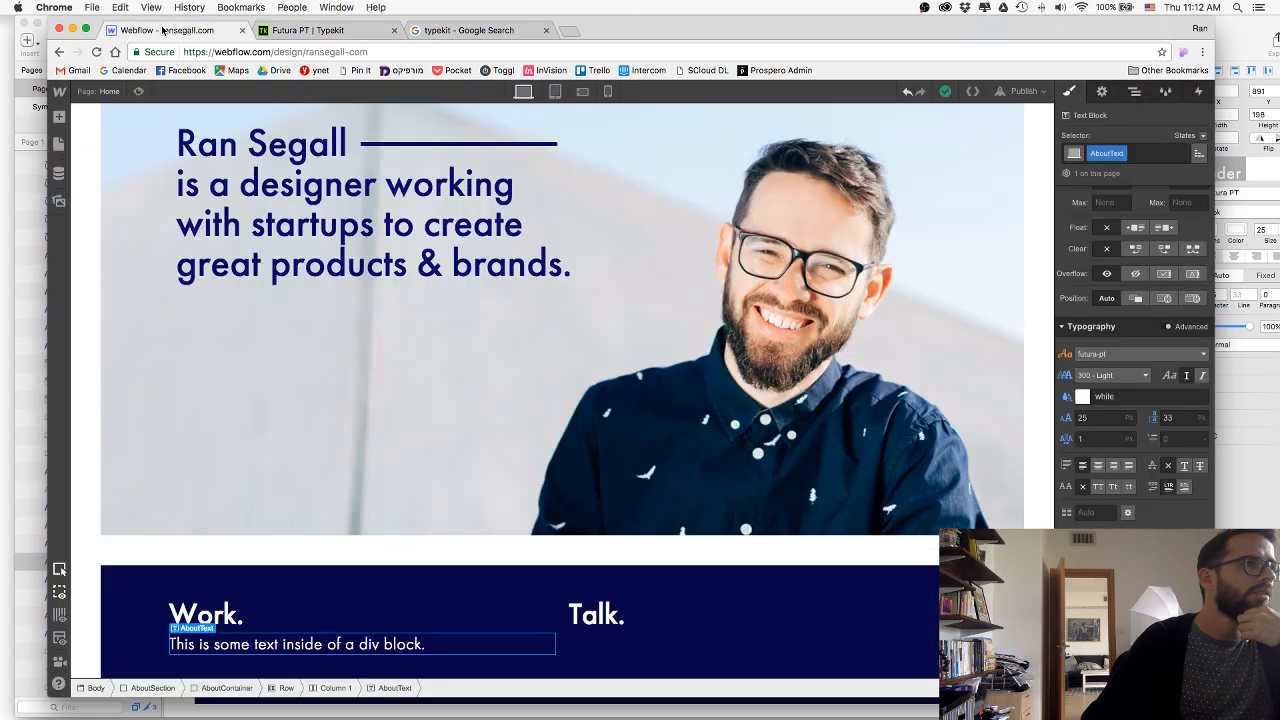
left_click(300, 31)
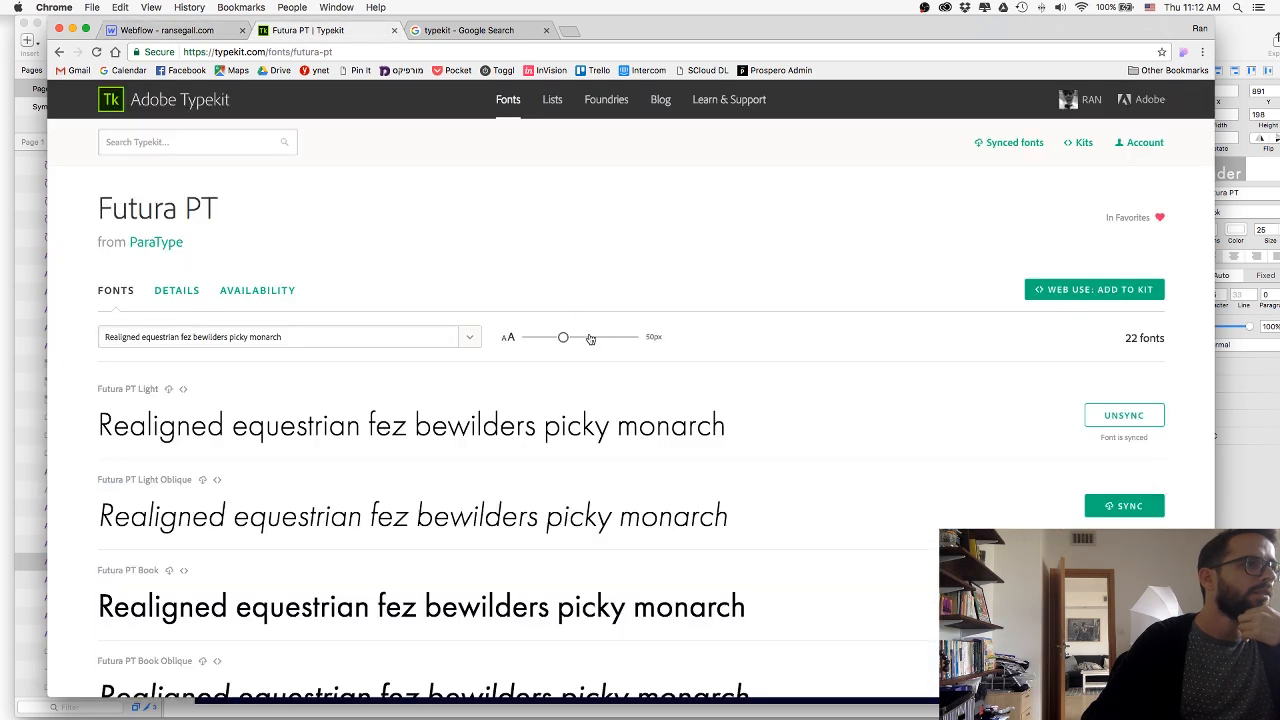
left_click_drag(563, 339, 554, 340)
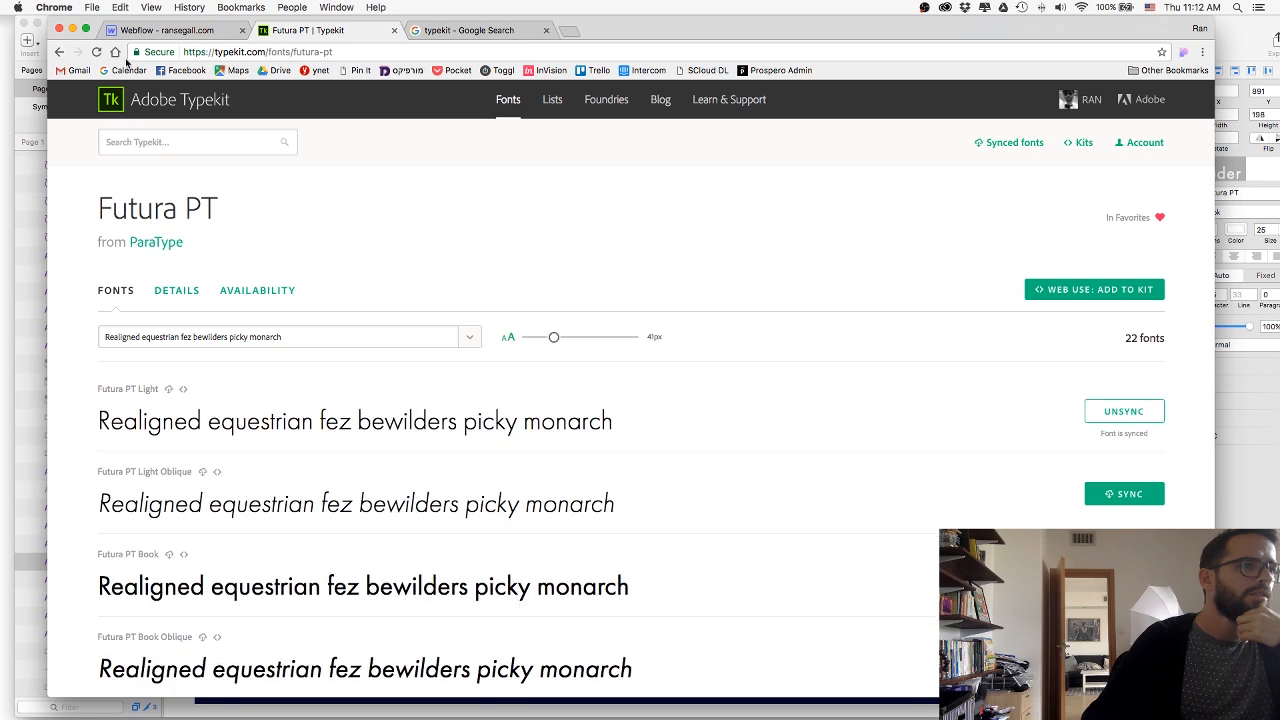
key("super+Tab")
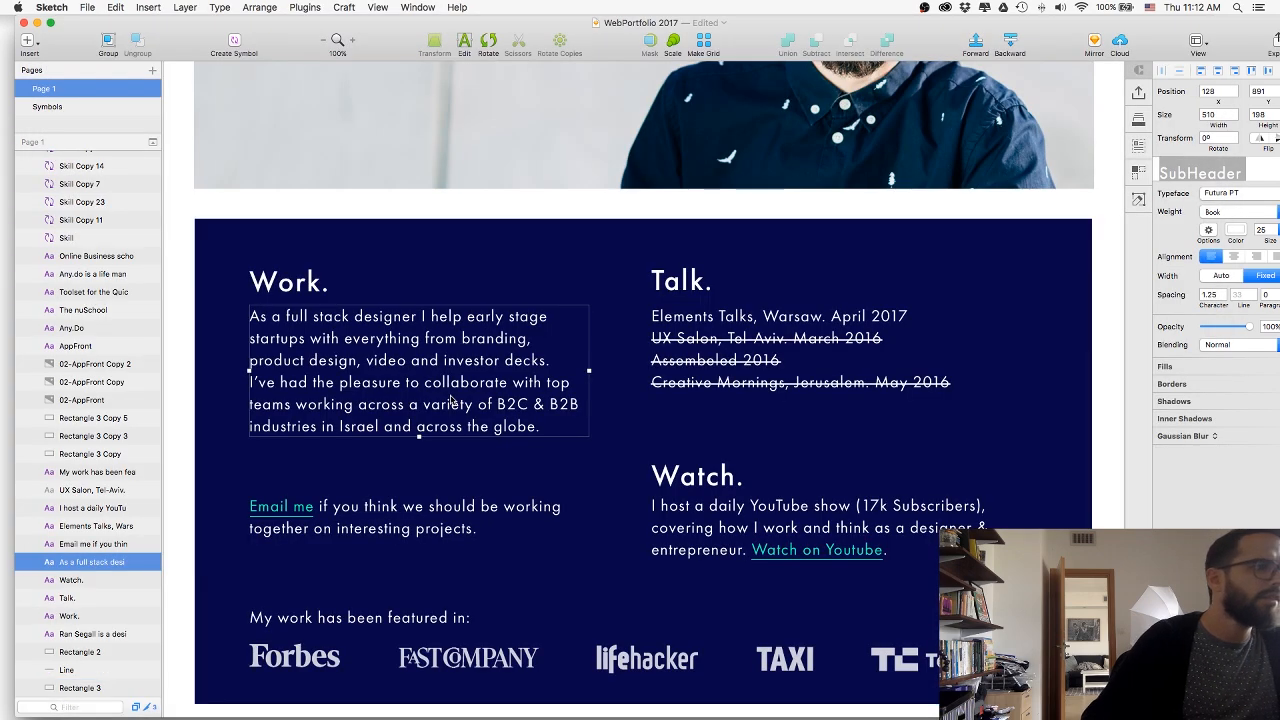
key("super+Tab")
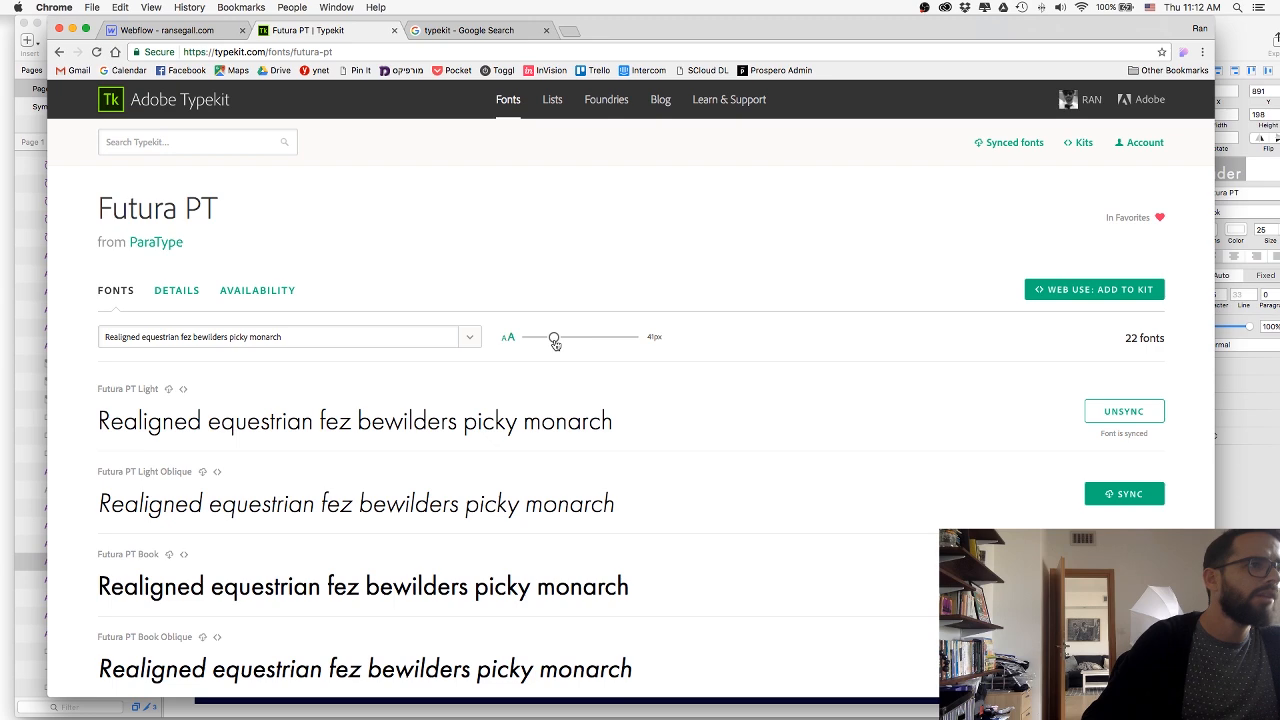
left_click_drag(555, 342, 538, 342)
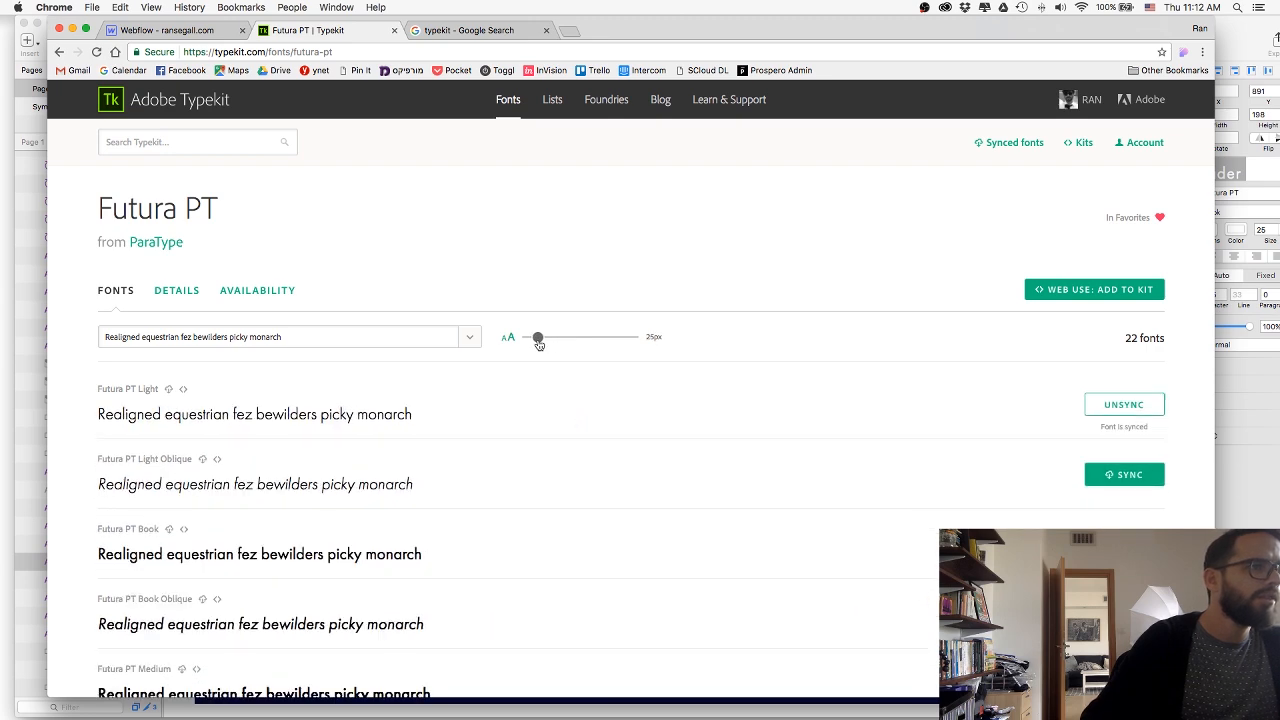
Compare the Futura PT Light sample on Typekit with the AboutText paragraph in Webflow and the other weight samples.
left_click(133, 30)
left_click(305, 30)
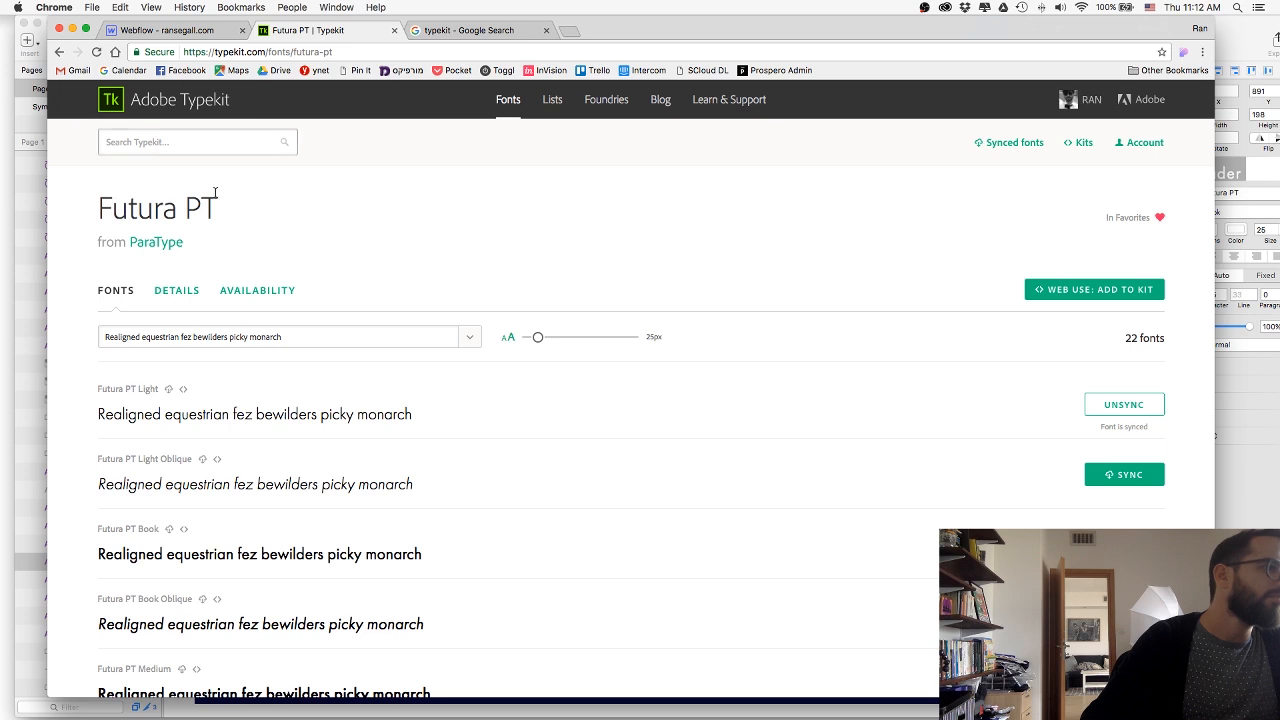
left_click_drag(104, 414, 243, 414)
left_click(298, 416)
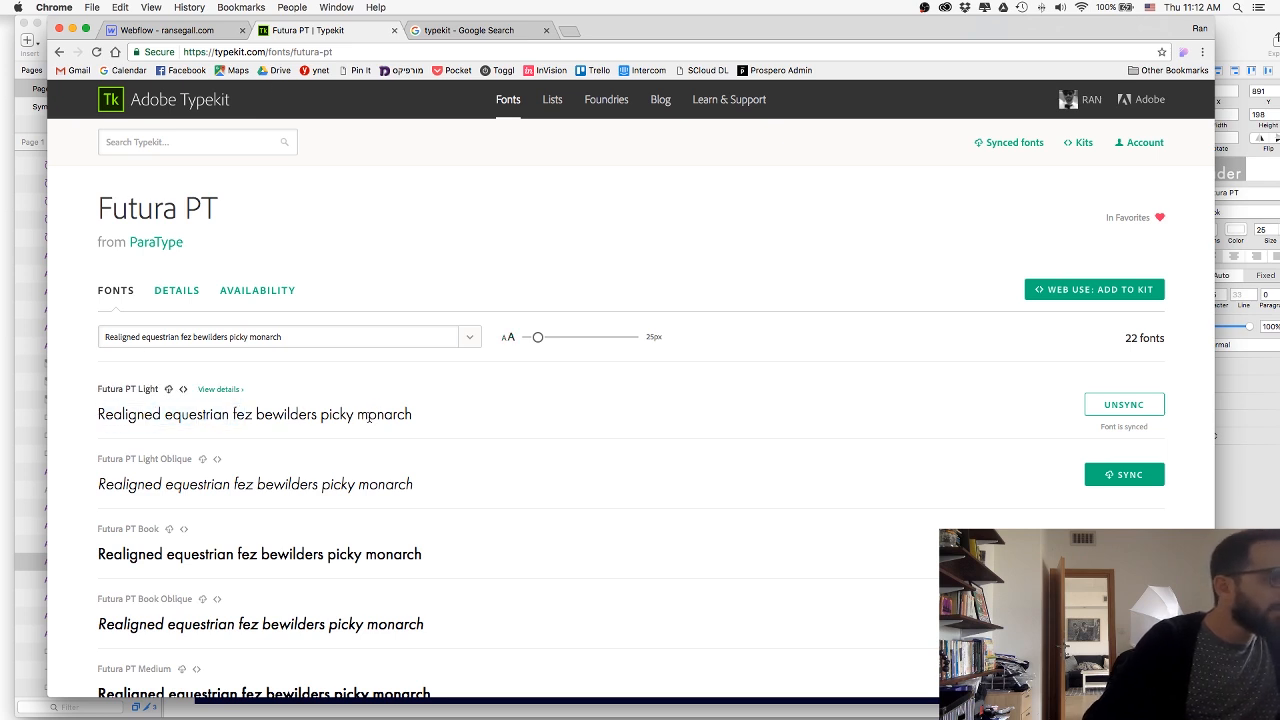
left_click_drag(368, 418, 122, 407)
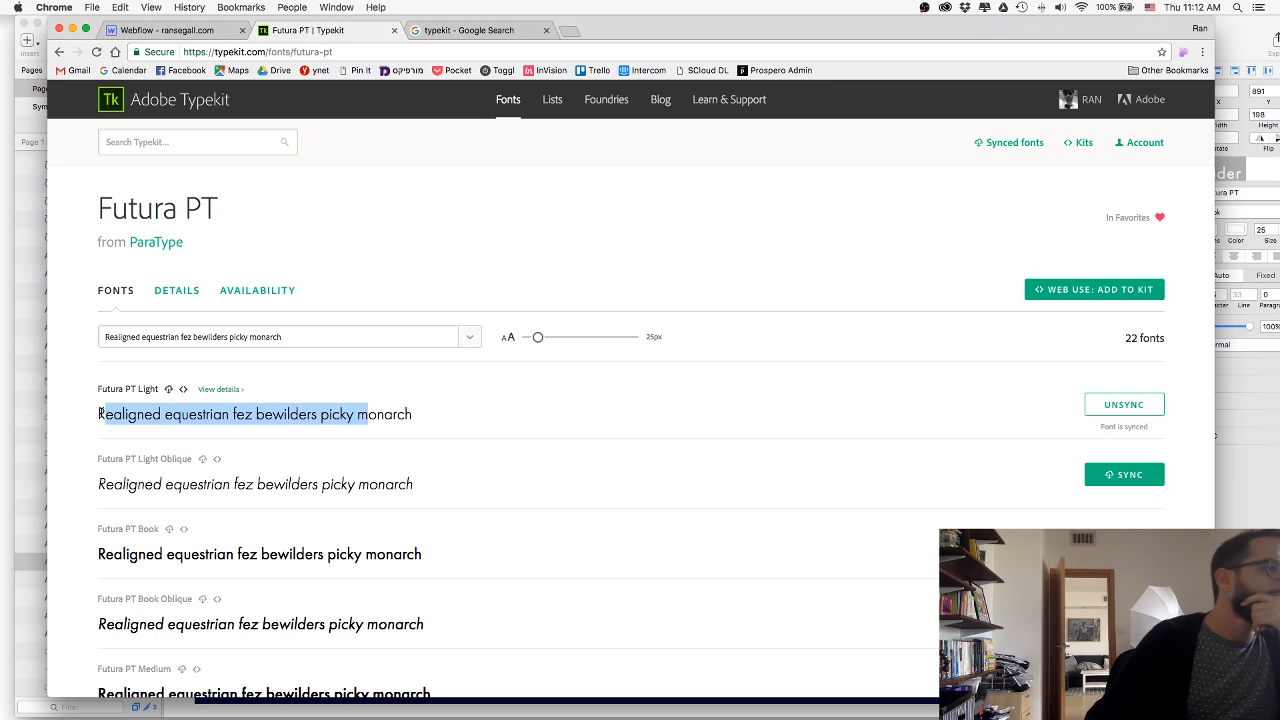
left_click(99, 414)
left_click_drag(211, 418, 384, 421)
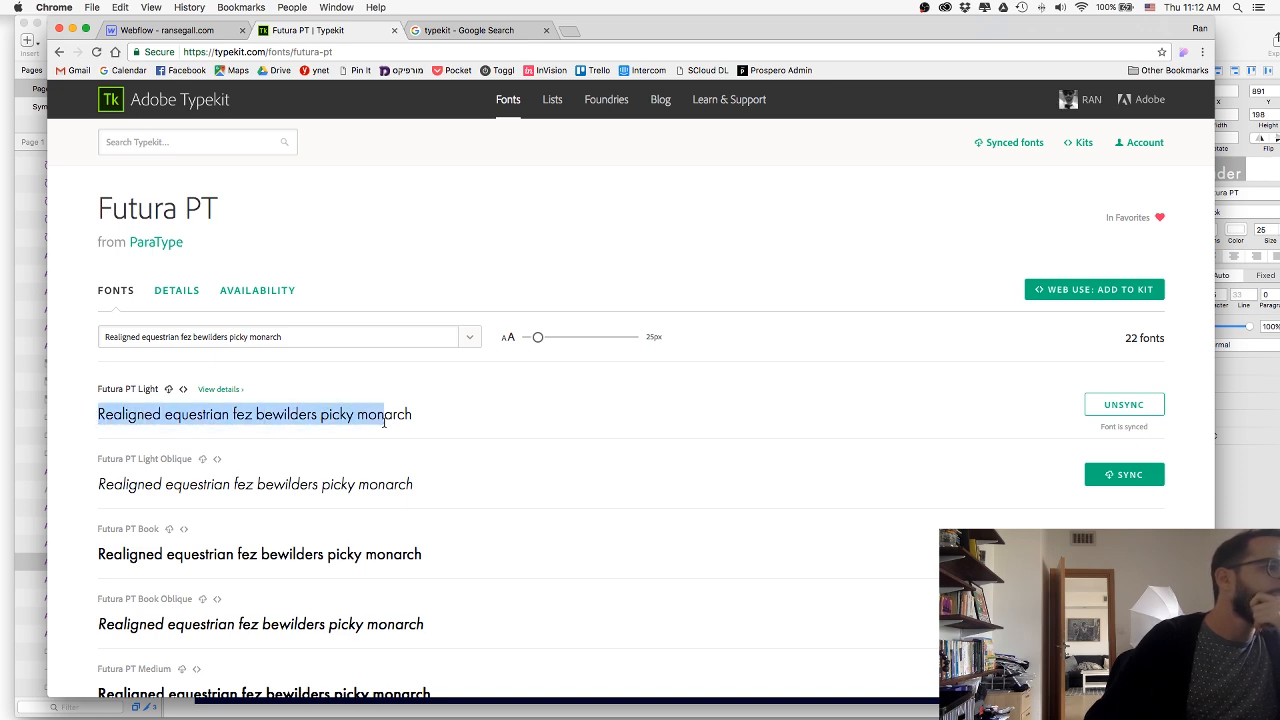
scroll(350, 420, "down", 2)
scroll(351, 422, "up", 2)
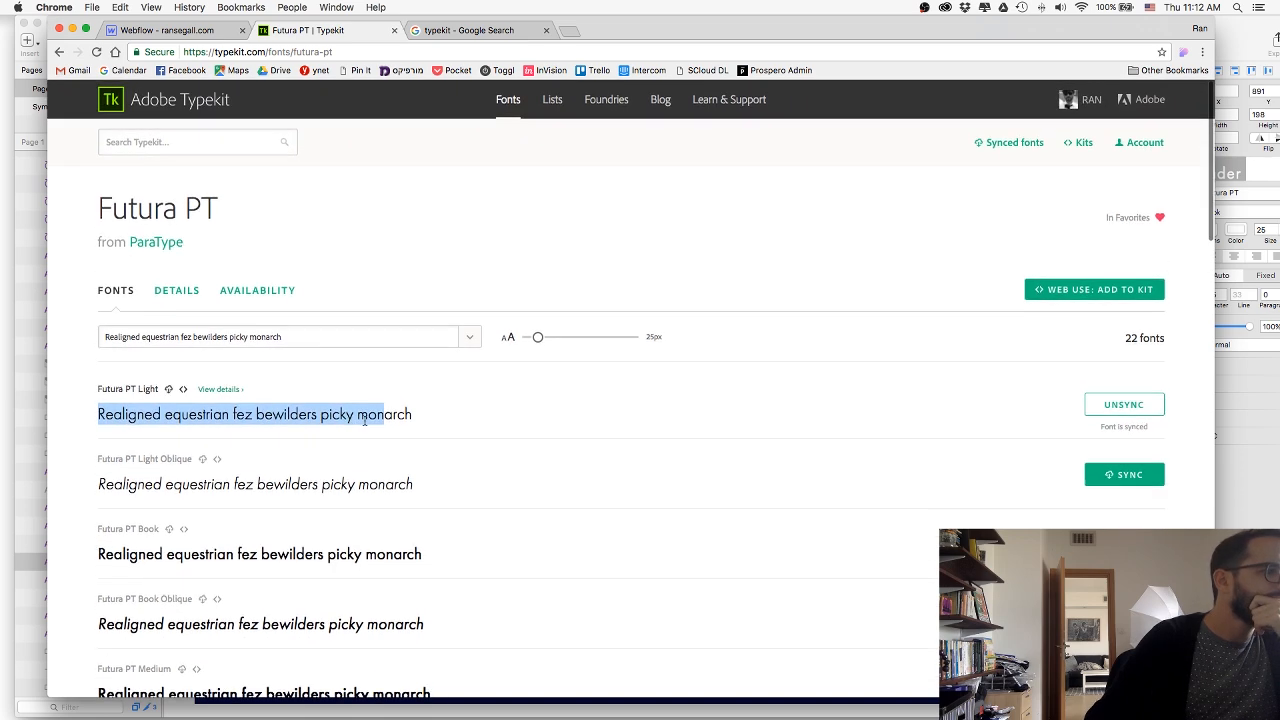
left_click(351, 420)
Return to Webflow, check the font weights available for AboutText, and choose 300 - Light.
left_click(178, 33)
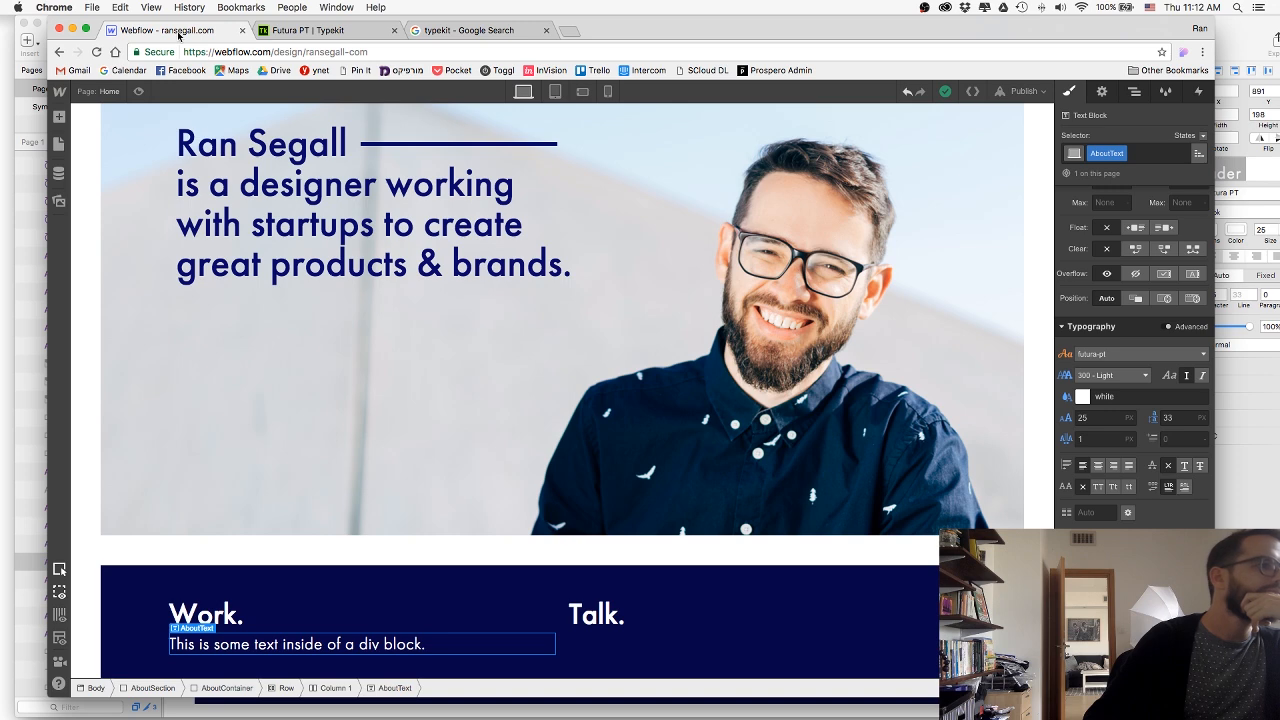
left_click(135, 241)
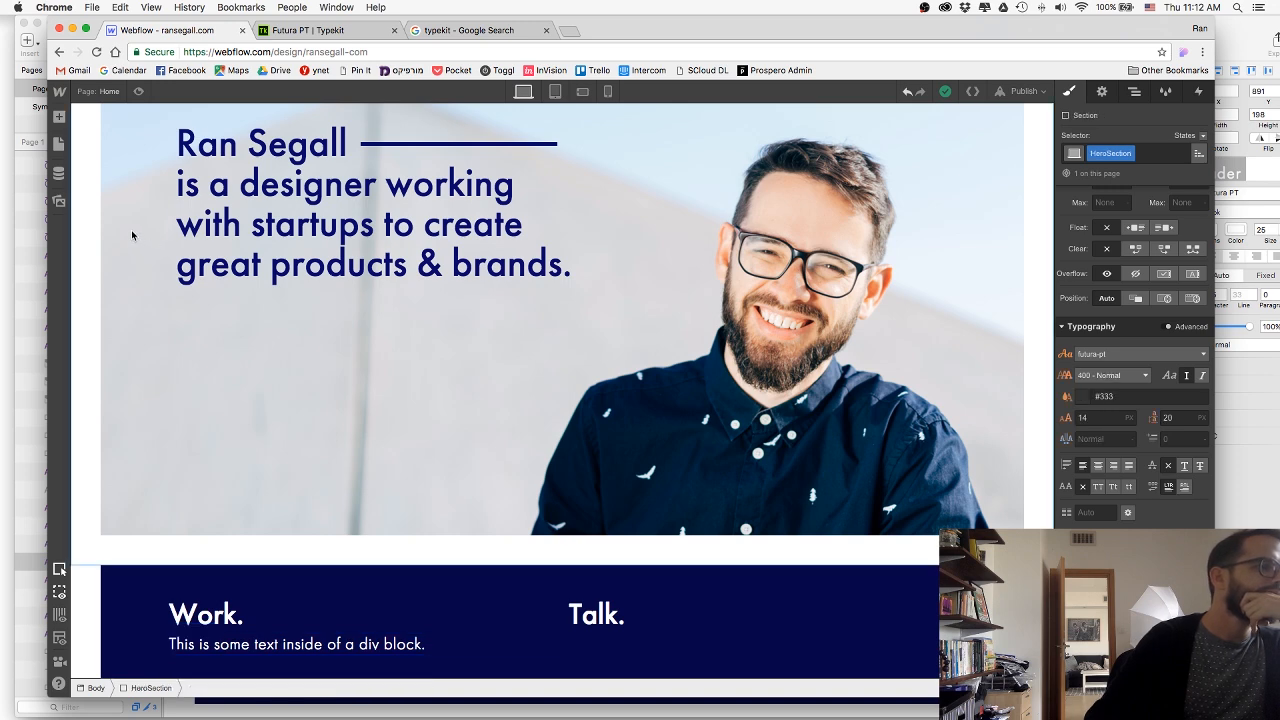
left_click(349, 648)
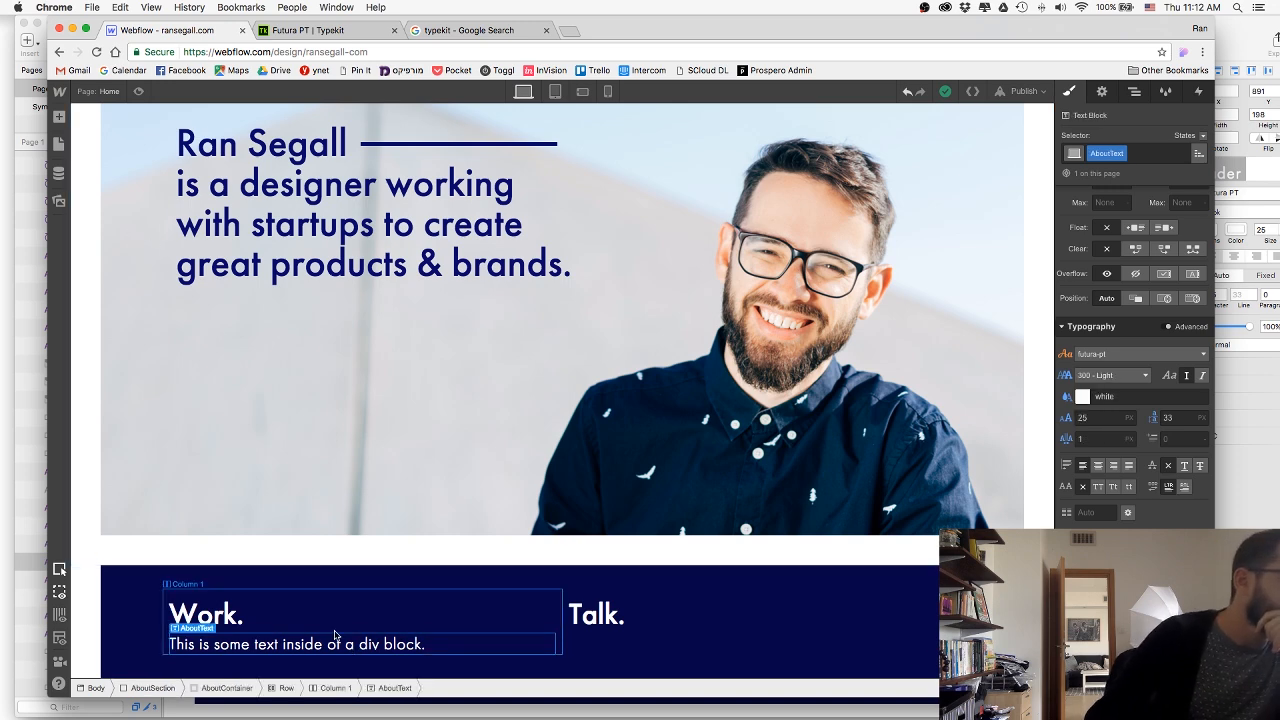
left_click(1110, 375)
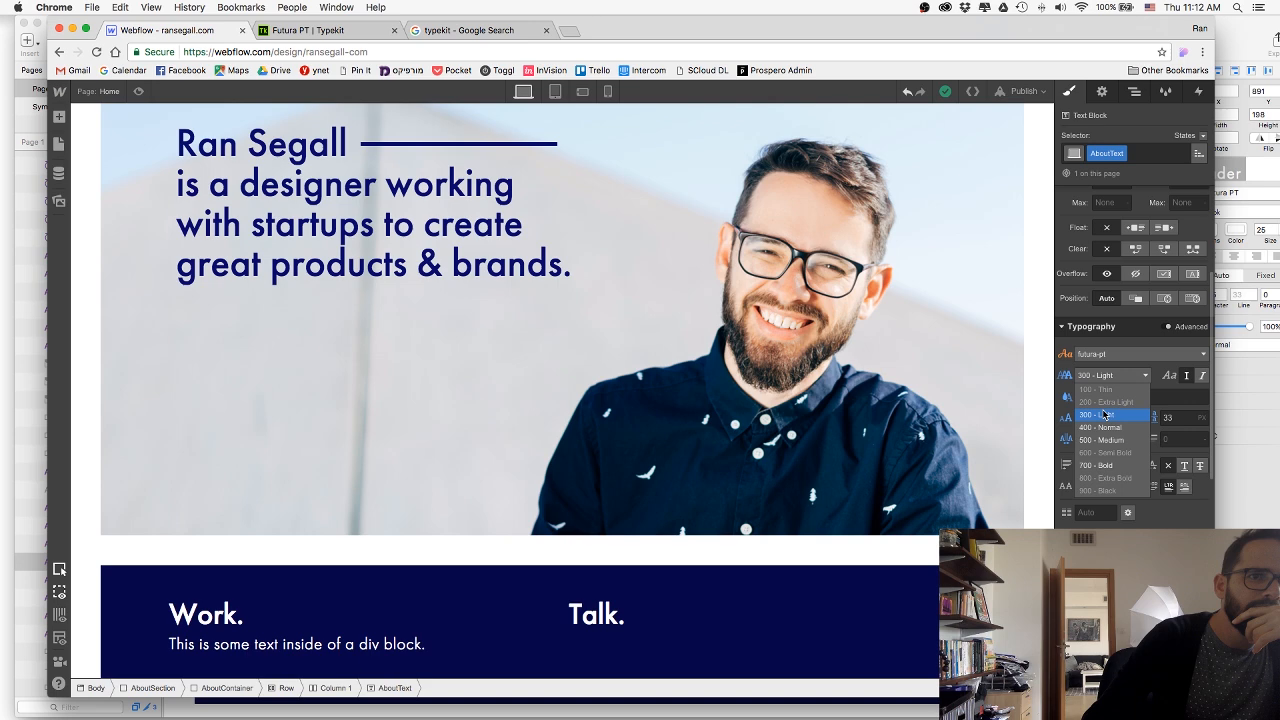
left_click(1104, 414)
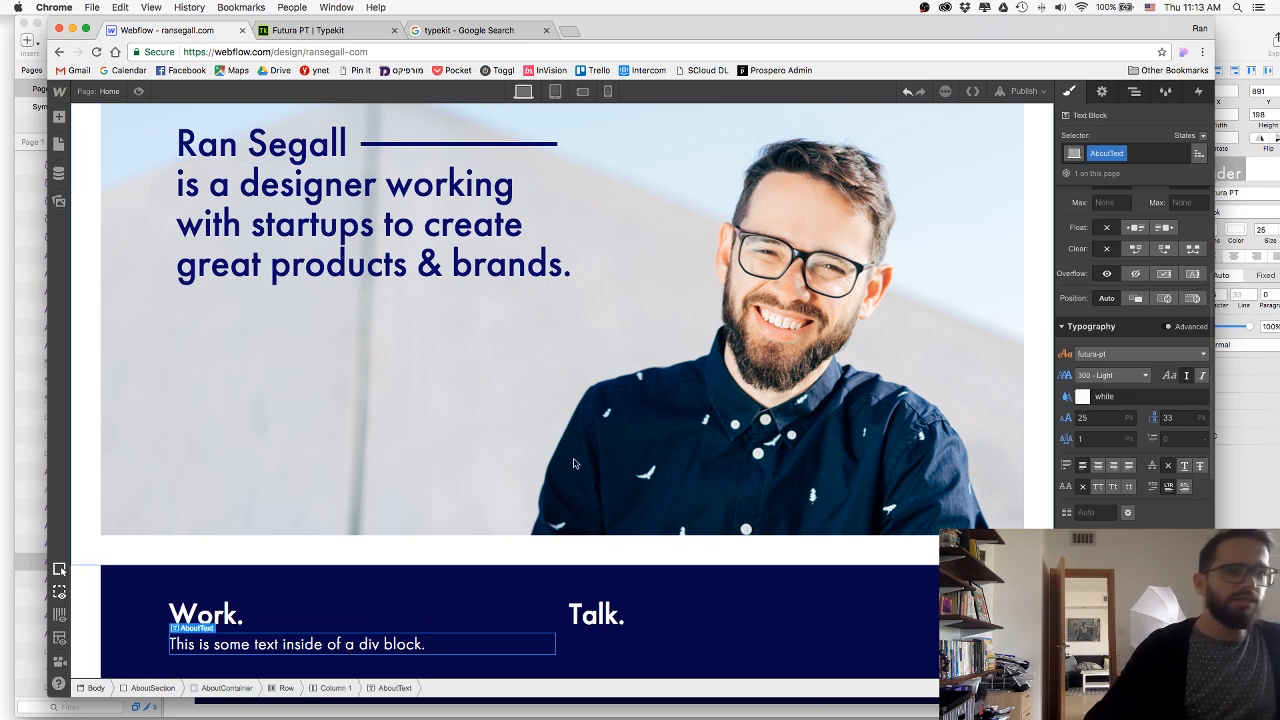
Switch to Sketch and select the full text of the Work paragraph for copying.
key("super+Tab")
key("super+Tab")
key("super+Tab")
key("super+Tab")
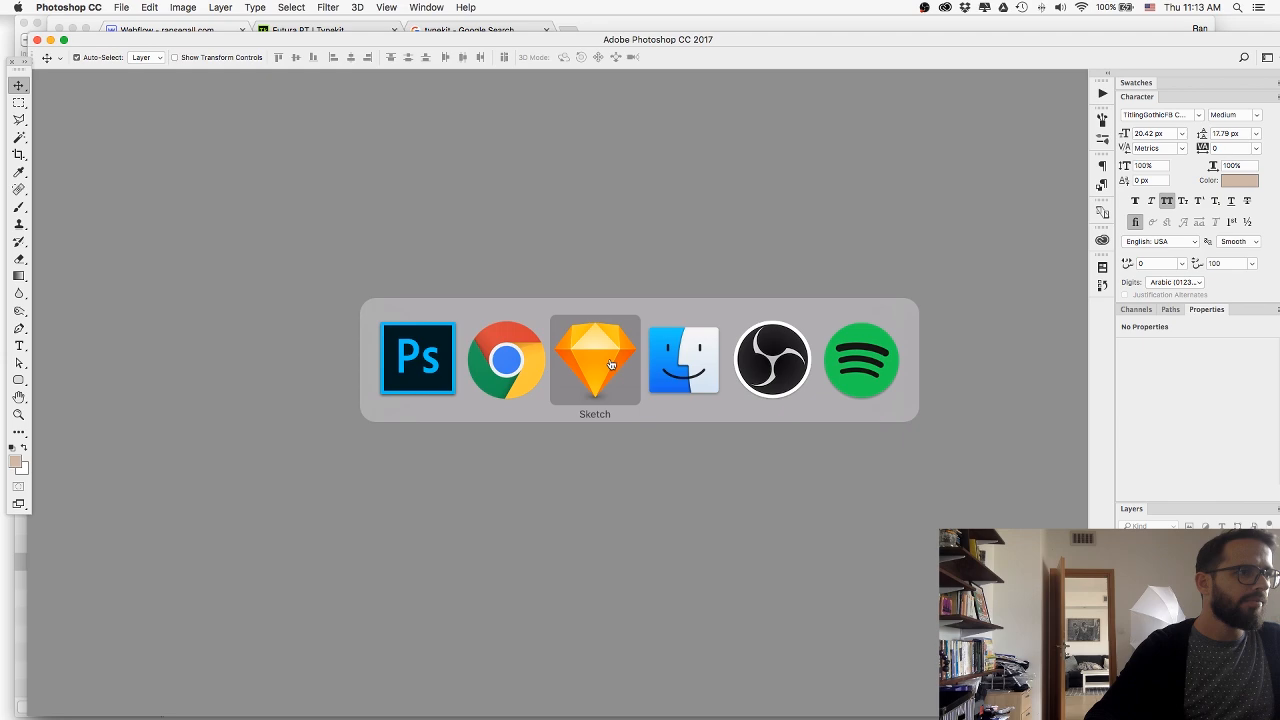
double_click(325, 361)
key("super+a")
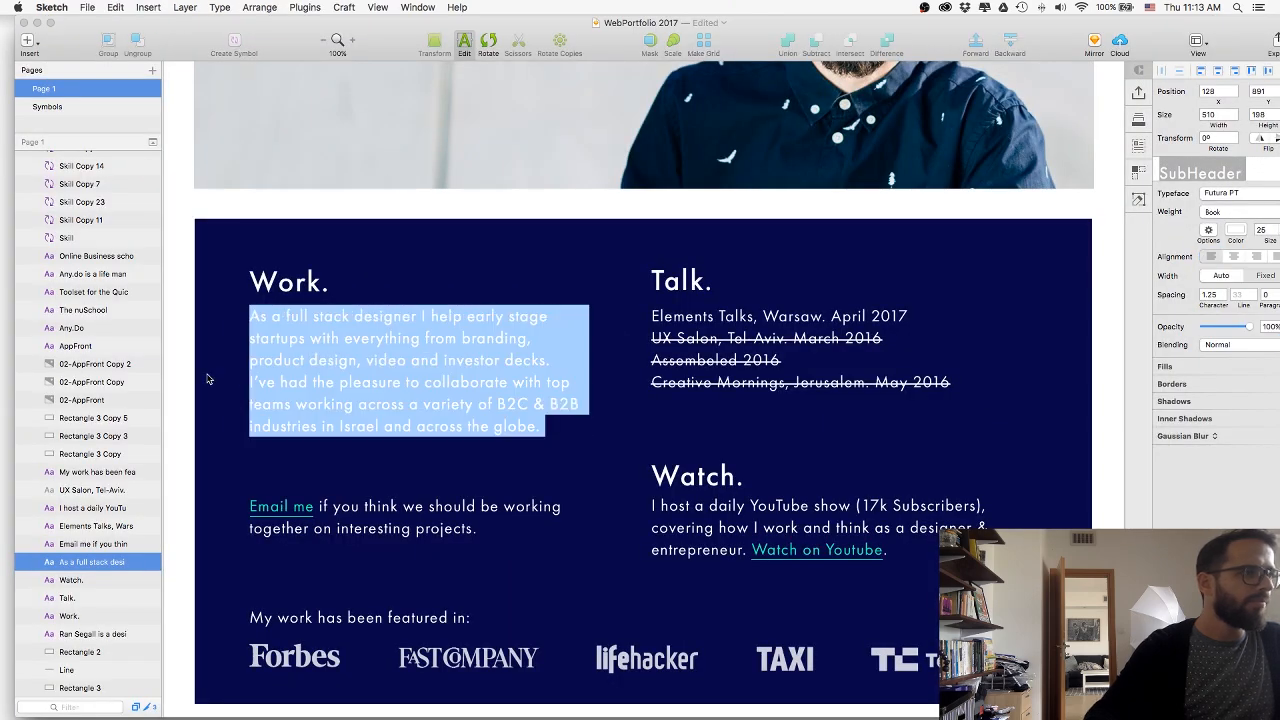
Switch to Webflow and paste the copied Work paragraph into the AboutText block under the Work heading.
key("super+Tab")
key("super+Tab")
key("super+Tab")
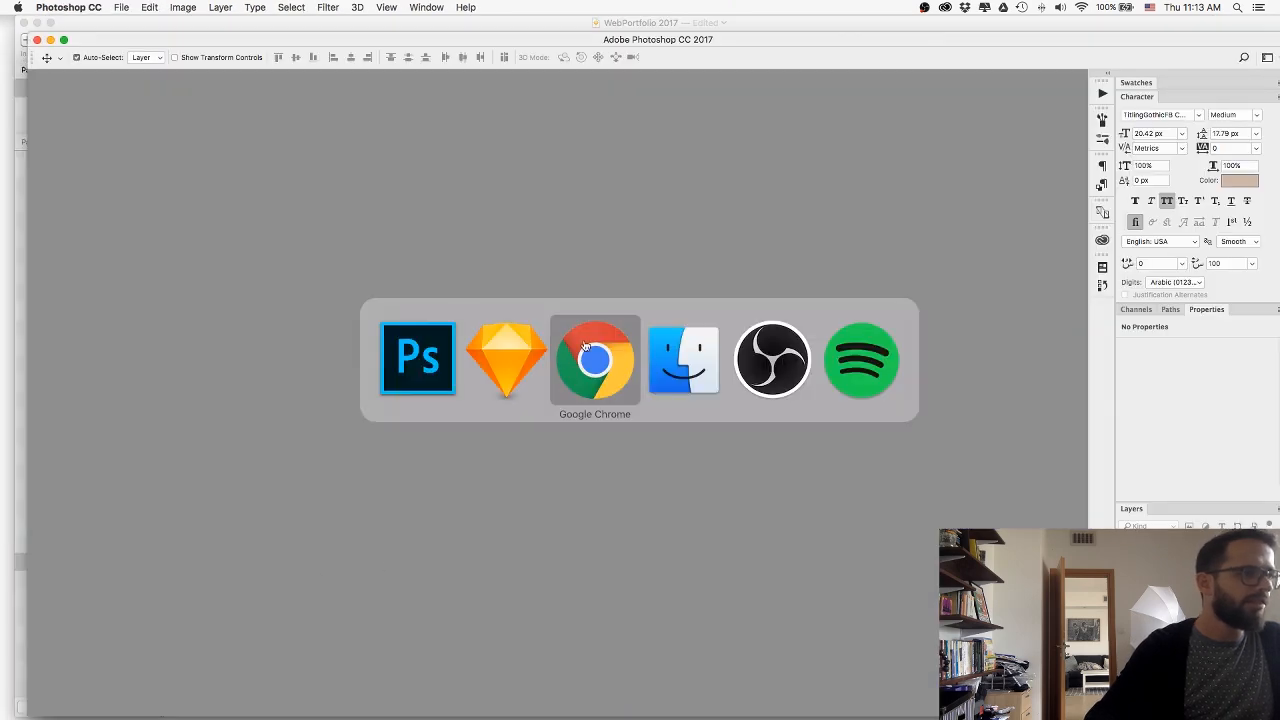
double_click(298, 644)
key("super+v")
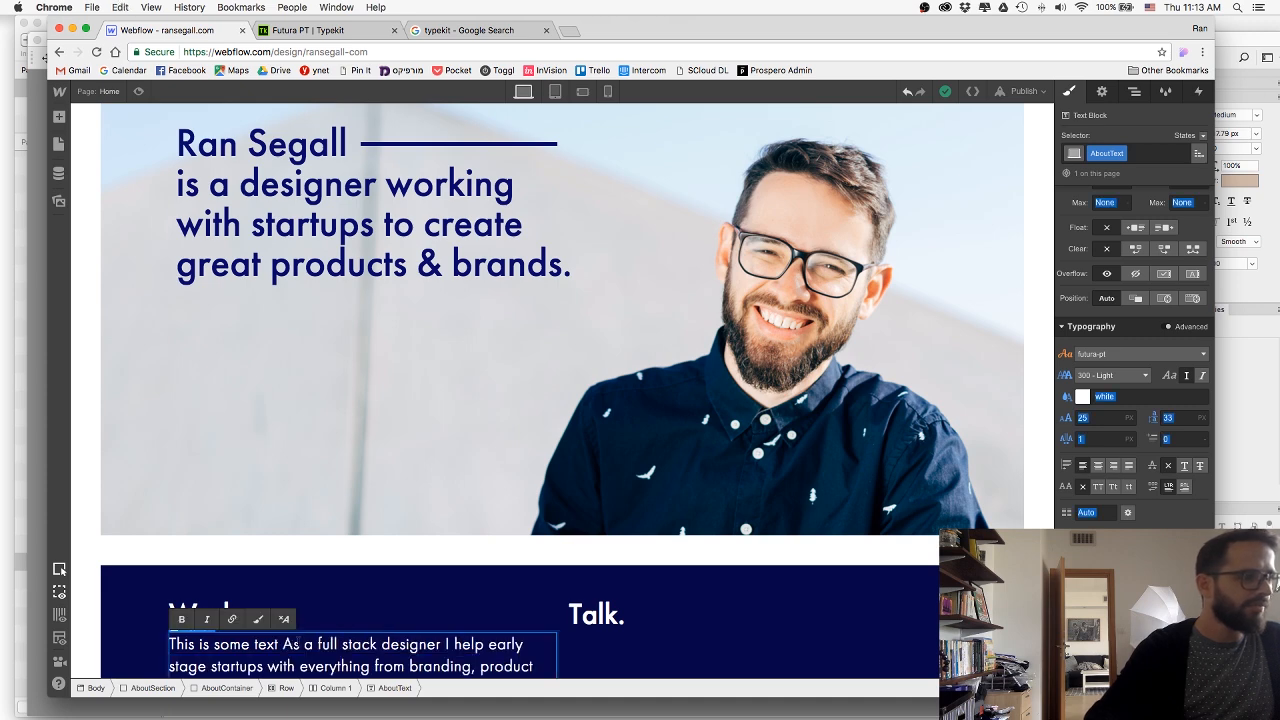
left_click(118, 617)
scroll(115, 615, "down", 3)
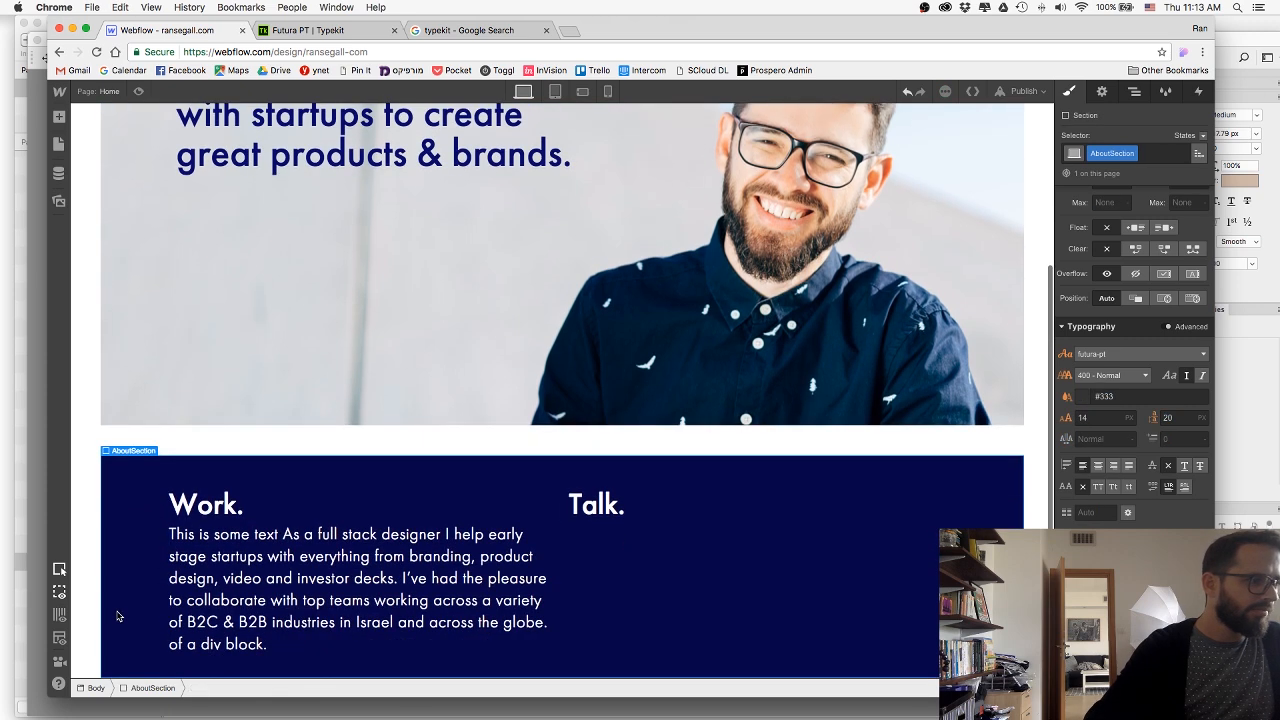
Delete the leftover placeholder words "This is some text" from the start of the AboutText paragraph.
left_click(282, 545)
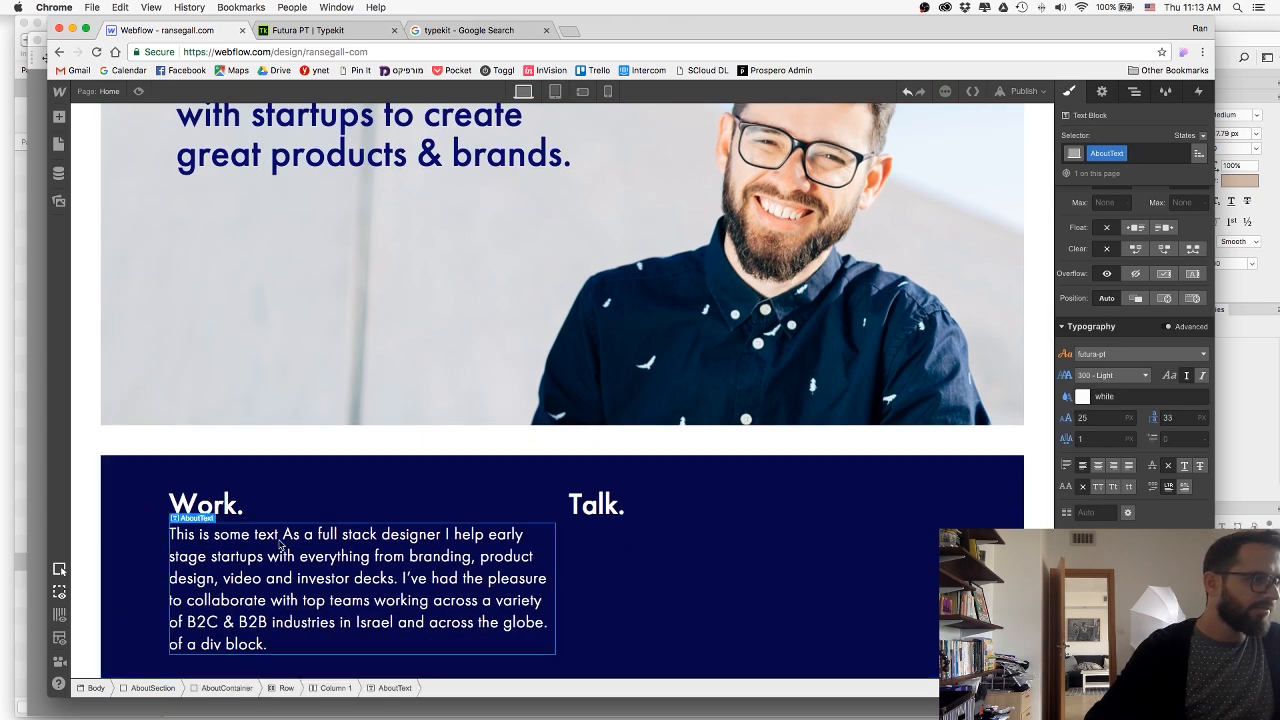
double_click(268, 535)
left_click_drag(299, 535, 169, 535)
key("BackSpace")
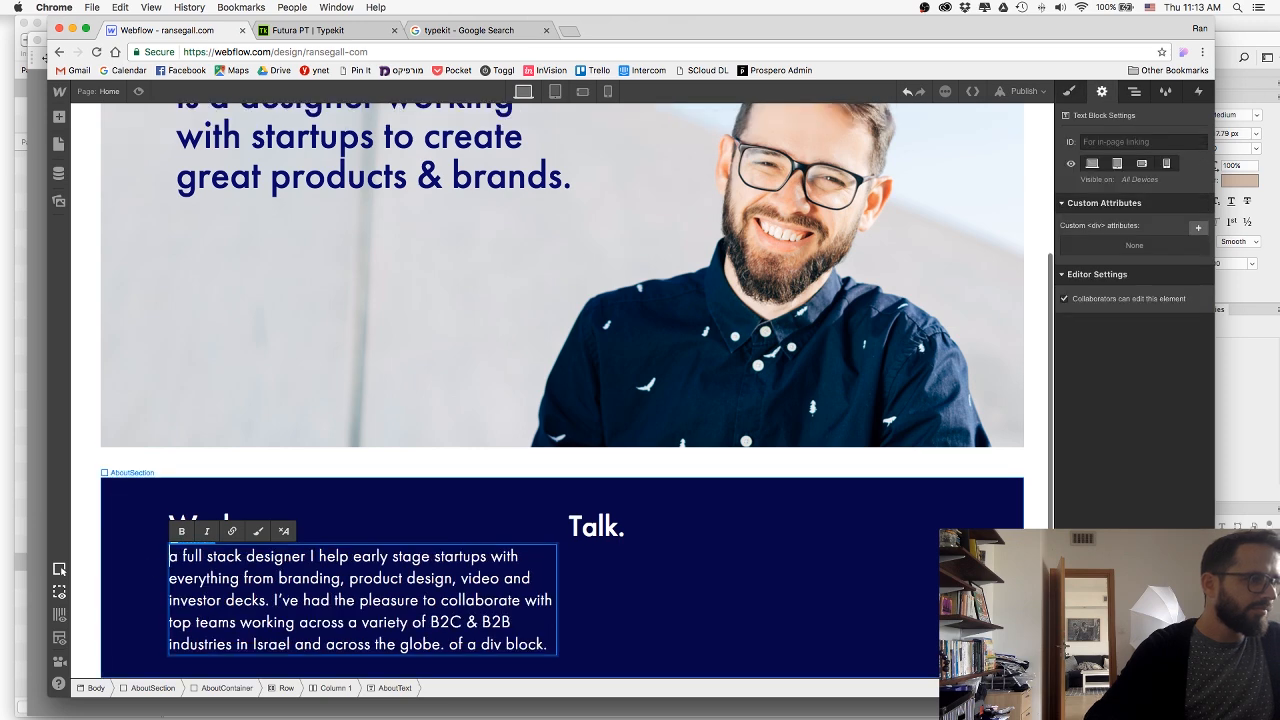
left_click(158, 575)
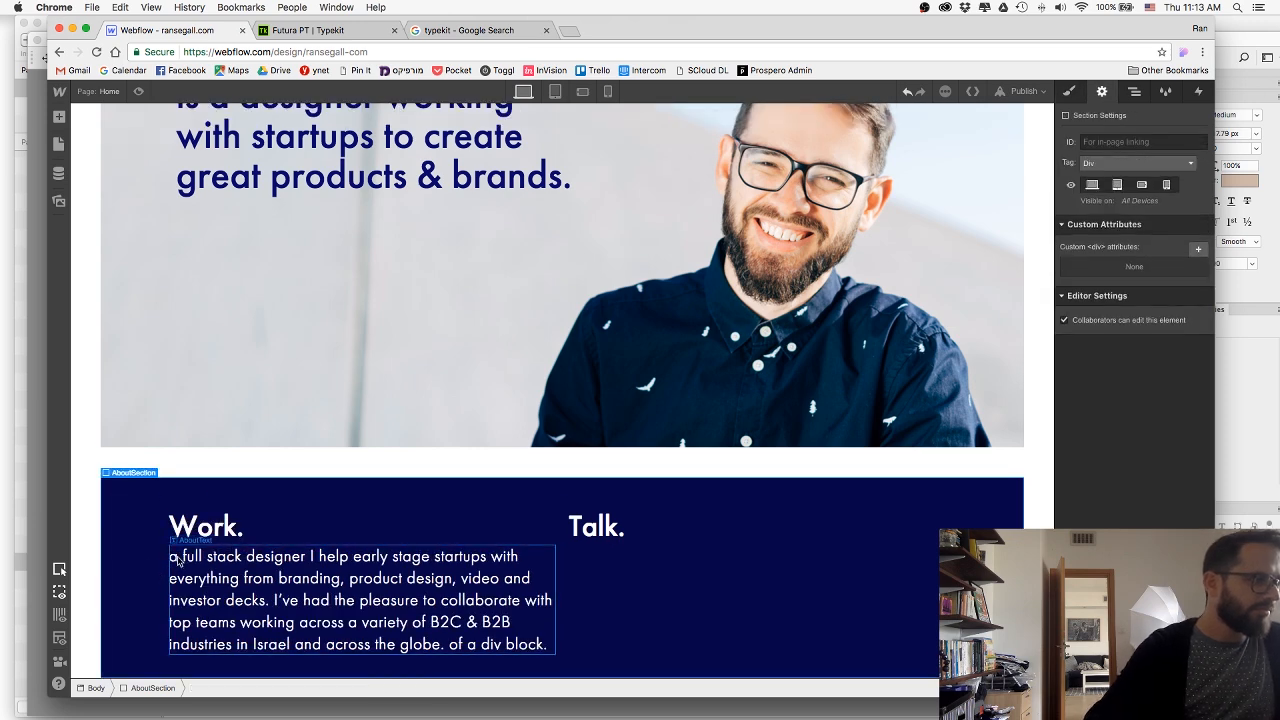
key("super+Tab")
key("super+Tab")
key("super+Tab")
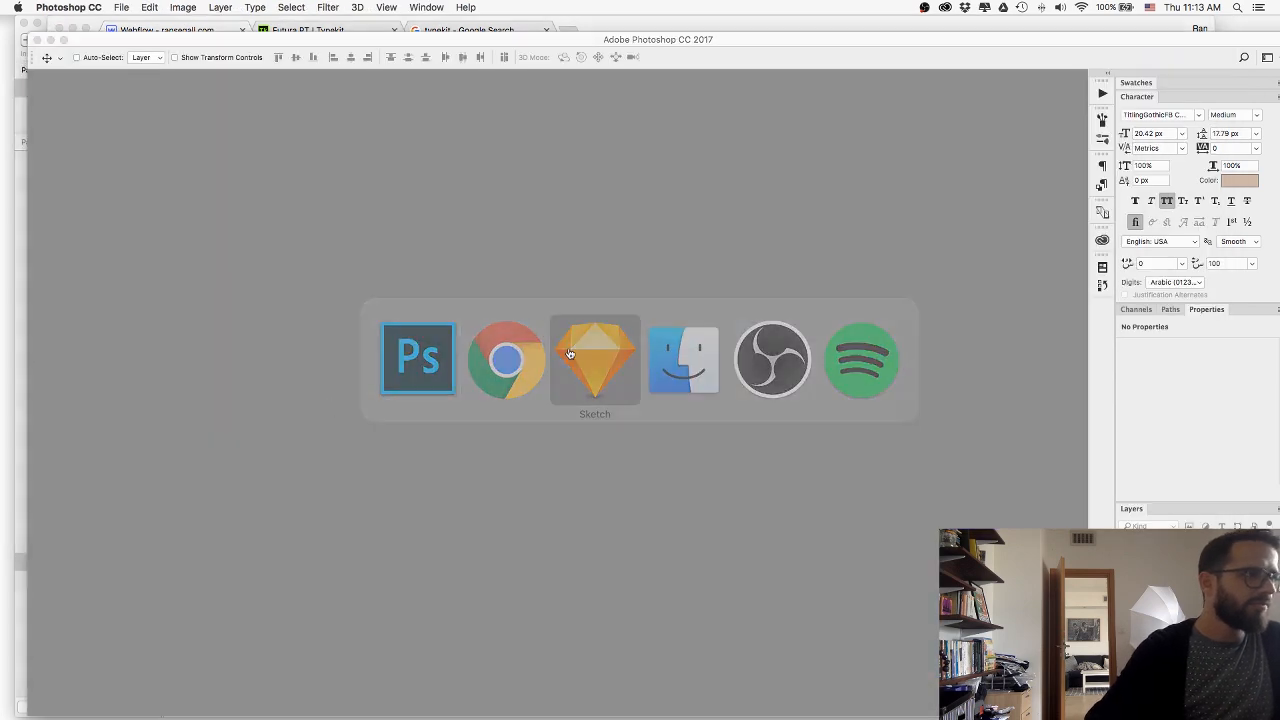
key("super+Tab")
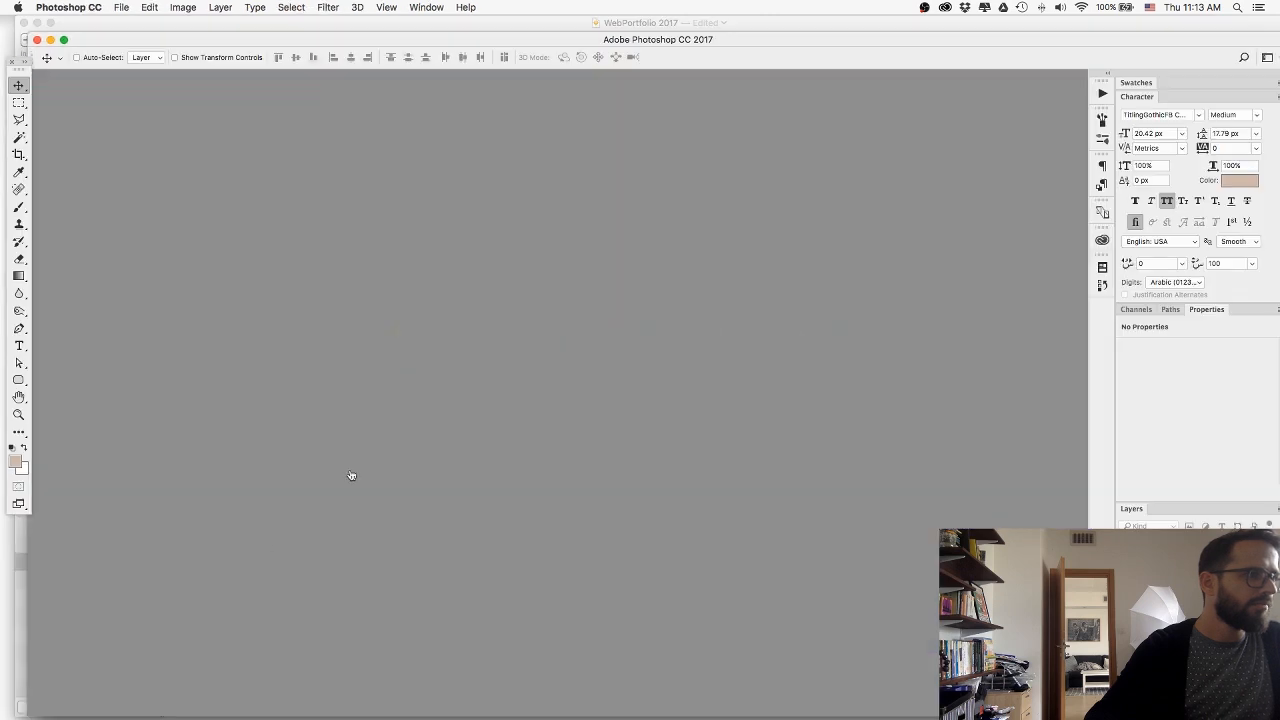
key("super+Tab")
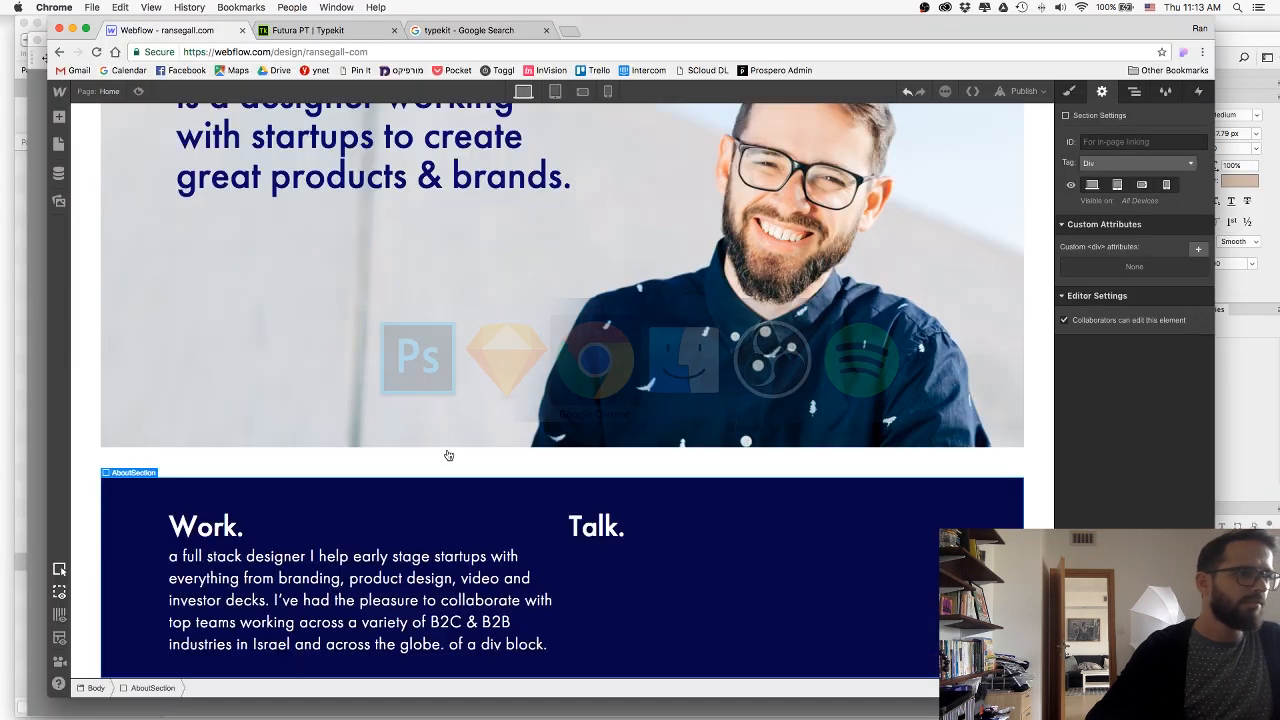
Correct the opening of the Work paragraph to read "As a full stack designer".
double_click(178, 556)
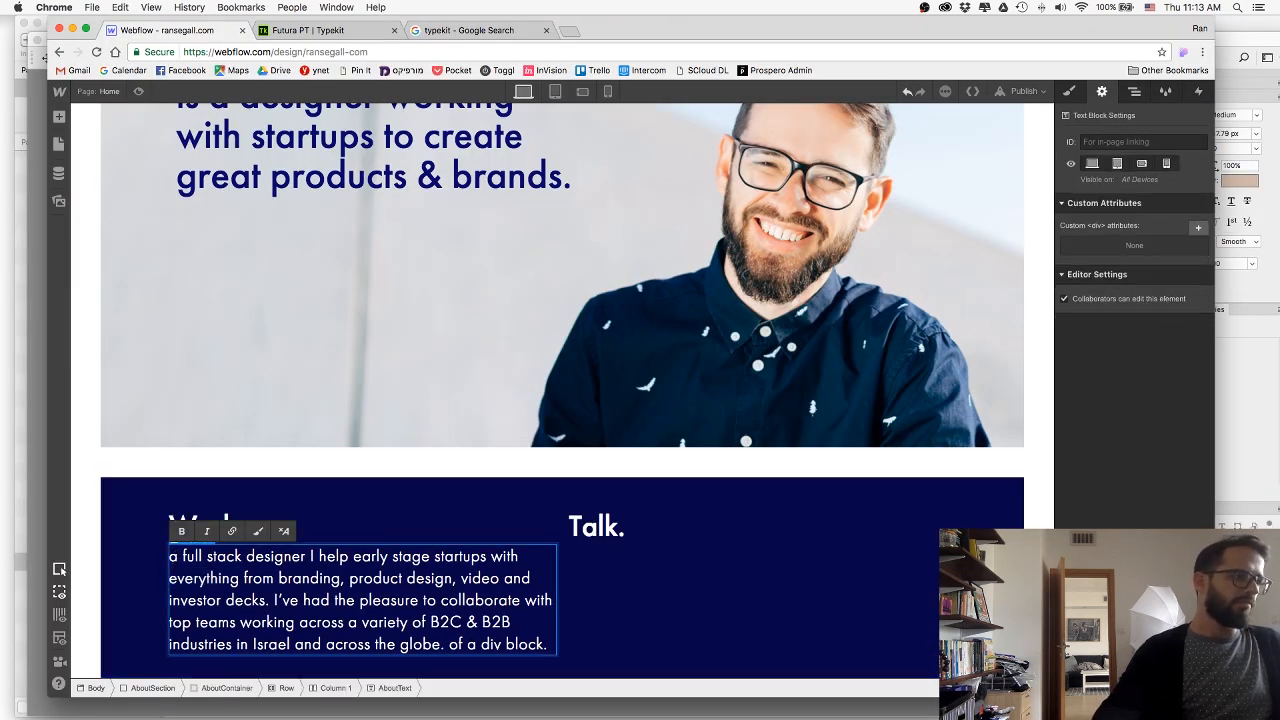
type("s")
key("BackSpace")
key("BackSpace")
type("As")
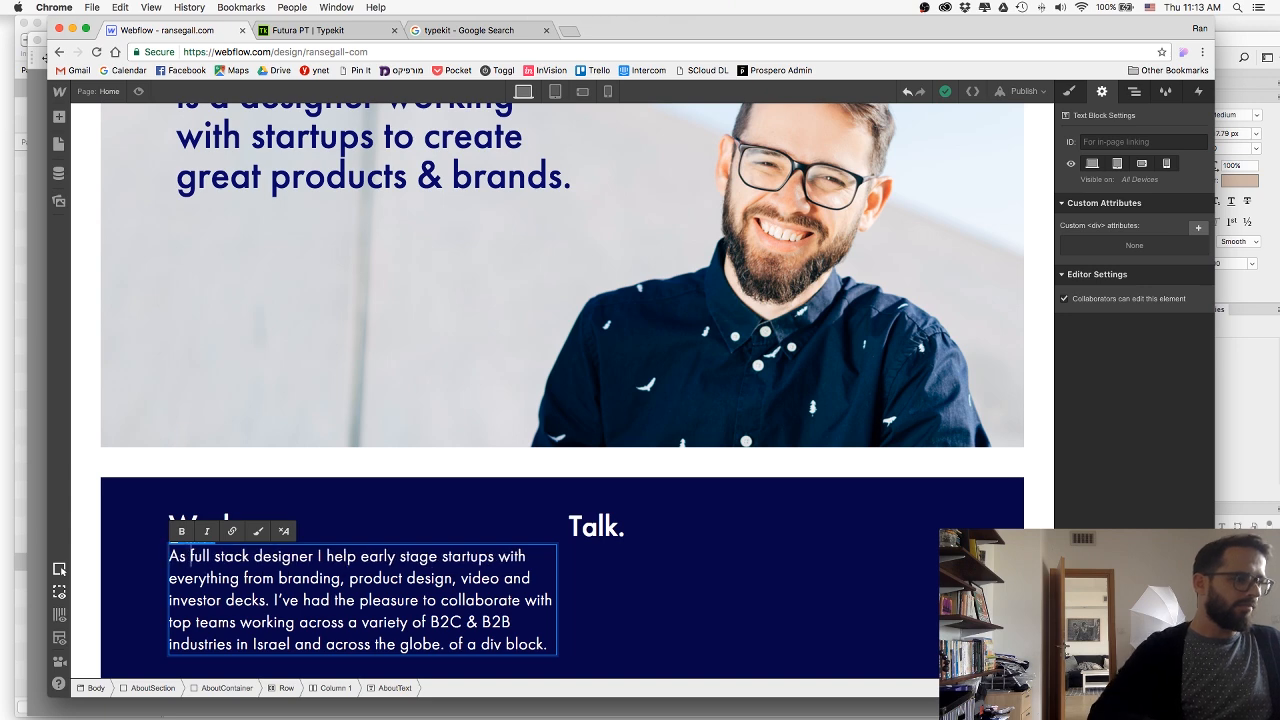
type(" a")
left_click(150, 578)
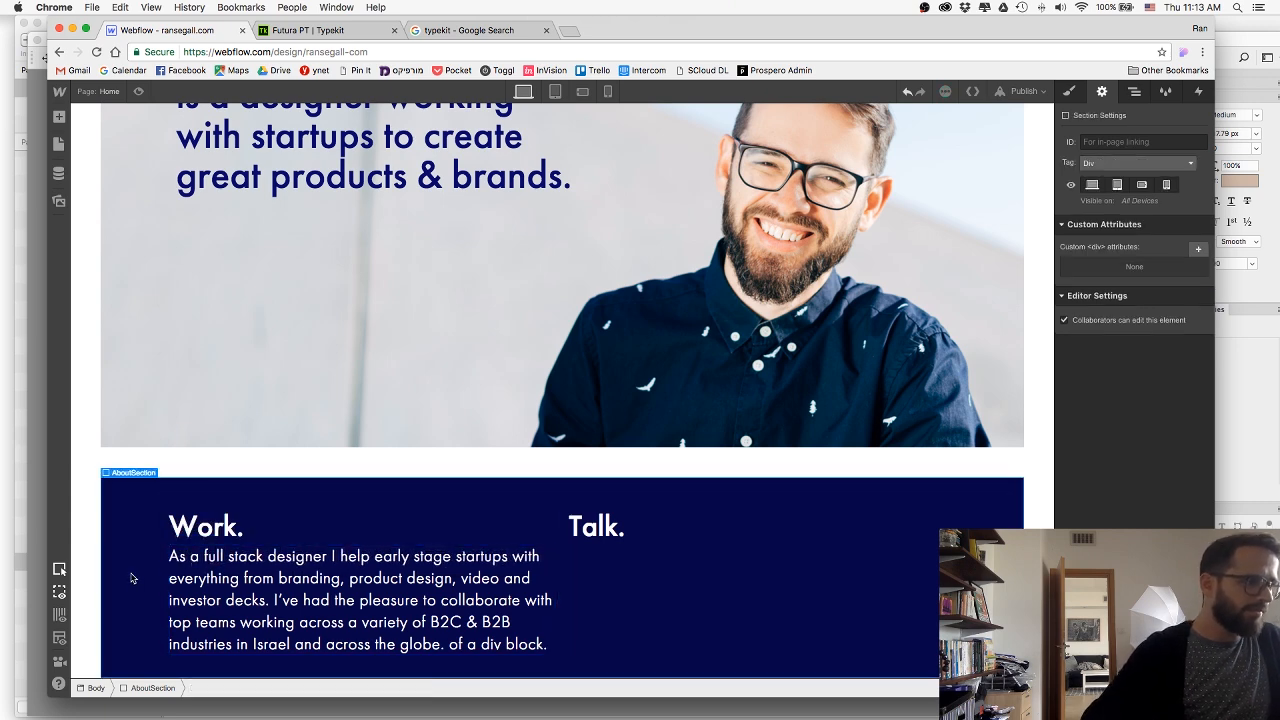
Add right padding to the AboutText block under the Work heading to narrow its lines.
left_click(359, 613)
left_click(1070, 93)
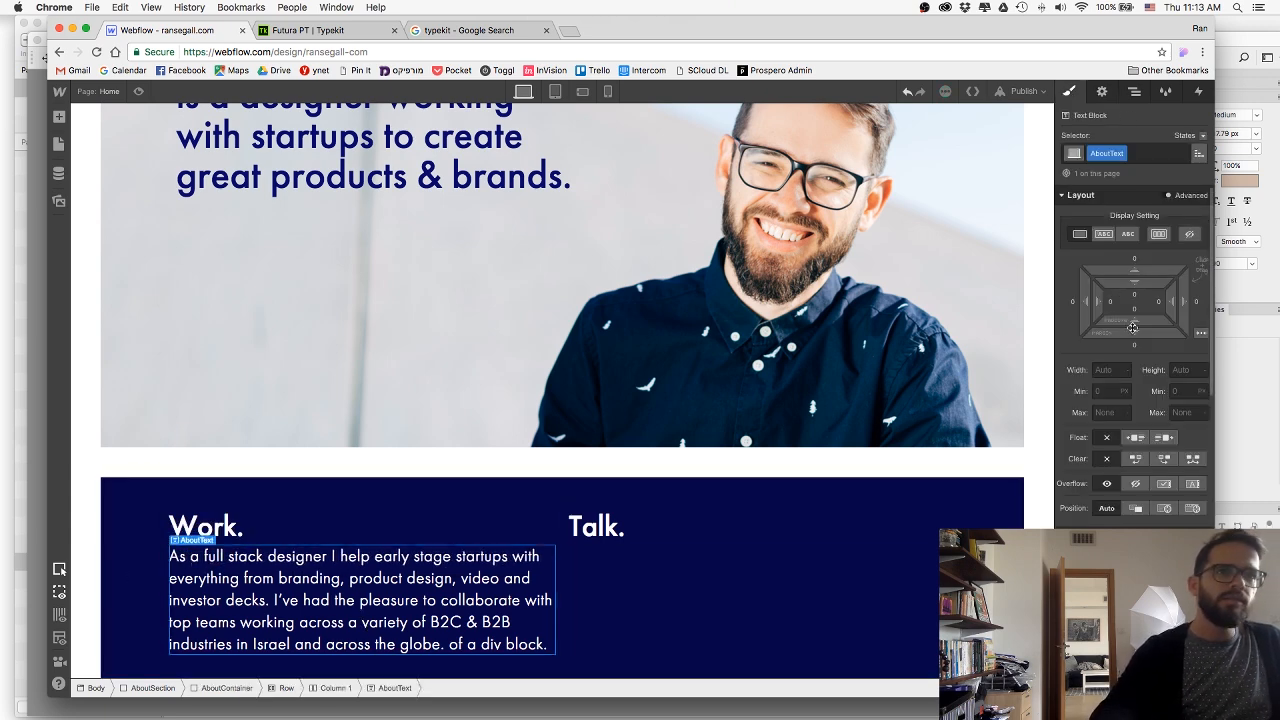
left_click_drag(1168, 302, 1093, 306)
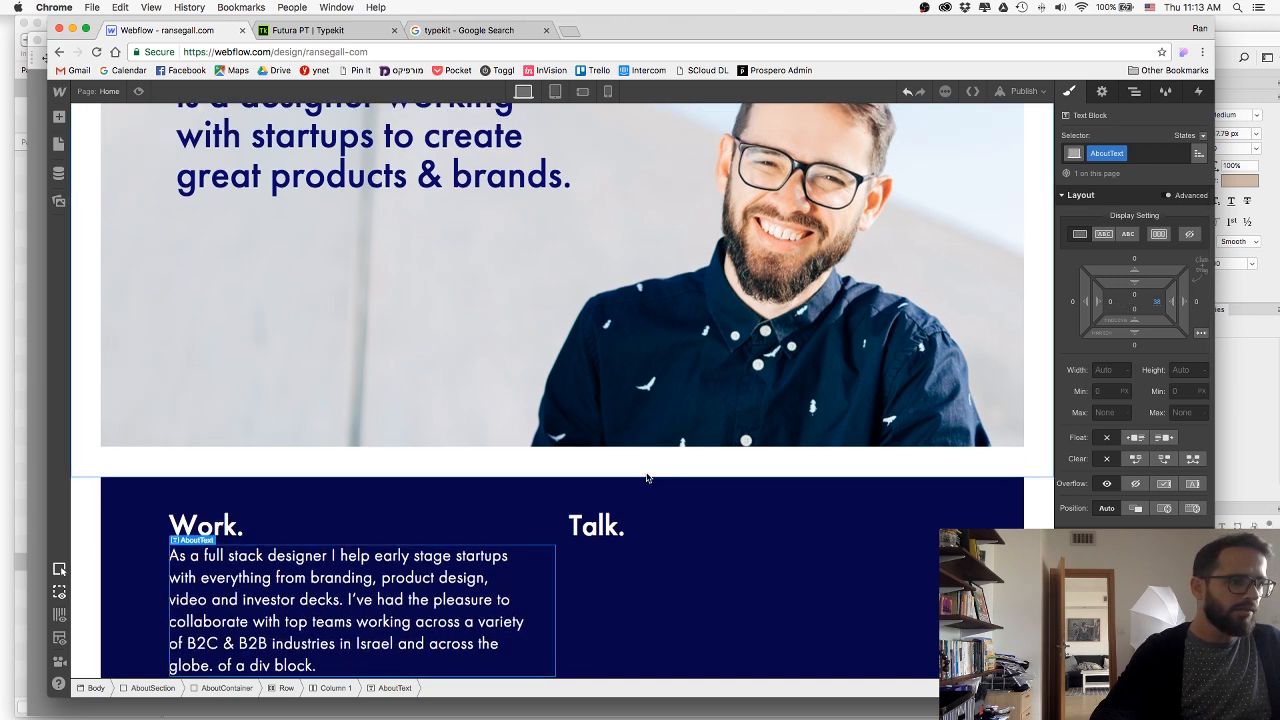
Delete the leftover placeholder words "of a div block." from the end of the Work paragraph.
scroll(643, 478, "down", 1)
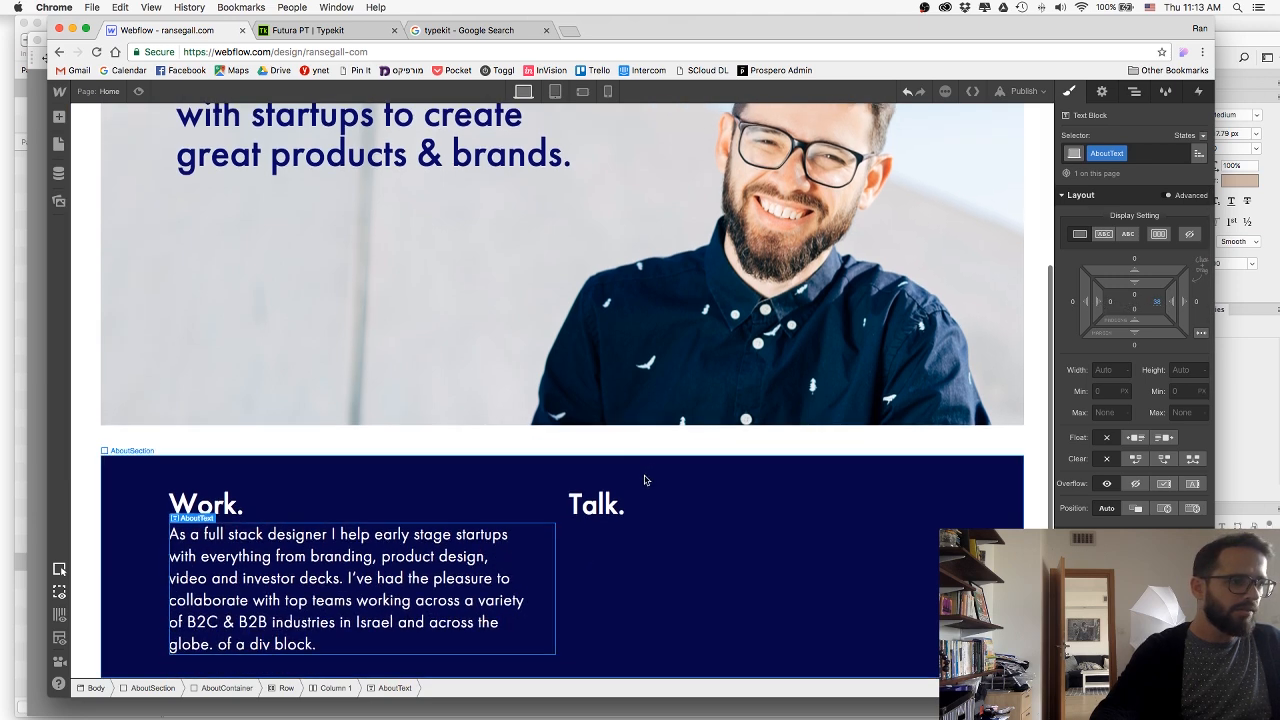
double_click(240, 645)
left_click_drag(214, 644, 356, 636)
key("BackSpace")
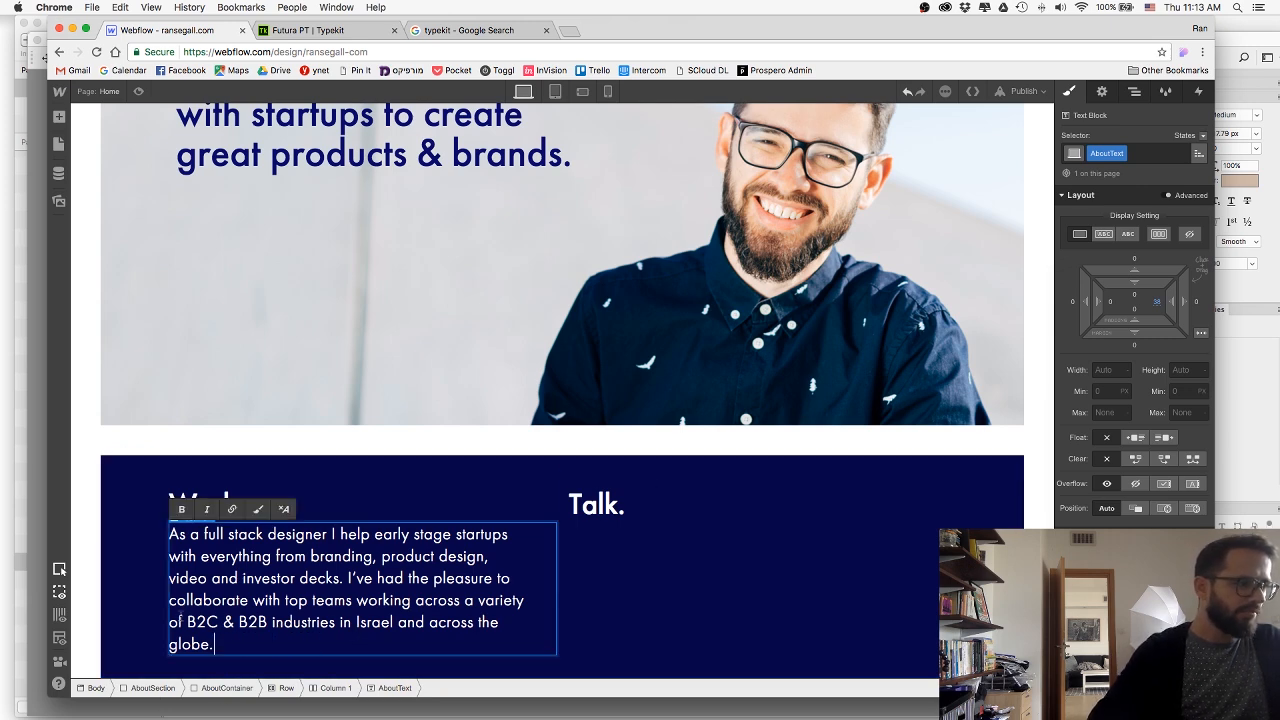
left_click(157, 610)
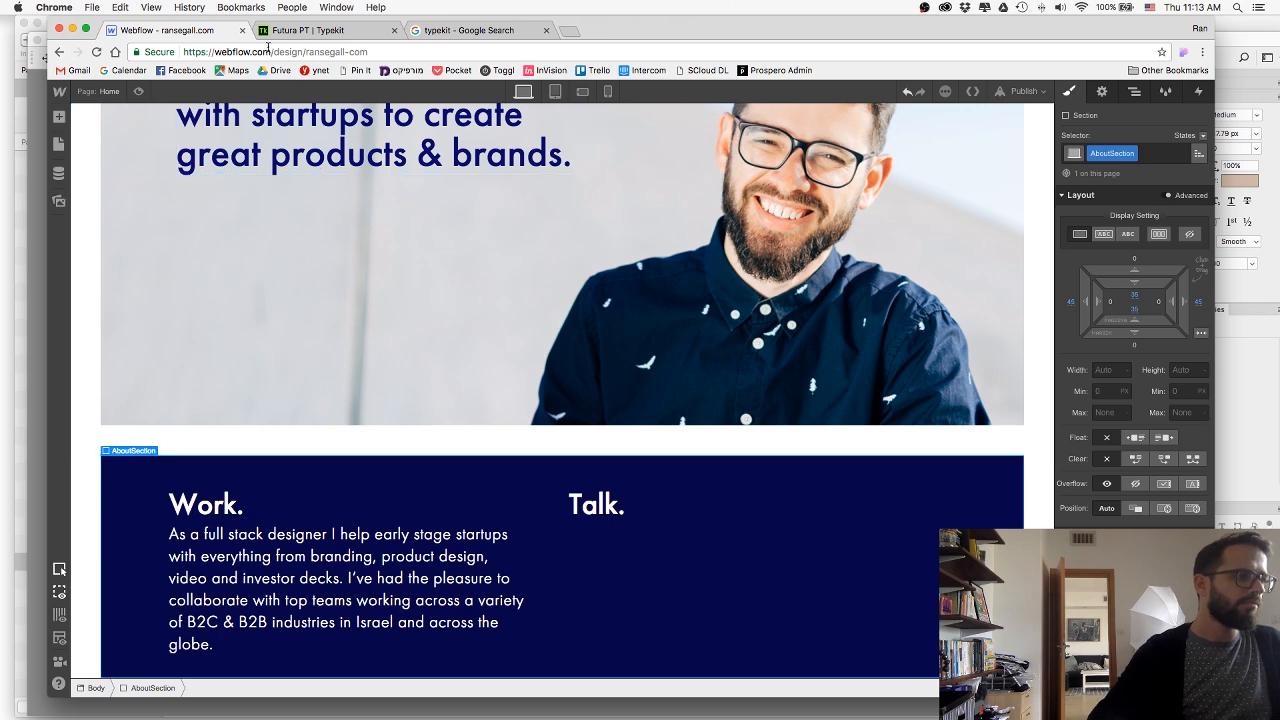
Check the Talk column in Sketch, return to Webflow, and paste a copy of the AboutText block under the Talk heading.
key("super+Tab")
key("super+Tab")
key("super+Tab")
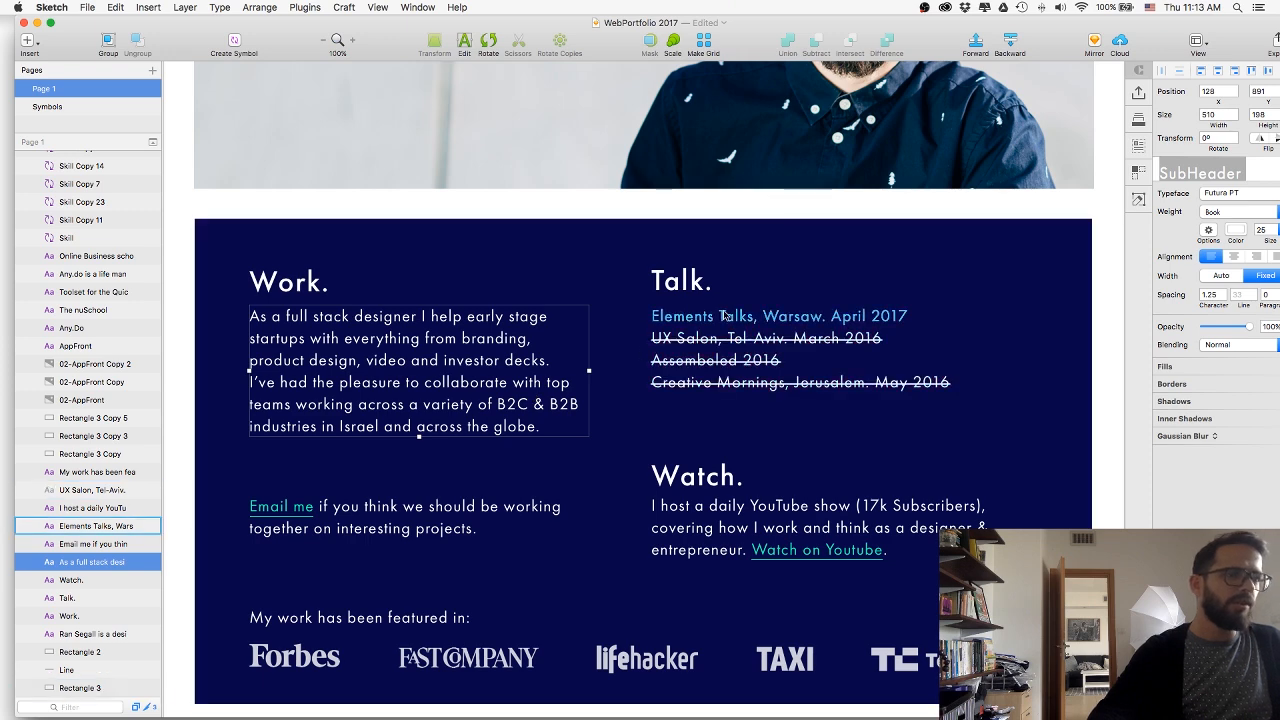
key("super+Tab")
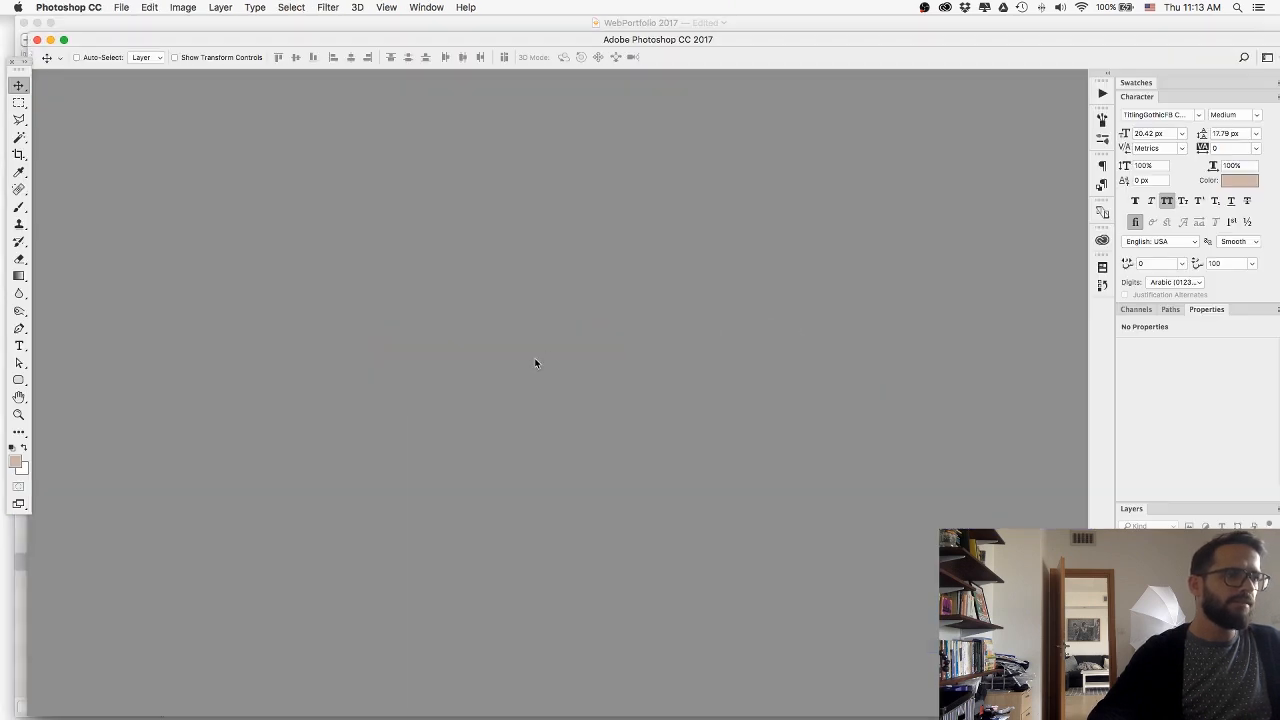
key("super+Tab")
key("super+Tab")
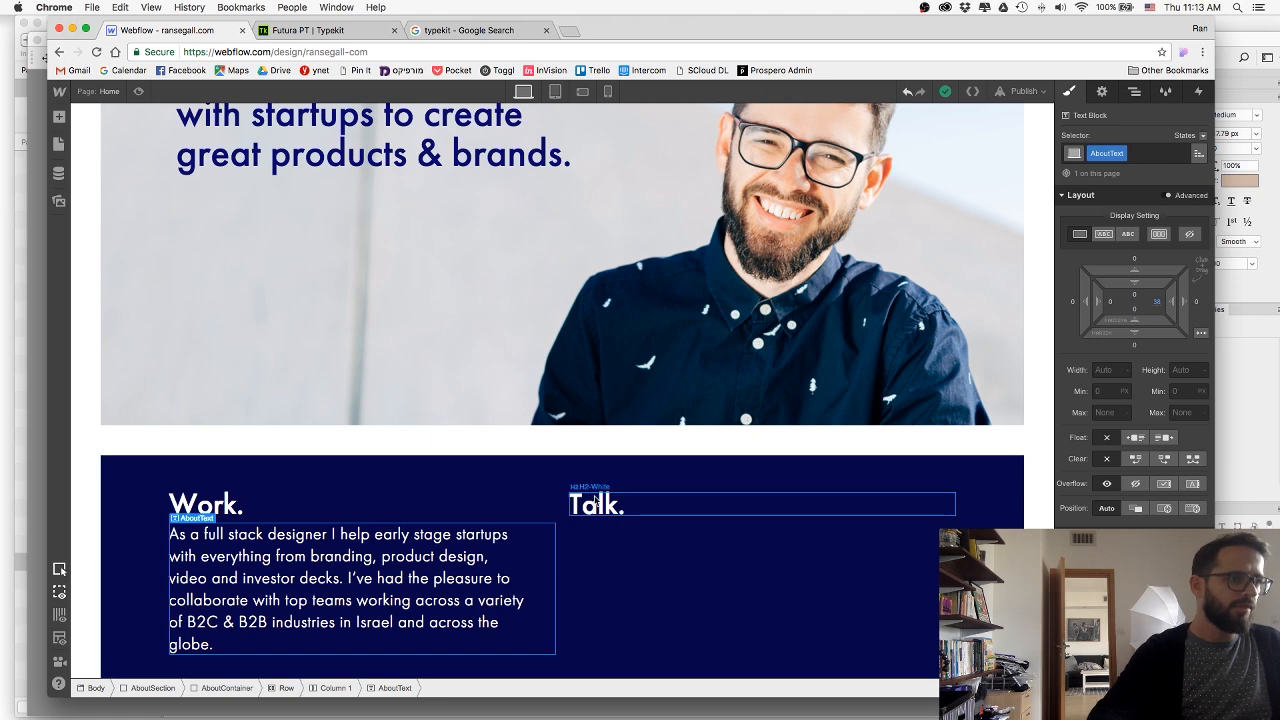
left_click(597, 500)
type("As a full stack designer I help early stage startups with everything from branding, product design, video and investor decks. I’ve had the pleasure to collaborate with top teams working across a variety of B2C & B2B industries in Israel and across the globe.")
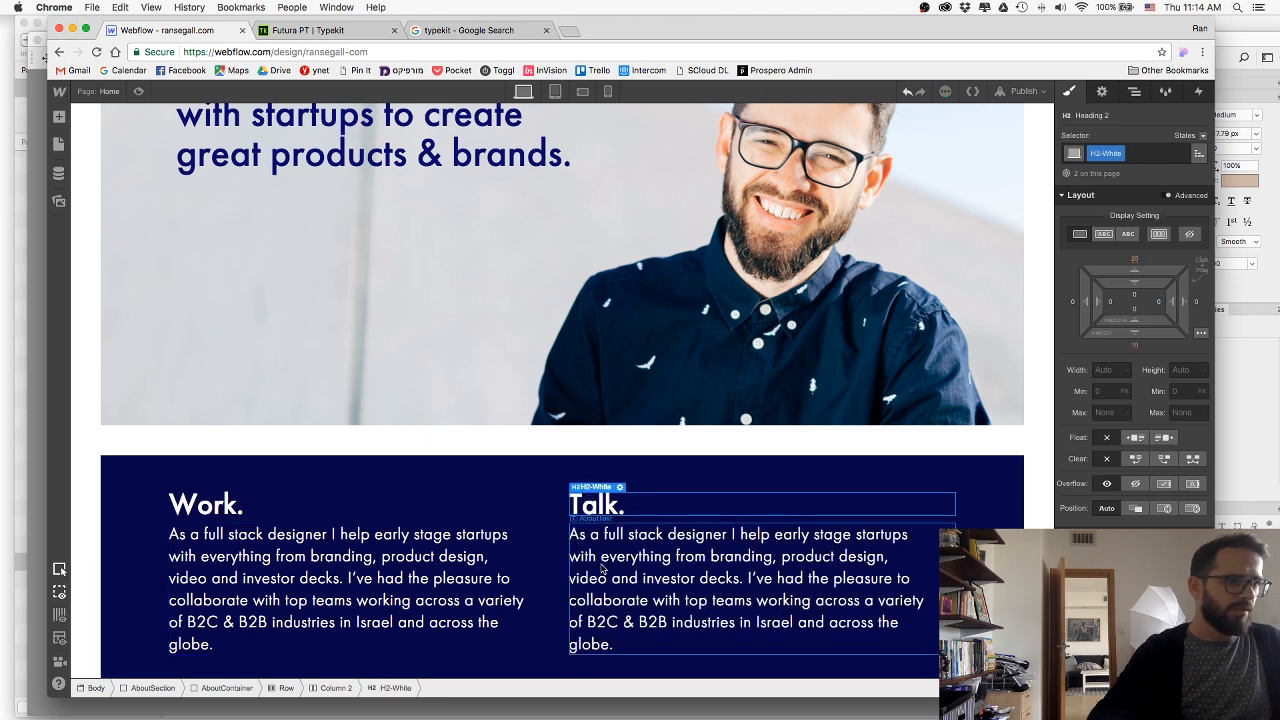
Switch to Sketch and copy the line "Elements Talks, Warsaw. April 2017" under the Talk heading.
key("super+Tab")
key("super+Tab")
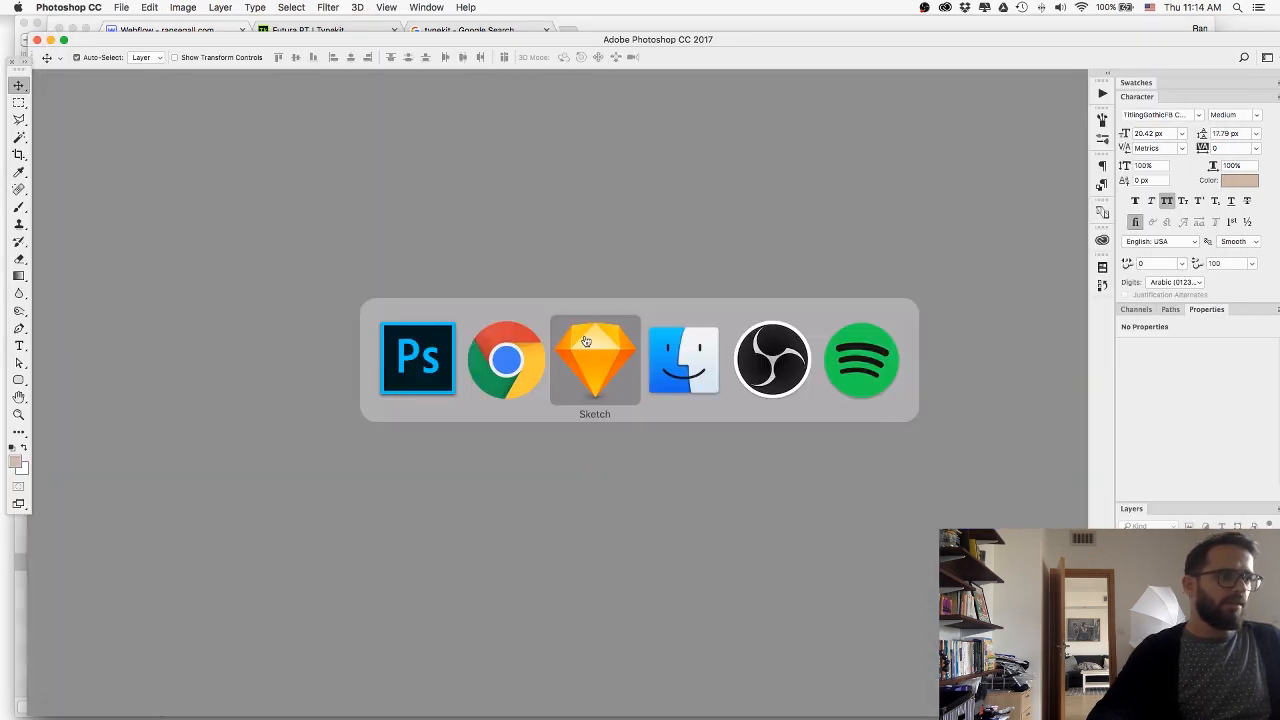
left_click(690, 315)
double_click(690, 315)
key("super+c")
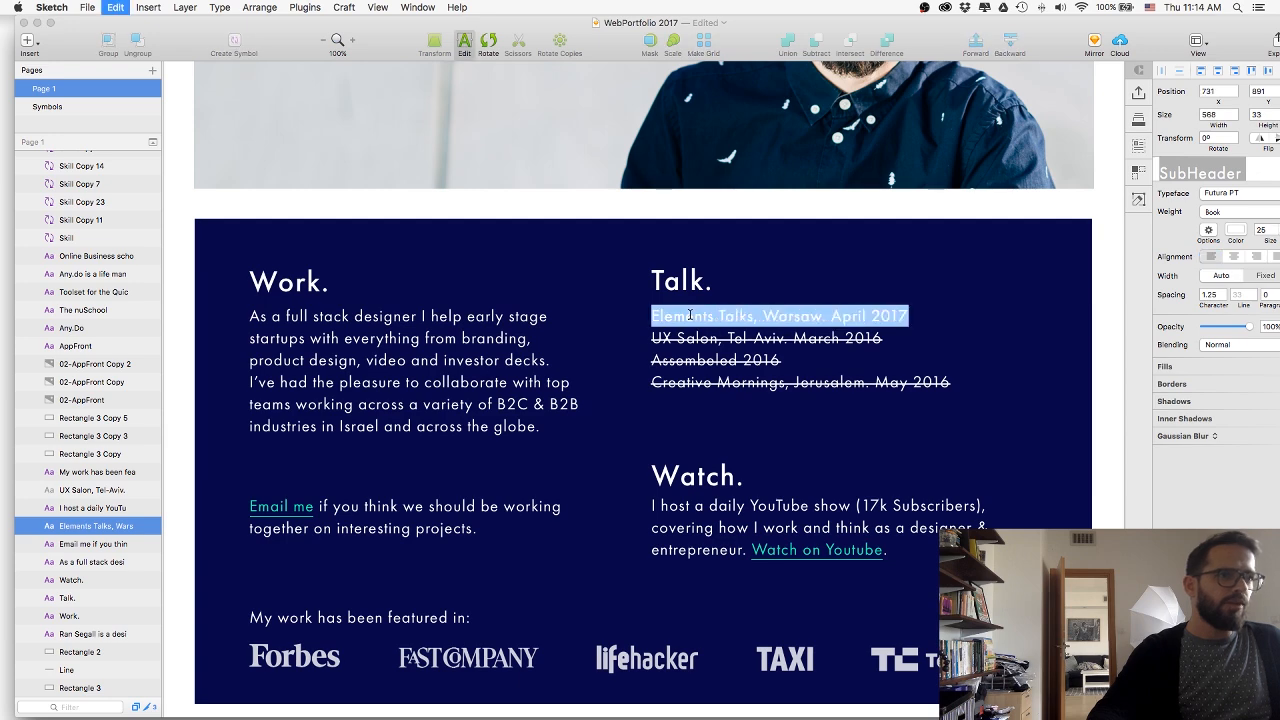
Return to Webflow and replace the duplicated paragraph under Talk with the copied "Elements Talks, Warsaw. April 2017" line.
key("super+Tab")
key("super+Tab")
key("Tab")
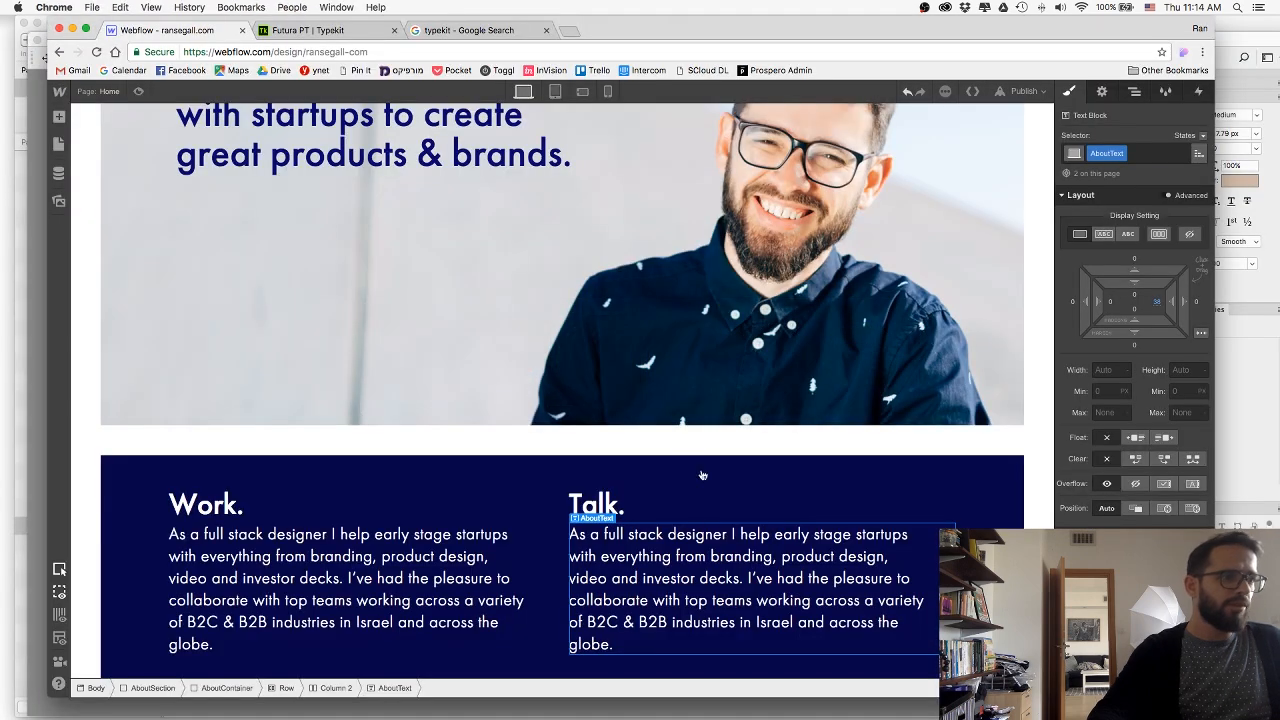
triple_click(683, 548)
key("super+v")
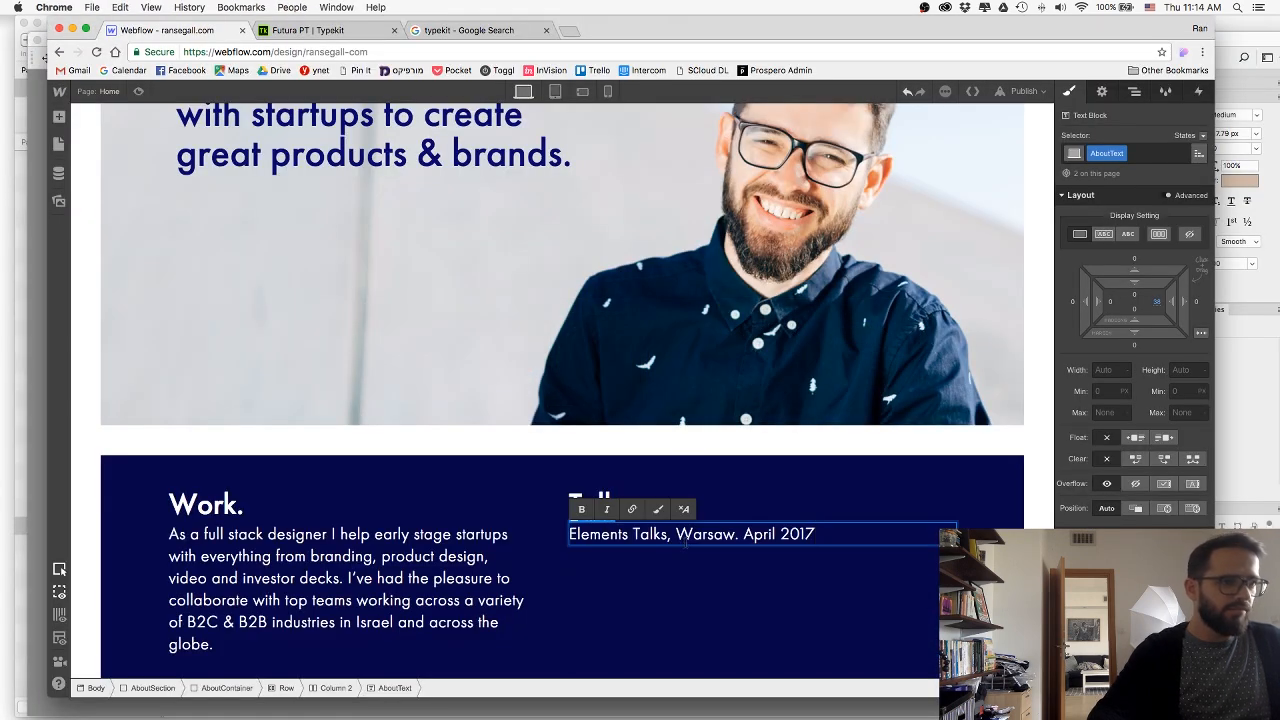
Switch to Sketch and copy the struck-through list of three 2016 talks.
key("super+Tab")
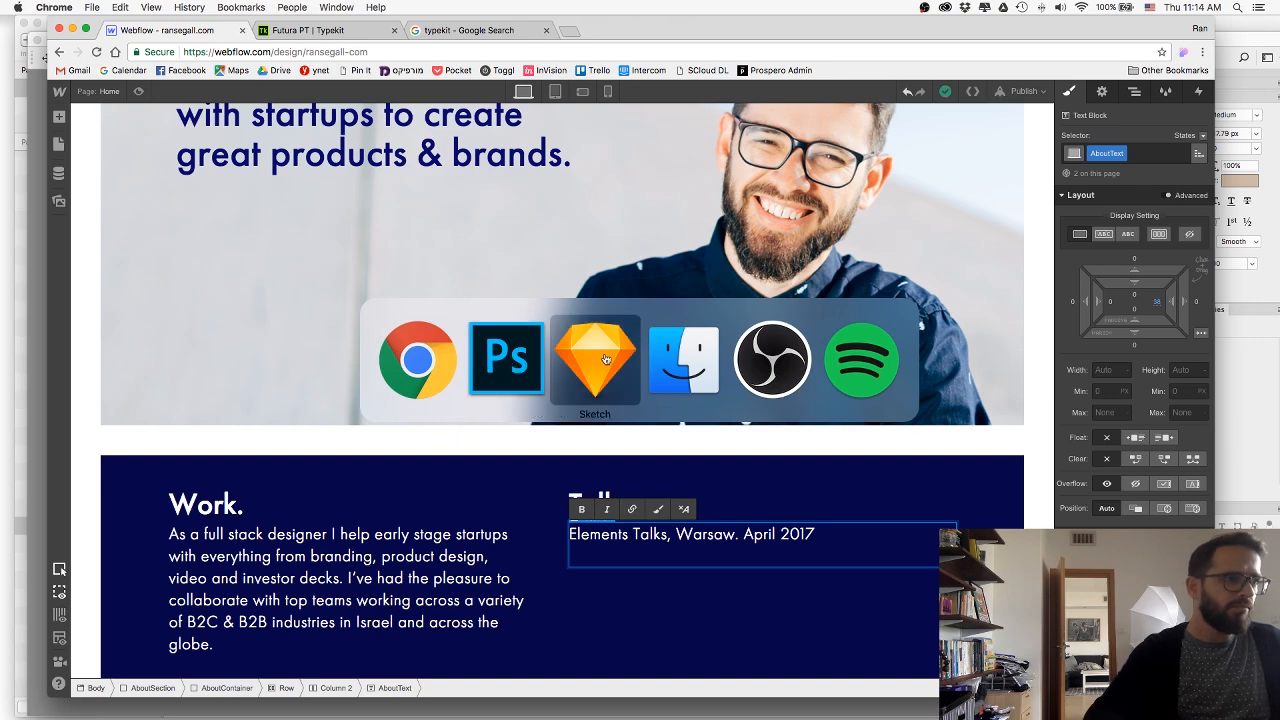
left_click(605, 359)
double_click(704, 363)
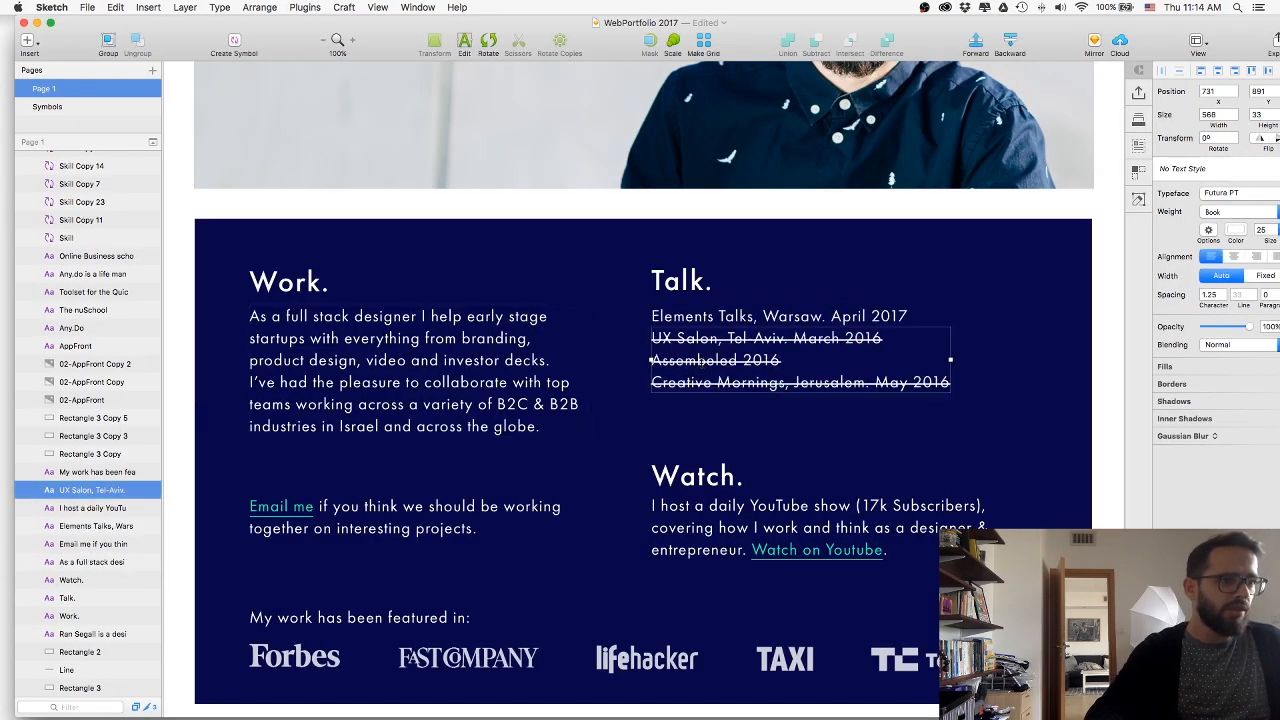
key("super+a")
key("super+c")
Return to Webflow and start a new line after "April 2017" in the Talk text block.
key("super+Tab")
left_click(811, 552)
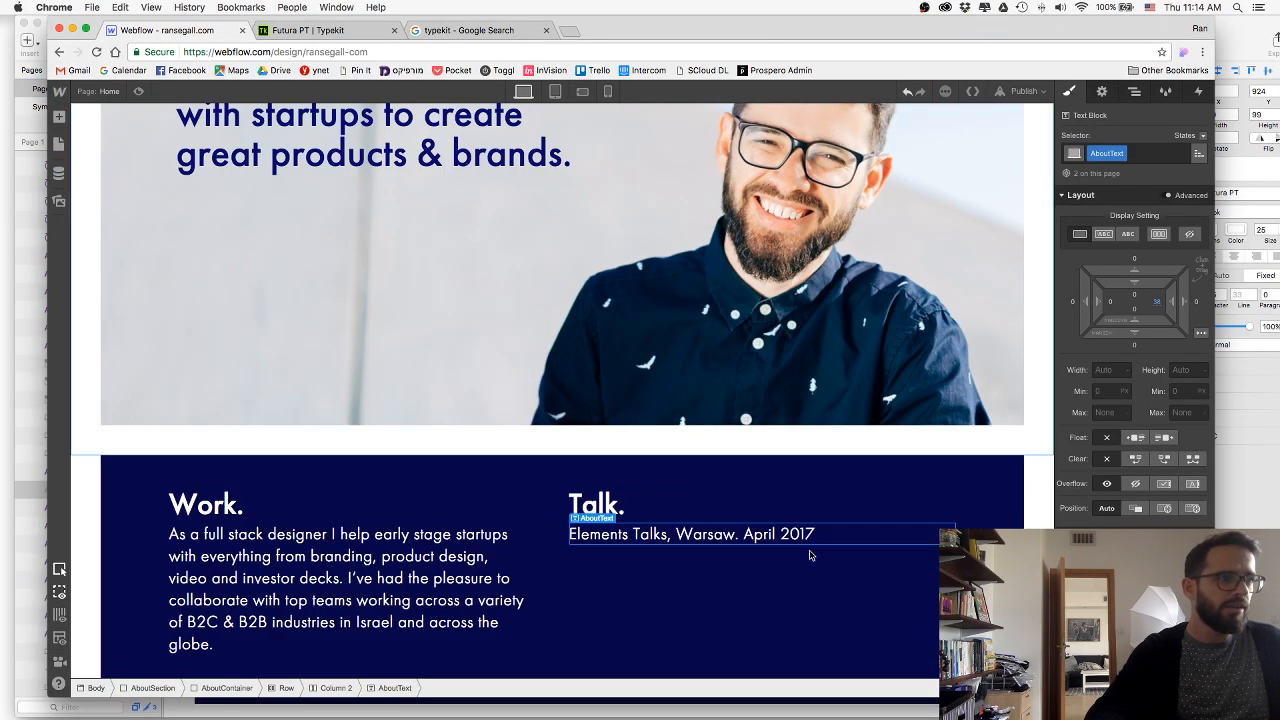
double_click(820, 532)
key("Return")
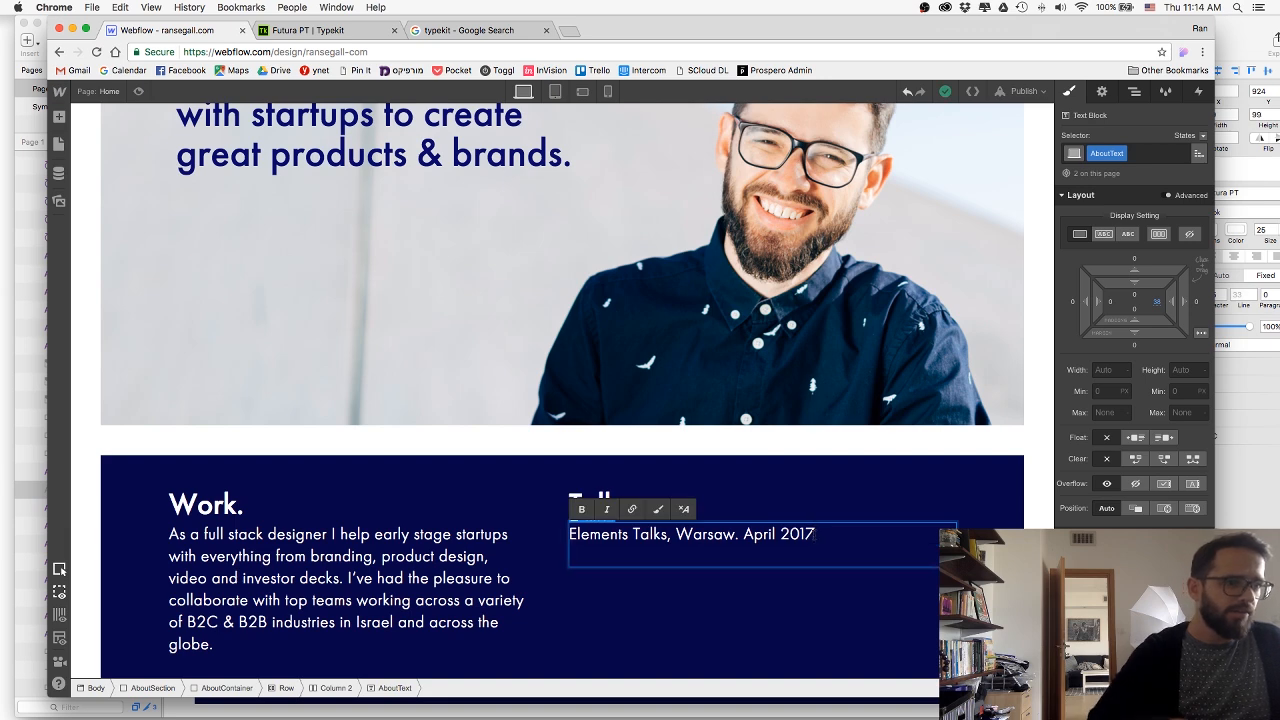
Reselect the three 2016 talks in Sketch and paste them into the Talk text block in Webflow.
key("super+Tab")
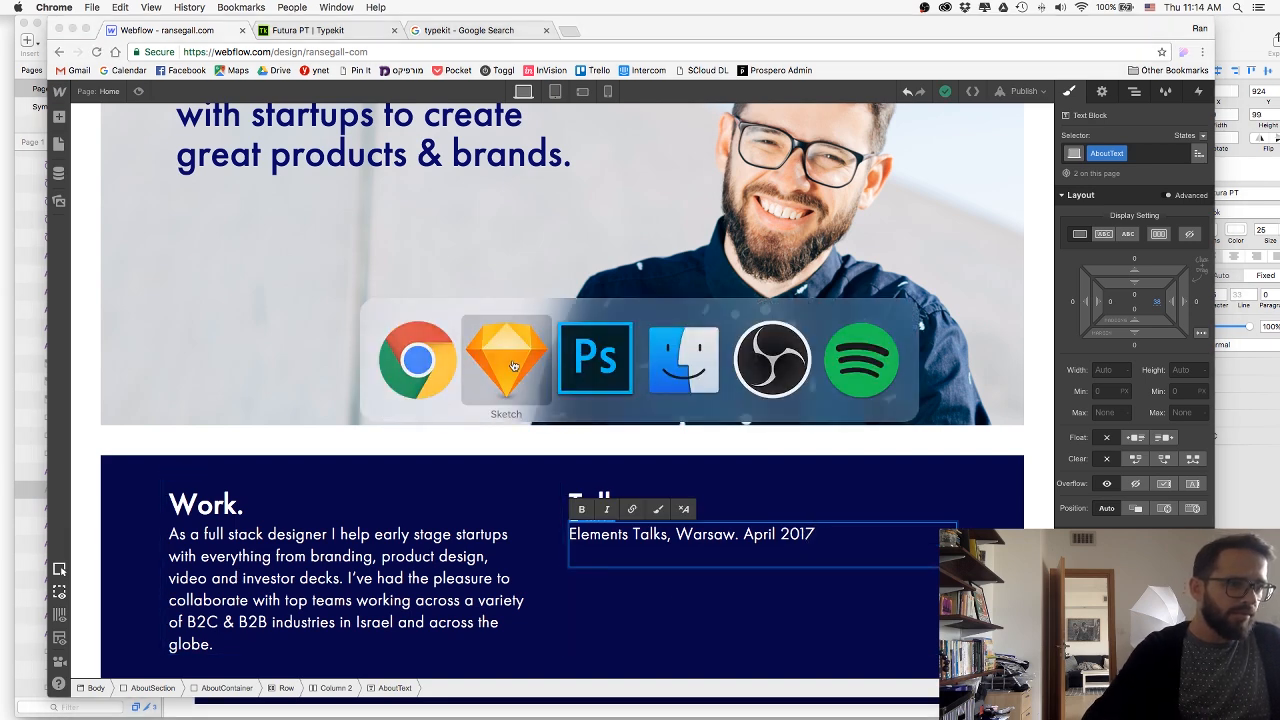
key("super+a")
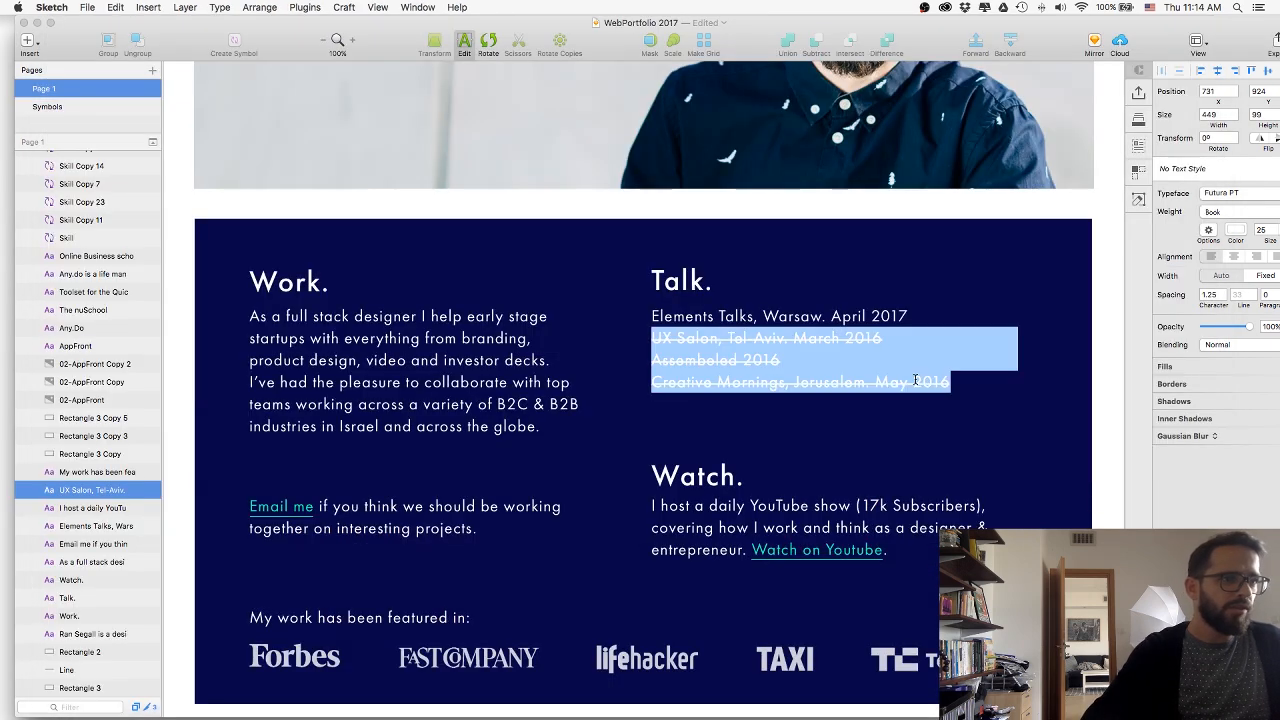
key("super+Tab")
left_click(506, 343)
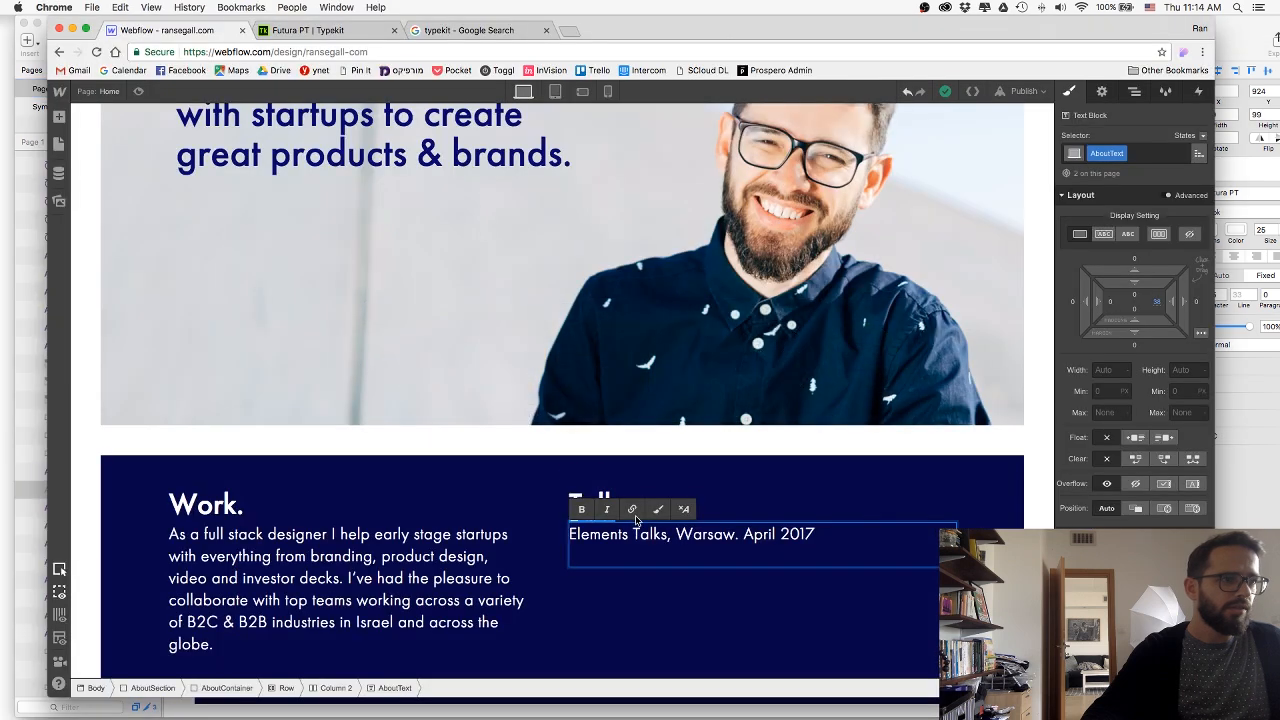
key("super+v")
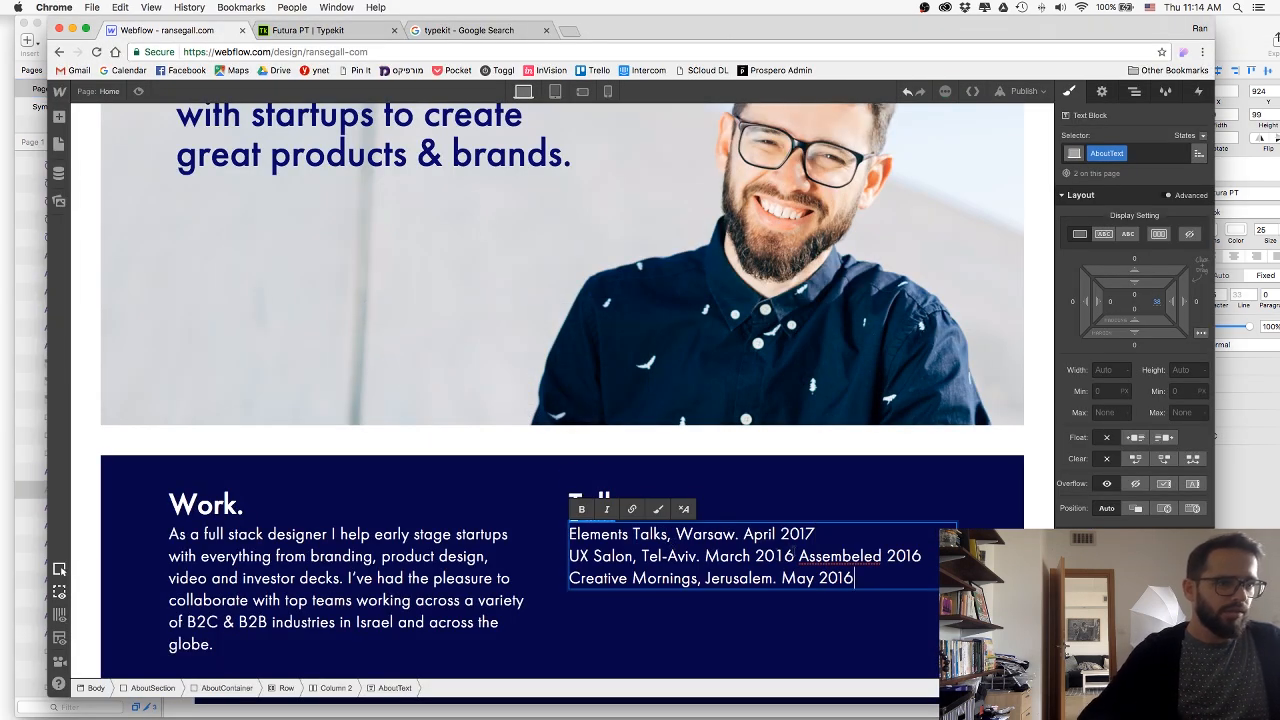
Break the pasted talks so "Assembeled 2016" and "Creative Mornings, Jerusalem. May 2016" each sit on their own line.
key("Return")
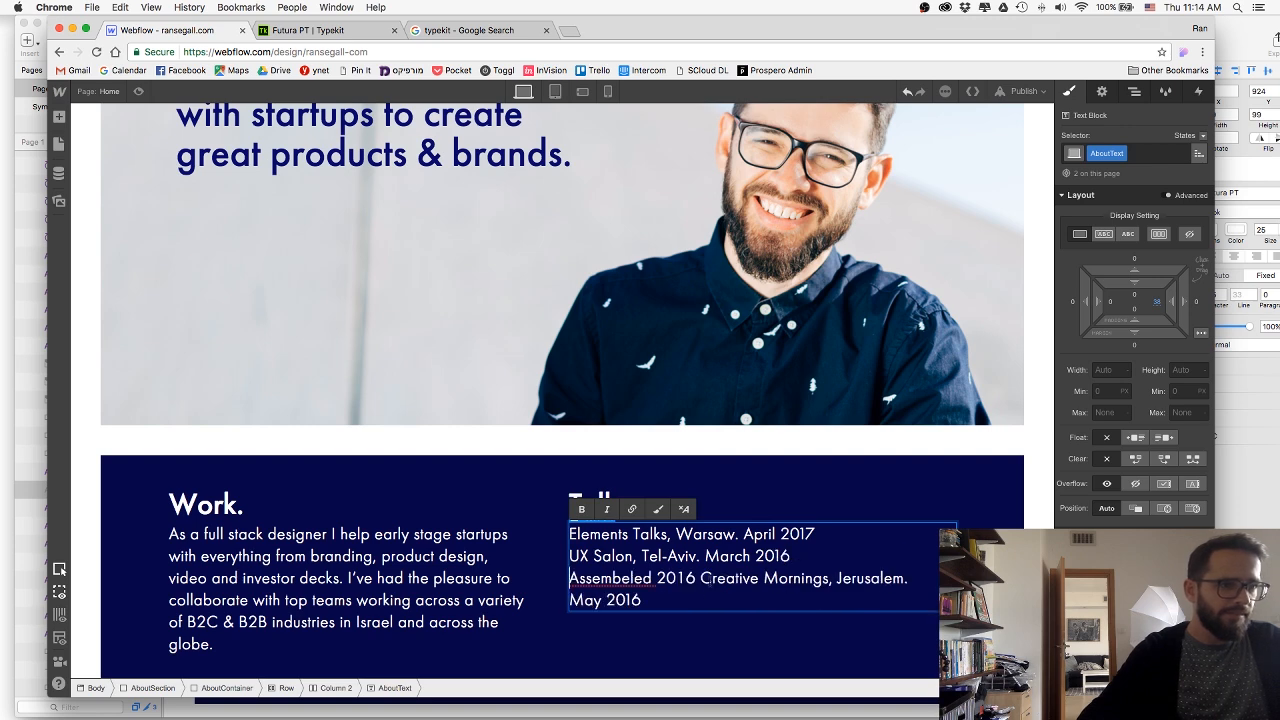
left_click(697, 588)
key("BackSpace")
key("Return")
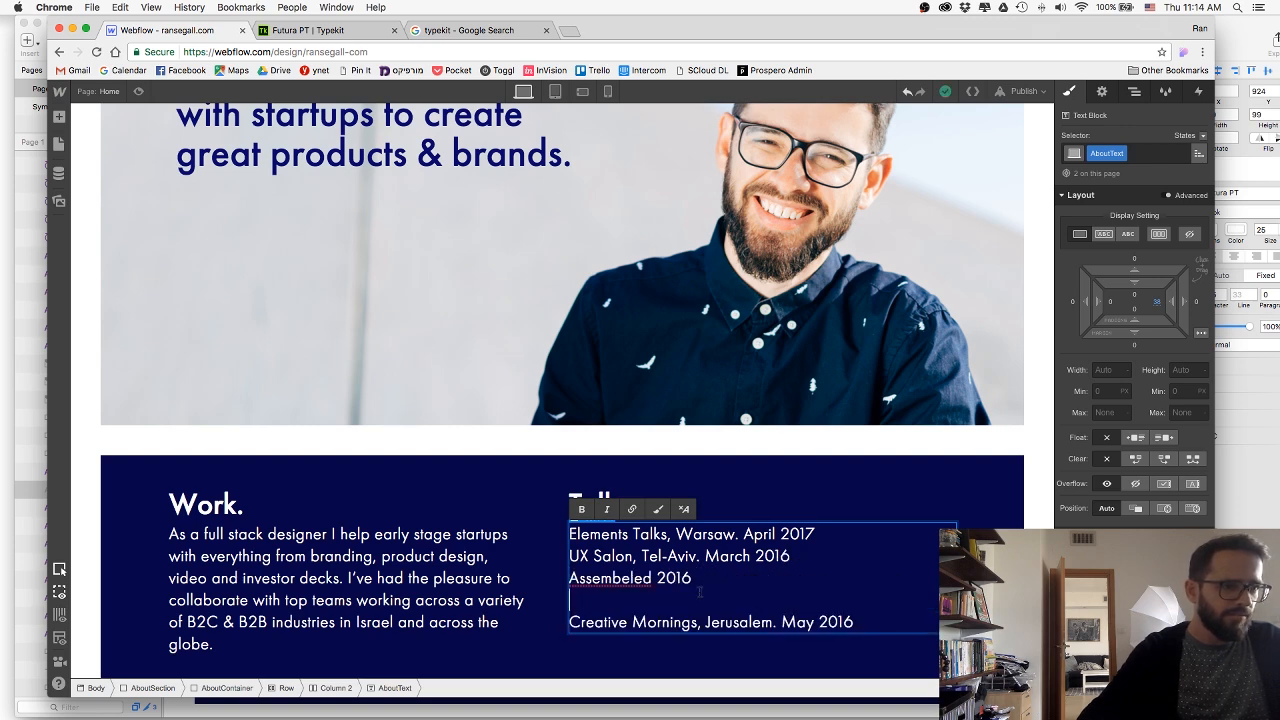
key("BackSpace")
Wrap the three 2016 talk lines in a text span and give it the new class Crossed.
left_click_drag(856, 602, 577, 562)
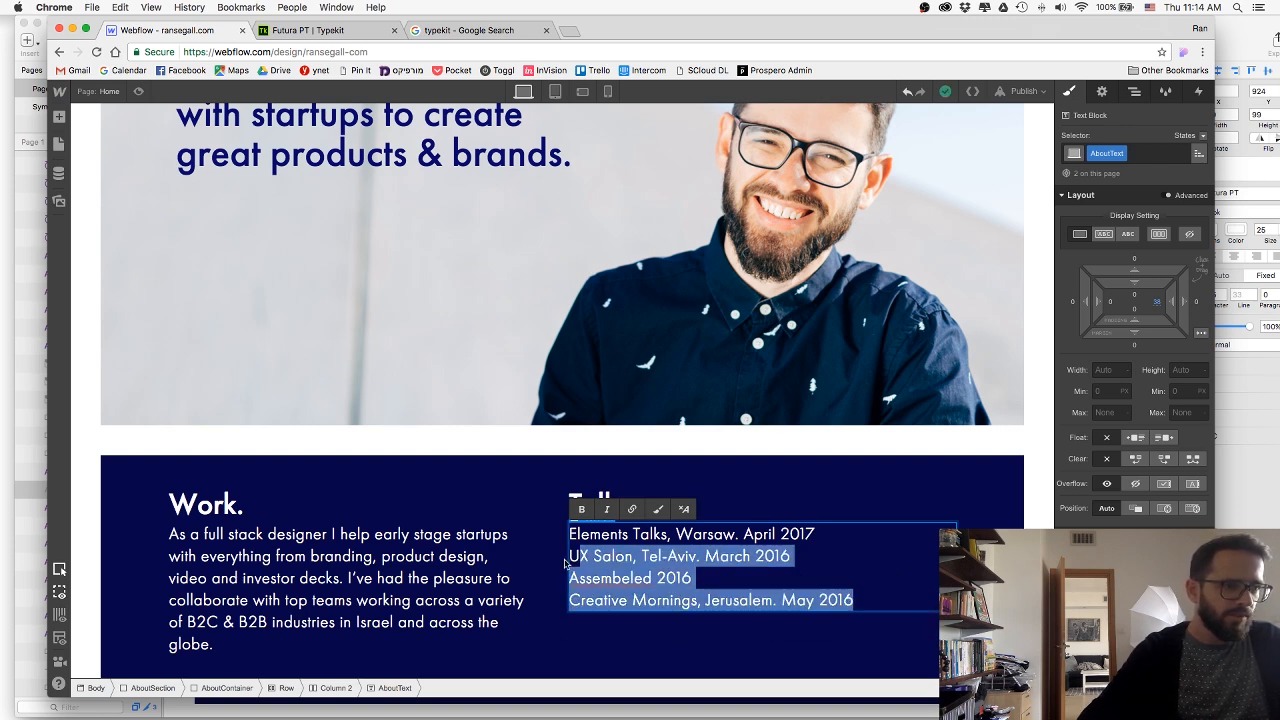
left_click(763, 586)
mouse_move(865, 606)
left_mouse_down()
mouse_move(572, 580)
mouse_move(569, 558)
left_mouse_up()
left_click(660, 512)
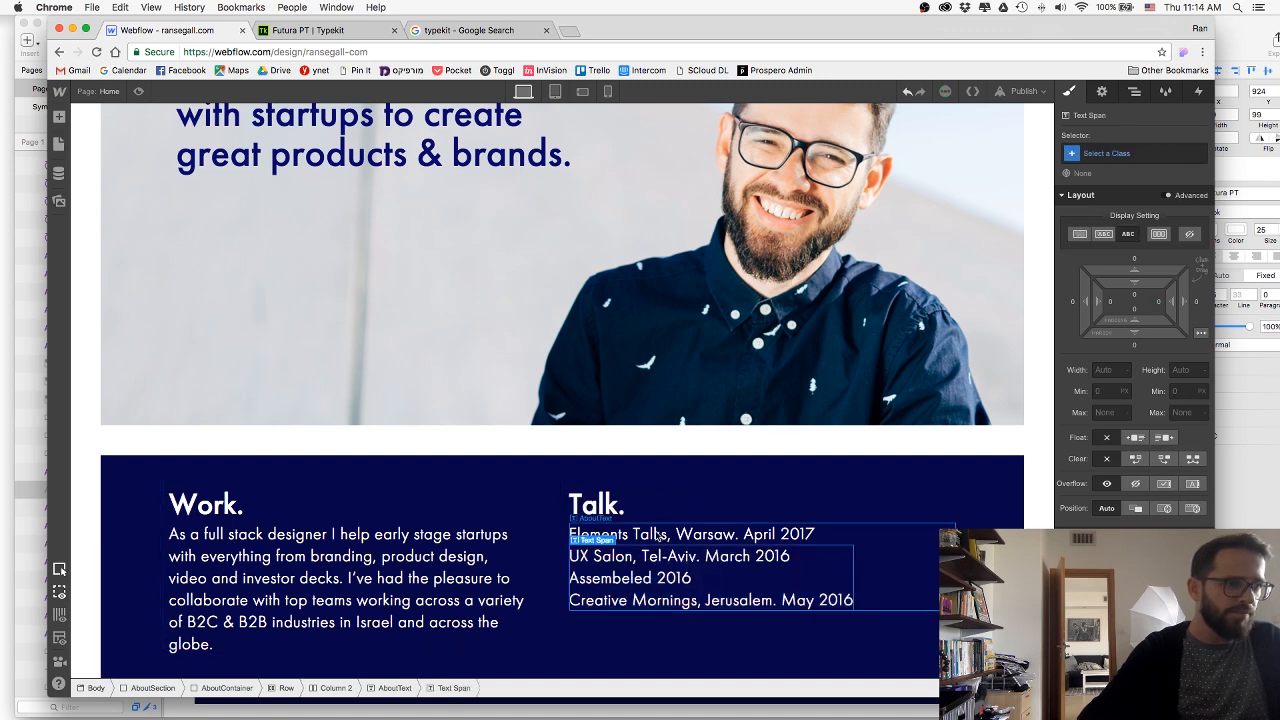
left_click(1090, 153)
type("C")
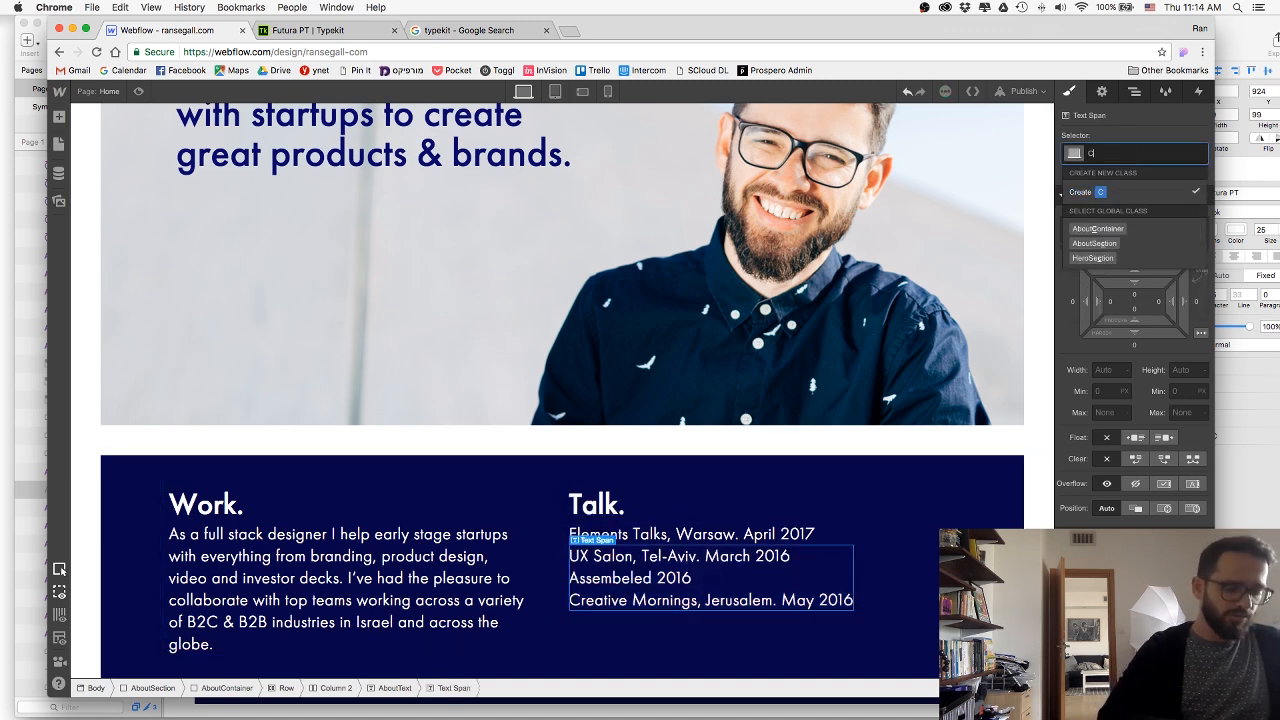
type("rossed")
key("Return")
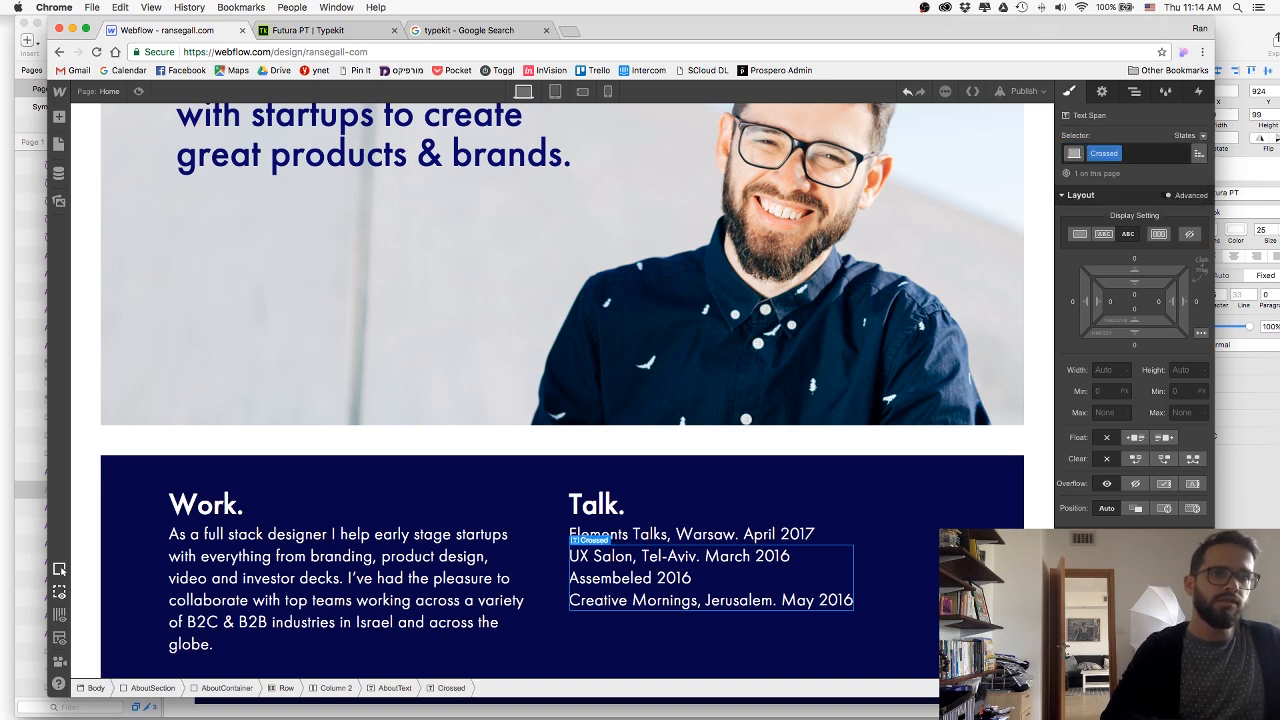
Apply strikethrough to the Crossed text span and select the surrounding AboutSection.
scroll(1213, 434, "down", 2)
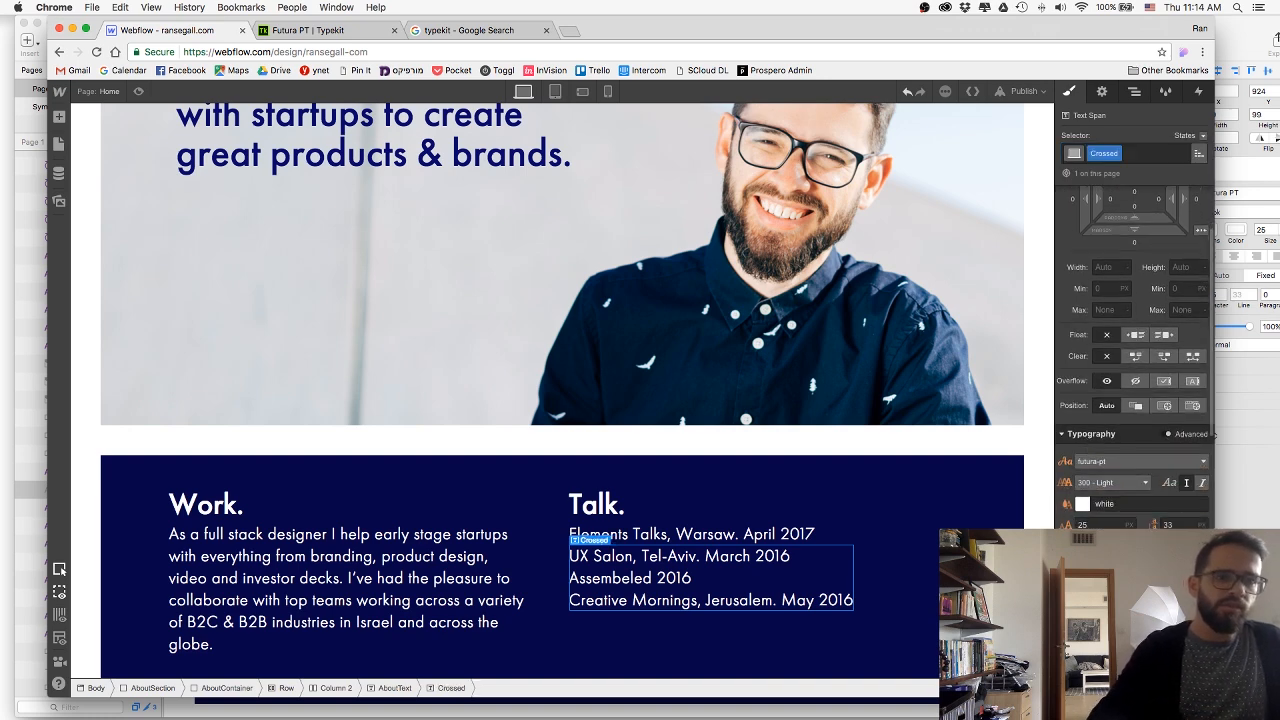
left_click(1160, 590)
left_click(948, 578)
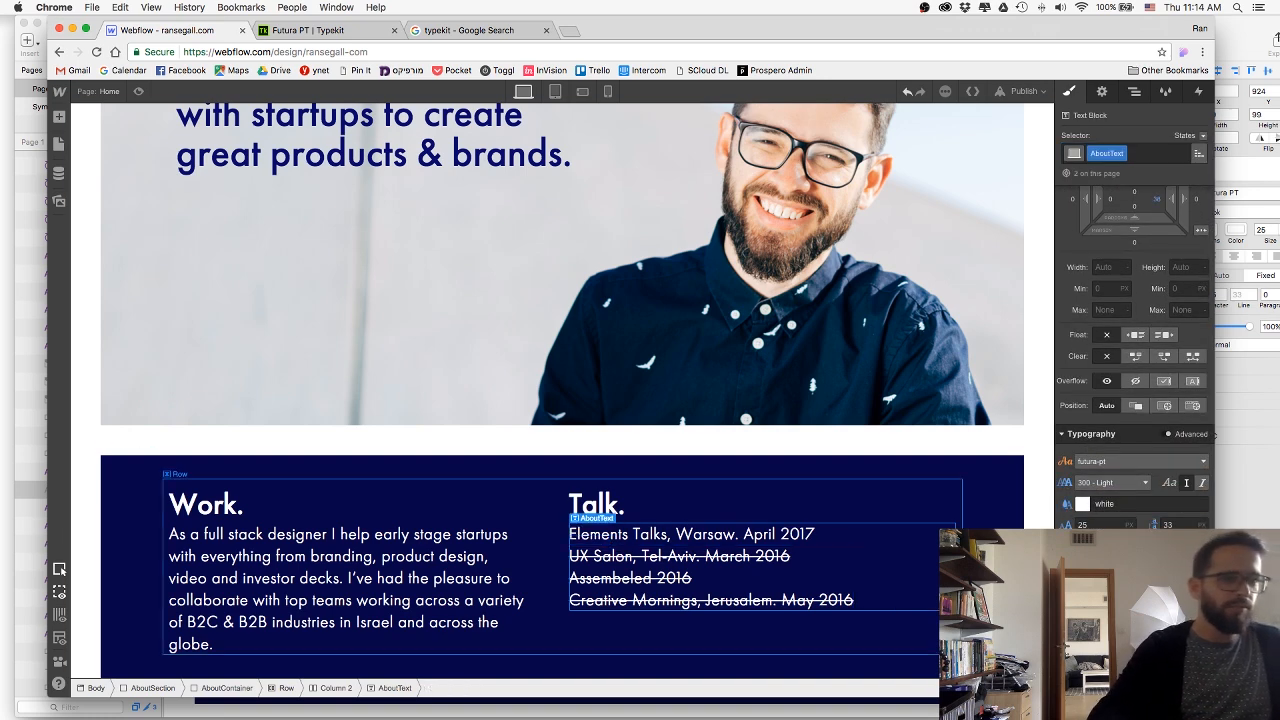
left_click(951, 632)
left_click(990, 632)
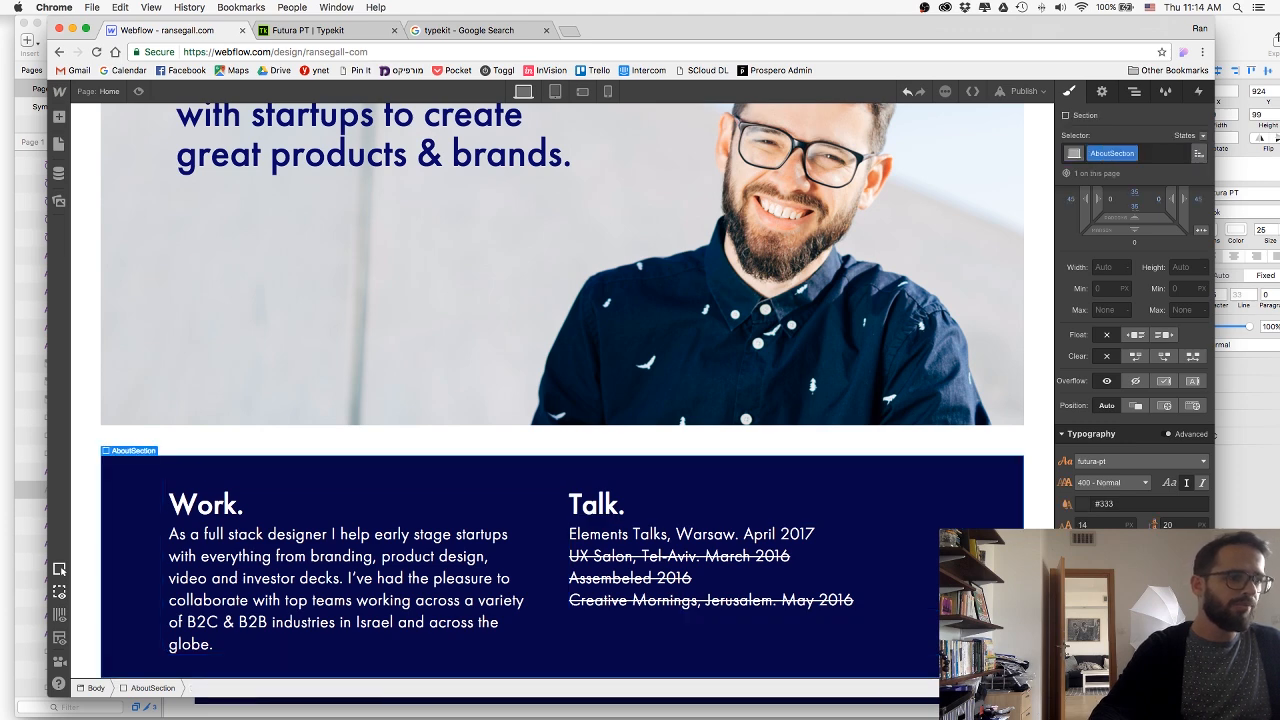
Check in the Sketch design how the Watch and Email me blocks sit below Talk and Work.
key("super+Tab")
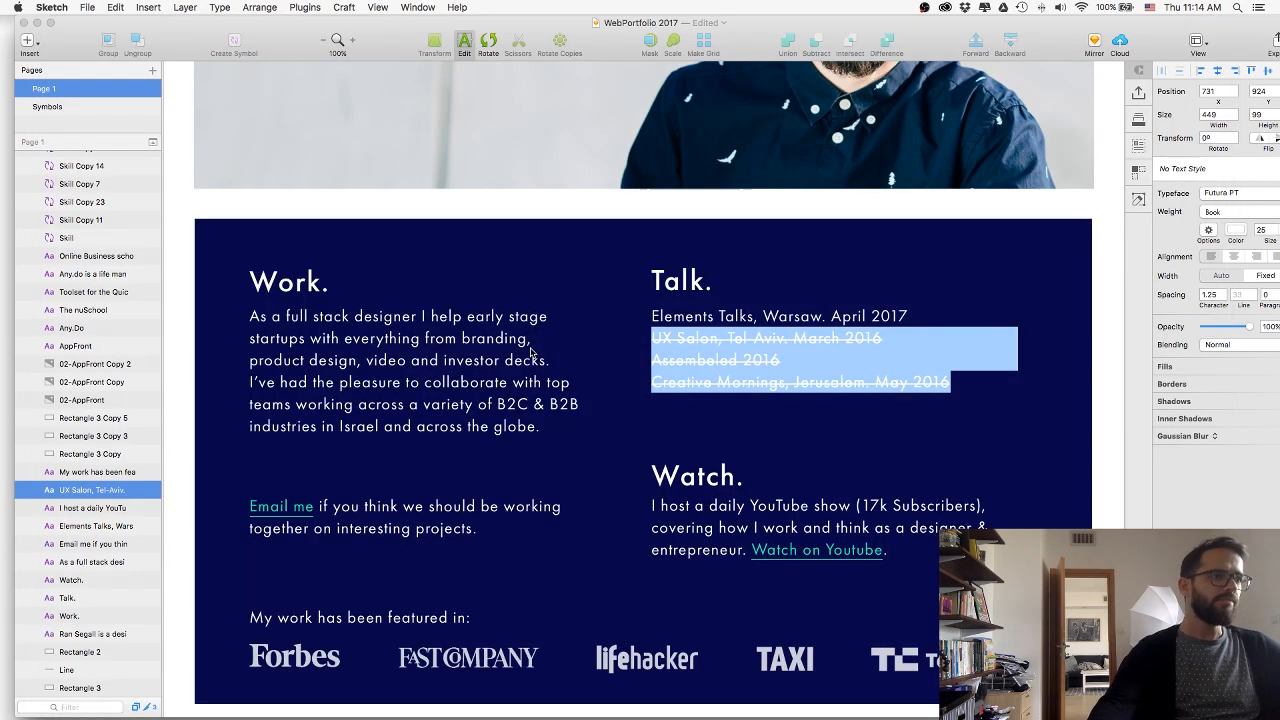
scroll(705, 463, "down", 1)
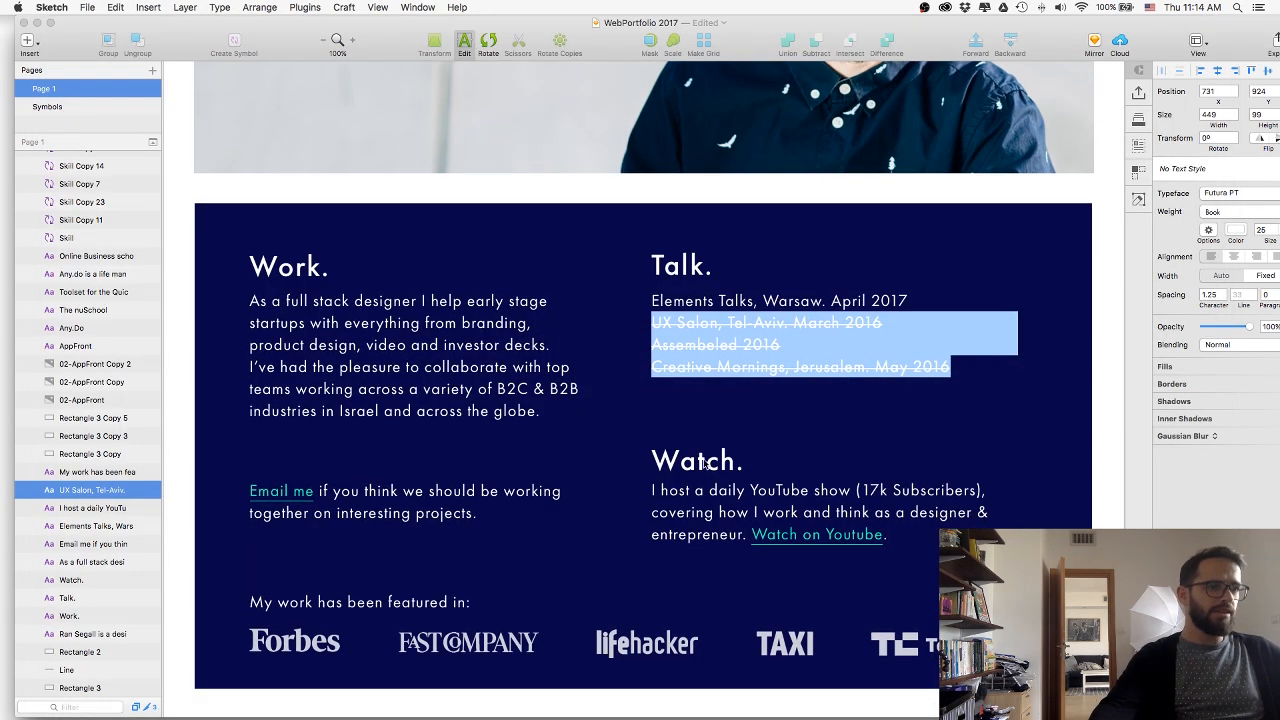
key("Escape")
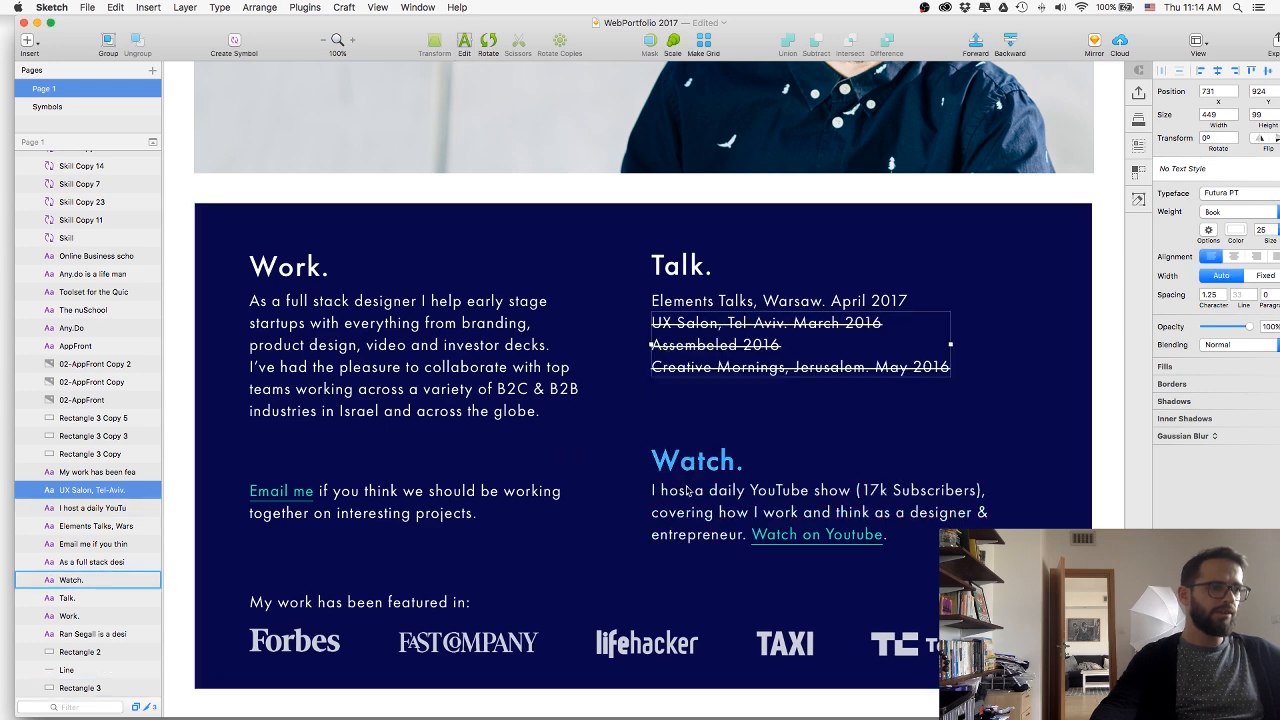
key("super+Tab")
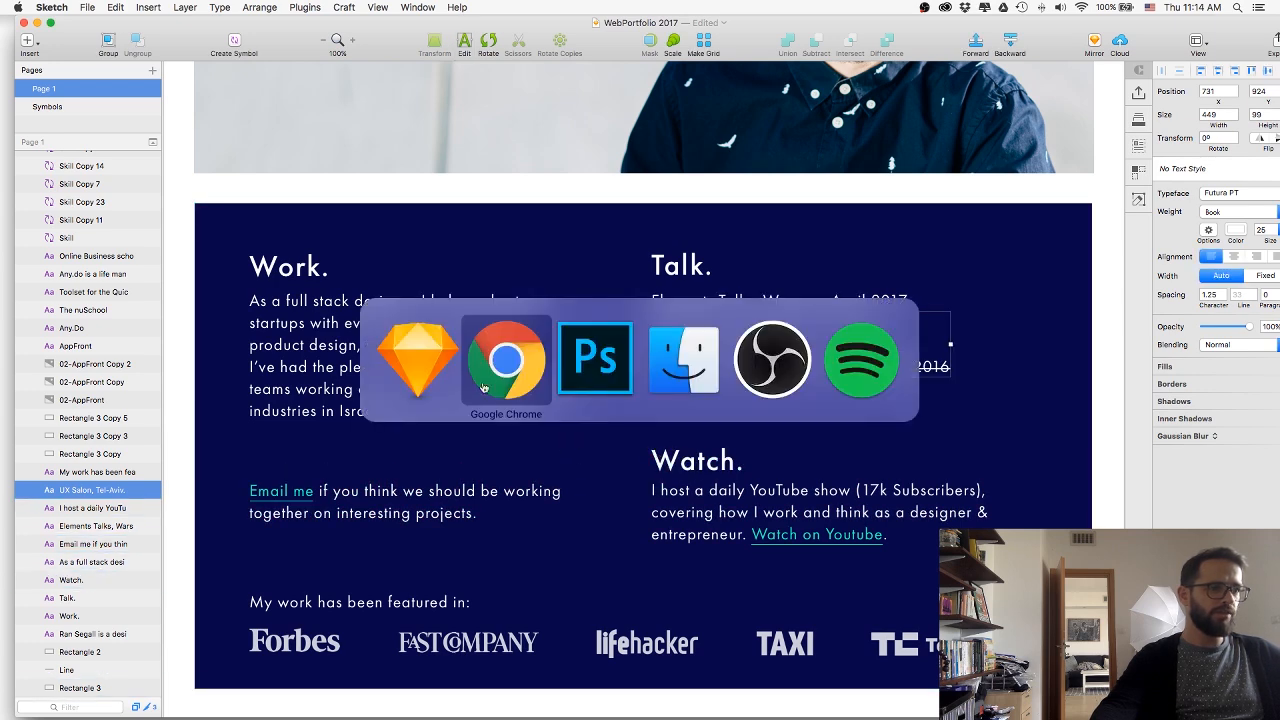
left_click(430, 377)
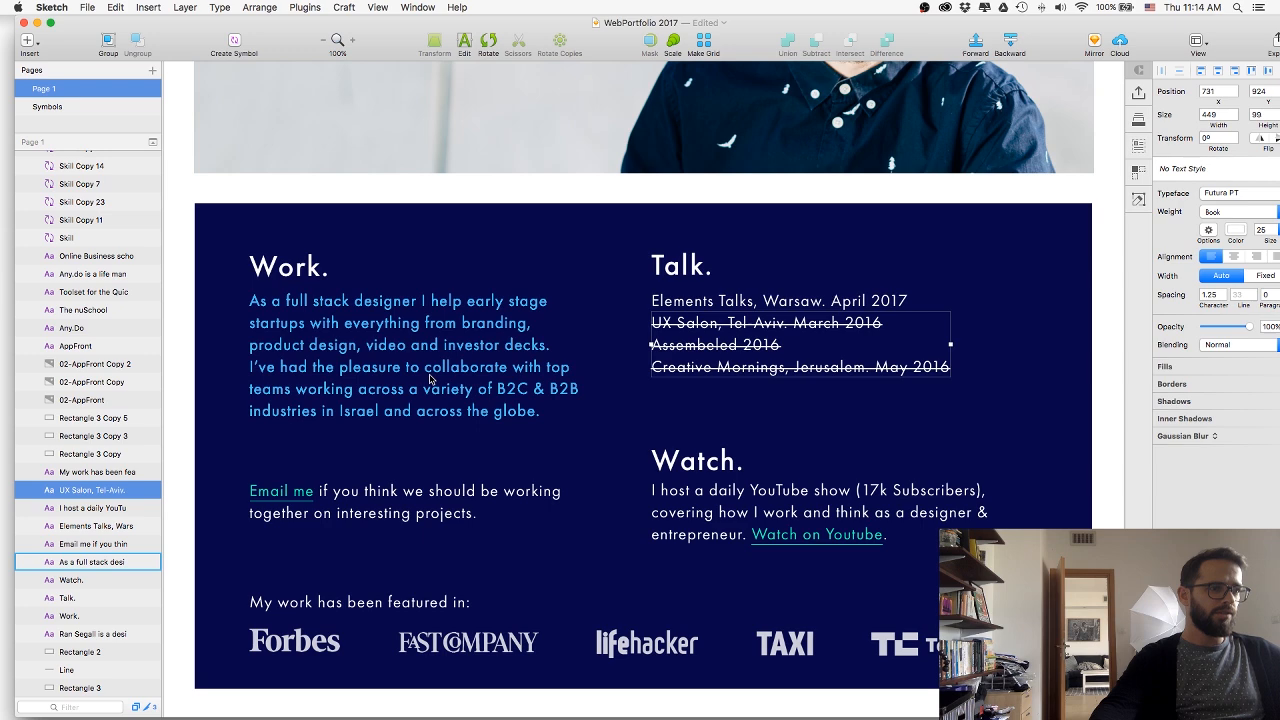
key("super+Tab")
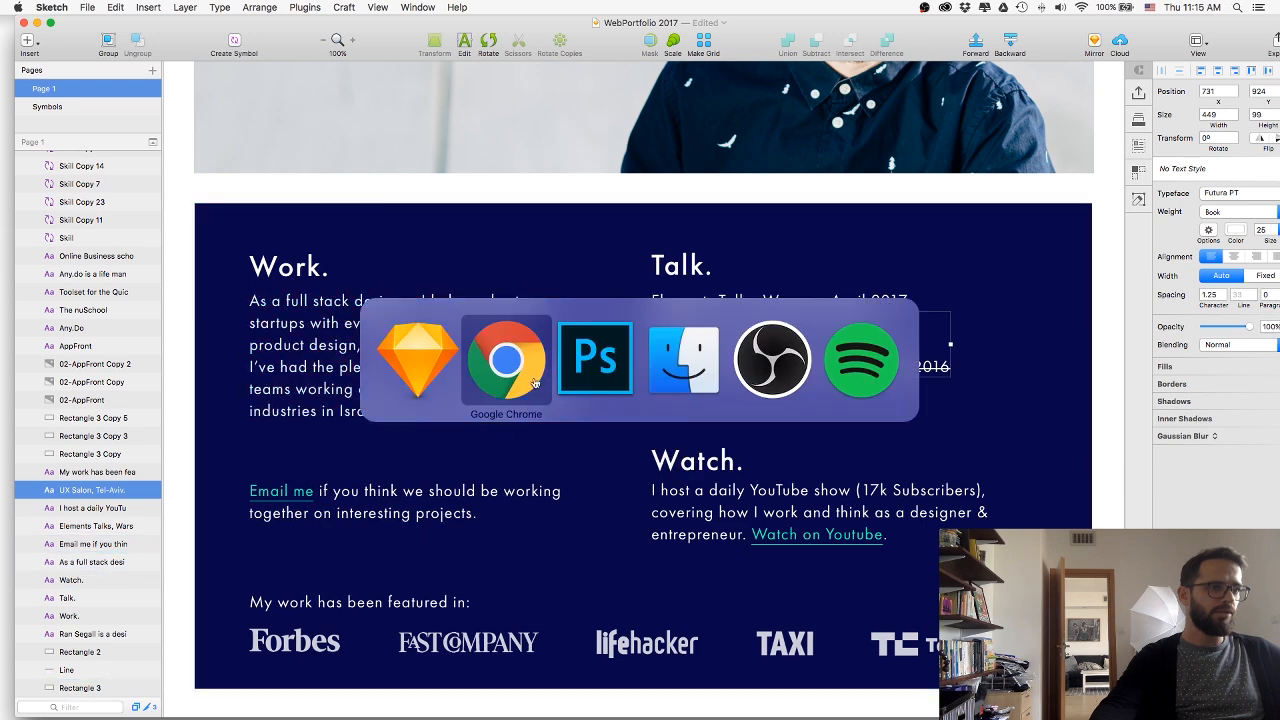
In Webflow, duplicate the row holding the Work and Talk columns within AboutSection.
left_click(557, 533)
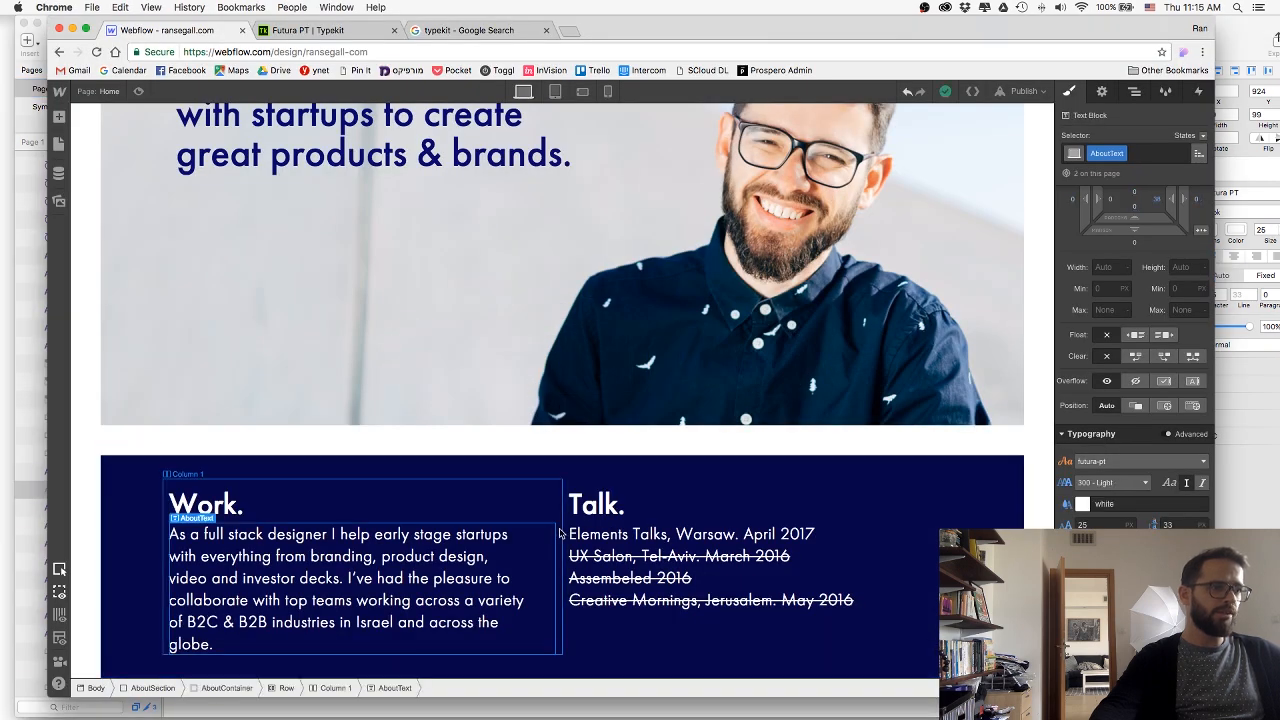
left_click(315, 687)
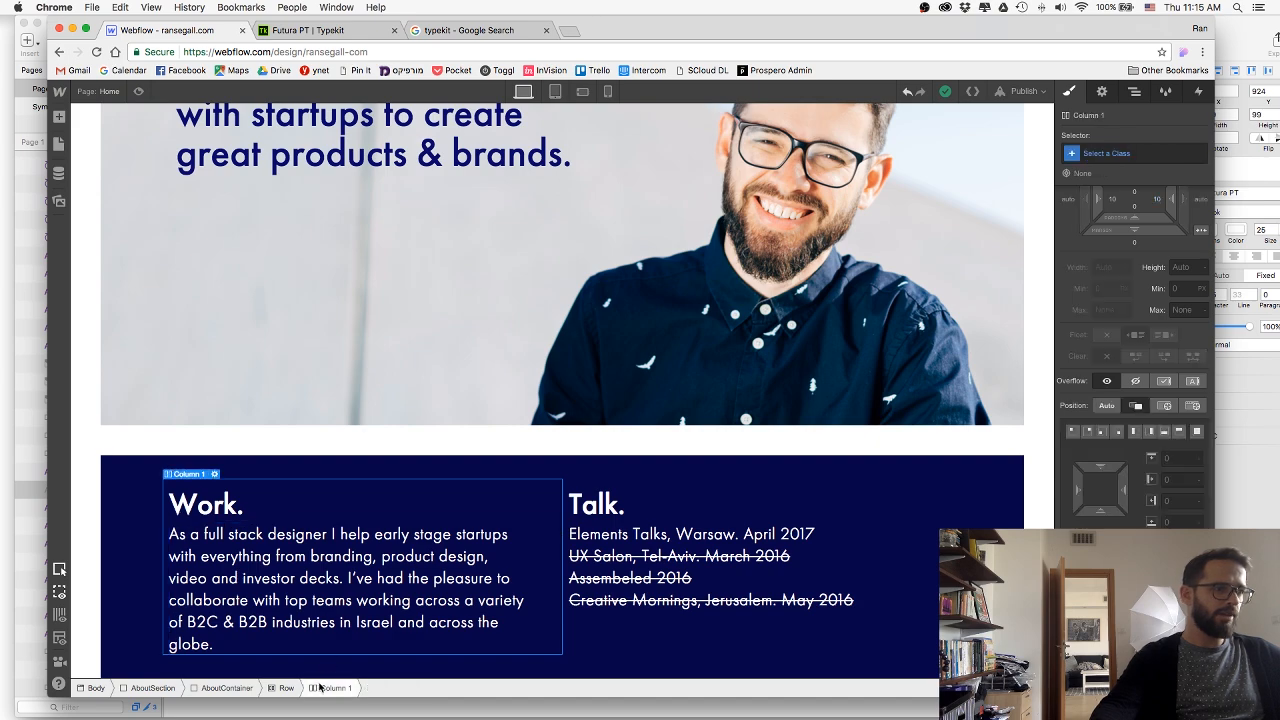
key("super+v")
scroll(394, 493, "down", 5)
key("super+z")
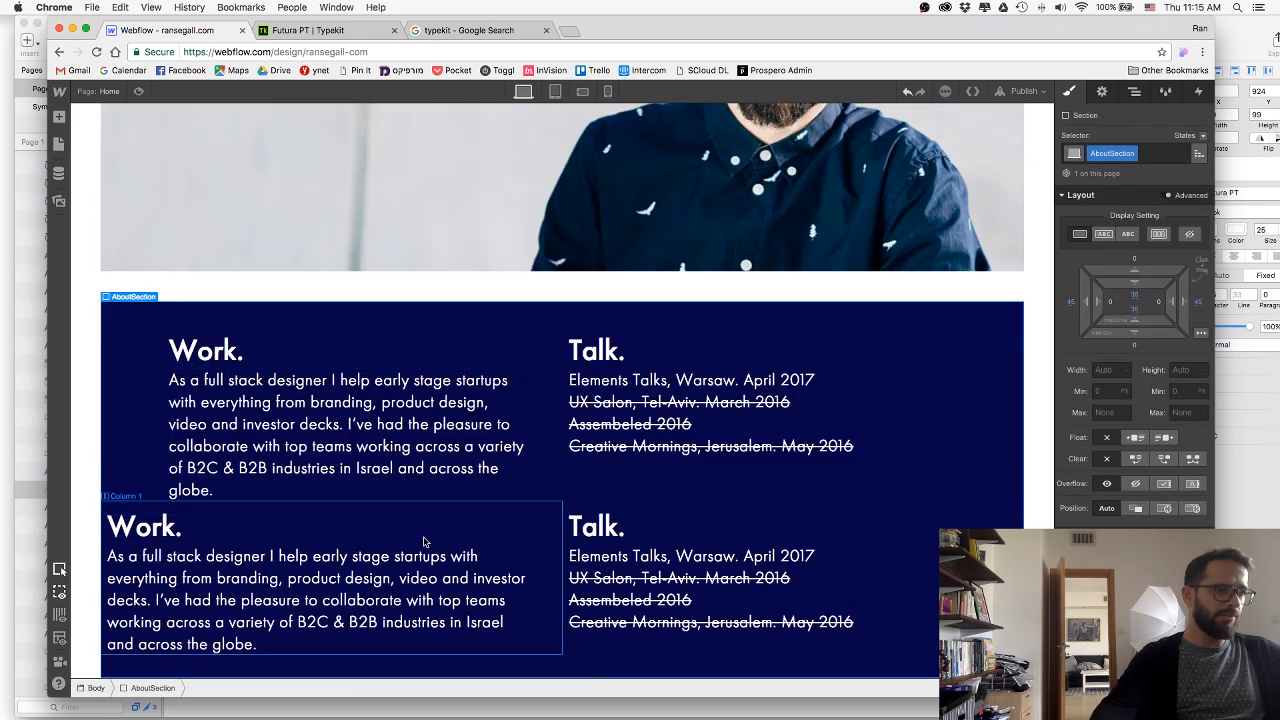
Move the duplicated row into AboutContainer, directly beneath the original row.
left_click(1131, 93)
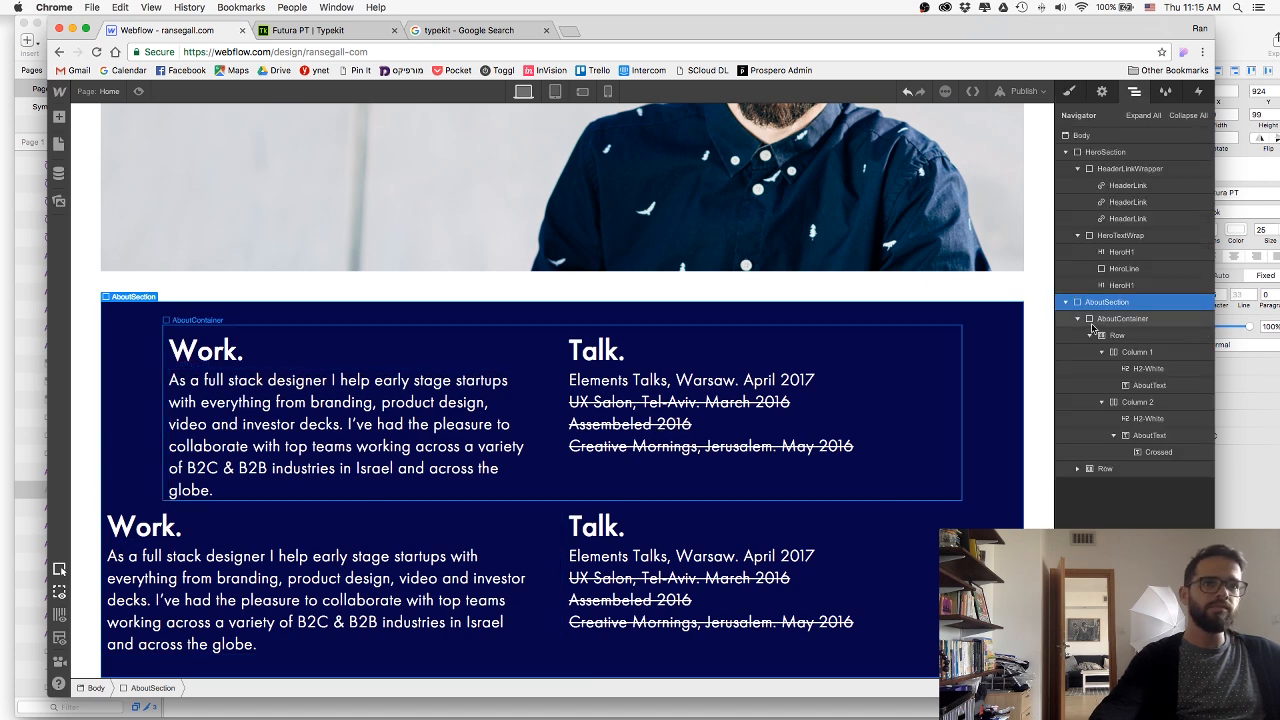
left_click(1102, 402)
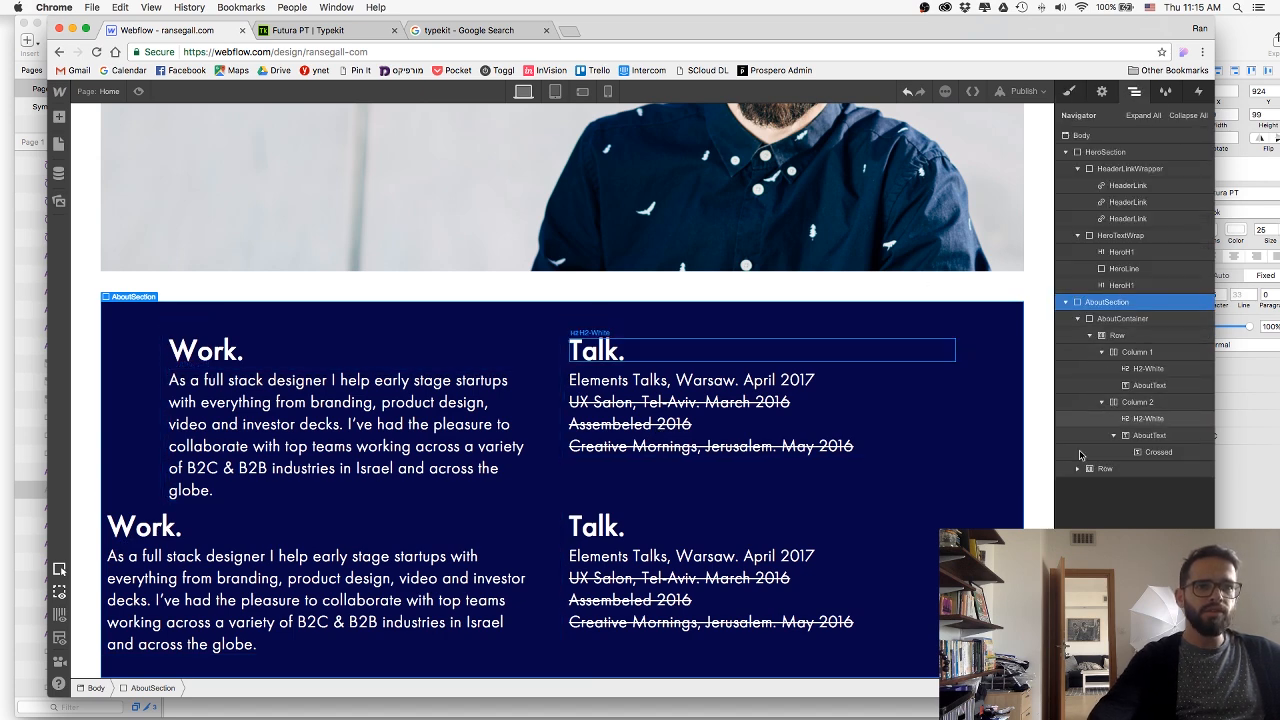
left_click(1090, 335)
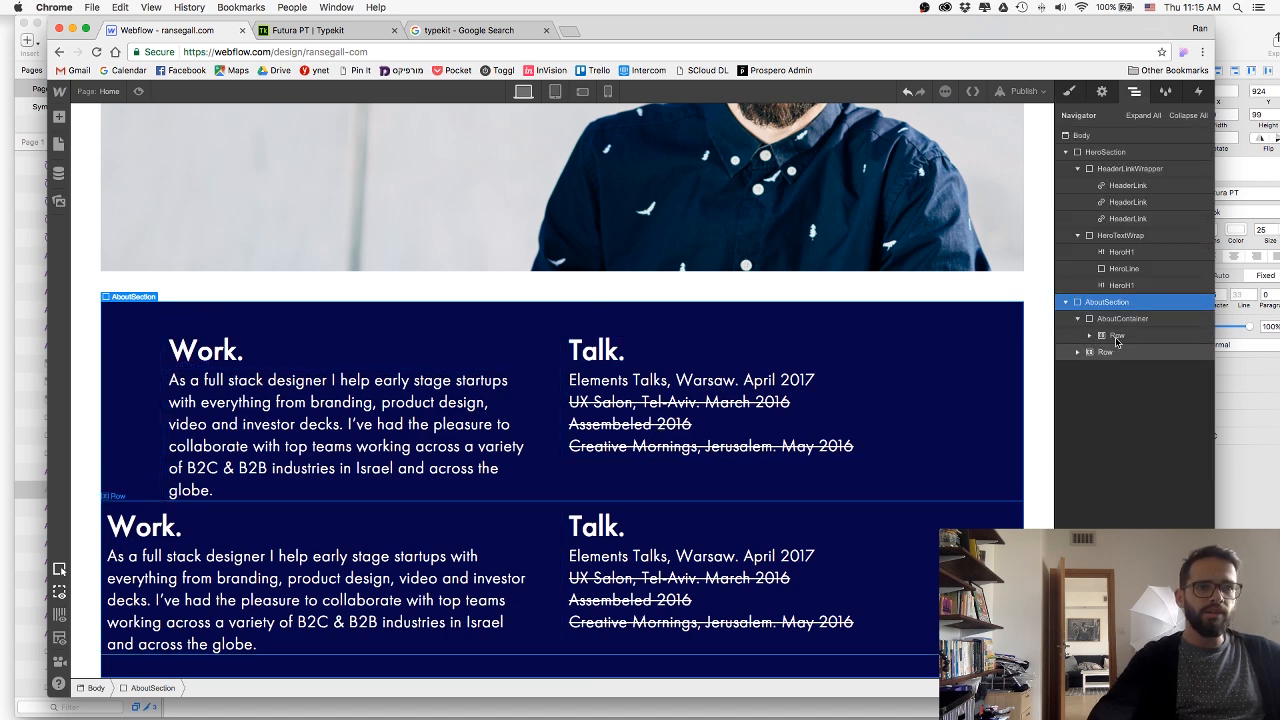
mouse_move(1116, 341)
left_mouse_down()
mouse_move(1128, 348)
mouse_move(1102, 340)
left_mouse_up()
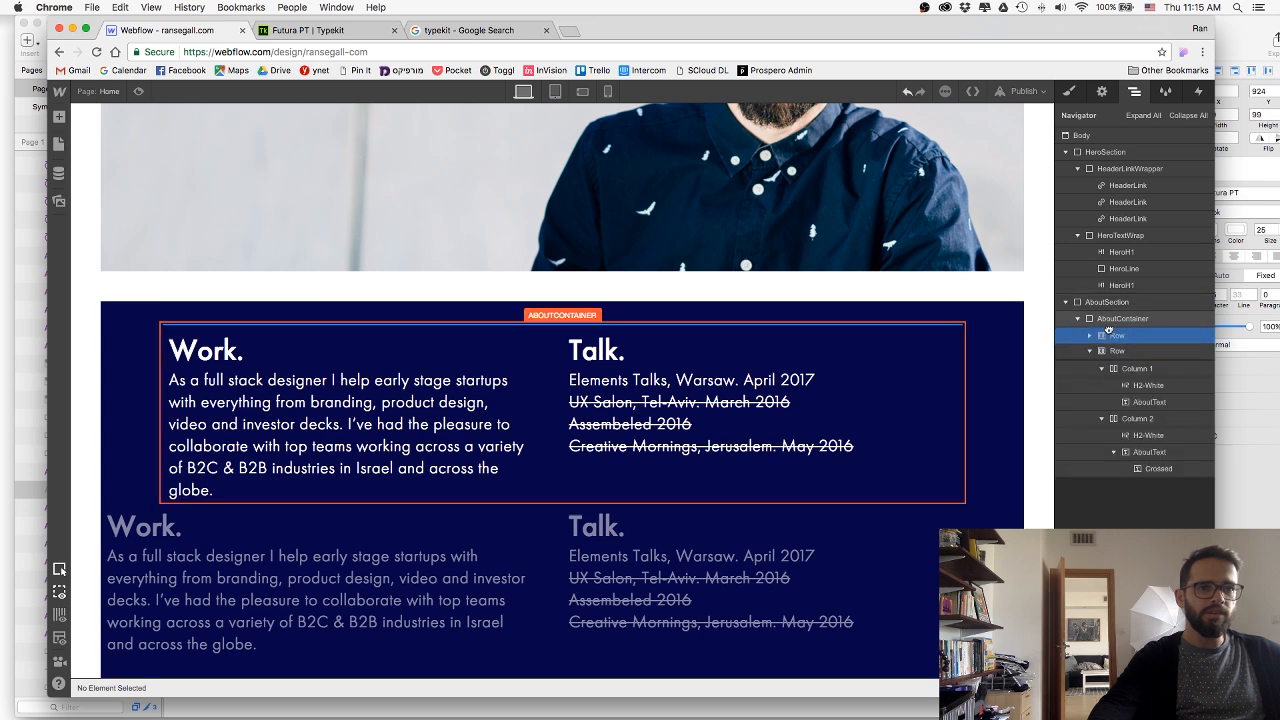
scroll(483, 300, "down", 1)
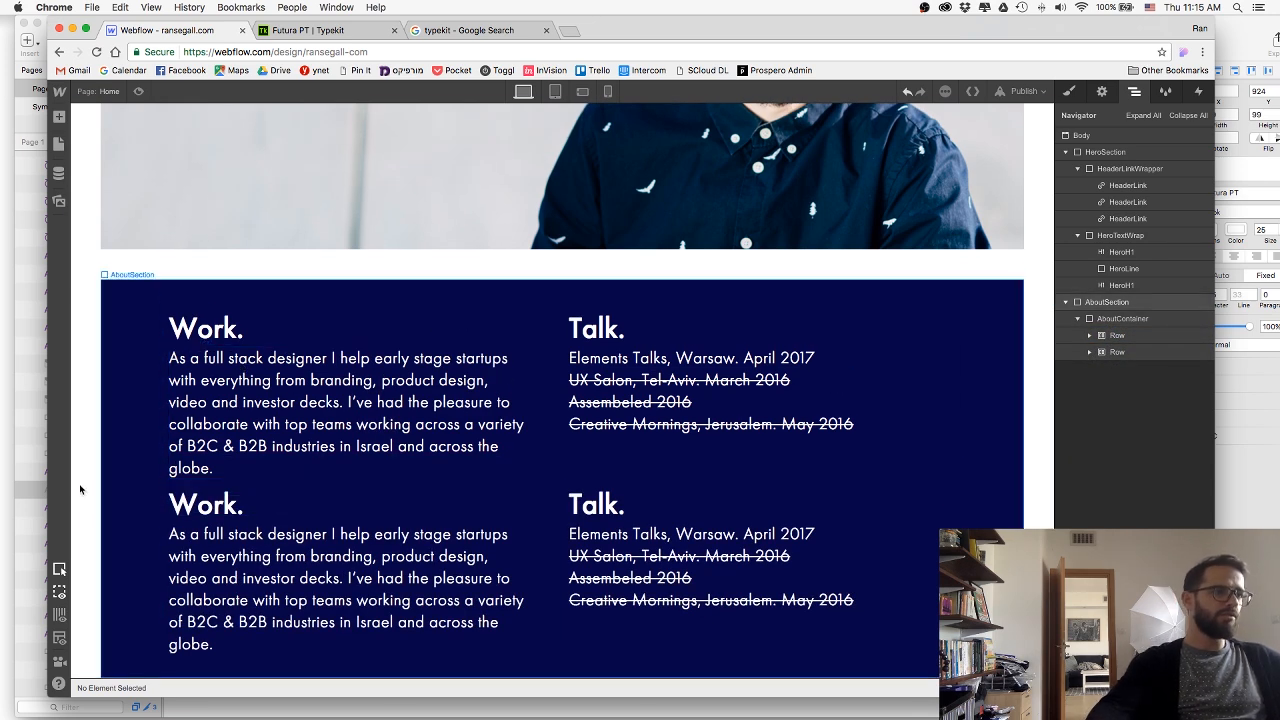
Copy the "Watch." heading from Sketch and replace the second row's Talk heading with it in Webflow.
key("super+Tab")
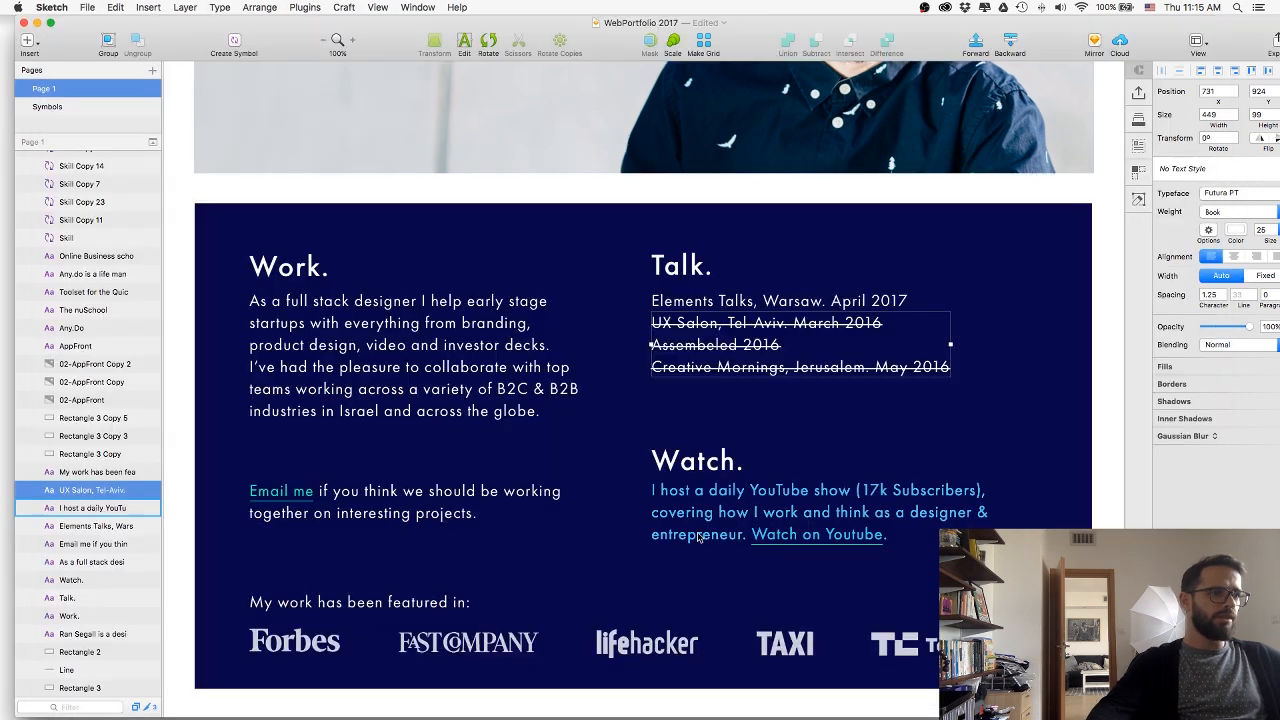
double_click(690, 460)
key("super+c")
key("super+Tab")
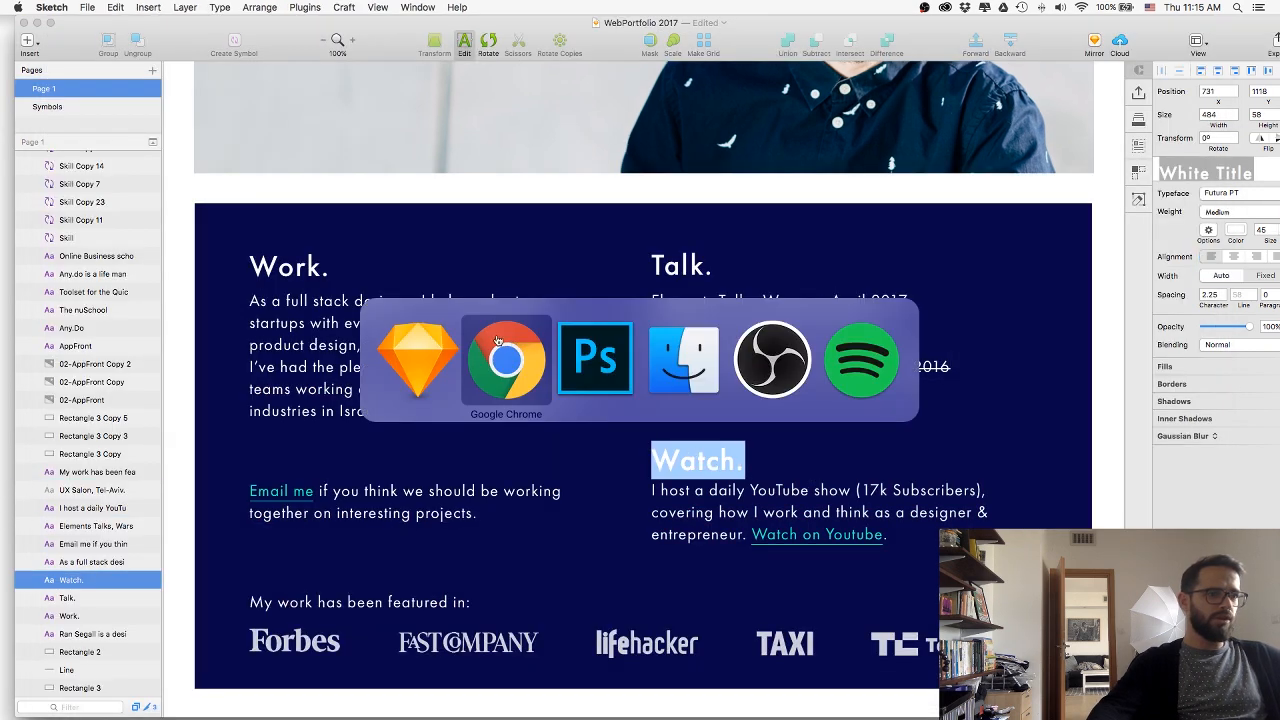
double_click(600, 505)
key("super+v")
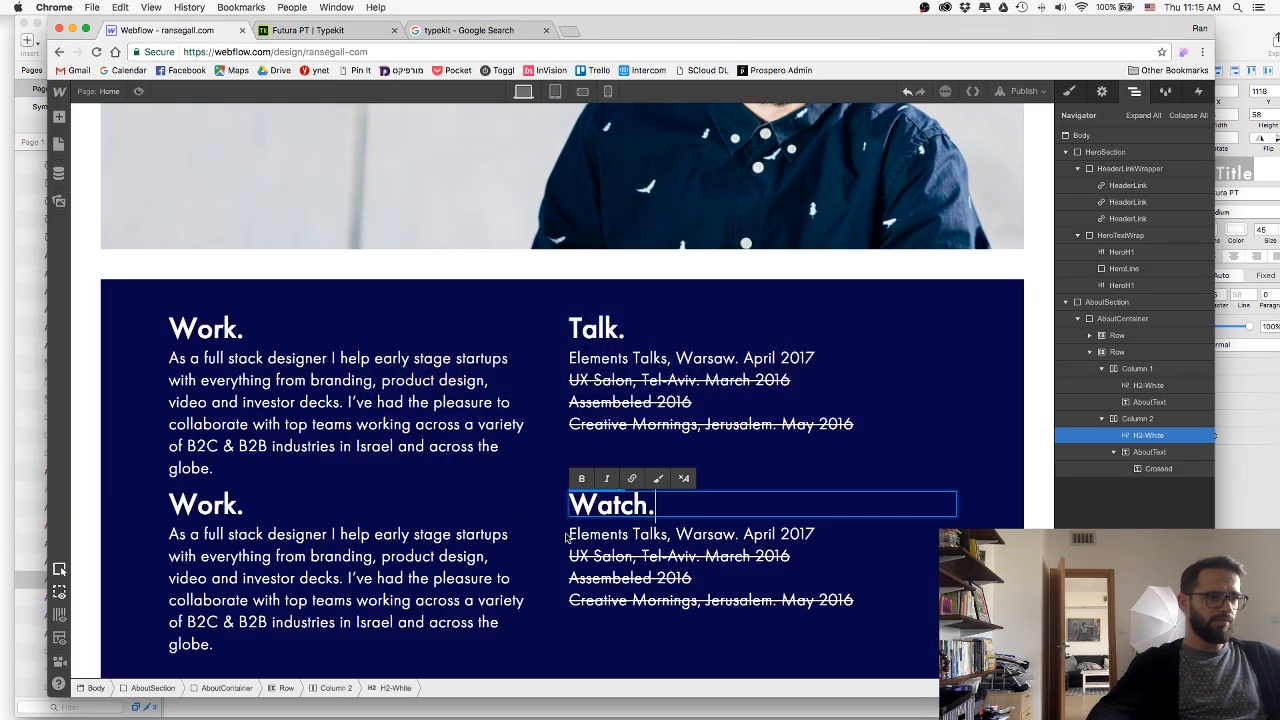
Copy the daily YouTube show paragraph from Sketch and replace the talk list under the Watch heading in Webflow.
left_click(550, 537)
key("super+Tab")
key("super+Tab")
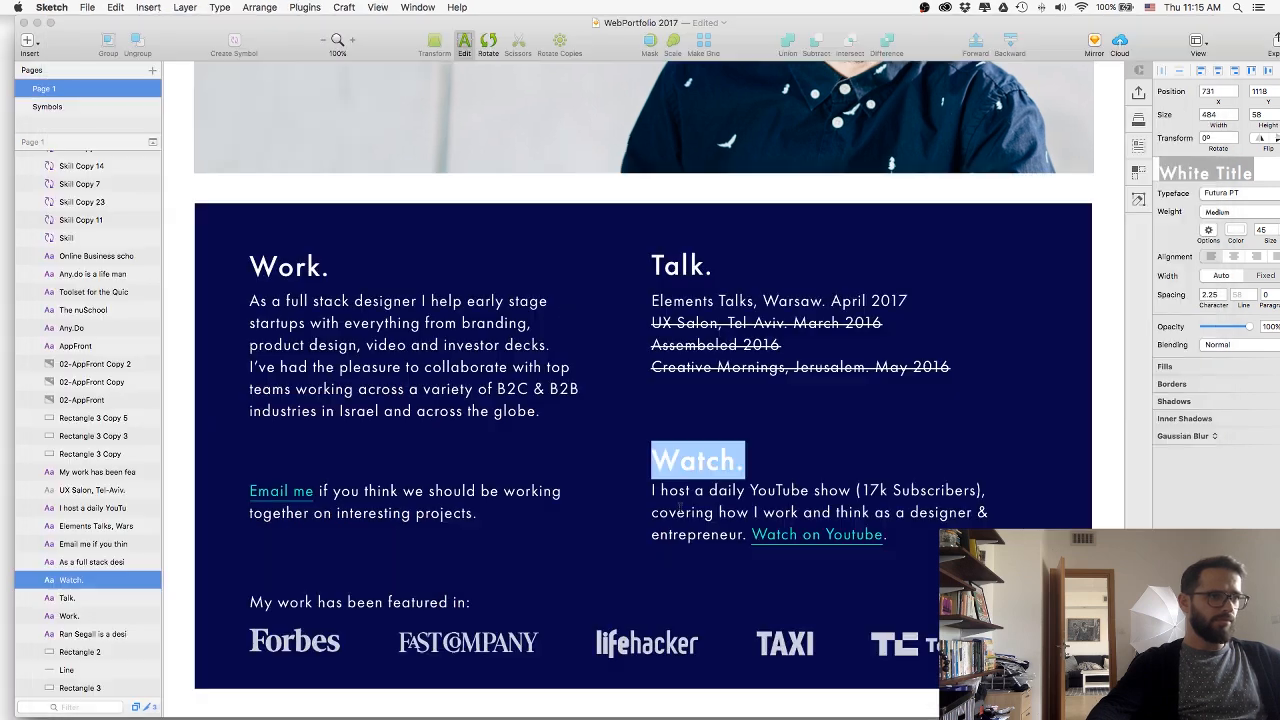
left_click(716, 515)
double_click(704, 515)
key("super+c")
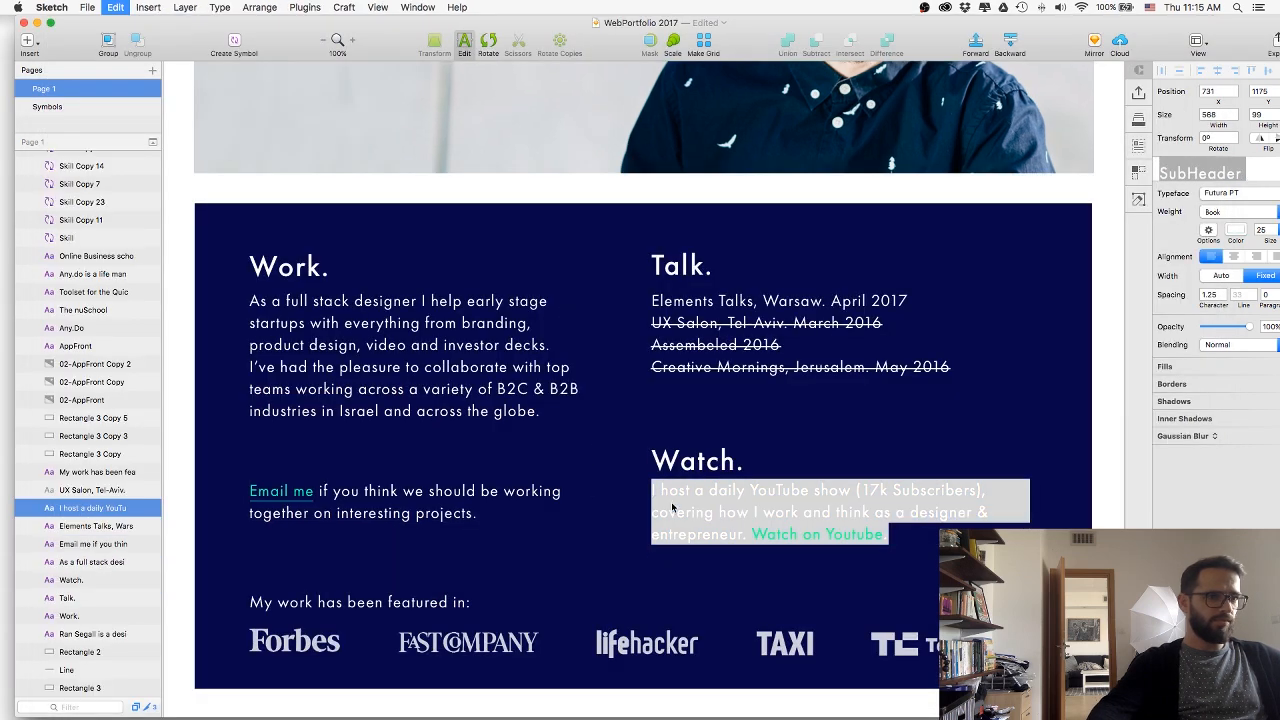
key("super+Tab")
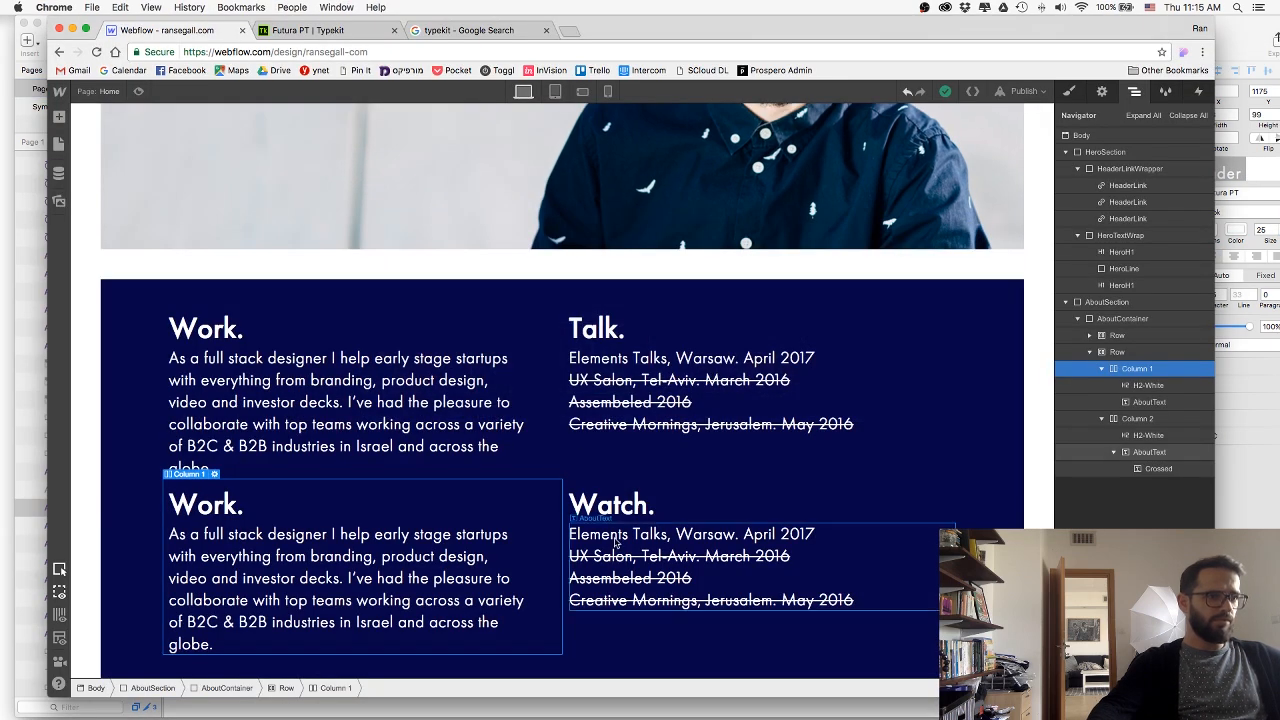
double_click(616, 541)
key("super+v")
left_click(666, 616)
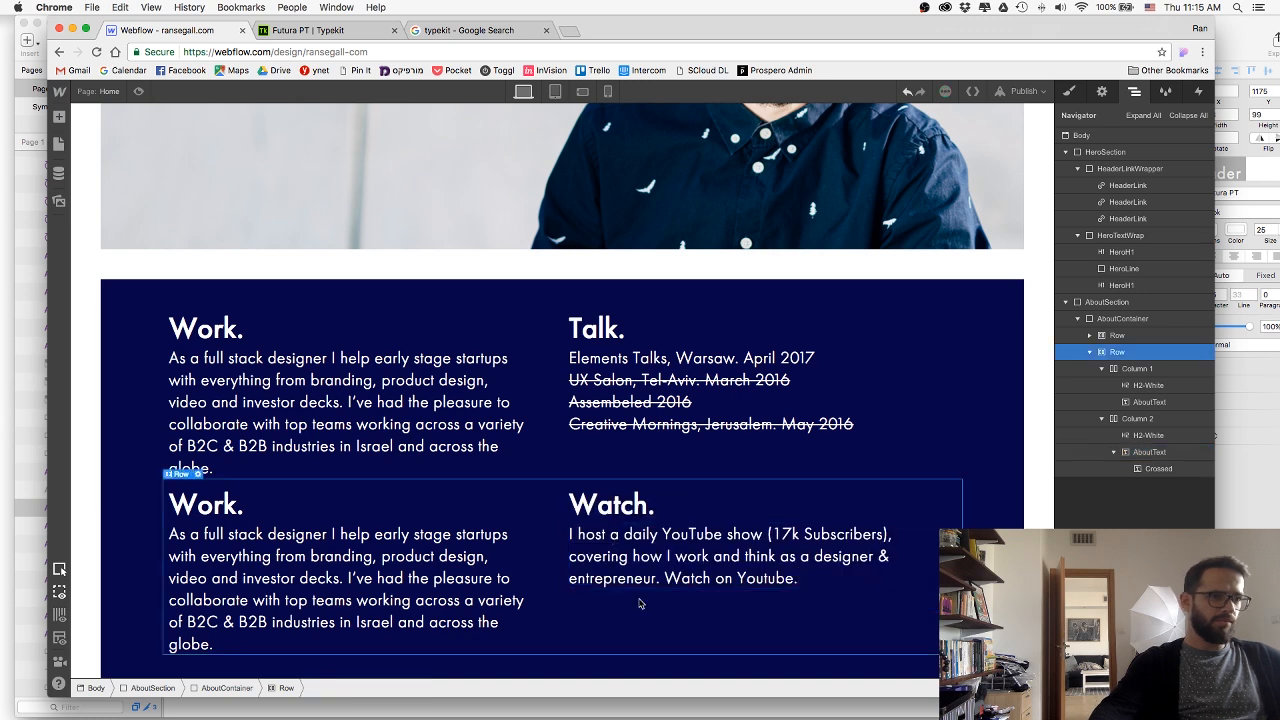
Give the first Work and Talk row the new class AboutRow and set its bottom margin to 20.
left_click(571, 469)
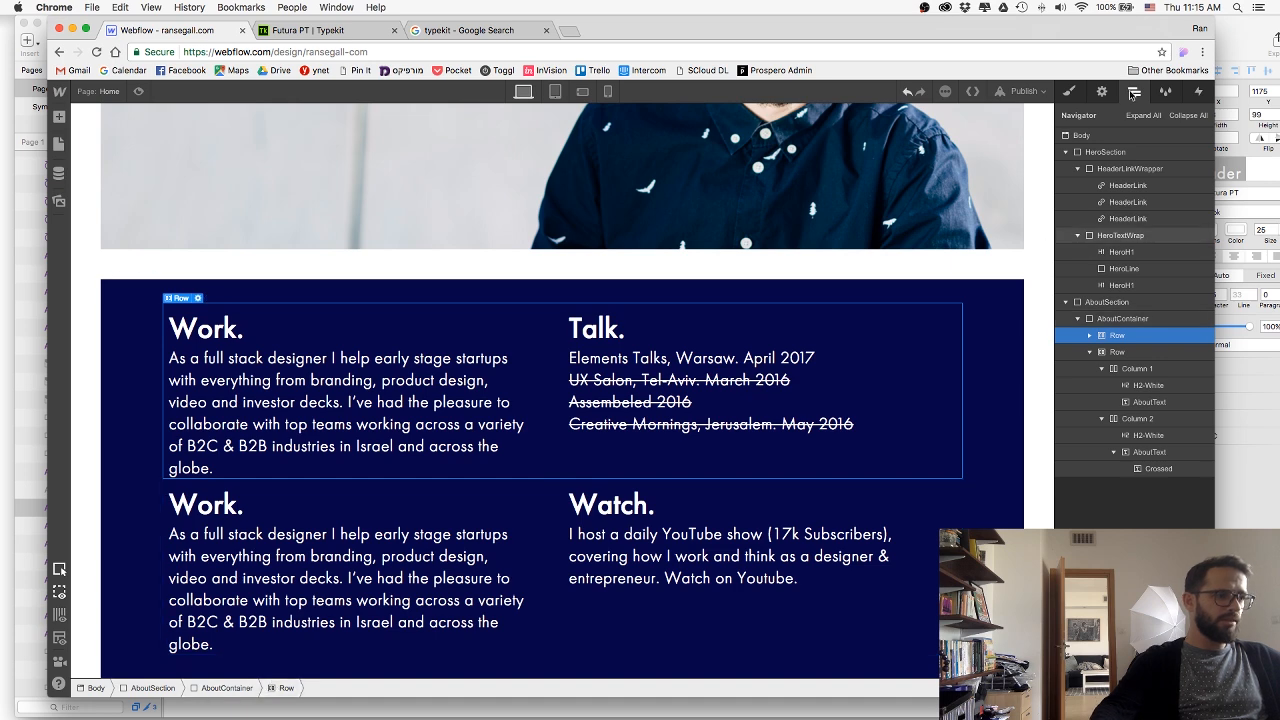
left_click(1069, 91)
left_click(1120, 155)
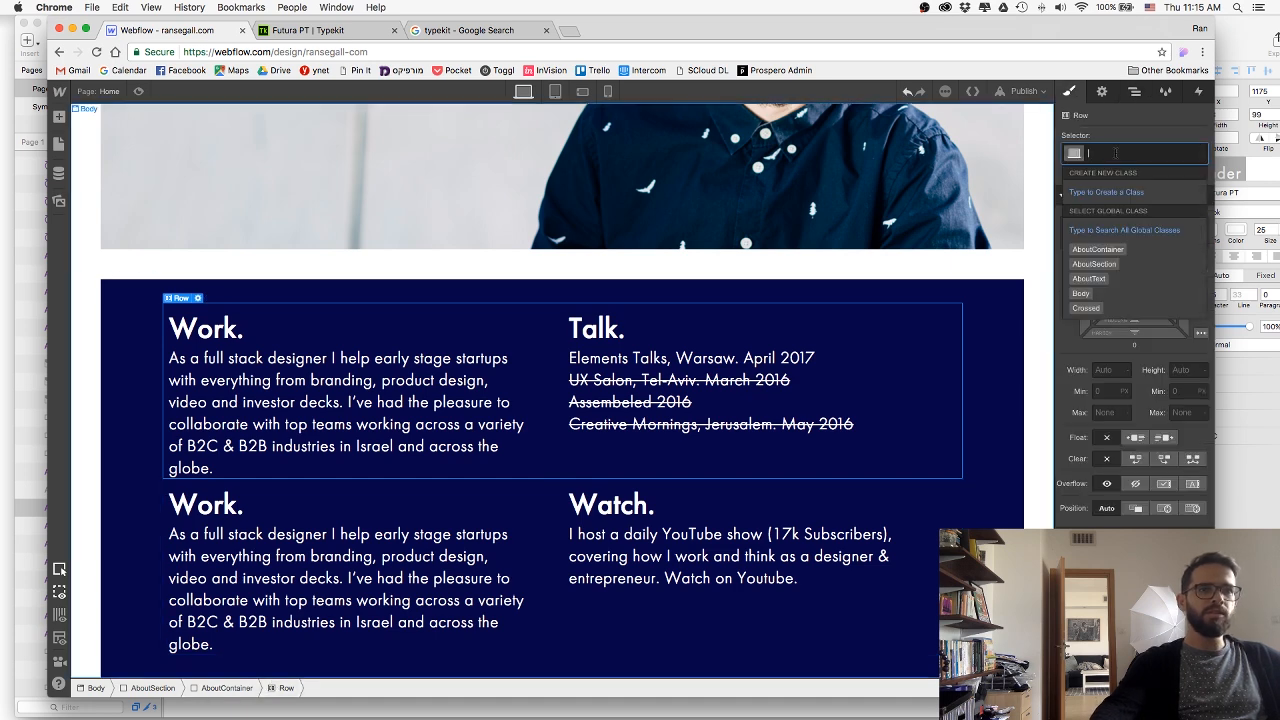
type("AboutRow")
key("Return")
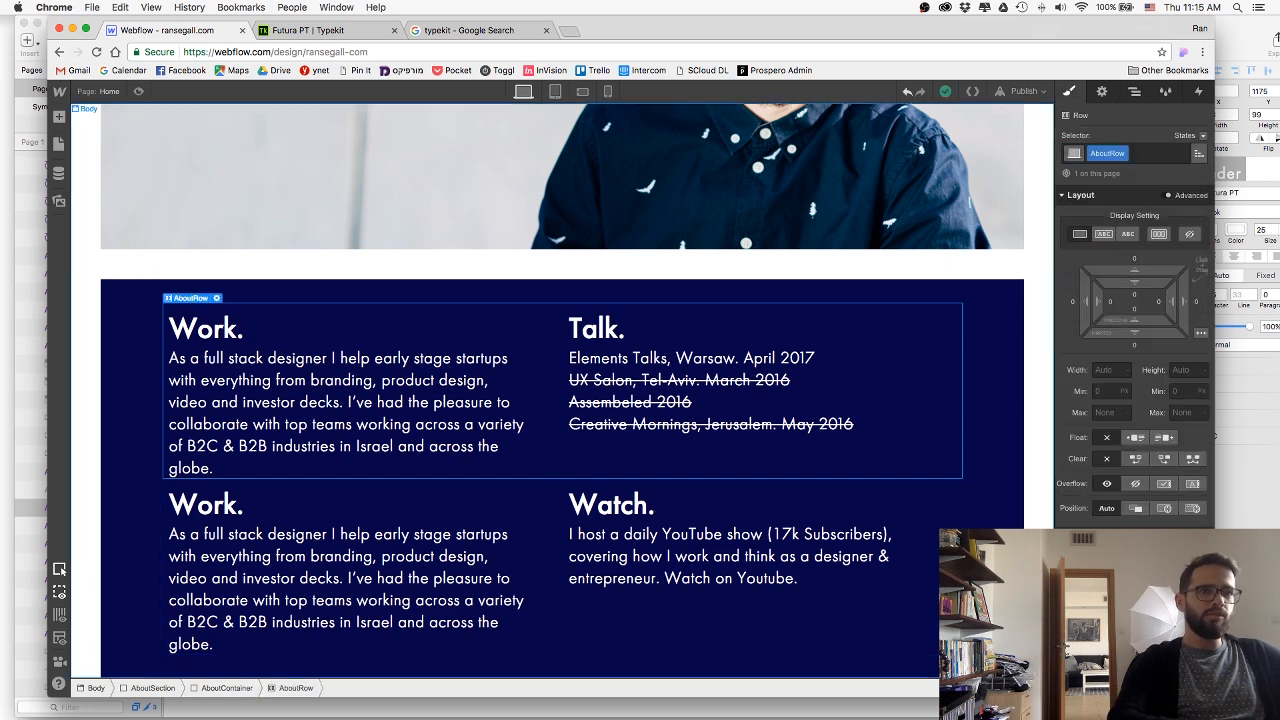
left_click(1134, 347)
type("20")
key("Return")
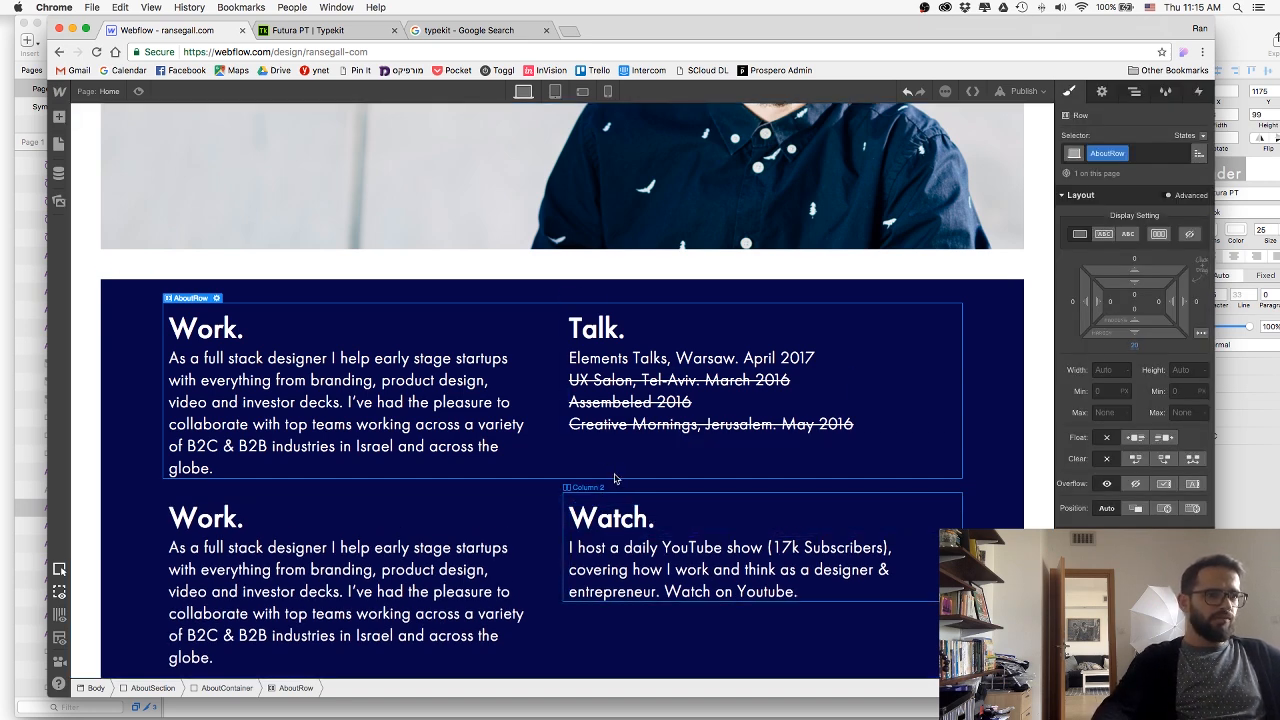
Copy the hex color of the green "Watch on Youtube" text in Sketch and return to Webflow.
key("super+Tab")
left_click(812, 532)
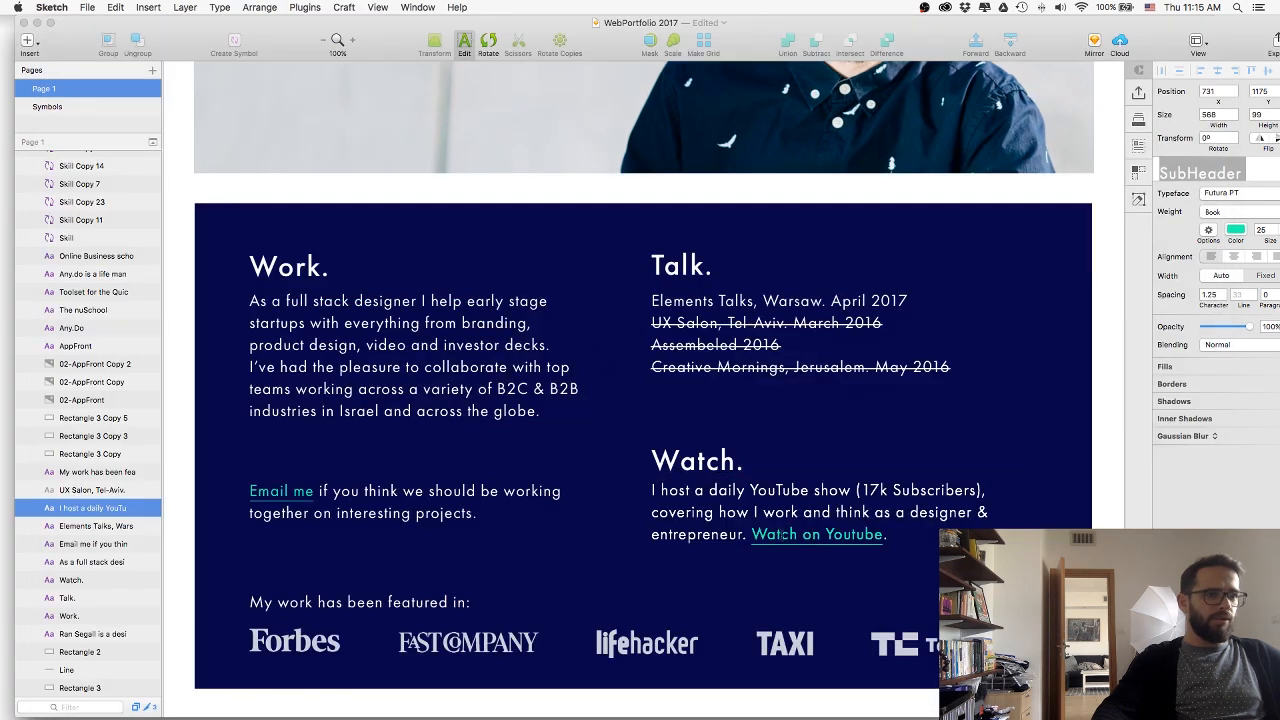
left_click(1235, 230)
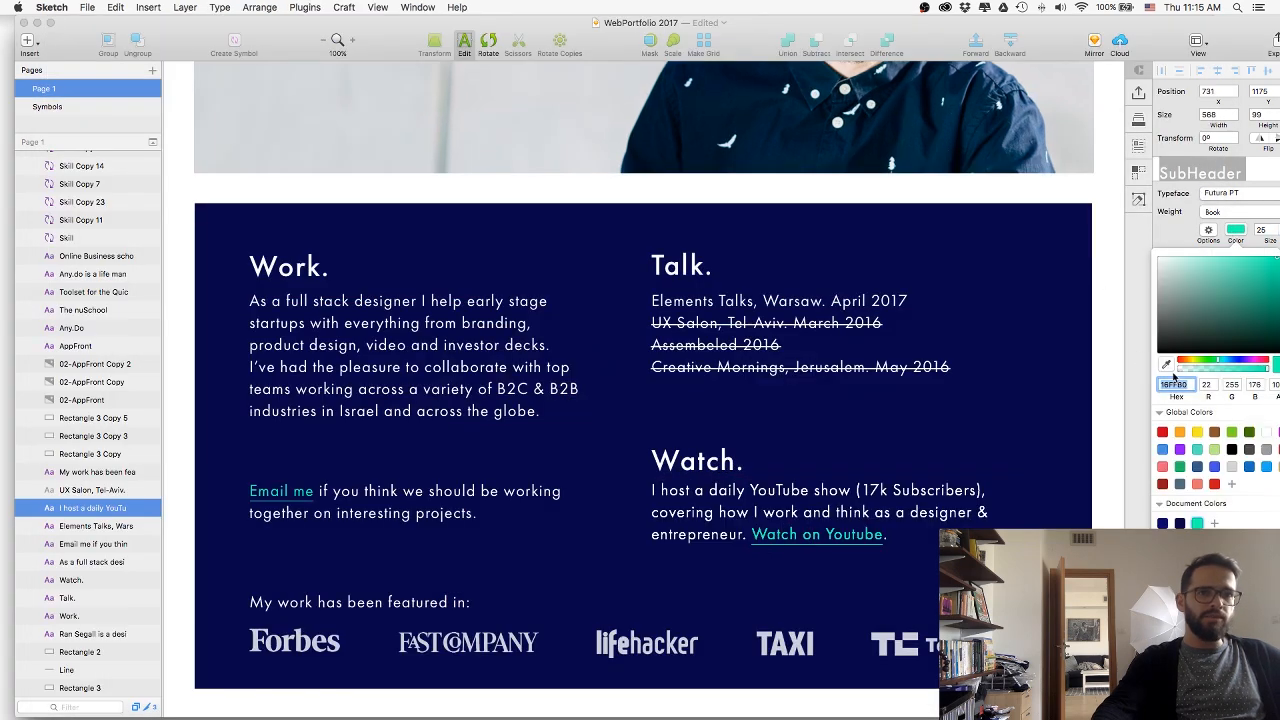
key("super+Tab")
key("Tab")
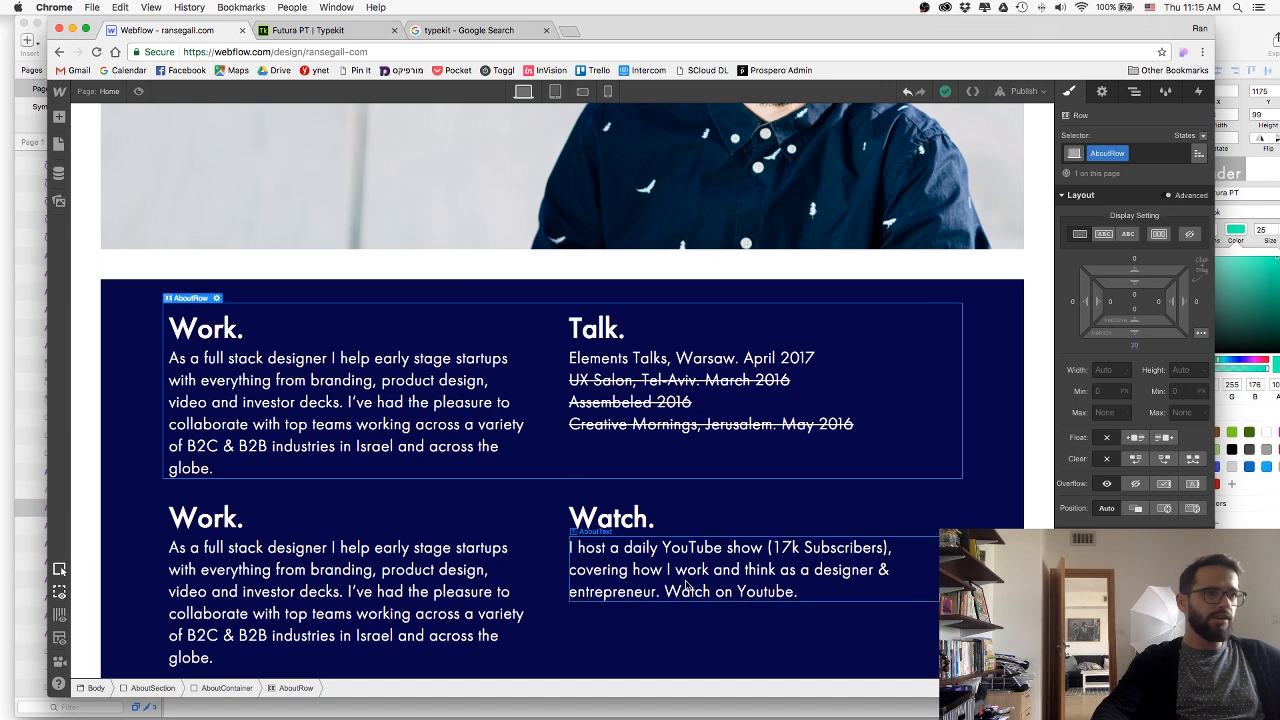
Turn the words "Watch on Youtube" in the Watch paragraph into a link.
left_click(686, 587)
double_click(686, 589)
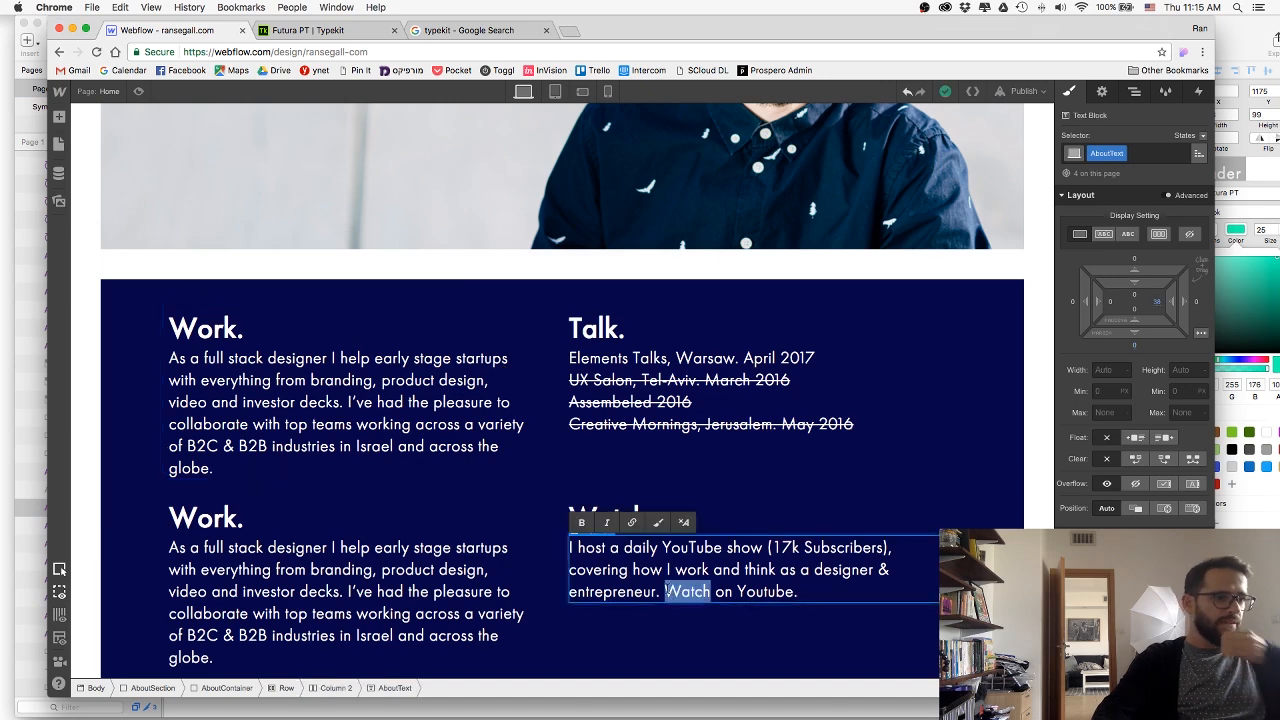
left_click_drag(665, 591, 794, 591)
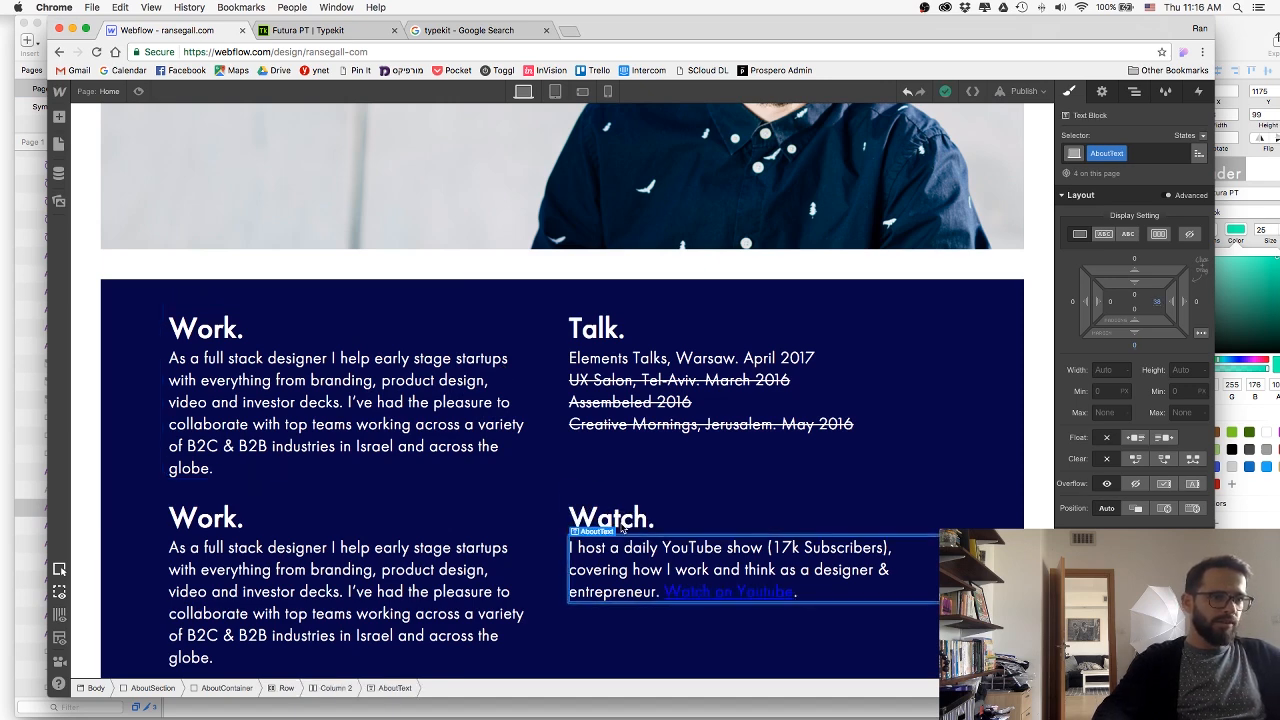
left_click(631, 522)
Assign the new class AboutLink to the "Watch on Youtube" link.
left_click(1069, 91)
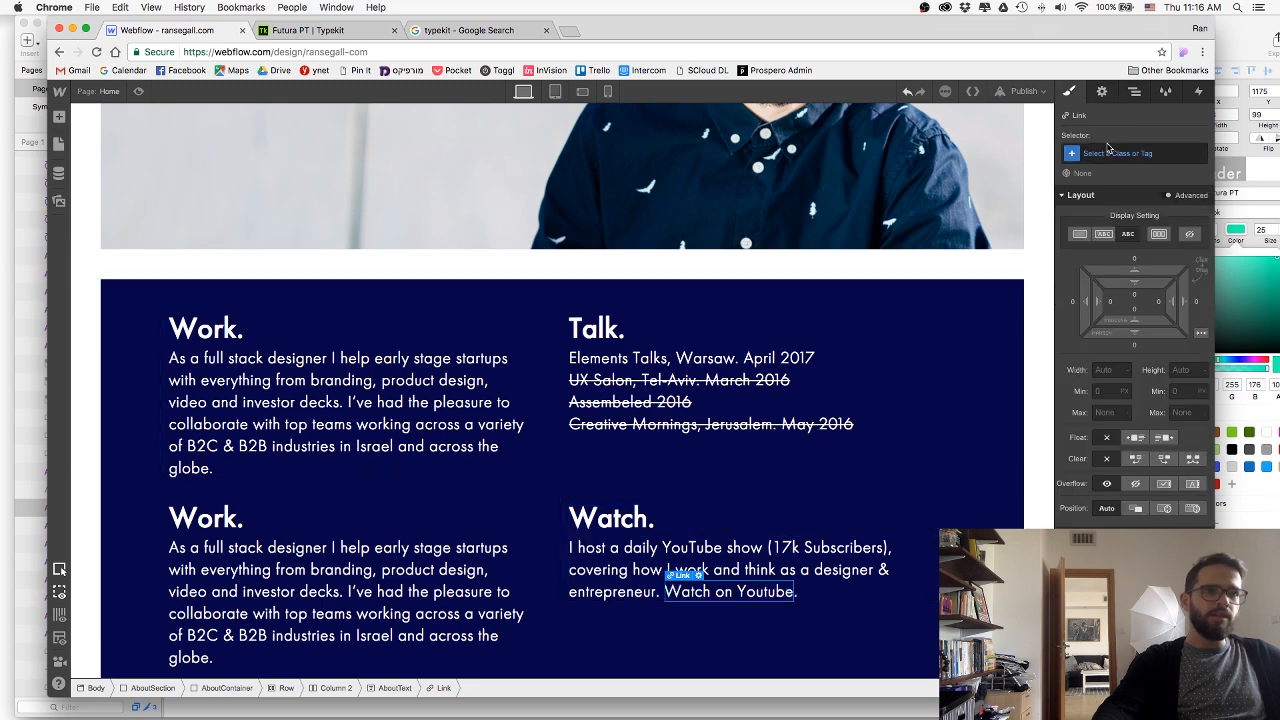
left_click(1112, 155)
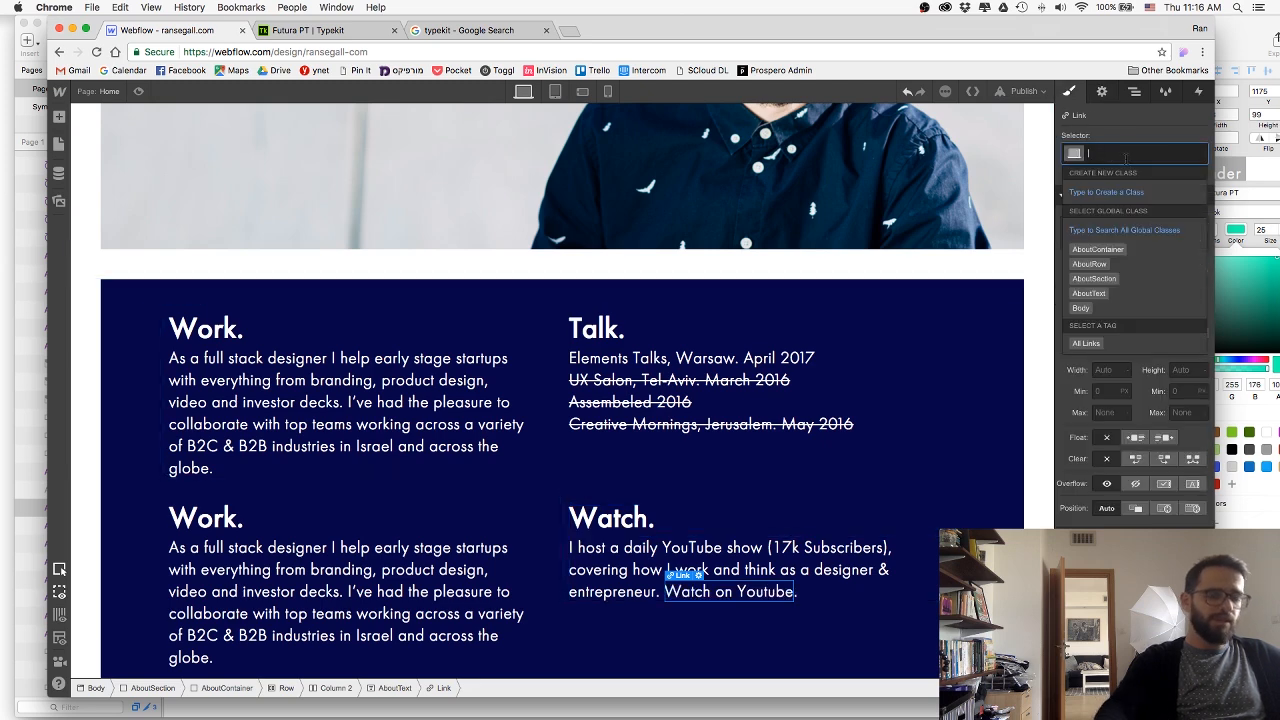
type("AooutLink")
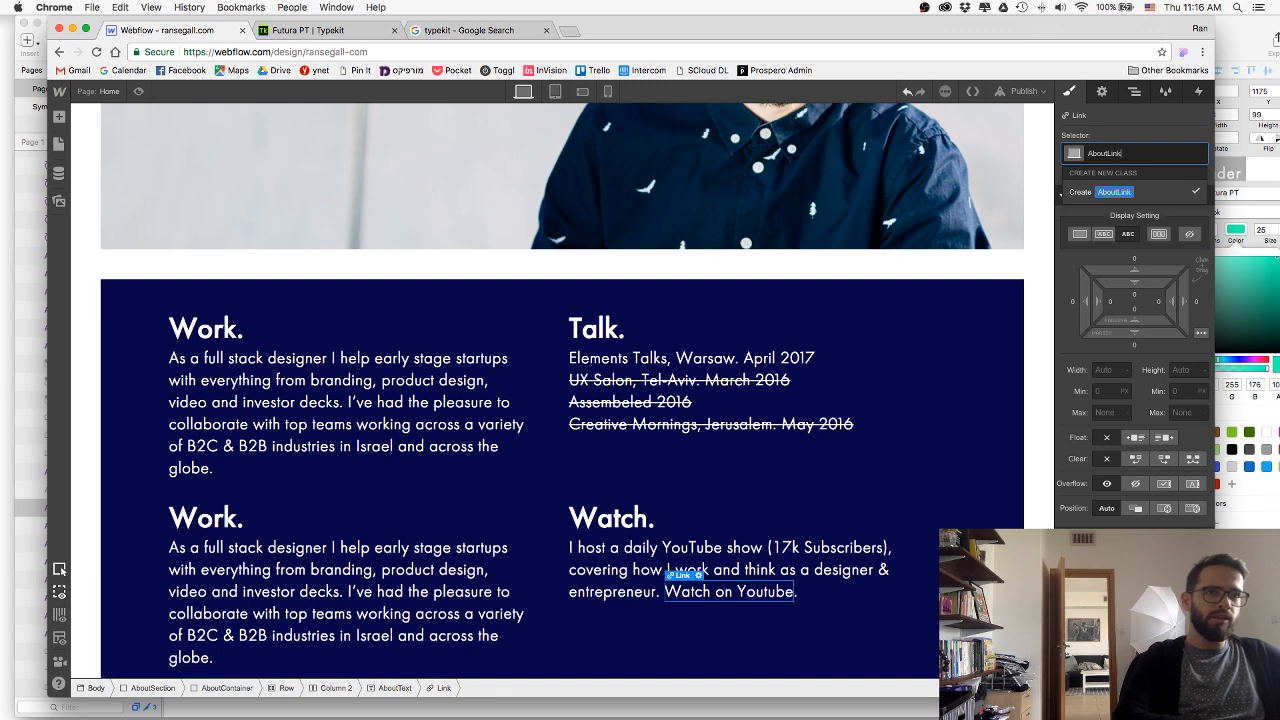
key("Return")
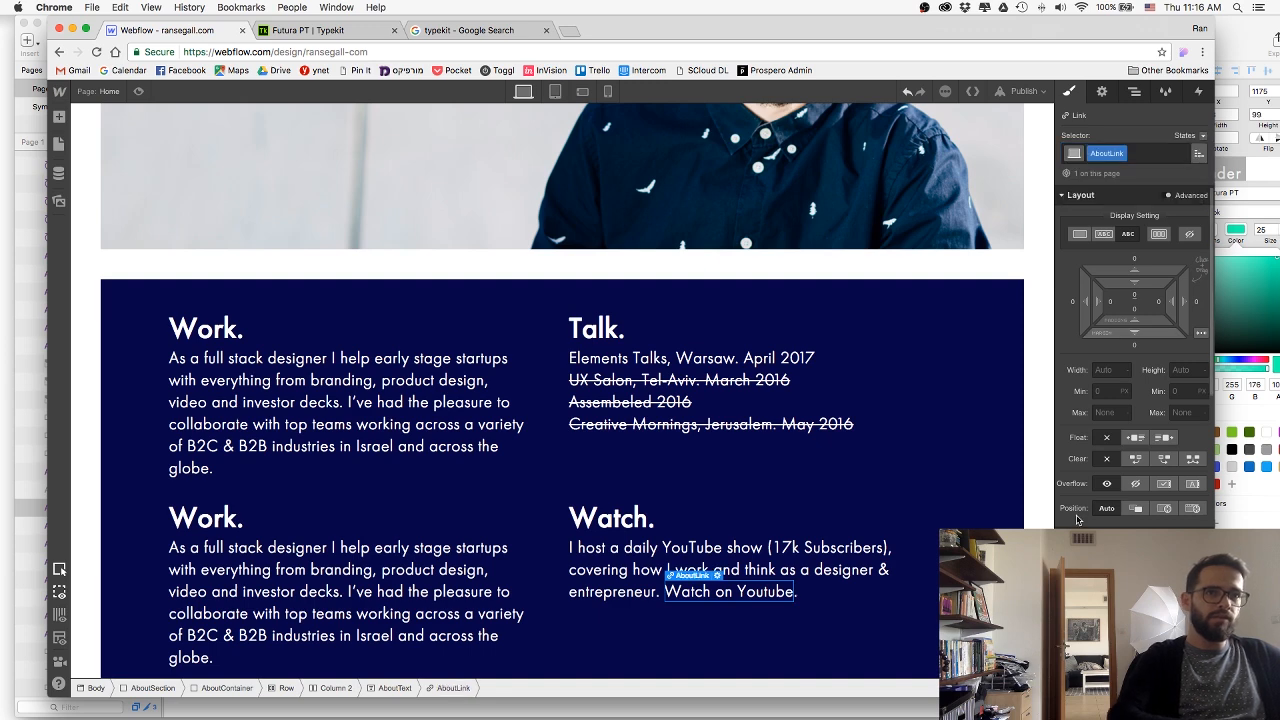
Set the AboutLink text color to the copied green #16ffb0.
scroll(1137, 367, "down", 2)
left_click(1122, 514)
key("super+a")
key("super+v")
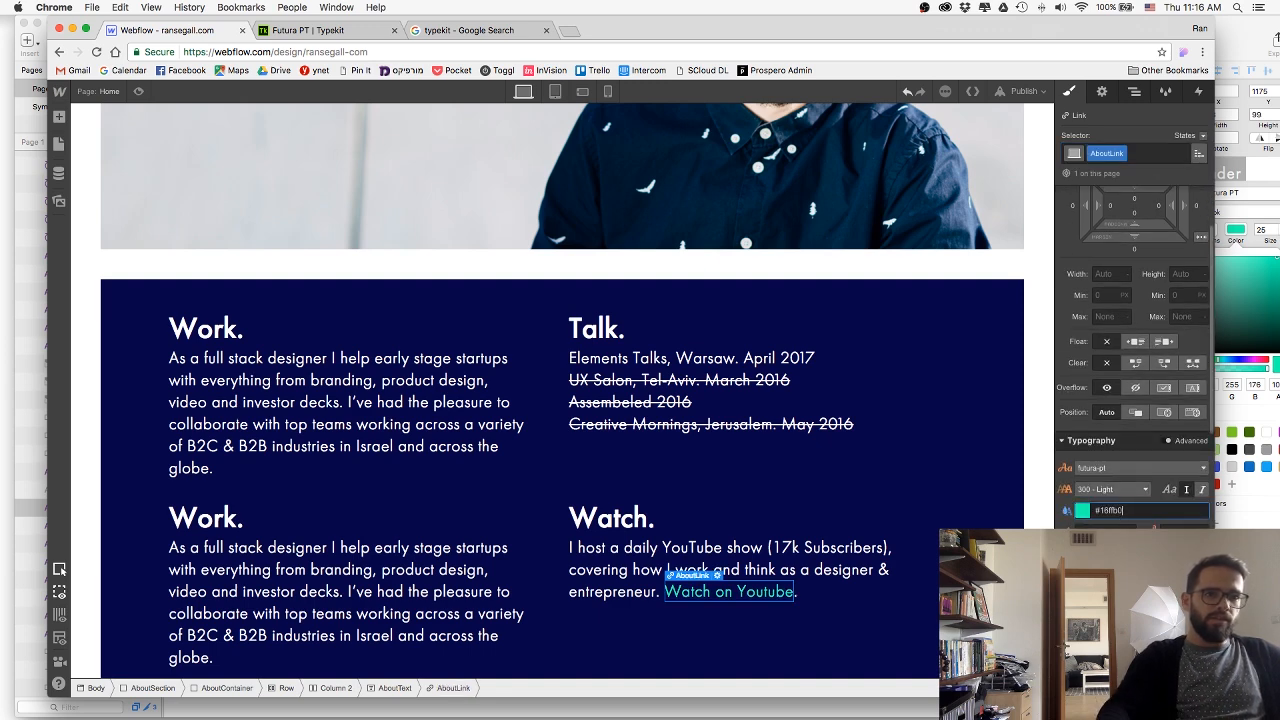
Give the AboutLink class a solid bottom border 1 px wide in #16ffb0.
left_click(818, 632)
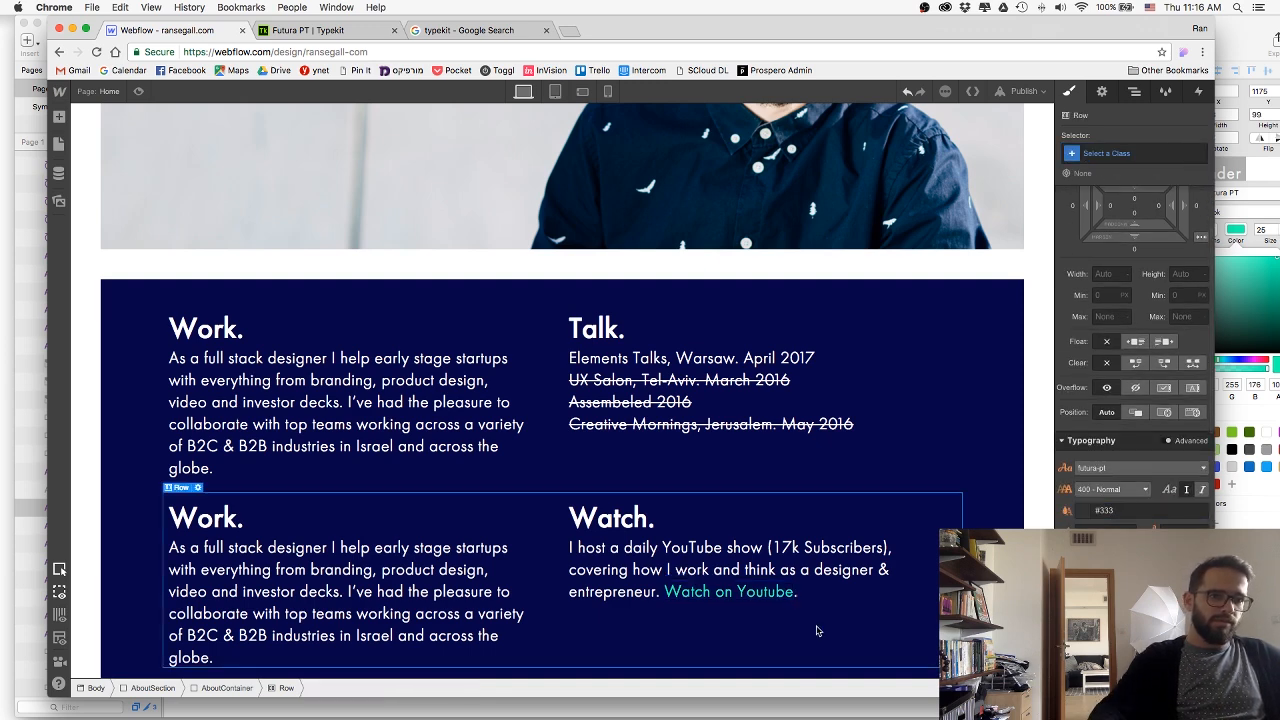
left_click(770, 592)
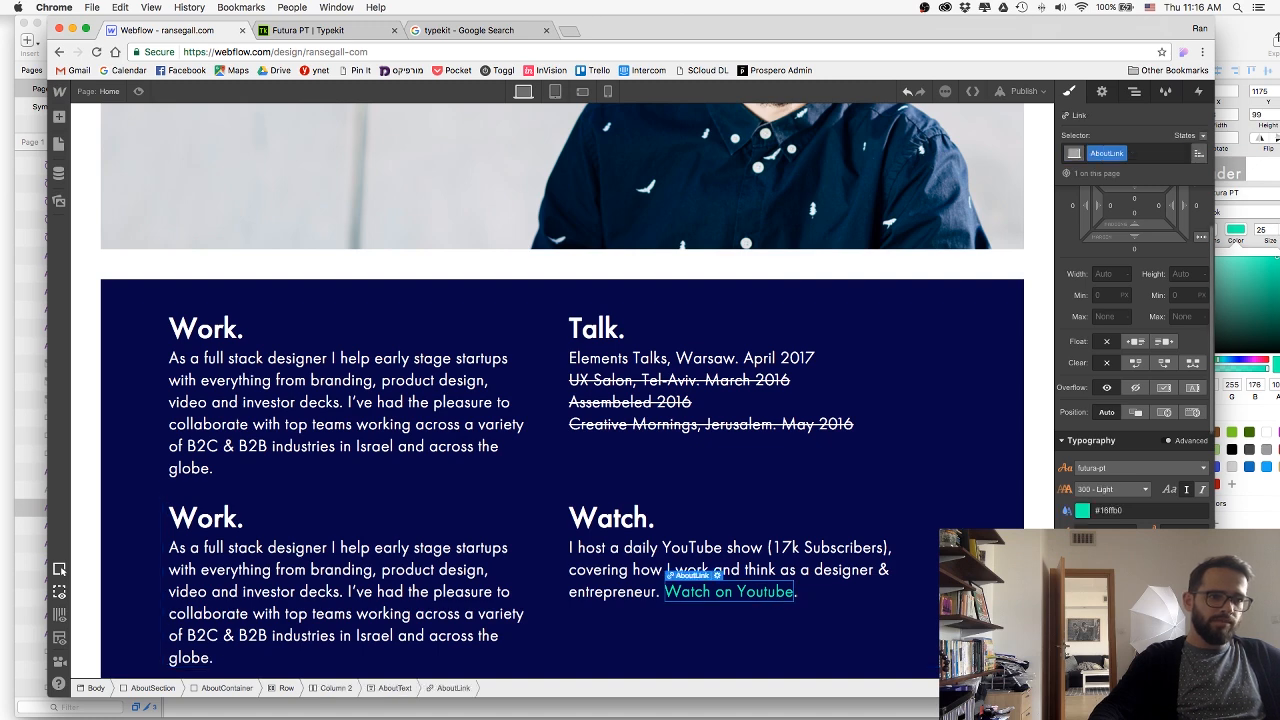
scroll(1131, 480, "down", 8)
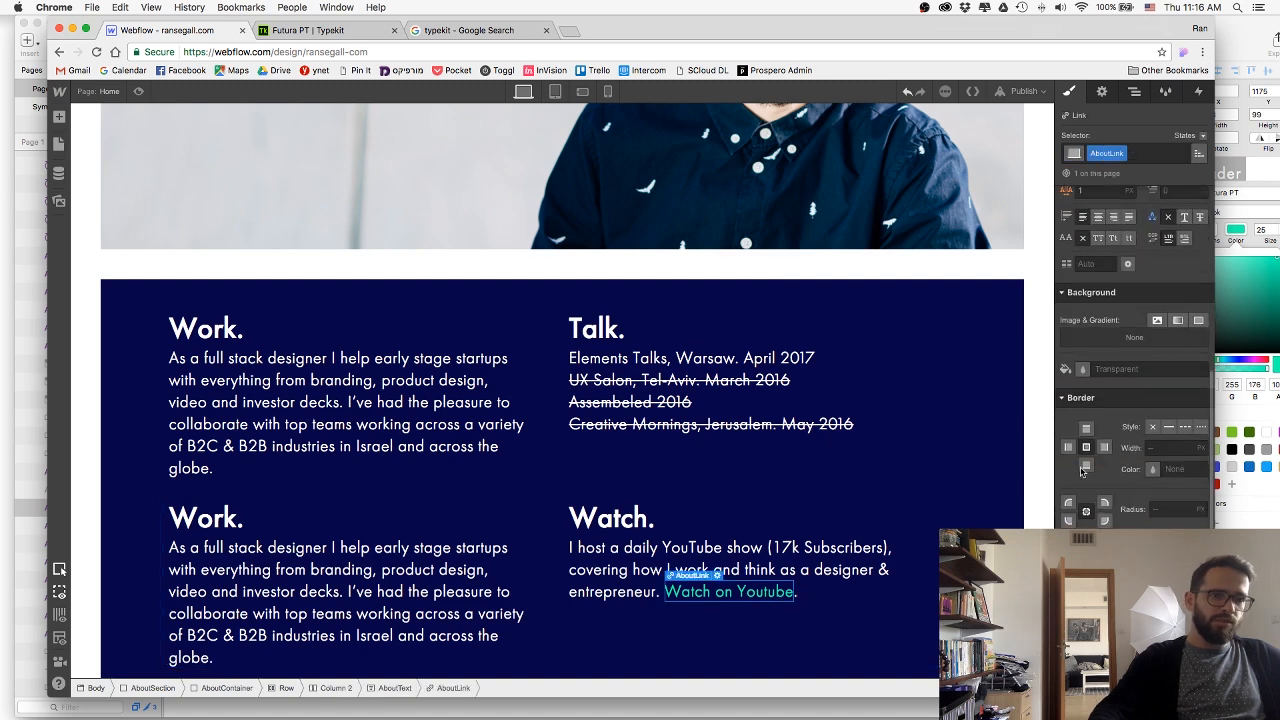
left_click(1168, 427)
left_click(1180, 469)
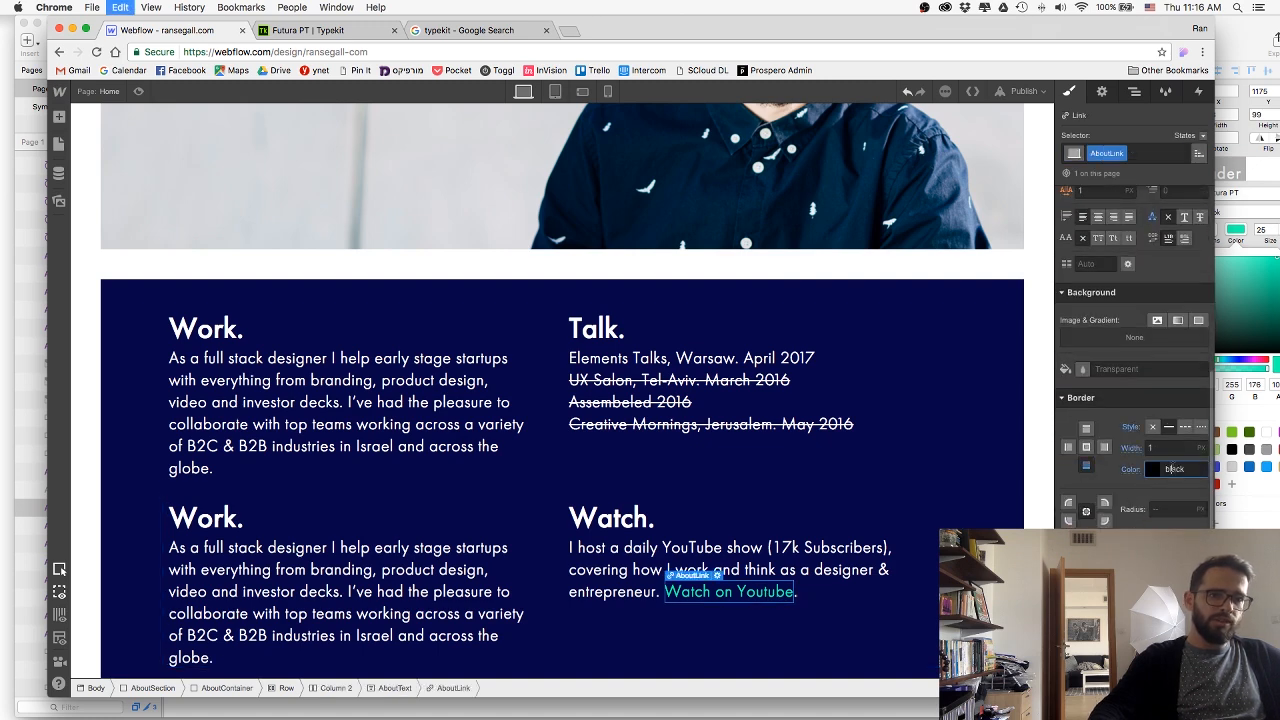
left_click(843, 626)
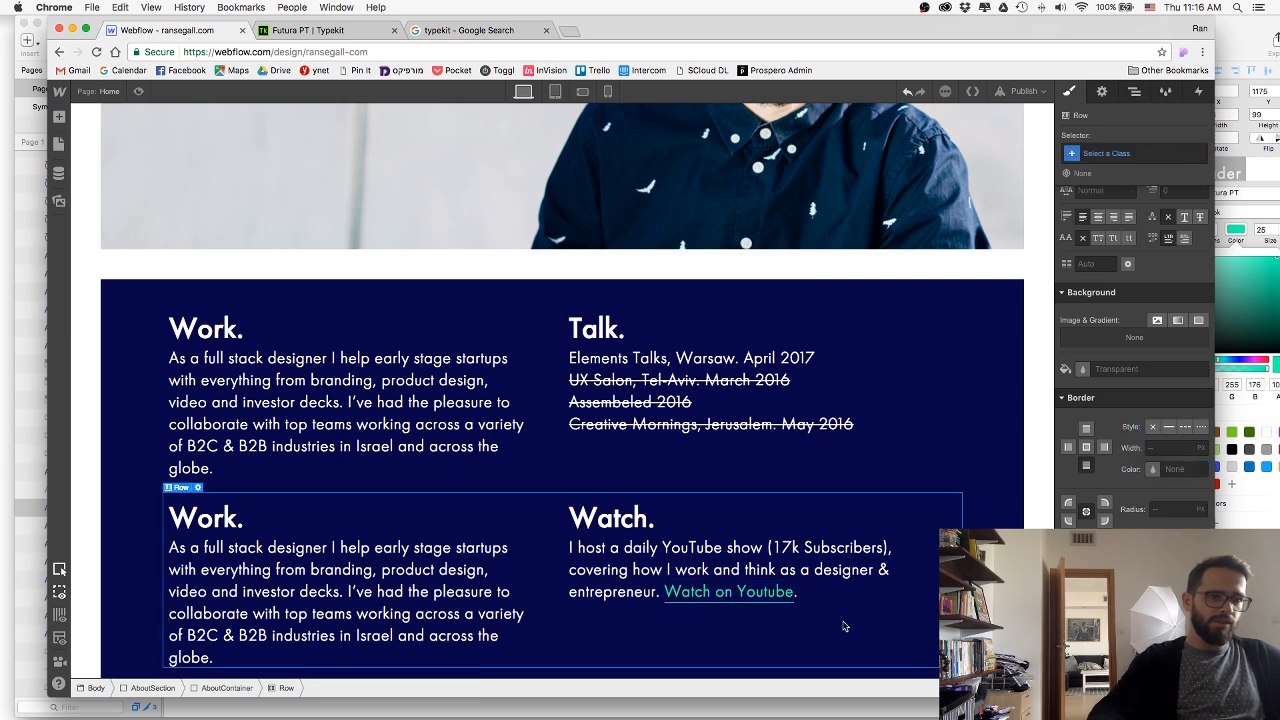
Point the "Watch on Youtube" link to the address copied from the owner's YouTube channel page and make it open in a new tab.
left_click(752, 592)
left_click(1101, 92)
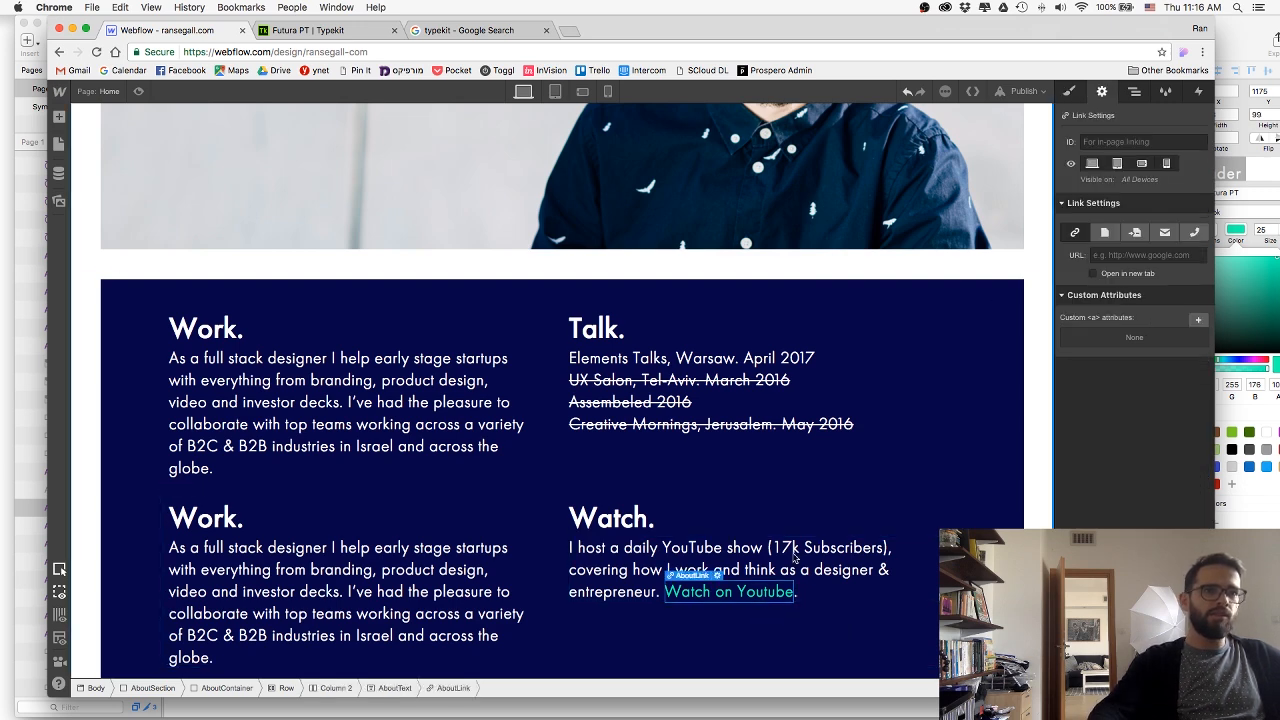
left_click(567, 30)
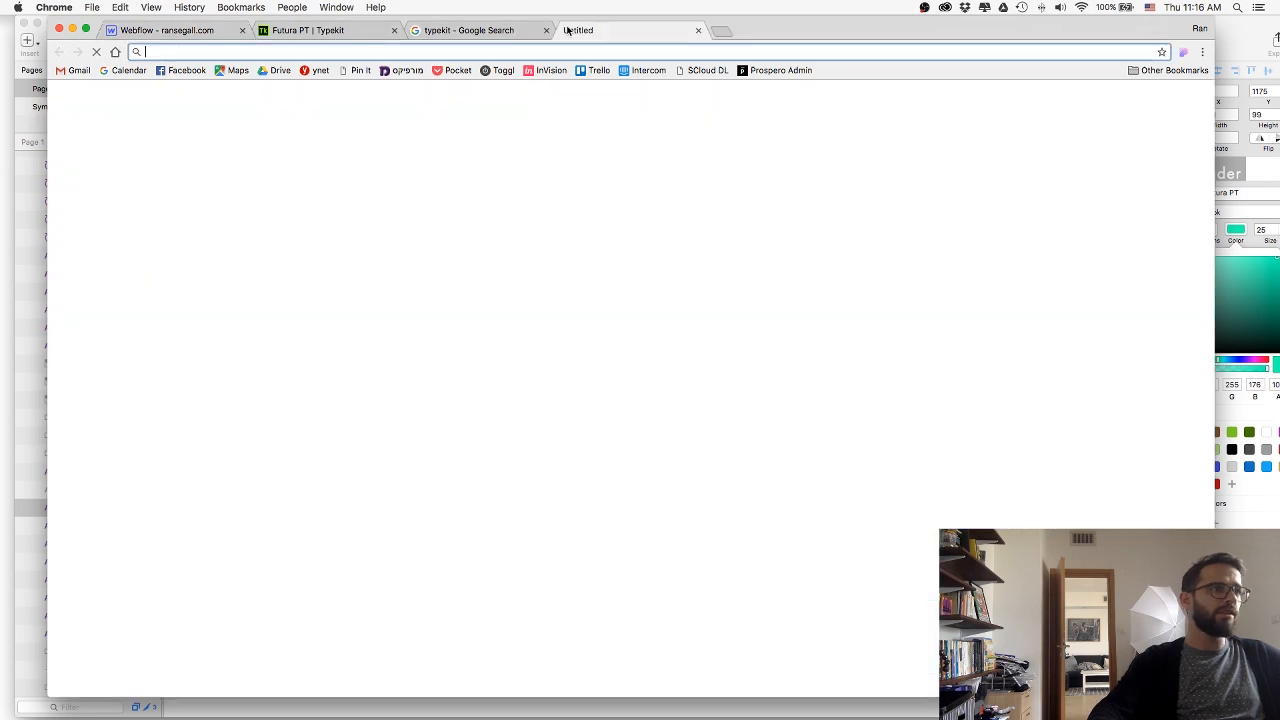
type("youtube.com")
key("Return")
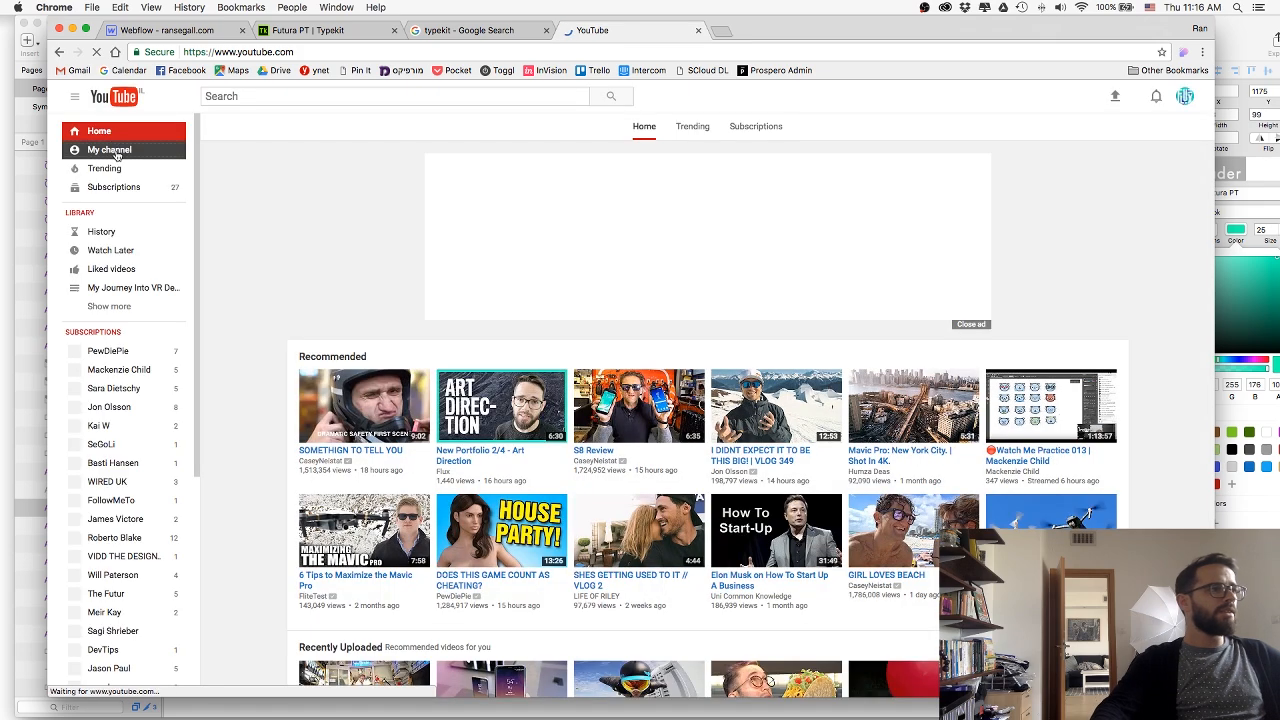
left_click(117, 150)
left_click(360, 52)
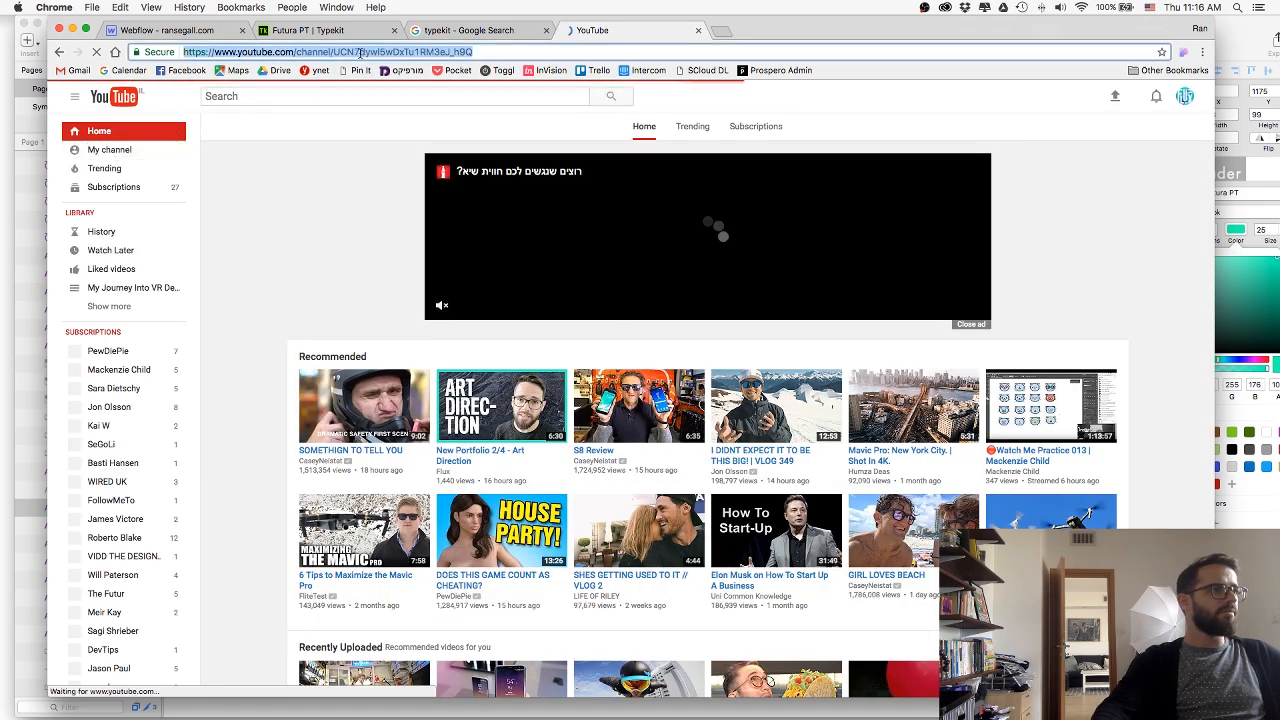
key("super+w")
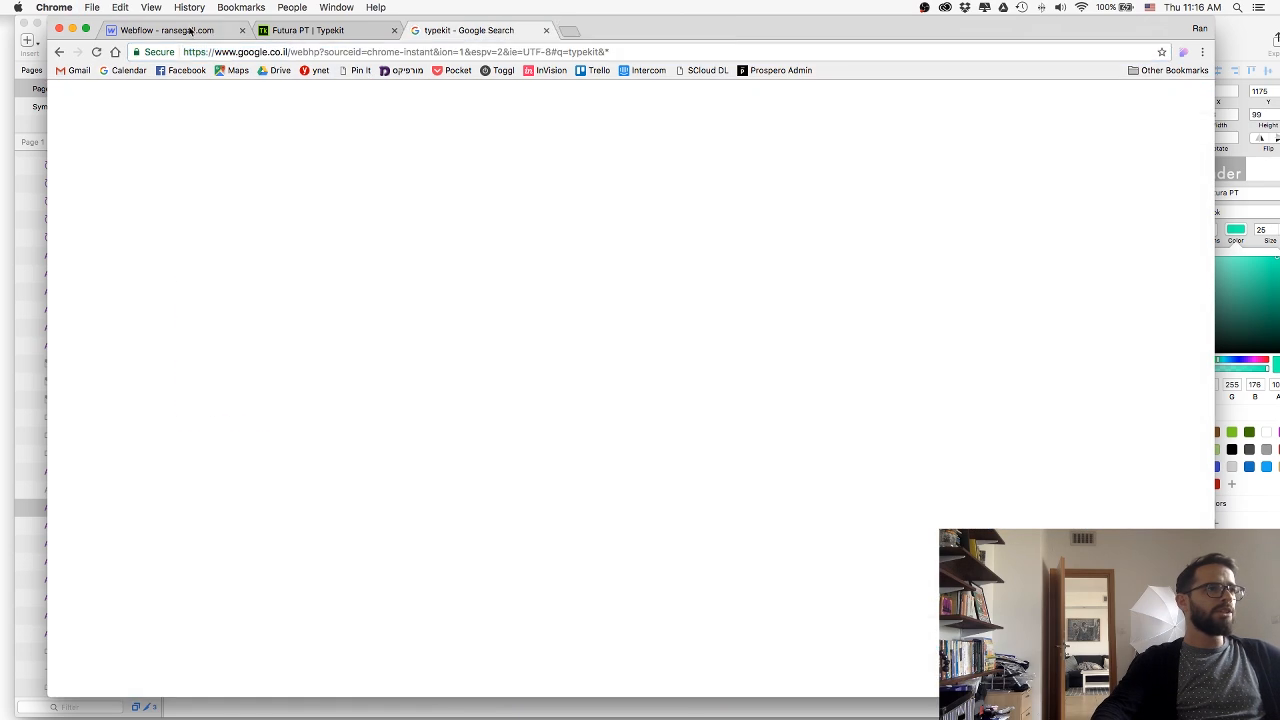
left_click(190, 30)
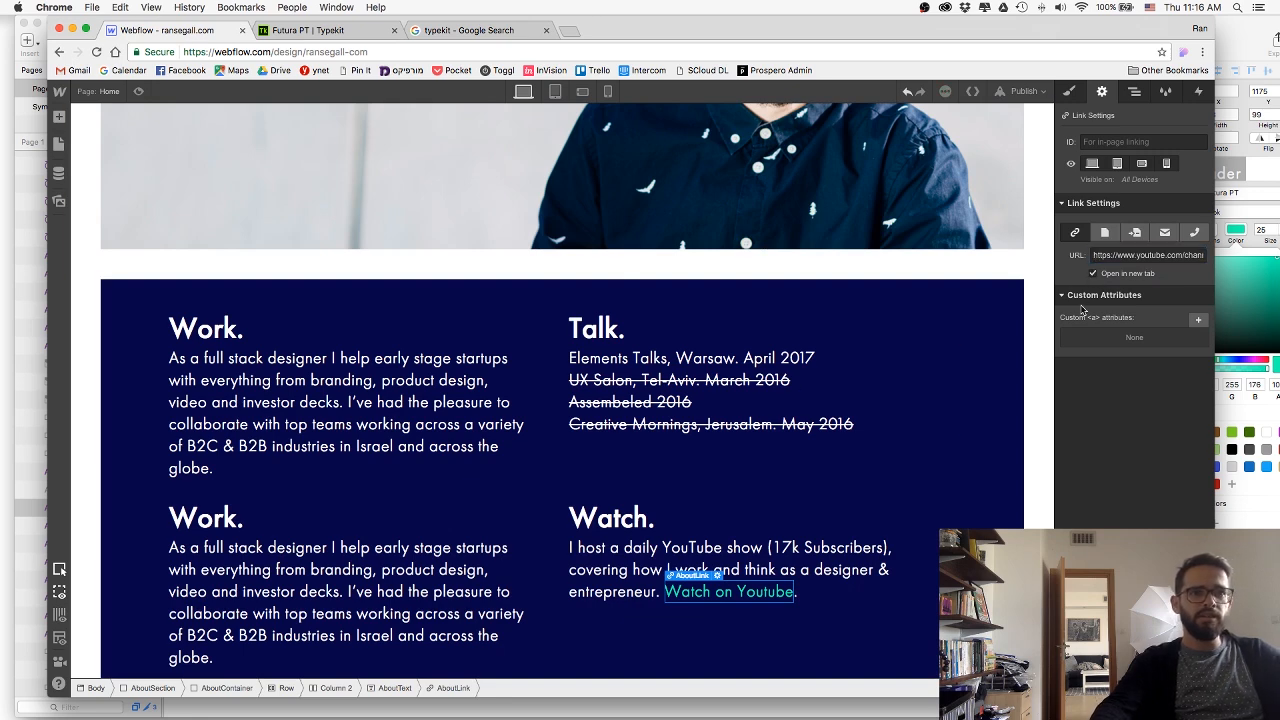
left_click(820, 640)
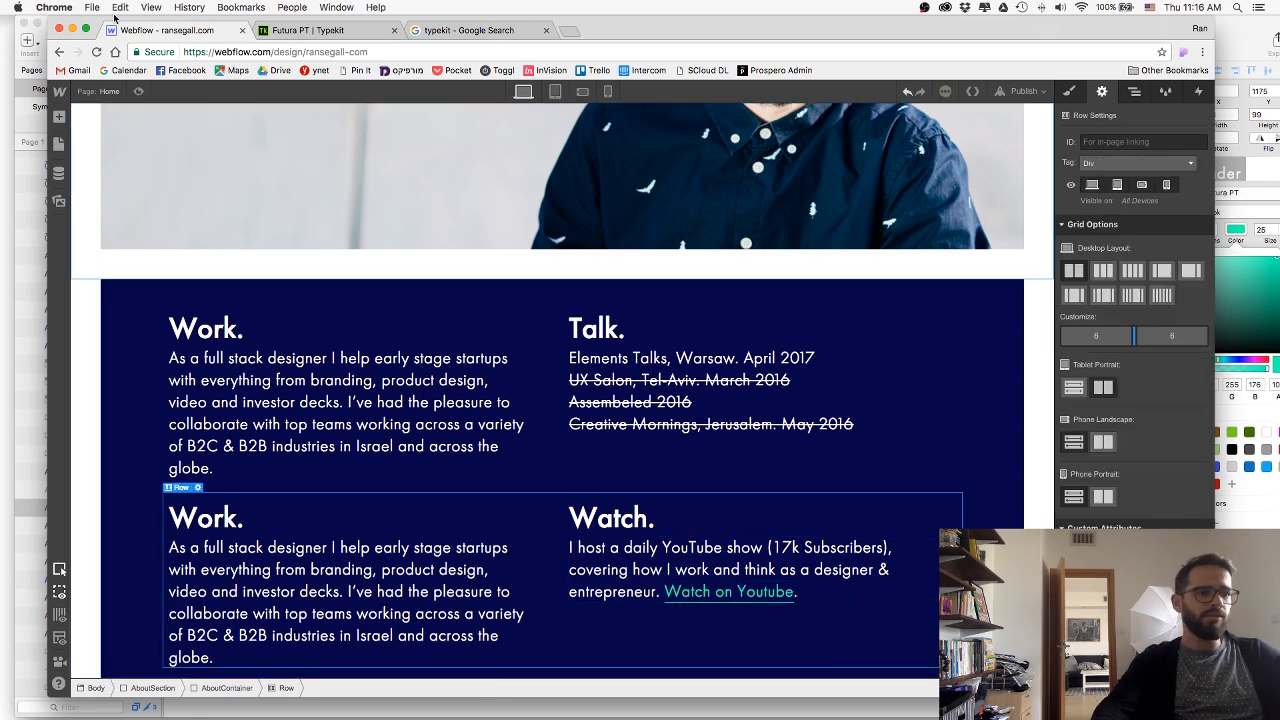
Preview the page, test the "Watch on Youtube" link, close the page it opens and return to editing.
left_click(139, 92)
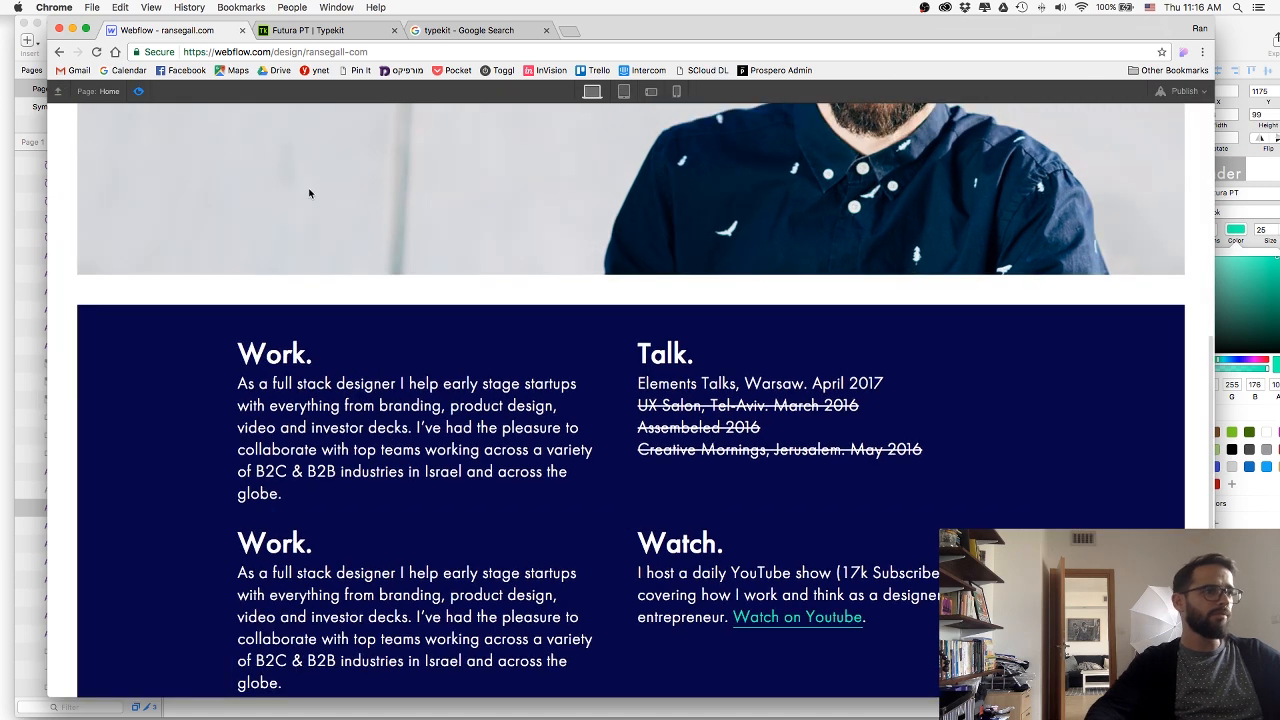
left_click(816, 619)
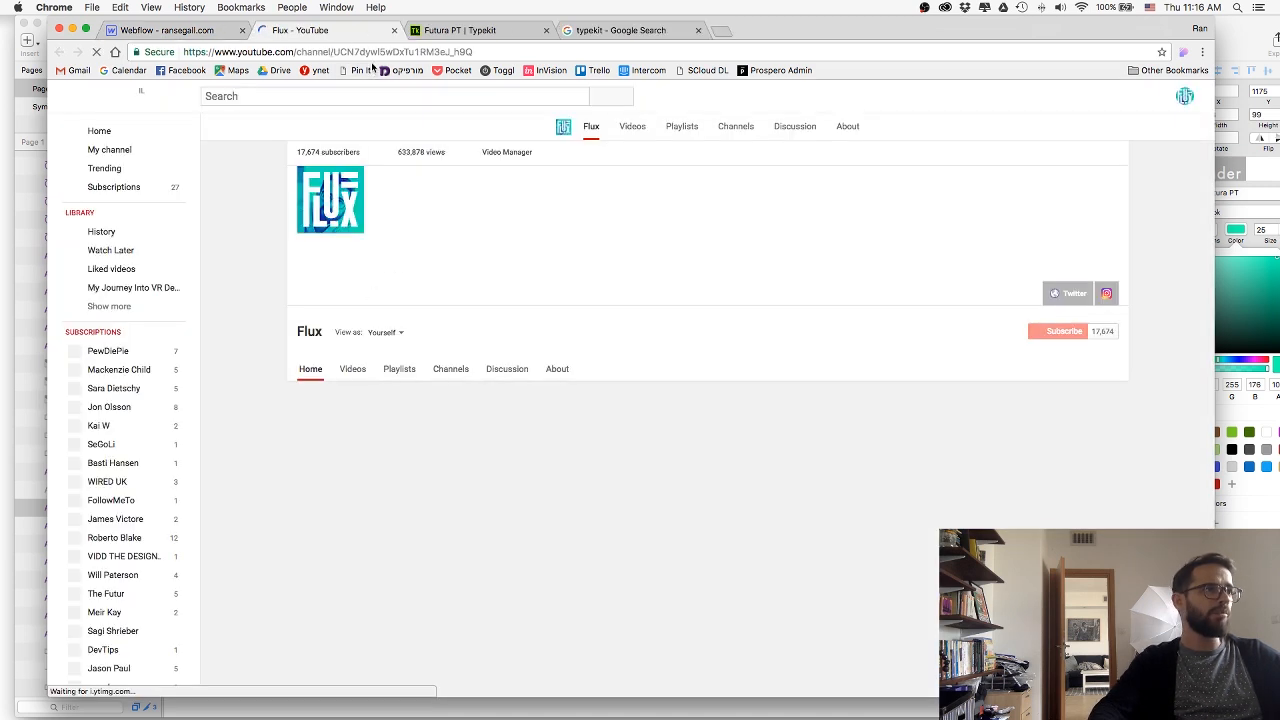
key("super+w")
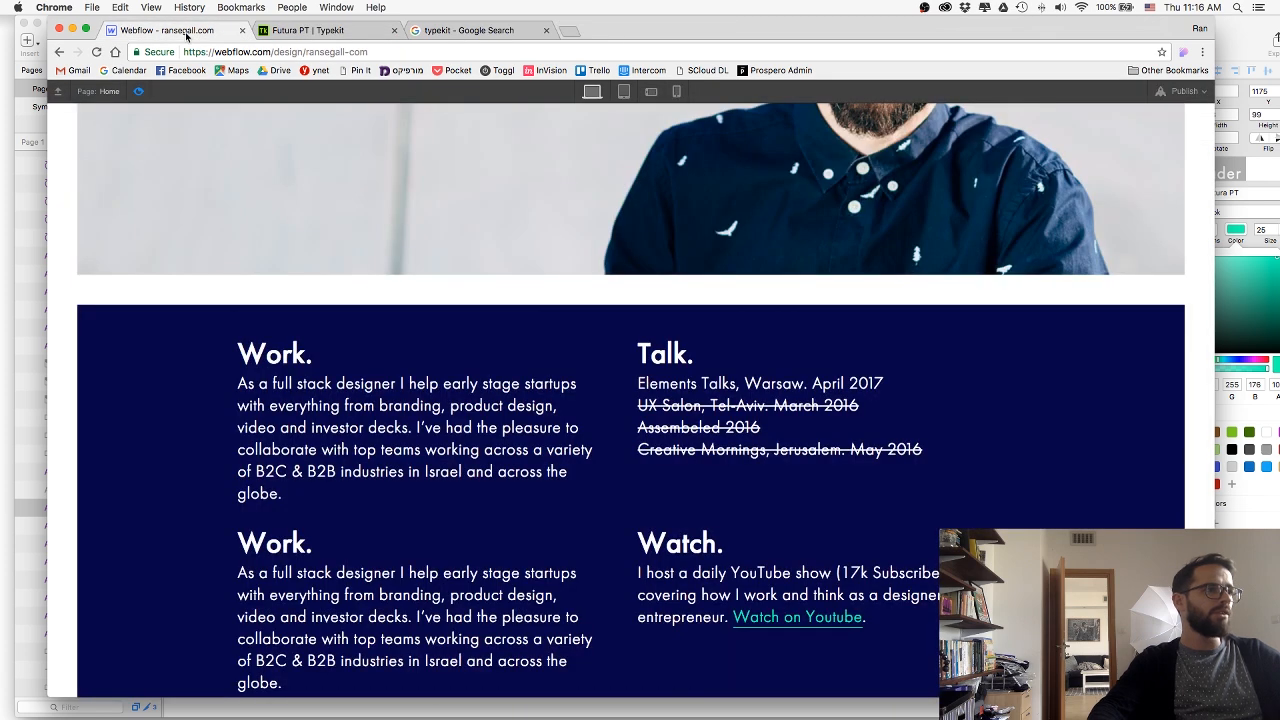
left_click(140, 93)
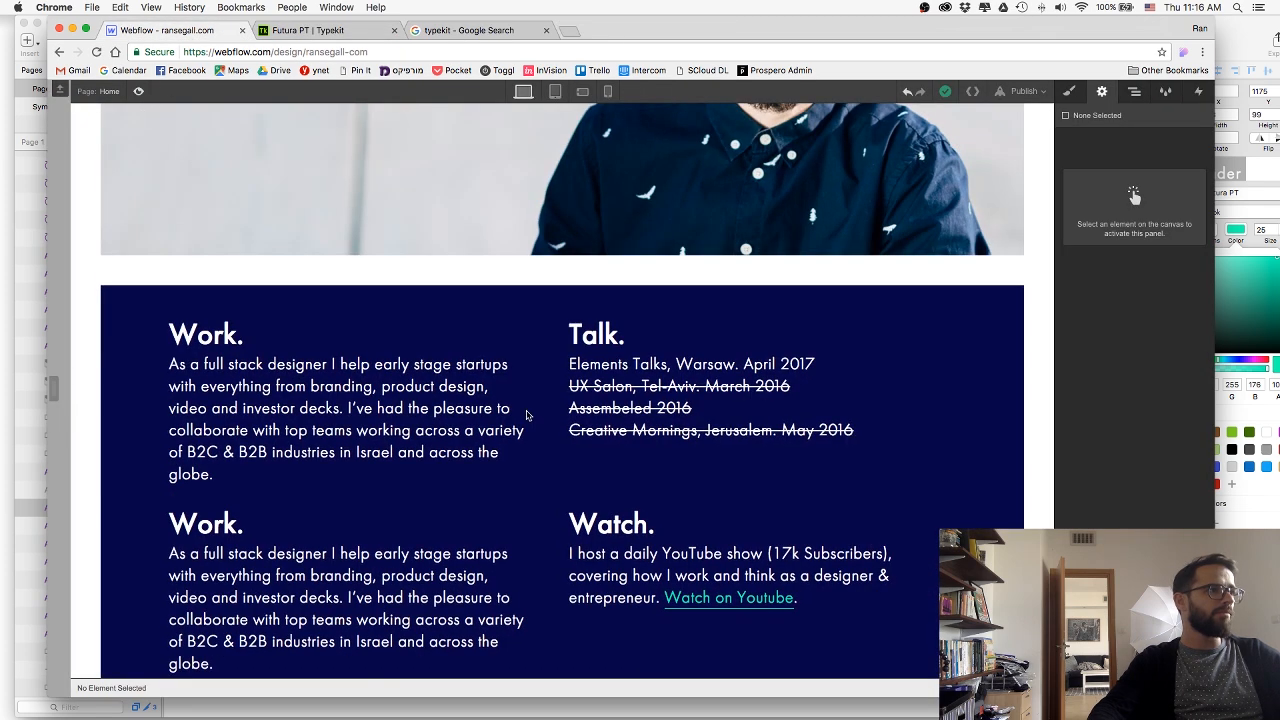
Copy the "Email me if you think we should be working together" text in Sketch and return to Webflow.
key("super+Tab")
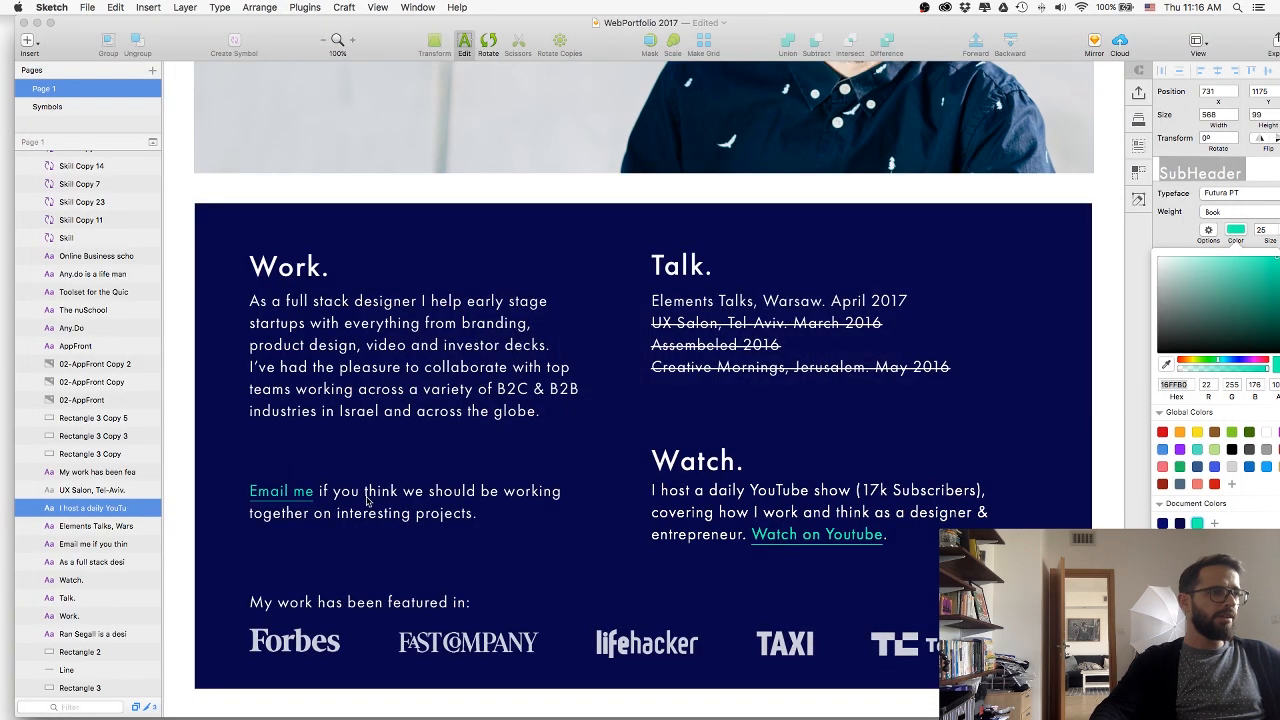
left_click(436, 506)
double_click(444, 497)
key("super+c")
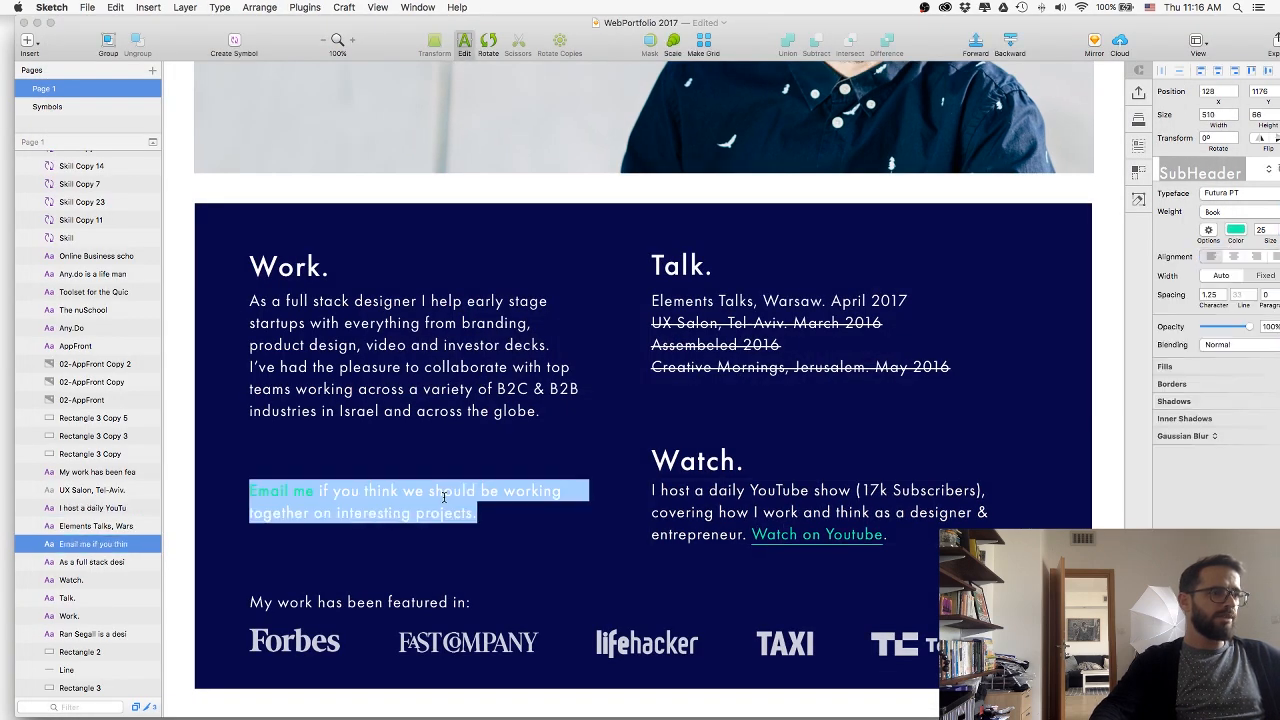
key("Escape")
key("super+Tab")
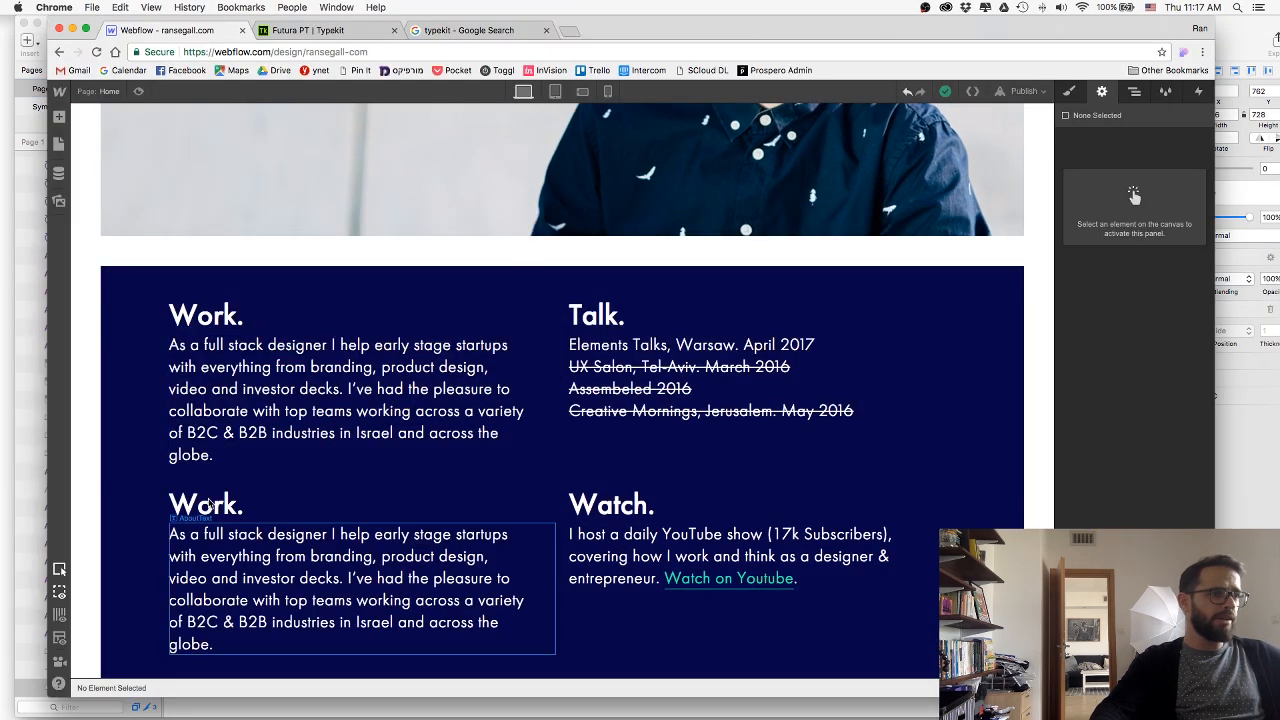
Delete the second row's "Work." heading and replace the paragraph below it with the copied "Email me" text.
left_click(208, 505)
key("Delete")
double_click(268, 558)
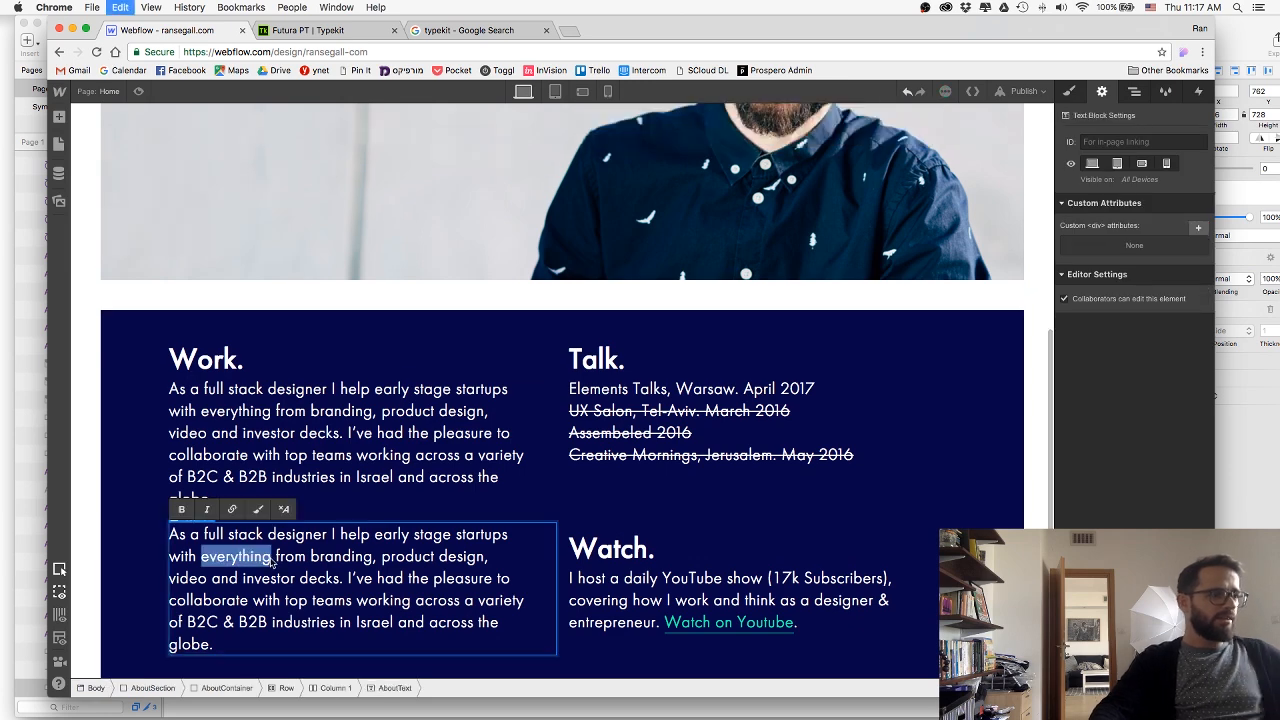
key("super+a")
key("super+v")
left_click(257, 631)
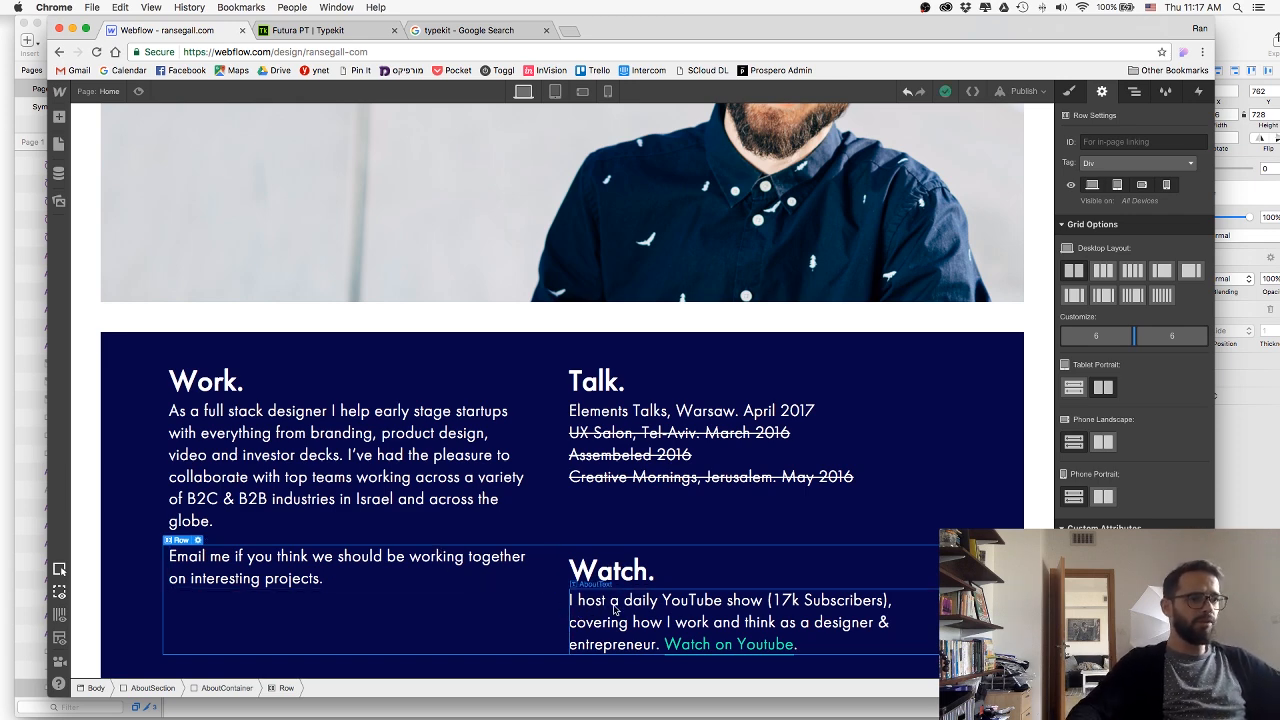
Add the combo class BaseLinkShift to the "Email me" text block and give it a top margin of 67 px.
left_click(490, 582)
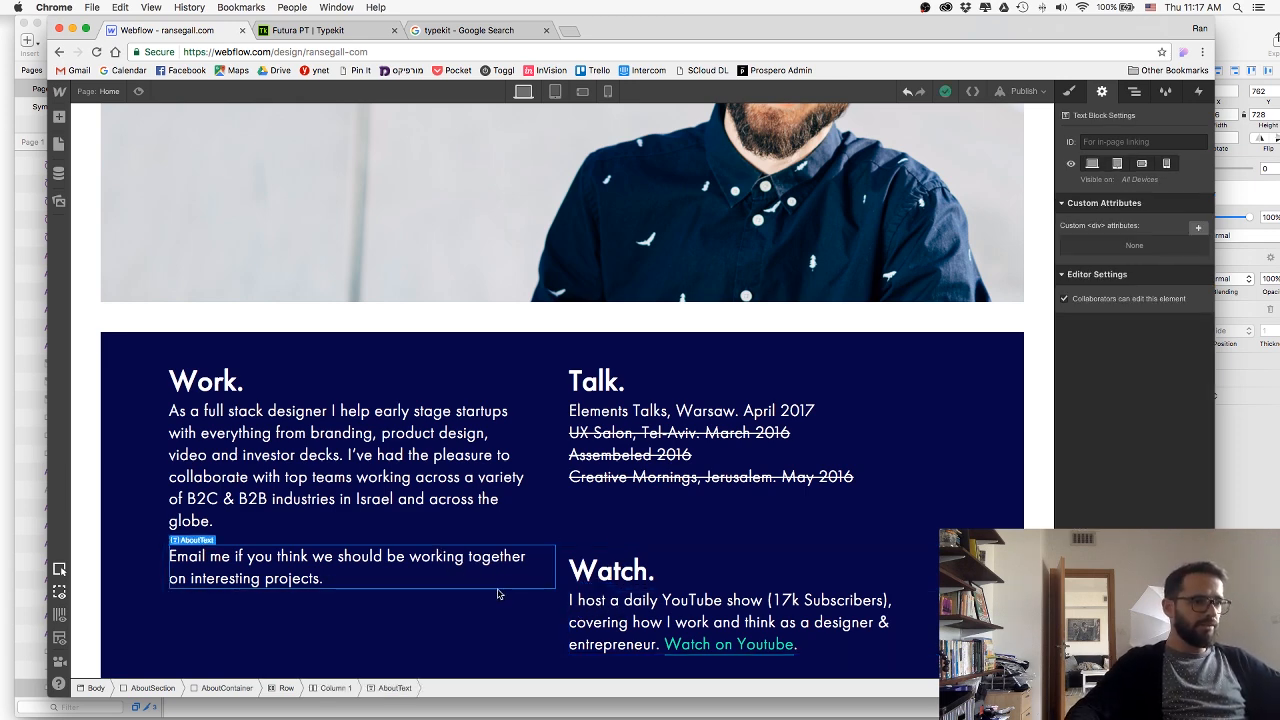
left_click(1068, 91)
left_click(1157, 155)
type("BaseLinkShift")
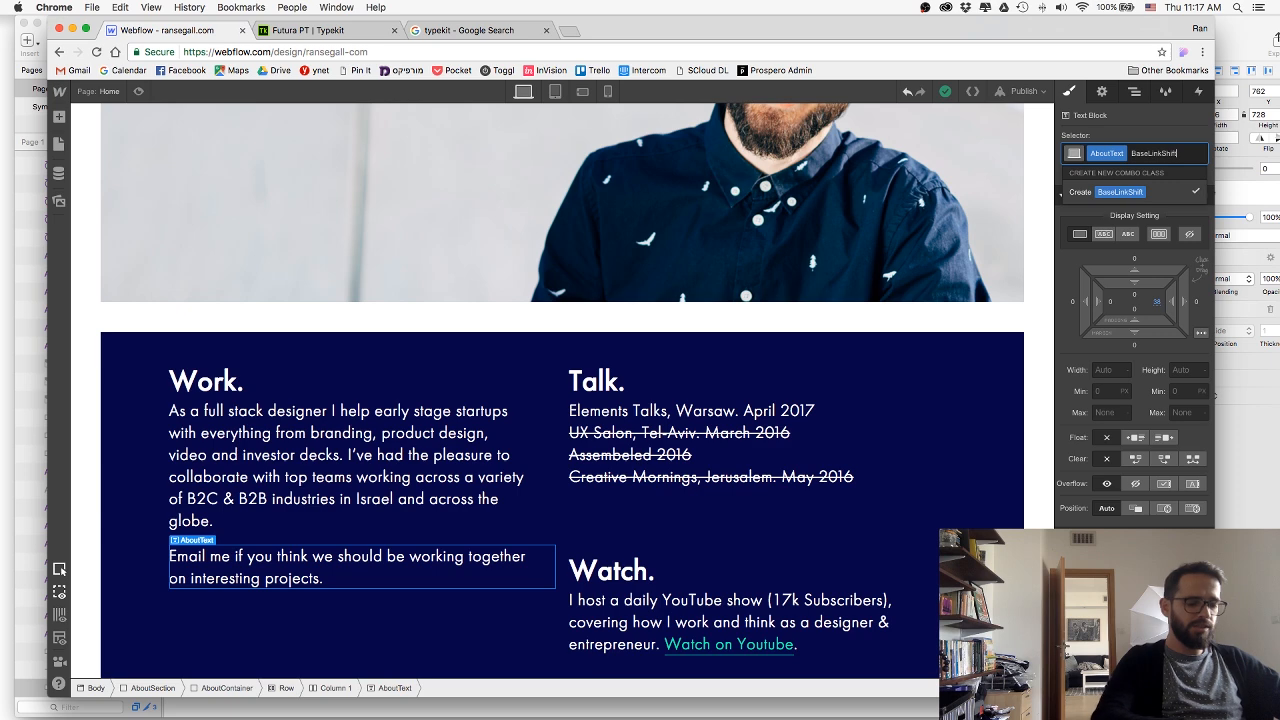
key("Return")
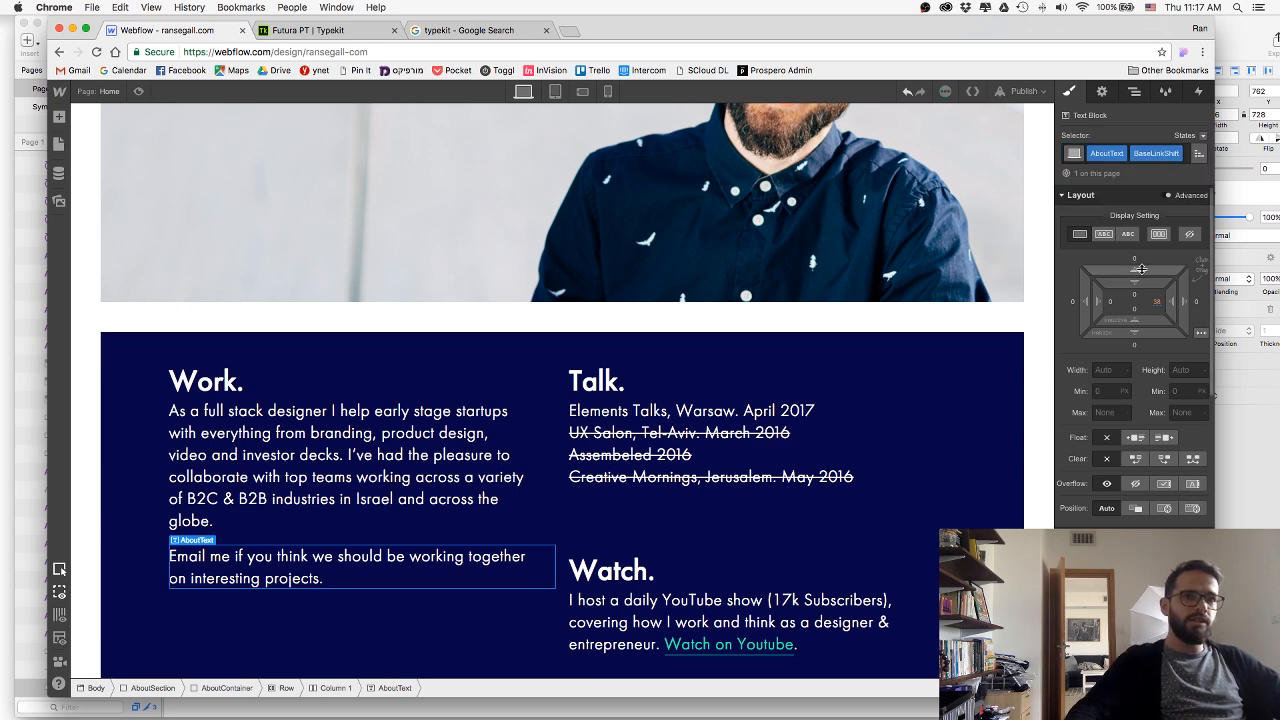
left_click_drag(1140, 268, 1141, 136)
Increase the AboutSection's bottom padding and compare the section with the Sketch design.
left_click(975, 497)
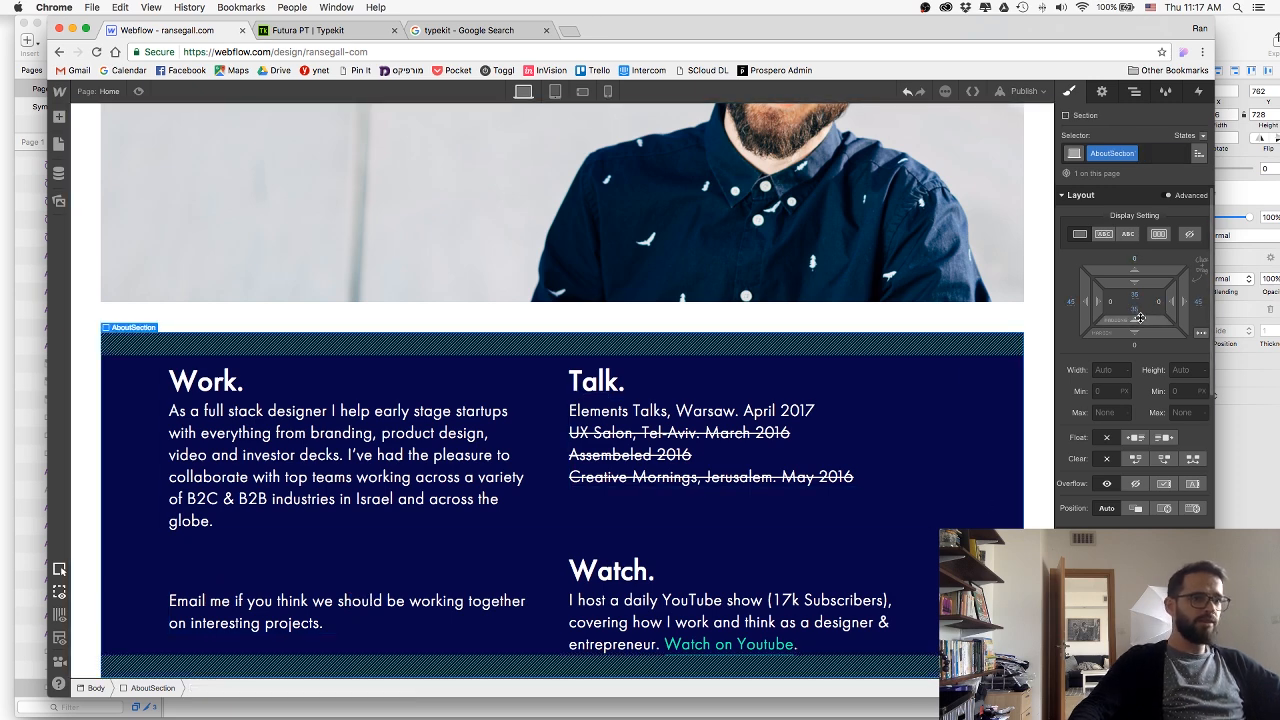
scroll(776, 541, "down", 1)
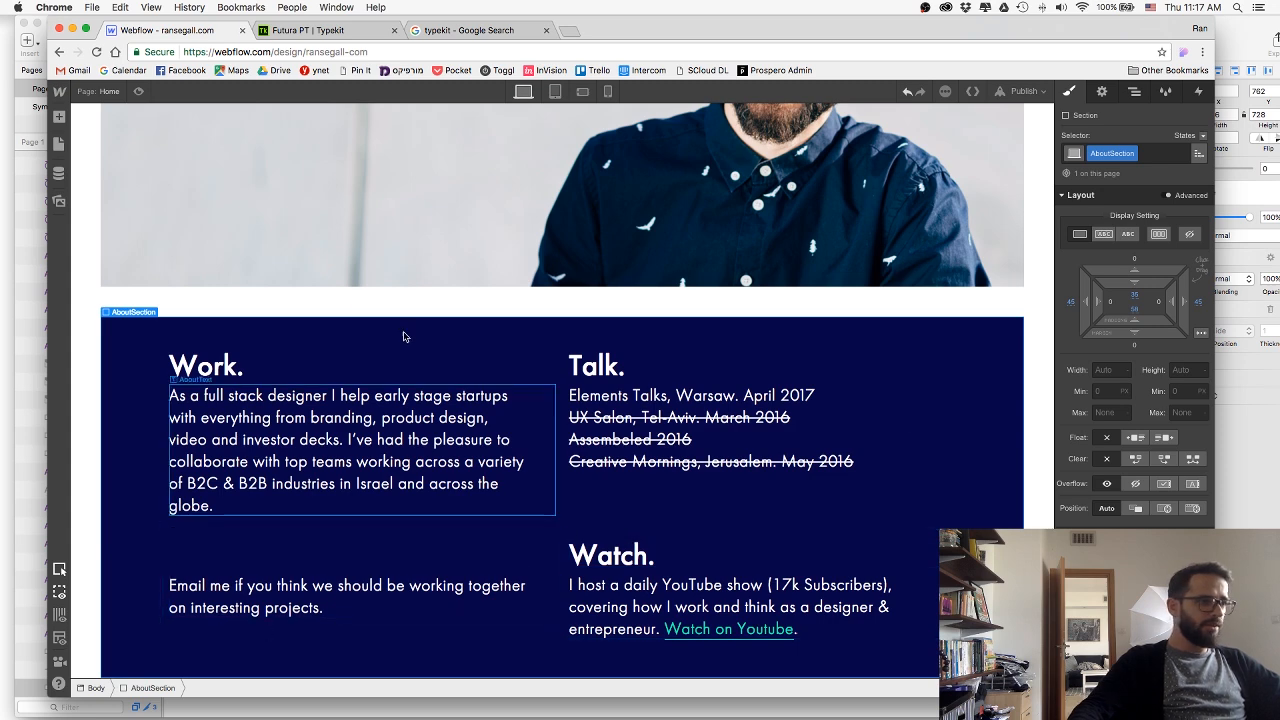
key("super+Tab")
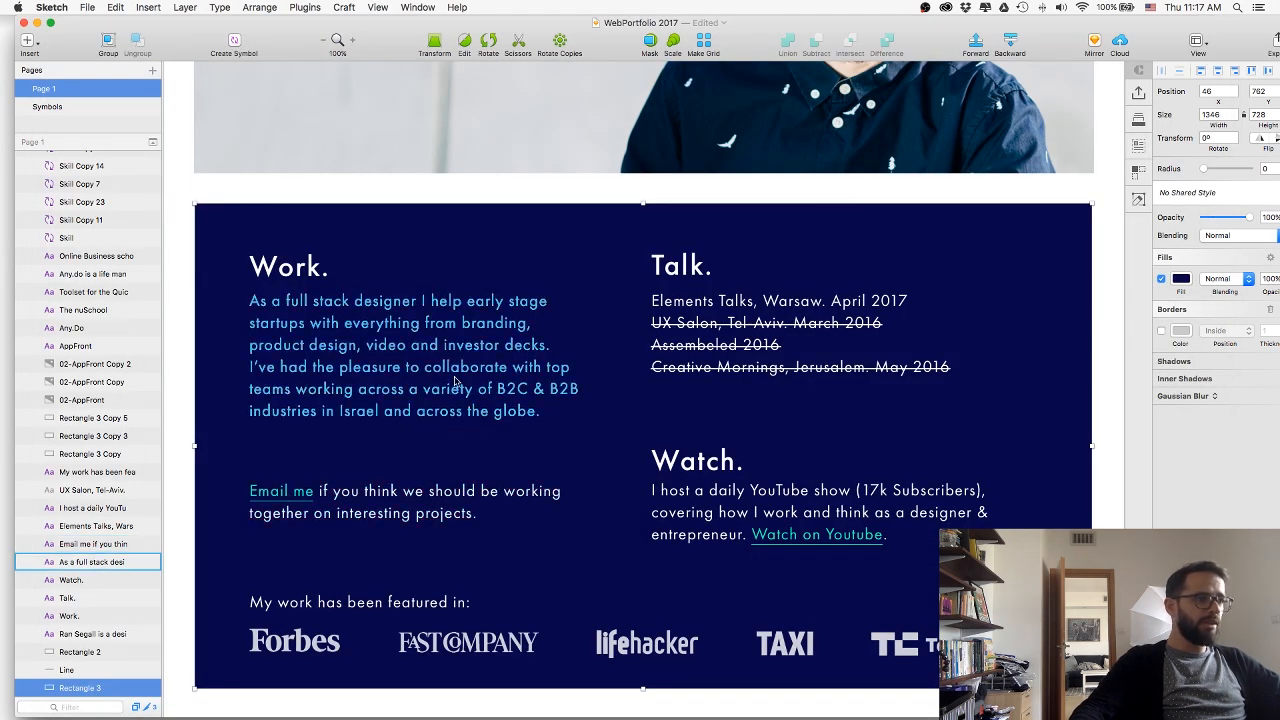
key("super+Tab")
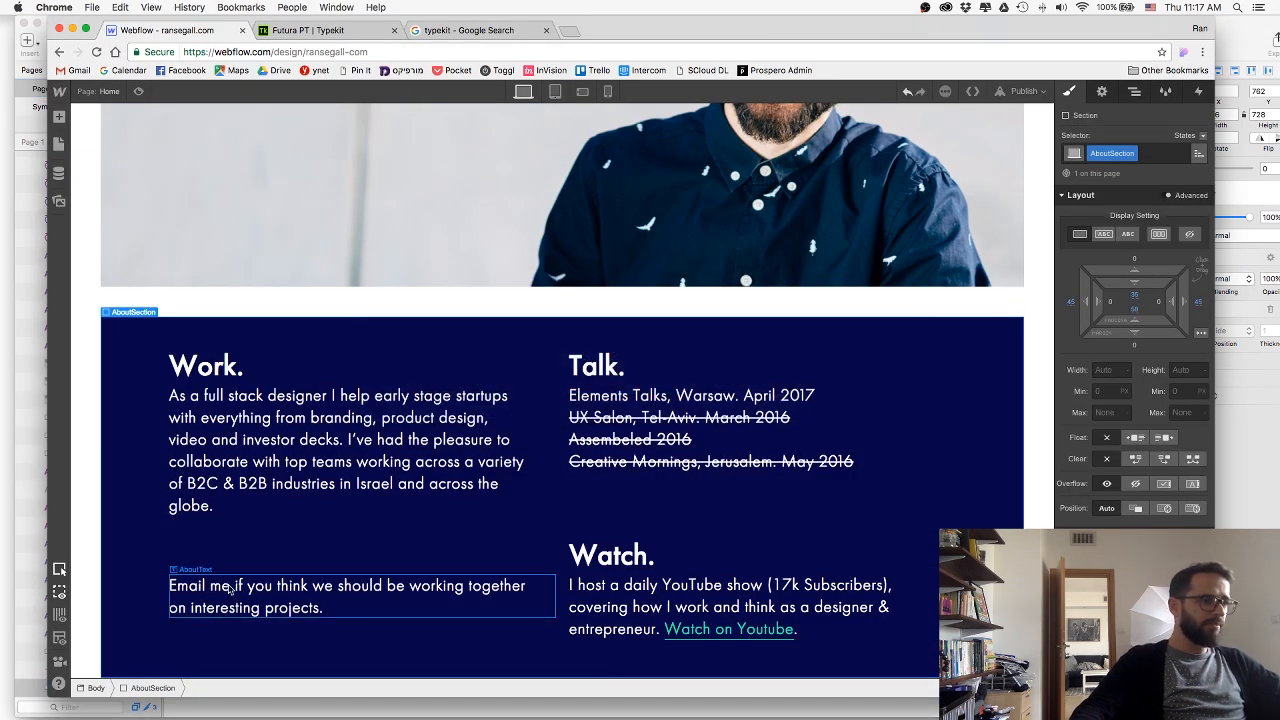
Turn the words "Email me" into a link and apply the existing AboutLink class to it.
double_click(230, 589)
left_click_drag(230, 587, 144, 588)
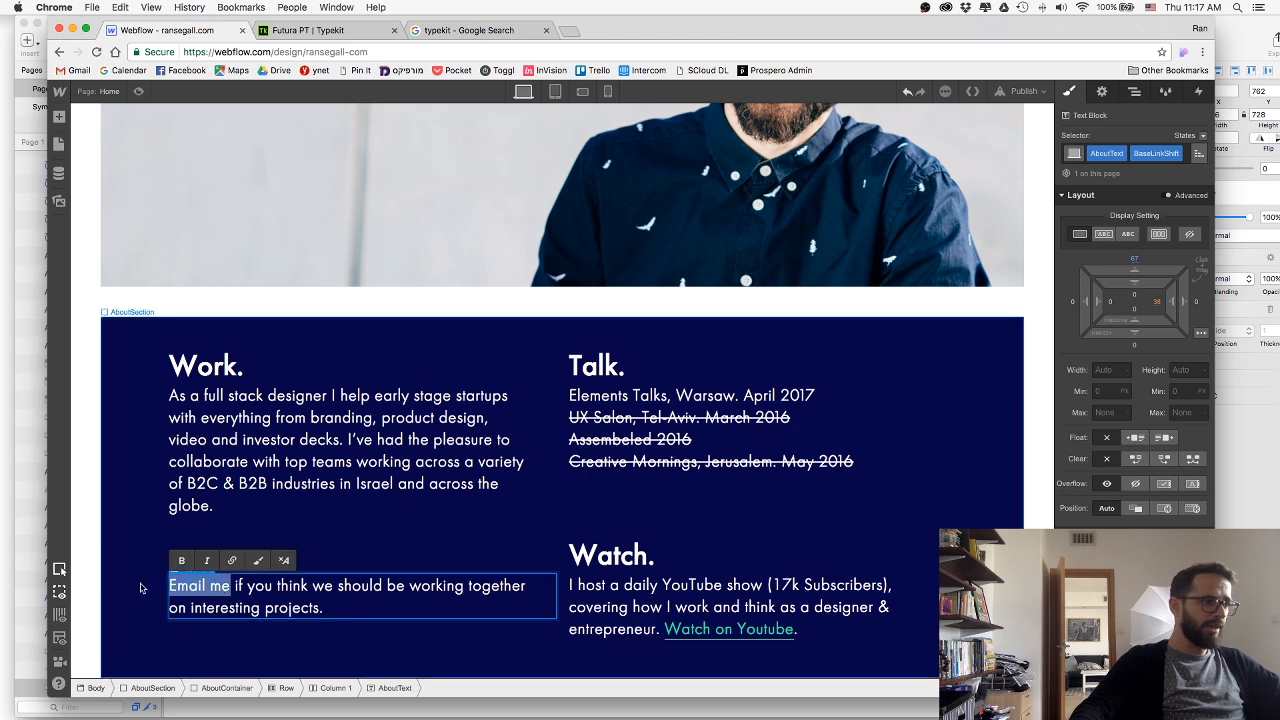
left_click(233, 561)
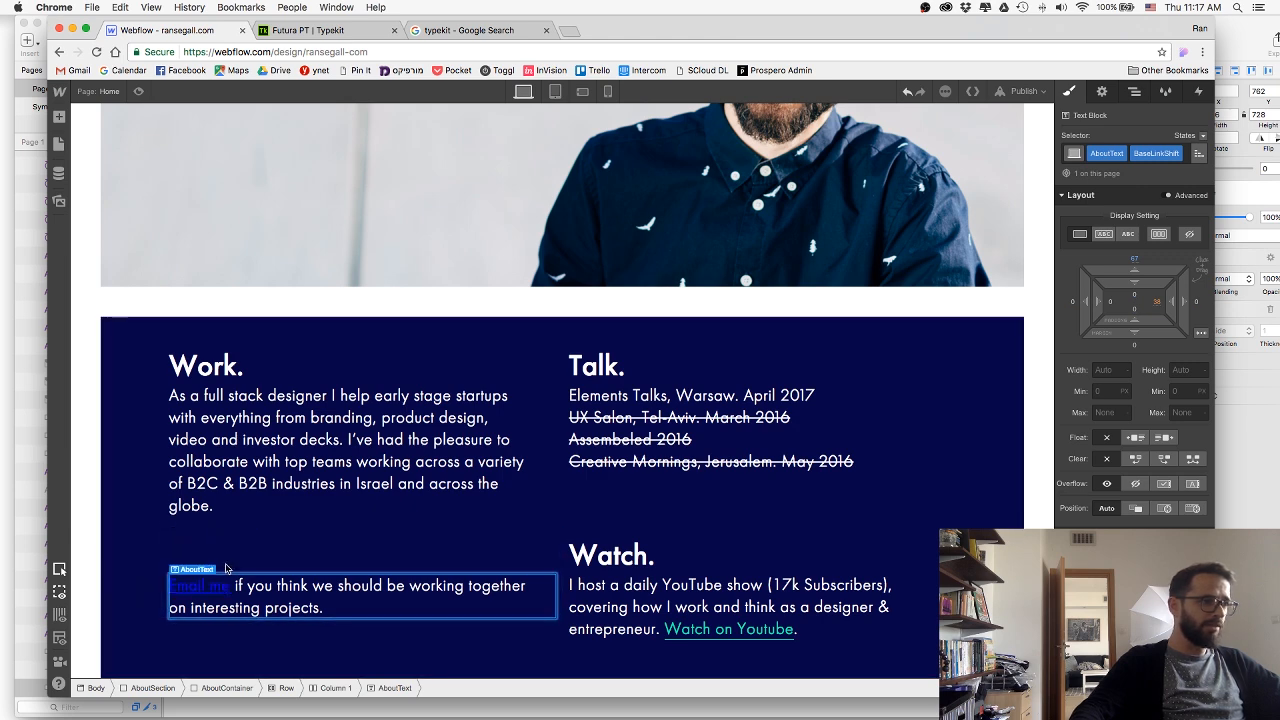
key("s")
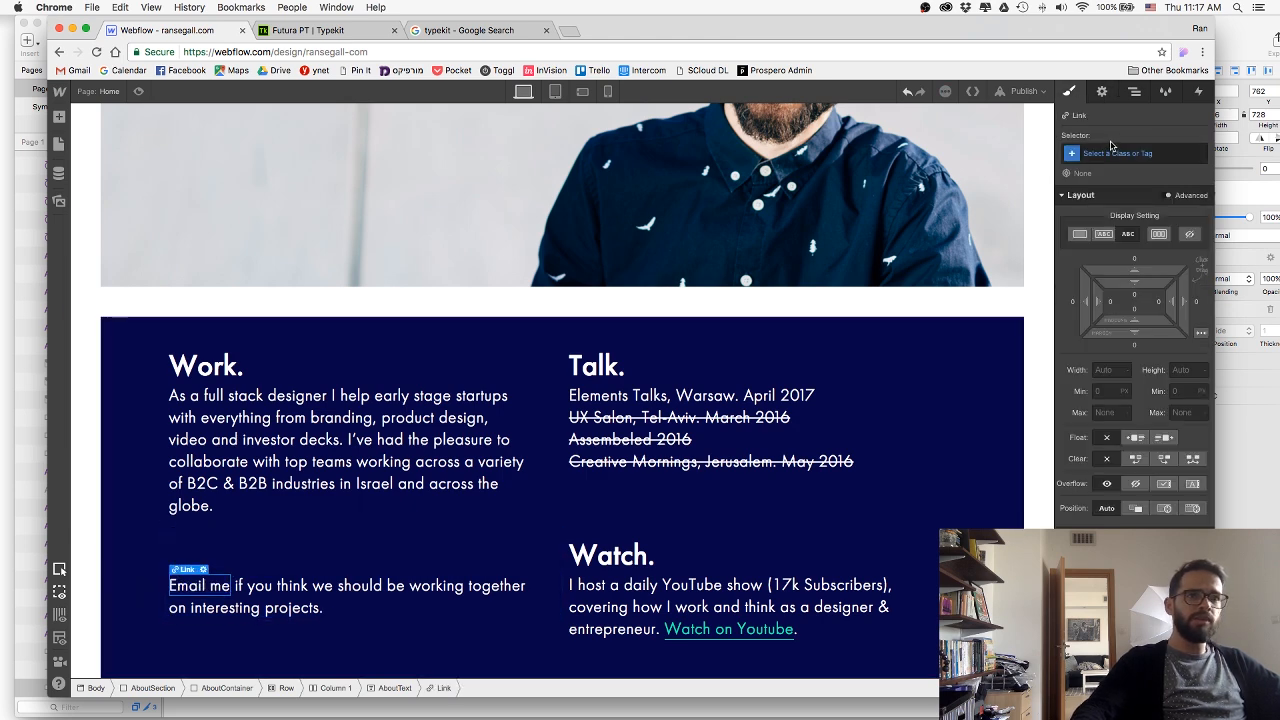
left_click(1108, 150)
type("li")
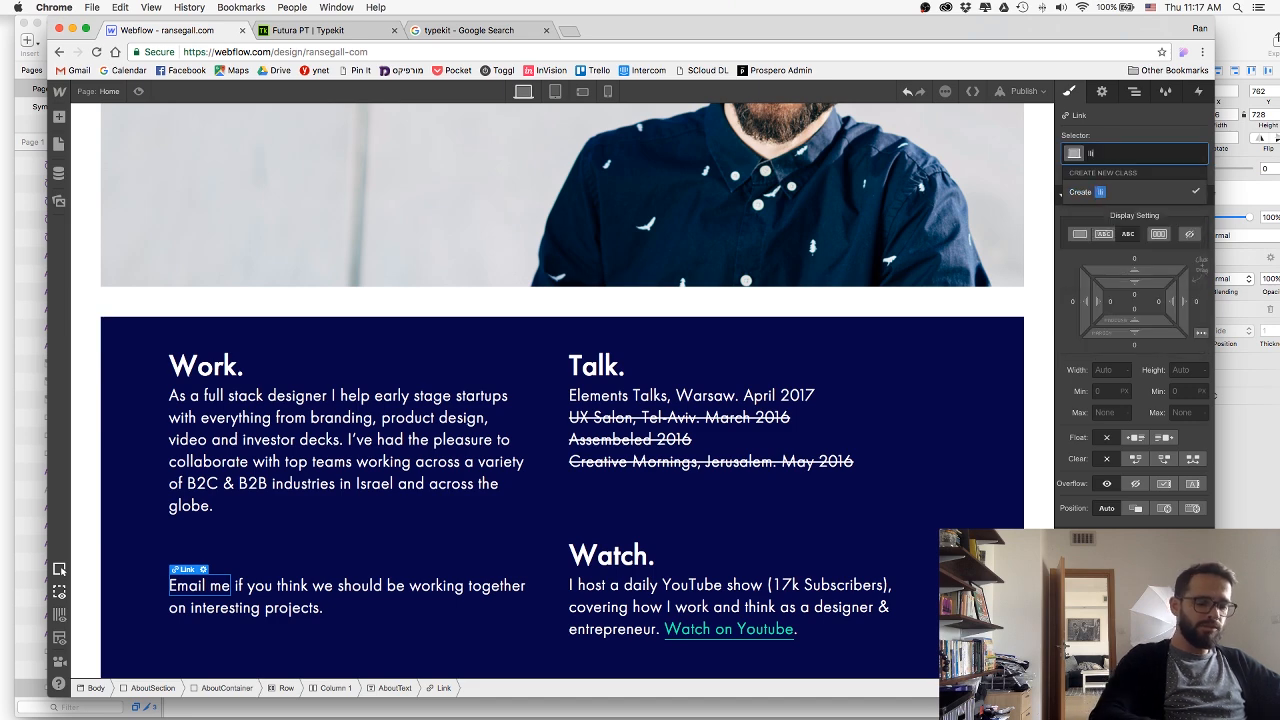
type("outLink")
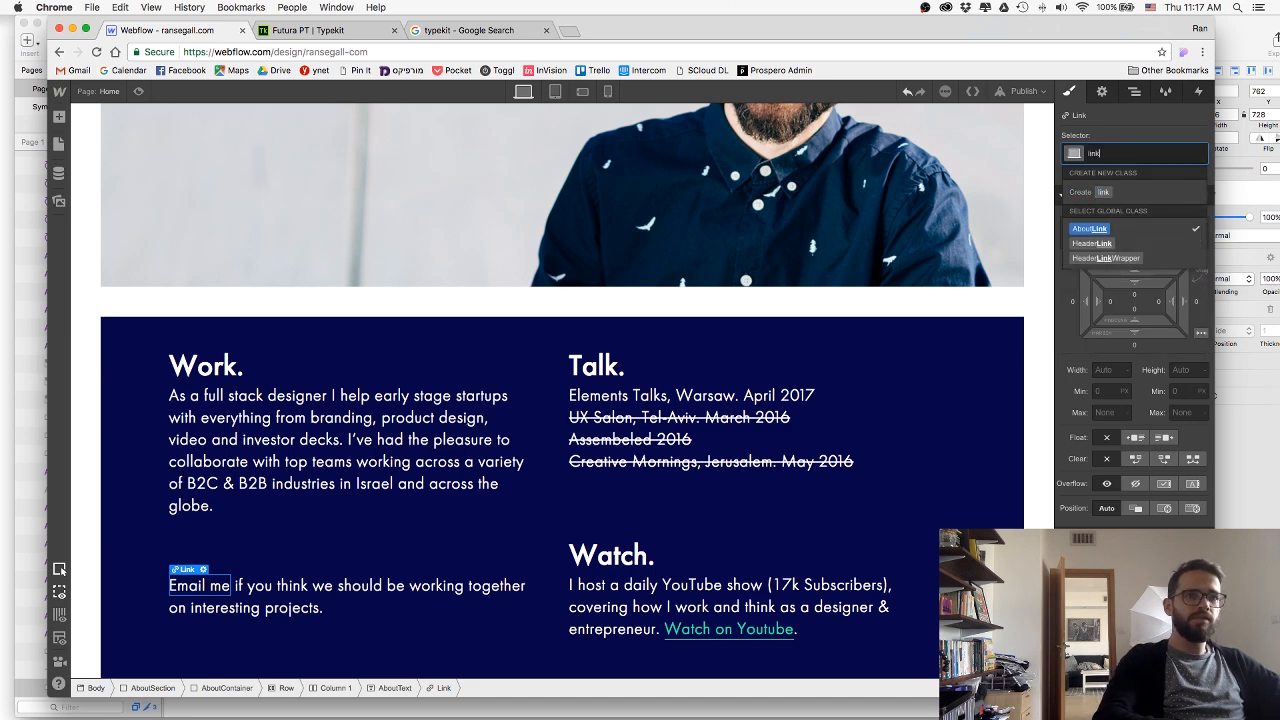
key("Return")
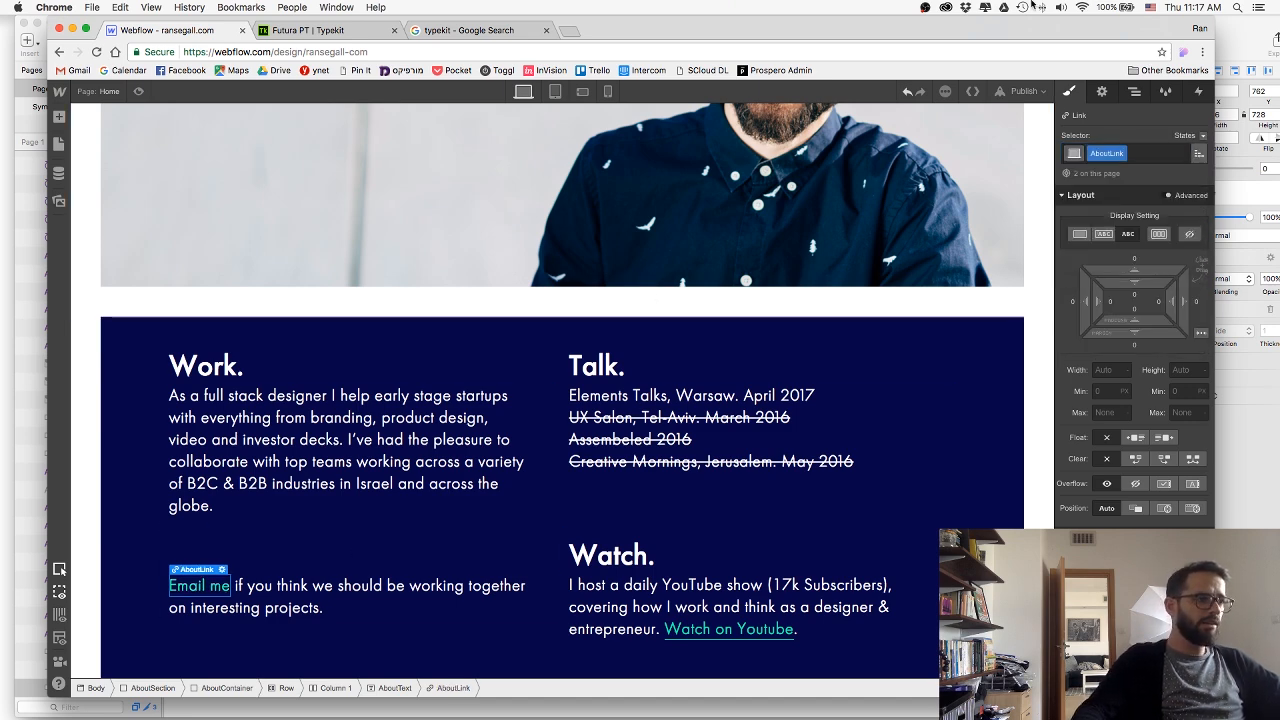
Make "Email me" an email link with the site owner's e-mail address and a "mail from" subject naming the site.
left_click(1102, 92)
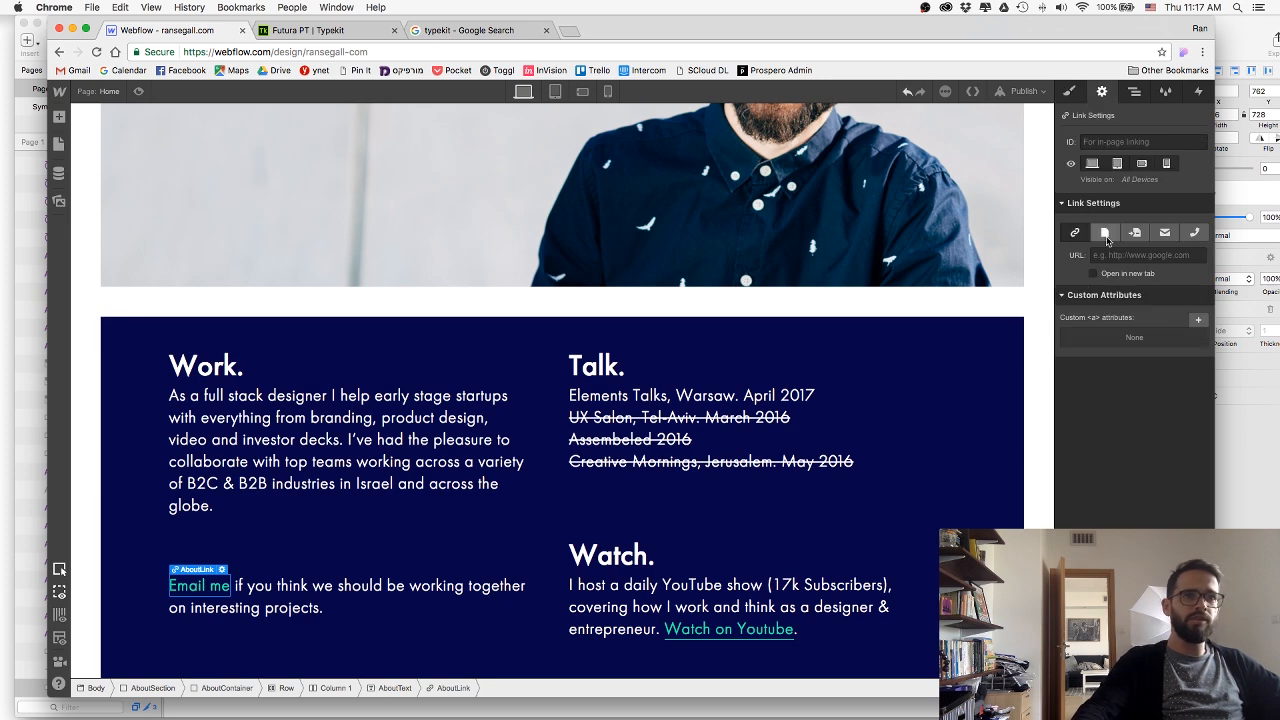
left_click(1165, 232)
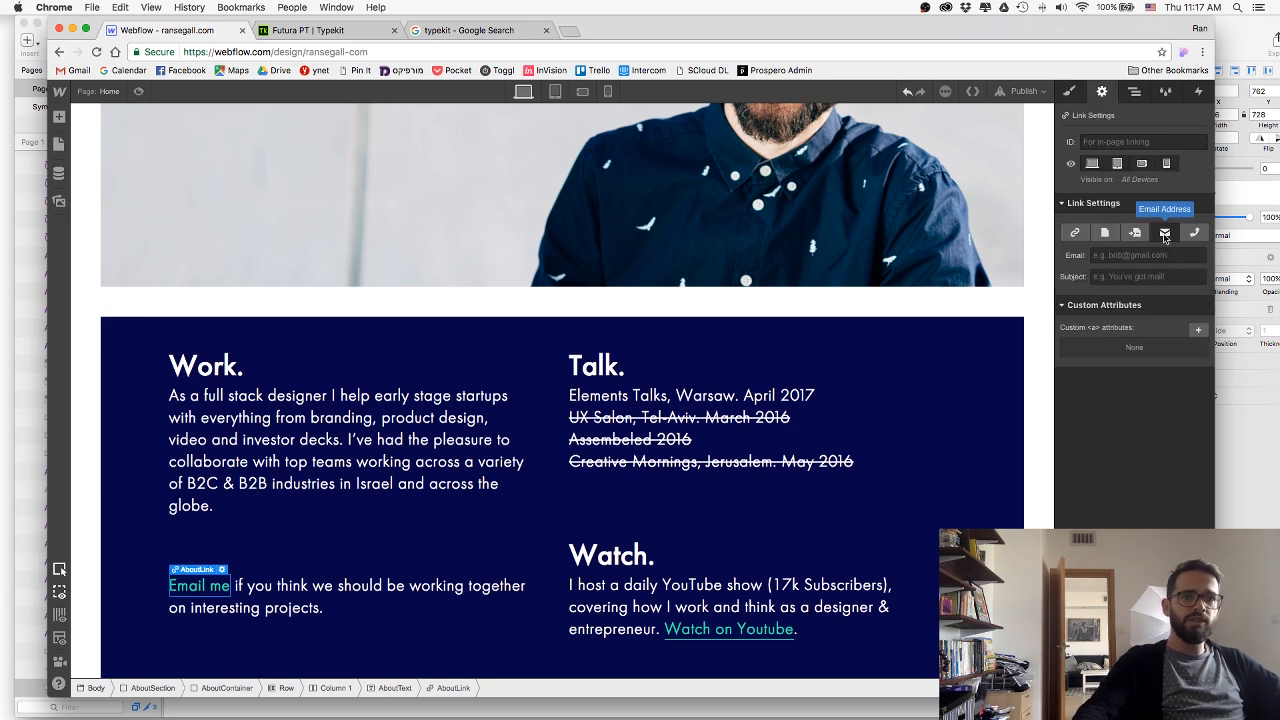
left_click(1137, 256)
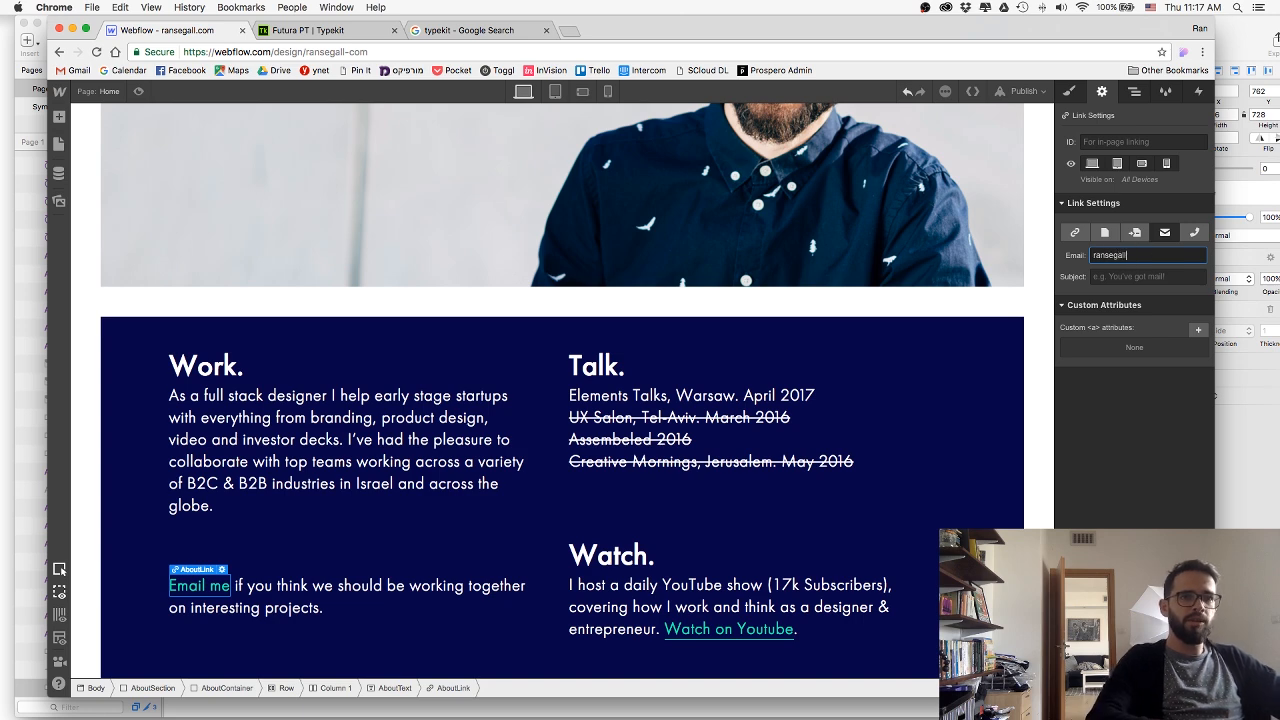
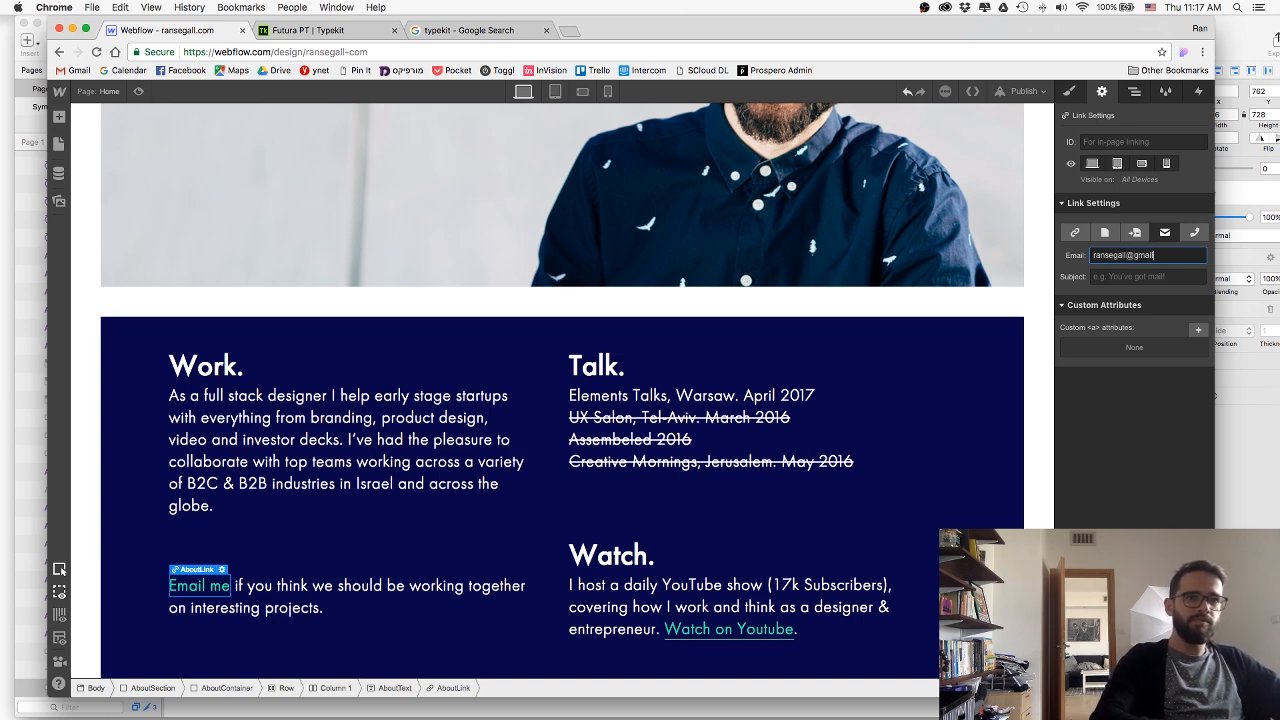
key("Tab")
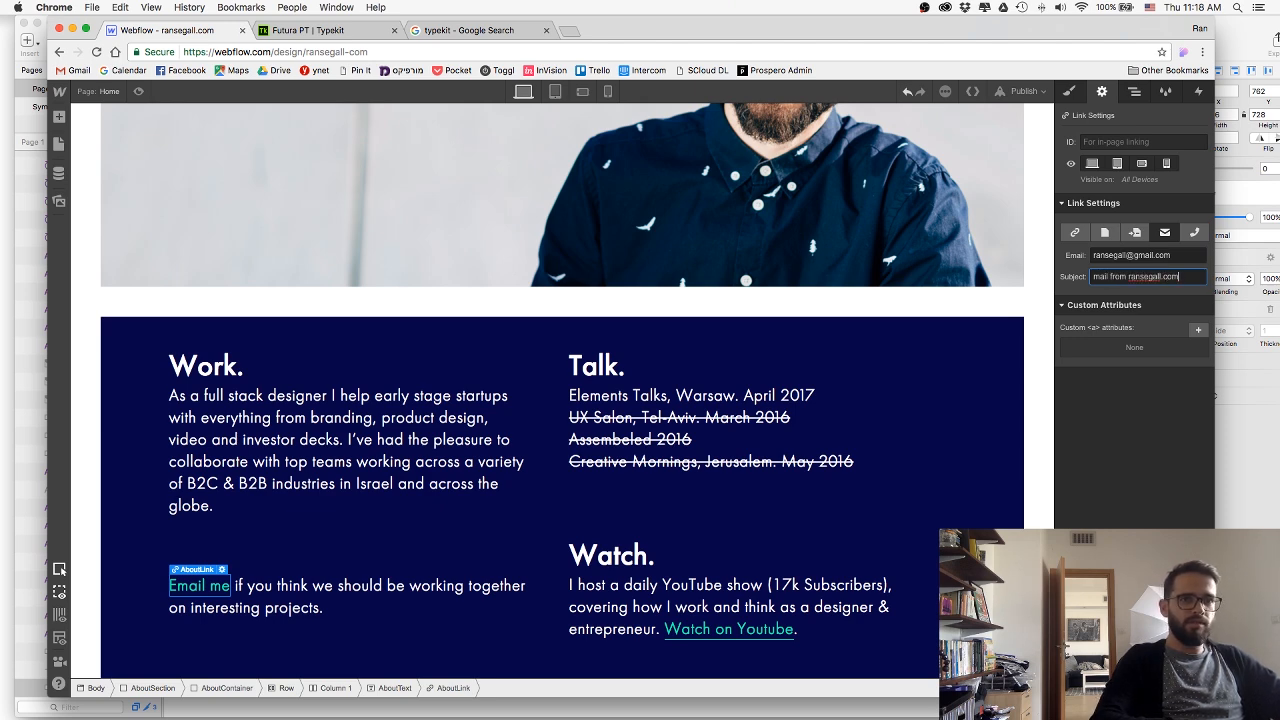
Preview the page to check the "Email me" link in the about section, and return to editing.
left_click(138, 91)
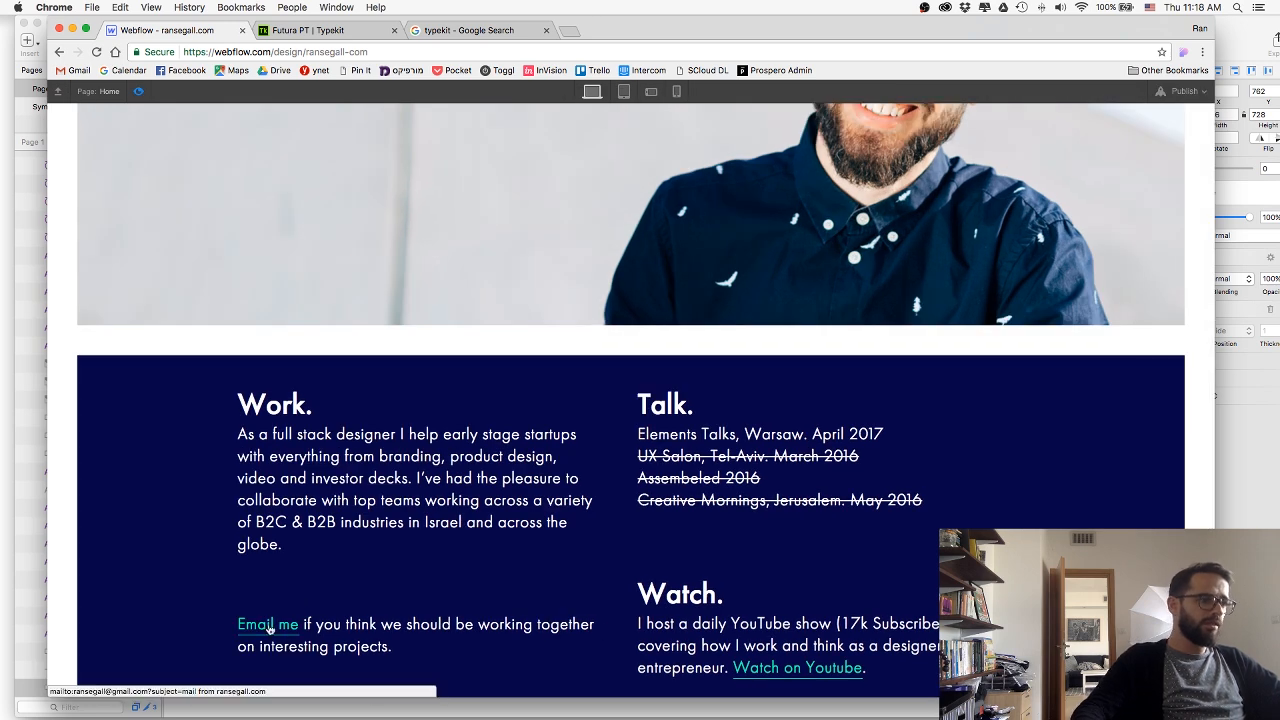
scroll(265, 625, "down", 1)
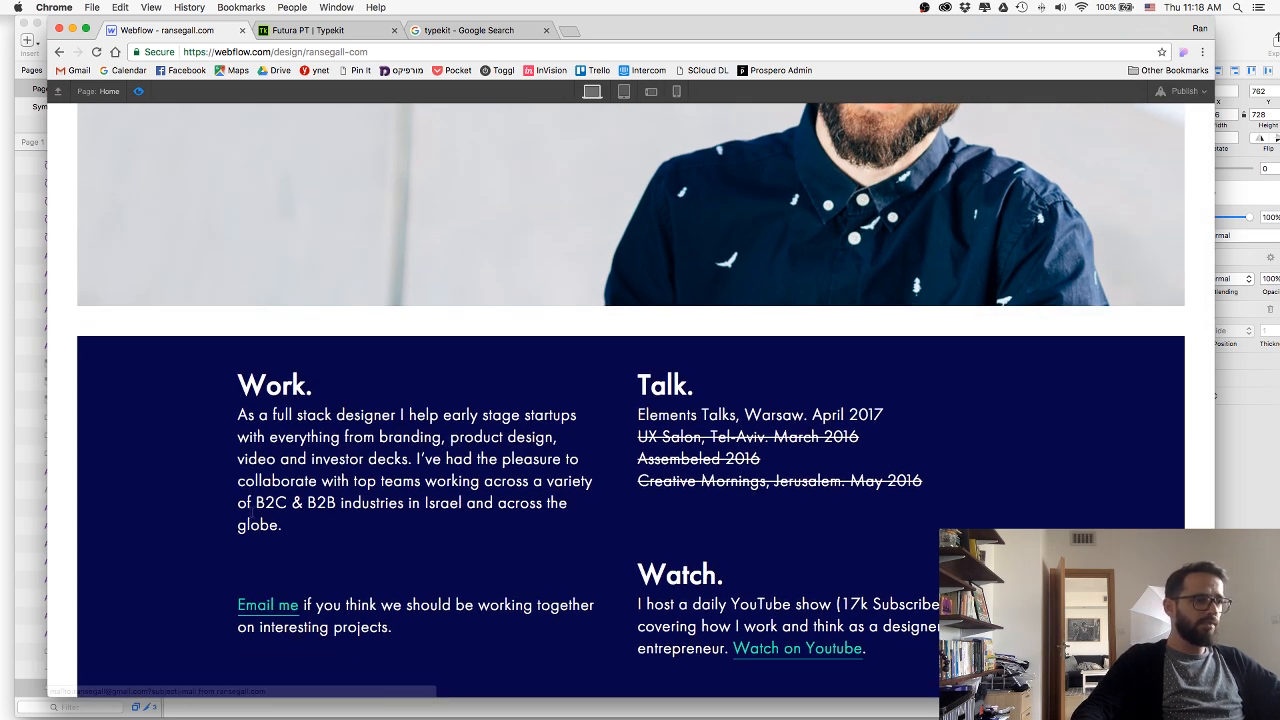
left_click(139, 92)
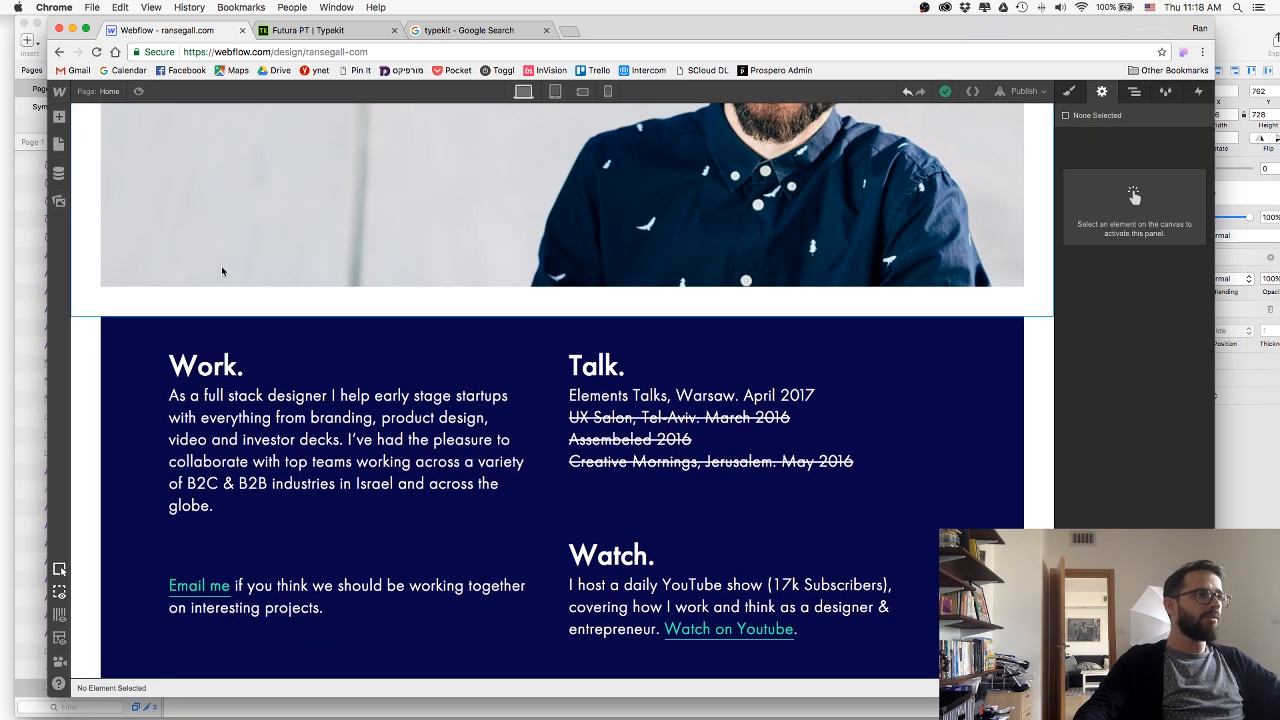
Switch to Sketch and export the five bitmaps of the "My work has been featured in" logo group to the web folder.
key("super+Tab")
scroll(460, 360, "down", 5)
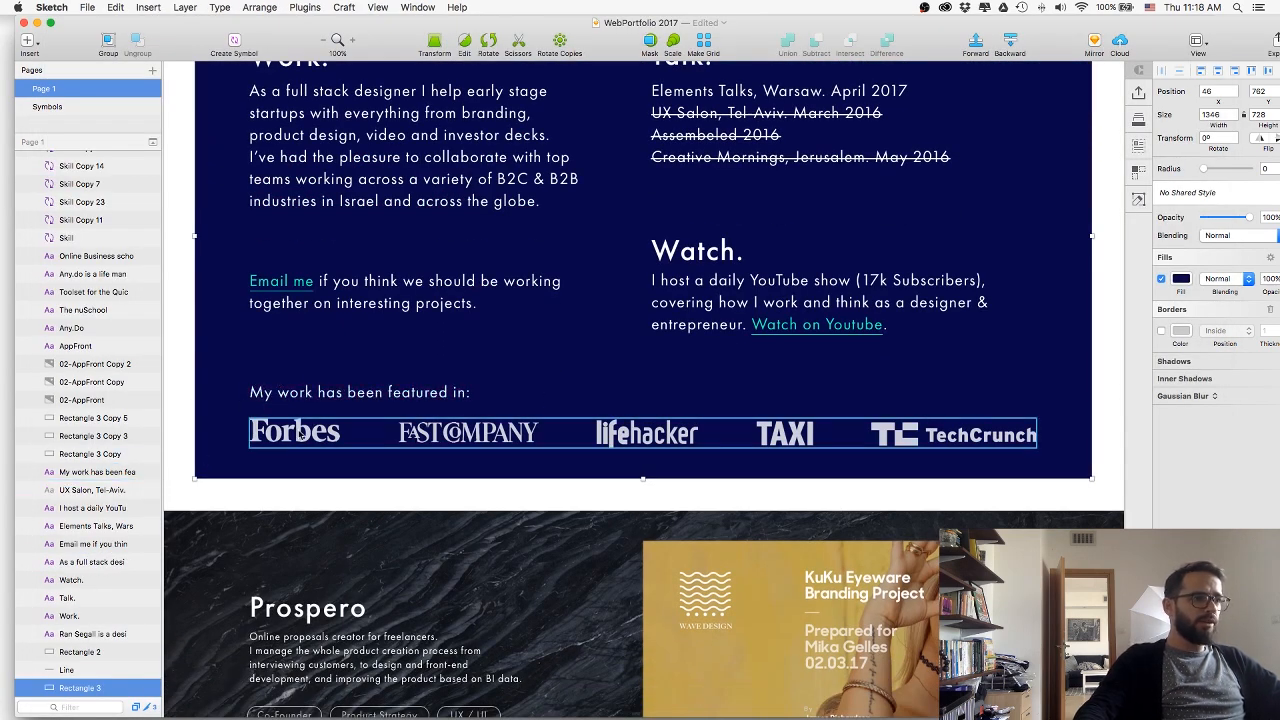
left_click(406, 444)
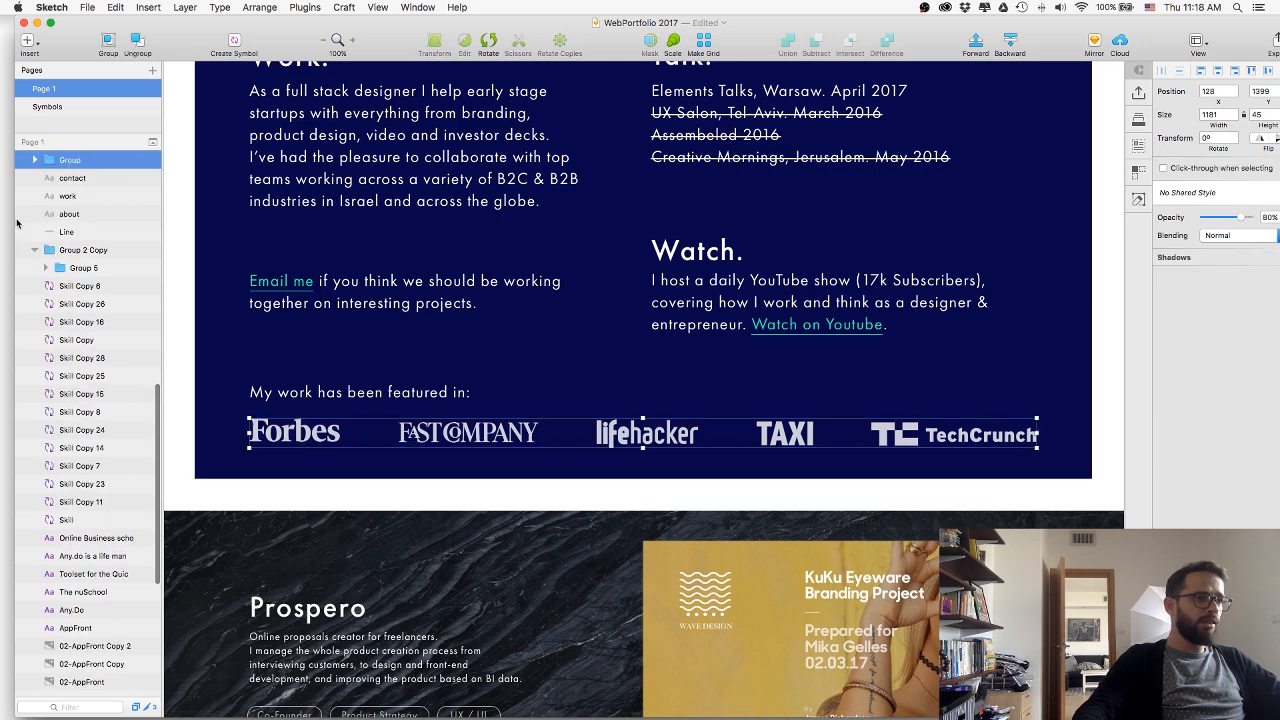
left_click(35, 160)
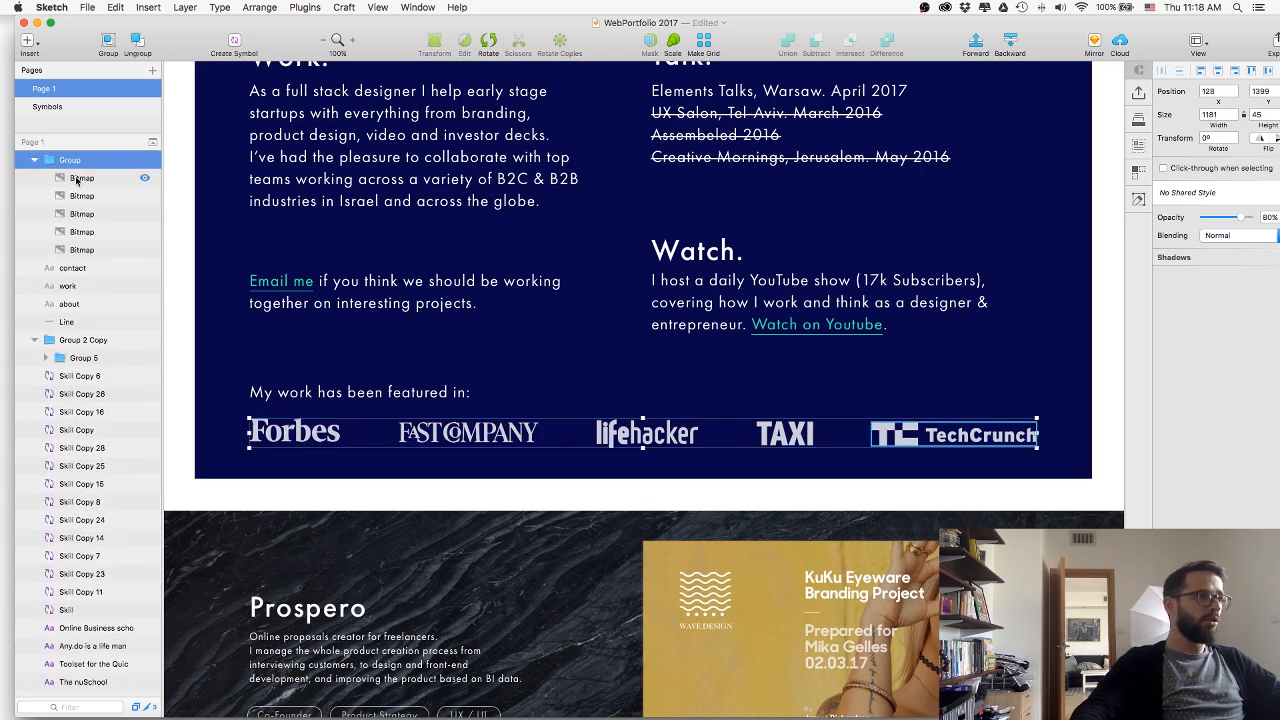
left_click(80, 178)
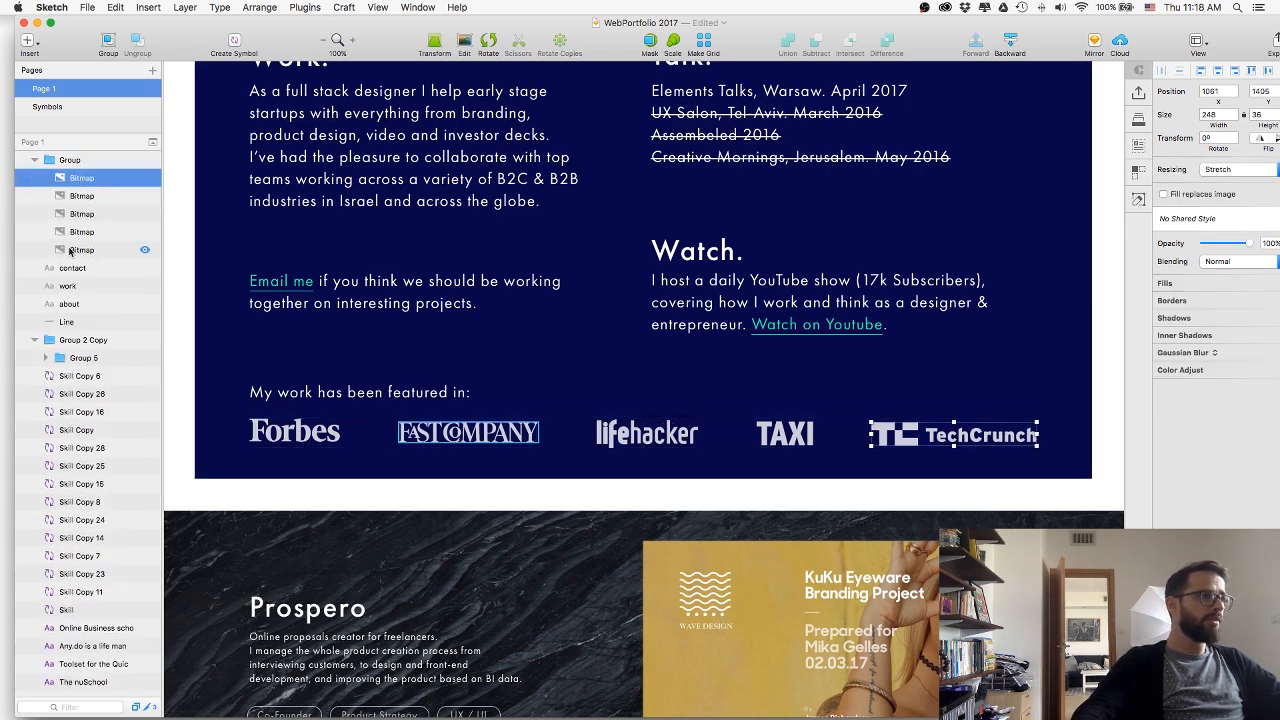
left_click(70, 250, "shift")
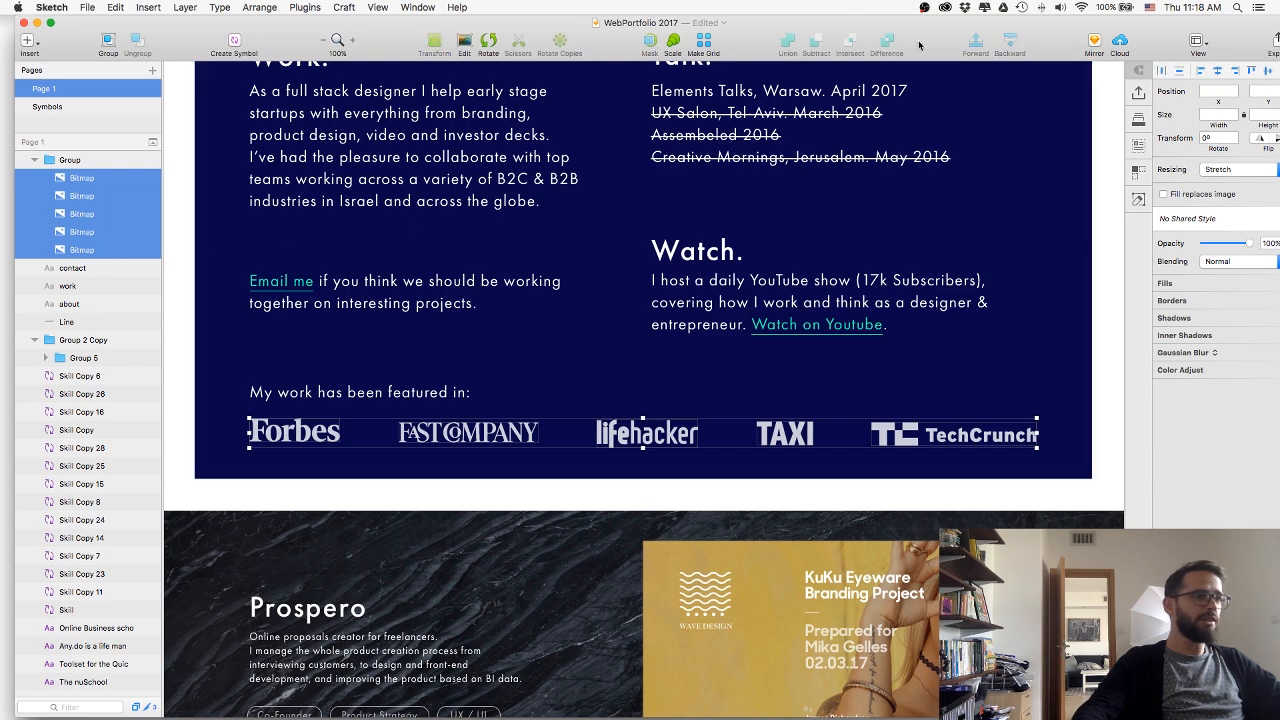
left_click_drag(919, 43, 772, 43)
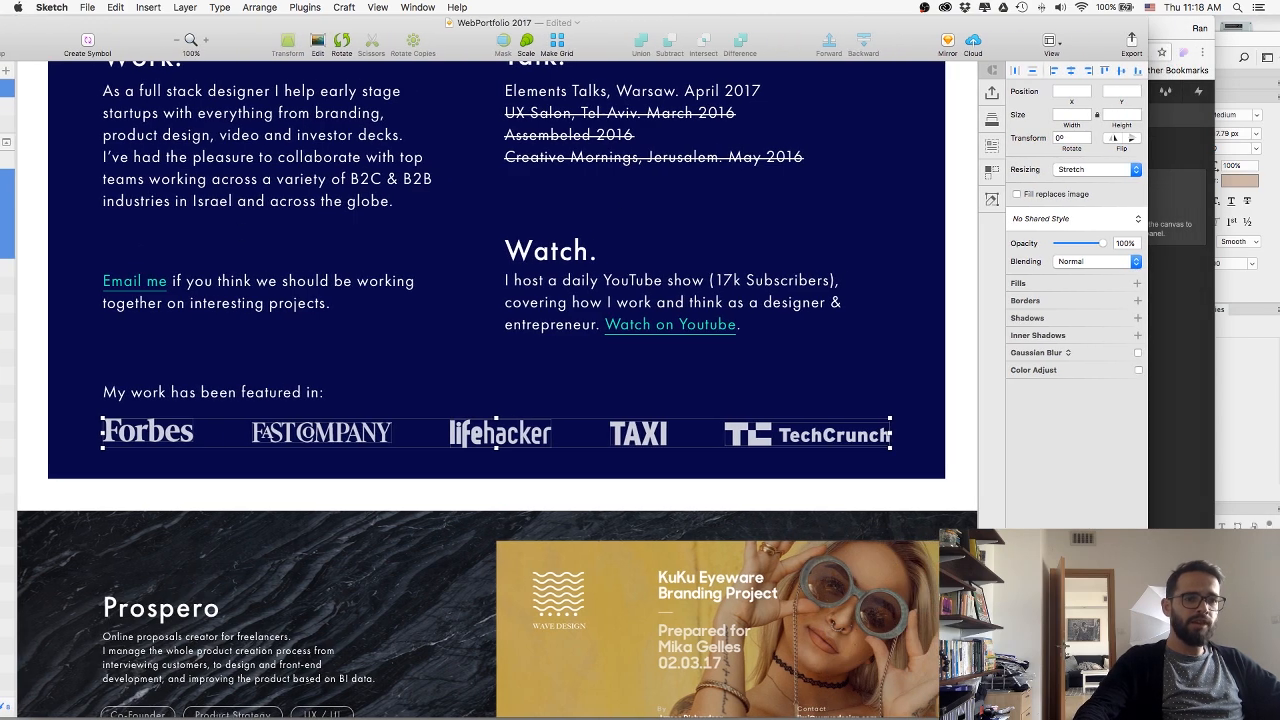
left_click(1064, 704)
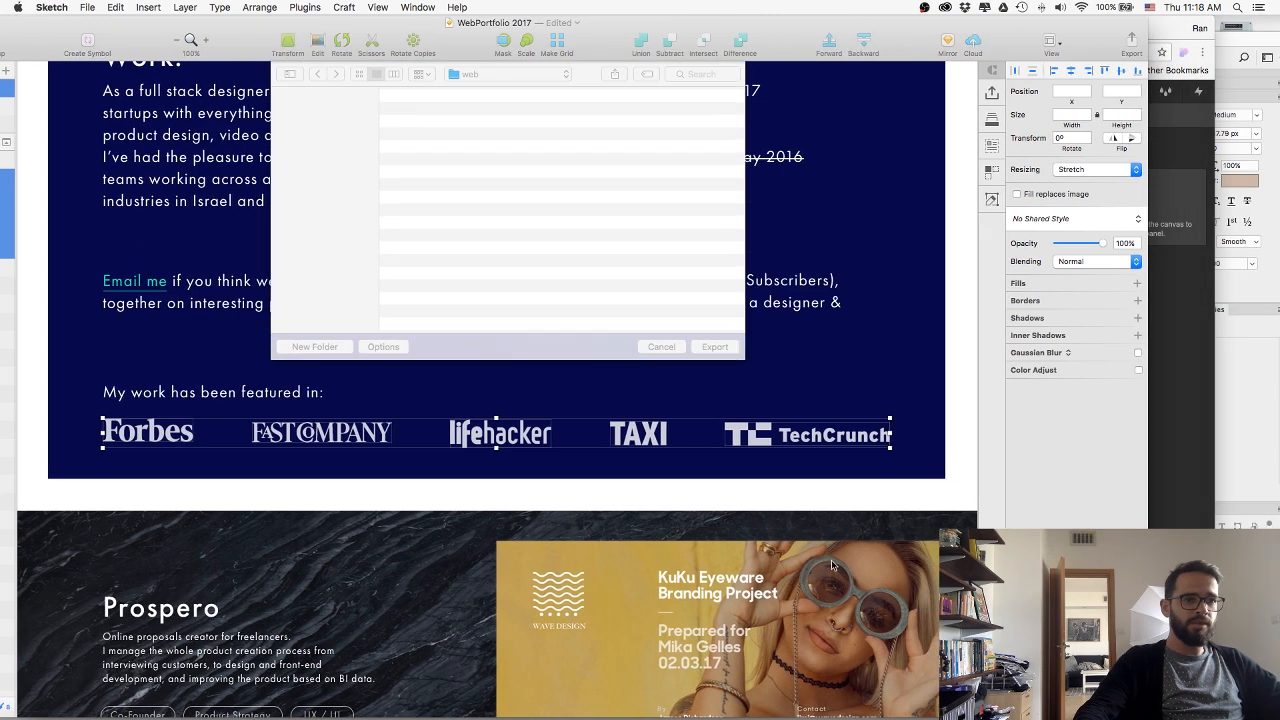
left_click(697, 350)
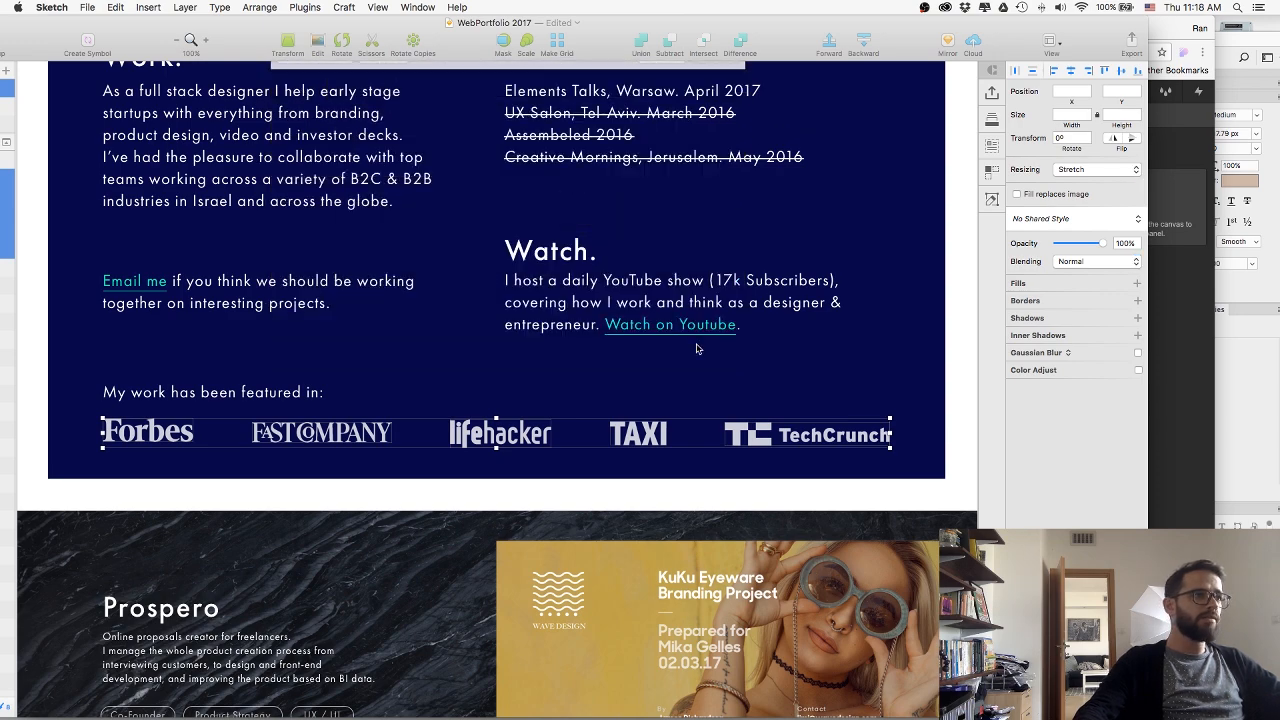
Switch to Finder, open the web folder on the Desktop and preview the exported Bitmap.png.
left_click_drag(461, 55, 568, 57)
key("super+Tab")
key("super+Tab")
key("super+Tab")
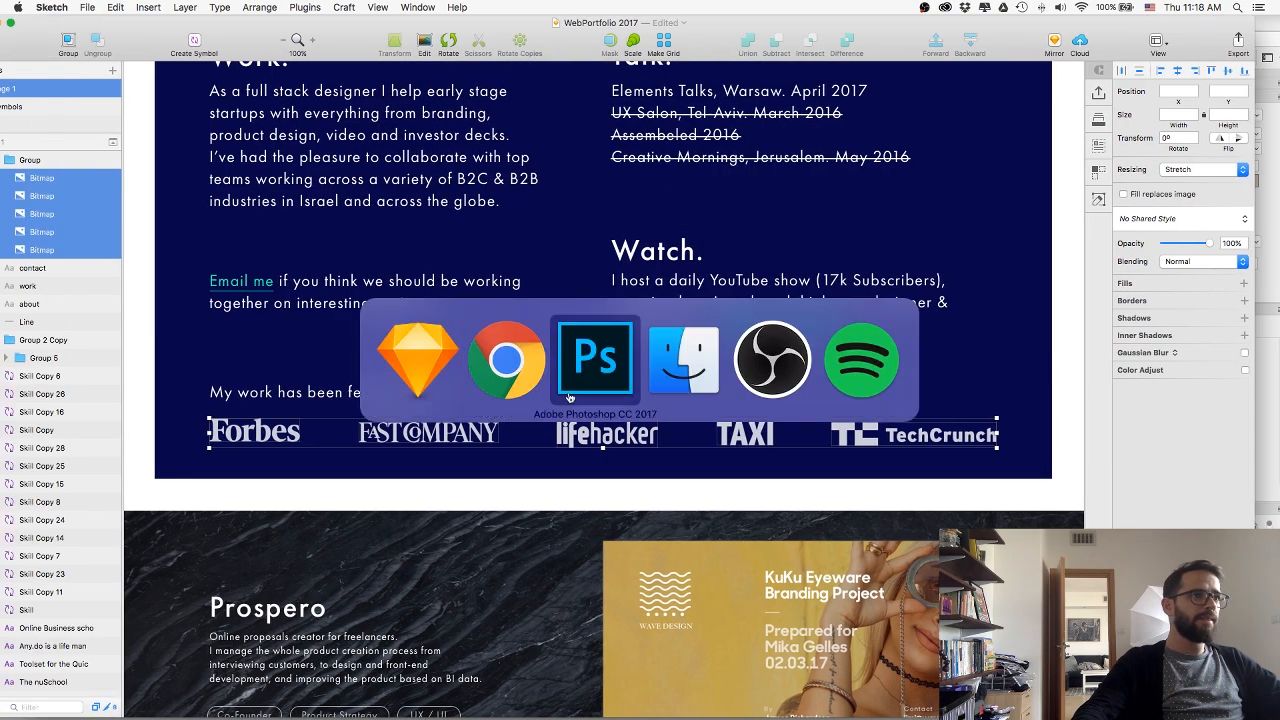
left_click_drag(487, 158, 594, 470)
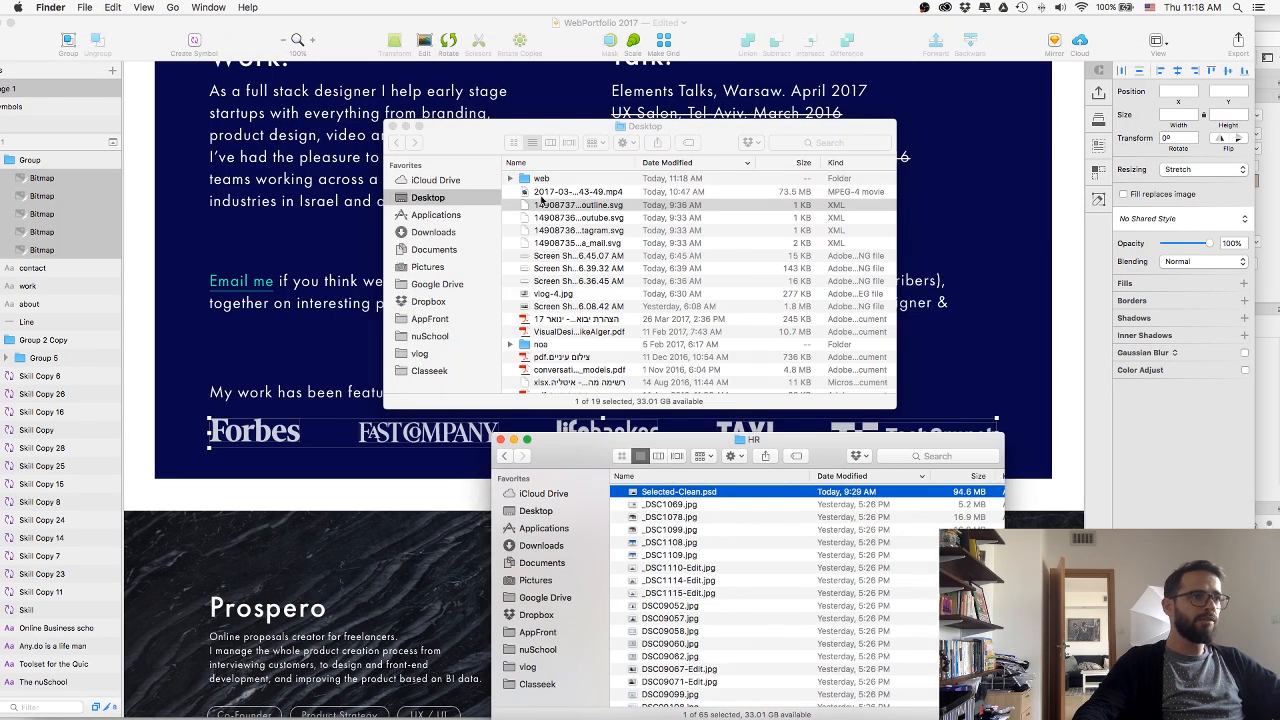
double_click(542, 182)
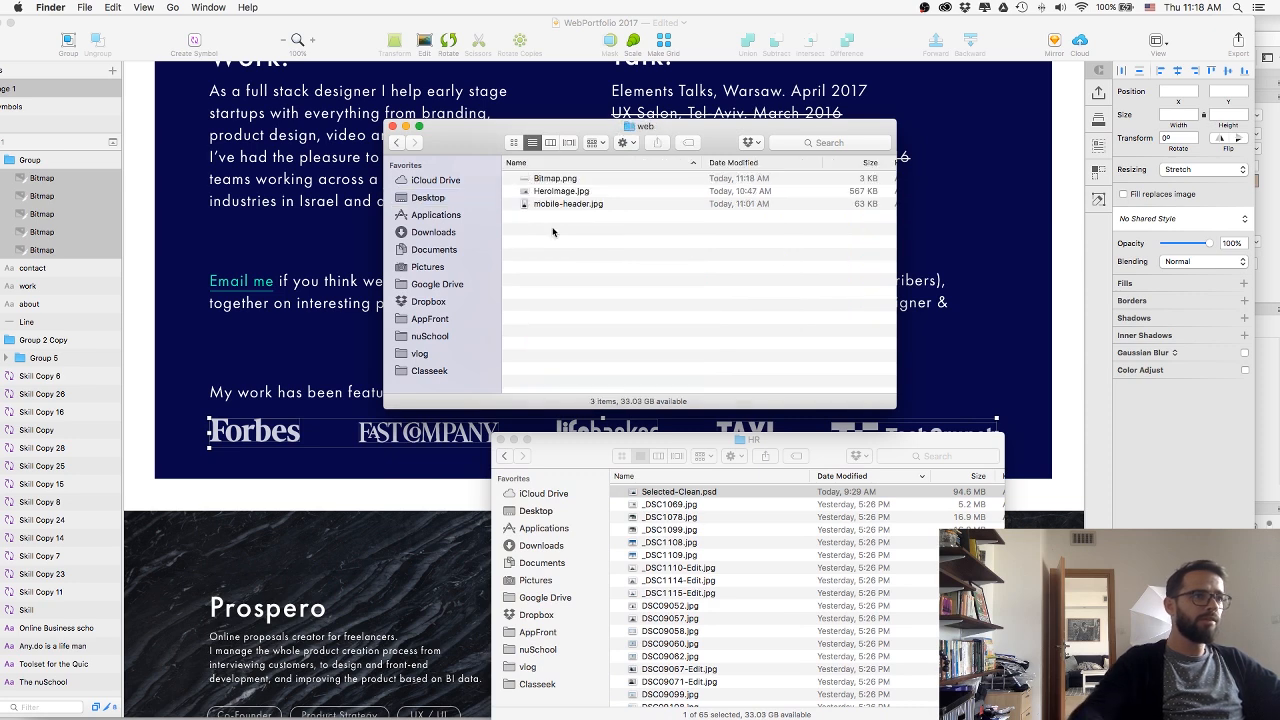
key("Down")
key("space")
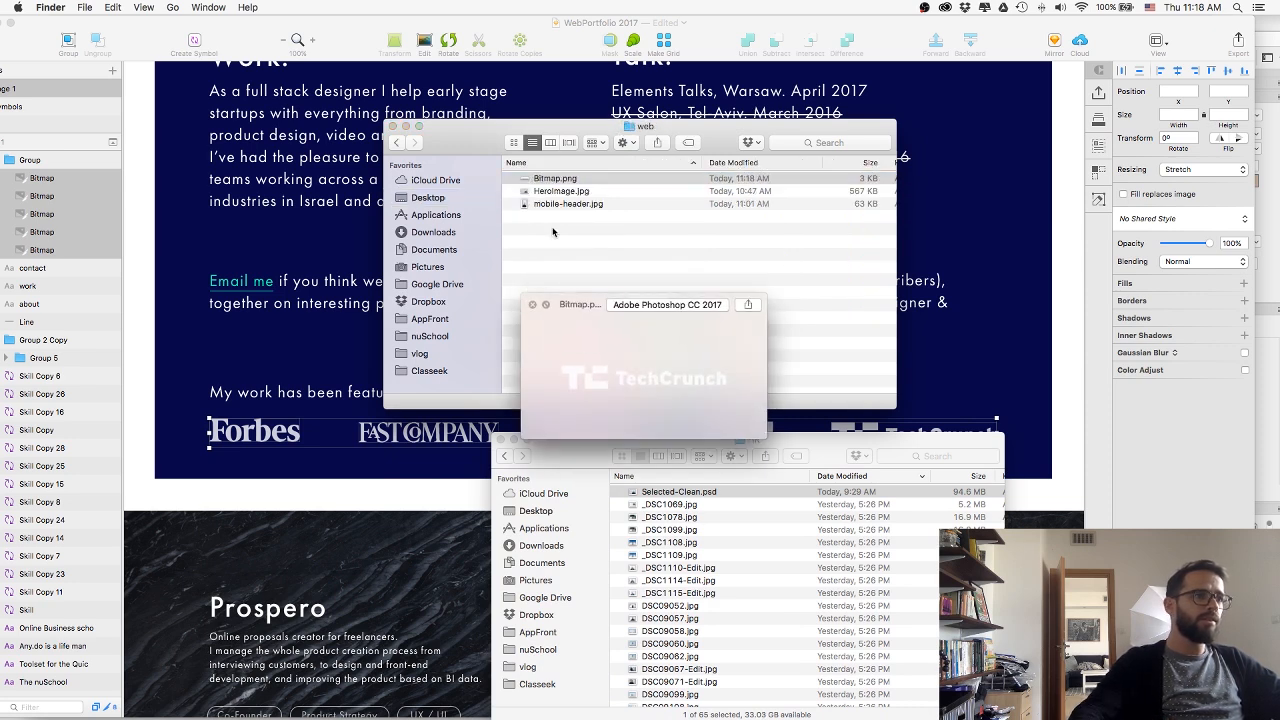
key("space")
Back in Sketch, rename the TechCrunch logo layer as TC and the TAXI logo layer as Taxi.
left_click(254, 371)
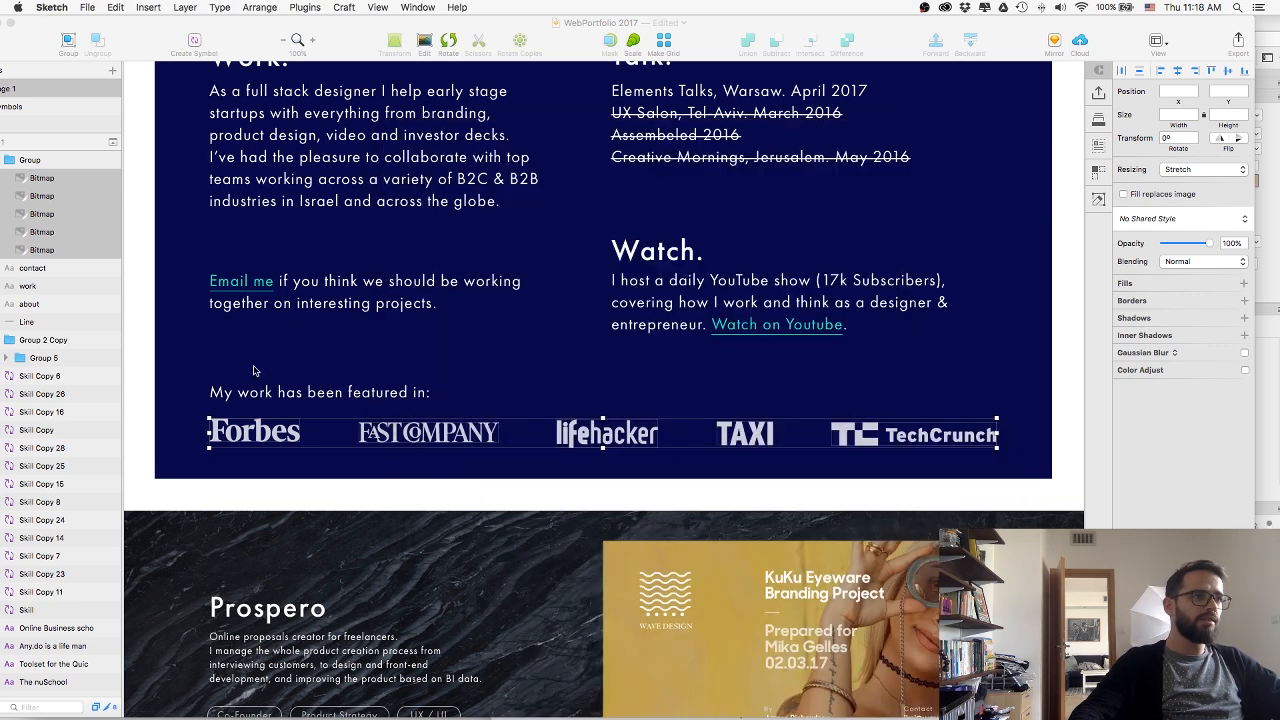
scroll(362, 441, "left", 6)
left_click(565, 432)
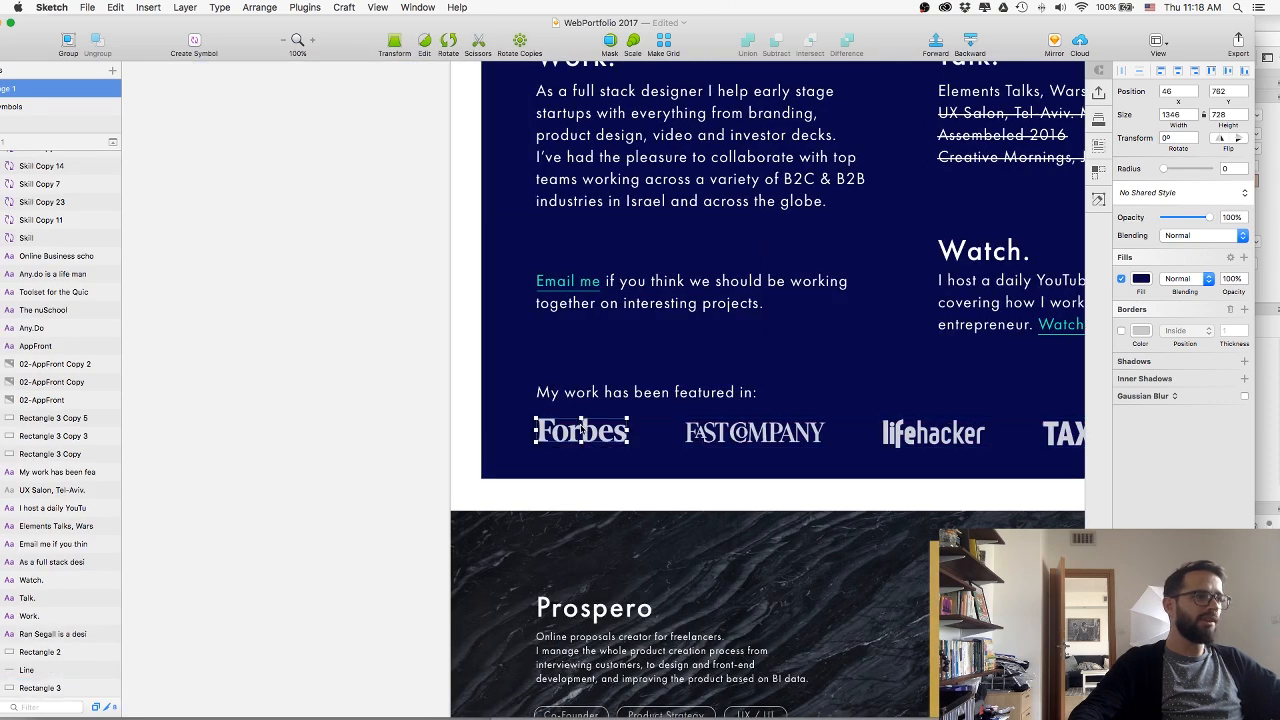
left_click_drag(160, 34, 277, 46)
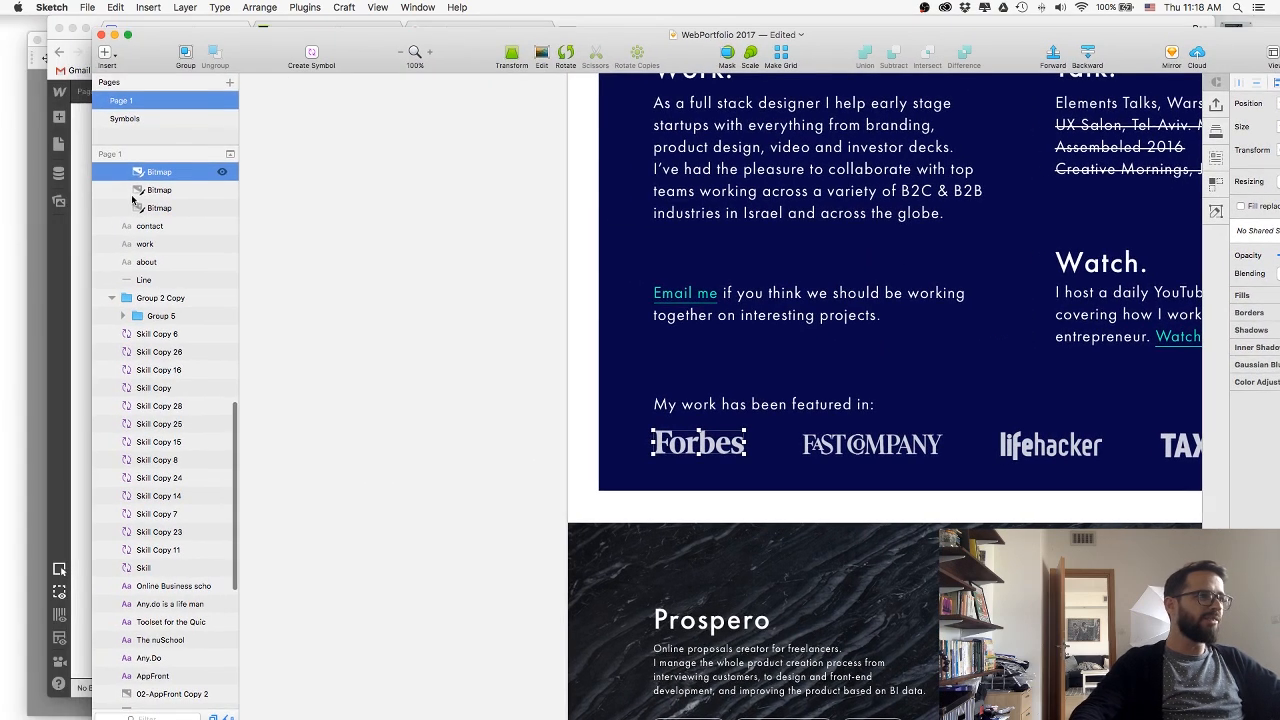
scroll(157, 300, "up", 5)
left_click(163, 295)
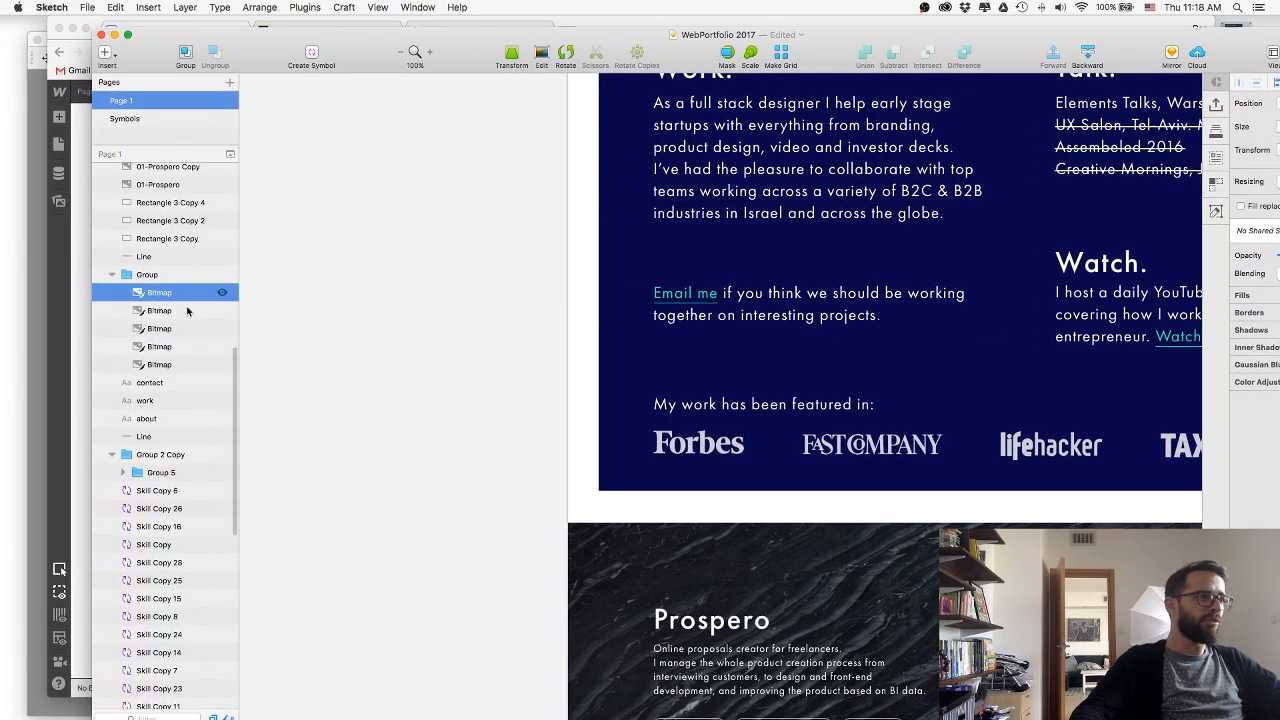
scroll(470, 377, "right", 6)
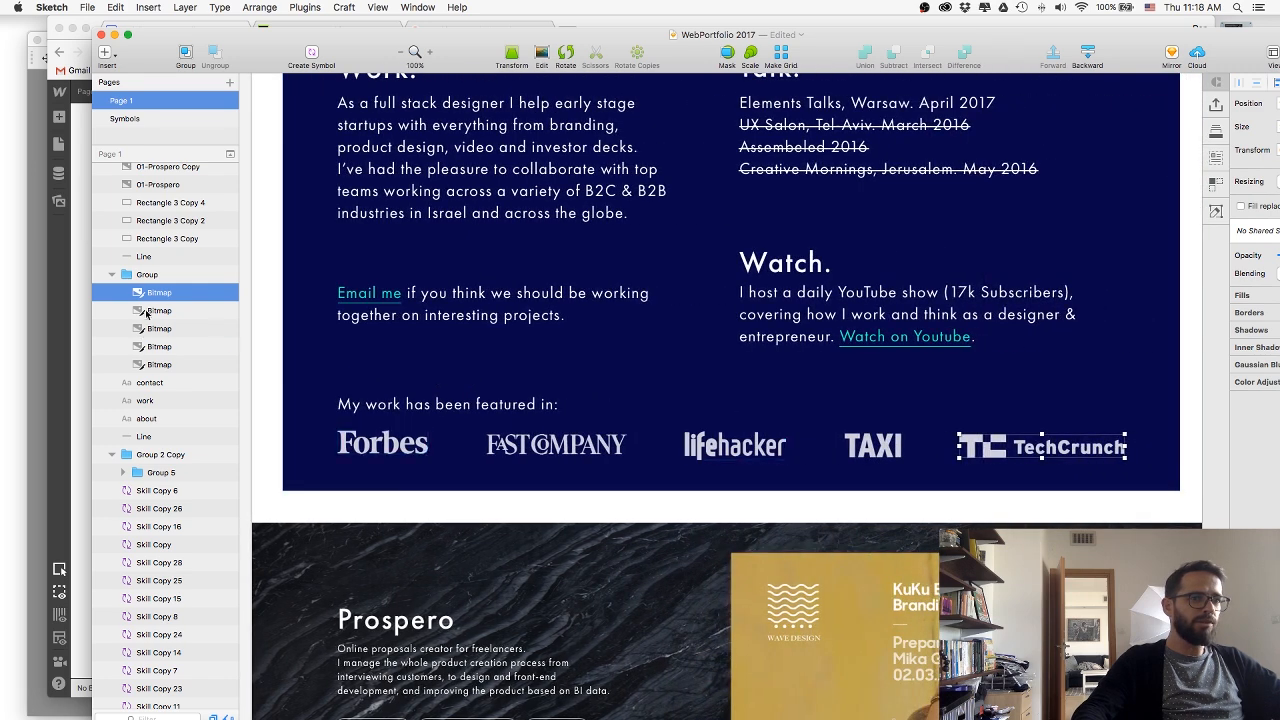
double_click(158, 293)
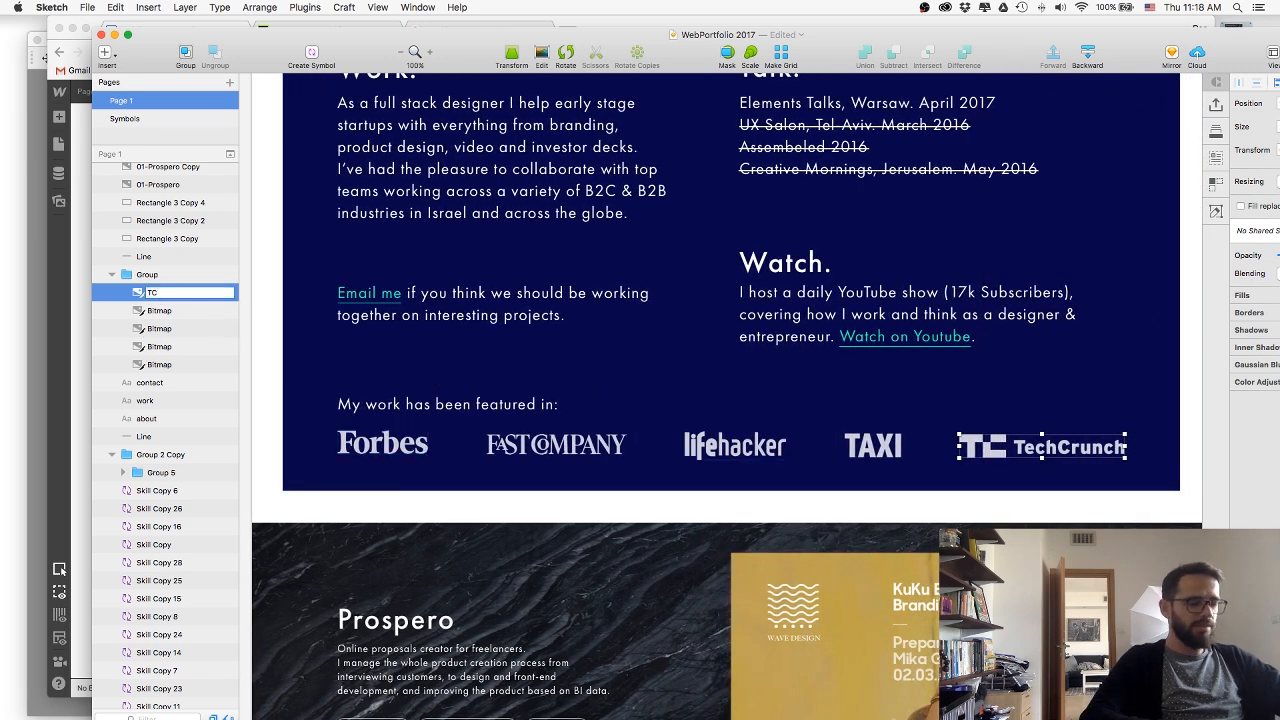
key("Return")
double_click(160, 310)
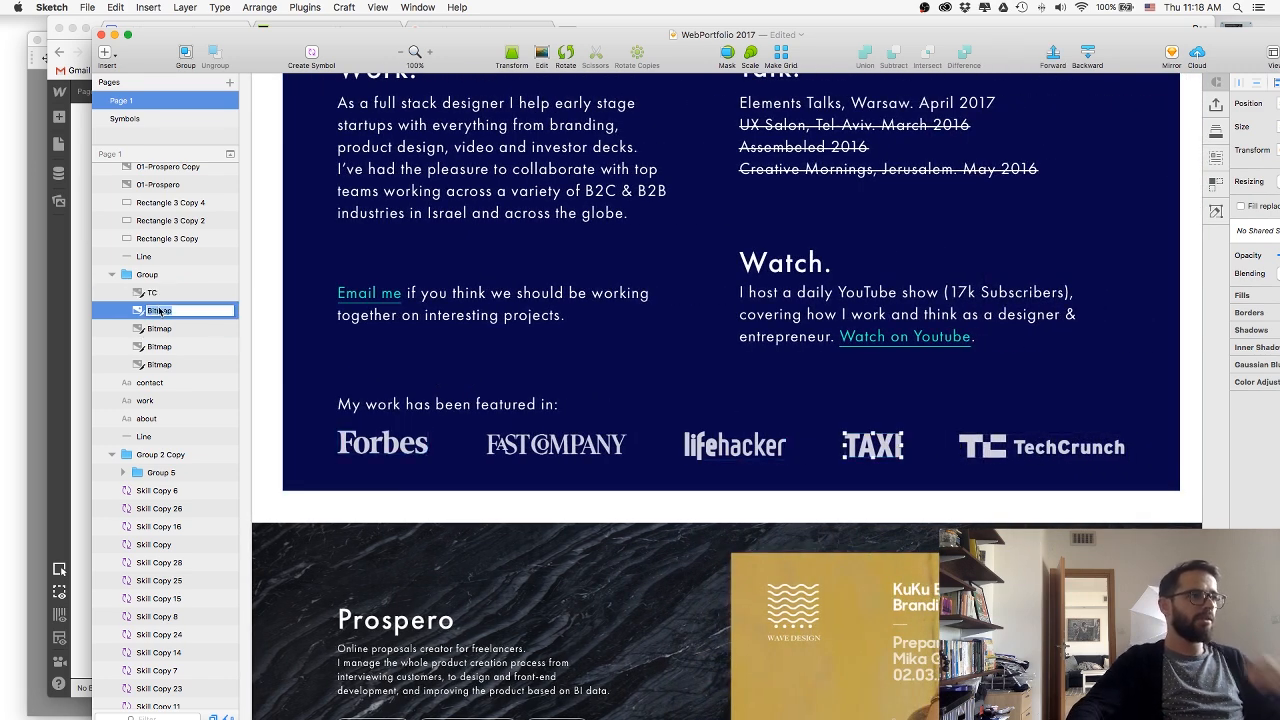
type("Taxi")
key("Return")
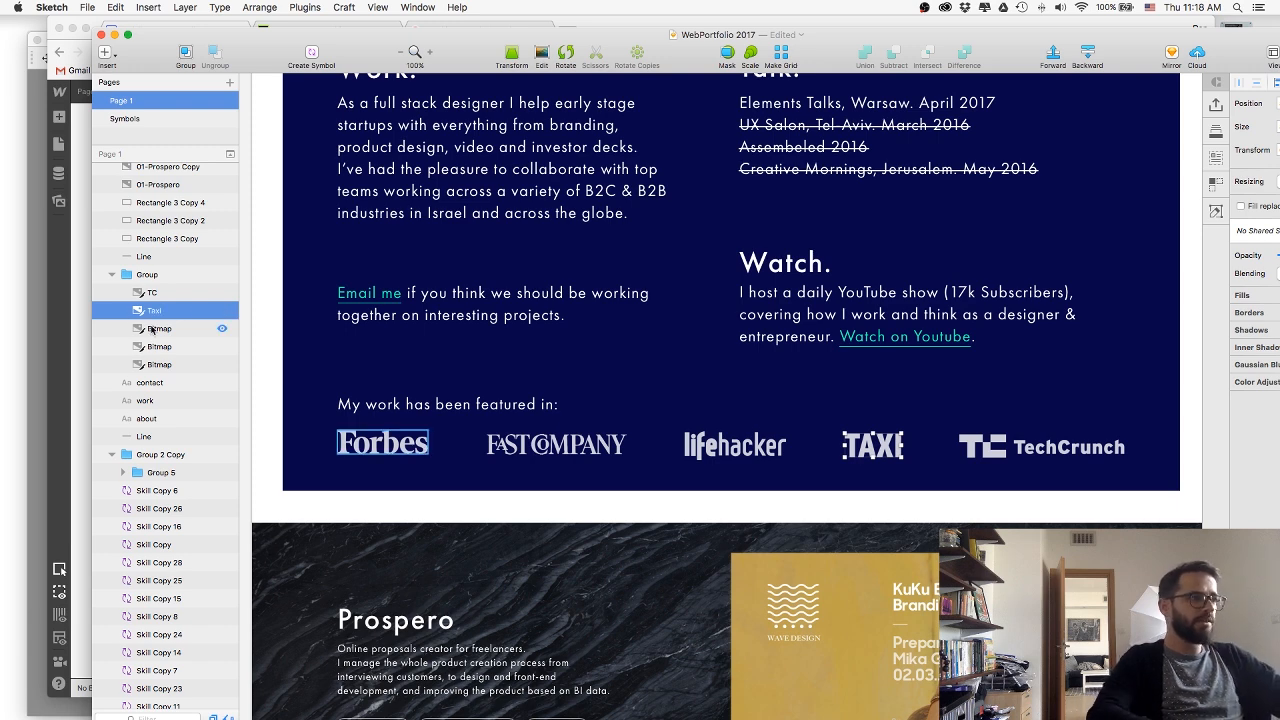
Rename the three remaining logo bitmaps as Forbes, LifeHacker and FastCo to match their logos.
double_click(166, 328)
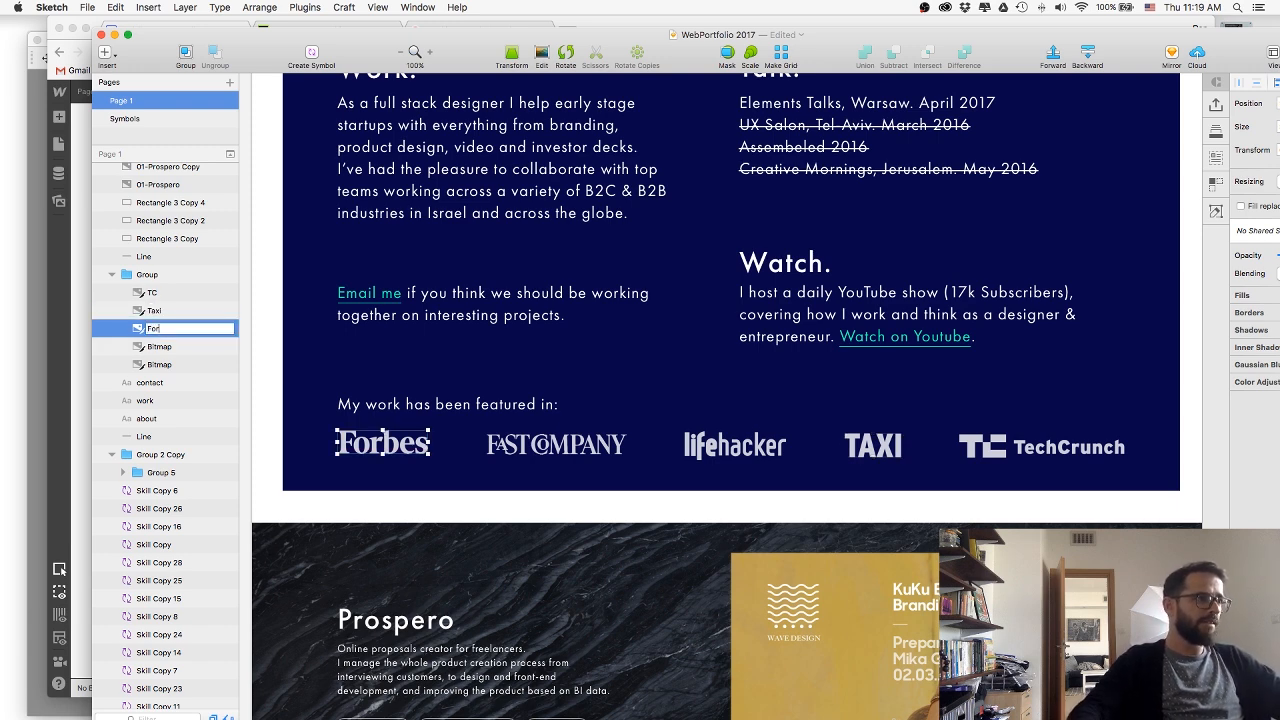
key("Return")
double_click(155, 346)
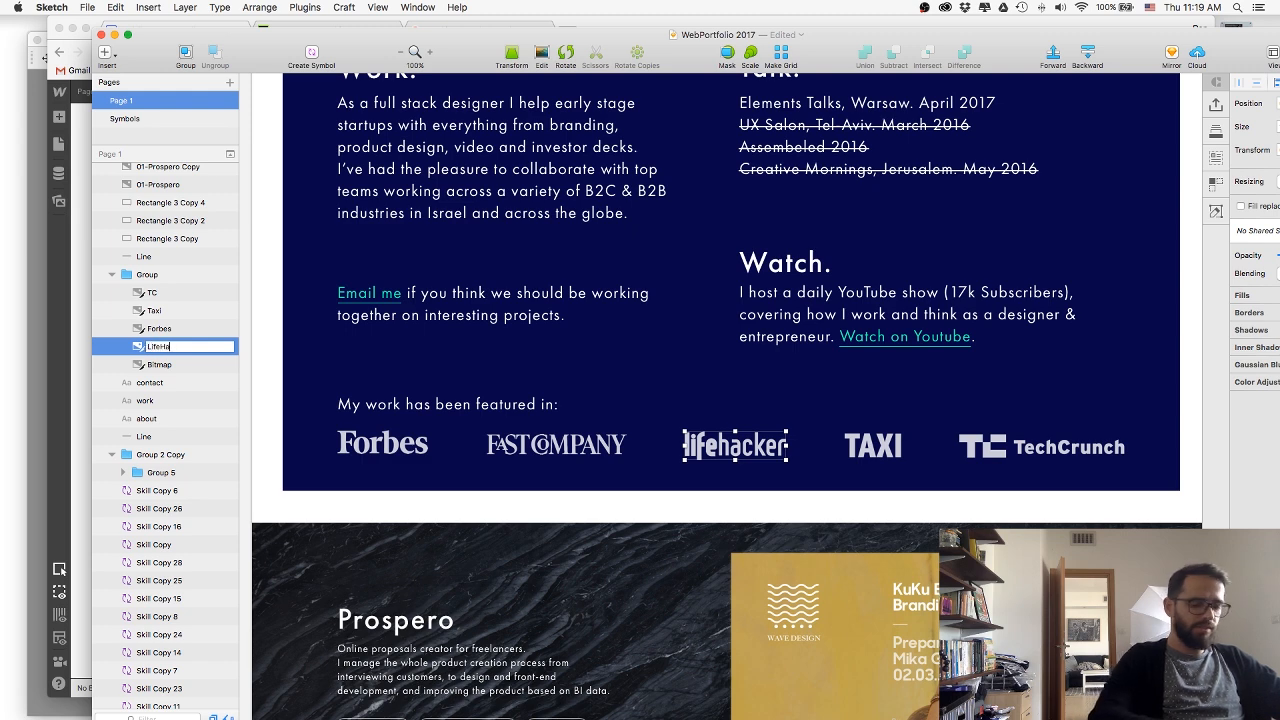
type("LifeHacker")
key("Return")
left_click(156, 364)
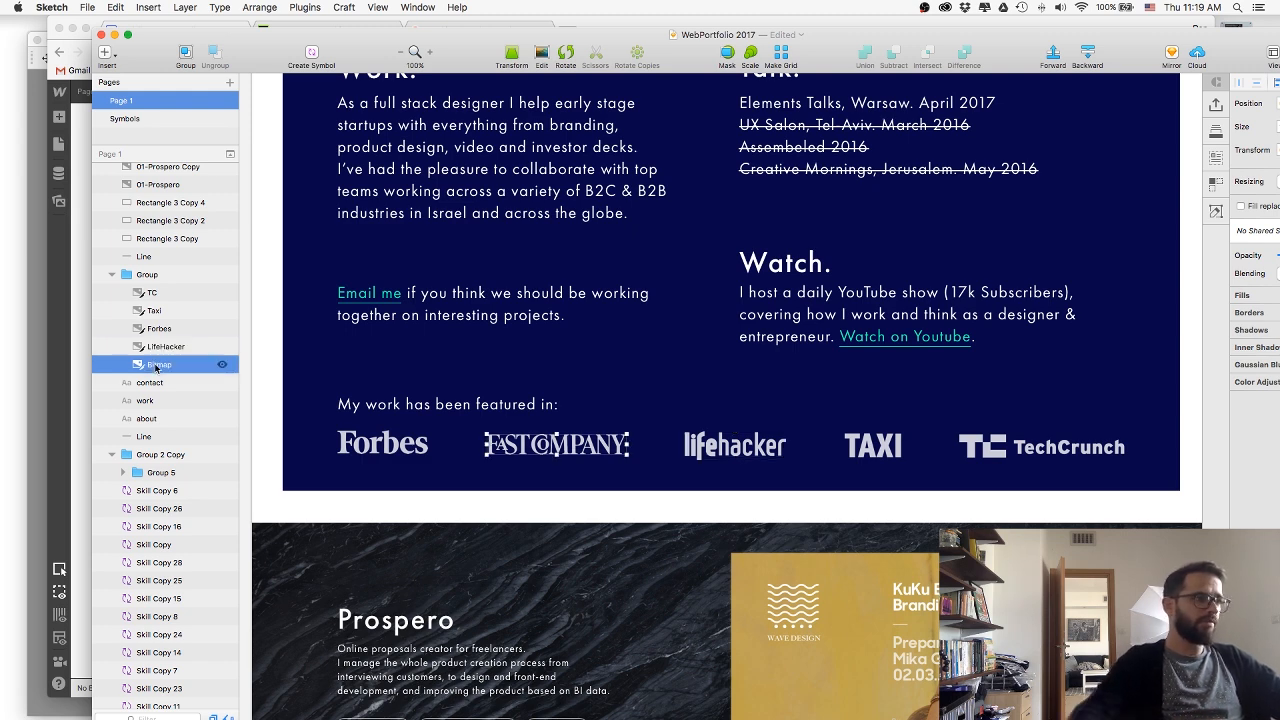
double_click(156, 365)
type("FastC")
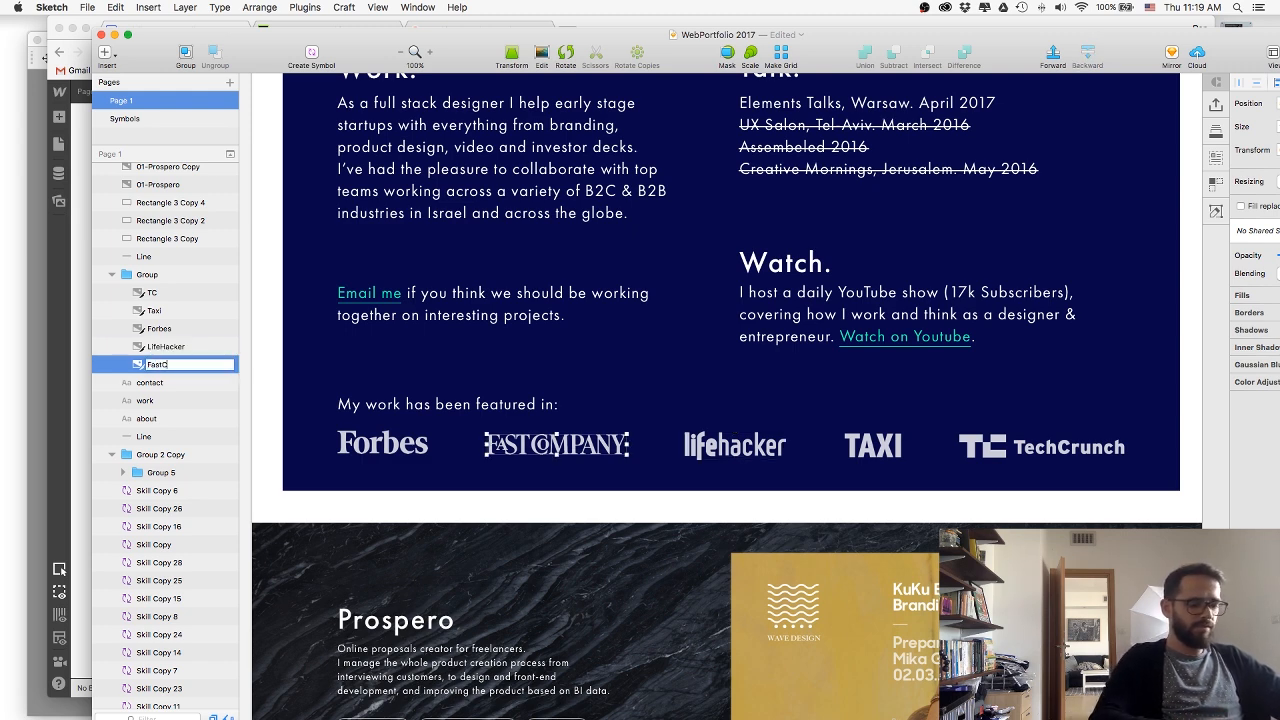
type("o")
key("Return")
Select the five renamed logo layers TC, Taxi, Forbes, LifeHacker and FastCo and export them to the web folder.
left_click(152, 292, "shift")
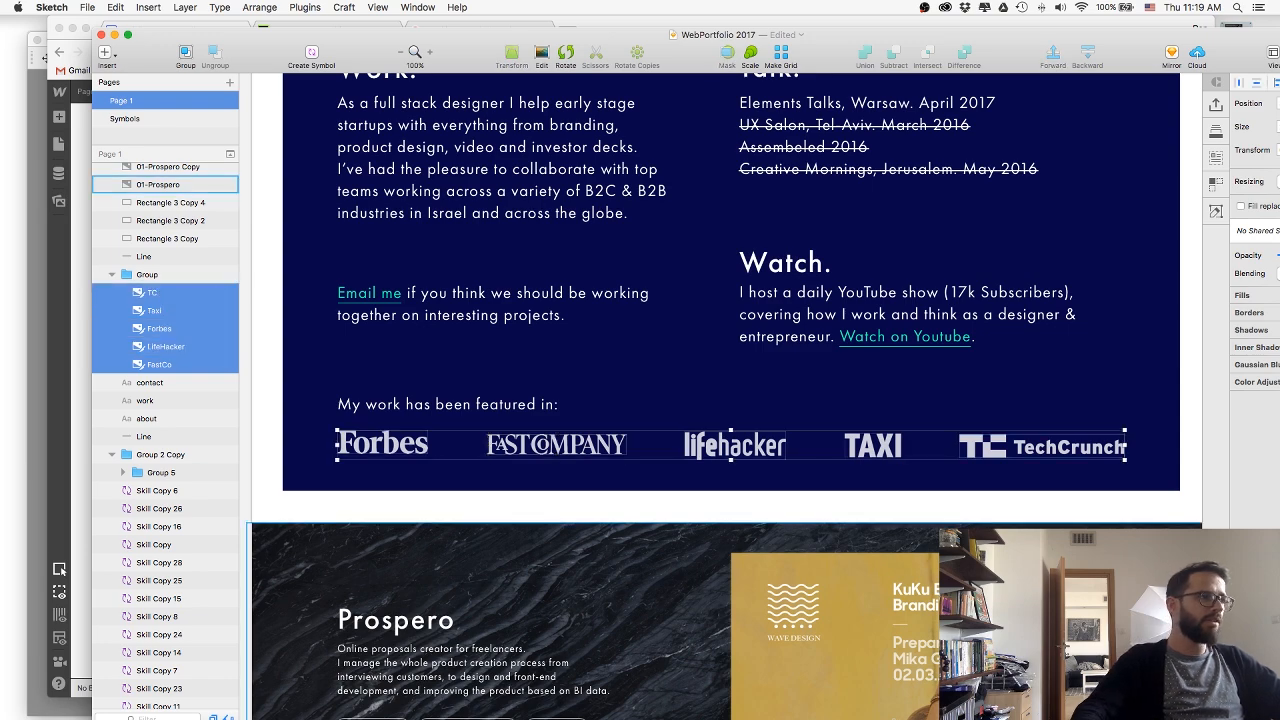
left_click_drag(1129, 41, 972, 35)
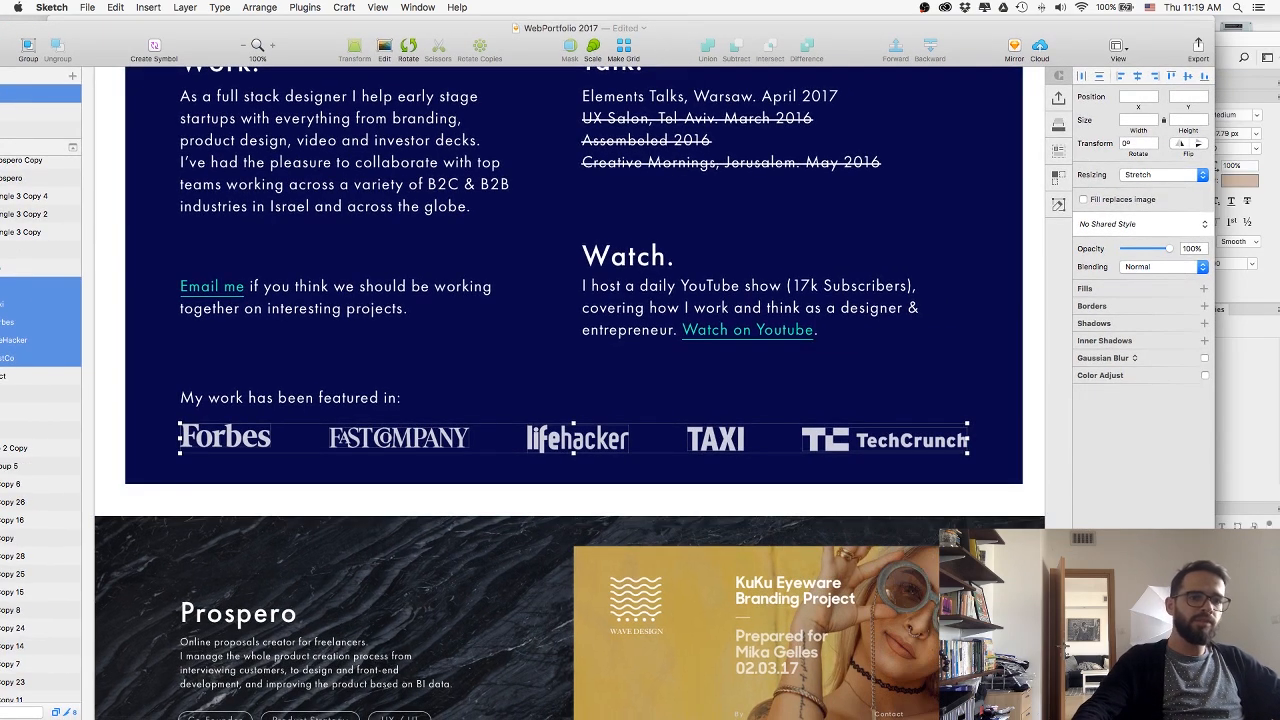
key("super+shift+e")
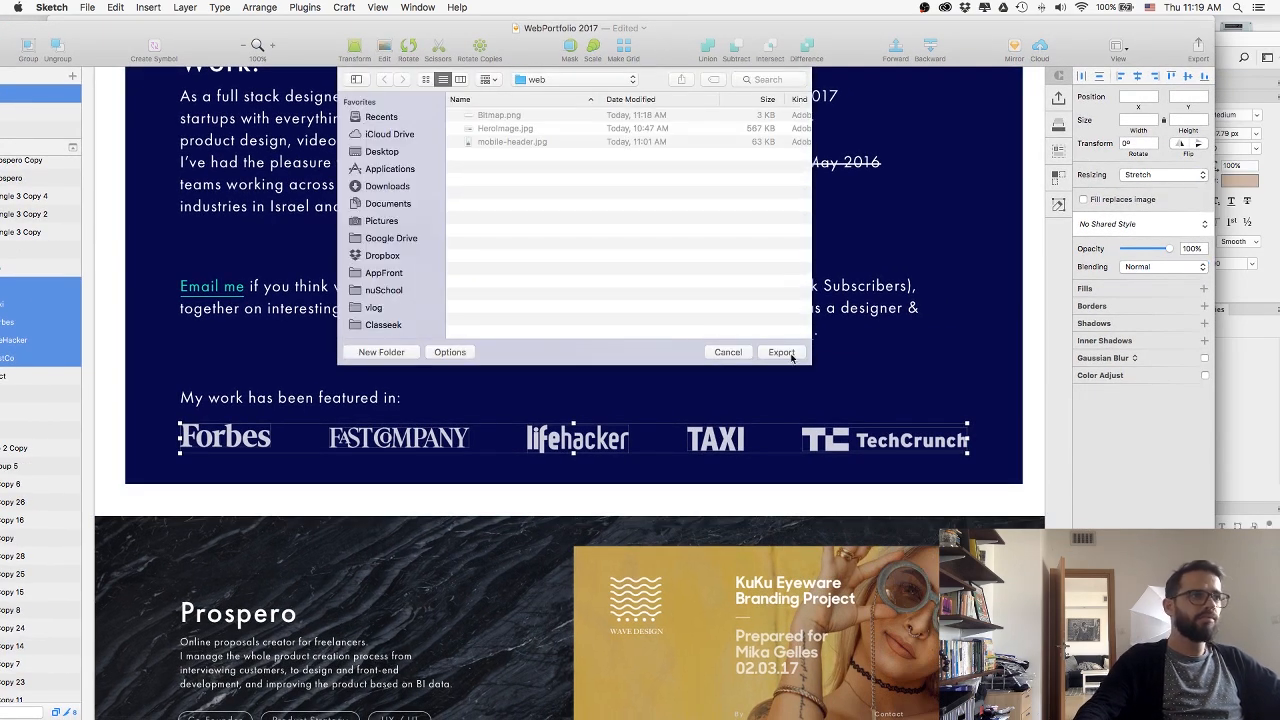
left_click(781, 352)
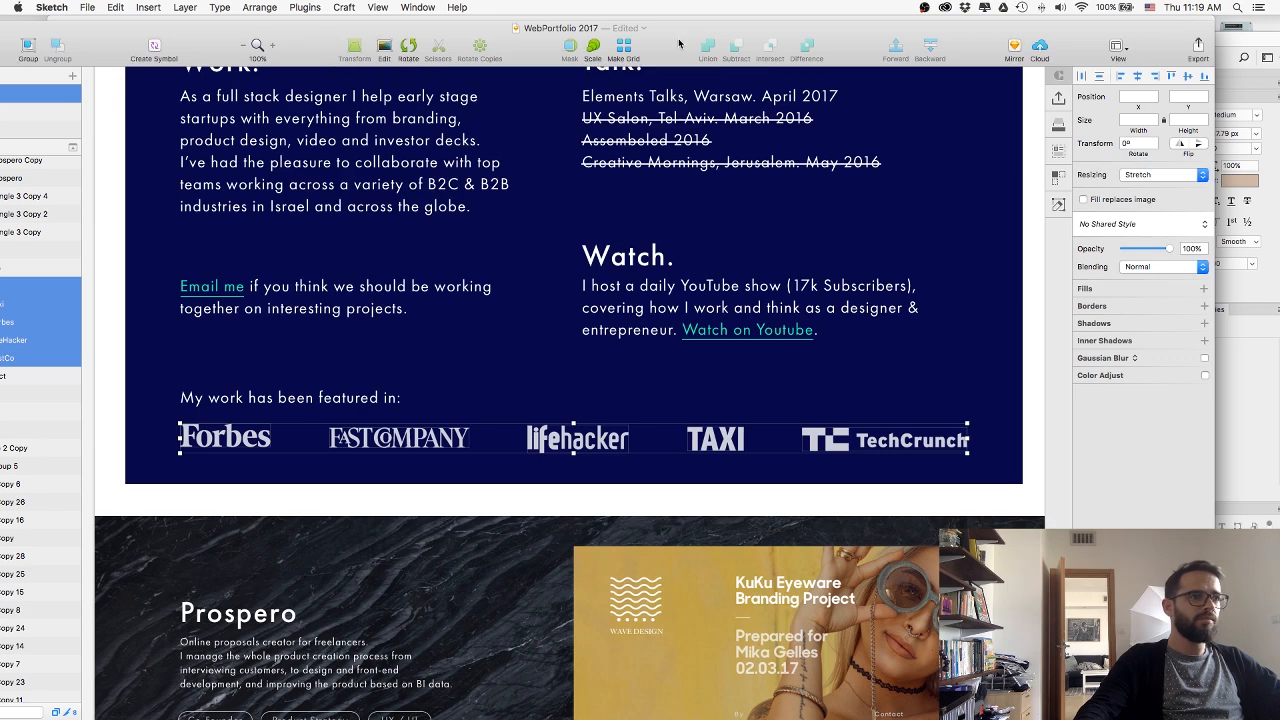
Switch to Webflow in Chrome and apply the AboutRow class to the row holding the Email me and Watch texts.
key("super+Tab")
key("Tab")
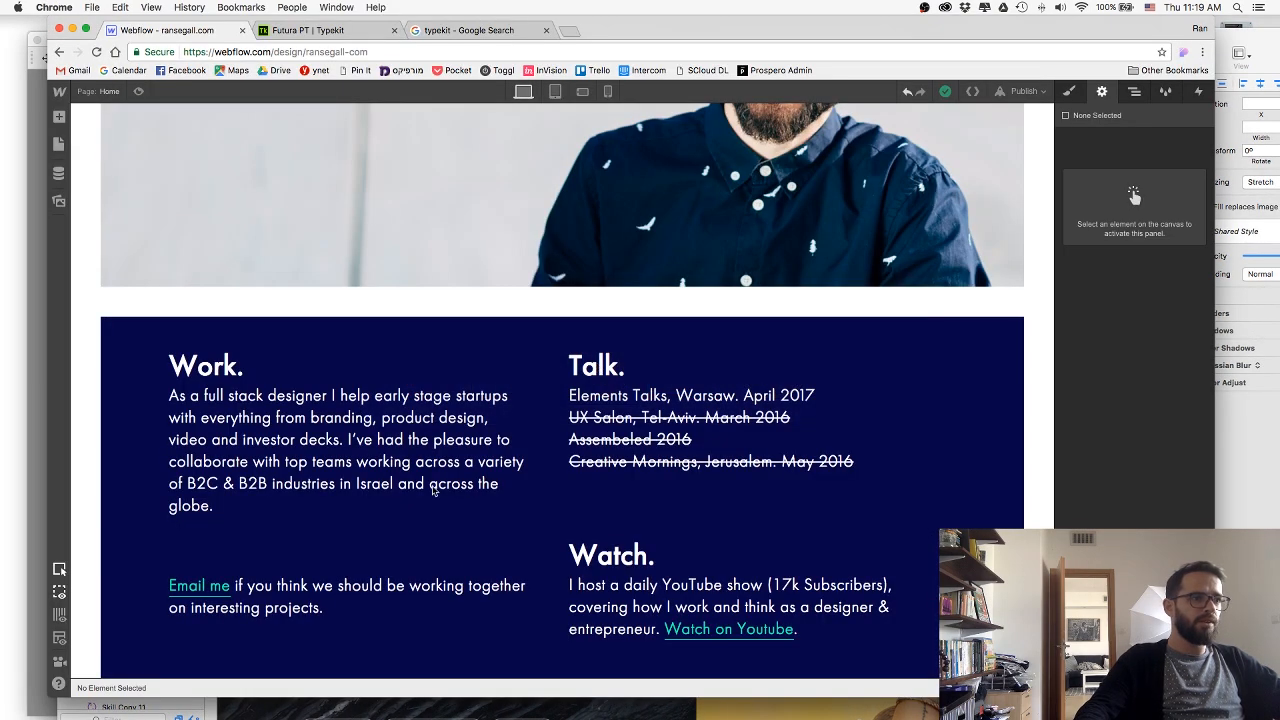
left_click(437, 631)
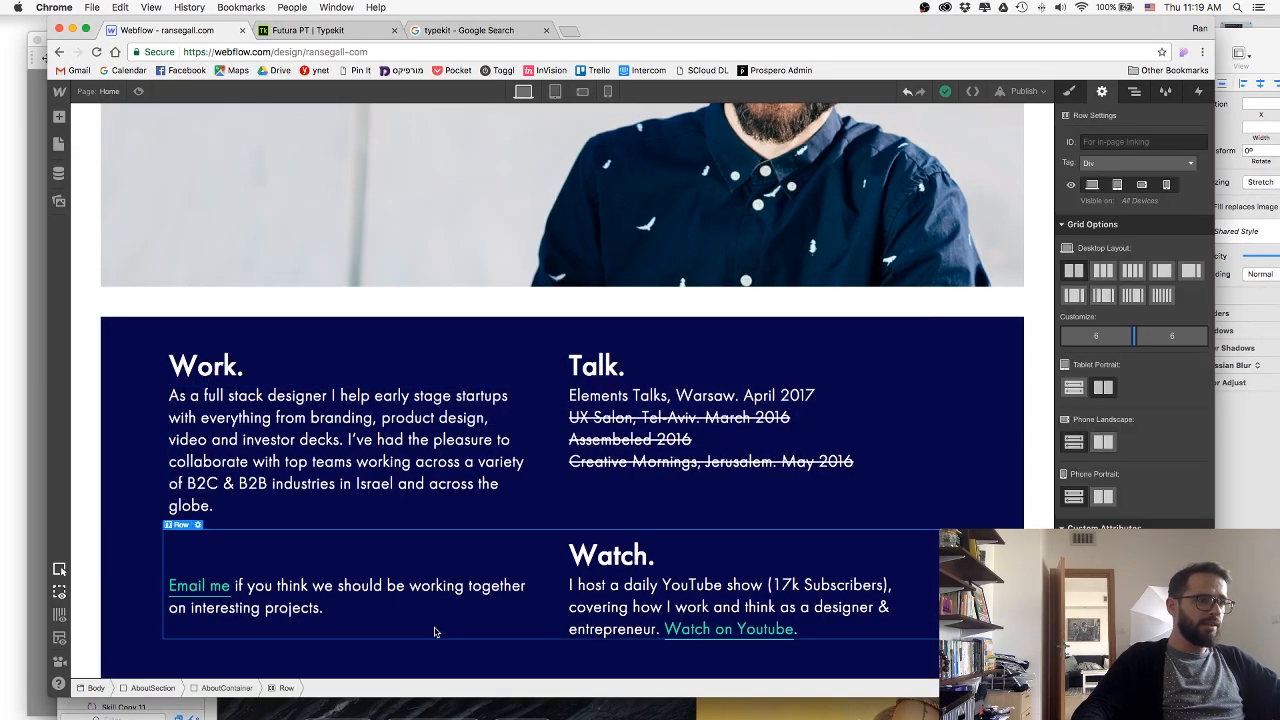
left_click(1078, 98)
left_click(1123, 154)
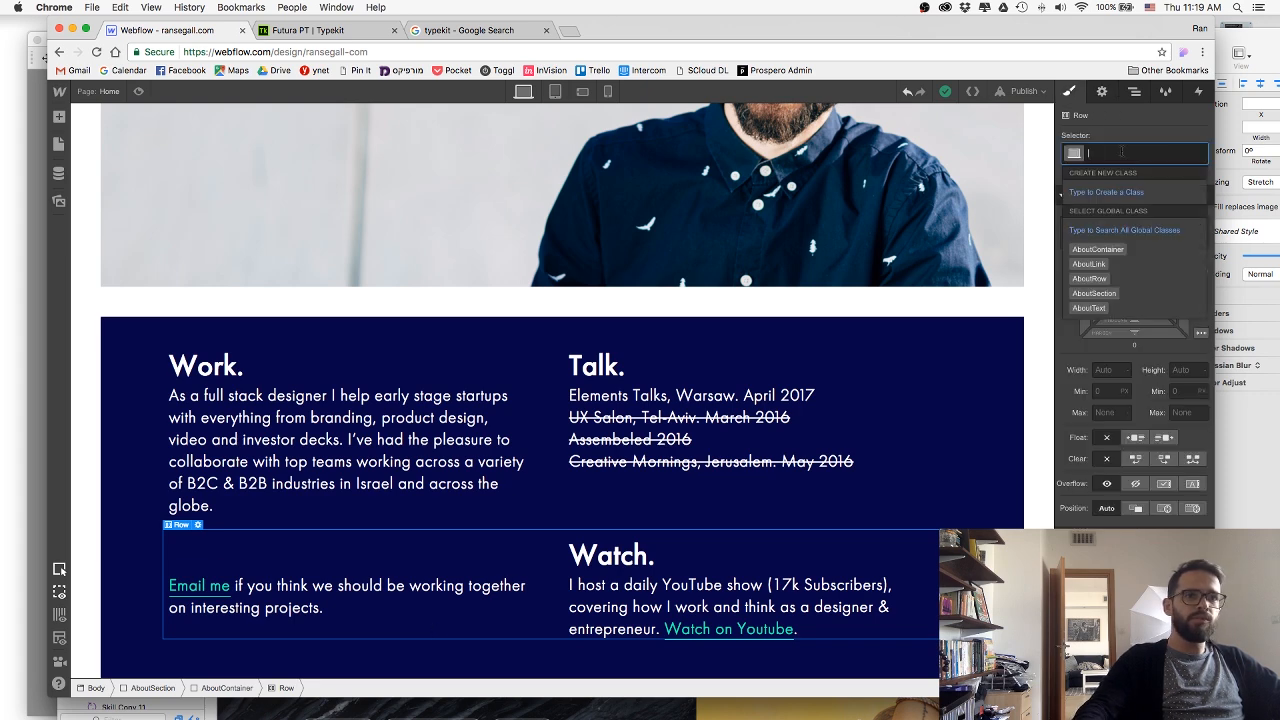
type("row")
key("Return")
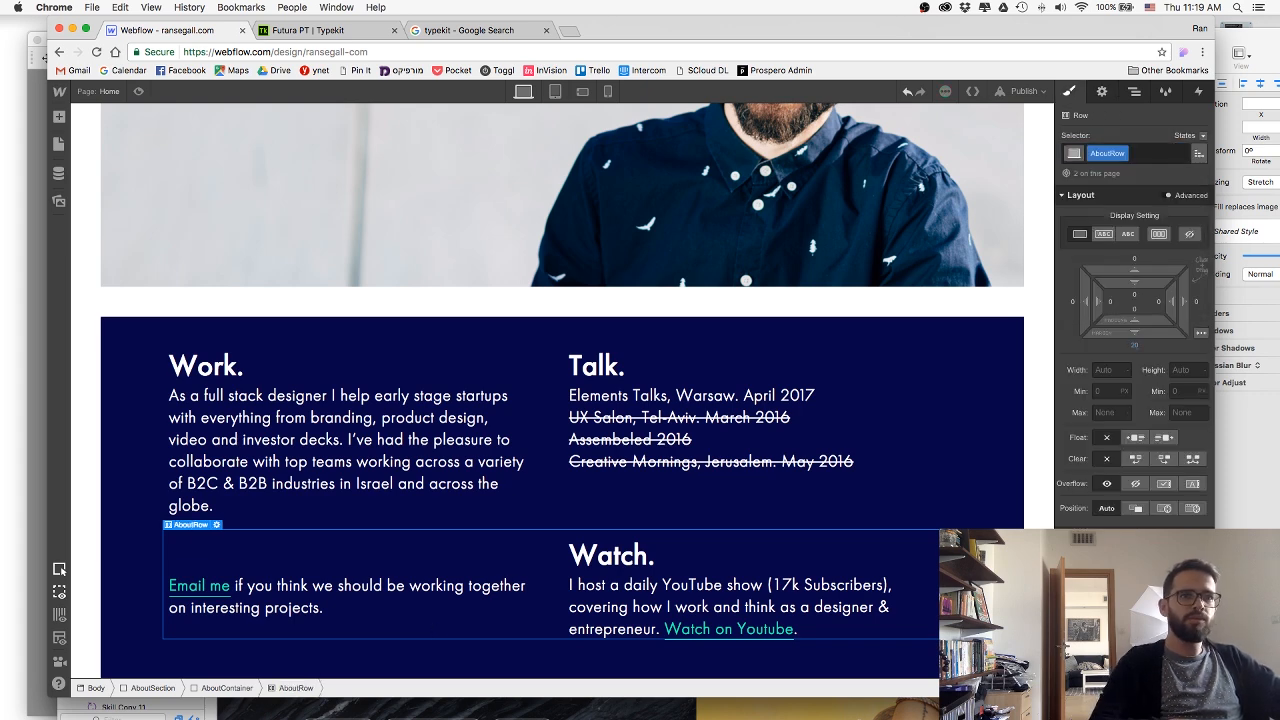
Copy the "Email me" text block and paste the duplicate into AboutSection.
scroll(523, 571, "down", 1)
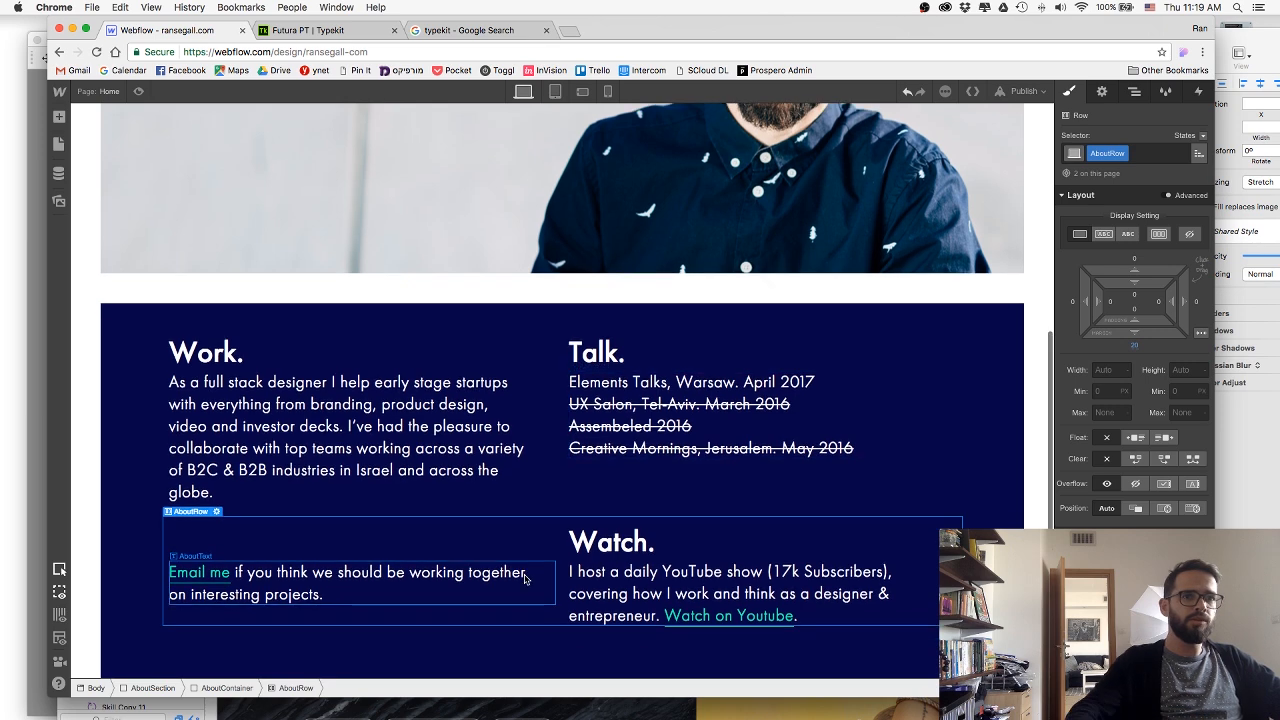
left_click(386, 574)
left_click(347, 642)
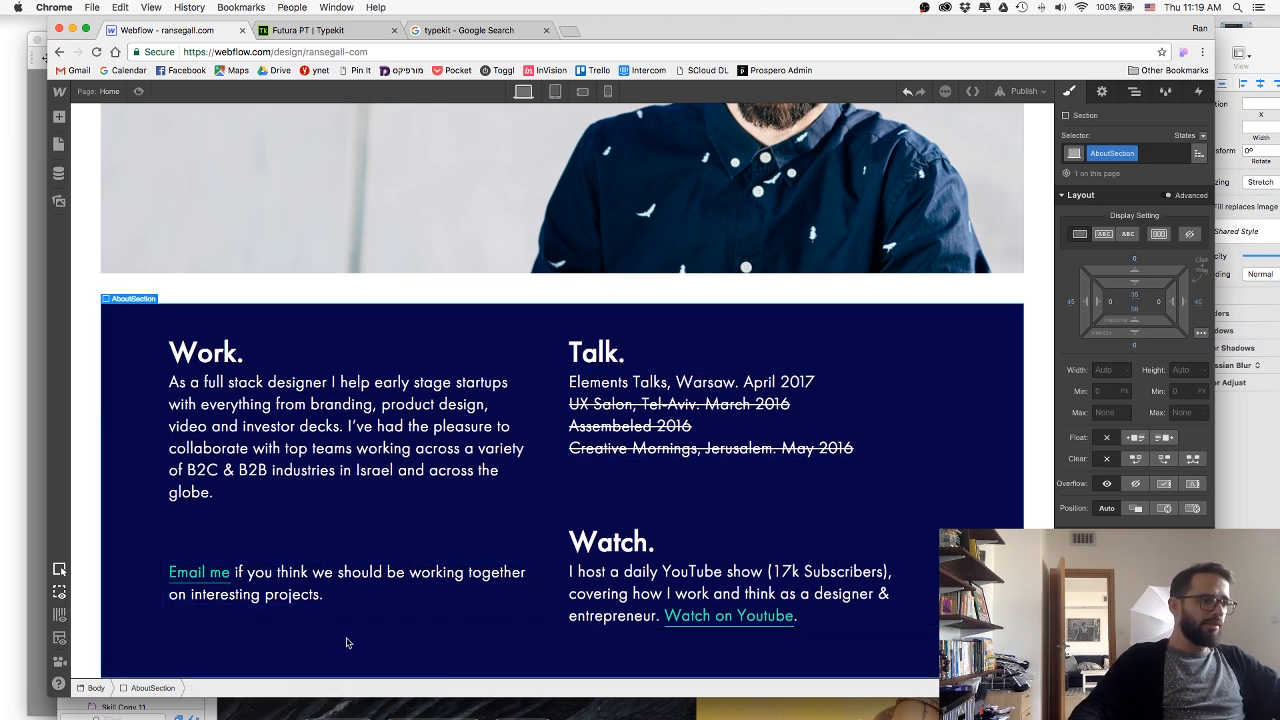
type("Email me if you think we should be working together on interesting projects.")
scroll(343, 652, "down", 2)
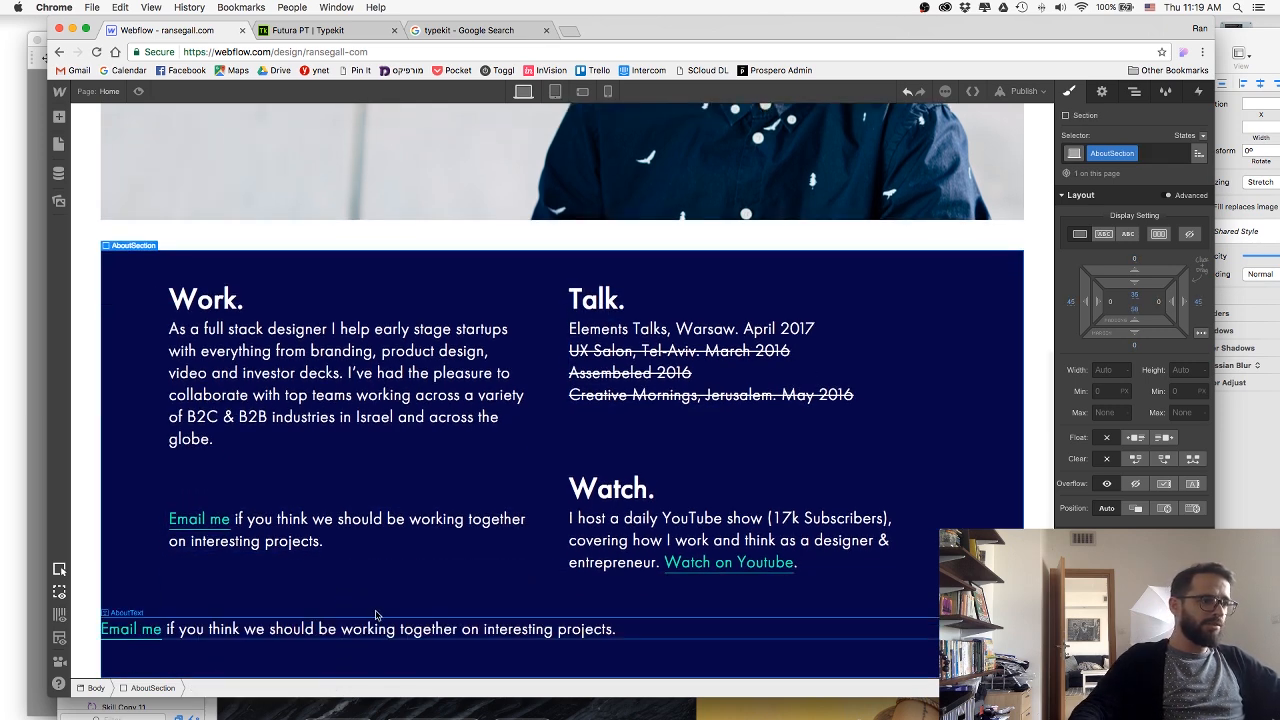
Move the pasted AboutText block into AboutContainer, directly below the second AboutRow.
left_click_drag(394, 599, 394, 597)
left_click(403, 638)
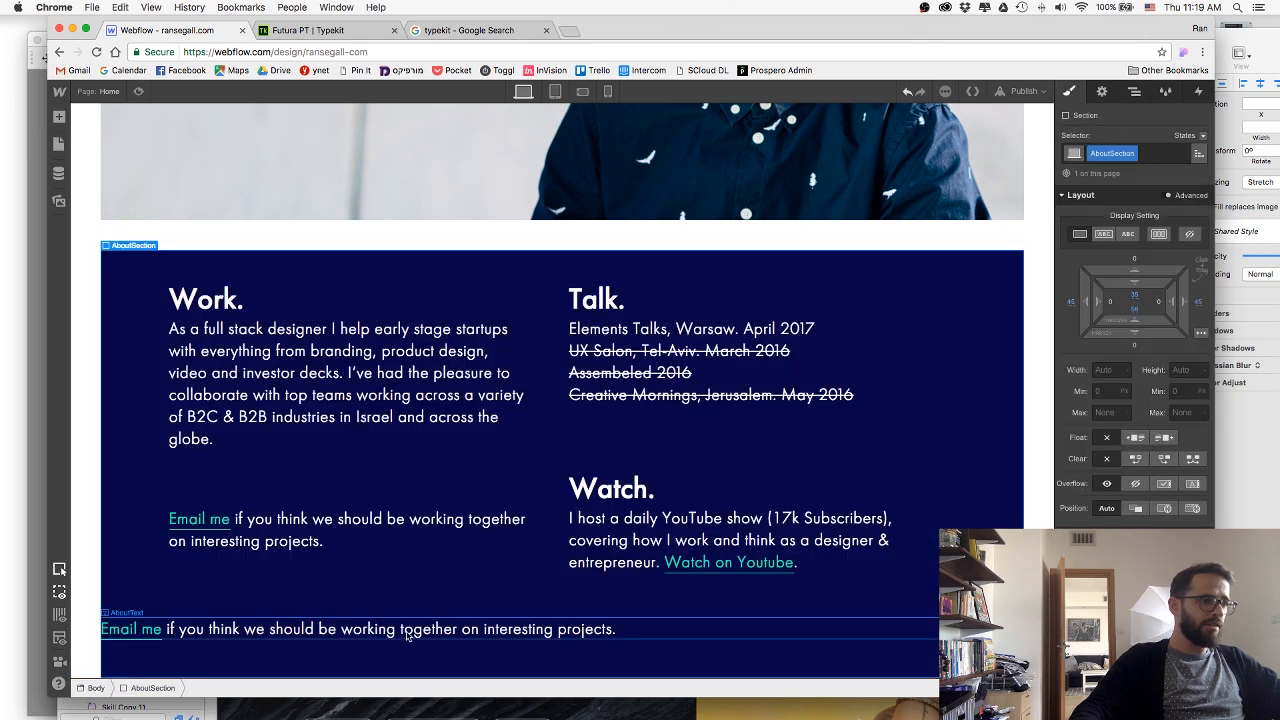
left_click_drag(333, 626, 357, 600)
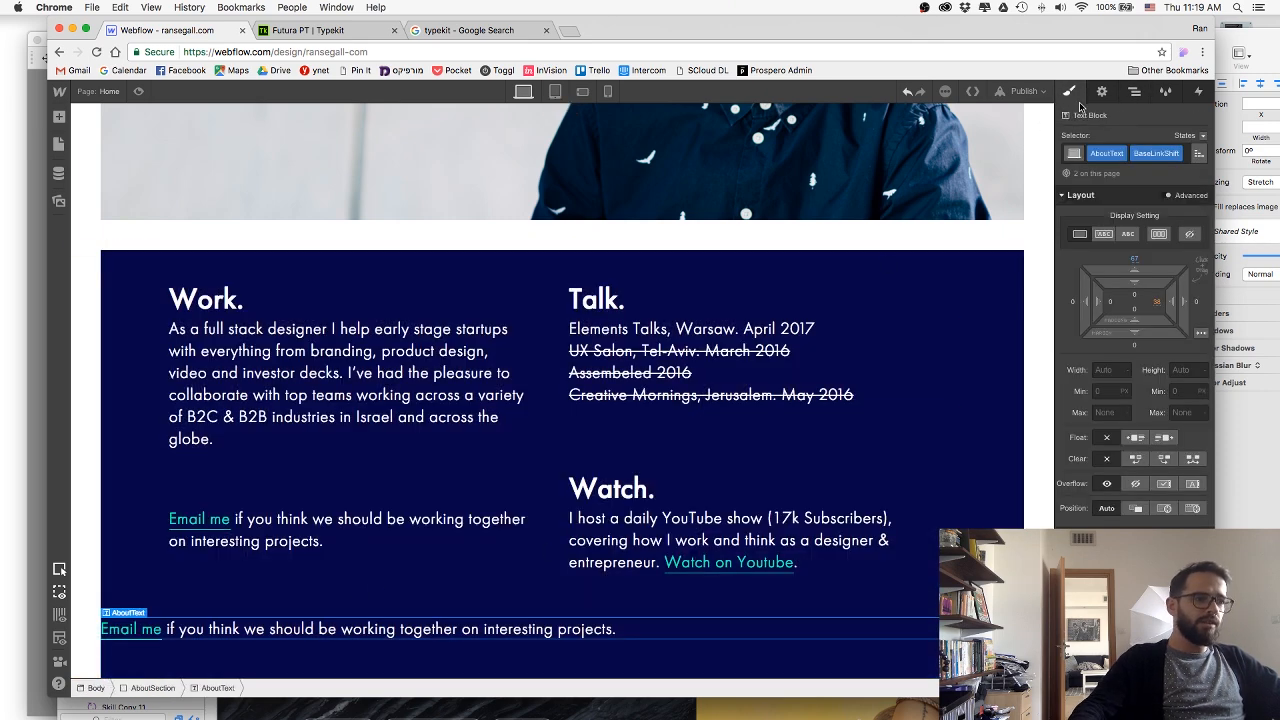
left_click(1136, 91)
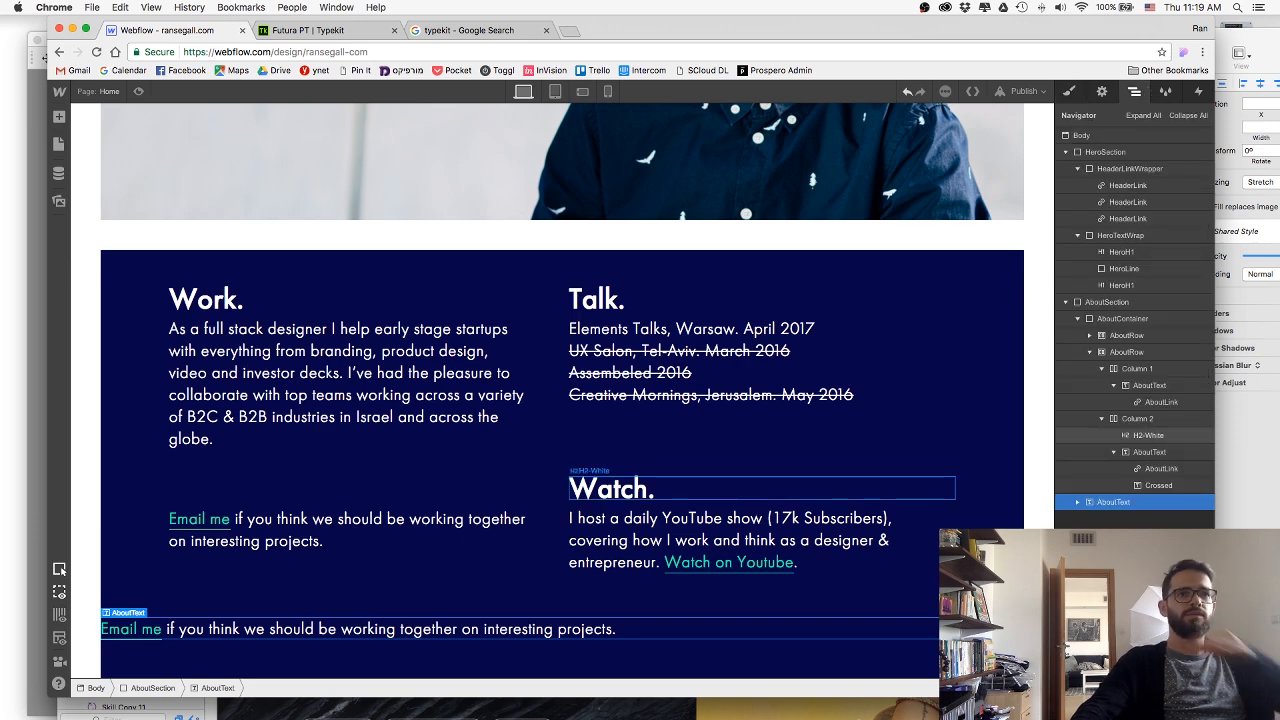
left_click(1101, 419)
left_click_drag(1097, 435, 1109, 390)
left_click(1091, 371)
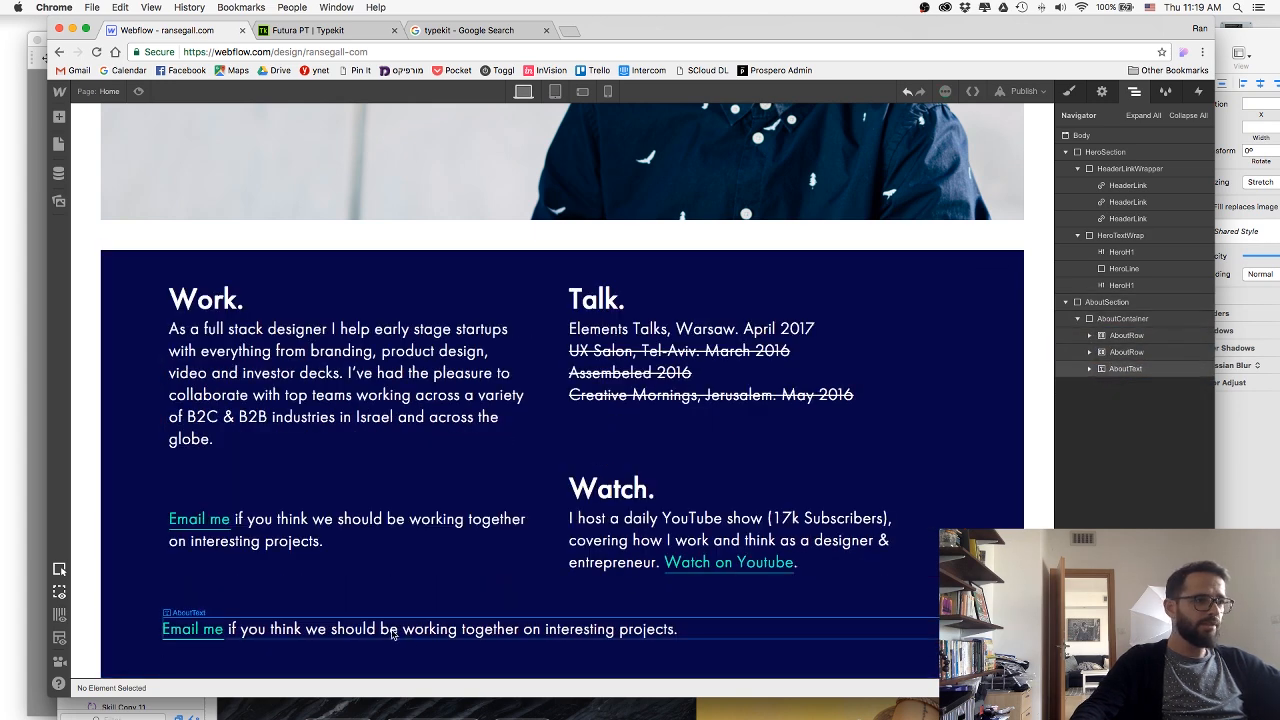
Copy the line "My work has been featured in:" from Sketch and replace the duplicated text block's content in Webflow with it.
key("super+Tab")
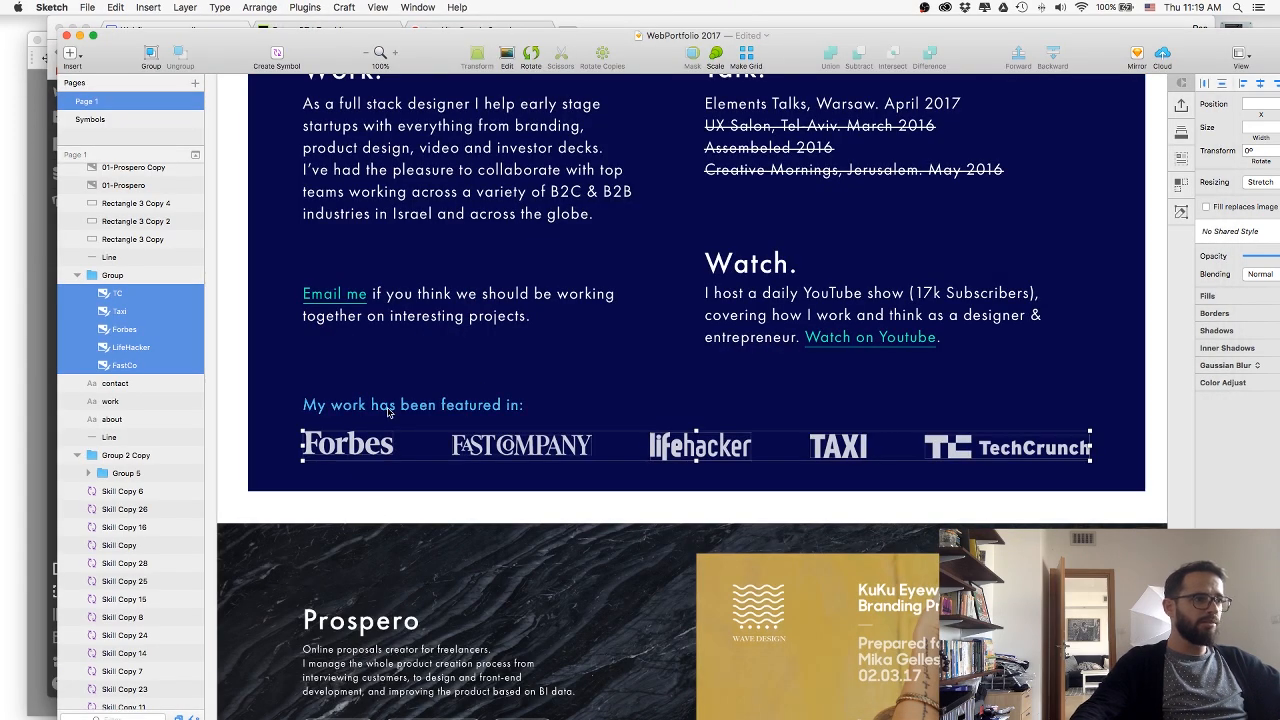
left_click(388, 410)
double_click(388, 410)
key("super+c")
key("super+Tab")
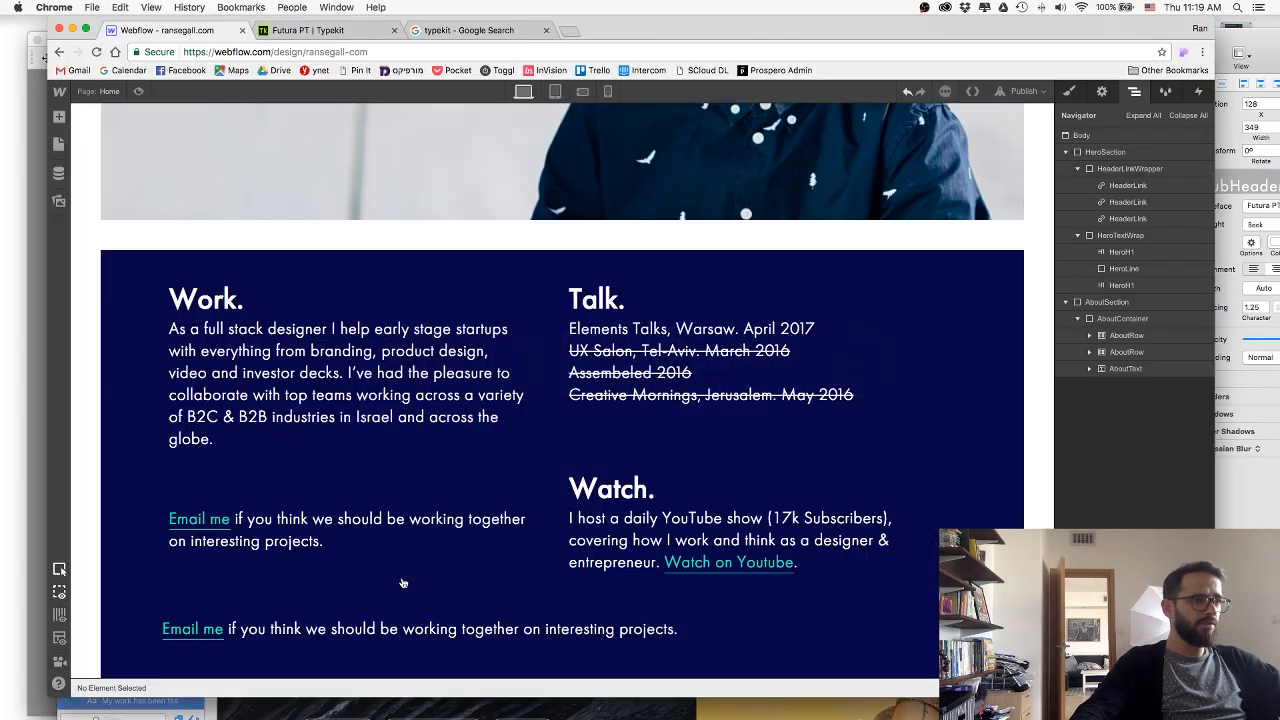
left_click(403, 628)
double_click(403, 628)
key("super+v")
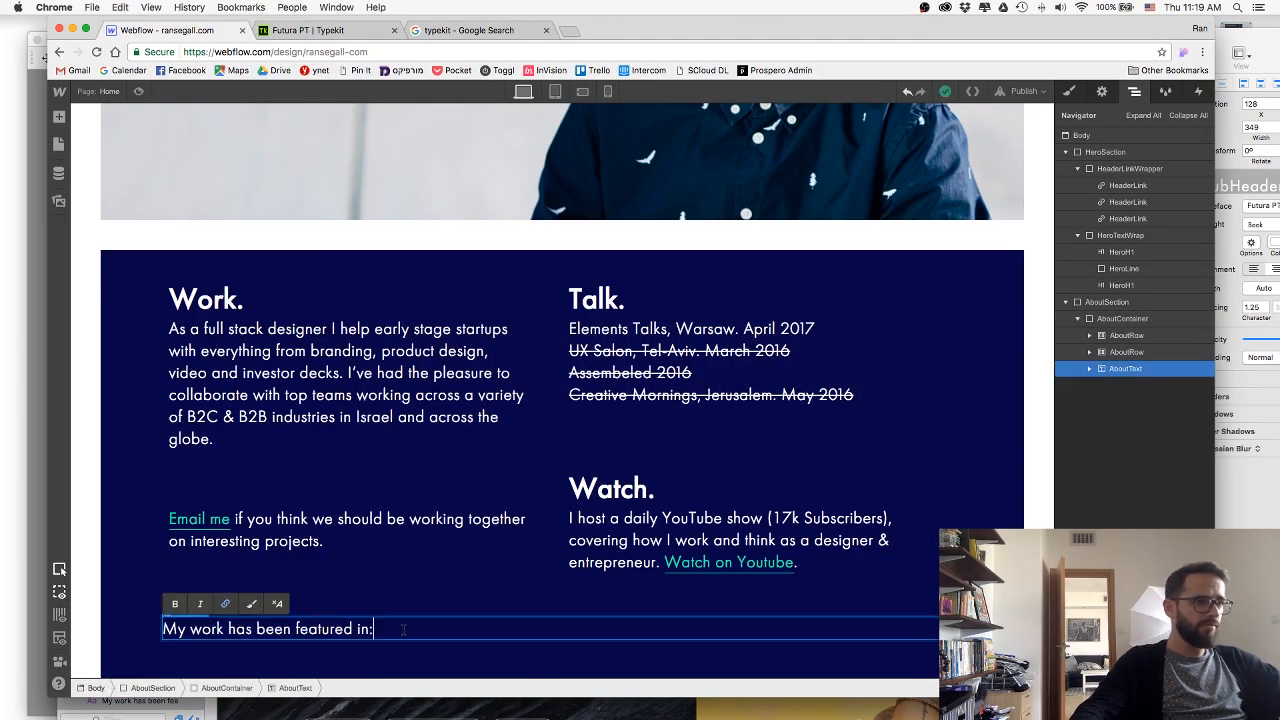
left_click(139, 615)
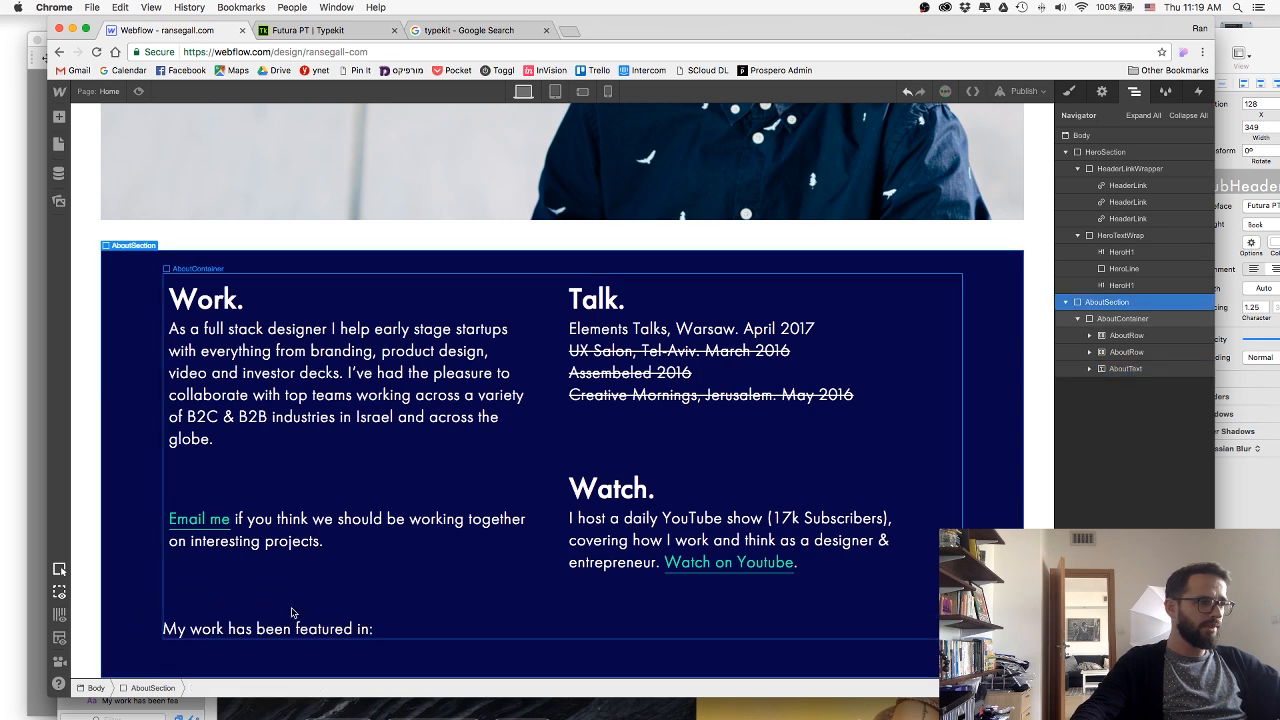
Add a div block below the "My work has been featured in:" text and give it the new class LogoesWrap.
left_click(58, 116)
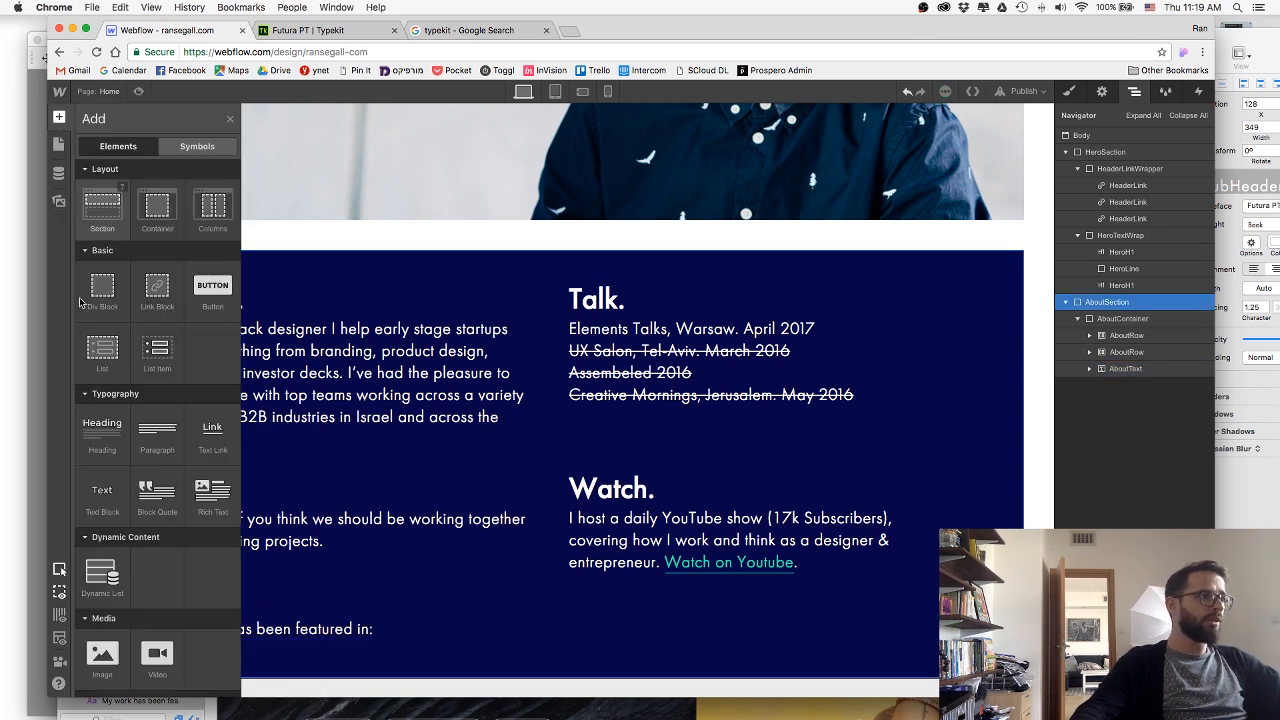
left_click_drag(104, 291, 324, 594)
scroll(324, 594, "down", 1)
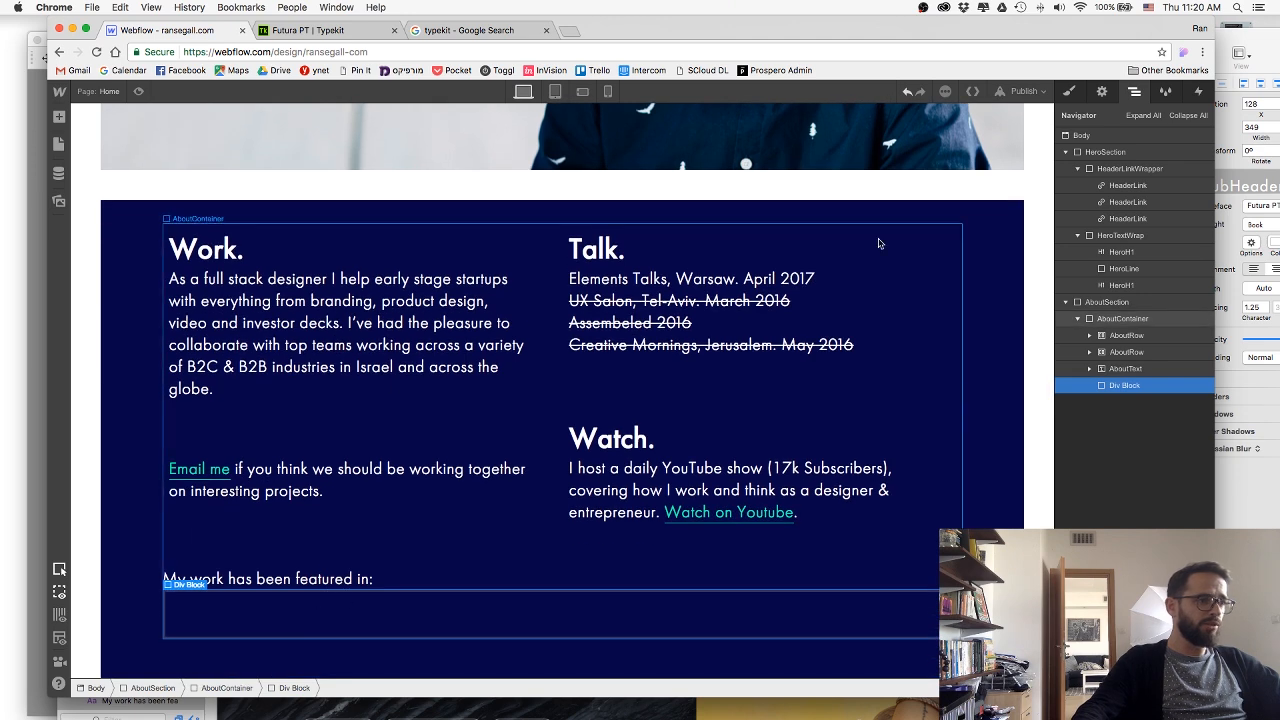
key("s")
left_click(1105, 152)
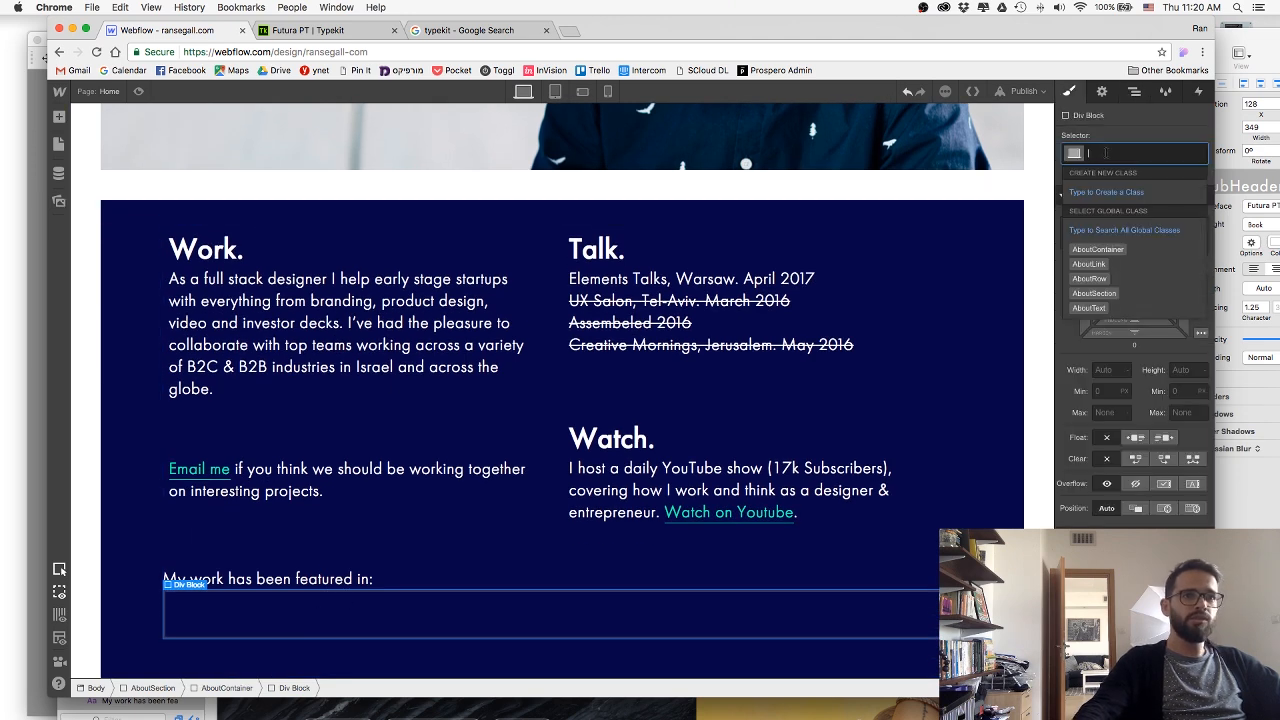
type("LogoesWrap")
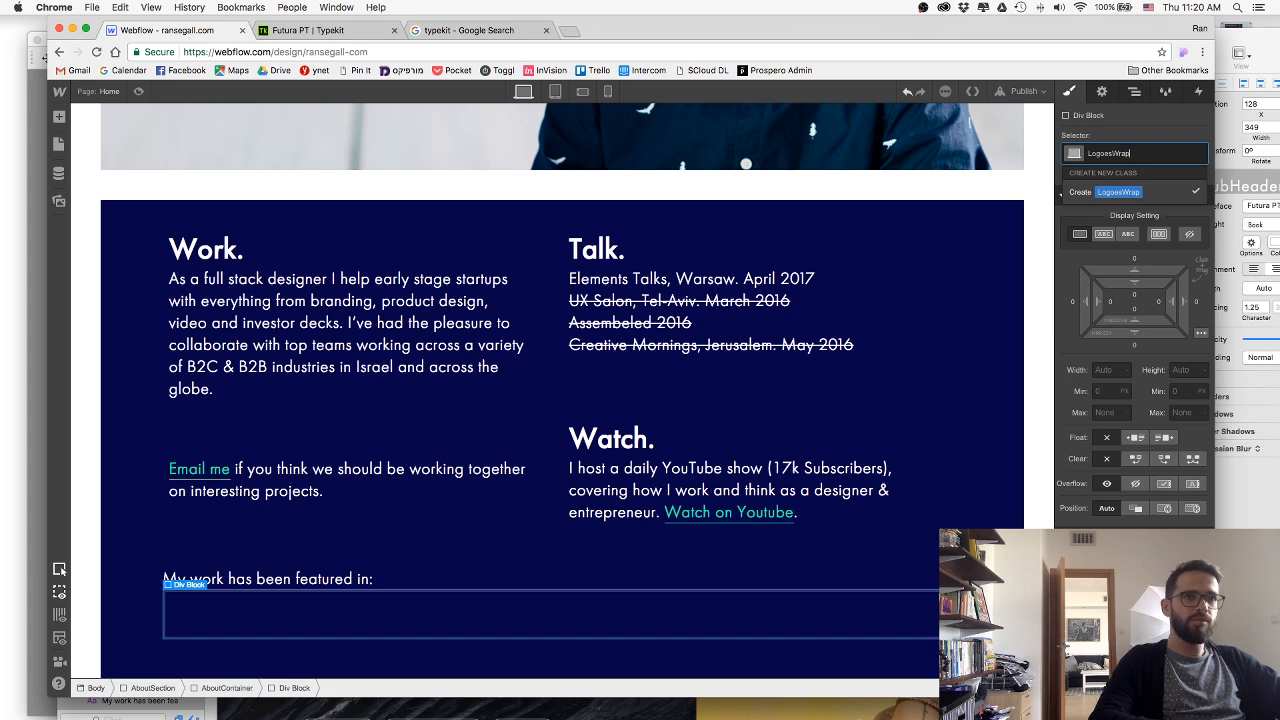
key("Return")
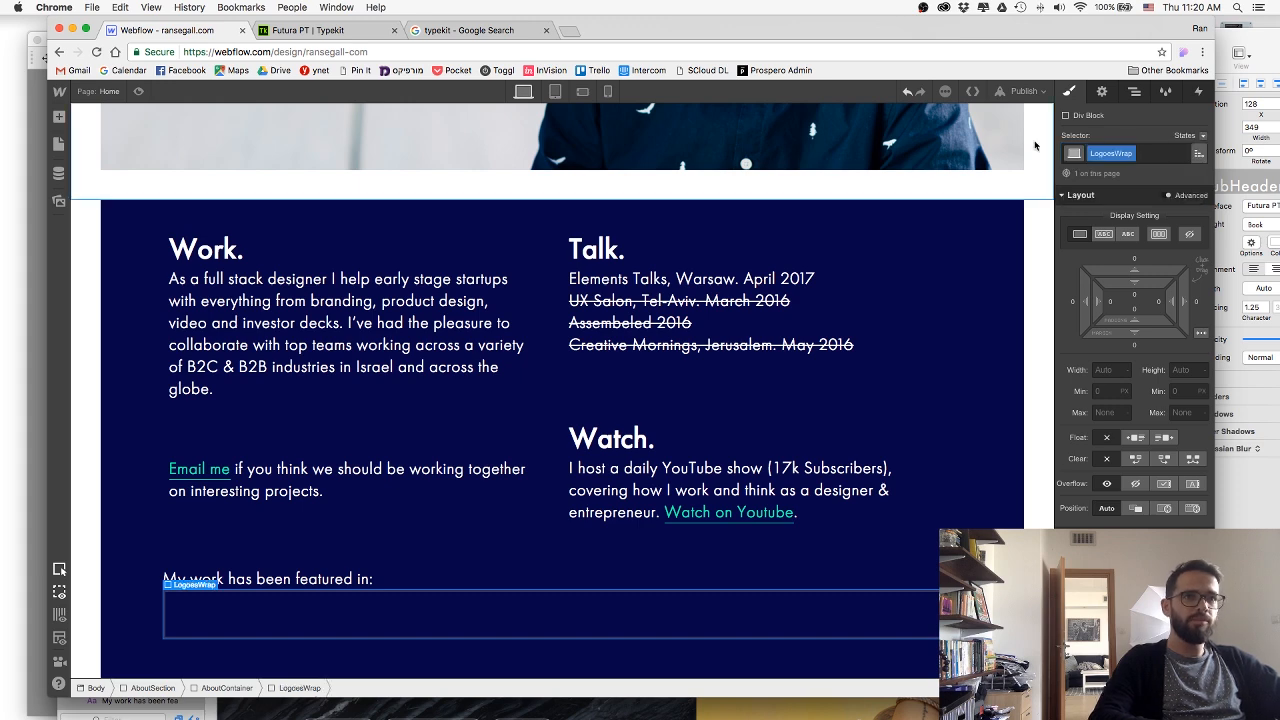
Try to place FastCo.png from Finder's web folder into the LogoesWrap div, and delete the misplaced image.
key("super+Tab")
key("super+Tab")
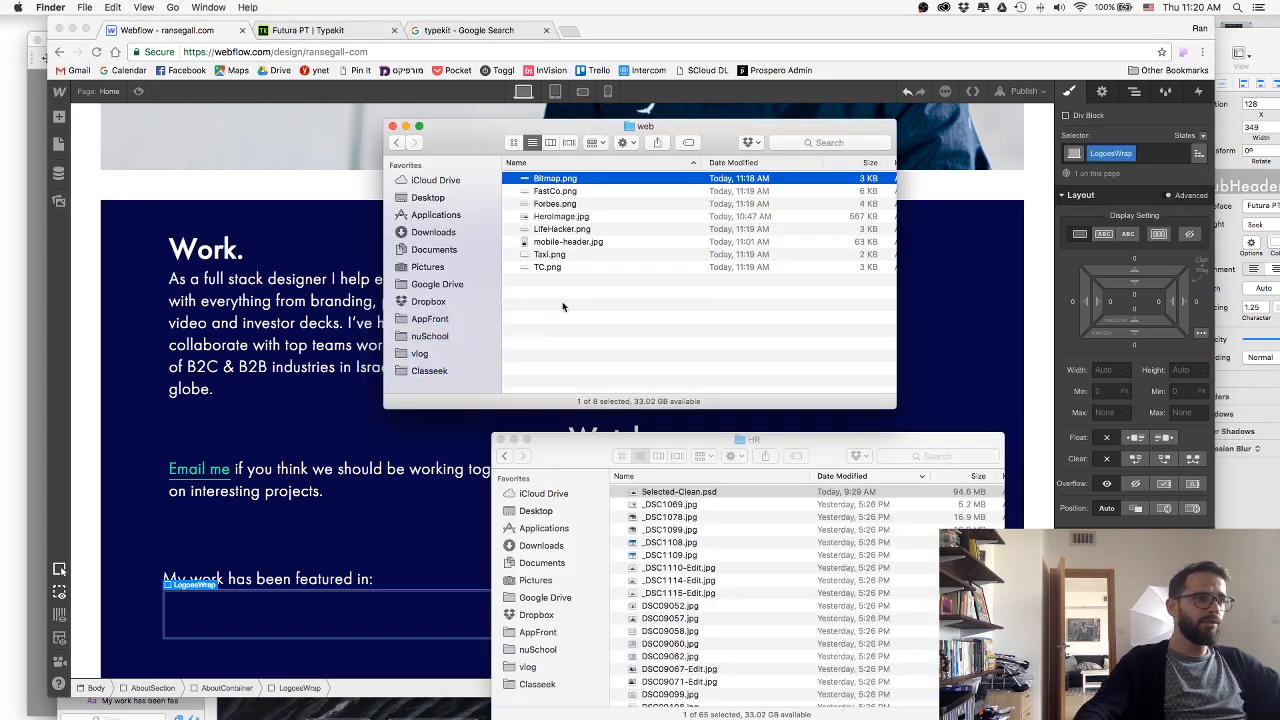
left_click(563, 307)
left_click_drag(548, 193, 257, 651)
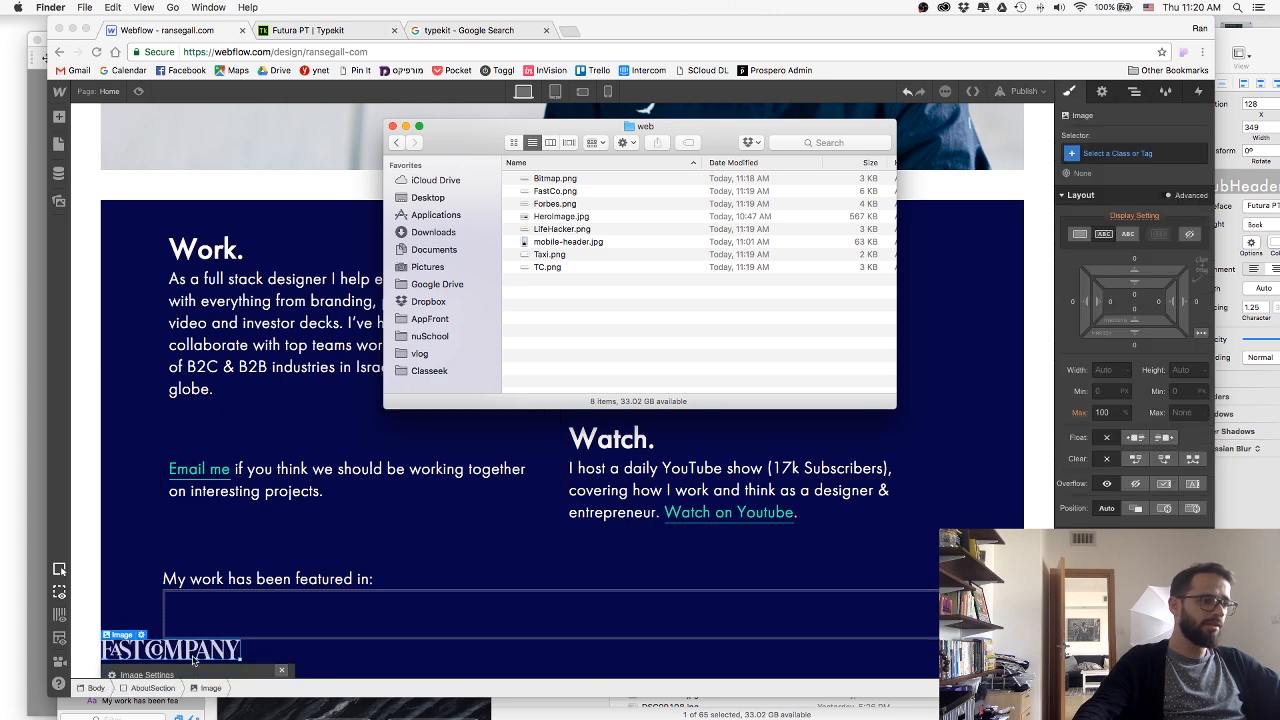
left_click(193, 660)
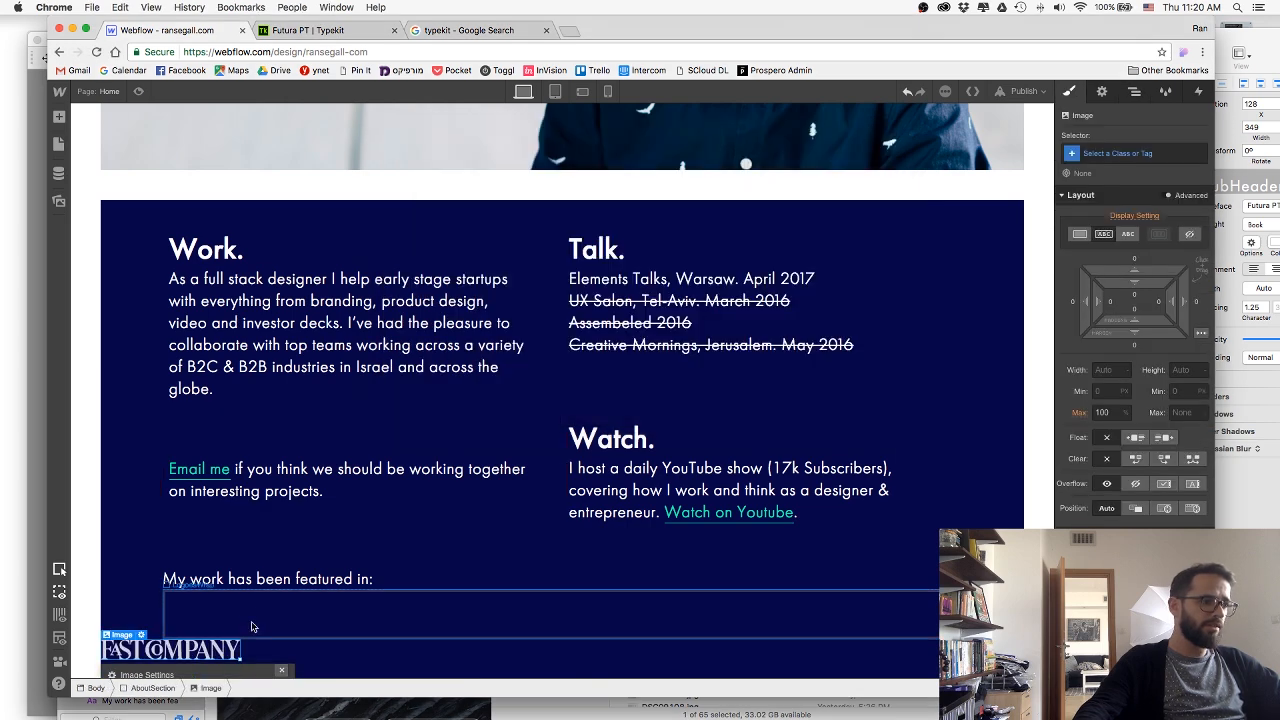
scroll(260, 659, "down", 1)
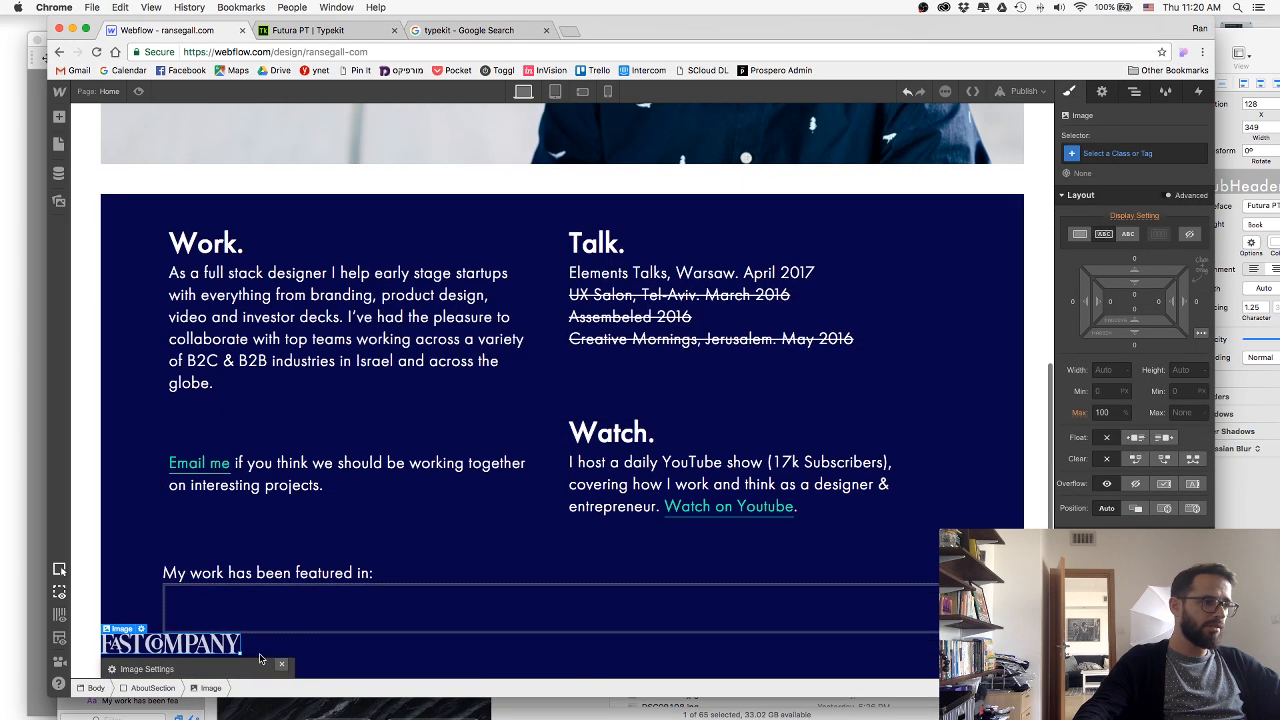
left_click(185, 645)
key("Delete")
Switch to Finder and preview Bitmap.png and FastCo.png in the web folder.
key("super+Tab")
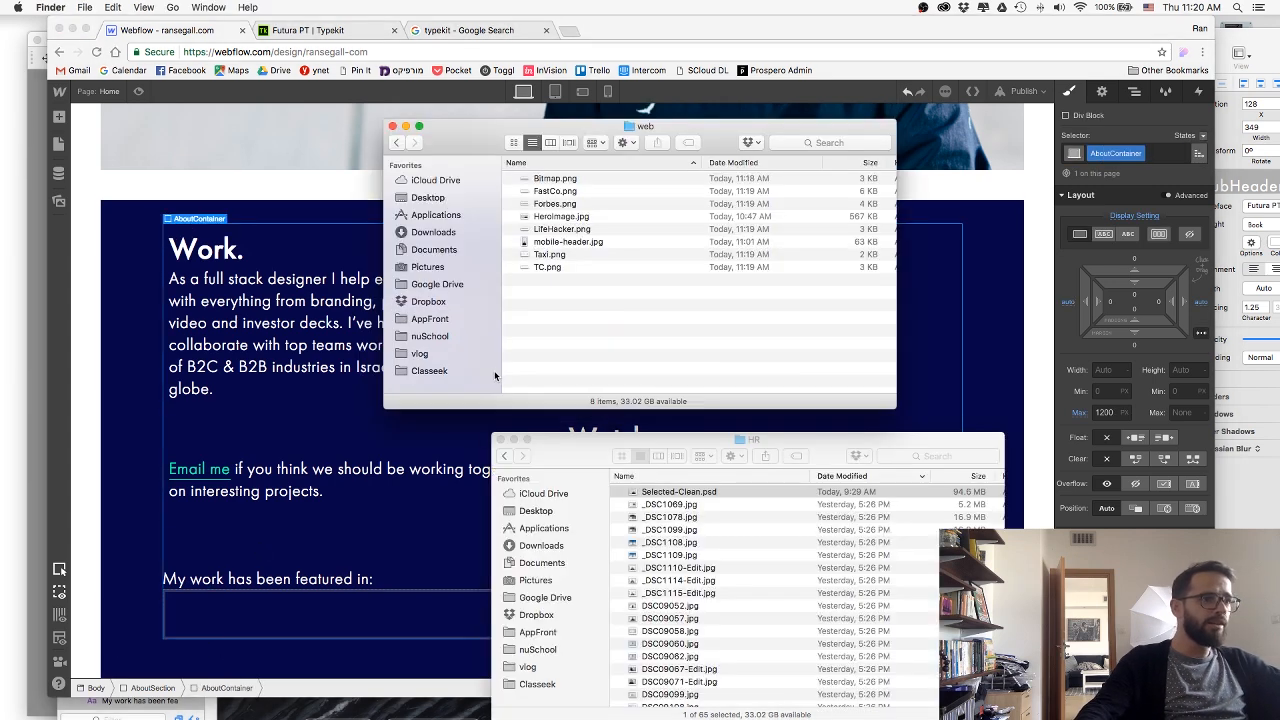
left_click(580, 179)
key("space")
key("Down")
key("space")
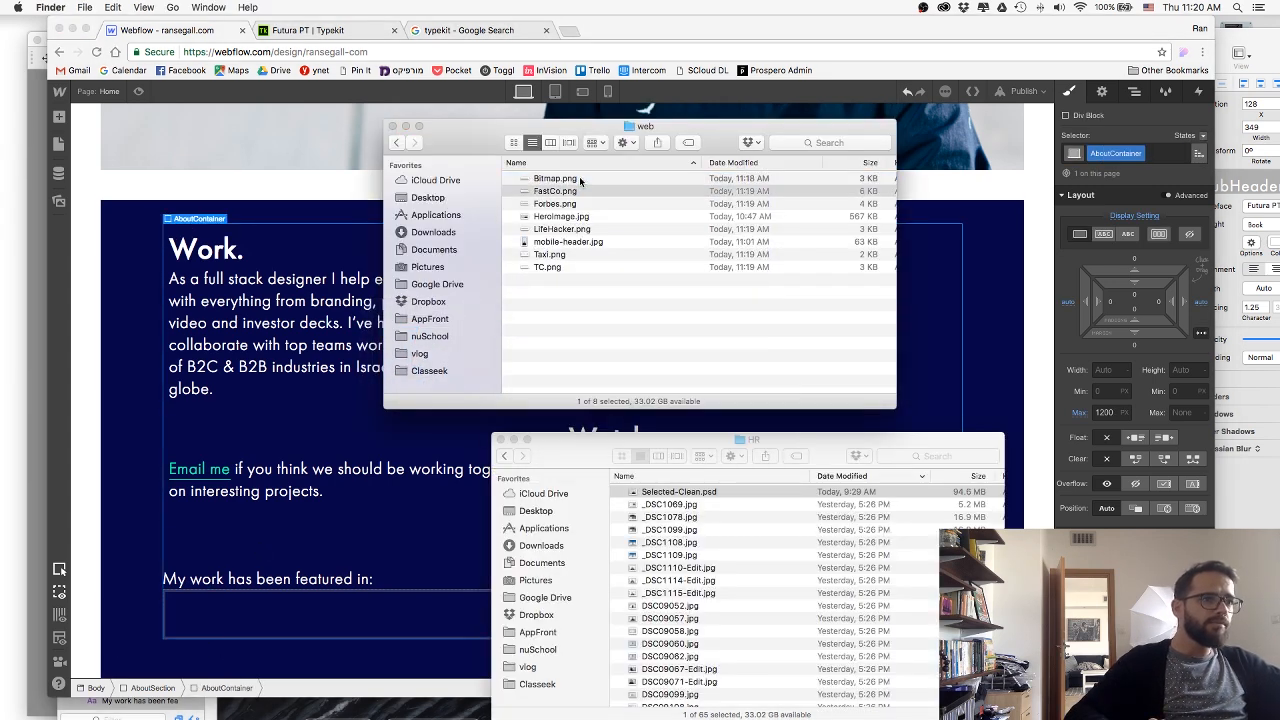
Switch to Sketch and check the opacity of the Forbes logo and of the group containing all five logos.
key("super+Tab")
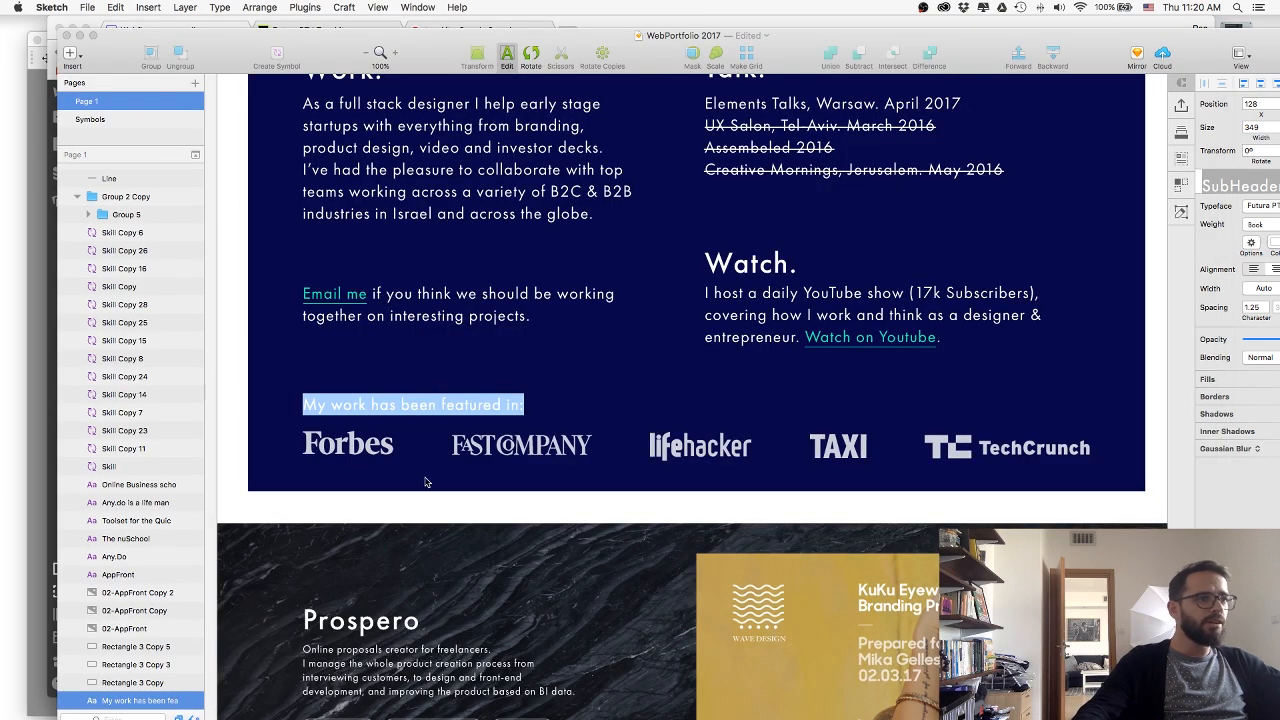
left_click(426, 482)
left_click(370, 446)
left_click_drag(979, 42, 863, 38)
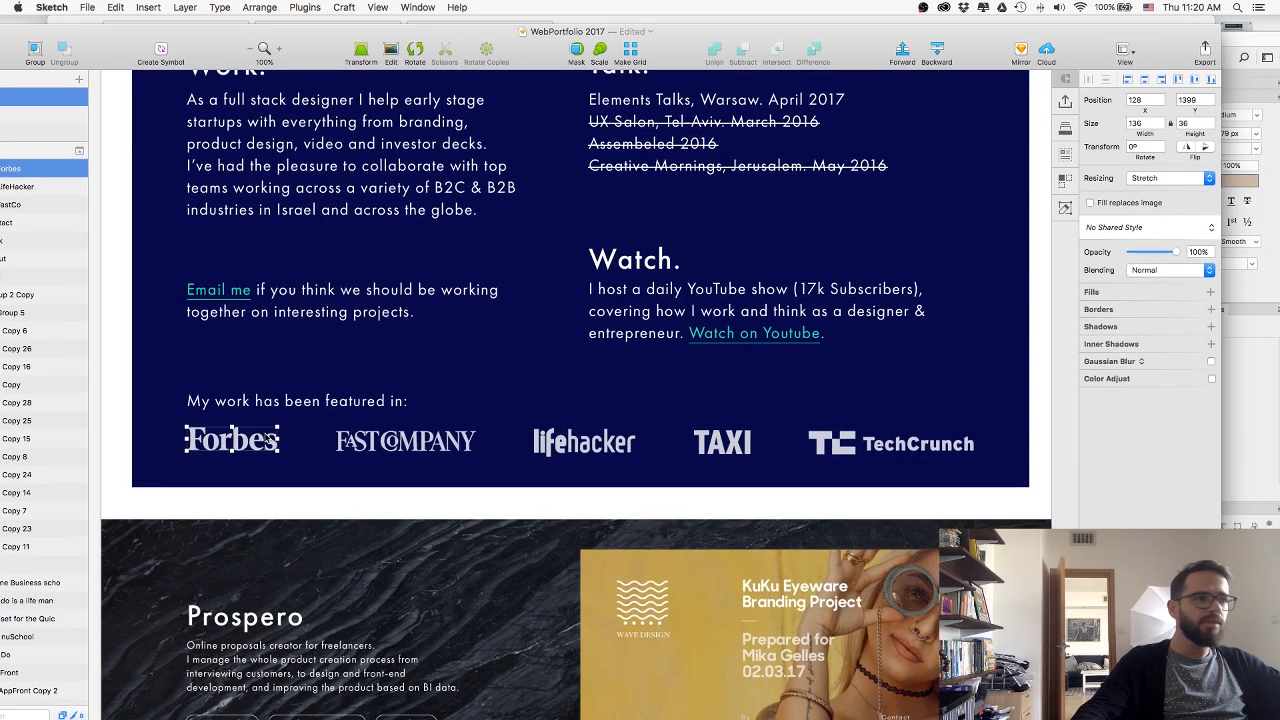
left_click_drag(318, 47, 466, 43)
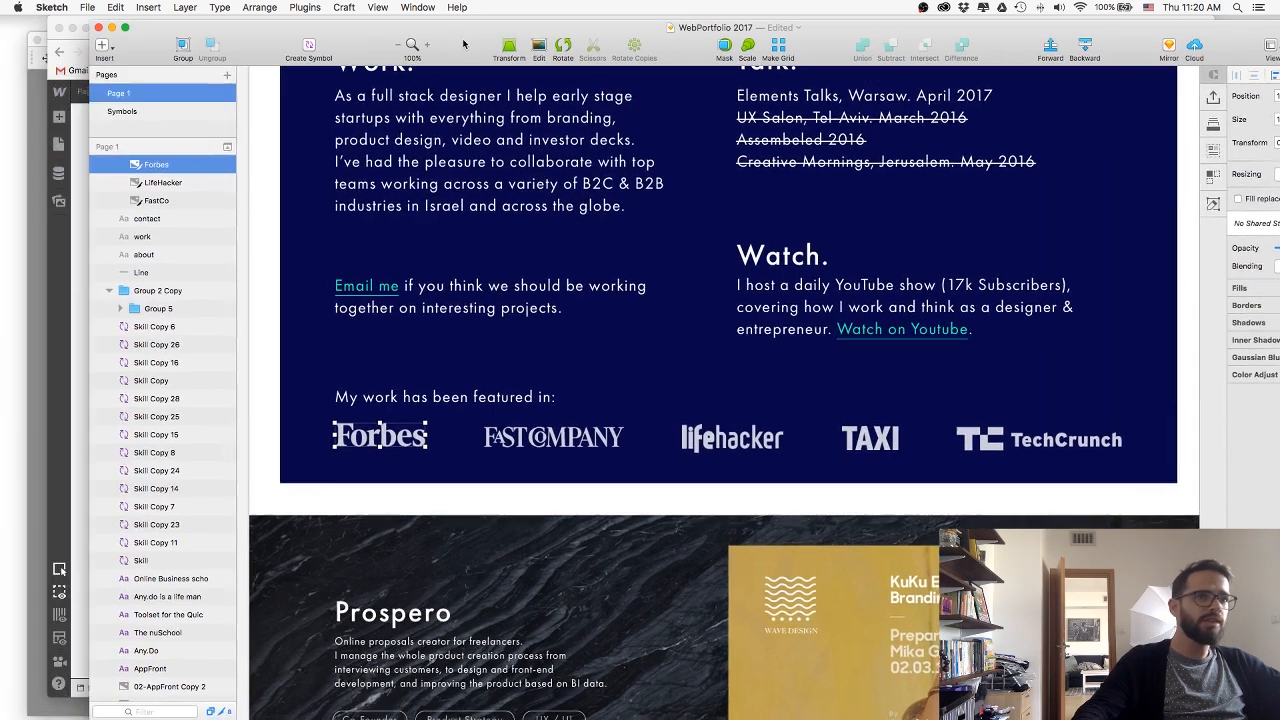
scroll(149, 270, "up", 5)
left_click(148, 221)
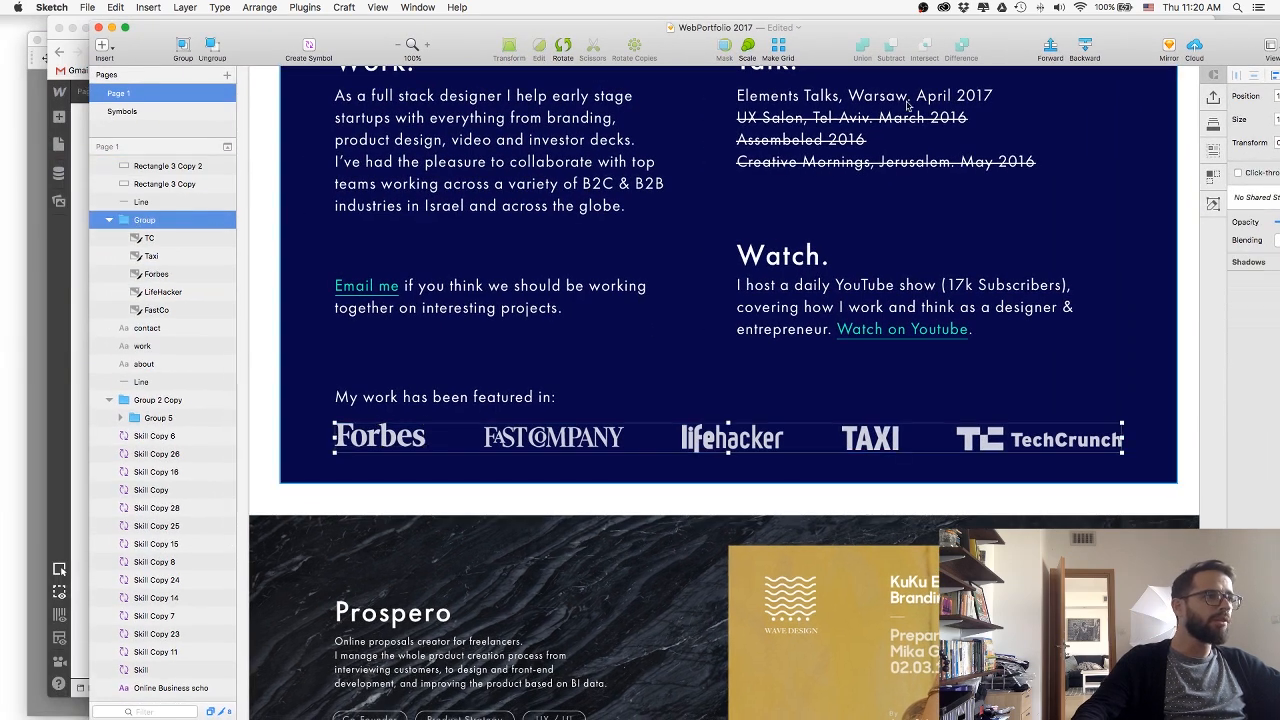
left_click_drag(802, 36, 686, 40)
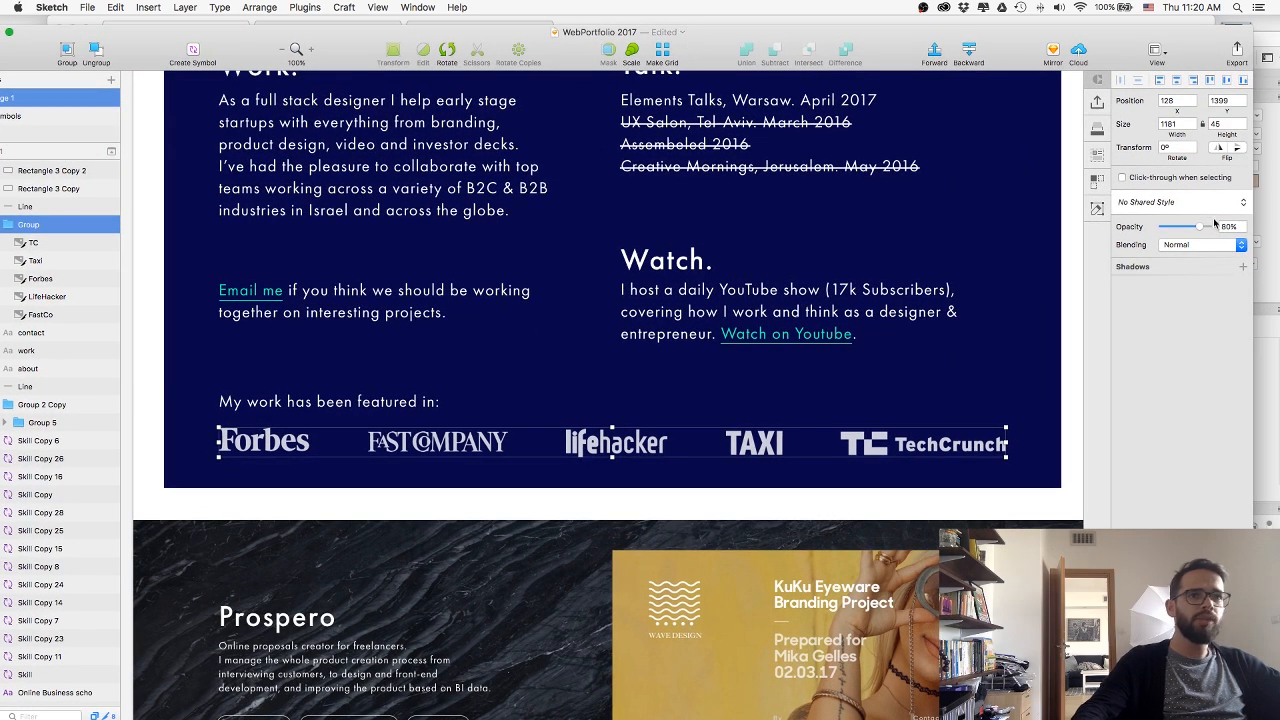
Set the opacity of the group containing all five logos to 100%.
type("100")
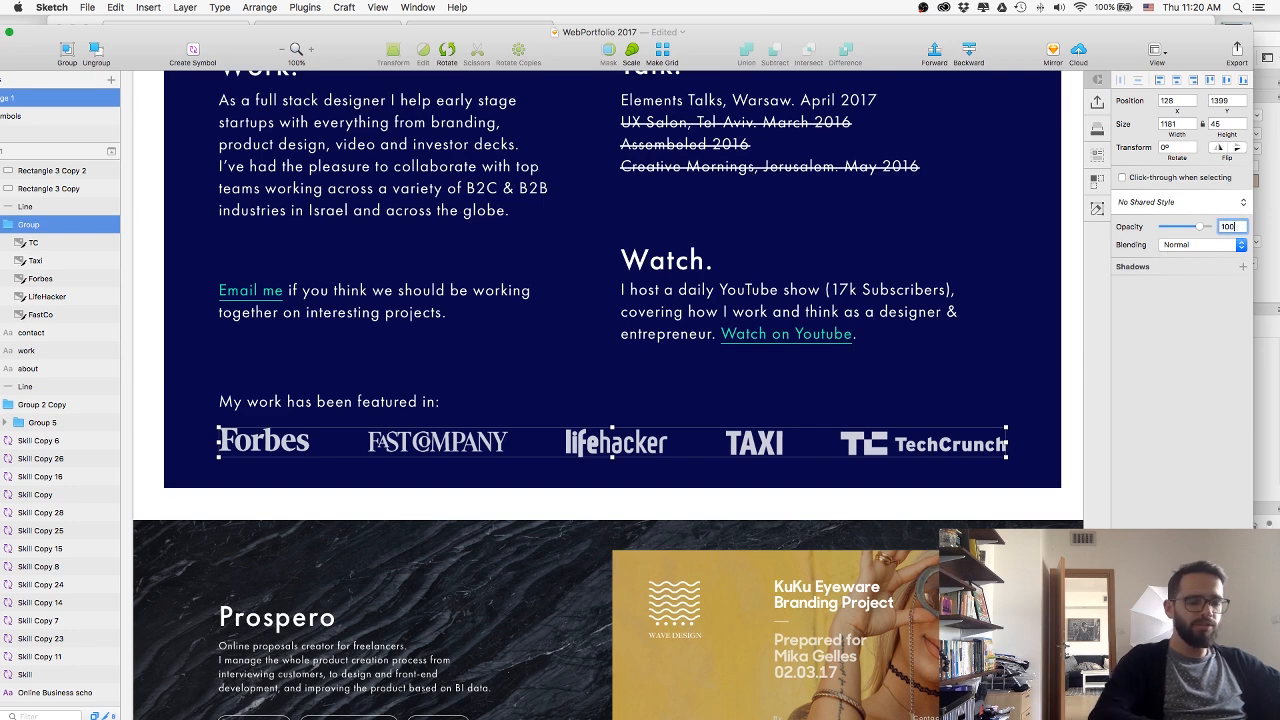
key("Return")
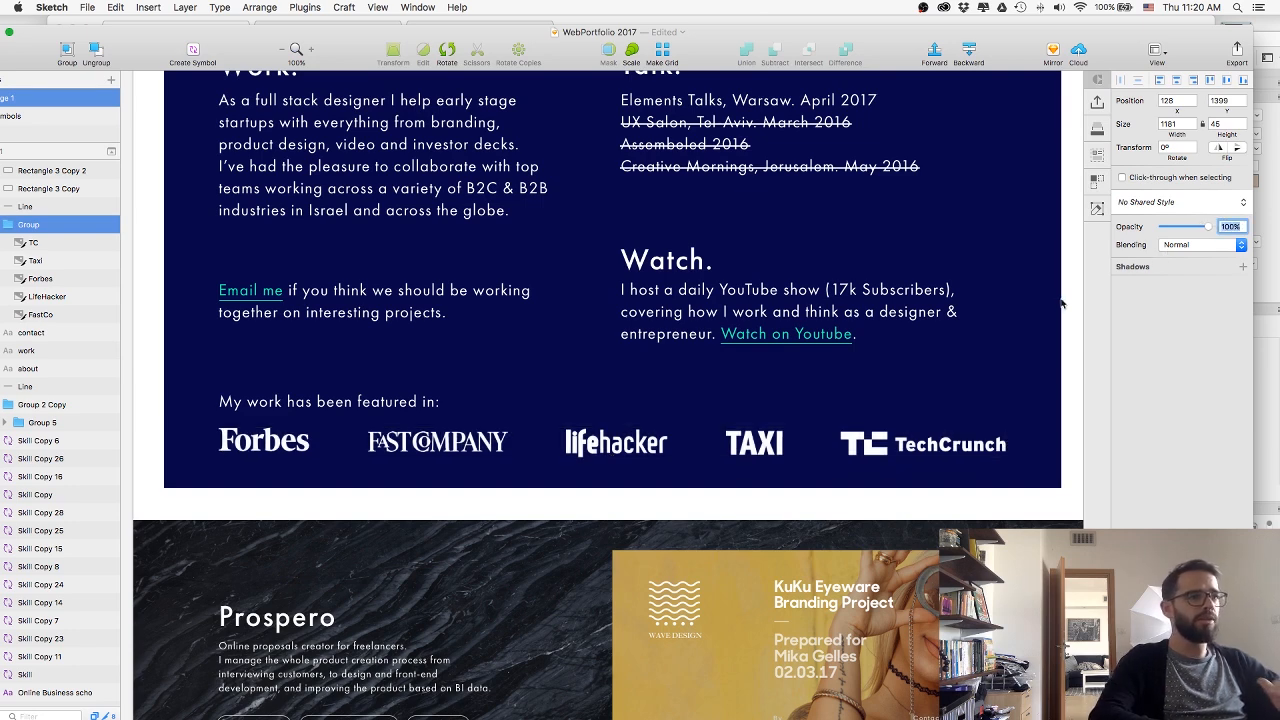
left_click(1058, 349)
left_click(237, 450, "super")
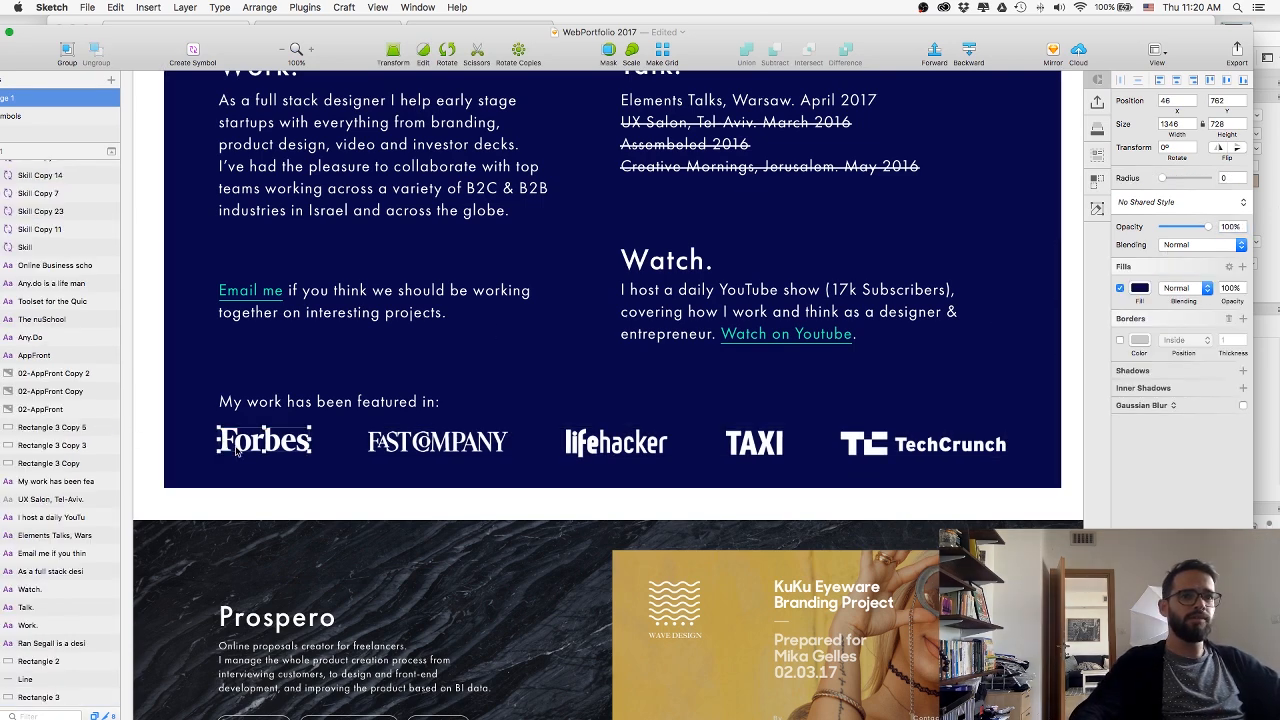
Select the TC, Taxi, Forbes, LifeHacker and FastCo layers in the logo group and export them to the web folder.
left_click_drag(246, 49, 330, 52)
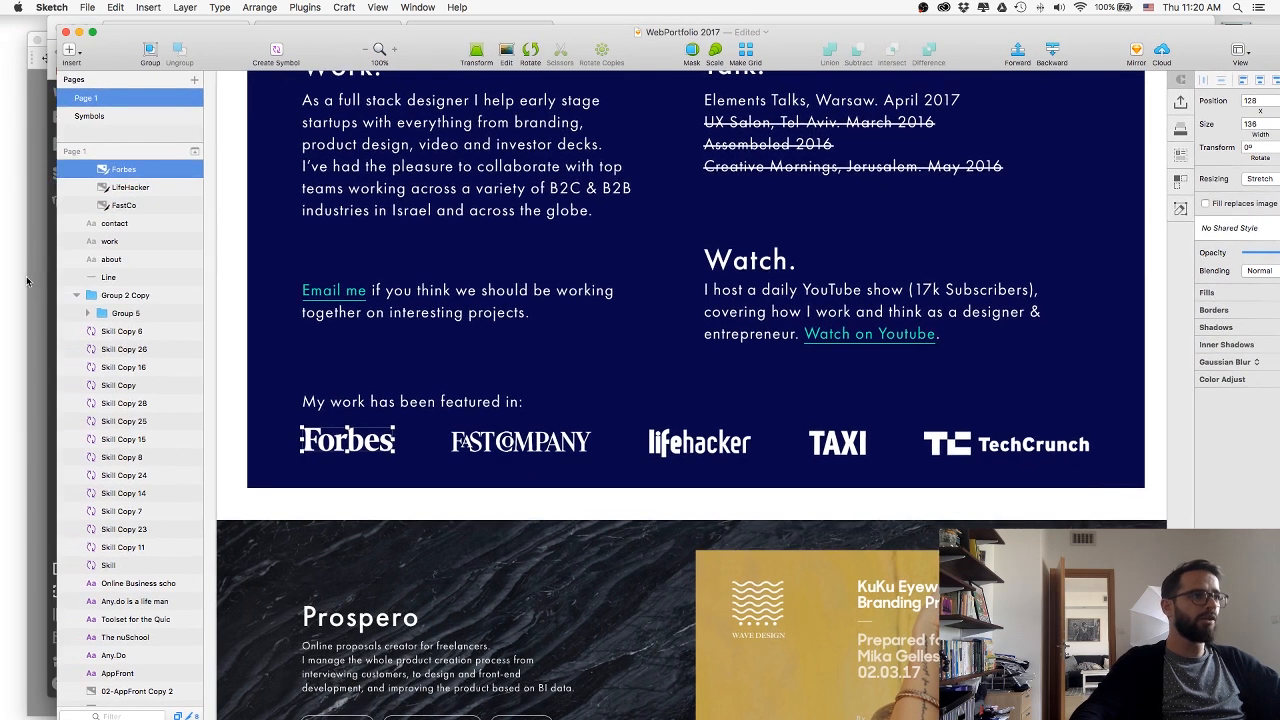
scroll(123, 266, "up", 3)
left_click(134, 222)
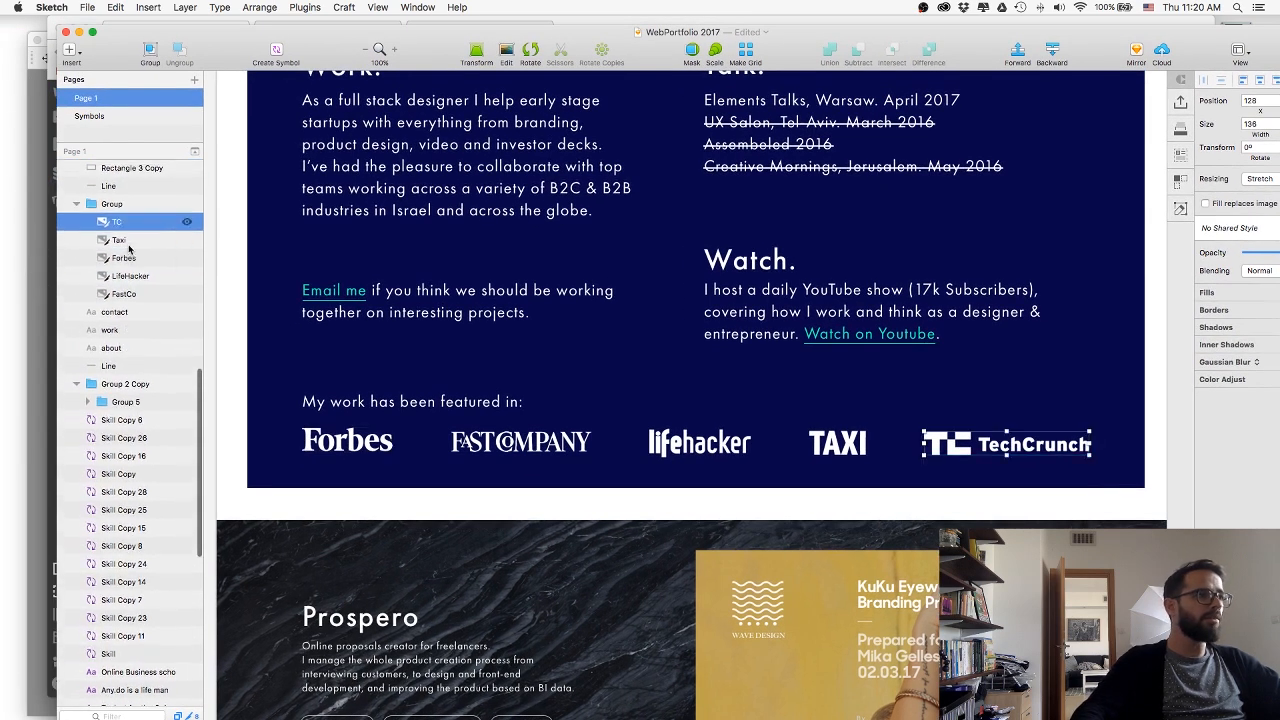
left_click(130, 297, "shift")
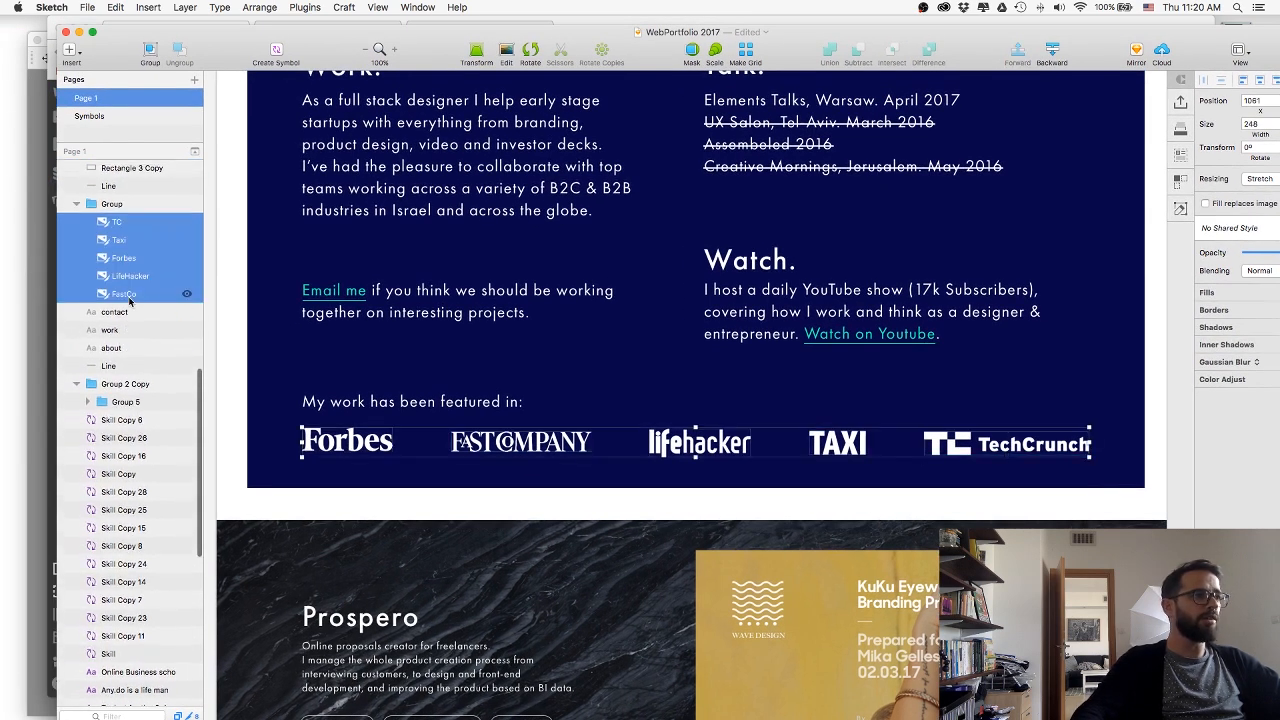
left_click_drag(441, 45, 240, 35)
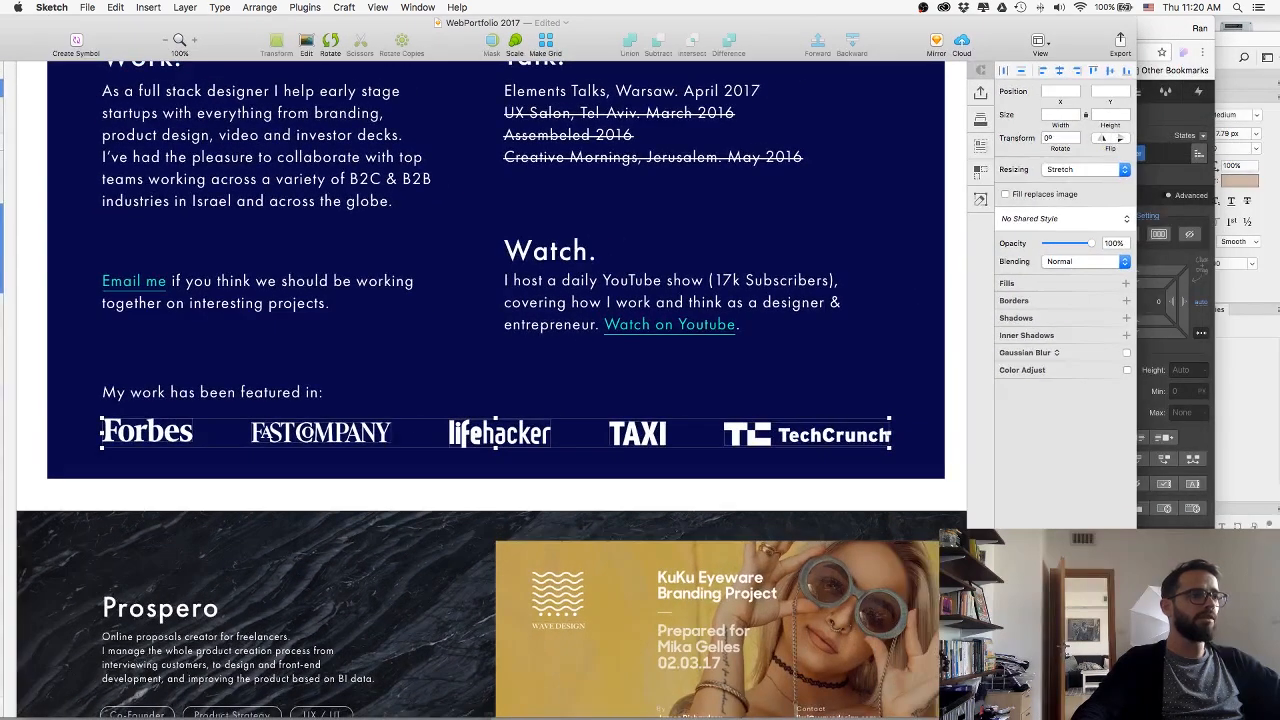
key("shift+super+e")
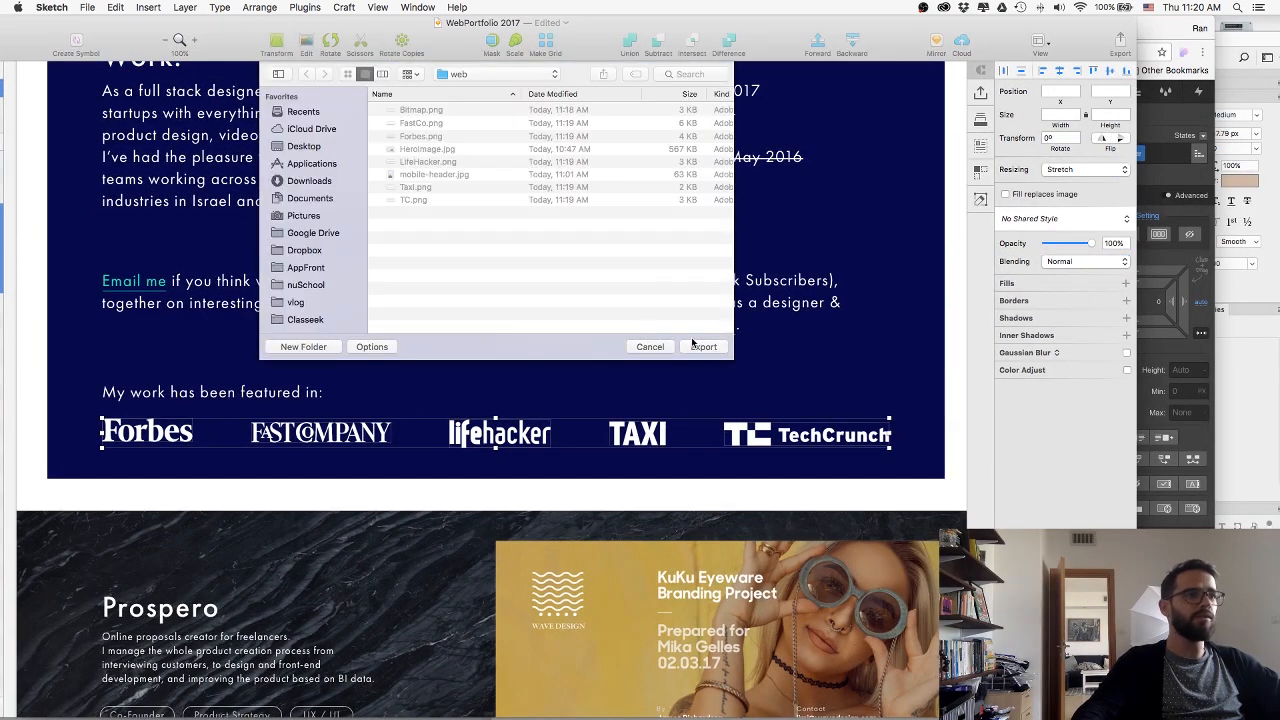
left_click(702, 345)
Switch to Webflow and place FastCo.png from Finder's web folder inside the LogoesWrap div.
key("super+Tab")
key("super+Tab")
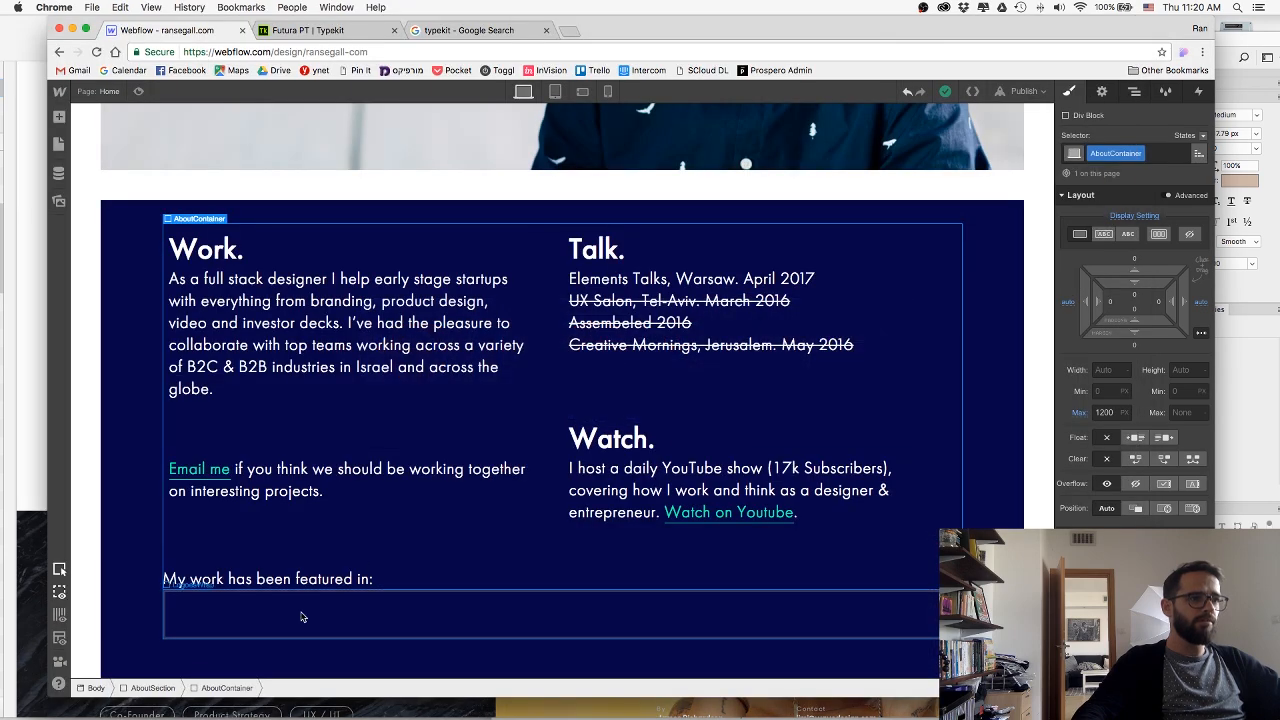
left_click(301, 617)
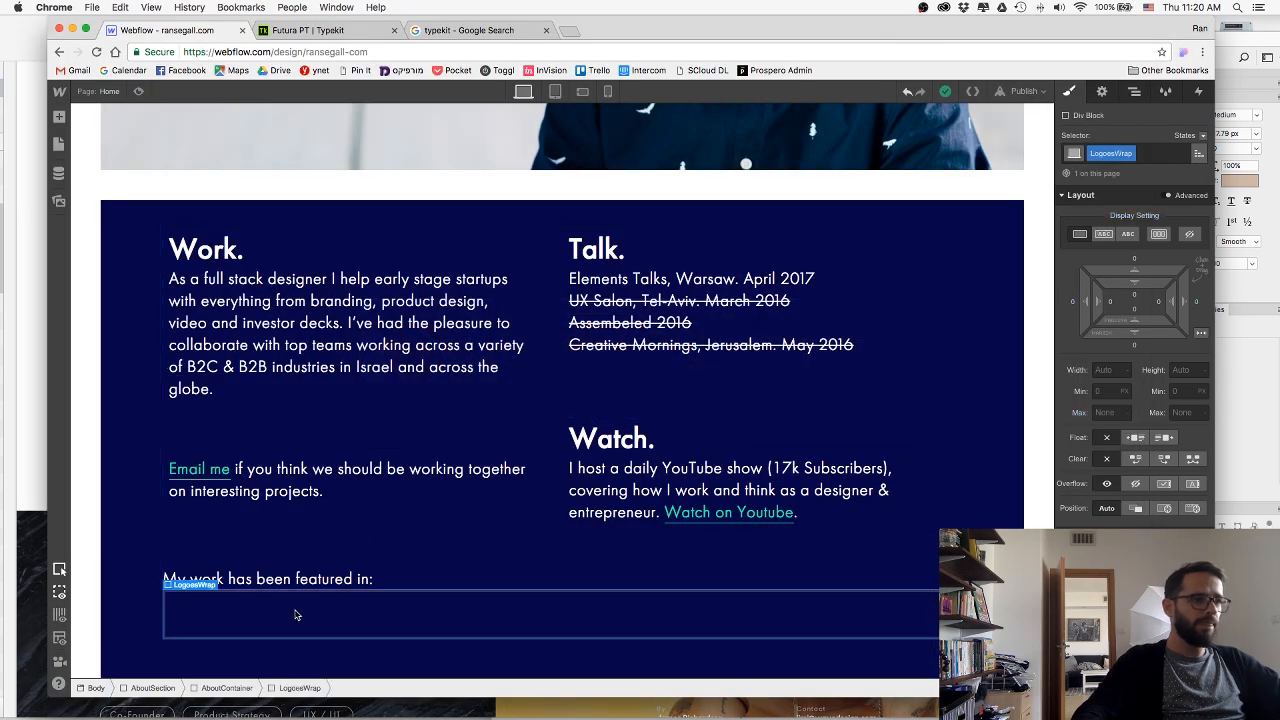
key("super+Tab")
key("super+Tab")
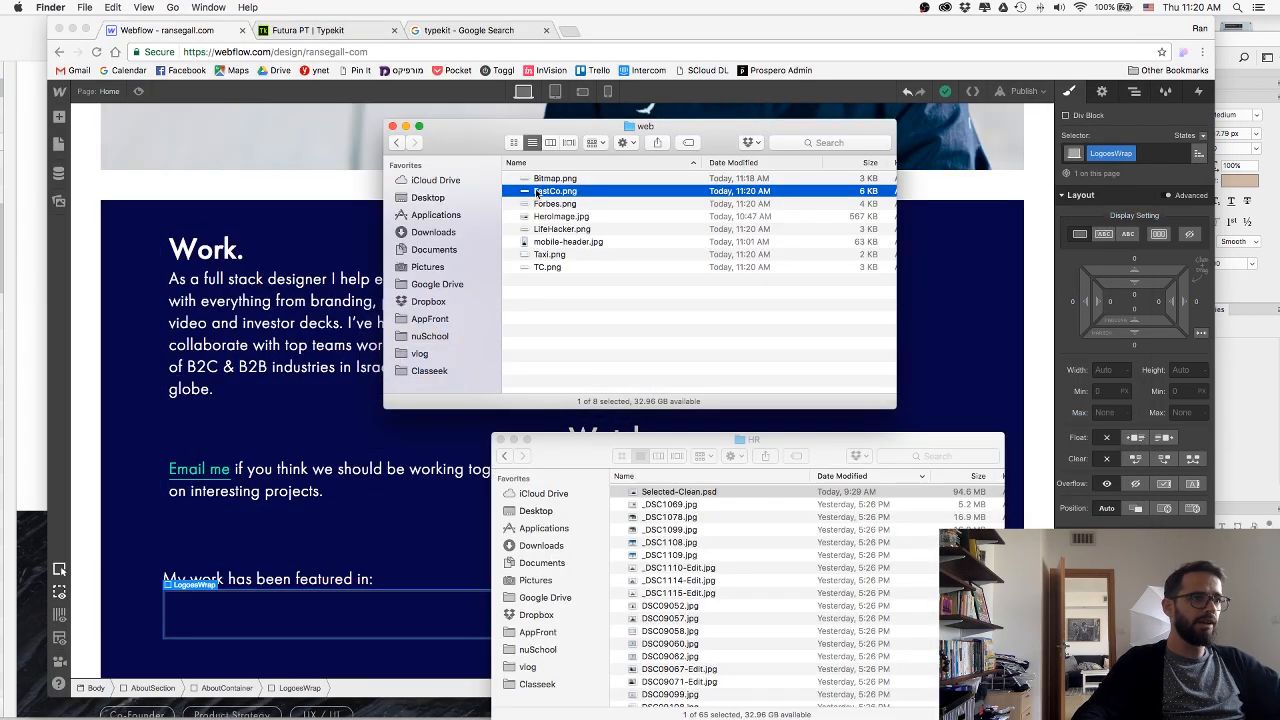
left_click_drag(535, 196, 237, 605)
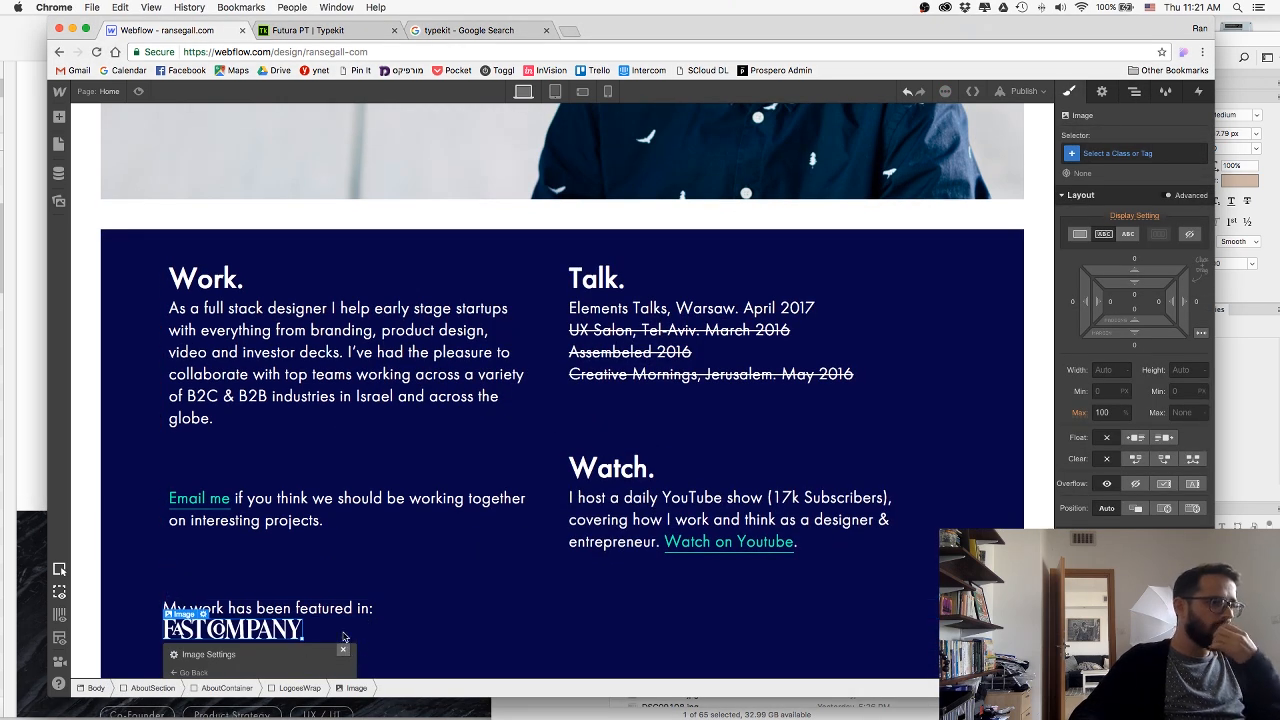
Add Forbes.png, LifeHacker.png, Taxi.png and TC.png from Finder's web folder beneath the "My work has been featured in:" text.
key("super+Tab")
left_click_drag(534, 205, 318, 626)
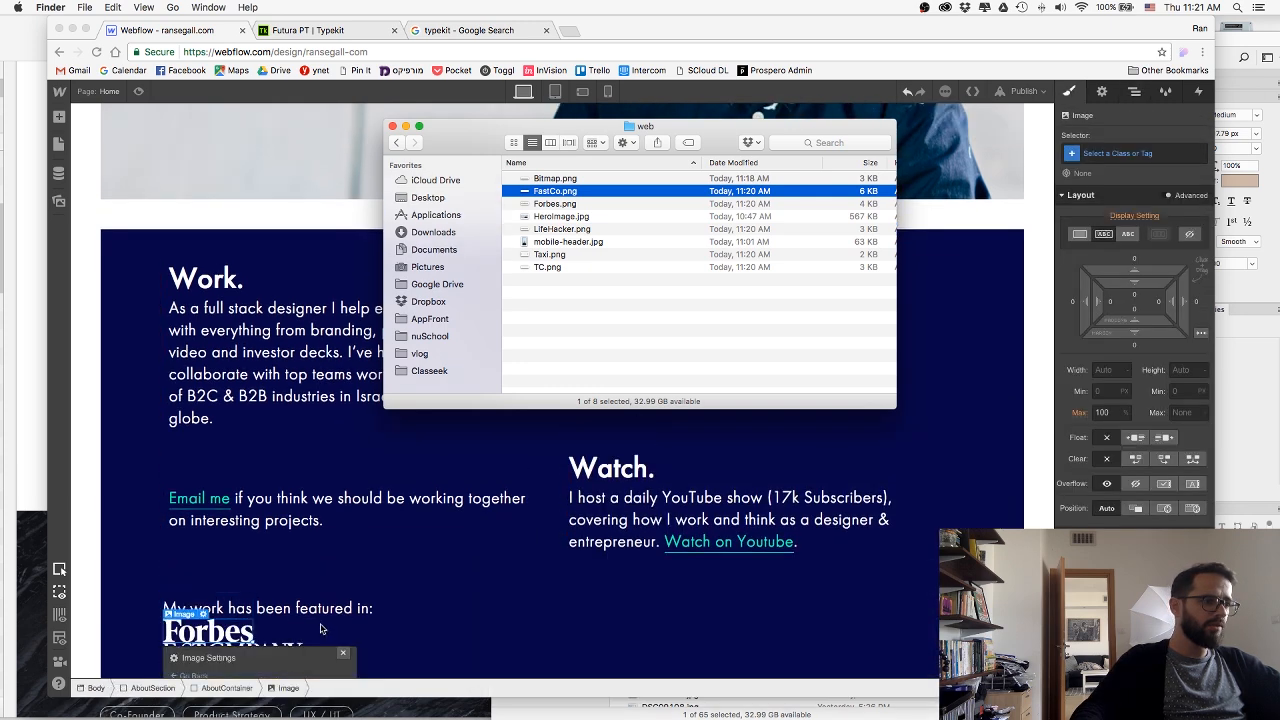
left_click(543, 216)
left_click_drag(552, 230, 288, 630)
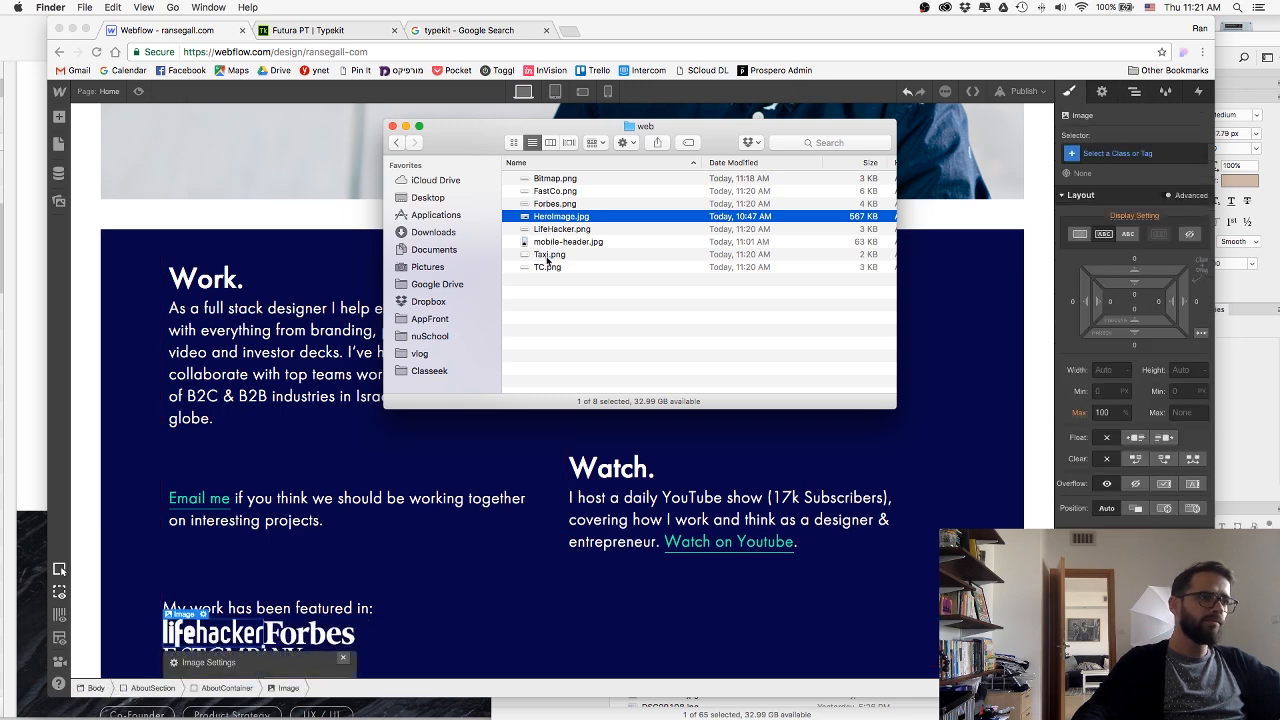
left_click_drag(548, 268, 278, 627)
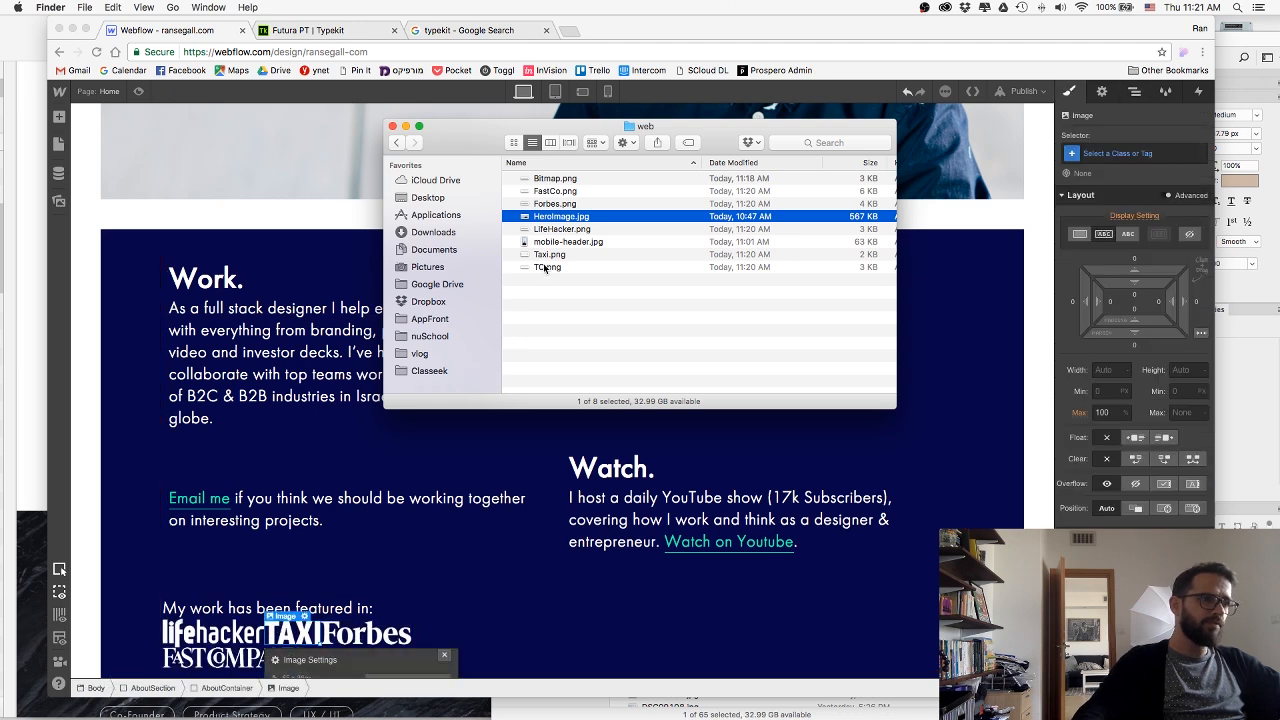
left_click_drag(545, 268, 299, 627)
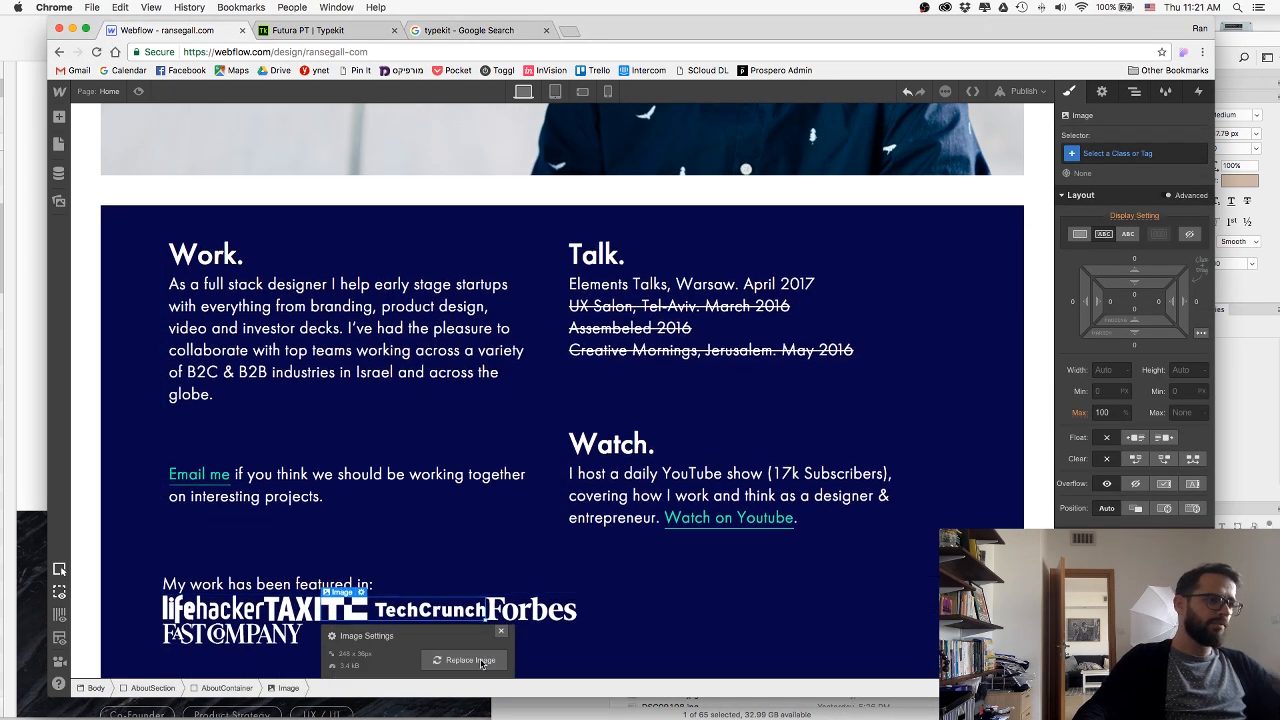
left_click(501, 631)
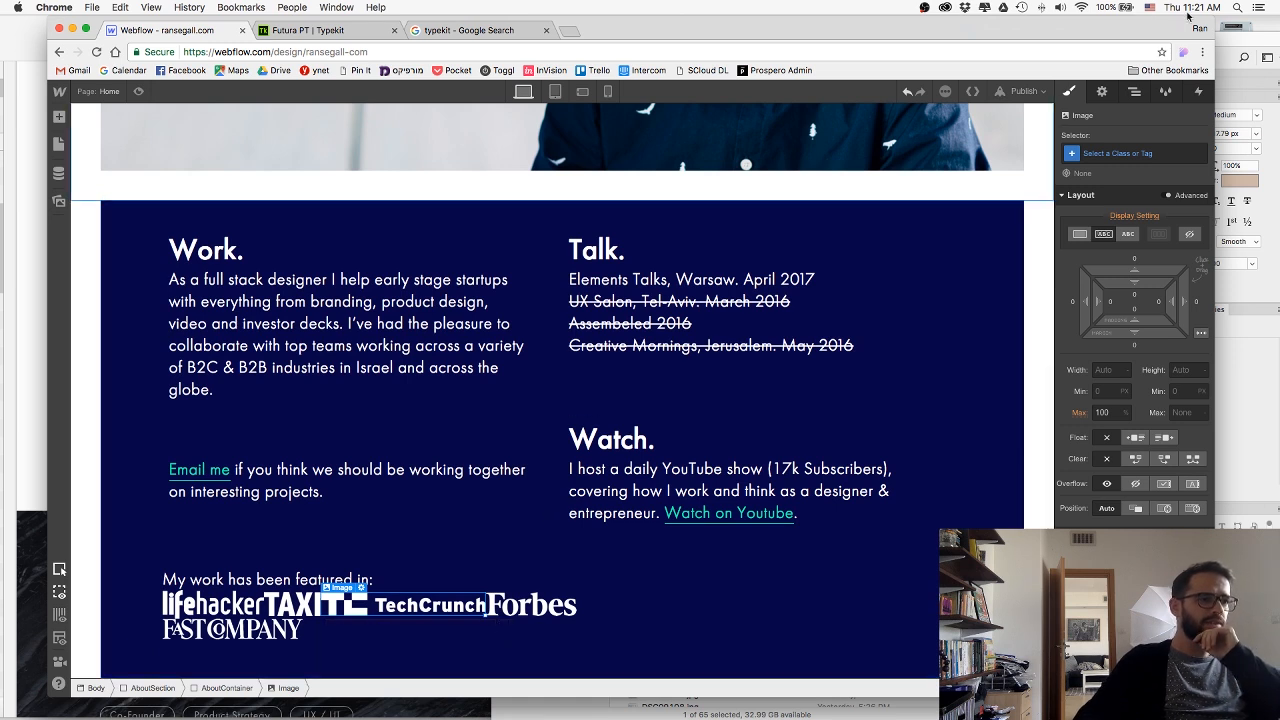
Move the lifehacker, TAXI, TechCrunch and Forbes images into the LogoesWrap div, after the Fast Company logo.
left_click(1134, 91)
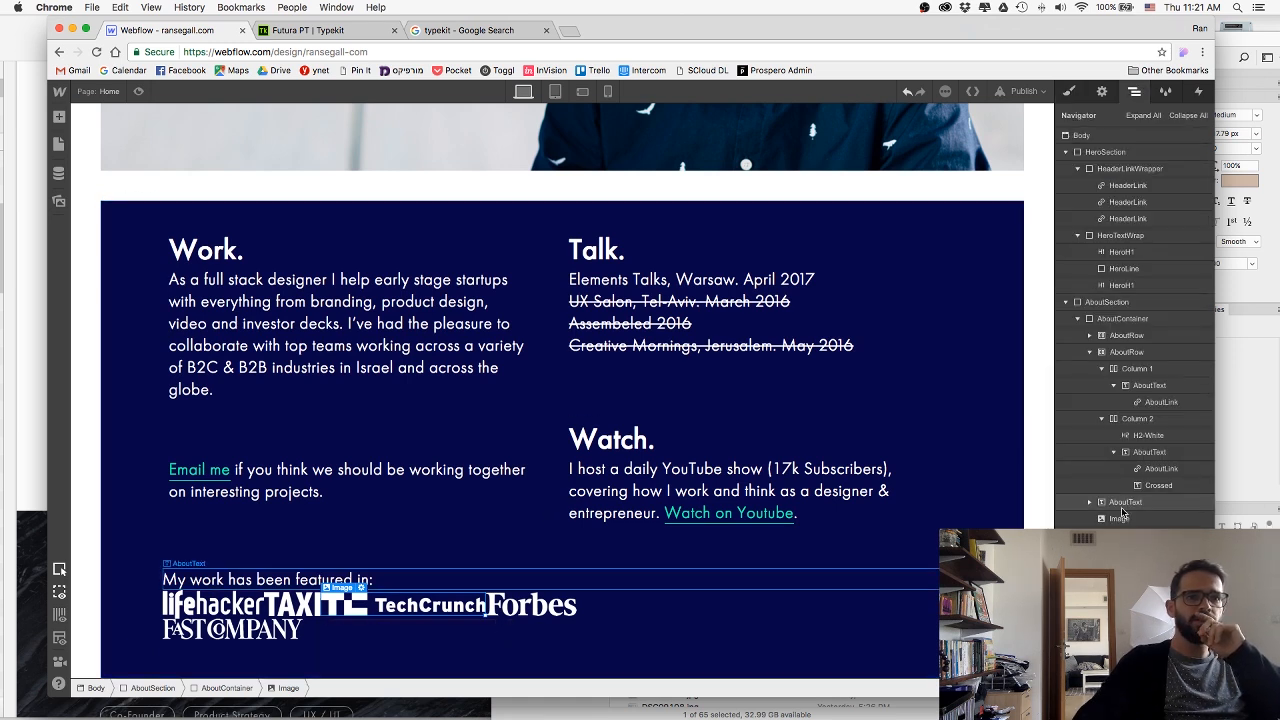
left_click_drag(1121, 569, 1117, 526)
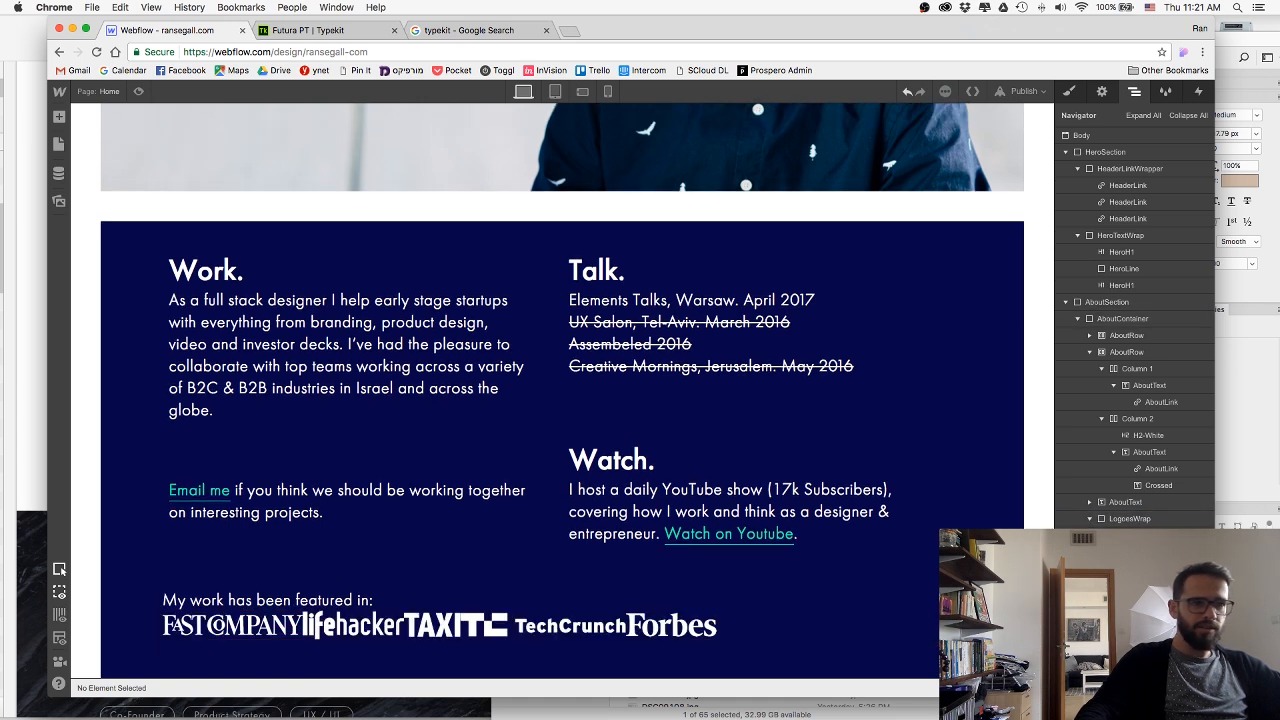
Set LogoesWrap to a flex layout with space-between justification, centred vertical alignment and a 16 px top margin.
left_click(1125, 518)
left_click(1069, 92)
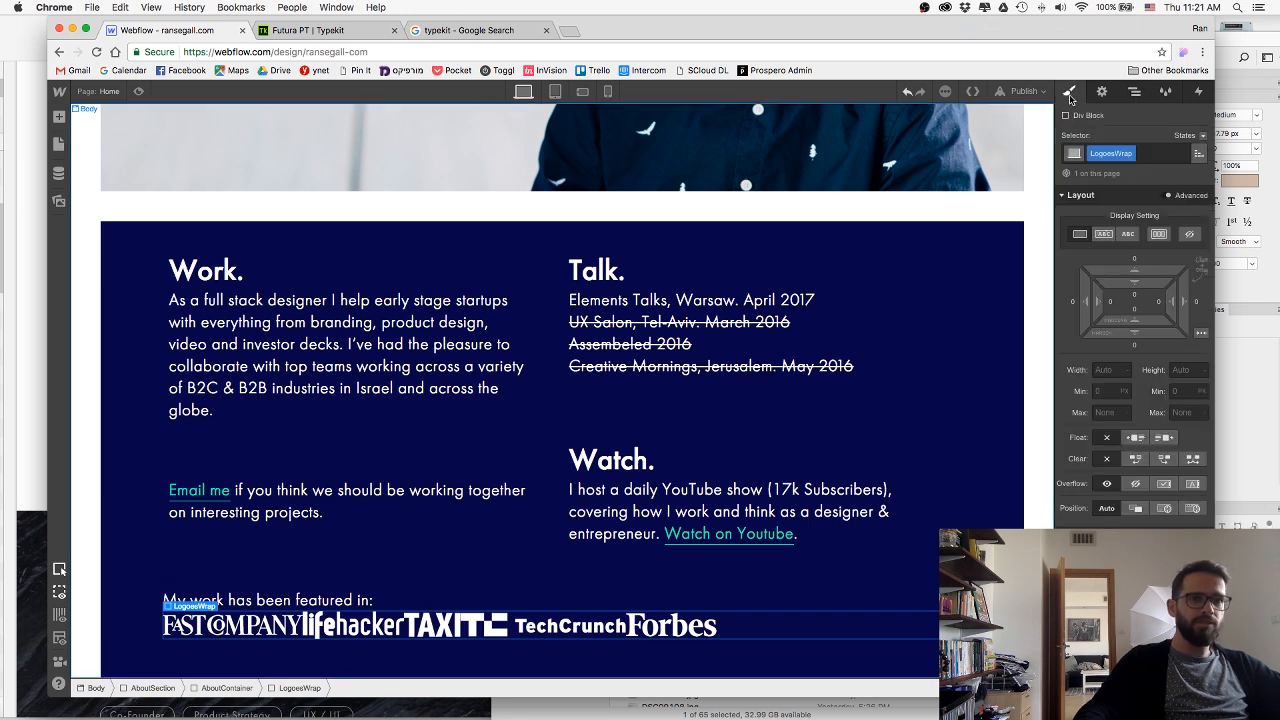
left_click(1158, 234)
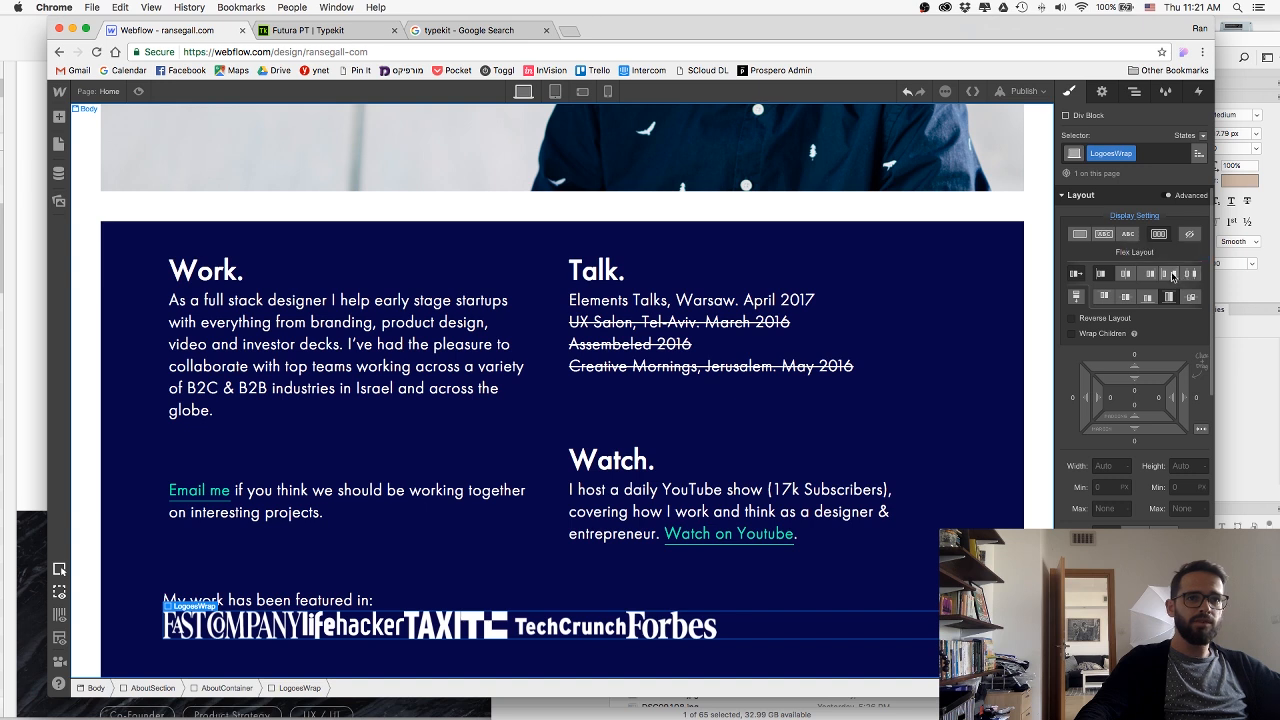
left_click(1173, 275)
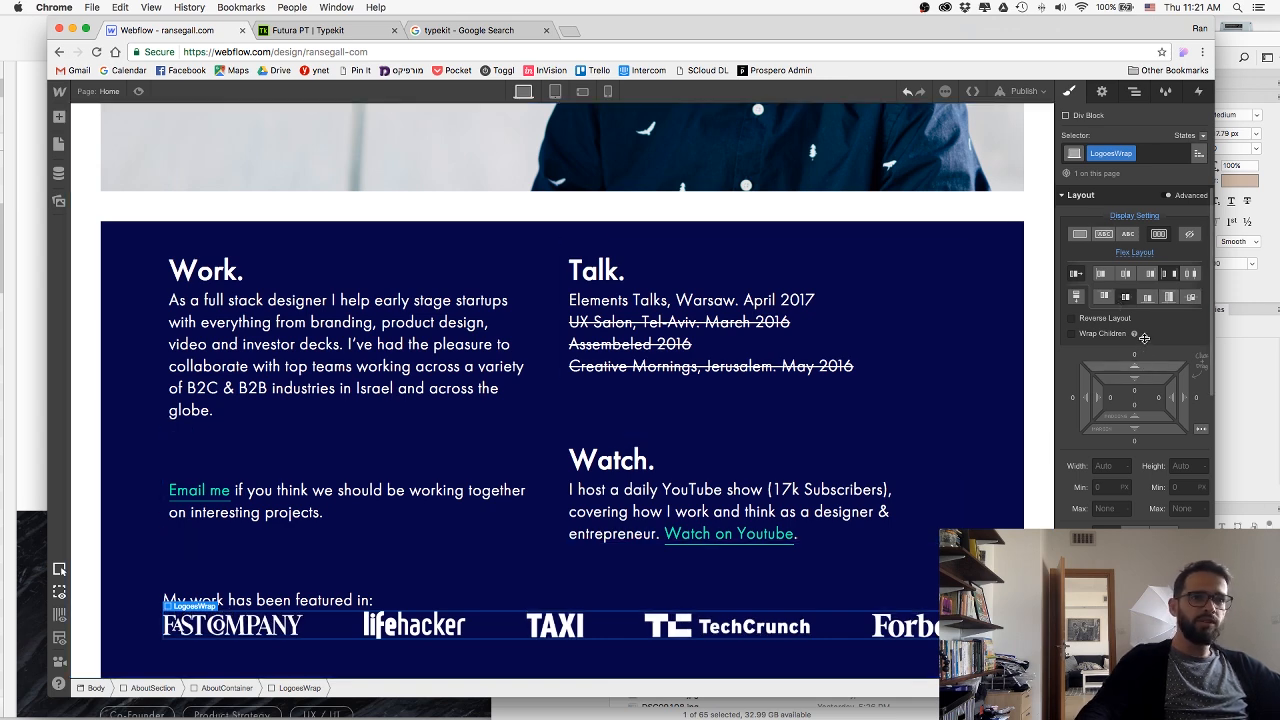
left_click_drag(1143, 338, 832, 451)
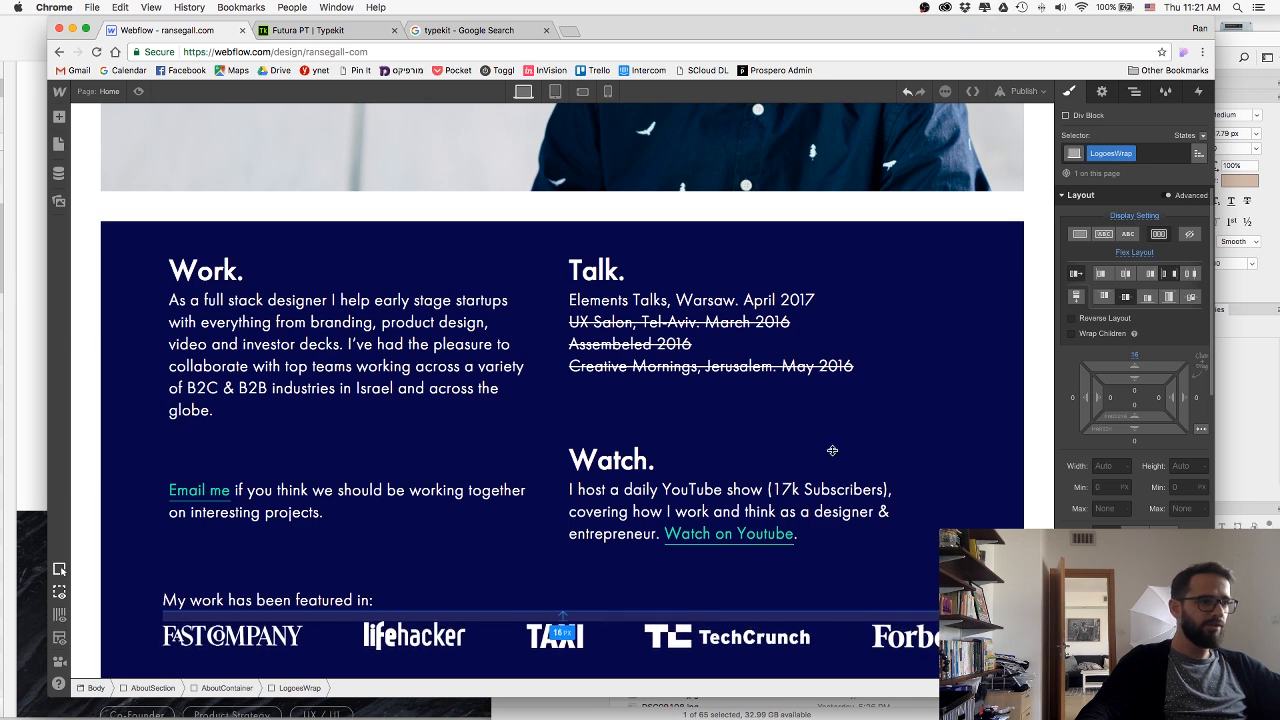
scroll(725, 508, "down", 1)
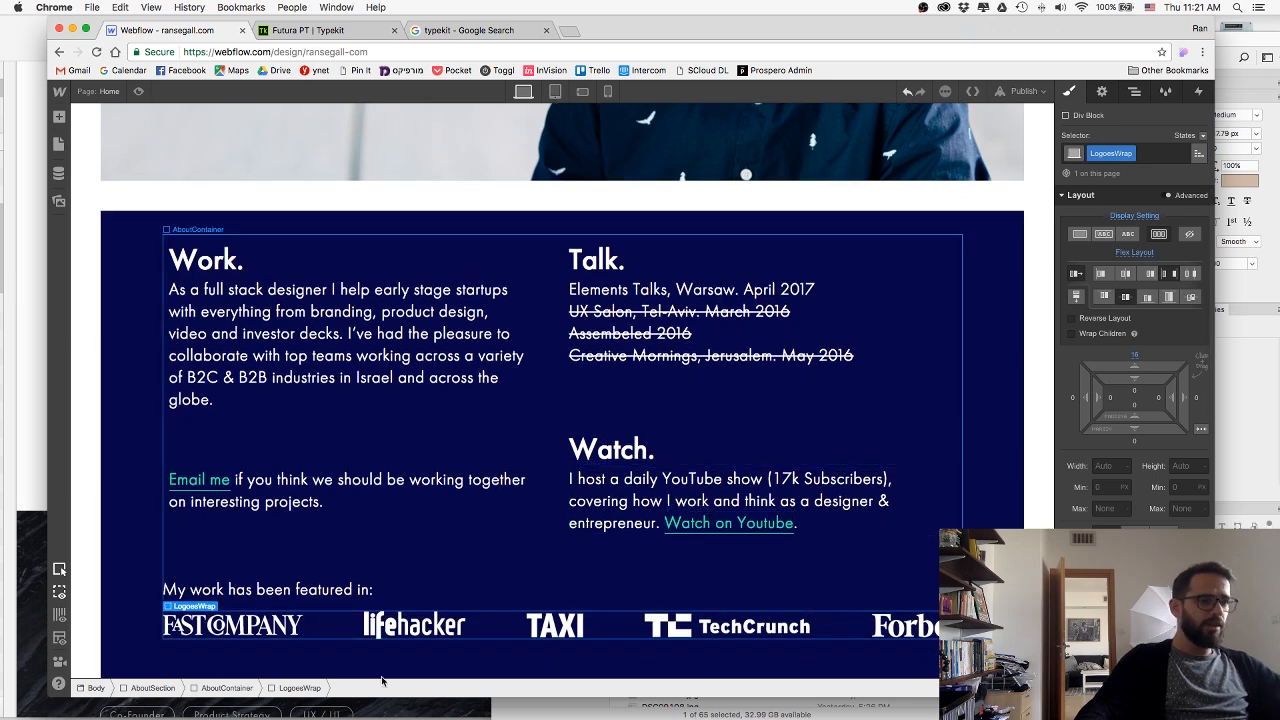
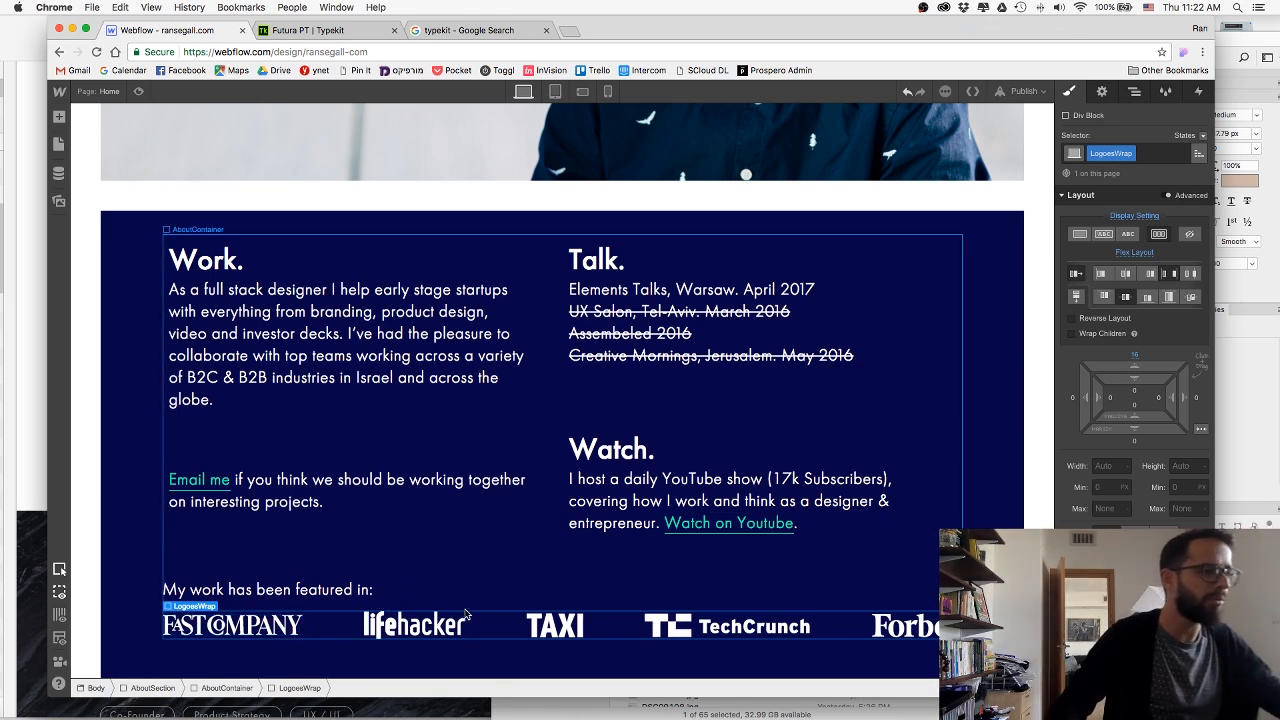
Add a link block after the Fast Company logo in LogoesWrap and duplicate it to make six empty link blocks.
left_click(58, 117)
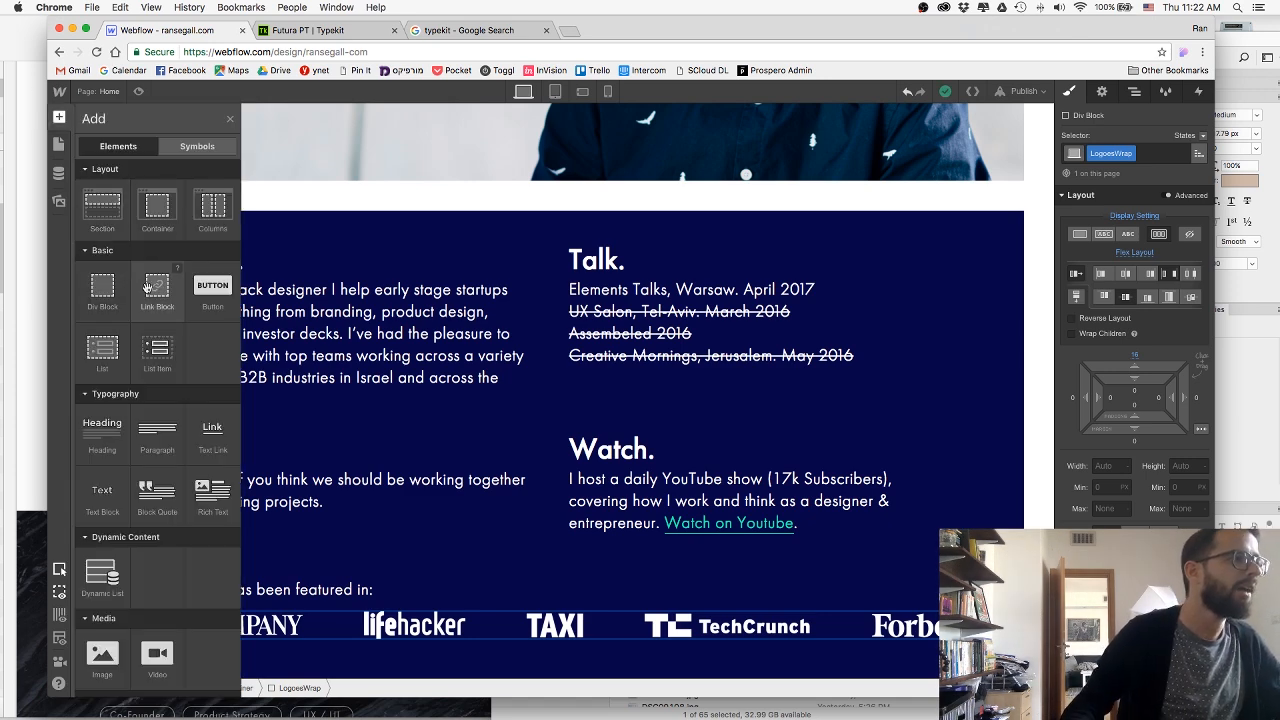
left_click_drag(157, 290, 322, 632)
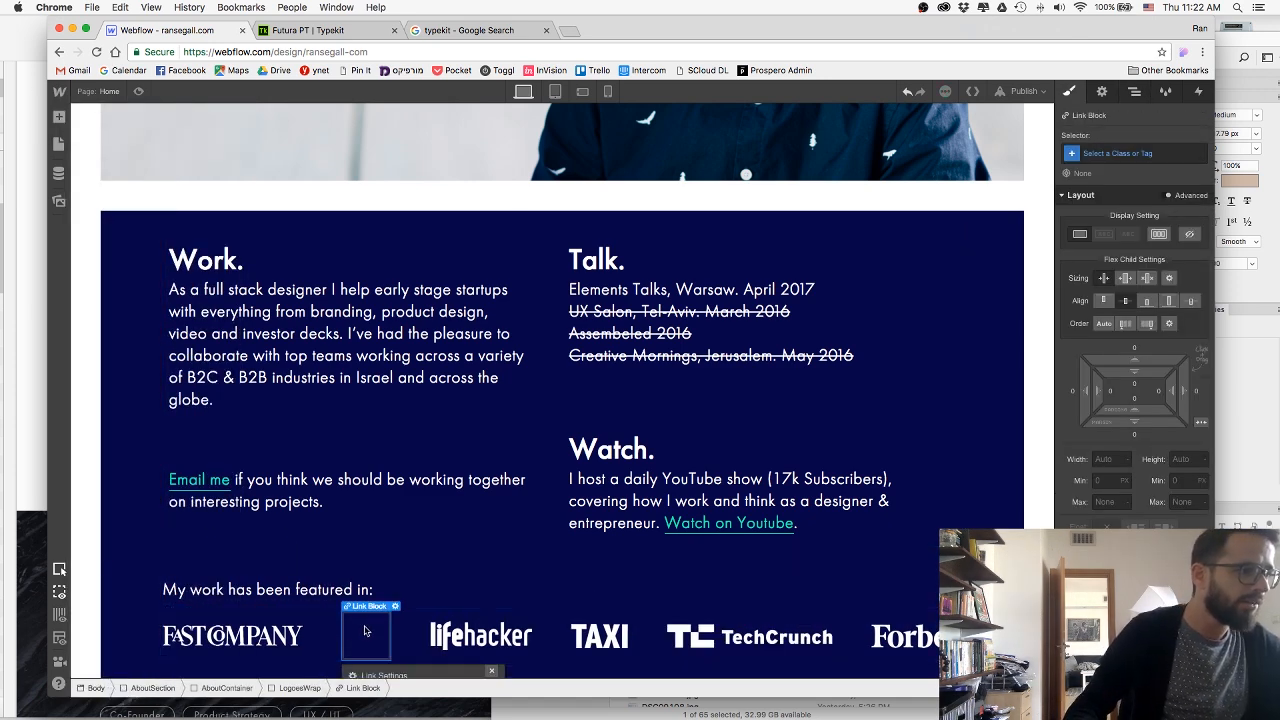
key("super+v")
key("super+v")
key("super+v")
key("super+v")
key("super+v")
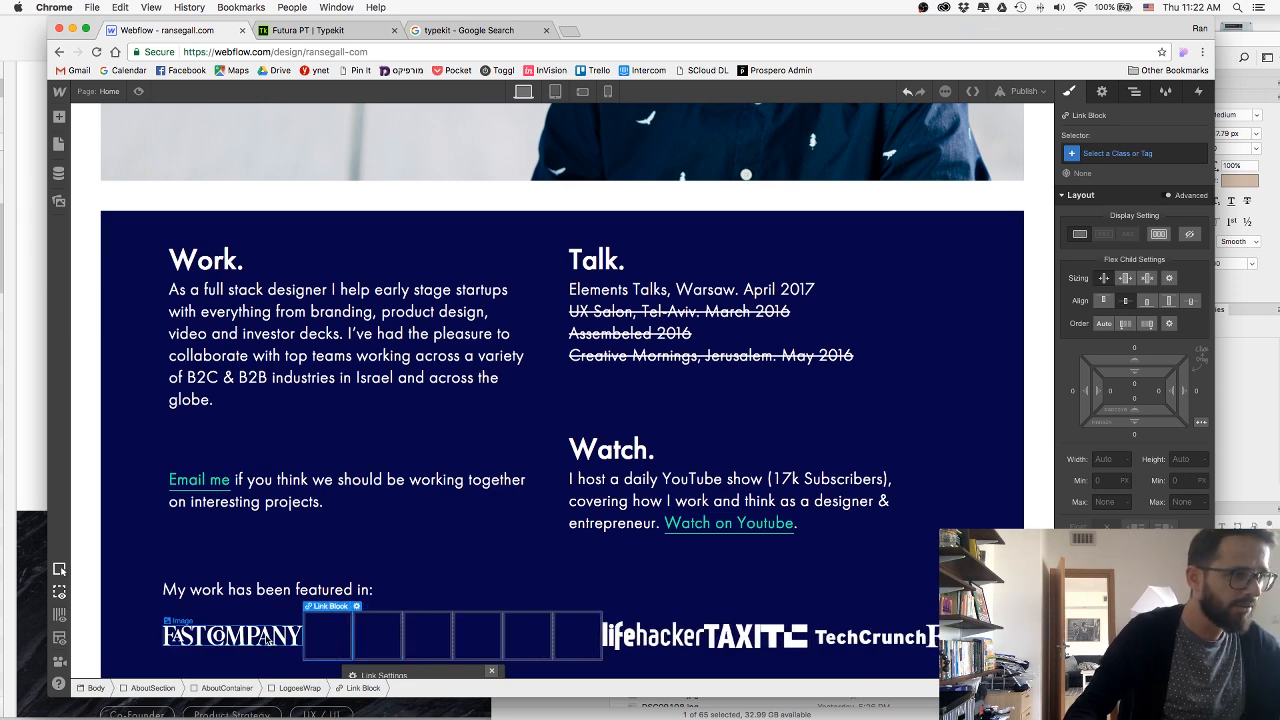
Move the Fast Company, lifehacker, TAXI, TechCrunch and Forbes images each into their own link block.
left_click_drag(325, 635, 325, 636)
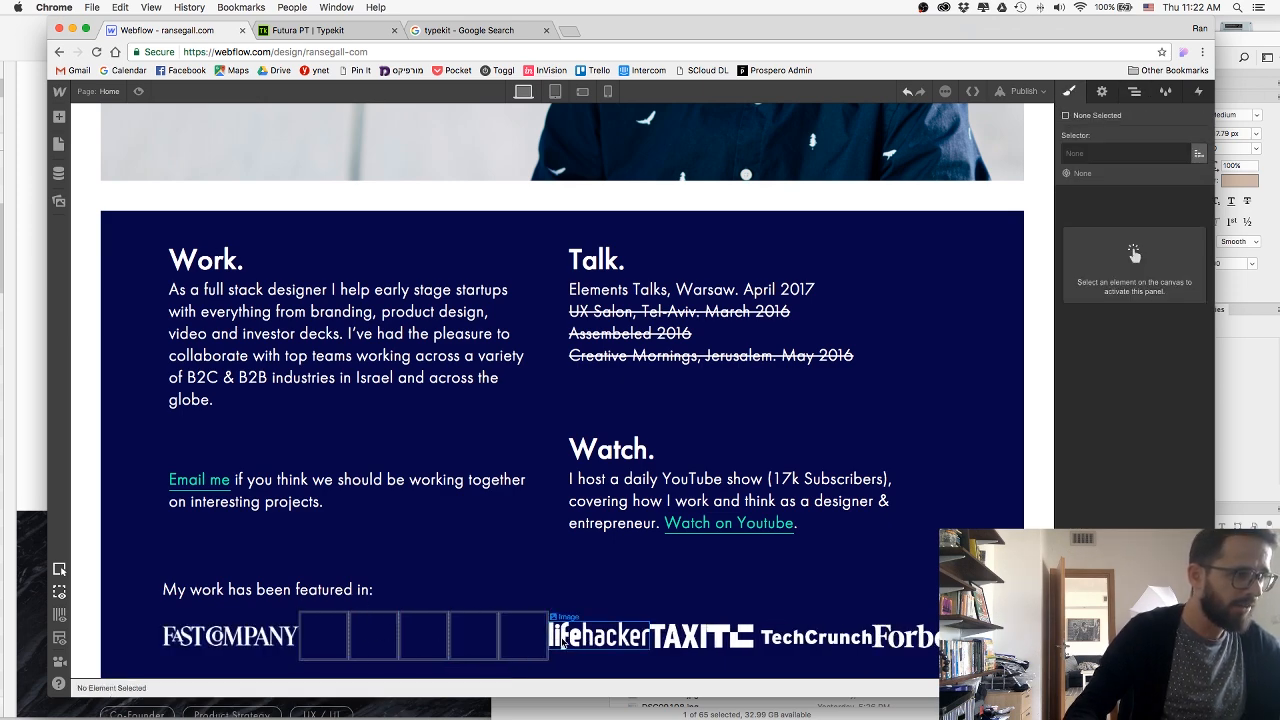
left_click_drag(565, 642, 323, 637)
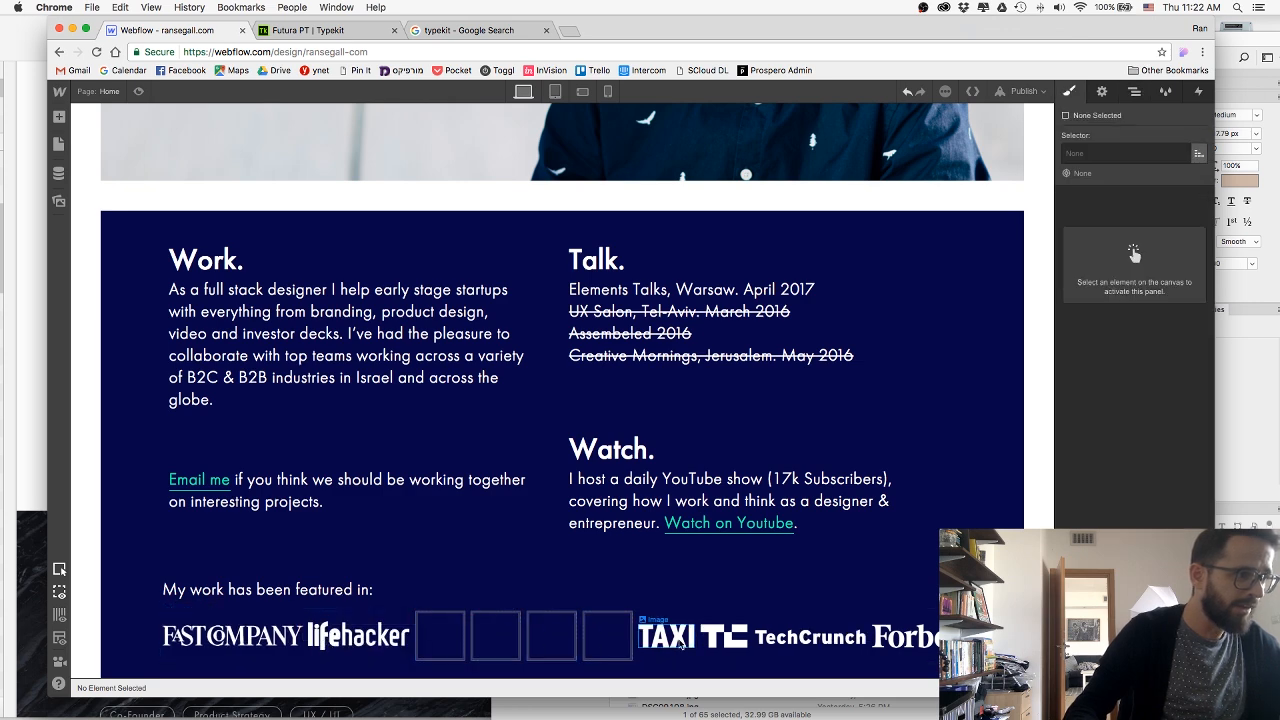
left_click_drag(680, 643, 444, 637)
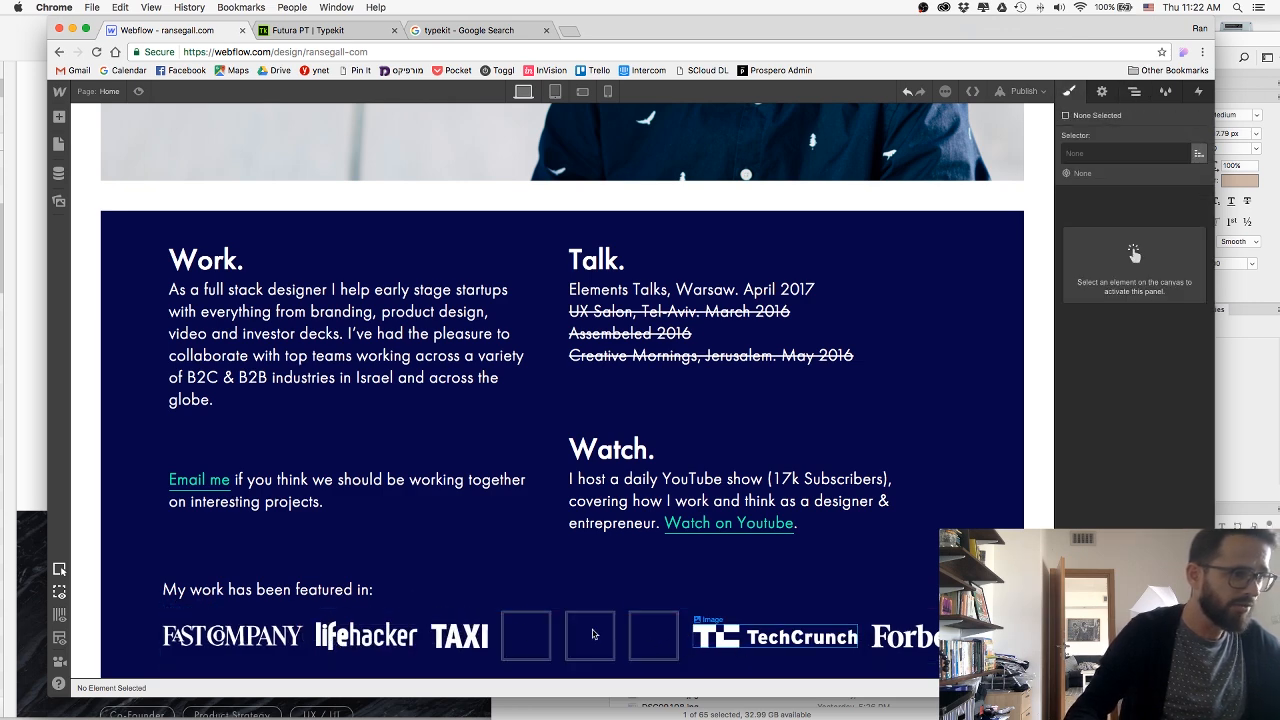
left_click_drag(722, 645, 519, 637)
left_click_drag(895, 650, 748, 636)
scroll(714, 622, "down", 1)
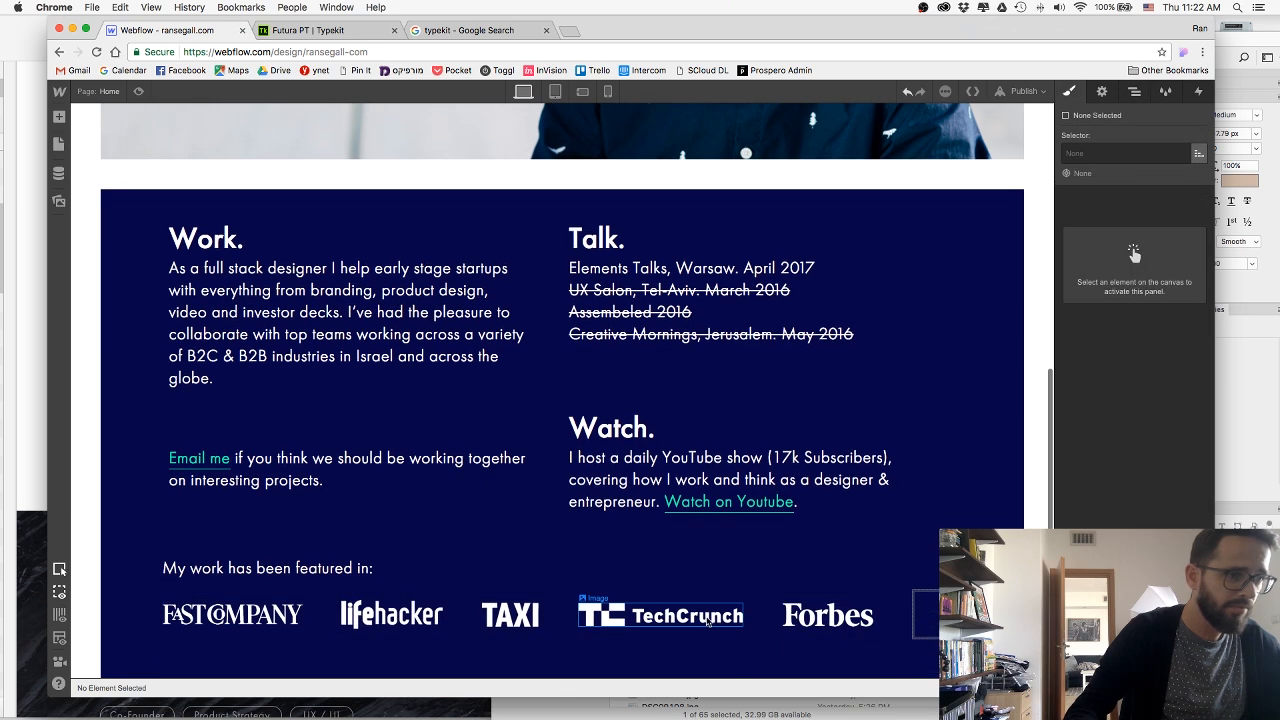
Check the logo order in the Sketch design, return to Webflow and delete the spare empty link block from LogoesWrap.
key("super+Tab")
key("super+Tab")
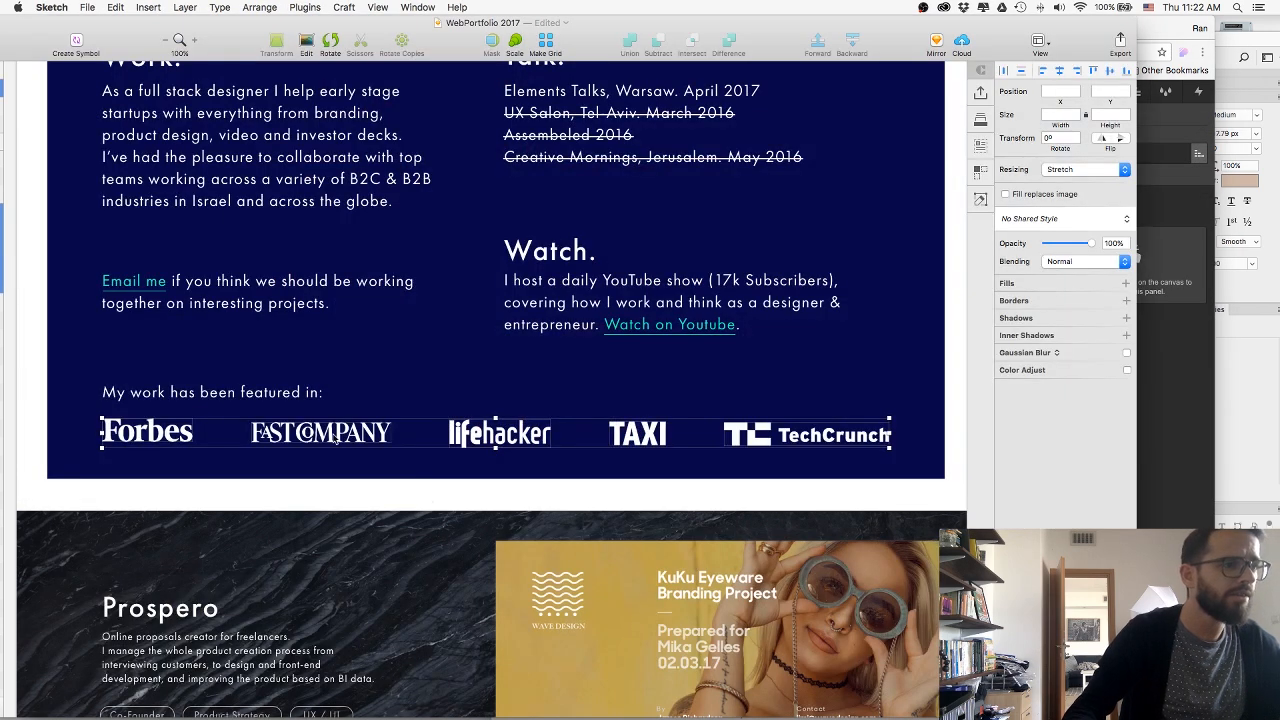
key("super+Tab")
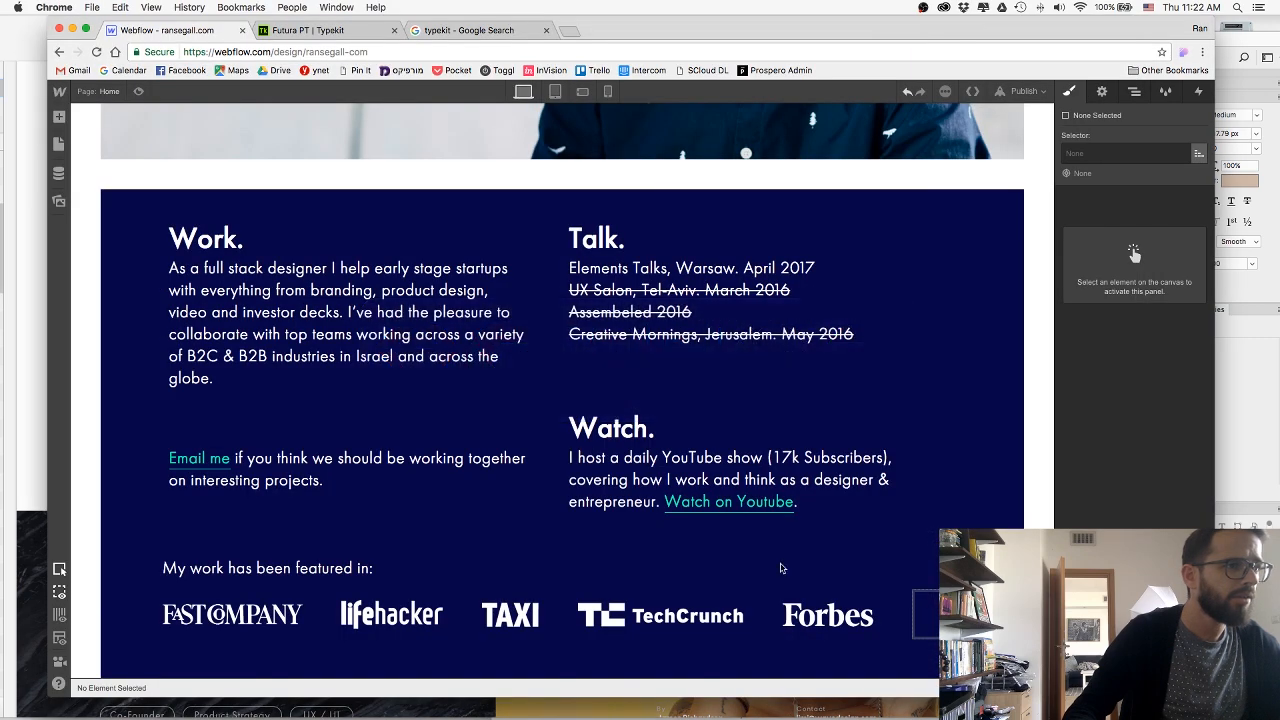
left_click(888, 608)
scroll(866, 612, "up", 1)
Move the Forbes link block ahead of the Fast Company one in LogoesWrap and compare the order with the Sketch design.
left_click(900, 622)
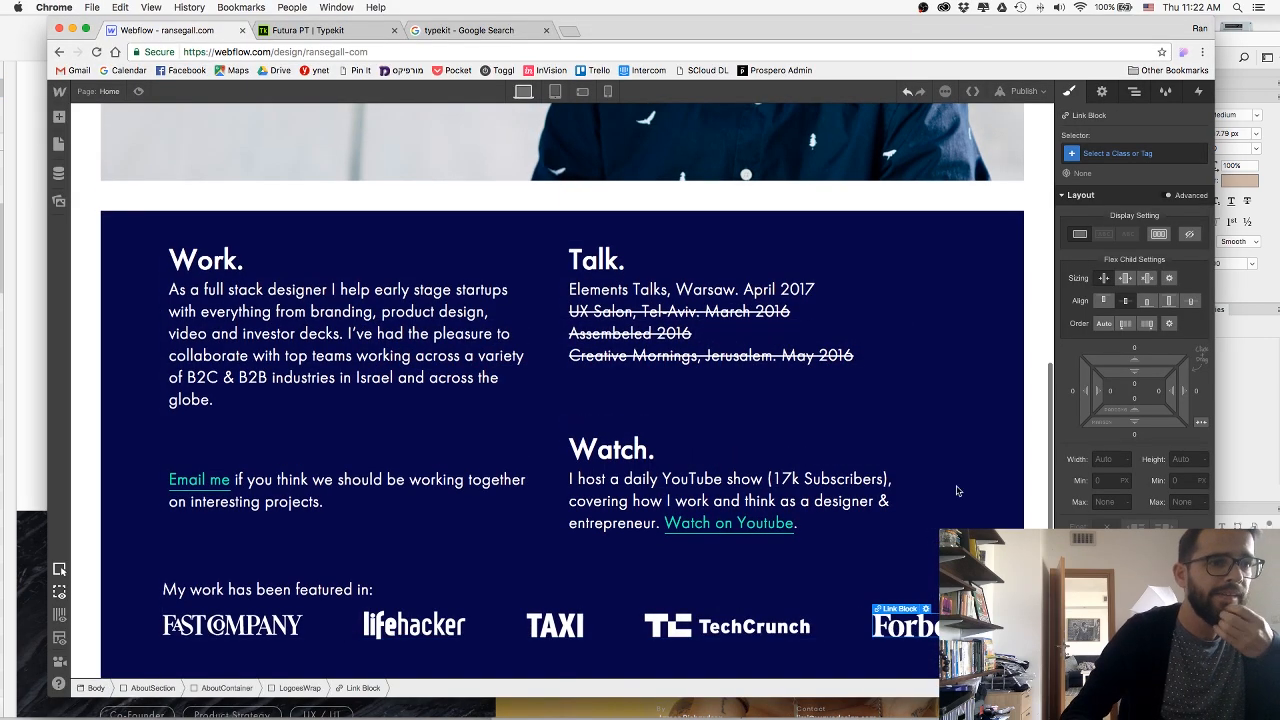
left_click(1134, 90)
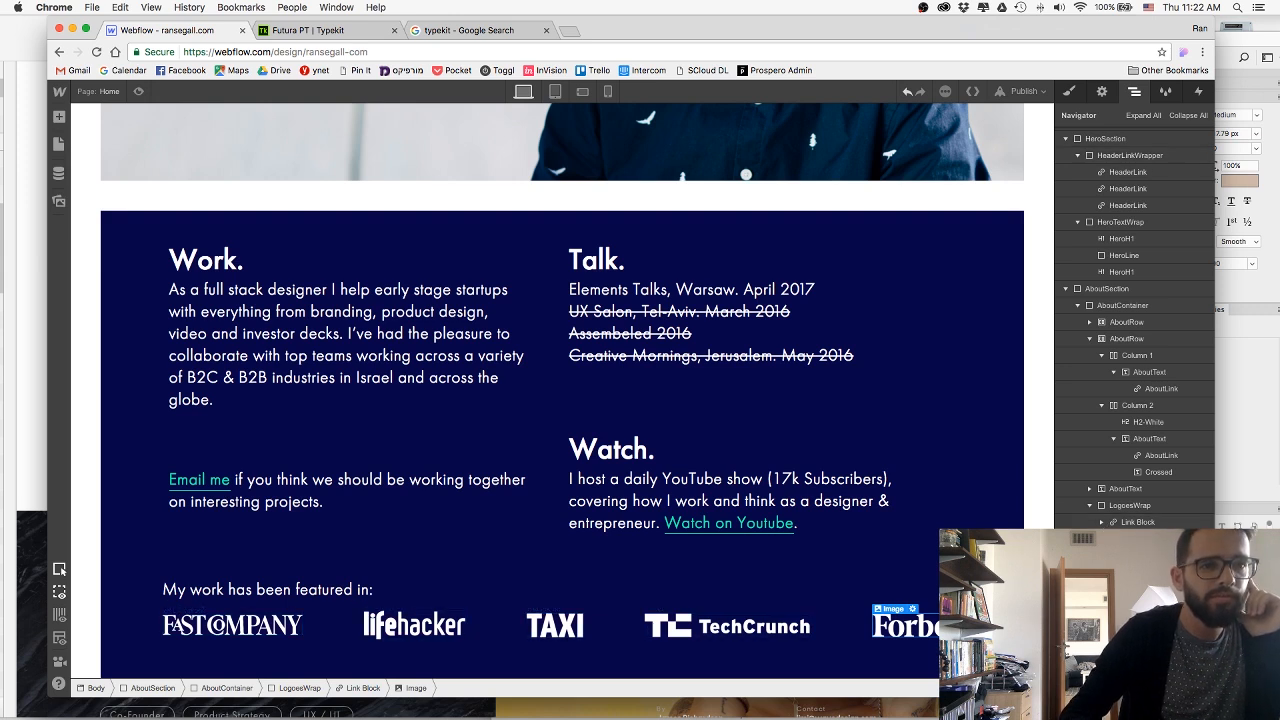
left_click_drag(1135, 589, 1131, 519)
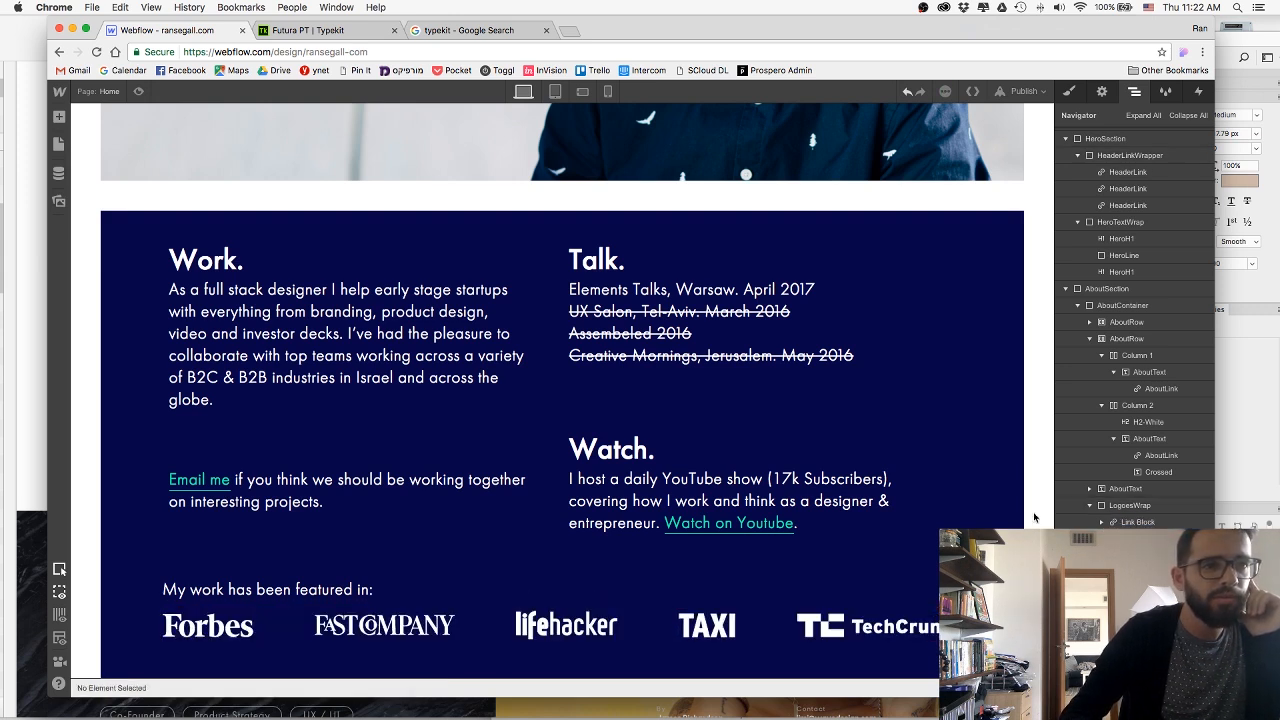
key("super+Tab")
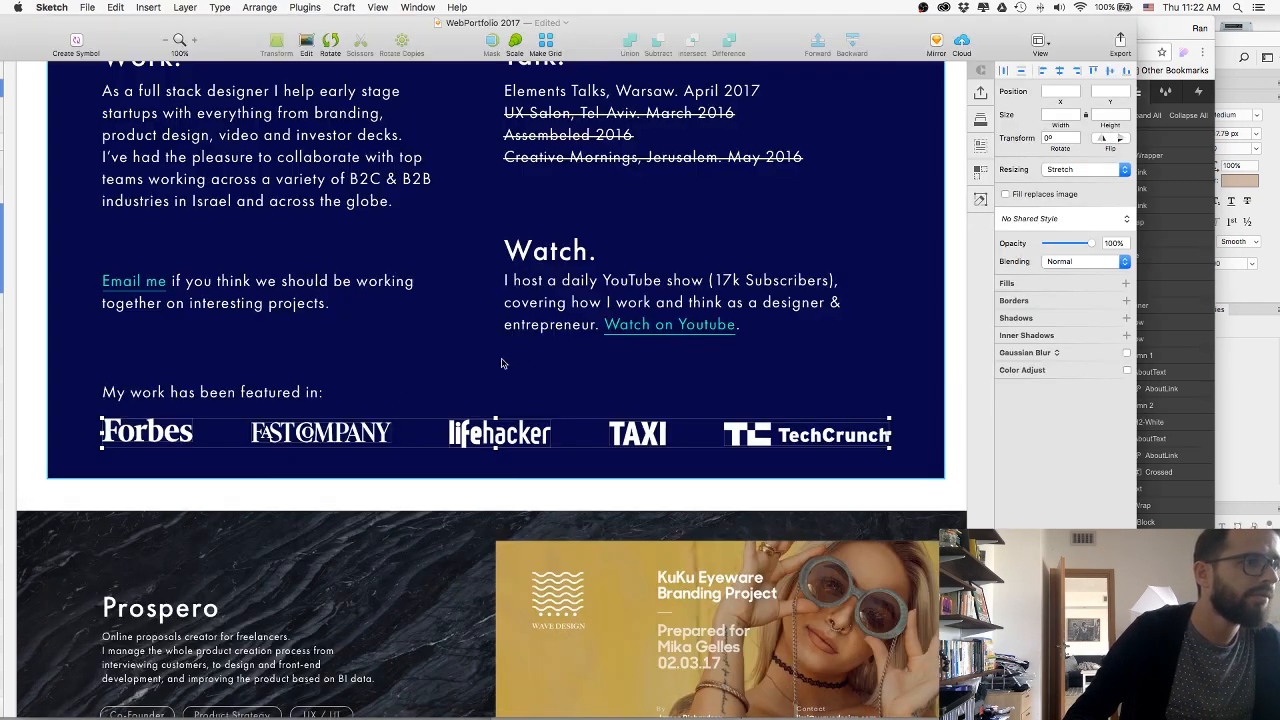
key("super+Tab")
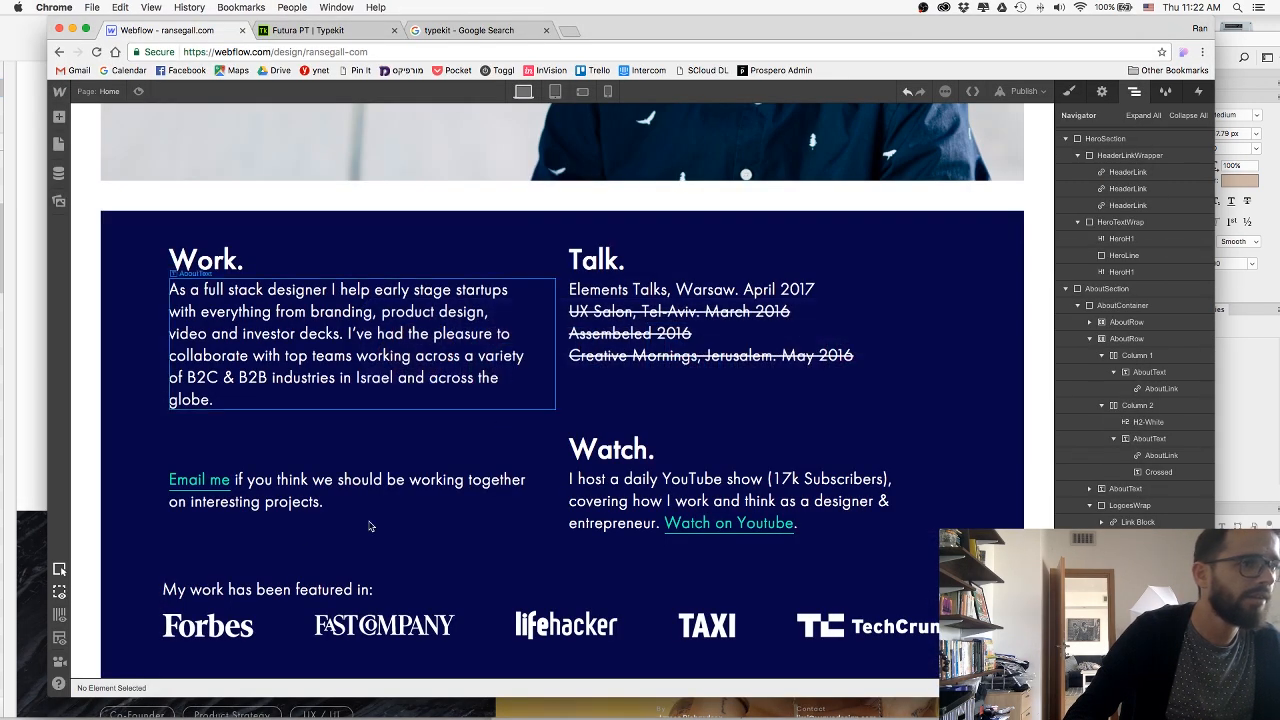
Create a new class named LogoLink on the link block around the Forbes logo.
left_click(208, 625)
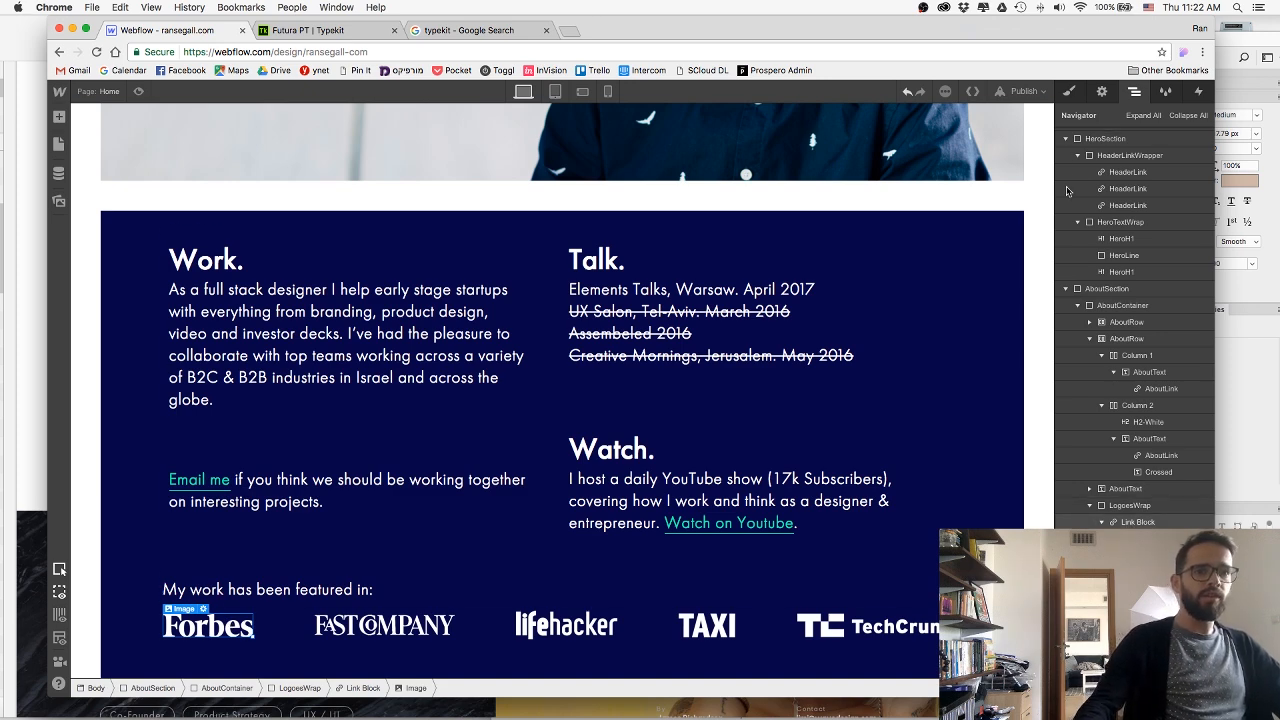
left_click(1132, 522)
key("s")
left_click(1113, 155)
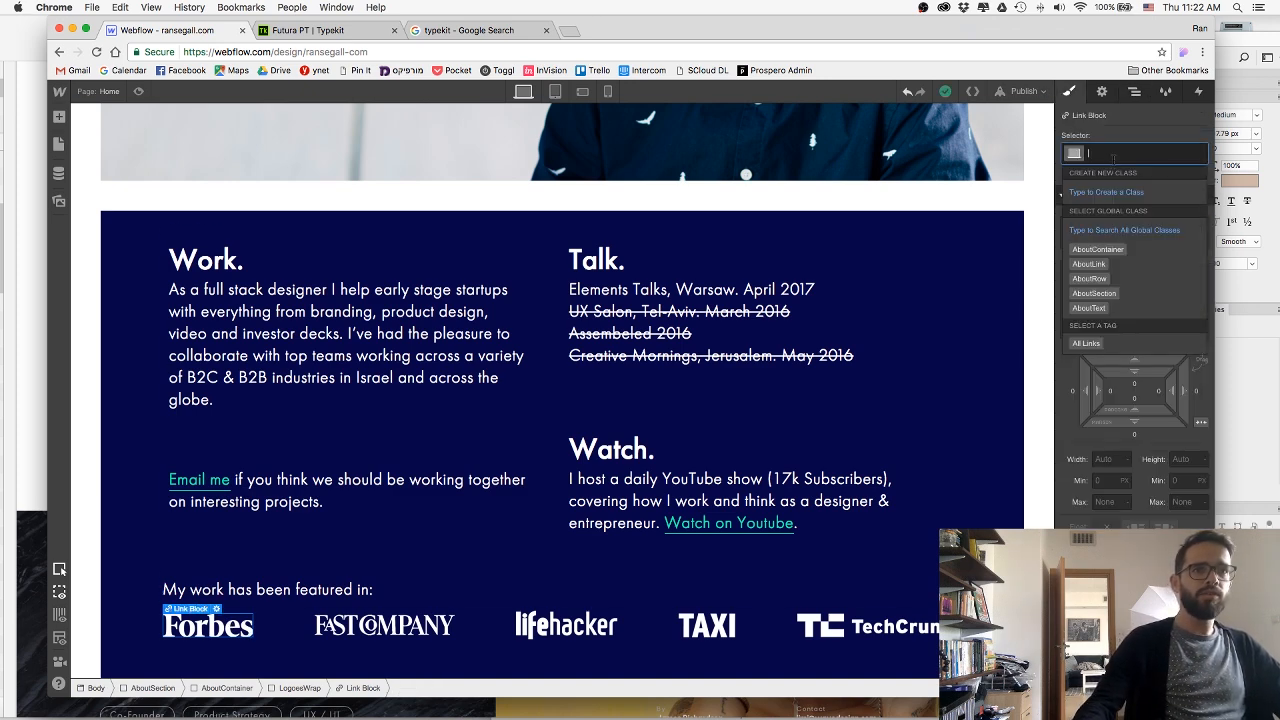
type("LogoL")
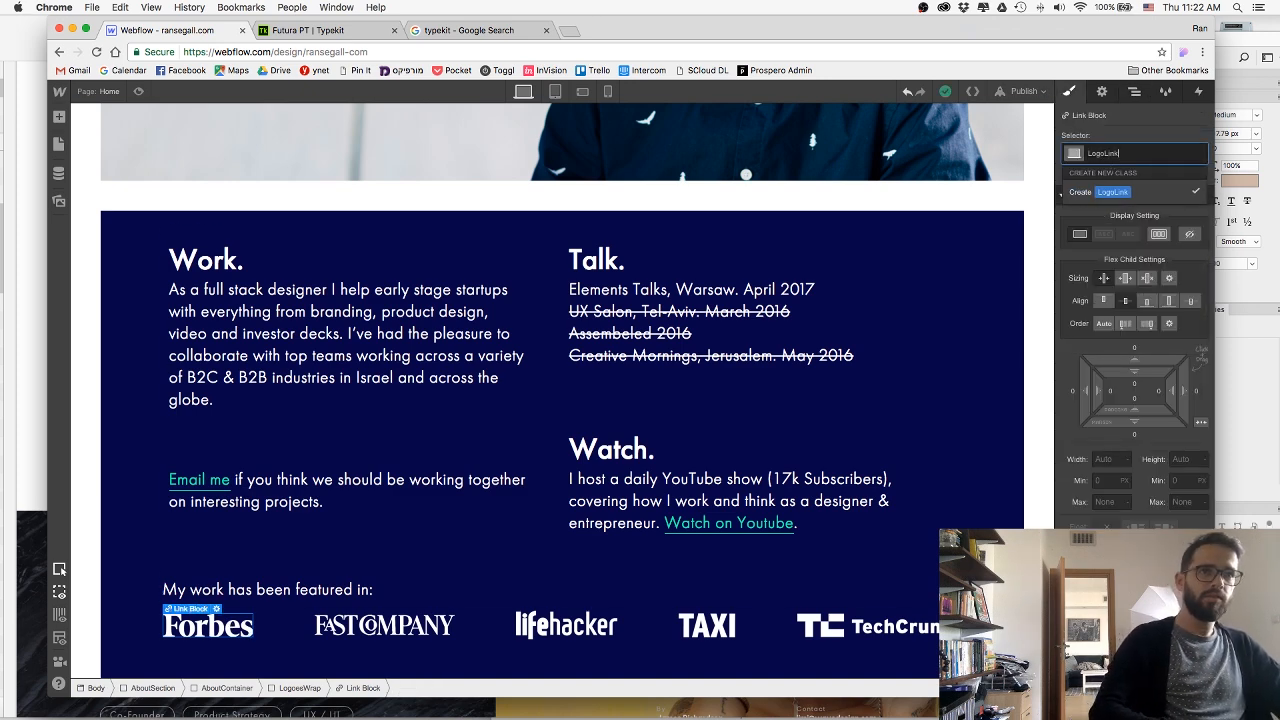
type("ink")
key("Return")
Lower the opacity of the LogoLink class so the Forbes logo is dimmed.
scroll(1104, 347, "down", 4)
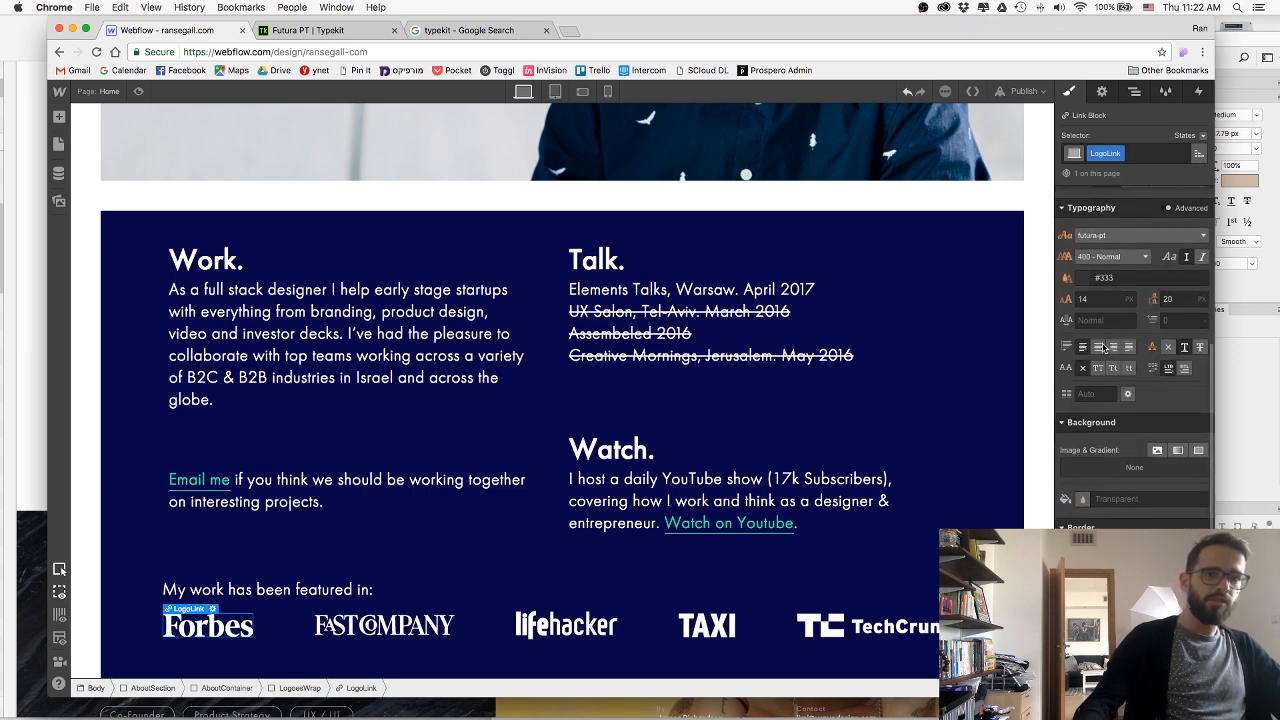
scroll(1104, 347, "down", 5)
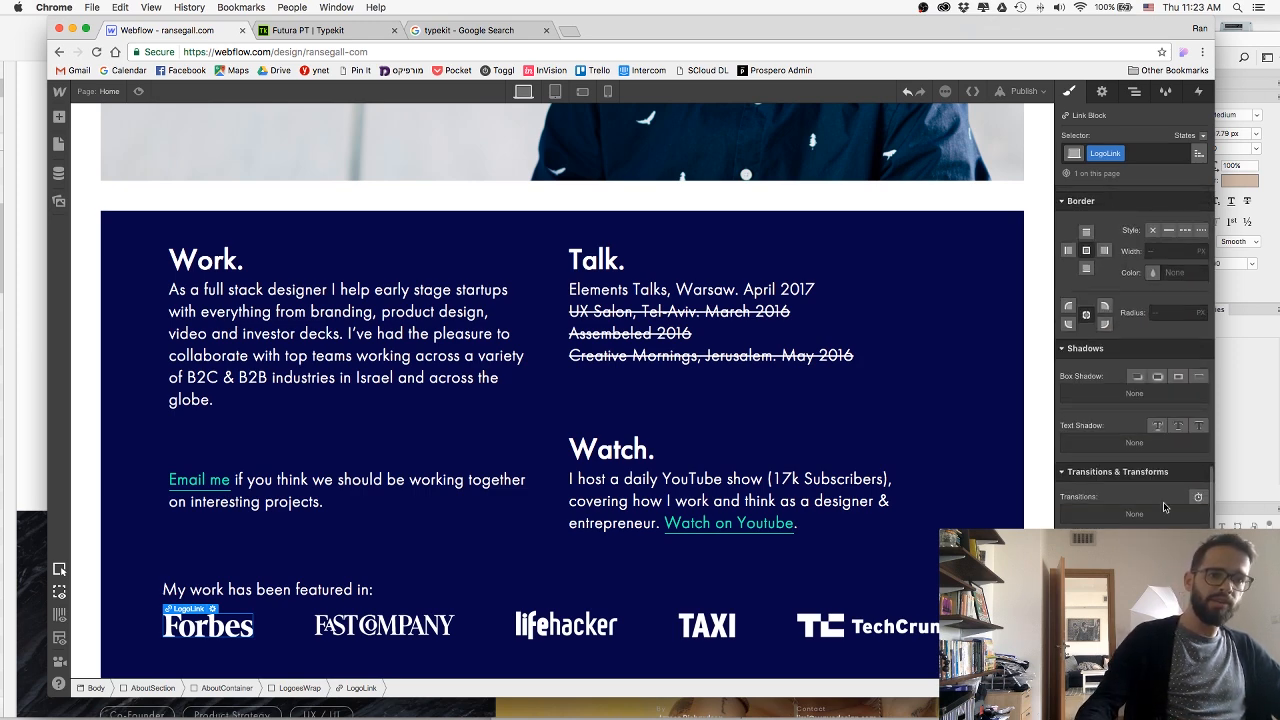
scroll(1134, 357, "down", 2)
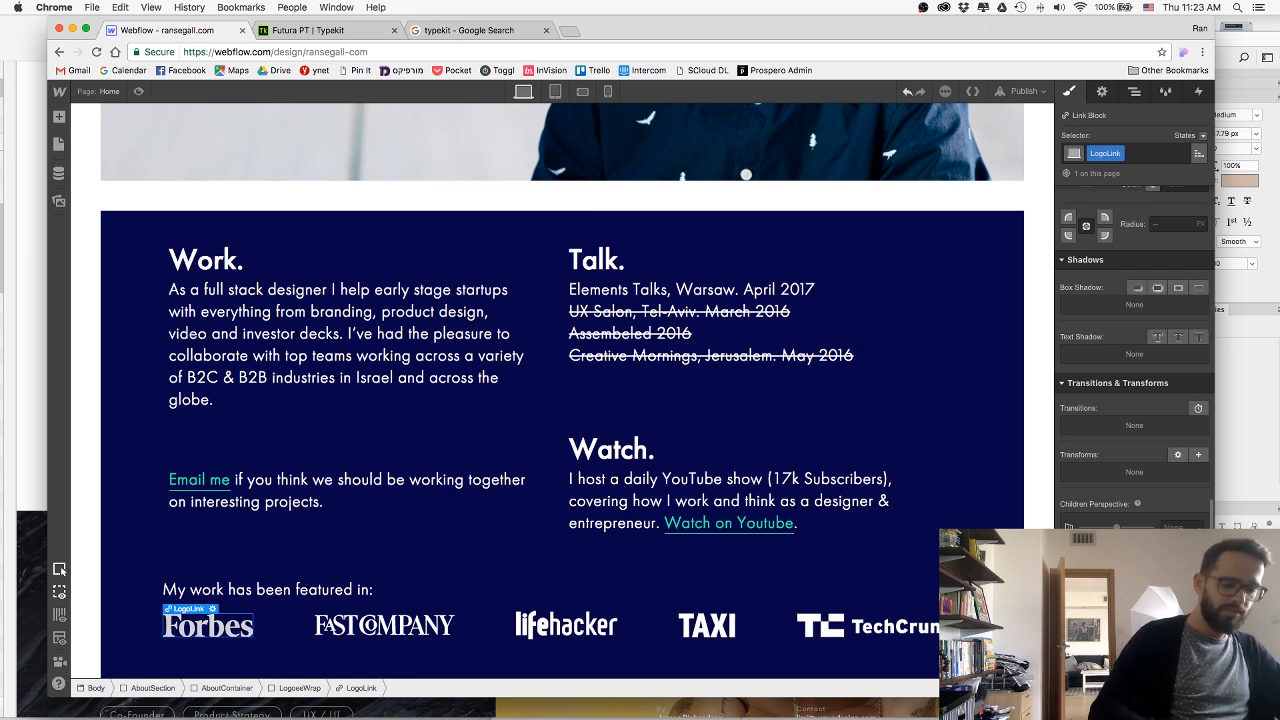
Apply the LogoLink class to the link block around the Fast Company logo.
left_click(355, 634)
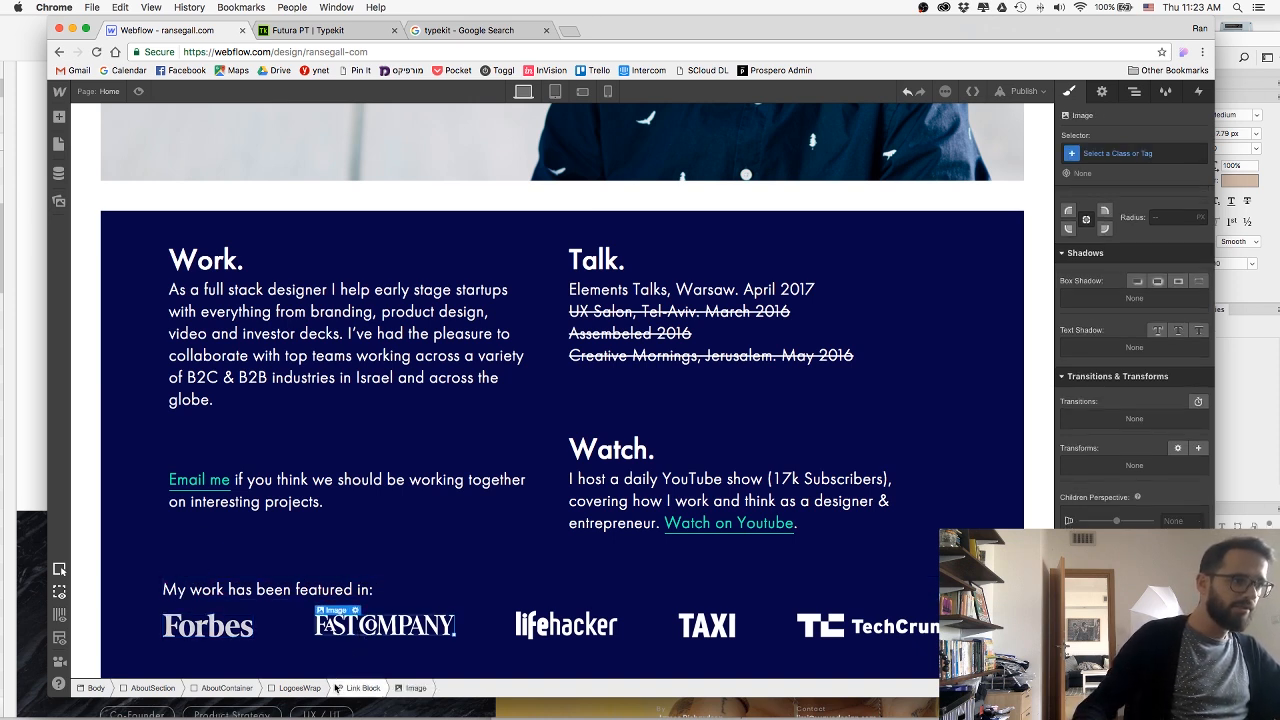
left_click(340, 688)
left_click(1155, 150)
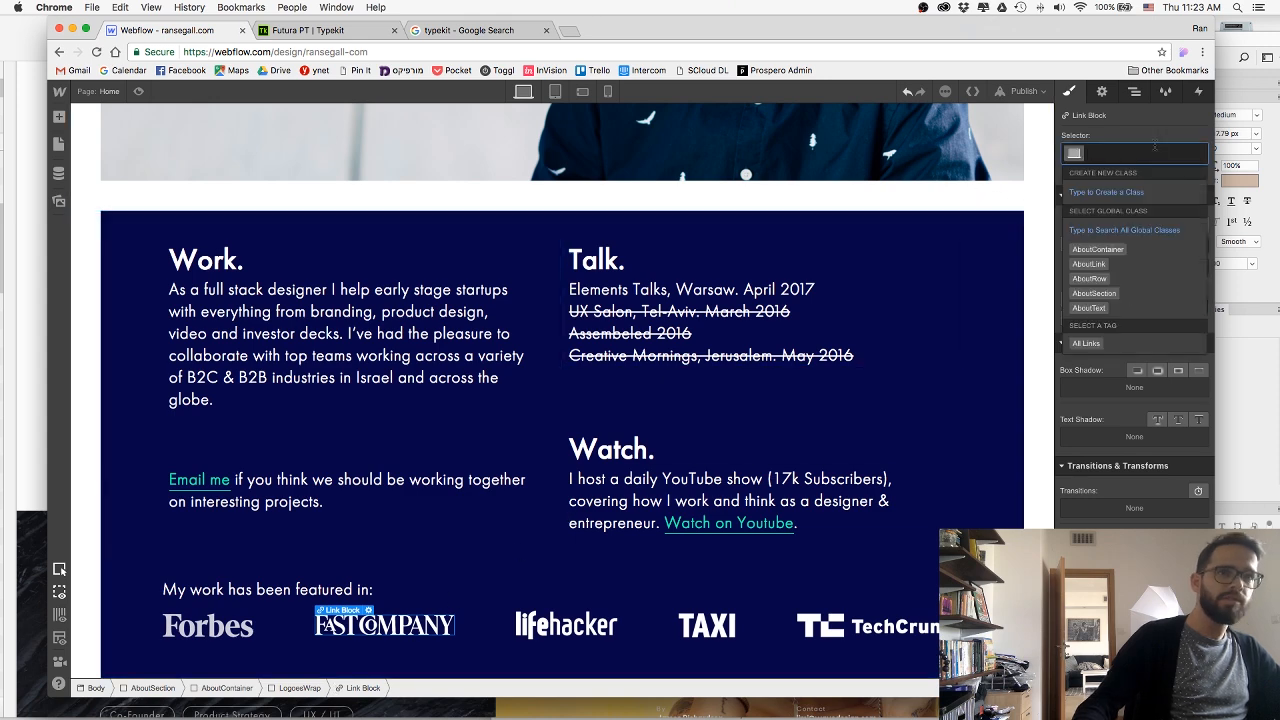
type("lo")
key("Return")
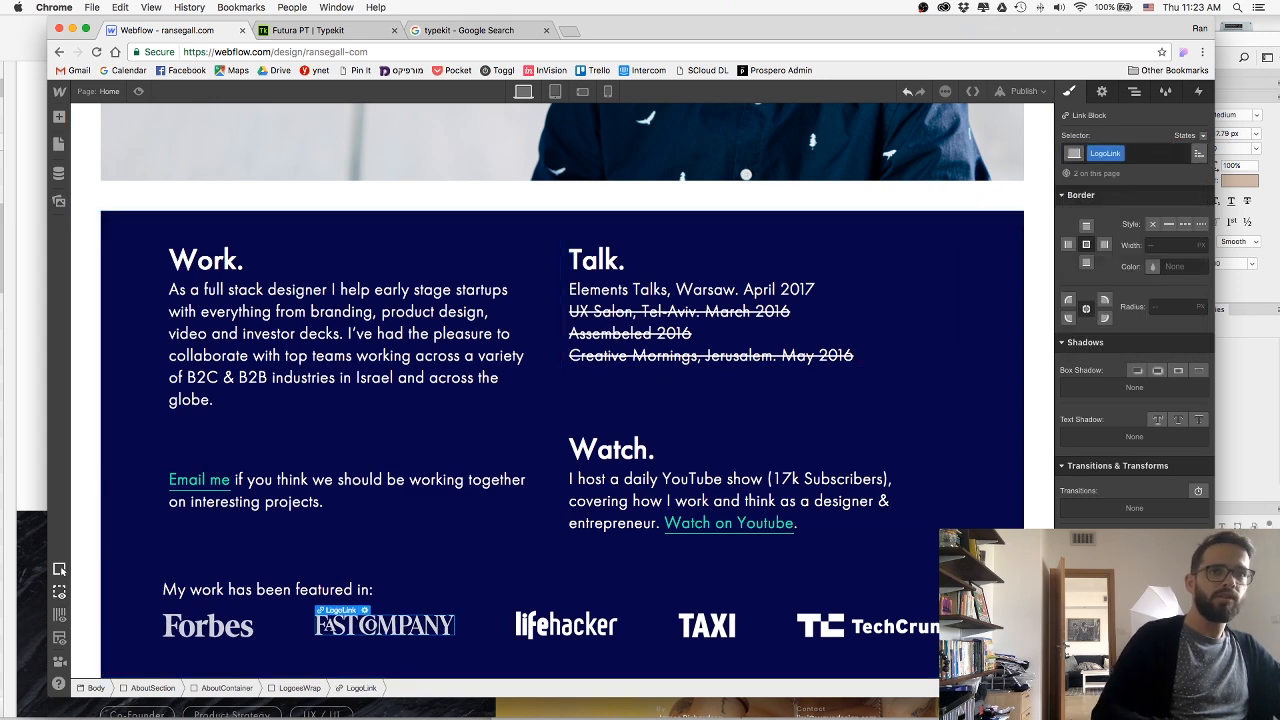
Apply the LogoLink class to the link block around the lifehacker logo.
left_click(594, 607)
left_click(580, 627)
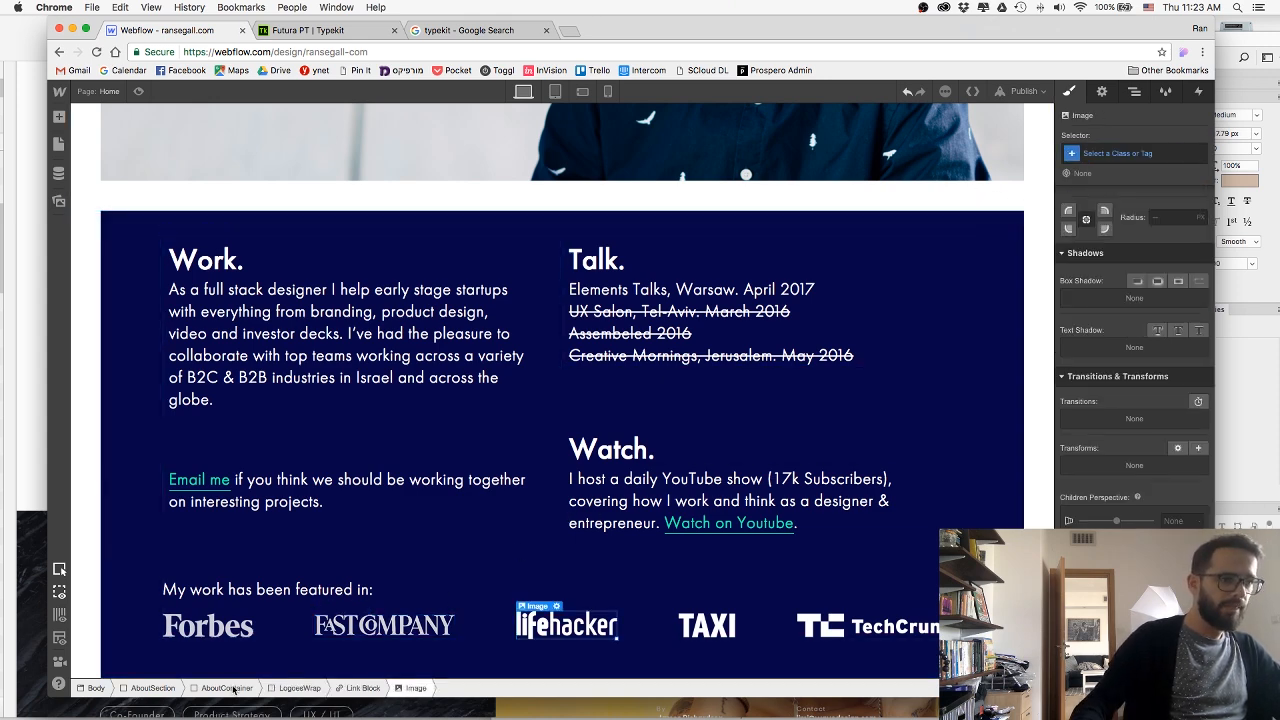
left_click(360, 688)
left_click(1117, 153)
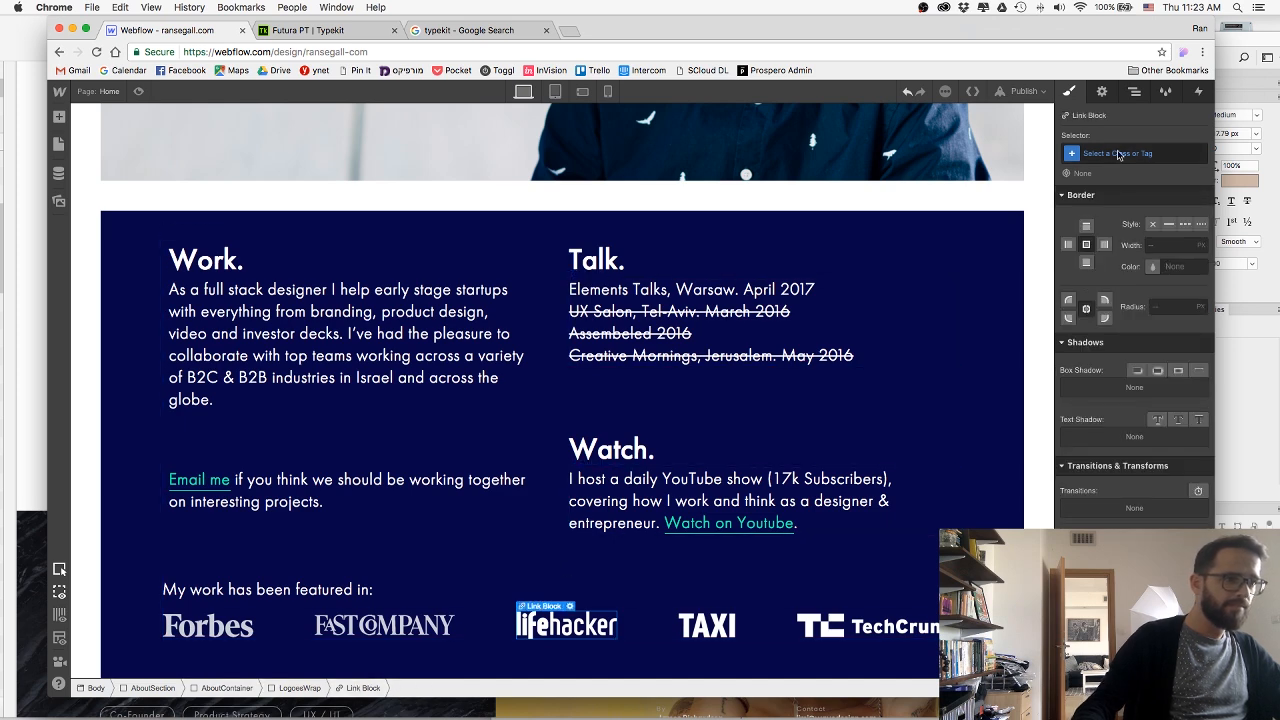
type("logo")
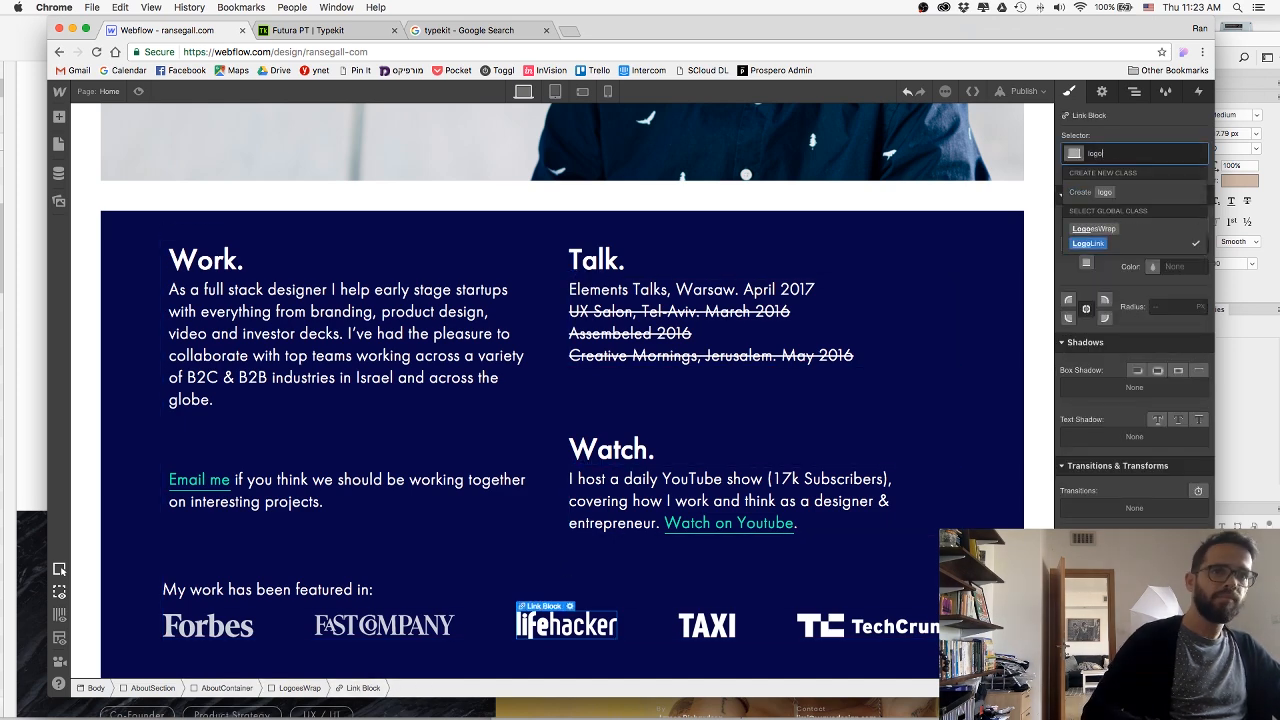
left_click(1088, 243)
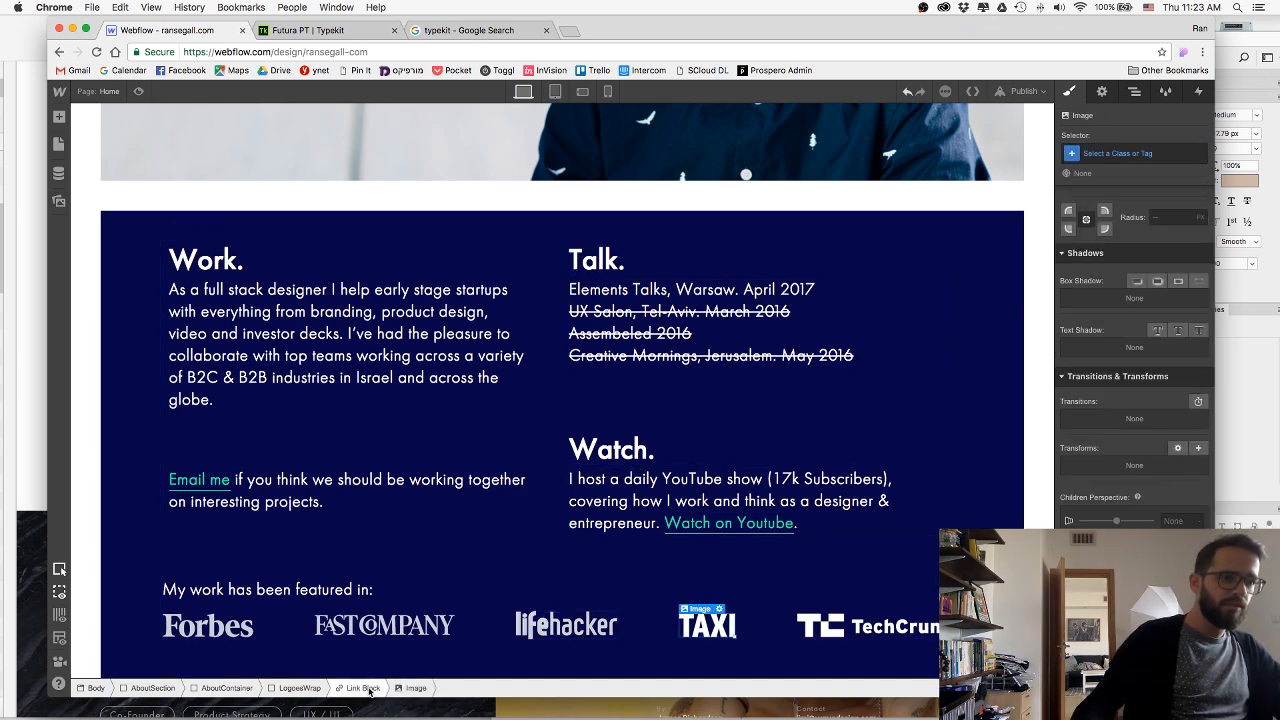
Apply the LogoLink class to the link block around the TAXI logo.
left_click(369, 688)
left_click(1137, 153)
type("lo")
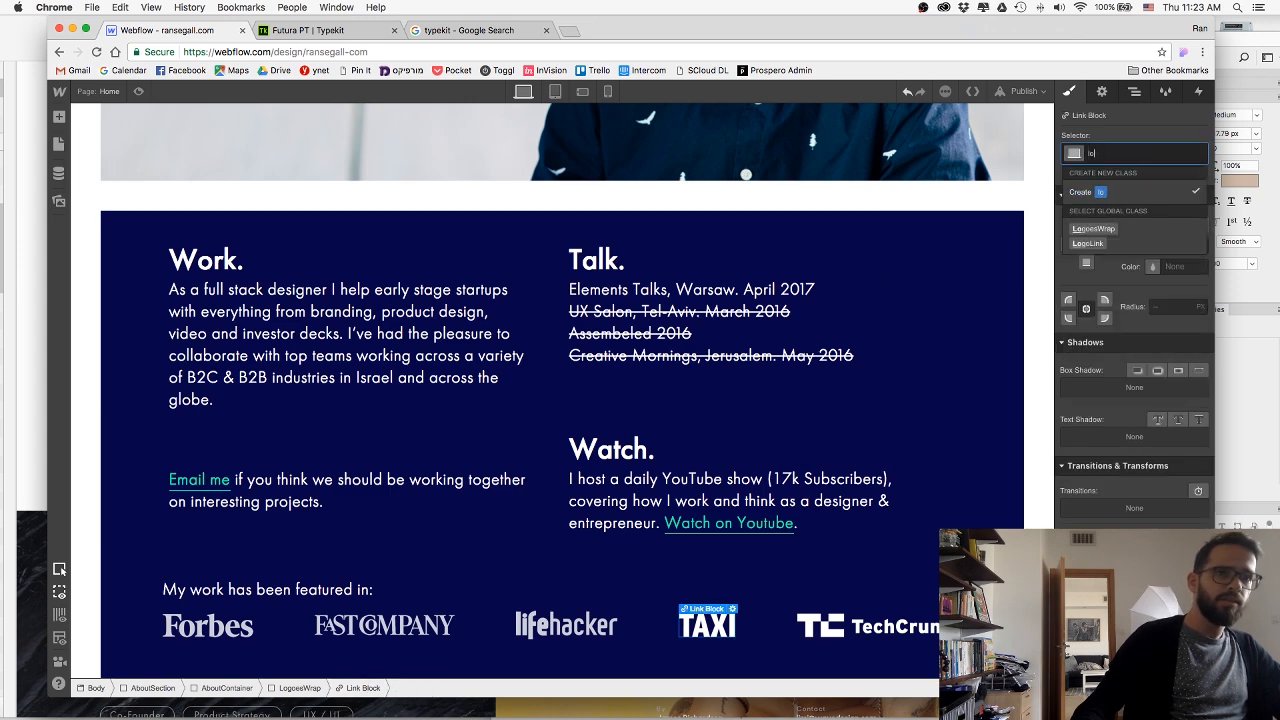
key("Down")
key("Down")
key("Return")
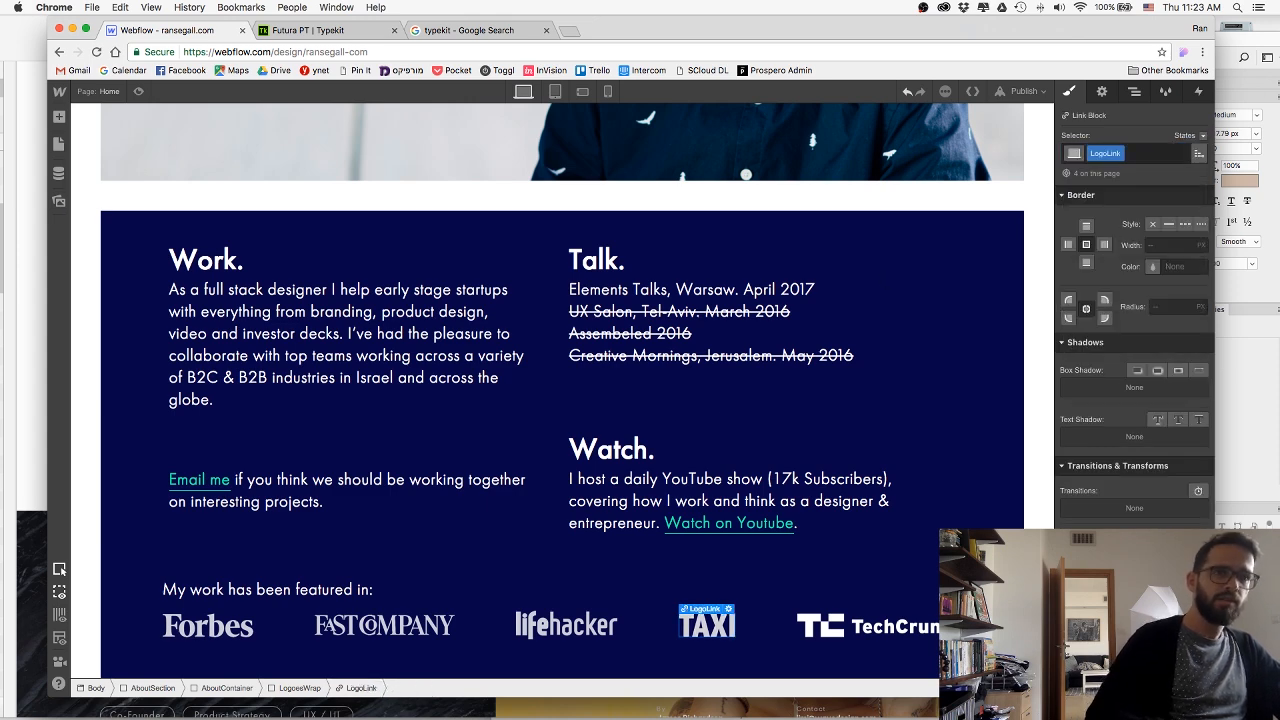
Apply the LogoLink class to the link block around the TechCrunch logo.
left_click(896, 616)
left_click(358, 688)
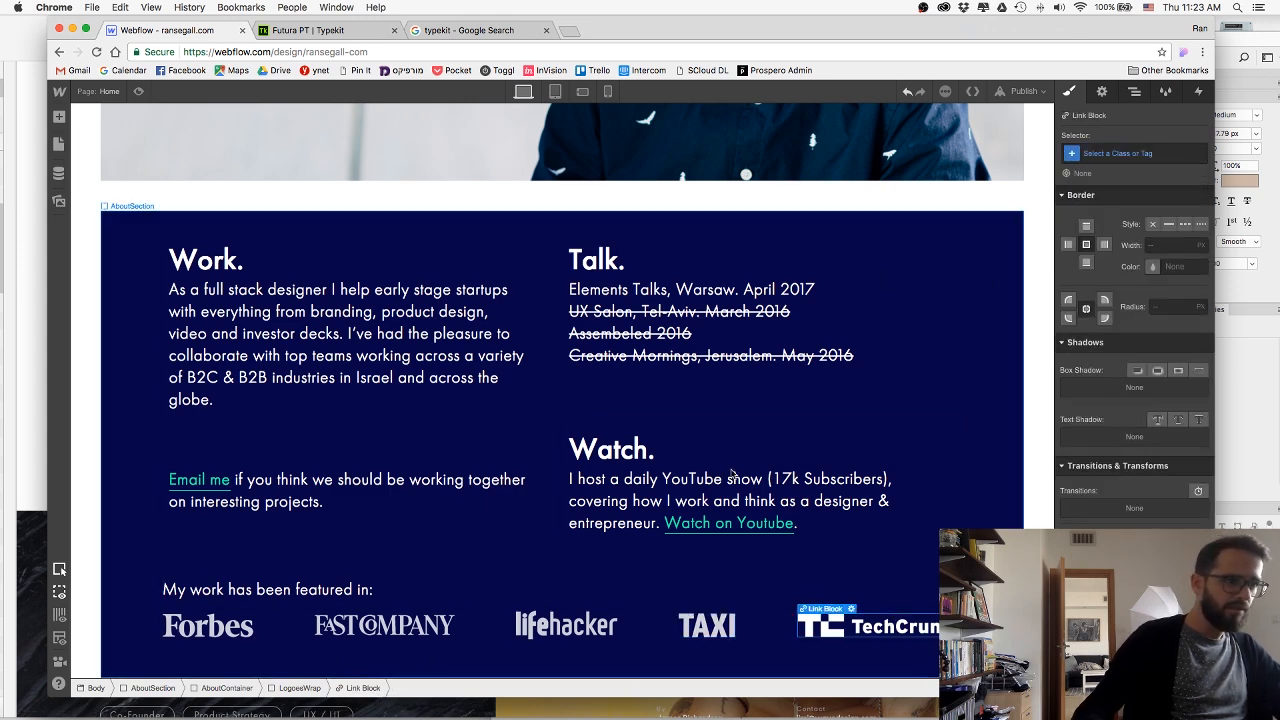
left_click(1154, 153)
type("logo")
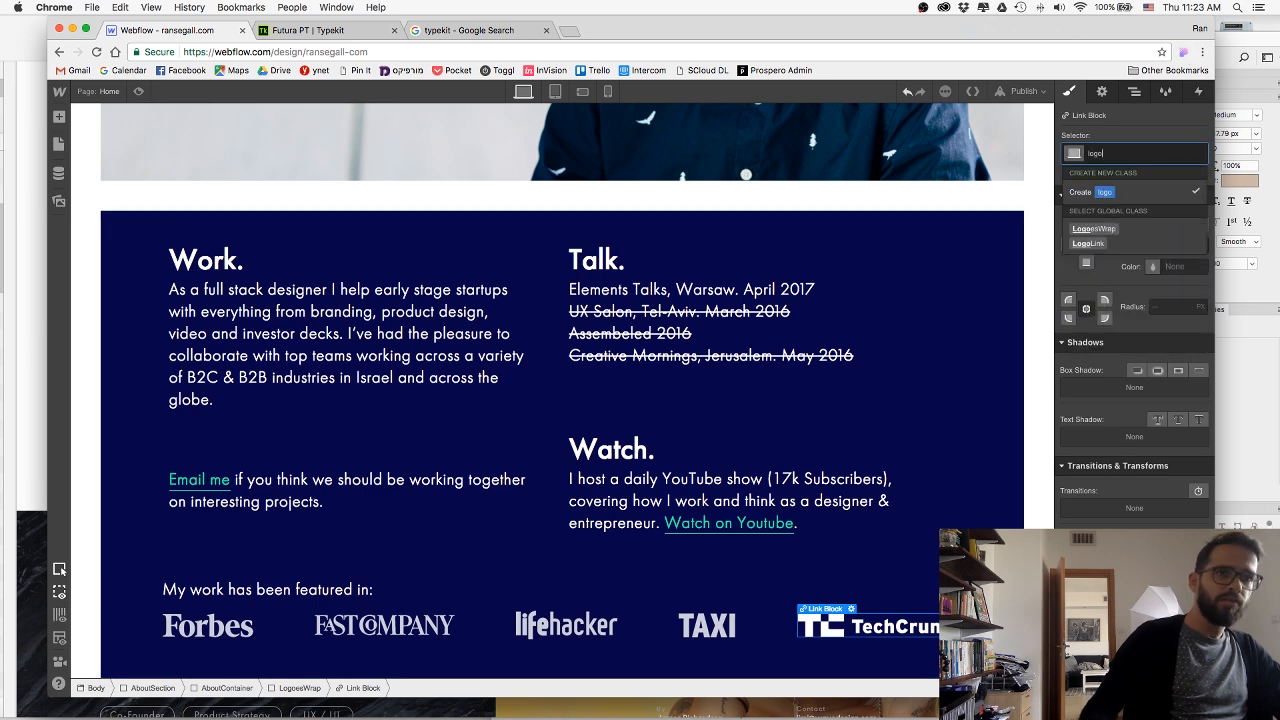
key("Down")
key("Down")
key("Return")
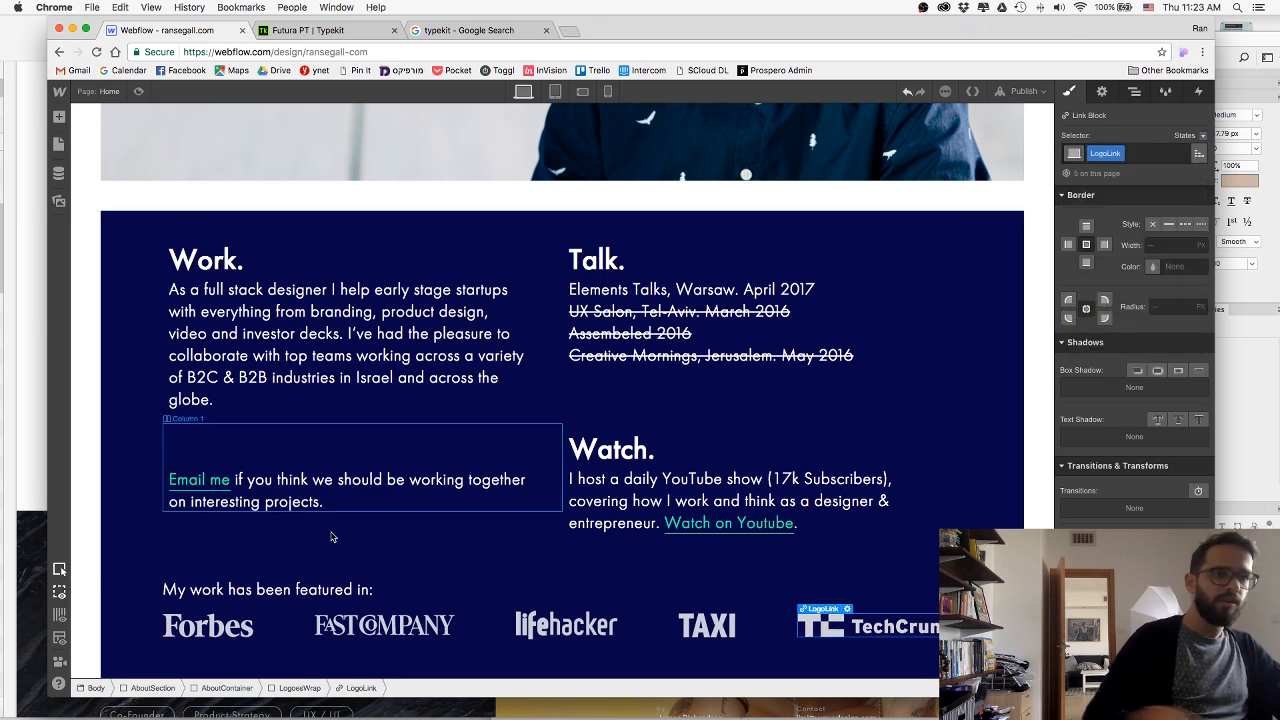
Raise the opacity of the LogoLink class in its Hover state, using the Forbes logo's link block.
left_click(236, 626)
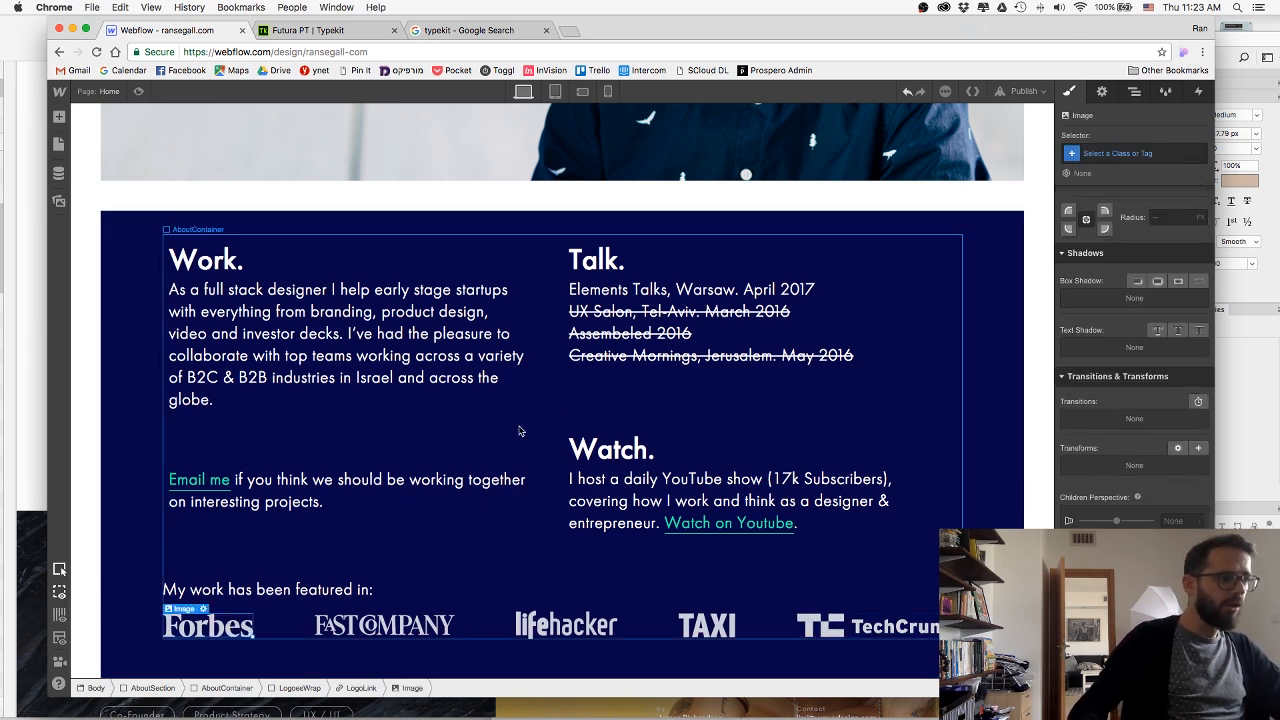
left_click(361, 688)
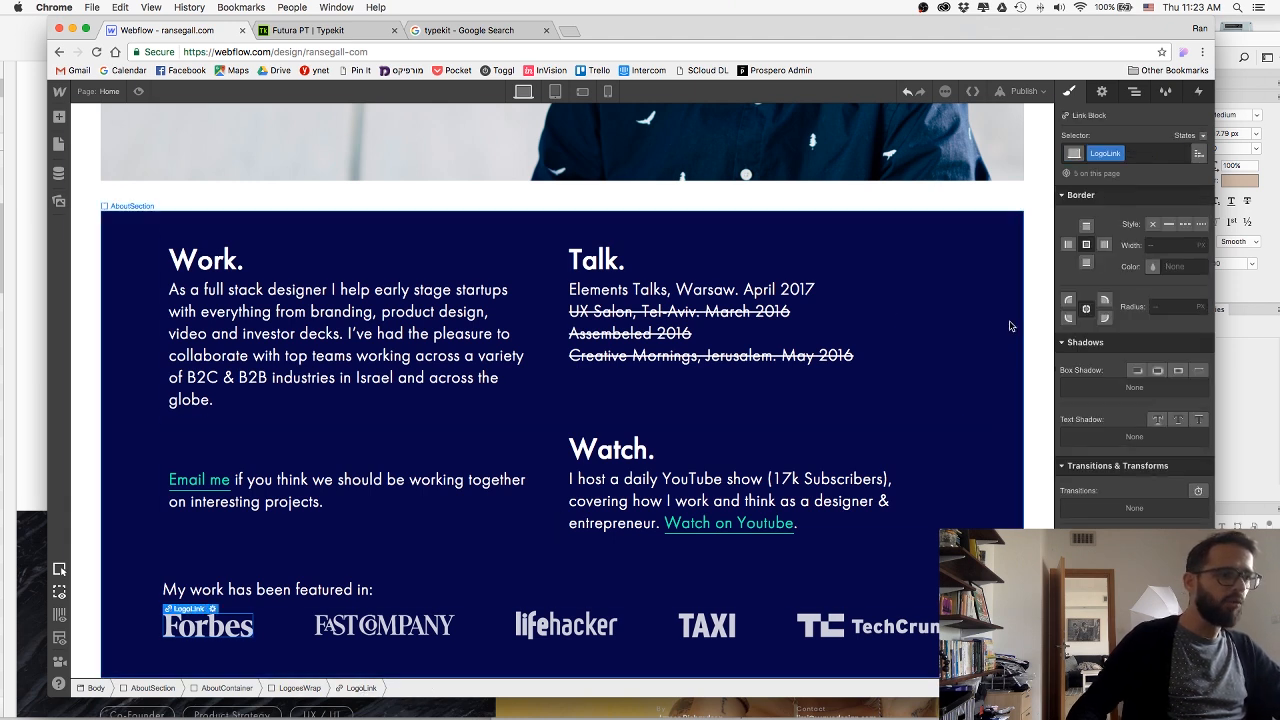
left_click(1205, 136)
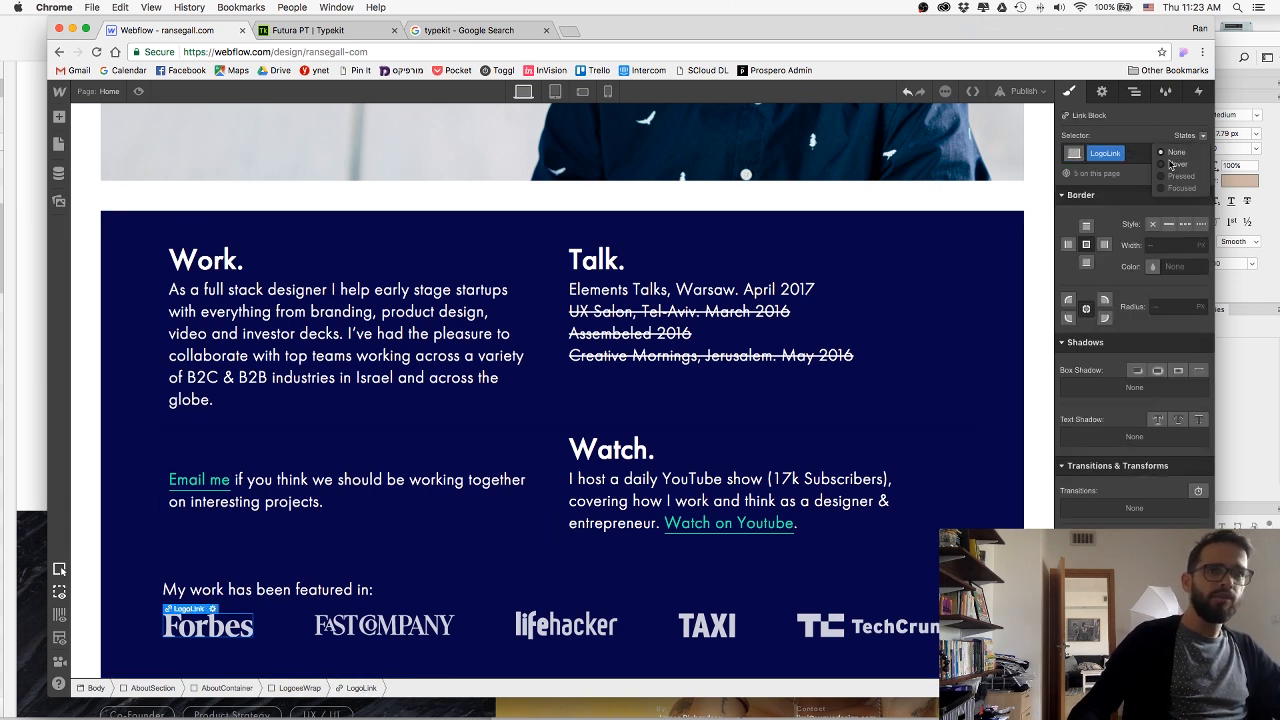
left_click(1170, 166)
scroll(1132, 309, "down", 2)
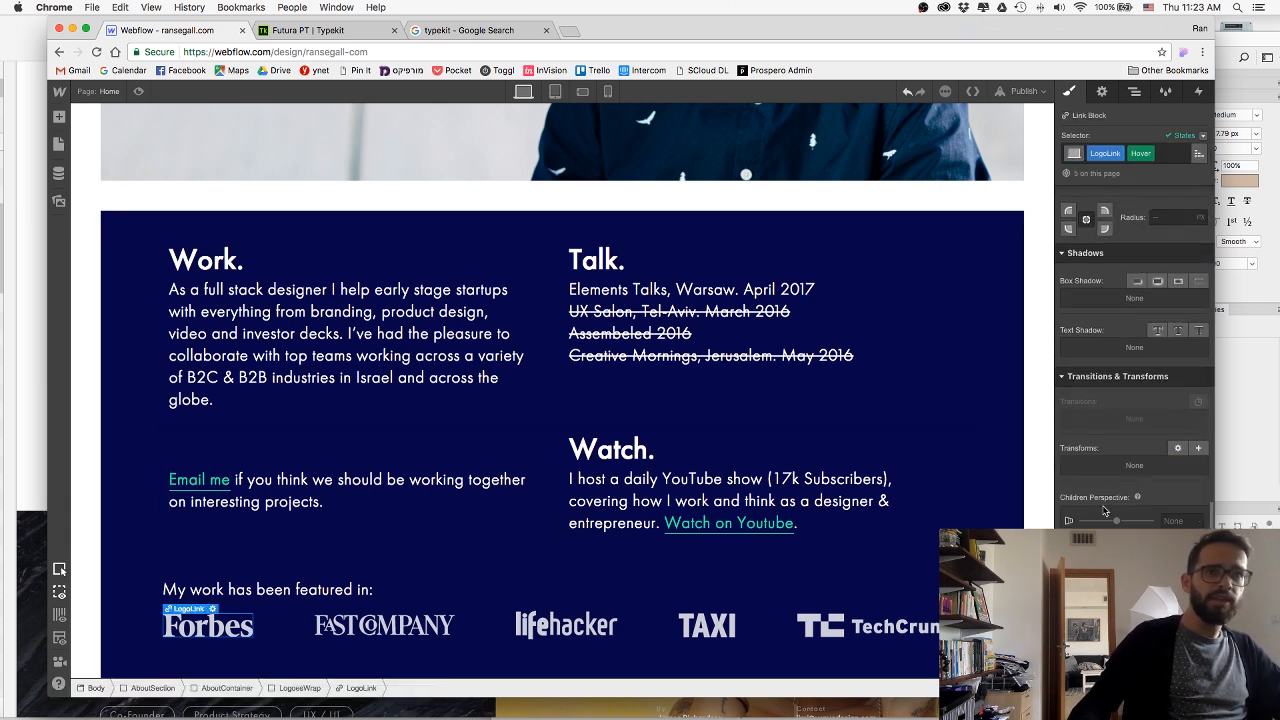
key("Return")
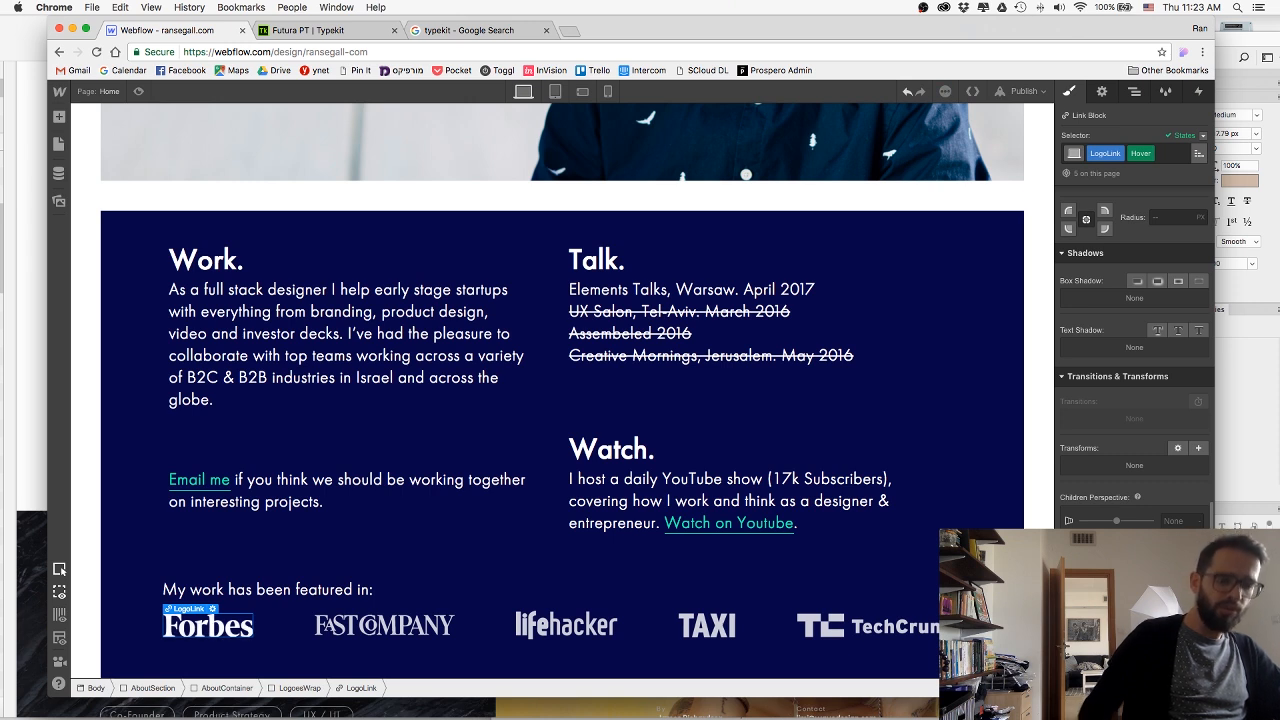
Return the LogoLink class to its None state and add a 250 ms Opacity transition with ease easing.
left_click(1203, 136)
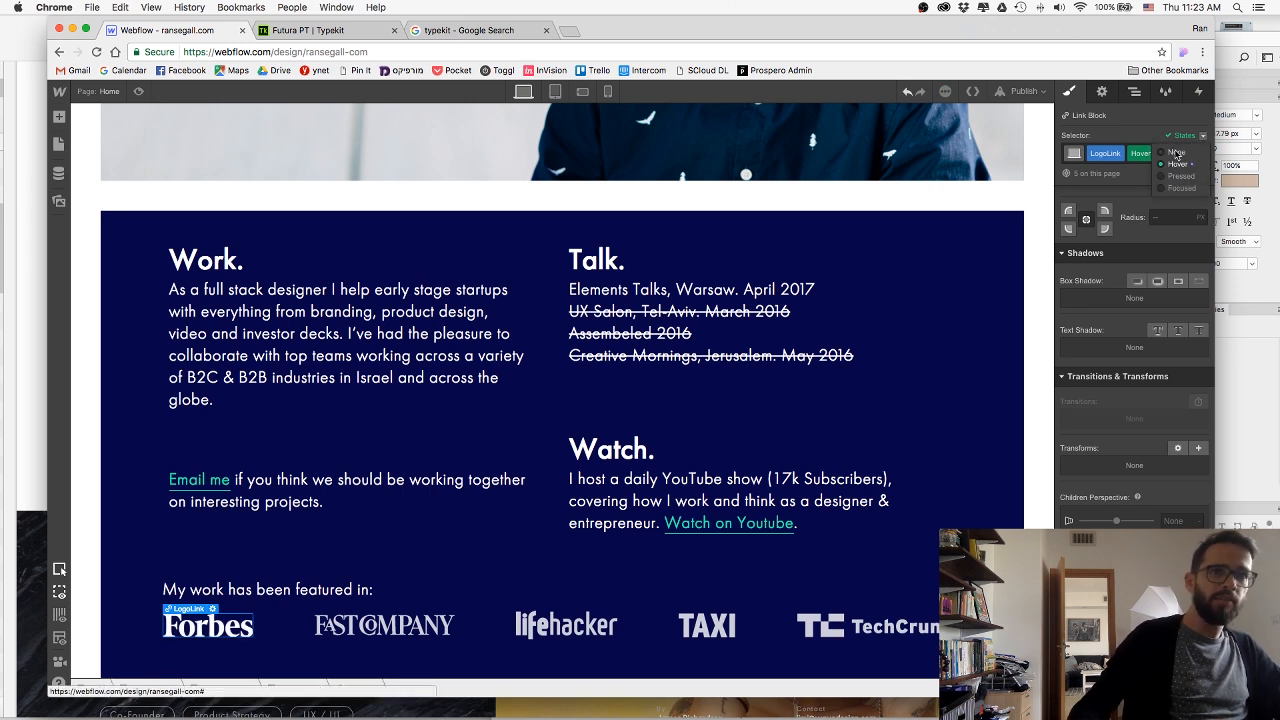
left_click(1172, 150)
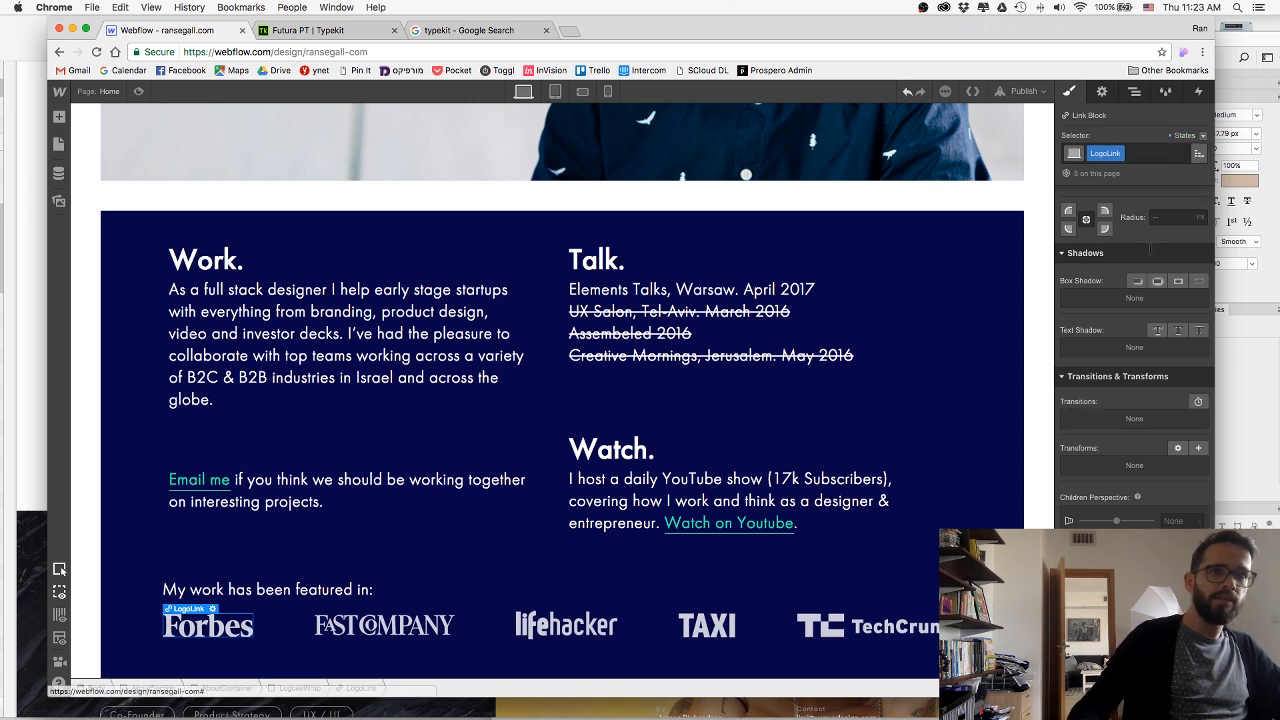
left_click(1196, 403)
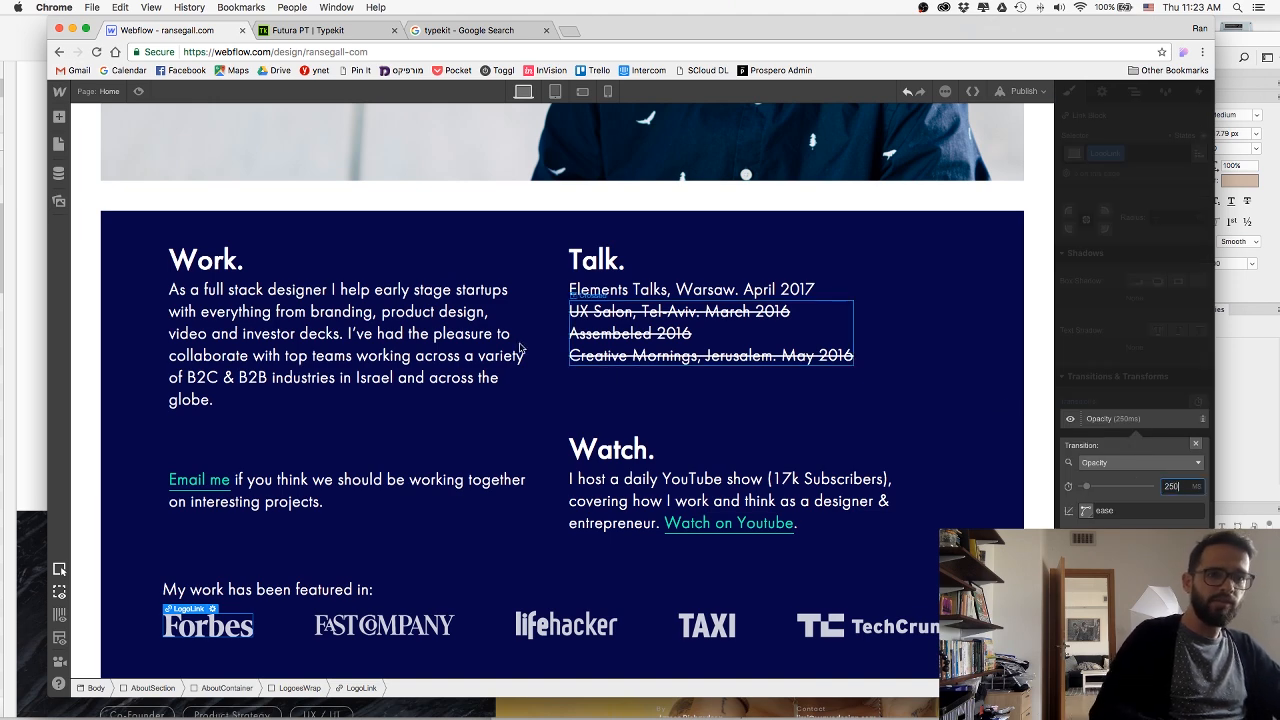
left_click(1196, 444)
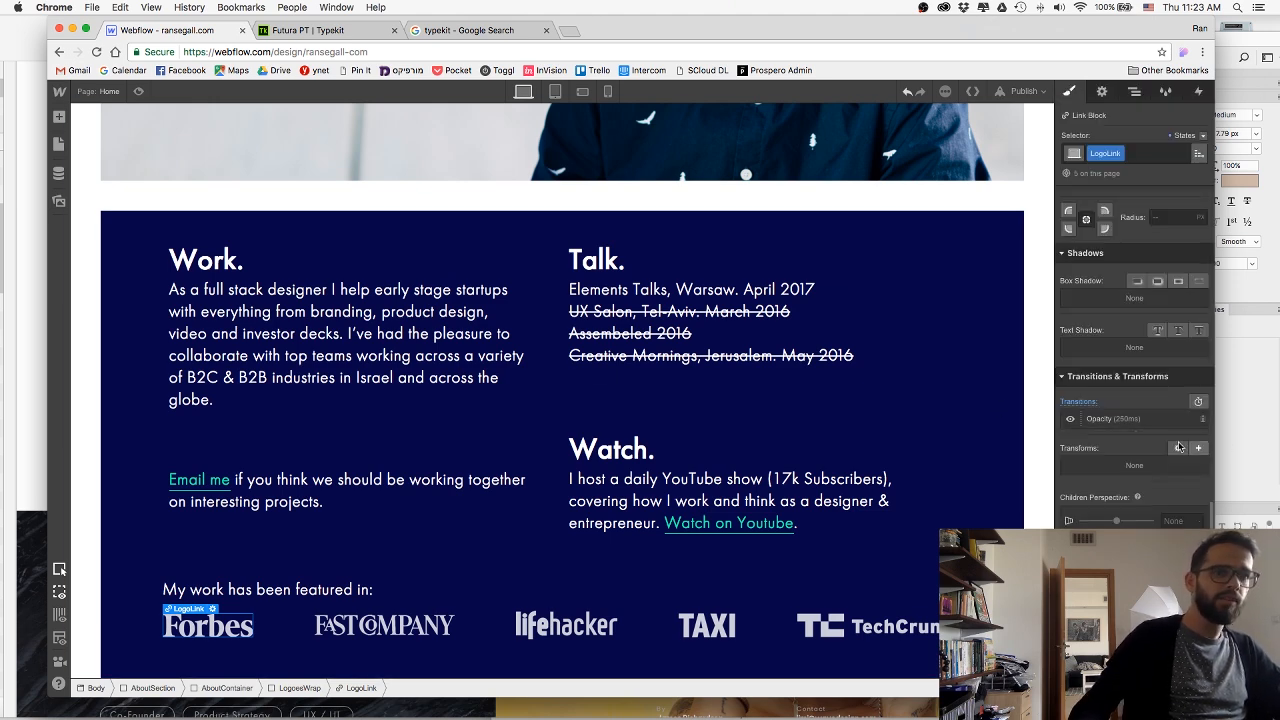
Preview the page to check the hover effect on the featured-in logos, and return to the designer.
left_click(140, 92)
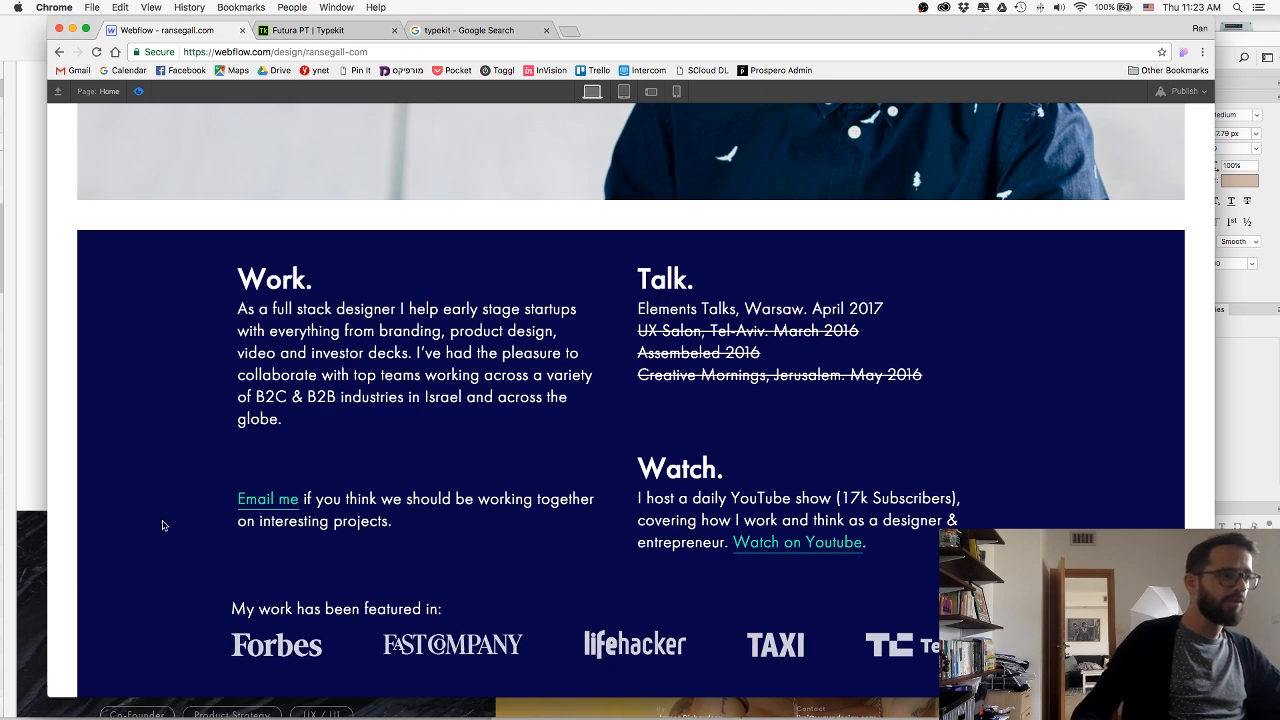
scroll(163, 525, "up", 3)
scroll(163, 525, "down", 3)
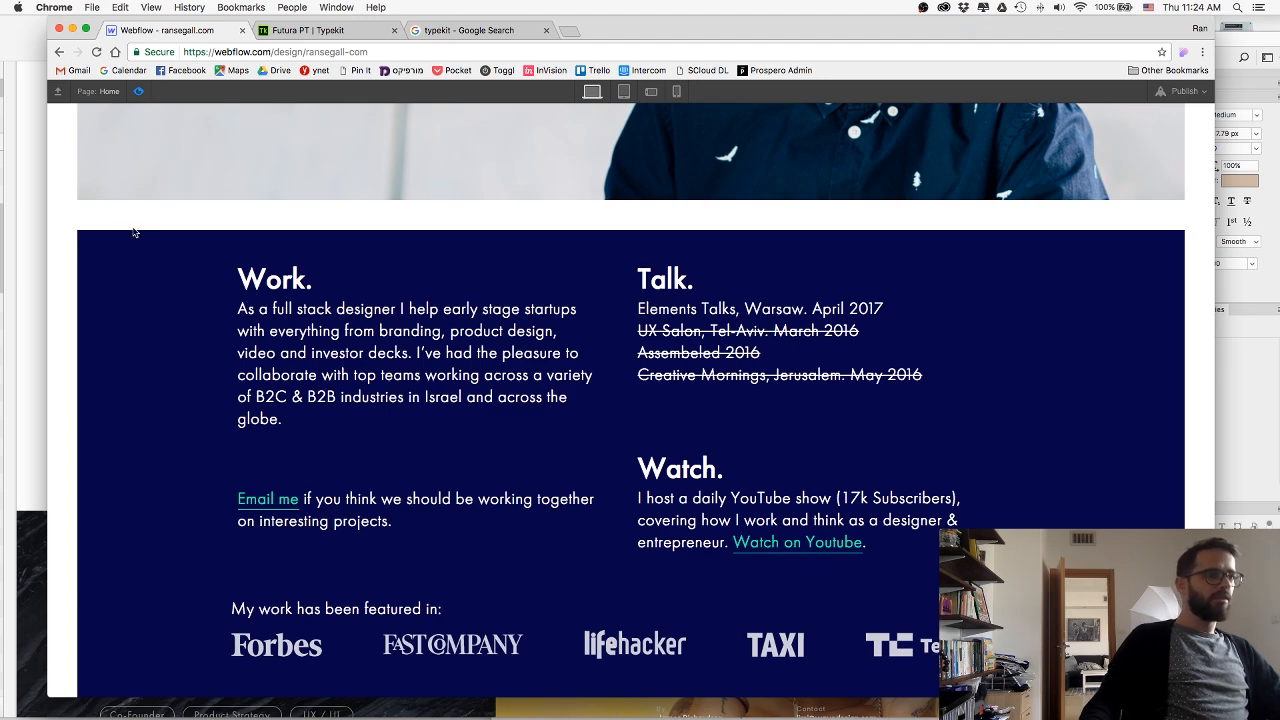
left_click_drag(632, 45, 674, 45)
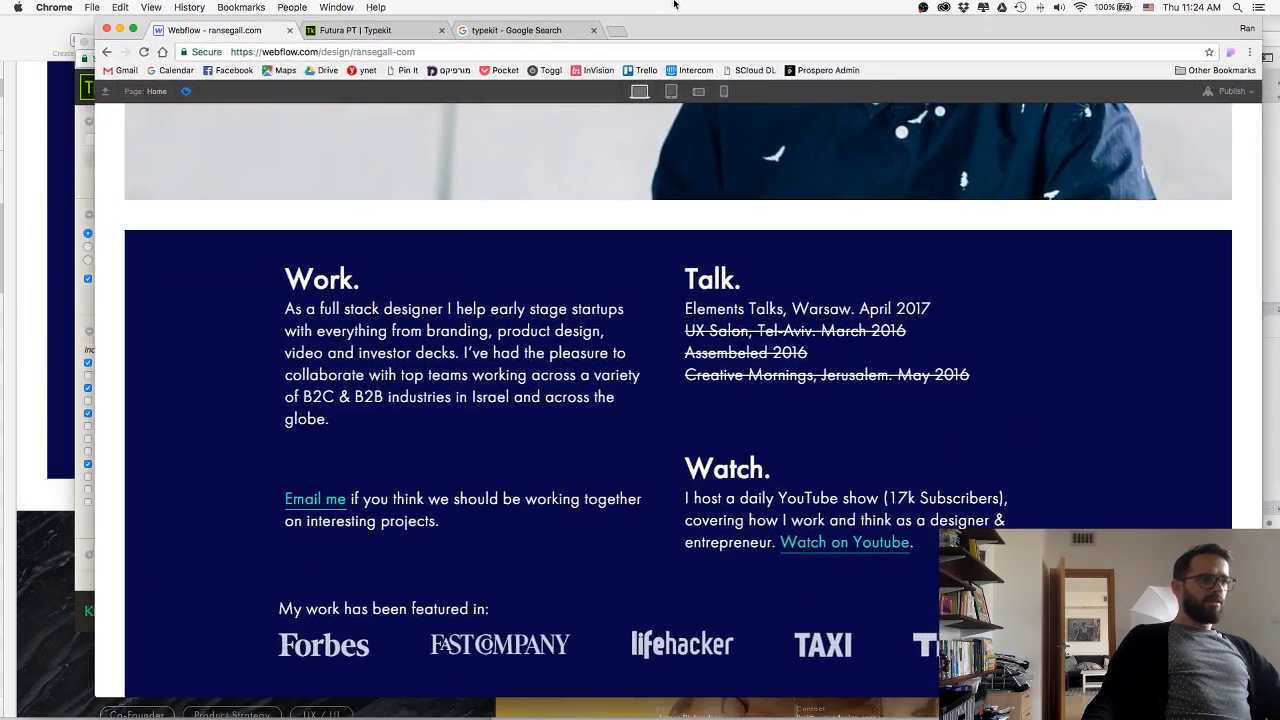
left_click(180, 91)
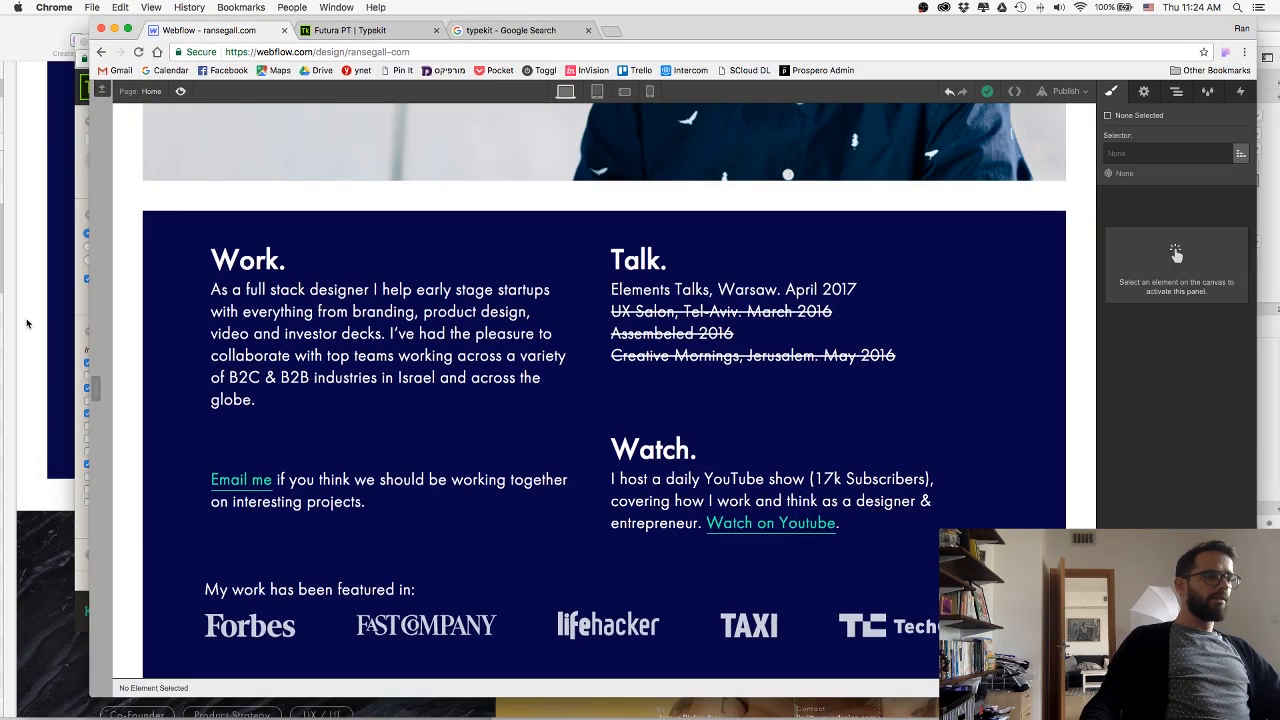
Set the bottom margin of the AboutSection to 45 px.
left_click(135, 496)
left_click(882, 415)
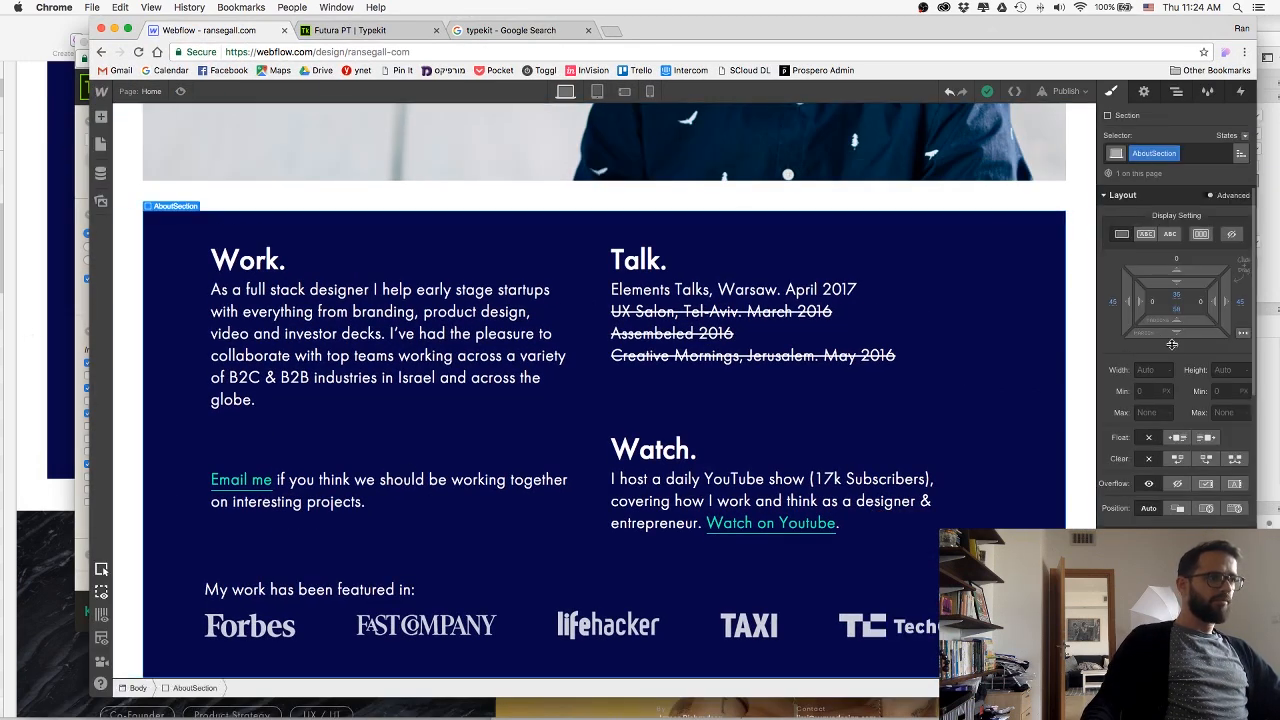
left_click(1176, 345)
type("45")
key("Return")
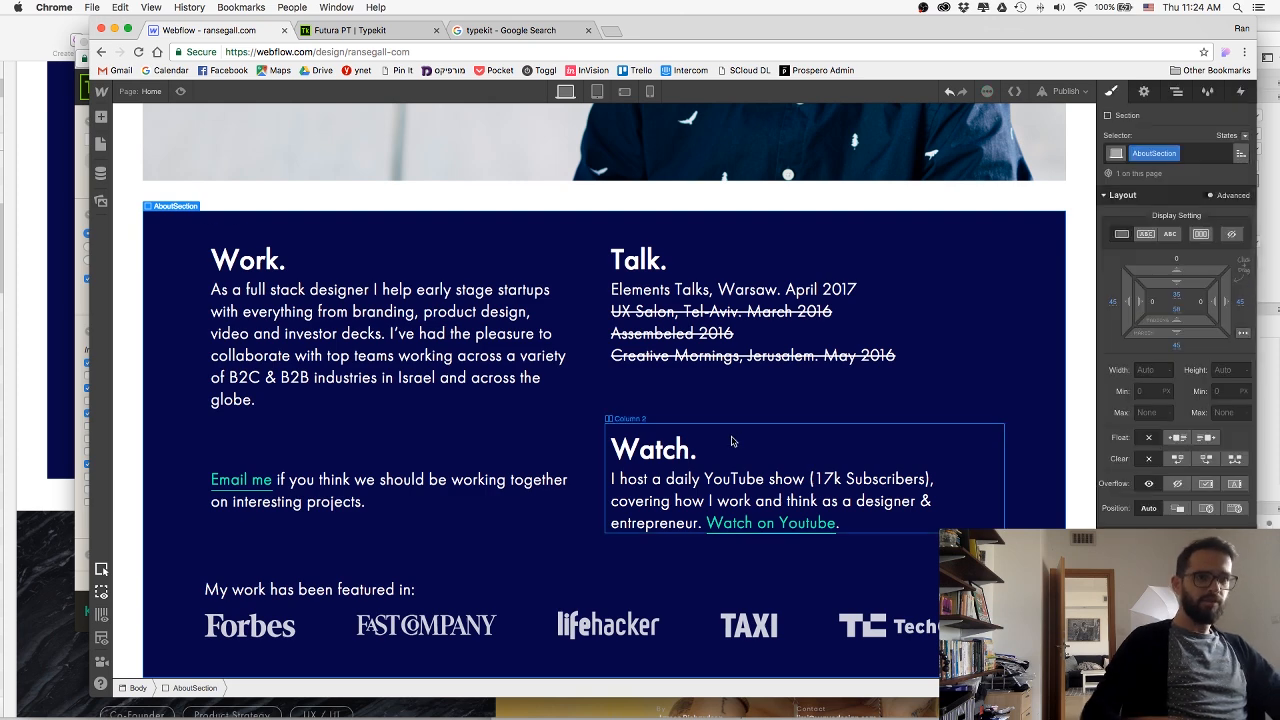
Compare the spacing below the about section with the Sketch design, and return to Webflow in Chrome.
scroll(600, 380, "down", 1)
left_click(52, 373)
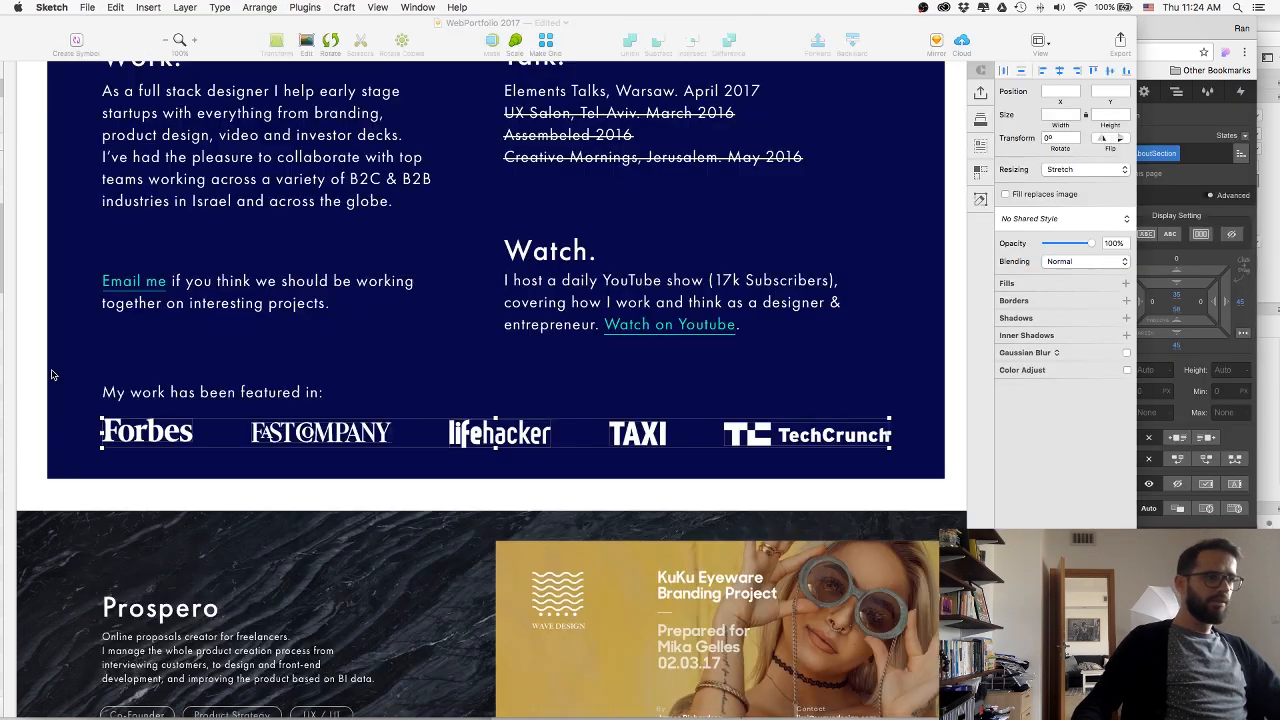
scroll(78, 361, "up", 1)
scroll(78, 361, "up", 1)
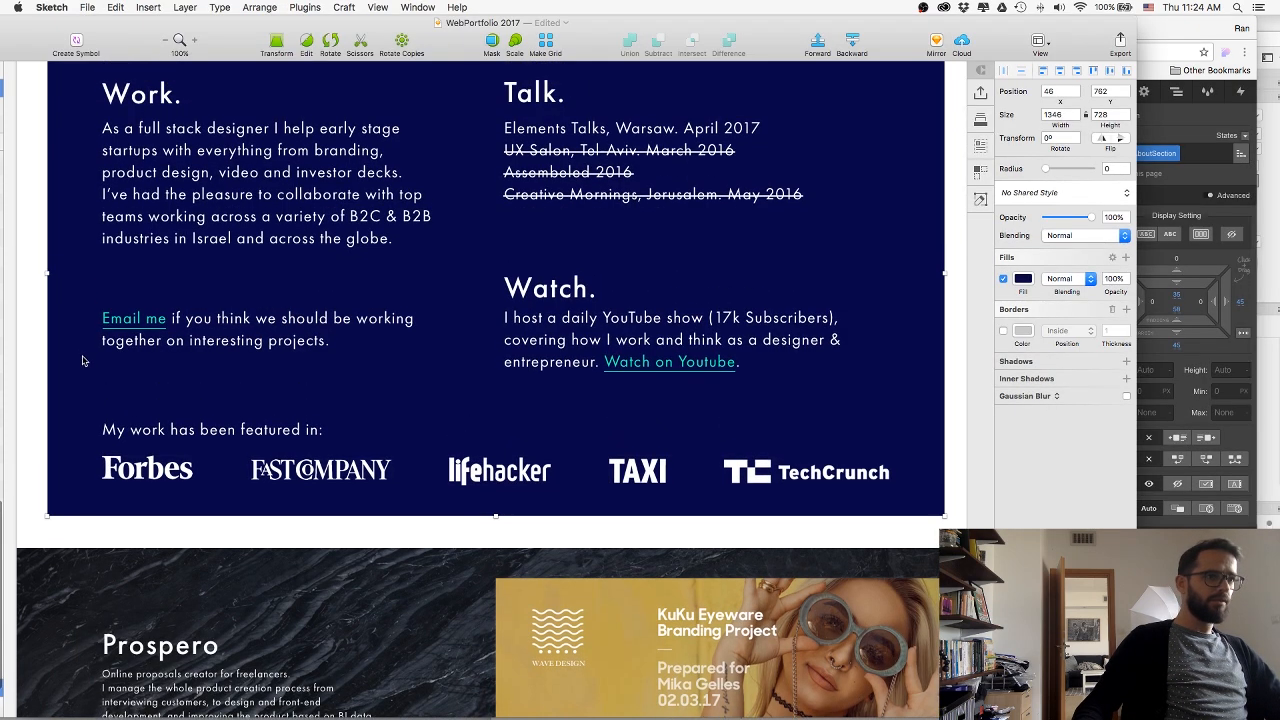
key("super+Tab")
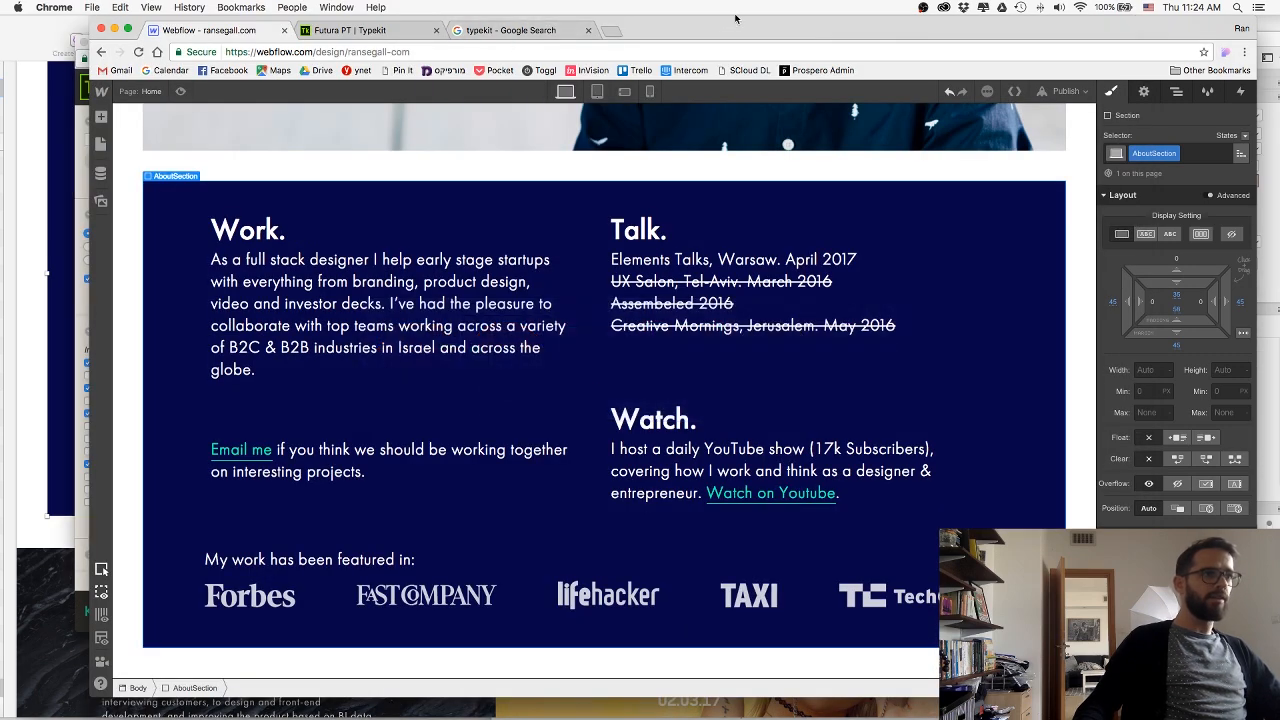
Search Google in a new browser tab for "forbes nuschool".
left_click_drag(735, 18, 715, 19)
left_click(594, 31)
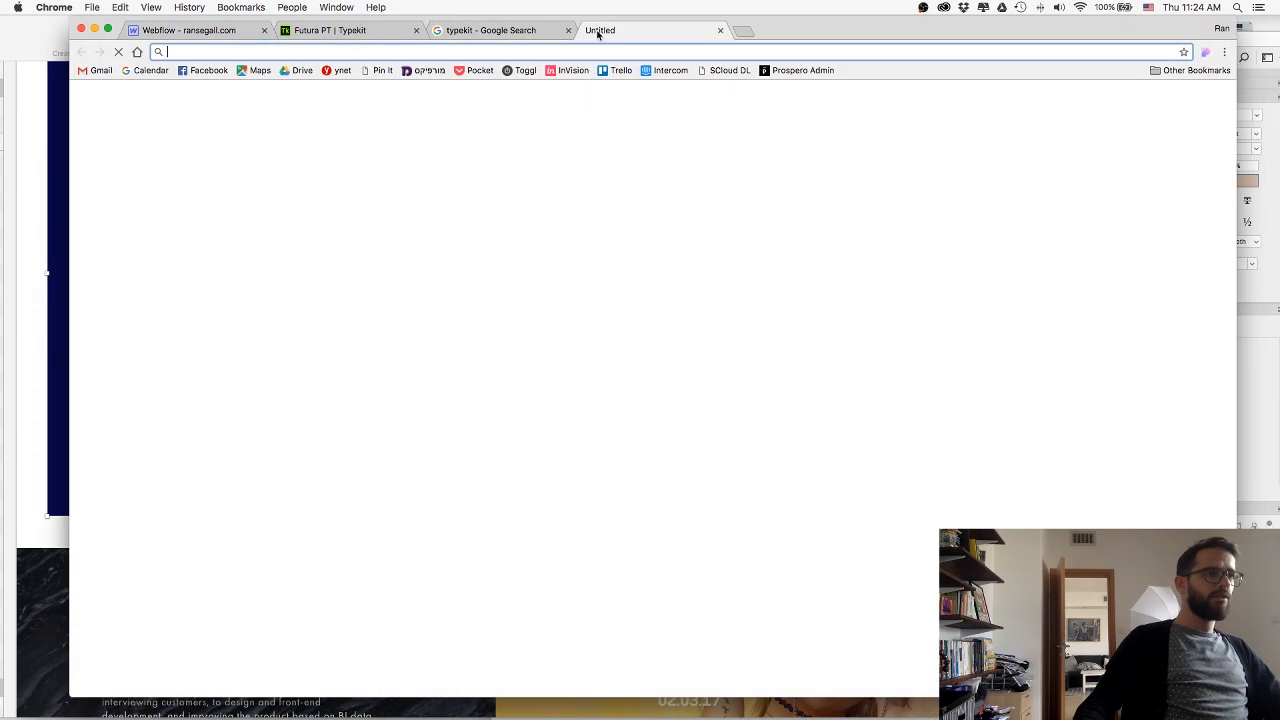
type("forbes")
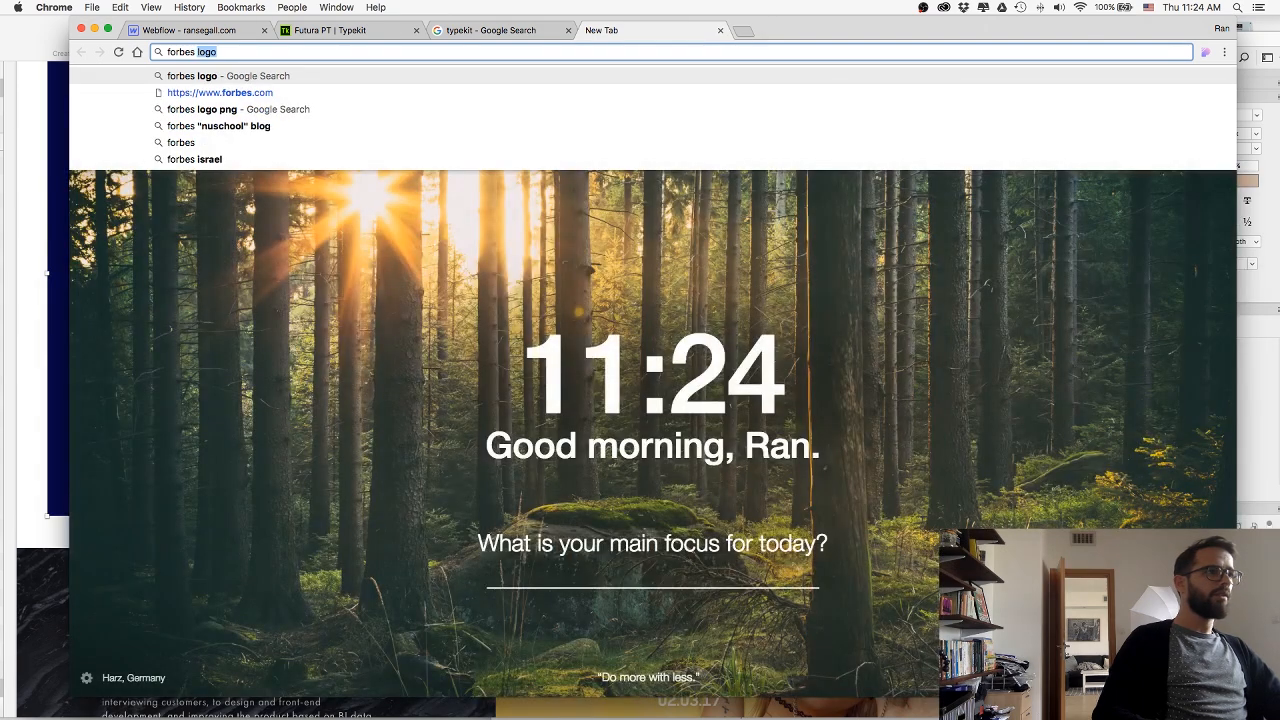
type(" nuschool")
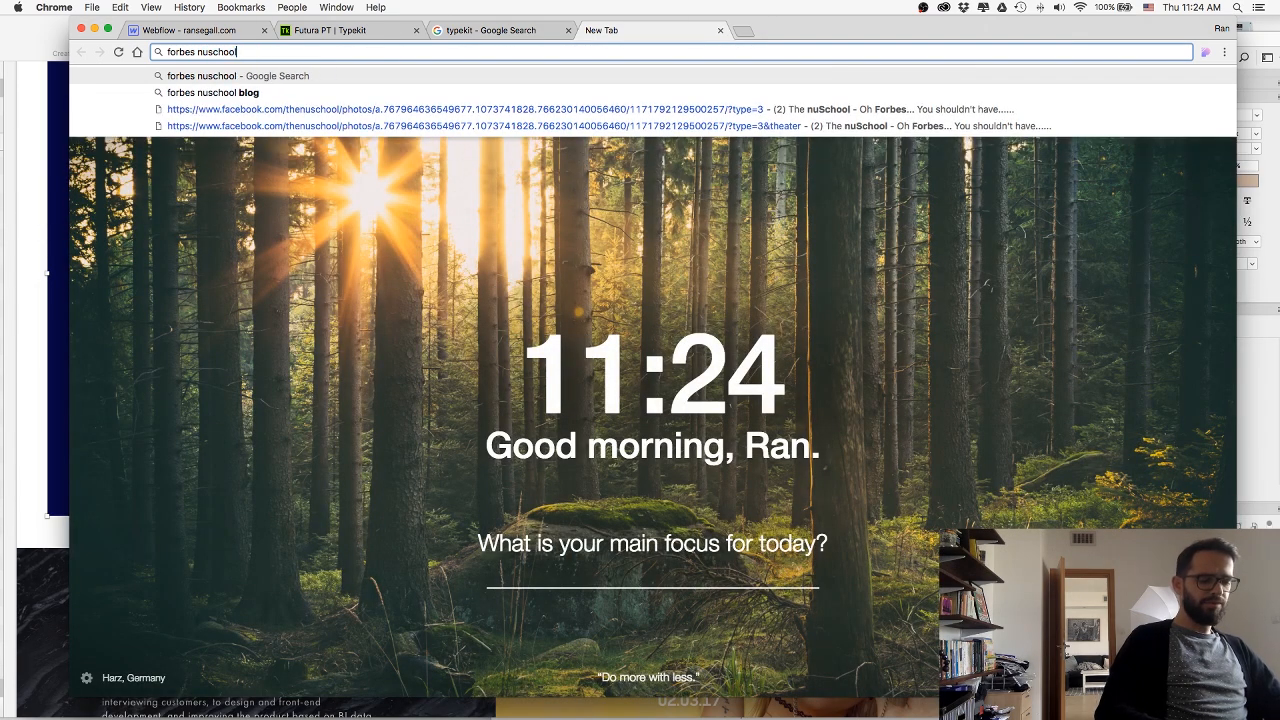
key("Return")
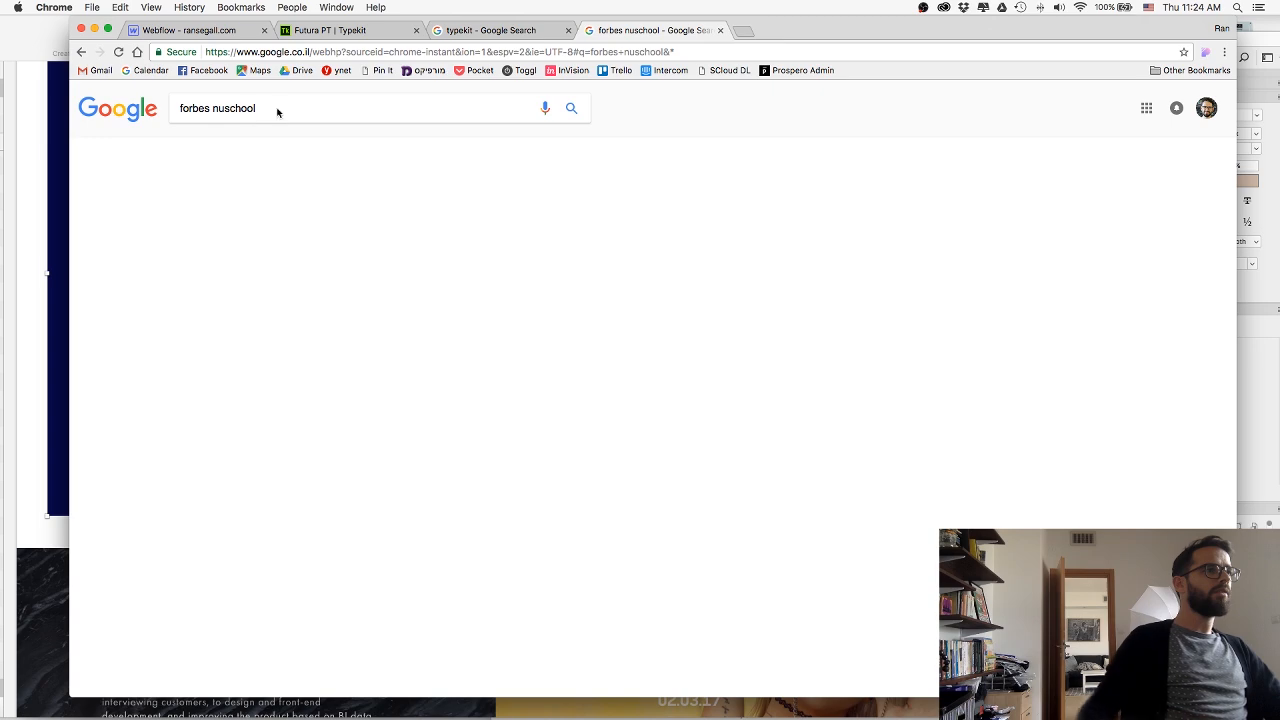
Extend the search to "forbes nuschool blog" and look through the results for the Forbes article.
type("blog")
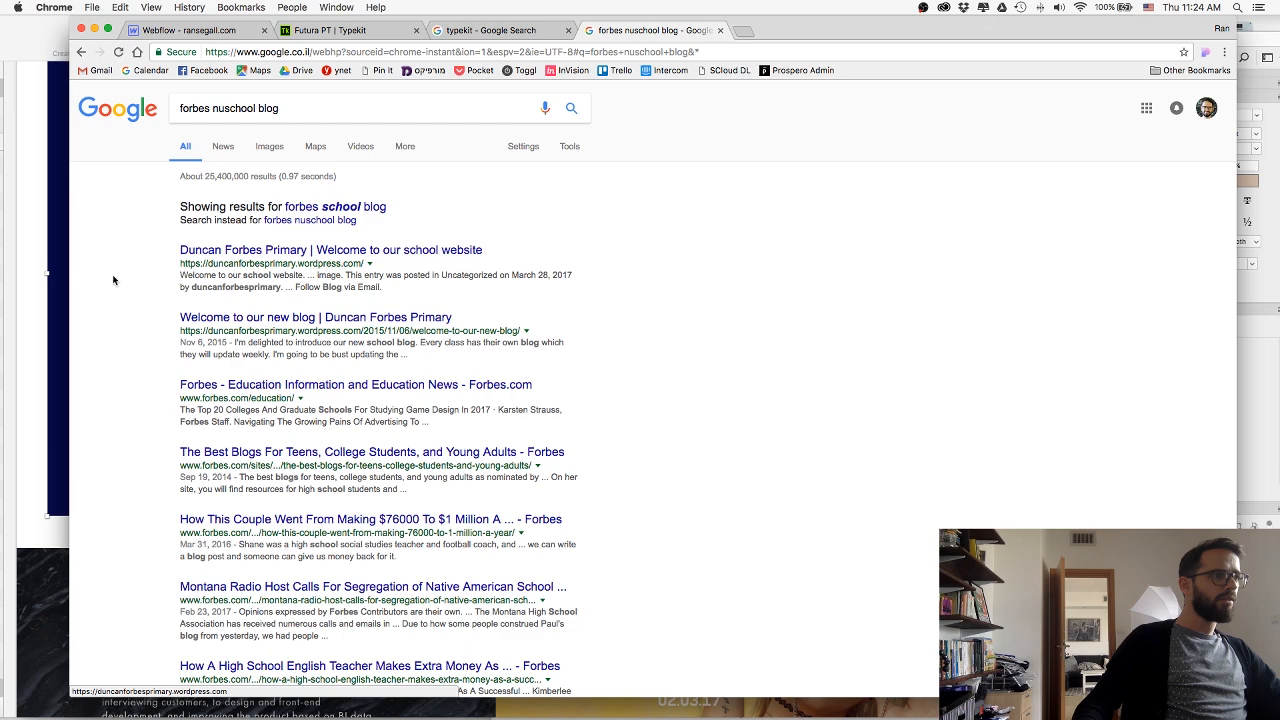
scroll(184, 280, "down", 4)
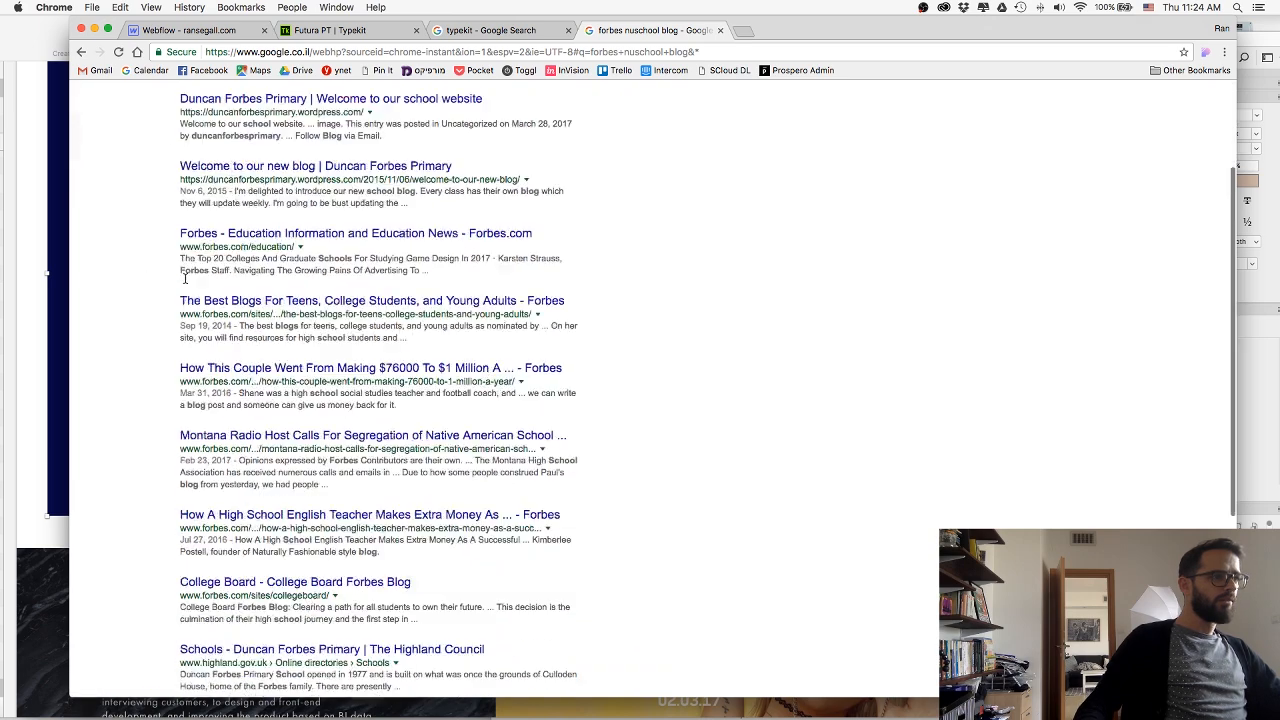
scroll(184, 280, "down", 3)
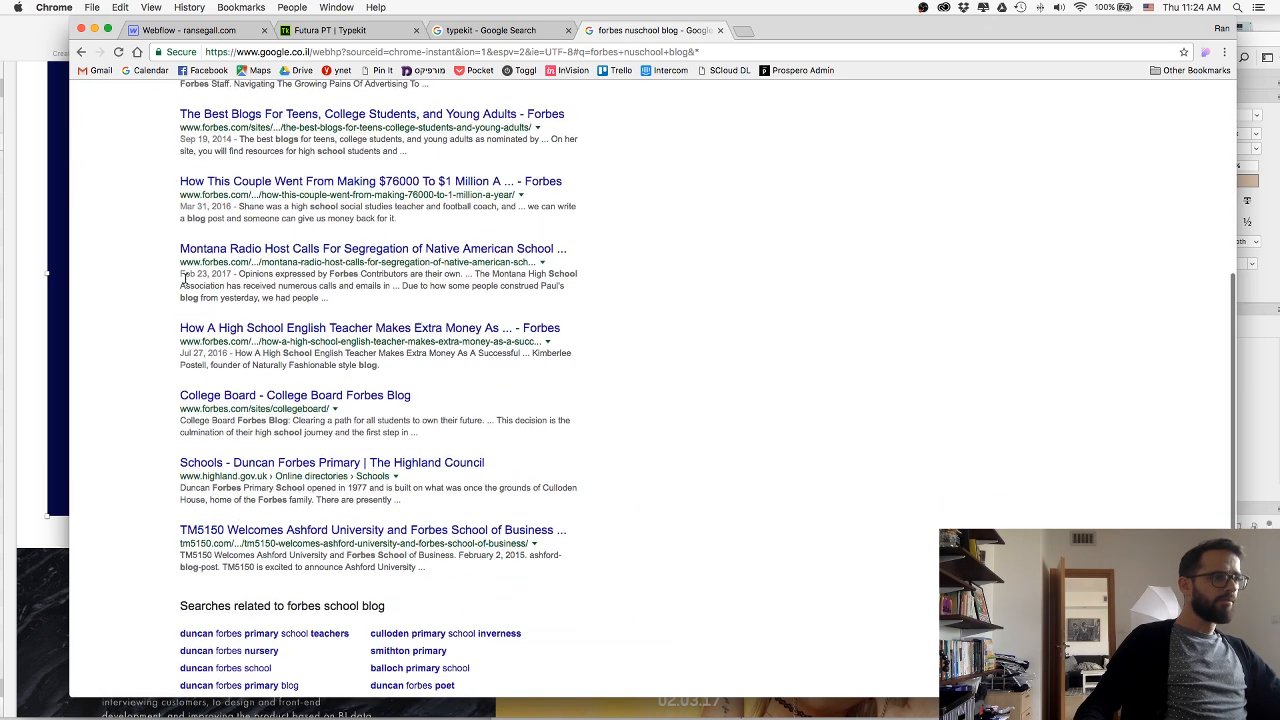
scroll(200, 220, "up", 7)
Put nuschool in quotation marks in the search and open The nuSchool's Facebook post about Forbes.
left_click(213, 109)
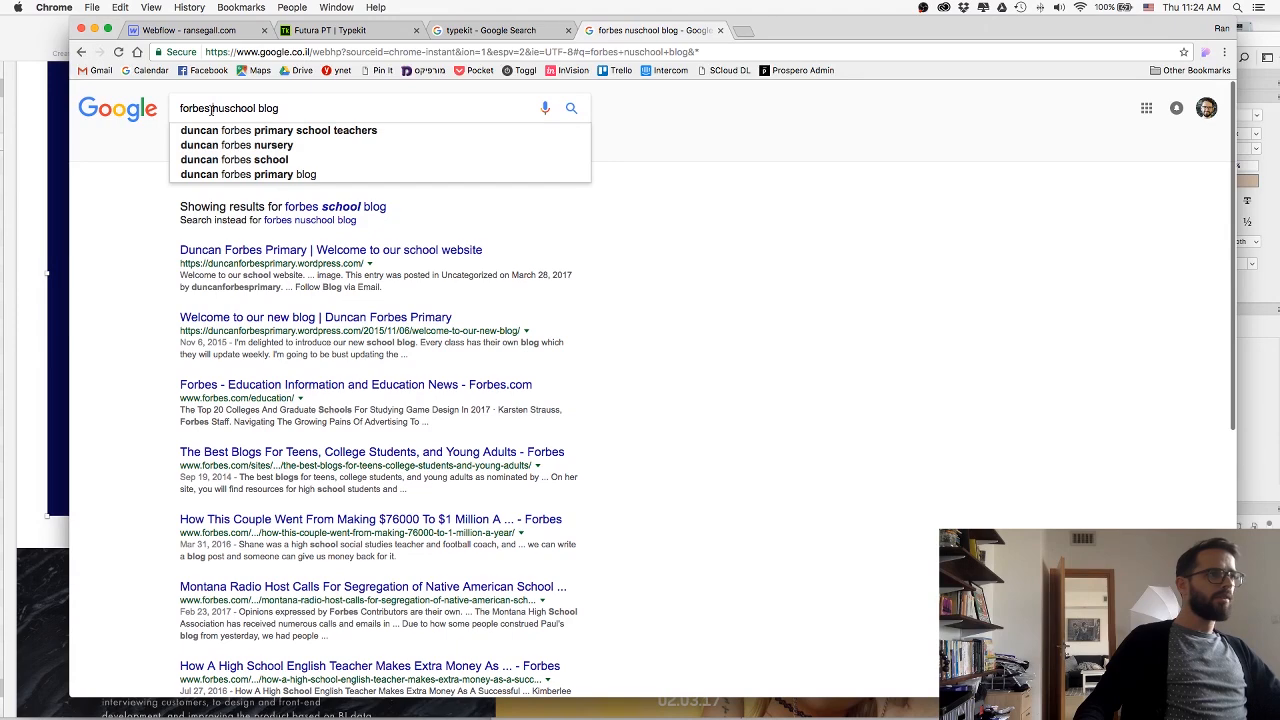
type("\"")
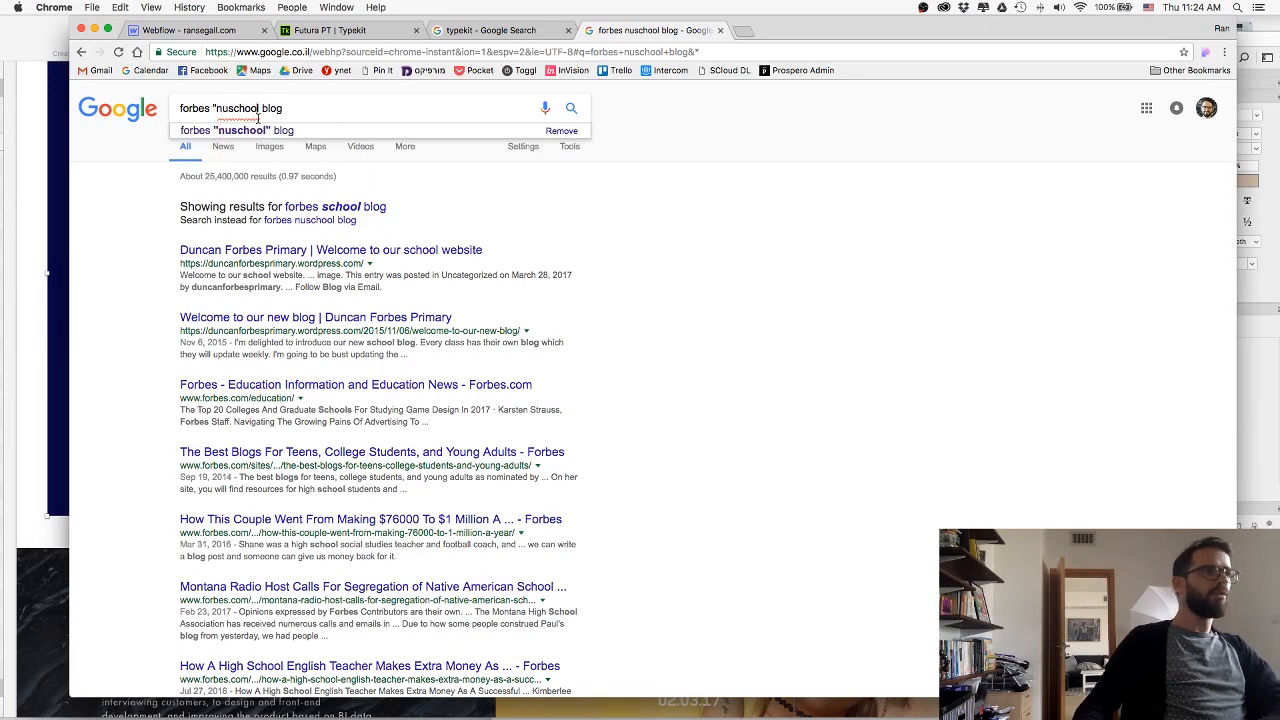
key("Return")
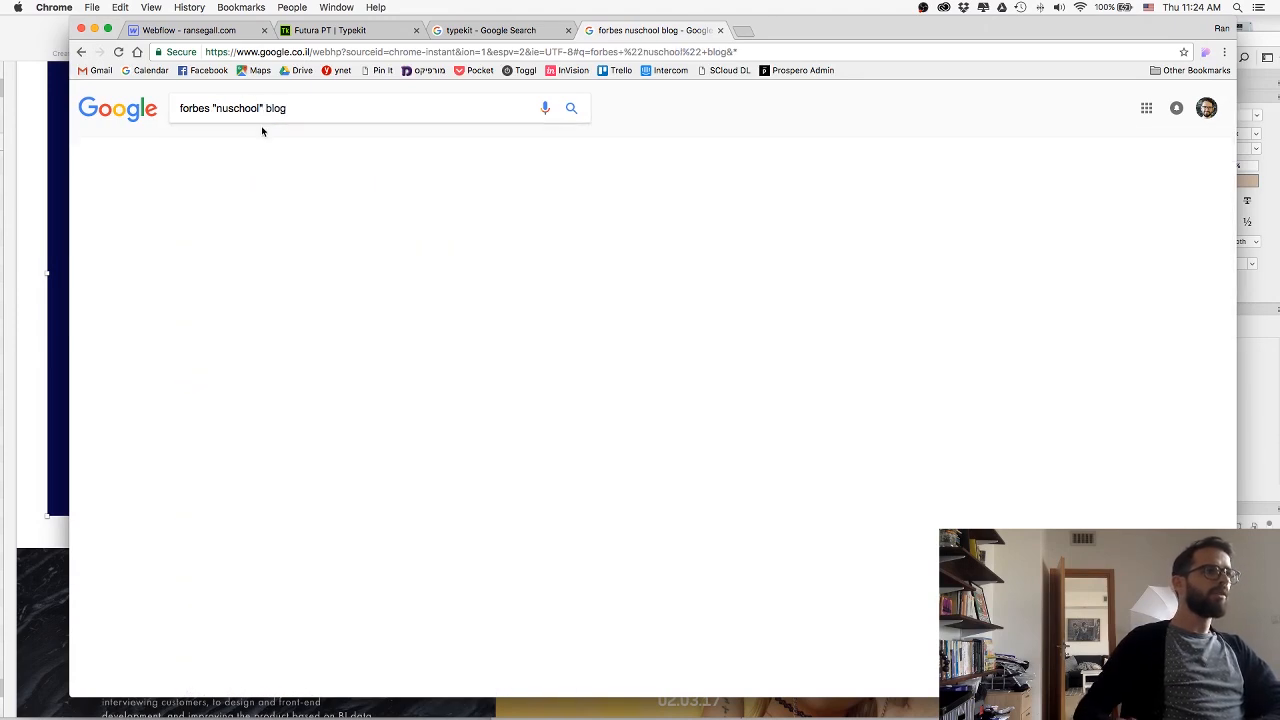
left_click(286, 233)
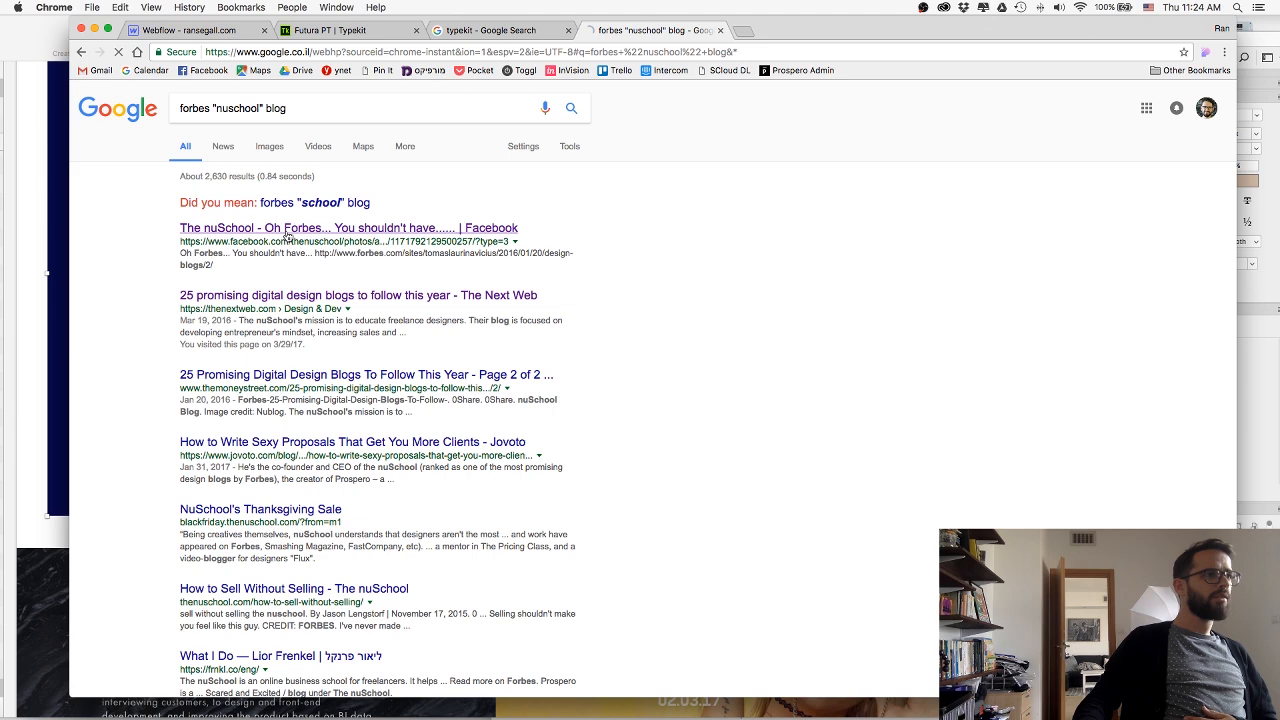
Go back to The nuSchool's Facebook photo post about Forbes and open the Forbes article linked in it.
key("ctrl+shift+Tab")
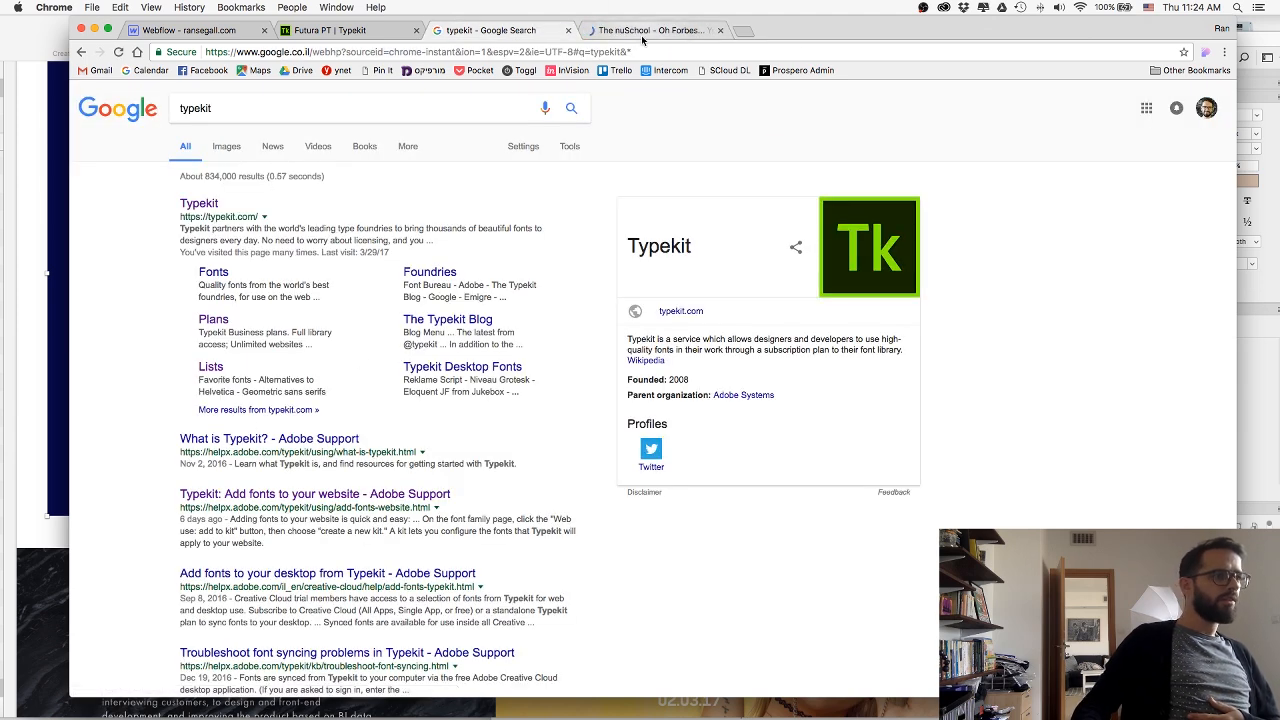
key("ctrl+Tab")
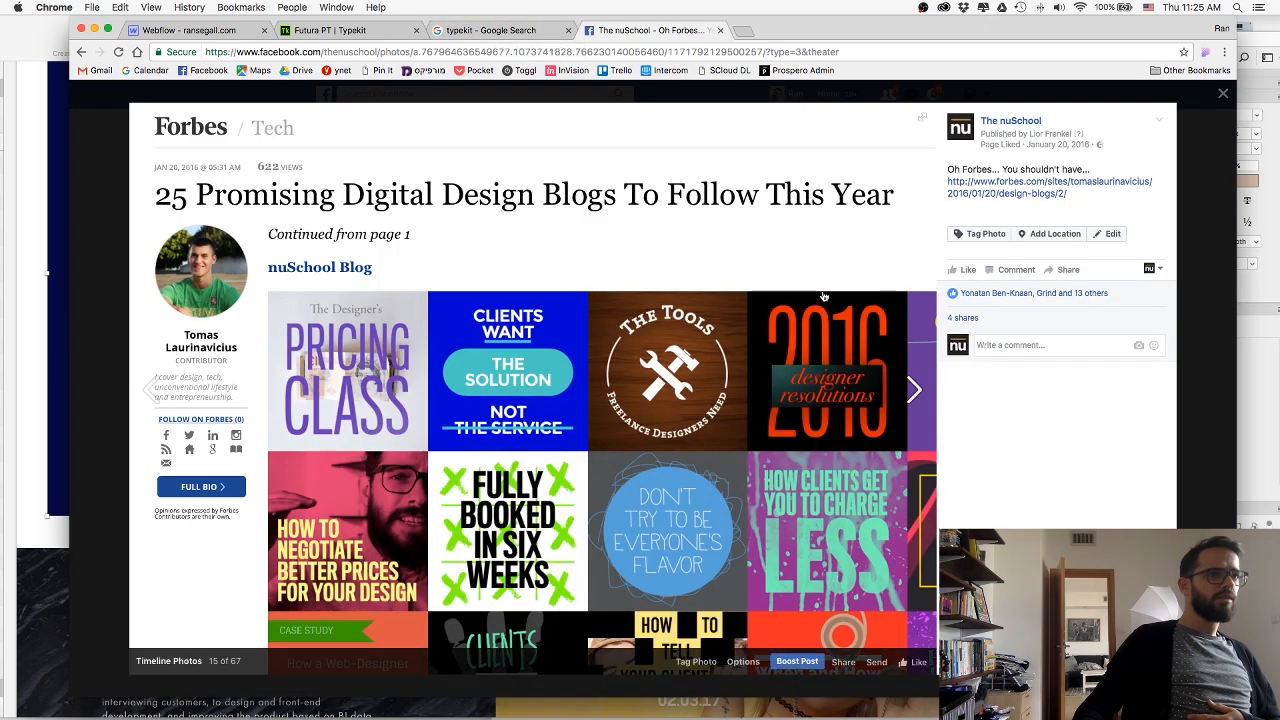
left_click(822, 296)
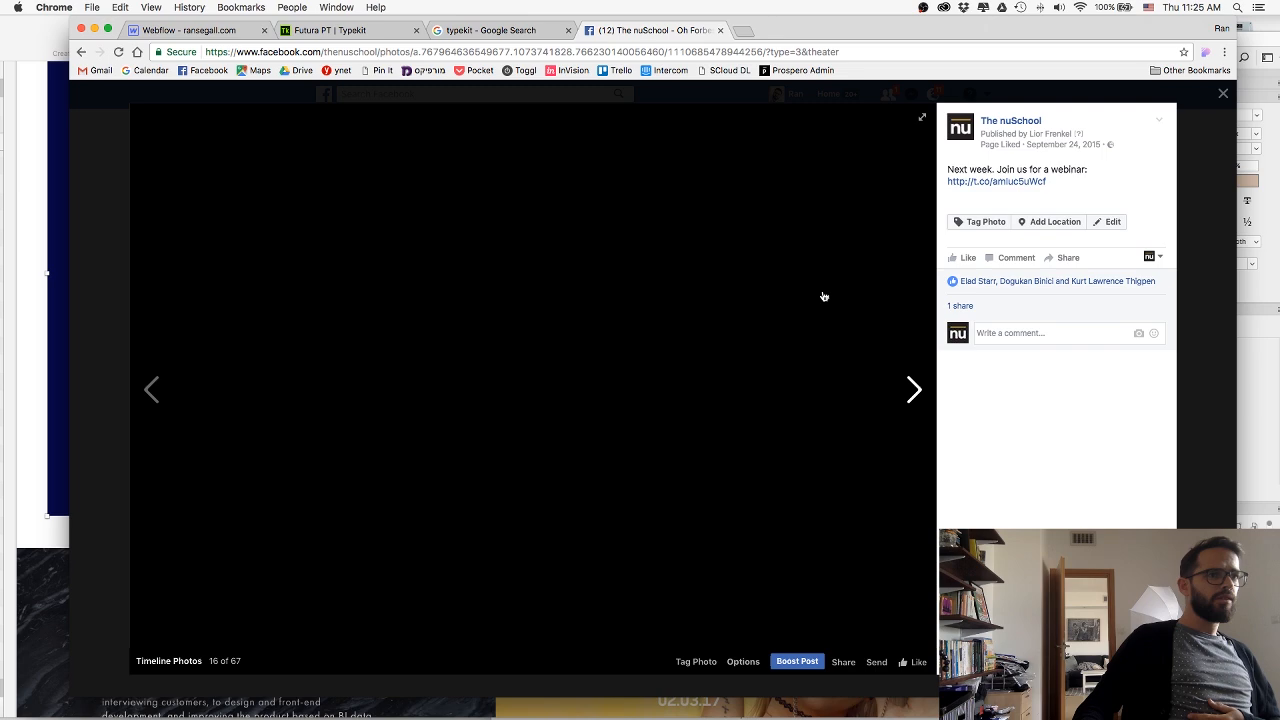
left_click(140, 384)
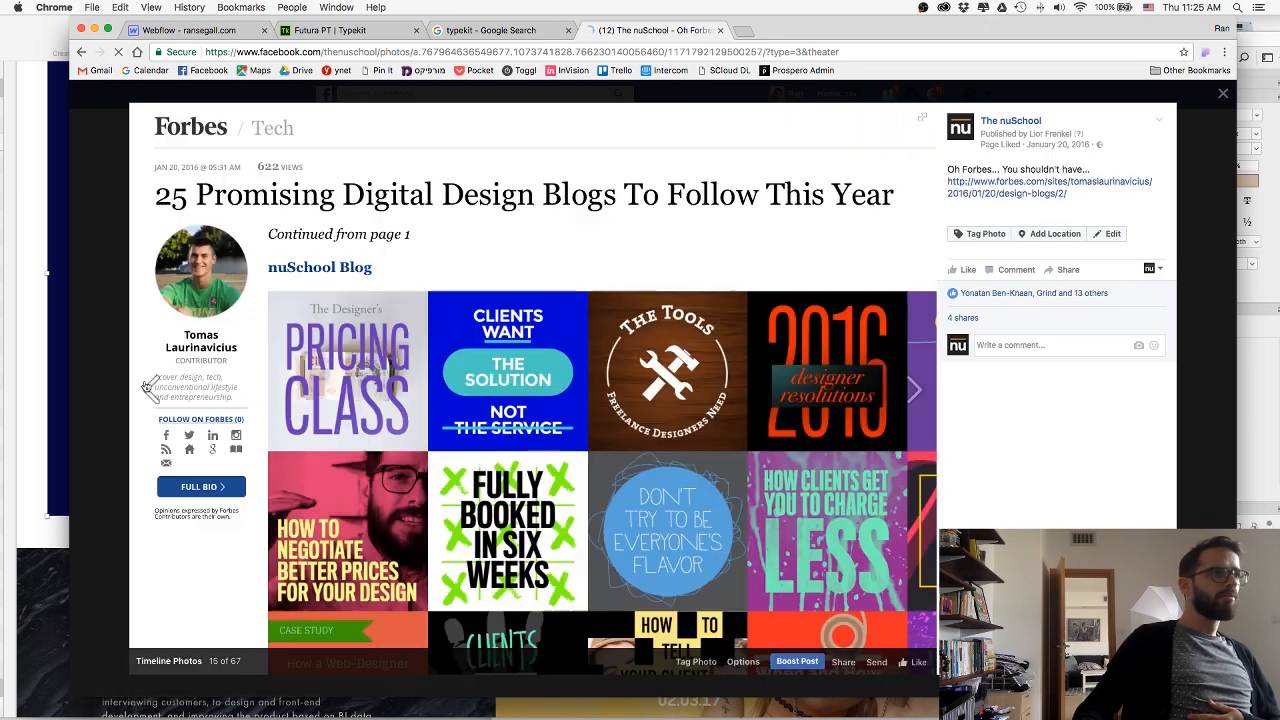
left_click(966, 191)
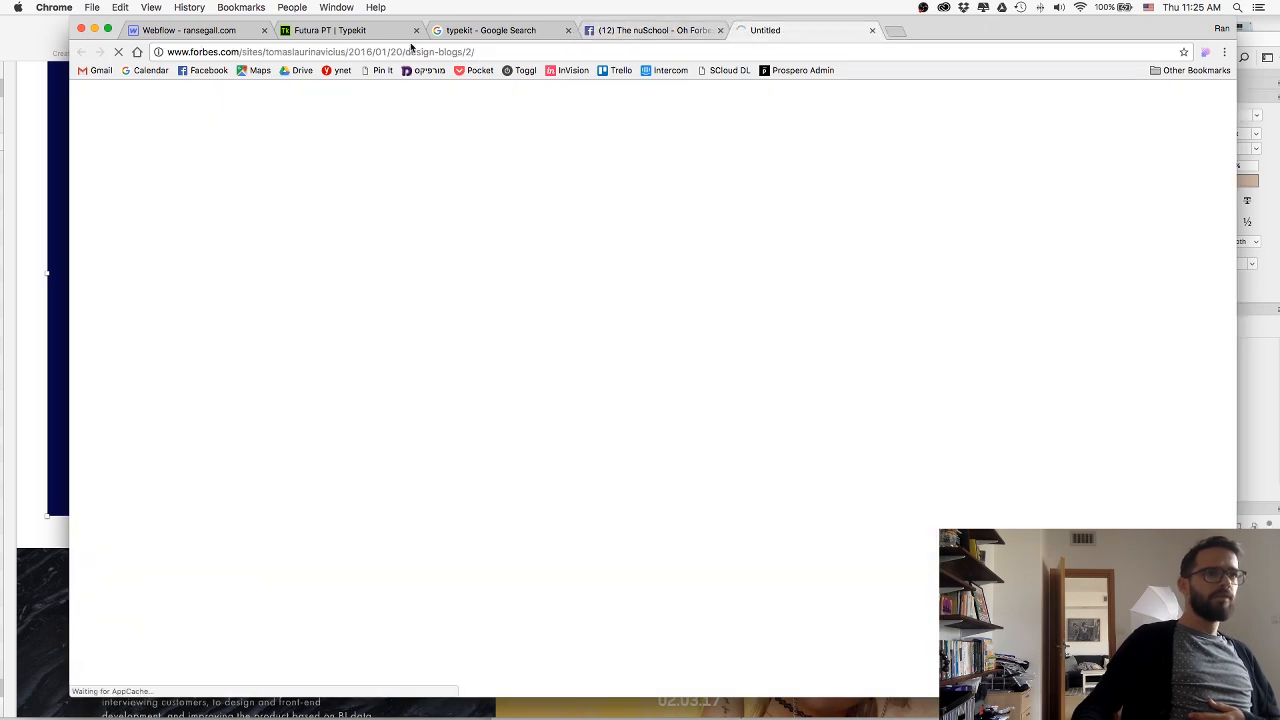
Check the loaded Forbes article "25 Promising Digital Design Blogs To Follow This Year" and copy its URL.
left_click(443, 52)
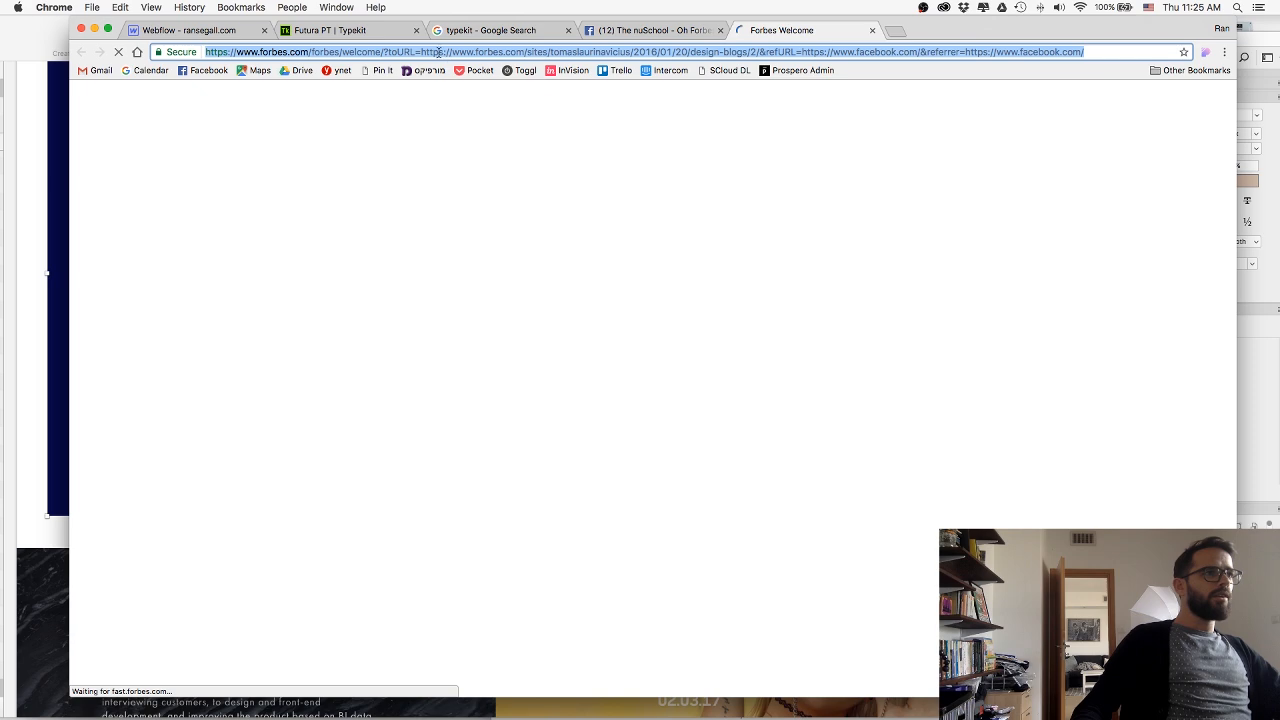
left_click(650, 30)
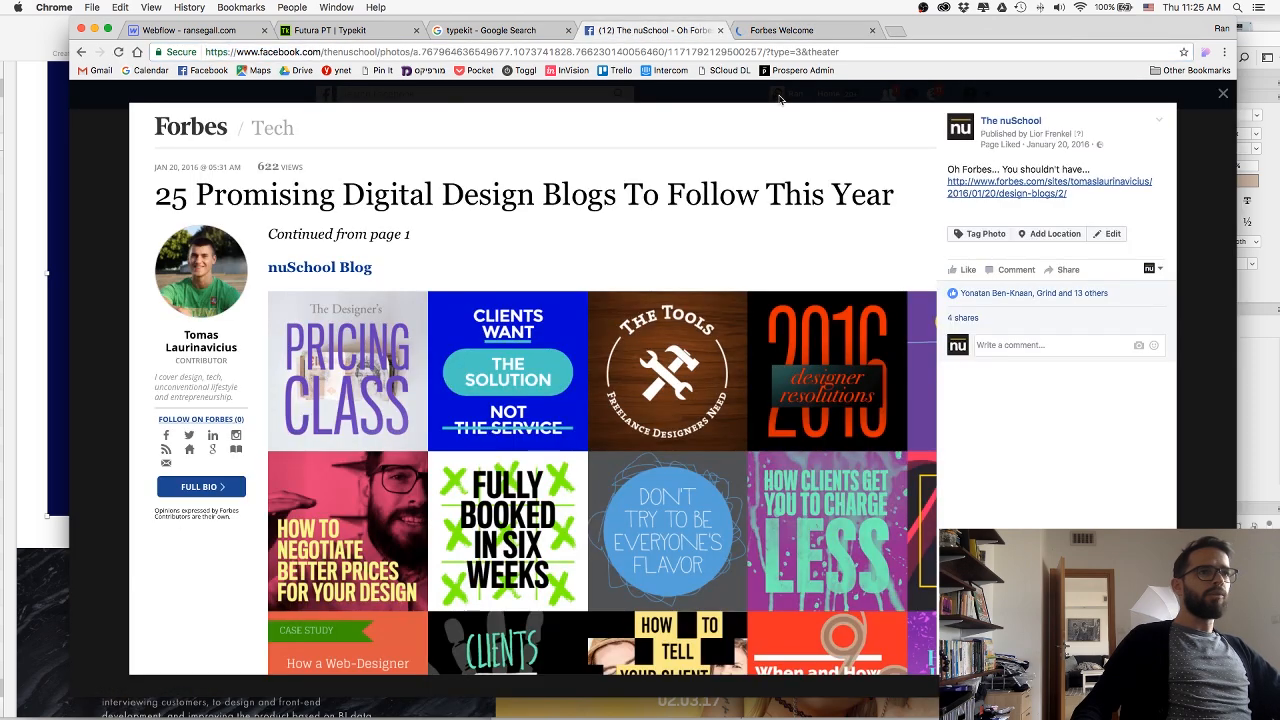
left_click(96, 209)
left_click(778, 32)
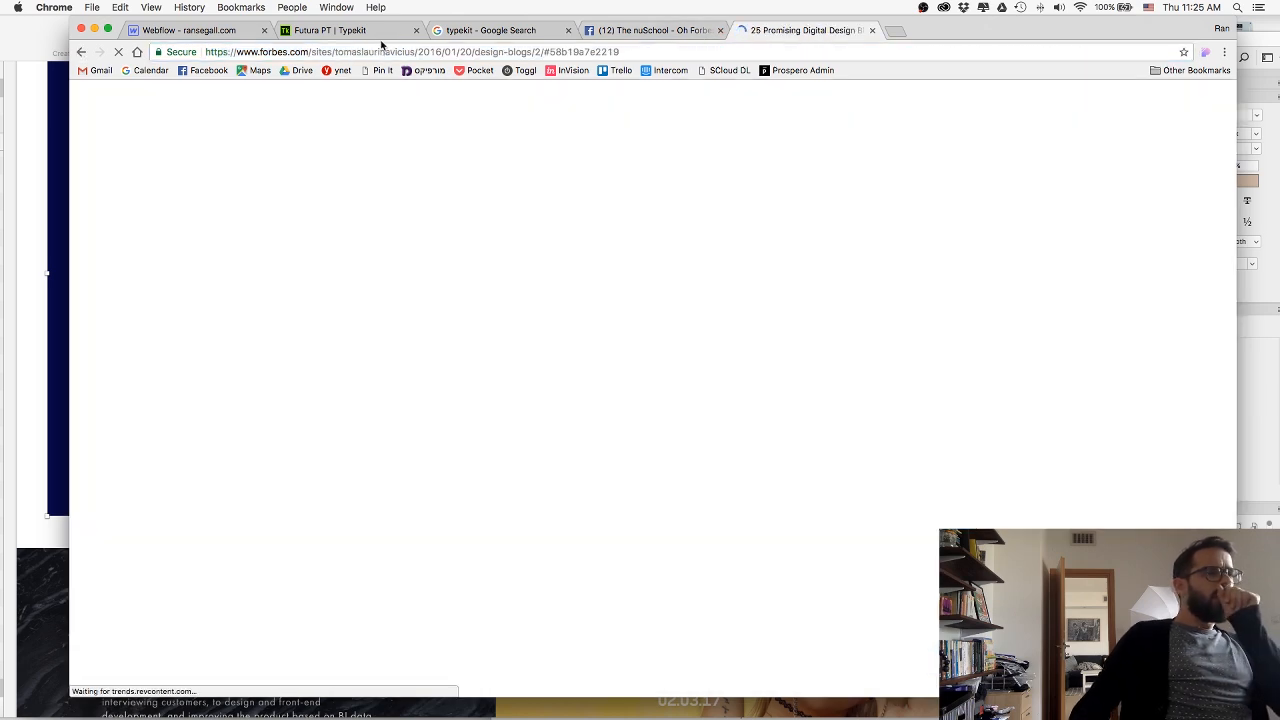
left_click(378, 52)
scroll(557, 467, "down", 3)
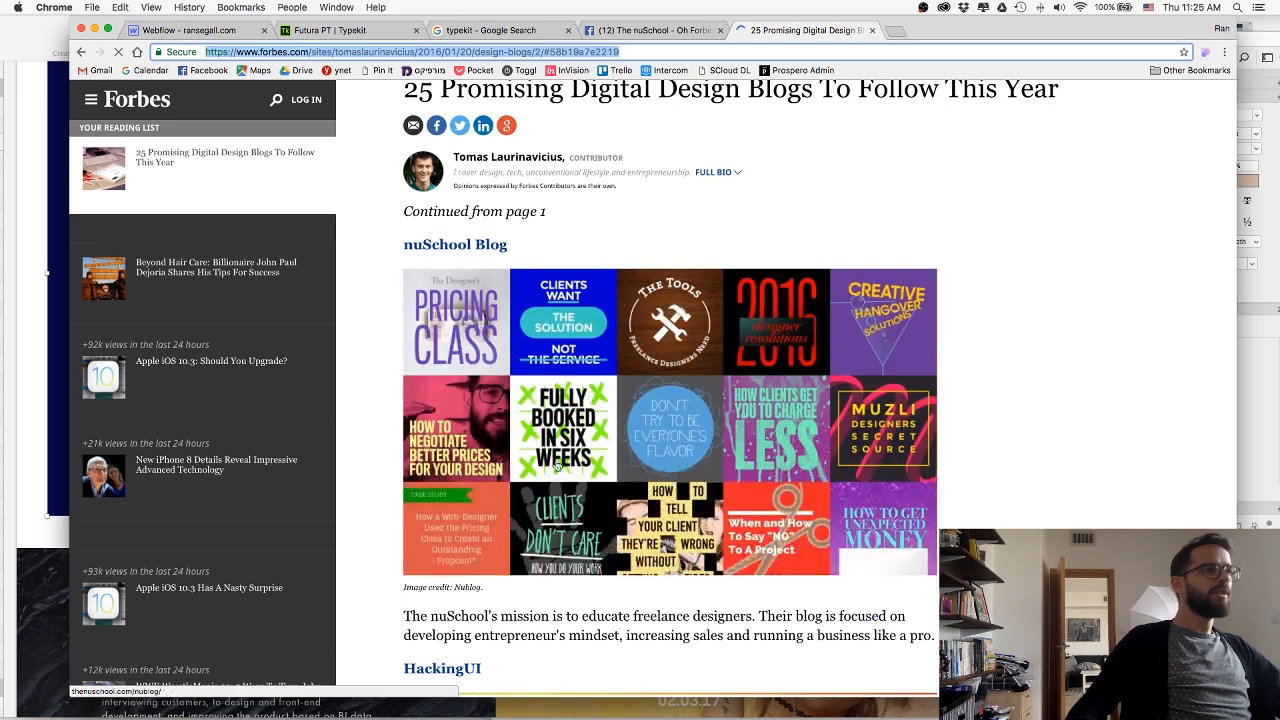
scroll(474, 288, "up", 2)
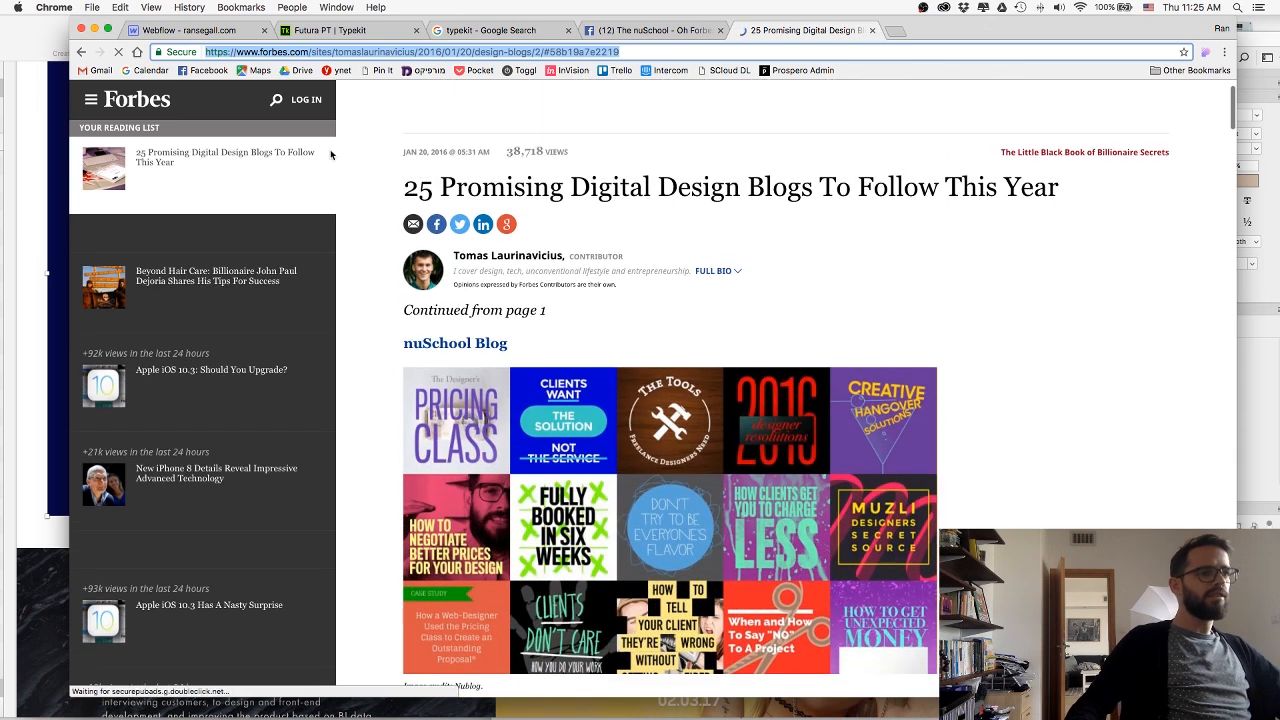
triple_click(264, 51)
Return to the Webflow page and link the Forbes logo's LogoLink block to the copied article URL, opening in a new tab.
left_click(10, 178)
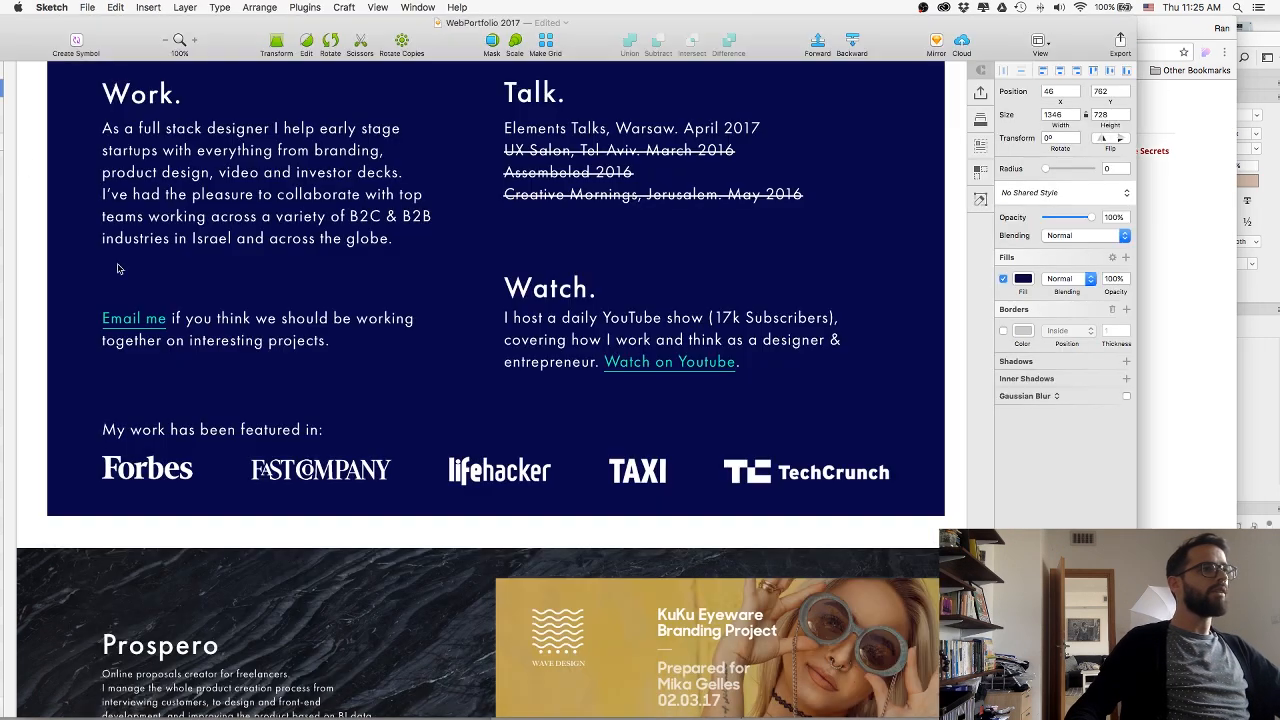
key("super+Tab")
left_click(172, 31)
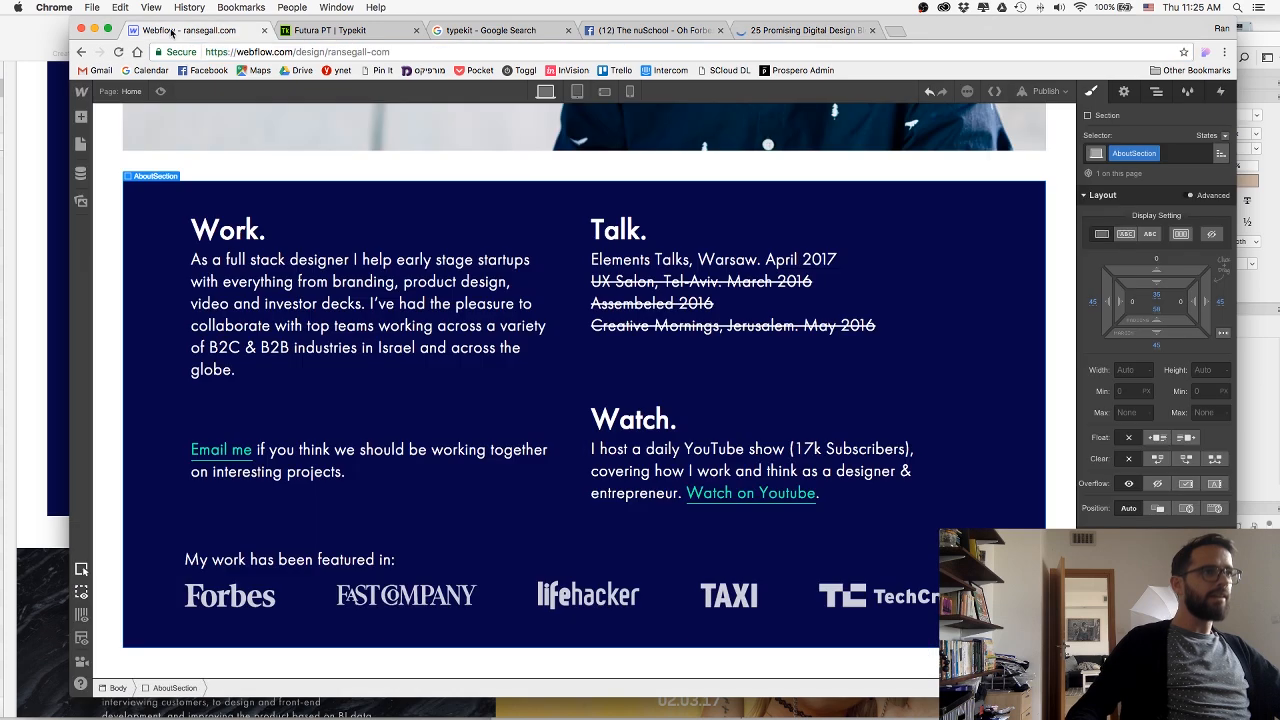
left_click(237, 598)
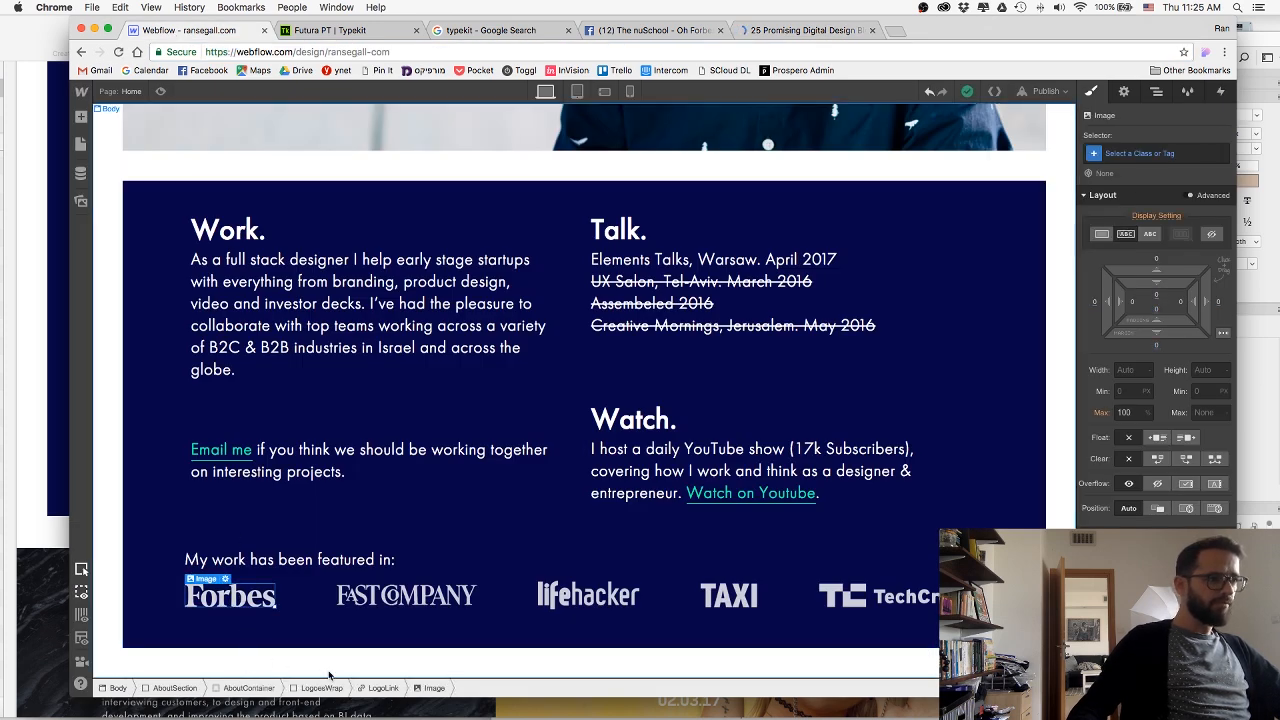
key("Up")
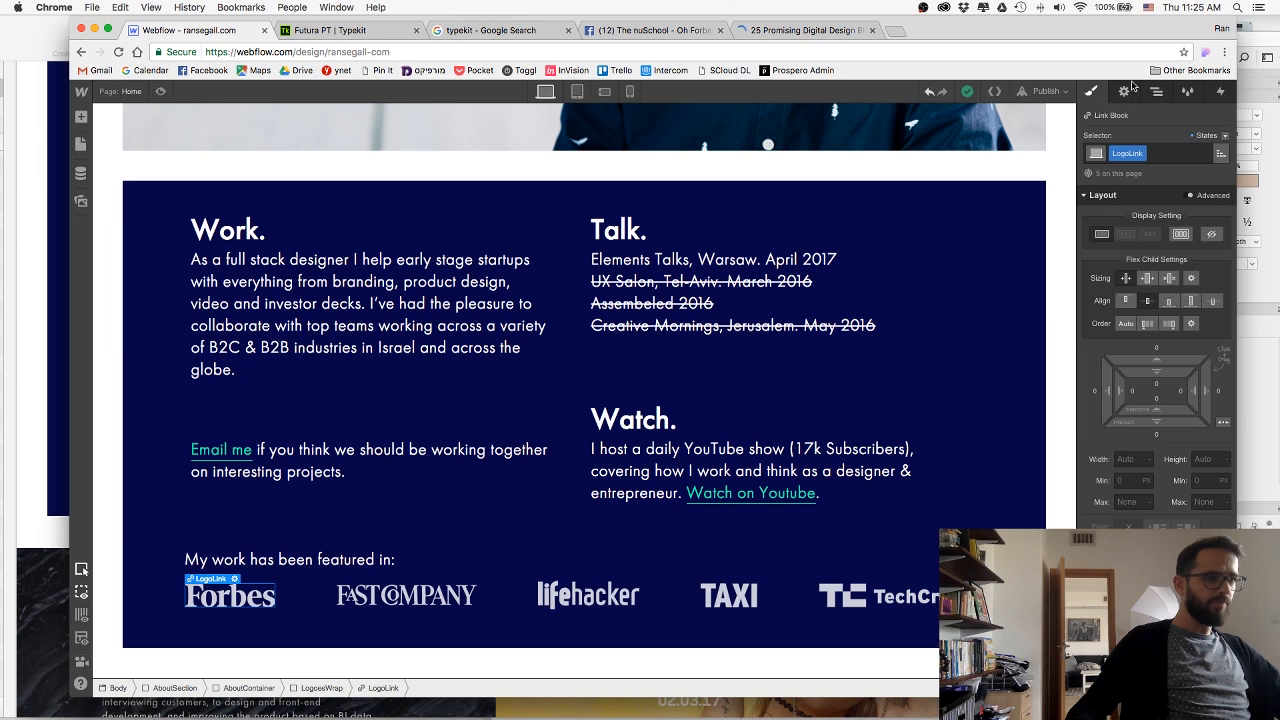
left_click(1124, 92)
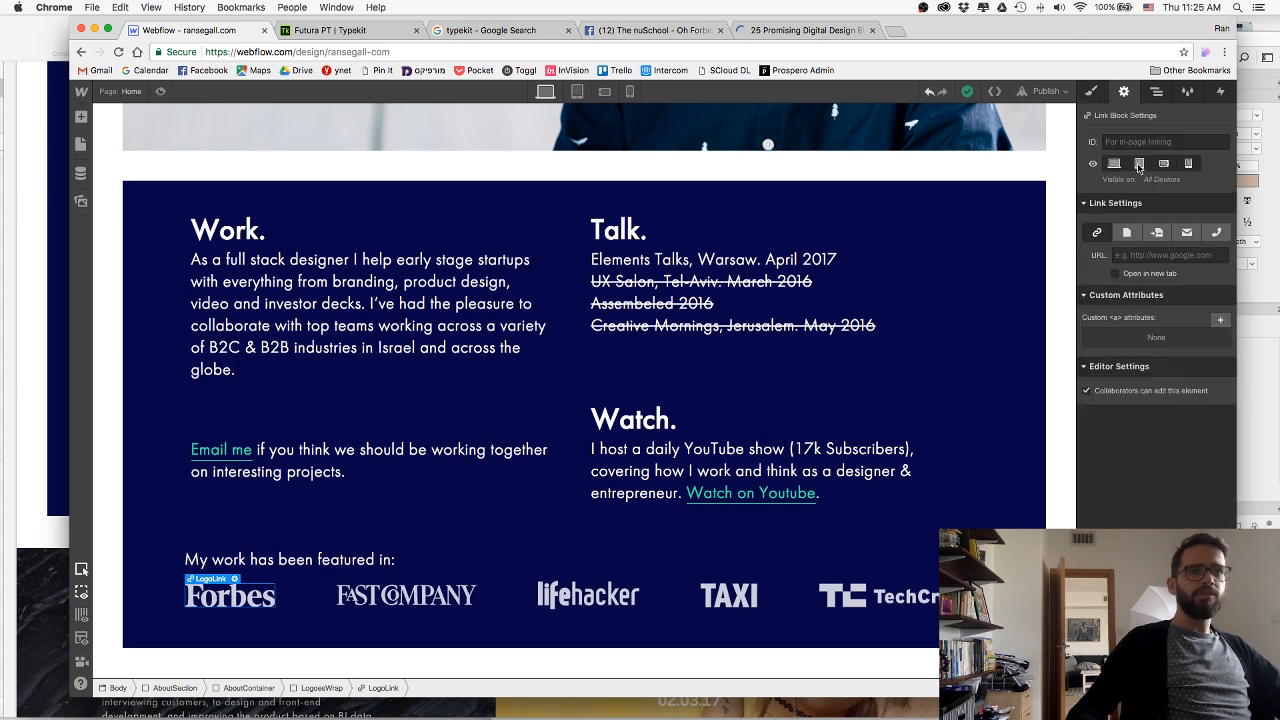
left_click(1116, 274)
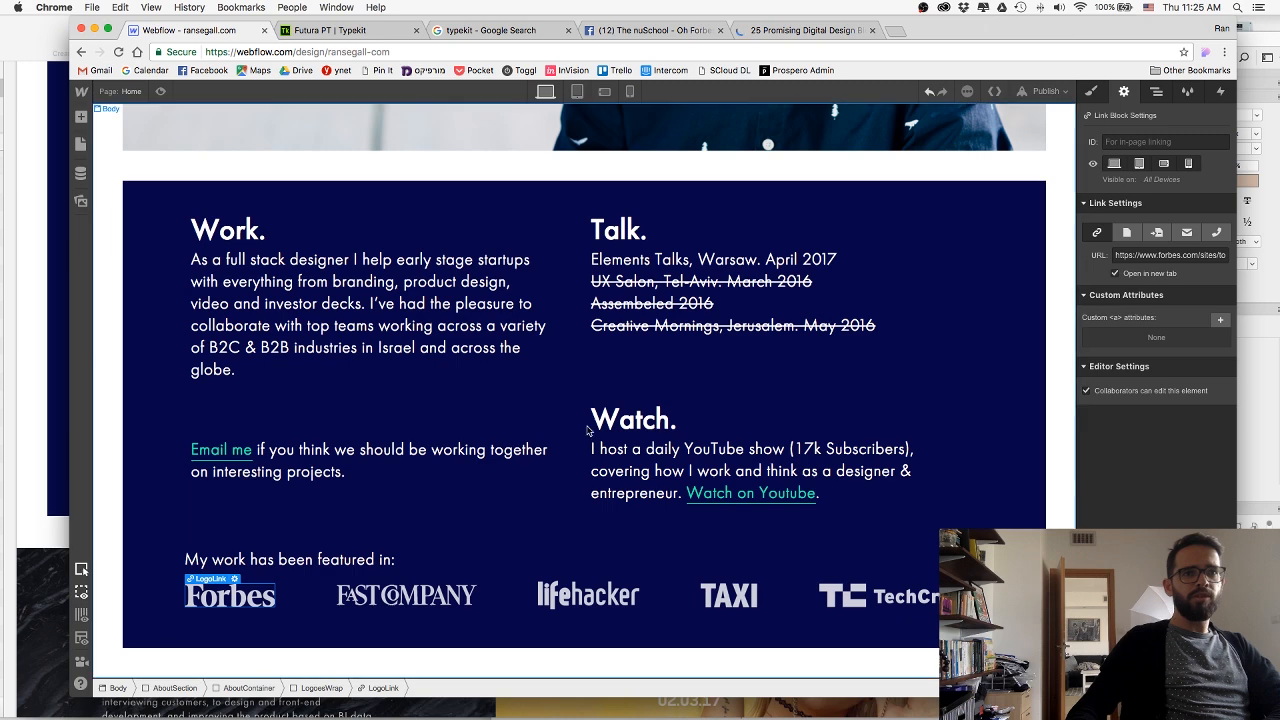
Select the Fast Company logo's LogoLink block, and search Google for "fast company any.do cal".
left_click(388, 604)
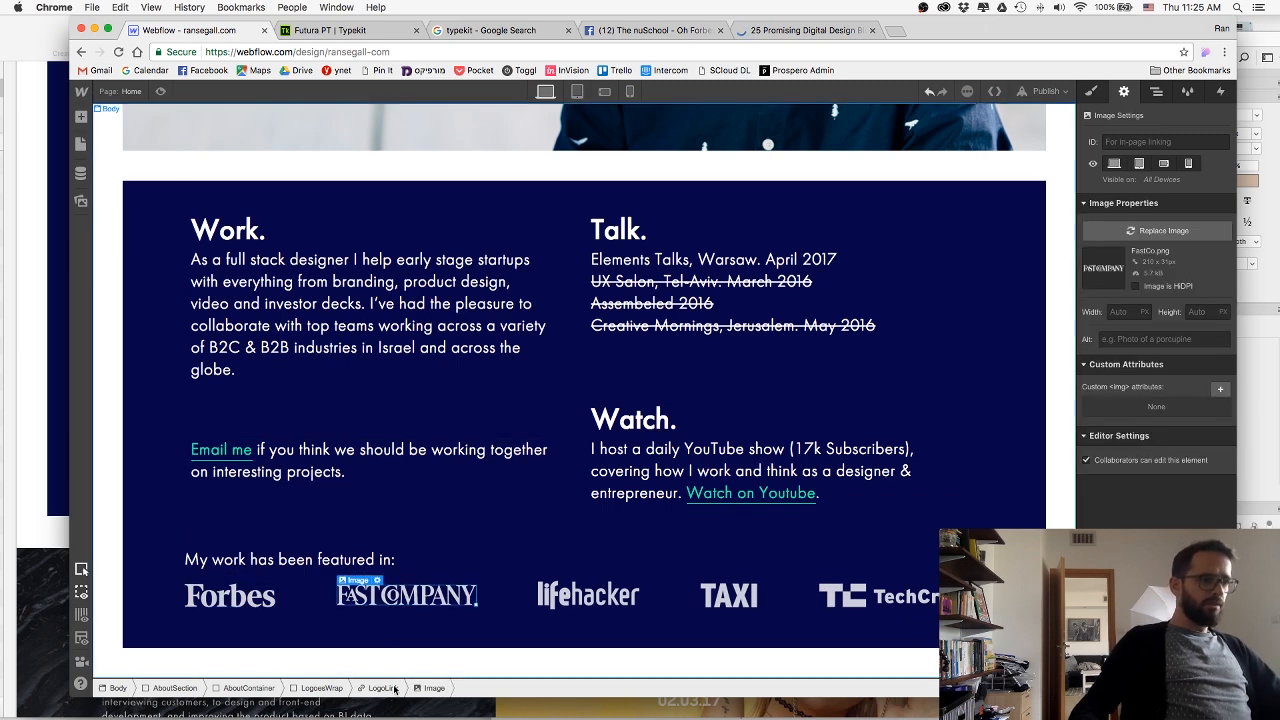
key("Up")
left_click(793, 31)
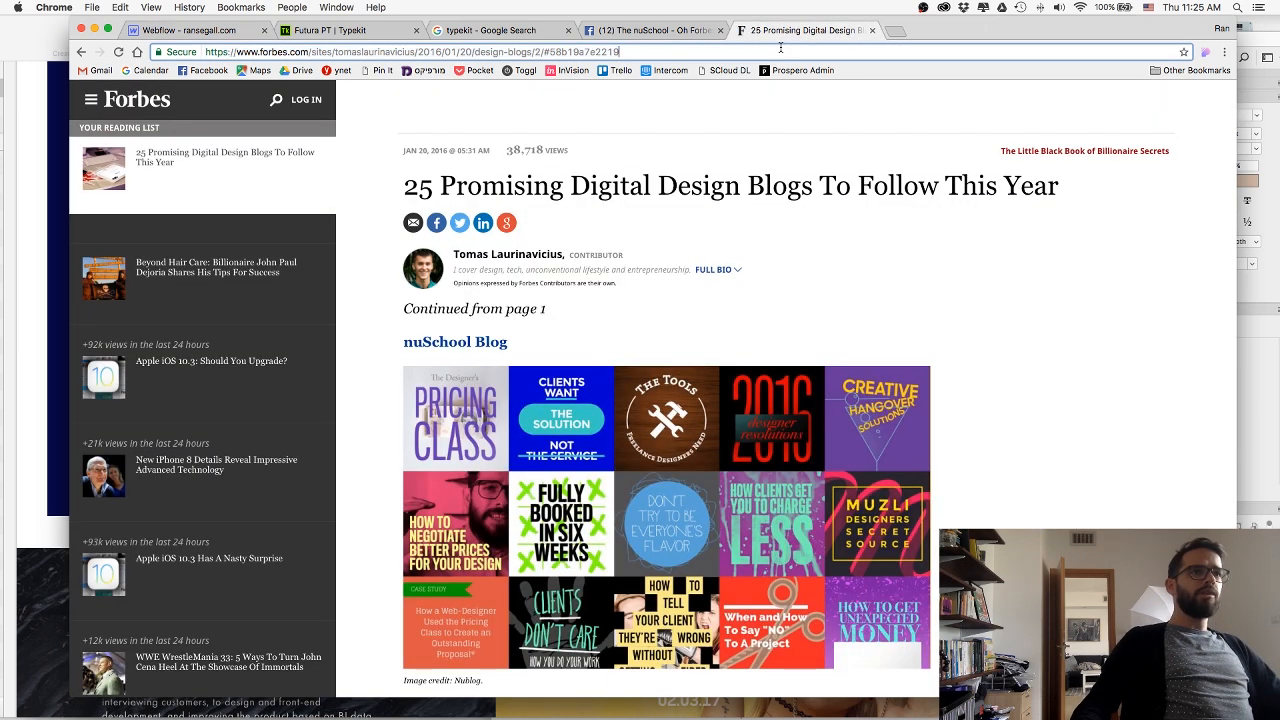
key("super+l")
type("fa")
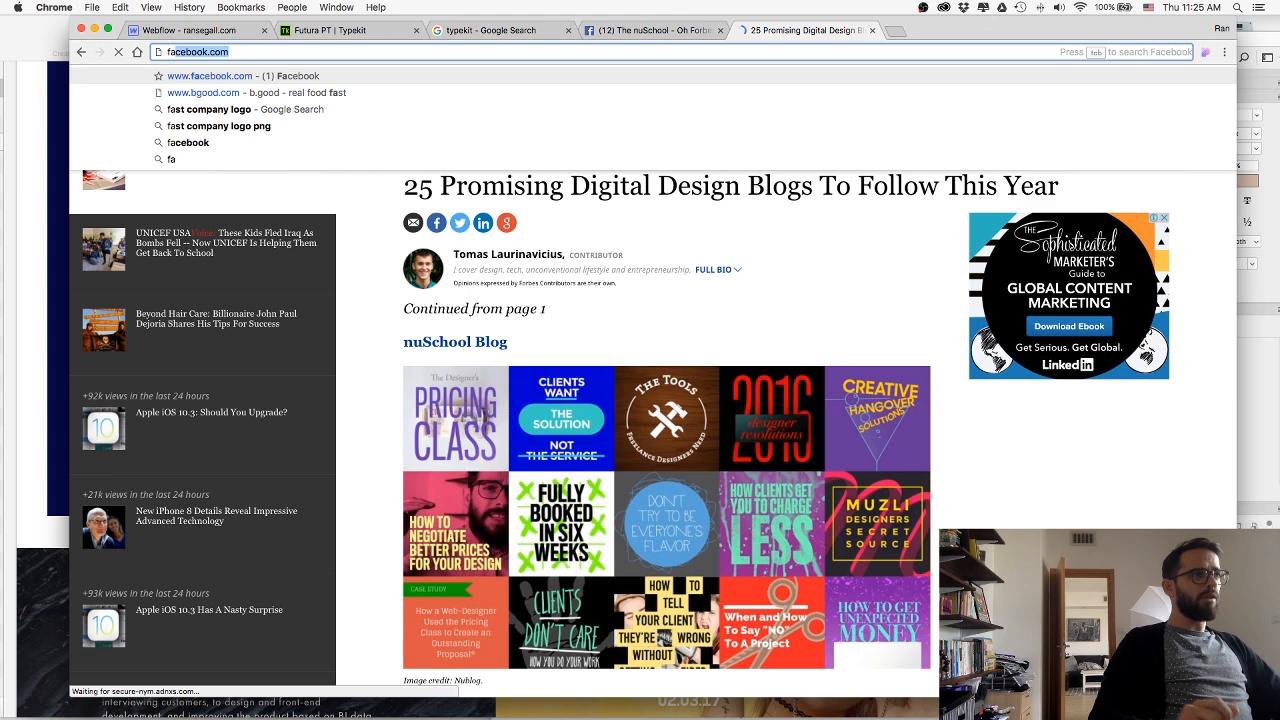
type("st compan")
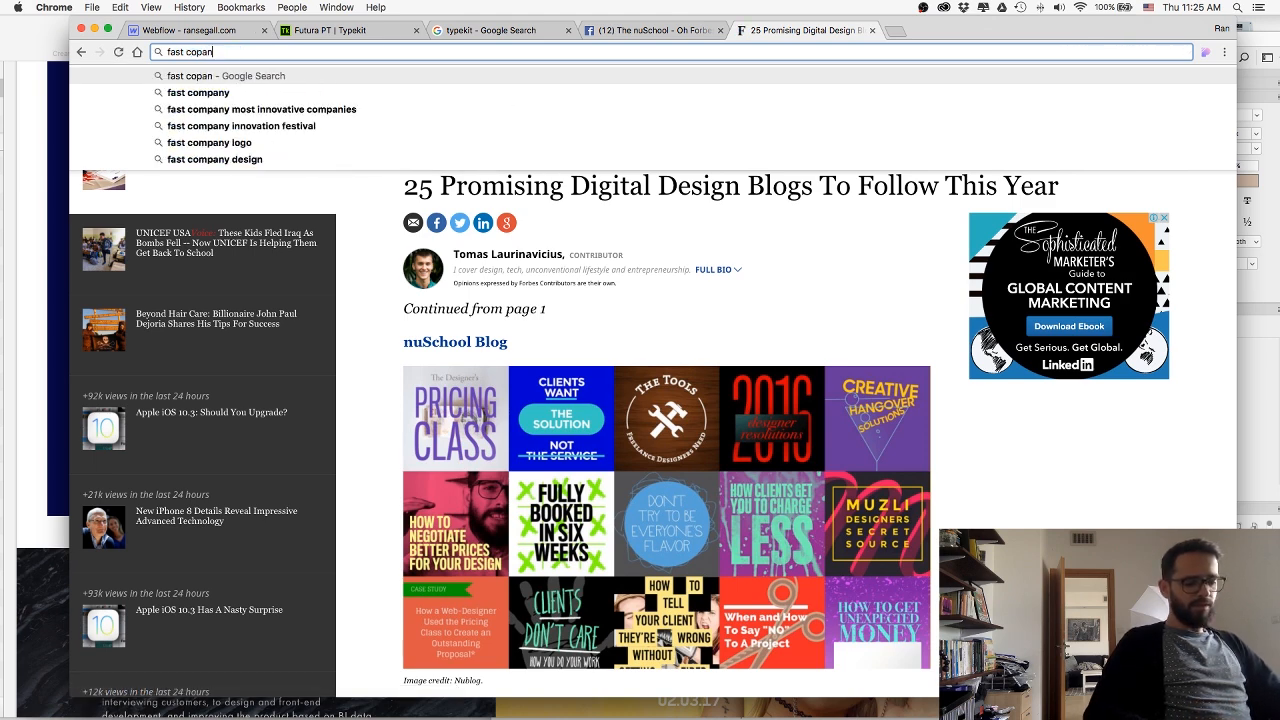
type("y")
key("Down")
key("BackSpace")
key("BackSpace")
key("BackSpace")
key("BackSpace")
key("BackSpace")
key("BackSpace")
key("BackSpace")
key("BackSpace")
key("BackSpace")
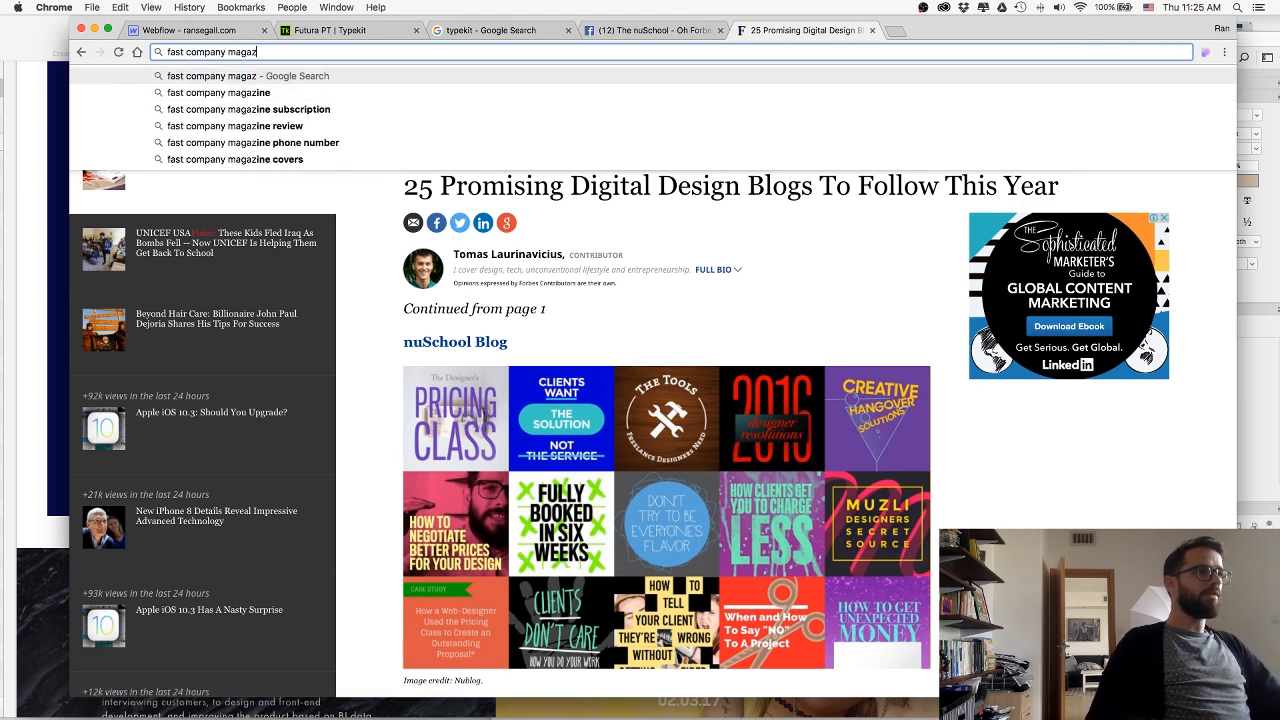
type("any.do cal")
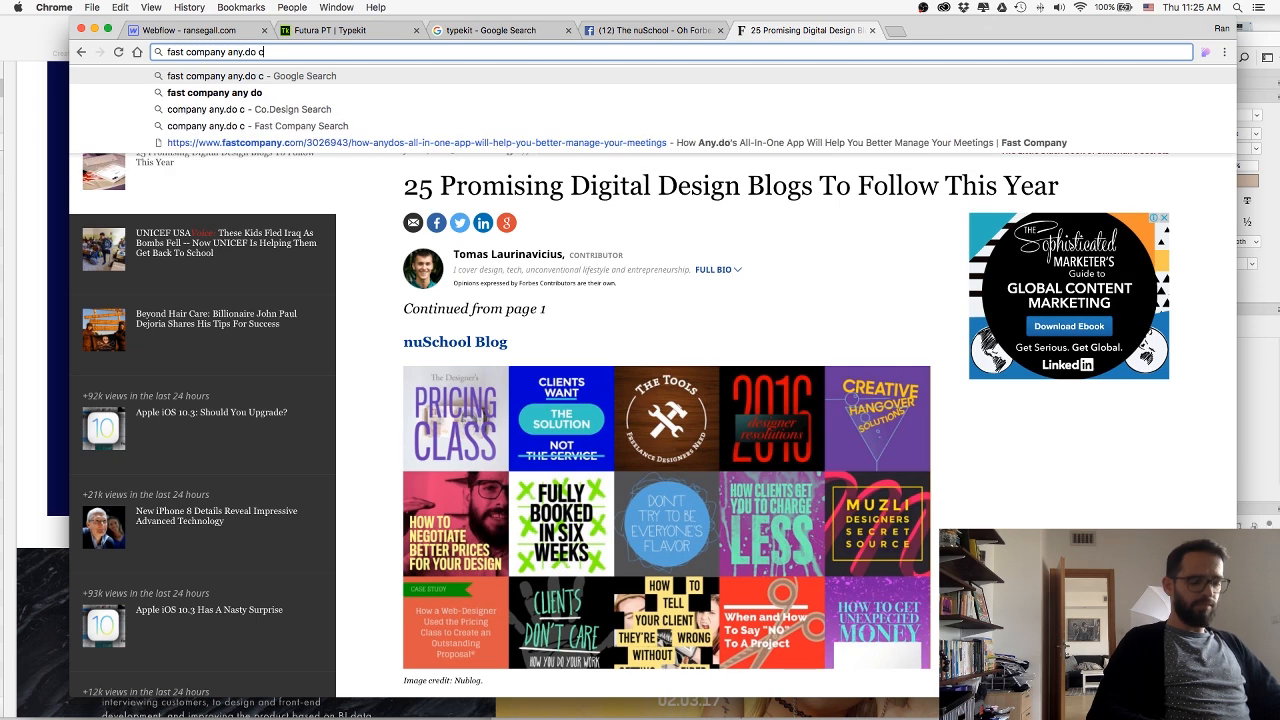
key("Return")
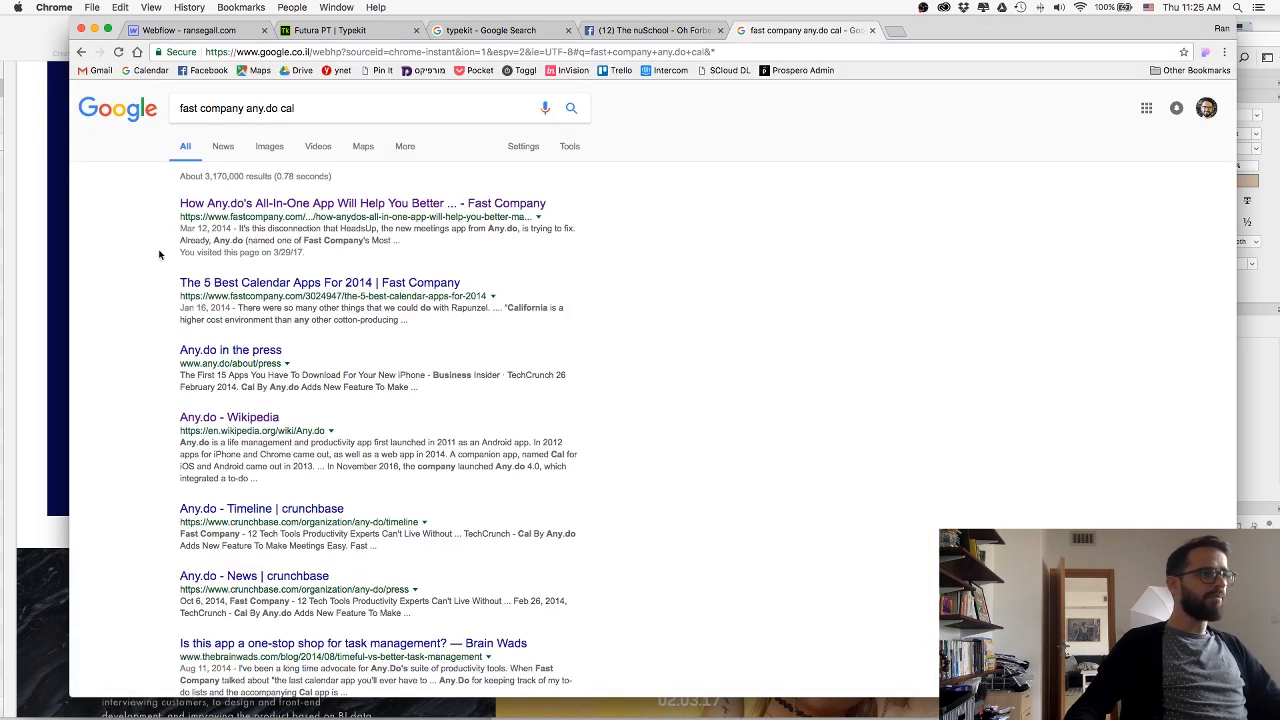
Open the Fast Company article about Any.do's all-in-one app, copy its URL and close its tab.
left_click(242, 201)
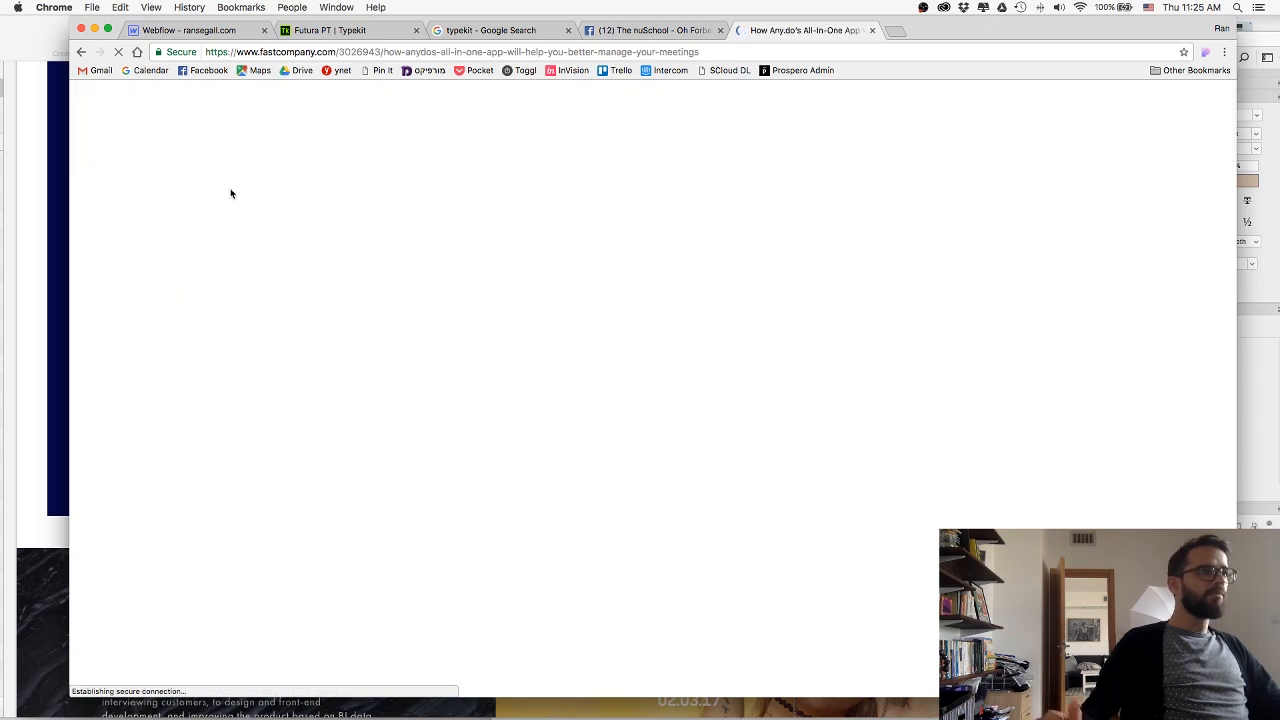
scroll(243, 174, "down", 20)
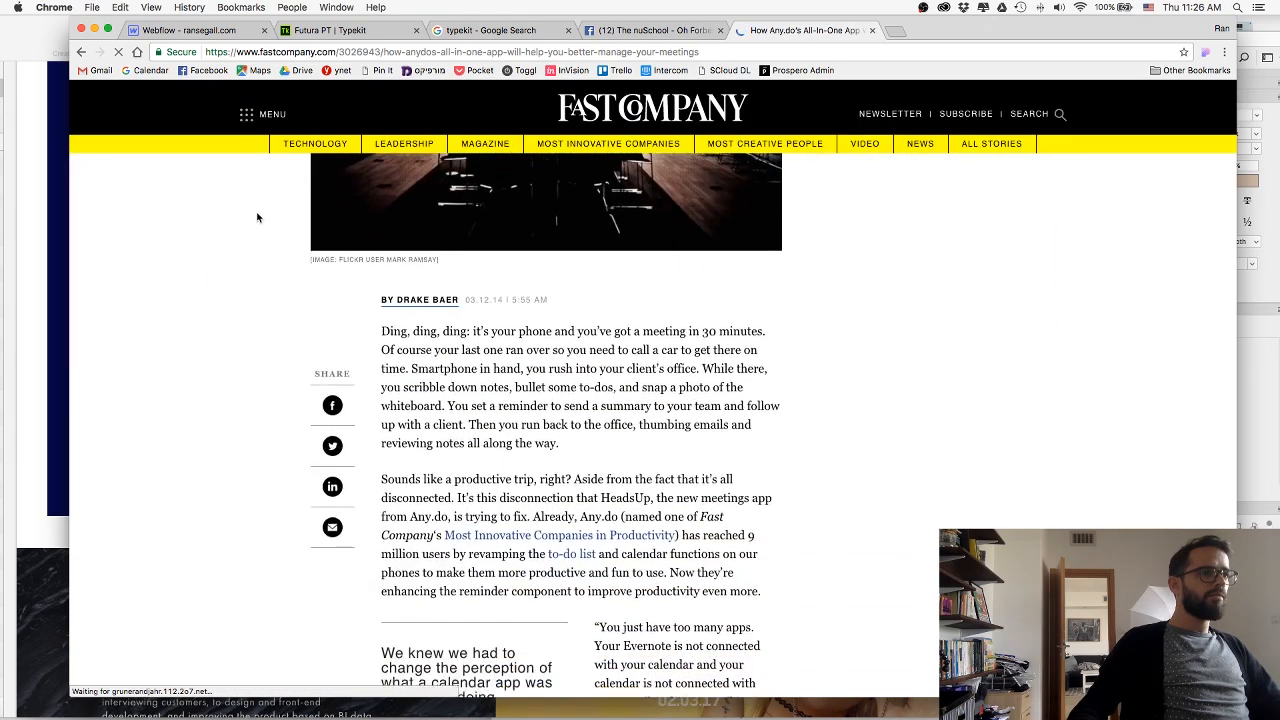
scroll(500, 302, "up", 15)
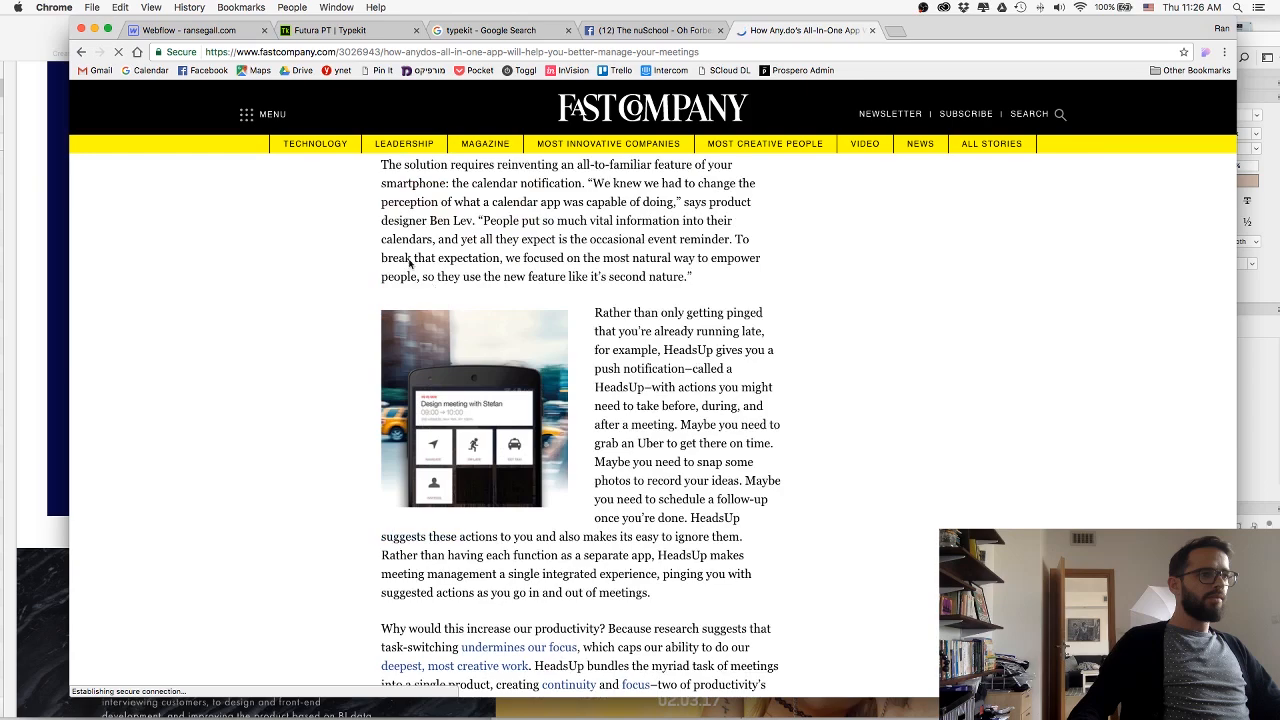
left_click(312, 50)
key("super+c")
key("super+w")
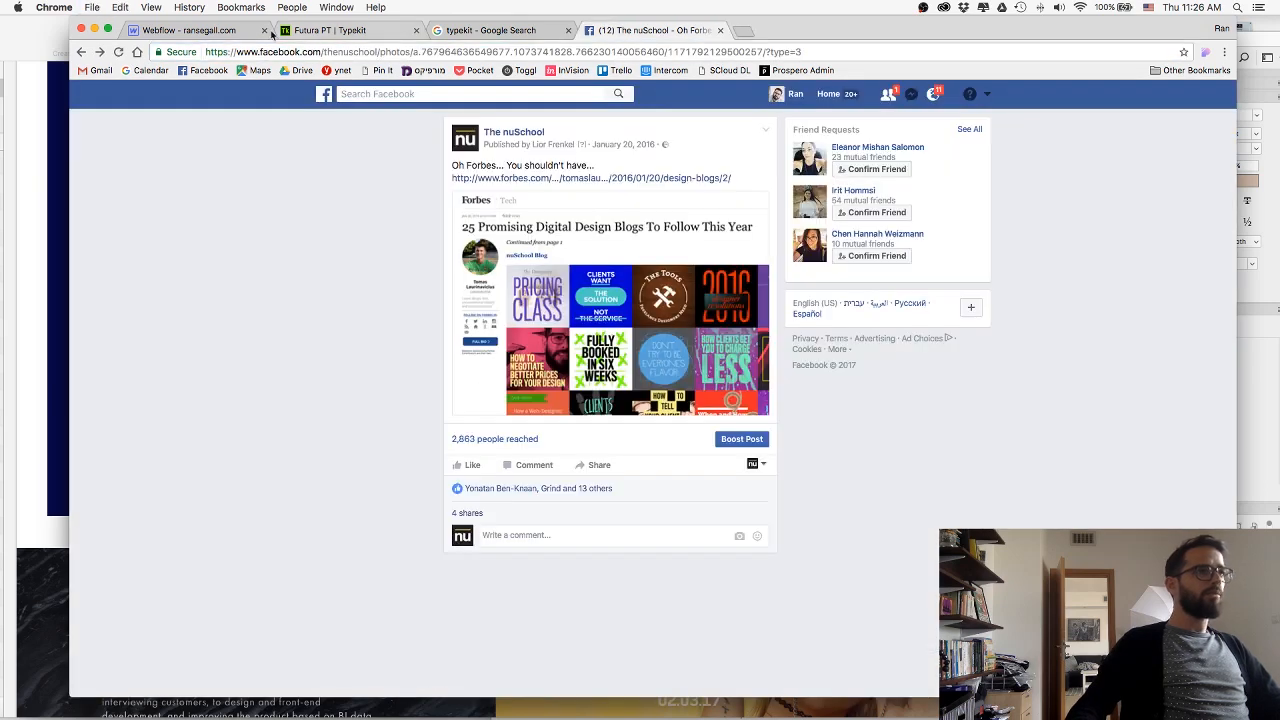
Link the Fast Company logo in Webflow to the copied article URL and set it to open in a new tab.
left_click(271, 35)
left_click(1130, 258)
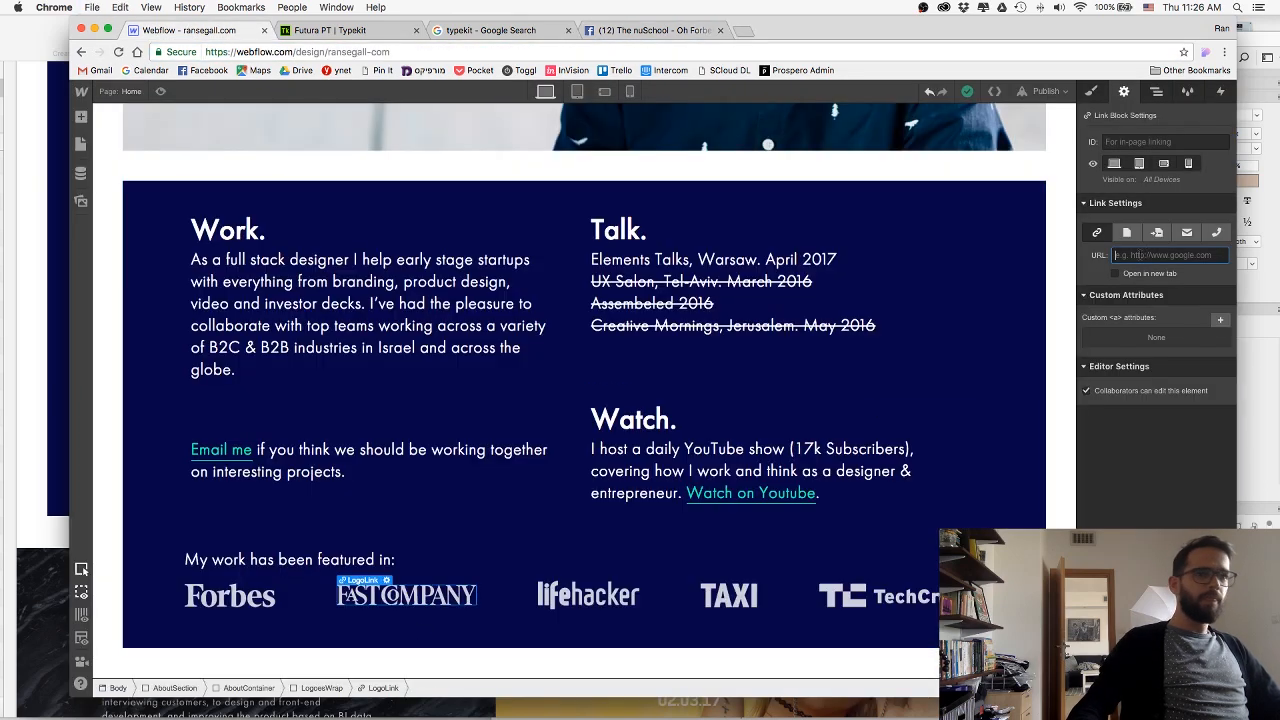
key("super+v")
left_click(1116, 274)
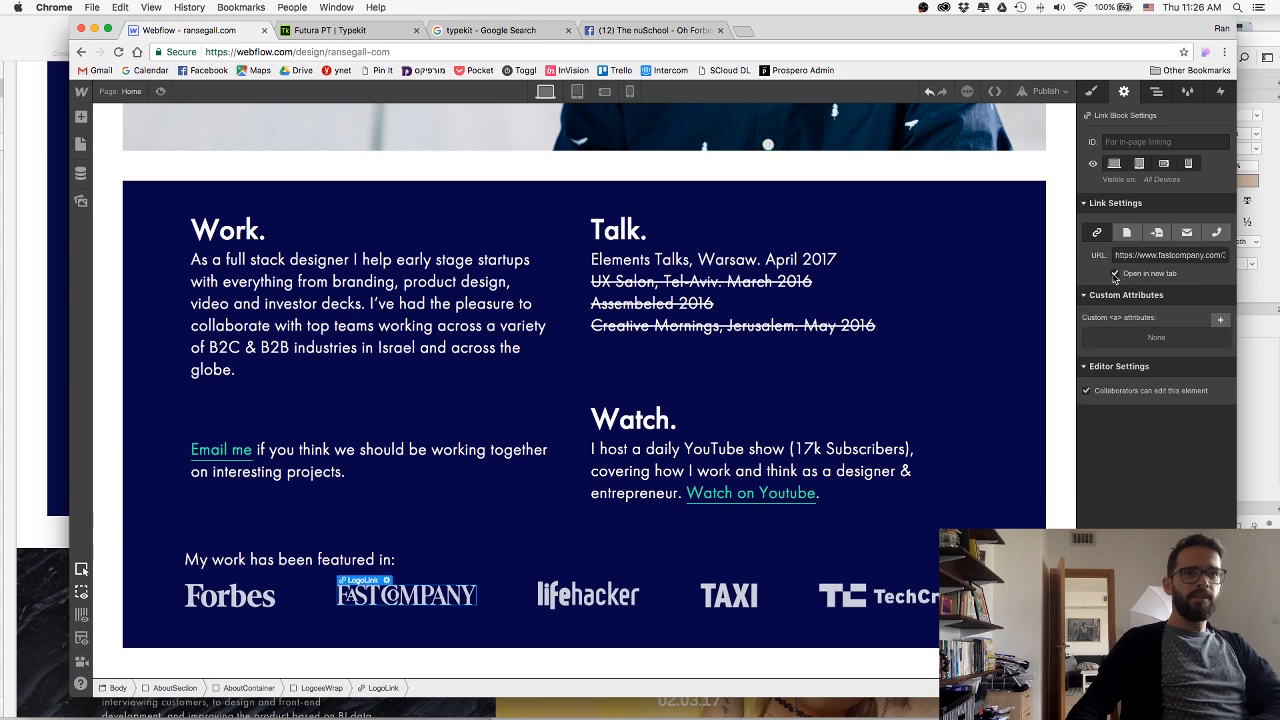
Search Google for "lifehacker nuschool freelancer" for the lifehacker logo, and open Lifehacker's "How Much Should I Charge?" article.
left_click(602, 596)
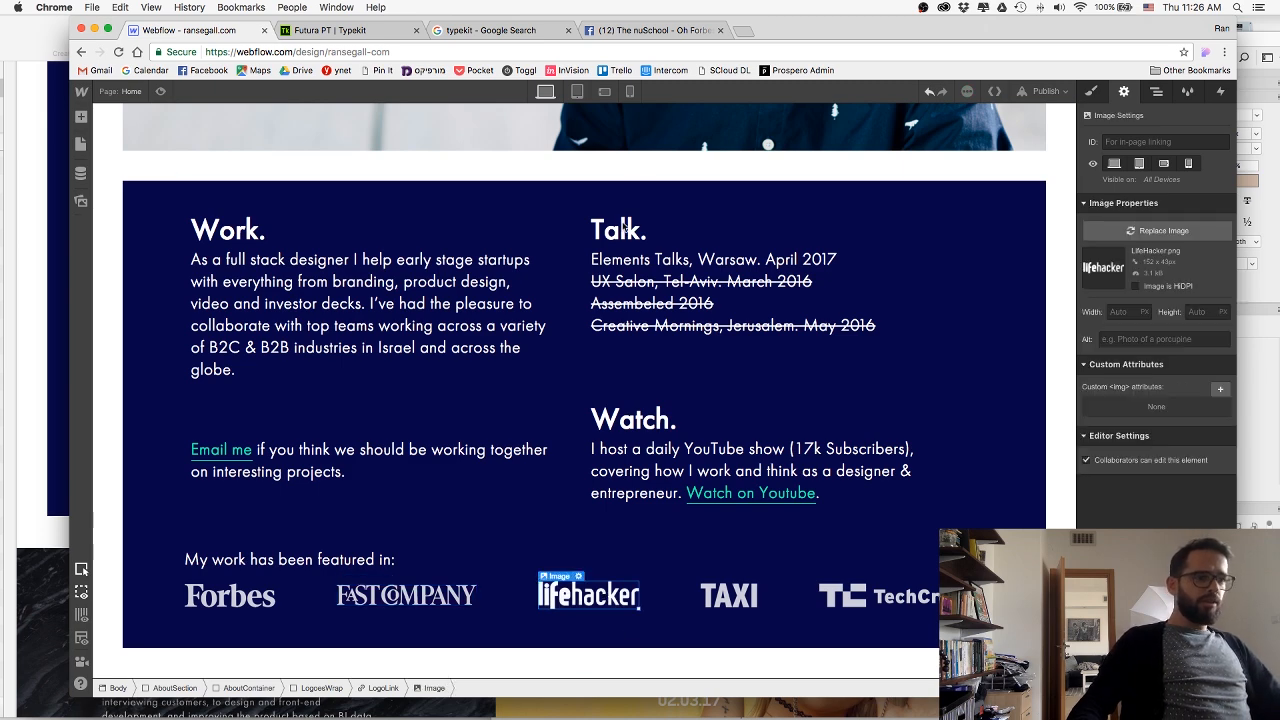
left_click(618, 31)
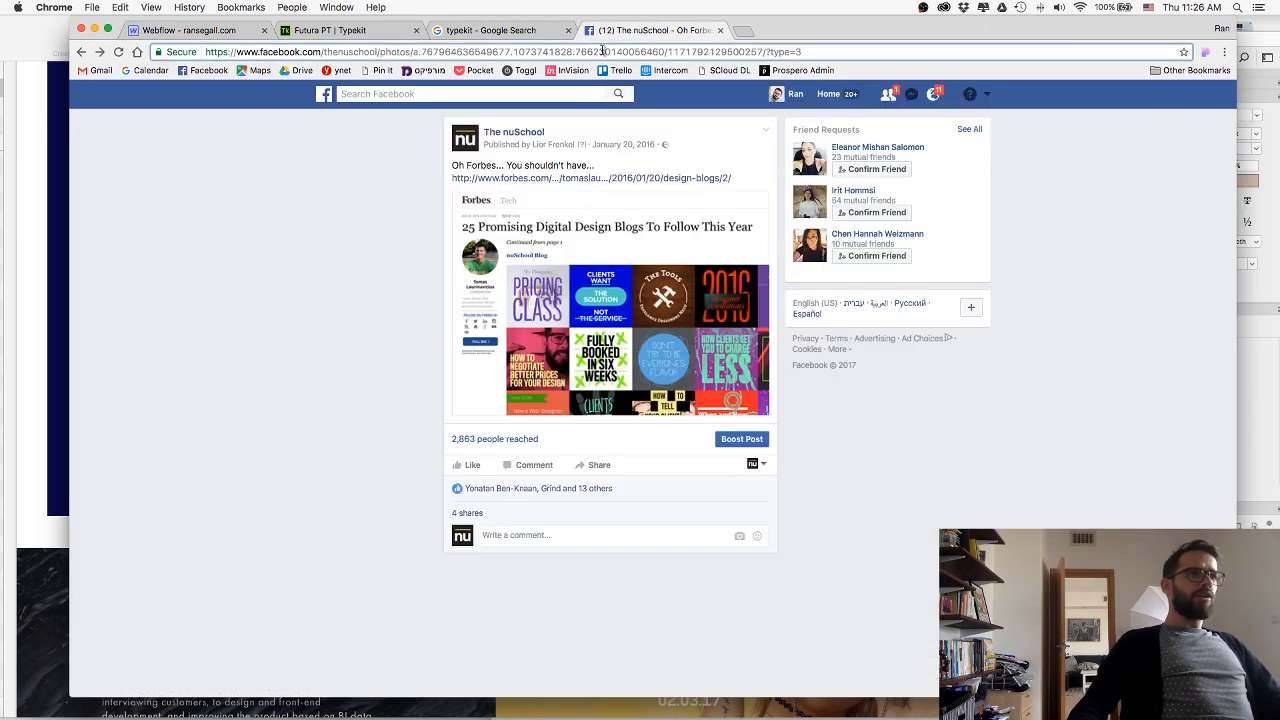
key("super+l")
type("lifehacker ")
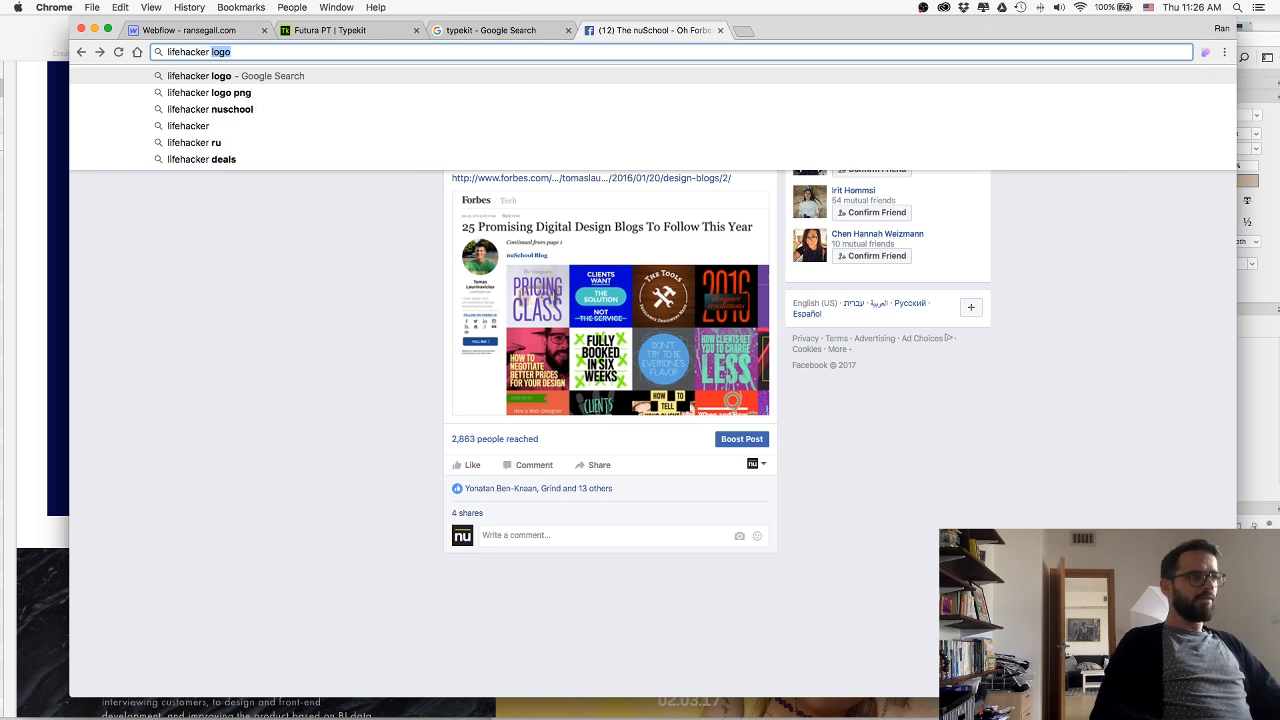
type("nuschool")
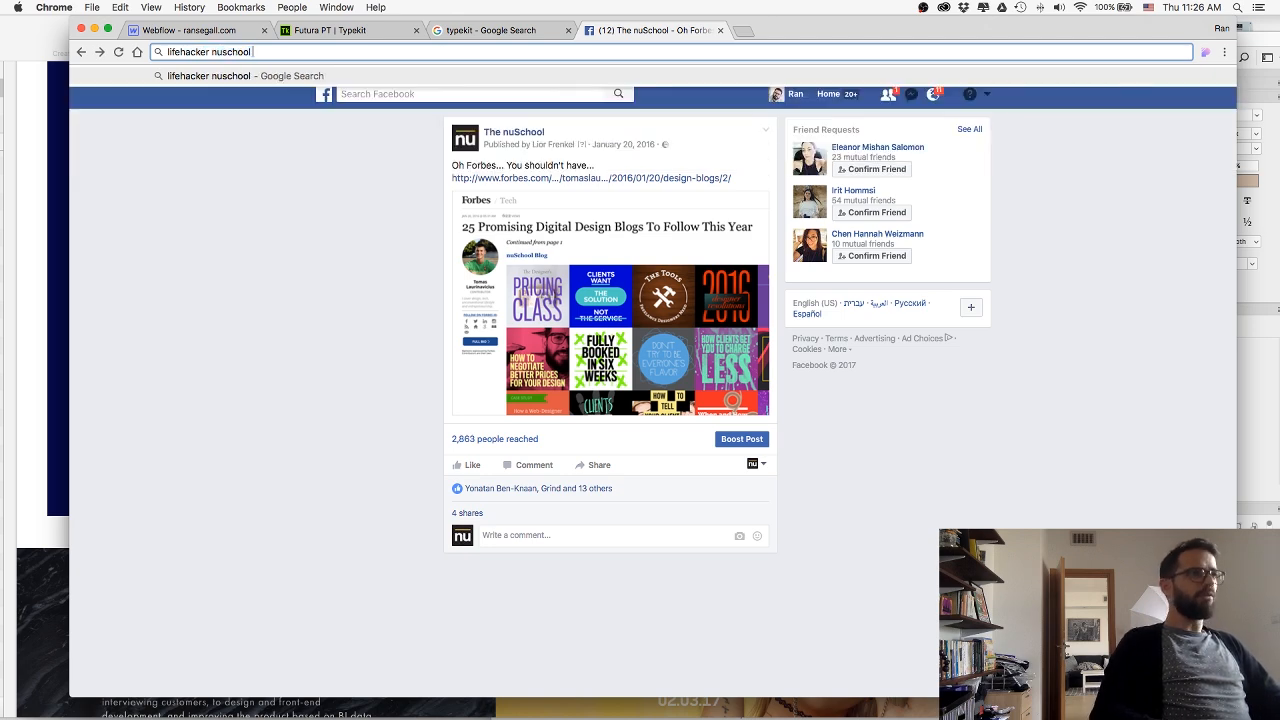
type(" freelancer")
key("Return")
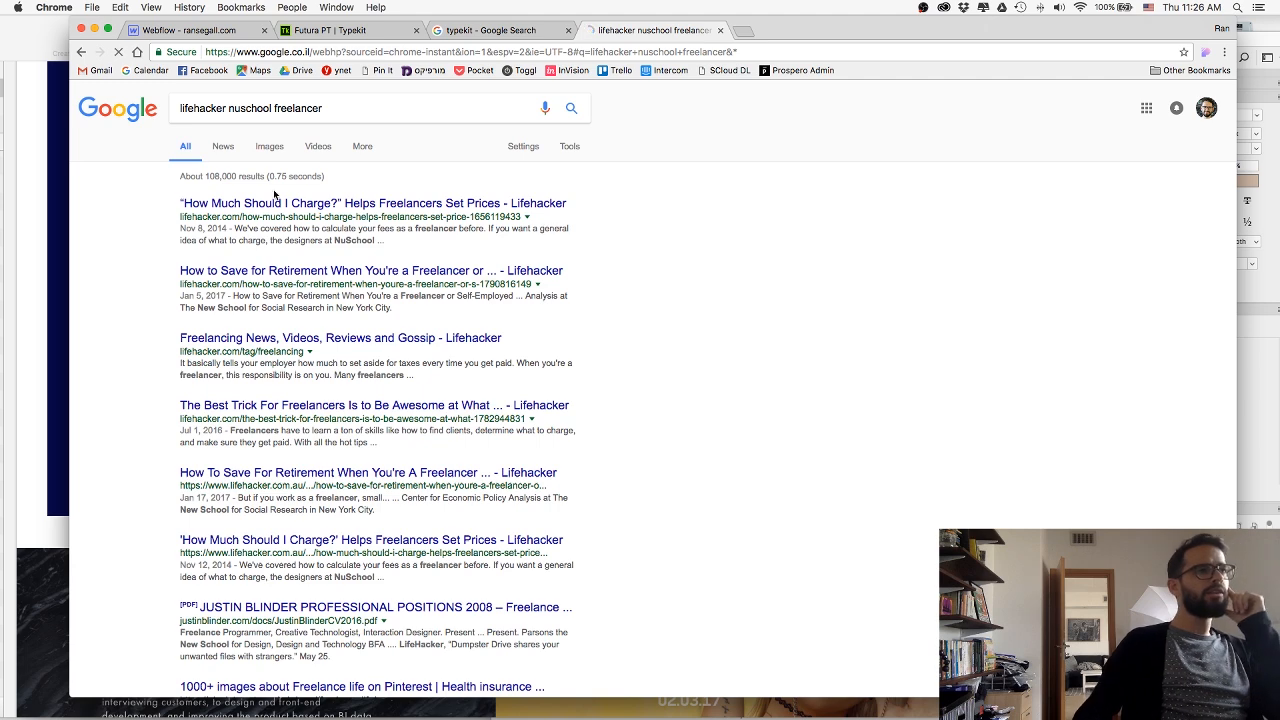
left_click(223, 205)
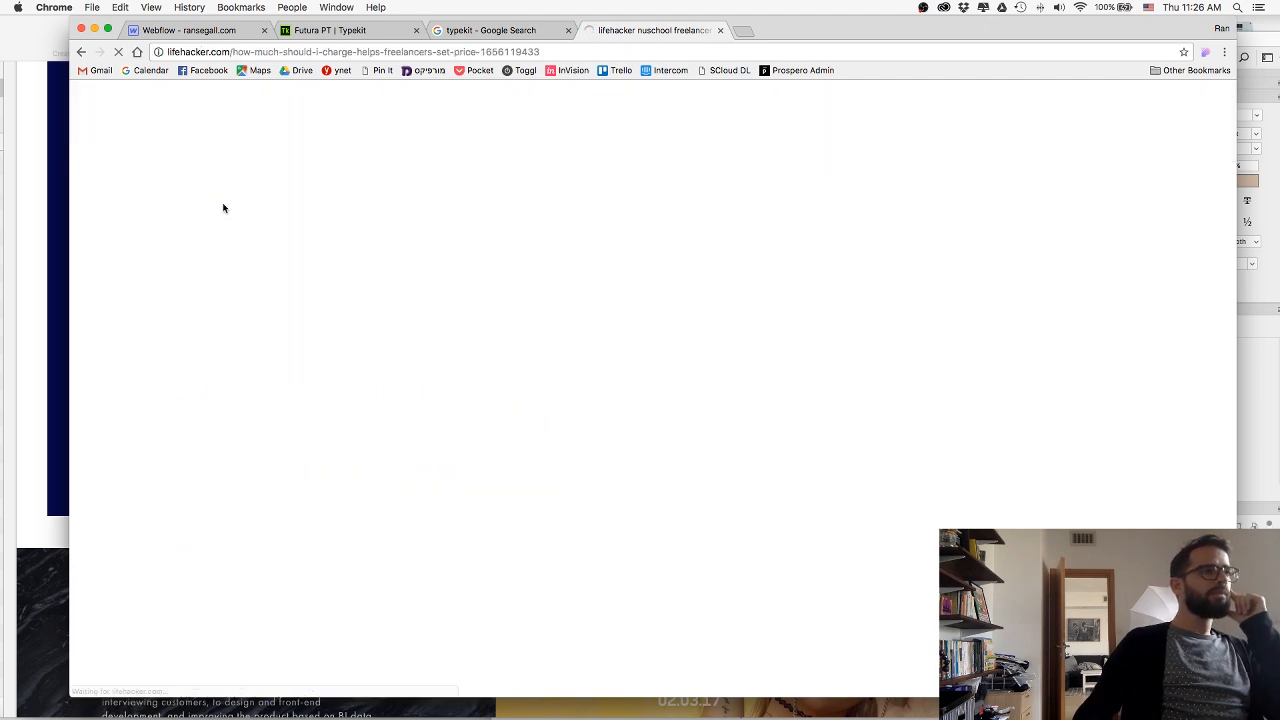
Copy the URL of Lifehacker's "How Much Should I Charge?" article.
left_click(383, 52)
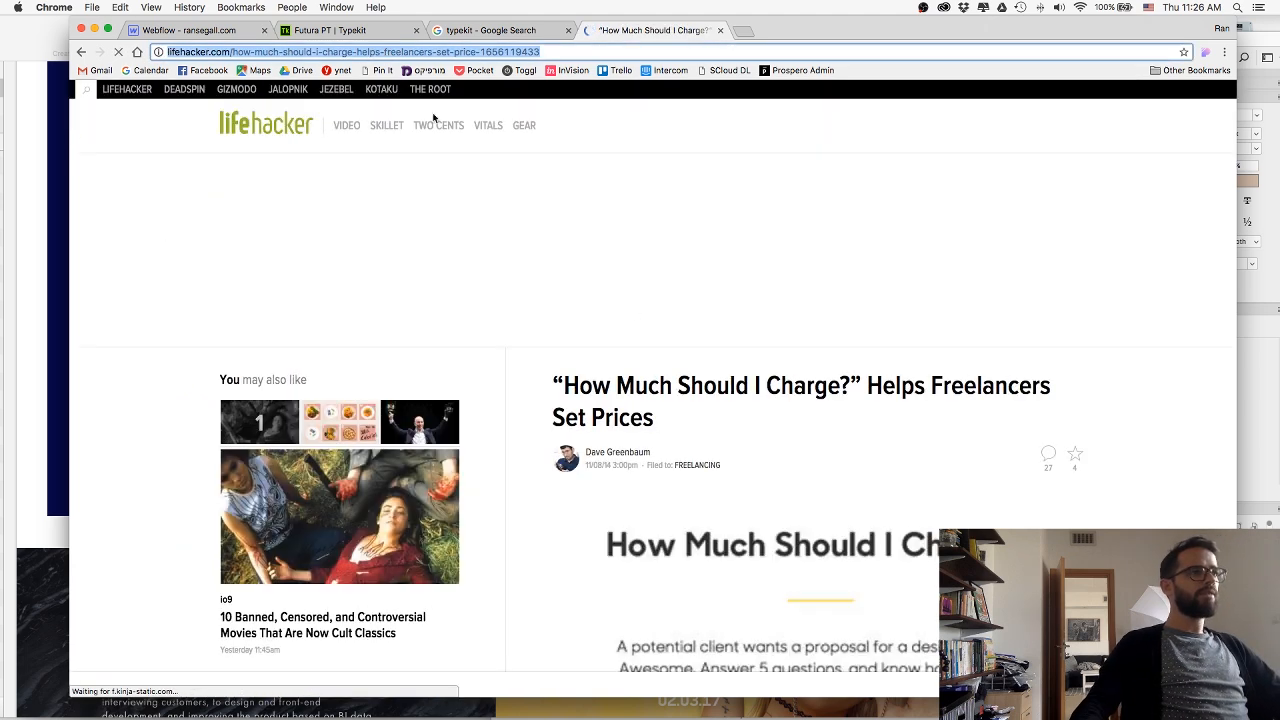
scroll(679, 416, "down", 3)
scroll(727, 433, "up", 3)
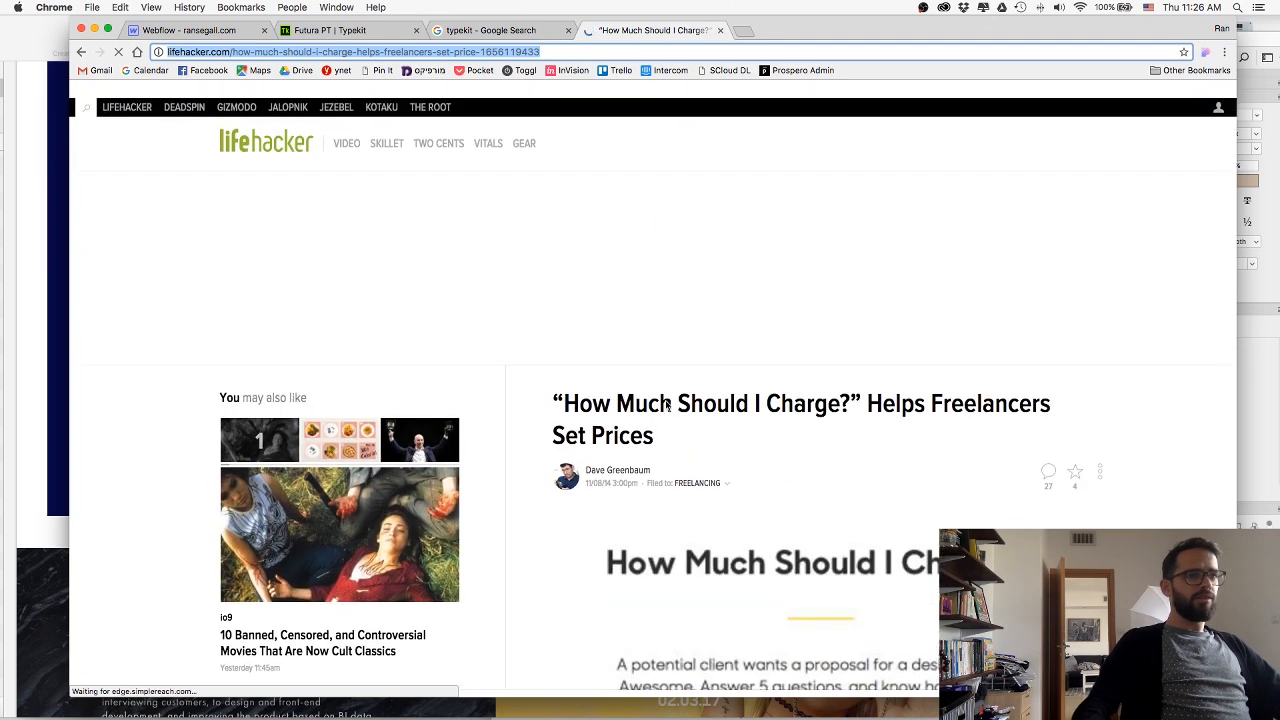
Link the lifehacker logo's LogoLink block in Webflow to the copied article URL and set it to open in a new tab.
left_click(195, 30)
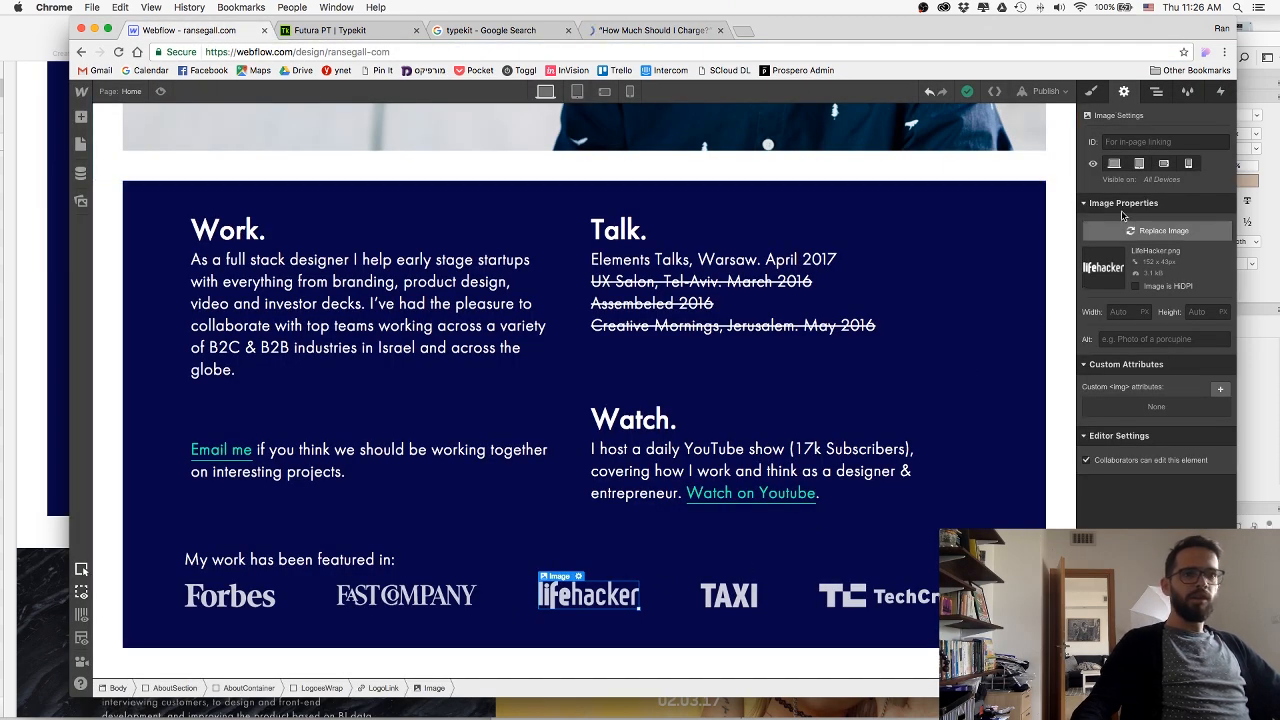
left_click(378, 688)
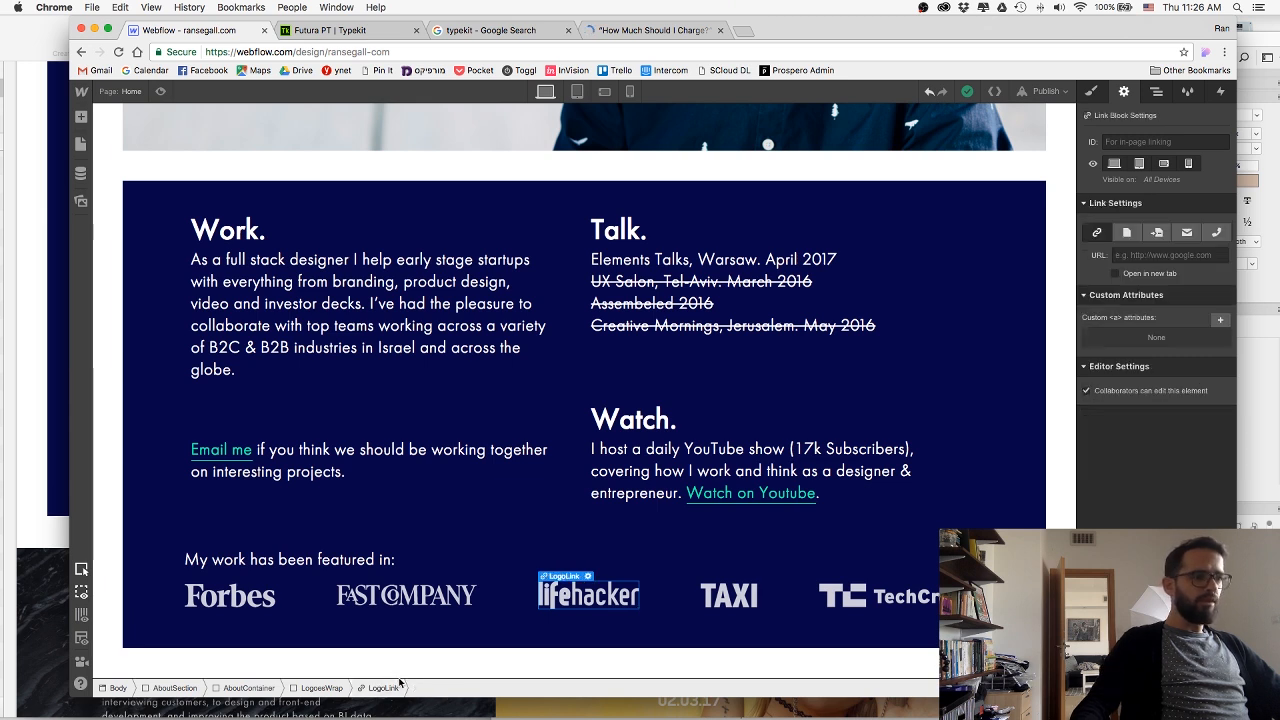
left_click(1150, 255)
key("super+v")
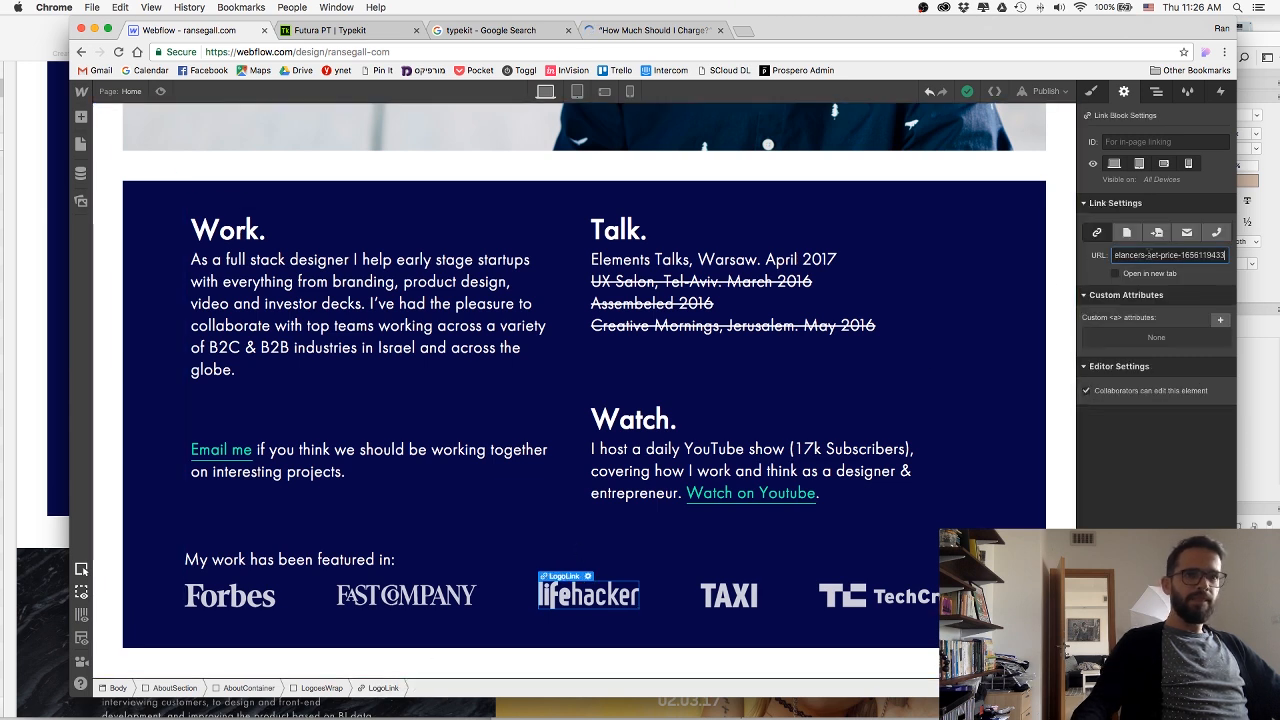
left_click(1116, 275)
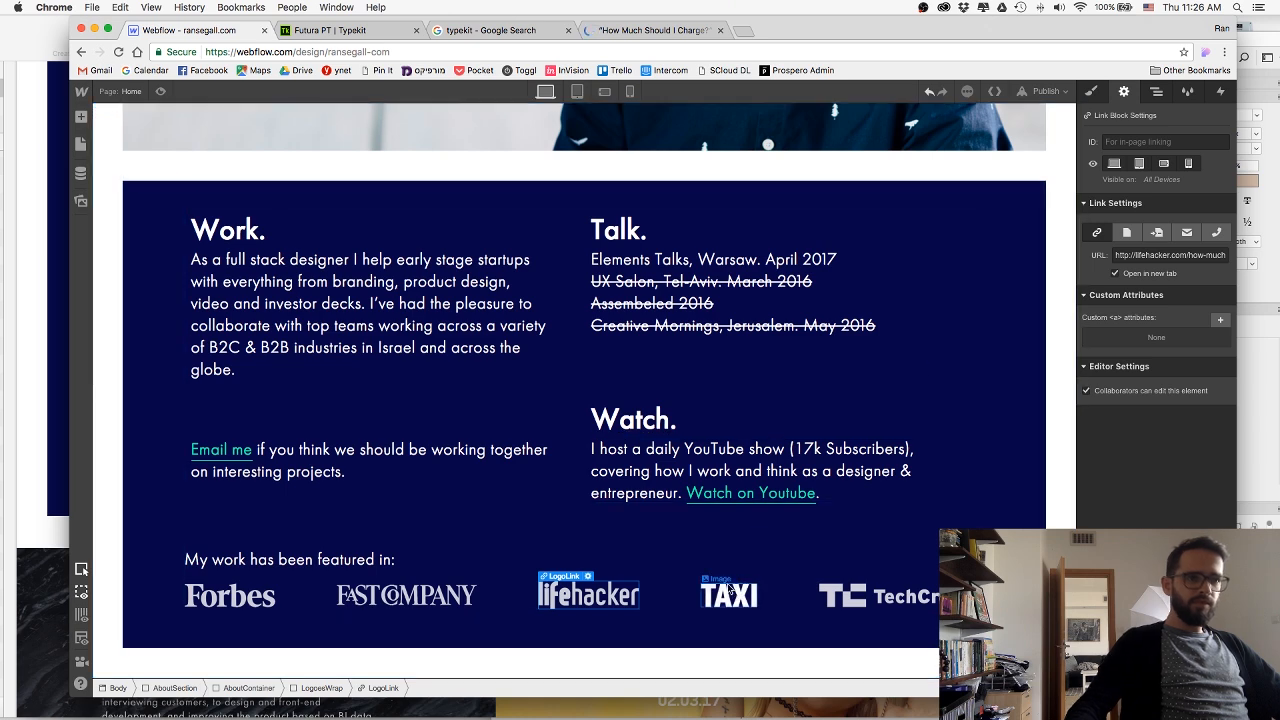
Search Google for "design taxi nuschool" and open DesignTAXI's "For Designers: How To Get Paid What You're Worth" article, skipping the ad.
left_click(603, 30)
left_click(549, 52)
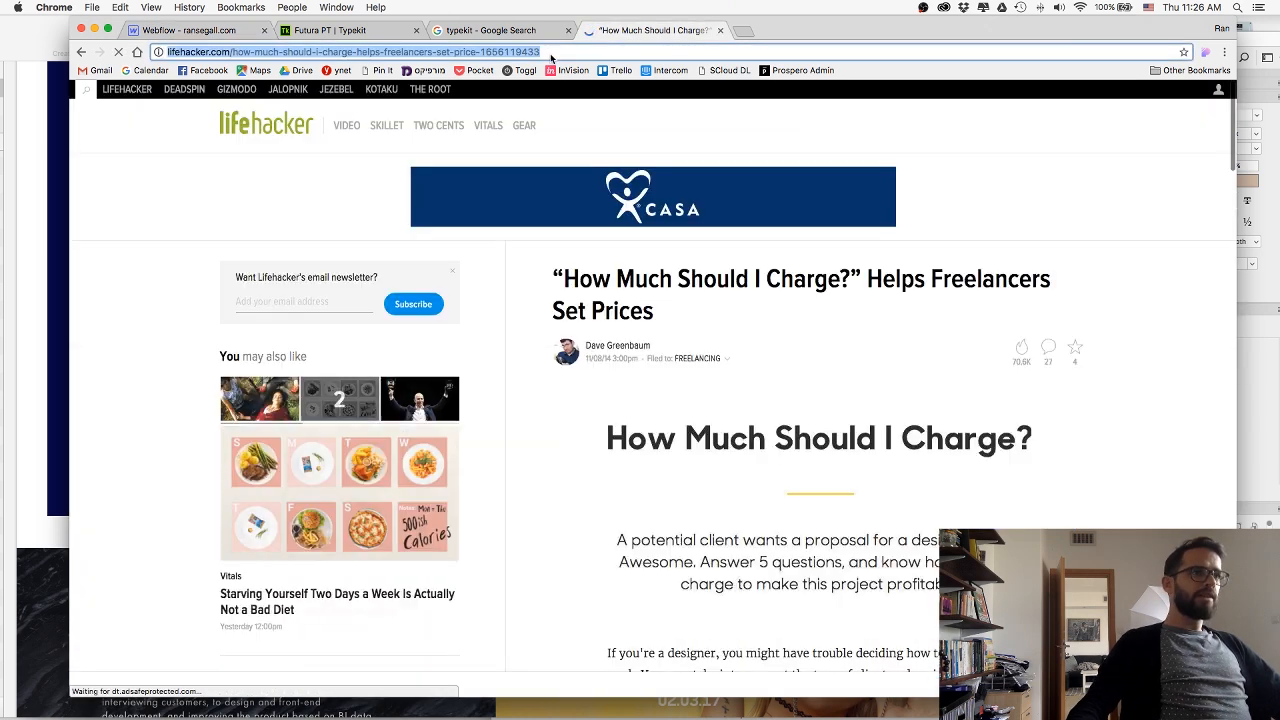
type("design ta")
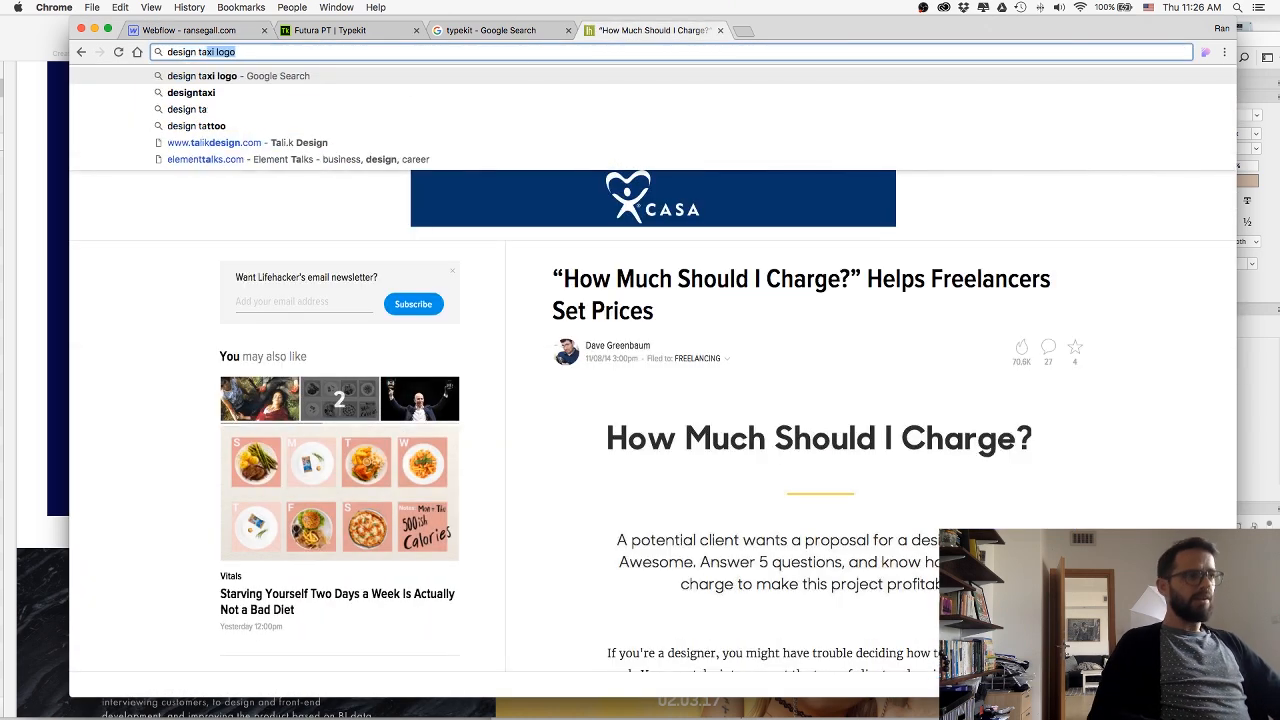
type("xi nuschool")
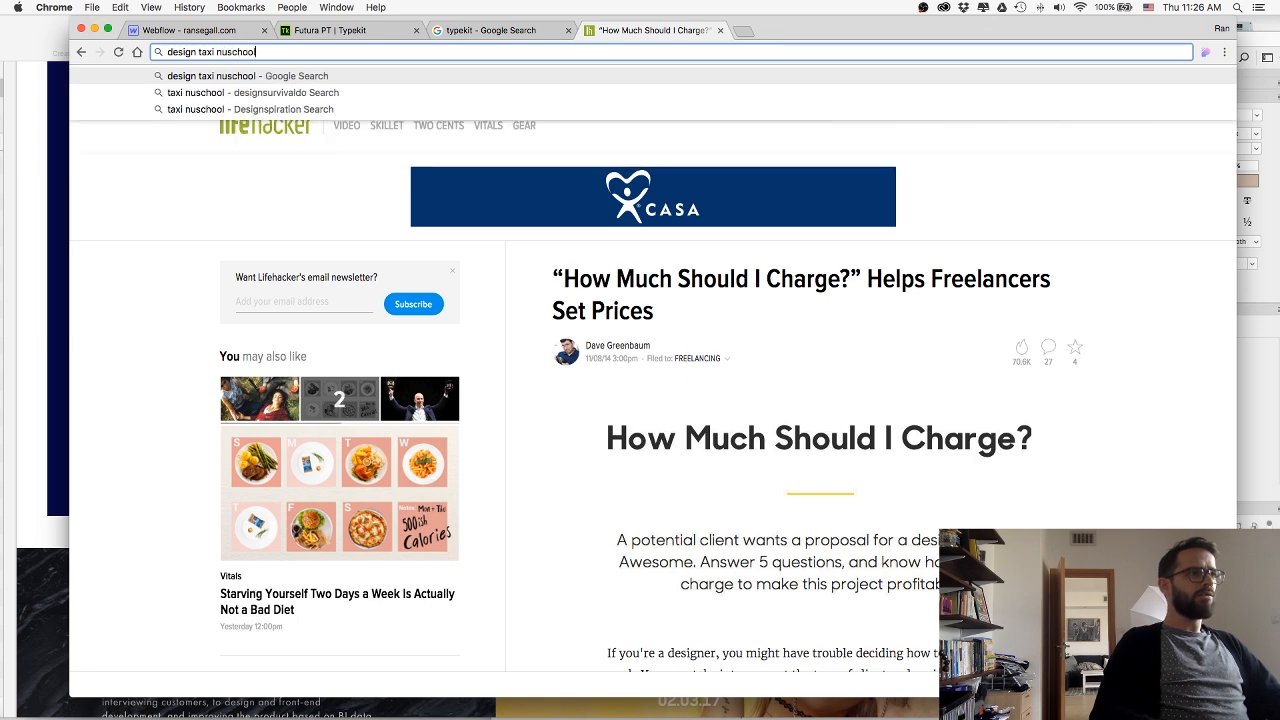
key("Return")
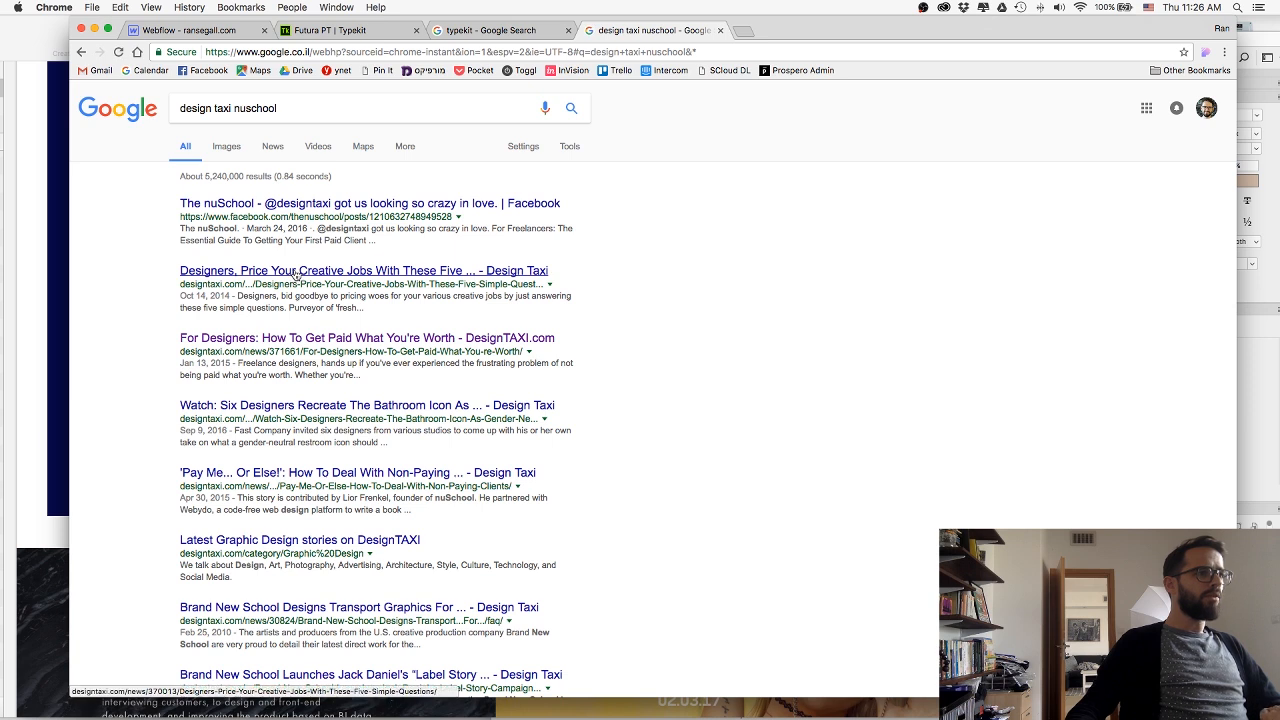
left_click(300, 338, "super")
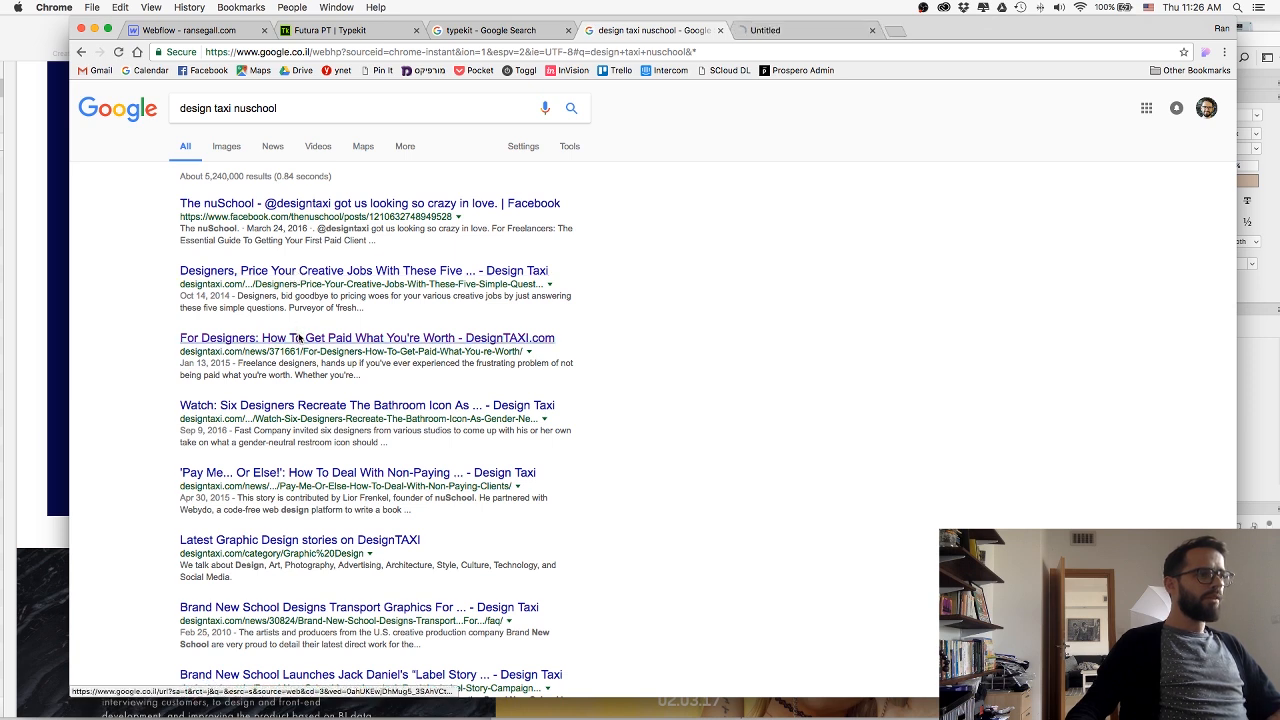
left_click(805, 32)
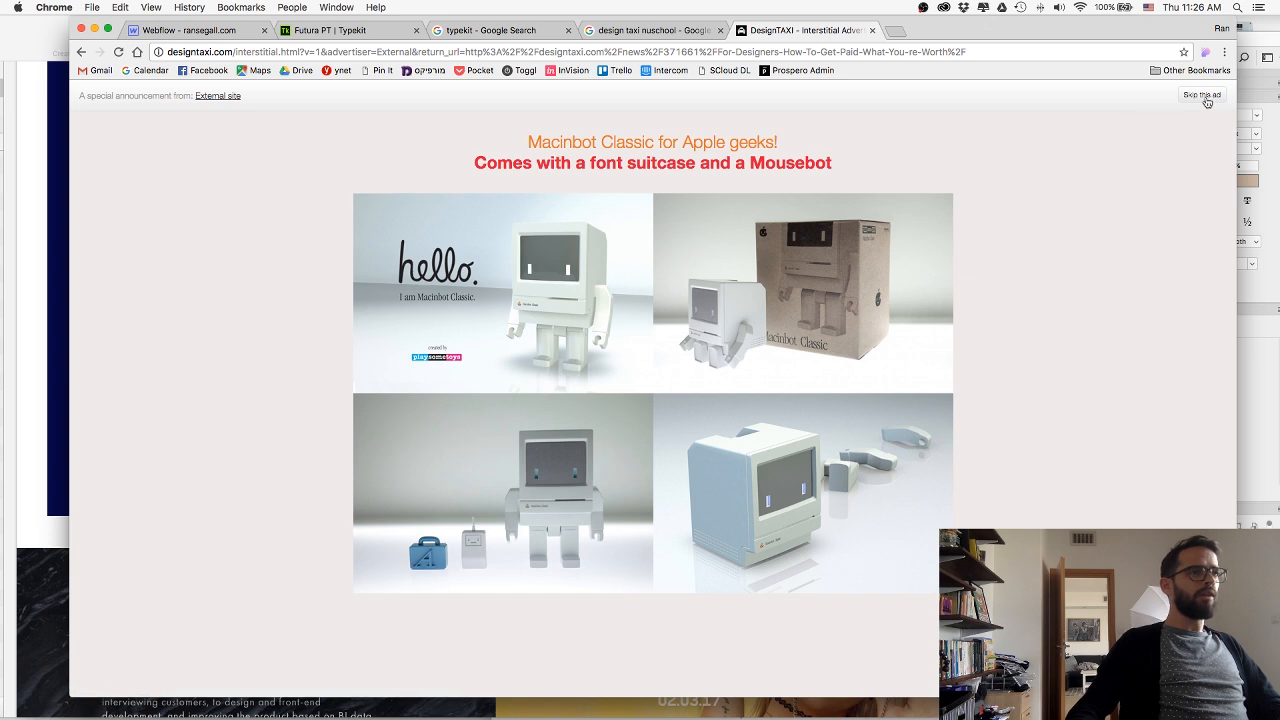
left_click(1205, 97)
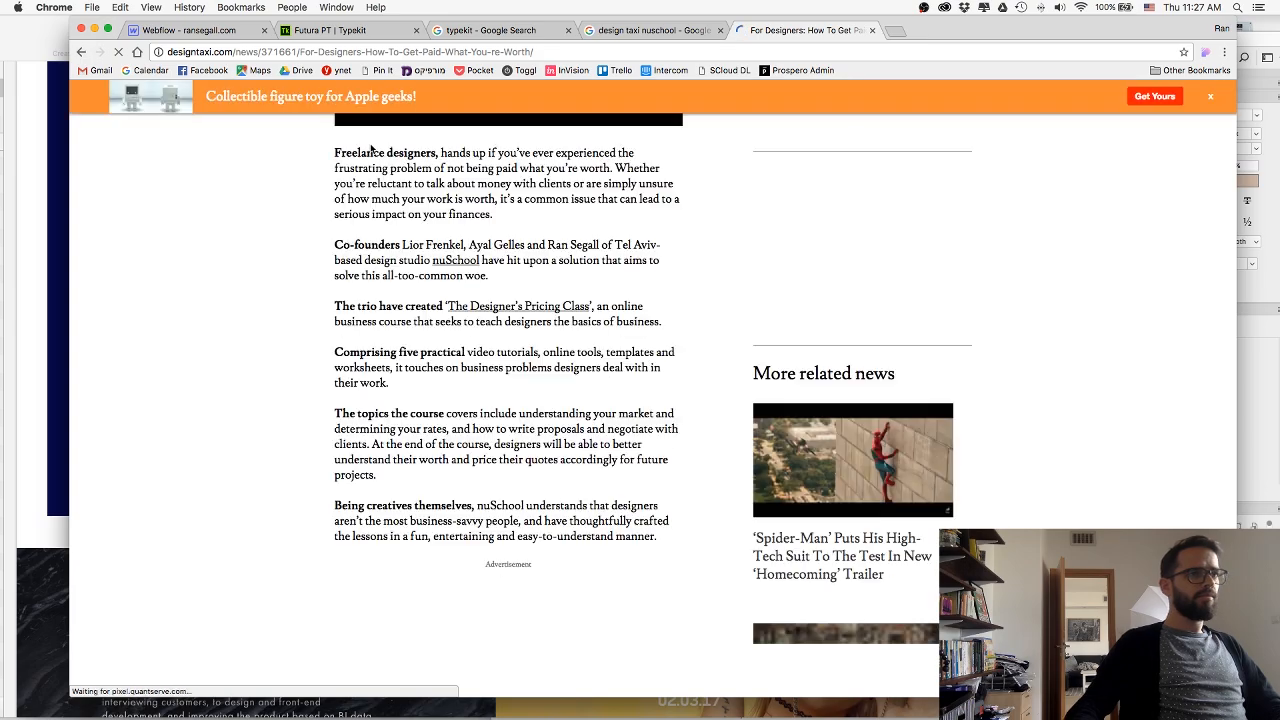
Skim the DesignTAXI article, copy its URL and close its tab.
scroll(432, 153, "up", 5)
scroll(456, 170, "down", 15)
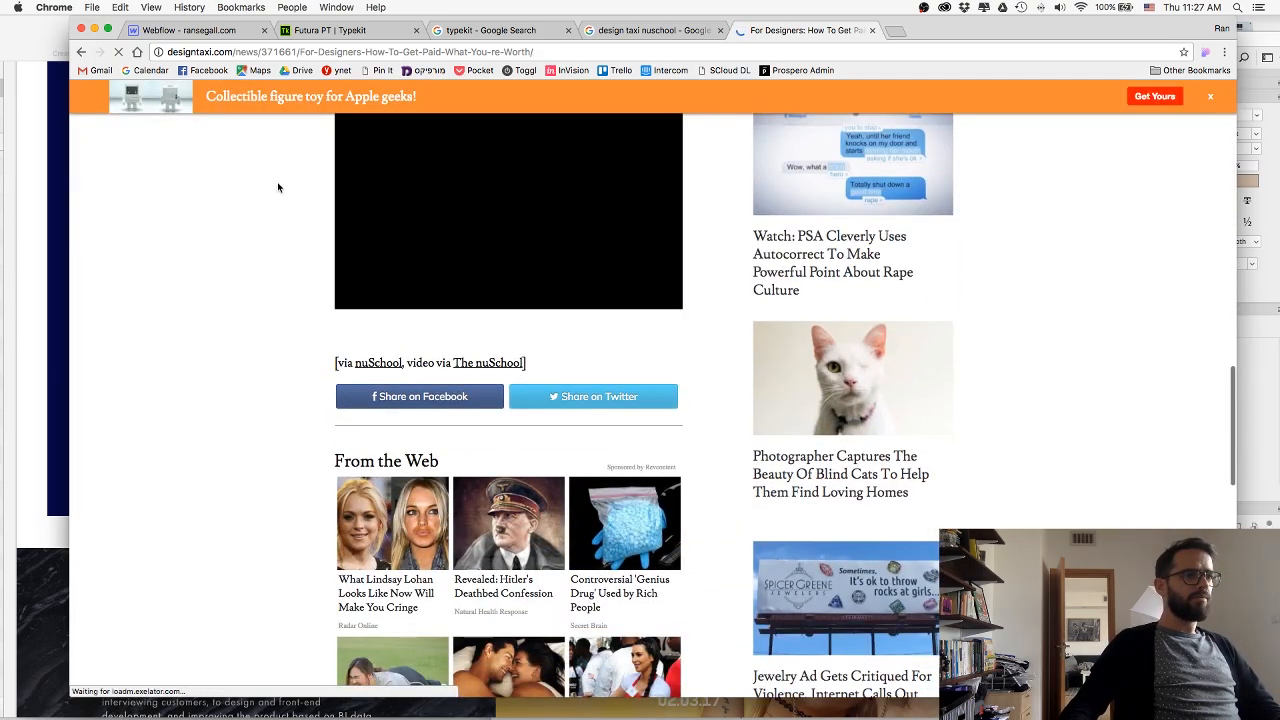
scroll(278, 187, "up", 3)
scroll(239, 172, "up", 2)
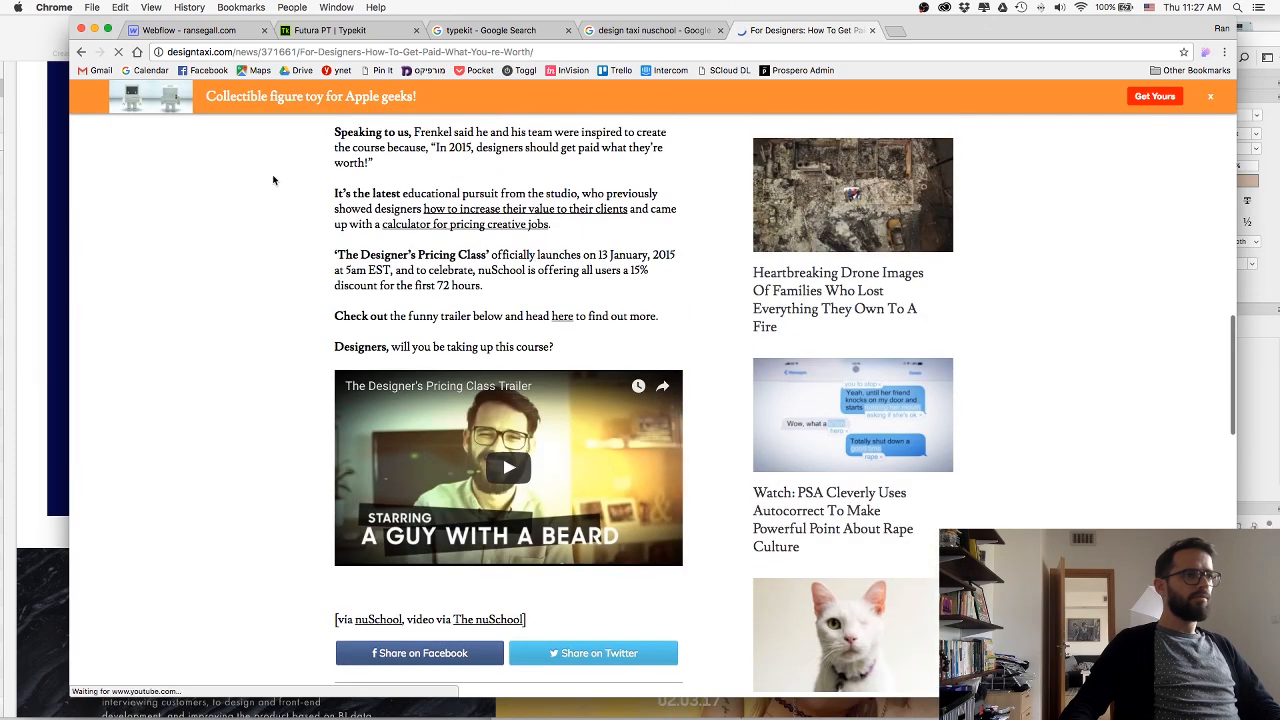
left_click(257, 48)
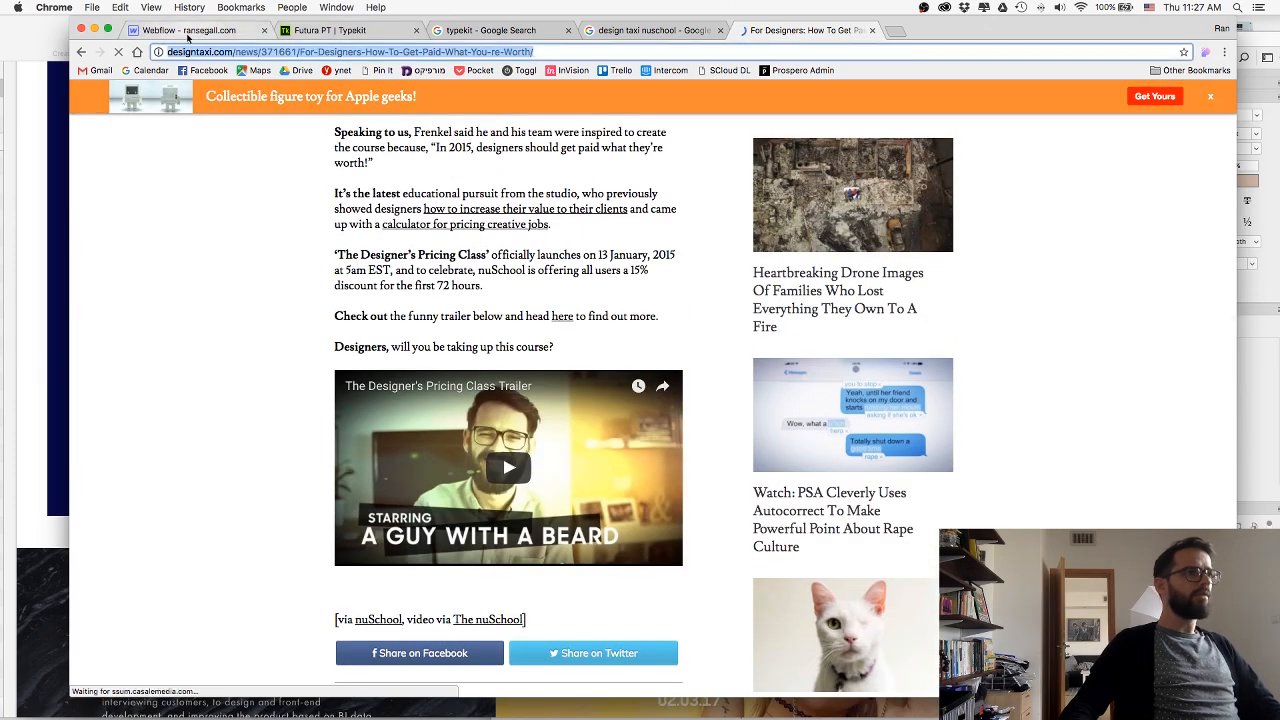
key("ctrl+w")
Link the TAXI logo's LogoLink block in Webflow to the copied DesignTAXI URL and set it to open in a new tab.
left_click(186, 33)
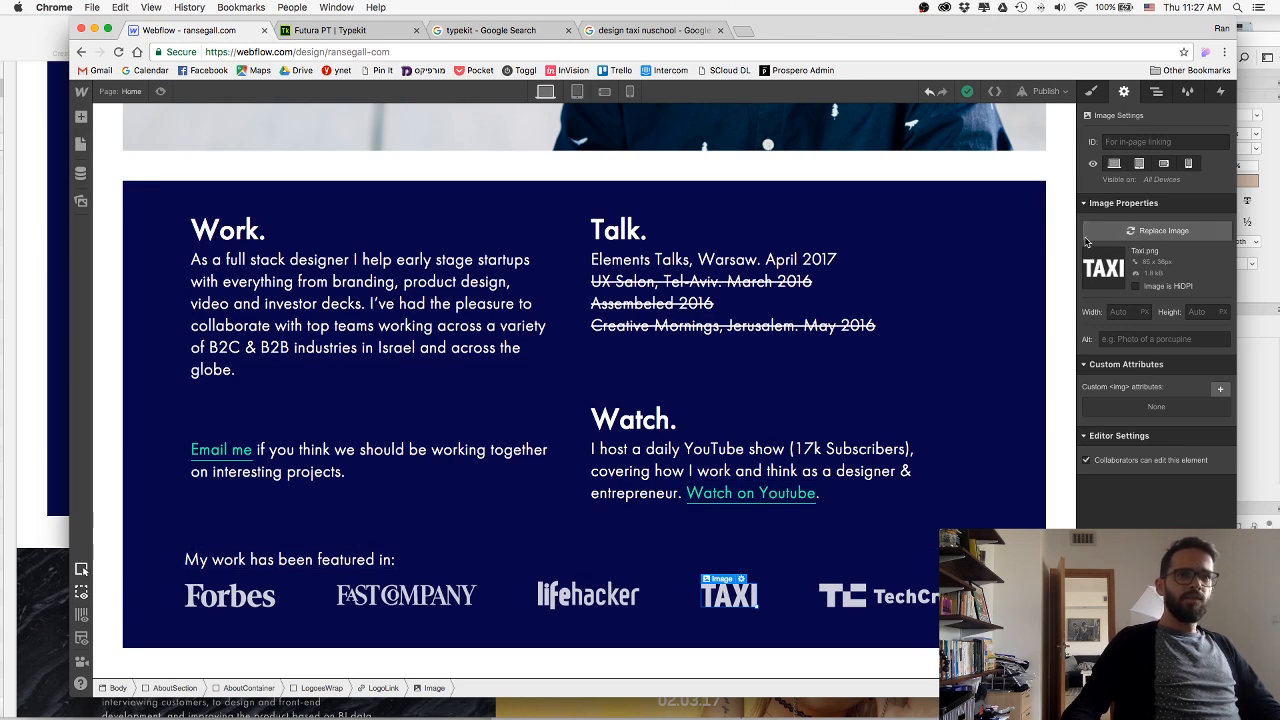
left_click(383, 688)
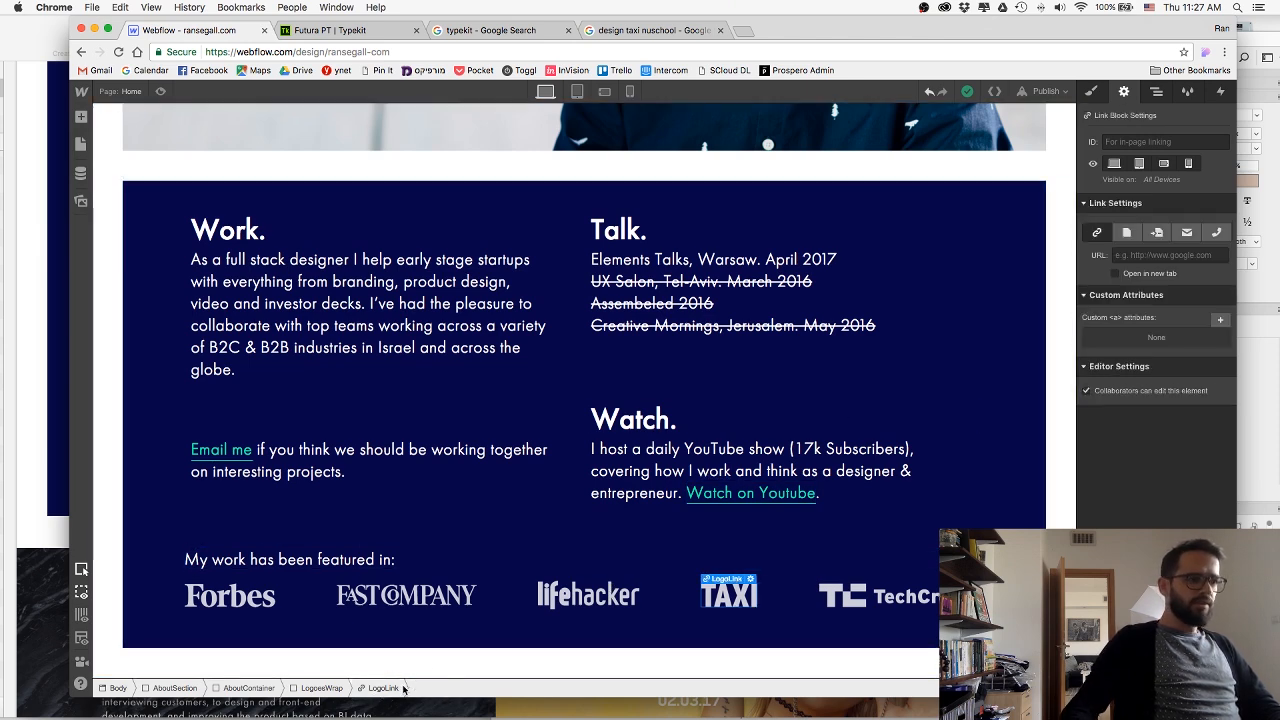
key("super+v")
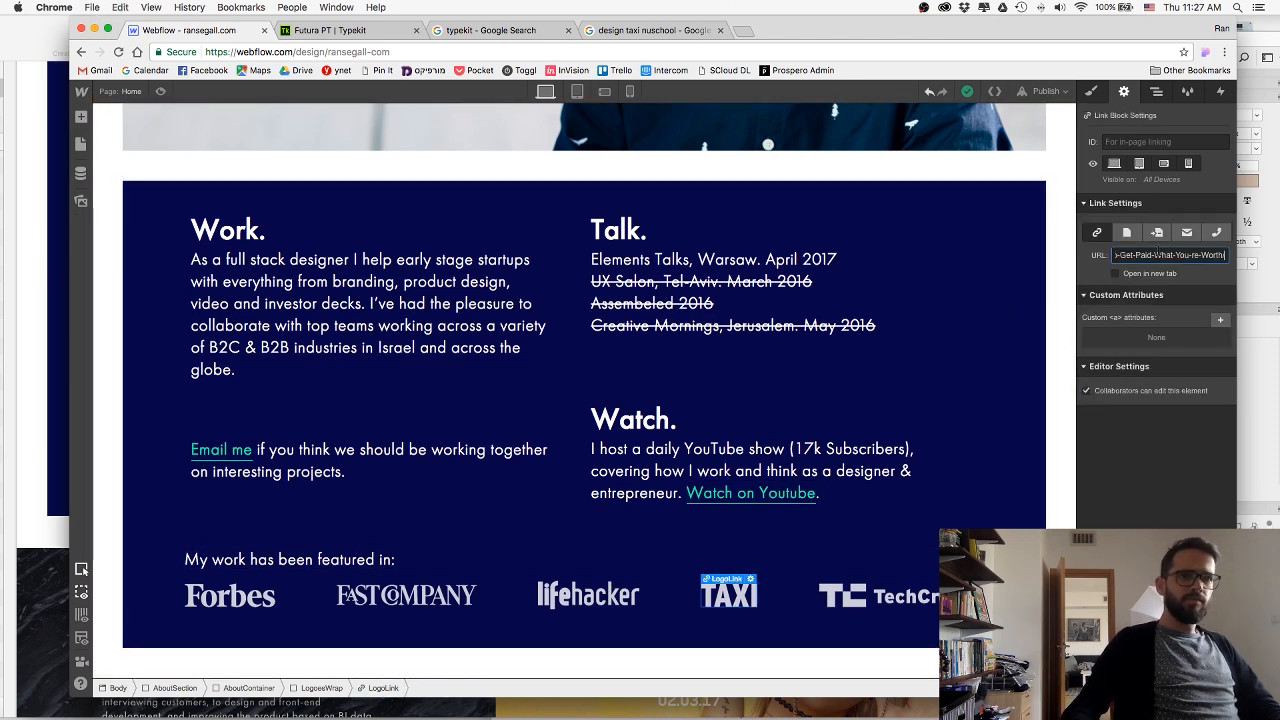
left_click(1117, 274)
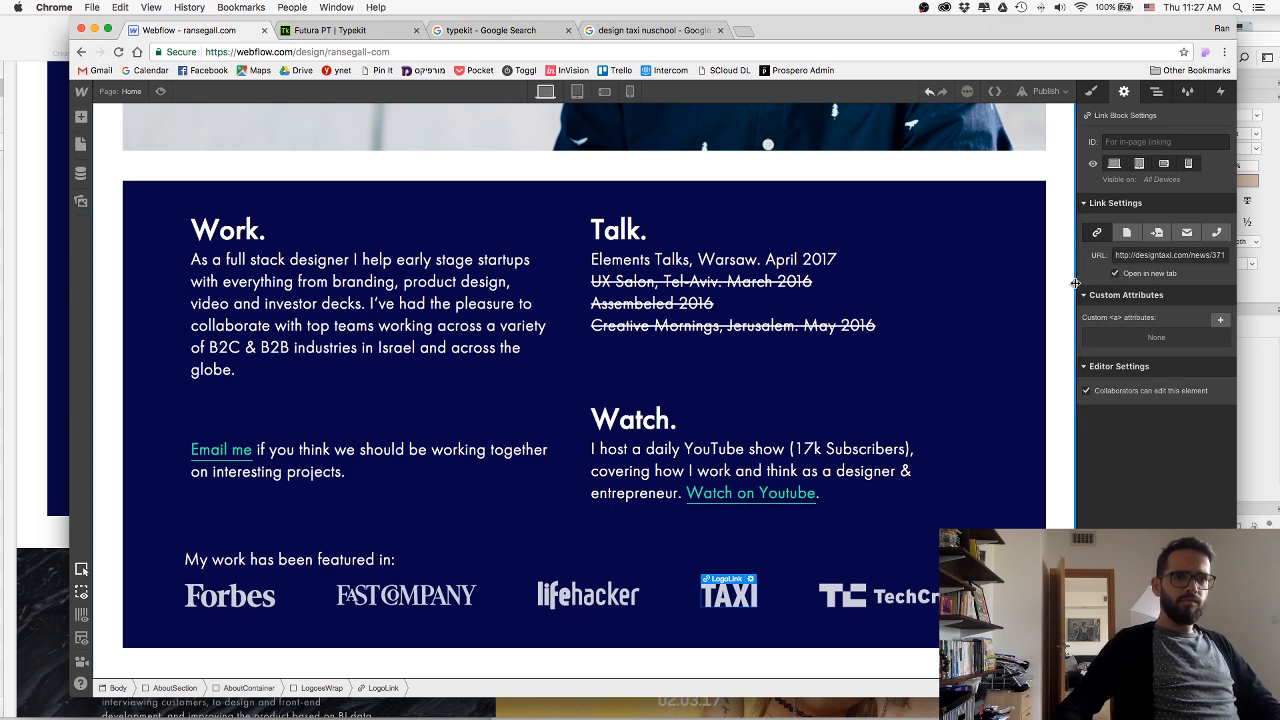
Select the TechCrunch logo image, and search Google for "techcrunch any.do cal".
left_click(845, 592)
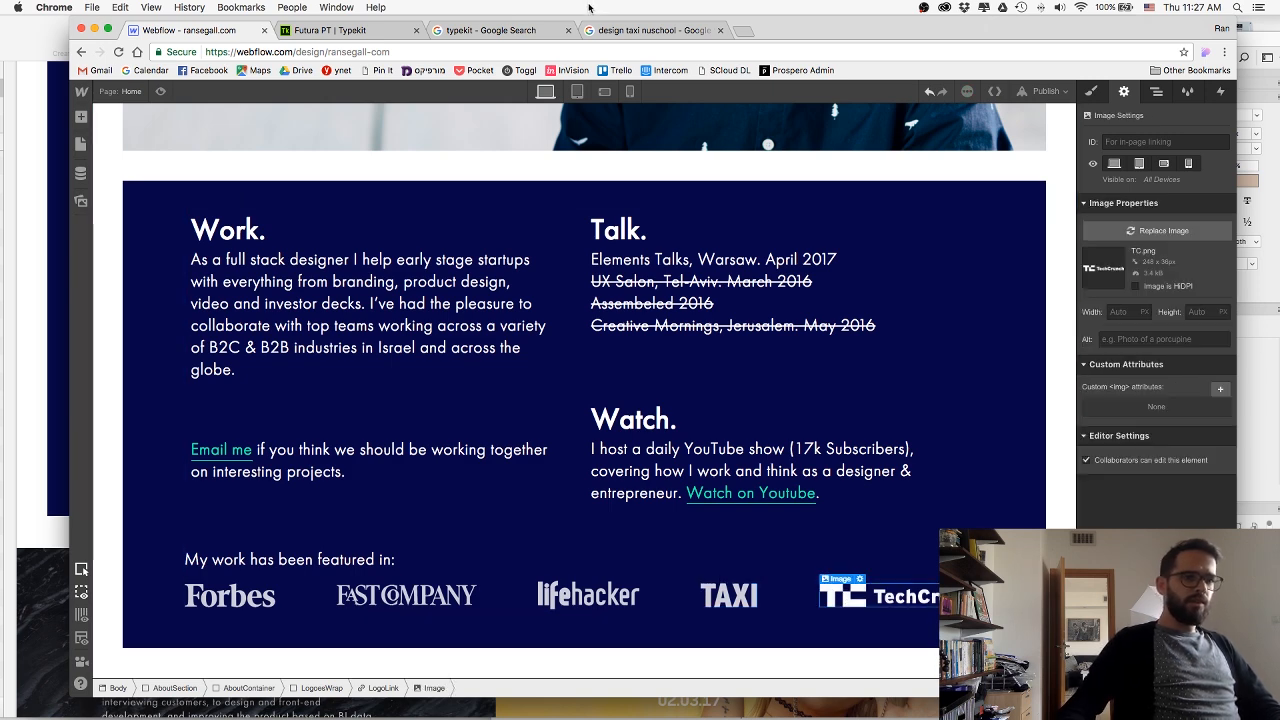
left_click(650, 30)
left_click(614, 52)
type("tech")
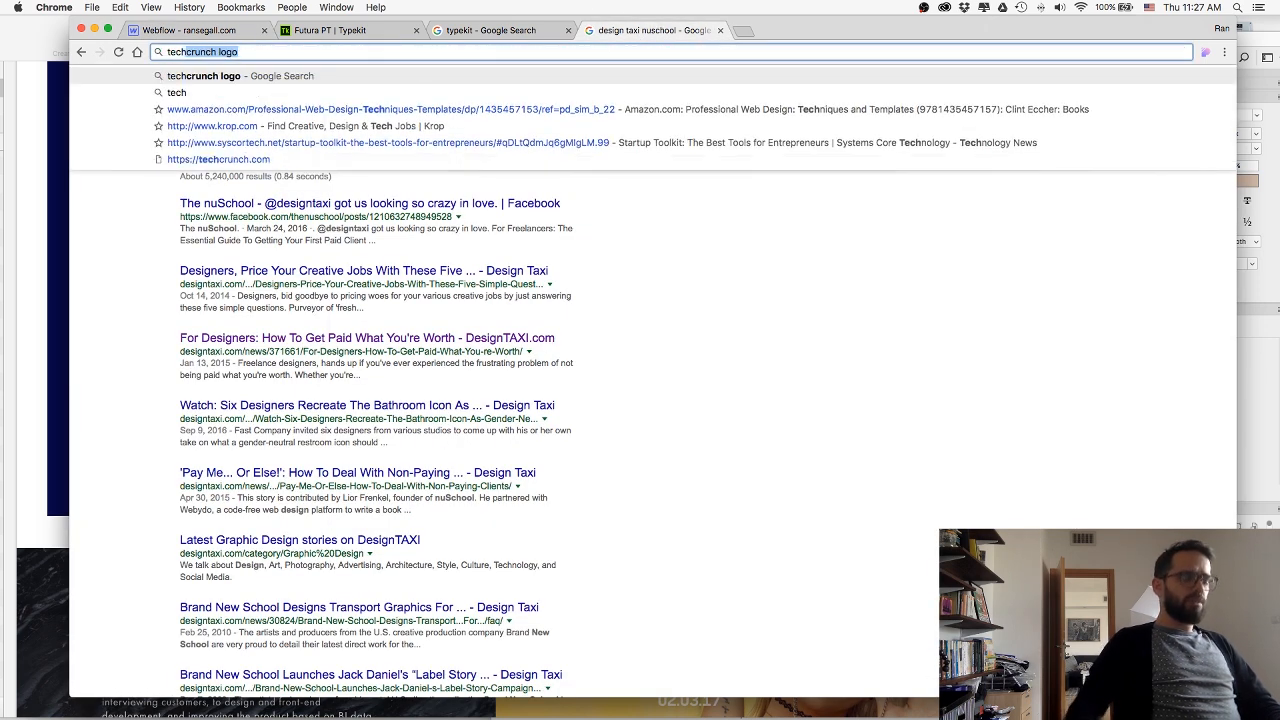
type("crunch any.do cal")
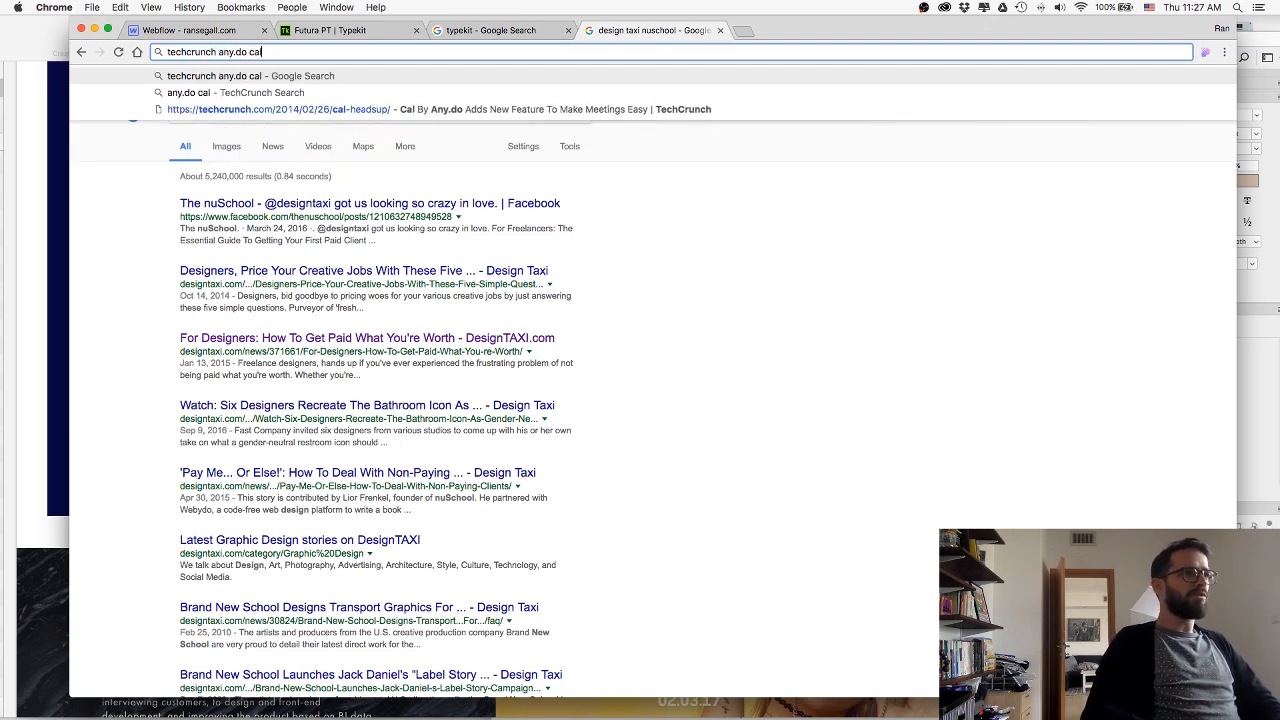
key("Return")
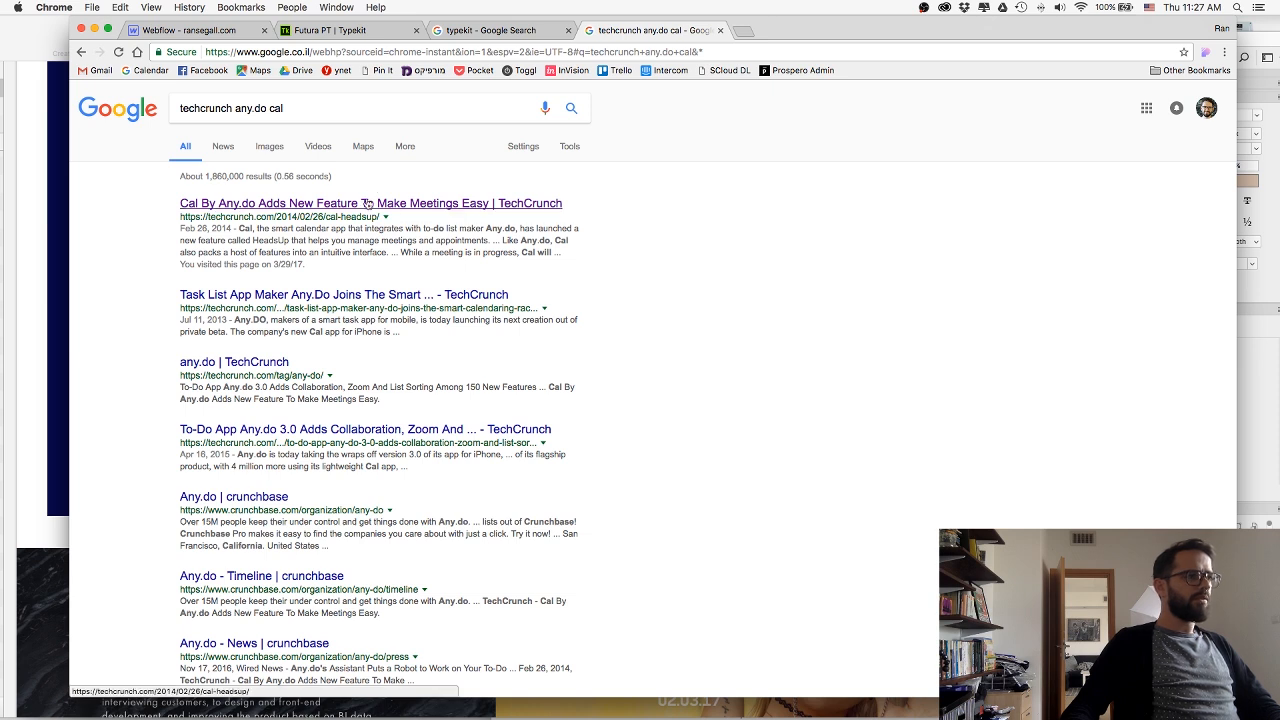
Open TechCrunch's "Cal By Any.do Adds New Feature To Make Meetings Easy" article, copy its URL and close its tab.
left_click(367, 204)
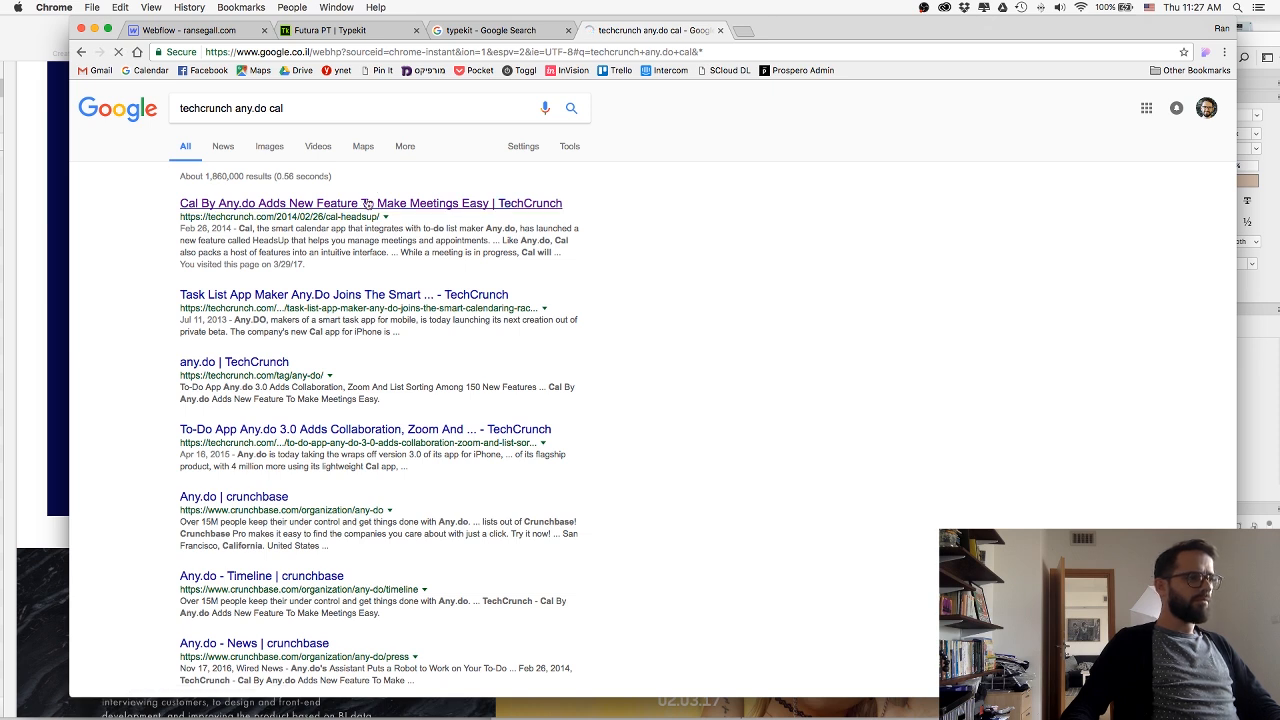
left_click(341, 50)
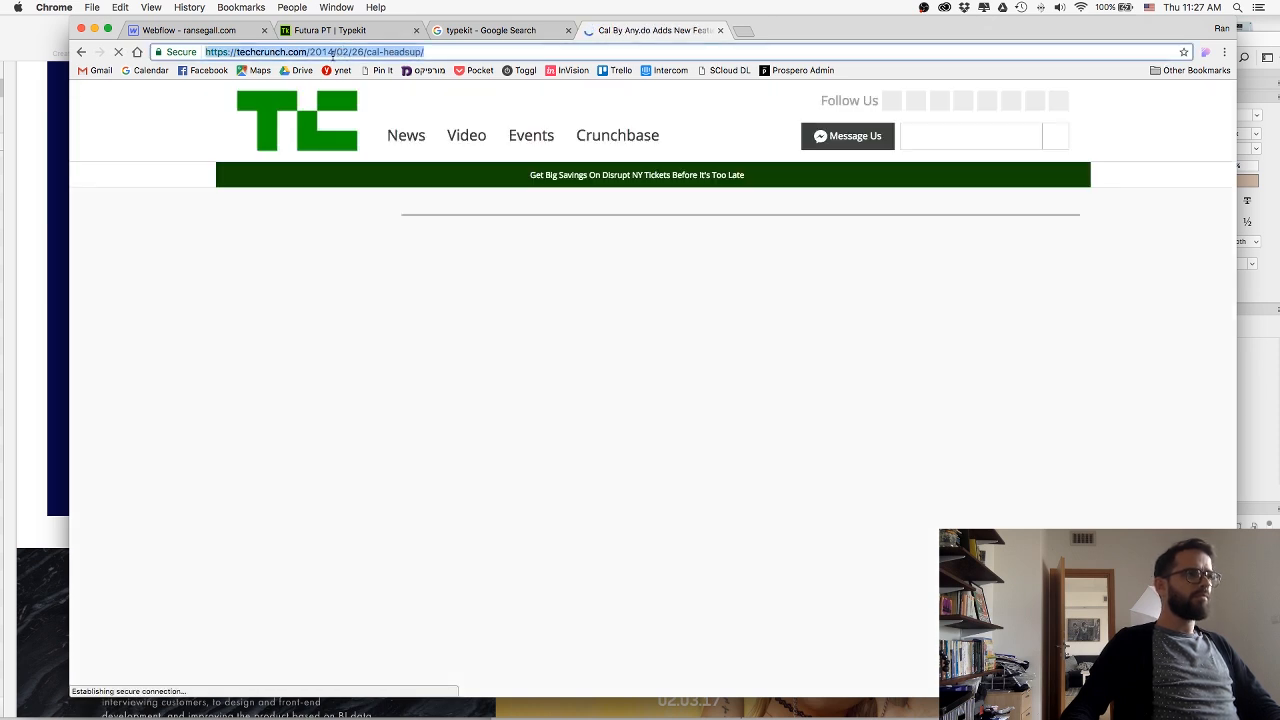
key("super+w")
Link the TechCrunch logo's LogoLink block in Webflow to the copied article URL and set it to open in a new tab.
left_click(184, 33)
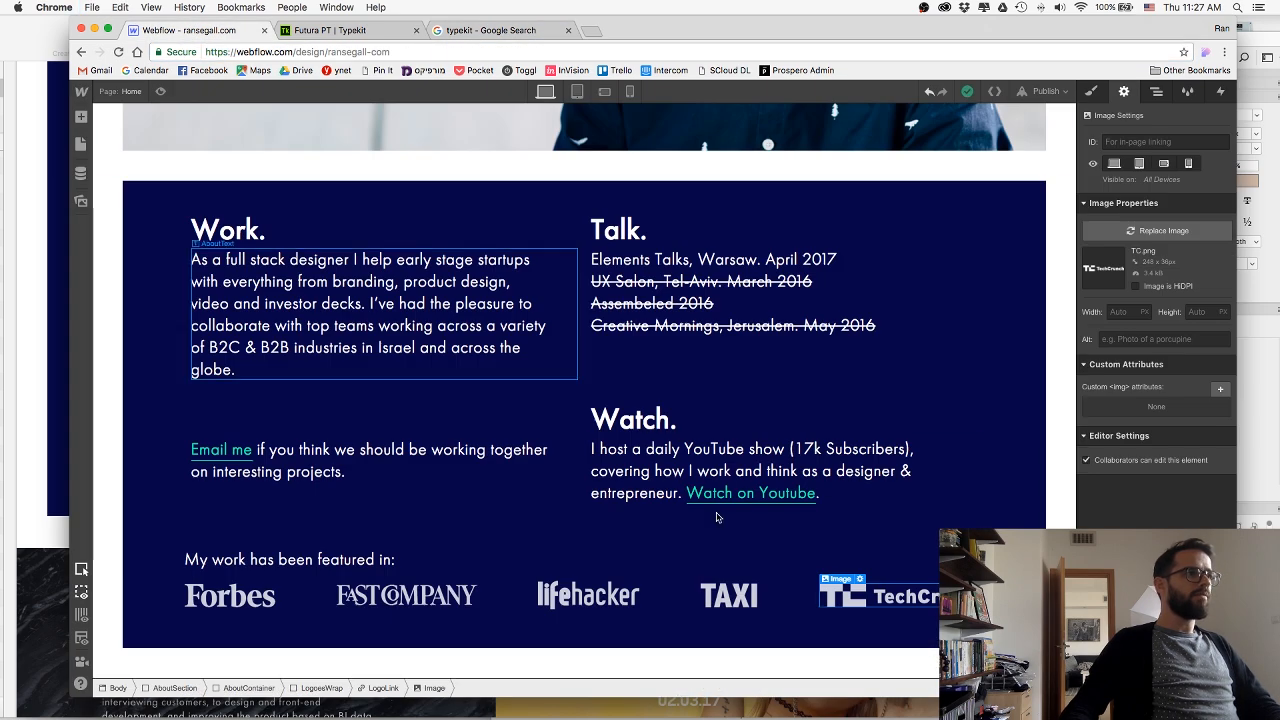
left_click(371, 689)
left_click(1167, 256)
key("super+v")
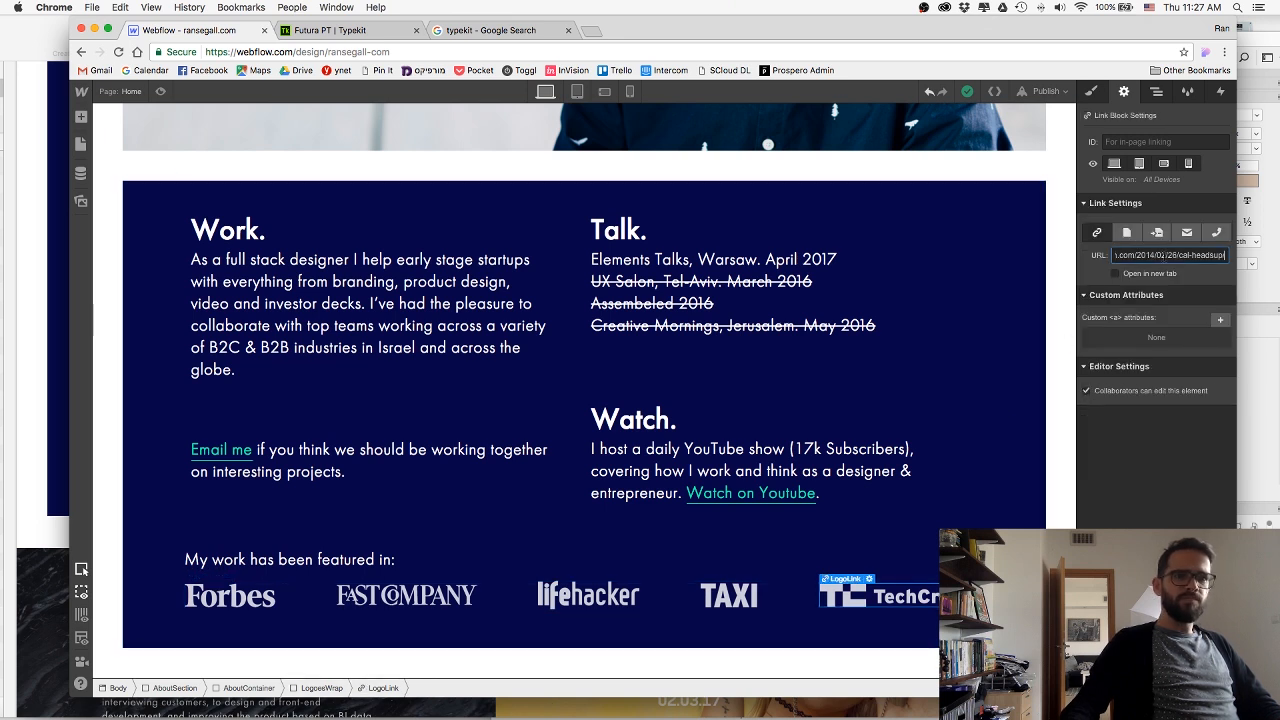
left_click(1116, 274)
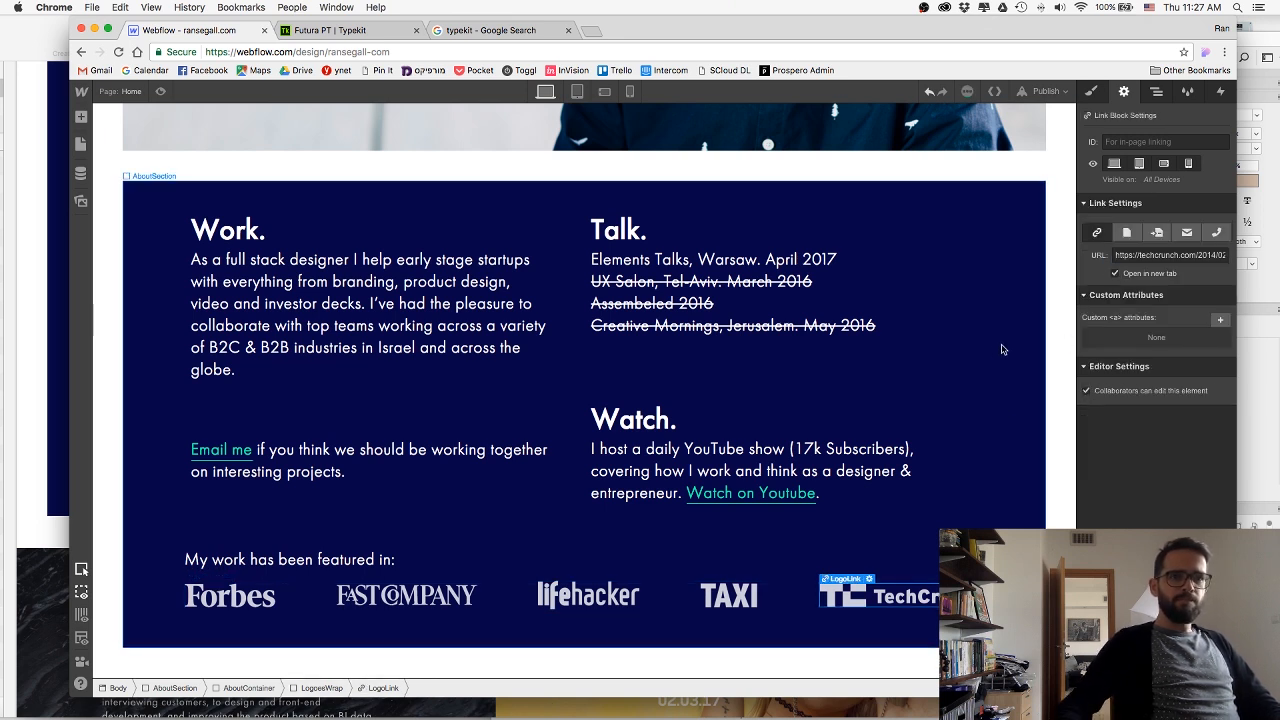
Preview the Home page to check the about section and its featured-in logos, and return to editing.
left_click(1013, 347)
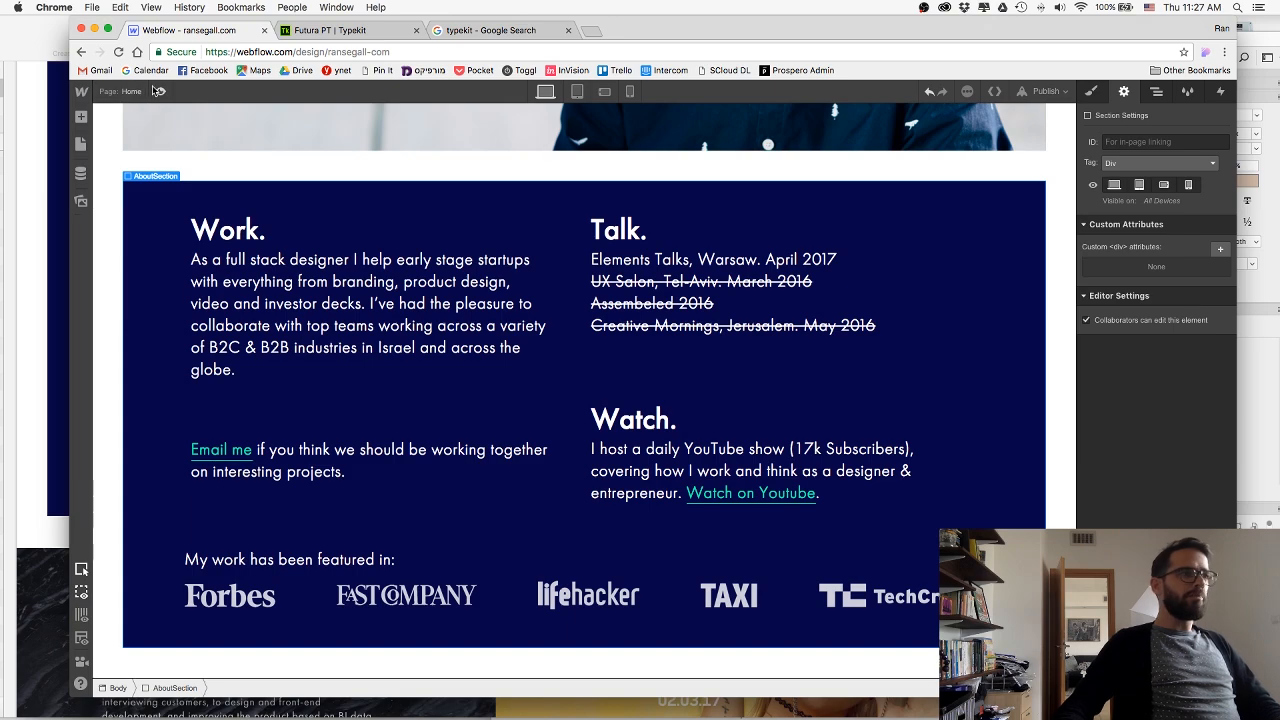
key("super+shift+p")
scroll(317, 285, "up", 4)
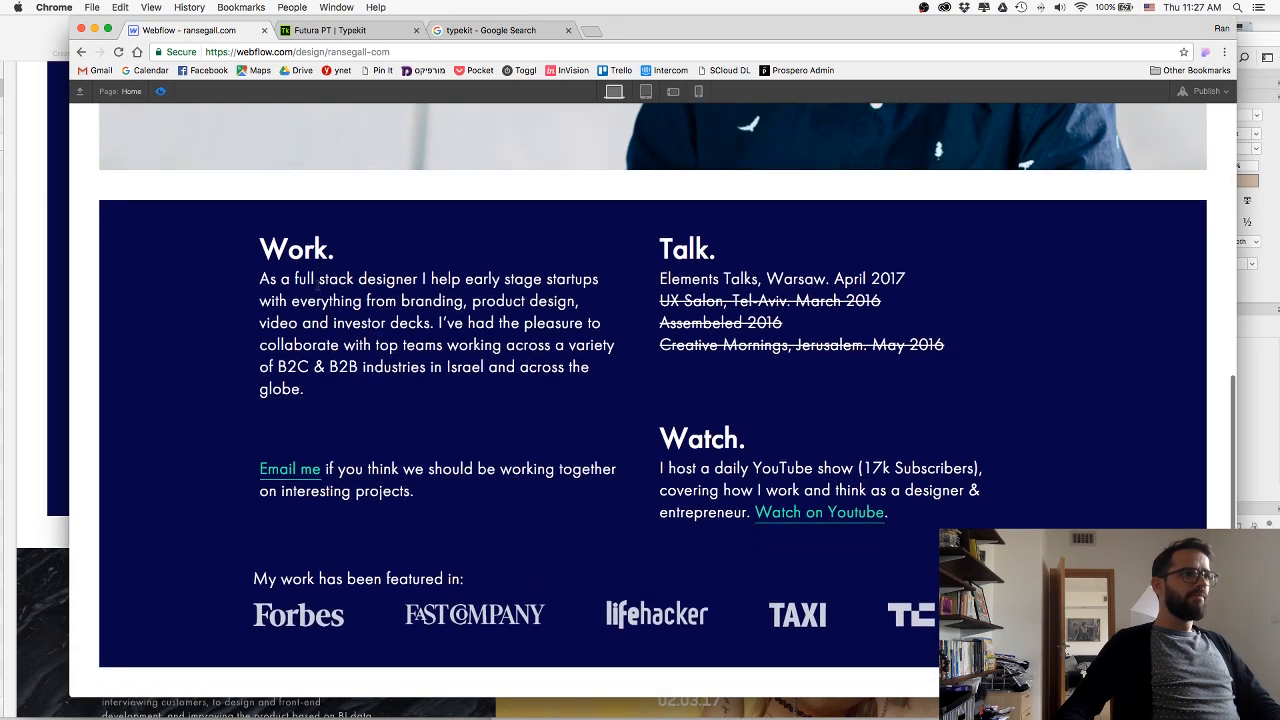
scroll(317, 285, "up", 2)
scroll(317, 285, "down", 5)
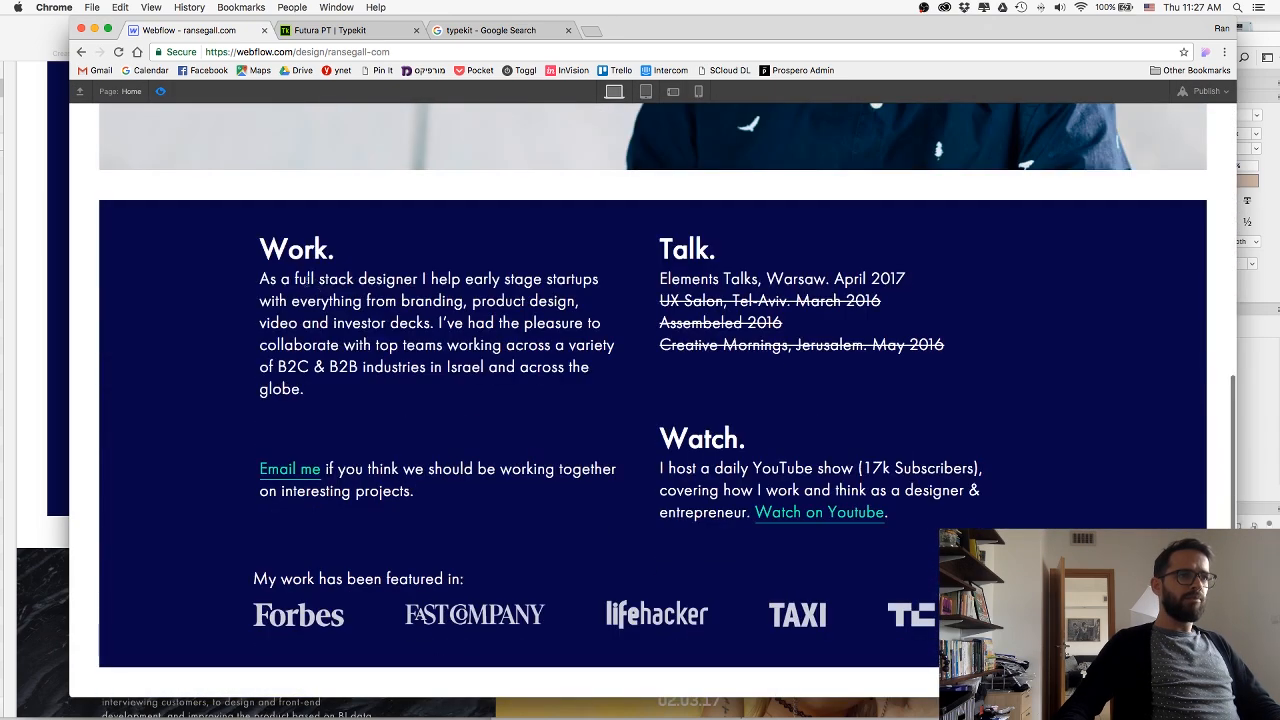
left_click(160, 92)
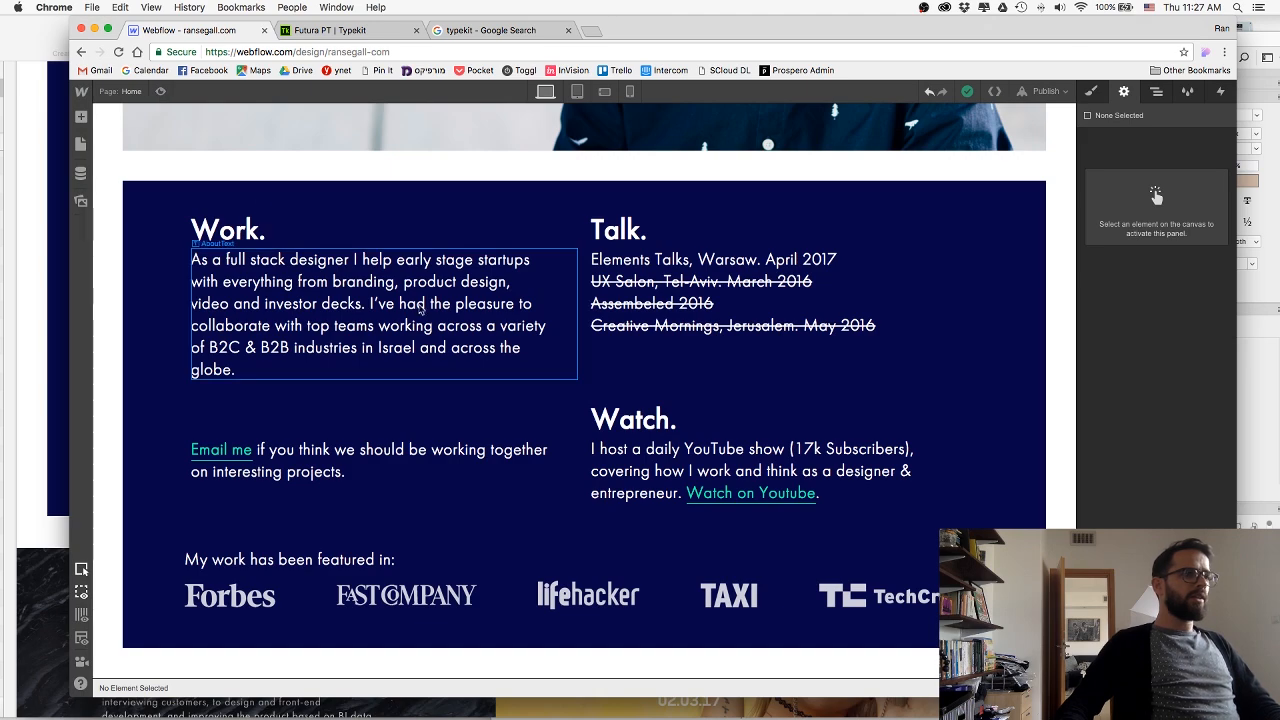
Give the AboutSection the ID "about" so it can be linked to within the page.
scroll(518, 323, "up", 5)
scroll(565, 333, "down", 5)
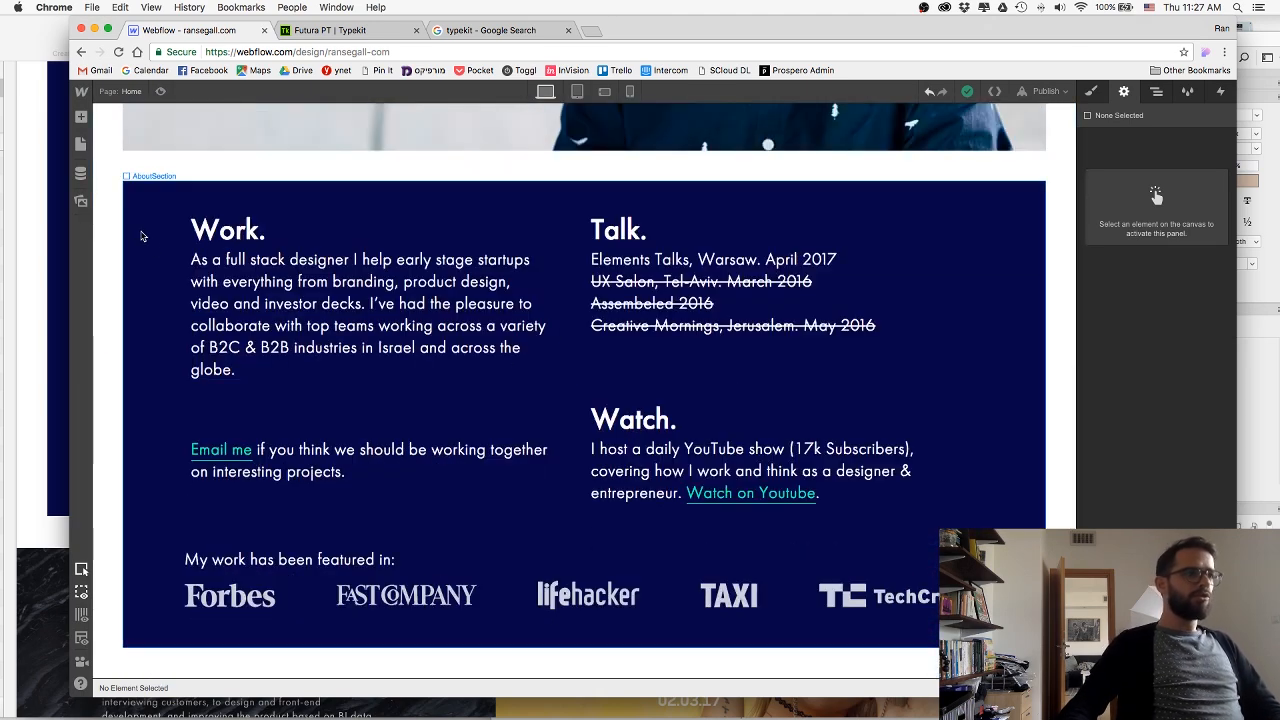
left_click(171, 325)
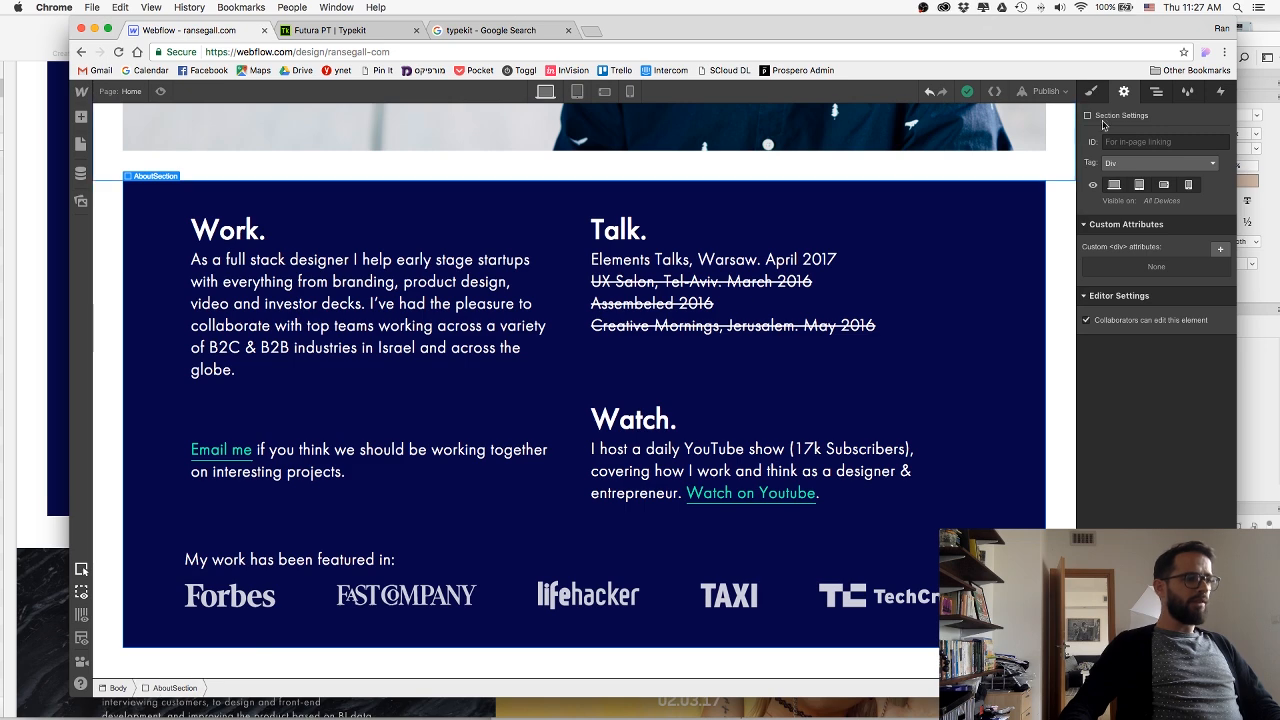
left_click(1136, 147)
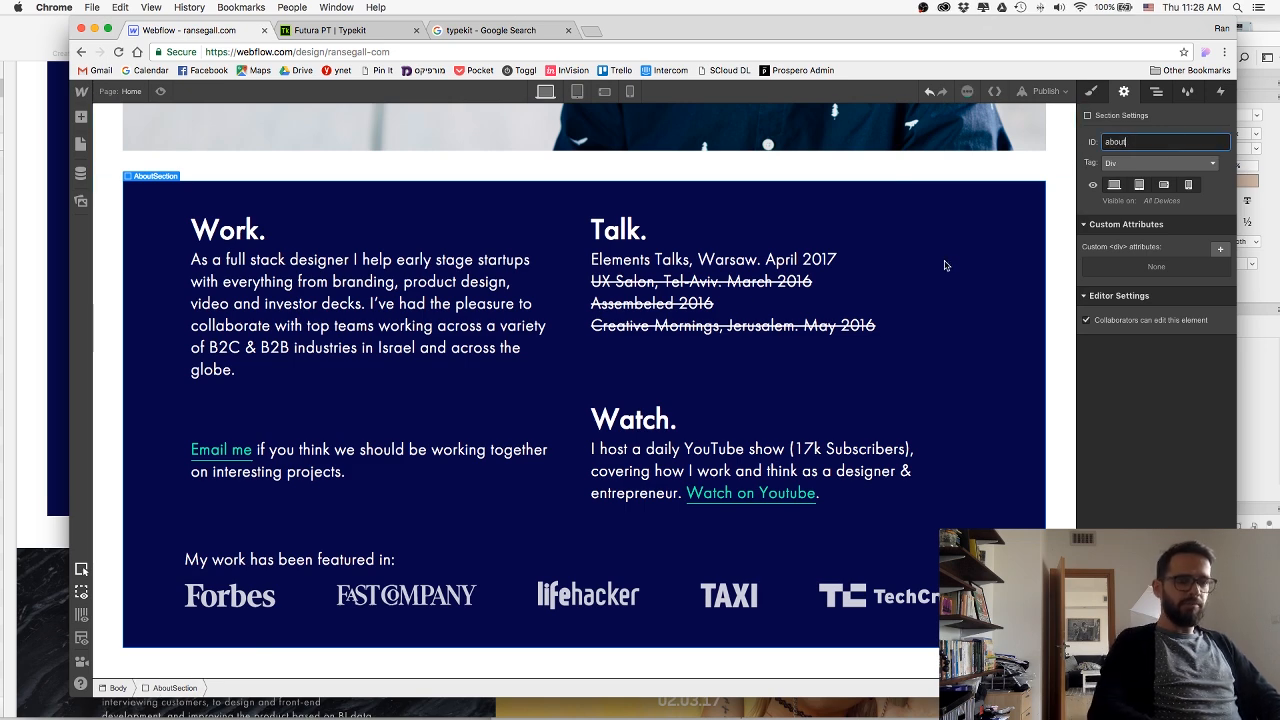
scroll(945, 265, "up", 5)
key("Return")
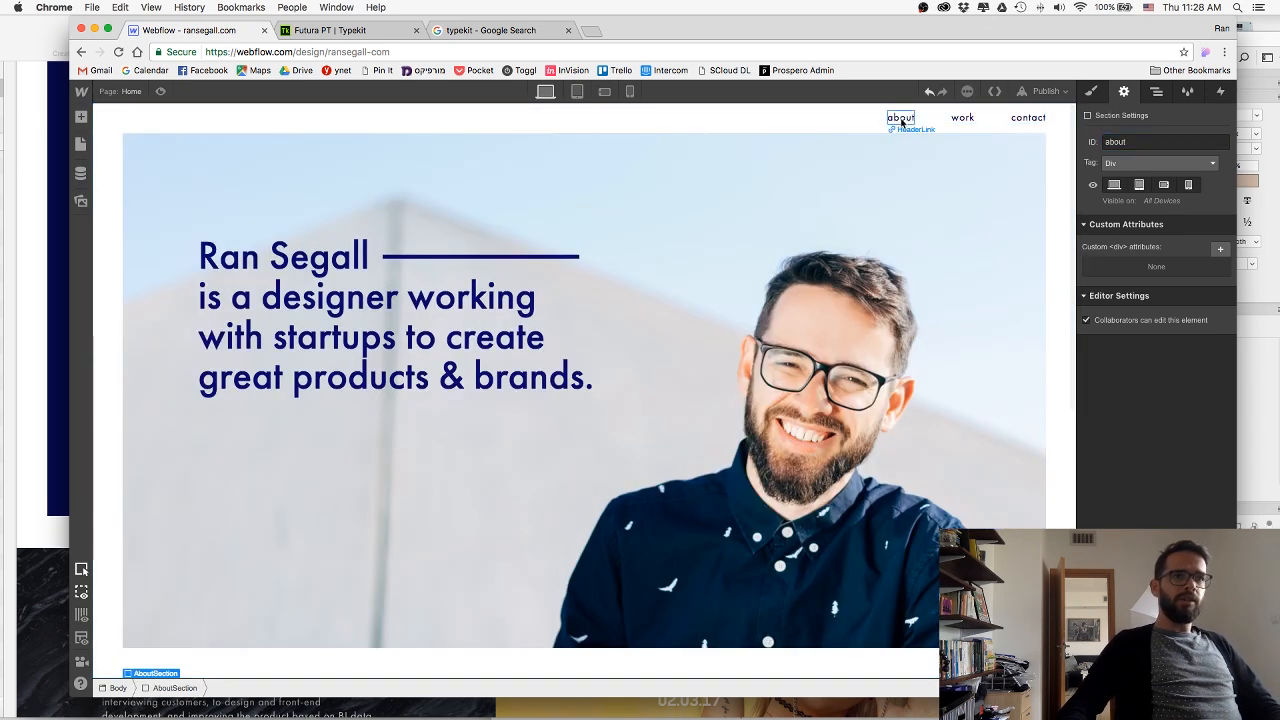
Link the header's about link to the "about" section of the page.
left_click(901, 122)
left_click(1157, 233)
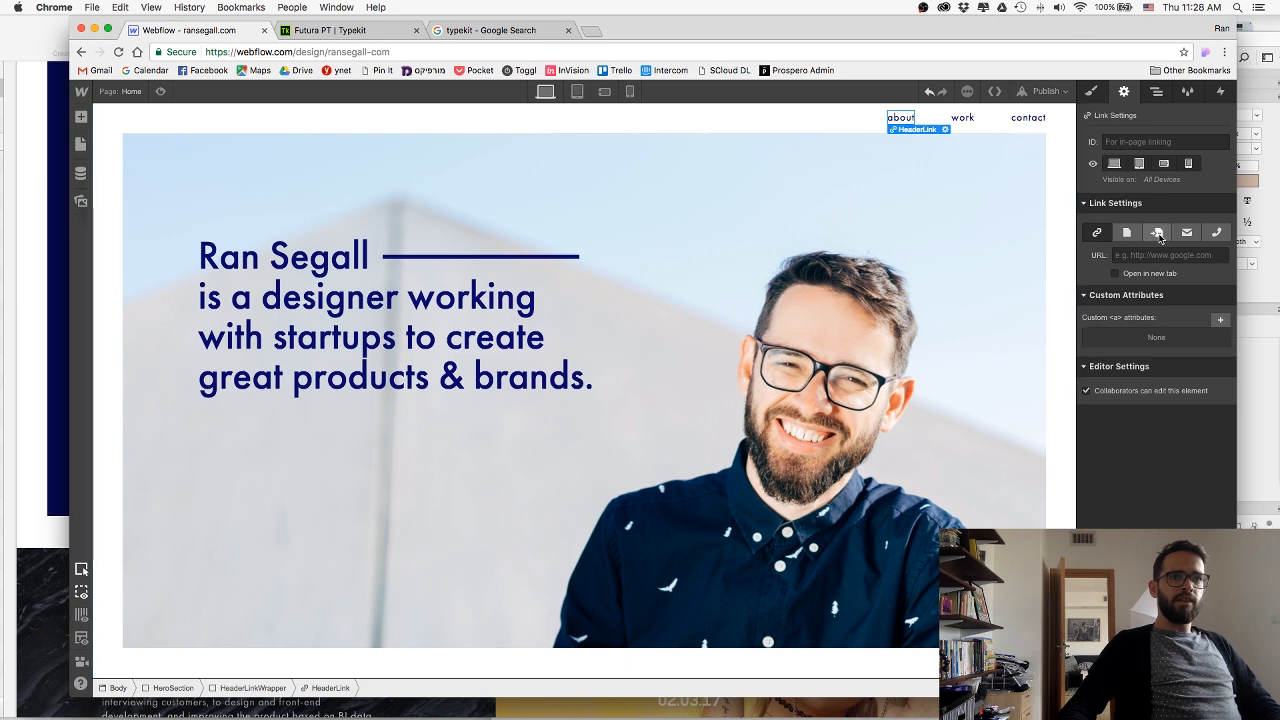
left_click(1152, 255)
left_click(1128, 282)
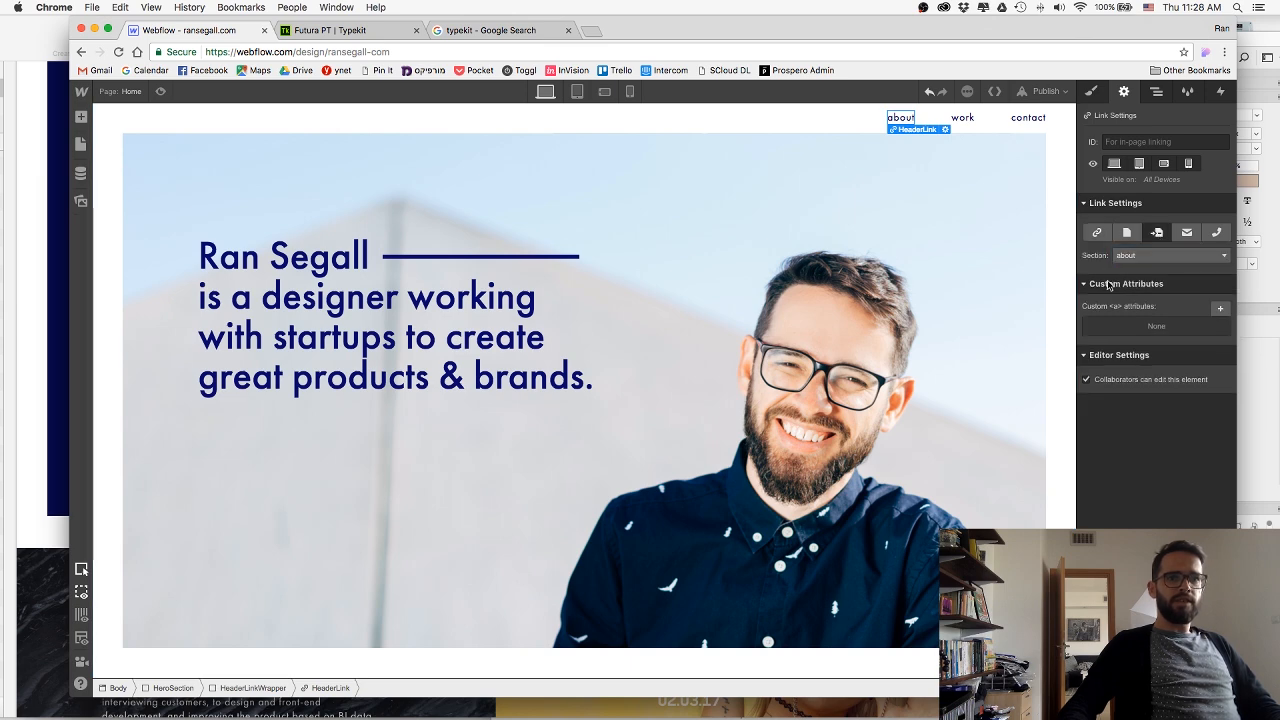
Preview the Home page to check the header's about link and the about section, and return to editing.
left_click(161, 91)
scroll(429, 317, "down", 5)
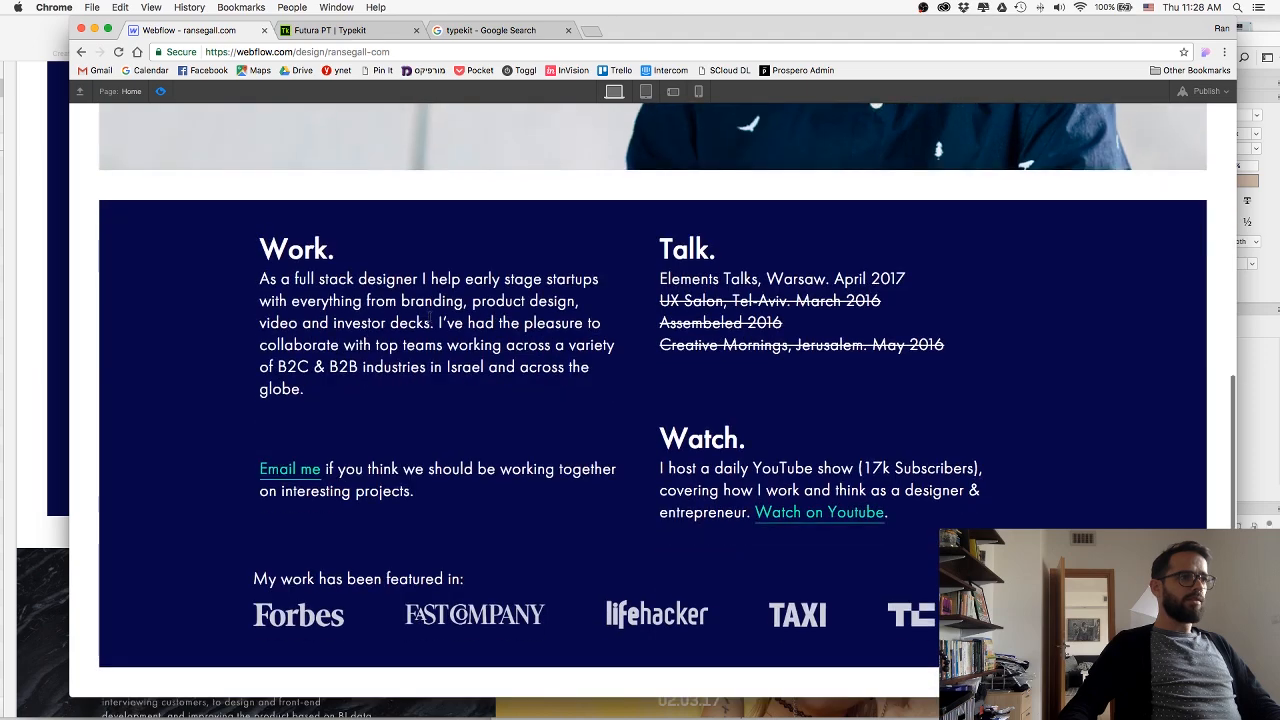
scroll(436, 270, "up", 5)
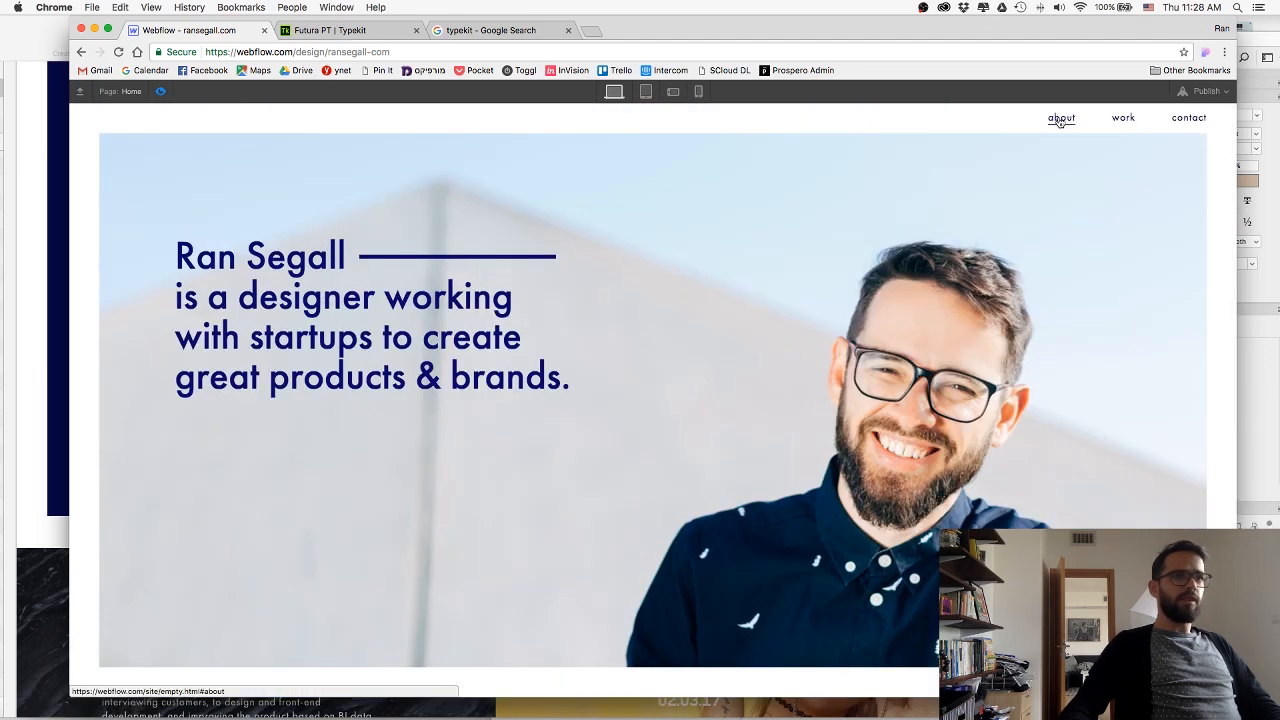
scroll(1057, 121, "down", 5)
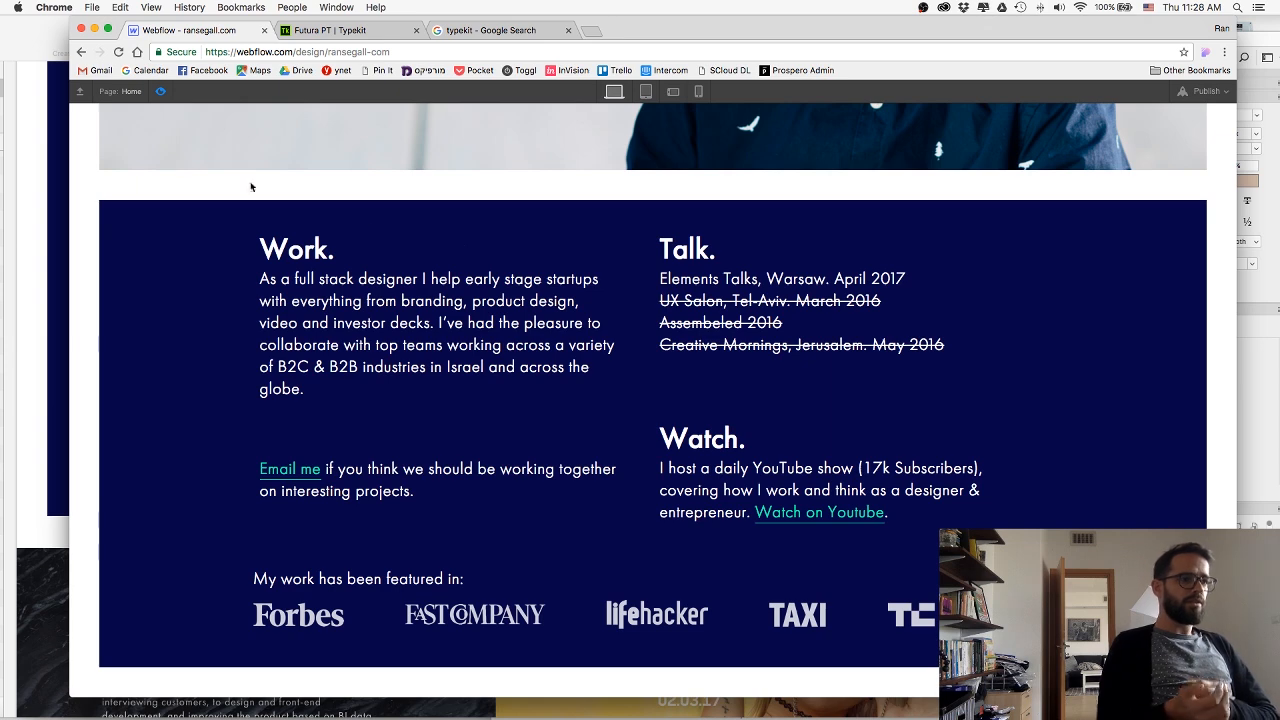
key("super+shift+p")
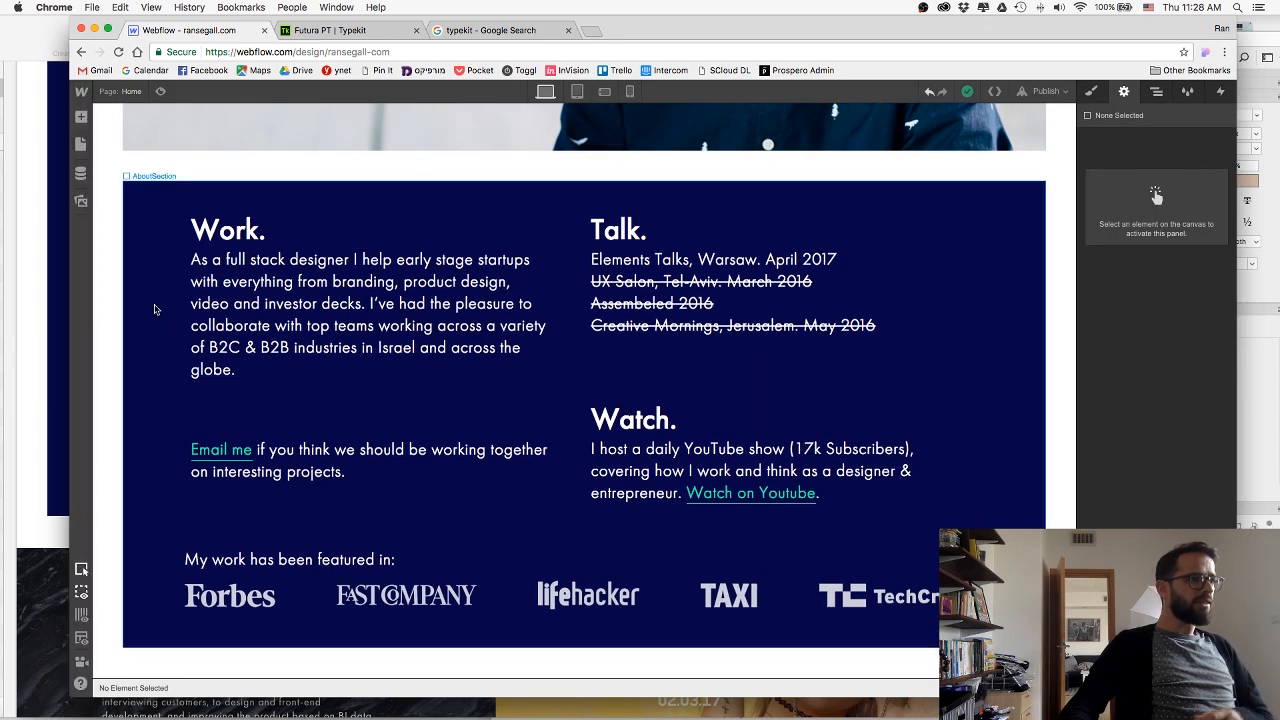
Increase the AboutSection's top padding to leave more space above the Work and Talk headings.
left_click(155, 310)
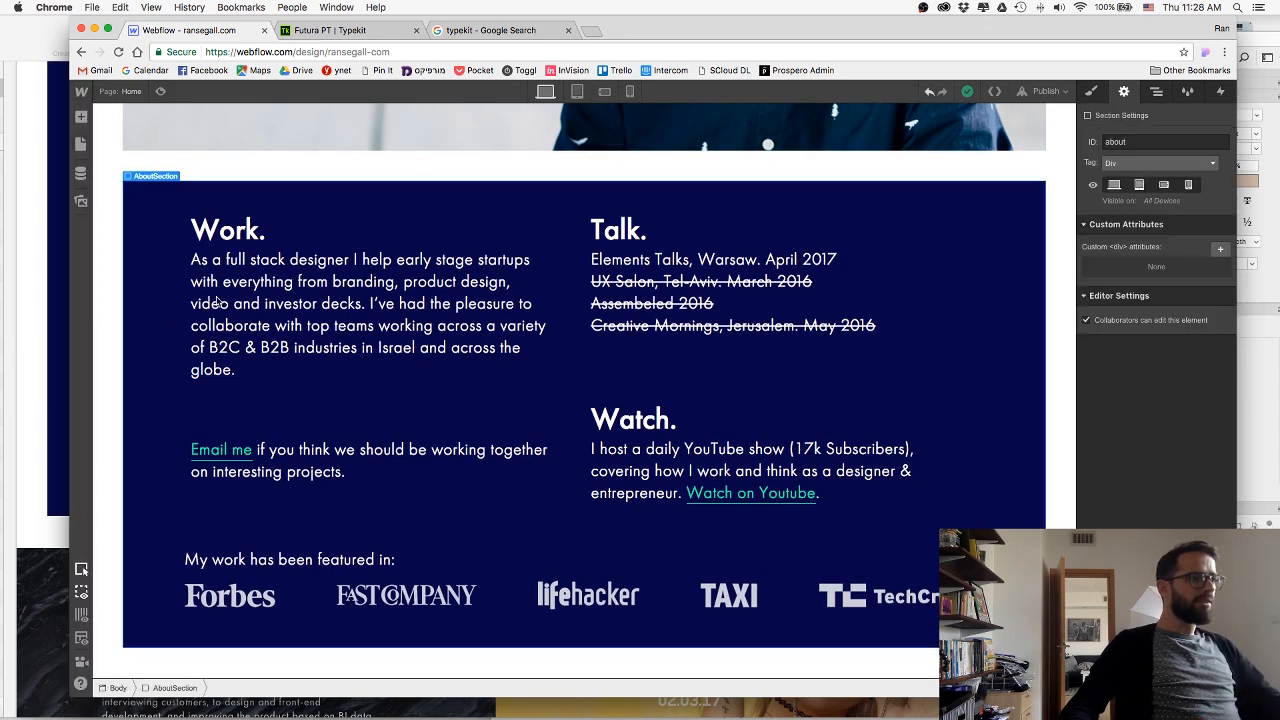
left_click(1091, 91)
left_click_drag(1159, 283, 1155, 321)
left_click(593, 246)
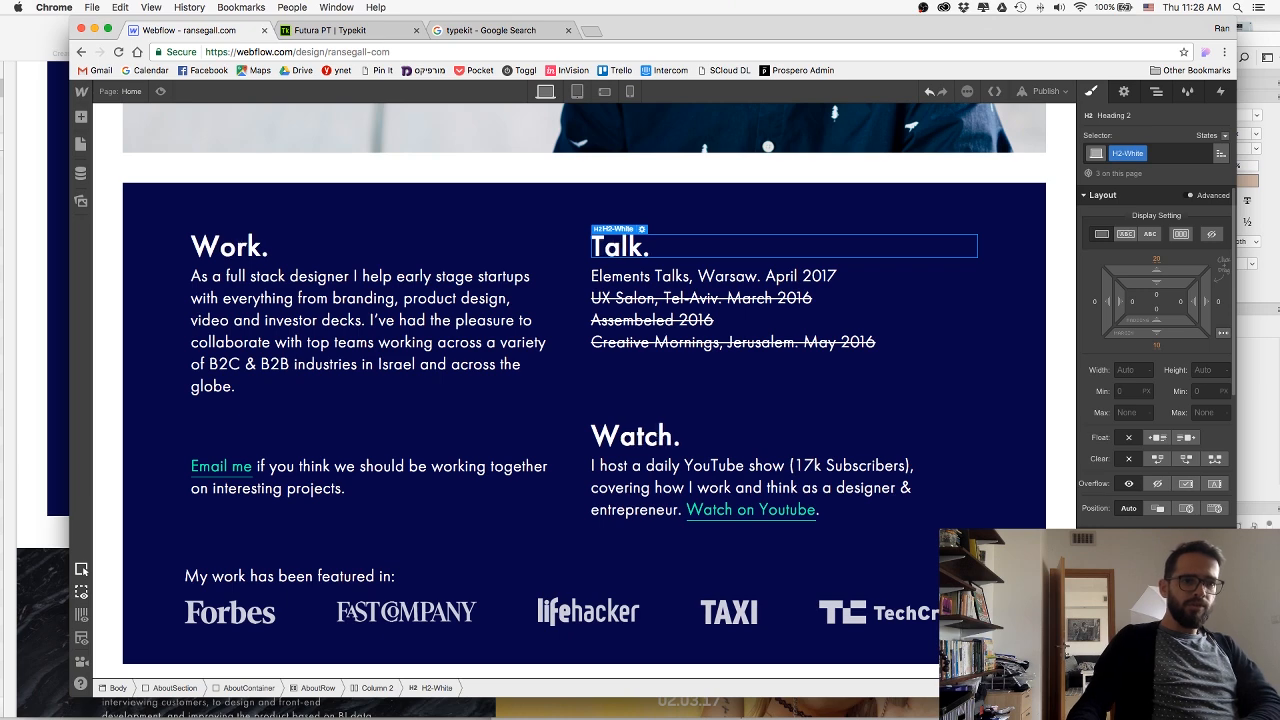
left_click(109, 458)
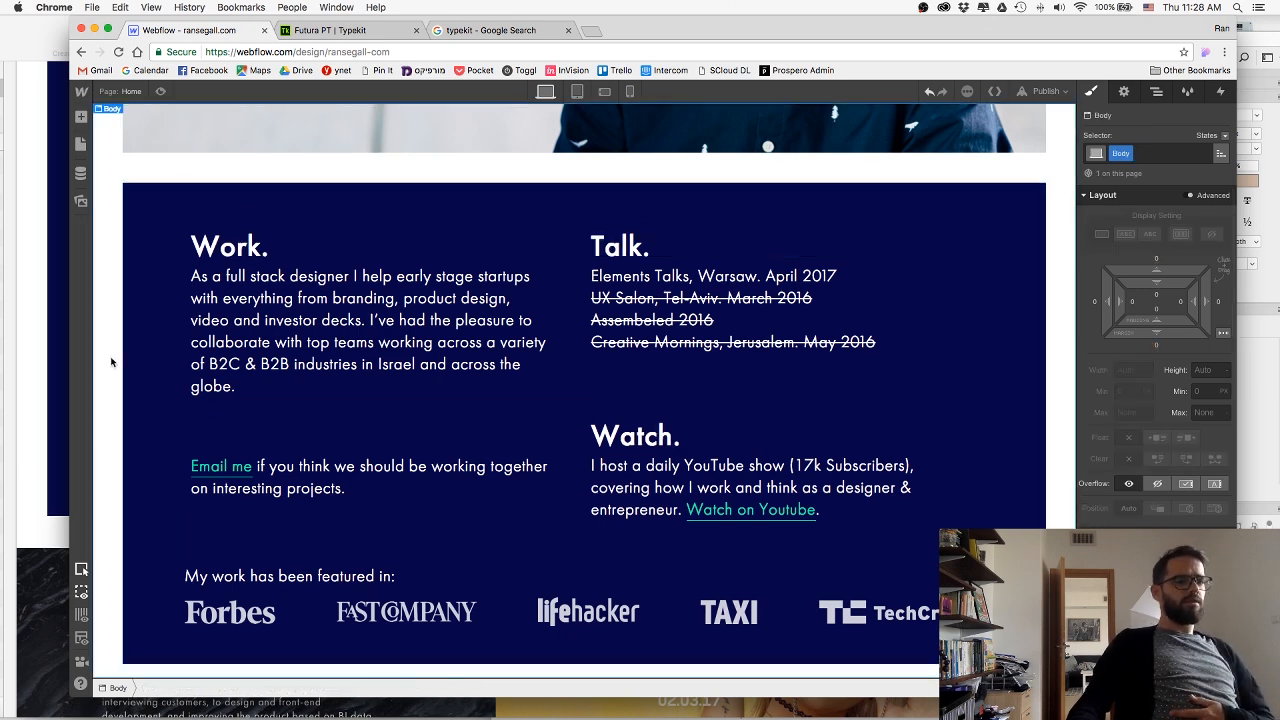
Switch to Sketch to compare the about section with the design, and return to Webflow to review its spacing.
key("super+Tab")
scroll(228, 254, "up", 3)
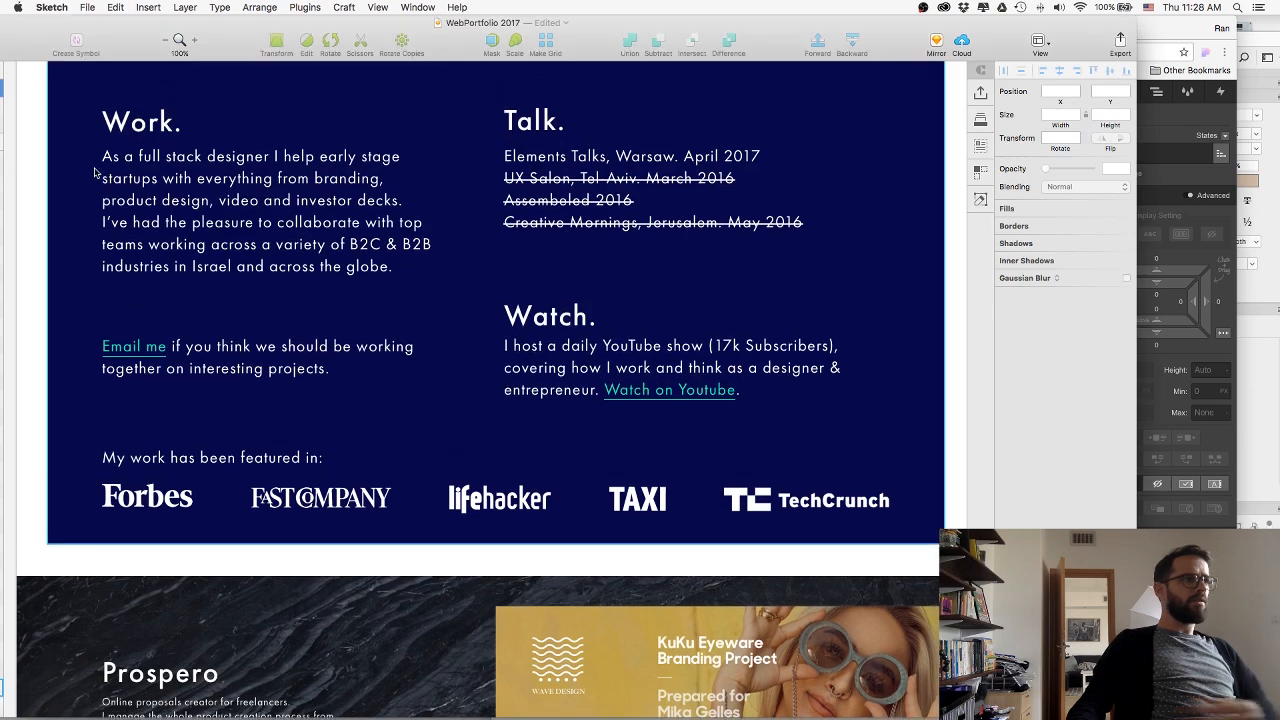
key("super+Tab")
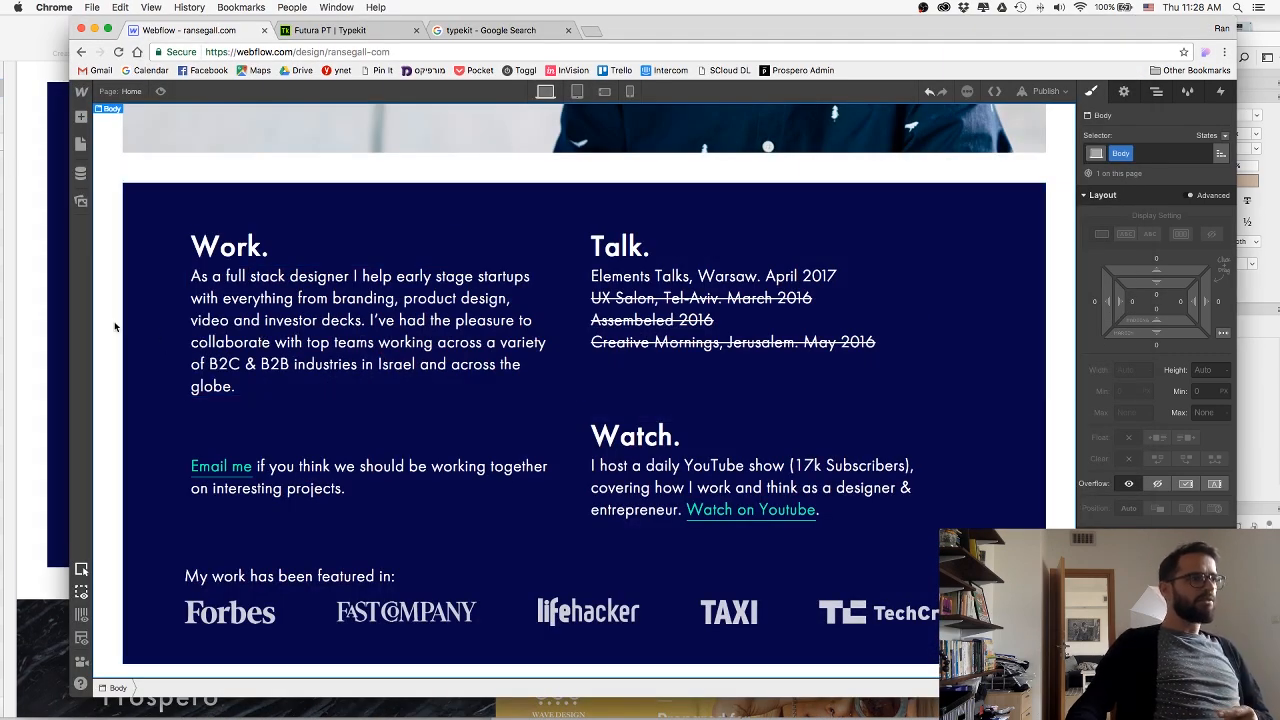
scroll(114, 328, "down", 1)
scroll(114, 325, "up", 5)
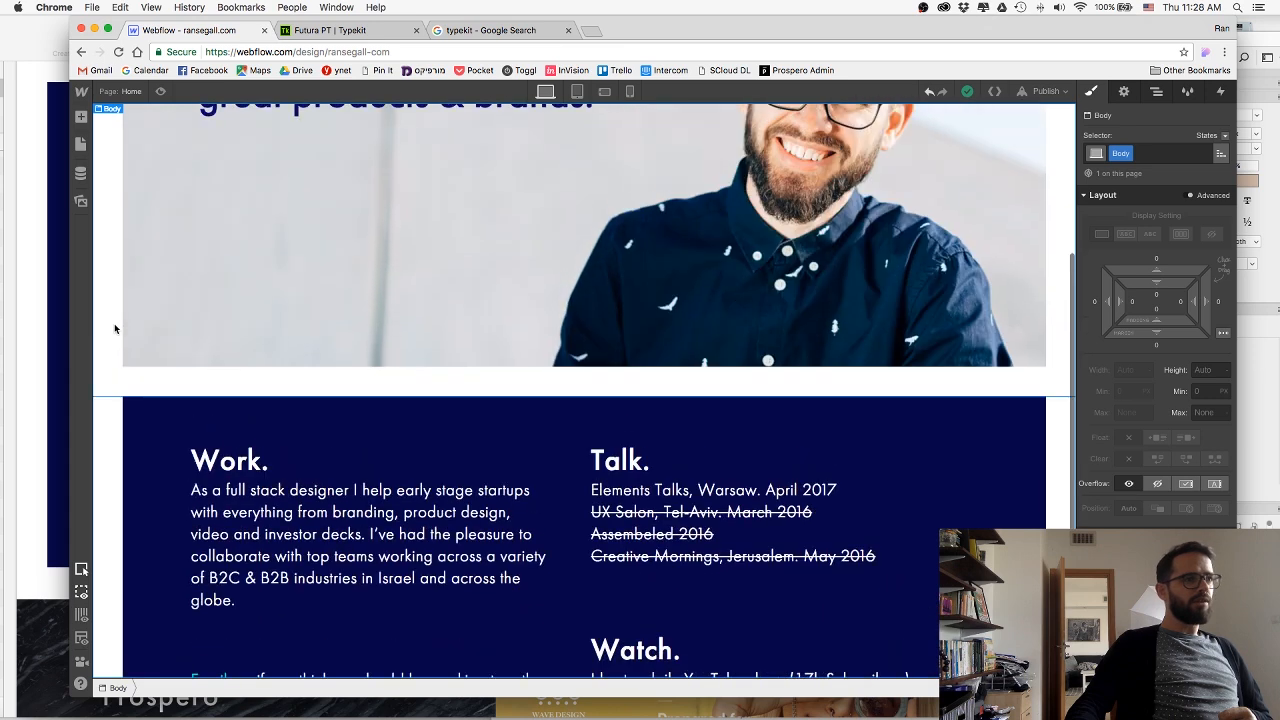
scroll(114, 328, "down", 5)
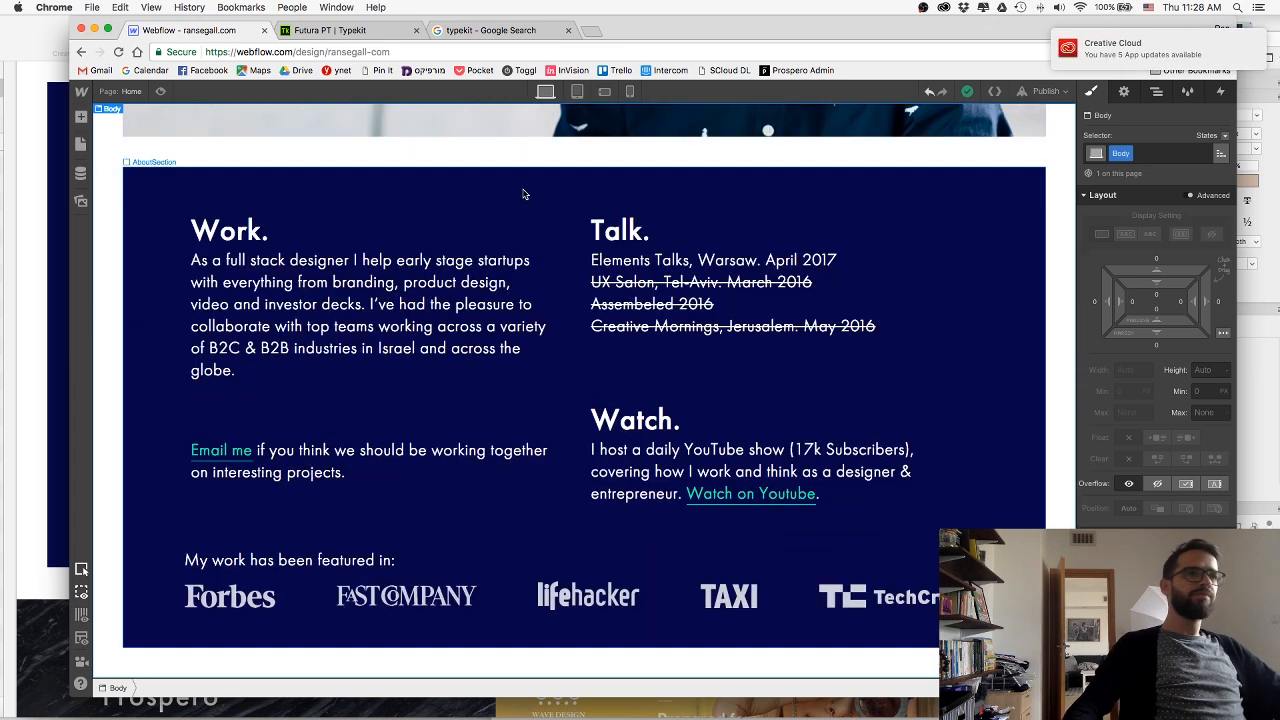
Publish the site to ransegall-com.webflow.io and open the published page.
left_click_drag(963, 33, 957, 34)
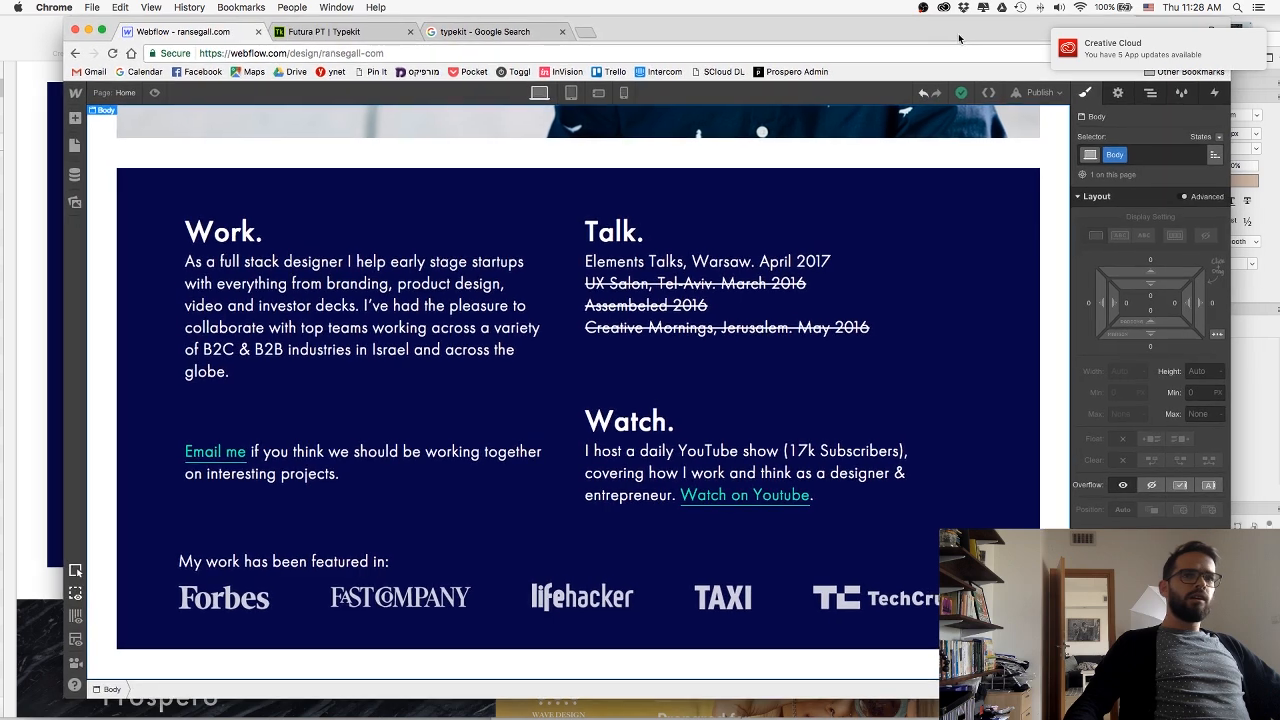
left_click(1040, 92)
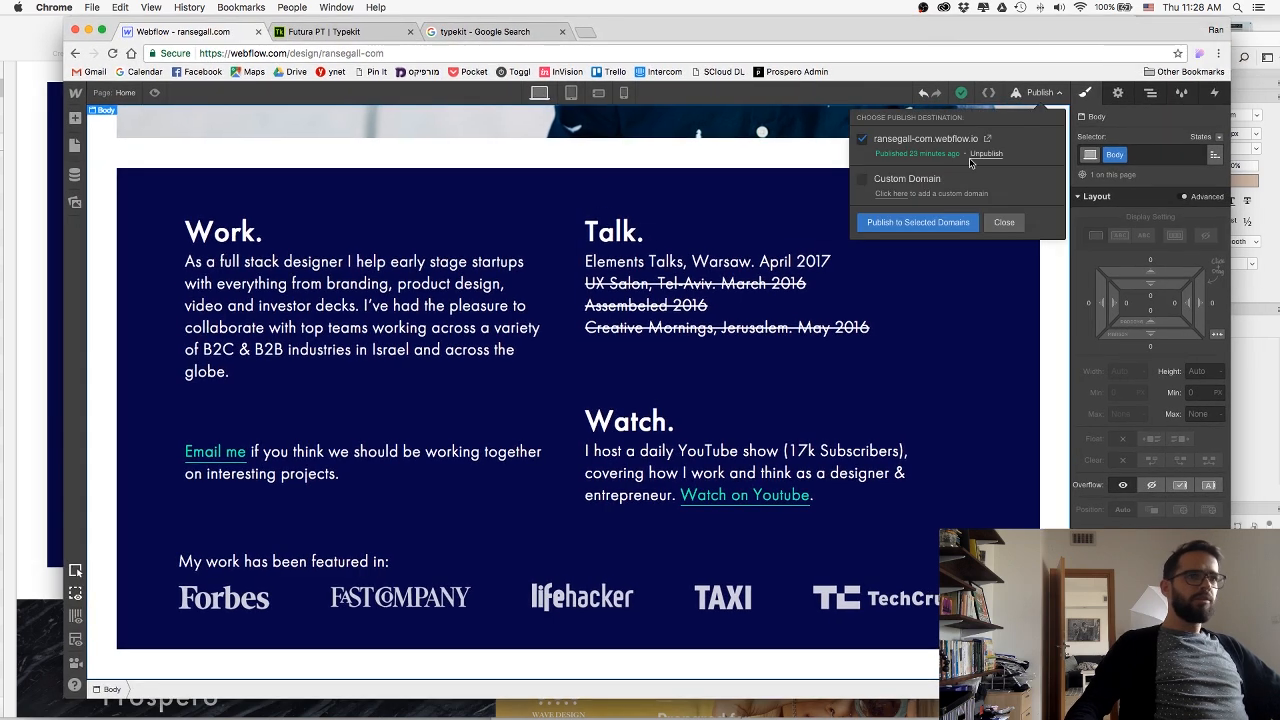
left_click(951, 223)
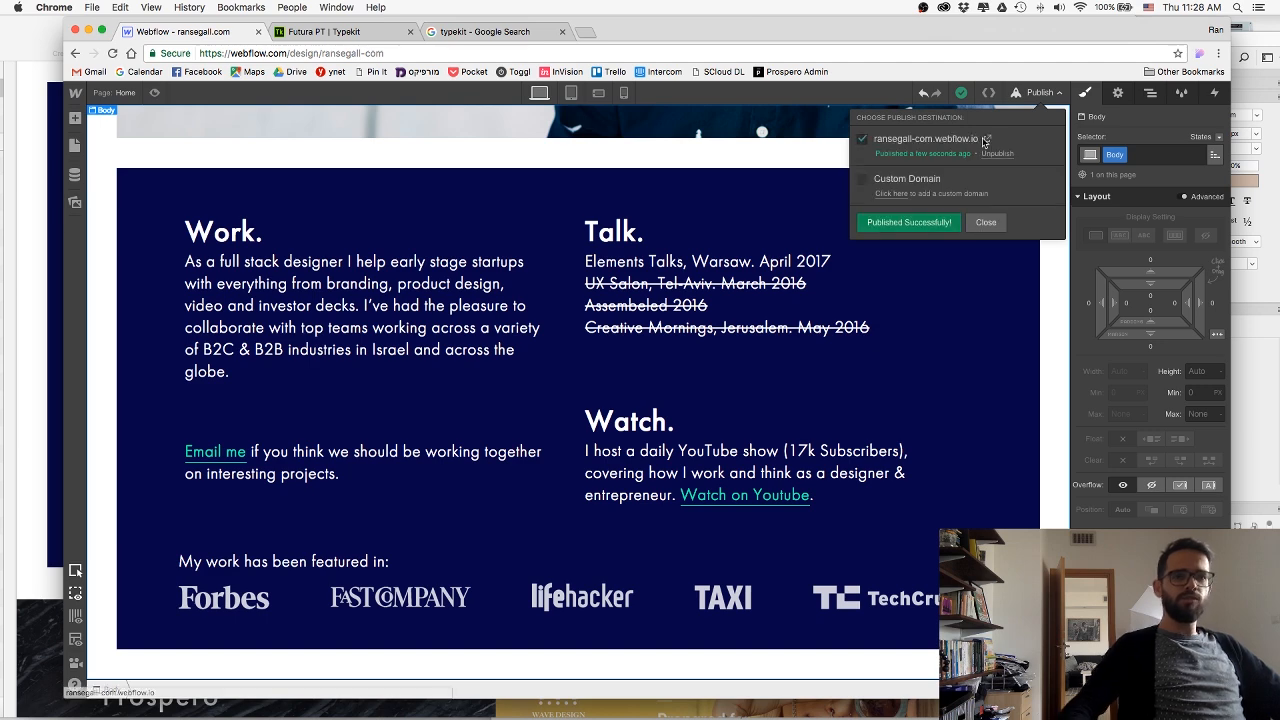
left_click(985, 140)
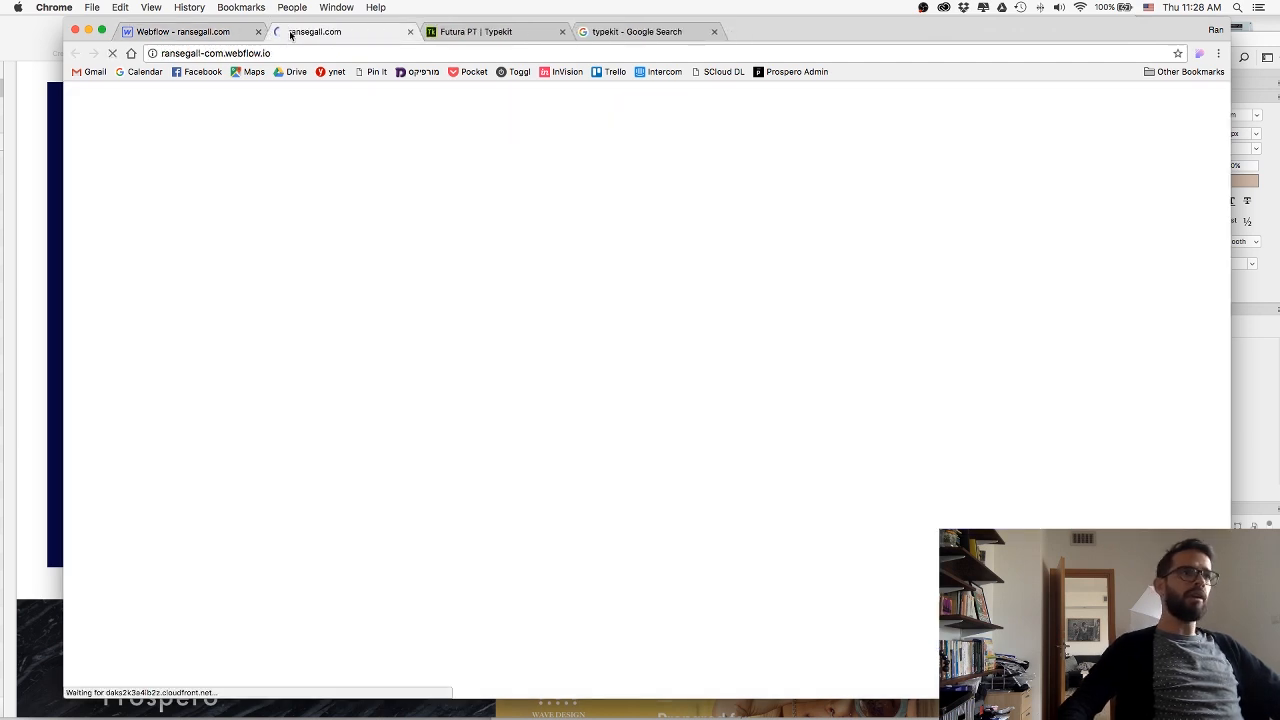
Detach the published page into its own smaller browser window and move it away from the Webflow window.
left_click_drag(290, 35, 411, 41)
left_click_drag(1184, 696, 731, 582)
left_click_drag(371, 32, 1279, 48)
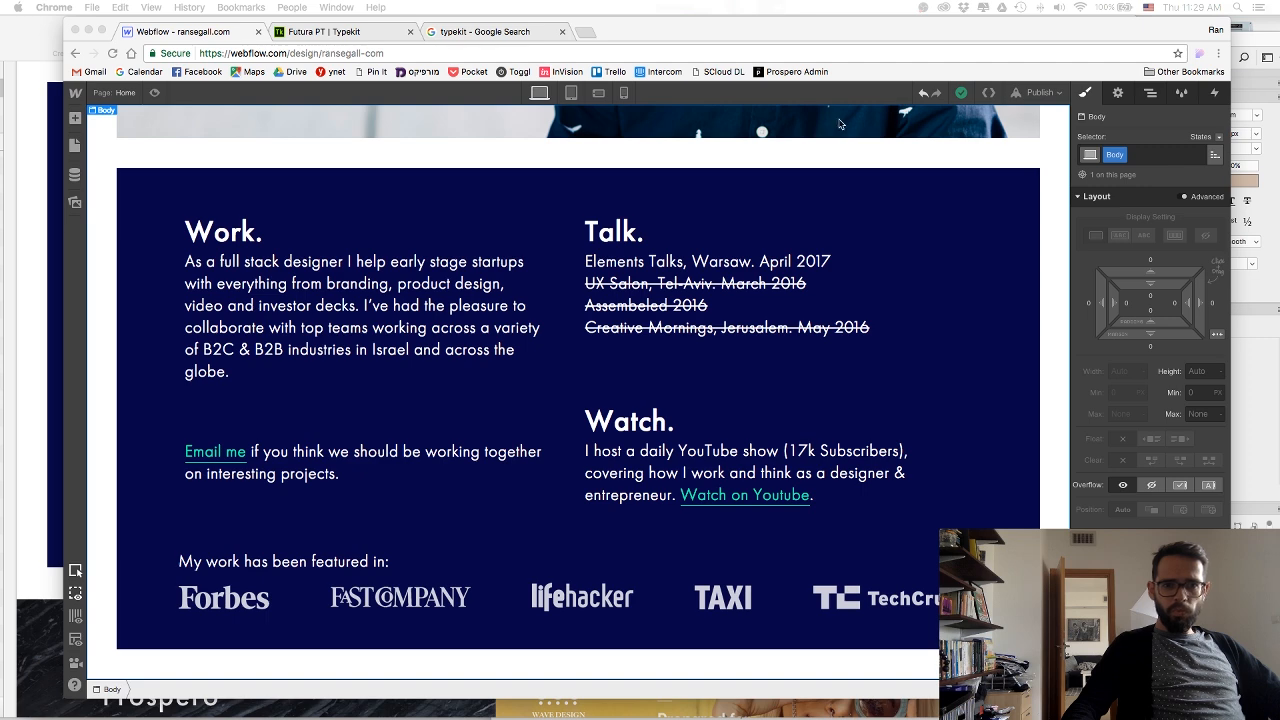
Reduce the HeroTextWrap block's top margin to about 109 px and its left margin to about 88 px.
scroll(850, 130, "up", 10)
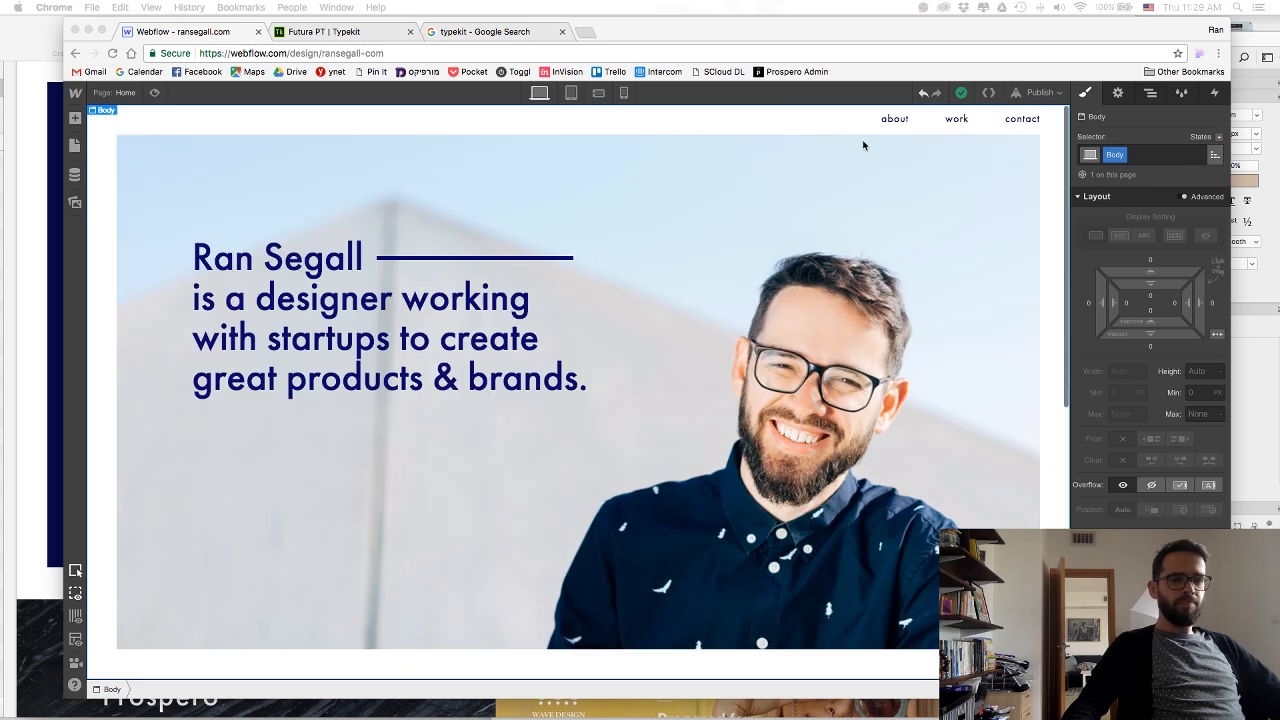
left_click(566, 526)
left_click(440, 306)
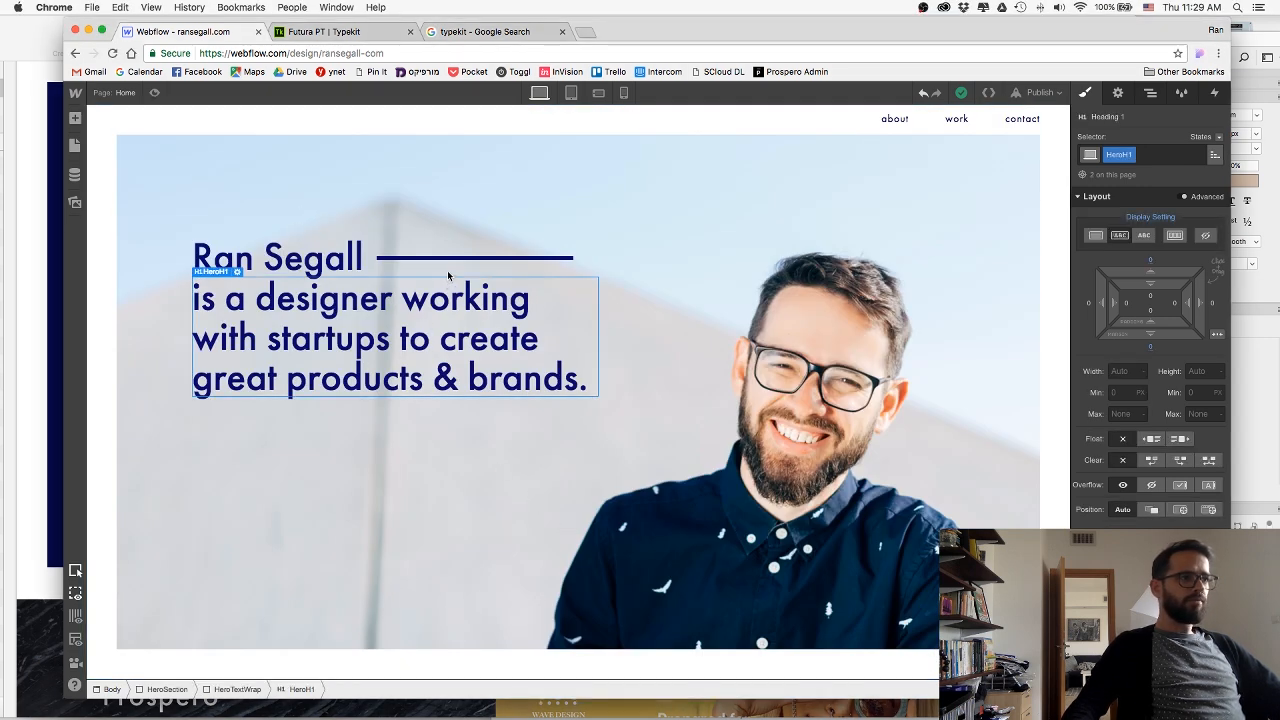
left_click(530, 263)
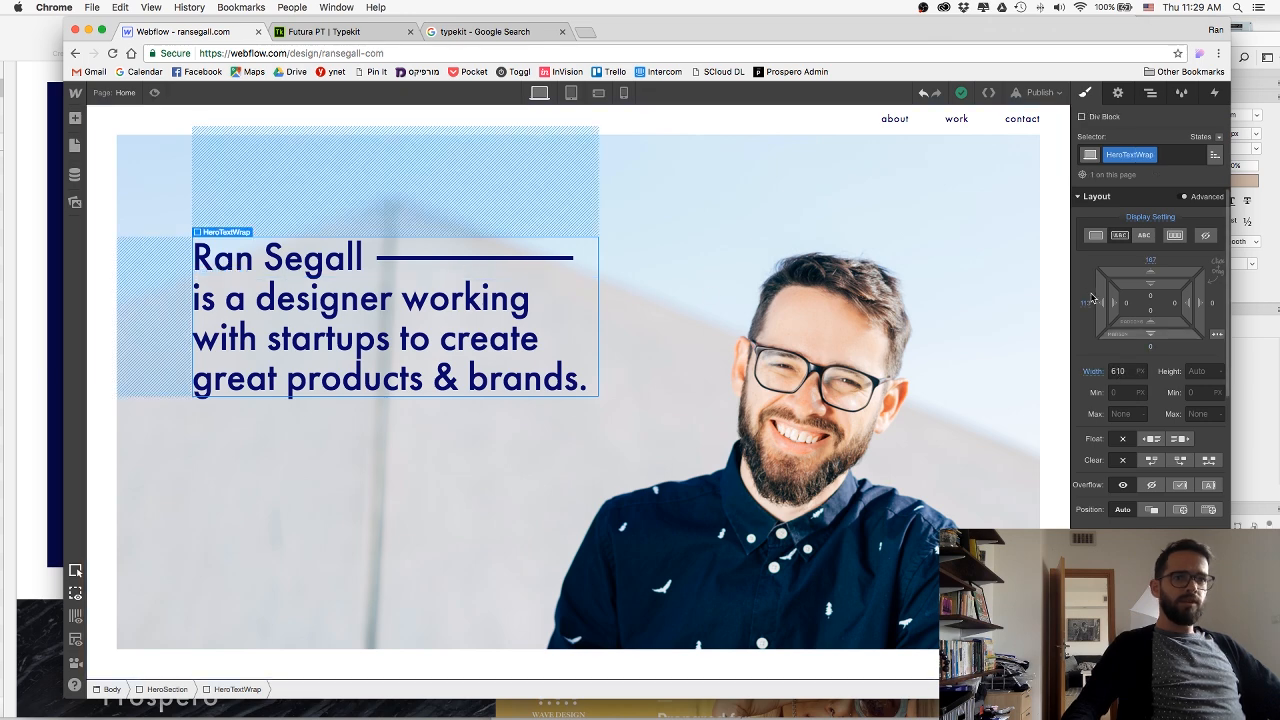
mouse_move(1093, 297)
left_mouse_down()
mouse_move(1177, 295)
mouse_move(1159, 388)
left_mouse_up()
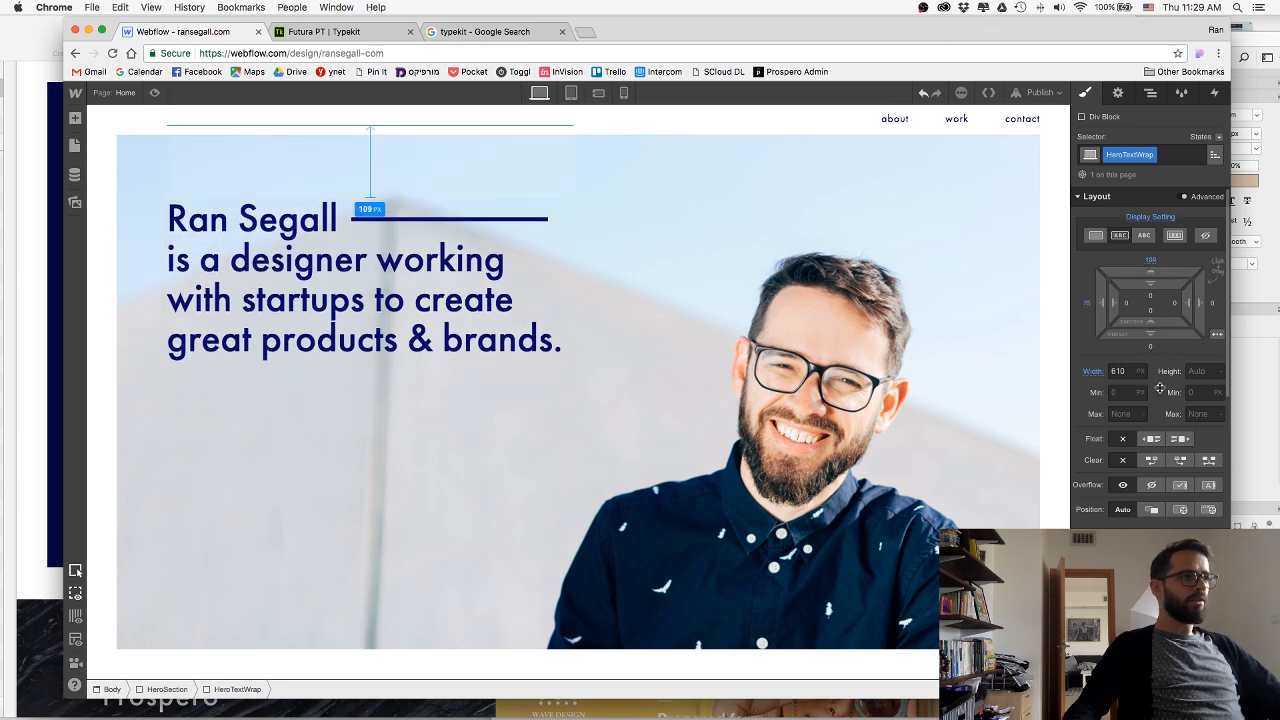
left_click_drag(1088, 303, 1077, 303)
key("super+Tab")
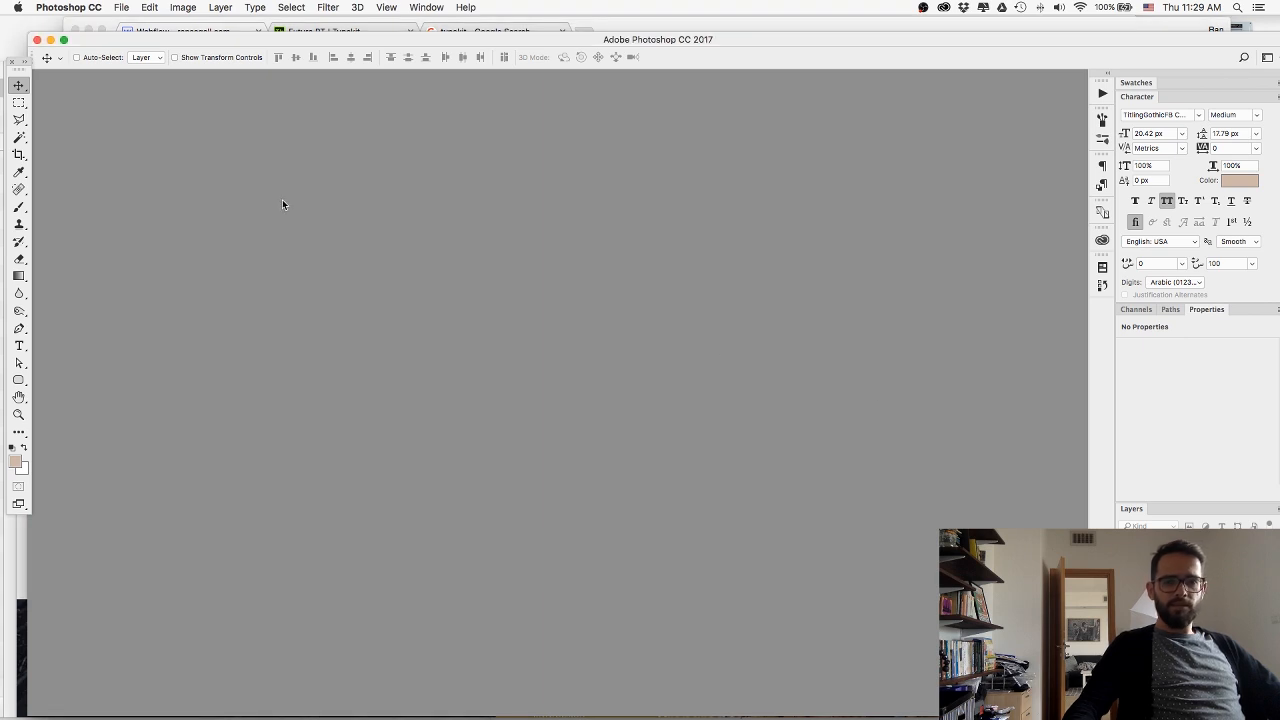
key("super+Tab")
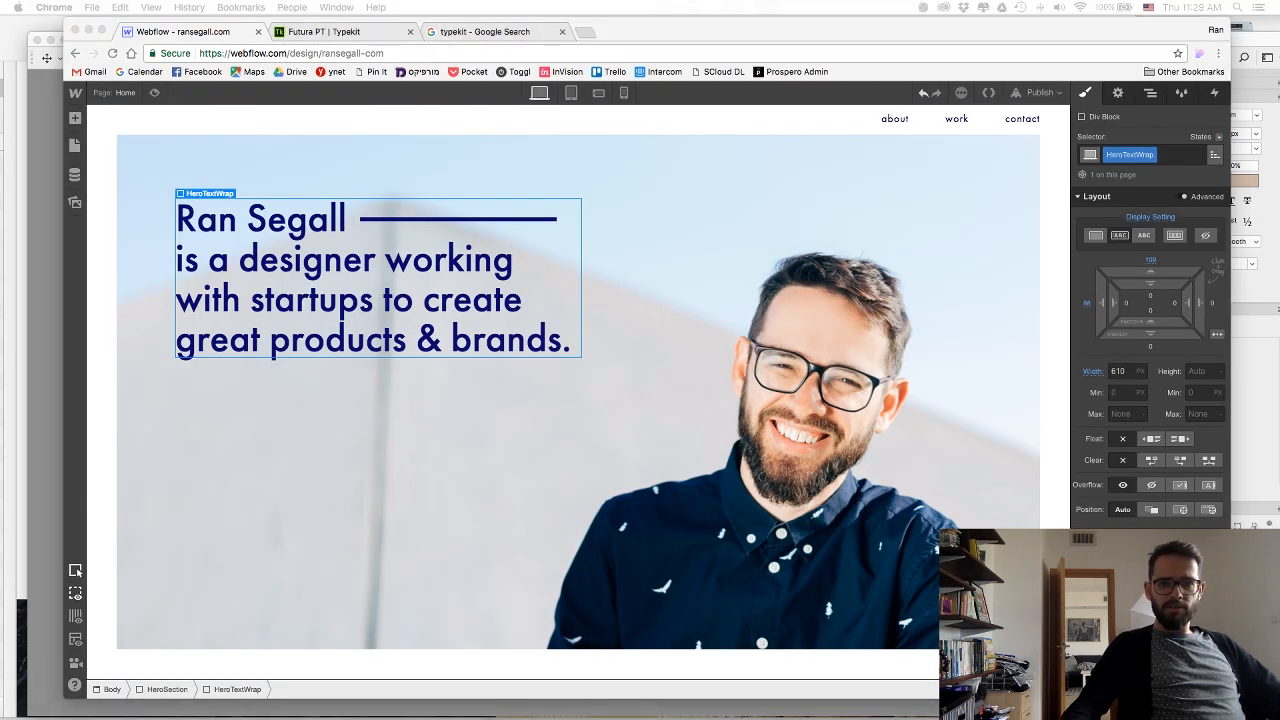
Set the AboutContainer's left and right padding to 25 px and its maximum width to 1250 px.
scroll(829, 285, "down", 10)
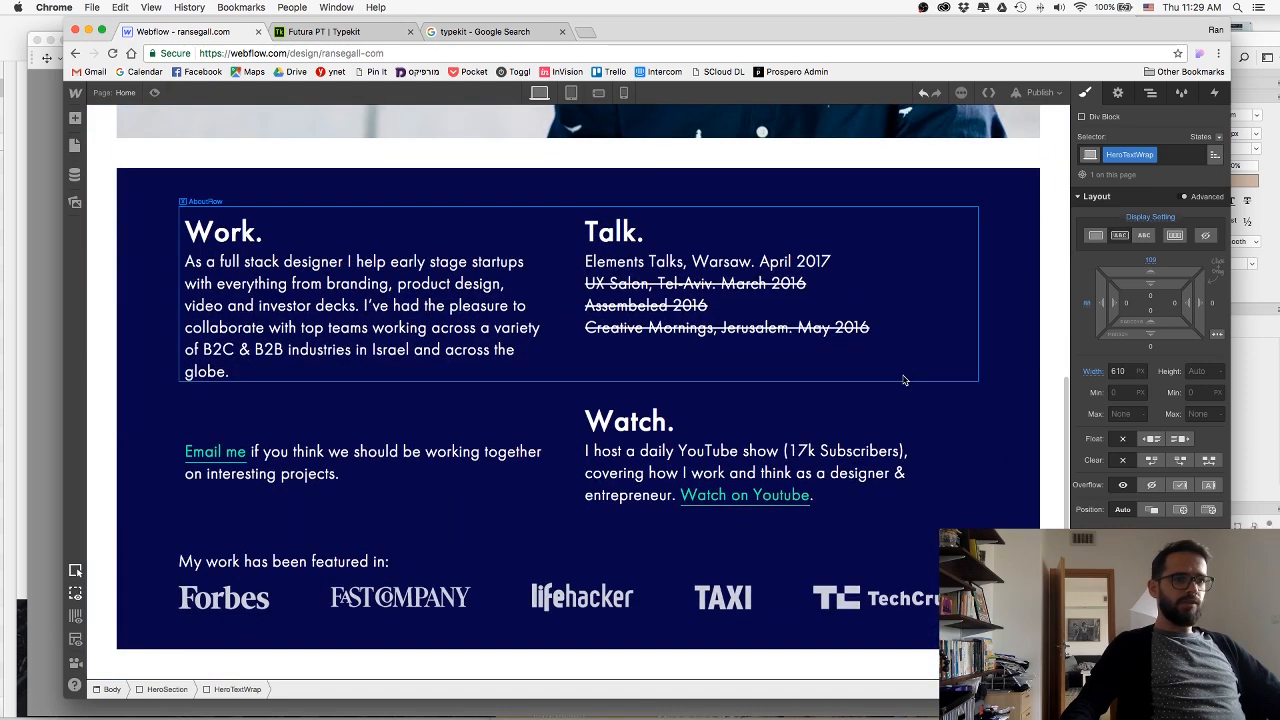
left_click(930, 404)
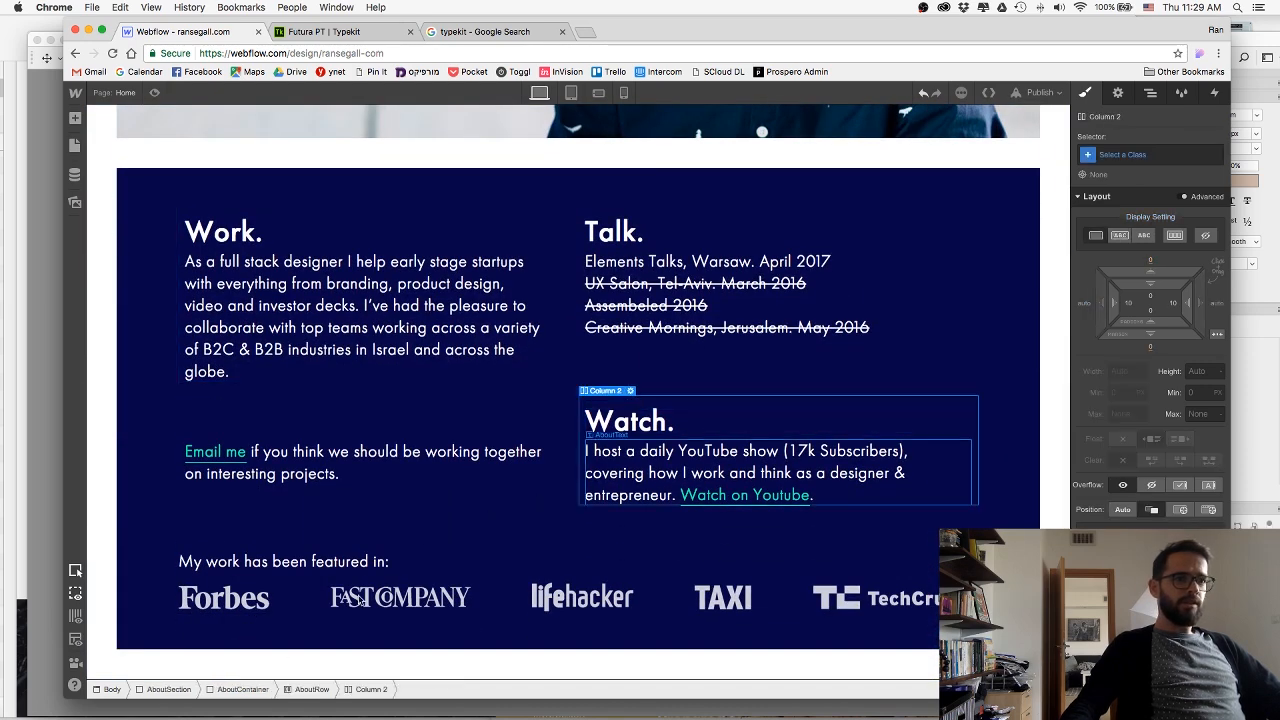
left_click(218, 689)
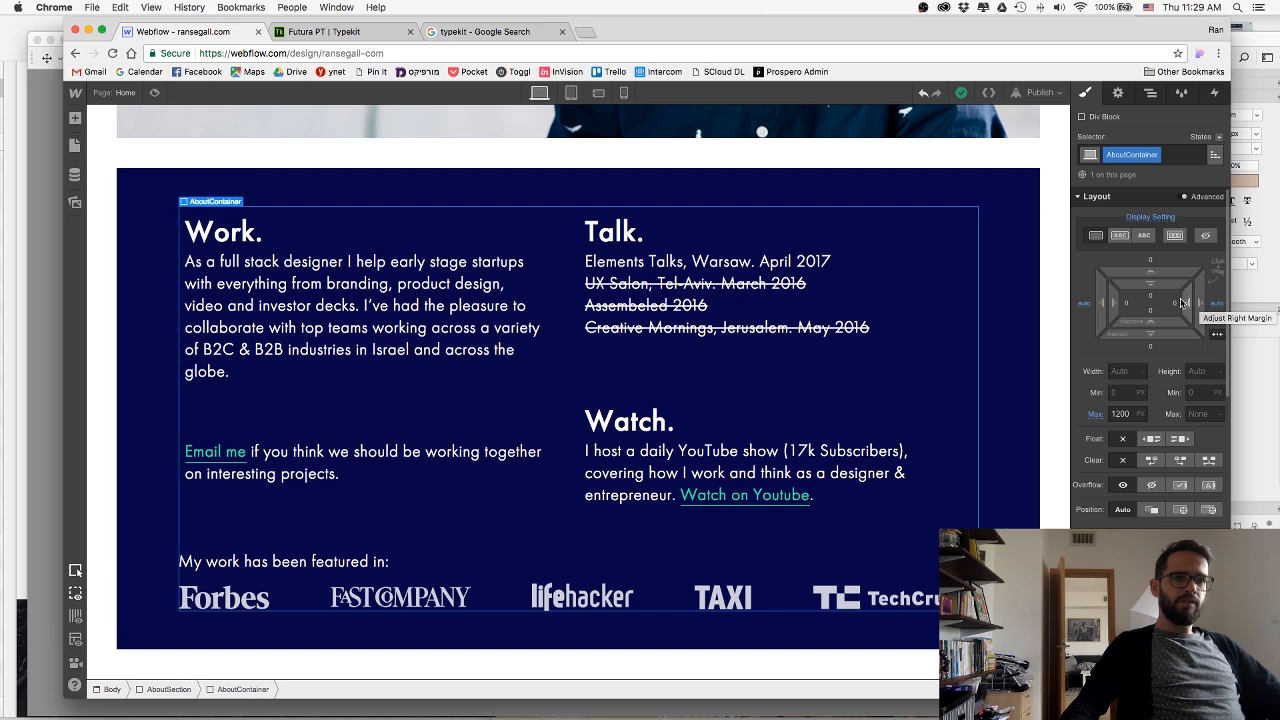
left_click_drag(1187, 300, 1137, 298)
left_click(1122, 414)
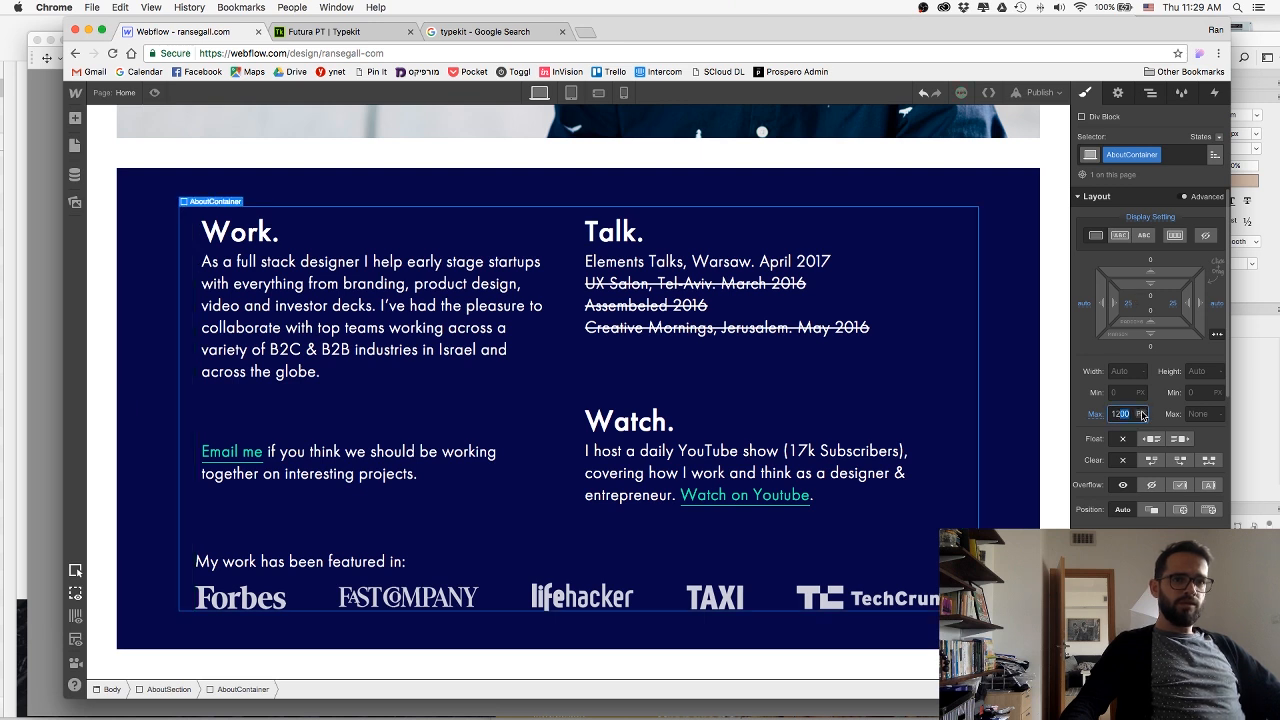
type("1250")
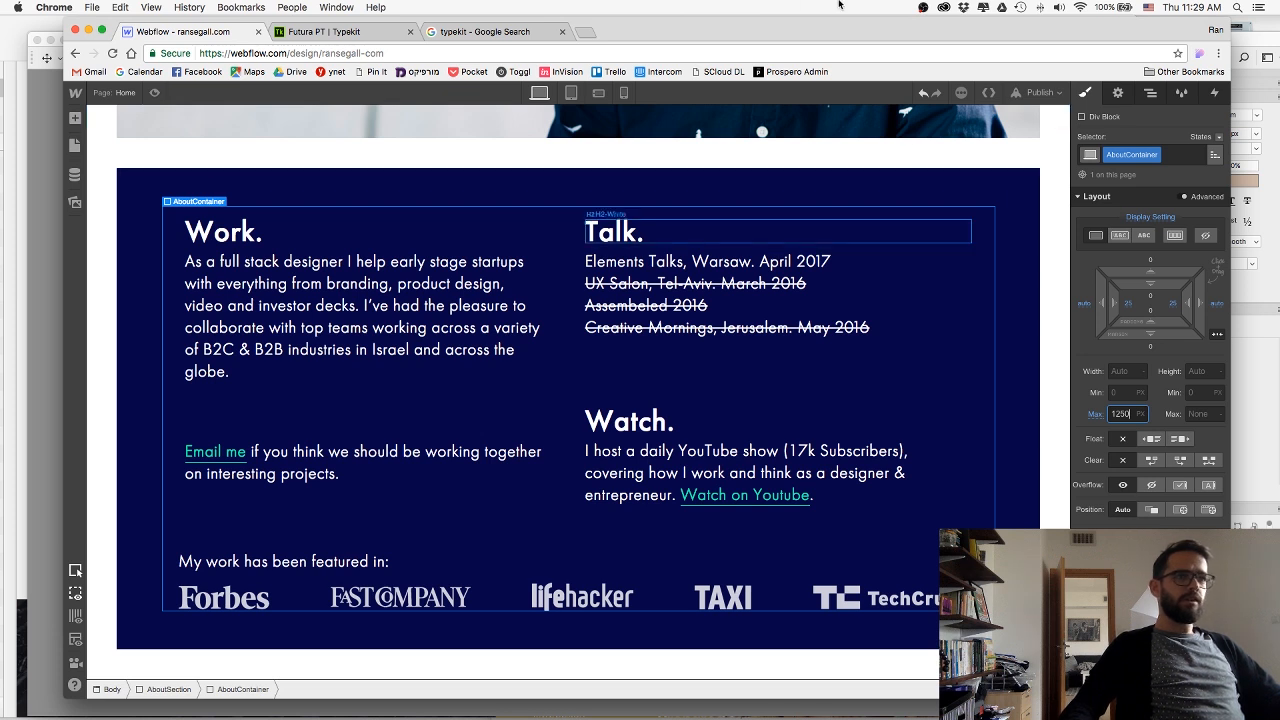
Republish the site to the selected domain with the updated hero and about spacing.
left_click(1040, 92)
left_click(893, 230)
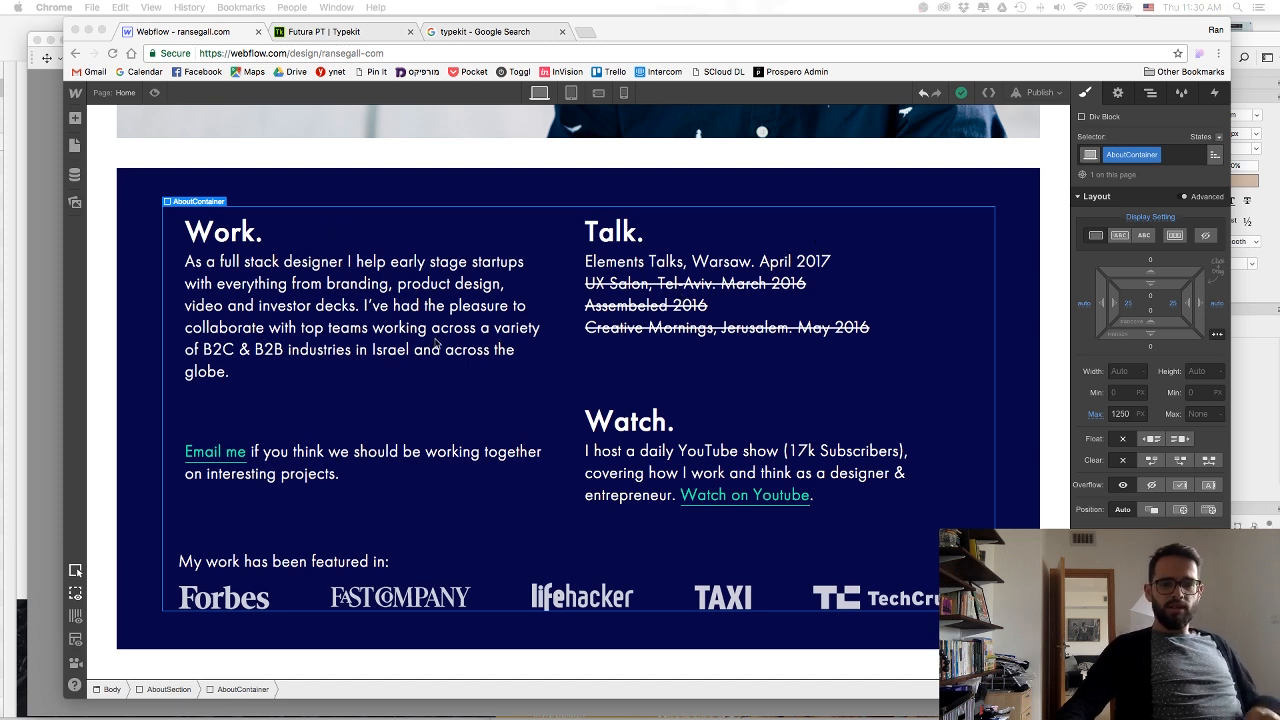
left_click(445, 305)
right_click(465, 305)
left_click(380, 274)
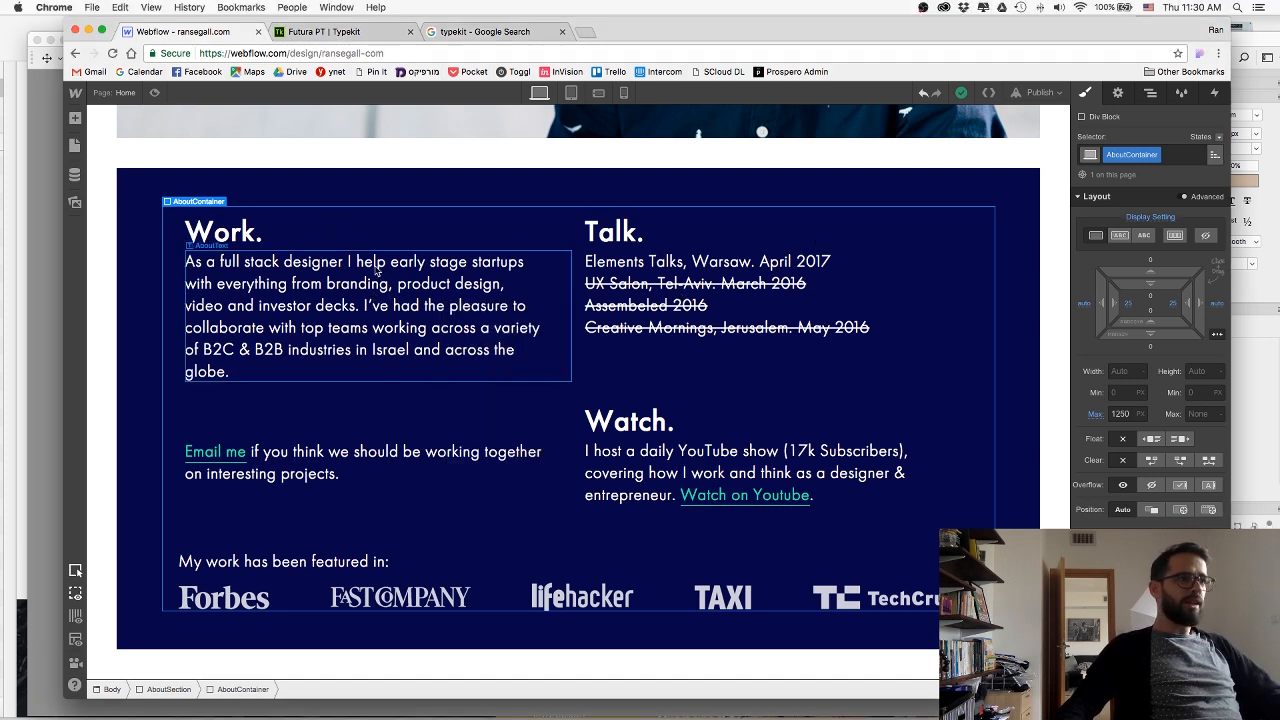
Reduce the font size and tighten the line height of the AboutText paragraphs.
left_click(215, 291)
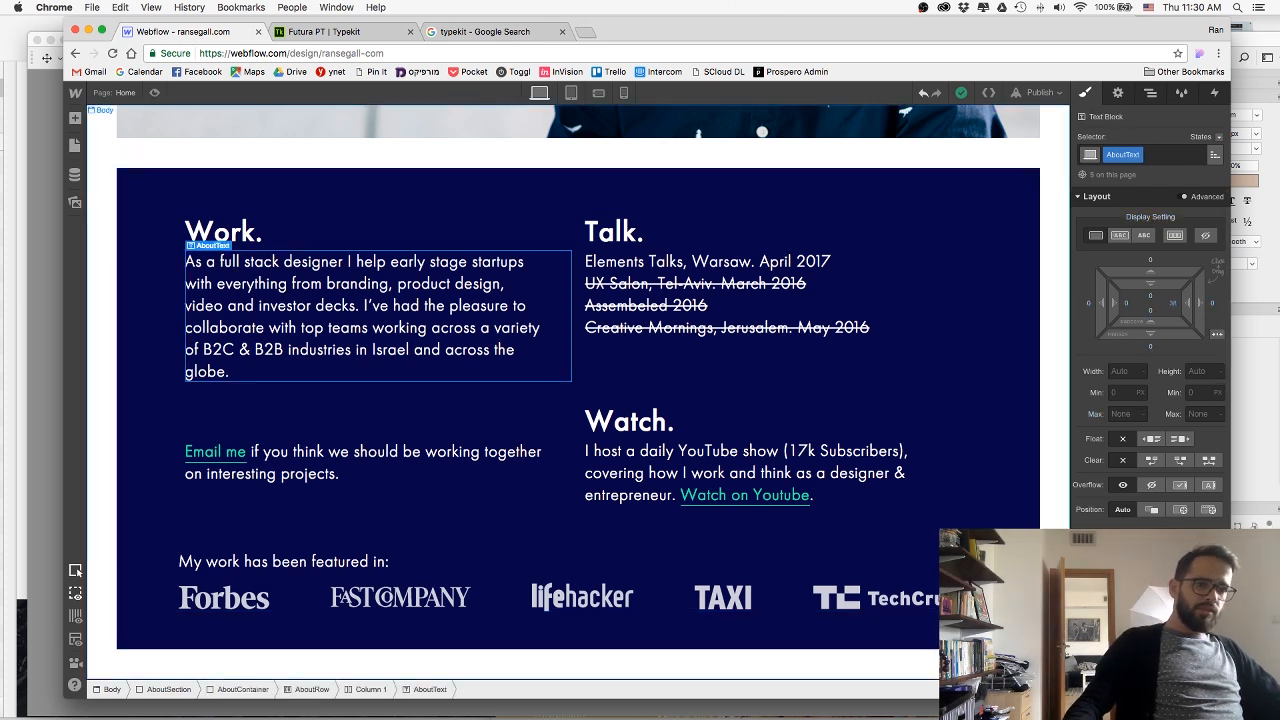
key("super+z")
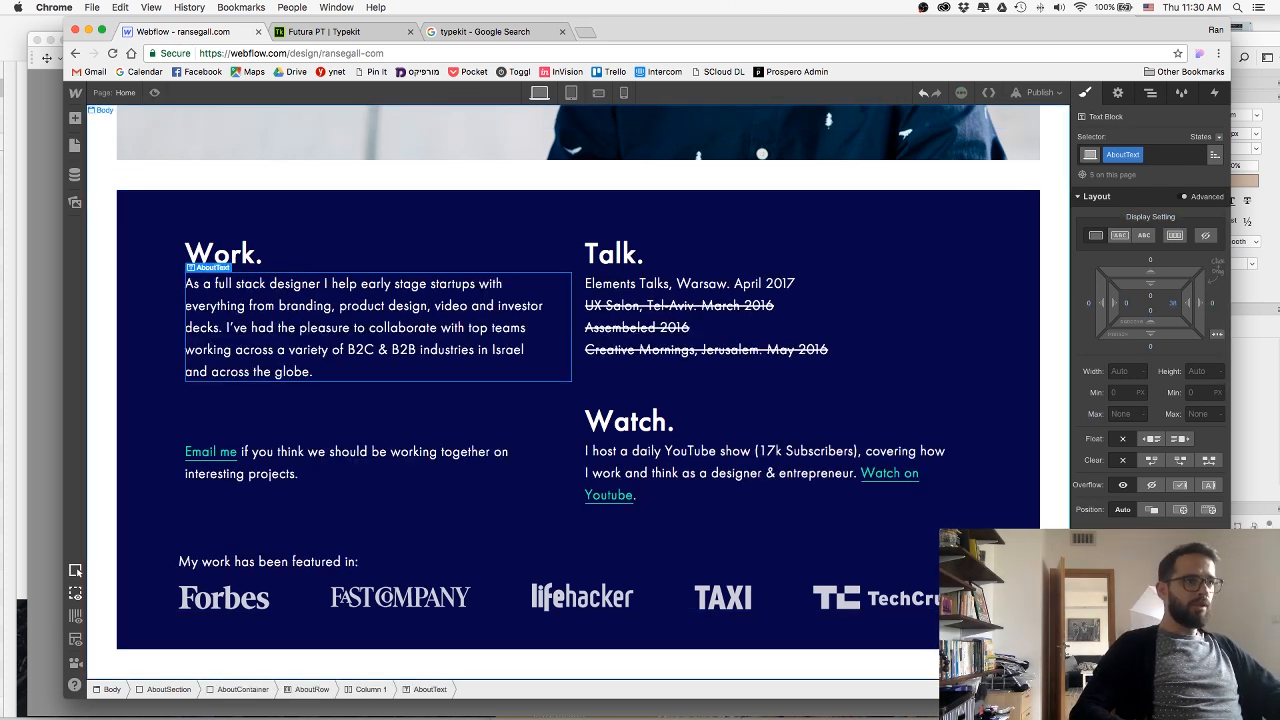
key("super+z")
key("super+z")
key("super+z")
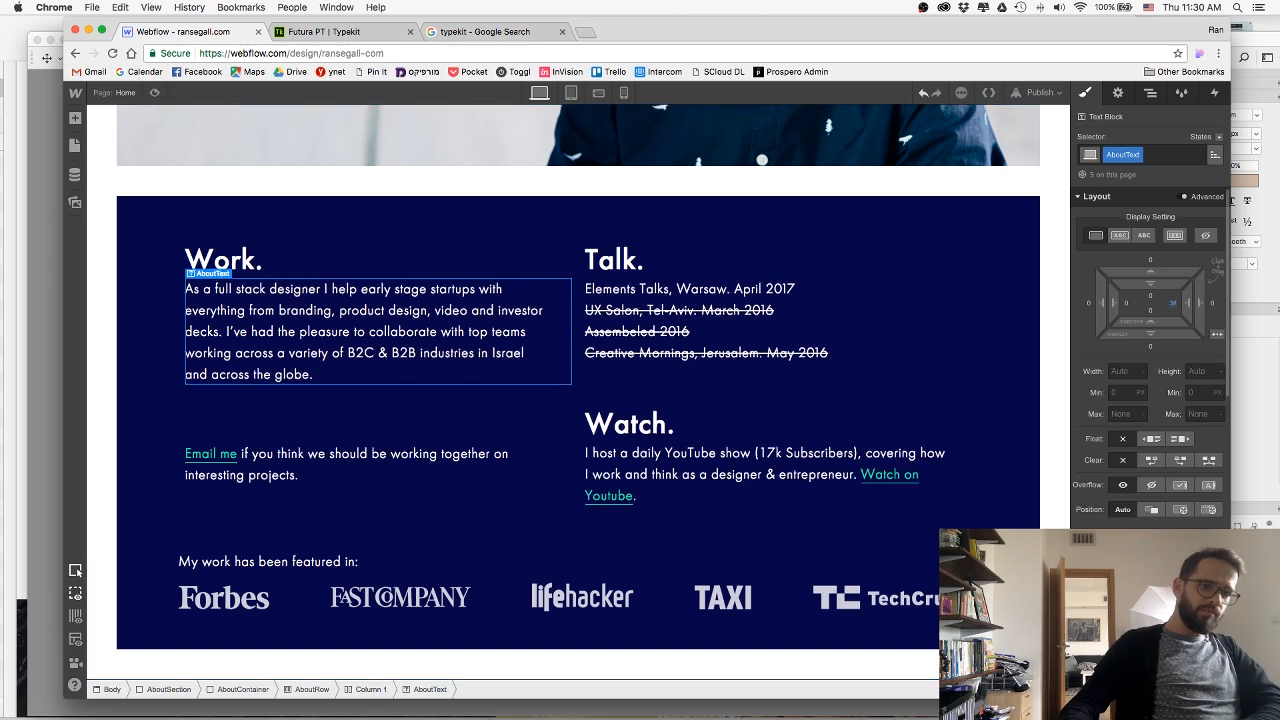
key("super+z")
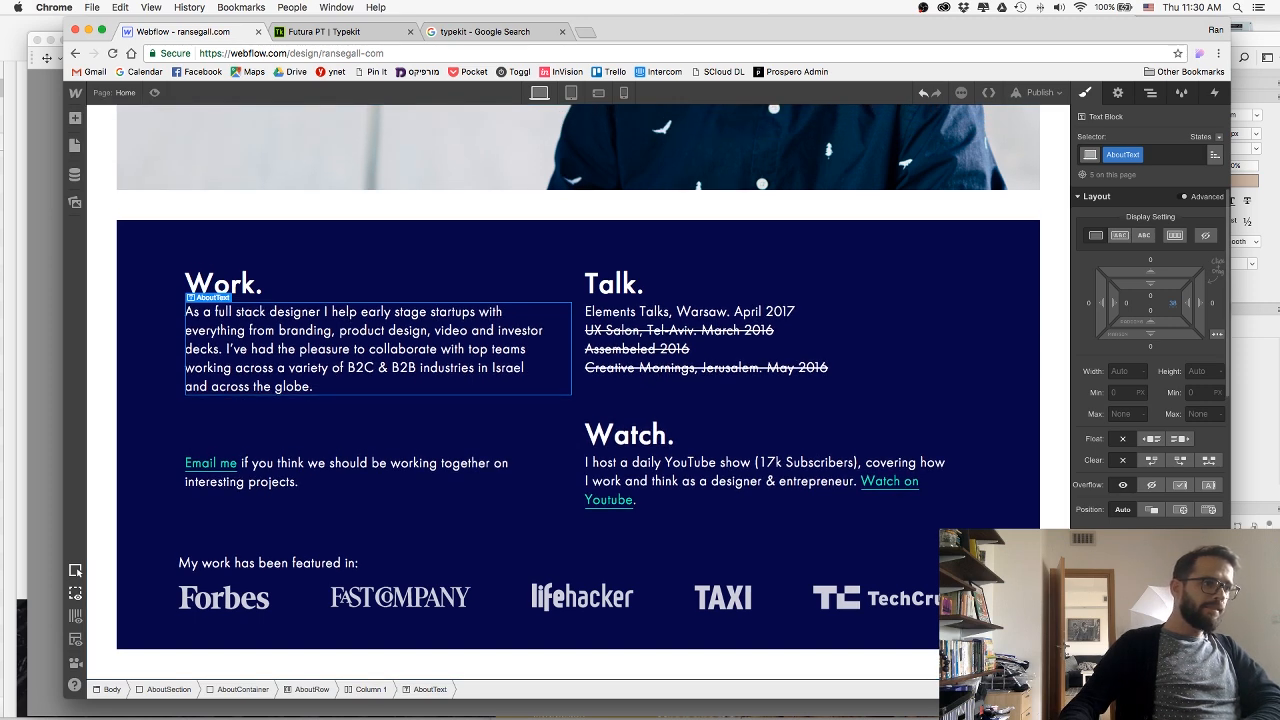
Set the AboutContainer's left and right padding to 50 px and its maximum width to 1300 px.
left_click(990, 391)
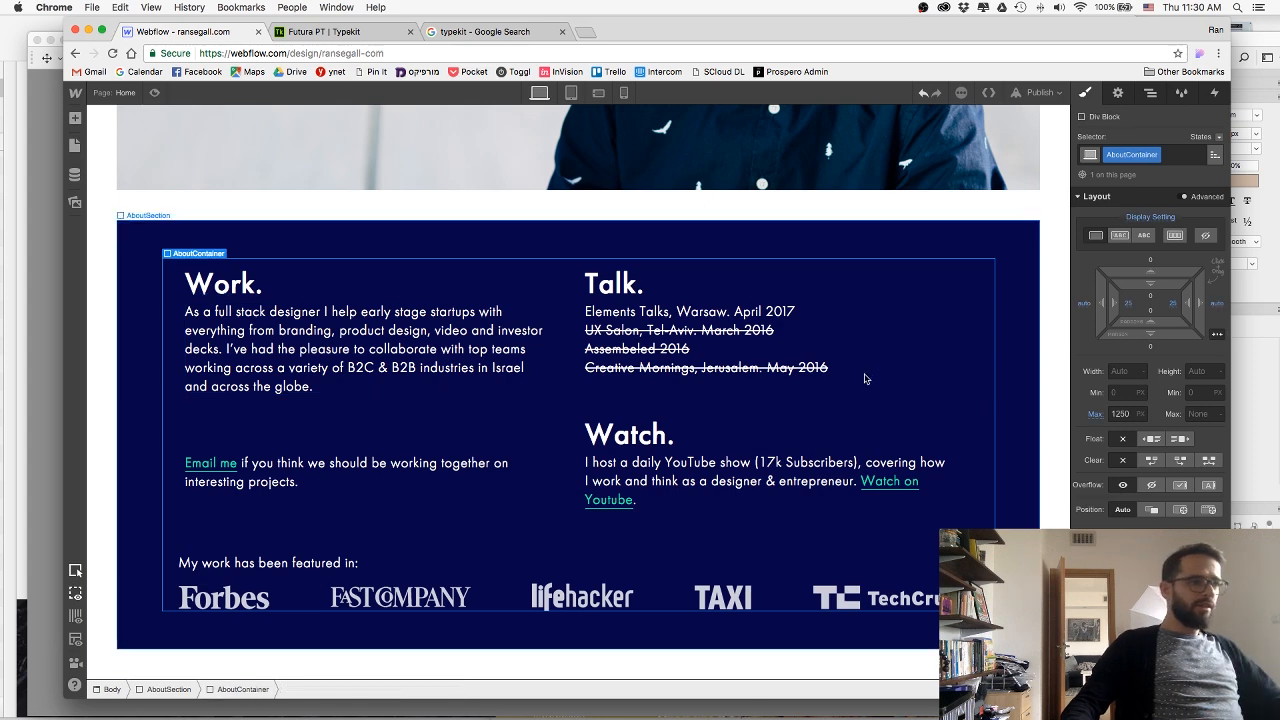
left_click_drag(1114, 305, 1165, 304)
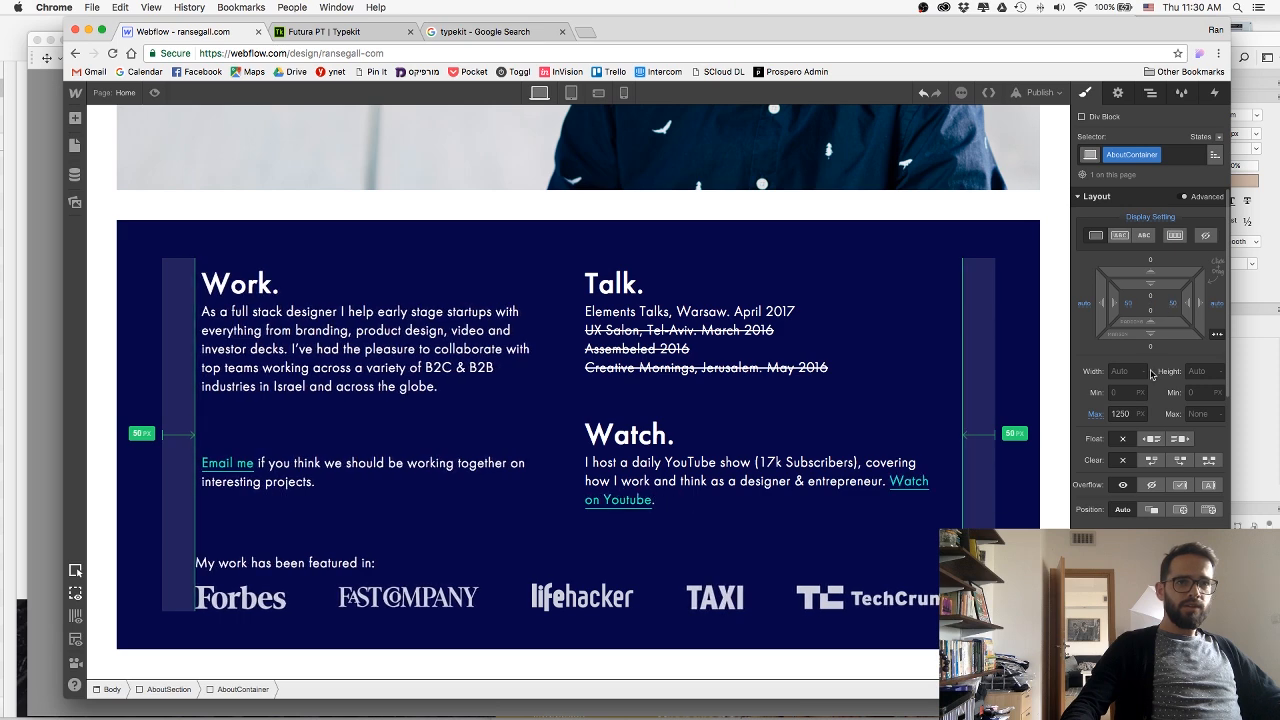
left_click(1120, 413)
type("1300")
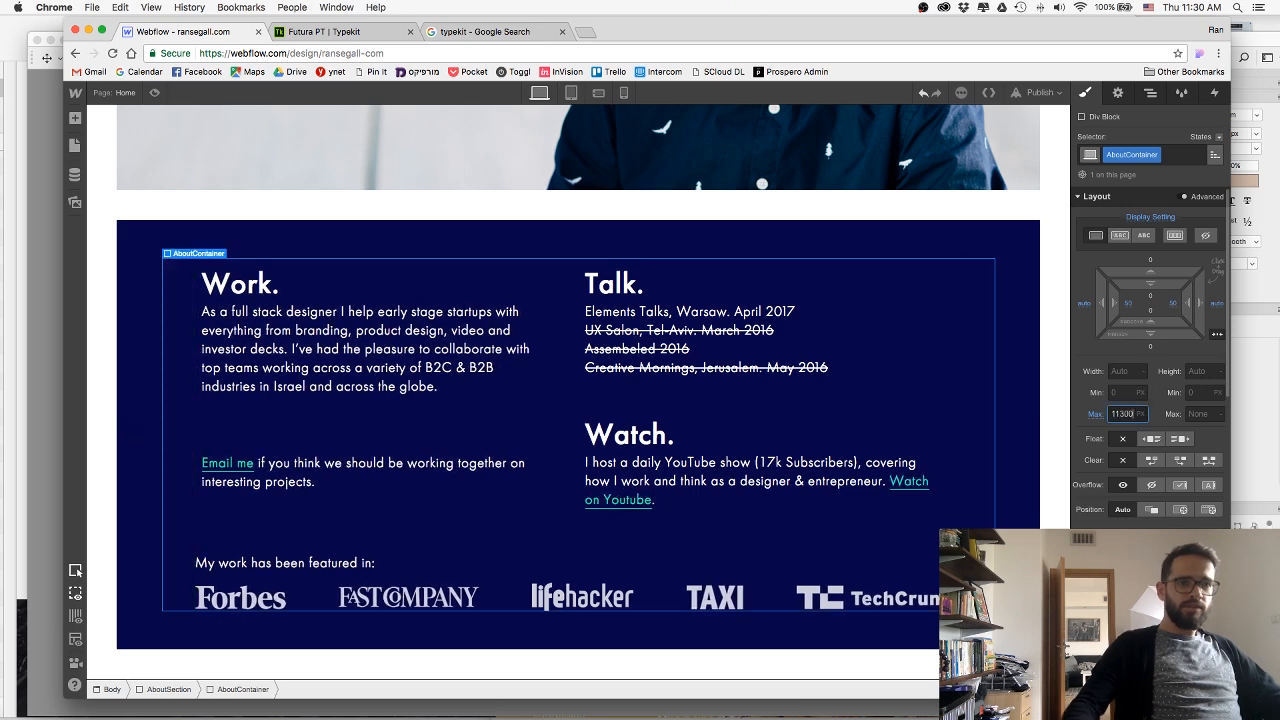
key("Return")
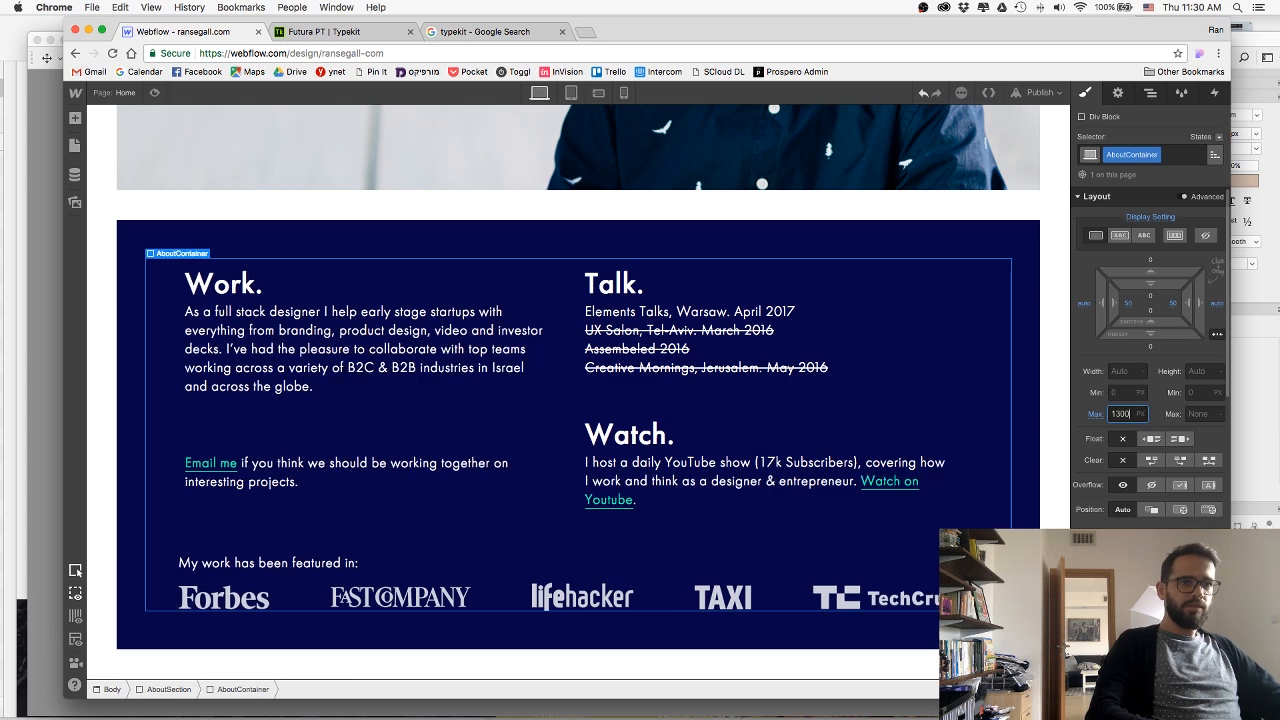
Republish the site to the webflow.io domain with the revised about text and container spacing.
left_click(1040, 92)
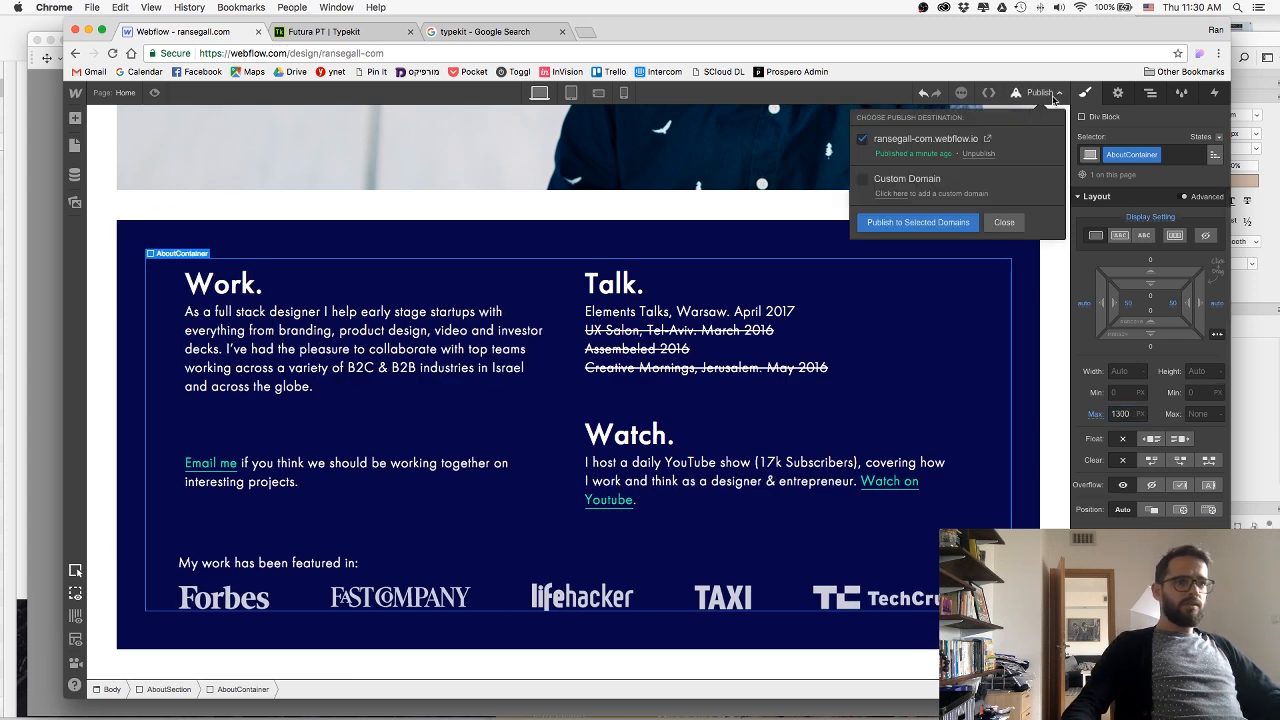
left_click(910, 222)
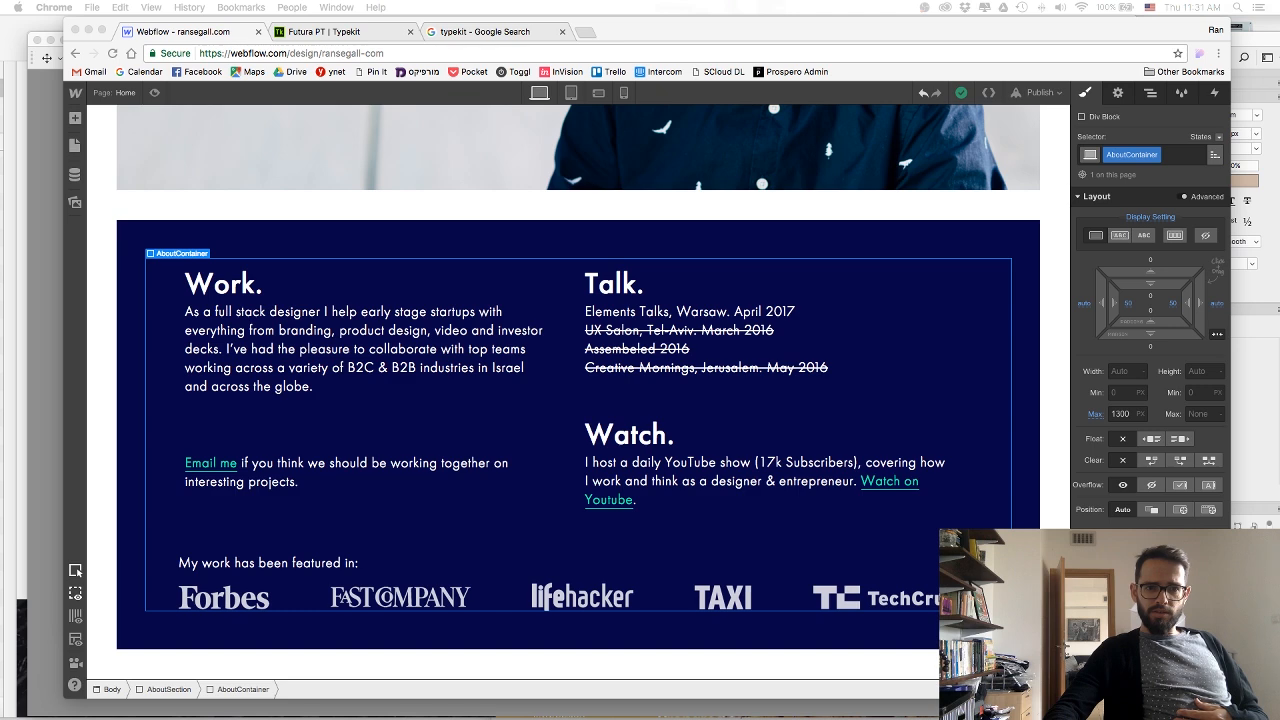
left_click(1018, 241)
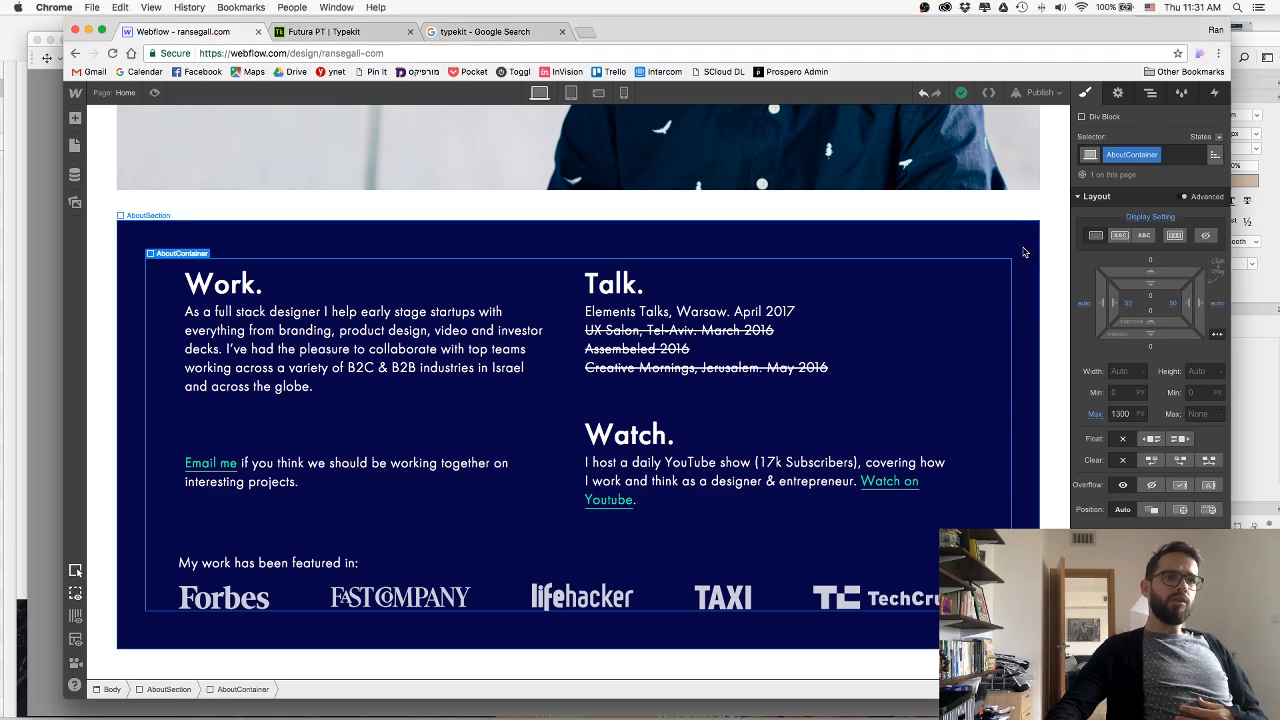
Try setting the AboutSection's left and right margins to 0 for a full-width background.
left_click(1024, 252)
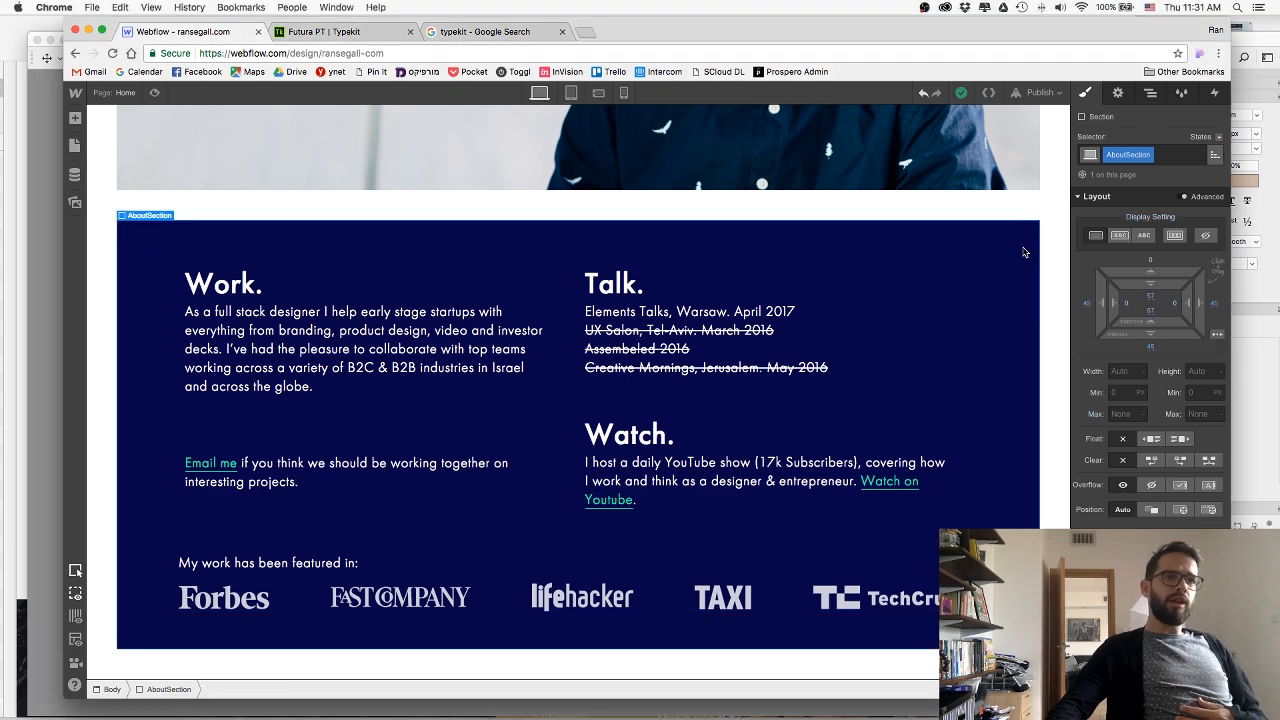
left_click(1088, 307)
type("0")
key("Return")
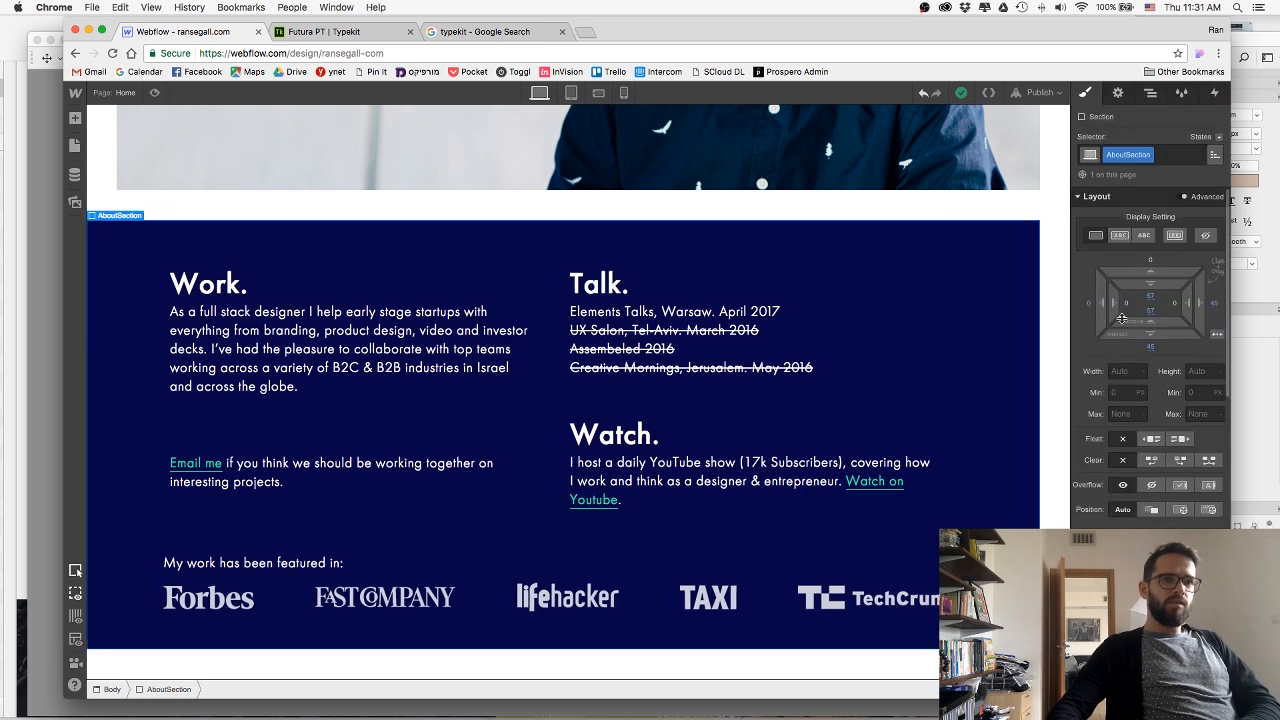
left_click(1213, 304)
type("0")
key("Return")
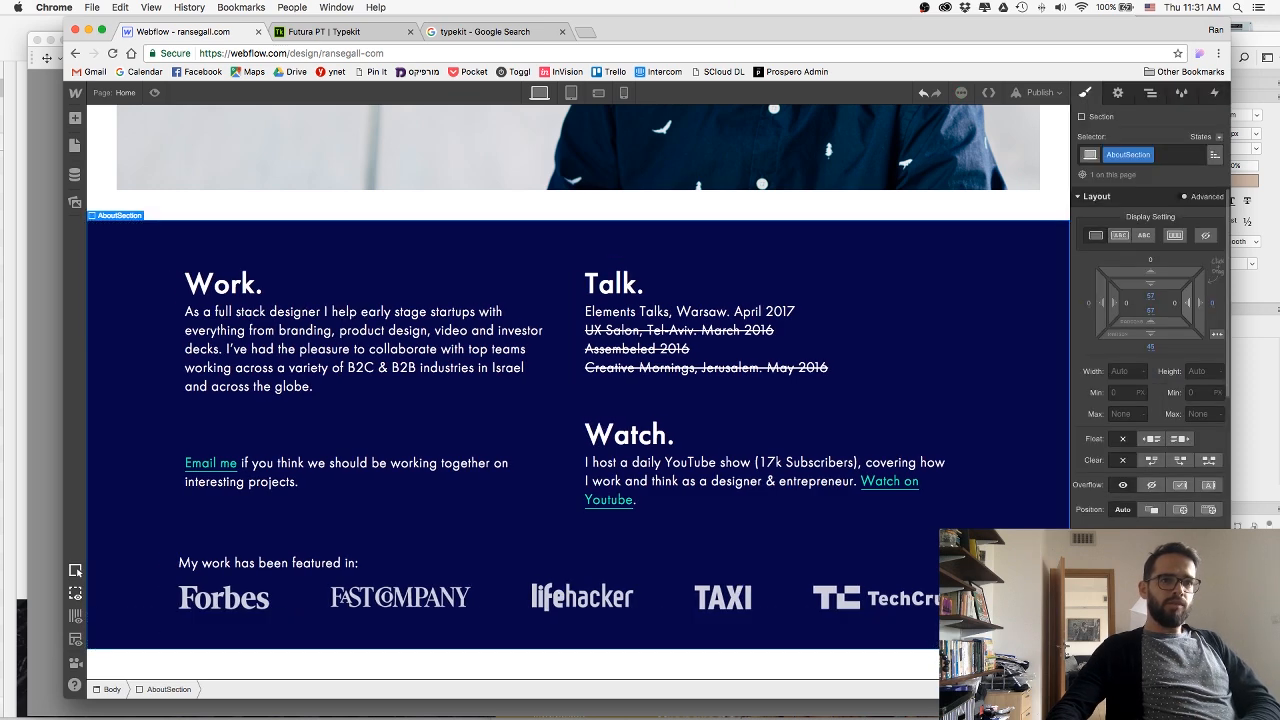
Publish the full-width about section to the webflow.io domain.
left_click(1057, 95)
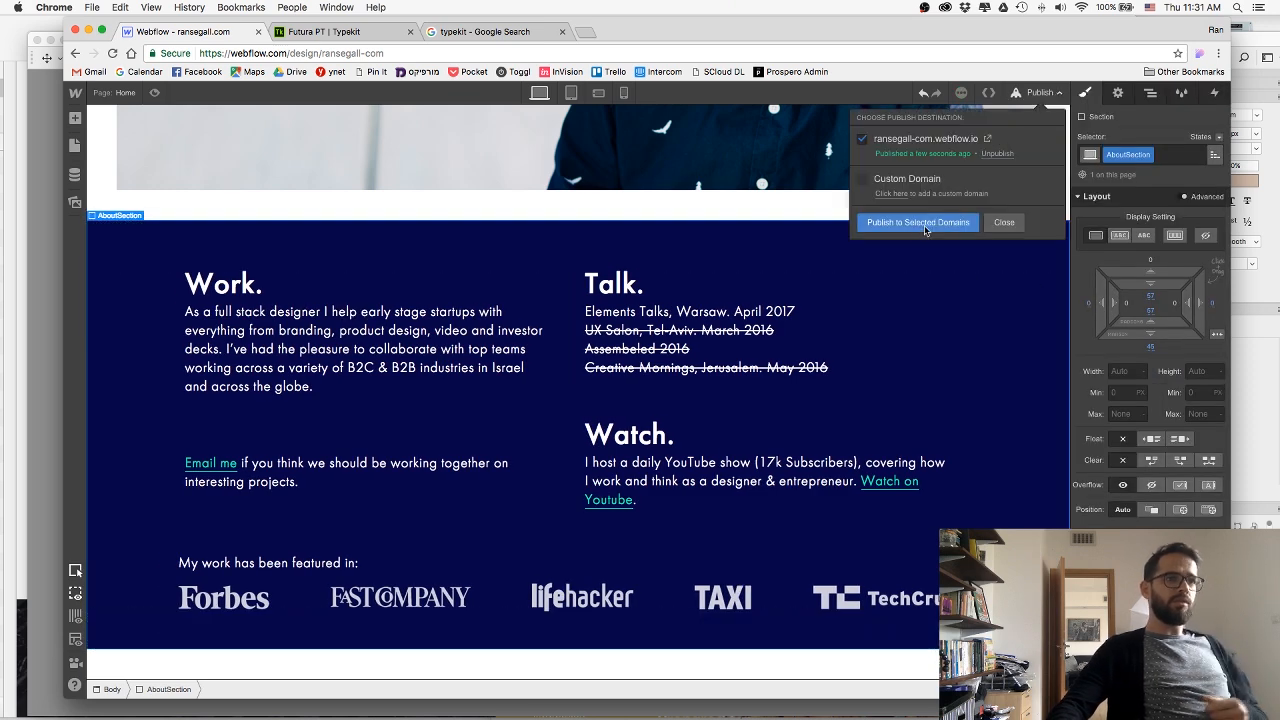
left_click(925, 223)
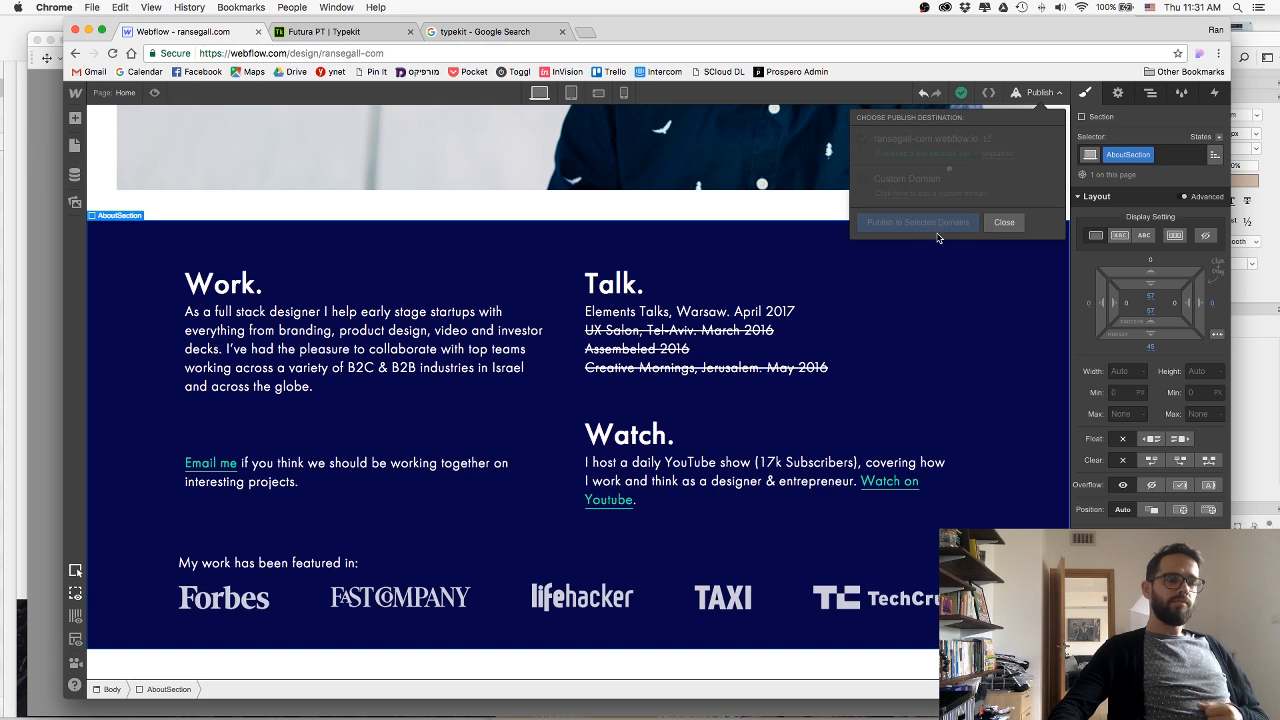
left_click(1000, 222)
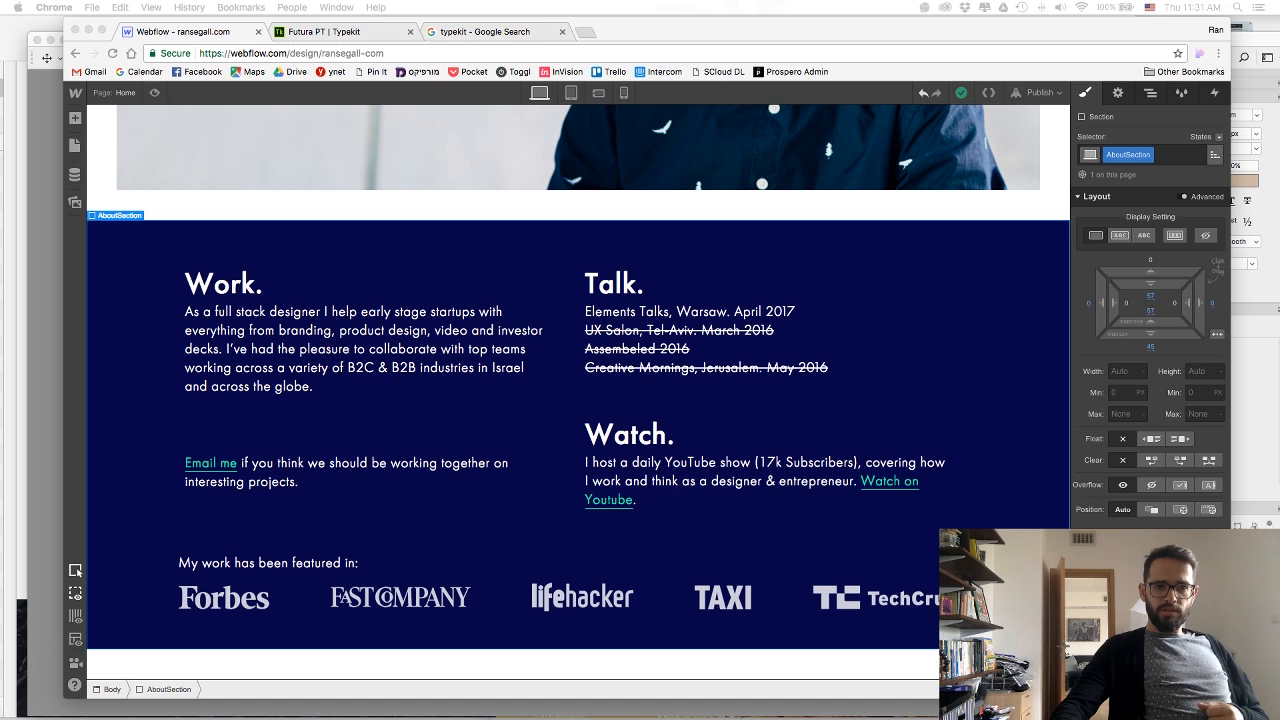
Undo both AboutSection margin changes and publish the site again to the selected domain.
left_click(924, 93)
left_click(924, 93)
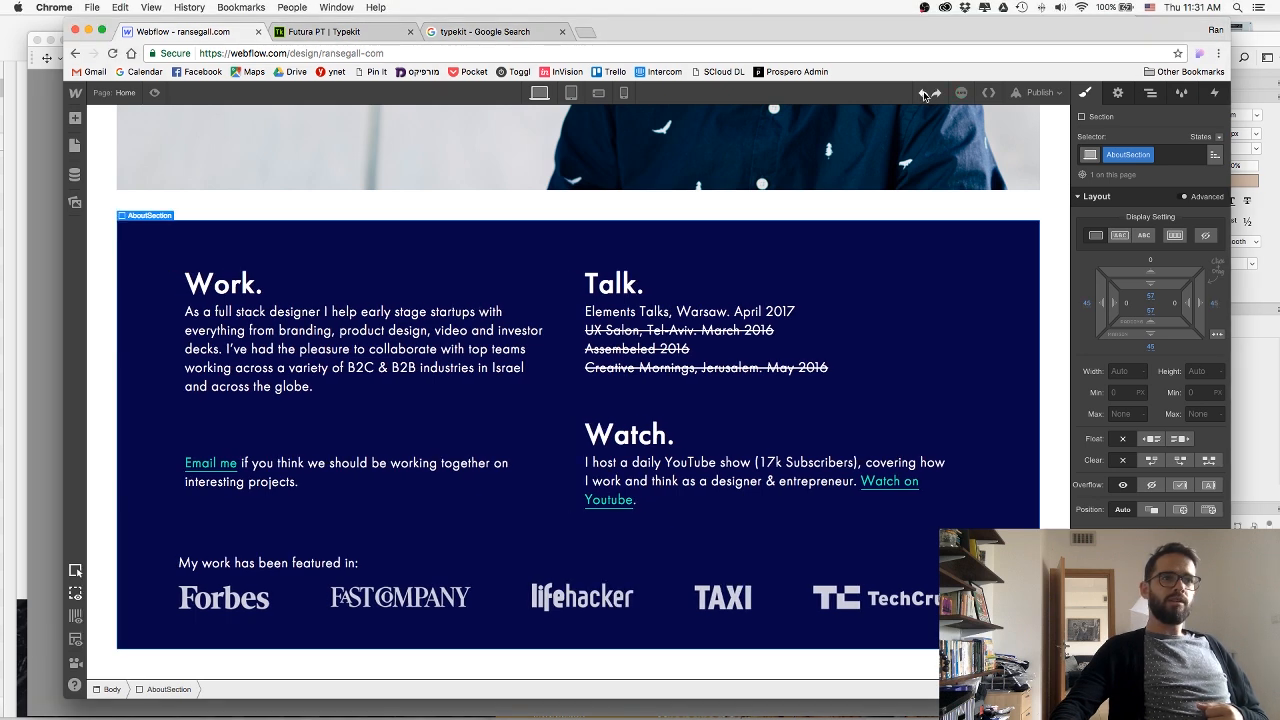
left_click(1038, 92)
left_click(930, 228)
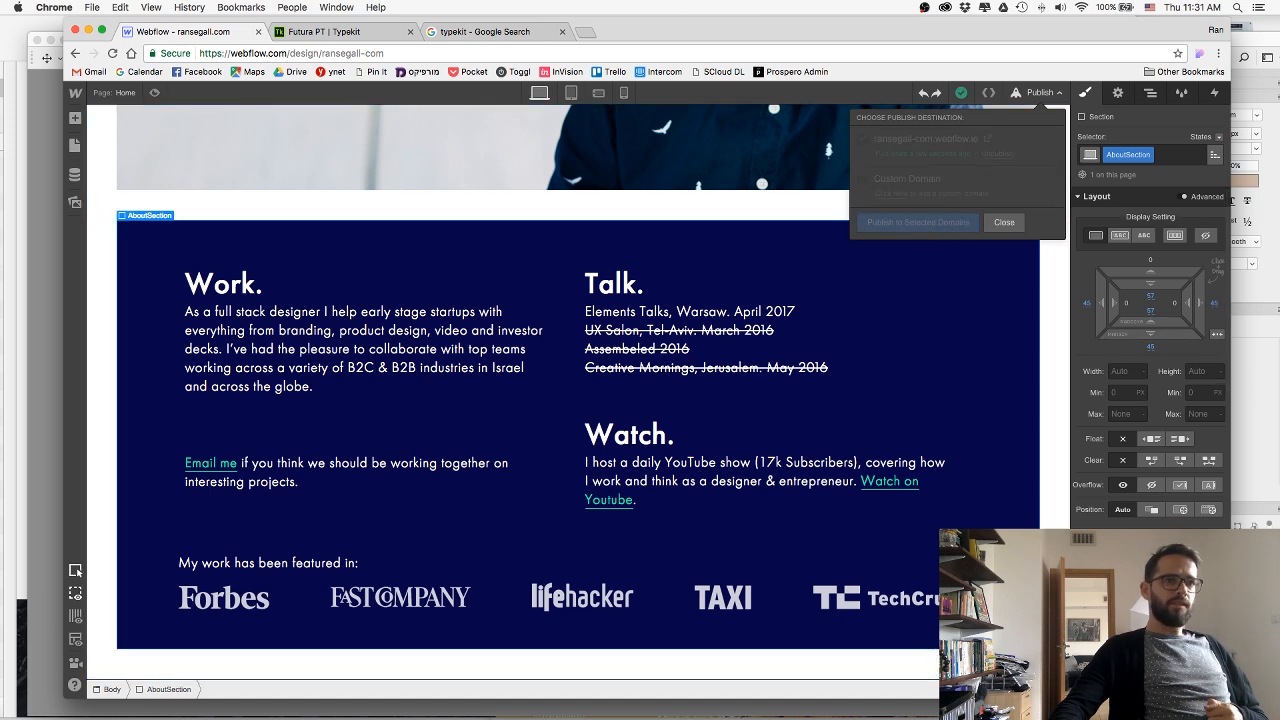
key("super+Tab")
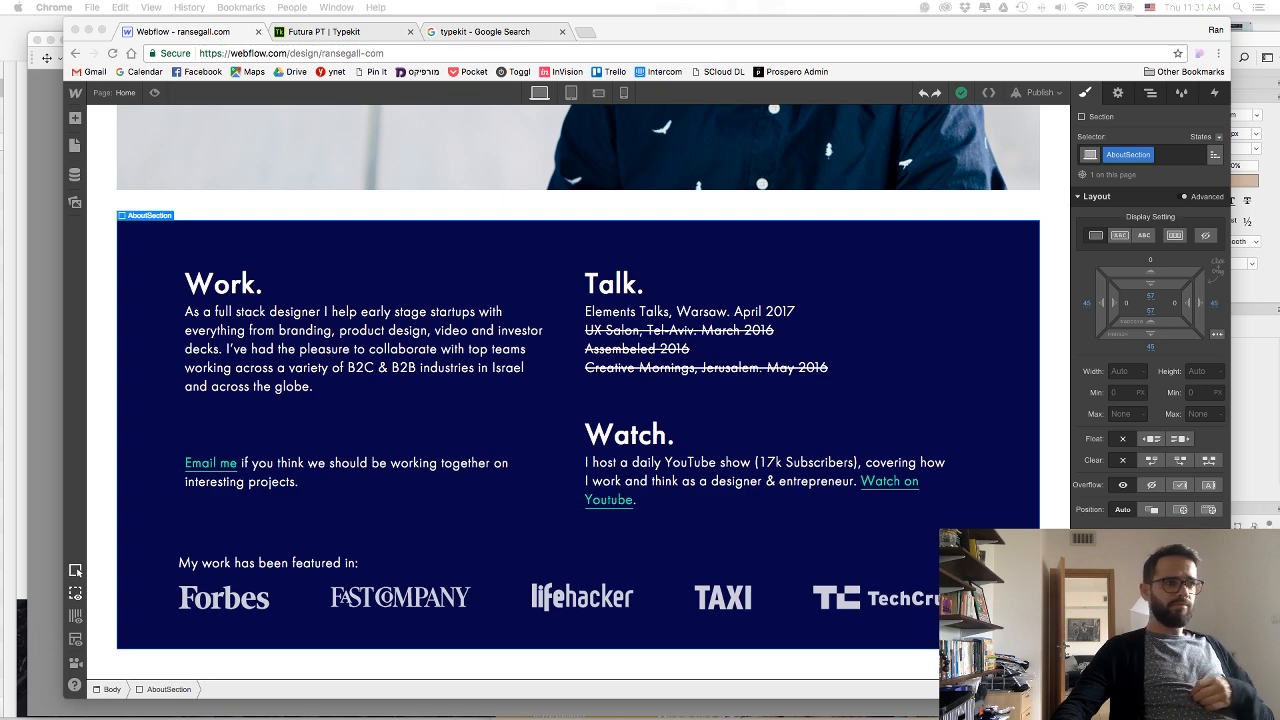
Switch to the tablet portrait view and stack the columns of the row holding Work and Talk.
scroll(971, 246, "up", 5)
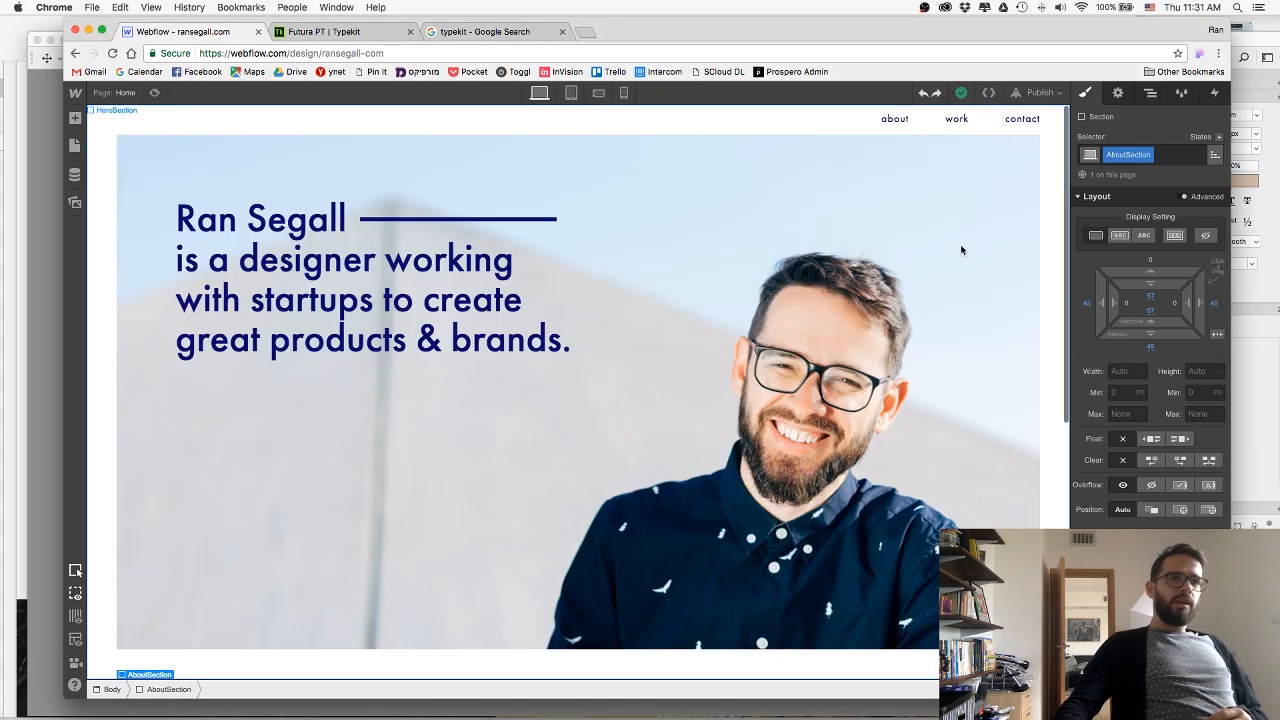
scroll(961, 248, "down", 5)
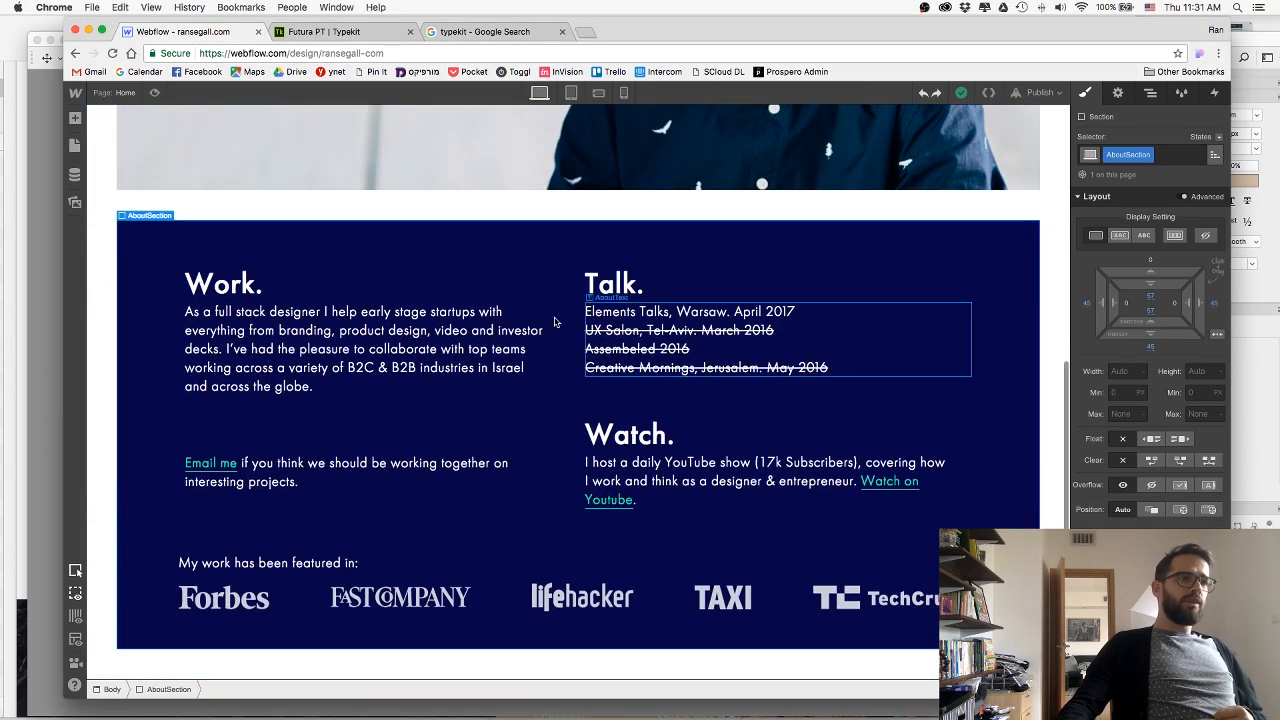
left_click(571, 93)
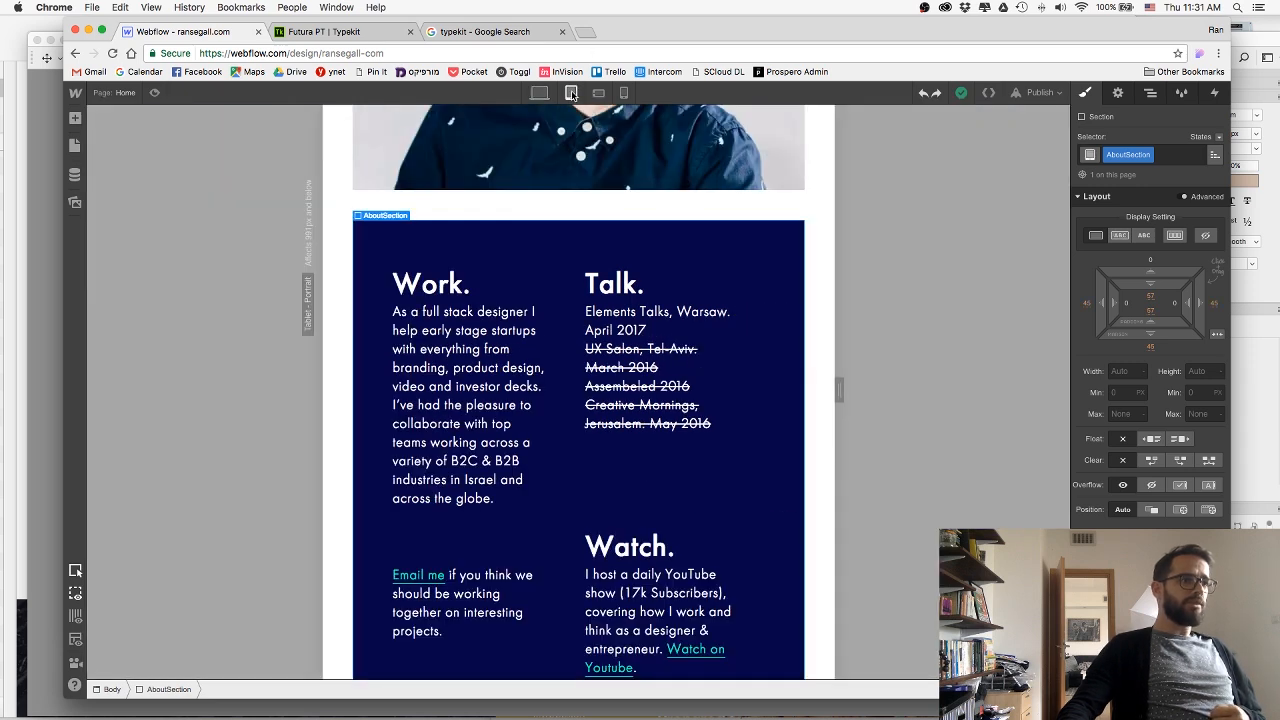
scroll(610, 230, "down", 3)
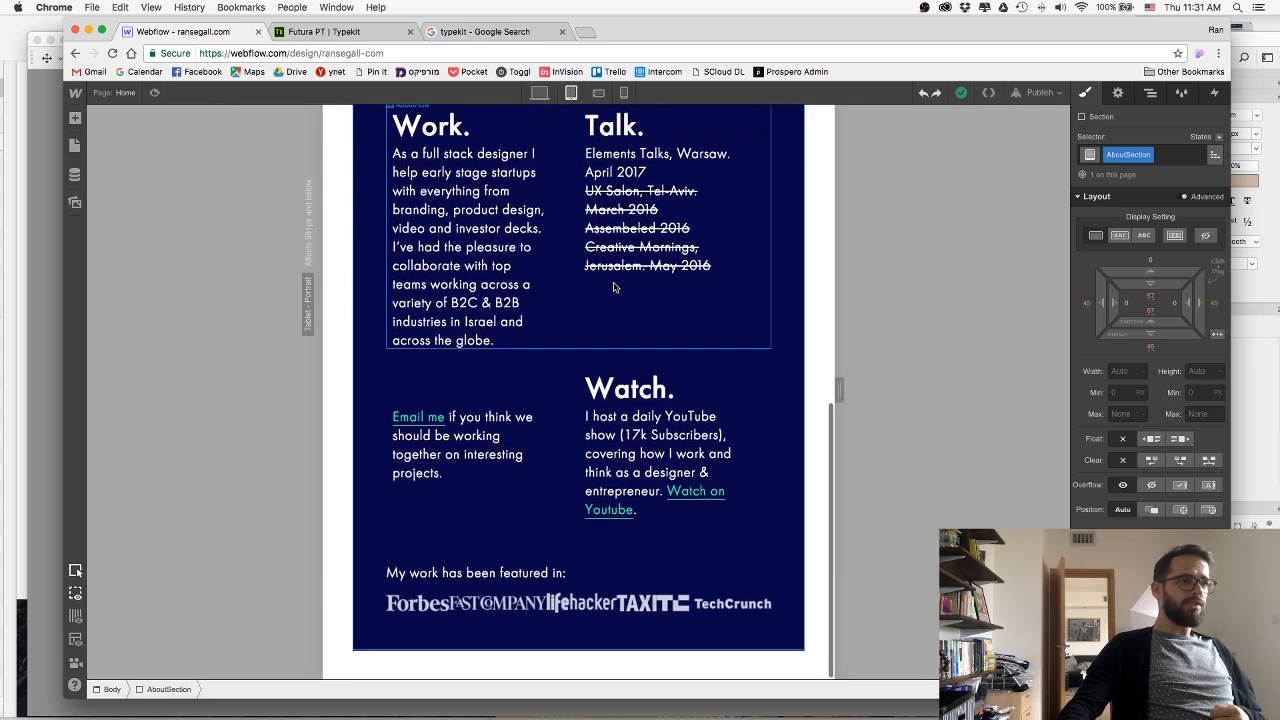
scroll(614, 287, "up", 4)
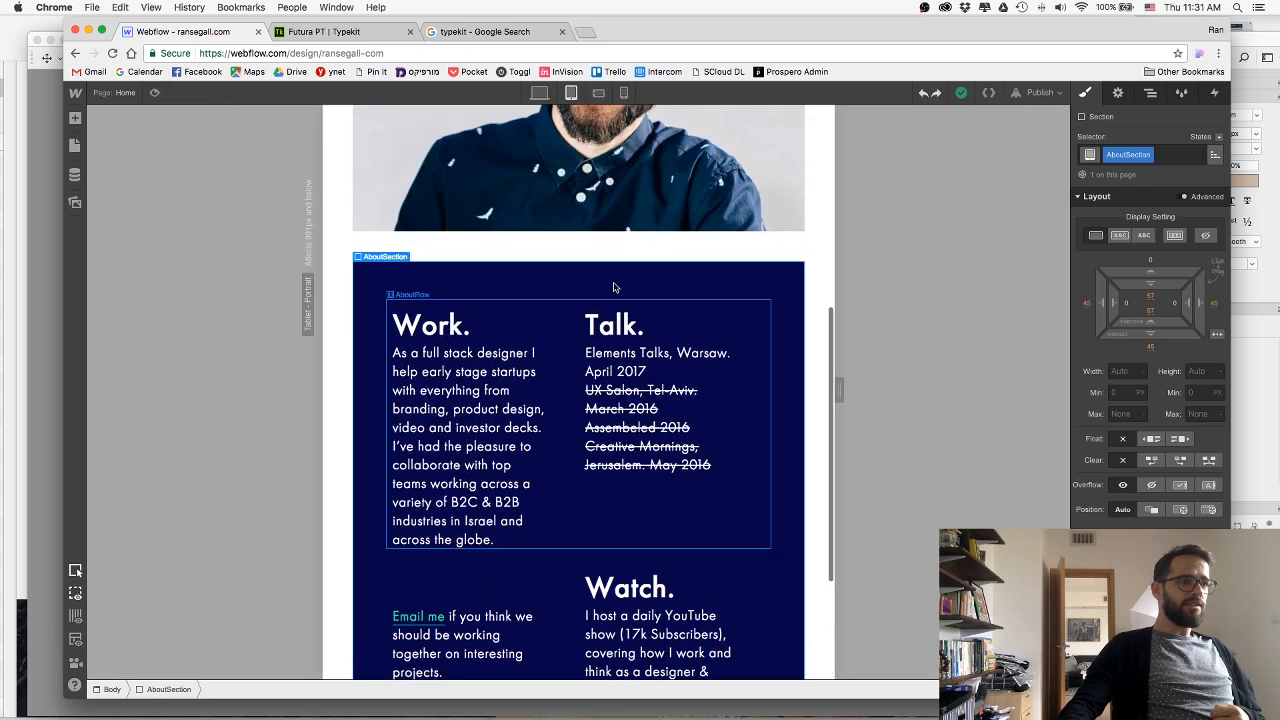
left_click(480, 352)
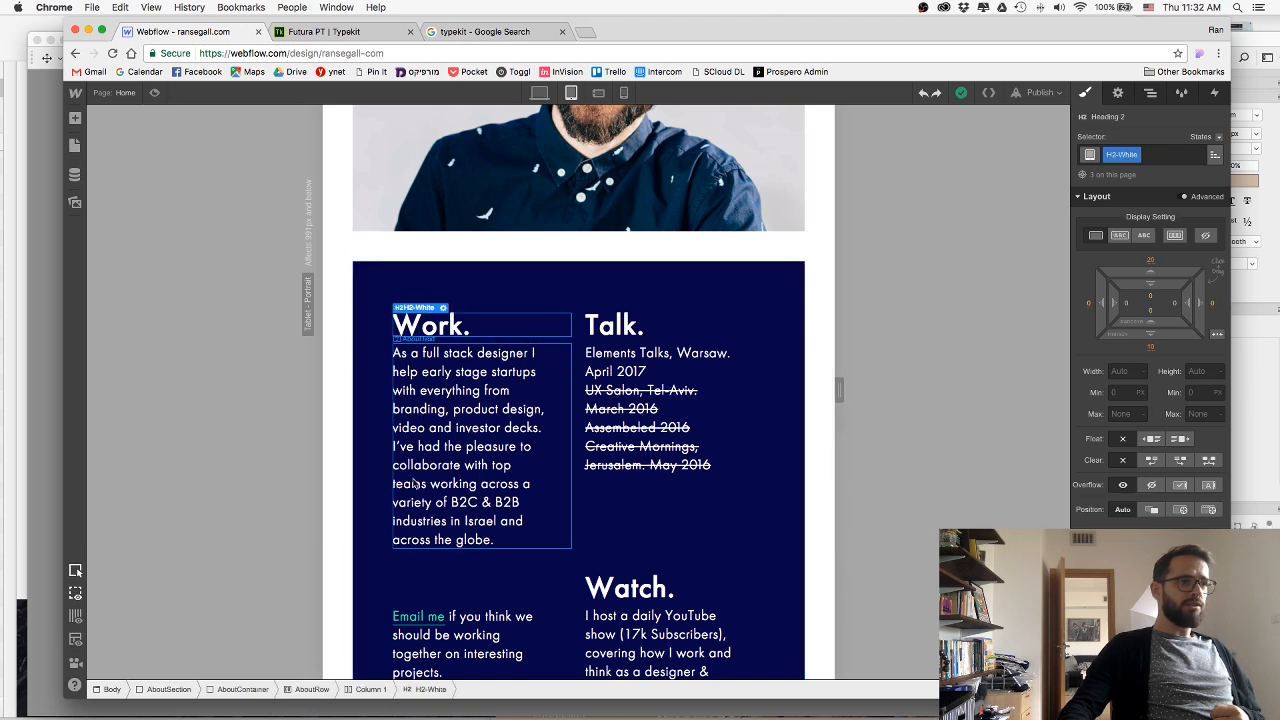
left_click(313, 689)
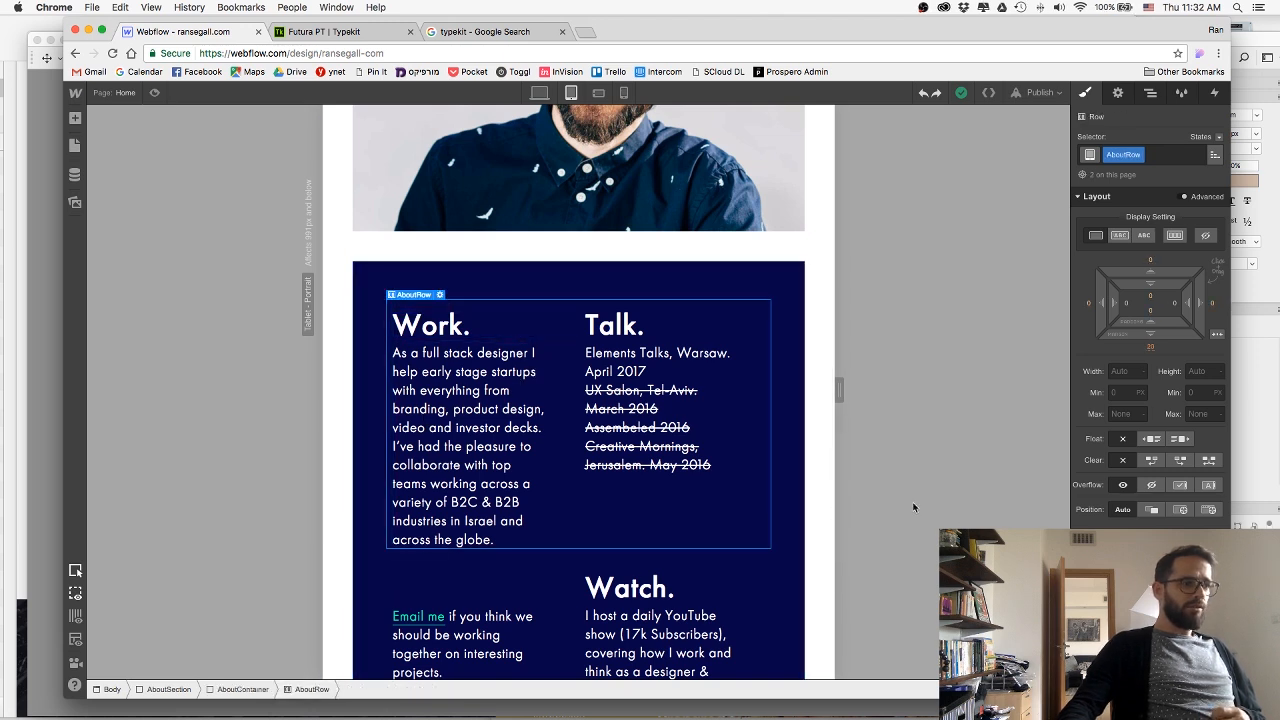
left_click(1118, 92)
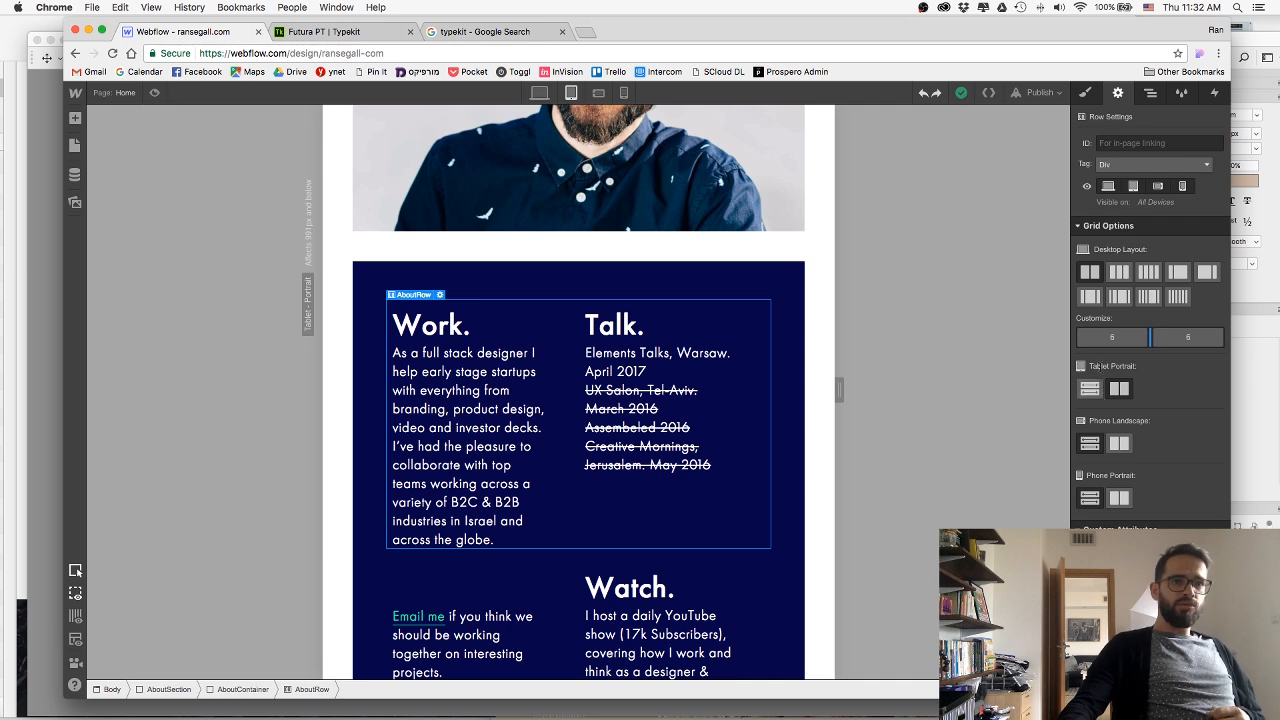
left_click(1090, 389)
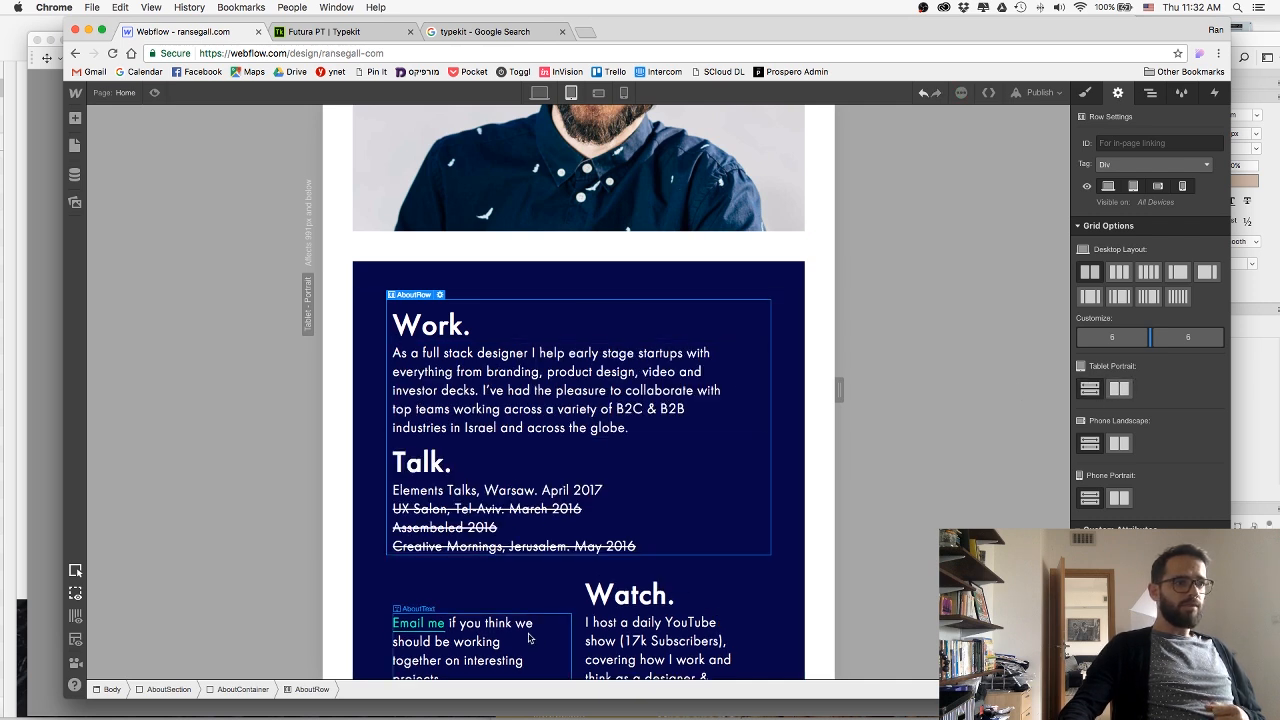
Stack the tablet portrait columns of the row holding the Email me text and Watch.
left_click(440, 645)
left_click(311, 689)
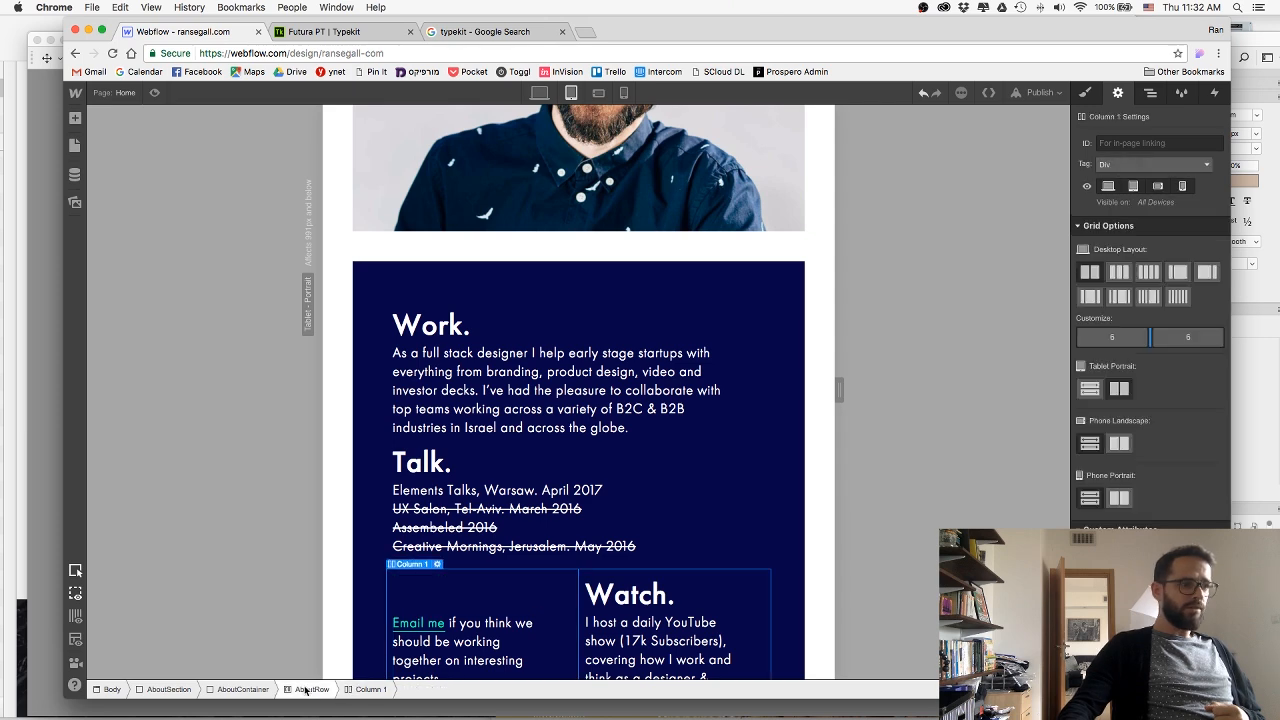
left_click(1094, 392)
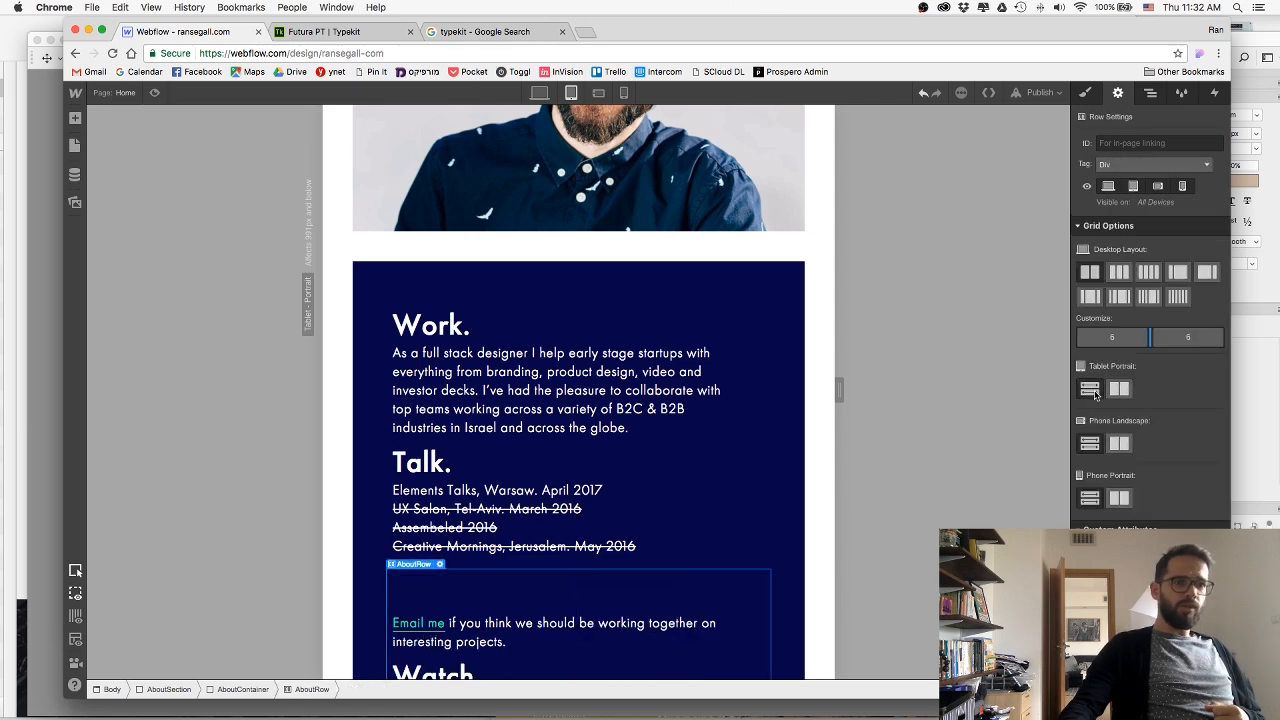
Set the AboutText class's bottom margin to 50 px in the tablet portrait view.
scroll(497, 436, "down", 1)
scroll(497, 436, "down", 5)
scroll(497, 436, "up", 6)
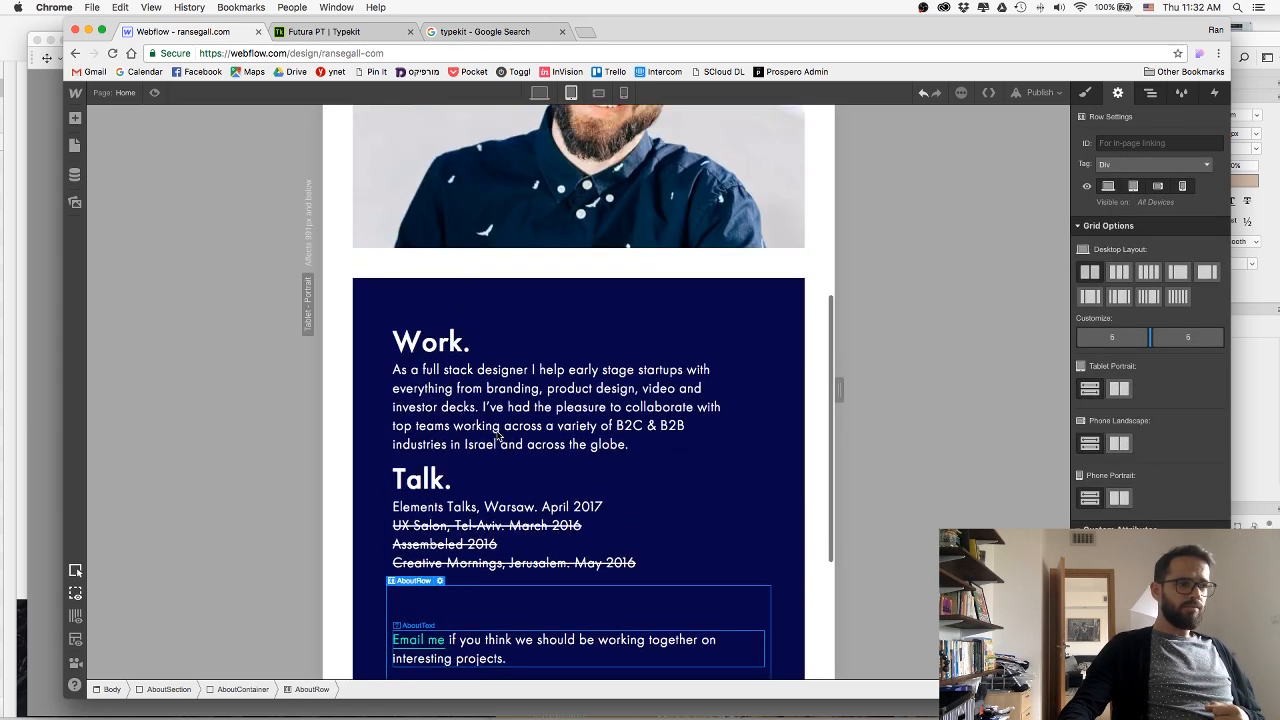
left_click(500, 373)
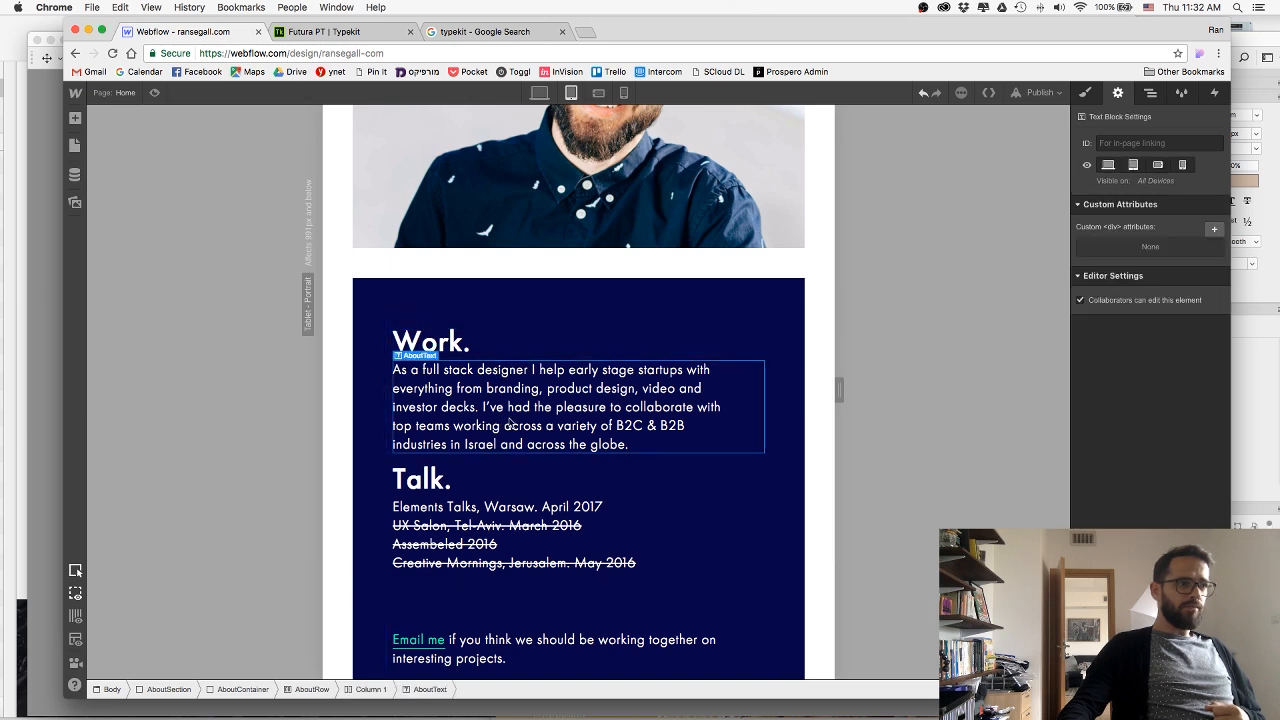
left_click(1082, 93)
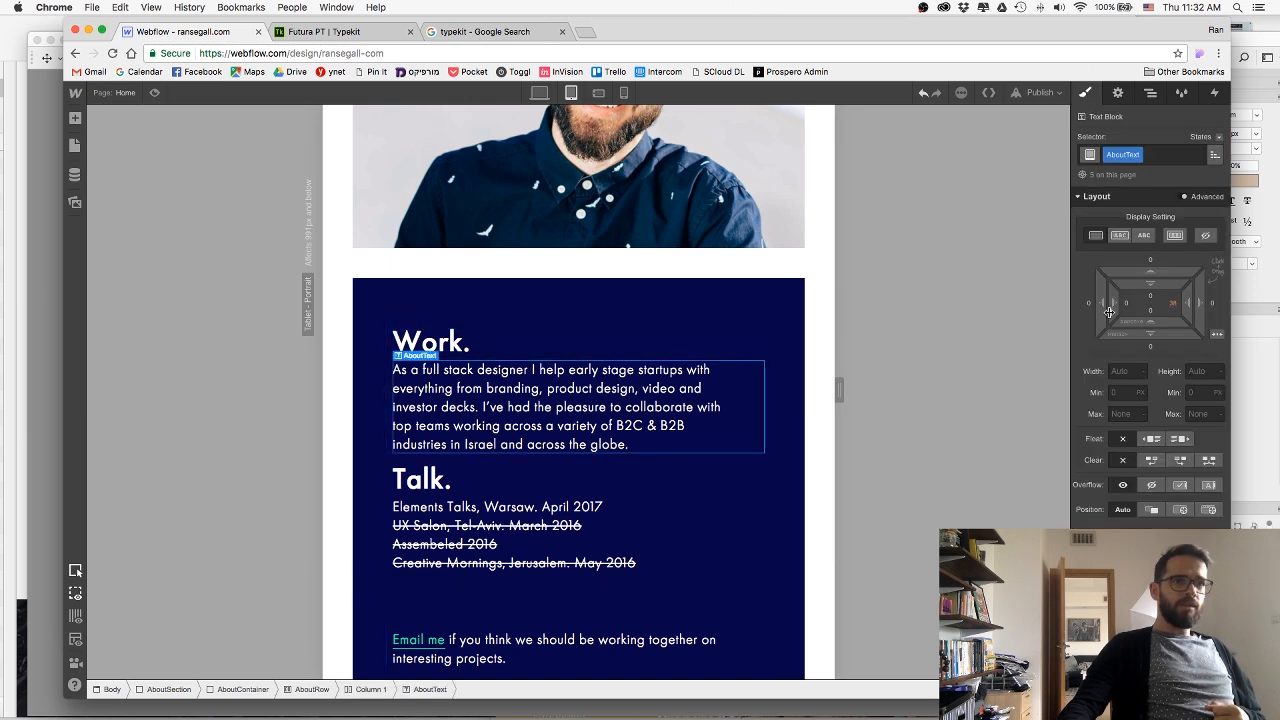
left_click(1150, 346)
type("50")
key("Return")
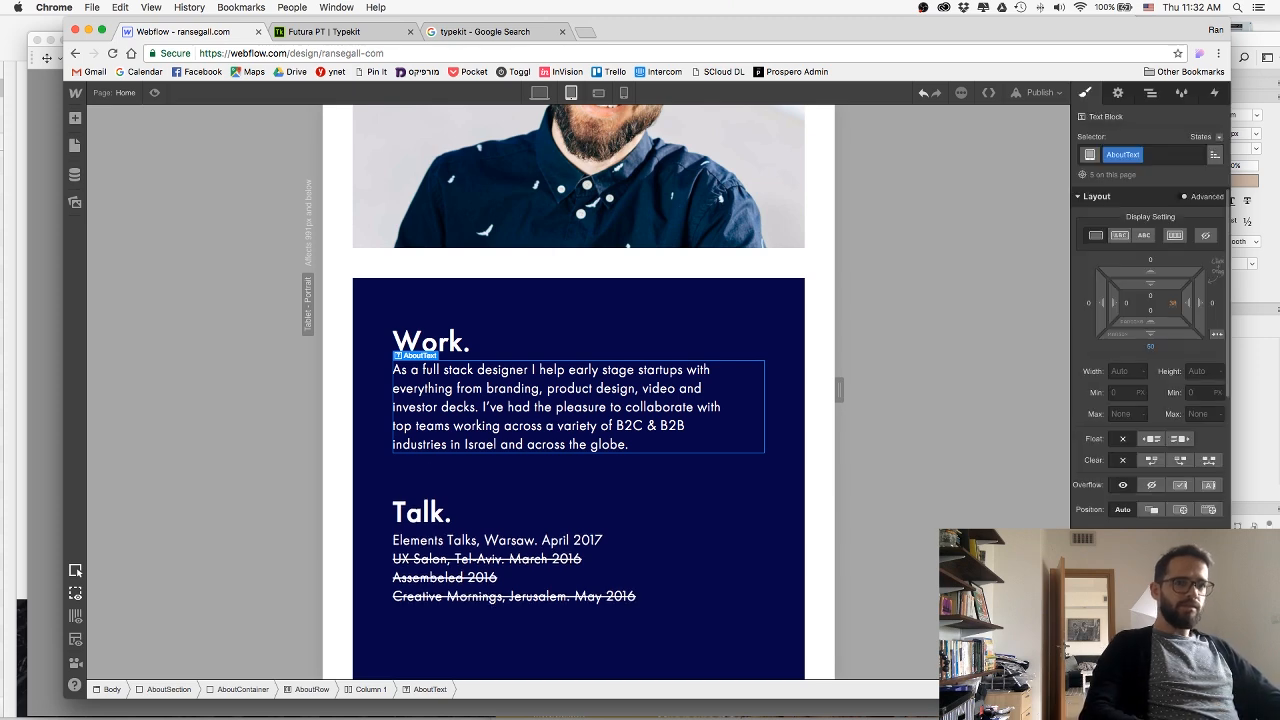
Set the top margin of the Email me text block to 0 px in the tablet portrait view.
scroll(541, 433, "down", 3)
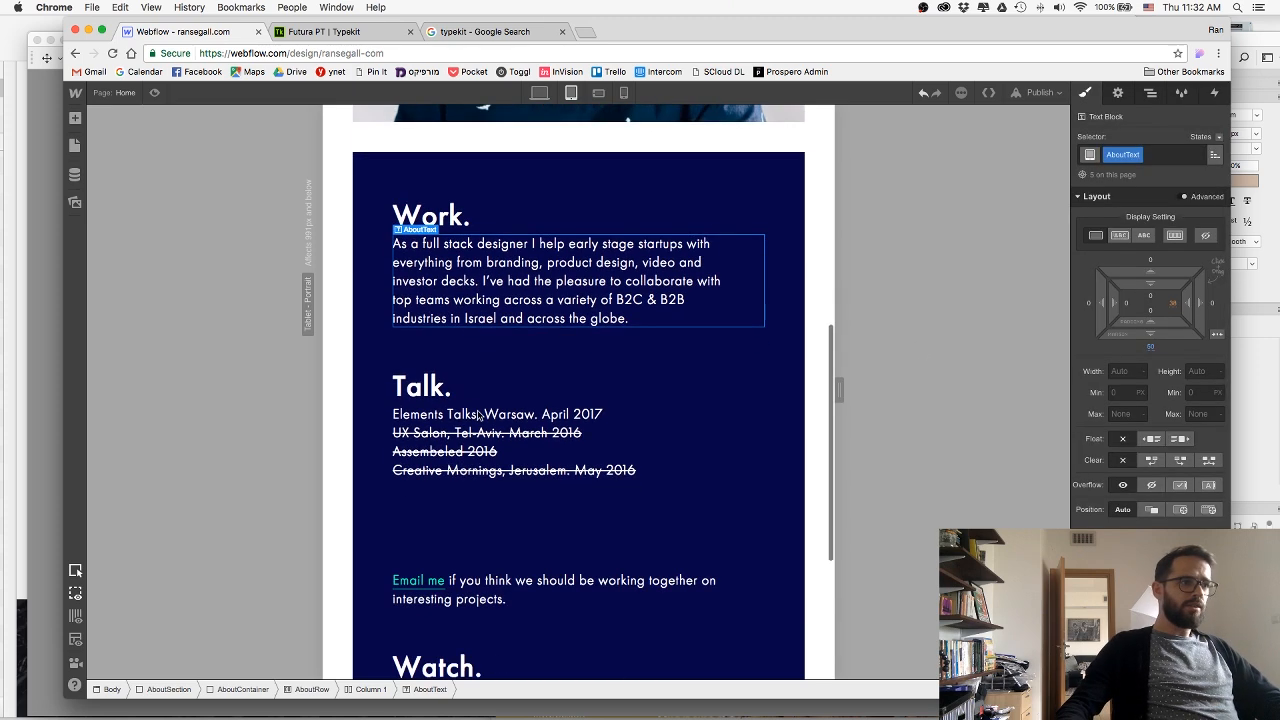
left_click(482, 578)
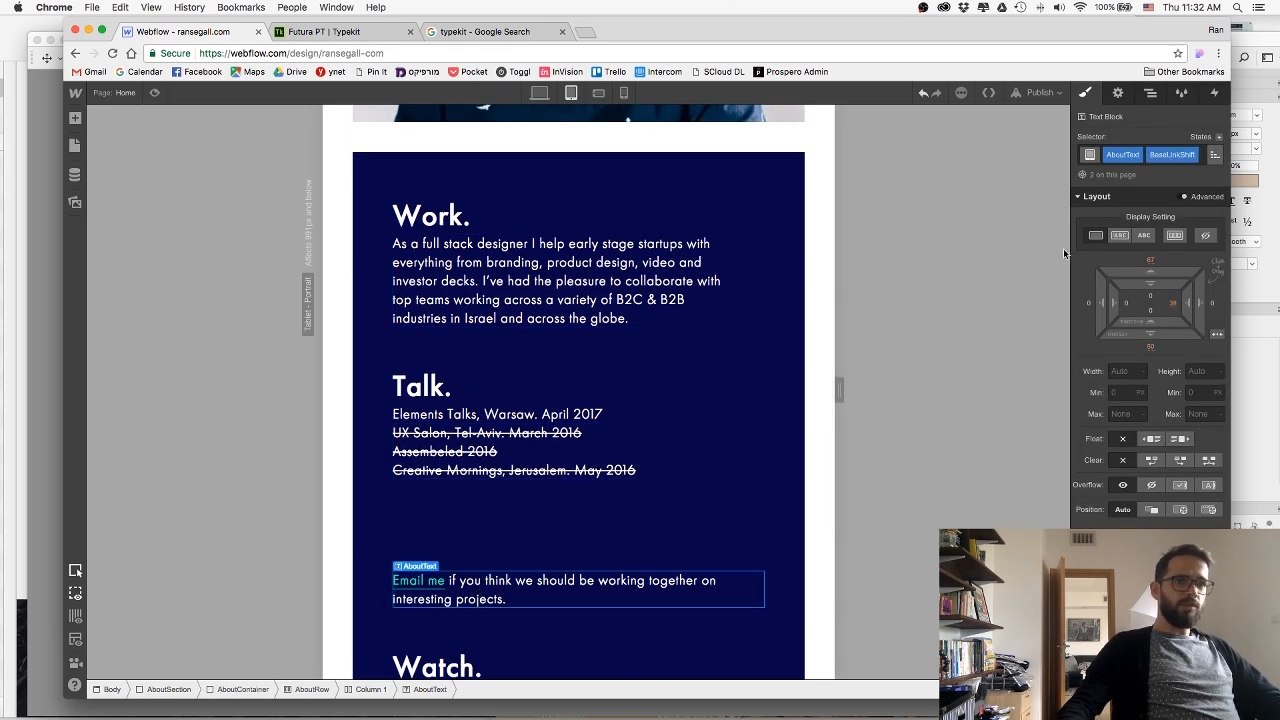
left_click(1150, 260)
type("0")
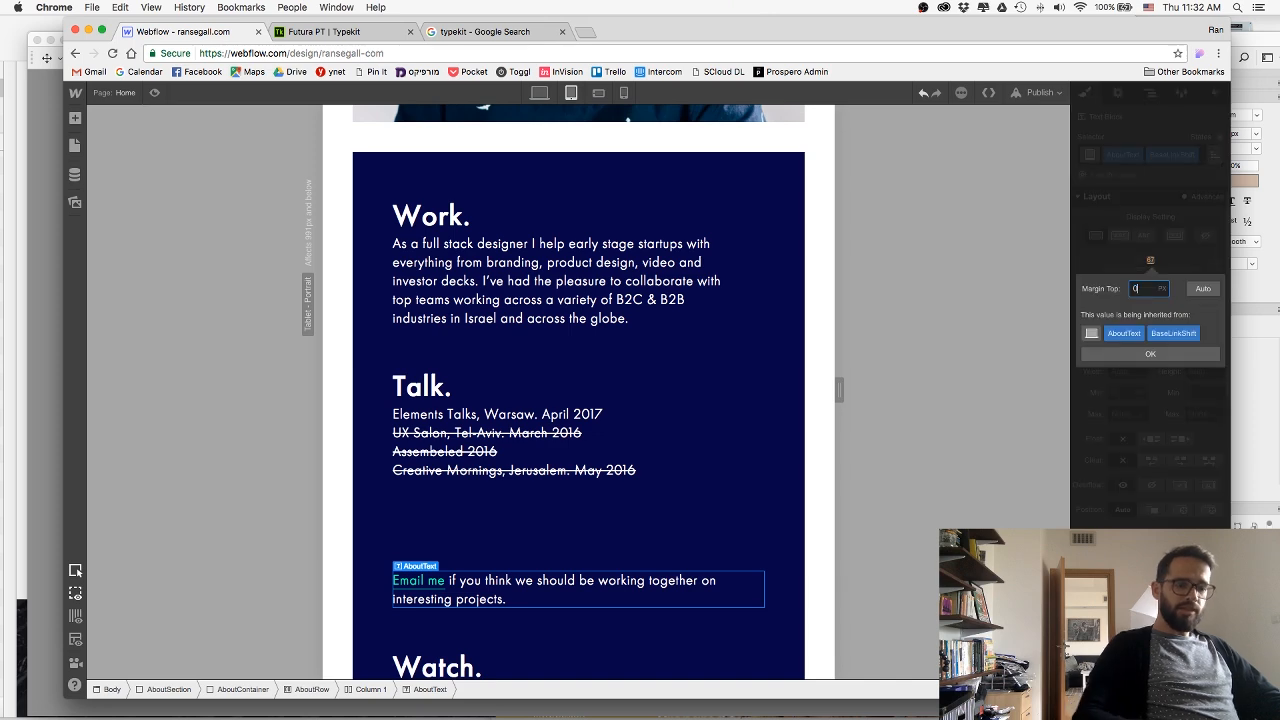
key("Return")
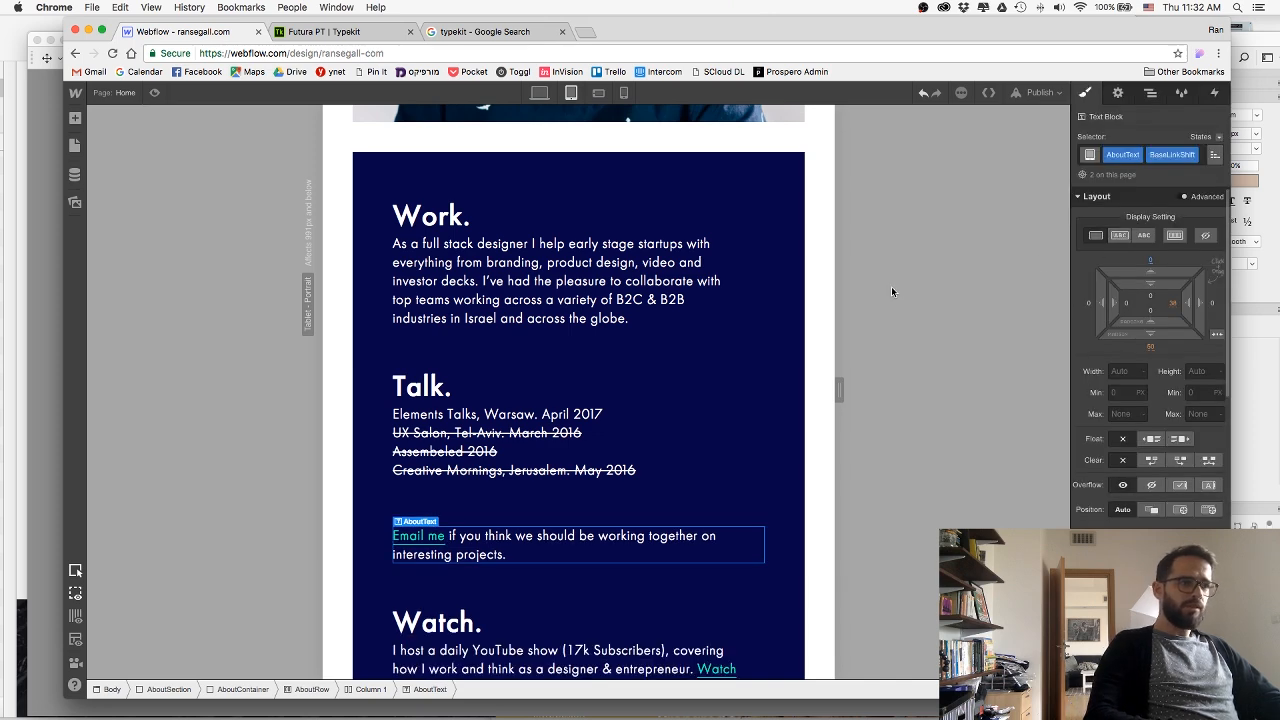
Set the top margin of the LogoesWrap block around the press logos to -30 px.
scroll(503, 354, "down", 3)
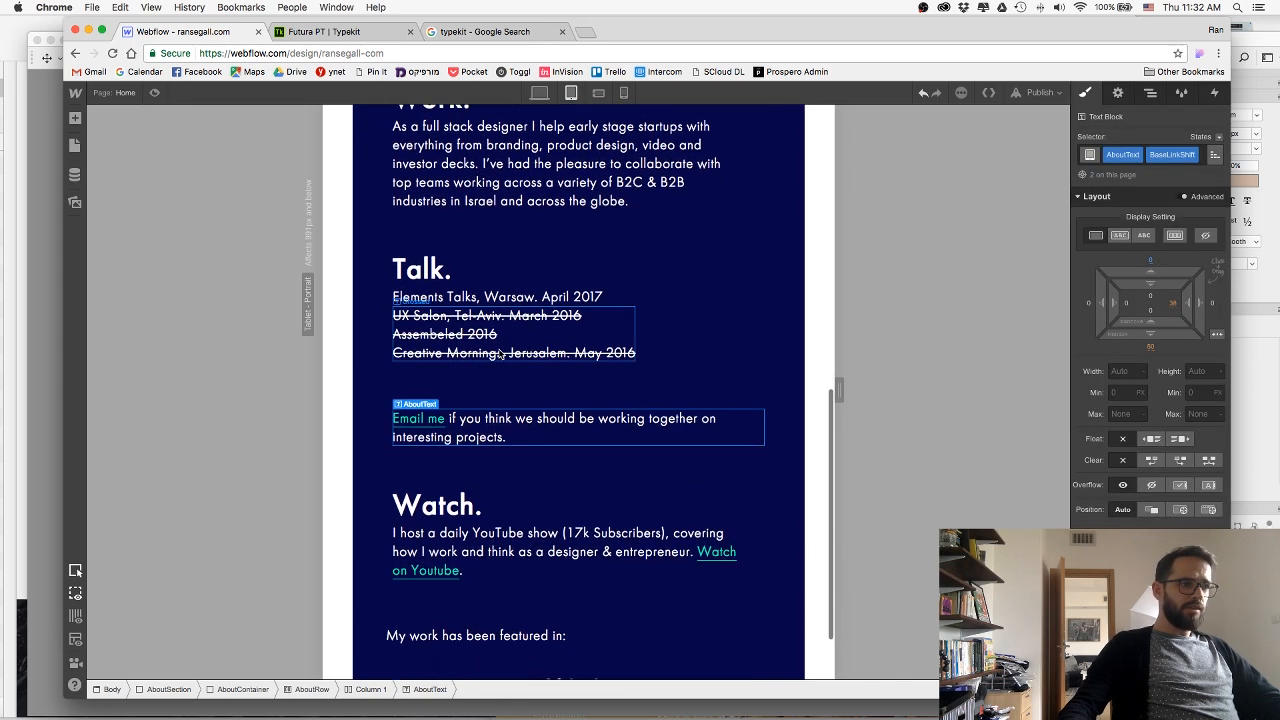
scroll(505, 420, "down", 2)
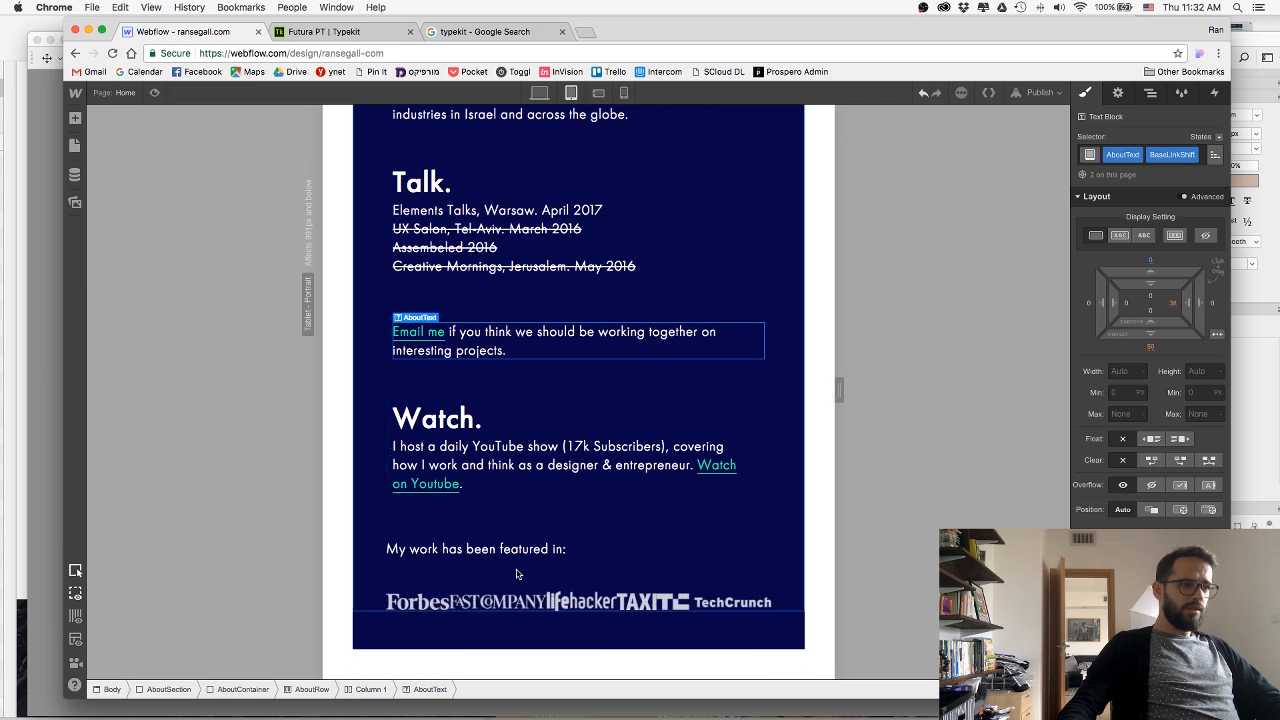
left_click(515, 600)
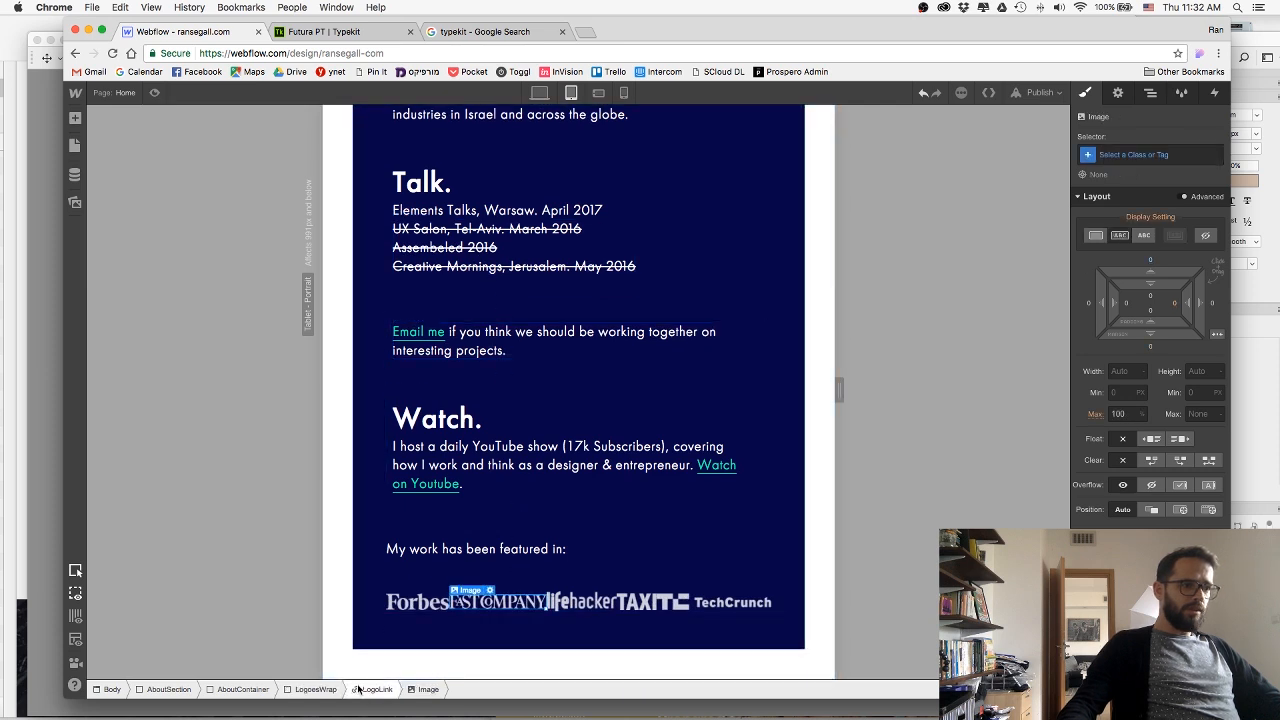
left_click(314, 689)
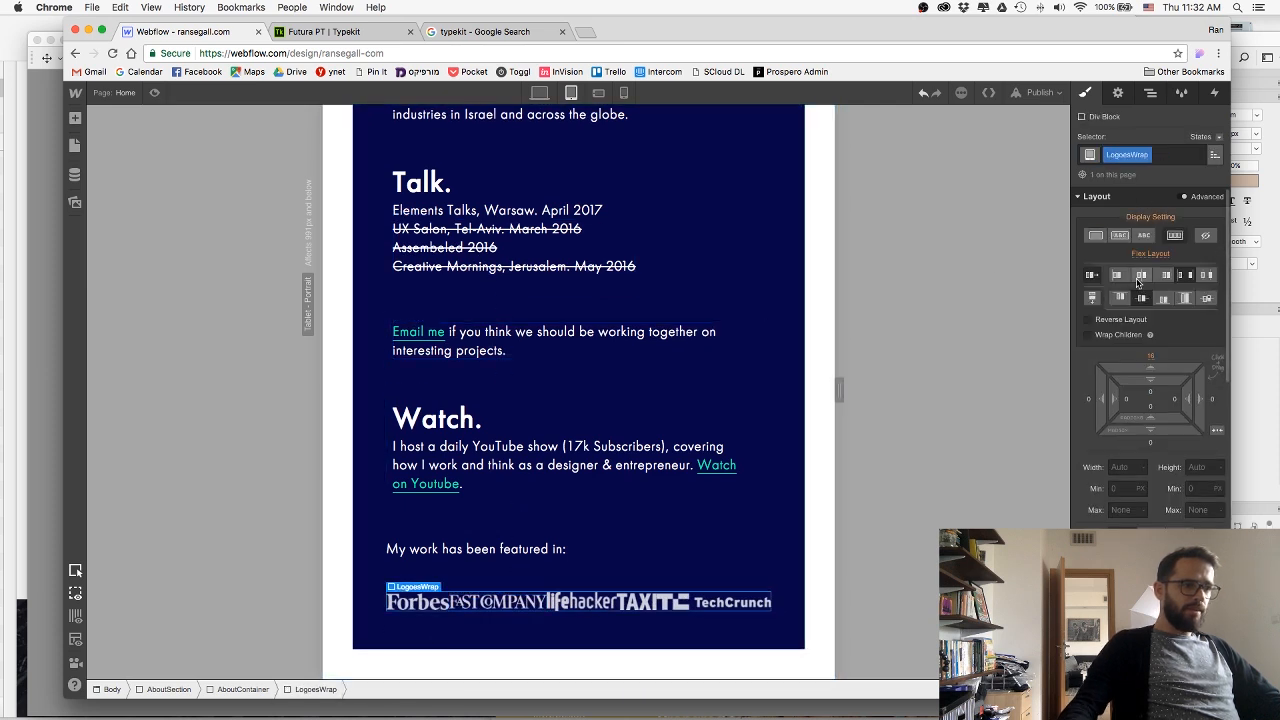
left_click(1150, 363)
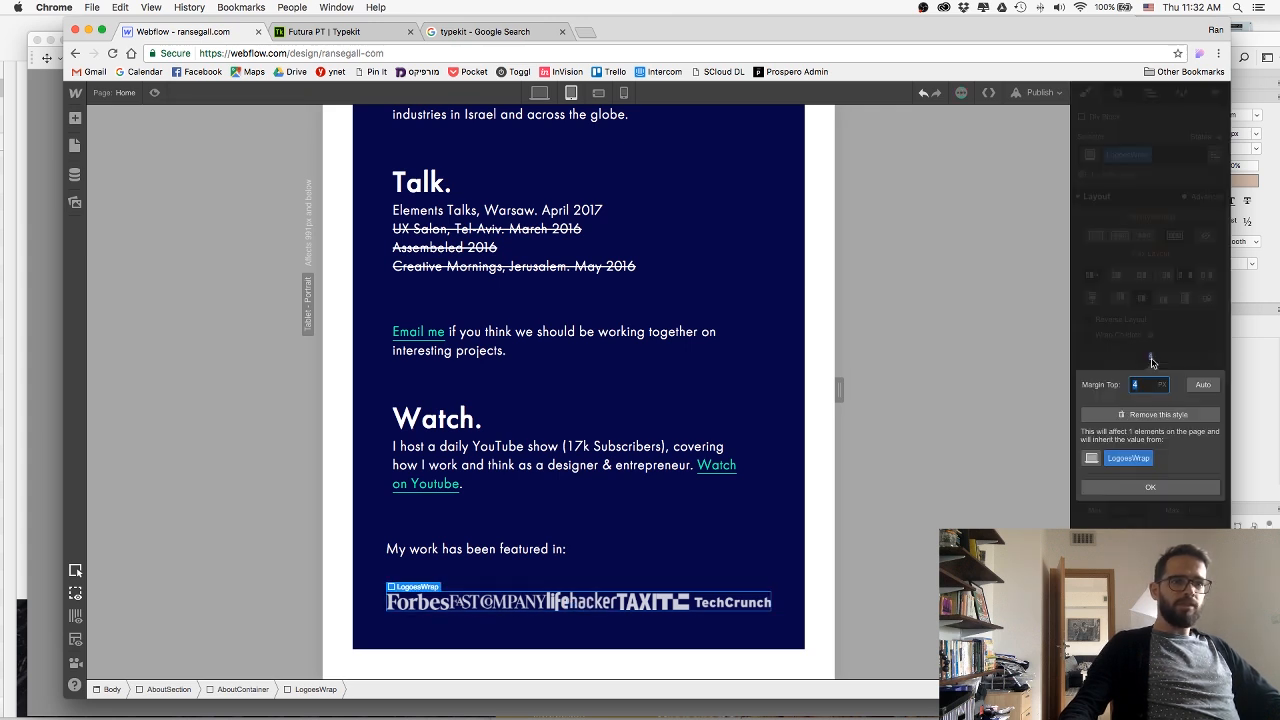
type("0")
key("Return")
left_click(1150, 360)
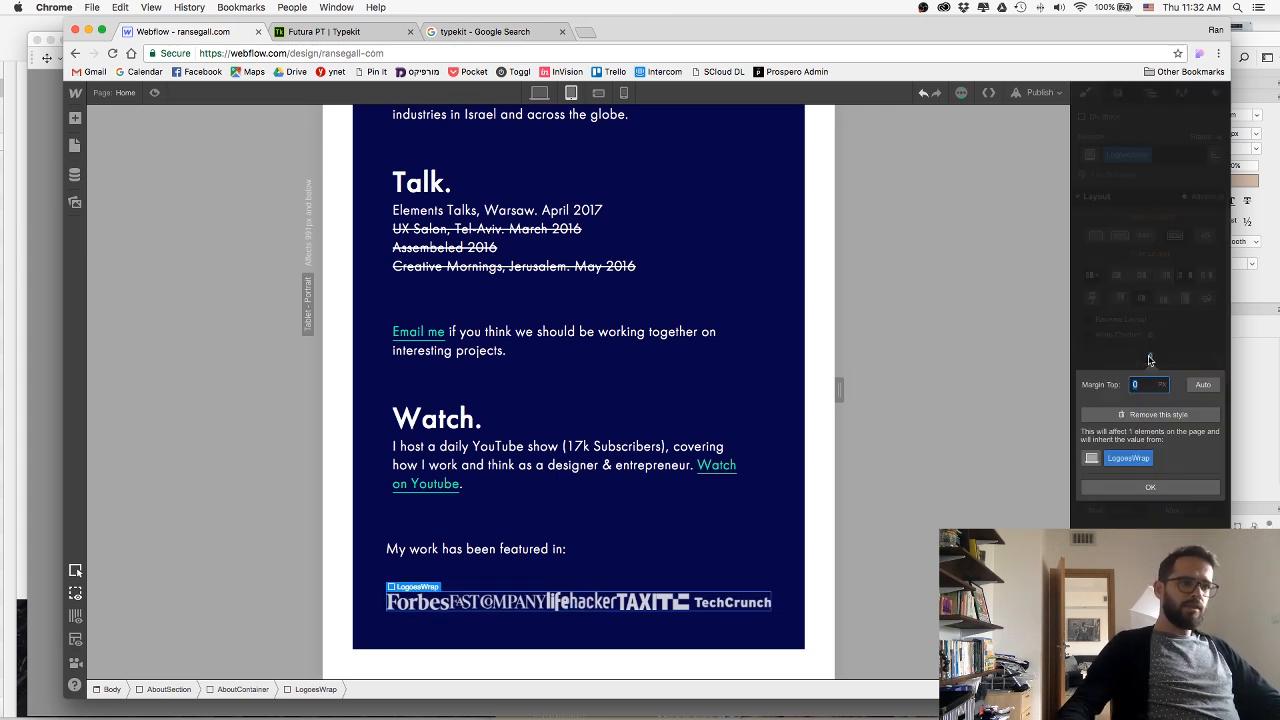
type("39")
key("Return")
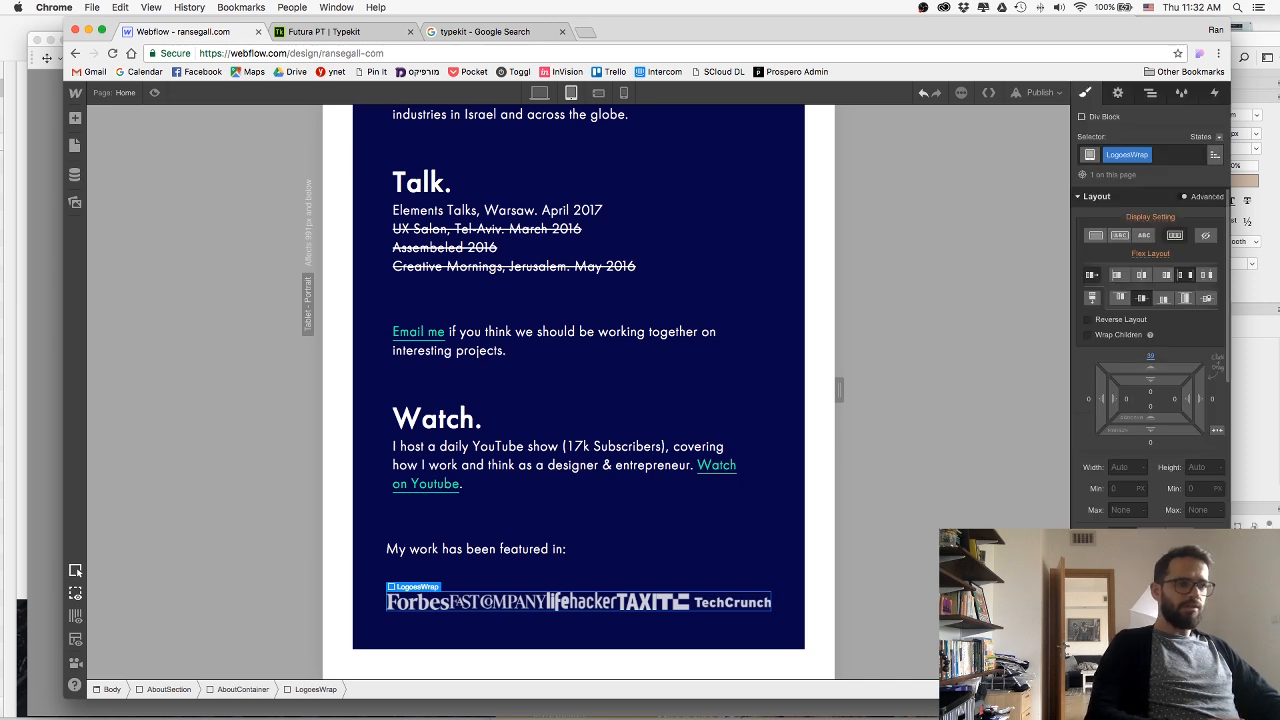
left_click(1151, 360)
type("-30")
key("Return")
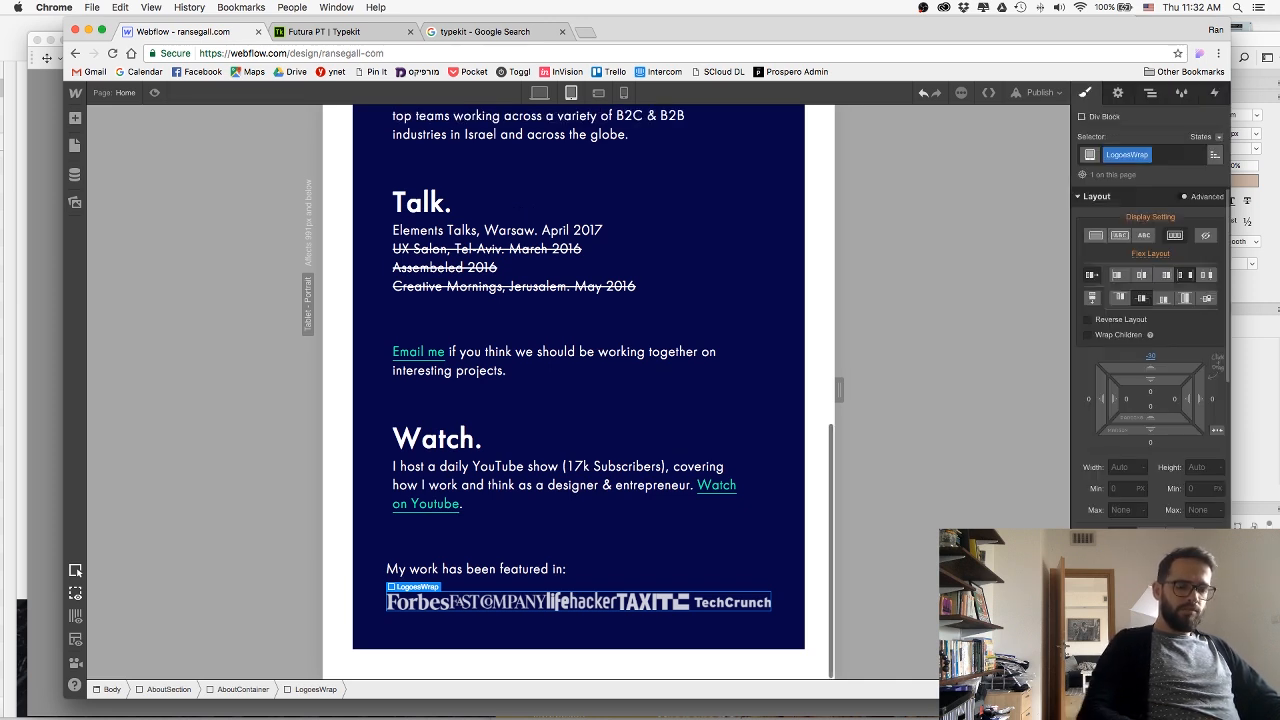
Set the width of the LogoLink class to 150 px using the Forbes logo's link block.
left_click(420, 616)
left_click(369, 692)
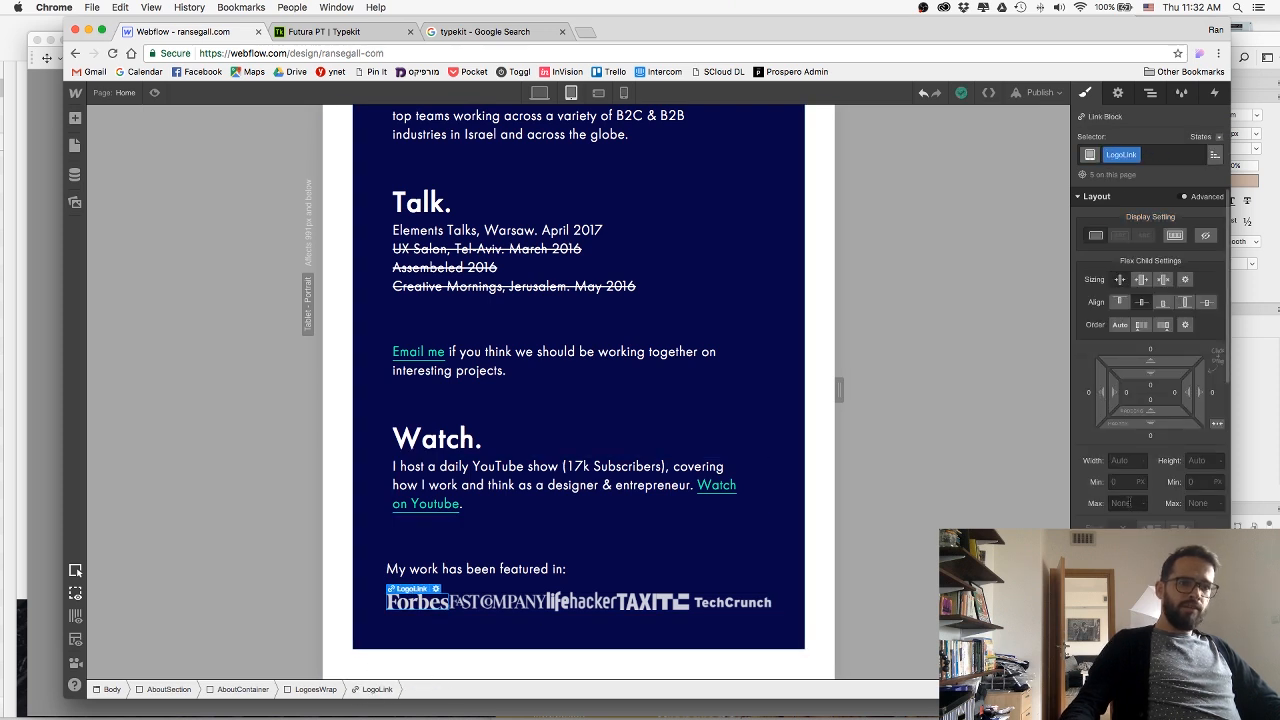
type("0")
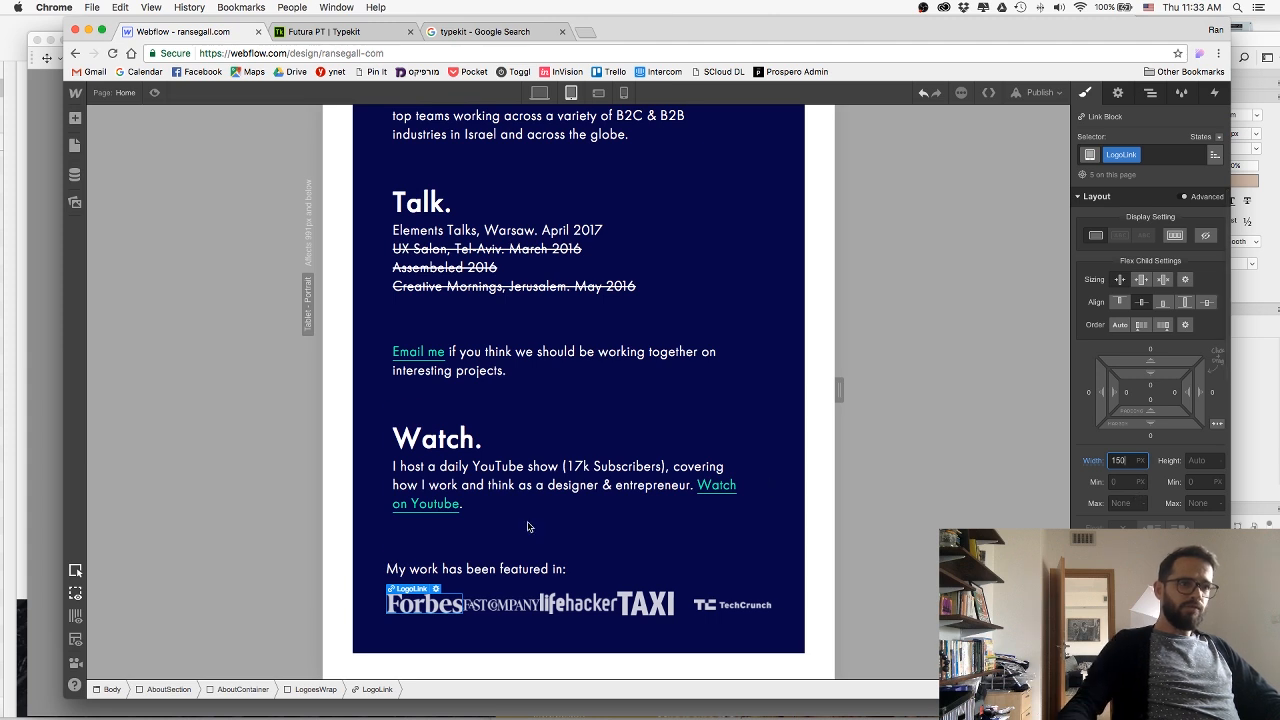
Let the LogoesWrap flex layout wrap its children and justify the logos to the center.
left_click(304, 691)
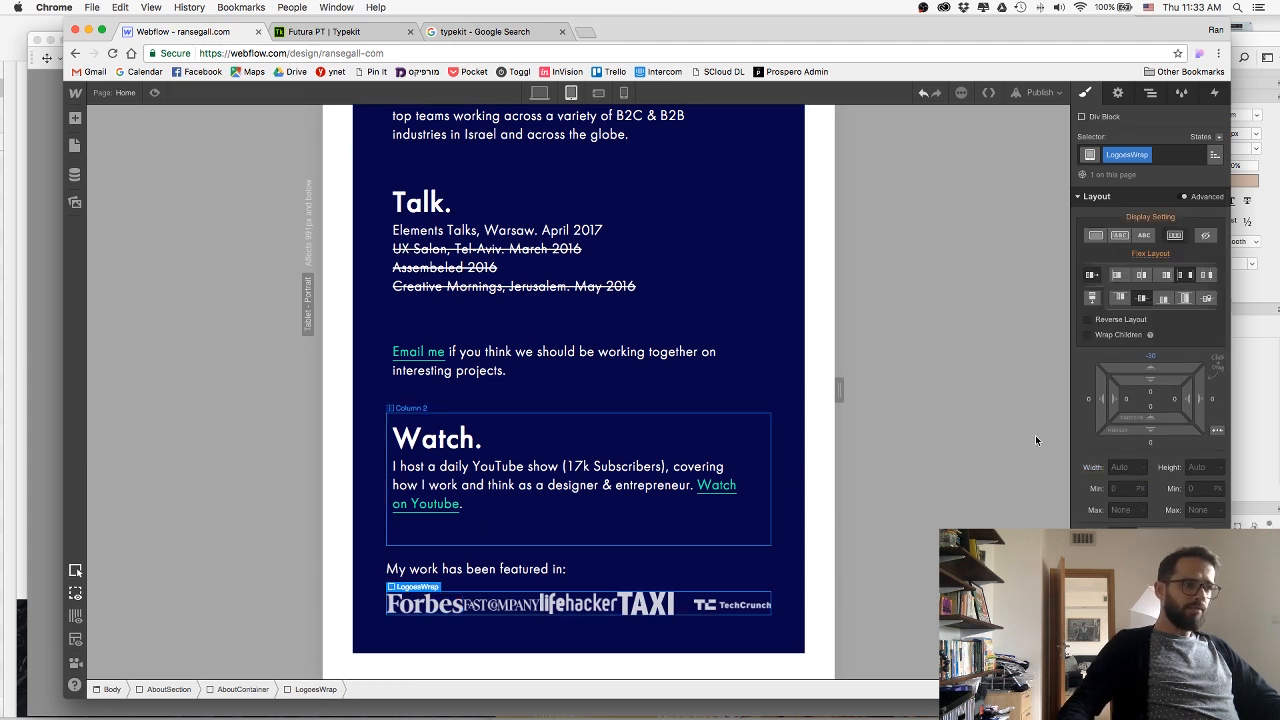
left_click(1089, 335)
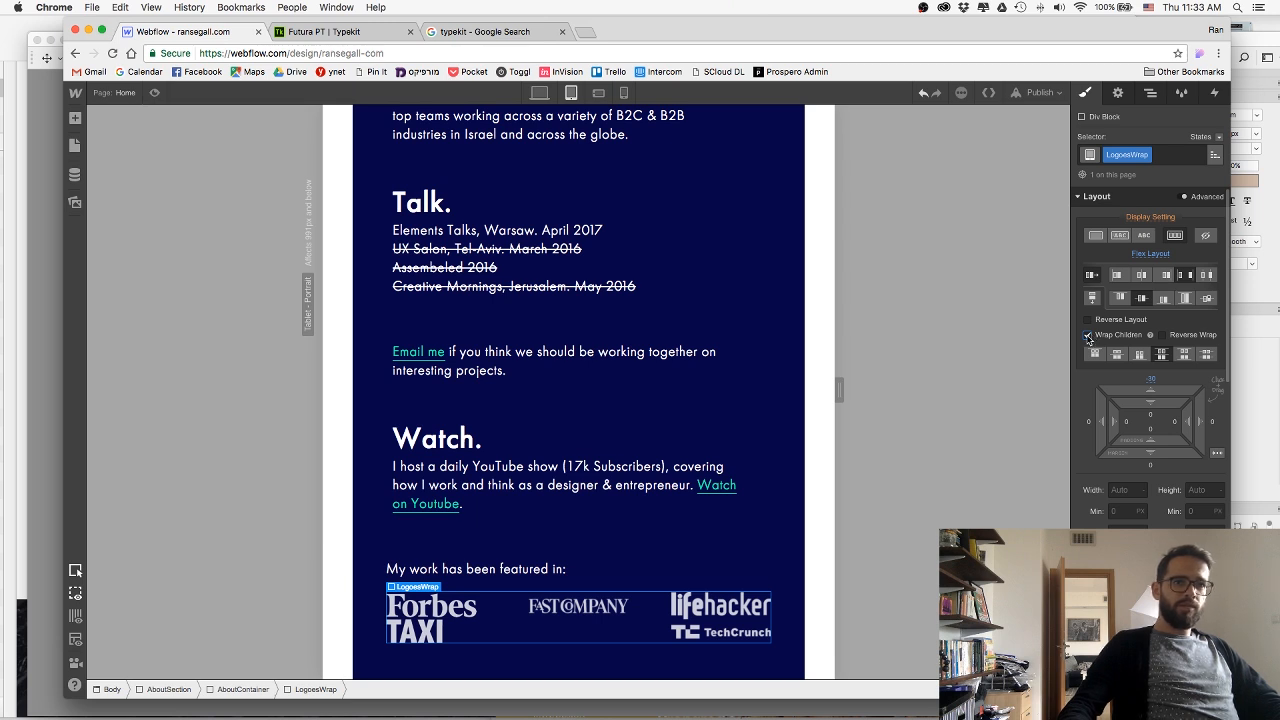
left_click(1143, 276)
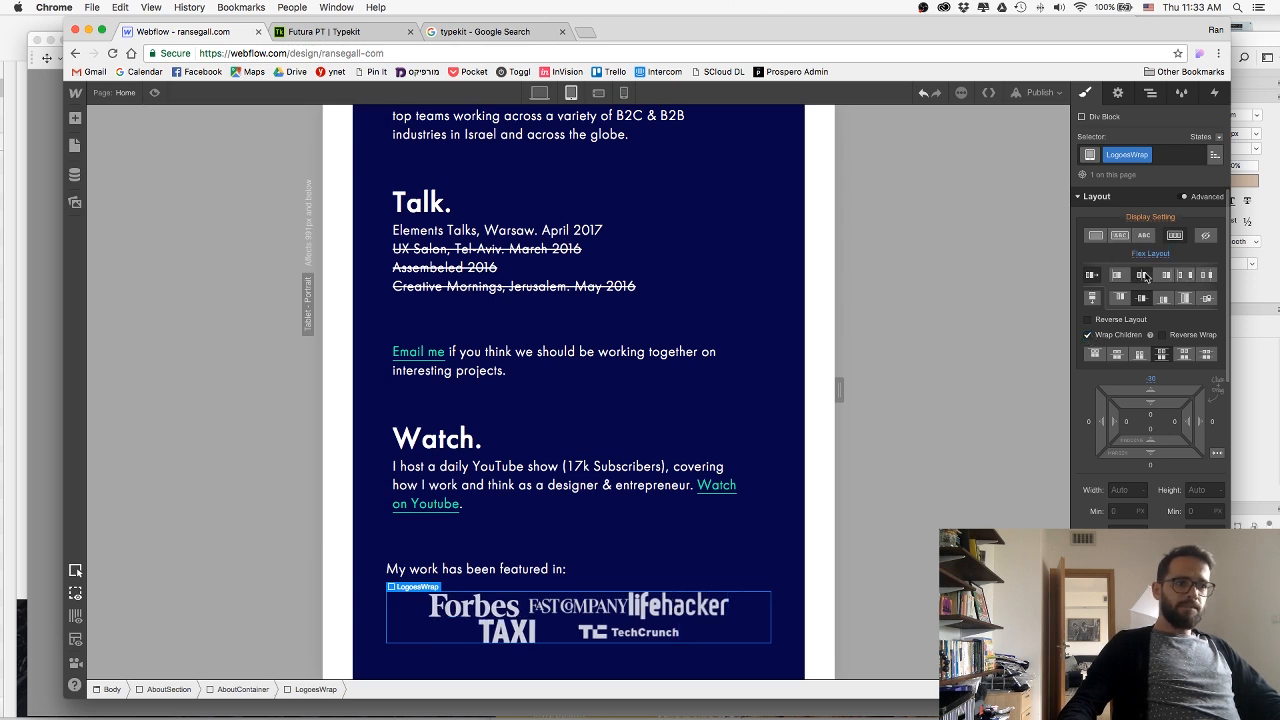
Give the LogoLink class left and right margins of 18 px and a bottom margin of about 24 px.
left_click(474, 606)
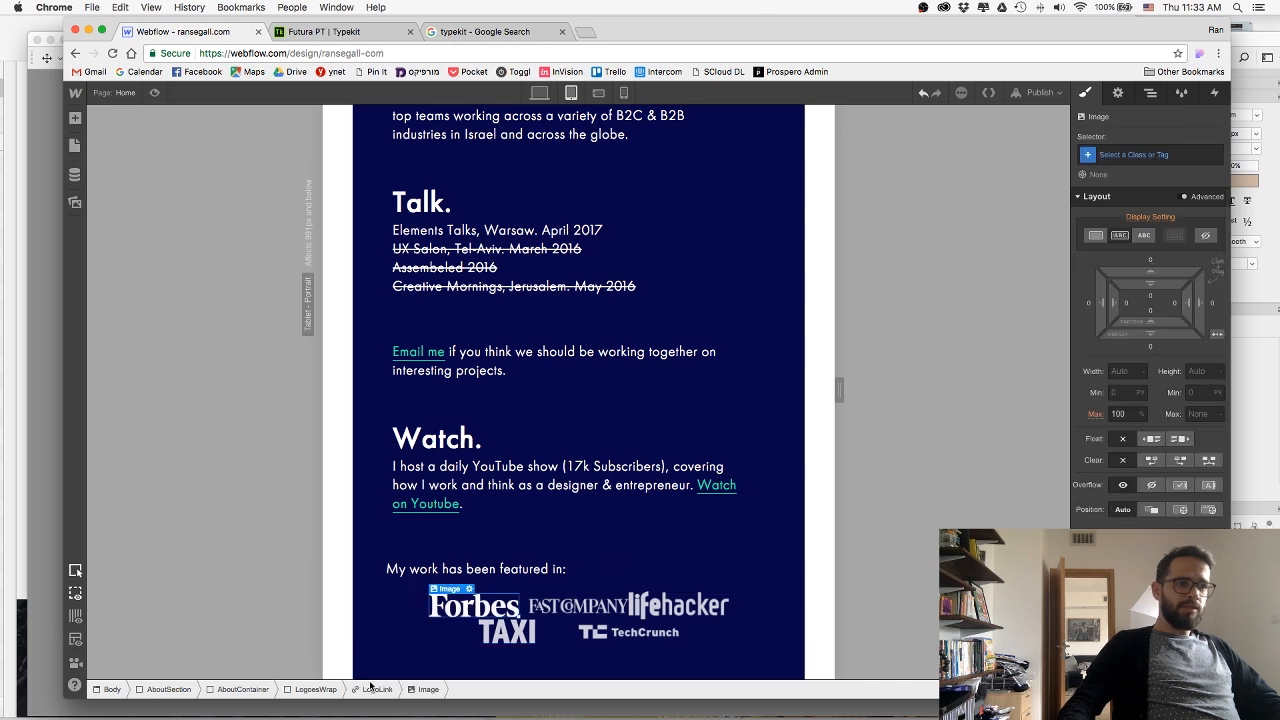
left_click(370, 689)
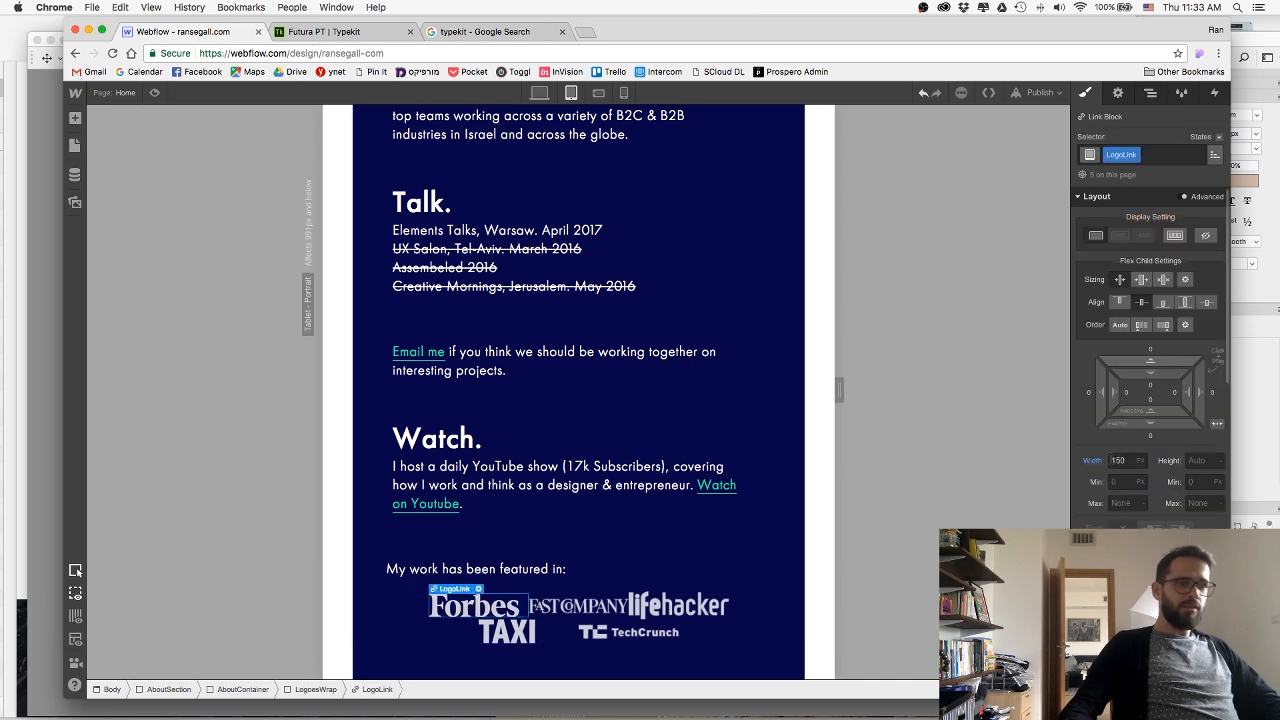
left_click_drag(1198, 389, 1236, 392)
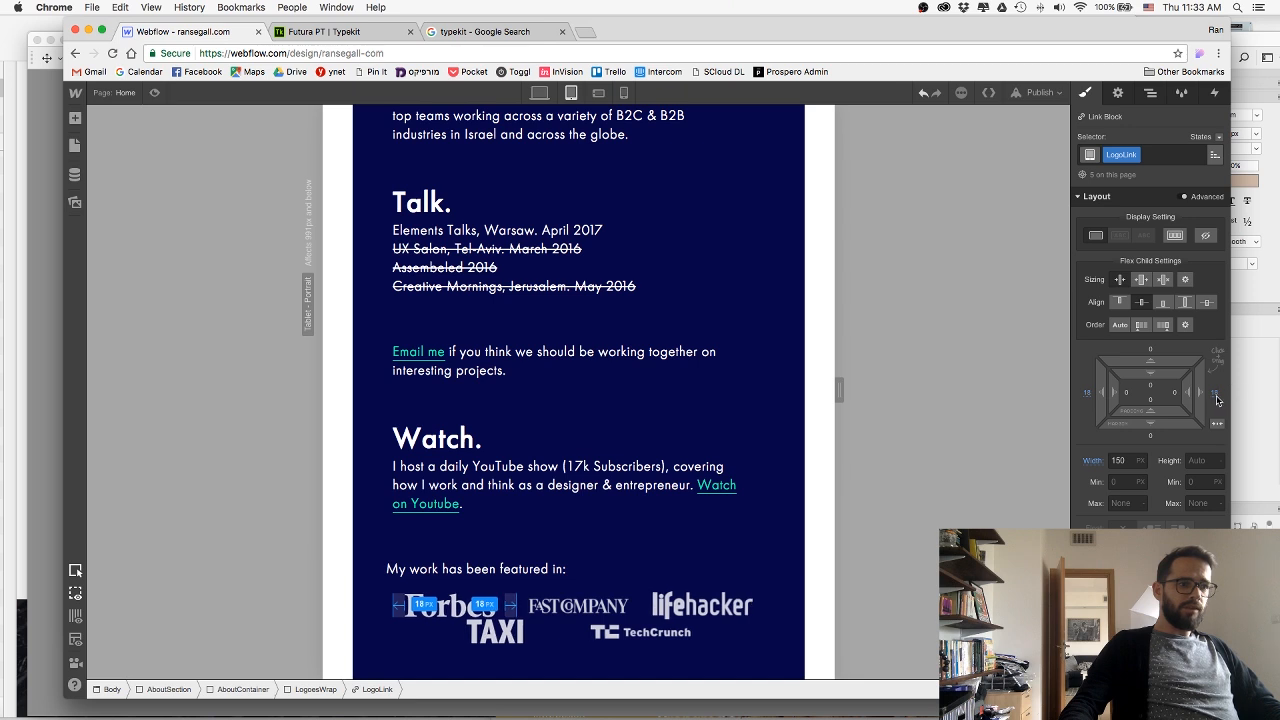
left_click_drag(1170, 430, 1103, 460)
scroll(420, 400, "down", 2)
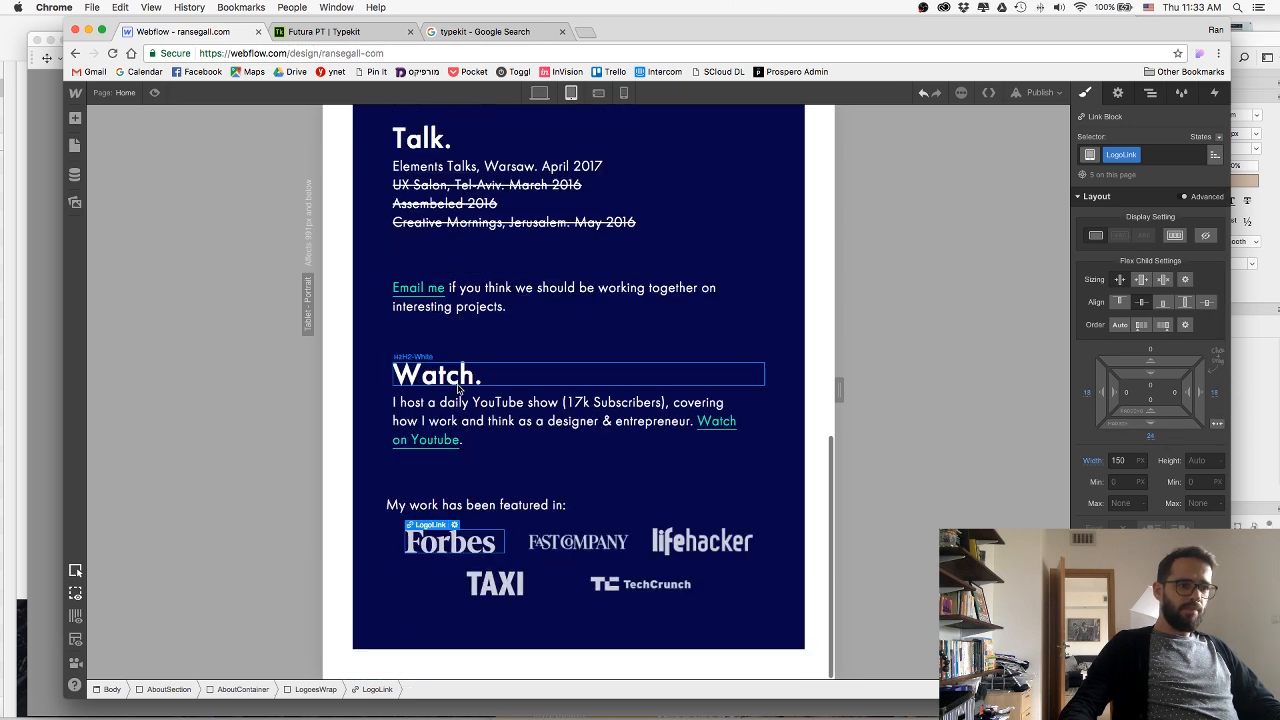
Justify the logos inside the LogoesWrap flex layout to the start of the row.
left_click(372, 477)
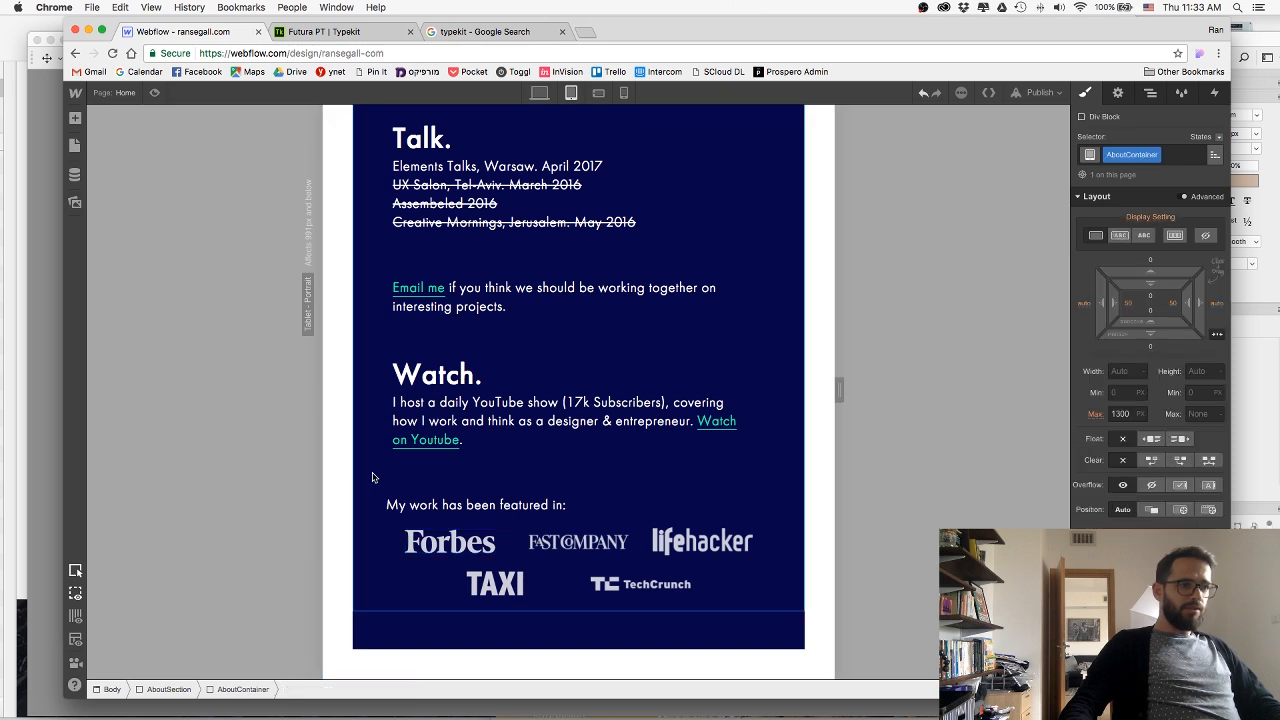
left_click(435, 574)
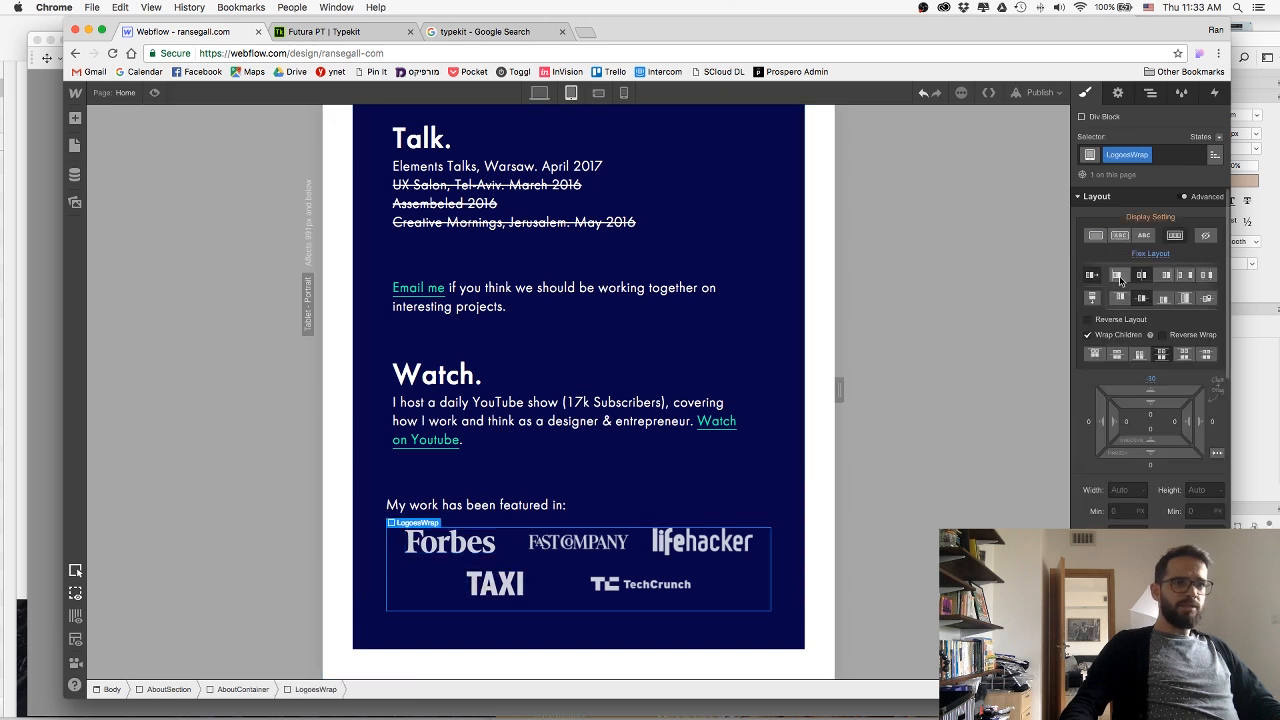
left_click(1118, 276)
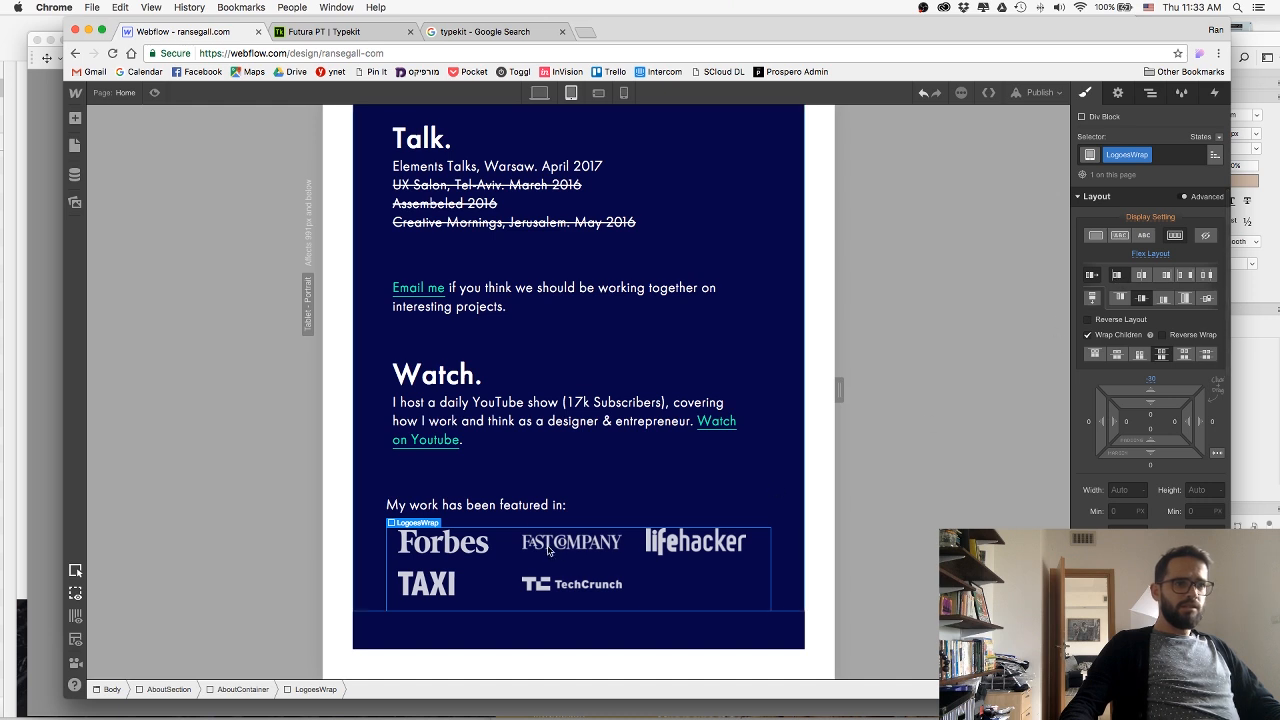
Set the LogoLink class's left margin to 0 px and its right margin to about 36 px.
left_click(443, 541)
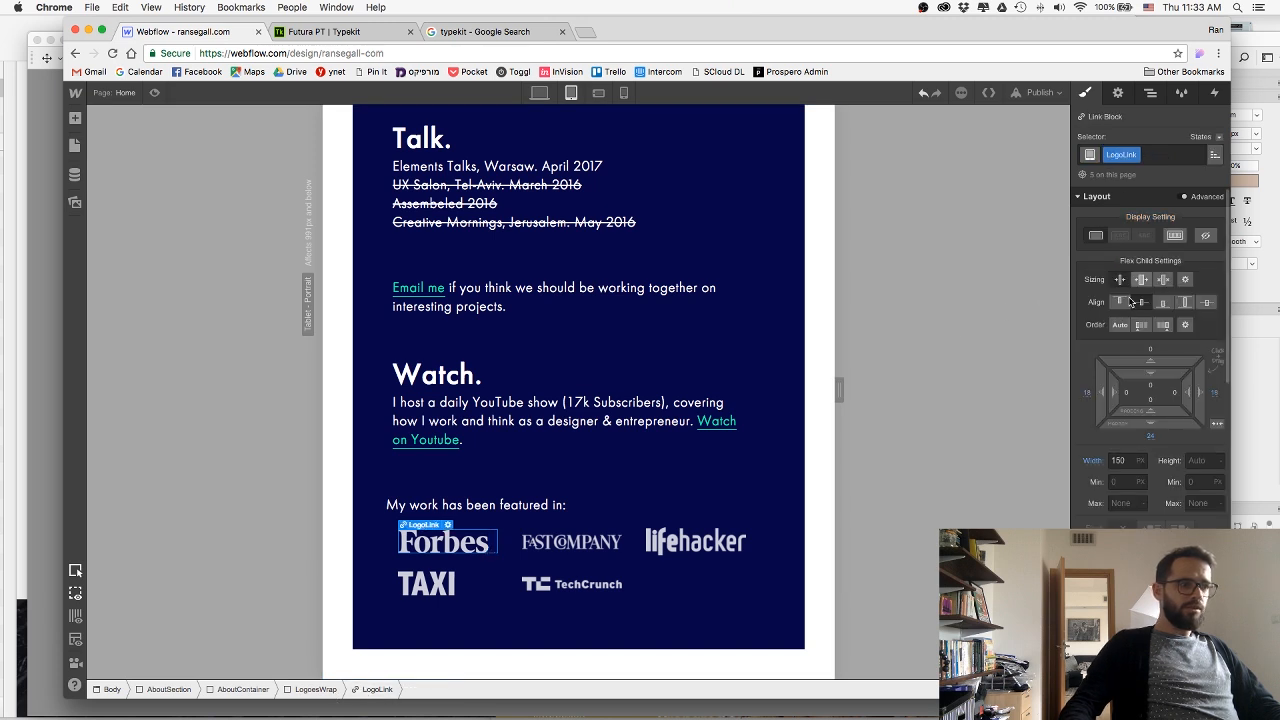
left_click(1089, 395)
key("Return")
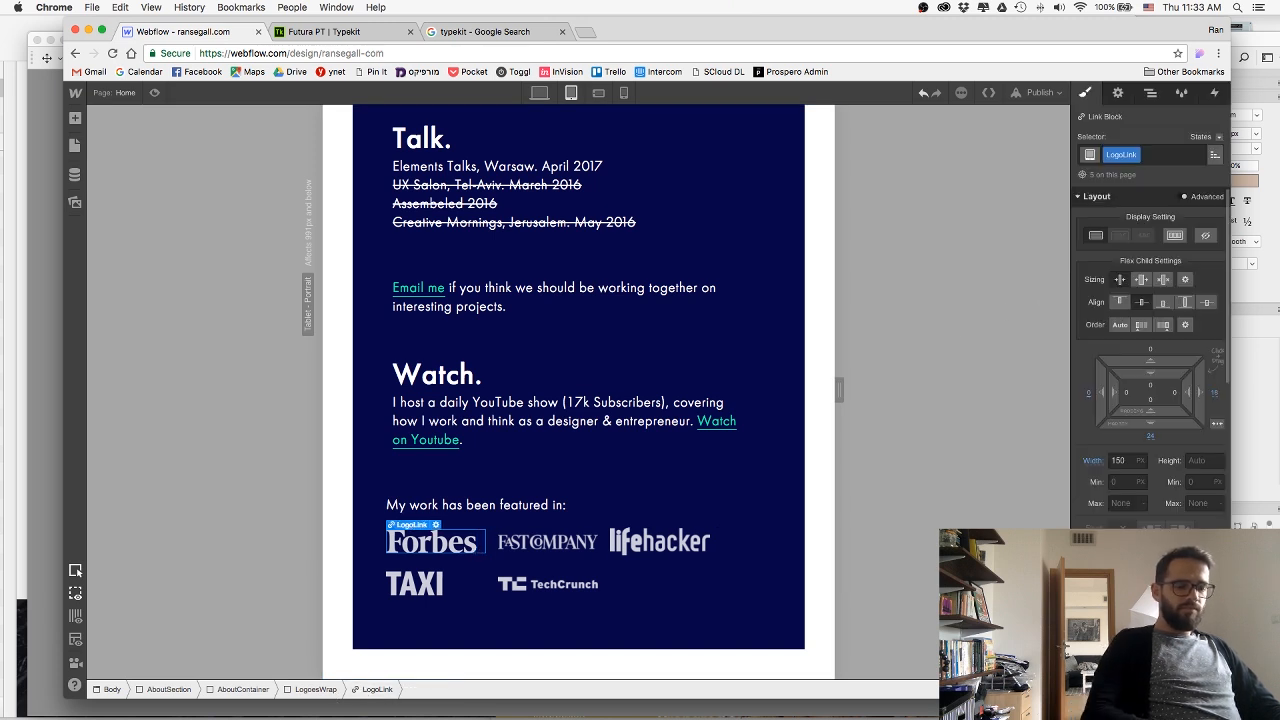
left_click_drag(1195, 387, 1236, 388)
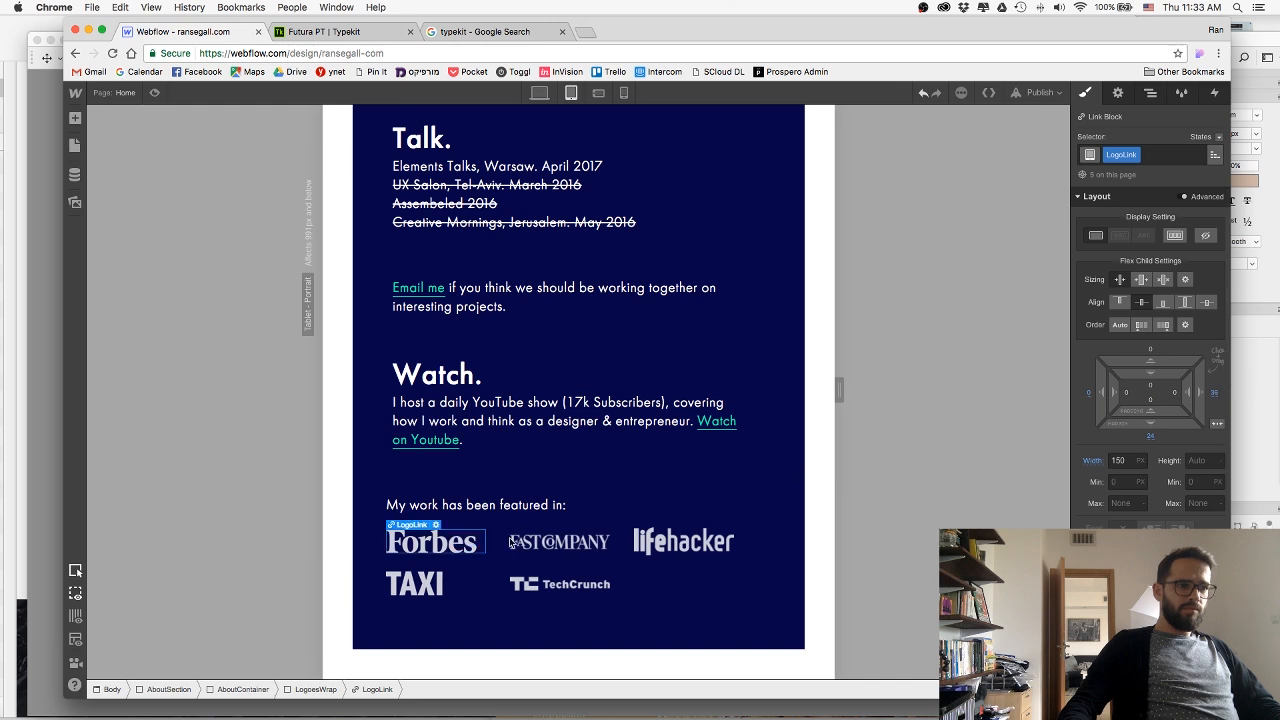
Create the class TC on the TechCrunch logo image and open its width for editing.
left_click(560, 592)
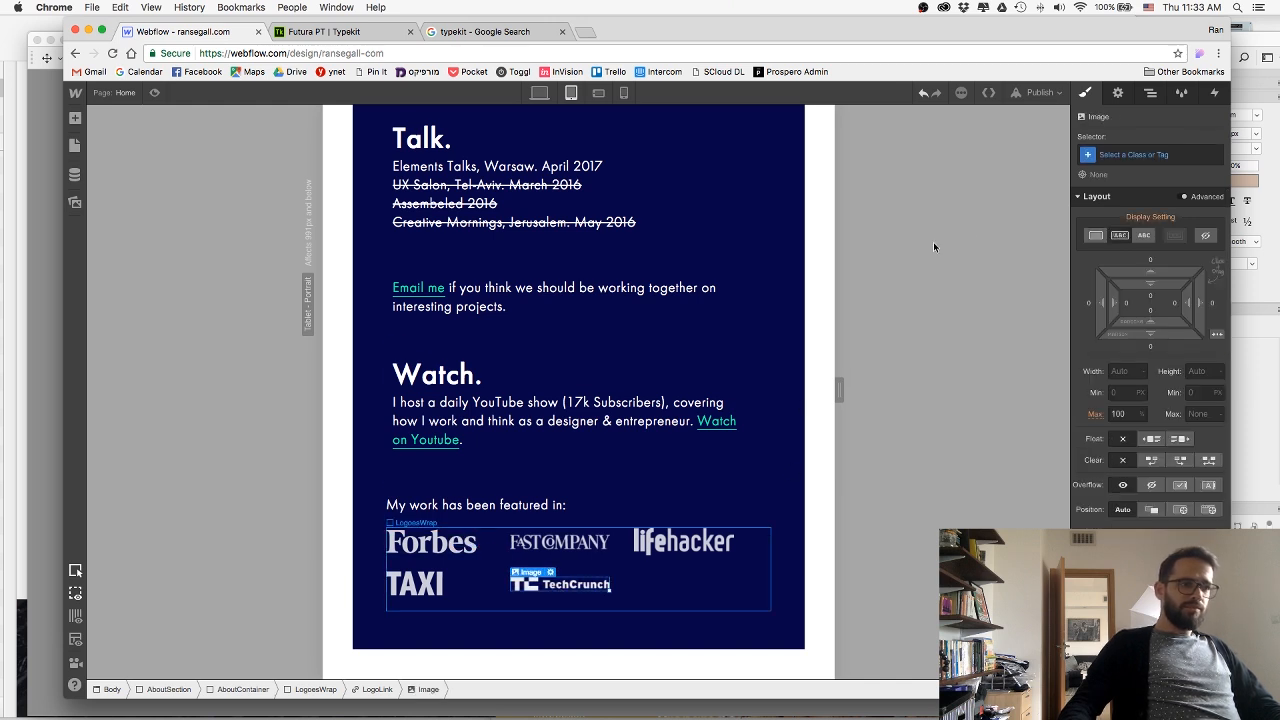
left_click(1161, 155)
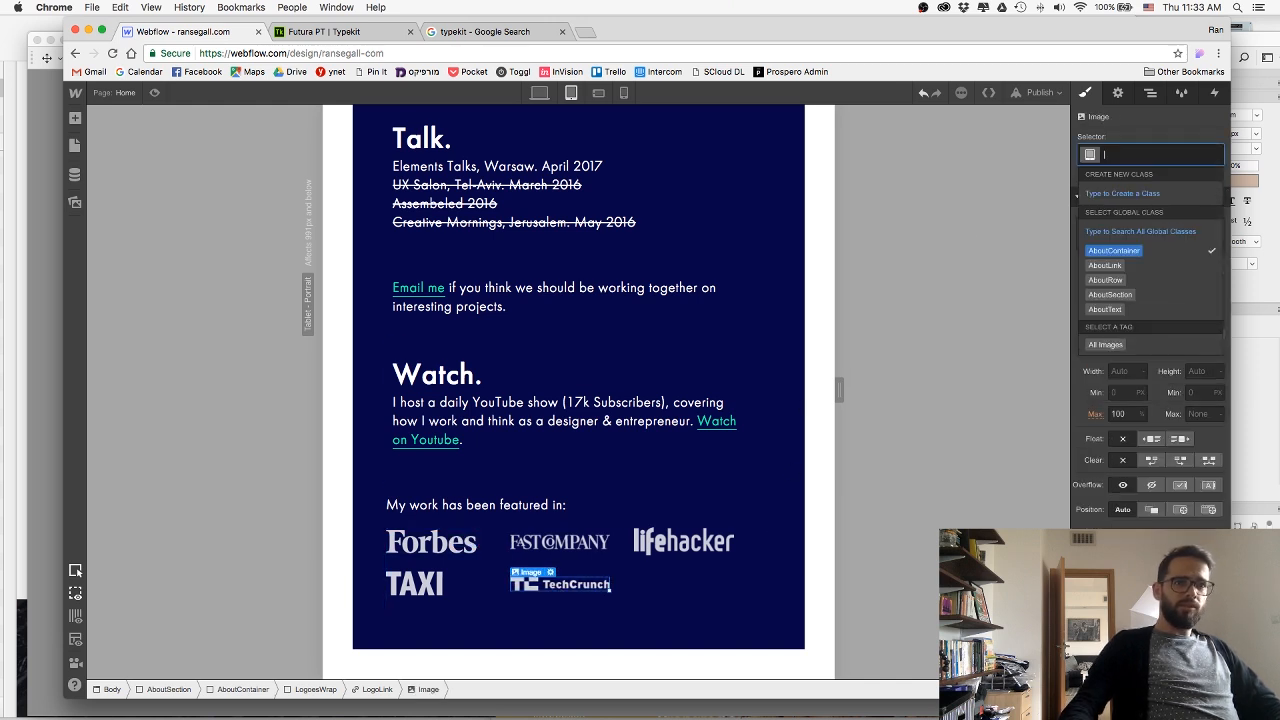
type("TC")
key("Return")
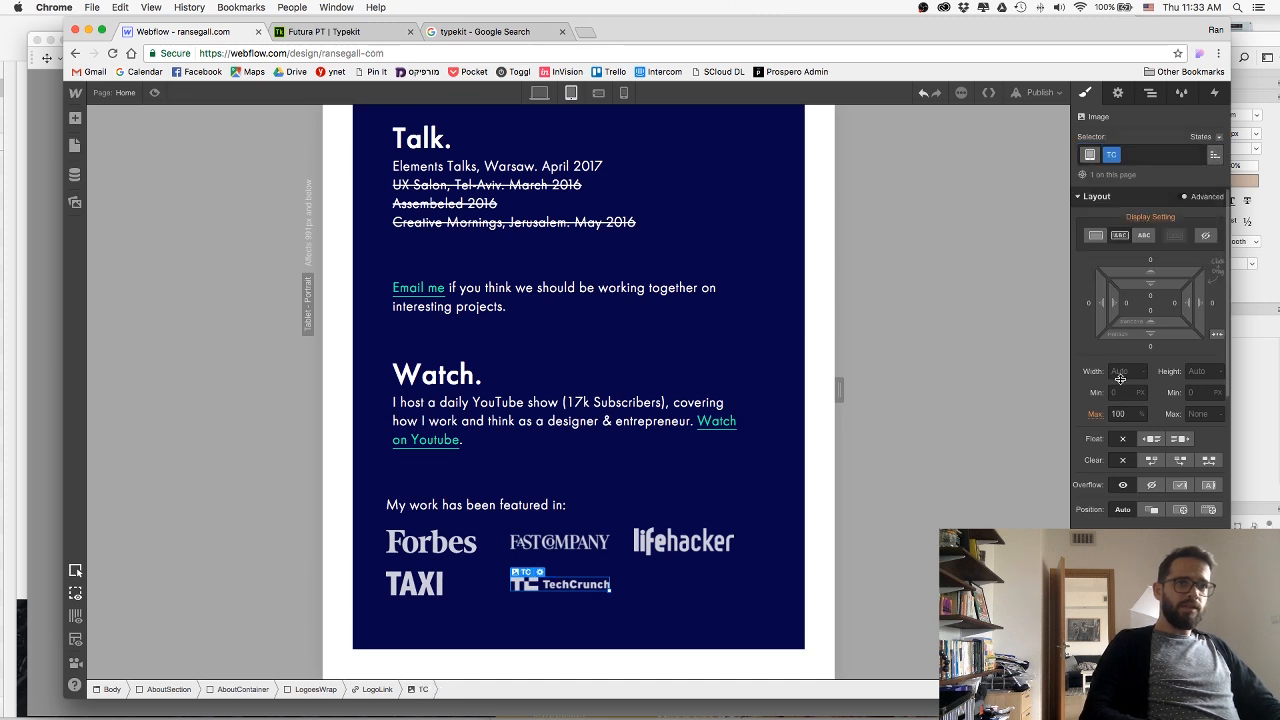
left_click(1120, 371)
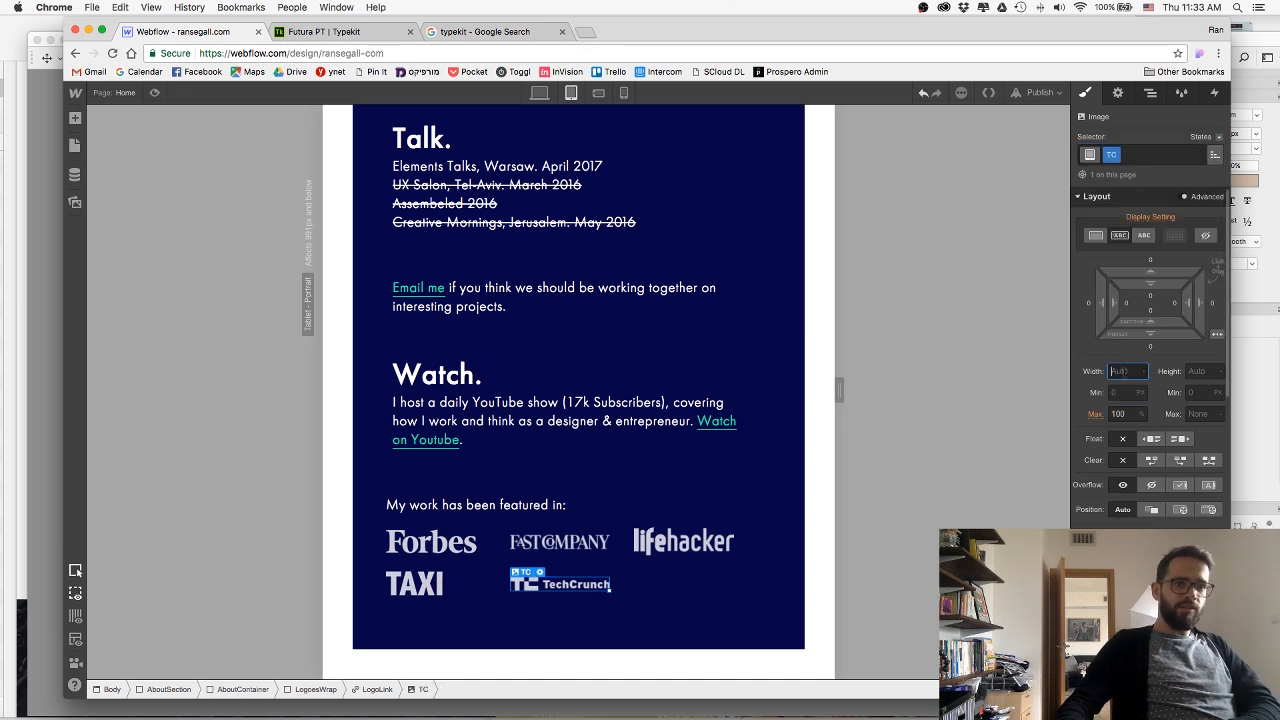
Add the combo class TC to the LogoLink block around the TechCrunch logo.
left_click(371, 690)
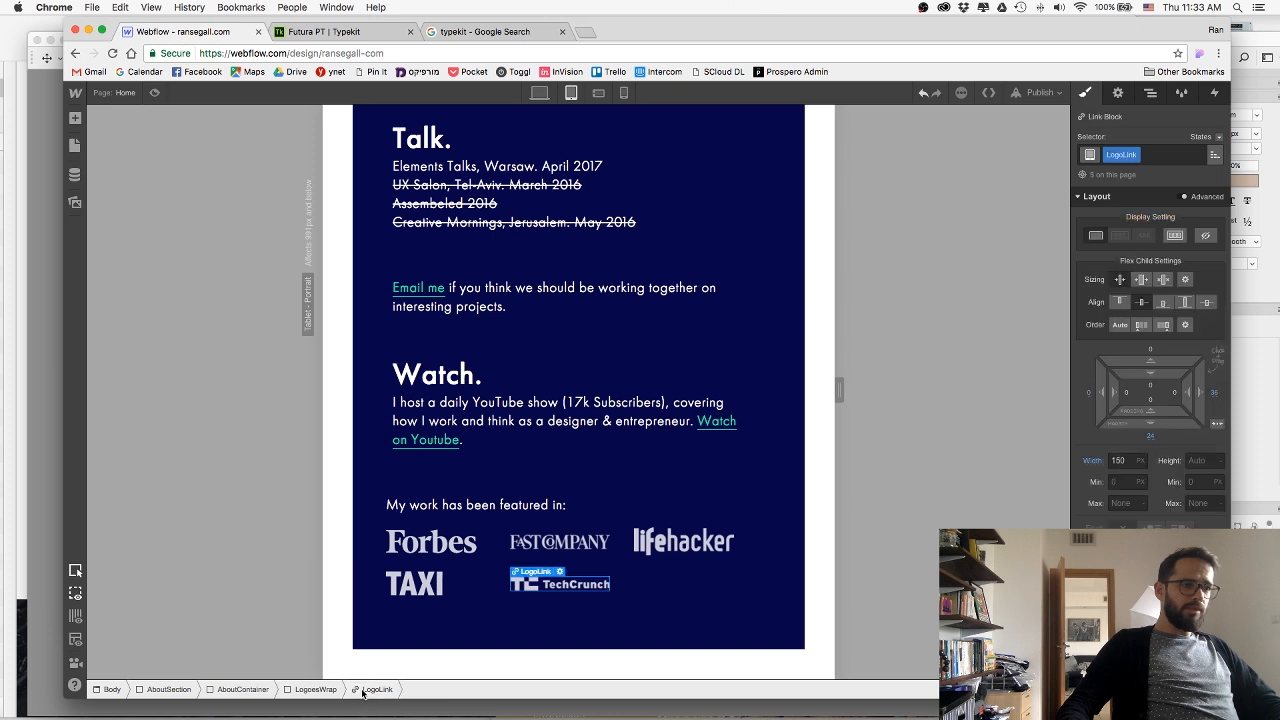
left_click(556, 585)
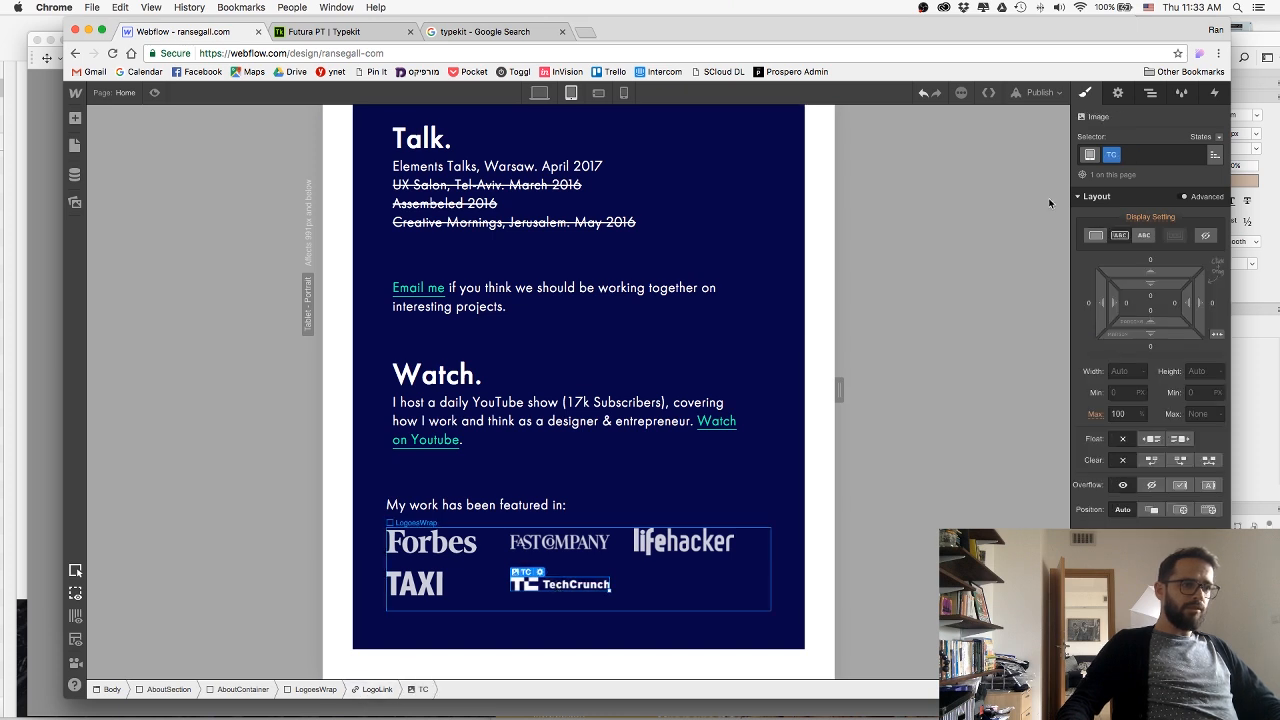
left_click(1115, 156)
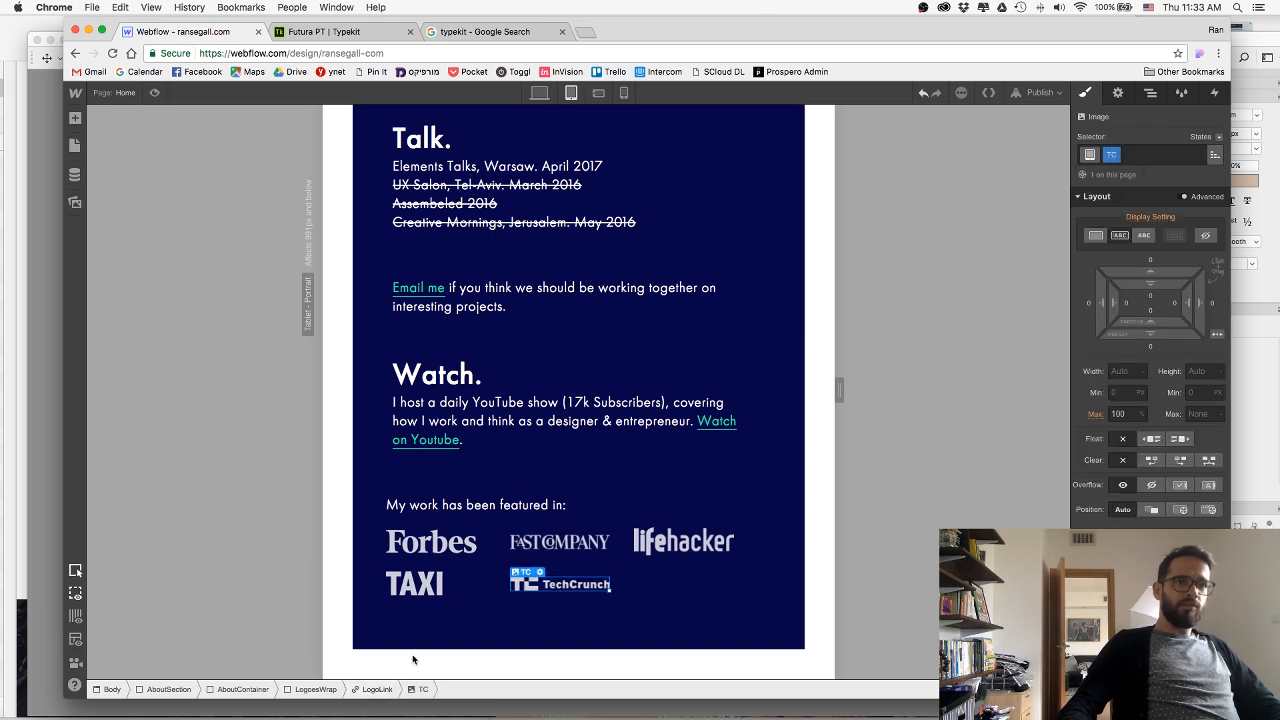
left_click(374, 689)
left_click(1122, 155)
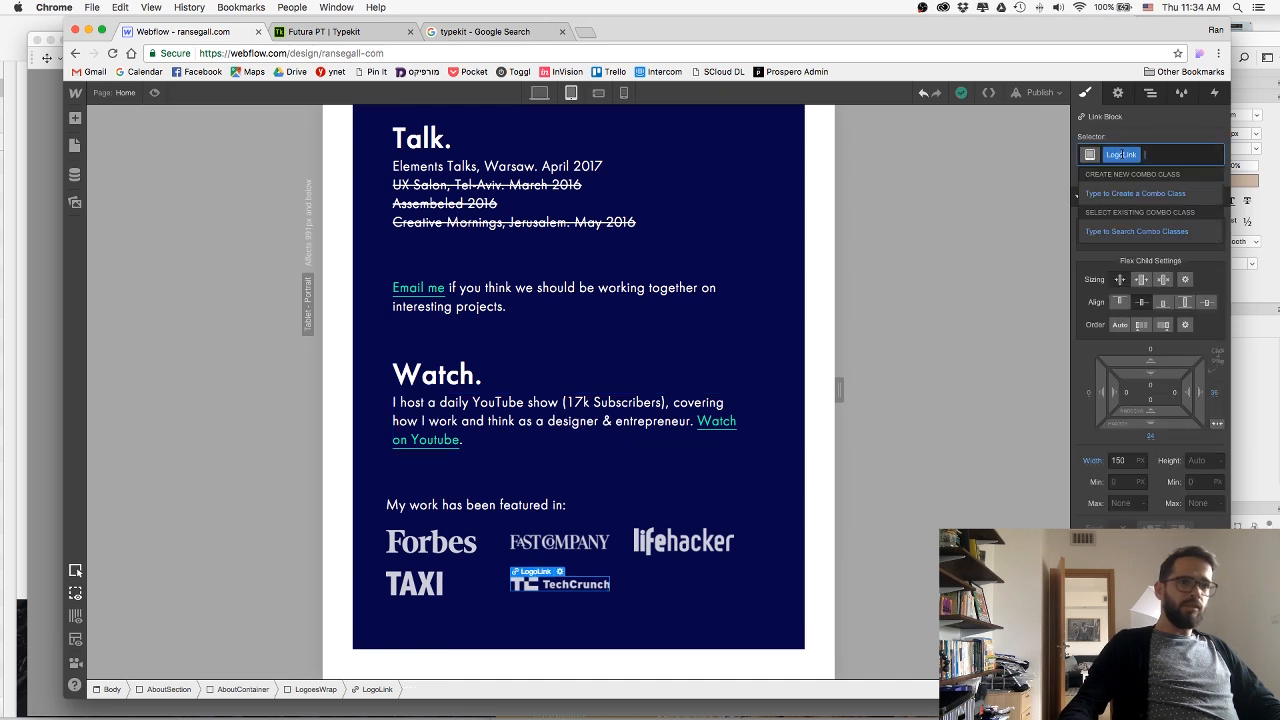
type("TC")
key("Return")
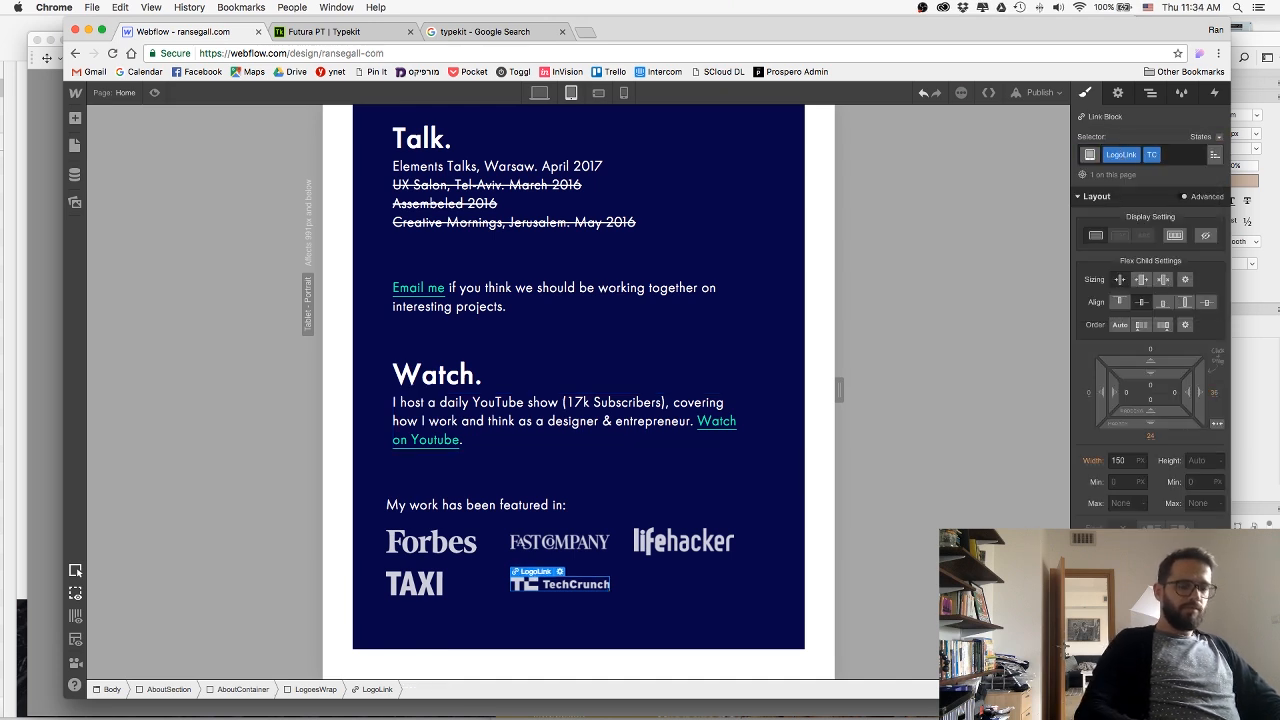
Set the width of the TechCrunch logo's link block to 200 px.
left_click(1114, 462)
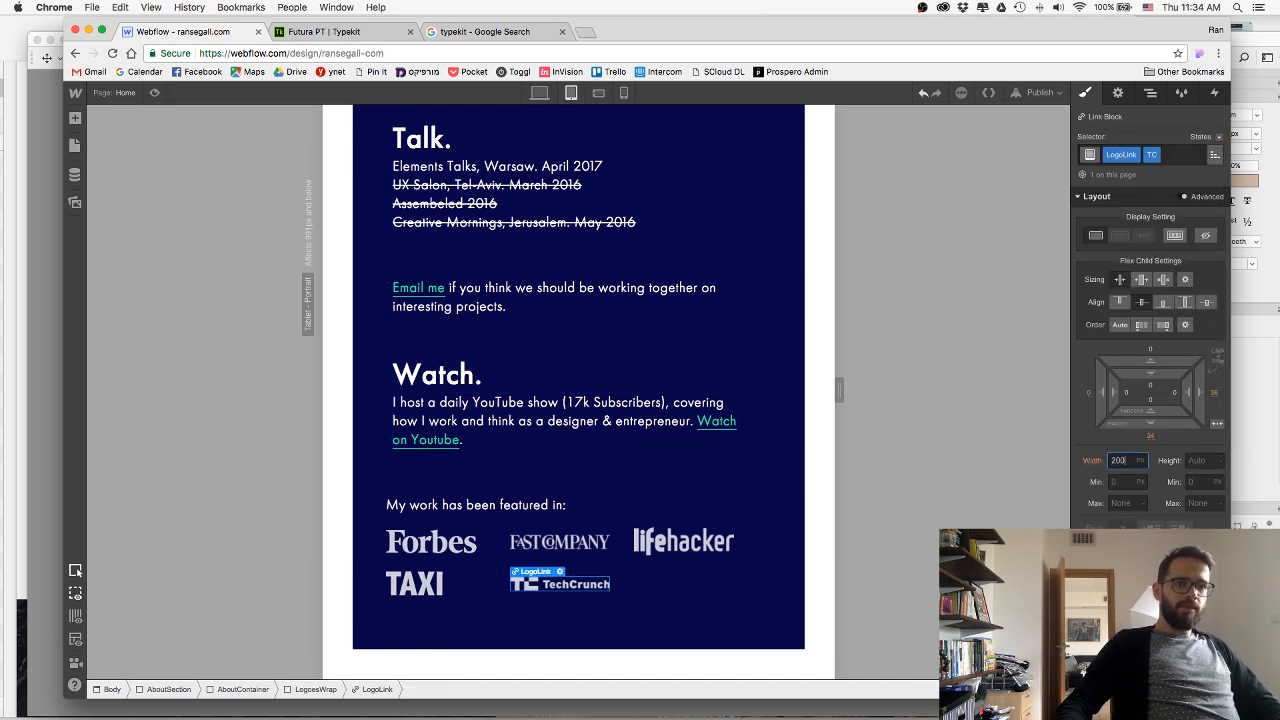
type("200")
key("Return")
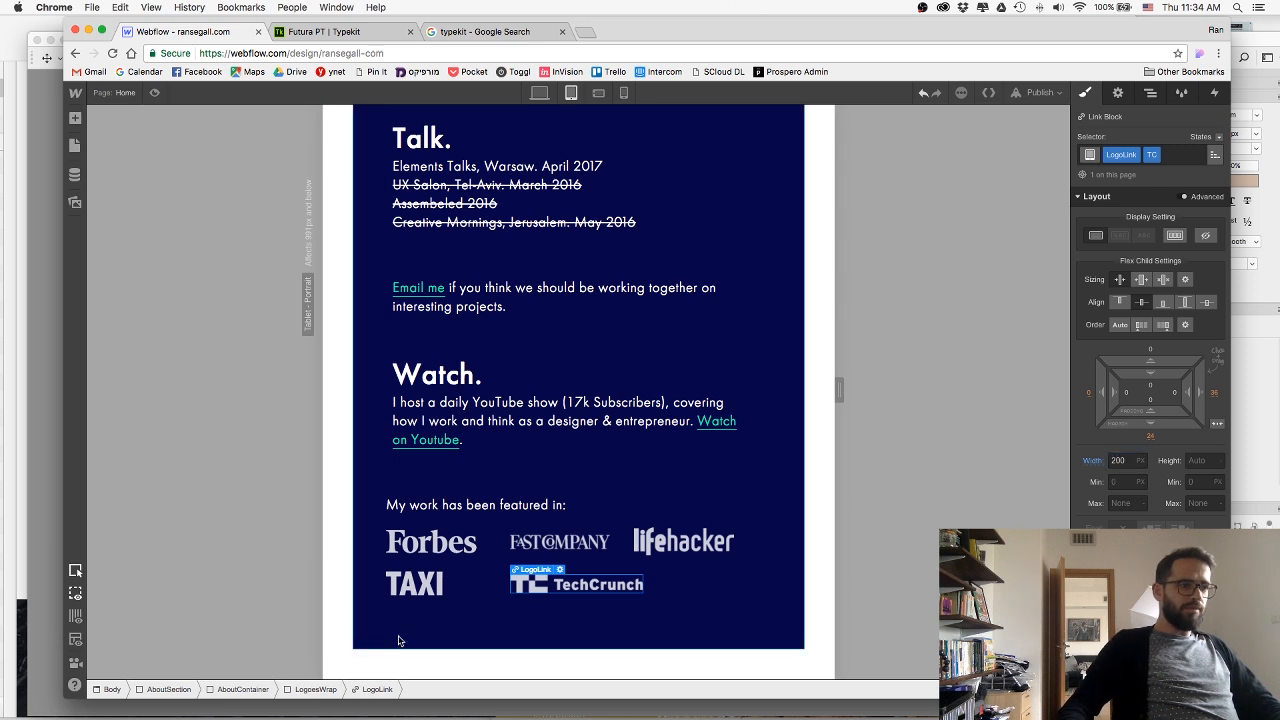
left_click(398, 640)
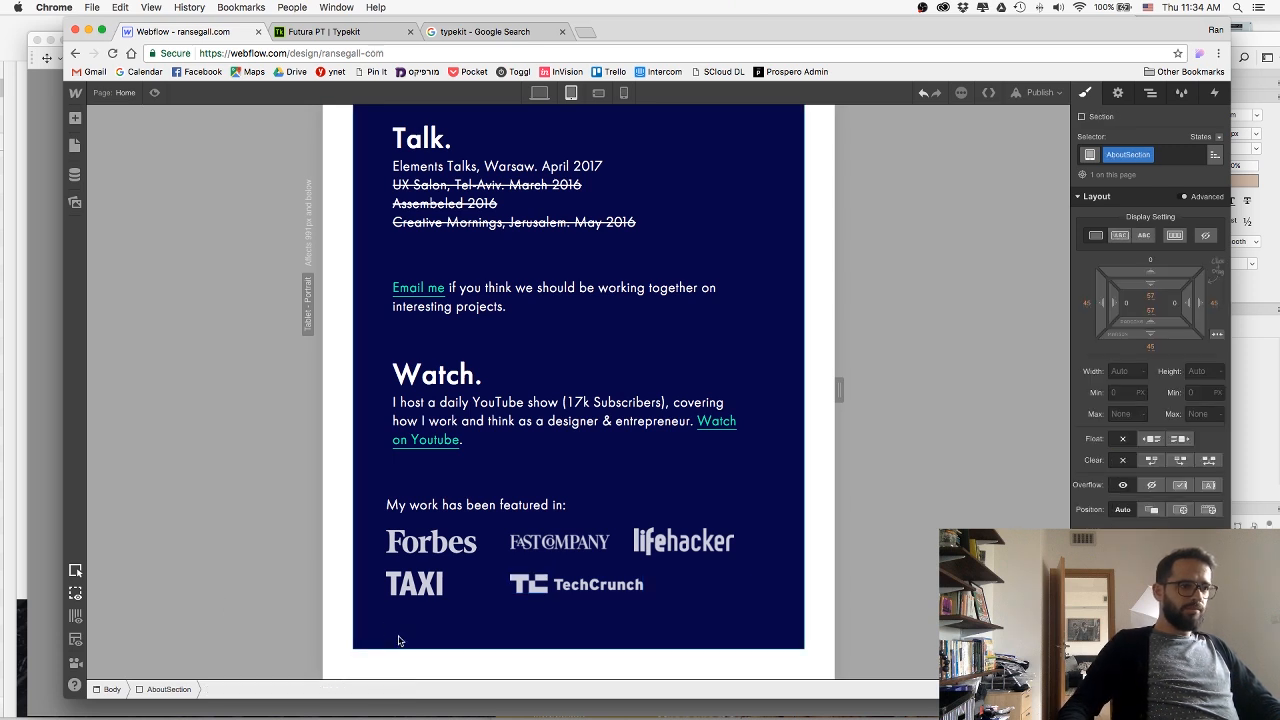
Try replacing the LogoLink class's fixed width with a maximum width of 150 from the TAXI logo, and undo it.
left_click(455, 581)
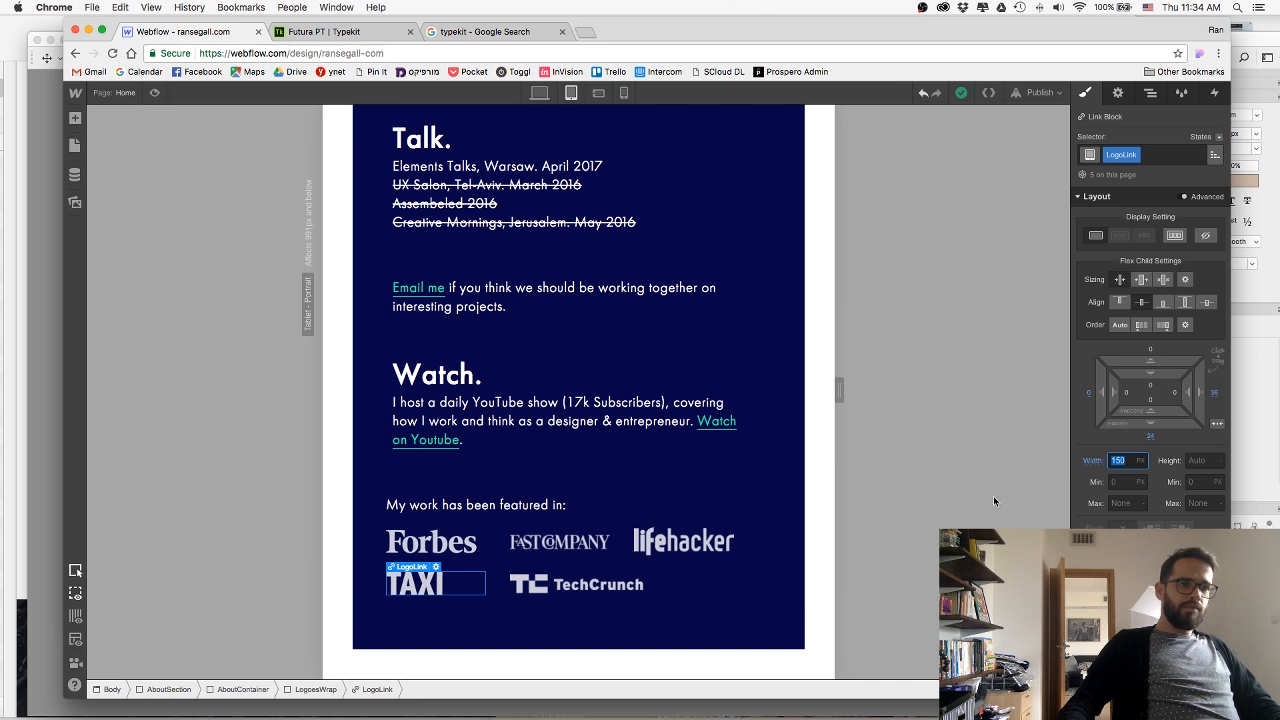
left_click(1092, 461)
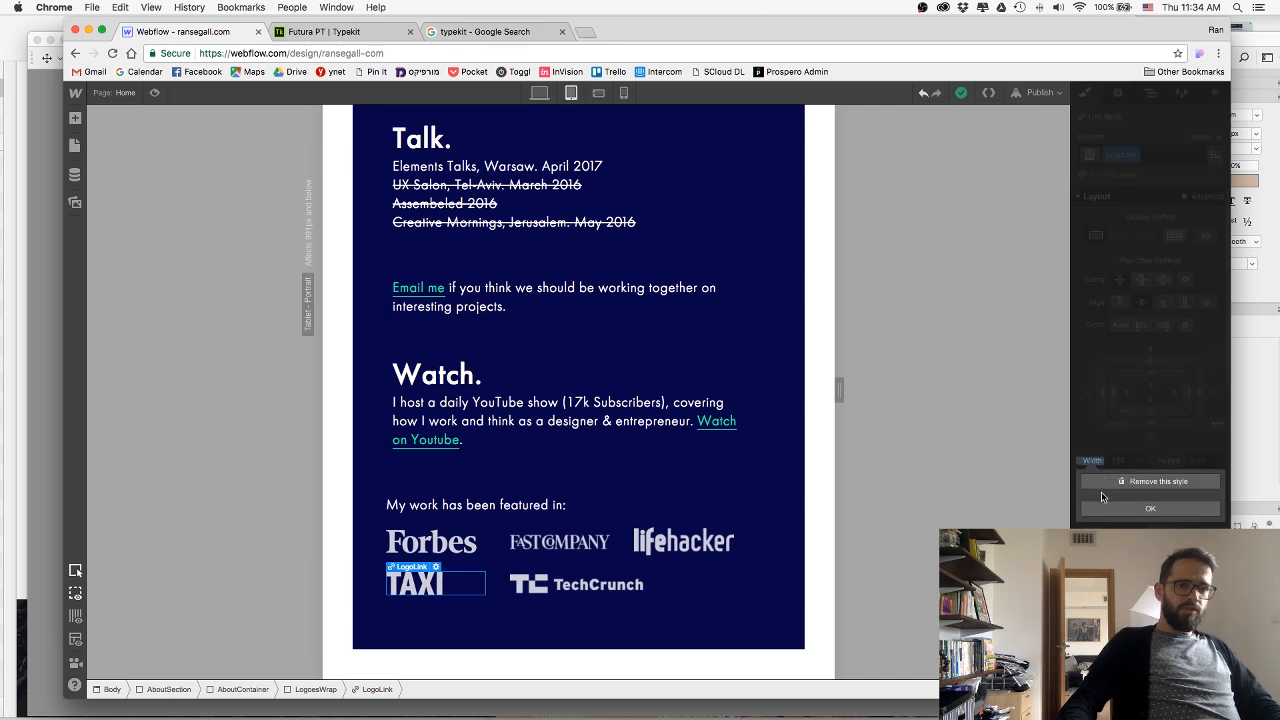
left_click(1104, 484)
key("Return")
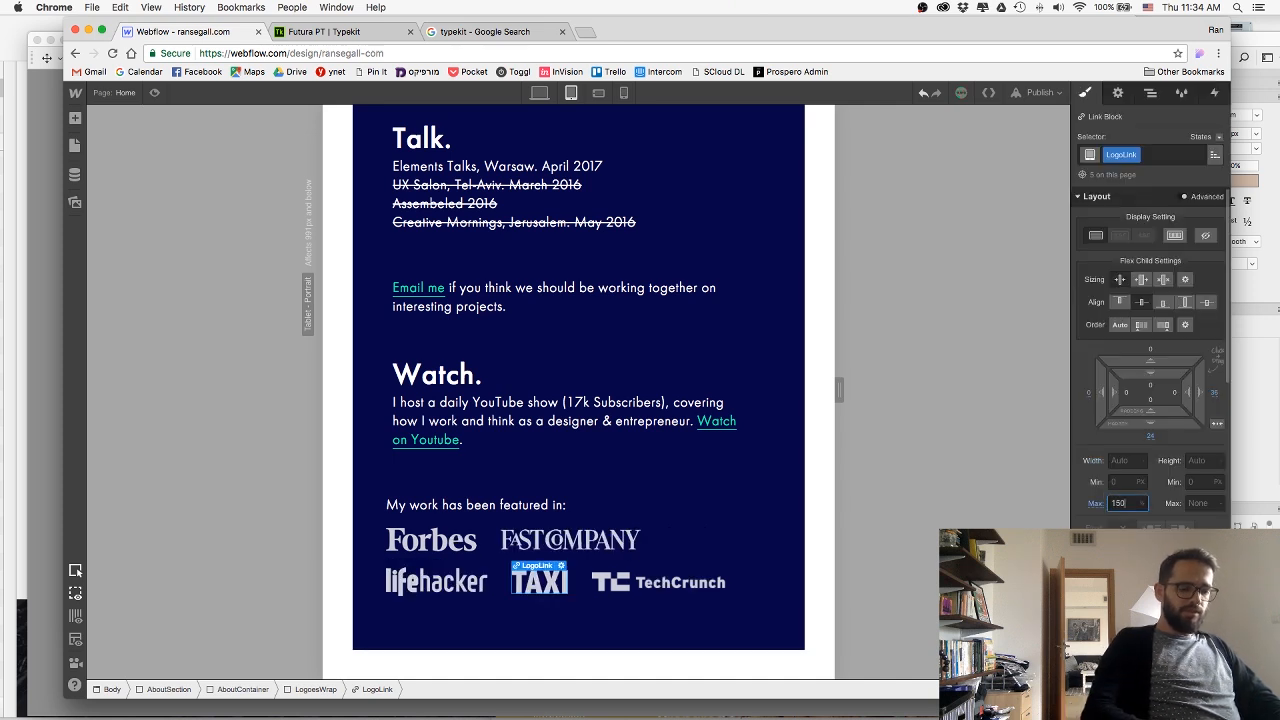
key("super+z")
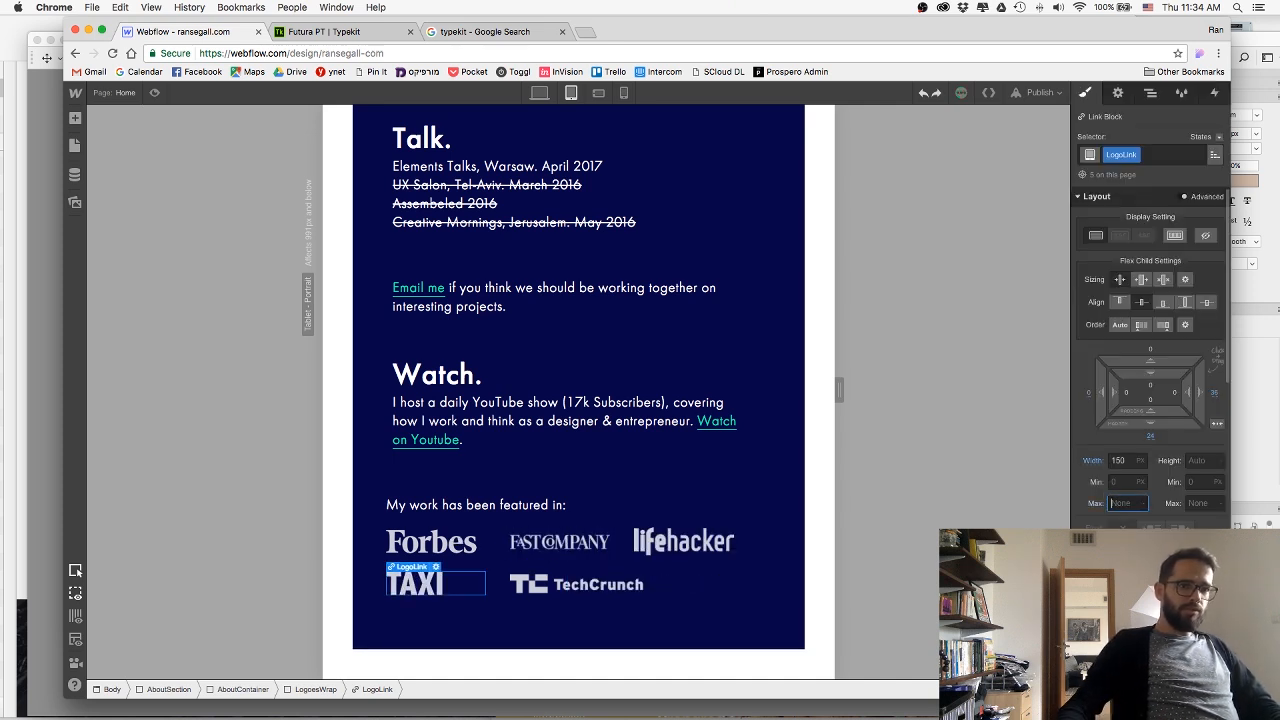
left_click(249, 600)
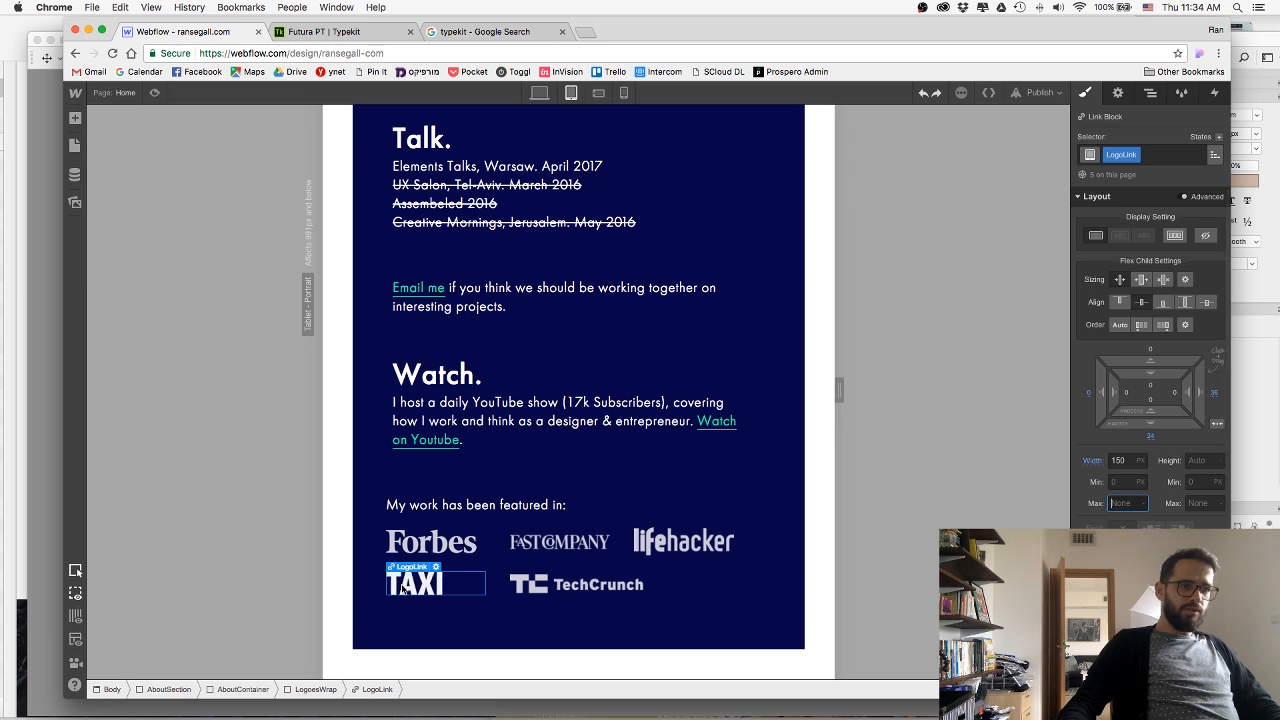
left_click(436, 621)
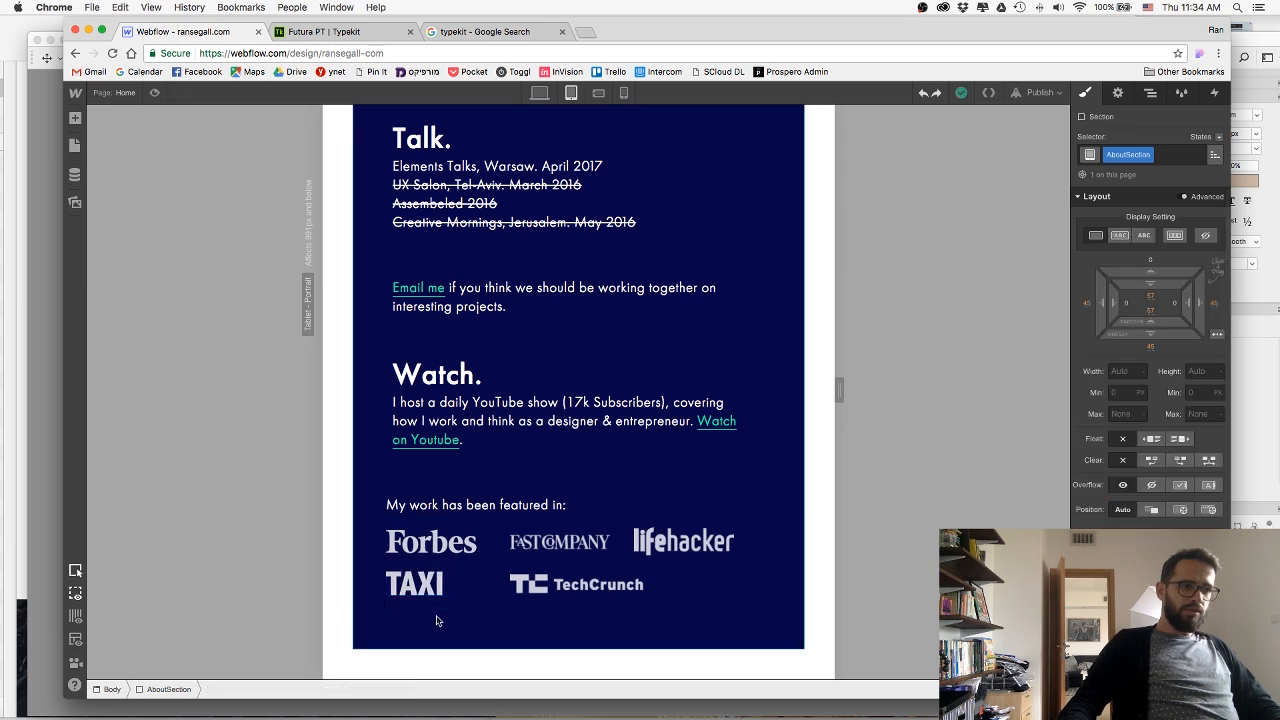
Preview the about section and its press logos in the tablet and phone landscape layouts.
left_click(154, 92)
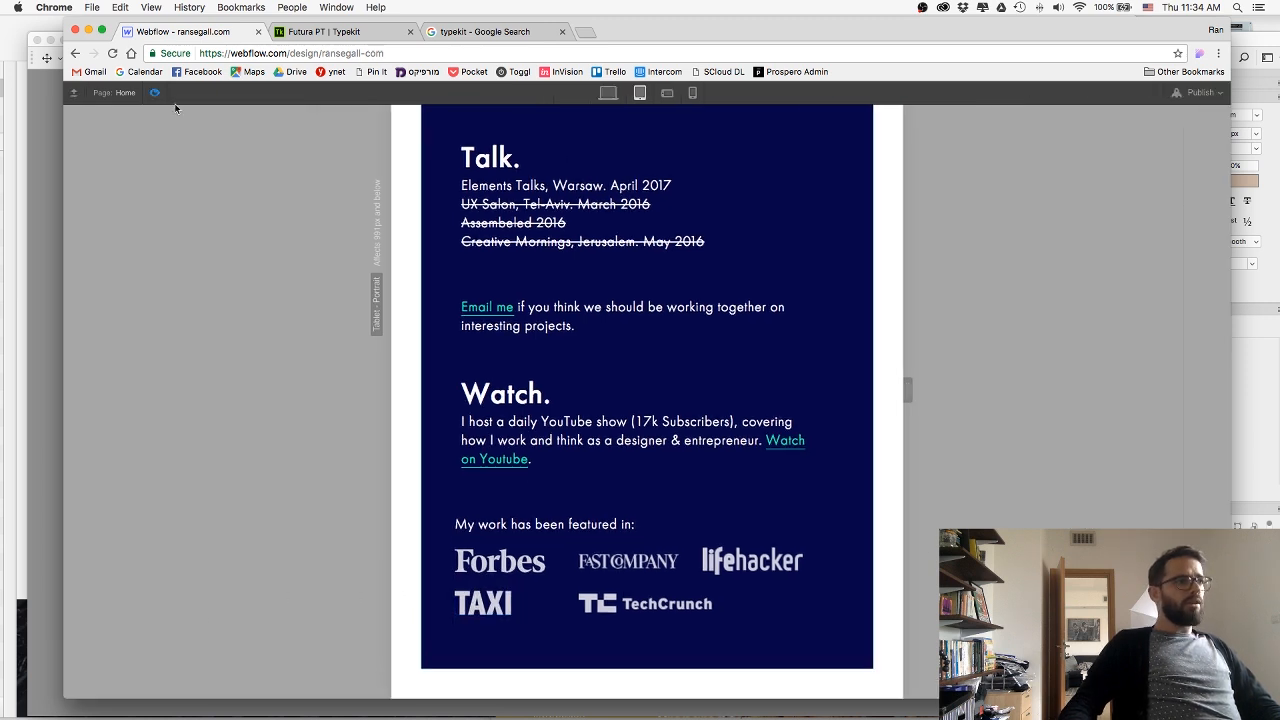
scroll(450, 191, "up", 5)
scroll(450, 191, "down", 5)
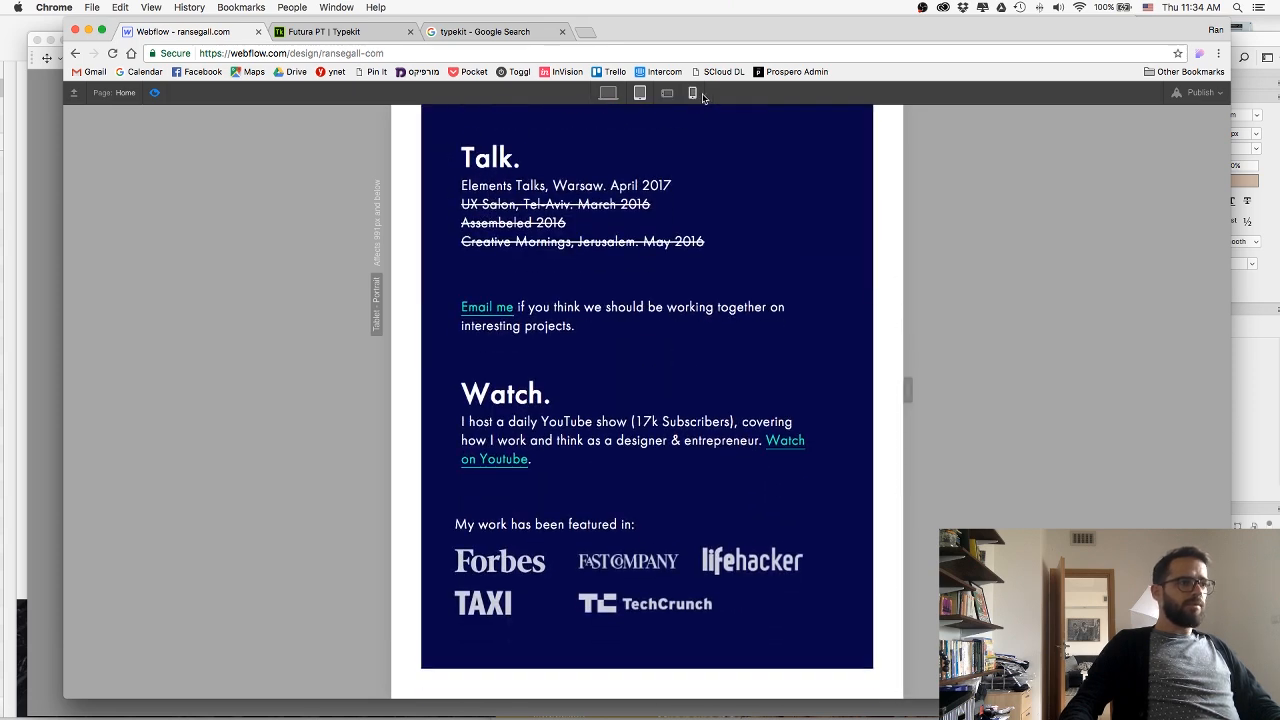
left_click(668, 94)
scroll(631, 253, "down", 3)
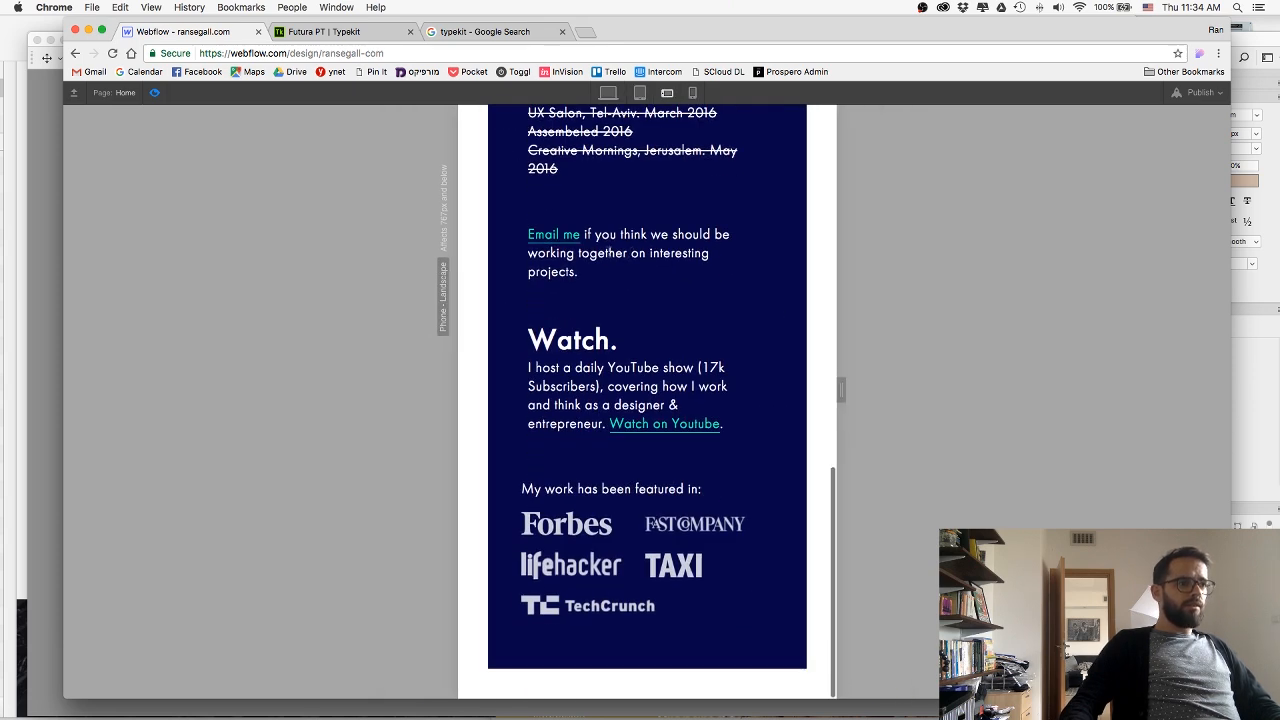
left_click(151, 96)
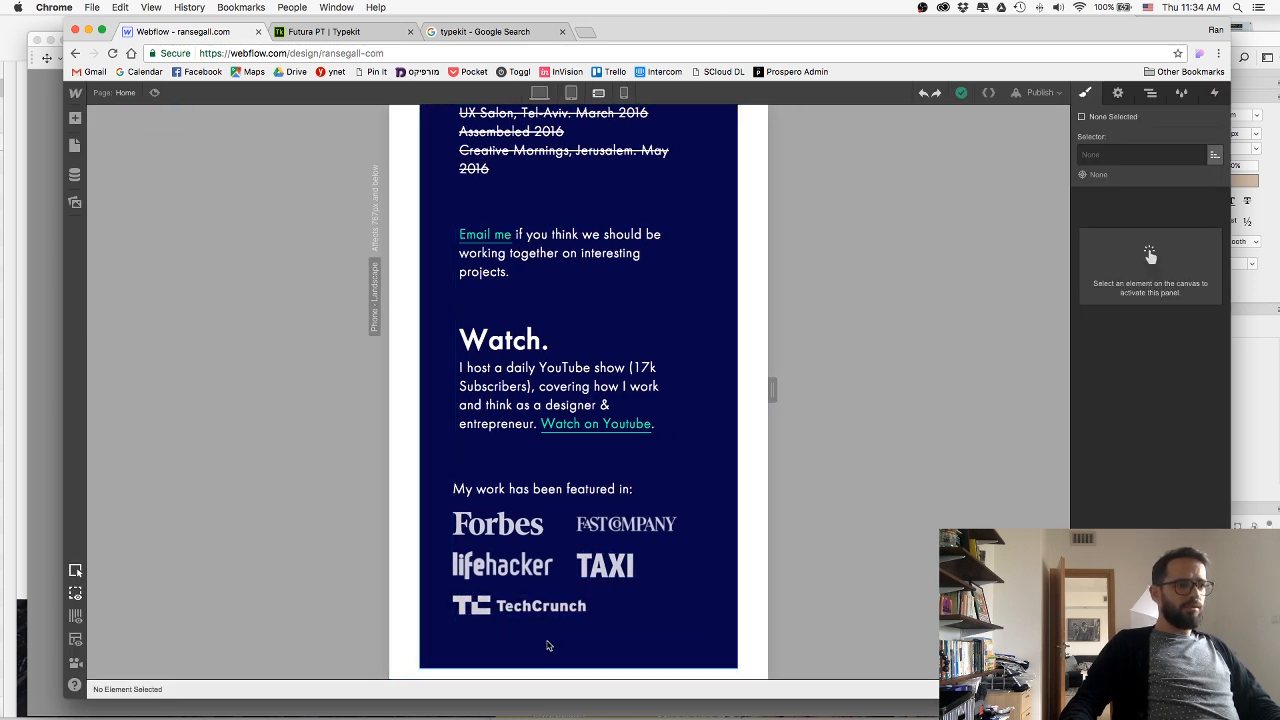
Adjust the AboutSection's bottom padding for the phone landscape layout and check the section against the hero image.
left_click(588, 642)
left_click_drag(1152, 334, 1150, 372)
scroll(585, 340, "up", 10)
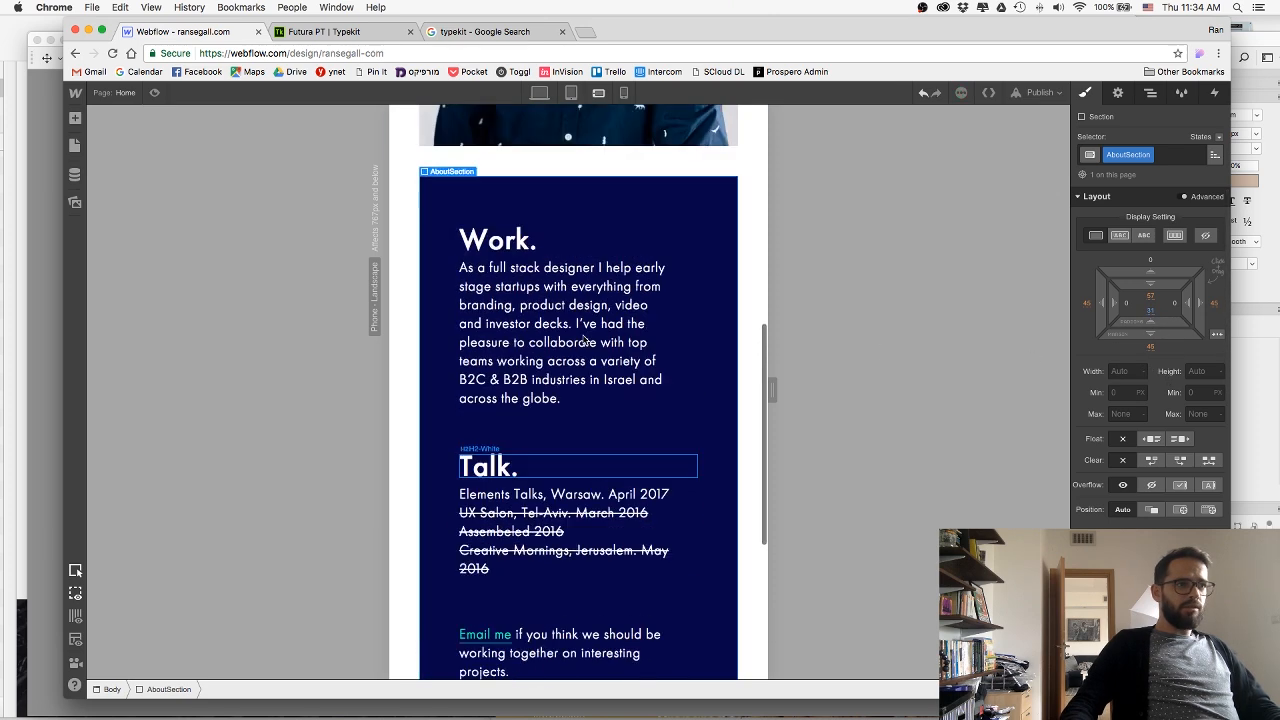
scroll(585, 340, "up", 8)
scroll(585, 340, "down", 10)
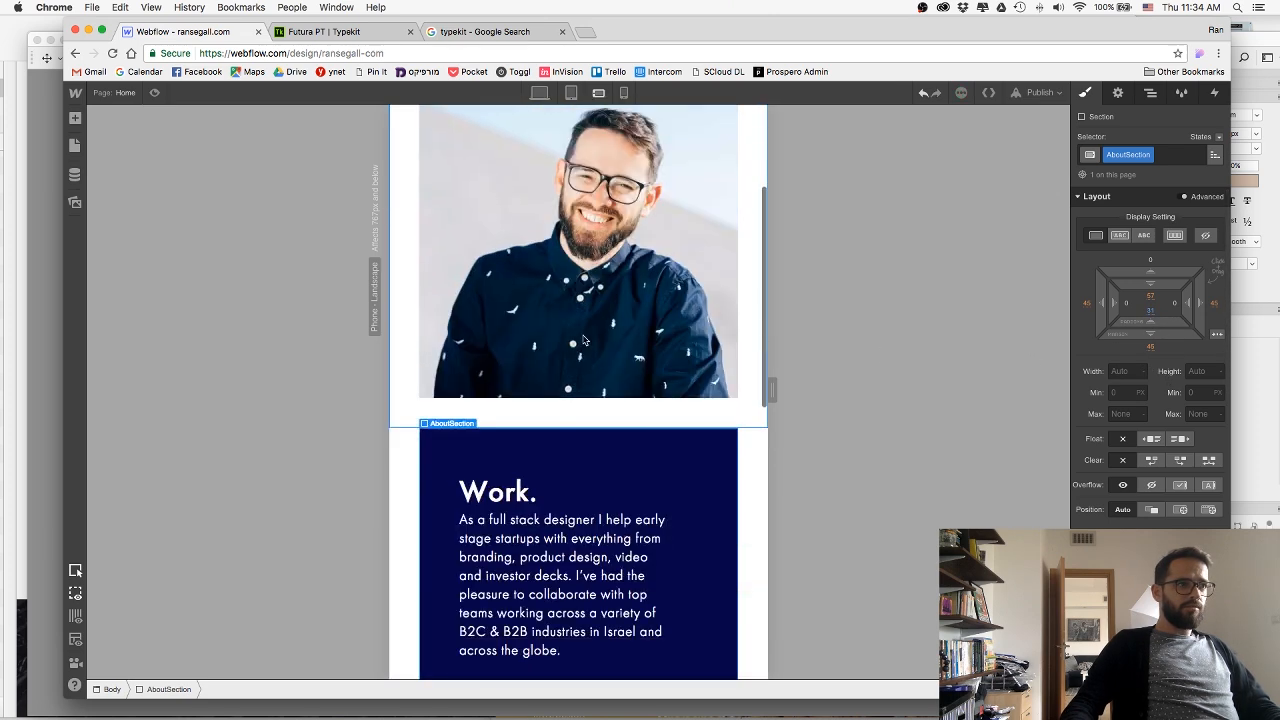
scroll(585, 340, "down", 5)
Set the AboutContainer's left and right padding to about 22 px for the phone portrait layout.
left_click(624, 92)
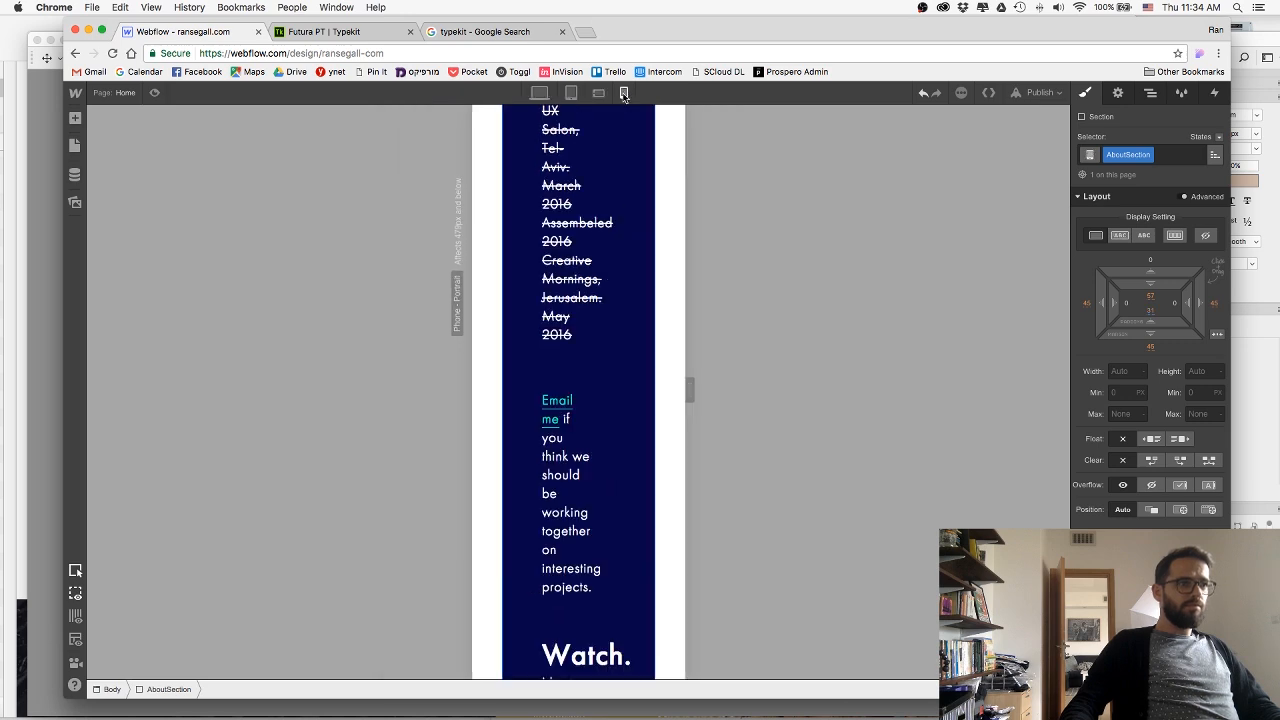
scroll(581, 282, "up", 10)
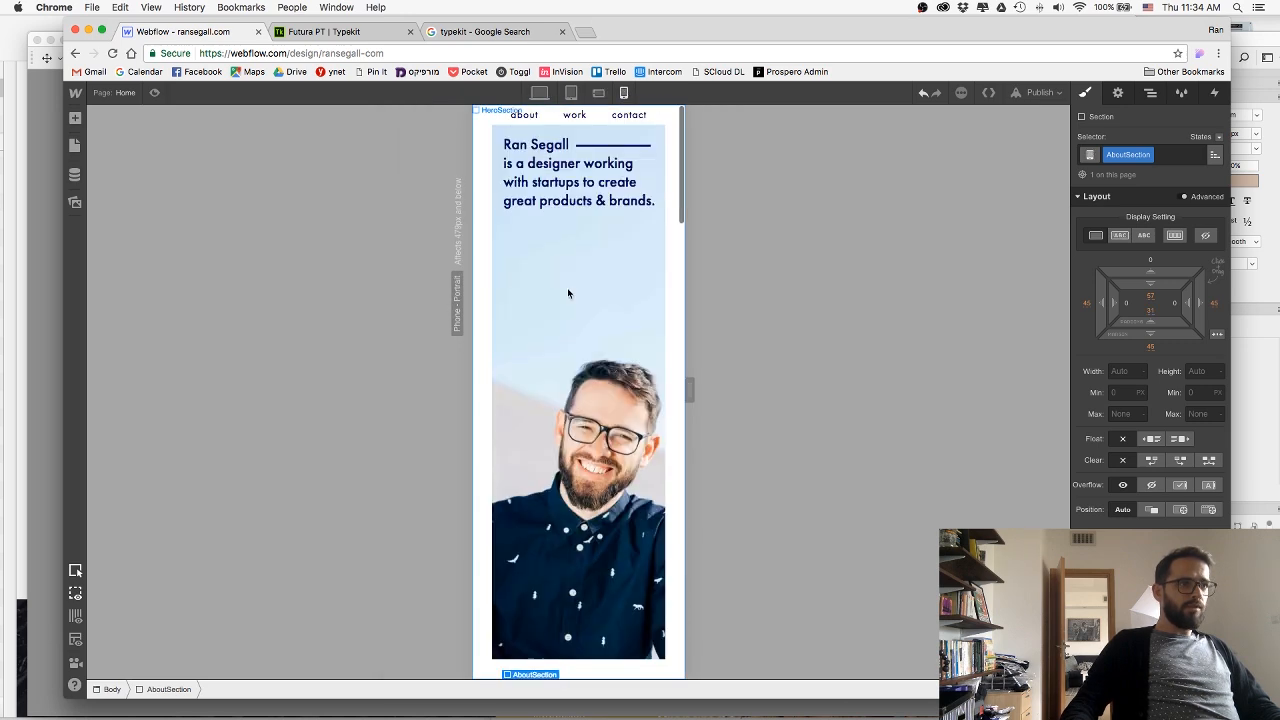
scroll(567, 292, "down", 3)
scroll(603, 283, "down", 5)
scroll(637, 274, "up", 4)
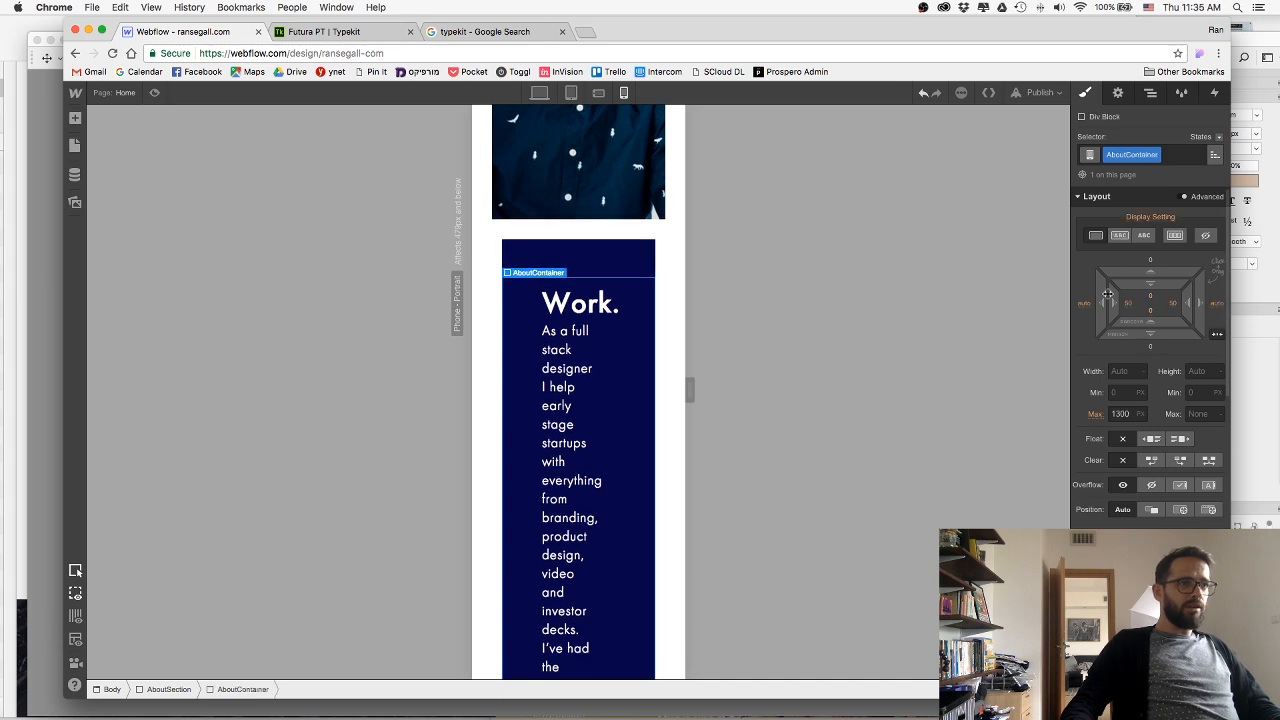
left_click_drag(1189, 303, 1250, 305)
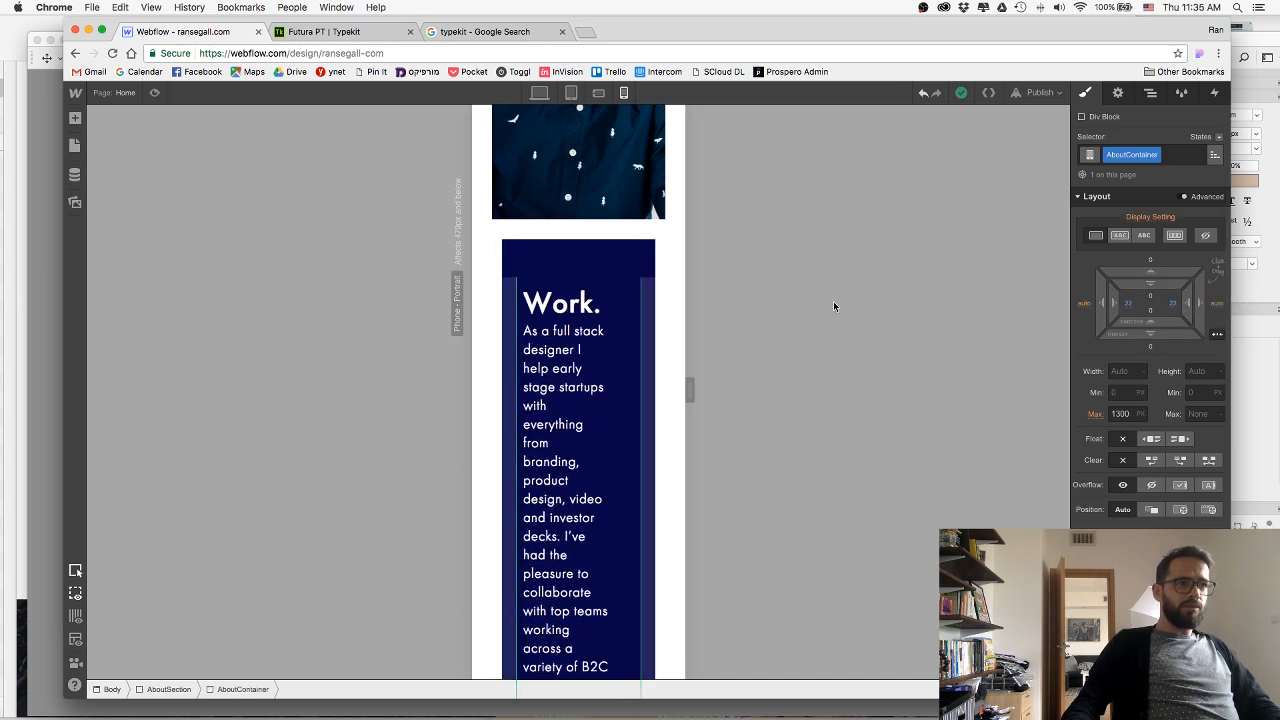
Match the AboutSection's side margins to the hero border at 30 px and set its top and bottom padding to about 38 px.
left_click(660, 212)
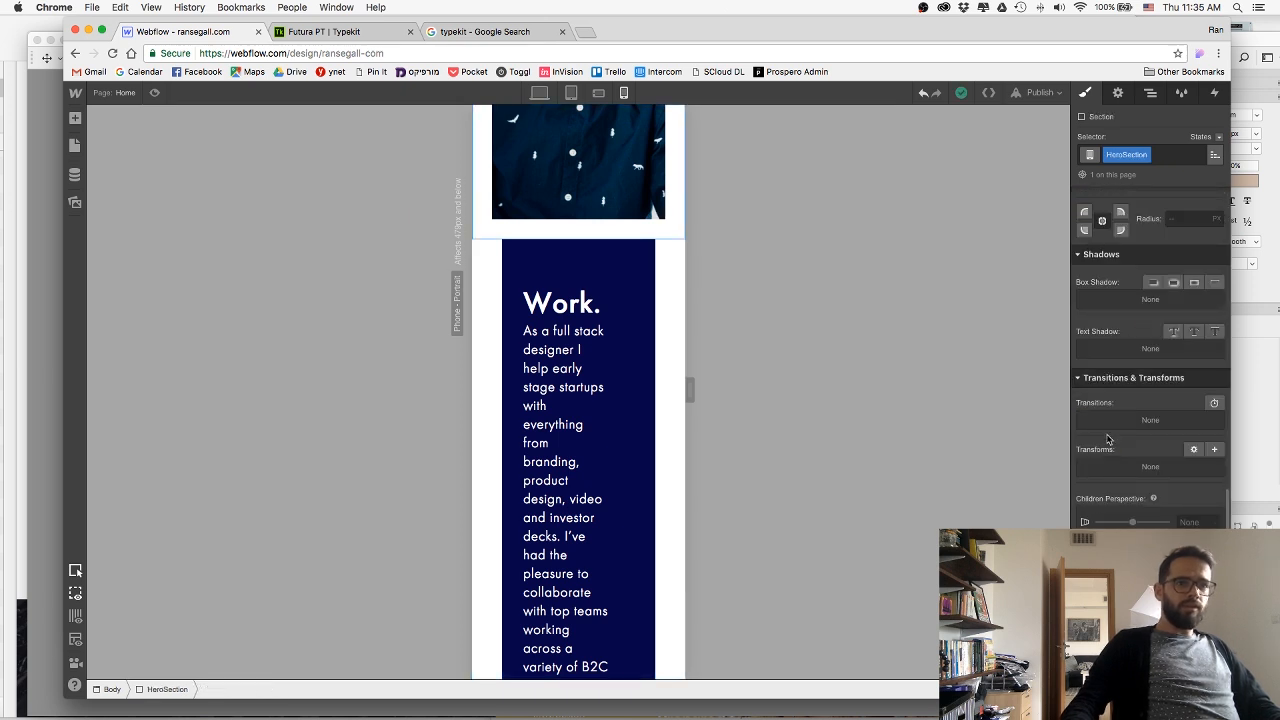
scroll(1141, 422, "up", 4)
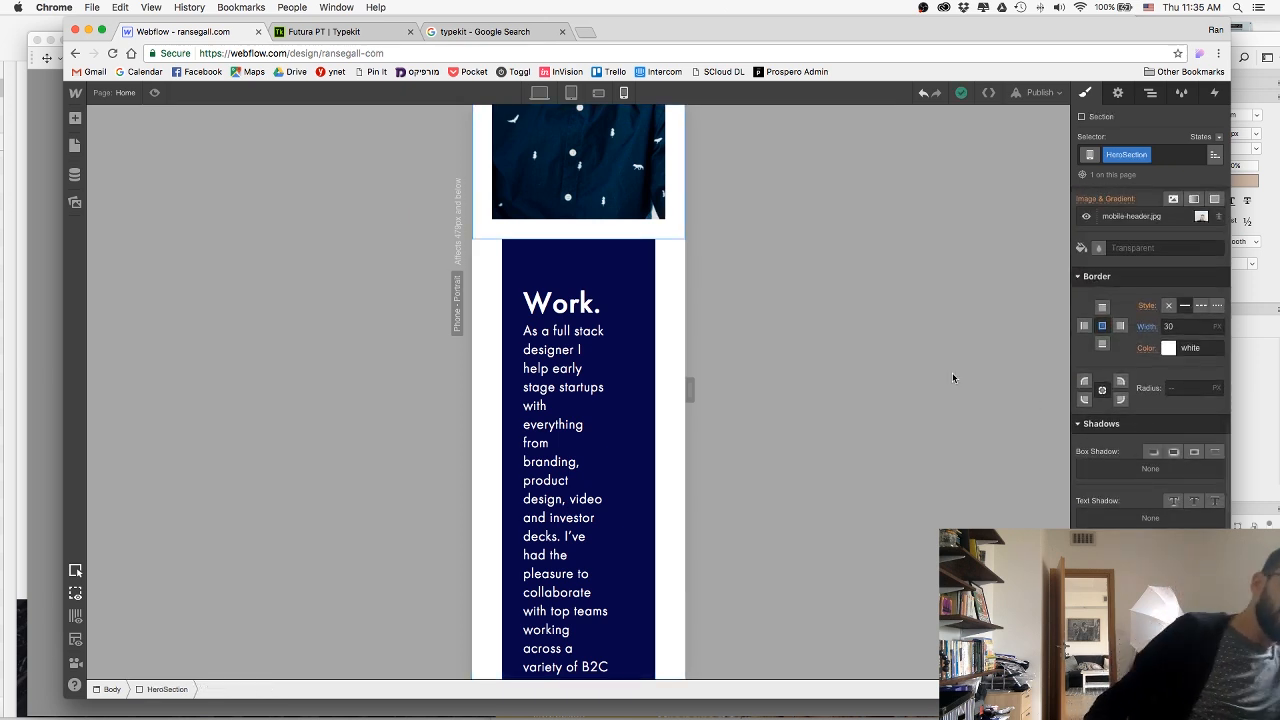
left_click(662, 362)
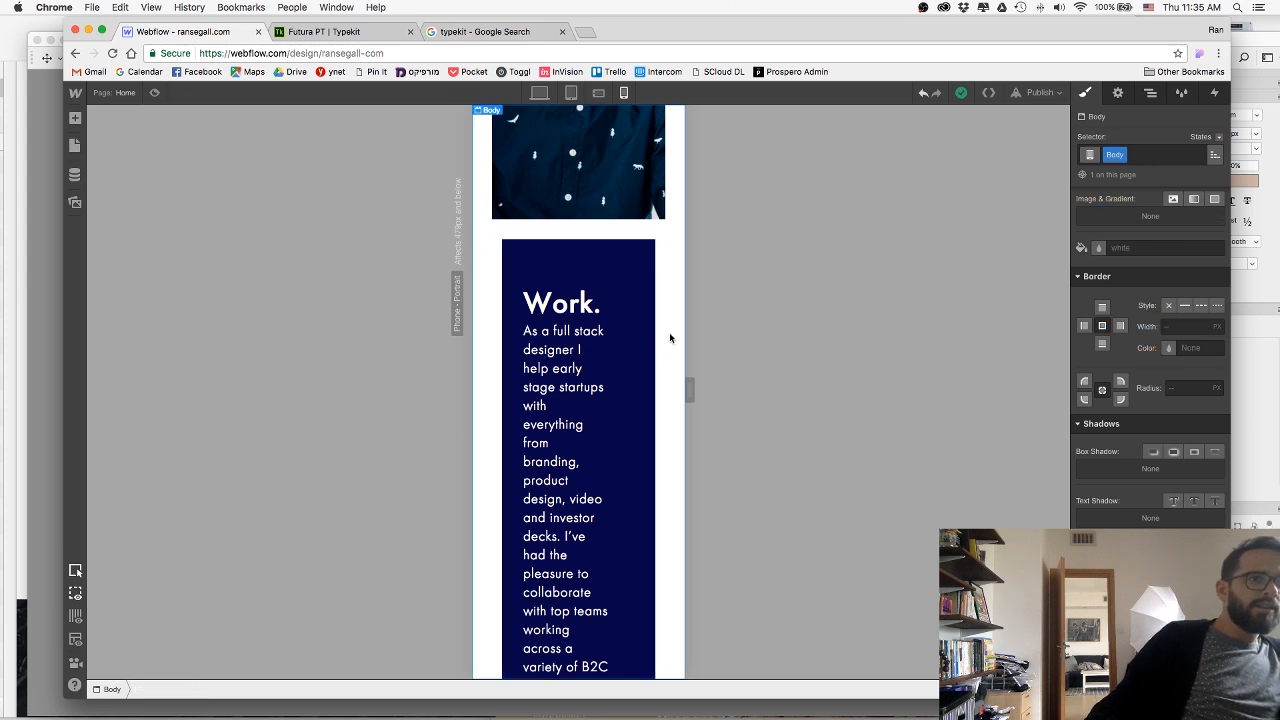
left_click(648, 345)
scroll(1184, 302, "up", 10)
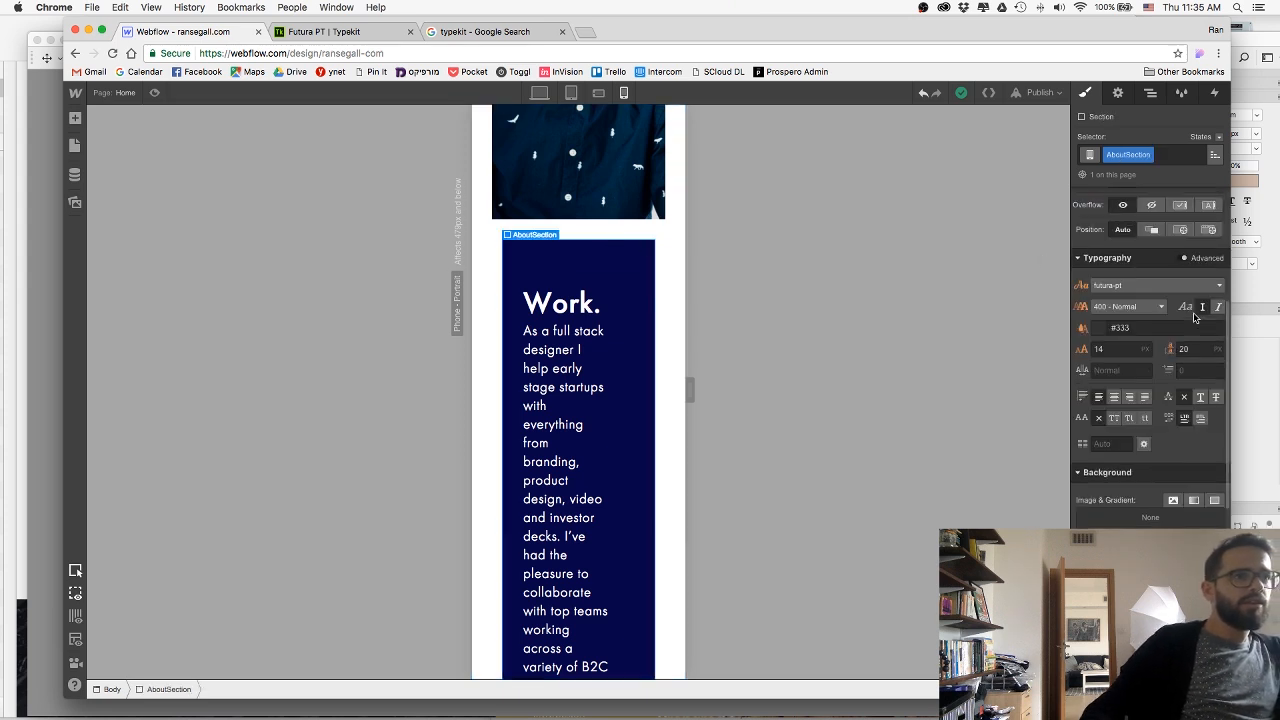
left_click_drag(1184, 302, 1169, 300)
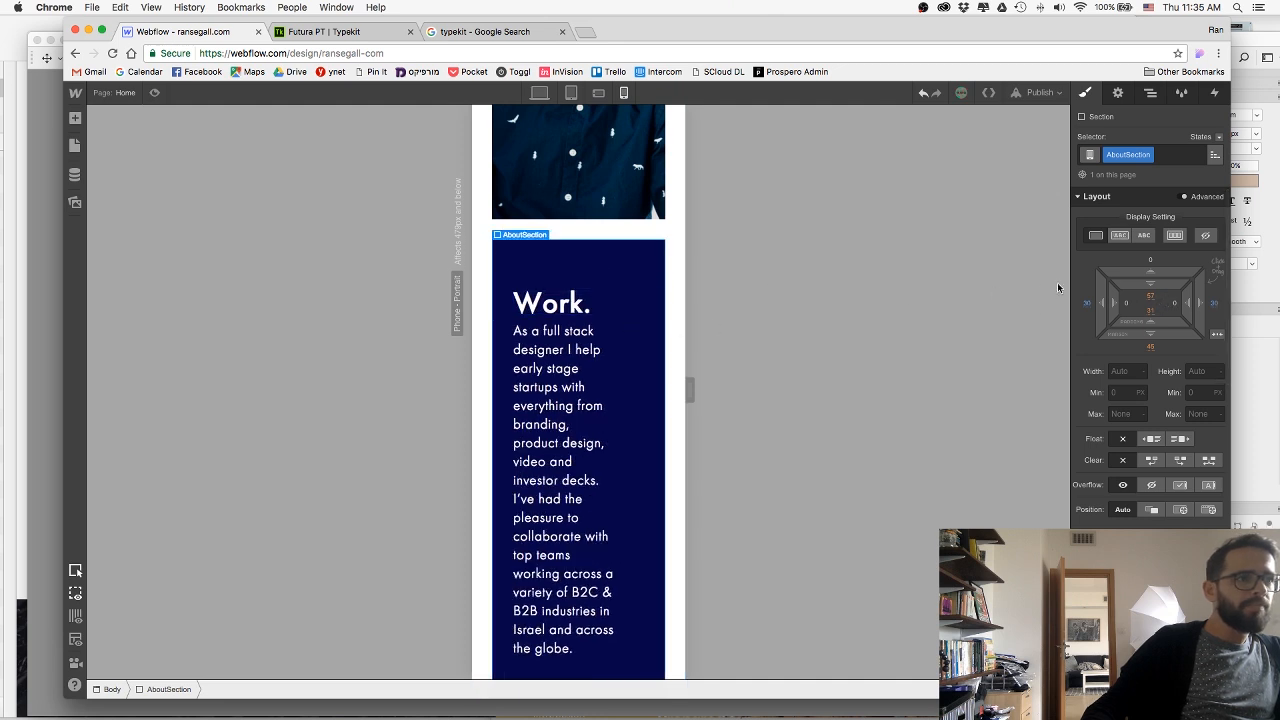
left_click_drag(1150, 270, 1152, 259)
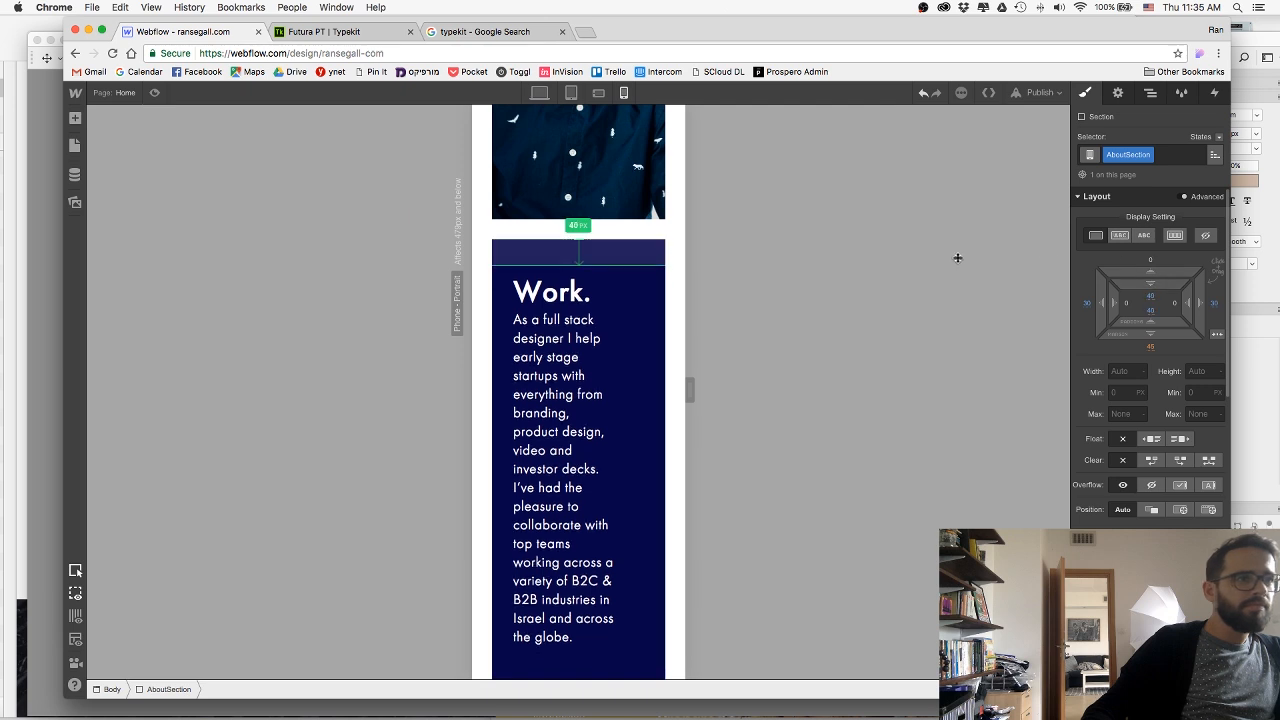
Check the hero heading's style, and set the H2-White heading's font size to 24 for phone portrait.
scroll(518, 264, "up", 4)
scroll(525, 255, "up", 5)
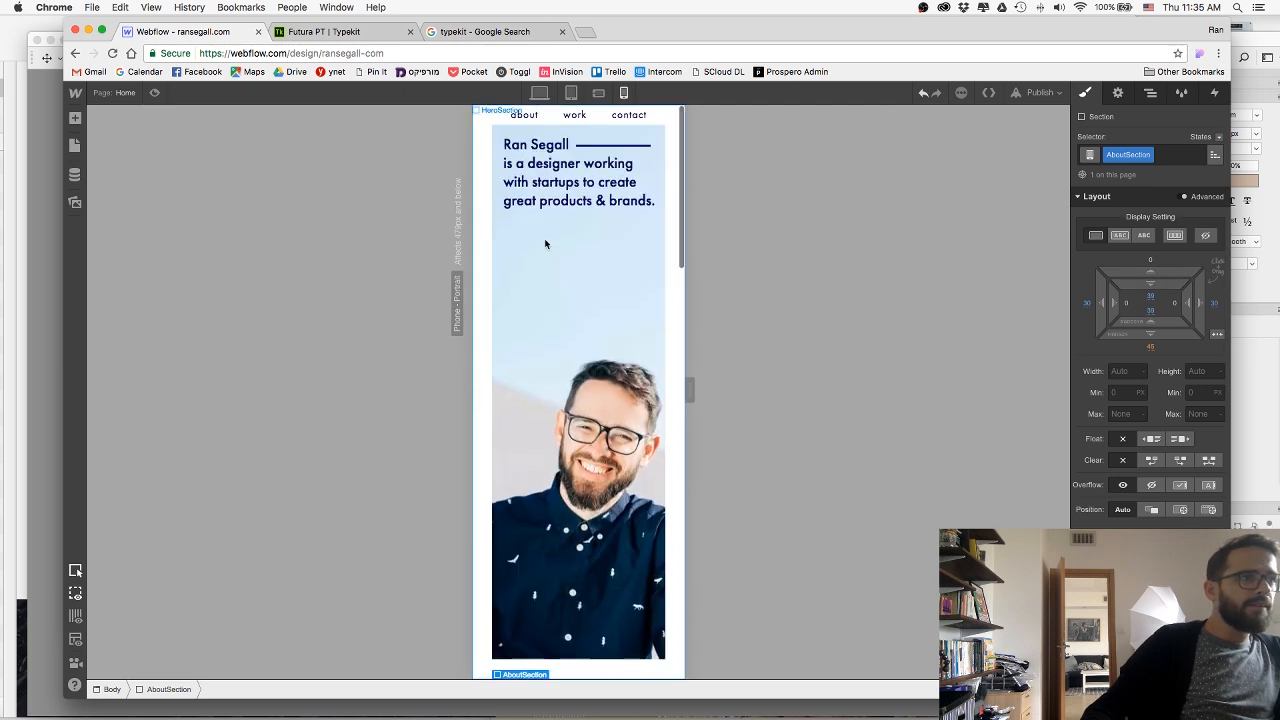
left_click(549, 184)
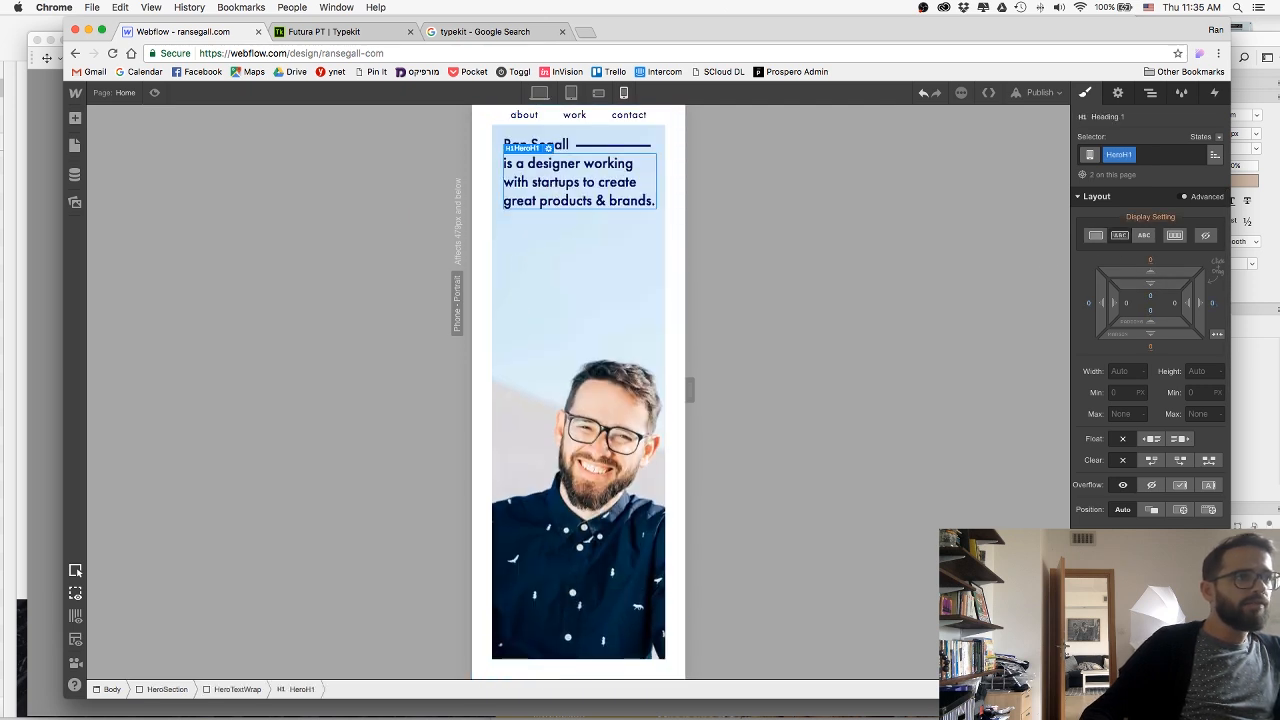
scroll(600, 400, "down", 5)
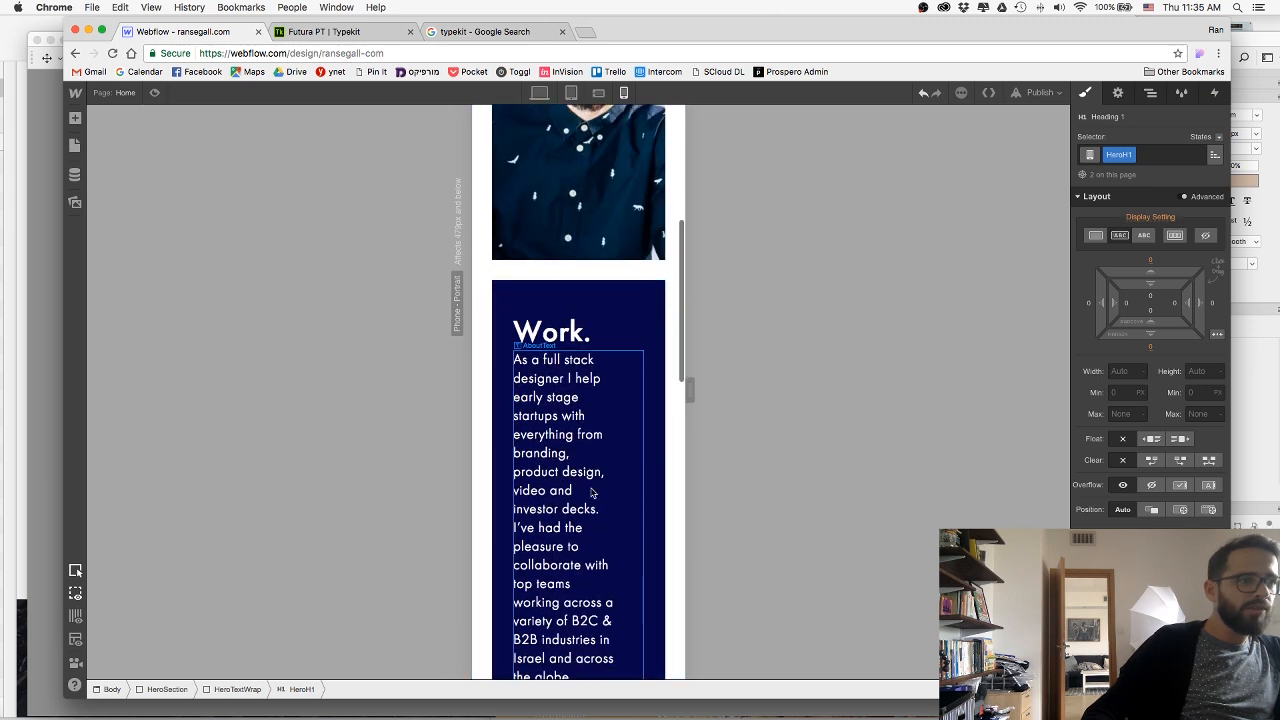
left_click(550, 332)
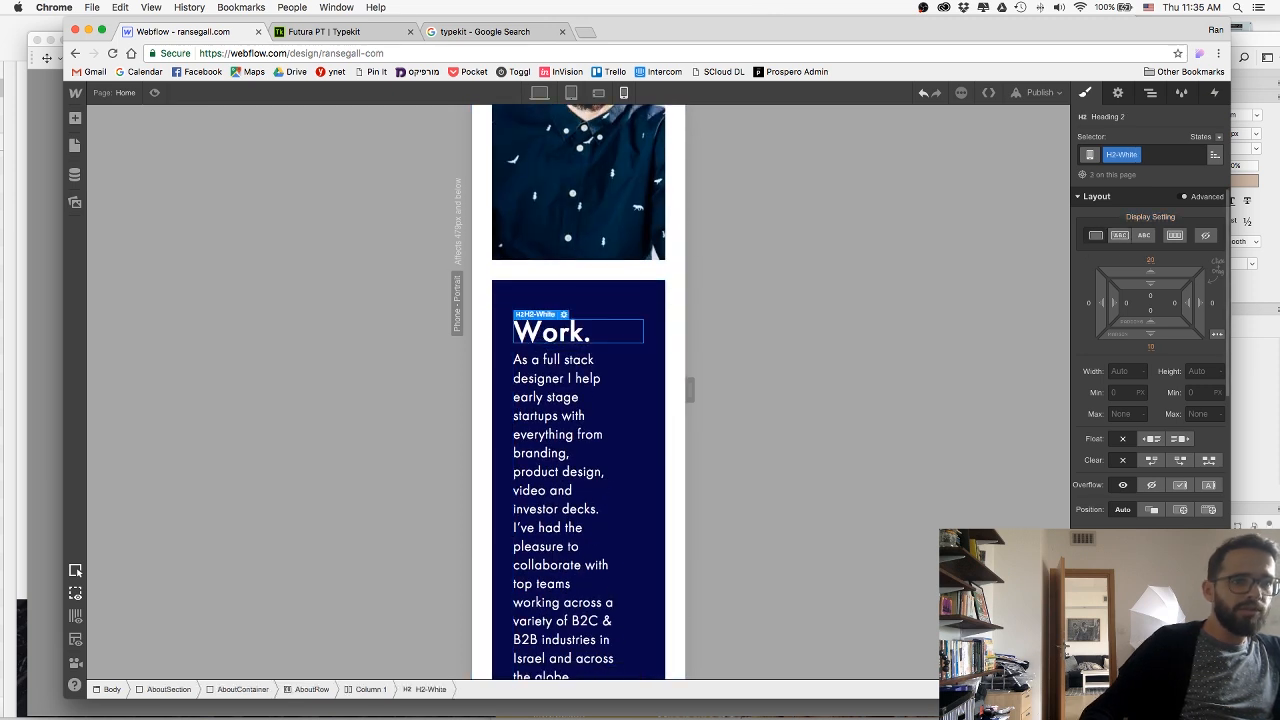
type("24")
key("Return")
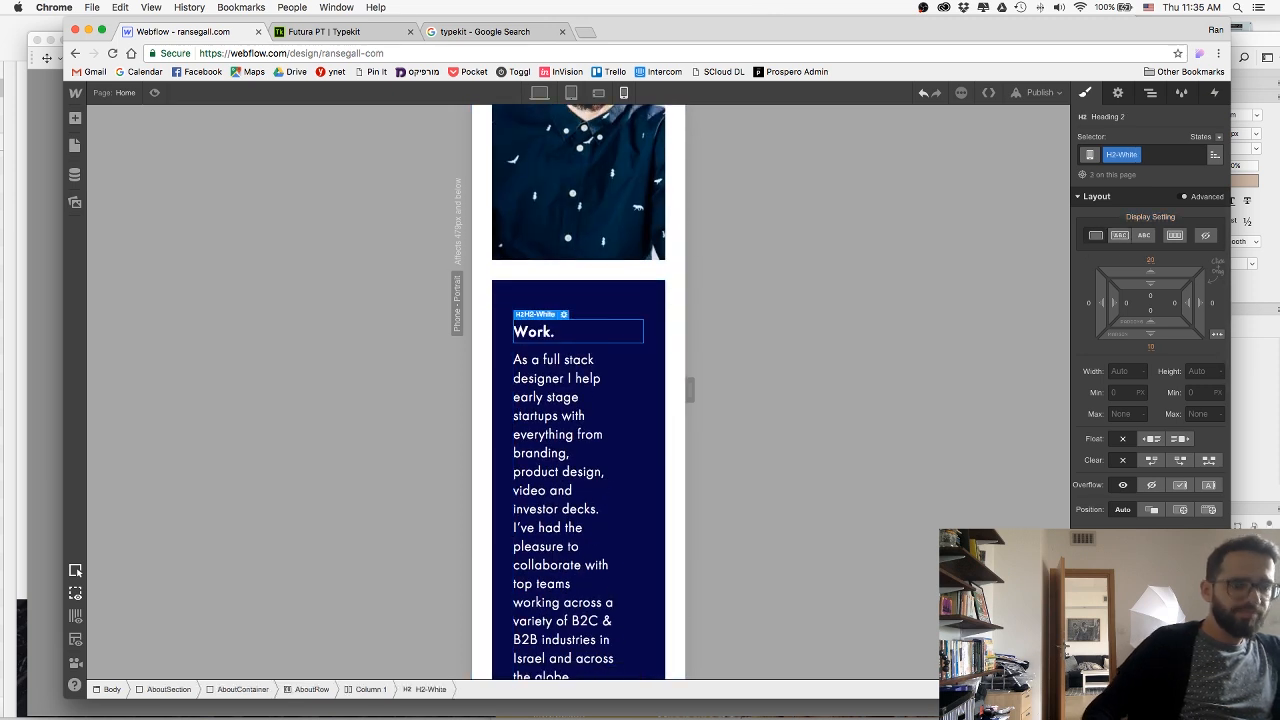
Reduce the AboutText's font size and tighten its line height for the phone portrait layout.
left_click(541, 491)
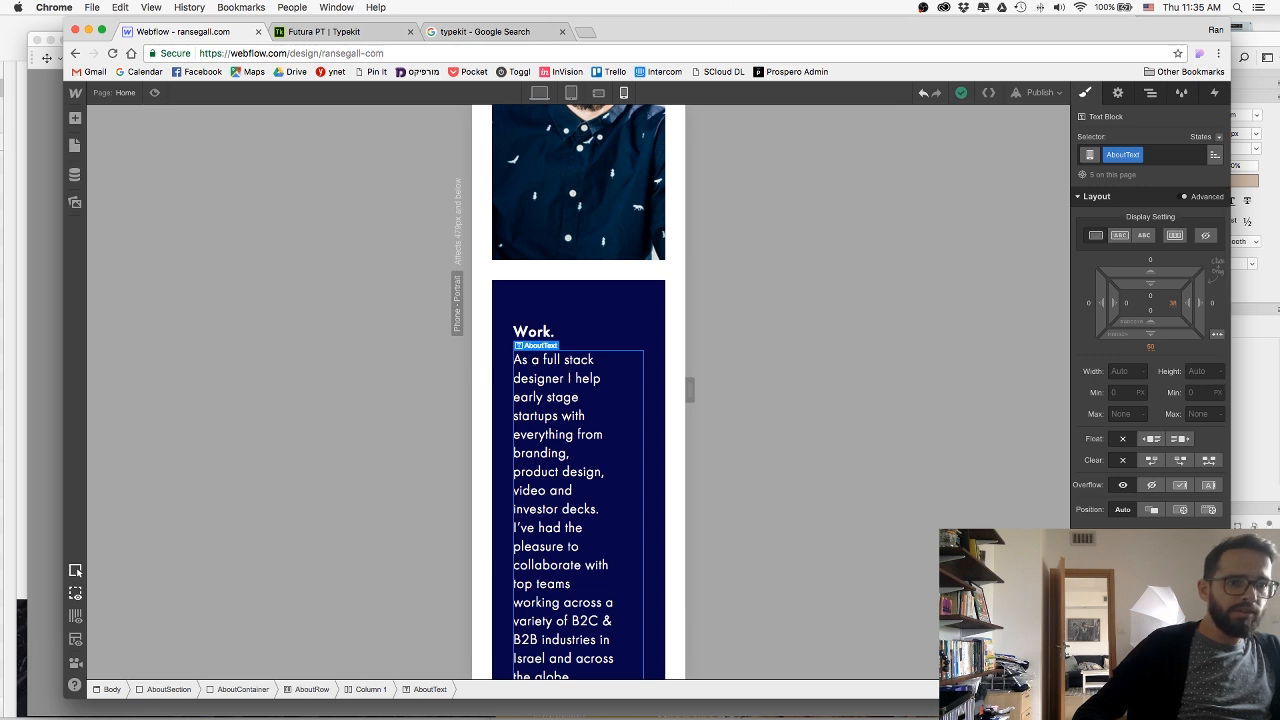
type("14")
key("Return")
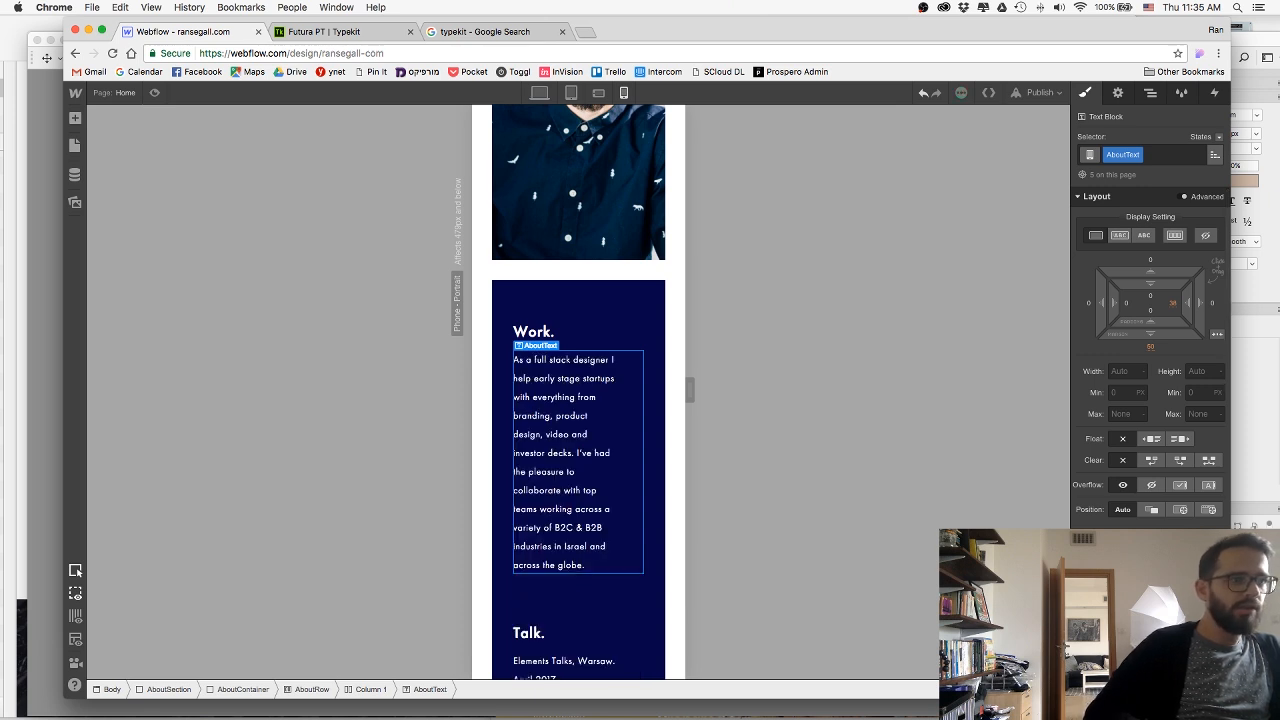
key("Return")
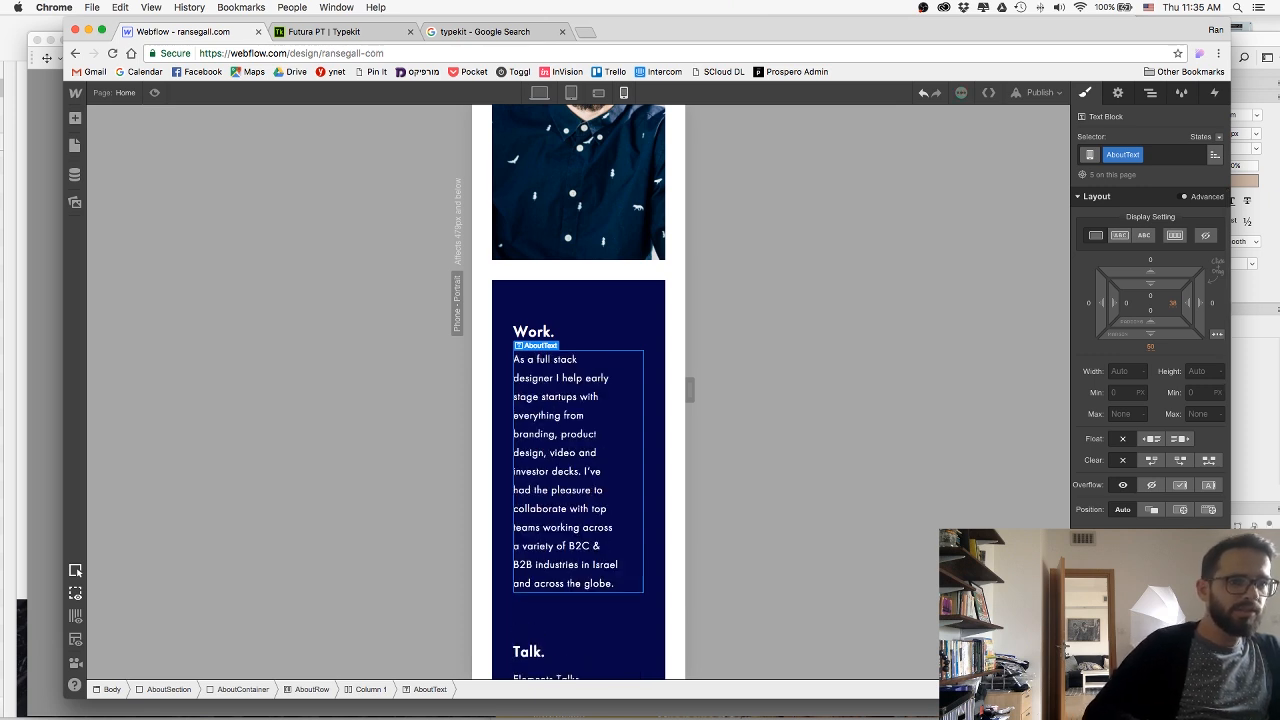
key("Down")
key("Down")
key("Down")
key("Down")
key("Down")
key("Down")
key("Down")
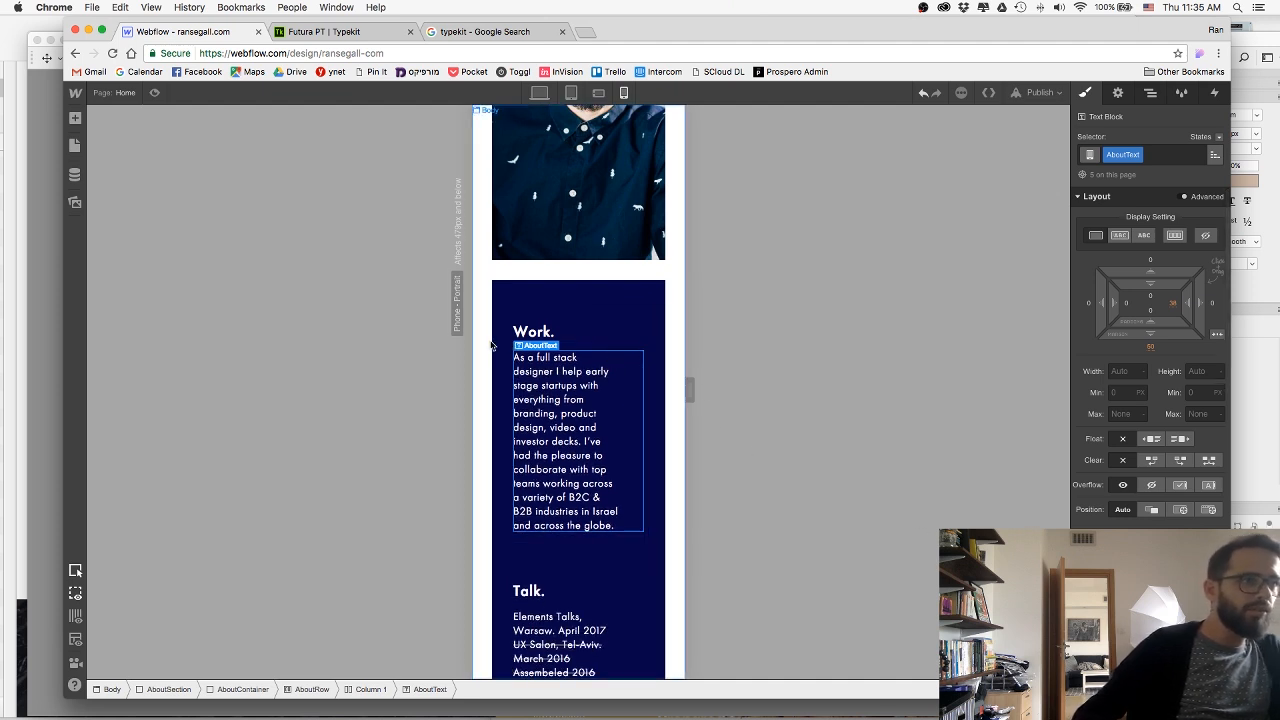
Set the AboutSection's left and right margins to 0 so it spans the full phone portrait width.
left_click(560, 305)
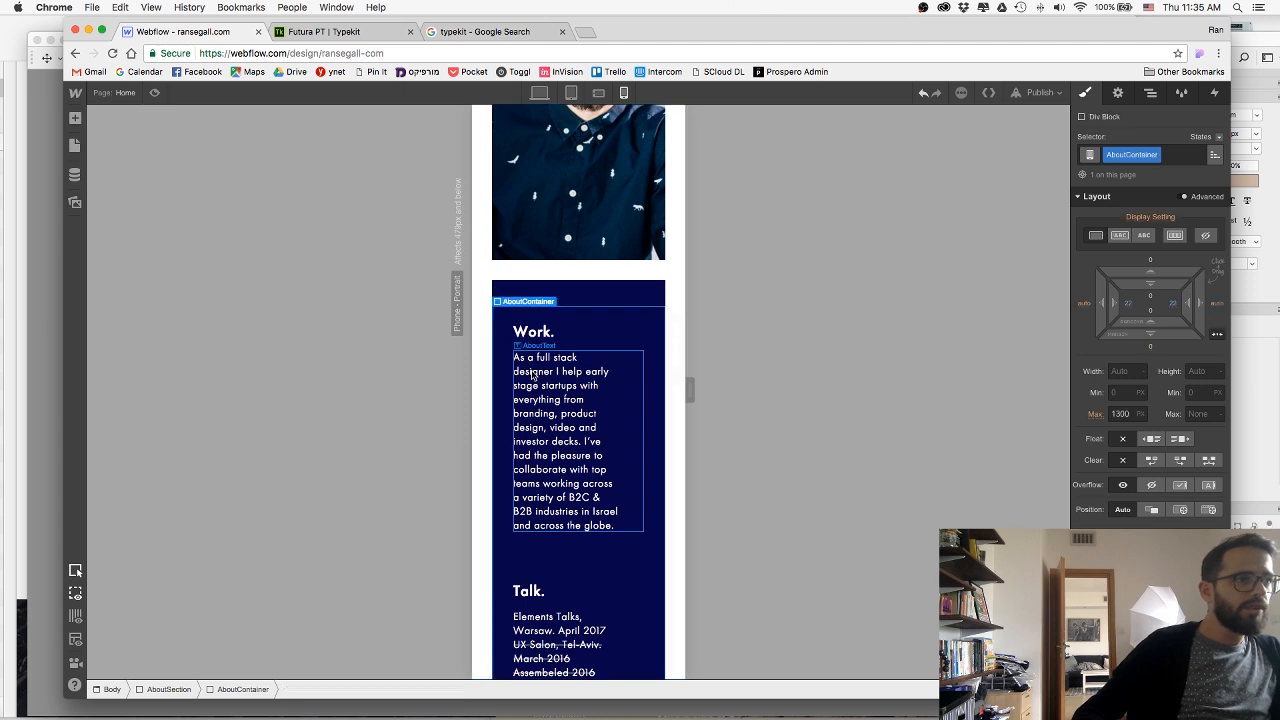
left_click(634, 296)
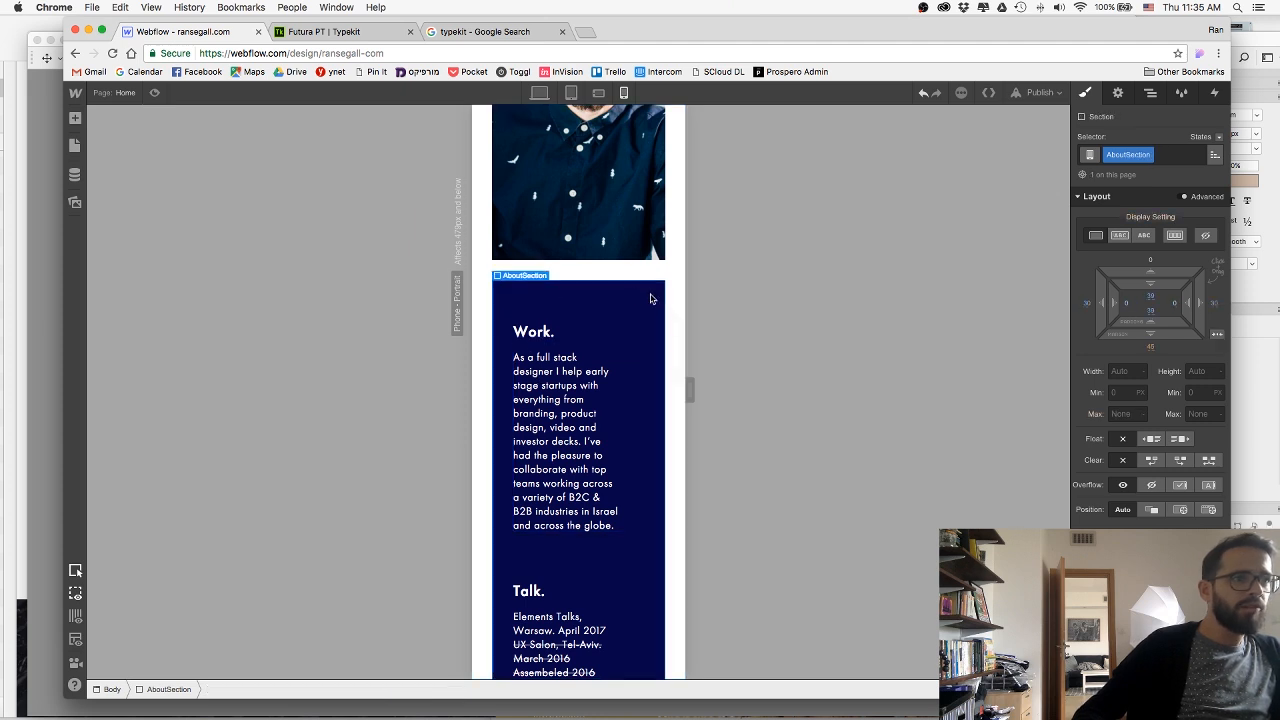
left_click(1214, 303)
type("0")
key("Return")
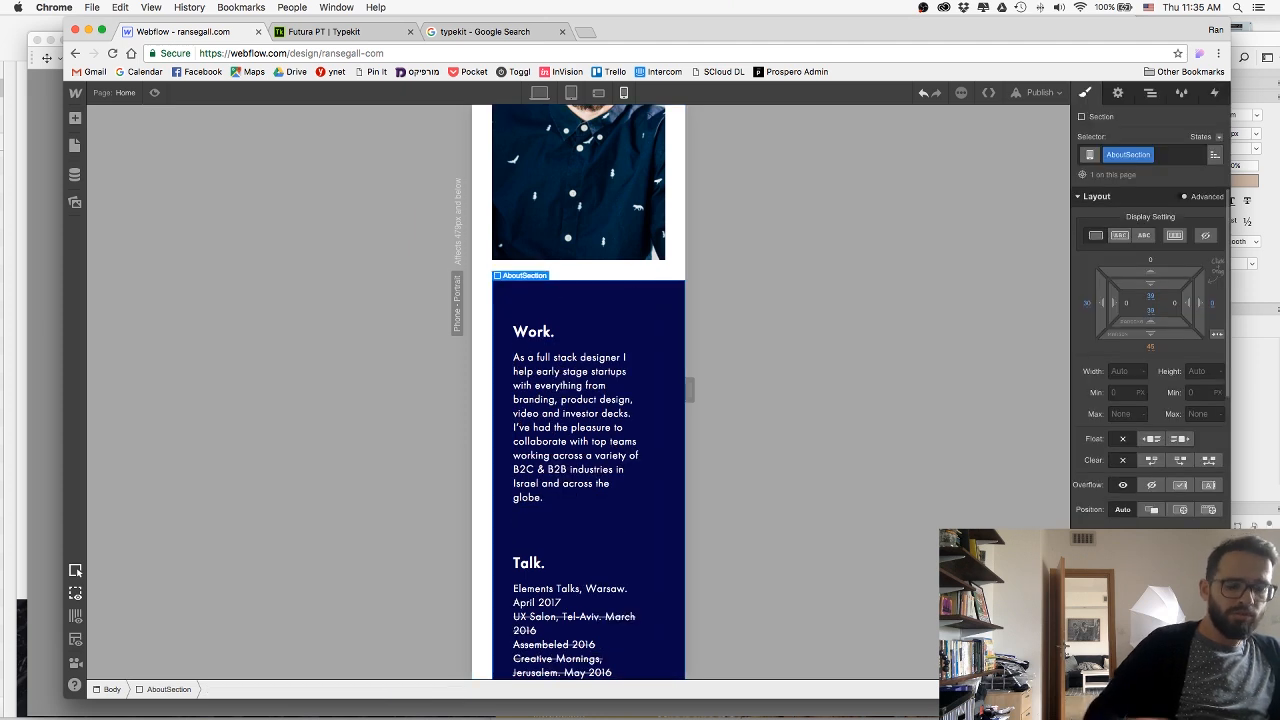
left_click(1087, 302)
type("0")
key("Return")
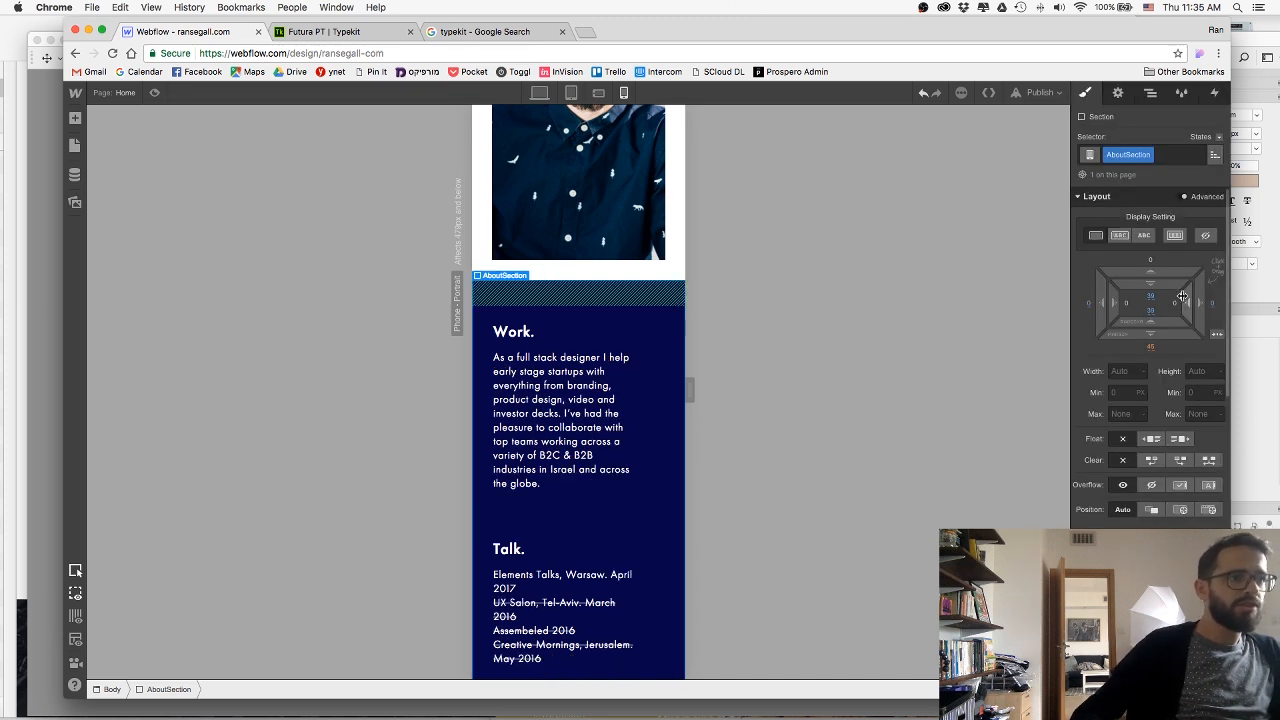
Set the AboutContainer's left and right padding to 30 px.
left_click(569, 402)
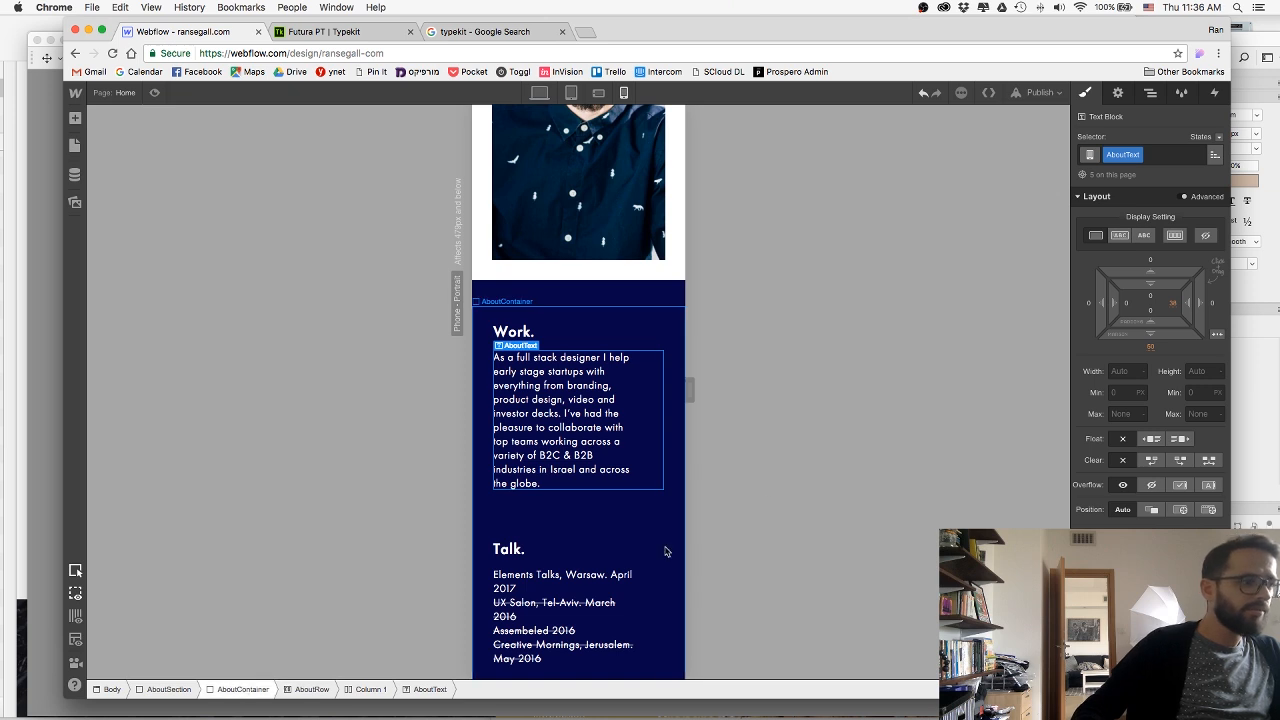
left_click(243, 690)
left_click_drag(1185, 299, 1171, 299)
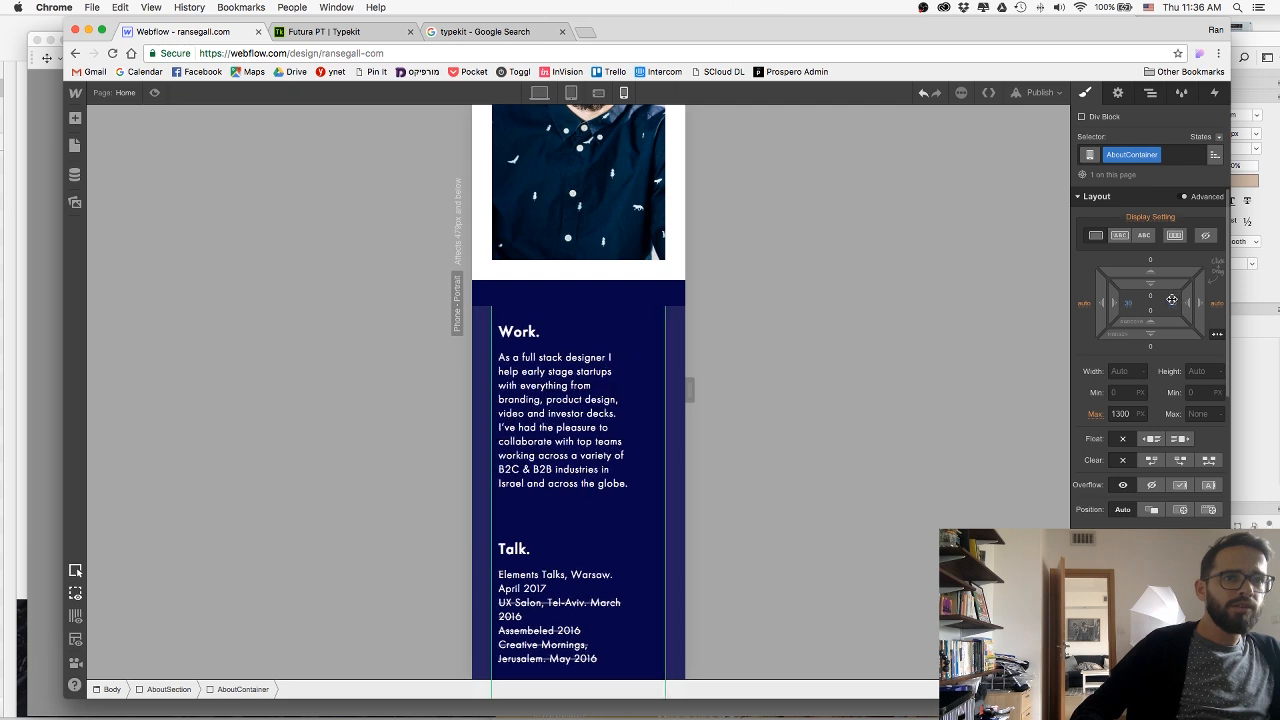
Set the AboutText's right padding to 0 for phone portrait.
left_click(640, 396)
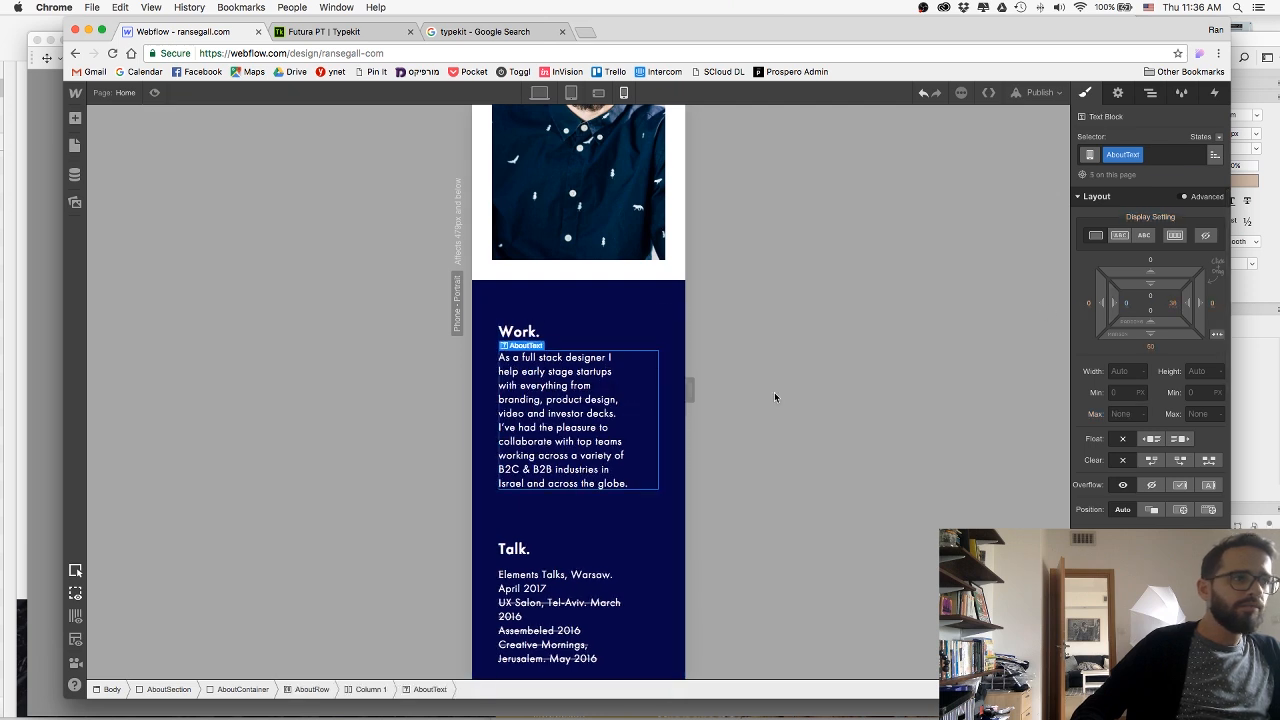
left_click(1172, 306)
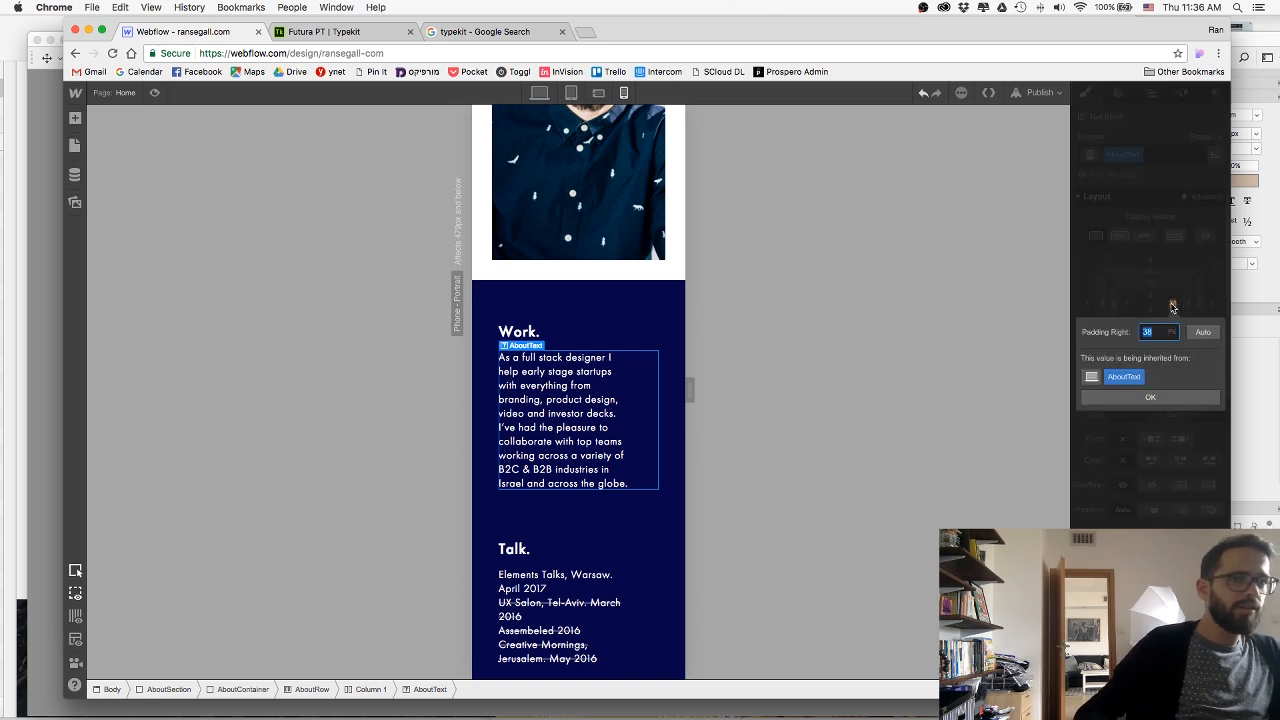
type("0")
key("Return")
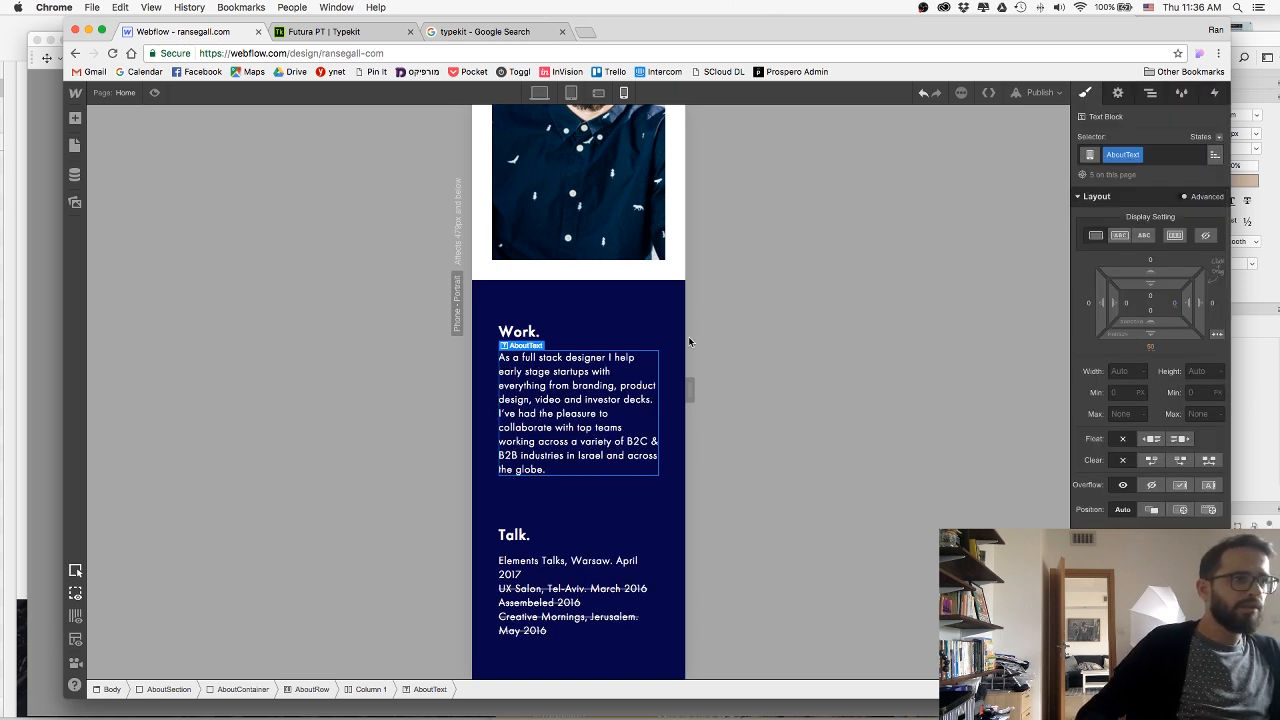
Set the AboutSection's top and bottom padding to about 21 px and reduce the AboutText's bottom margin.
left_click(663, 304)
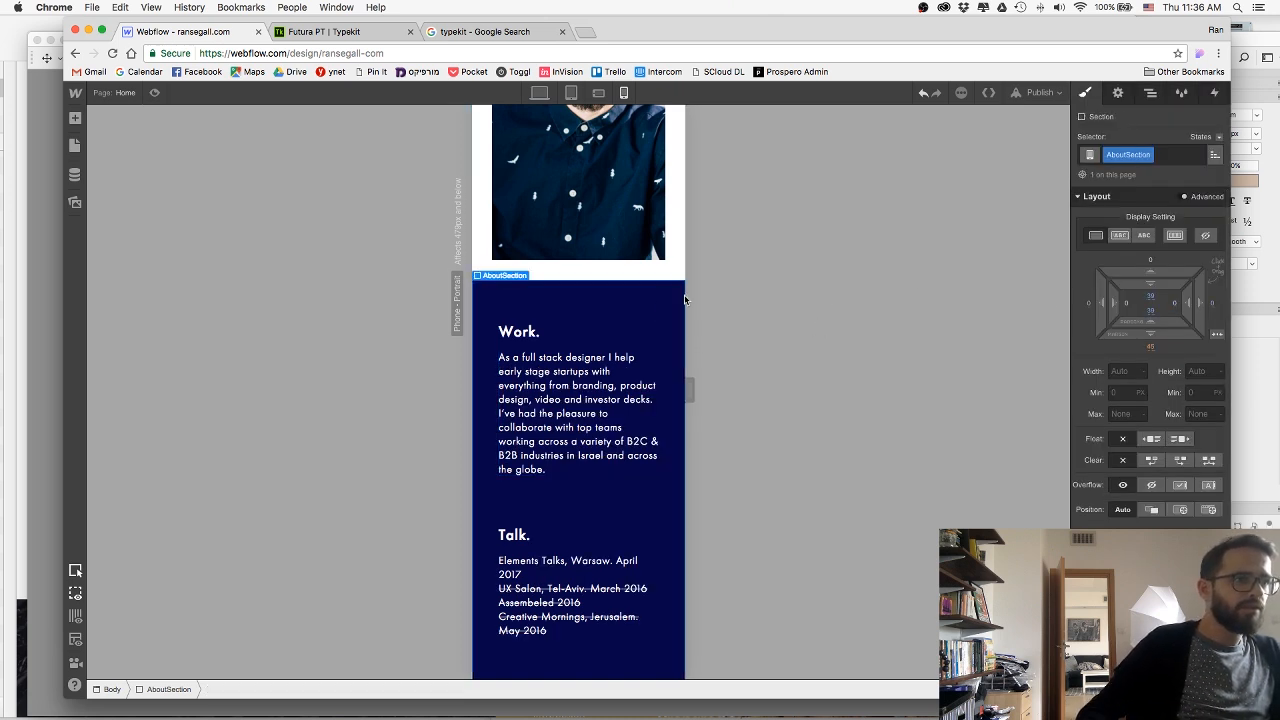
left_click_drag(1150, 288, 1140, 251)
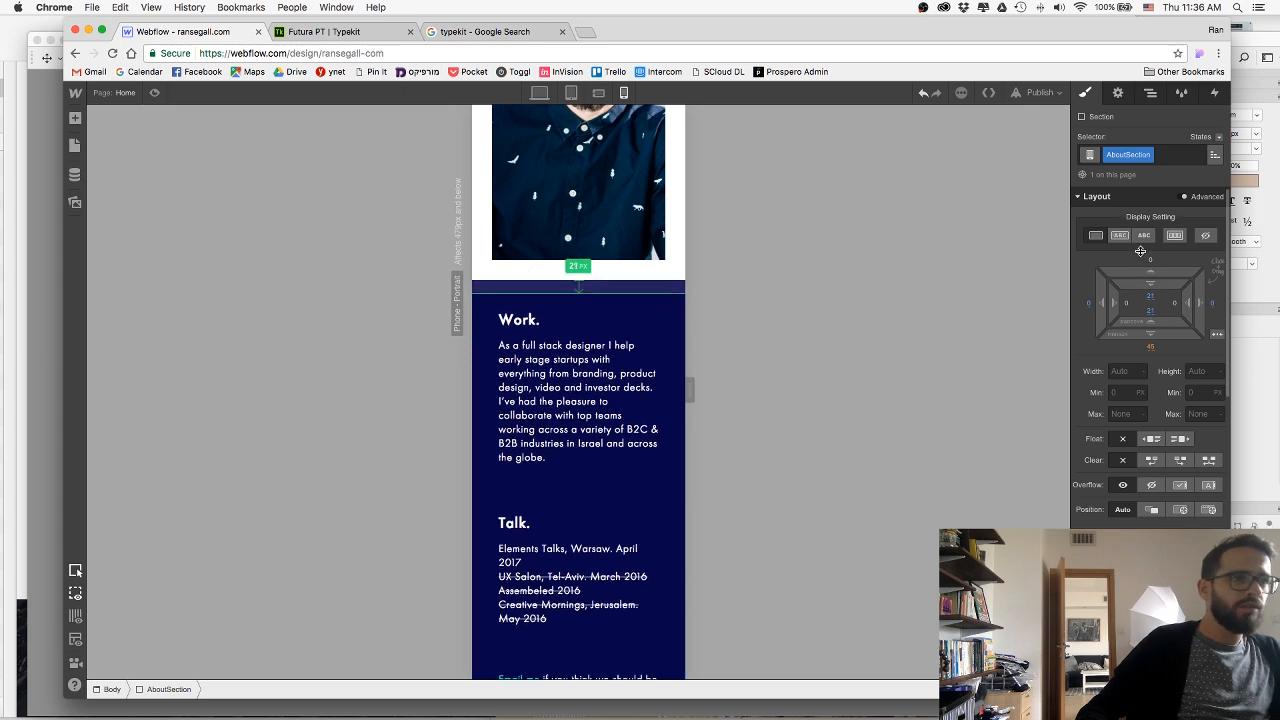
left_click(543, 460)
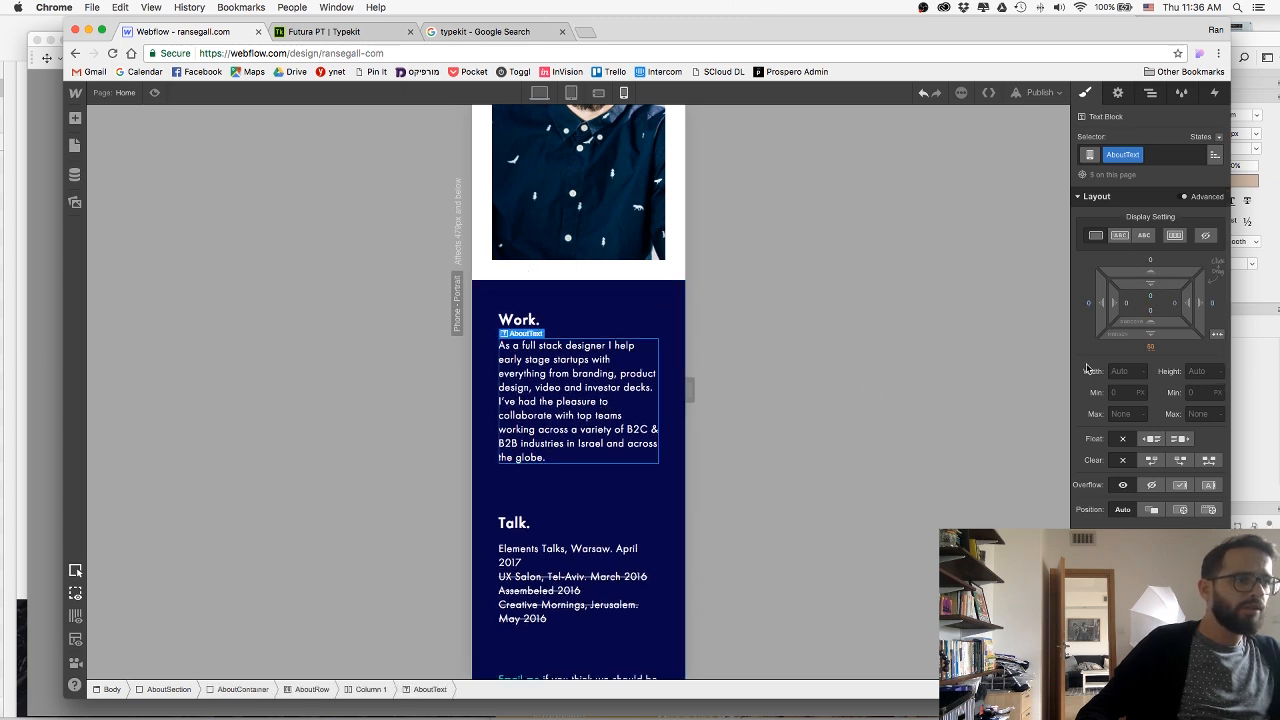
left_click_drag(1135, 334, 1137, 285)
Try a width of 75 px for the LogoLink blocks holding the press logos.
scroll(581, 484, "down", 5)
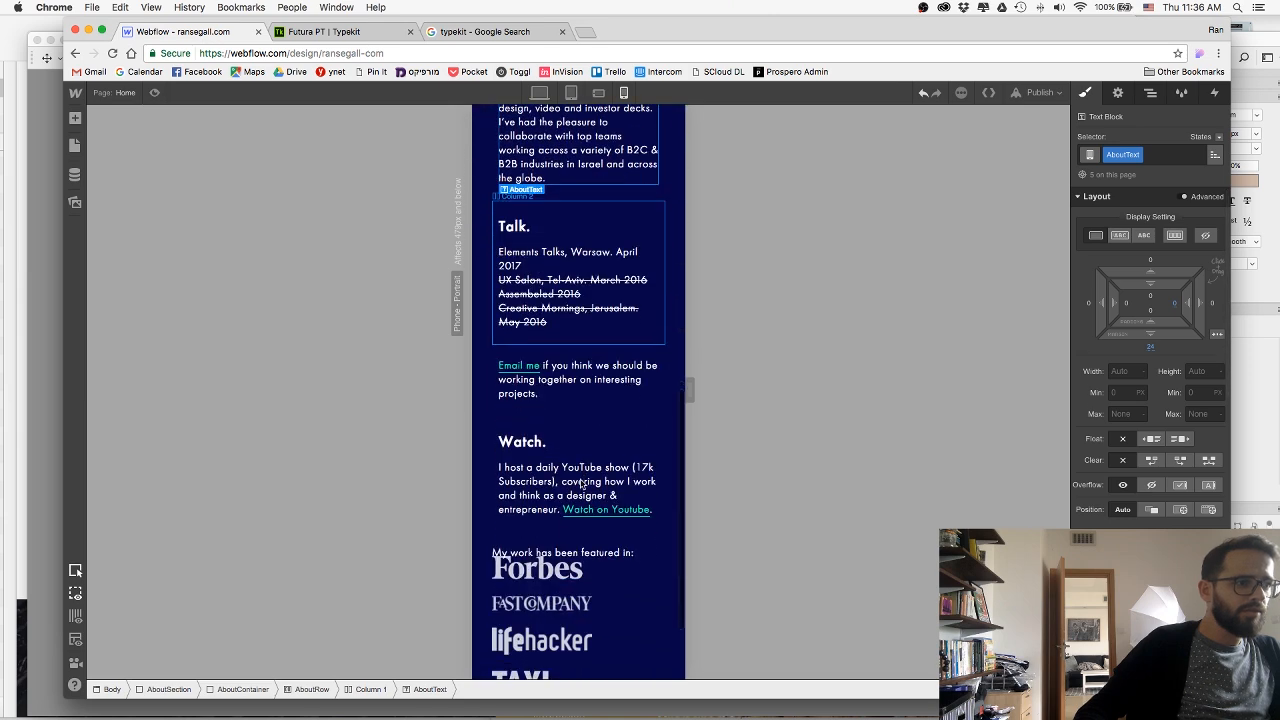
scroll(581, 484, "down", 3)
left_click(588, 458)
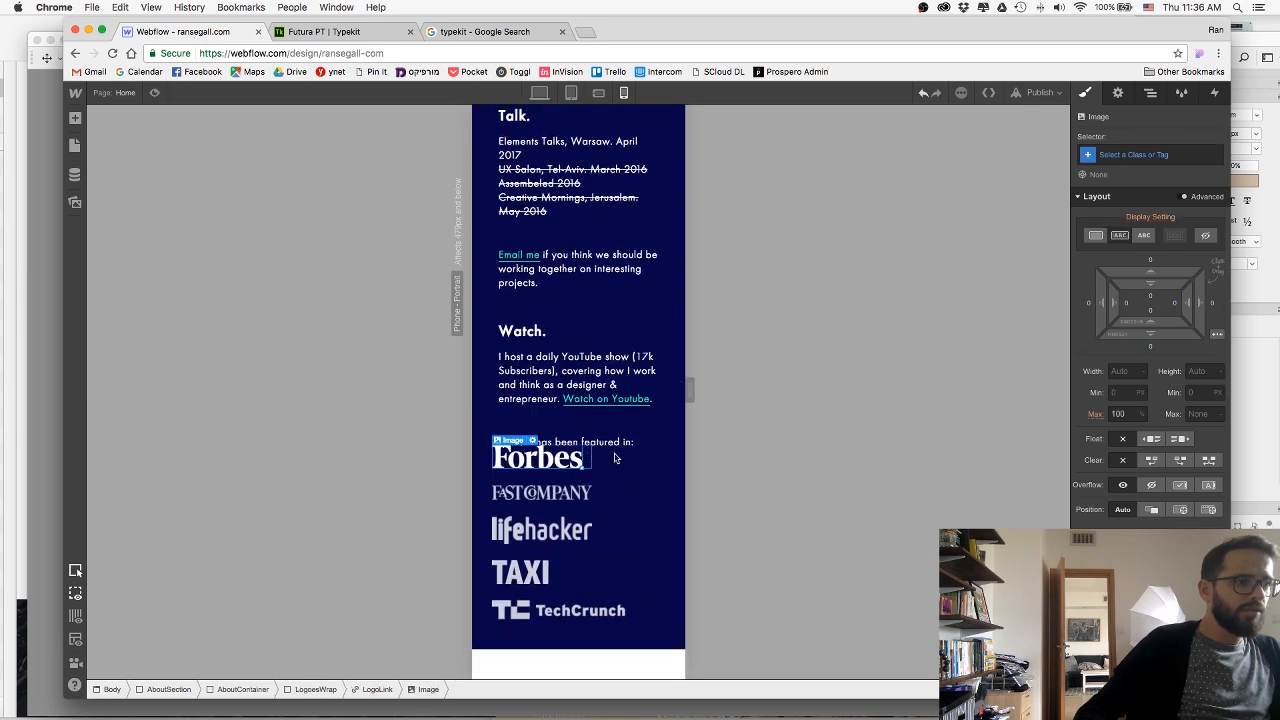
left_click(352, 690)
left_click(1118, 460)
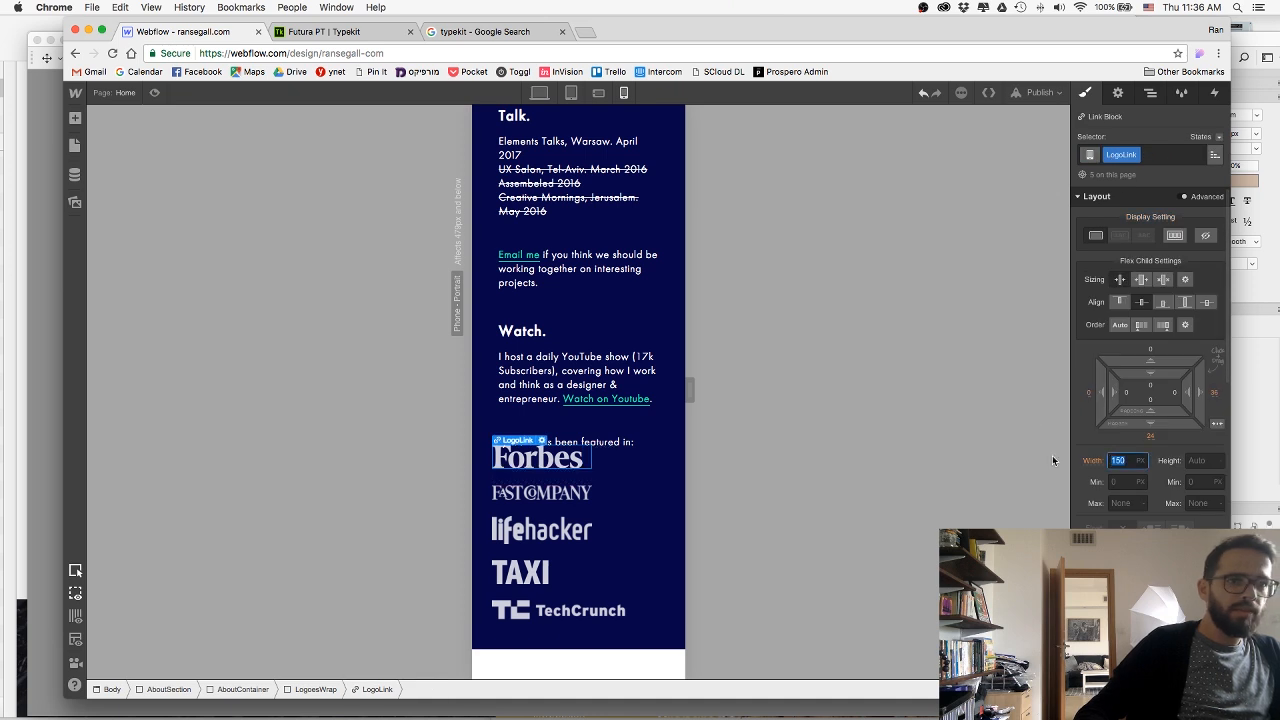
type("75")
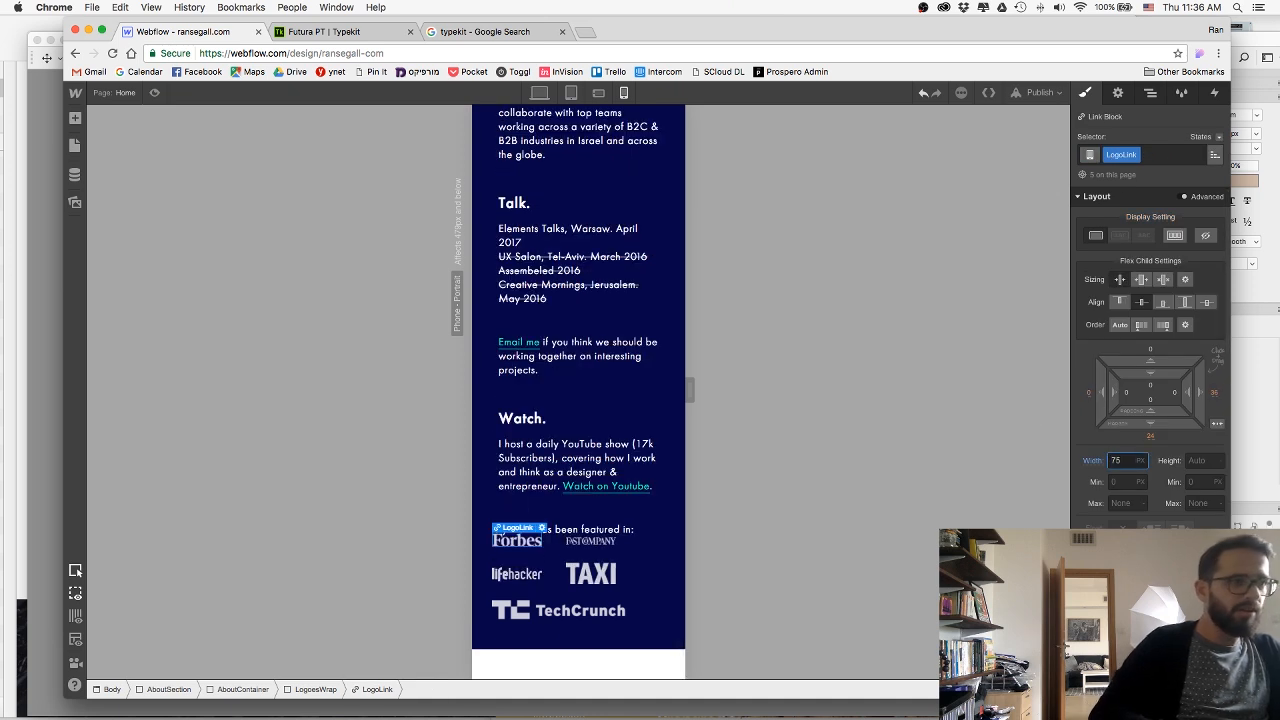
Adjust the LogoesWrap's top margin to move the press logos clear of the "My work has been featured in:" line.
left_click(633, 533)
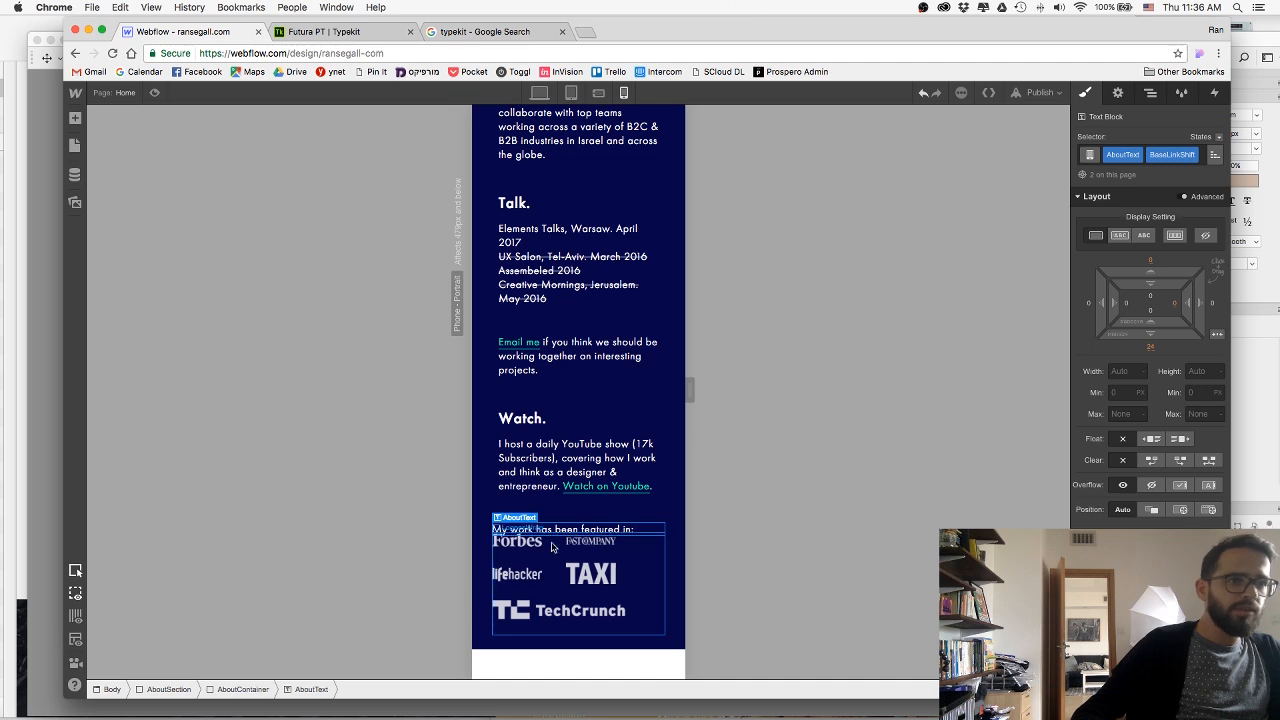
left_click(600, 540)
left_click_drag(1150, 386, 1160, 341)
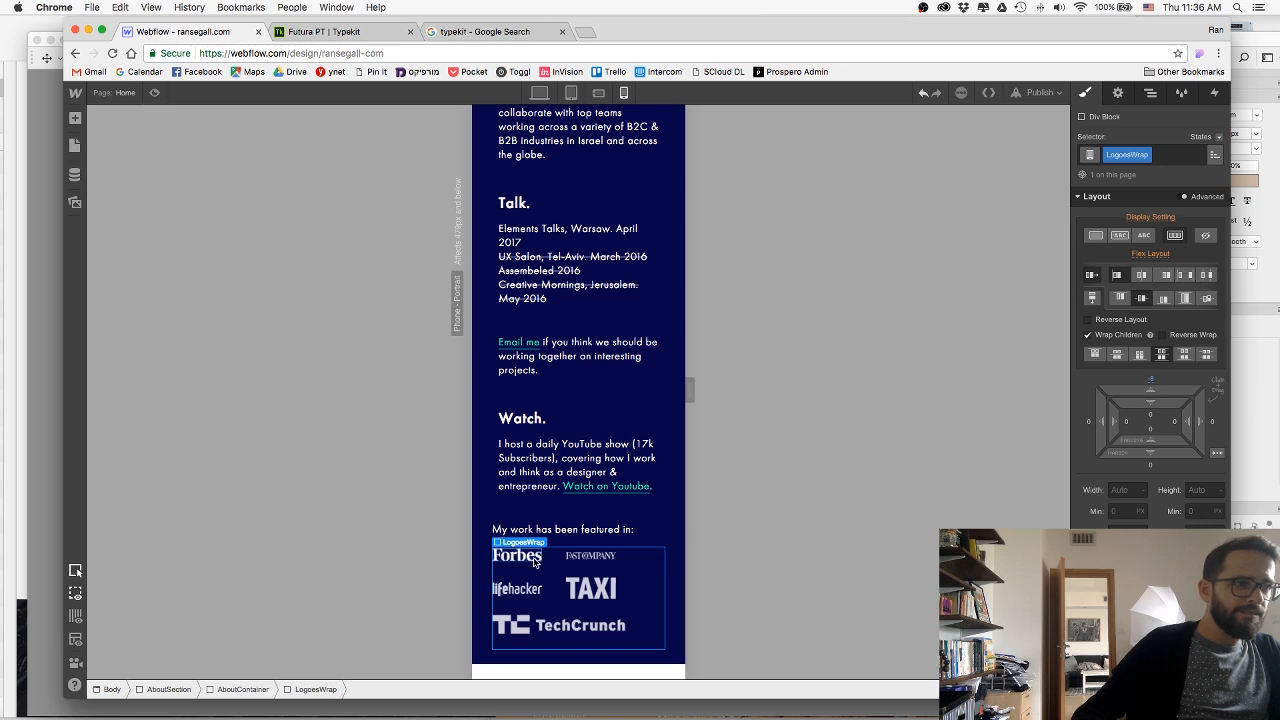
Set the LogoLink's width to 94 px so the press logos fit two per row.
left_click(537, 562)
left_click(377, 689)
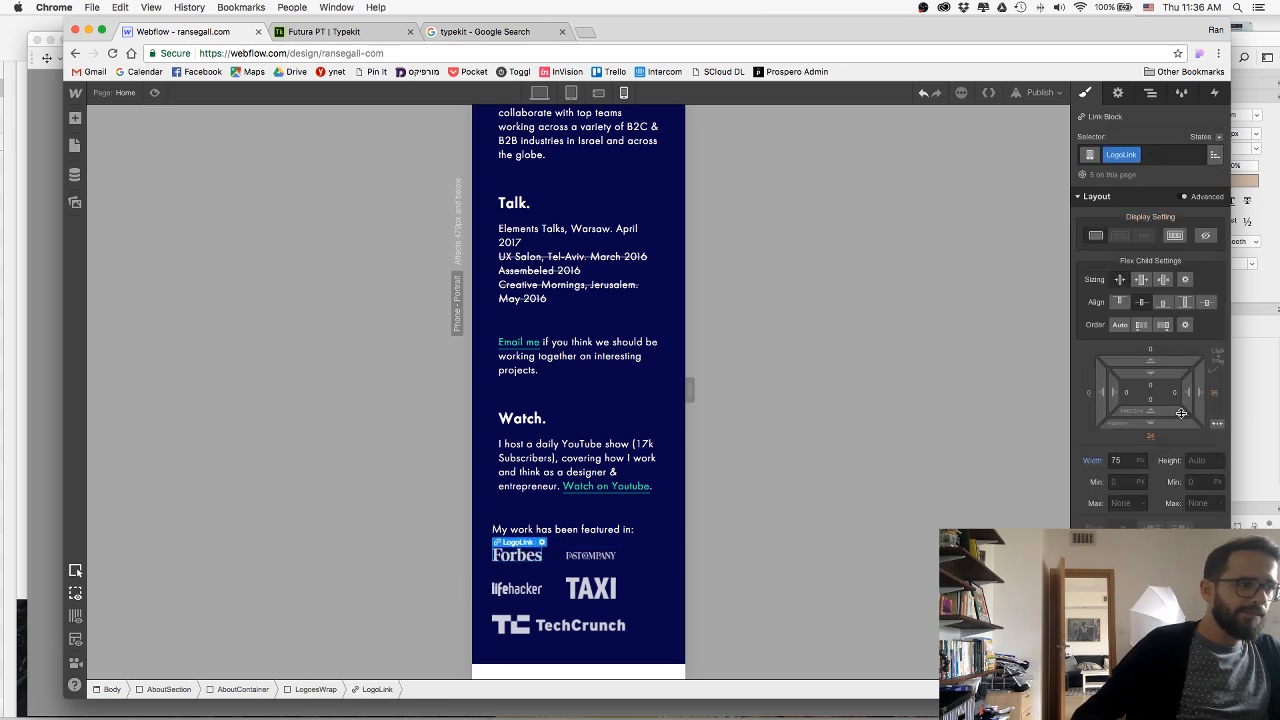
left_click(1120, 460)
type("85")
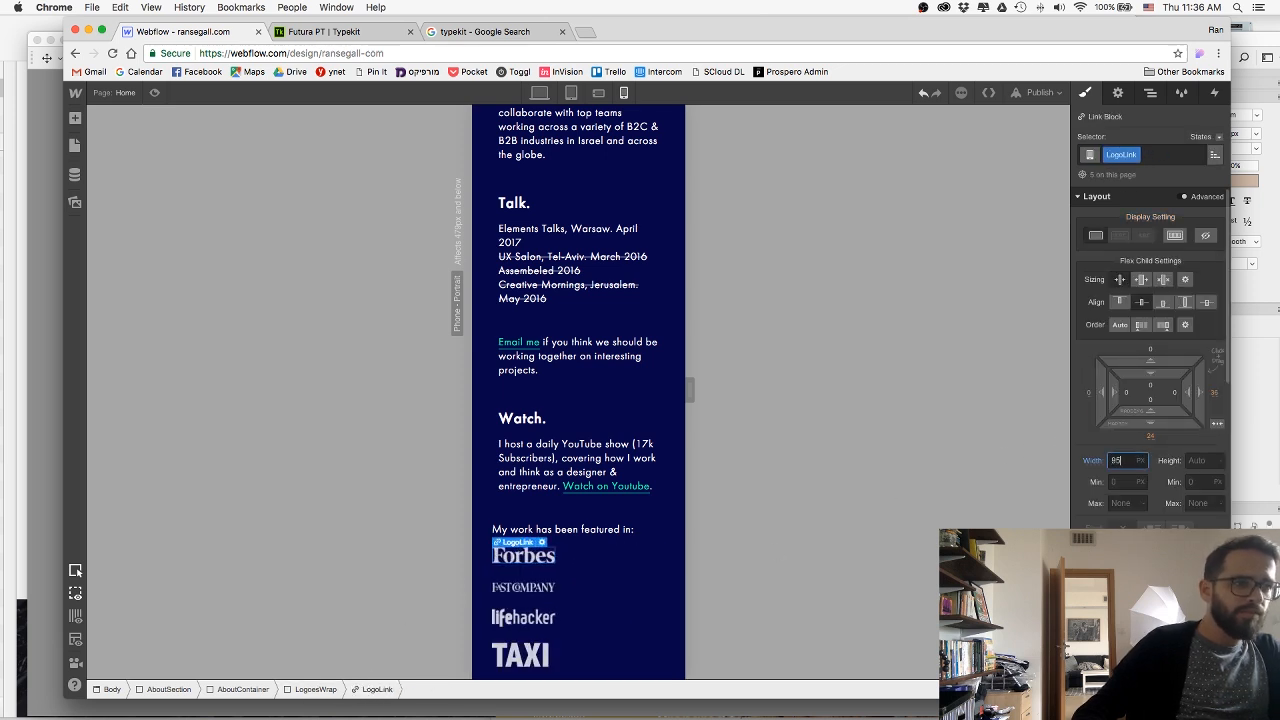
key("Down")
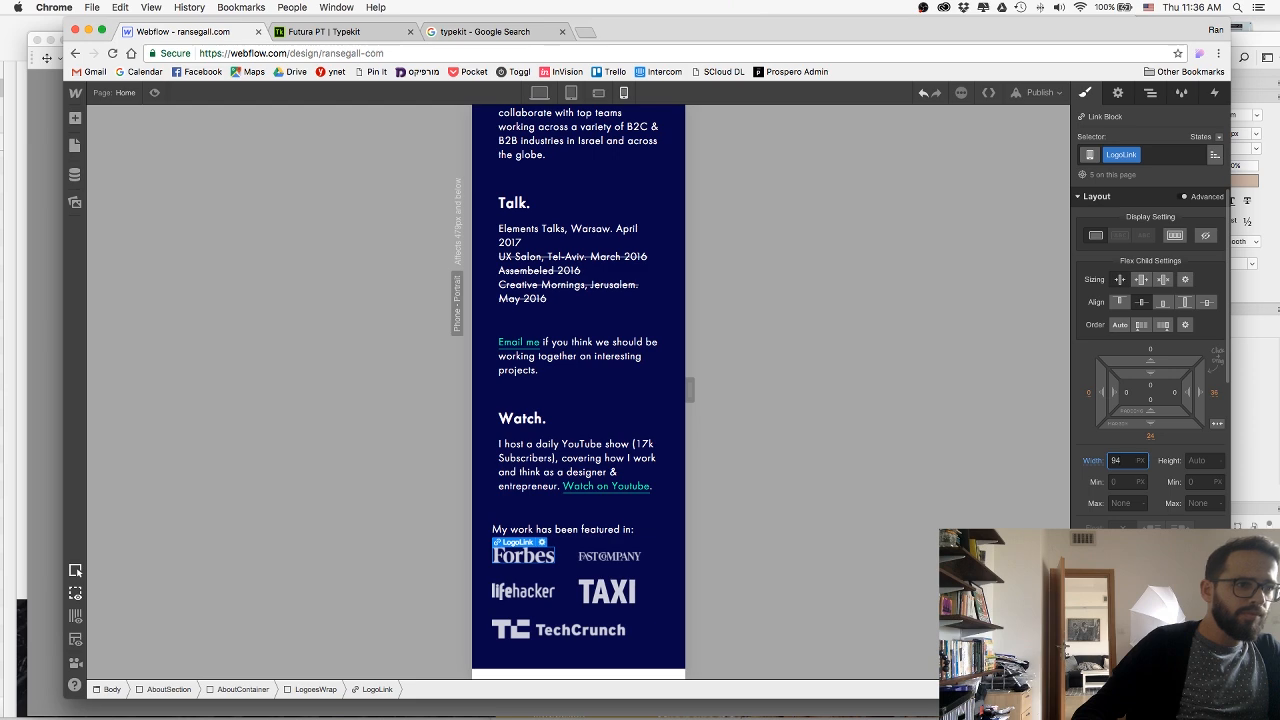
left_click(668, 535)
Review the phone portrait page from hero to press logos and publish the site to the selected domains.
scroll(669, 536, "down", 1)
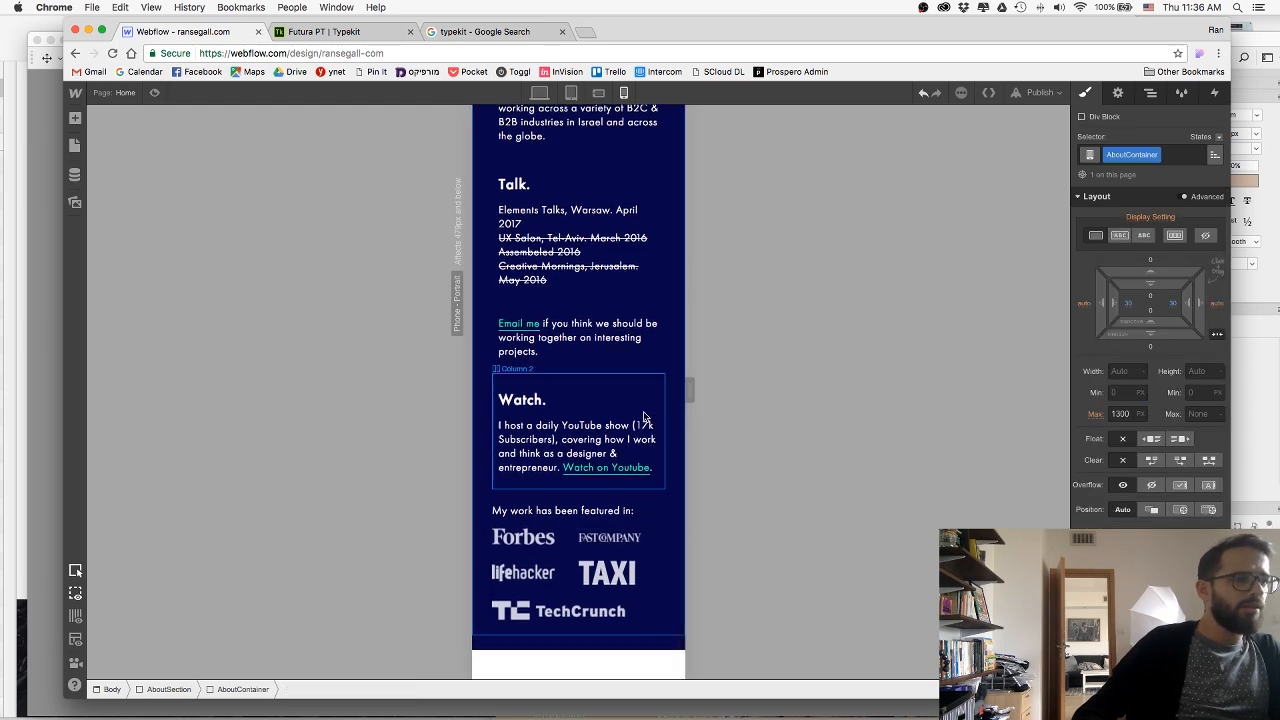
scroll(640, 415, "up", 15)
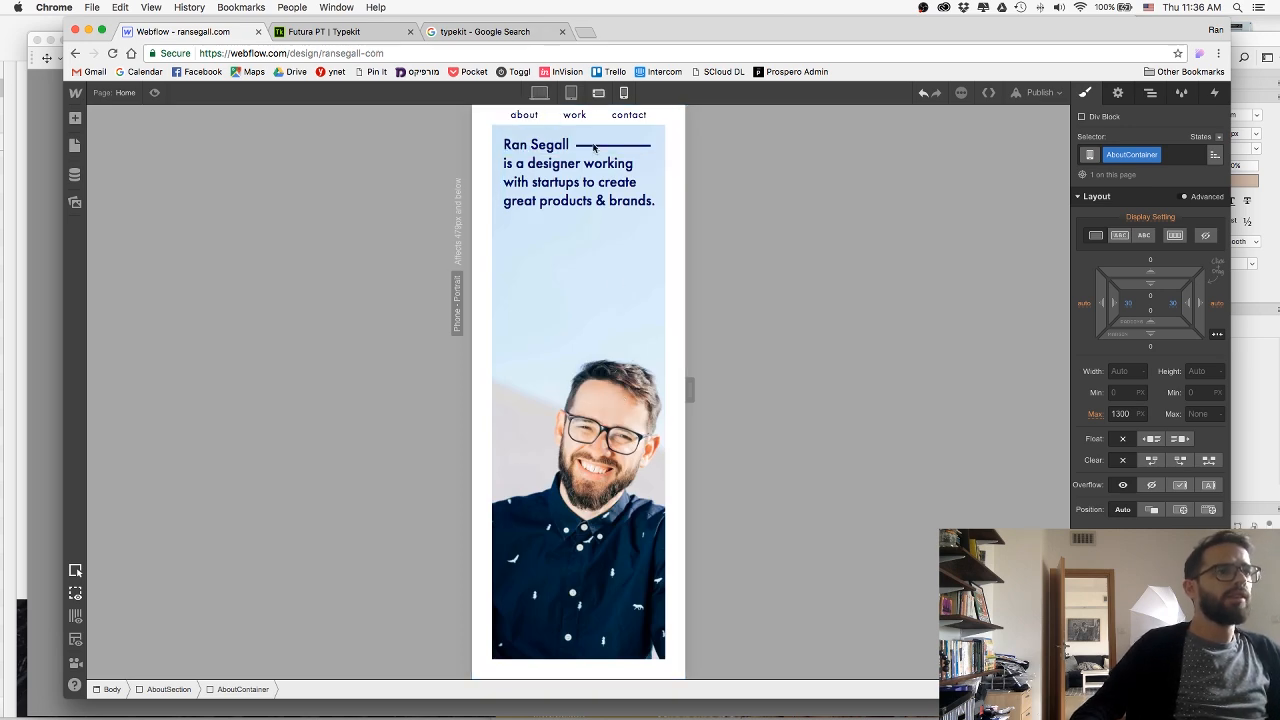
scroll(589, 314, "down", 10)
scroll(589, 314, "down", 3)
scroll(561, 203, "up", 10)
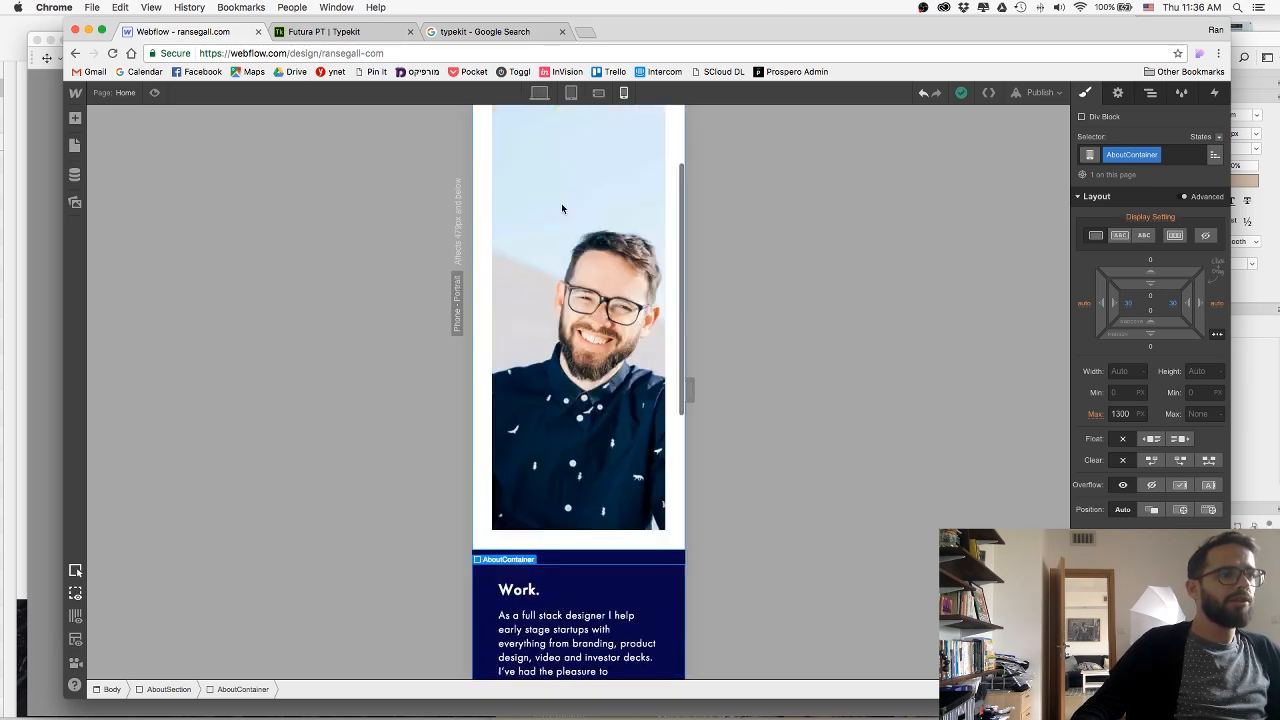
left_click(1040, 92)
left_click(932, 223)
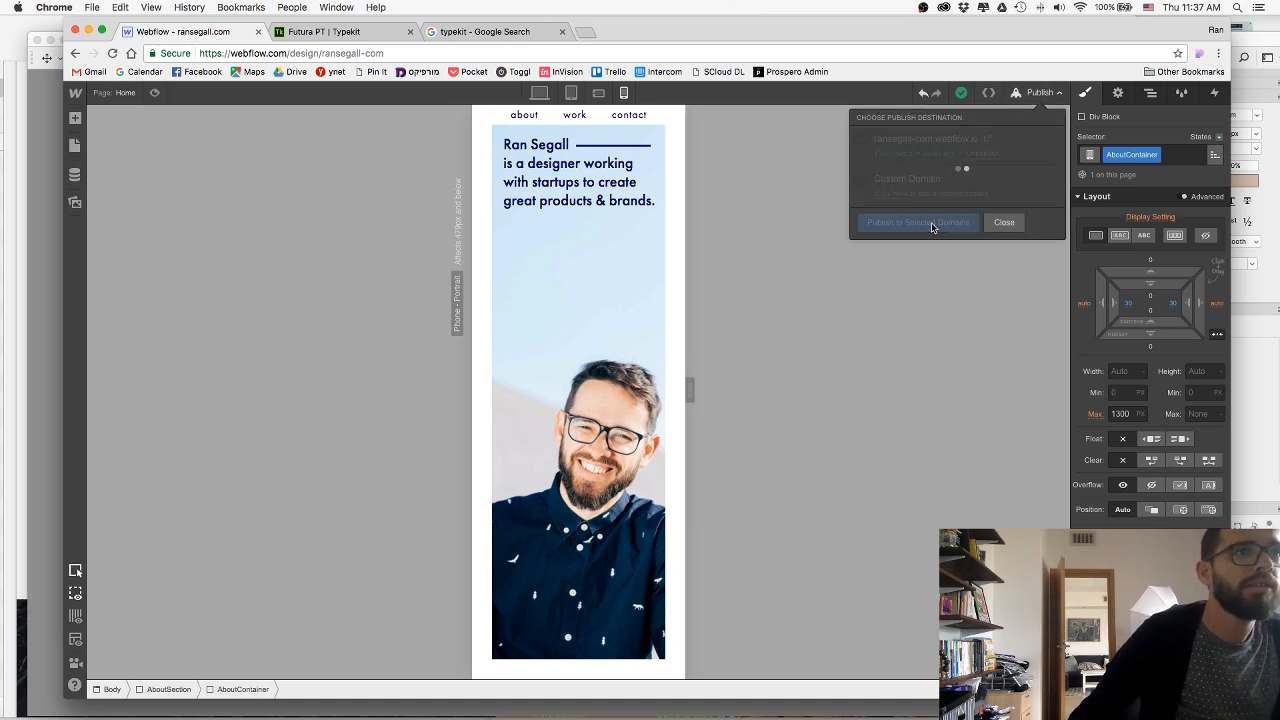
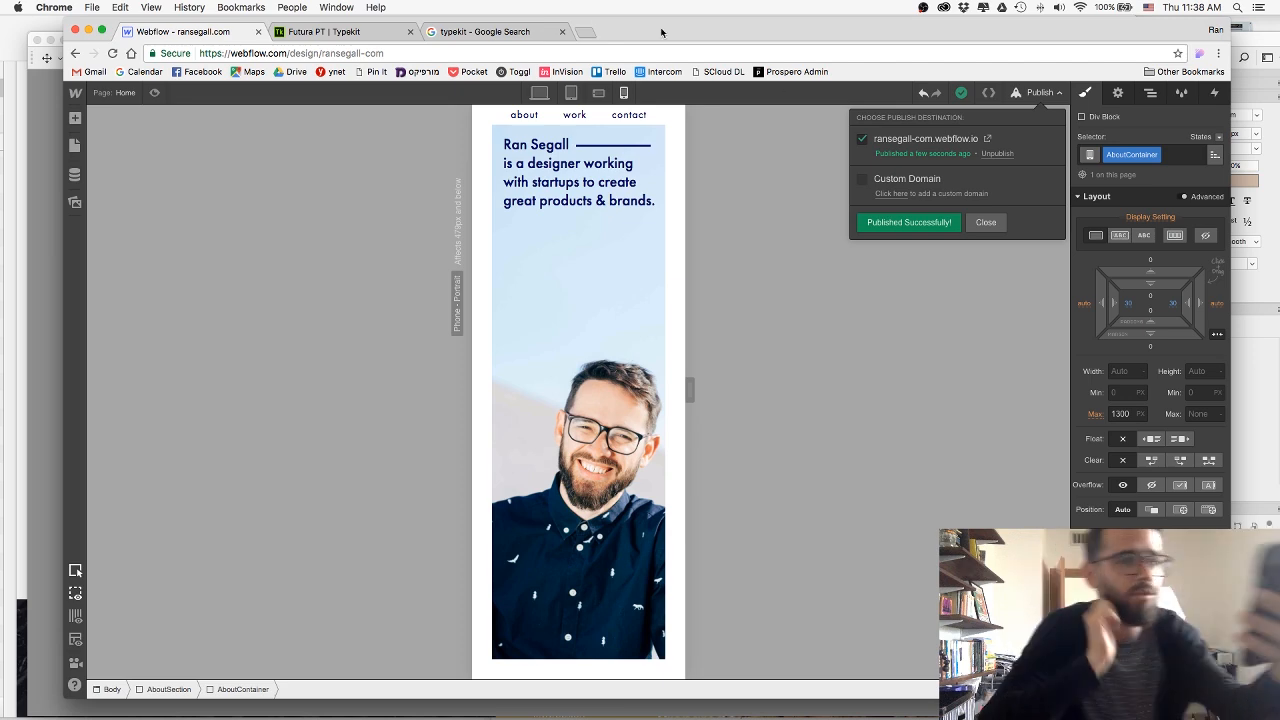
Set the HeroSection's top border width to 40 px in the phone portrait layout.
left_click(988, 223)
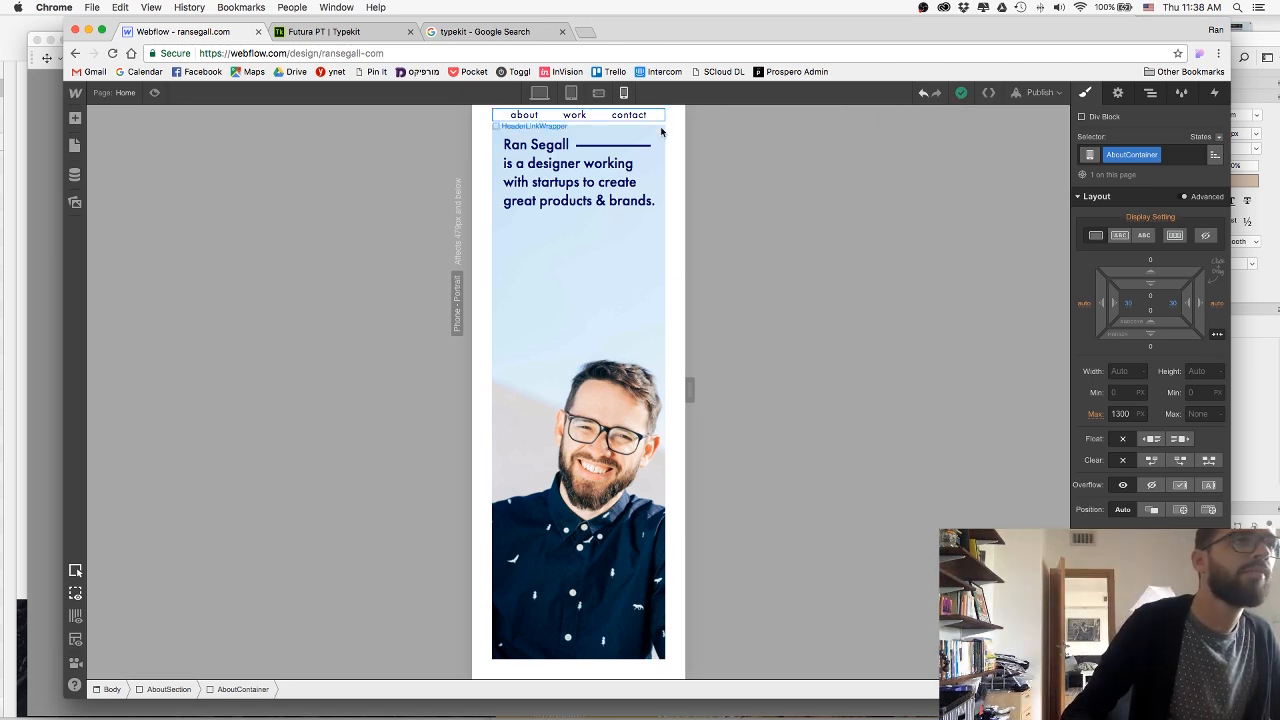
left_click(660, 132)
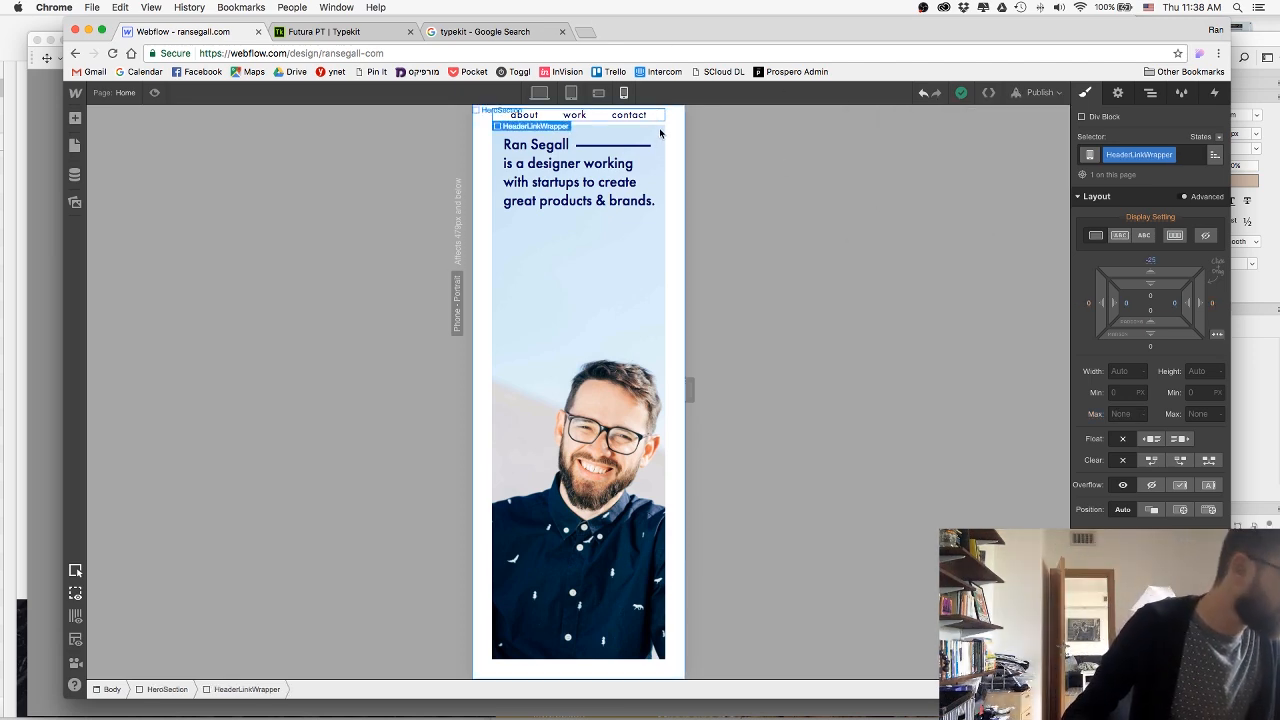
left_click(664, 136)
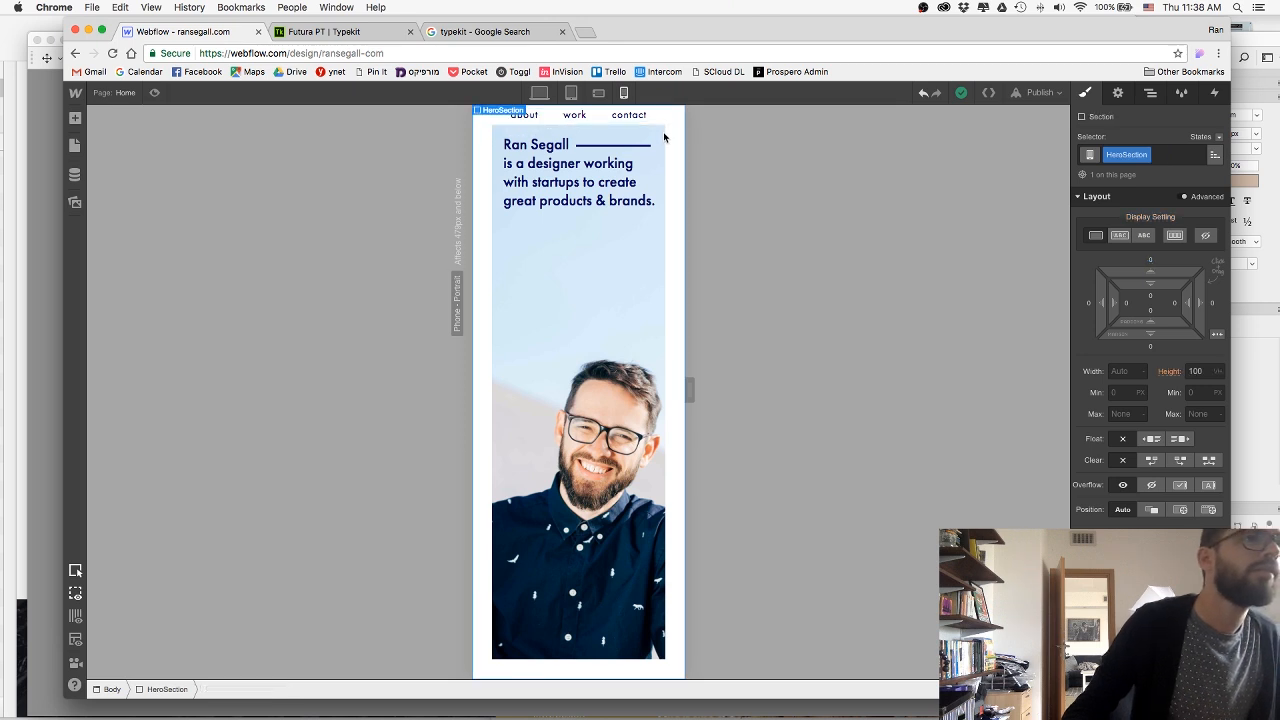
scroll(1129, 442, "down", 10)
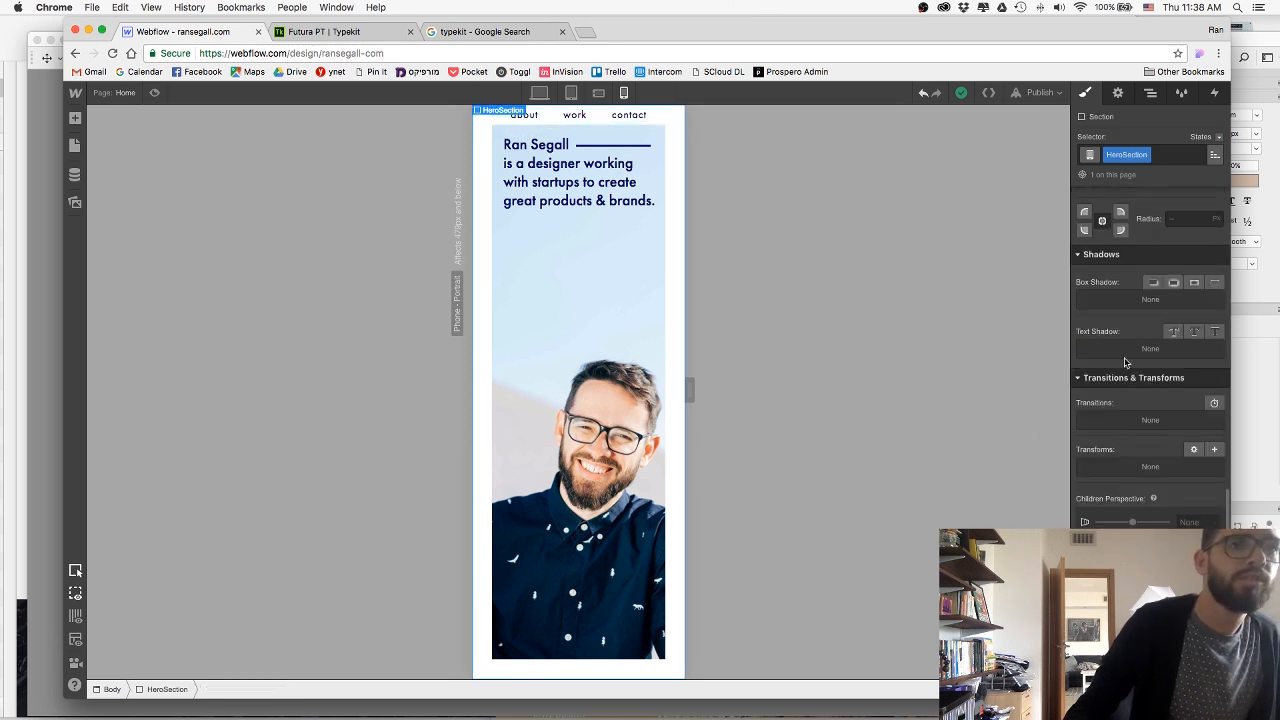
left_click(1102, 335)
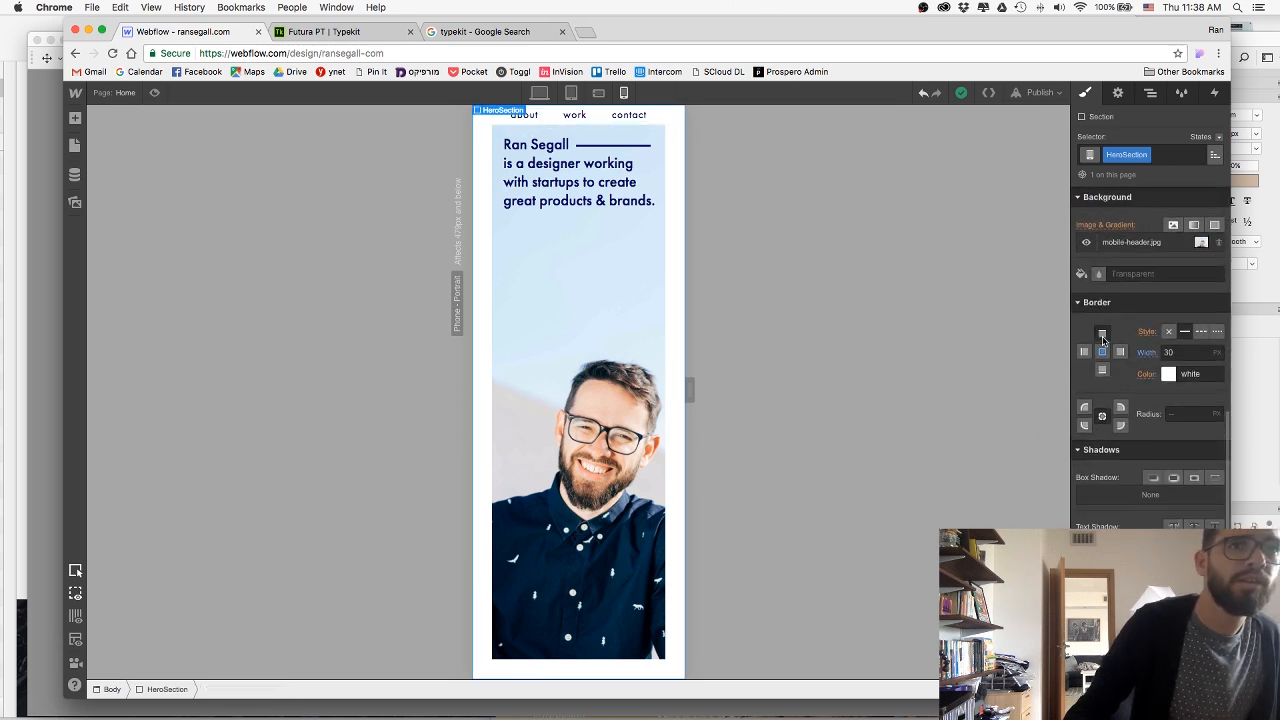
left_click(1189, 352)
type("40")
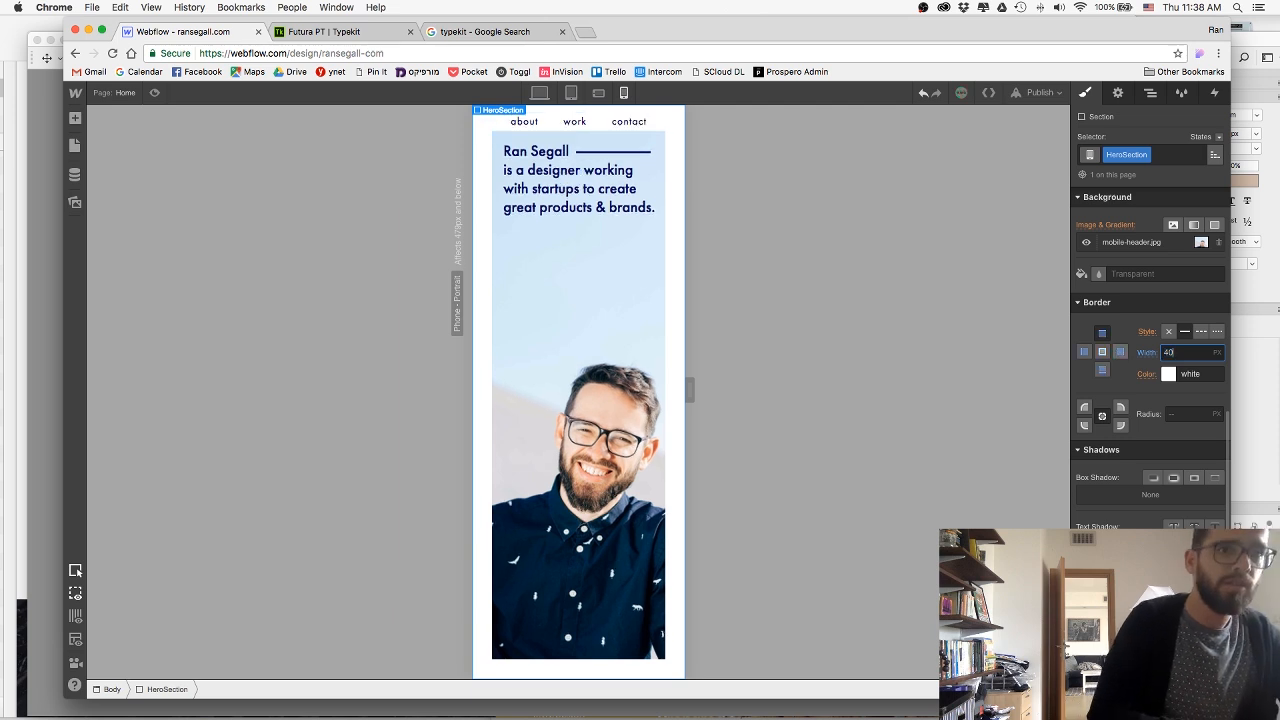
Shift the header links up by setting the HeaderLinkWrapper's top margin to -30 px.
left_click(640, 119)
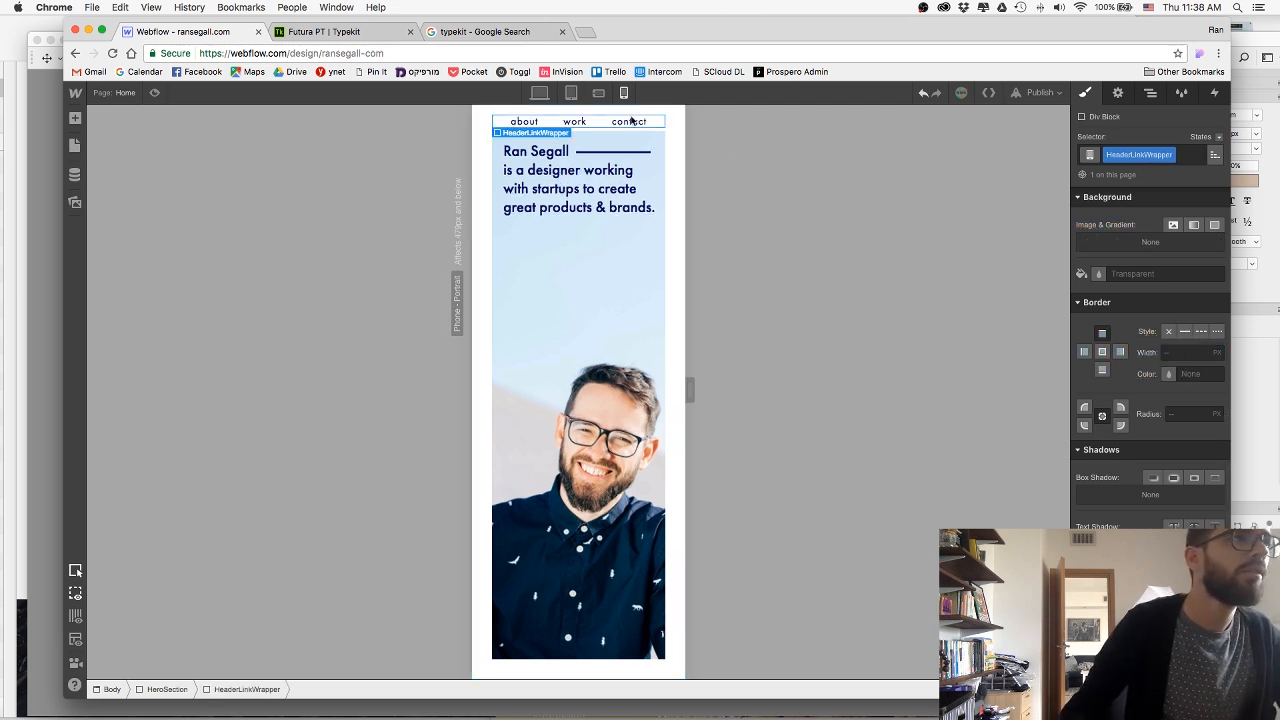
scroll(1105, 296, "up", 5)
left_click_drag(1096, 283, 1115, 282)
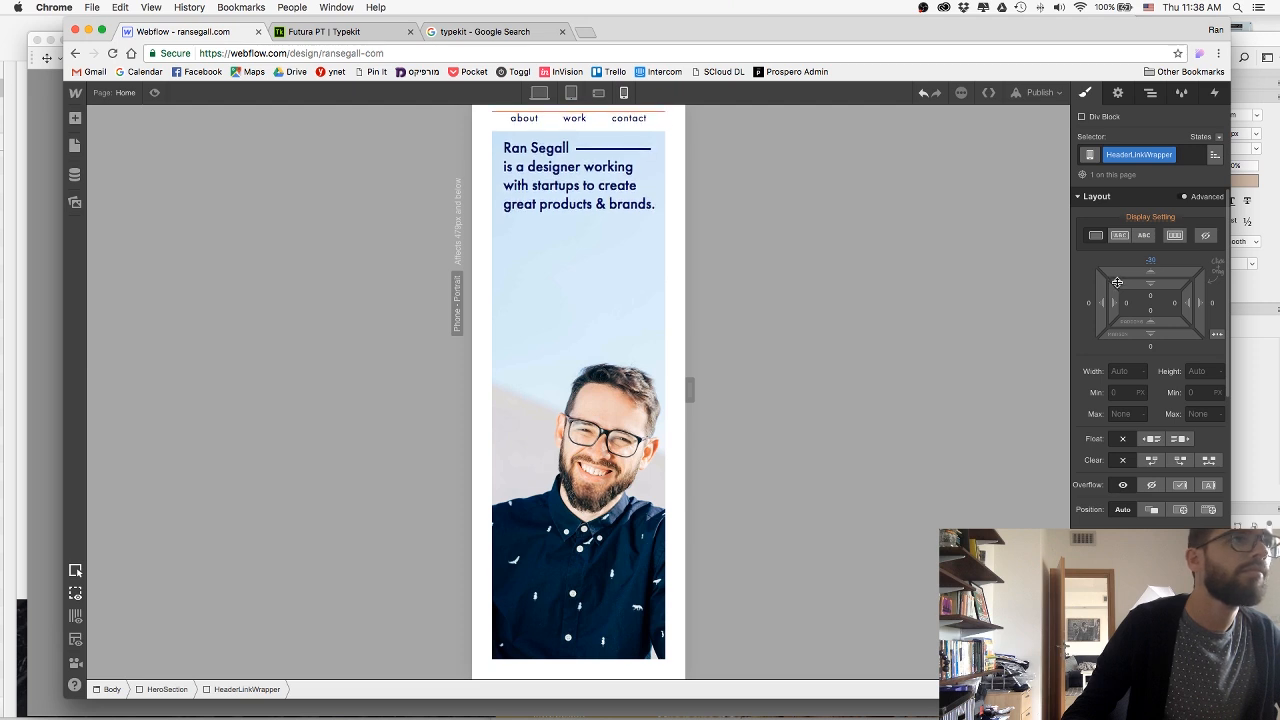
Lower the hero text block by setting the HeroTextWrap's top margin to 30 px.
left_click(573, 221)
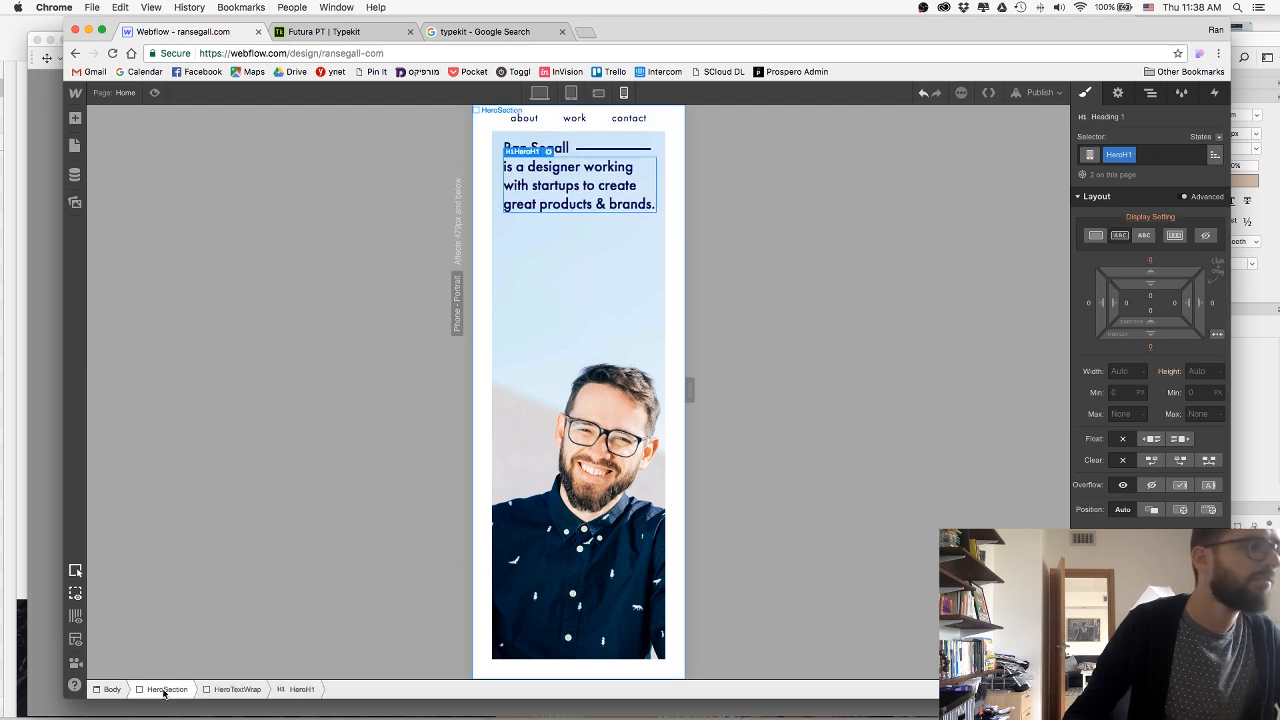
left_click(240, 689)
left_click_drag(1164, 261, 1165, 251)
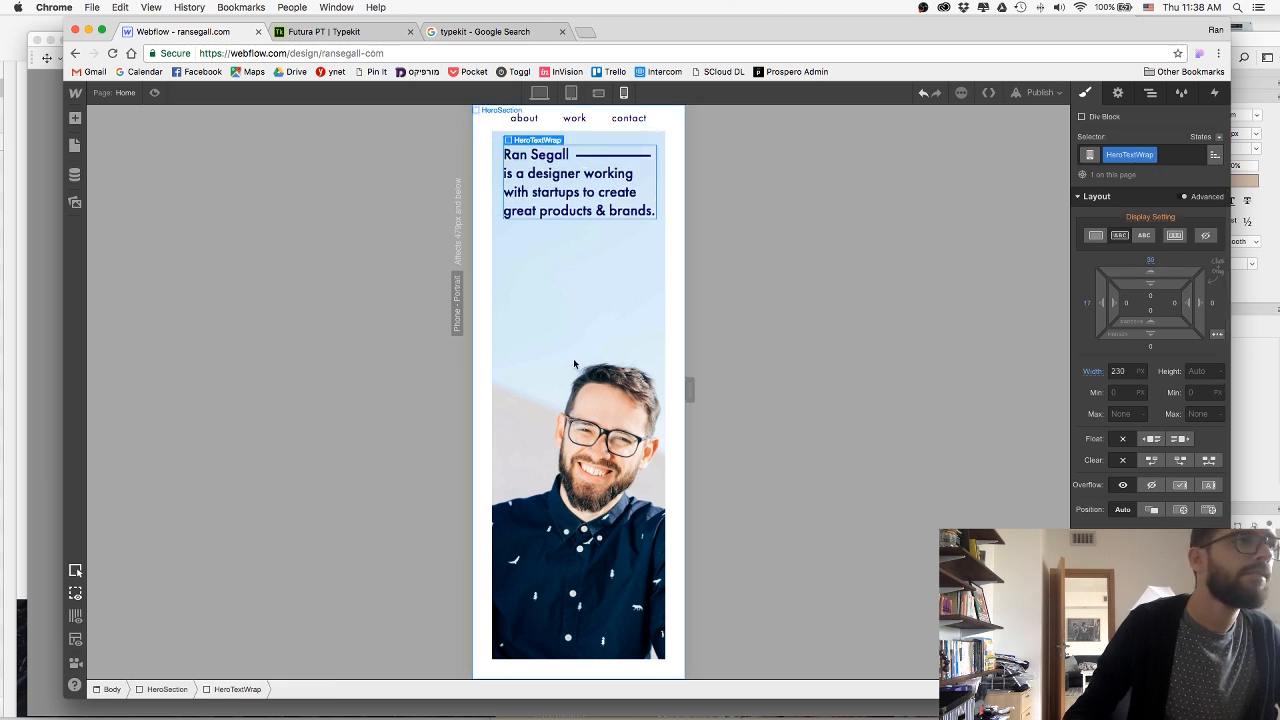
Publish the adjusted phone layout to the site's webflow.io subdomain and dismiss the publish options.
left_click(1040, 92)
left_click(927, 223)
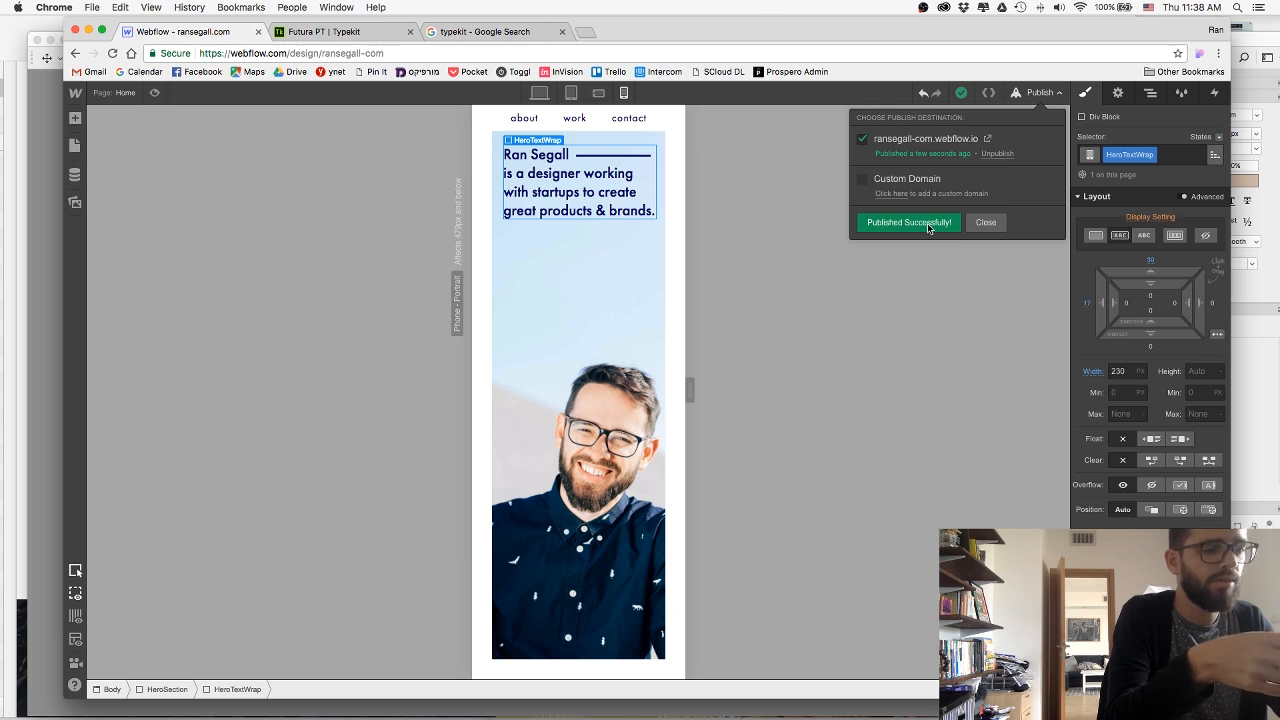
left_click(985, 222)
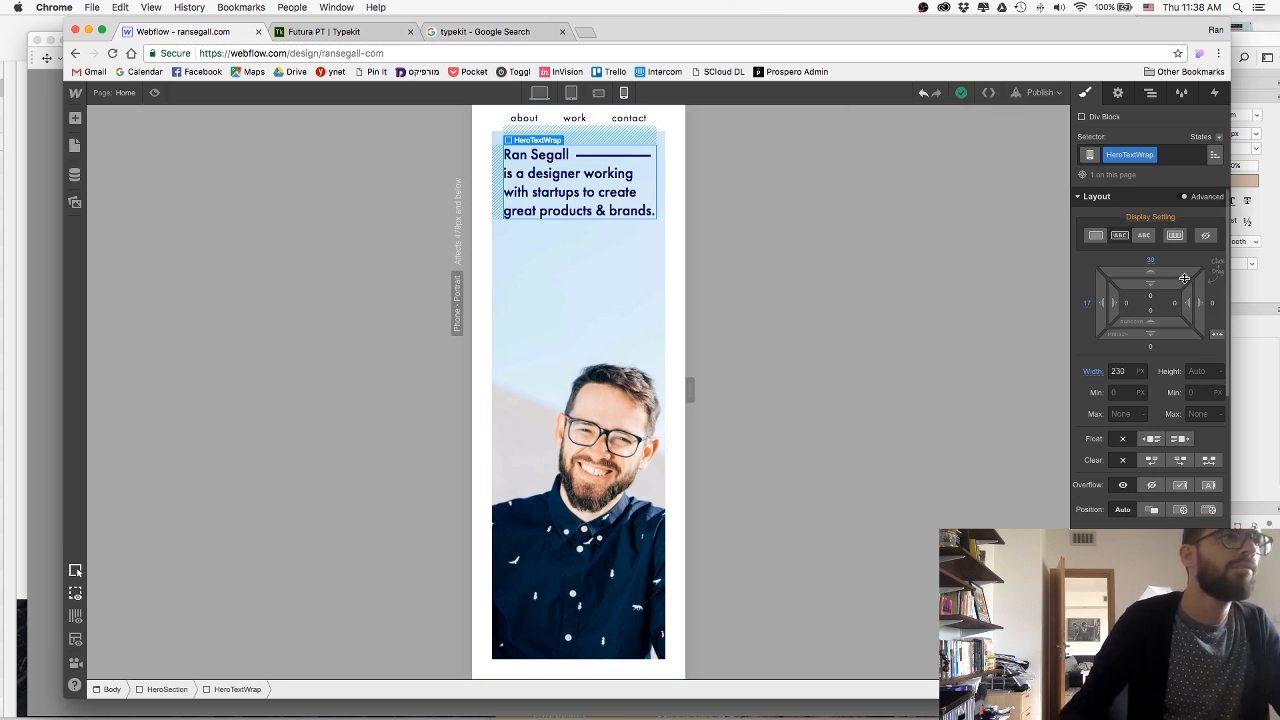
Set the HeroTextWrap's left margin to 25 px.
left_click(1083, 307)
type("25")
key("Return")
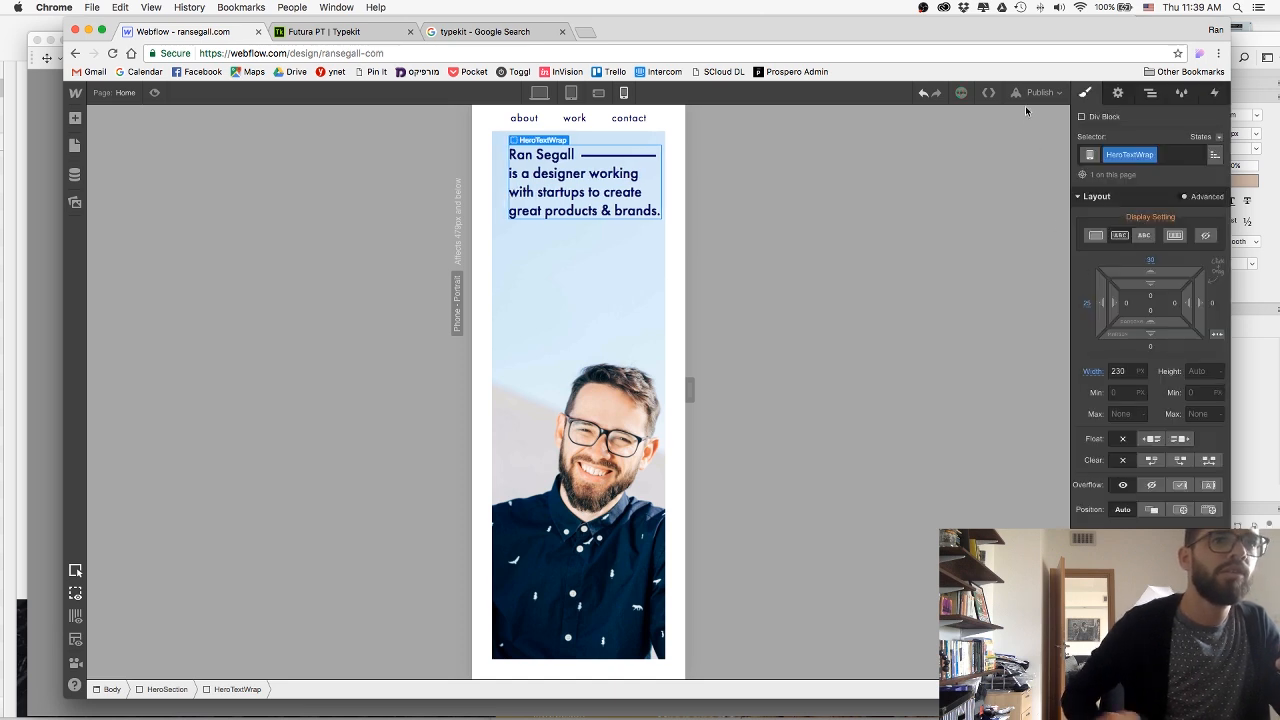
Try adding right padding to the HeroSection in the phone layout.
left_click(600, 311)
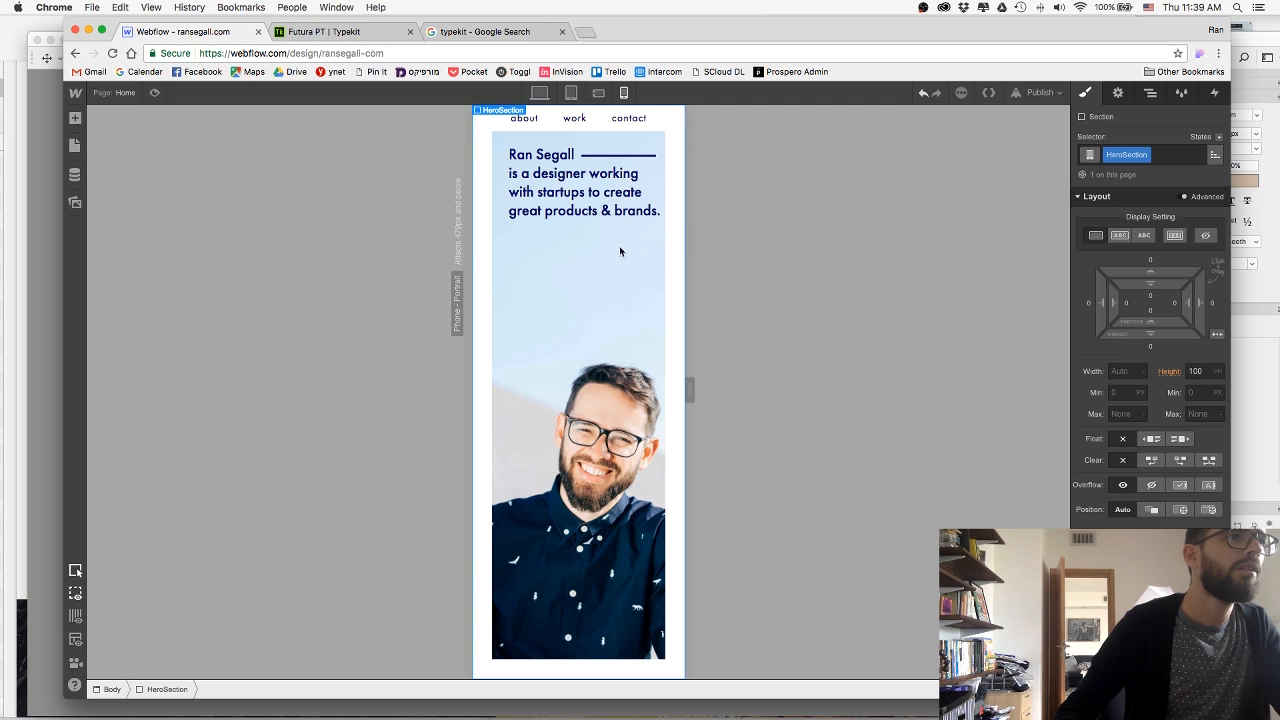
left_click_drag(1186, 303, 1168, 301)
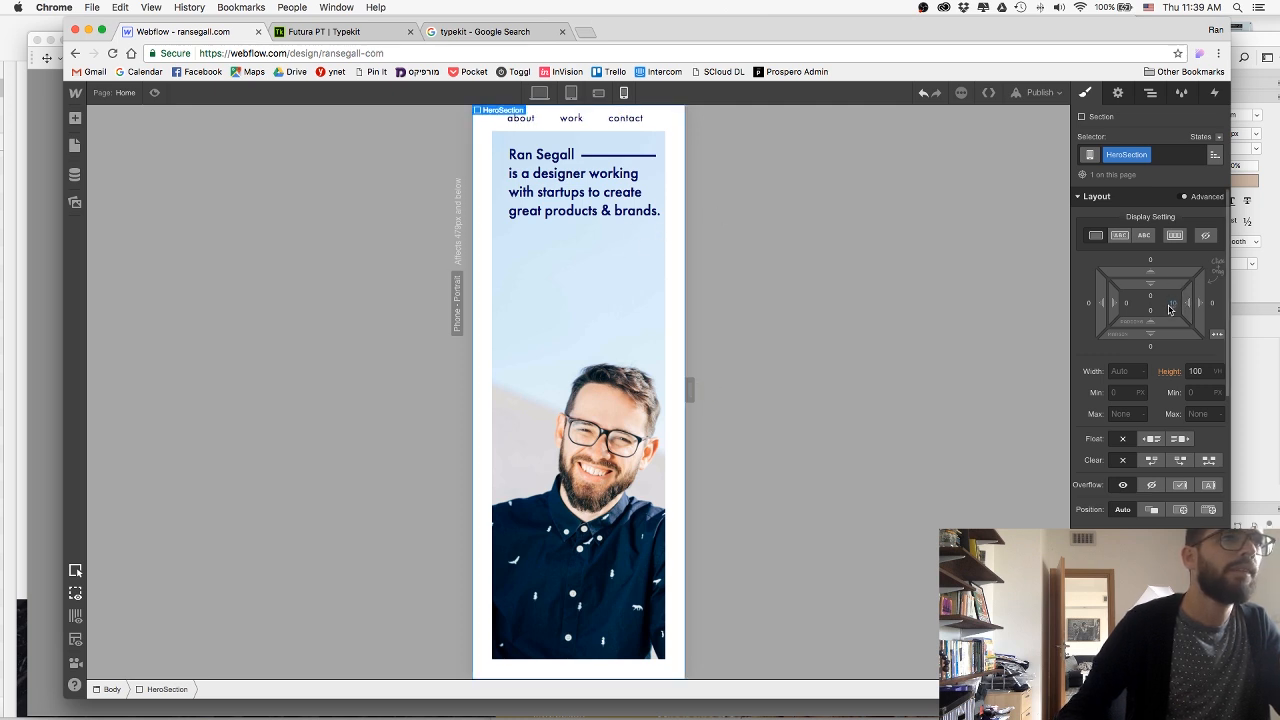
Publish the site with the new hero text margin to the webflow.io subdomain.
left_click(1038, 92)
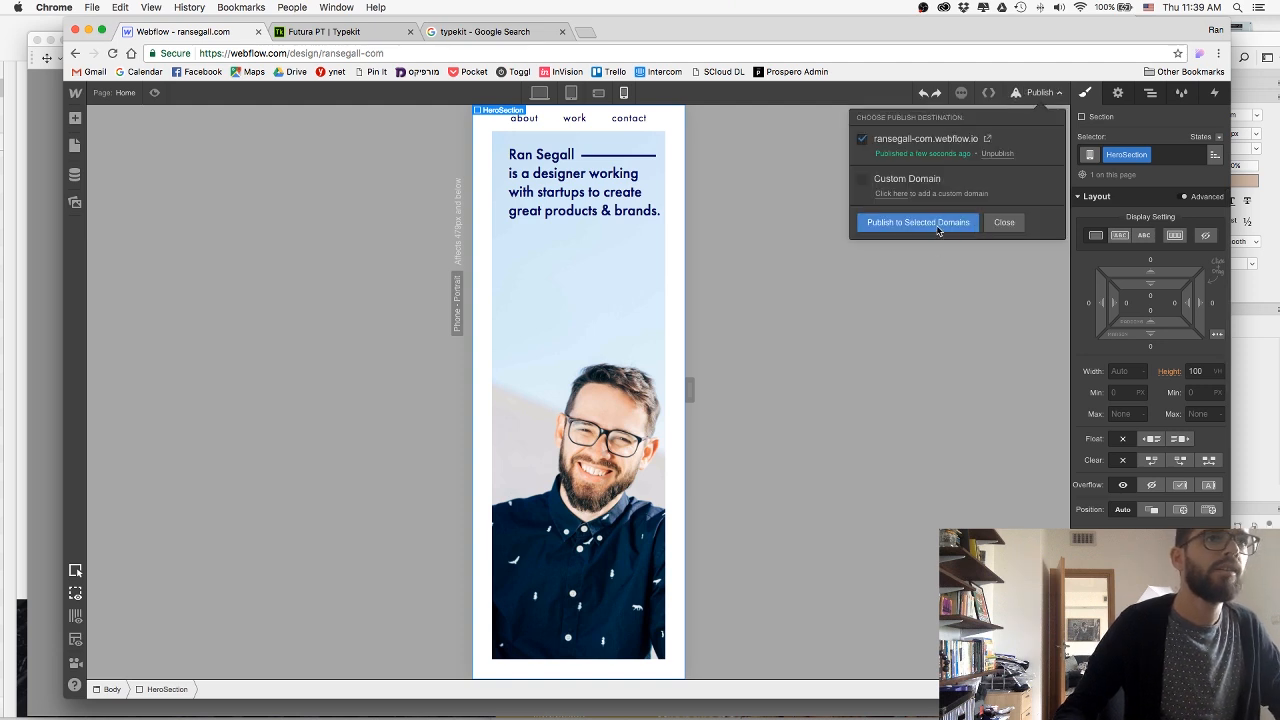
left_click(940, 224)
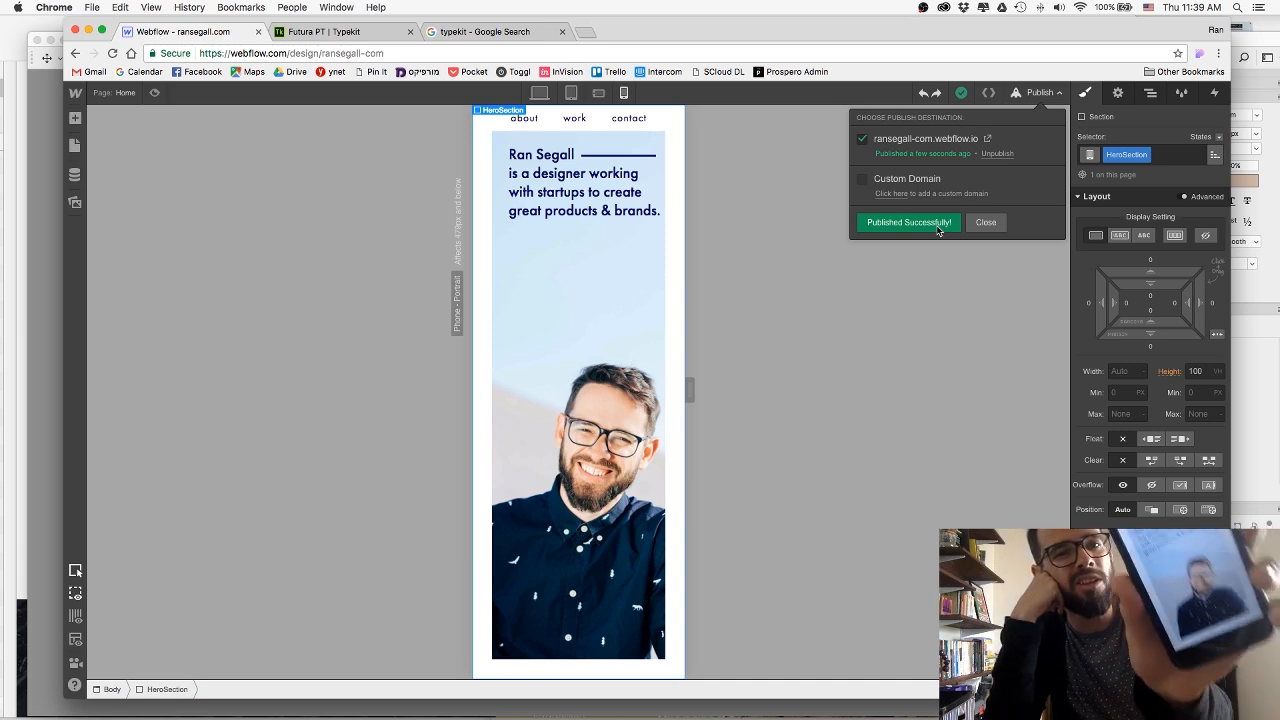
left_click(986, 222)
Thin the line beside the name in the hero heading by setting the HeroLine height to 2 px.
left_click(612, 165)
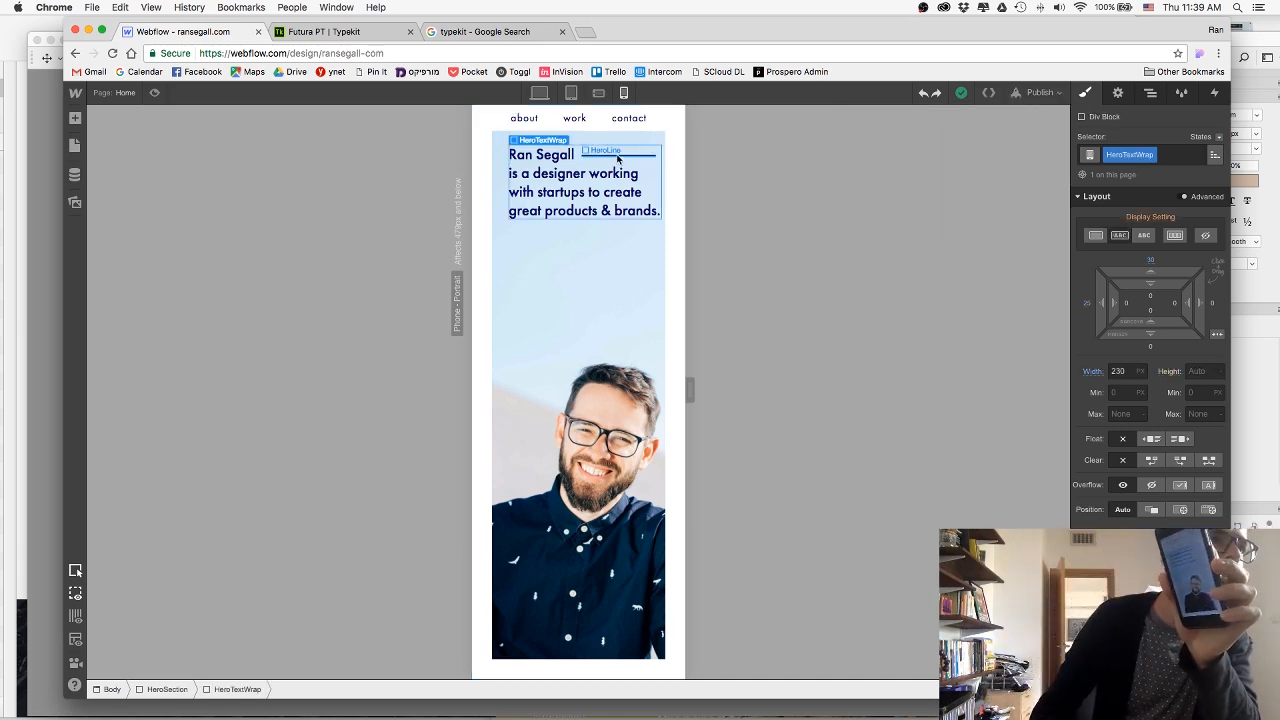
left_click(618, 158)
left_click(1195, 371)
type("3")
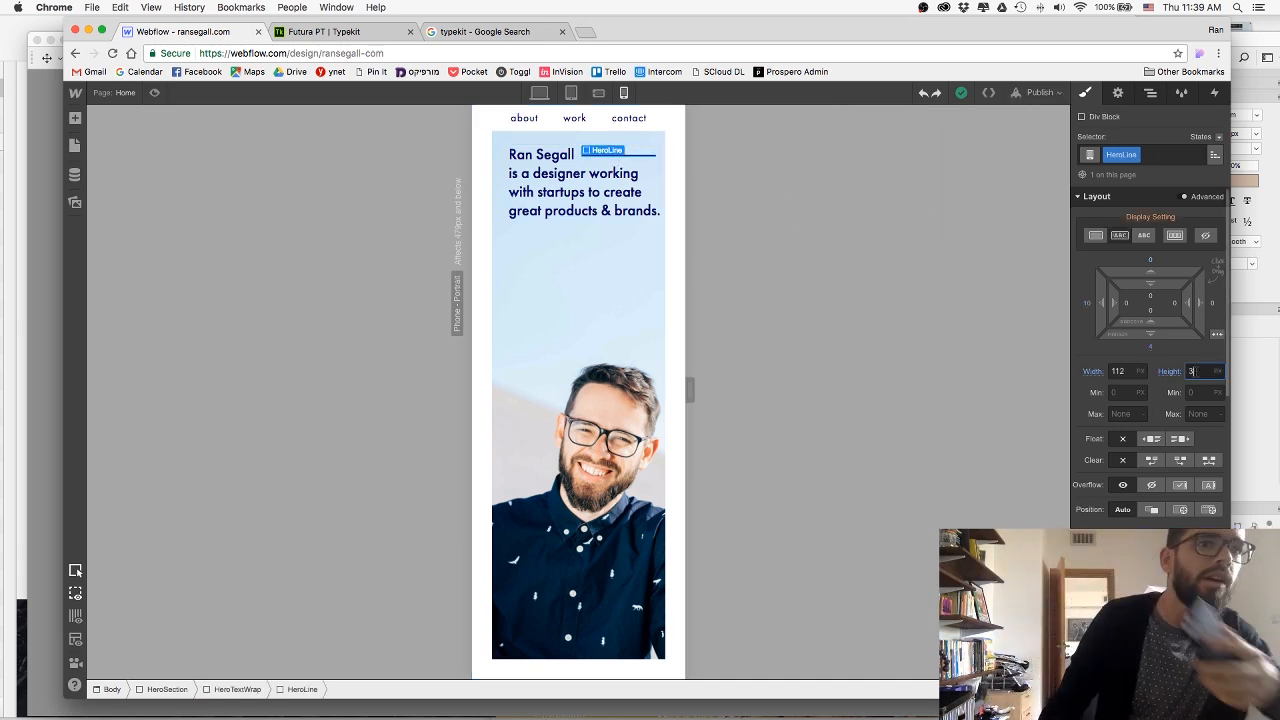
key("Down")
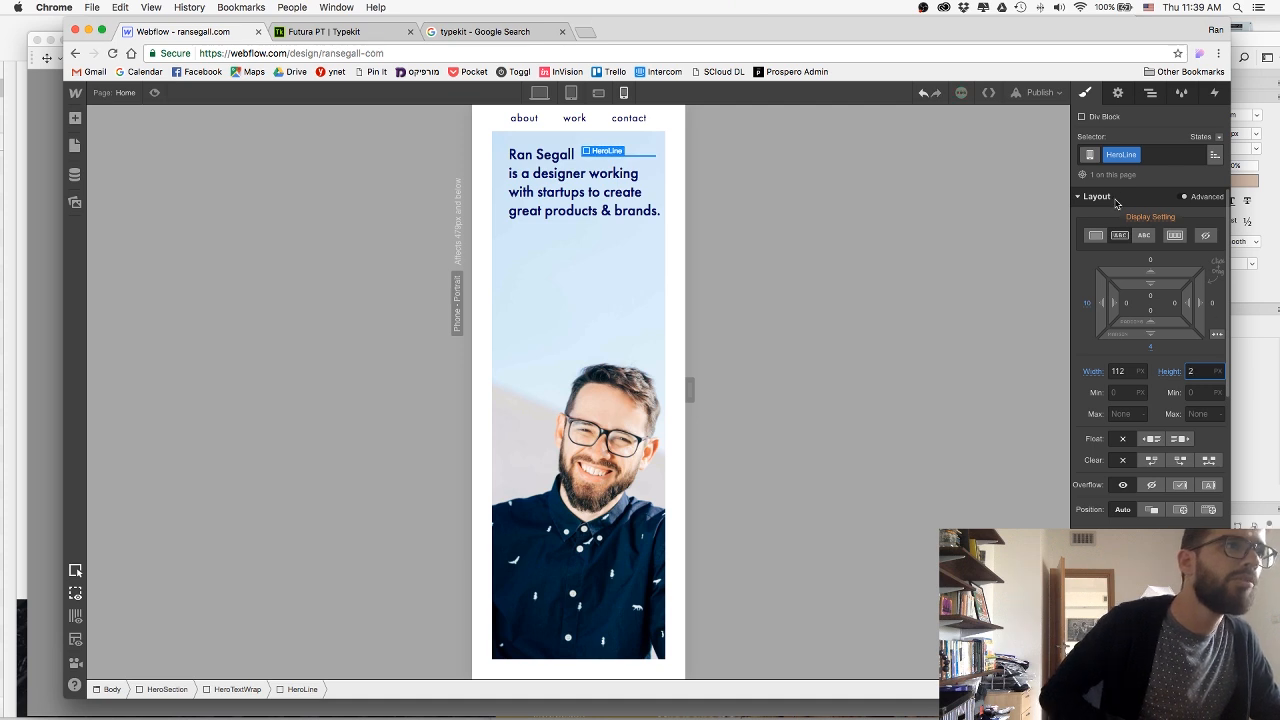
Publish the thinner hero line to the webflow.io subdomain and dismiss the publish options.
left_click(1040, 92)
left_click(948, 219)
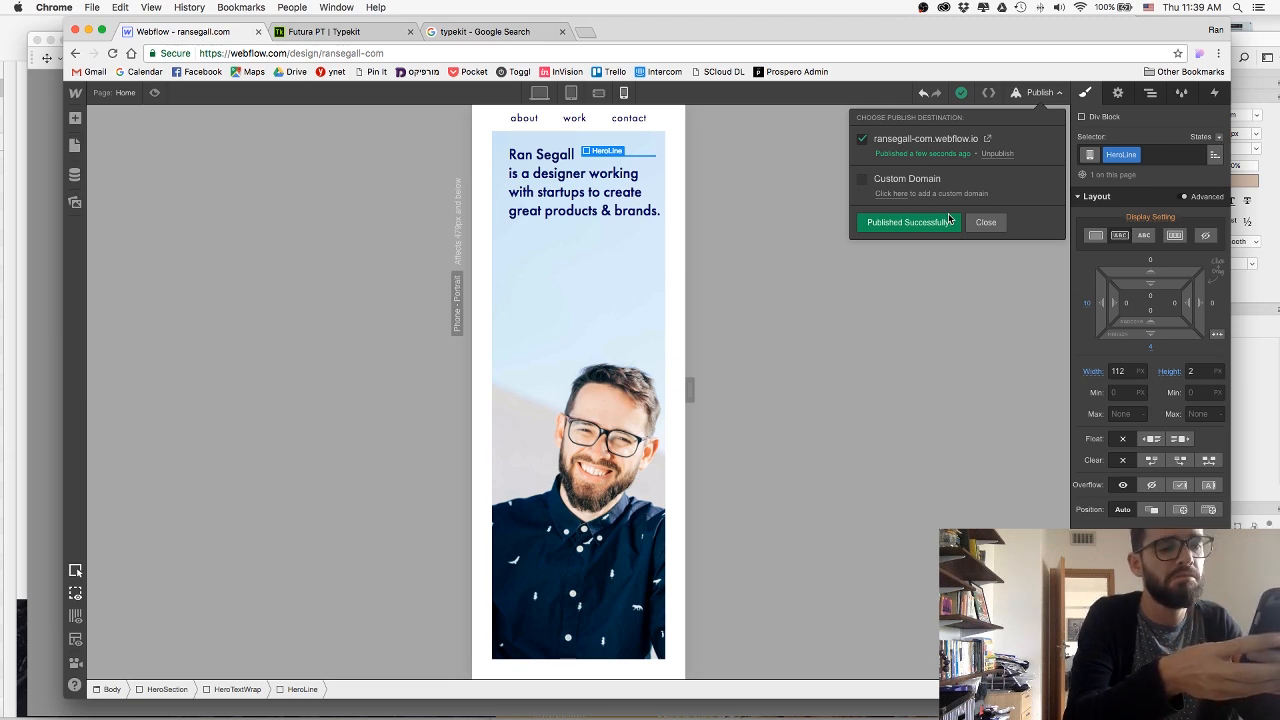
left_click(985, 222)
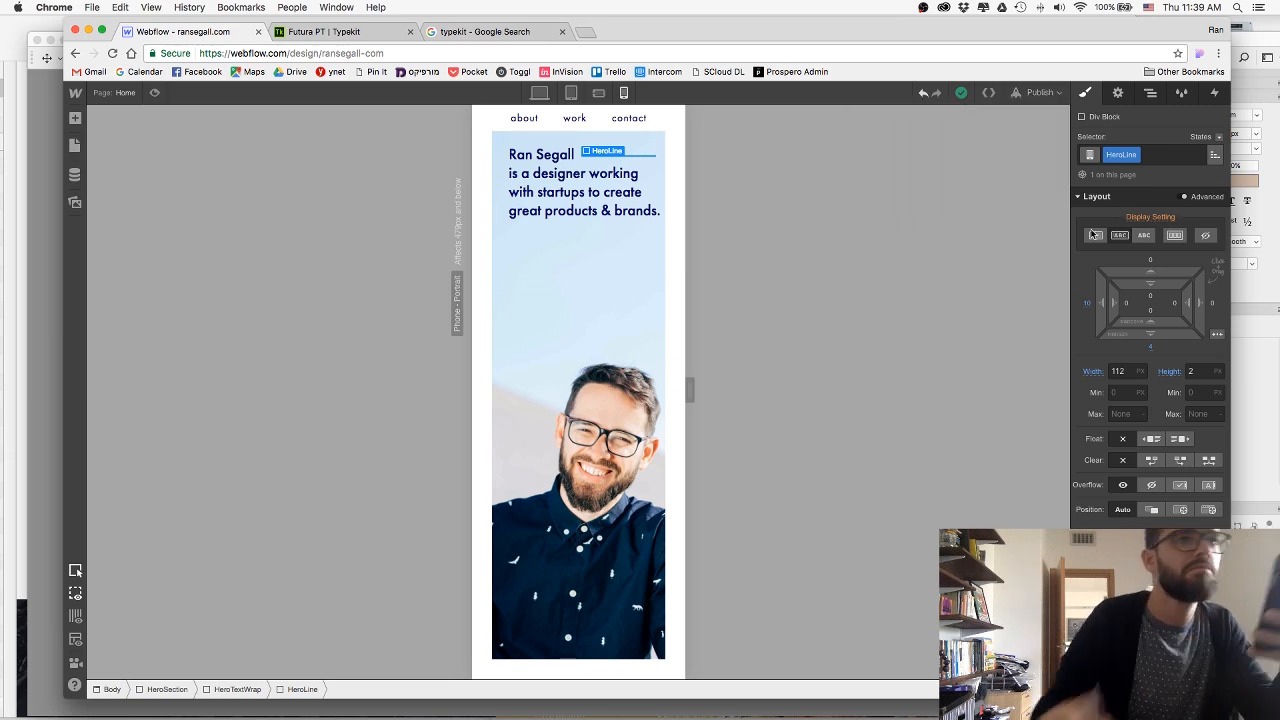
Raise the HeroLine's bottom margin to 6 px and publish the site to the webflow.io subdomain.
left_click_drag(1160, 334, 1160, 340)
left_click(1038, 93)
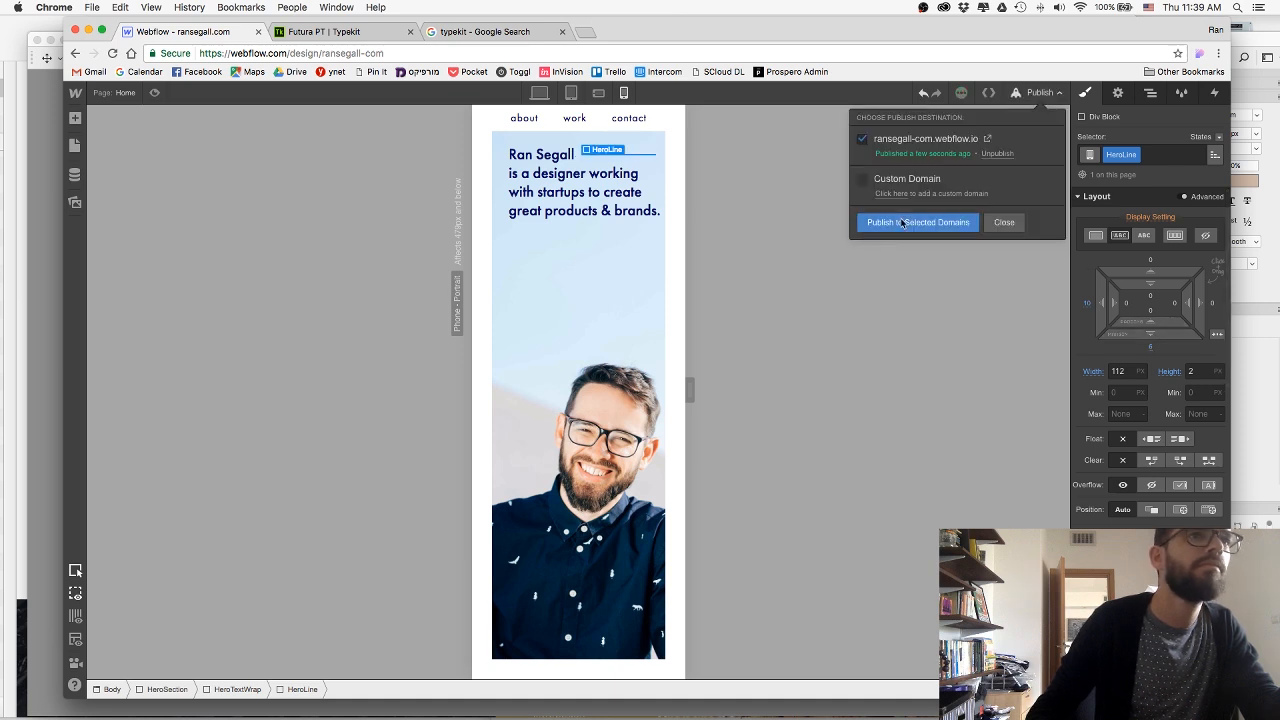
left_click(914, 229)
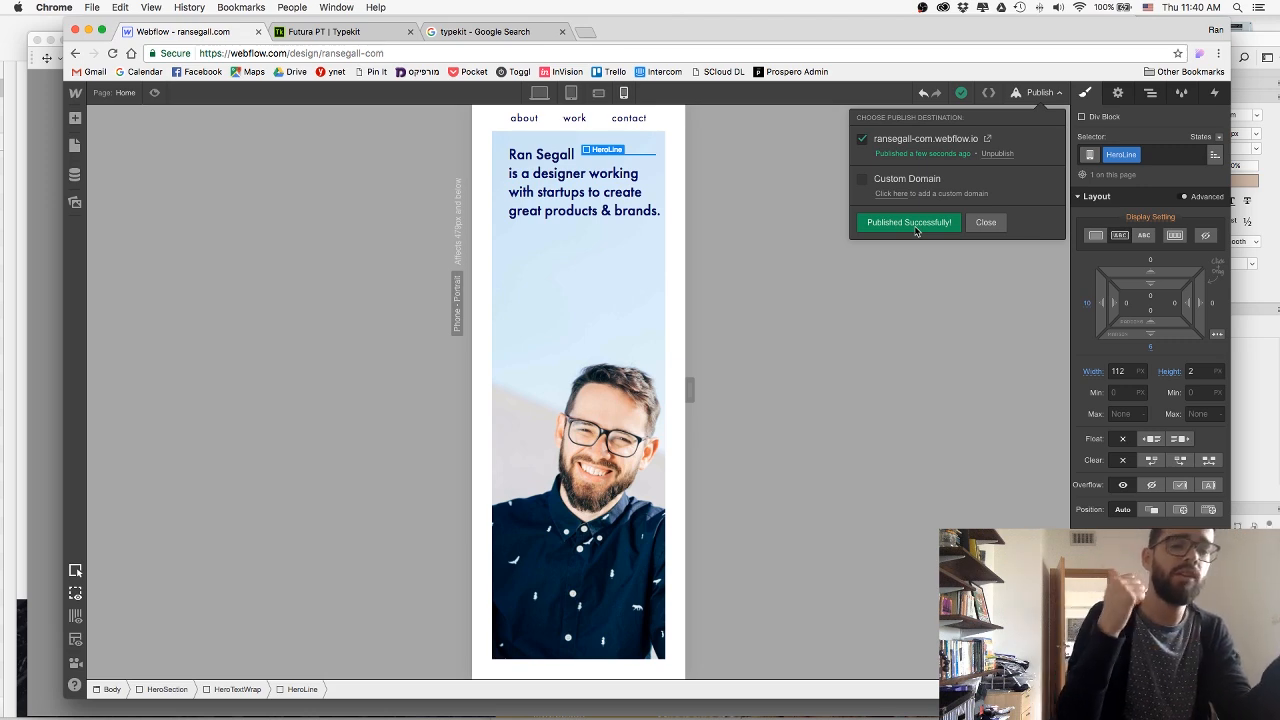
Switch to the desktop layout and review the hero and about sections.
left_click(539, 92)
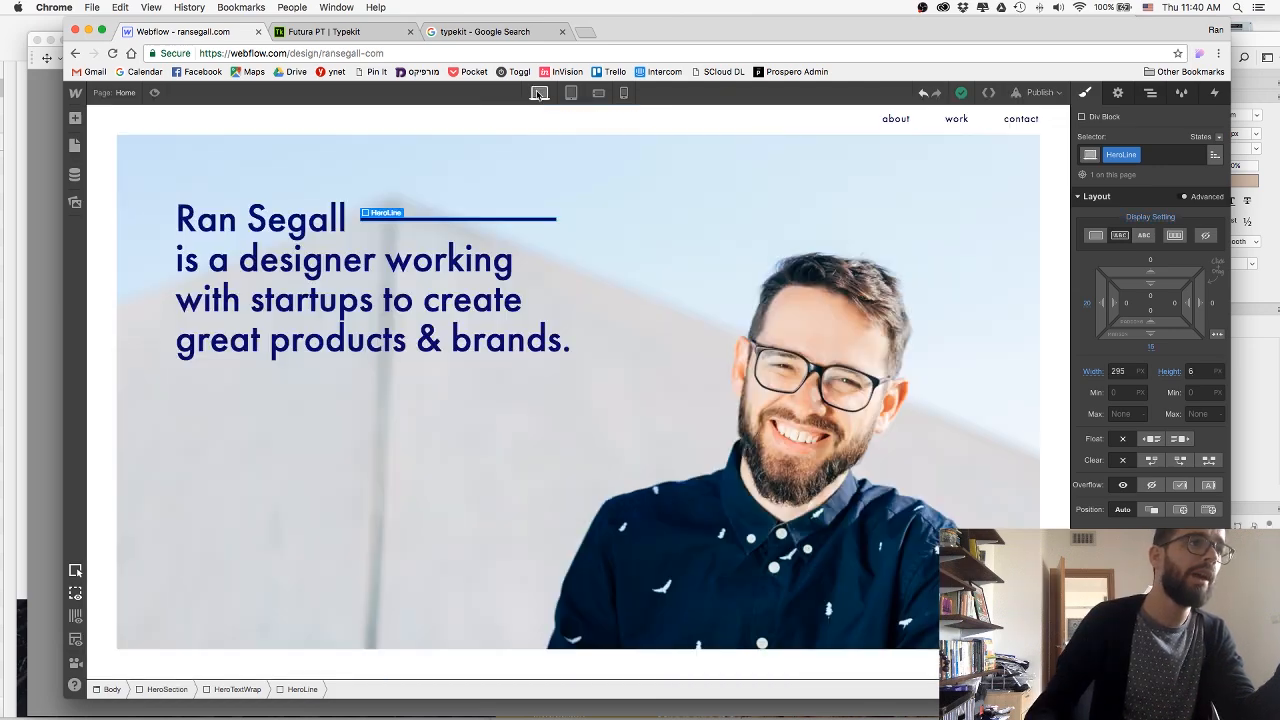
scroll(506, 308, "down", 10)
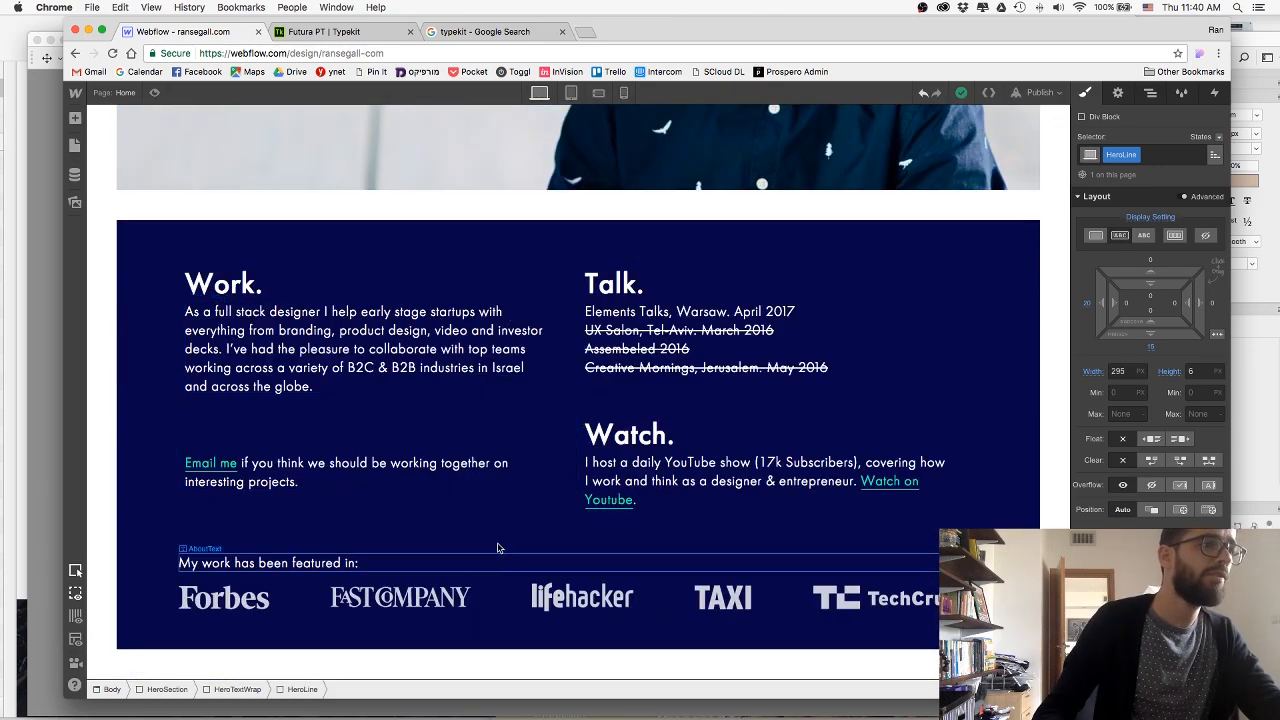
scroll(498, 548, "up", 10)
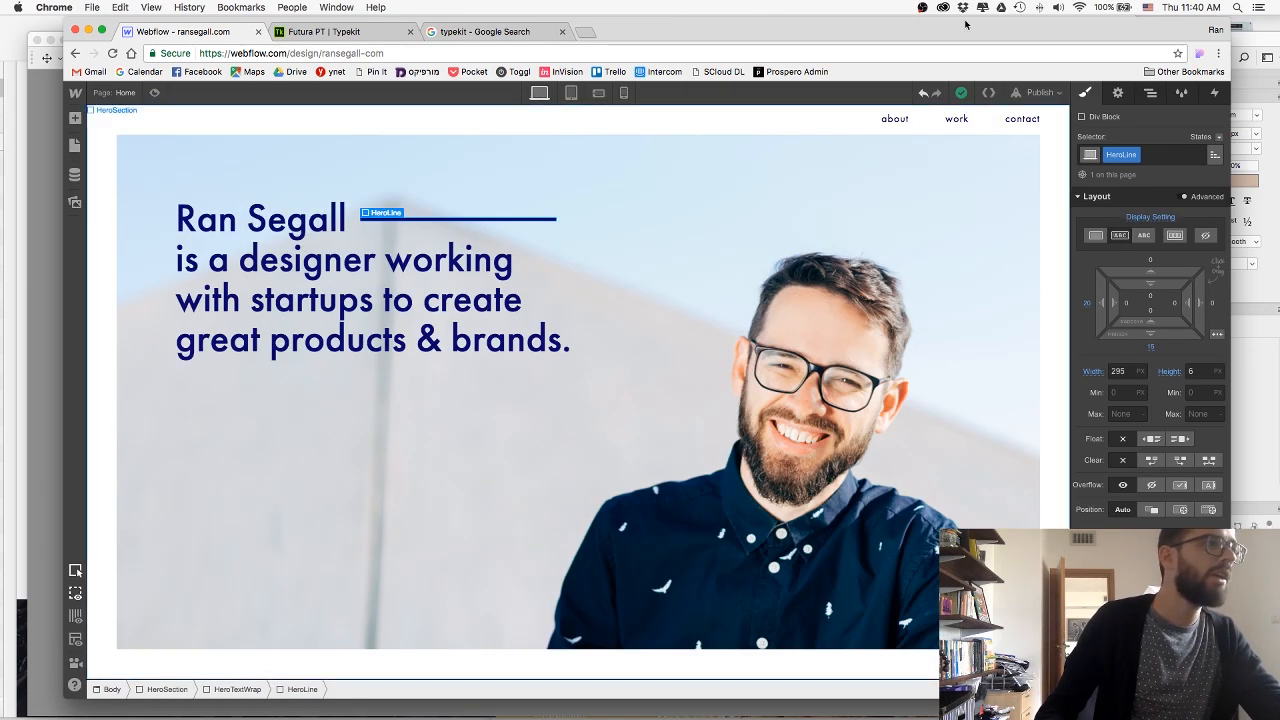
Publish the site from the desktop layout and close the publish options.
left_click(1040, 92)
left_click(912, 224)
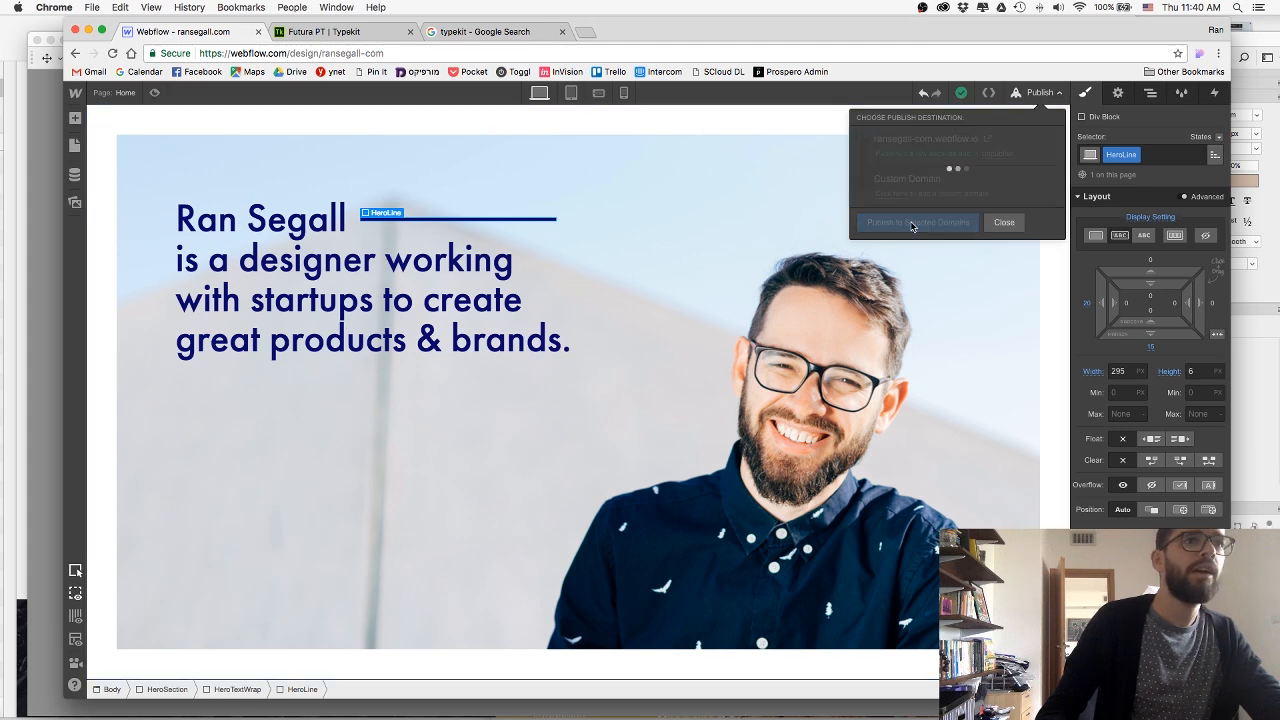
left_click(1003, 222)
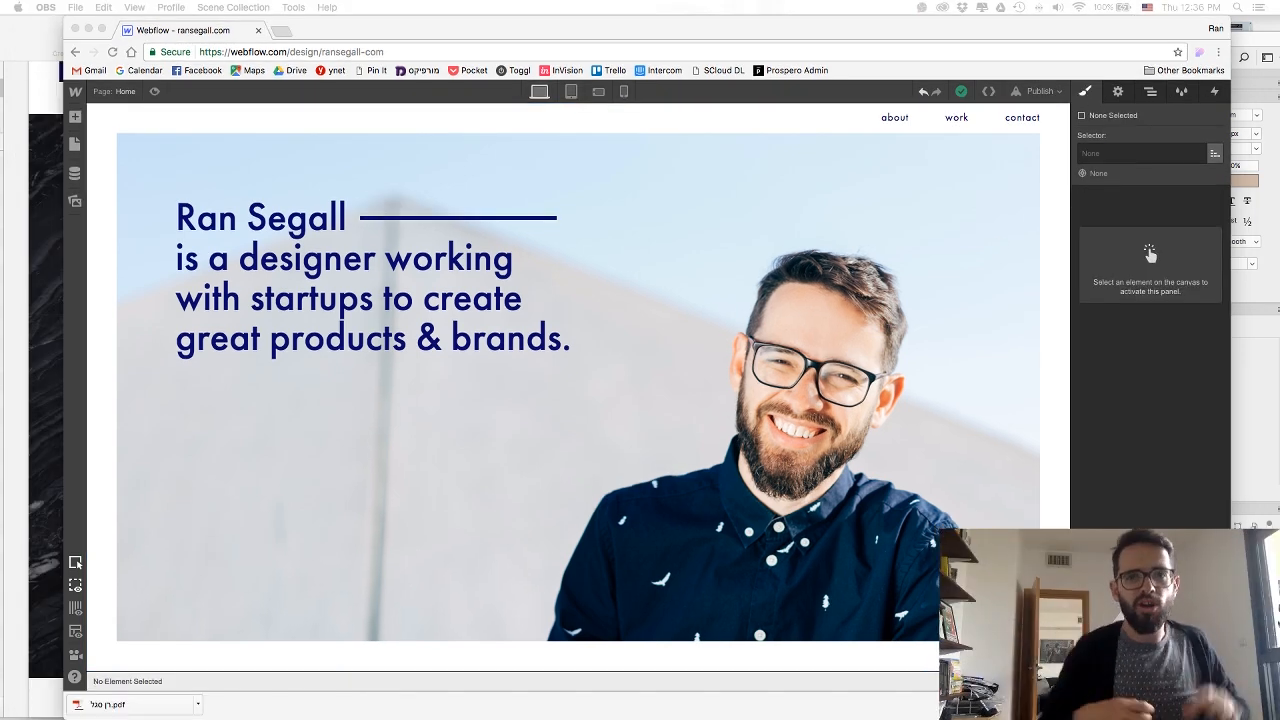
Compare the end of the desktop page with the Prospero portfolio section in the WebPortfolio 2017 mockup in Sketch.
left_click(470, 362)
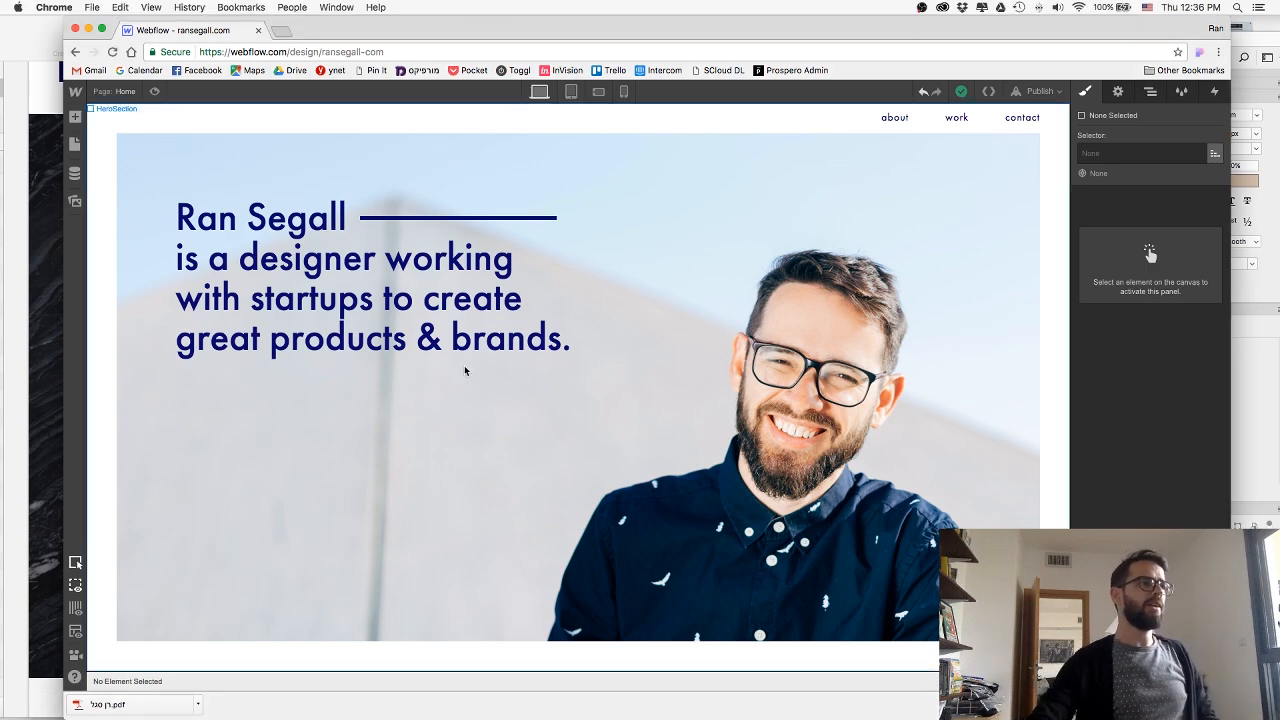
scroll(465, 370, "down", 5)
scroll(465, 370, "down", 1)
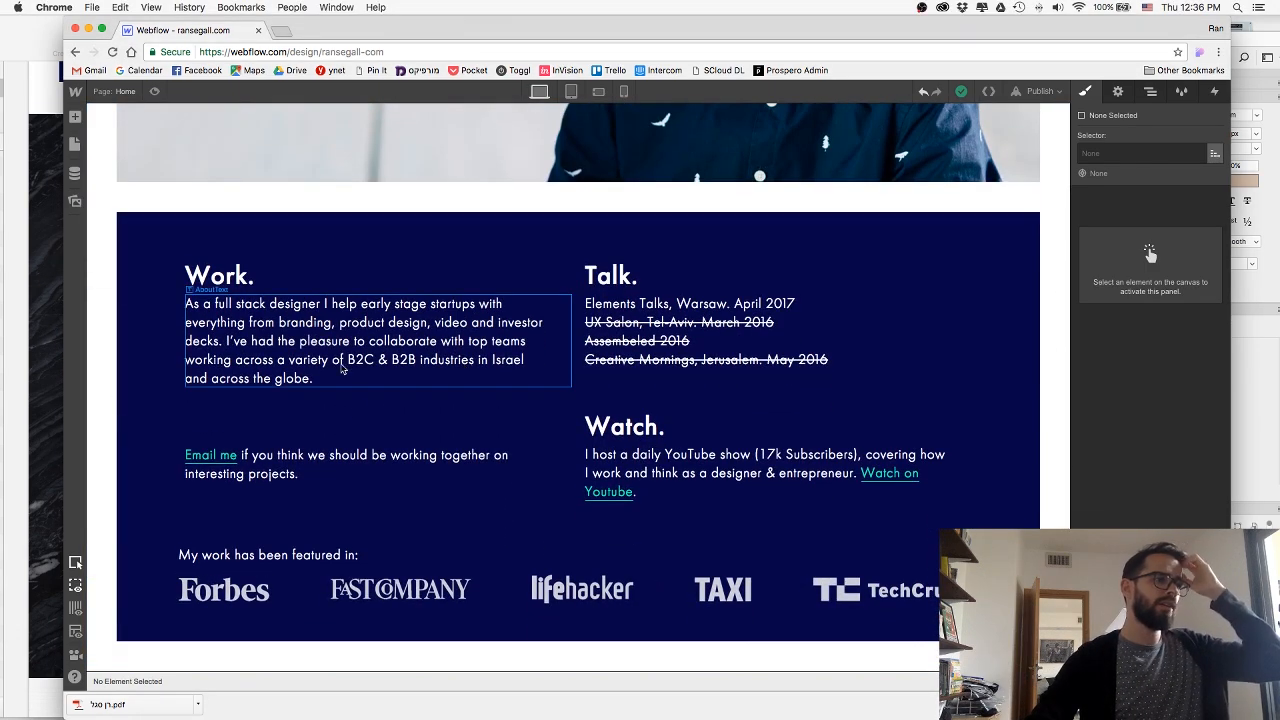
left_click(31, 245)
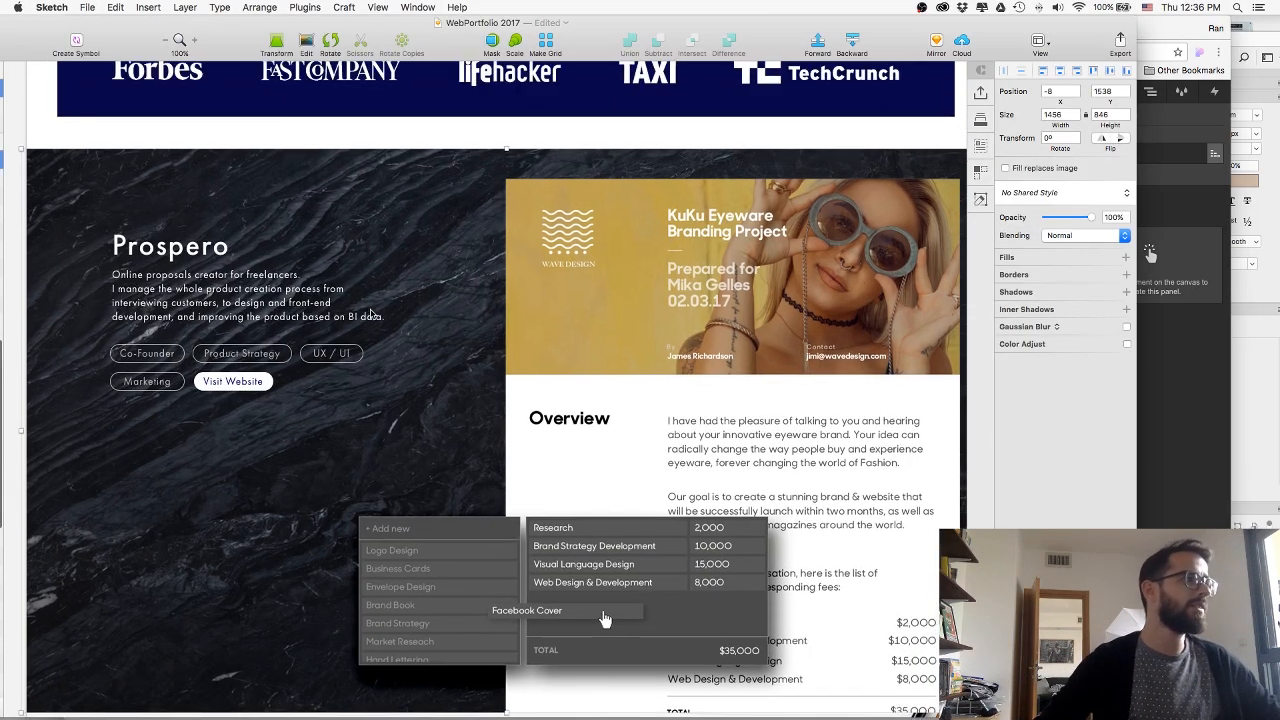
scroll(370, 314, "up", 1)
scroll(598, 619, "down", 1)
key("super+Tab")
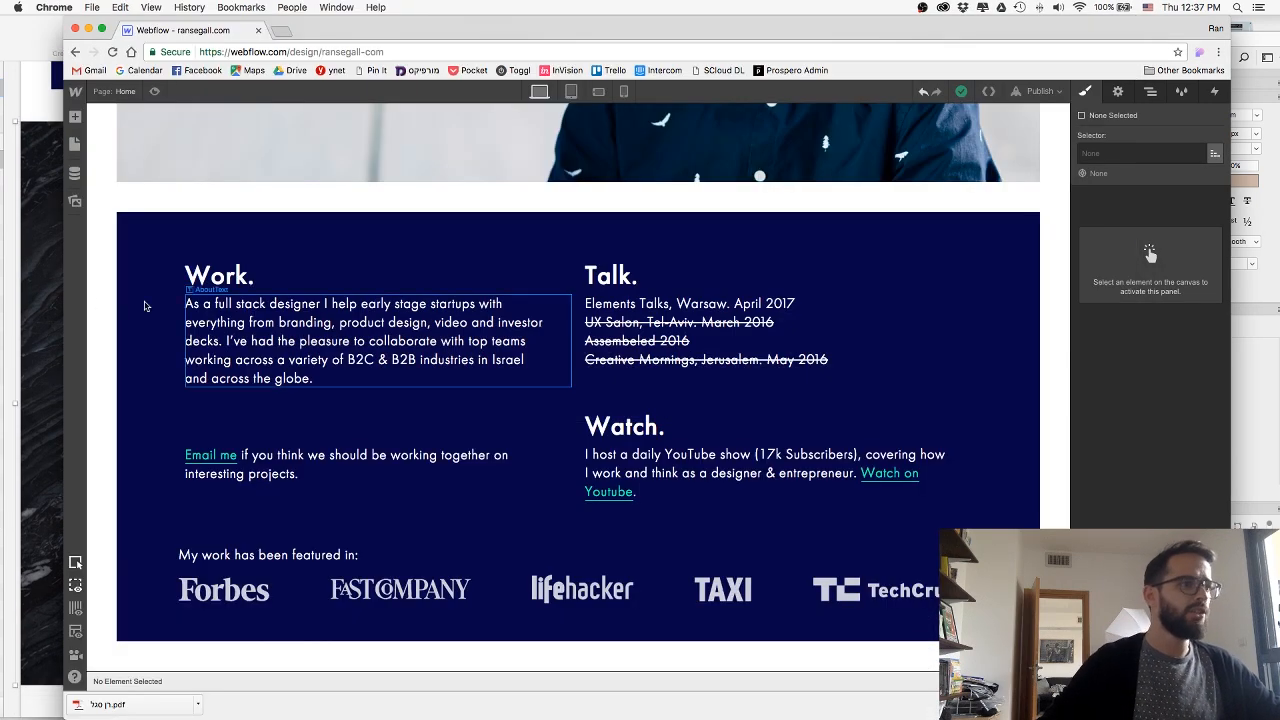
Add a new section at the end of the page and give it the class ProjectSection.
left_click(75, 117)
left_click_drag(118, 204, 683, 668)
left_click_drag(670, 590, 674, 517)
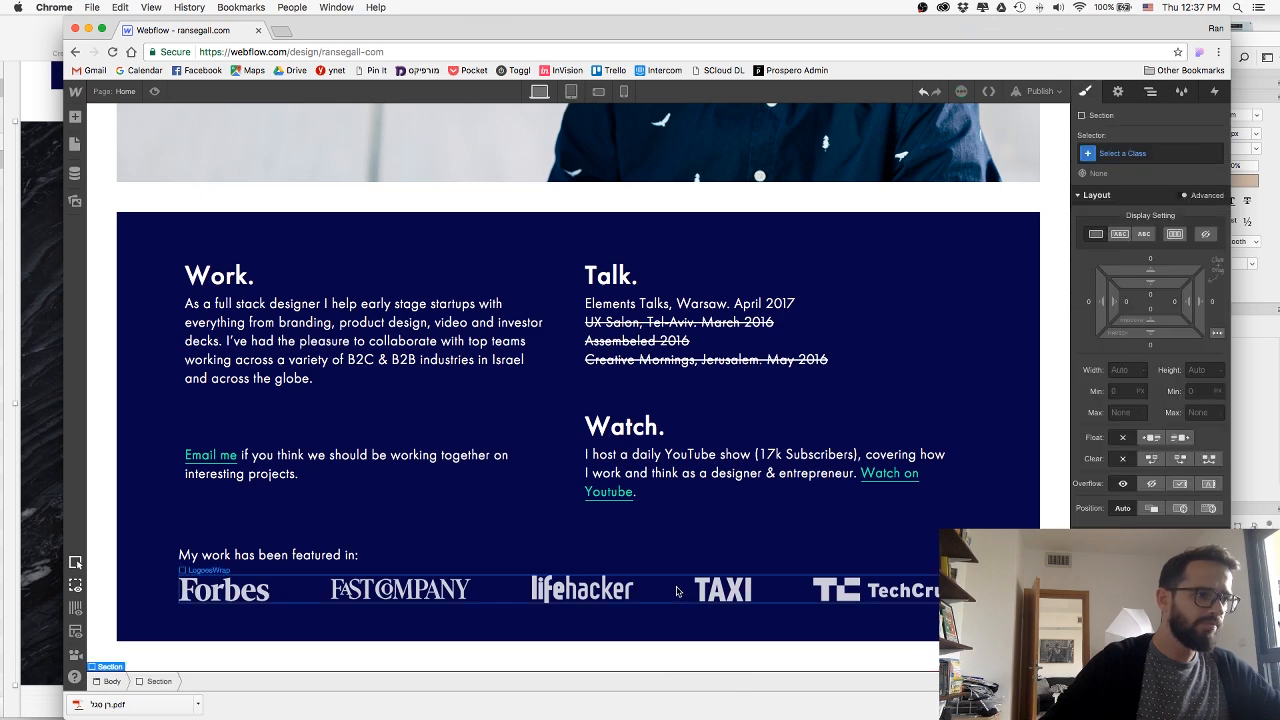
left_click(1150, 156)
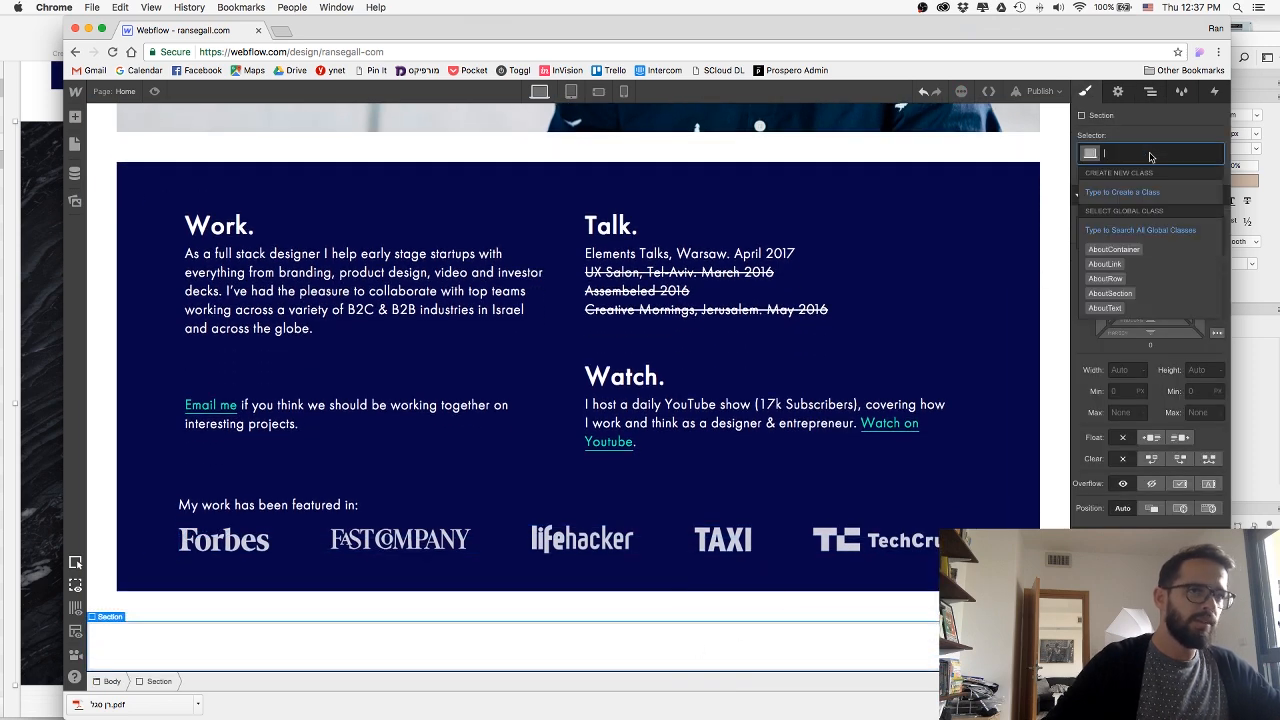
type("ProjectS")
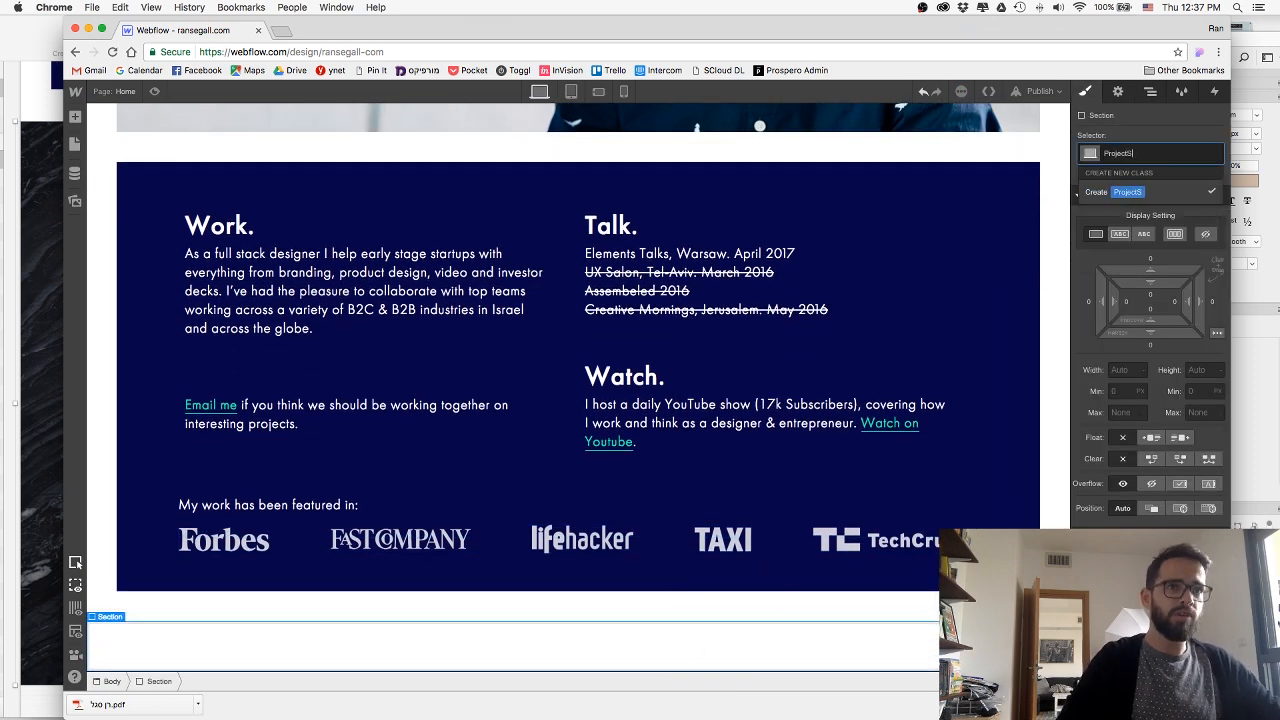
type("ection")
key("Return")
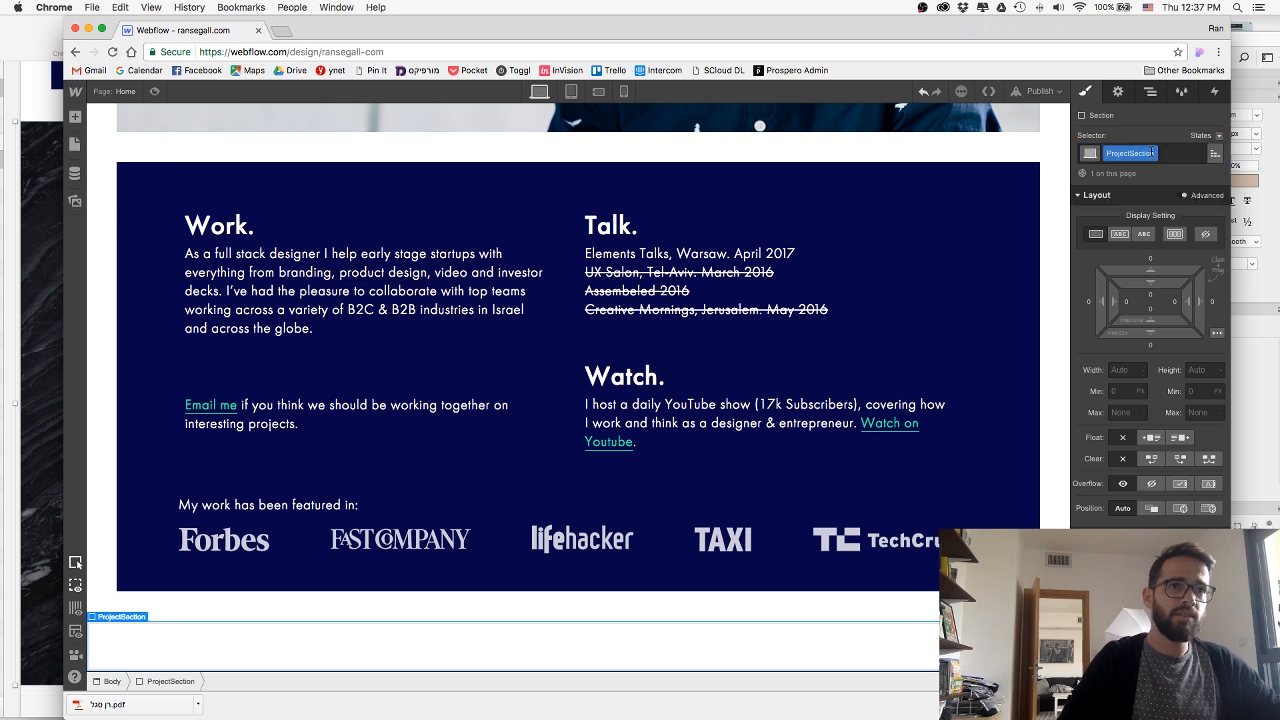
Set the ProjectSection's height to 100 vh.
scroll(1165, 385, "down", 1)
left_click(1190, 360)
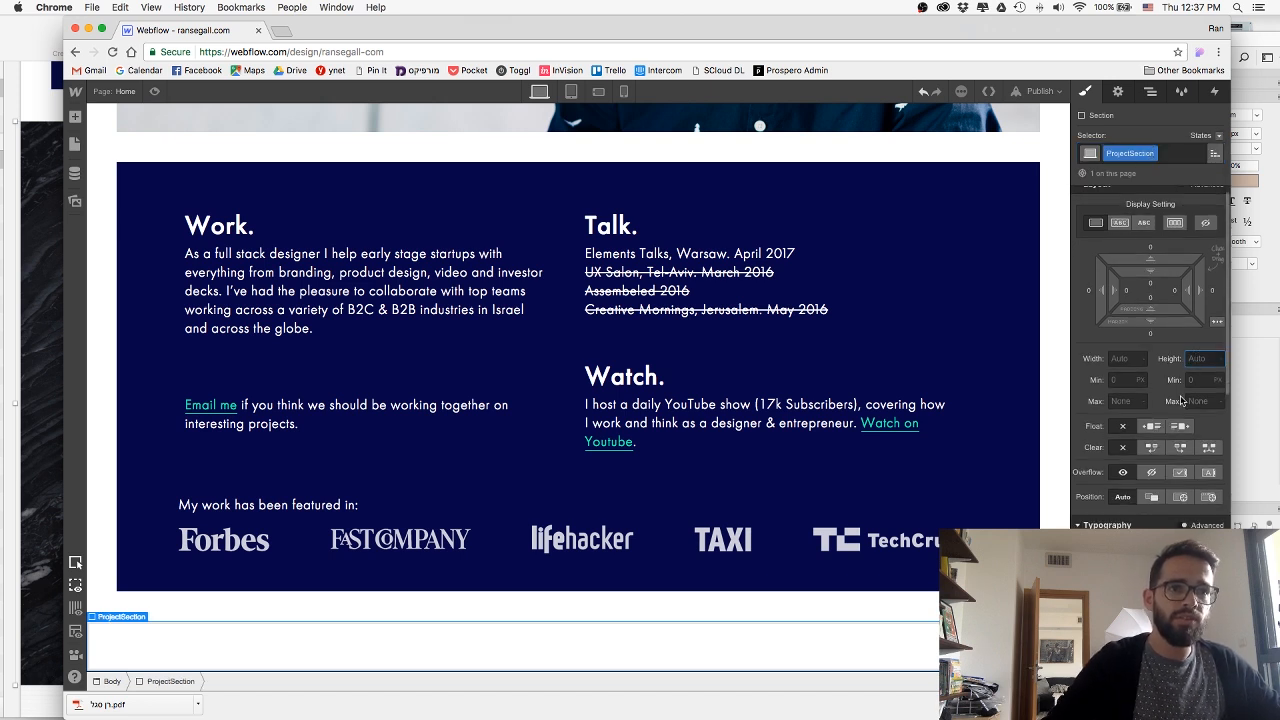
type("100vh")
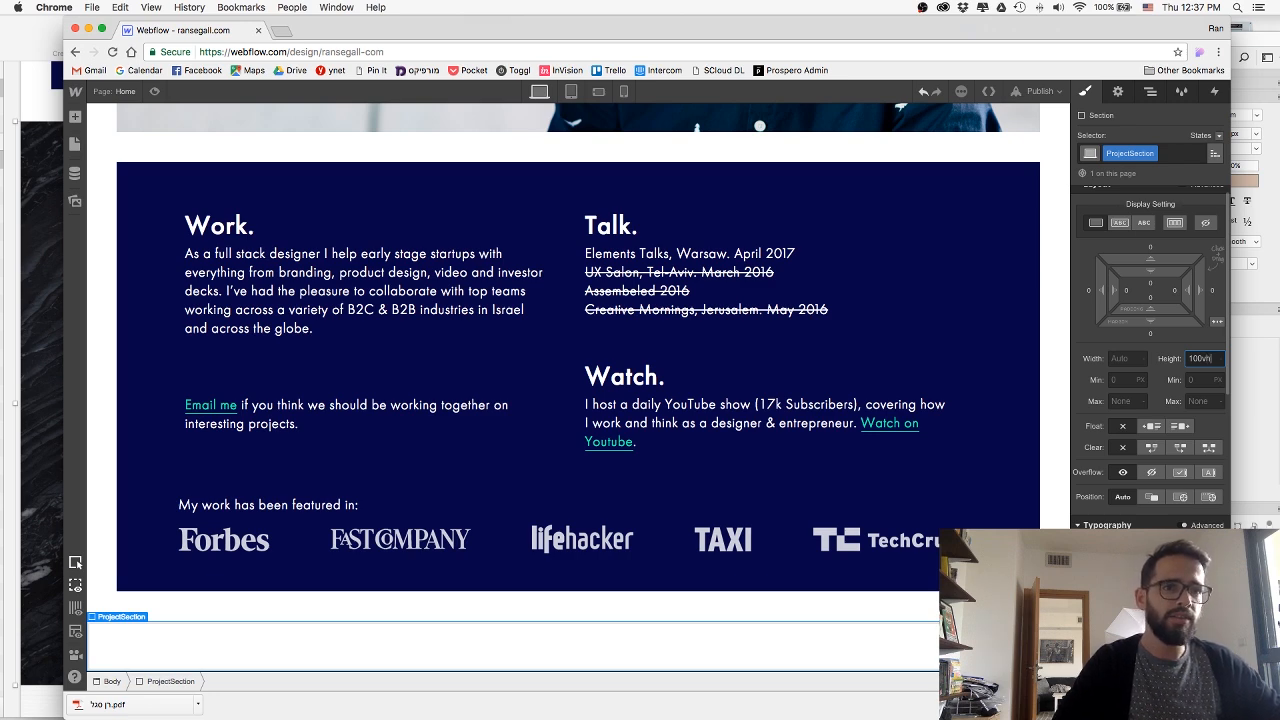
key("Return")
scroll(594, 409, "down", 5)
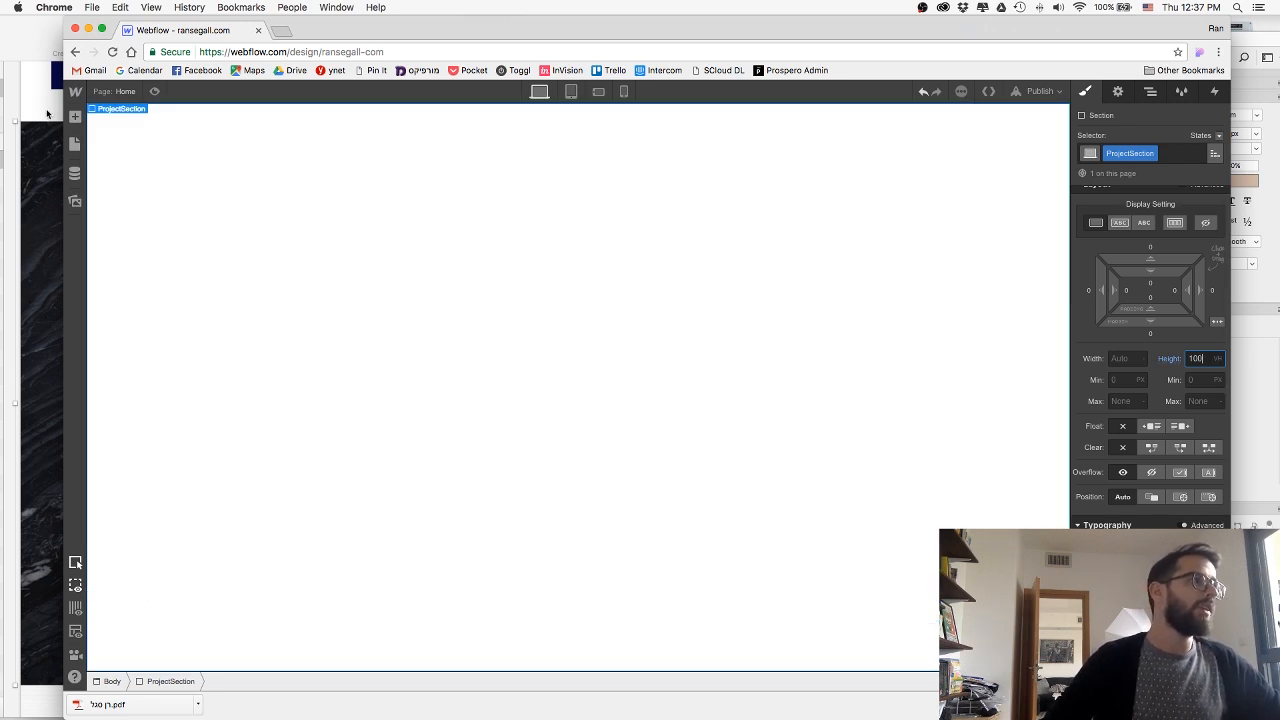
Switch to Sketch and examine the Prospero section's background and layout in the mockup.
key("super+Tab")
scroll(508, 272, "right", 1)
scroll(508, 272, "left", 1)
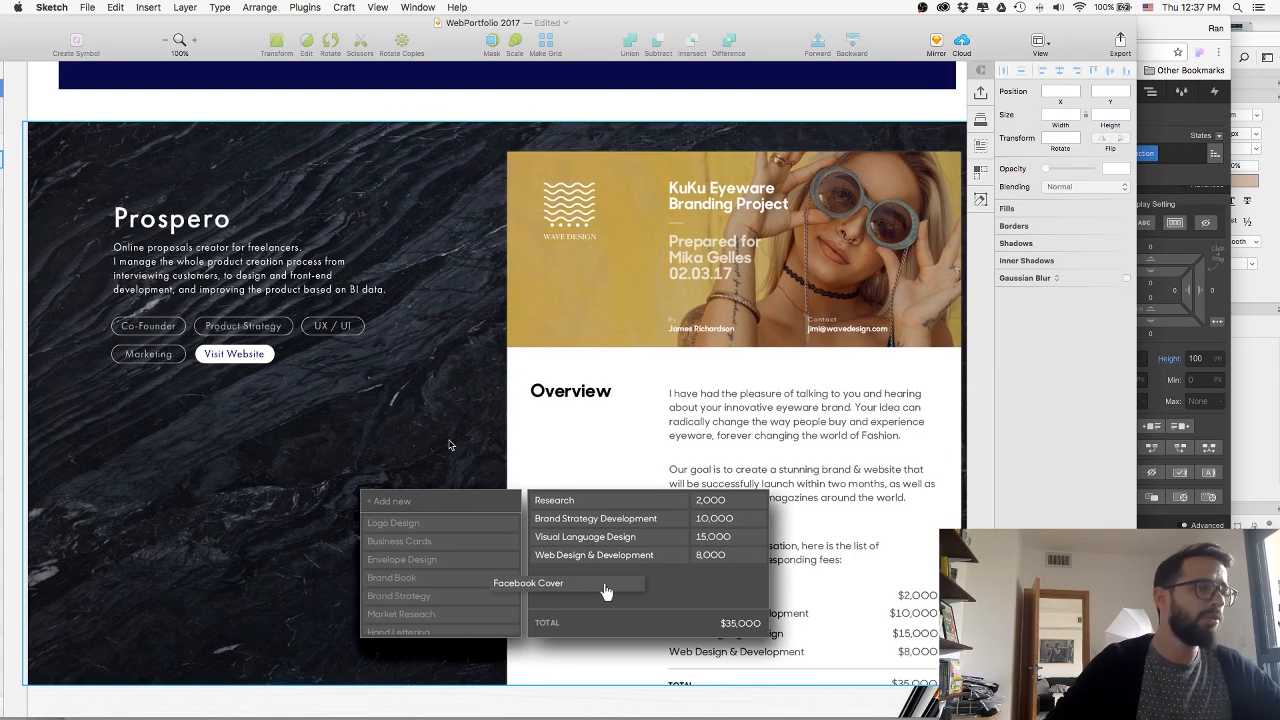
Switch to Finder and open a new file window.
key("super+Tab")
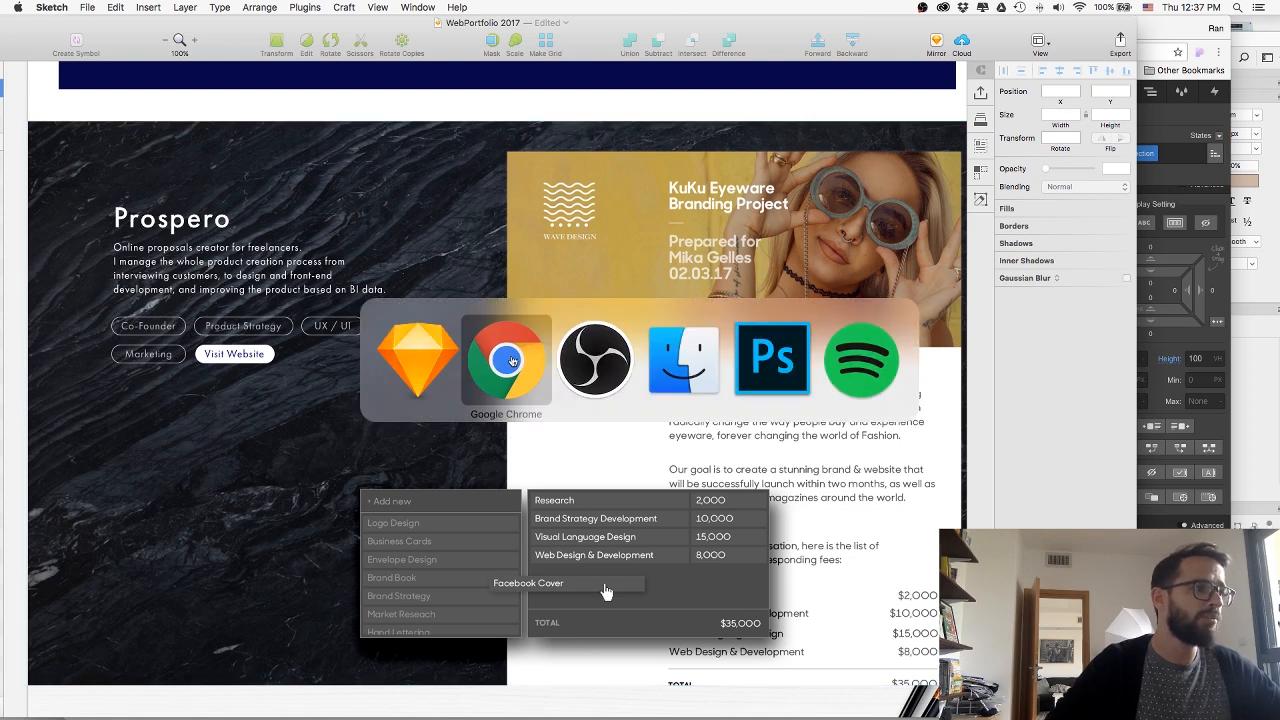
left_click(683, 358)
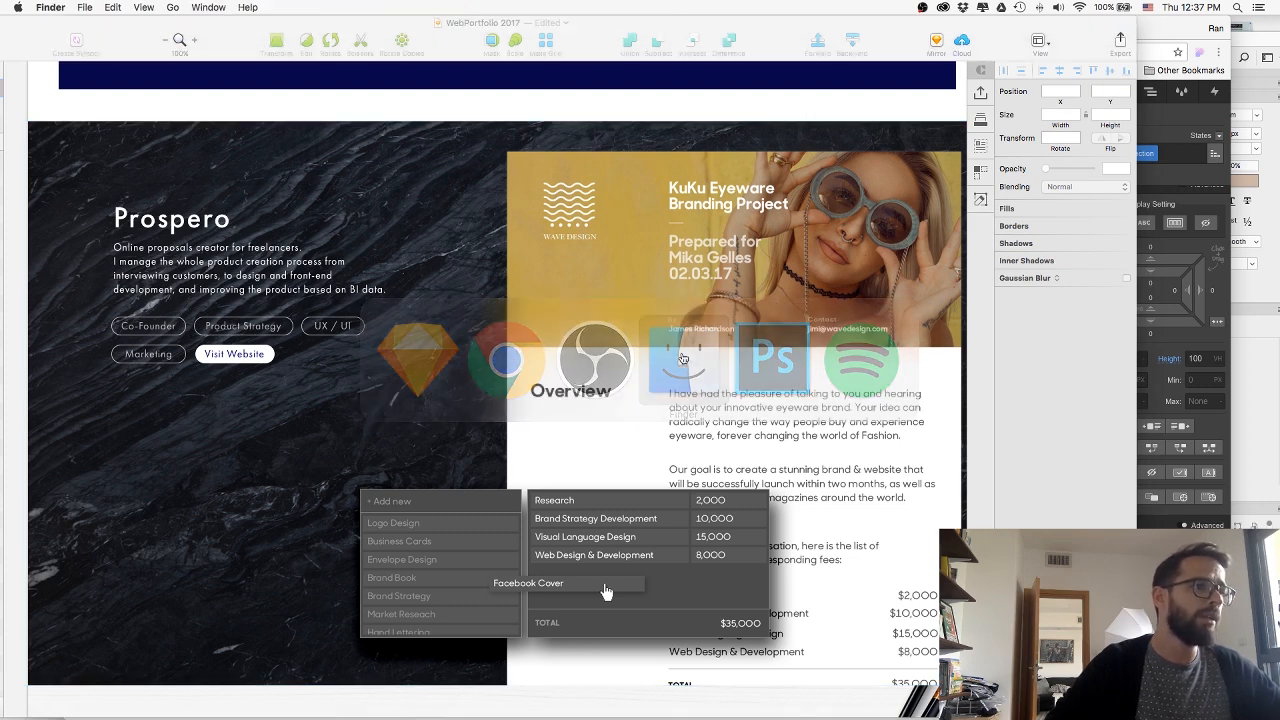
key("super+n")
left_click_drag(846, 110, 709, 112)
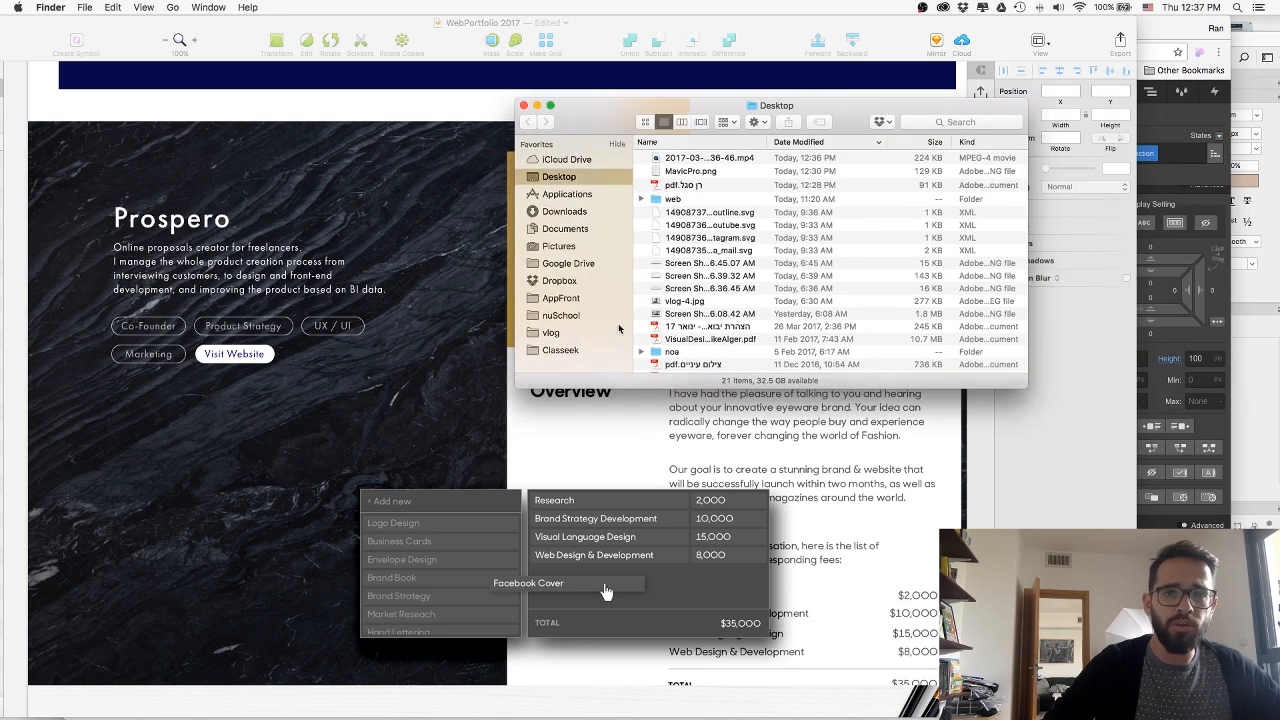
Browse to the Images folder and open 01-Prospero.psd in Photoshop.
left_click(602, 332)
left_click(711, 209)
key("super+Up")
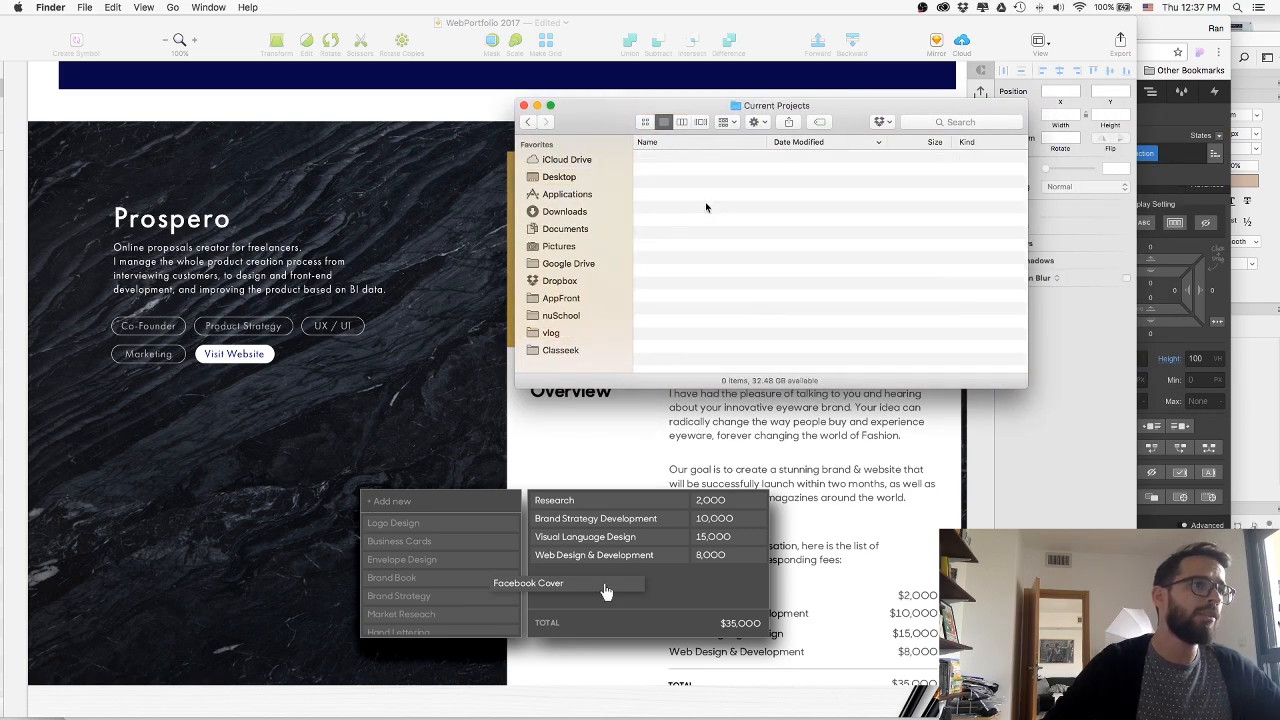
key("Up")
key("super+Down")
key("Down")
key("super+Down")
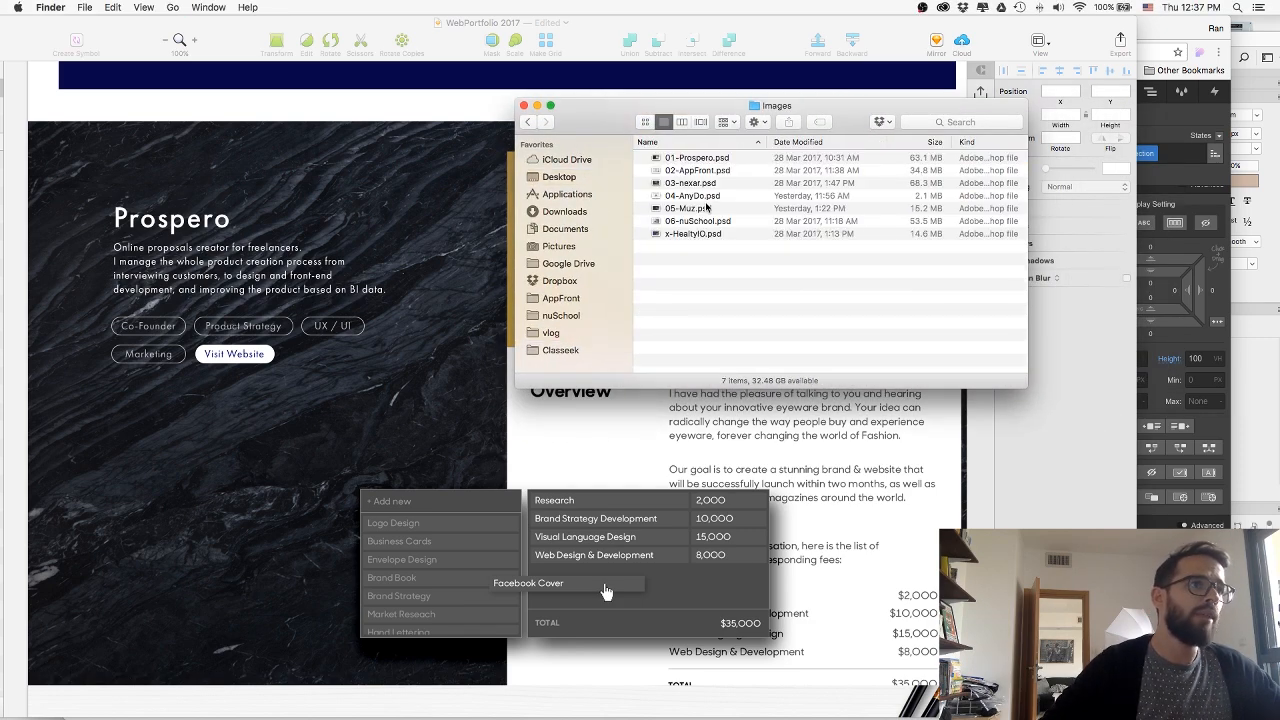
key("Down")
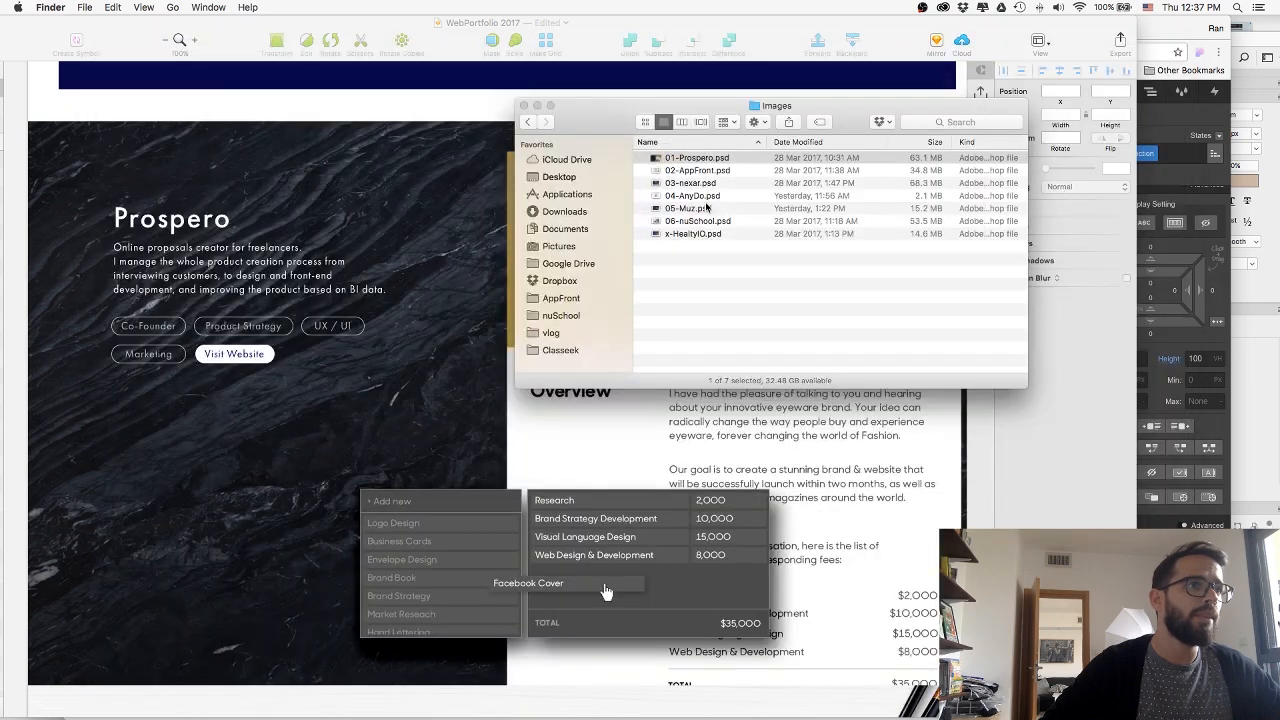
key("super+Down")
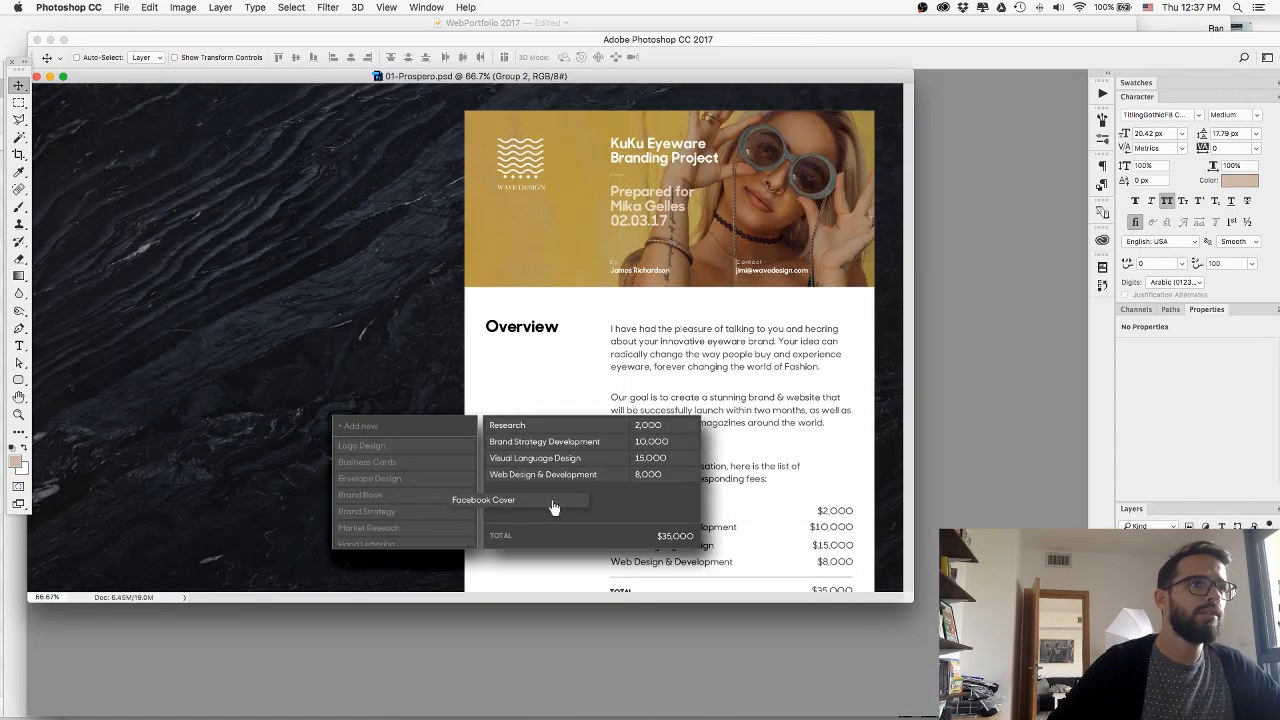
Hide the proposal and pricing artwork layers so that only the dark marble background is left on the canvas.
left_click(1125, 600, "alt")
left_click(1125, 600, "alt")
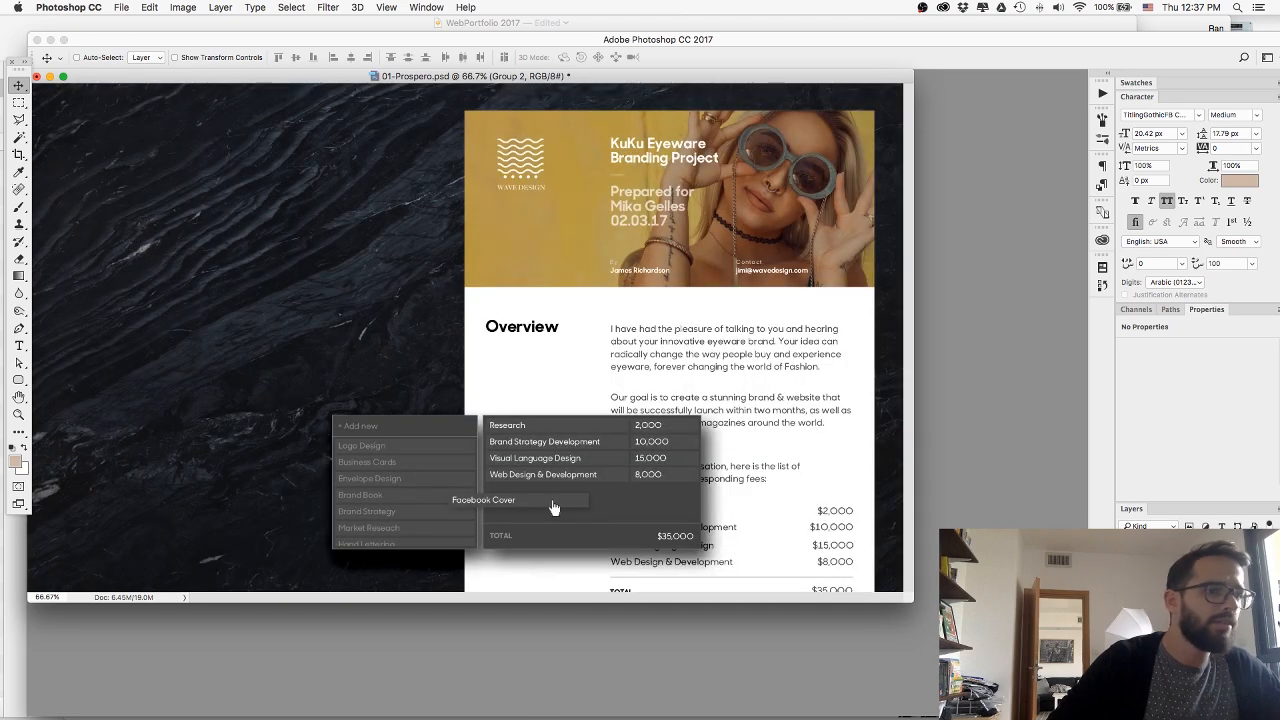
left_click_drag(1125, 590, 1125, 565)
left_click_drag(240, 78, 302, 91)
Export the marble background for web with the JPEG Medium preset as 01-ProsperoBG.jpg in the web folder.
key("super+alt+shift+s")
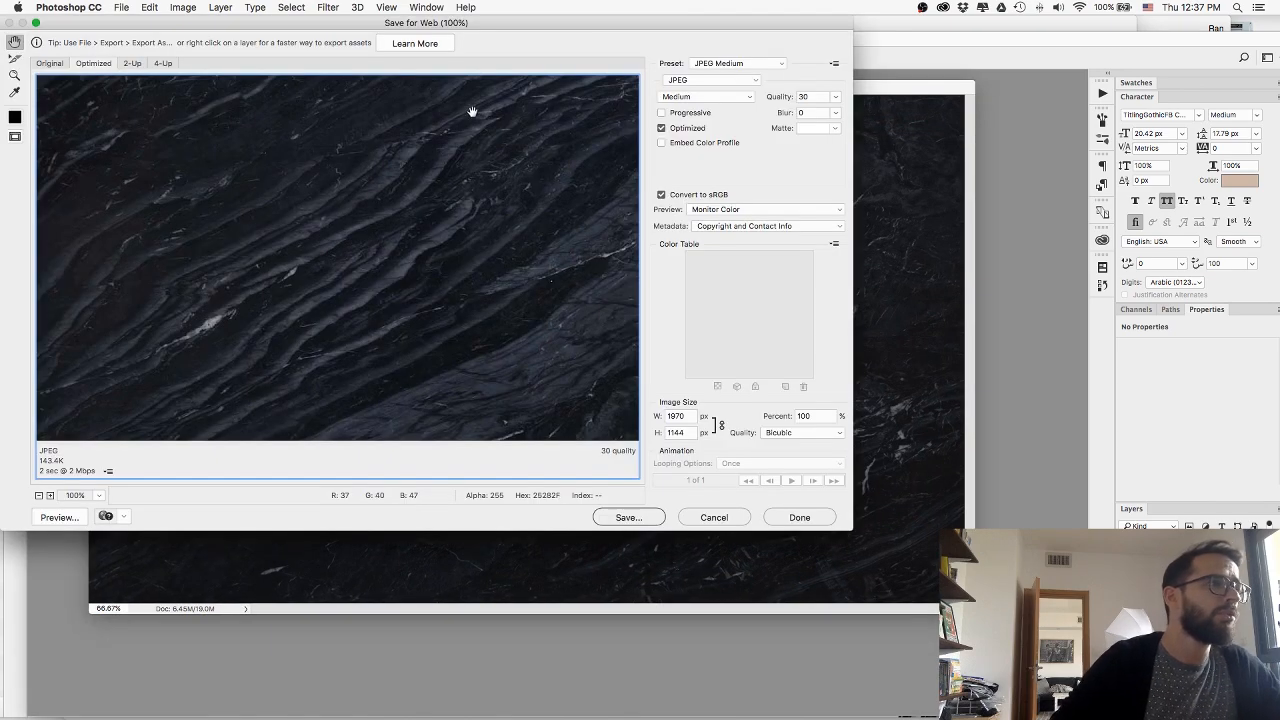
left_click(611, 516)
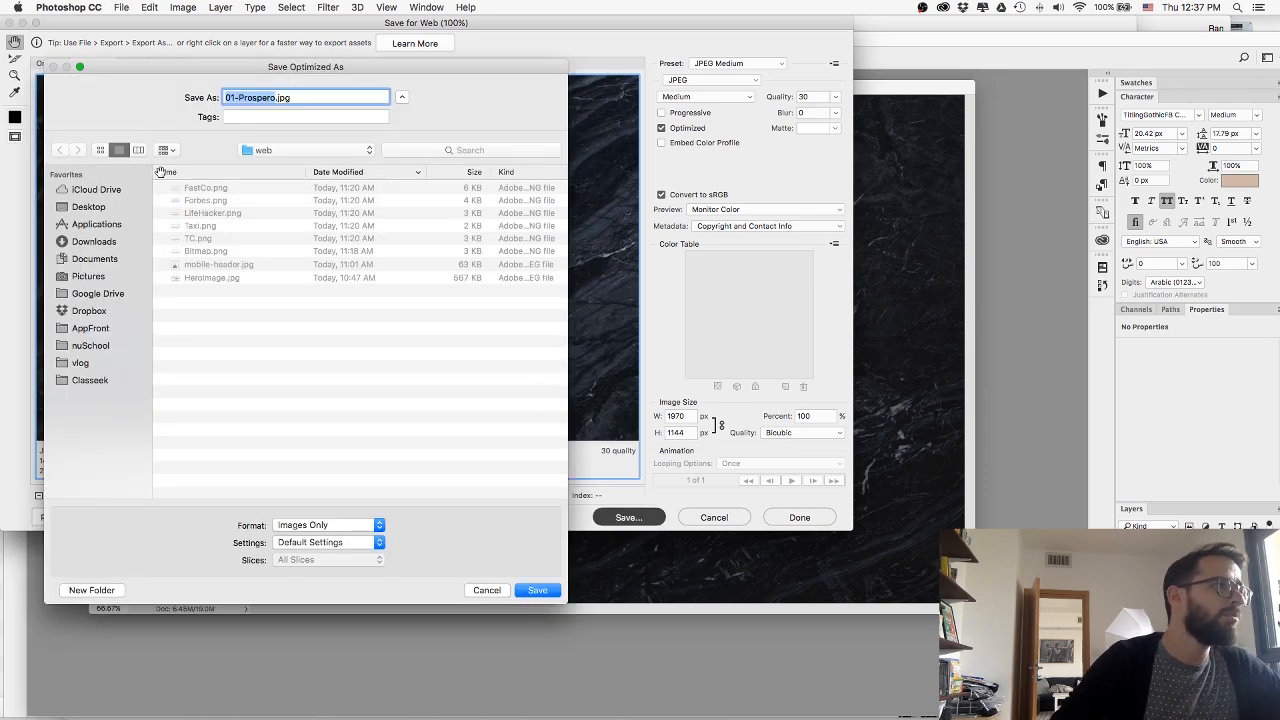
key("Right")
type("BG")
key("Return")
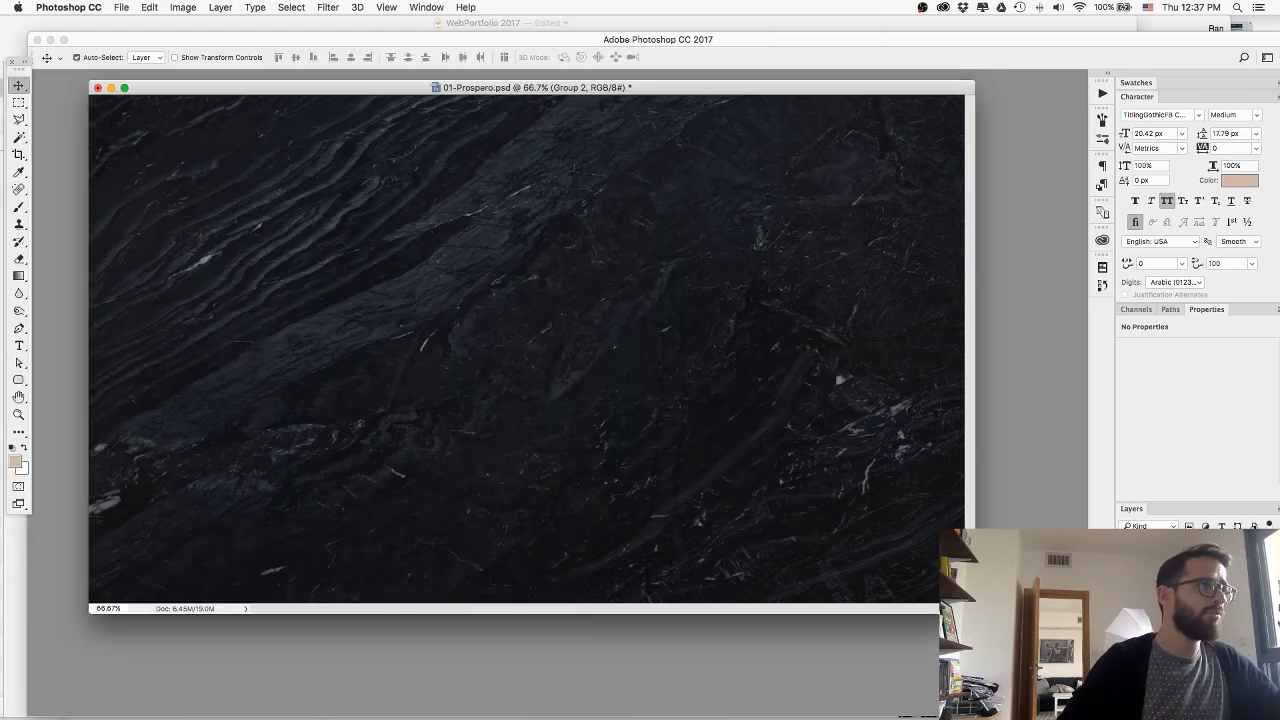
Switch back to Webflow in Chrome and add the combo class Prospero to the ProjectSection.
key("super+Tab")
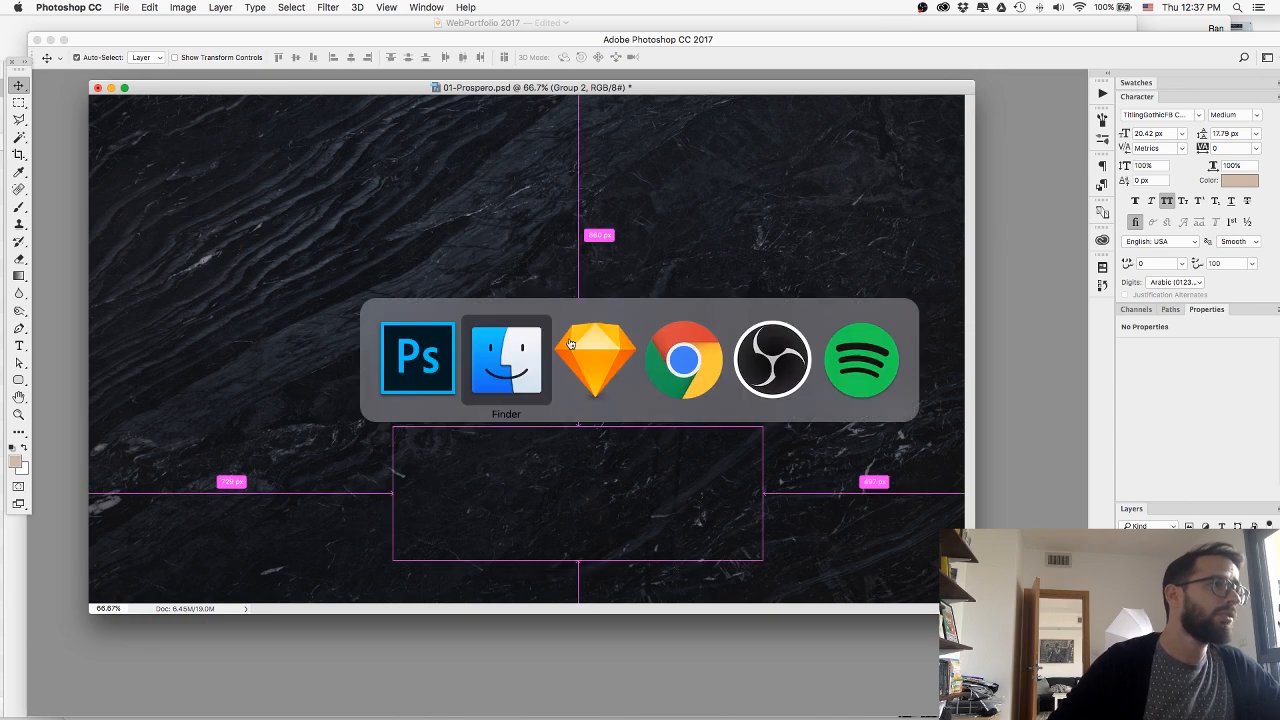
left_click(668, 340)
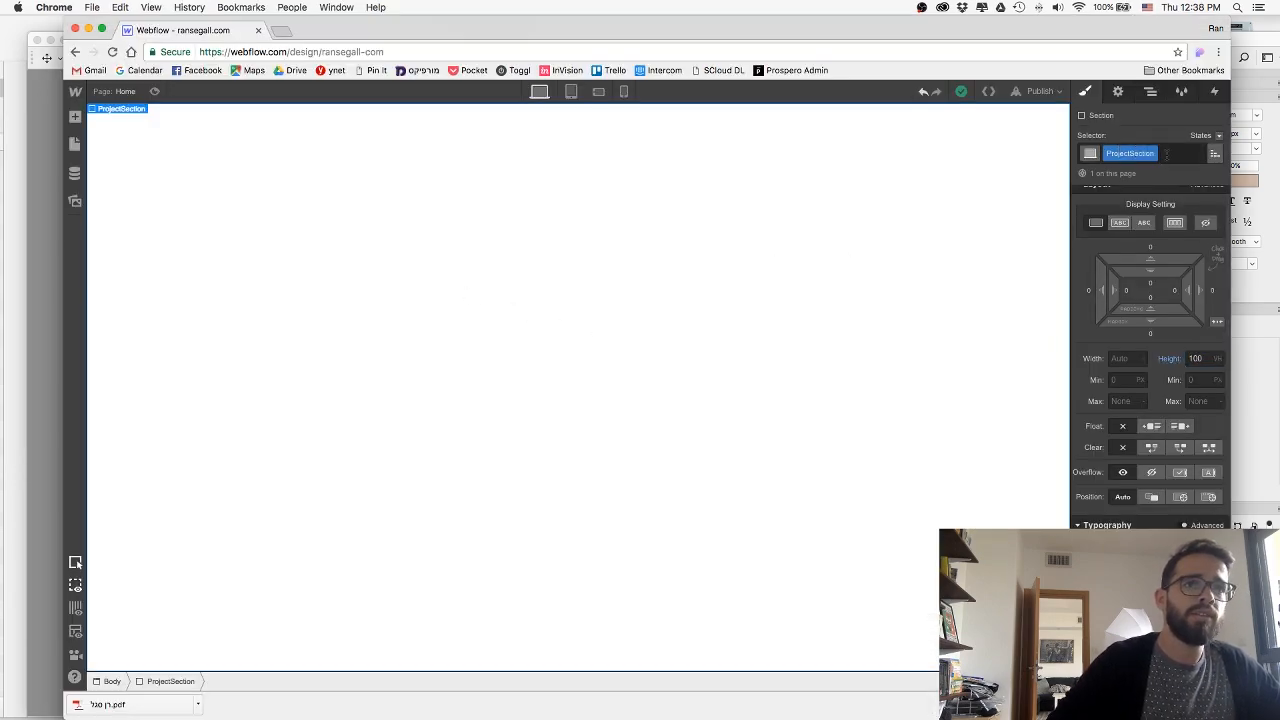
left_click(1171, 153)
type("P")
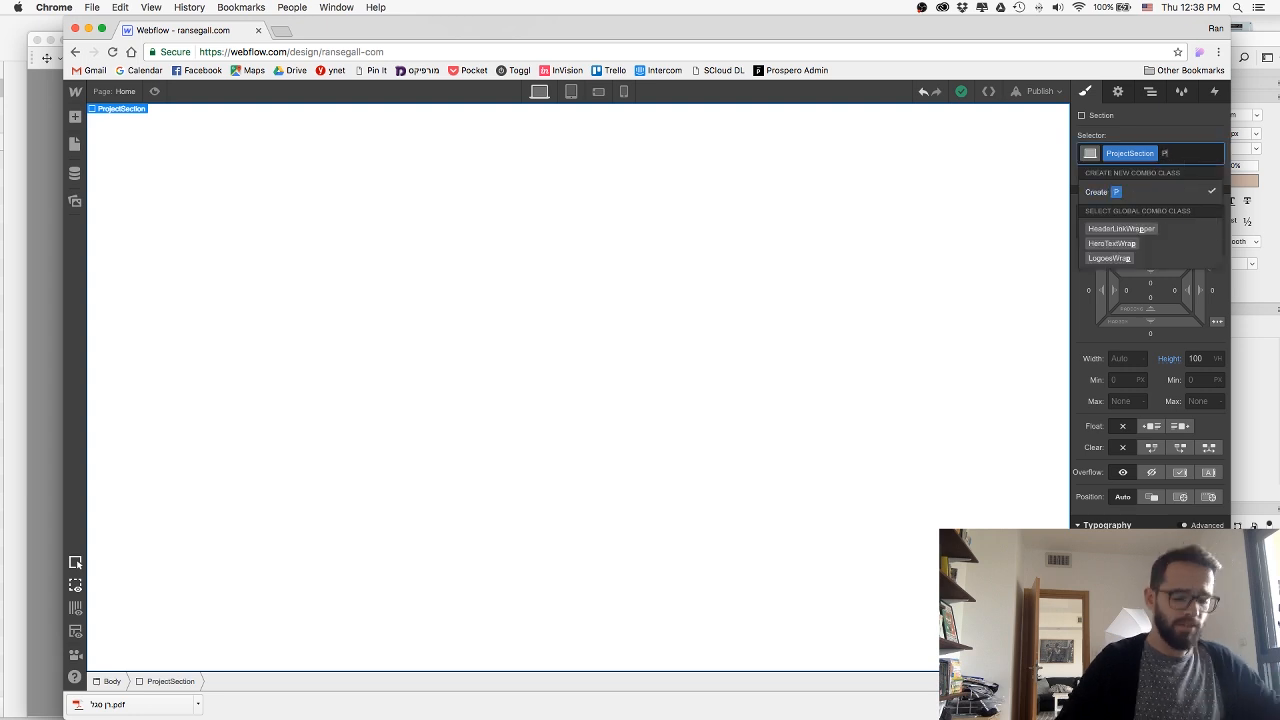
type("roepero")
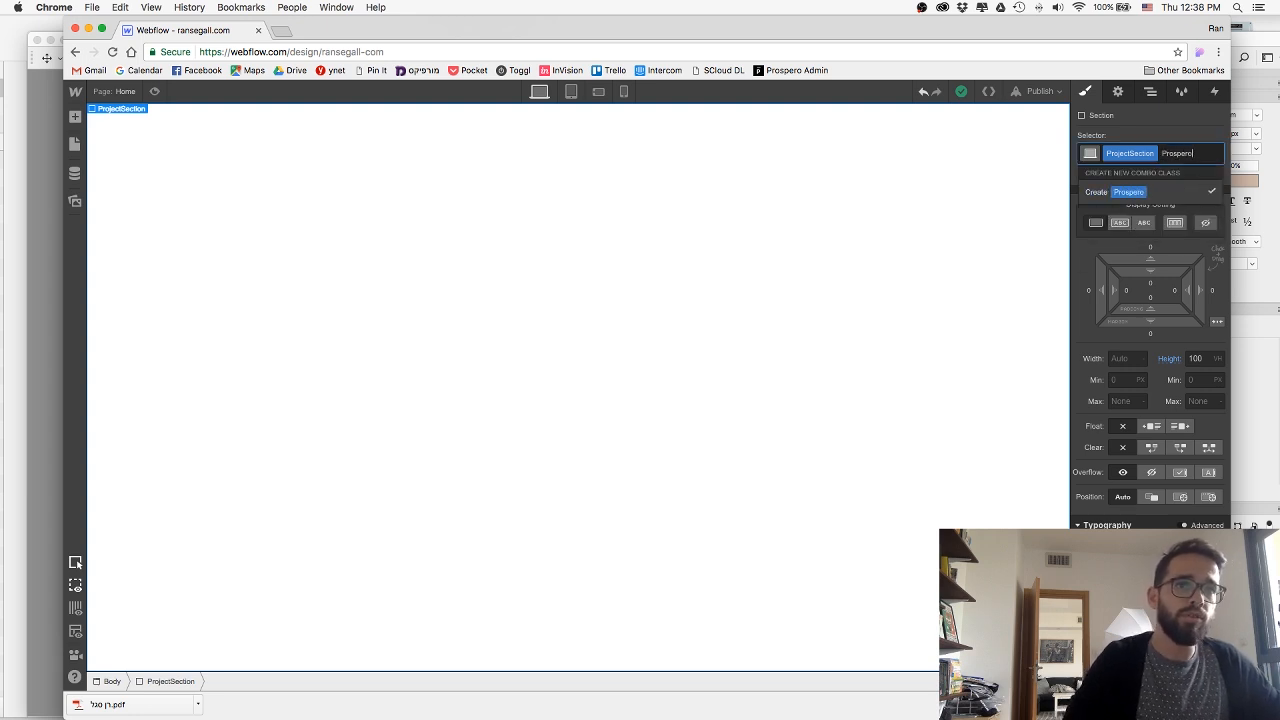
key("Return")
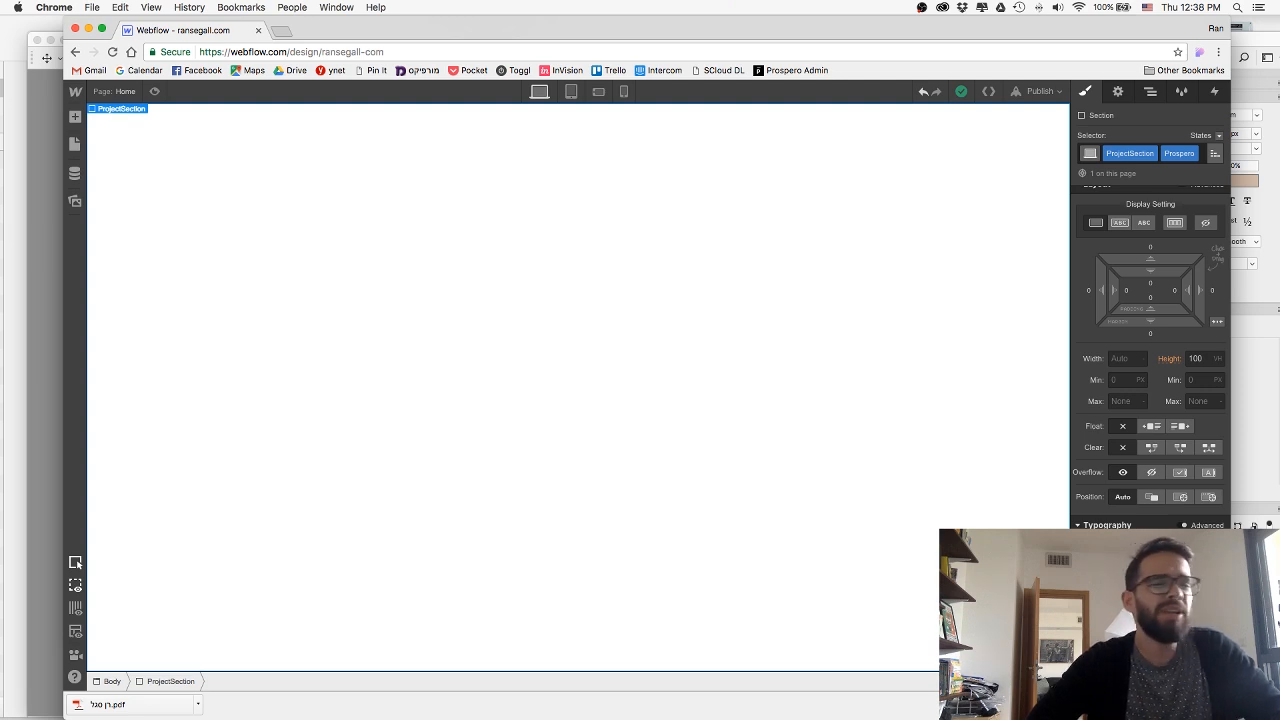
Upload 01-ProsperoBG.jpg from the web folder as the Prospero section's background image and size it to cover.
scroll(1157, 417, "down", 7)
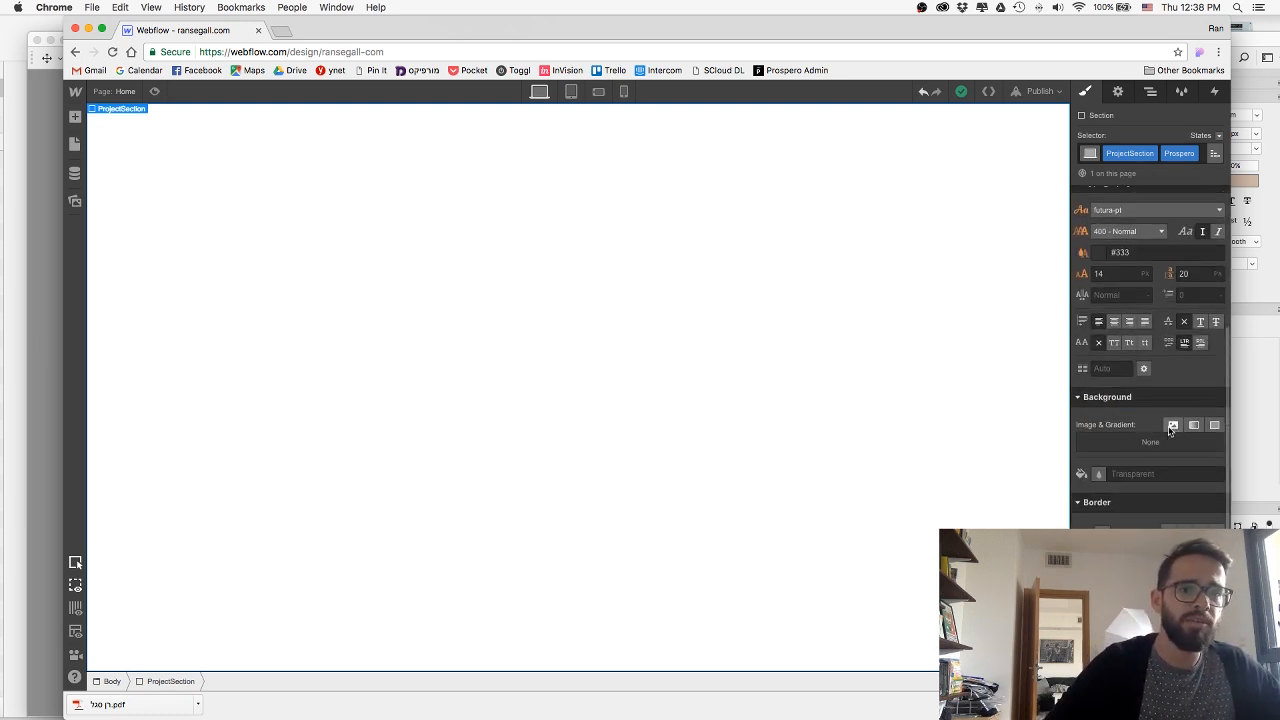
left_click(1160, 433)
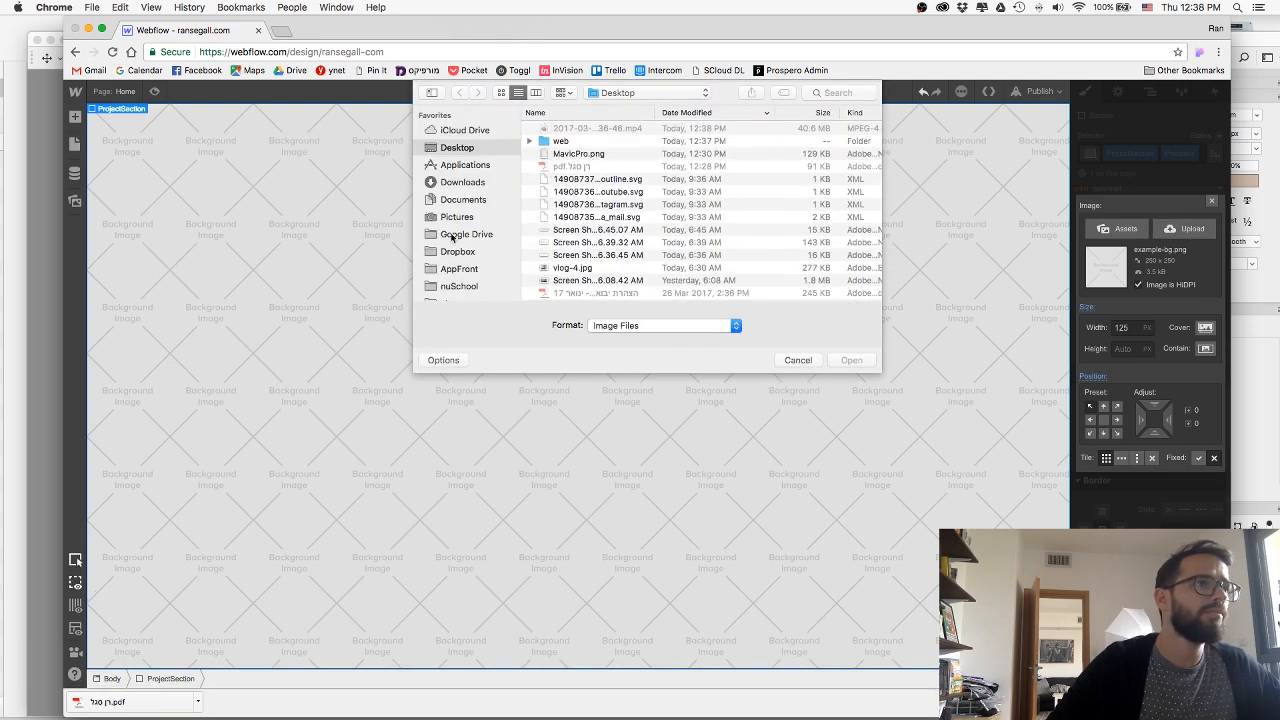
double_click(561, 141)
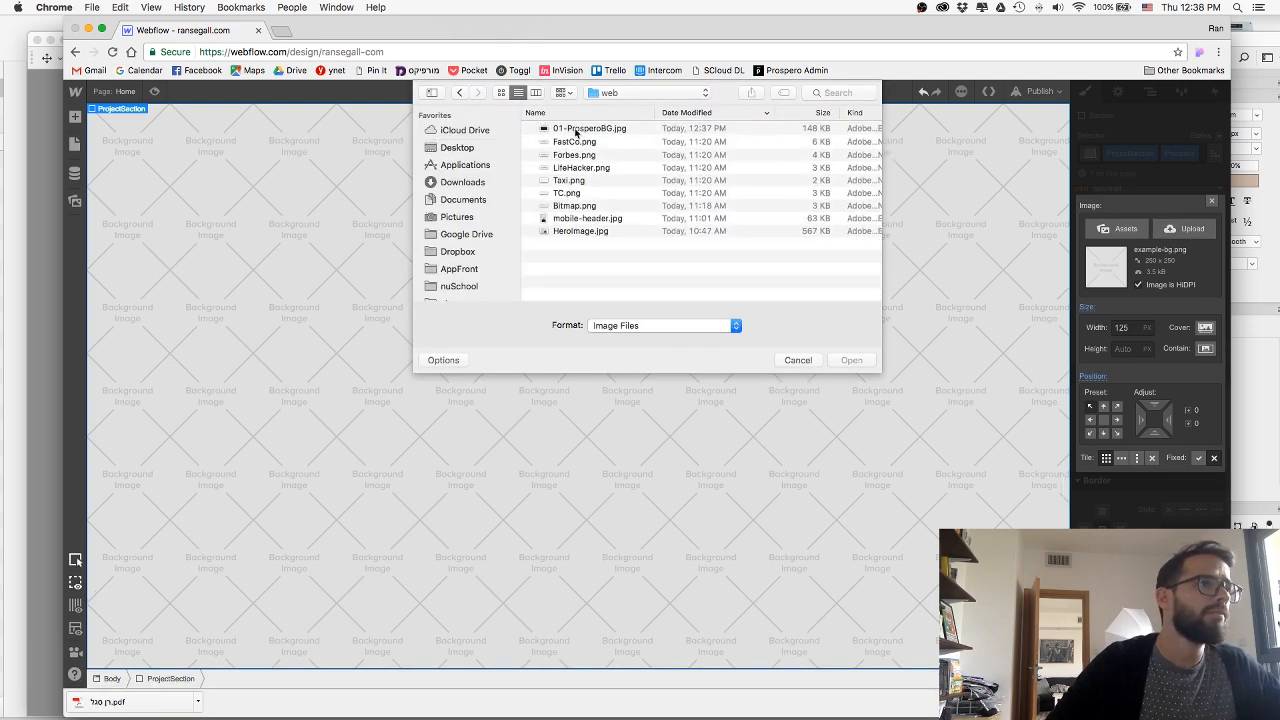
double_click(580, 129)
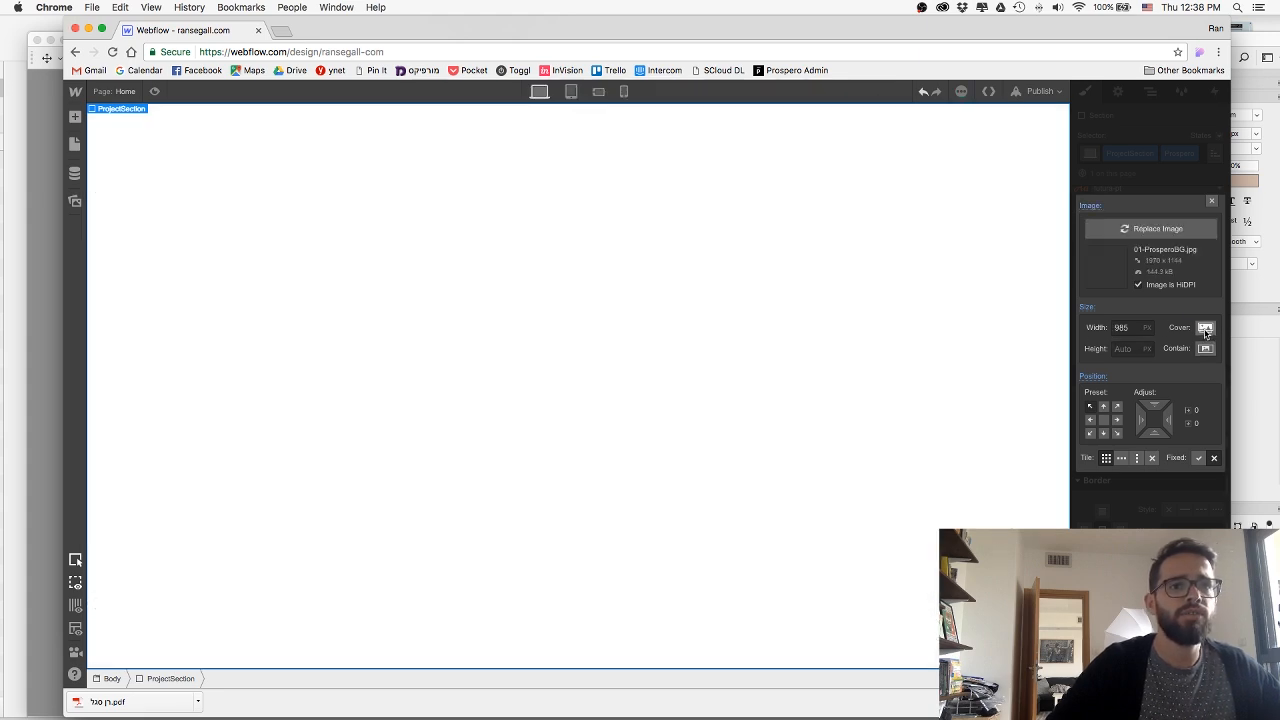
left_click(1206, 332)
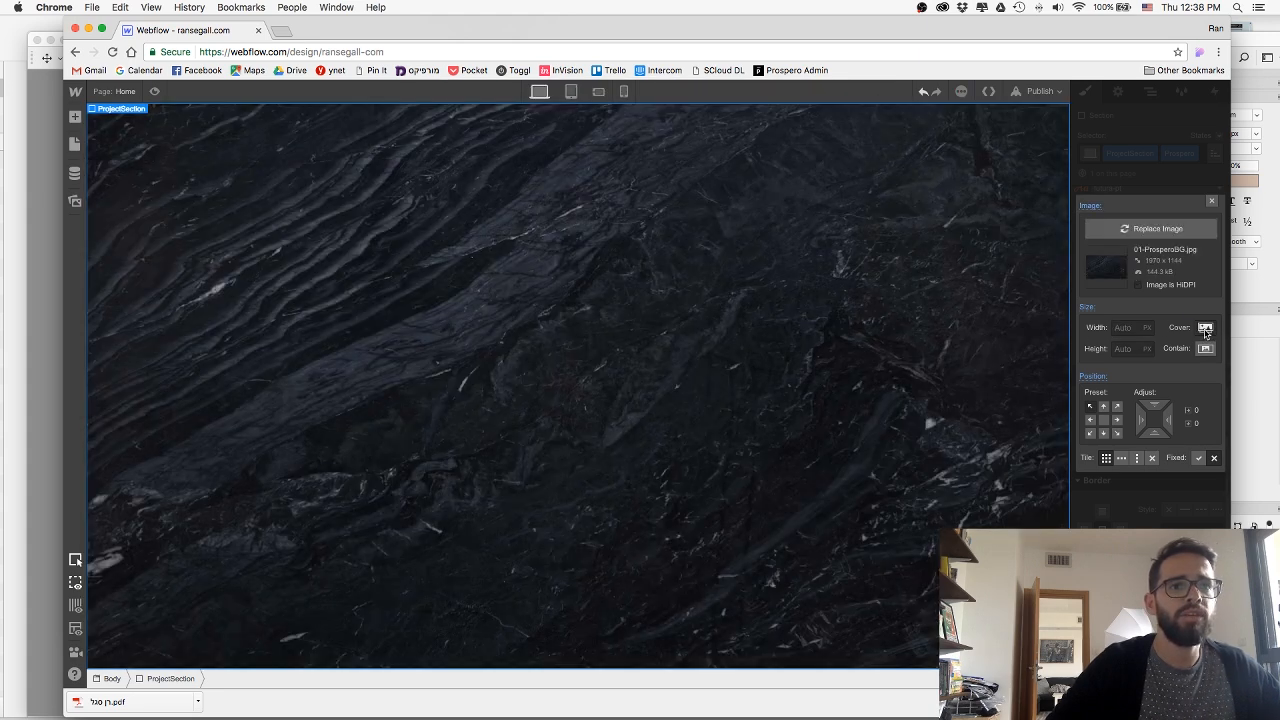
left_click(1211, 201)
Review the section below the featured logos and compare it with the Prospero design in the Sketch mockup.
scroll(643, 373, "up", 3)
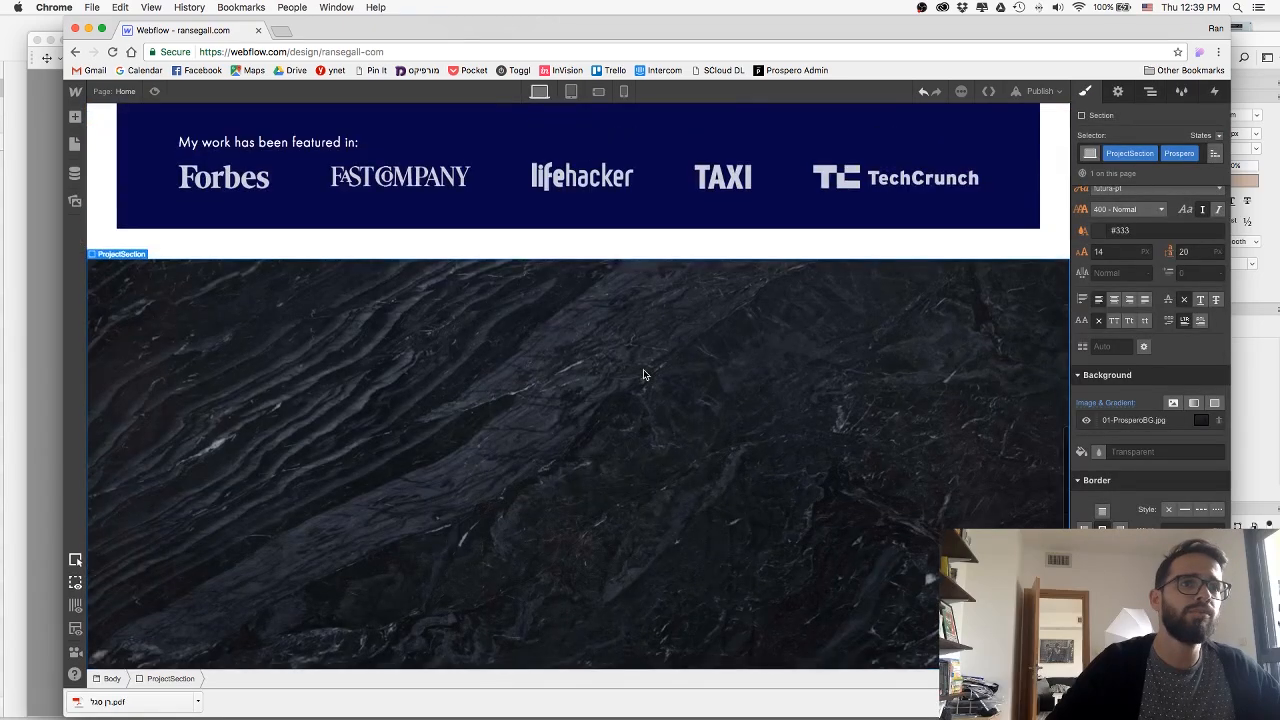
scroll(643, 375, "down", 2)
scroll(643, 375, "down", 1)
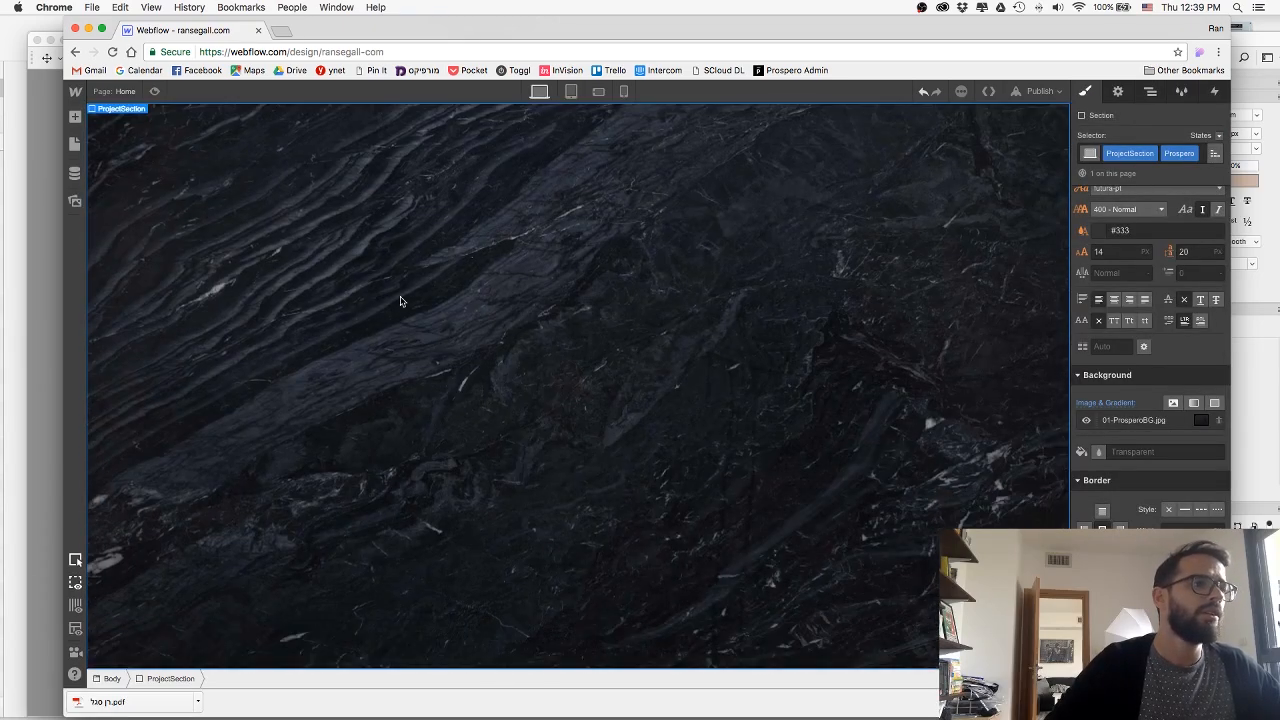
key("super+Tab")
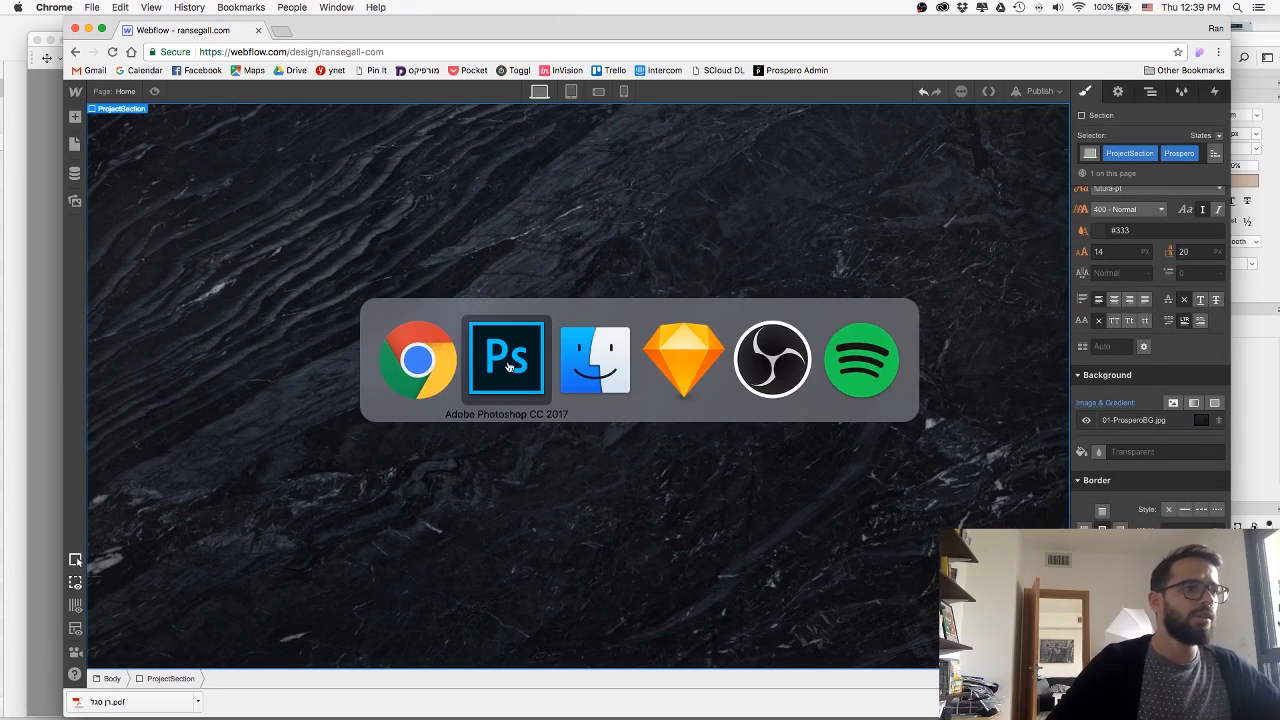
left_click(668, 362)
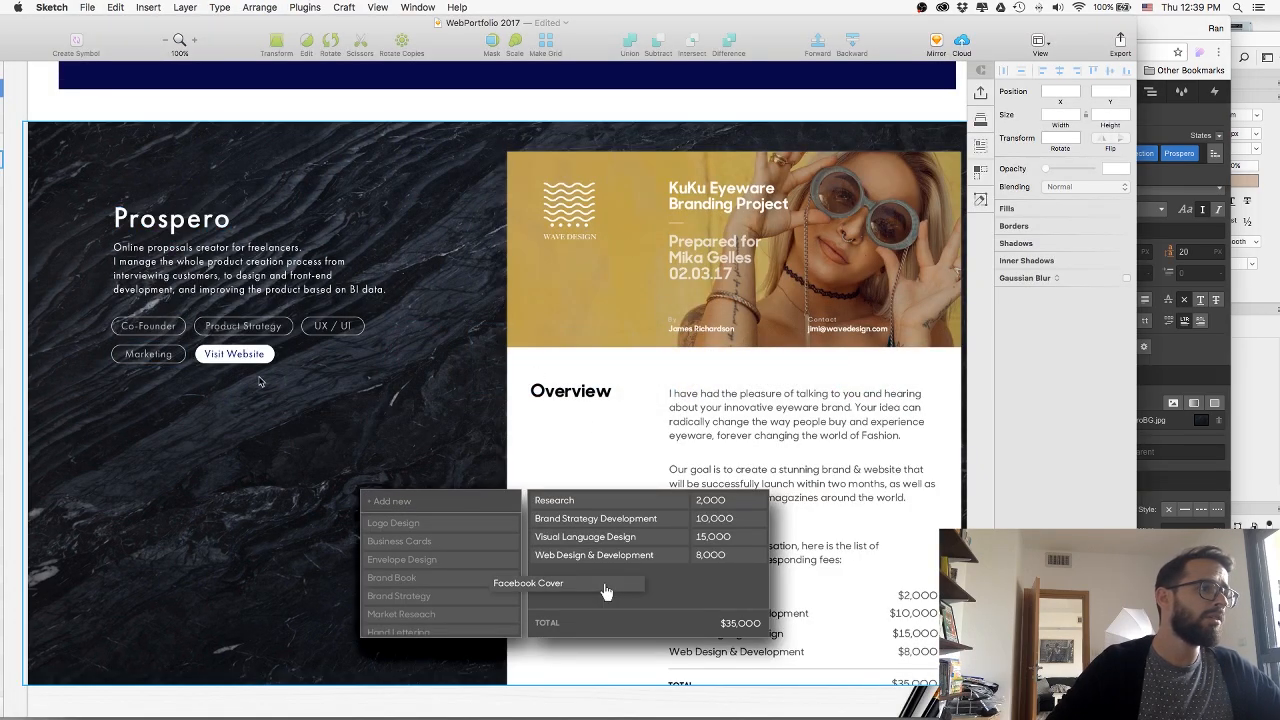
scroll(263, 293, "left", 1)
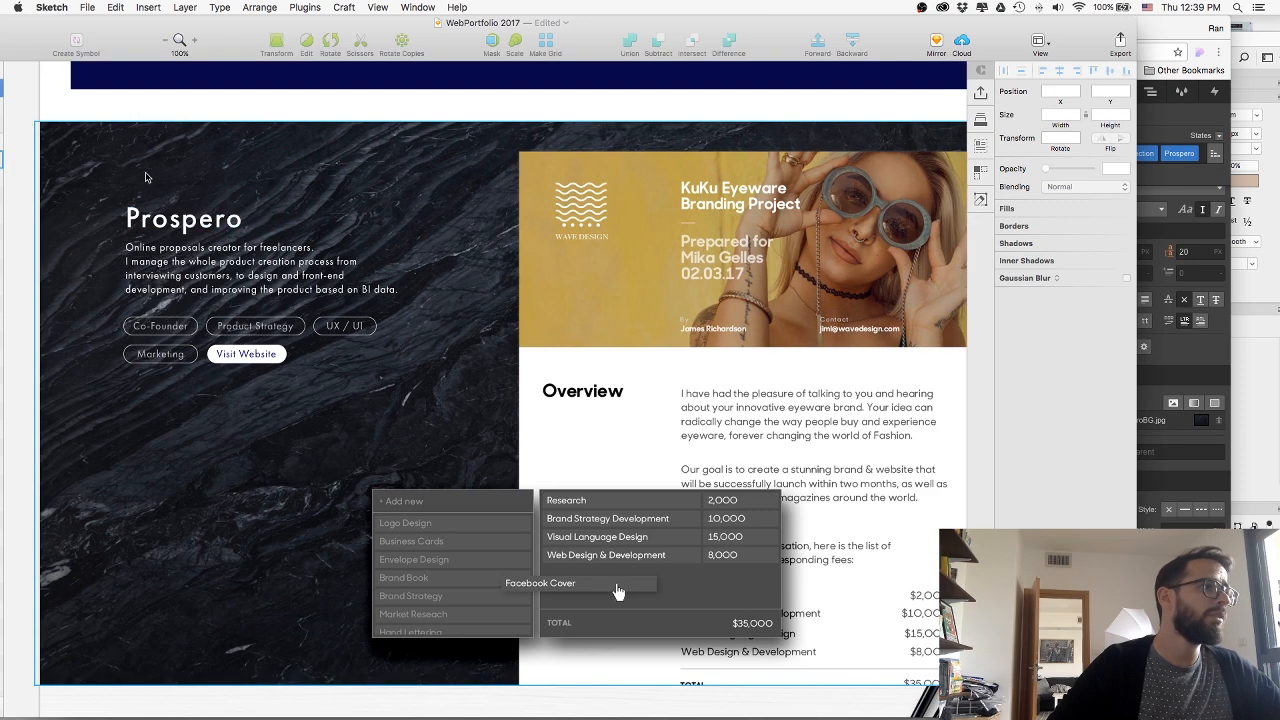
key("super+Tab")
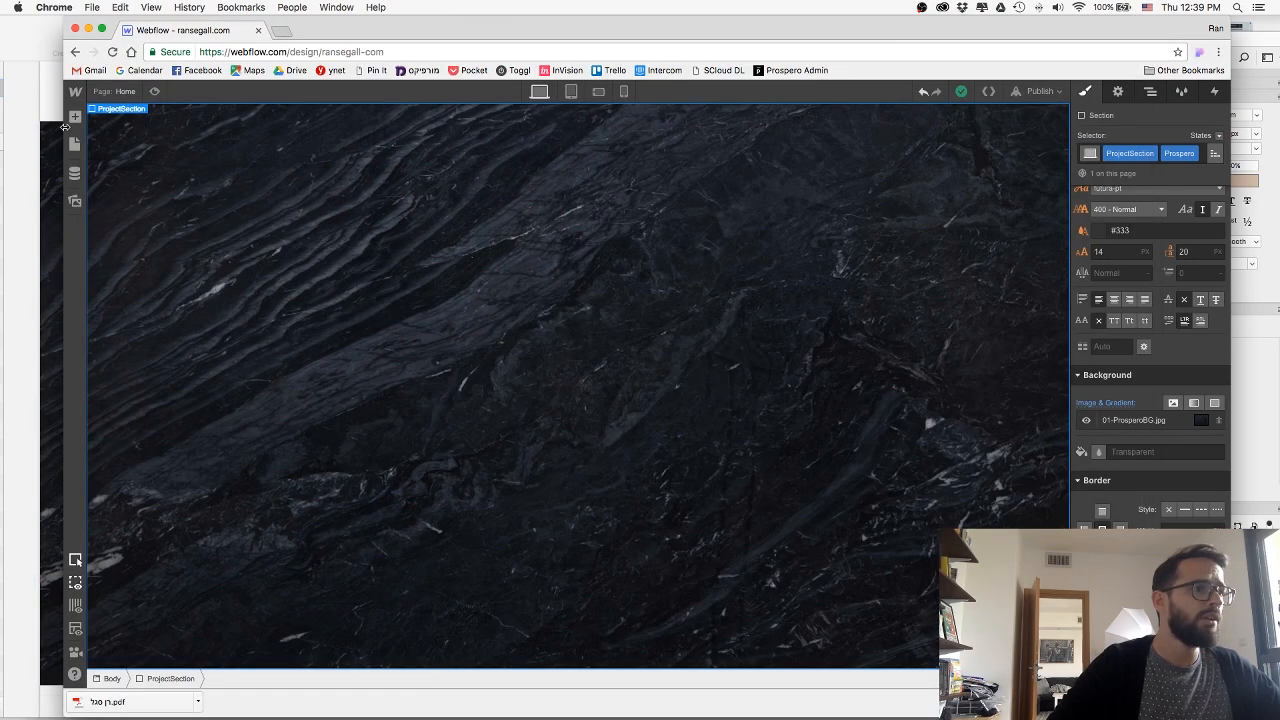
Add a Div Block inside the Prospero section and give it the new class ProjectContent.
left_click(75, 116)
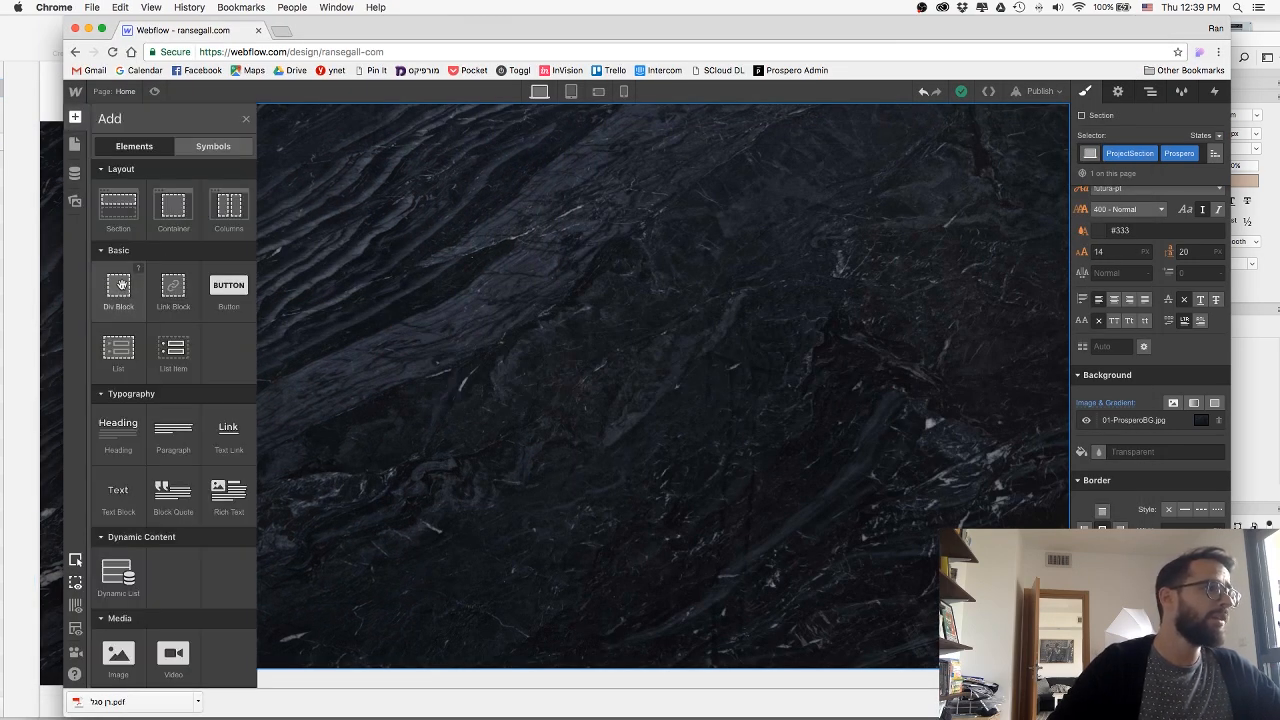
left_click_drag(120, 285, 393, 267)
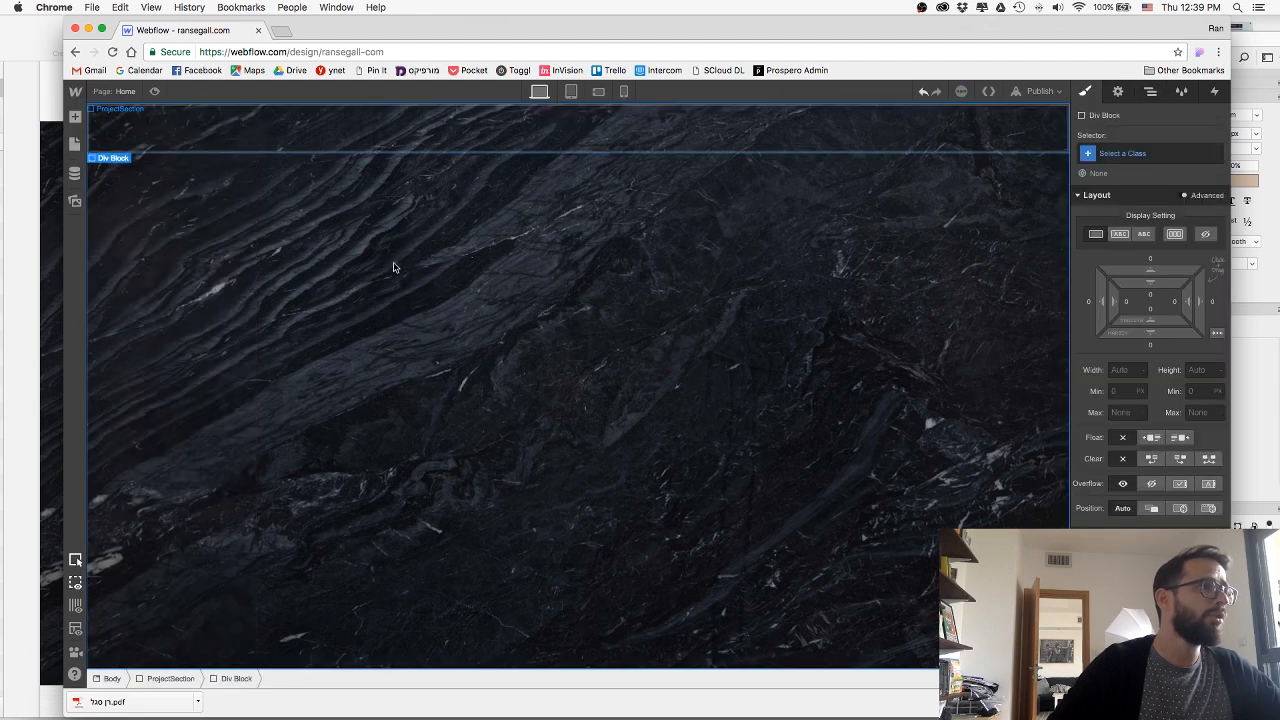
left_click(1125, 153)
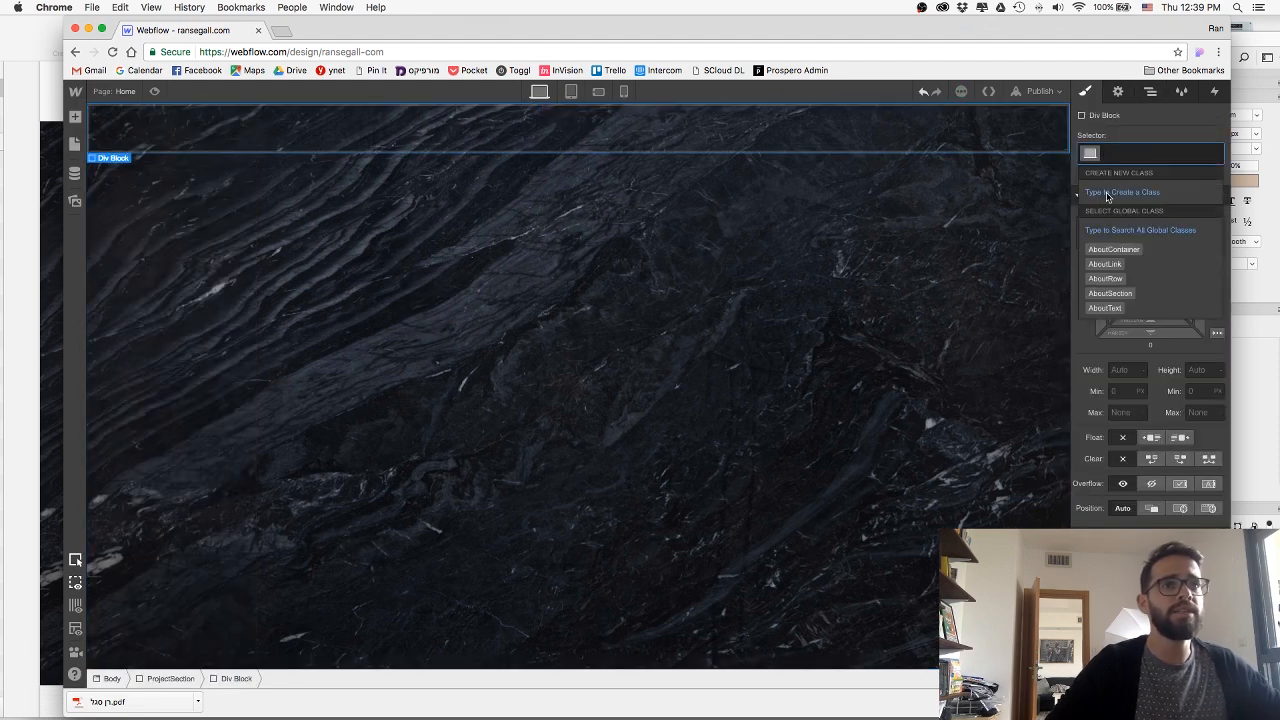
type("Proj")
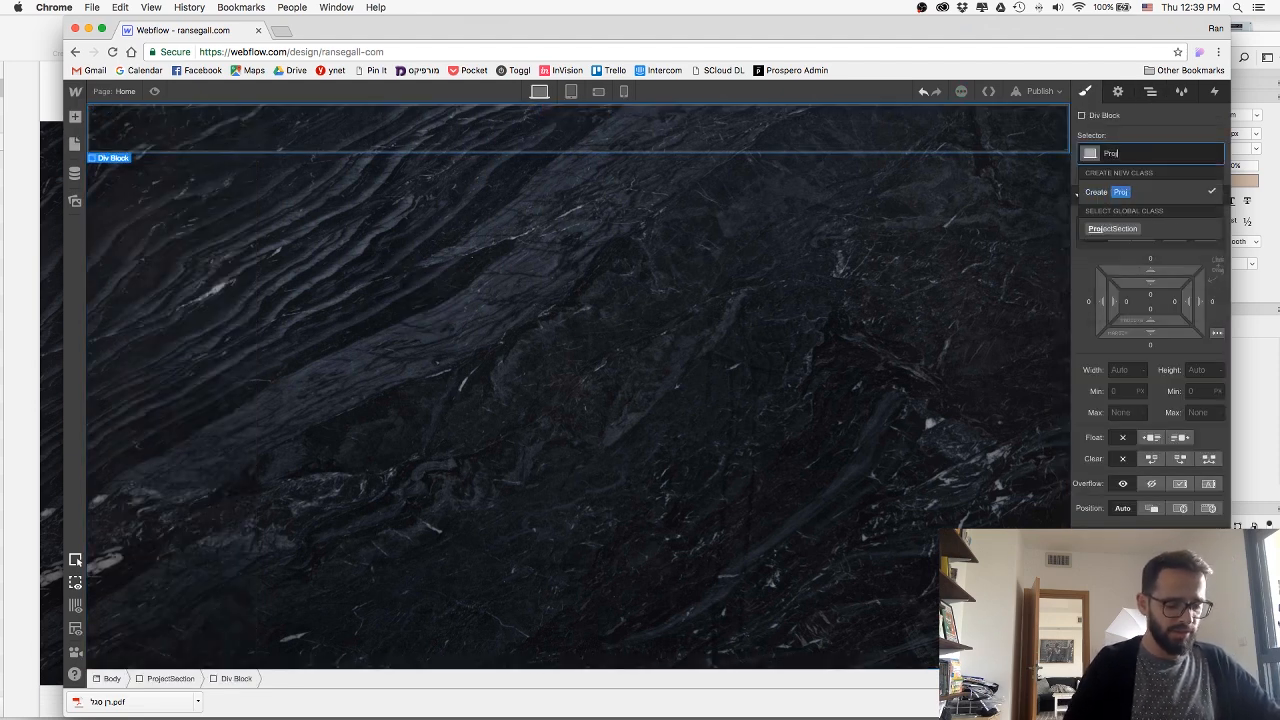
type("ect")
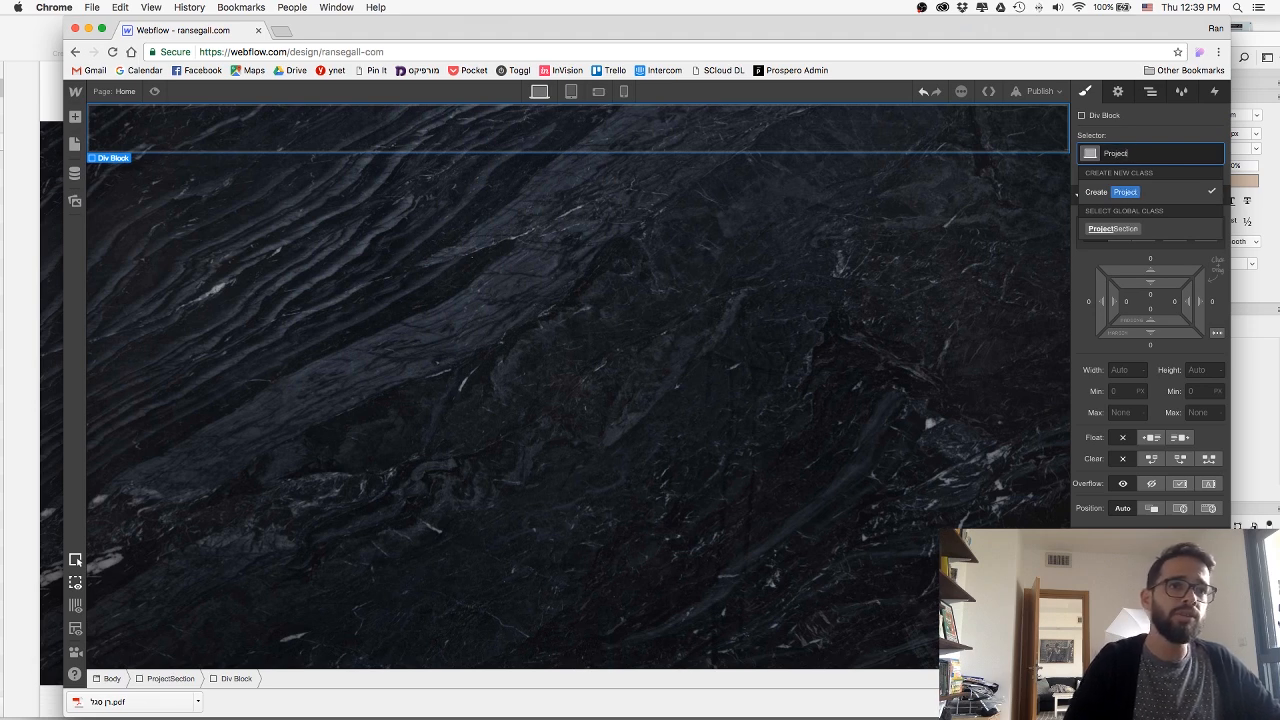
type("Conta")
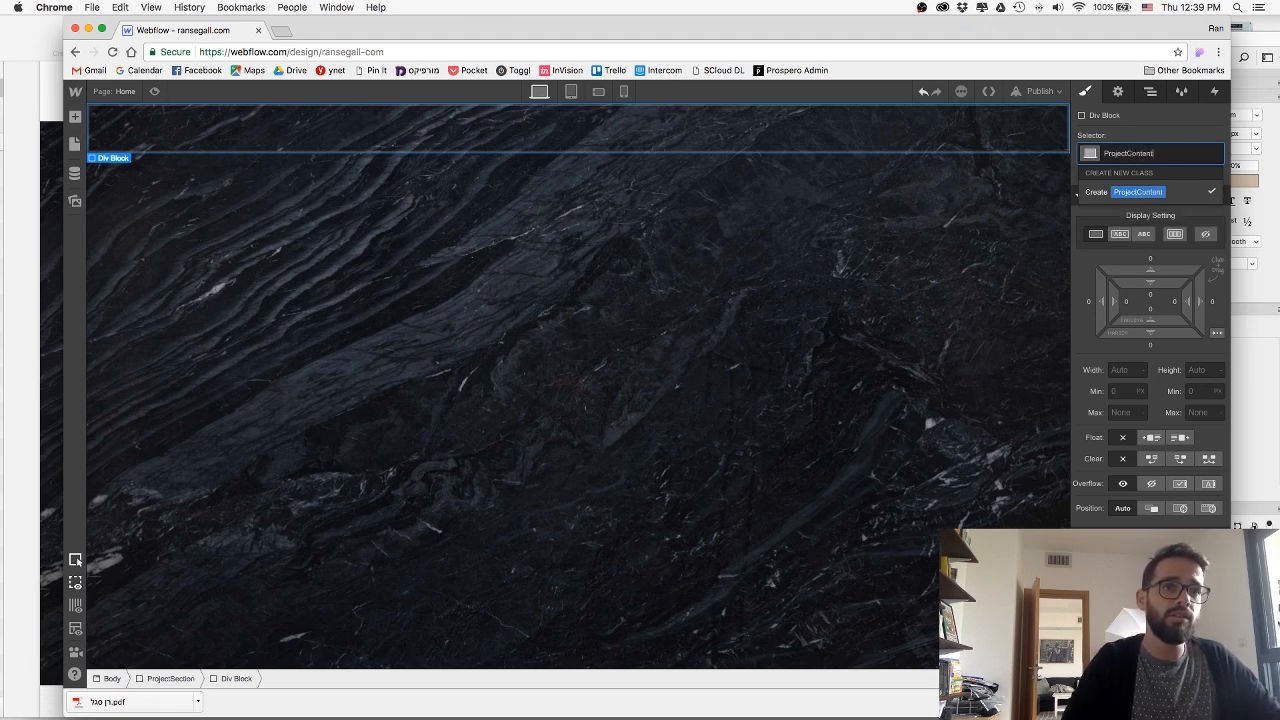
key("Return")
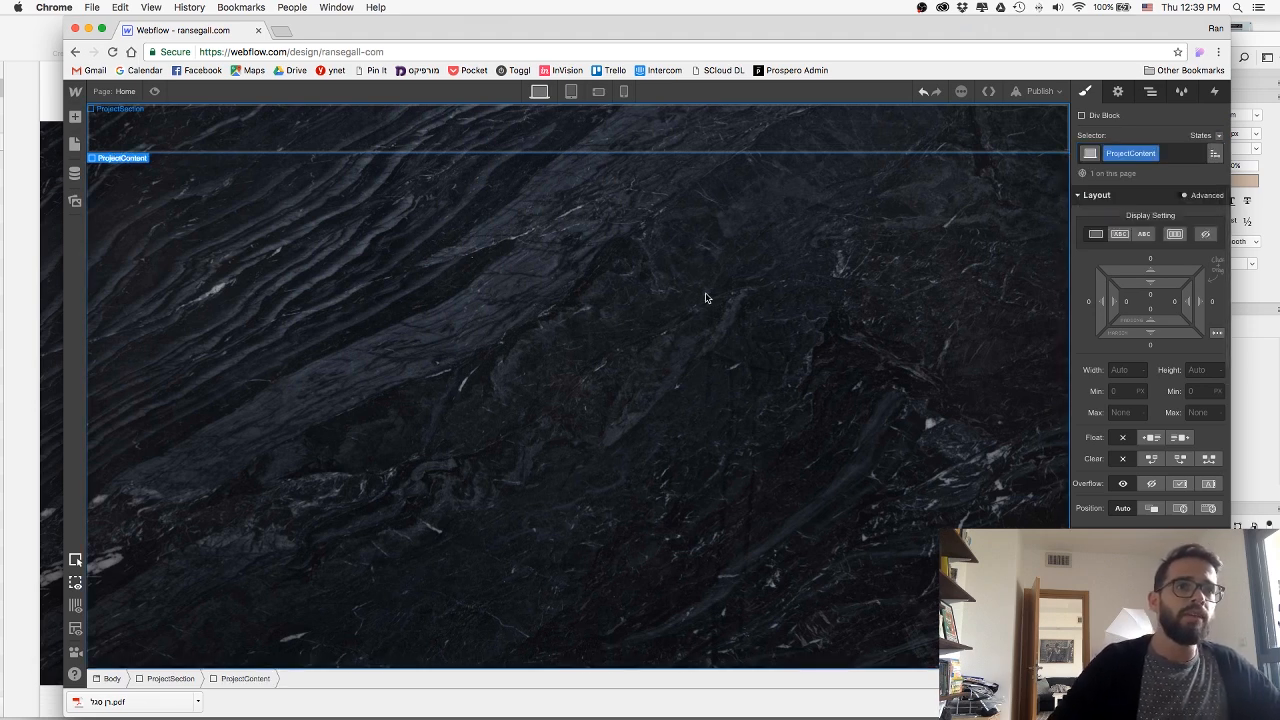
Check the Prospero description's text width in the Sketch mockup, and set the ProjectContent block's width to 420 px in Webflow.
key("super+Tab")
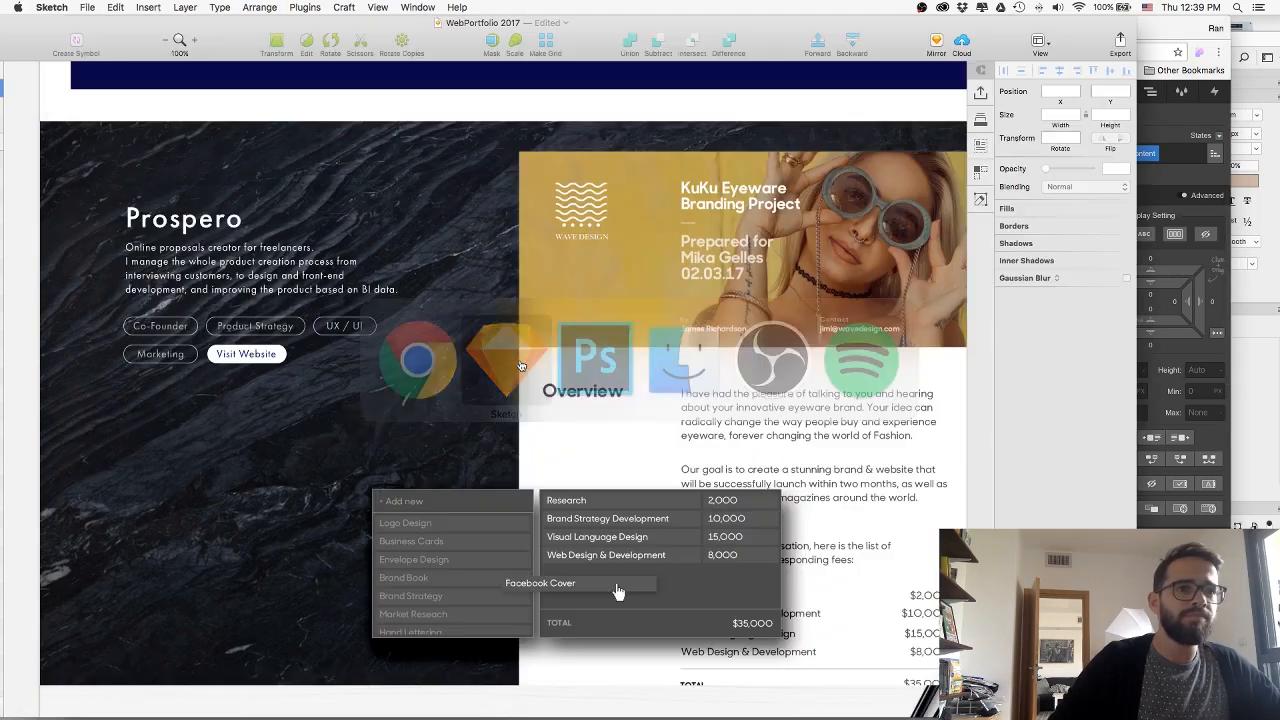
left_click(310, 262)
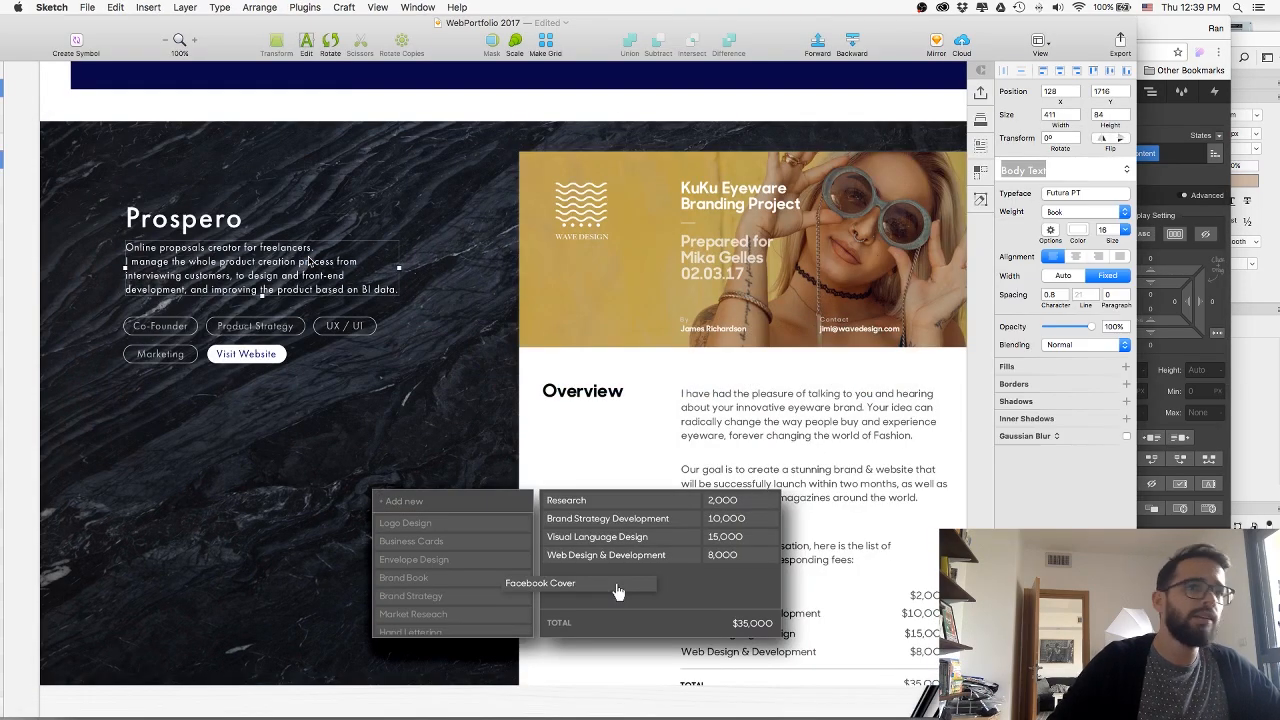
key("super+Tab")
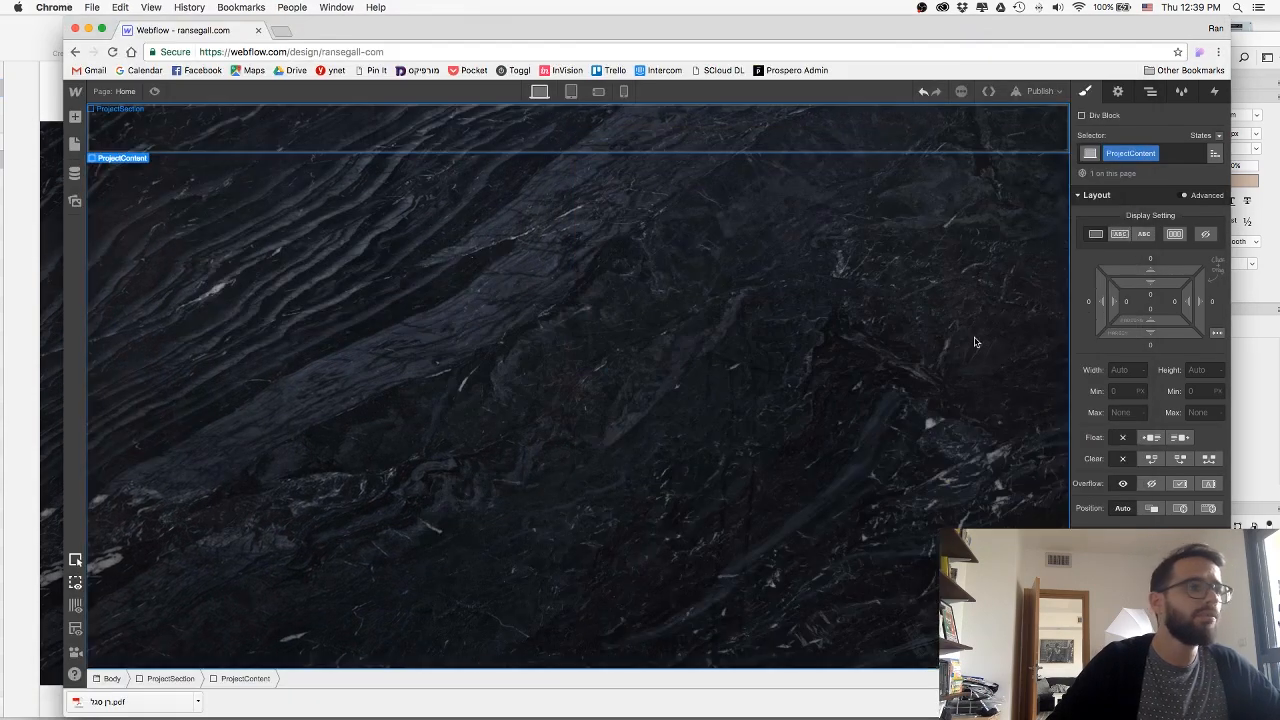
left_click(1117, 370)
type("420")
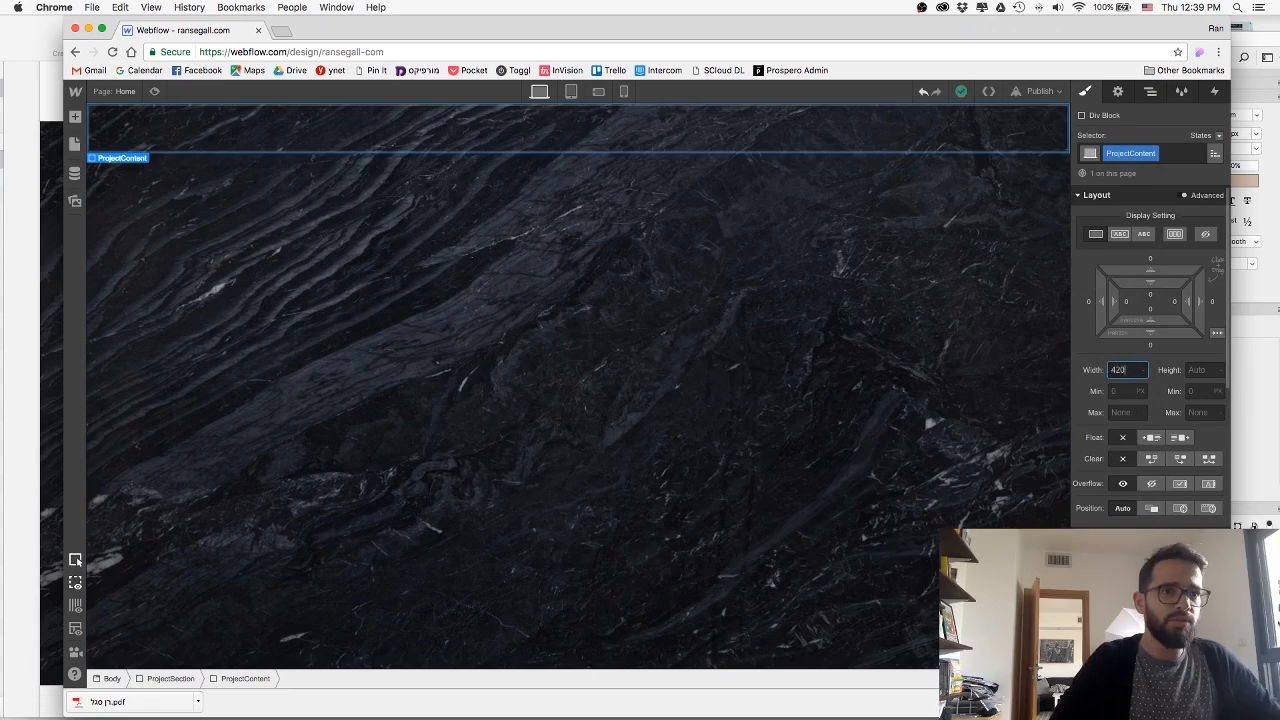
key("Return")
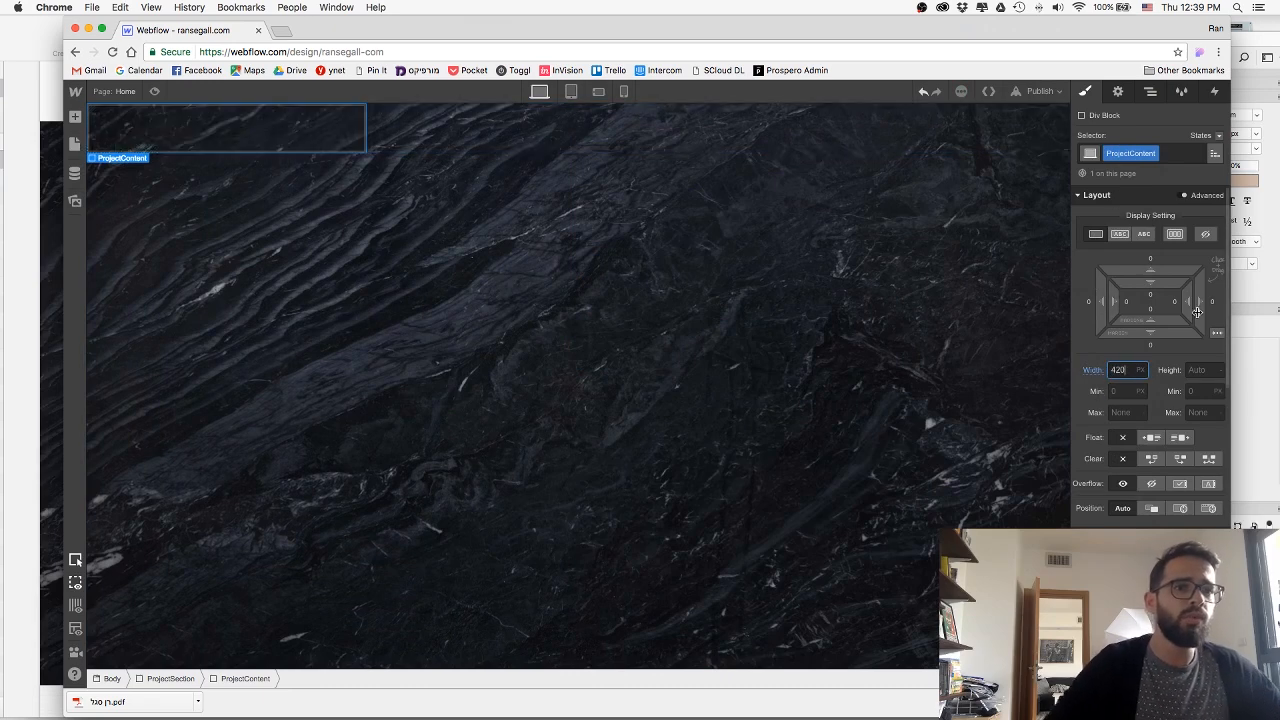
Try a left margin of 50 and a top margin of 150 on the ProjectContent block, and undo both.
left_click(1088, 306)
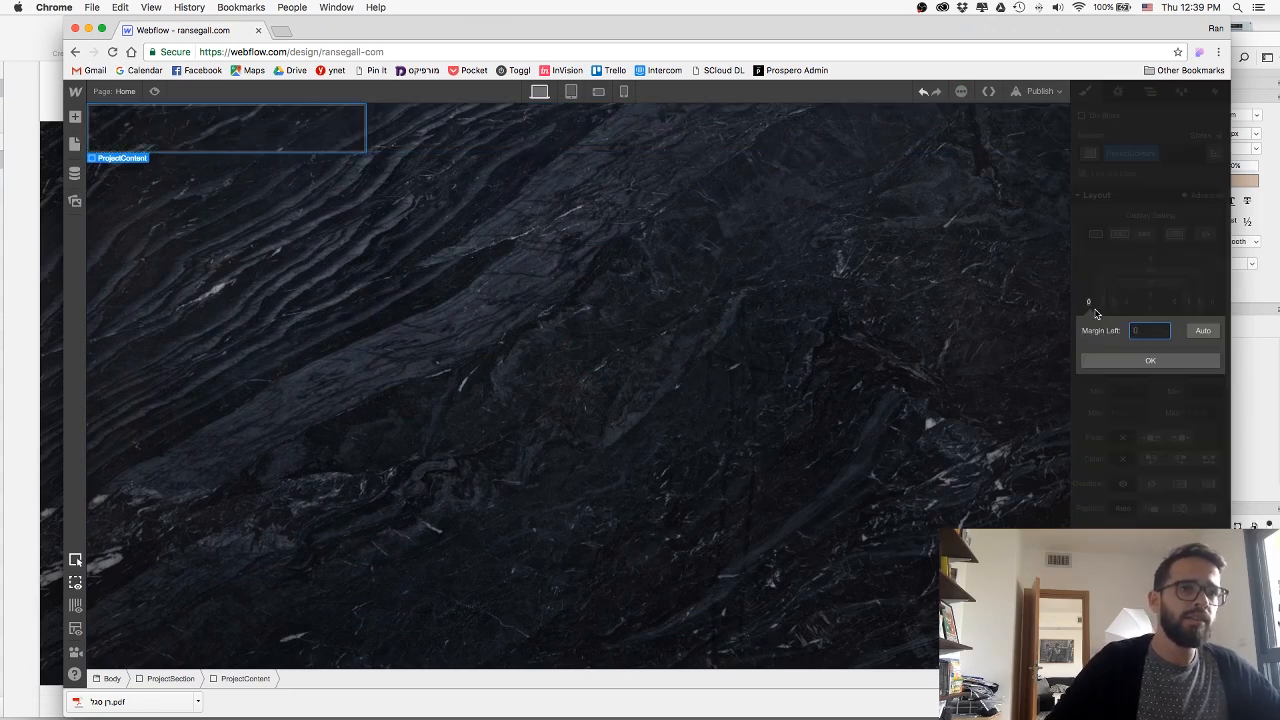
type("50")
key("Return")
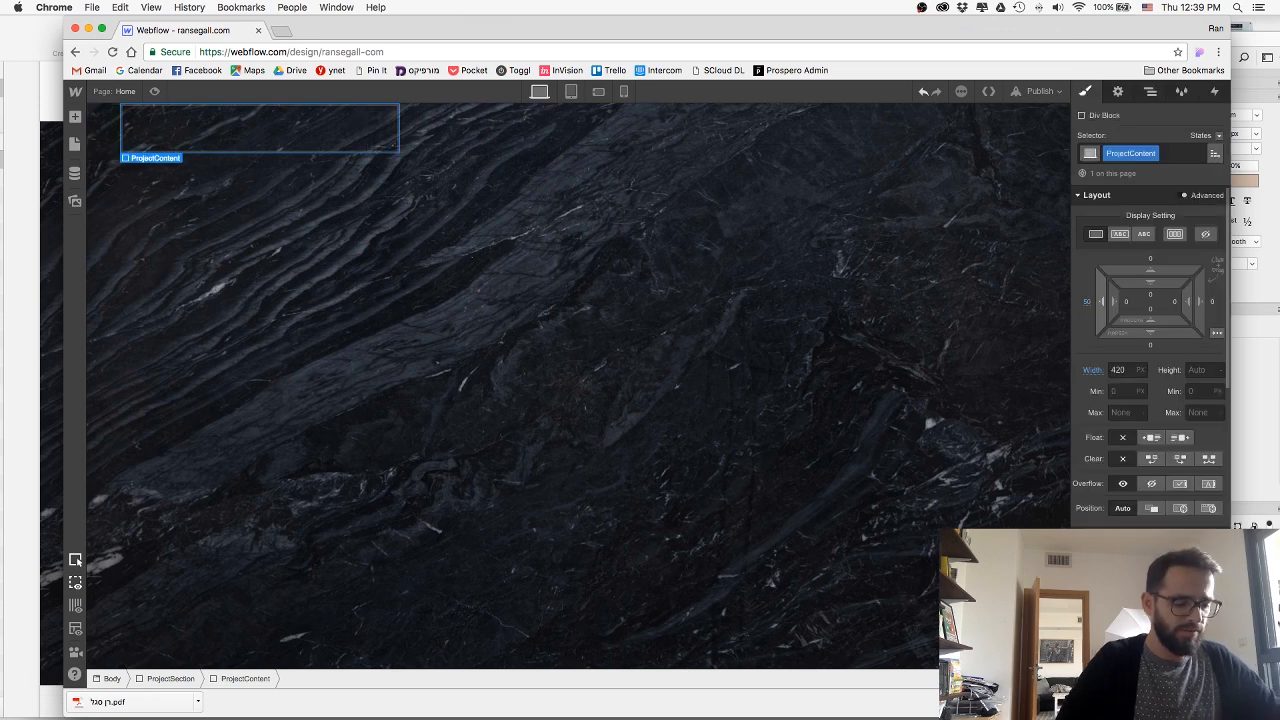
left_click(1148, 262)
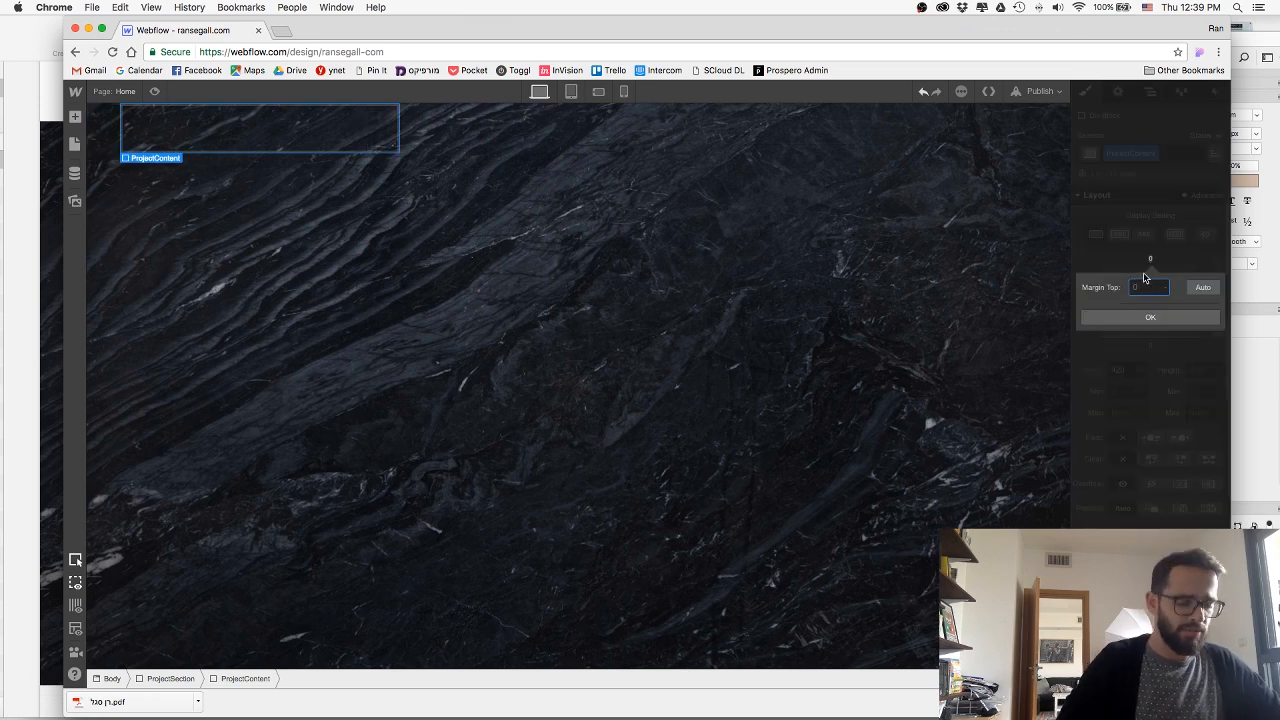
type("150")
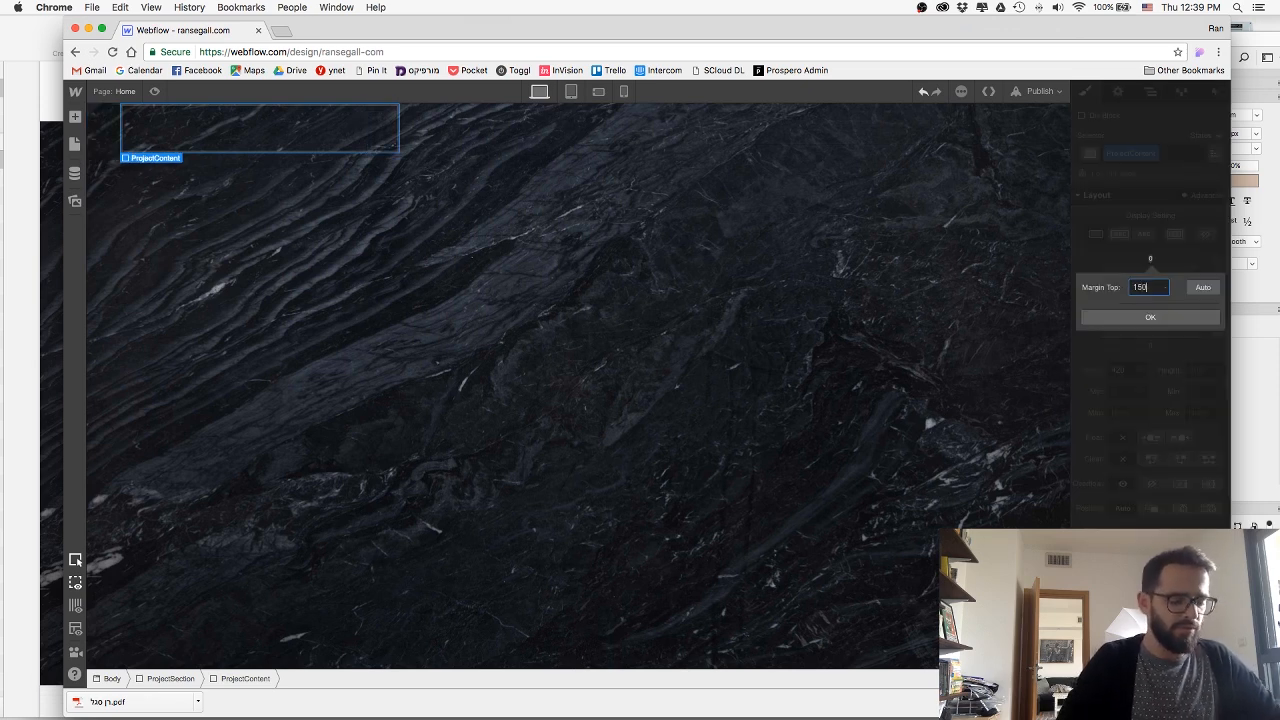
key("Return")
key("super+z")
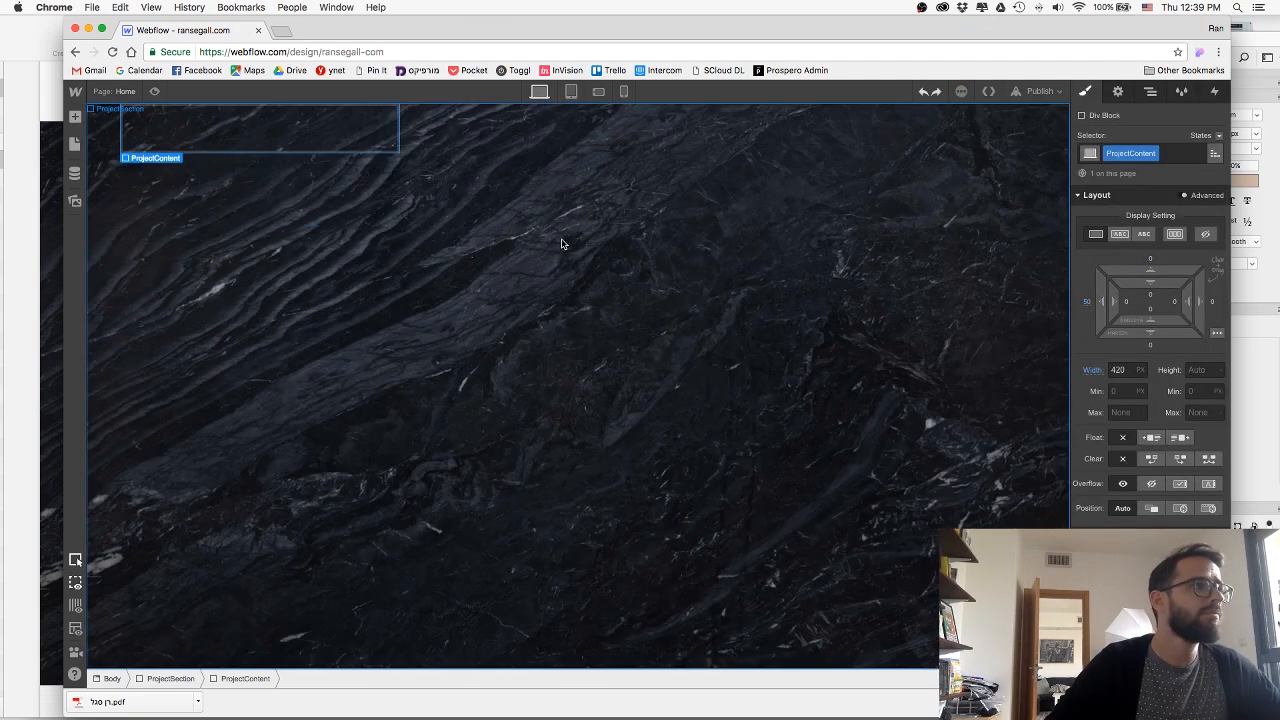
key("super+z")
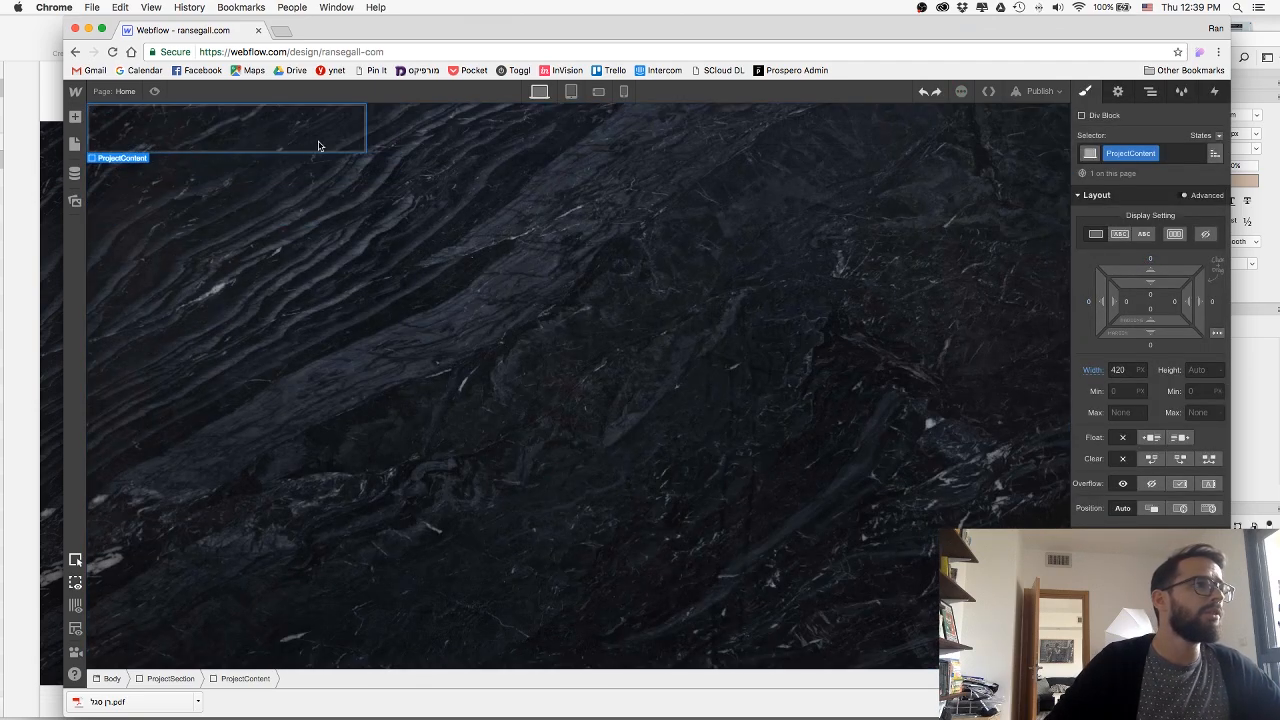
Compare the Prospero section's alignment with the sections above it on the canvas and in the page preview.
scroll(470, 246, "up", 10)
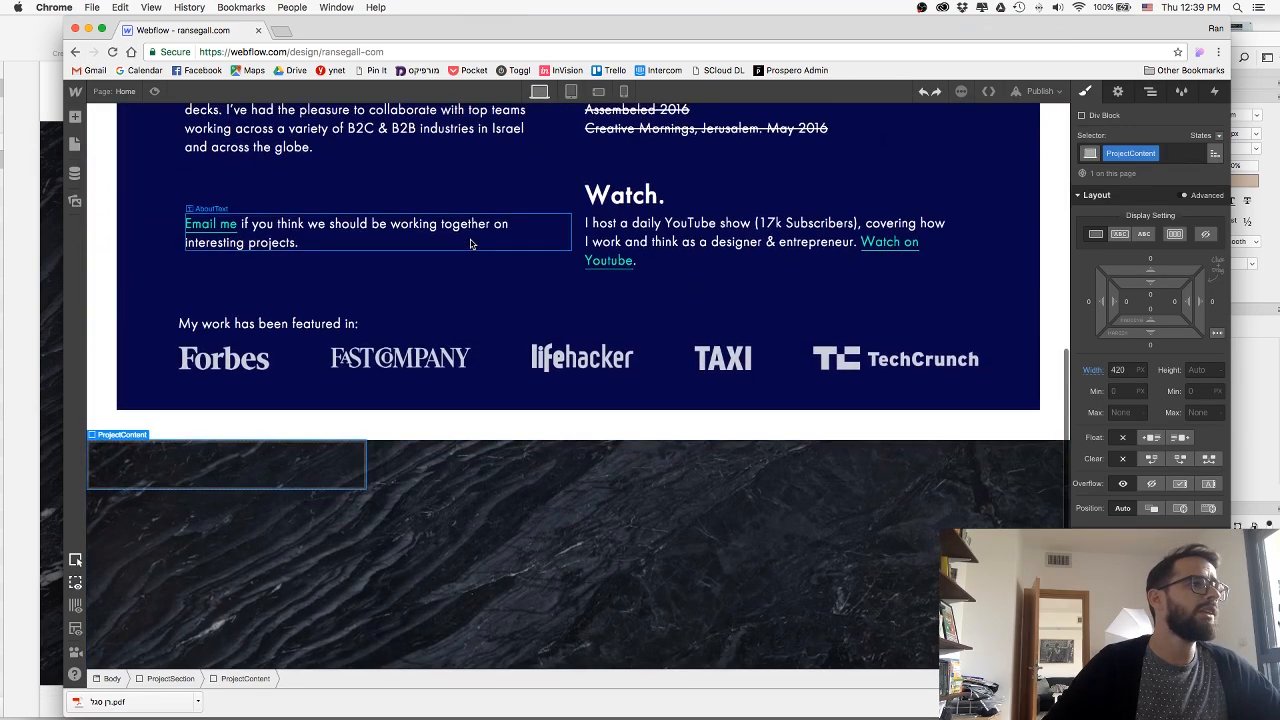
scroll(470, 243, "up", 8)
scroll(470, 243, "down", 15)
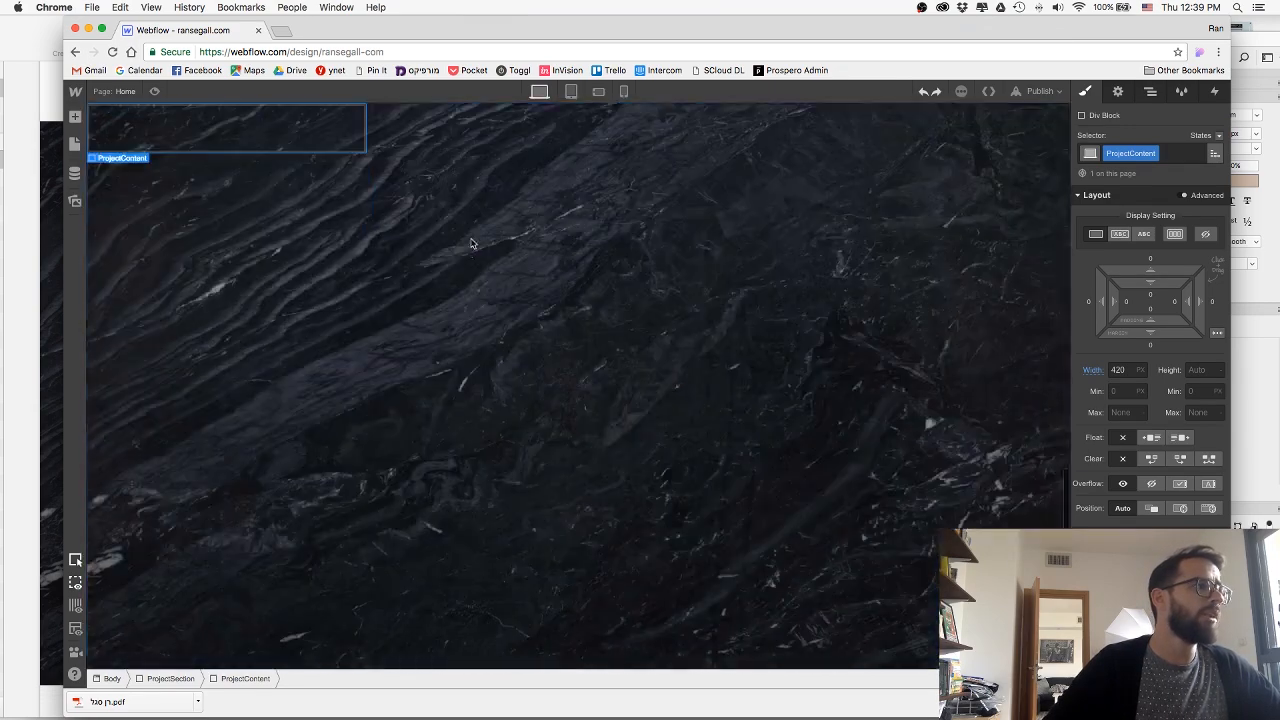
scroll(472, 243, "up", 5)
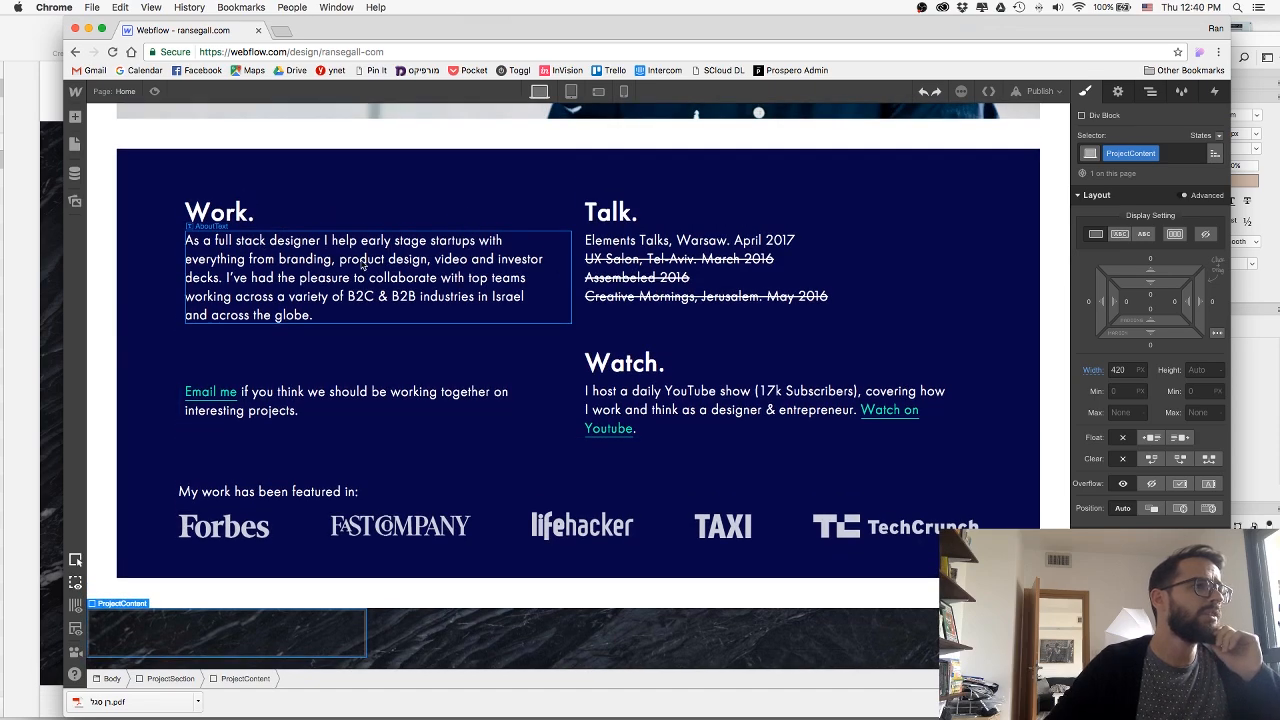
left_click(154, 92)
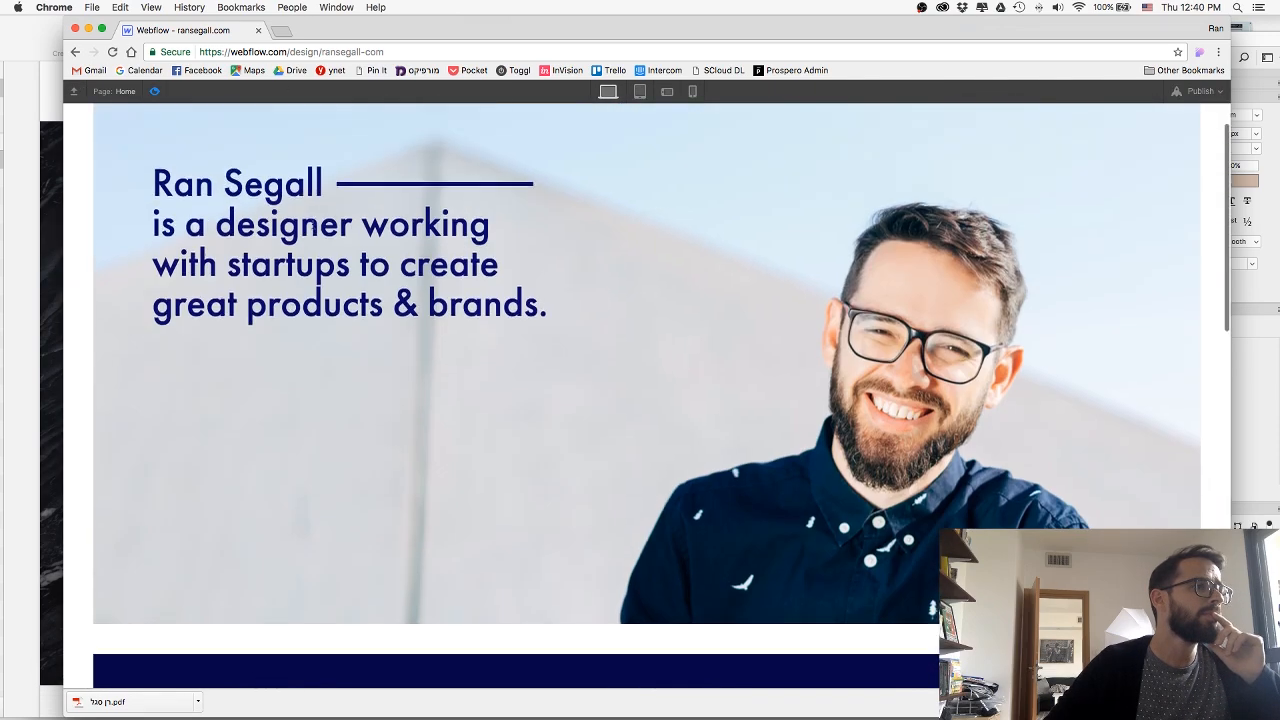
scroll(352, 311, "down", 2)
scroll(508, 248, "up", 4)
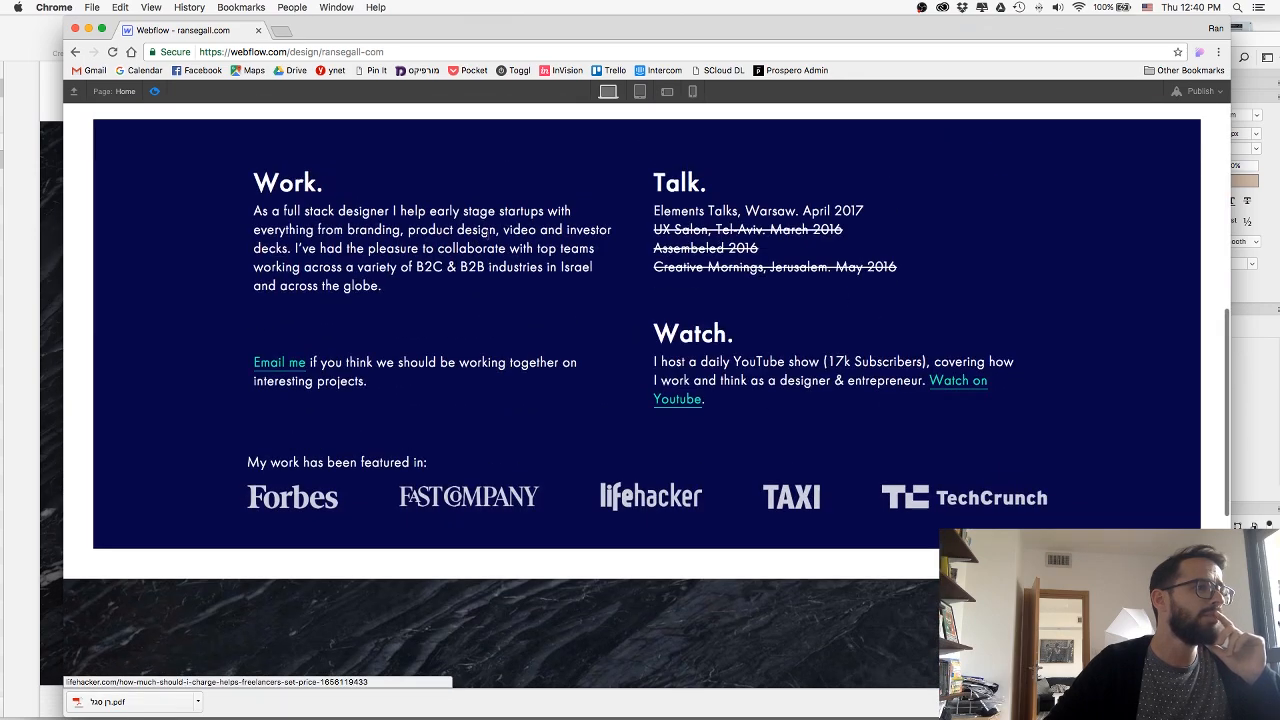
left_click(154, 91)
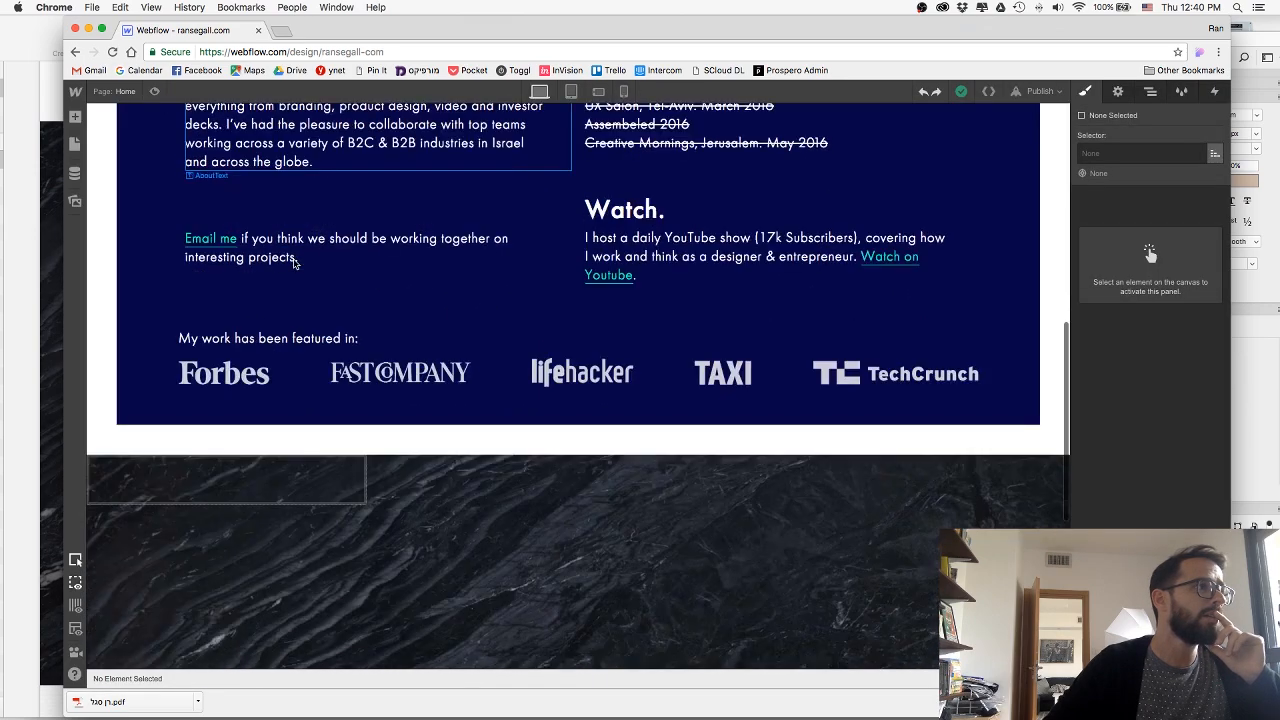
Add a heading inside the ProjectContent block and set its type to H2.
scroll(292, 265, "down", 5)
left_click(292, 265)
scroll(292, 265, "down", 1)
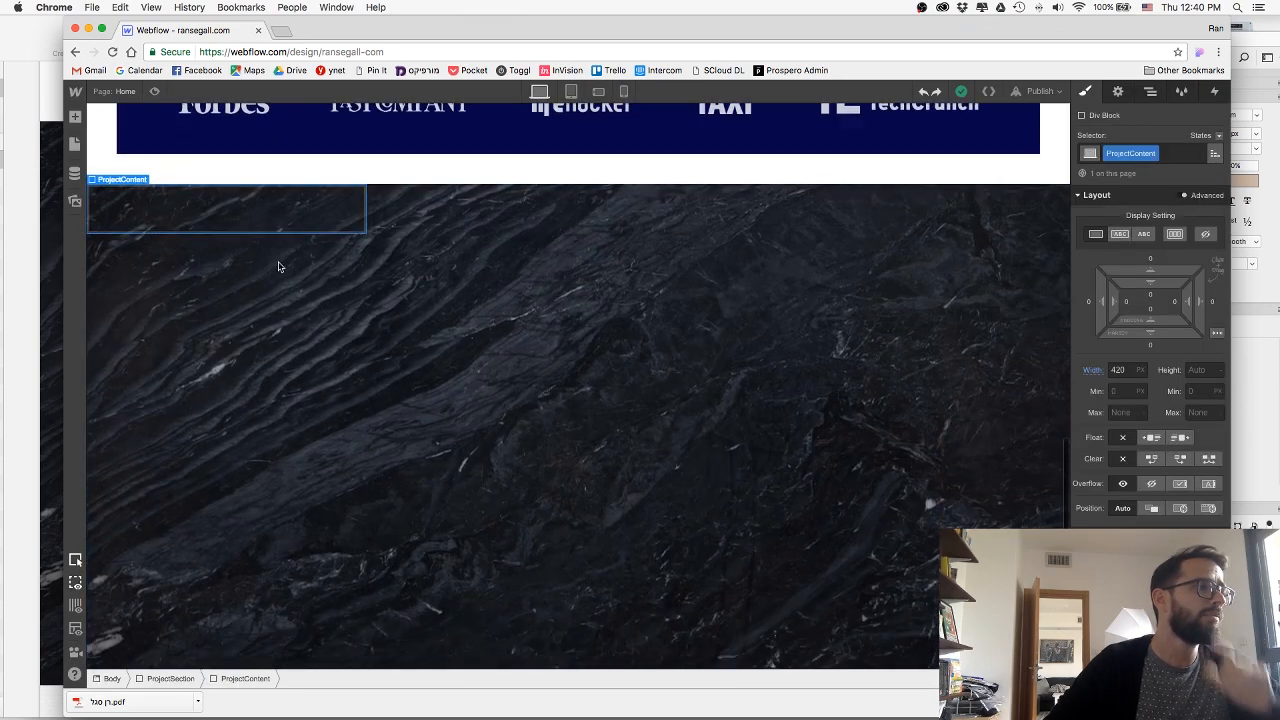
left_click(74, 117)
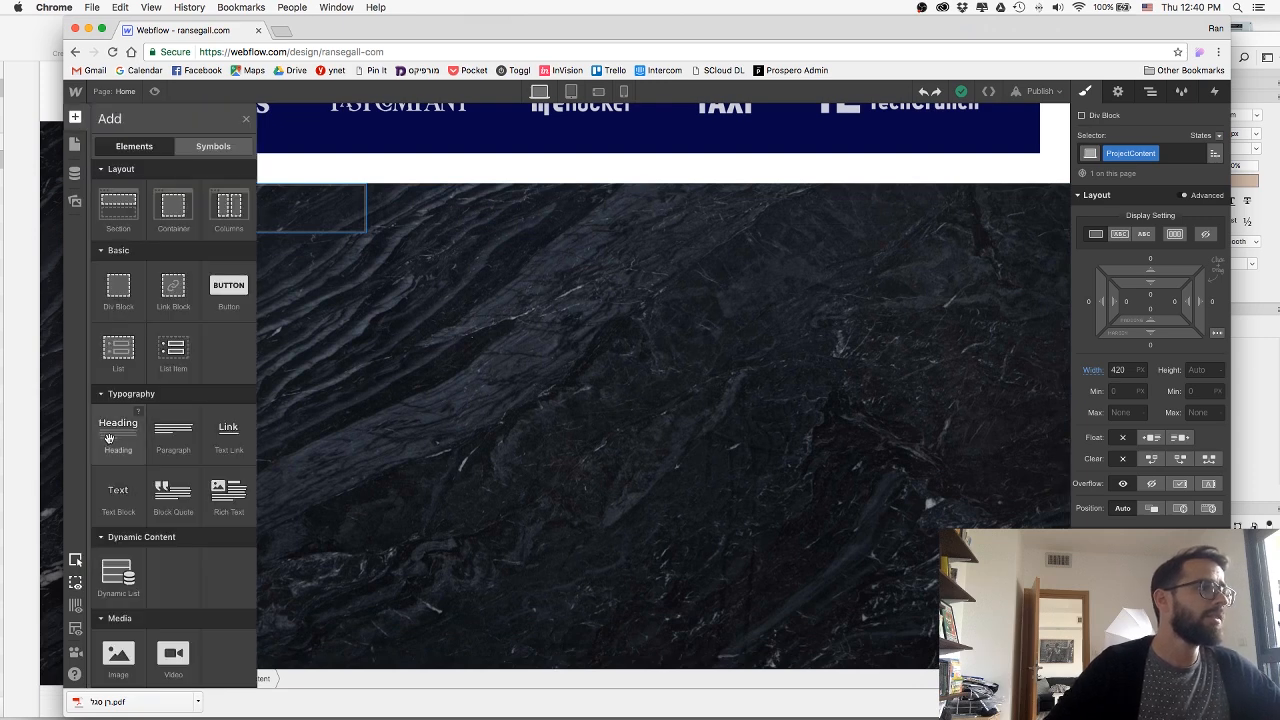
left_click_drag(108, 438, 279, 216)
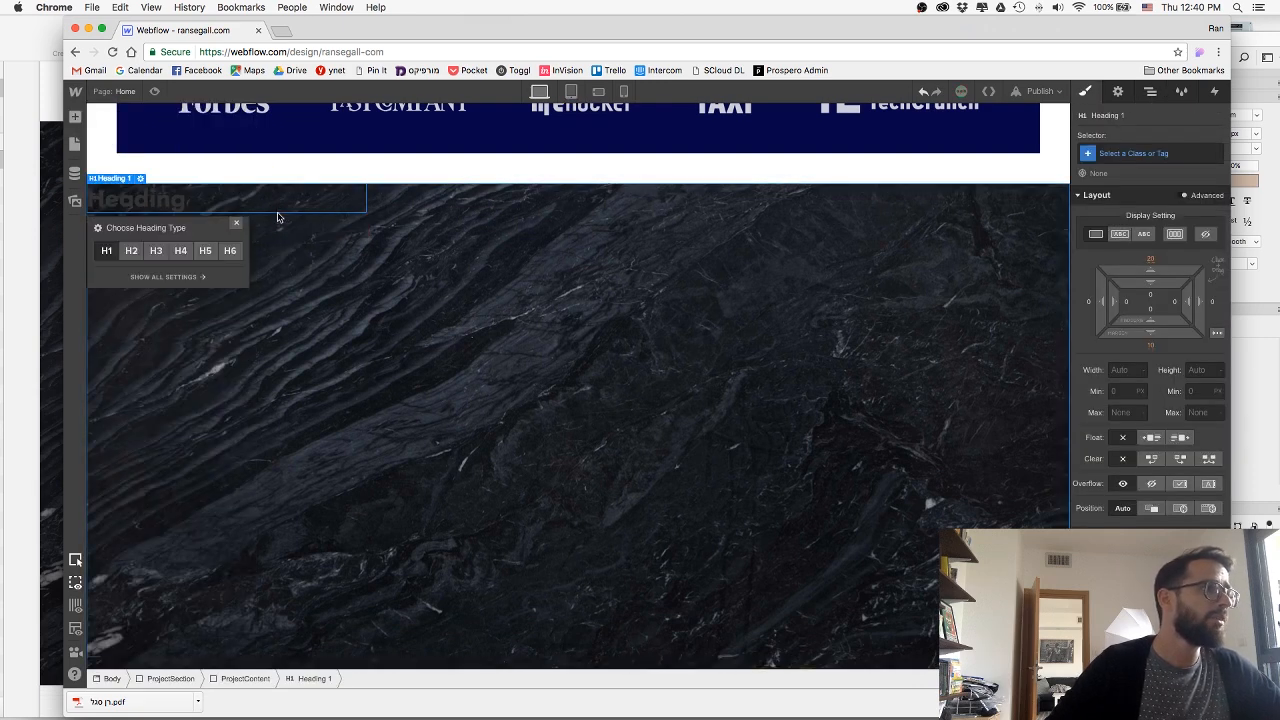
left_click(132, 251)
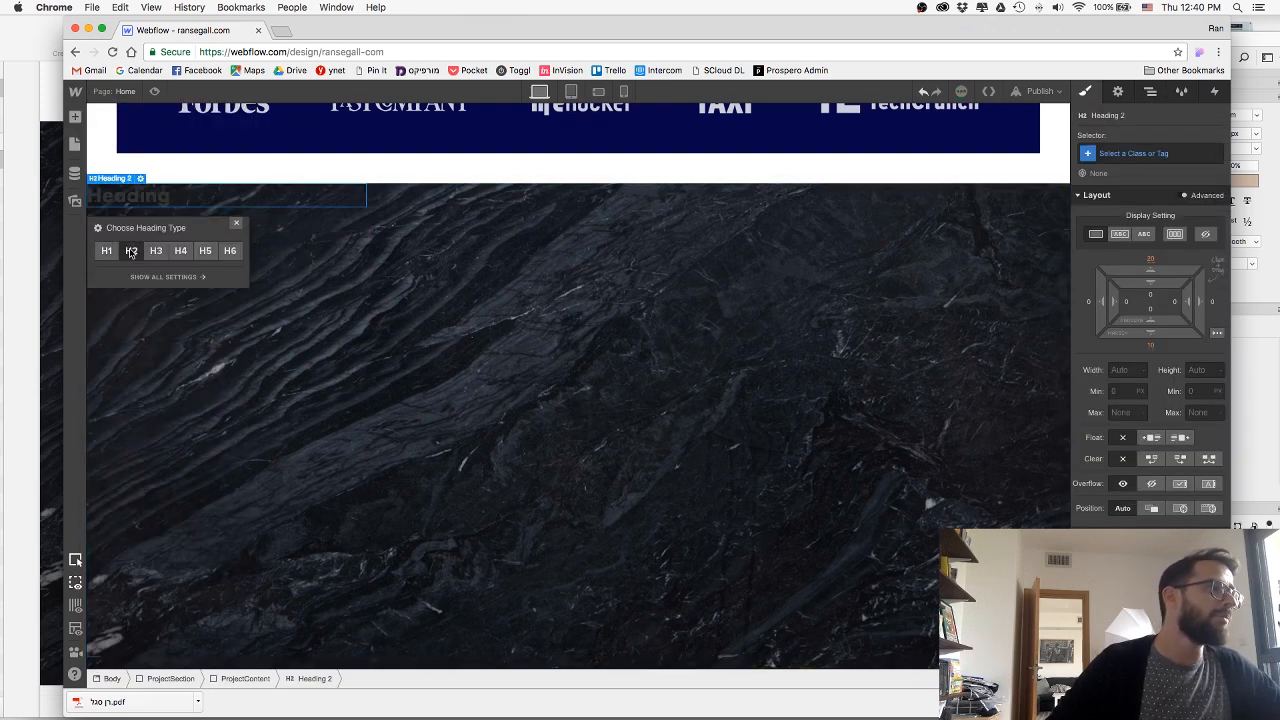
left_click(238, 227)
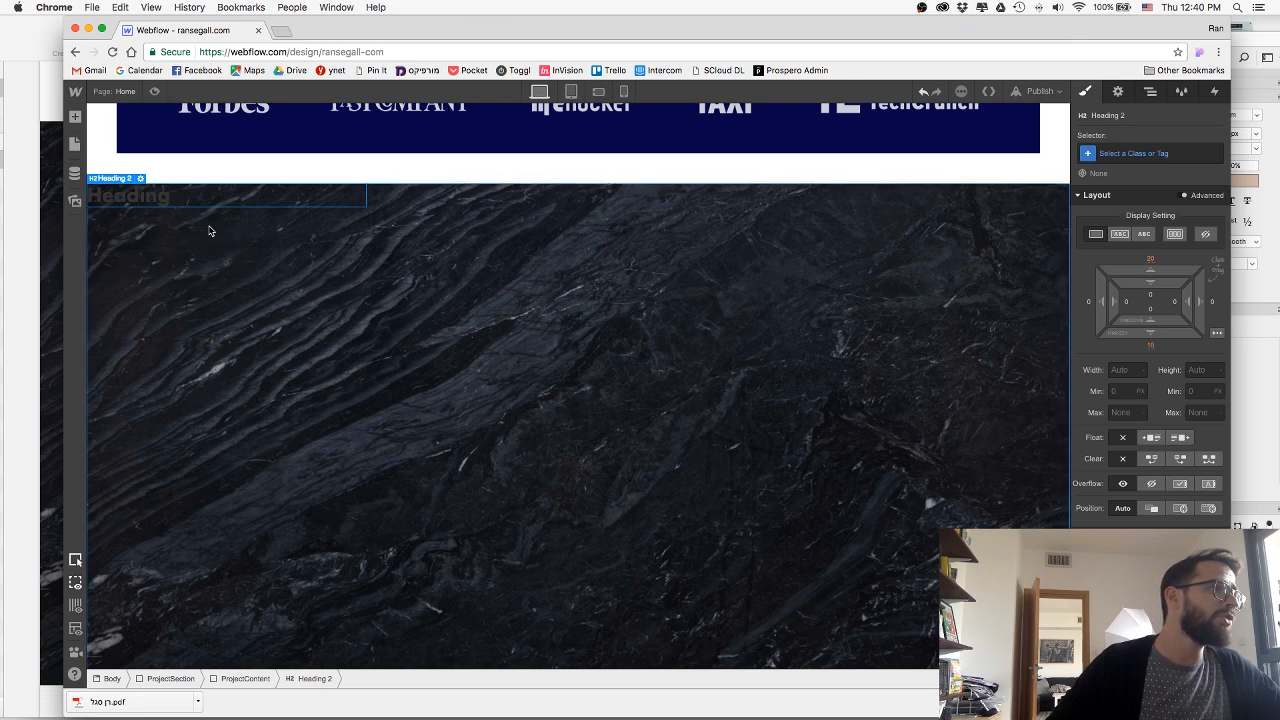
Give the new H2 heading the class ProjectH2-White.
left_click(1163, 155)
type("Projec")
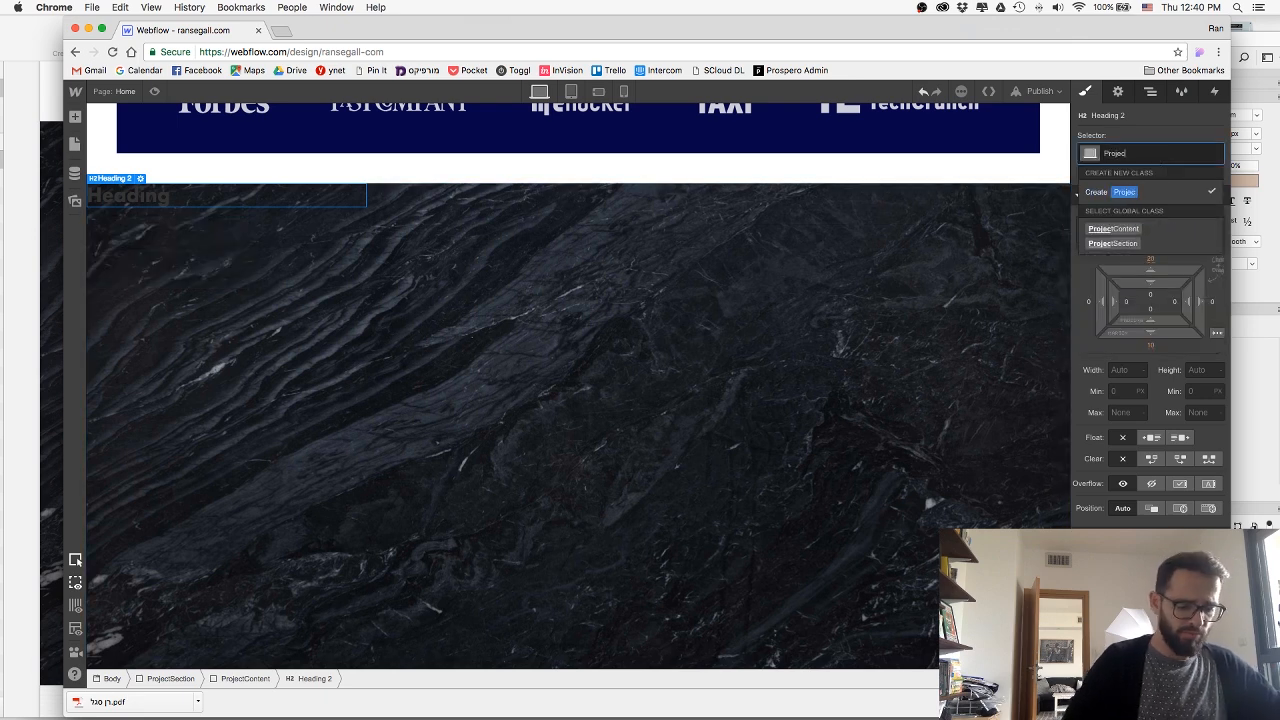
type("tH2-White")
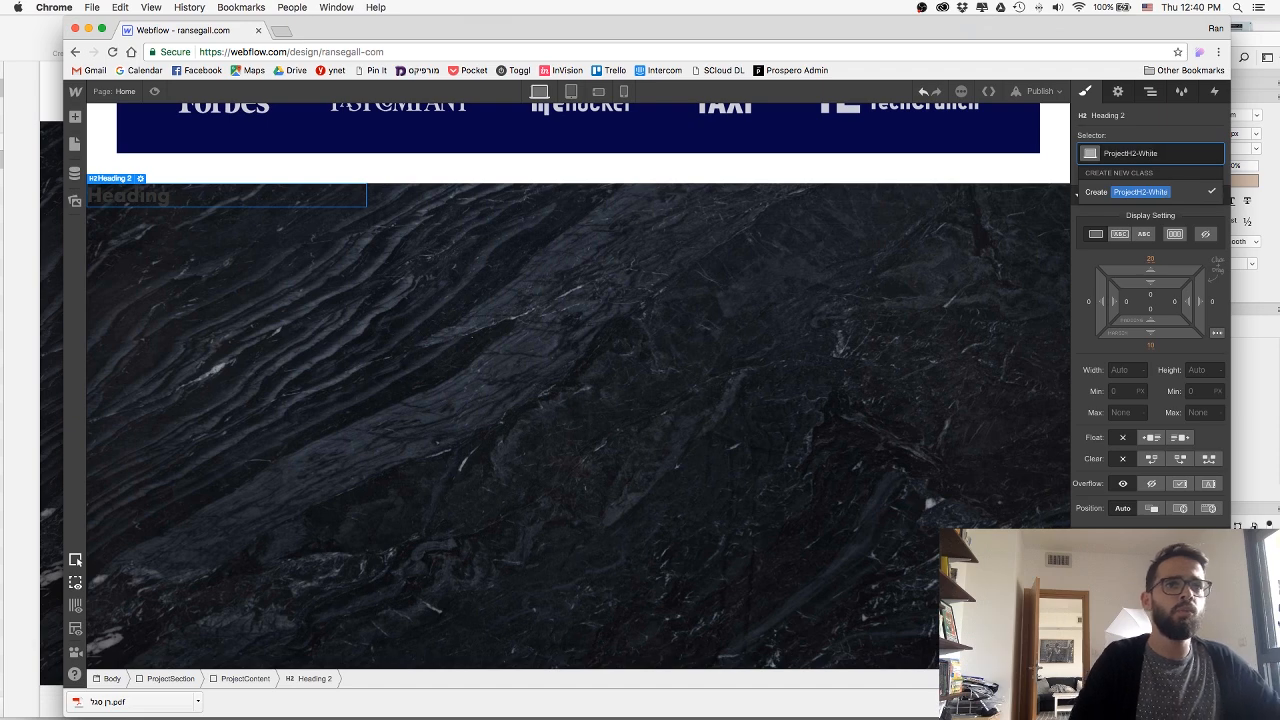
key("Return")
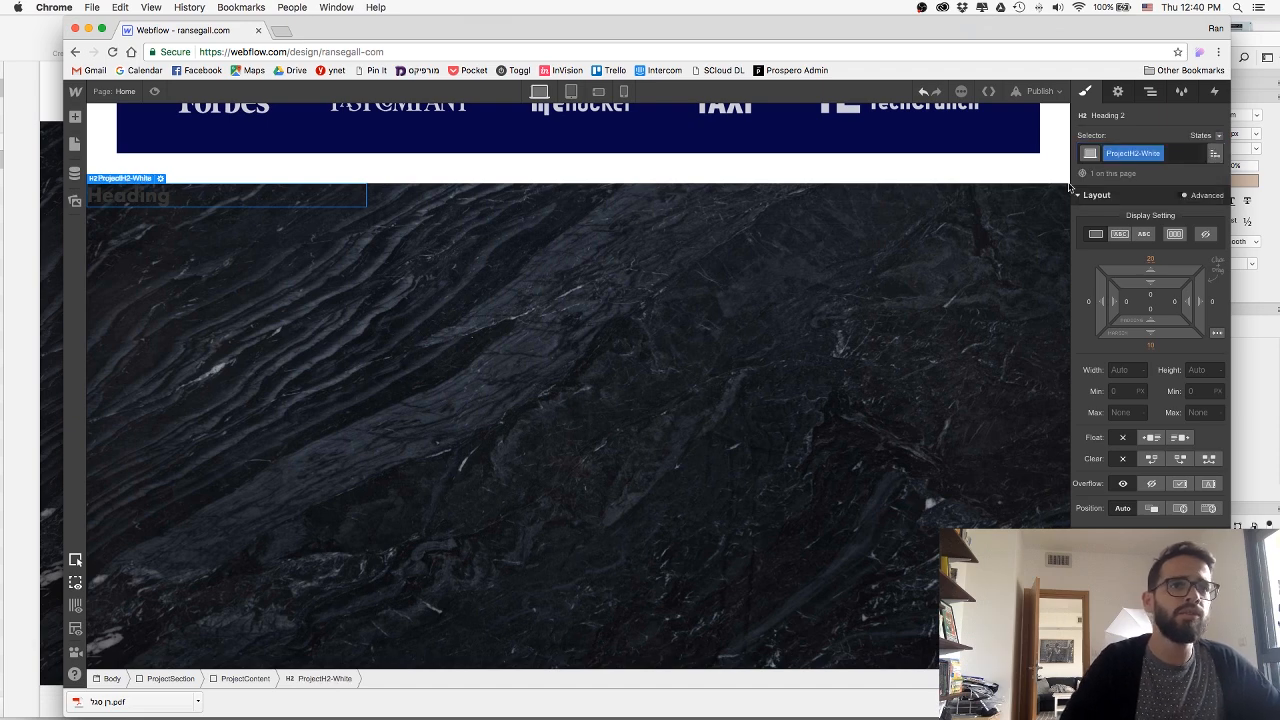
Copy the Prospero title from the Sketch mockup and paste it as the text of the ProjectH2-White heading in Webflow.
key("super+Tab")
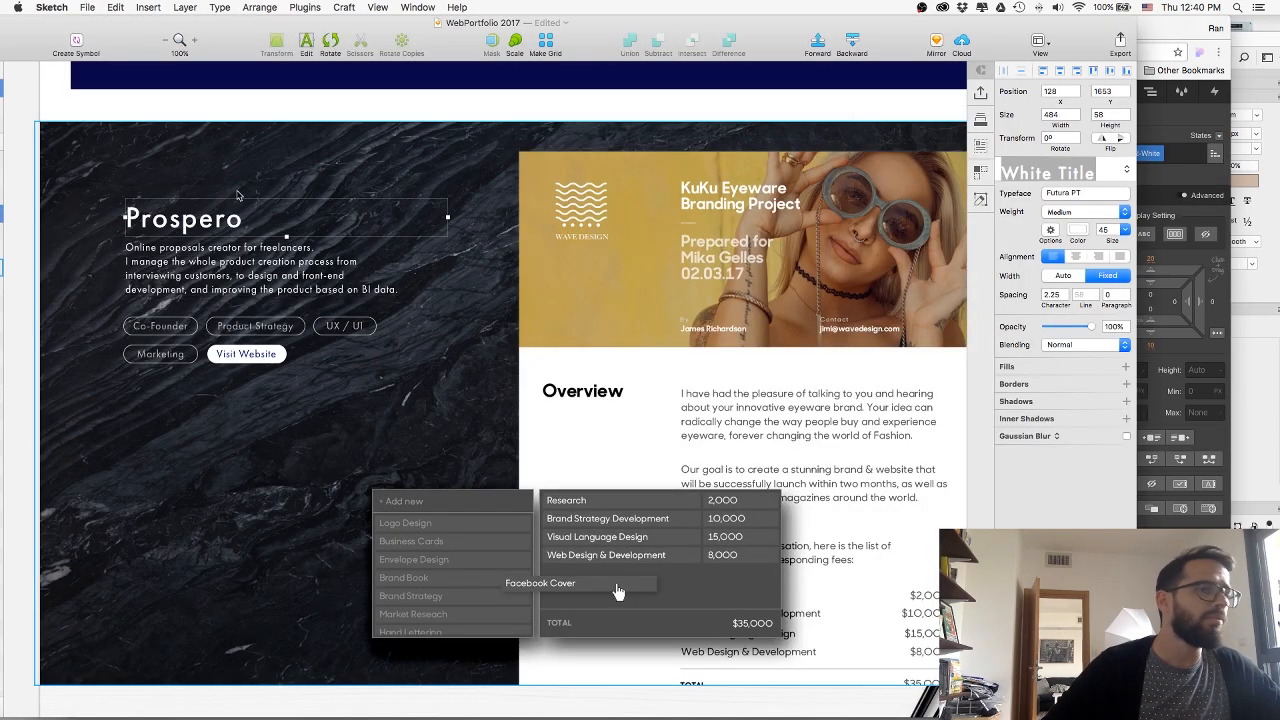
key("super+Tab")
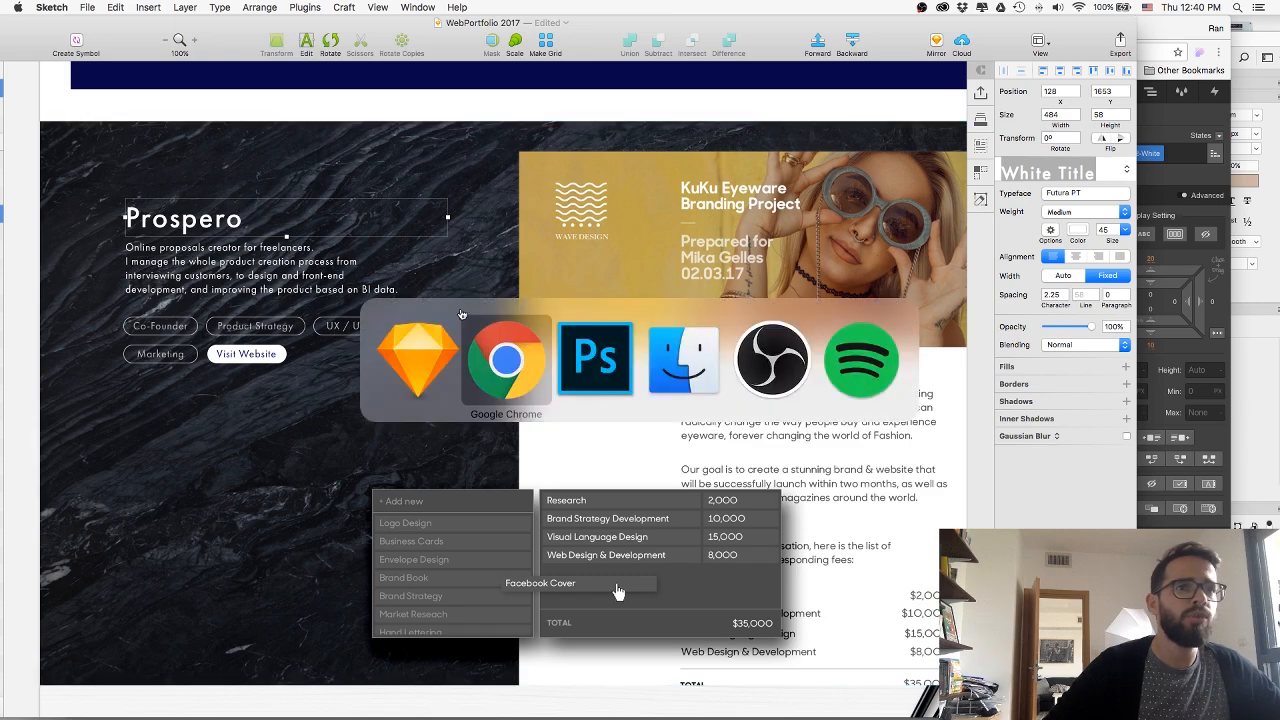
double_click(176, 215)
key("super+c")
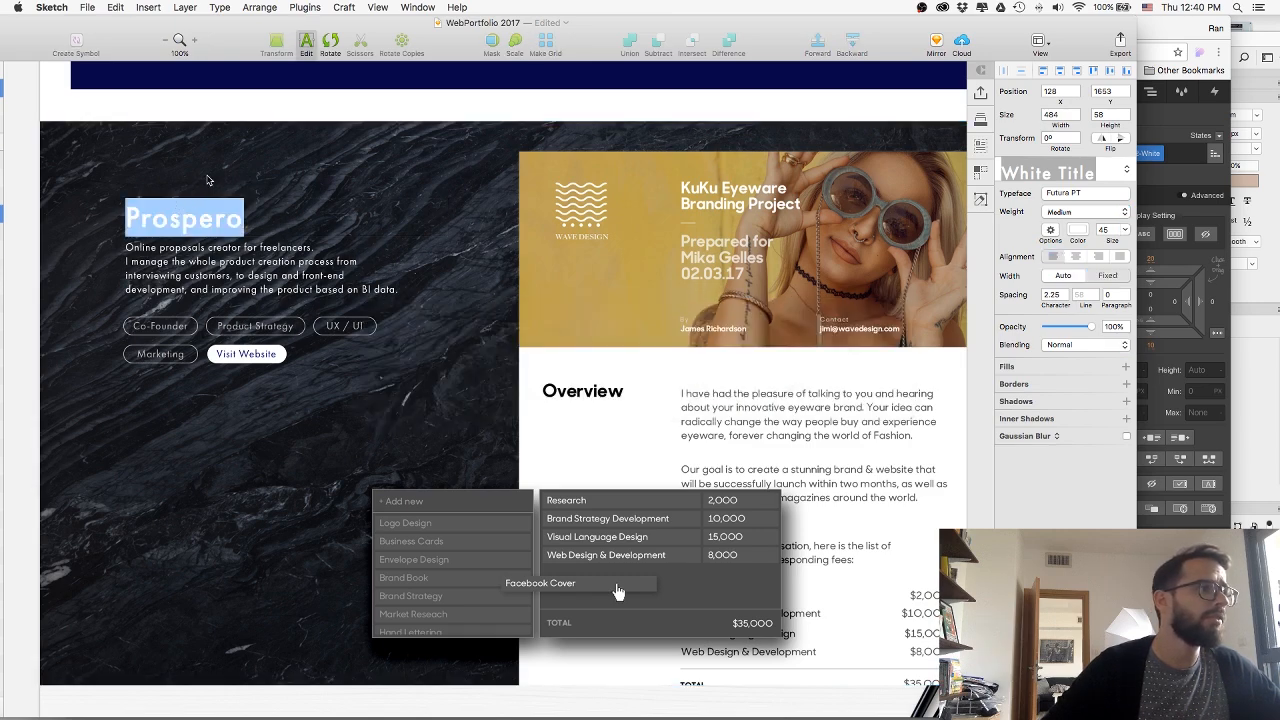
key("super+Tab")
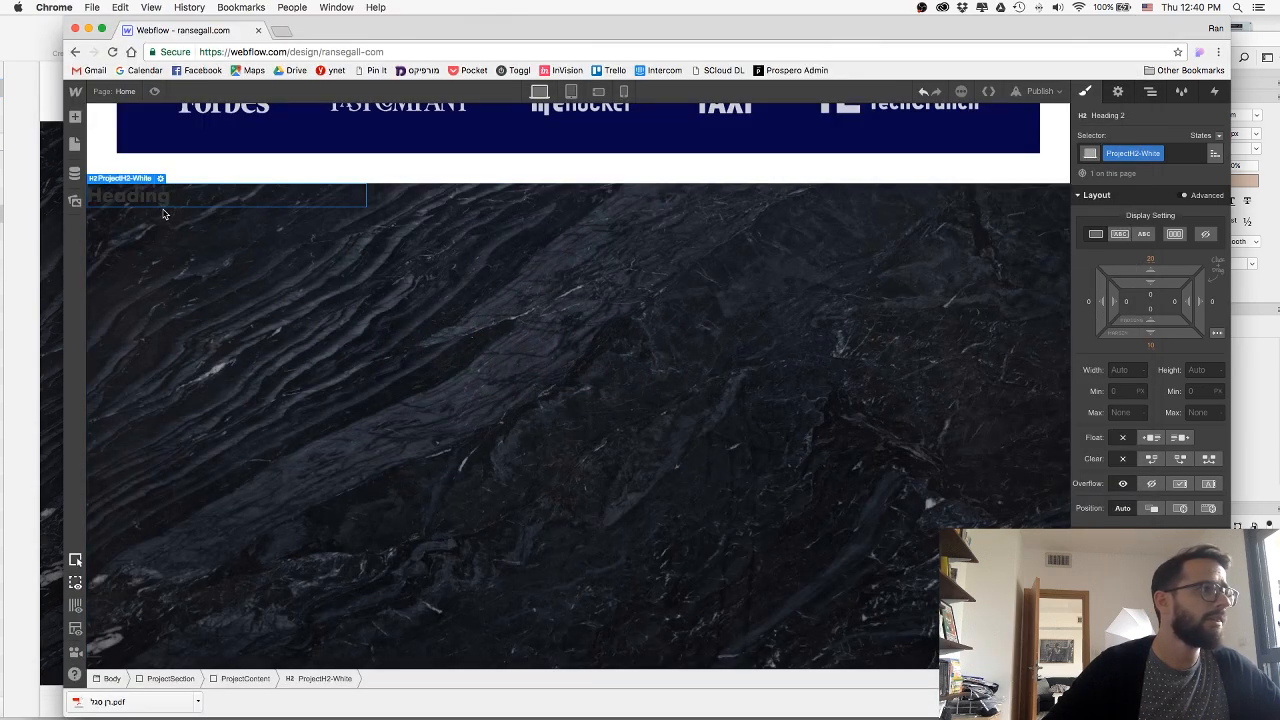
double_click(157, 200)
key("super+v")
key("Escape")
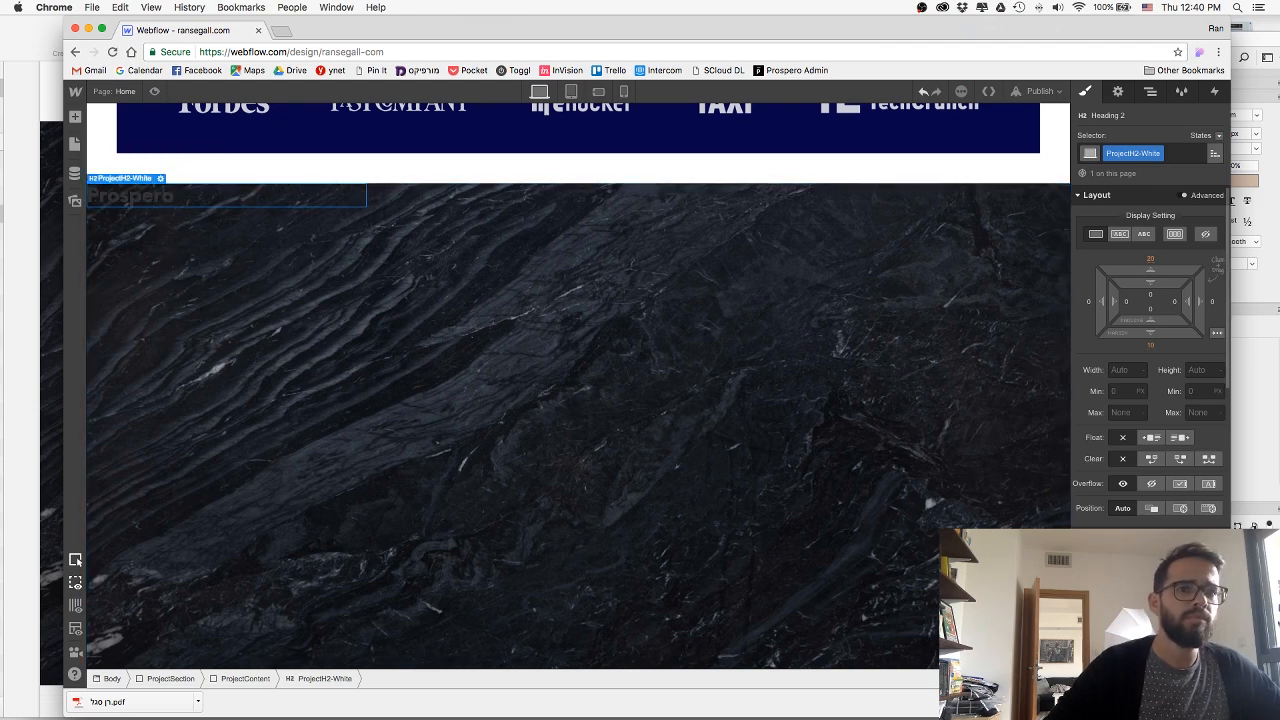
Style the Prospero heading in white with a lighter weight and a size of 40, comparing it with the Work heading.
scroll(236, 224, "up", 8)
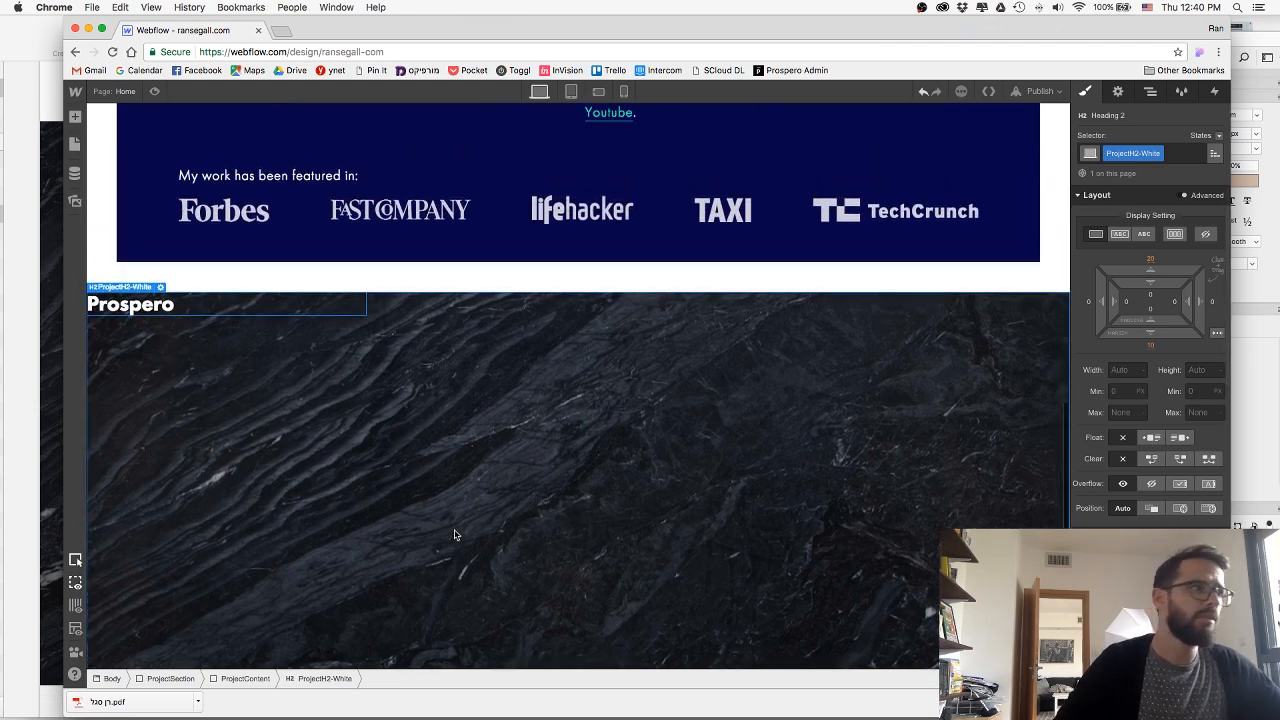
left_click(236, 224)
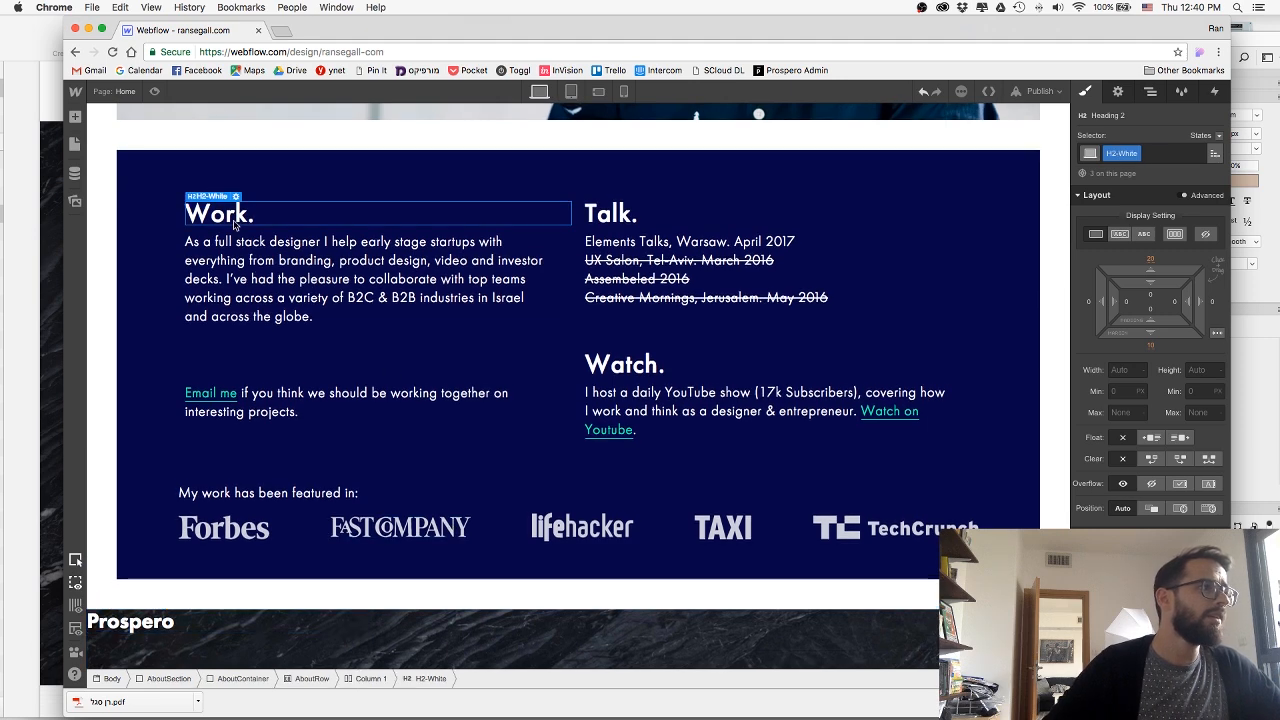
scroll(275, 423, "down", 3)
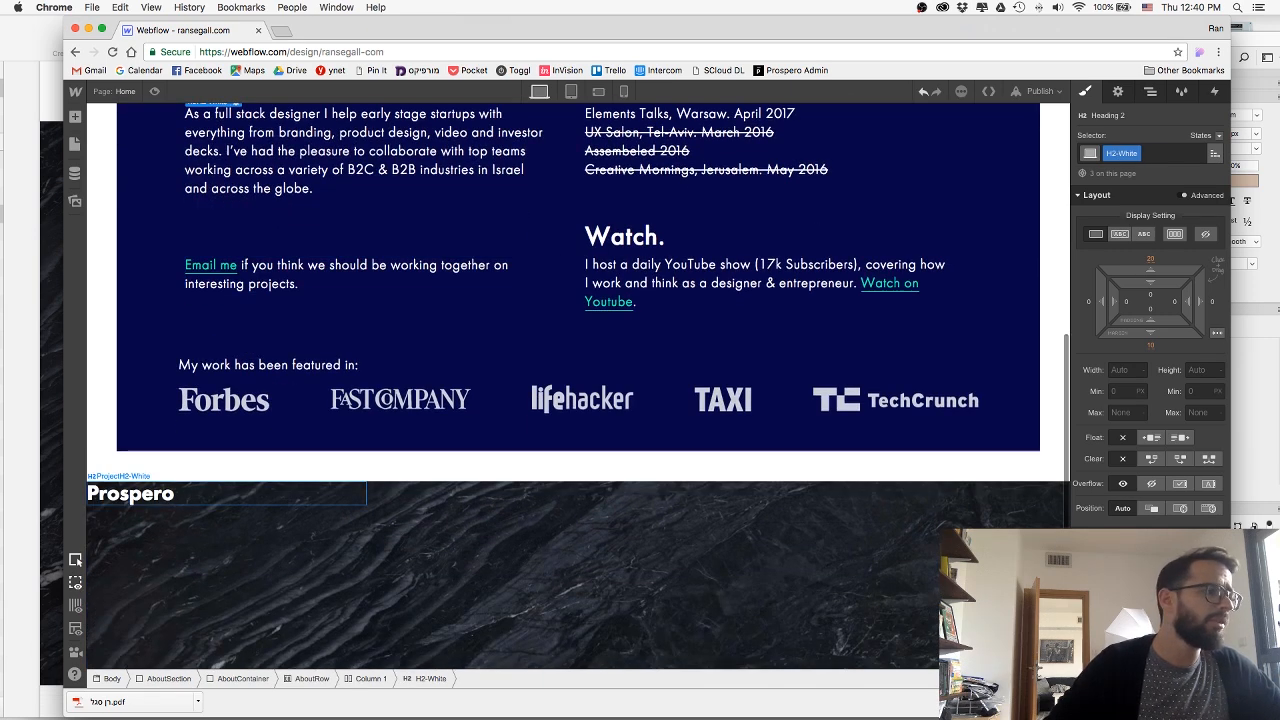
left_click(185, 500)
type("40")
key("Return")
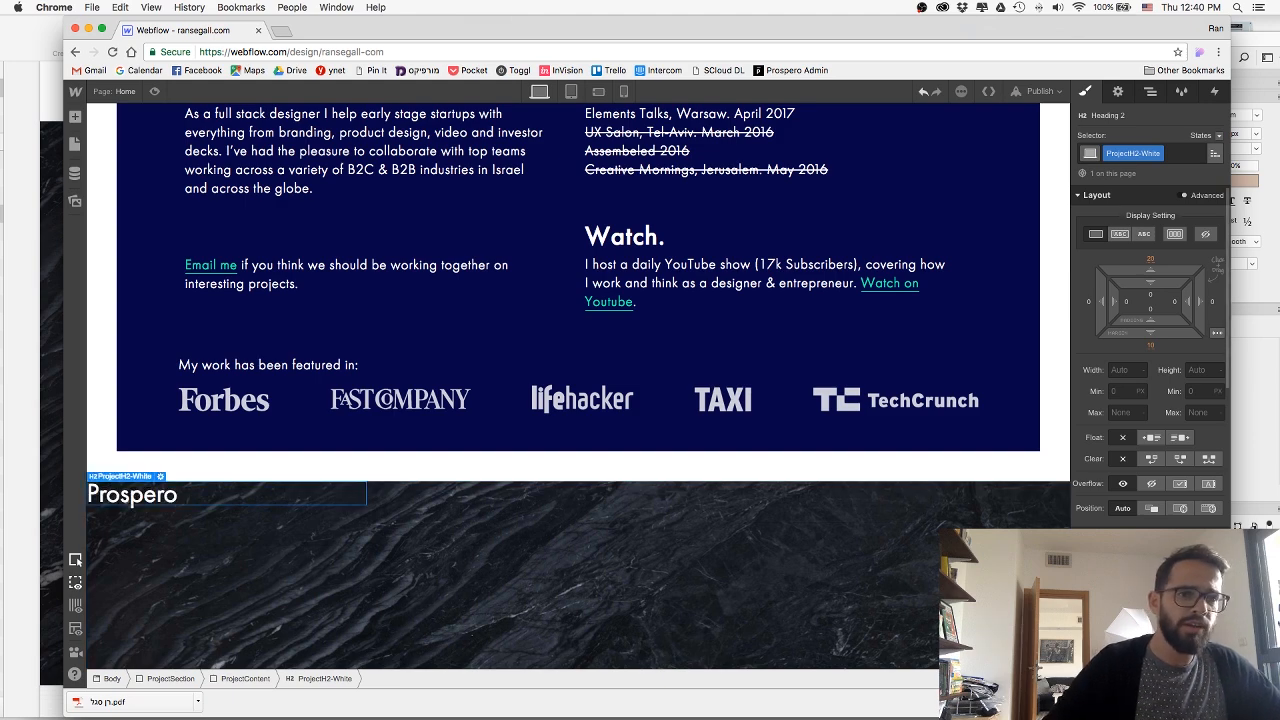
scroll(242, 526, "up", 1)
scroll(241, 500, "down", 5)
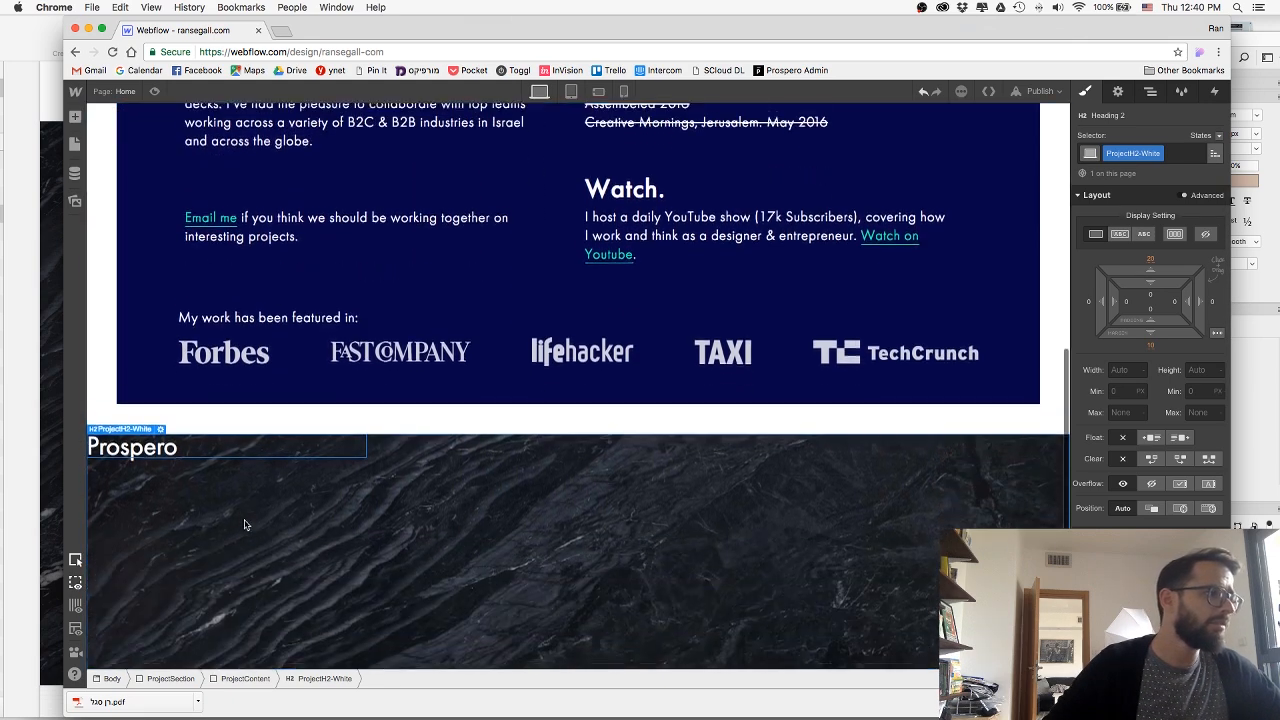
Copy the description text below the Prospero title in the Sketch mockup.
key("super+Tab")
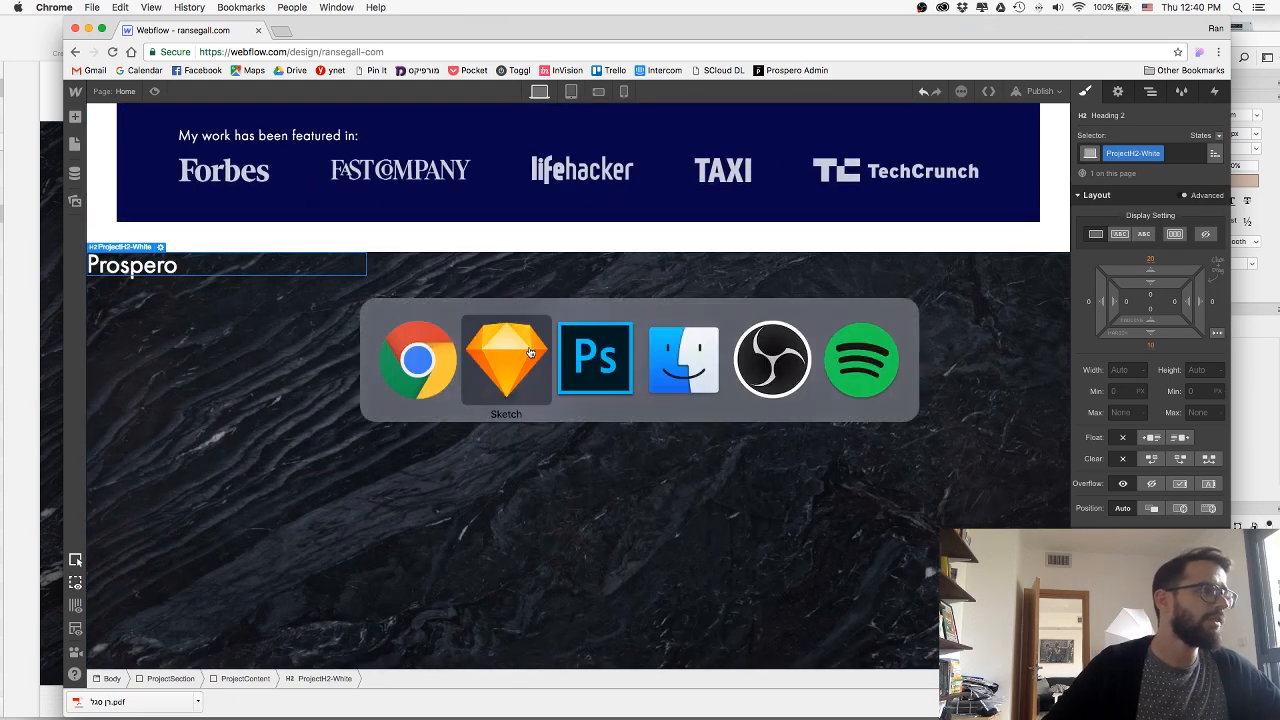
left_click(204, 259)
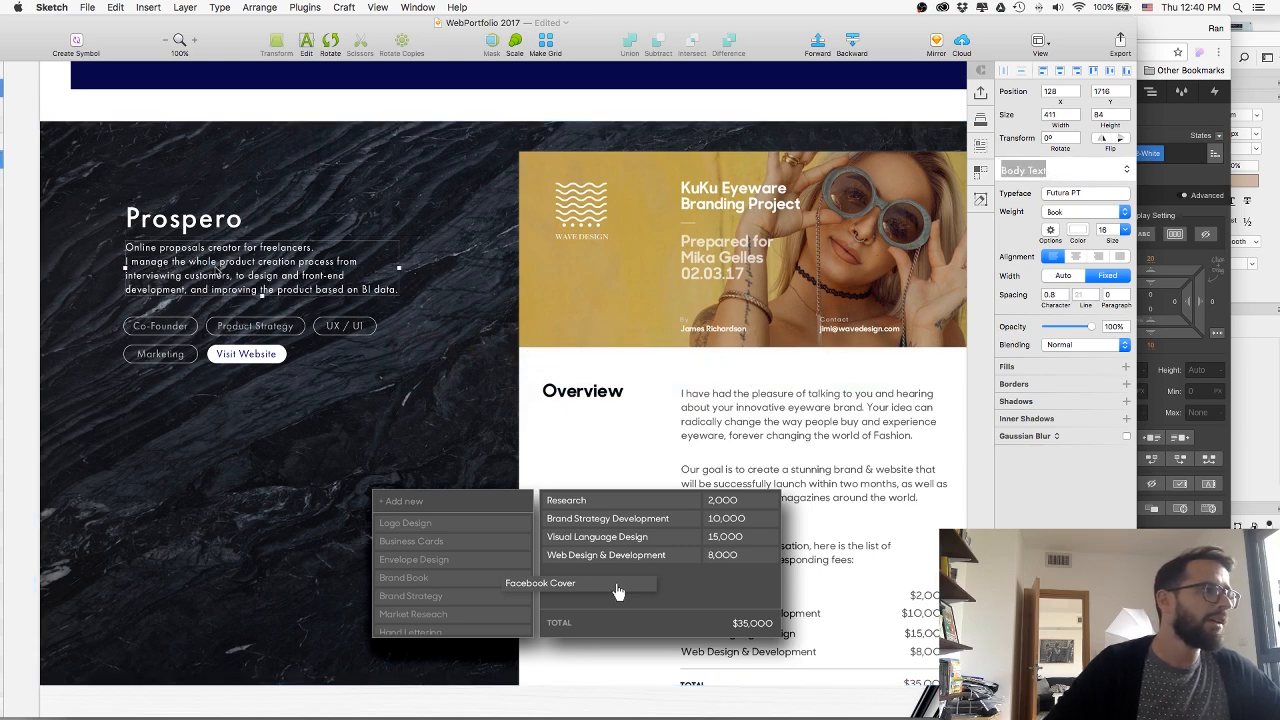
double_click(214, 264)
key("super+a")
key("super+c")
key("Escape")
key("super+Tab")
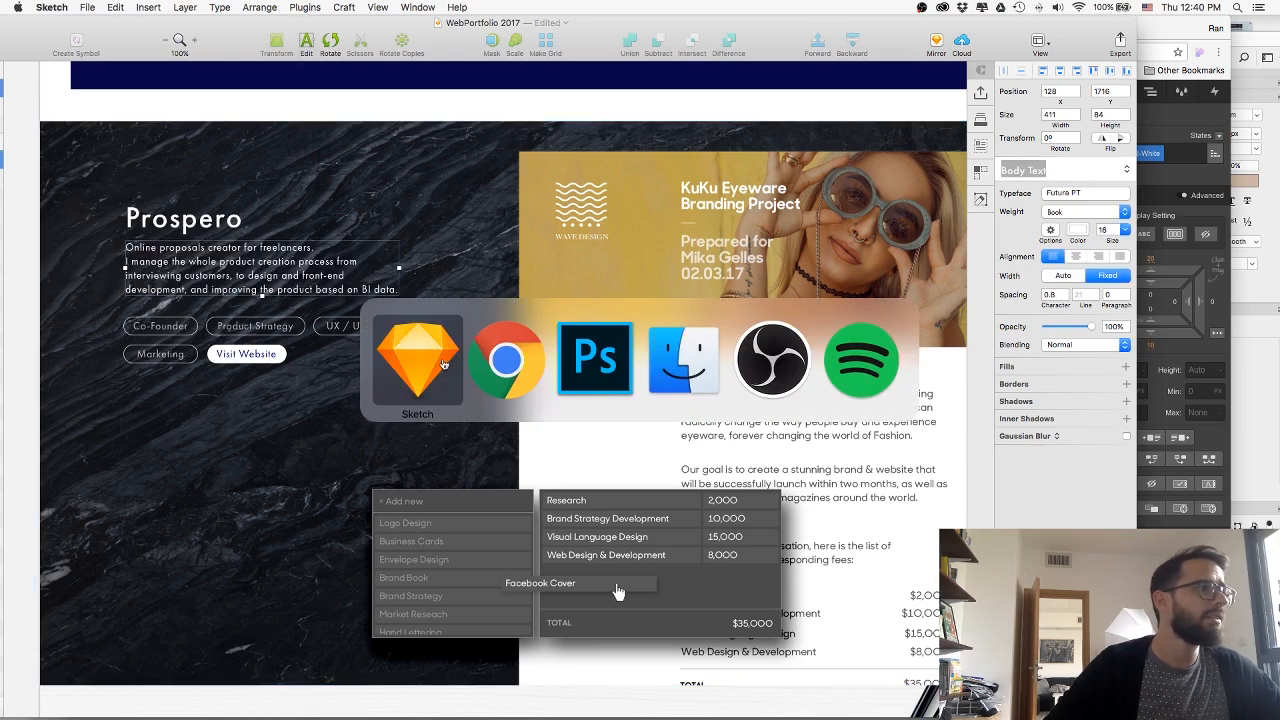
Add a paragraph in Webflow, fill it with the copied description, and nest it inside ProjectContent below the Prospero heading.
left_click(75, 117)
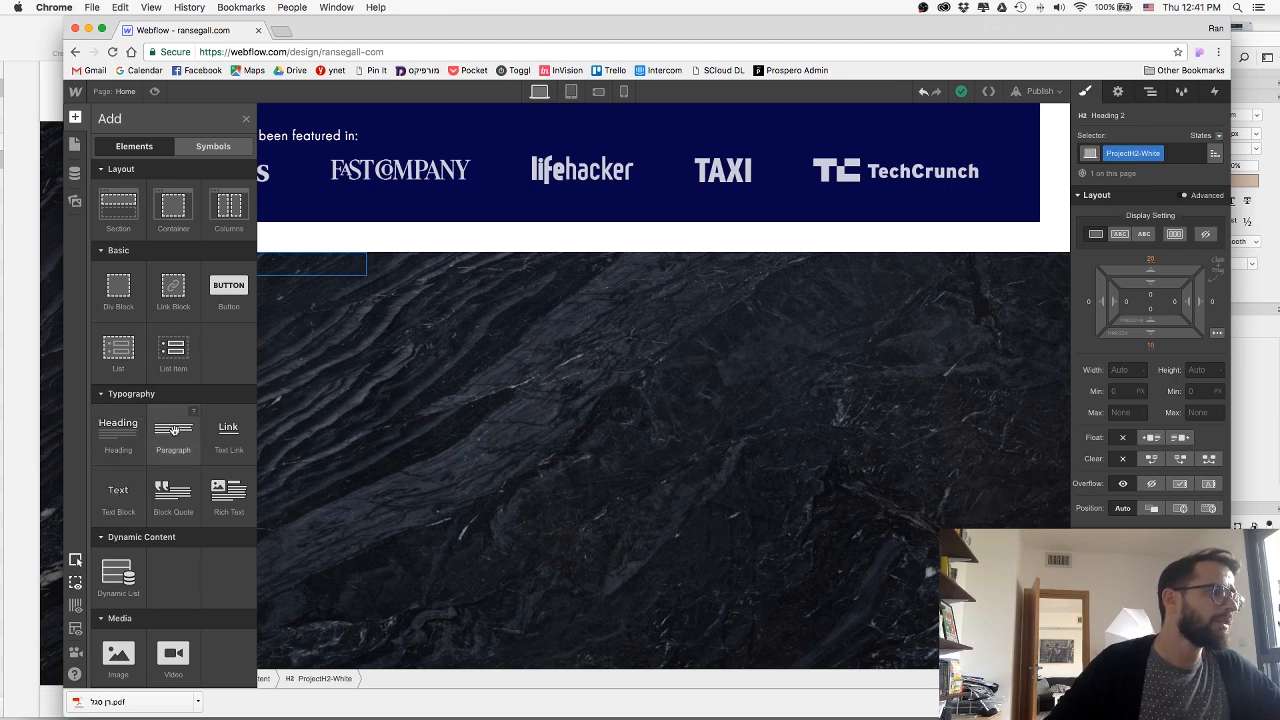
left_click_drag(174, 430, 203, 299)
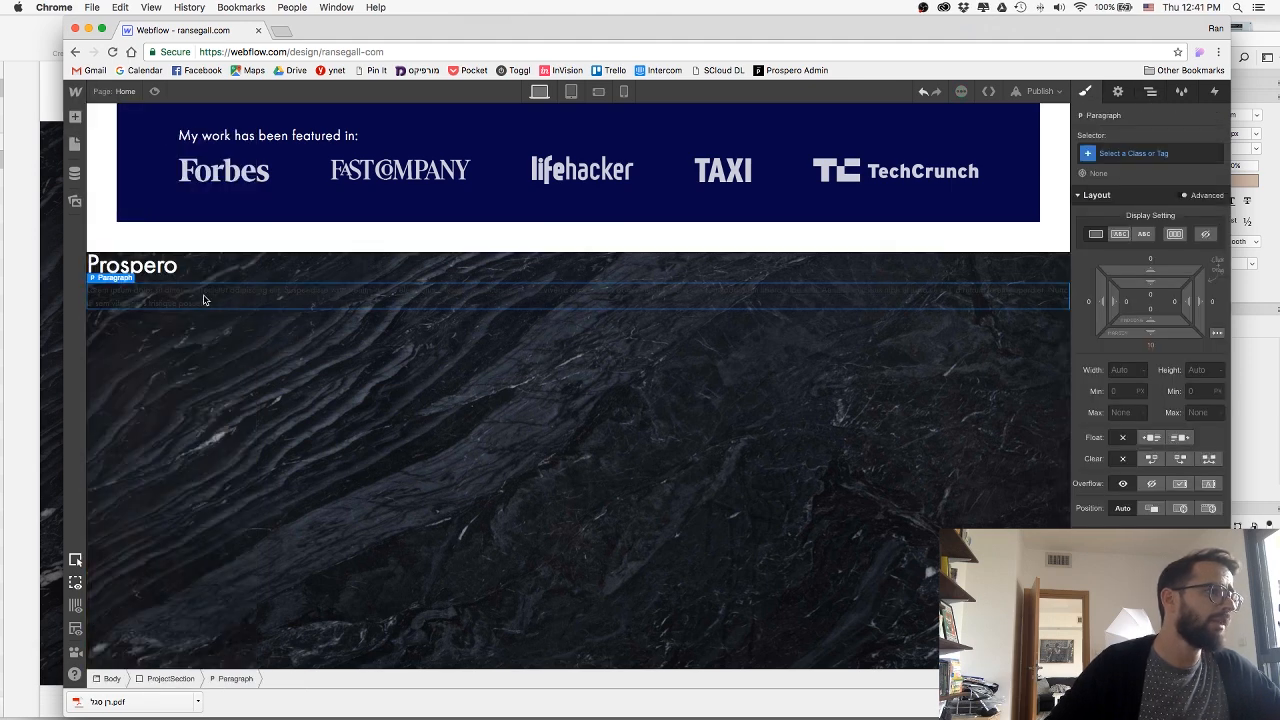
double_click(201, 302)
key("super+v")
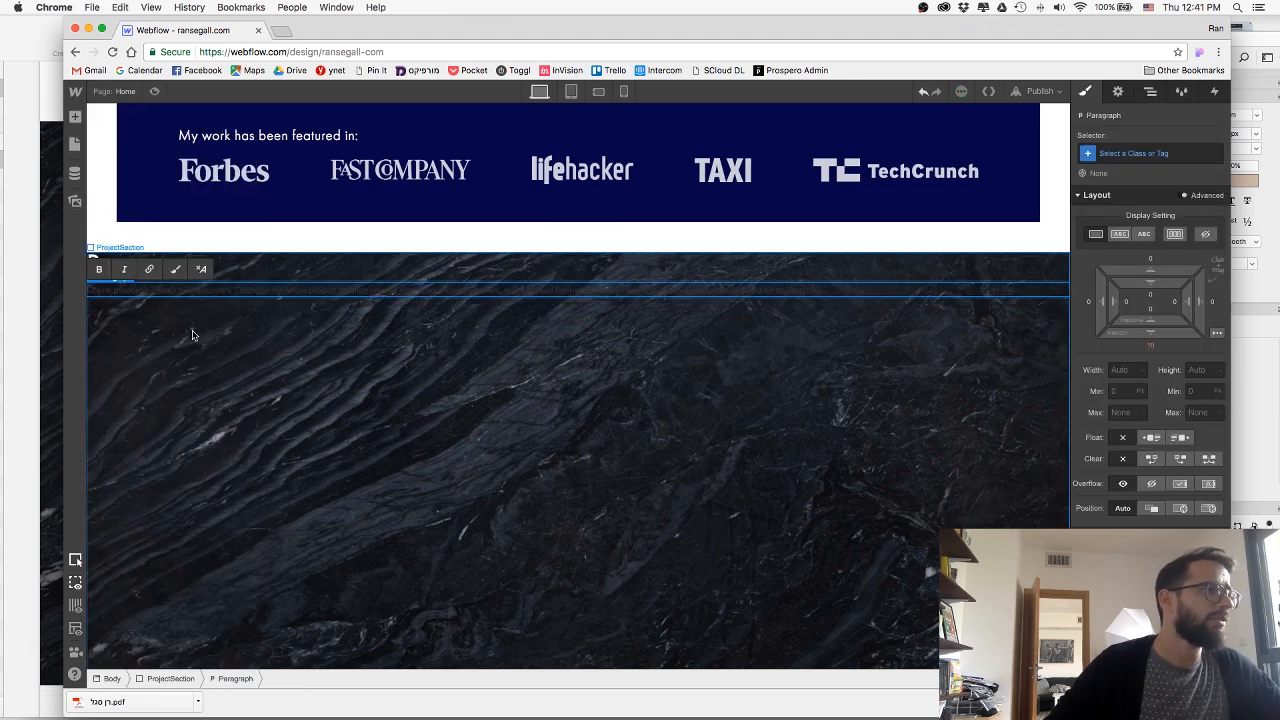
left_click(194, 335)
left_click(171, 294)
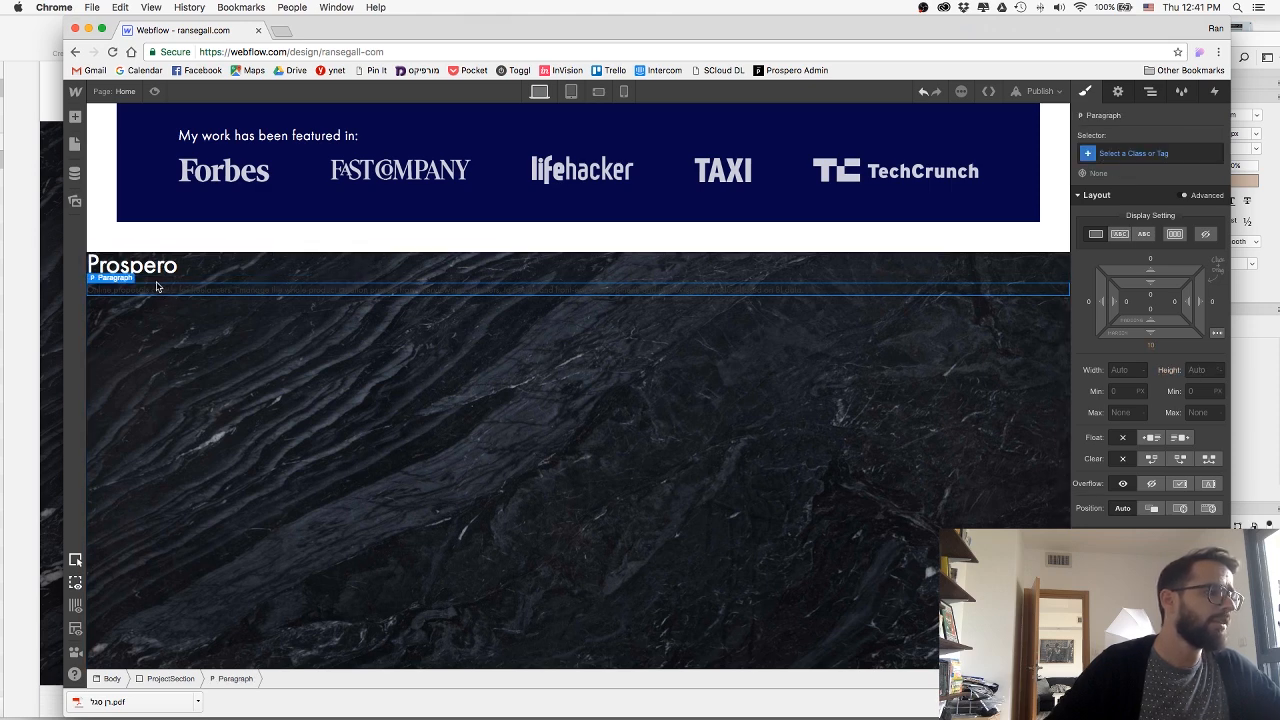
left_click(1150, 91)
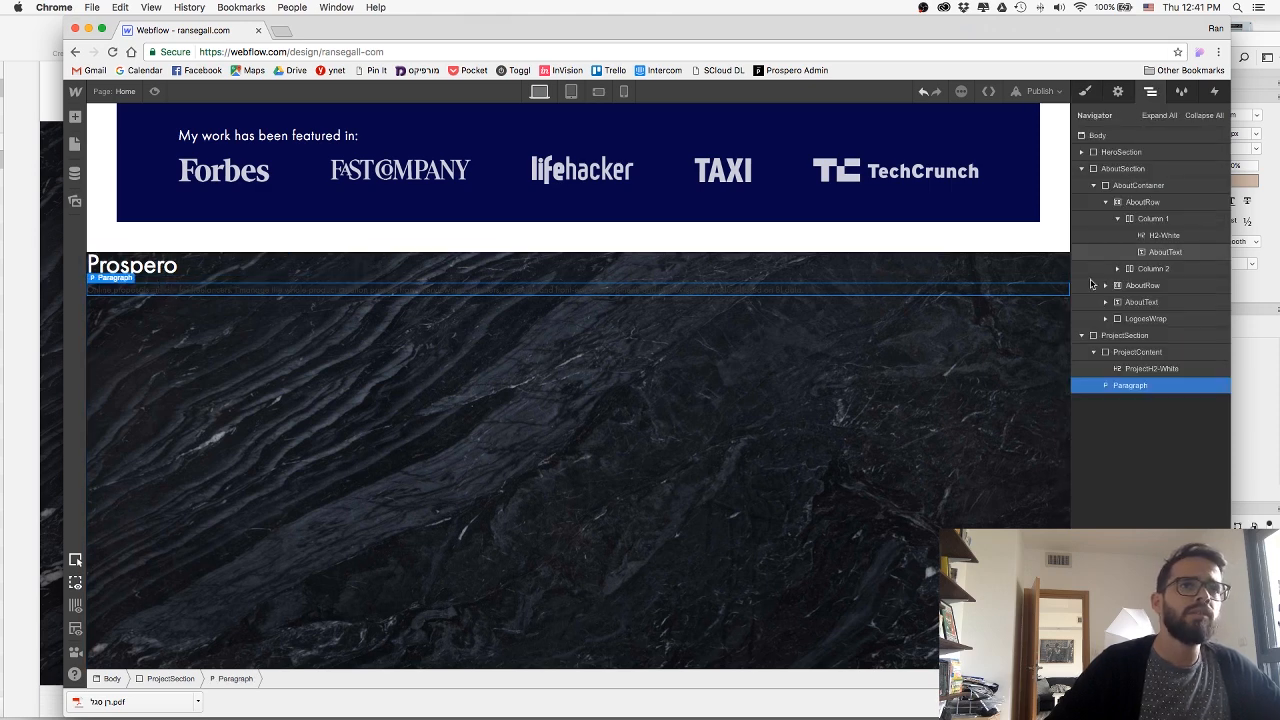
left_click_drag(1140, 387, 1161, 383)
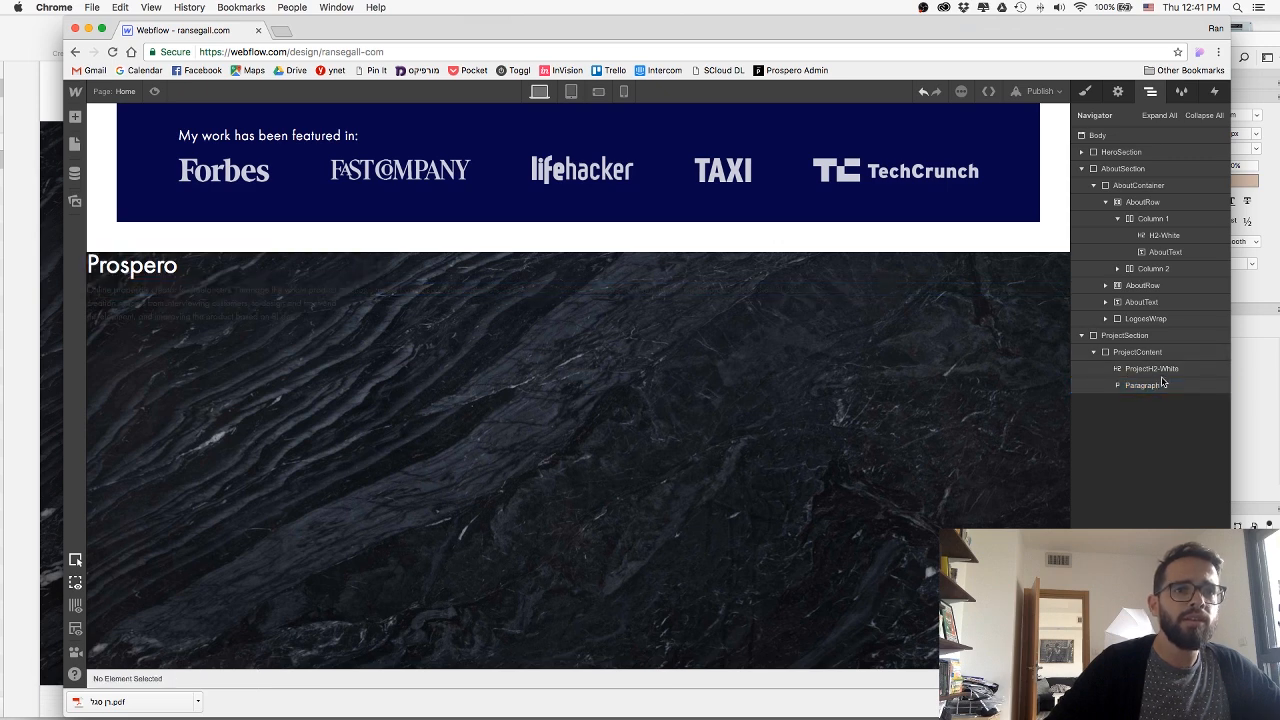
Give the description paragraph the class P-white and make its text white.
left_click(1155, 385)
key("s")
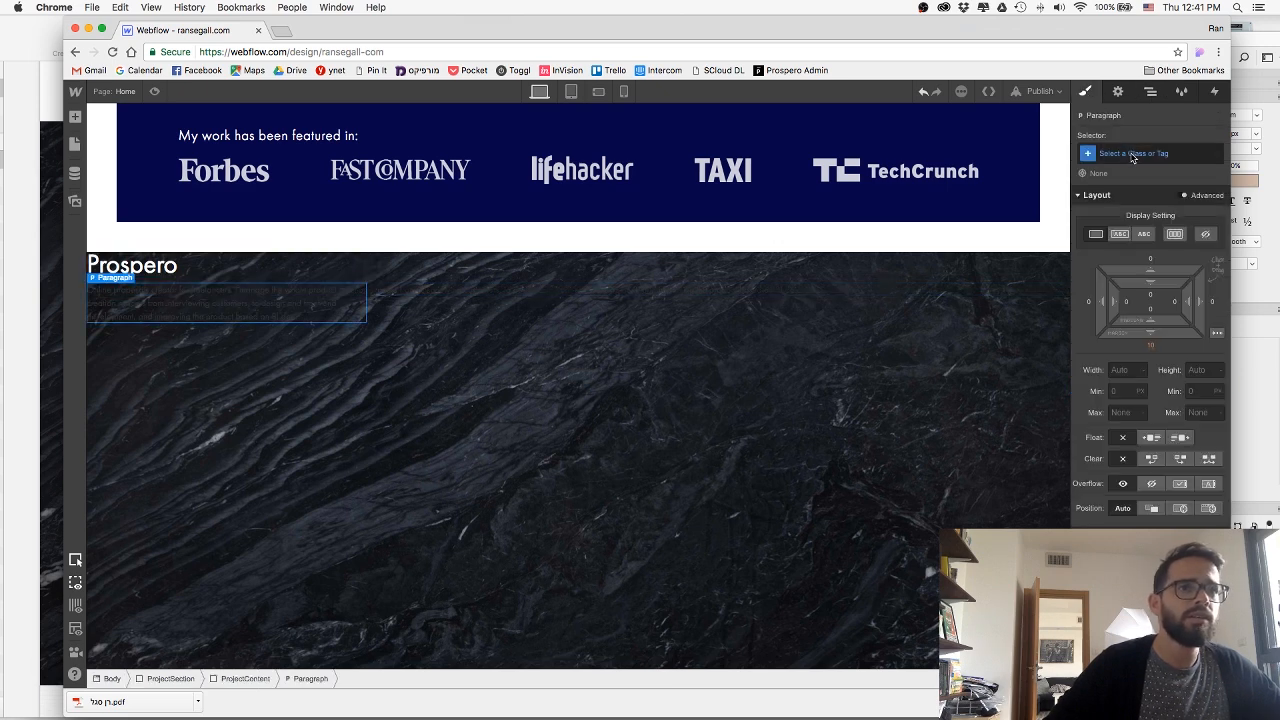
left_click(1131, 153)
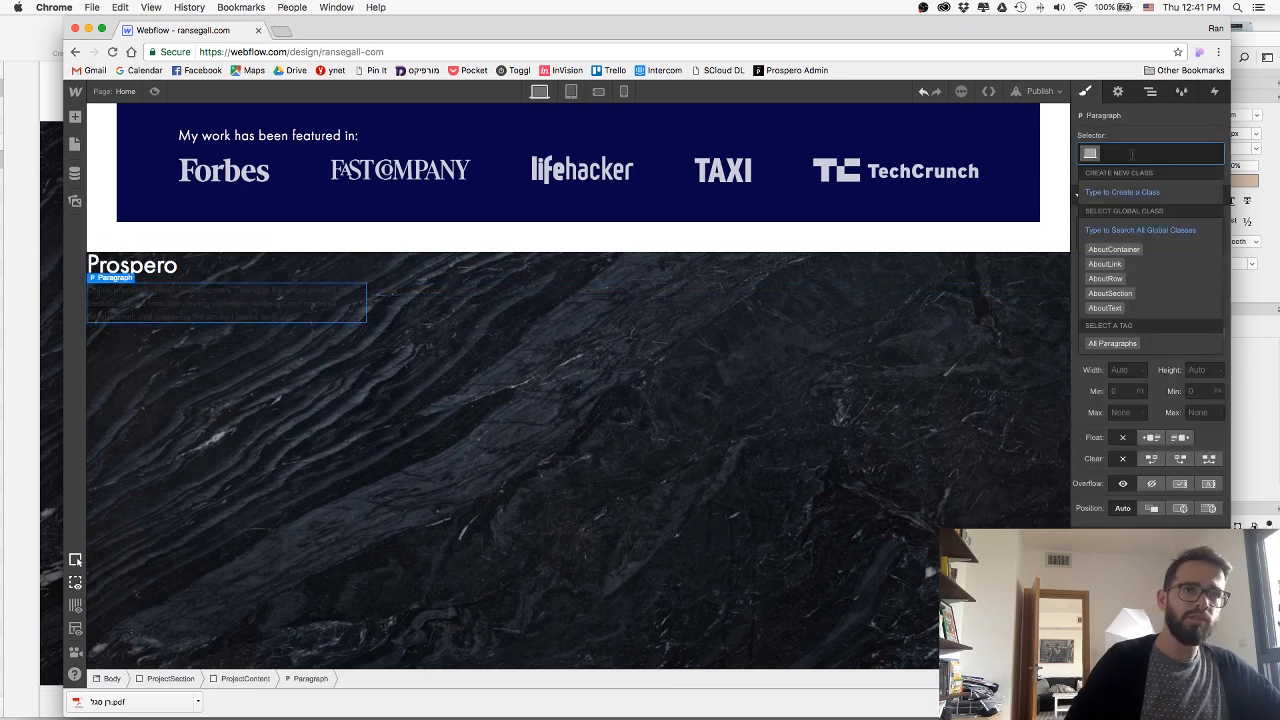
type("P-white")
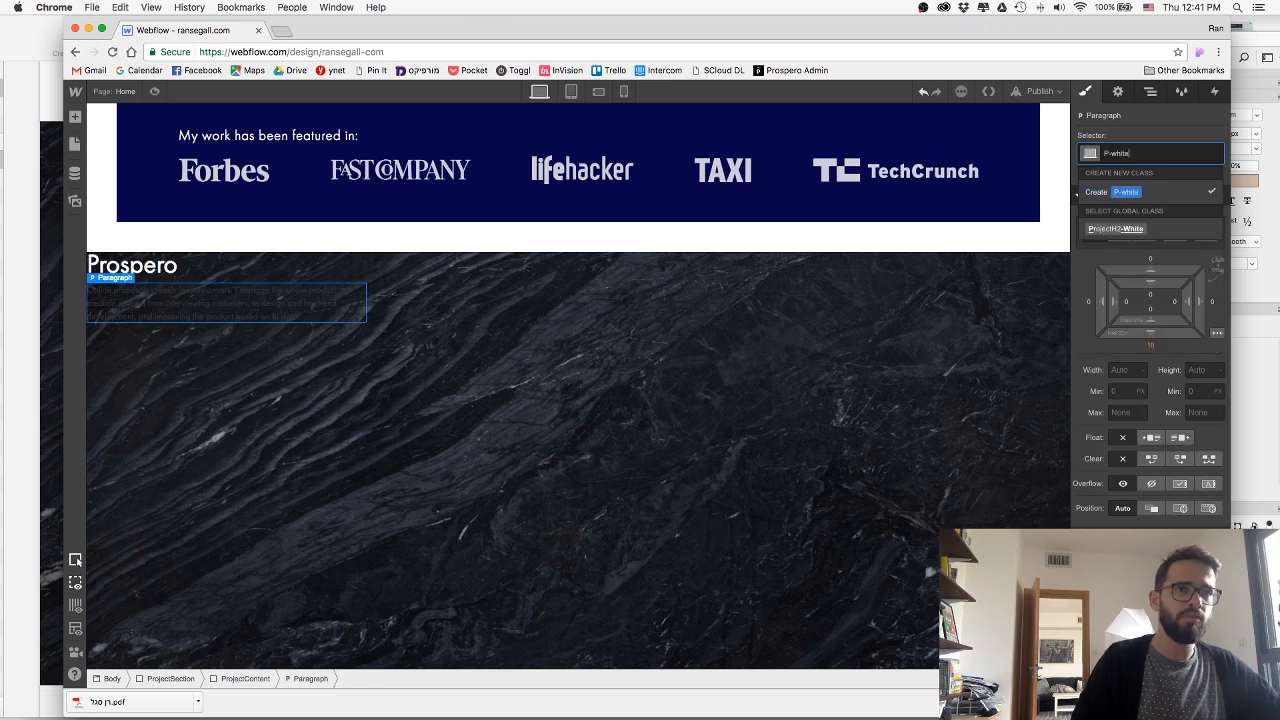
key("Return")
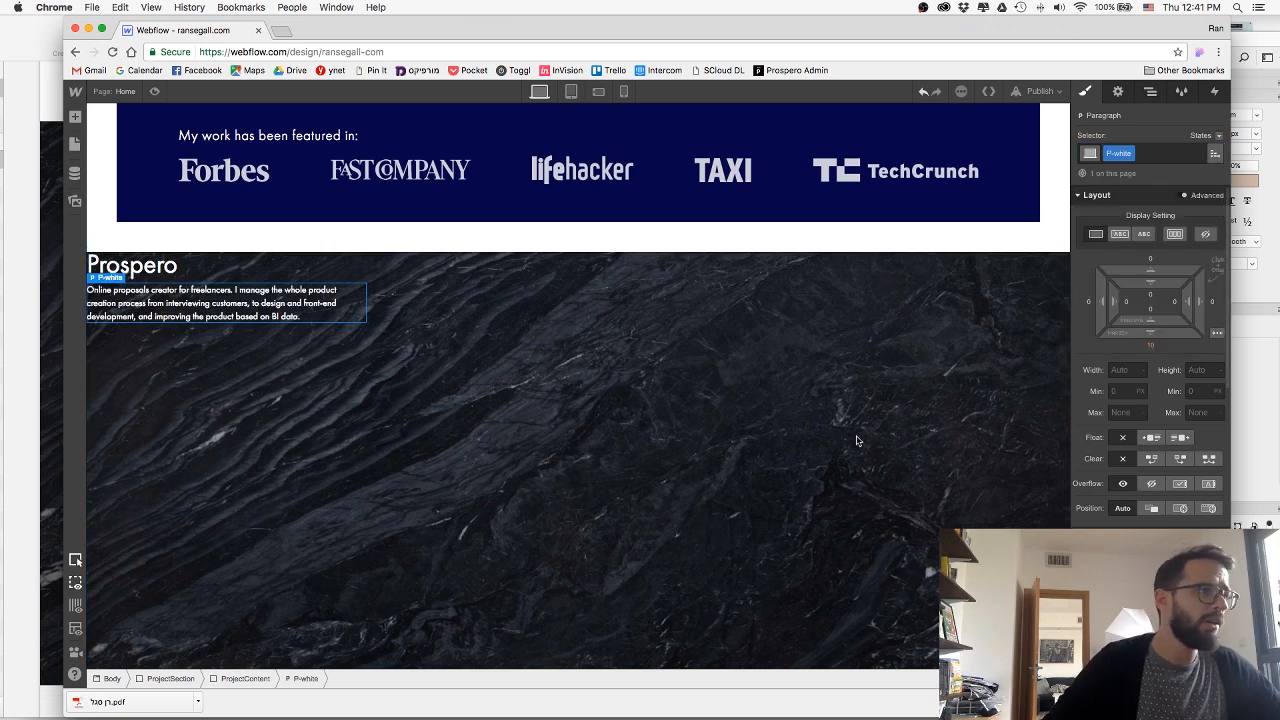
Adjust the P-white paragraph's typography to match the body text in the Sketch mockup, slightly increasing its line height.
key("super+Tab")
key("super+Tab")
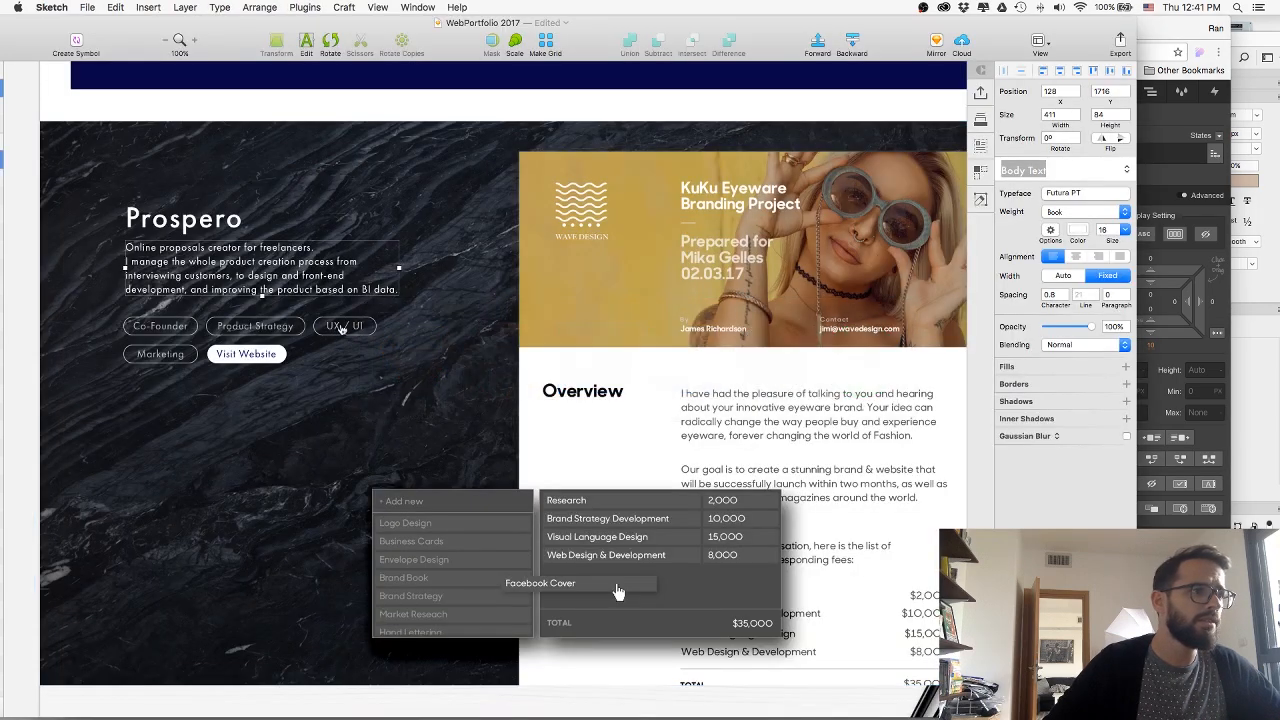
key("super+Tab")
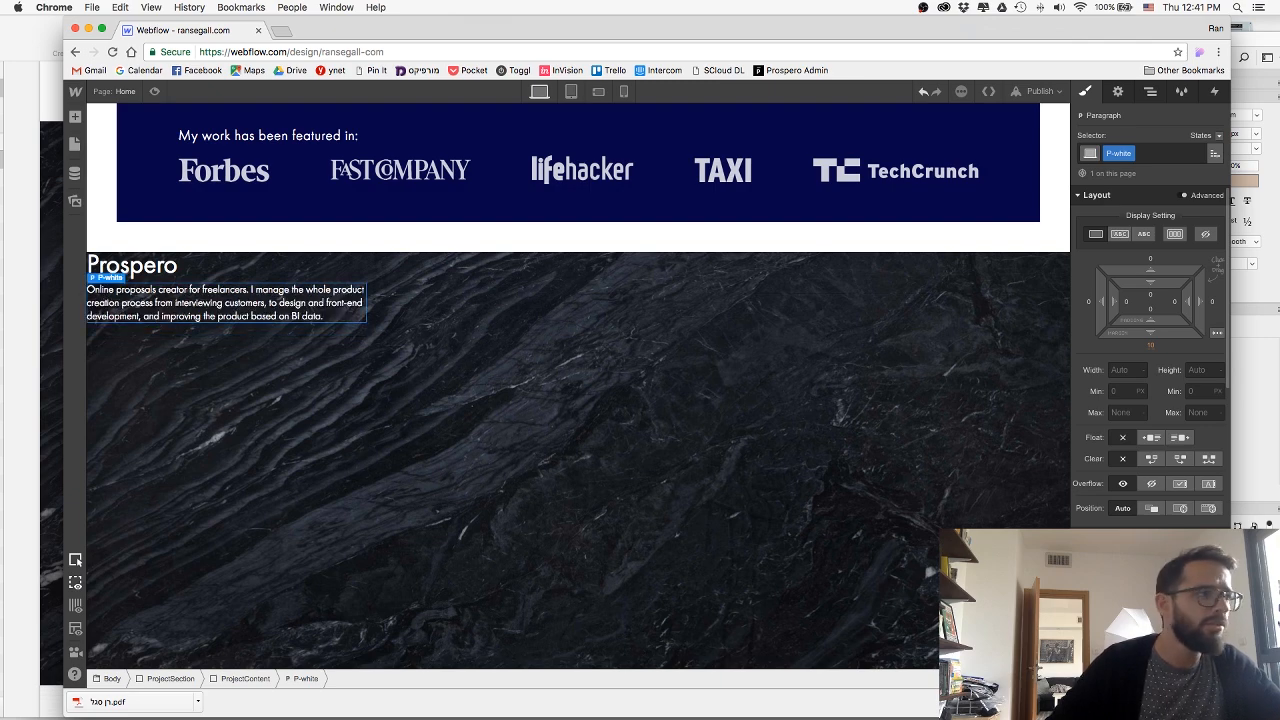
key("super+Tab")
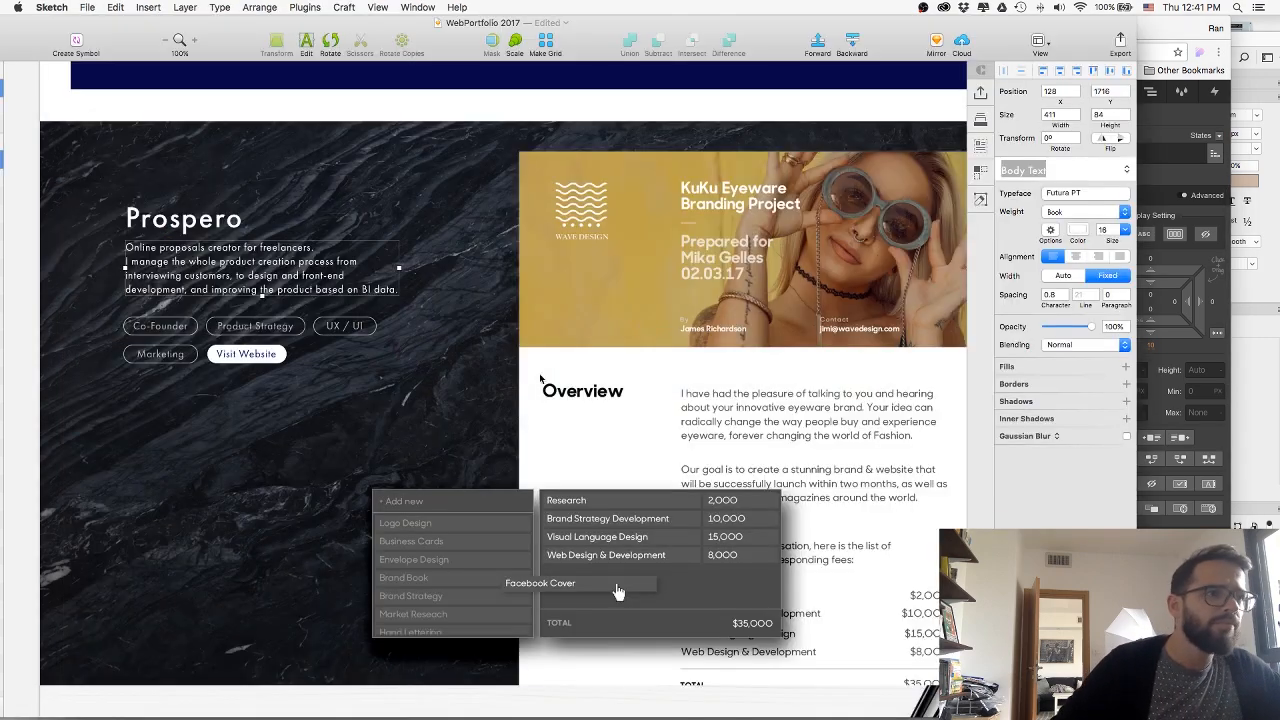
key("super+Tab")
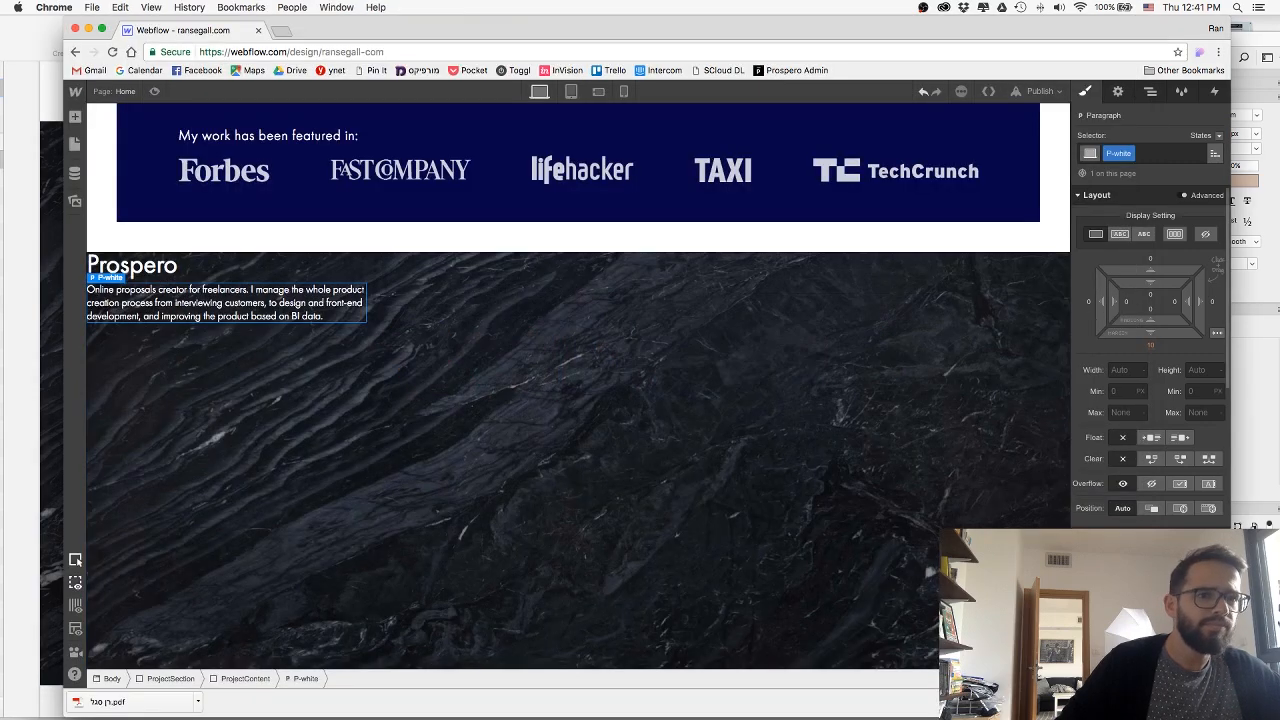
key("Up")
key("Up")
key("Down")
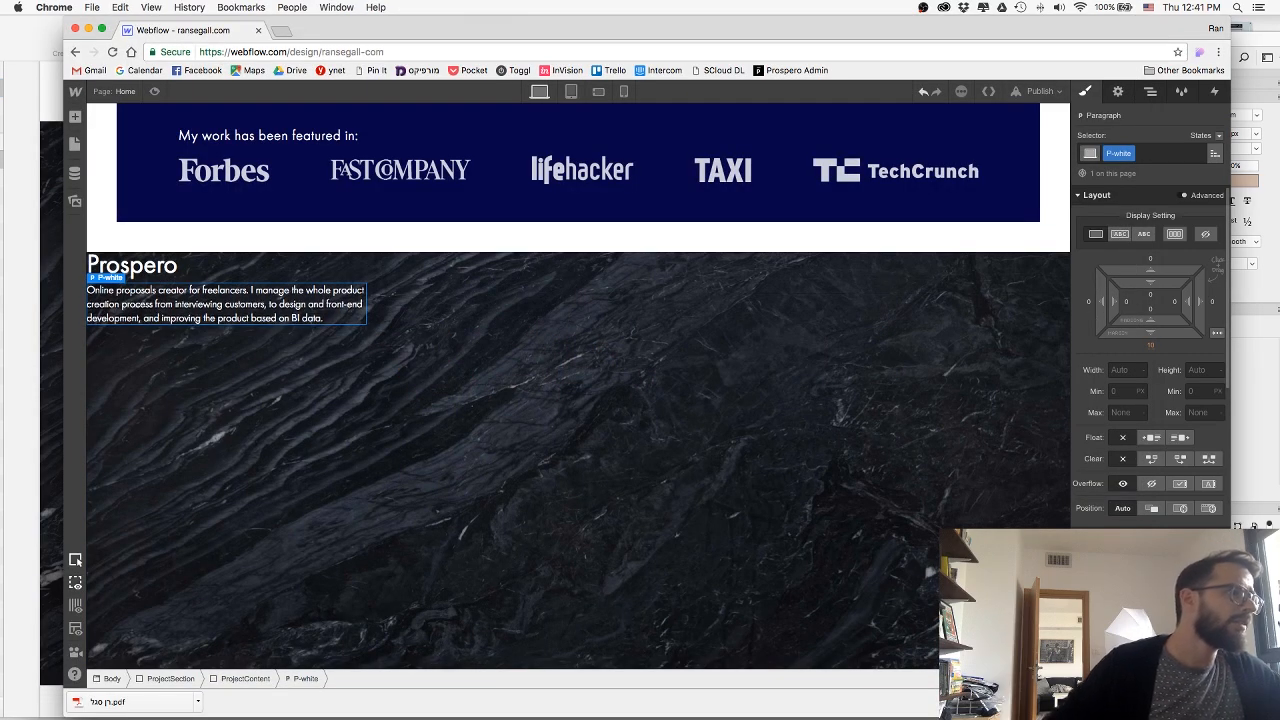
Try adding padding to the ProjectContent block, and undo it.
left_click(245, 679)
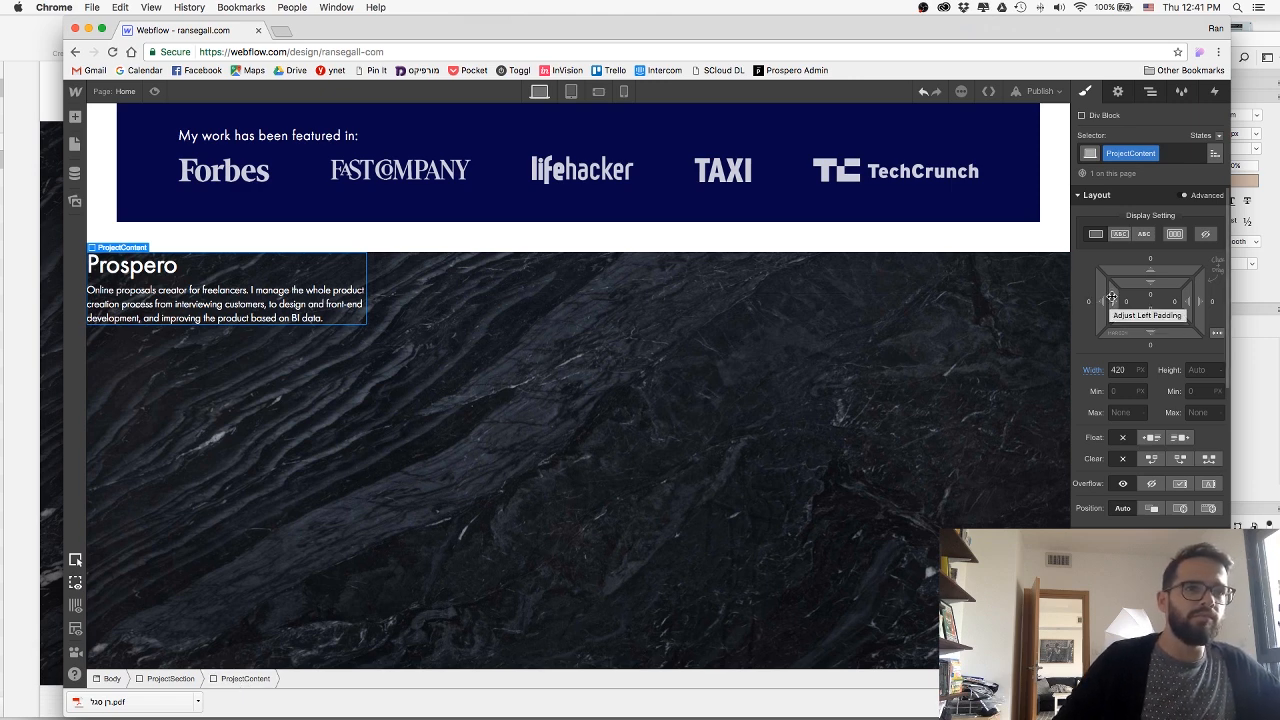
left_click_drag(1109, 297, 1215, 289)
key("super+z")
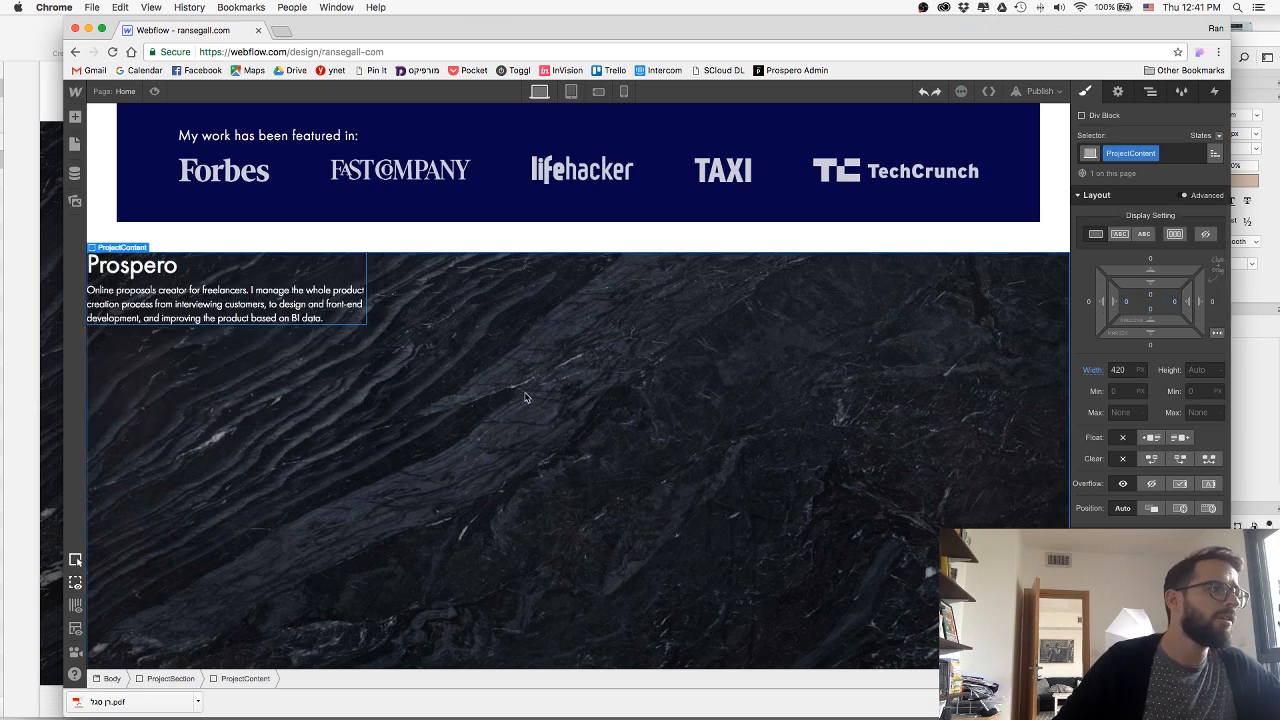
Set a padding of 50 on all sides of the Prospero ProjectSection and check the content's placement on the canvas.
left_click(525, 398)
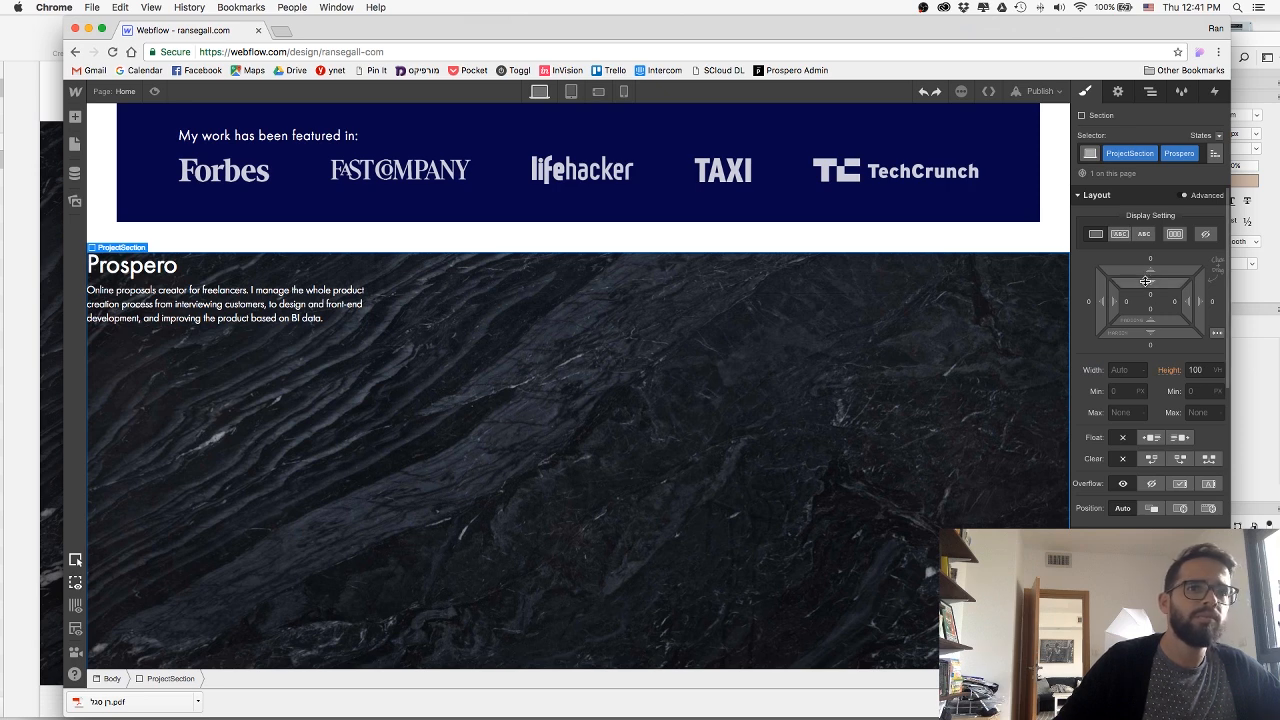
left_click_drag(1144, 282, 1095, 388)
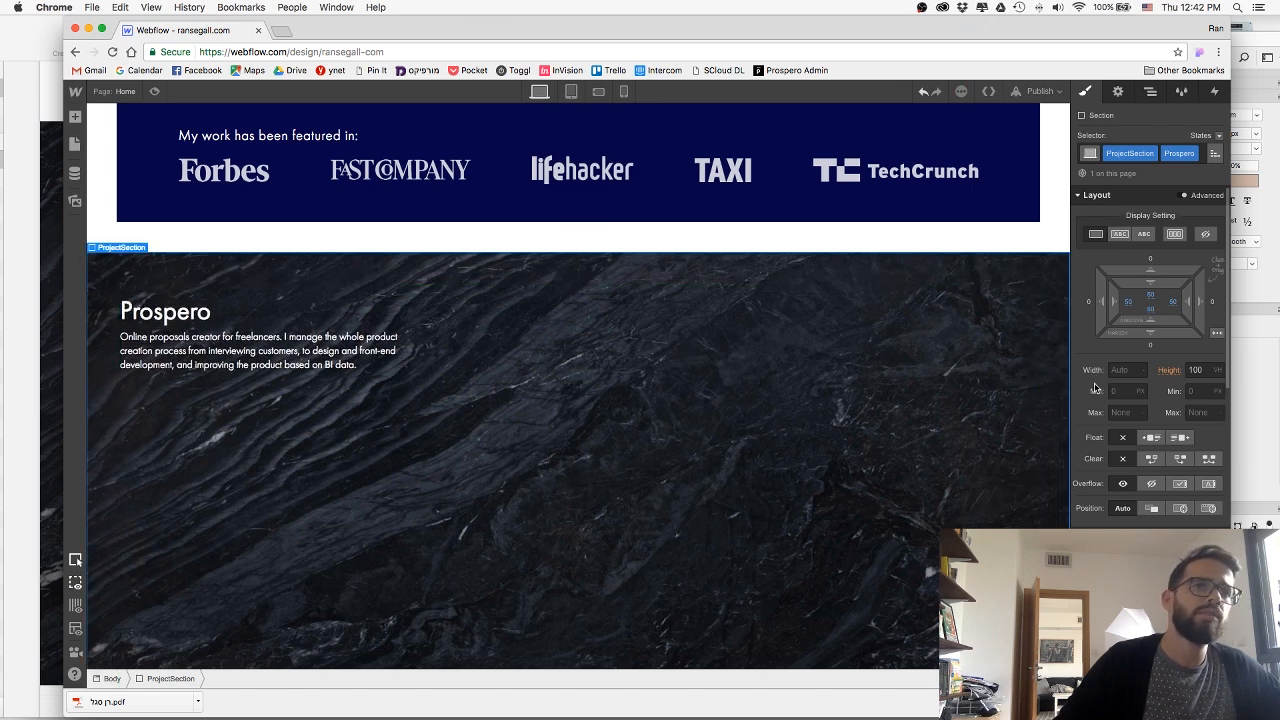
scroll(714, 321, "down", 3)
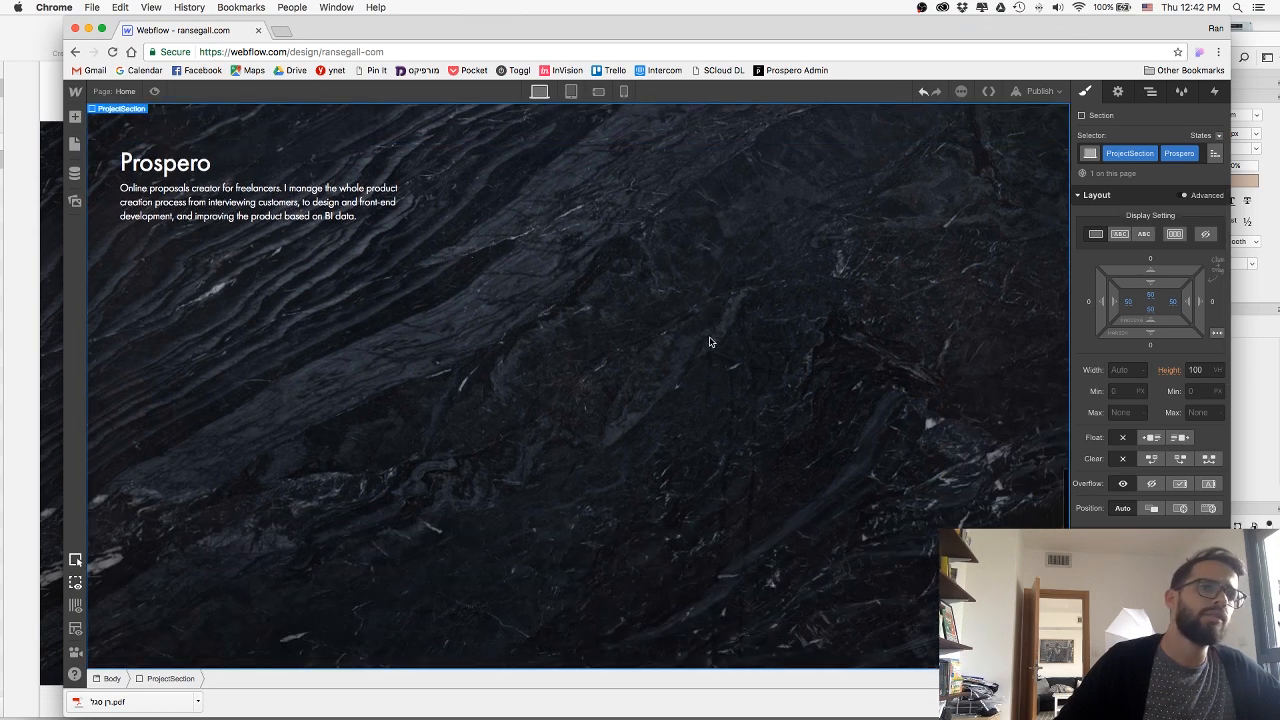
scroll(708, 347, "up", 5)
scroll(708, 347, "down", 5)
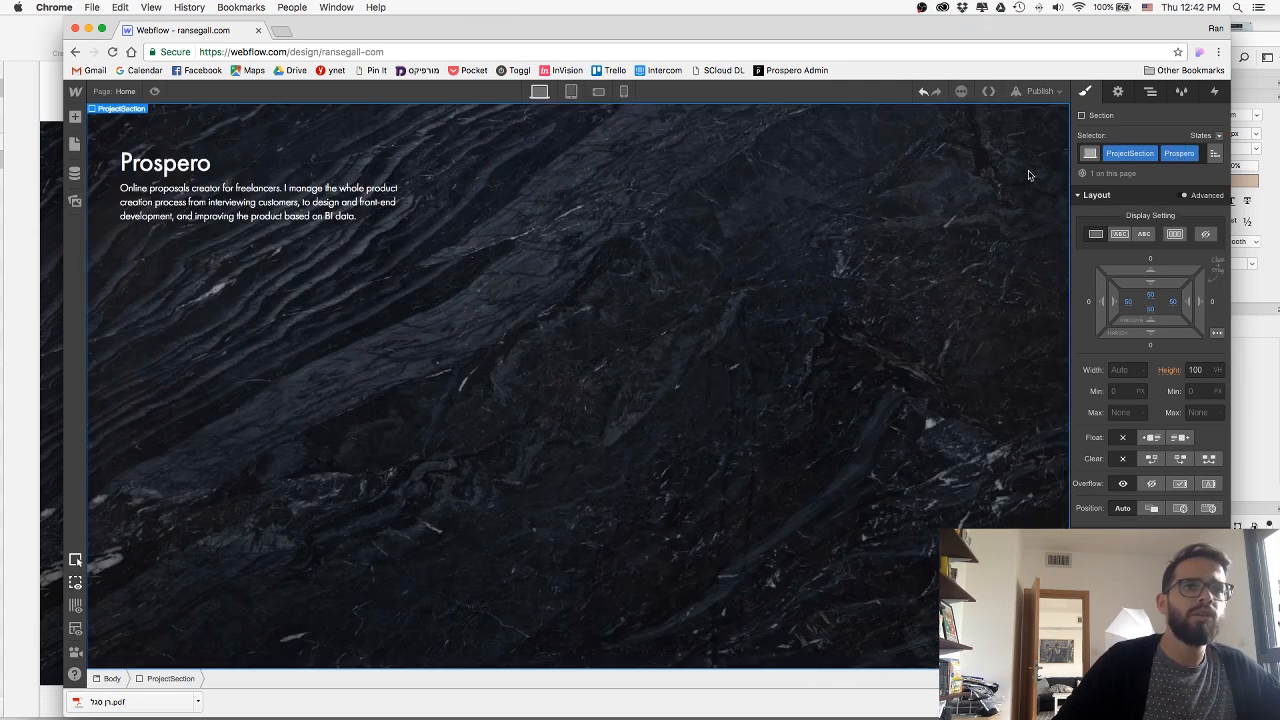
scroll(805, 262, "up", 4)
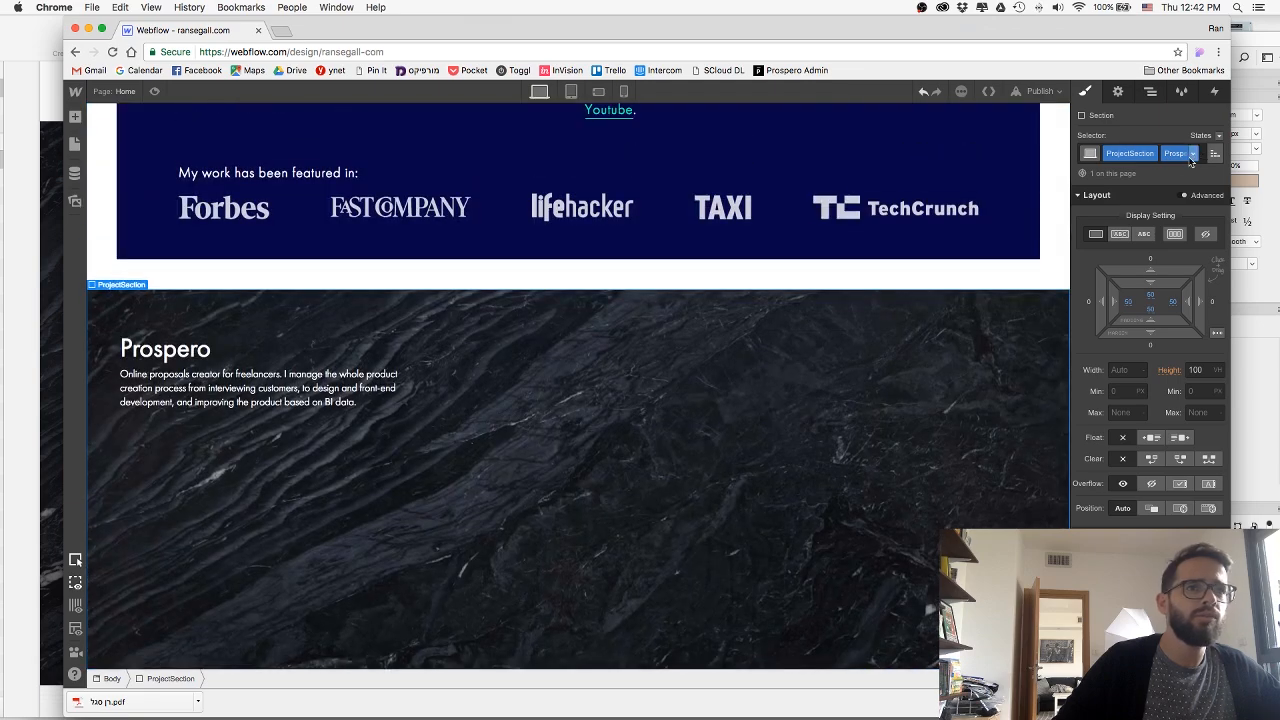
Remove the Prospero combo class from the ProjectSection to try padding on the base class, and reapply Prospero.
left_click(1192, 153)
left_click(1176, 178)
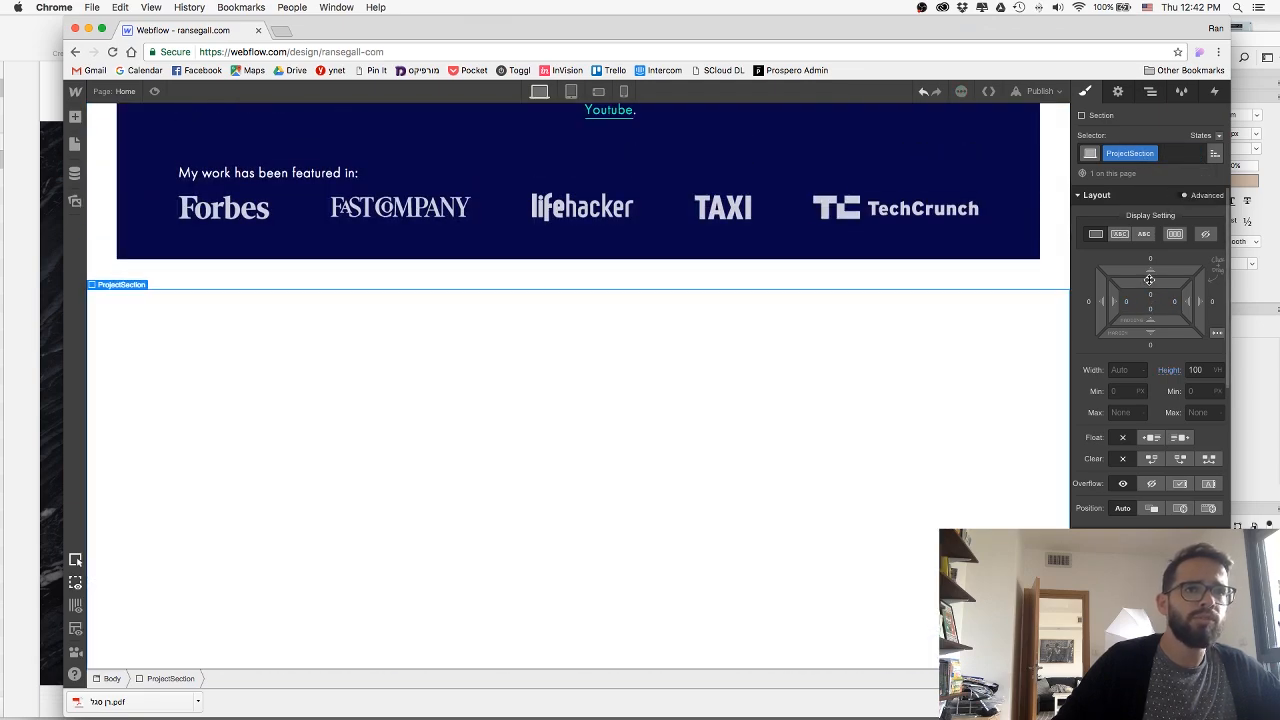
left_click_drag(1149, 279, 1119, 379)
left_click(1180, 153)
type("pr")
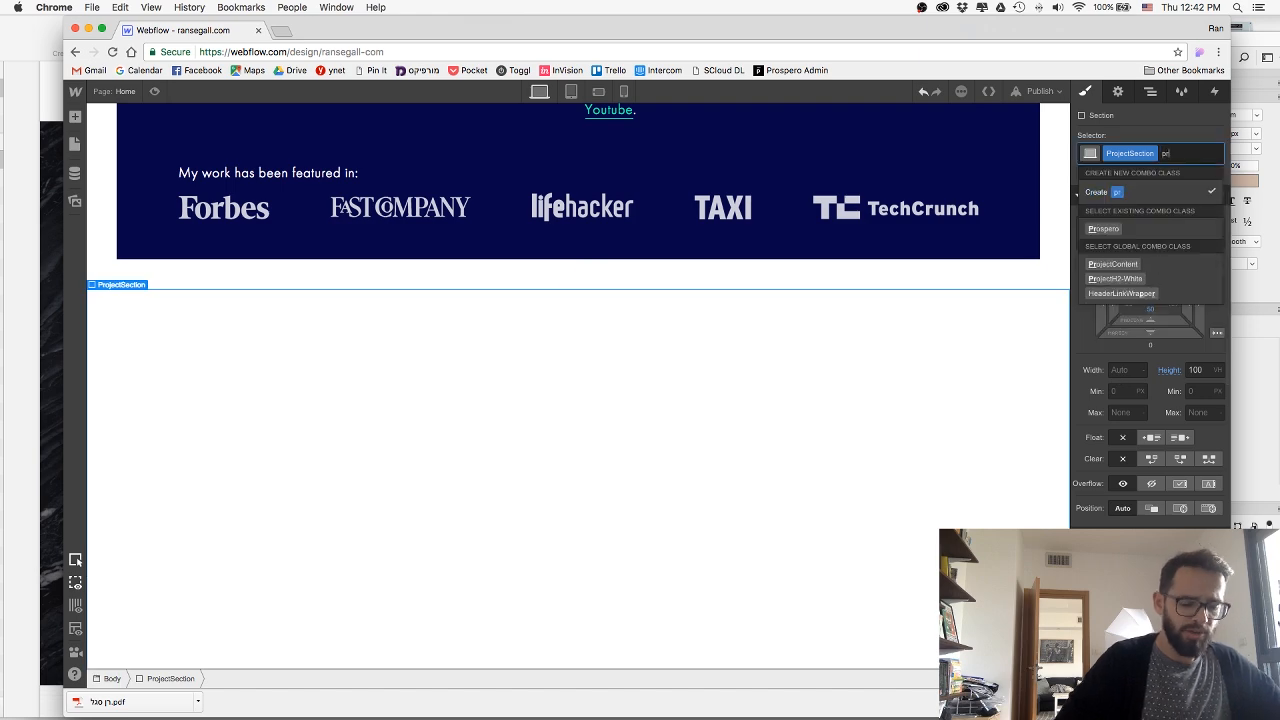
key("Down")
key("Return")
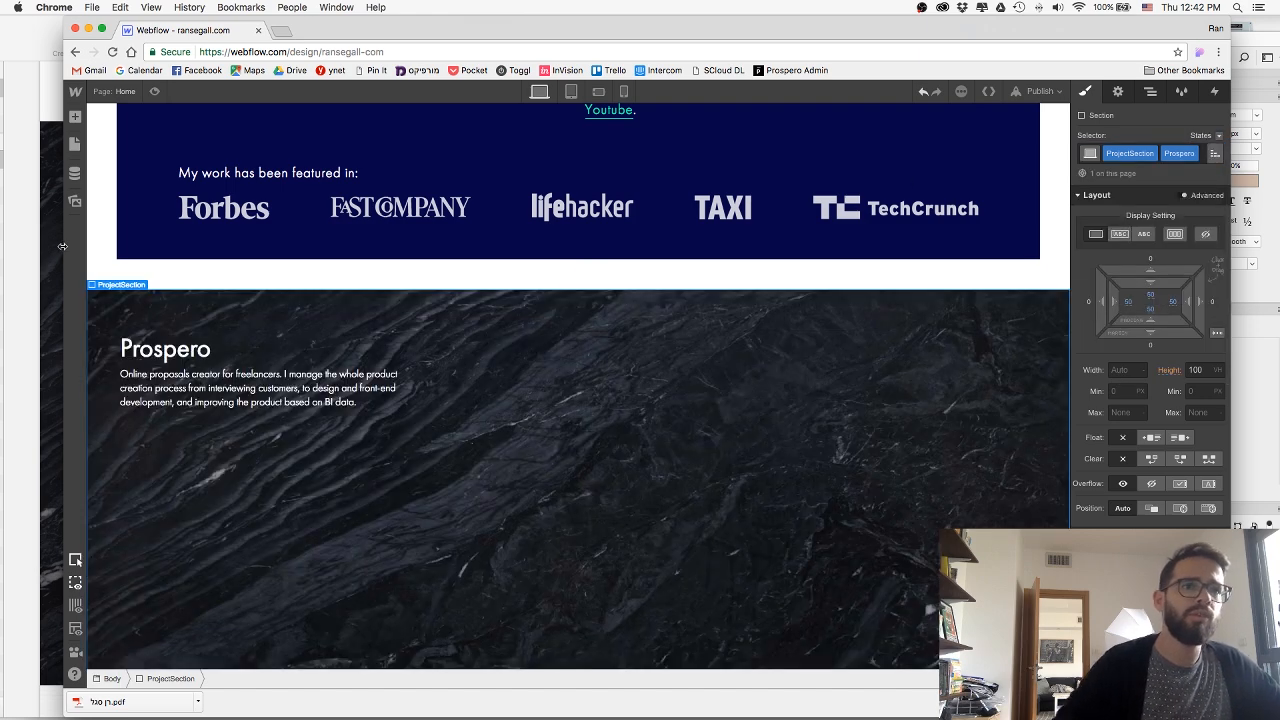
Increase the letter spacing of the P-white description paragraph and compare it with the Sketch mockup.
scroll(211, 521, "down", 3)
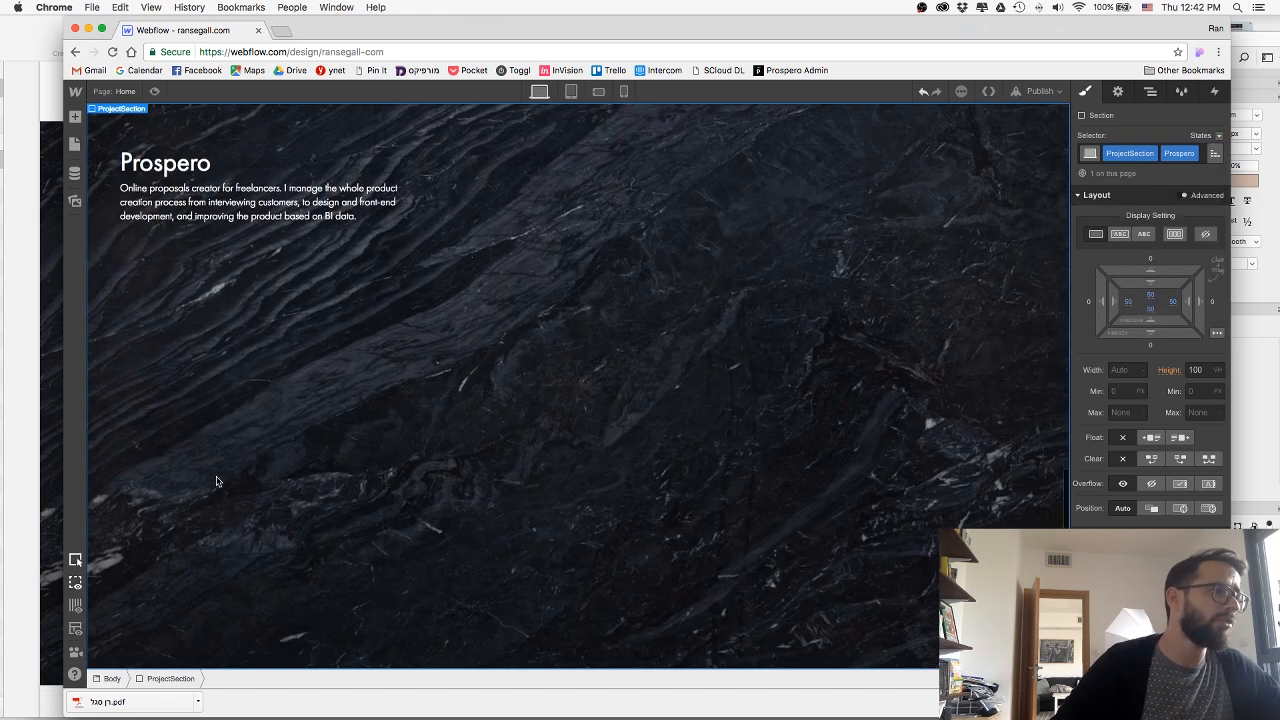
scroll(197, 433, "up", 1)
left_click(251, 203)
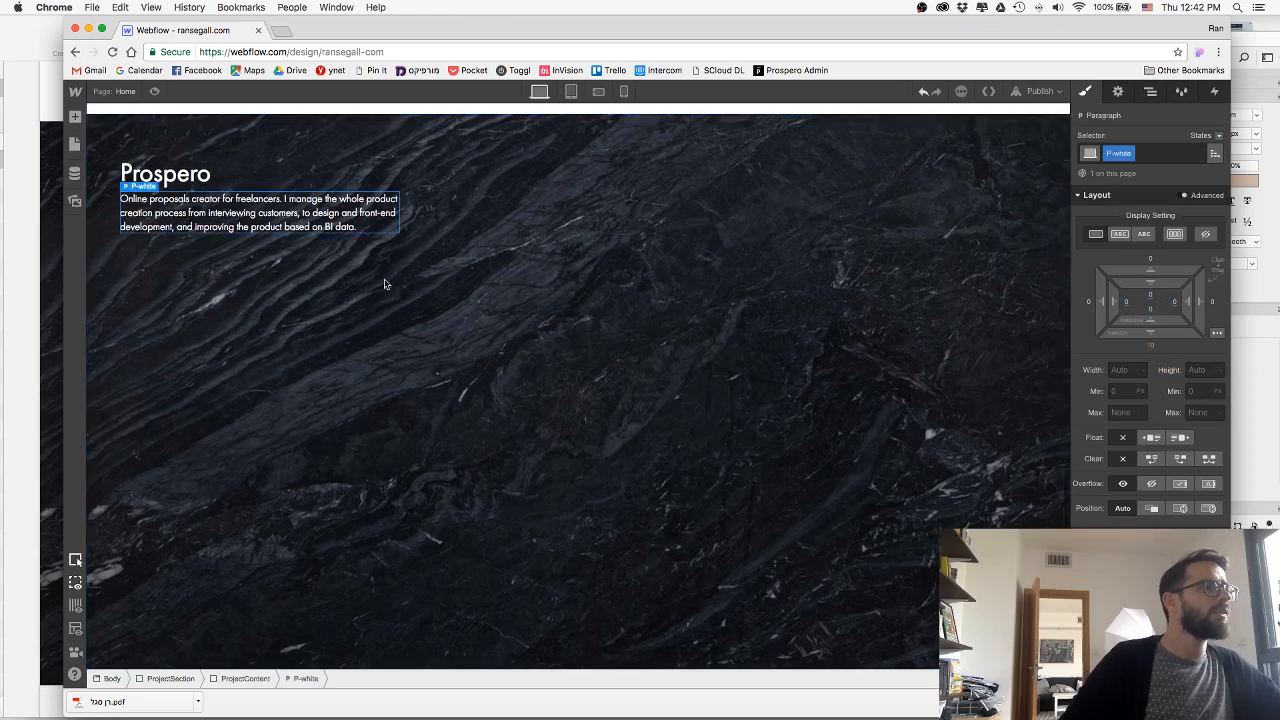
left_click(205, 334)
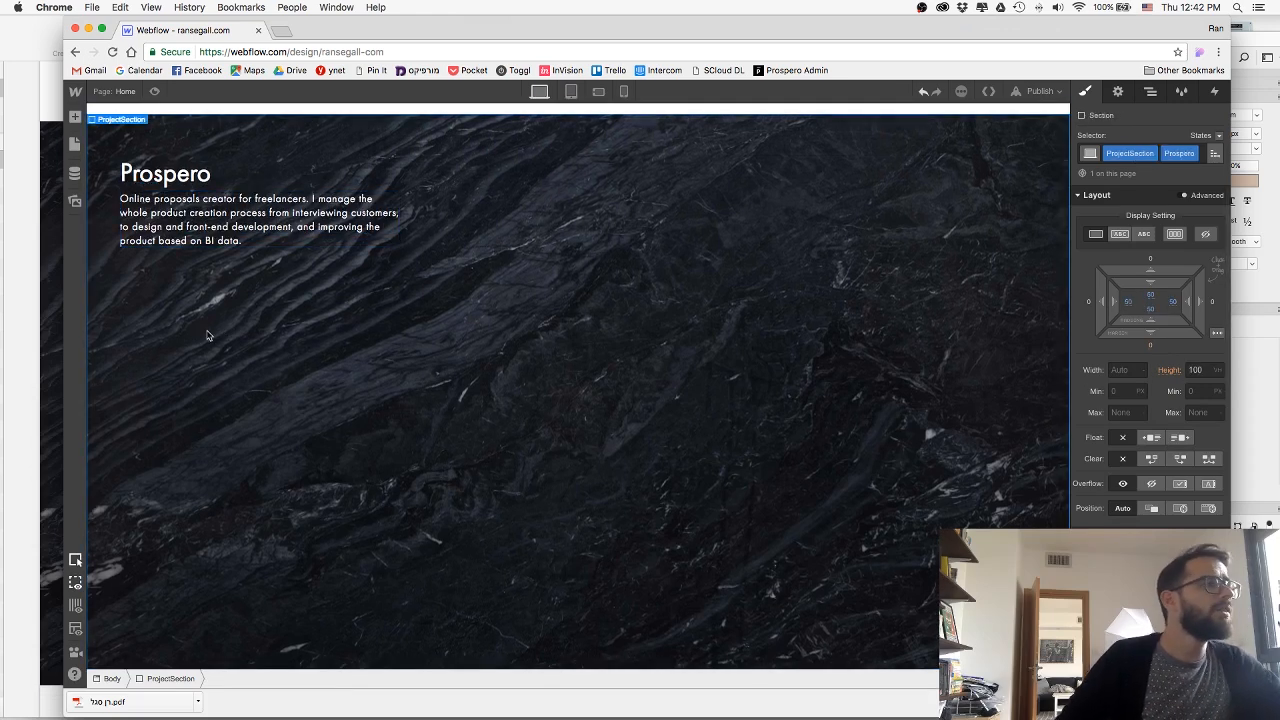
left_click(33, 241)
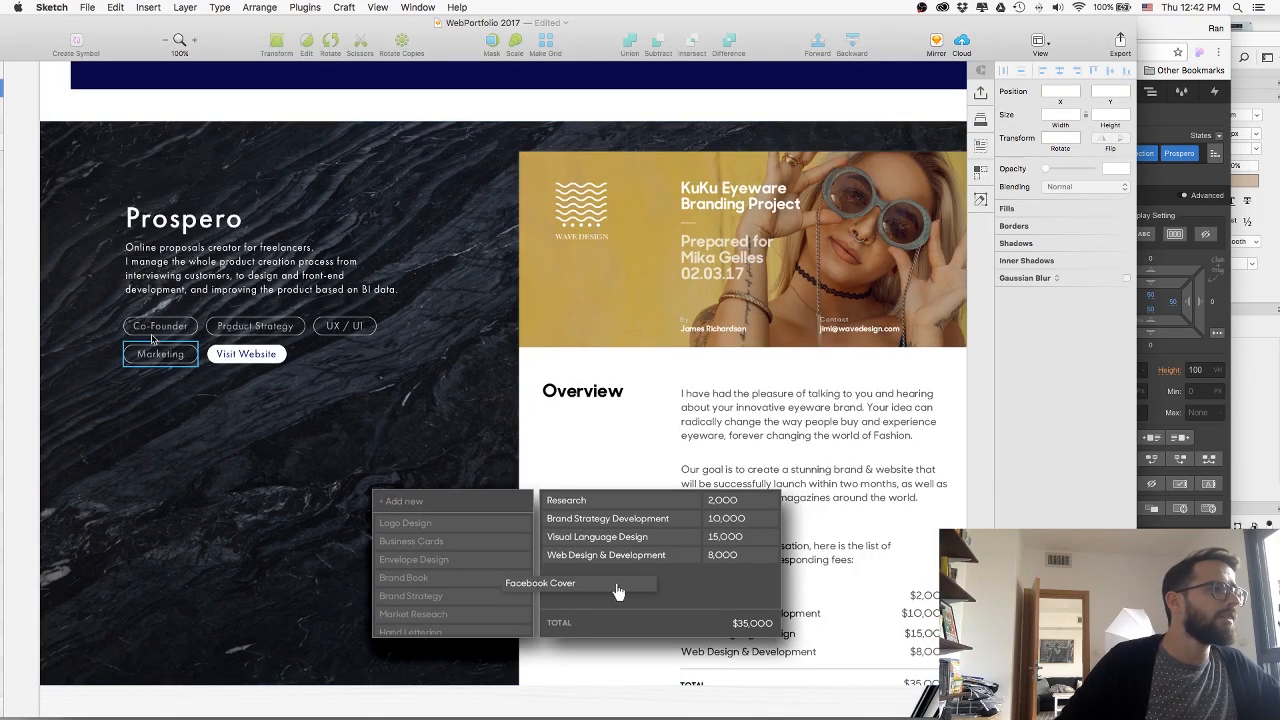
key("super+Tab")
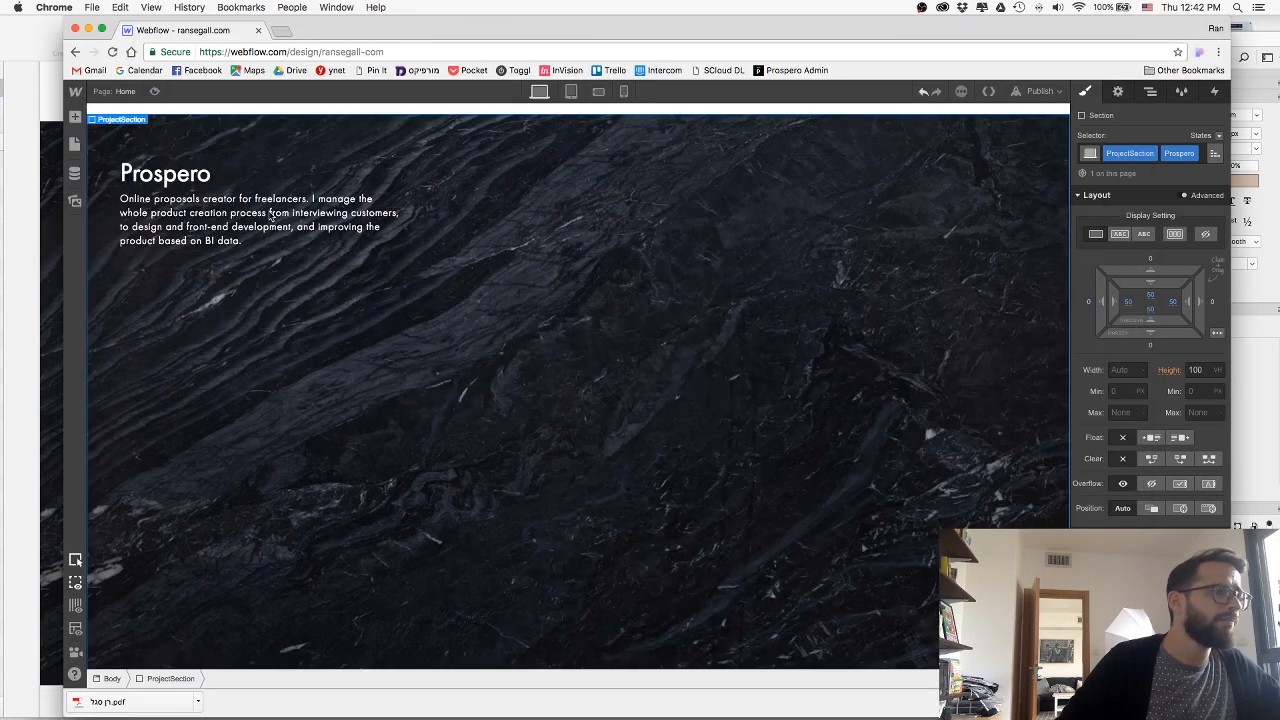
Set the bottom margin of the P-white description paragraph to 25 px.
left_click(350, 225)
left_click(1149, 346)
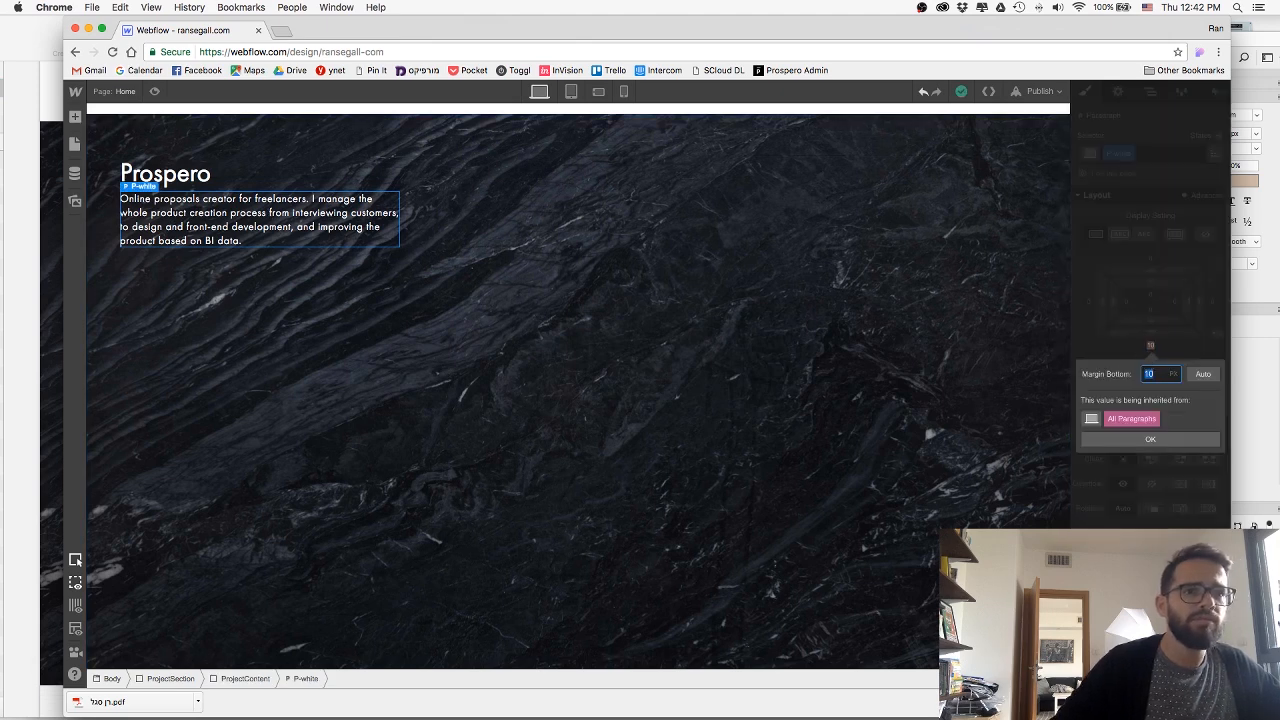
type("25")
key("Return")
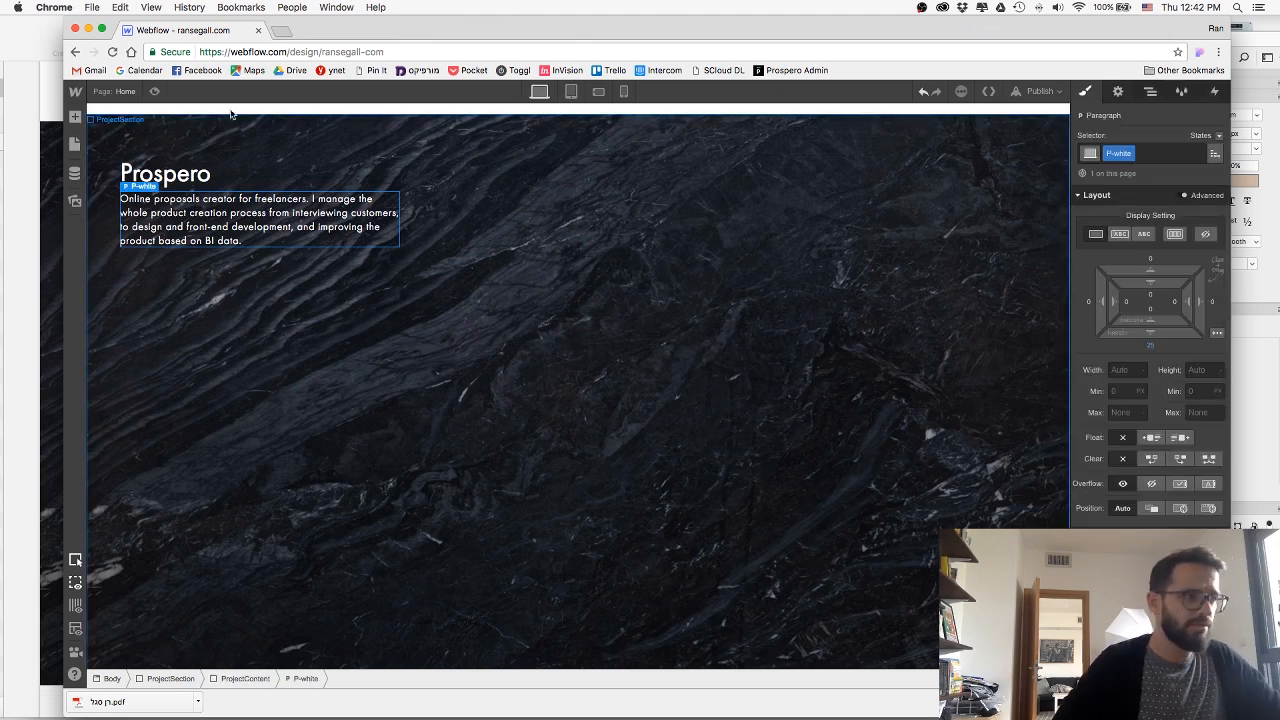
Add a text block below the Prospero description paragraph and give it the class Skills.
left_click(74, 118)
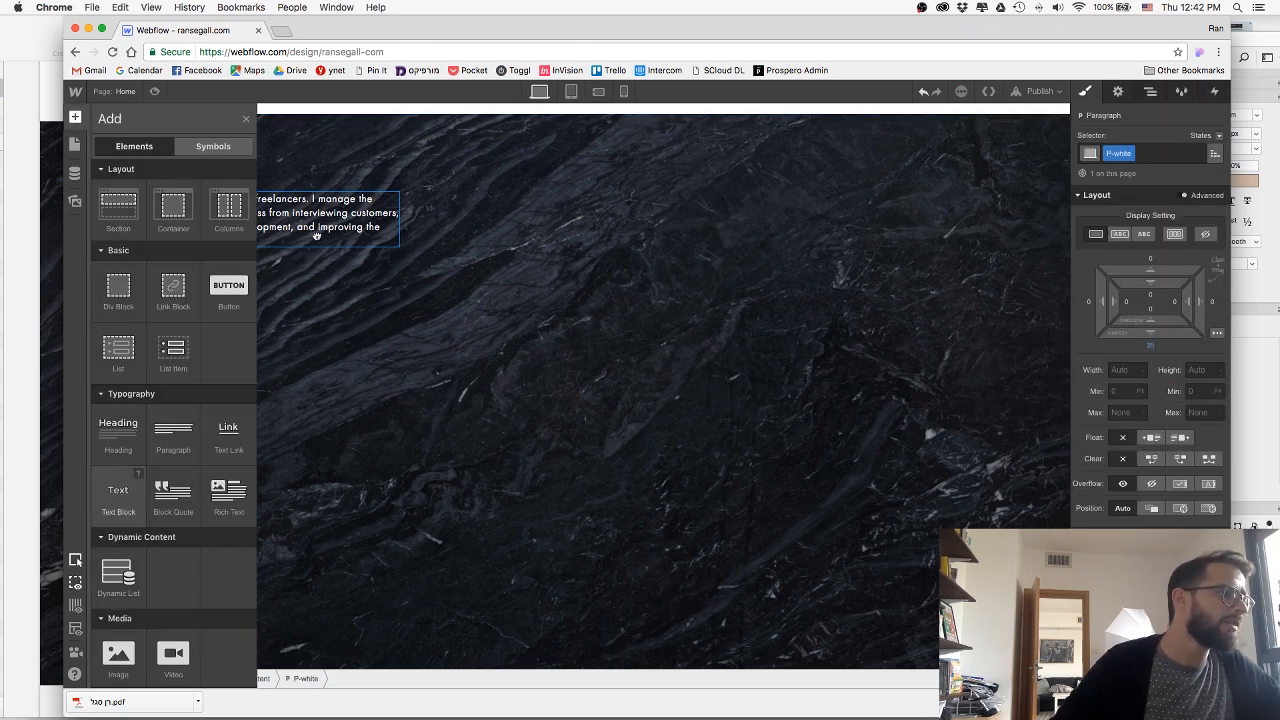
left_click_drag(316, 234, 243, 243)
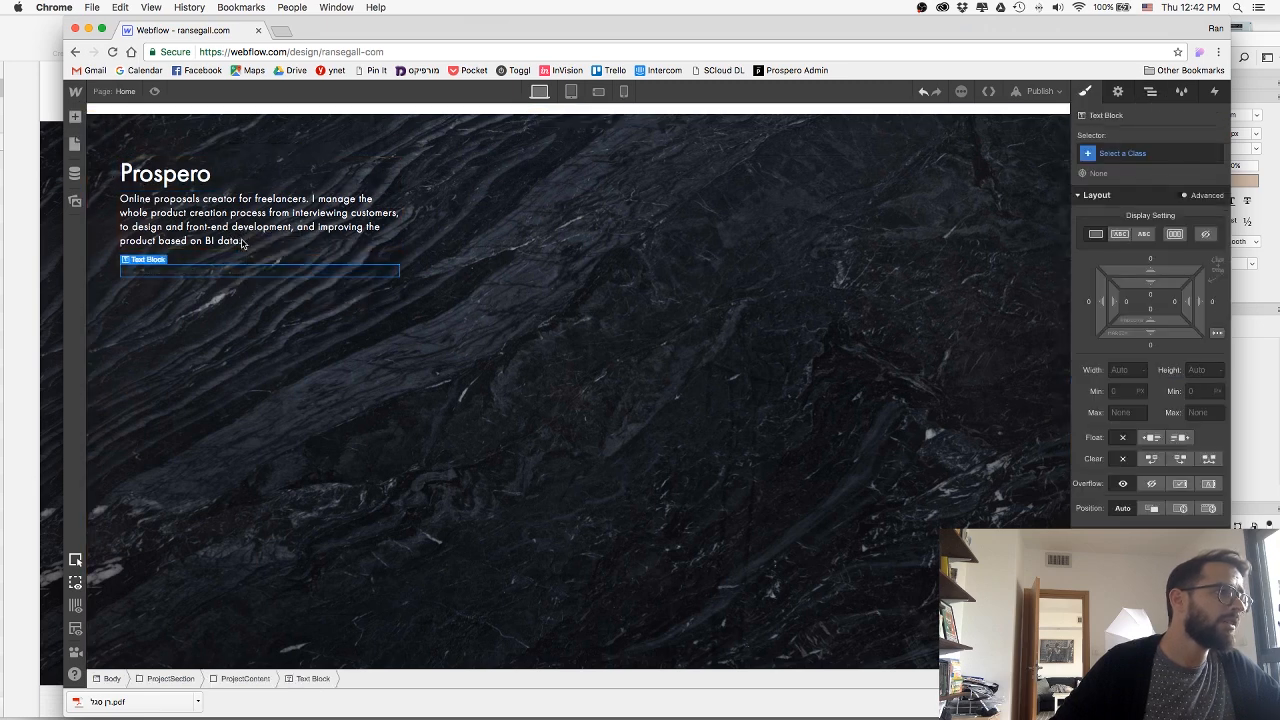
left_click(1128, 150)
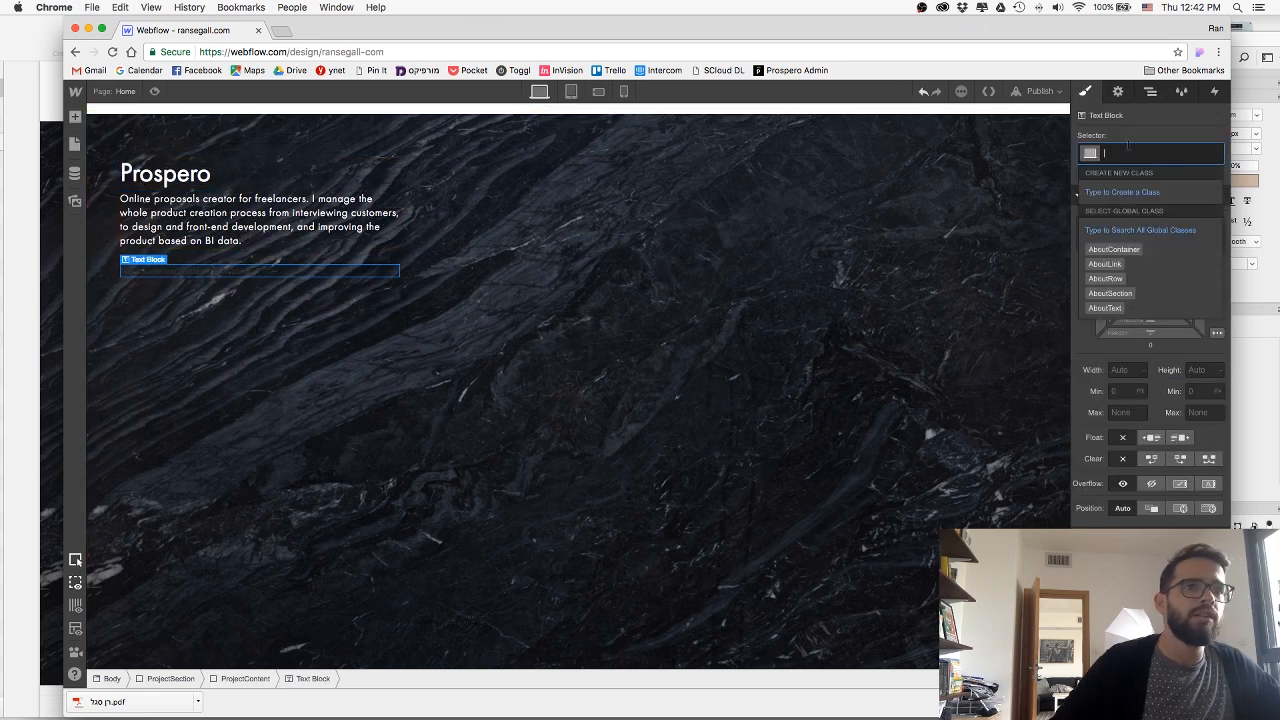
type("Skills")
key("Return")
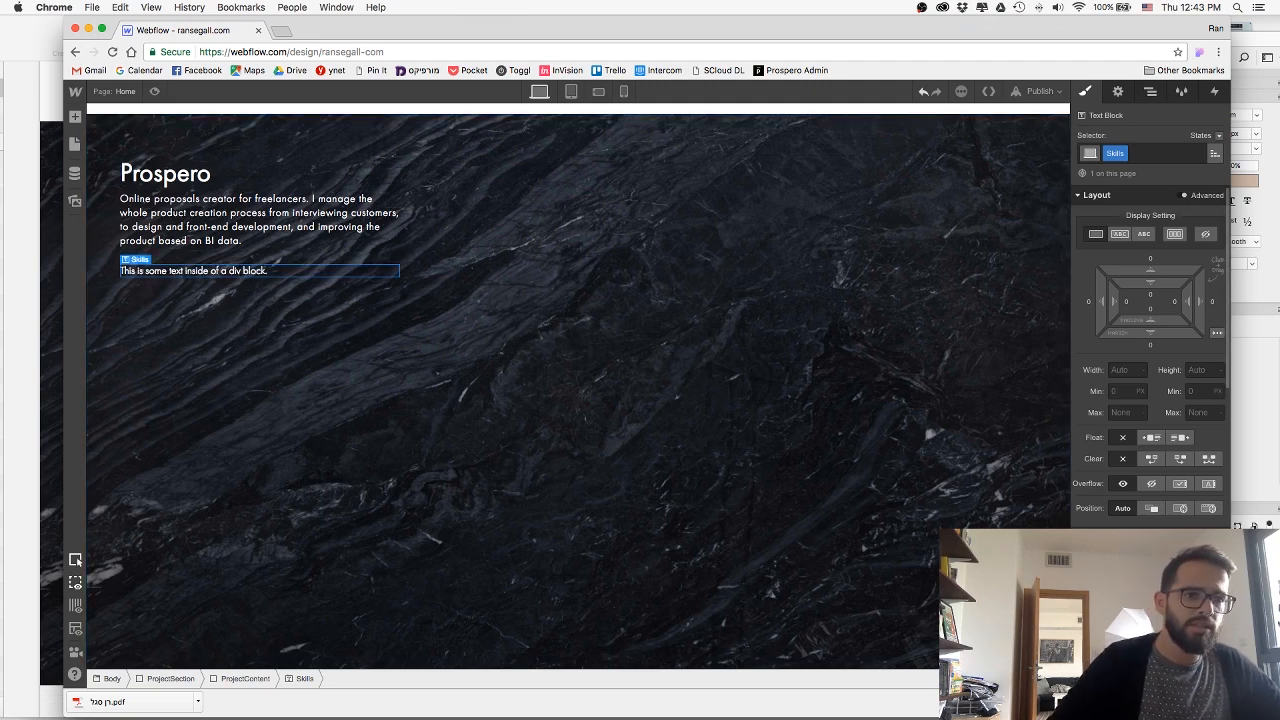
Check the skill tags in the Sketch mockup and replace the Skills text block's placeholder with Co-Founder.
key("super+Tab")
key("super+Tab")
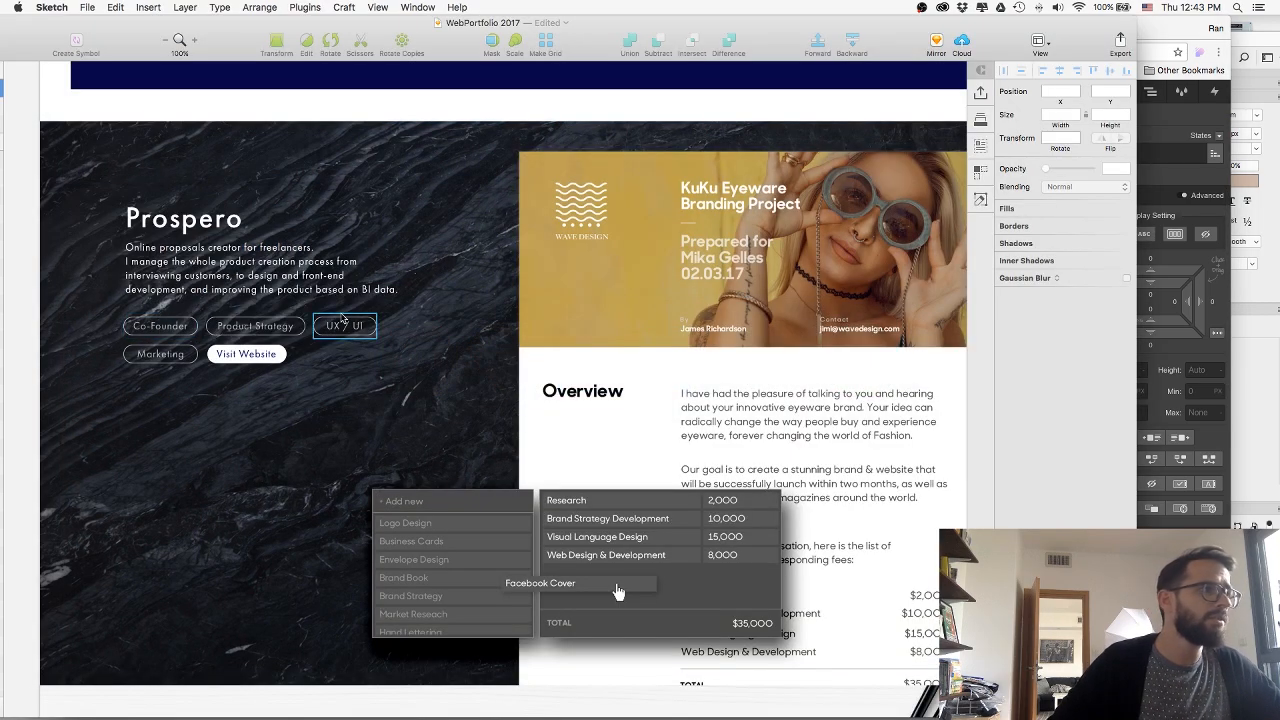
key("super+Tab")
double_click(220, 271)
key("super+a")
type("C")
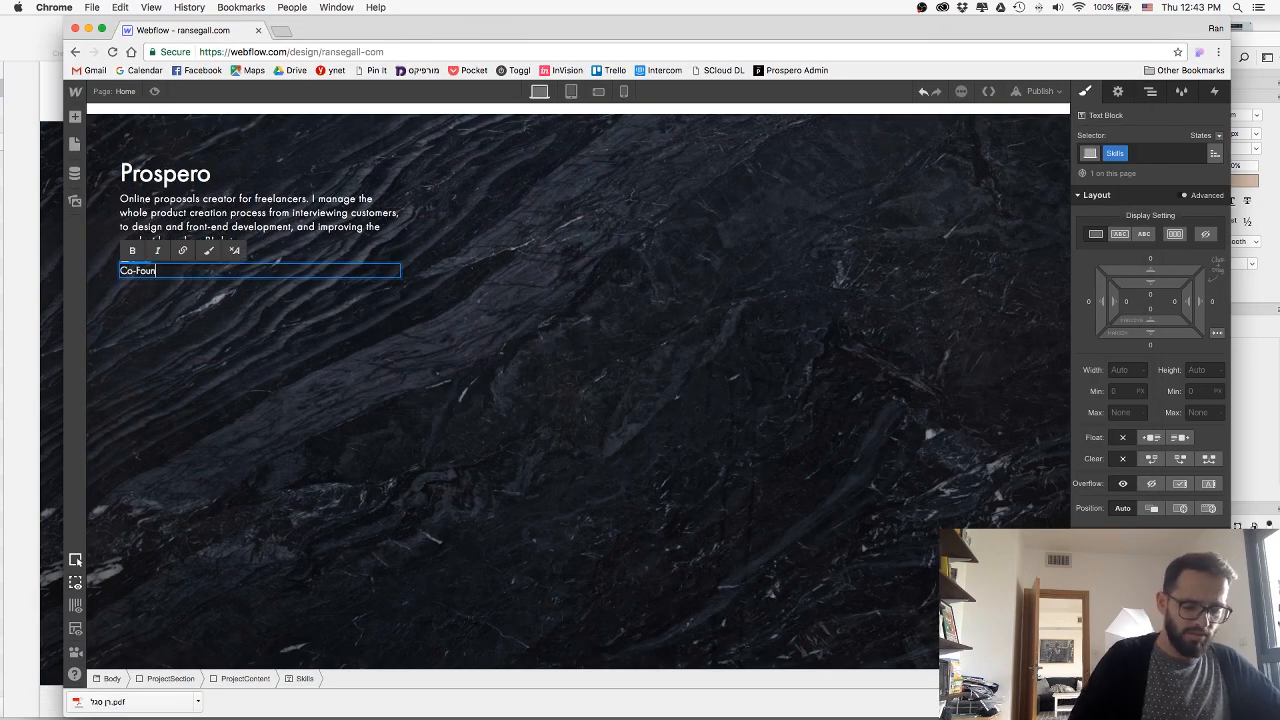
type("o-Founder")
key("Escape")
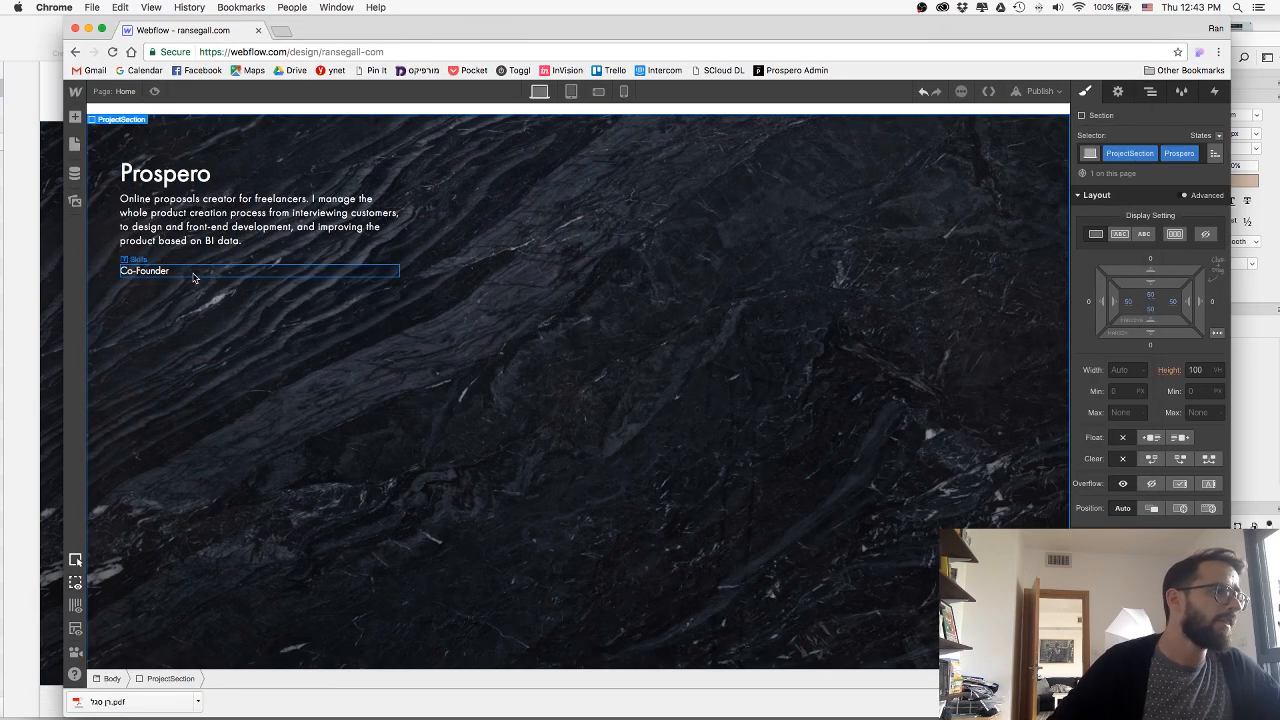
Display the Skills text block as an inline block and give it a solid 1 px white border.
left_click(1119, 243)
scroll(1175, 463, "down", 15)
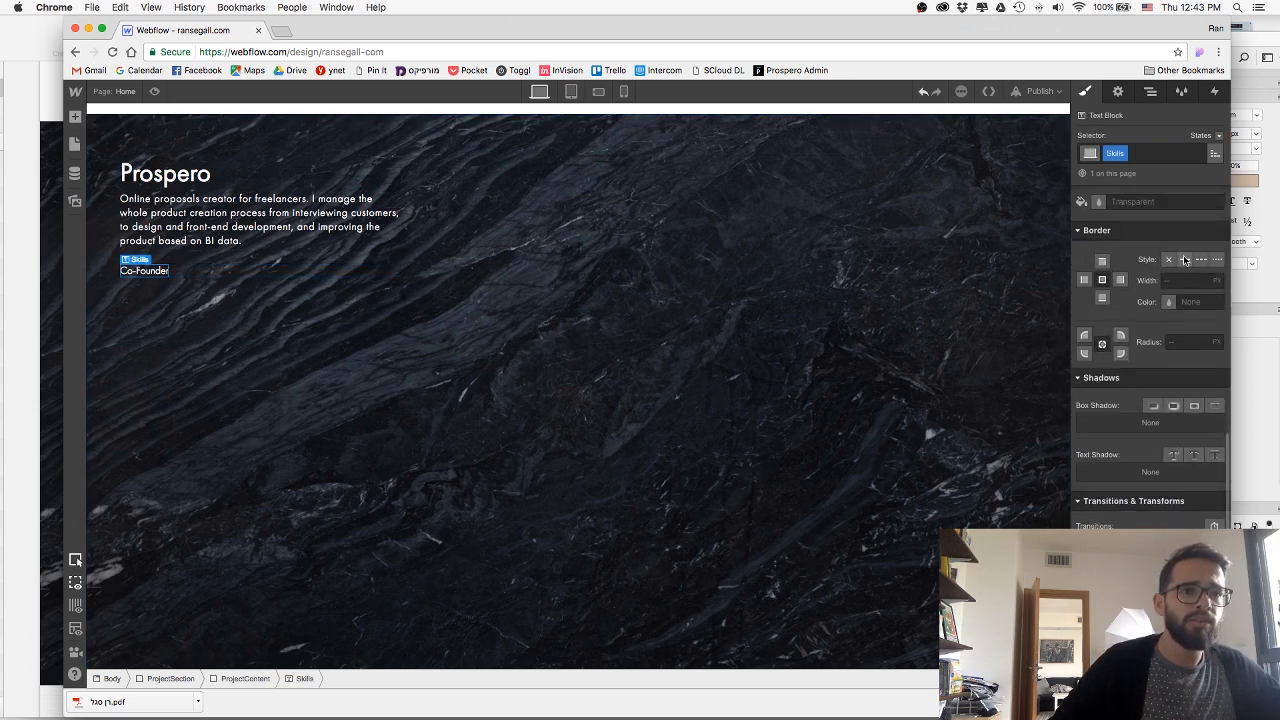
left_click(1185, 260)
left_click(1190, 301)
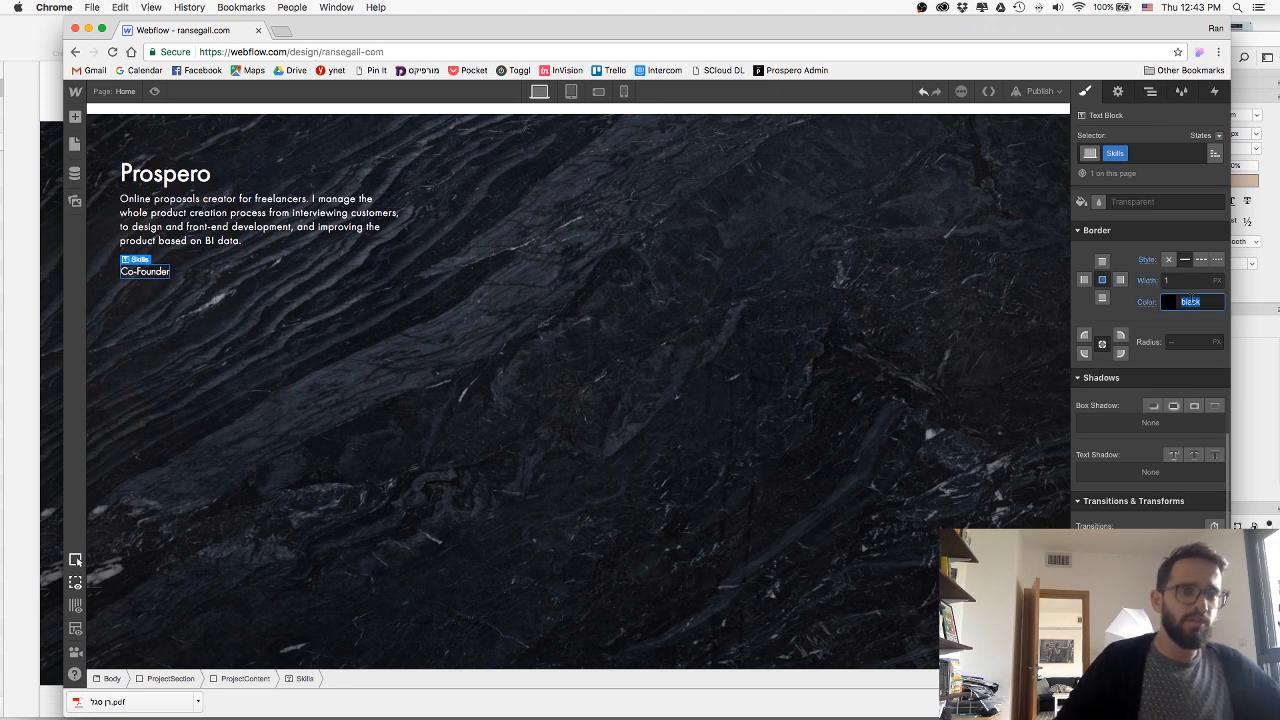
type("white")
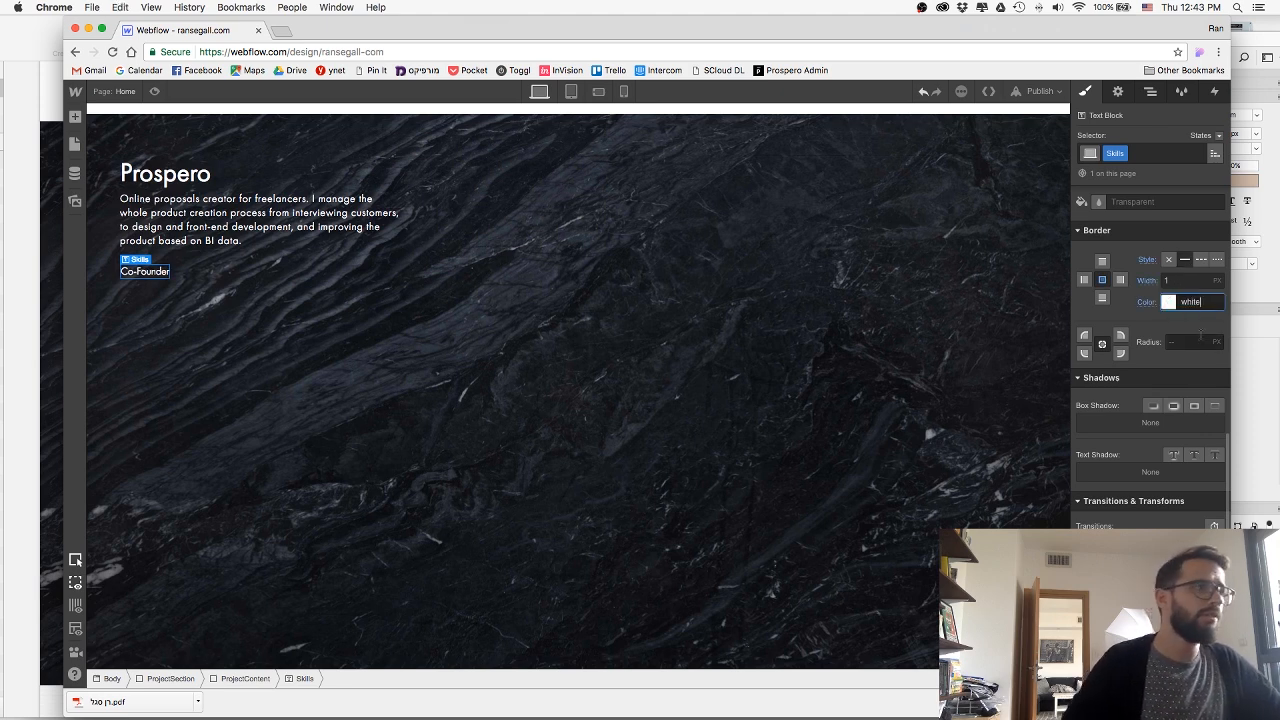
Pad the Skills tag about 3 px vertically and 13 px horizontally, and set its border radius to 200 px.
scroll(1200, 336, "up", 10)
left_click_drag(1148, 279, 1155, 330)
scroll(1147, 390, "down", 10)
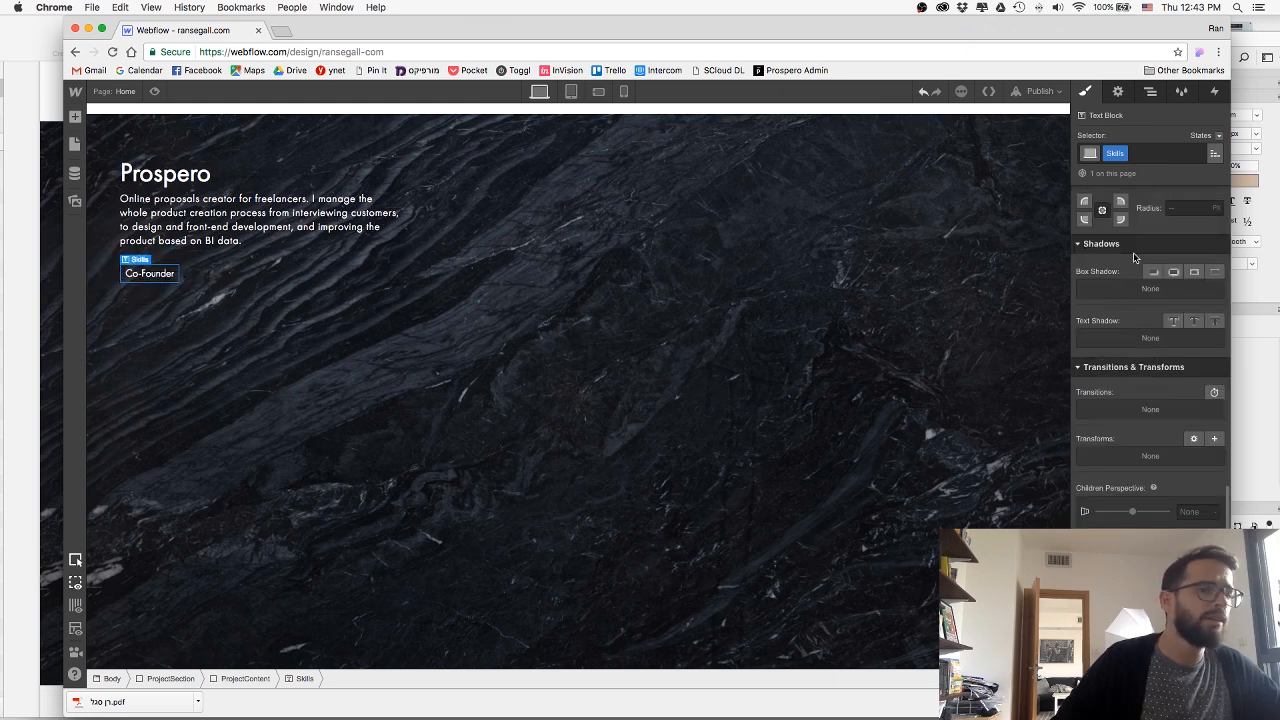
scroll(1145, 278, "up", 2)
left_click(1181, 276)
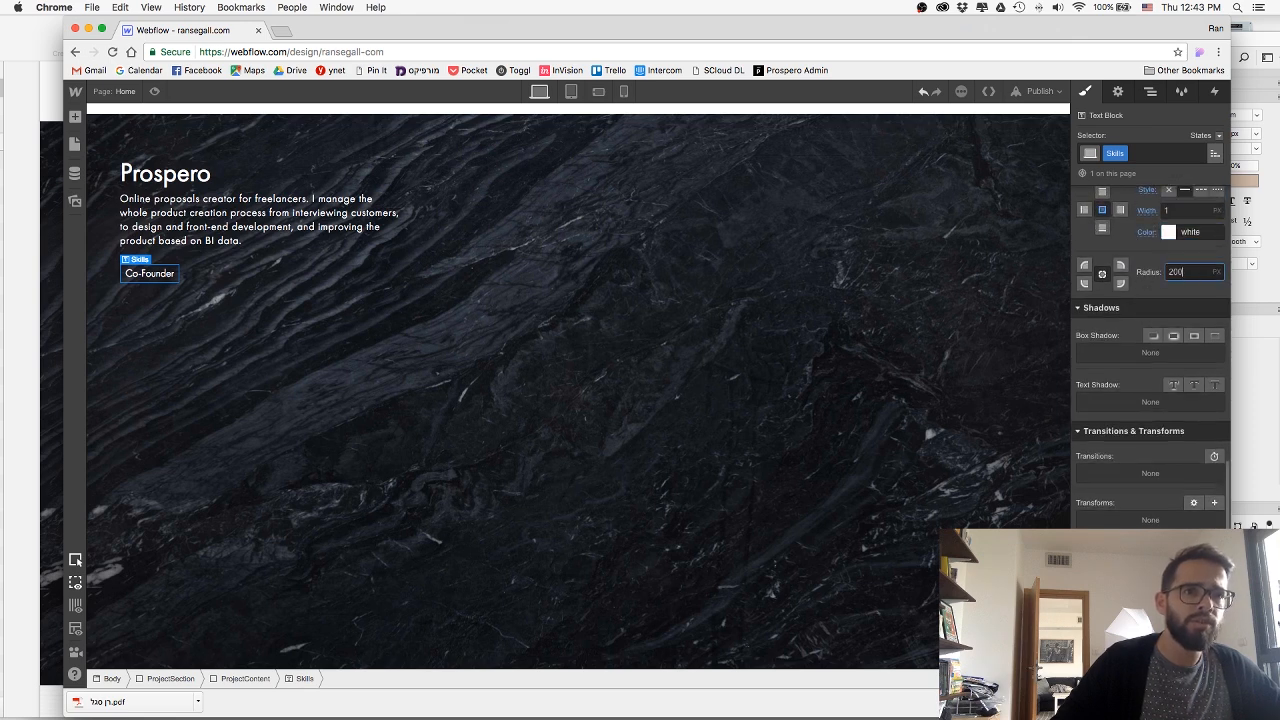
scroll(1221, 351, "up", 3)
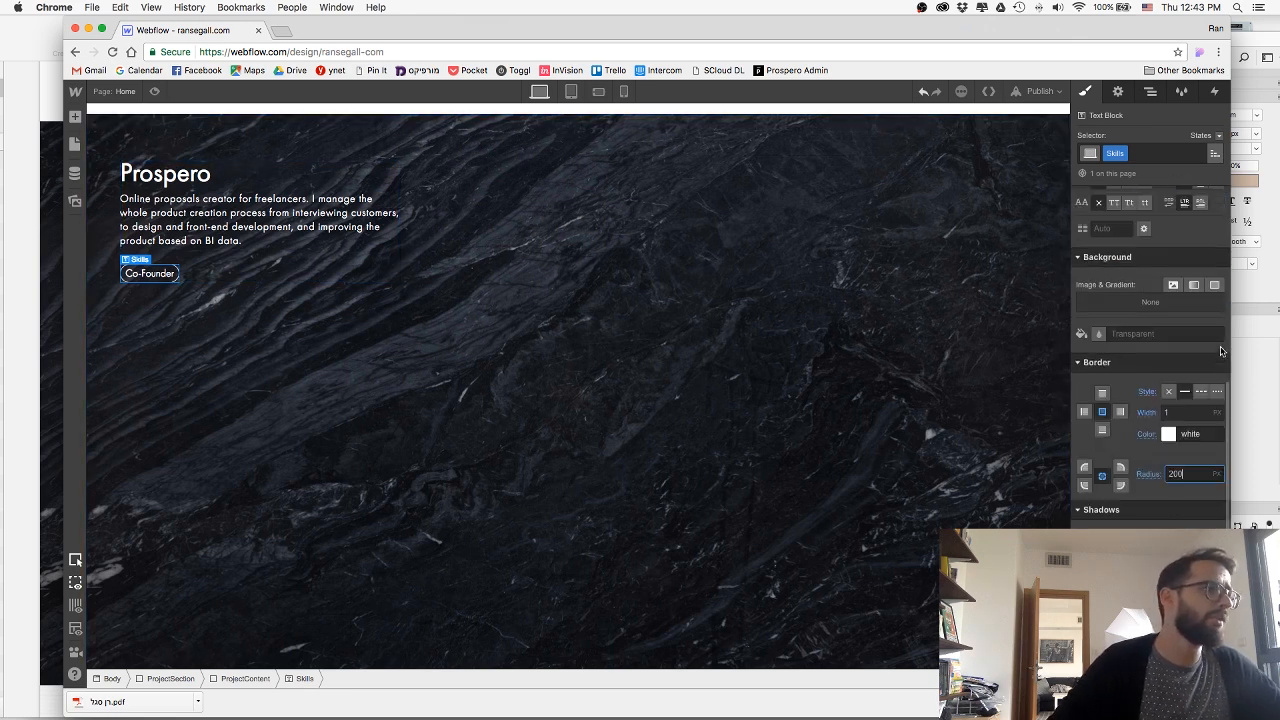
scroll(1221, 351, "up", 5)
left_click_drag(1190, 303, 1179, 304)
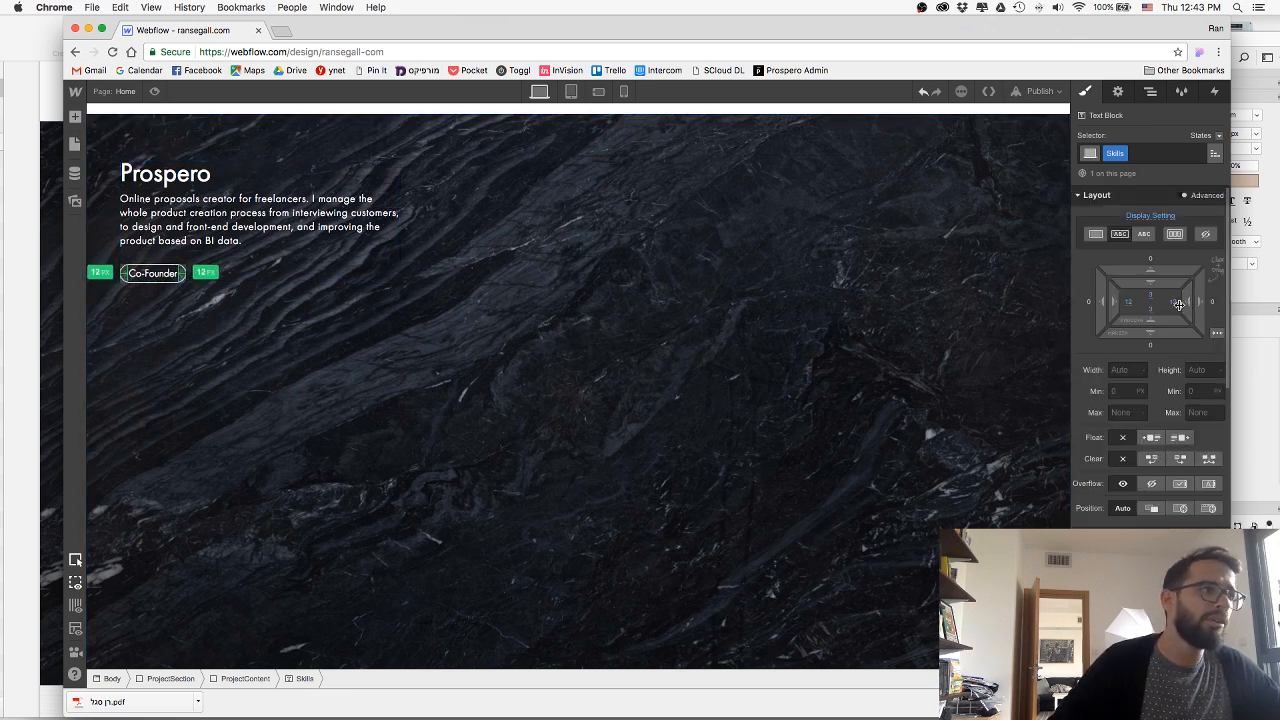
left_click(220, 355)
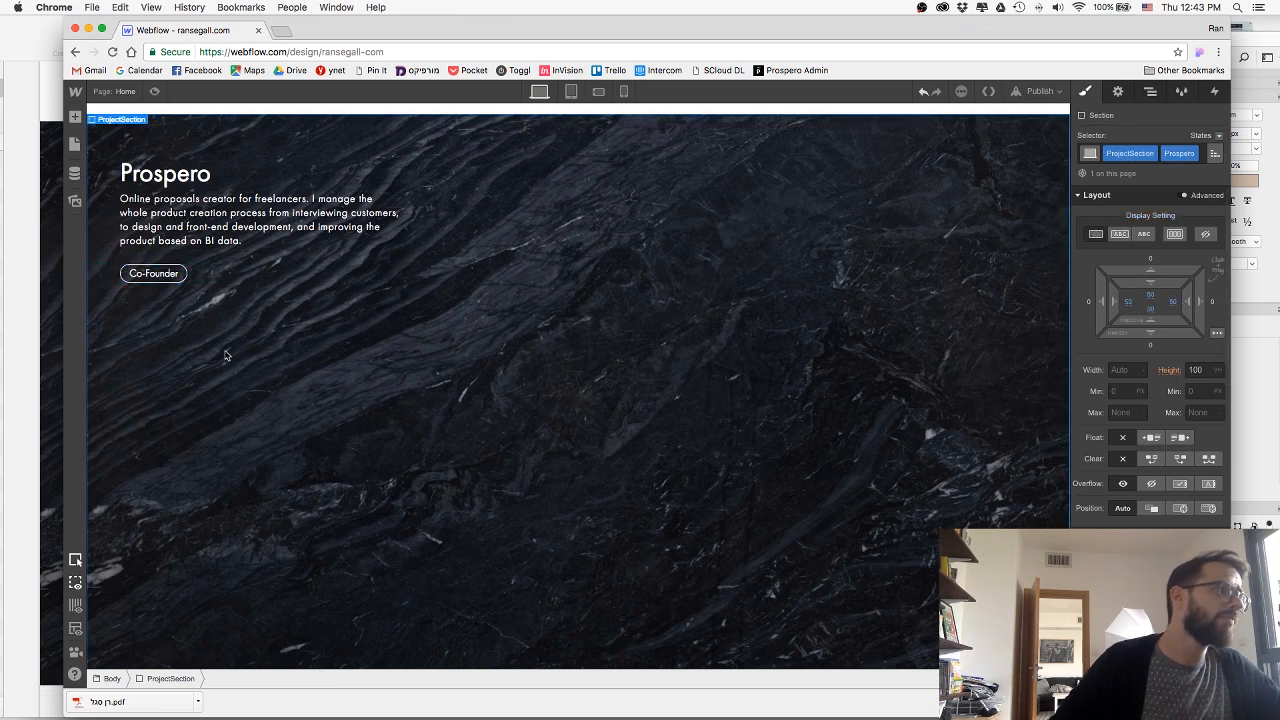
Duplicate the Co-Founder tag three times to form a row of four Skills tags.
left_click(153, 273)
key("super+c")
key("super+v")
key("super+v")
key("super+v")
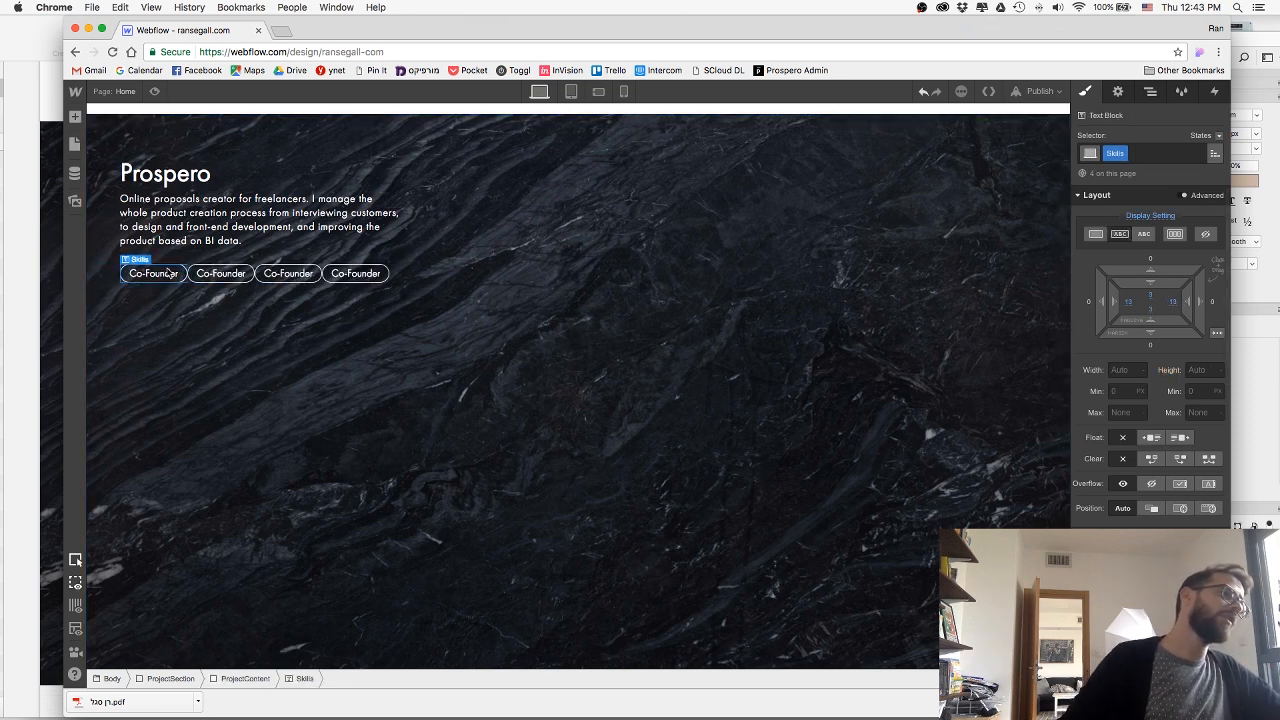
left_click(188, 362)
Space the Skills tags apart with a right margin and a bottom margin of 13 px each.
left_click(155, 280)
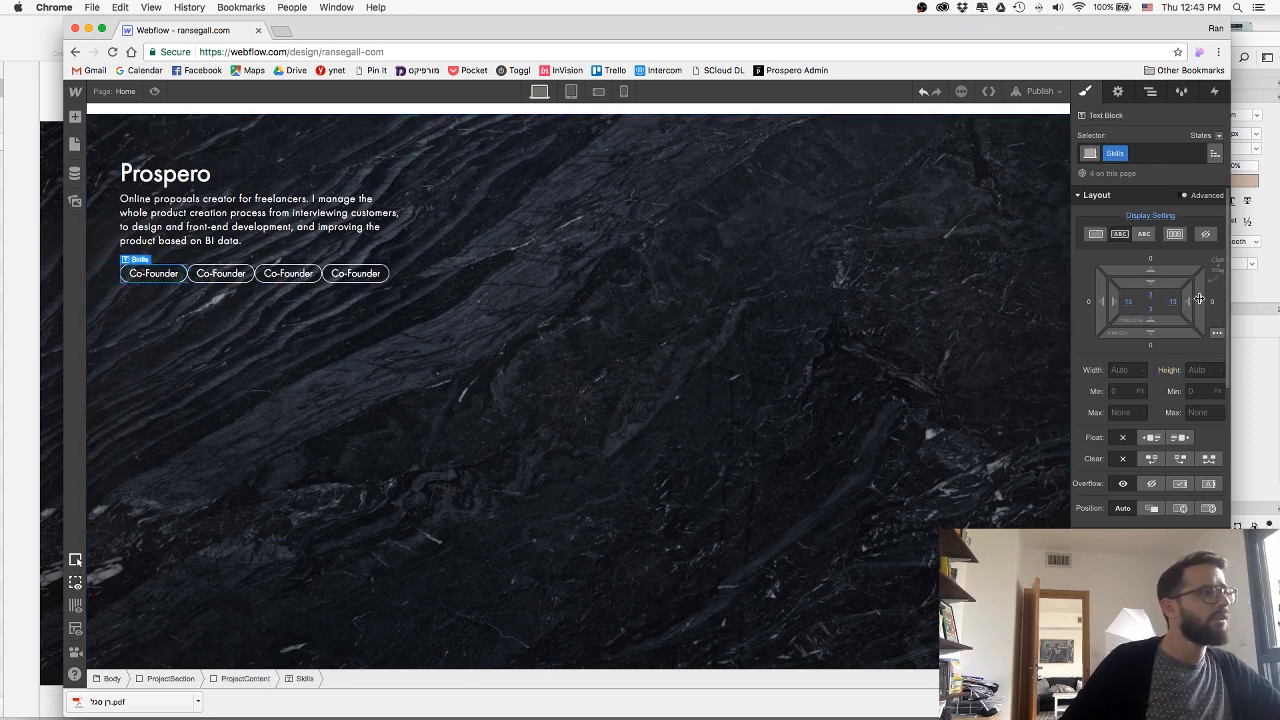
left_click_drag(1205, 298, 1222, 297)
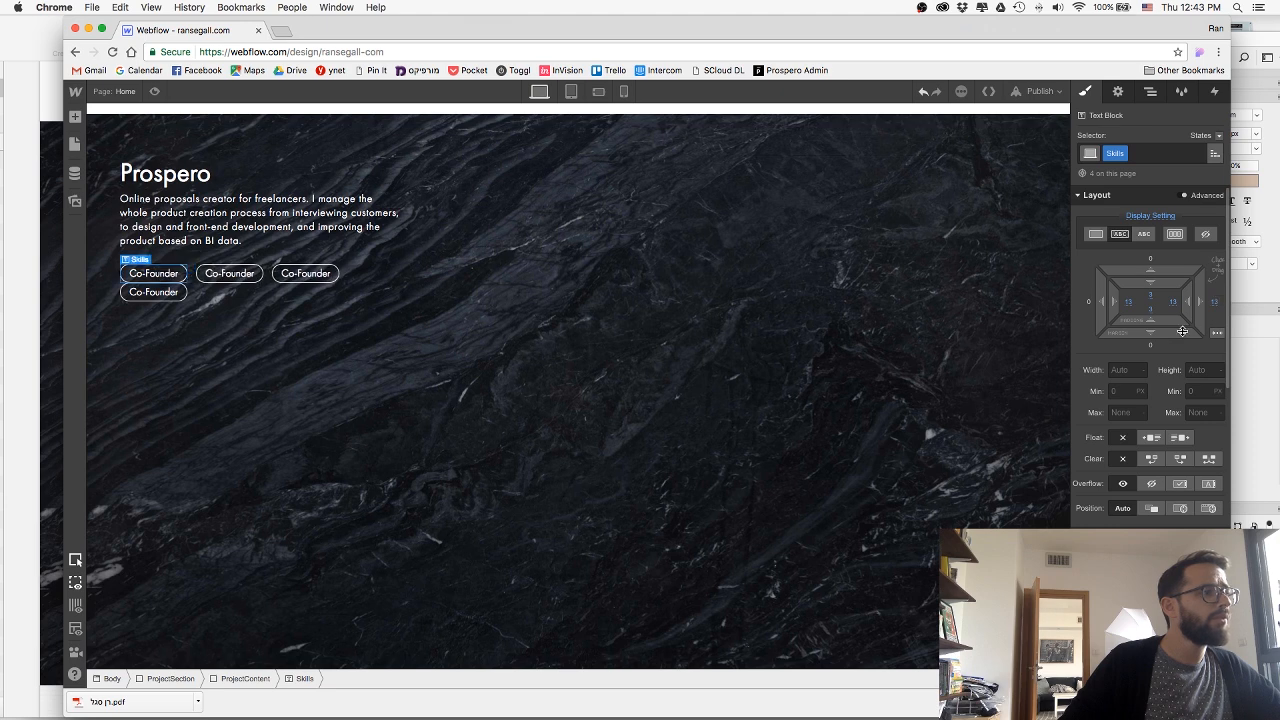
left_click_drag(1181, 335, 1173, 357)
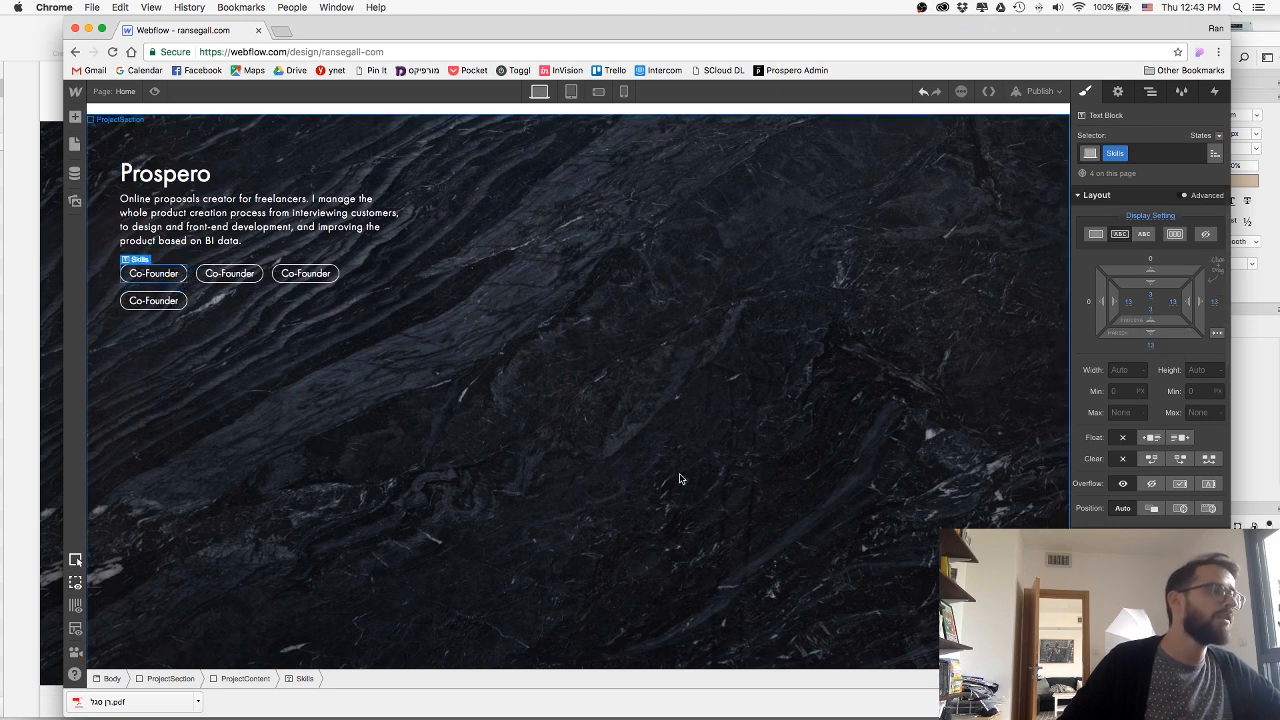
left_click(684, 479)
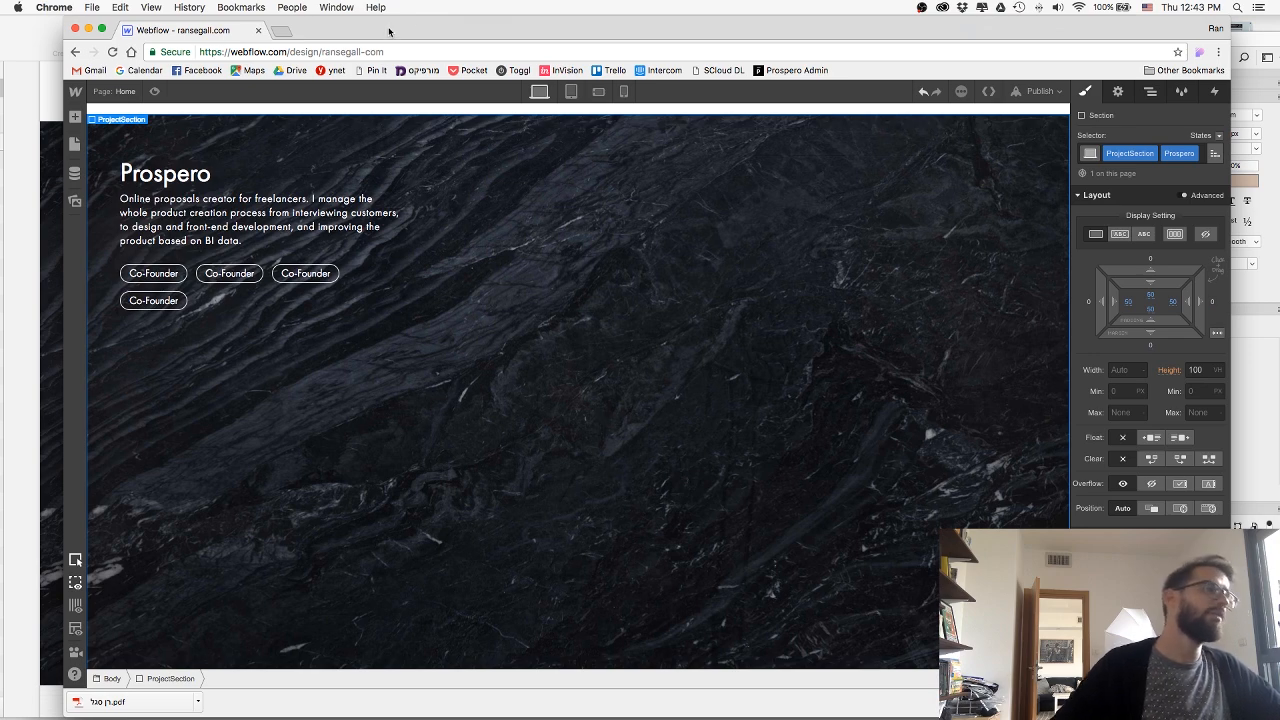
Reduce the opacity of the Skills tags in their default state.
mouse_move(334, 36)
left_mouse_down()
mouse_move(636, 284)
mouse_move(324, 55)
left_mouse_up()
left_click(143, 293)
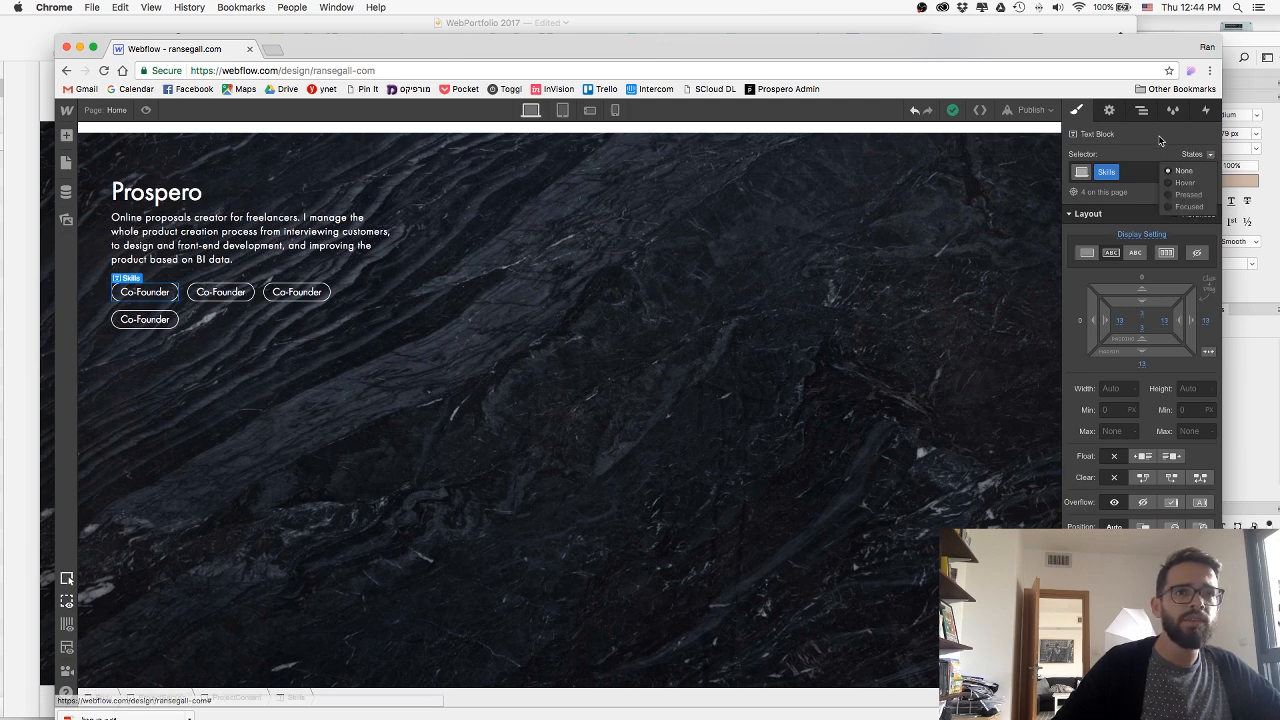
scroll(1121, 410, "down", 10)
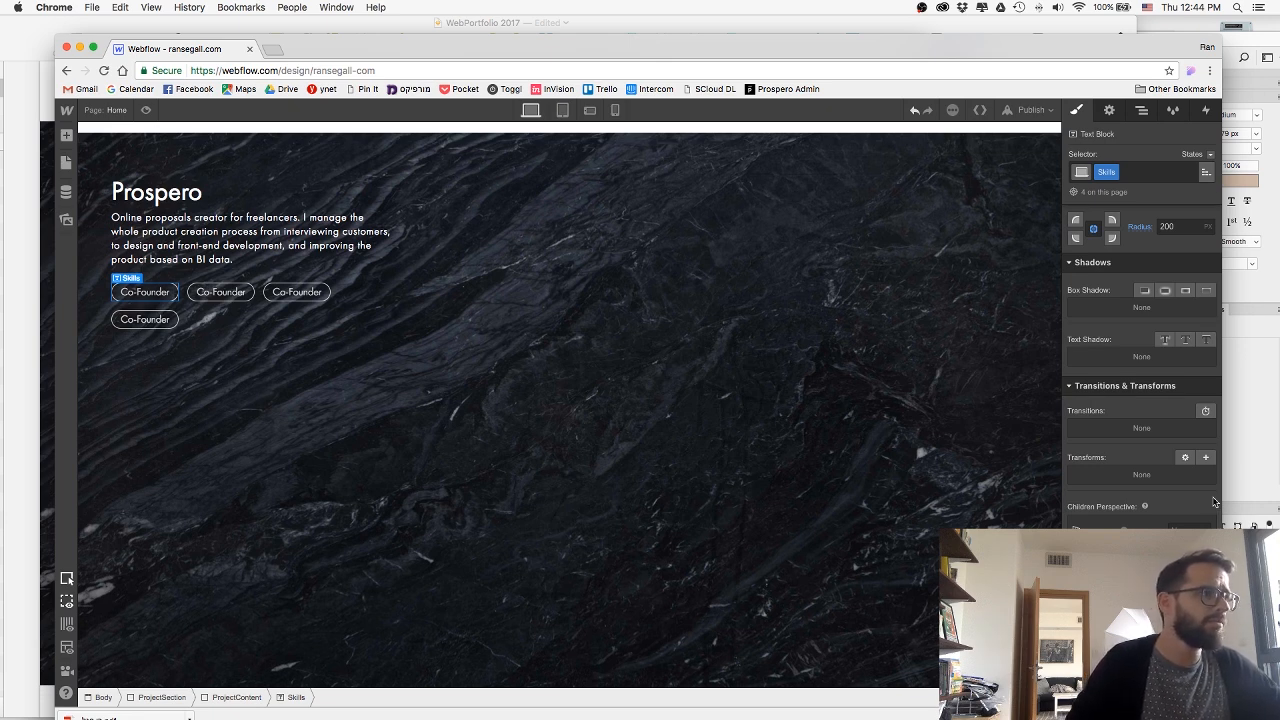
scroll(1215, 502, "up", 5)
Raise the opacity of the Skills tags in their hover state.
left_click(1191, 154)
left_click(1186, 181)
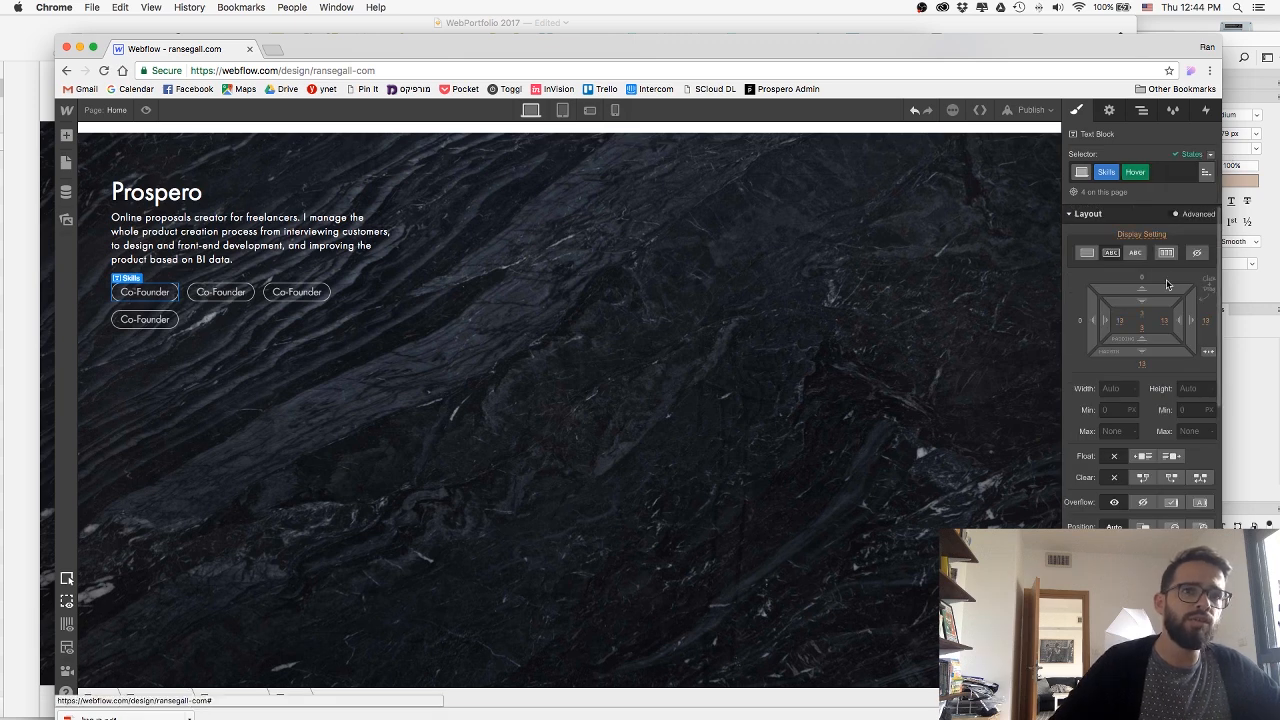
scroll(1166, 285, "down", 10)
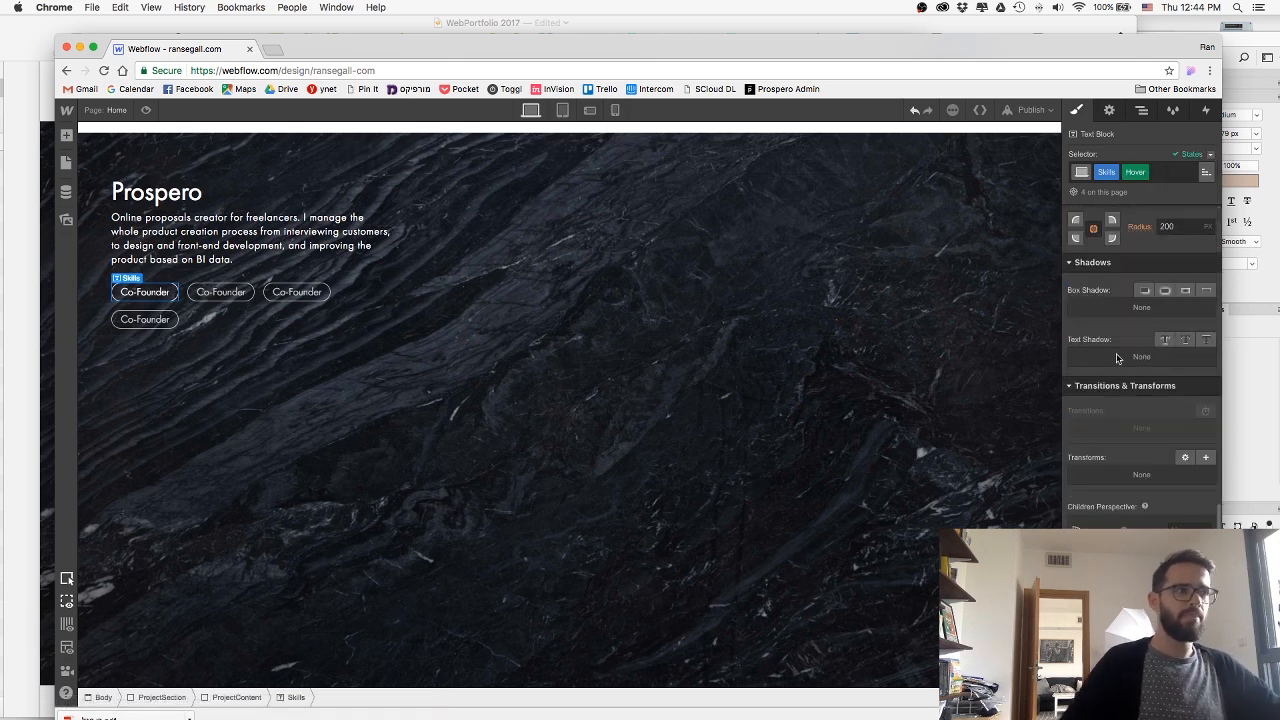
scroll(1150, 330, "up", 5)
Add a 250 ms ease opacity transition to the Skills tags in their default state.
left_click(1209, 155)
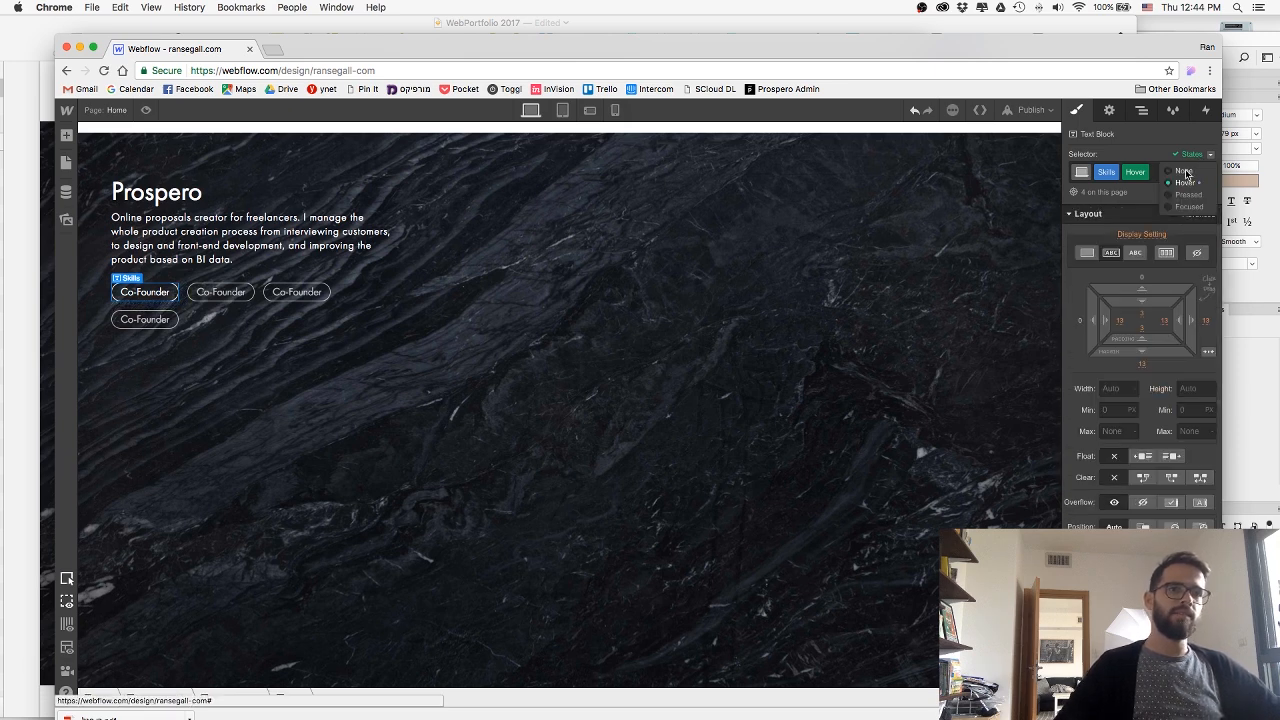
left_click(1187, 173)
scroll(1160, 300, "down", 10)
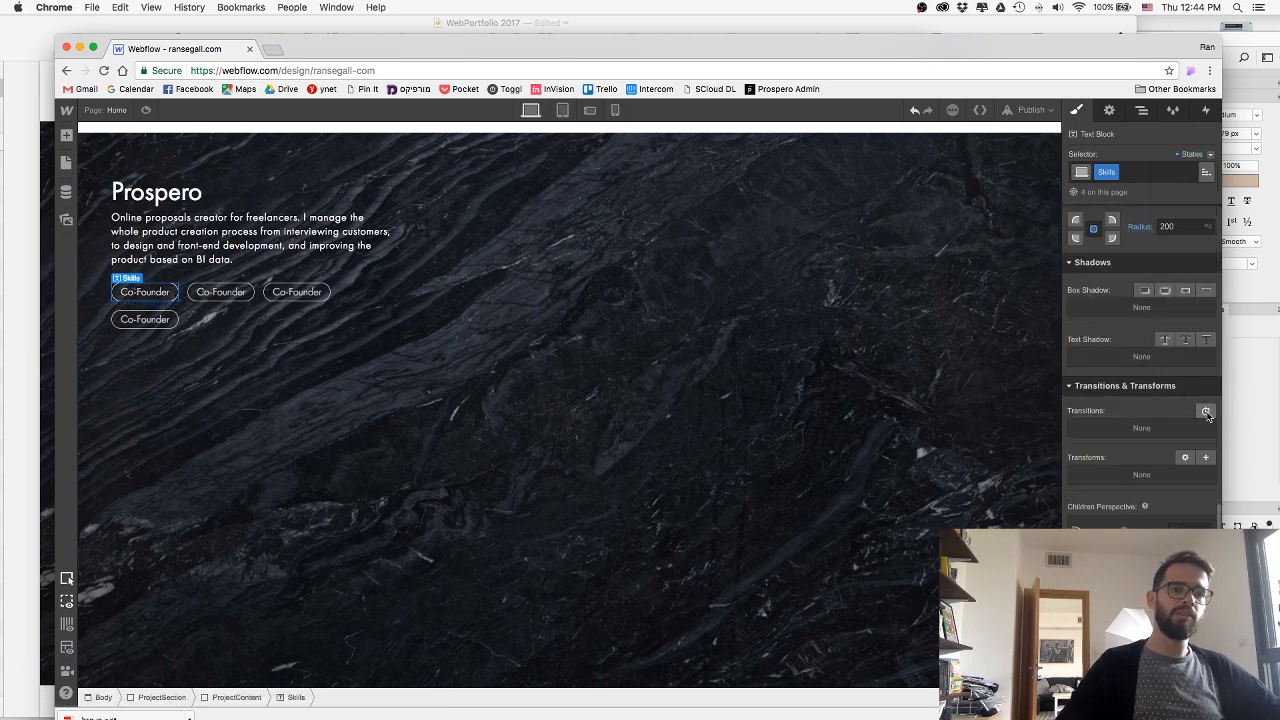
left_click(1206, 411)
left_click(1180, 496)
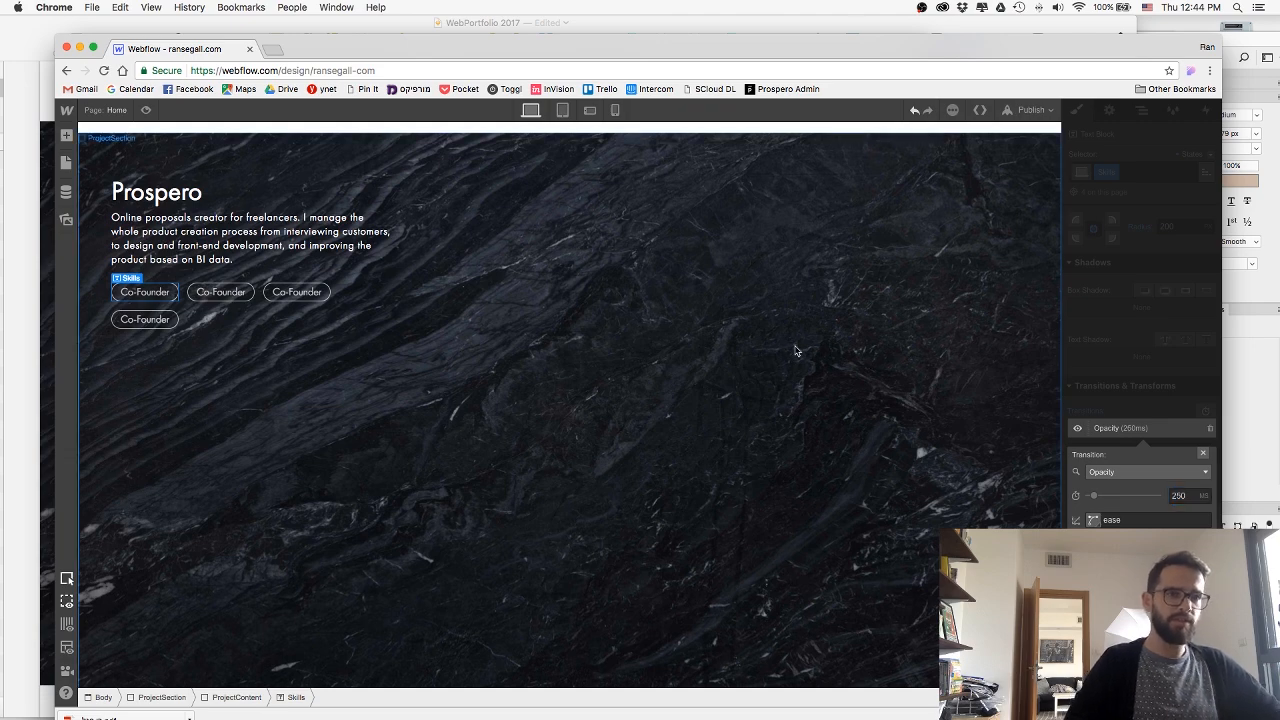
Preview the page to check the hover fade on the Prospero skill tags.
left_click(221, 146)
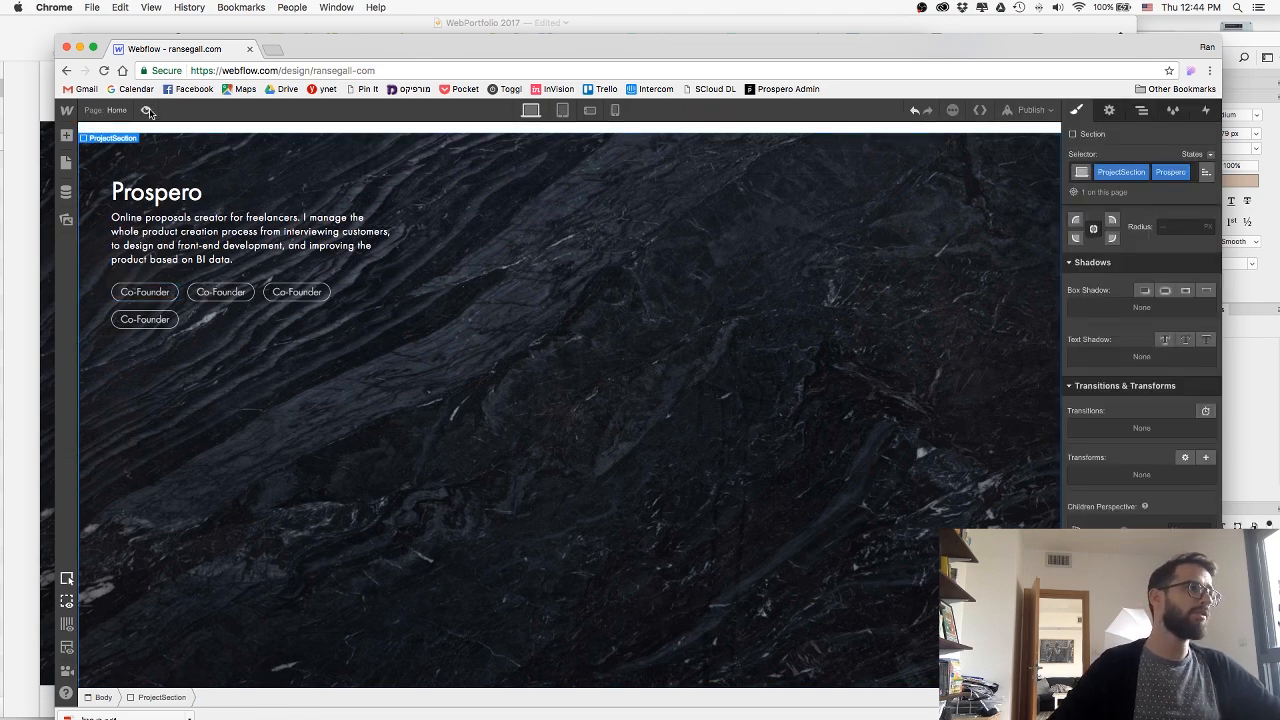
left_click(147, 111)
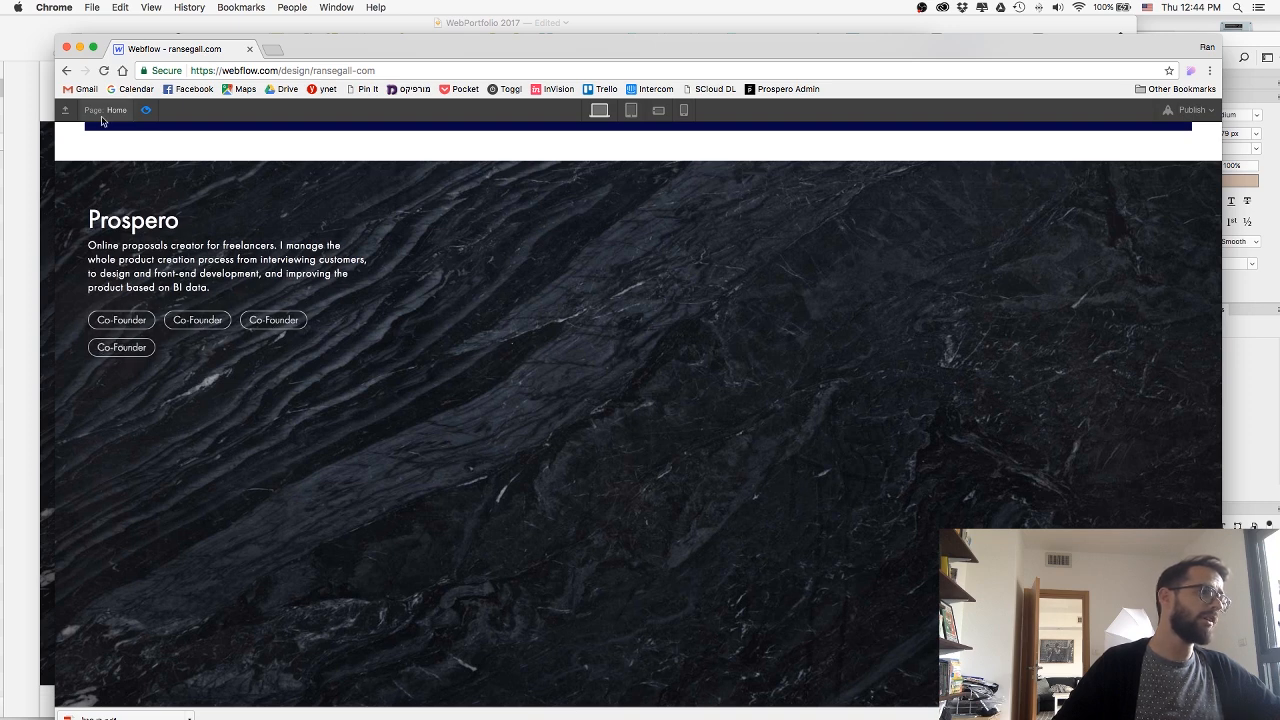
left_click(142, 106)
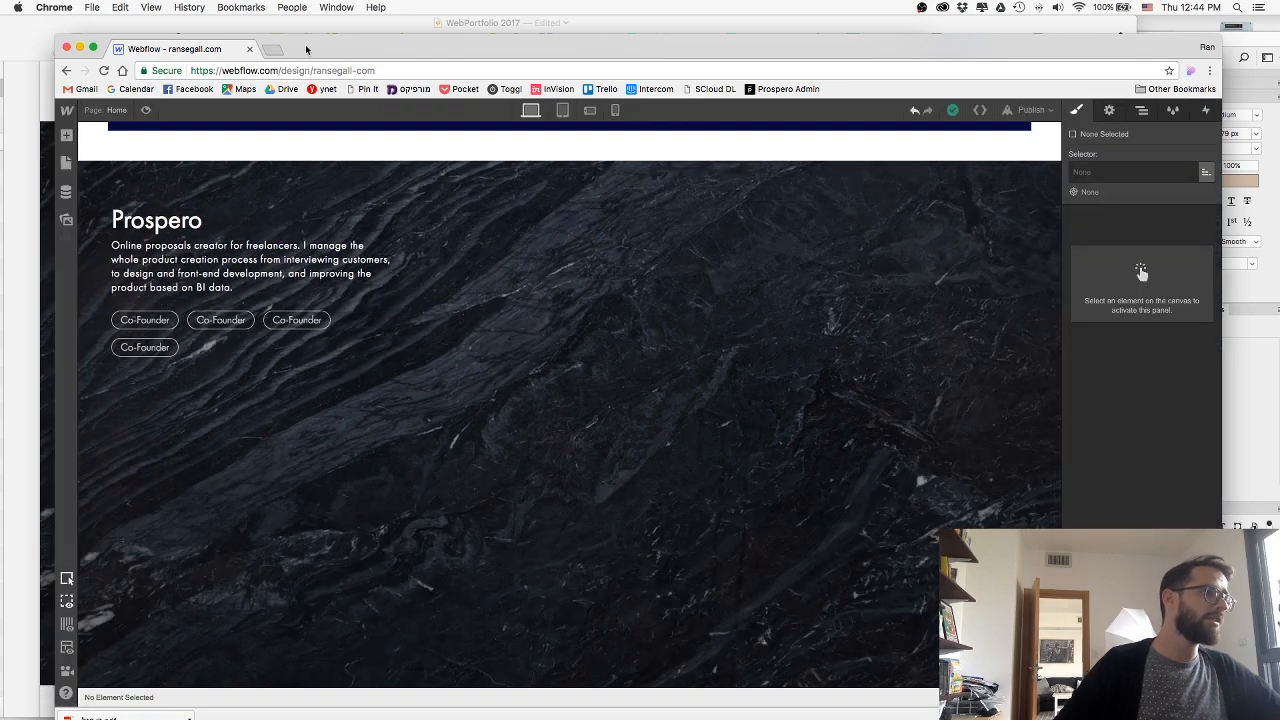
Check the skill names in the Sketch mockup and change the second tag's text to Product Strategy.
left_click_drag(300, 45, 397, 98)
left_click(28, 176)
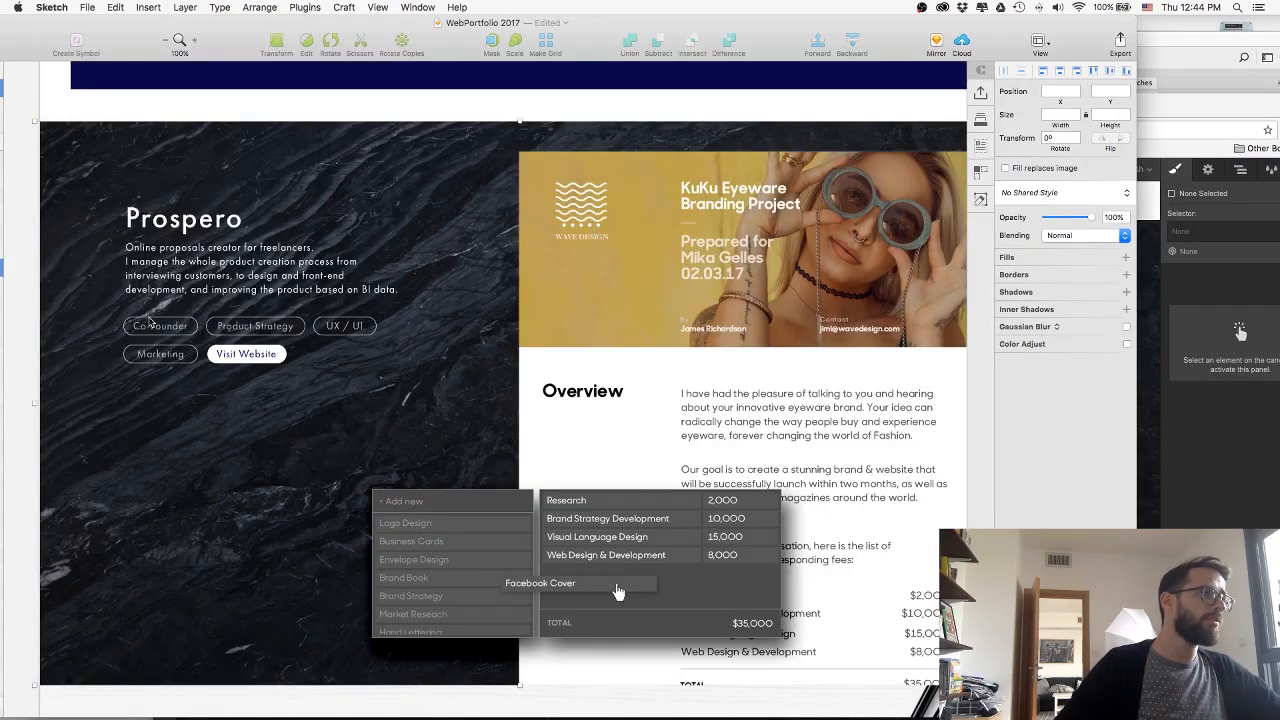
left_click(508, 365)
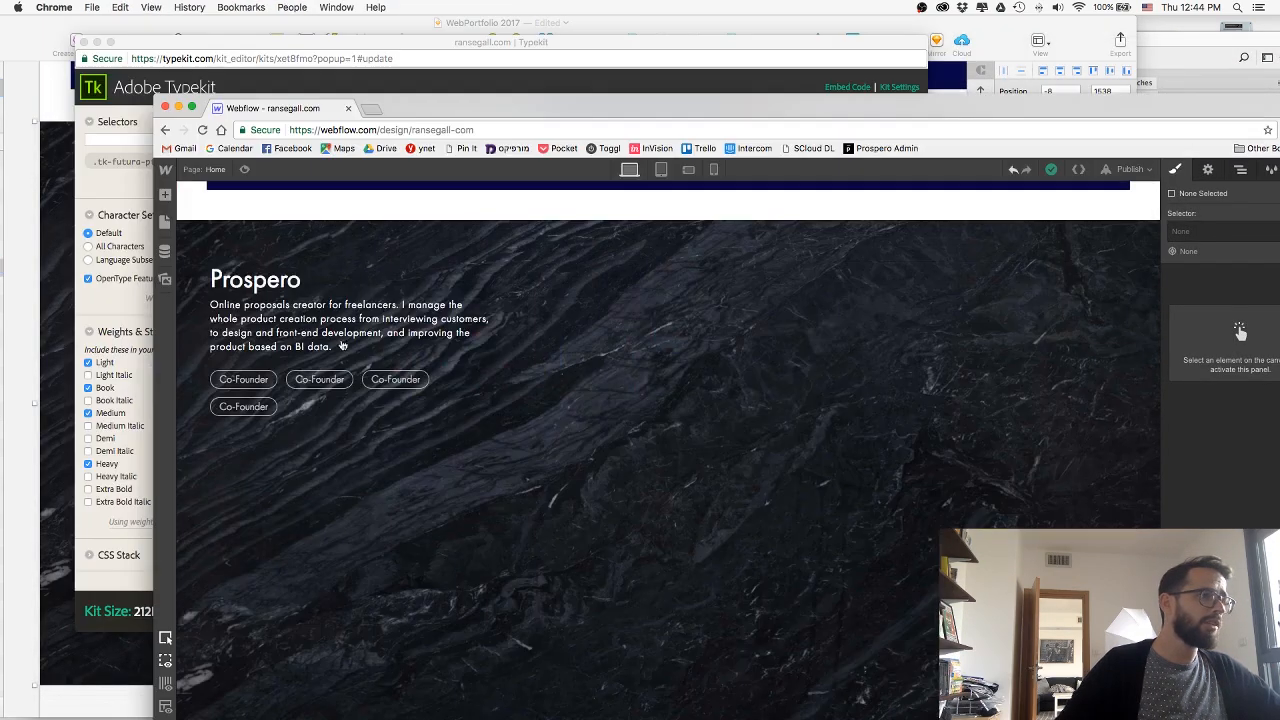
double_click(325, 382)
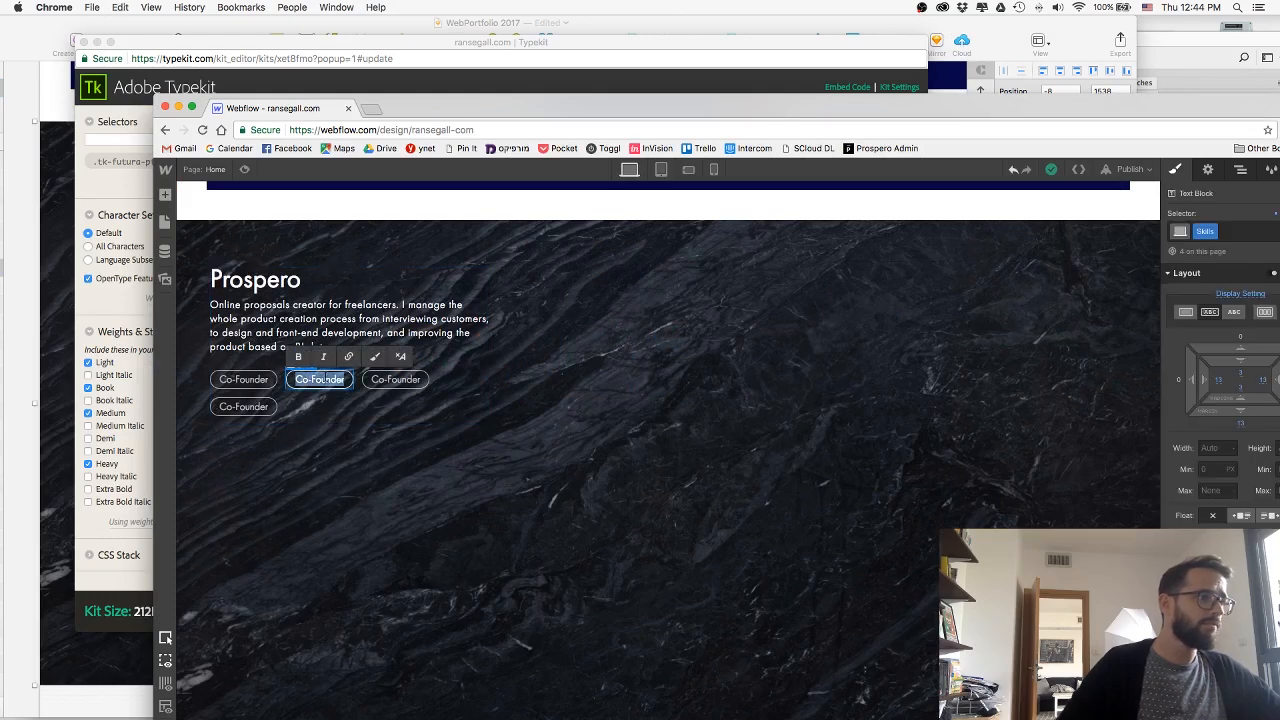
type("Product S")
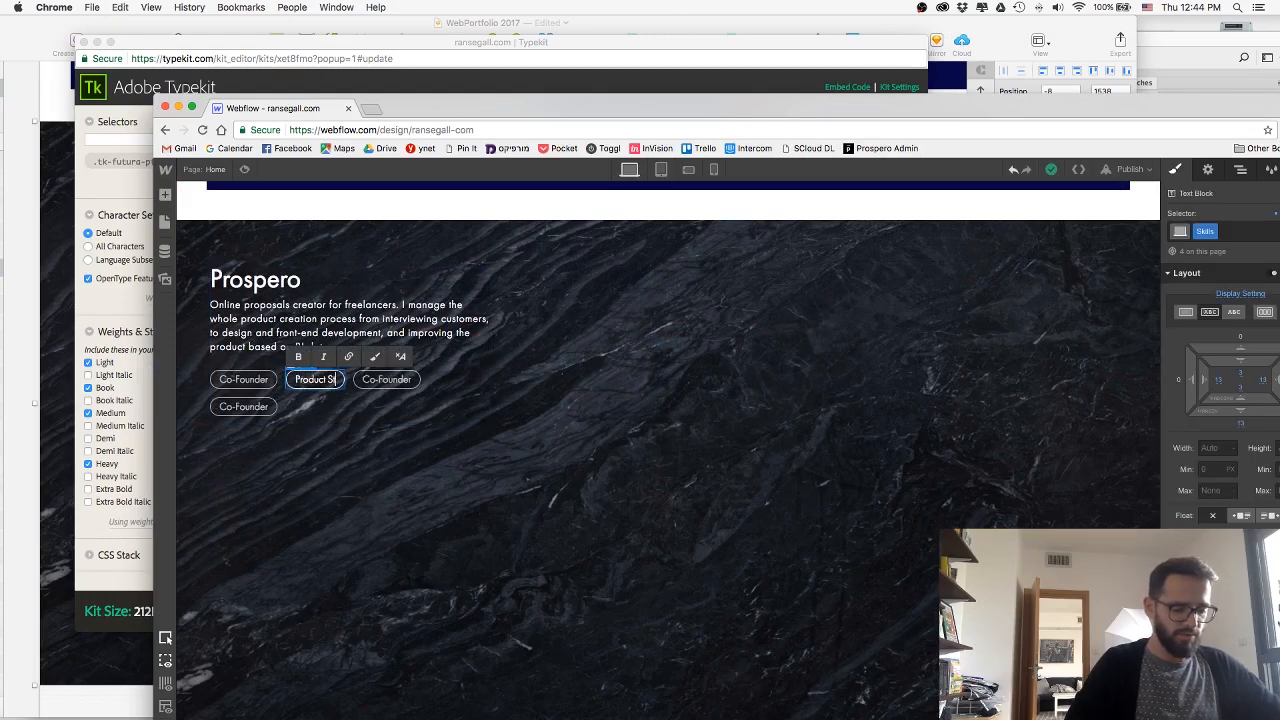
type("trategy")
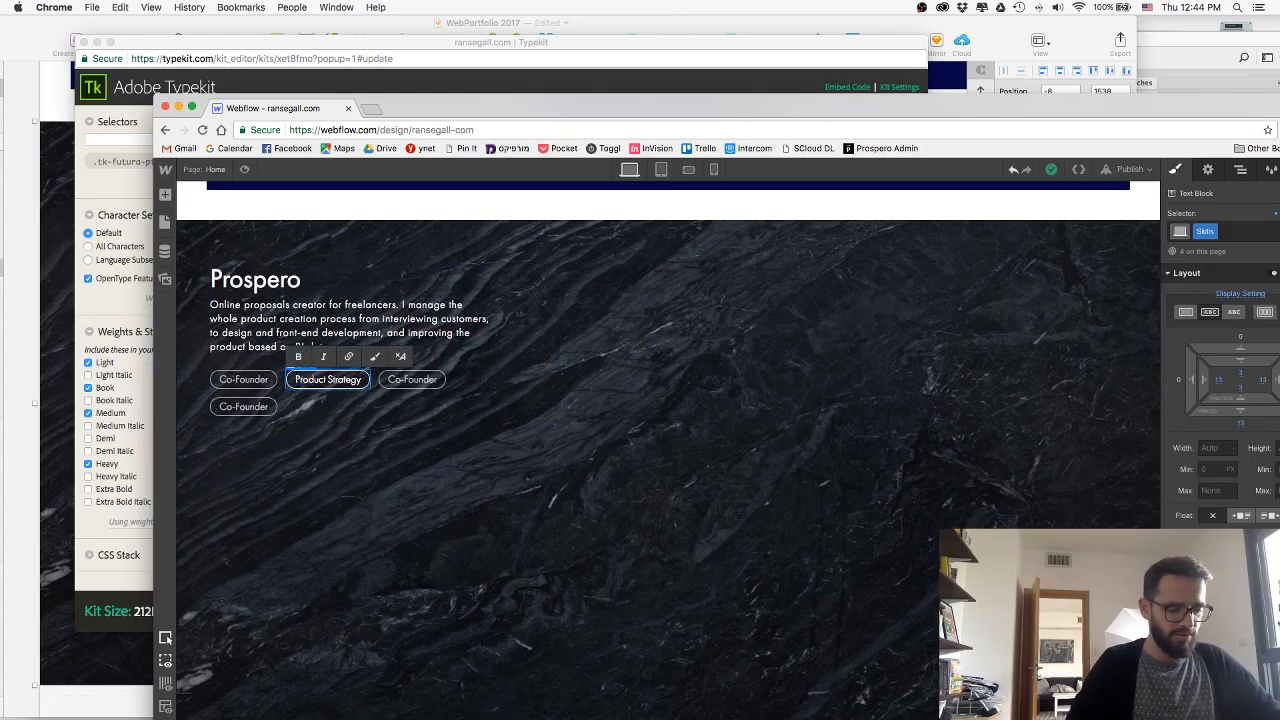
Change the third skill tag's text to UX / UI.
left_click(412, 380)
double_click(412, 380)
type("UX / UI")
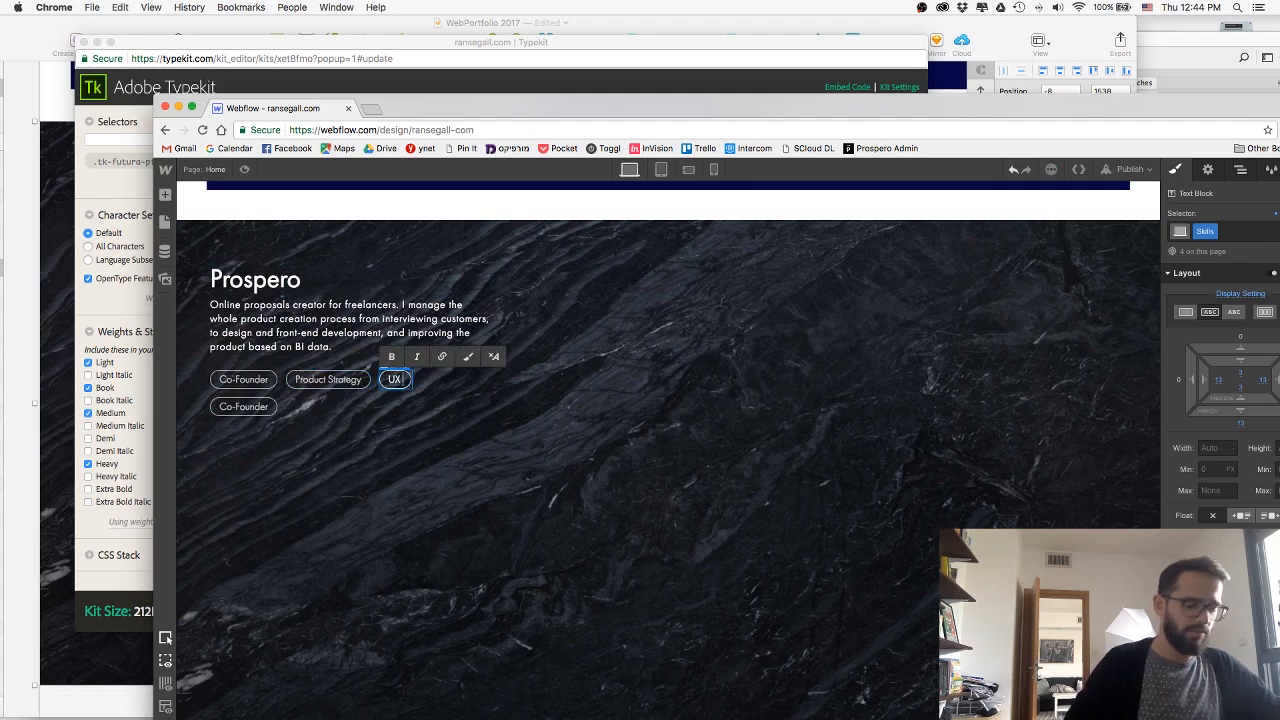
left_click(415, 438)
Check the Sketch mockup again and change the fourth skill tag's text to Marketing.
left_click(54, 259)
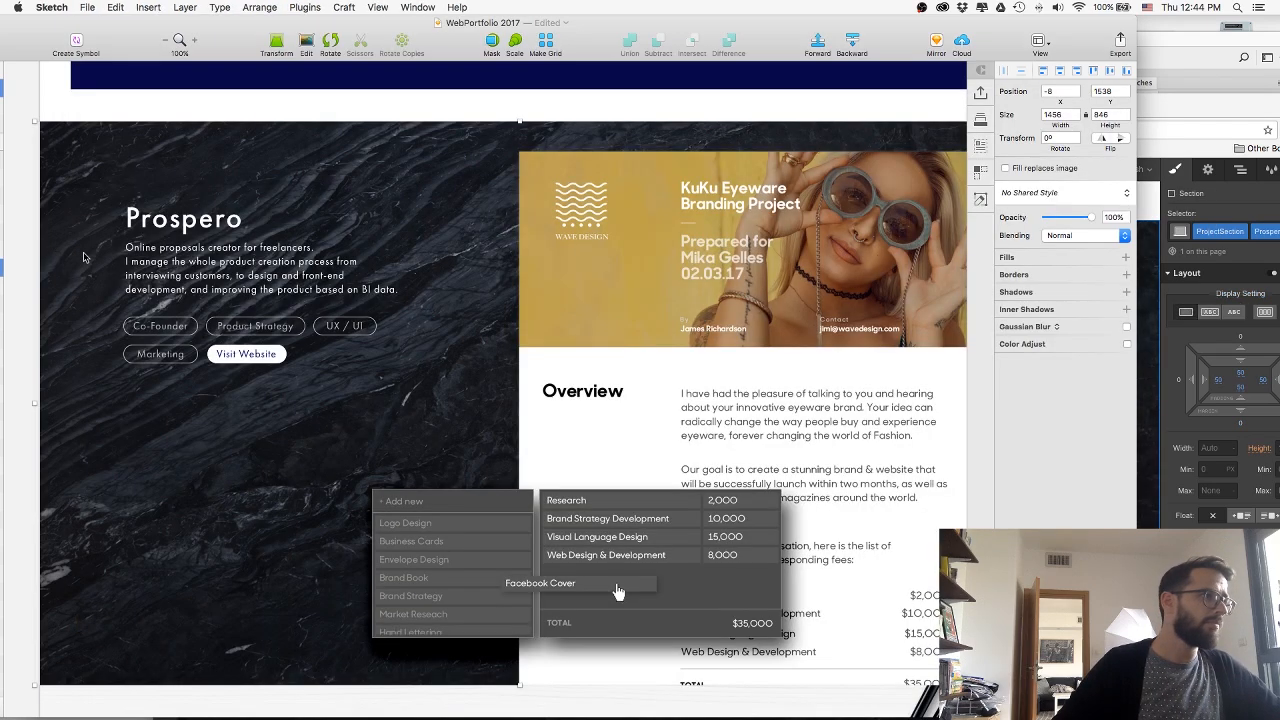
key("super+Tab")
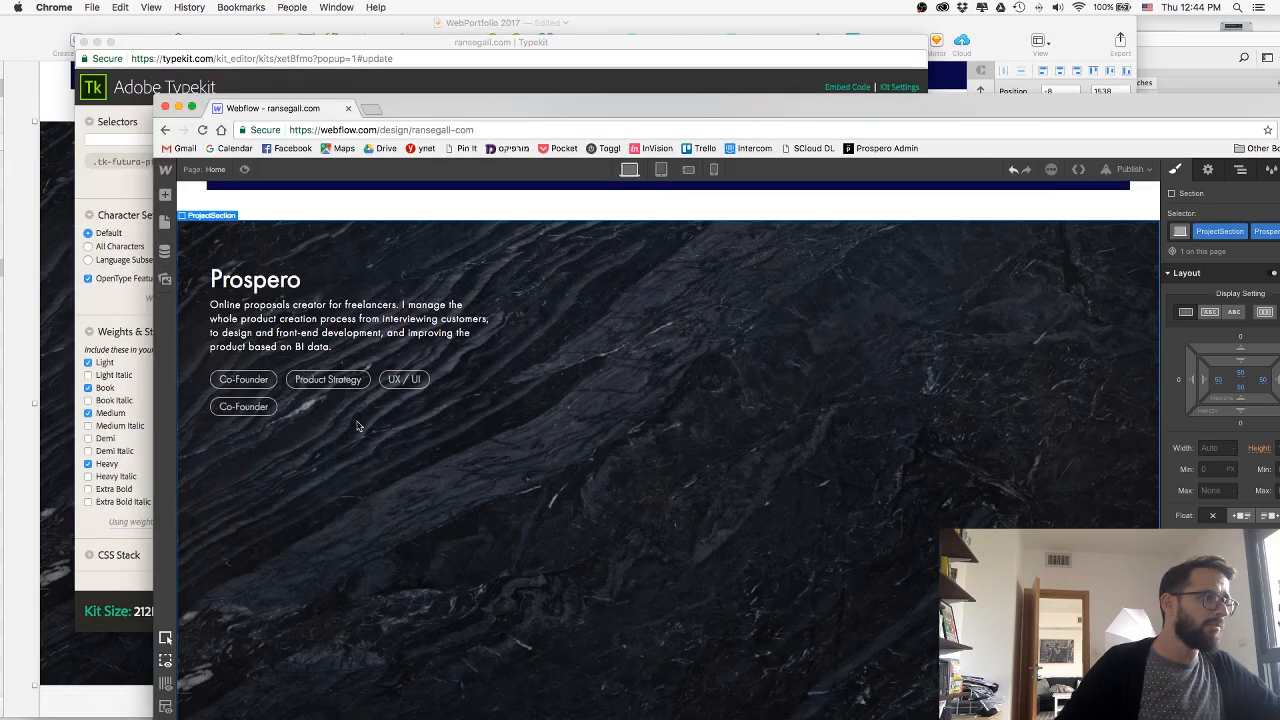
double_click(243, 406)
type("Marketing")
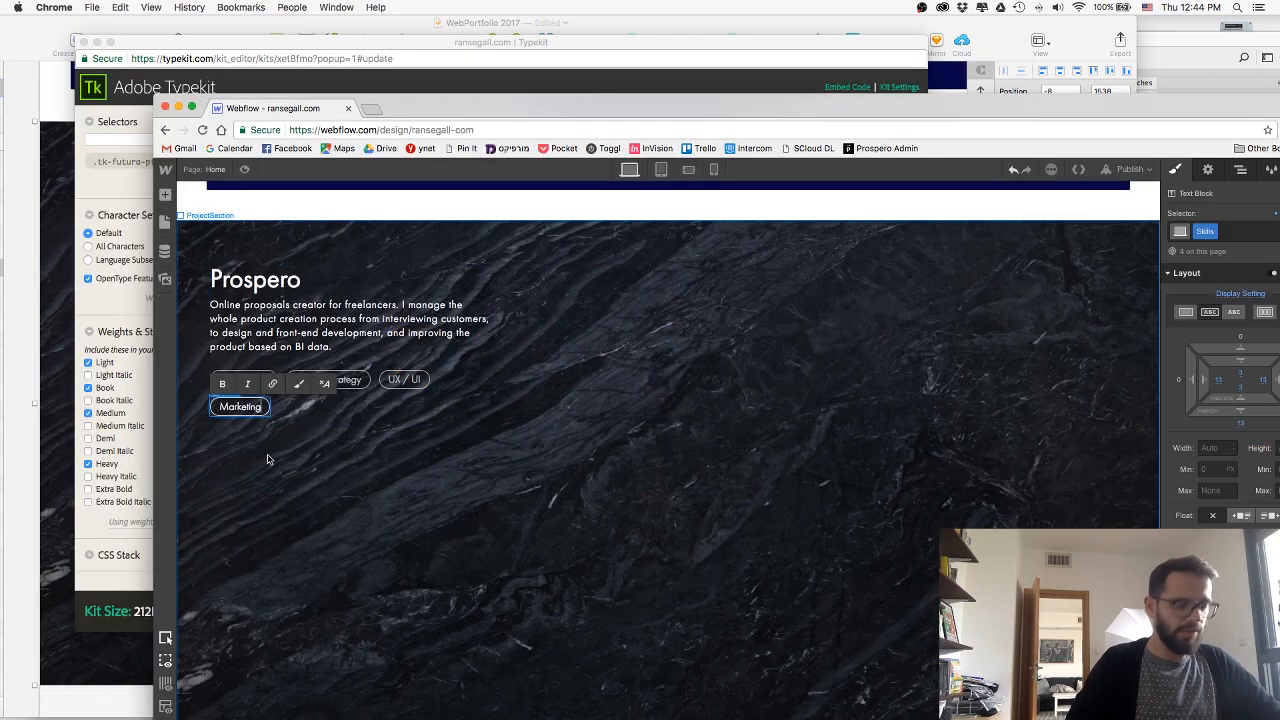
key("Escape")
key("super+Tab")
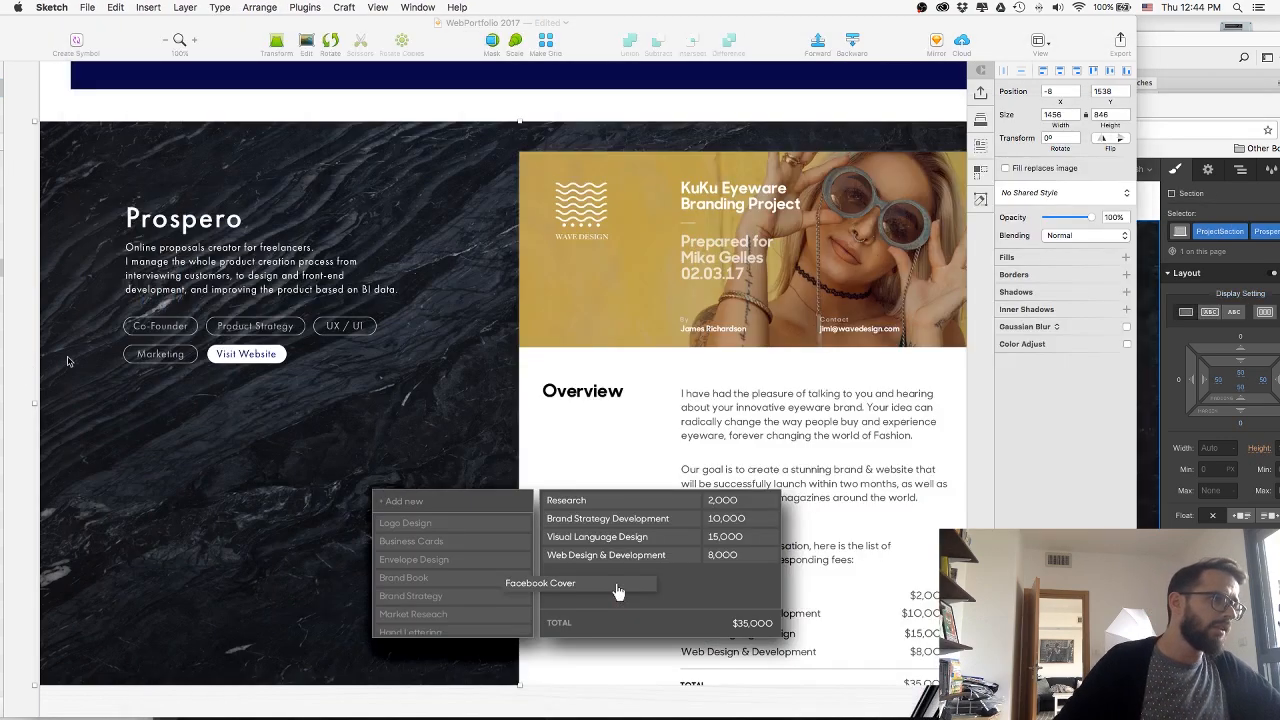
key("super+Tab")
left_click(477, 344)
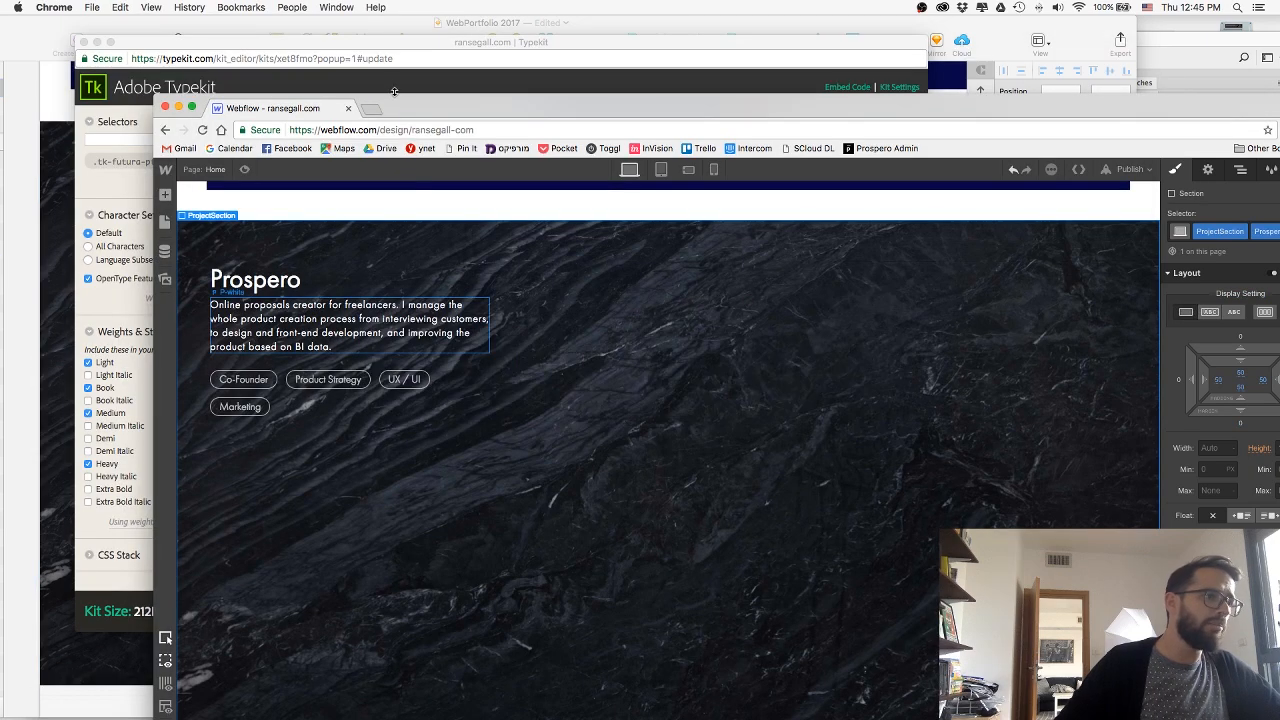
left_click_drag(600, 108, 508, 82)
left_click(73, 171)
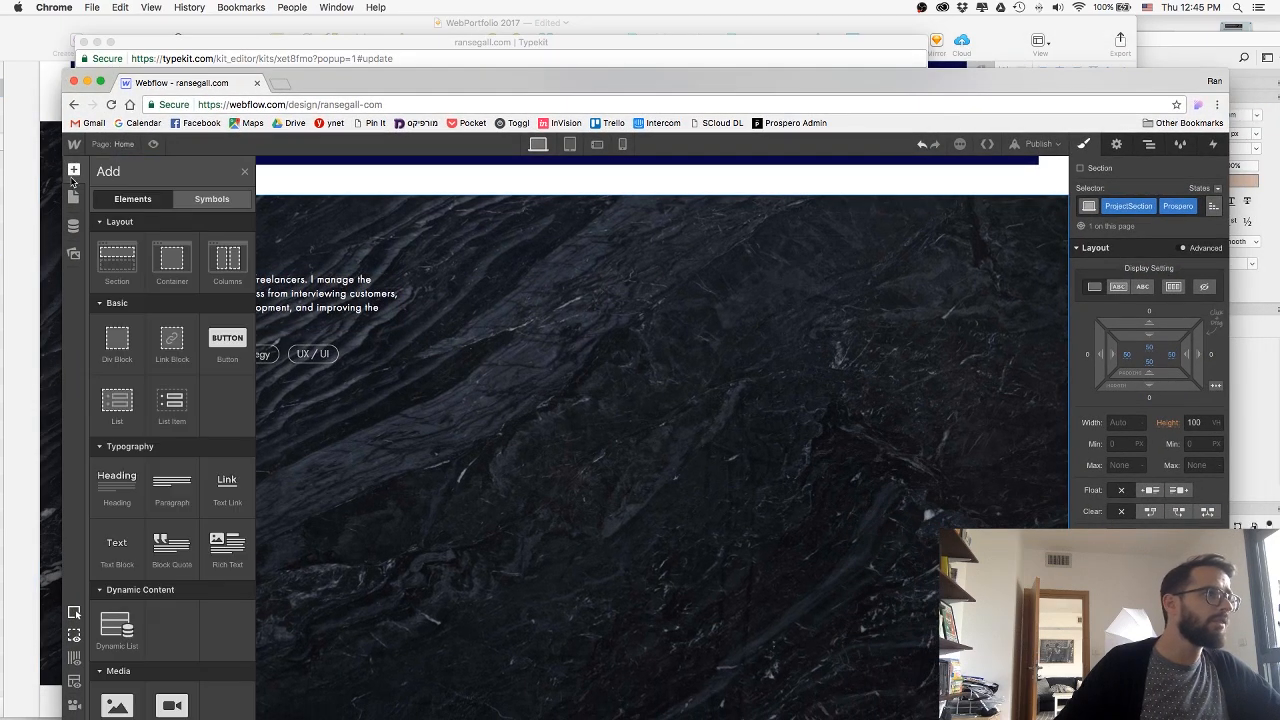
left_click_drag(183, 347, 210, 390)
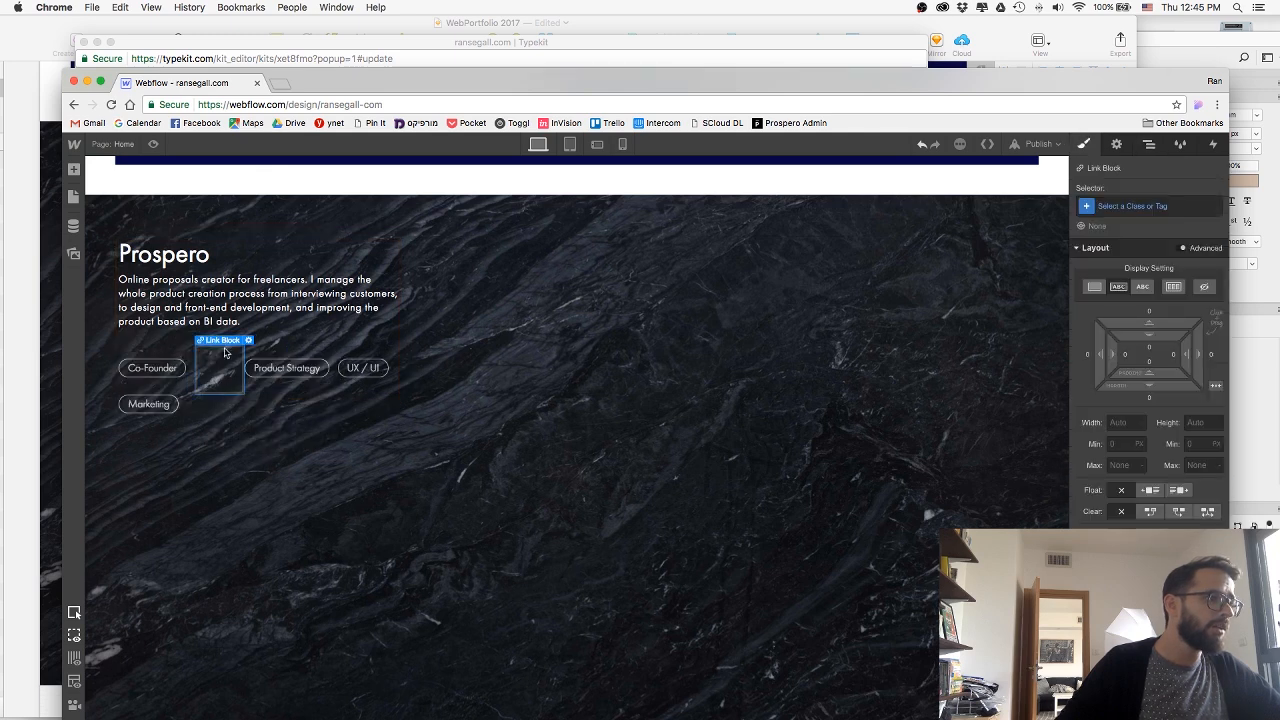
key("BackSpace")
Add a text link after the Marketing tag in the Prospero content block.
left_click(74, 170)
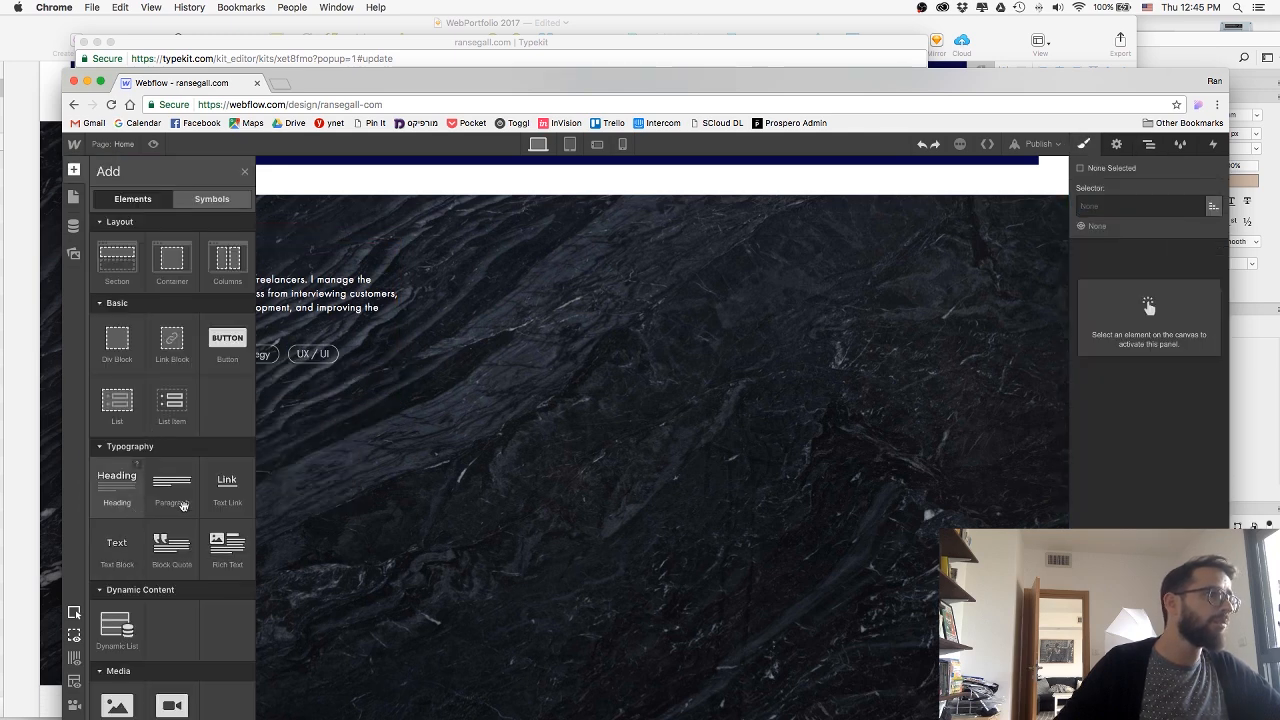
left_click_drag(227, 488, 210, 386)
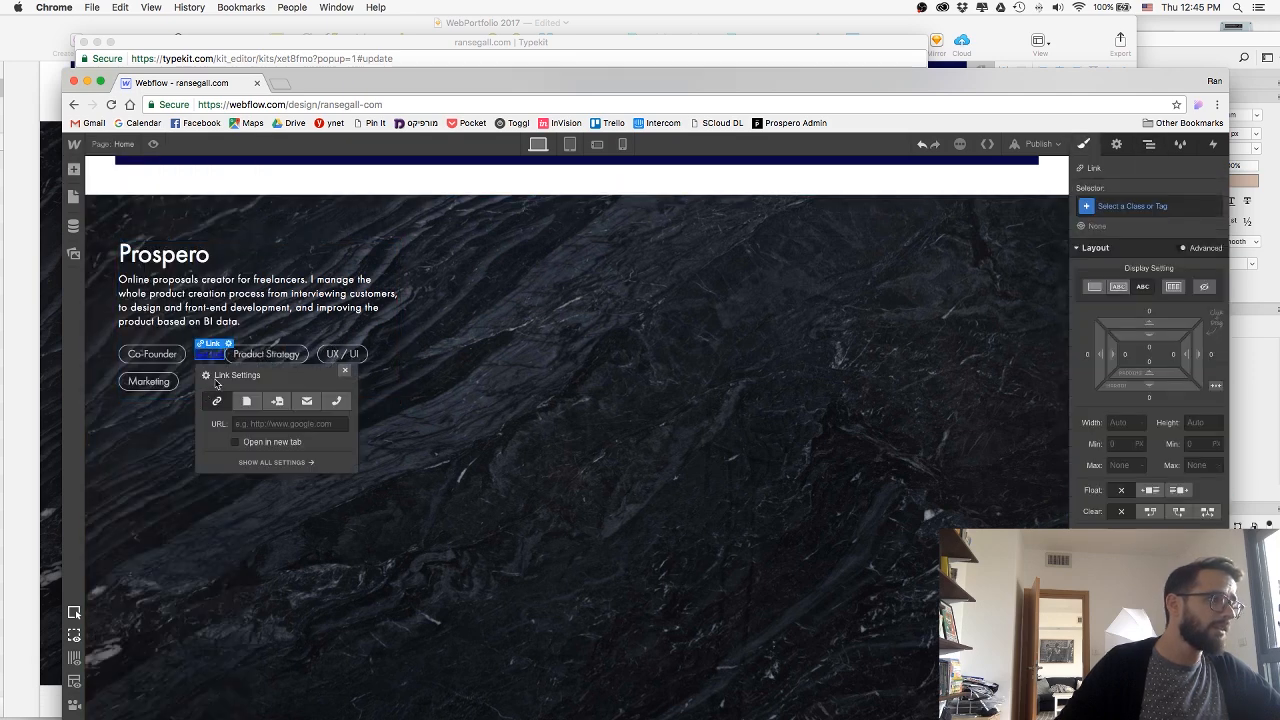
left_click_drag(1130, 471, 1137, 524)
left_click(1088, 150)
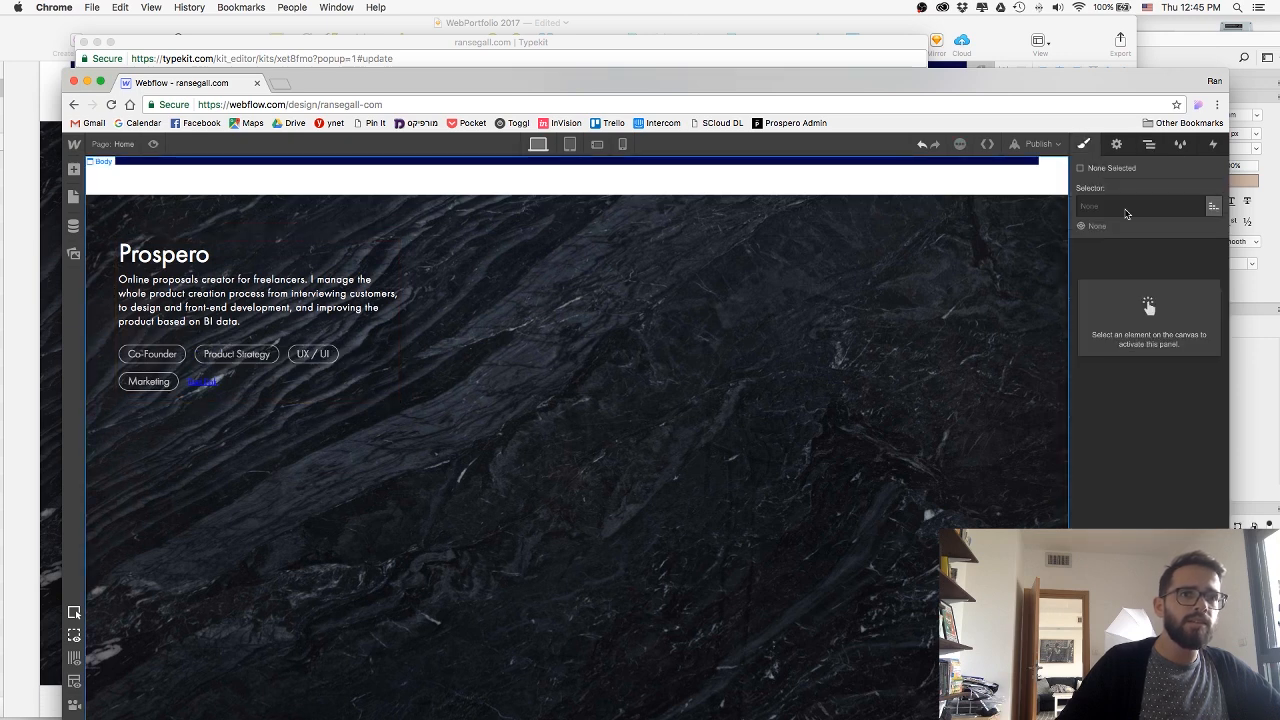
Apply the existing Skills class to the new text link.
left_click(203, 381)
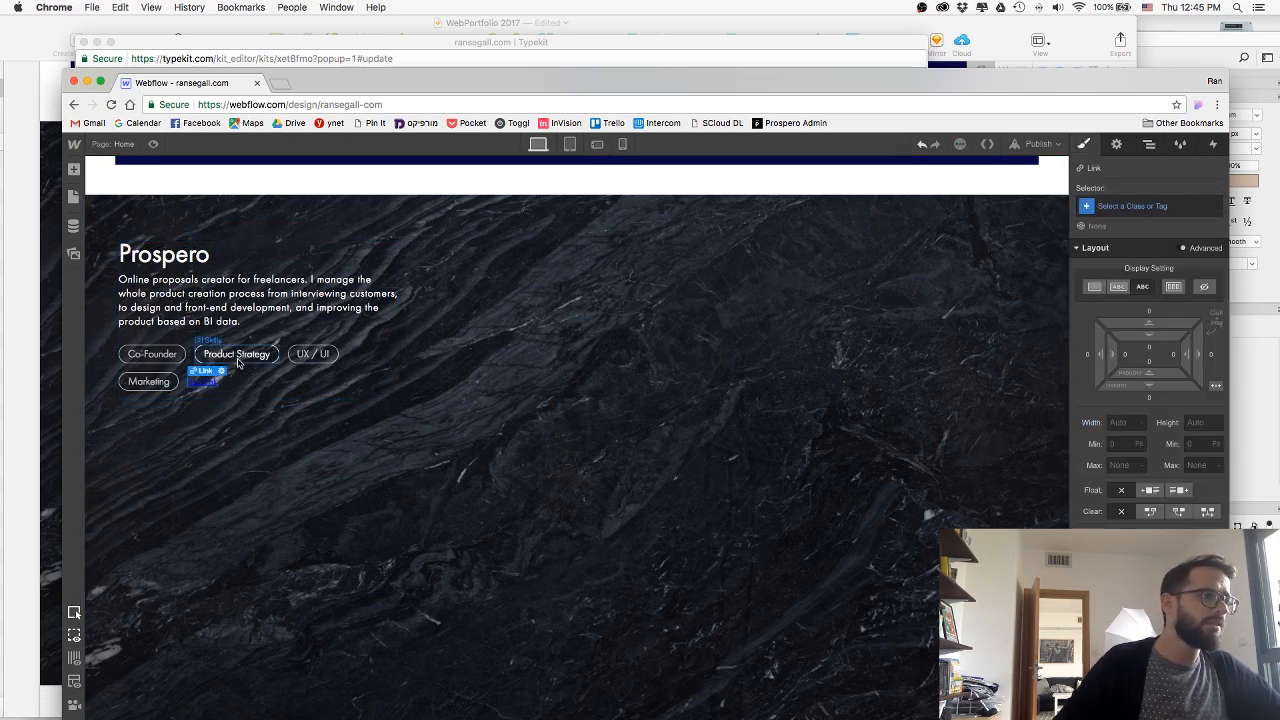
left_click(237, 360)
left_click(204, 385)
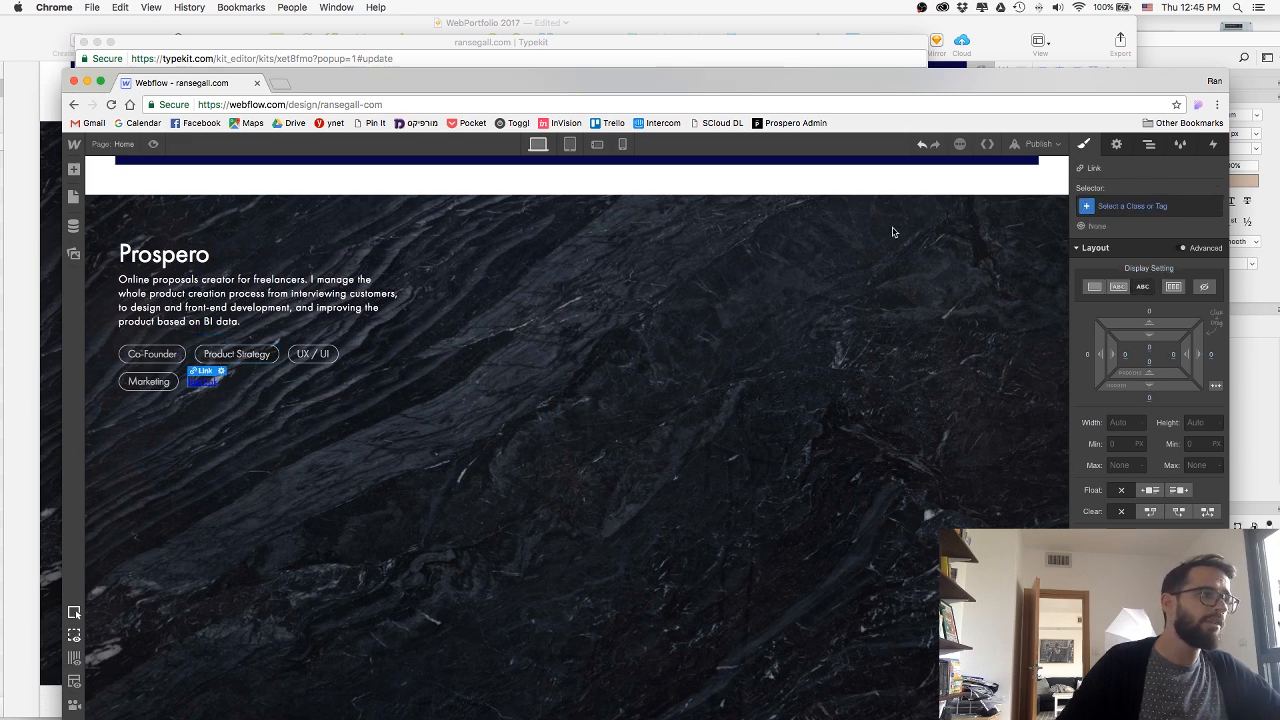
left_click(1164, 207)
type("skil")
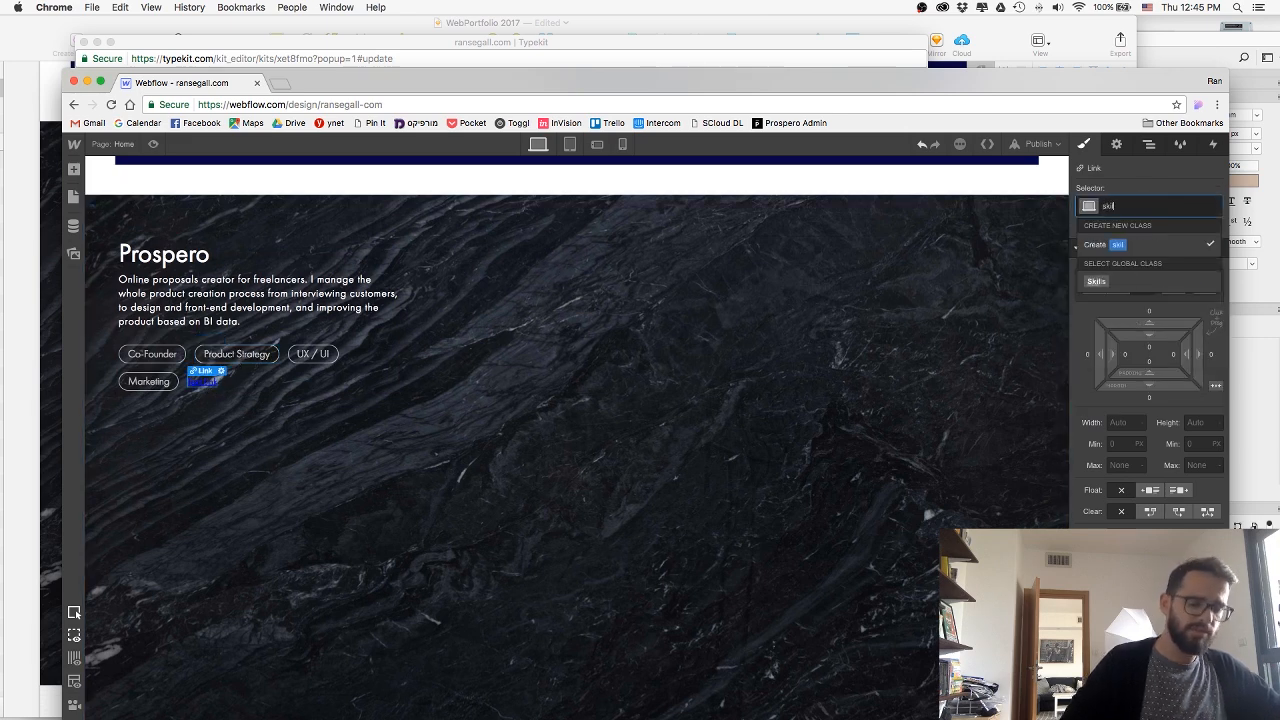
key("Down")
key("Return")
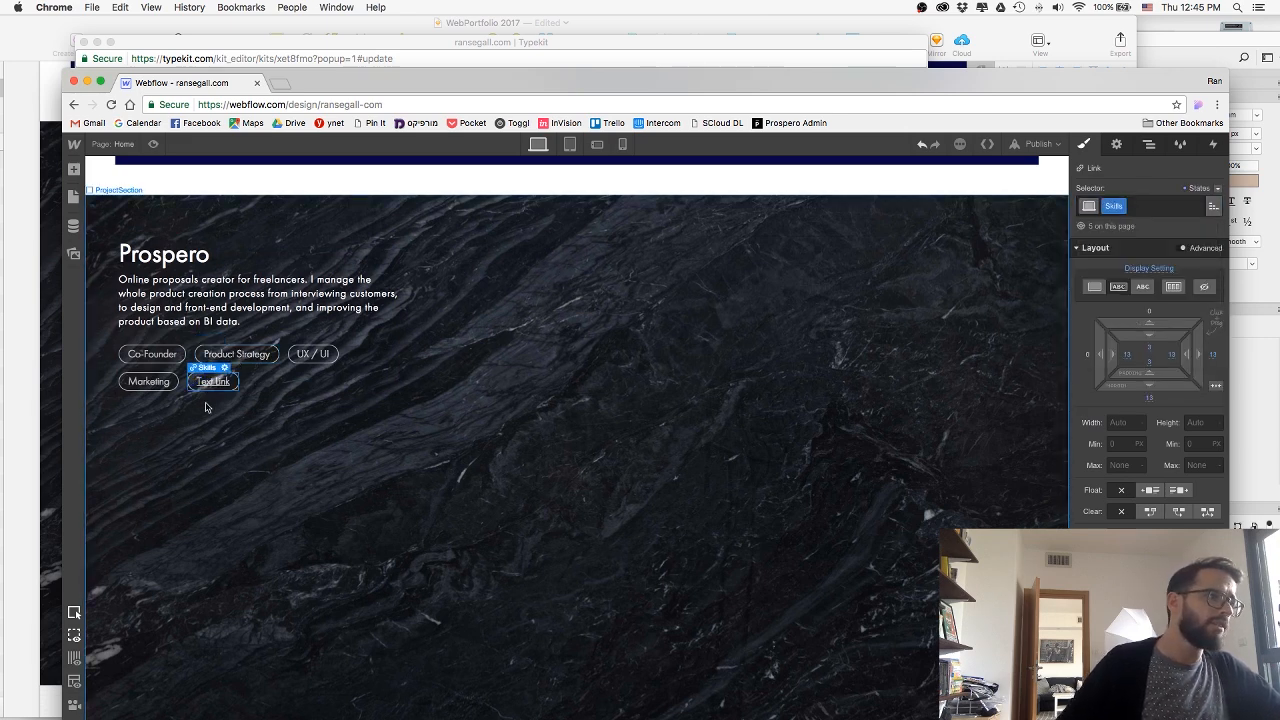
Create a combo class named WebLink on the text link, on top of Skills.
scroll(1150, 400, "down", 3)
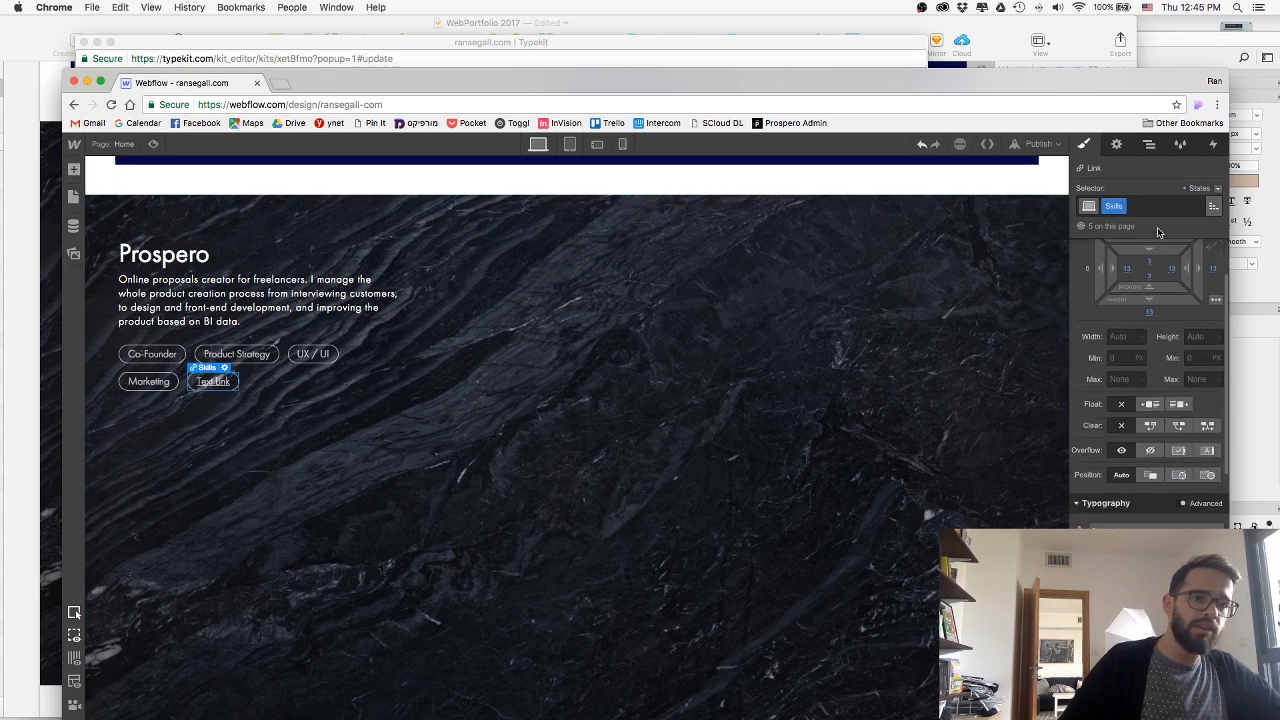
left_click(1147, 206)
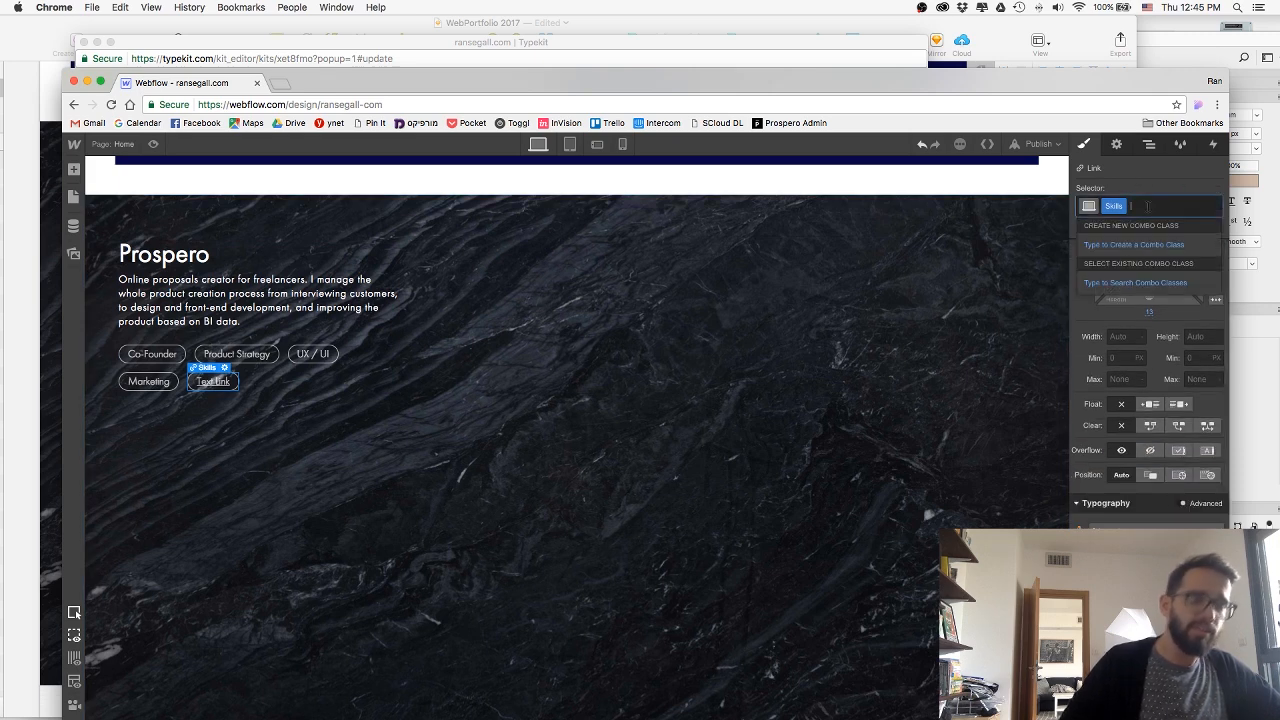
type("Web")
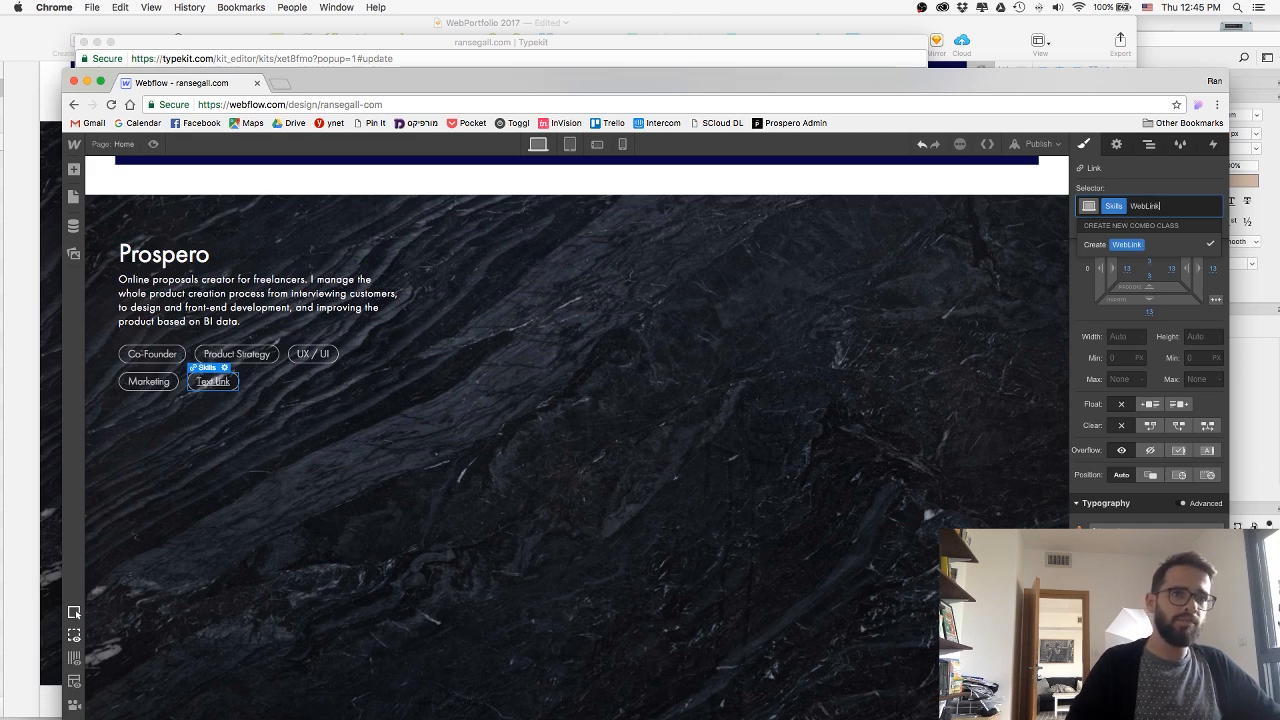
type("Link")
key("Return")
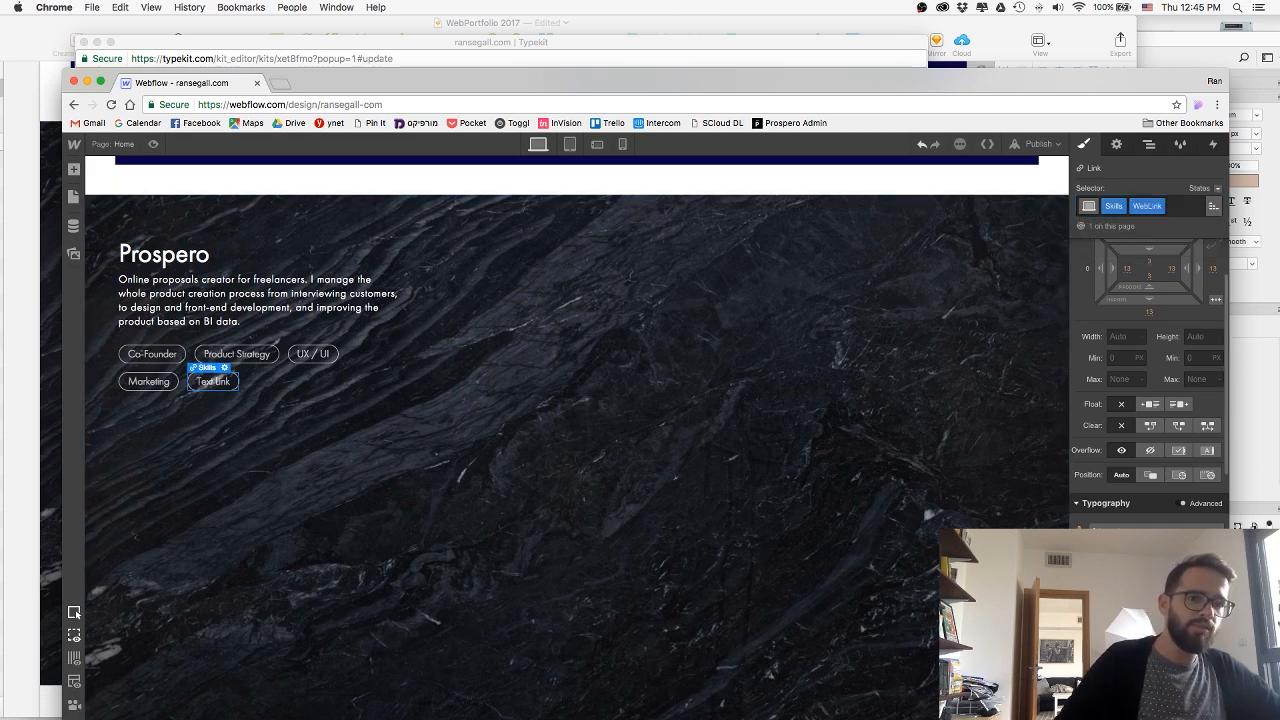
Style the WebLink pill with no underline, a white background and a higher opacity.
scroll(1149, 384, "down", 3)
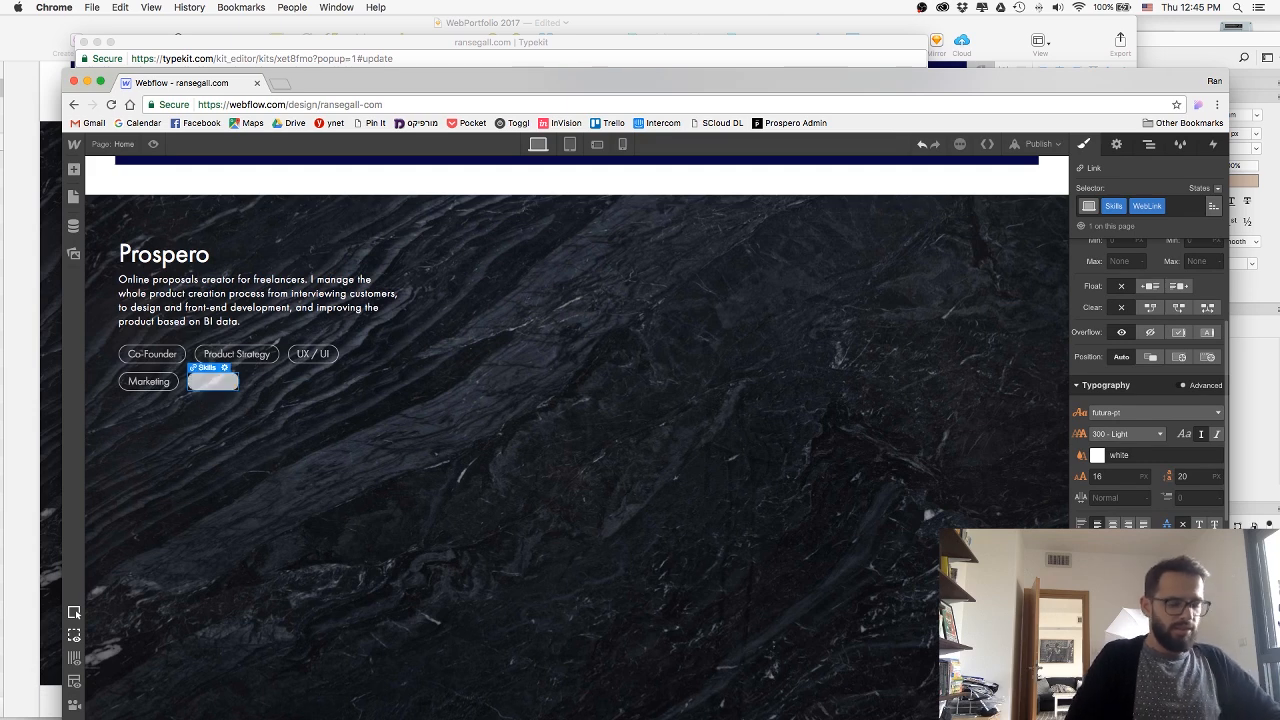
scroll(1144, 461, "down", 10)
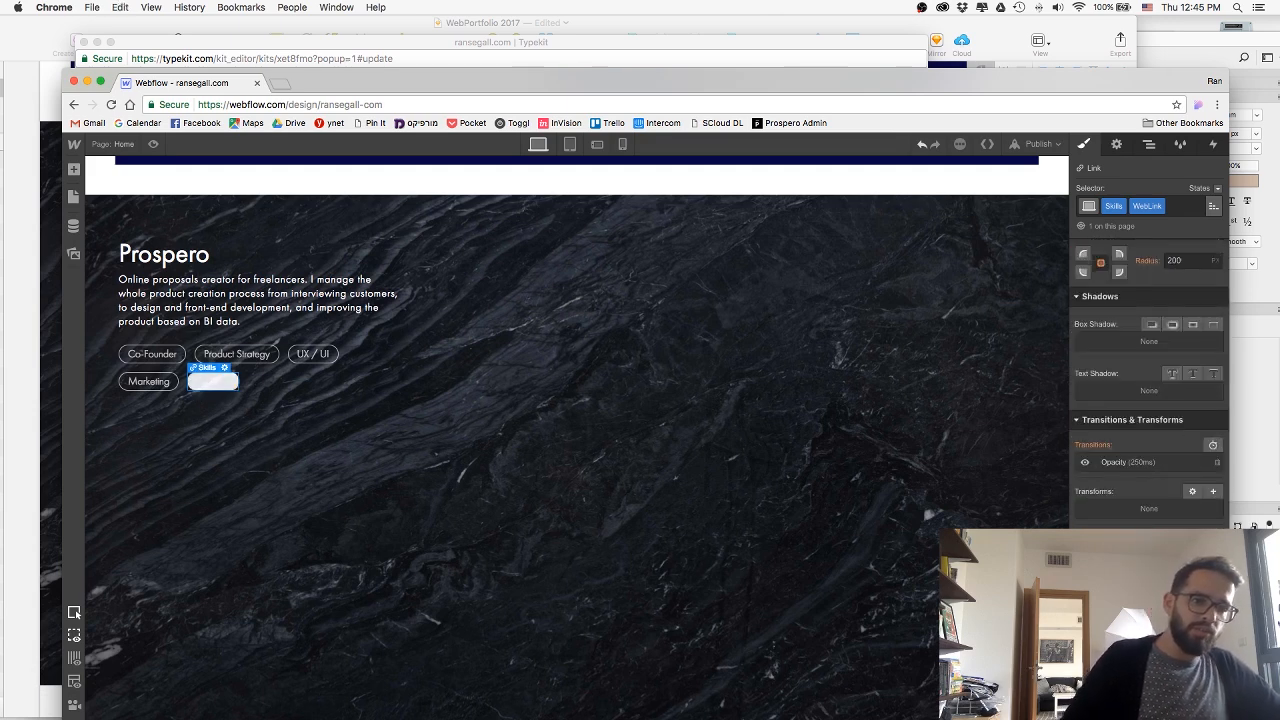
scroll(1149, 384, "up", 8)
scroll(1094, 497, "up", 1)
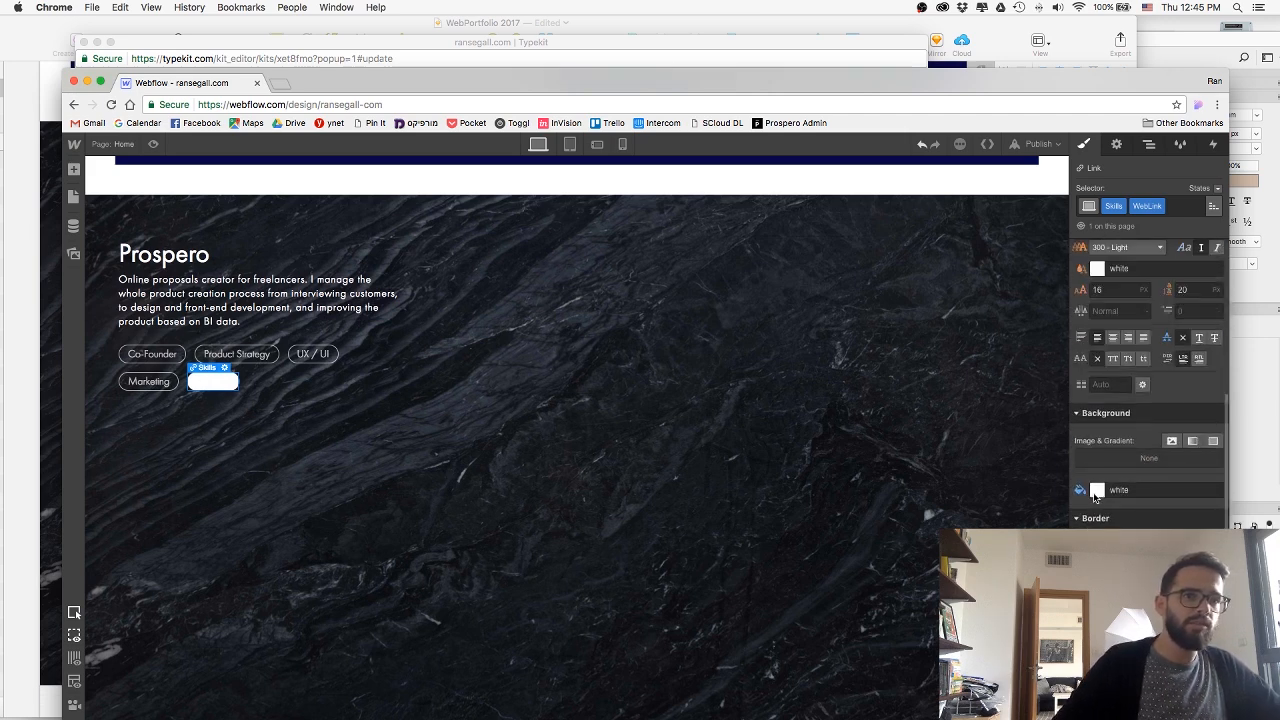
left_click(1097, 491)
left_click(1133, 437)
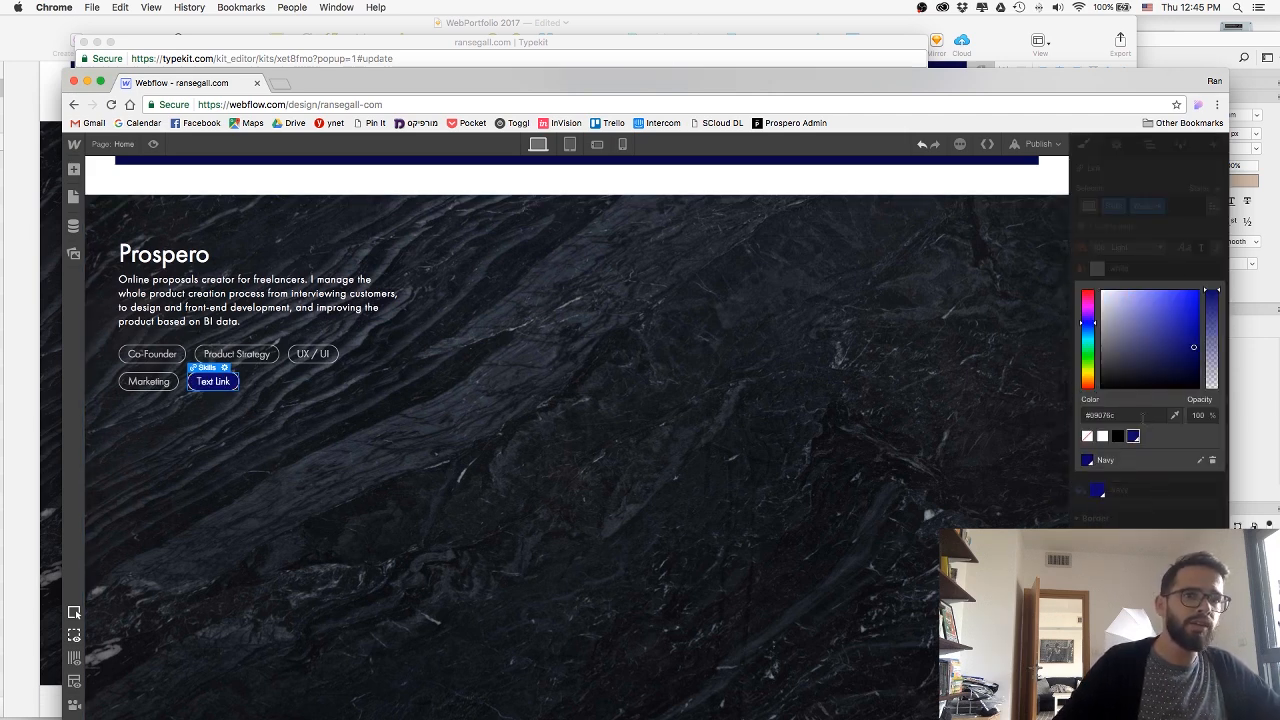
left_click(1143, 418)
key("Return")
scroll(1157, 500, "down", 2)
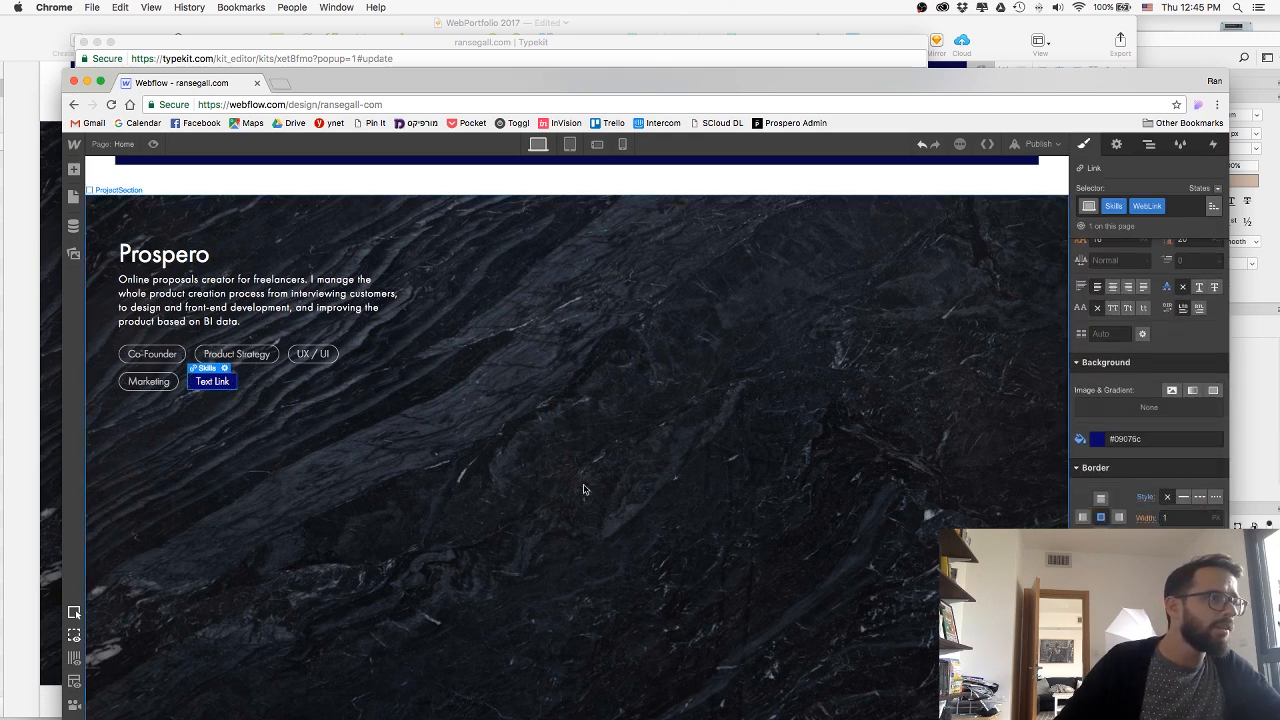
left_click(1160, 438)
key("super+c")
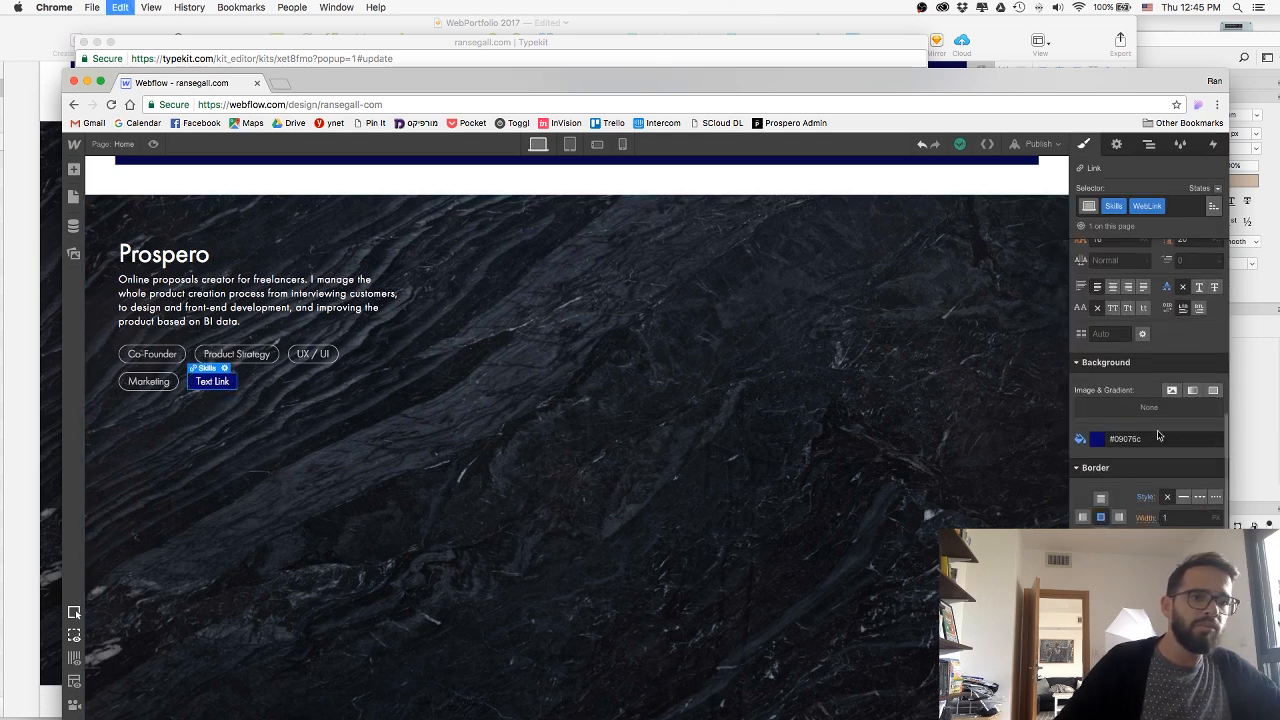
type("white")
key("Return")
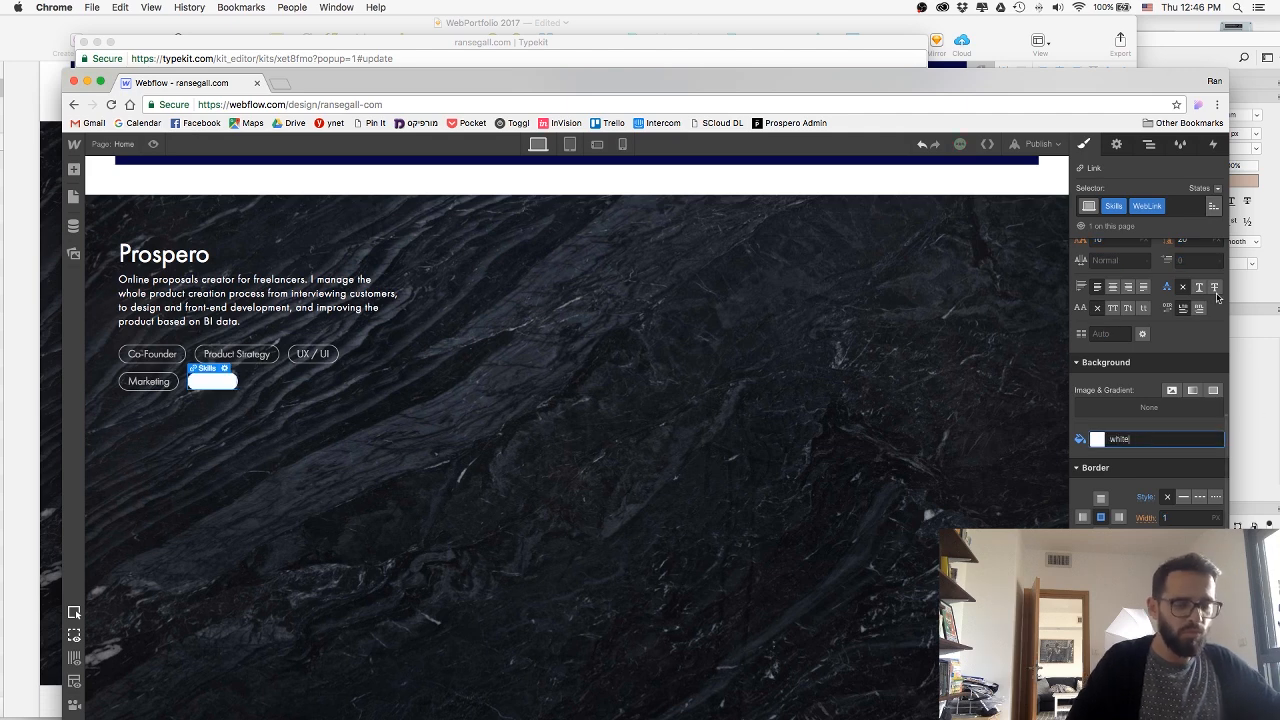
Set the WebLink pill's text colour to the Navy swatch.
scroll(1101, 323, "up", 3)
left_click(1098, 321)
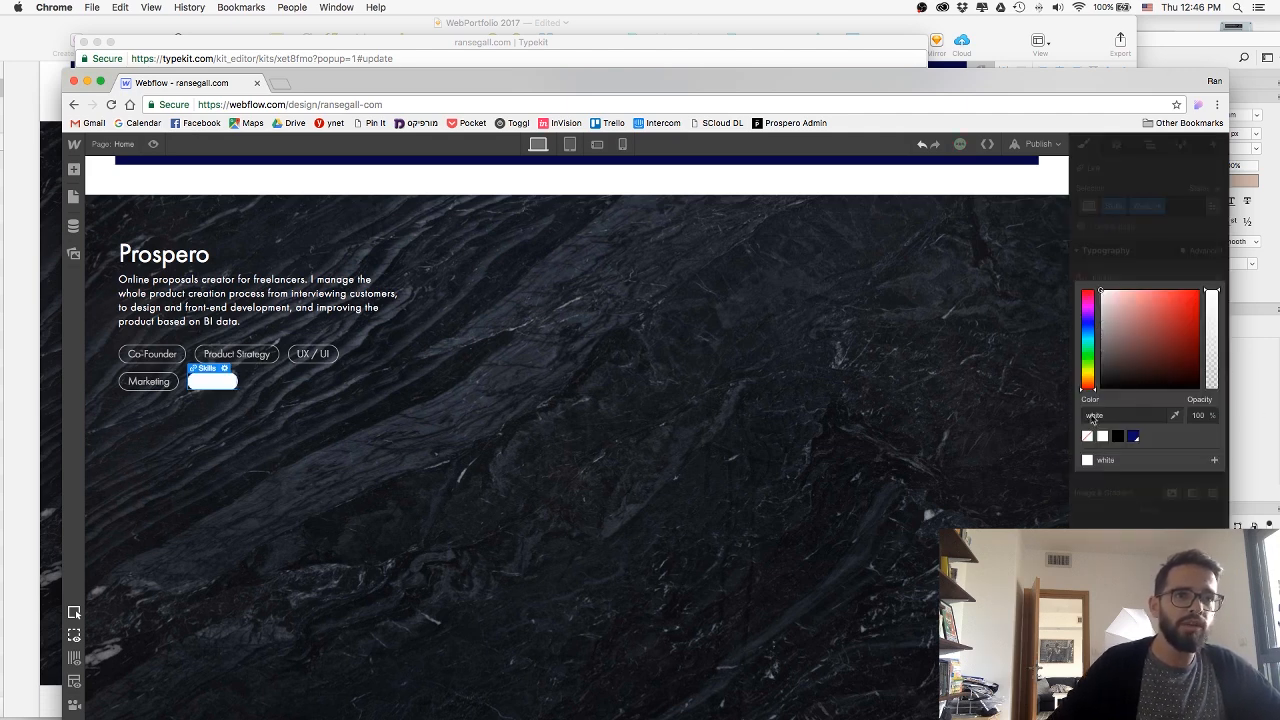
left_click(1132, 436)
left_click(570, 445)
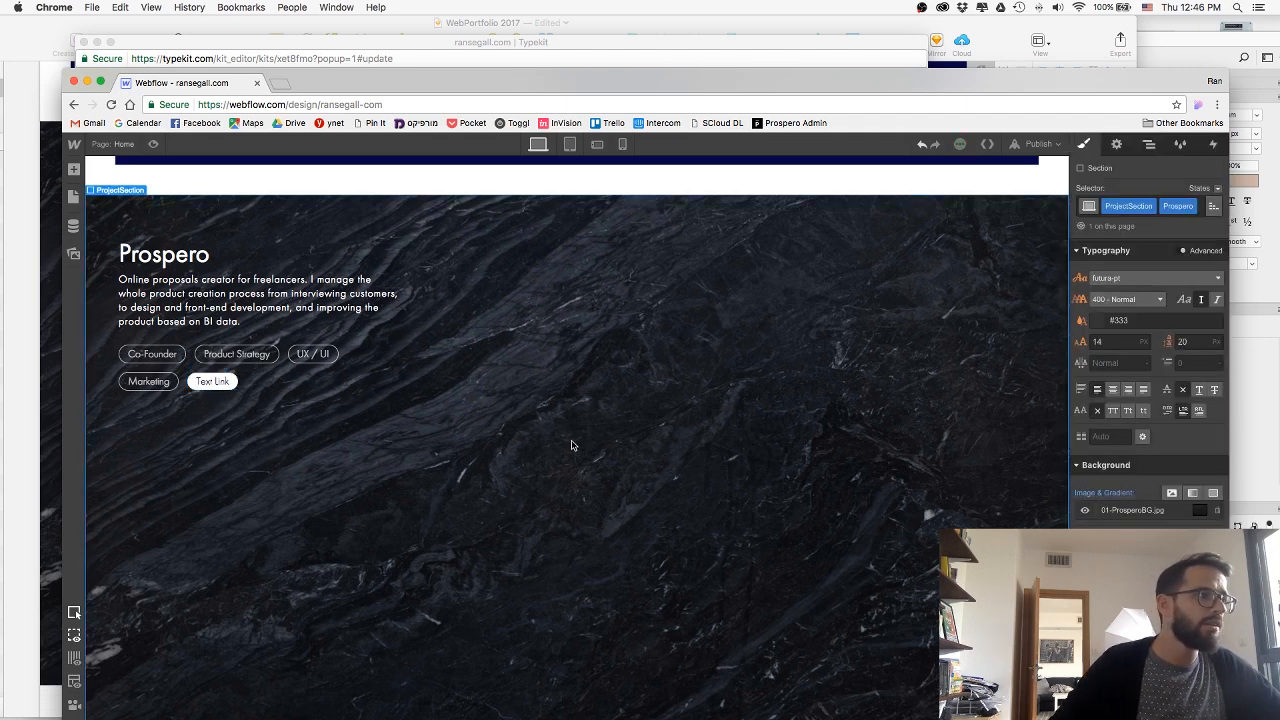
Replace the pill link's placeholder text with "Visit Website", matching the Sketch mockup.
left_click(212, 381)
double_click(212, 381)
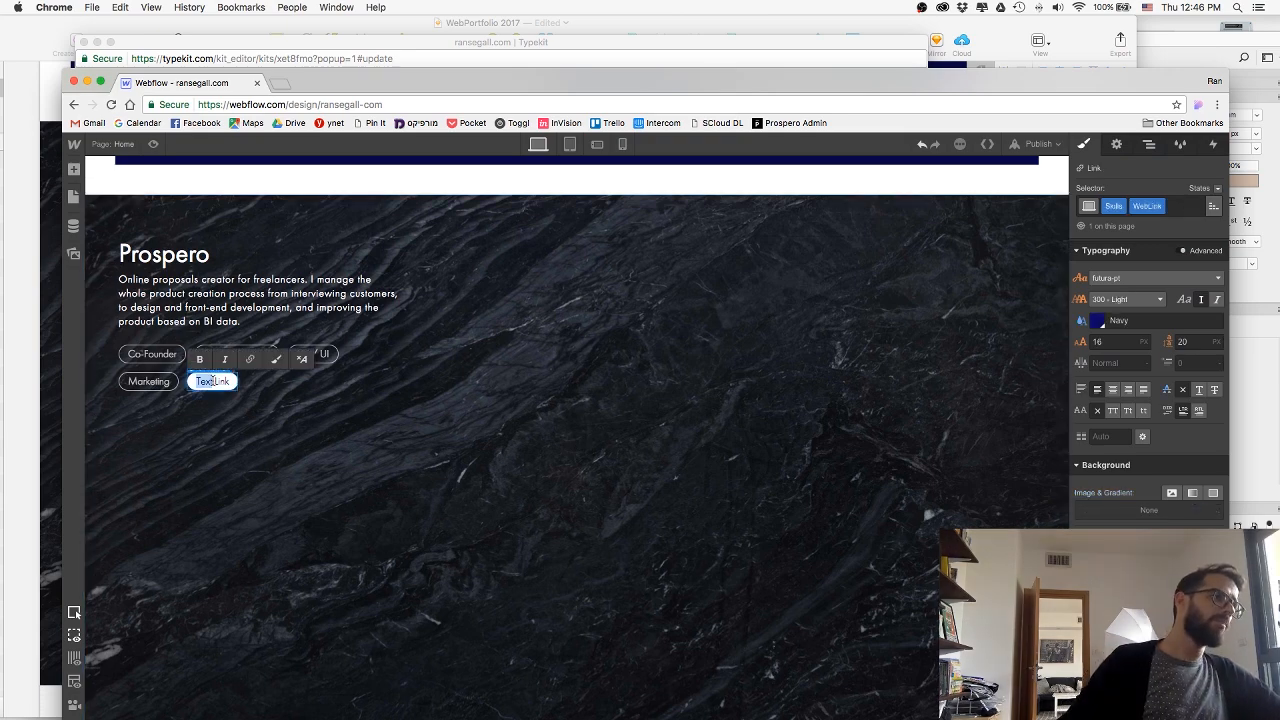
key("super+Tab")
key("super+Tab")
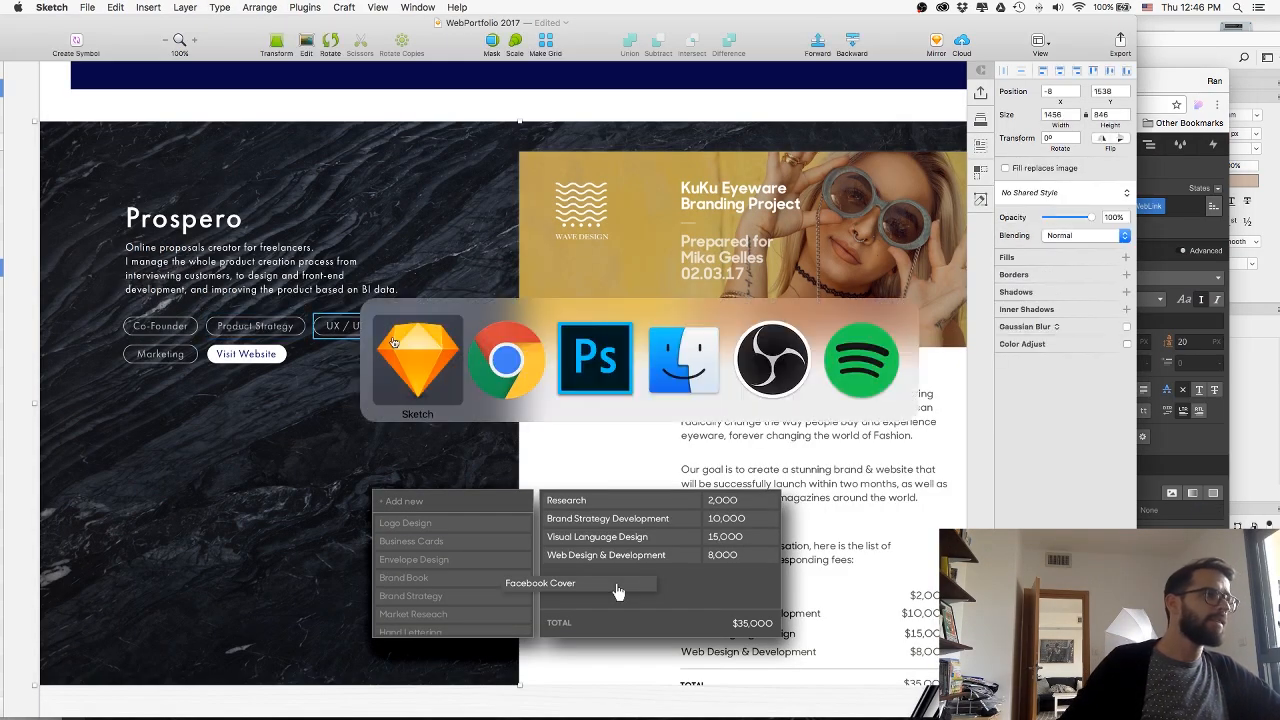
double_click(217, 381)
type("\\")
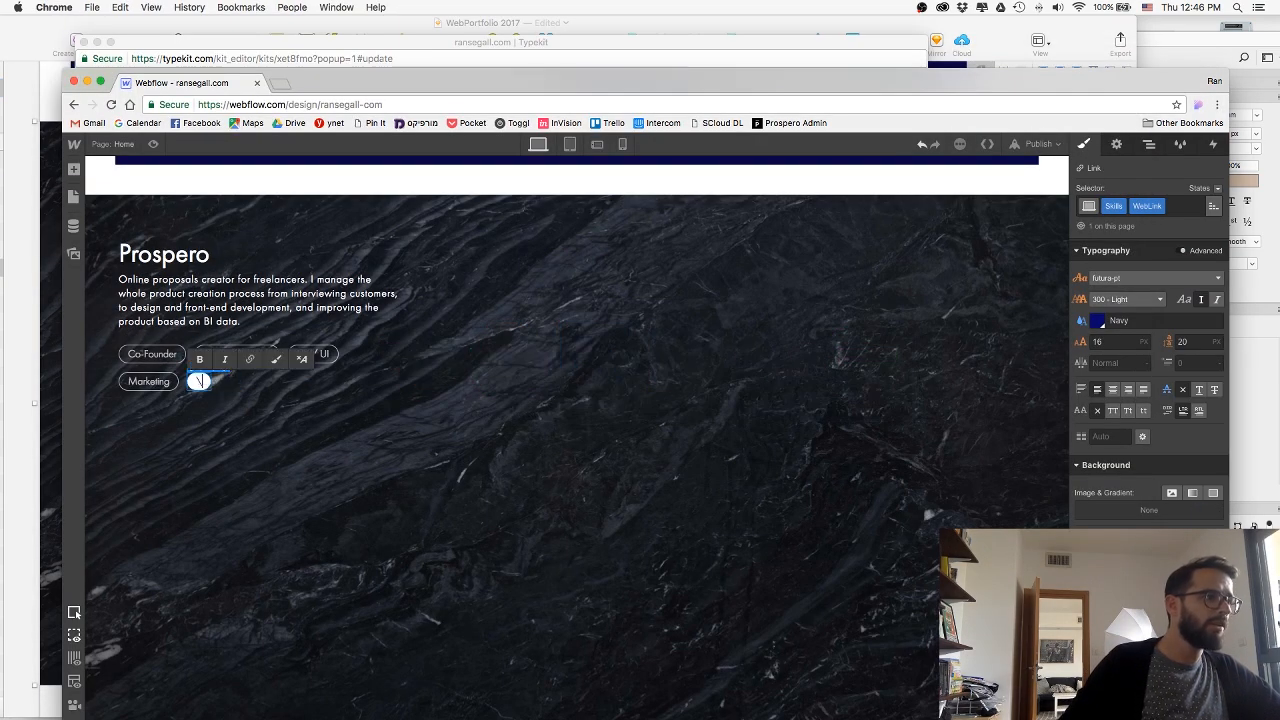
key("super+a")
type("Visit Website")
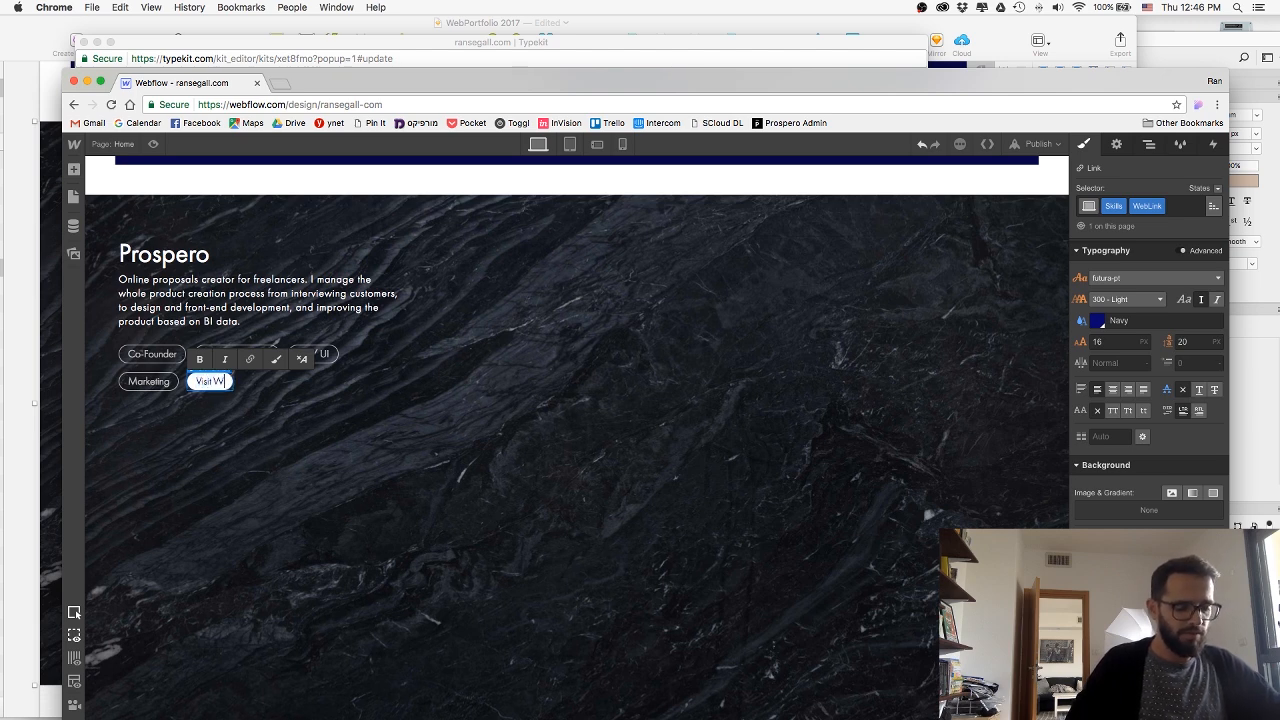
key("Return")
key("BackSpace")
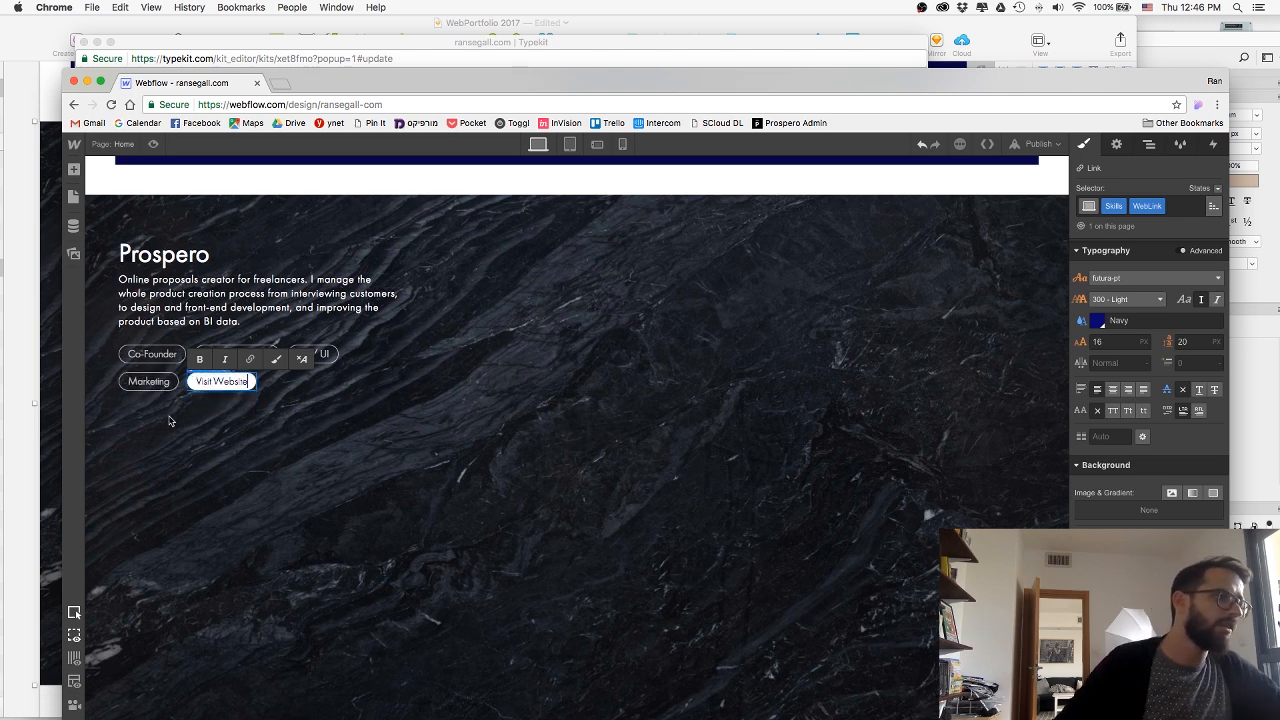
left_click(209, 452)
Give the Visit Website link's Hover state wider, equal left and right padding, and return to the None state.
left_click(247, 385)
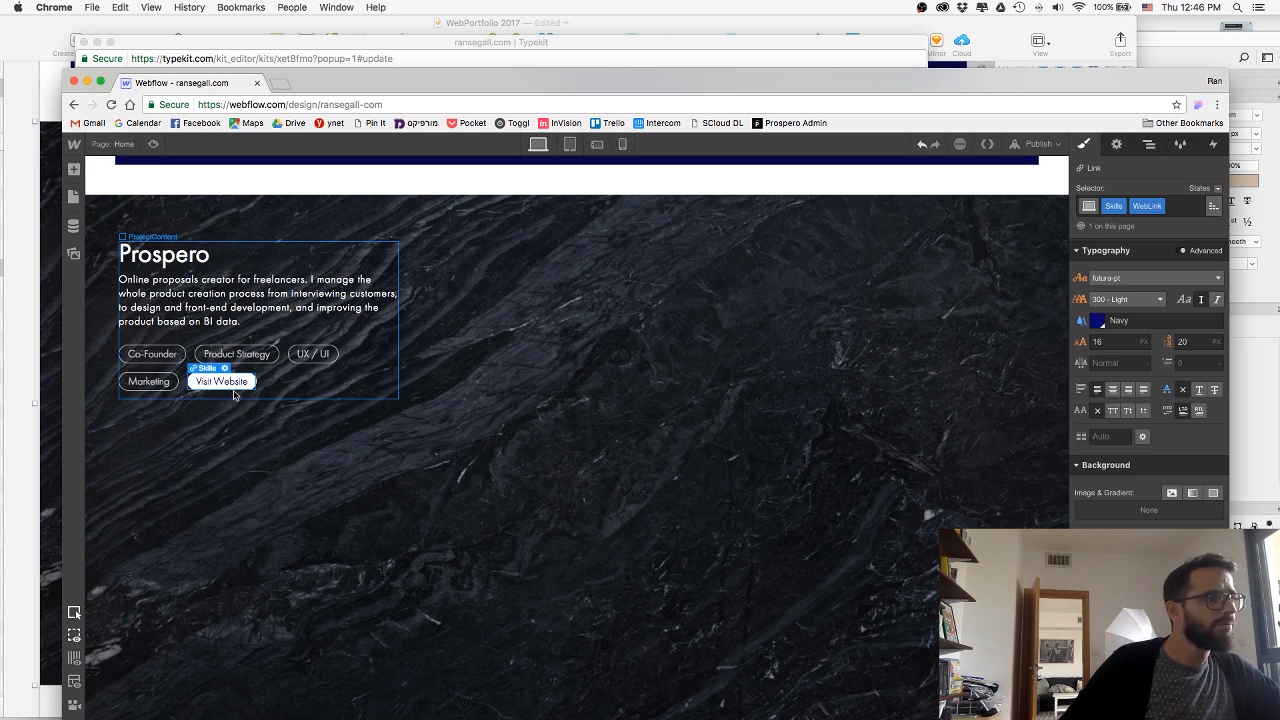
left_click(1215, 189)
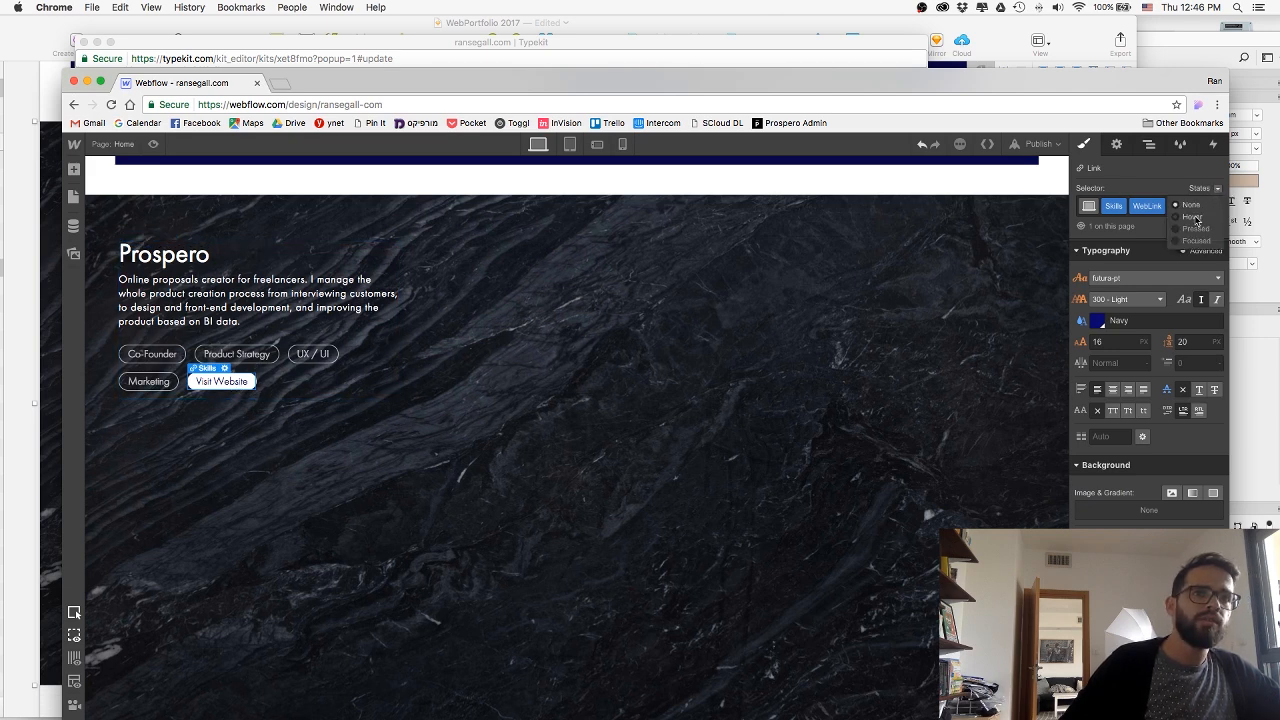
left_click(1194, 218)
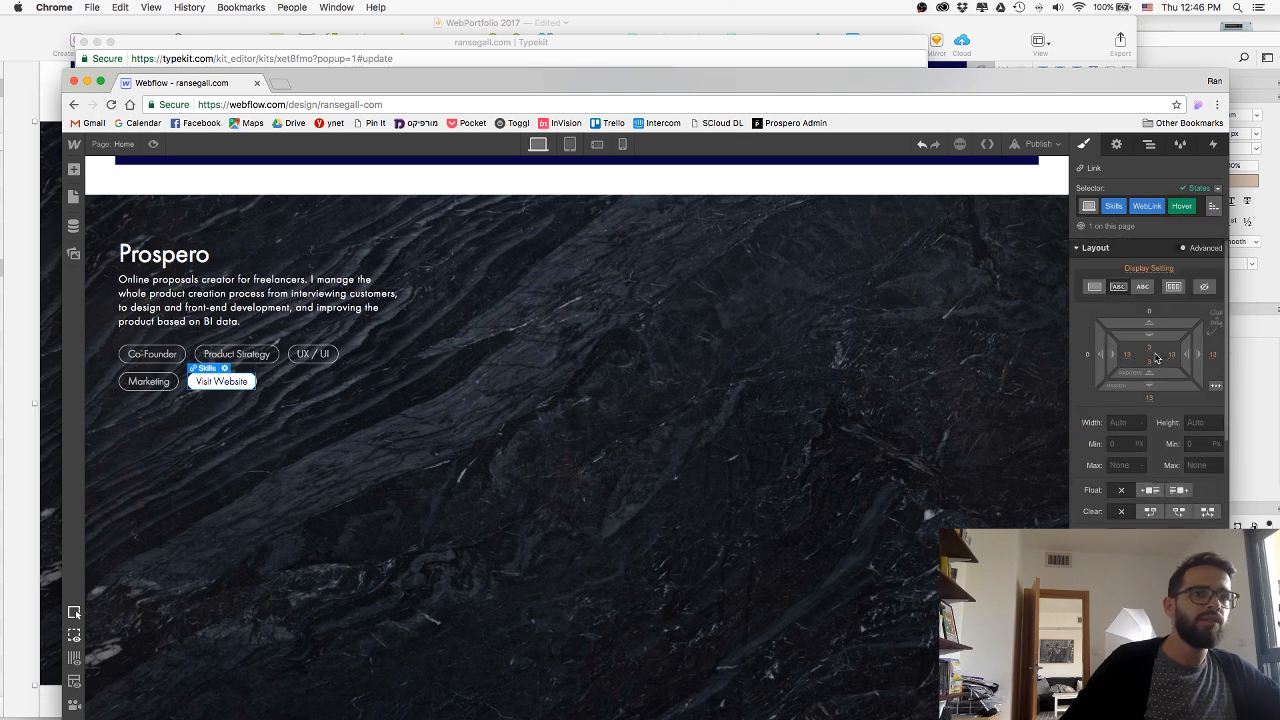
left_click_drag(1184, 353, 1160, 354)
left_click(1216, 189)
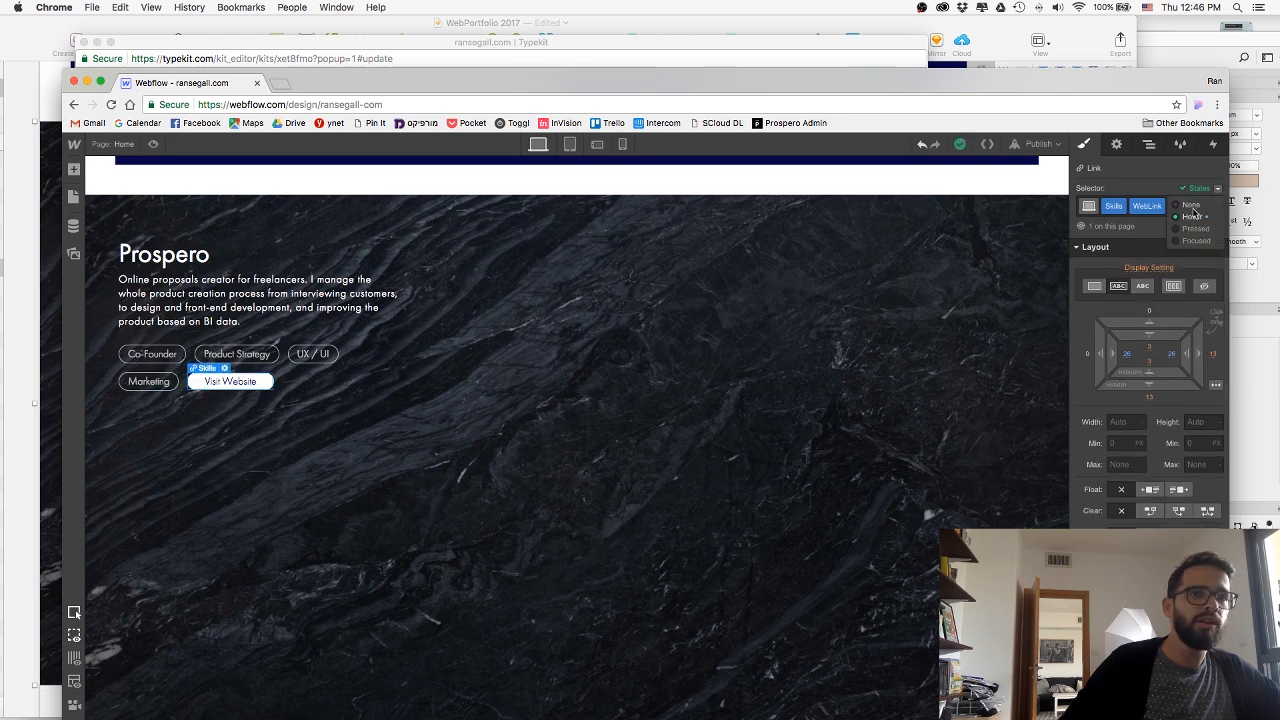
left_click(1192, 207)
Change the Visit Website link's opacity transition to Padding and preview its hover effect on the page.
scroll(1112, 462, "down", 10)
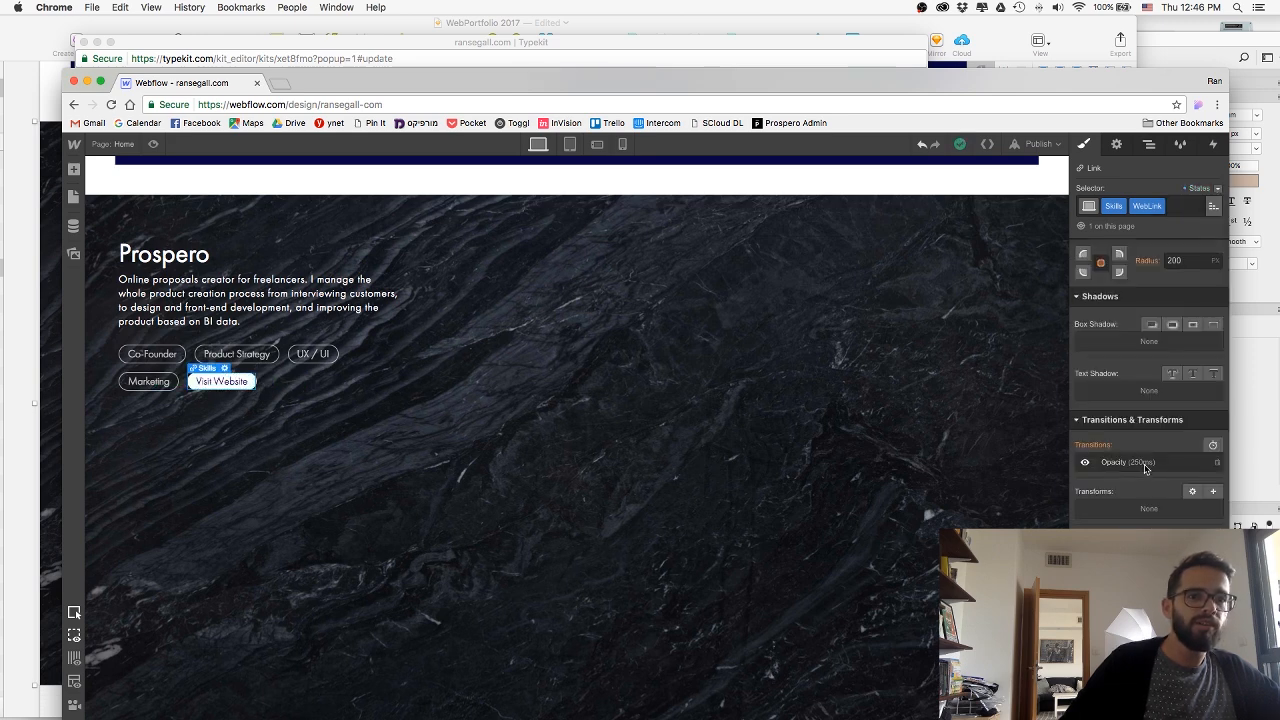
left_click(1131, 466)
left_click(1146, 507)
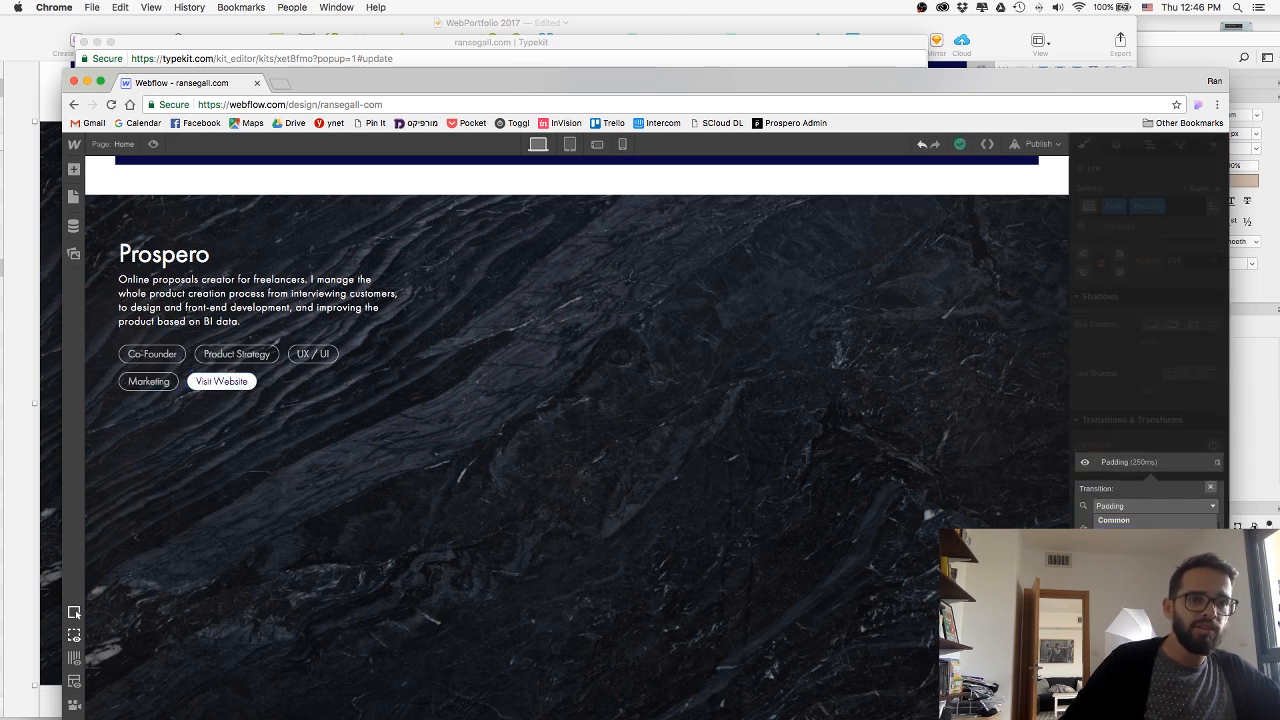
left_click(1128, 561)
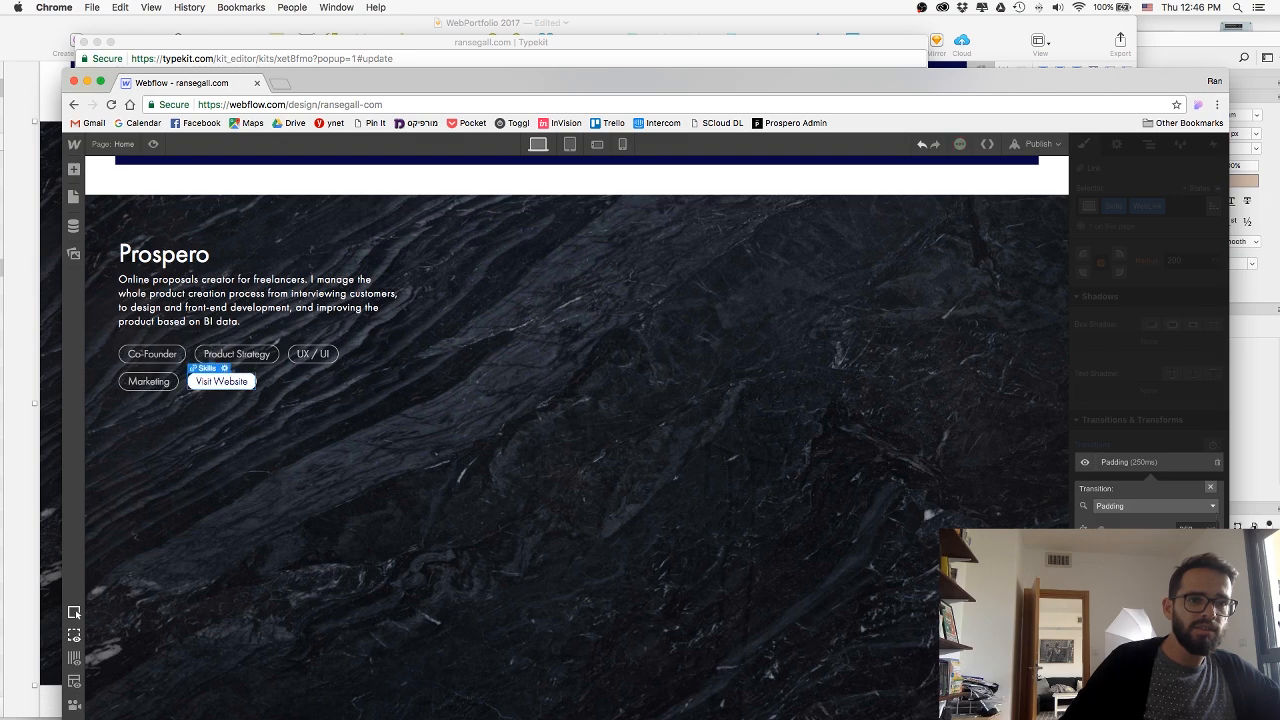
left_click(1128, 477)
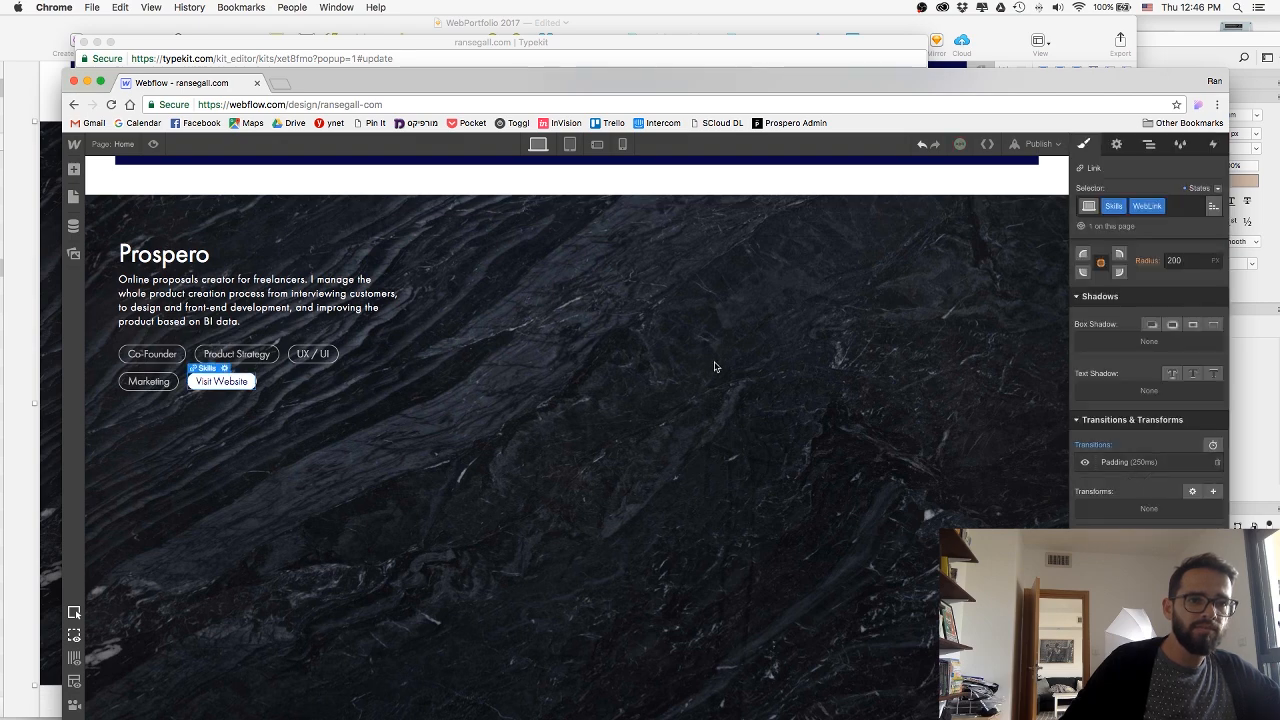
left_click(152, 144)
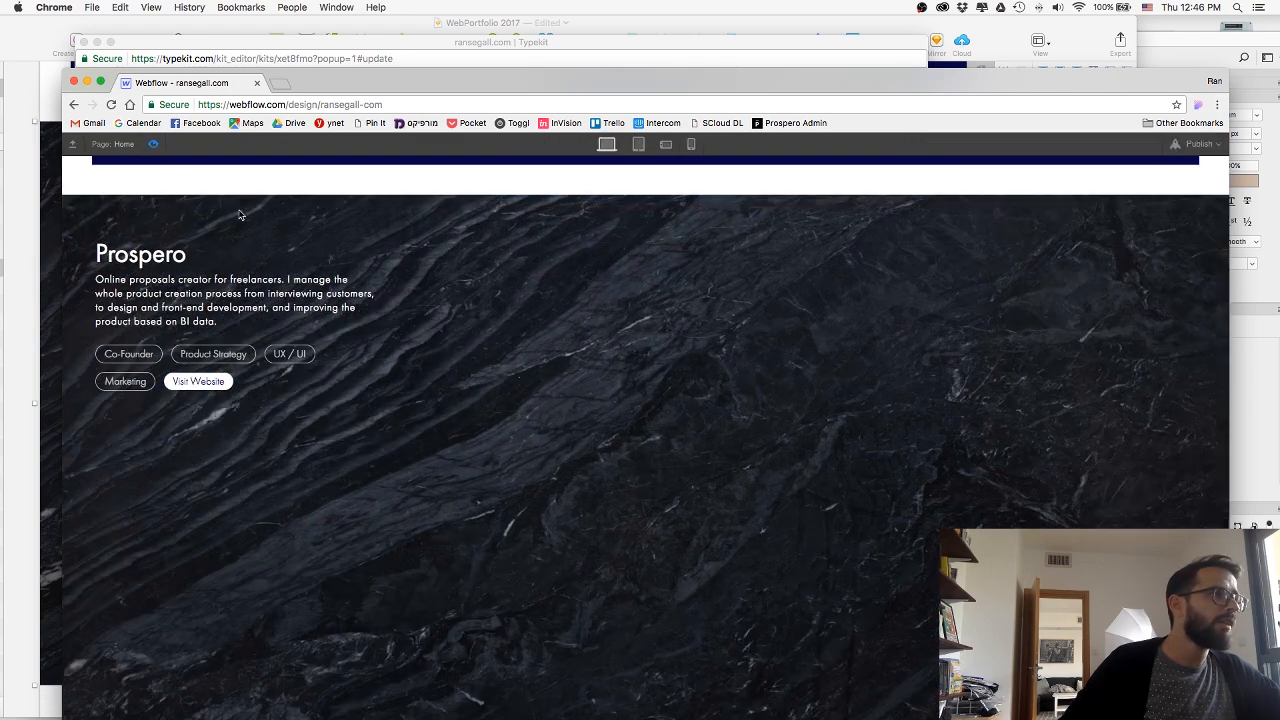
left_click(153, 145)
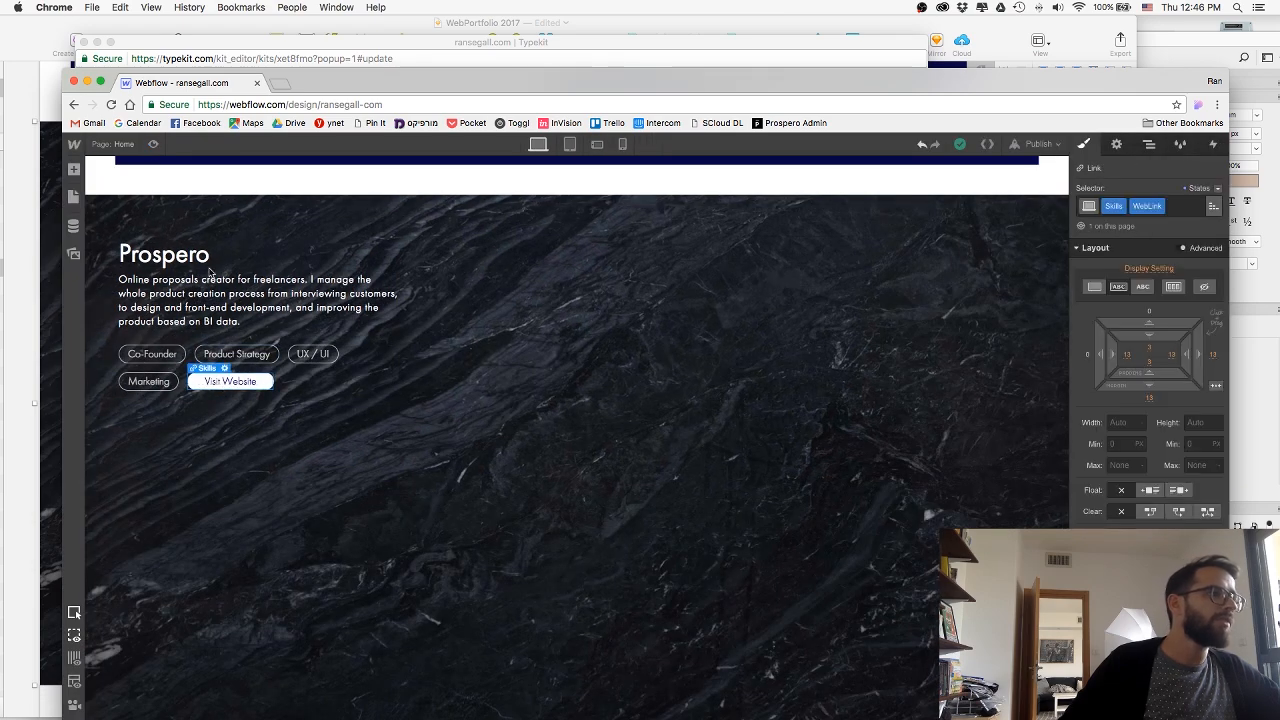
left_click(1115, 145)
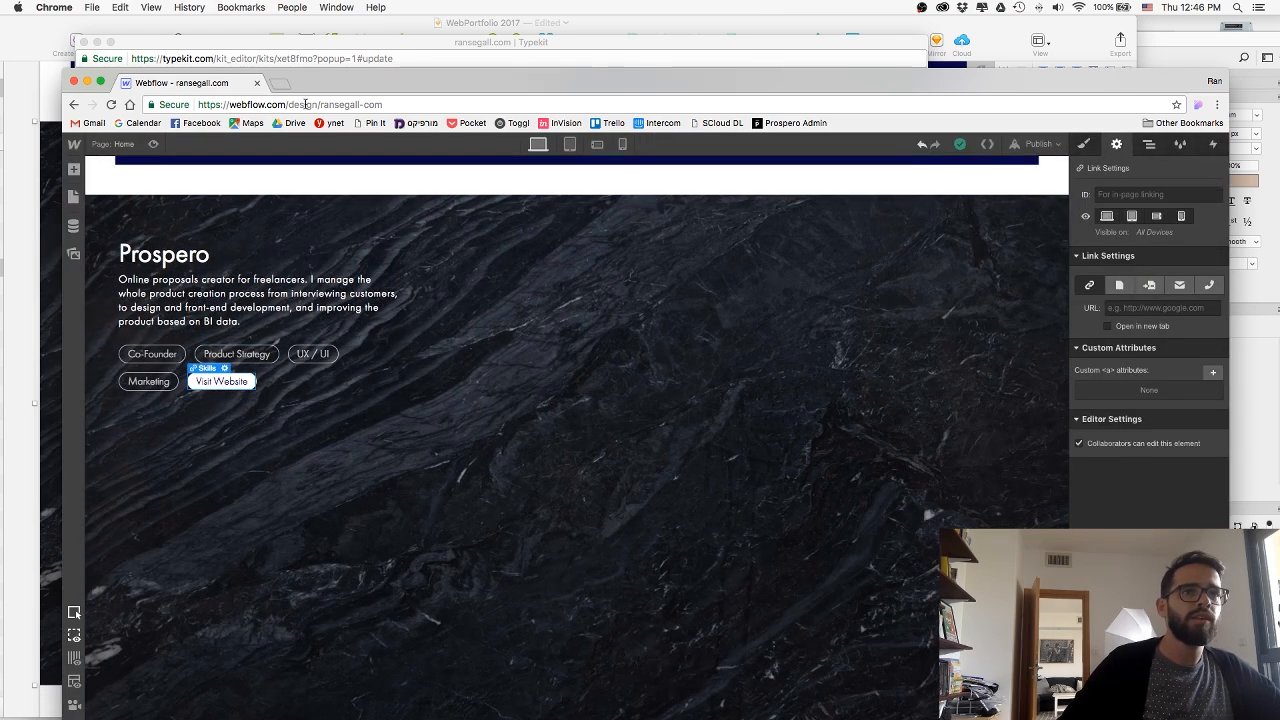
key("ctrl+t")
type("goprospero.com")
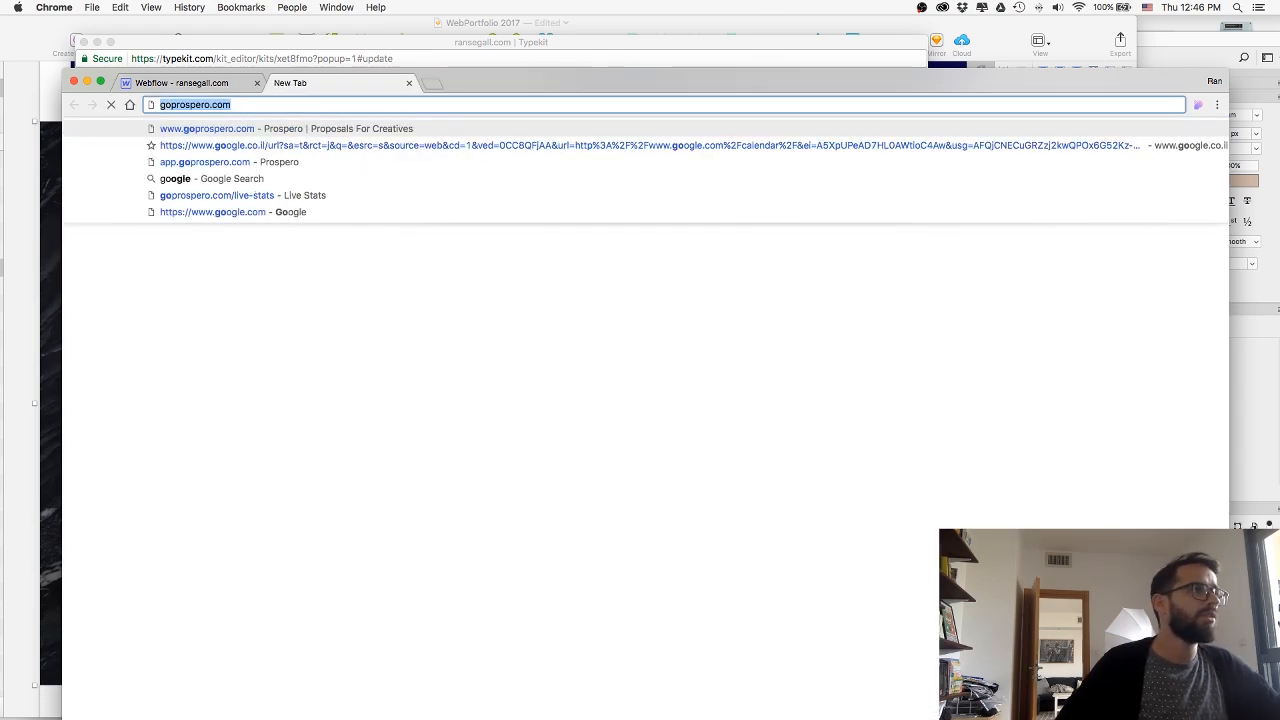
key("super+w")
left_click(1129, 309)
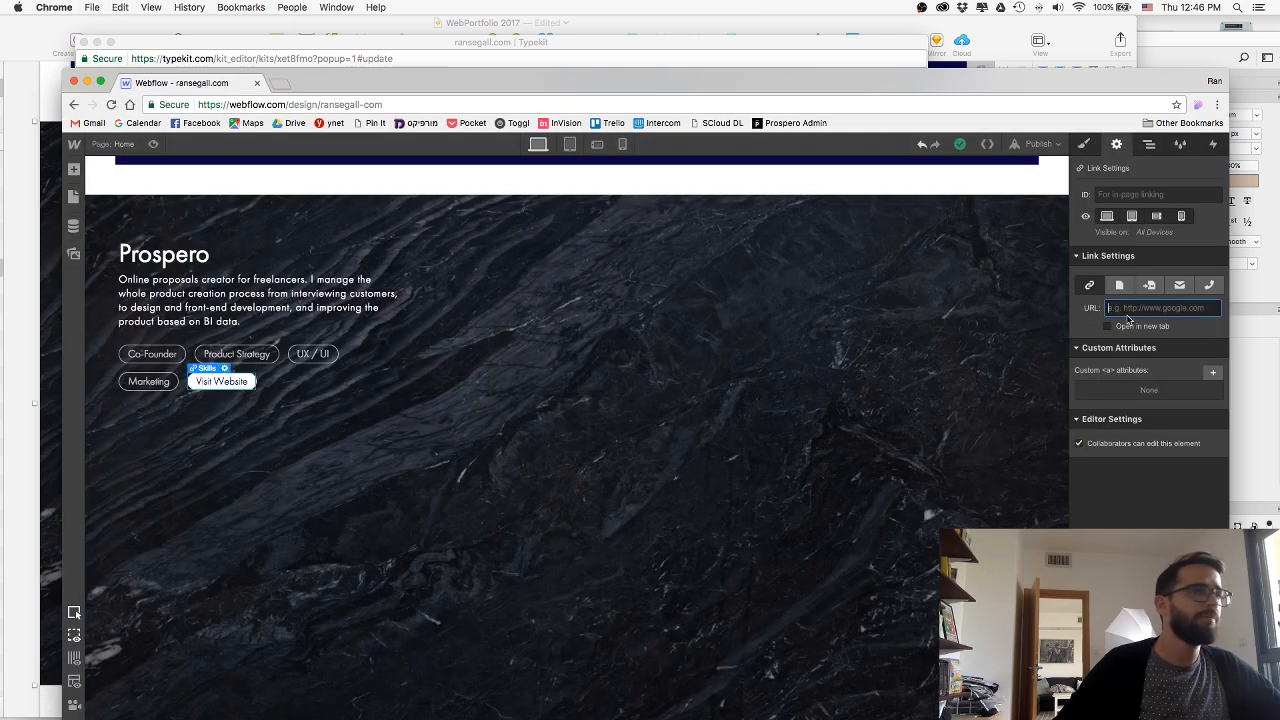
type("http://goprospero.com")
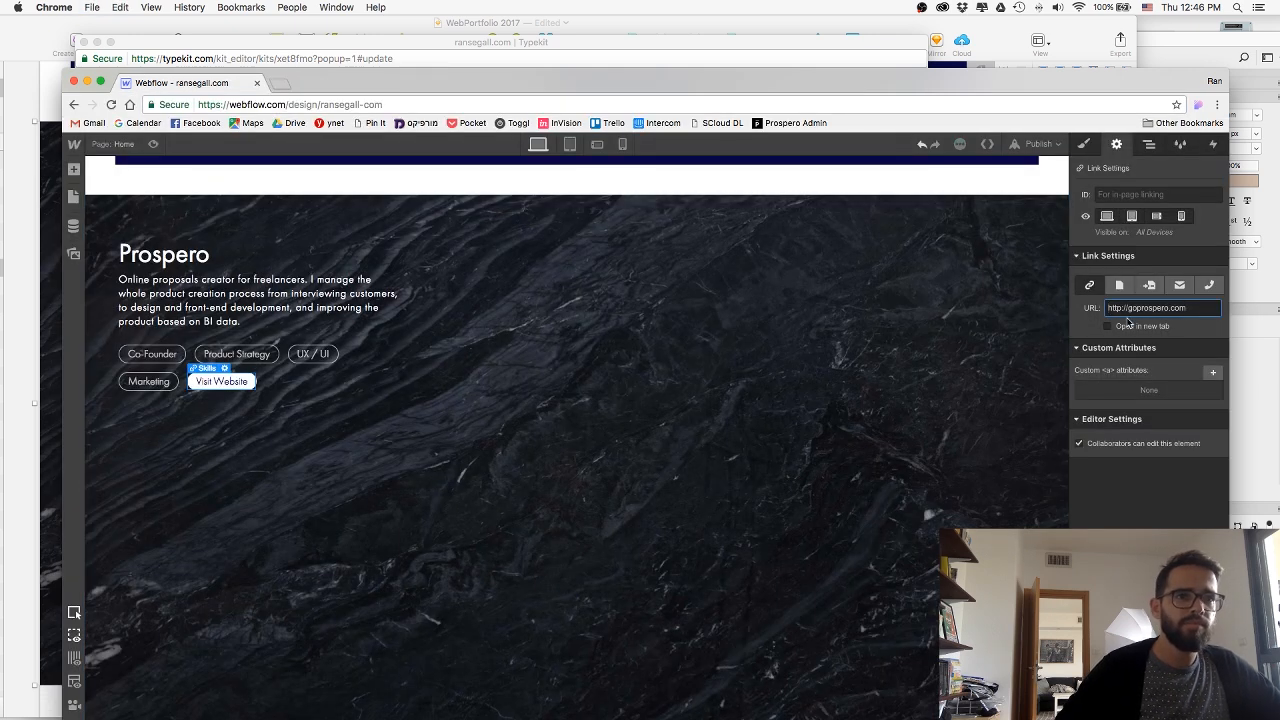
key("Return")
left_click(834, 421)
Widen the letter spacing of the Prospero heading, comparing it with the Sketch mockup.
scroll(704, 396, "down", 1)
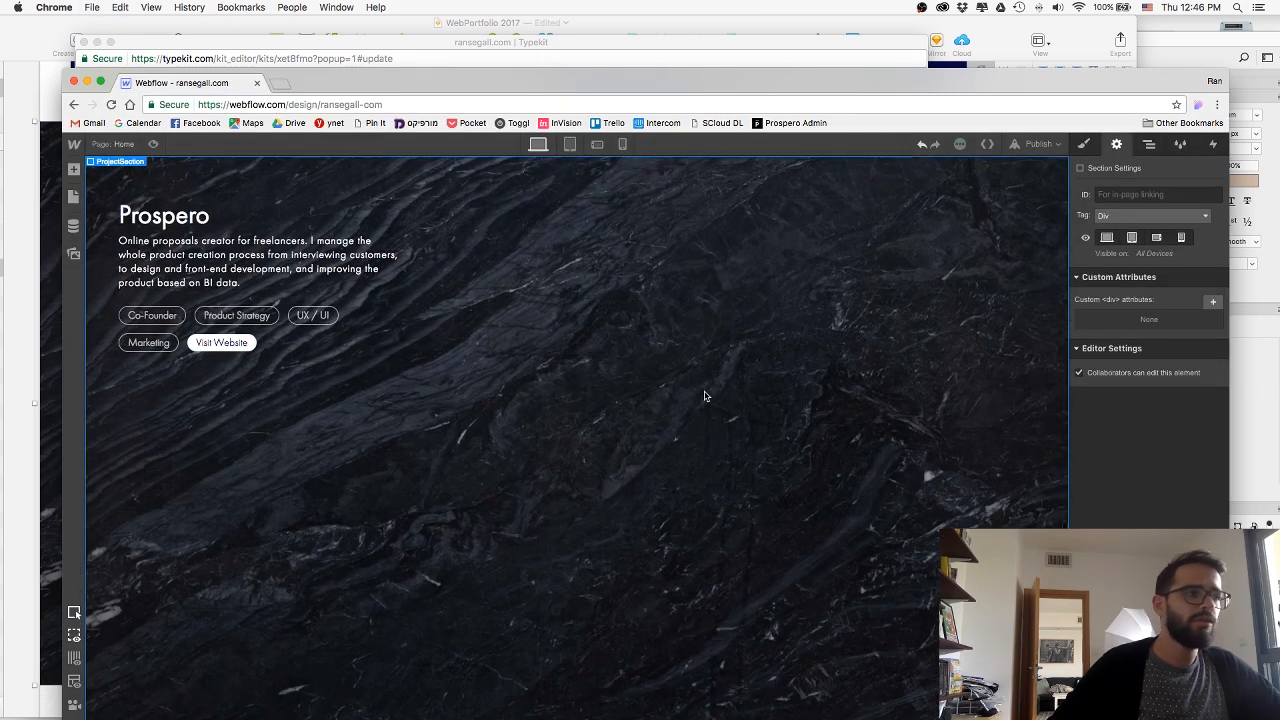
scroll(704, 396, "up", 1)
left_click(240, 235)
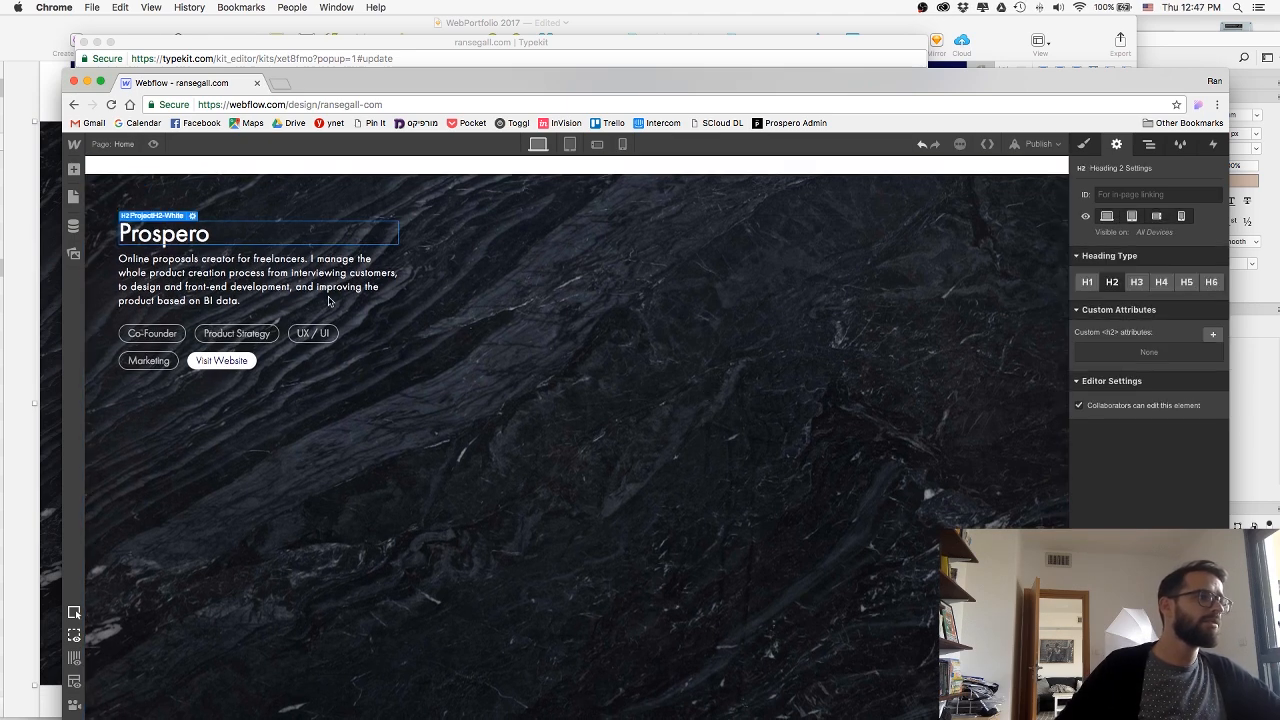
left_click(1083, 145)
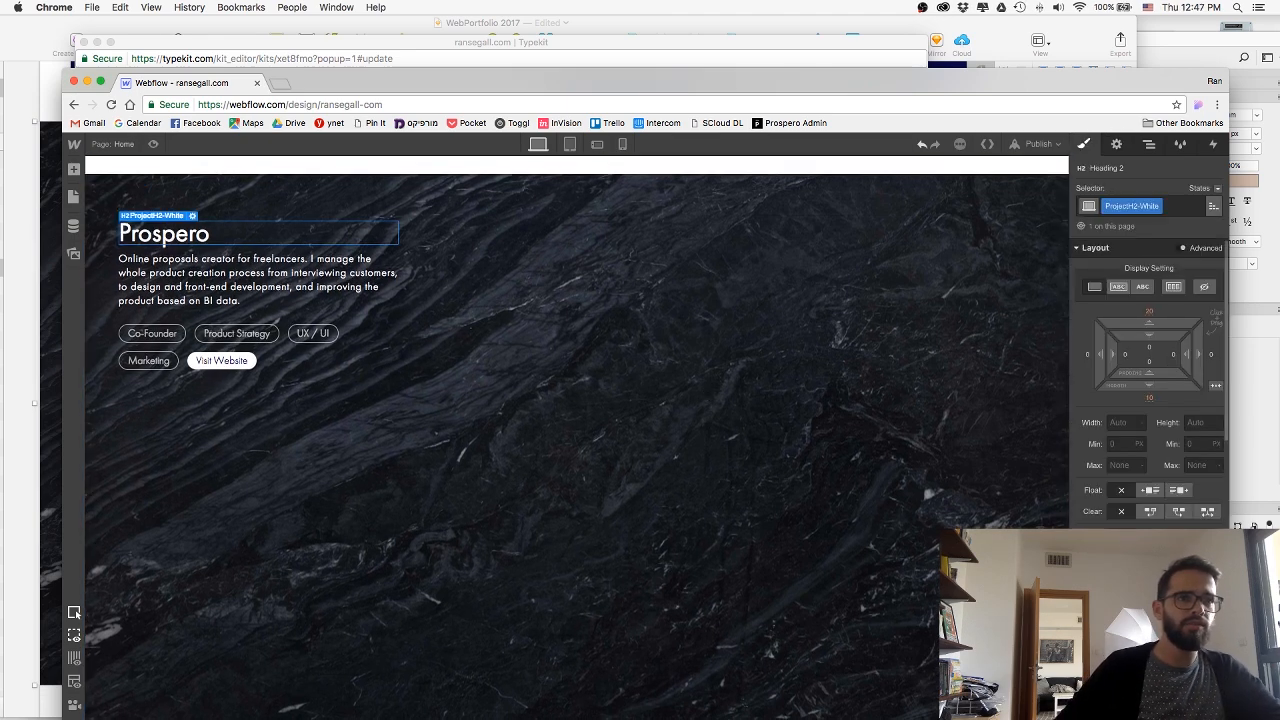
left_click(512, 532)
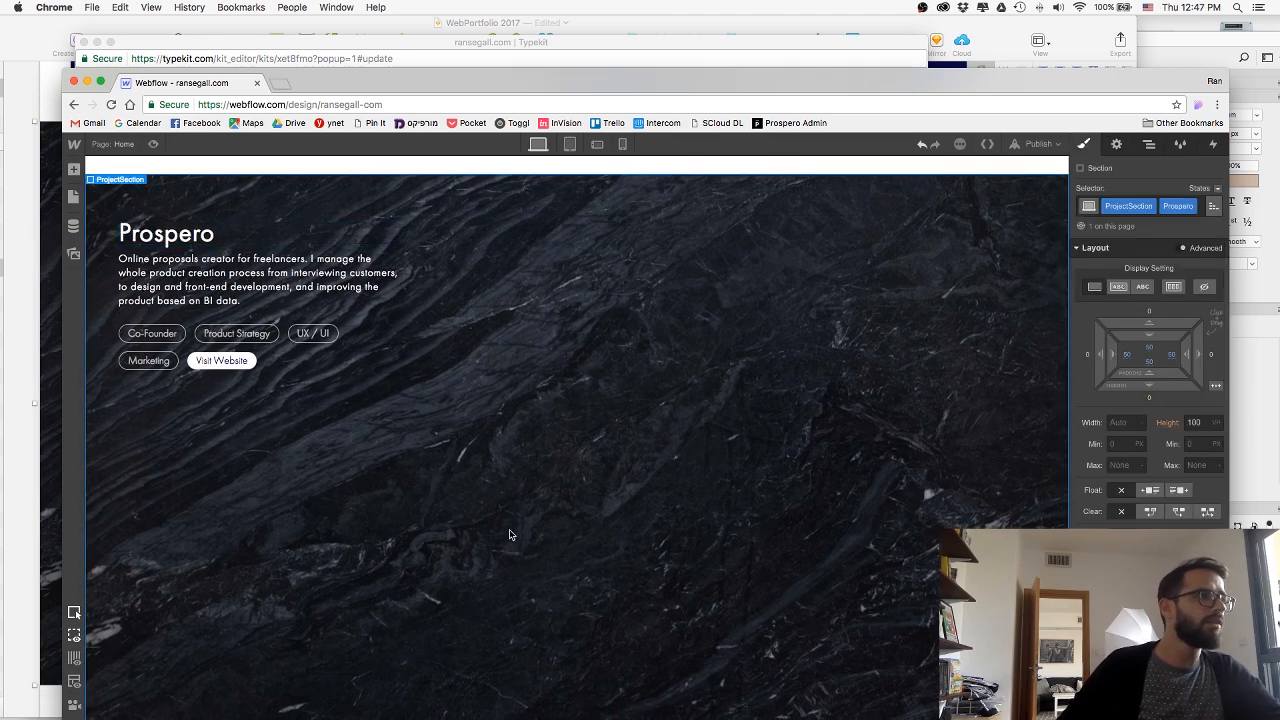
left_click(28, 272)
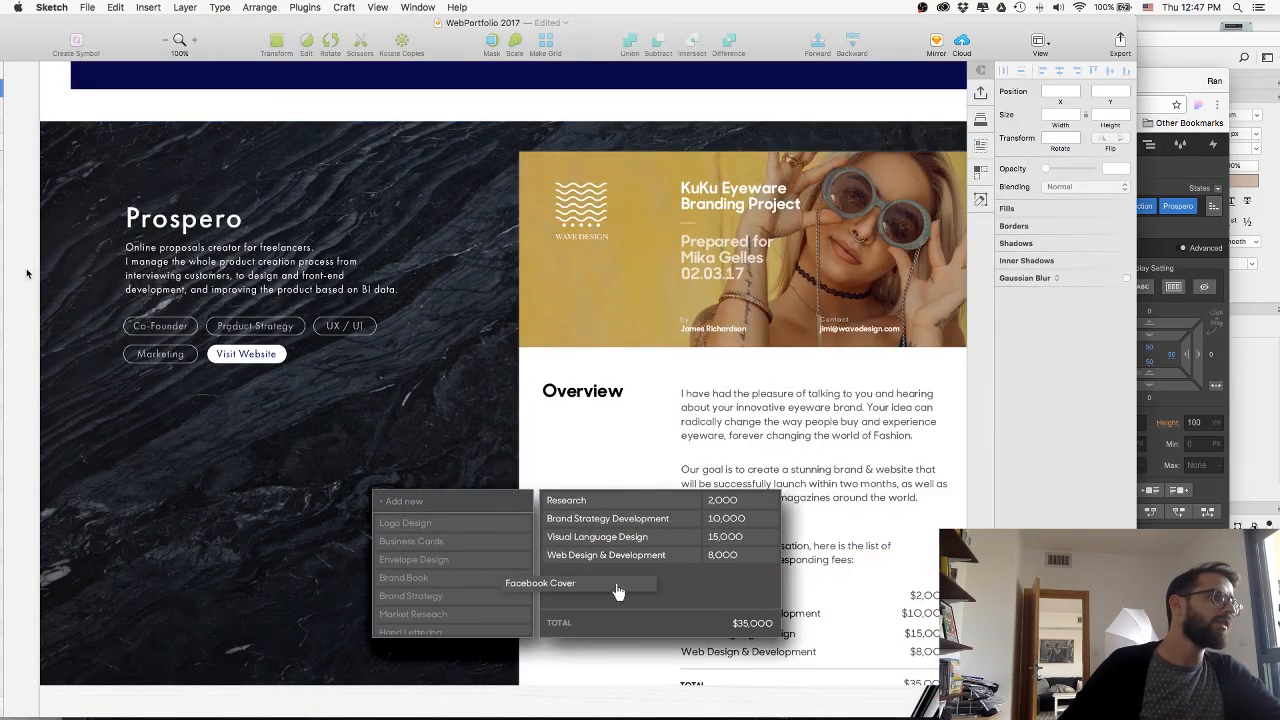
key("super+Tab")
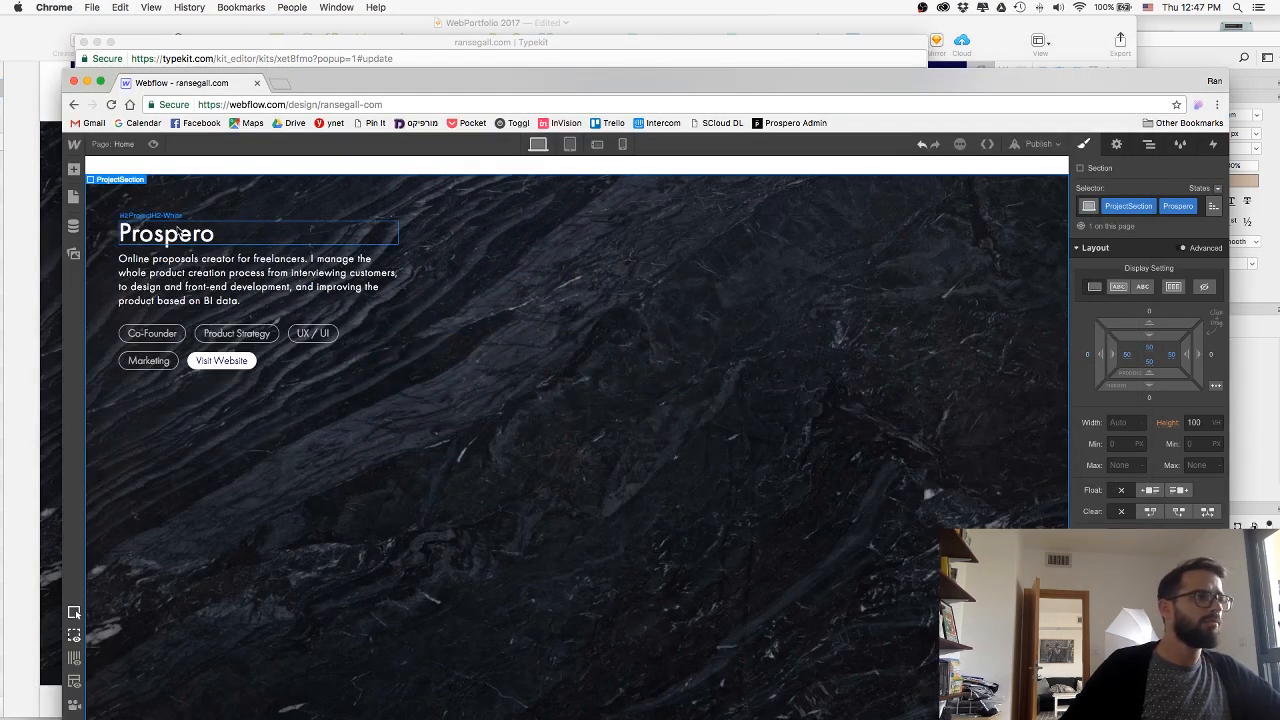
left_click(178, 231)
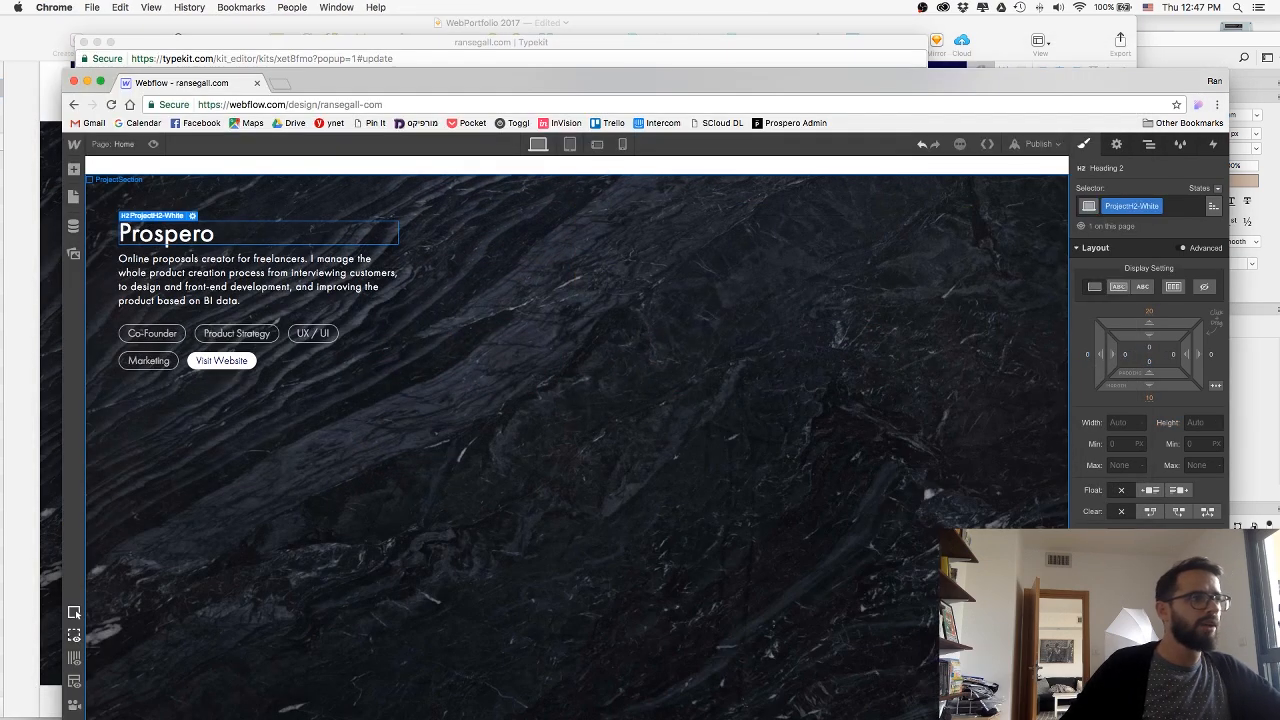
left_click(644, 494)
Review the Prospero section together with the blocks above it, and switch to the Sketch mockup.
scroll(644, 490, "up", 6)
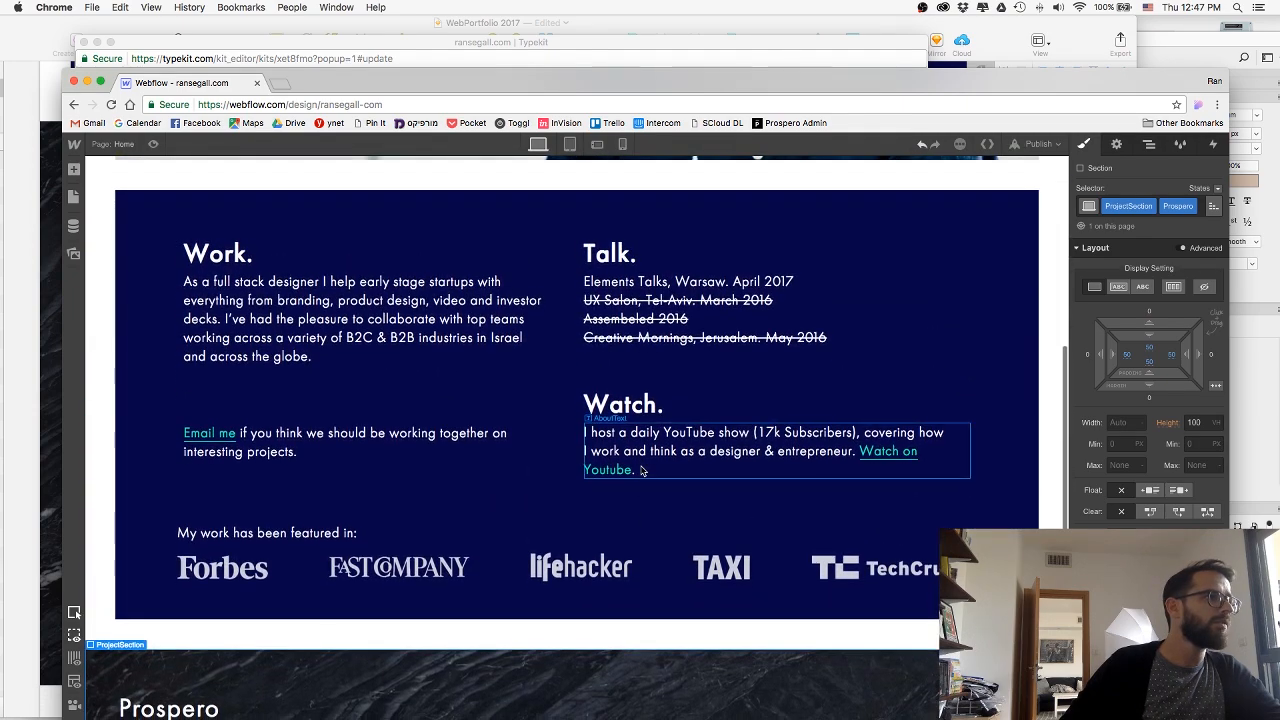
scroll(642, 470, "down", 5)
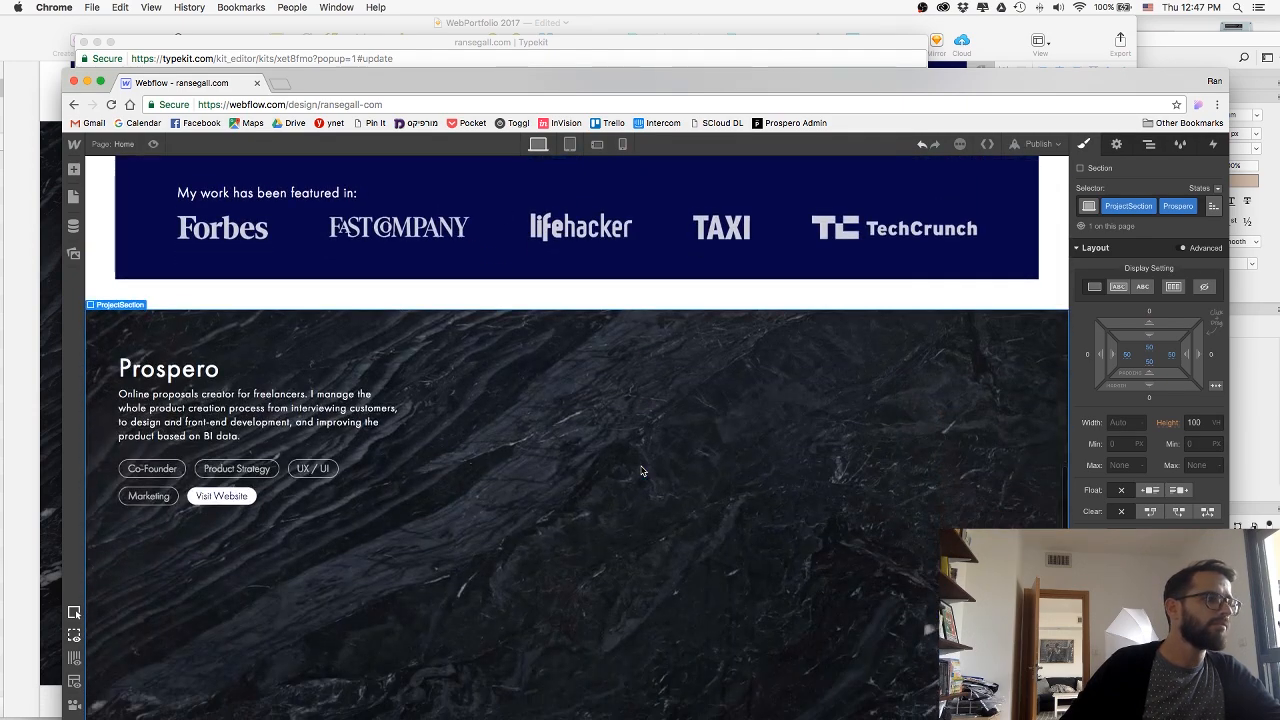
scroll(643, 471, "down", 1)
left_click(18, 229)
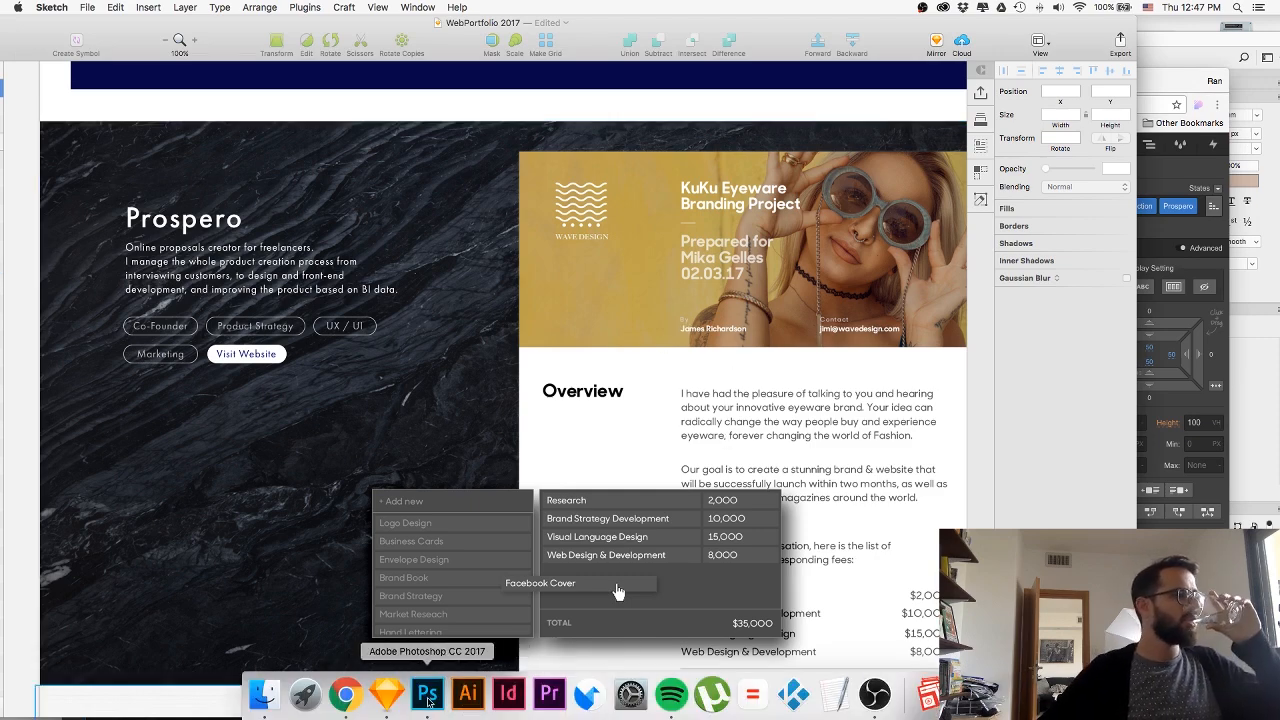
Switch to Photoshop and rename the proposal page's smart object layer in 01-Prospero.psd to Proposal.
left_click(428, 694)
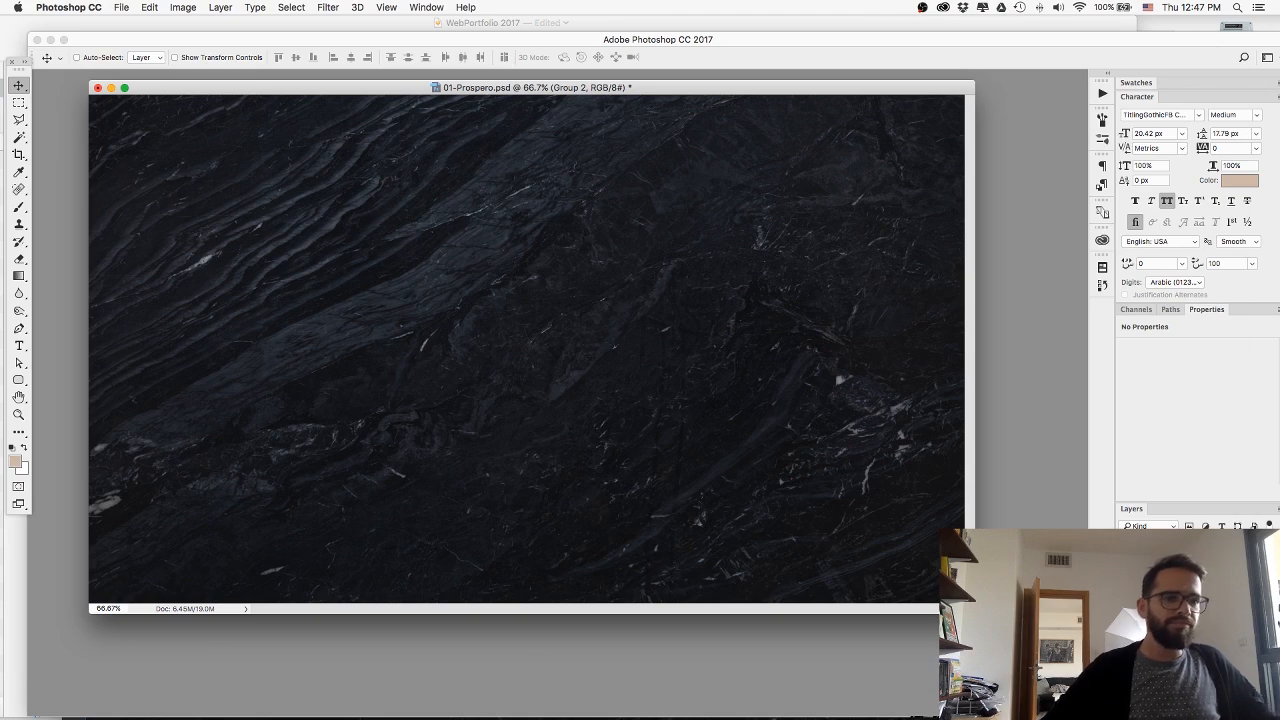
left_click(1125, 602)
left_click(1125, 580)
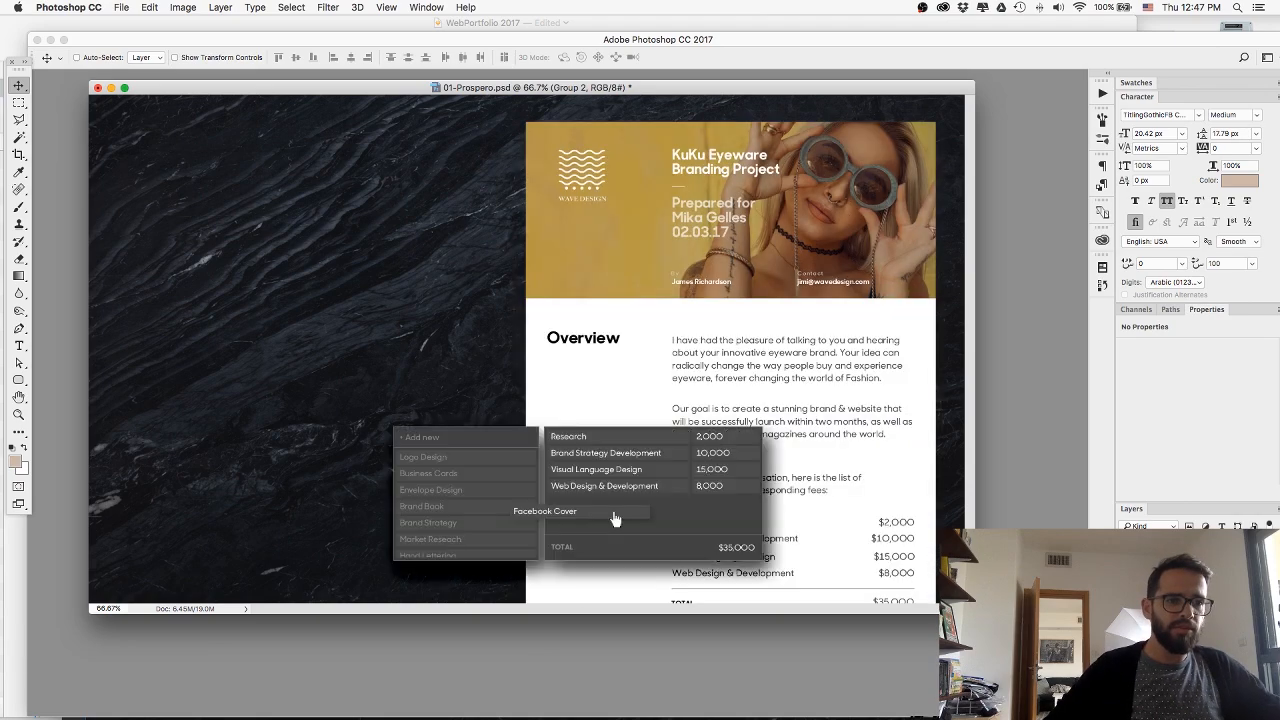
left_click(1190, 602)
left_click(1125, 602)
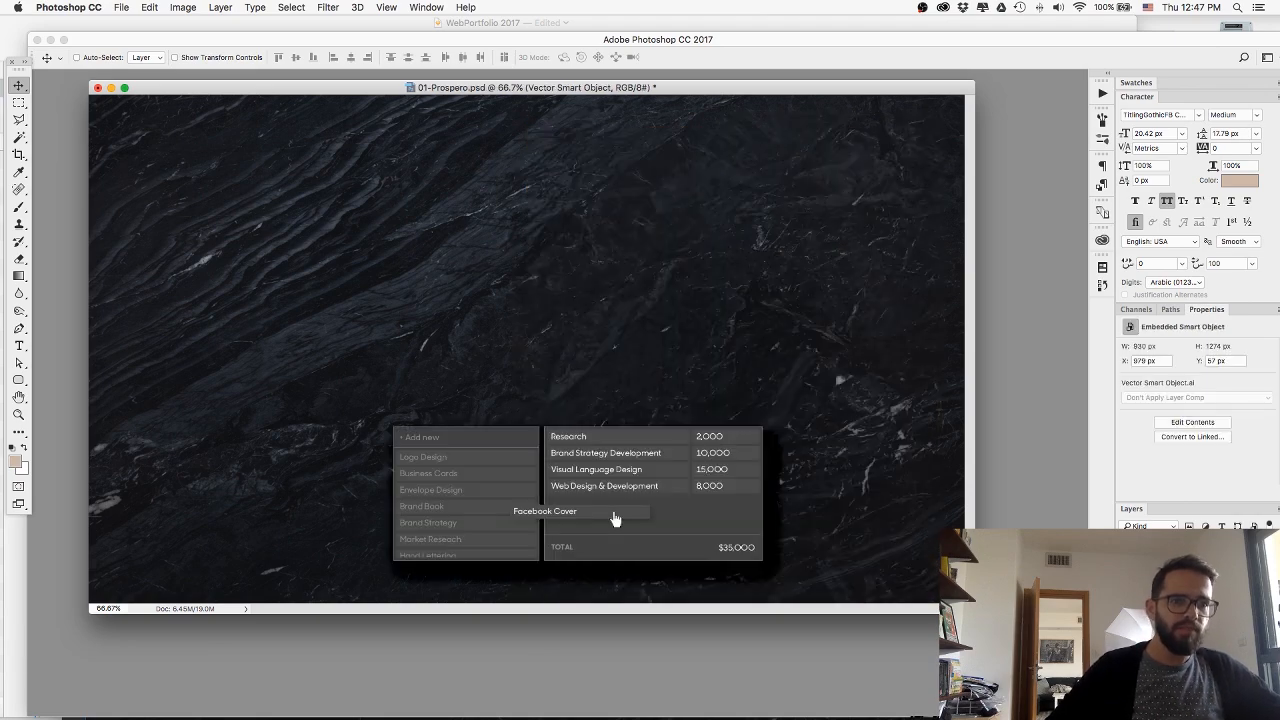
left_click(1125, 602)
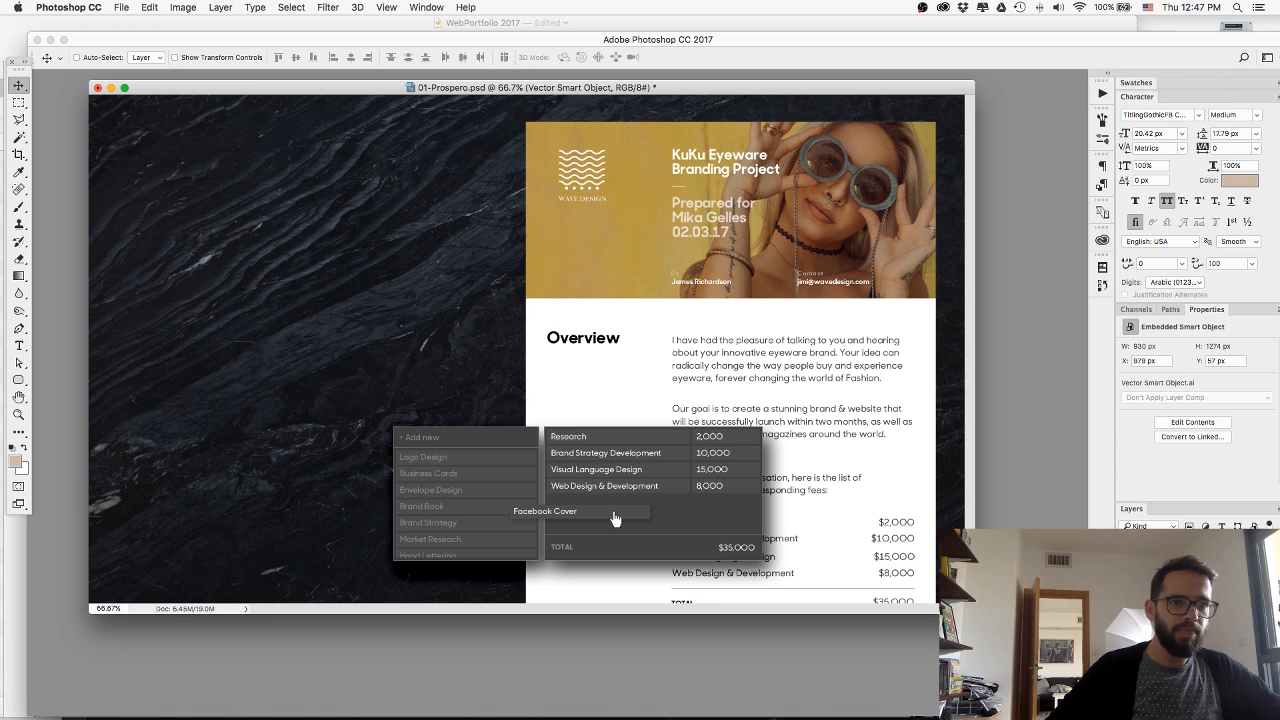
key("Return")
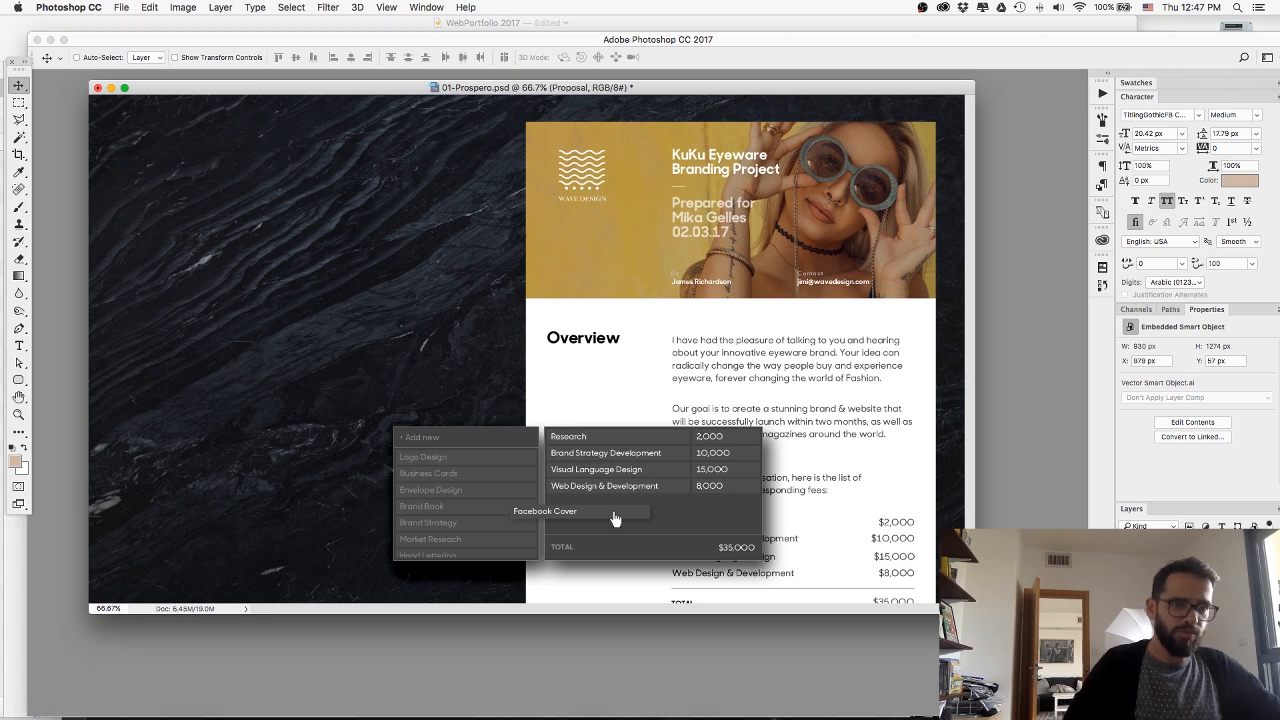
Quick-export the Proposal layer as Proposal.png into the web folder on the Desktop.
right_click(1179, 602)
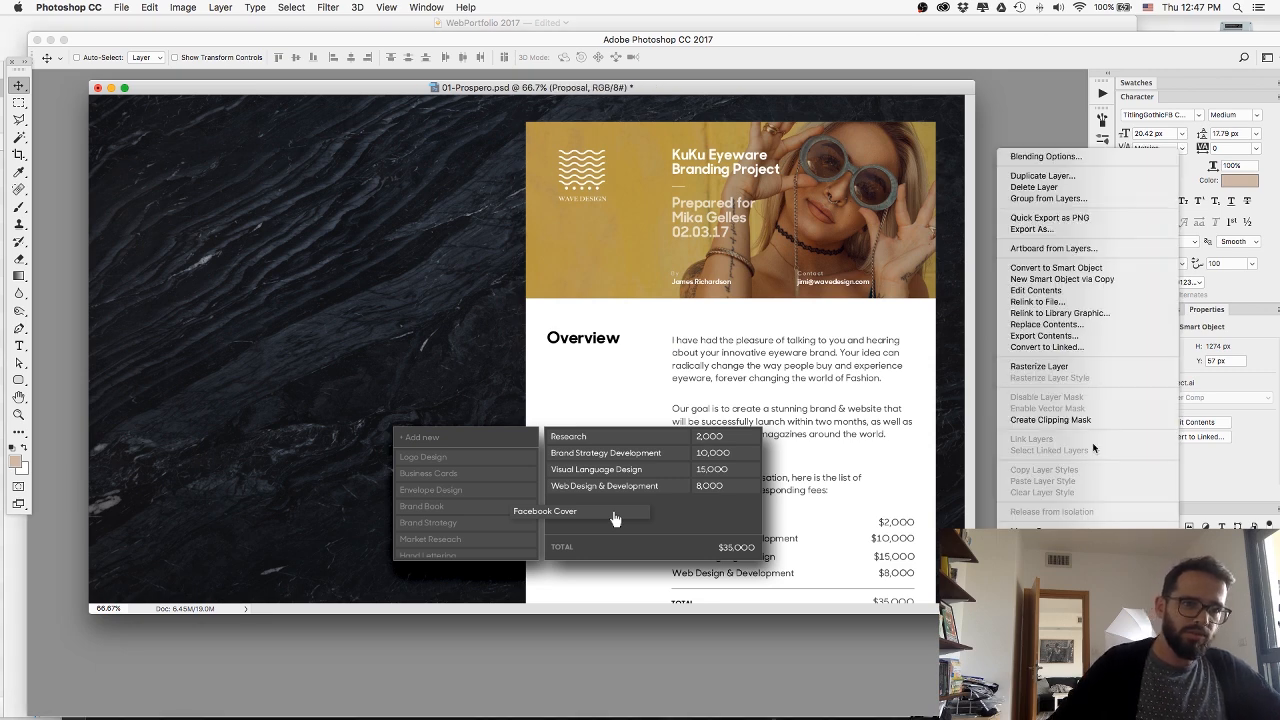
left_click(1065, 216)
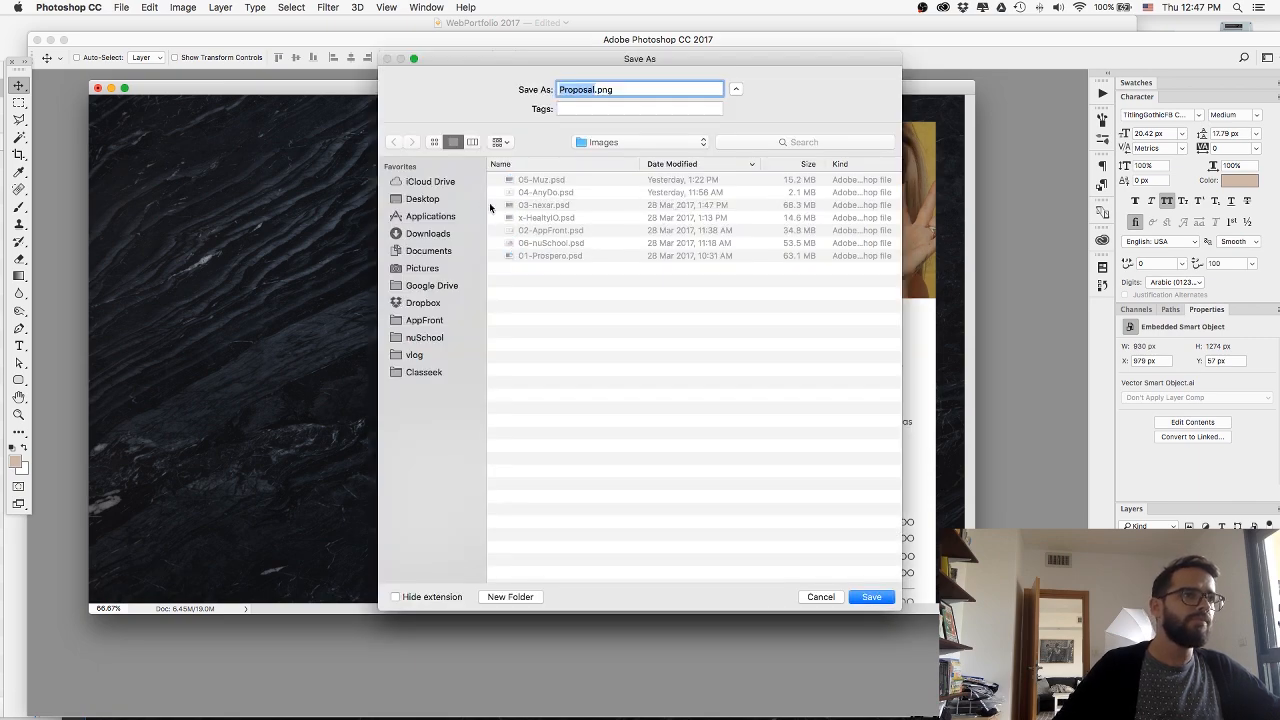
left_click(430, 199)
double_click(533, 192)
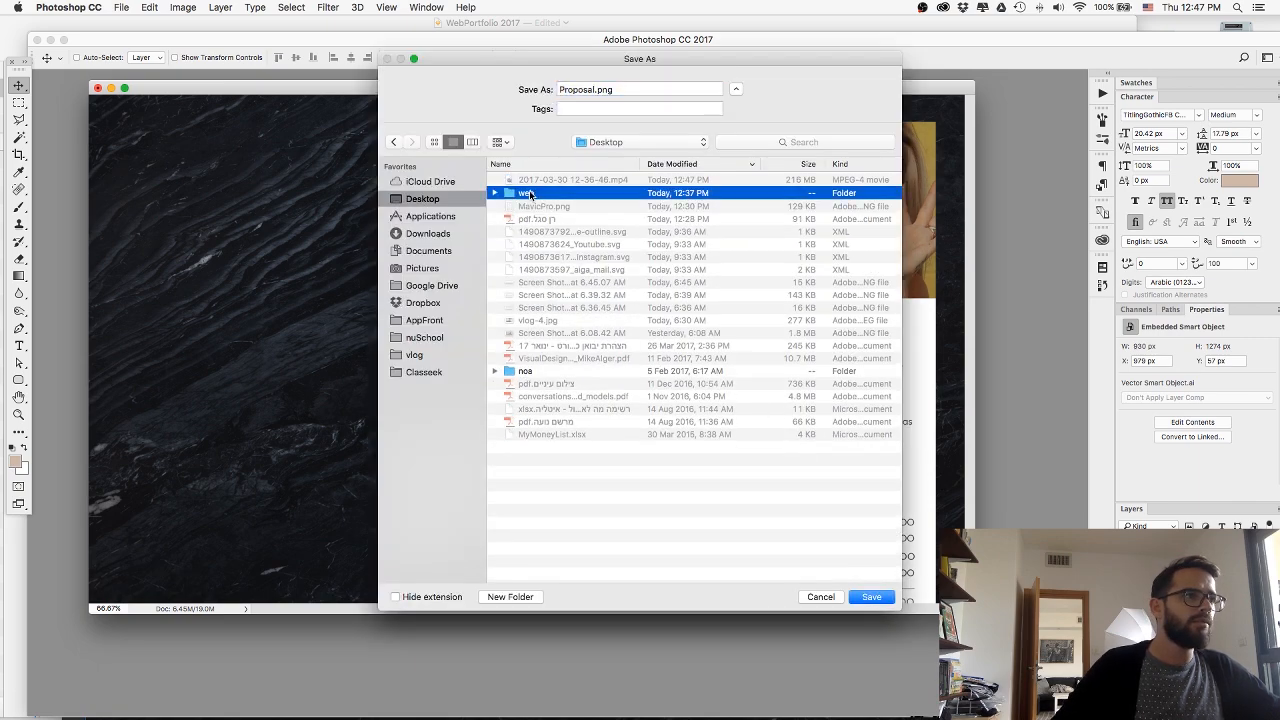
left_click(887, 600)
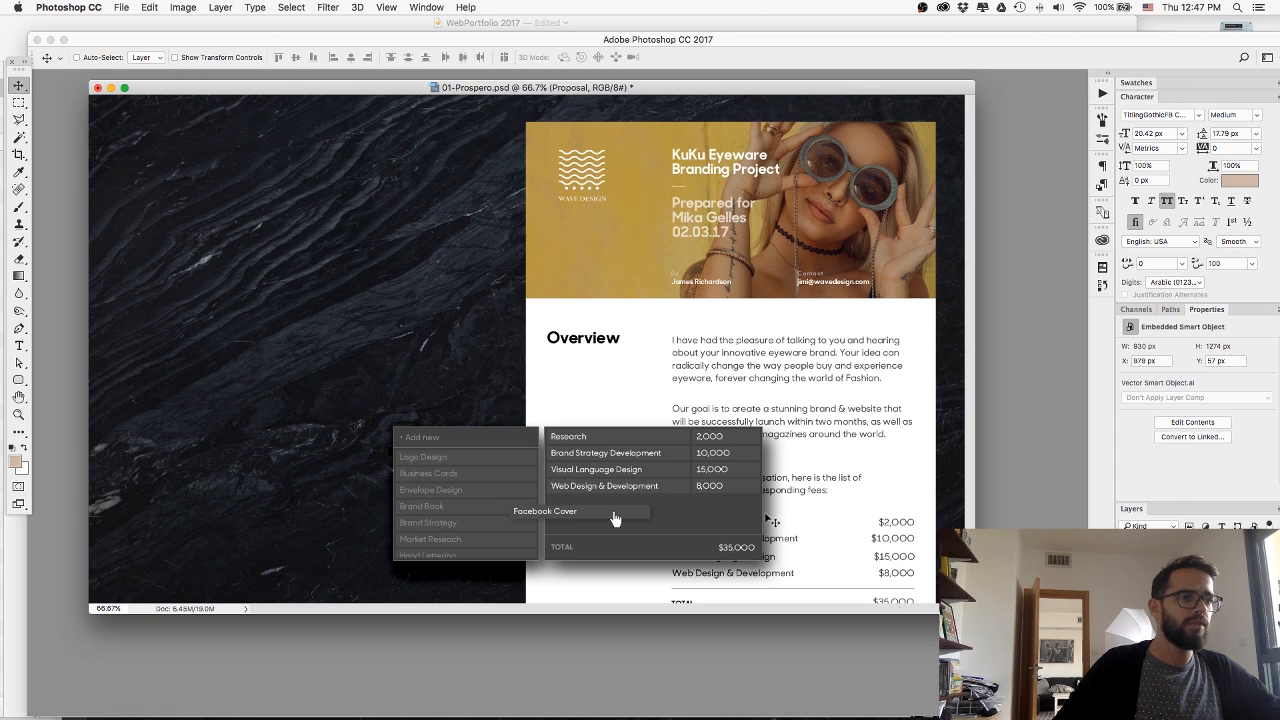
Rename the dark price-list group to Deliverables and quick-export it as Deliverables.png into the web folder.
left_click(1180, 610)
left_click(1126, 610)
left_click(1126, 610)
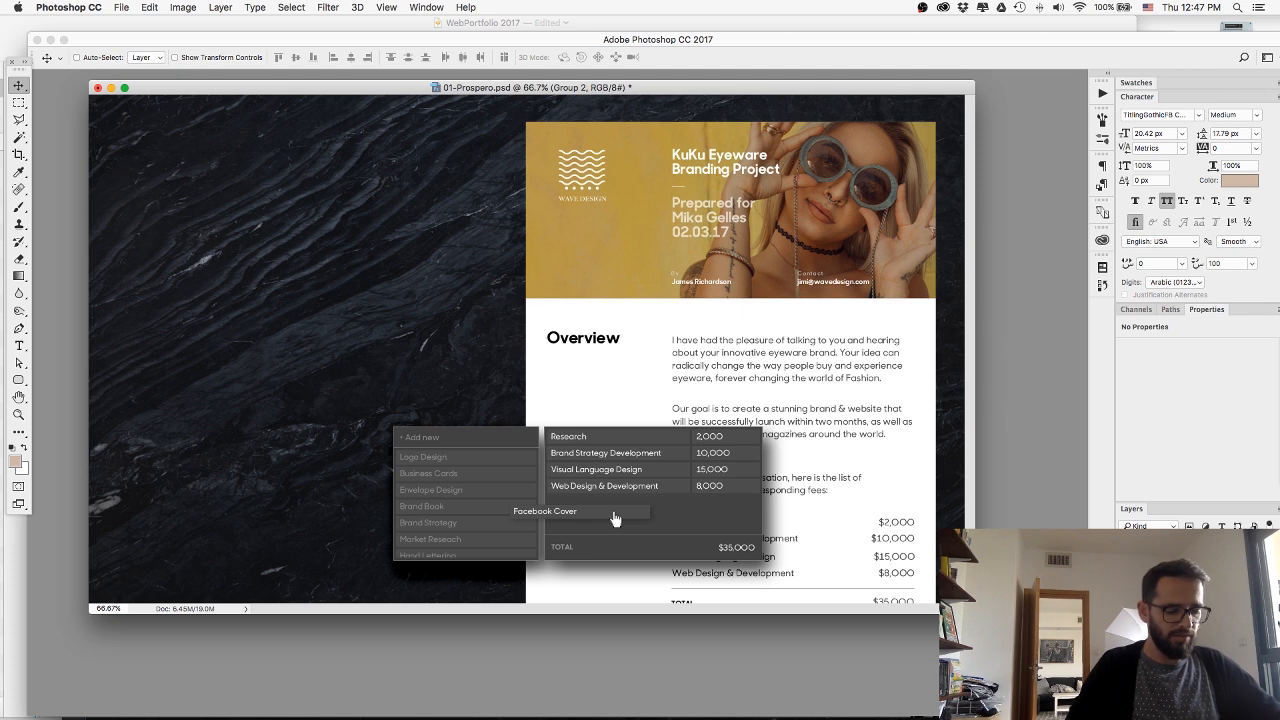
left_click(1180, 620)
right_click(1187, 620)
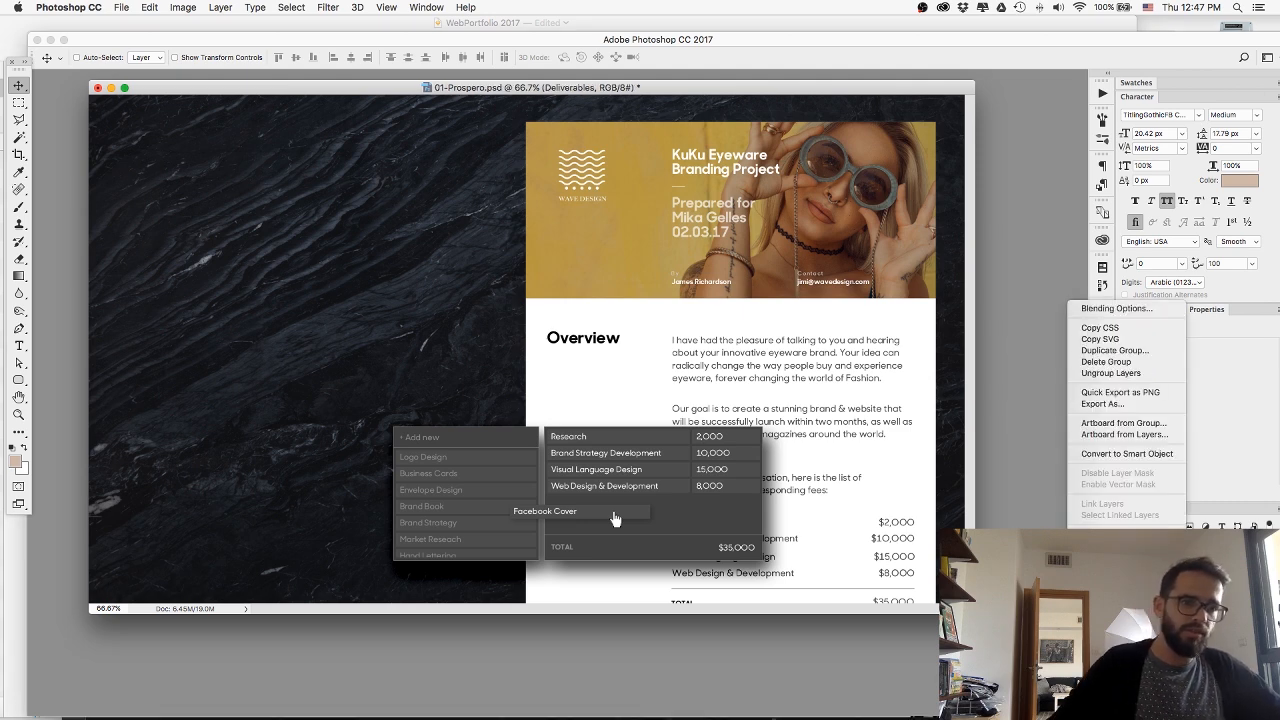
left_click(1103, 394)
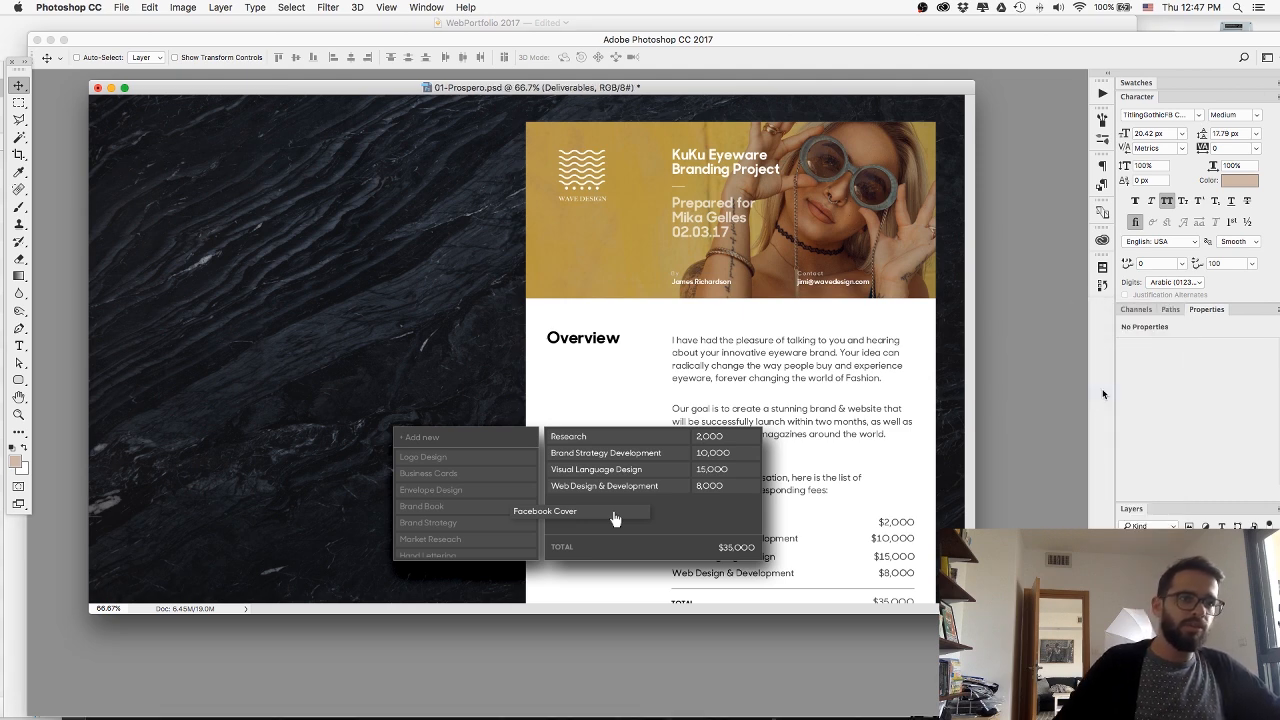
key("Return")
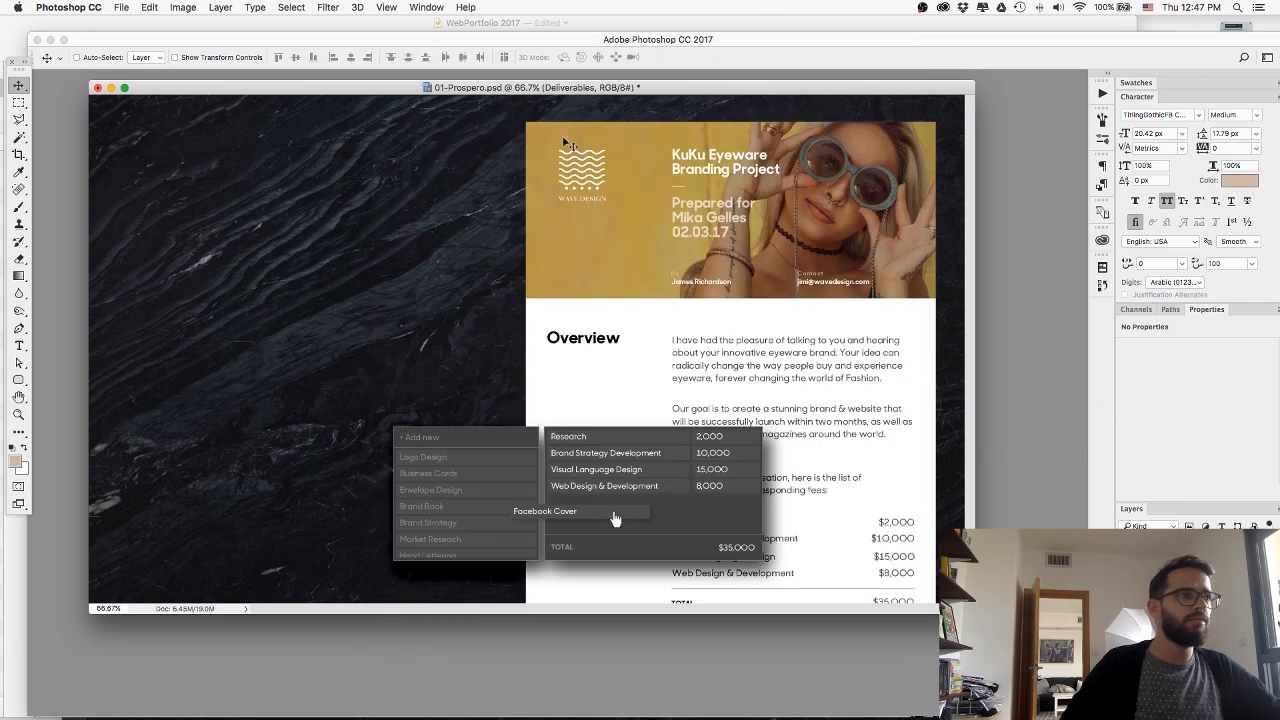
Switch to Webflow in Chrome, add an Image element to the Prospero section and upload Proposal.png into it.
key("super+Tab")
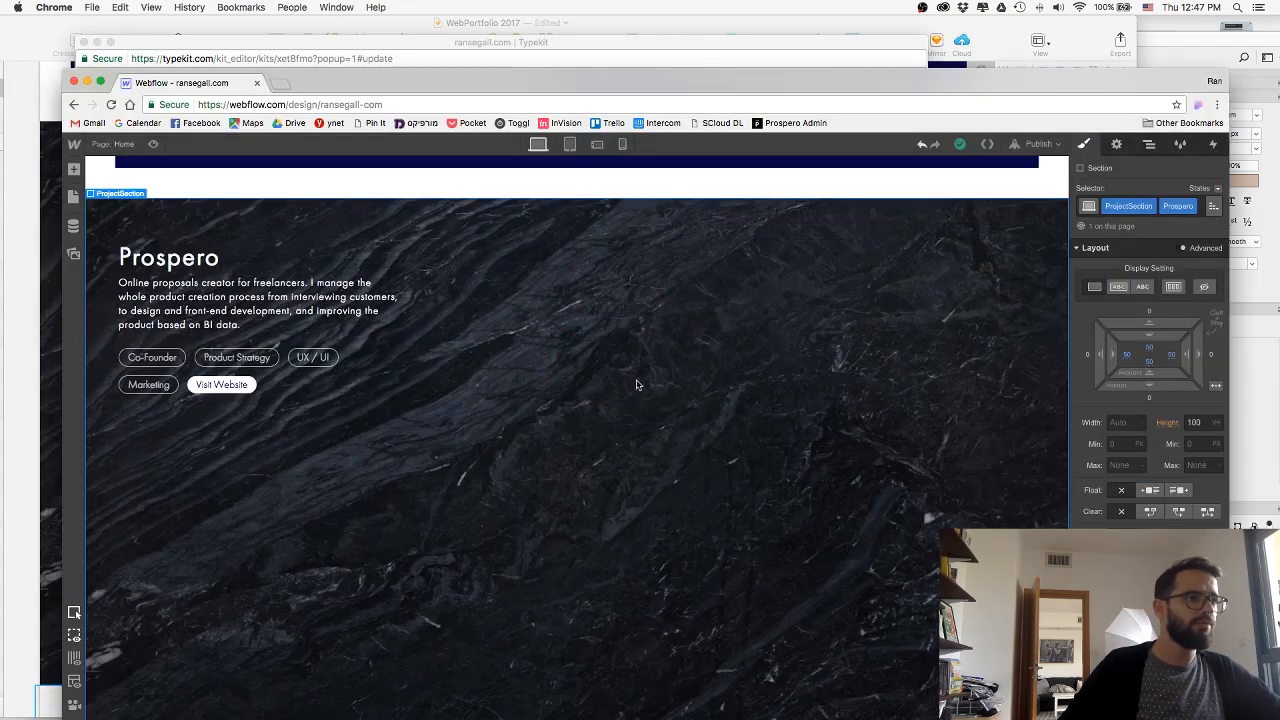
left_click_drag(351, 82, 347, 60)
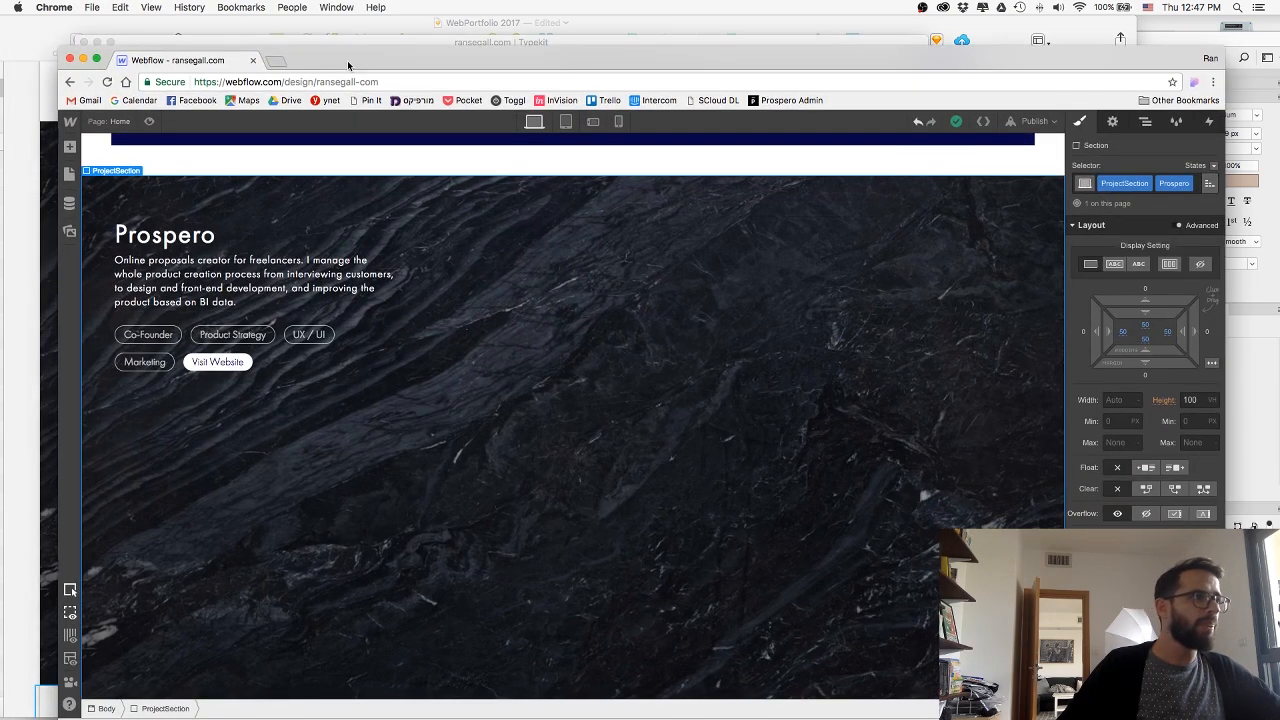
left_click(69, 146)
left_click_drag(127, 683, 548, 437)
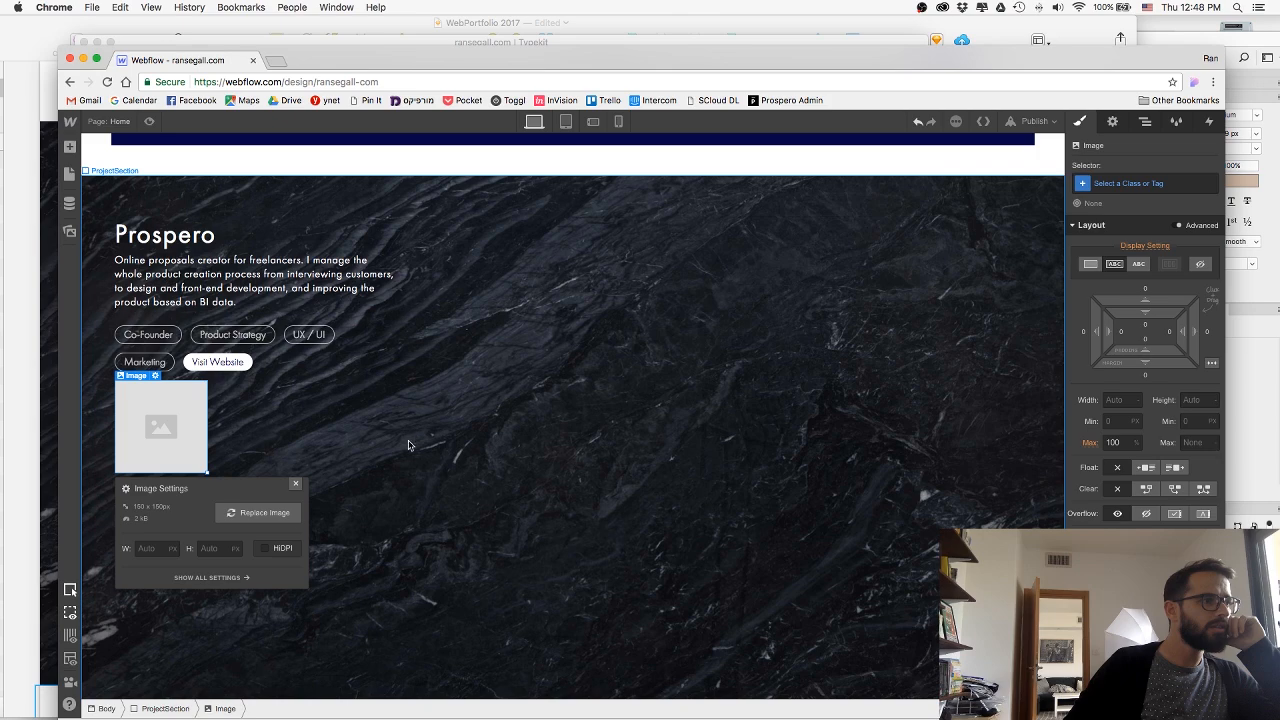
left_click(270, 518)
left_click(277, 530)
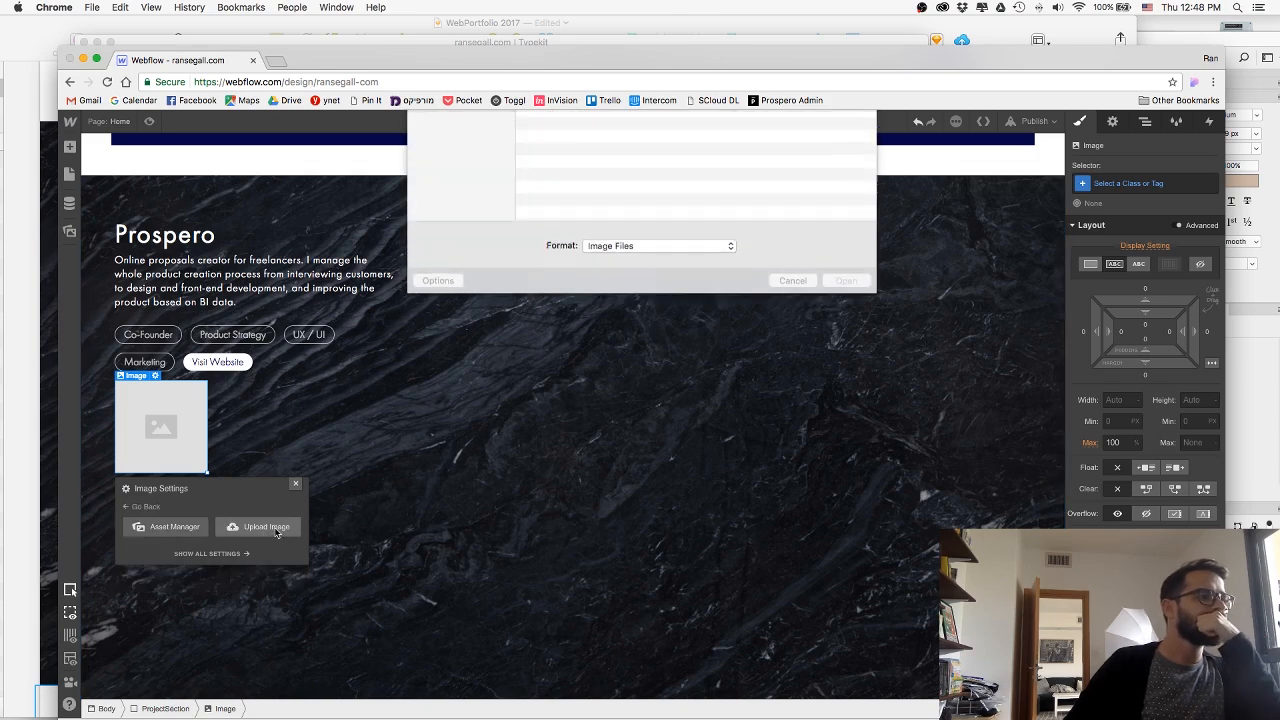
double_click(558, 171)
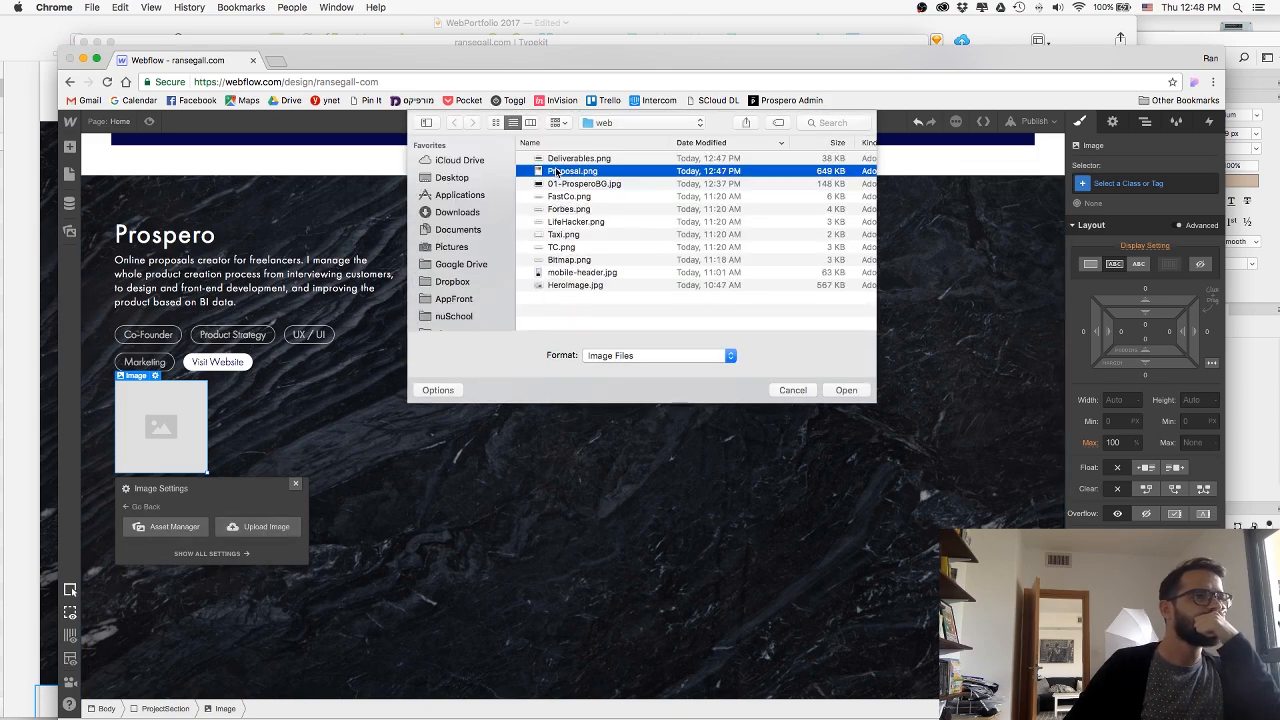
Compare the proposal image's size and placement in Webflow with the Prospero section of the Sketch mockup.
left_click(468, 25)
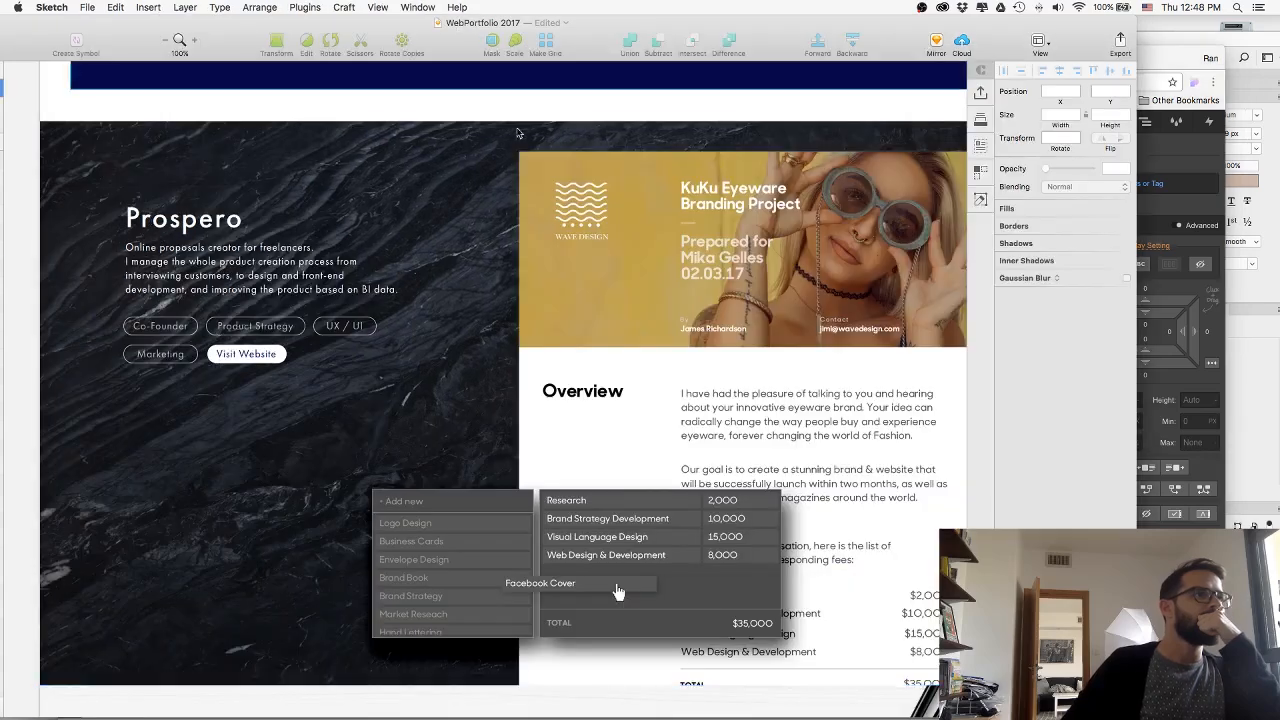
scroll(527, 263, "right", 3)
scroll(529, 263, "left", 2)
scroll(528, 262, "right", 1)
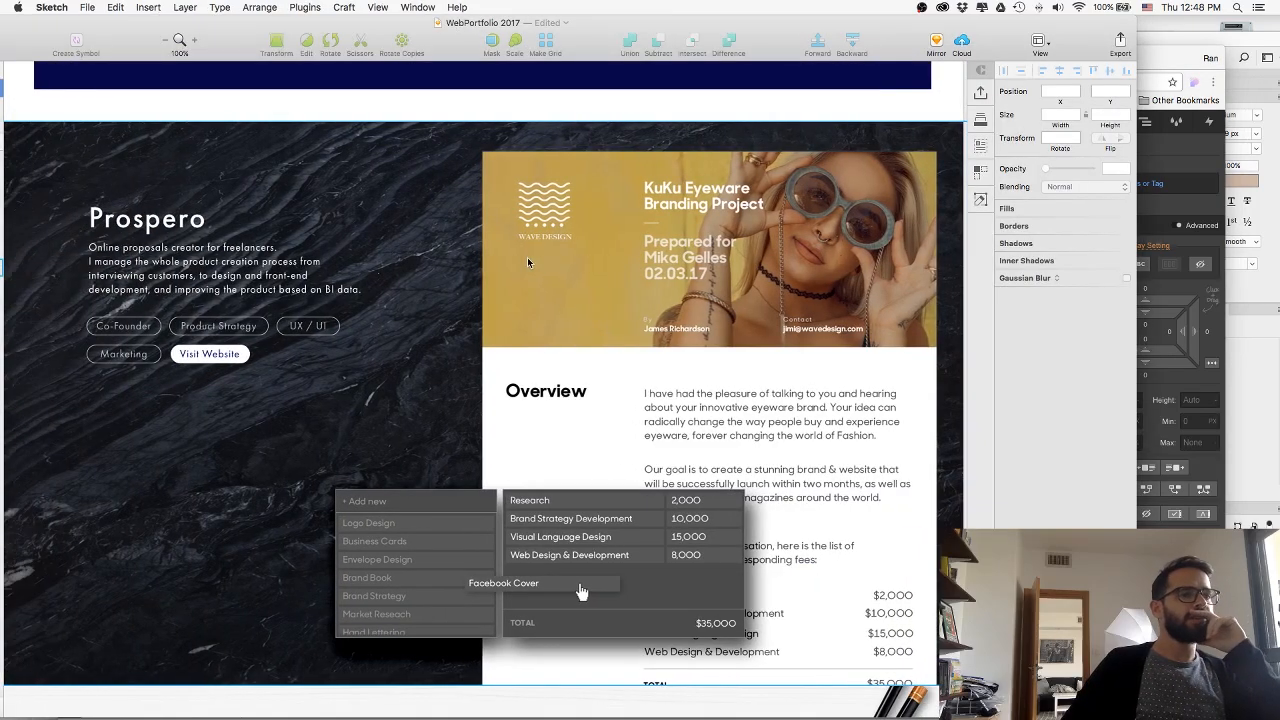
scroll(530, 262, "left", 4)
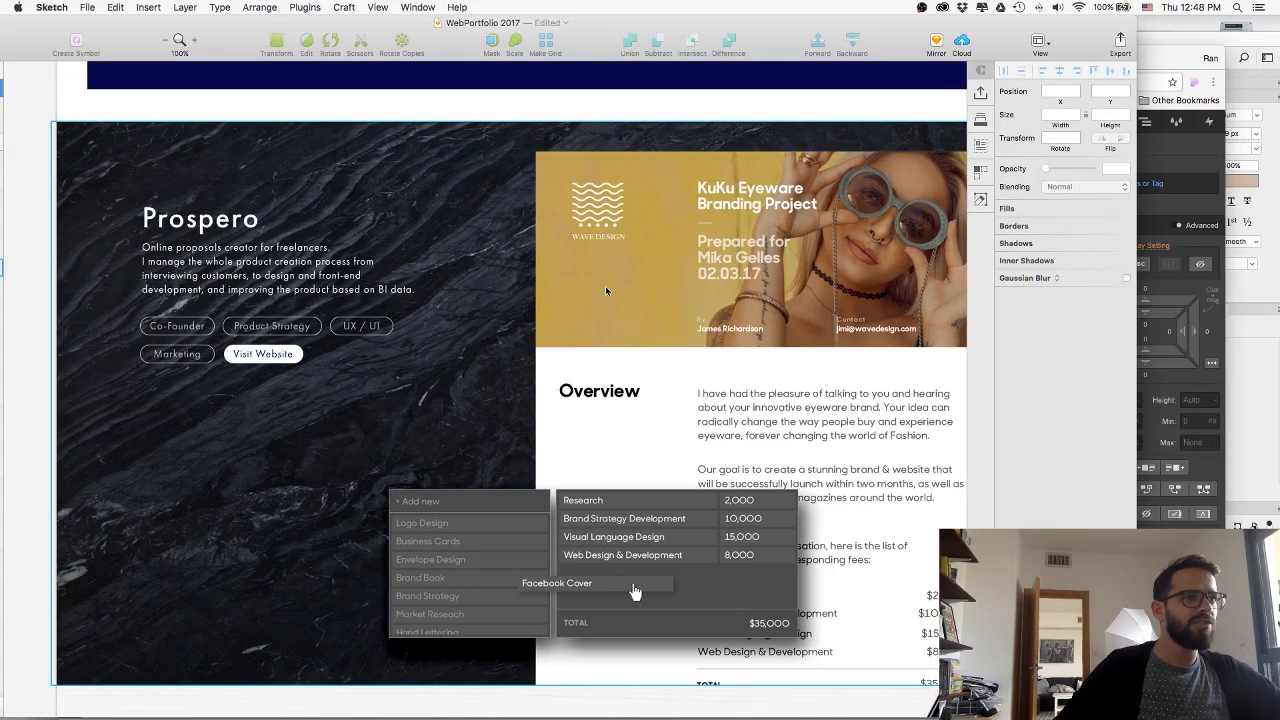
key("super+Tab")
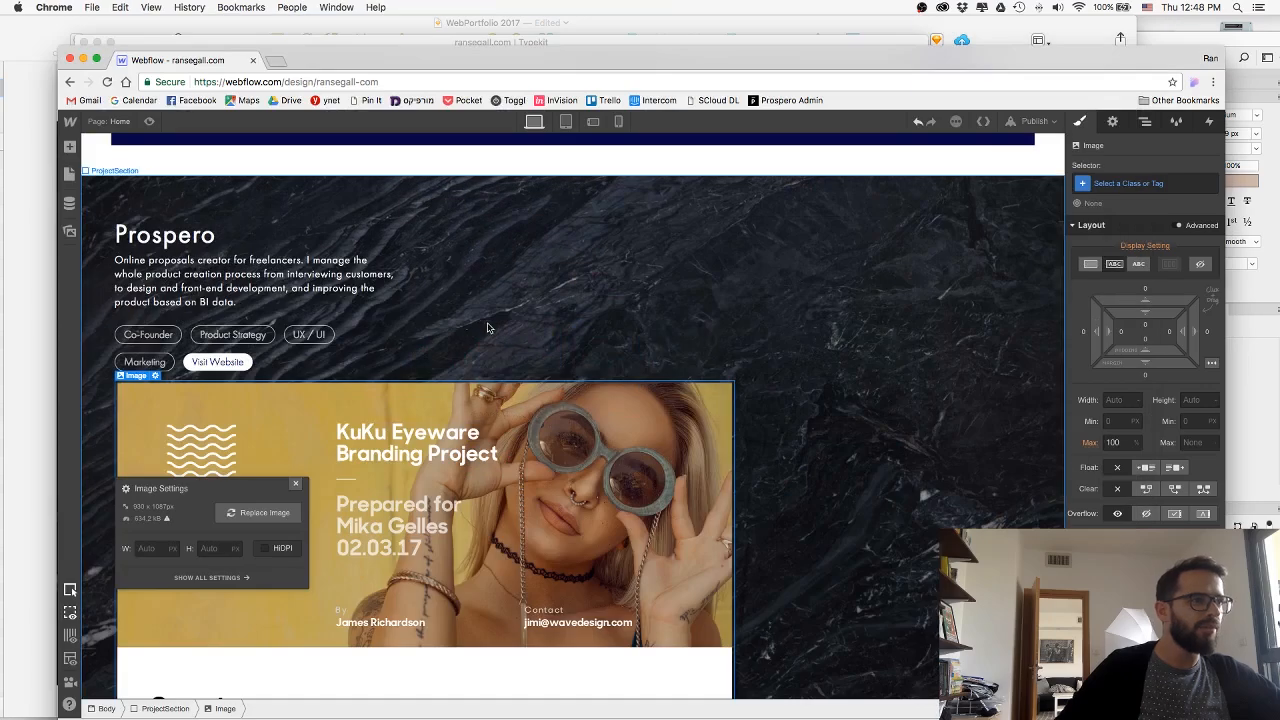
scroll(518, 340, "down", 3)
scroll(518, 340, "up", 4)
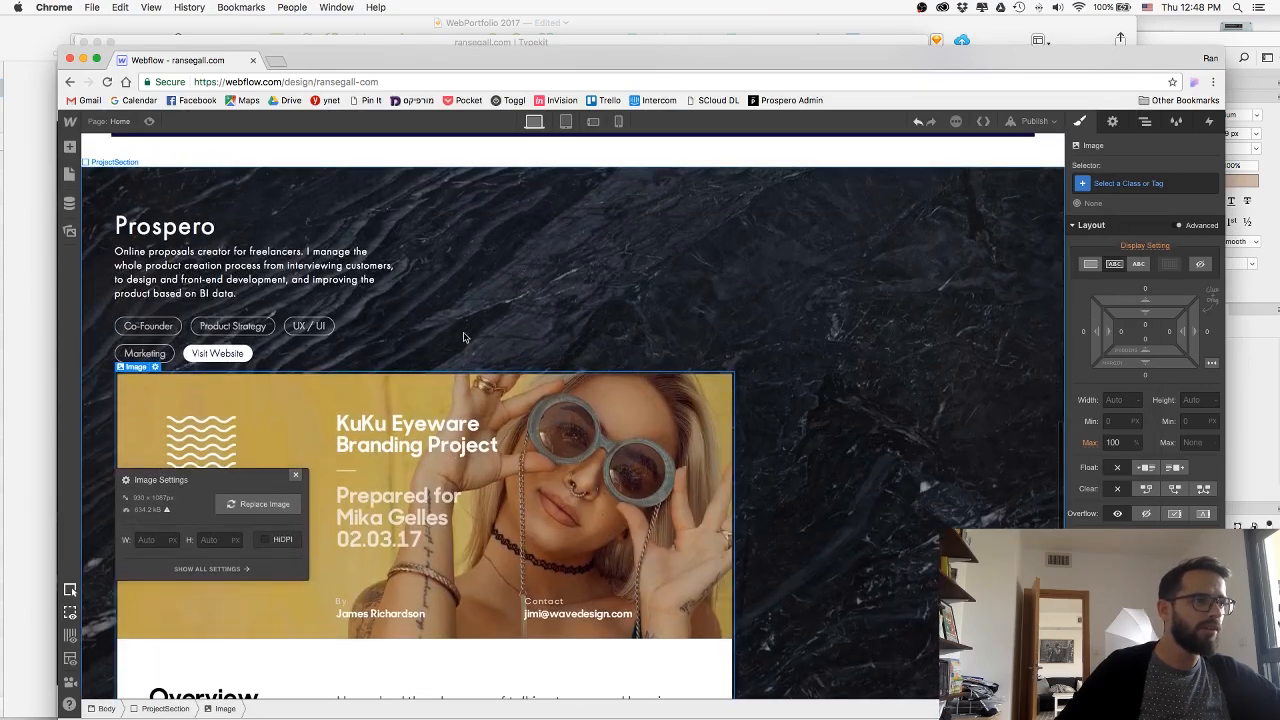
key("super+Tab")
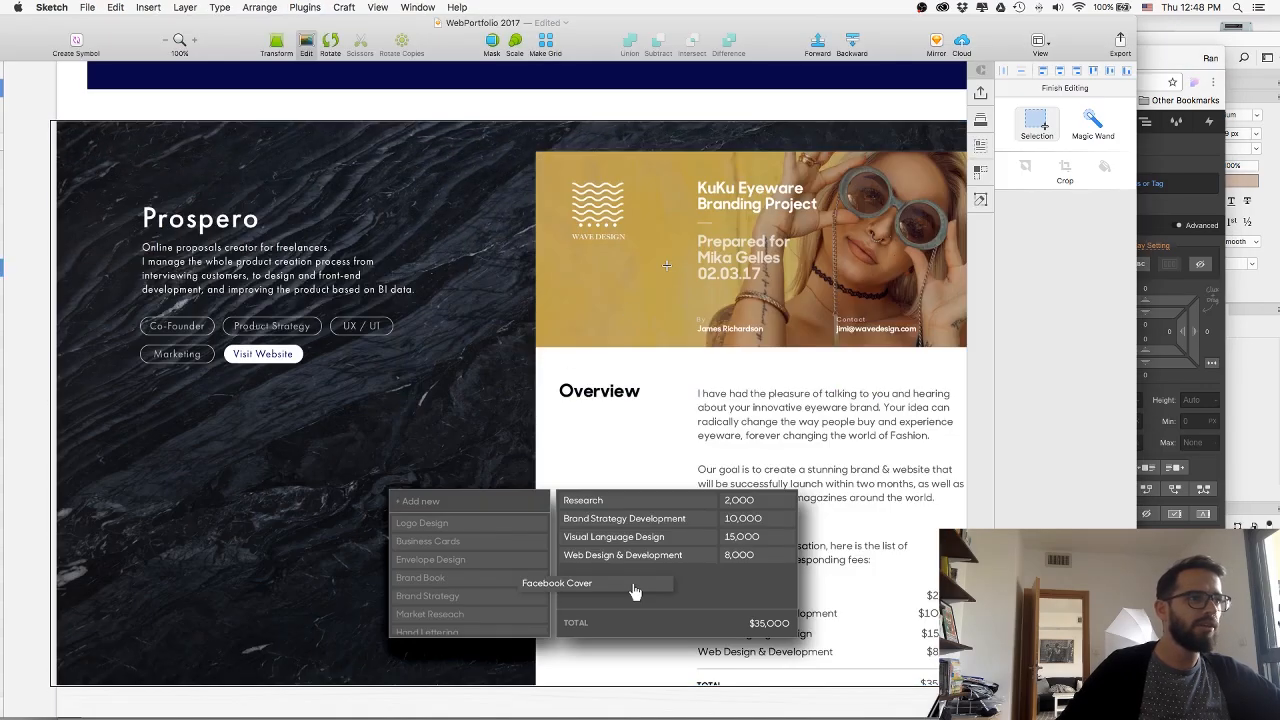
key("Escape")
scroll(580, 220, "right", 3)
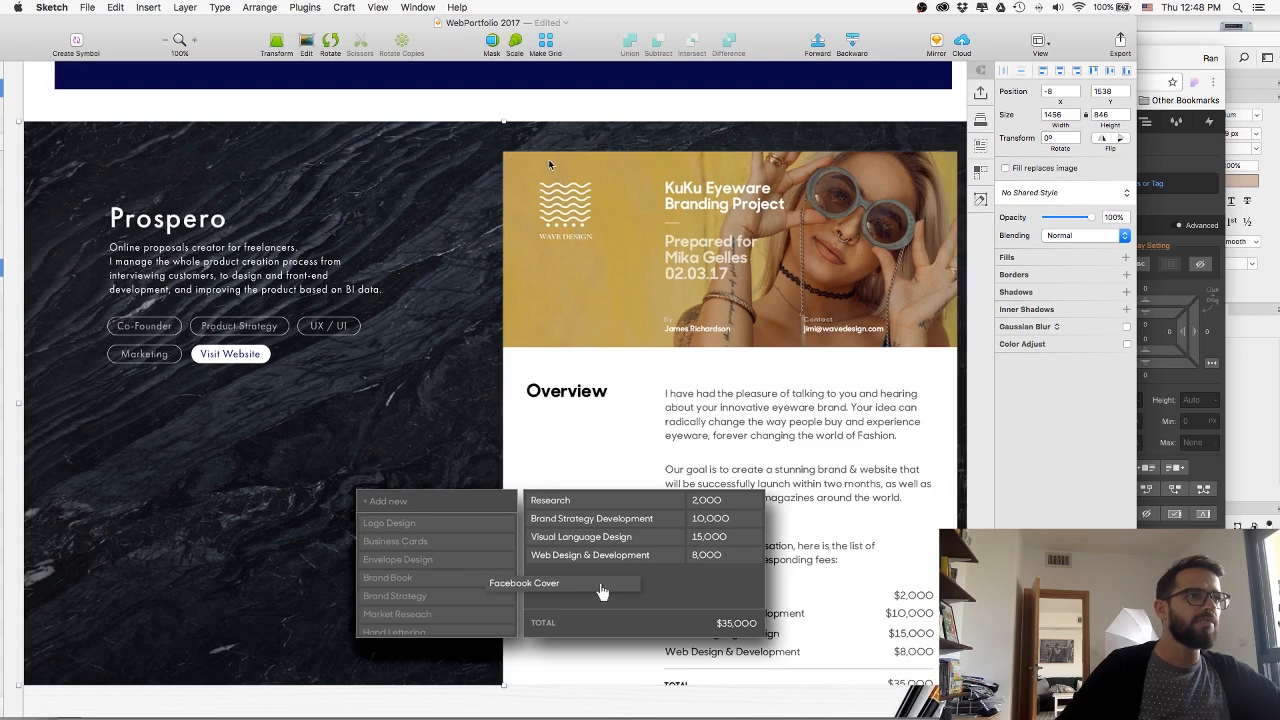
key("super+Tab")
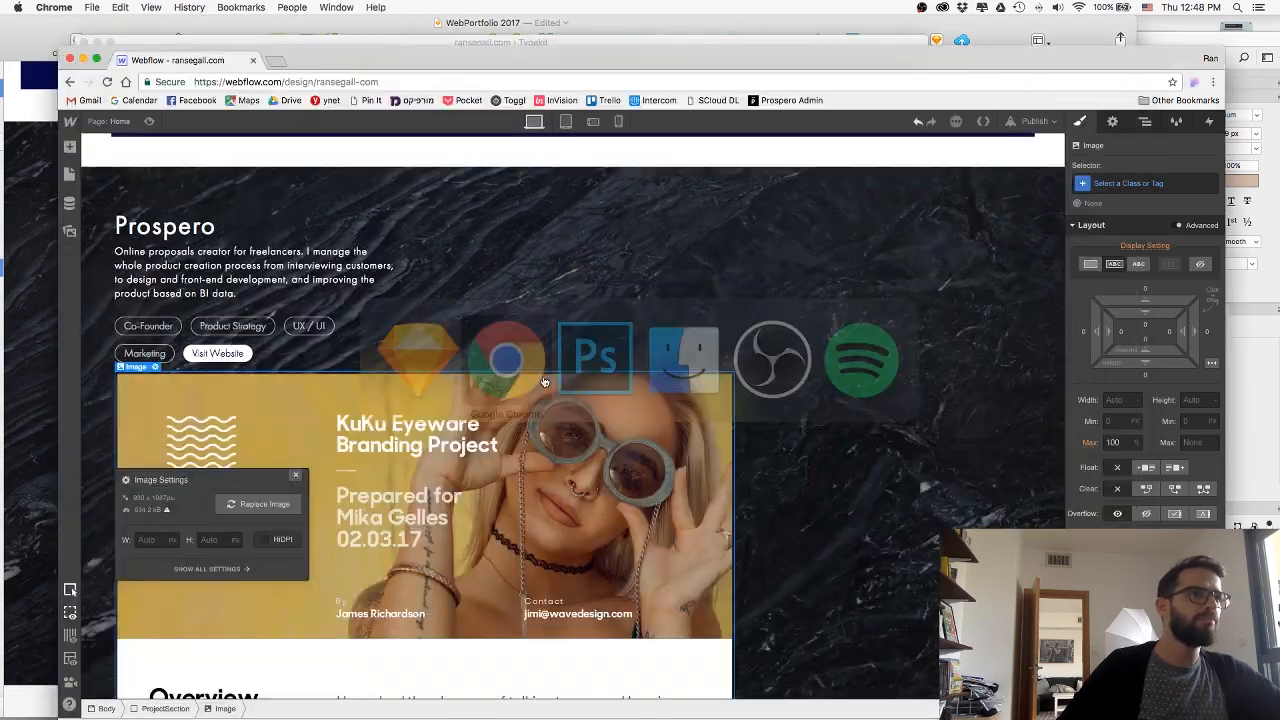
Delete the proposal image from the Prospero section and undo the deletion.
scroll(578, 410, "down", 2)
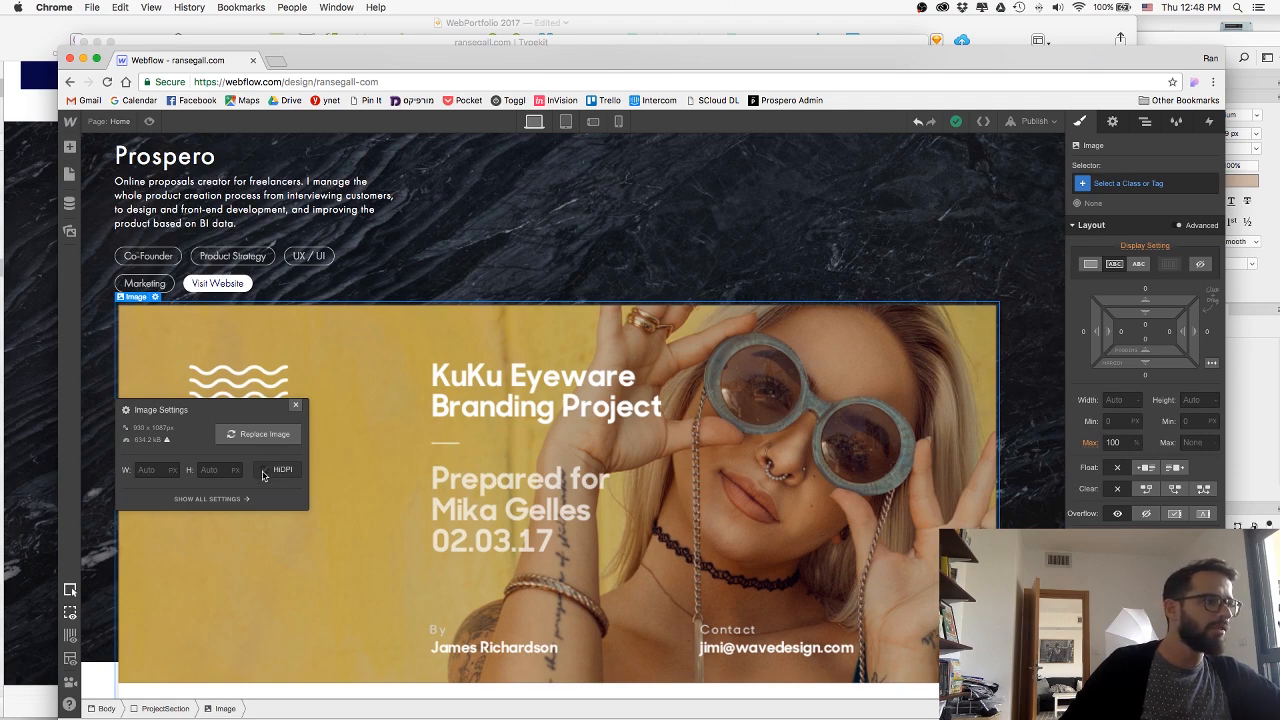
key("Delete")
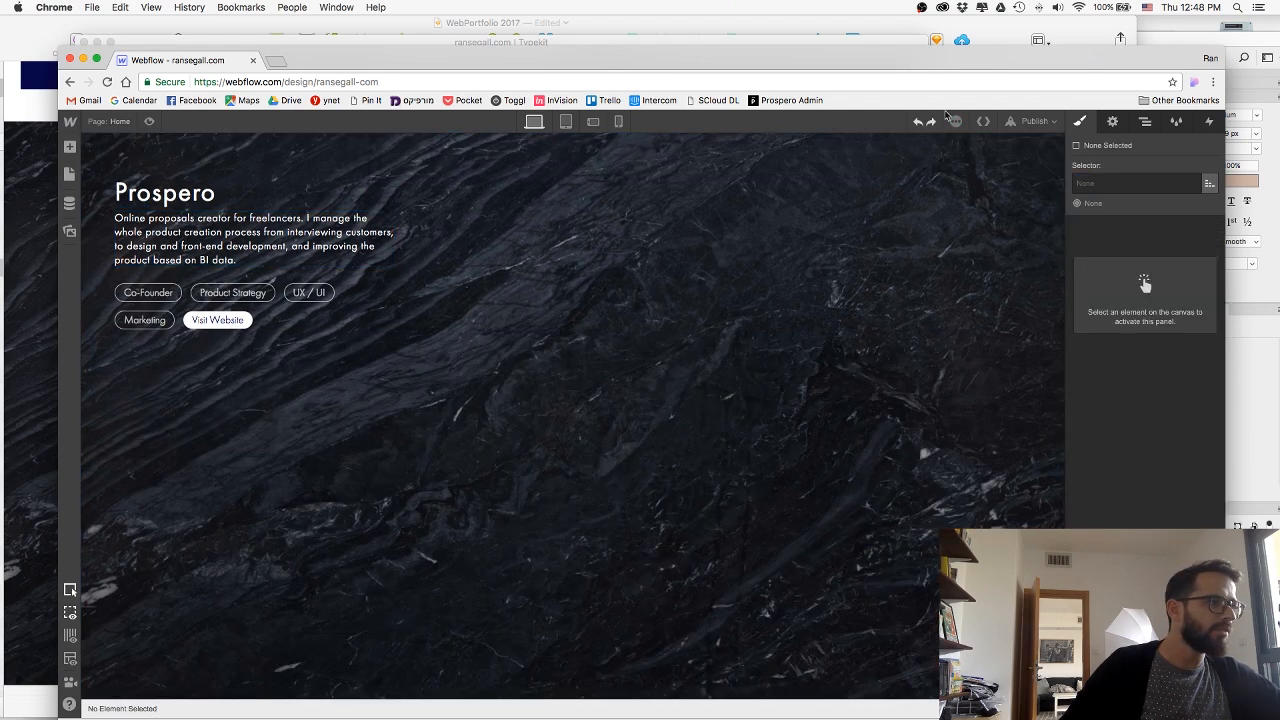
left_click(918, 121)
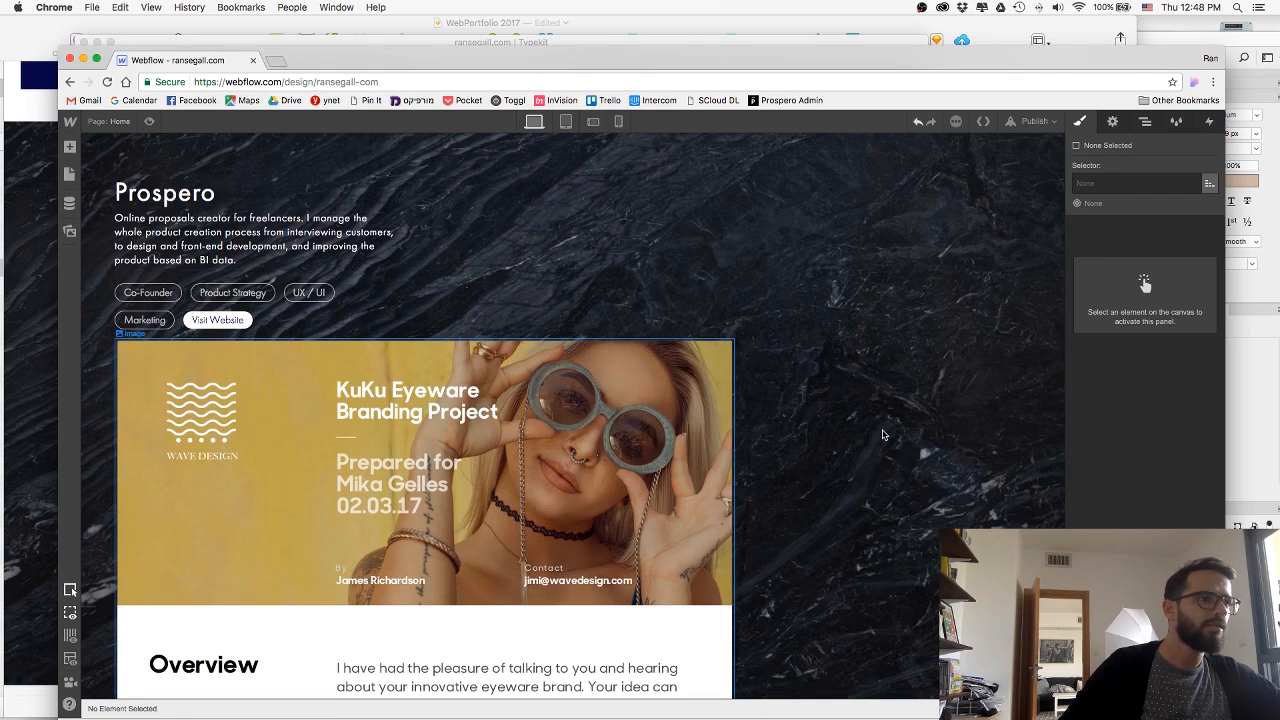
key("super+z")
scroll(883, 434, "up", 3)
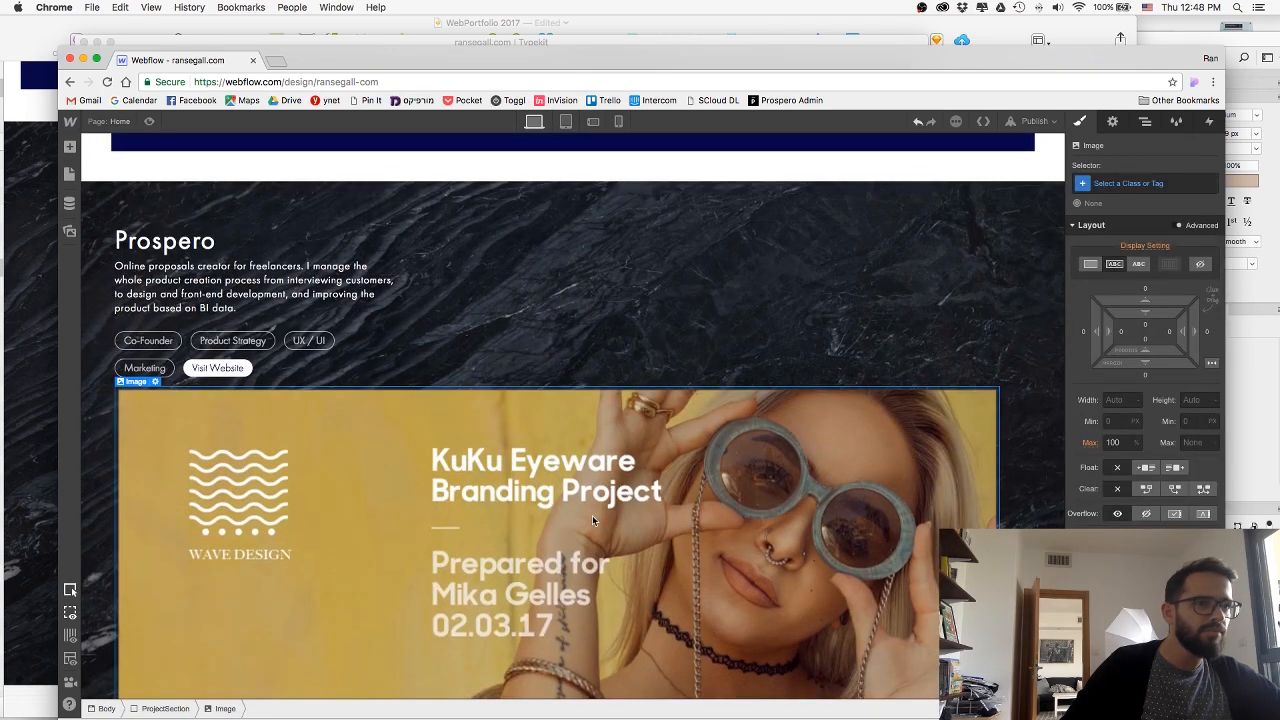
Try the HiDPI option on the proposal image and turn it off again.
double_click(453, 483)
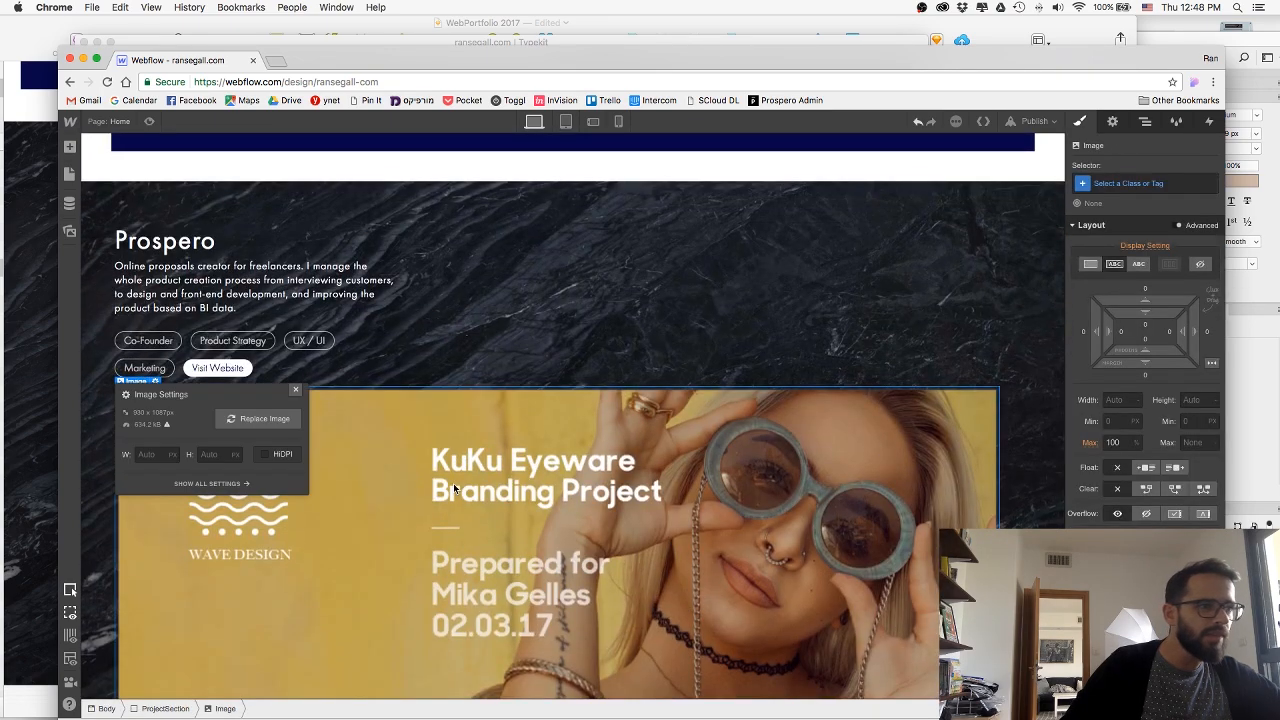
left_click(270, 456)
left_click(294, 390)
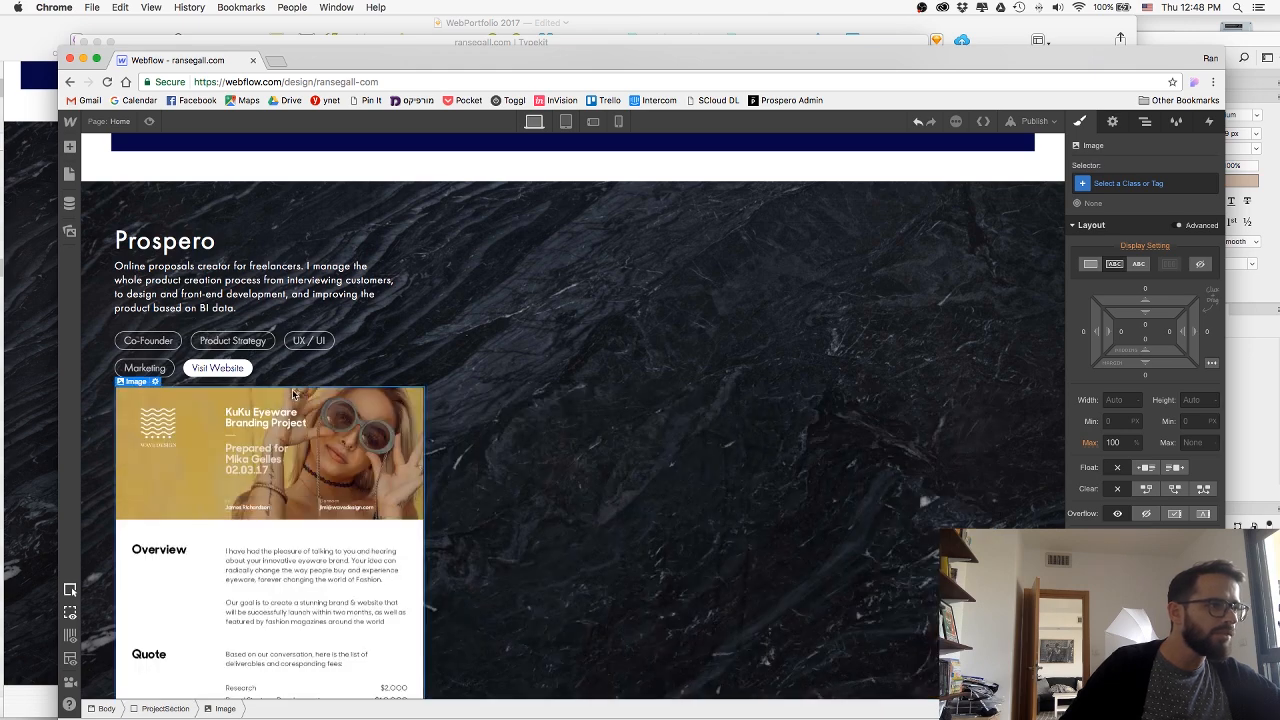
double_click(305, 472)
left_click(267, 456)
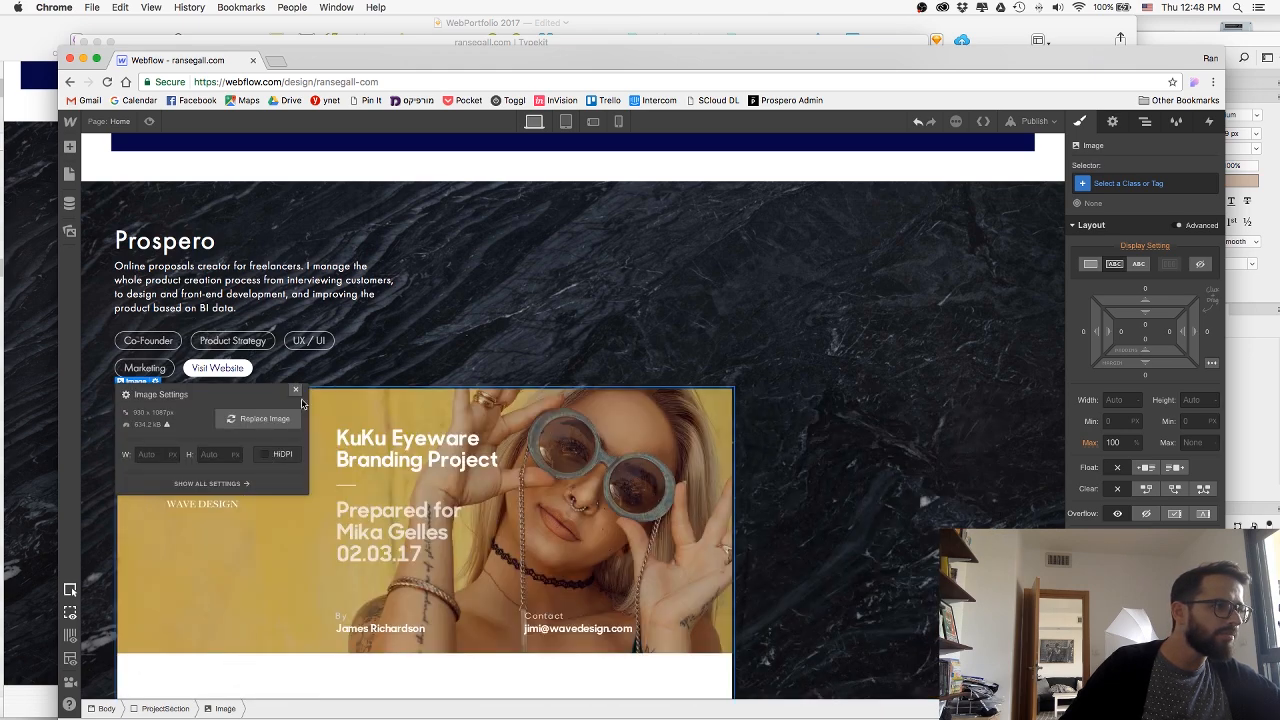
left_click(298, 389)
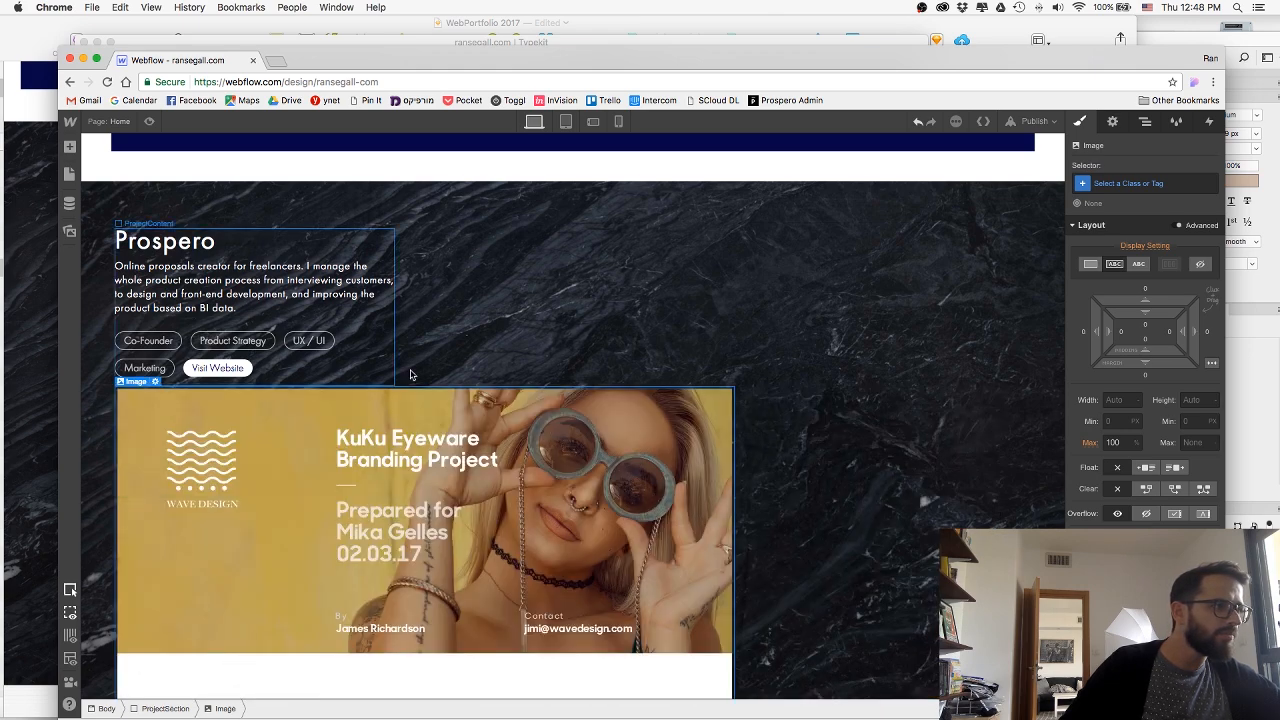
Collapse ProjectContent in the Navigator and float the proposal image to the right of the Prospero section.
left_click(1145, 121)
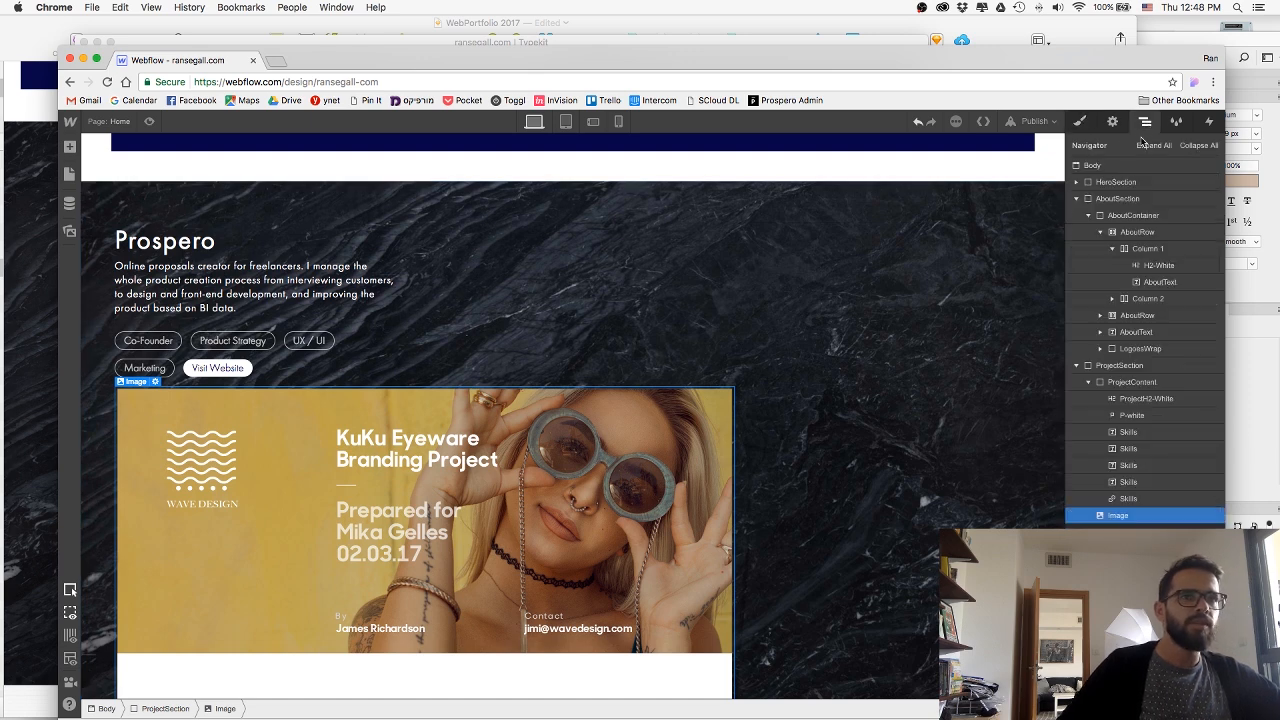
left_click(1090, 383)
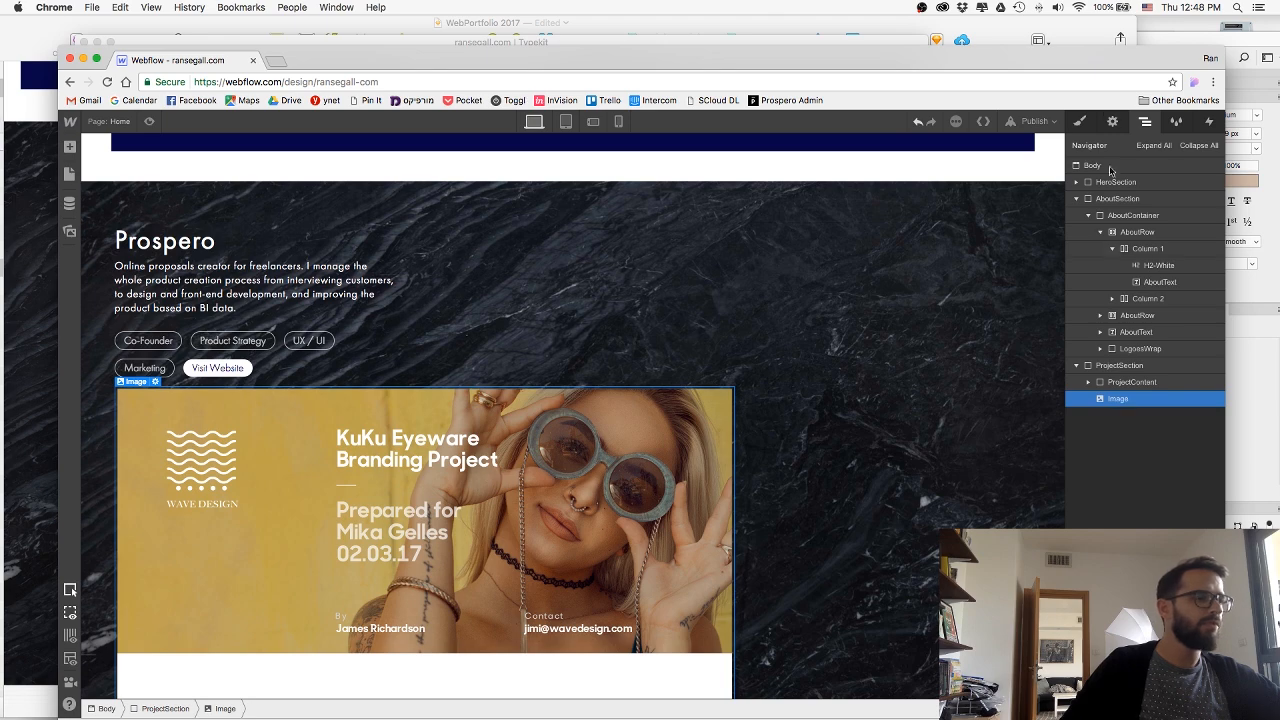
left_click(1082, 122)
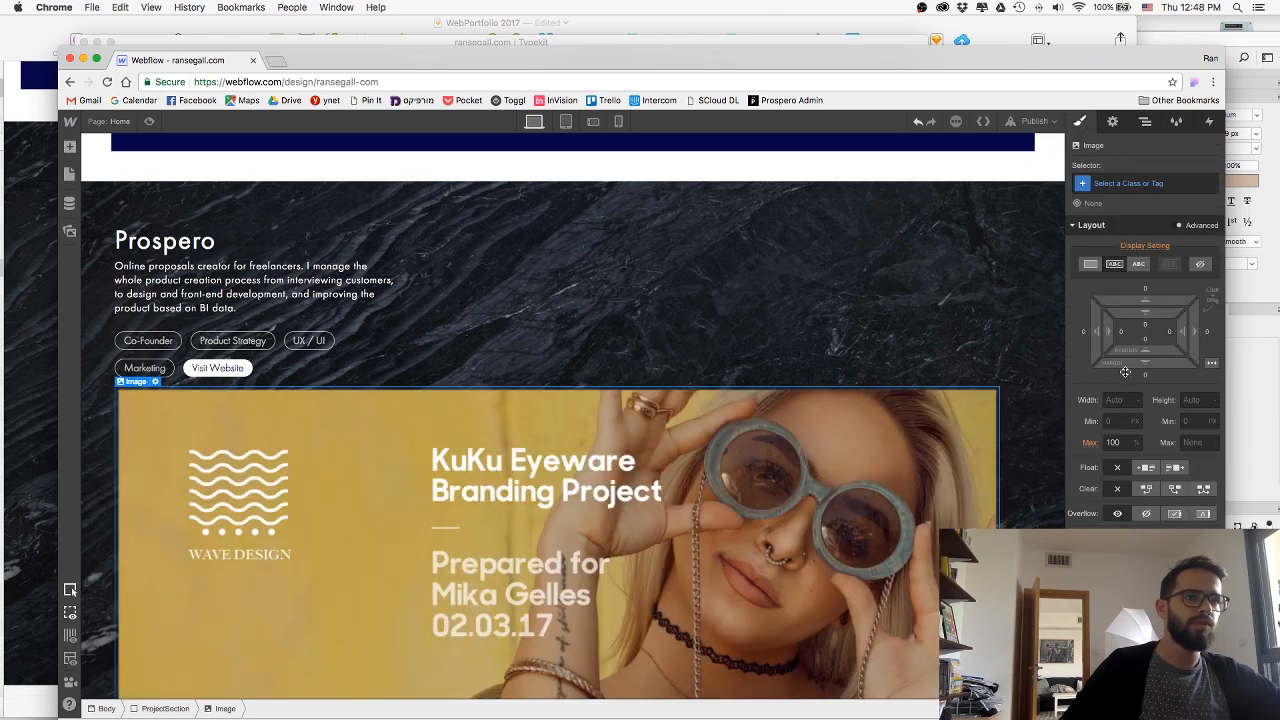
left_click(1175, 468)
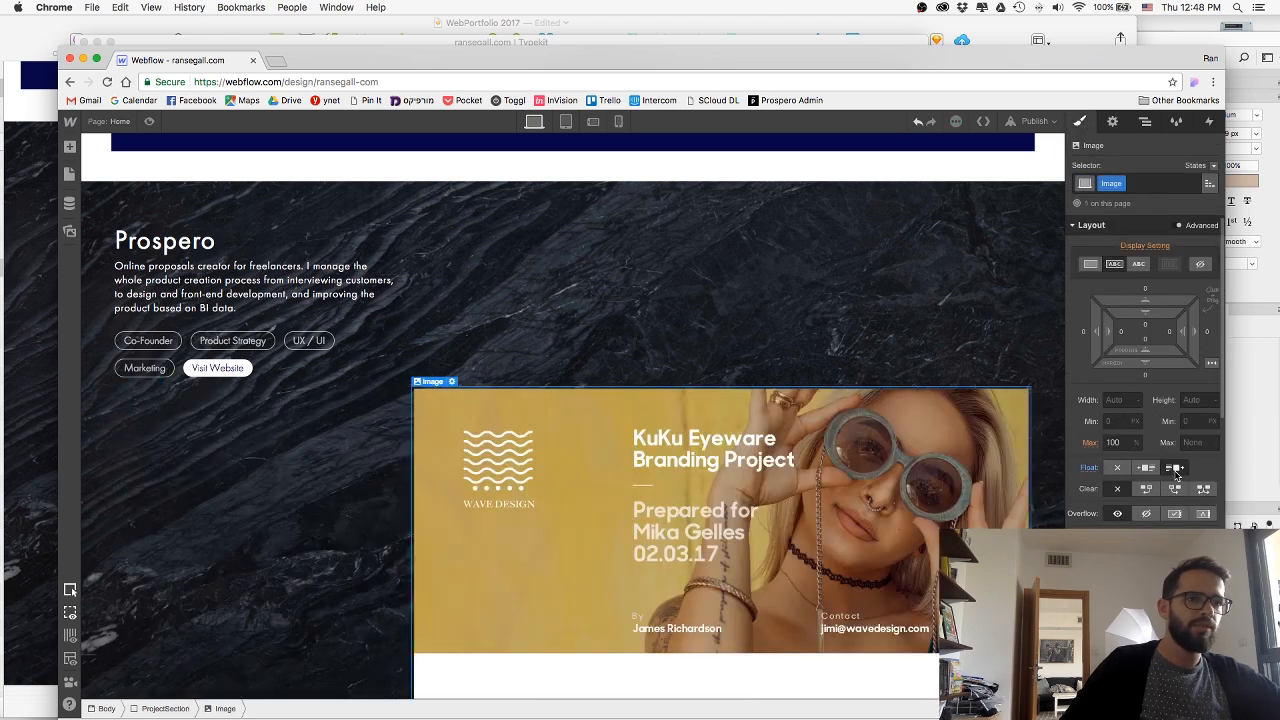
Try absolute positioning with an edge preset on the proposal image and return its position to Auto.
scroll(1176, 472, "down", 2)
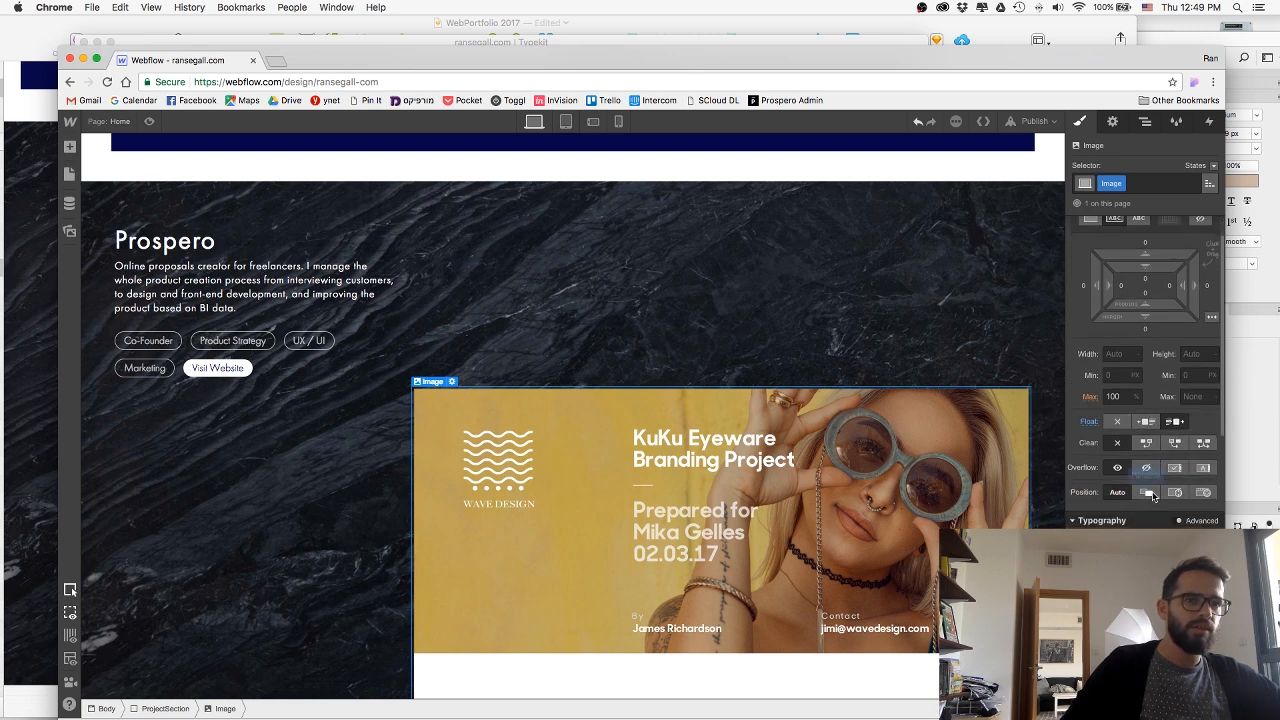
left_click(1148, 493)
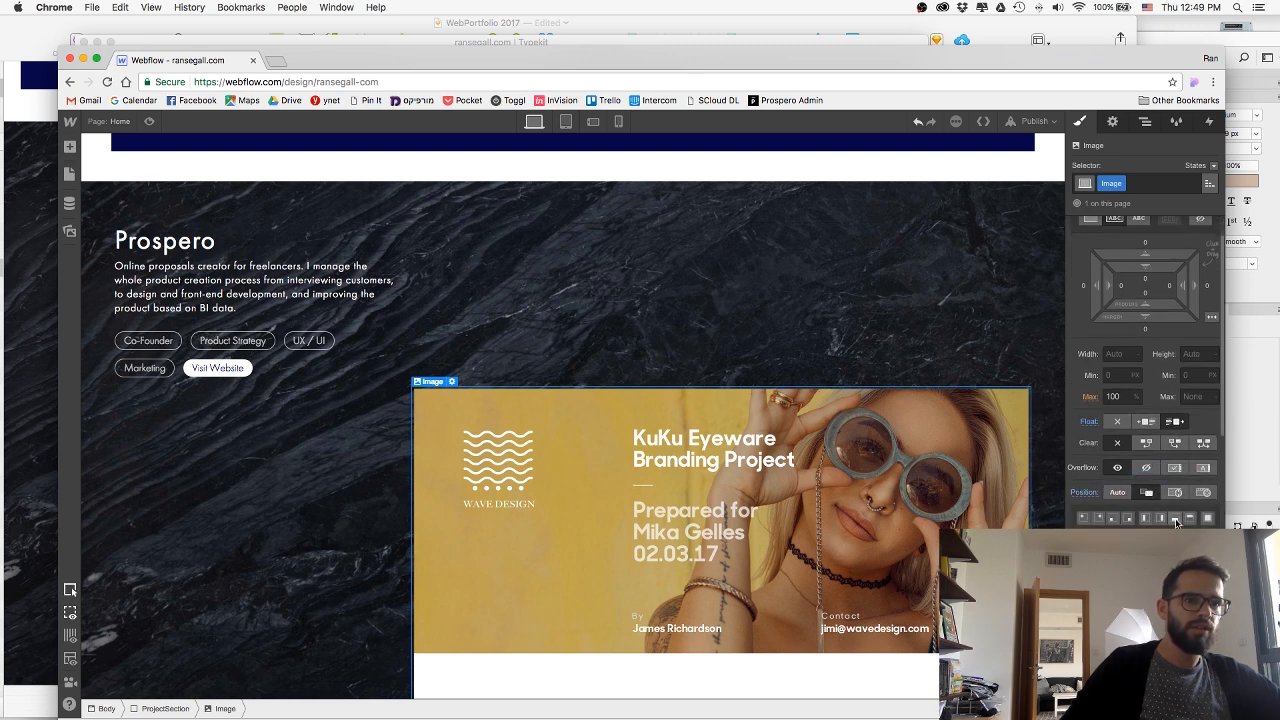
left_click(1177, 521)
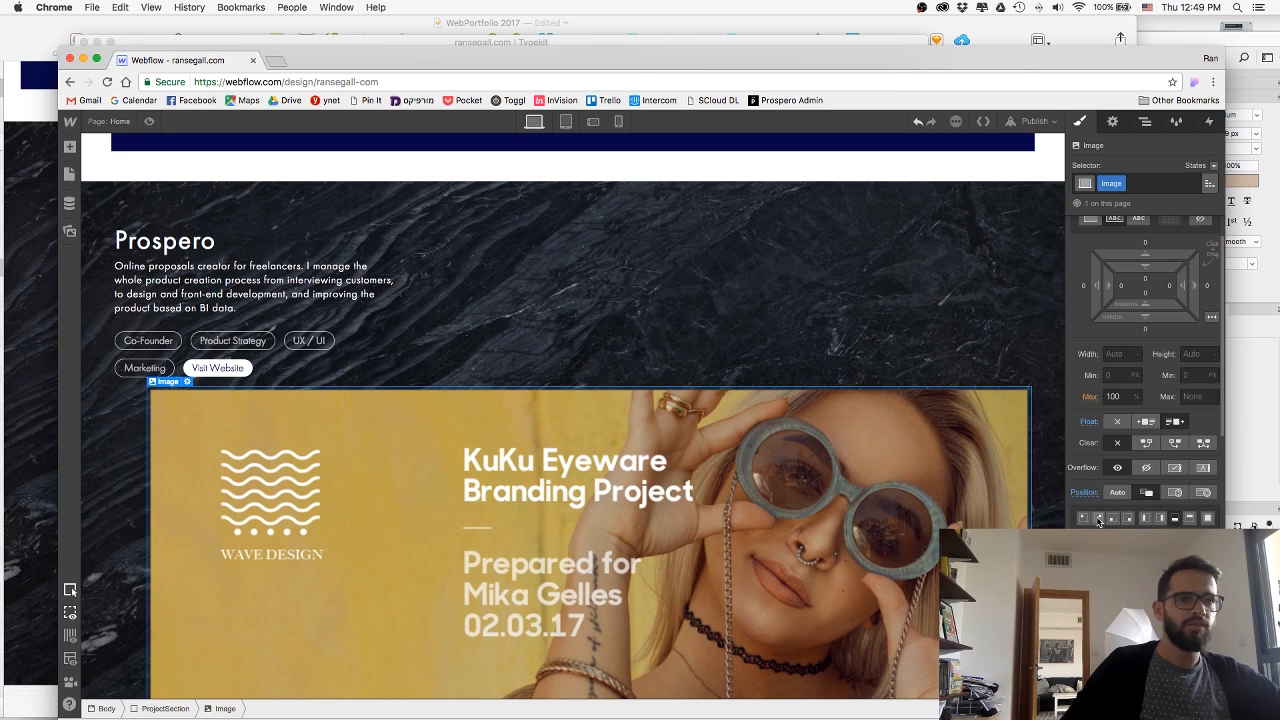
left_click(1118, 493)
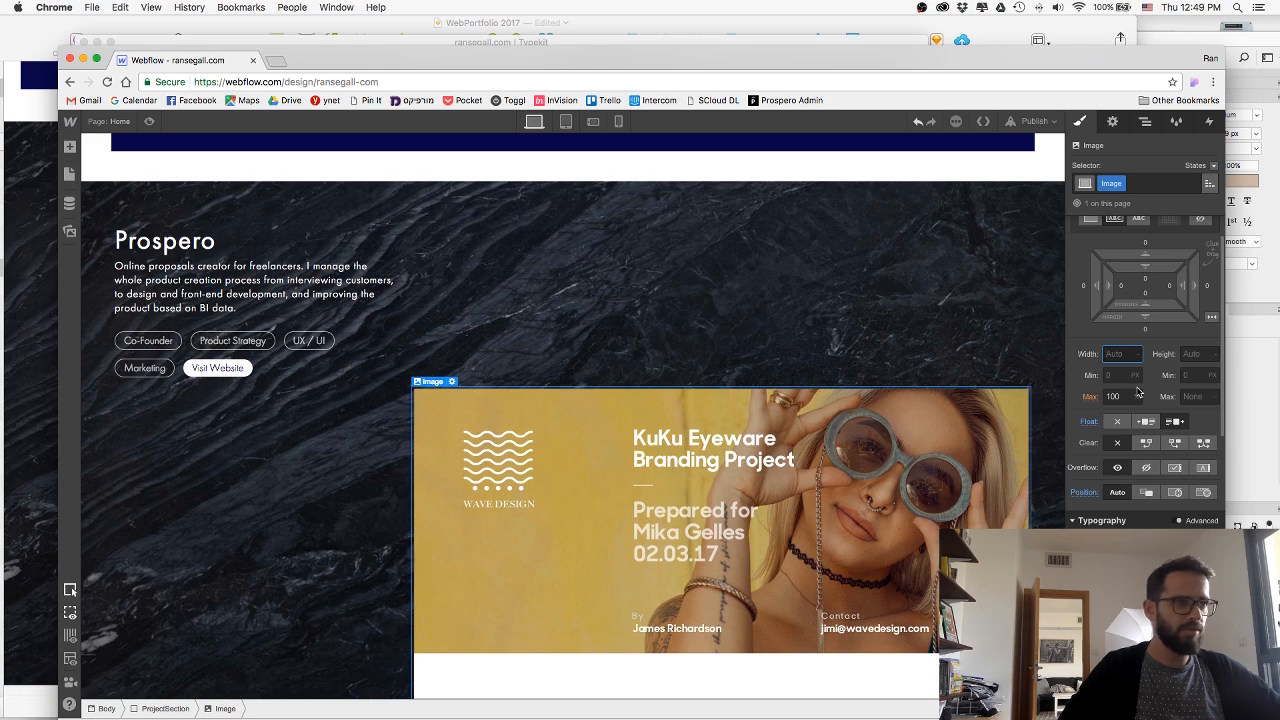
Set the proposal image's width to 500 px and increase it in steps to 630 px.
type("500")
key("Return")
key("shift+Up")
key("shift+Up")
key("shift+Up")
key("shift+Up")
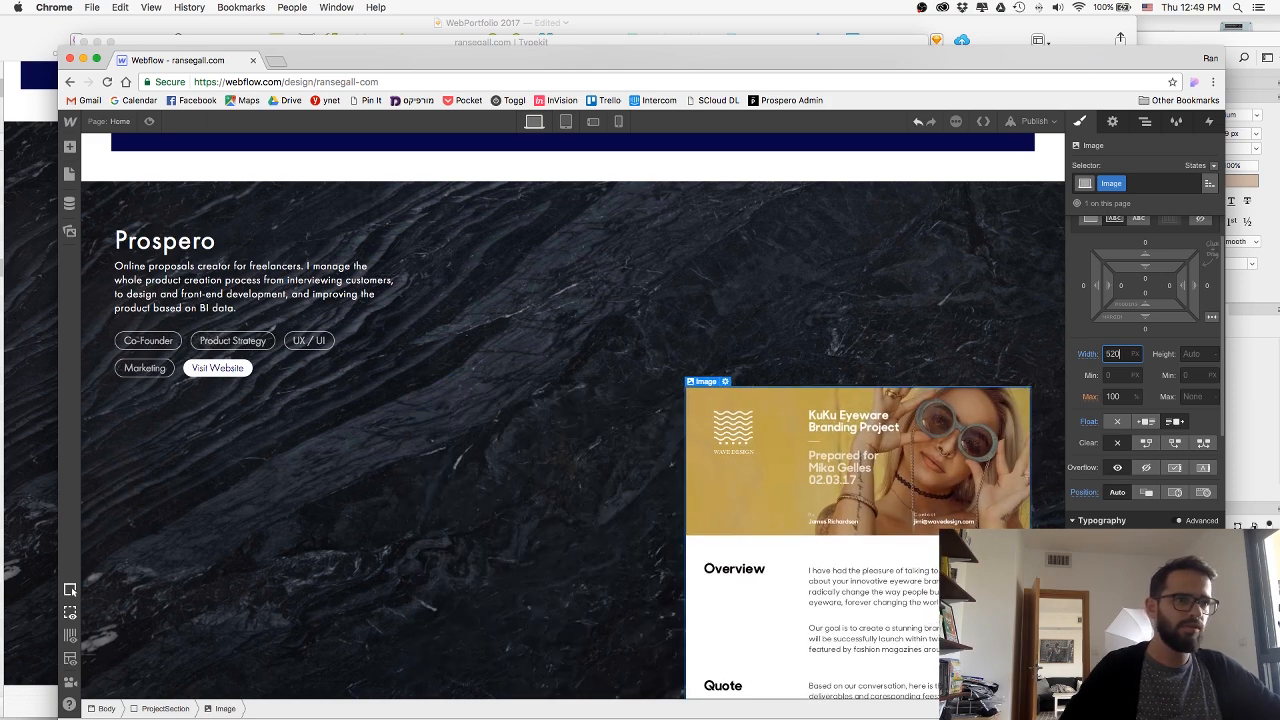
key("shift+Up")
key("shift+Up")
key("shift+Up")
key("shift+Up")
key("shift+Up")
key("shift+Up")
key("shift+Up")
key("shift+Up")
key("shift+Up")
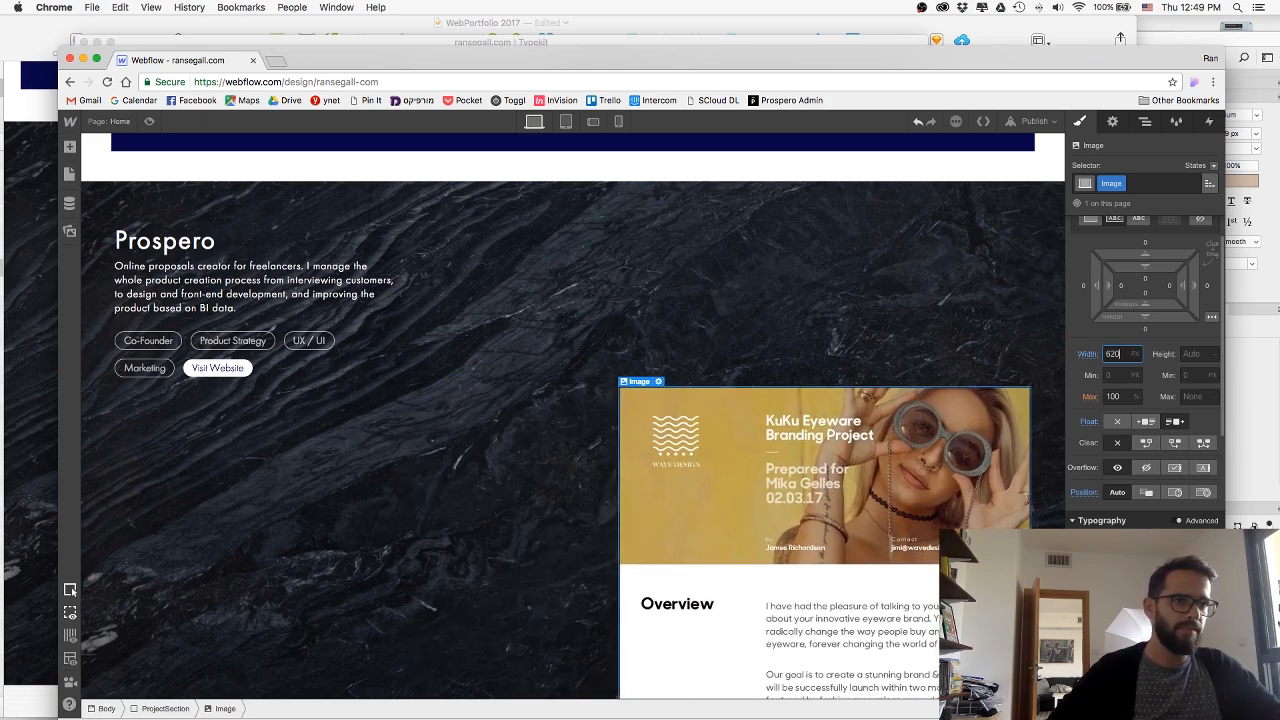
scroll(977, 430, "up", 2)
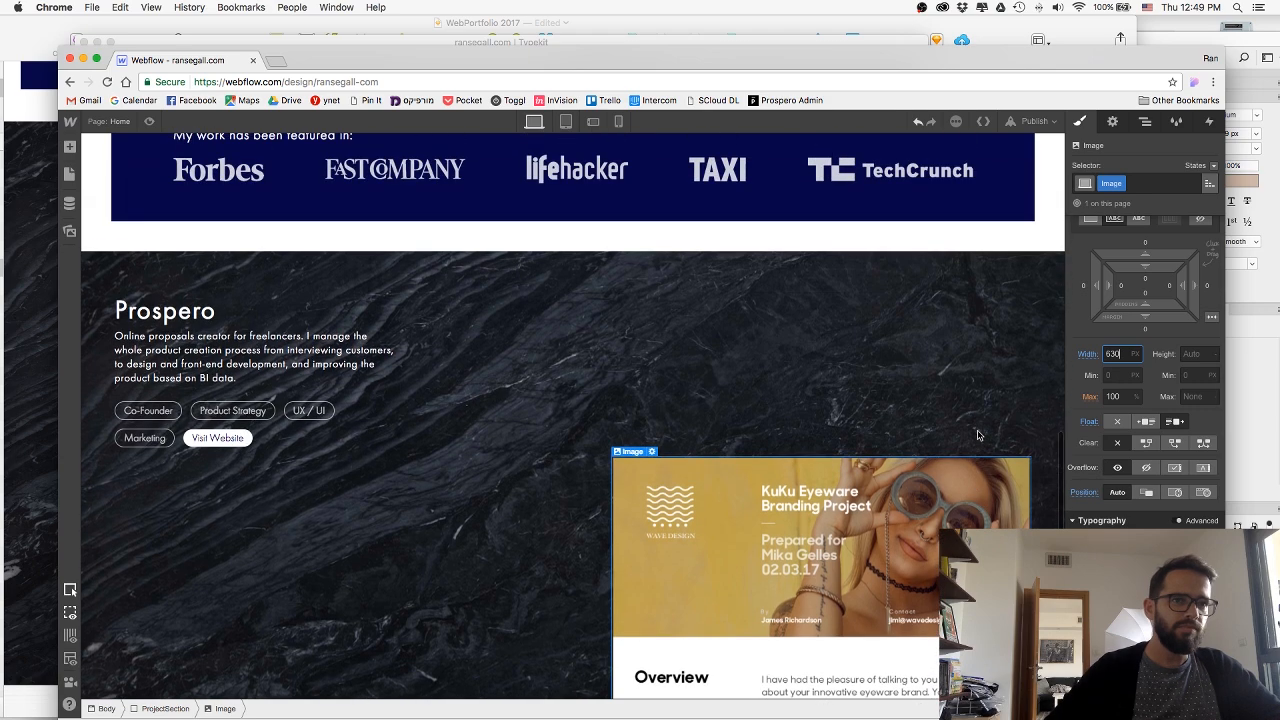
Set the overflow of the Prospero ProjectSection to Hidden so the image is cut off at the section's lower edge.
scroll(1037, 371, "down", 1)
scroll(1037, 371, "down", 1)
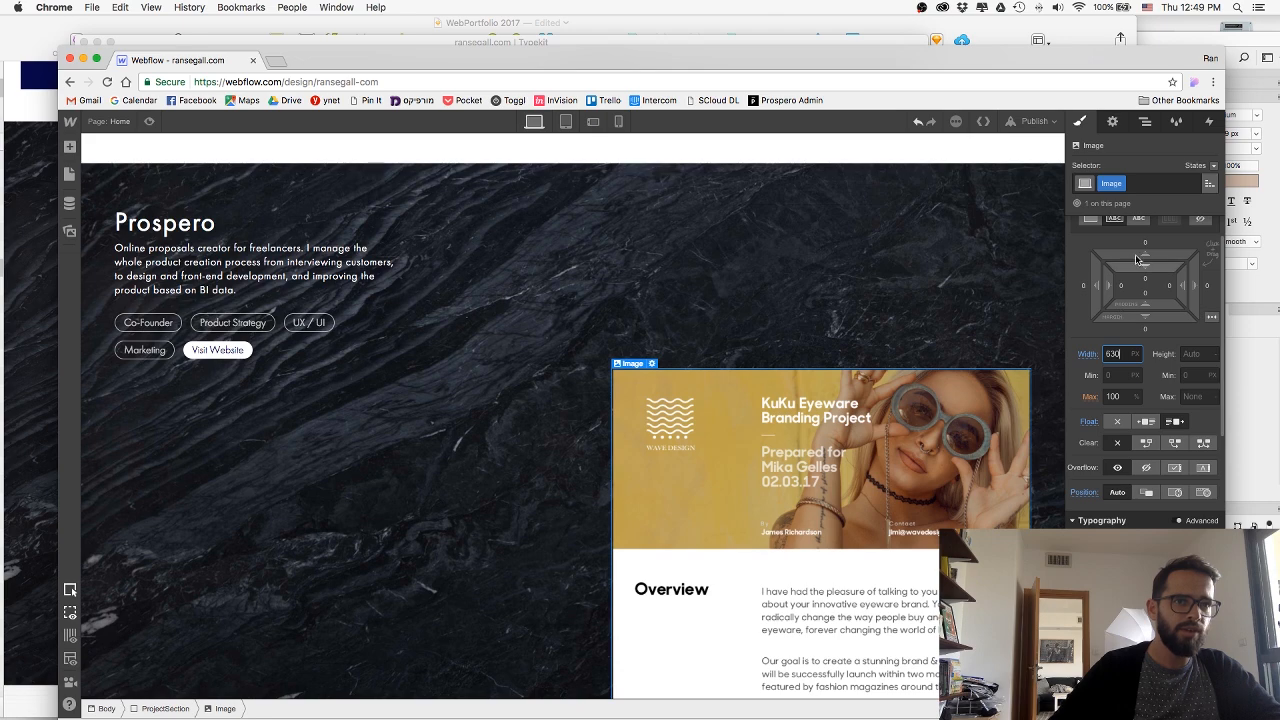
scroll(666, 428, "down", 4)
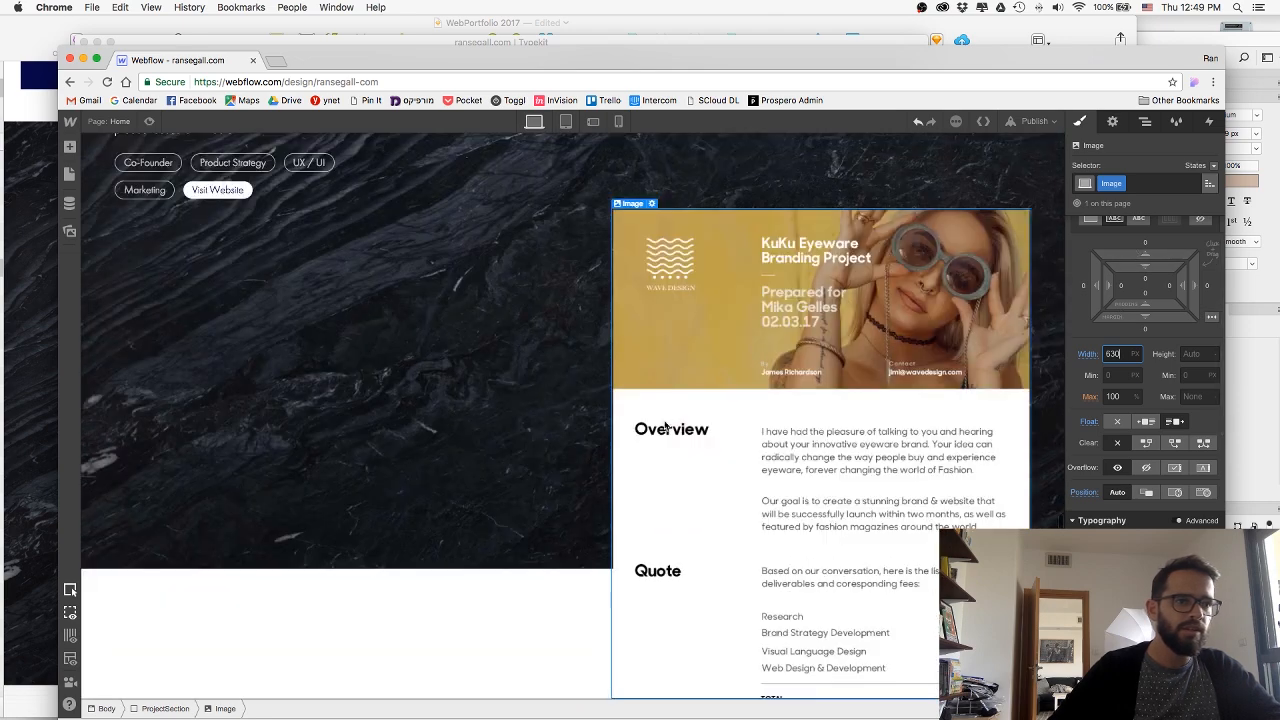
scroll(875, 357, "up", 1)
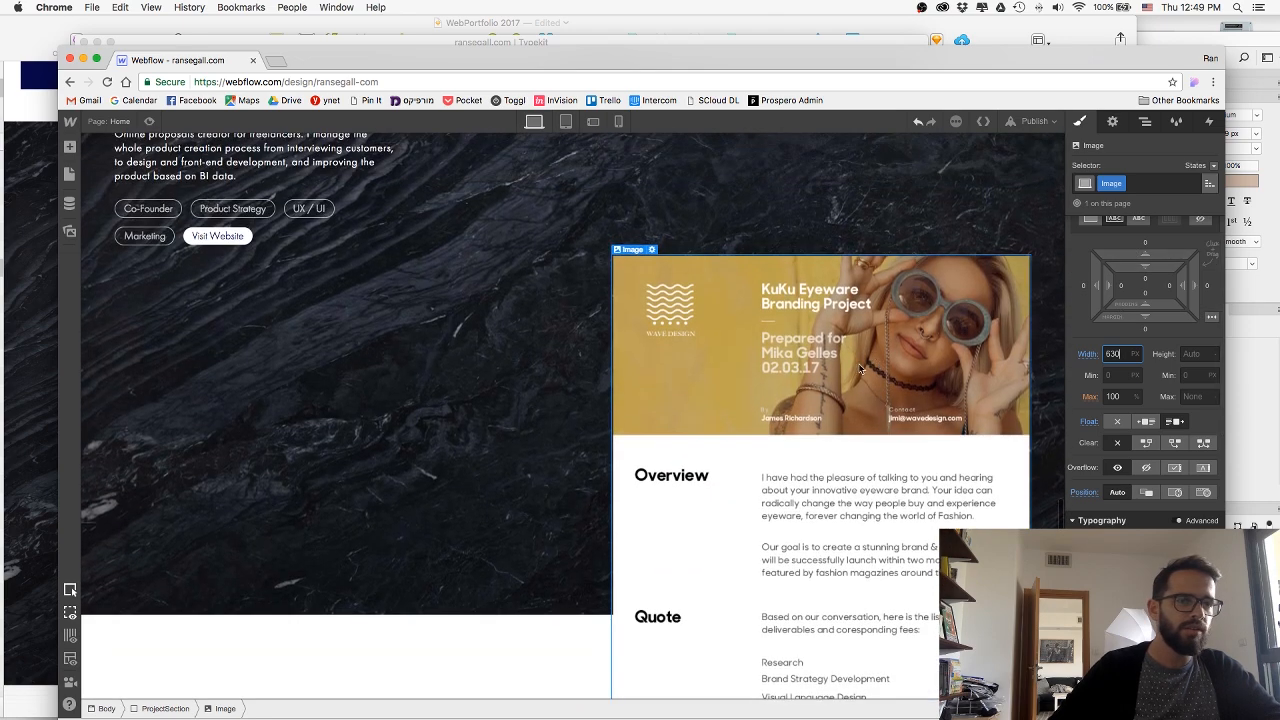
left_click(523, 555)
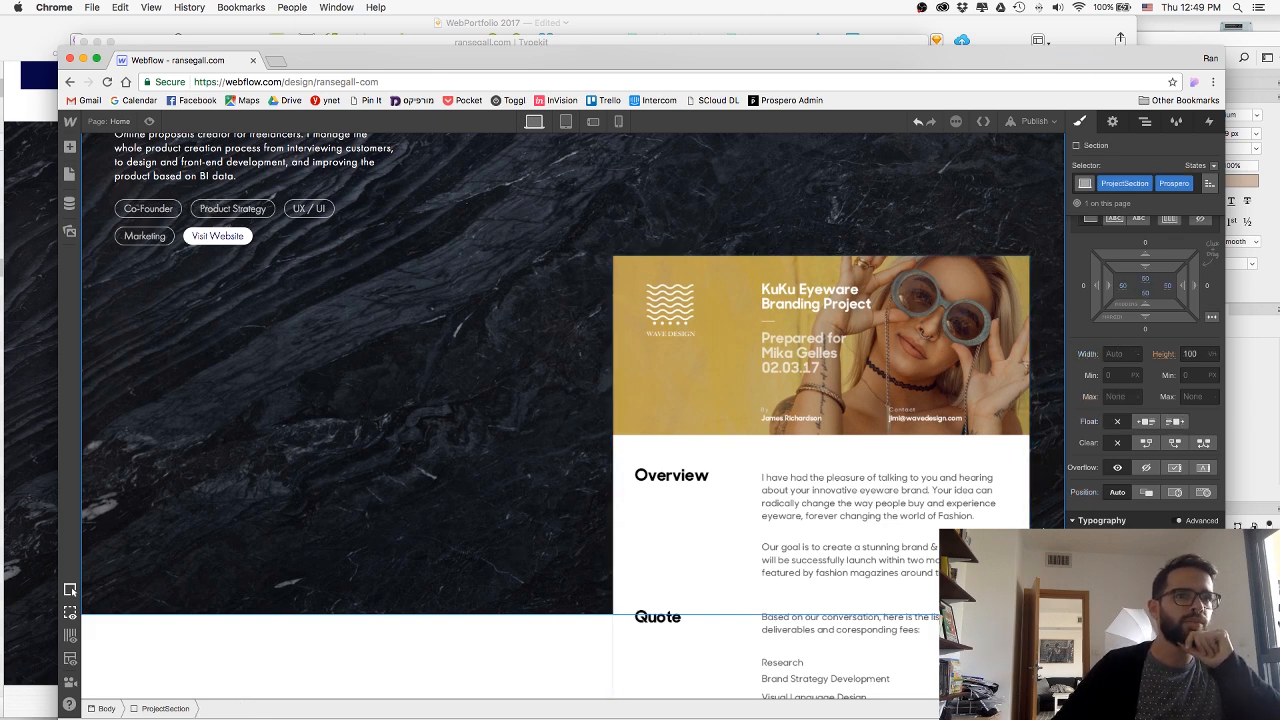
left_click(1147, 468)
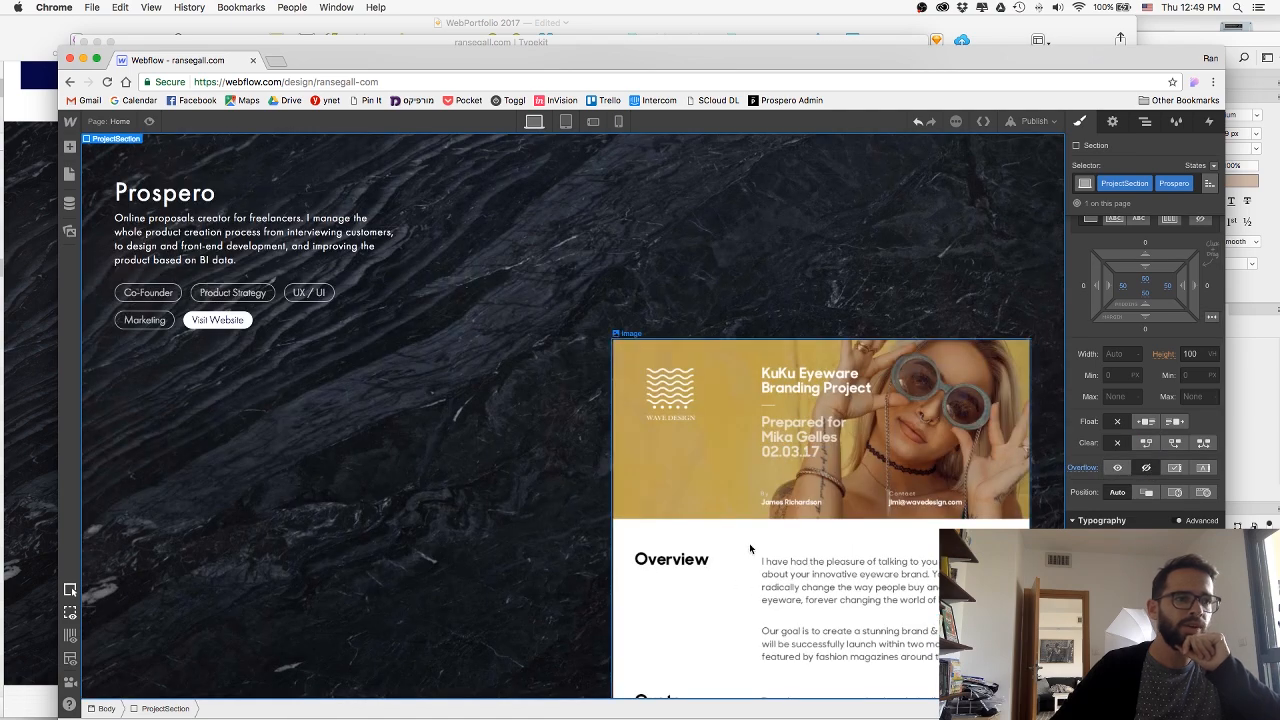
Select the proposal image and set its width to 700 px.
left_click(743, 543)
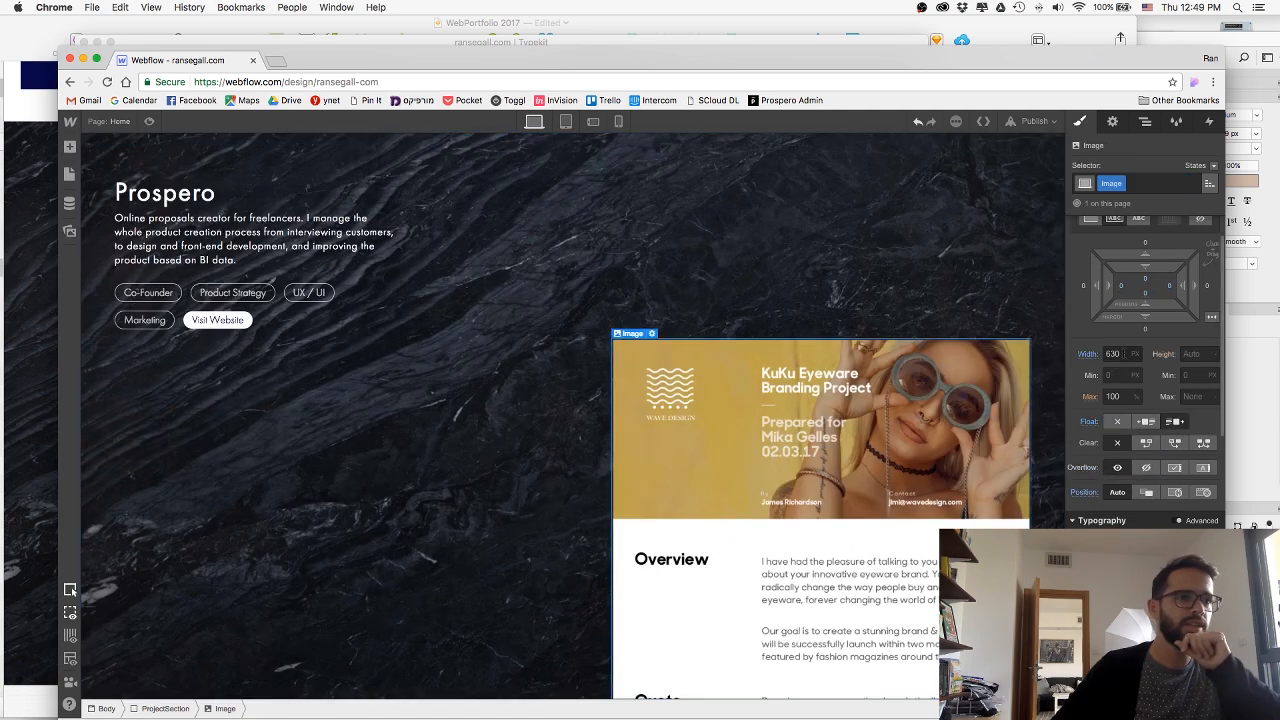
left_click_drag(1124, 354, 1068, 346)
type("700")
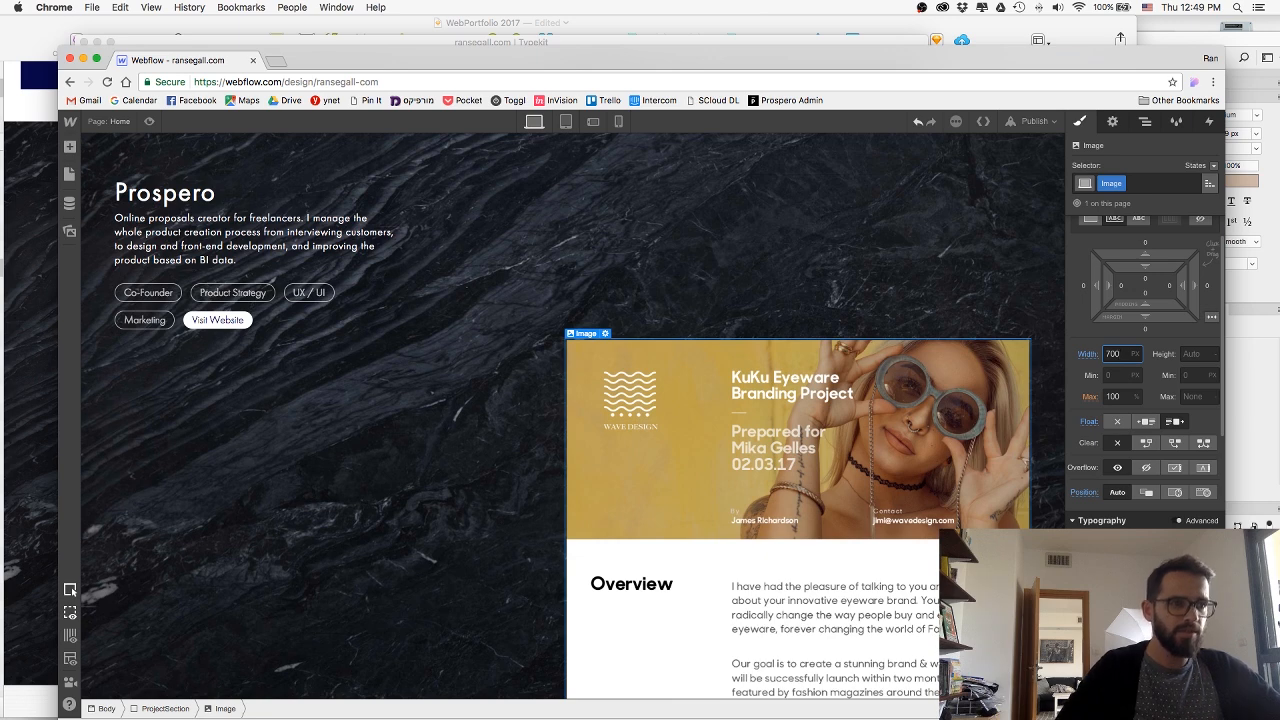
Give the proposal image a negative top margin that raises it to about the level of the Prospero heading.
left_click_drag(1125, 250, 1122, 500)
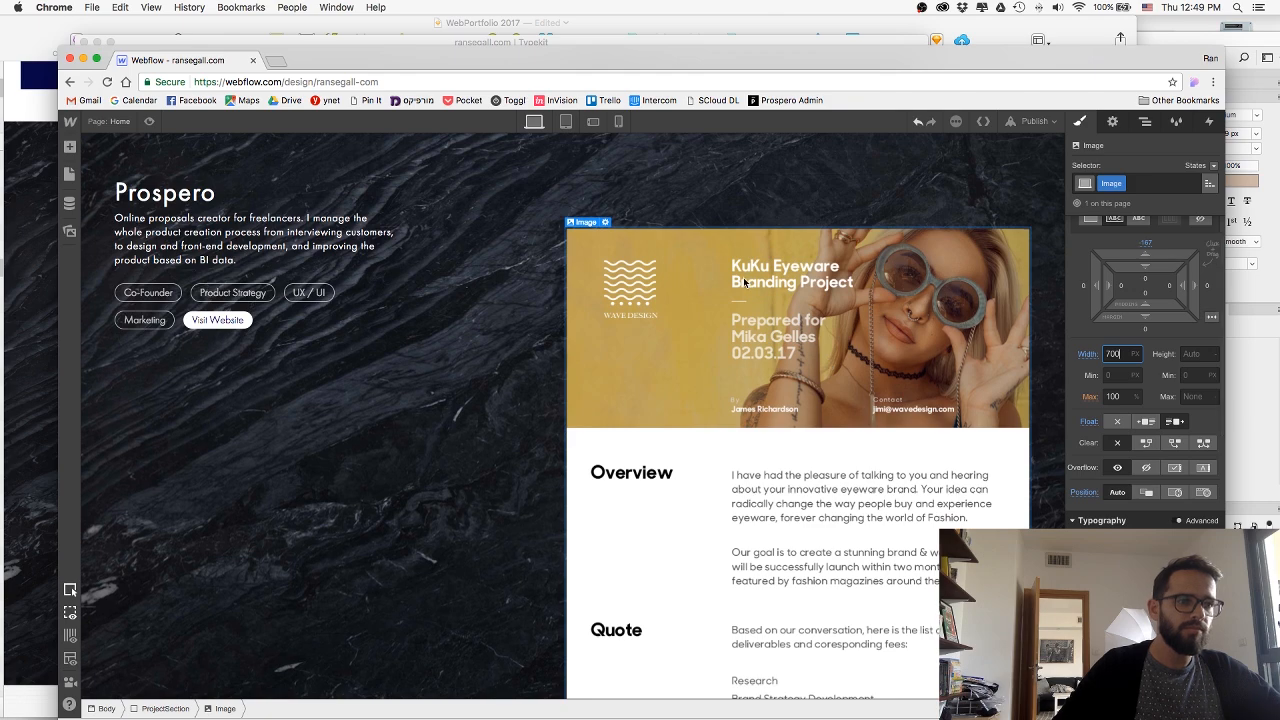
scroll(744, 284, "up", 3)
scroll(744, 284, "down", 3)
key("super+Tab")
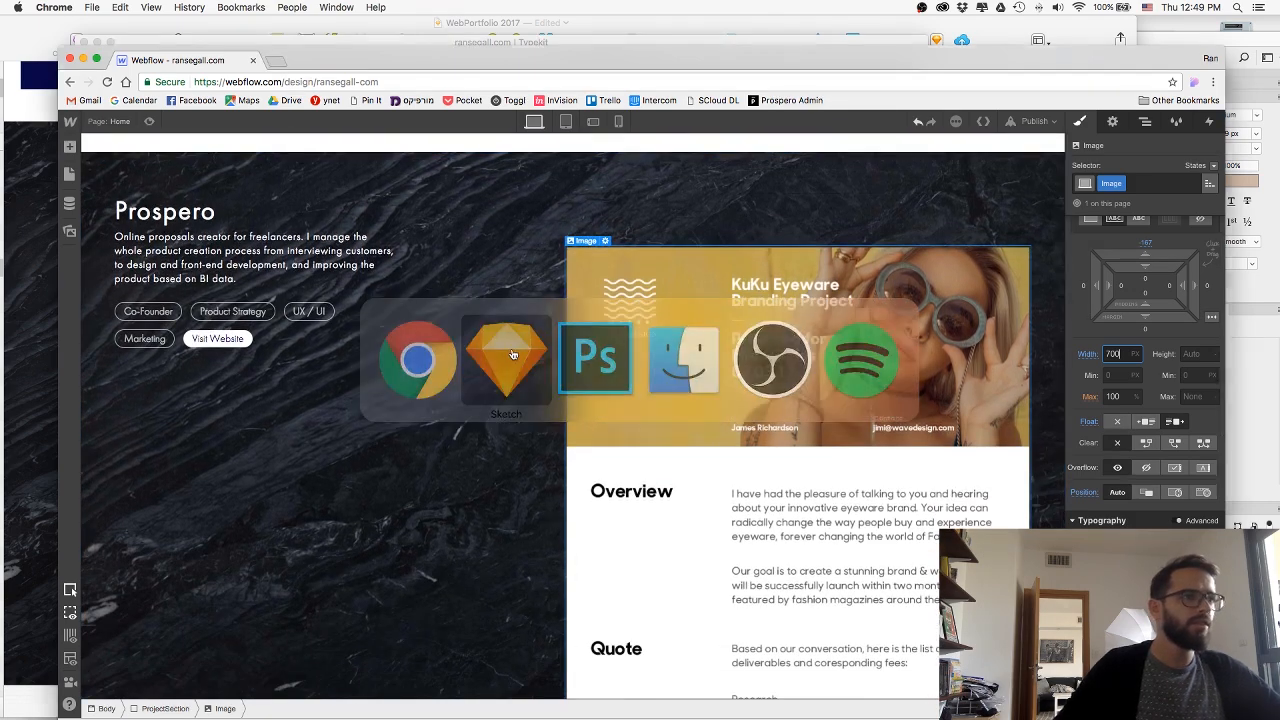
key("super+Tab")
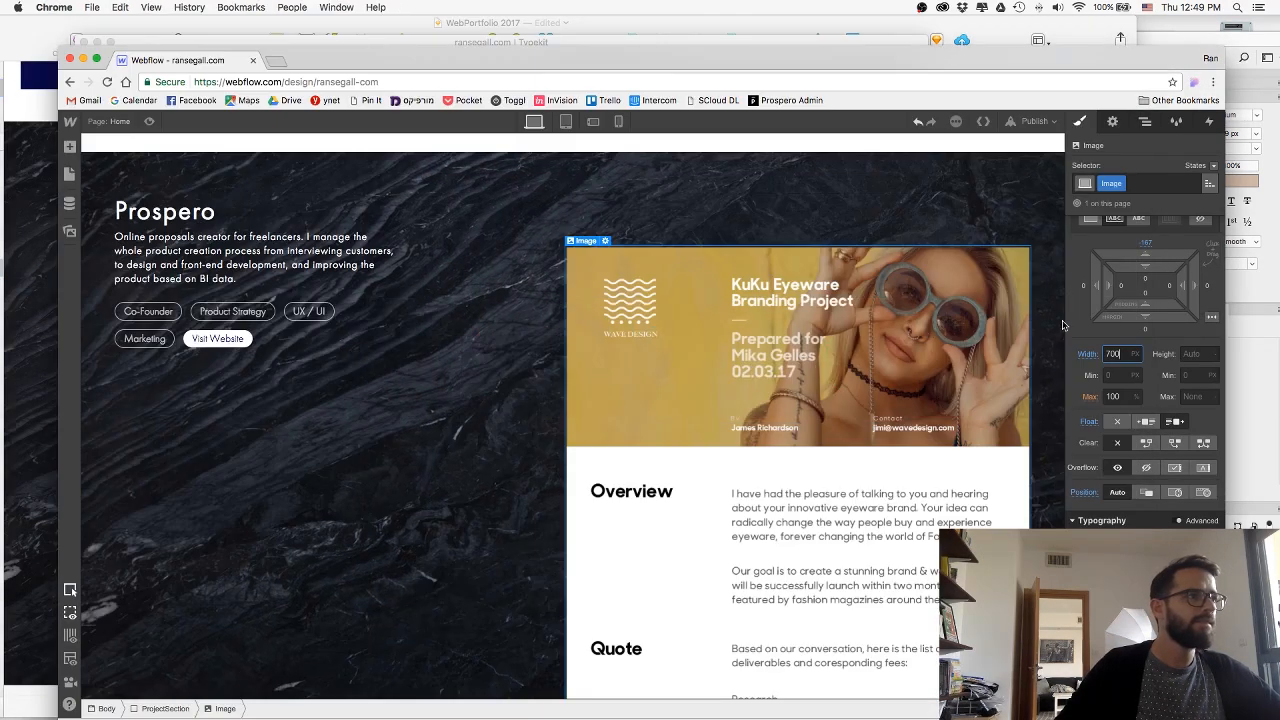
mouse_move(1127, 253)
left_mouse_down()
mouse_move(1123, 336)
mouse_move(1135, 313)
left_mouse_up()
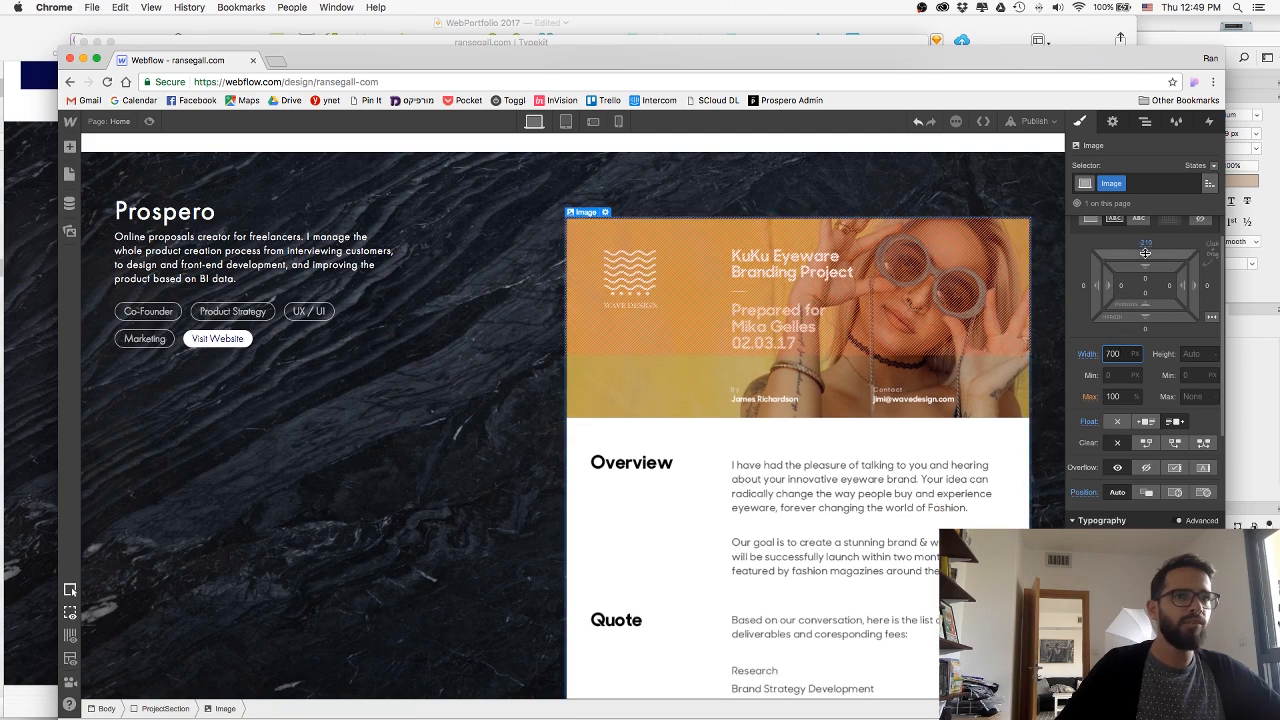
left_click_drag(1145, 253, 1142, 298)
Preview the page briefly and publish the site to its webflow.io domain.
left_click(158, 127)
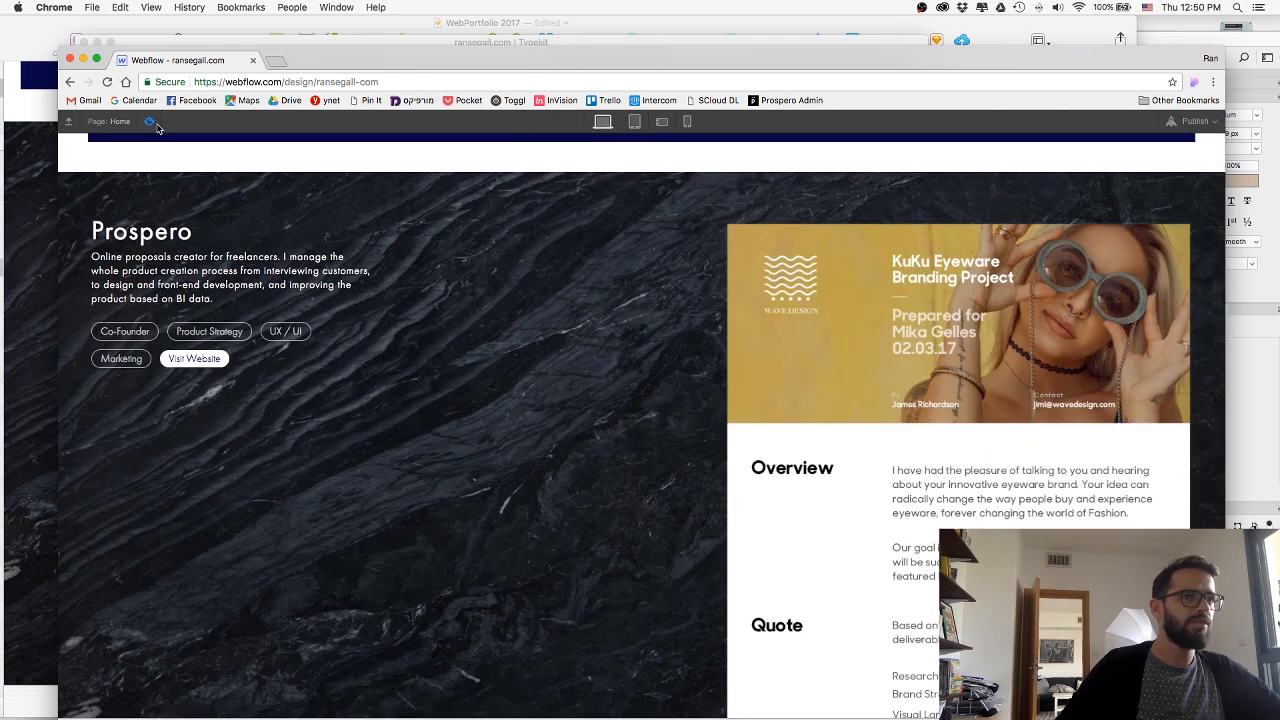
left_click(157, 127)
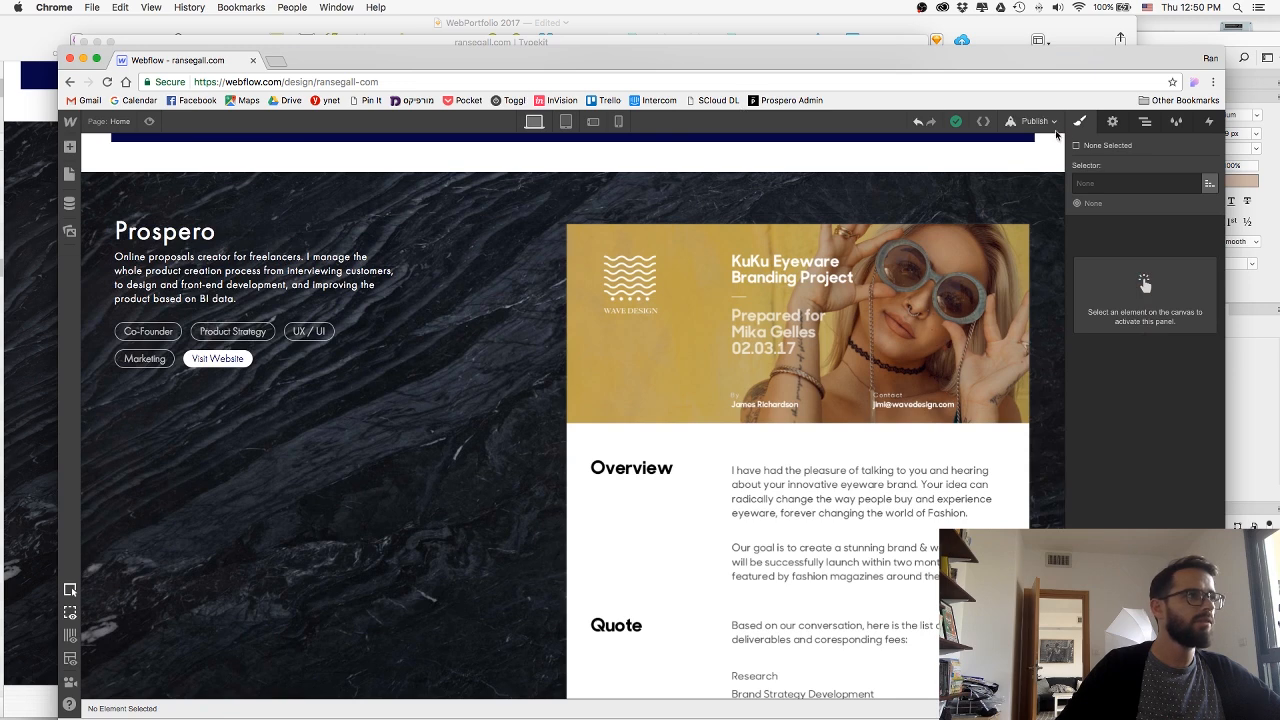
left_click(1040, 123)
left_click(873, 258)
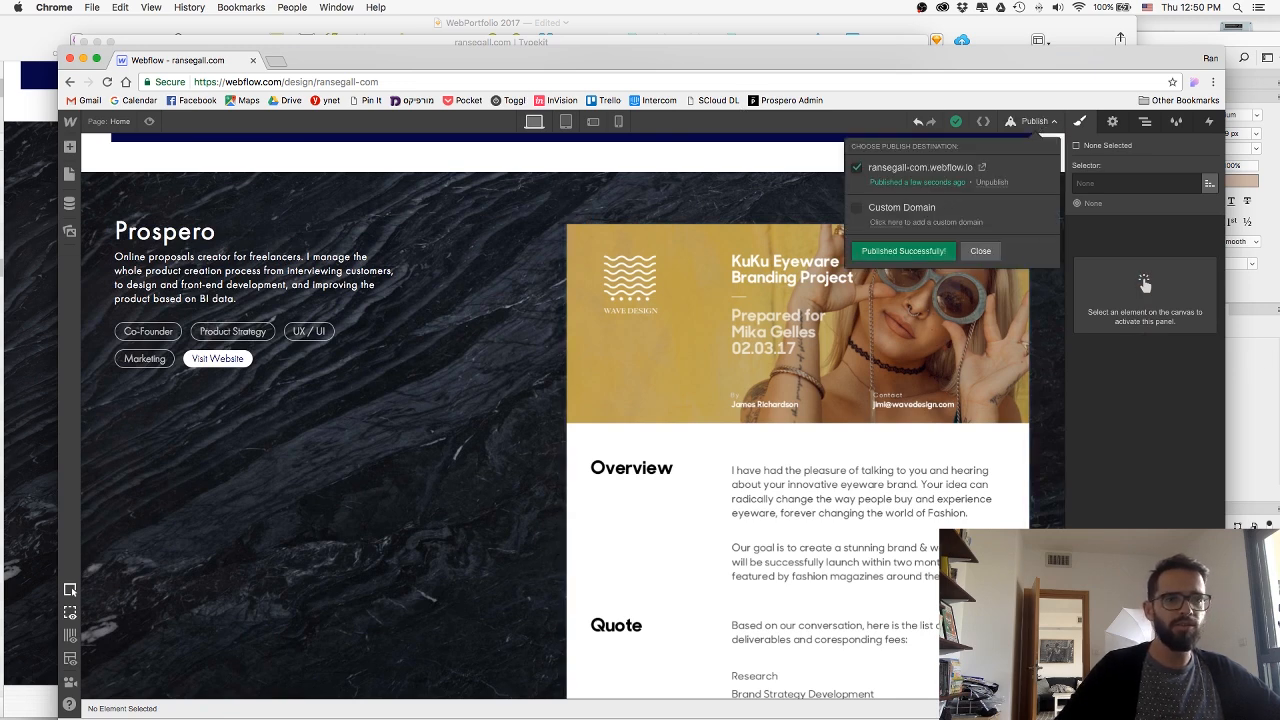
key("super+Tab")
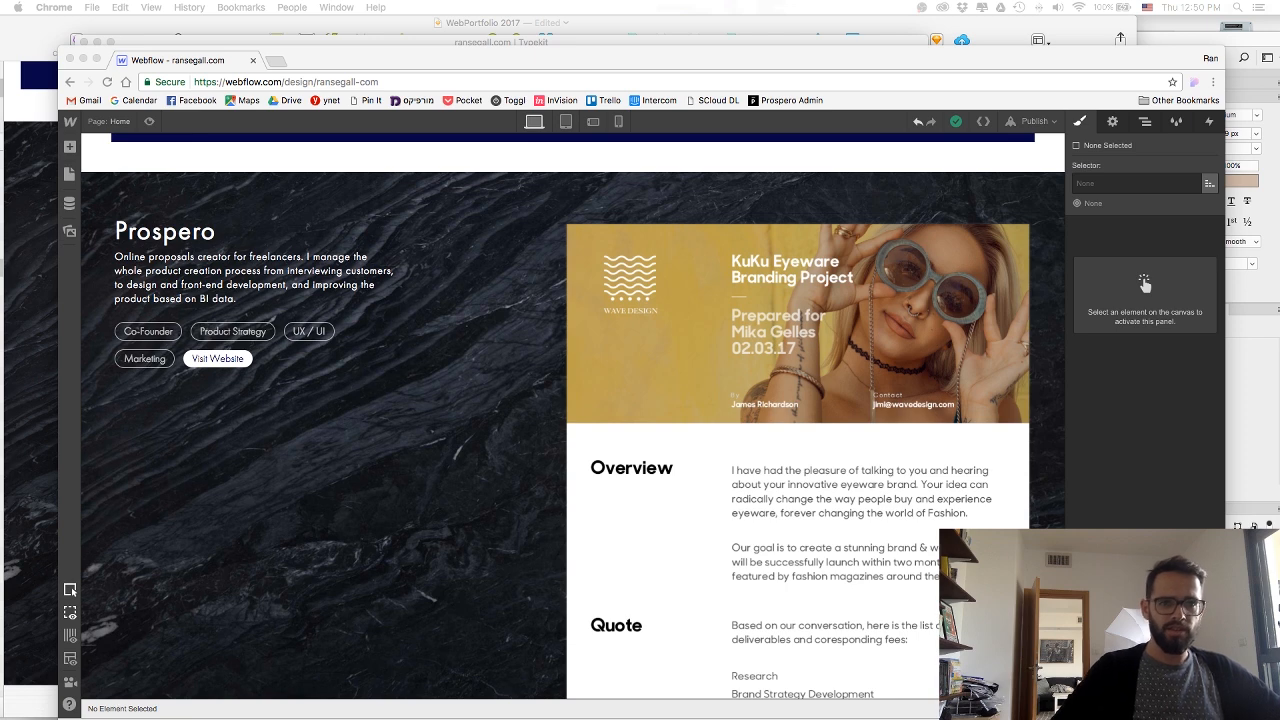
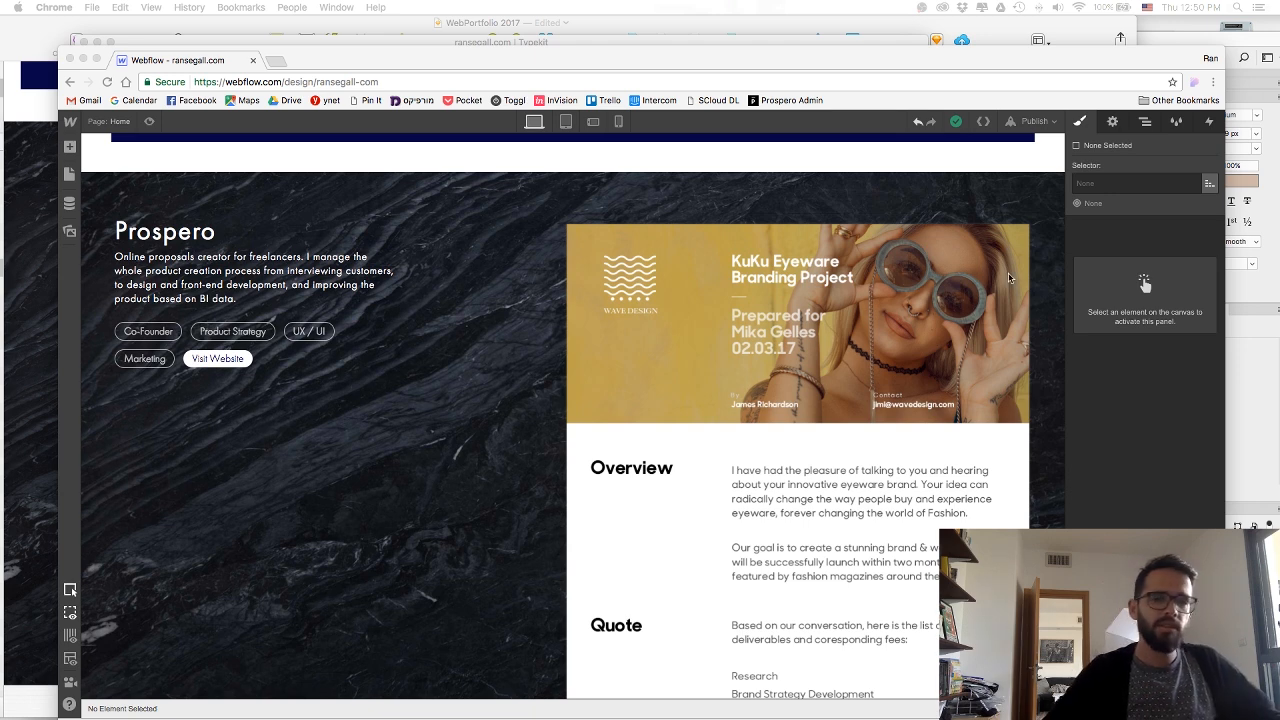
Set the proposal image's width to 600 px and reduce its negative top margin so it sits slightly lower.
scroll(965, 238, "down", 1)
left_click(965, 238)
left_click(965, 238)
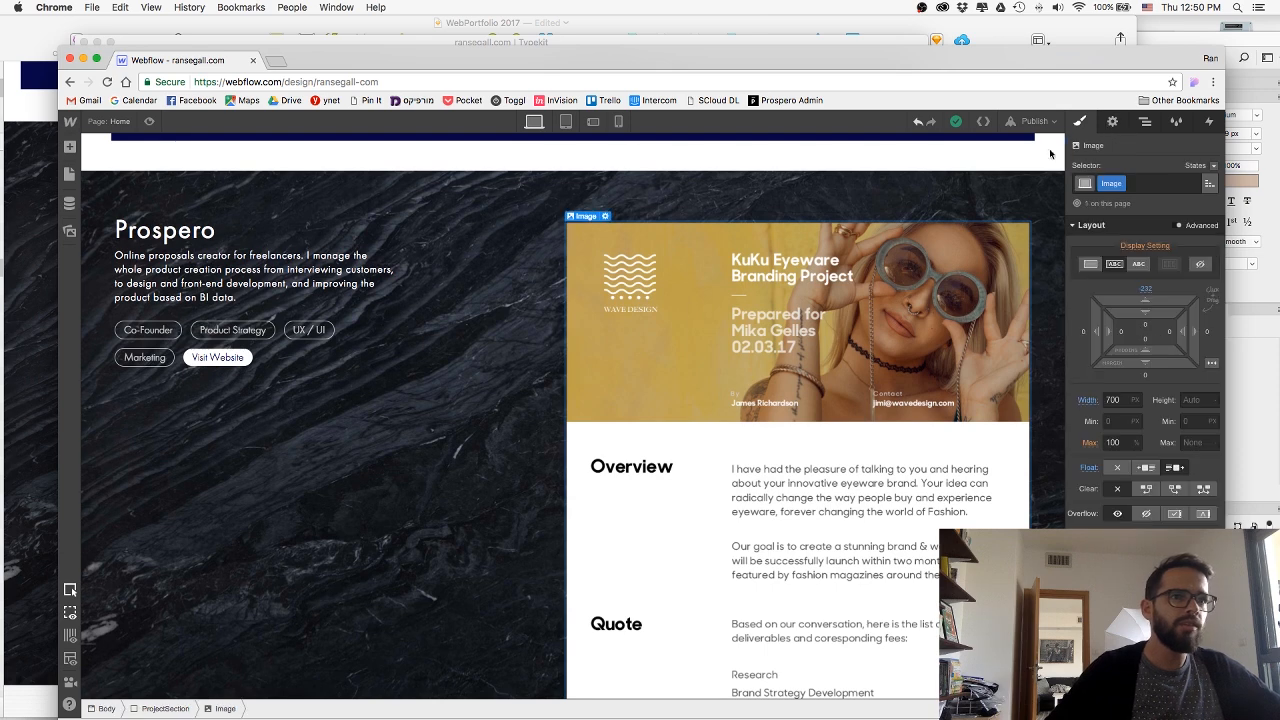
left_click(1114, 400)
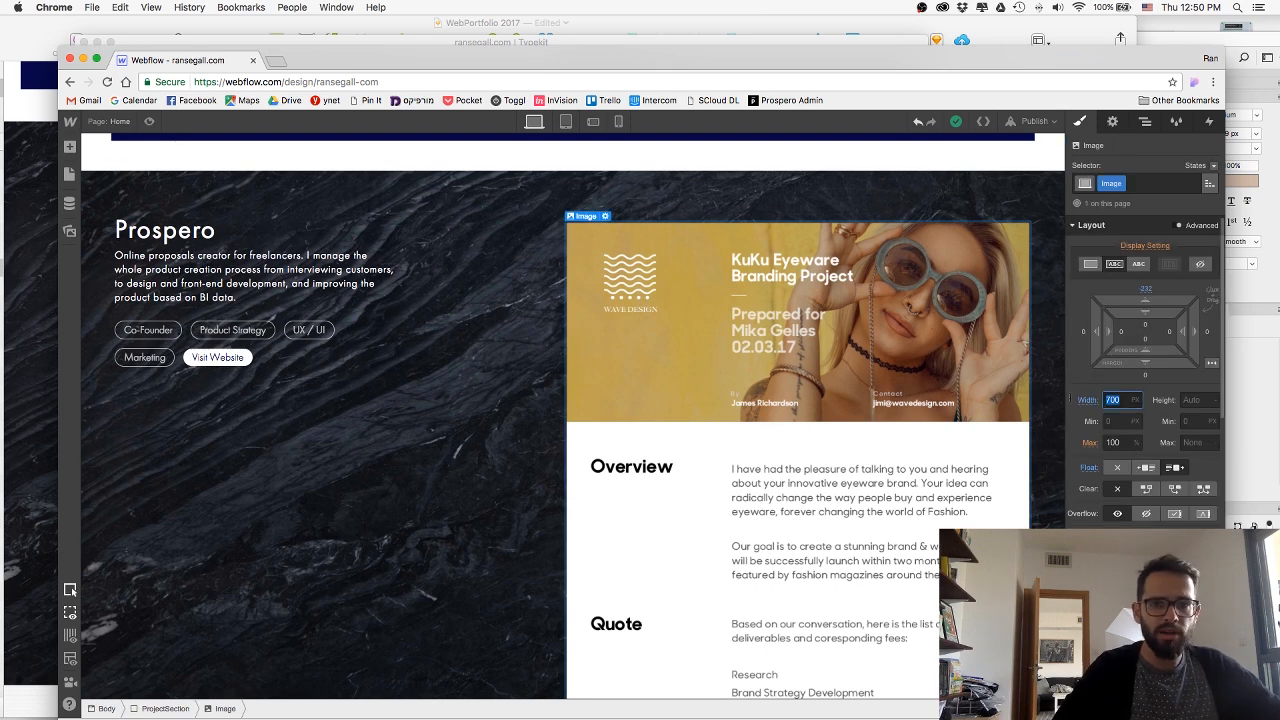
key("Return")
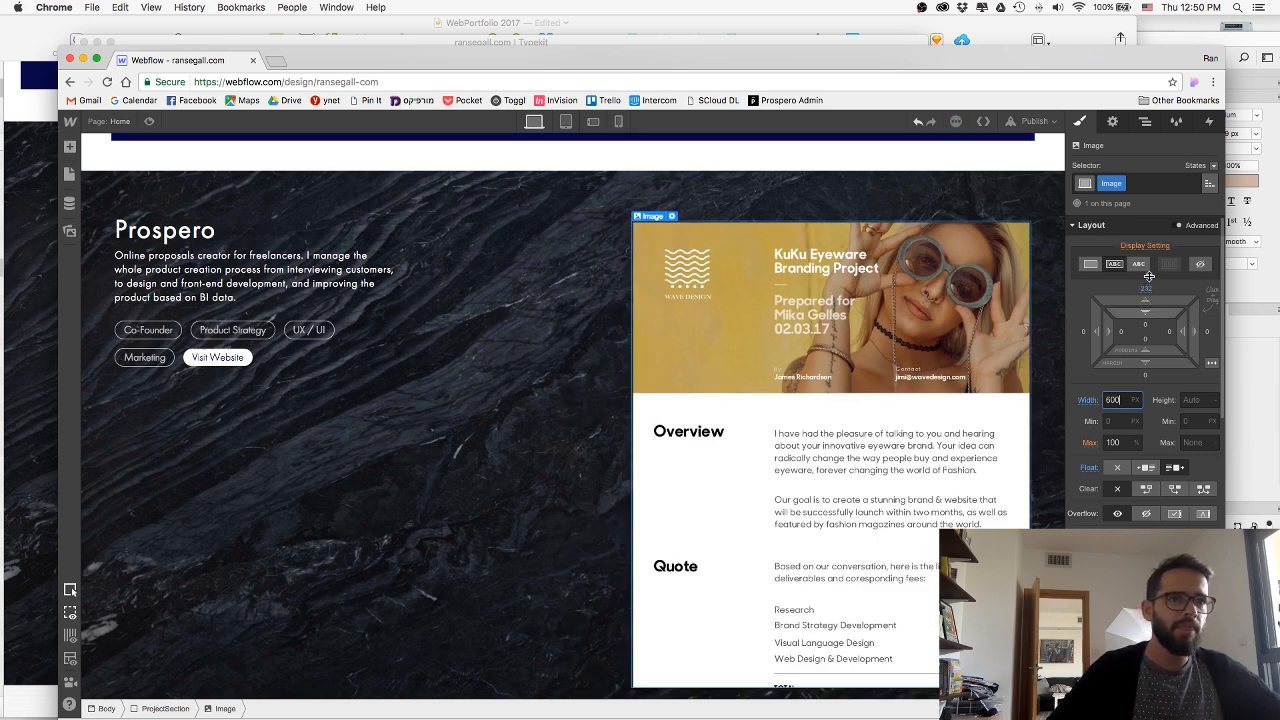
left_click_drag(1149, 276, 1164, 259)
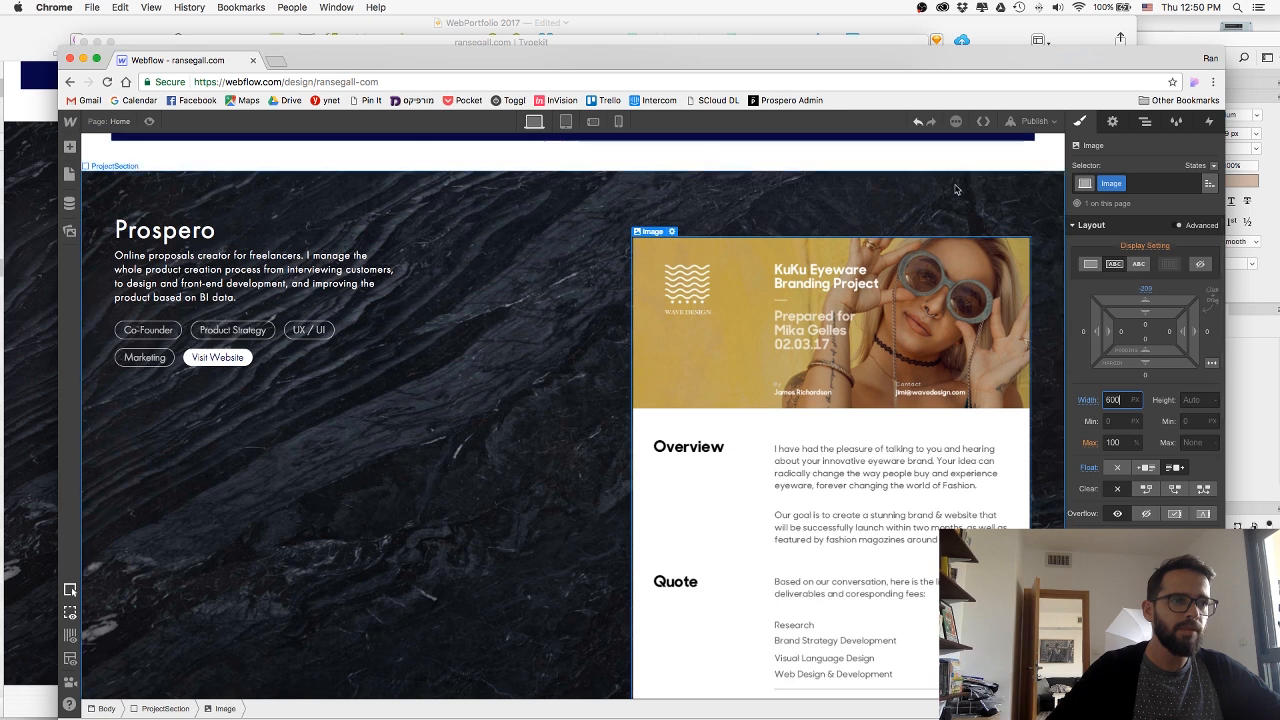
Publish the resized proposal image to the site's webflow.io domain.
left_click(1035, 121)
left_click(882, 252)
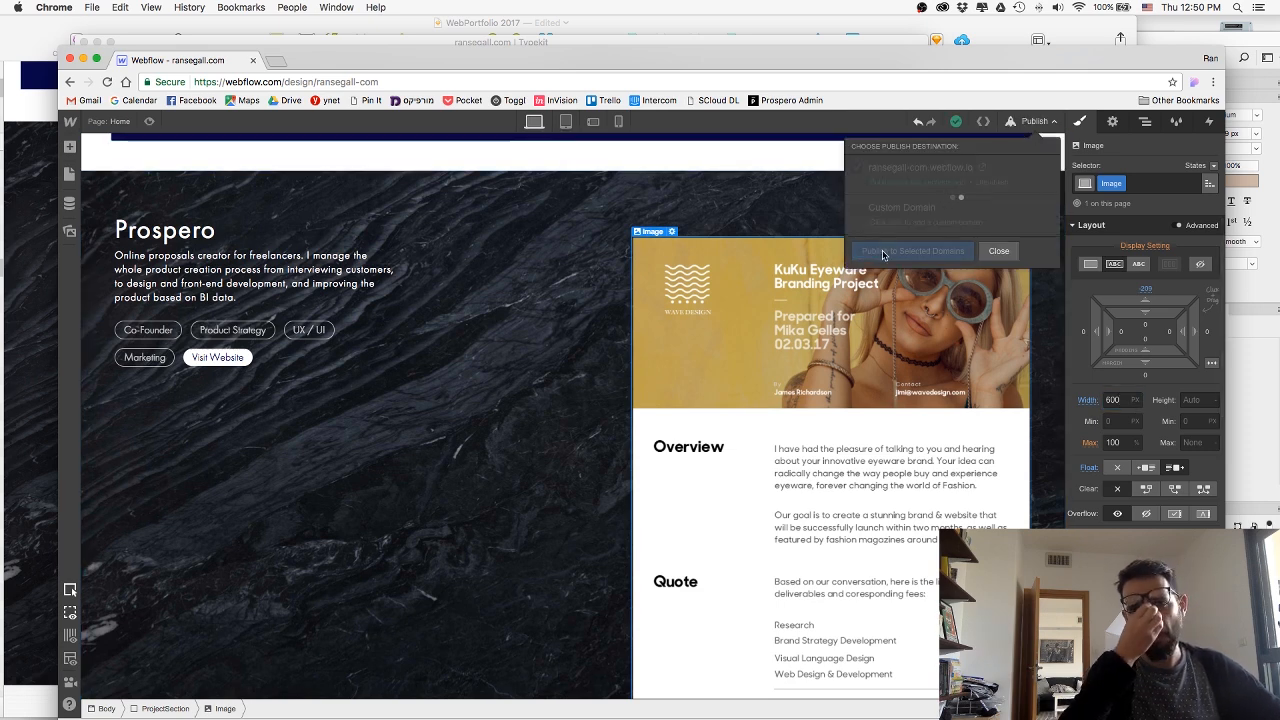
Check the deliverables panel's placement over the proposal in 01-Prospero.psd in Photoshop, and return to Webflow in Chrome.
key("super+Tab")
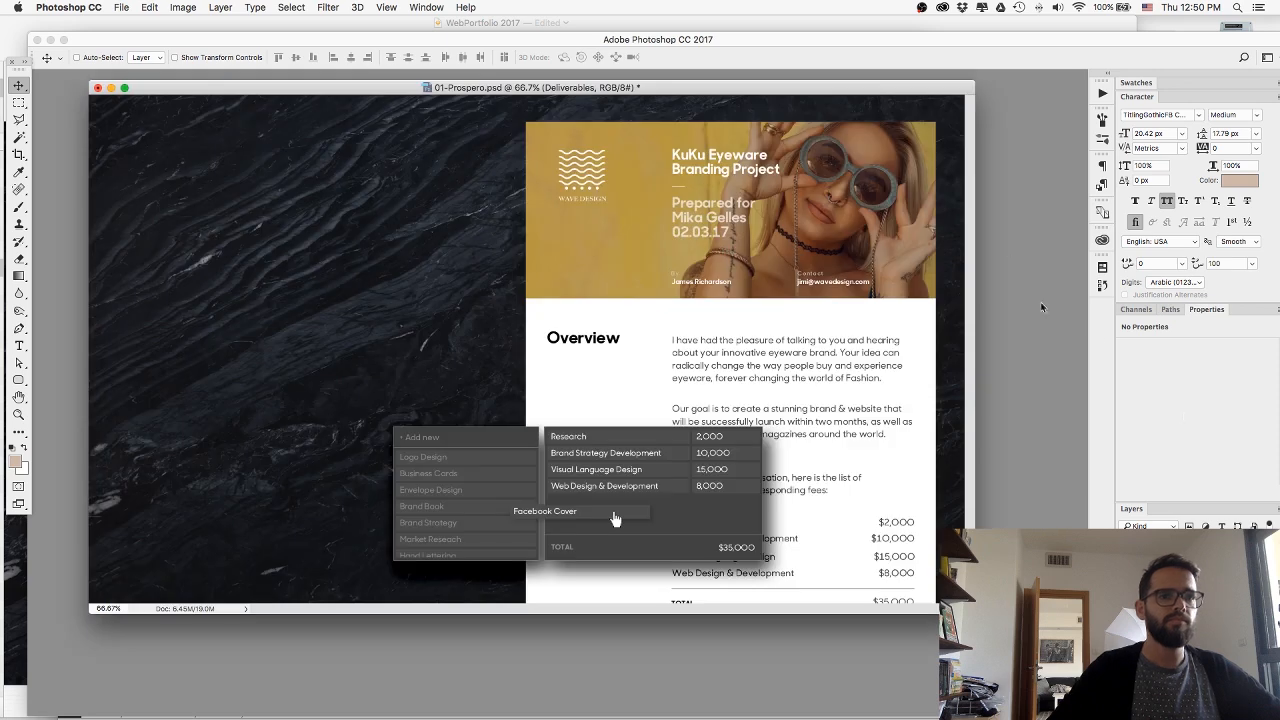
key("super+Tab")
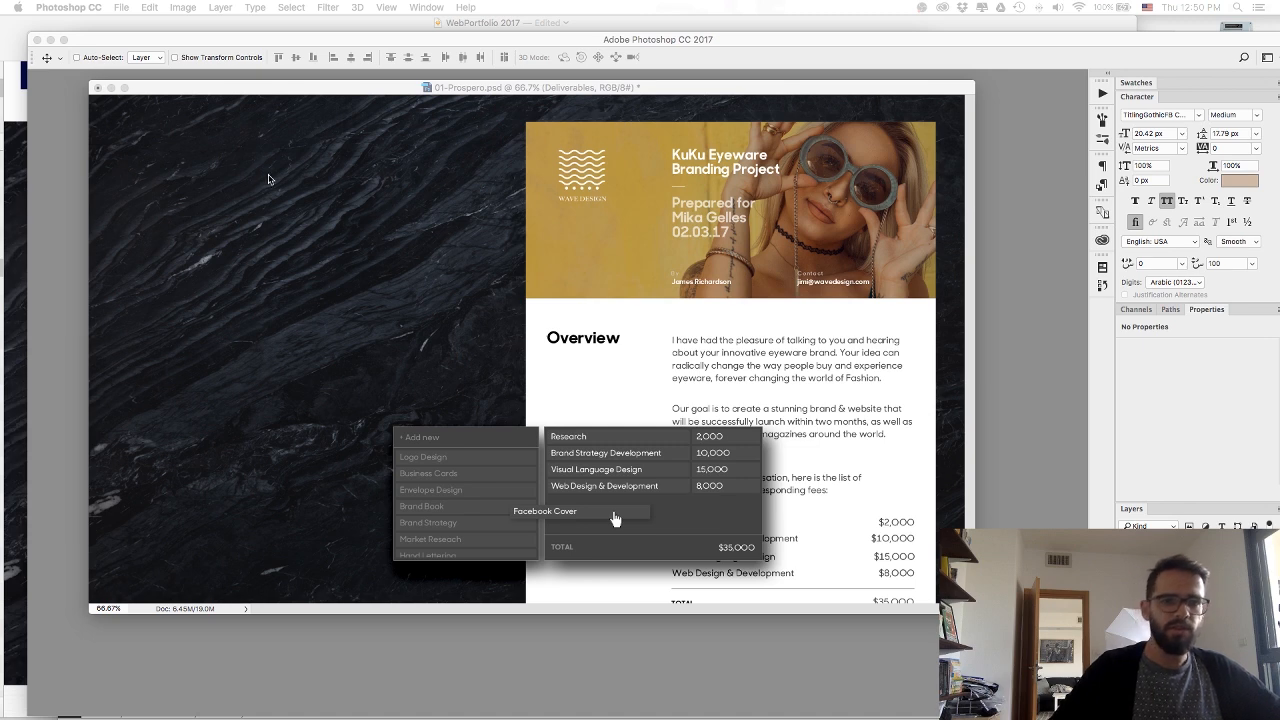
key("super+Tab")
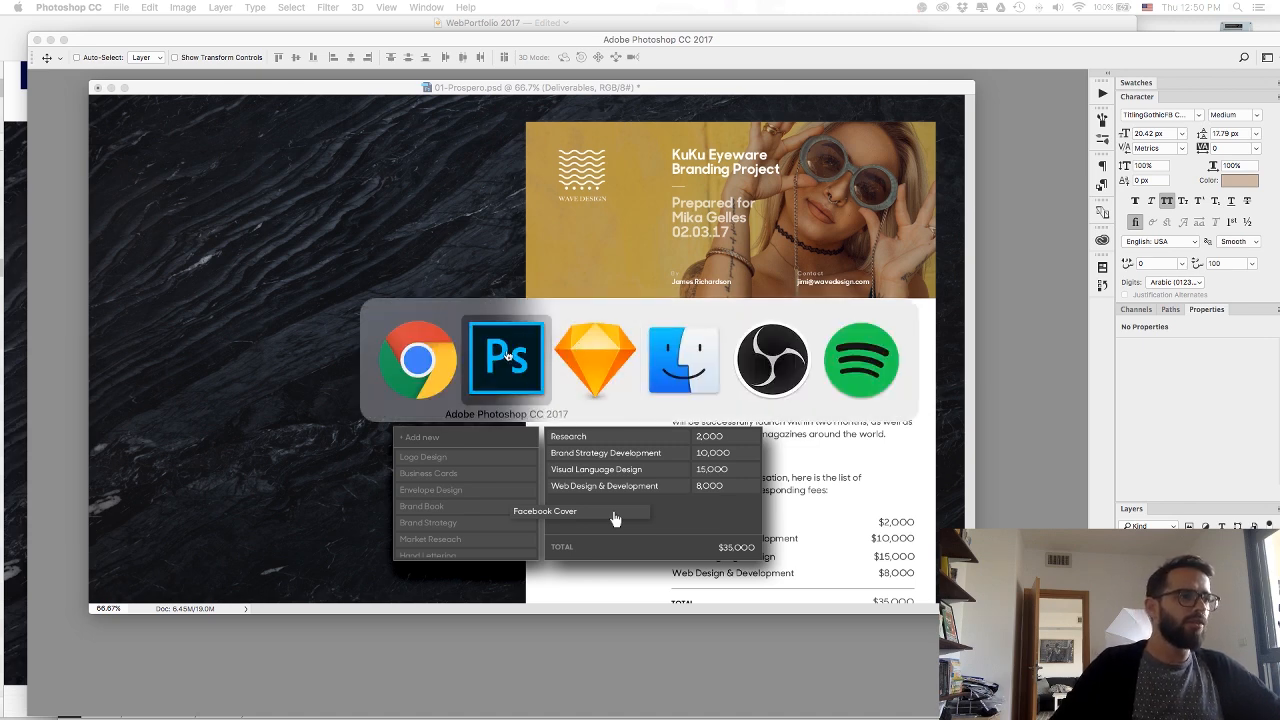
key("super+shift+Tab")
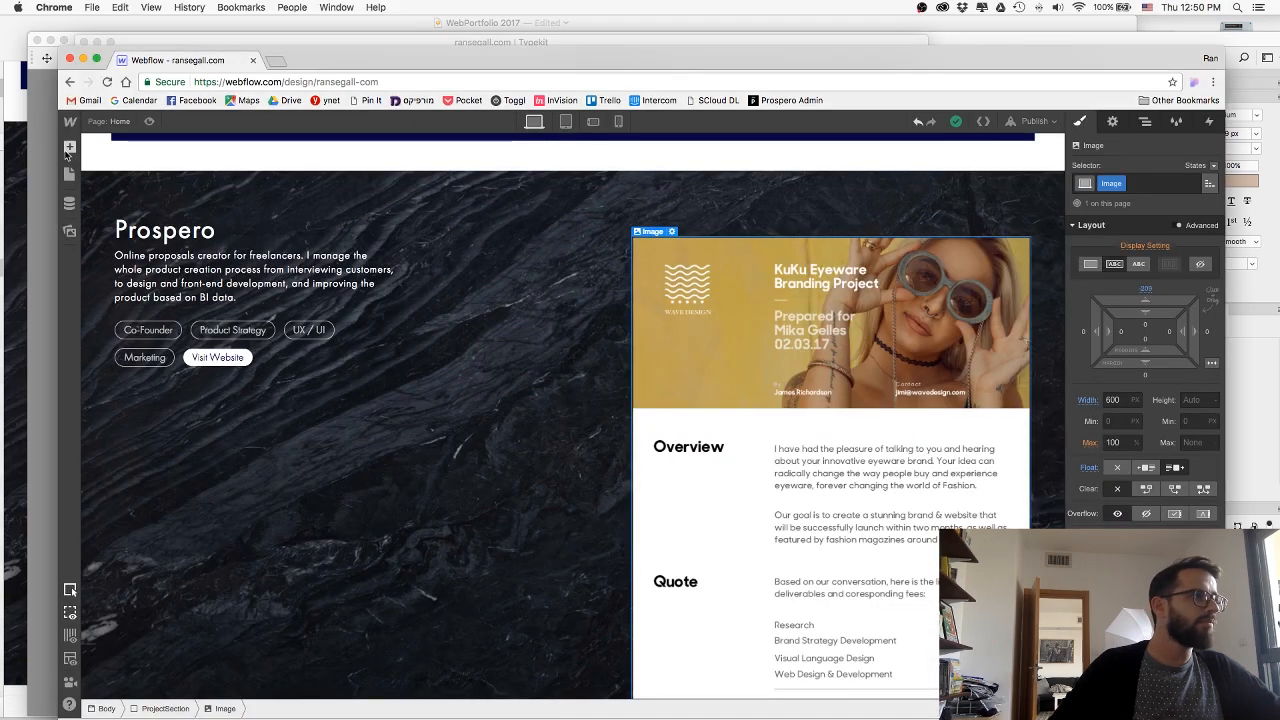
Add an image element below the Prospero tags, upload Deliverables.png into it and mark it as HiDPI.
left_click(70, 147)
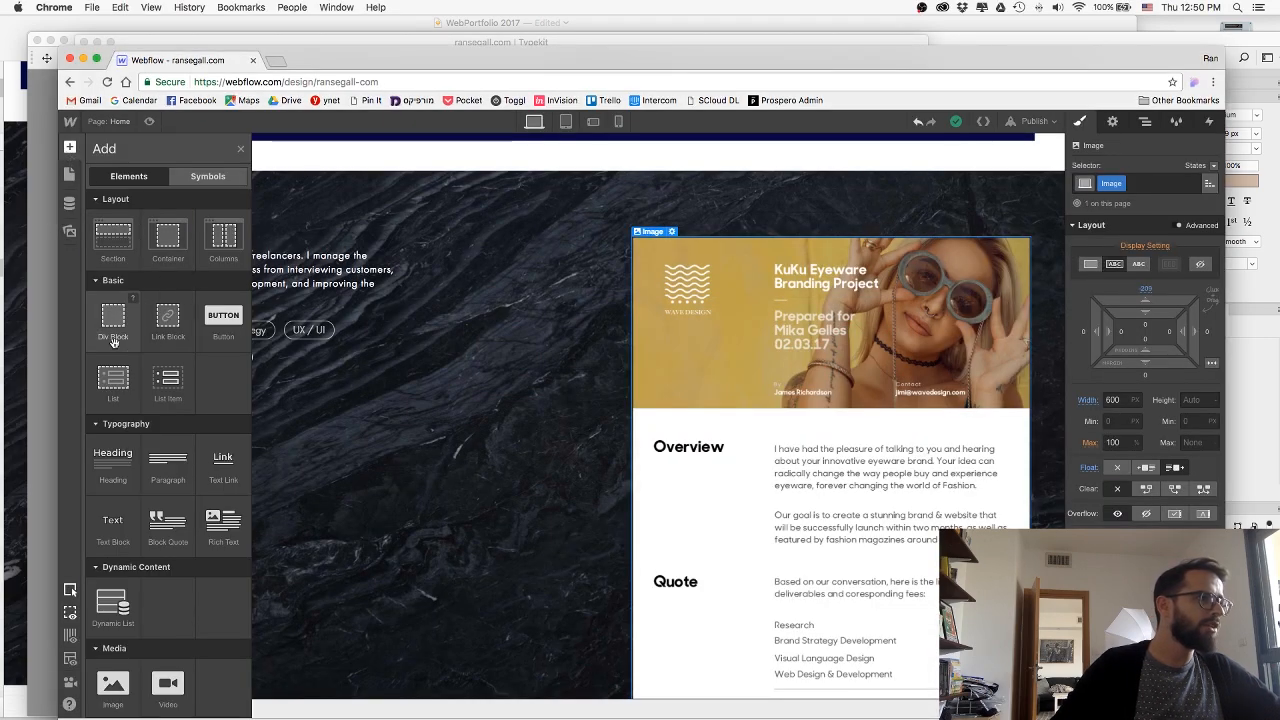
left_click_drag(117, 683, 310, 390)
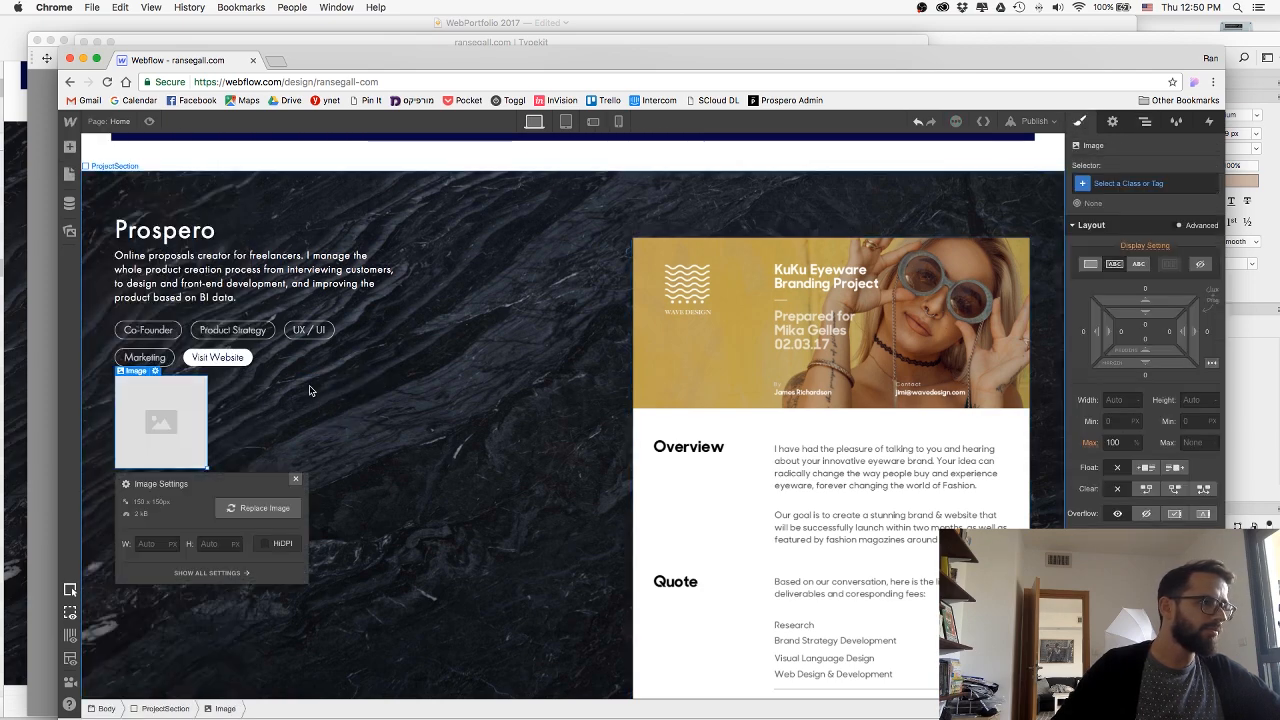
left_click(265, 522)
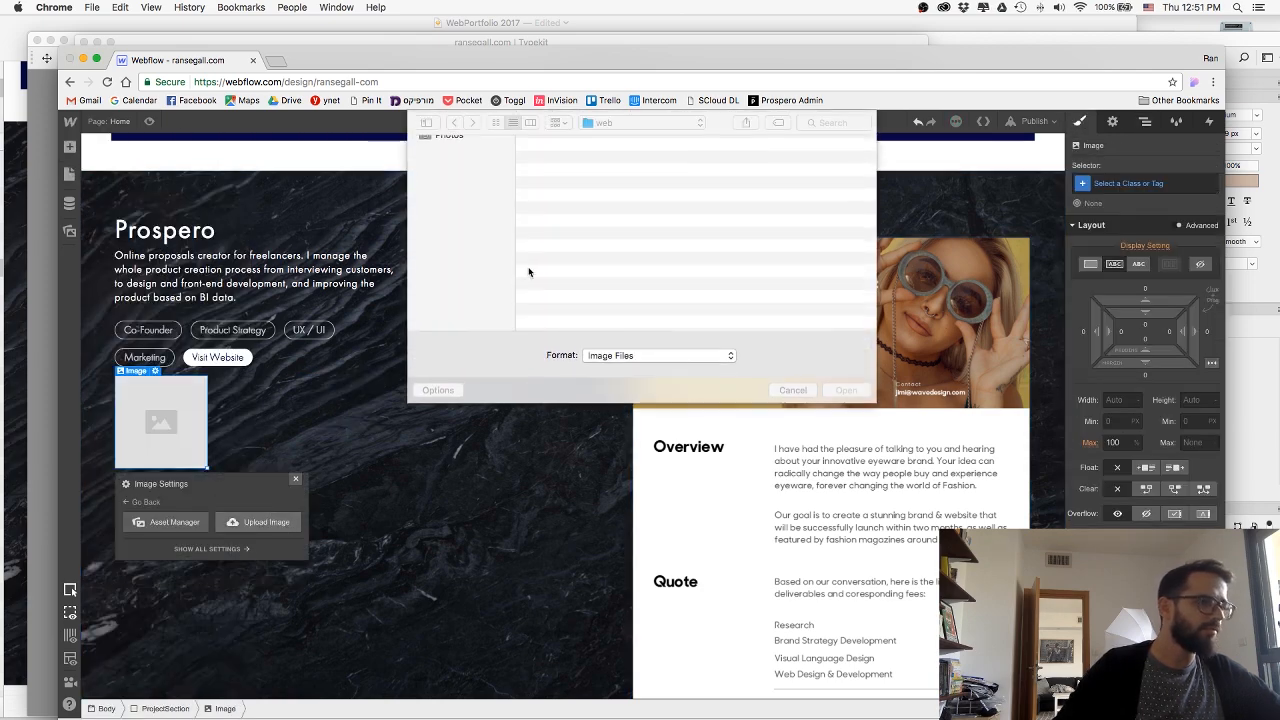
double_click(566, 158)
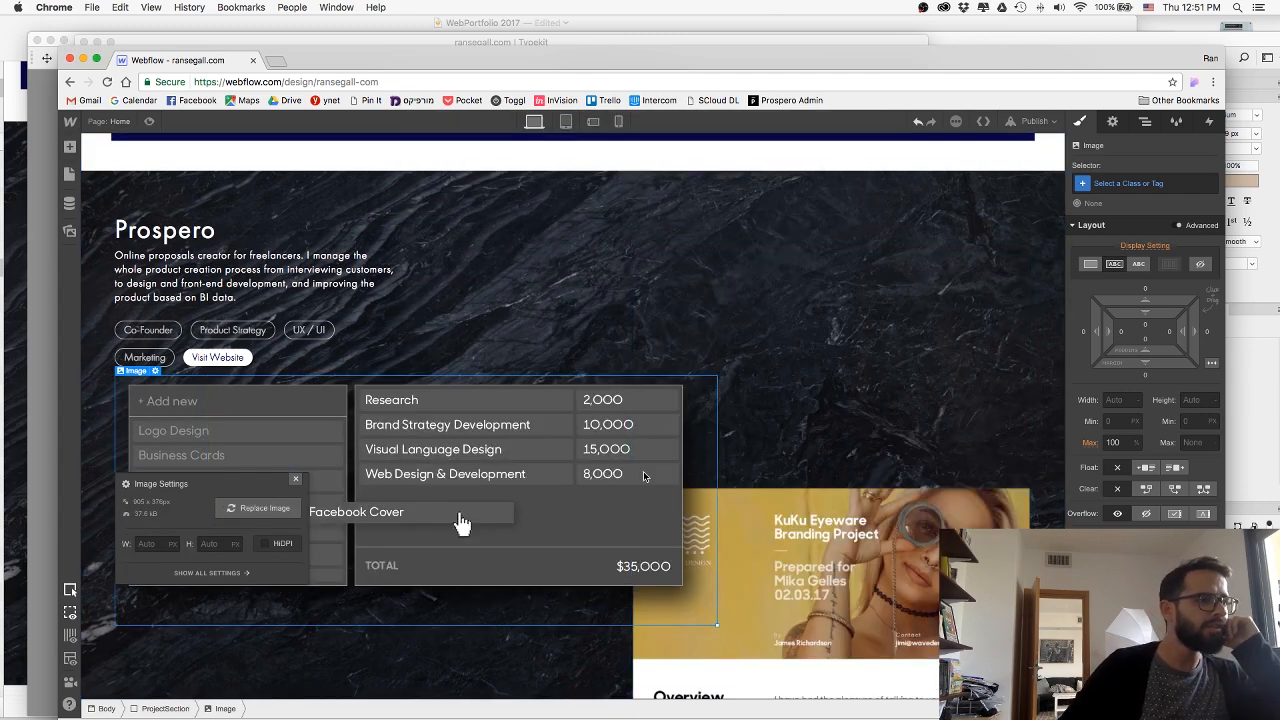
left_click(266, 544)
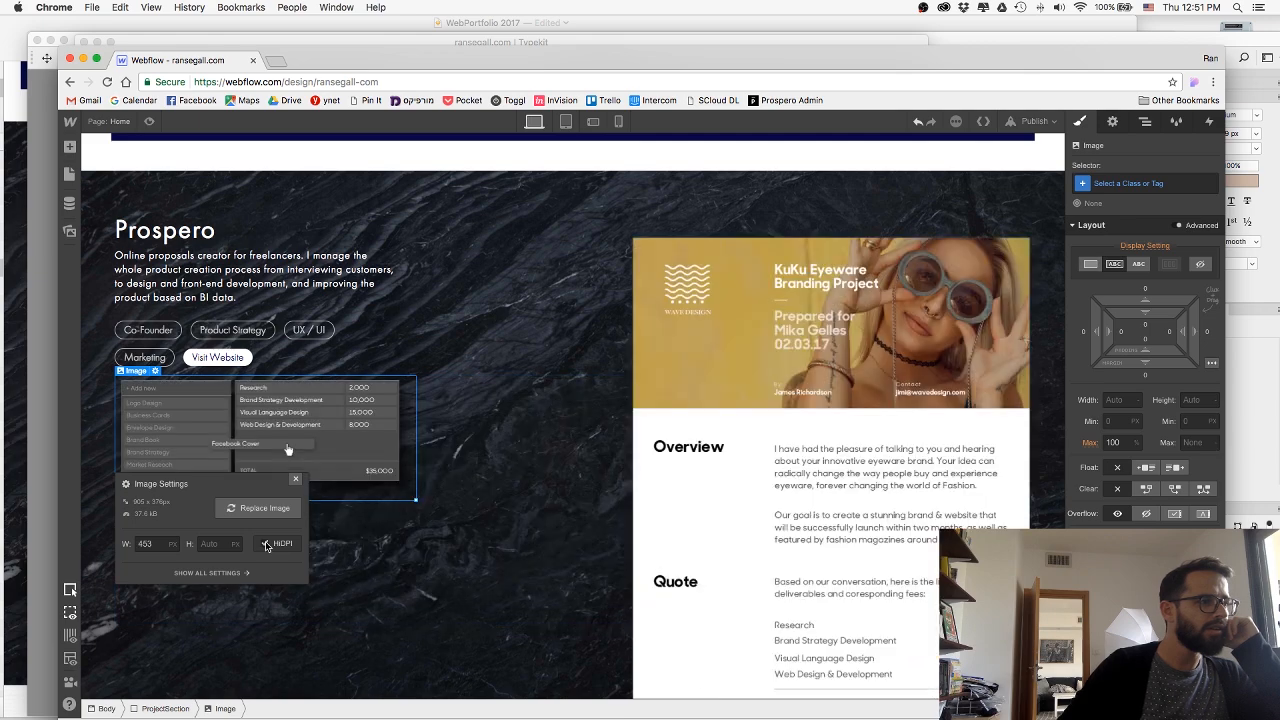
left_click(292, 480)
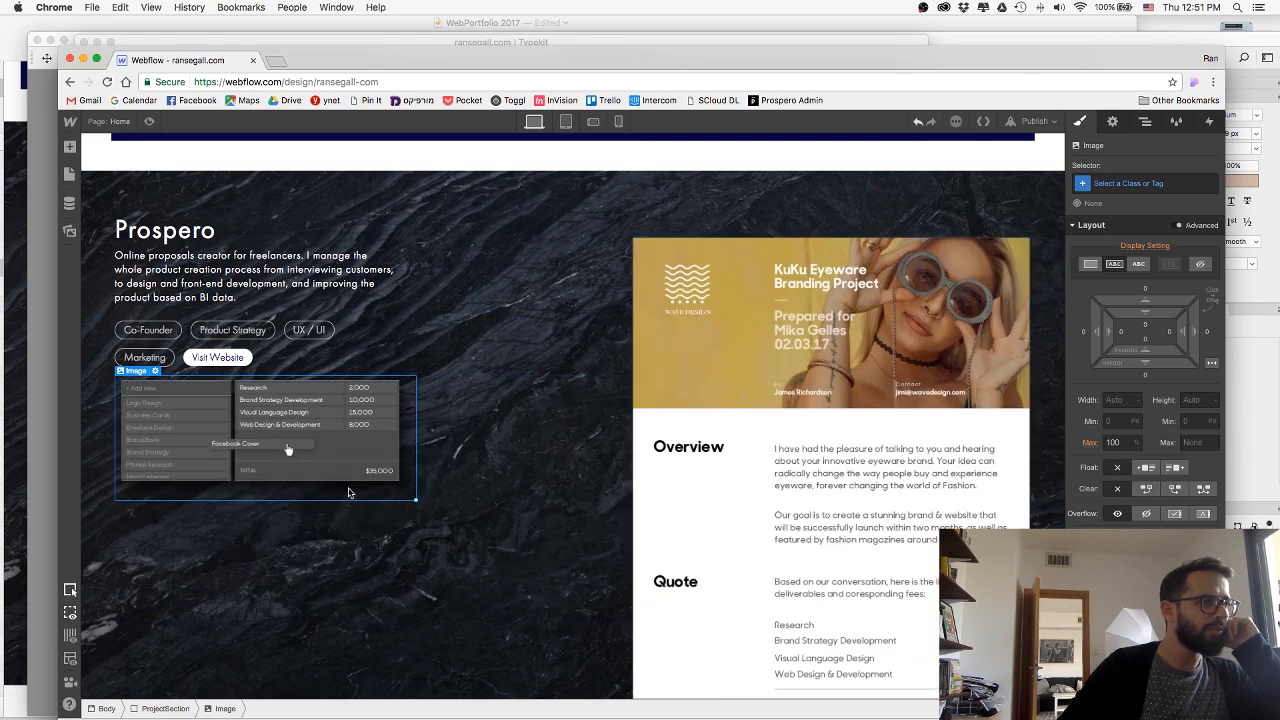
Try floating the deliverables image to the right, and reset its float to none.
left_click(1172, 468)
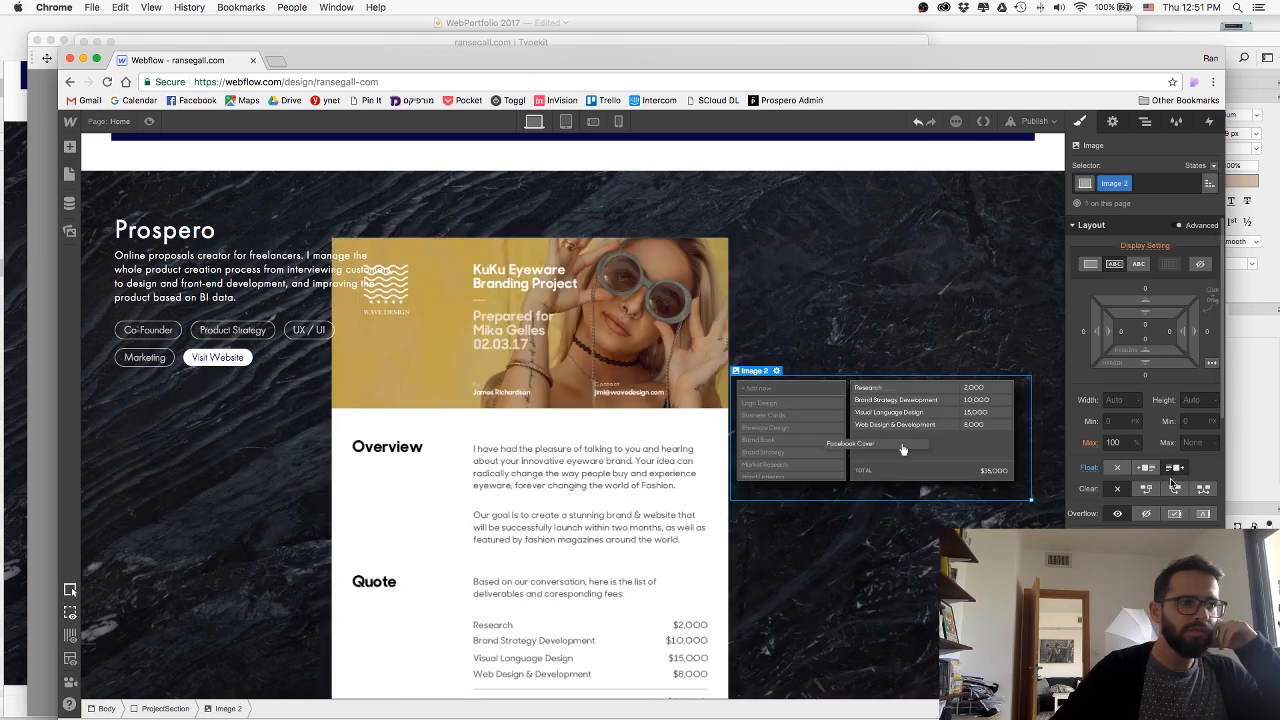
left_click(1119, 469)
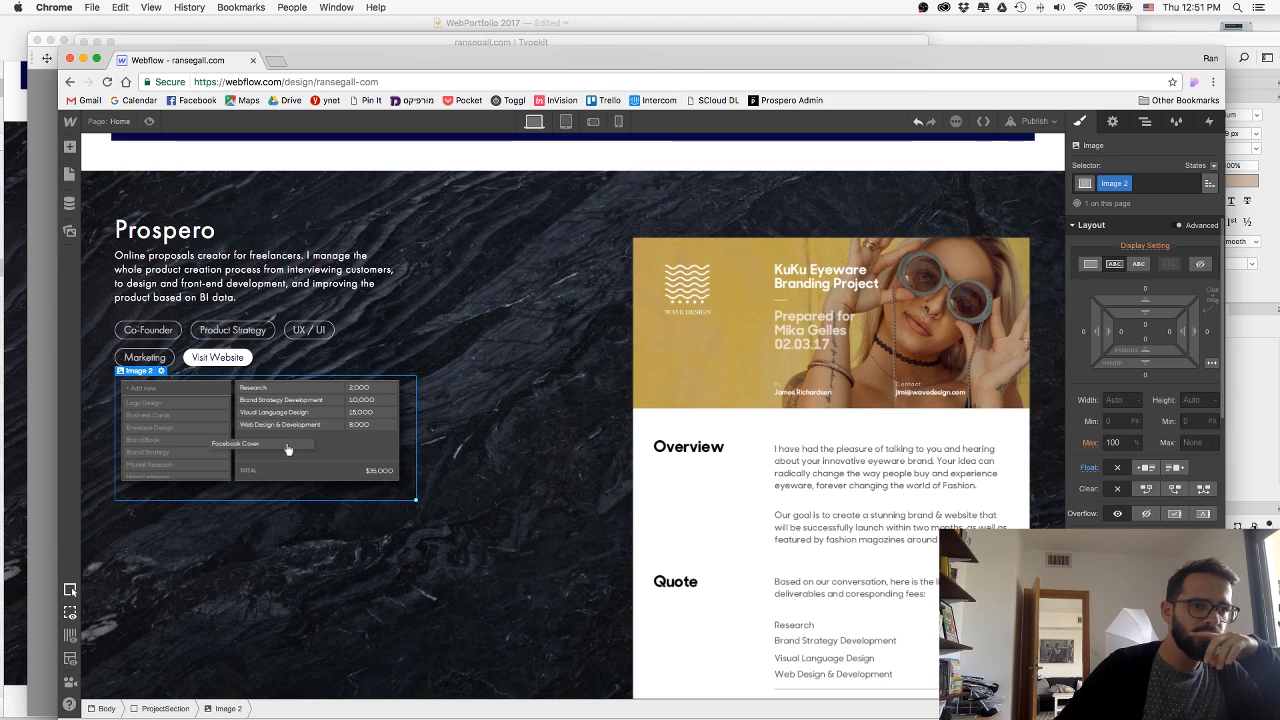
scroll(554, 567, "down", 1)
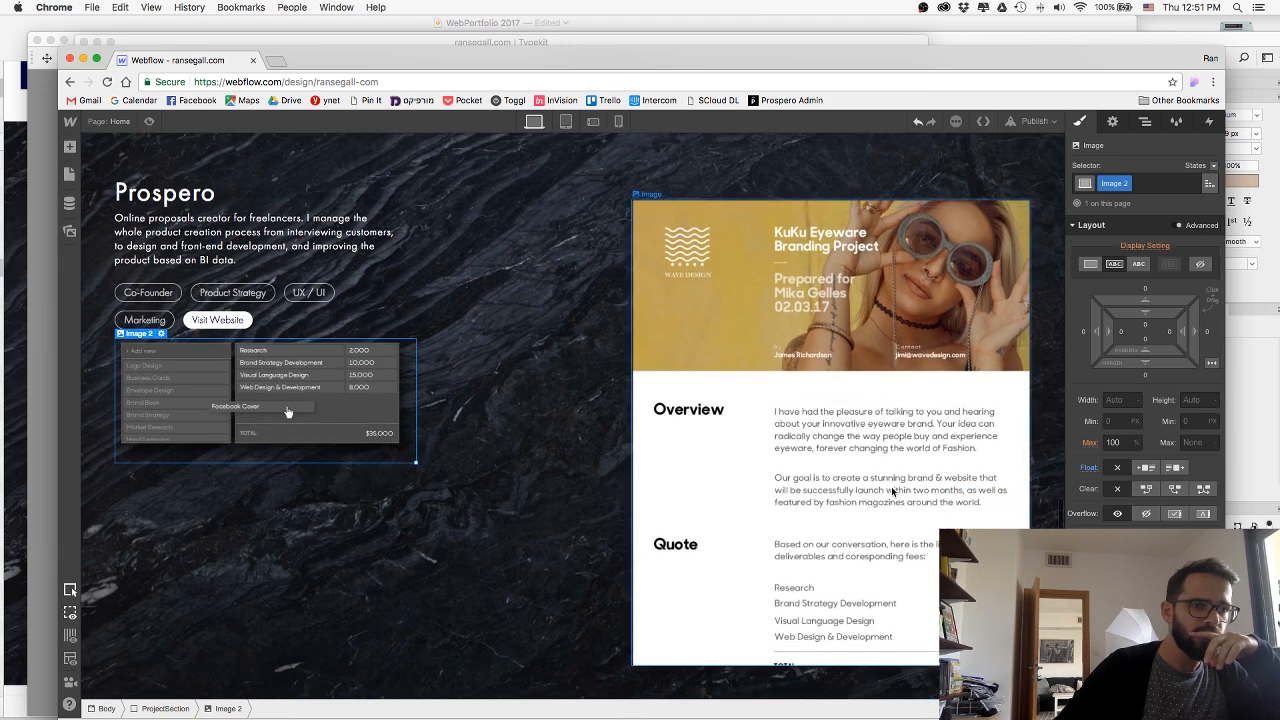
left_click(554, 567)
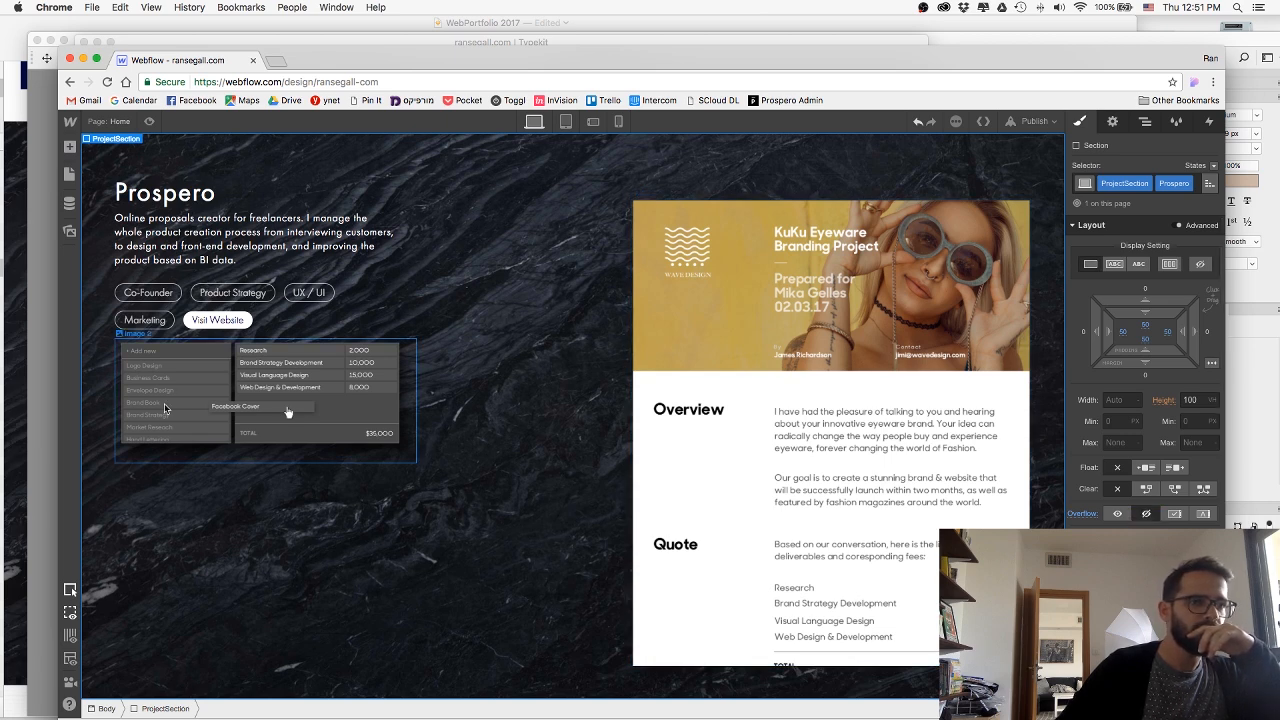
left_click(322, 428)
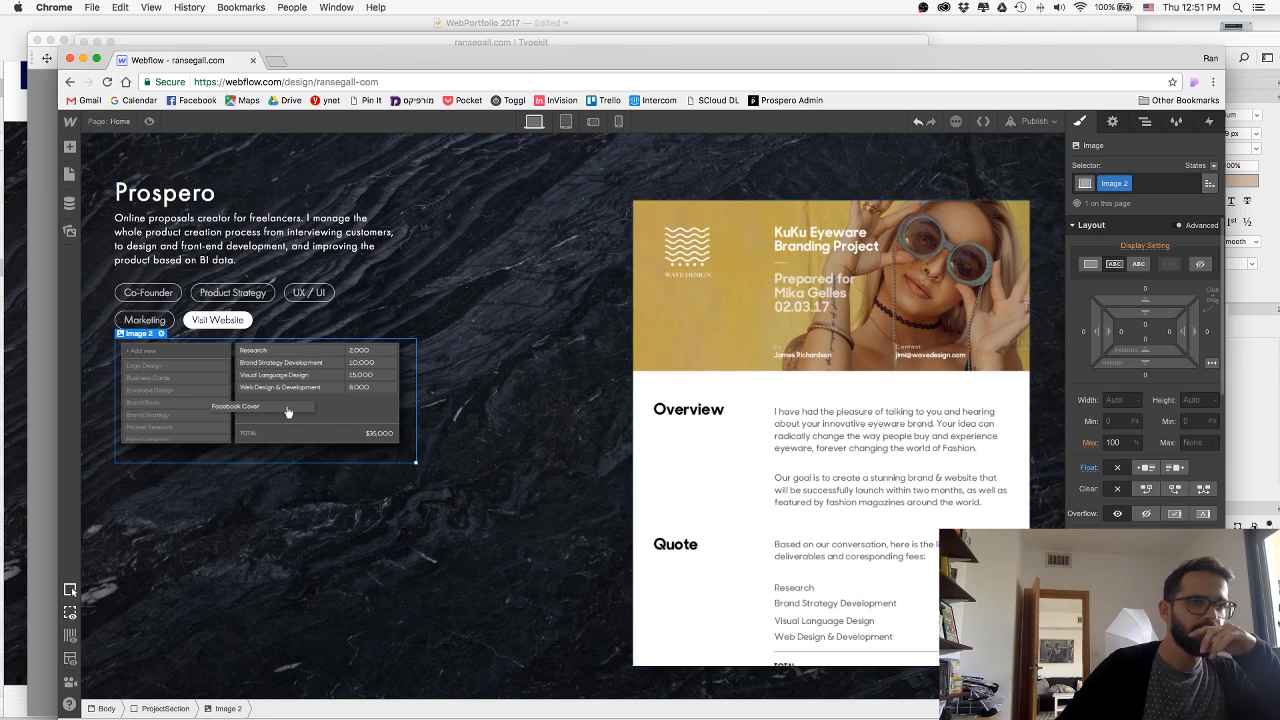
left_click_drag(288, 412, 277, 412)
key("super+z")
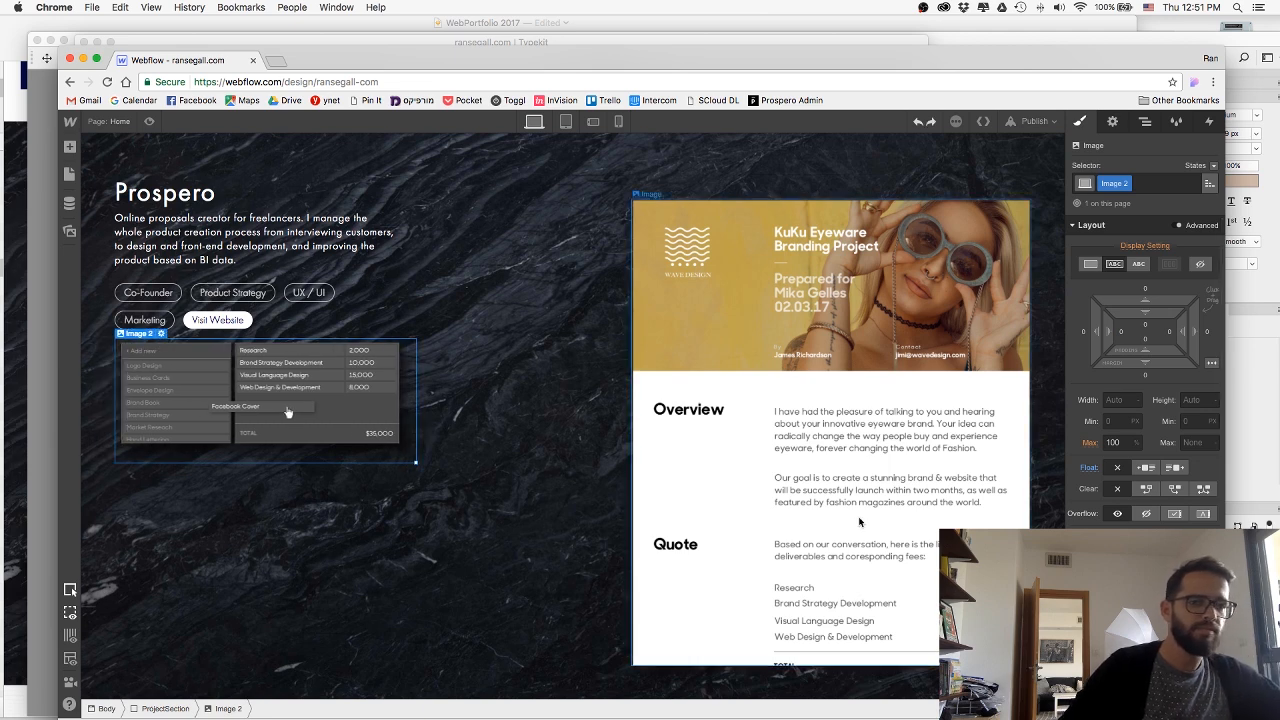
left_click(384, 525)
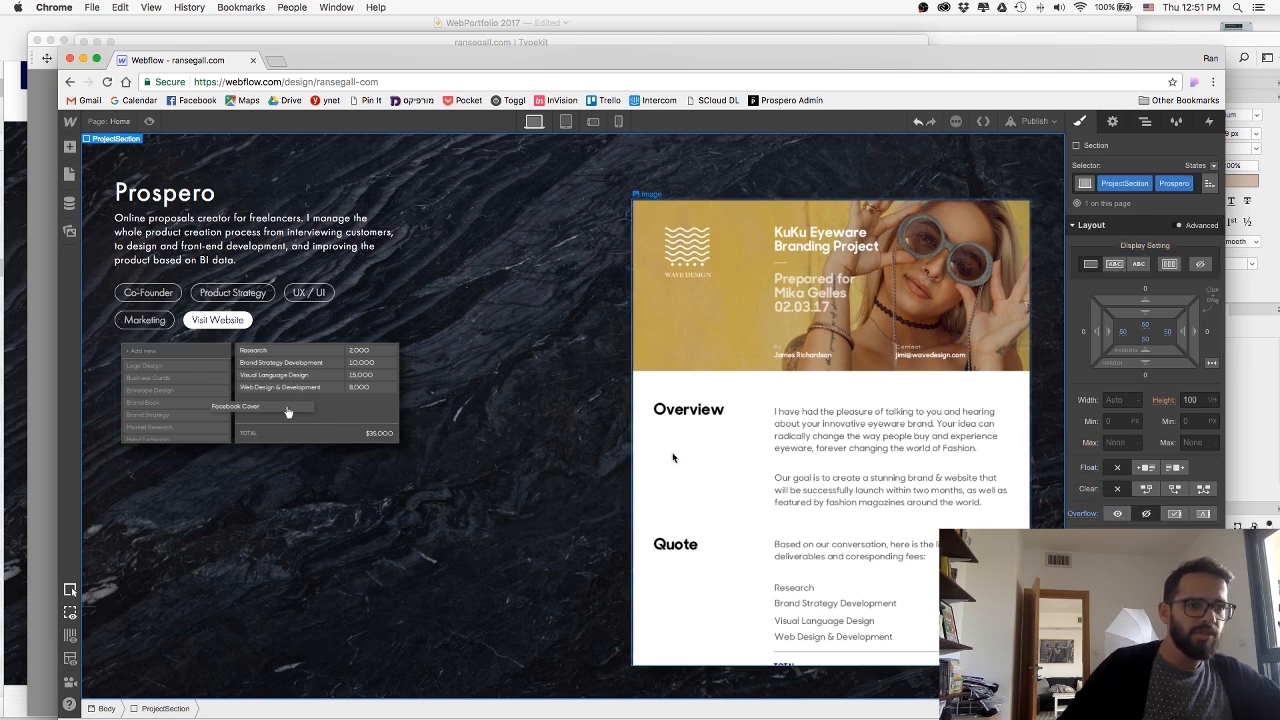
Select the proposal image and lower it in the Prospero section by changing its top margin to -157 px.
scroll(672, 452, "up", 3)
scroll(672, 457, "down", 3)
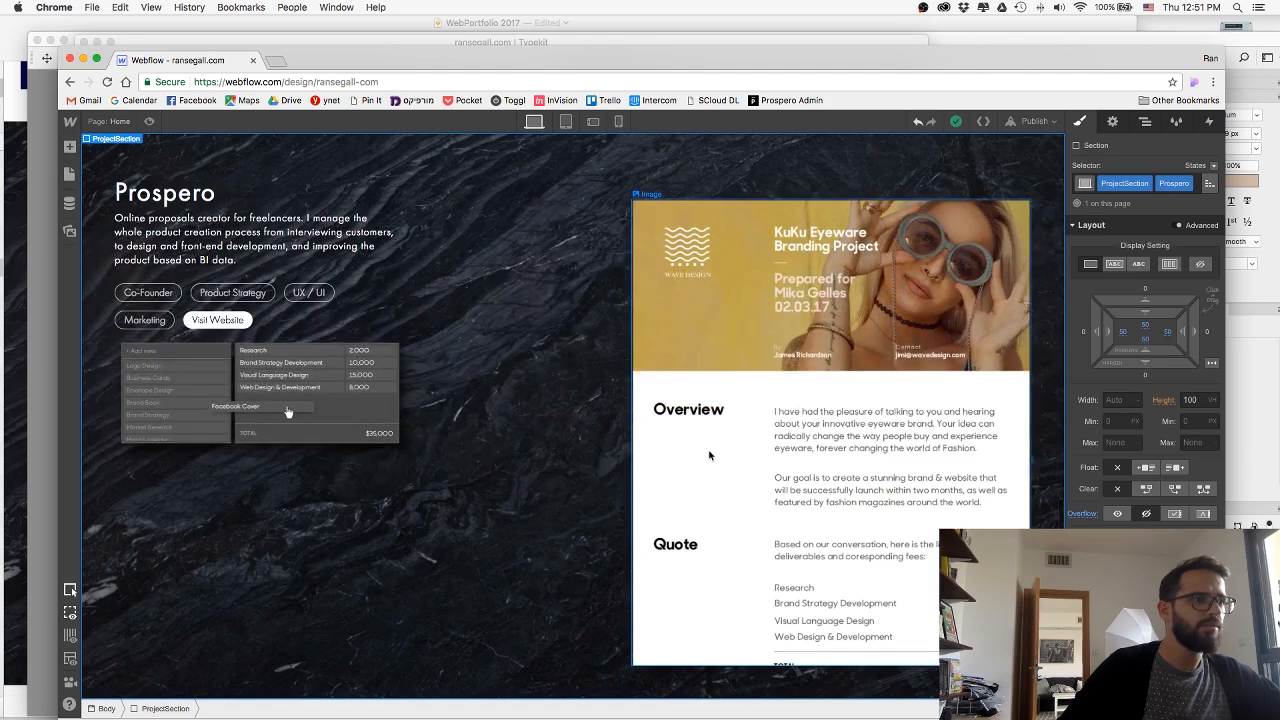
left_click(689, 452)
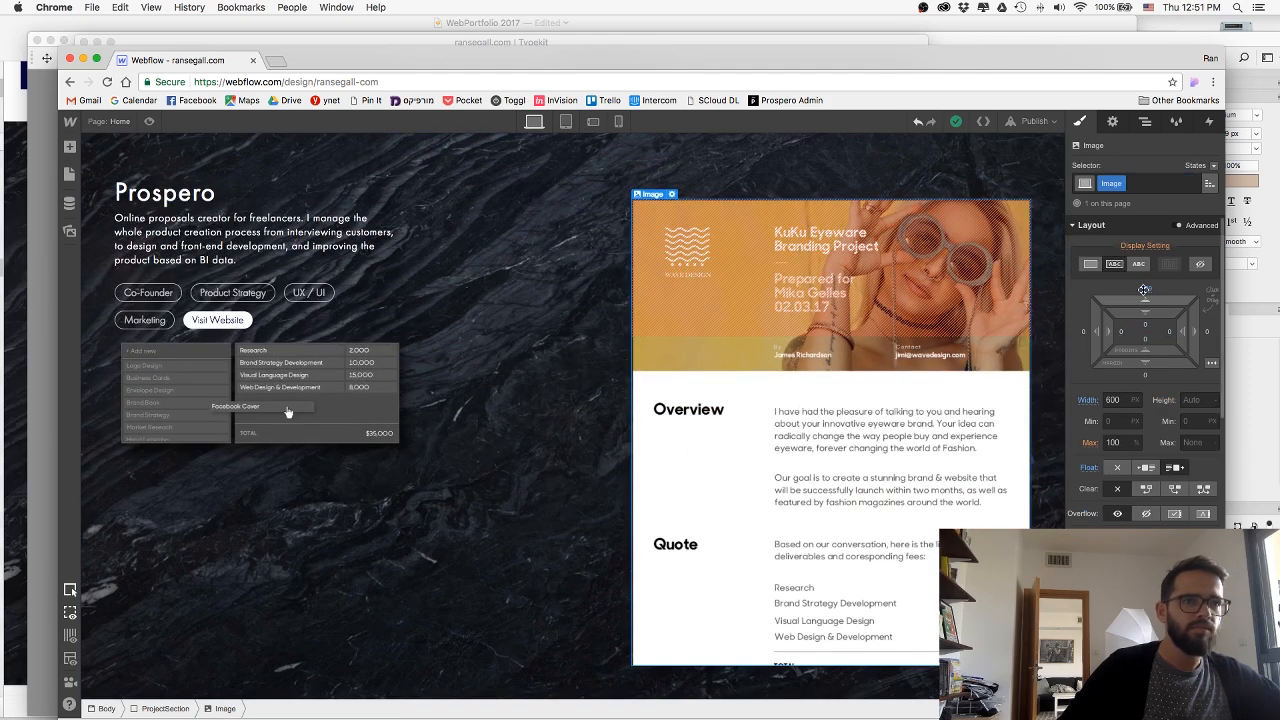
left_click_drag(1145, 296, 1140, 197)
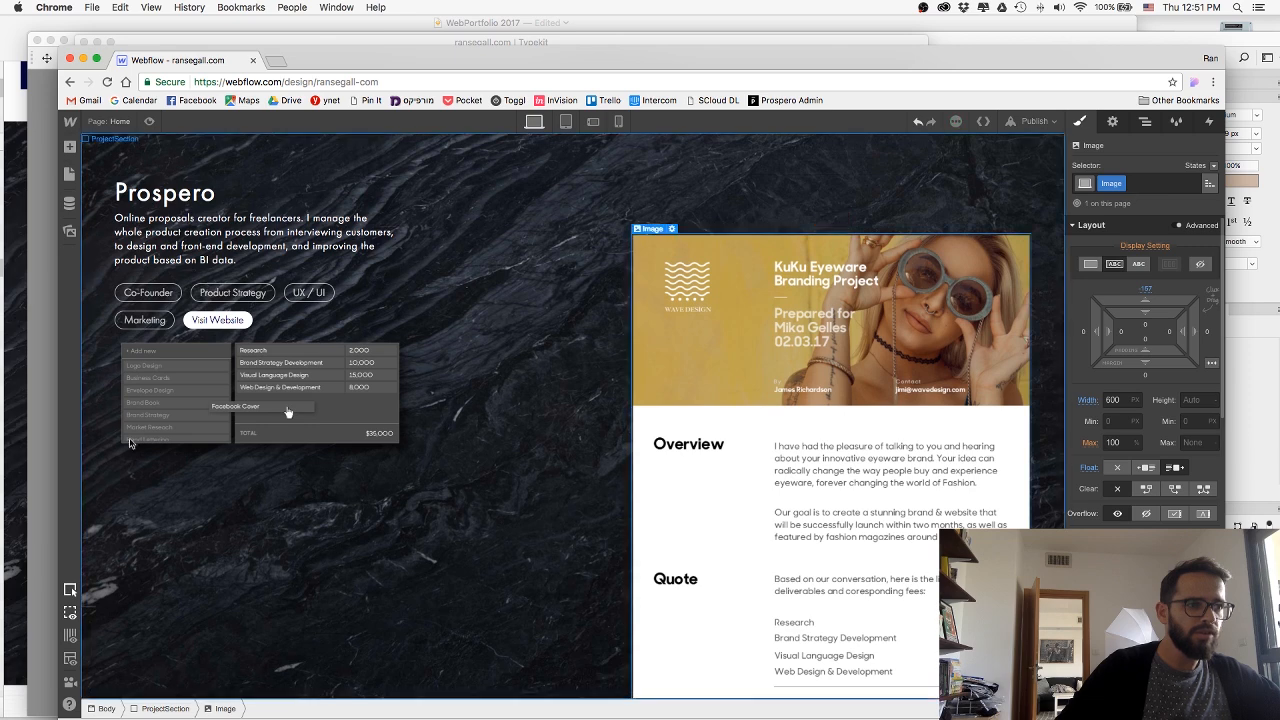
Move the deliverables image down and across so it overlaps the left edge of the proposal image beside the Overview text.
left_click(223, 411)
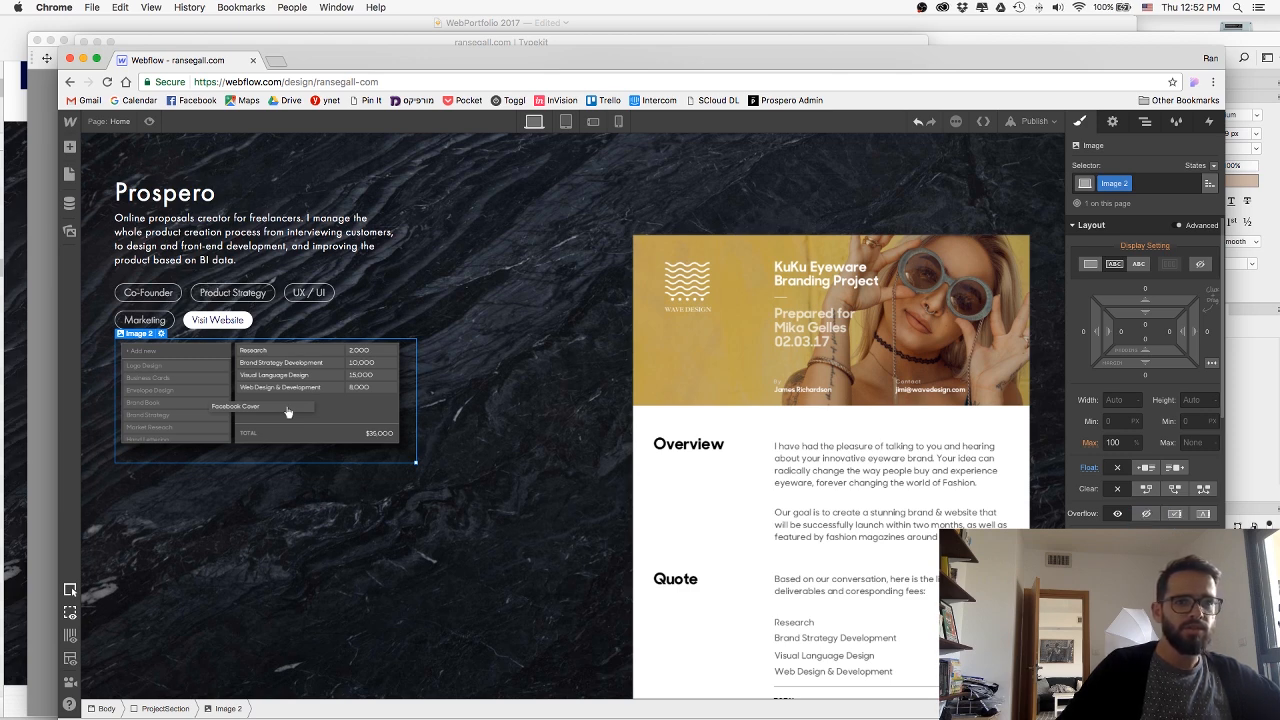
left_click_drag(1103, 612, 1138, 611)
left_click_drag(420, 412, 620, 530)
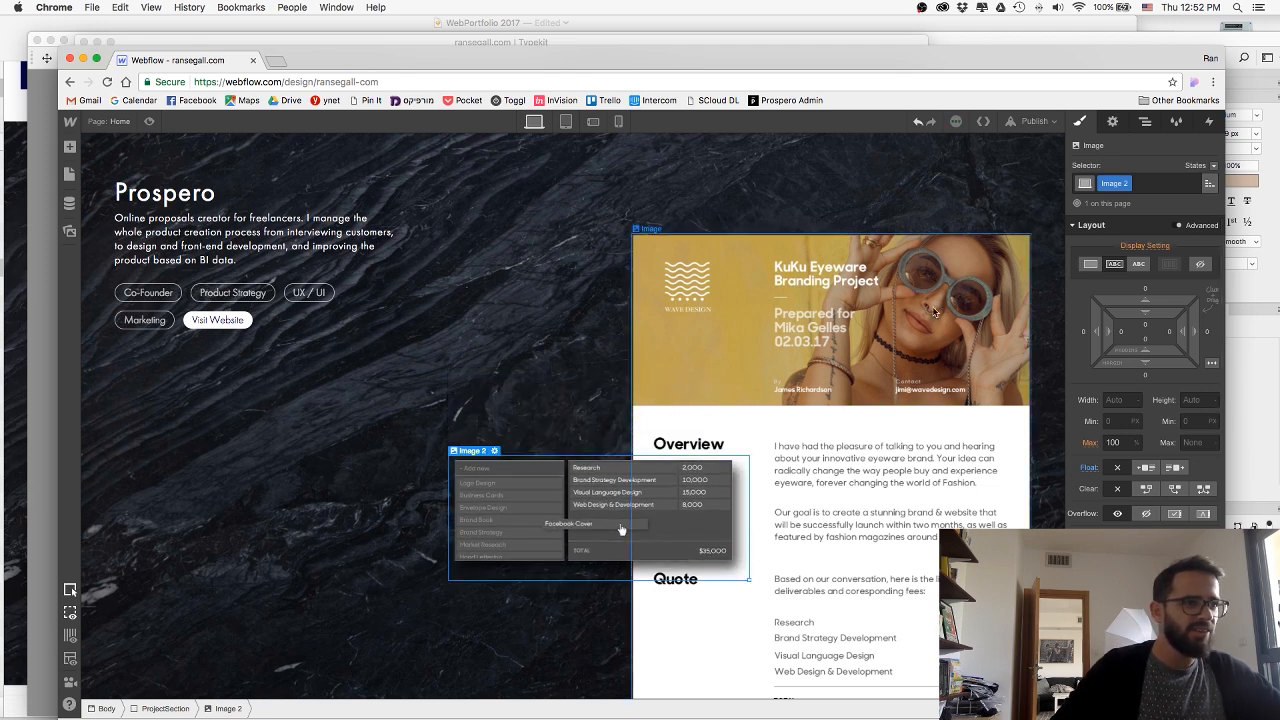
Set the deliverables image's width to 600 px in its image settings.
left_click(1112, 121)
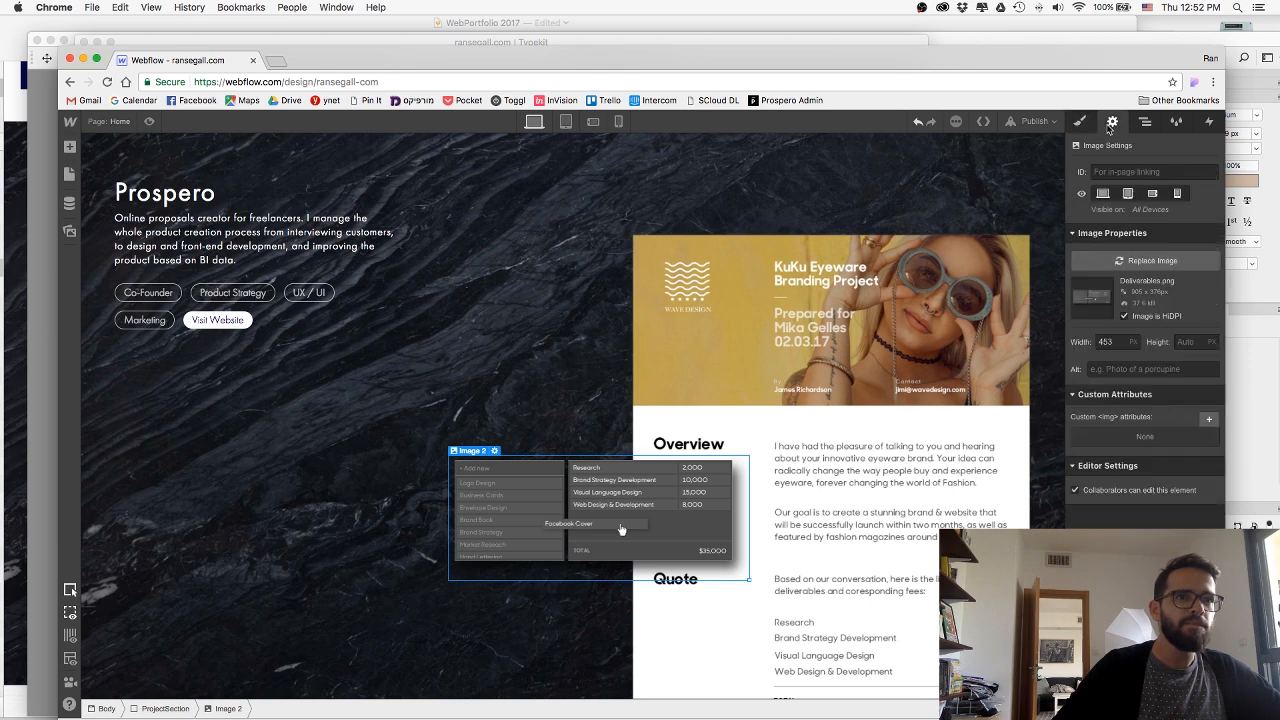
double_click(1114, 341)
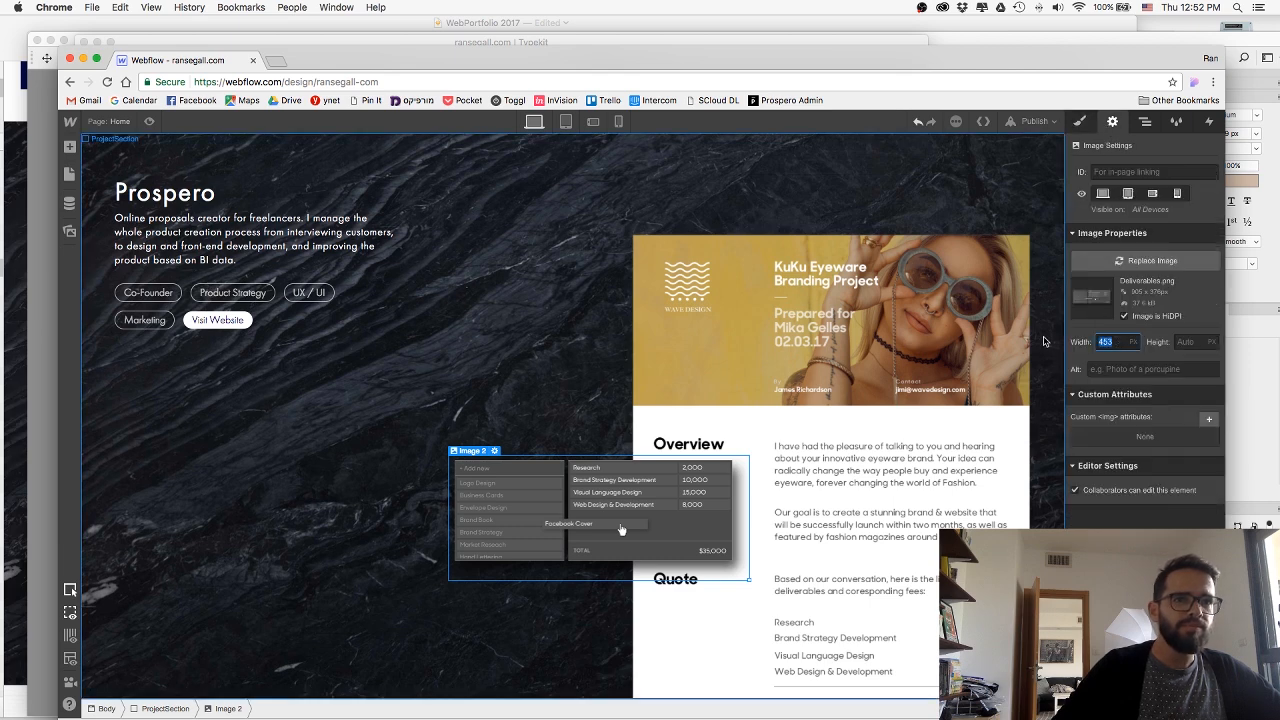
key("Return")
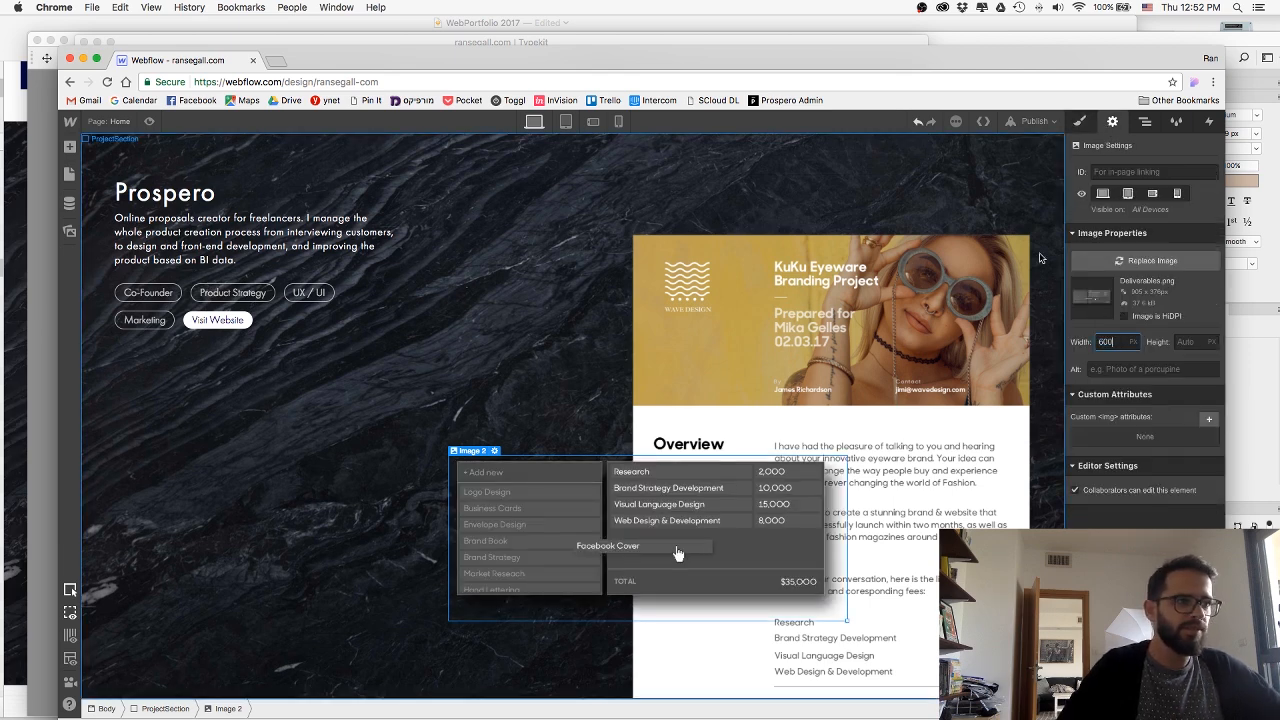
Shift the enlarged deliverables image left and down so it straddles the proposal's left edge below the Overview heading.
left_click(1080, 121)
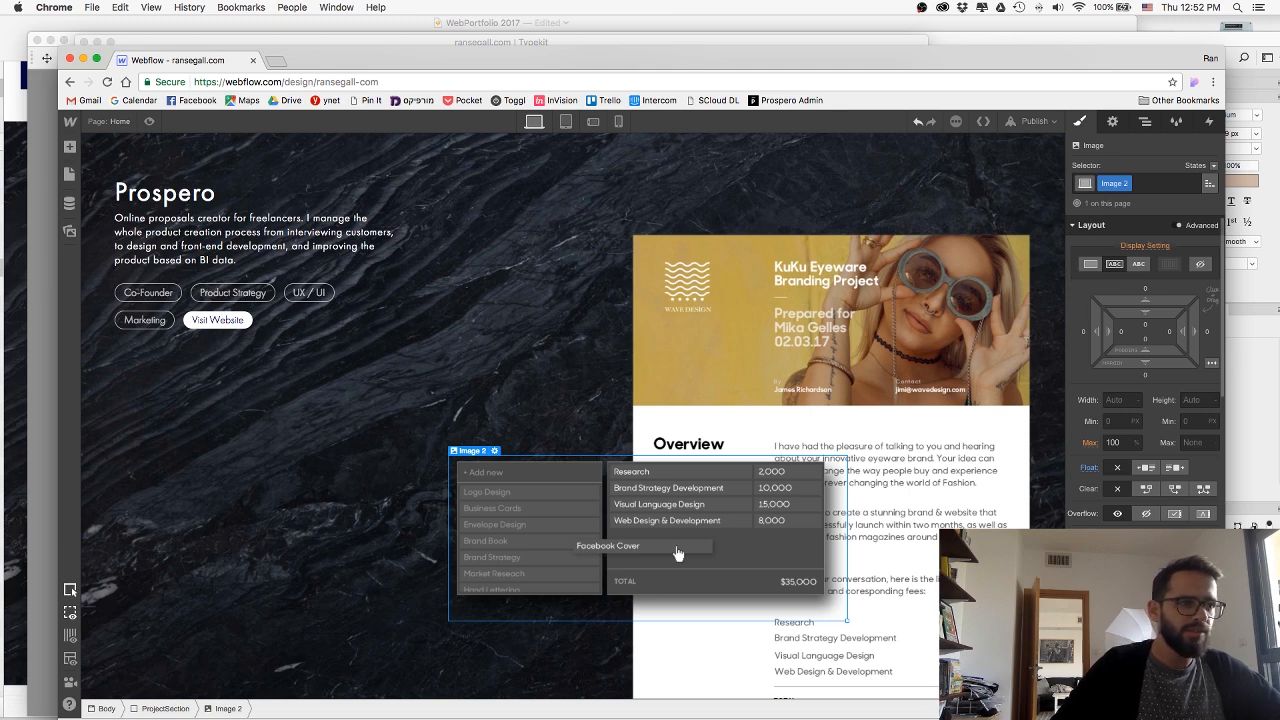
left_click_drag(676, 553, 604, 593)
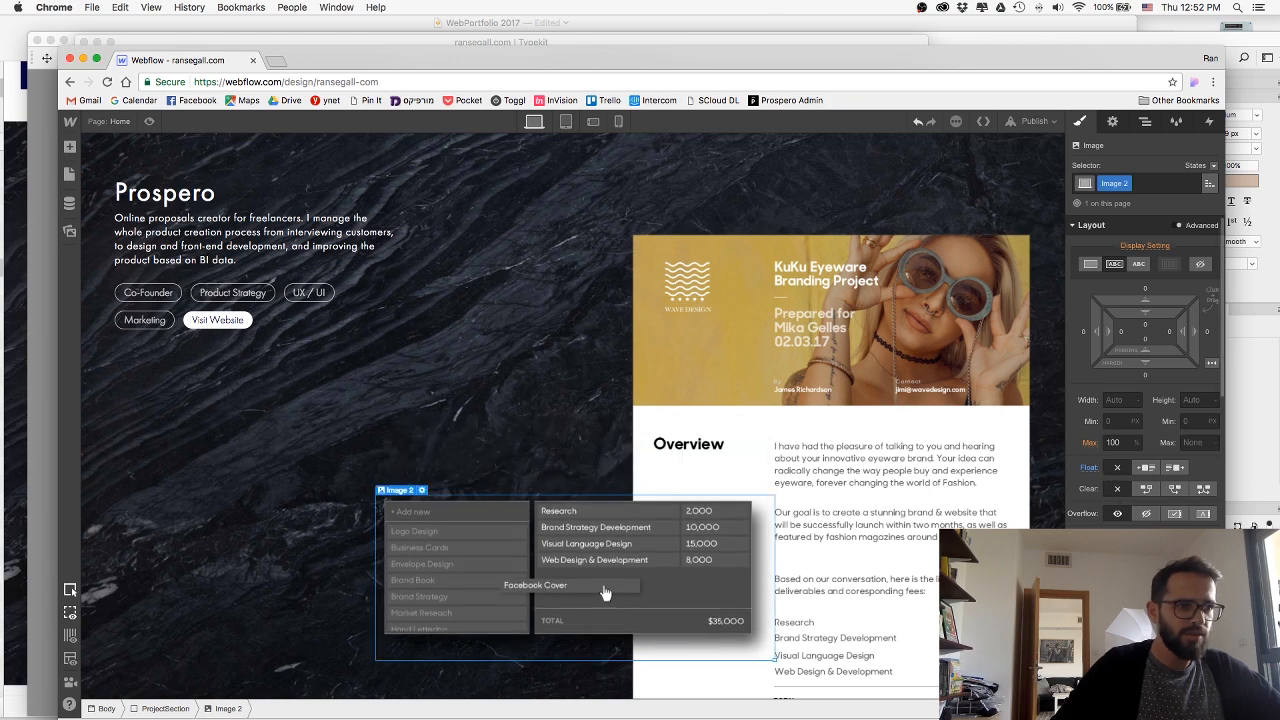
left_click_drag(1145, 586, 1145, 608)
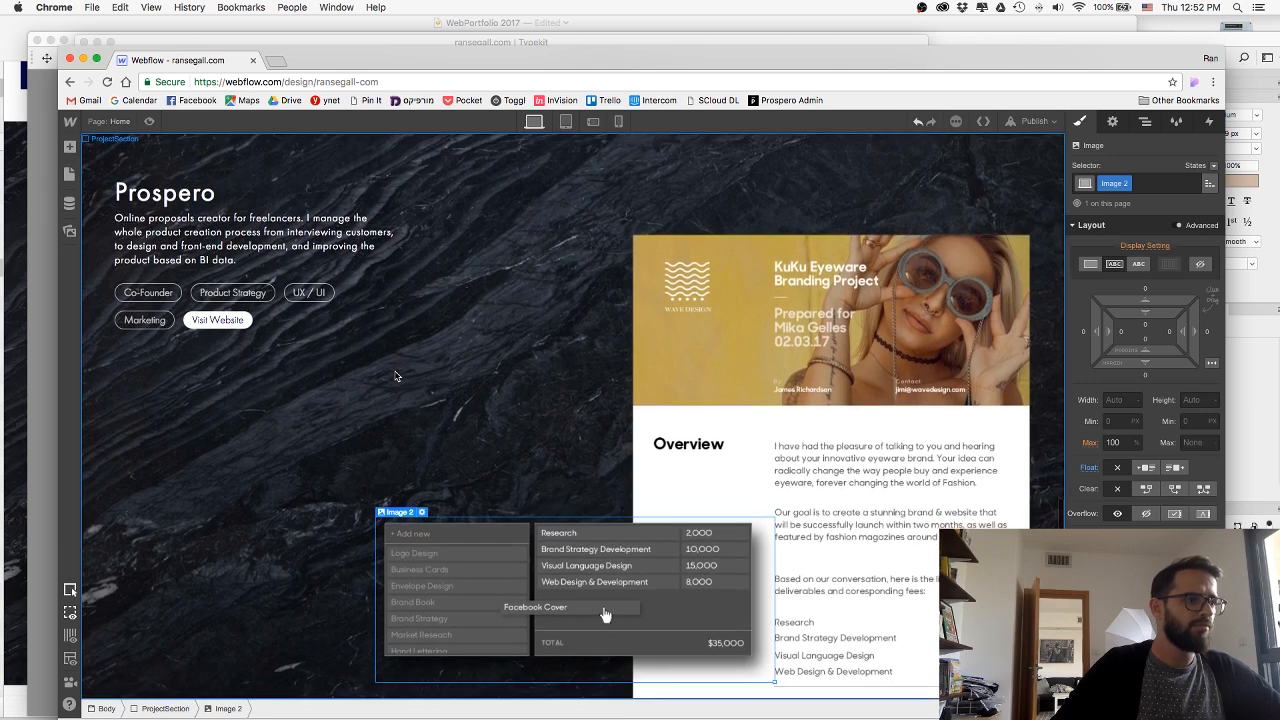
Publish the section with the overlapping deliverables image to the webflow.io domain.
left_click(1016, 122)
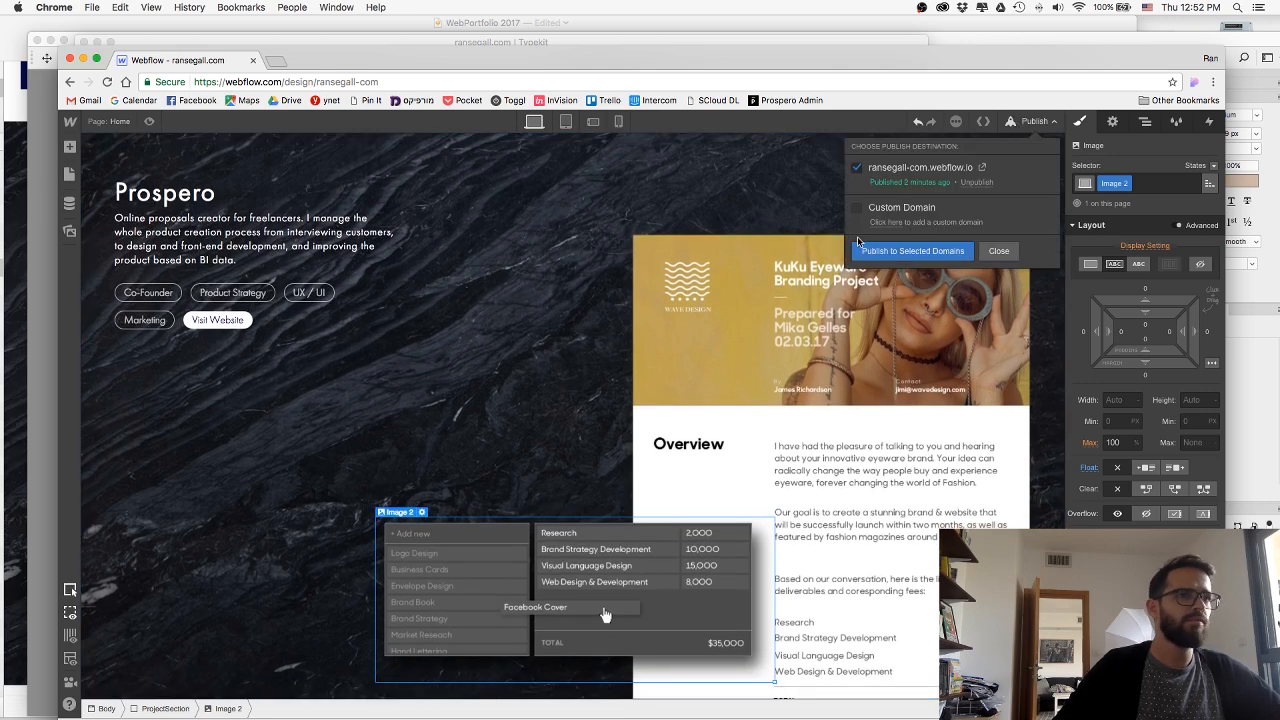
left_click(882, 249)
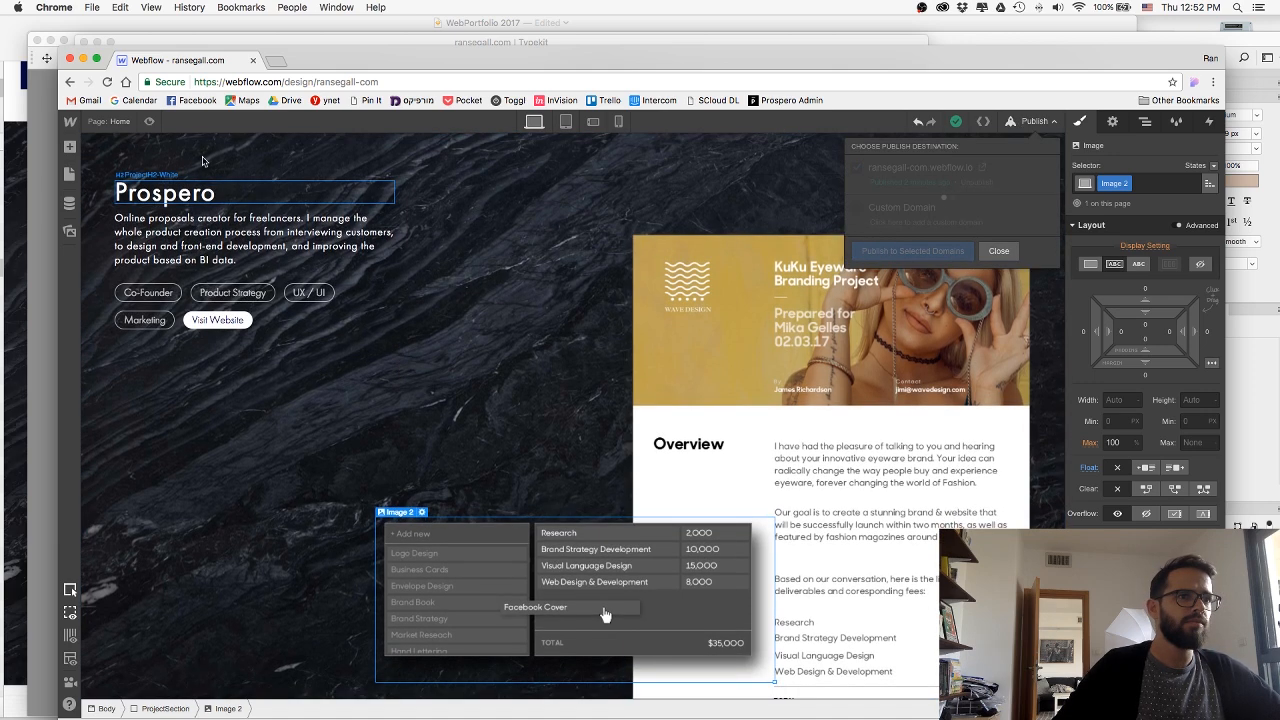
Preview the Prospero section's layout and widen the browser window slightly to check how the two images are positioned.
left_click(149, 122)
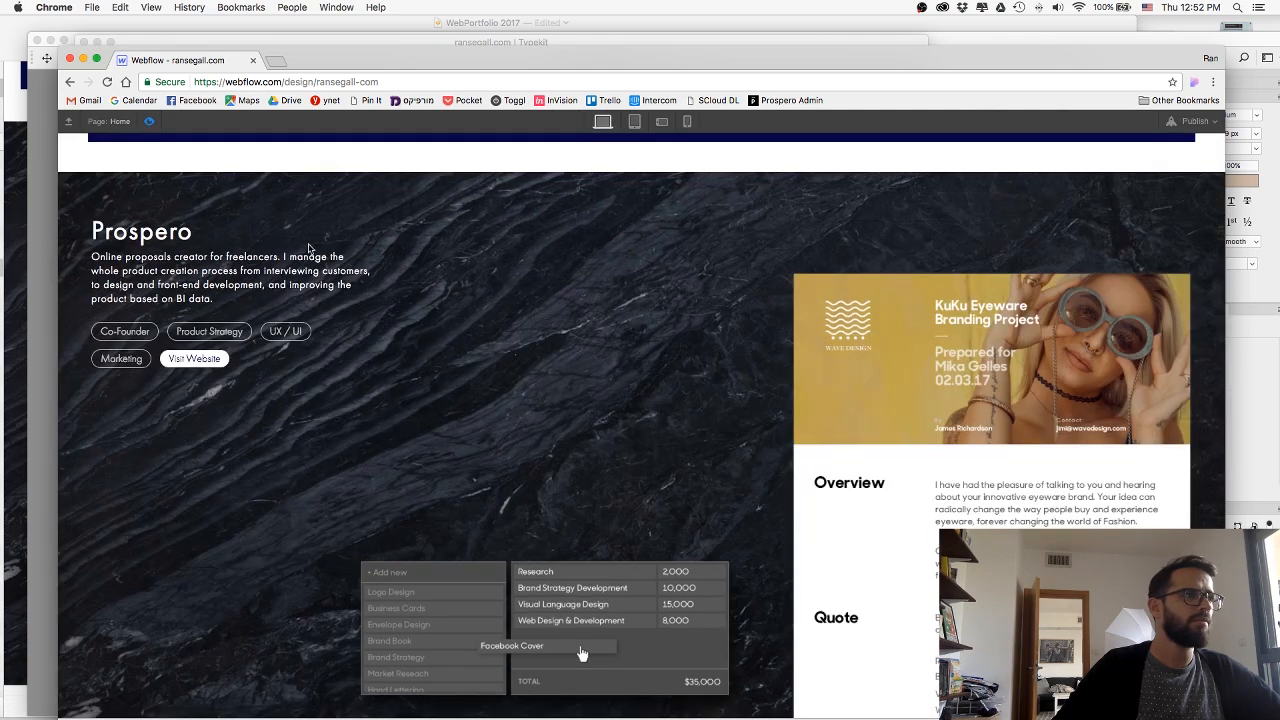
scroll(310, 247, "up", 5)
scroll(310, 247, "down", 5)
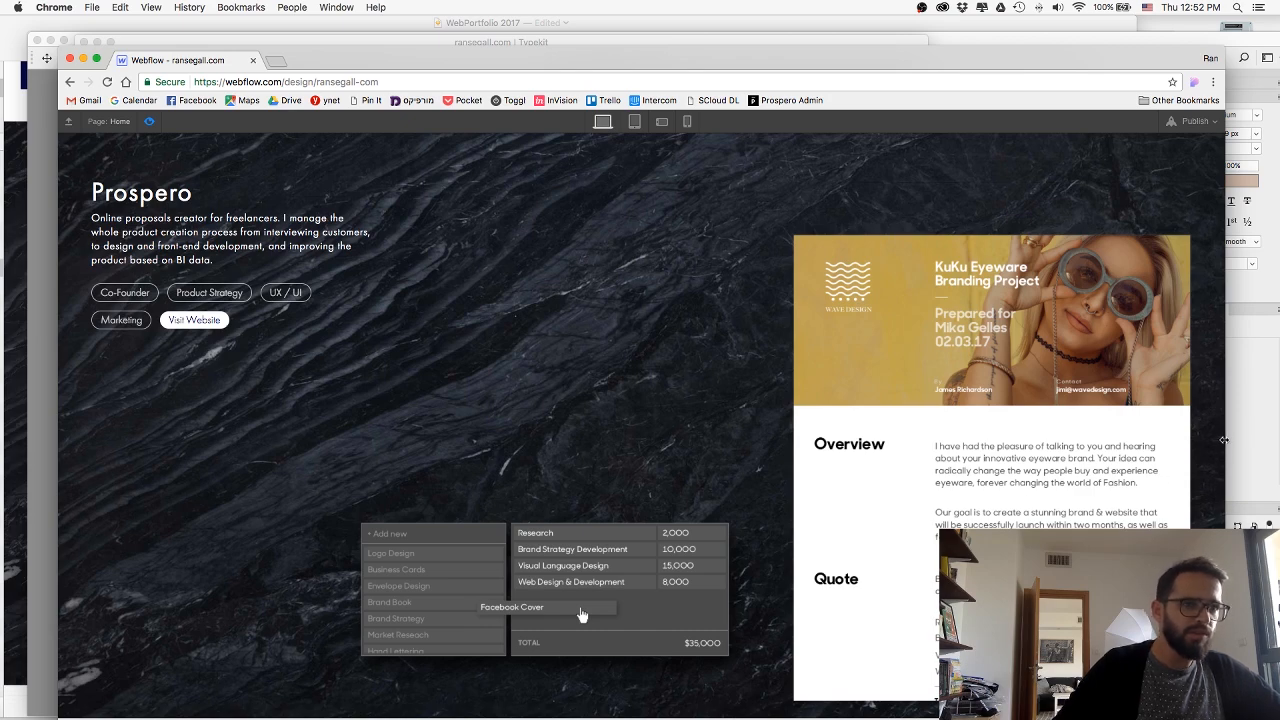
mouse_move(1224, 440)
left_mouse_down()
mouse_move(1048, 437)
mouse_move(1243, 446)
left_mouse_up()
left_click(150, 121)
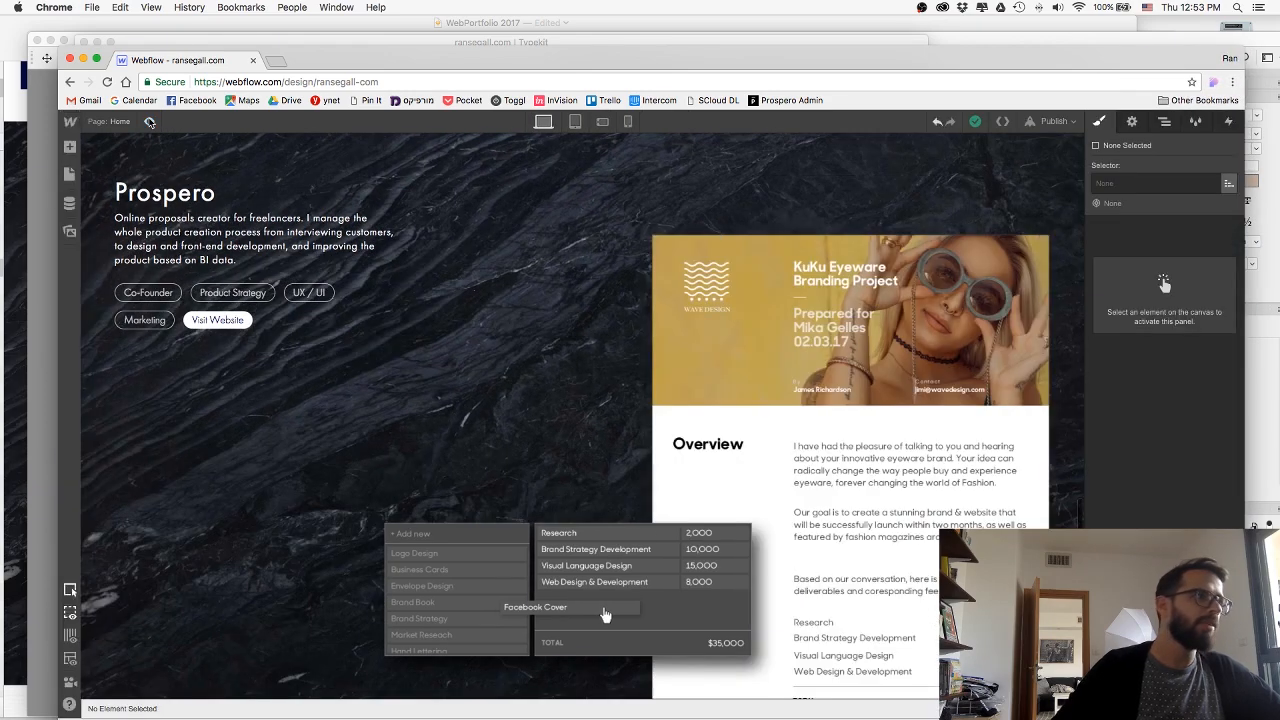
Add a div block below the Prospero text content and give it the new class ProsperoImageWrap.
left_click(585, 551)
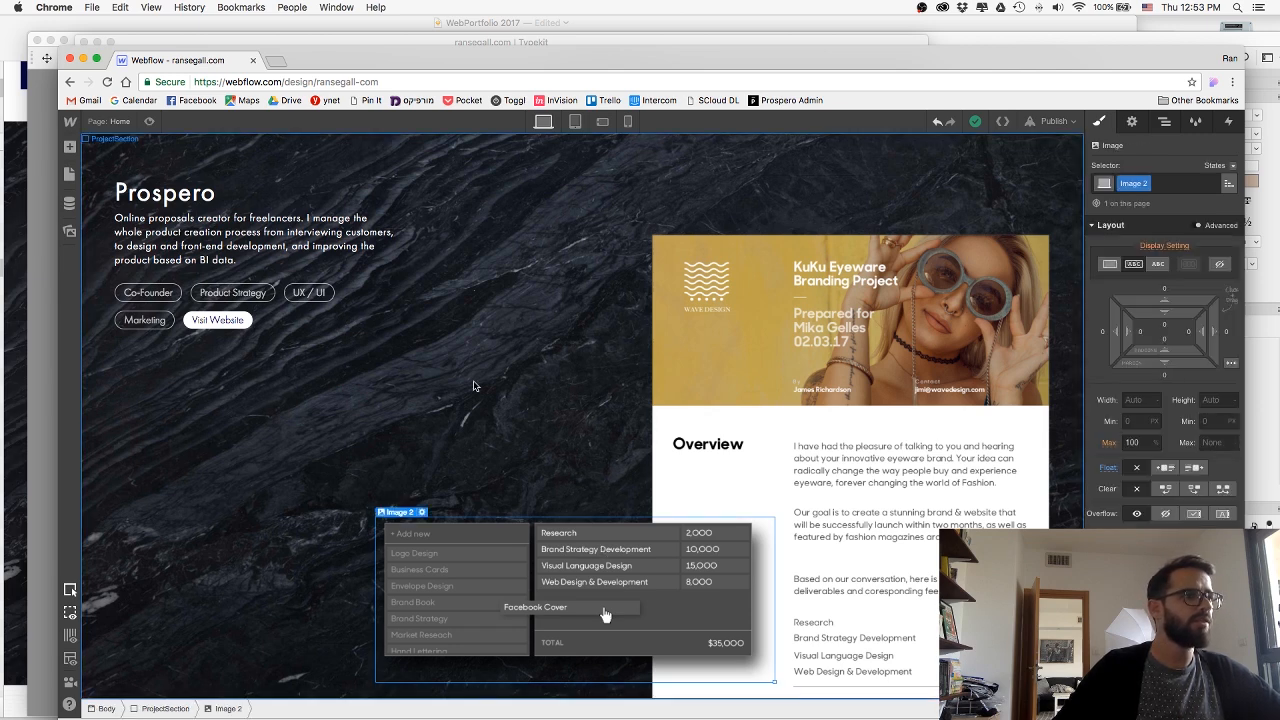
left_click(70, 148)
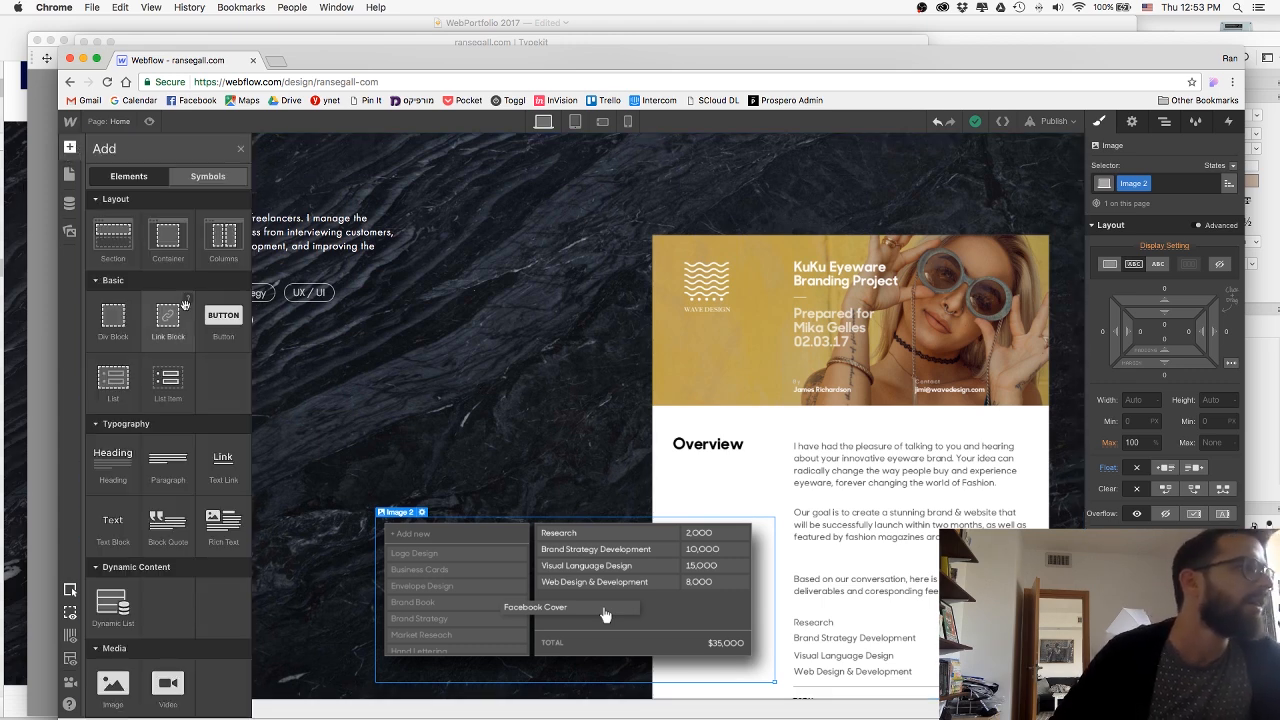
left_click_drag(420, 337, 342, 371)
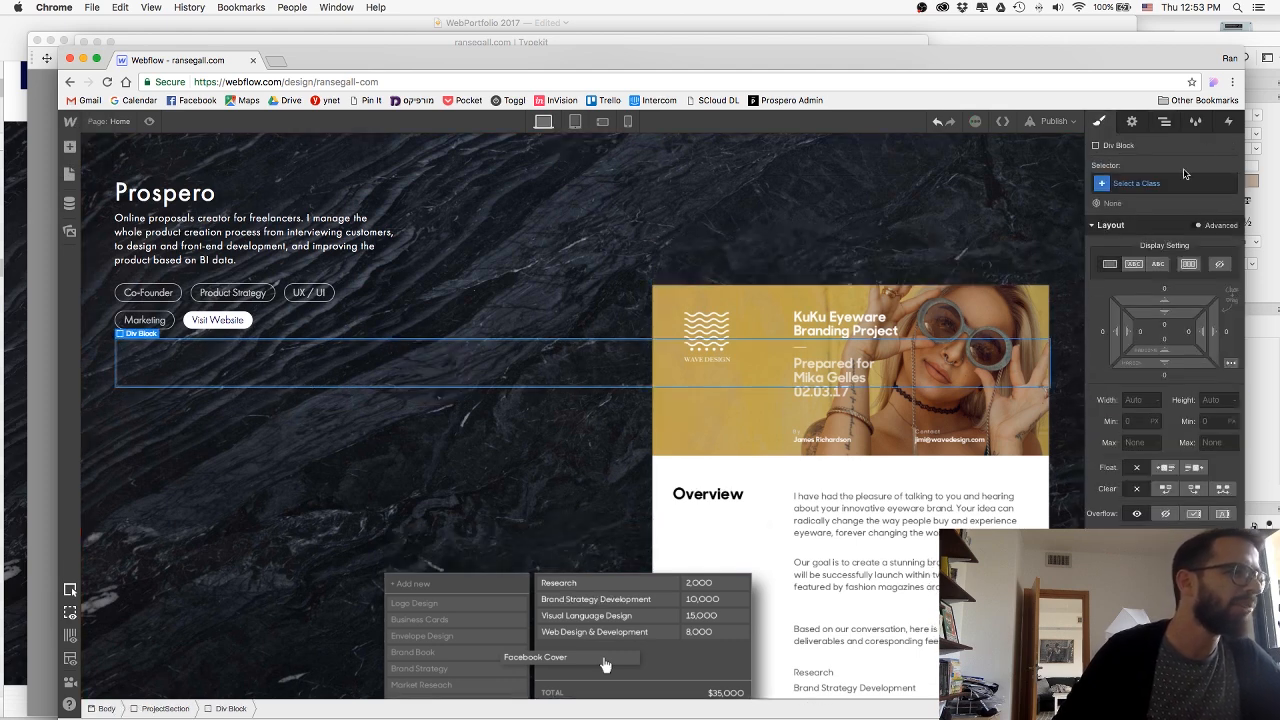
left_click(1184, 181)
type("Prospe")
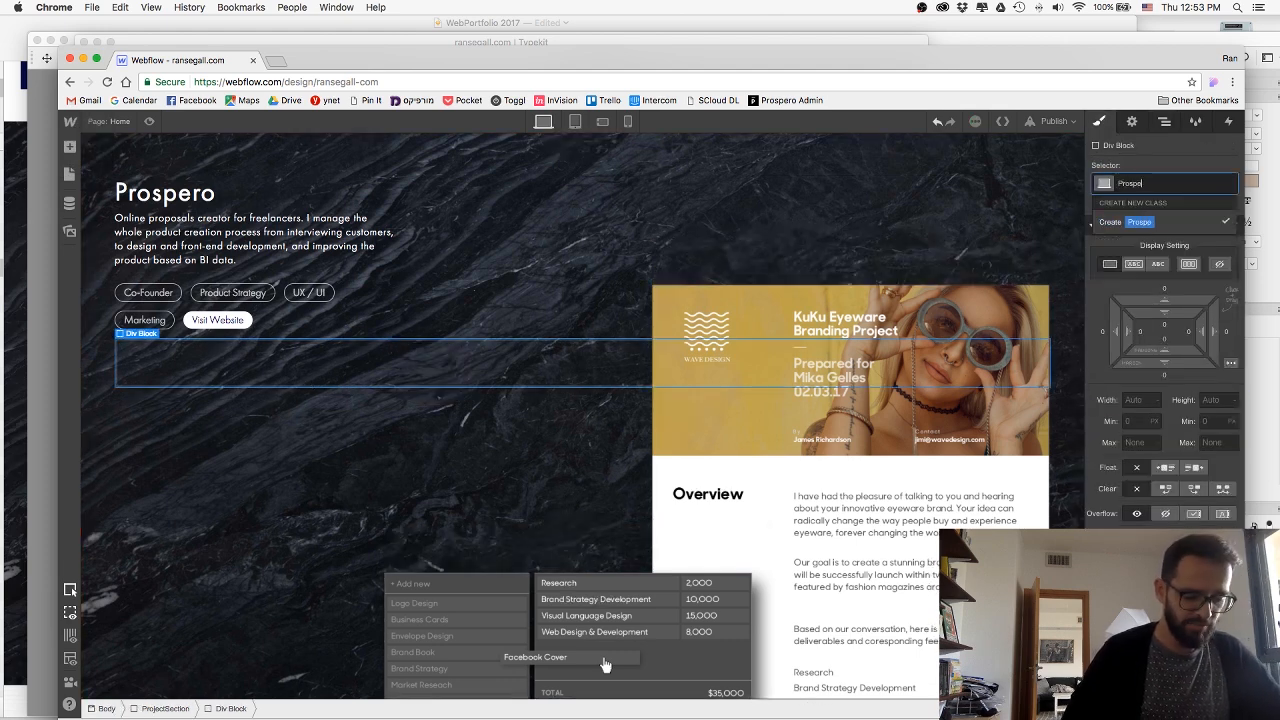
type("roImageWrap")
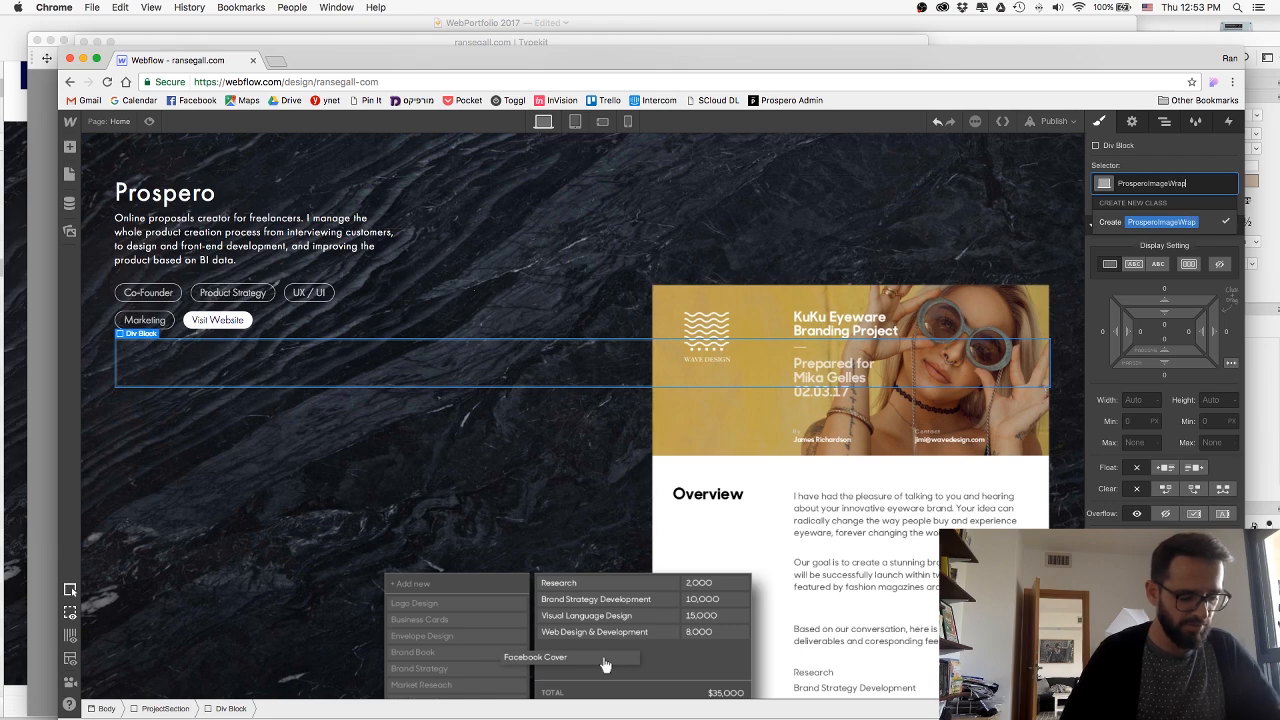
key("Return")
left_click(1141, 121)
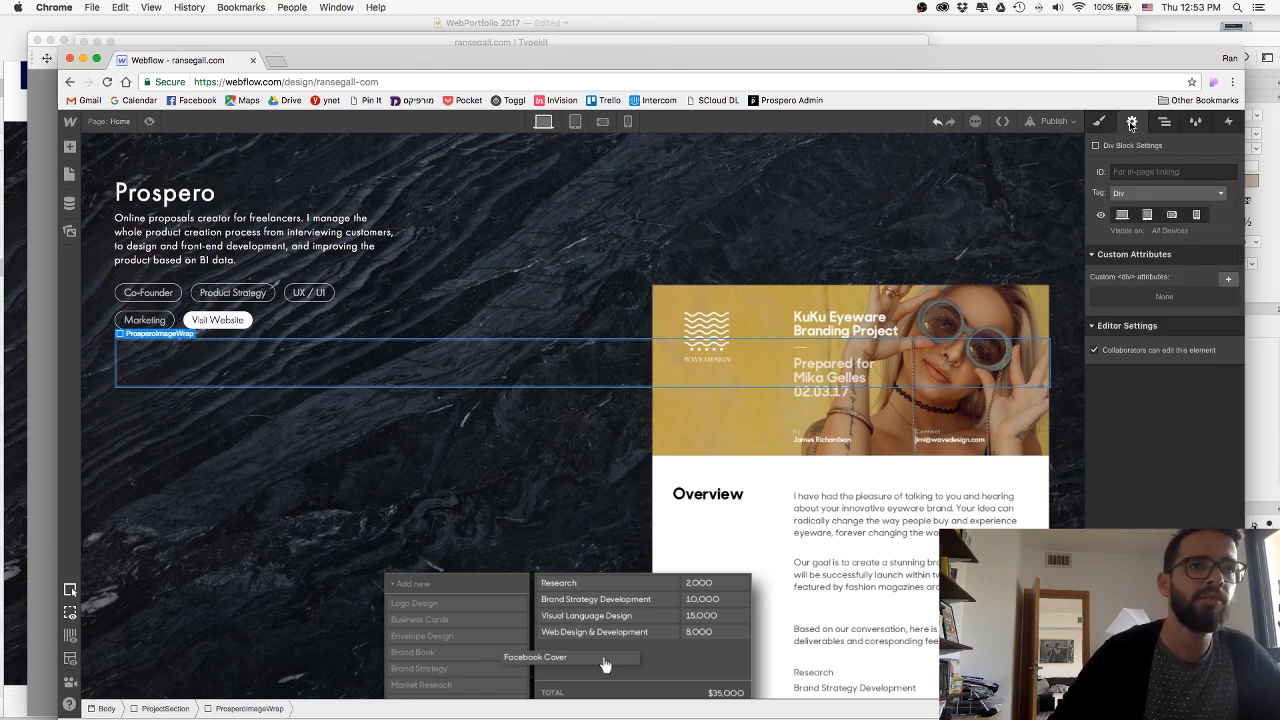
Remove the float from both the proposal image and the deliverables image.
left_click(1005, 460)
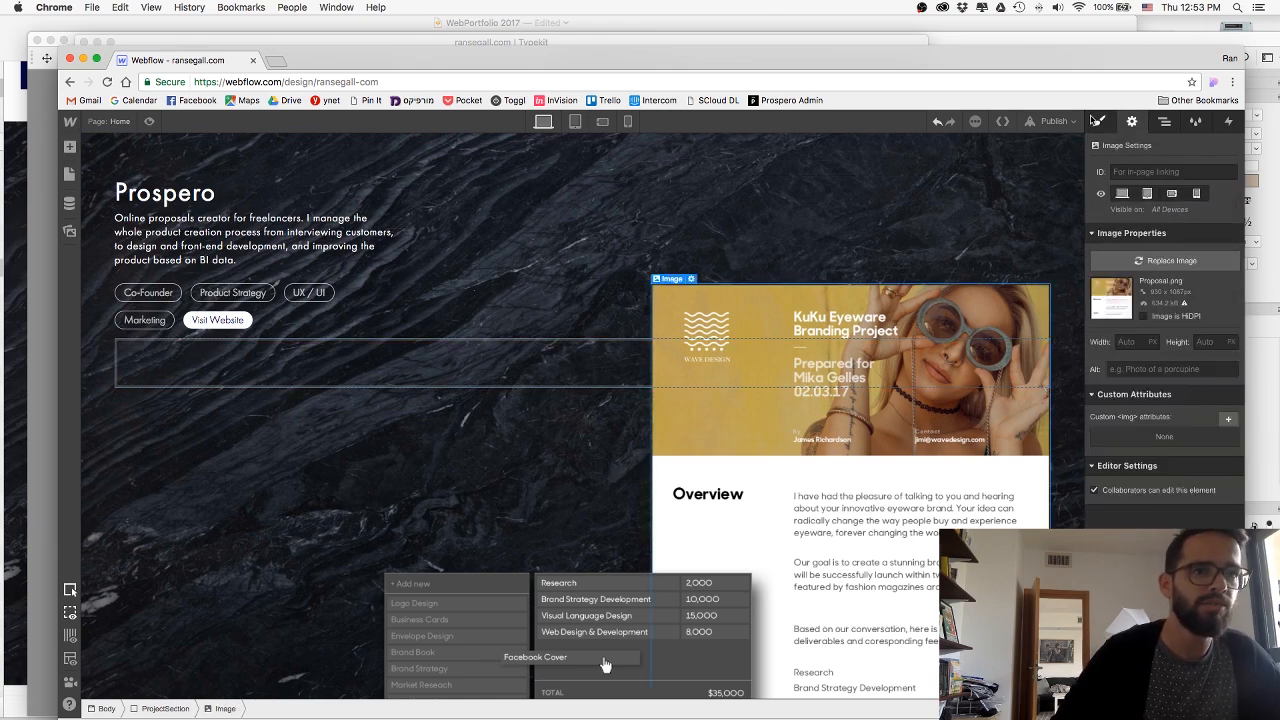
left_click(1097, 121)
left_click(1136, 468)
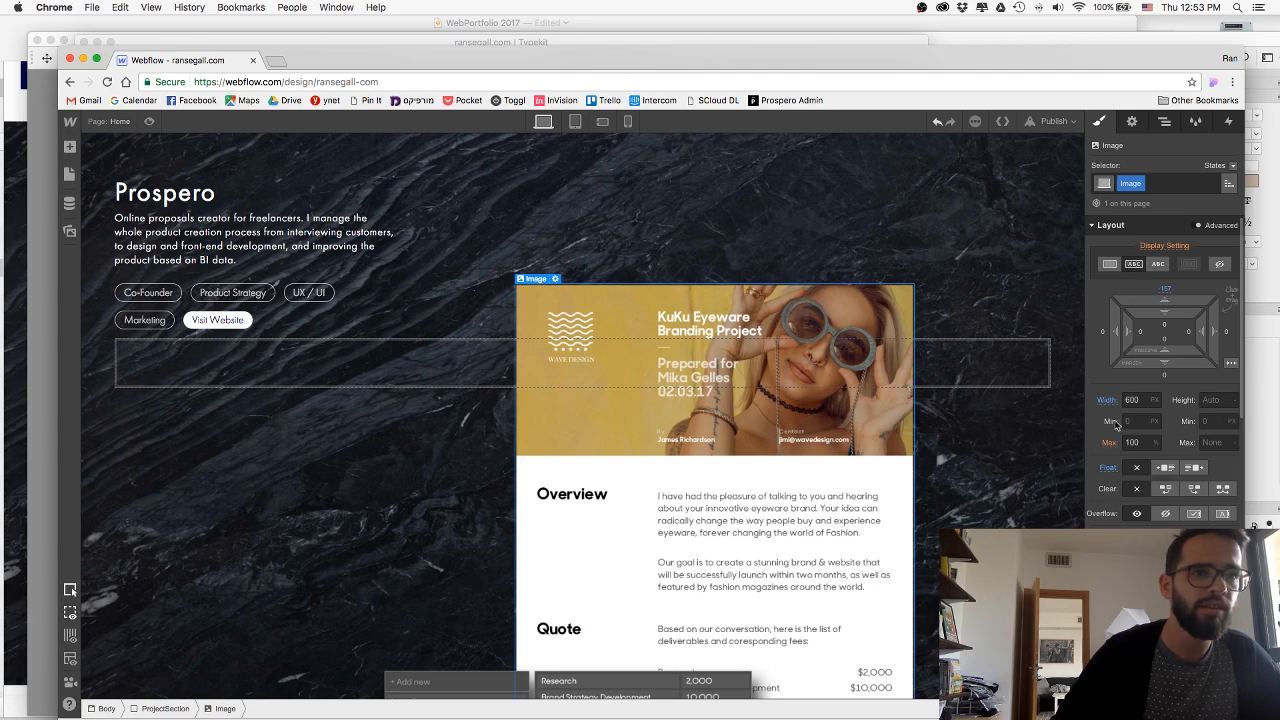
left_click(702, 688)
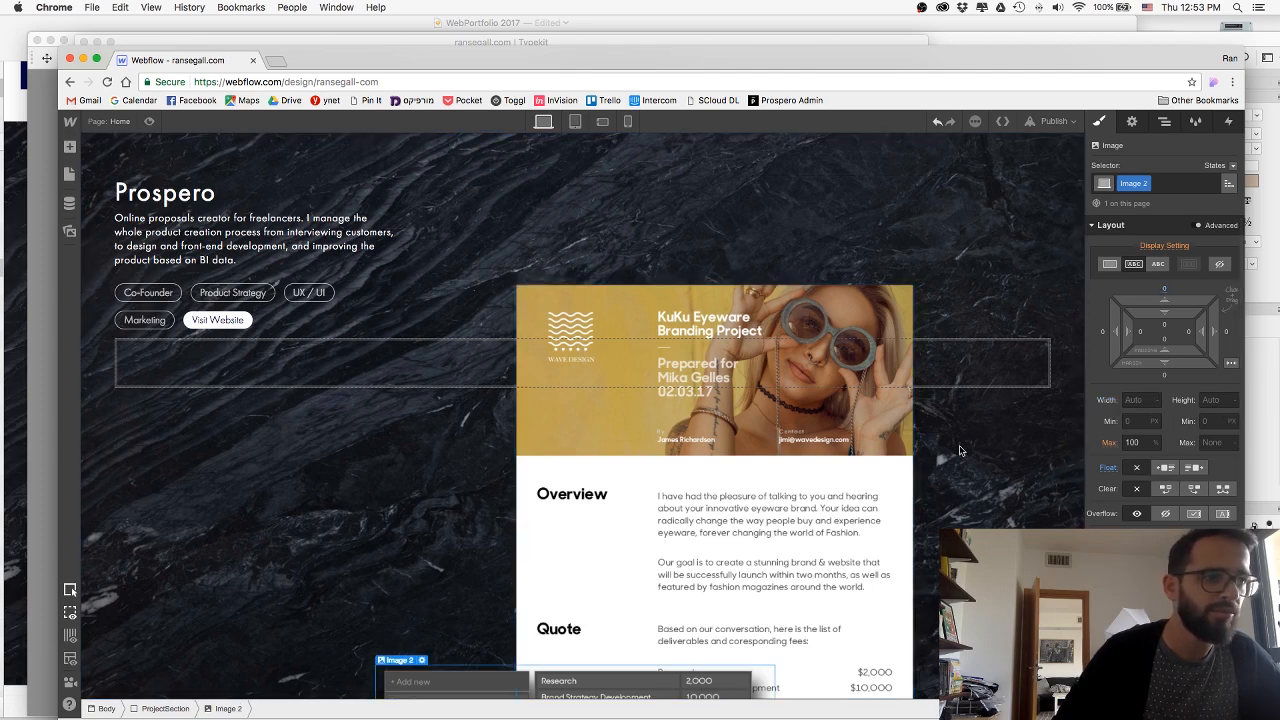
left_click(1136, 468)
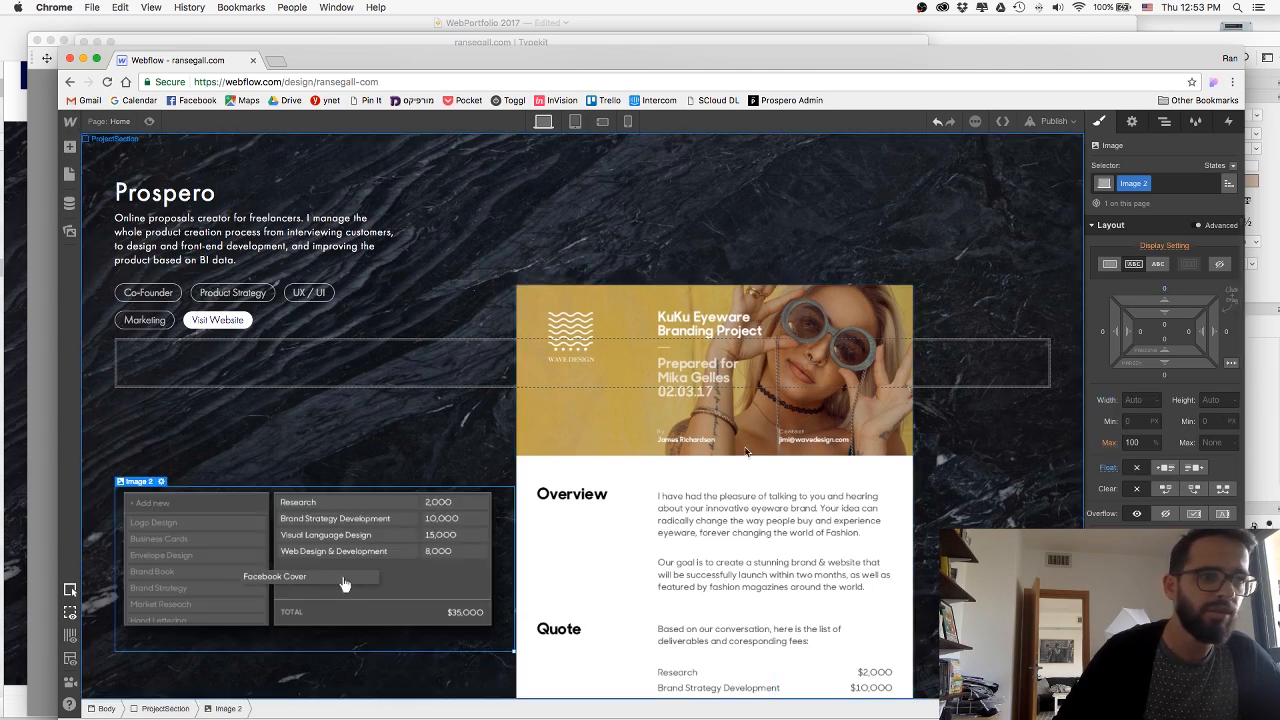
Nest the proposal image and the deliverables image inside the ProsperoImageWrap div.
left_click_drag(949, 382, 963, 368)
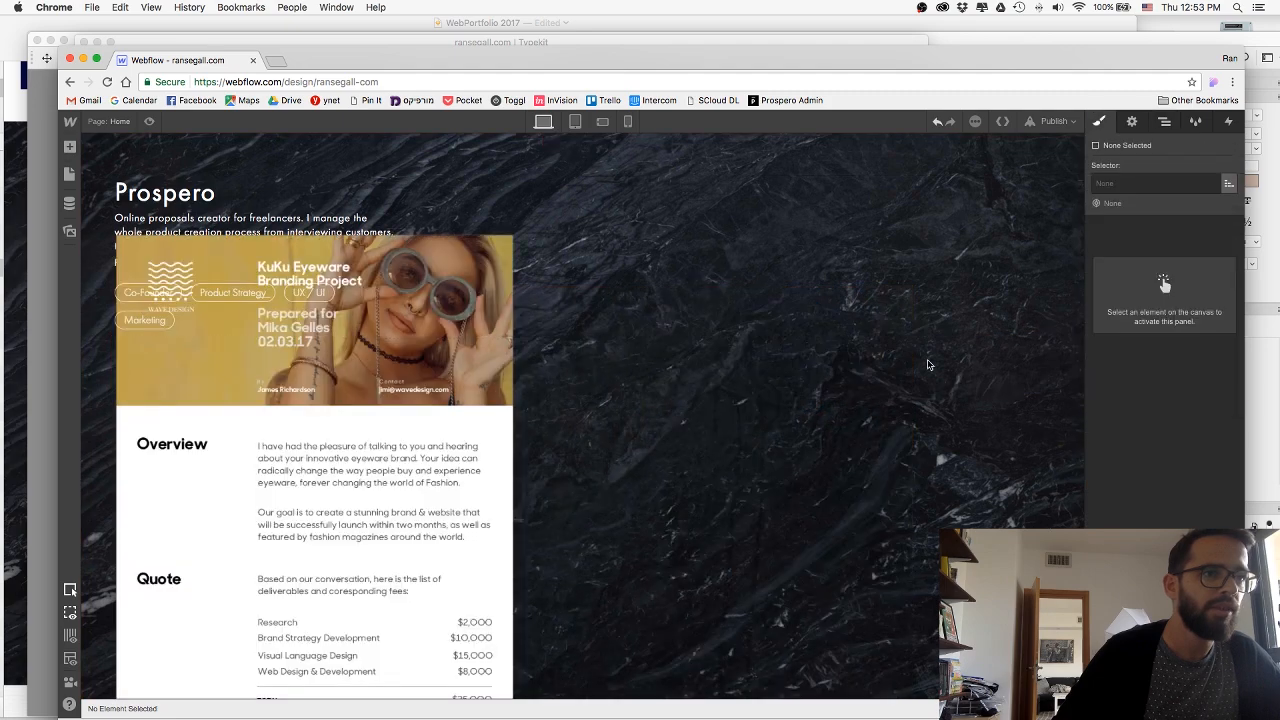
left_click(1162, 122)
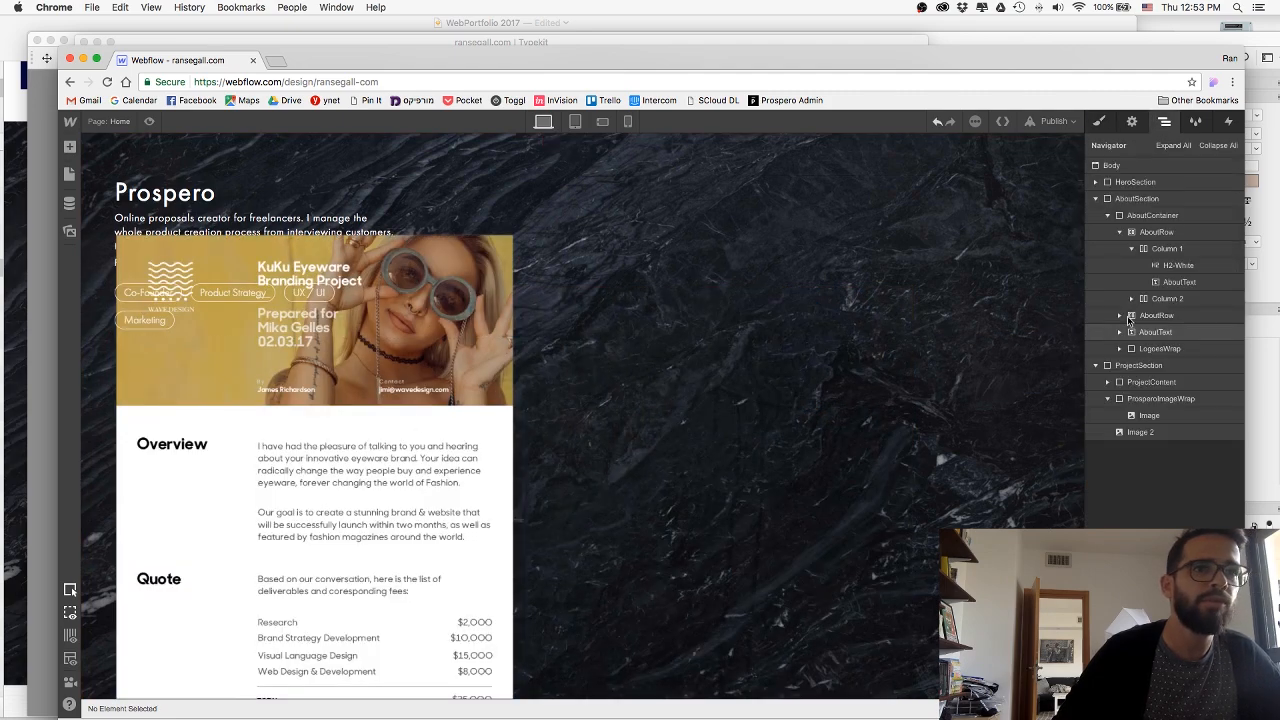
left_click(531, 410)
left_click(472, 412)
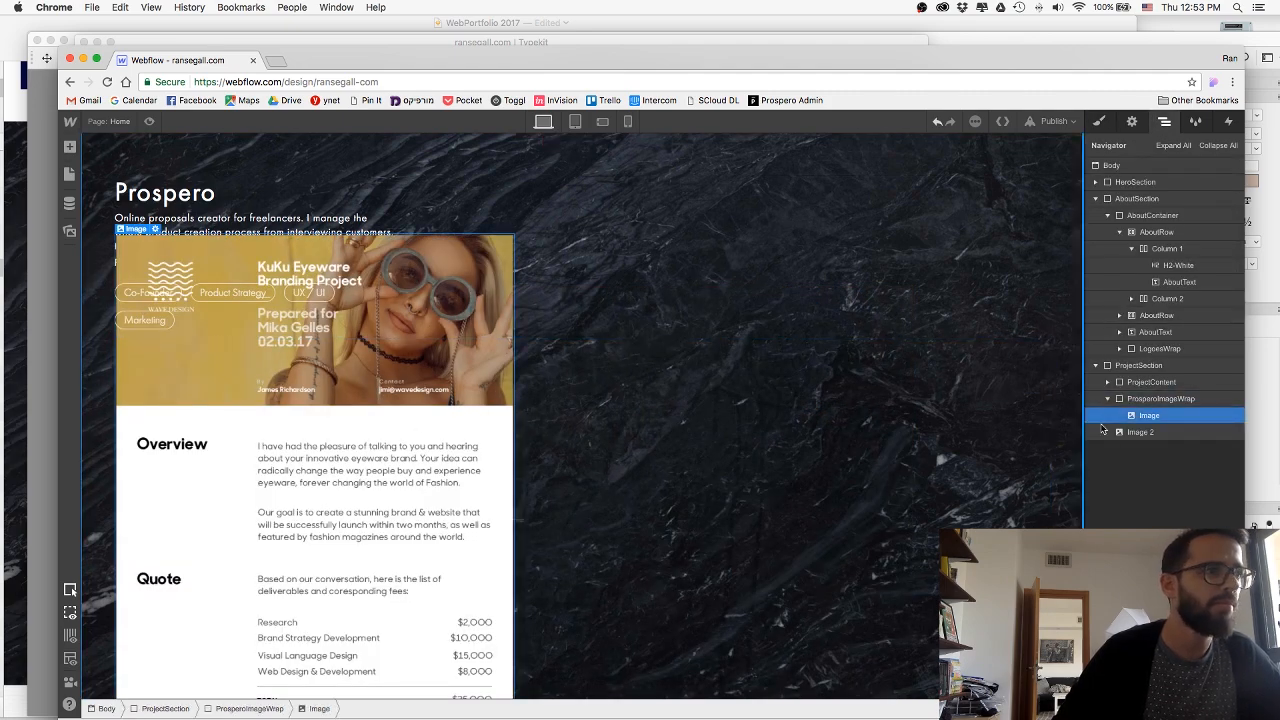
mouse_move(1147, 429)
left_mouse_down()
mouse_move(1150, 413)
mouse_move(1148, 432)
left_mouse_up()
left_click(1149, 402)
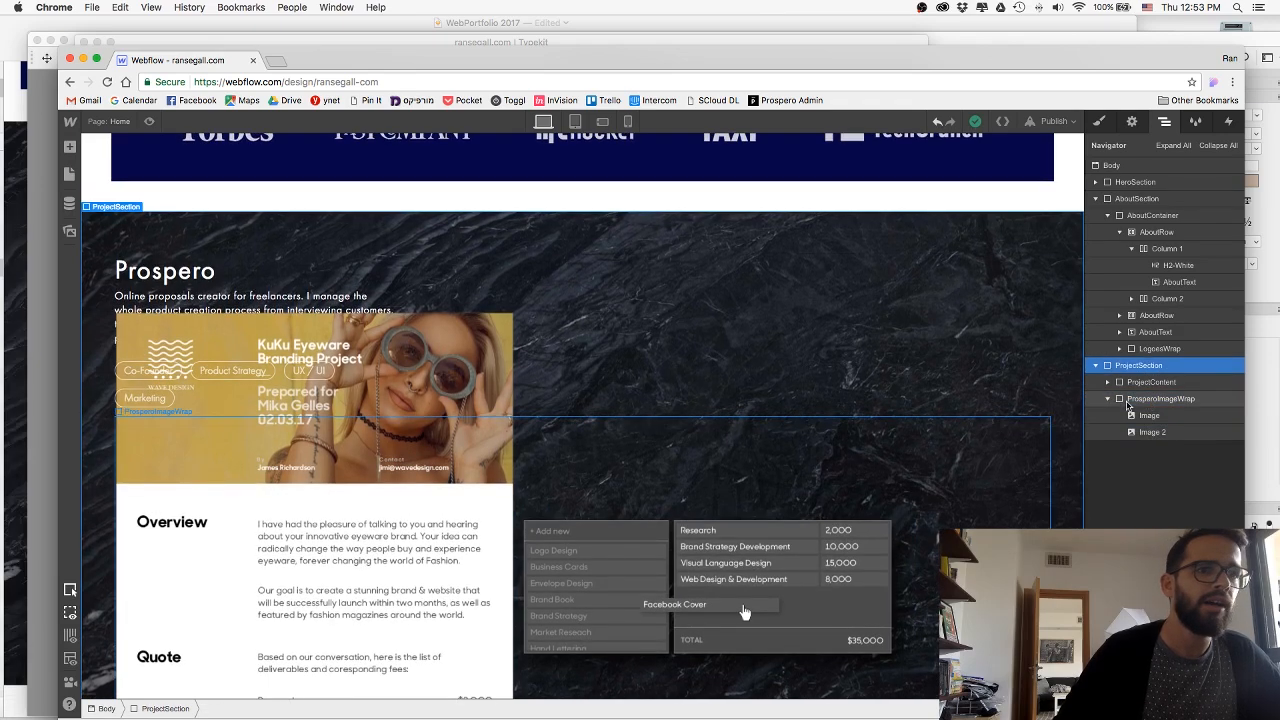
Set the Prospero section to a flex layout with space-between justification, and align ProsperoImageWrap to the end.
left_click(1135, 366)
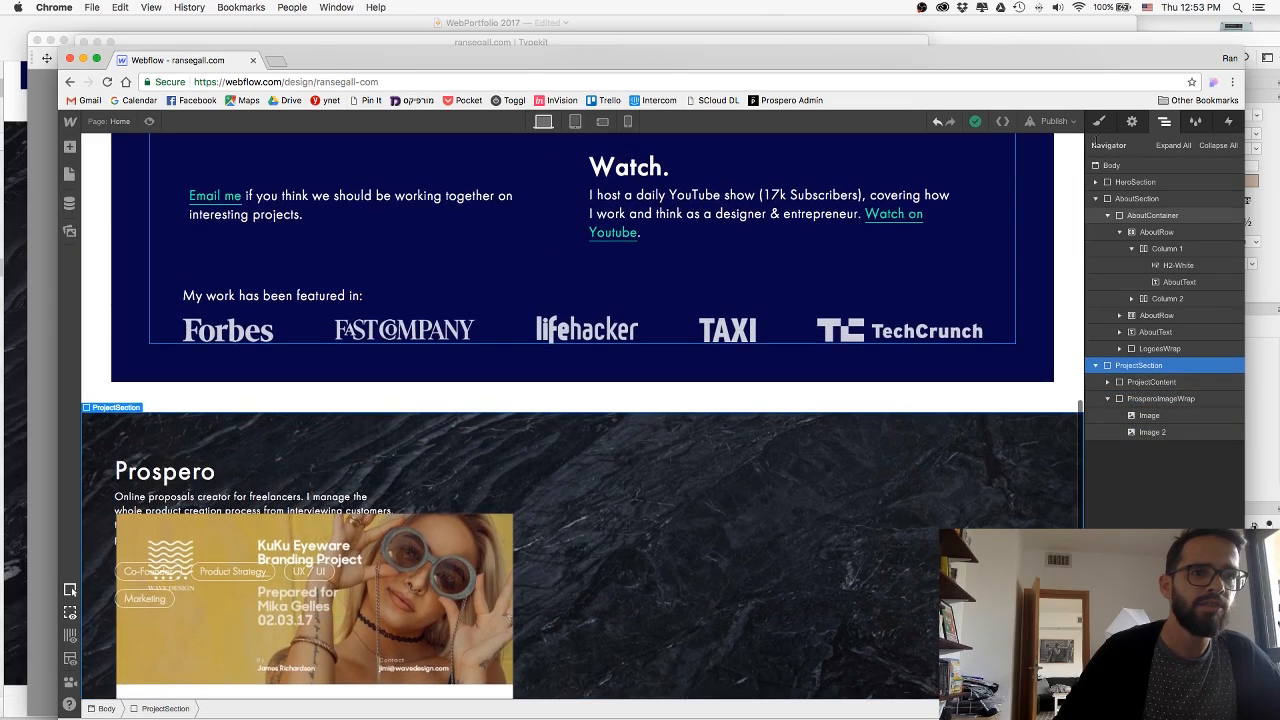
left_click(1098, 122)
scroll(840, 375, "down", 5)
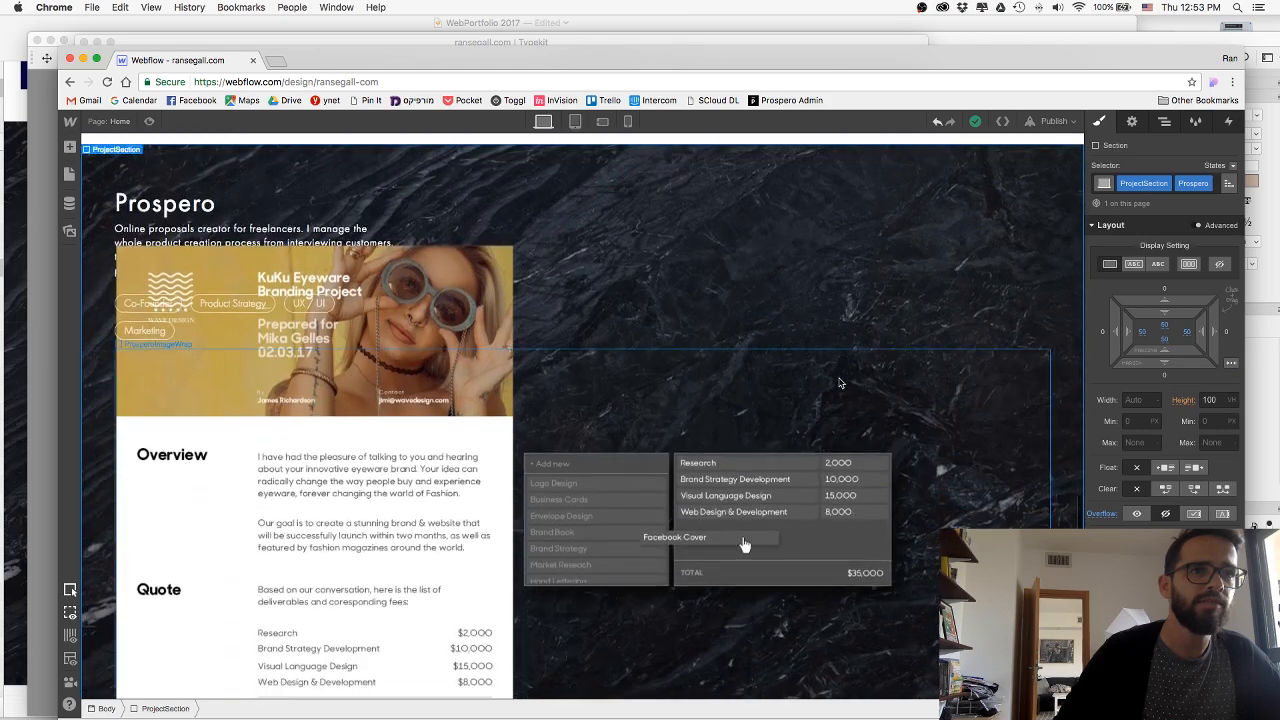
left_click(1190, 265)
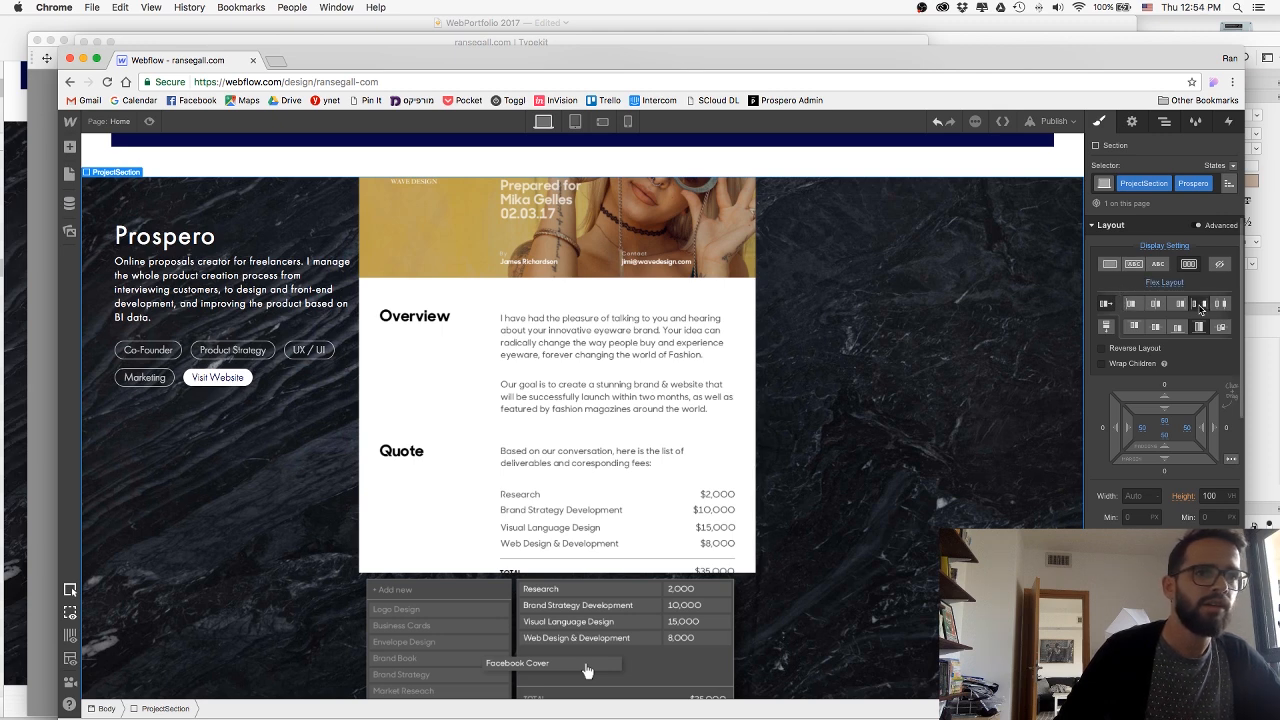
left_click(1200, 306)
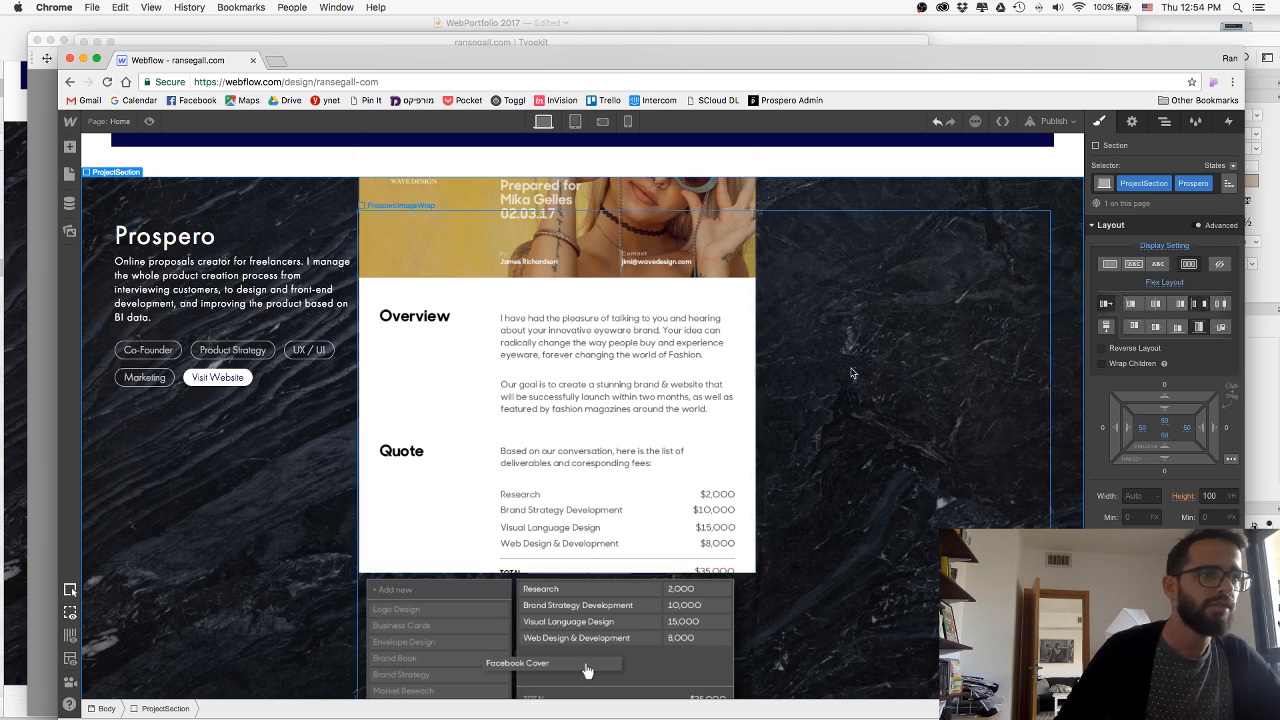
left_click(843, 373)
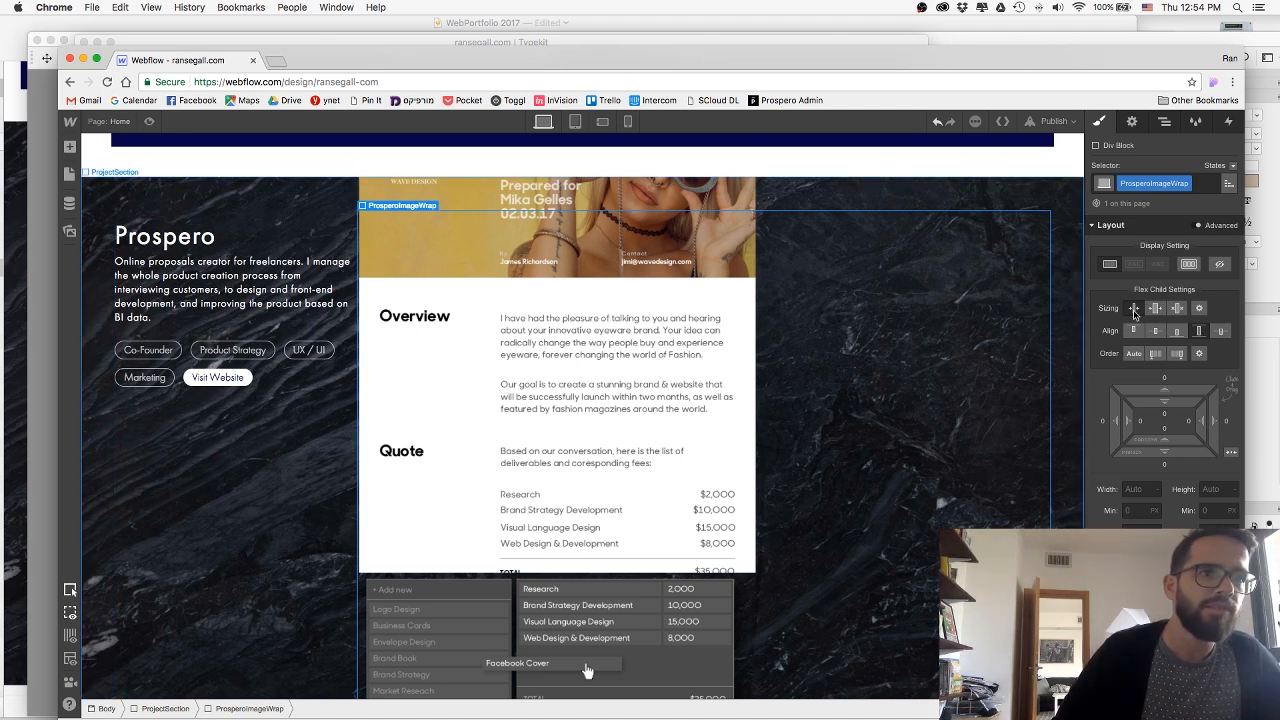
left_click(1176, 333)
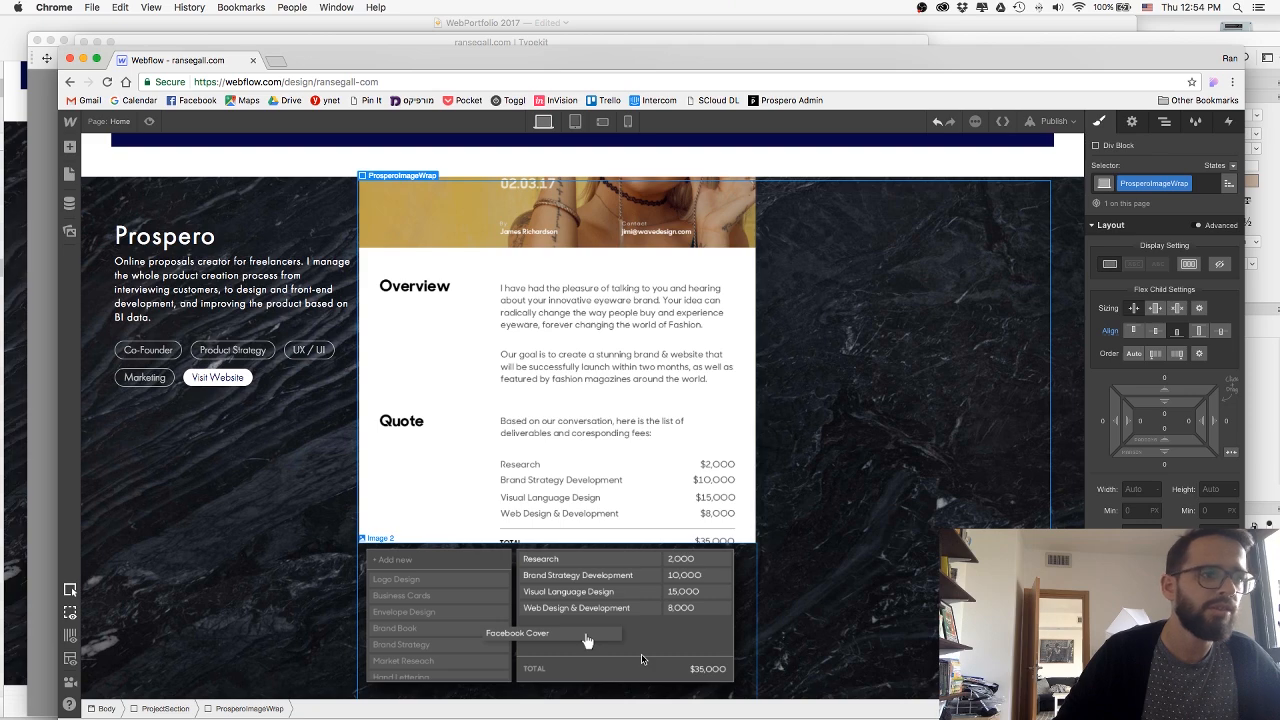
Reorder the contents of ProsperoImageWrap so the proposal image comes after the deliverables image.
left_click_drag(717, 374, 717, 375)
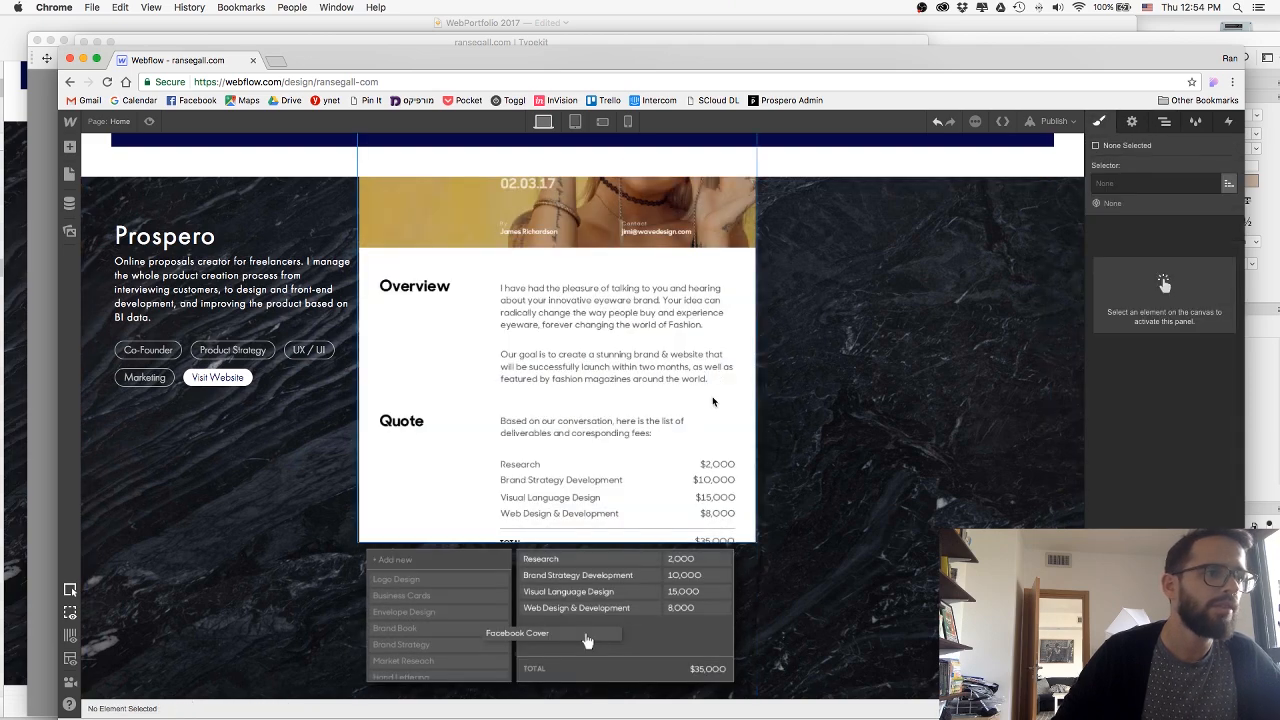
left_click(1165, 122)
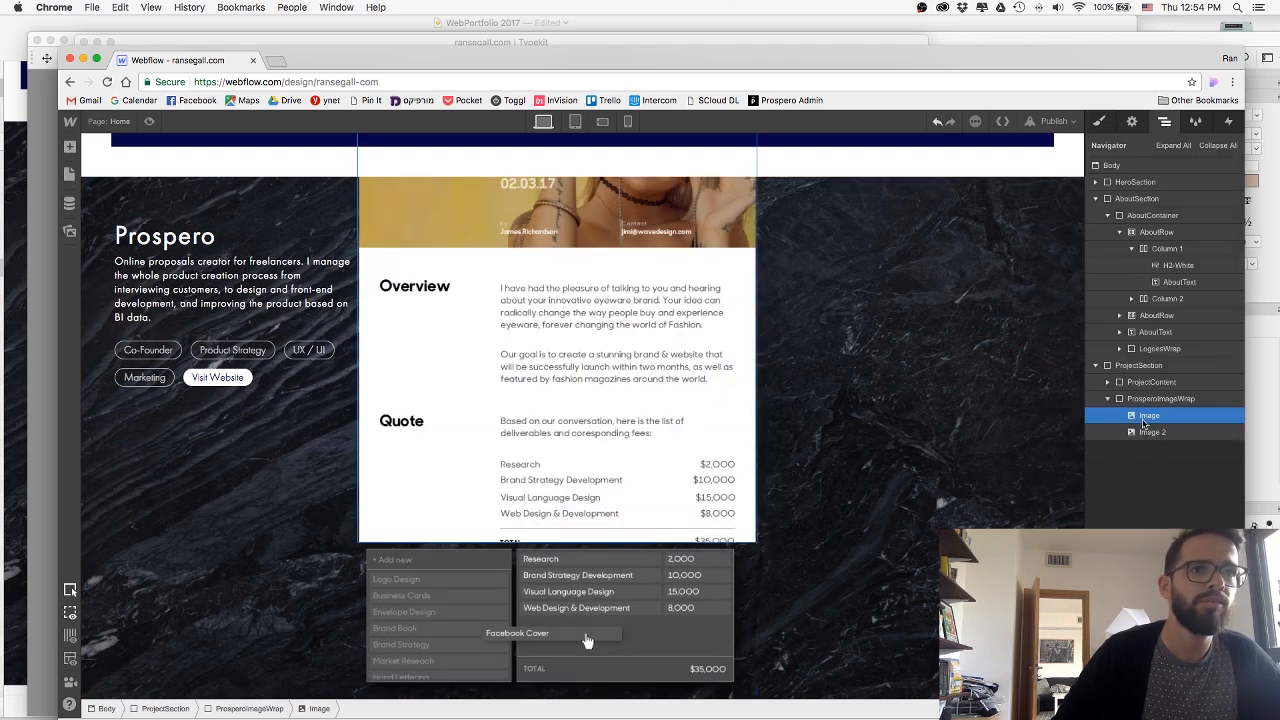
left_click_drag(1143, 423, 1148, 438)
scroll(948, 468, "up", 5)
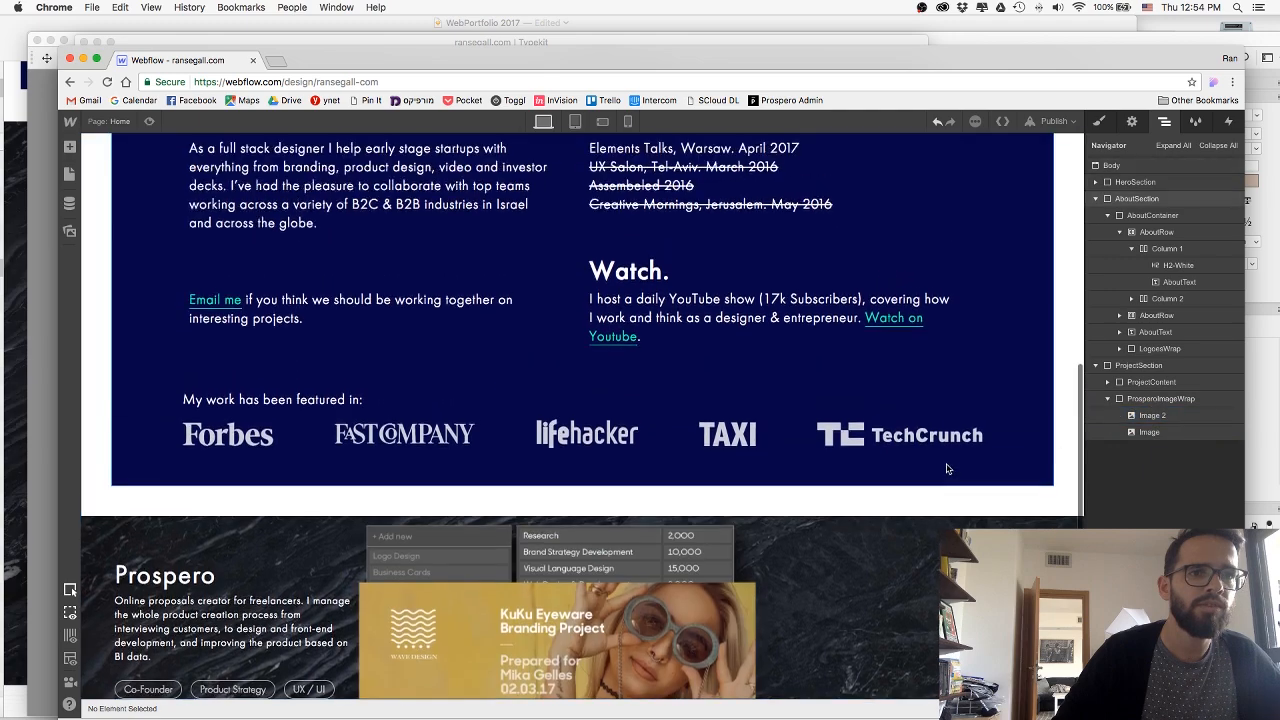
scroll(948, 468, "down", 6)
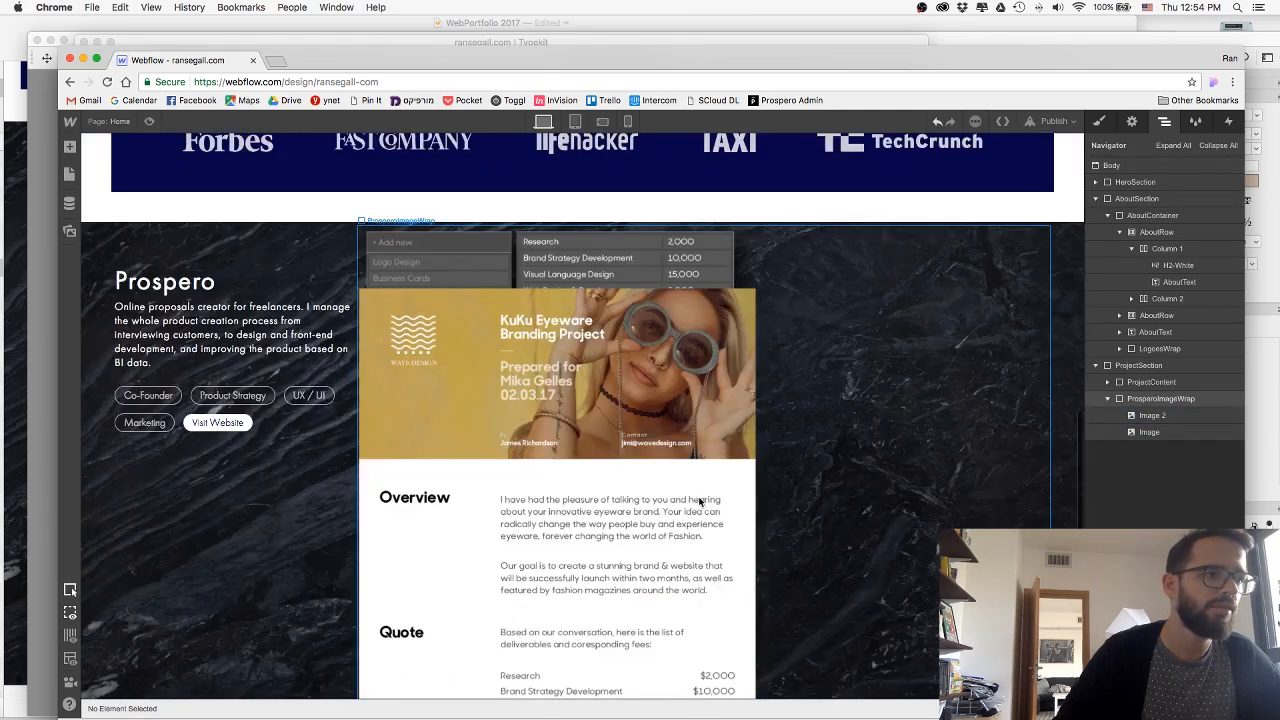
scroll(700, 500, "down", 2)
left_click(750, 560)
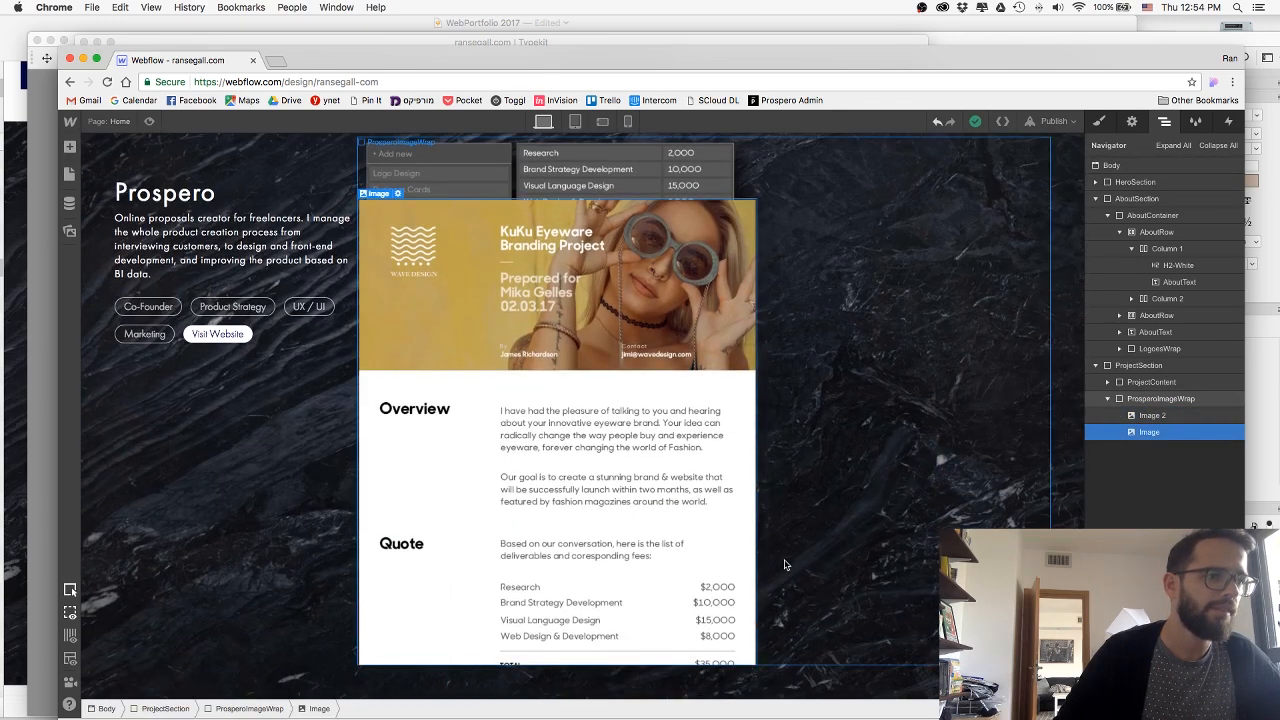
Set the Prospero section's bottom padding to 0.
left_click(784, 564)
left_click(1131, 121)
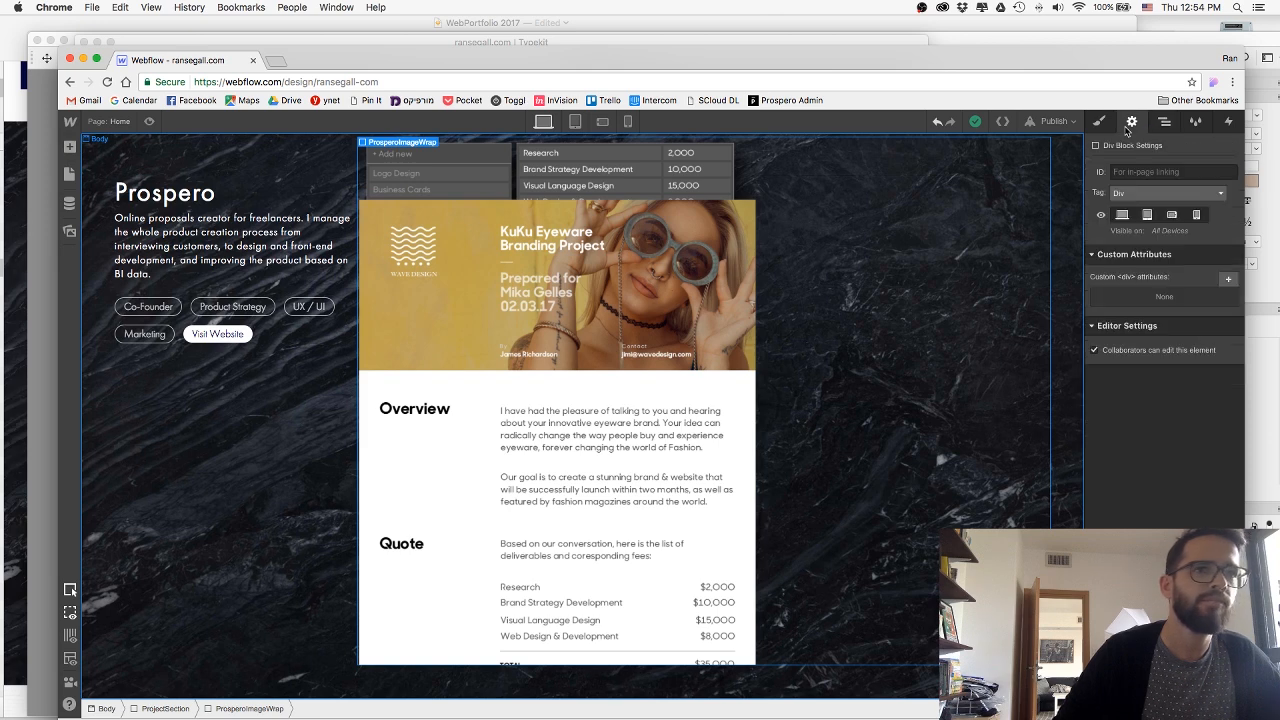
left_click(1104, 124)
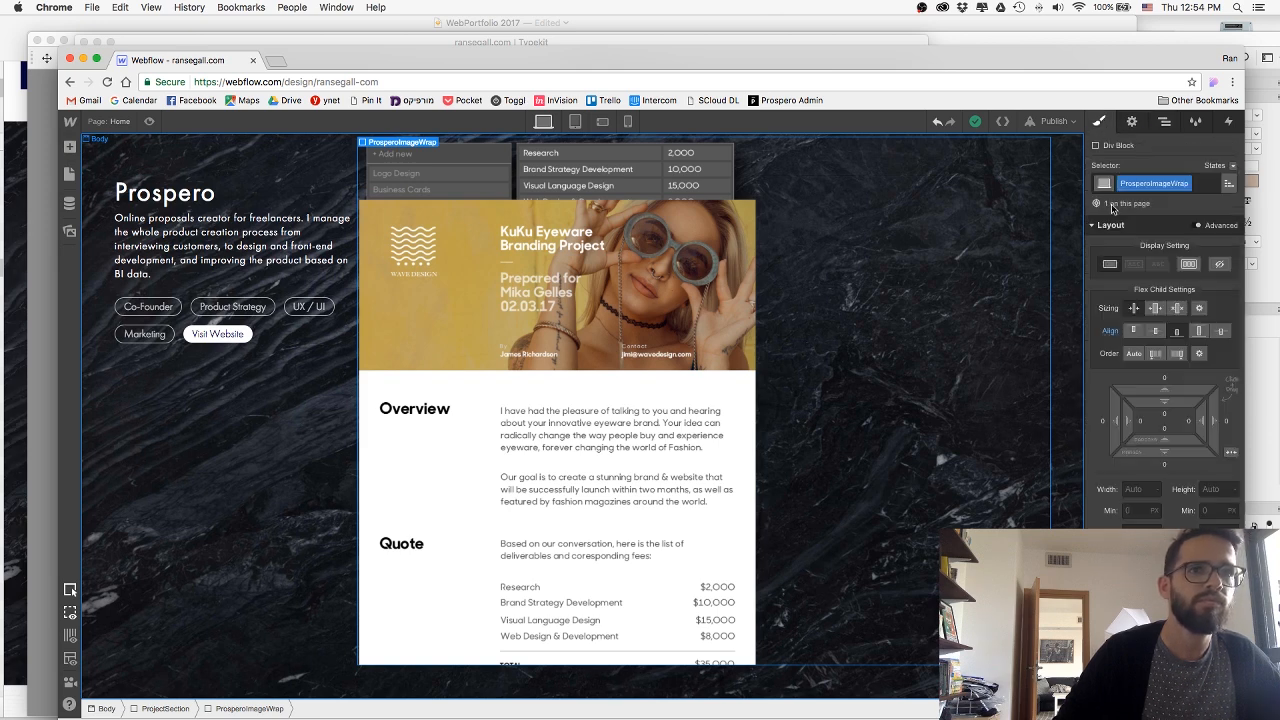
left_click(275, 507)
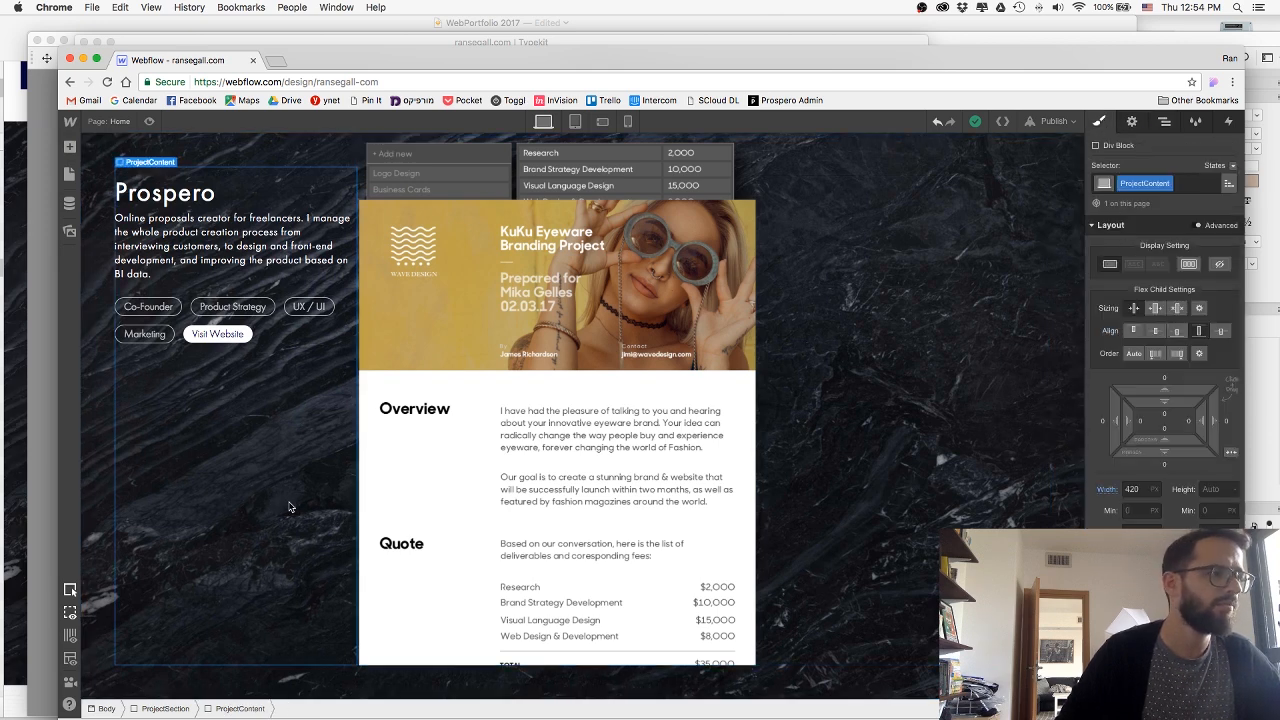
left_click(97, 454)
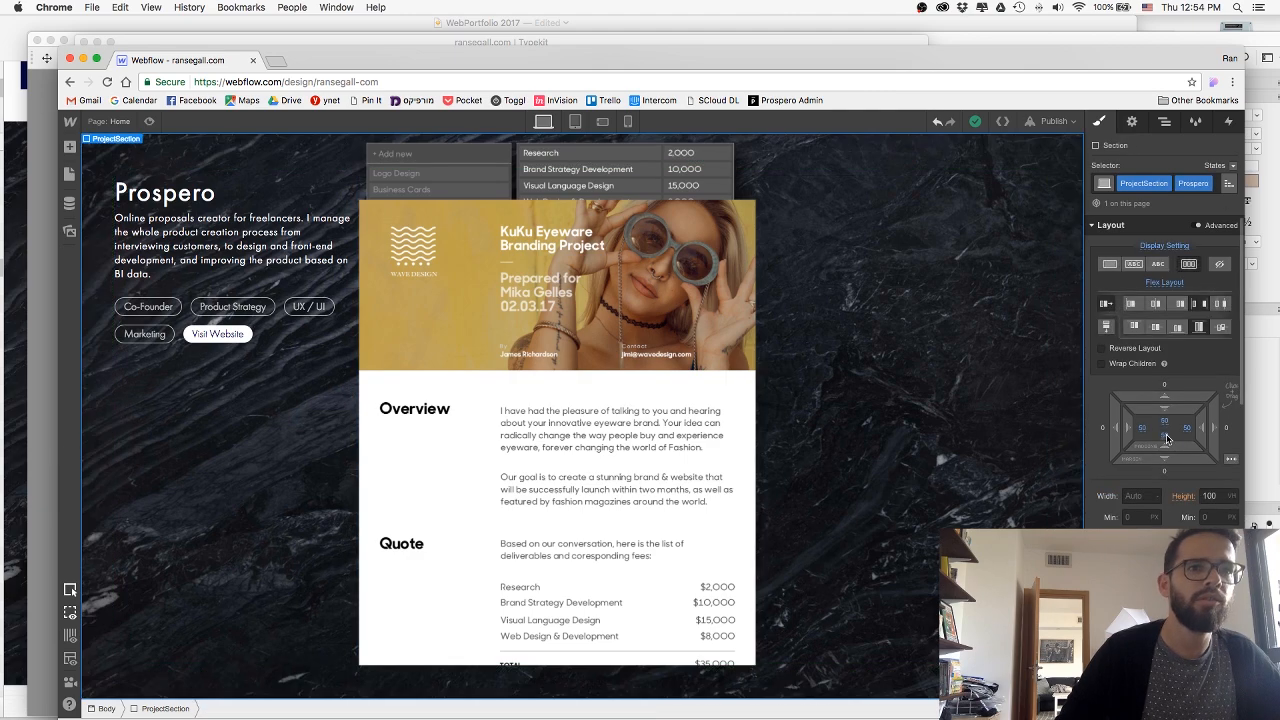
left_click(1164, 437)
type("0")
key("Return")
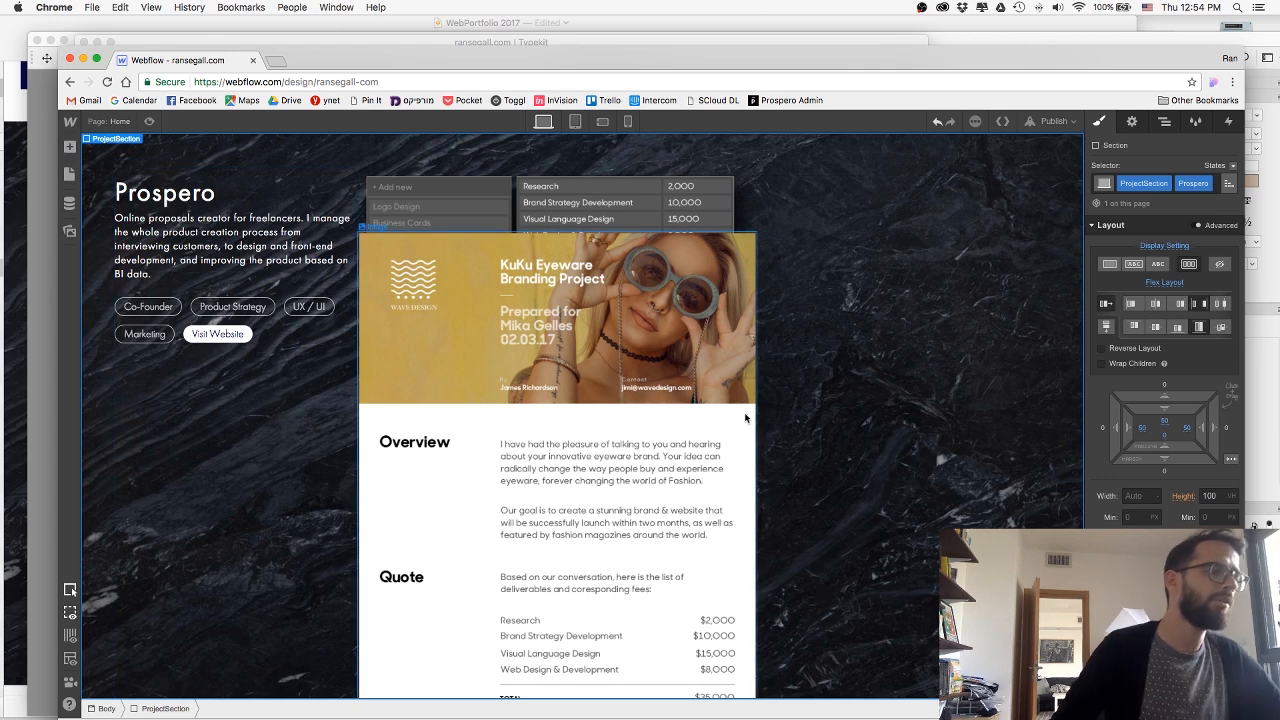
Try clearing the proposal image's width and set it back to 600 px.
left_click(845, 418)
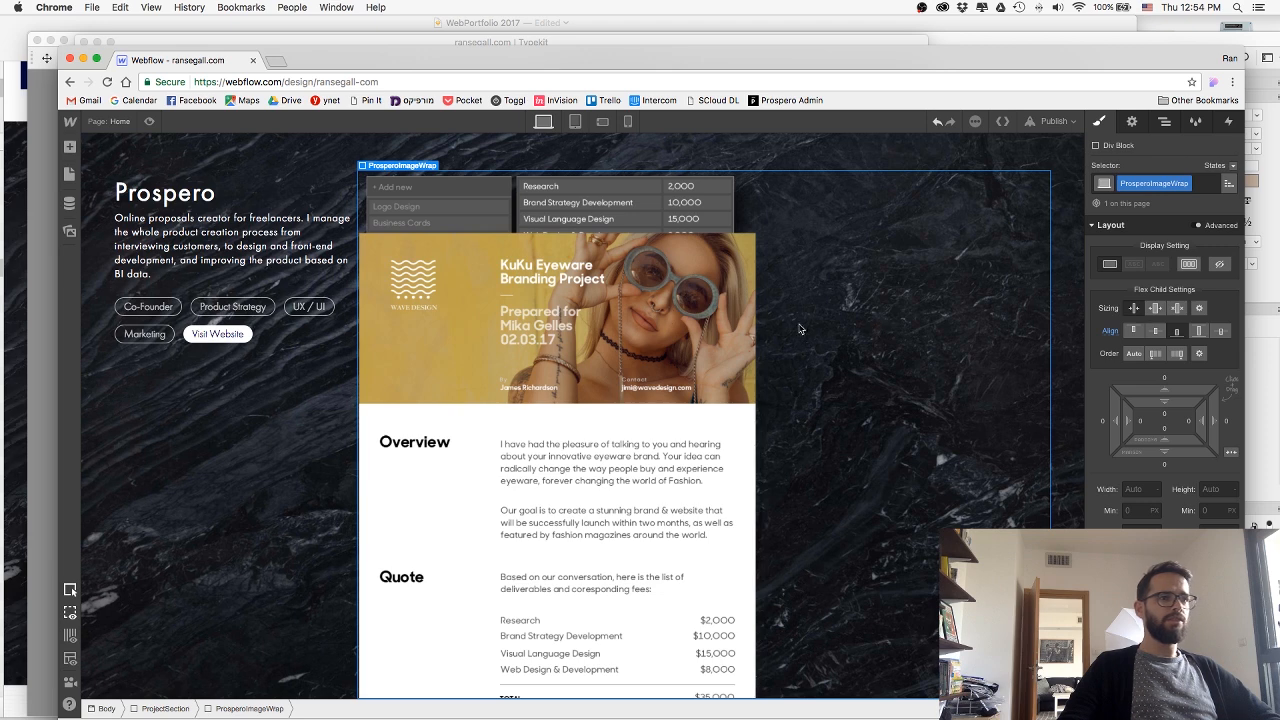
left_click(754, 329)
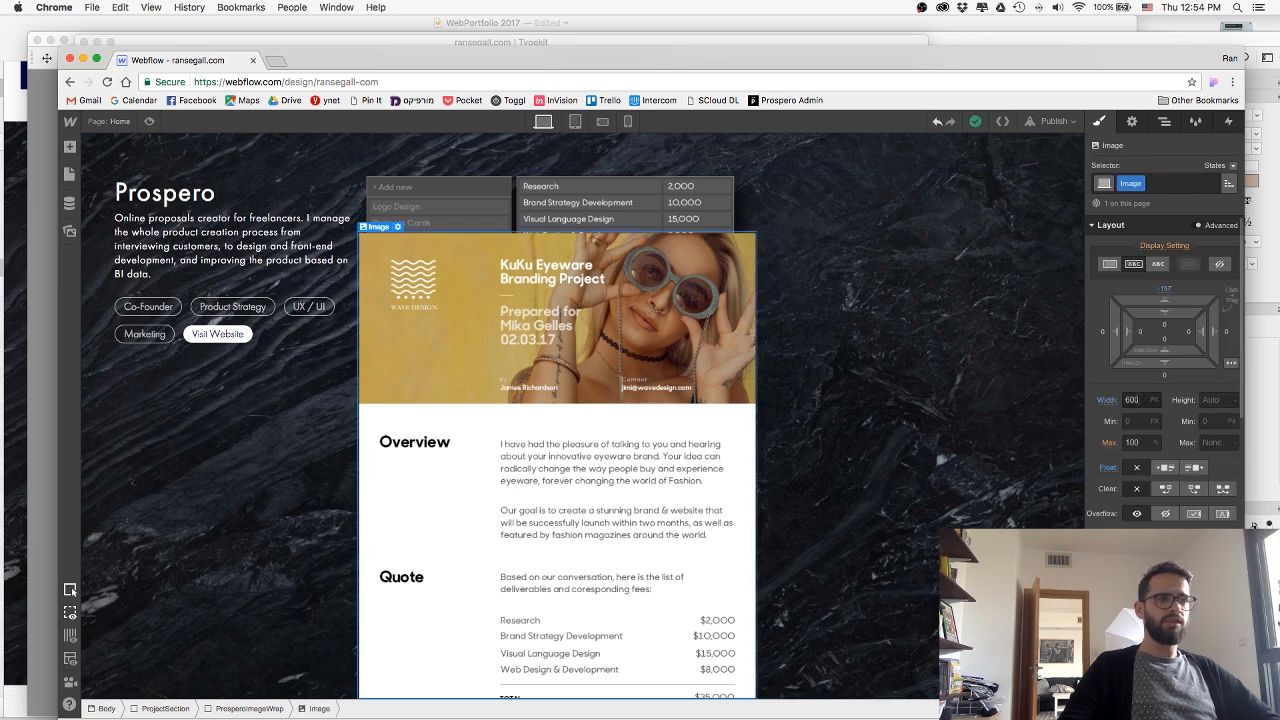
left_click(1131, 399)
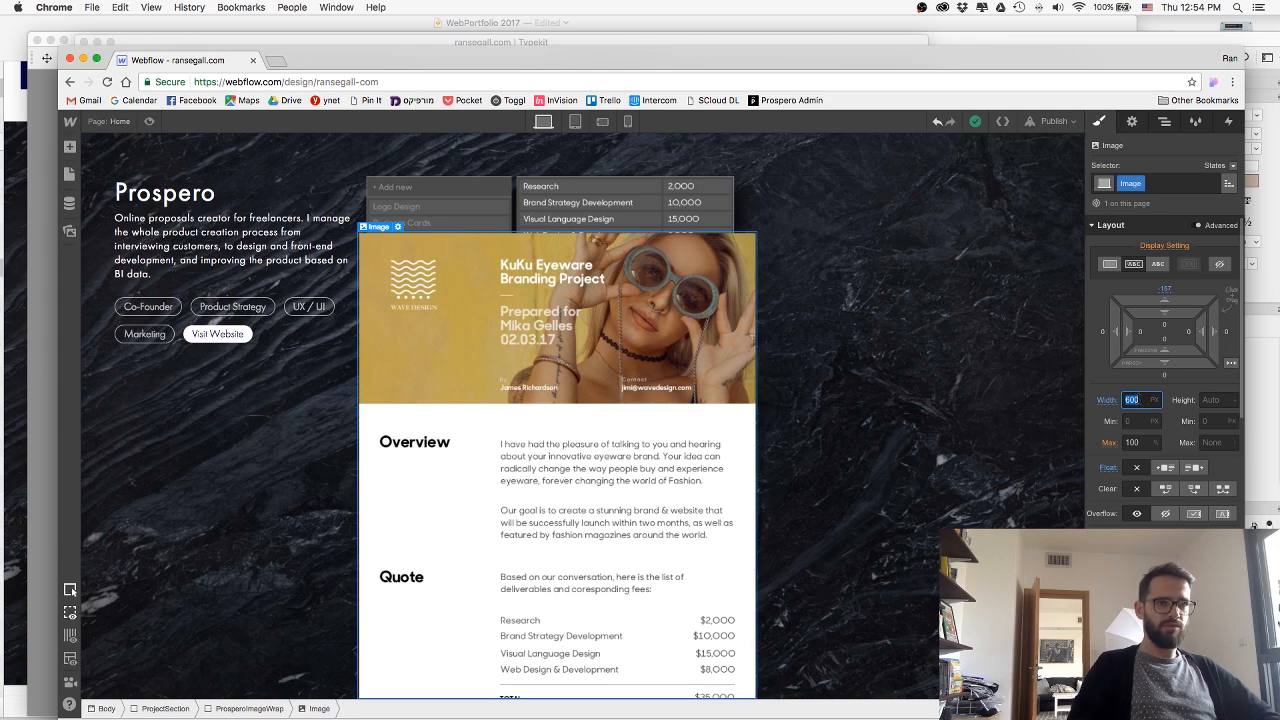
key("BackSpace")
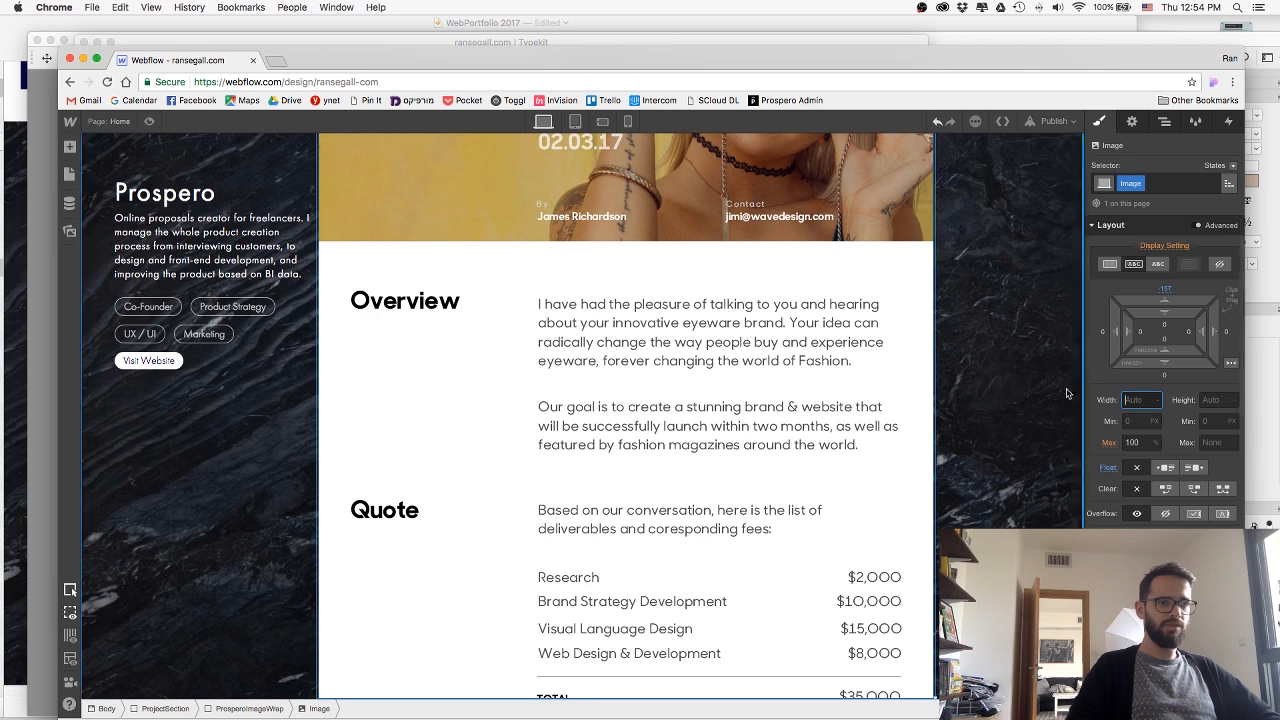
type("600")
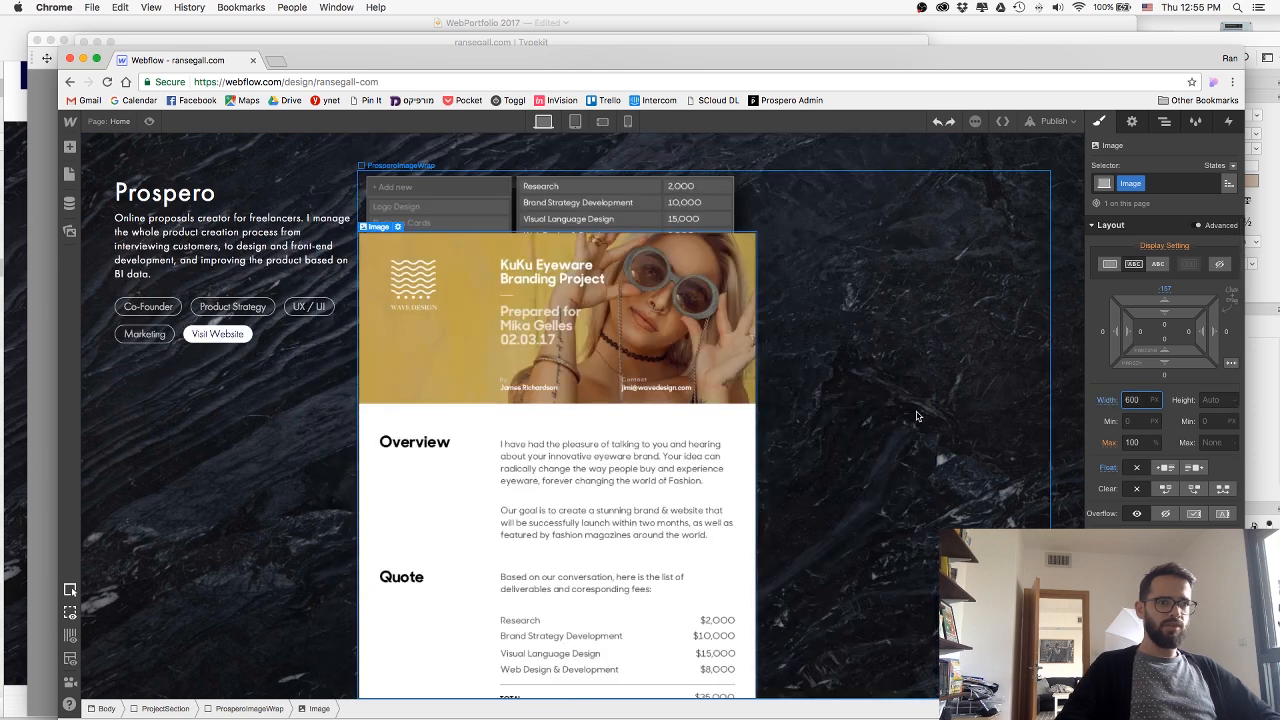
Align the images inside ProsperoImageWrap to the wrapper's right edge.
left_click(919, 415)
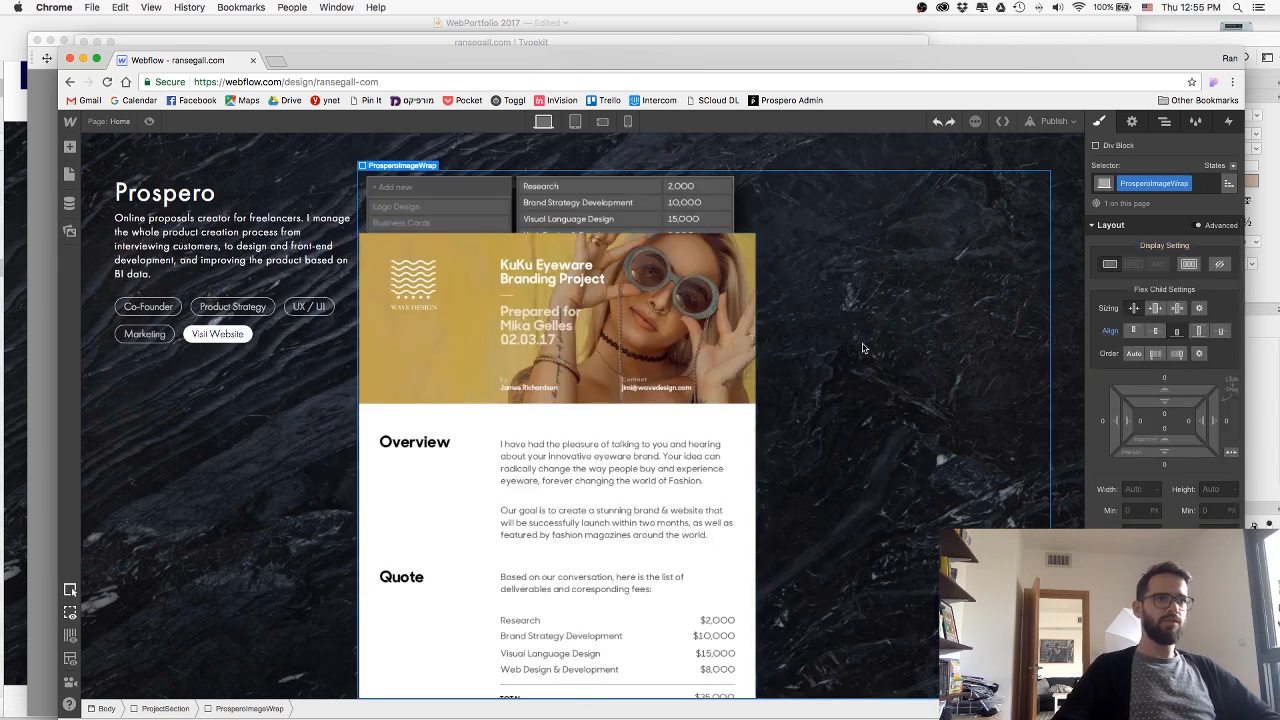
scroll(1144, 490, "down", 2)
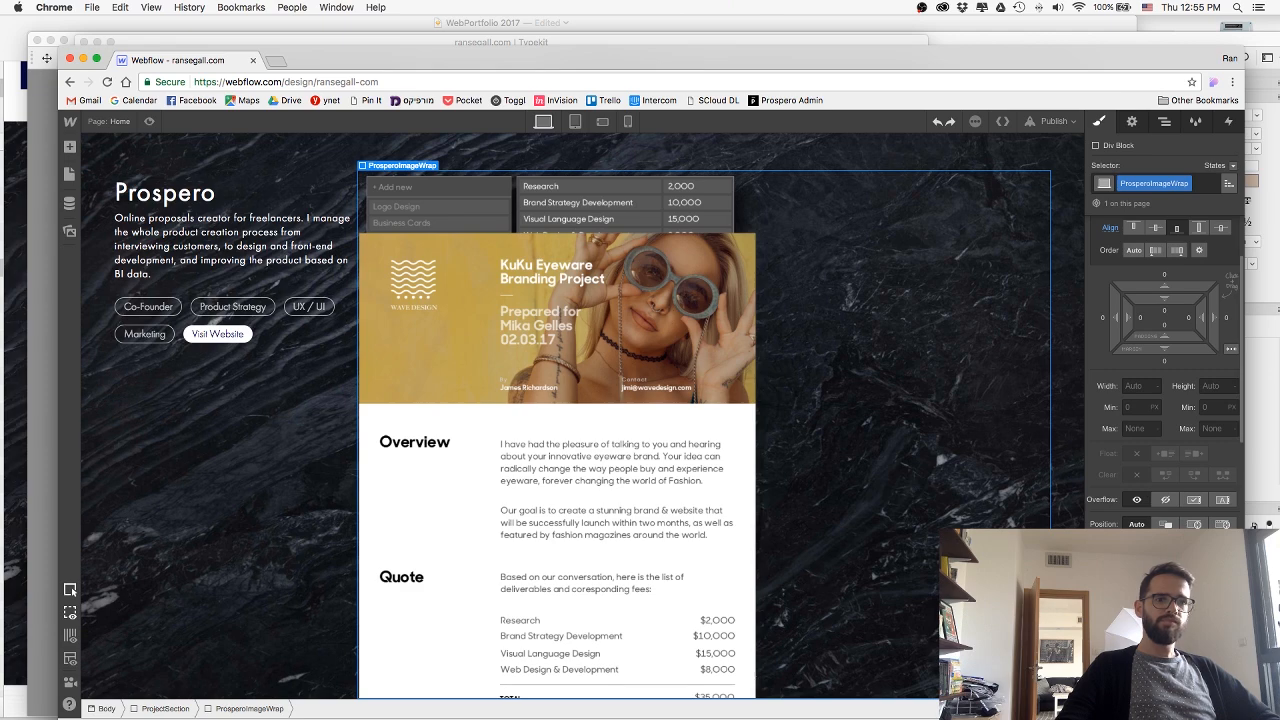
key("super+shift+z")
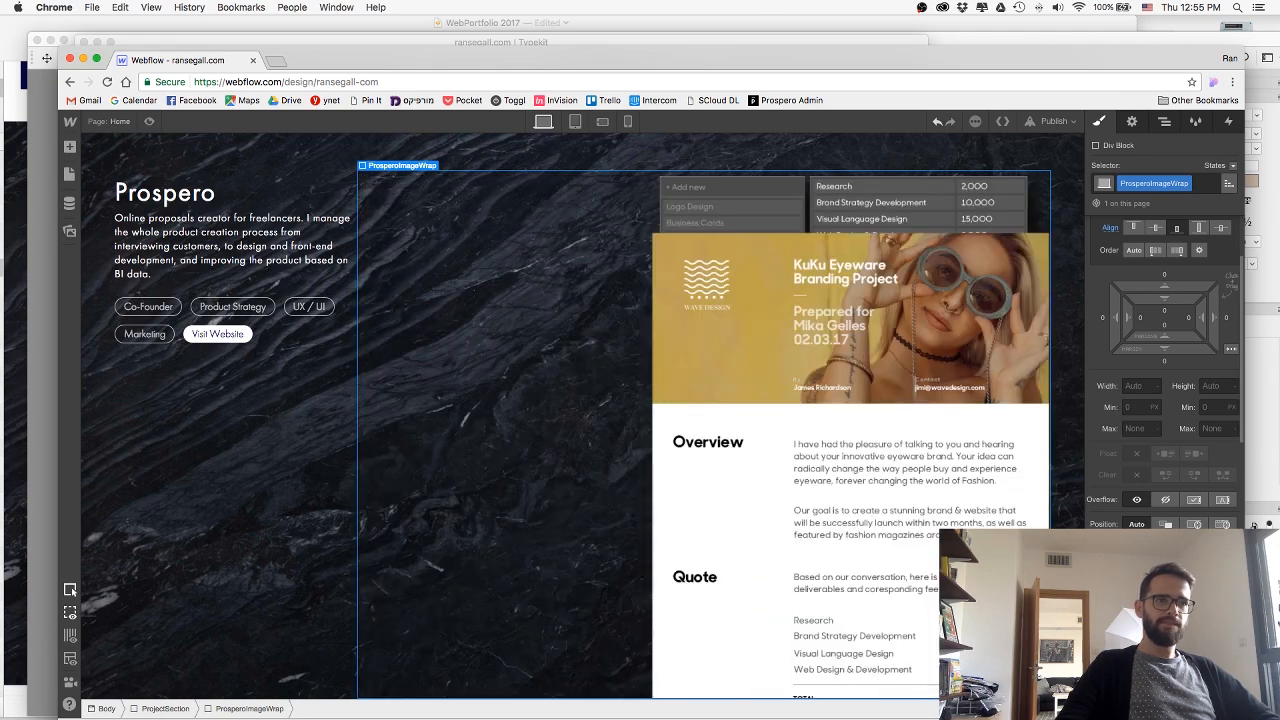
Give the deliverables image a relative position and clear its right offset.
left_click(801, 213)
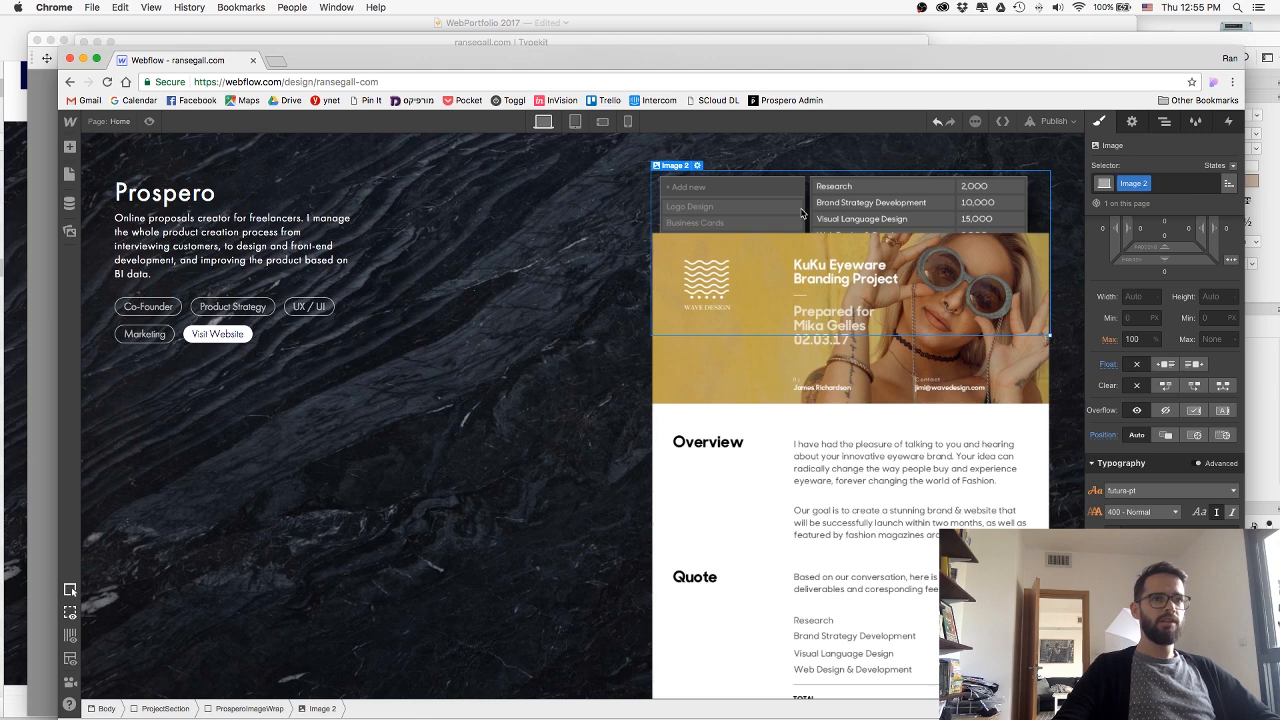
left_click(1164, 435)
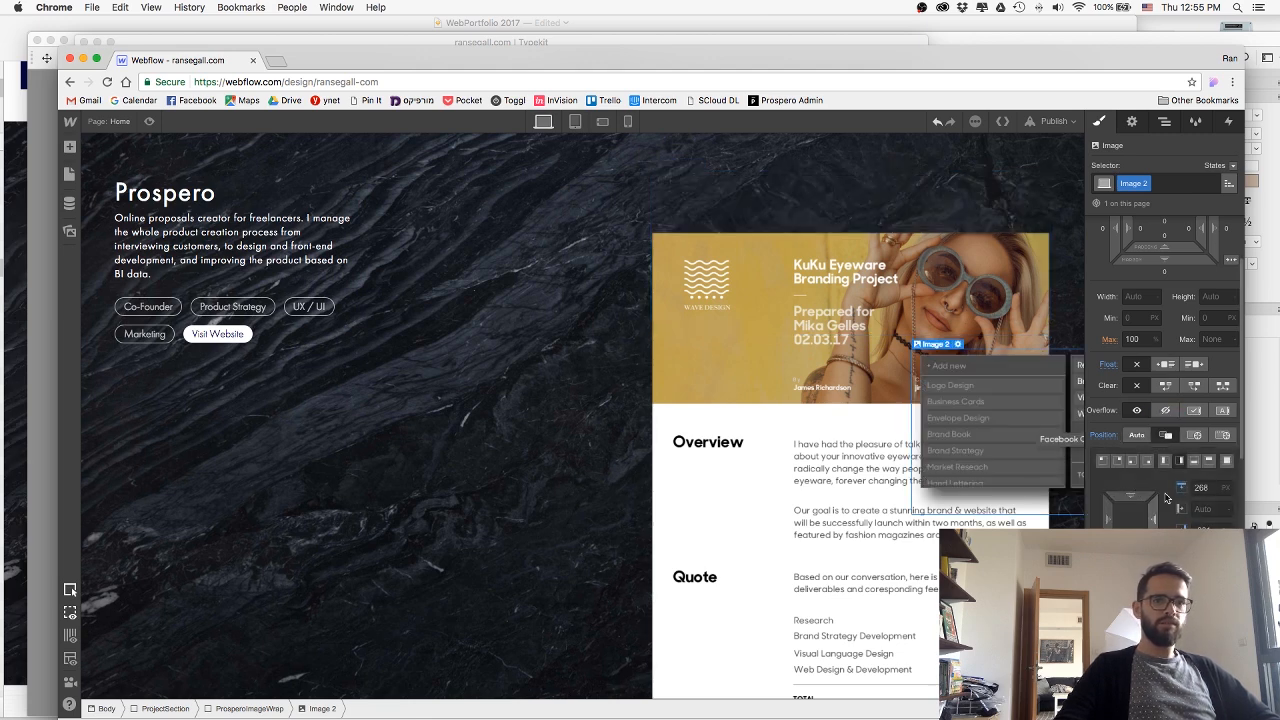
left_click(1200, 487)
key("Tab")
key("Tab")
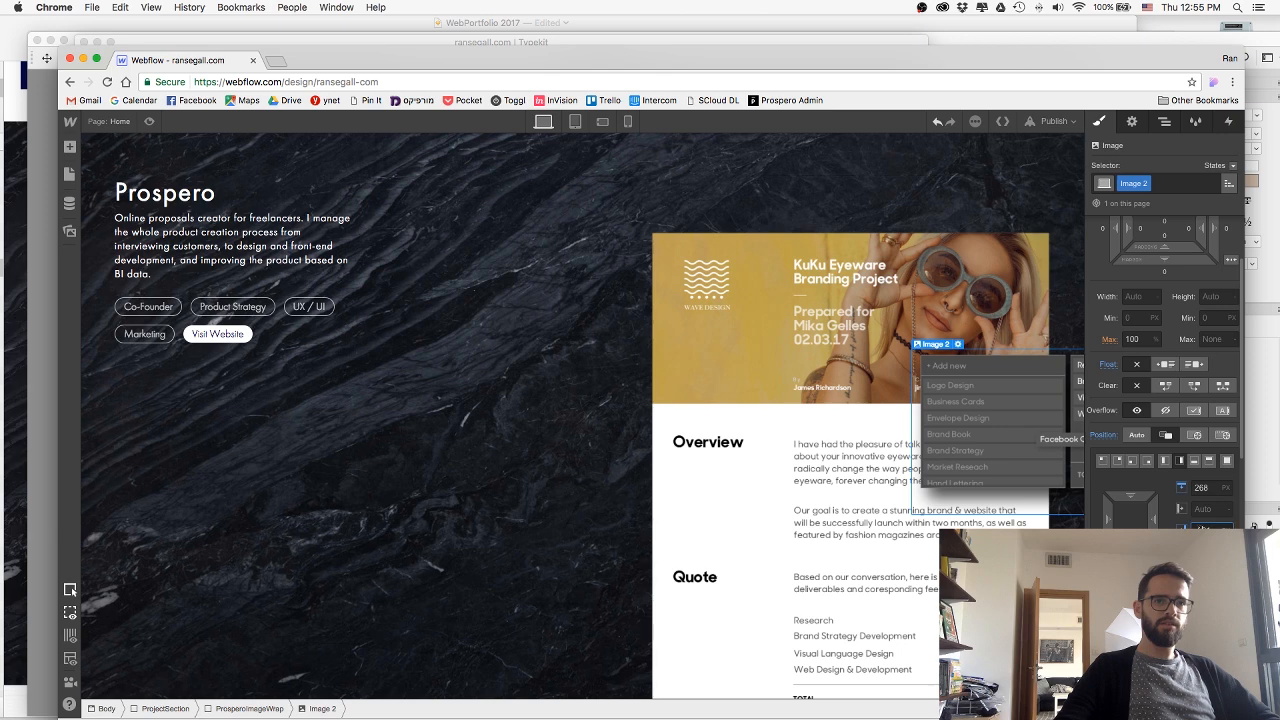
key("Return")
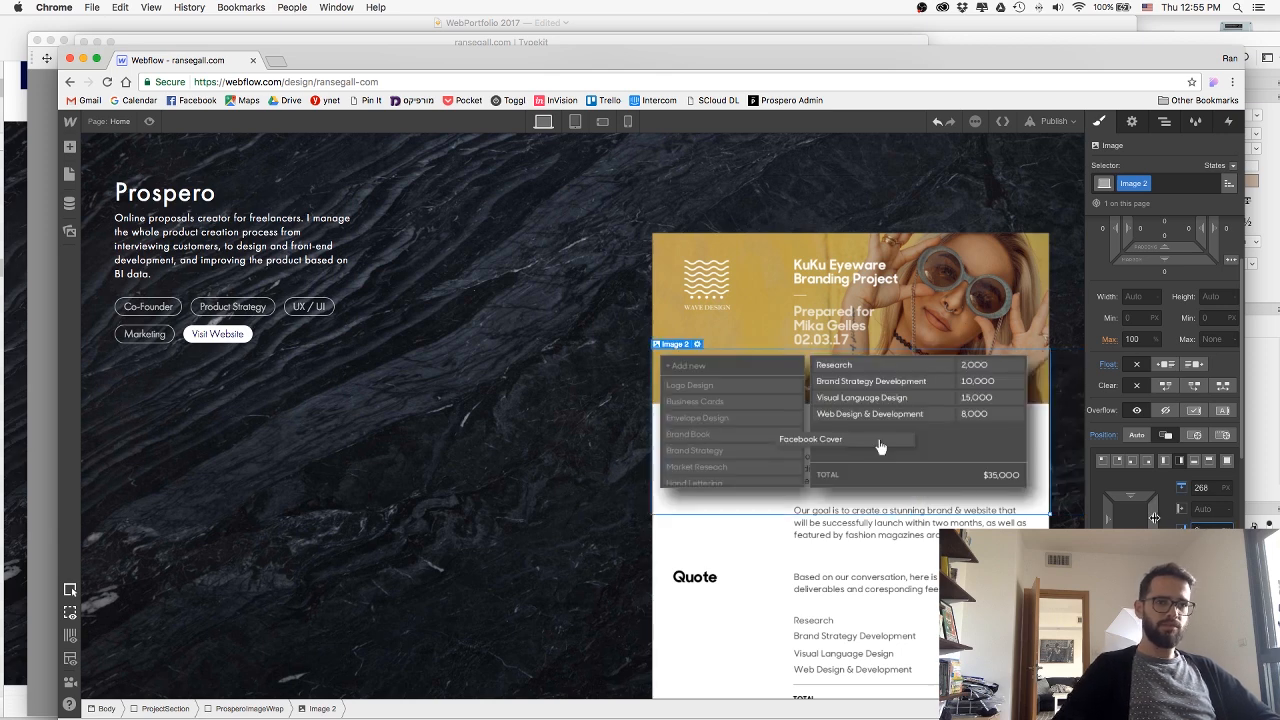
Offset the deliverables image so it overlaps the proposal's left edge, with a top offset of 459 px.
left_click_drag(1241, 518, 650, 462)
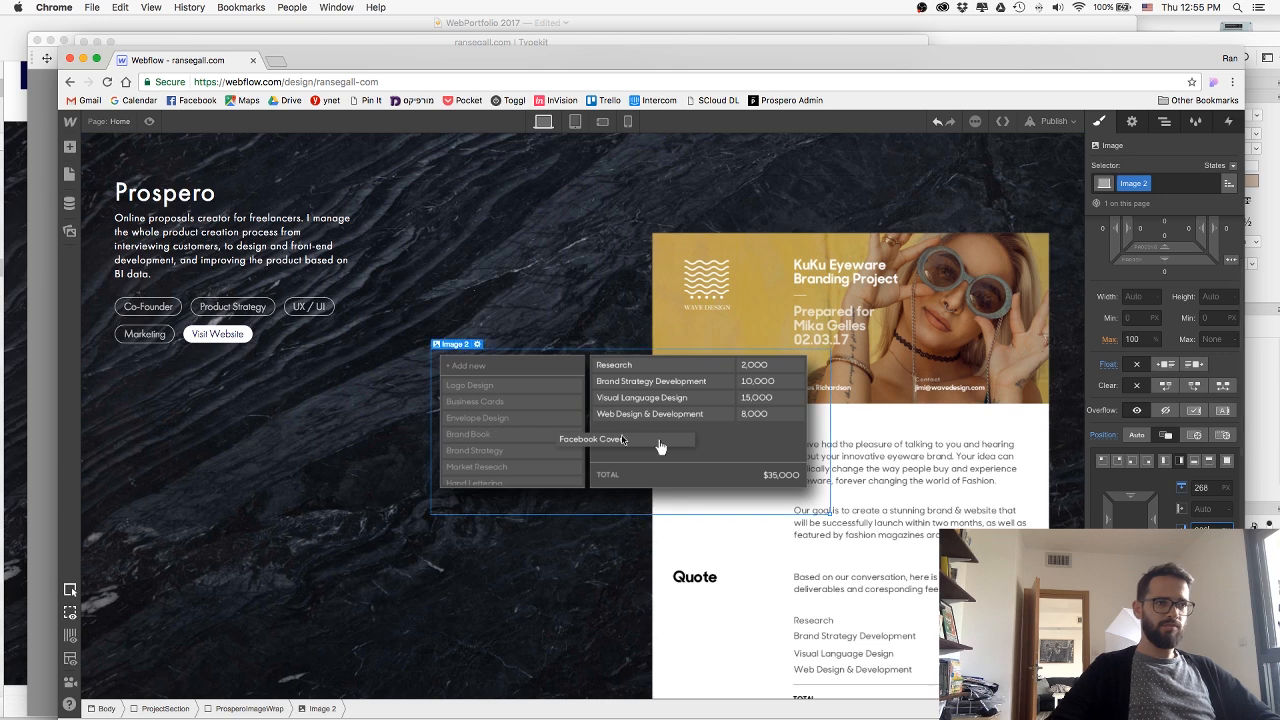
key("Return")
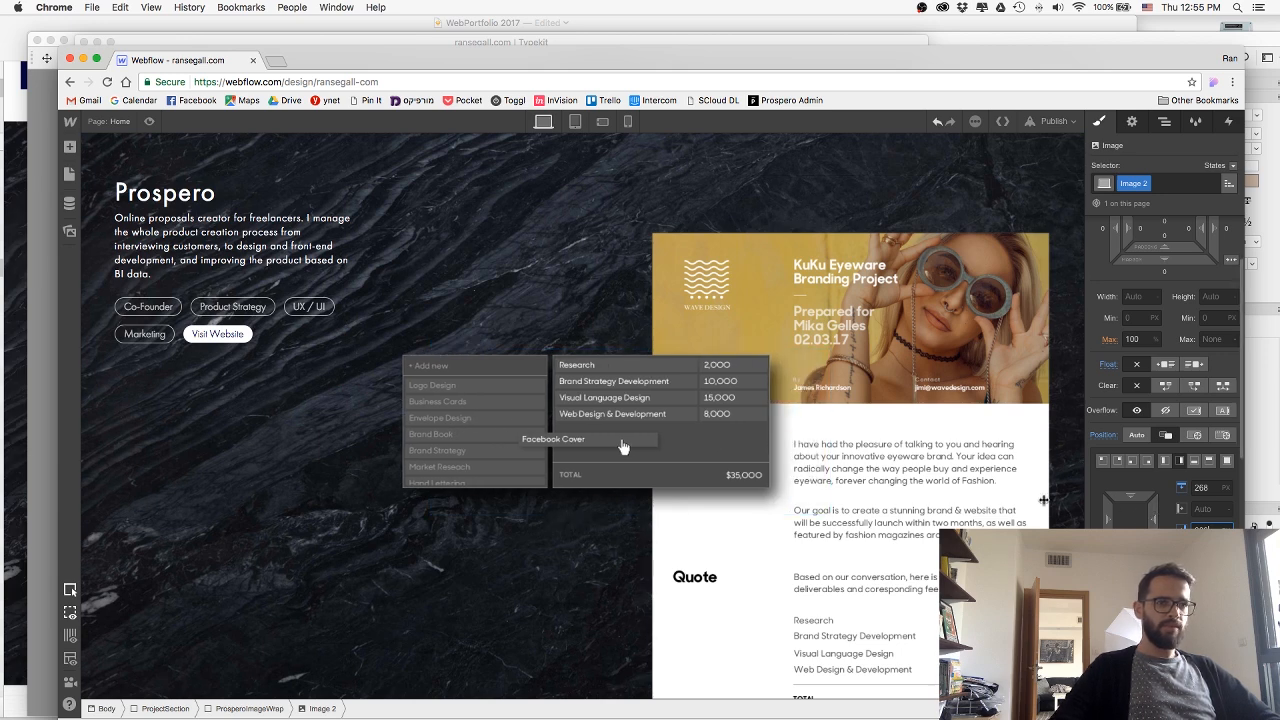
left_click_drag(1134, 494, 1137, 602)
left_click_drag(1131, 498, 1131, 550)
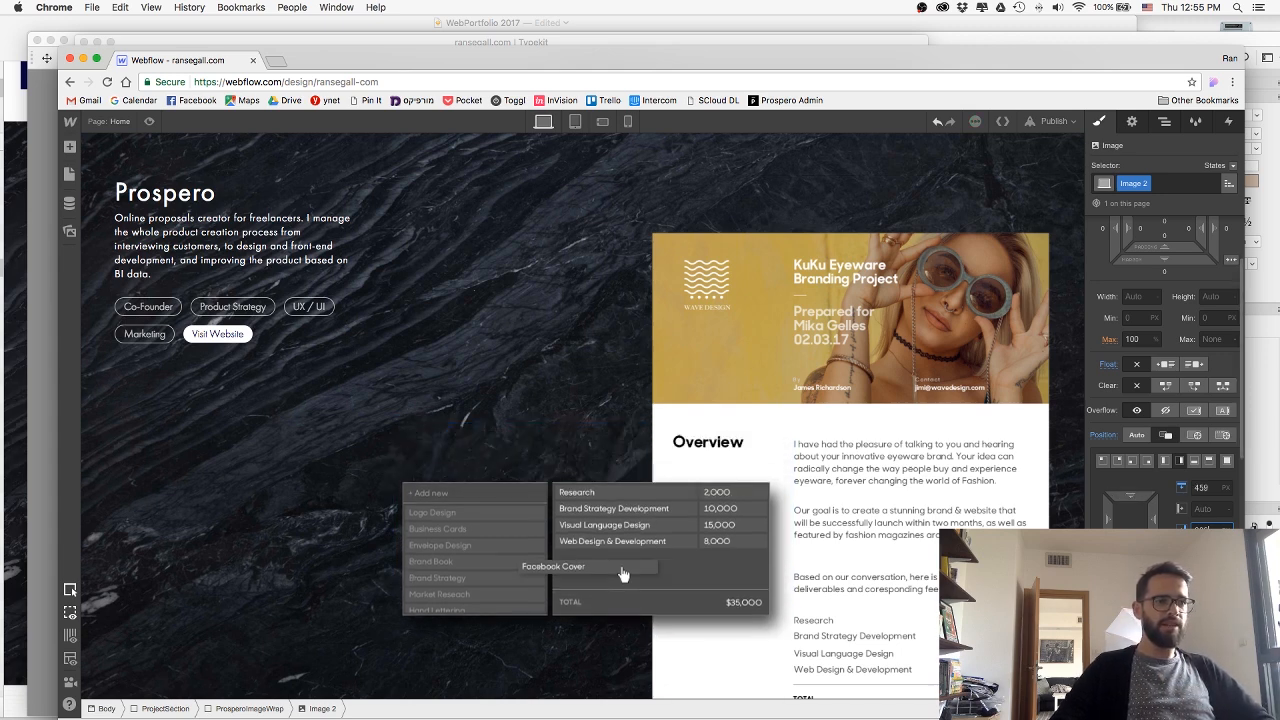
Publish the site to its webflow.io domain and preview the Prospero section.
left_click(886, 254)
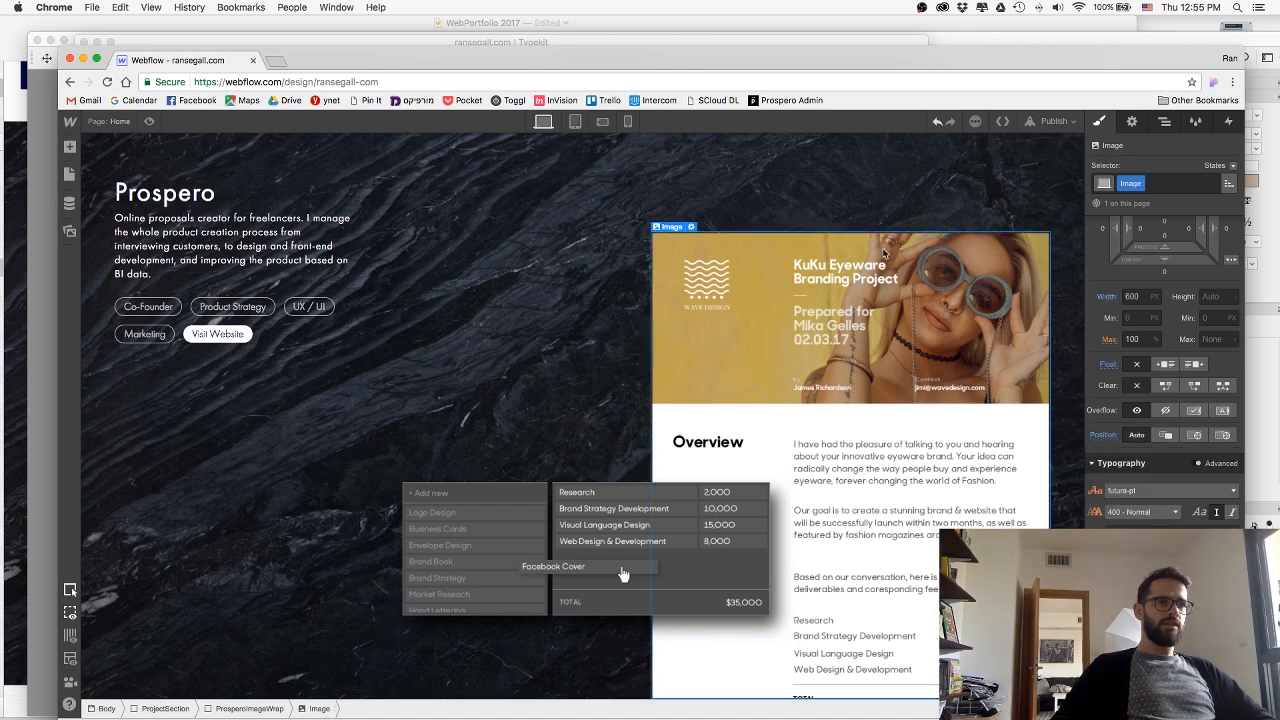
left_click(1042, 129)
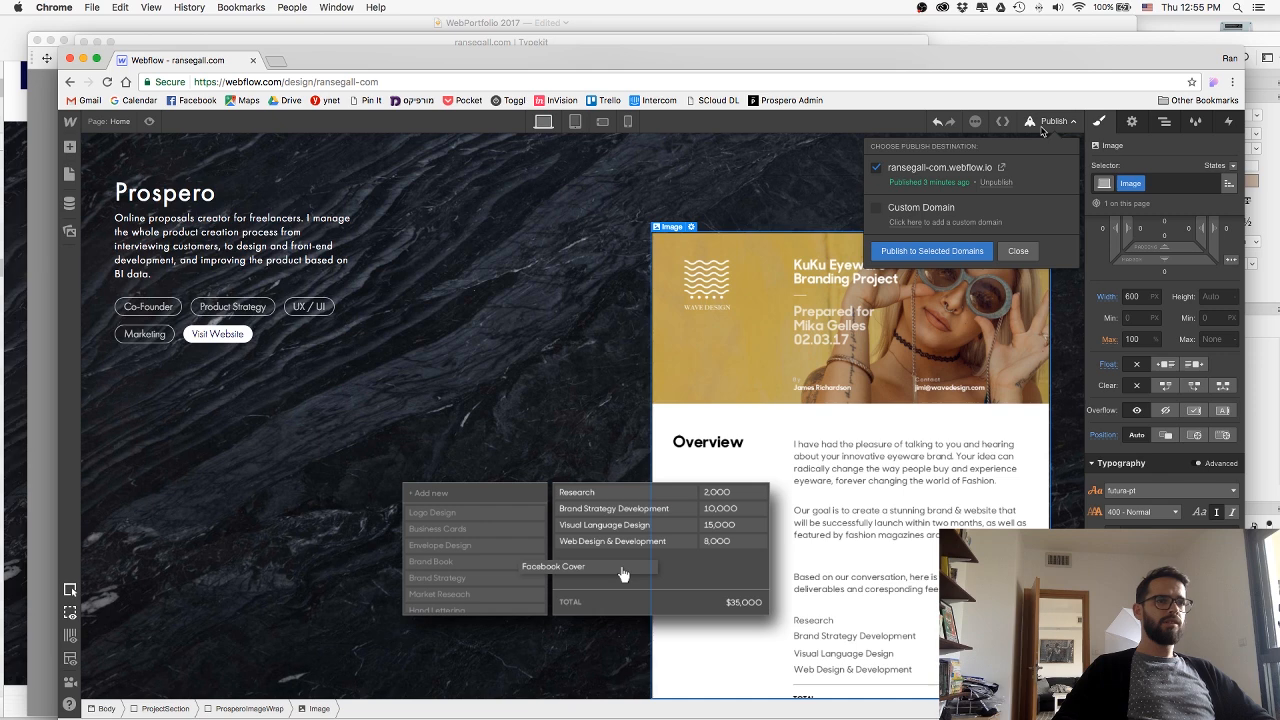
left_click(958, 256)
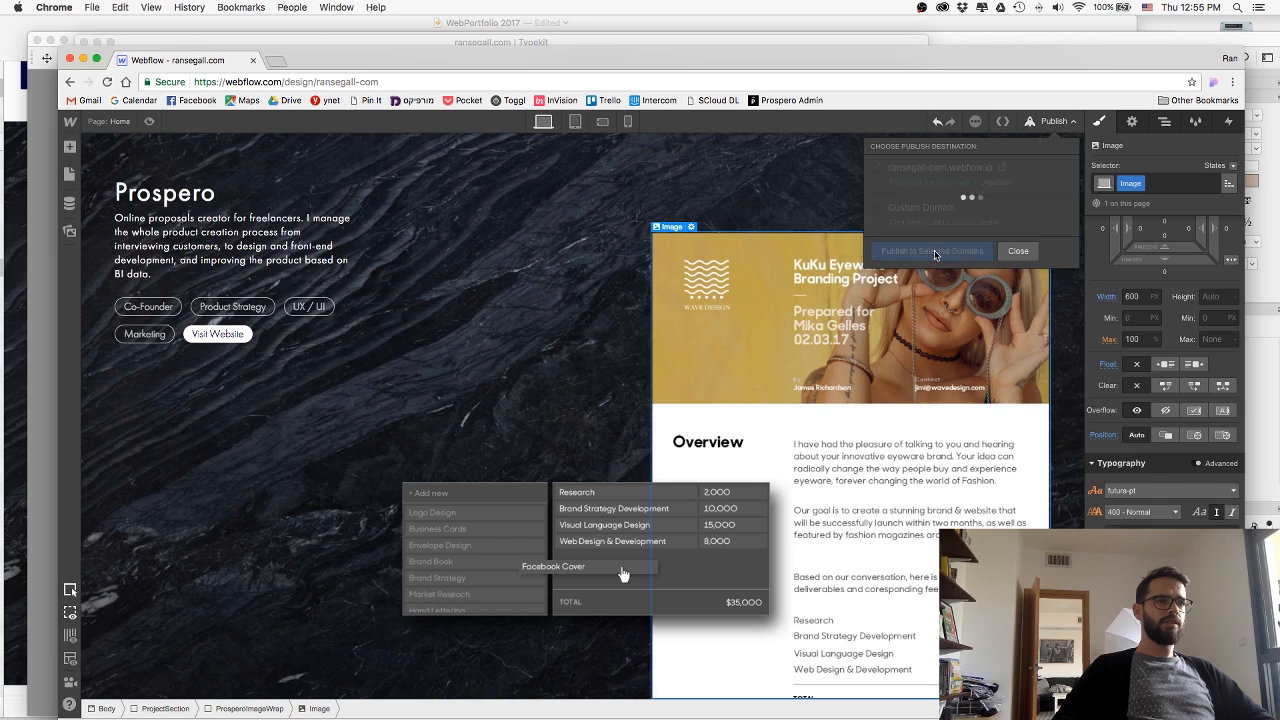
left_click(1013, 256)
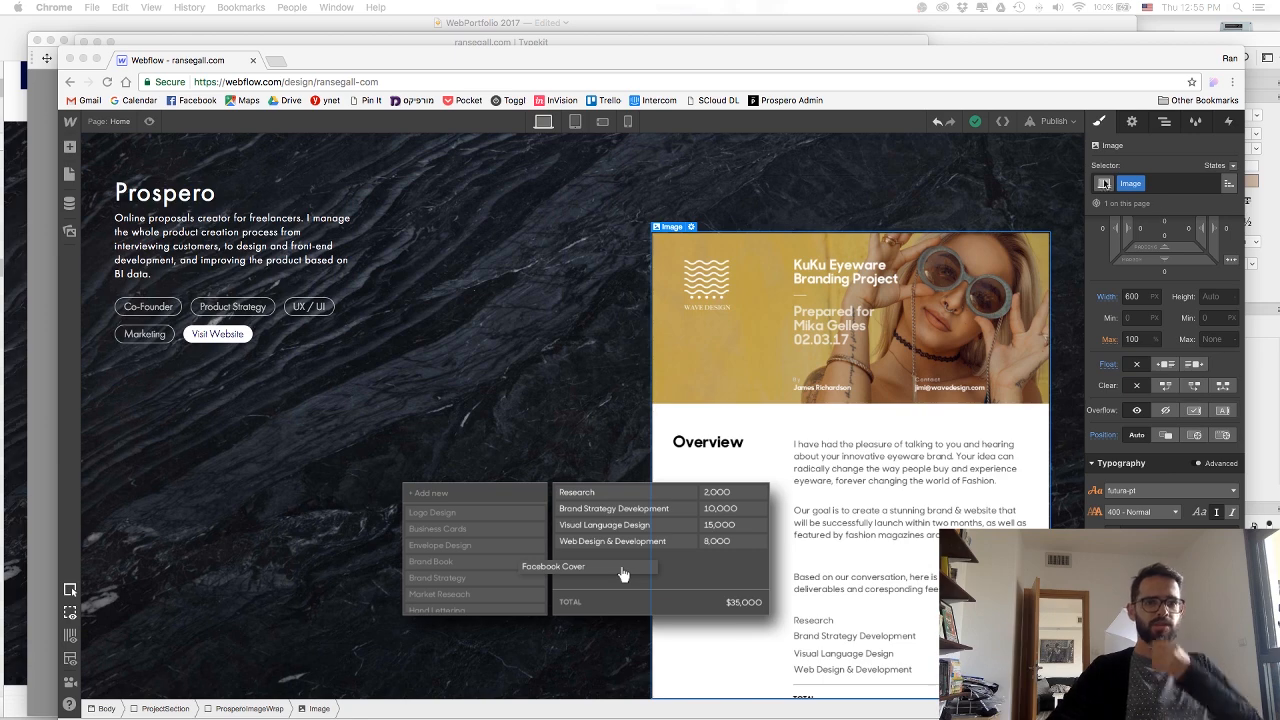
left_click(757, 177)
left_click(150, 121)
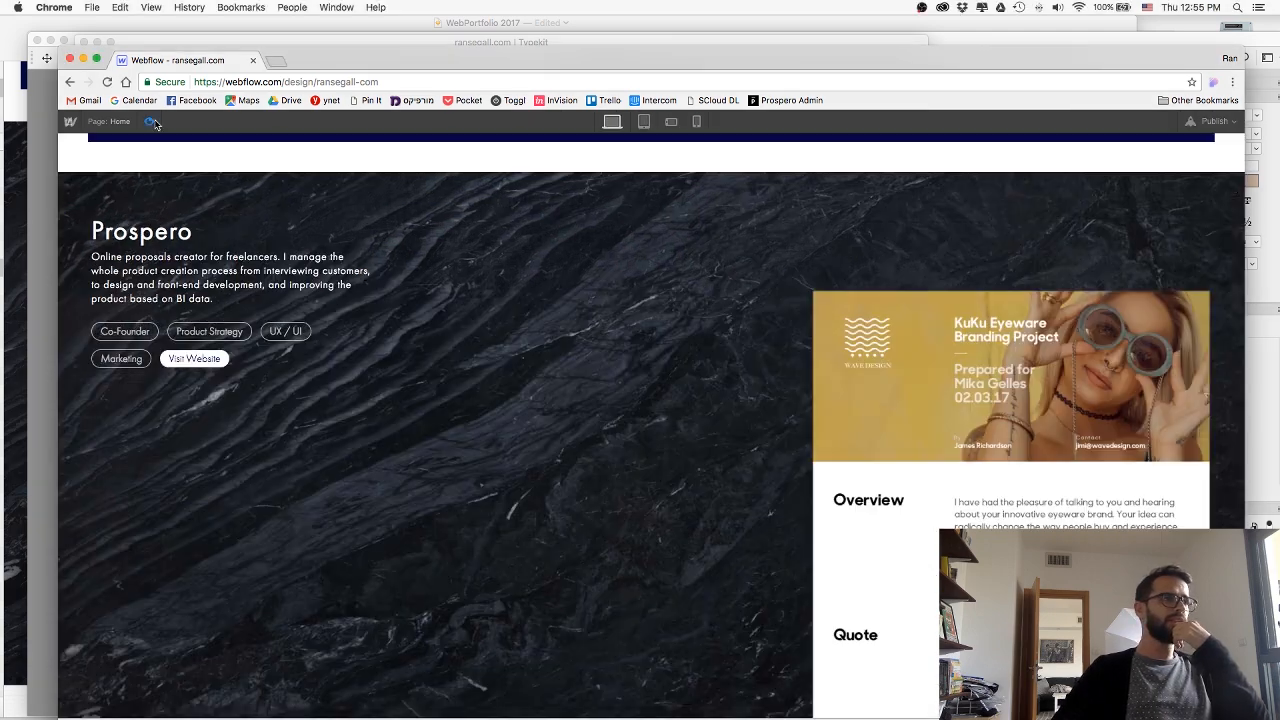
scroll(590, 331, "up", 2)
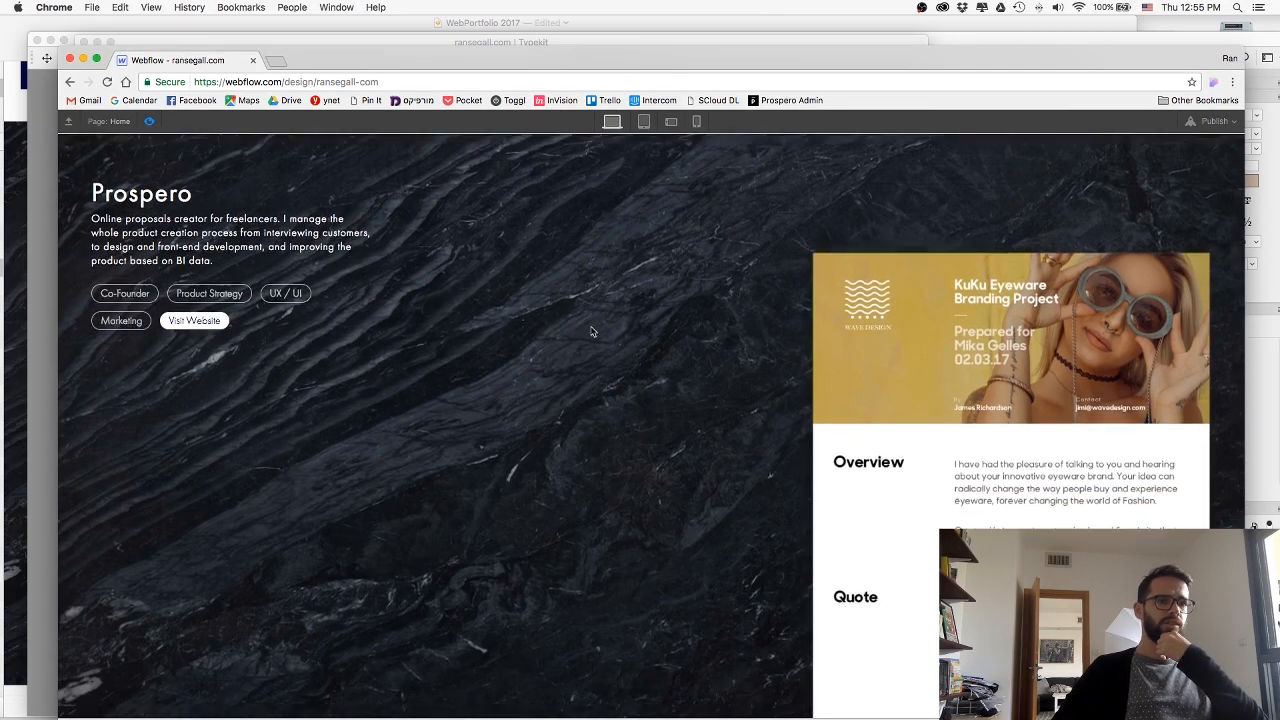
scroll(590, 331, "down", 2)
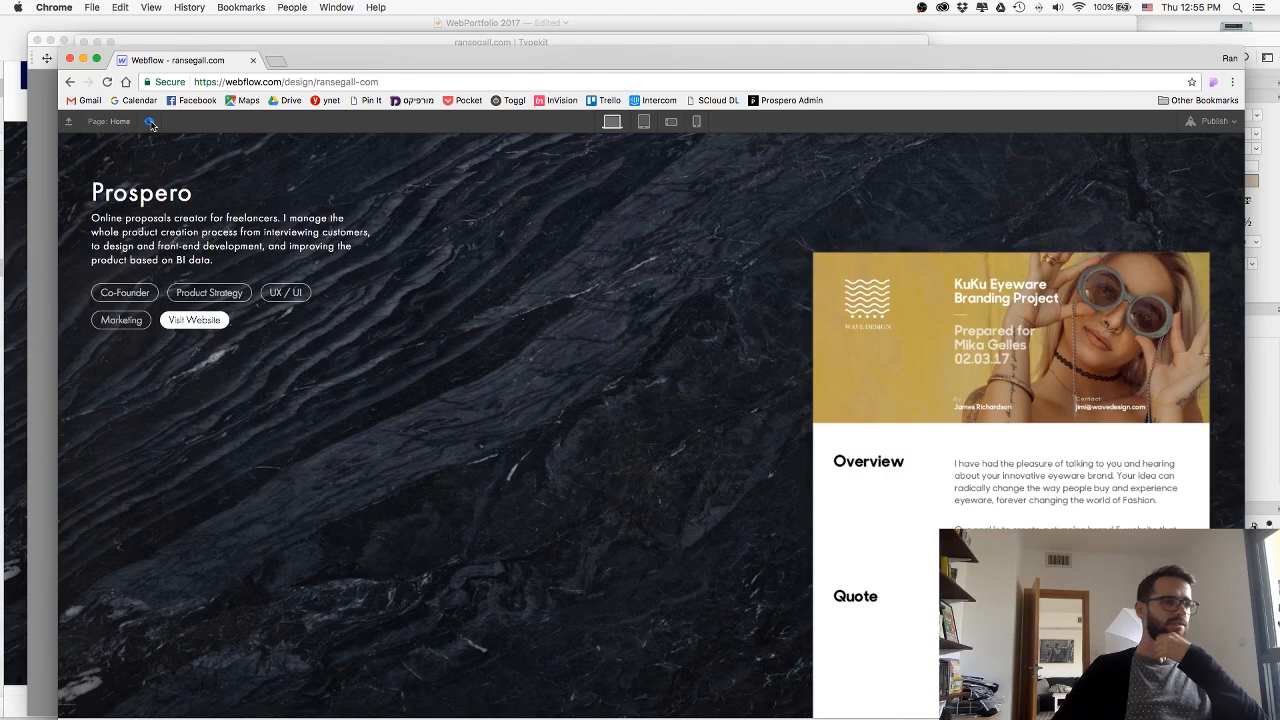
key("Escape")
Reset the deliverables image's position offsets and republish the site to its webflow.io domain.
left_click(564, 563)
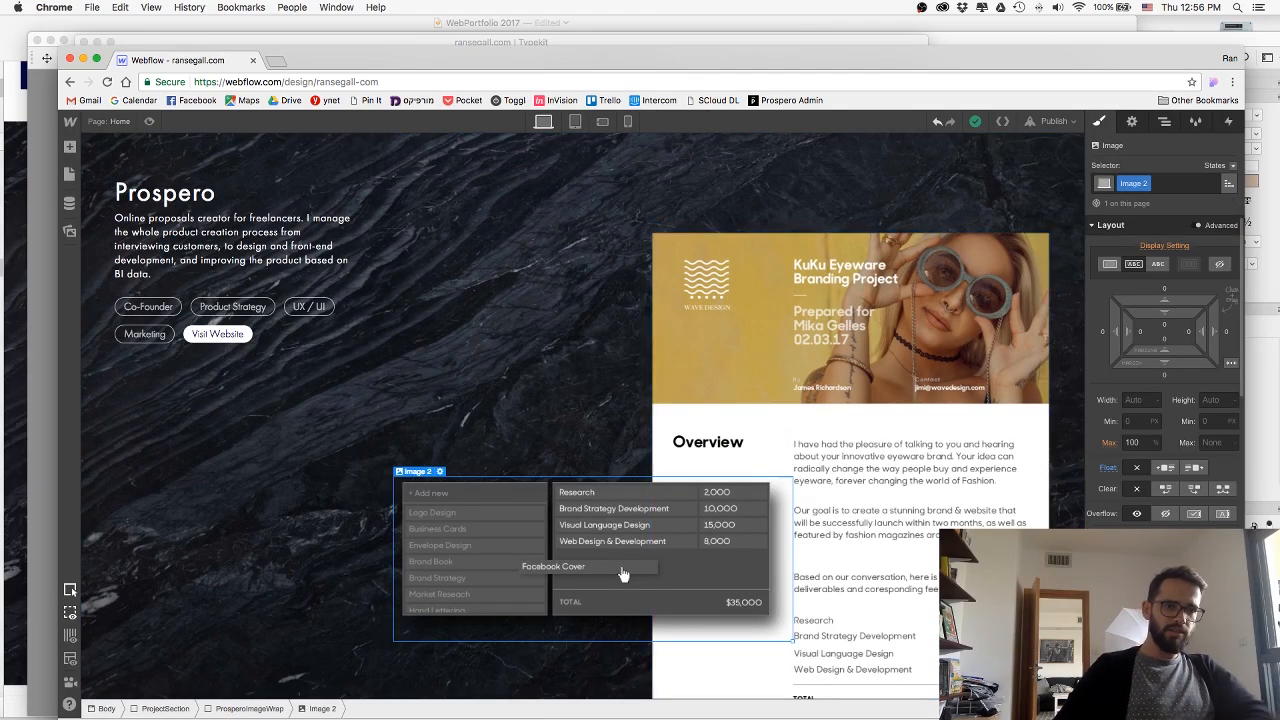
left_click_drag(622, 575, 880, 269)
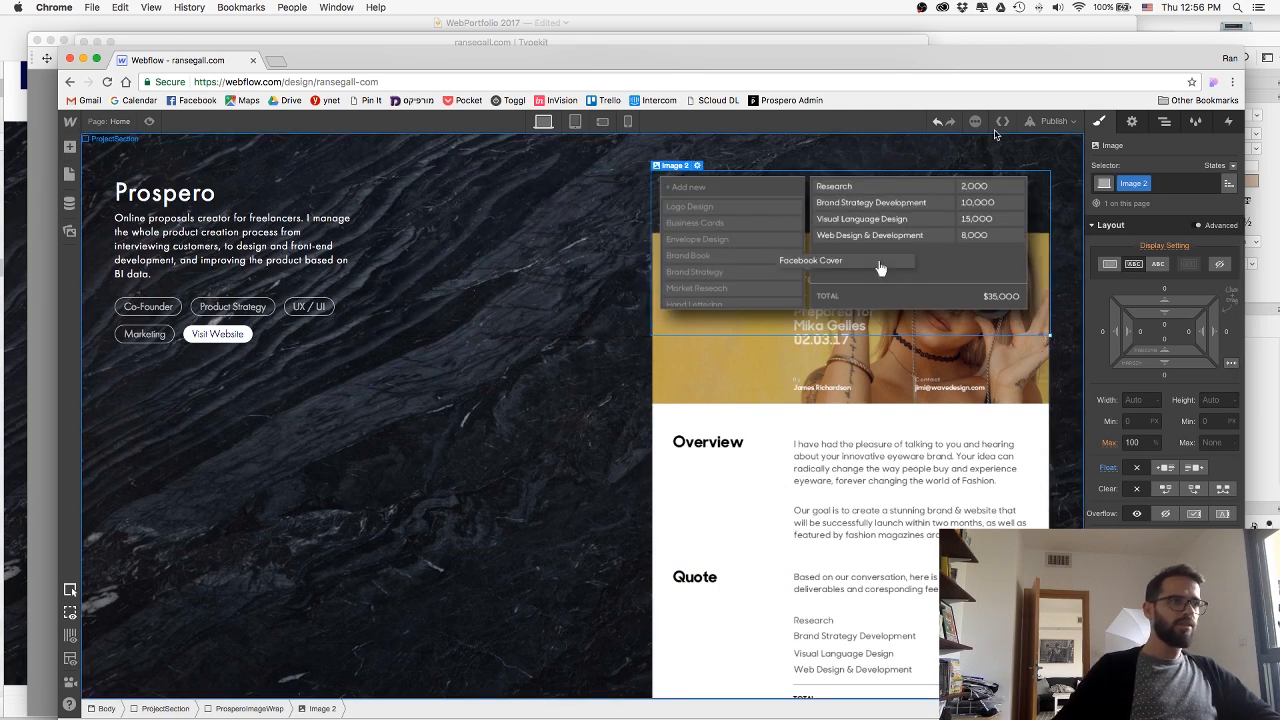
left_click(1041, 121)
left_click(918, 253)
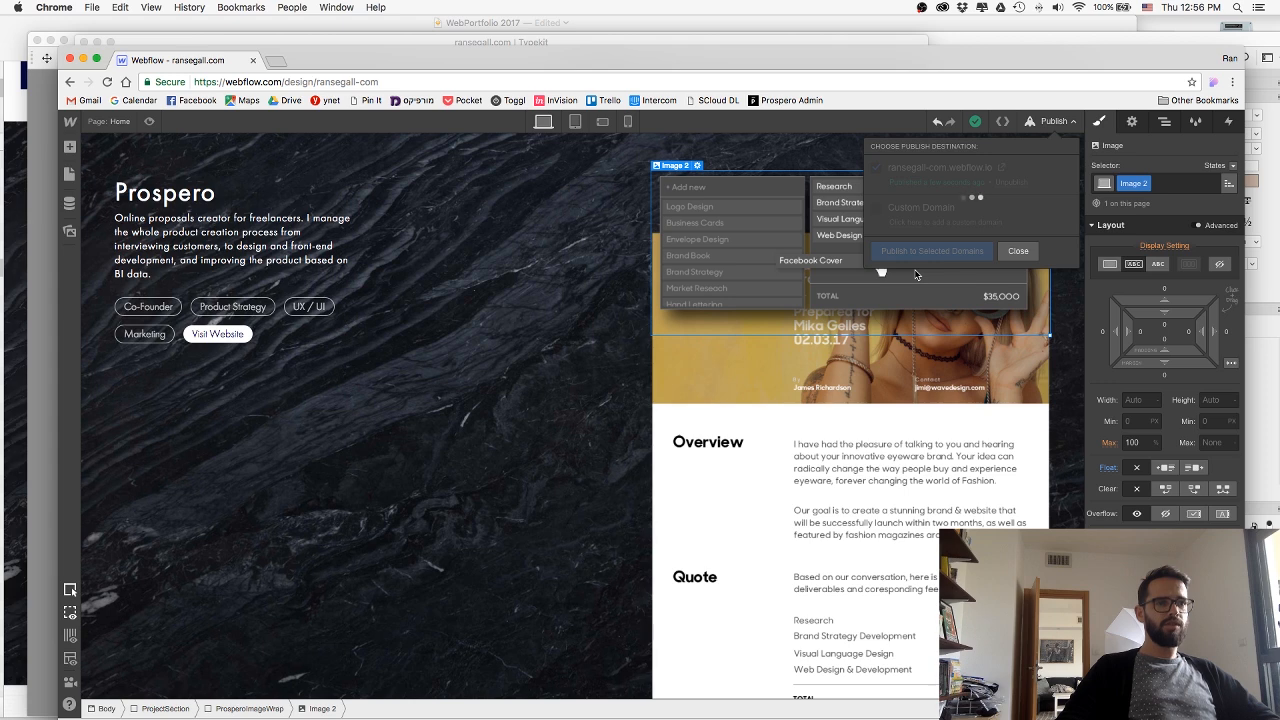
left_click(1000, 252)
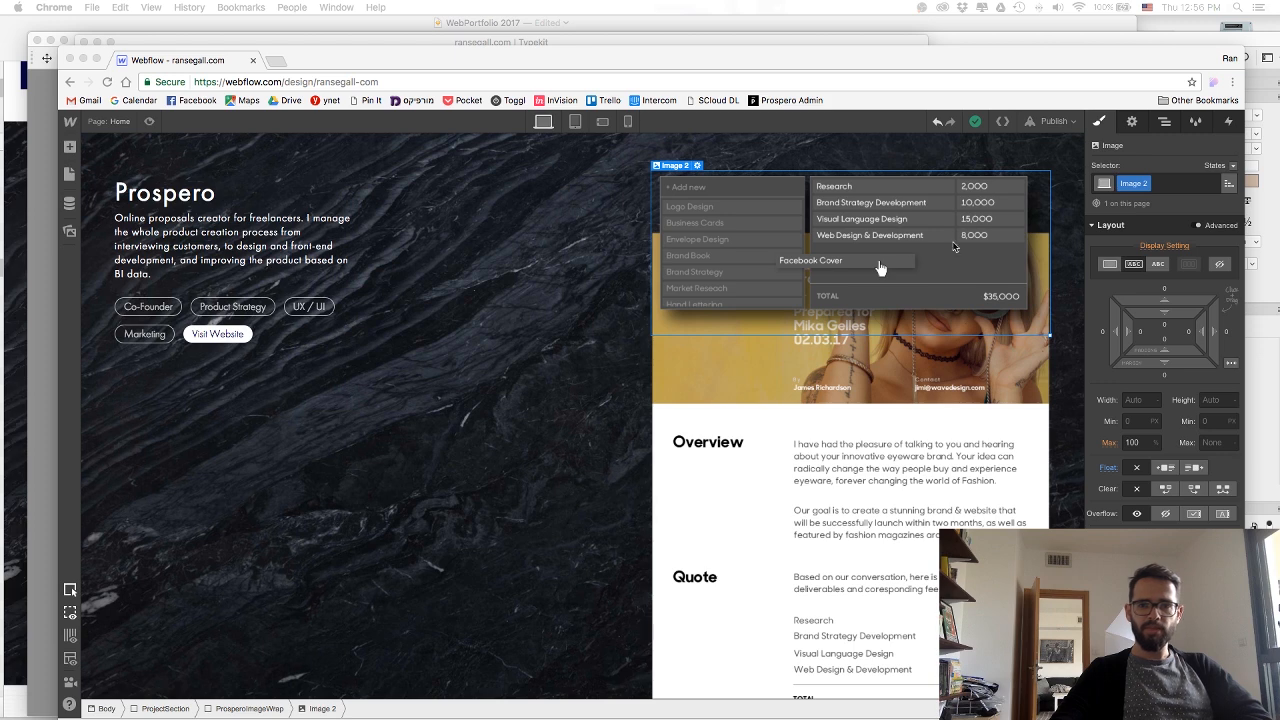
Try removing the width style from the proposal image.
left_click(581, 437)
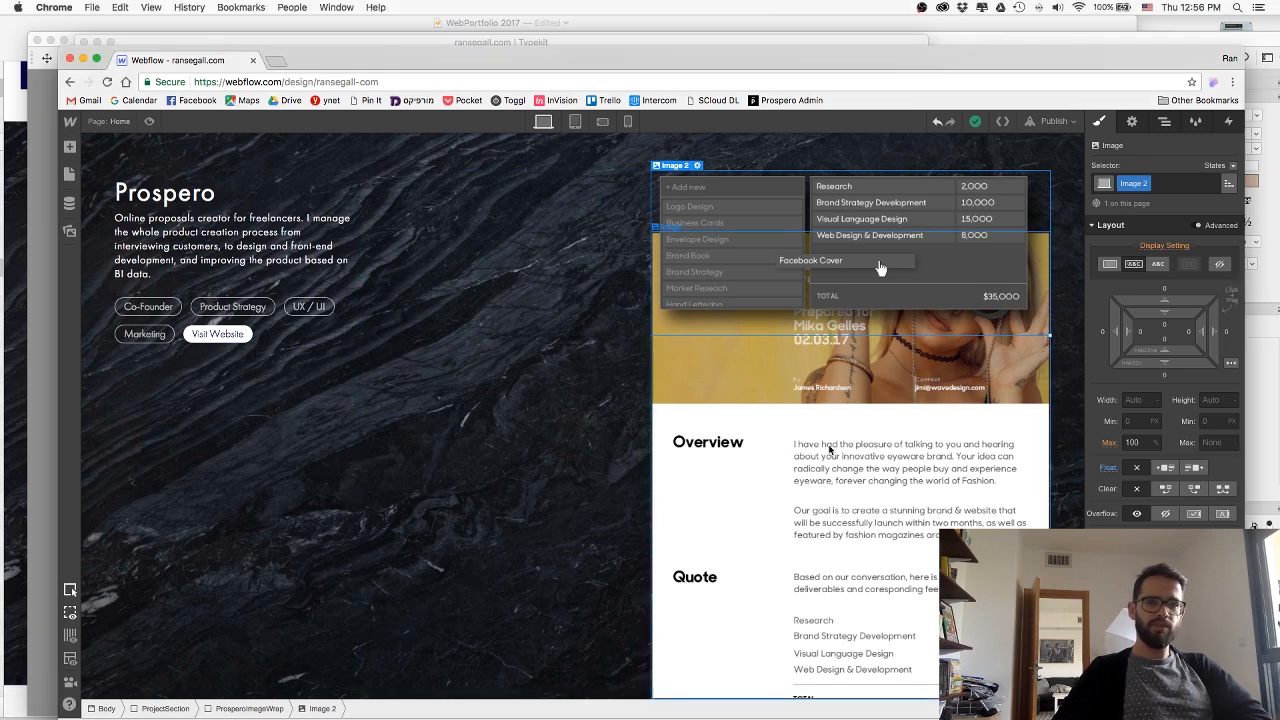
left_click(780, 365)
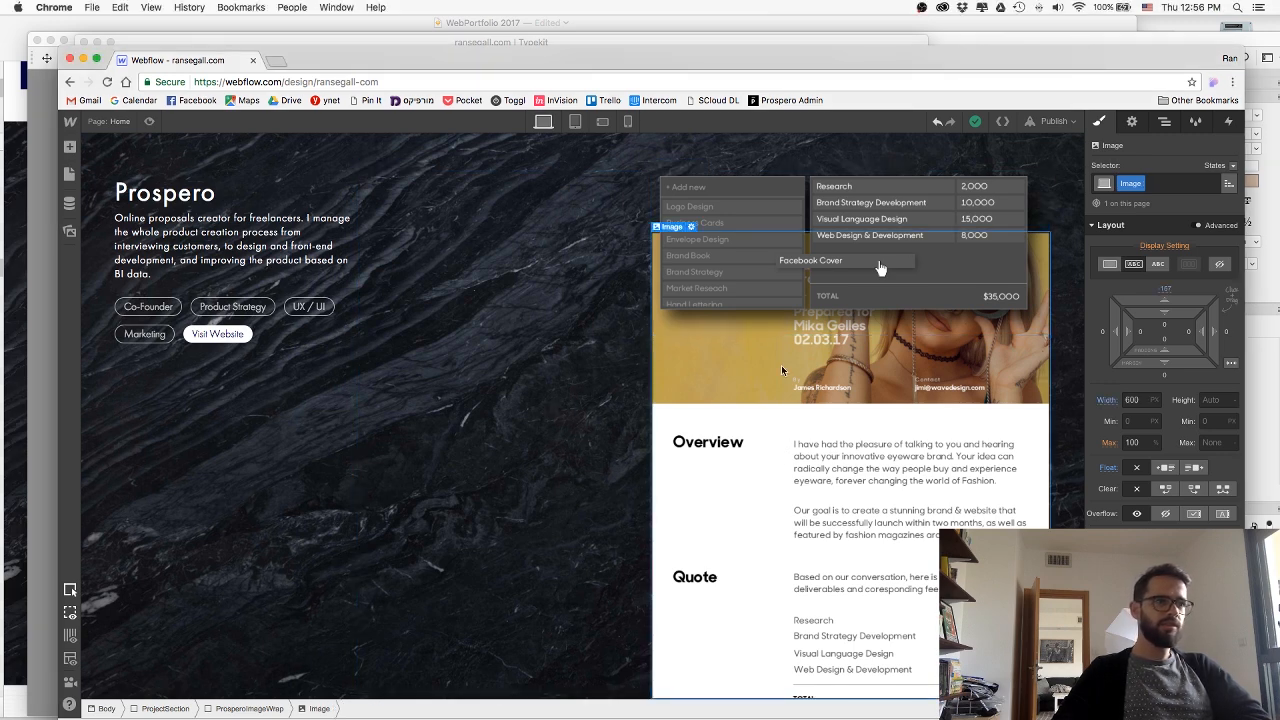
left_click(558, 365)
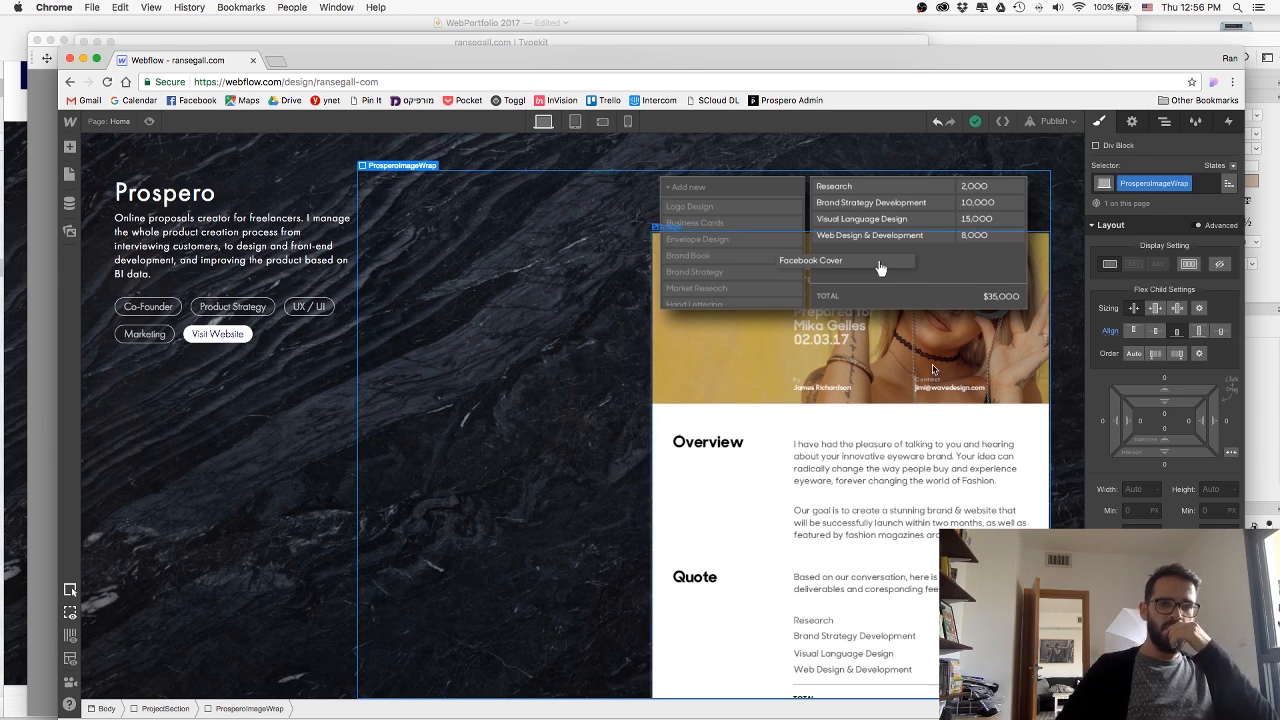
left_click(880, 268)
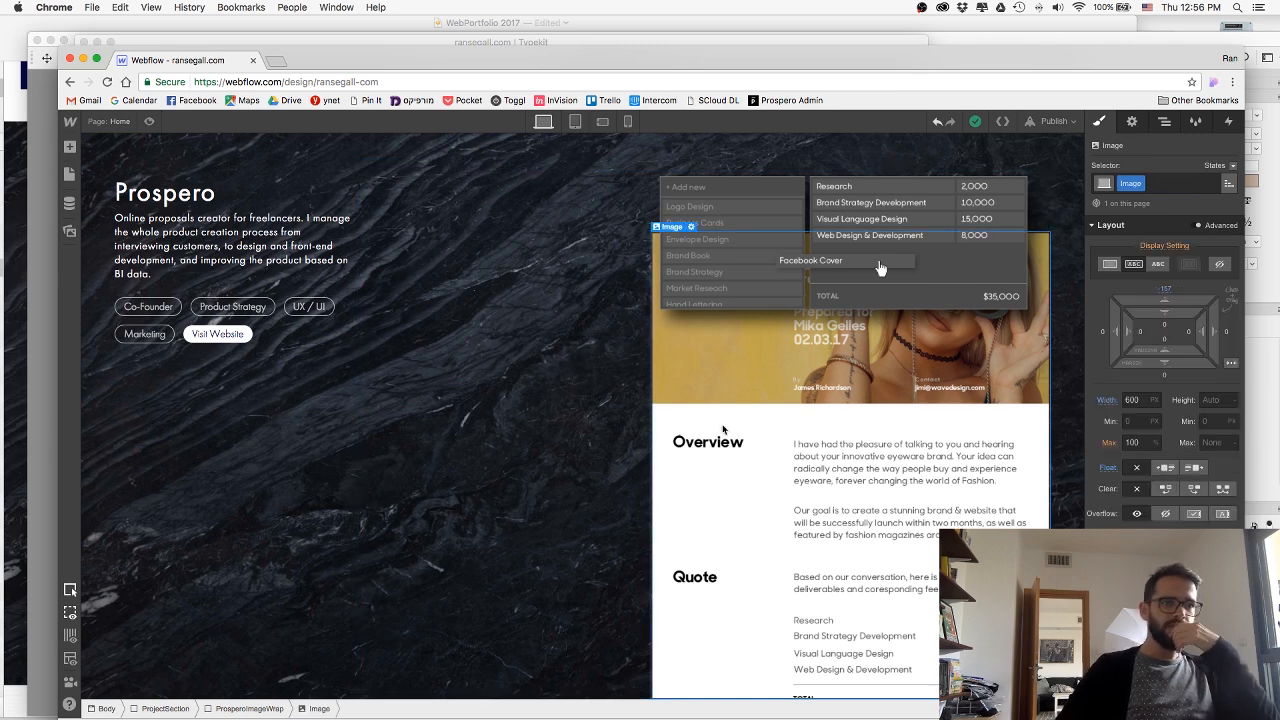
left_click_drag(1142, 401, 1056, 405)
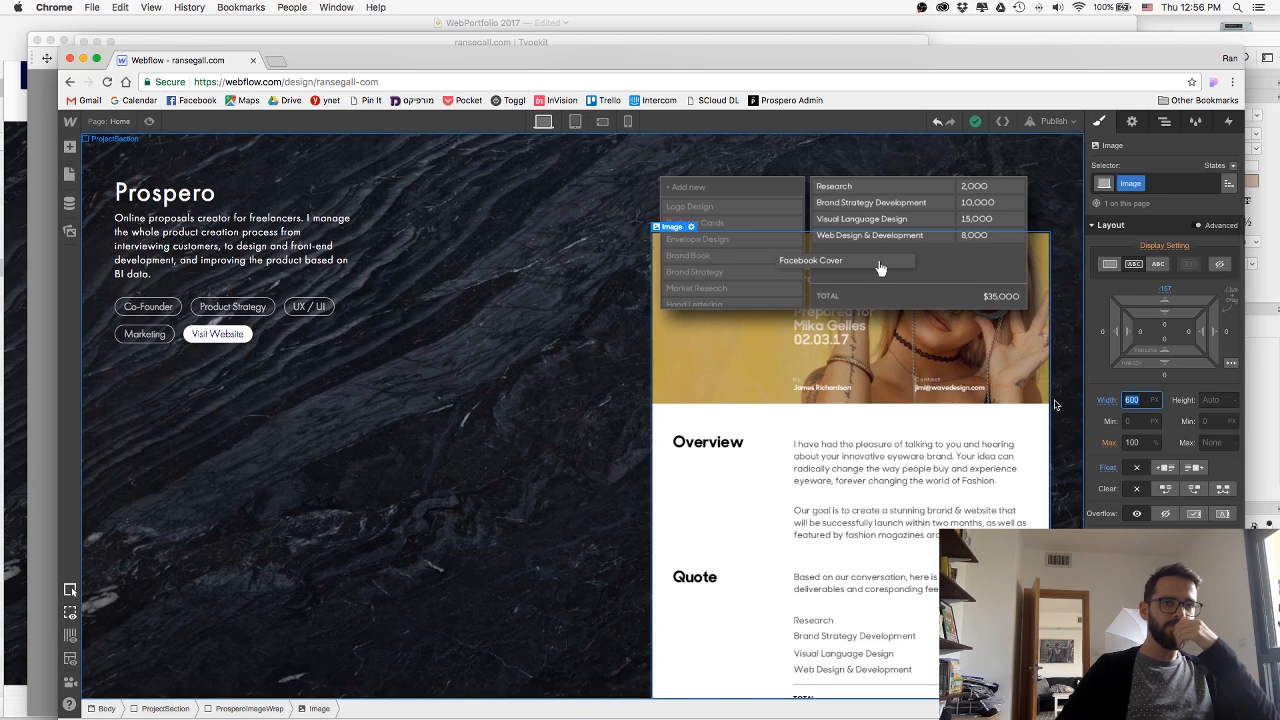
left_click(1106, 400)
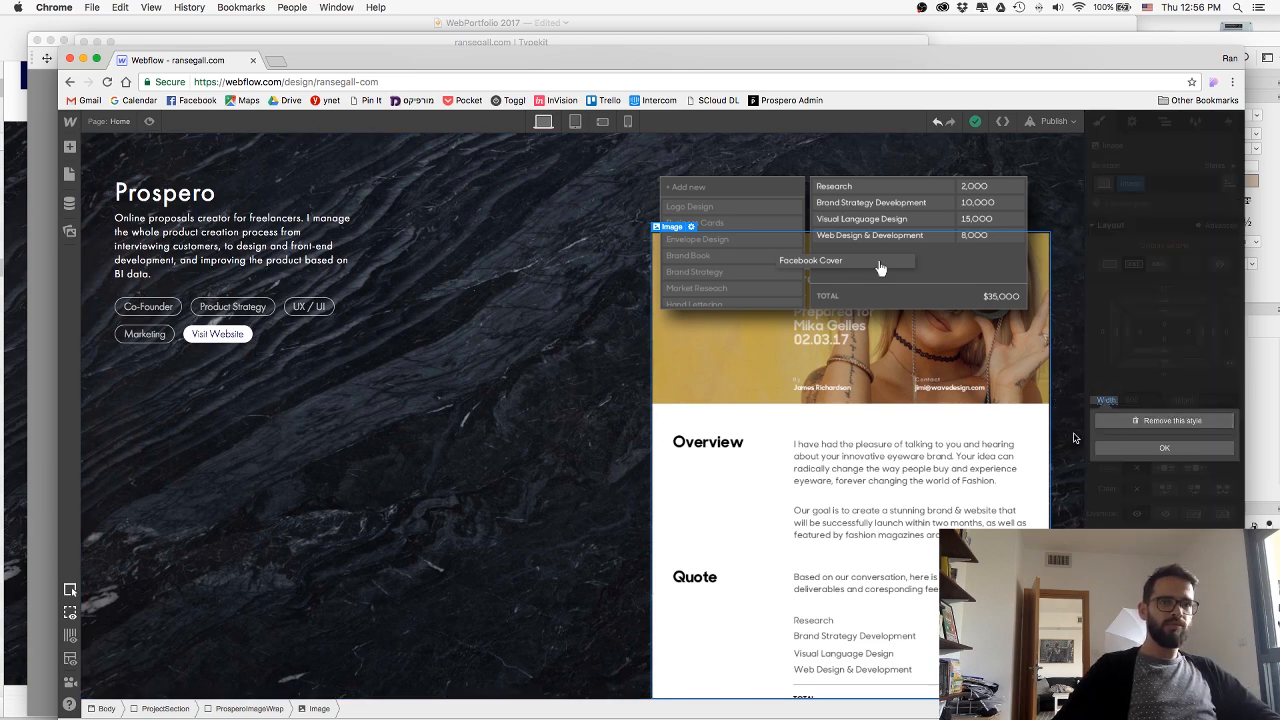
left_click(1128, 422)
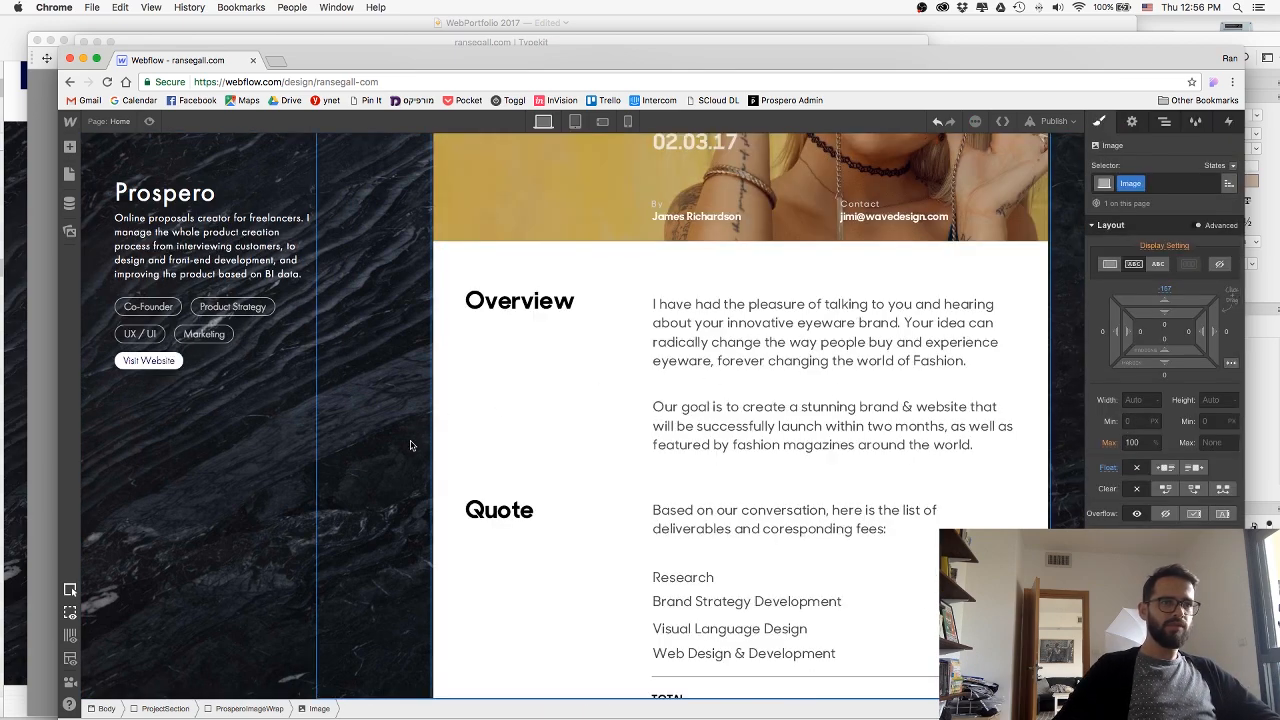
Set the width of the ProsperoImageWrap div to 600 px.
left_click(236, 708)
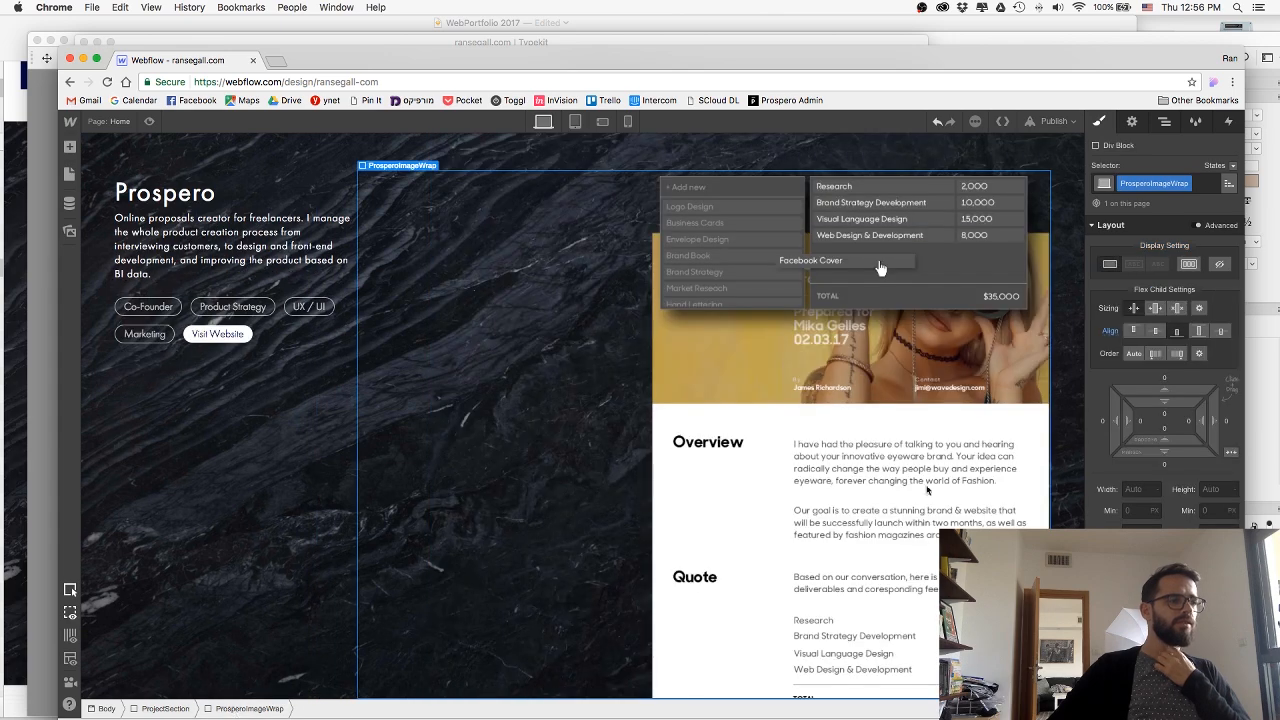
left_click(1126, 490)
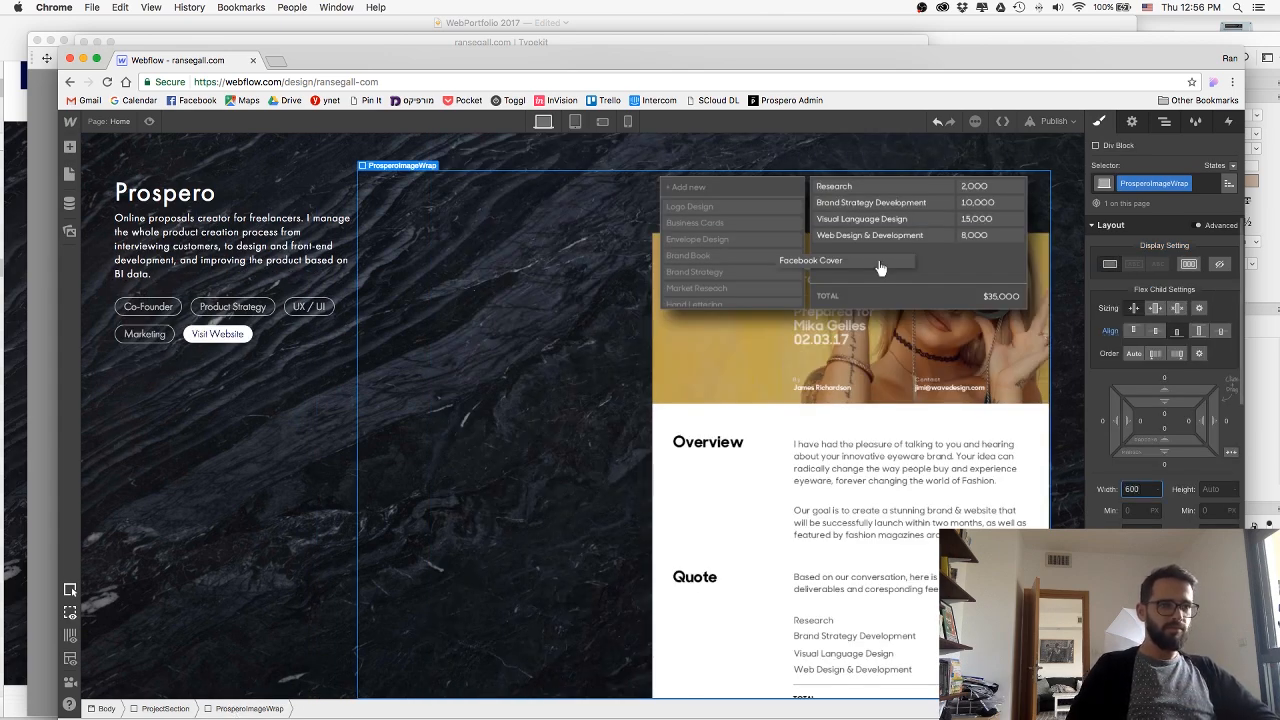
type("600")
key("Return")
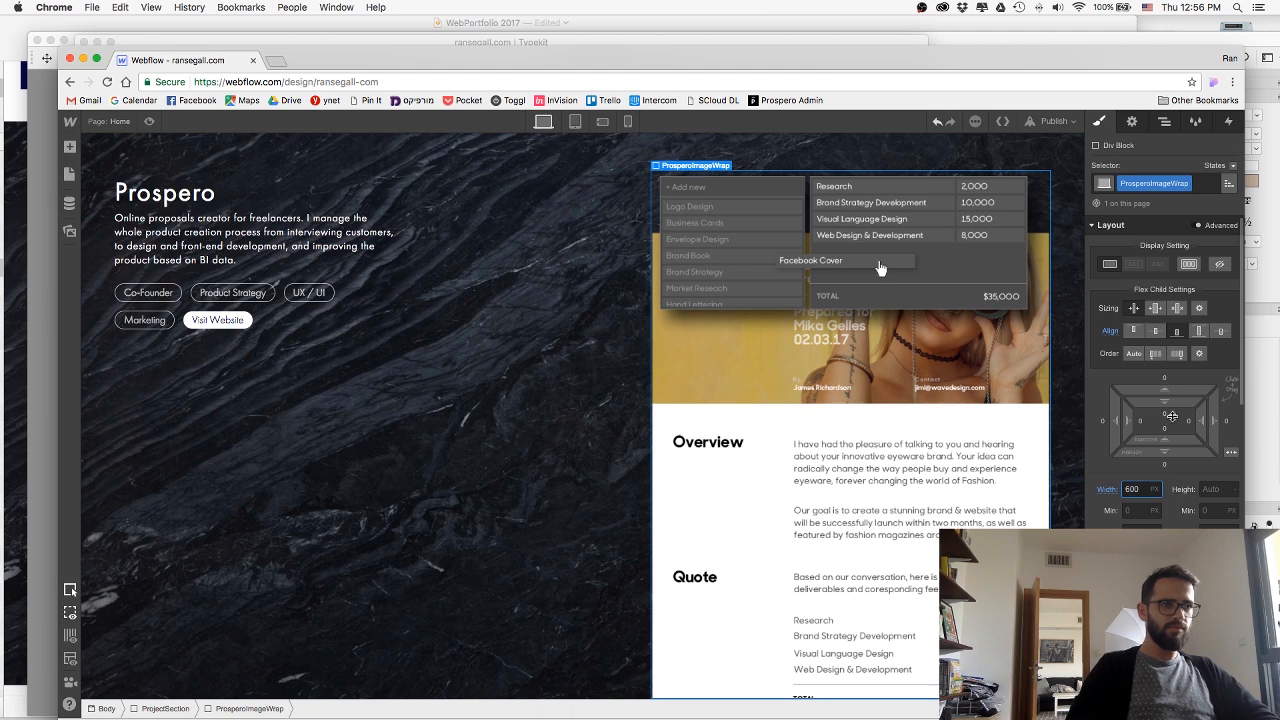
Publish the site to its webflow.io domain and preview the Prospero section on the live page.
key("shift+p")
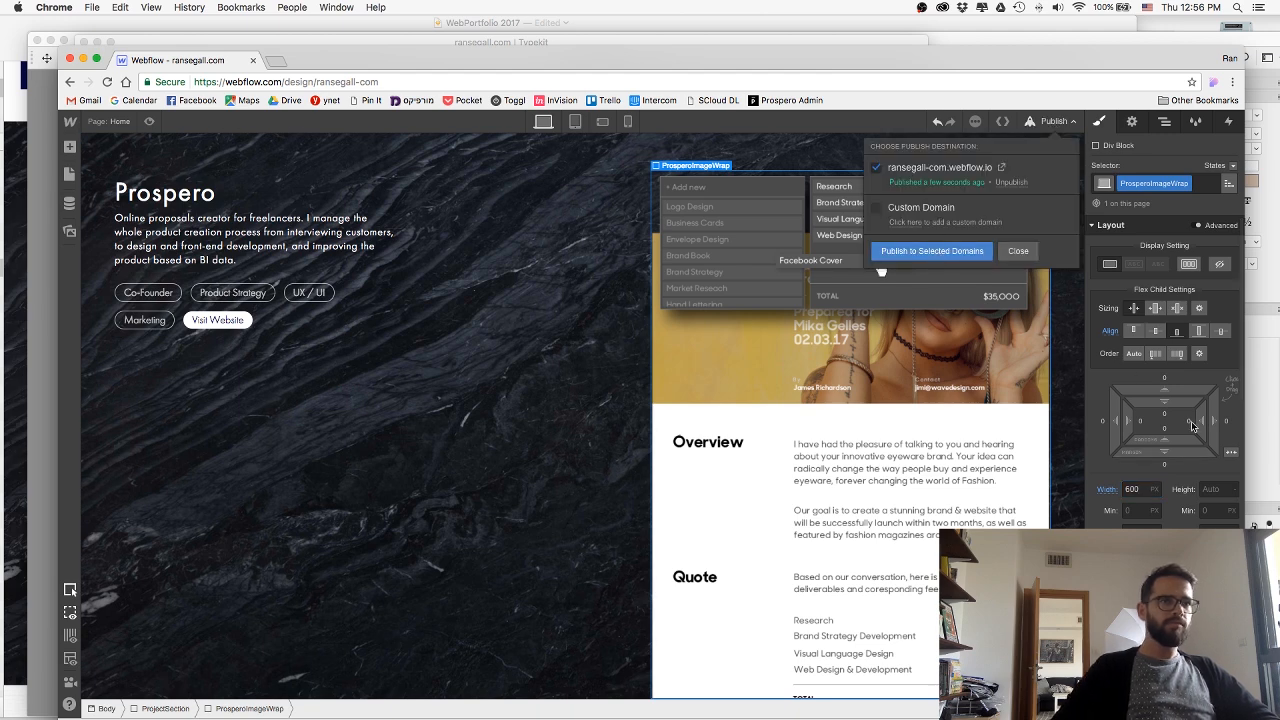
key("Return")
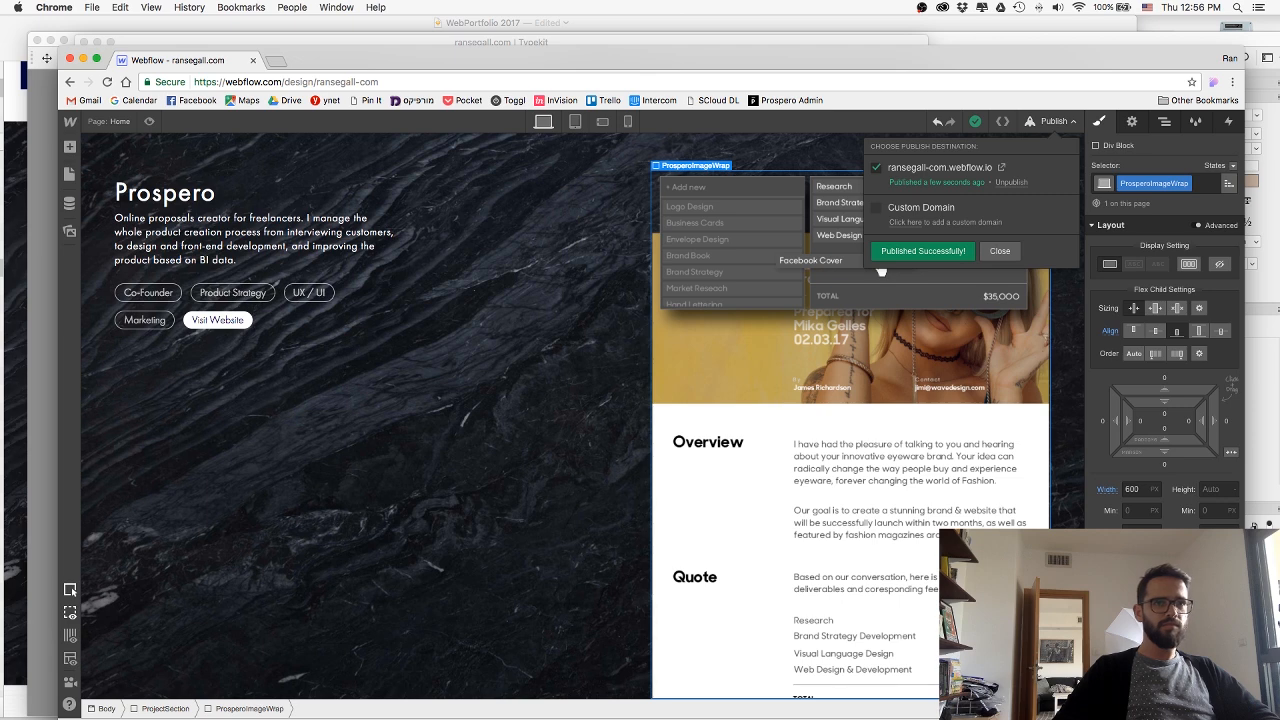
key("super+Tab")
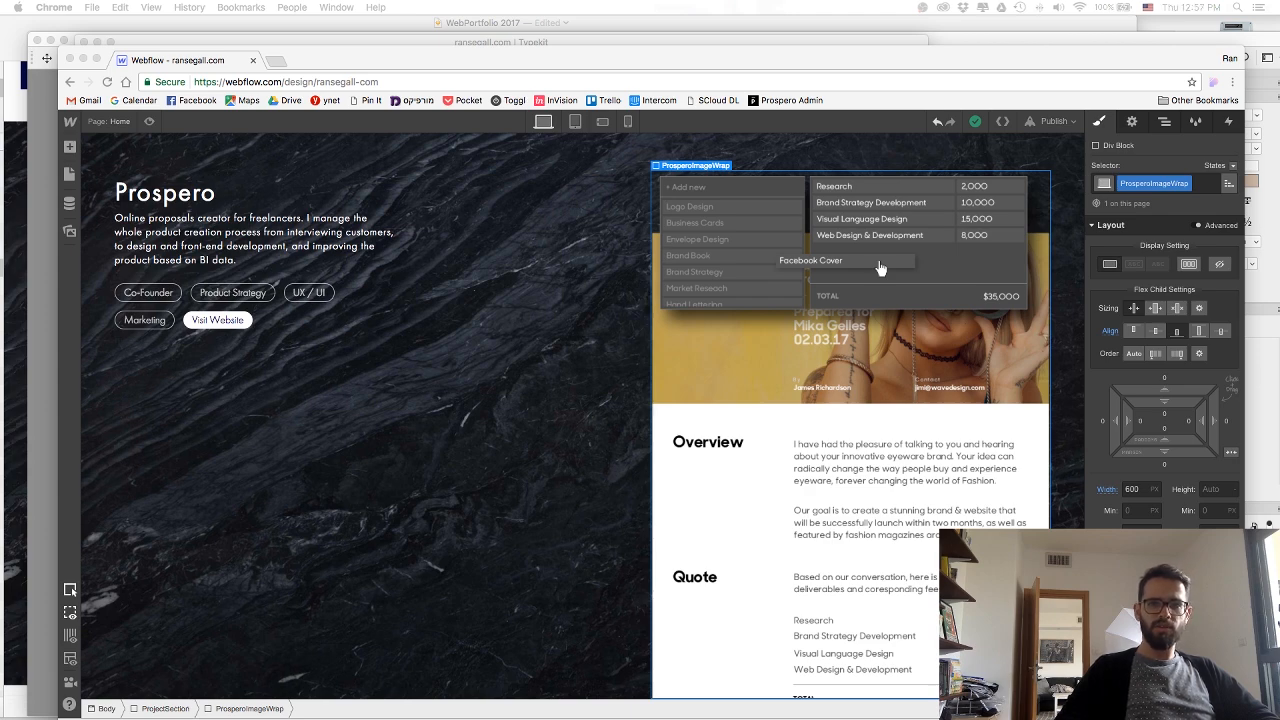
left_click_drag(600, 10, 408, 112)
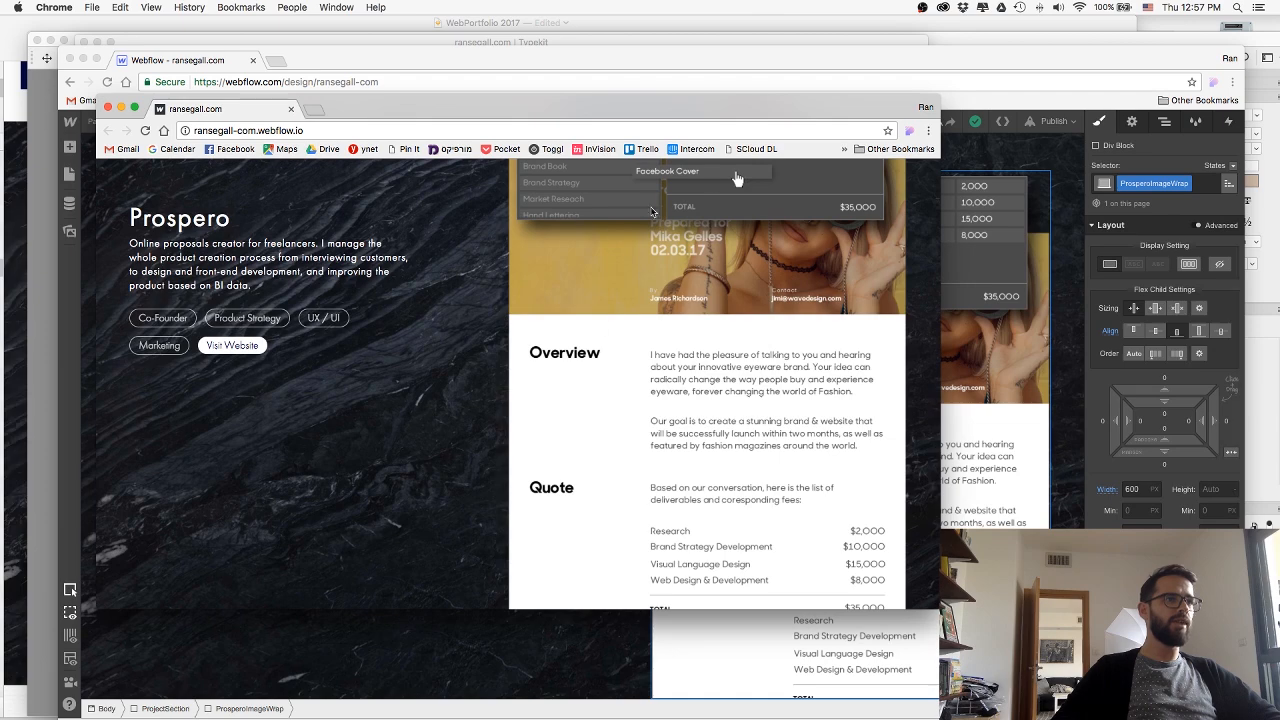
scroll(482, 197, "up", 3)
scroll(485, 192, "down", 3)
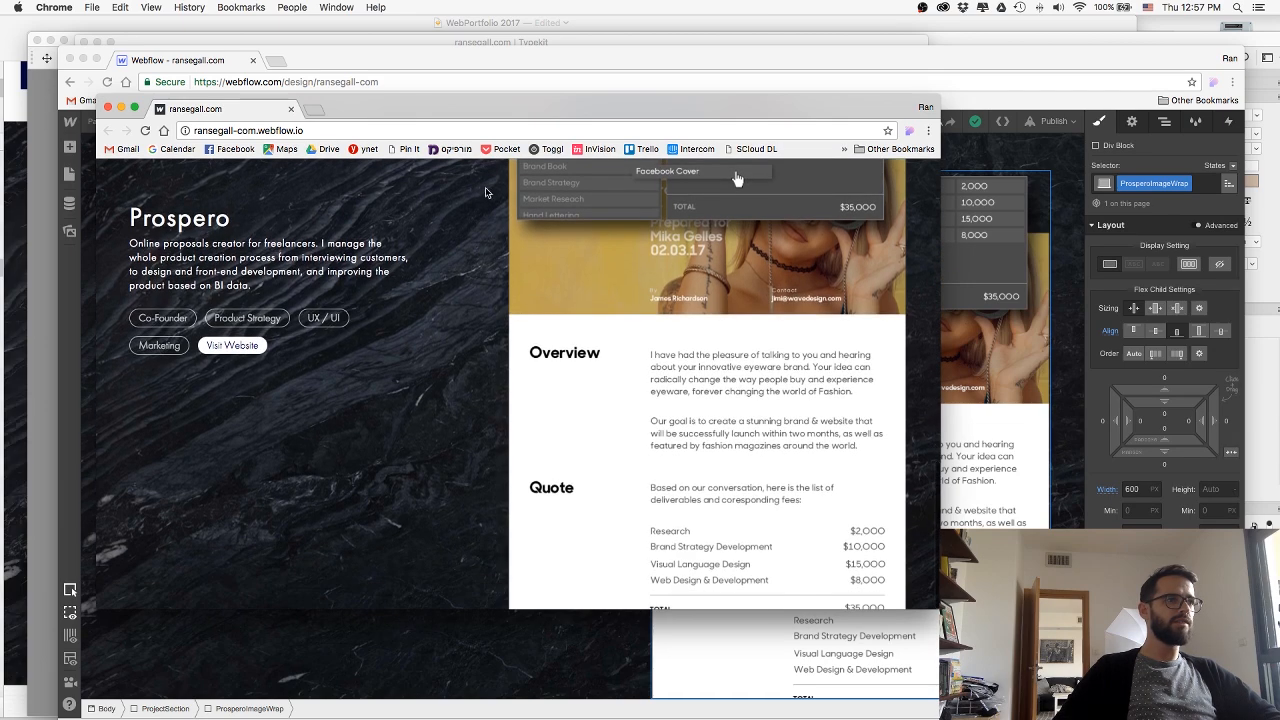
left_click_drag(440, 100, 1279, 150)
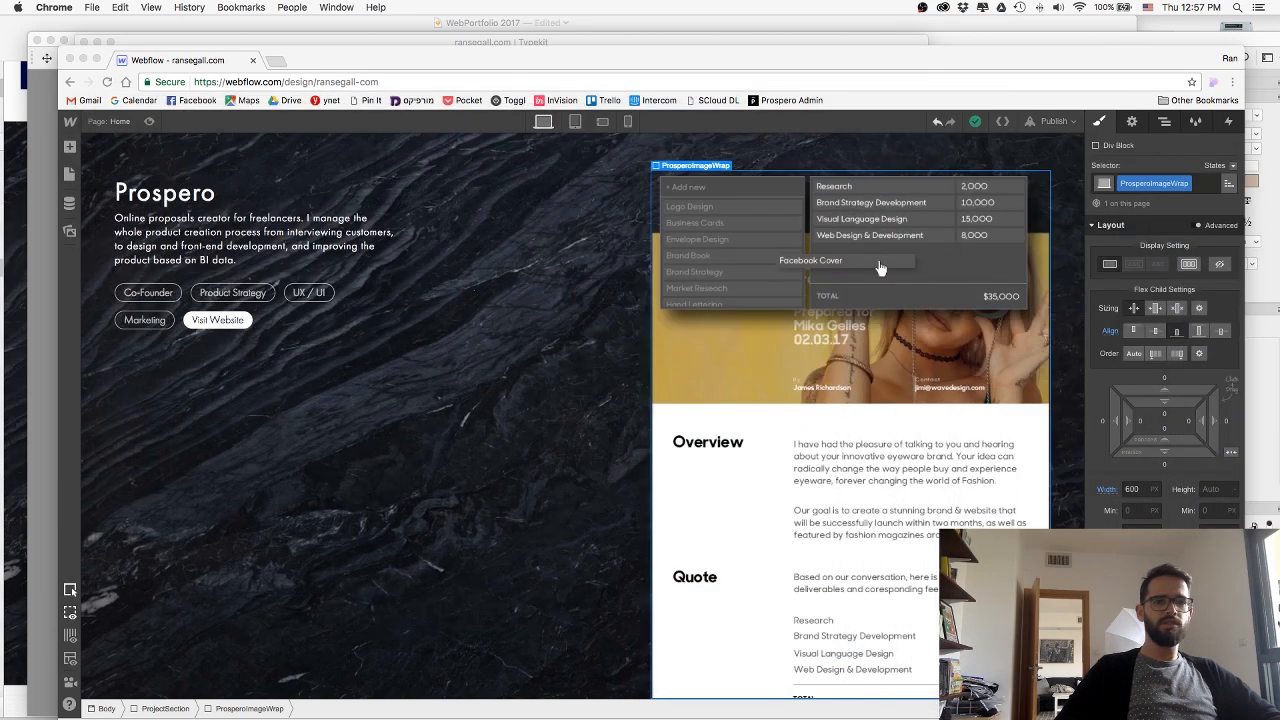
Compare the image layout with the Sketch mockup and delete the overlapping deliverables image from the Prospero section.
left_click(728, 188)
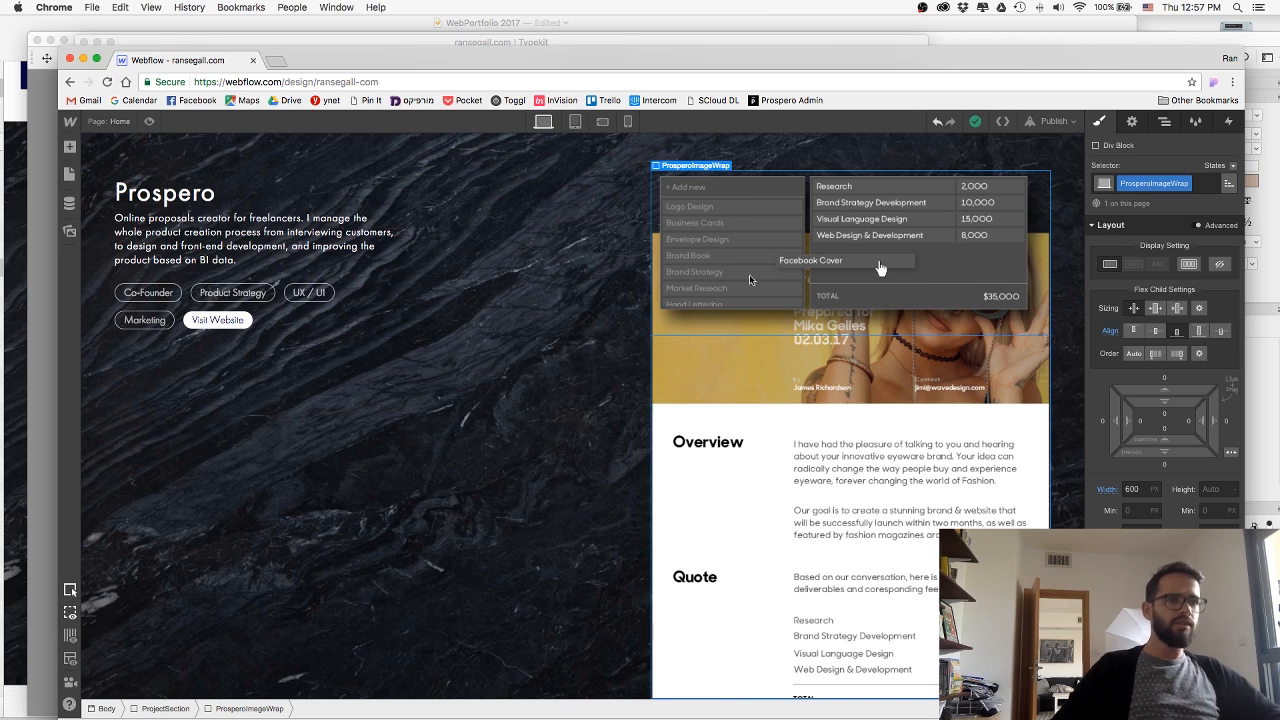
left_click(782, 422)
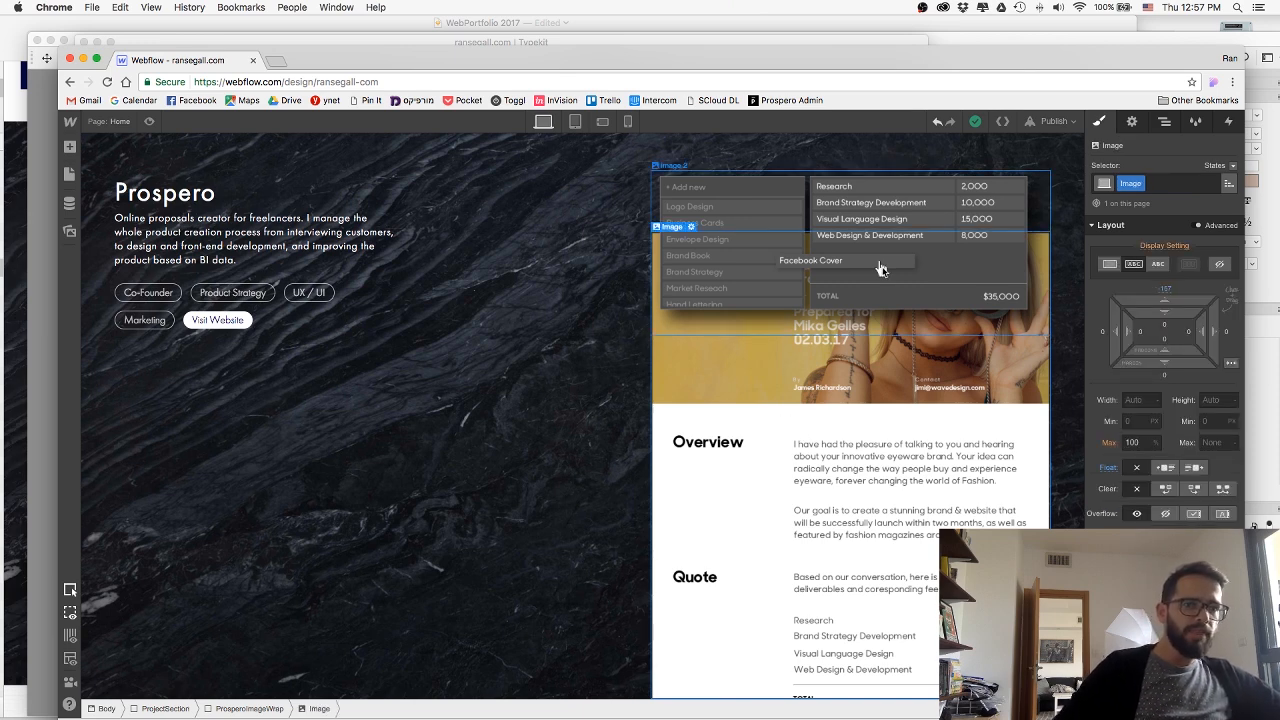
scroll(844, 252, "up", 1)
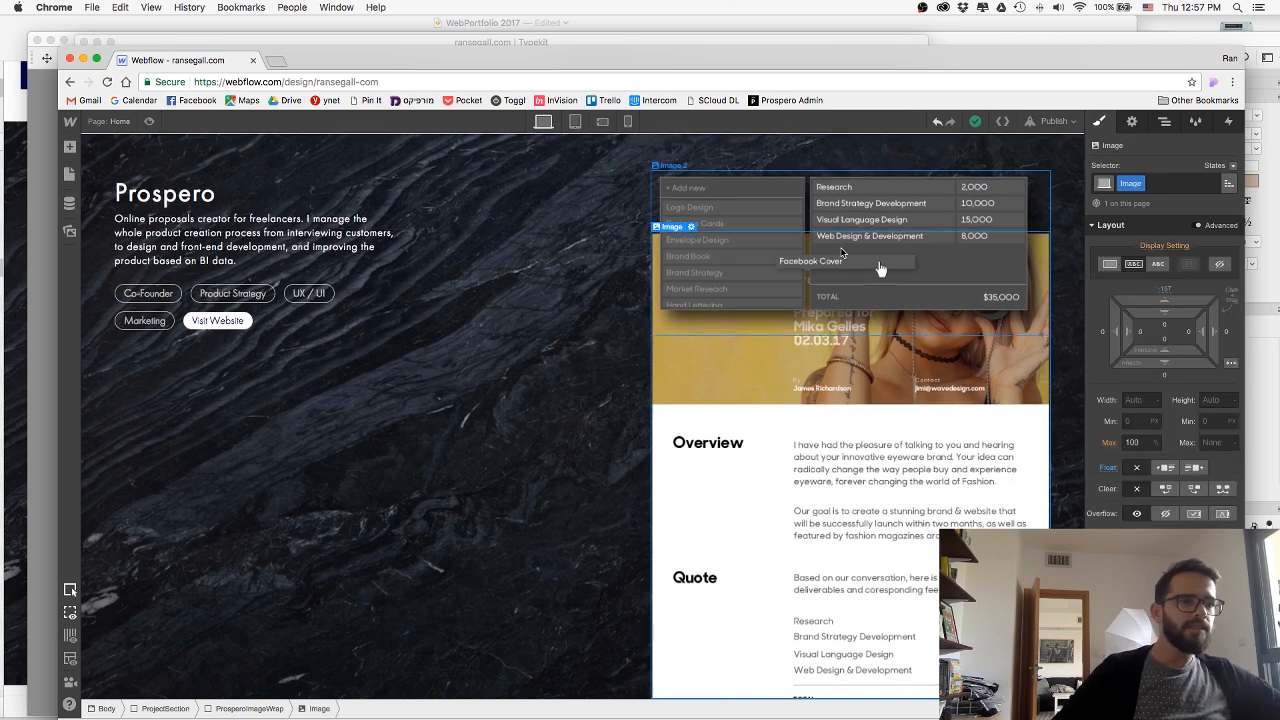
left_click(816, 268)
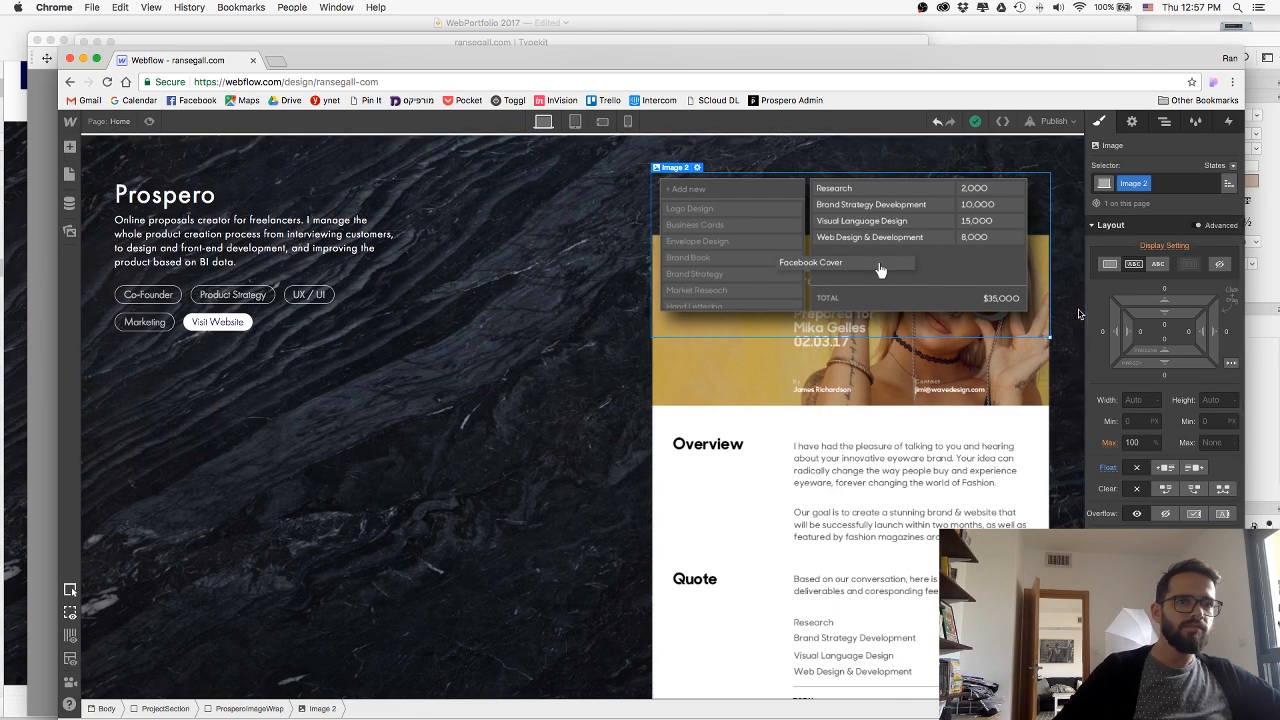
key("super+Tab")
key("super+Tab")
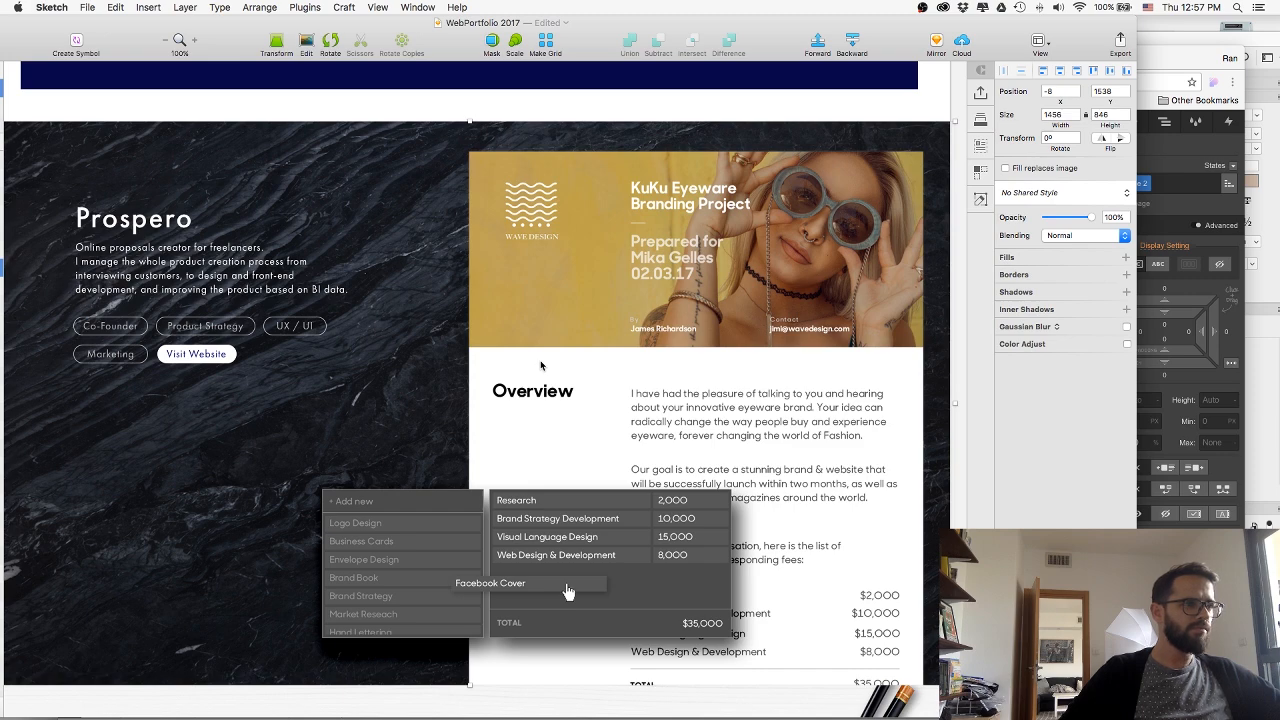
key("super+Tab")
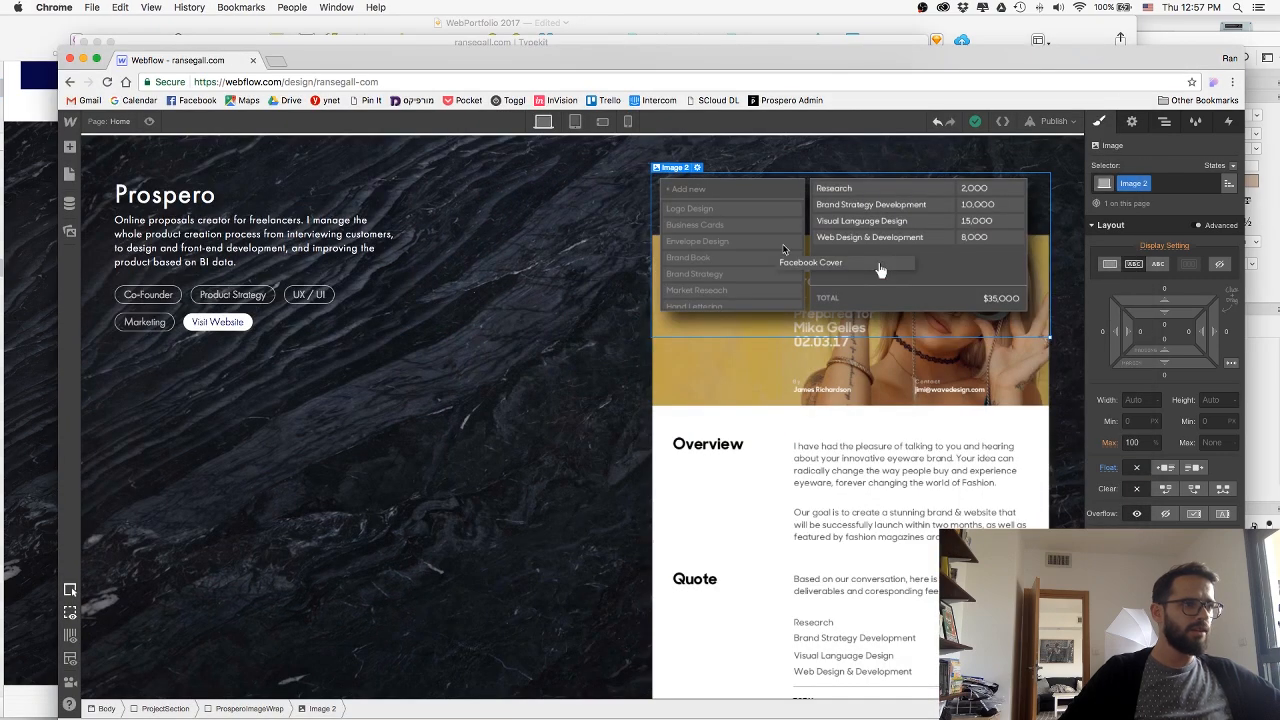
key("Delete")
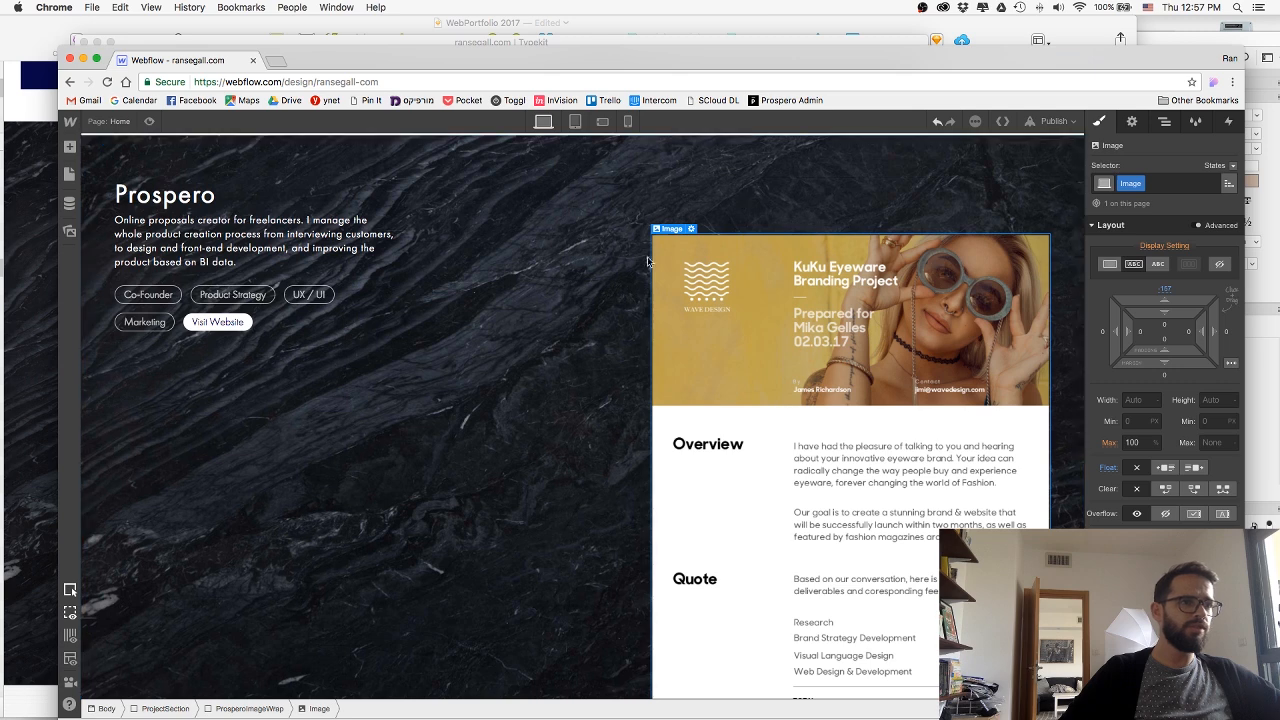
Set the proposal image's top margin to 0 and republish the site to its webflow.io domain.
left_click(224, 709)
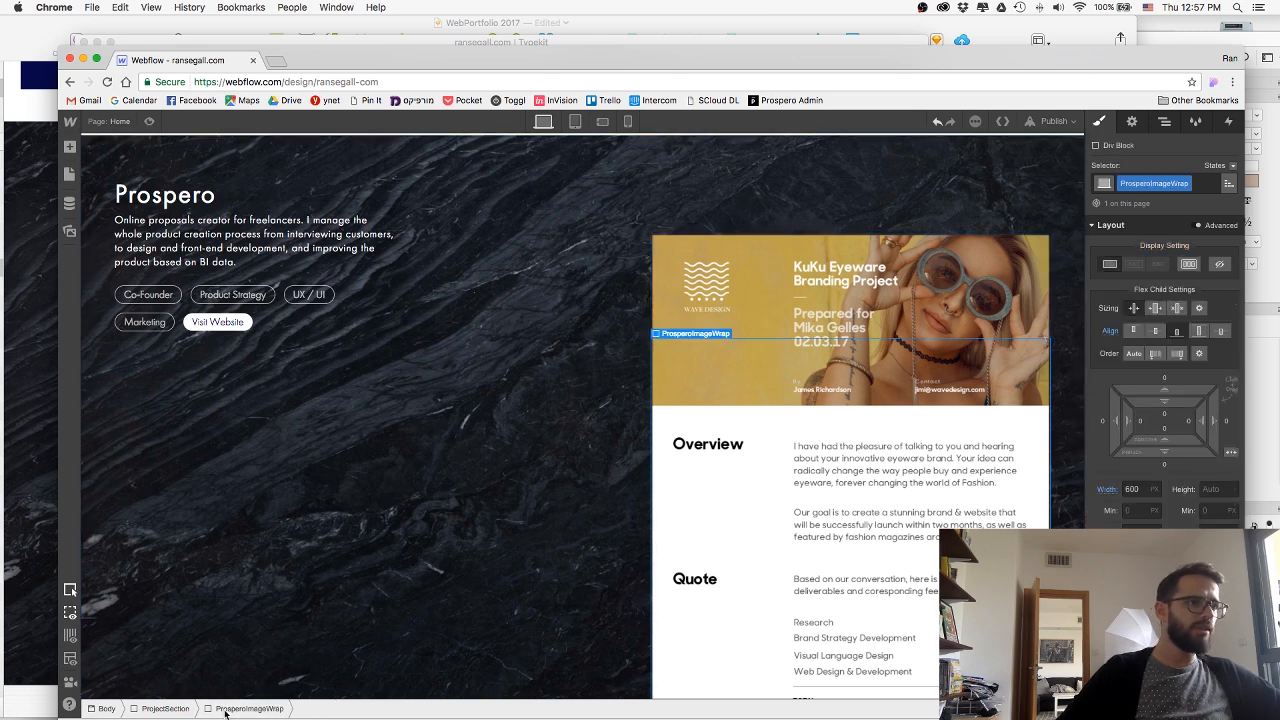
left_click(758, 290)
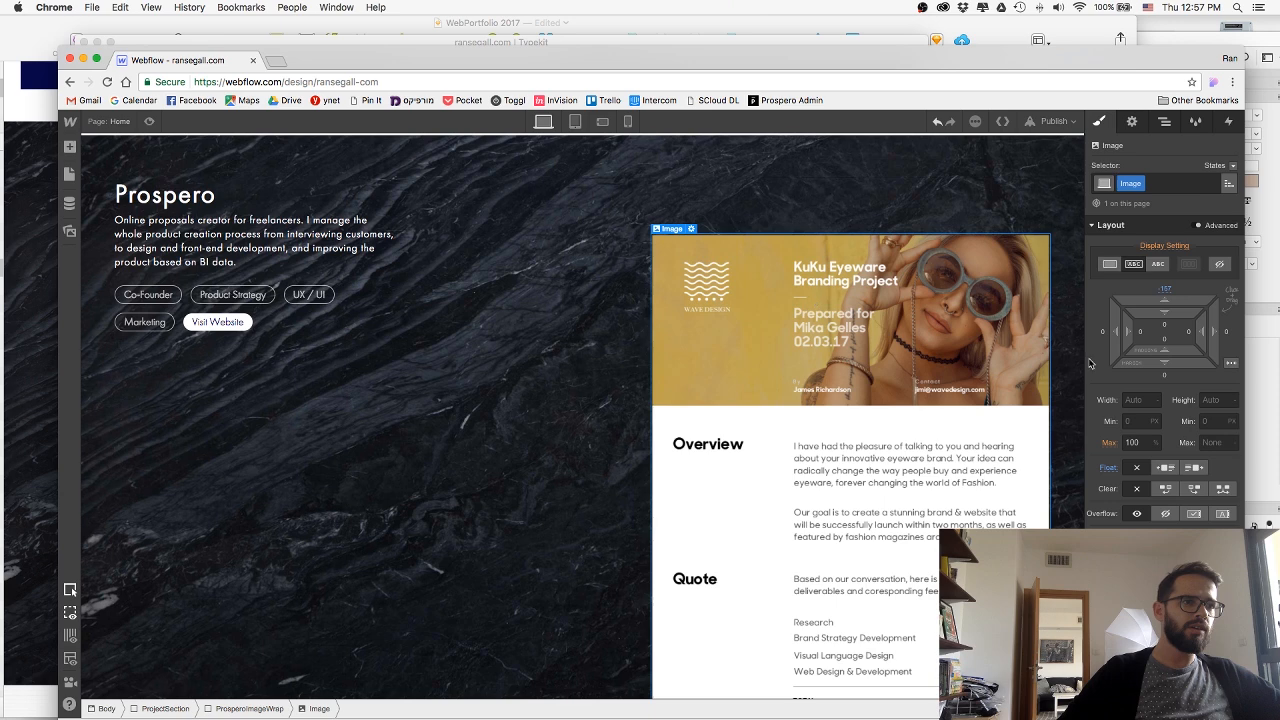
left_click(1162, 293)
type("0")
key("Return")
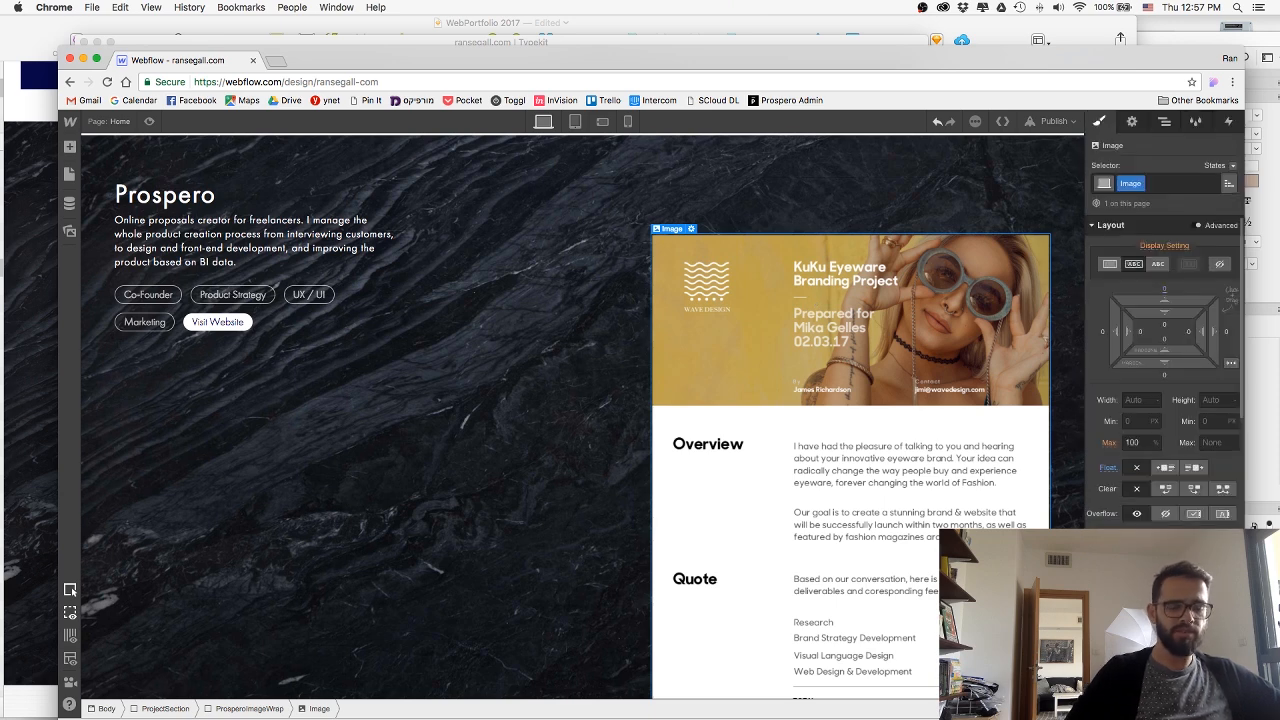
left_click(1058, 122)
left_click(922, 251)
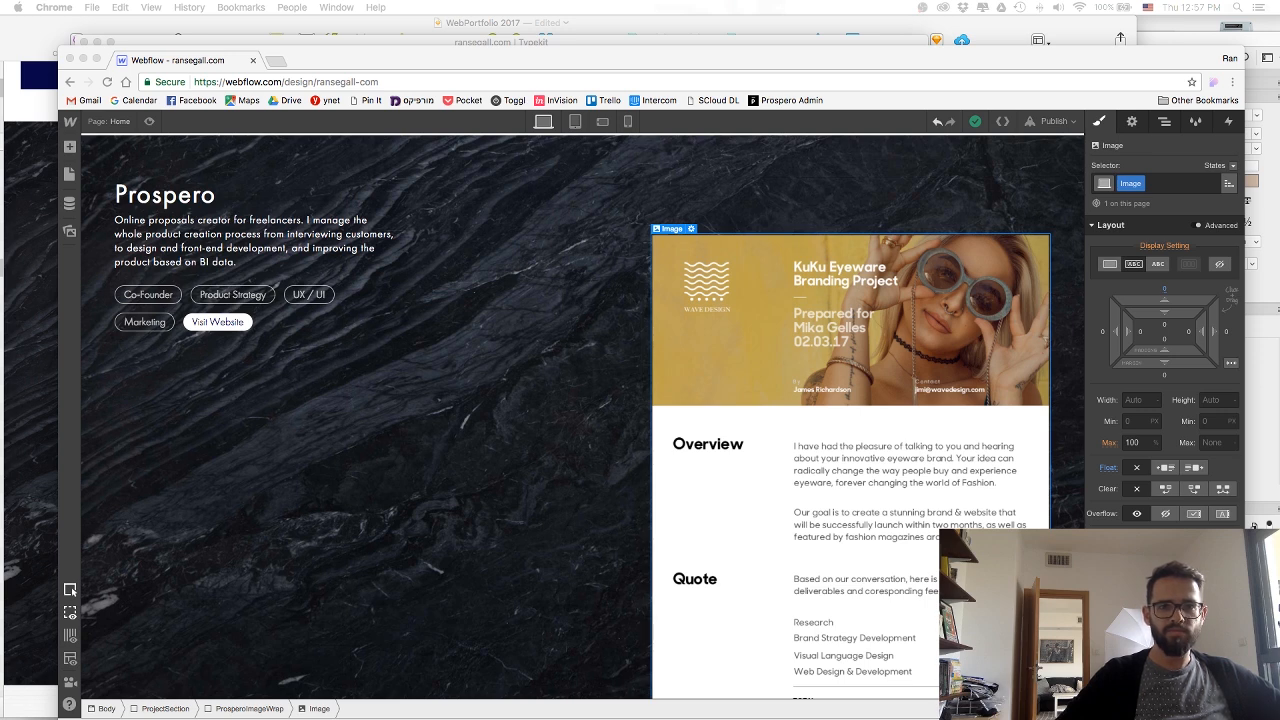
Examine the layout settings of the proposal image, its wrapper and the project section, and check the published page.
left_click(821, 186)
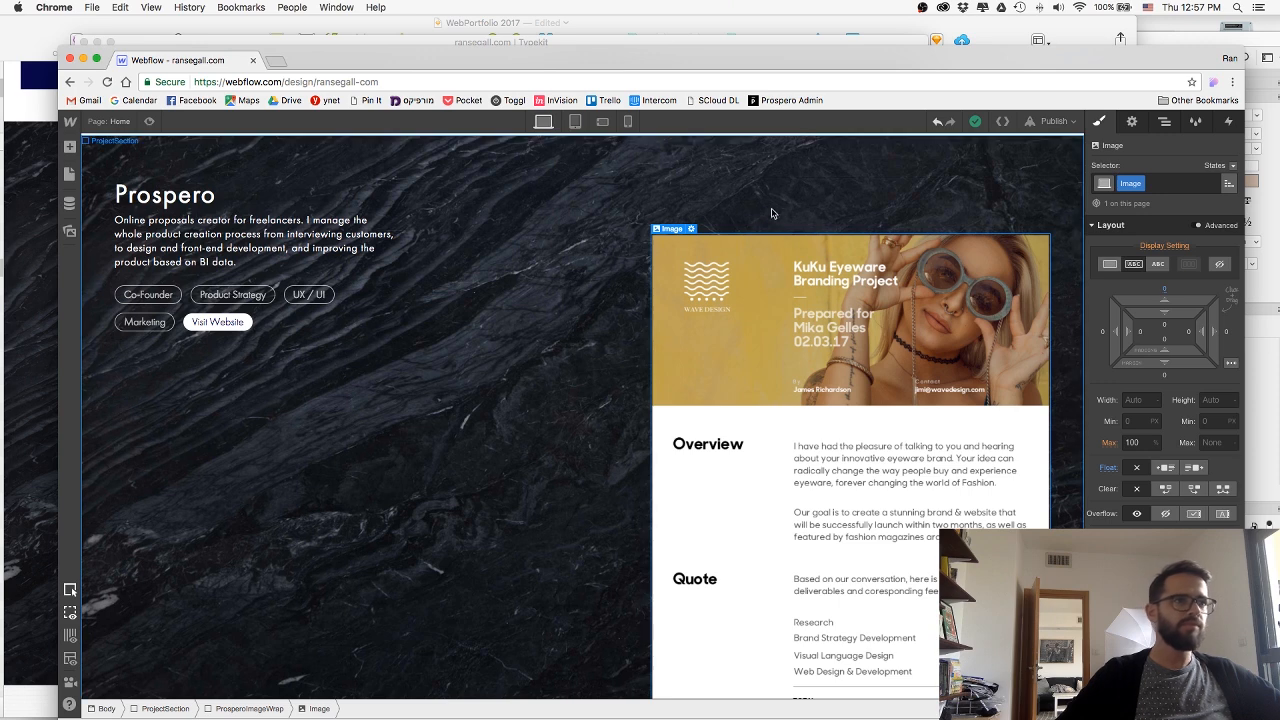
left_click(249, 708)
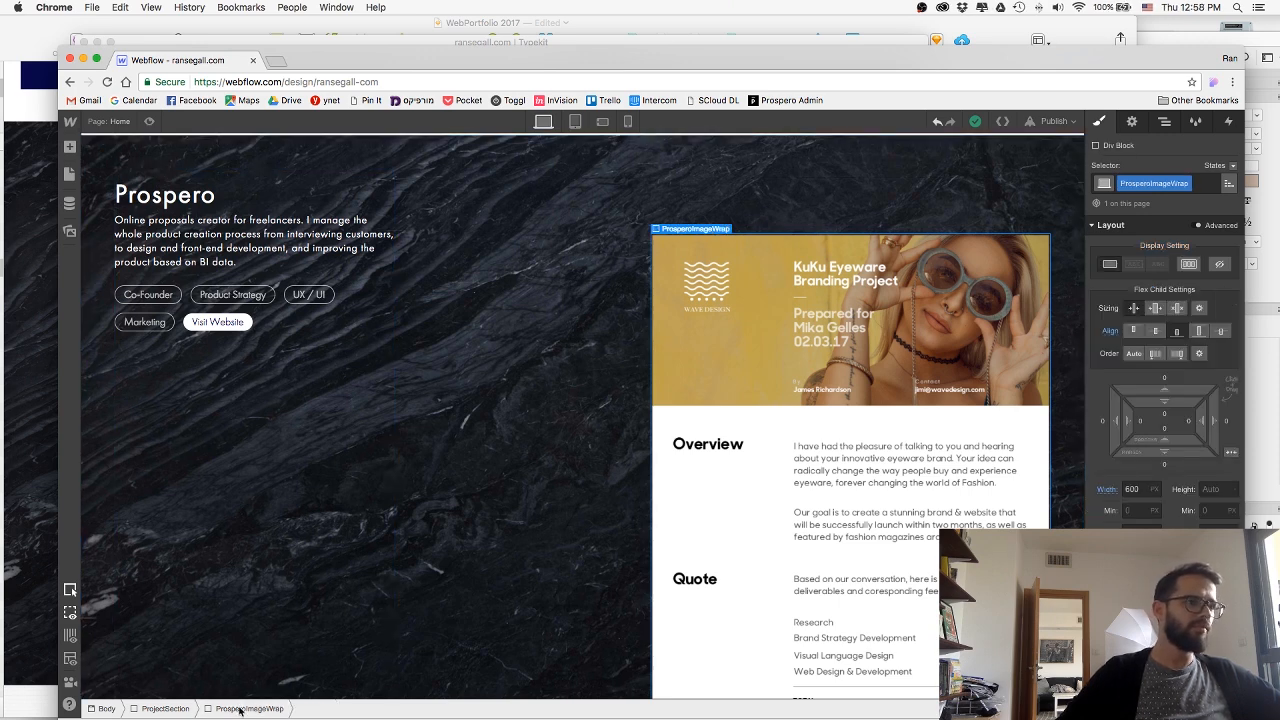
left_click(149, 708)
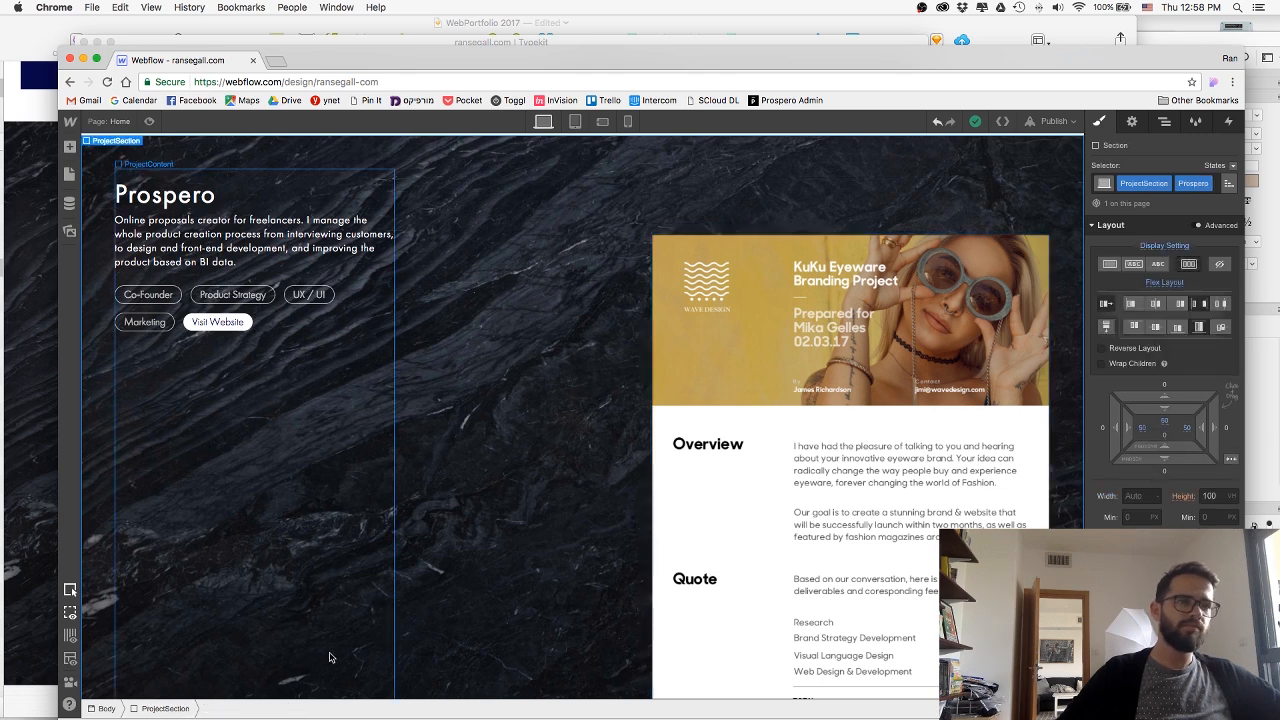
left_click(707, 255)
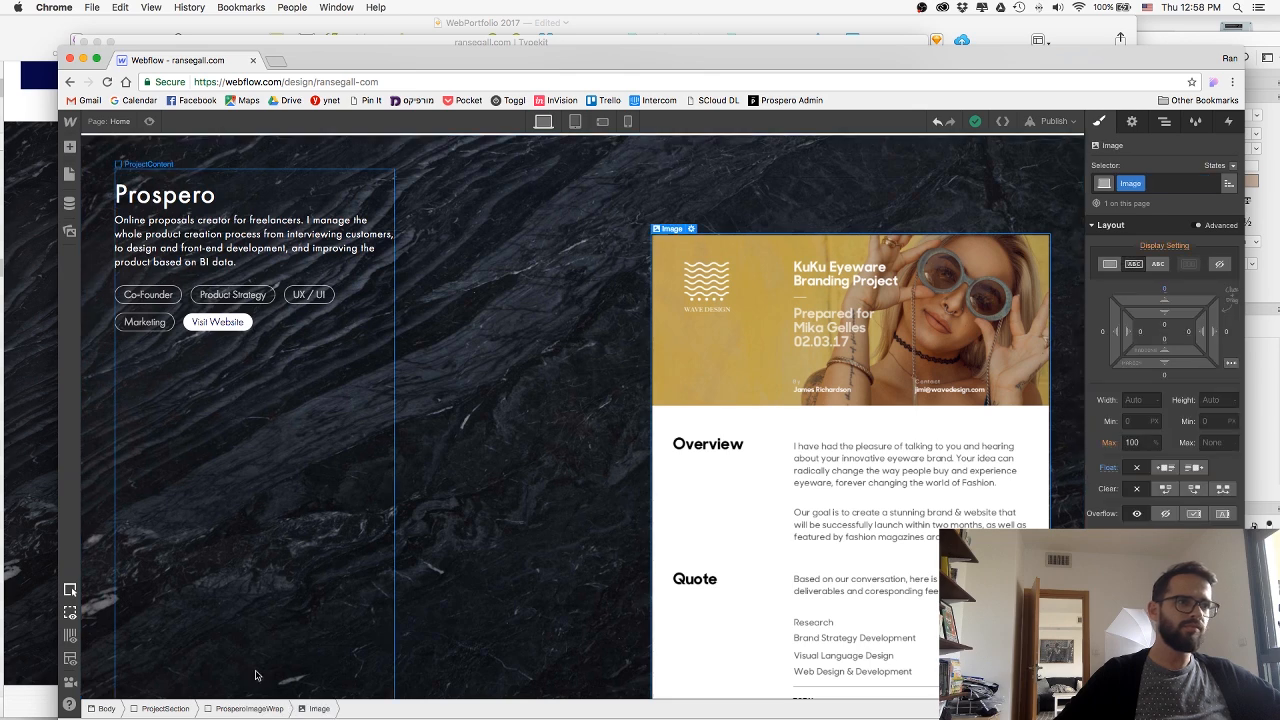
left_click(249, 709)
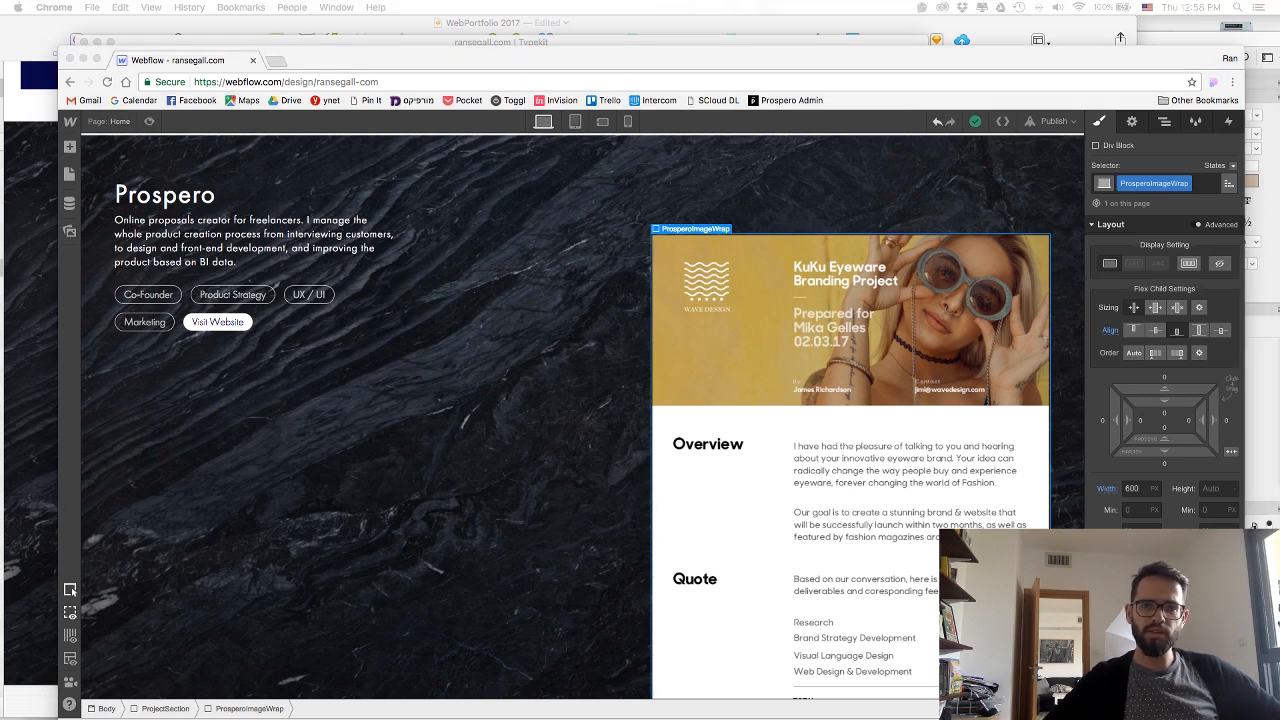
left_click(872, 282)
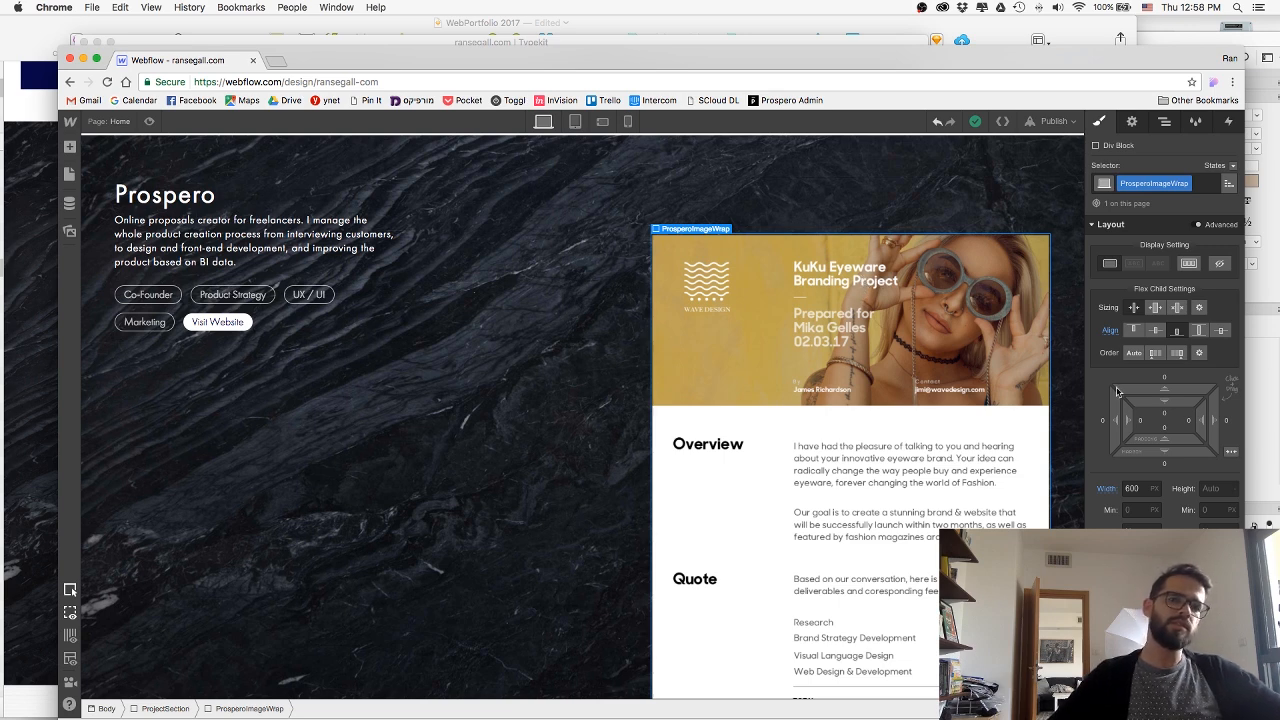
left_click(953, 310)
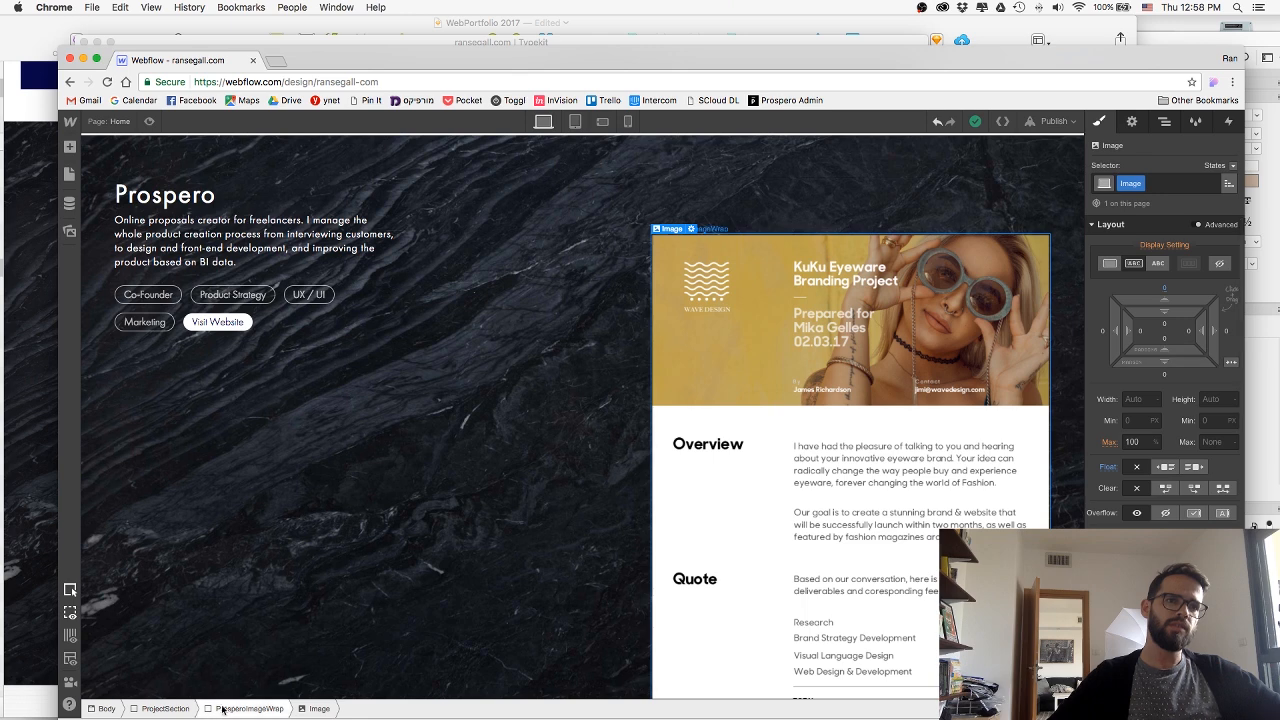
left_click(1009, 343)
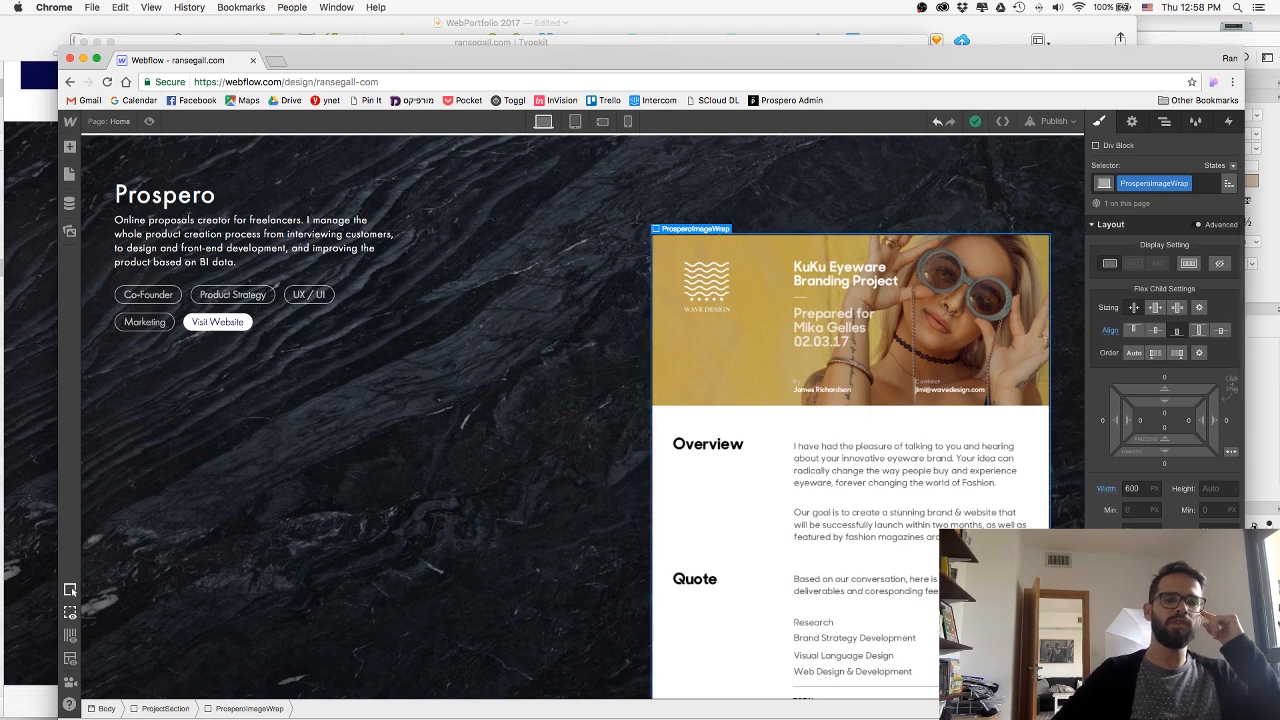
left_click_drag(1279, 100, 411, 109)
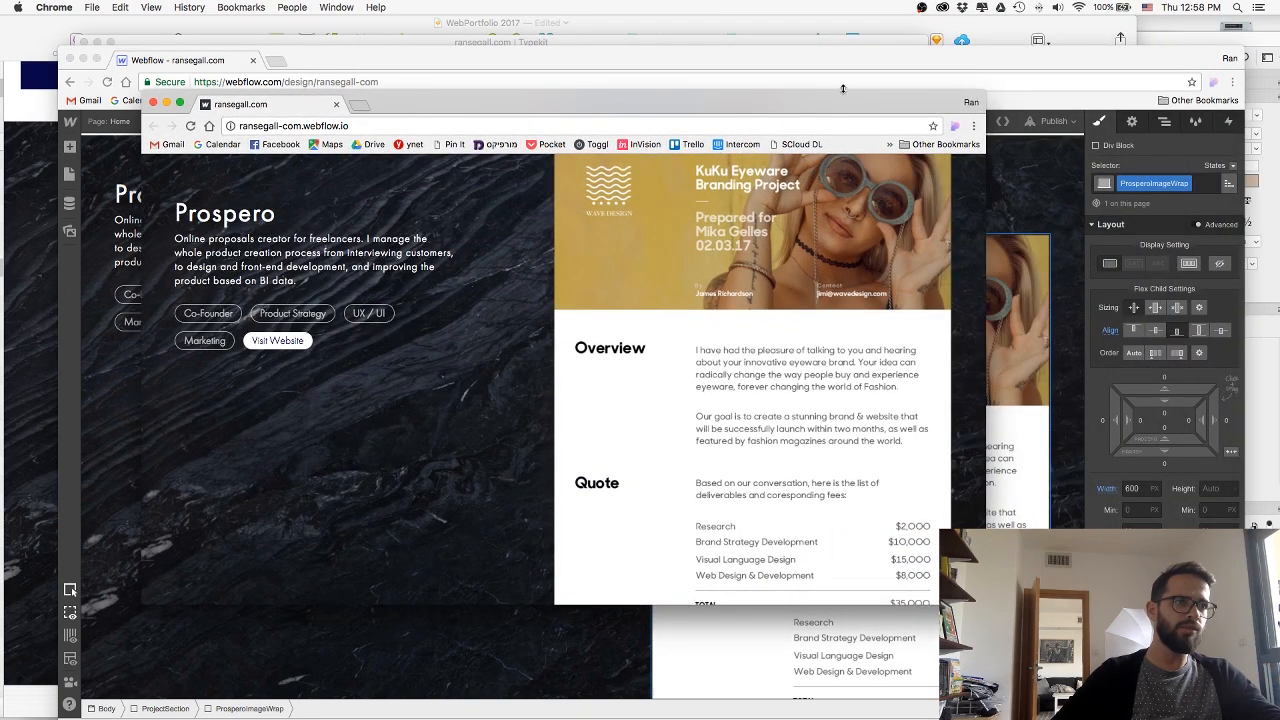
left_click_drag(834, 101, 1279, 157)
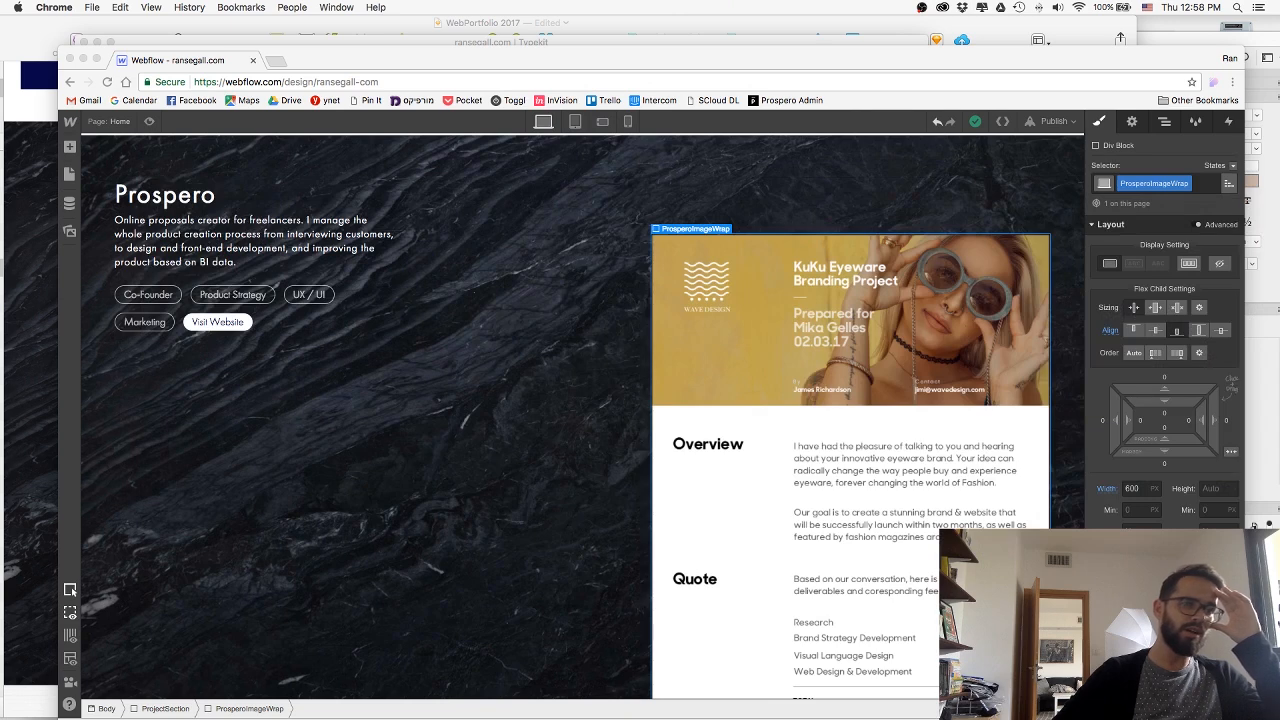
Align ProsperoImageWrap to the start of the flex section and give it a top padding of 25 px.
left_click(1236, 350)
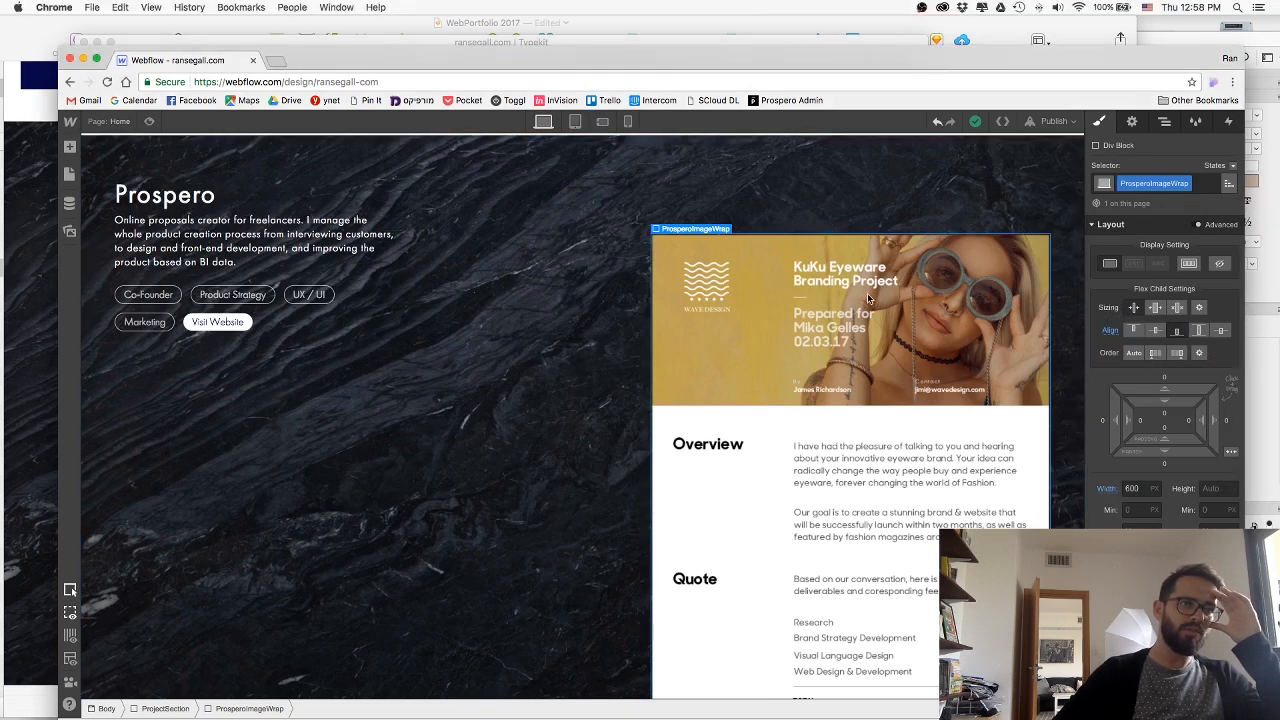
left_click(1134, 331)
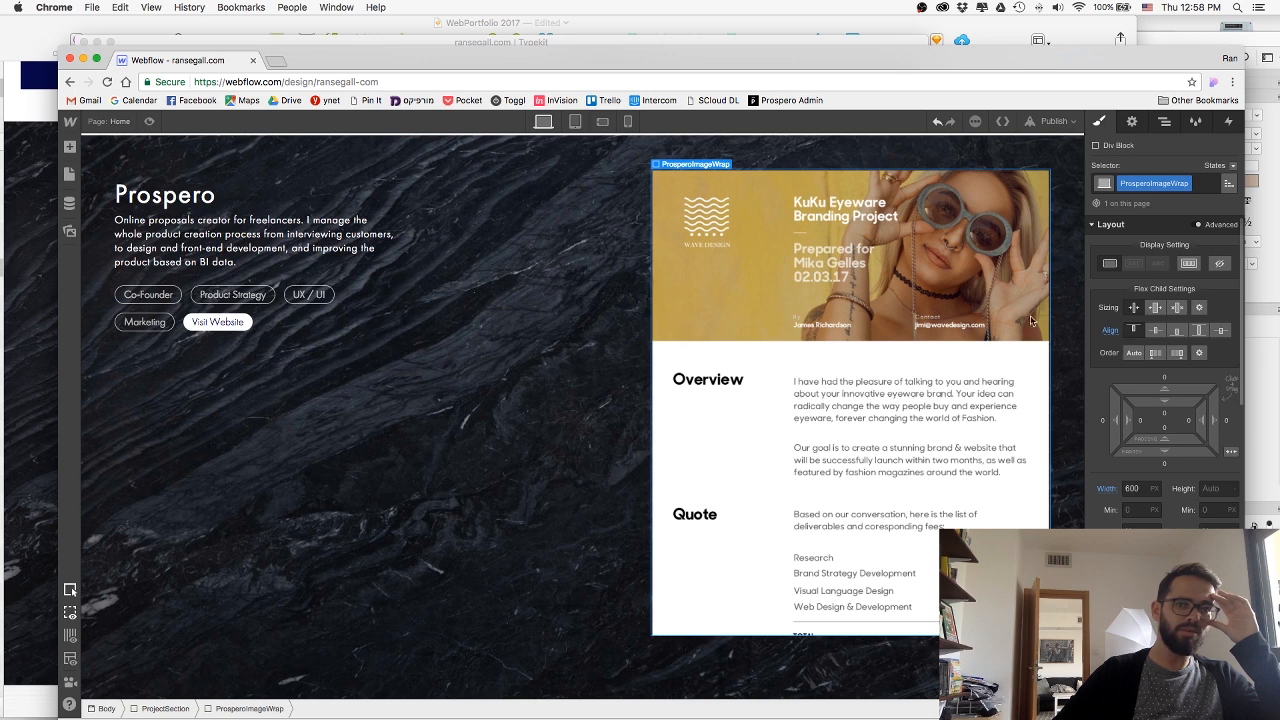
left_click_drag(1145, 403, 1146, 454)
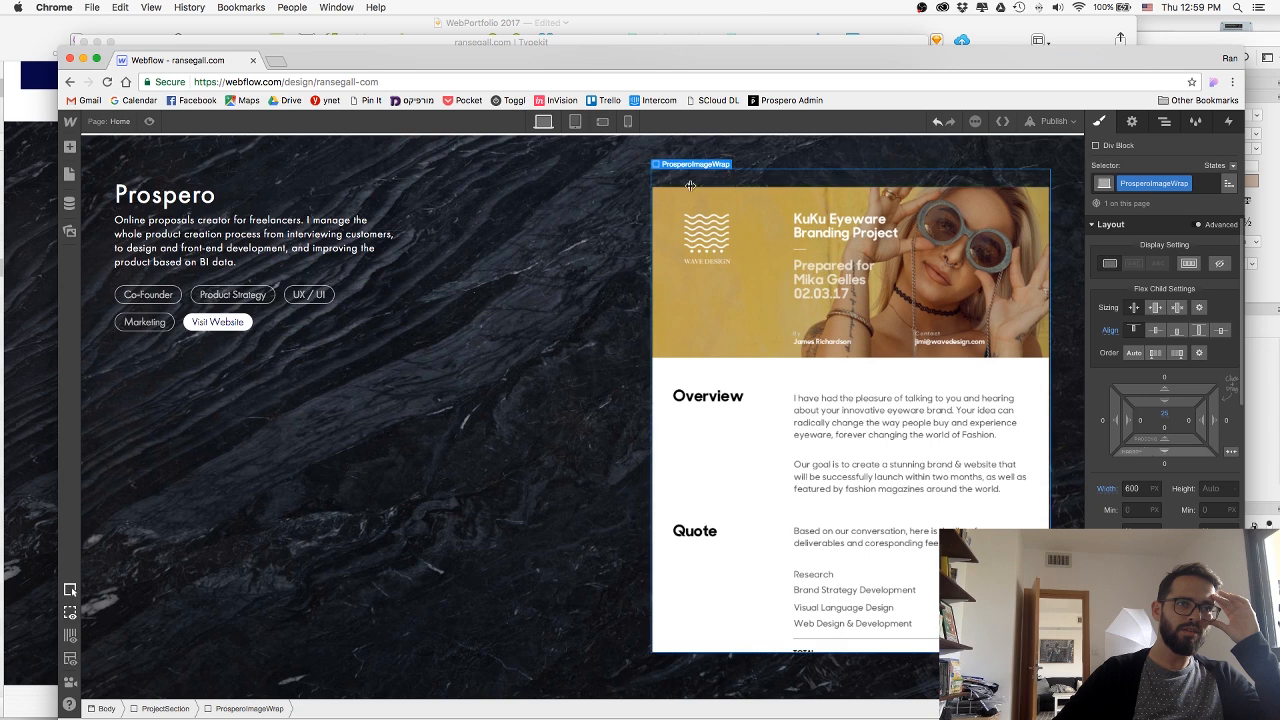
Publish the wrapper's new alignment and padding to the webflow.io domain.
left_click(1057, 121)
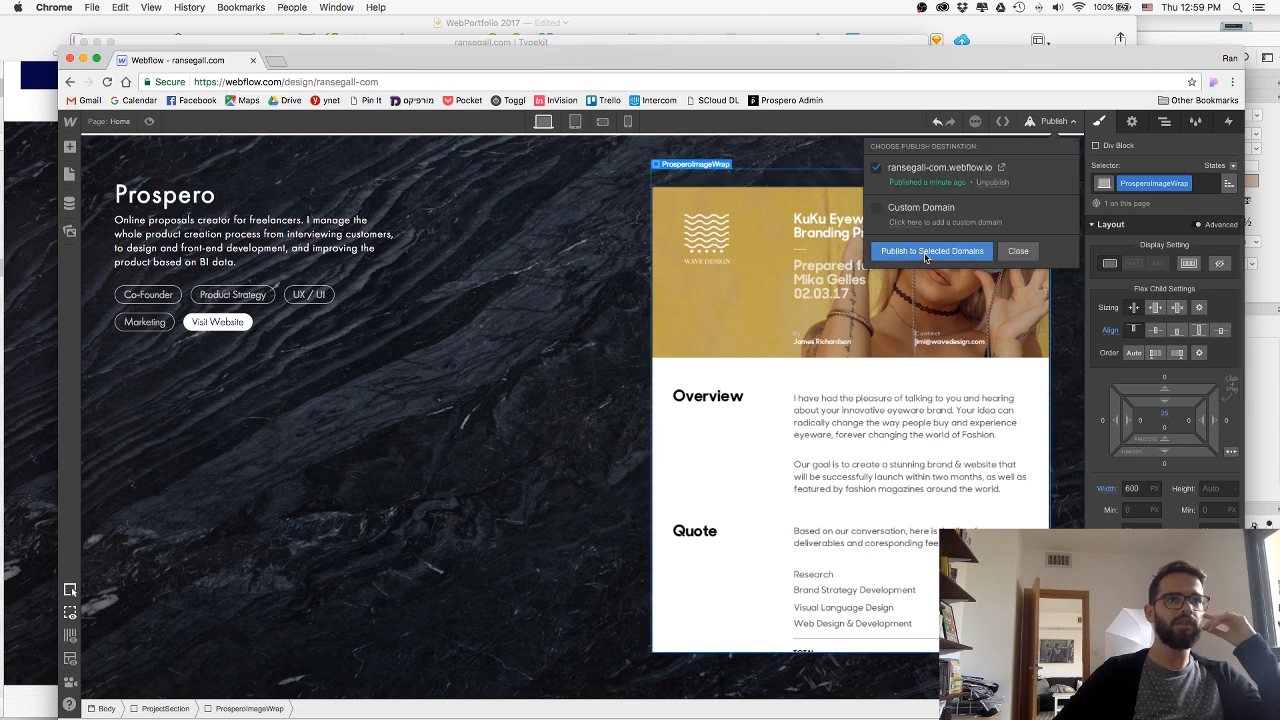
left_click(987, 255)
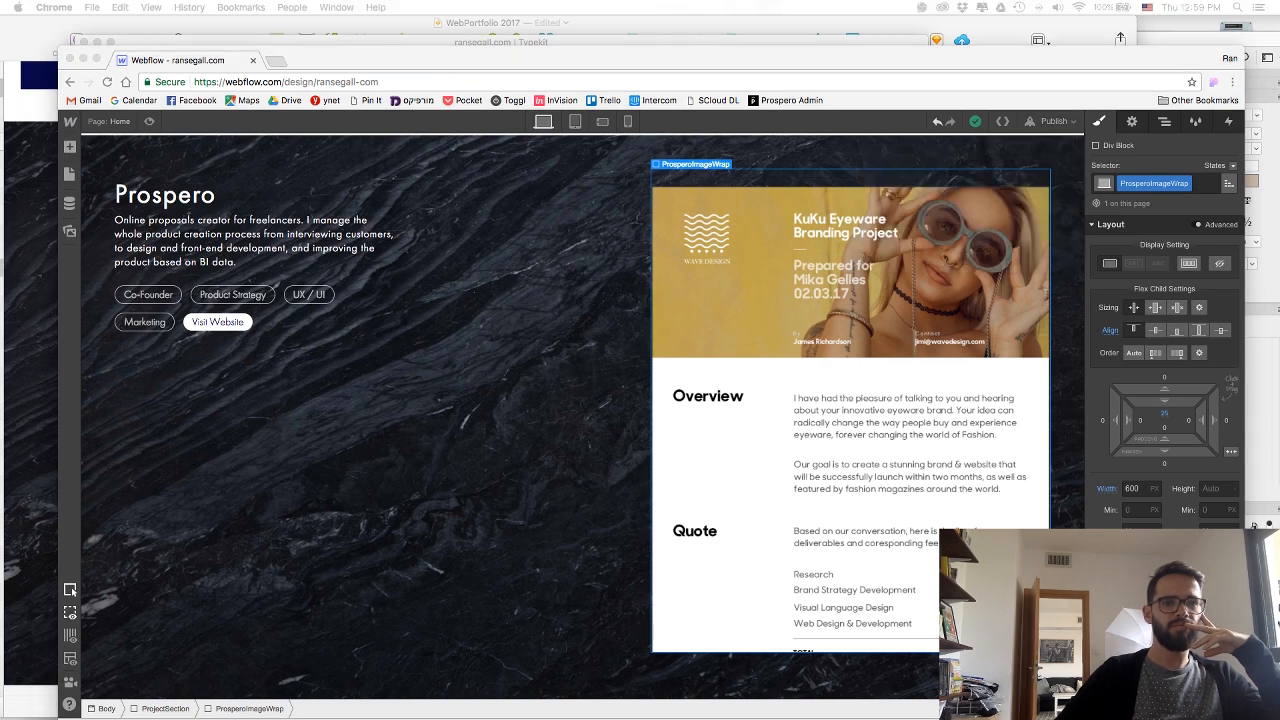
Compare the Prospero section on the published page with the designer's preview mode.
left_click_drag(1279, 14, 546, 59)
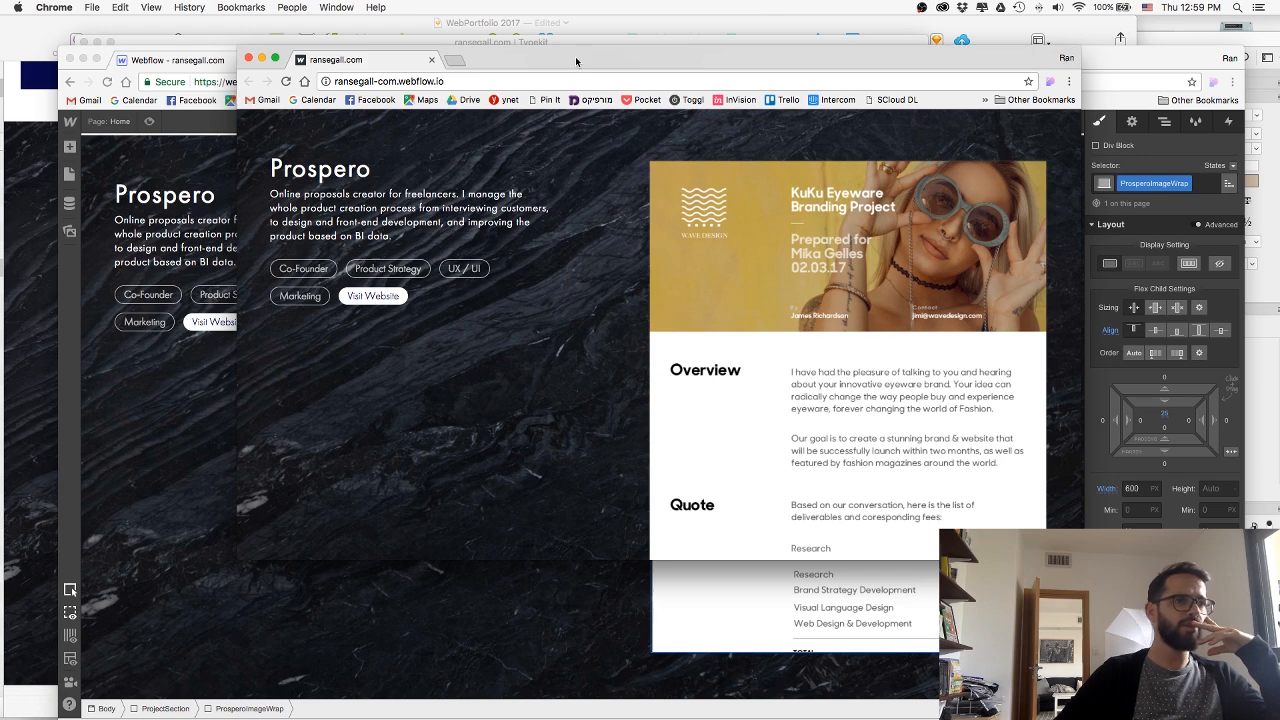
left_click_drag(575, 56, 1279, 60)
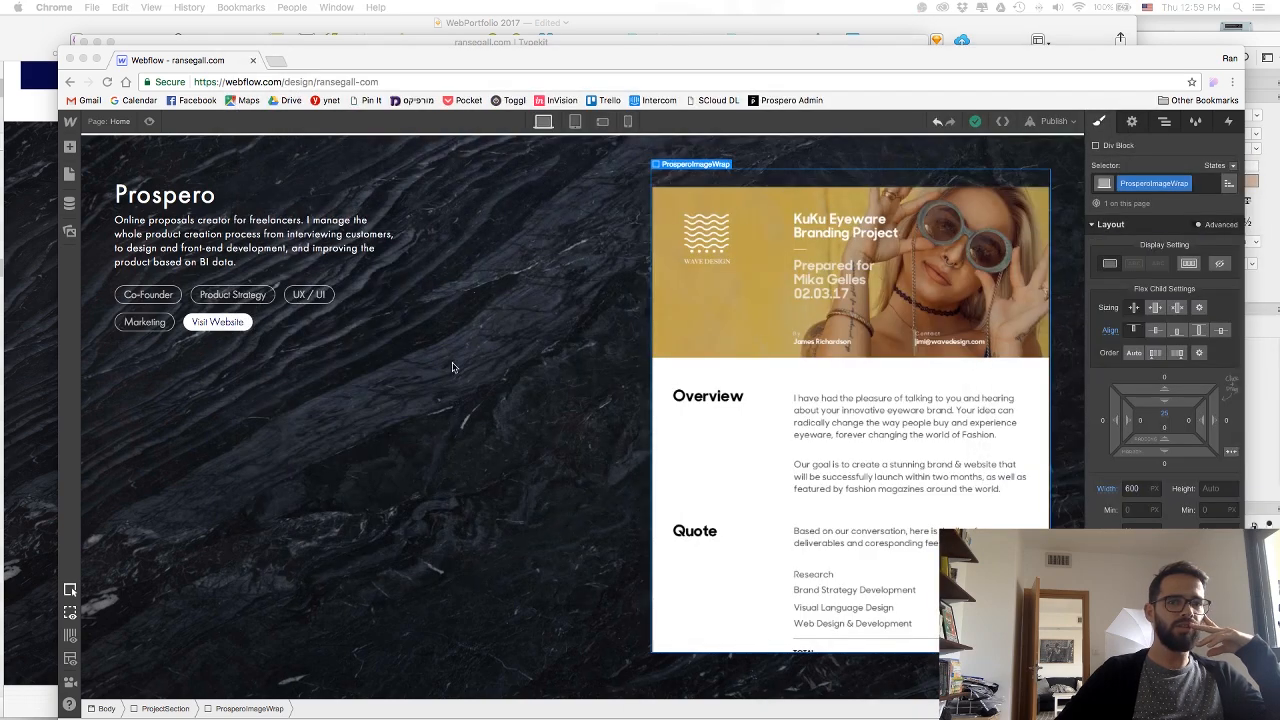
left_click(149, 121)
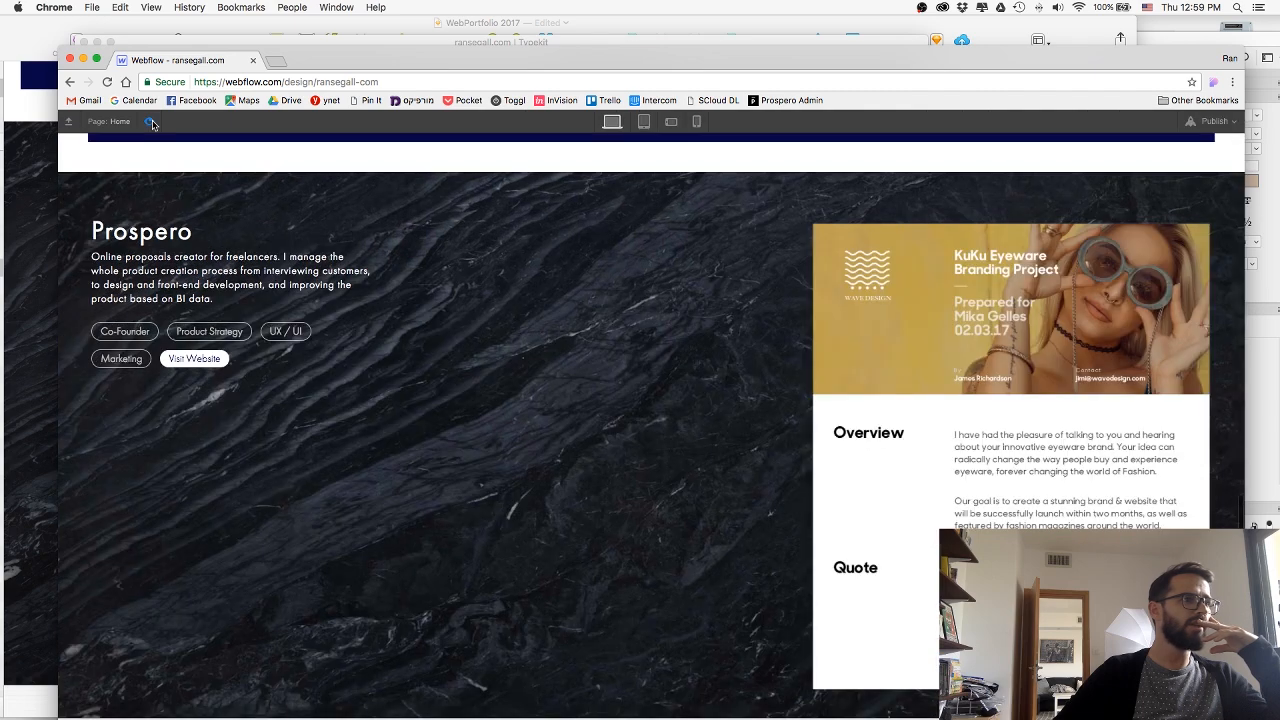
left_click_drag(524, 45, 437, 39)
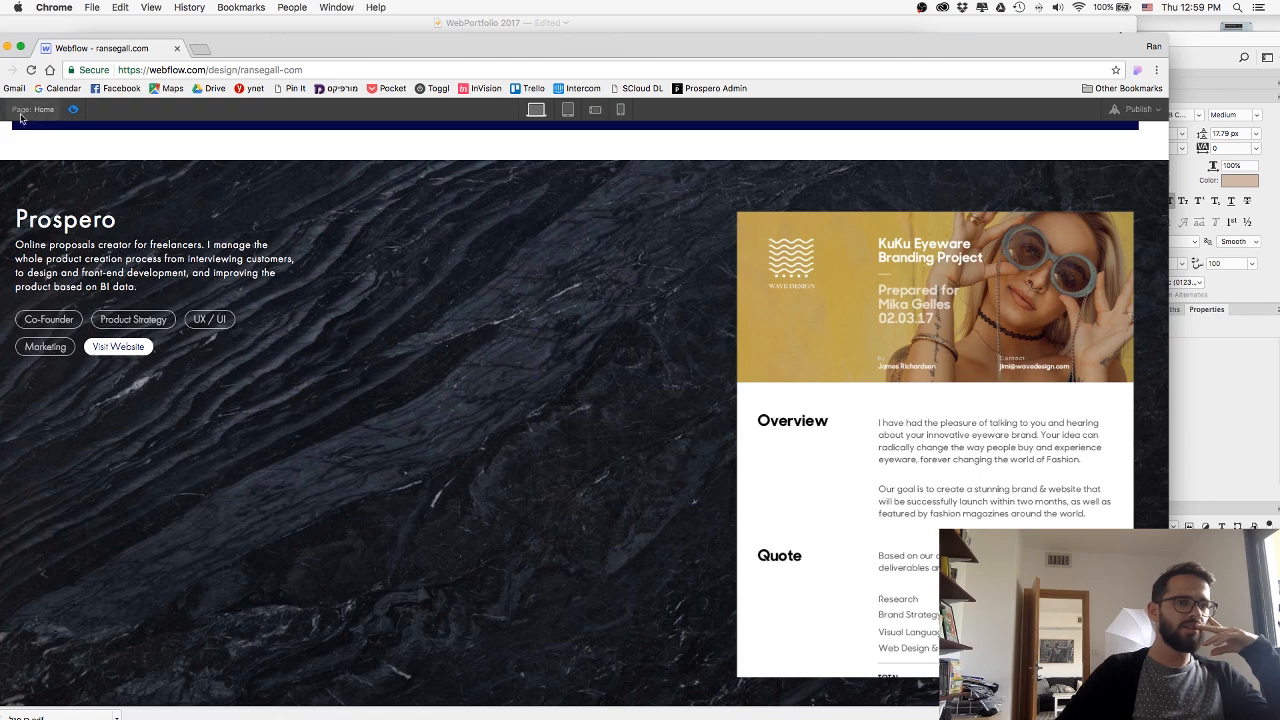
left_click(72, 110)
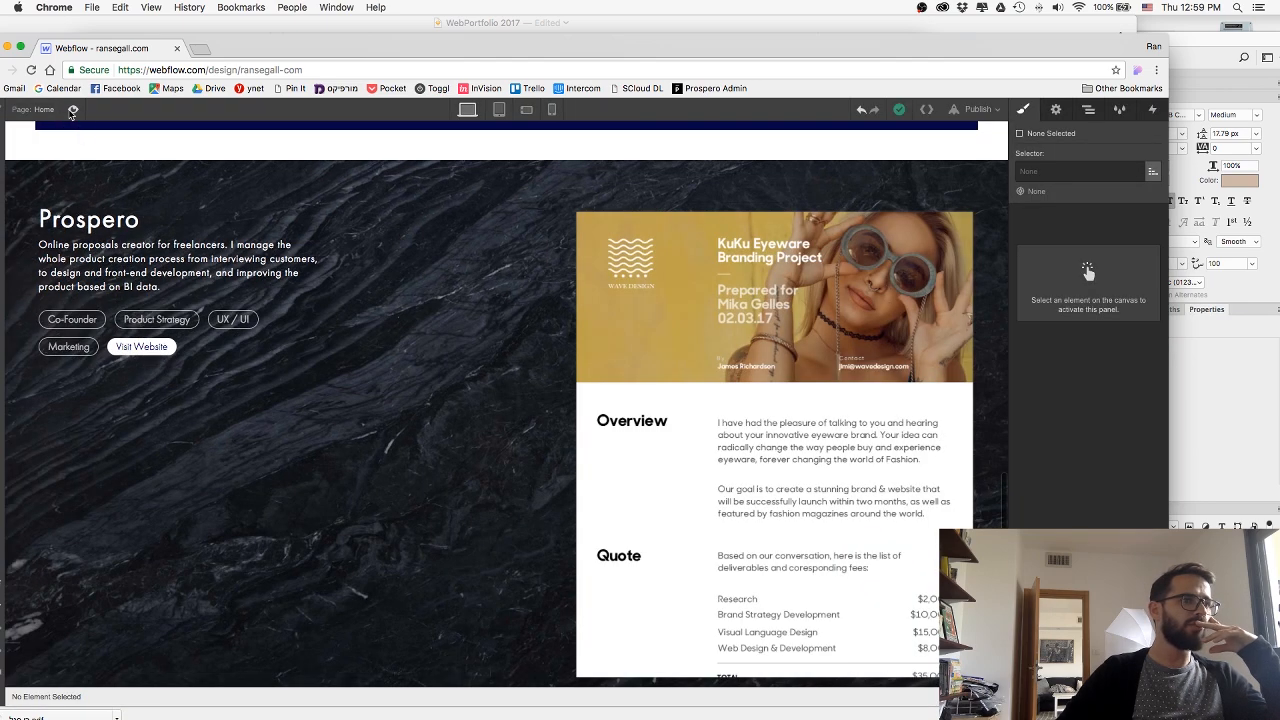
Align ProsperoImageWrap to the end of the flex section and preview the page.
left_click(665, 205)
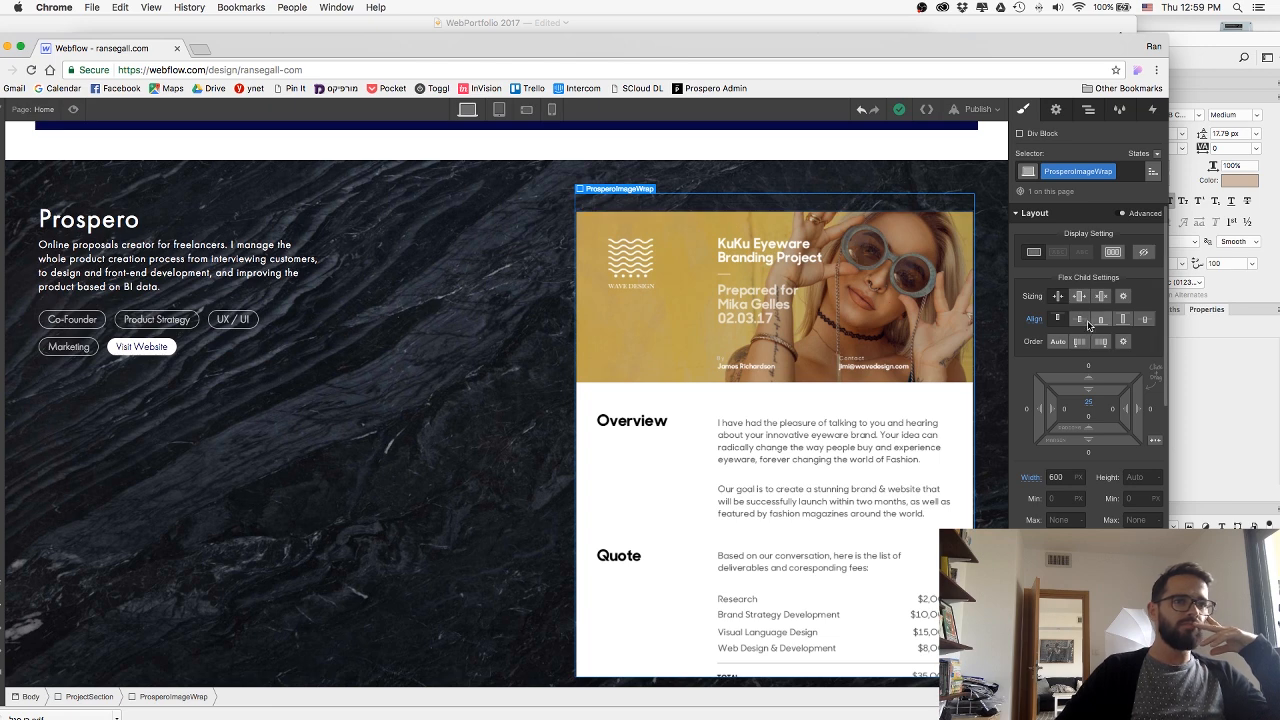
left_click(1101, 319)
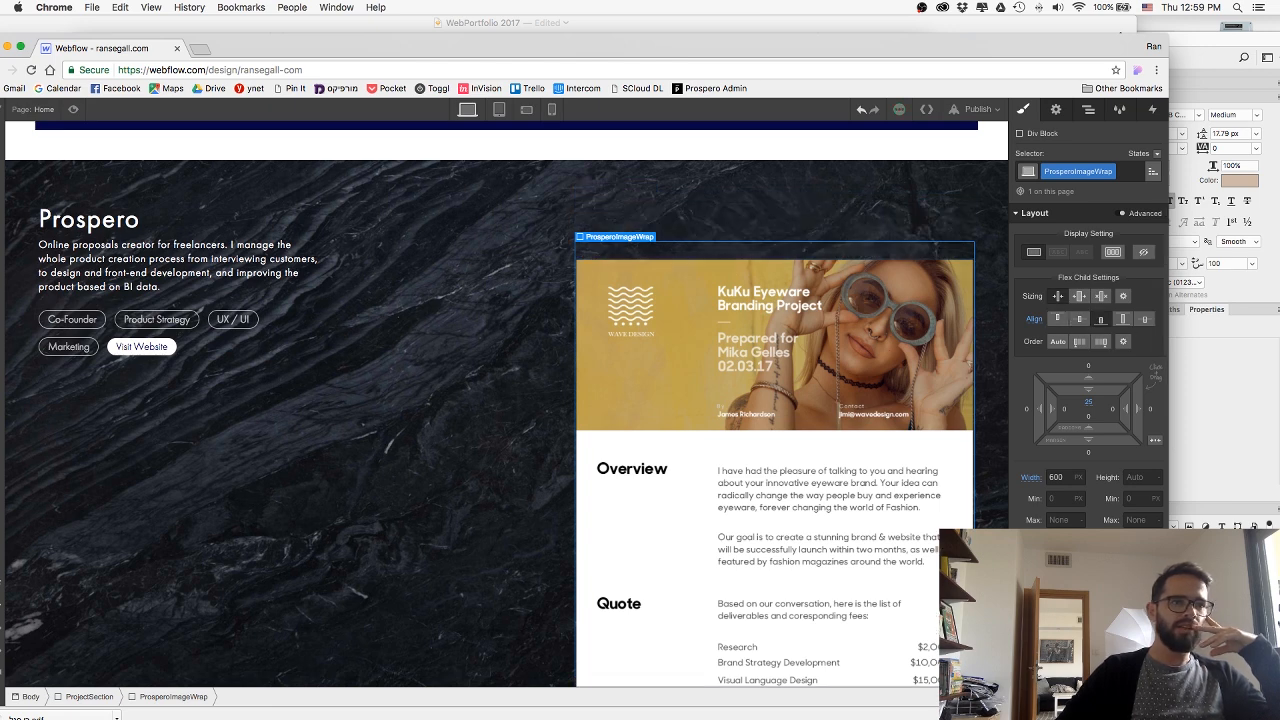
key("super+Tab")
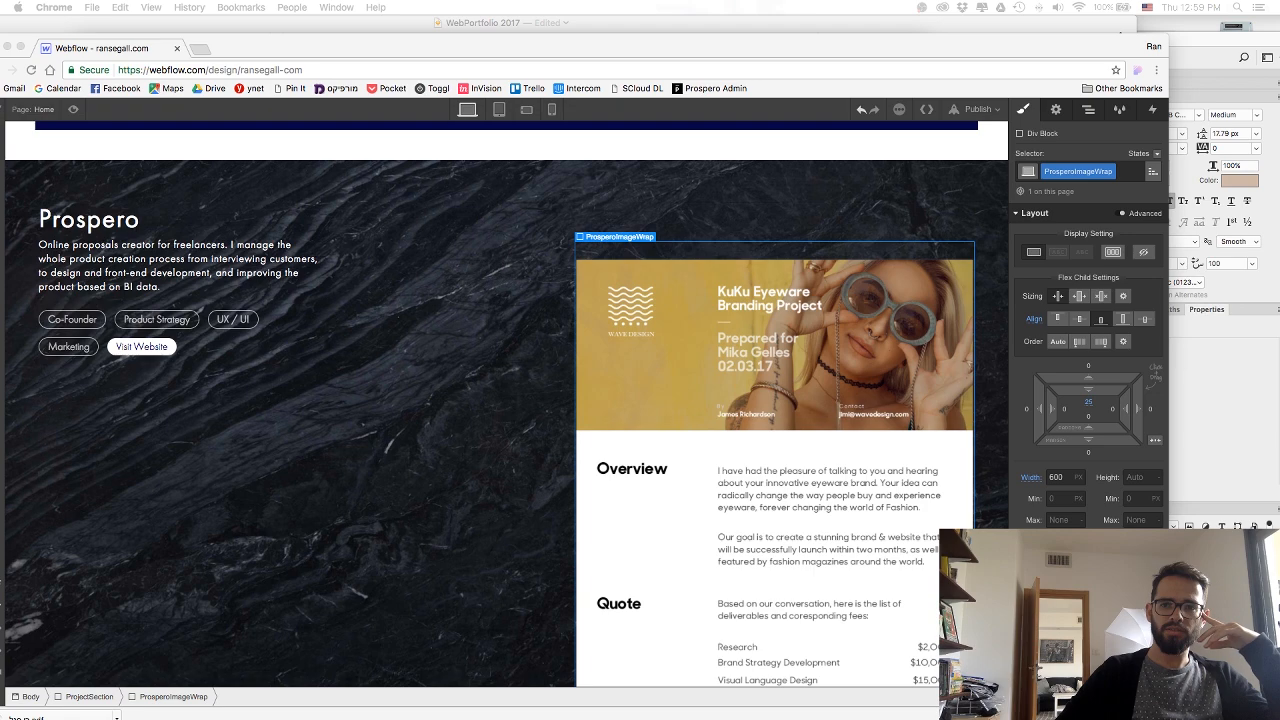
left_click(968, 110)
left_click_drag(240, 48, 321, 42)
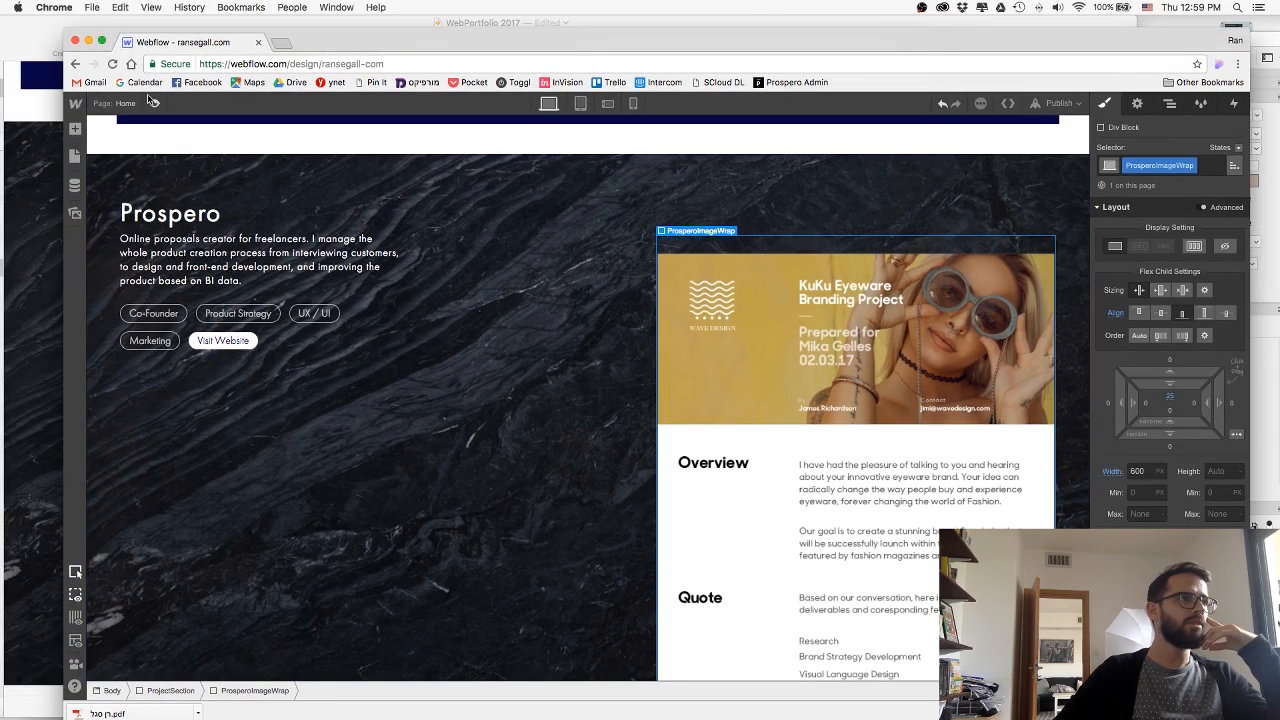
key("super+shift+p")
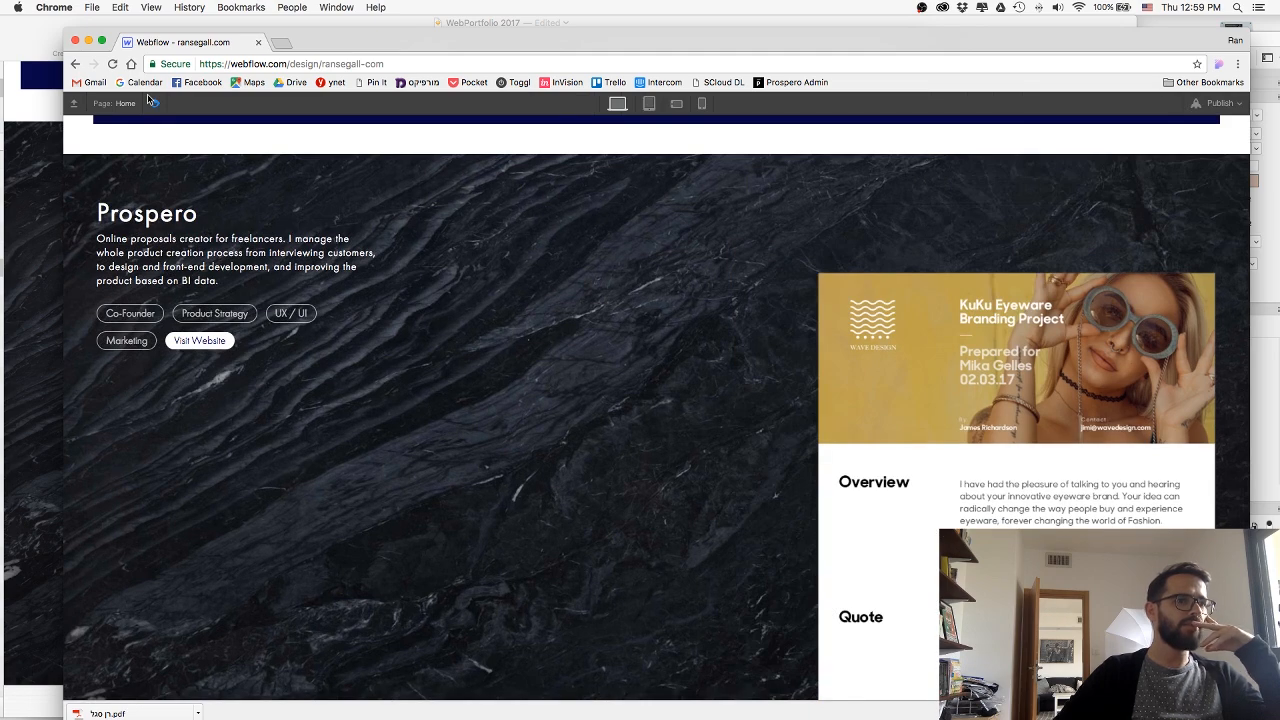
left_click(152, 102)
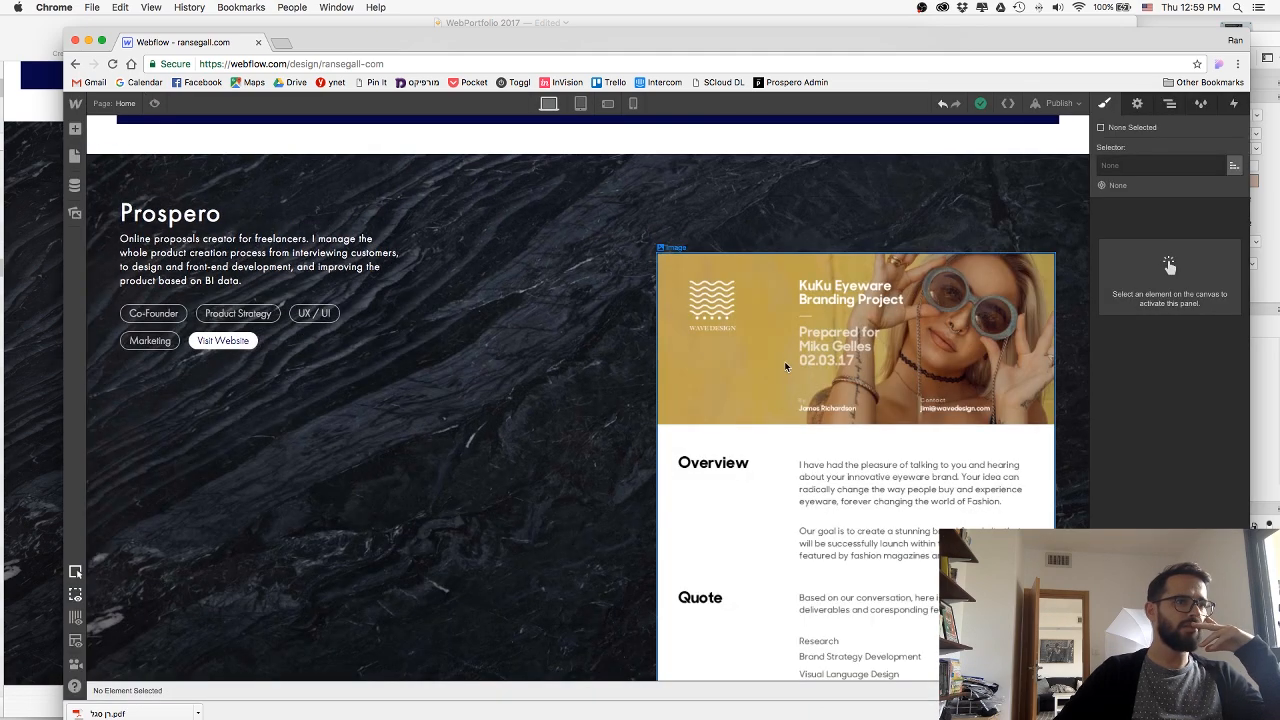
Check the proposal image's placement on the published page against the design canvas.
left_click_drag(1279, 38, 453, 102)
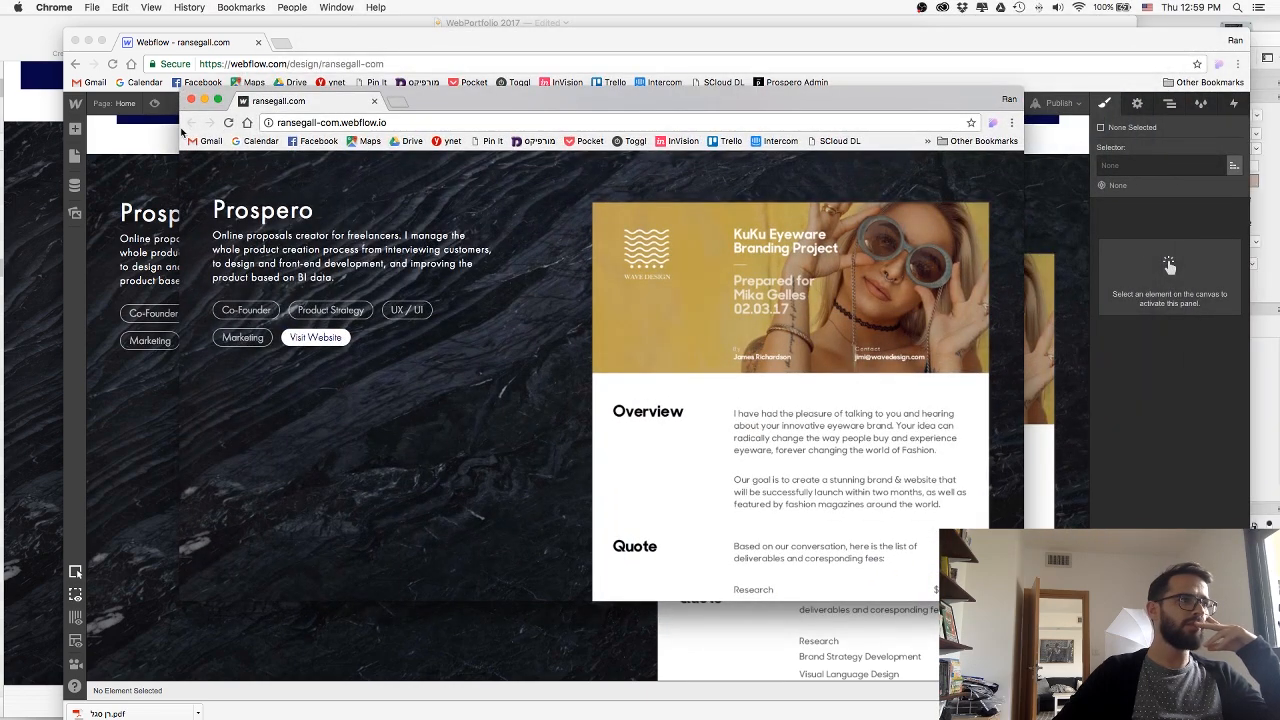
left_click_drag(604, 116, 1279, 250)
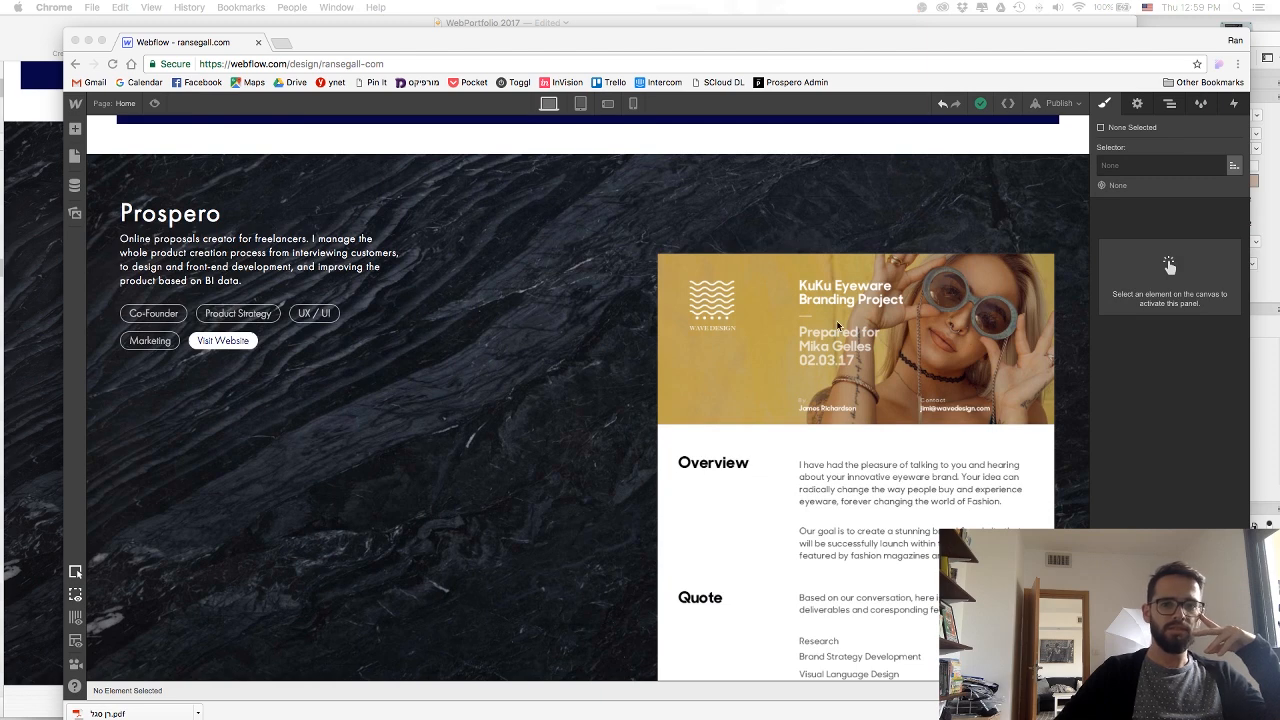
left_click(723, 342)
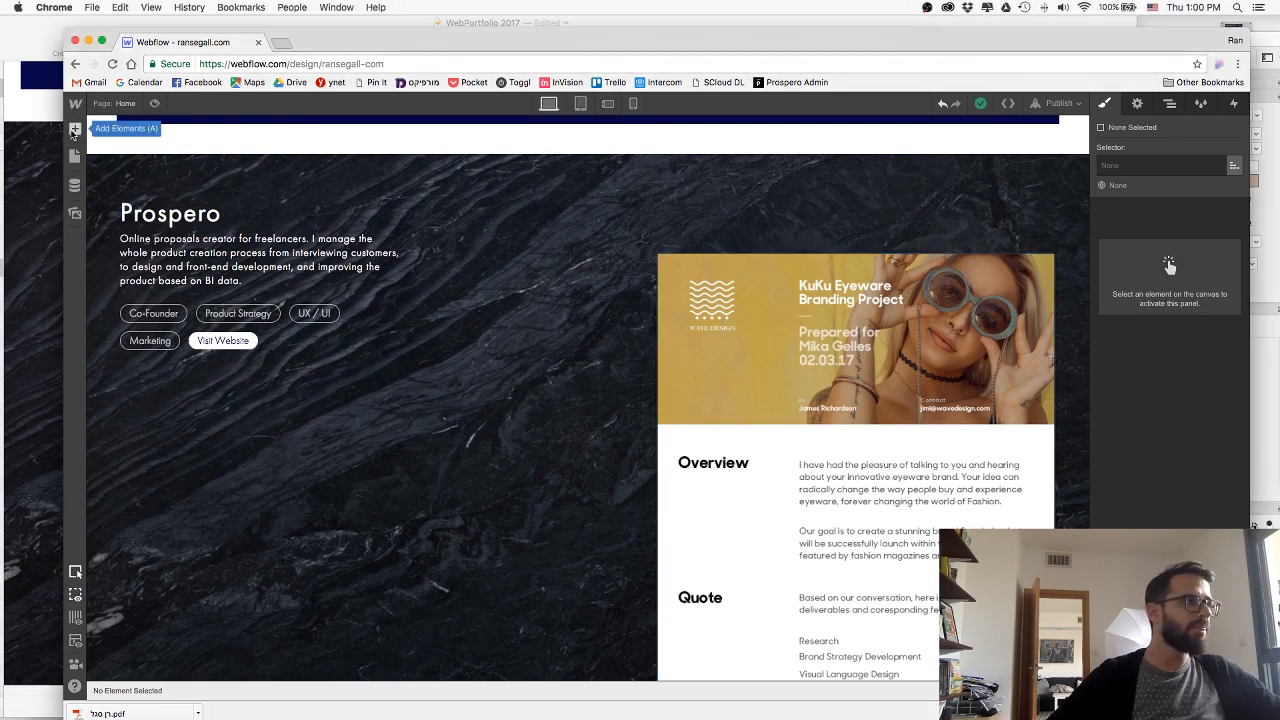
Insert the dark pricing table image from the site's assets into the project section, between the Prospero text and ProsperoImageWrap.
left_click(76, 131)
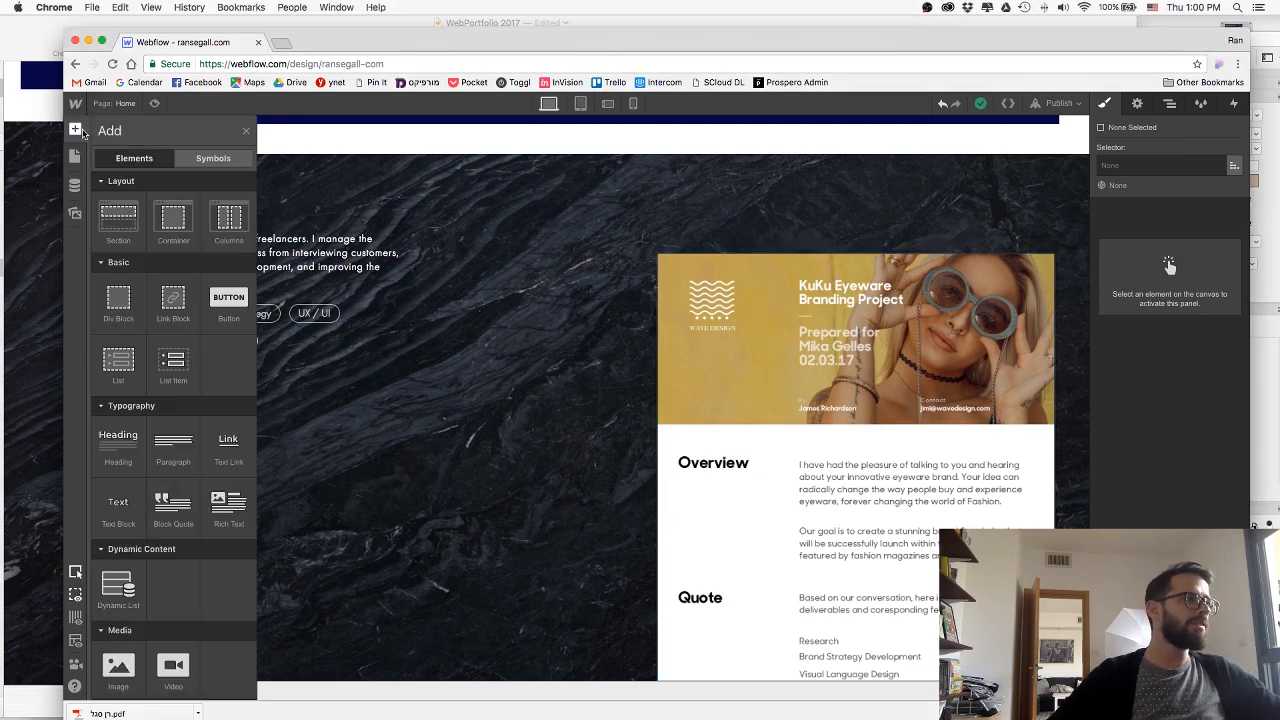
left_click(213, 158)
left_click(130, 160)
left_click(74, 216)
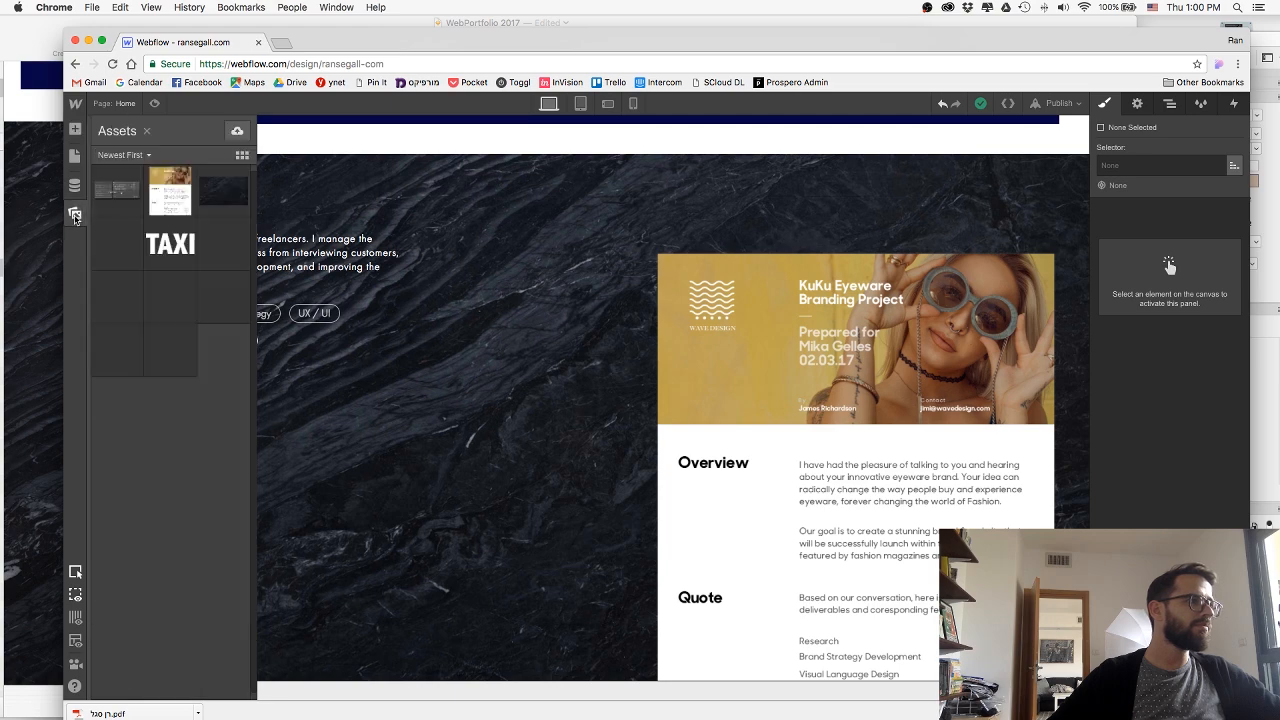
left_click_drag(616, 437, 572, 421)
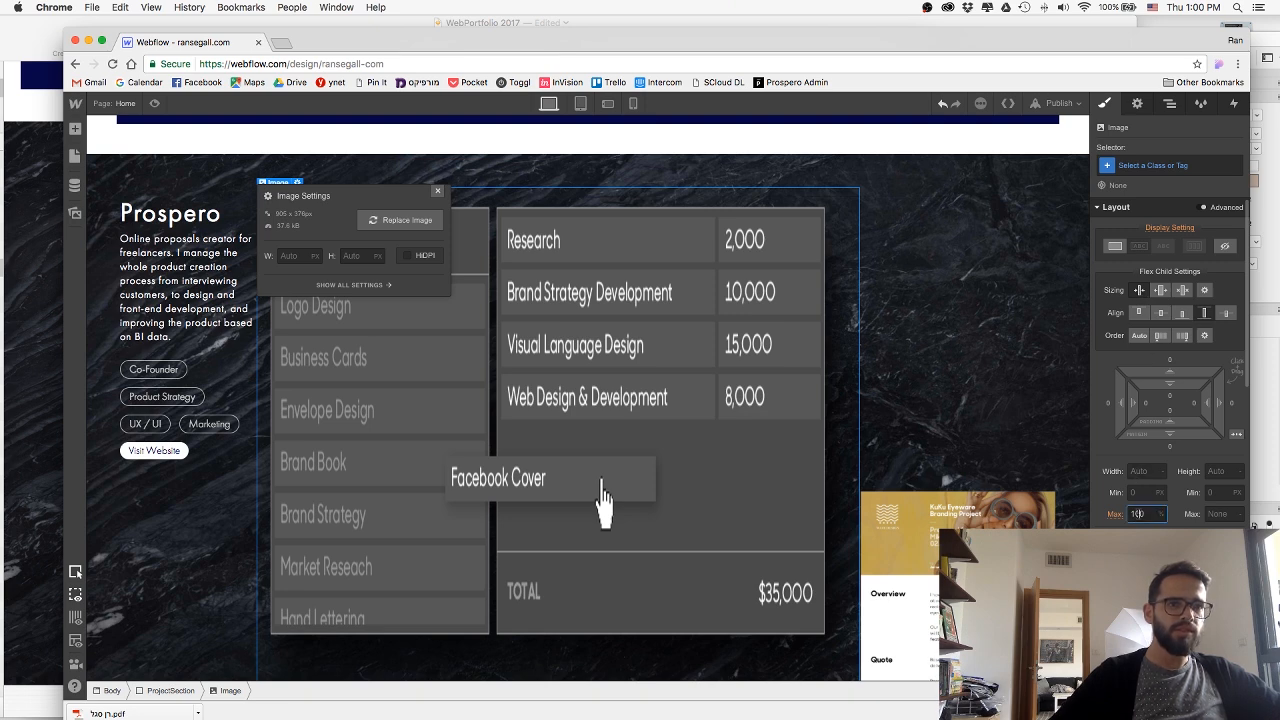
Set the pricing table image's width to 400 px and align it to the center of the flex section.
type("400")
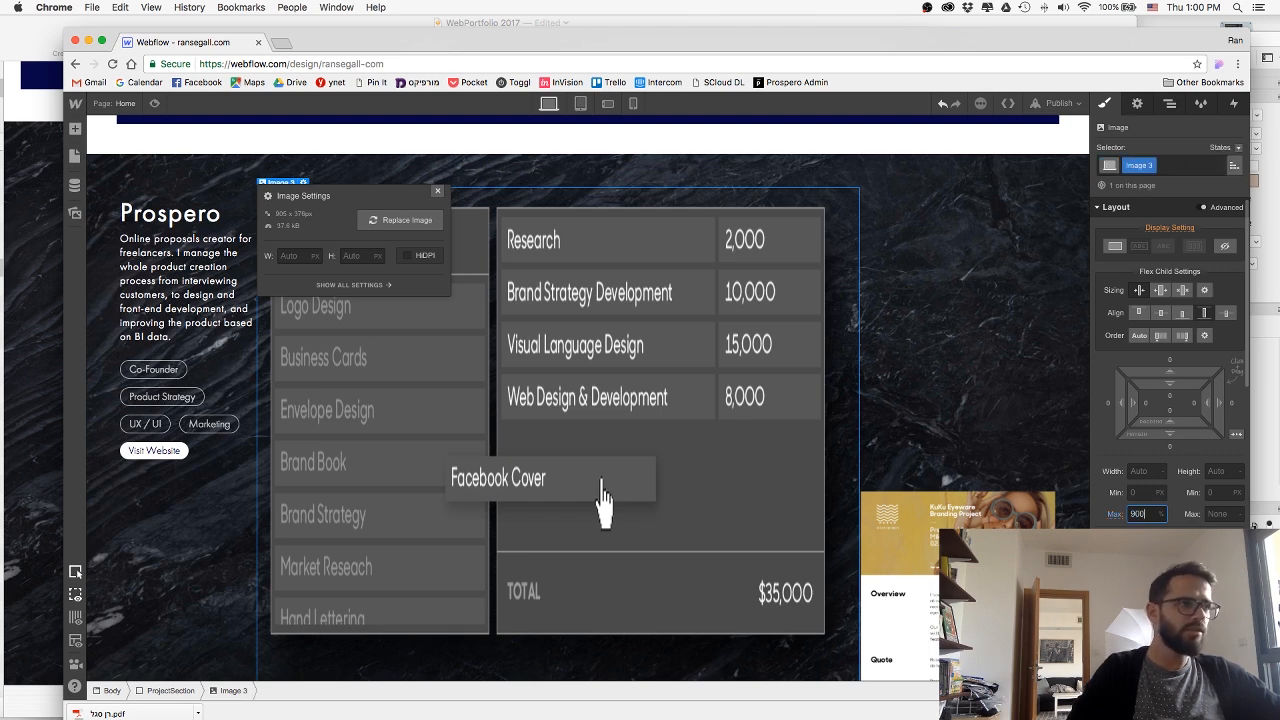
key("super+z")
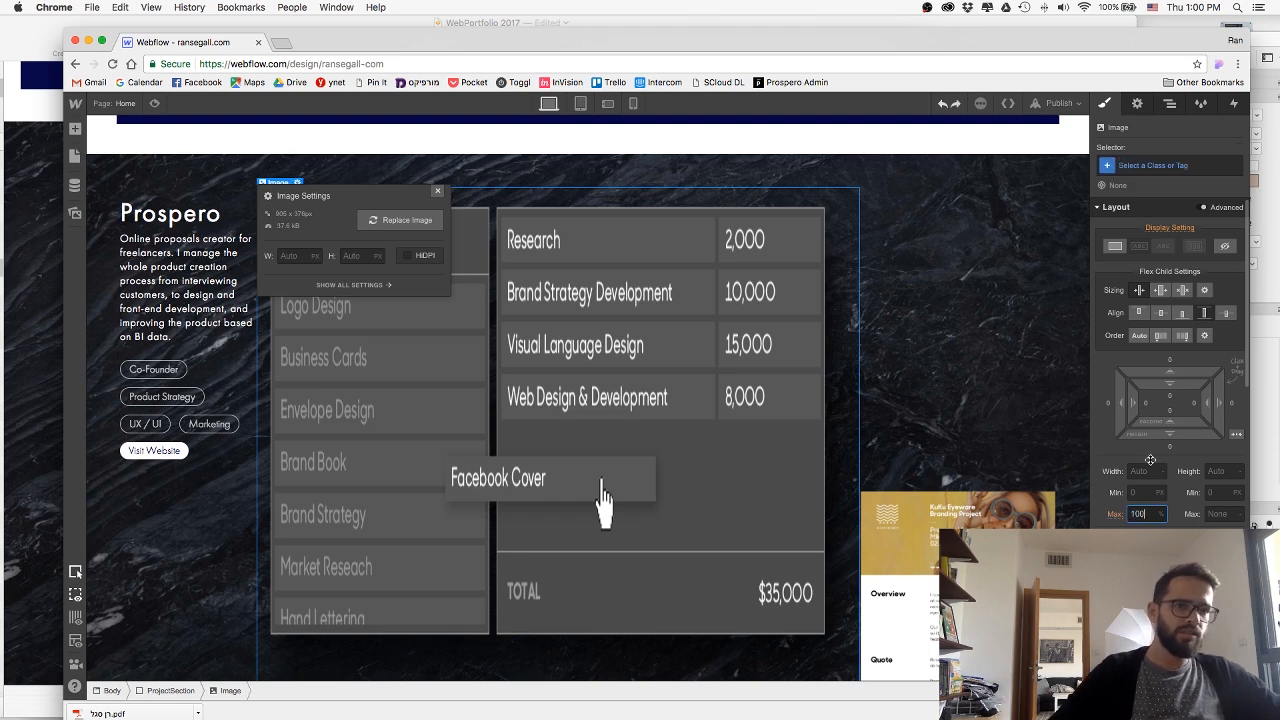
left_click(1146, 472)
type("400")
key("Return")
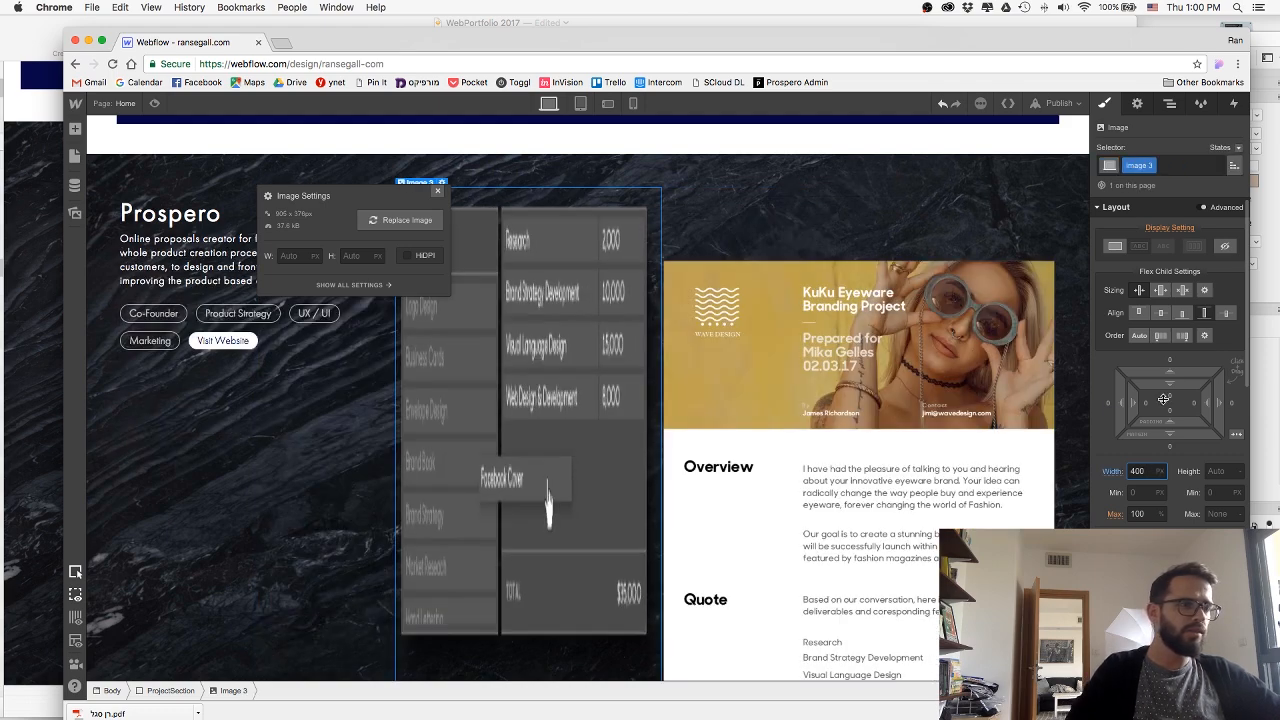
left_click(1161, 313)
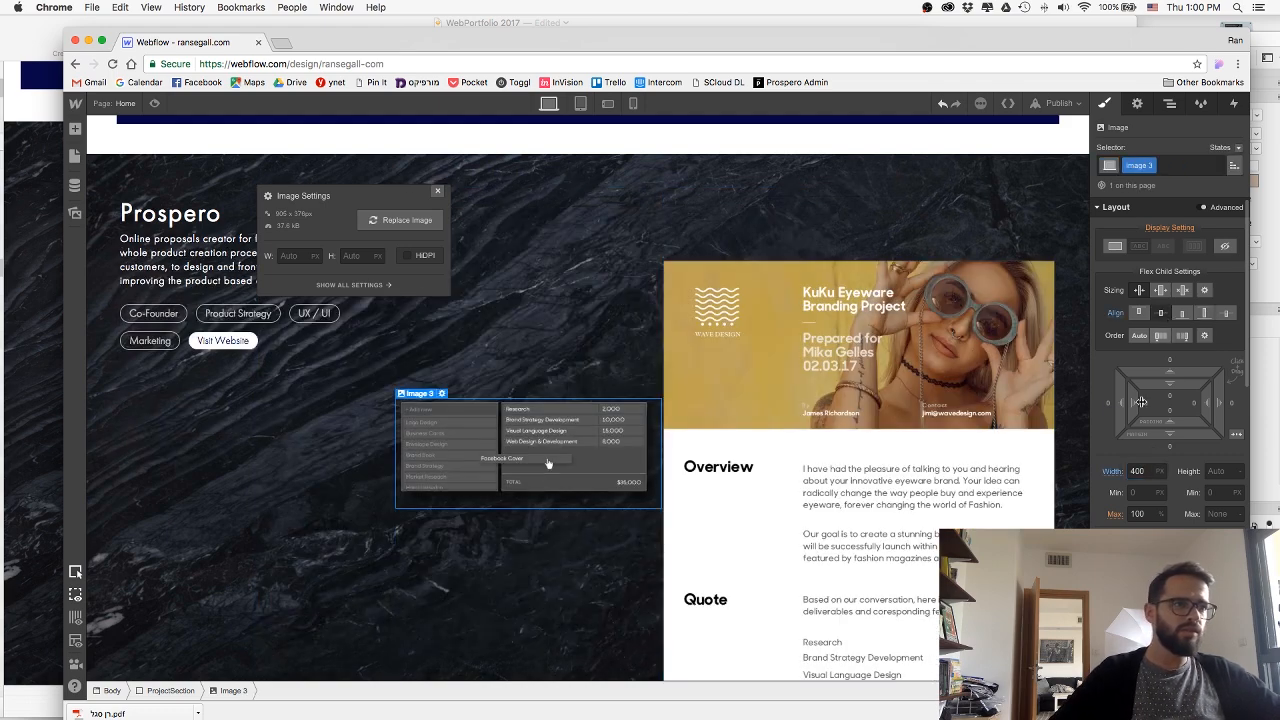
Increase the pricing table image's width to 500 px.
left_click(1140, 472)
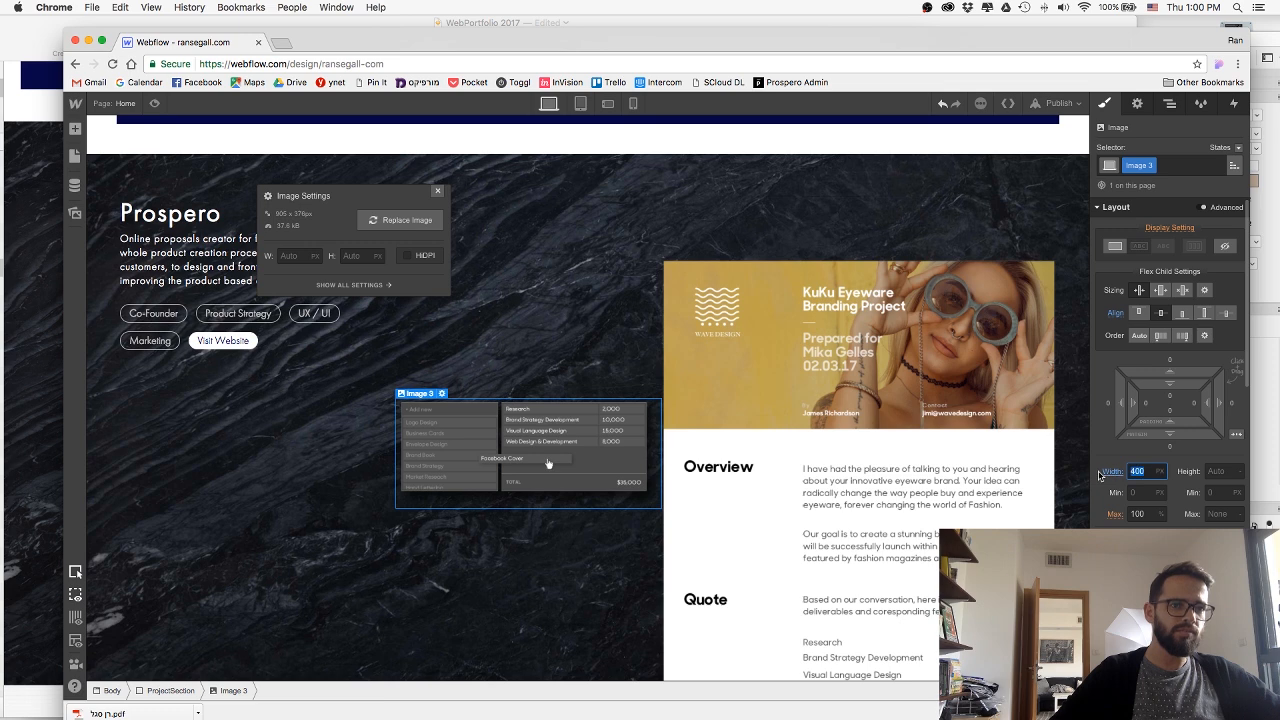
type("500")
key("Return")
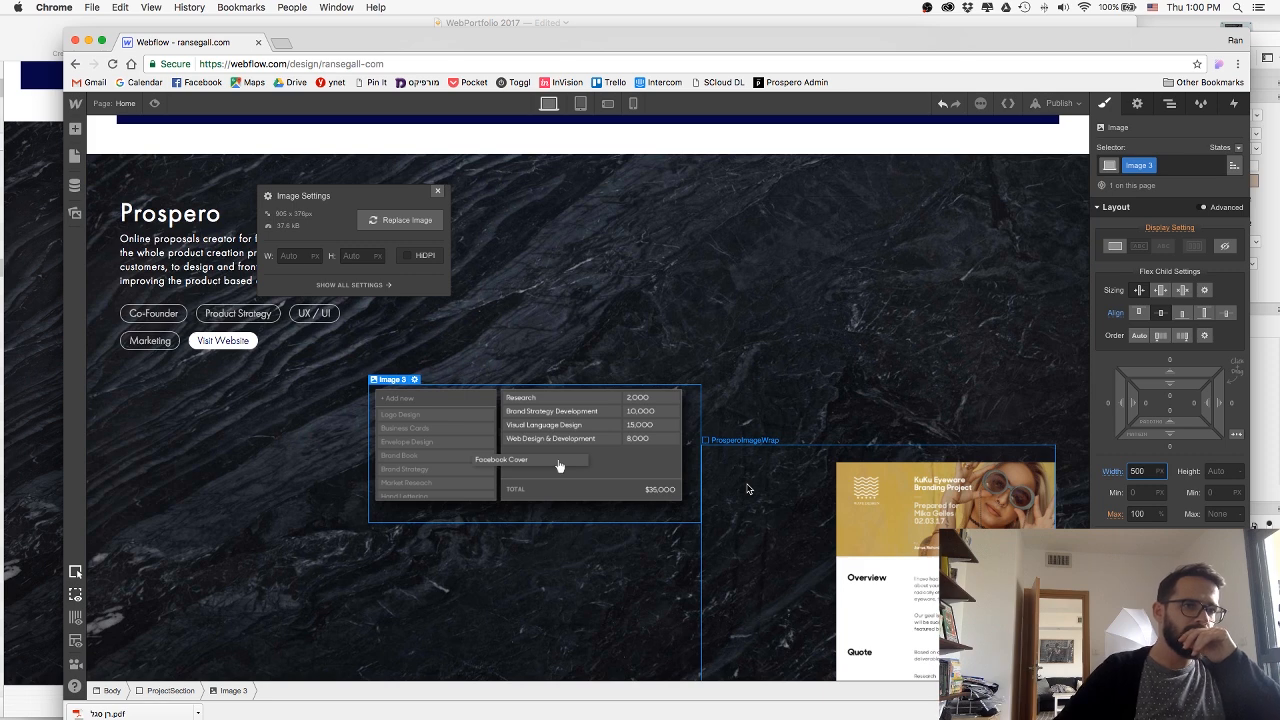
Try to remove the Image class from the proposal image inside ProsperoImageWrap.
left_click(747, 489)
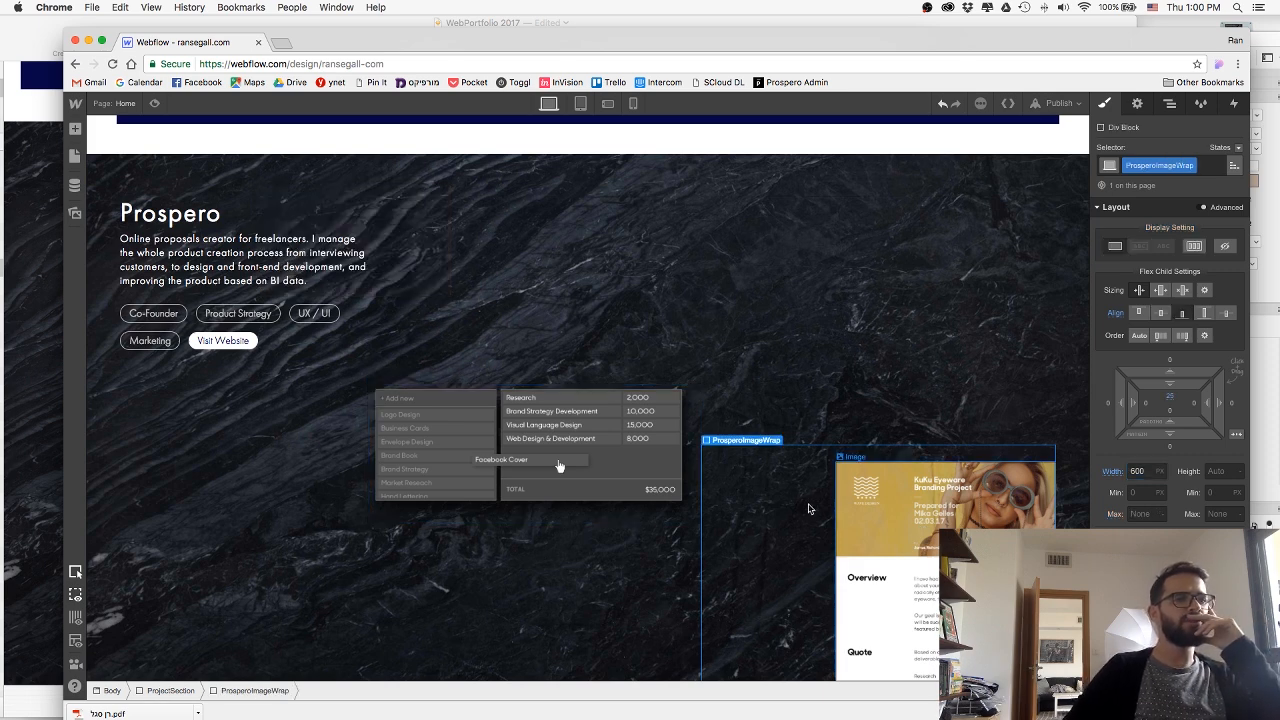
left_click(894, 509)
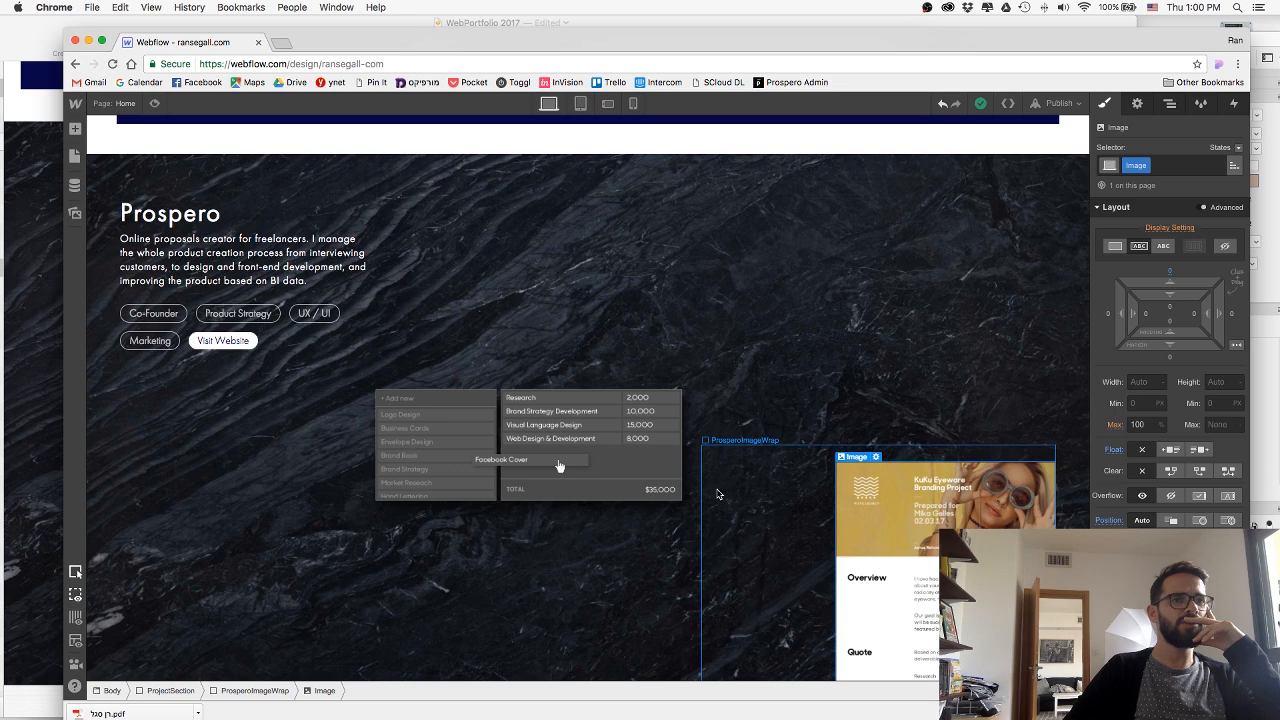
left_click(717, 494)
left_click(895, 505)
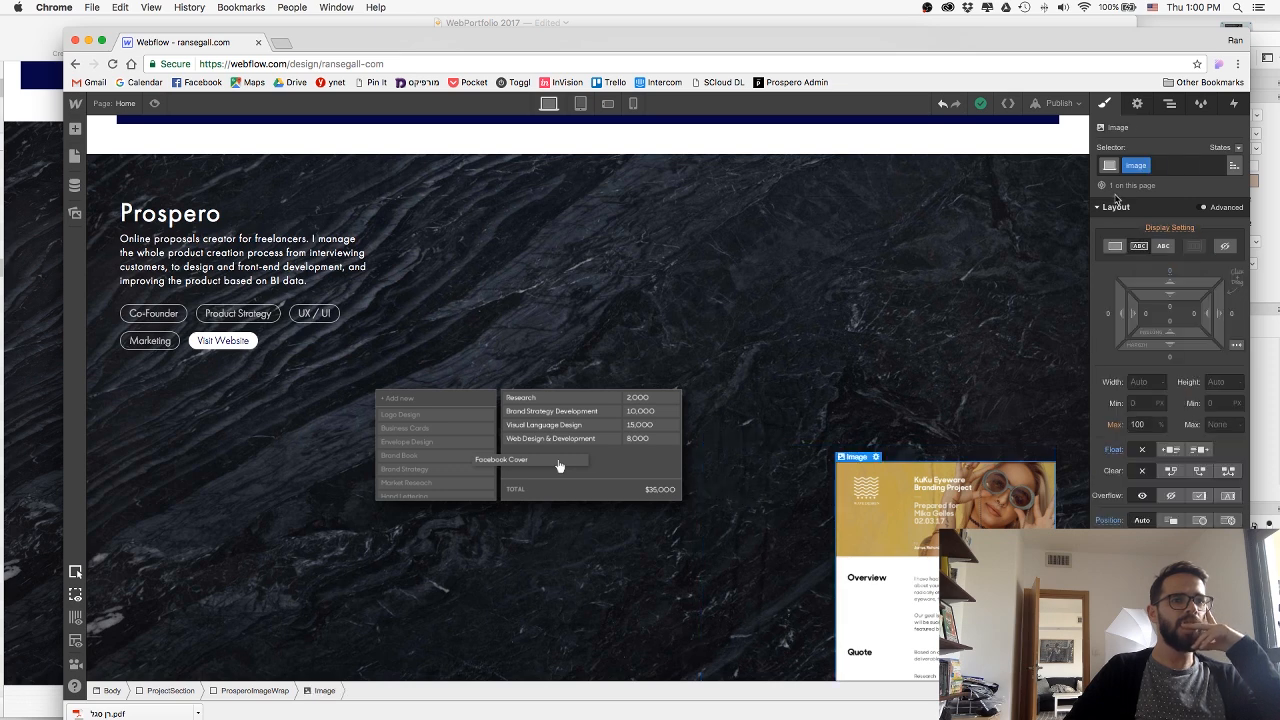
left_click(1143, 165)
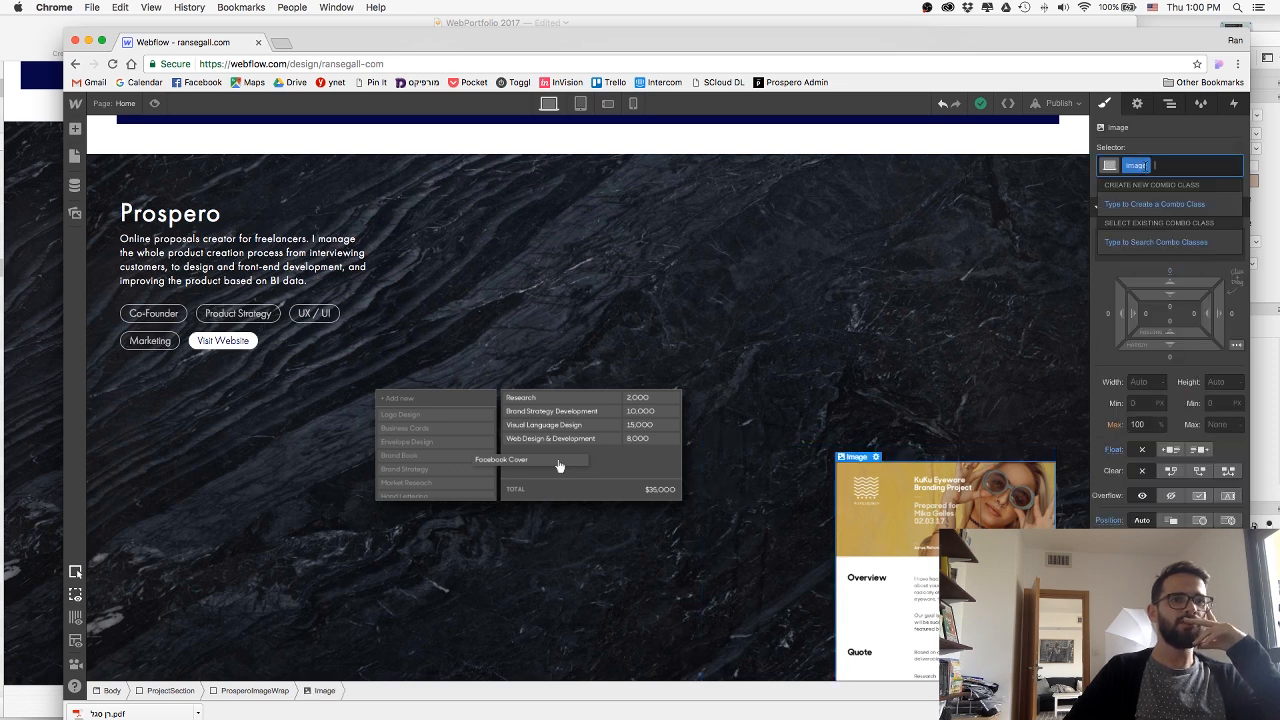
key("BackSpace")
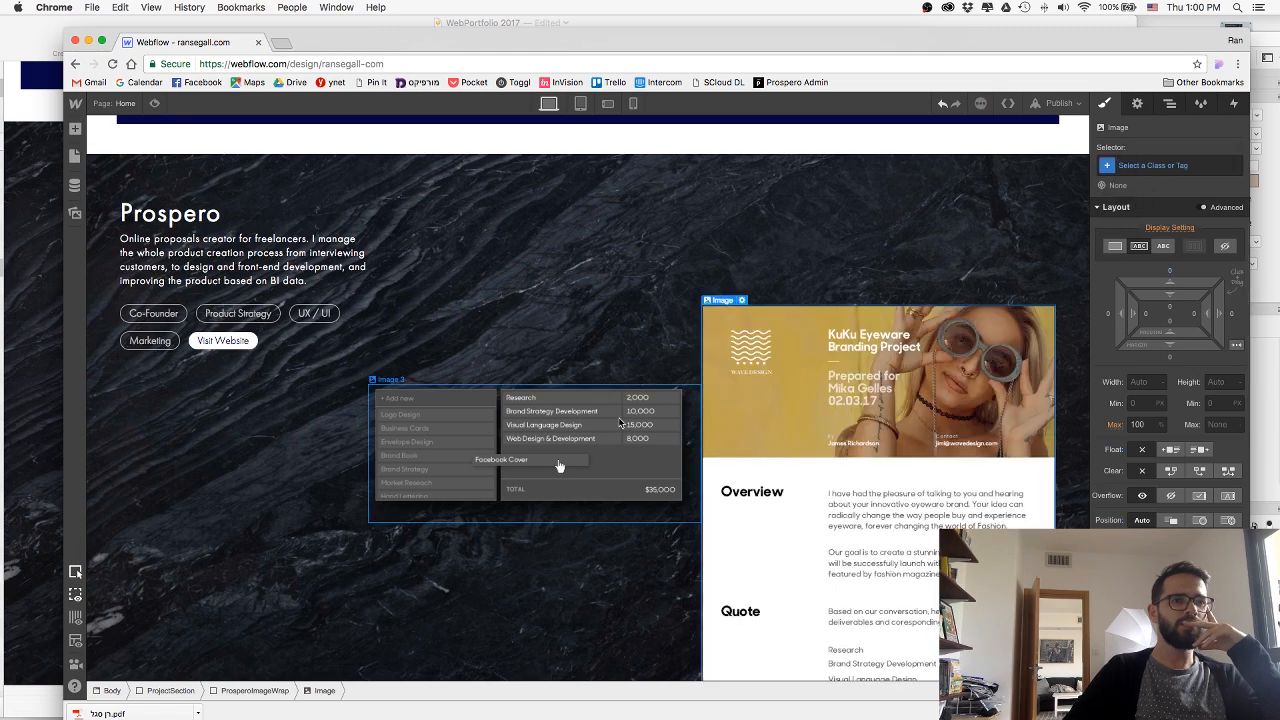
Give the pricing table image a right margin of -165 px so it overlaps the proposal image.
left_click(620, 423)
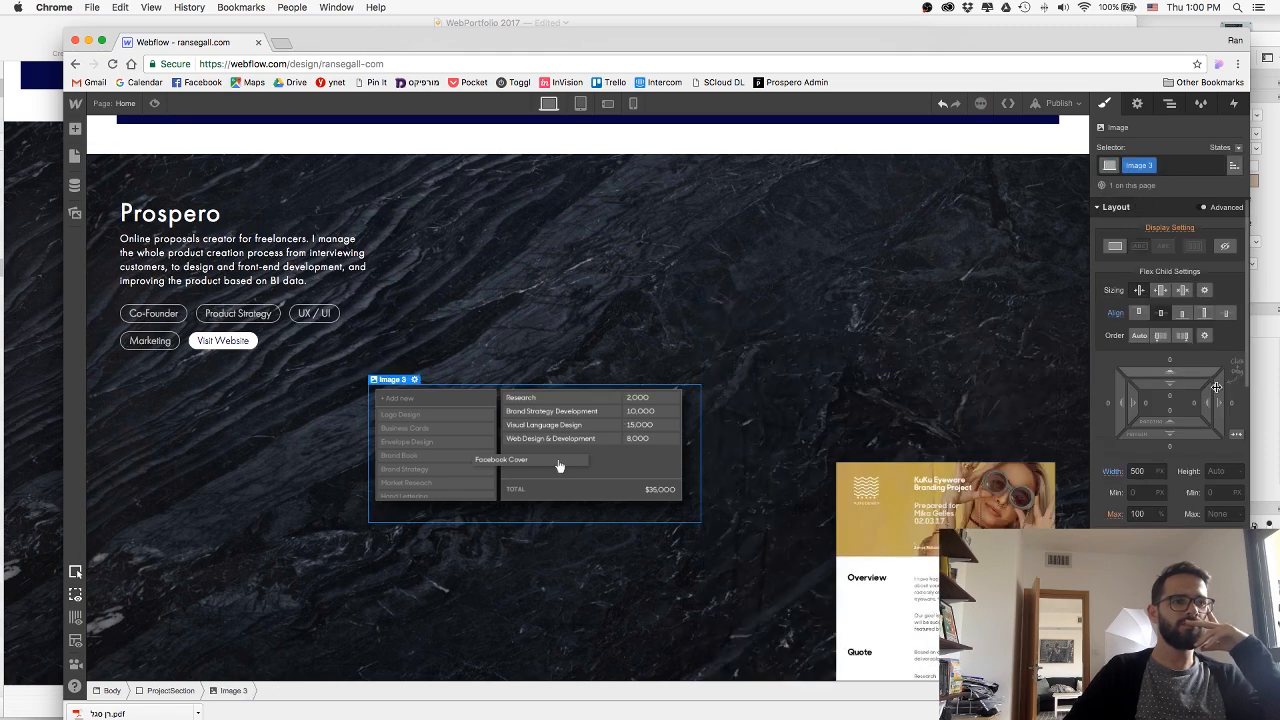
left_click(798, 511)
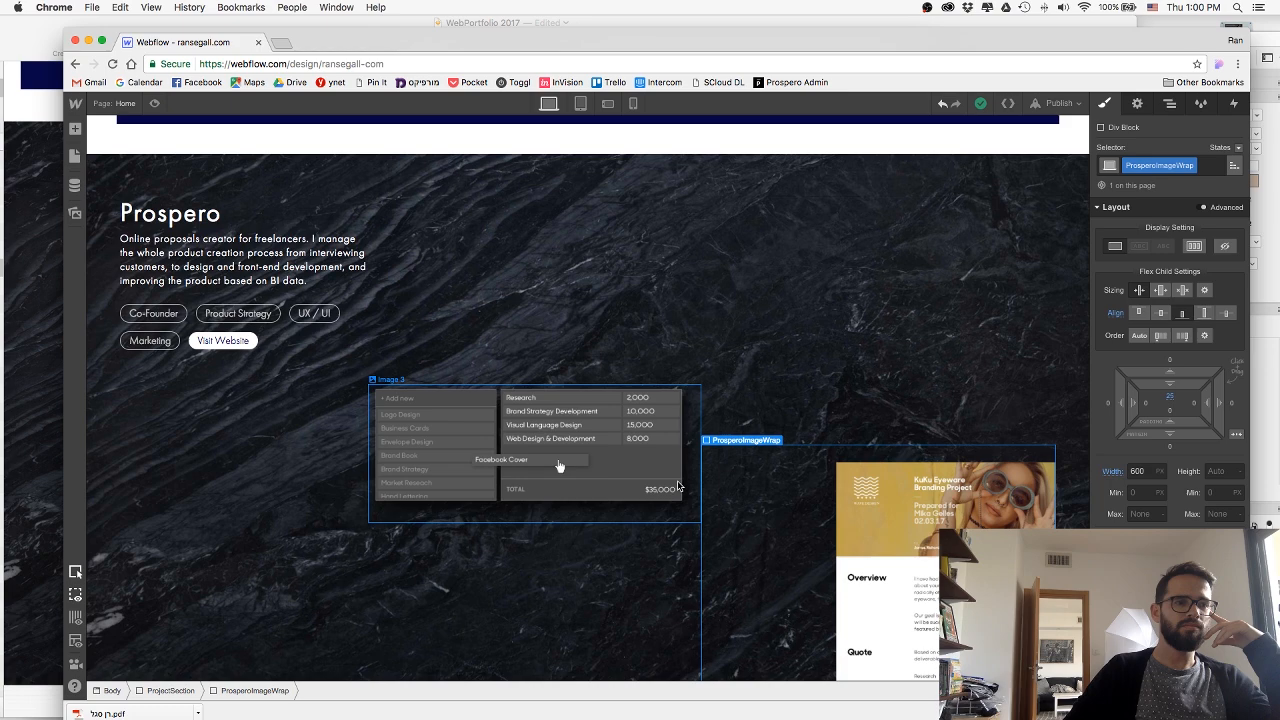
left_click(677, 487)
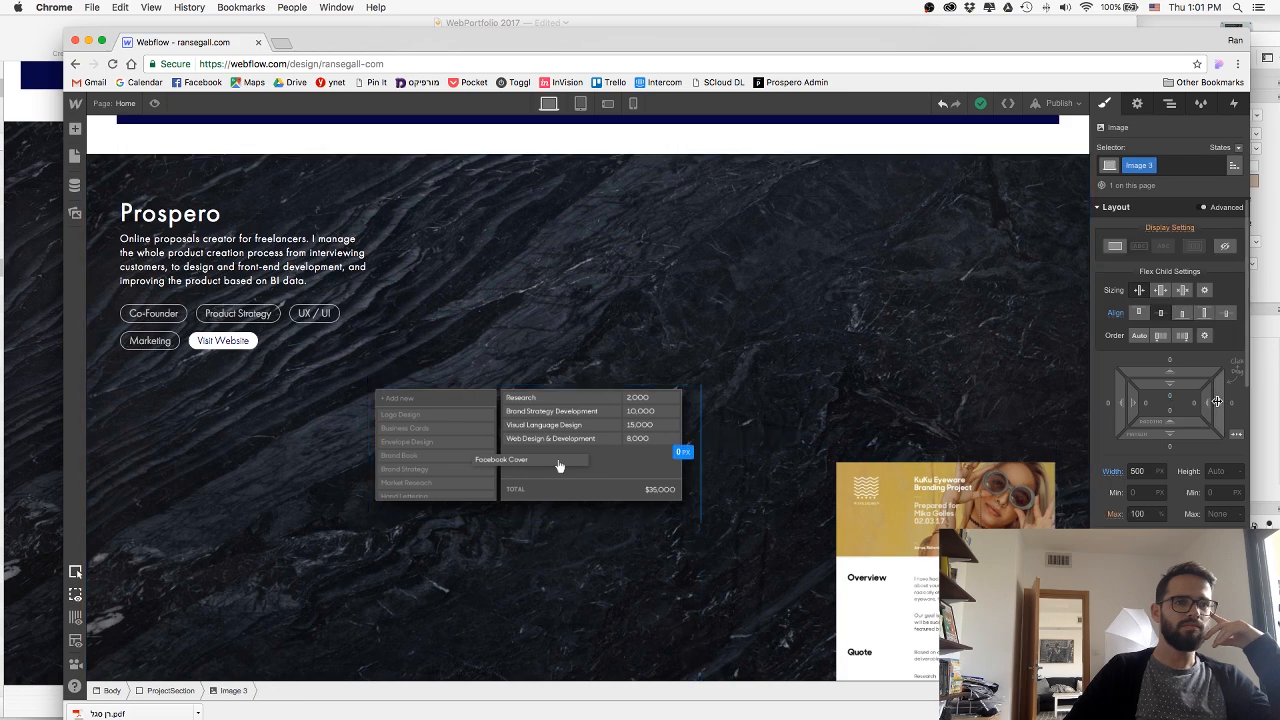
left_click_drag(1217, 401, 980, 389)
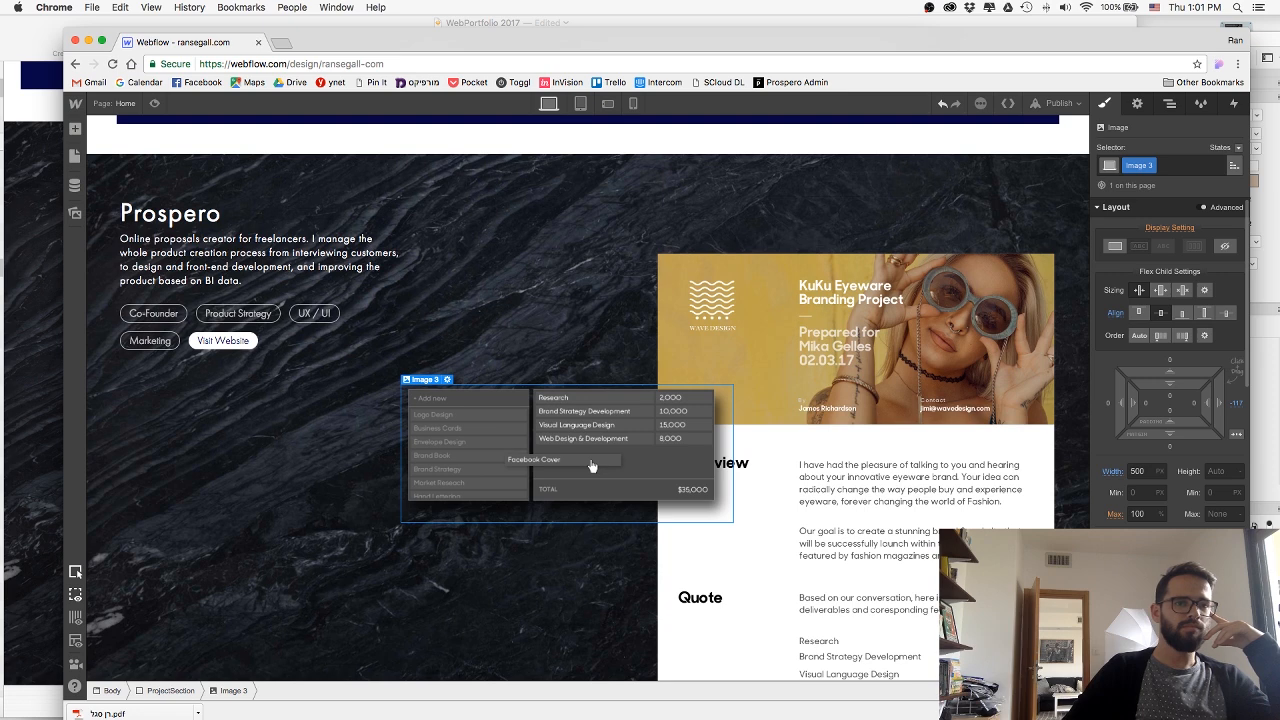
left_click_drag(1217, 401, 1168, 324)
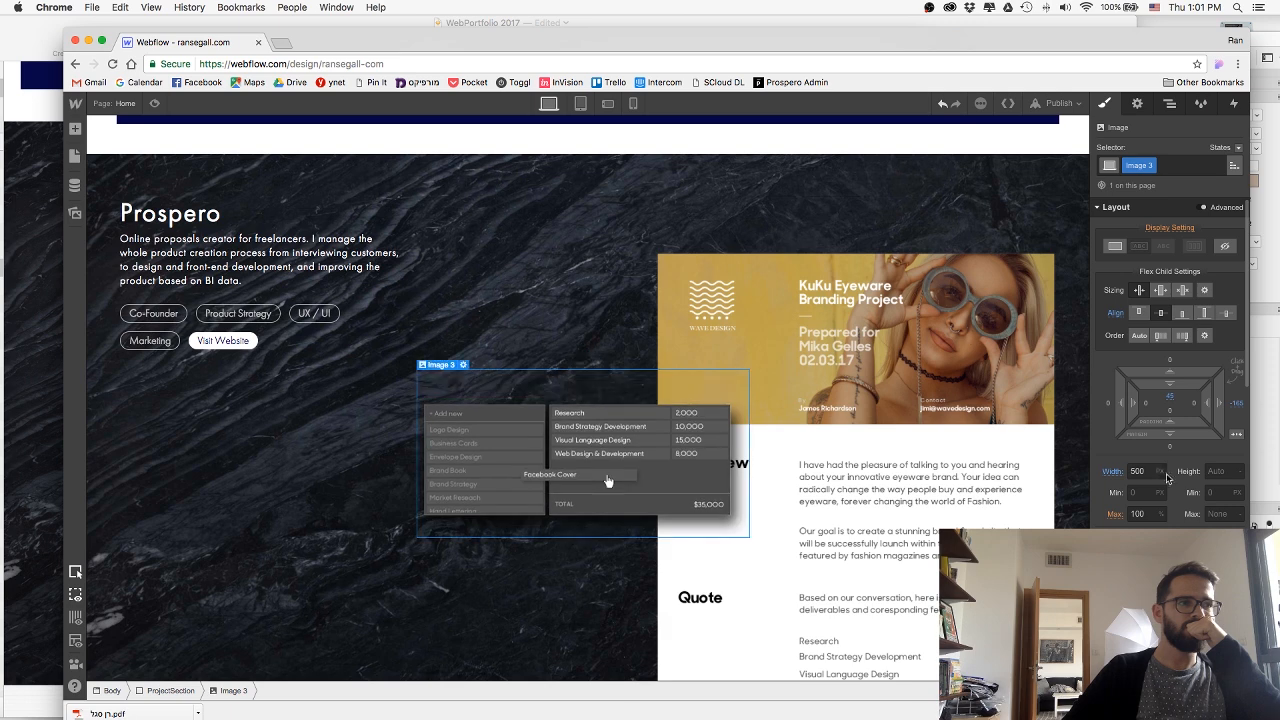
Undo the top spacing changes made to the pricing table image.
key("super+z")
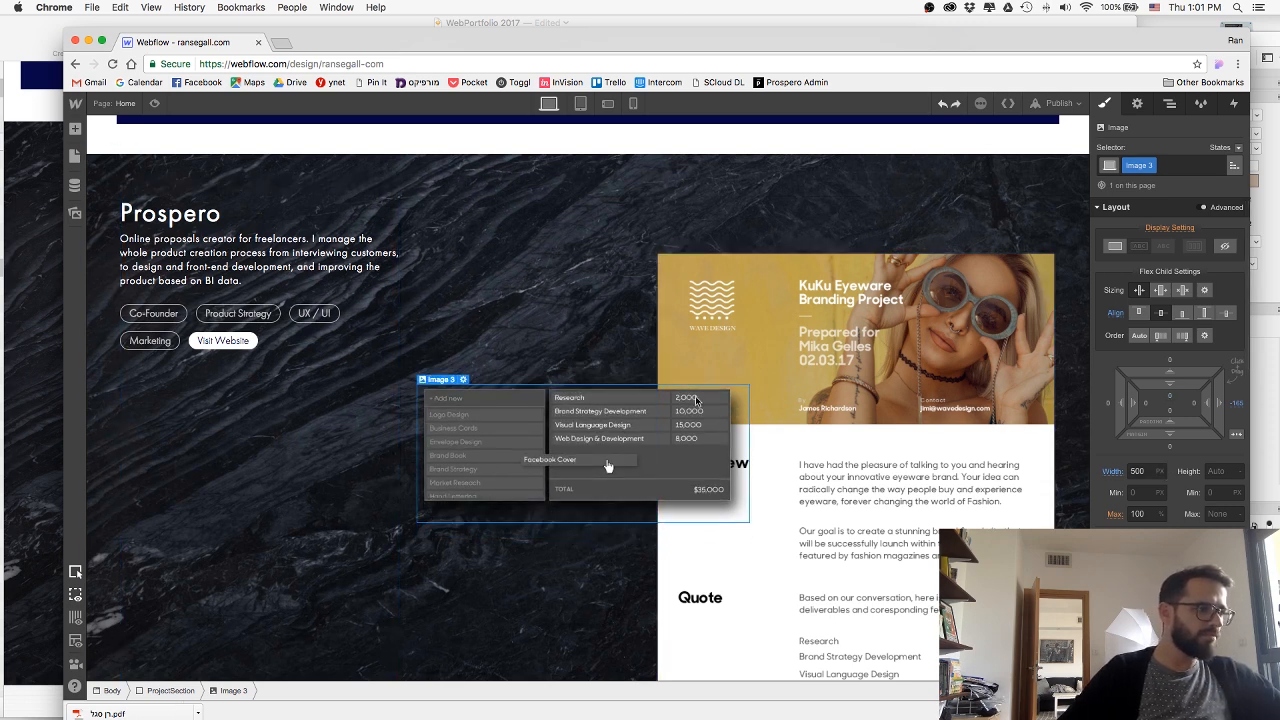
left_click_drag(1160, 373, 1123, 170)
key("super+z")
scroll(1168, 360, "down", 2)
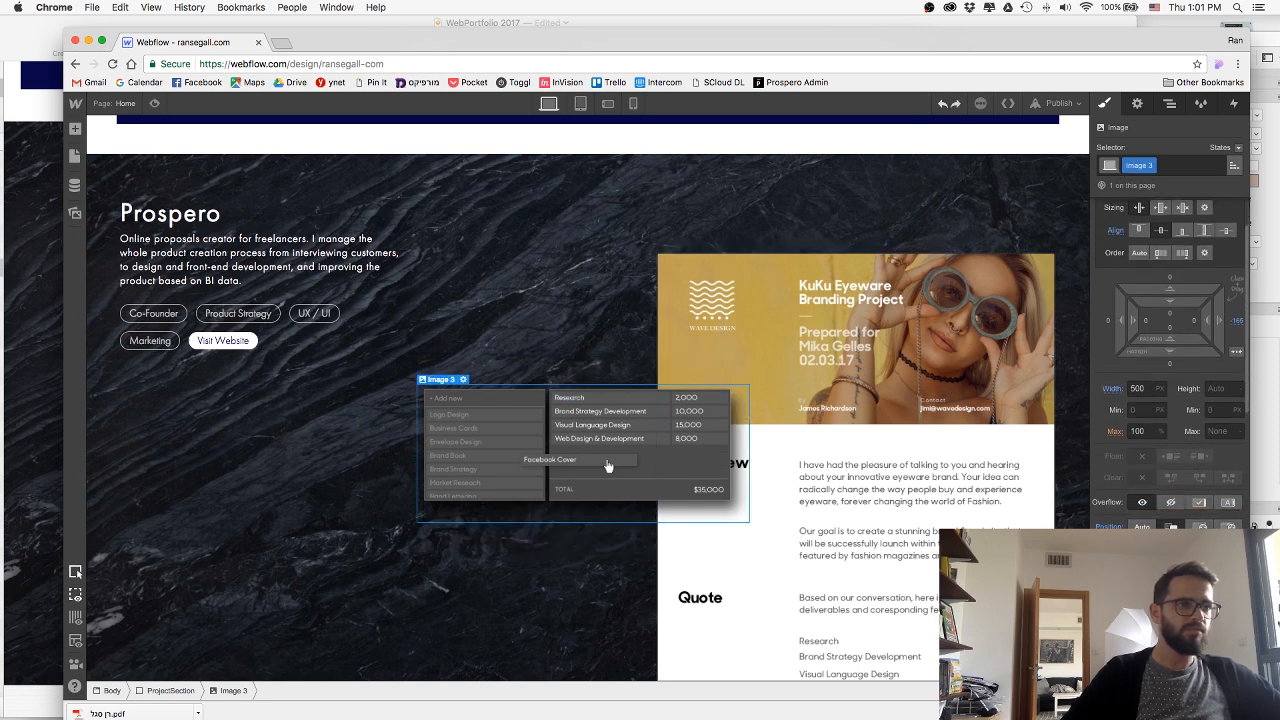
Move the pricing table image down so it overlaps the proposal image around the Quote heading.
left_click_drag(1134, 524, 1170, 636)
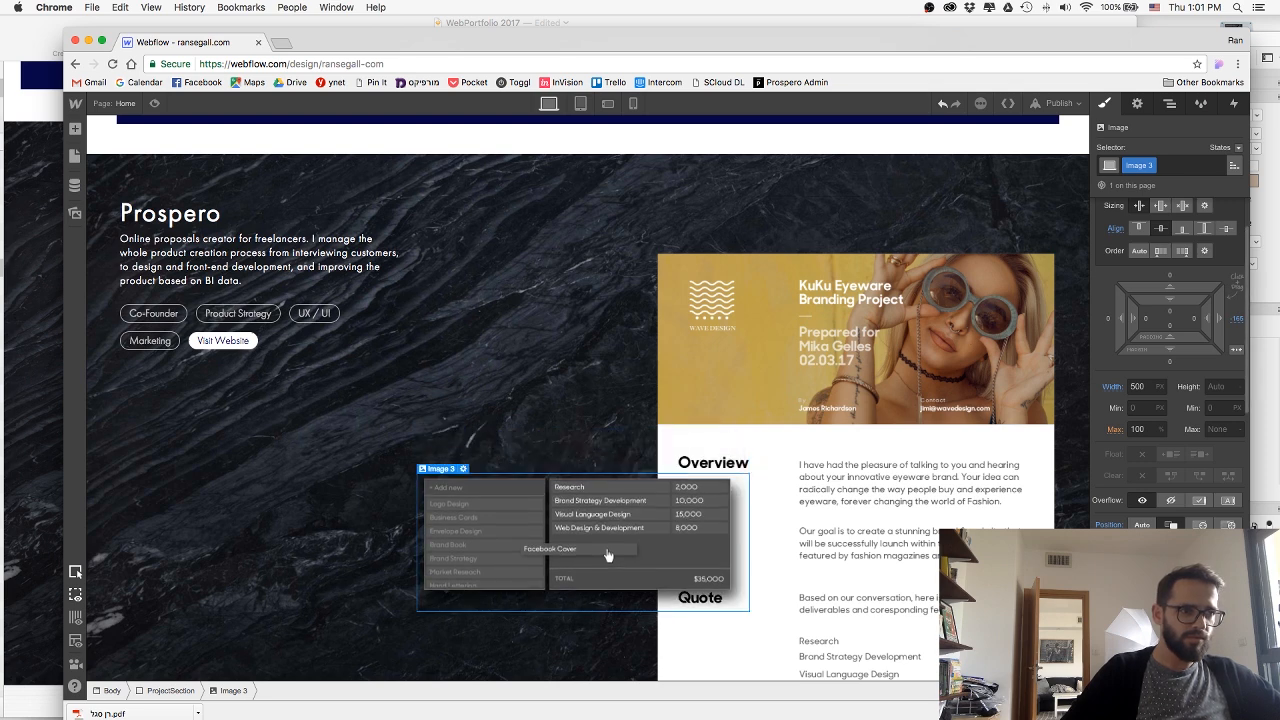
left_click_drag(1170, 572, 1170, 561)
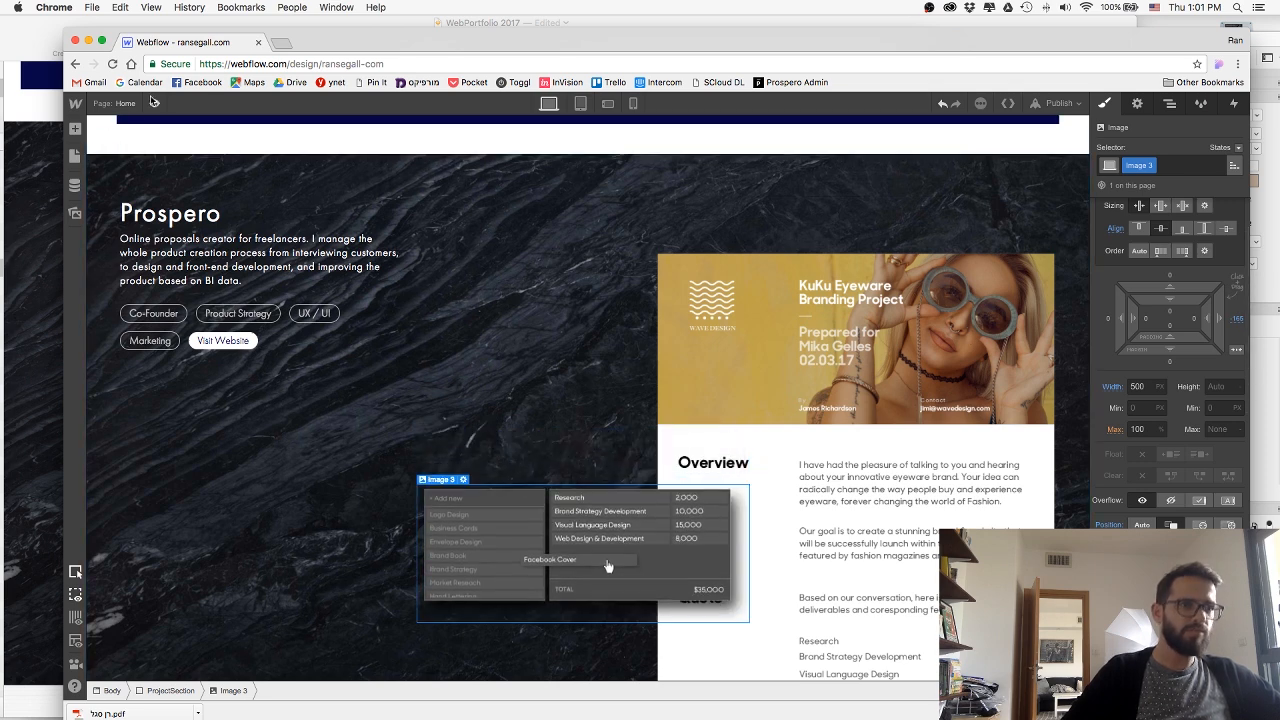
Publish the site to its webflow.io domain and preview the repositioned pricing table in the Prospero section.
left_click(1055, 103)
left_click(916, 232)
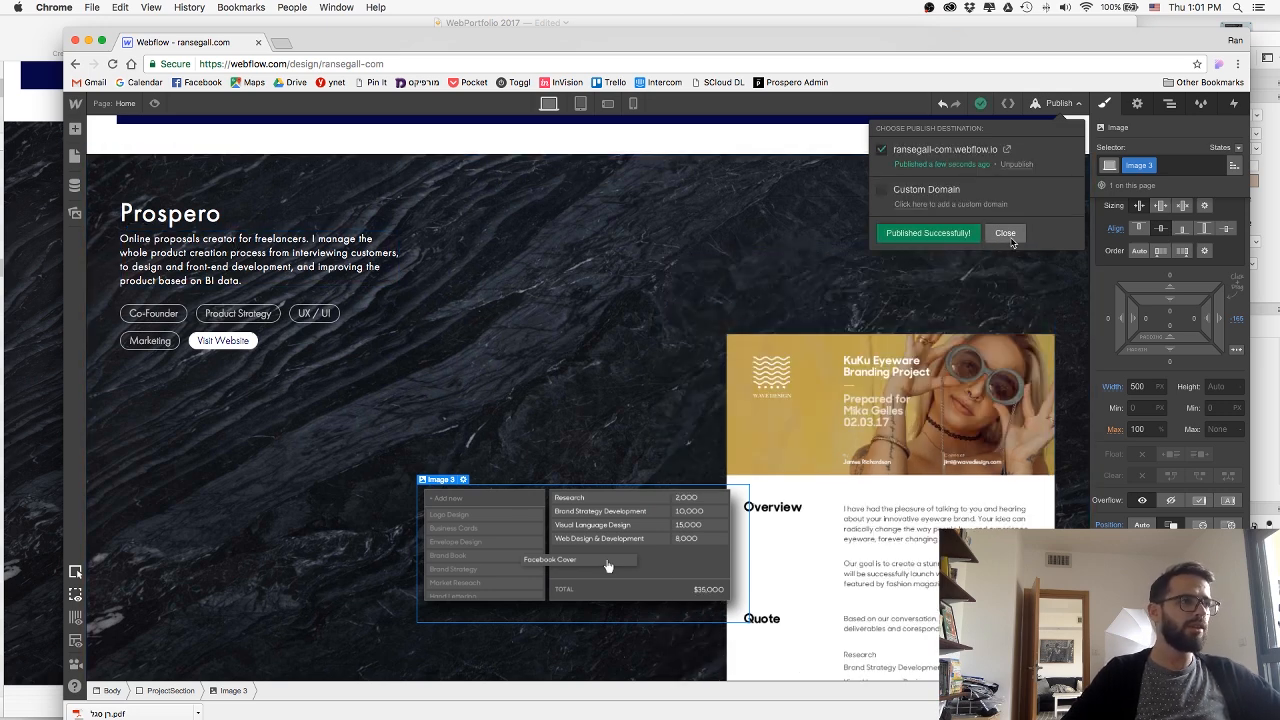
scroll(826, 371, "up", 2)
scroll(825, 371, "down", 3)
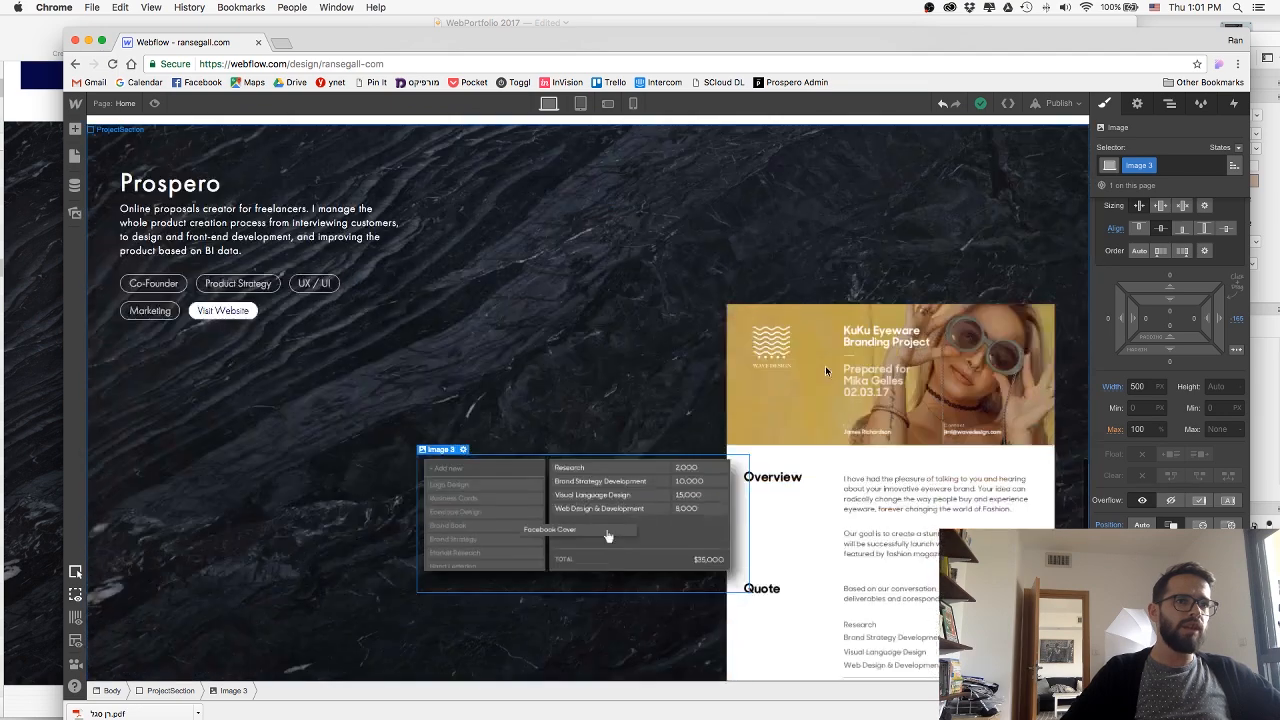
left_click(152, 103)
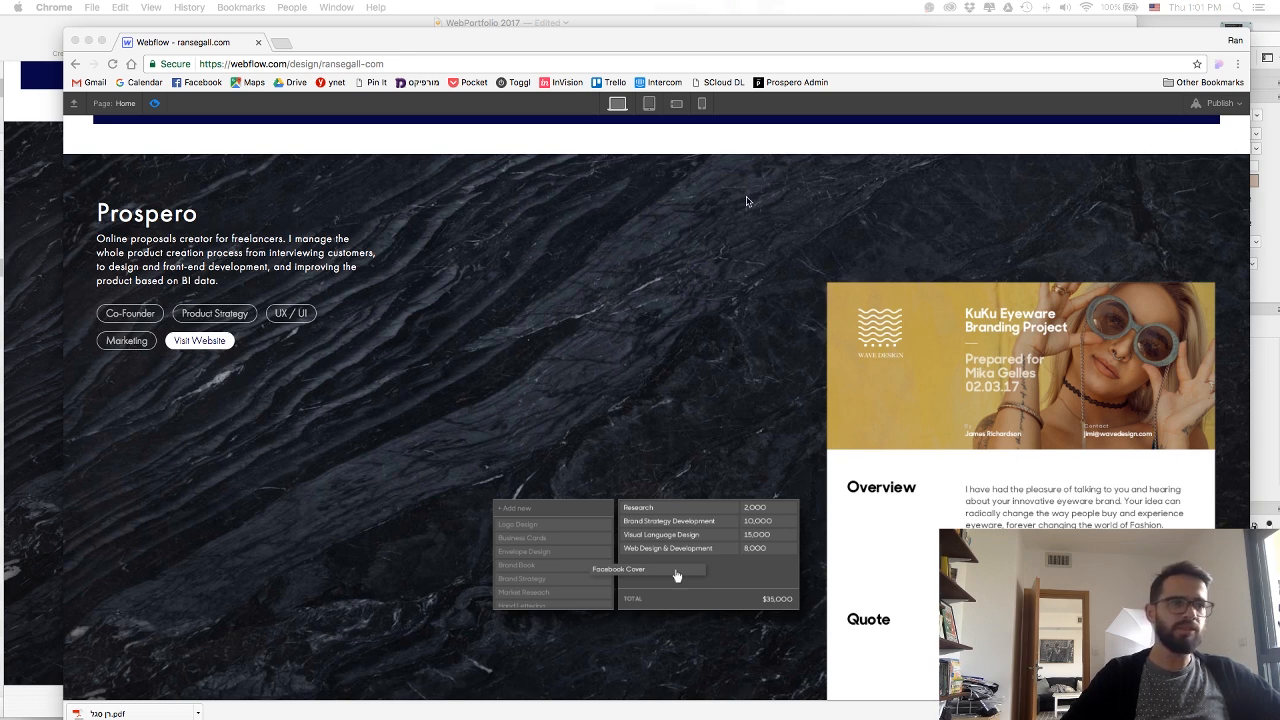
left_click(783, 224)
left_click(154, 104)
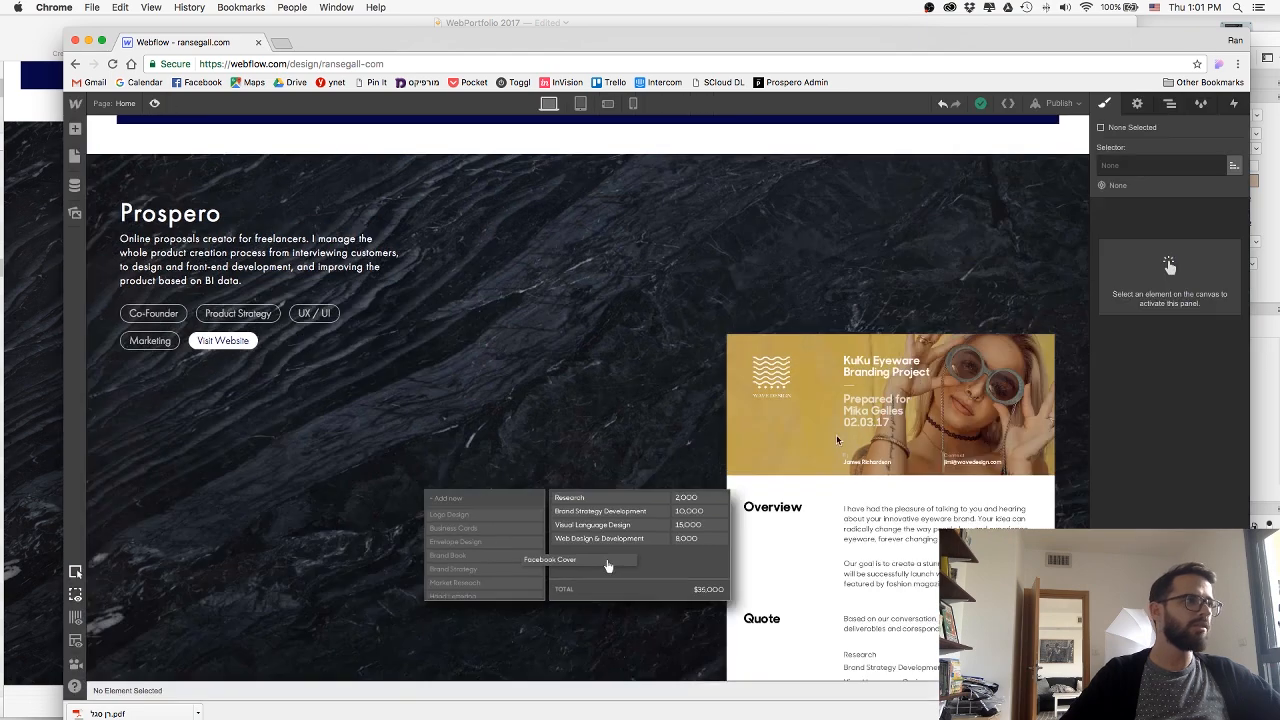
Set the flex child sizing of ProsperoImageWrap to grow if possible.
left_click(724, 370)
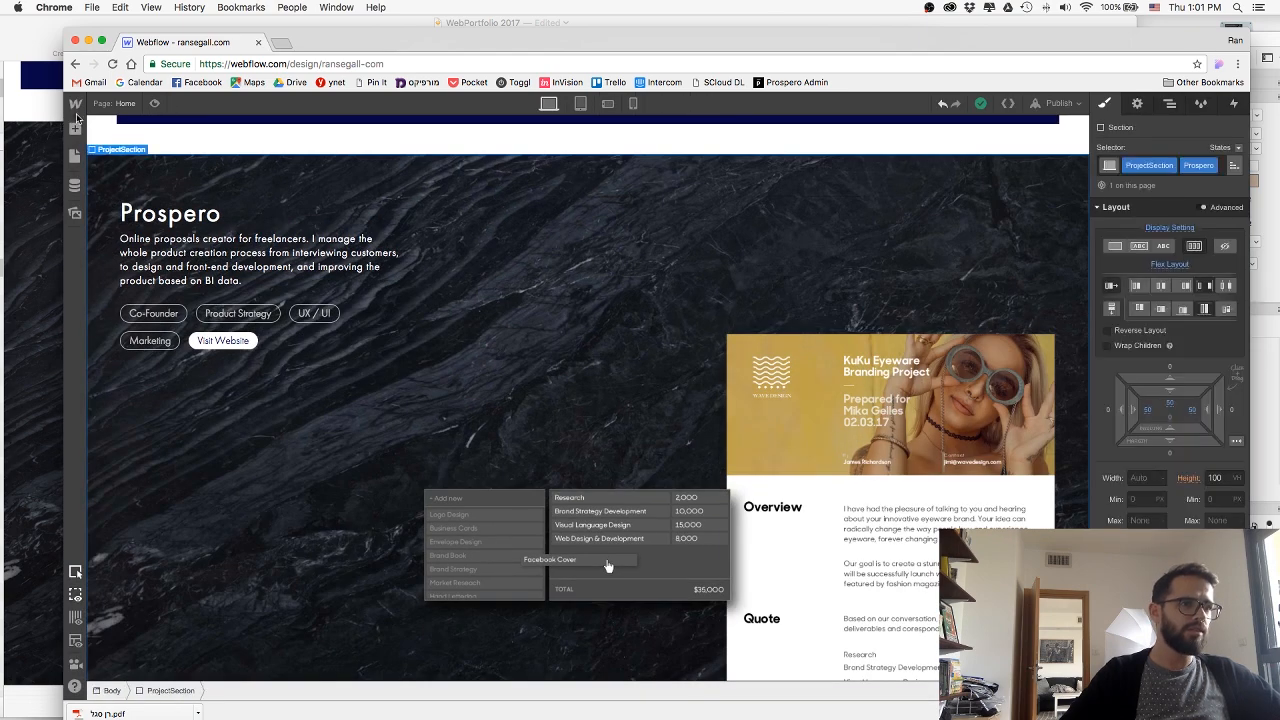
left_click(1022, 511)
left_click(266, 692)
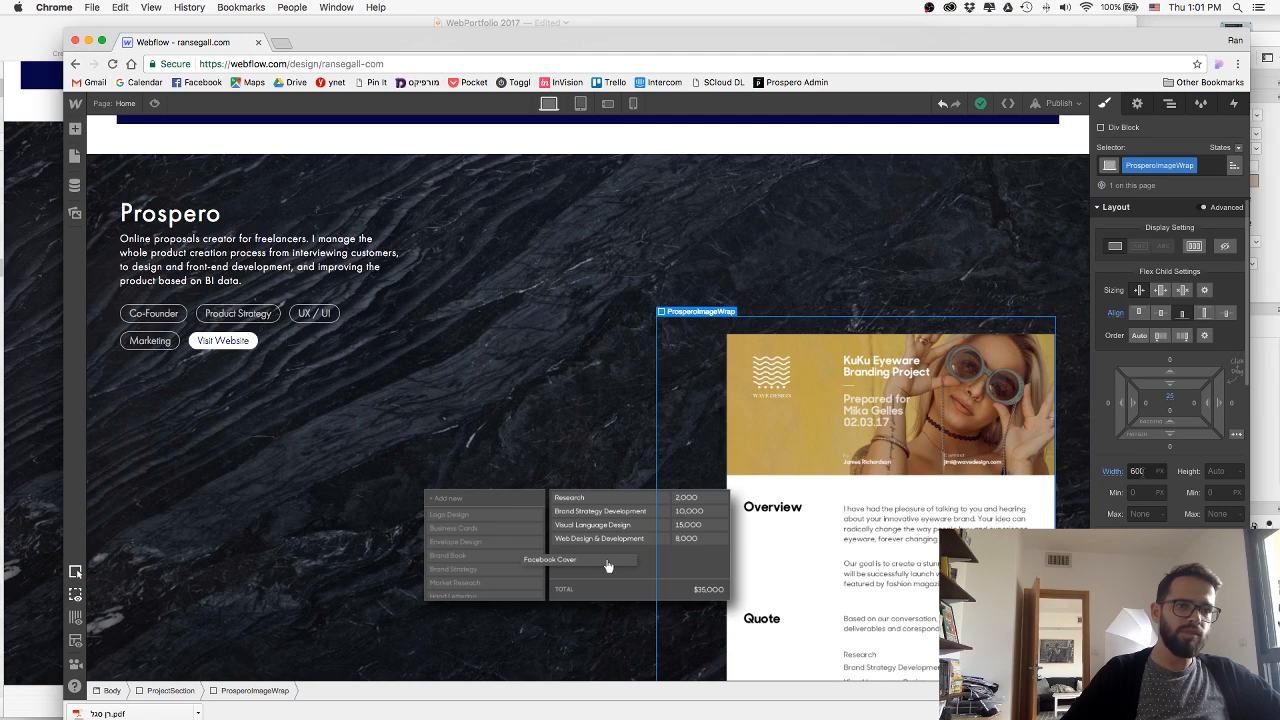
left_click(1160, 290)
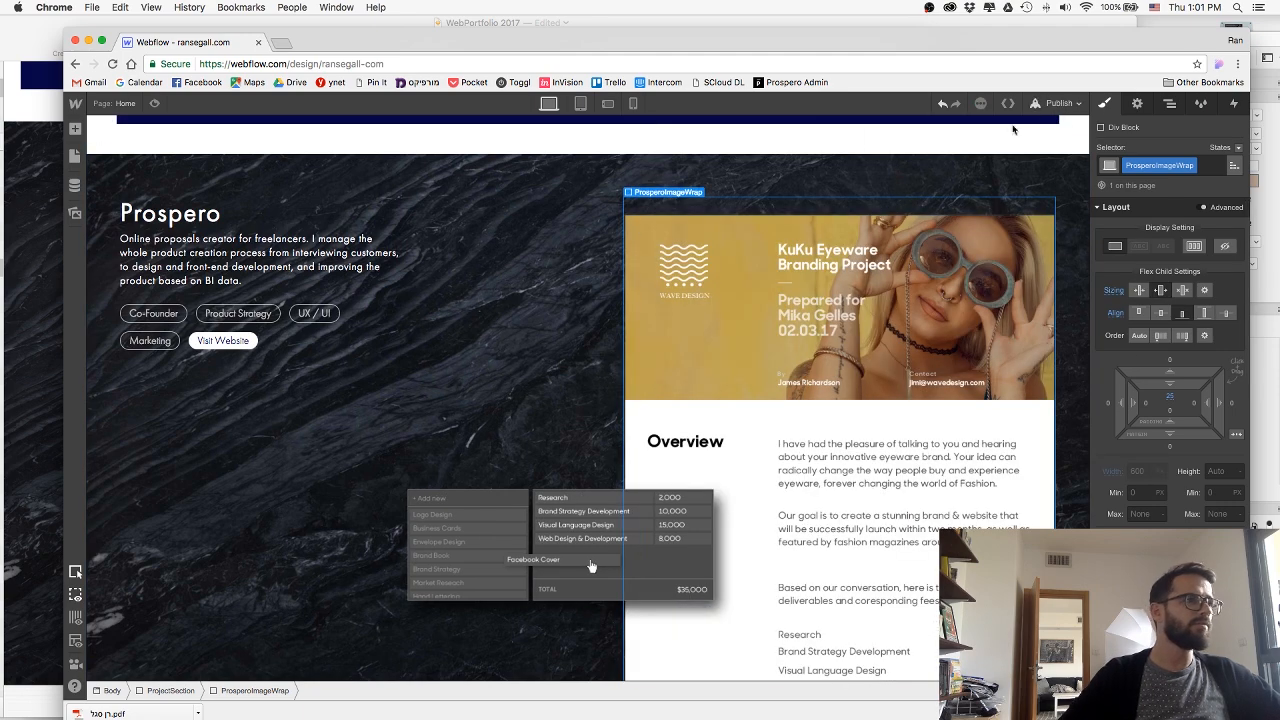
Publish the site with the new wrapper sizing and check the Prospero section in preview.
left_click(1060, 104)
left_click(927, 238)
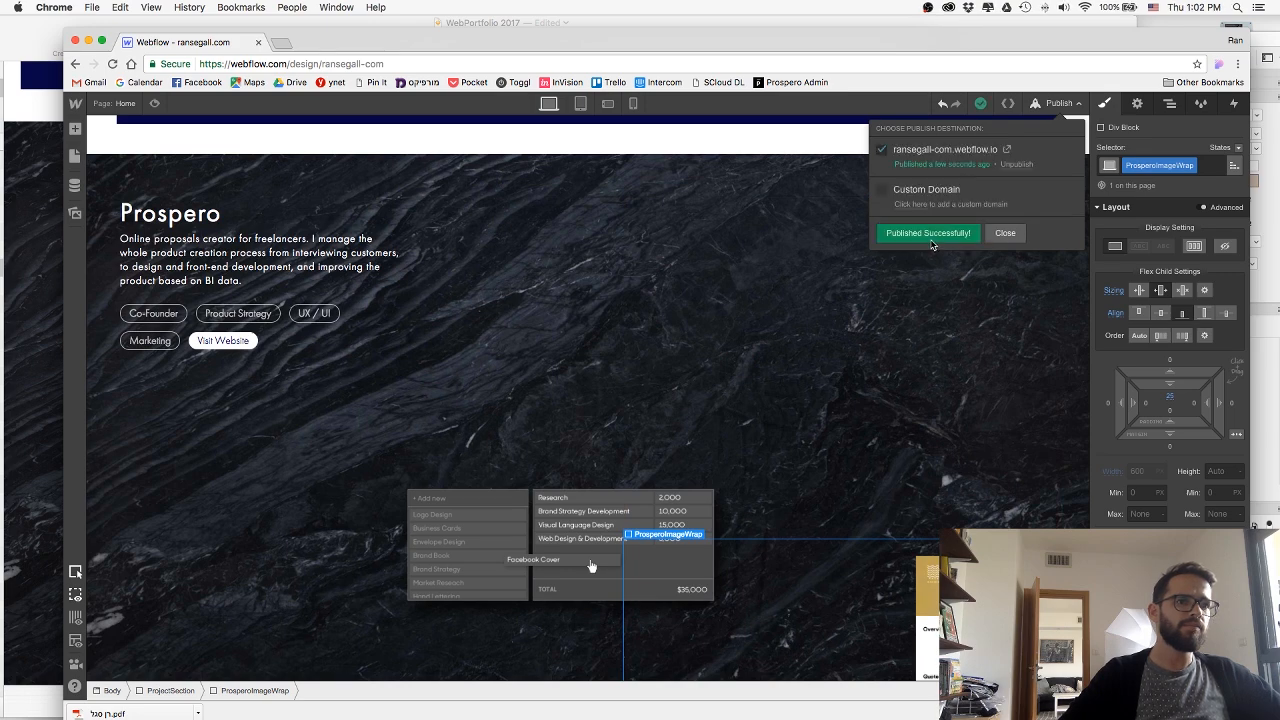
left_click(1023, 233)
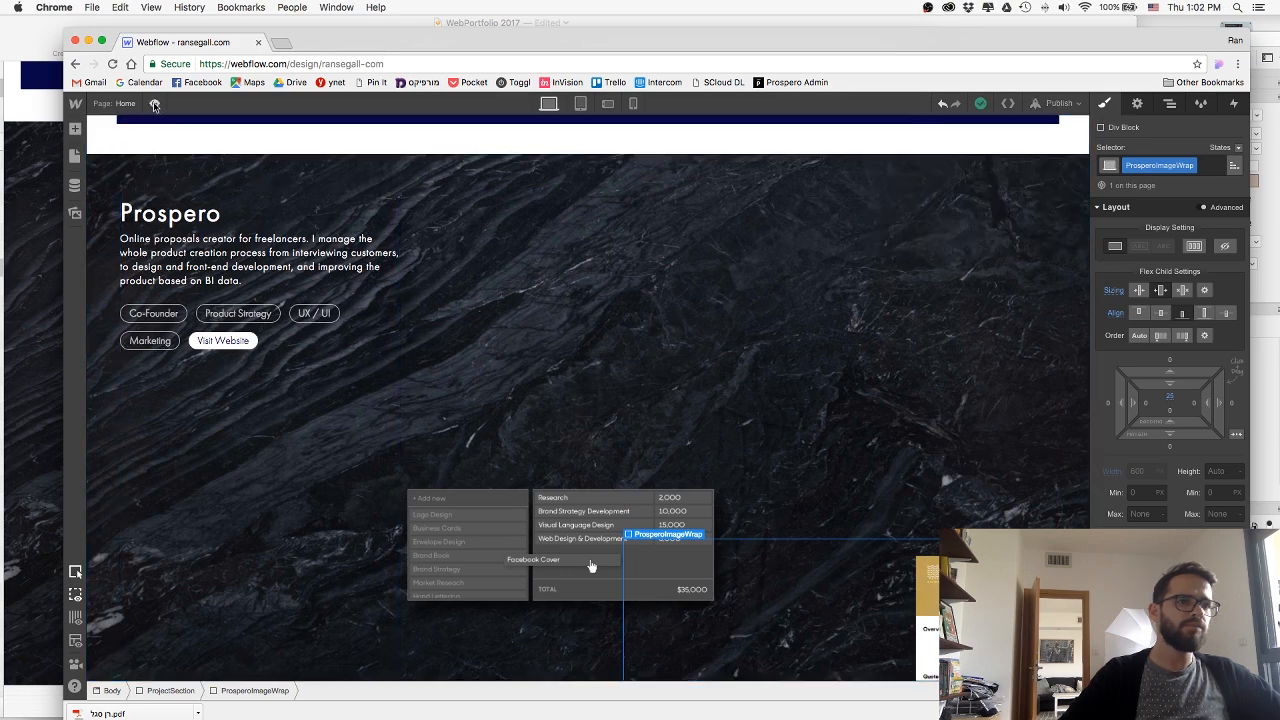
left_click(154, 103)
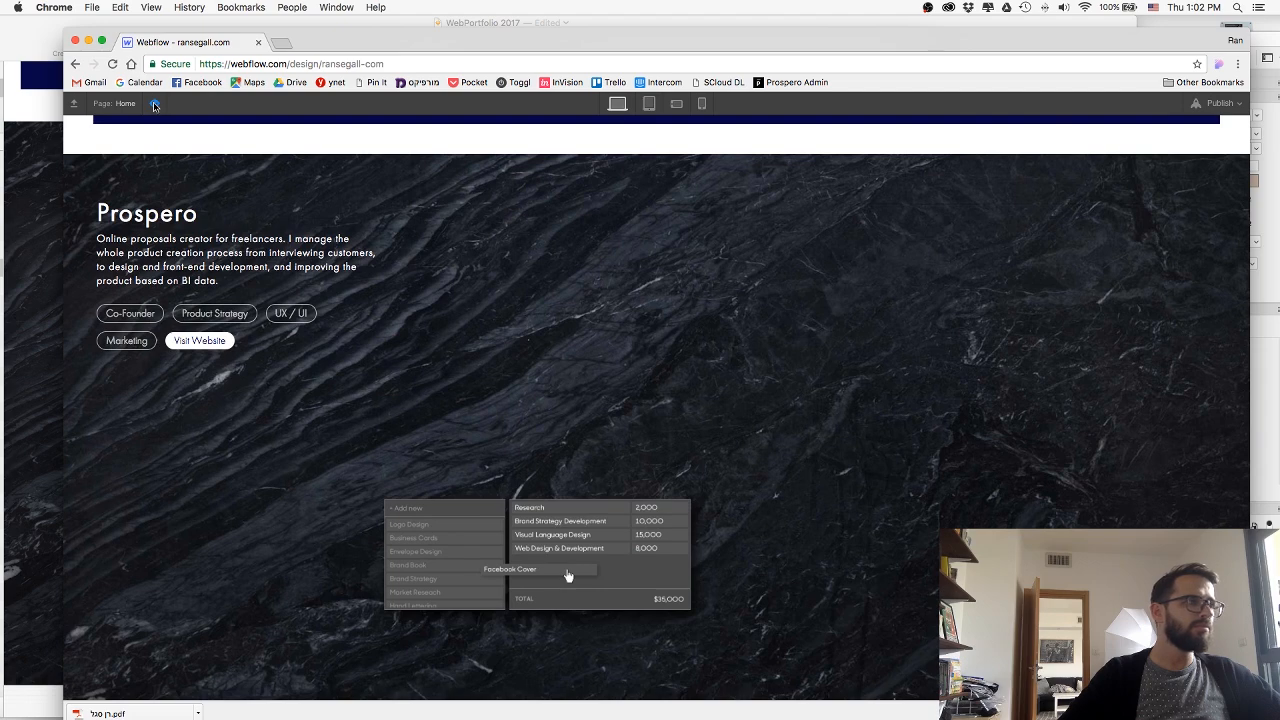
left_click(154, 103)
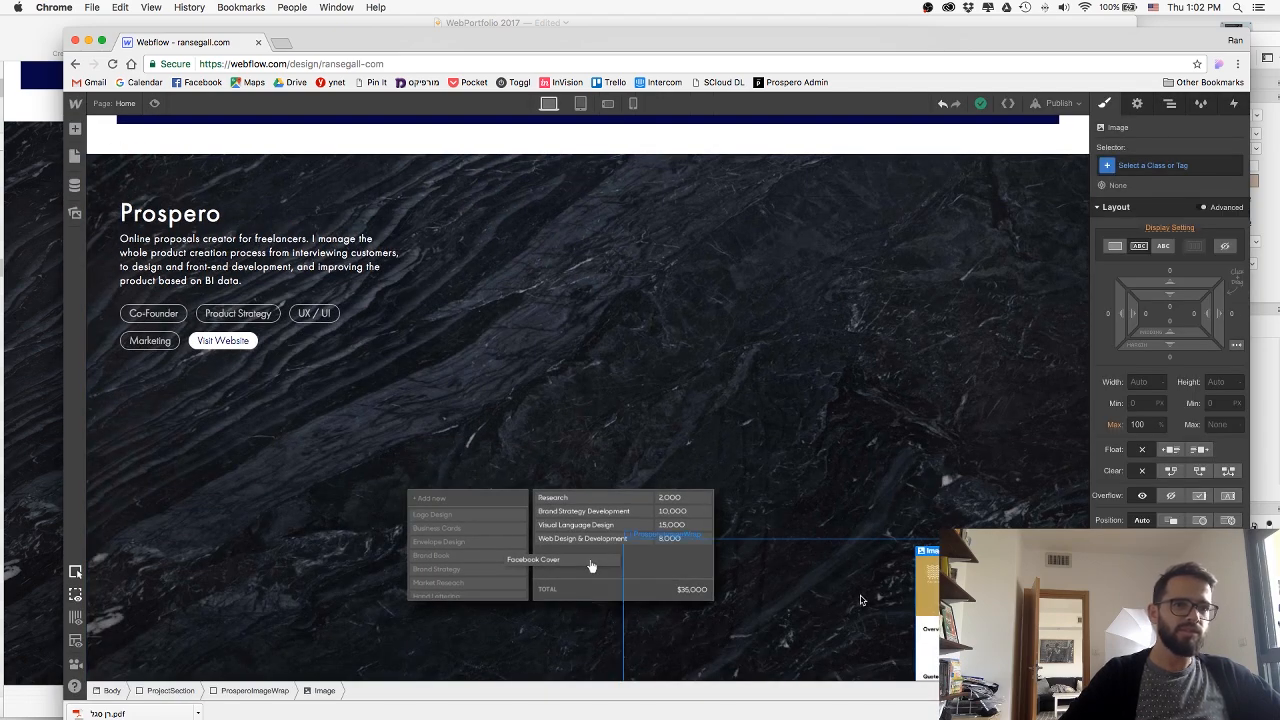
Assign a new class named ProposalImage to the proposal image inside ProsperoImageWrap.
left_click(860, 600)
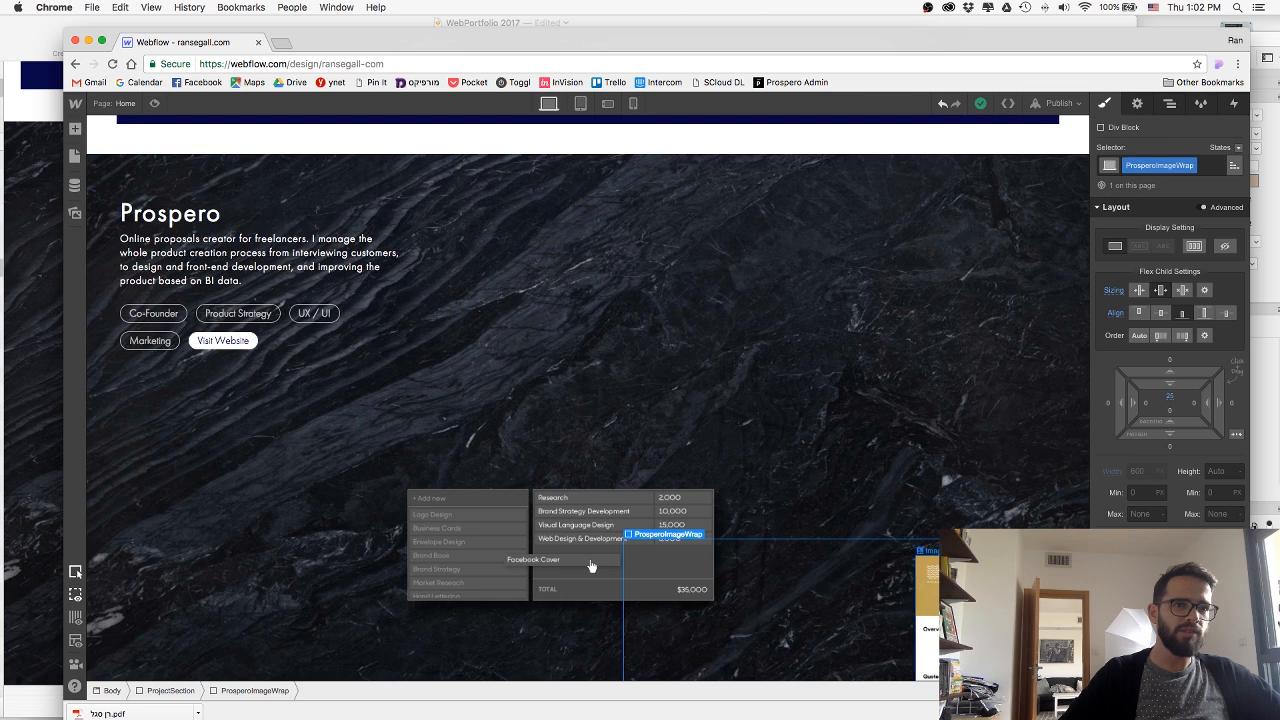
left_click(852, 600)
left_click(850, 600)
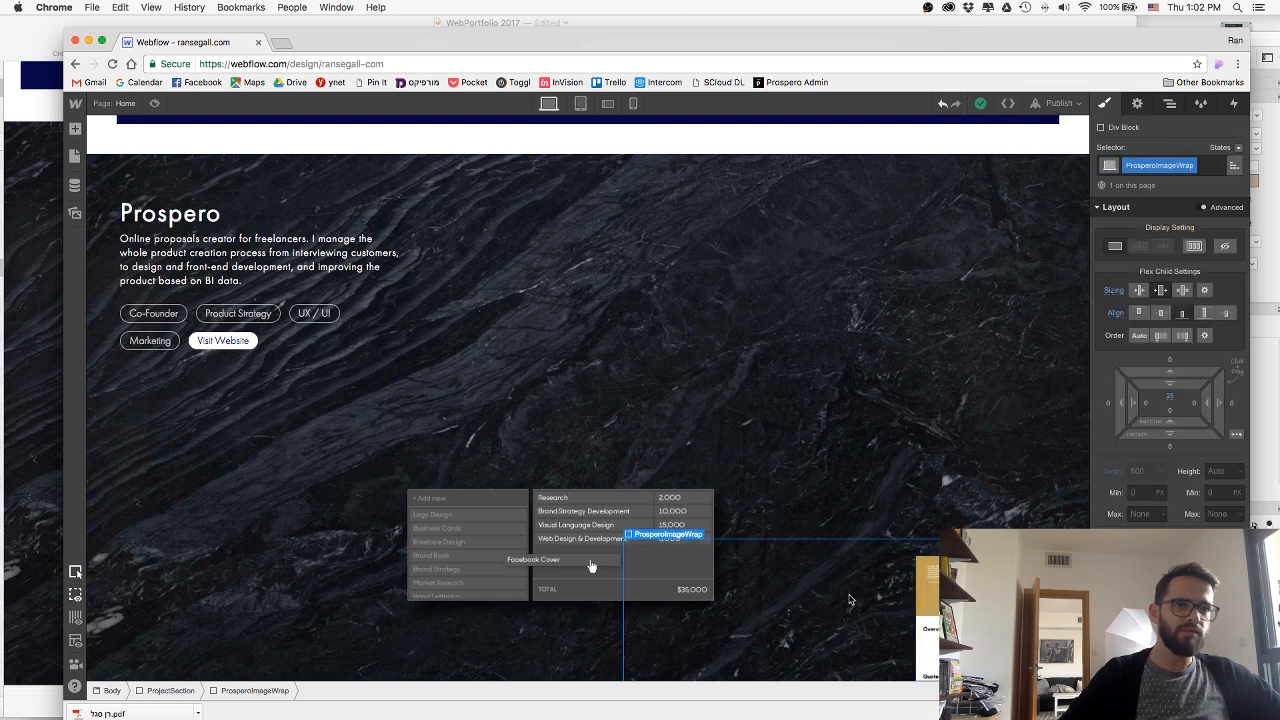
left_click(850, 600)
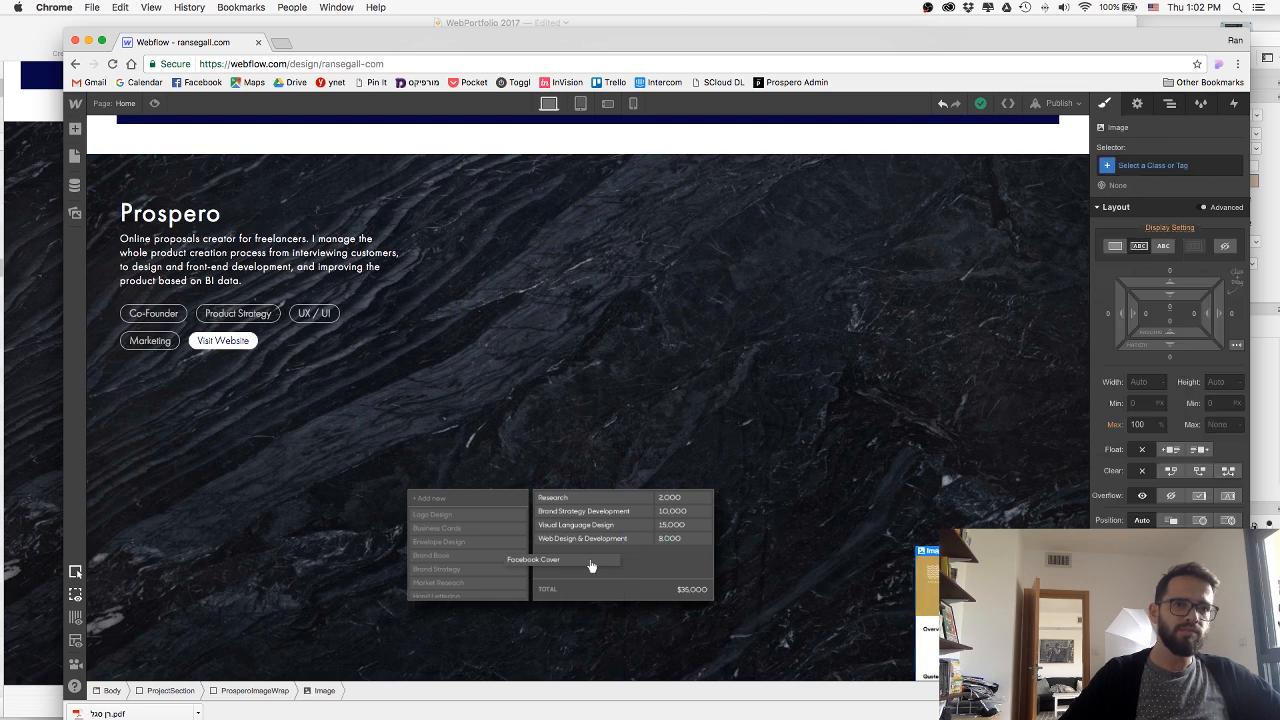
left_click(1152, 166)
type("P")
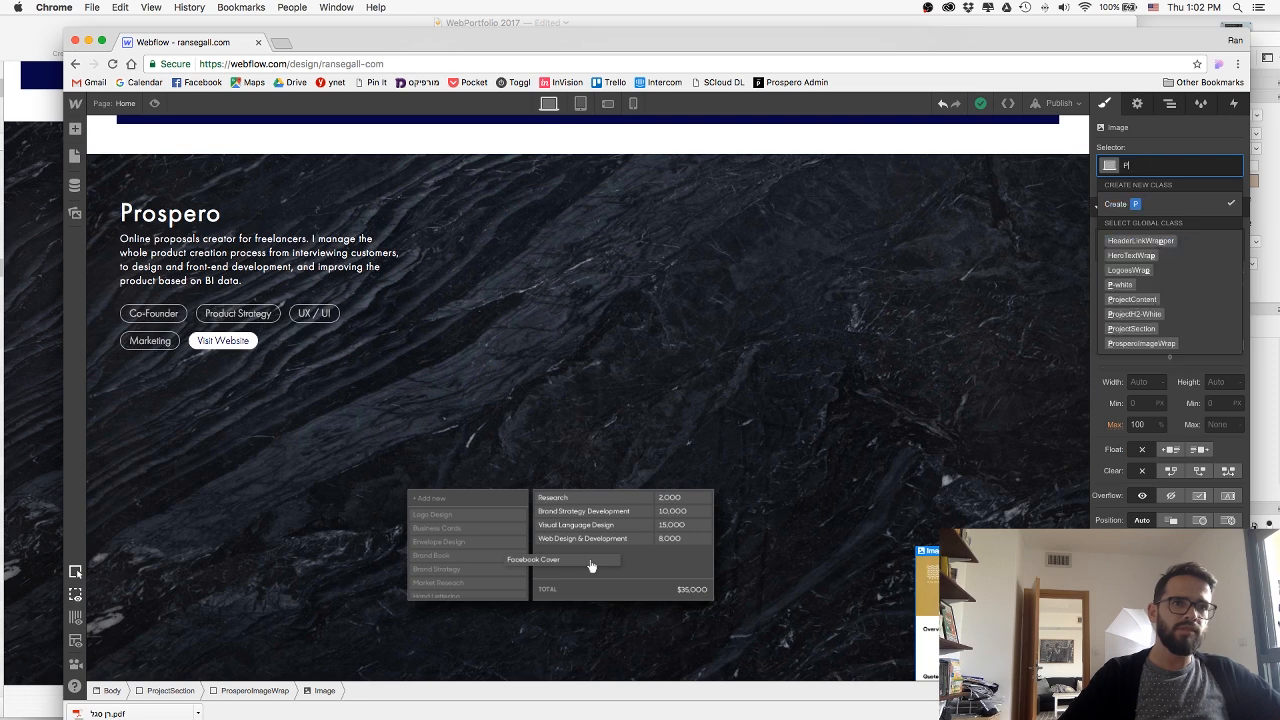
type("roposalImage")
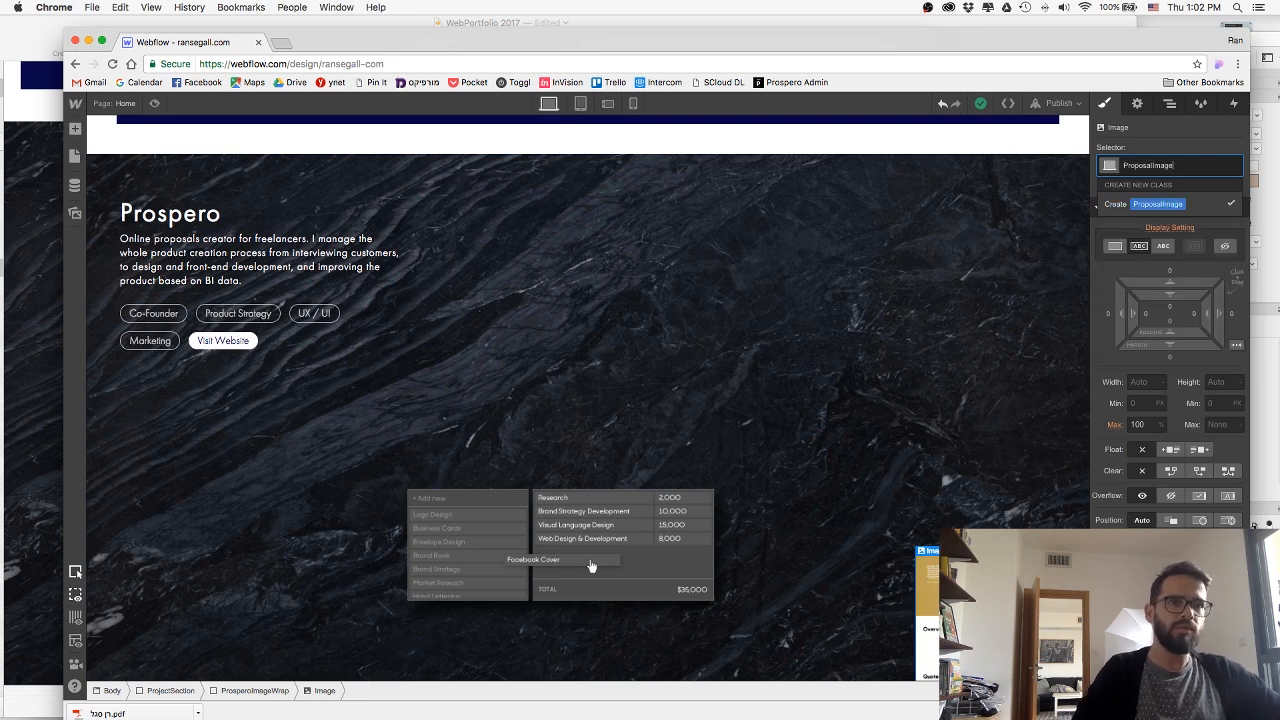
key("Return")
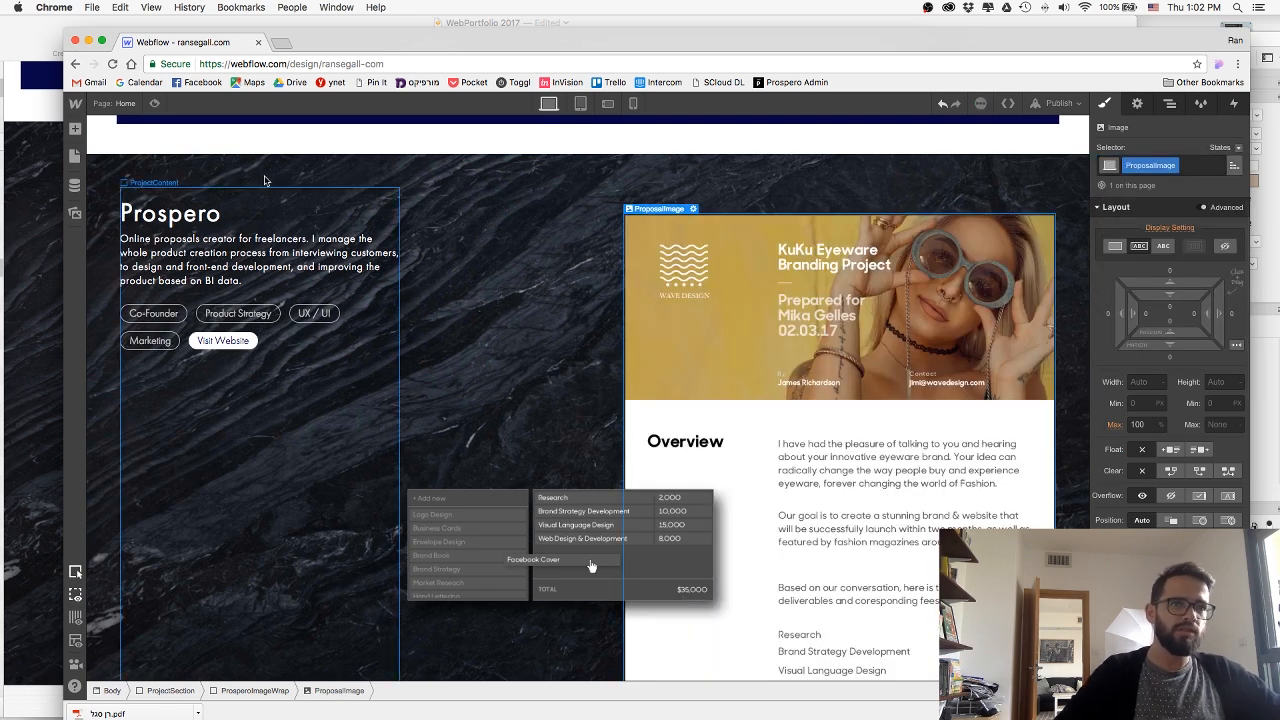
Publish the site with the ProposalImage class applied and preview the Prospero section.
left_click(1058, 103)
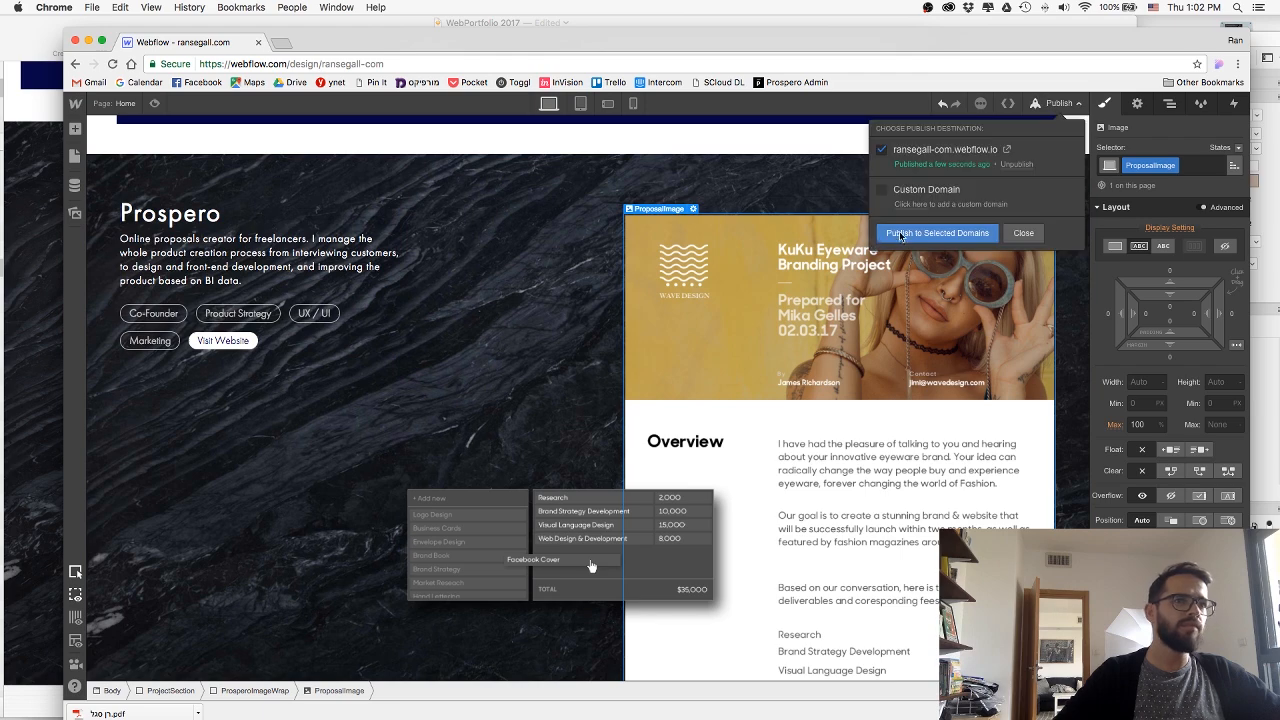
left_click(901, 235)
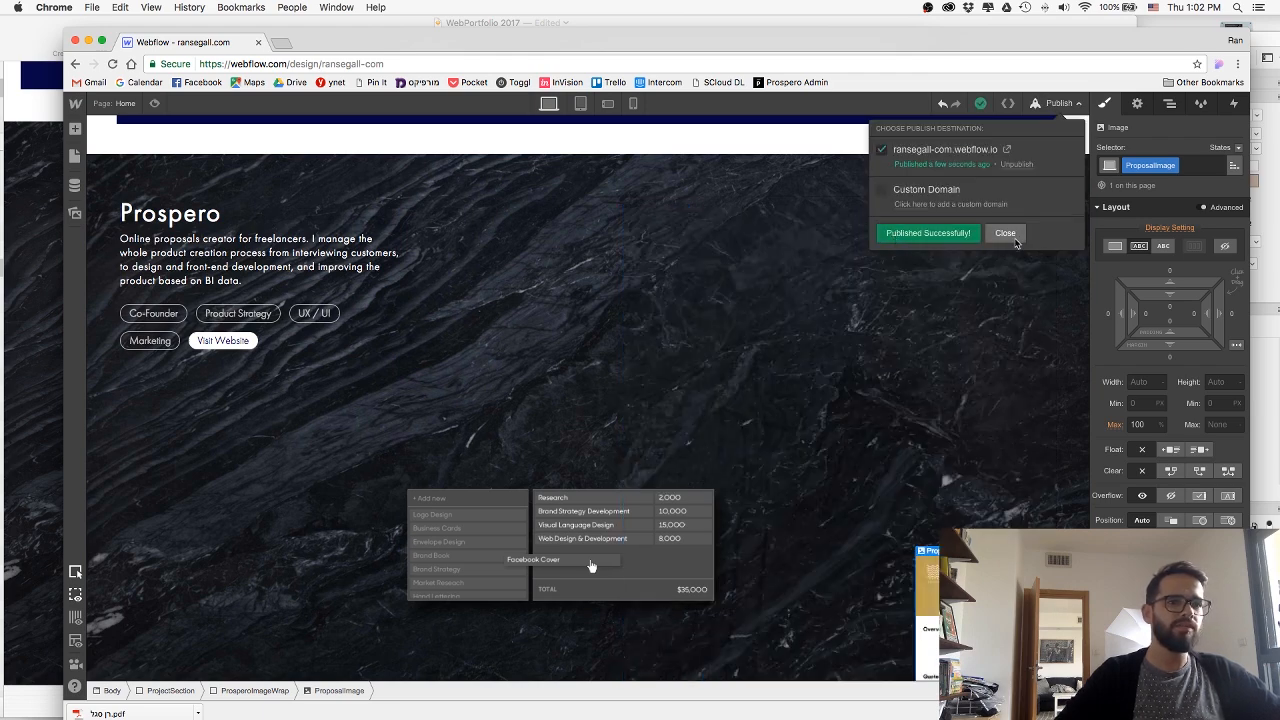
left_click(1023, 233)
left_click(155, 104)
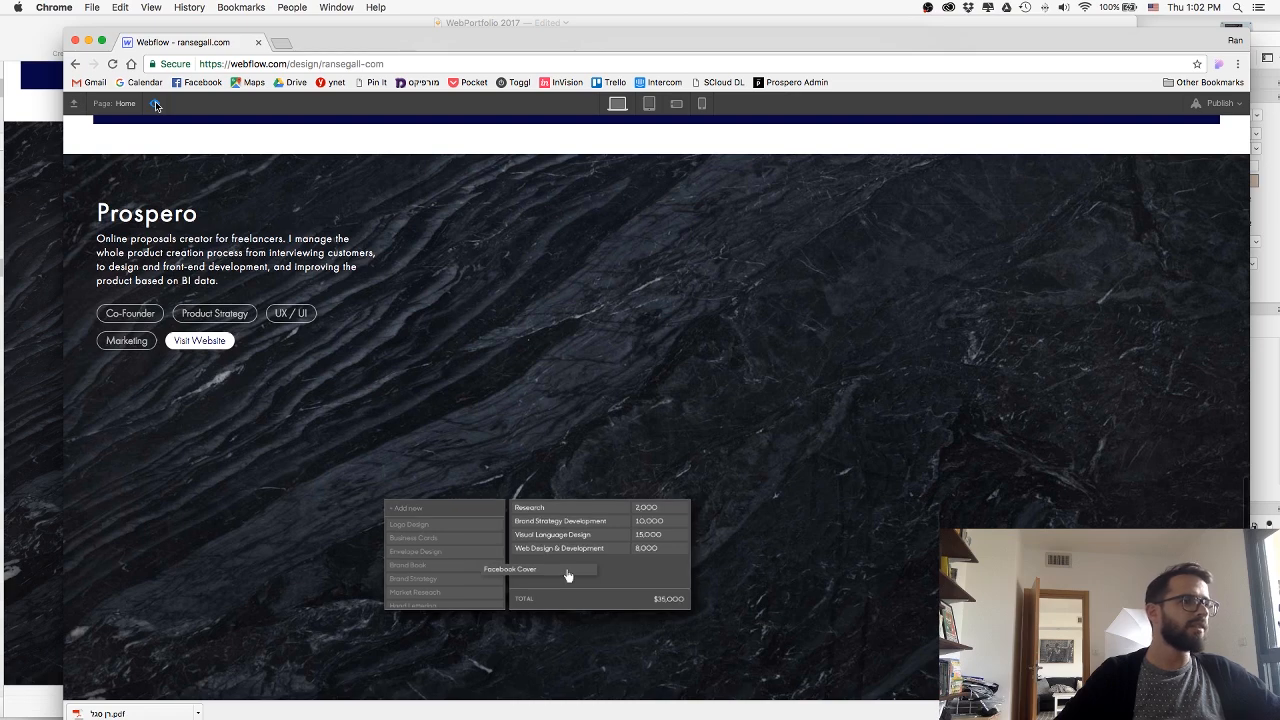
key("super+Tab")
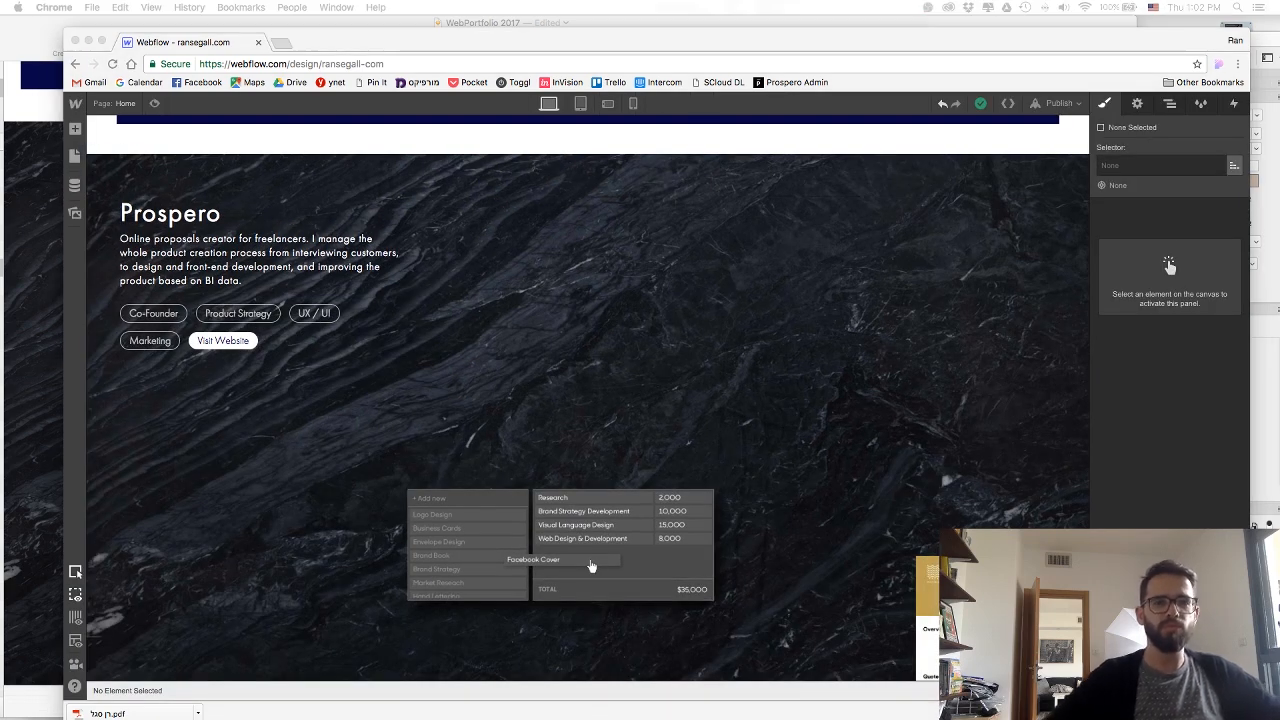
Set the width of the proposal image to 650 px.
left_click(861, 365)
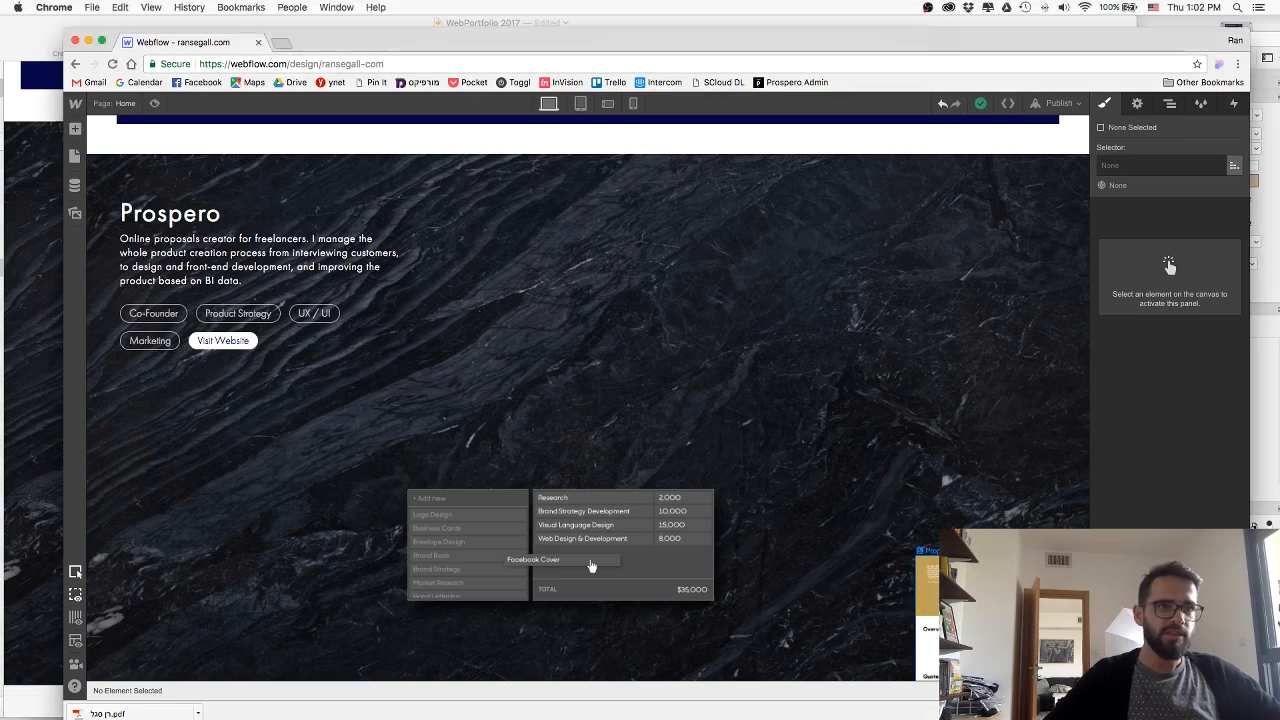
left_click(985, 600)
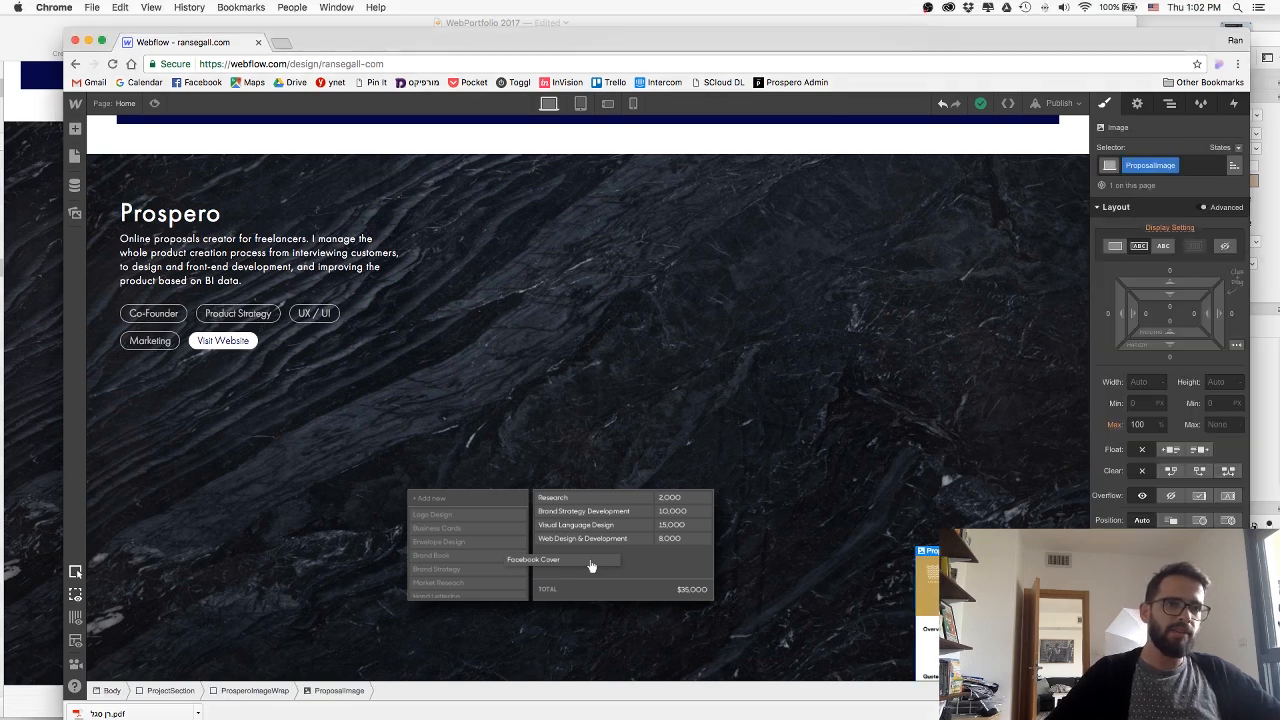
left_click(1151, 382)
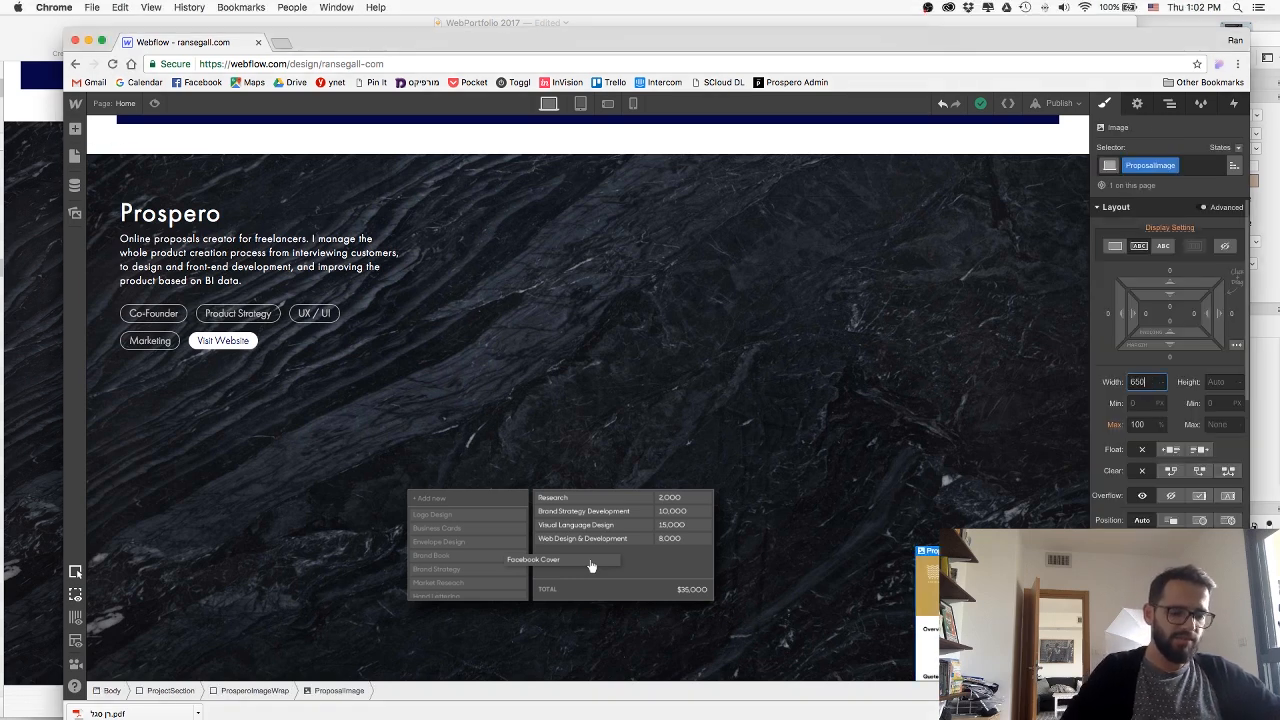
type("650")
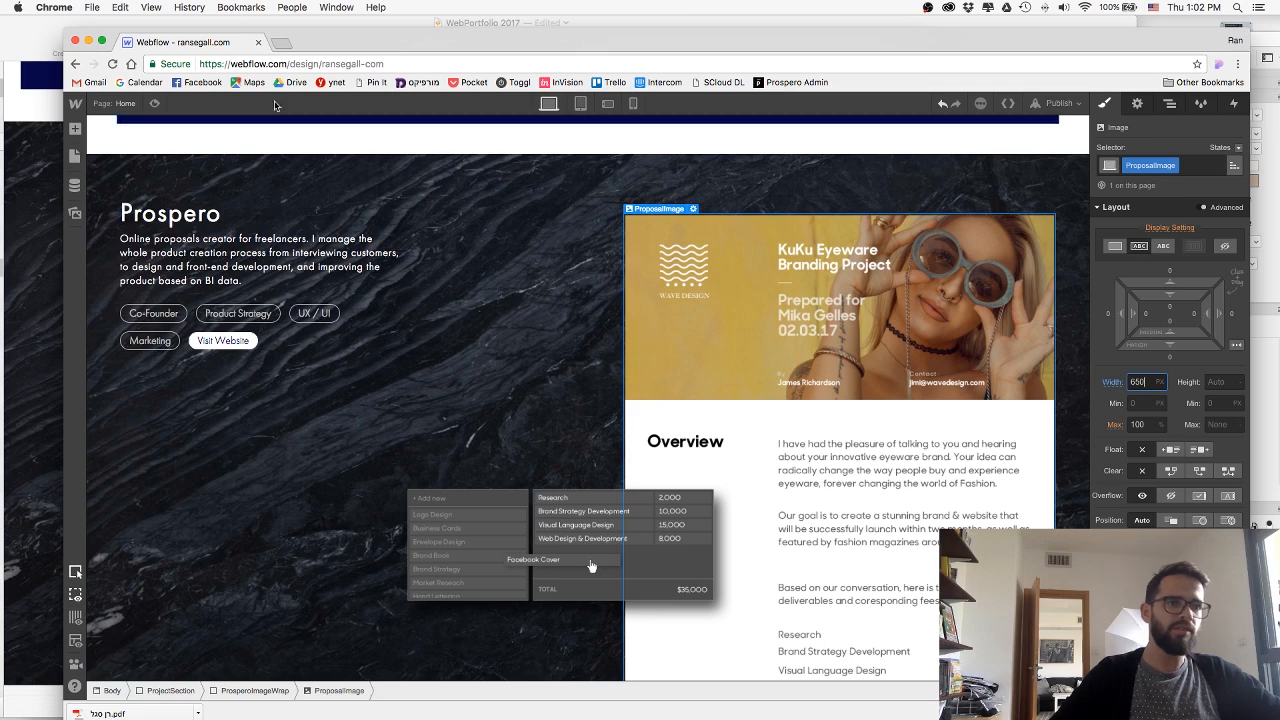
Publish the site with the resized proposal image and preview the overlap with the pricing table.
left_click(1058, 103)
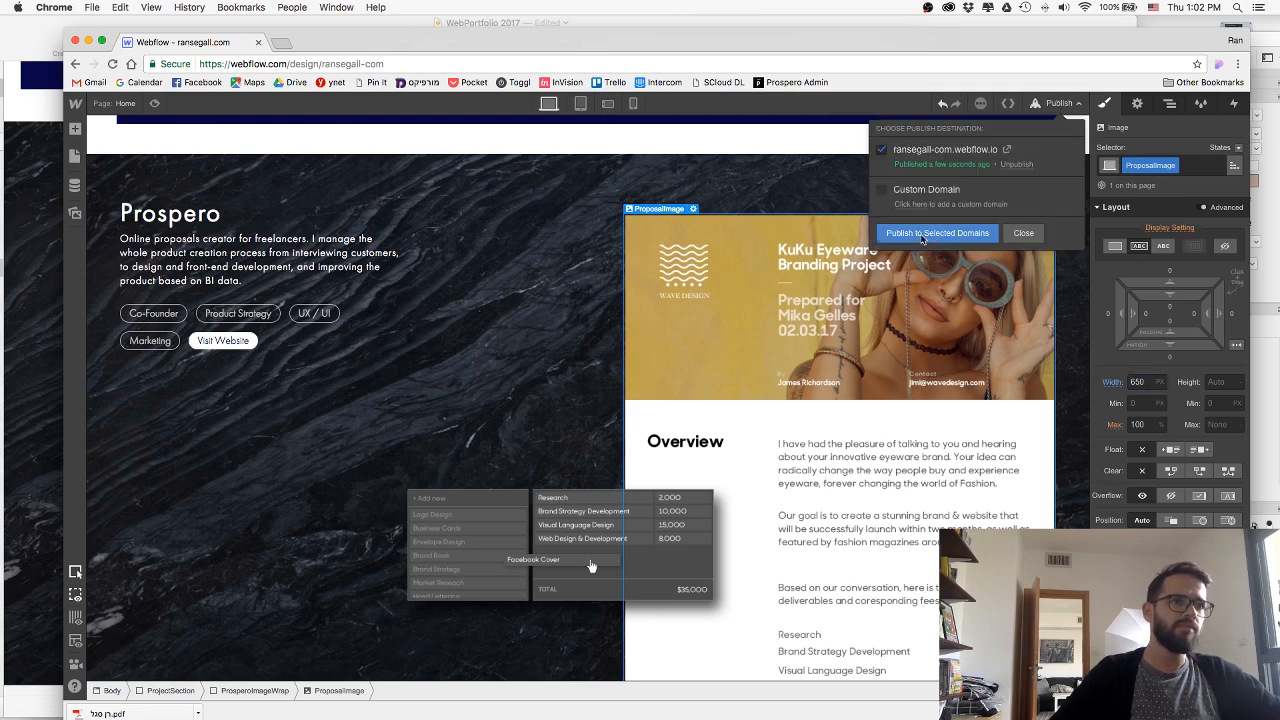
left_click(922, 238)
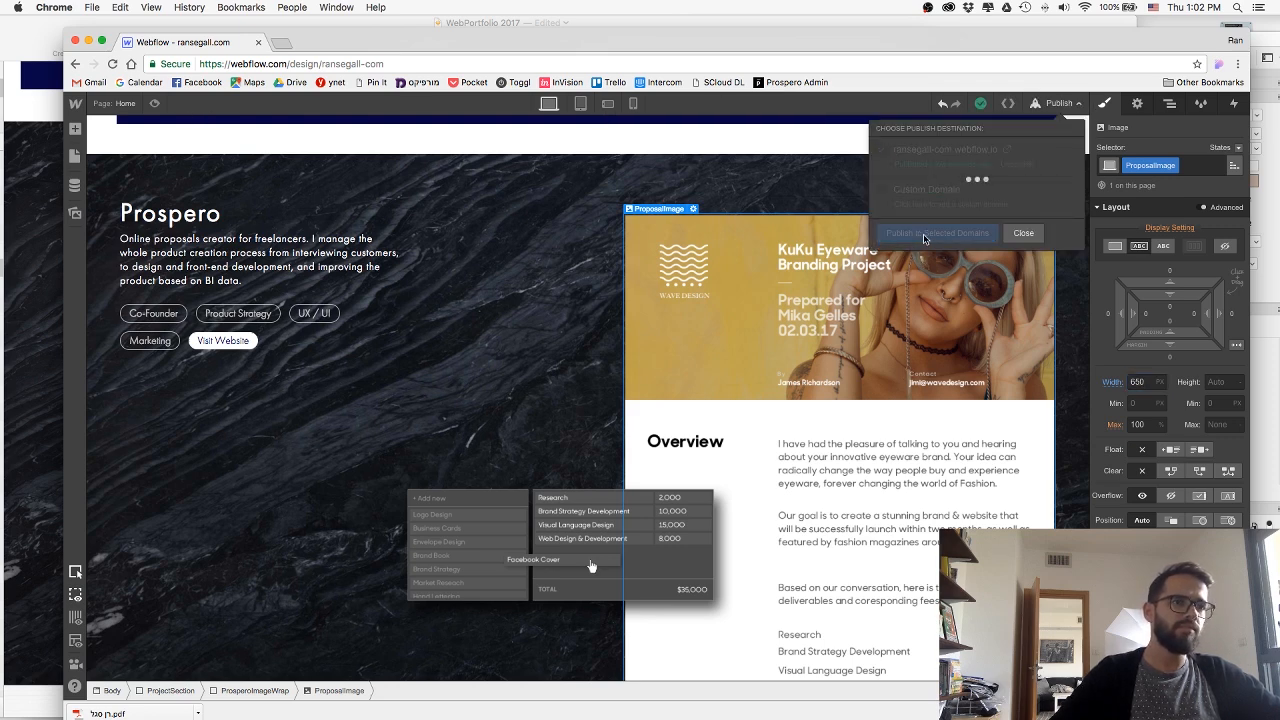
left_click(1023, 232)
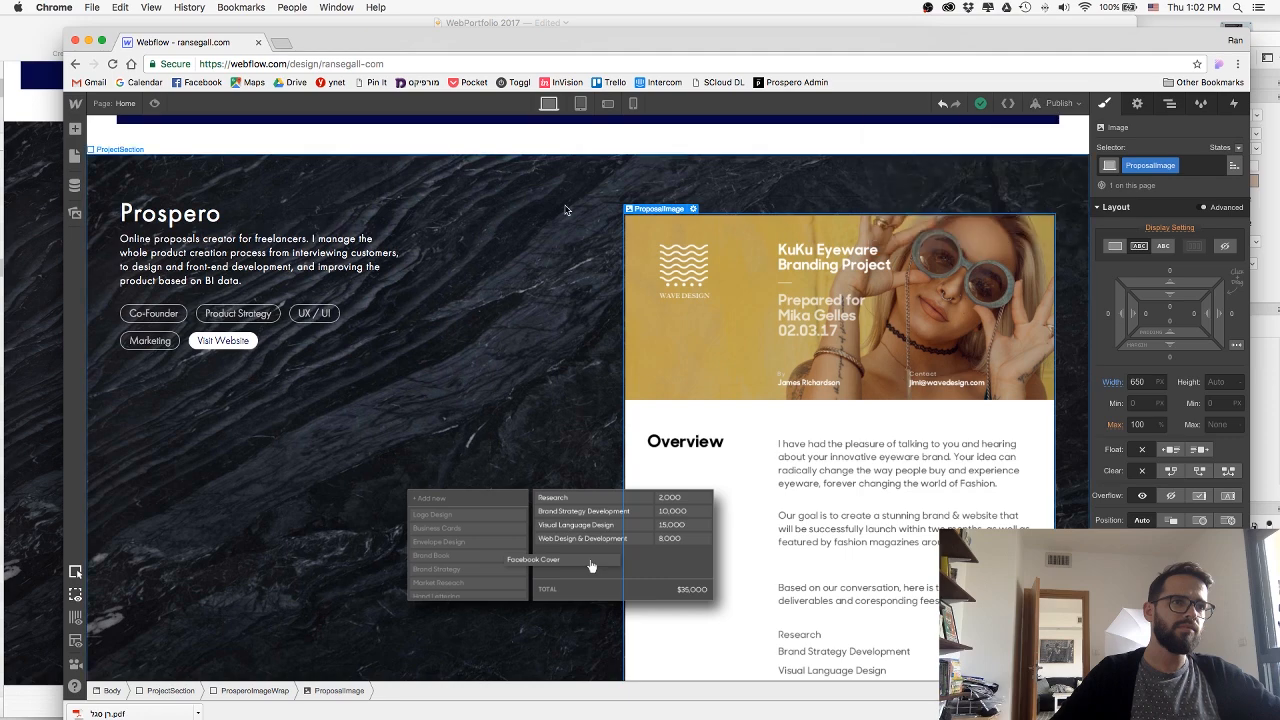
left_click(153, 104)
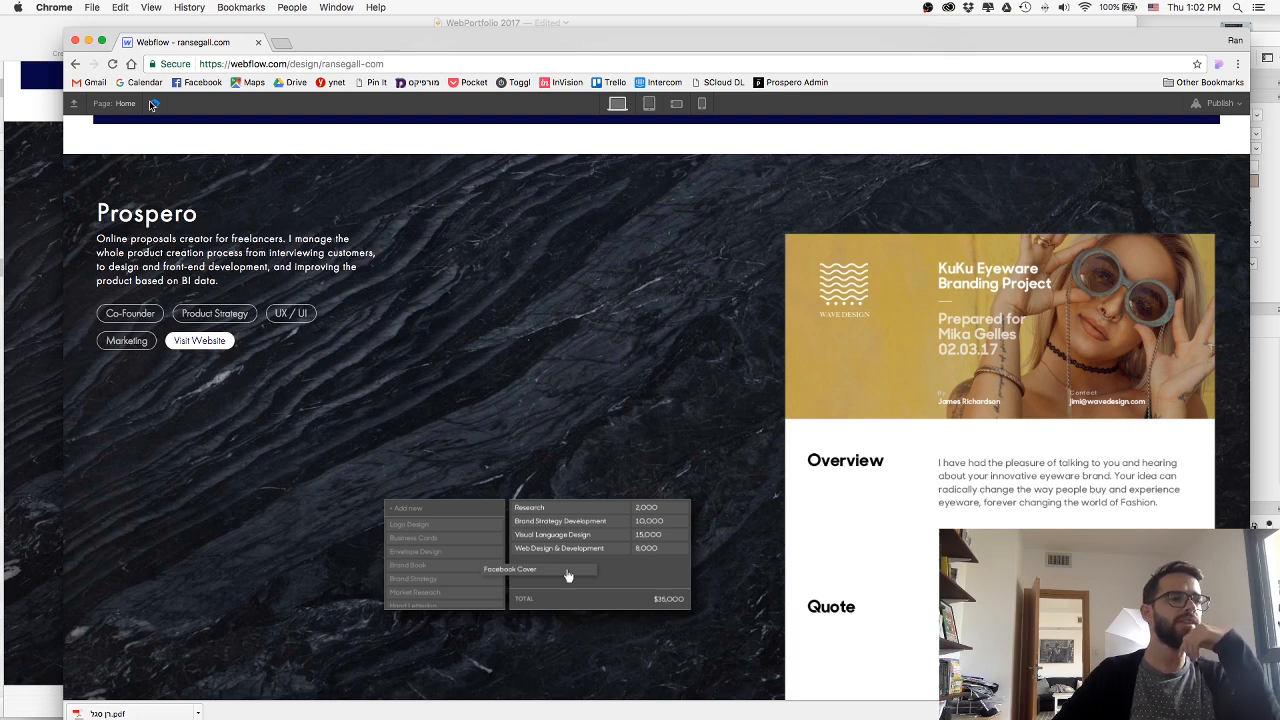
left_click(153, 104)
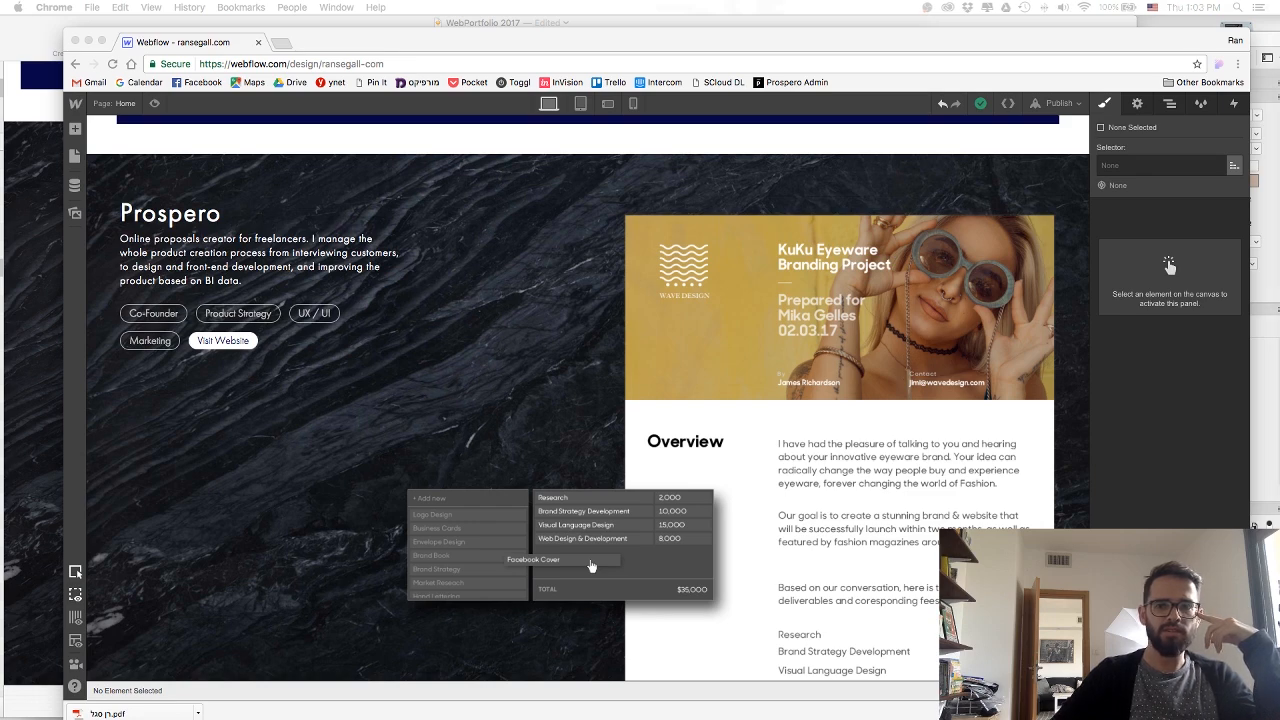
Move the pricing table image, Image 3, into ProsperoImageWrap, placing it before ProposalImage.
left_click_drag(746, 0, 680, 0)
left_click(785, 442)
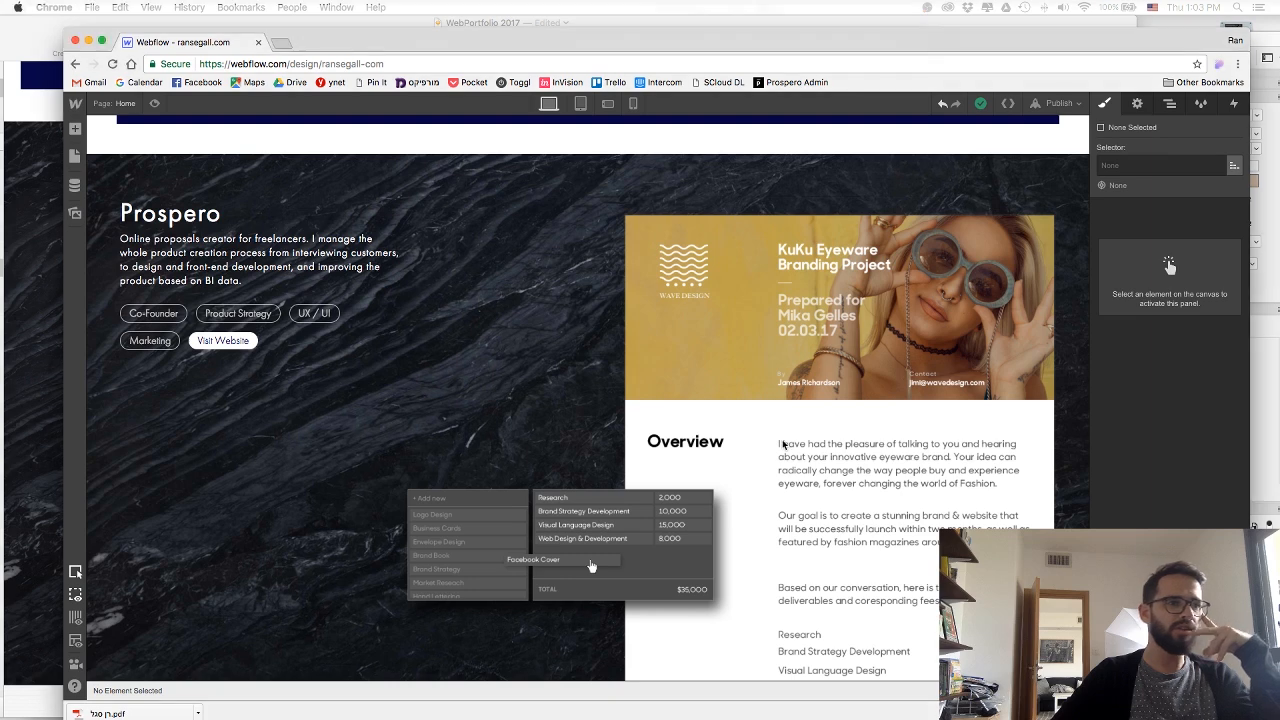
left_click(586, 514)
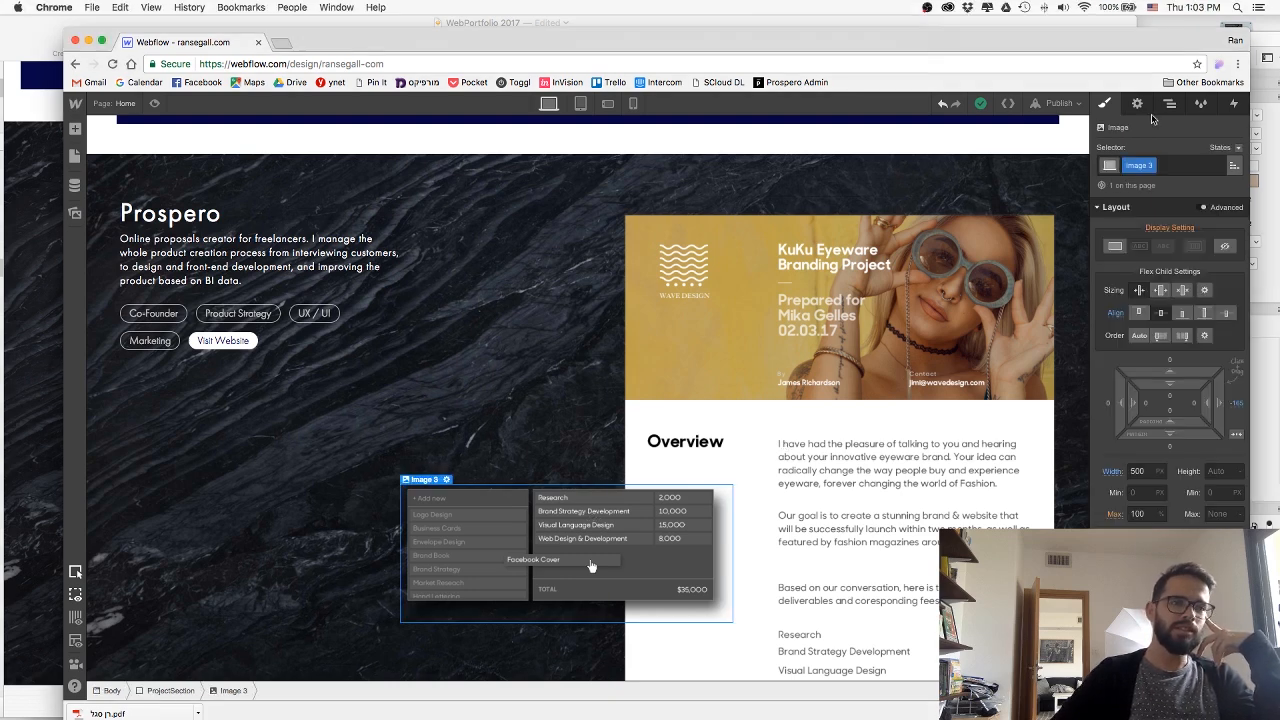
left_click(1169, 103)
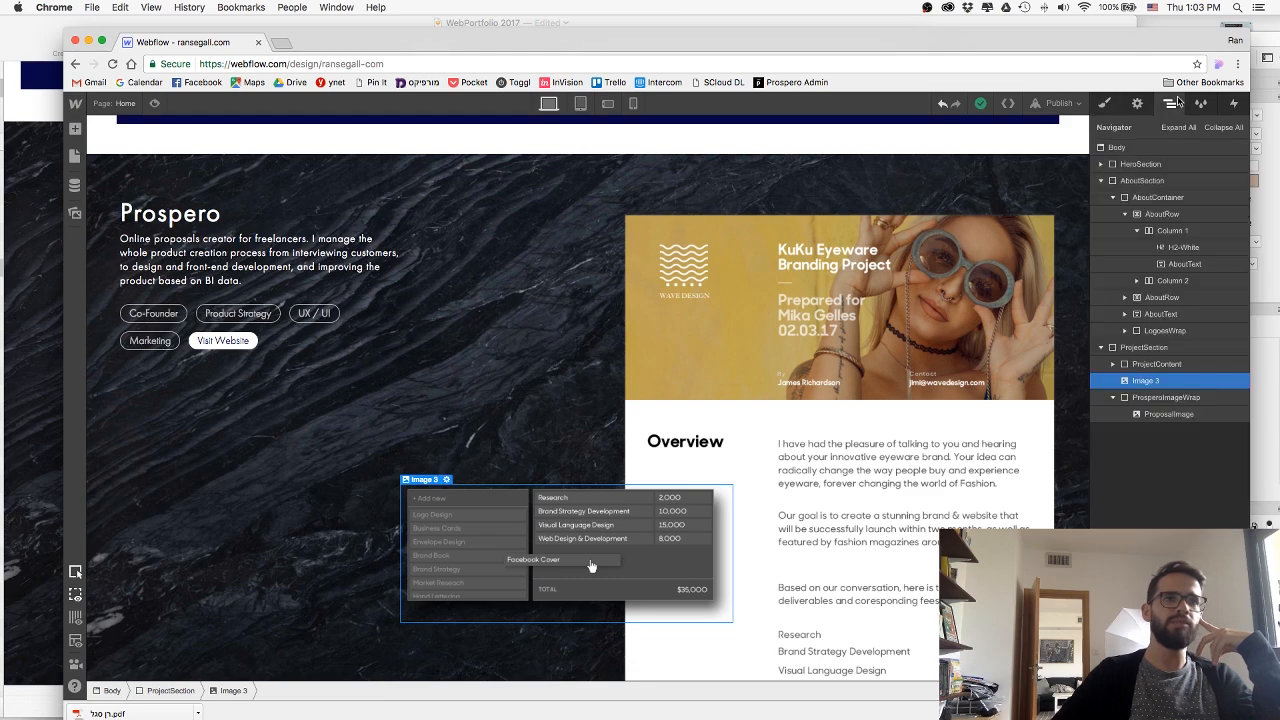
left_click_drag(1137, 384, 1137, 403)
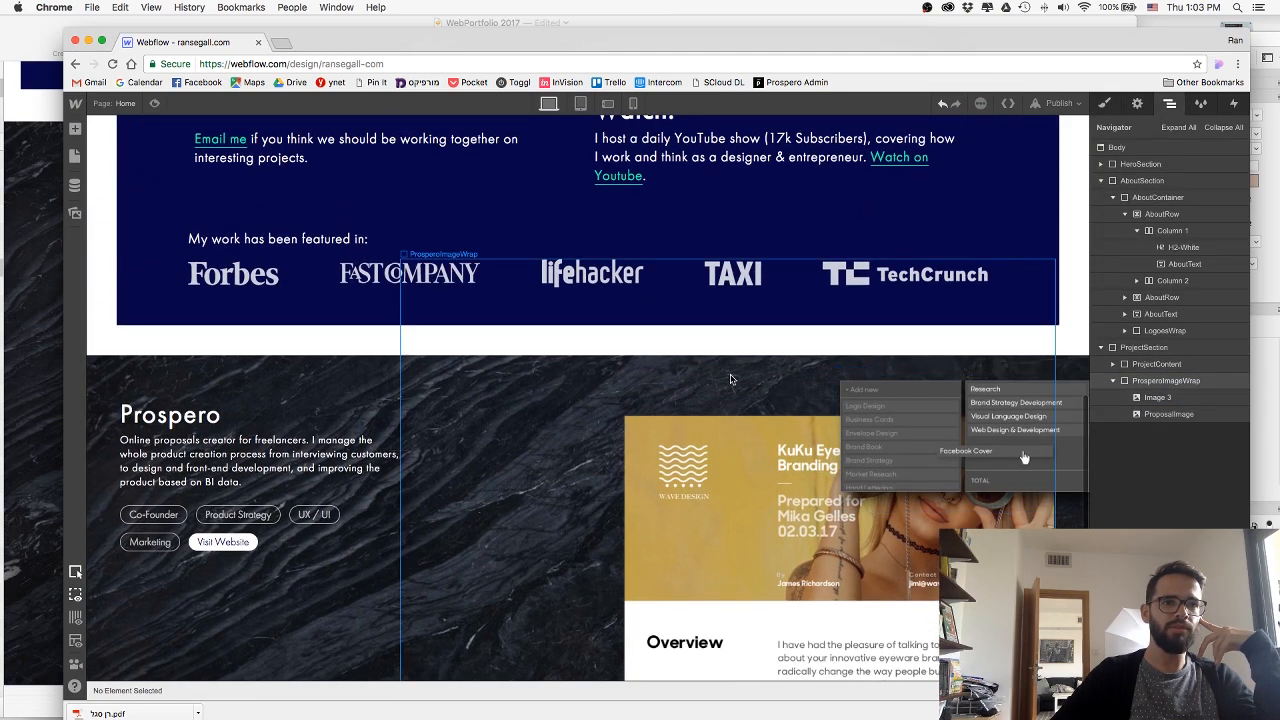
Set the position of the pricing table image, Image 3, to Auto.
scroll(740, 380, "down", 4)
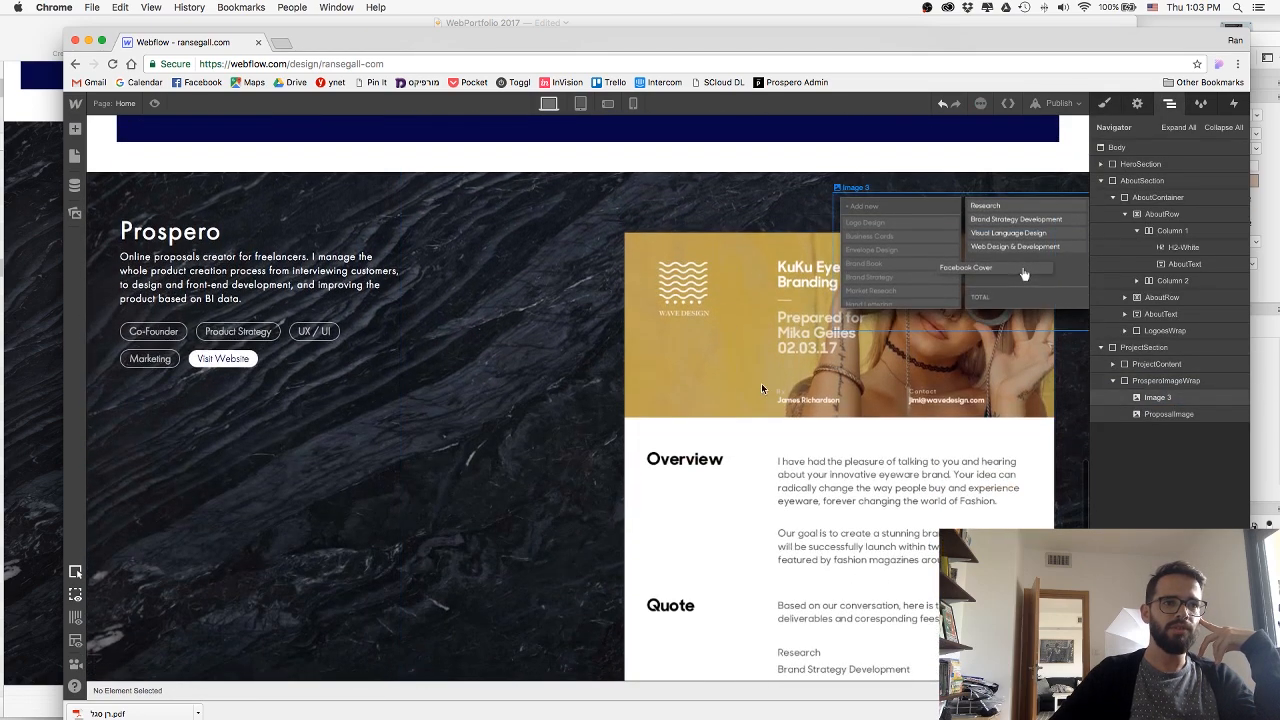
left_click(955, 232)
left_click(1108, 104)
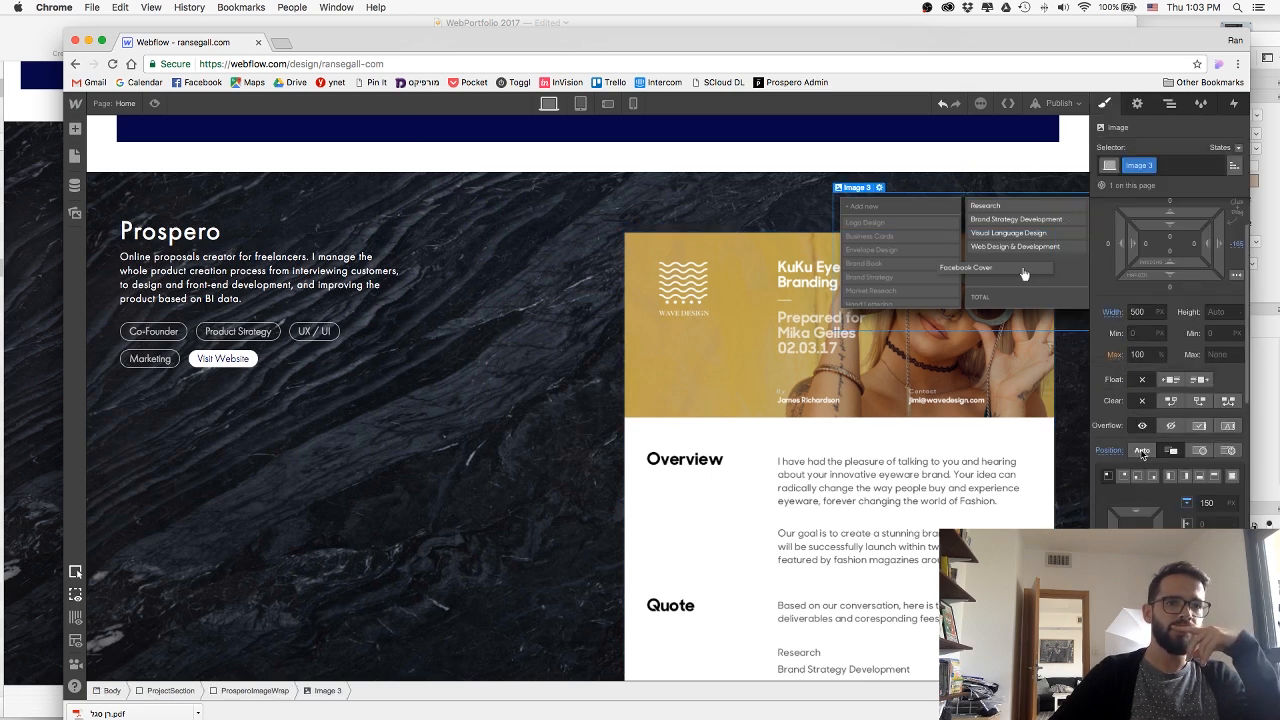
left_click(1142, 450)
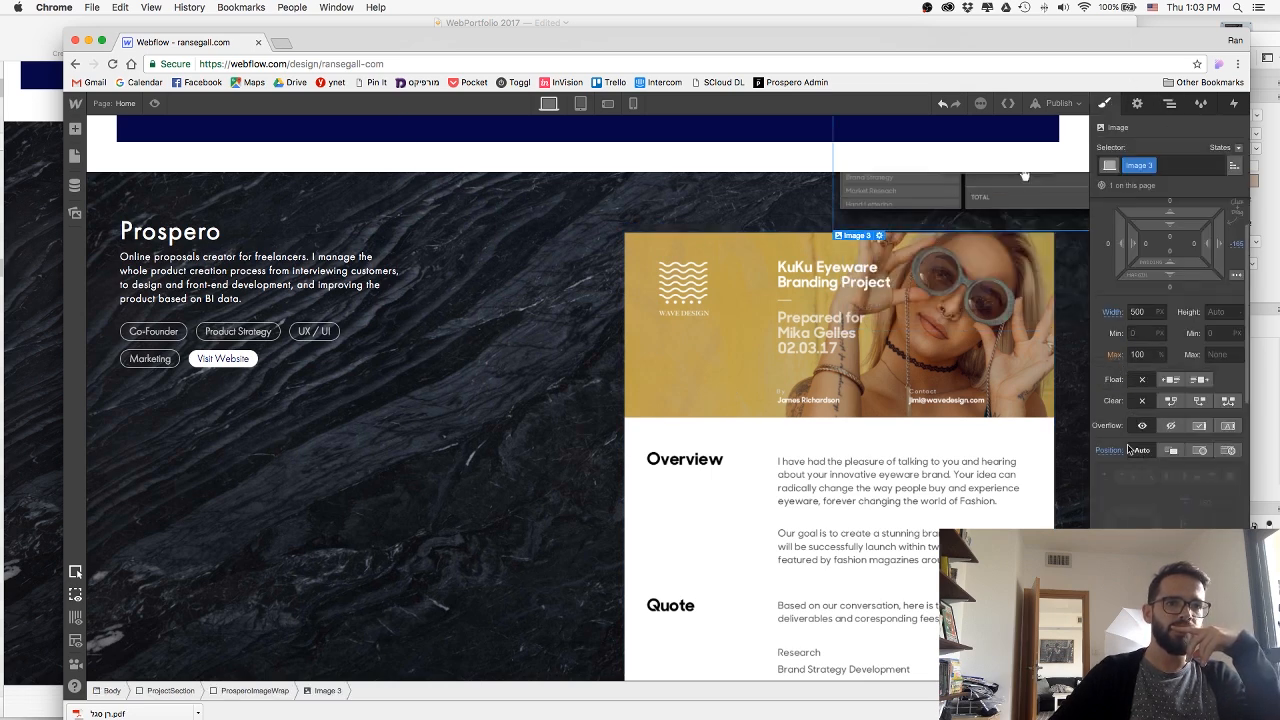
Change the display setting of the ProsperoImageWrap div block to flex.
left_click(700, 270)
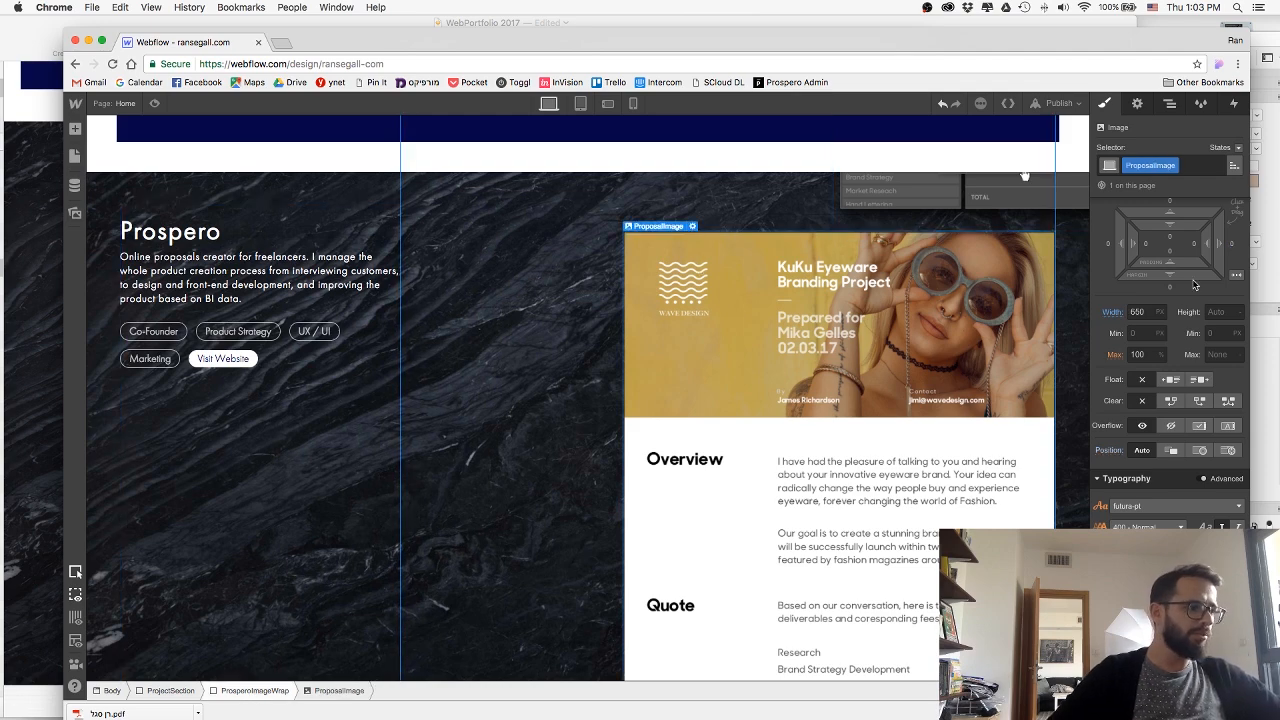
key("Up")
scroll(1174, 313, "up", 3)
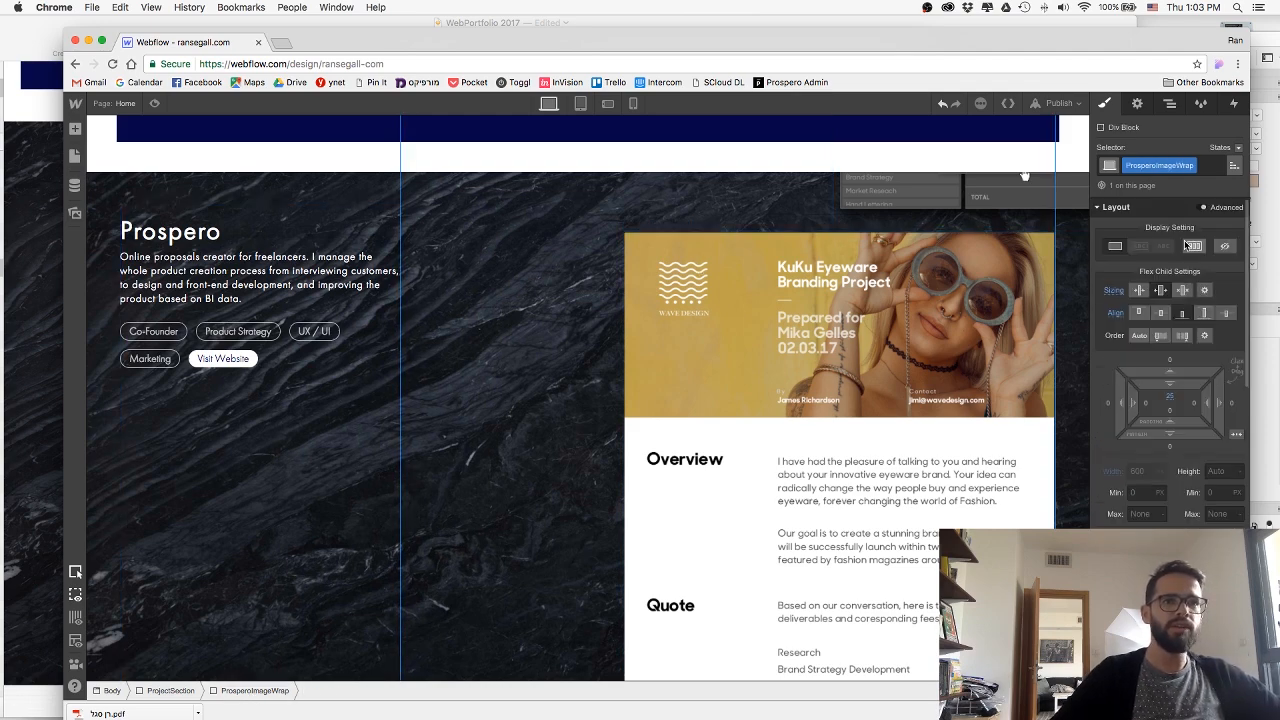
left_click(1193, 246)
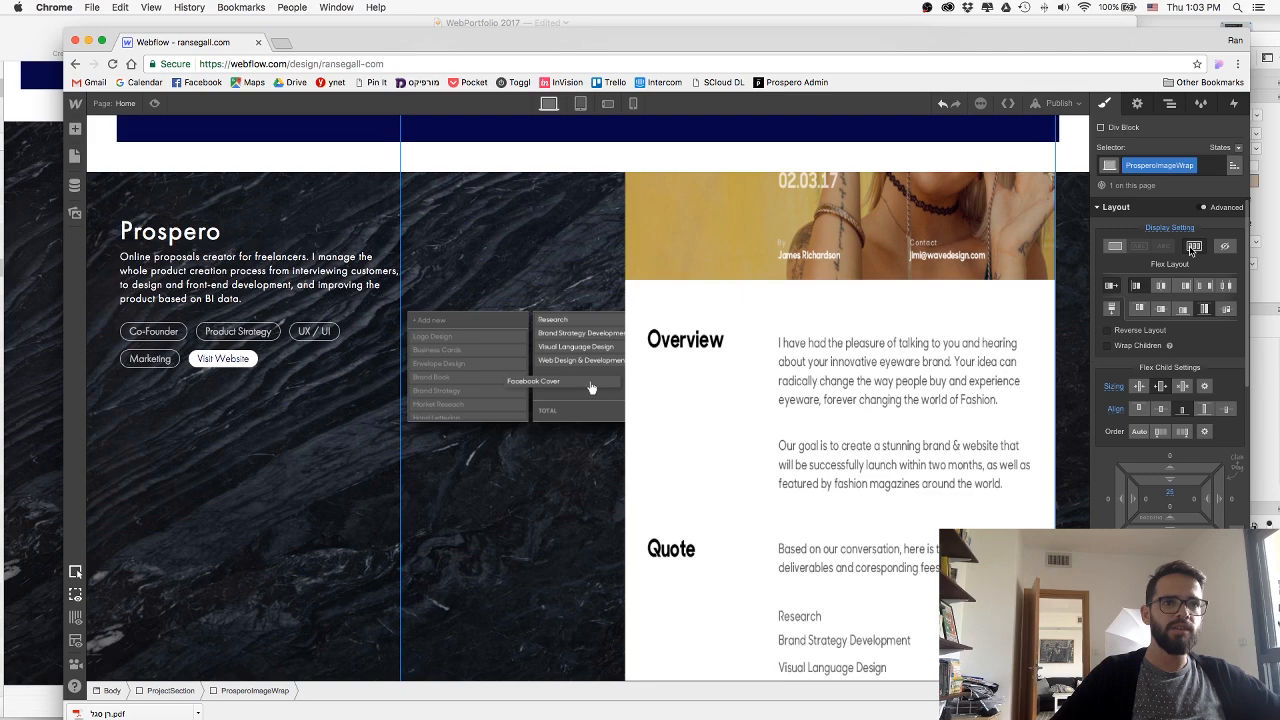
Set the flex alignment of ProsperoImageWrap so its two images align to the bottom instead of stretching.
left_click(535, 393)
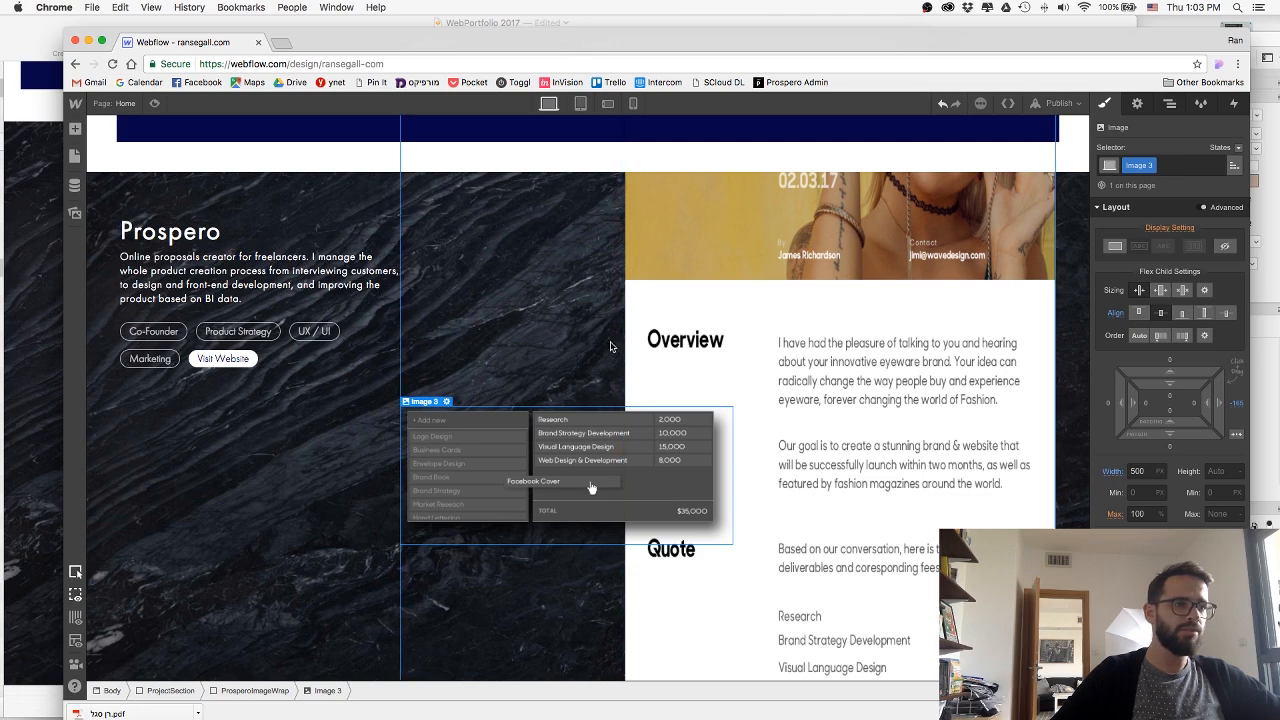
left_click(727, 348)
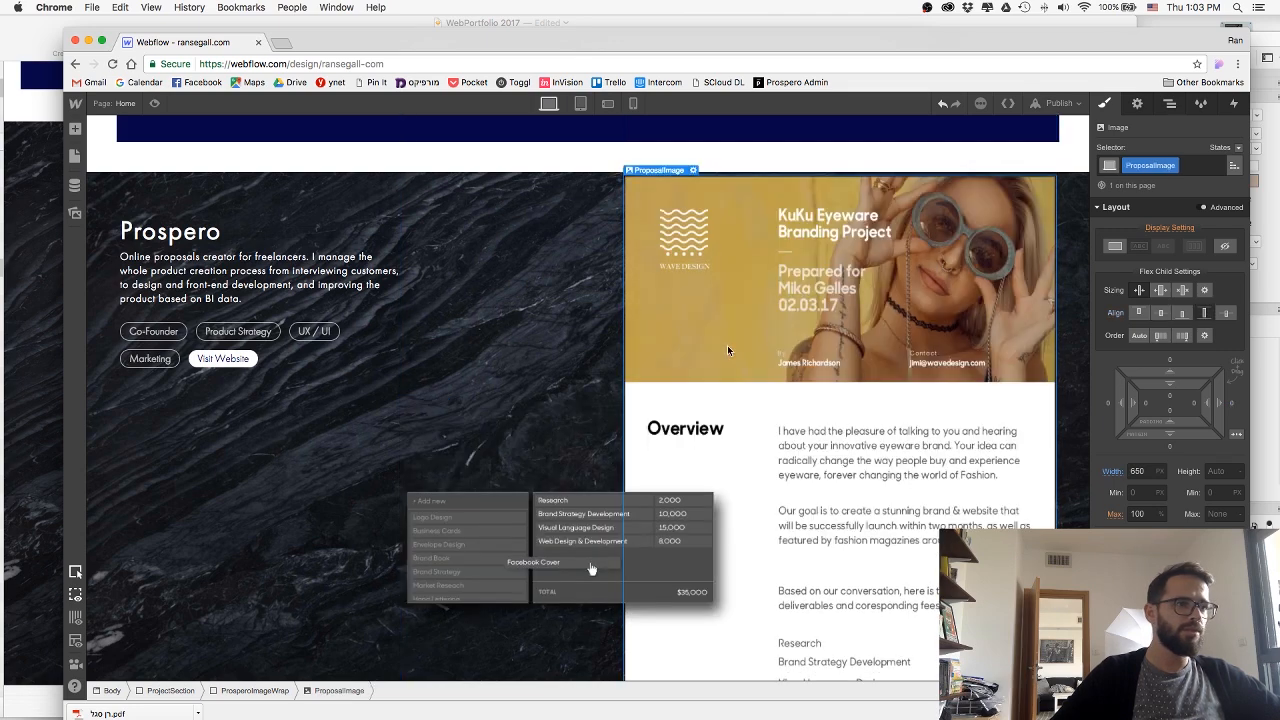
left_click(569, 347)
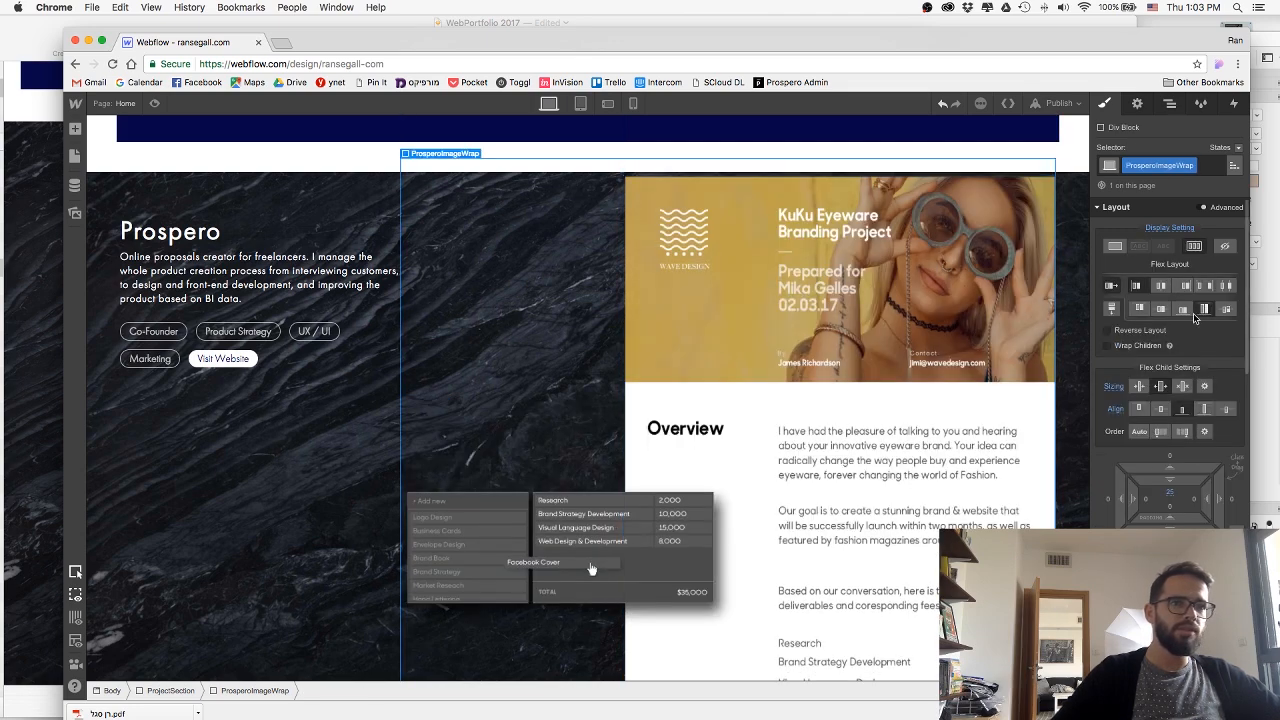
left_click(1182, 311)
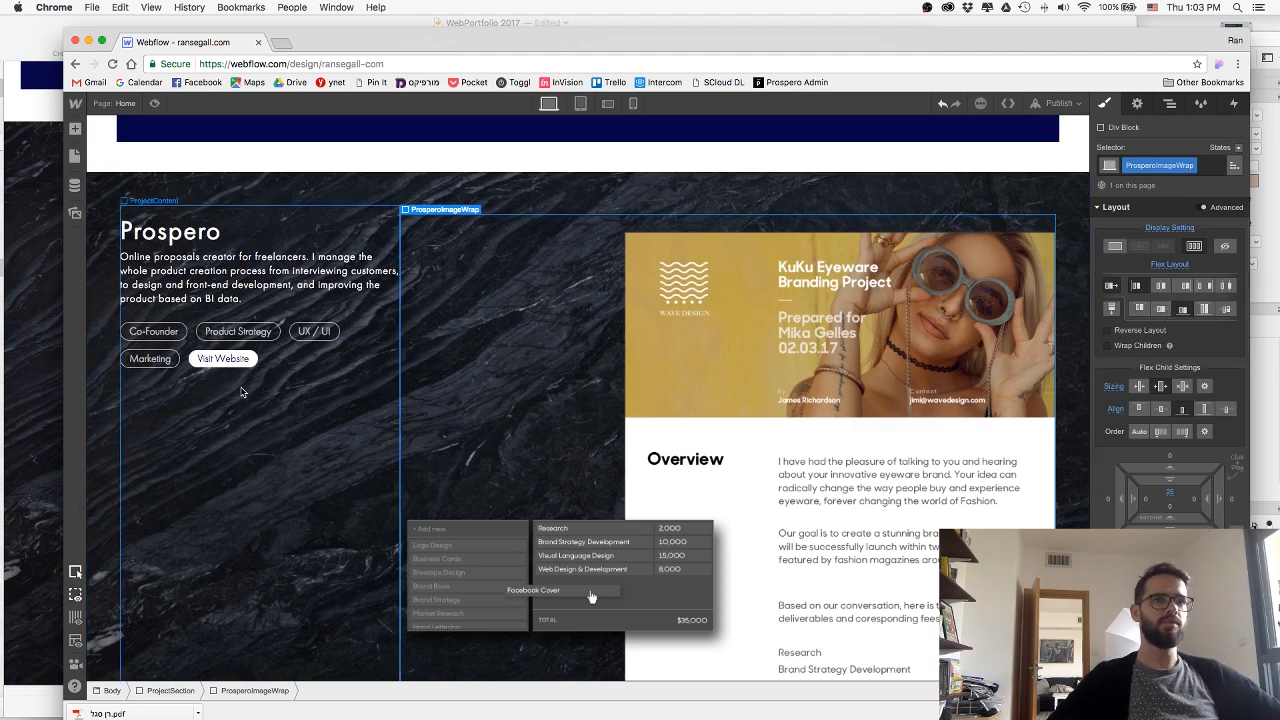
Preview the Prospero section inside the editor to check the overlap of the two images, and return to editing.
left_click(242, 422)
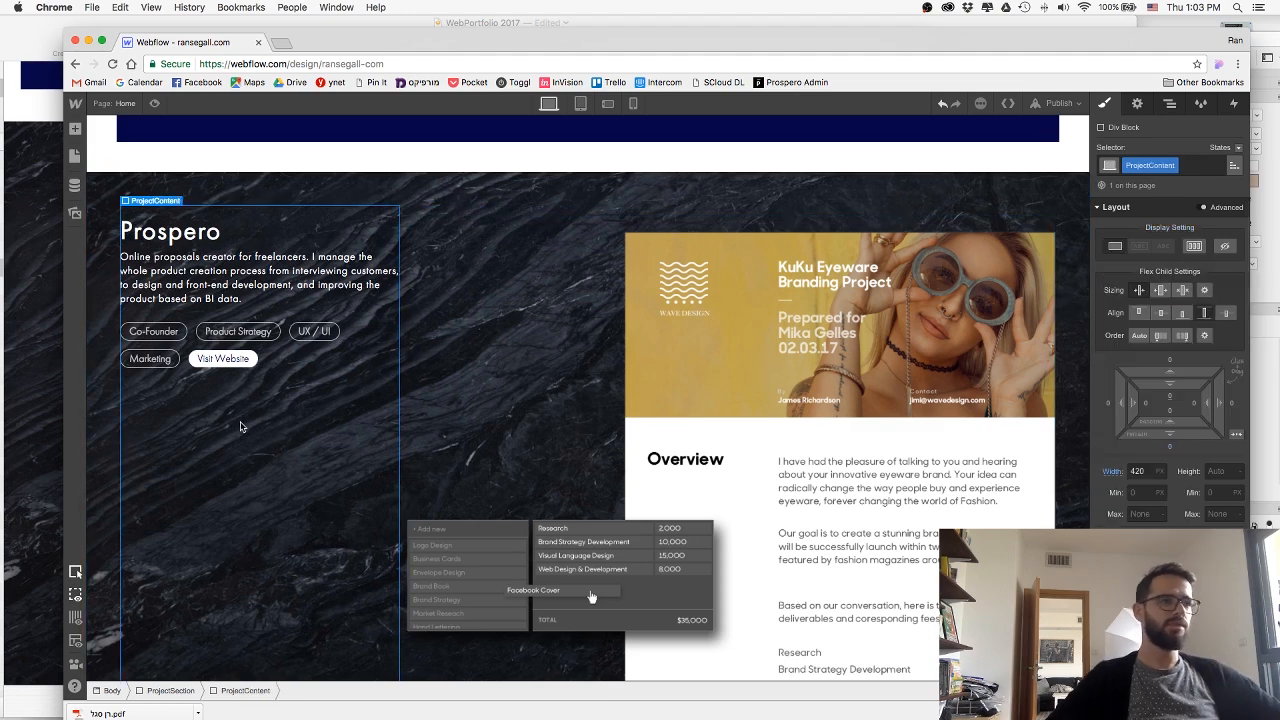
left_click(155, 104)
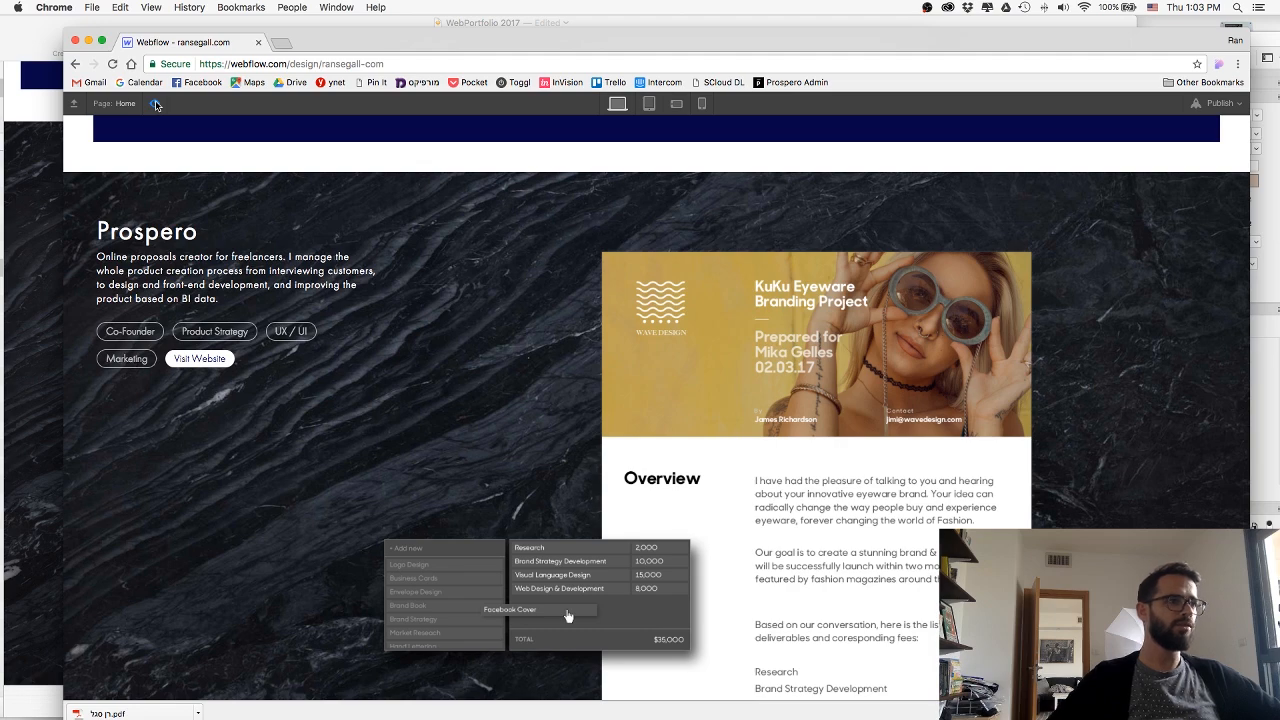
left_click(155, 104)
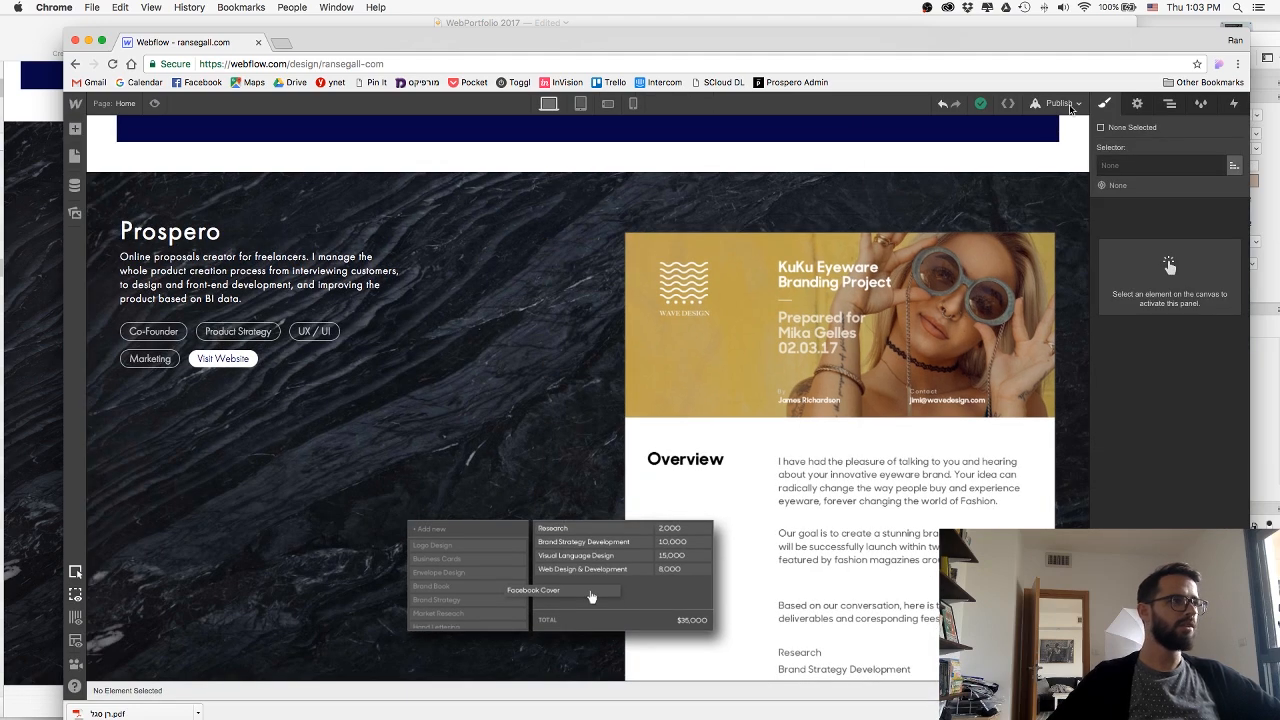
Publish the site with the flex image wrapper and check the image overlap on the live page.
left_click(1059, 103)
left_click(922, 235)
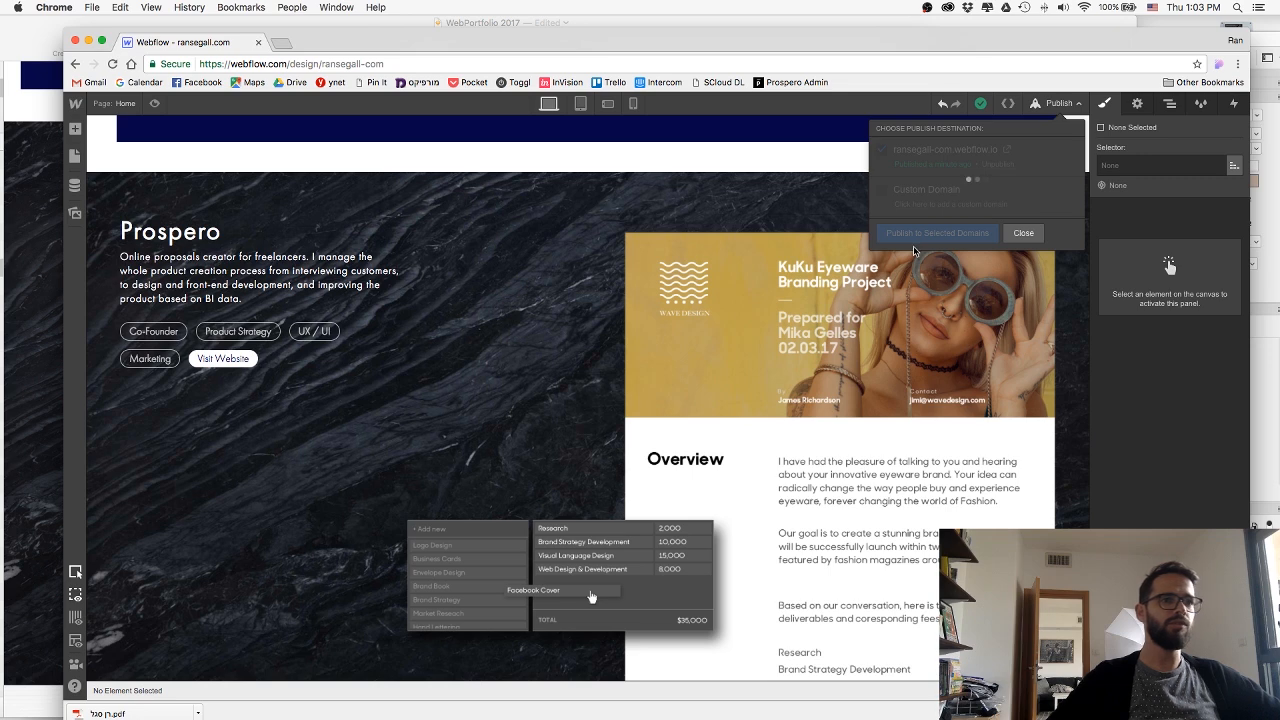
left_click(1004, 233)
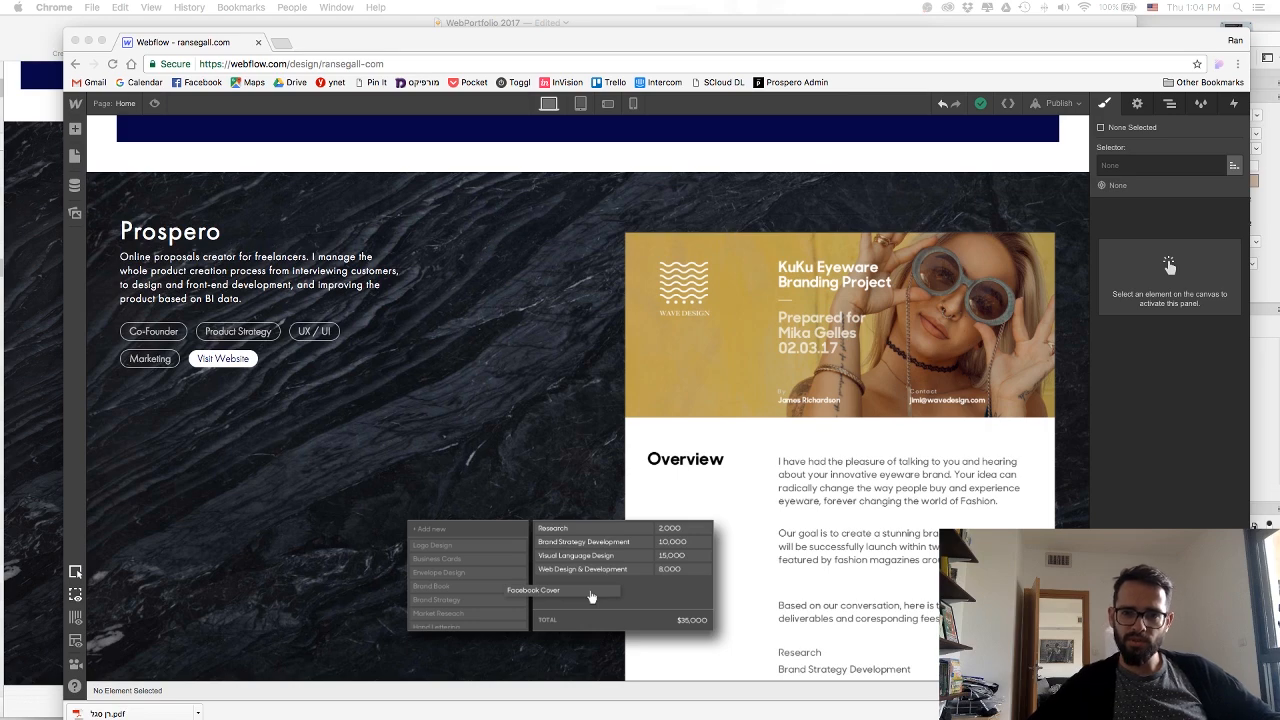
left_click_drag(1279, 45, 568, 107)
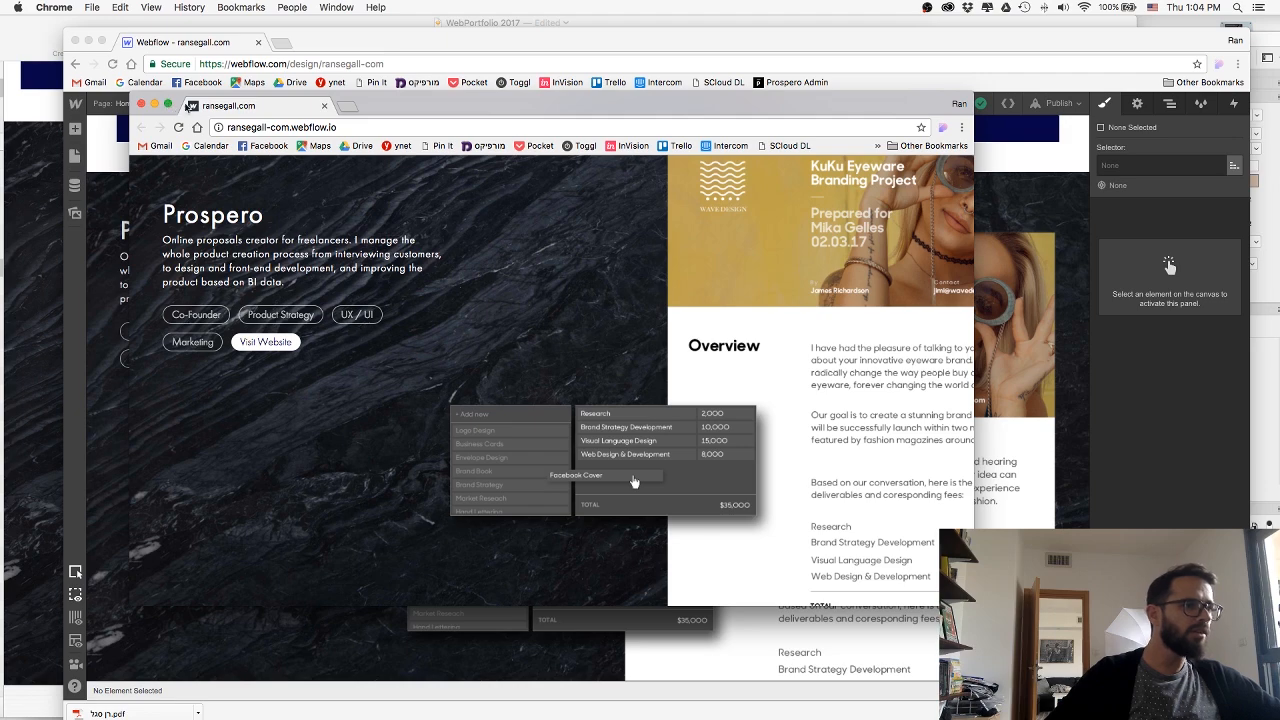
left_click_drag(349, 107, 1279, 118)
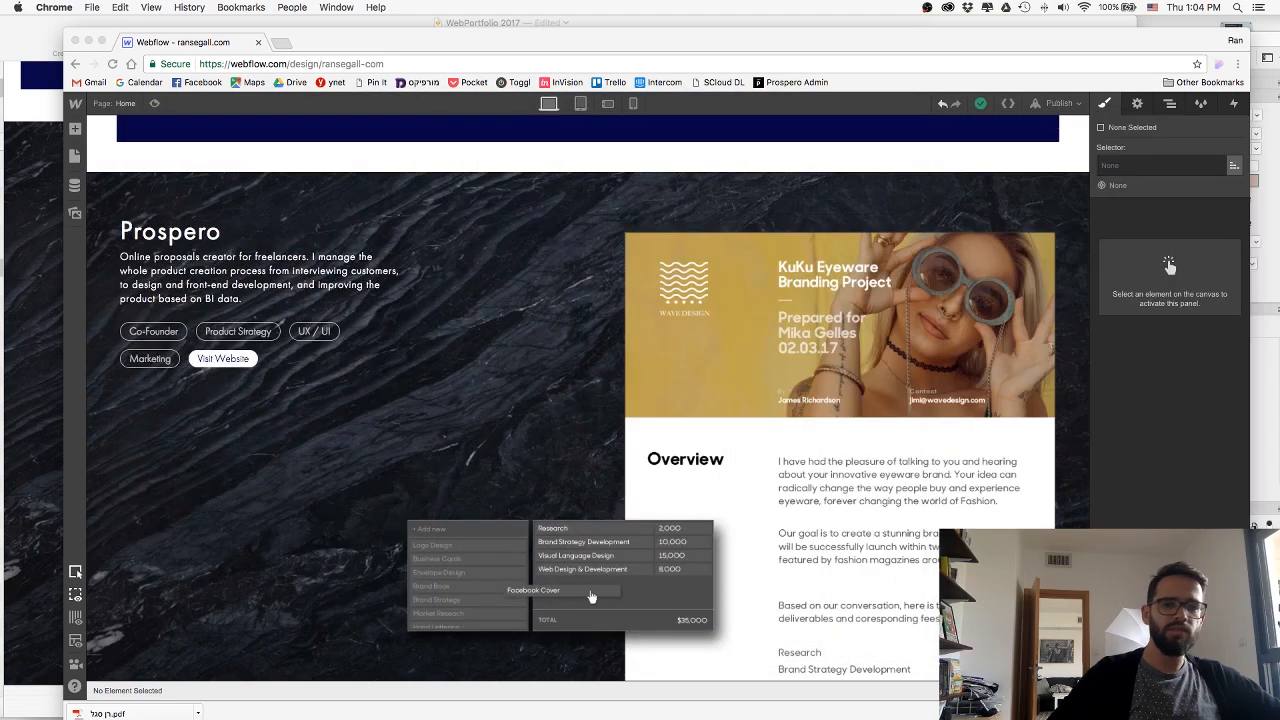
Inspect the flex settings of ProsperoImageWrap and ProjectSection, and set the flex child sizing of ProposalImage to neither shrink nor grow.
left_click(631, 320)
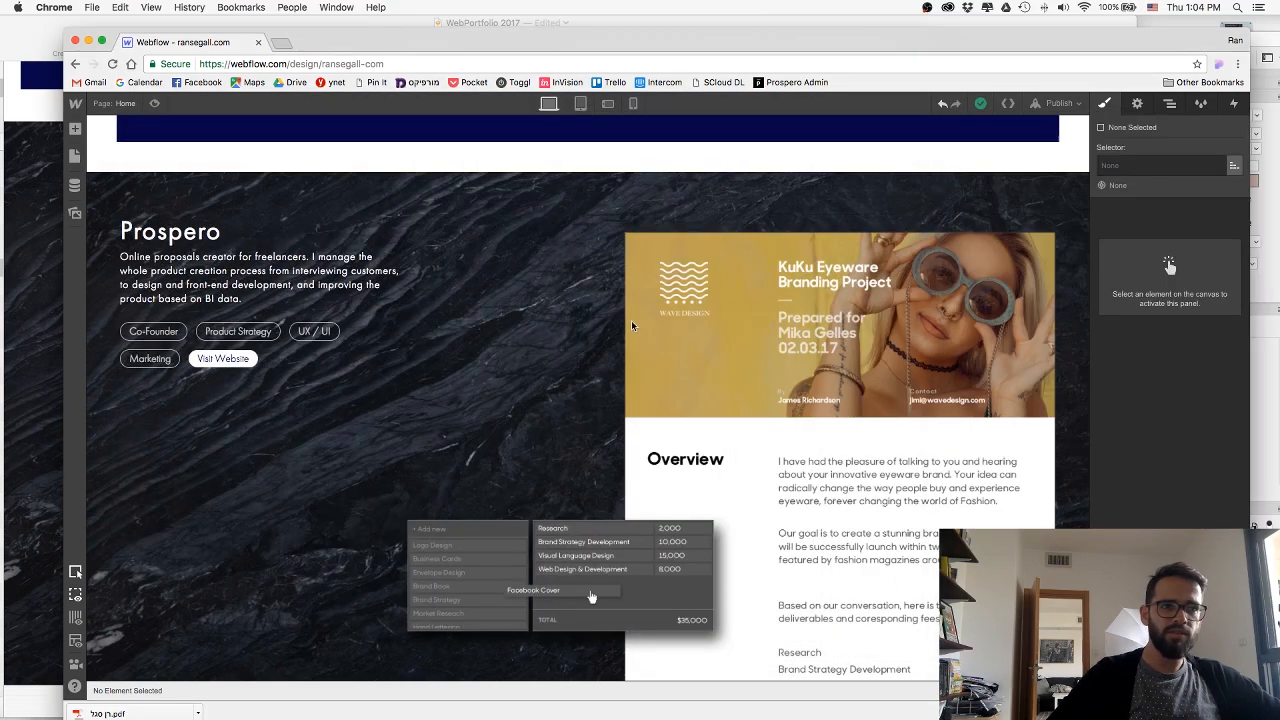
left_click(539, 297)
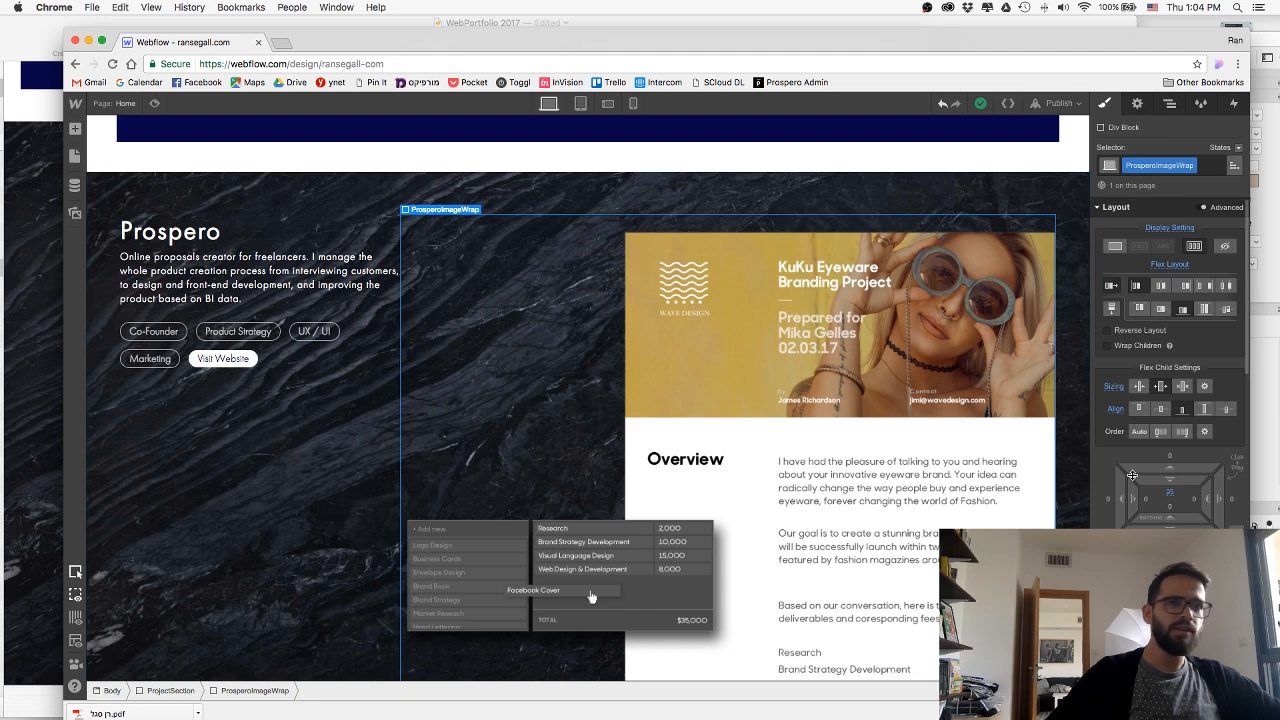
left_click(1279, 475)
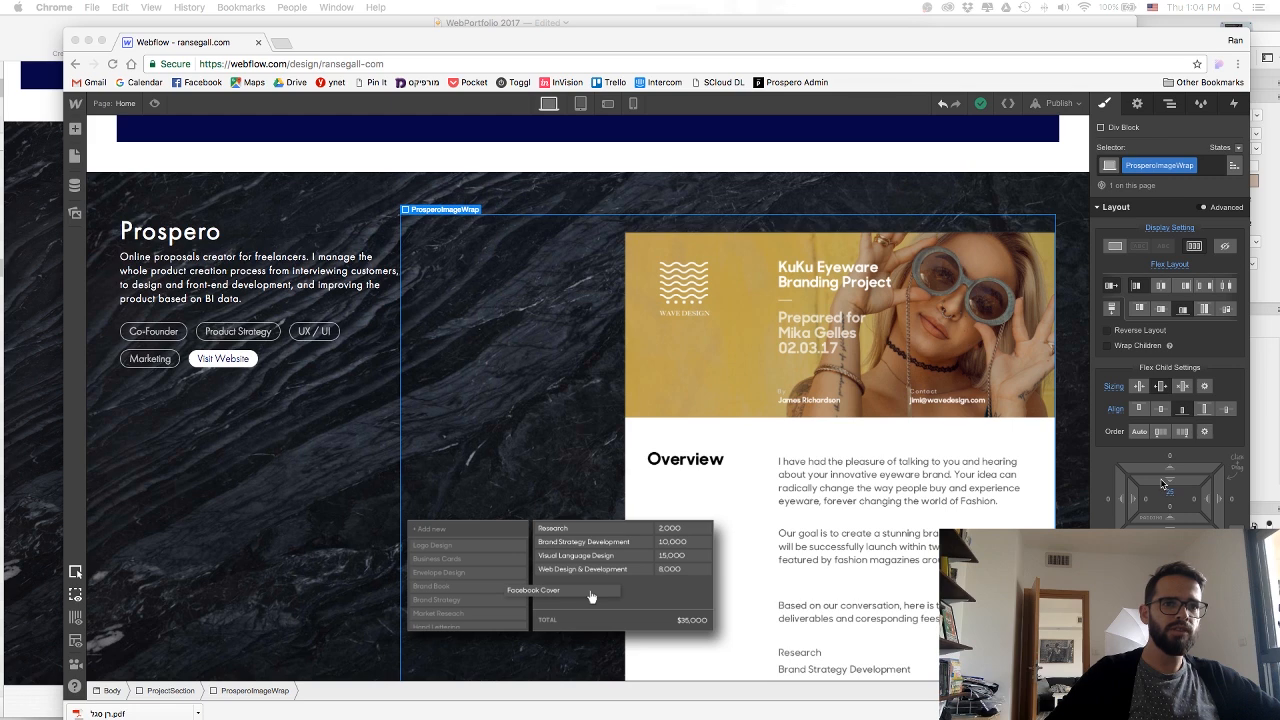
left_click(375, 427)
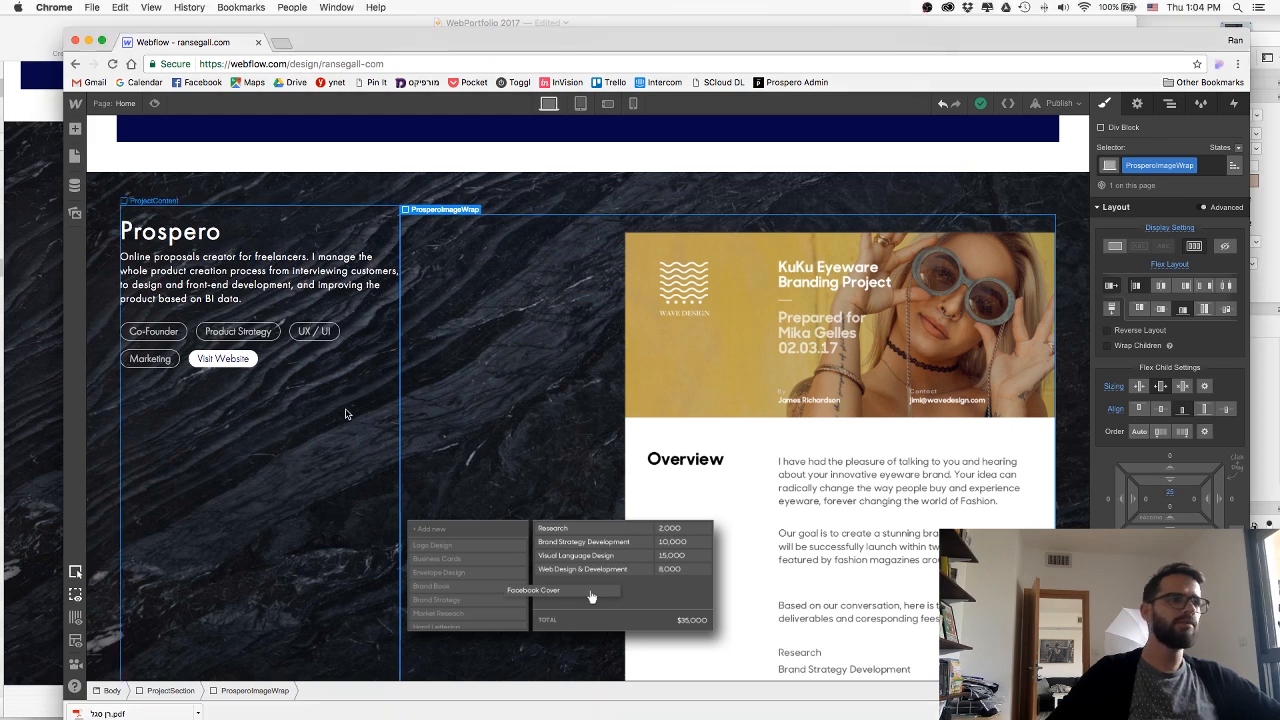
left_click(589, 195)
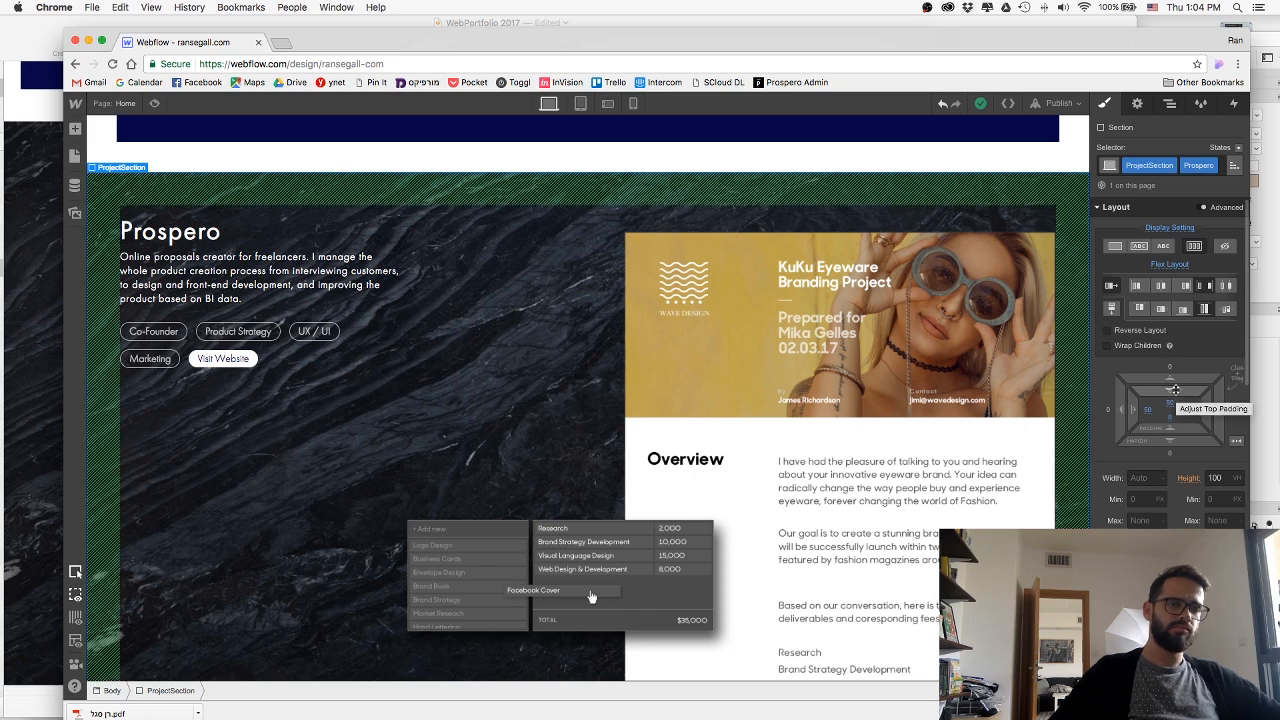
left_click(709, 264)
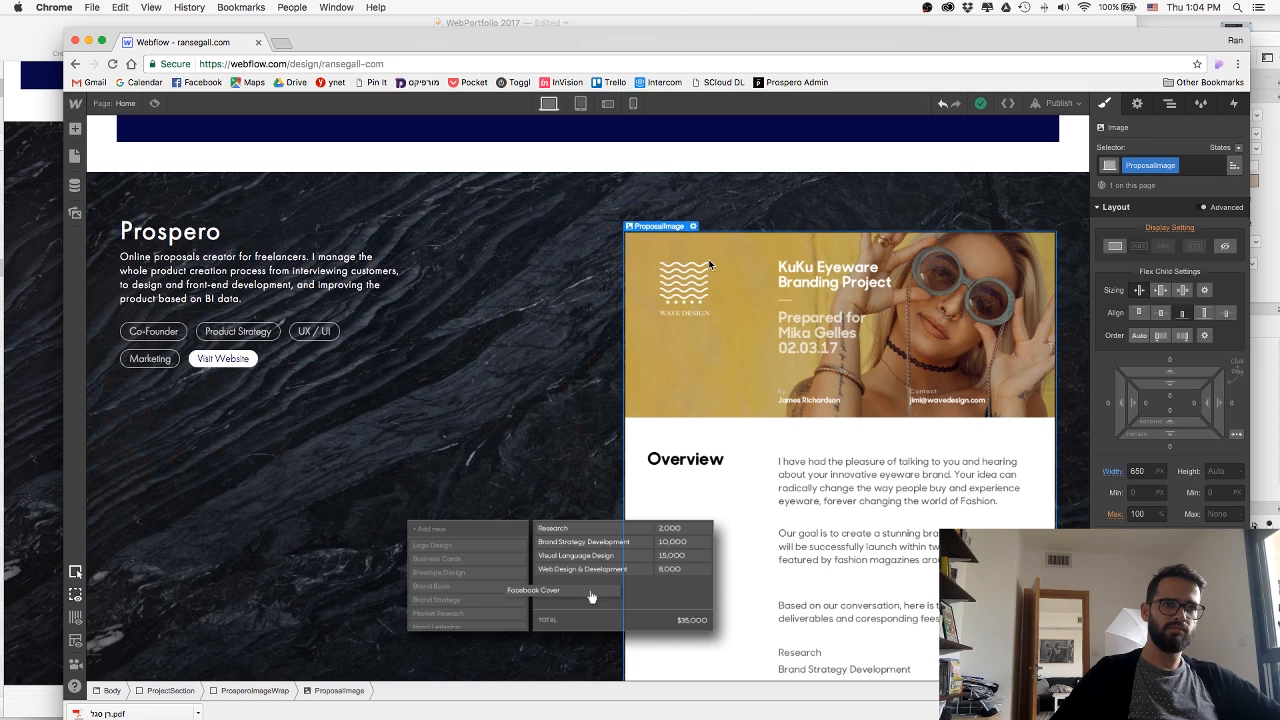
left_click(1184, 291)
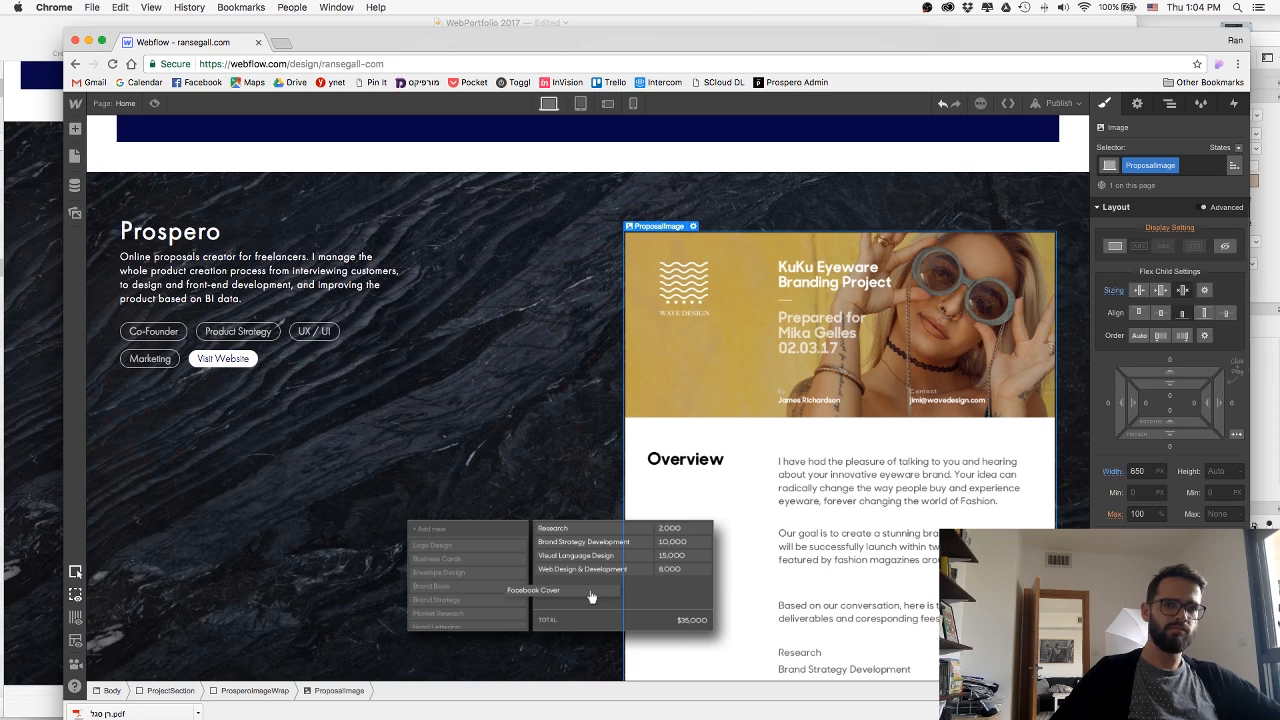
Publish the site with the changed ProposalImage sizing to test it on the live page.
key("super+Tab")
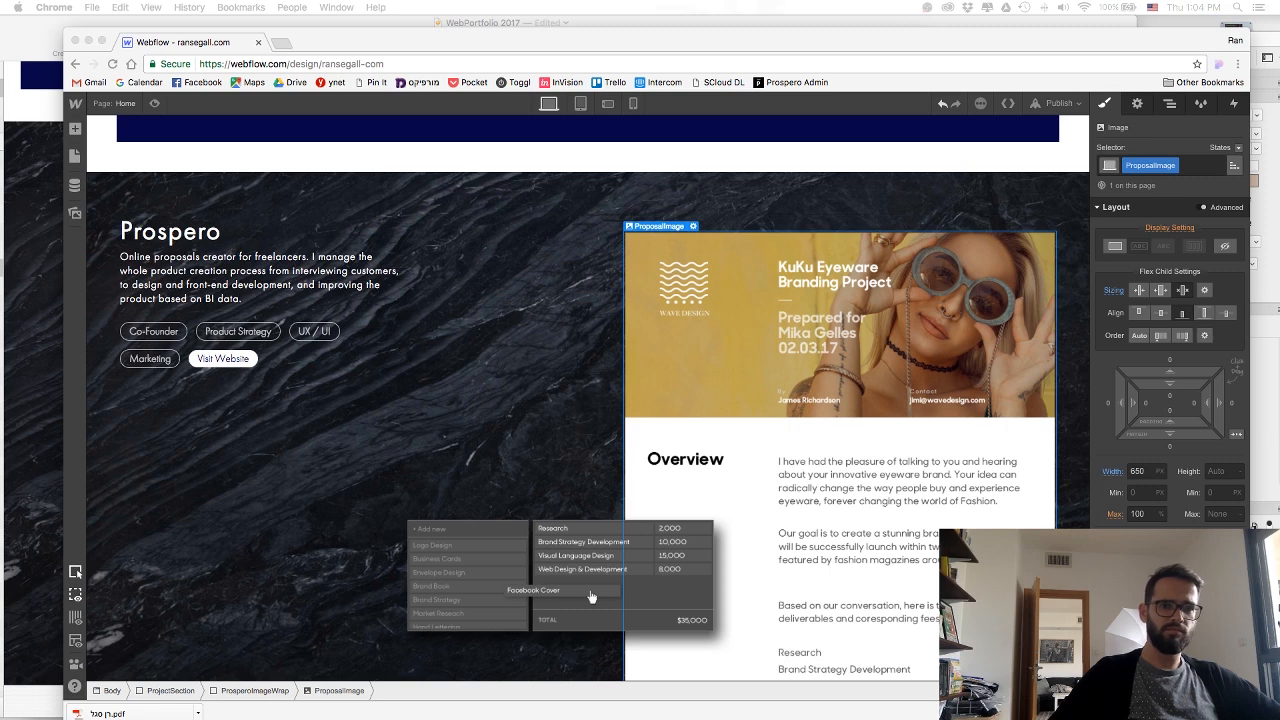
left_click(1065, 101)
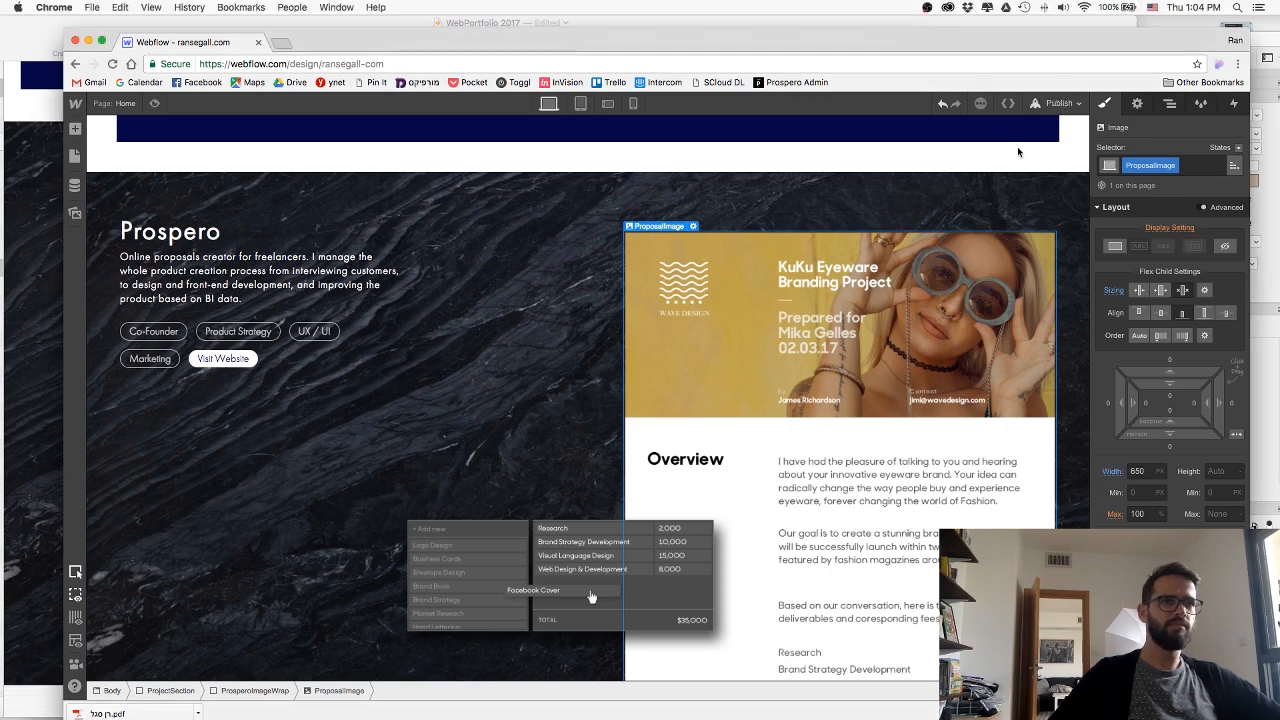
left_click(1060, 103)
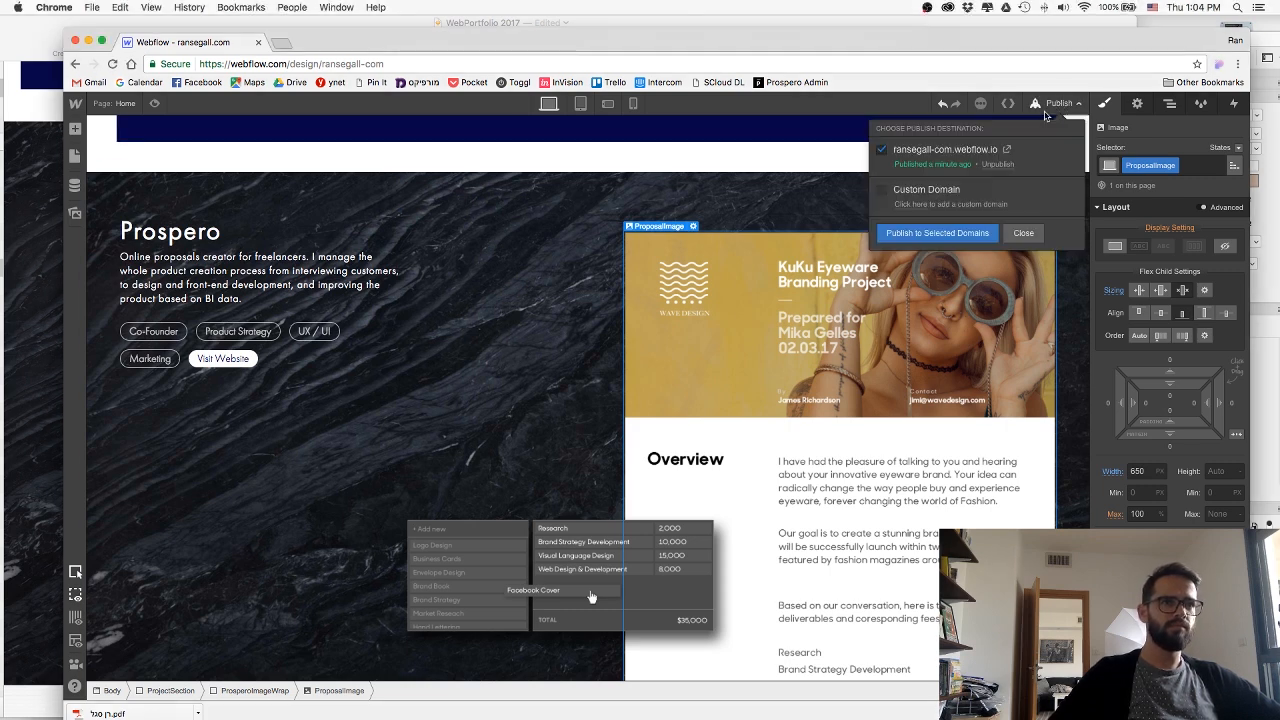
left_click(970, 234)
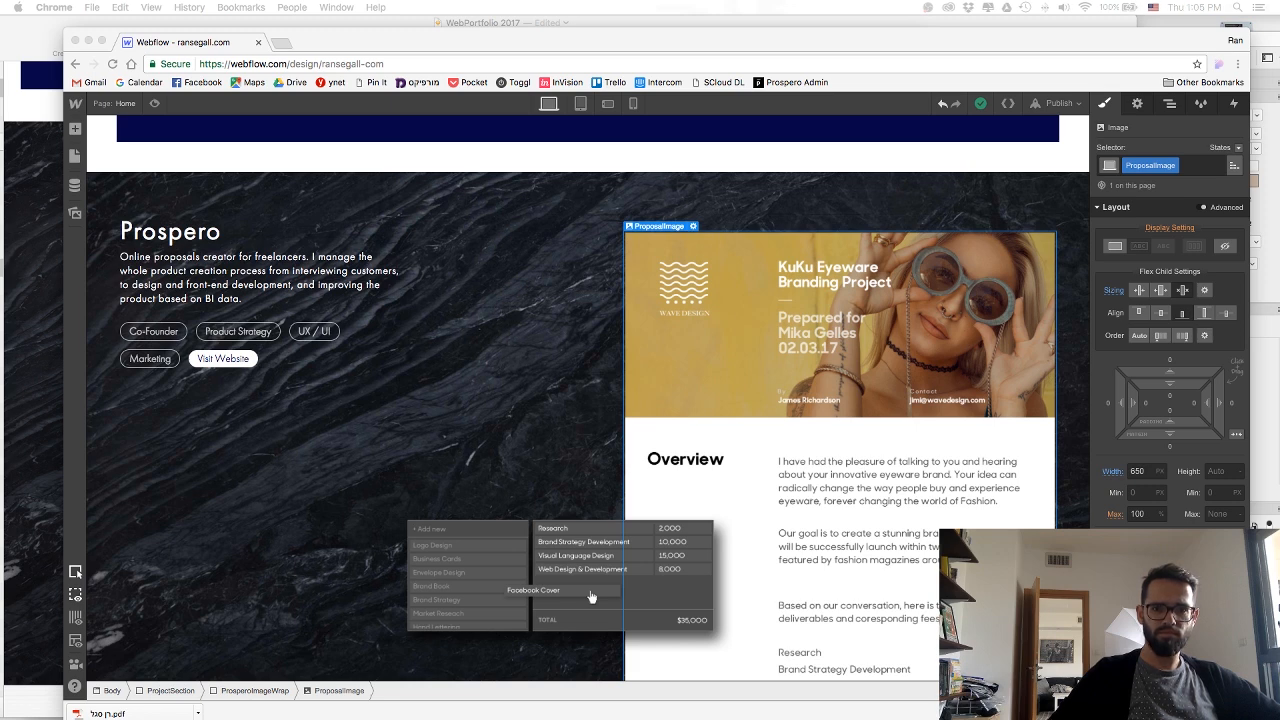
Set the flex child sizing of ProposalImage to shrink if needed, keeping its width setting.
left_click(959, 285)
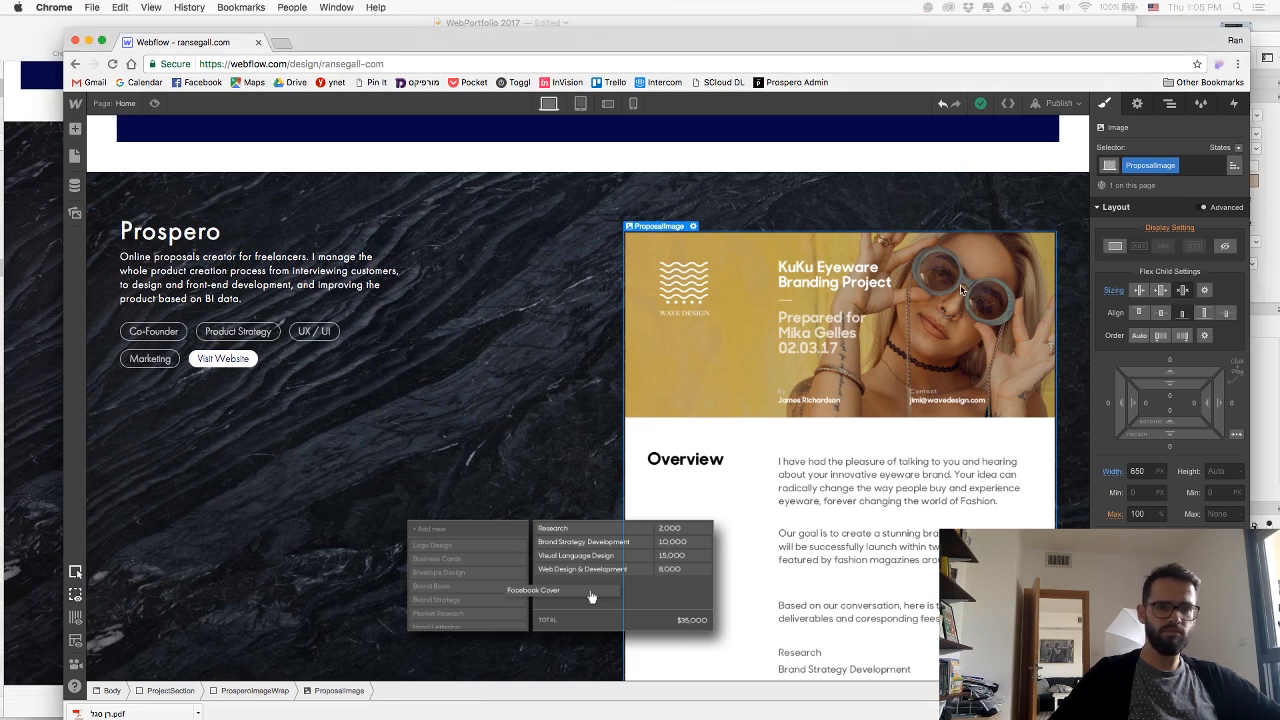
left_click(1142, 294)
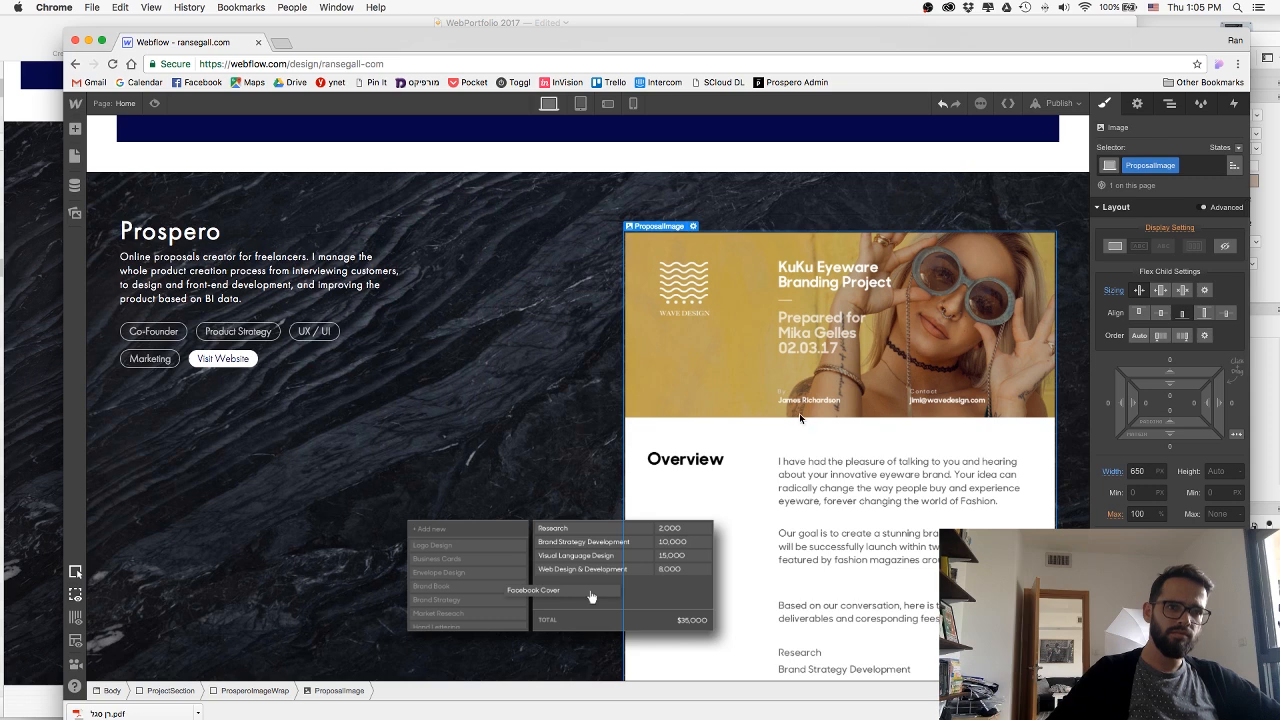
left_click(1141, 471)
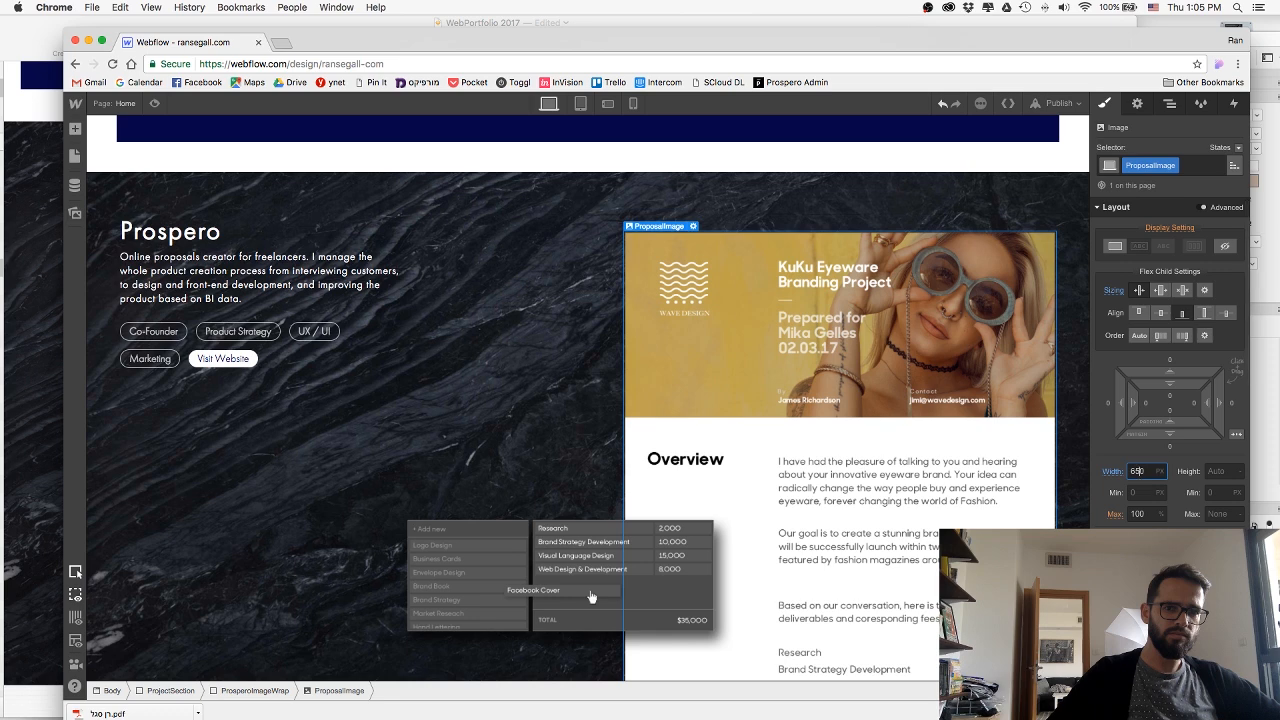
left_click(485, 462)
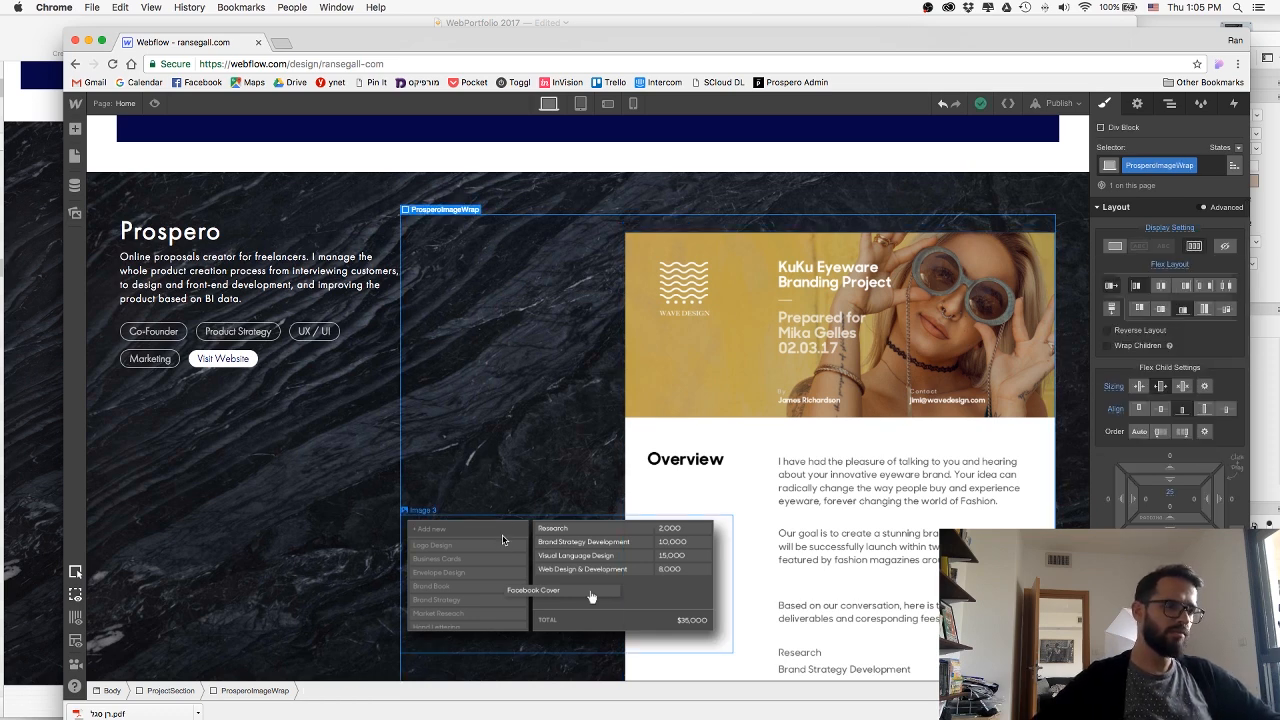
Try to adjust the position settings of the pricing table image, and undo the change.
left_click(714, 520)
scroll(812, 451, "down", 1)
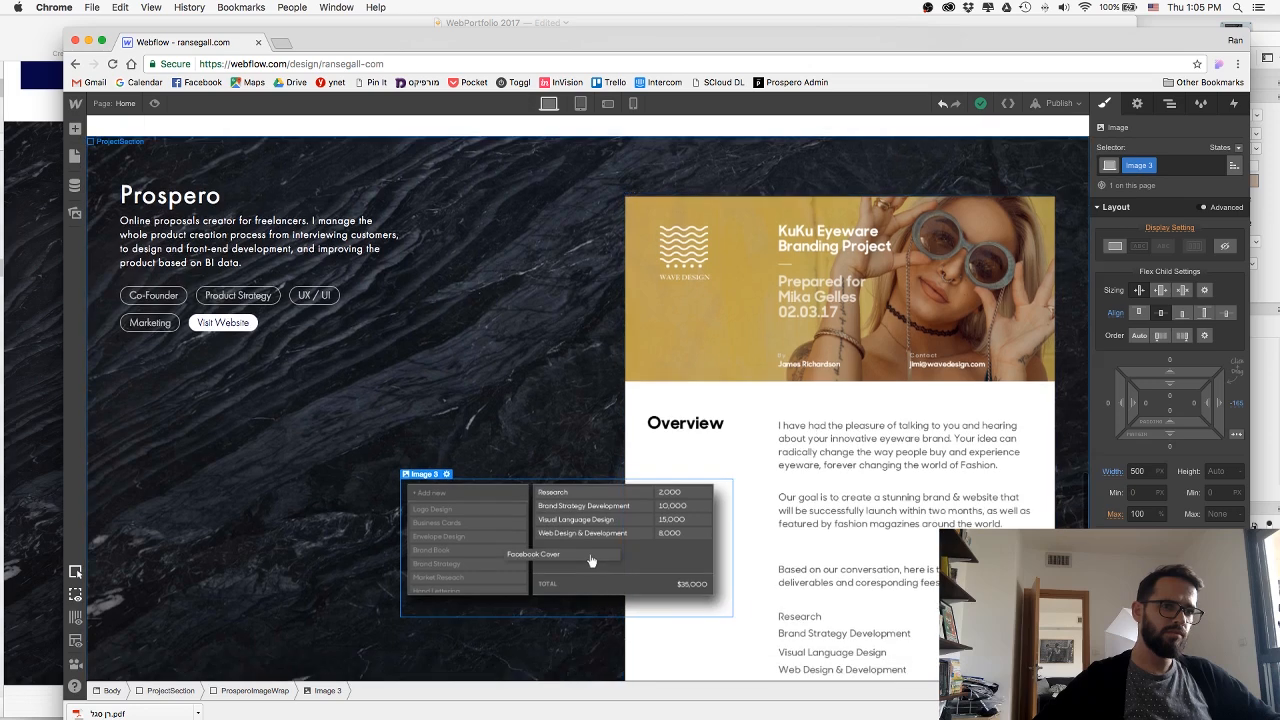
scroll(1170, 400, "down", 1)
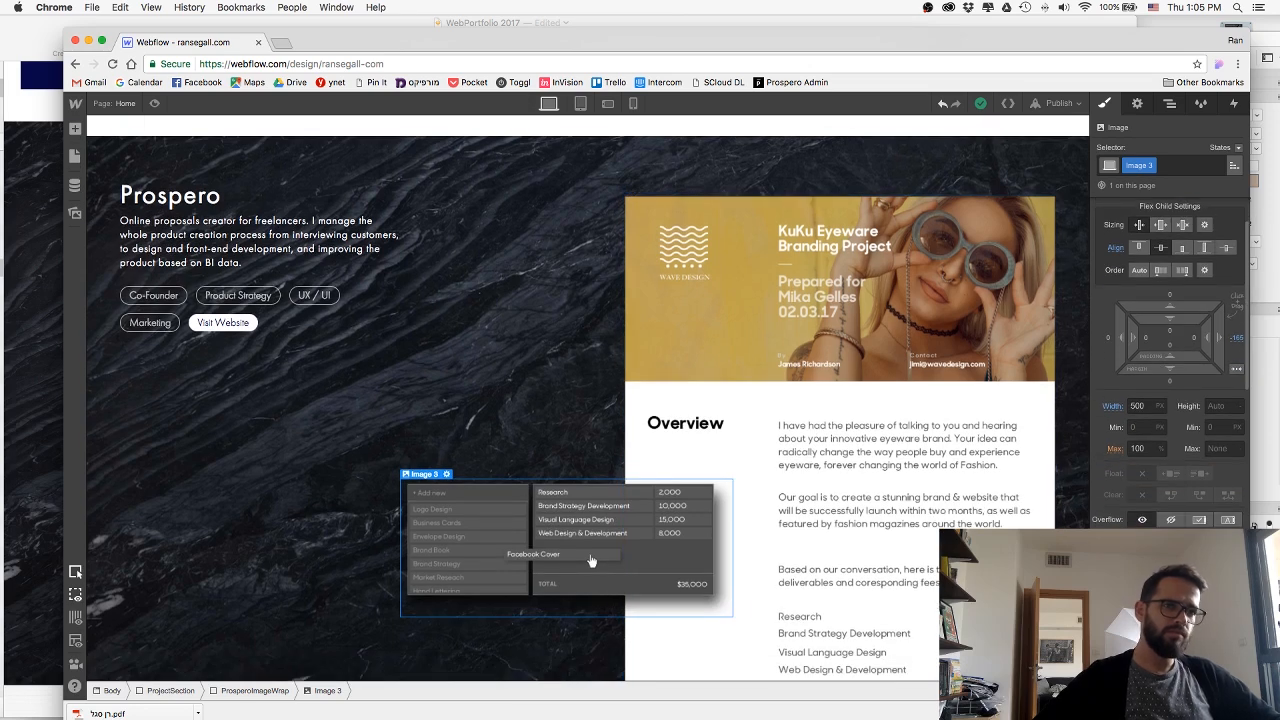
scroll(1170, 400, "down", 1)
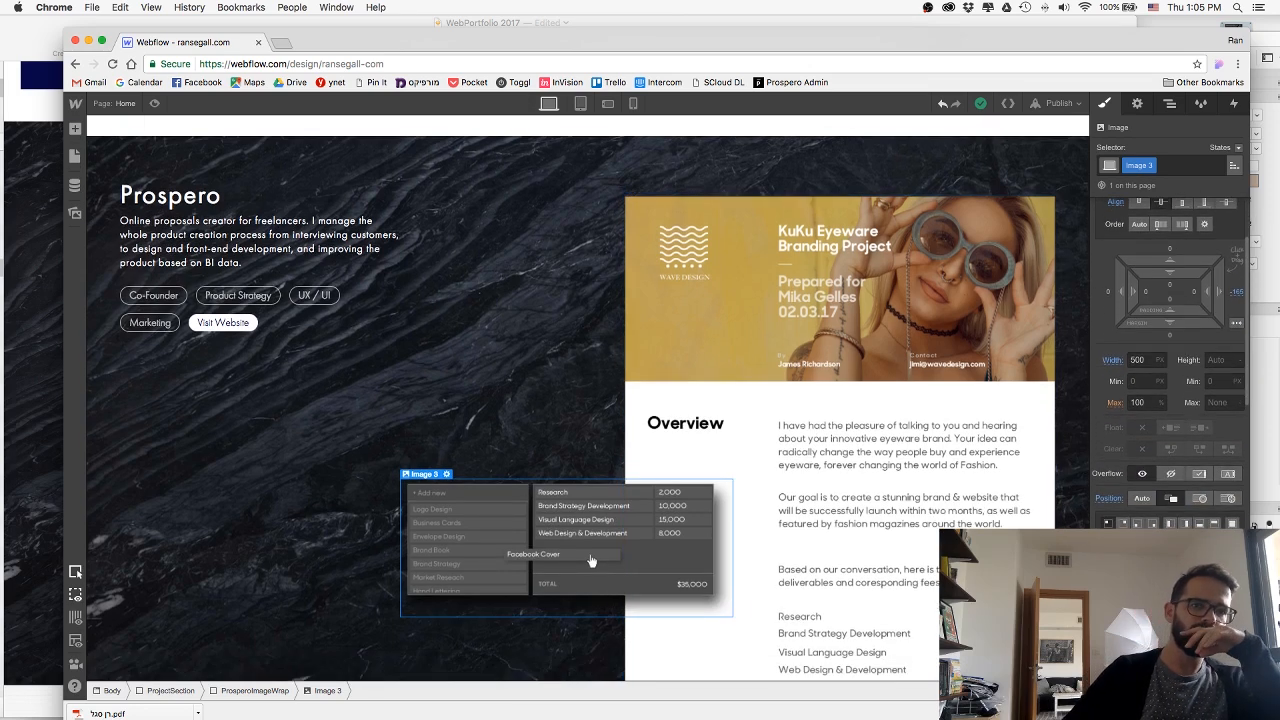
left_click_drag(1122, 574, 1115, 574)
key("super+z")
Try absolute positioning on the pricing table image, check the Prospero section, and undo the change.
scroll(1170, 400, "up", 3)
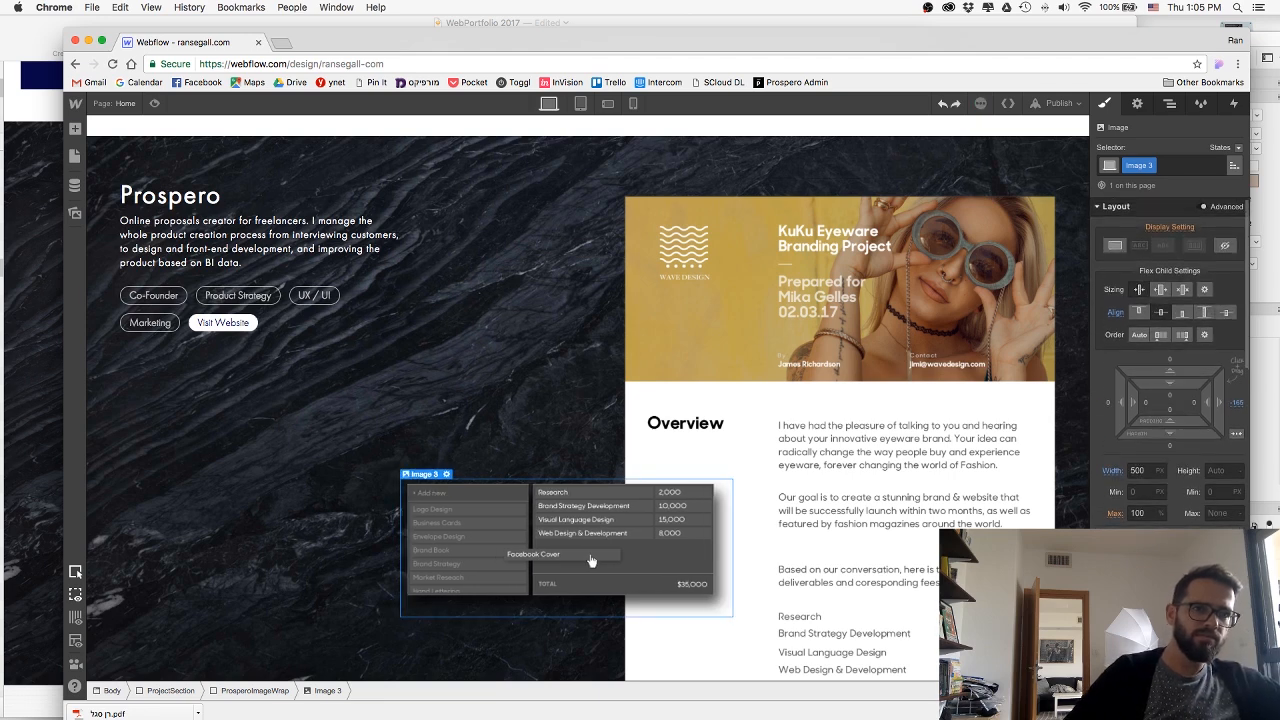
scroll(1170, 364, "down", 2)
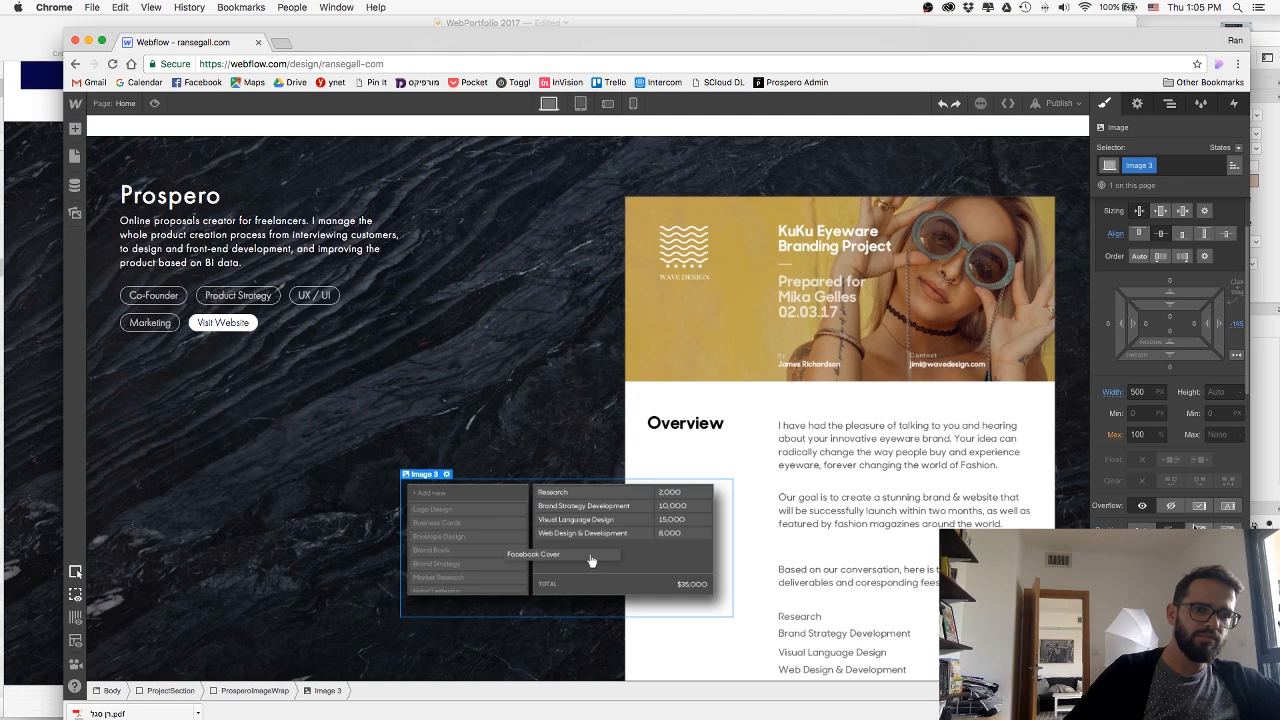
left_click(1199, 529)
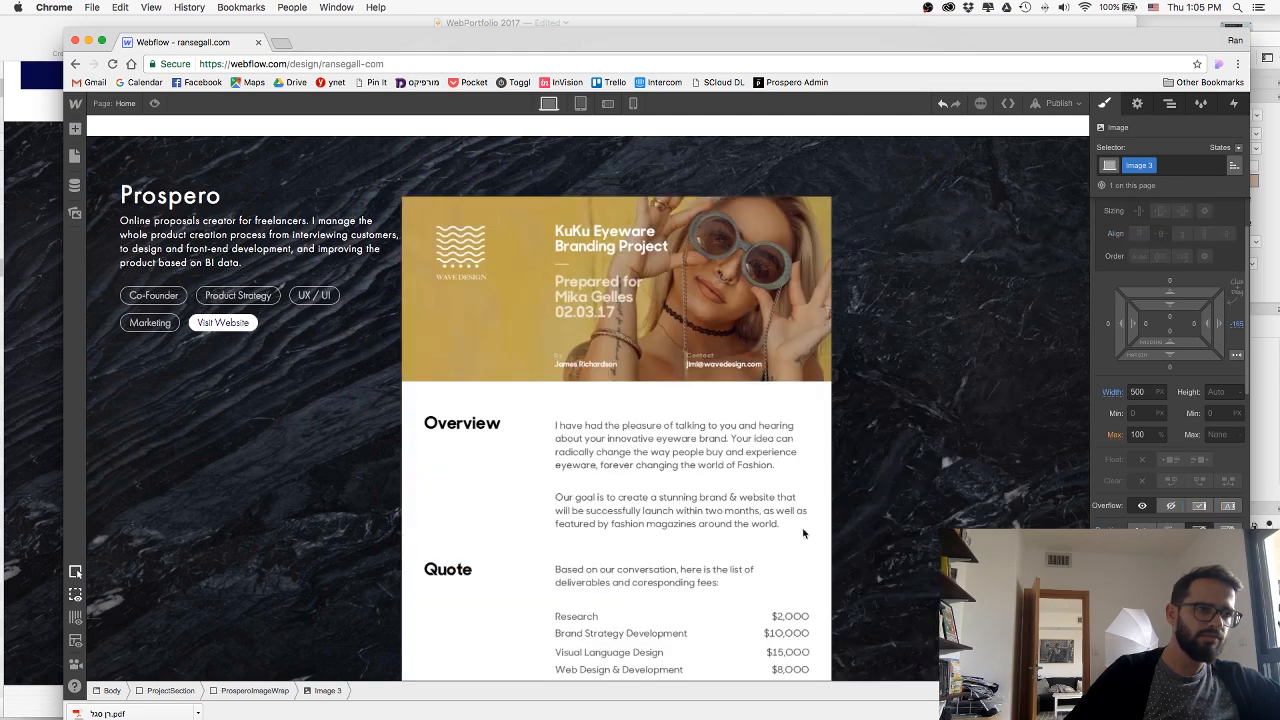
scroll(743, 527, "down", 1)
scroll(742, 527, "up", 5)
scroll(742, 527, "down", 5)
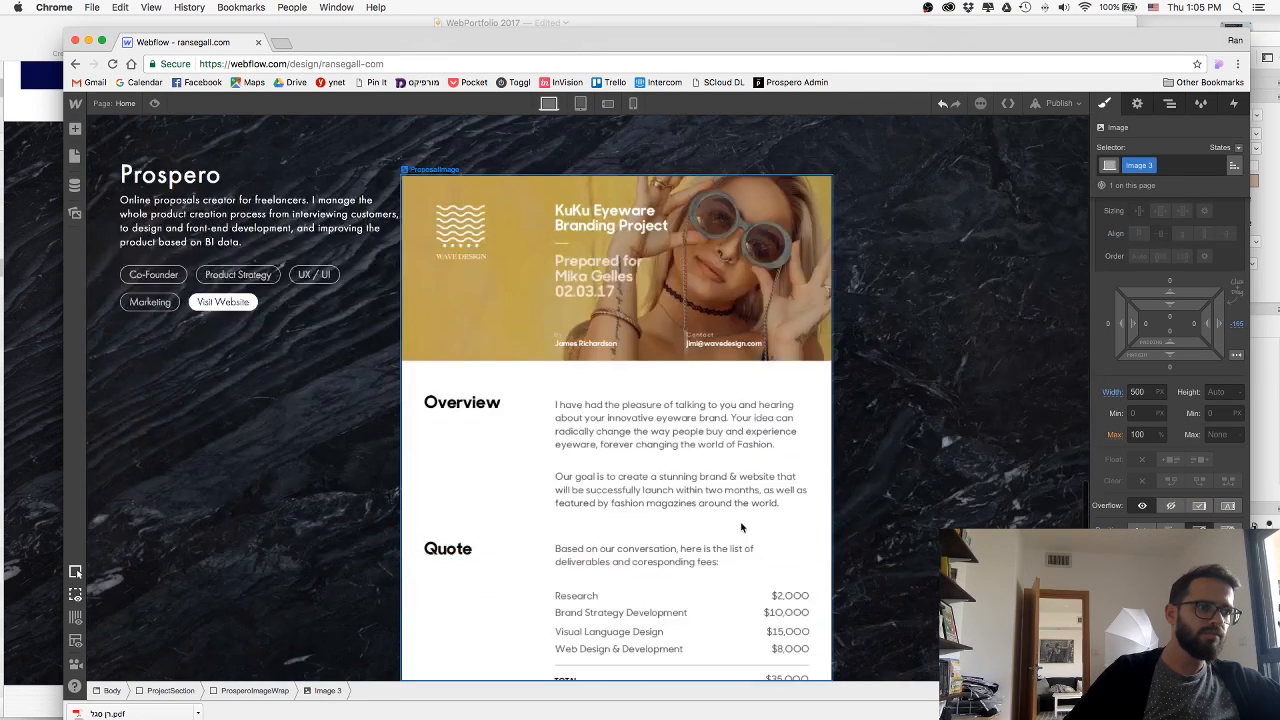
key("super+z")
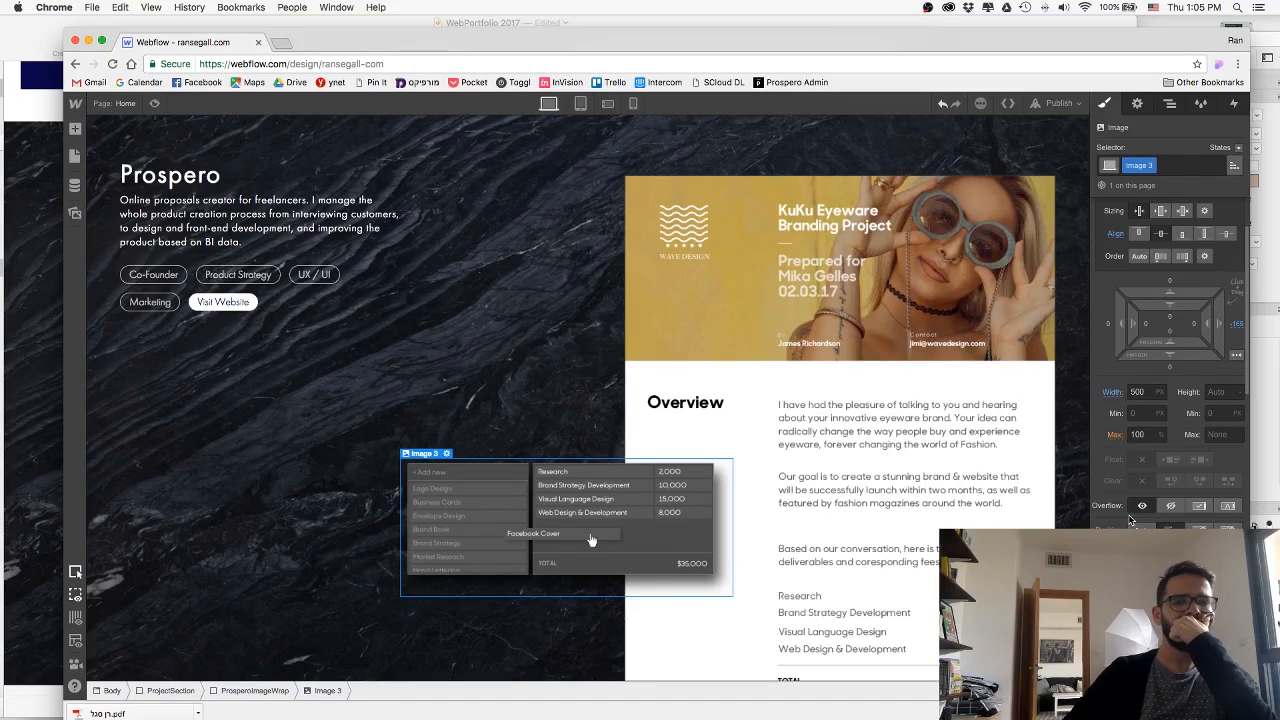
Select the ProsperoImageWrap block to examine its flex layout settings.
left_click(585, 349)
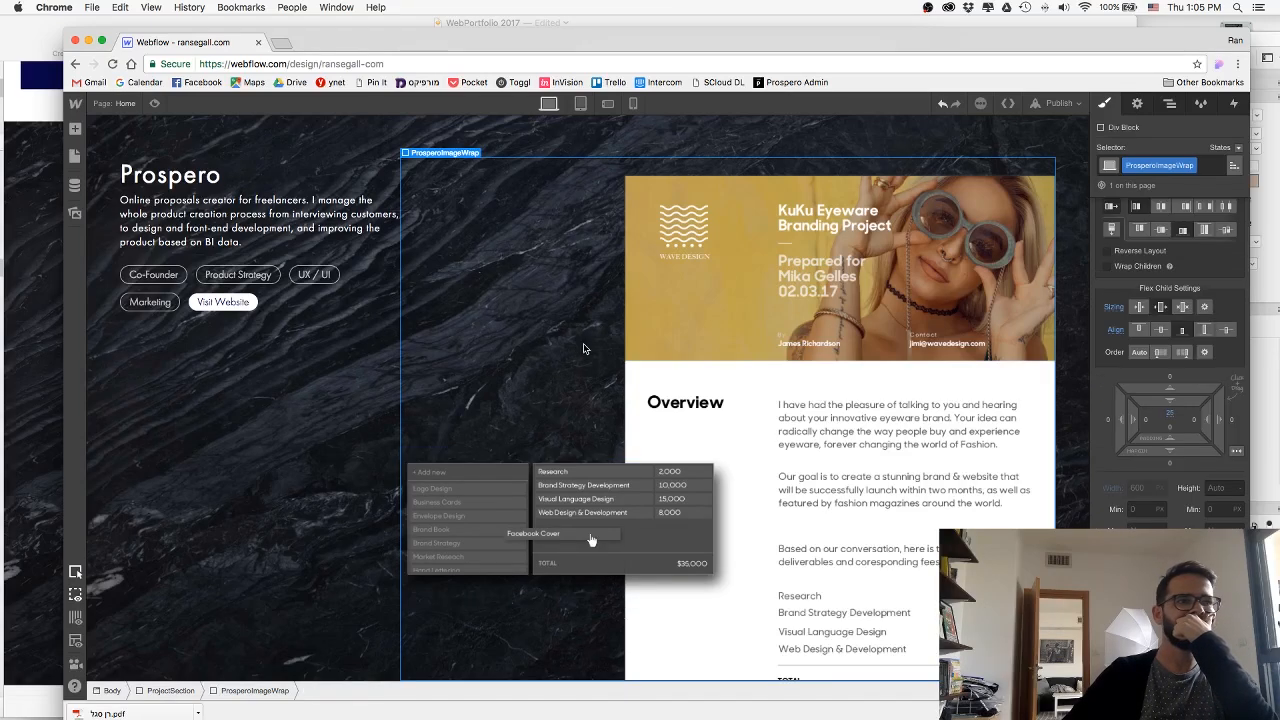
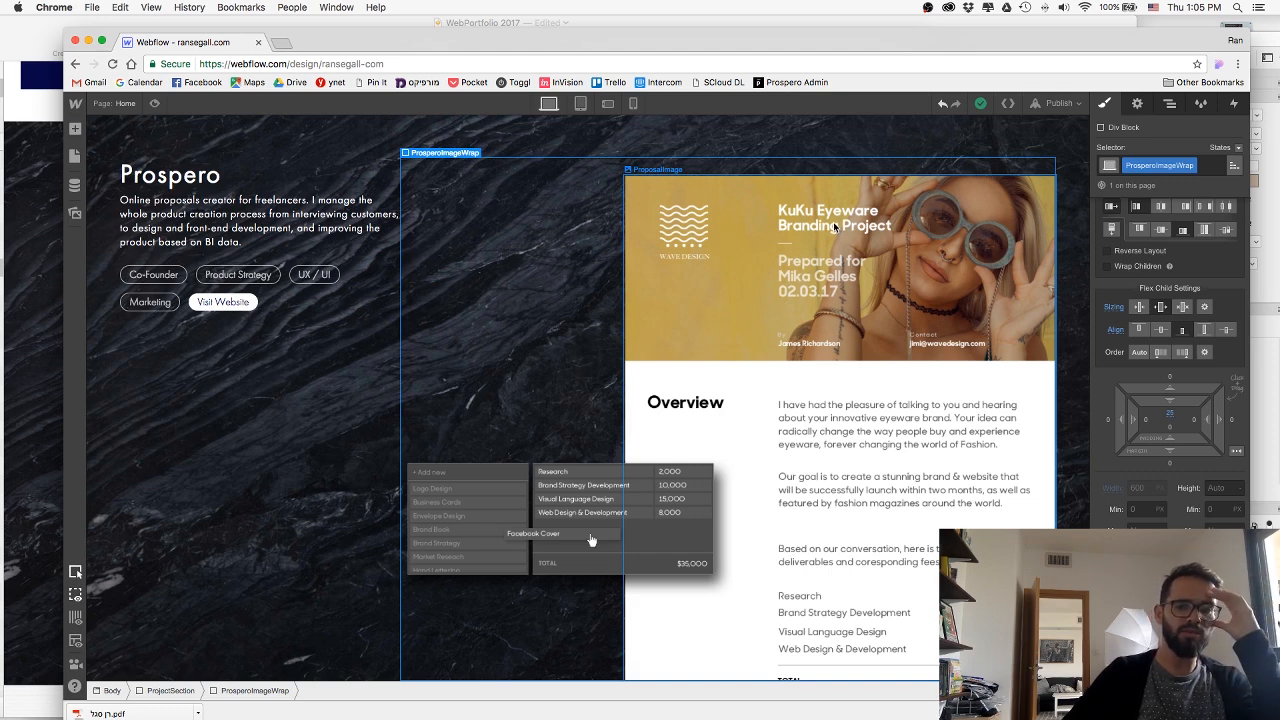
Reset the width of ProposalImage to Auto and check how the image fits in the Prospero section.
left_click(684, 280)
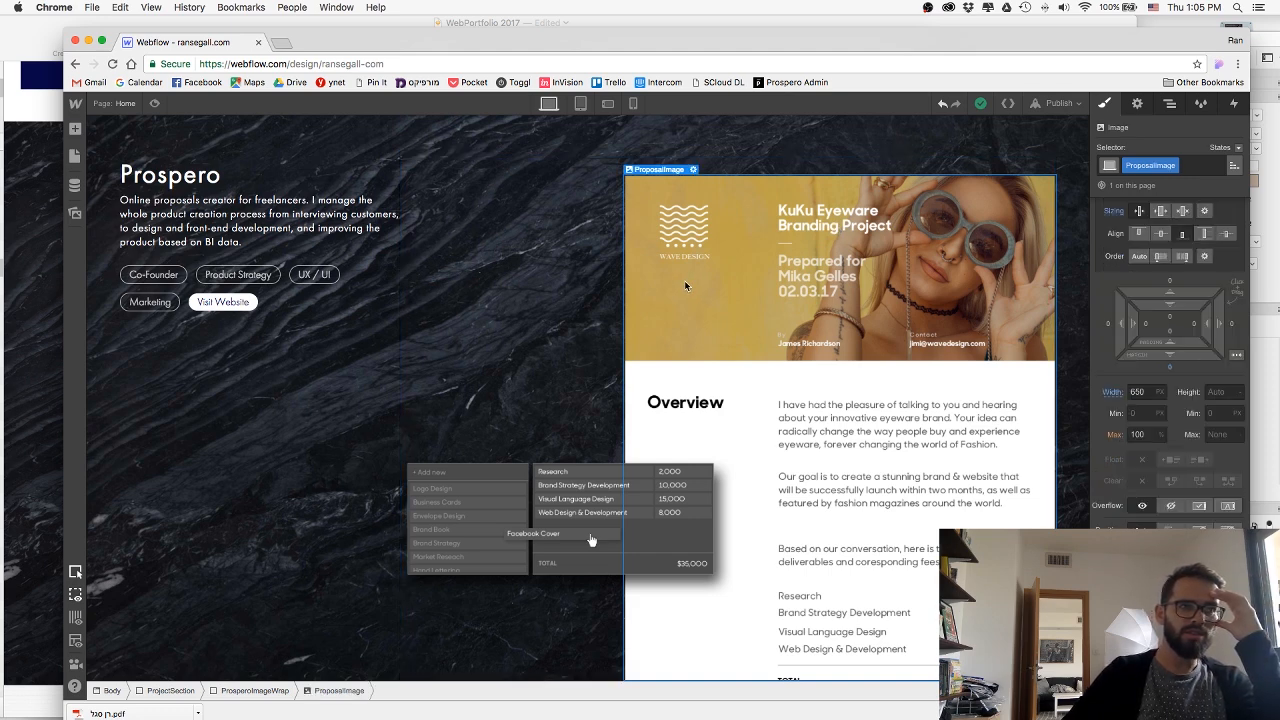
left_click(1134, 392)
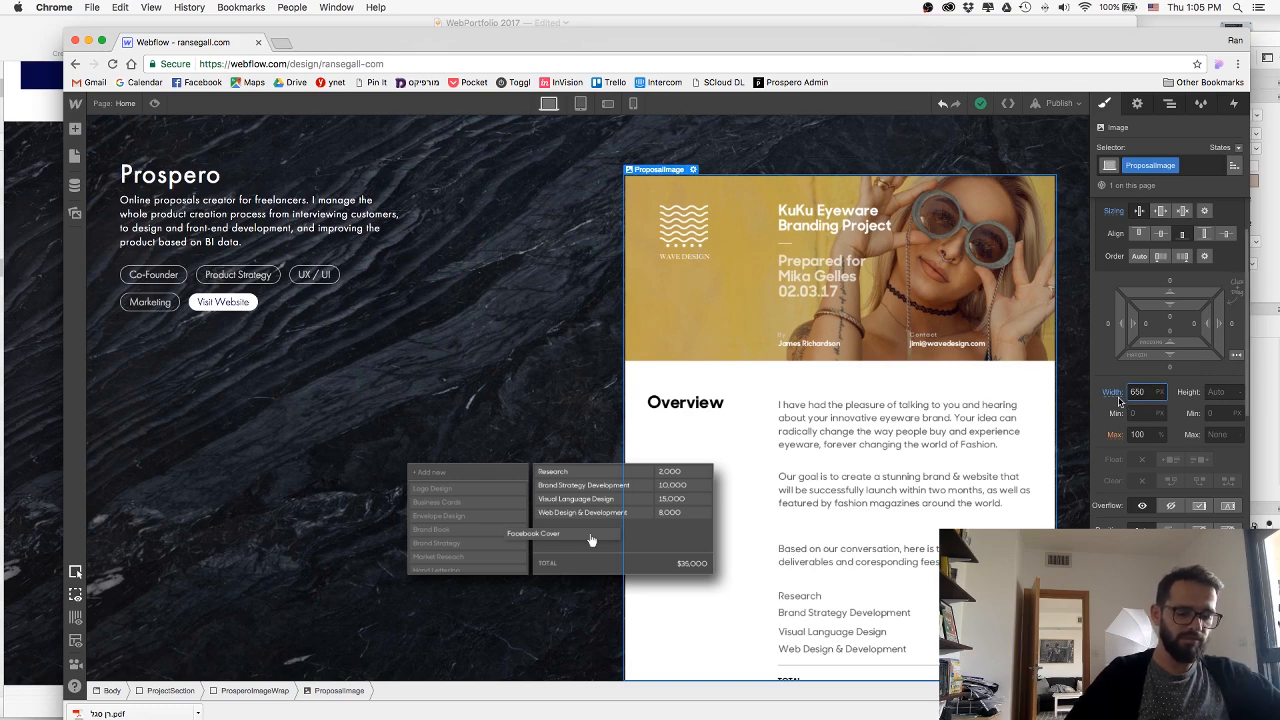
left_click(1113, 393)
left_click(1160, 412)
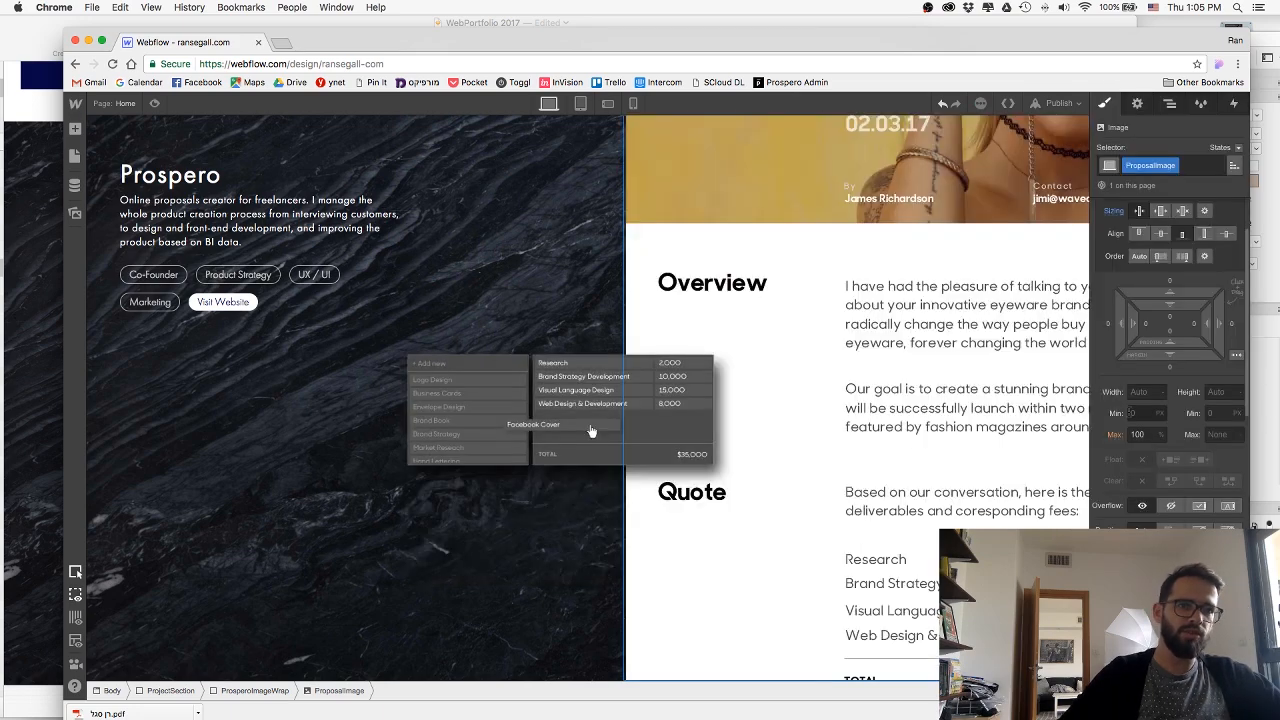
scroll(792, 306, "up", 2)
scroll(792, 306, "down", 2)
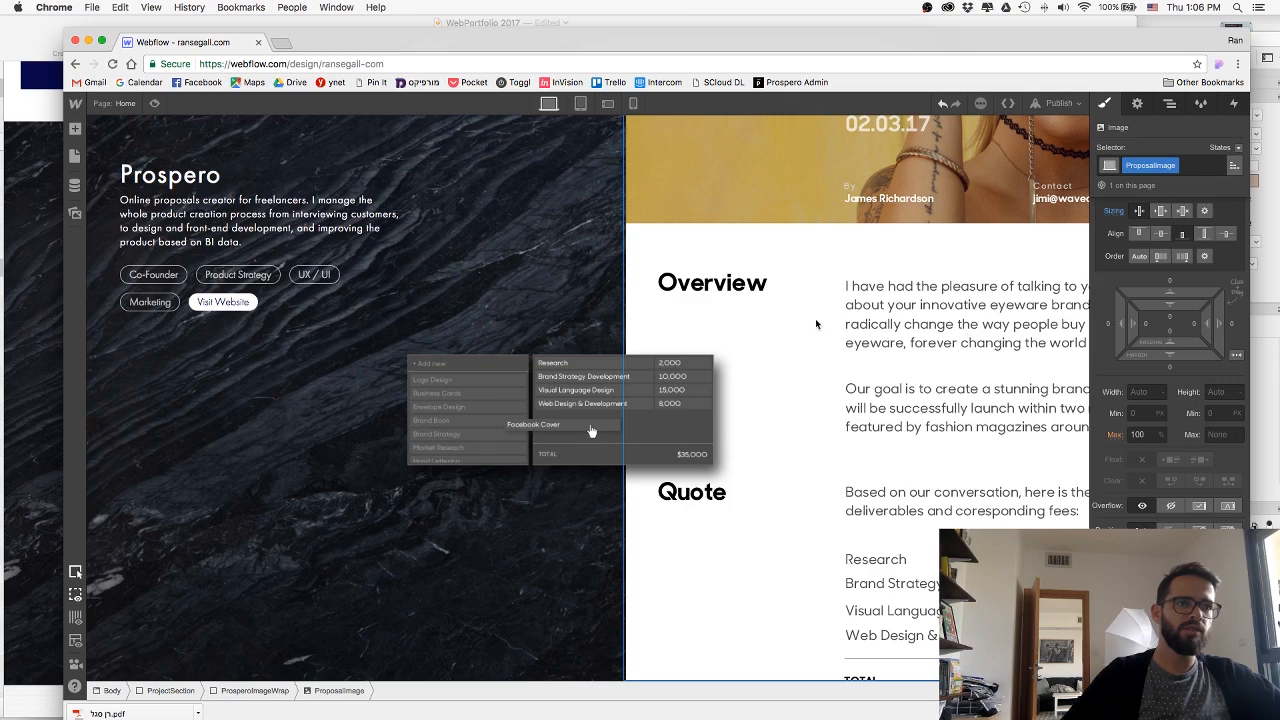
key("super+z")
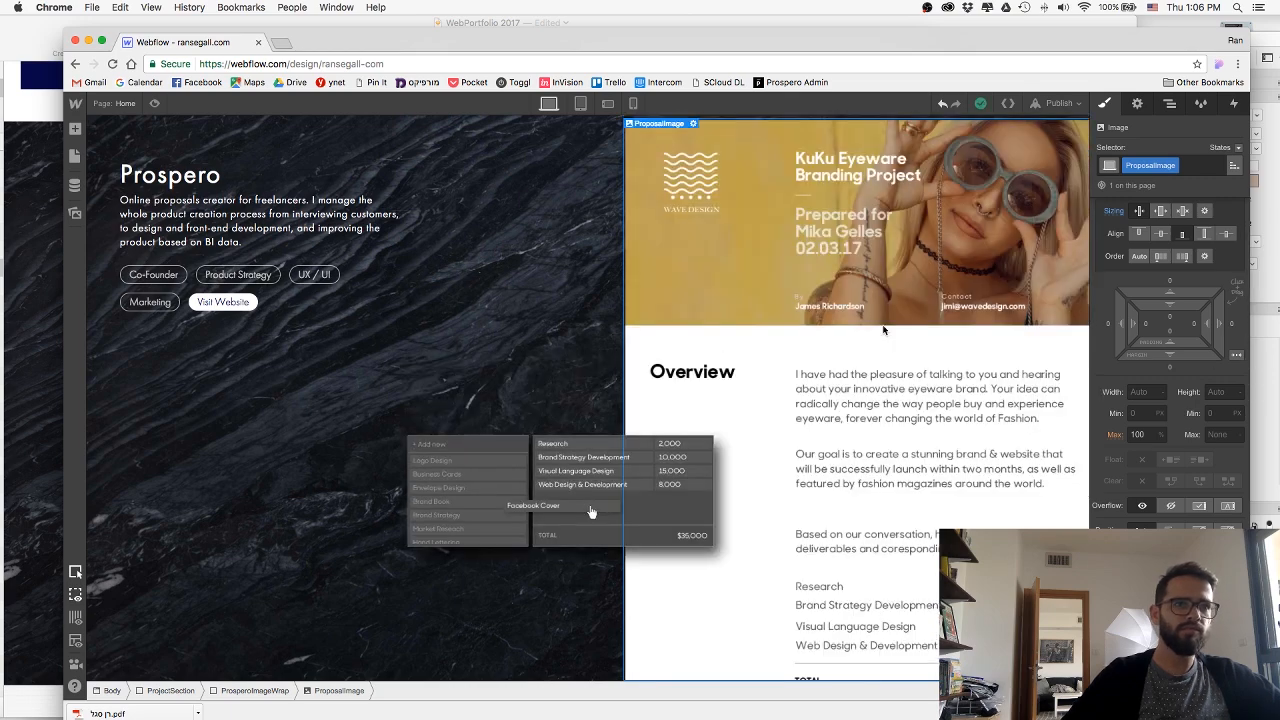
Try marking the proposal image as HiDPI, revert the option, and return to its style settings.
left_click(1137, 103)
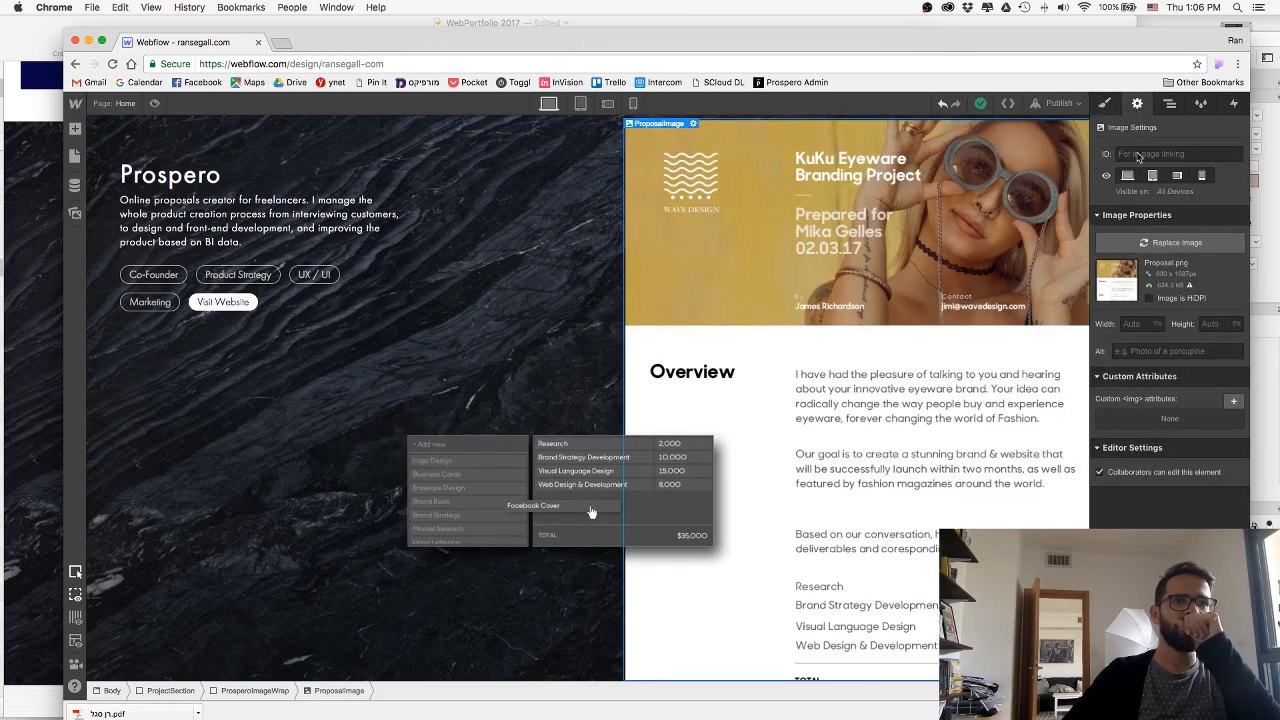
left_click(1149, 300)
left_click(1149, 299)
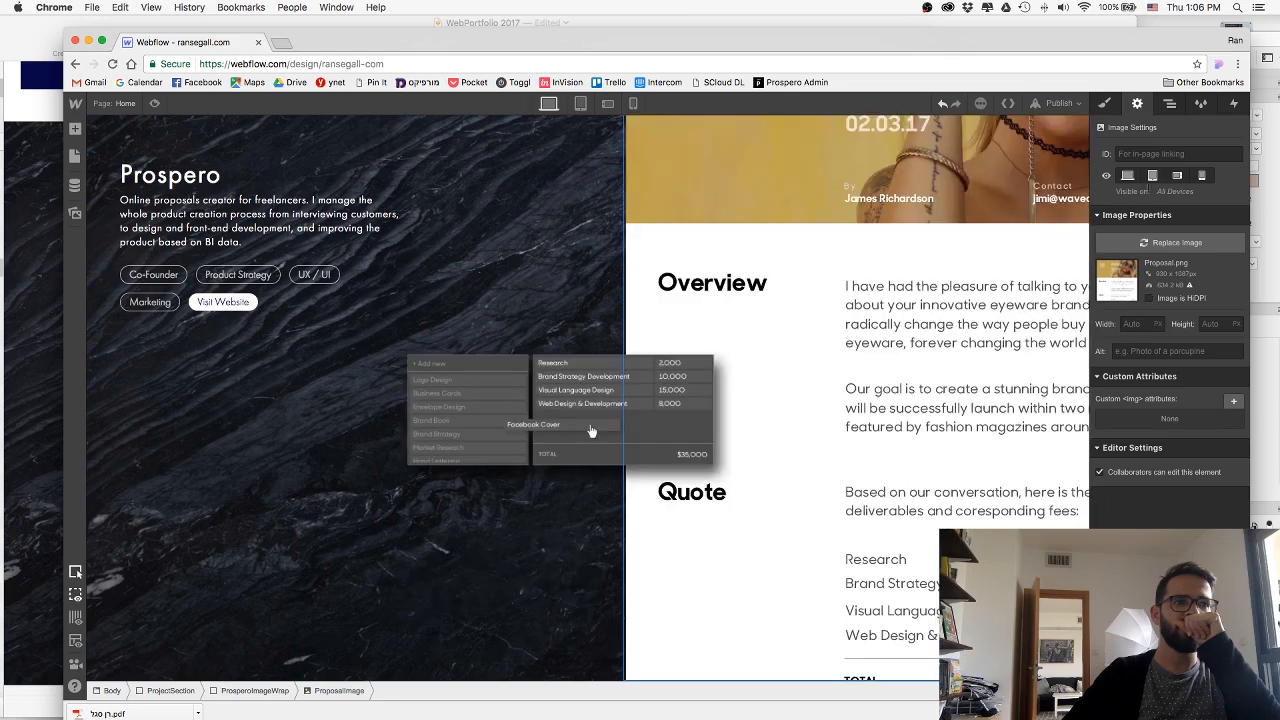
left_click(1106, 106)
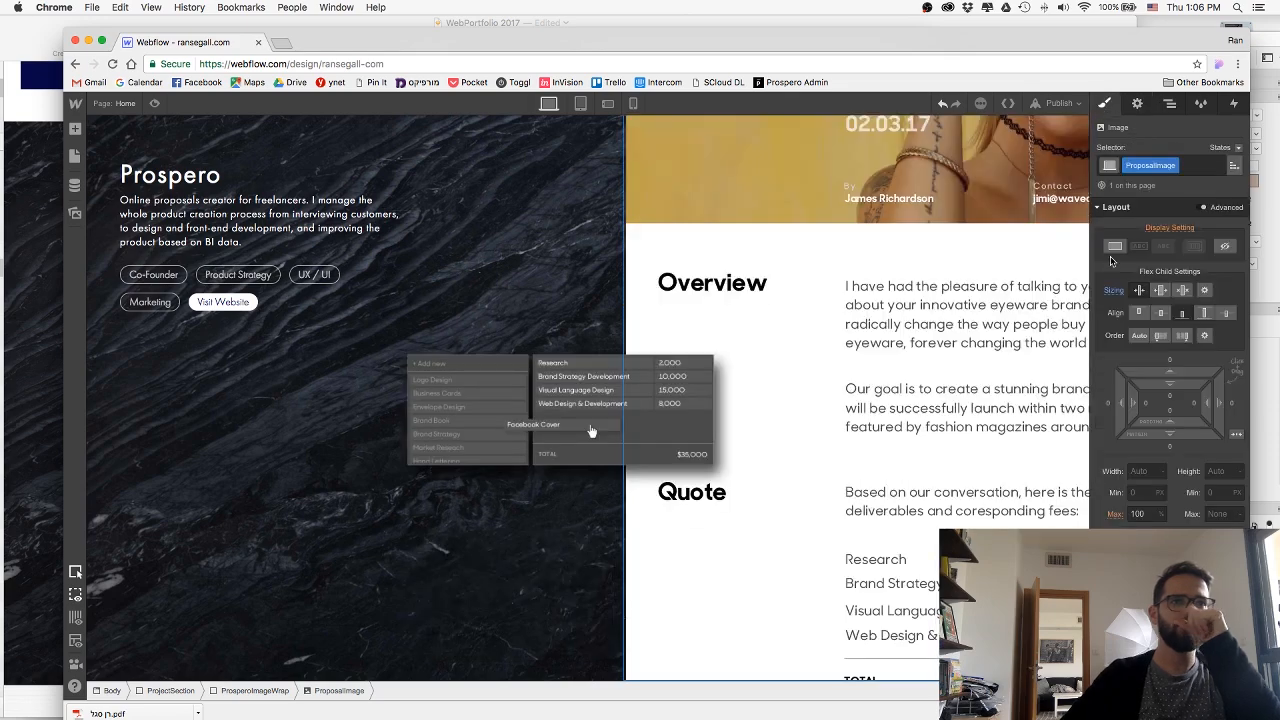
scroll(876, 391, "up", 1)
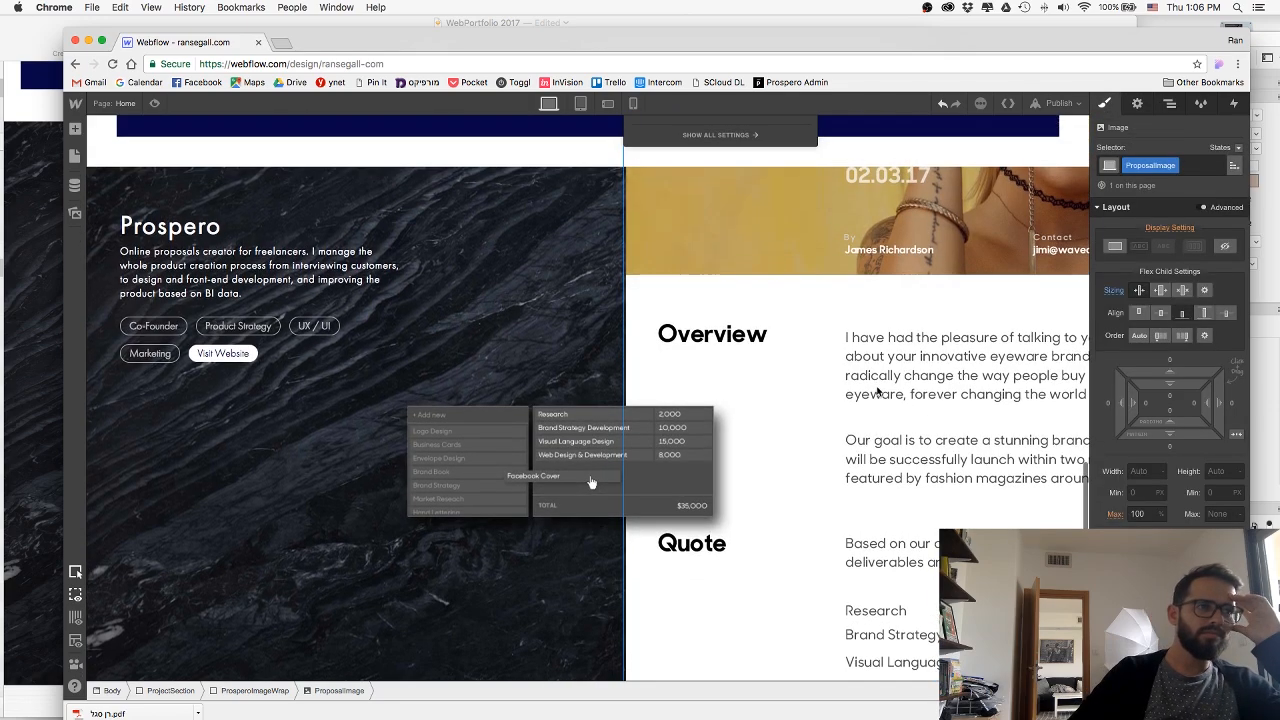
scroll(876, 391, "down", 1)
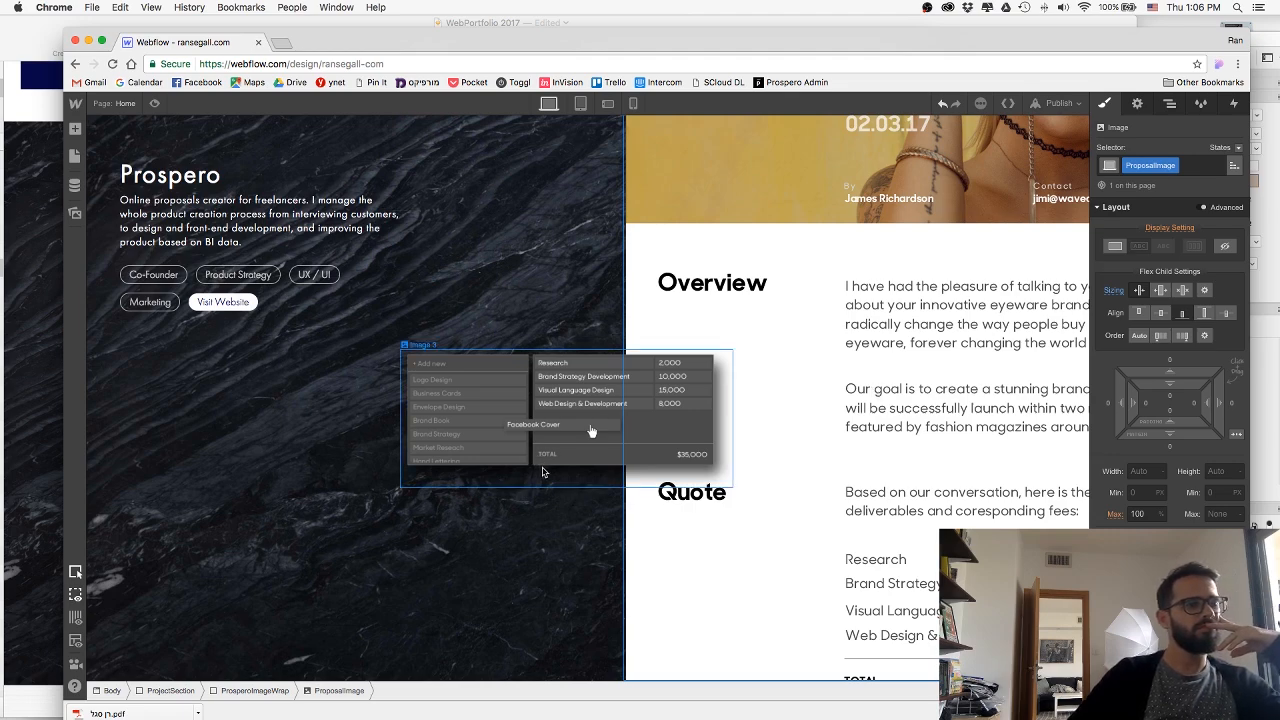
Delete both the pricing table image and the proposal image from the ProsperoImageWrap block.
left_click(562, 461)
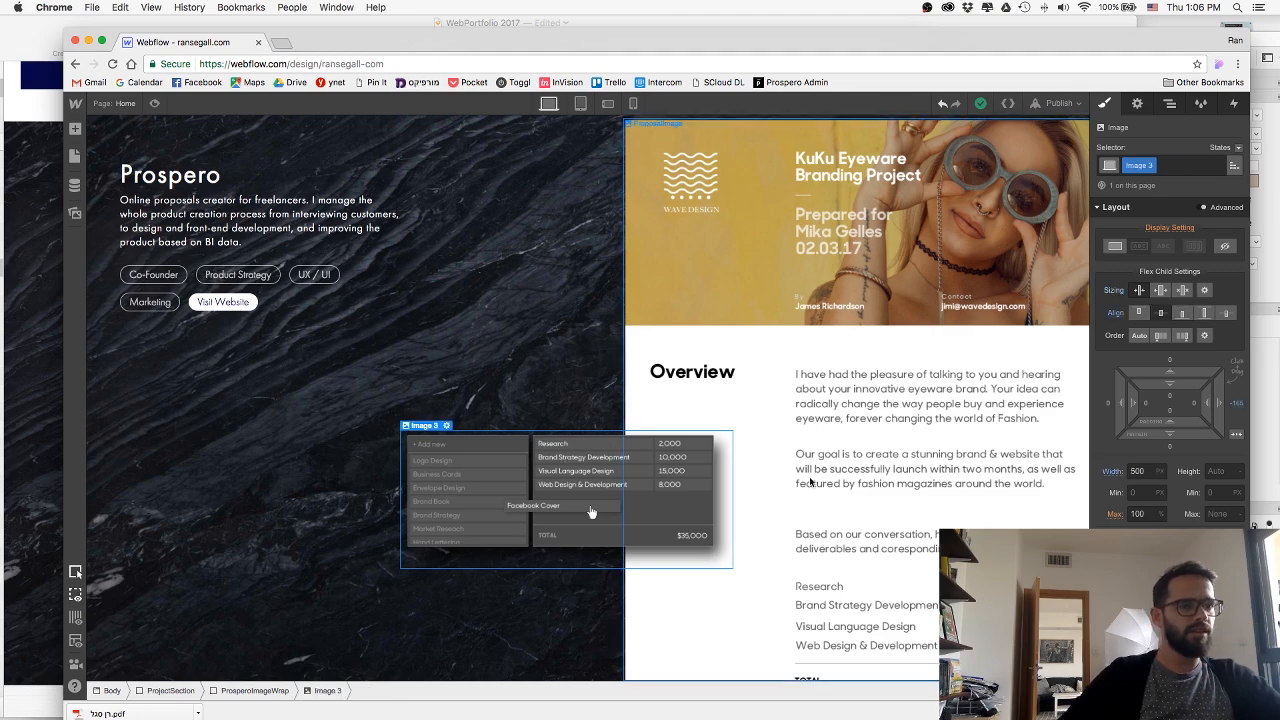
scroll(810, 480, "up", 2)
scroll(810, 480, "down", 2)
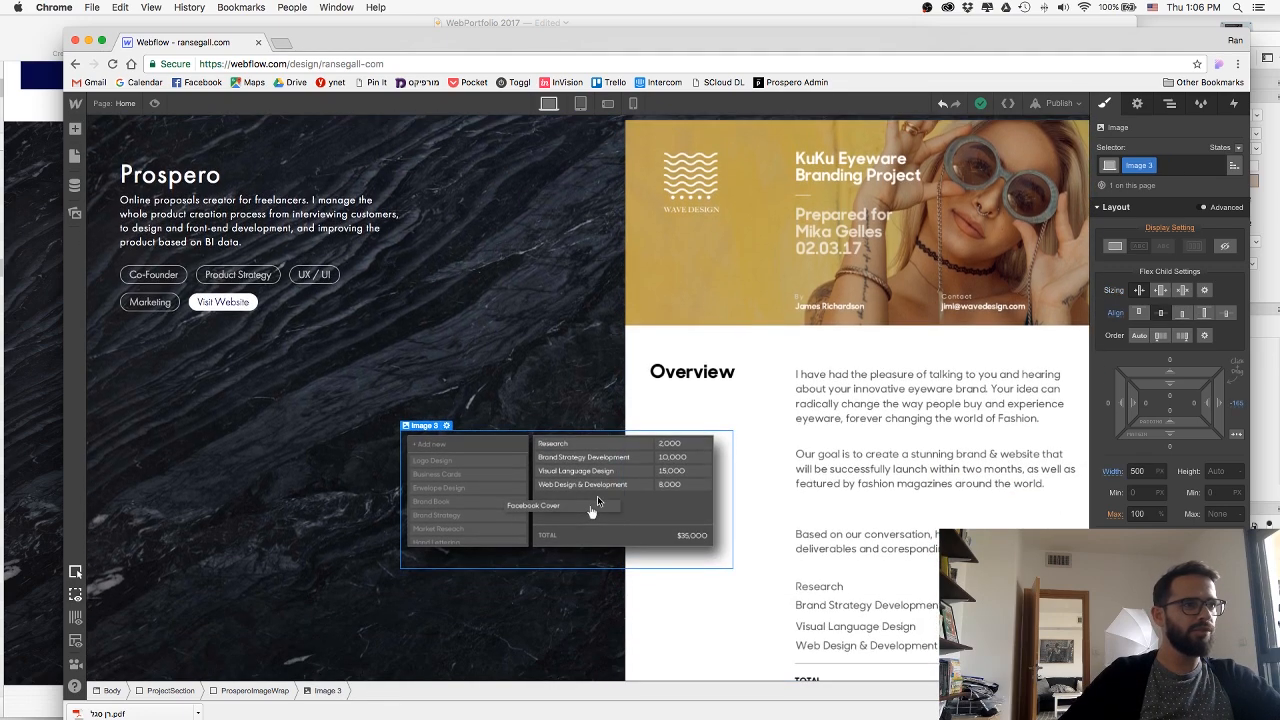
key("Delete")
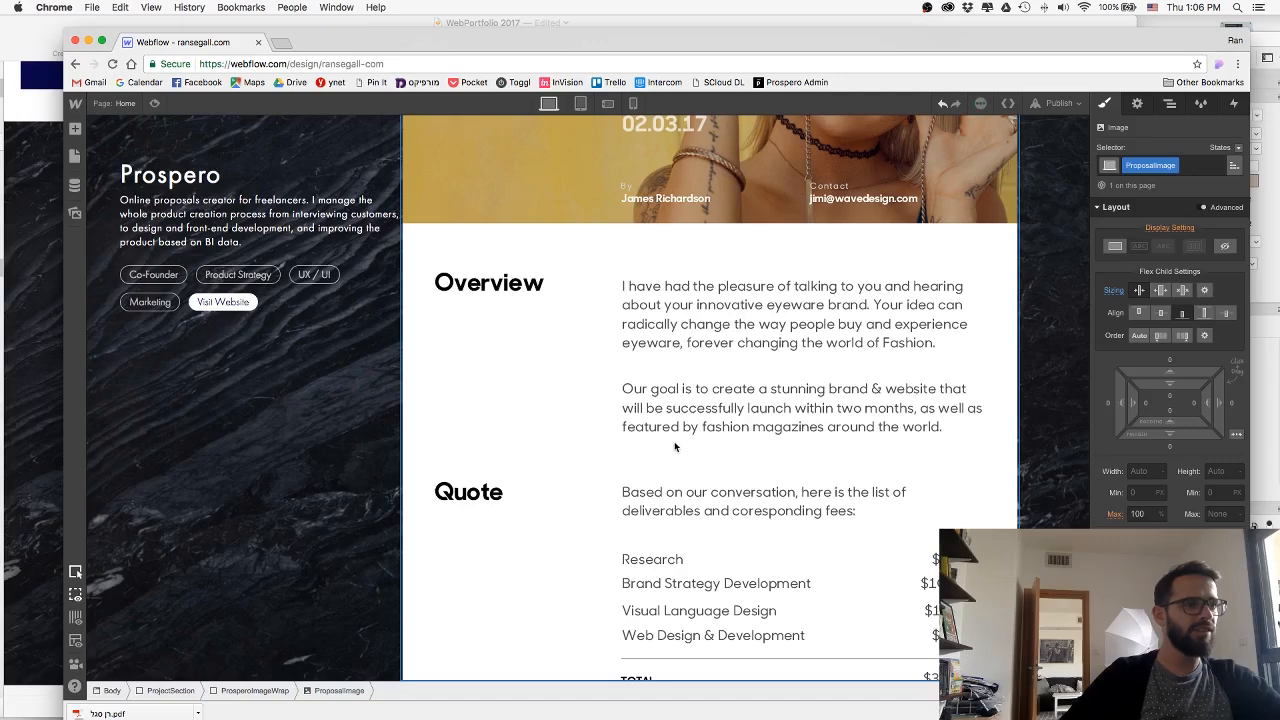
key("Delete")
Switch to Photoshop, group the proposal and pricing table layers, and export the group as ProsperoGrouped.png in the web folder.
key("super+Tab")
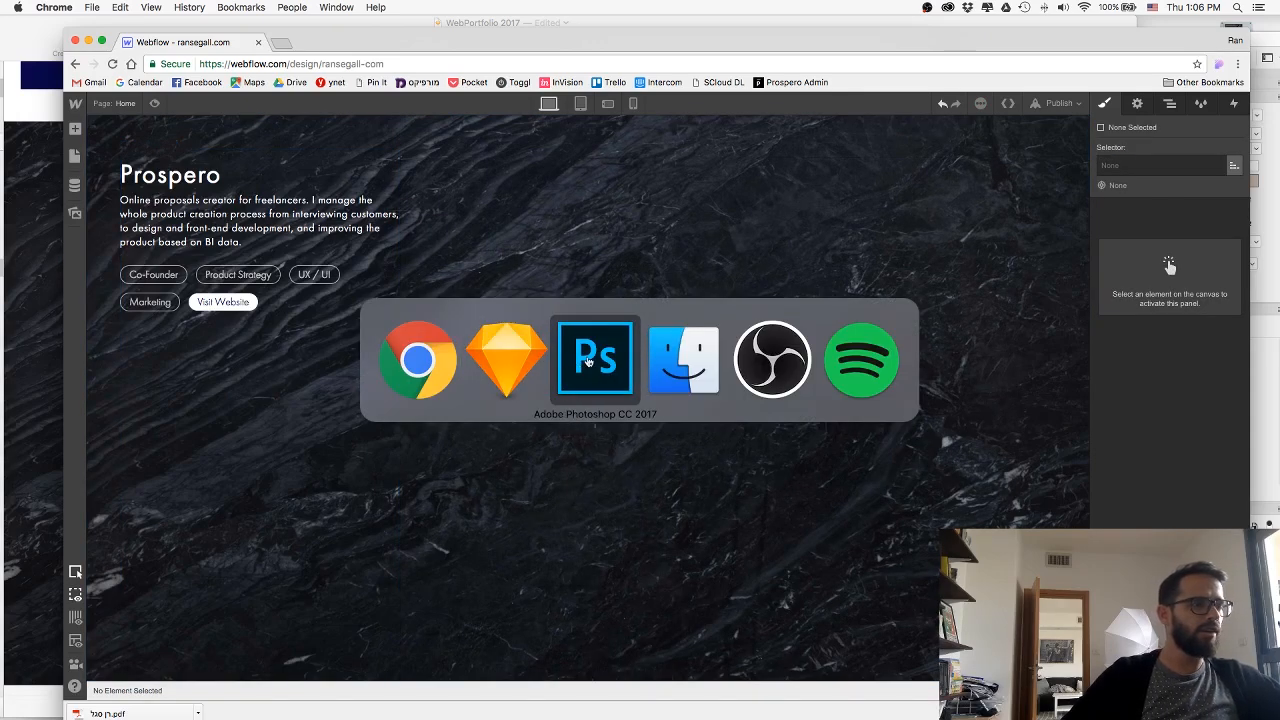
left_click(593, 362)
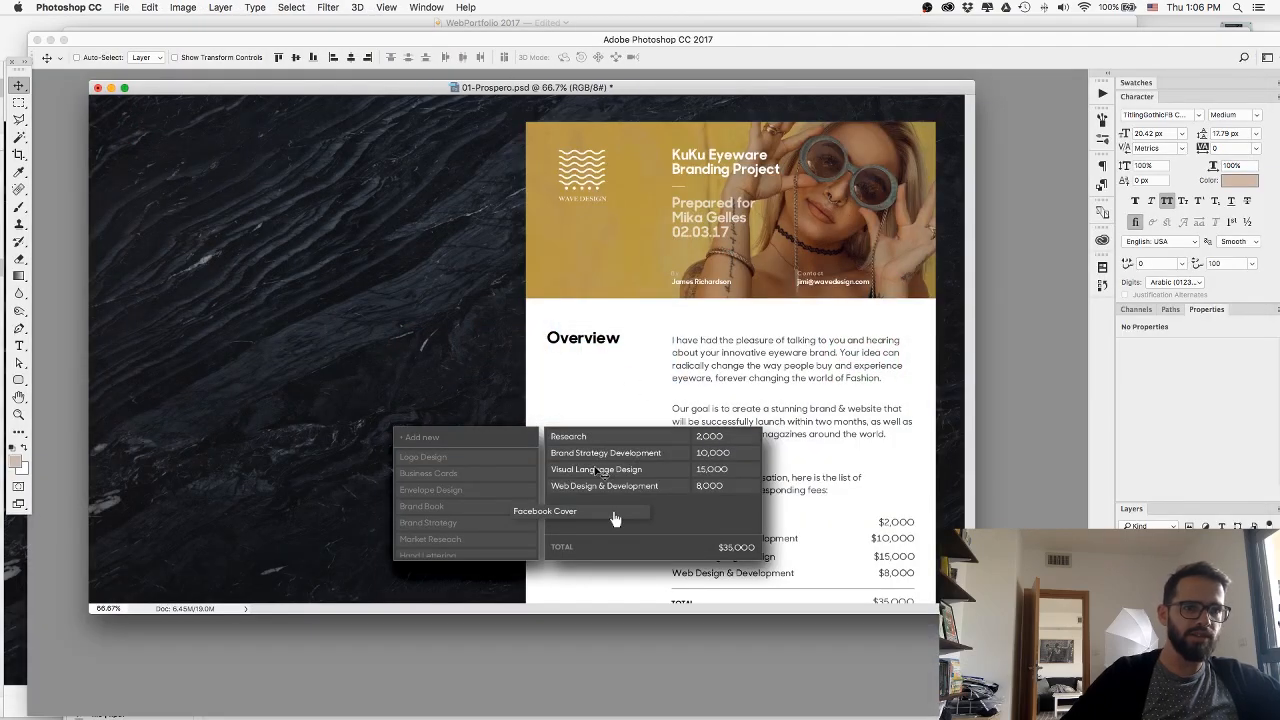
key("super+g")
right_click(1181, 615)
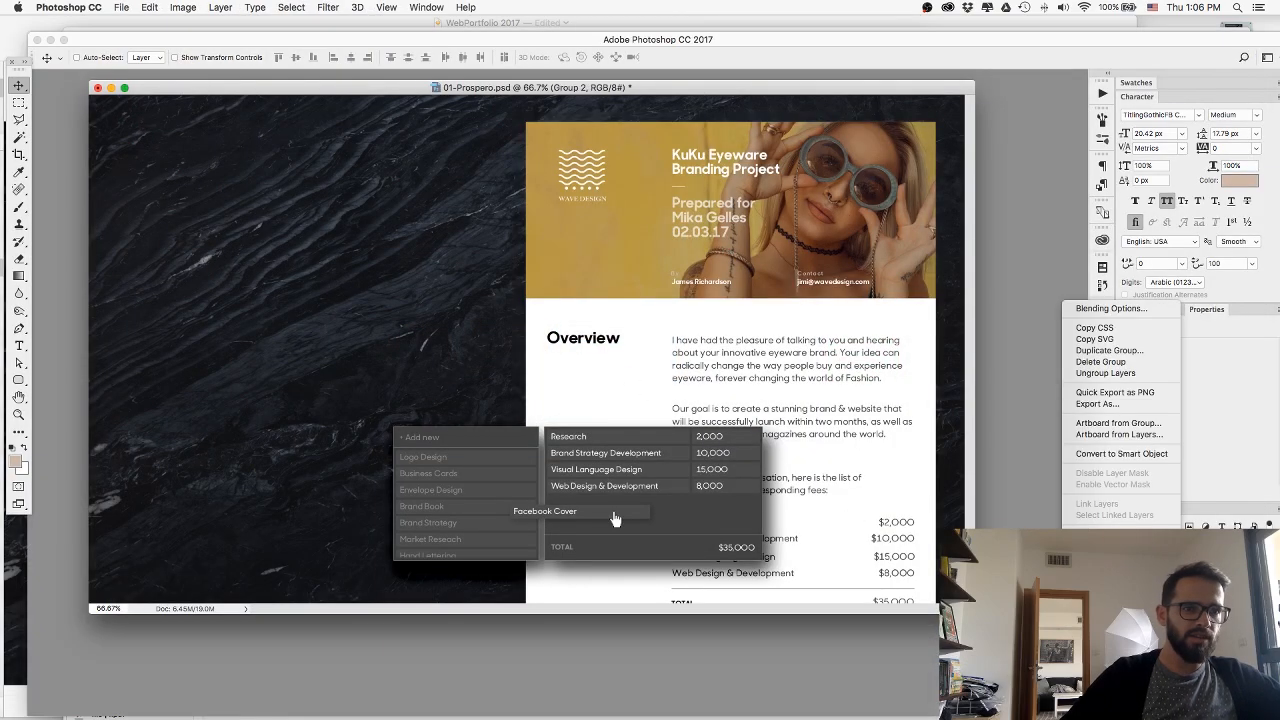
left_click(1100, 392)
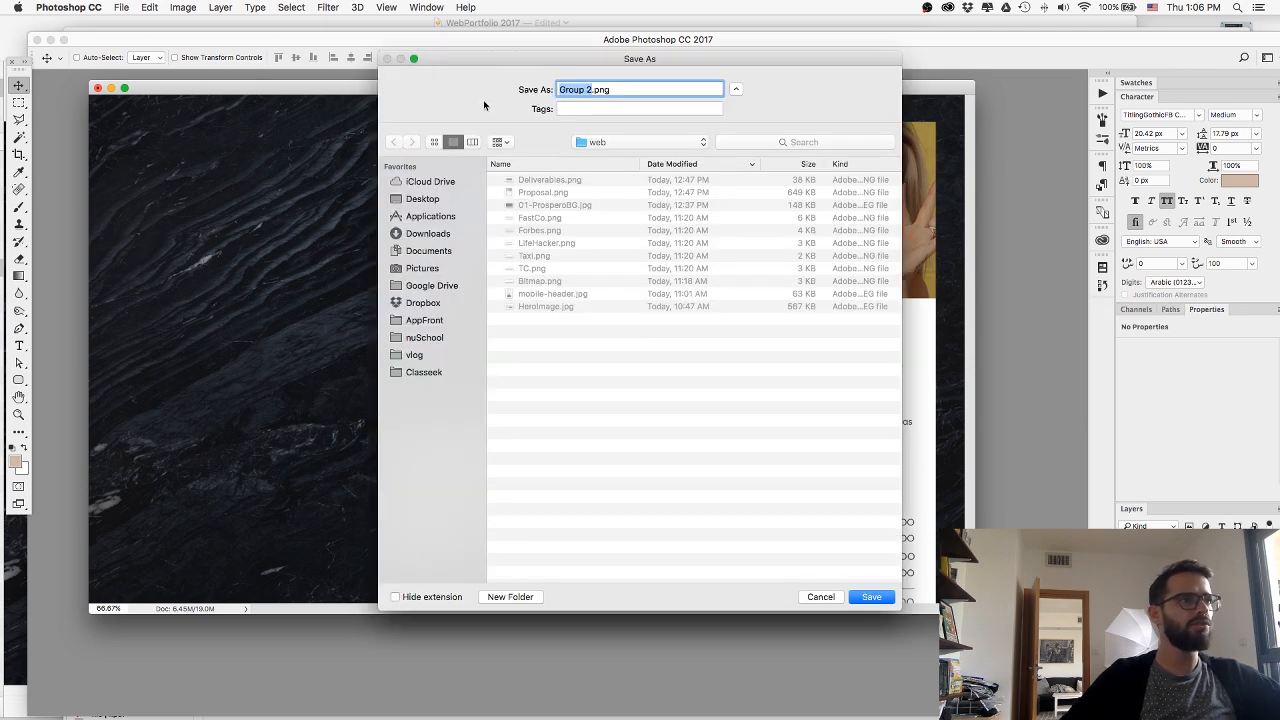
type("Prospero")
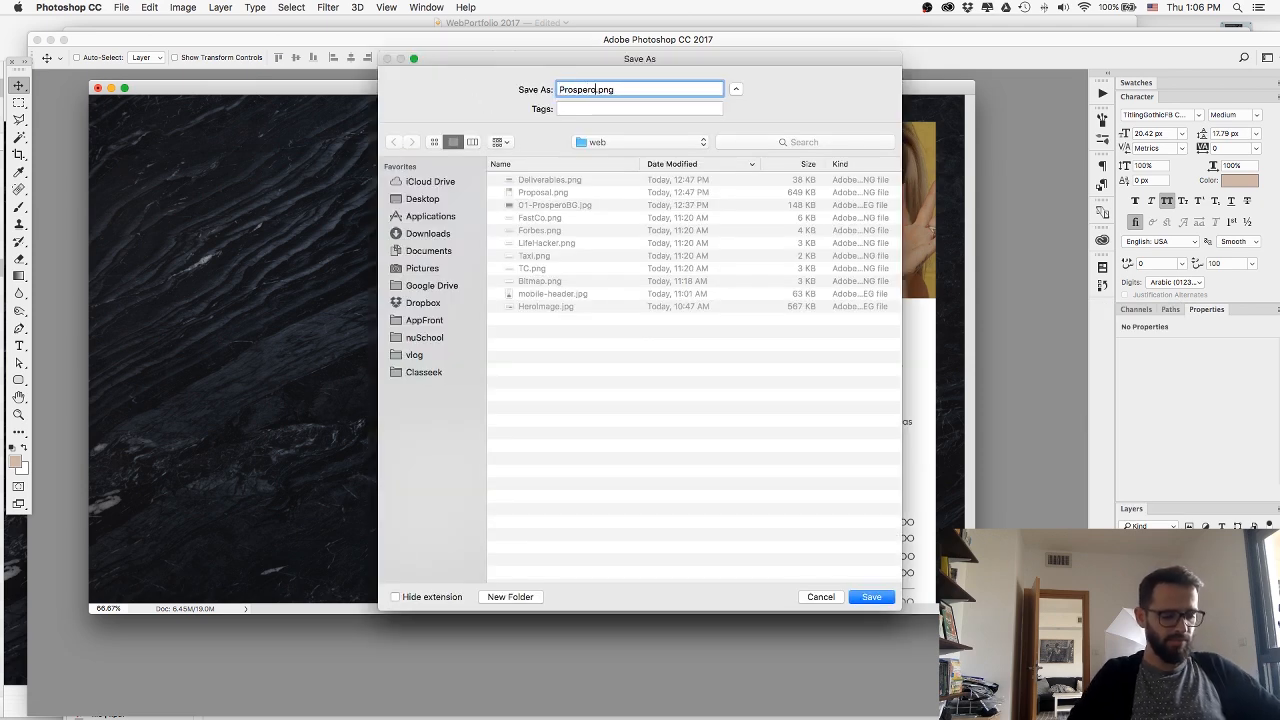
type("Dragging")
key("Return")
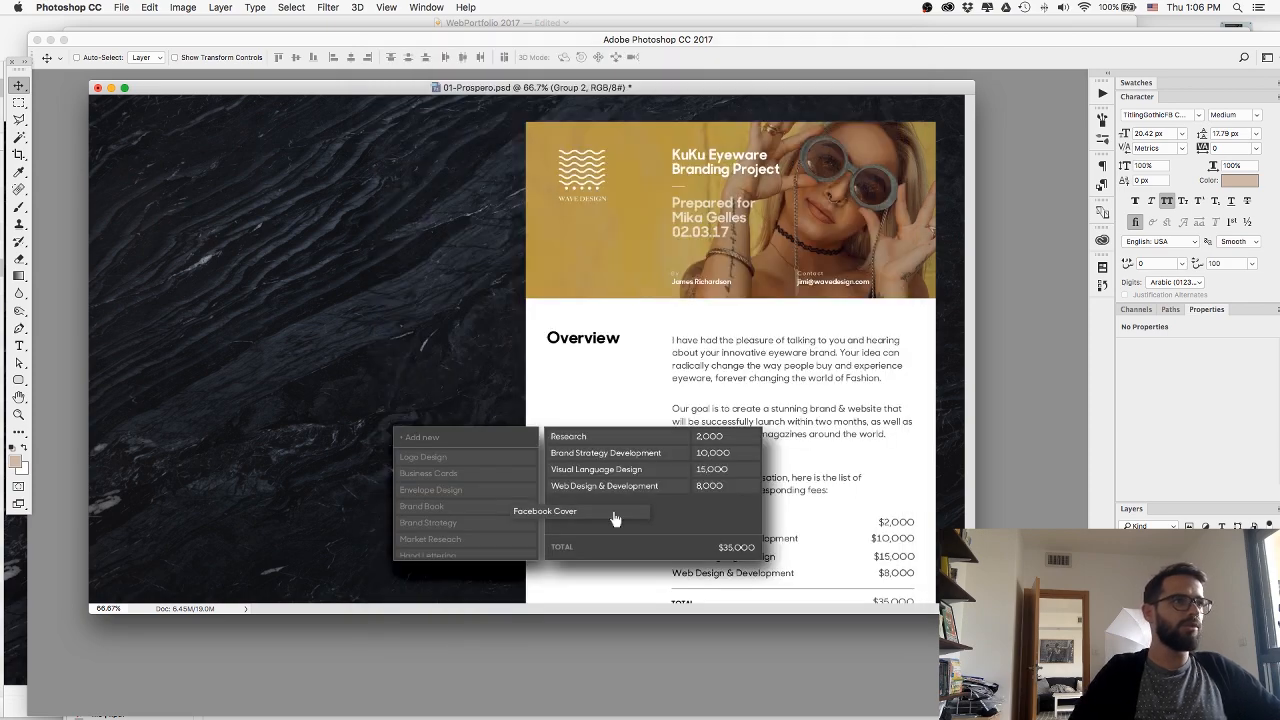
Switch back to Webflow, add an image element to the Prospero section, and upload ProsperoGrouped.png into it.
key("super+Tab")
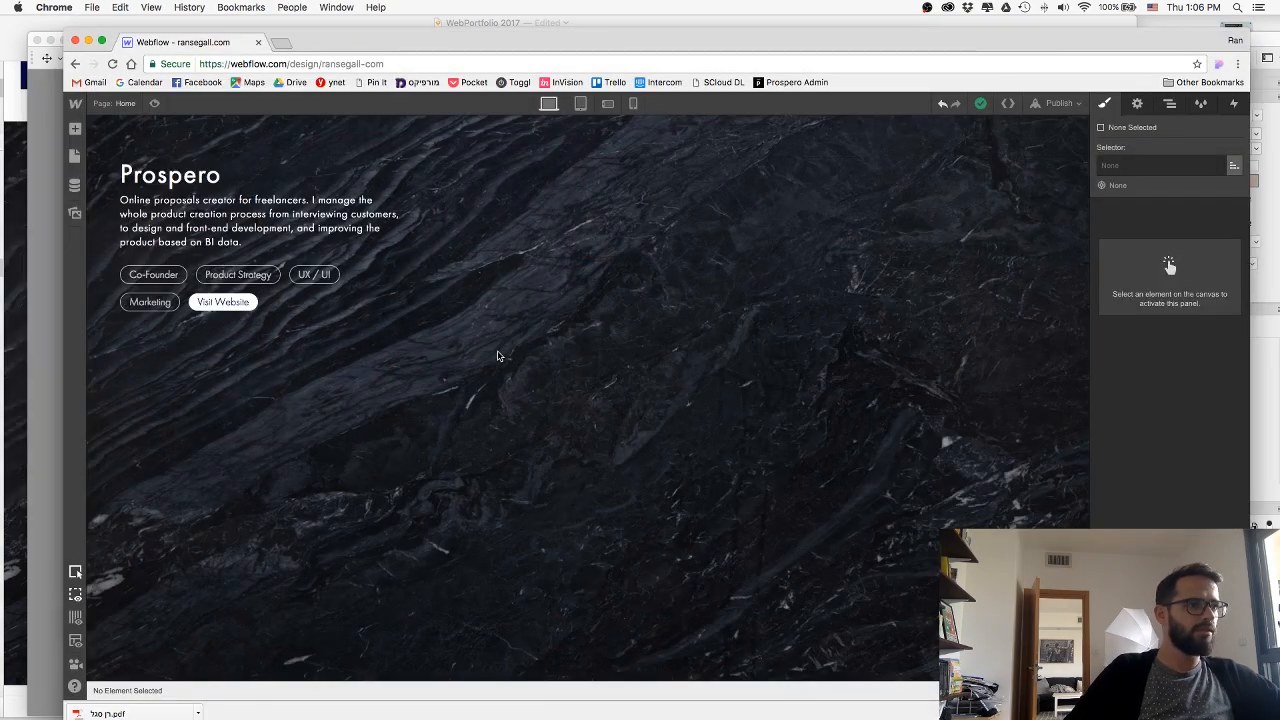
left_click(75, 130)
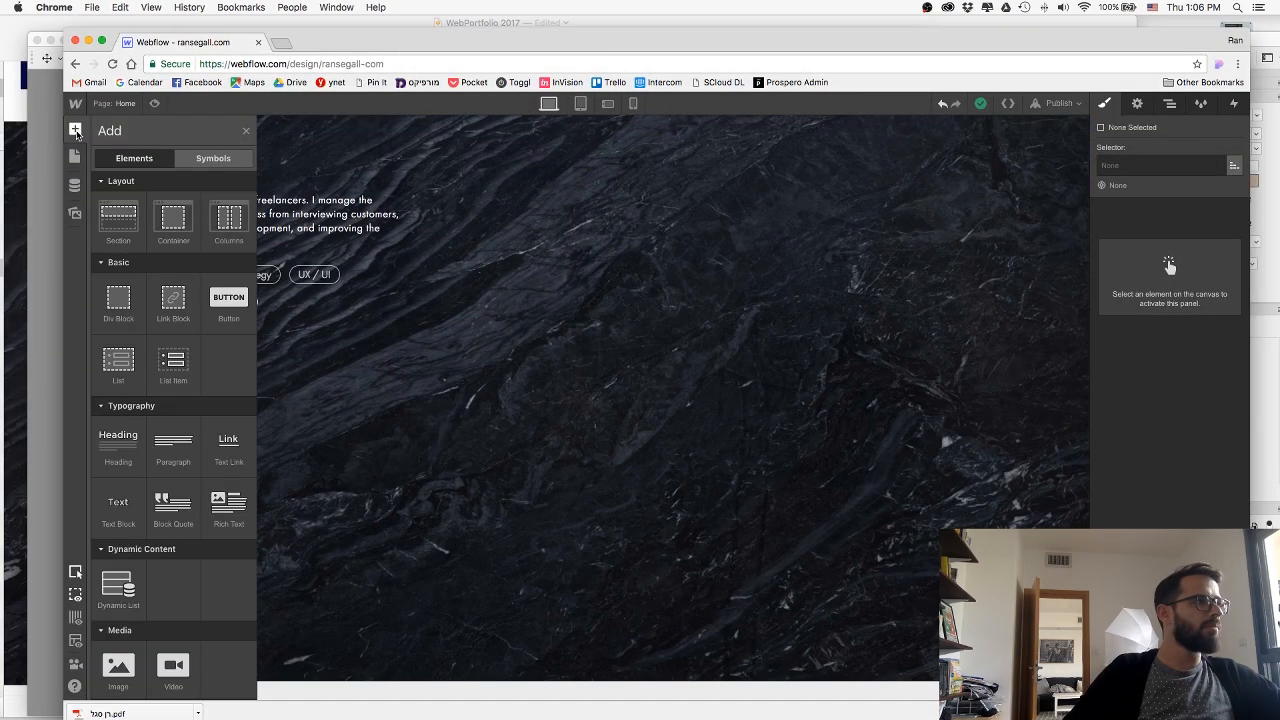
left_click_drag(118, 665, 514, 264)
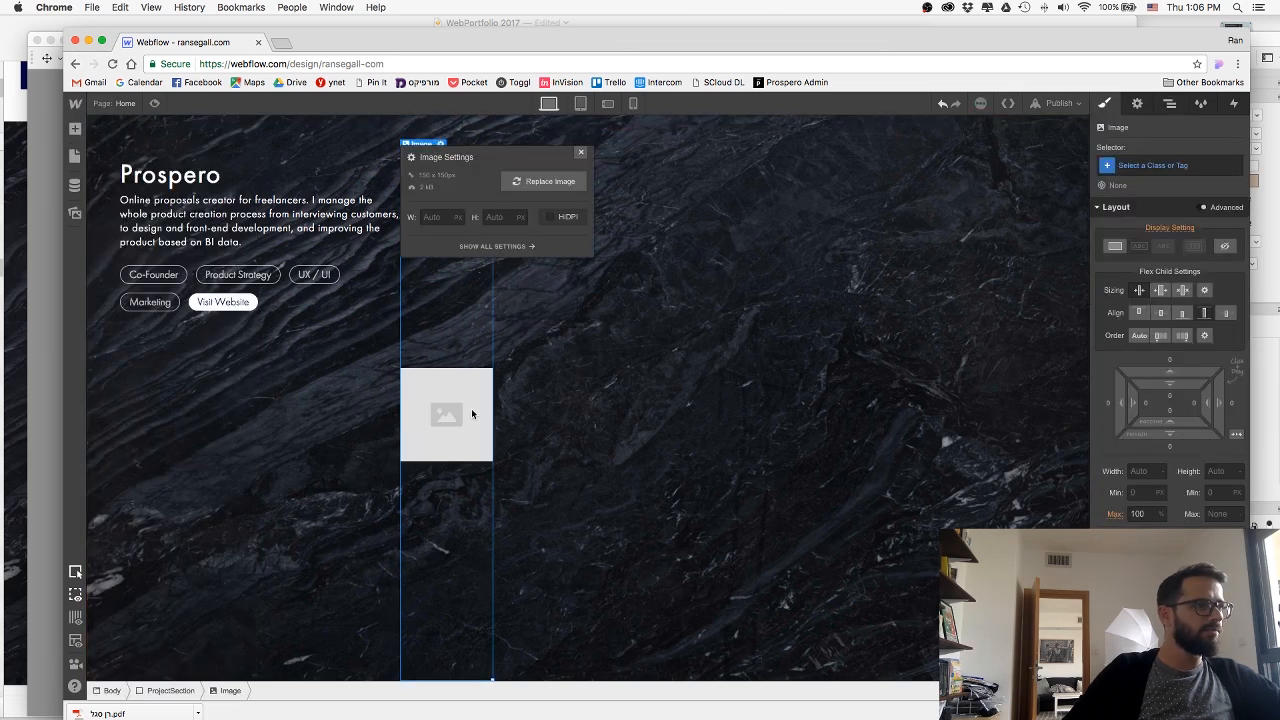
left_click(521, 188)
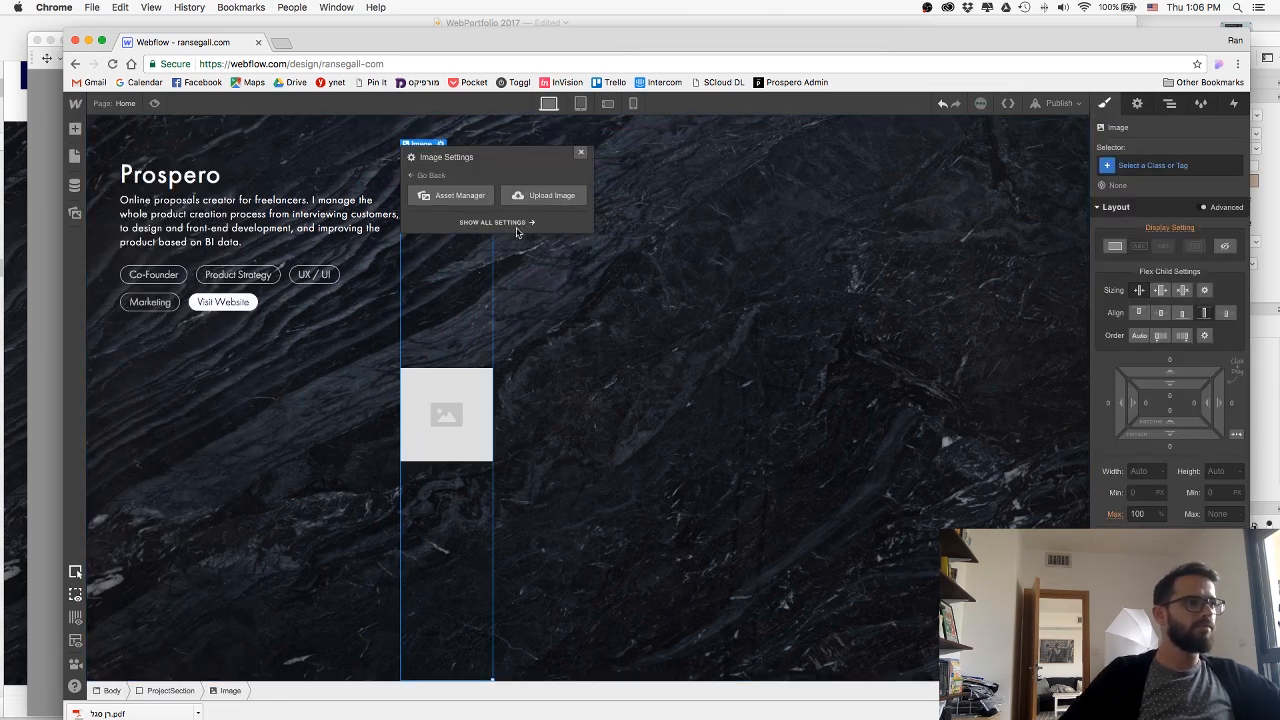
double_click(584, 150)
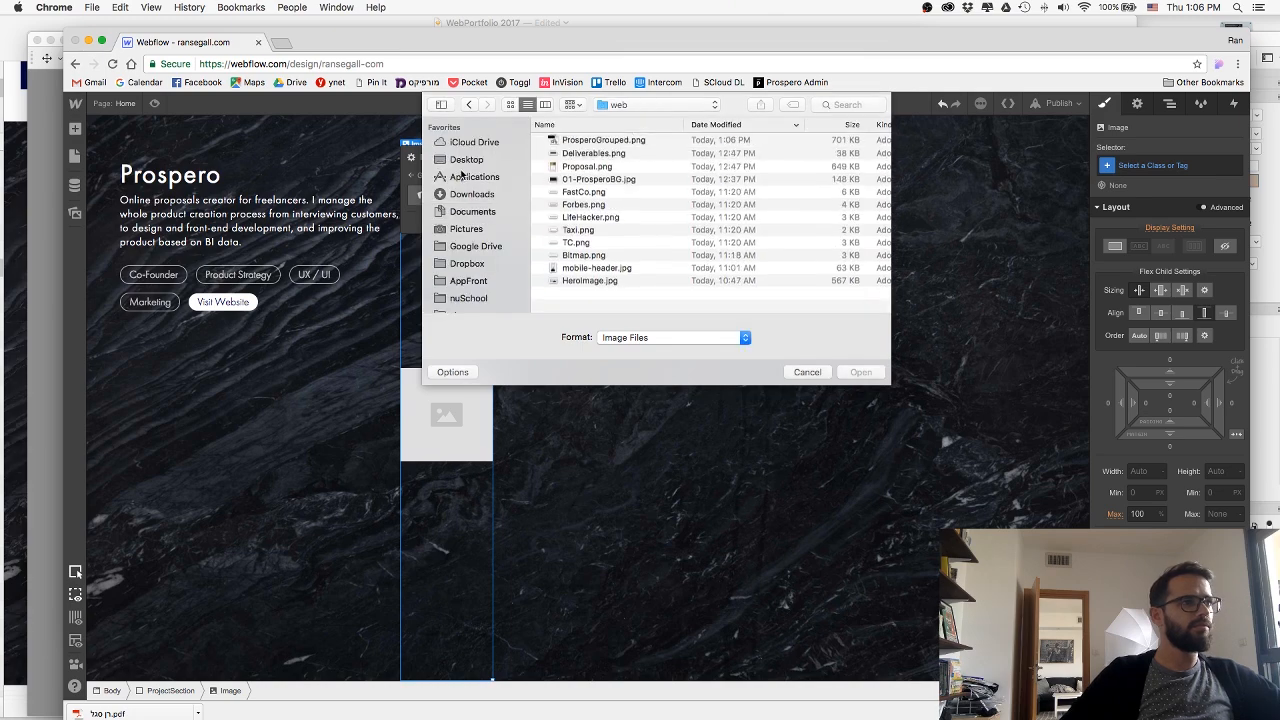
double_click(584, 144)
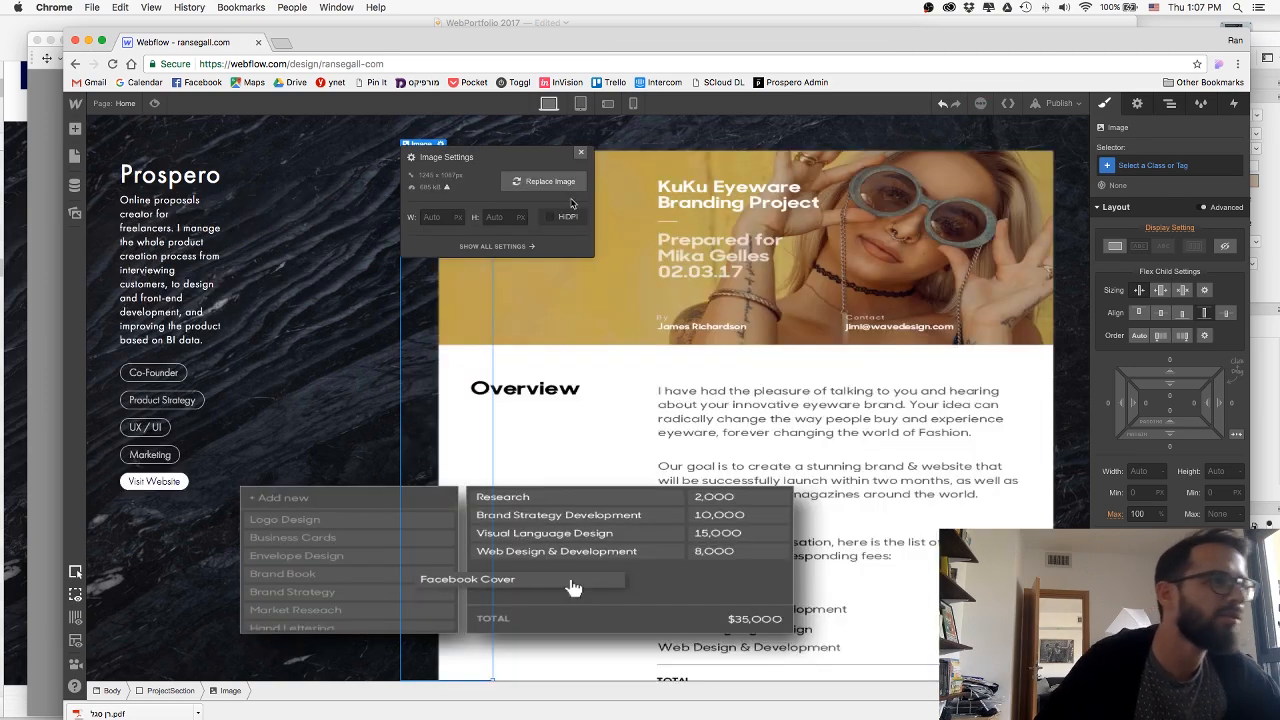
left_click(581, 152)
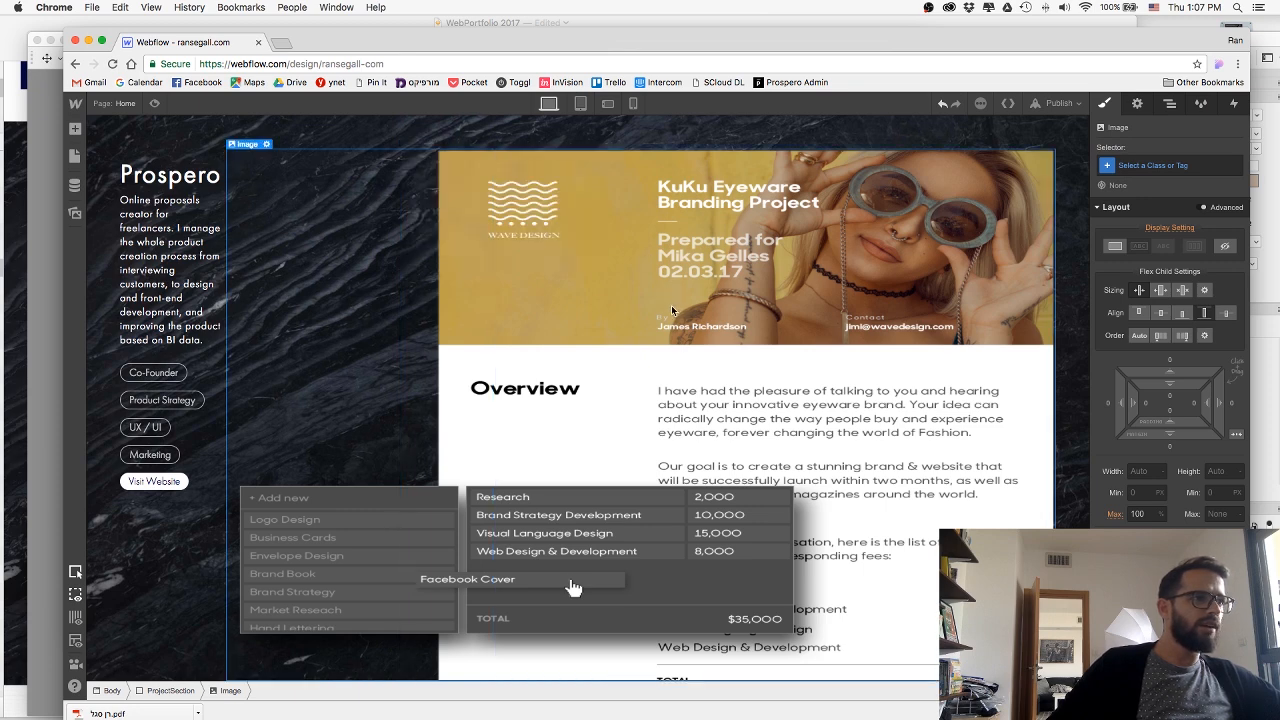
Adjust the new image's flex child sizing and nest the image inside the ProsperoImageWrap block.
left_click(1184, 293)
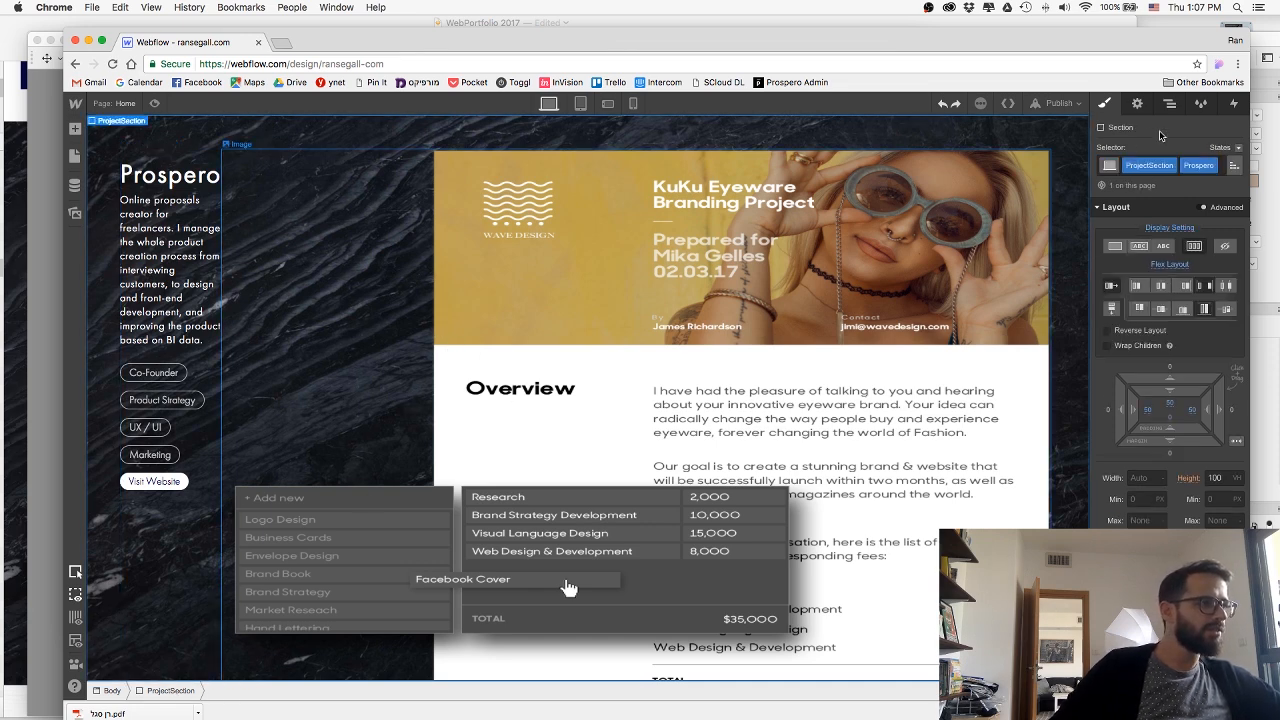
key("z")
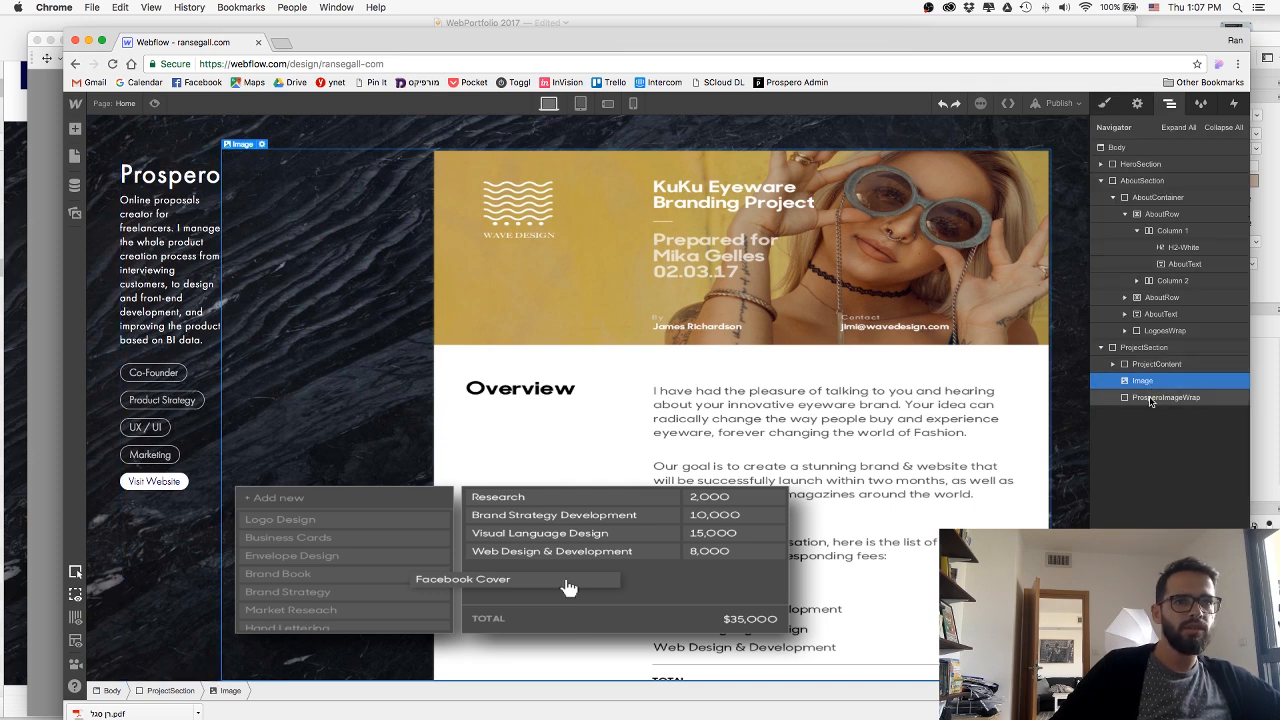
left_click(1150, 398)
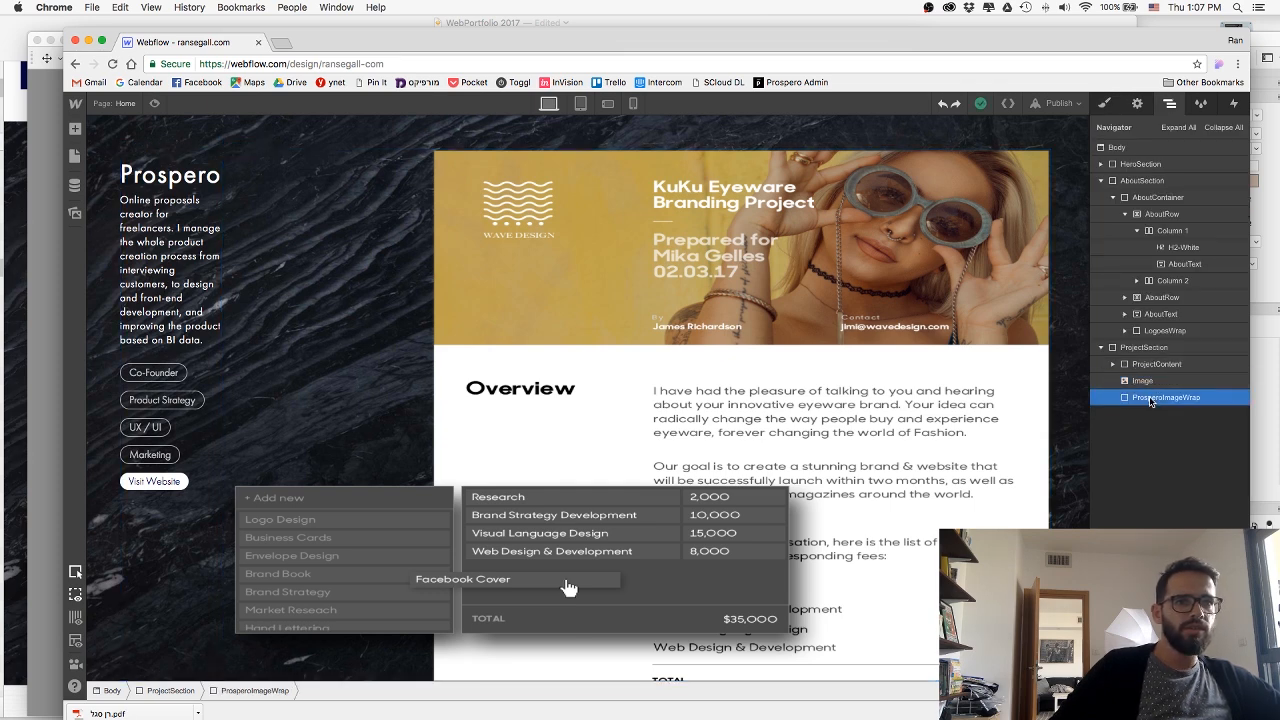
left_click_drag(1147, 384, 1150, 402)
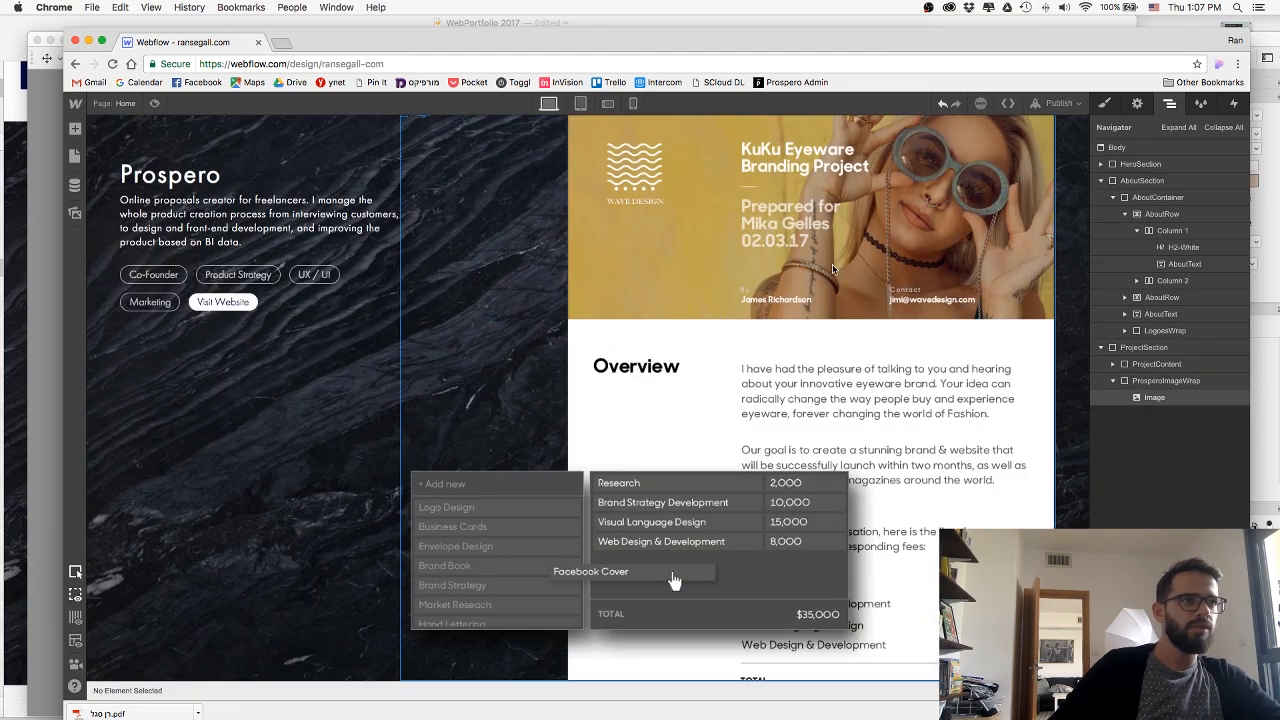
mouse_move(1160, 402)
left_mouse_down()
mouse_move(1163, 366)
mouse_move(1161, 393)
left_mouse_up()
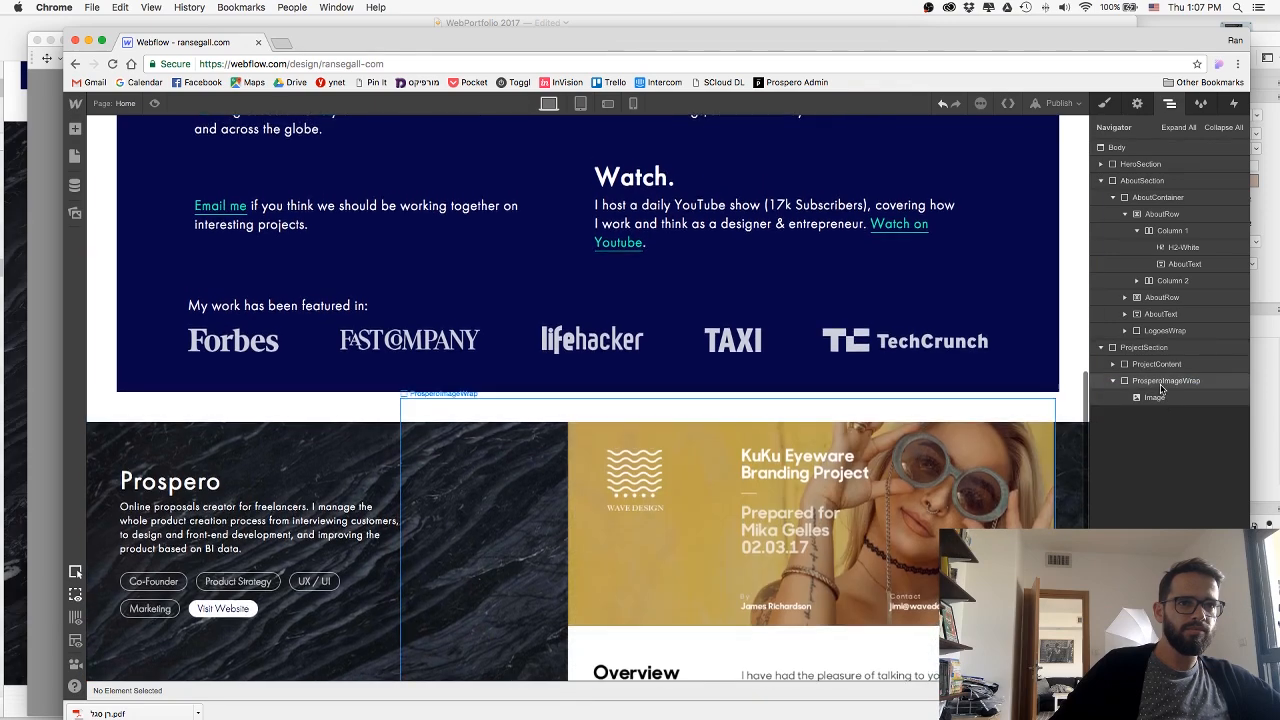
Select the ProsperoImageWrap block to examine its flex layout and how the combined image sits inside it.
left_click(1157, 365)
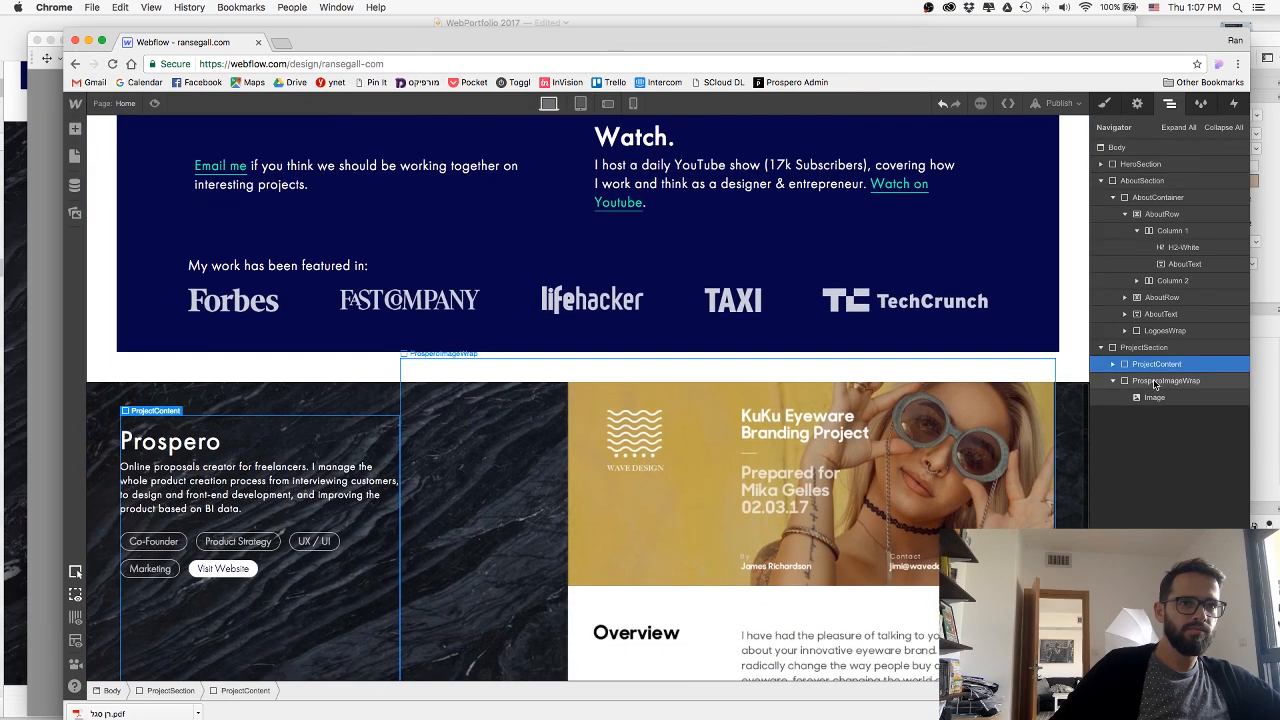
left_click(1155, 381)
key("s")
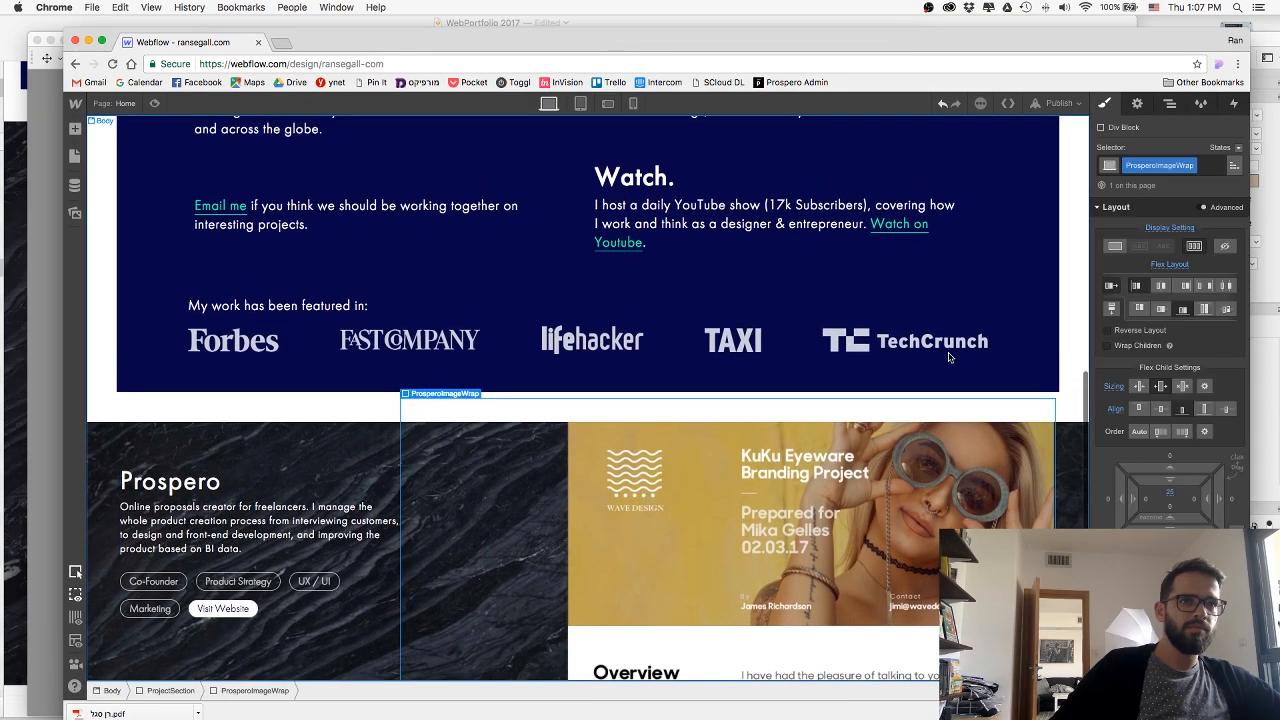
scroll(950, 357, "down", 5)
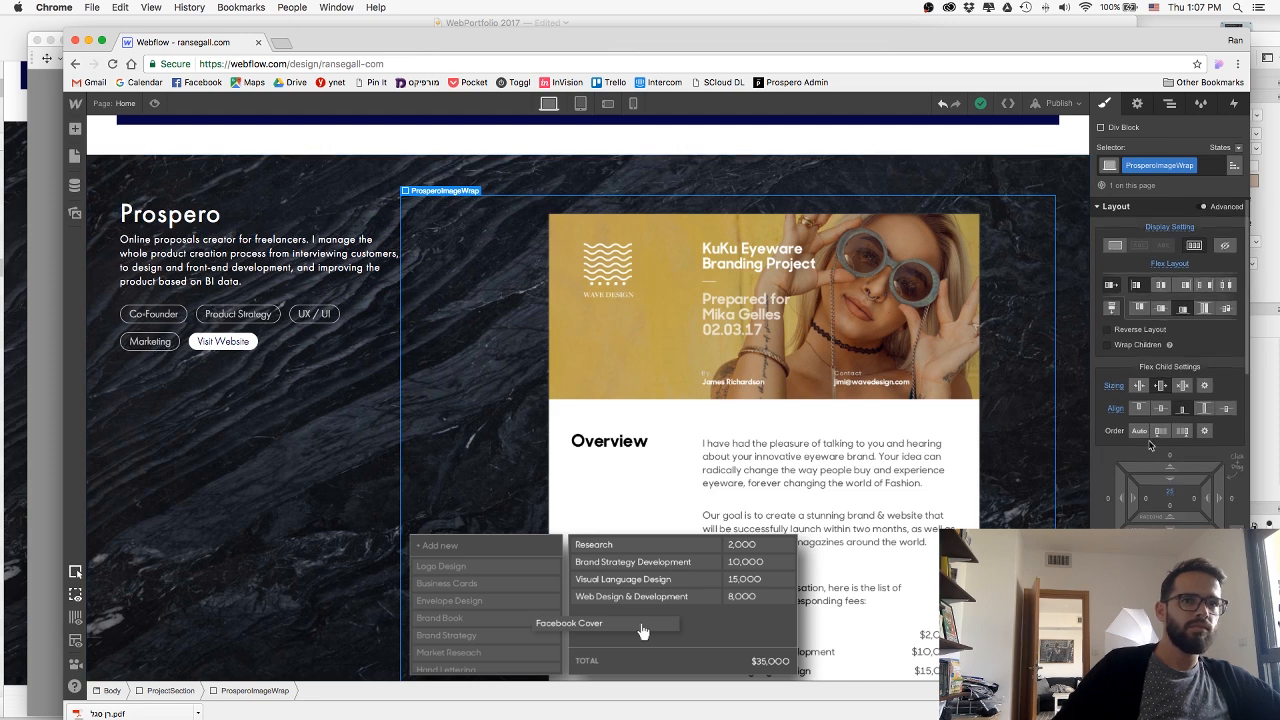
scroll(1150, 444, "down", 4)
scroll(1149, 442, "down", 3)
scroll(1149, 442, "up", 5)
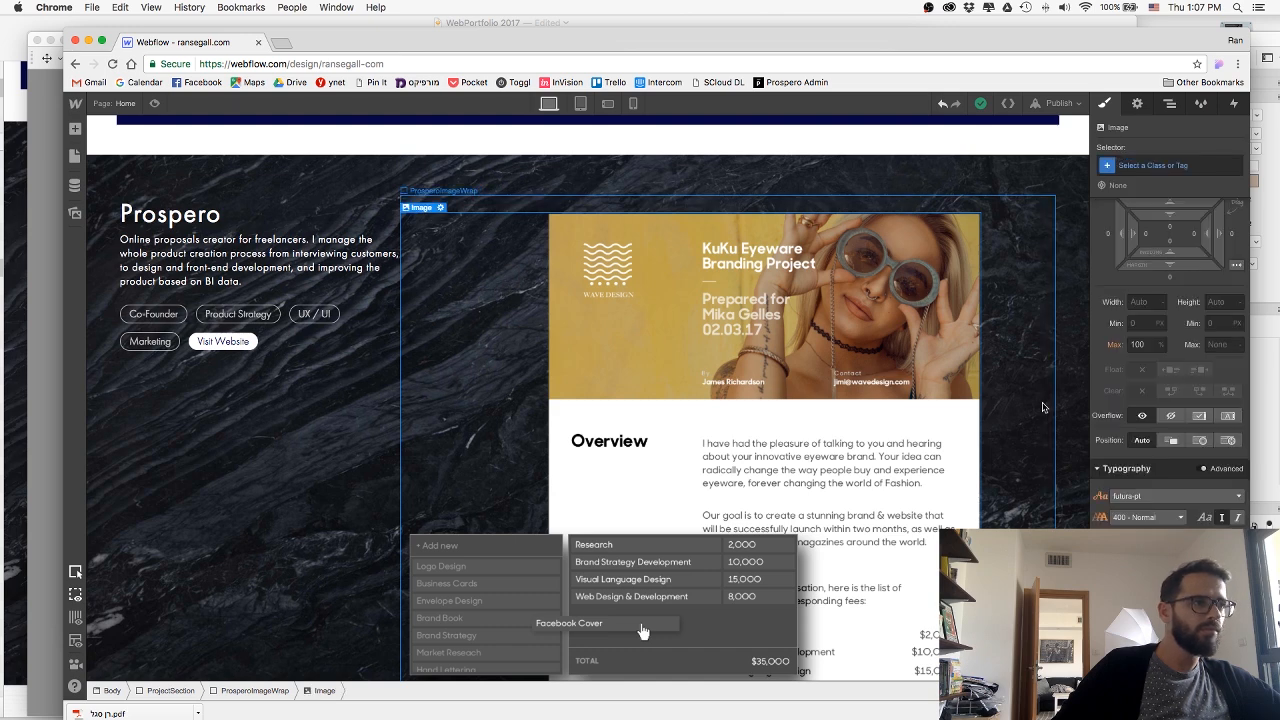
Set the flex layout of the ProsperoImageWrap block to justify its contents to the end.
scroll(1140, 527, "up", 3)
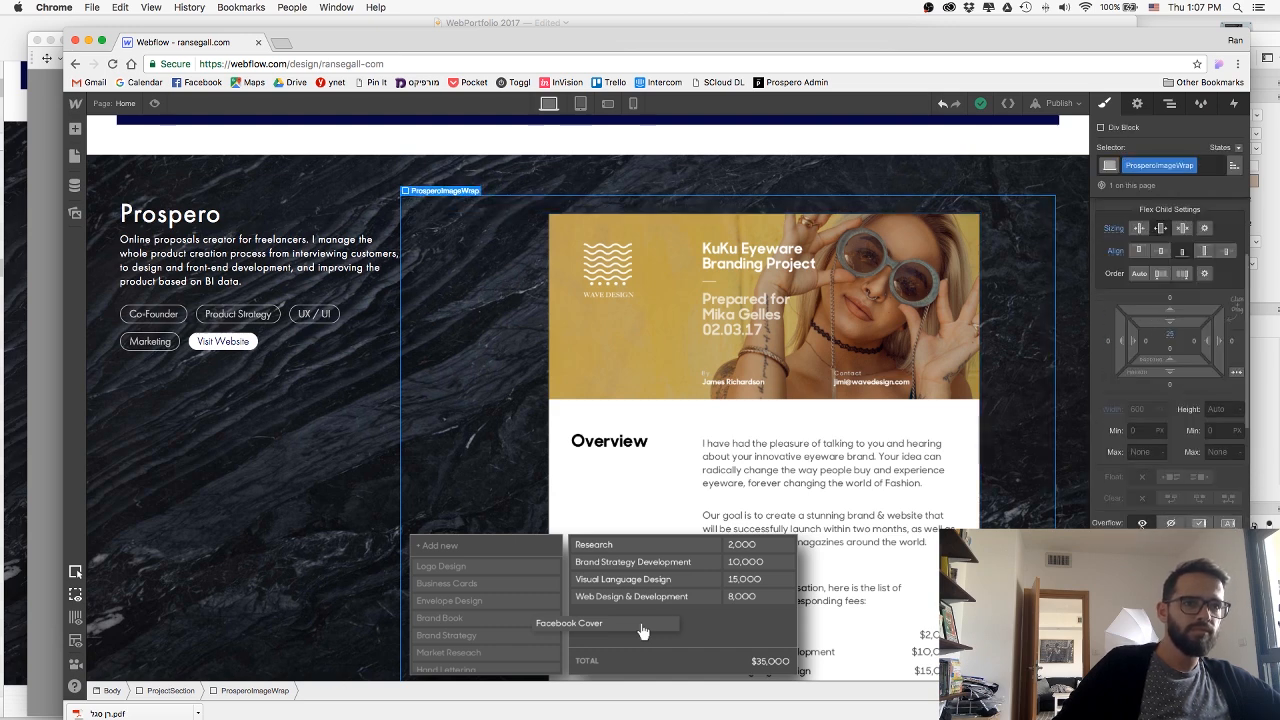
scroll(1141, 525, "up", 3)
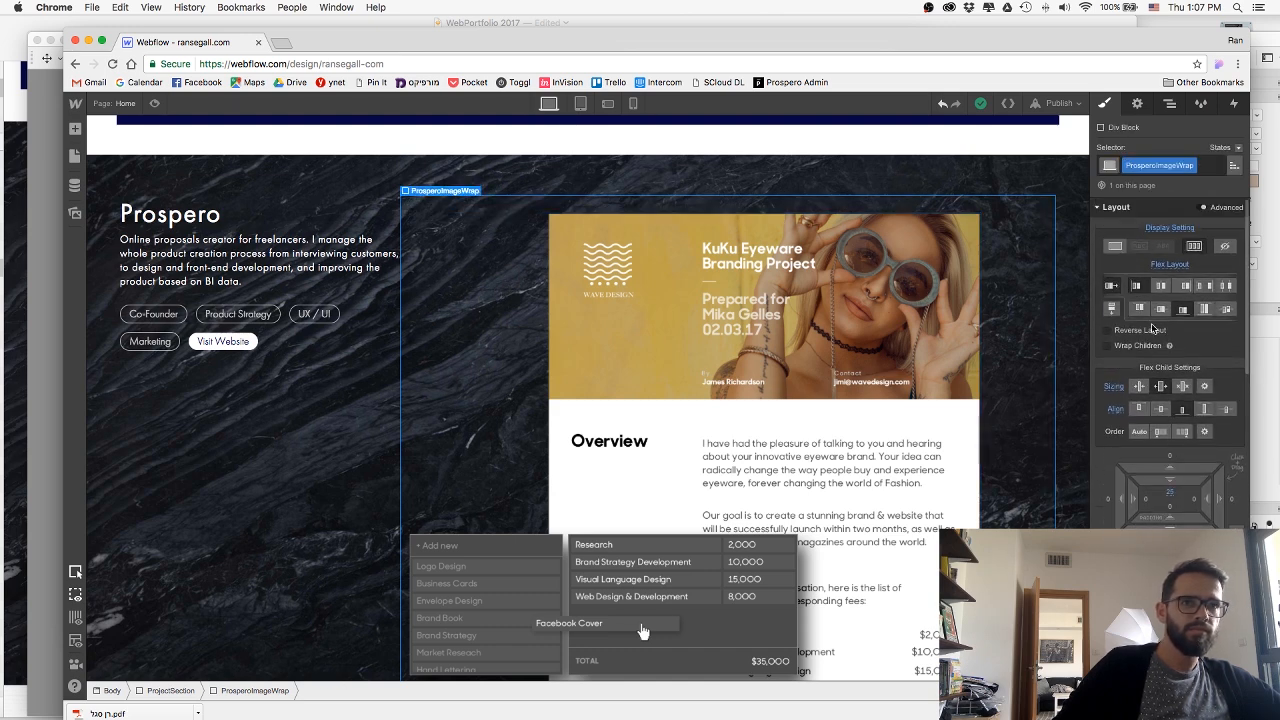
left_click(1182, 309)
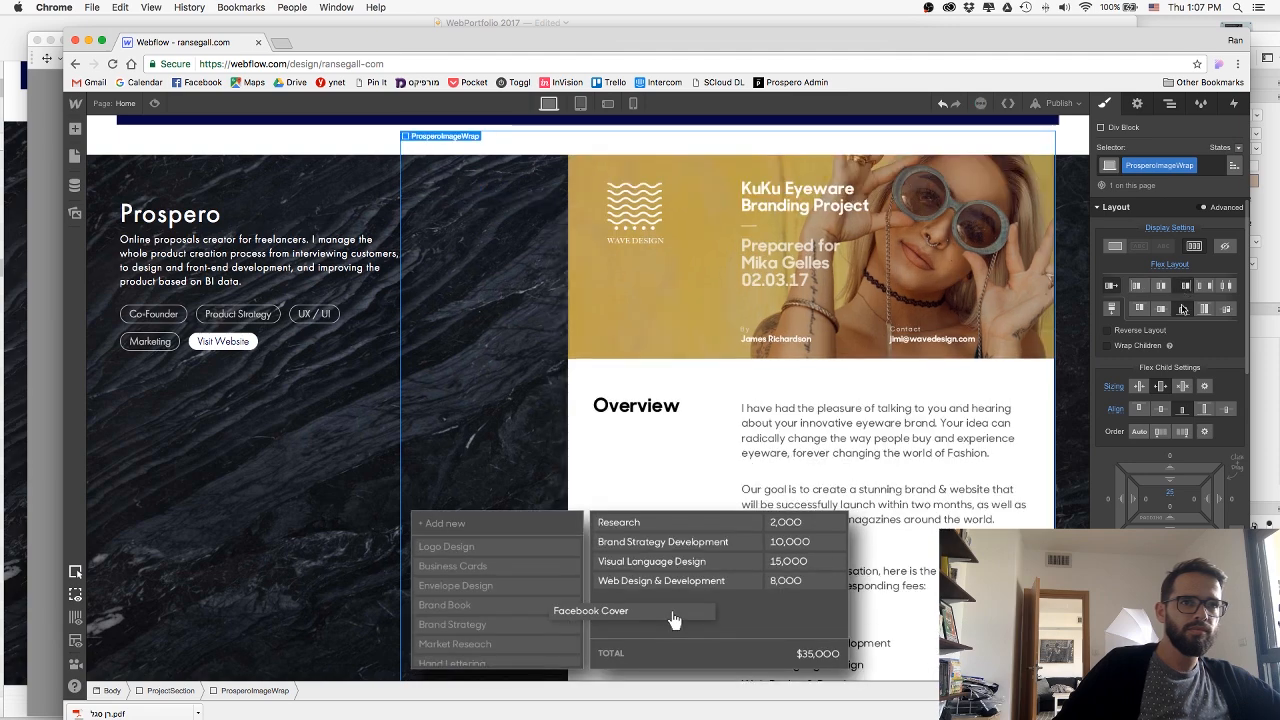
Preview the page and check how the combined proposal image sits within the Prospero section.
scroll(946, 330, "up", 2)
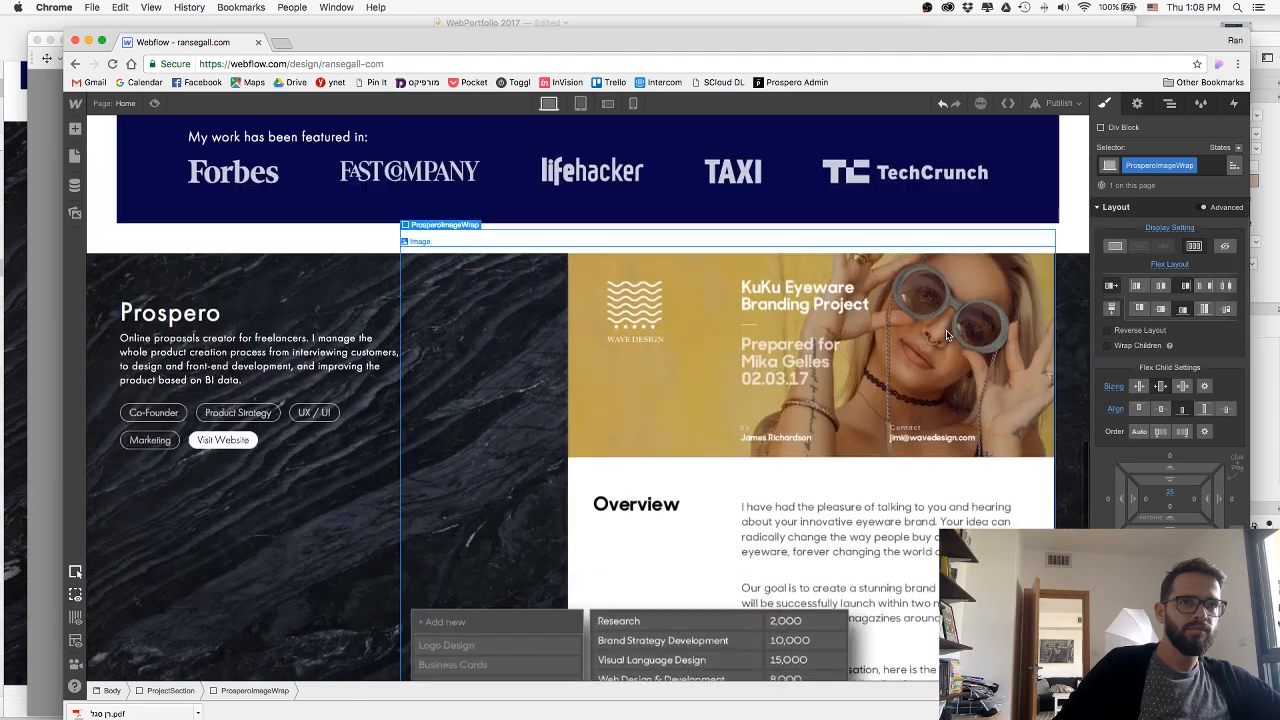
scroll(946, 330, "down", 3)
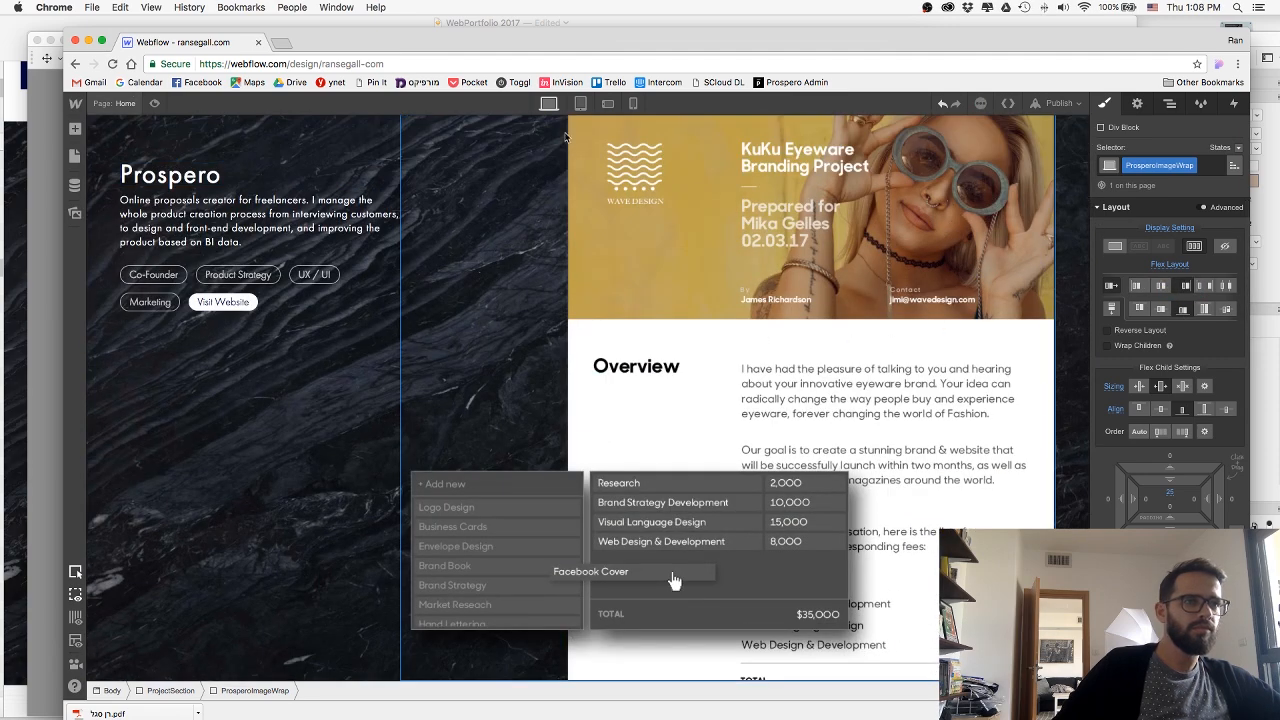
left_click(155, 104)
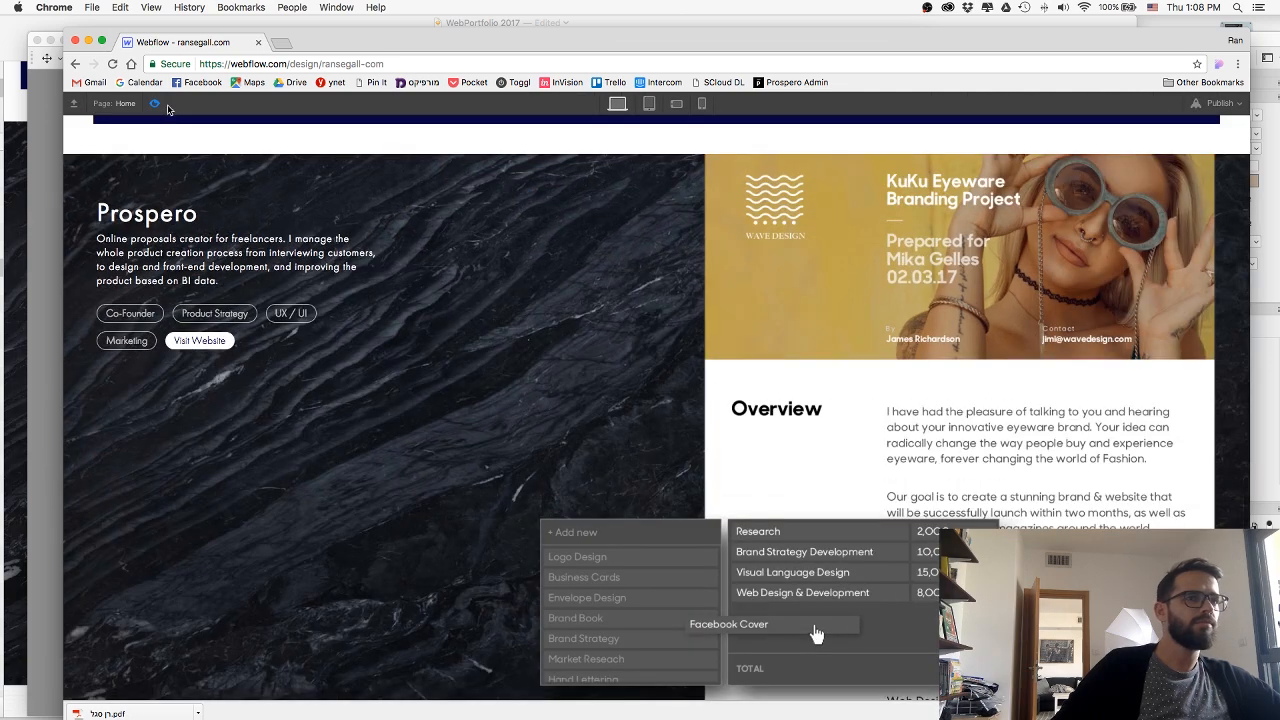
scroll(868, 366, "down", 1)
scroll(868, 366, "up", 2)
scroll(868, 366, "down", 2)
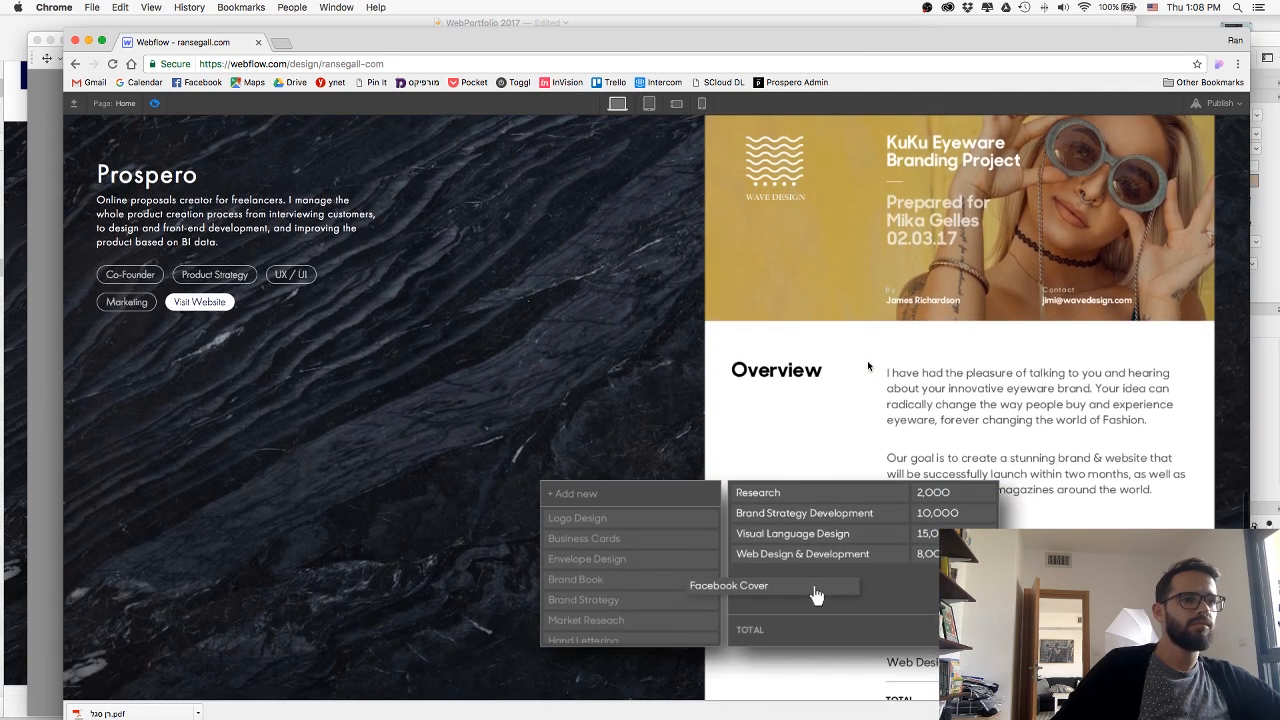
left_click(155, 104)
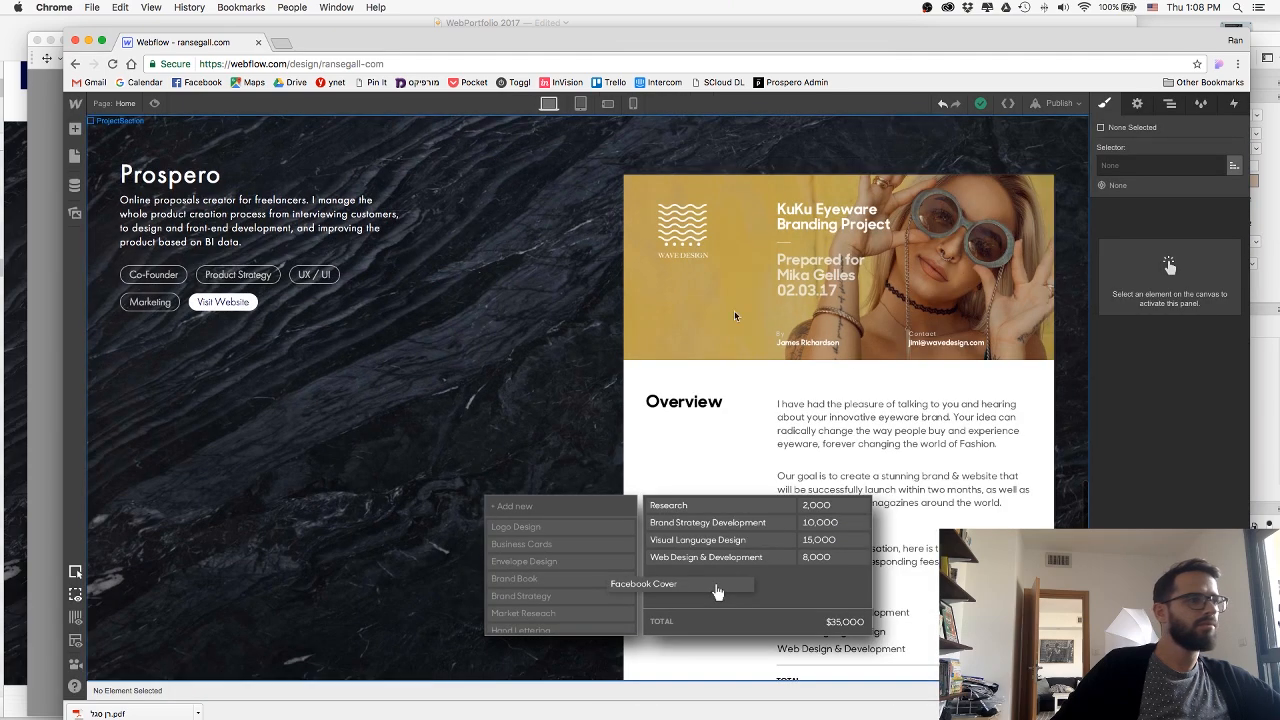
Set ProsperoImageWrap's flex child sizing to shrink if needed, enlarge the block so the image grows, and preview the result.
left_click(893, 383)
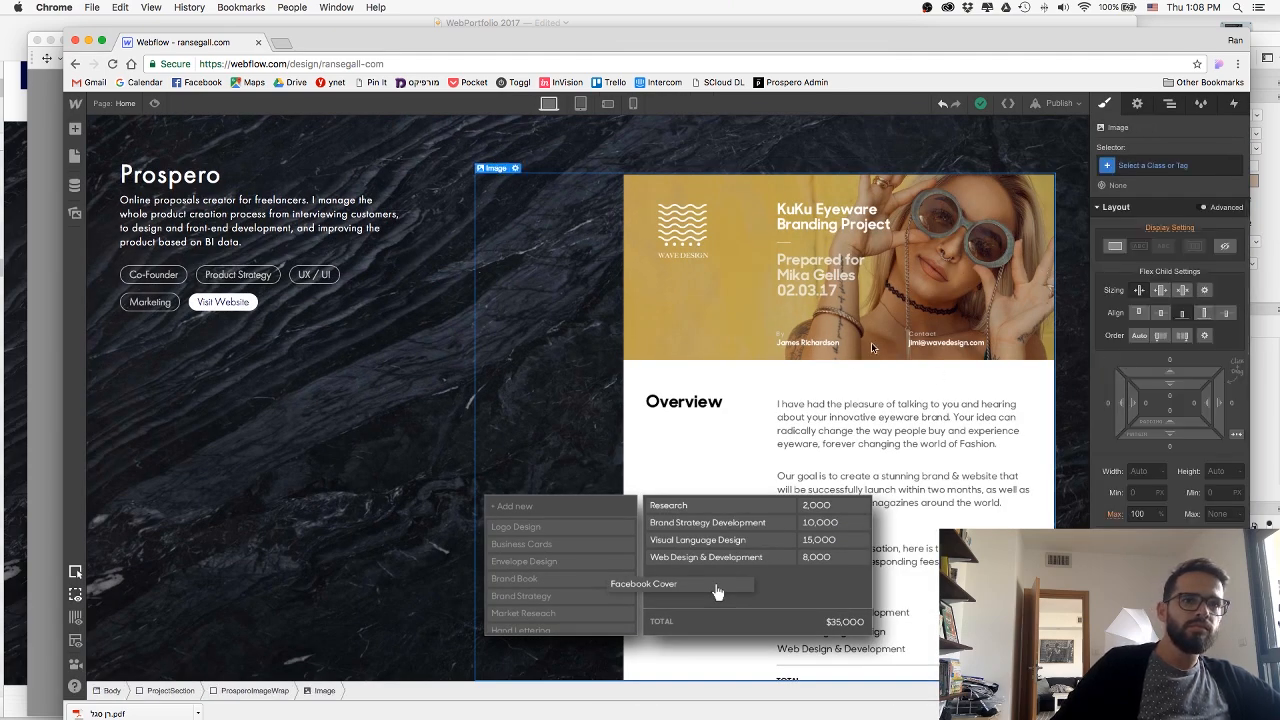
left_click(259, 696)
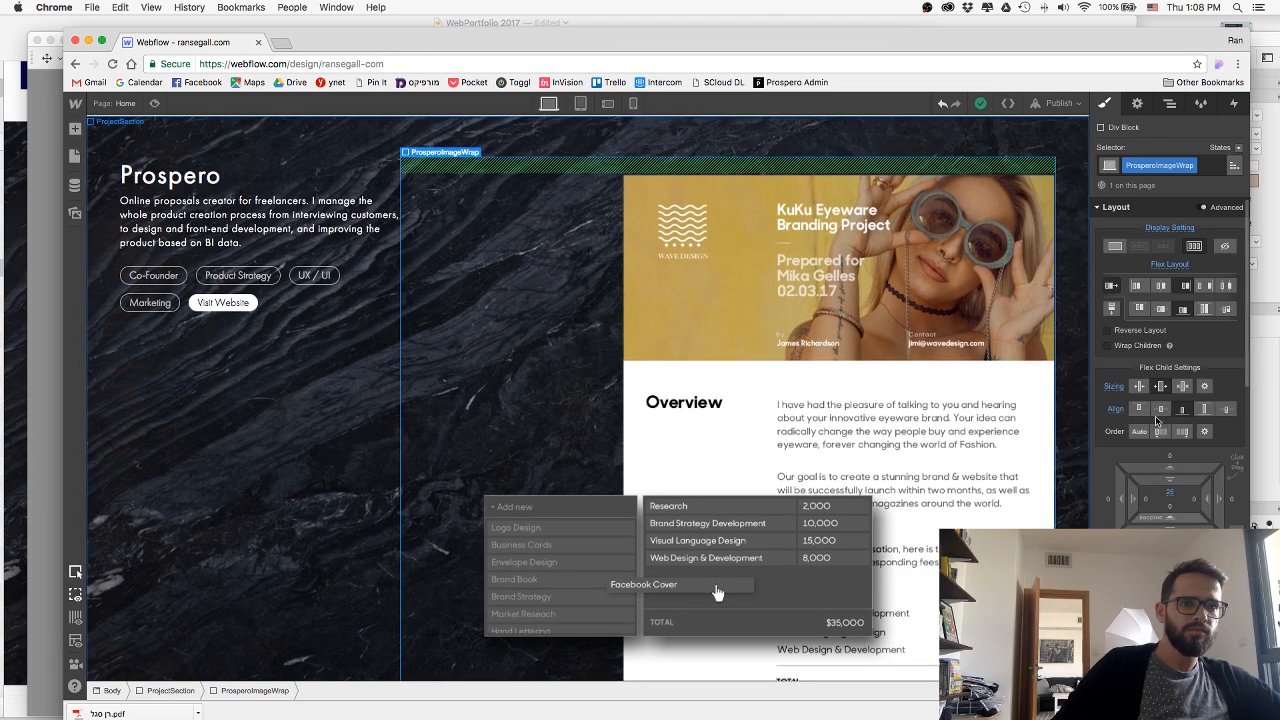
left_click(1139, 387)
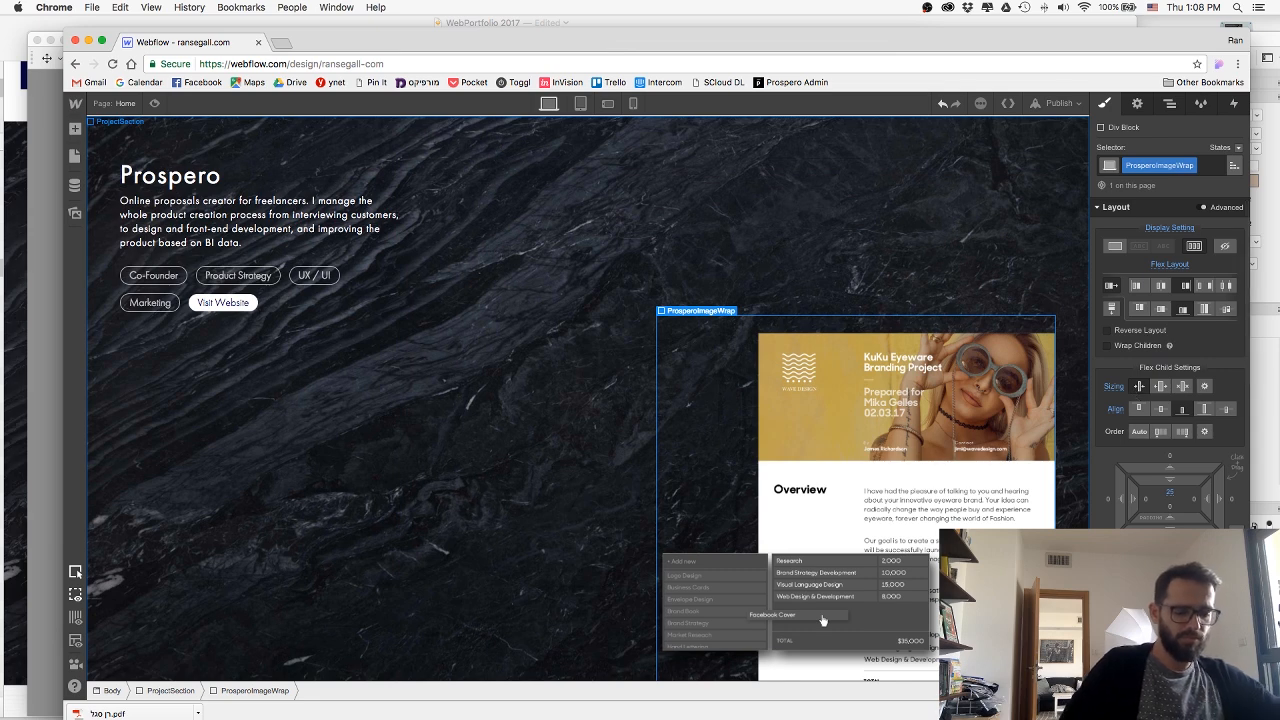
key("super+z")
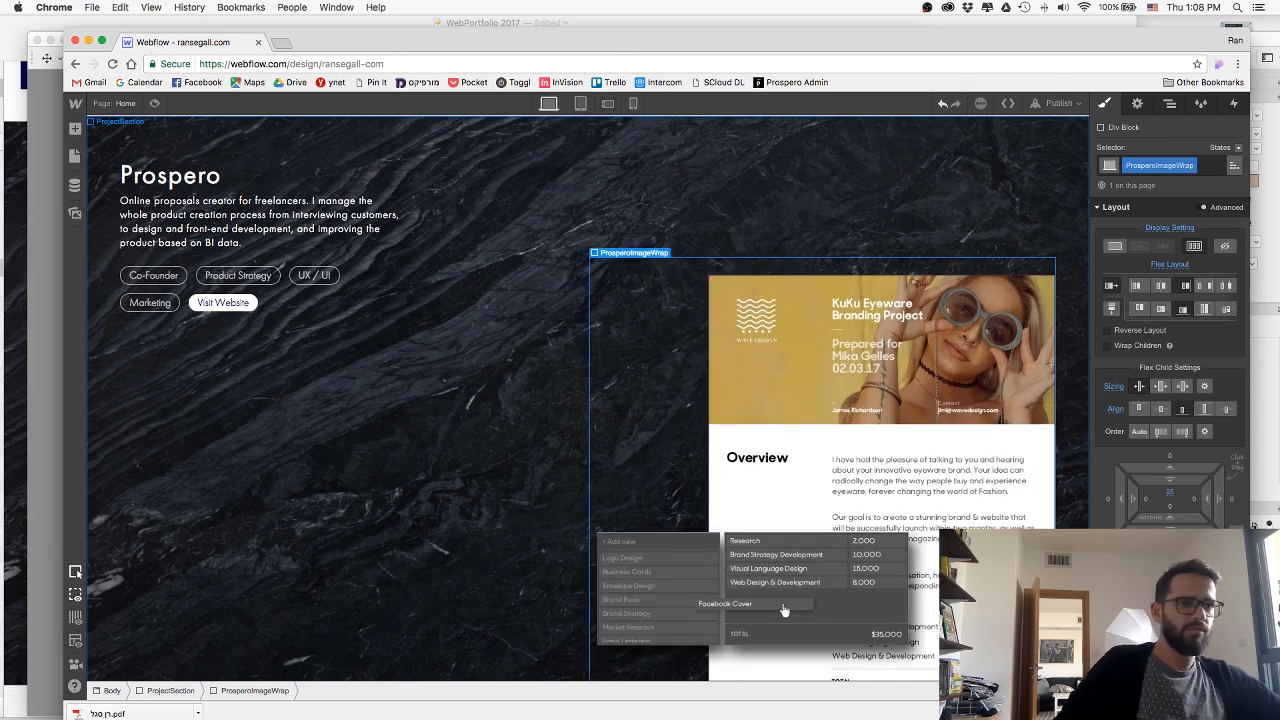
key("super+z")
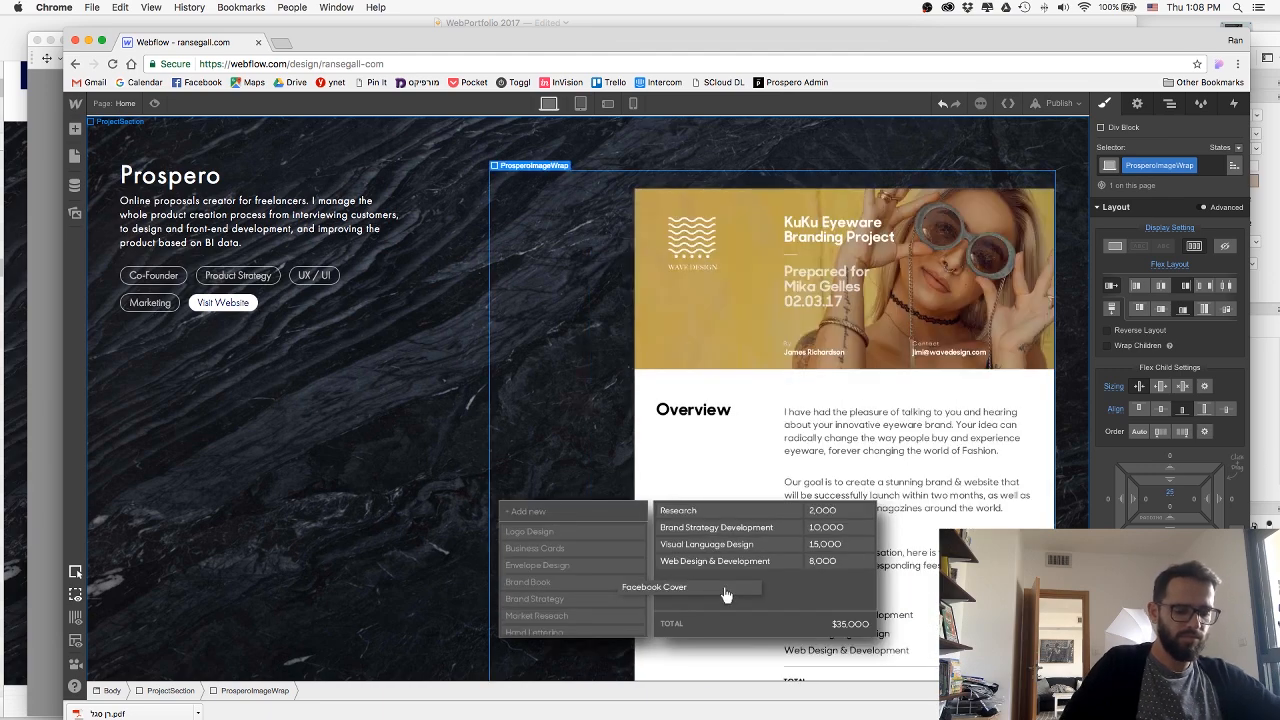
left_click(153, 104)
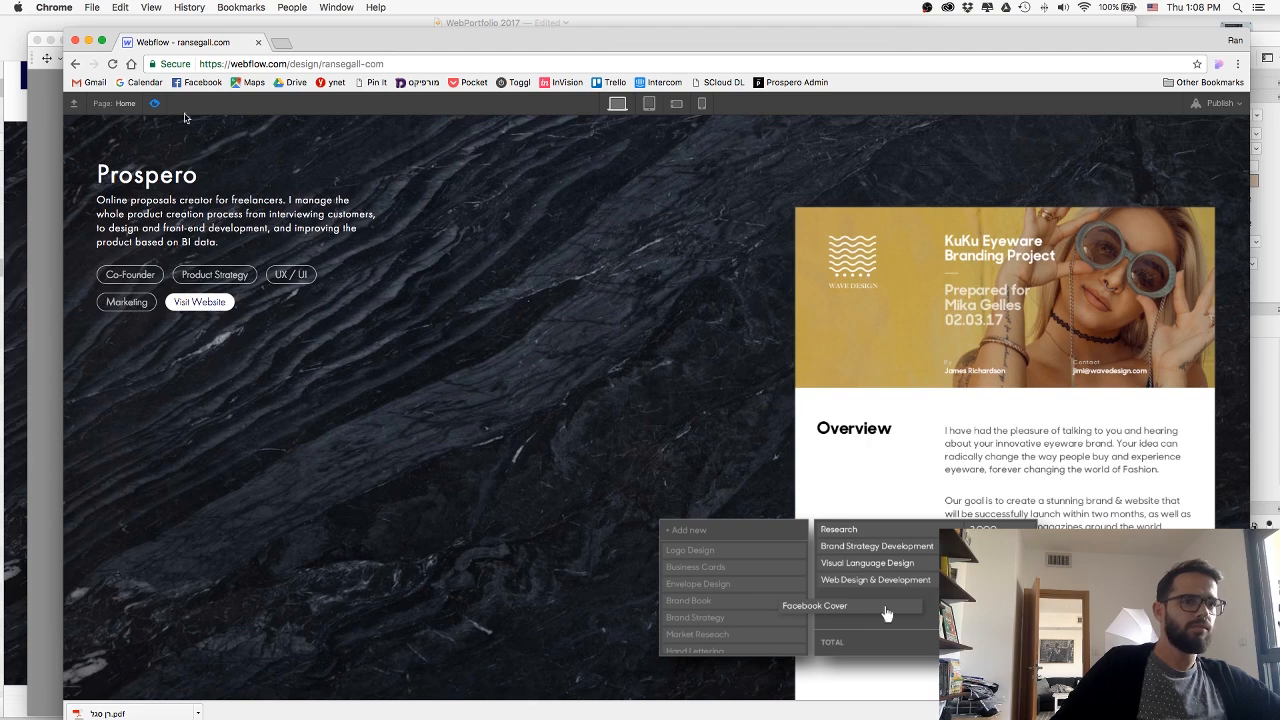
left_click(154, 104)
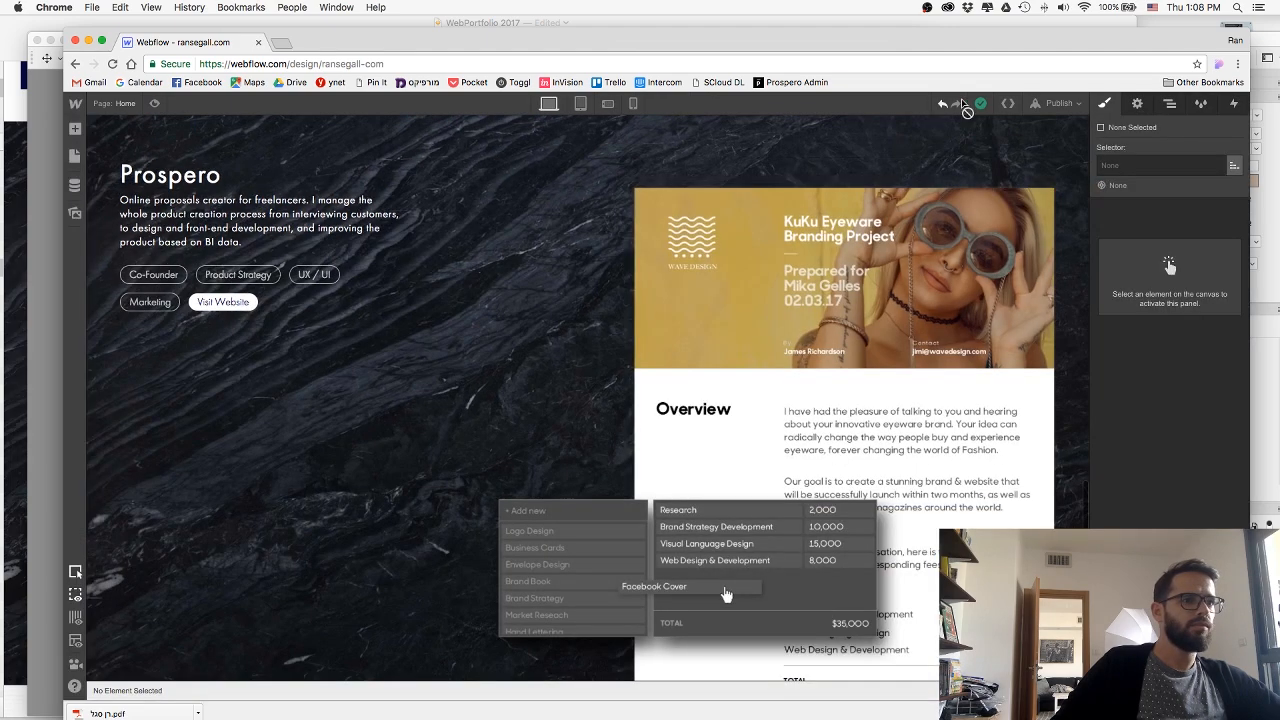
Publish the updated Prospero section to the site's webflow.io subdomain.
left_click(1056, 103)
left_click(937, 232)
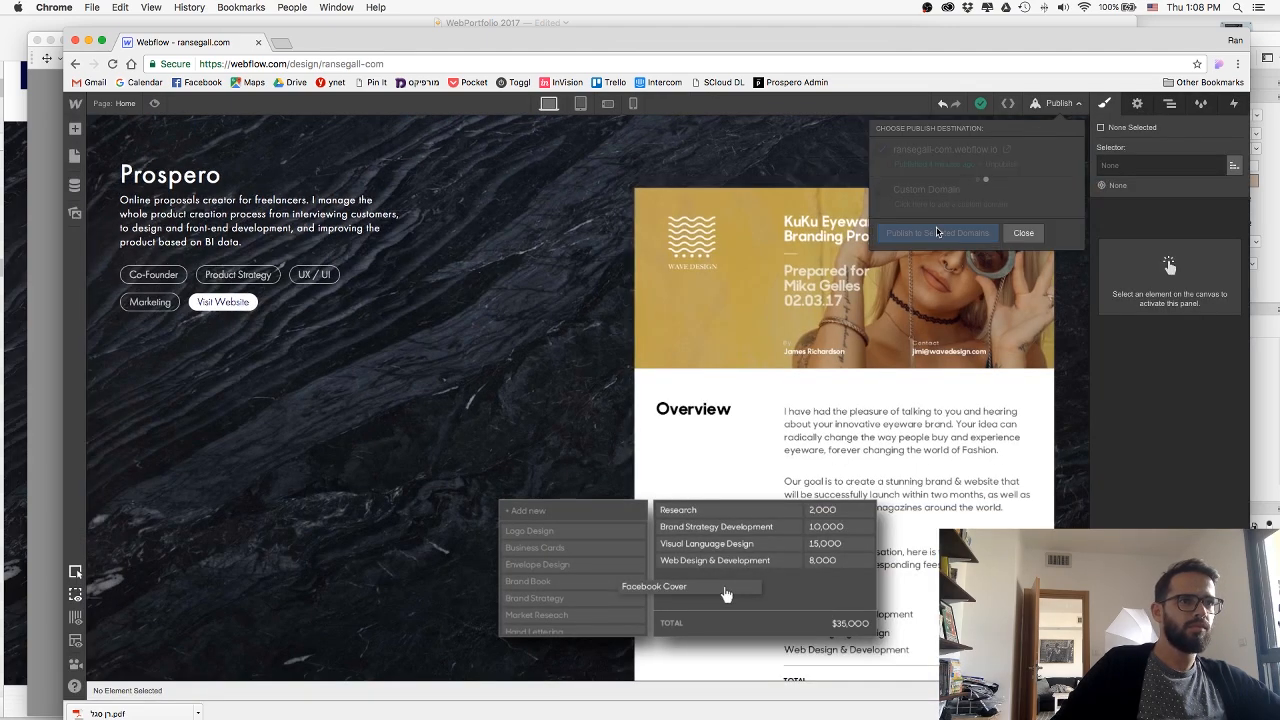
left_click(1005, 233)
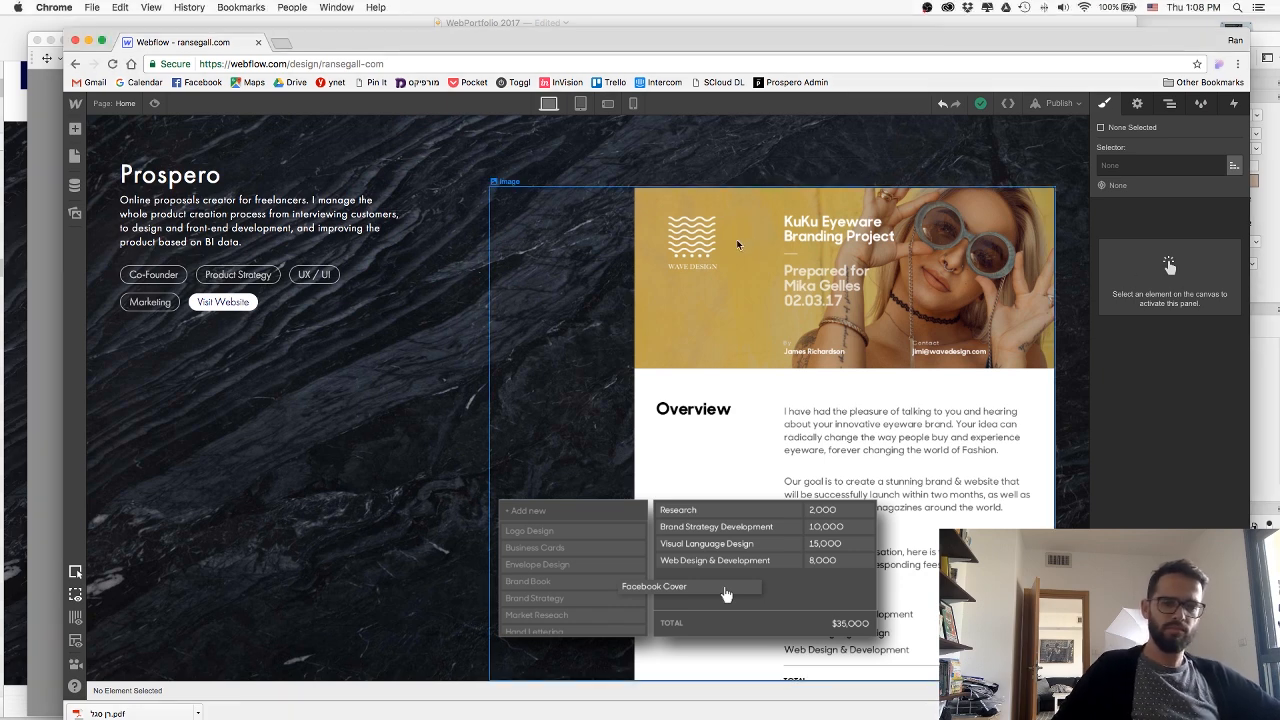
Select the combined Prospero image and preview the section to judge the image's size and spacing.
left_click(737, 244)
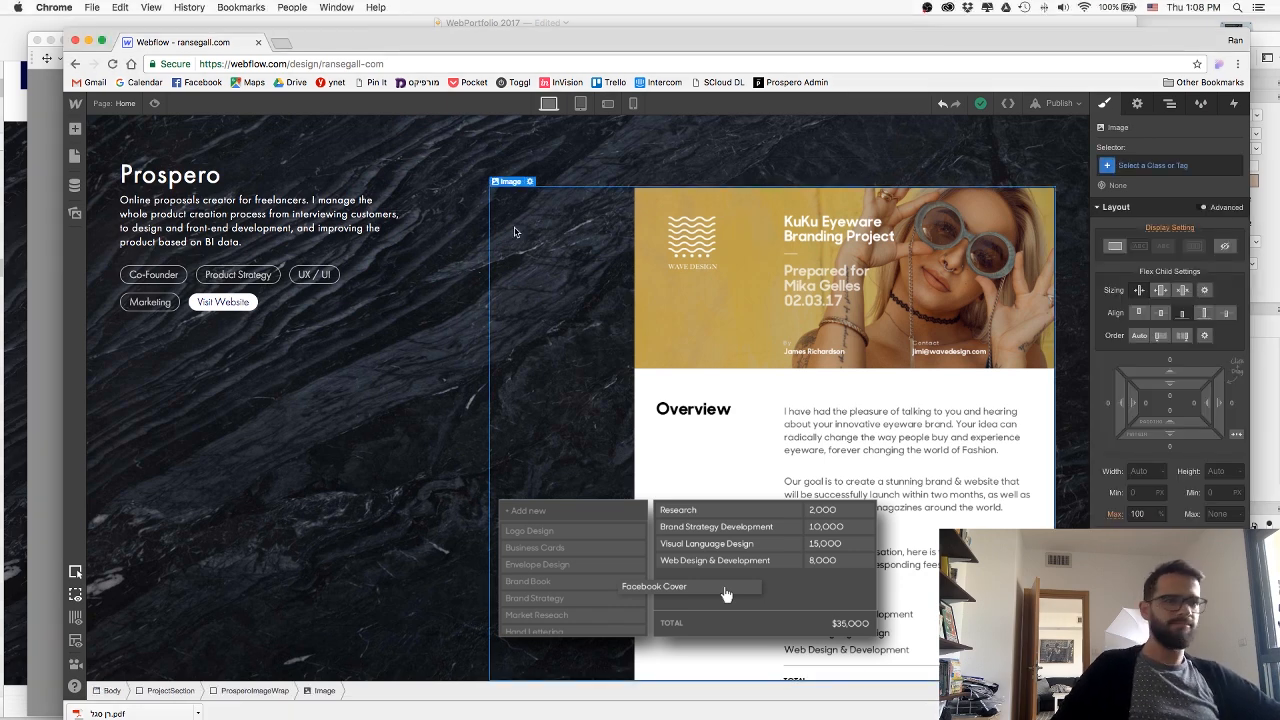
left_click(157, 104)
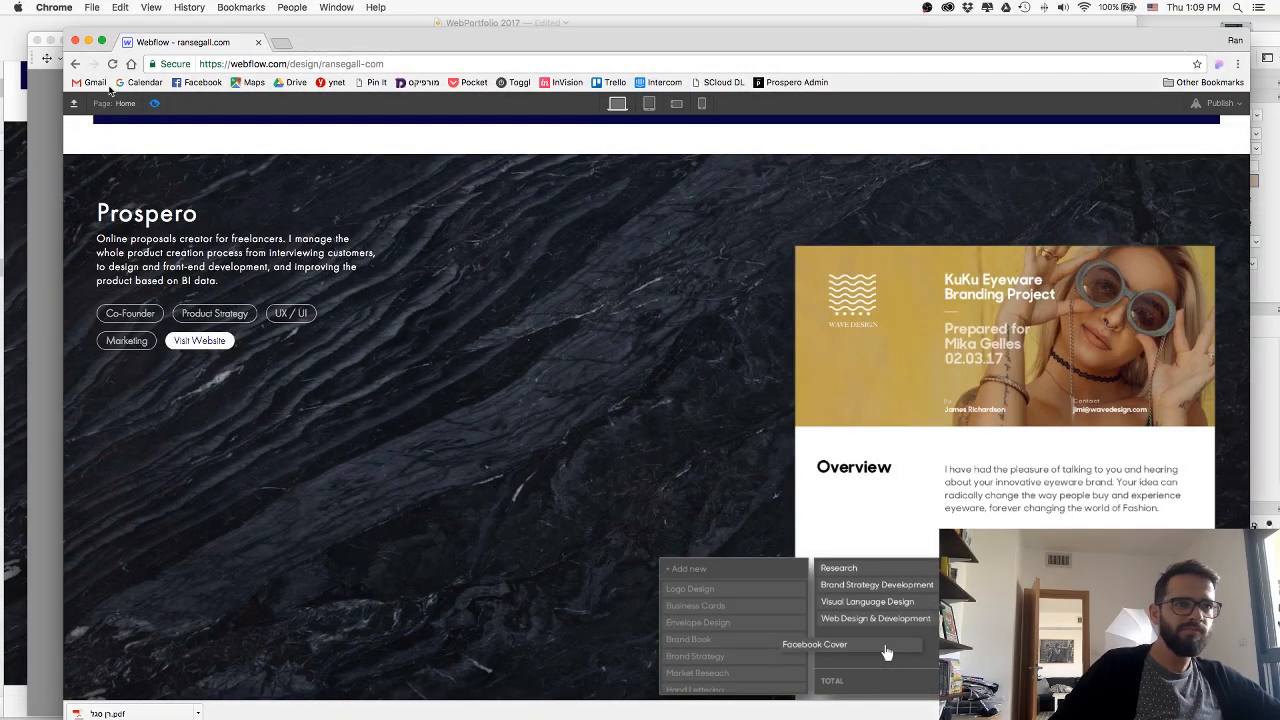
left_click(156, 103)
left_click(545, 360)
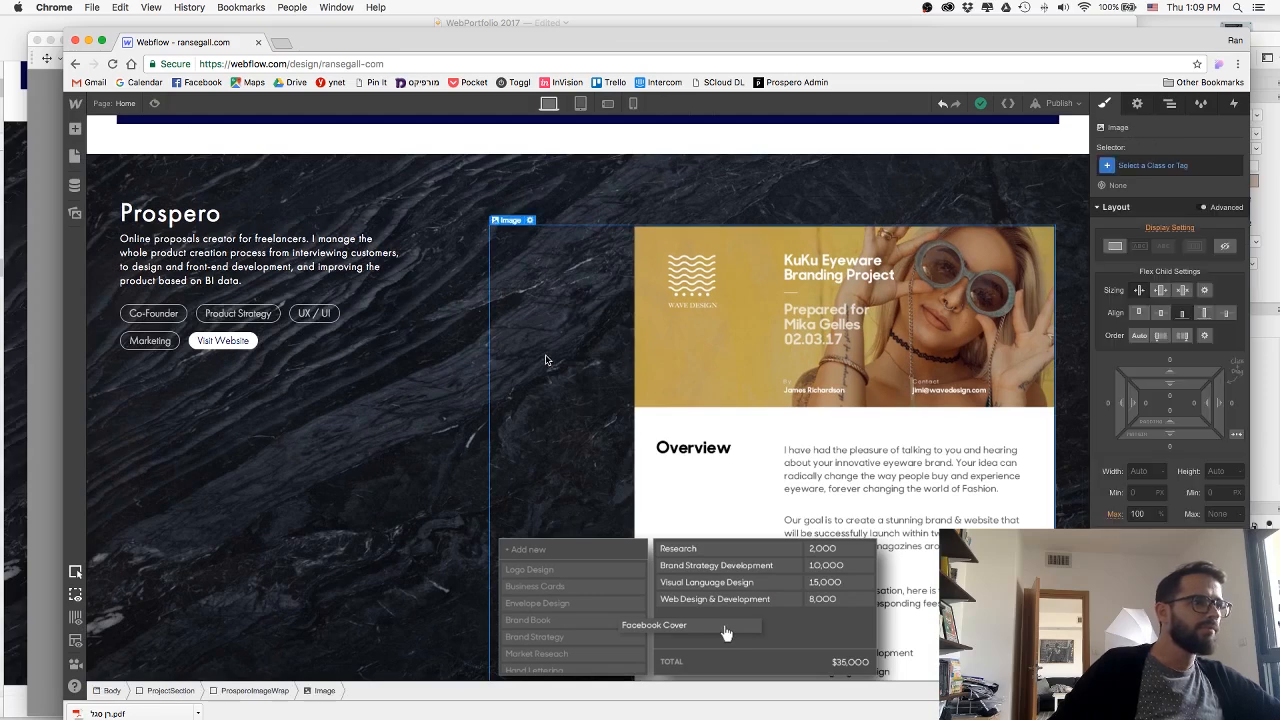
Adjust the size of the ProsperoImageWrap block to make the combined image larger within the section.
left_click(236, 691)
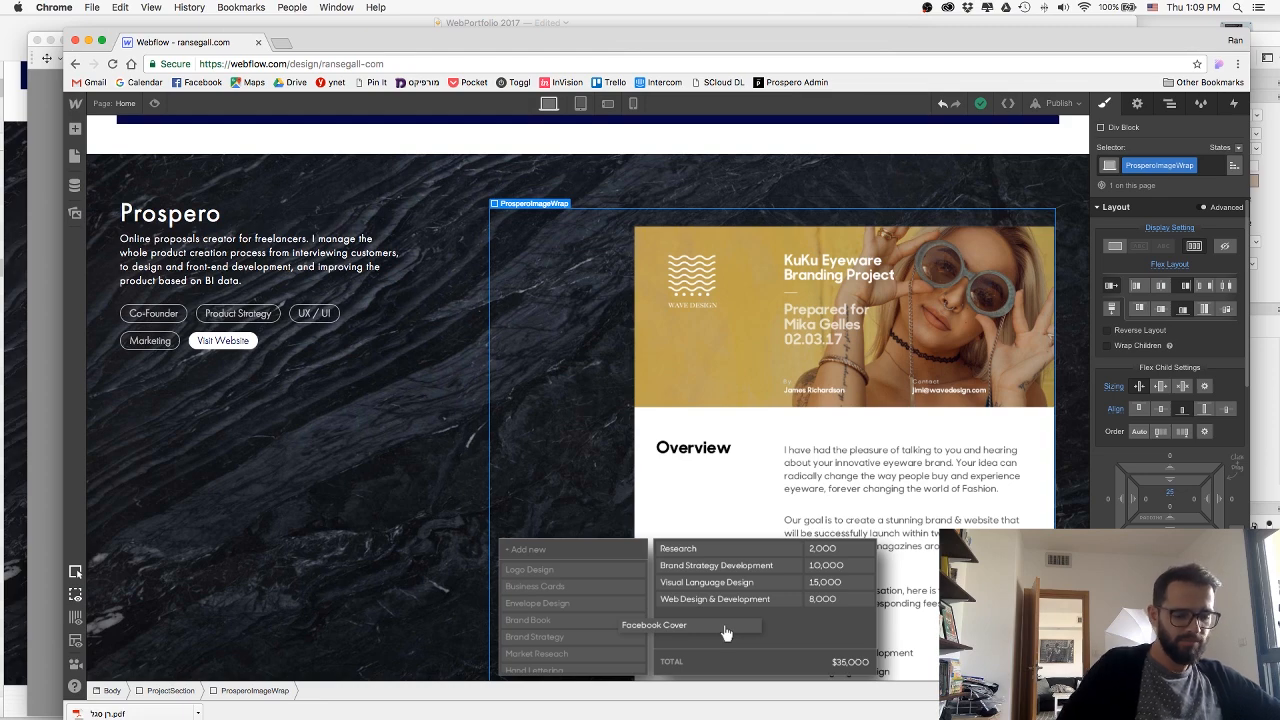
key("Return")
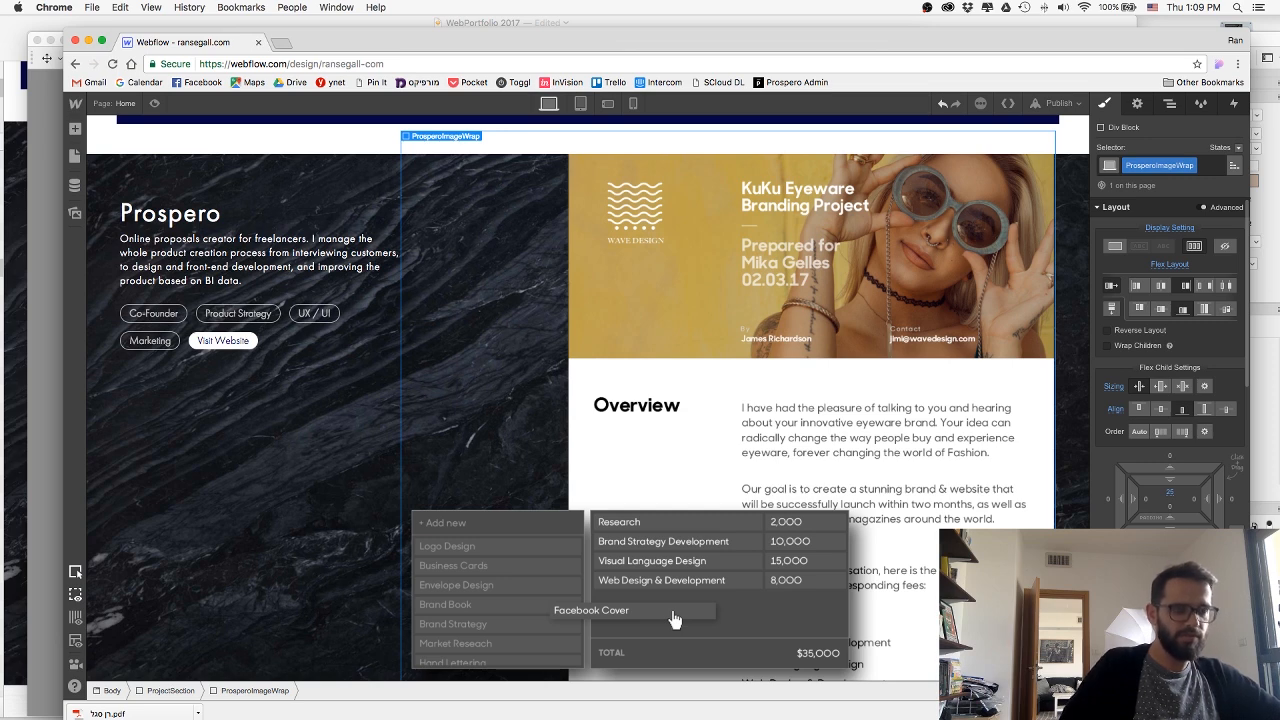
key("super+z")
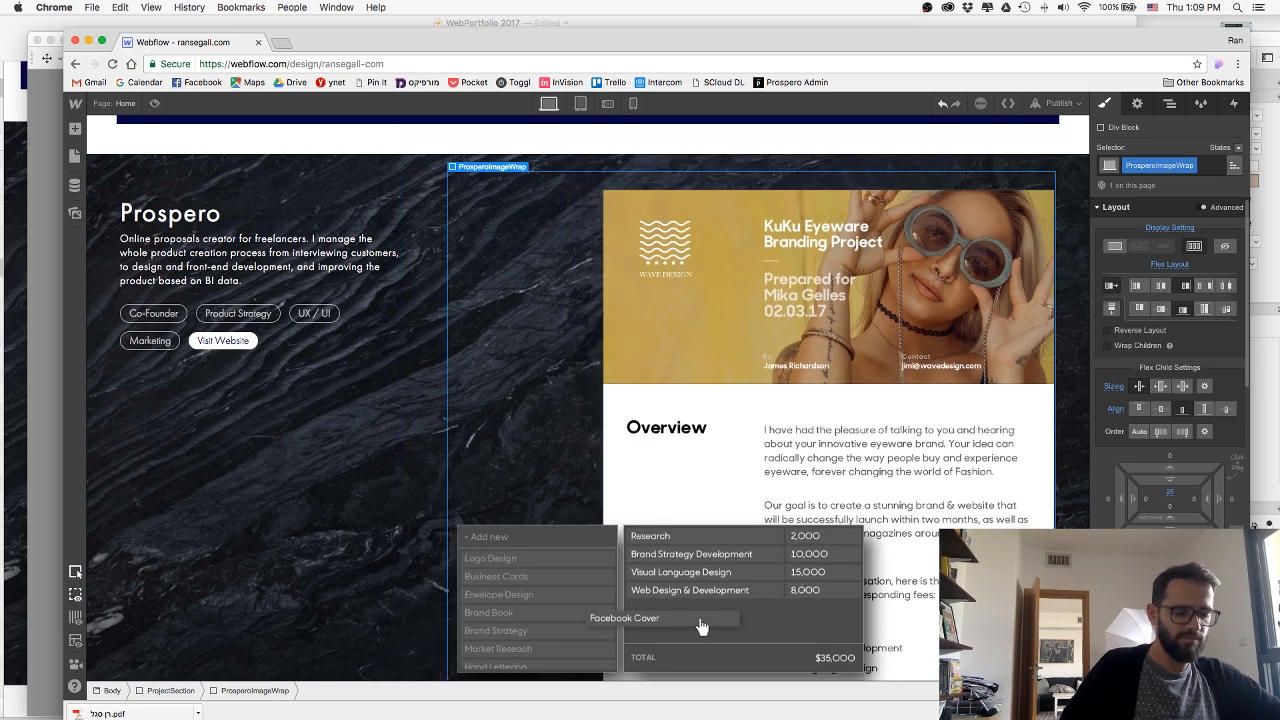
Publish the resized Prospero image block to the site's webflow.io subdomain.
left_click(1058, 103)
left_click(925, 237)
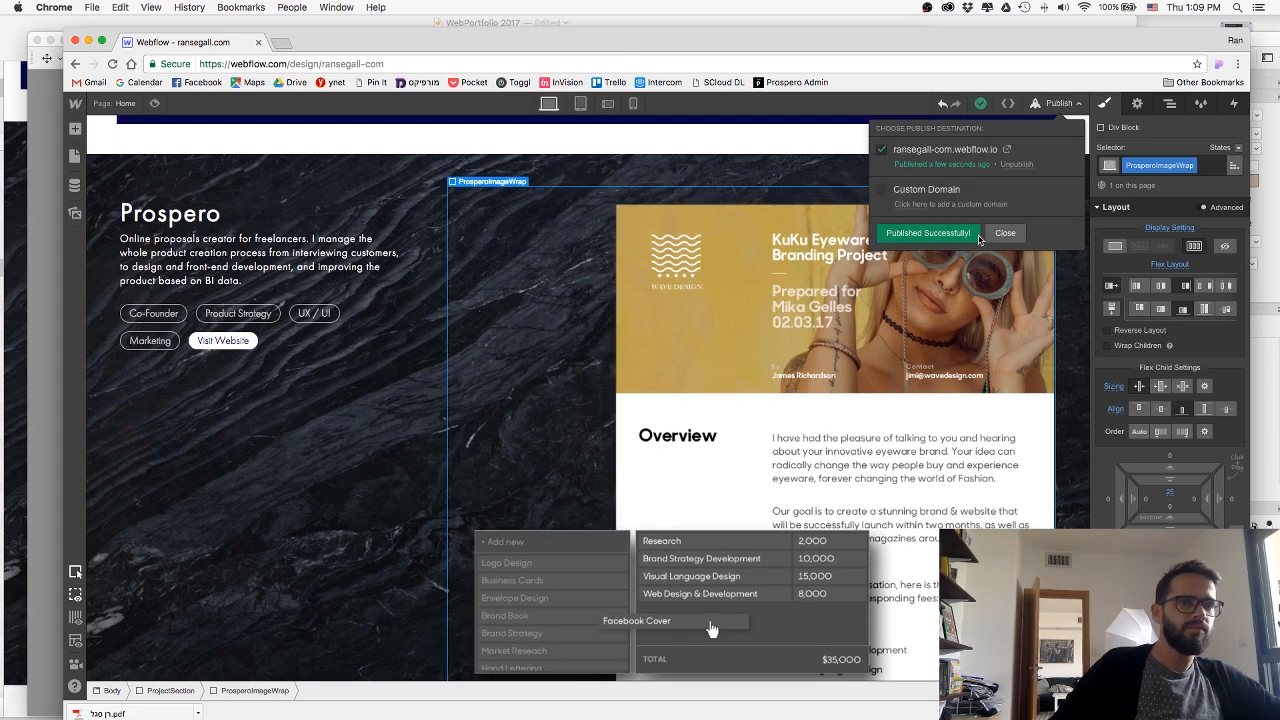
left_click(1023, 232)
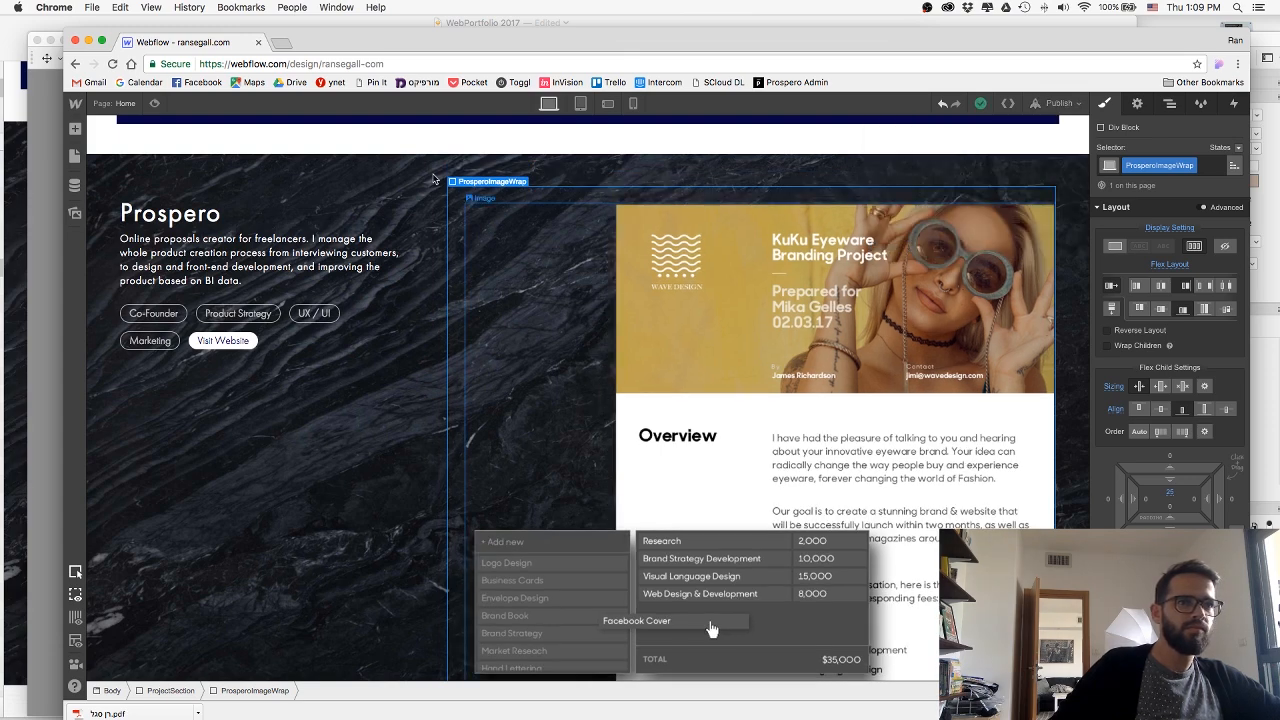
Preview the page and examine how the resized proposal image fits beside the Prospero text and at the section's upper edge.
left_click(155, 103)
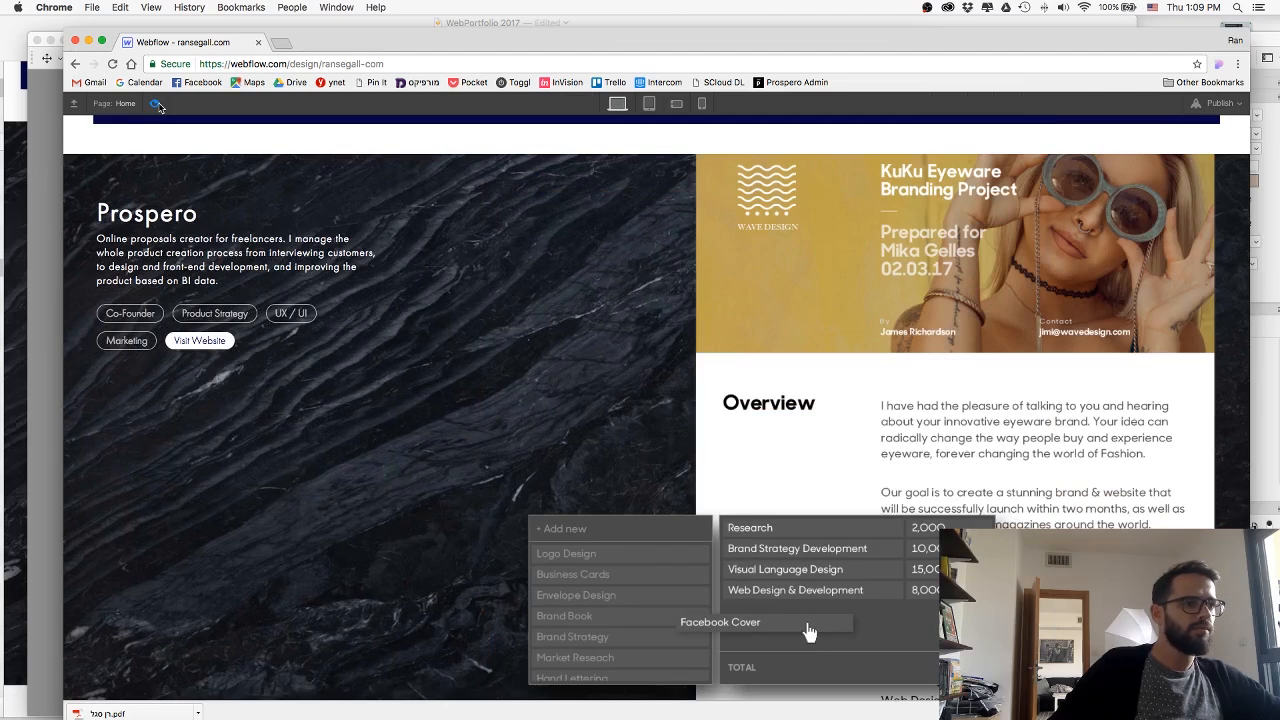
left_click(155, 103)
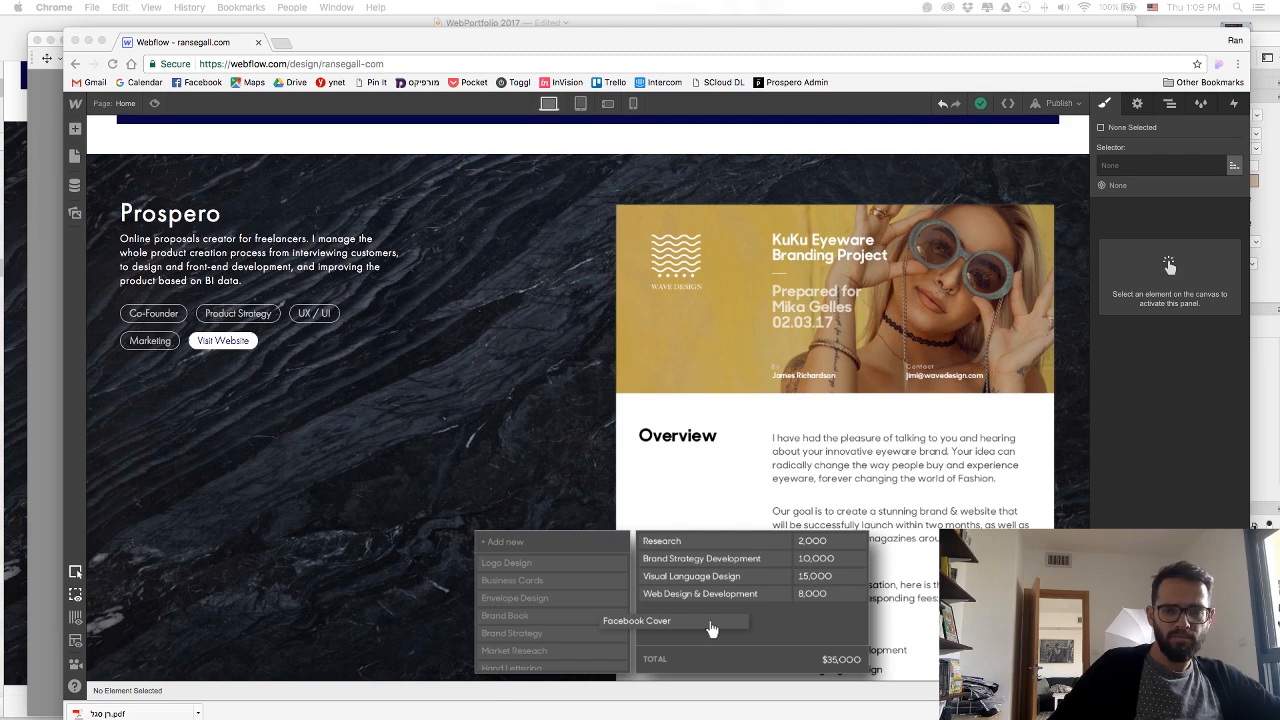
left_click_drag(860, 1, 498, 88)
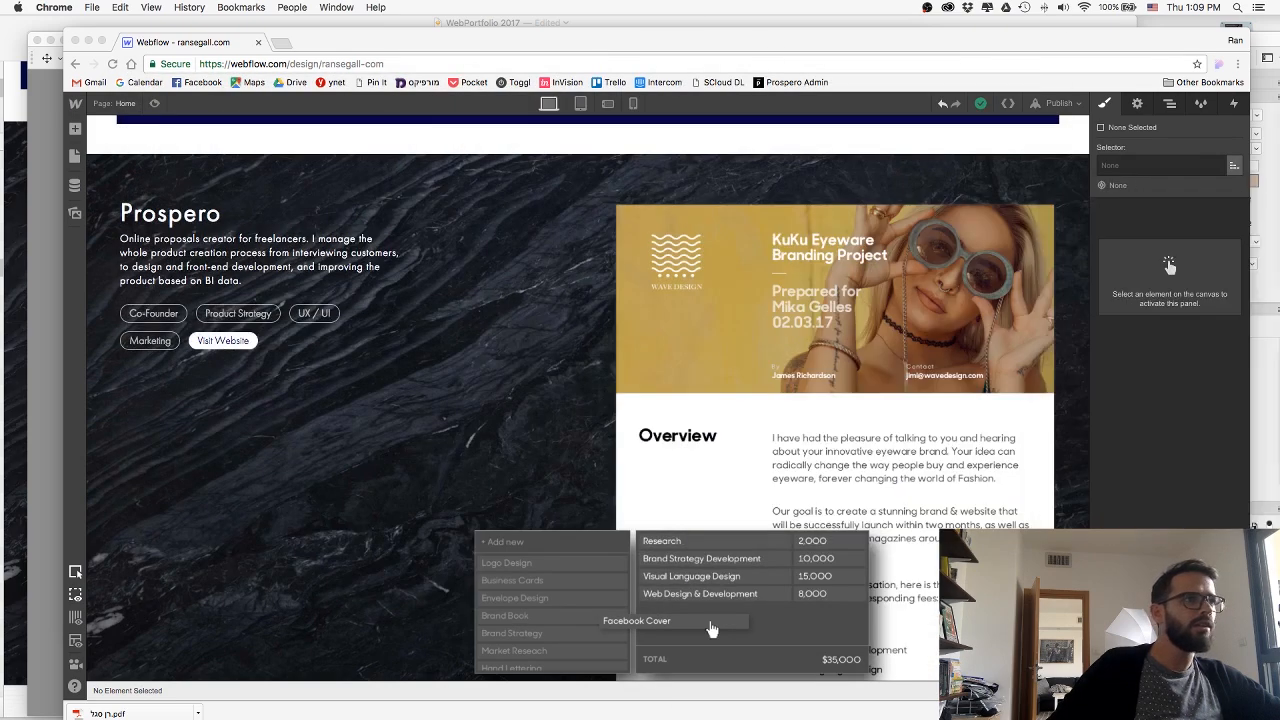
scroll(300, 292, "up", 2)
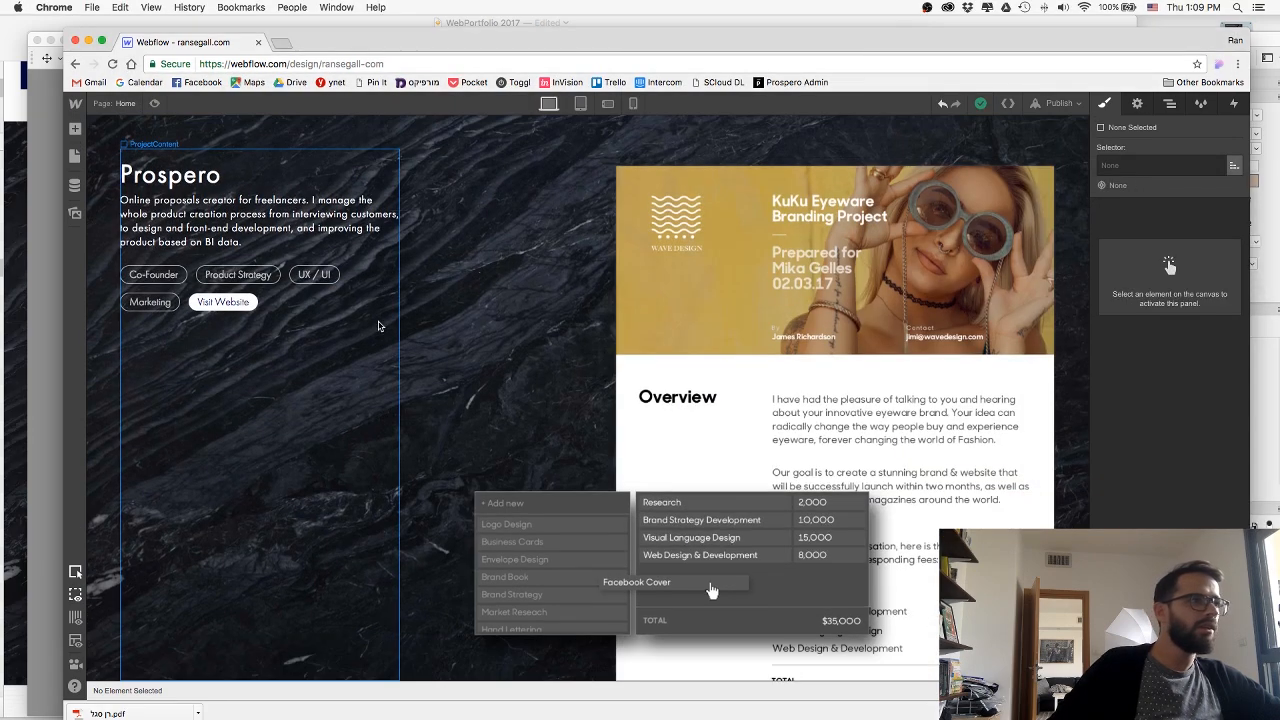
left_click(154, 104)
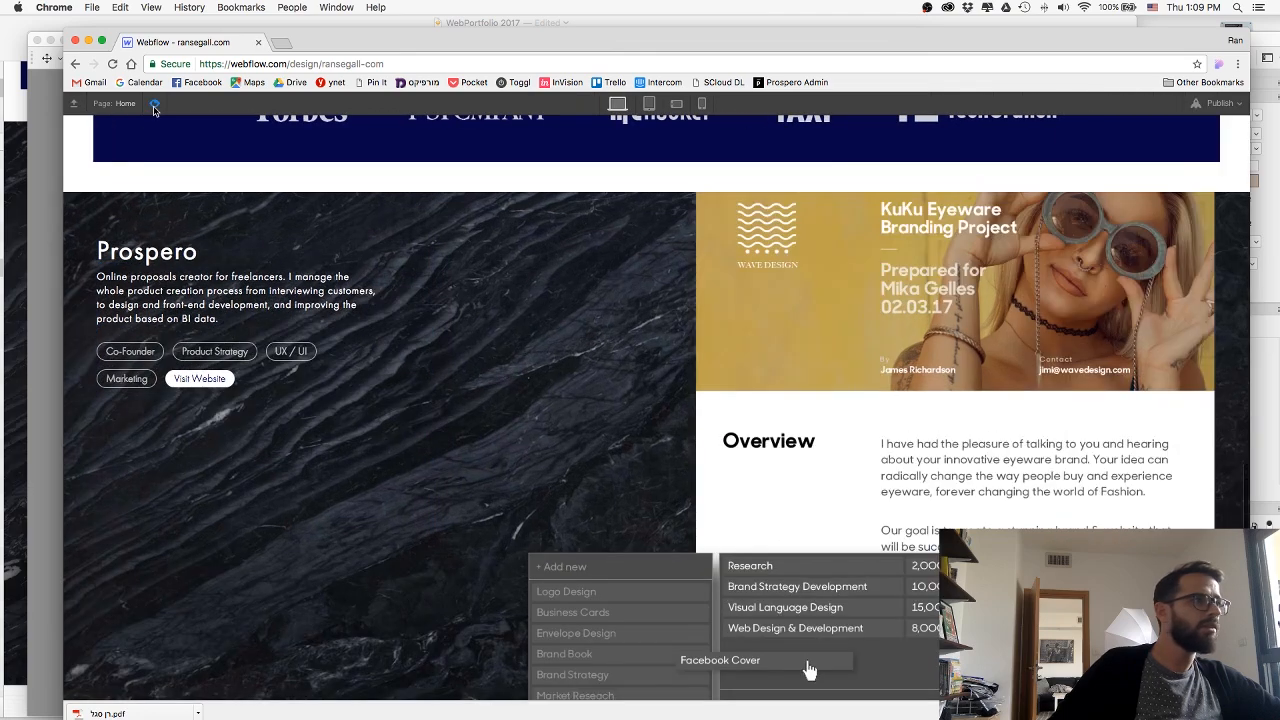
scroll(392, 325, "down", 2)
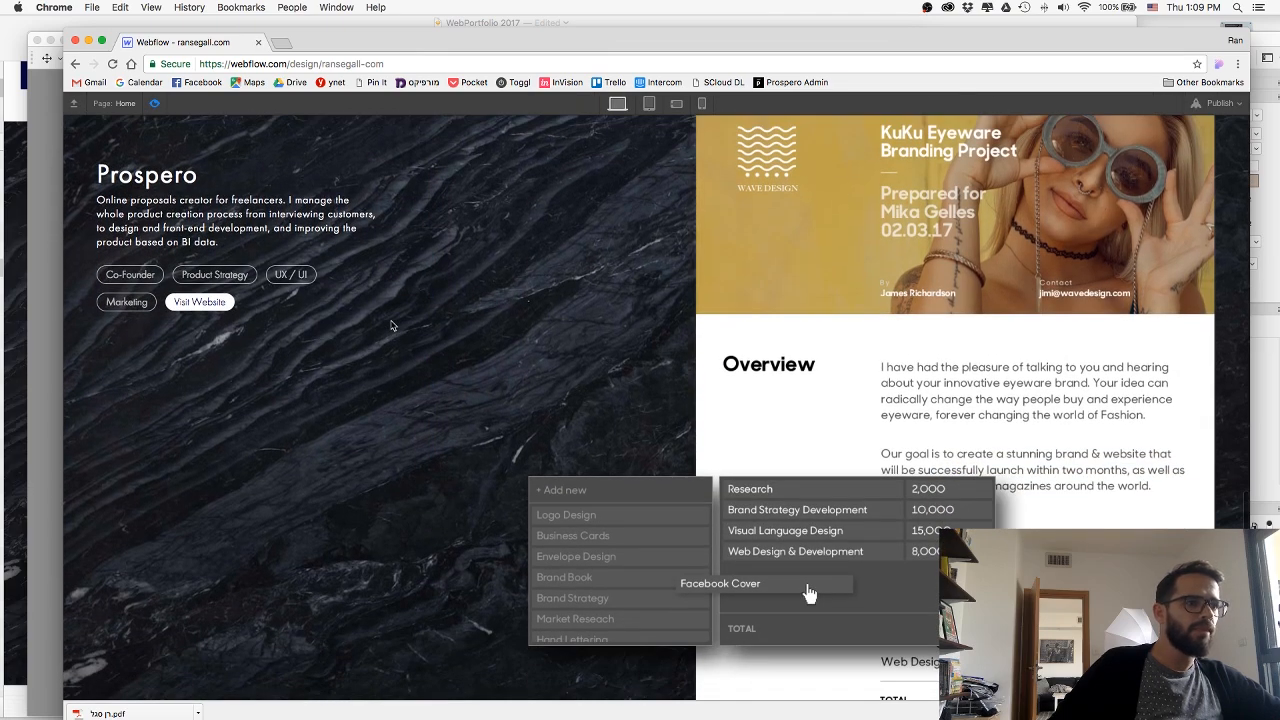
scroll(392, 325, "up", 3)
scroll(392, 325, "down", 3)
scroll(392, 325, "up", 1)
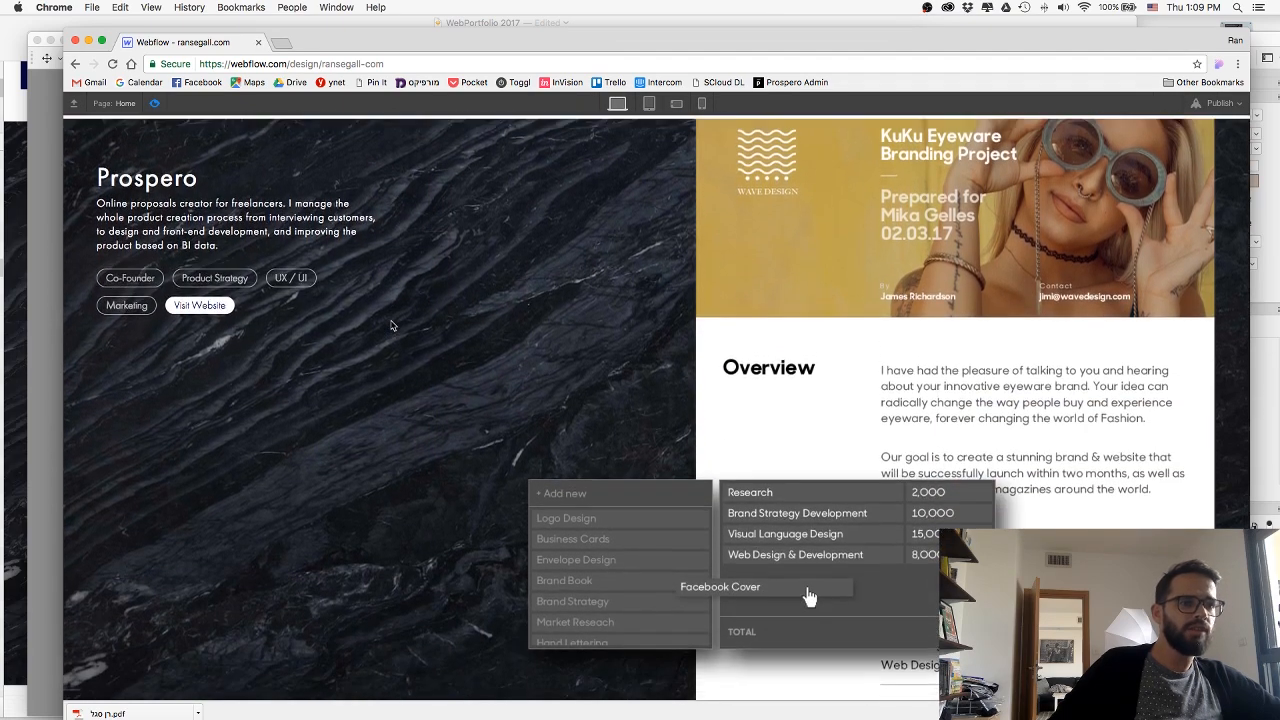
scroll(392, 325, "up", 2)
scroll(392, 325, "down", 2)
scroll(392, 325, "up", 1)
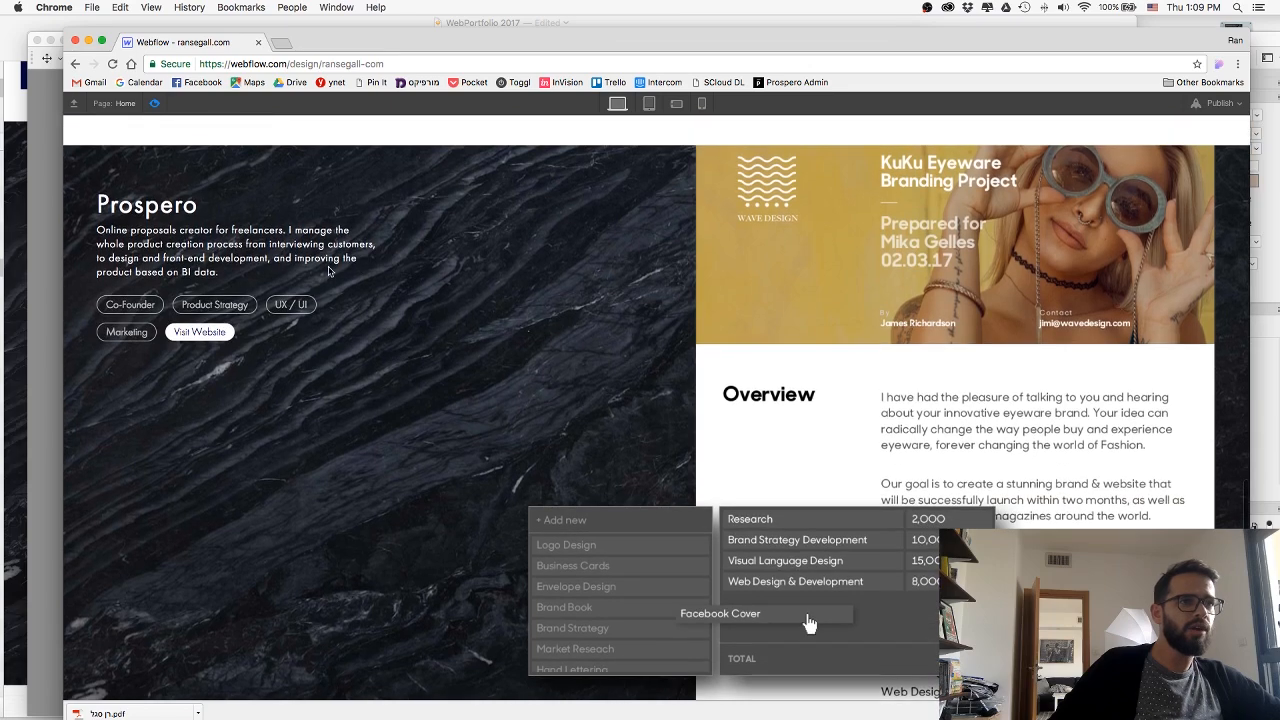
left_click(156, 103)
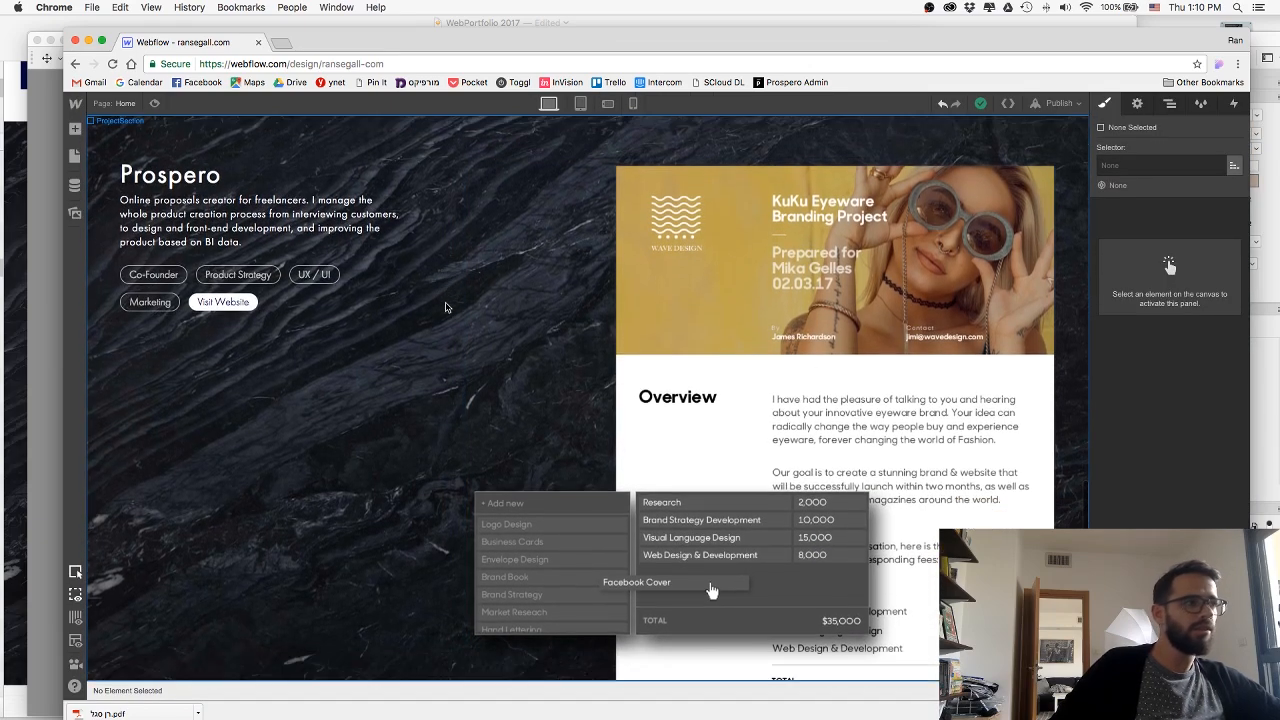
Publish the site again to its webflow.io subdomain and return to the Prospero section on the canvas.
left_click(1070, 104)
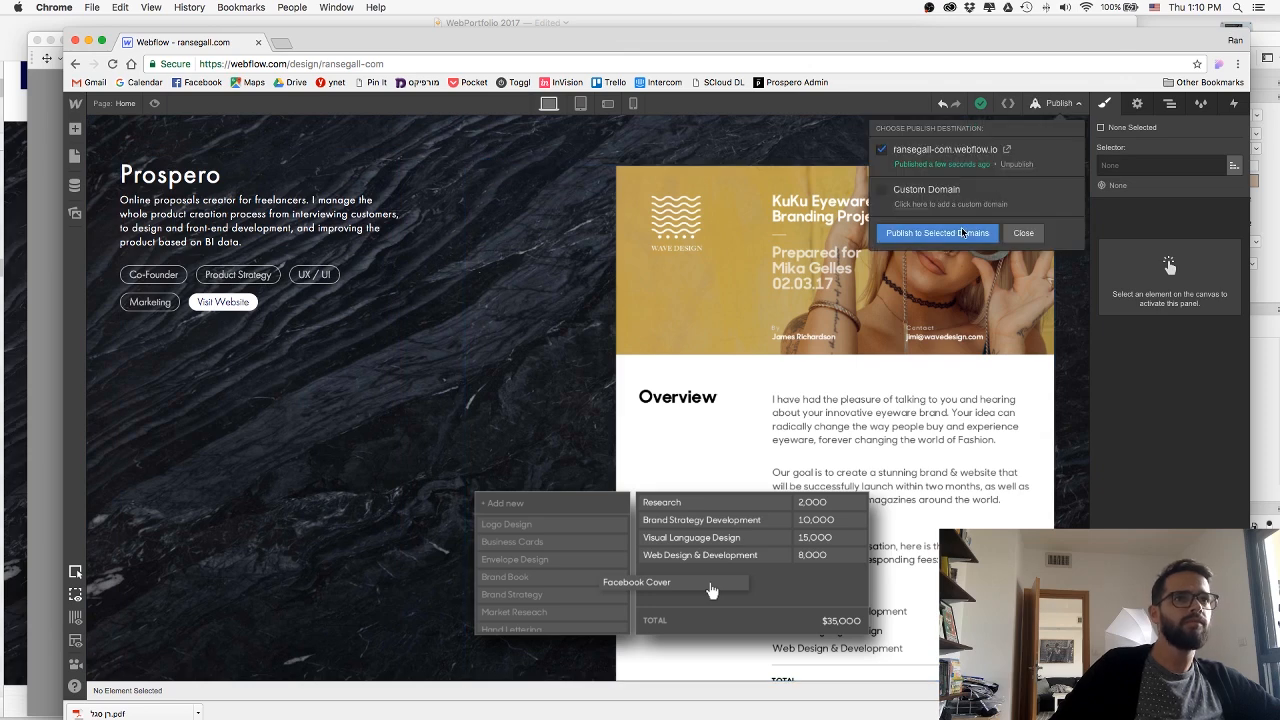
left_click(964, 233)
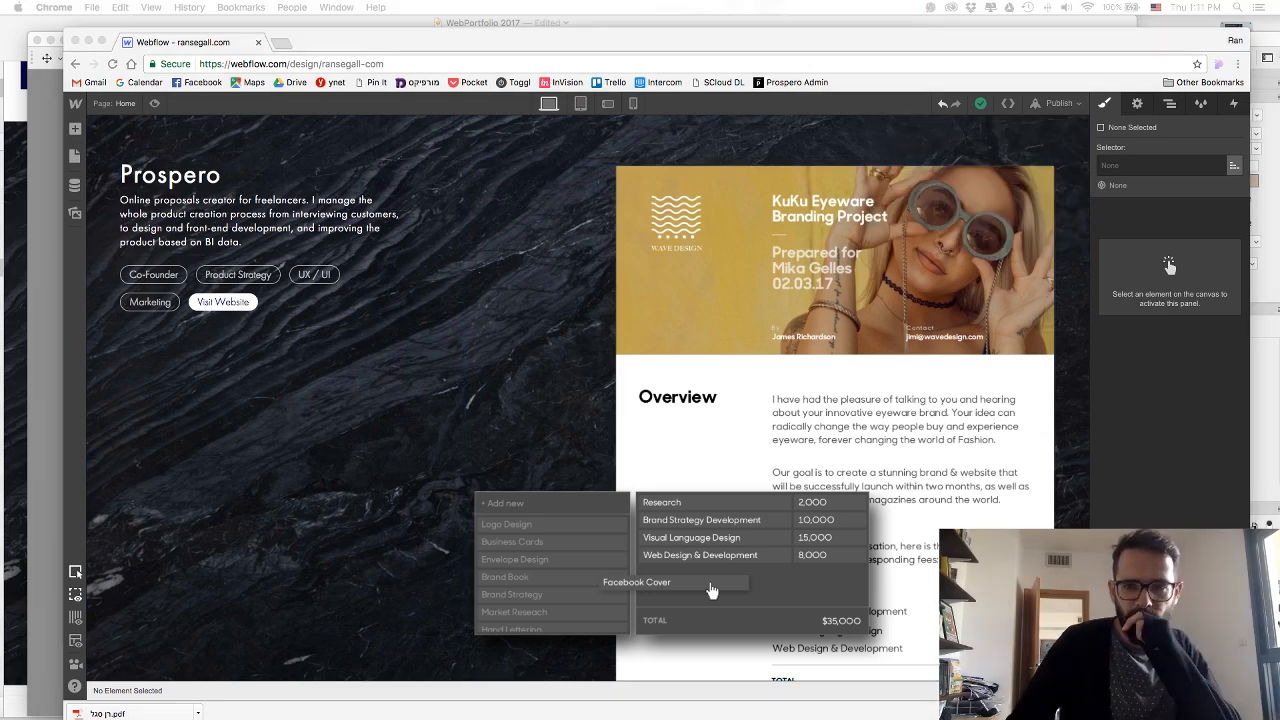
left_click(450, 337)
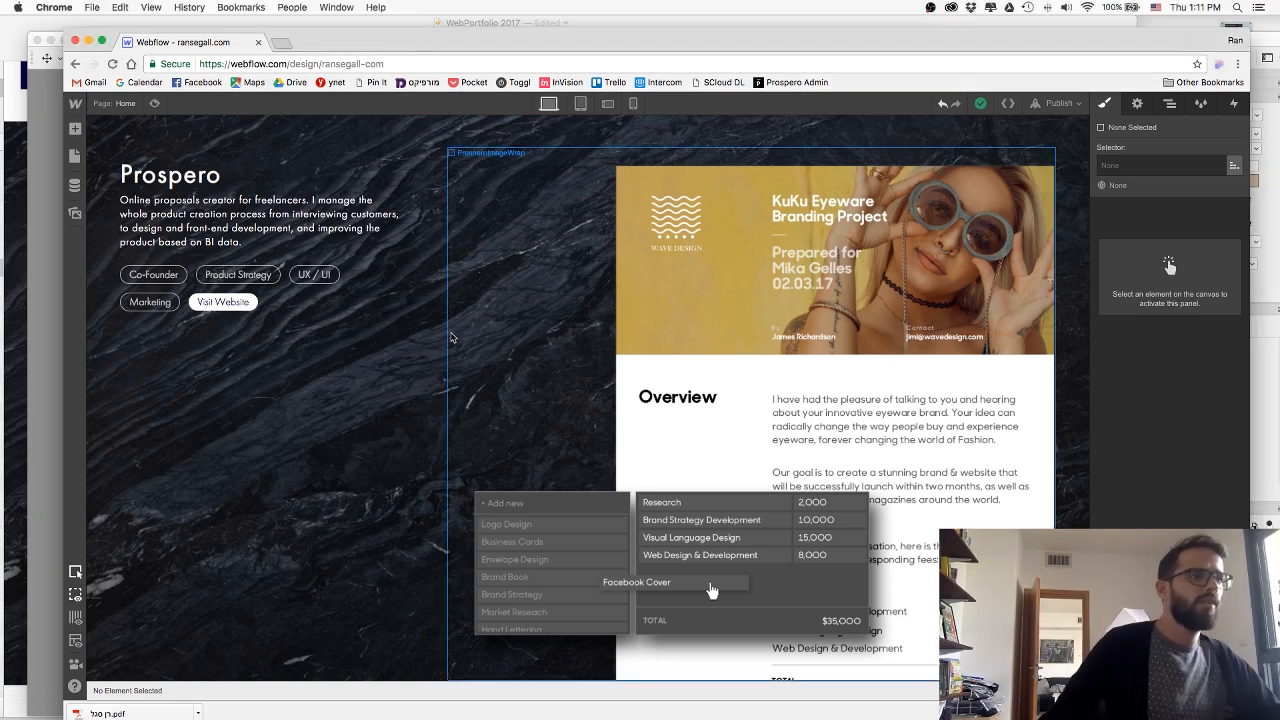
Add a new Section element directly below the Prospero section on the Home page.
left_click(75, 131)
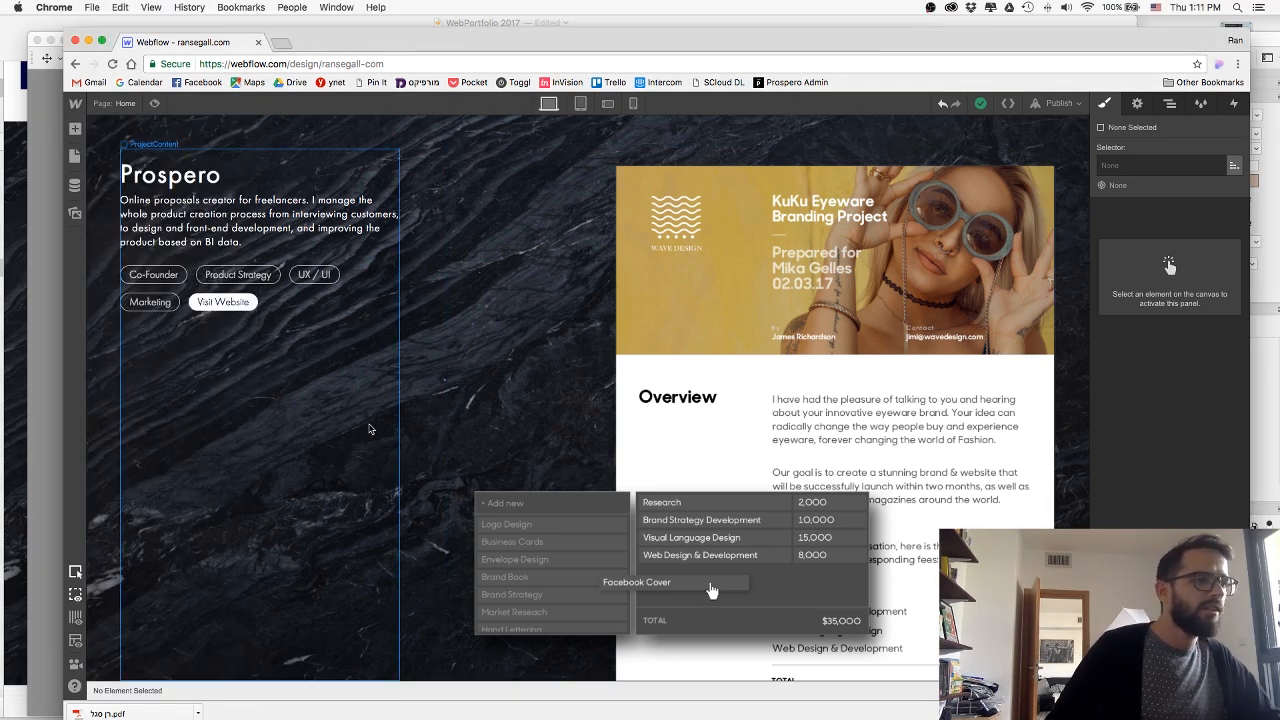
left_click(75, 129)
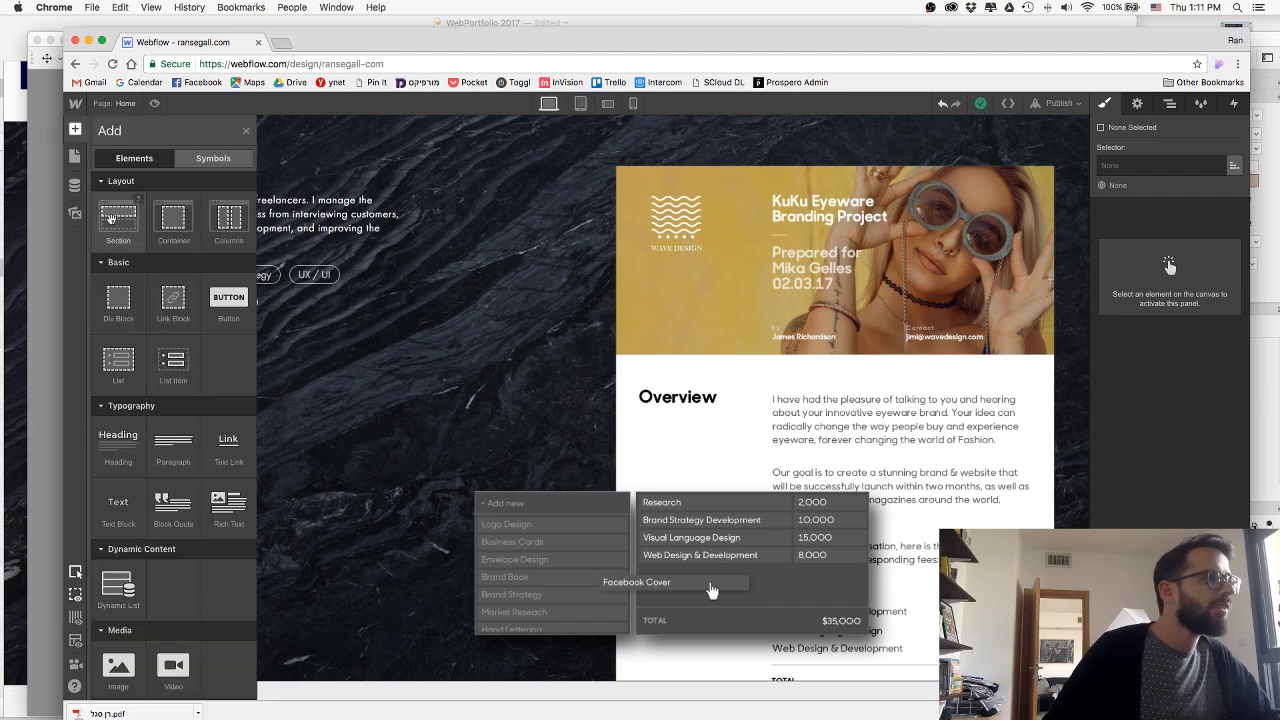
left_click_drag(121, 231, 436, 682)
scroll(378, 455, "down", 1)
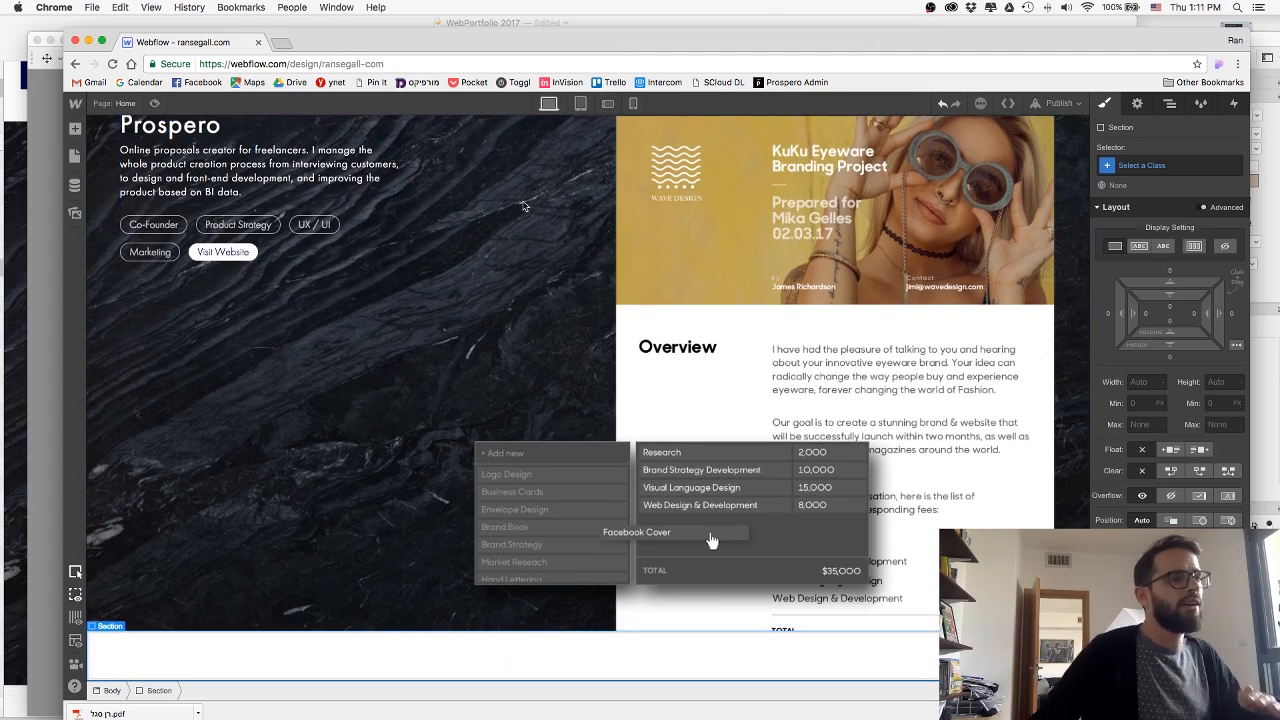
scroll(618, 280, "up", 10)
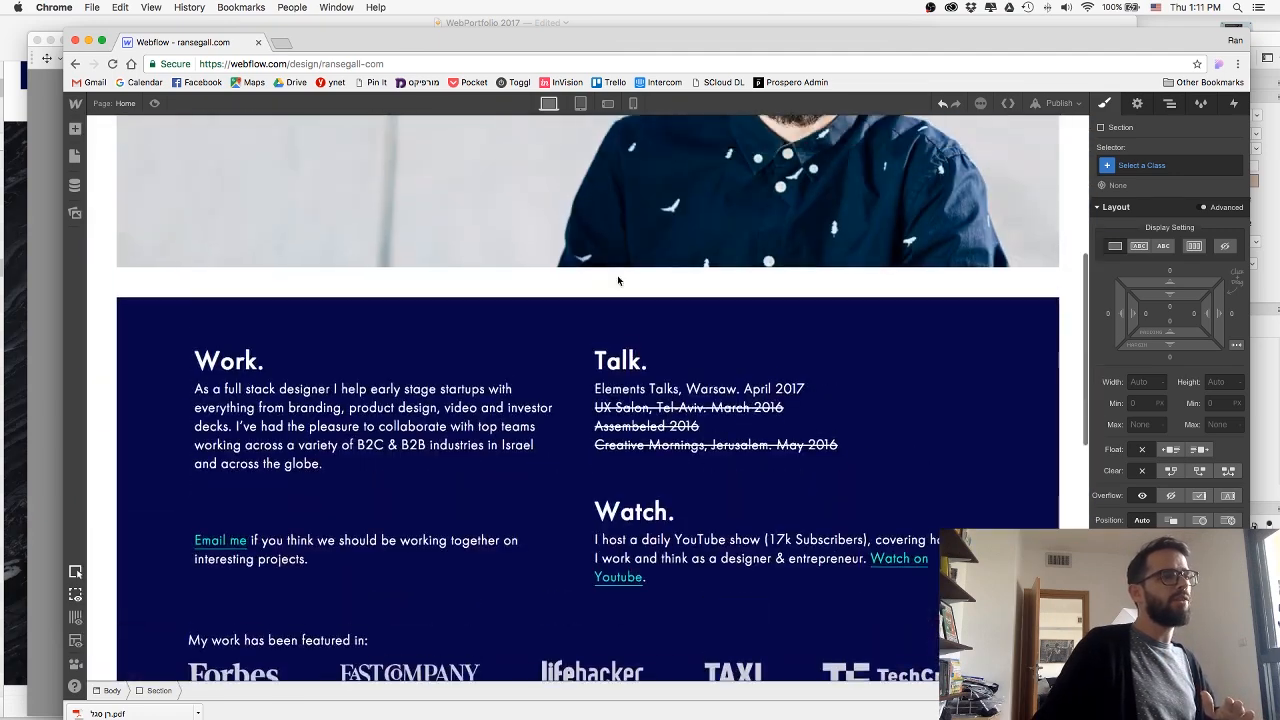
scroll(617, 275, "down", 10)
Switch to the Sketch mockup, examine the AppFront section's design, and return to Webflow.
key("super+Tab")
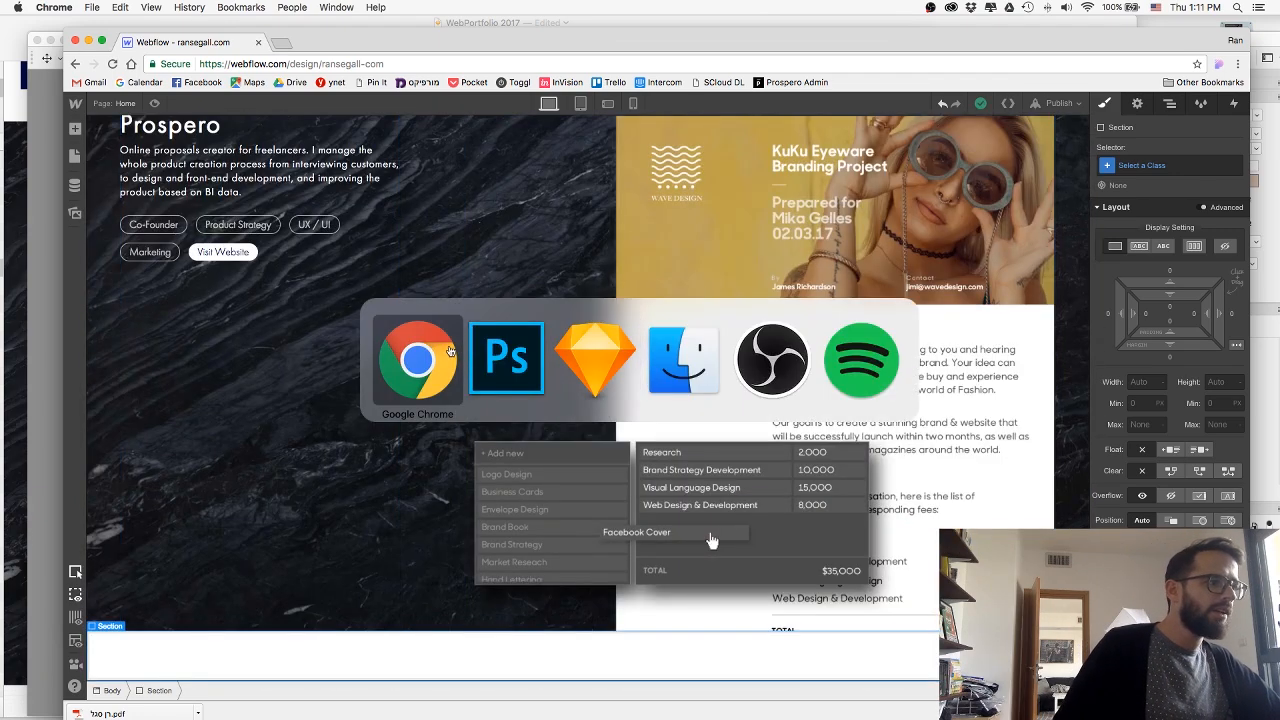
left_click(598, 362)
scroll(358, 340, "down", 1)
scroll(357, 340, "down", 10)
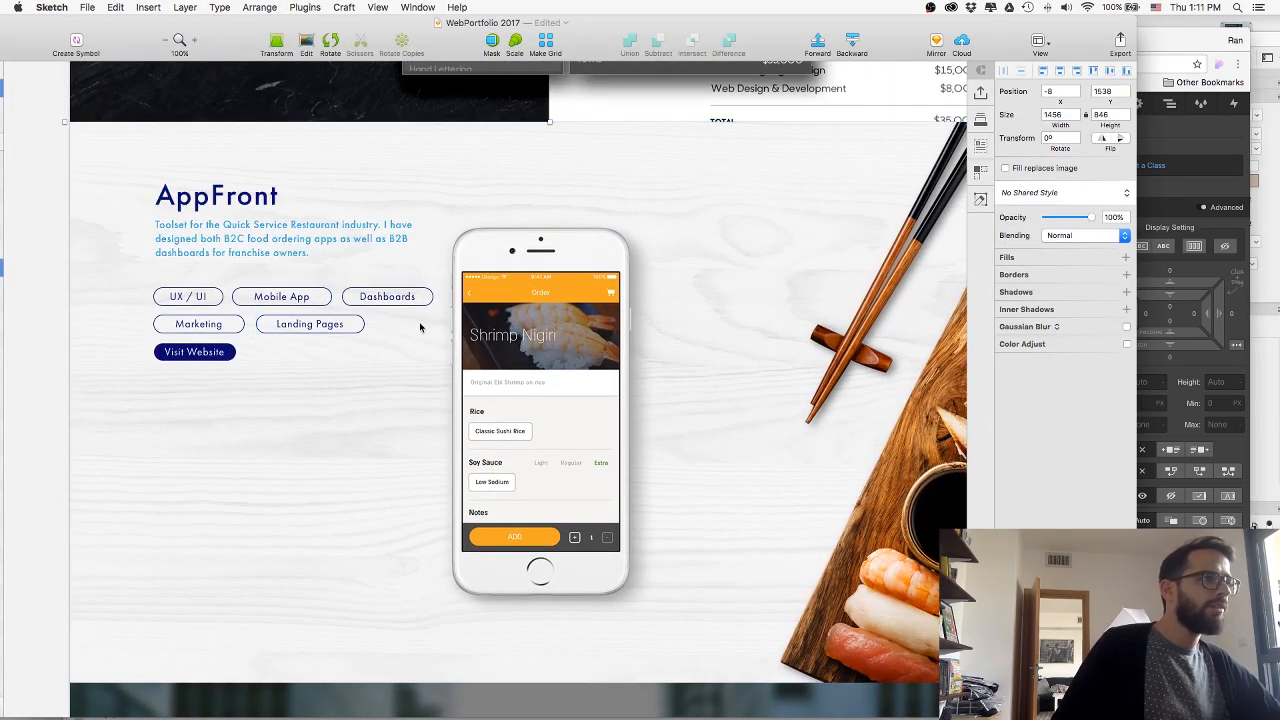
key("super+Tab")
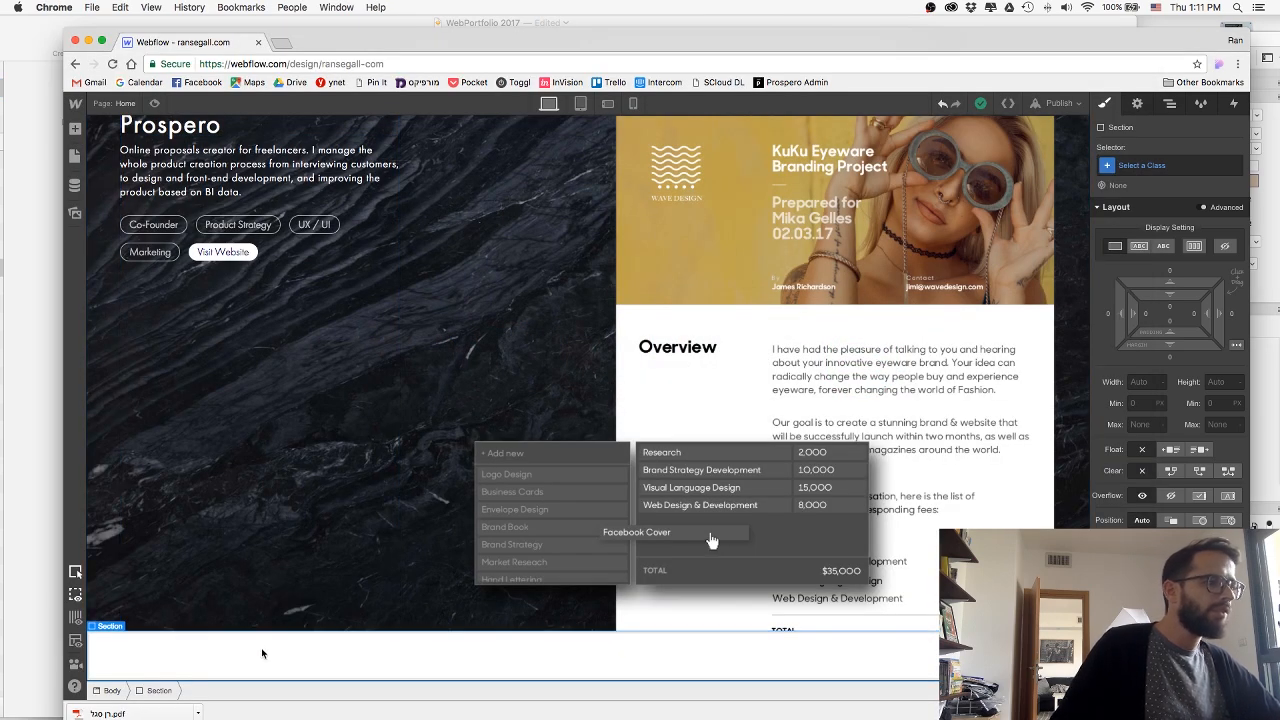
Check the Prospero section's classes and apply the existing ProjectSection class to the new empty section.
left_click(107, 347)
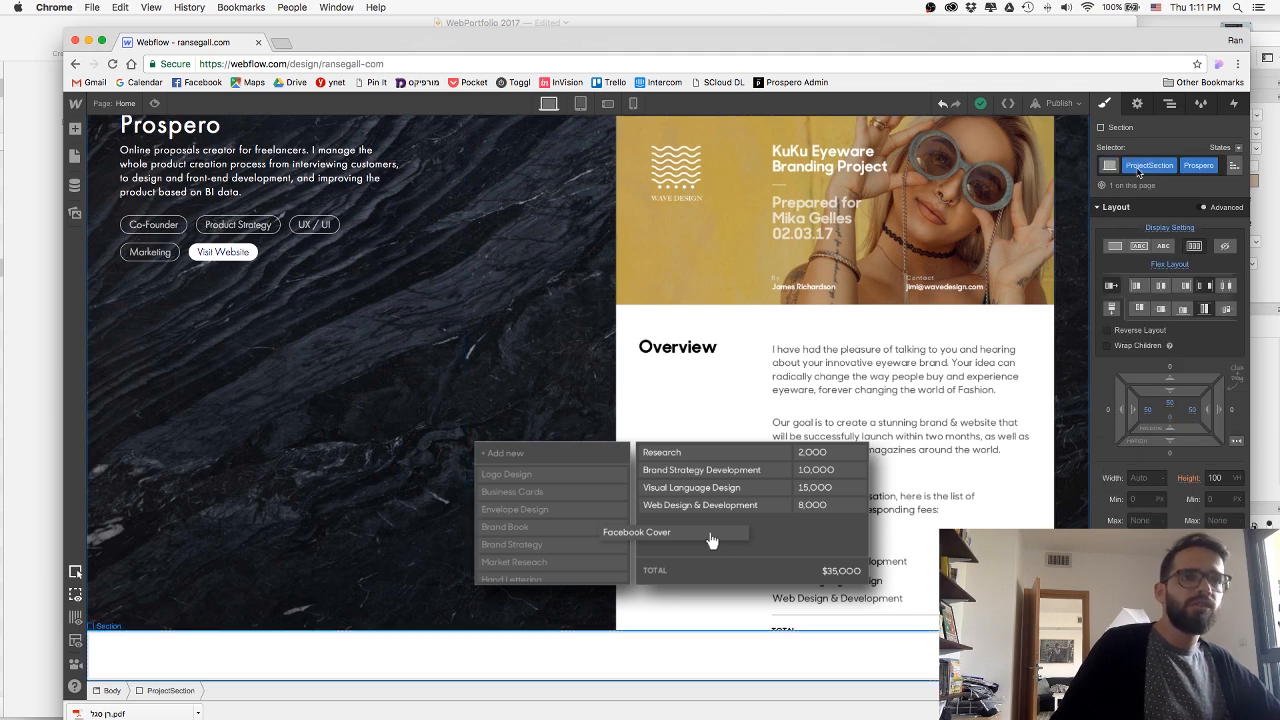
left_click(1183, 169)
type("pro")
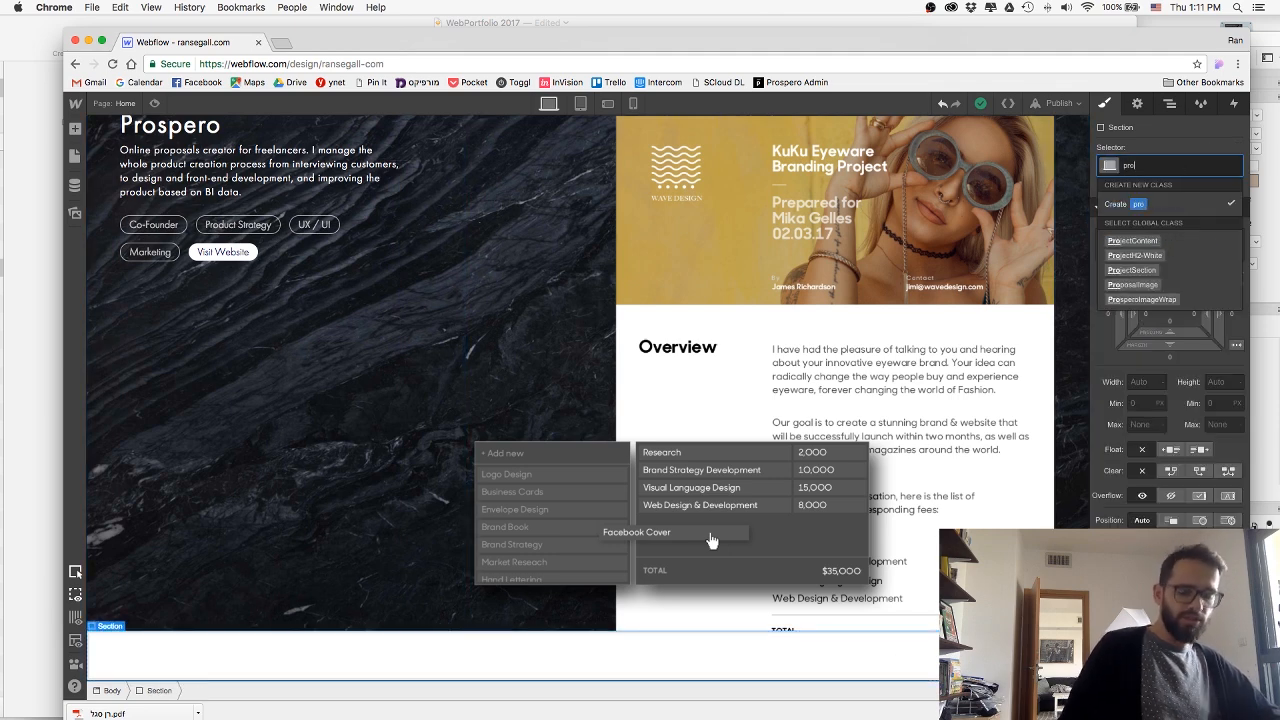
key("Down")
key("Down")
key("Down")
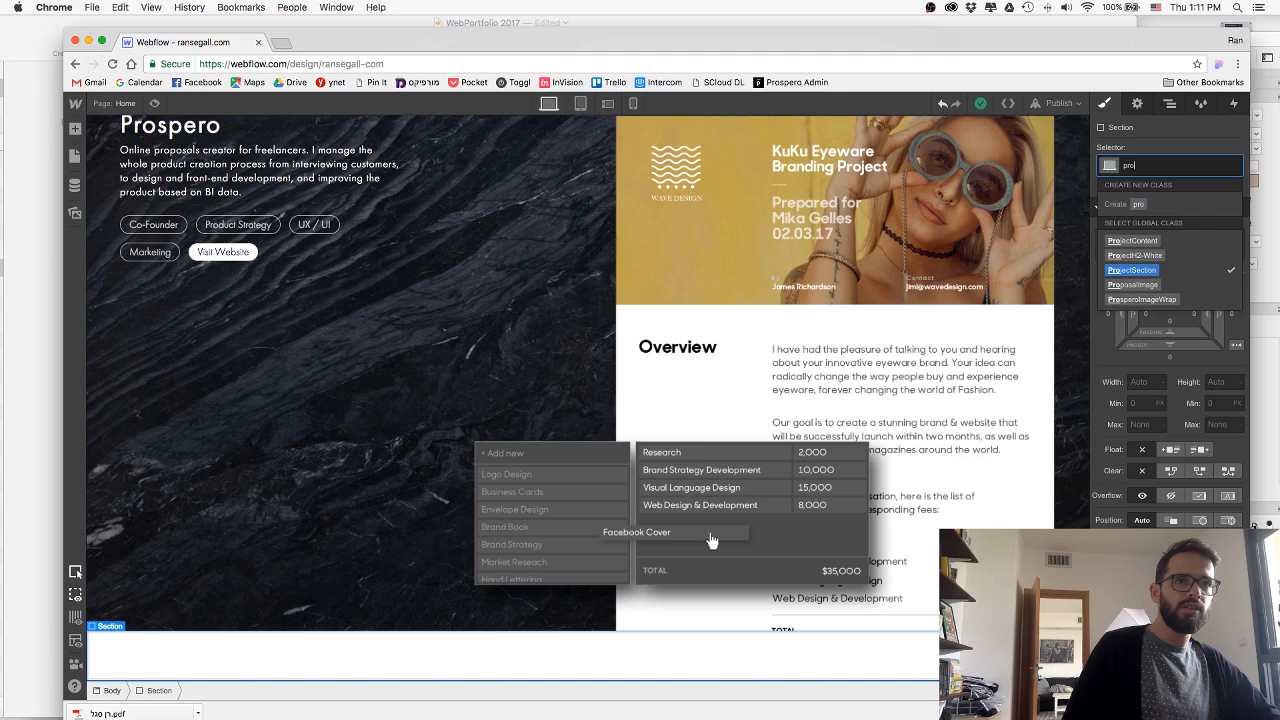
key("Return")
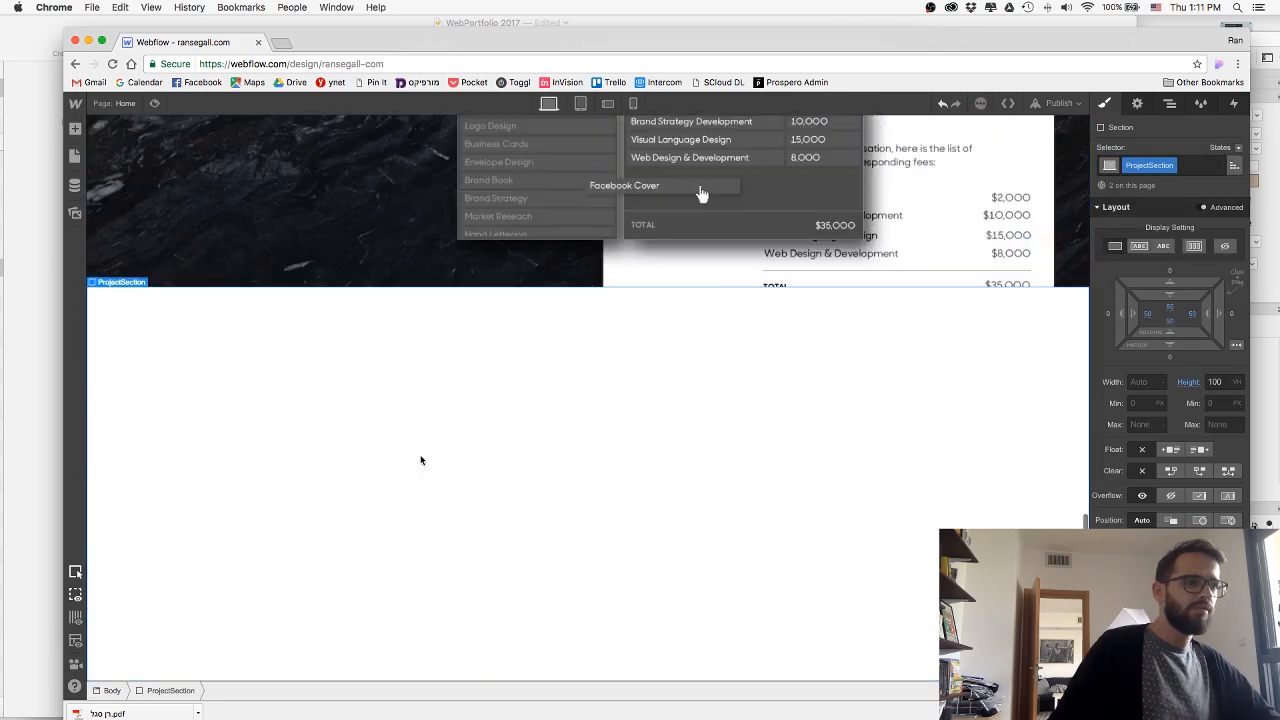
Add the combo class AppFront to the new ProjectSection.
scroll(533, 393, "up", 3)
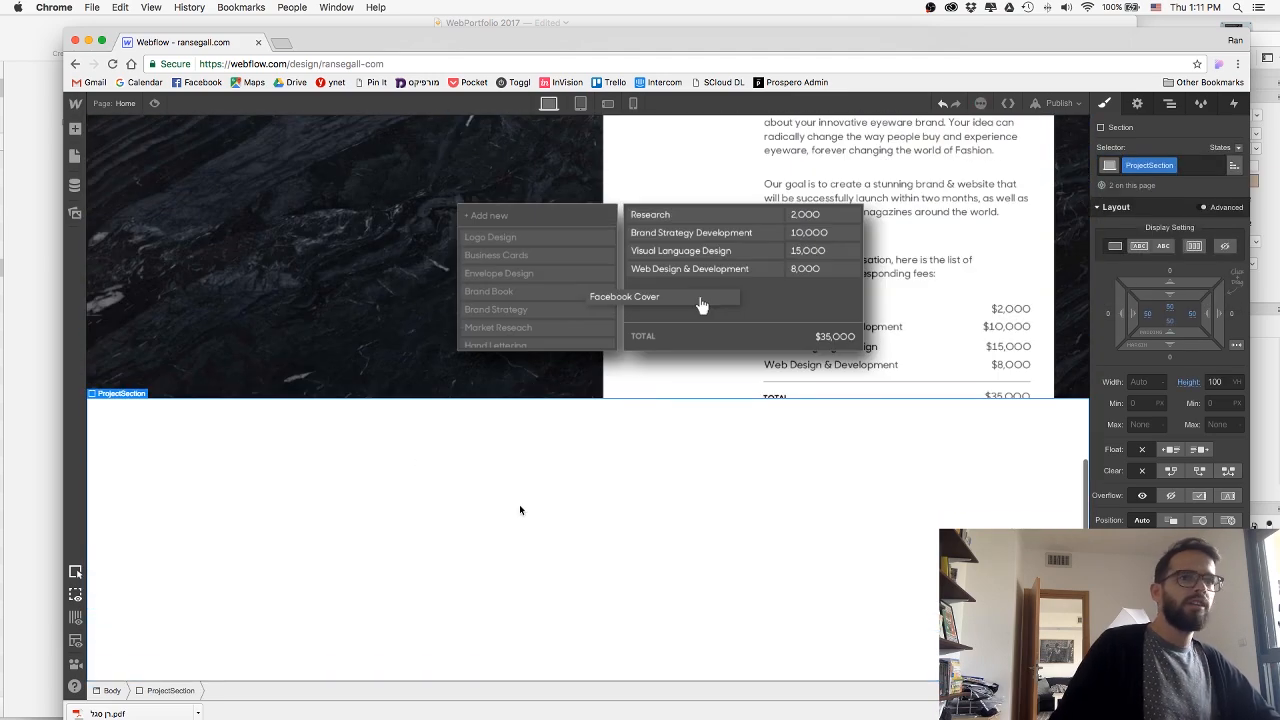
key("super+Return")
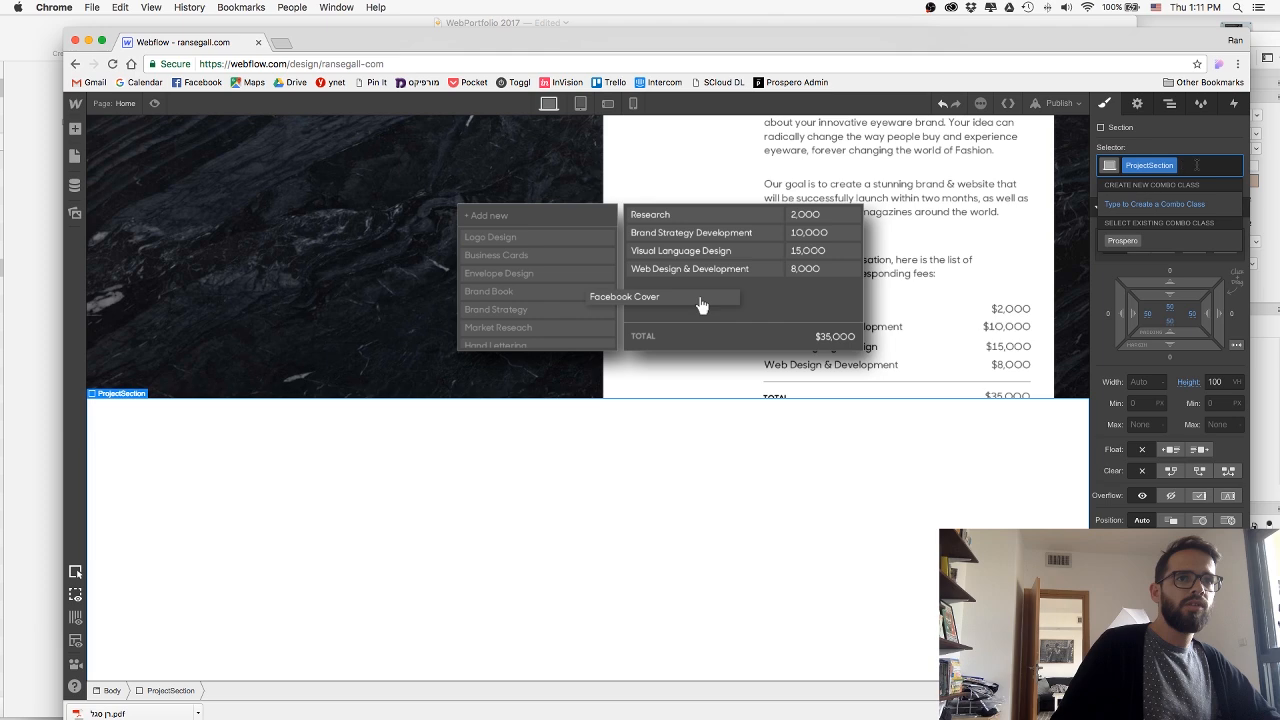
type("AppFront")
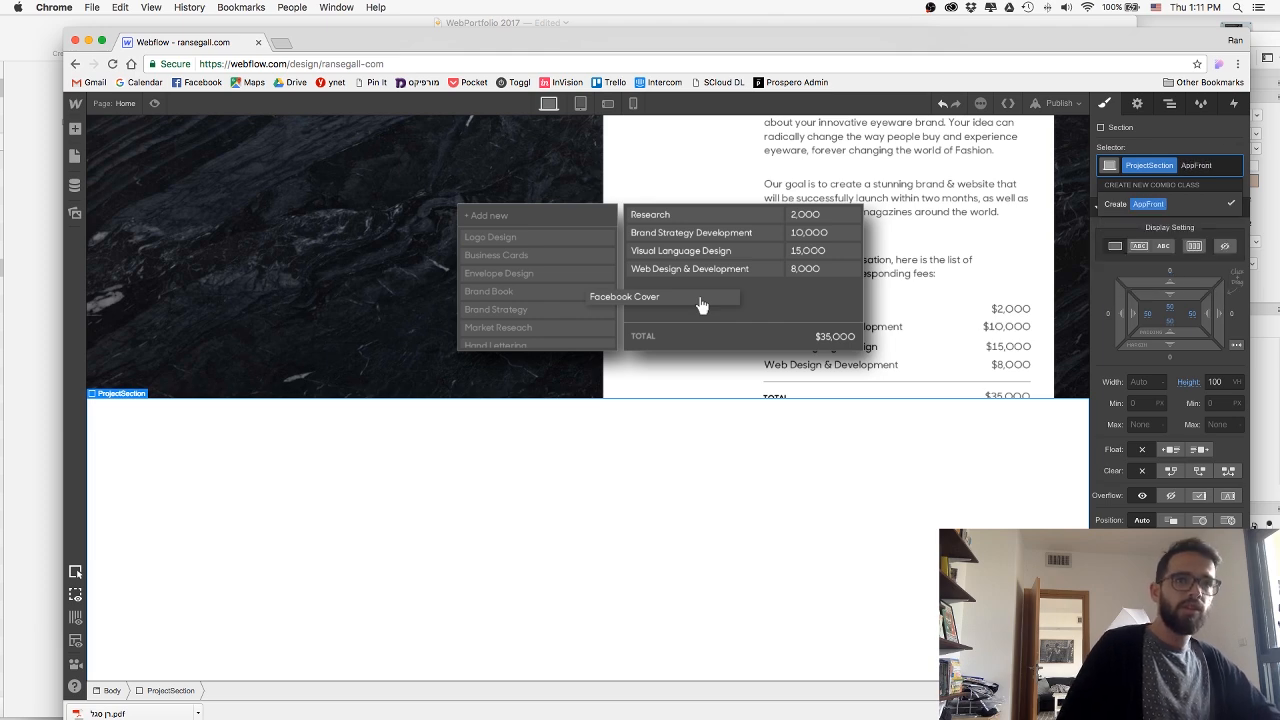
key("Return")
Switch to Finder, open 02-AppFront.psd from the Images folder in Photoshop, and show it full screen.
key("super+Tab")
key("Tab")
key("Tab")
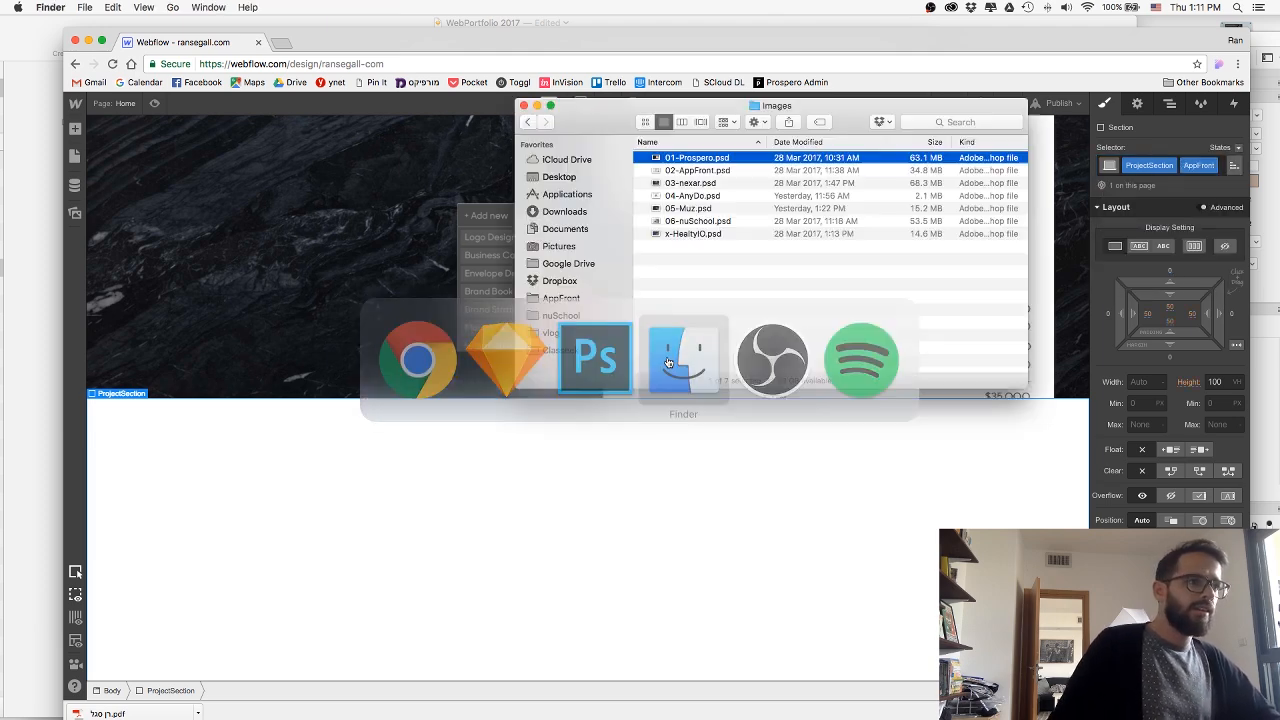
key("Down")
key("super+Down")
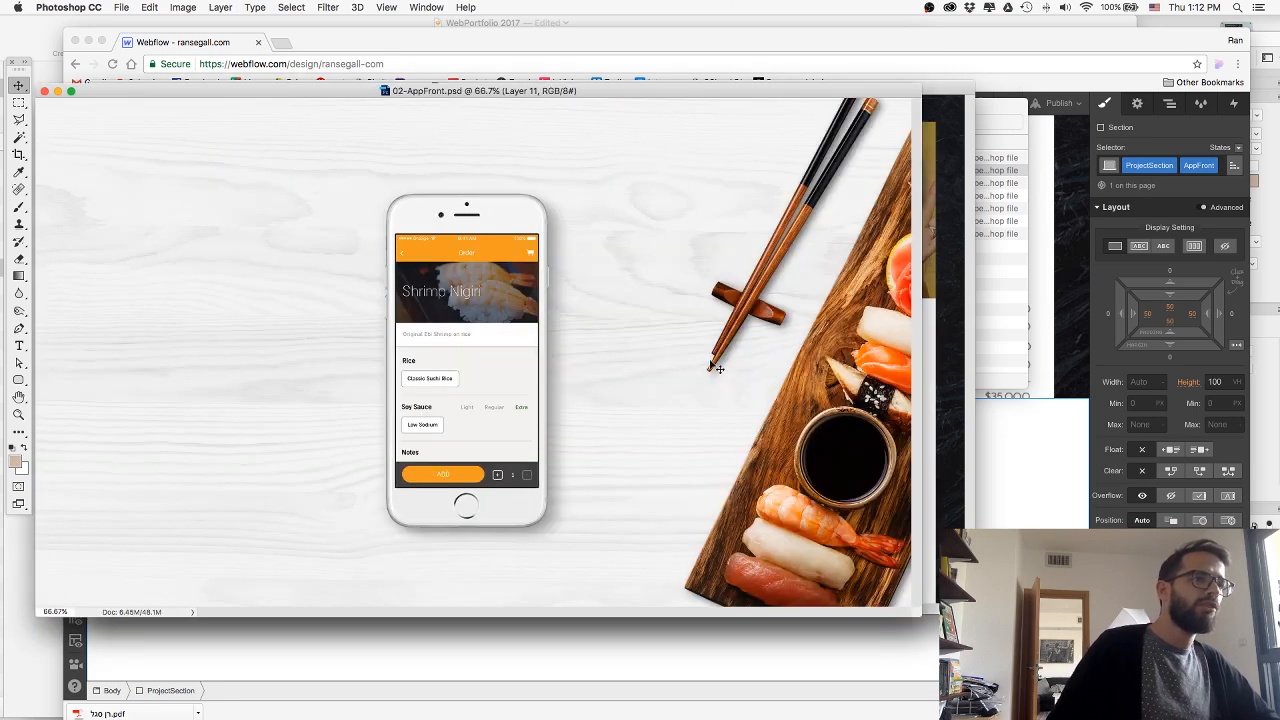
key("f")
scroll(896, 396, "right", 5)
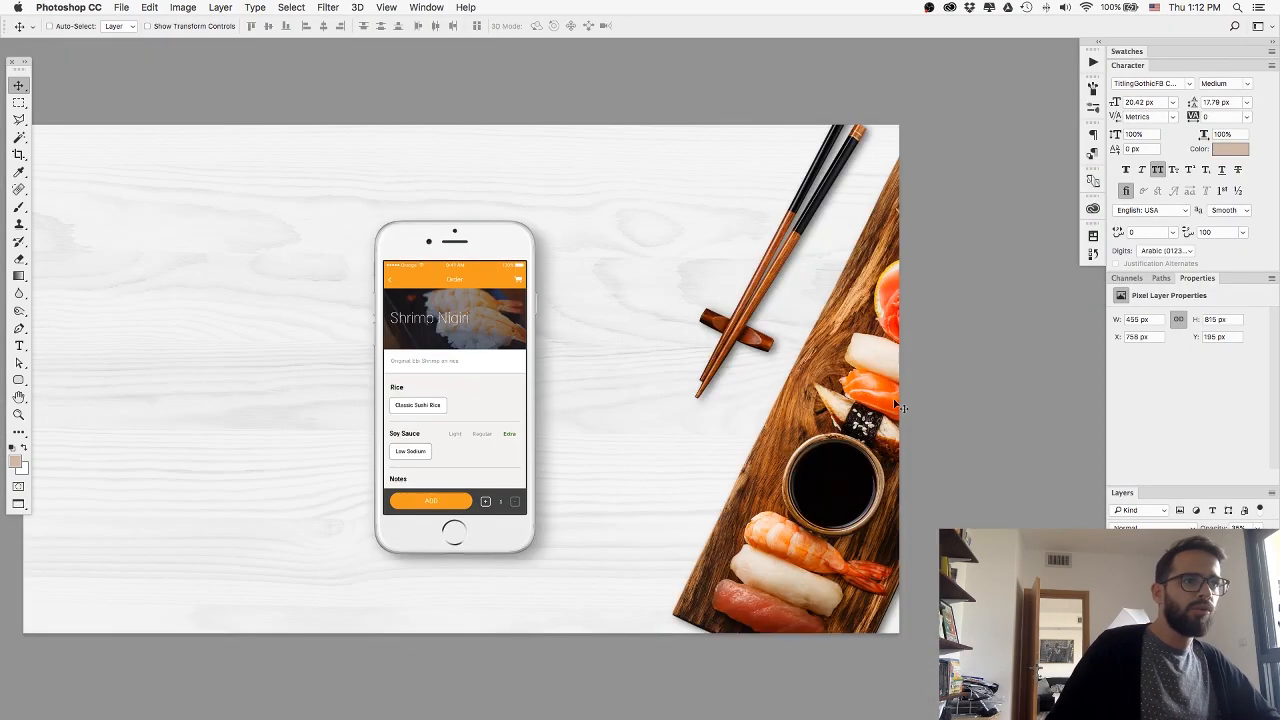
Group the phone mockup's layers and hide that group to isolate the wood and sushi background.
left_click(1180, 610)
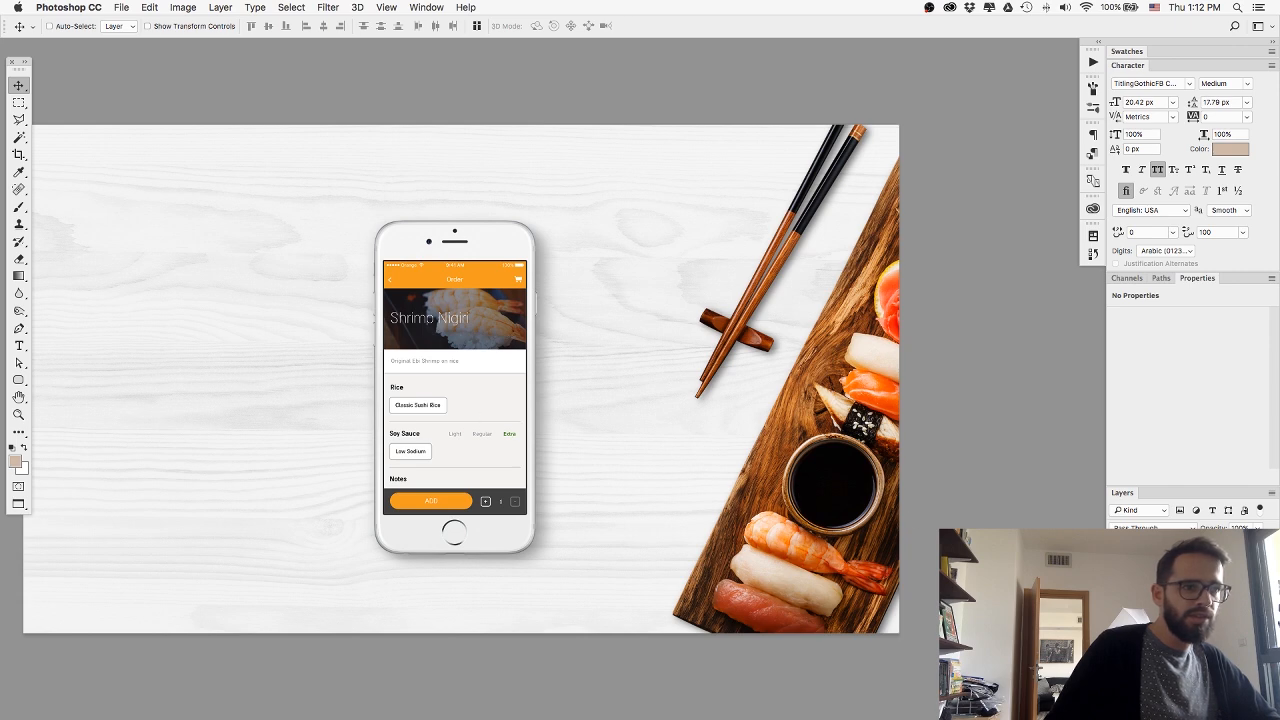
left_click(1115, 610)
left_click(1115, 610)
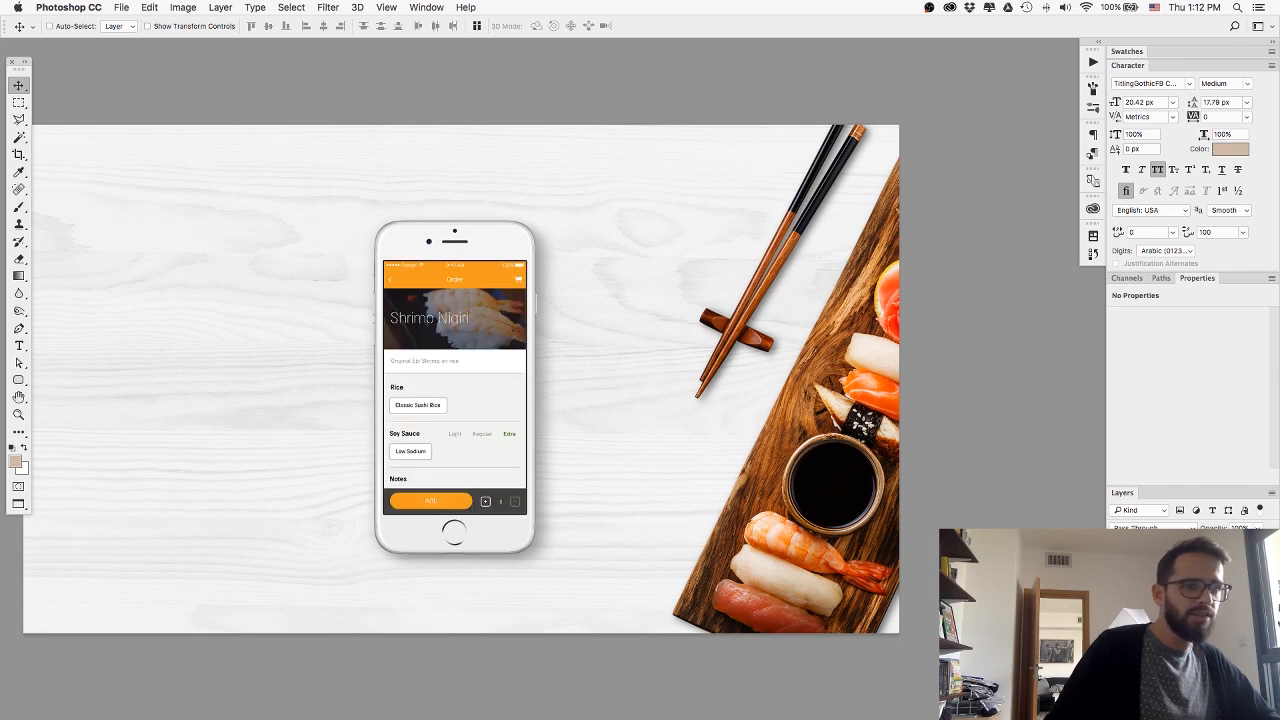
left_click(463, 489)
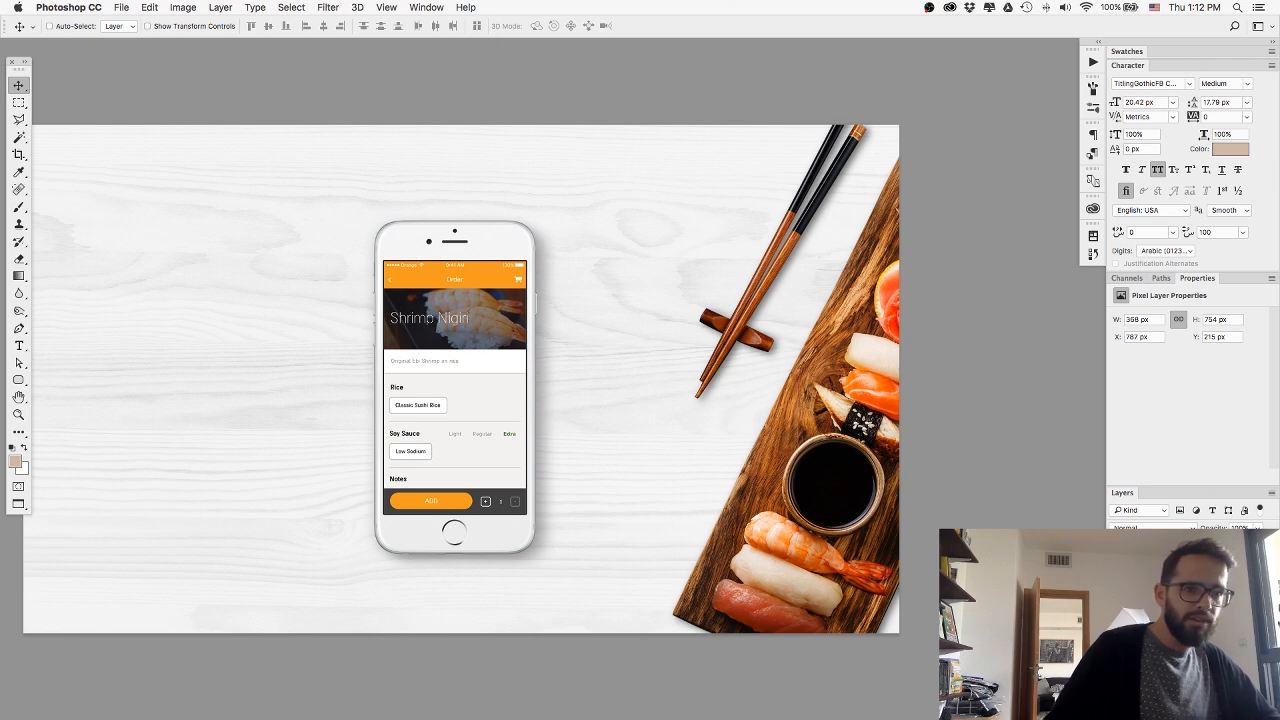
left_click(1180, 612, "shift")
key("super+g")
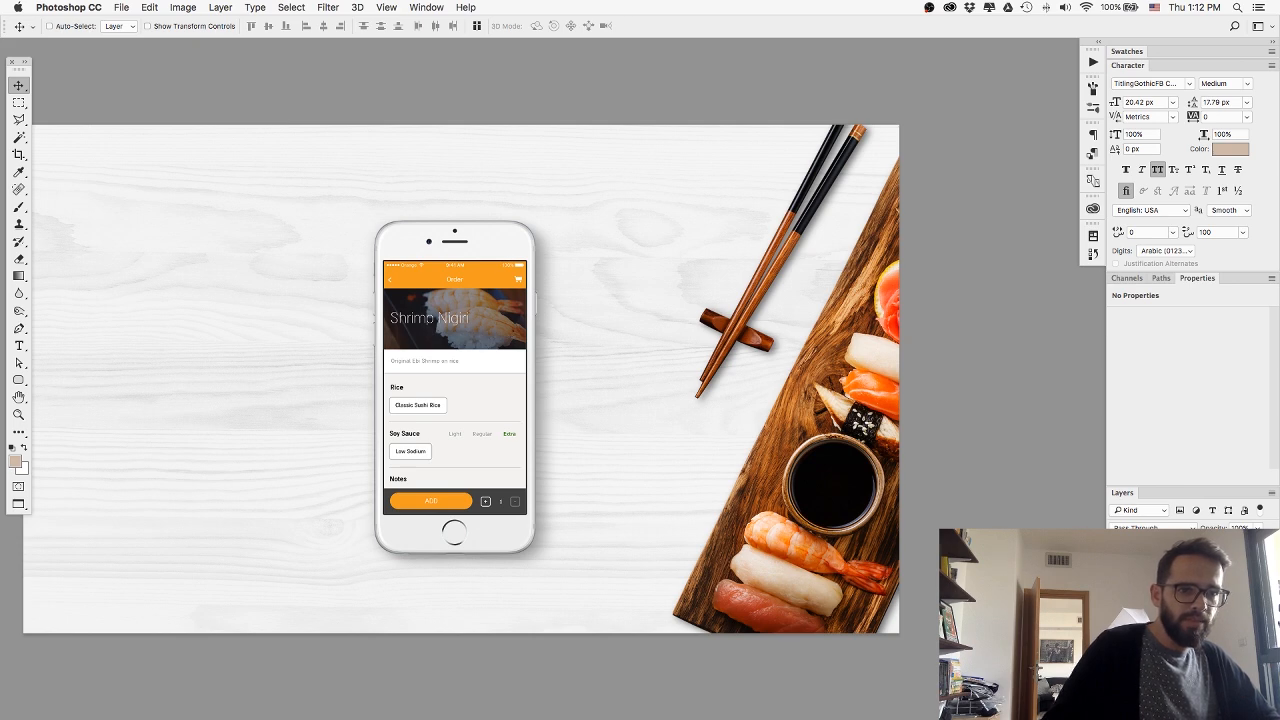
left_click(1180, 620)
left_click(1180, 640, "shift")
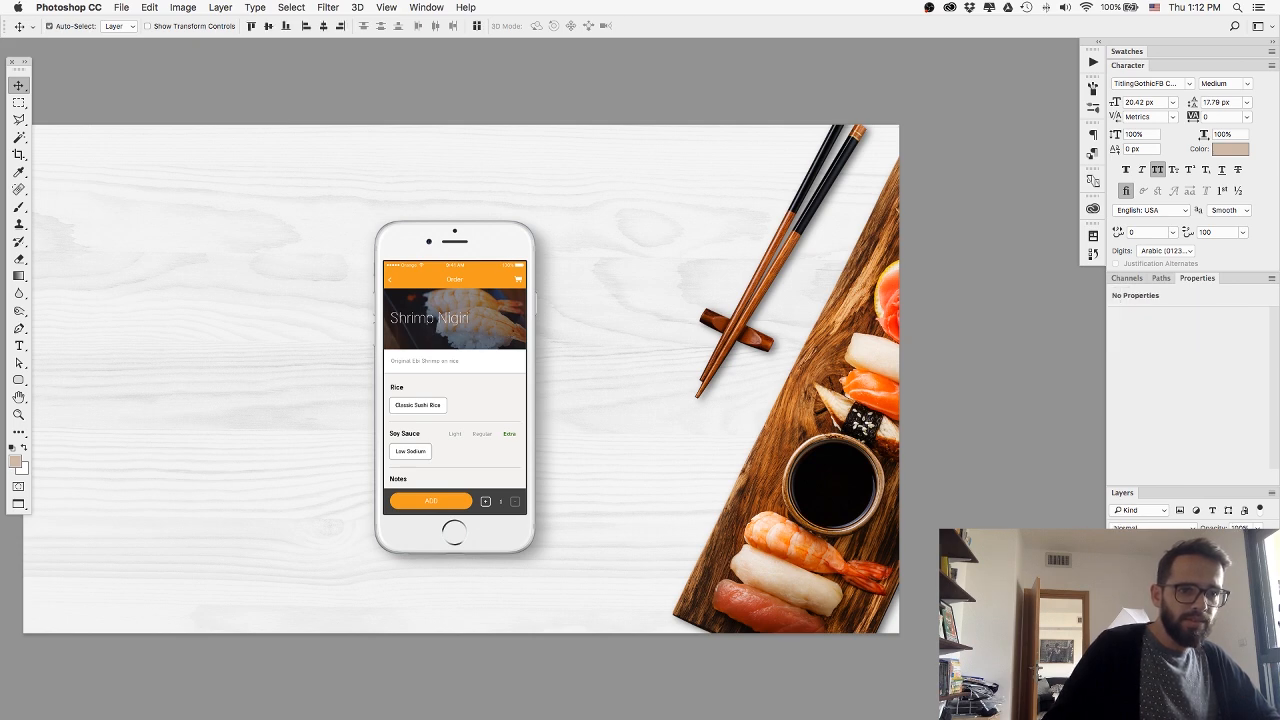
key("super+g")
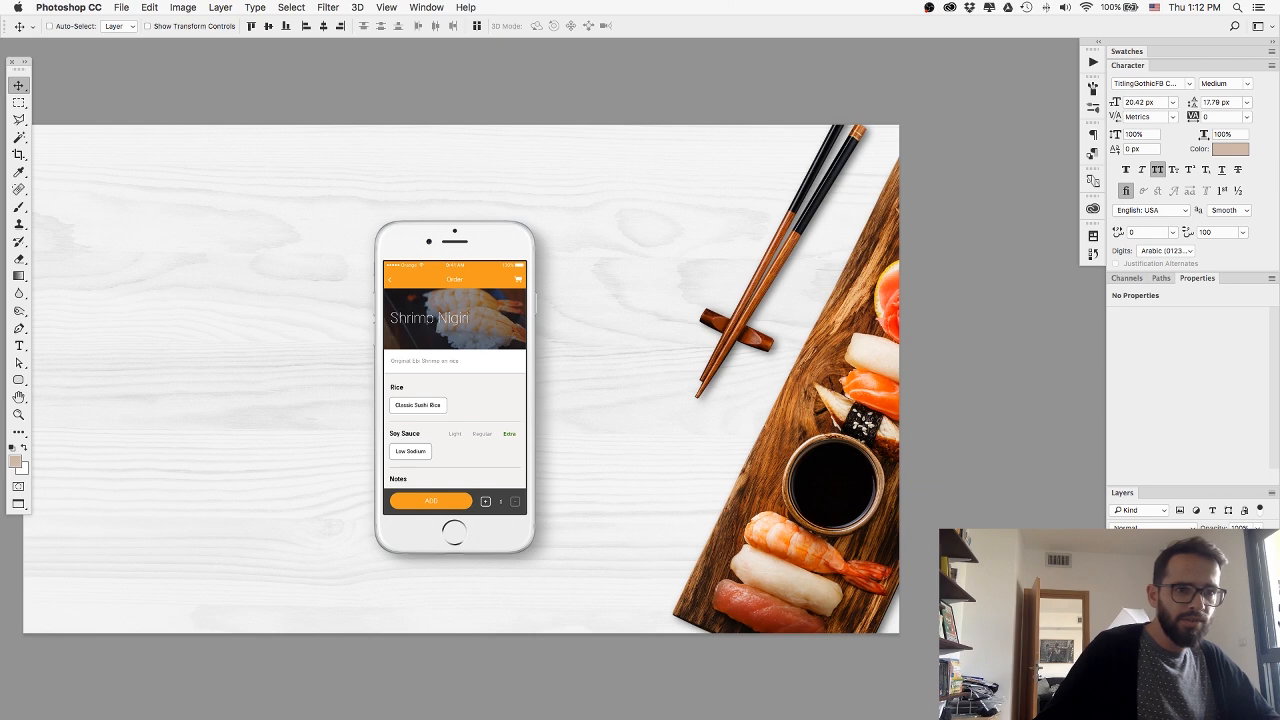
key("super+g")
left_click(1117, 620)
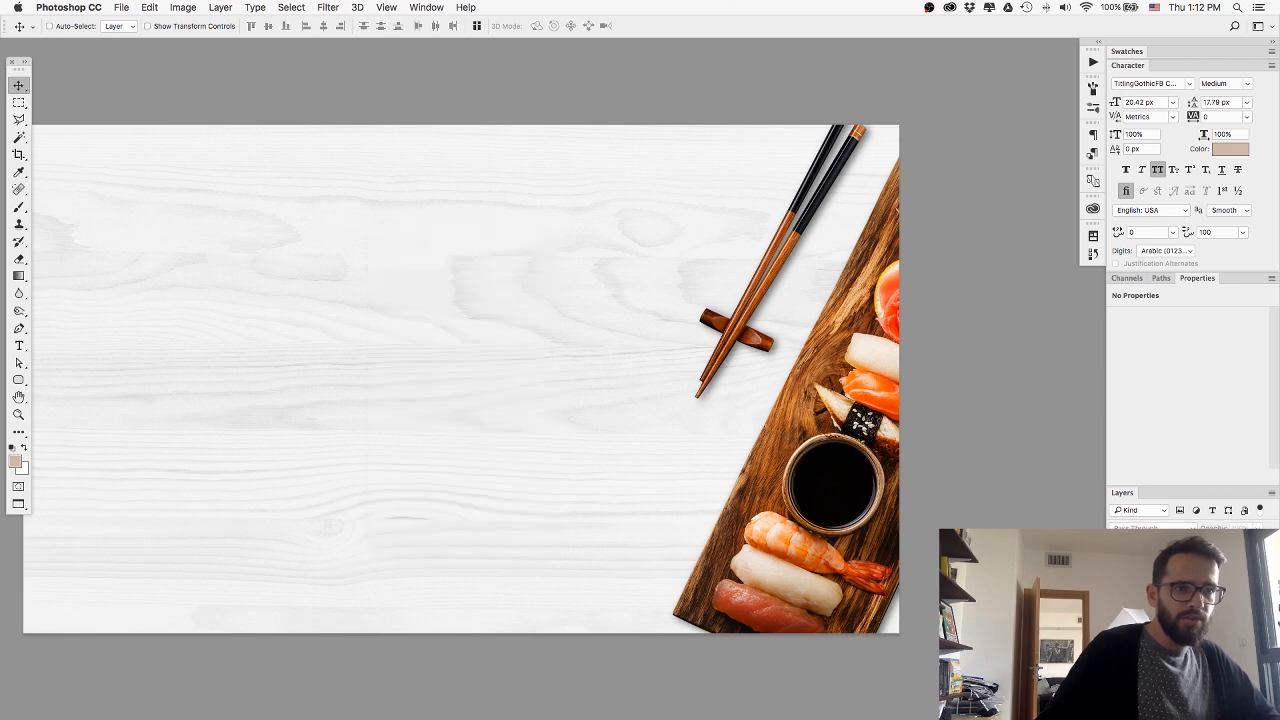
Select the whole canvas and export the background for web as JPEG Medium, named AppFrontBG.jpg, in the web folder.
scroll(506, 438, "left", 5)
key("super+a")
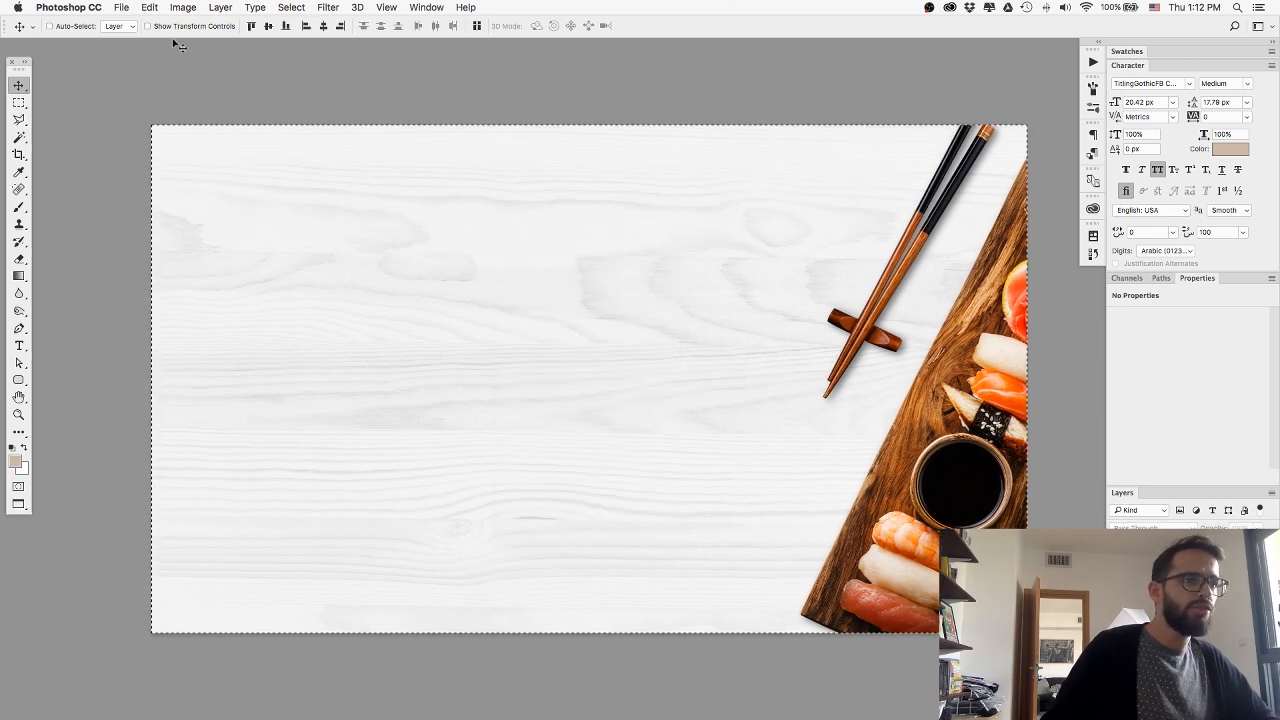
key("super+alt+shift+s")
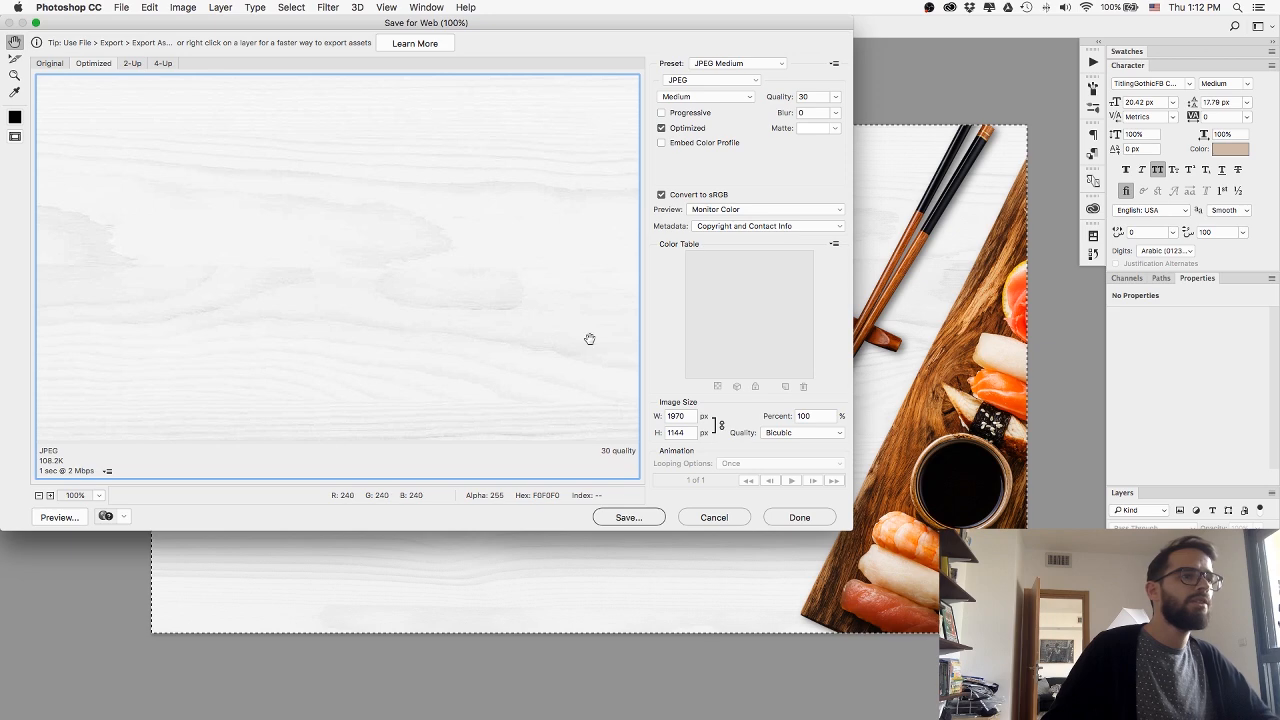
left_click(623, 518)
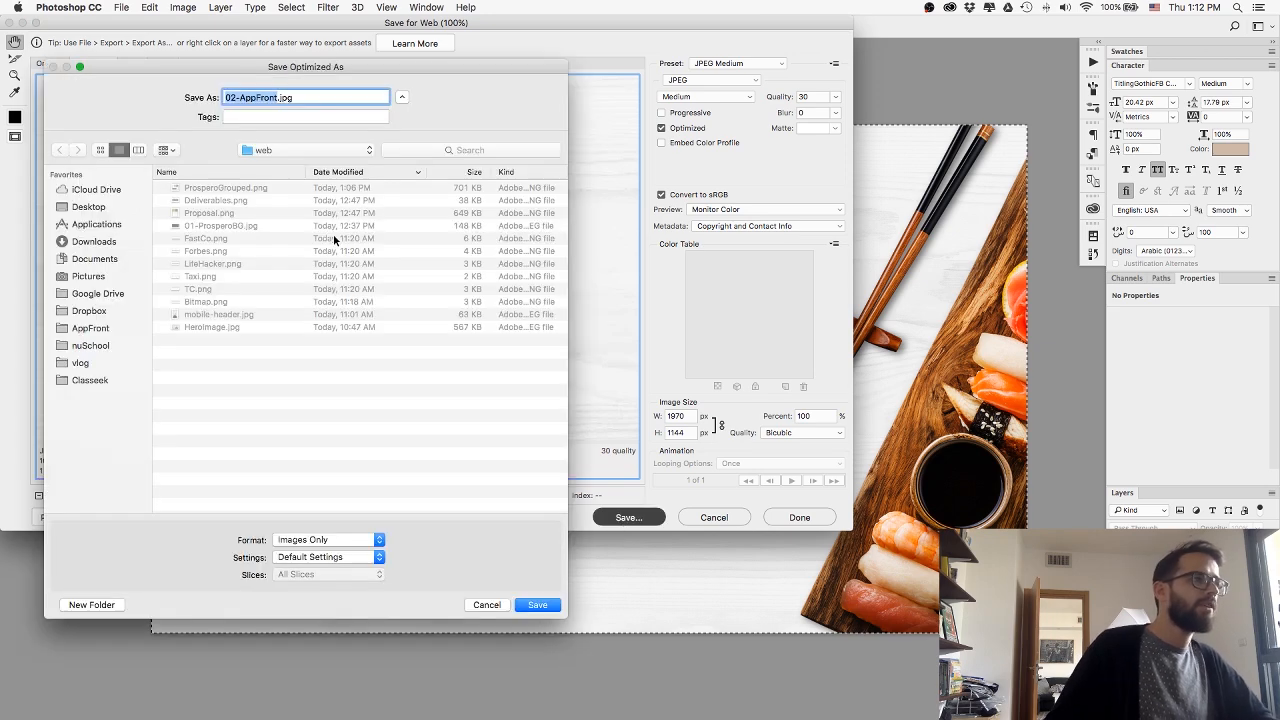
type("Ag")
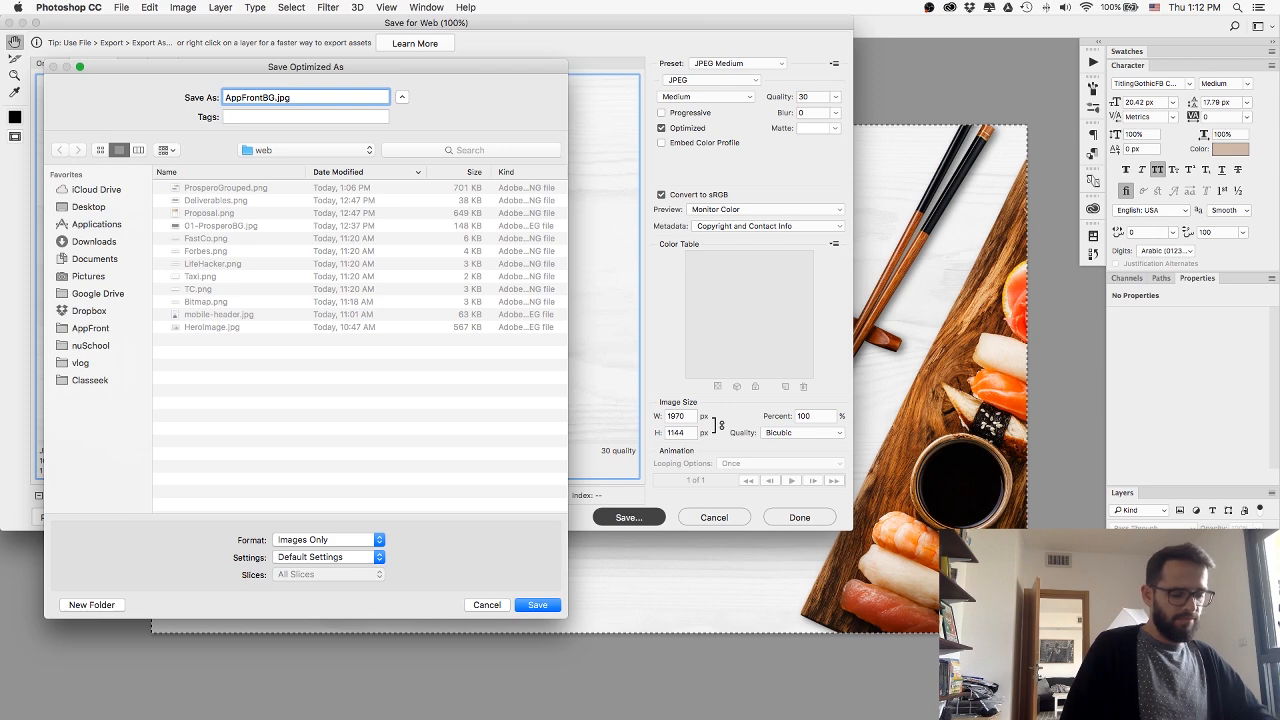
type("pFrontBG")
key("Return")
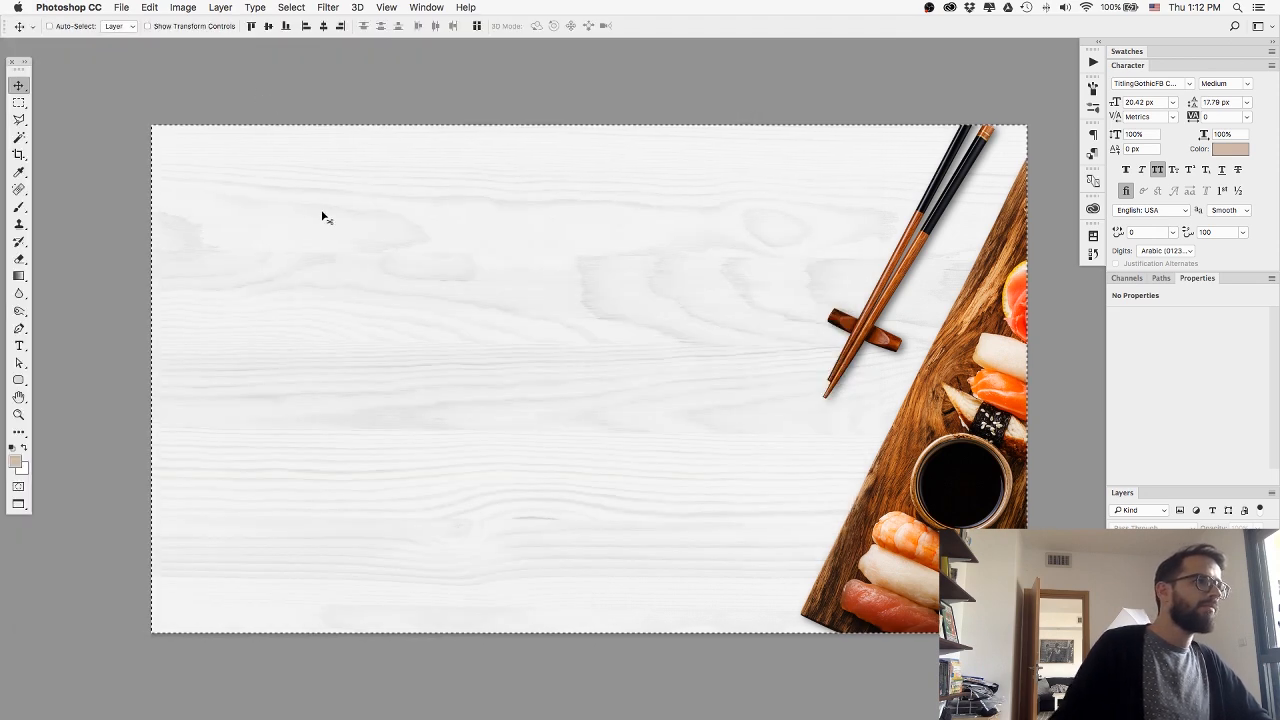
Return Photoshop to its standard window view and switch to the Webflow project in Chrome.
key("f")
key("f")
key("f")
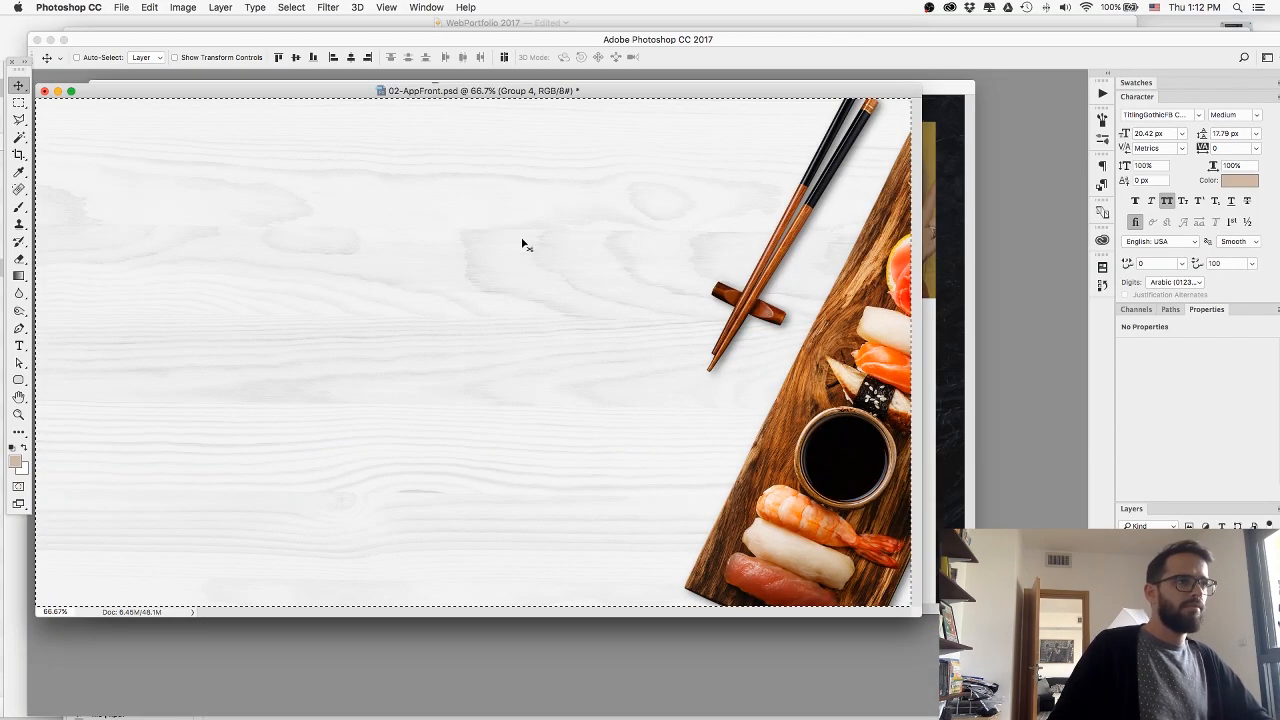
key("super+Tab")
key("super+Tab")
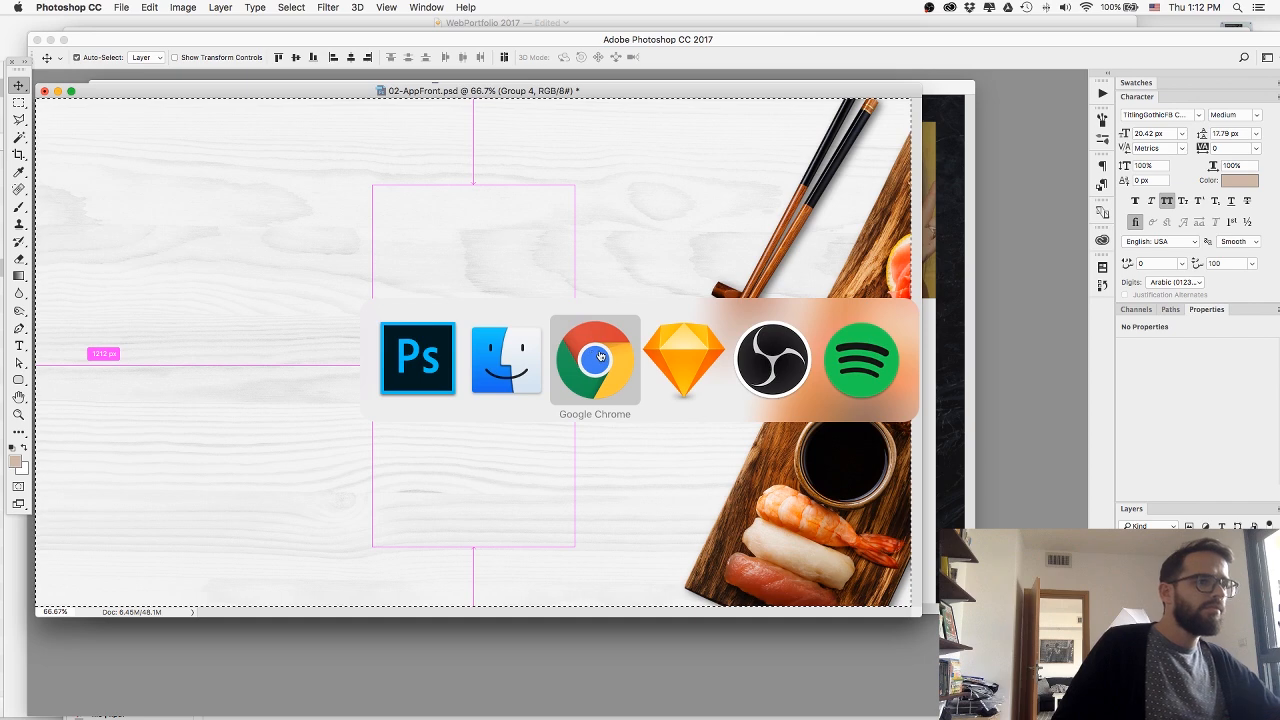
Upload AppFrontBG.jpg from the web folder as the AppFront section's background image and set its size to Cover.
scroll(559, 510, "down", 3)
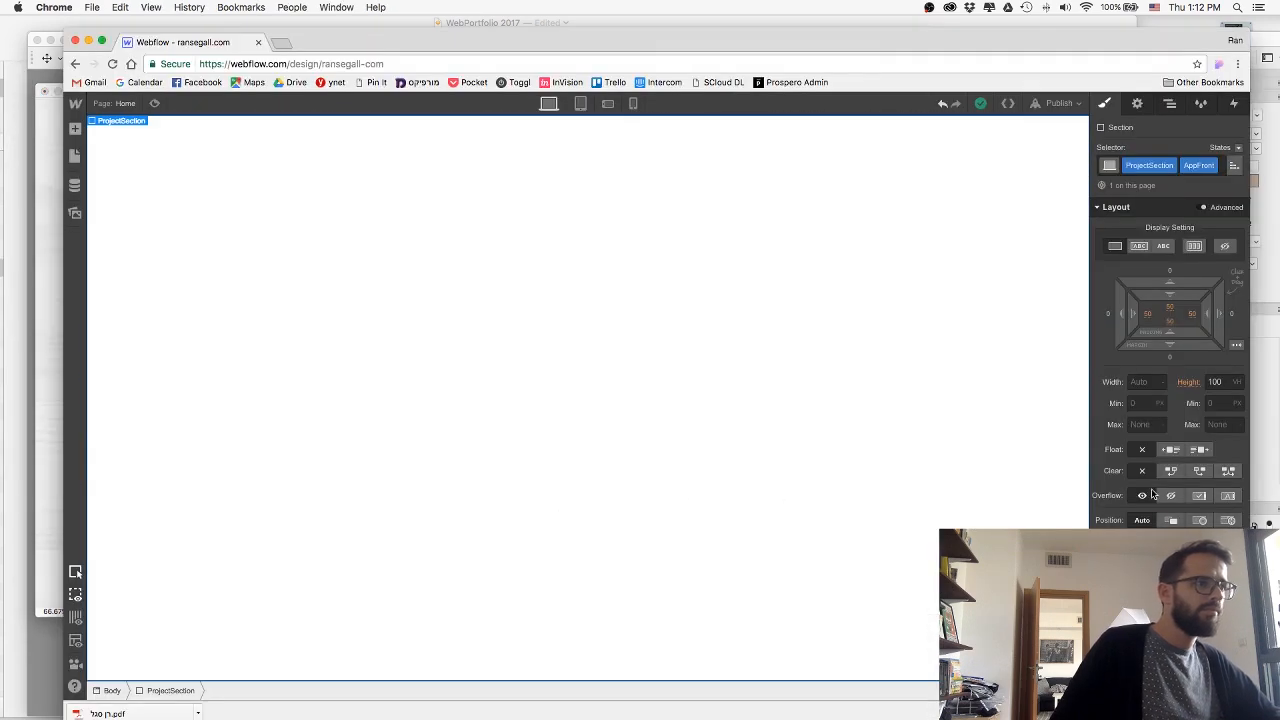
scroll(1170, 400, "down", 3)
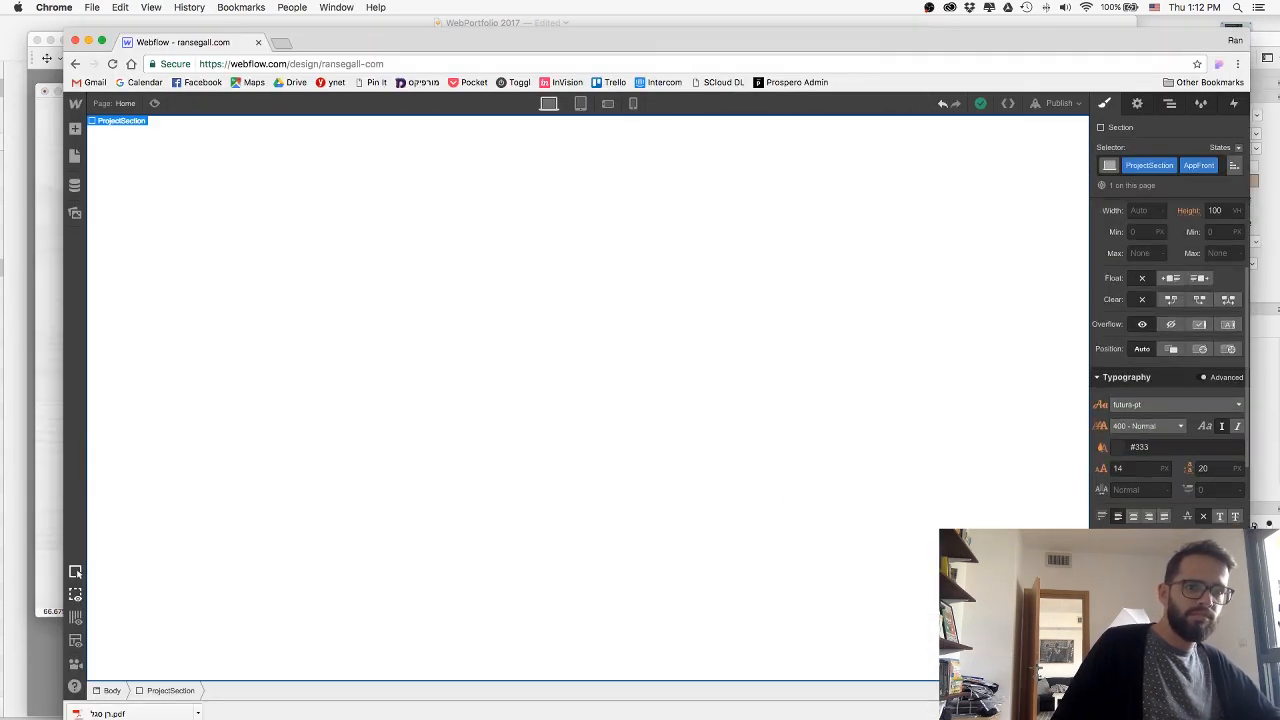
scroll(1168, 430, "down", 3)
left_click(1120, 439)
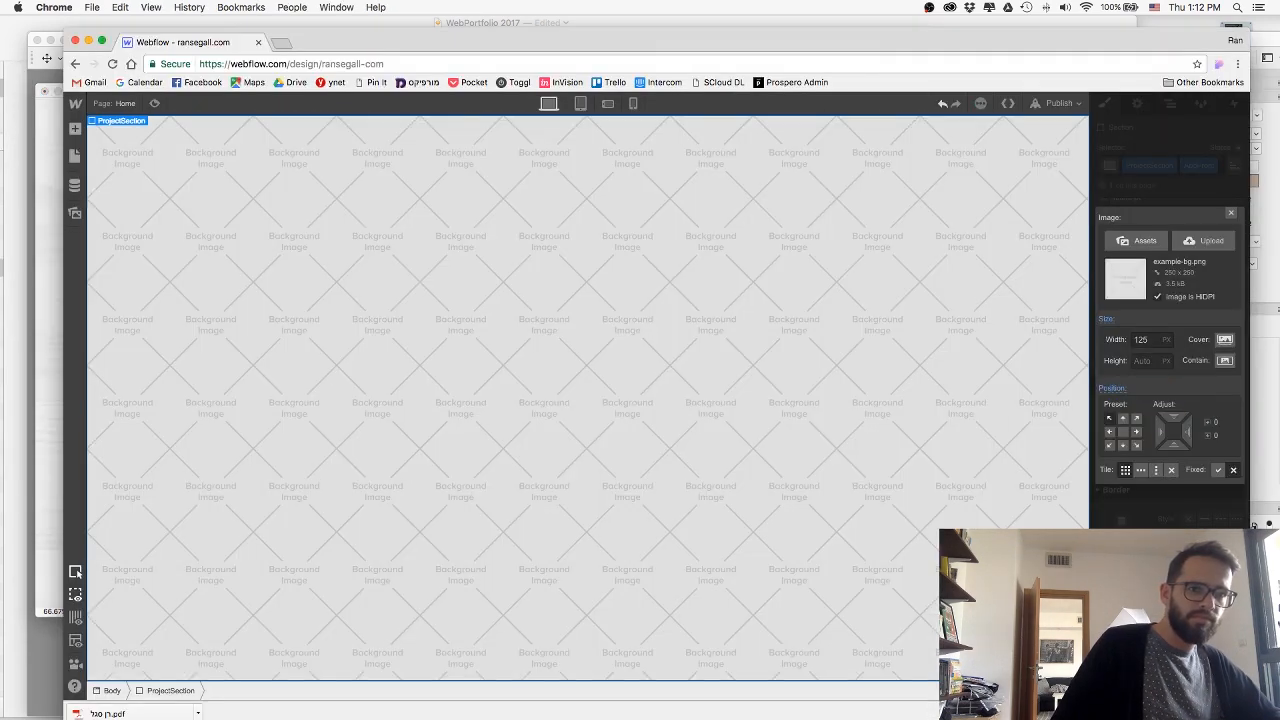
left_click(1200, 241)
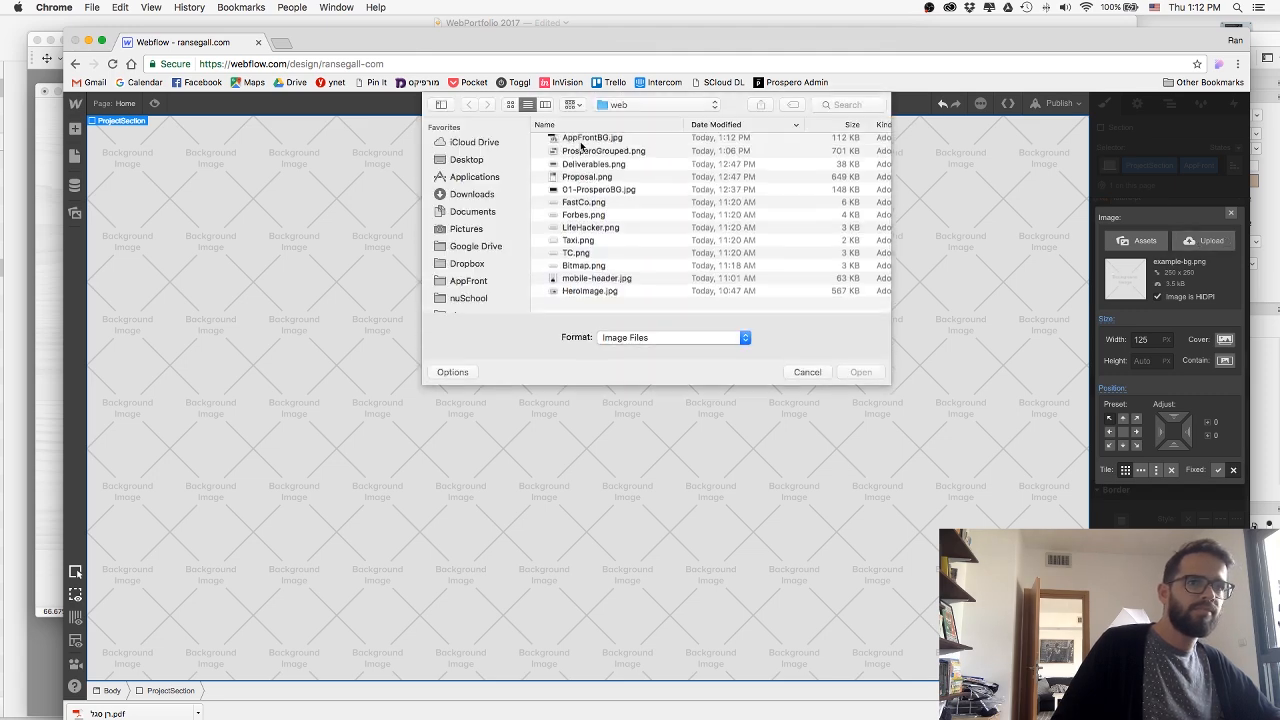
left_click(576, 142)
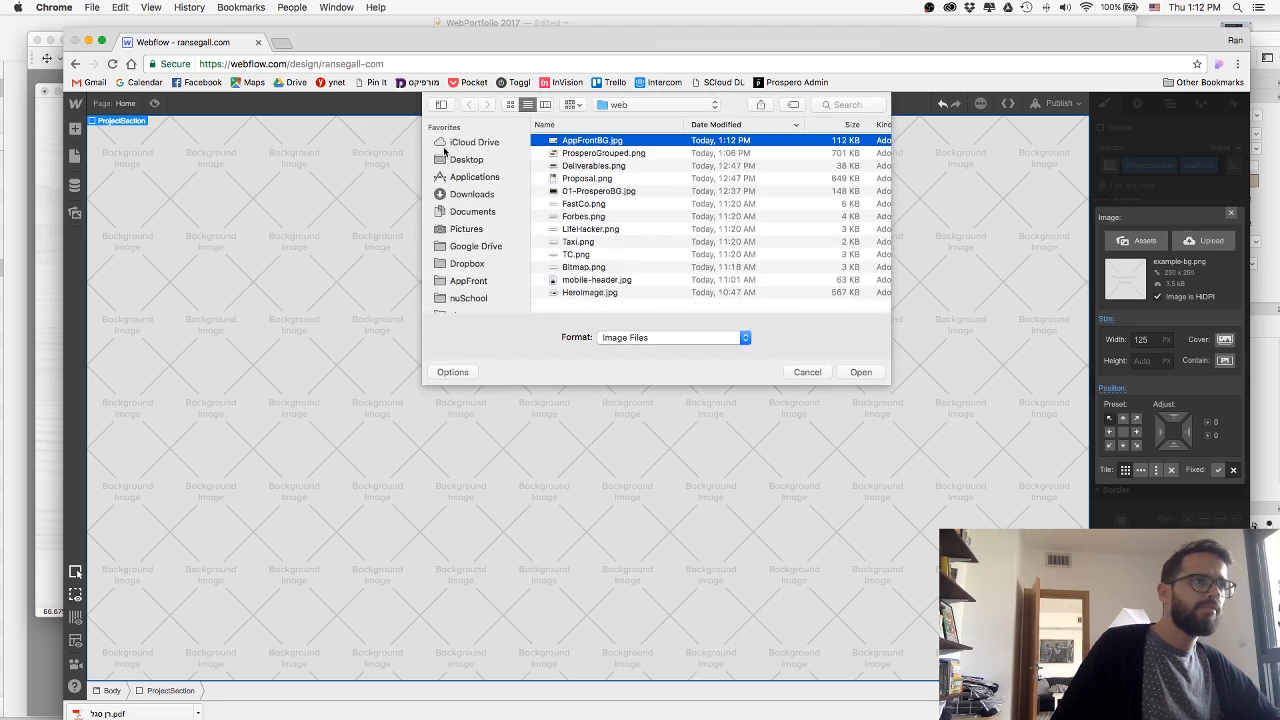
key("space")
key("space")
key("Return")
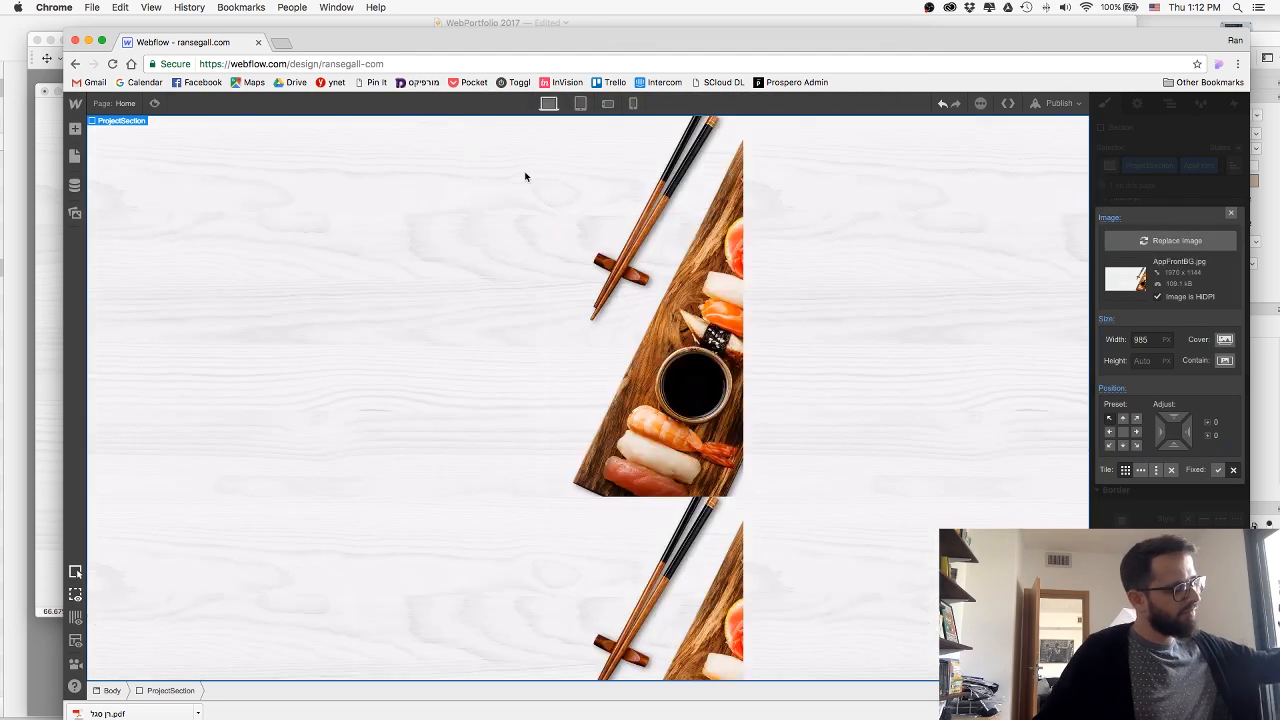
left_click(1224, 339)
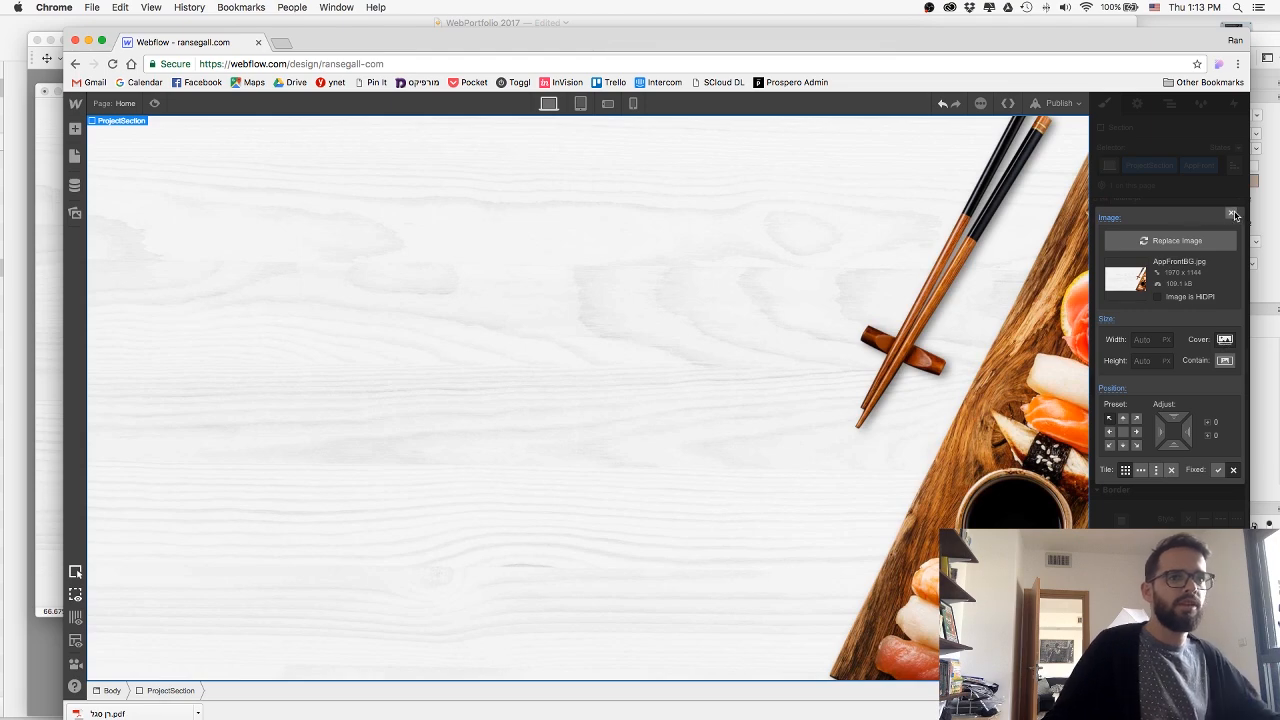
left_click(1230, 216)
Copy the ProjectContent block from the Prospero section and paste it into the AppFront section.
scroll(689, 394, "up", 10)
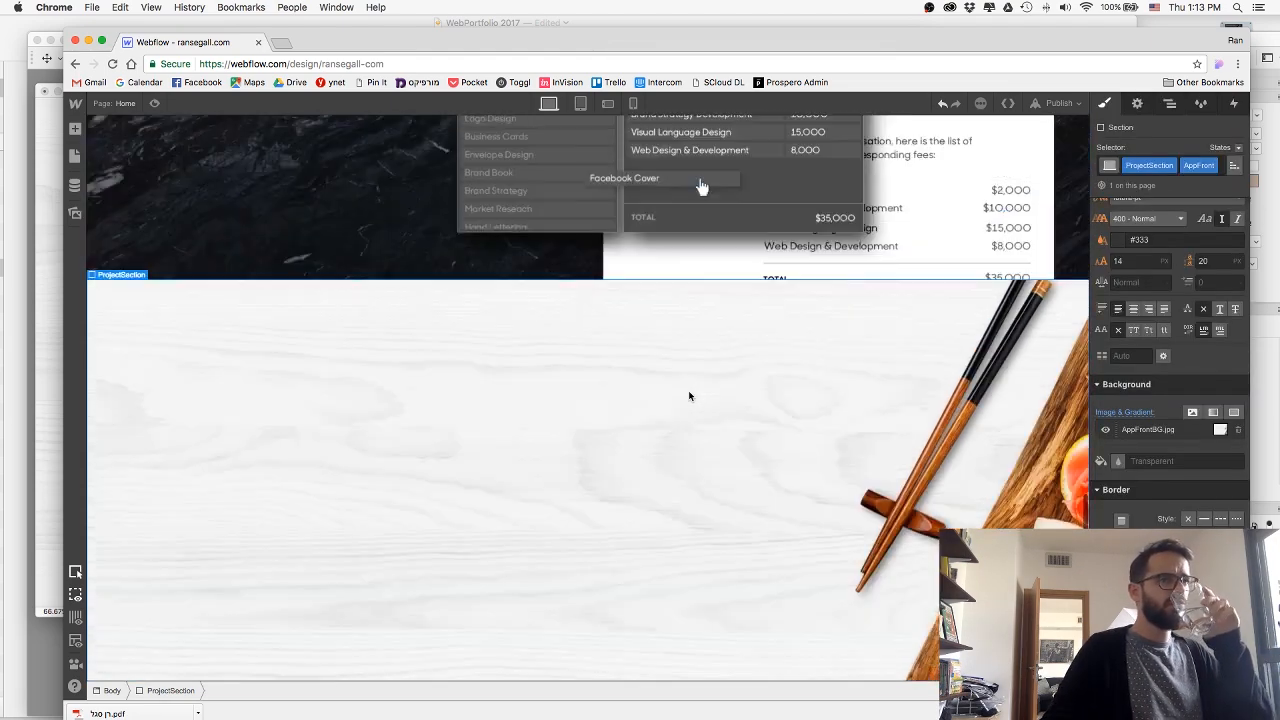
scroll(435, 350, "up", 3)
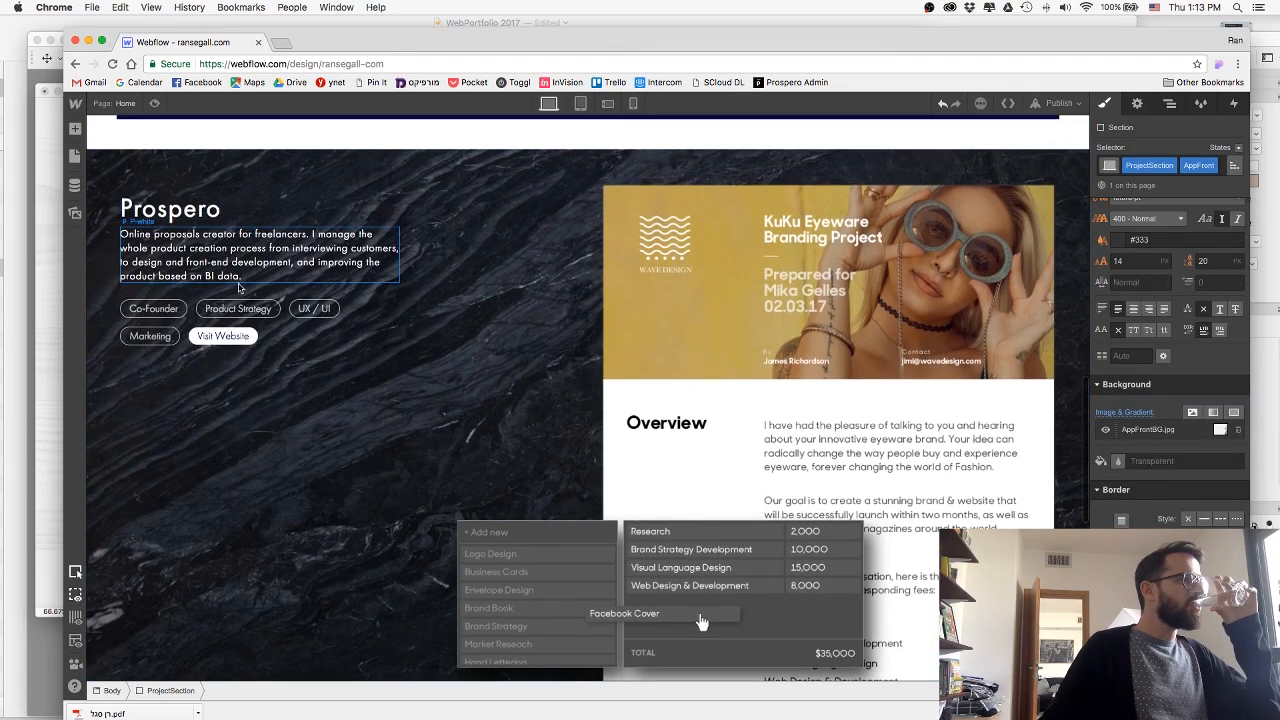
left_click(230, 297)
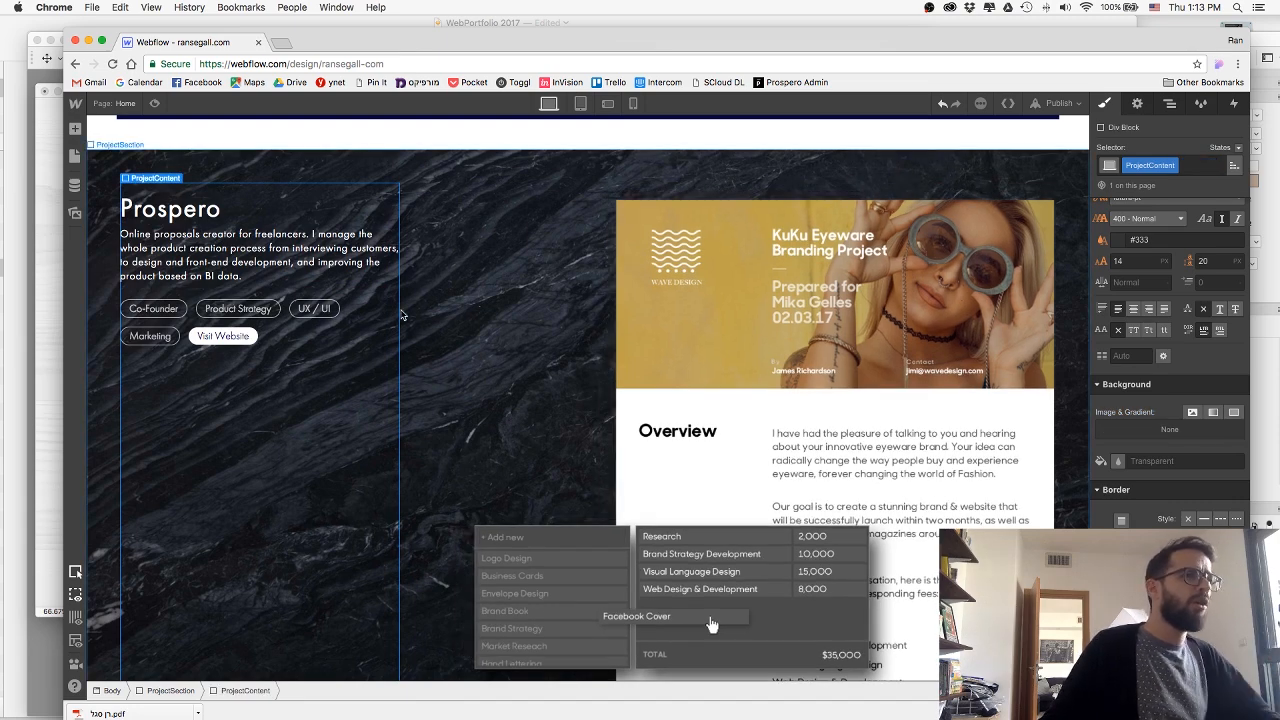
scroll(446, 291, "down", 5)
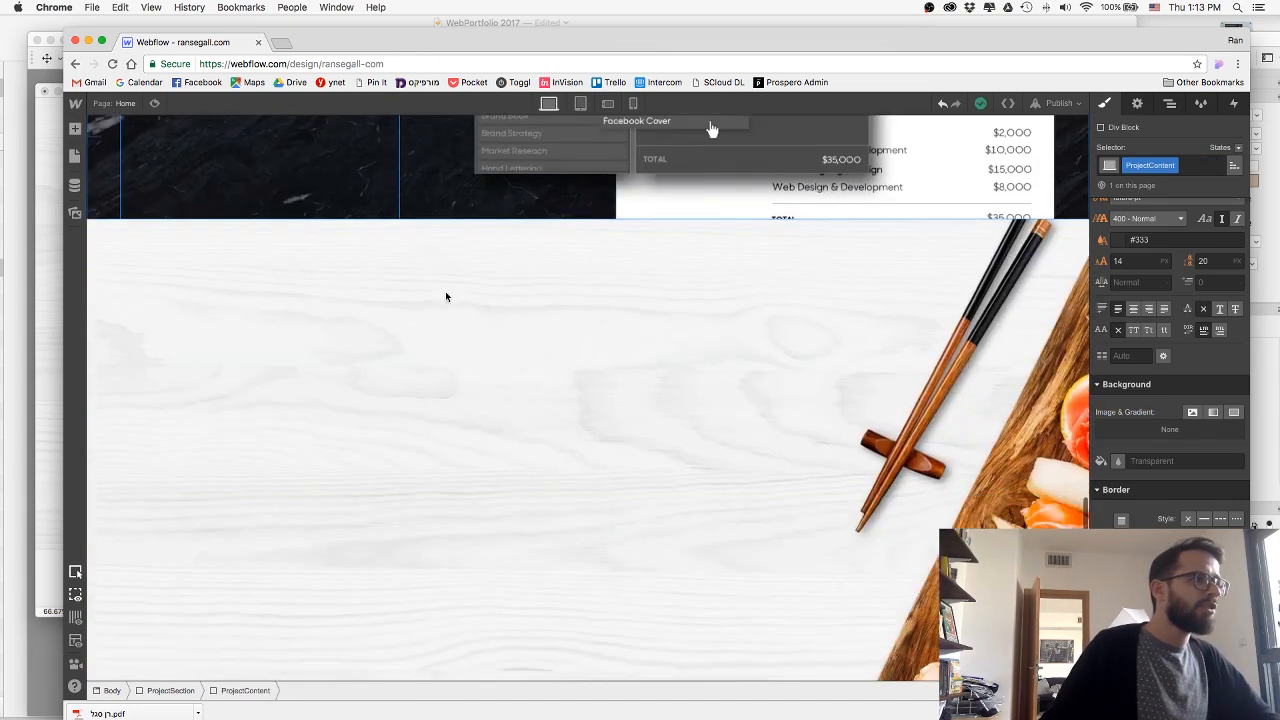
left_click(453, 378)
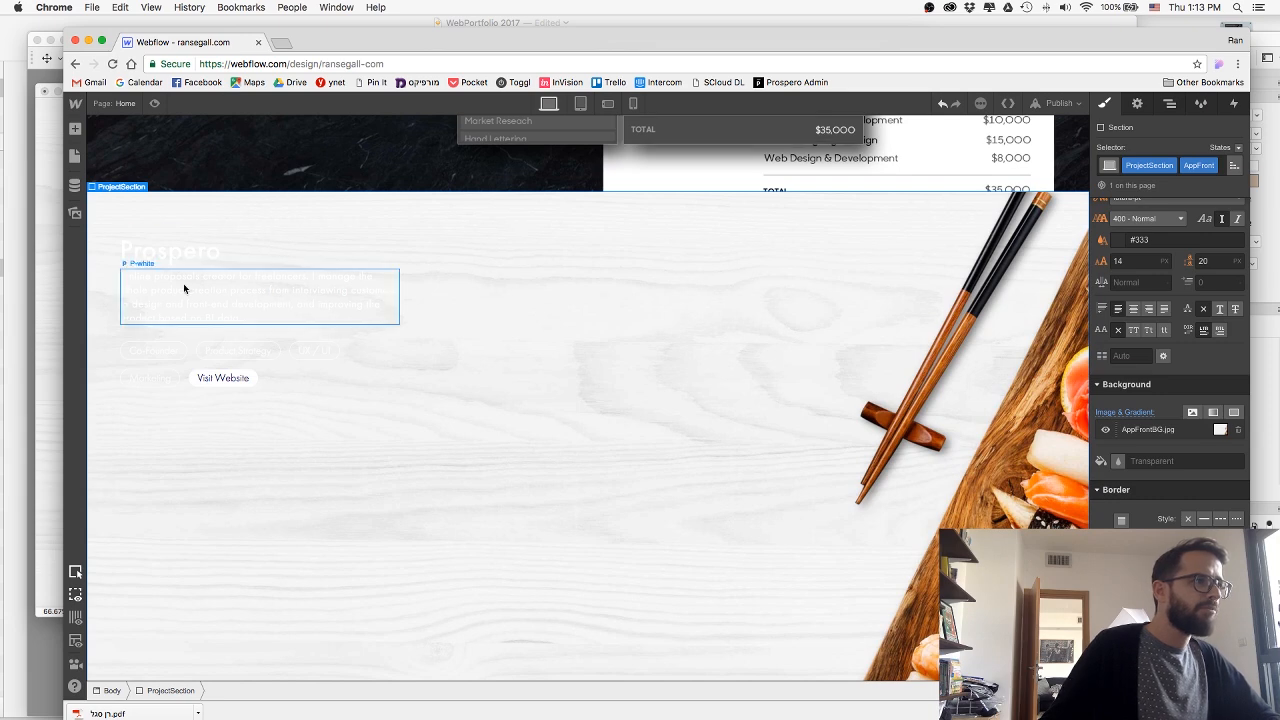
Add the combo class Blue to the AppFront section's heading and set its text colour to the Navy swatch.
left_click(167, 265)
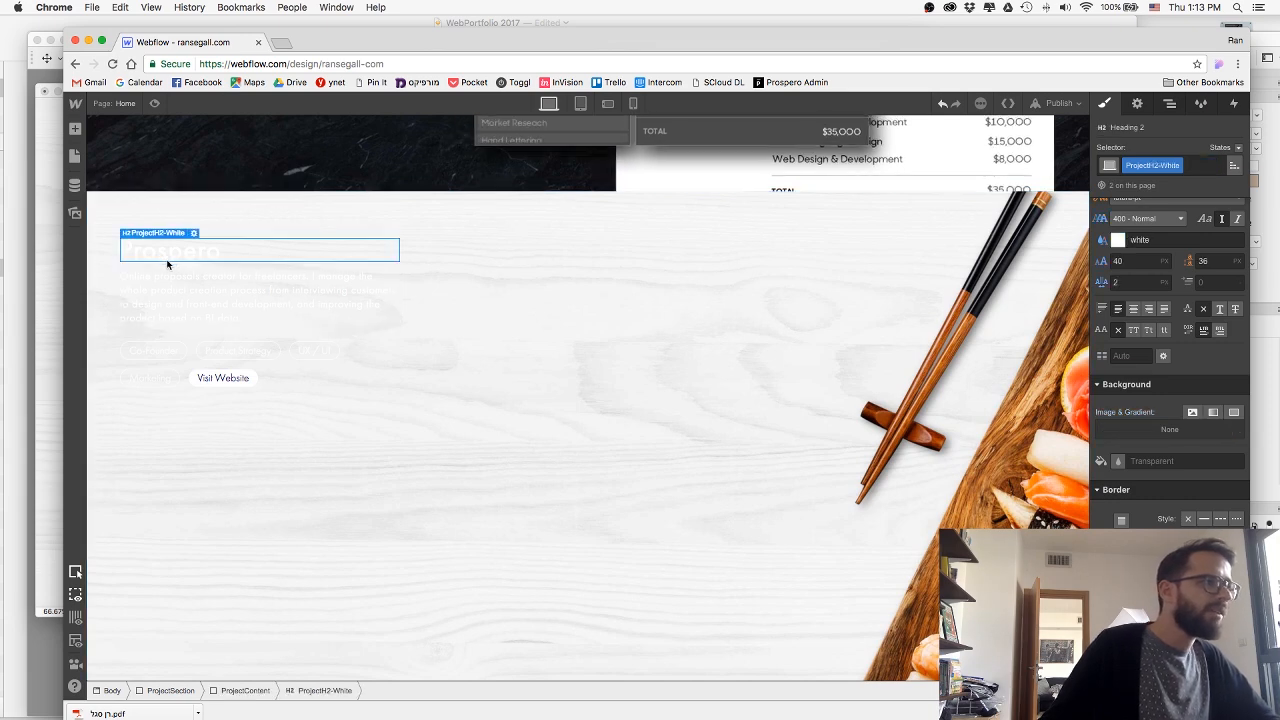
left_click(1204, 166)
type("Blue")
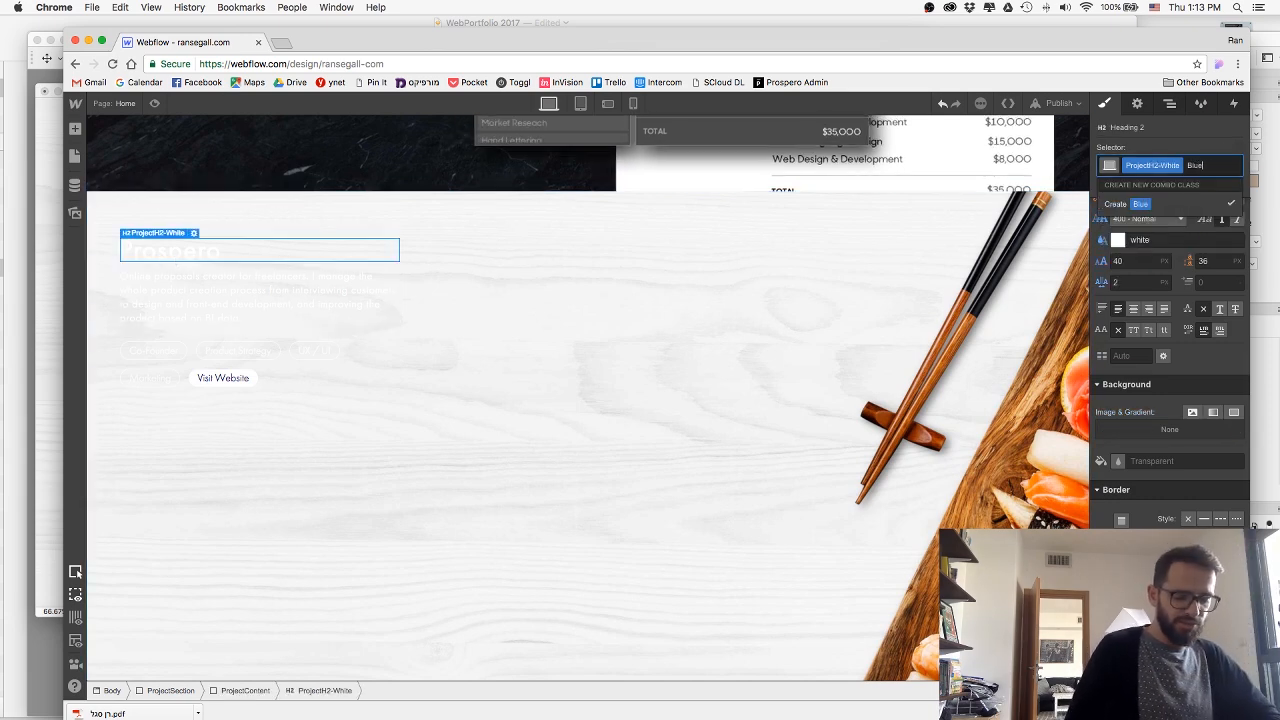
key("Return")
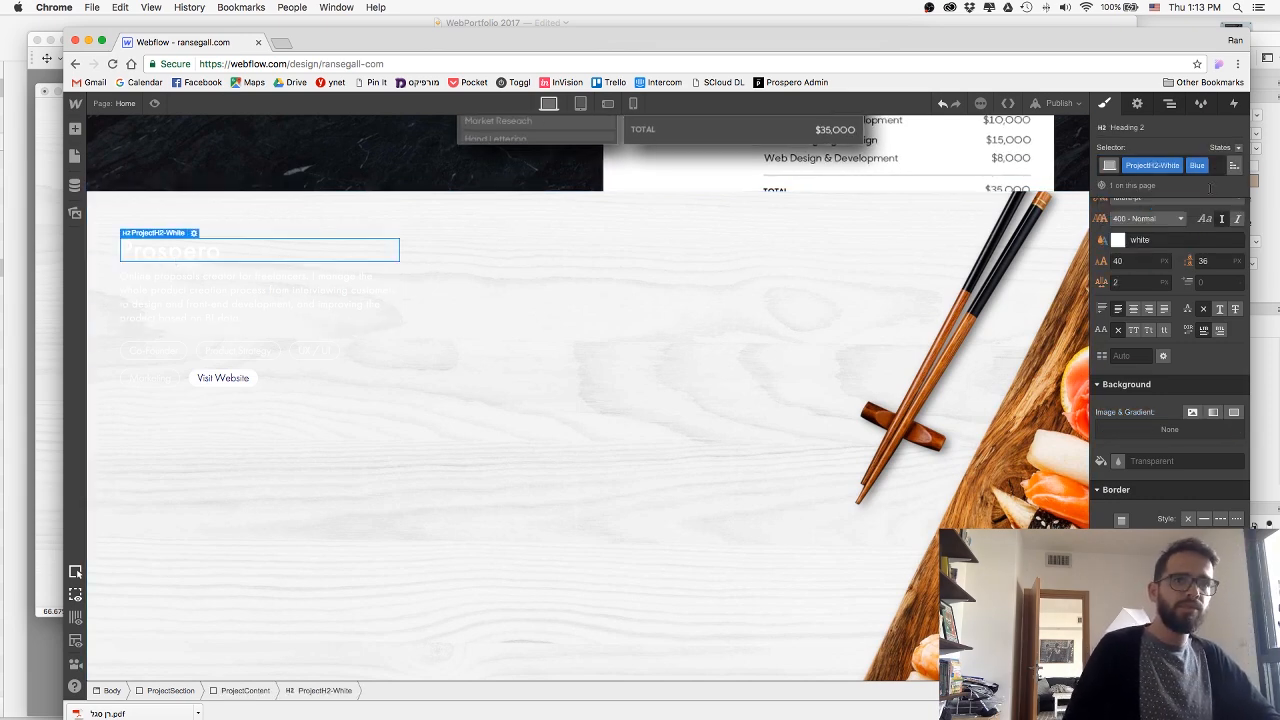
left_click(1117, 241)
left_click(1153, 397)
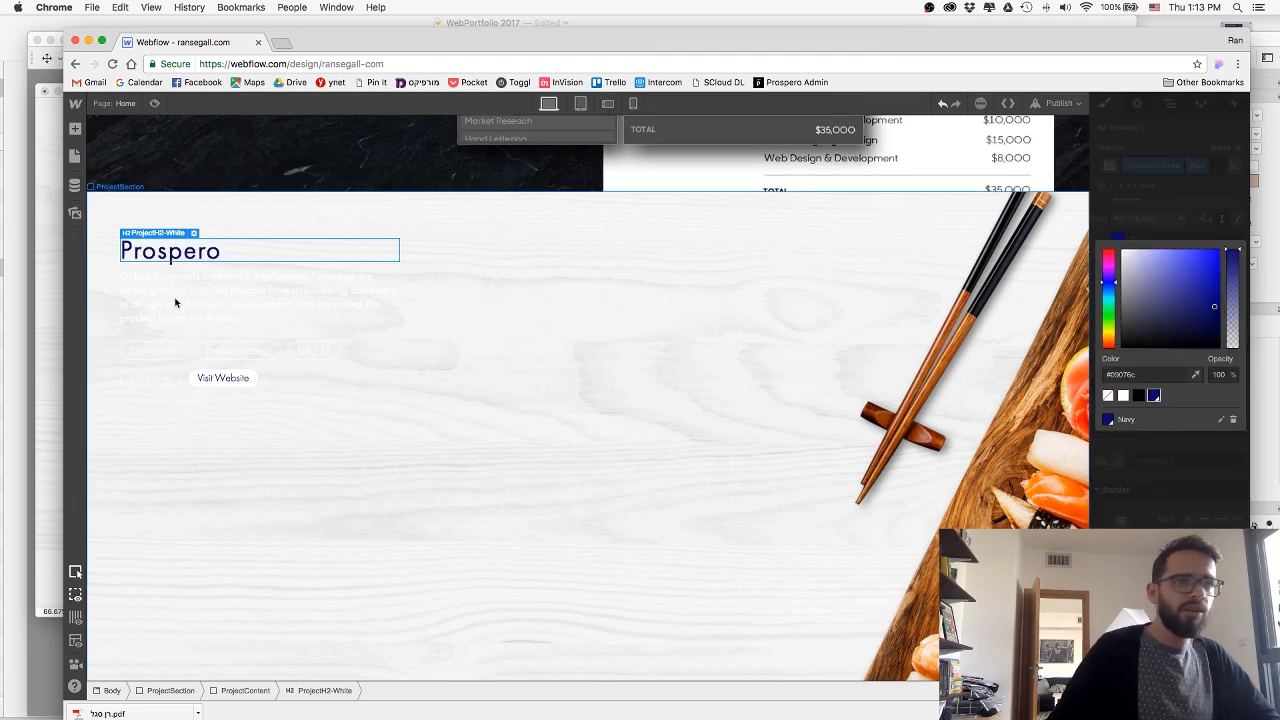
Add the combo class blue to the description paragraph below the heading and set its text colour to Navy.
left_click(190, 296)
left_click(1190, 165)
type("blue")
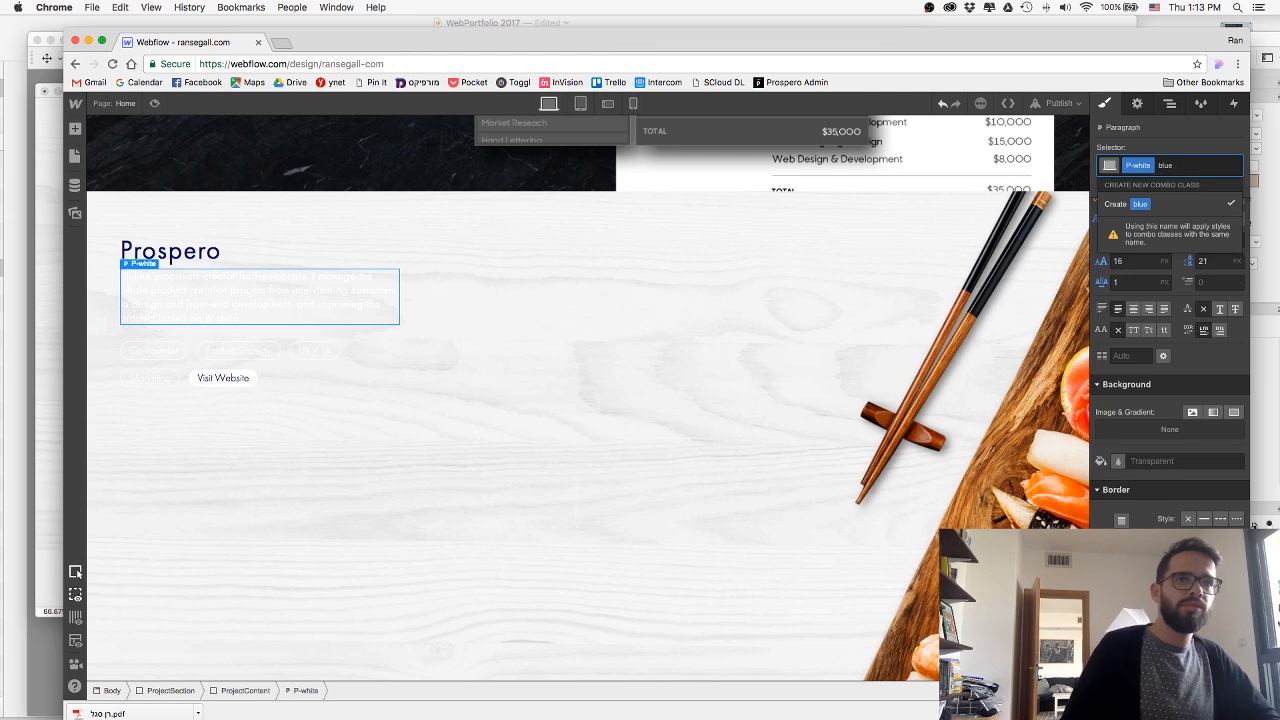
key("Return")
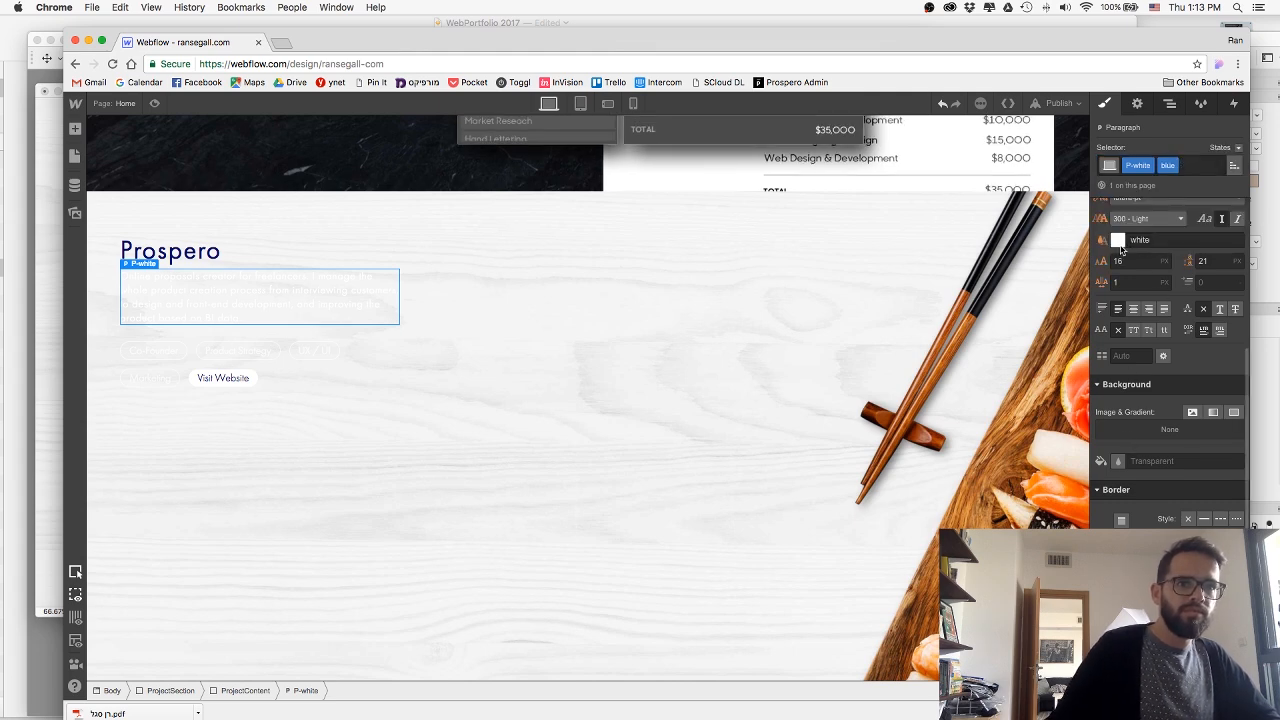
left_click(1117, 240)
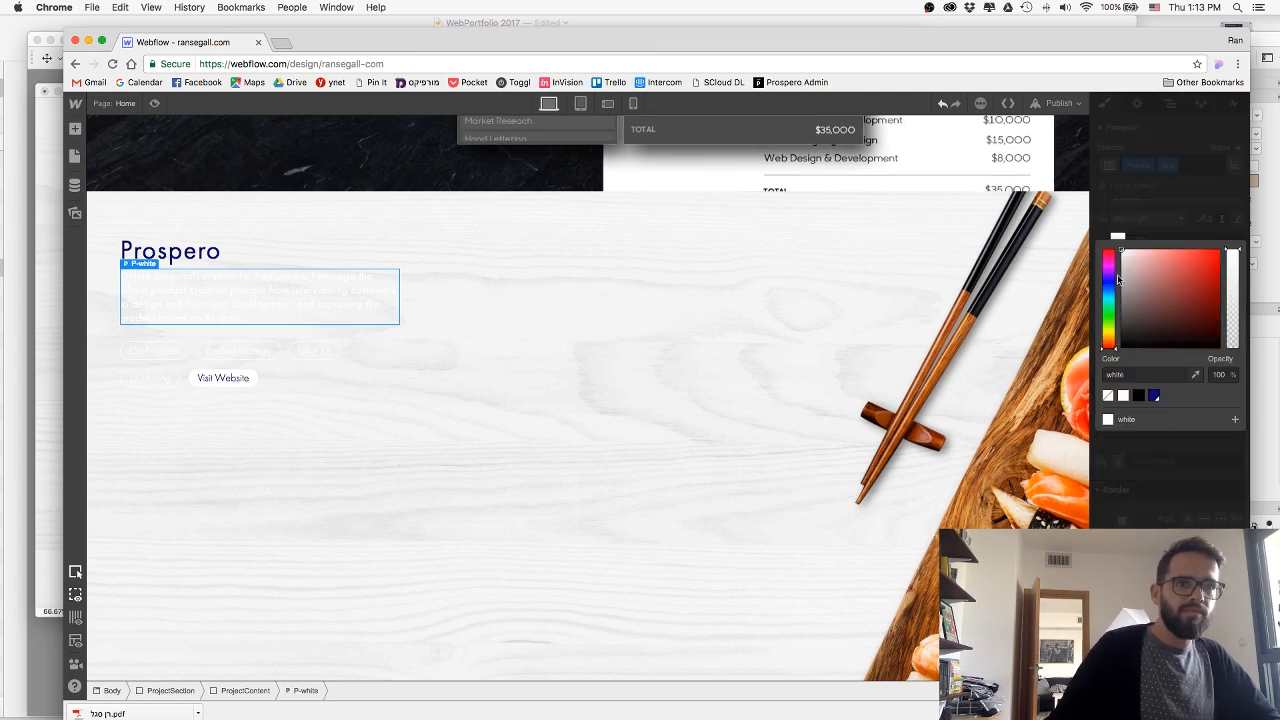
left_click(1154, 396)
Add the combo class BlueSkill to the Co-Founder skill tag and set its text colour to Navy.
left_click(149, 351)
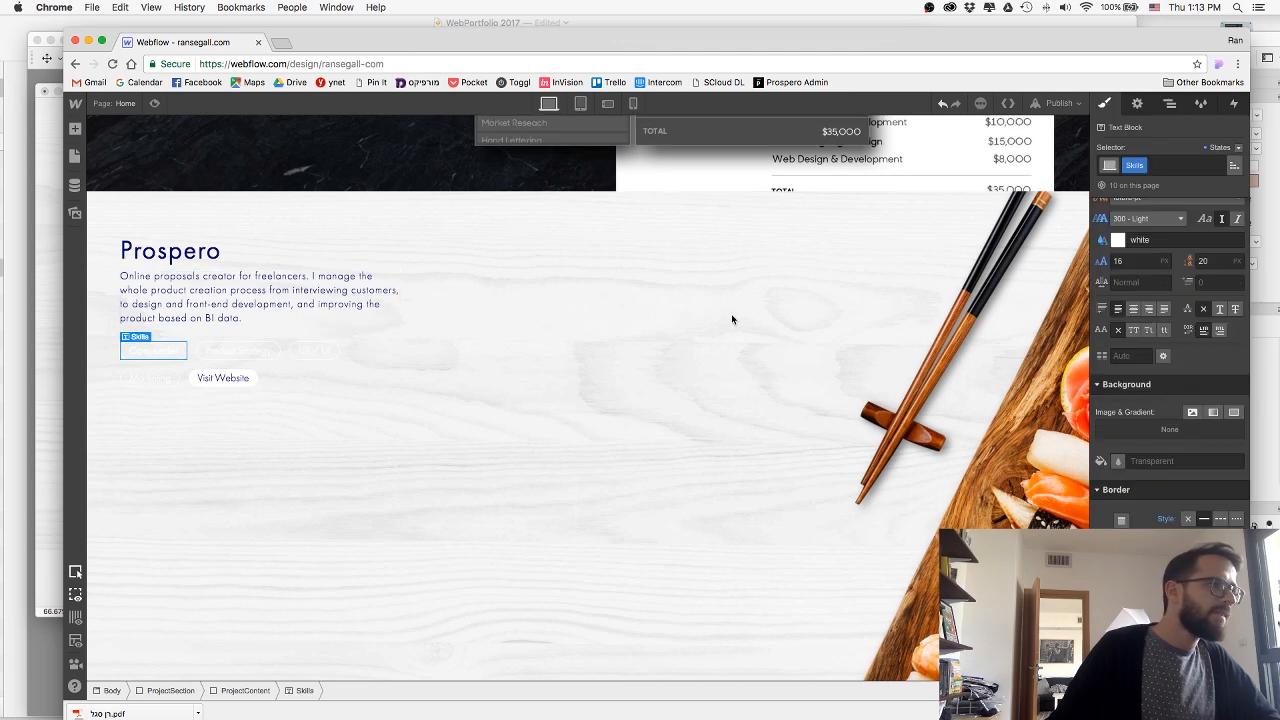
left_click(1172, 166)
type("BlueSkil")
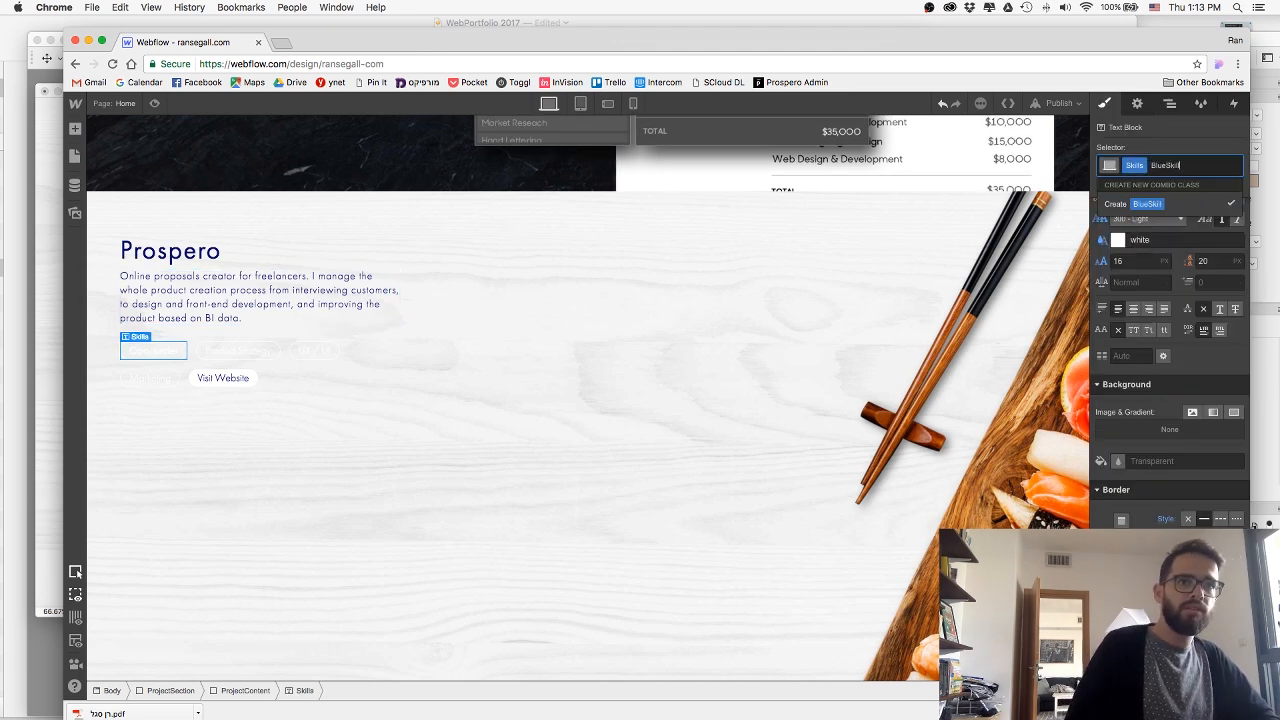
left_click(1165, 205)
left_click(1118, 240)
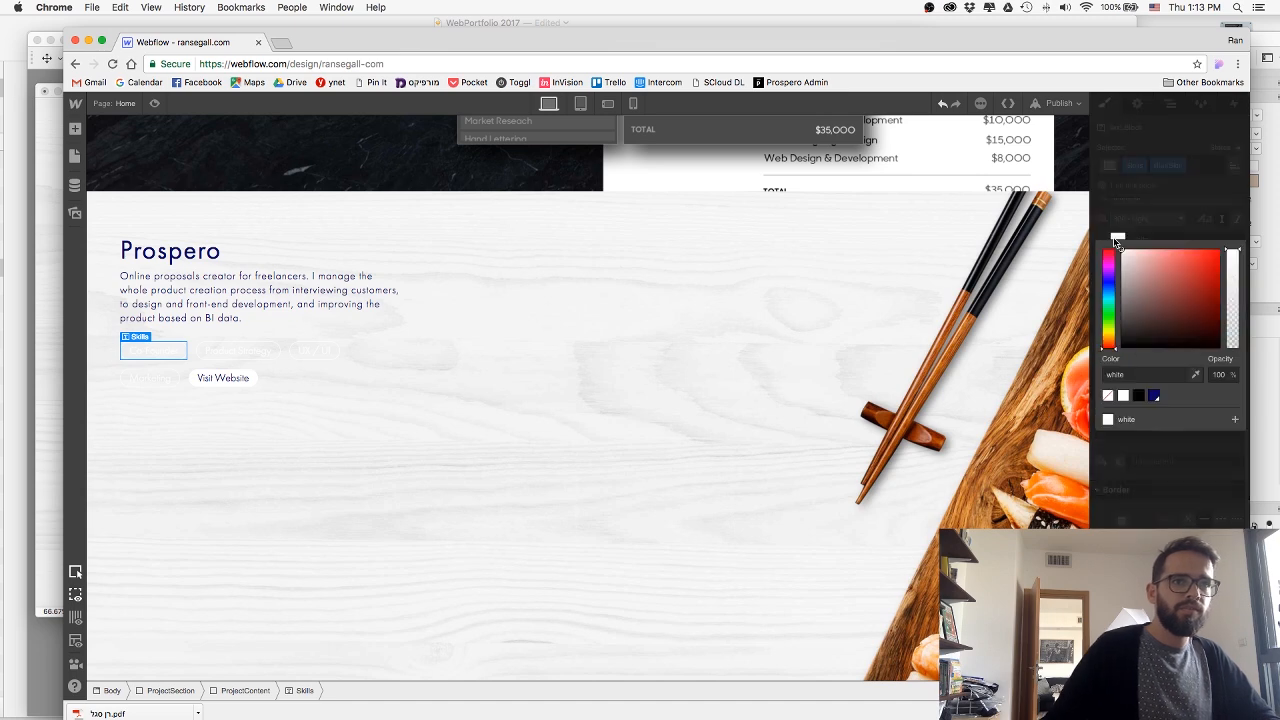
left_click(1154, 396)
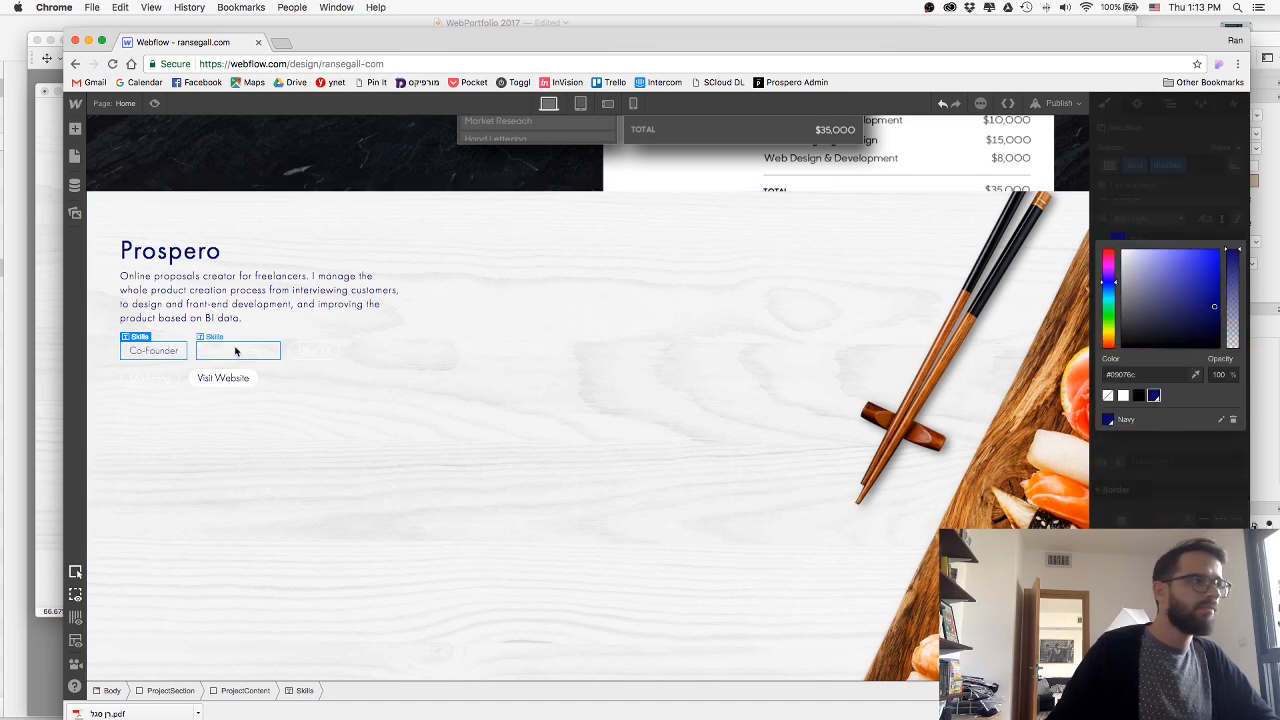
left_click(1148, 373)
key("Escape")
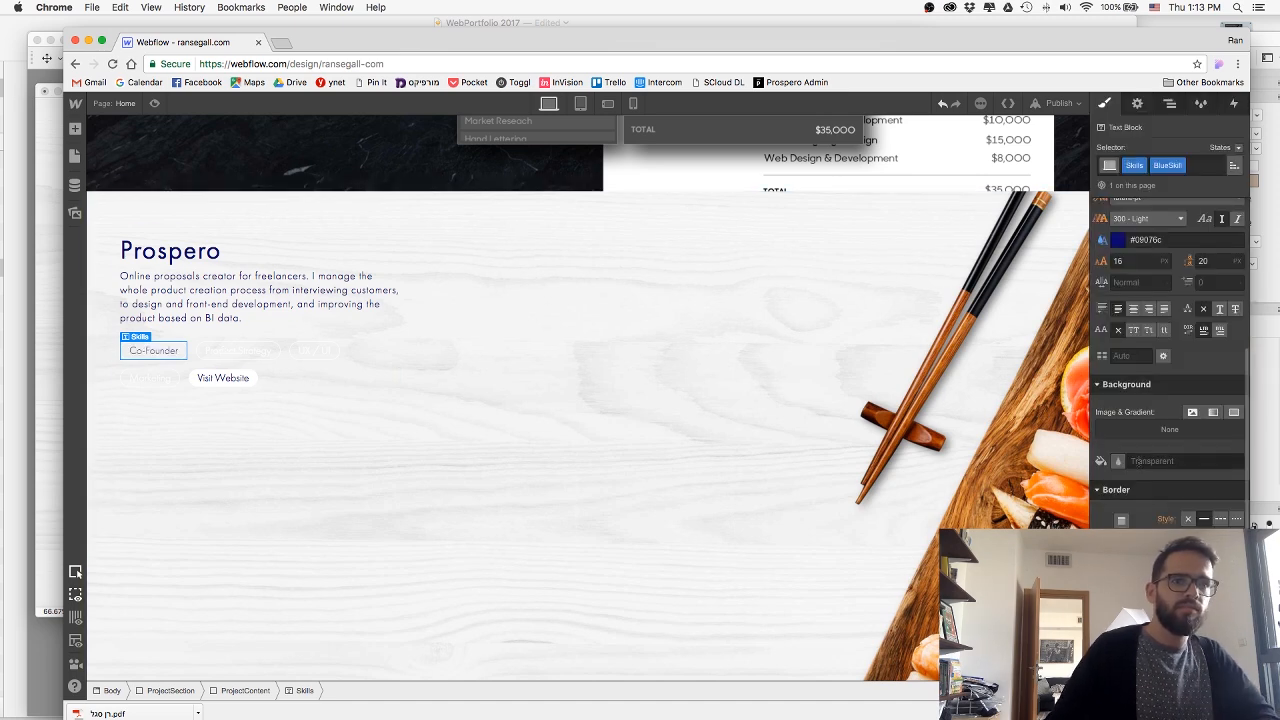
Set the border colour of the Co-Founder skill tag to Navy.
scroll(1190, 385, "down", 4)
left_click(1171, 369)
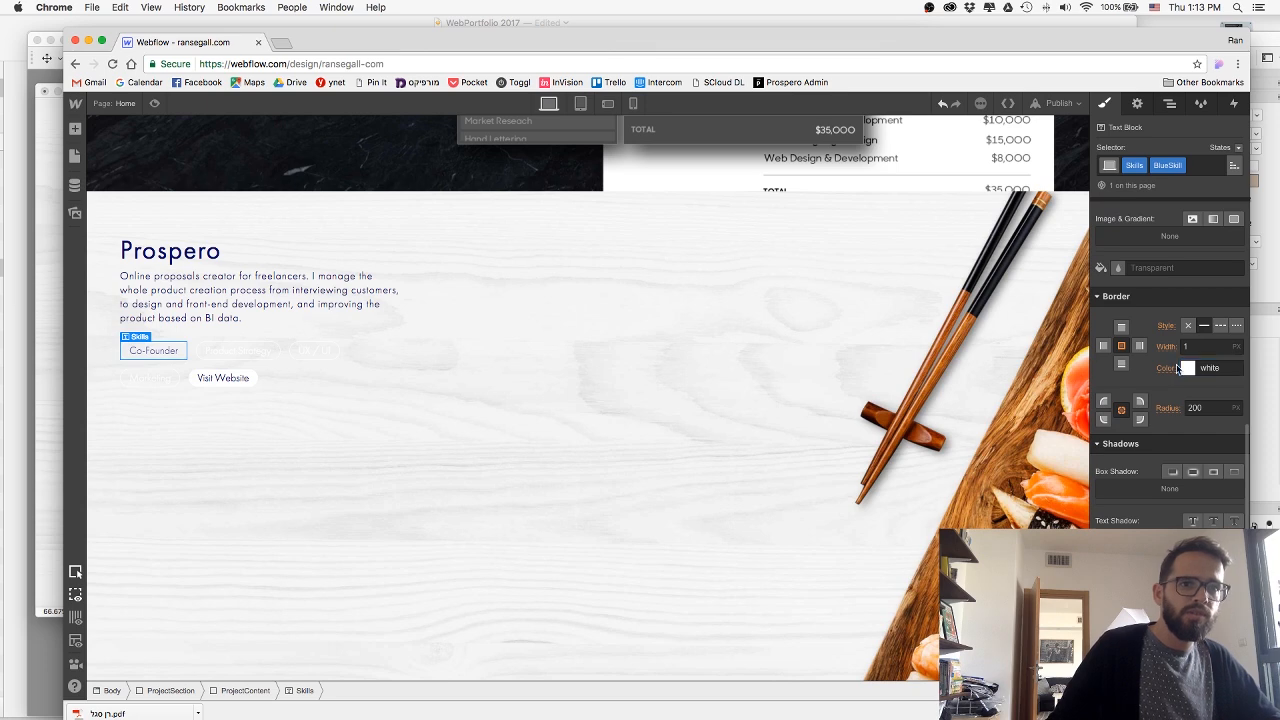
left_click(1186, 370)
left_click(1187, 368)
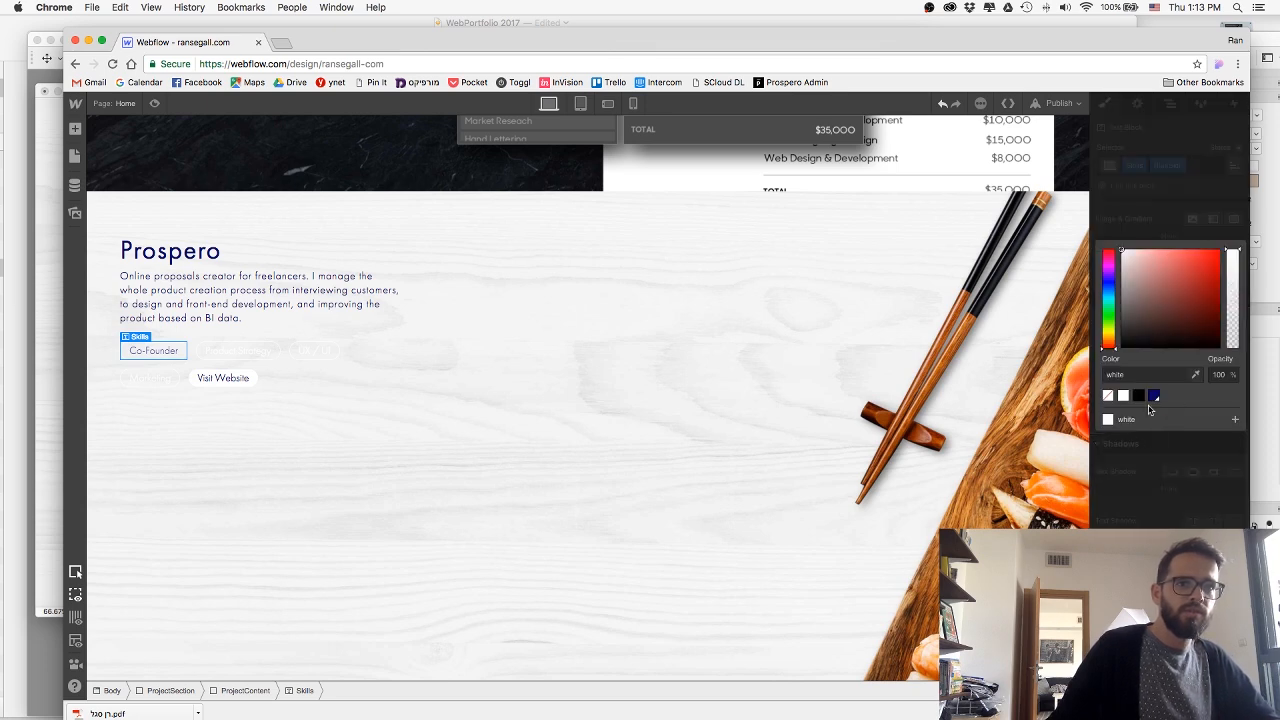
left_click(1155, 395)
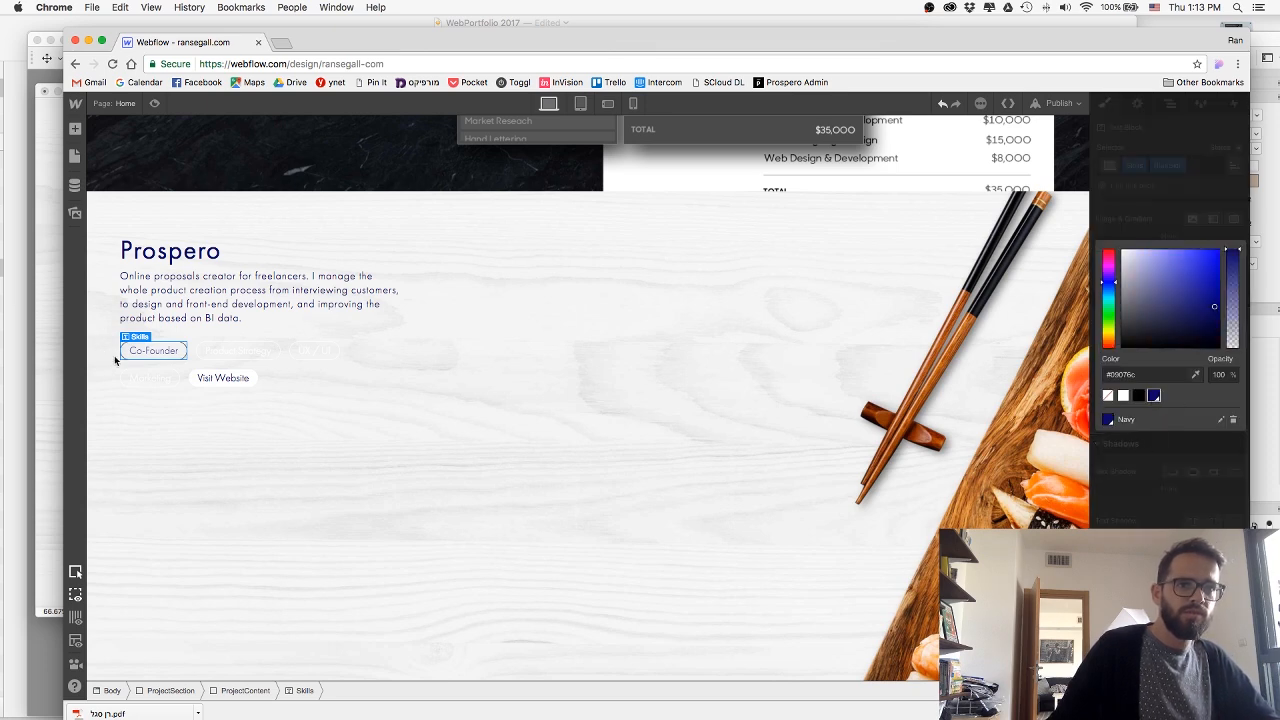
Apply the existing BlueSkill combo class to the Product Strategy skill tag.
left_click(237, 351)
left_click(1180, 165)
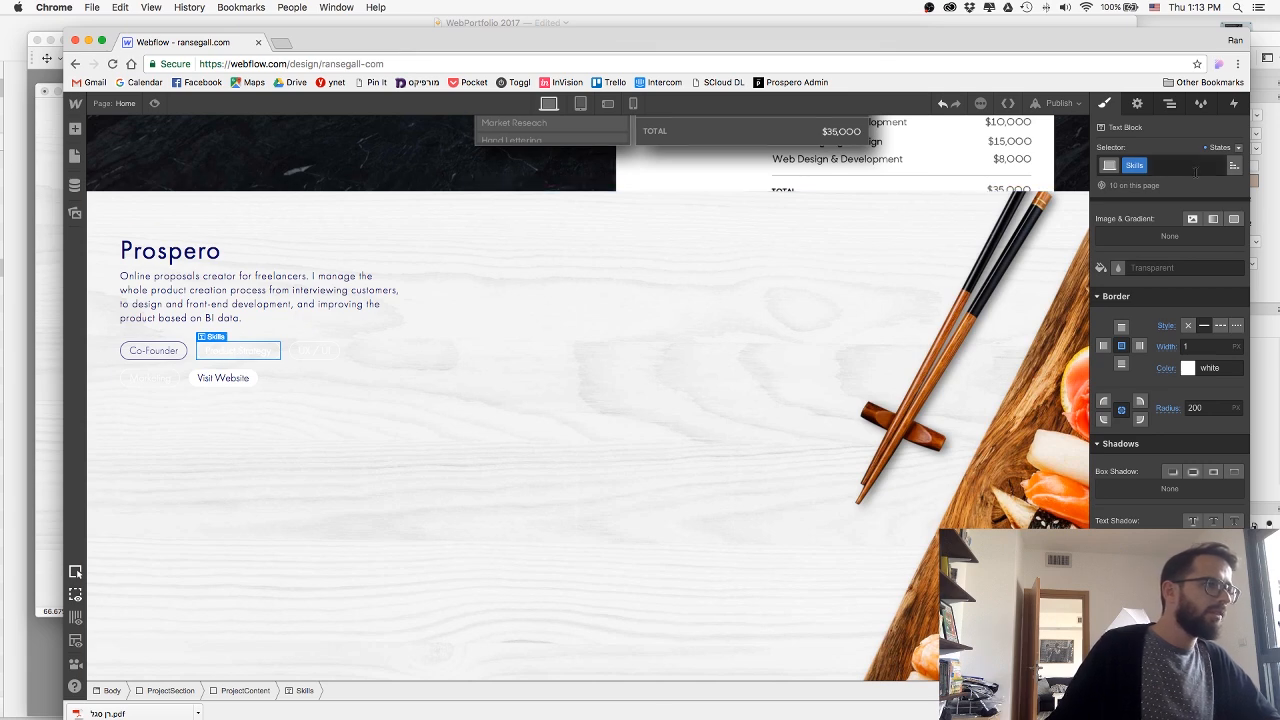
type("blue")
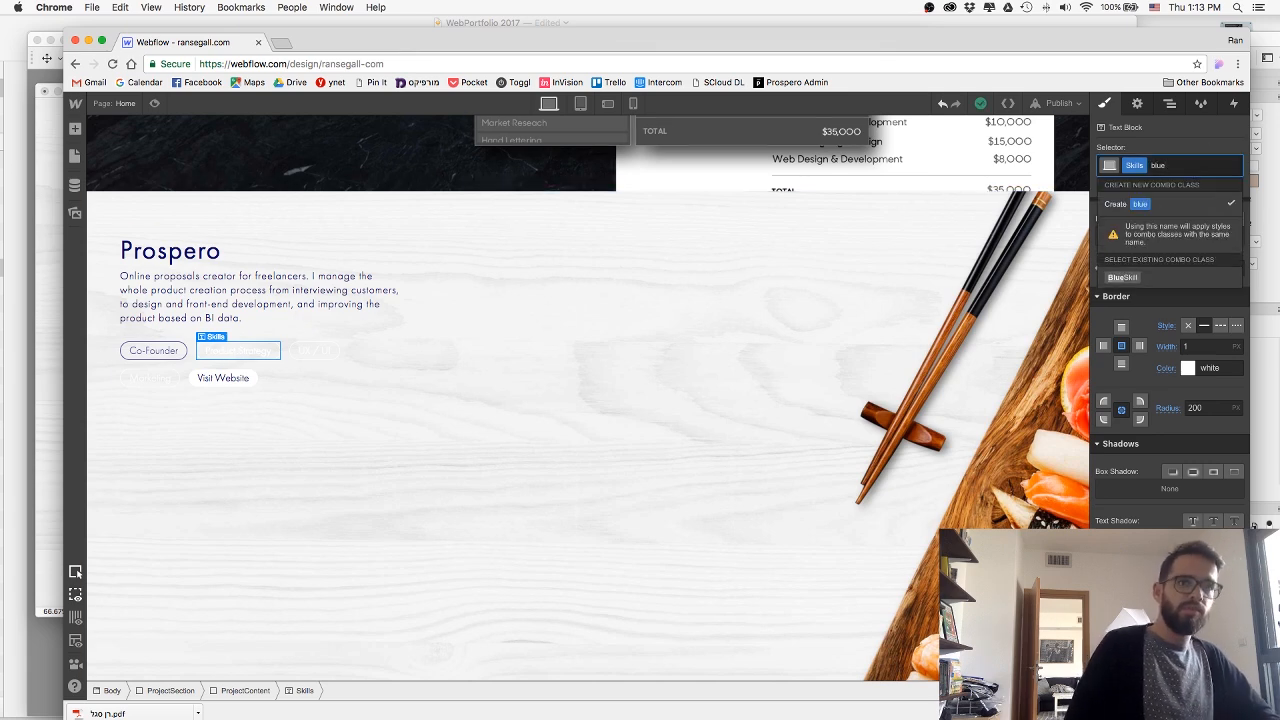
key("BackSpace")
key("Down")
key("Return")
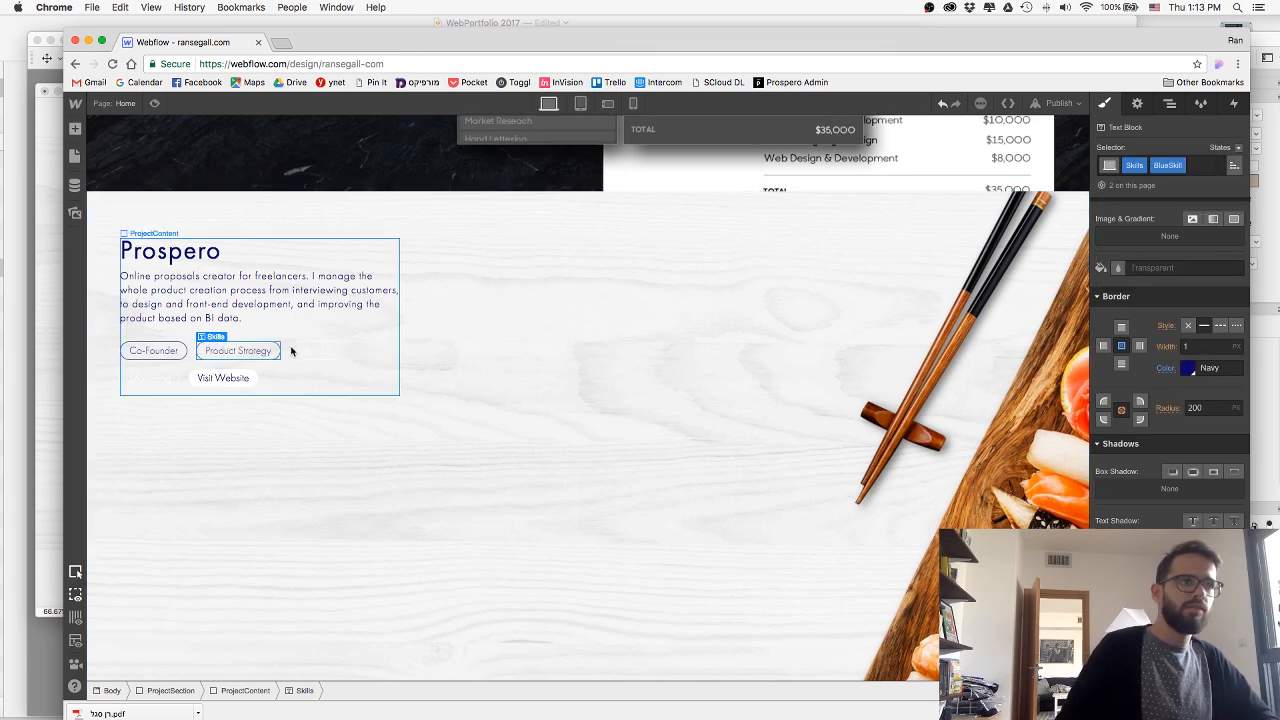
Apply the existing BlueSkill combo class to the UX / UI skill tag.
left_click(295, 351)
left_click(1190, 165)
type("b")
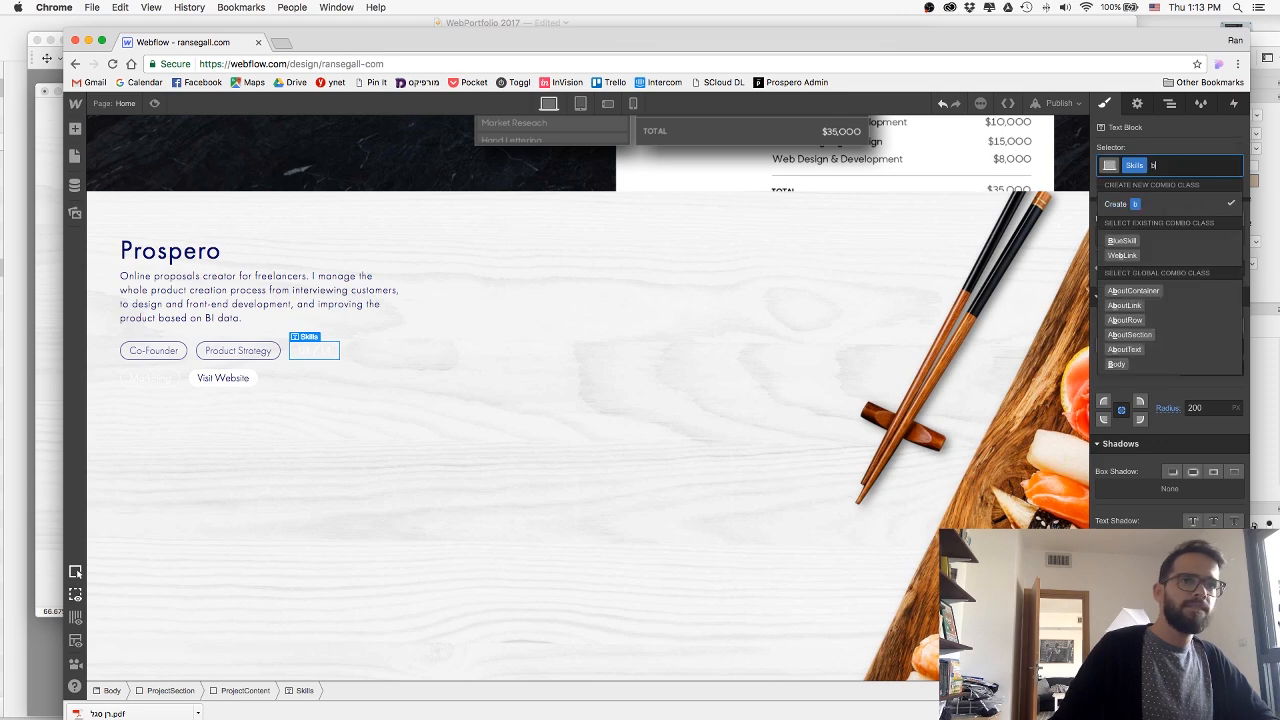
key("Down")
key("Return")
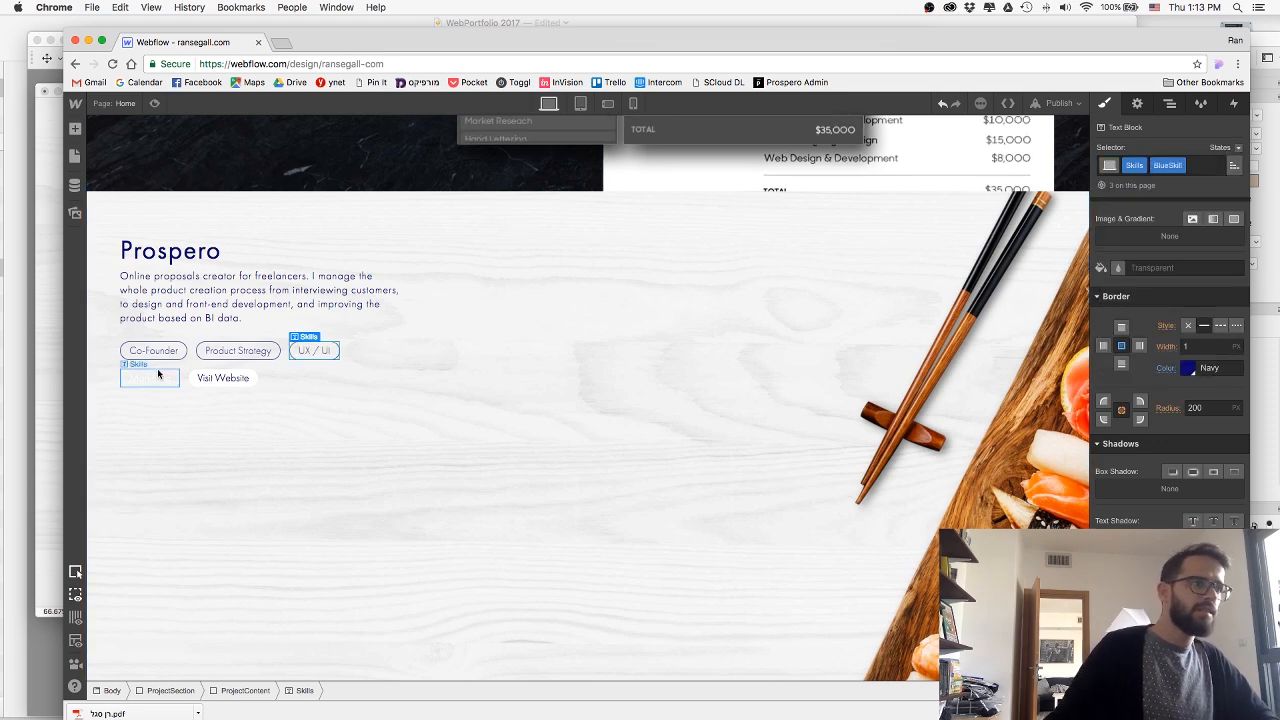
Apply the existing BlueSkill combo class to the Marketing skill tag.
left_click(158, 374)
left_click(1190, 165)
type("blue")
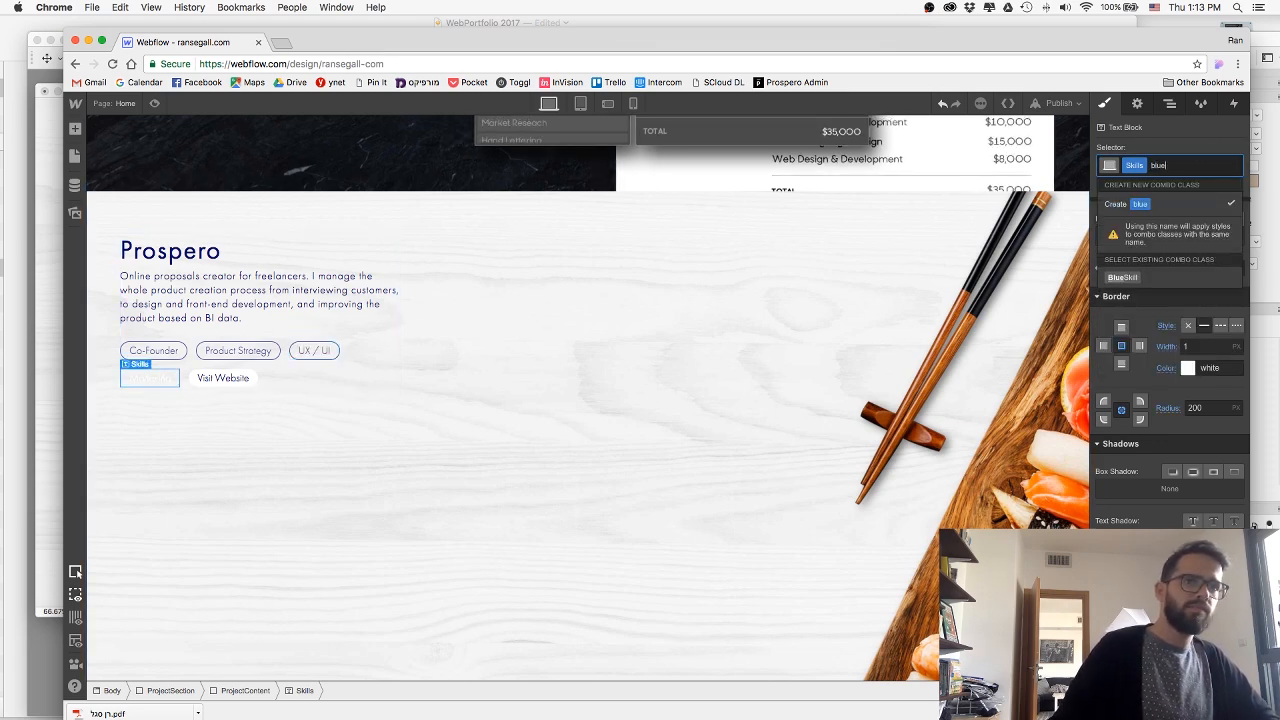
key("Down")
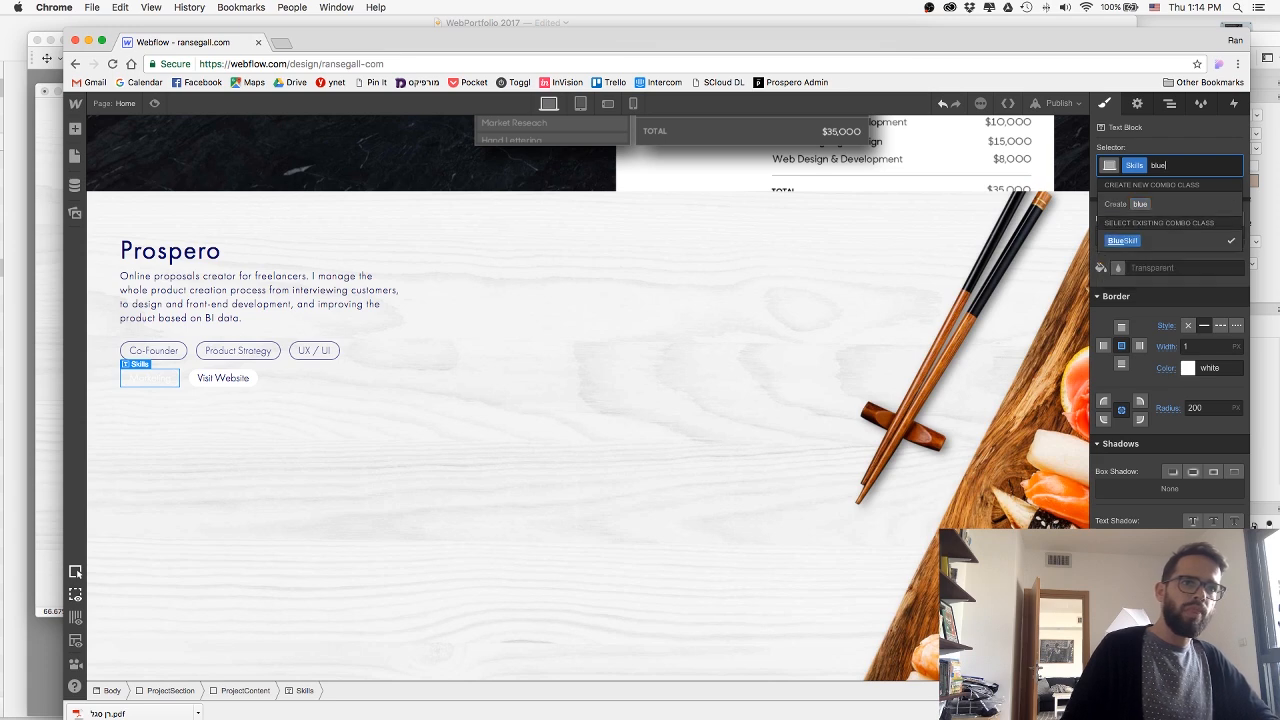
key("Return")
Add the combo class BlueButton to the Visit Website link in the AppFront section.
left_click(222, 378)
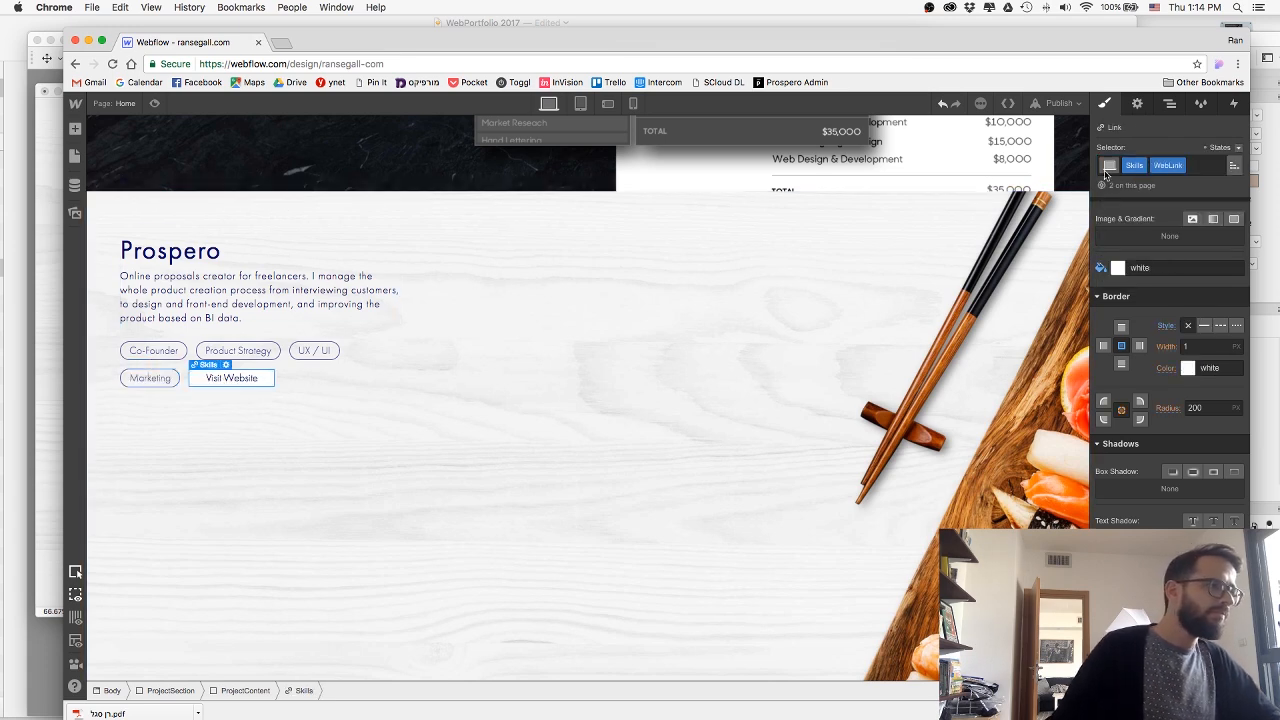
left_click(1195, 165)
type("Blu")
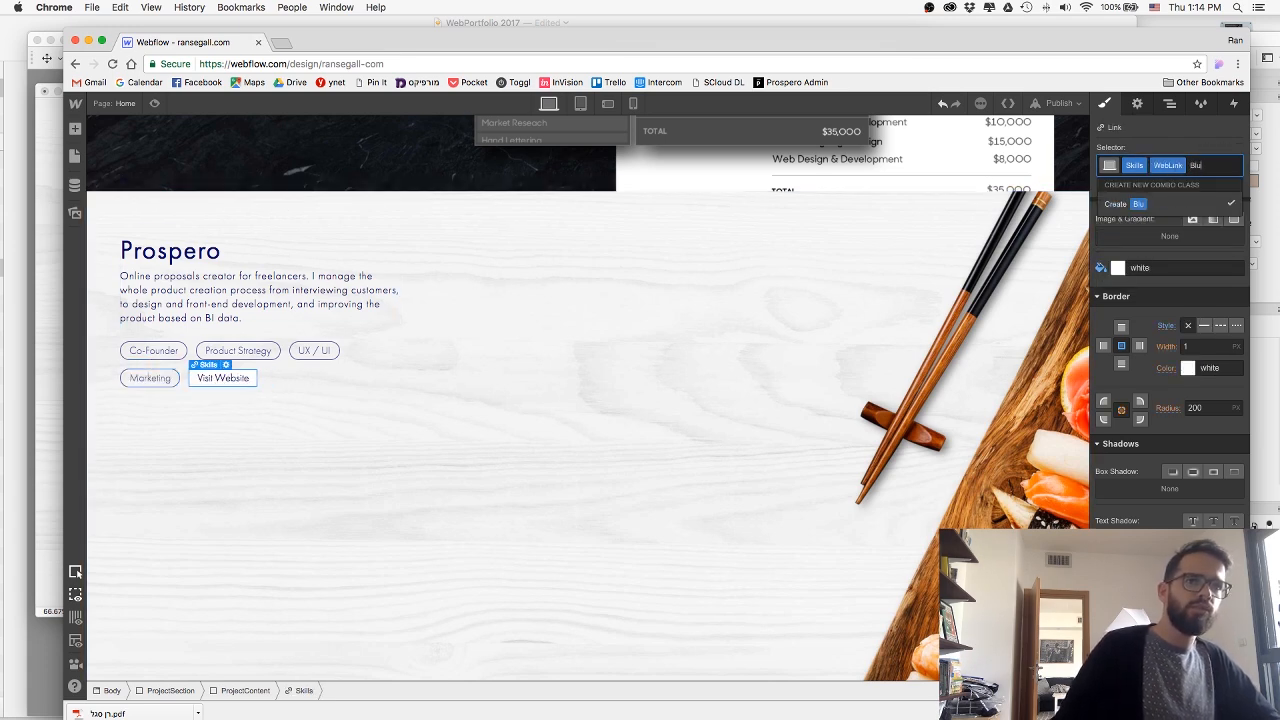
type("eButton")
key("Return")
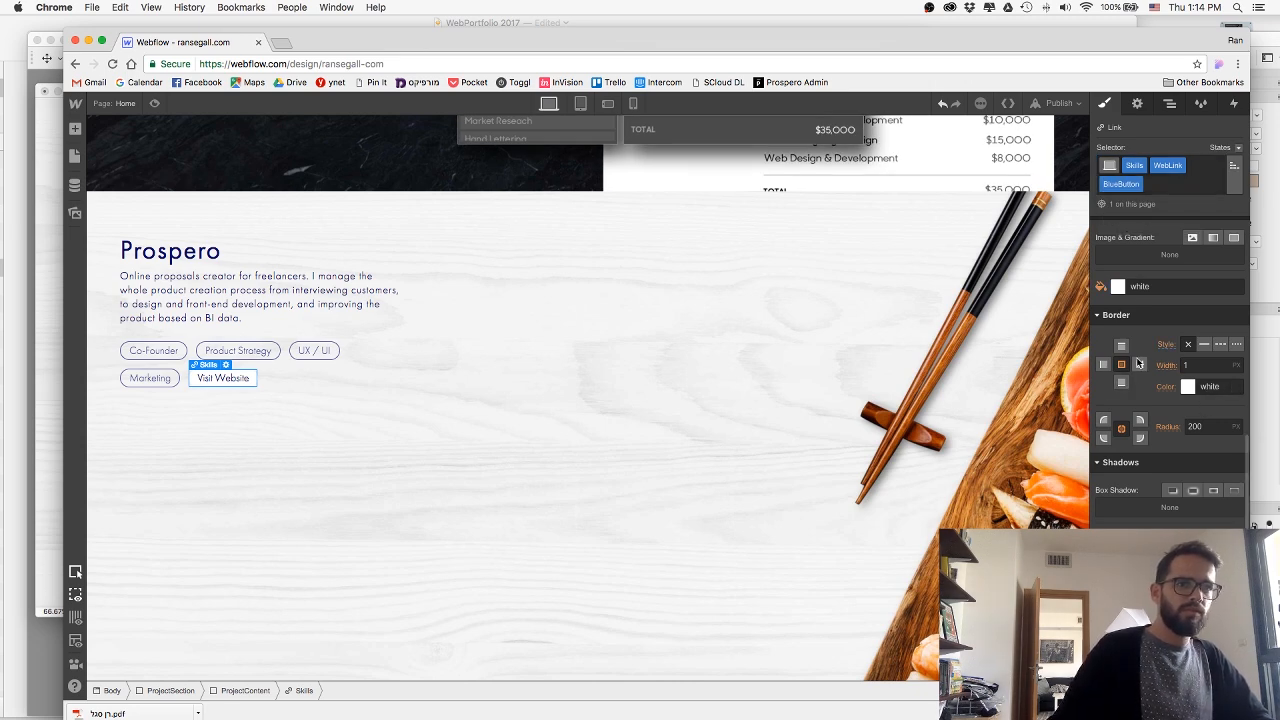
Set the background colour of the Visit Website button to the Navy swatch.
left_click(1170, 288)
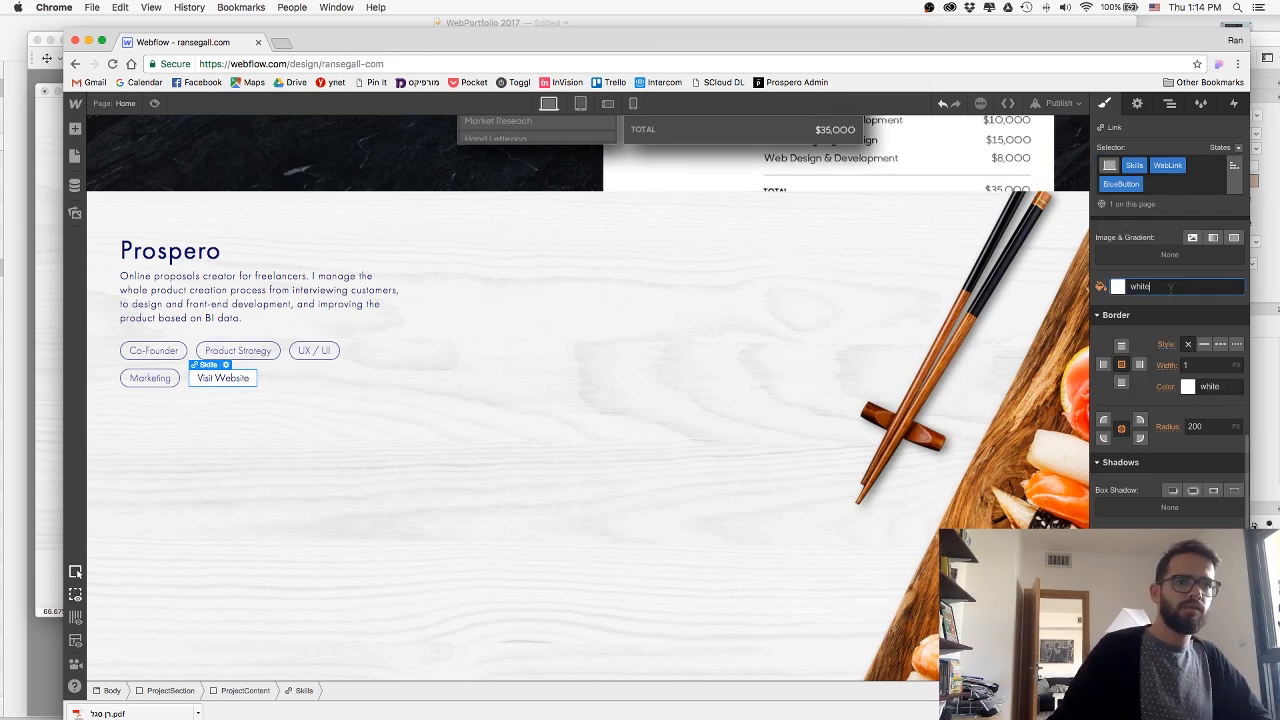
type("blue")
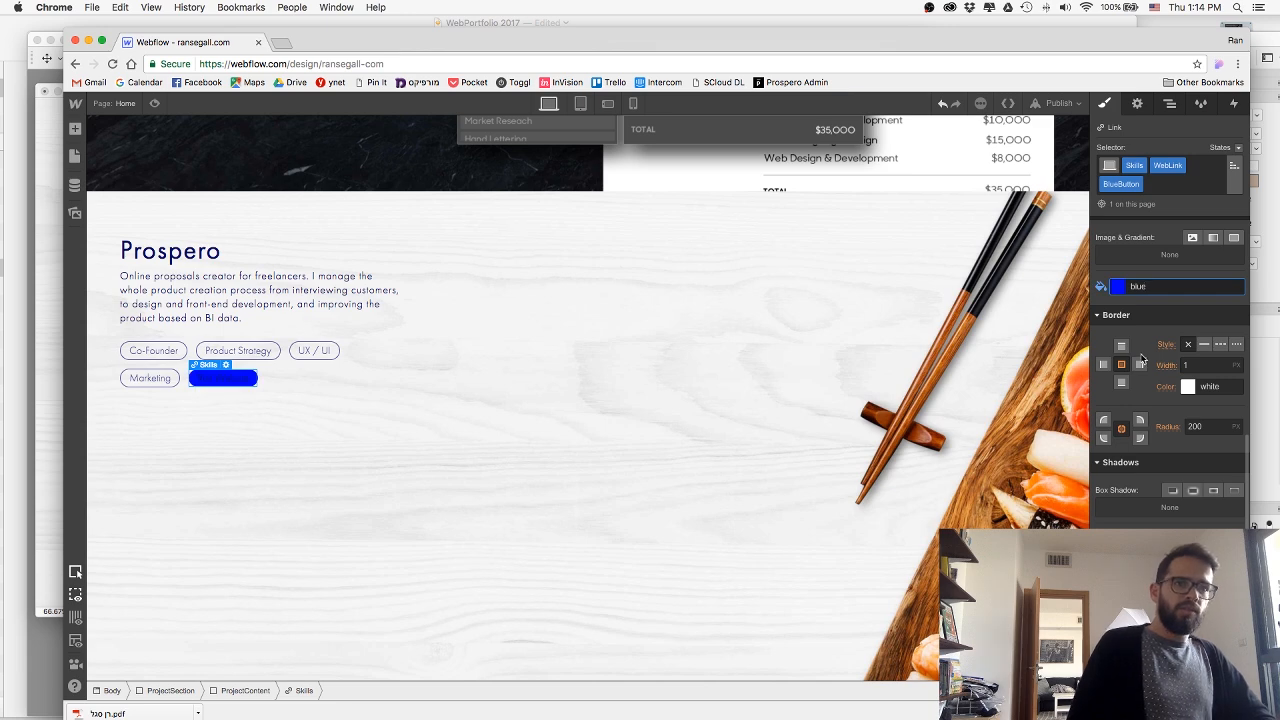
left_click(1120, 287)
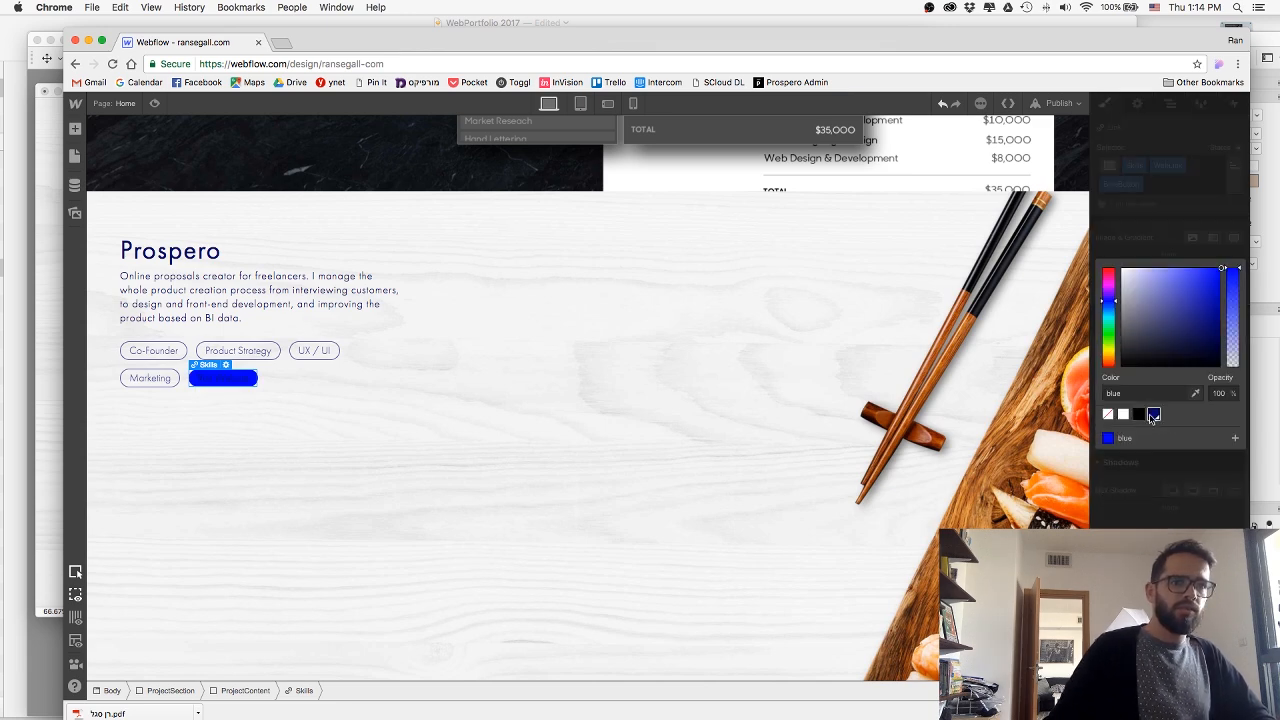
left_click(1154, 414)
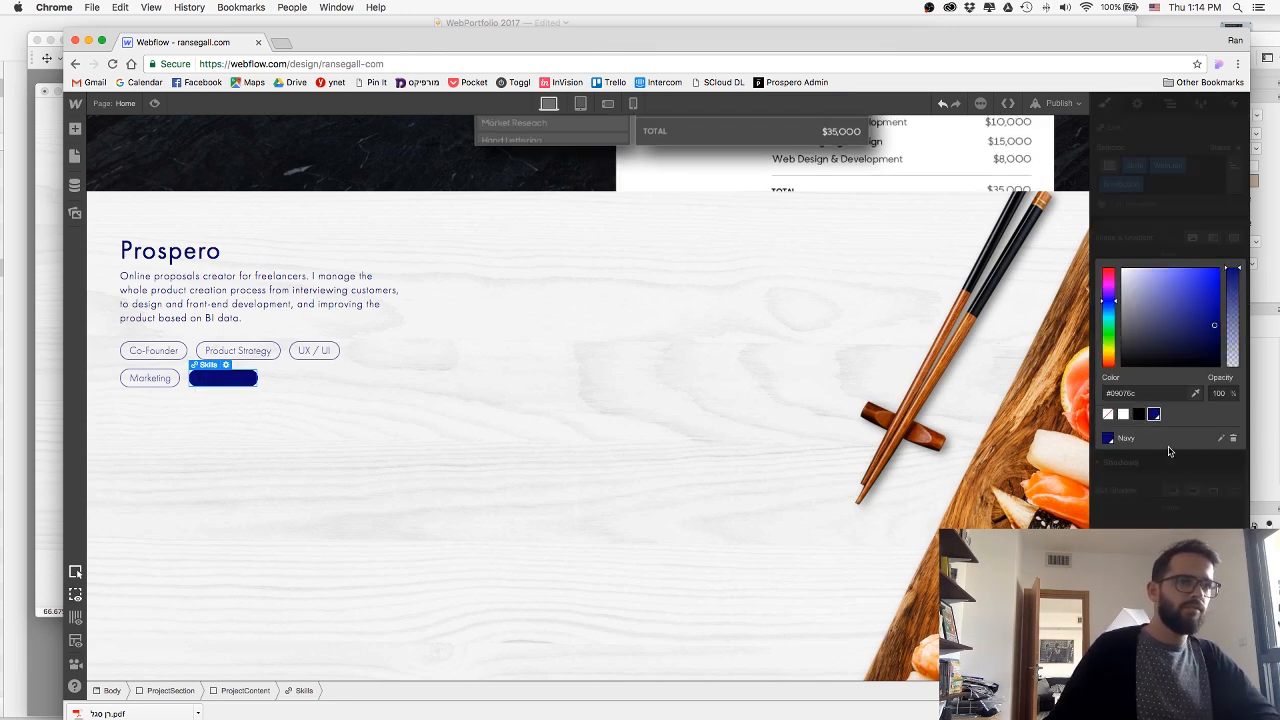
left_click(1134, 248)
Set the text colour of the Visit Website button to white and preview the page.
scroll(1162, 285, "up", 5)
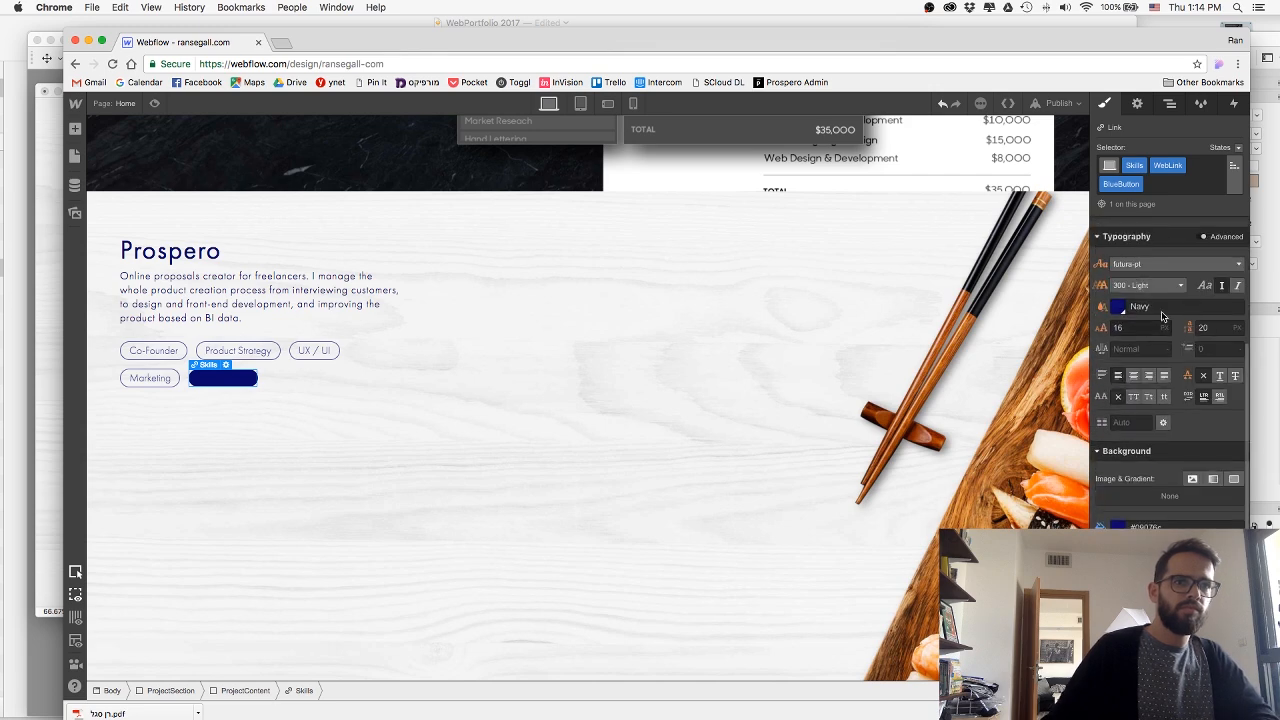
left_click(1170, 306)
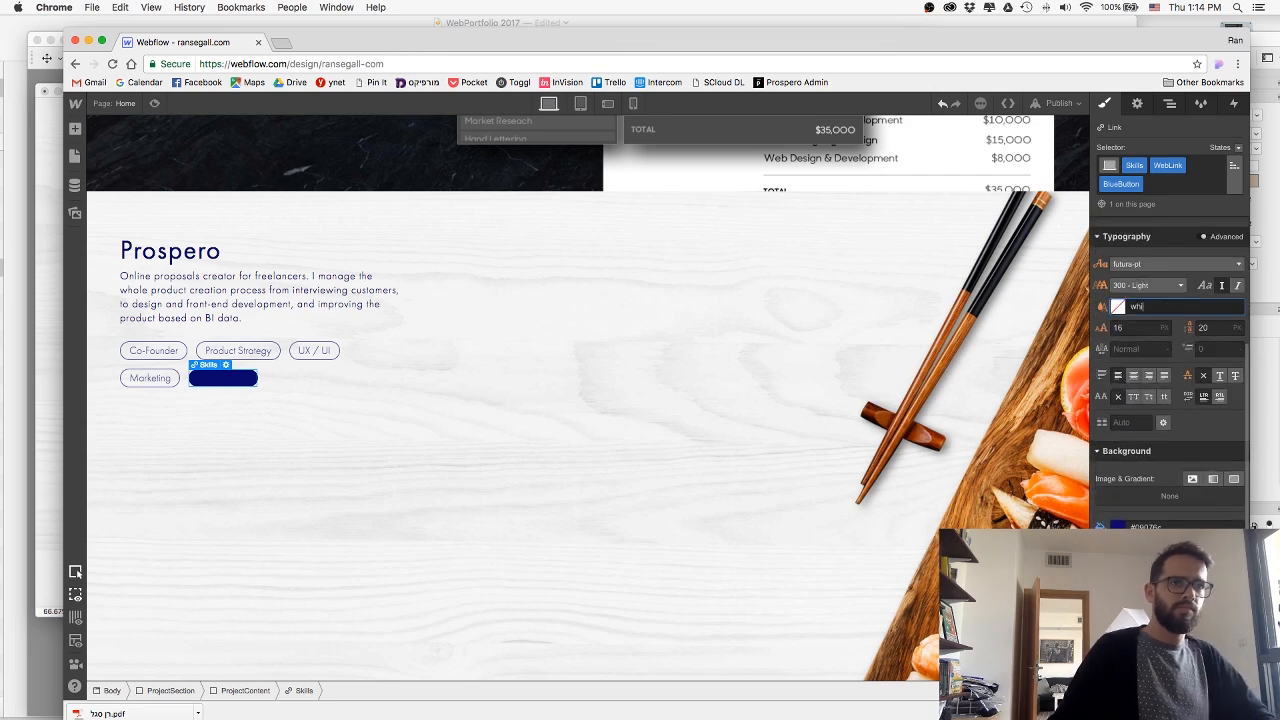
left_click(321, 446)
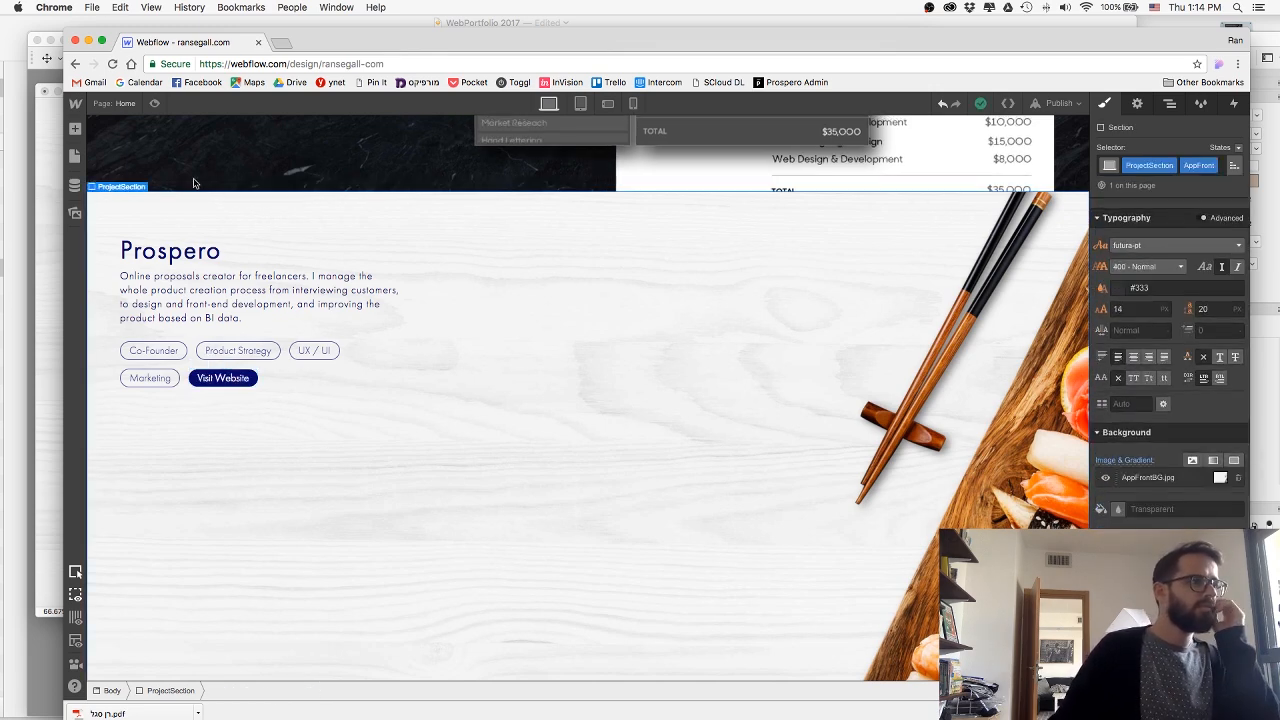
left_click(154, 104)
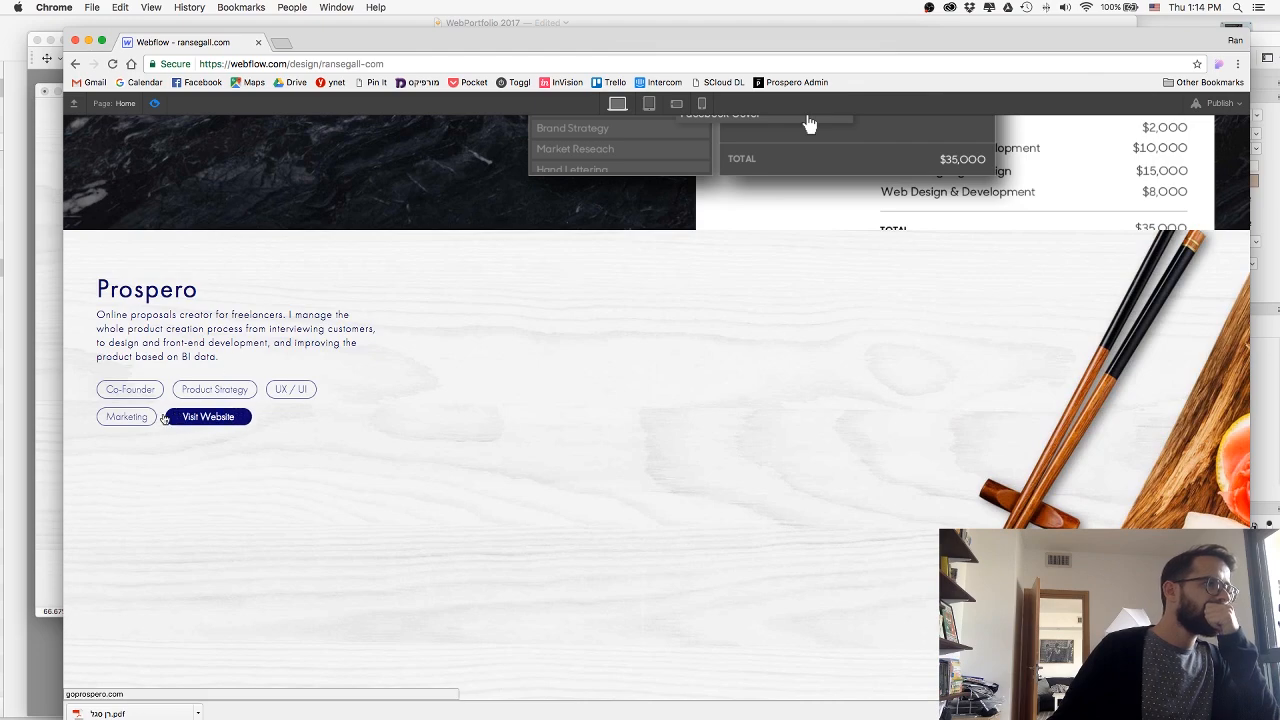
Switch to the Sketch design and copy the AppFront title text.
left_click_drag(336, 37, 484, 43)
left_click(61, 316)
key("super+Tab")
key("super+Tab")
key("super+Tab")
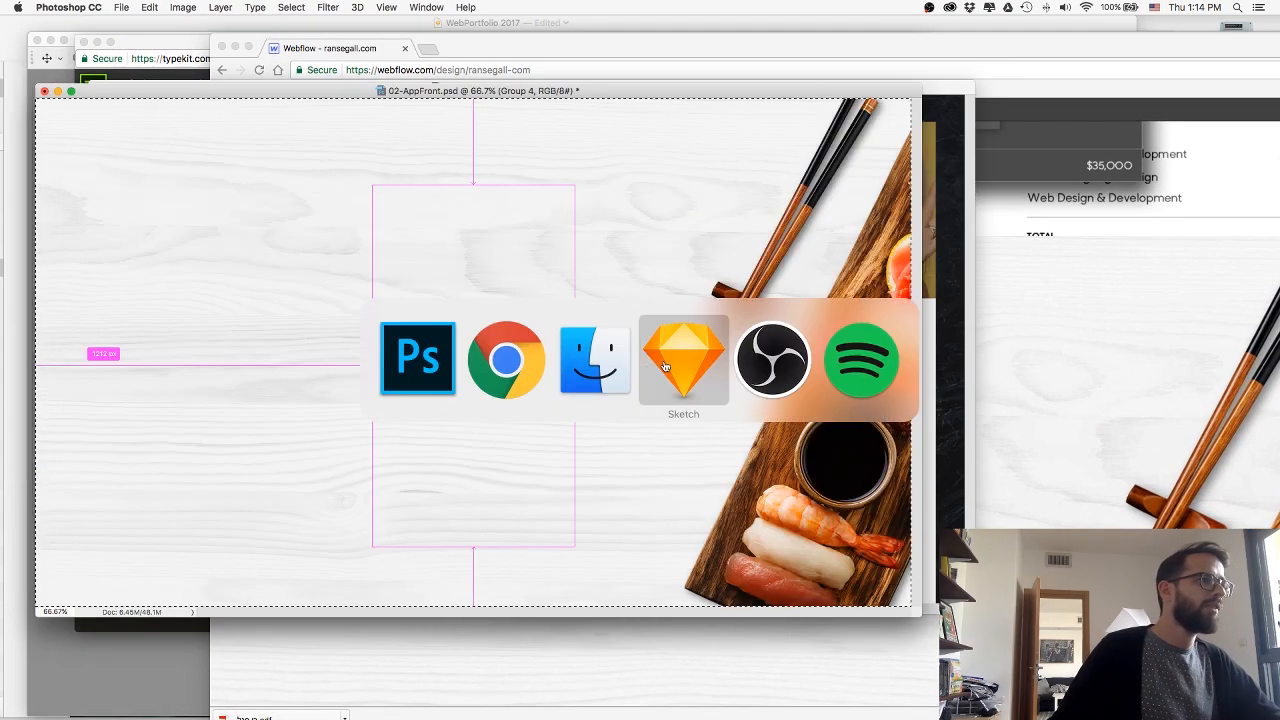
double_click(217, 196)
key("super+c")
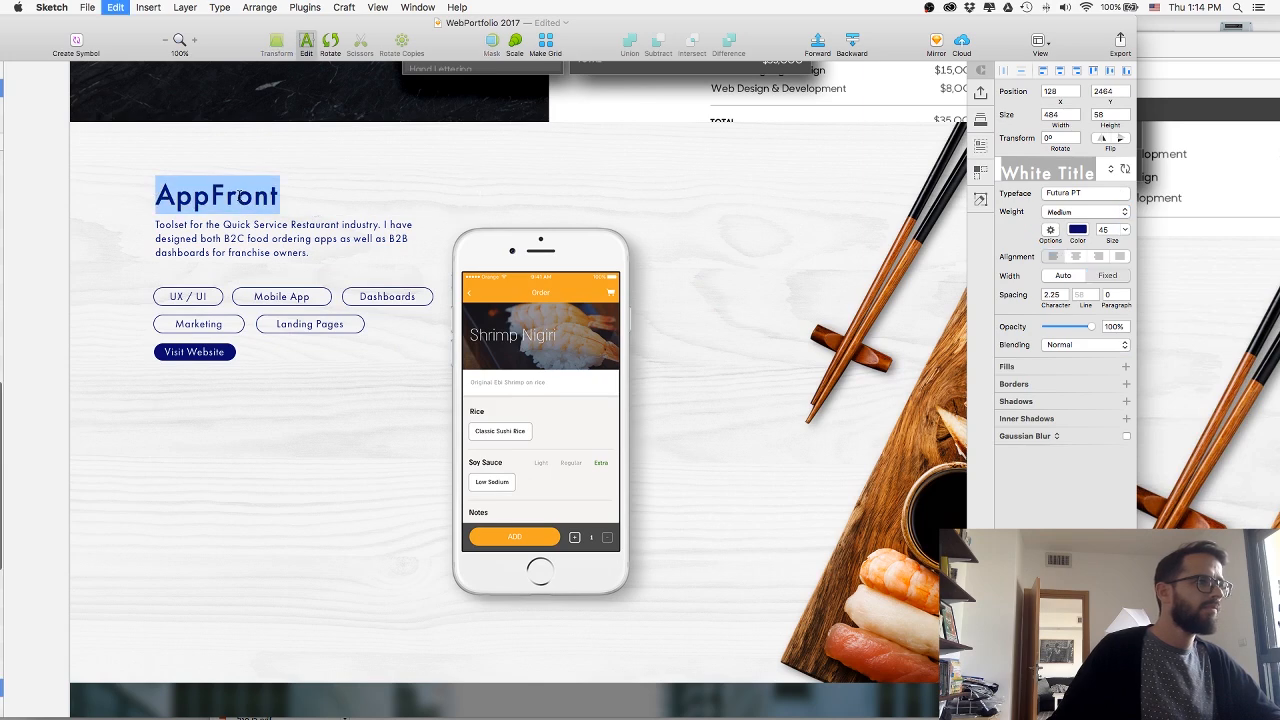
Return to Webflow, leave the preview and replace the navy Prospero heading with the copied AppFront title.
key("super+Tab")
key("super+Tab")
double_click(295, 292)
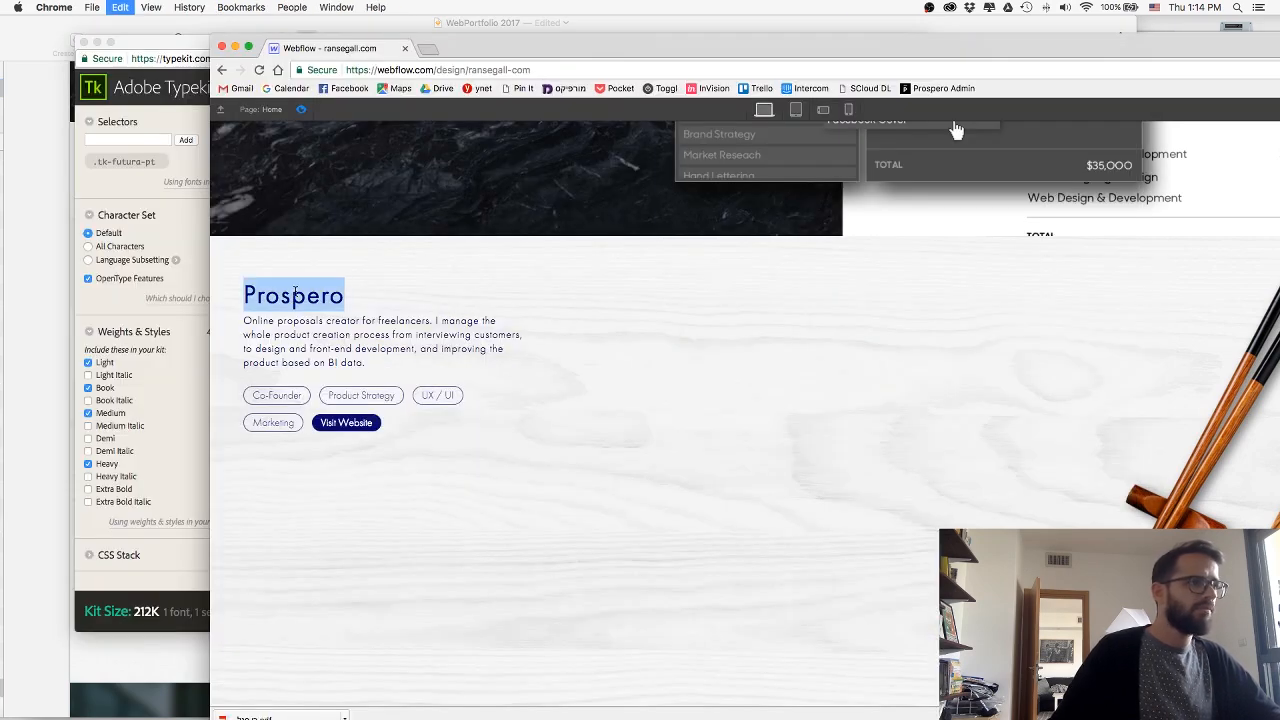
key("super+a")
left_click(343, 264)
left_click(302, 110)
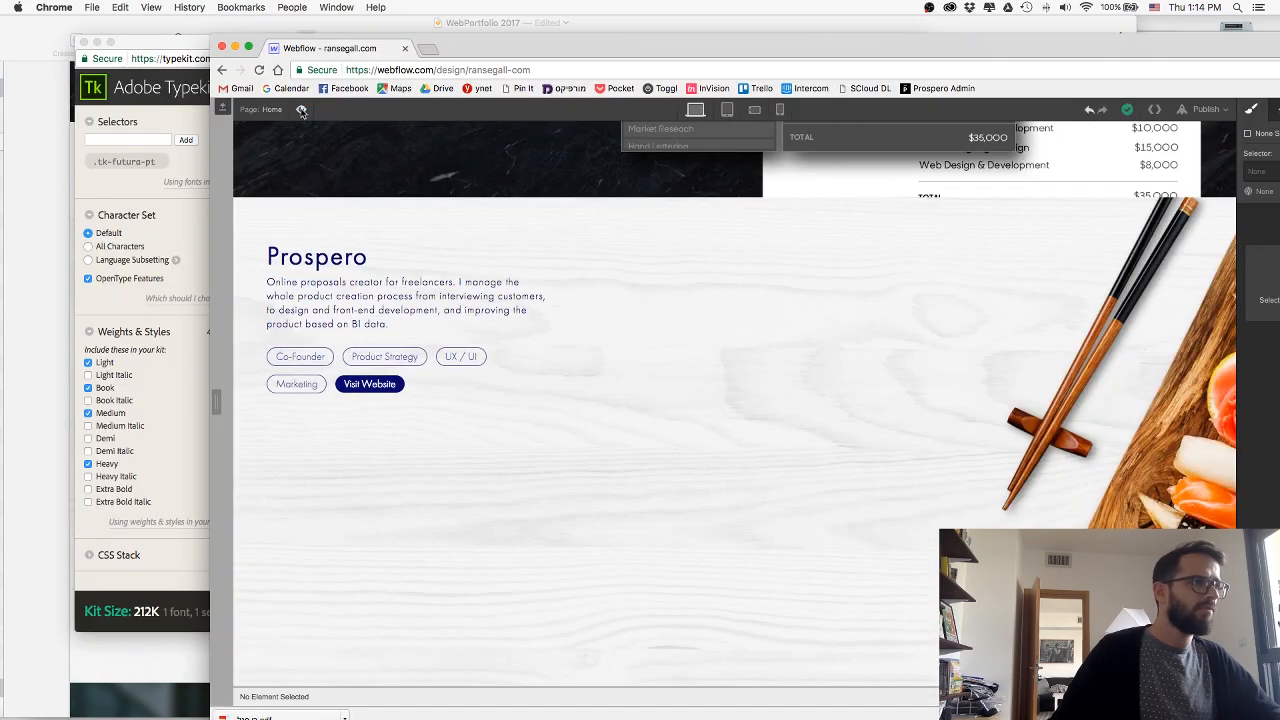
double_click(300, 261)
key("super+v")
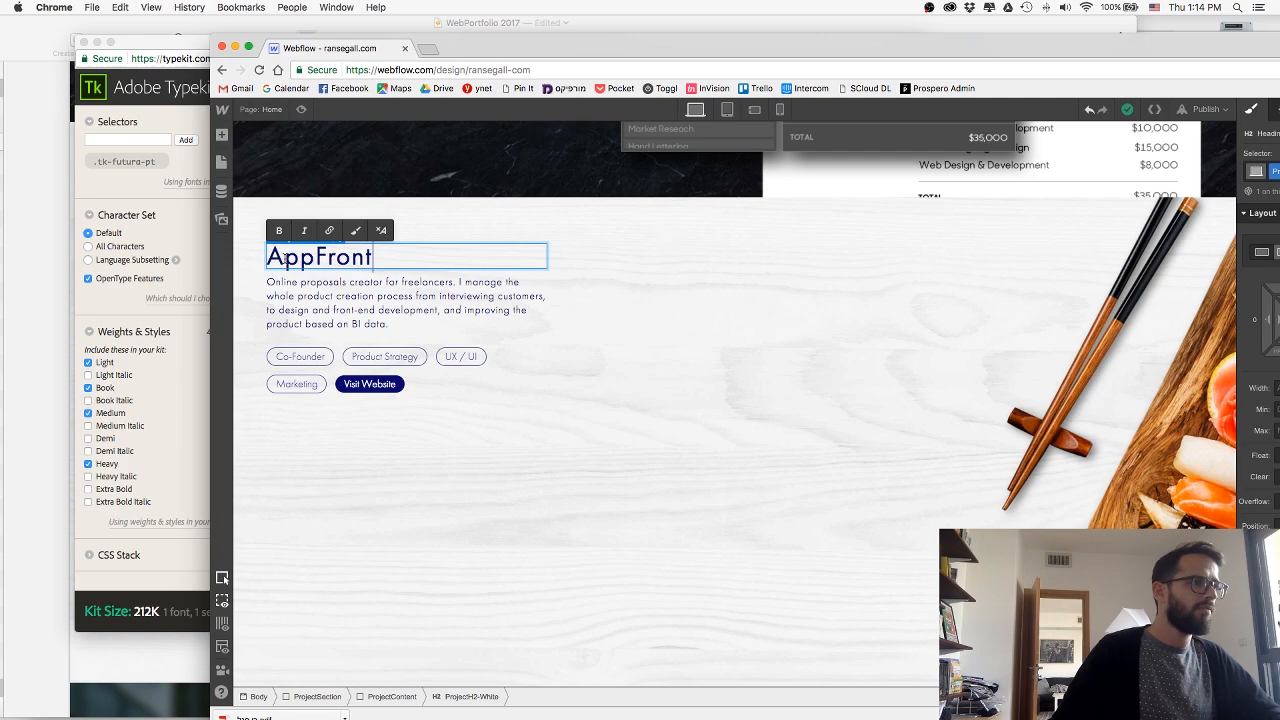
left_click(631, 402)
Copy the full AppFront description paragraph from the Sketch design and return to Webflow.
scroll(628, 391, "up", 5)
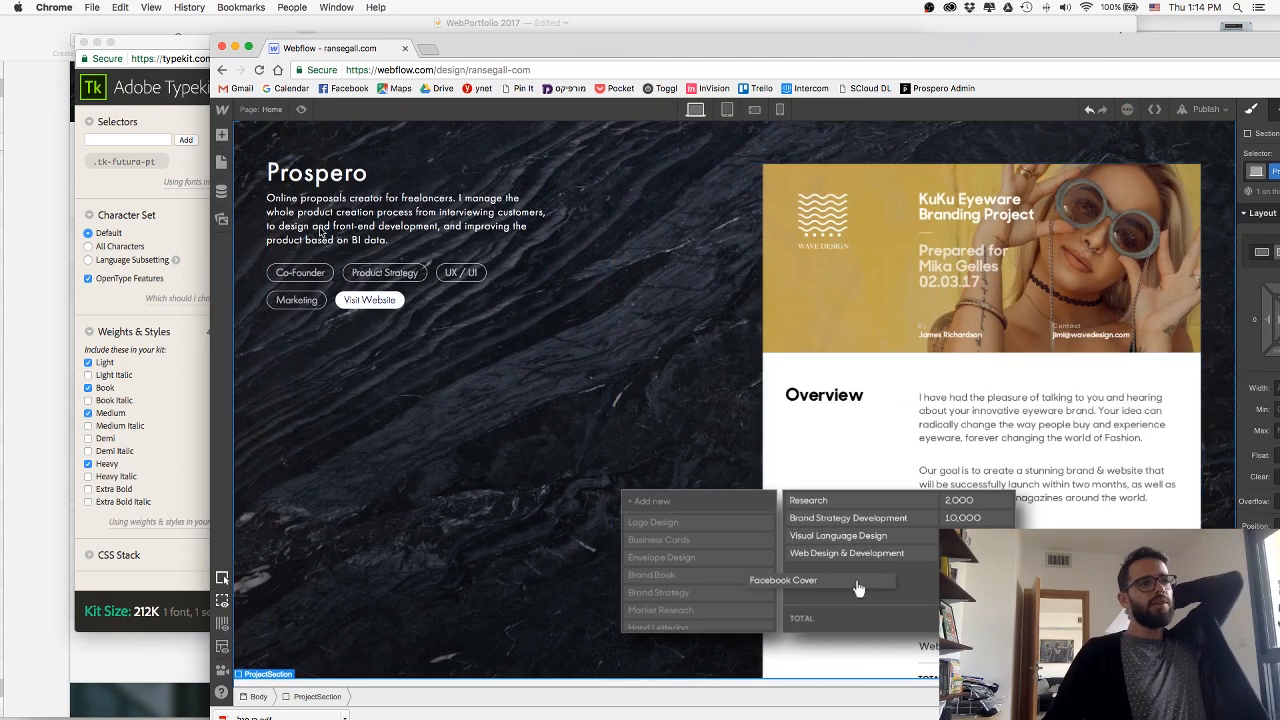
scroll(392, 351, "down", 1)
scroll(392, 351, "down", 10)
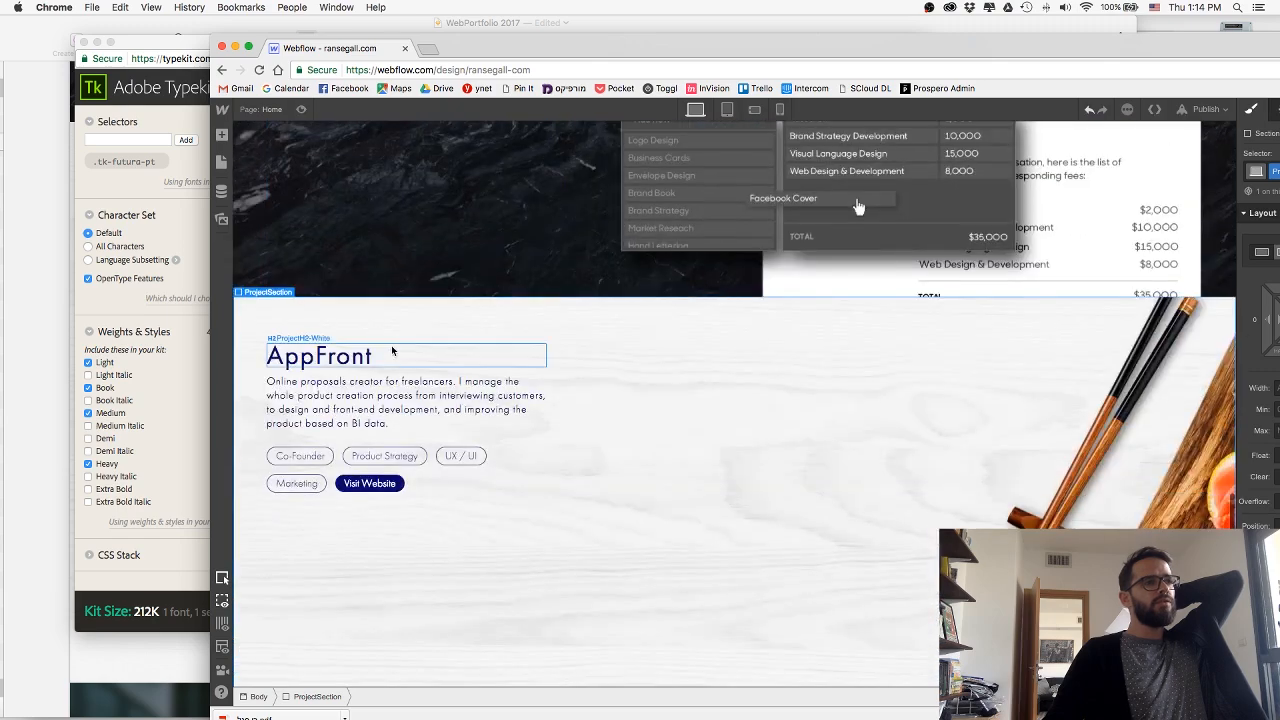
left_click(26, 252)
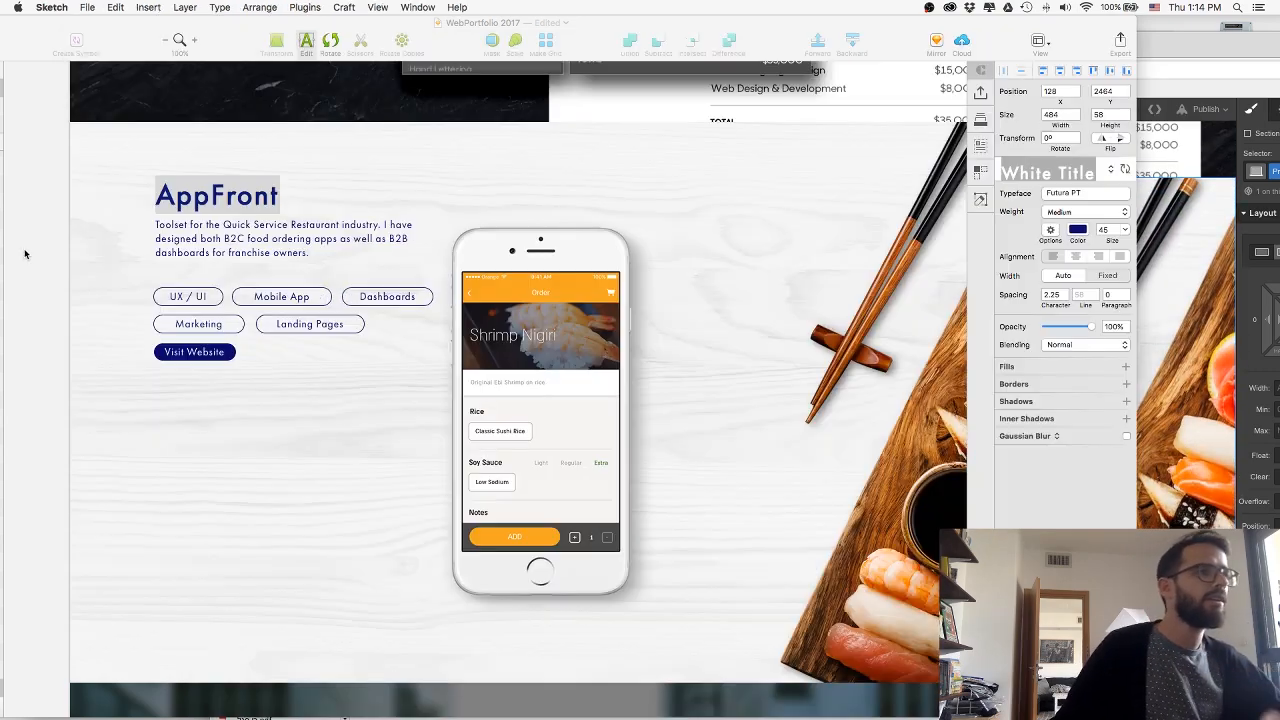
left_click(229, 245)
left_click(251, 241)
double_click(251, 241)
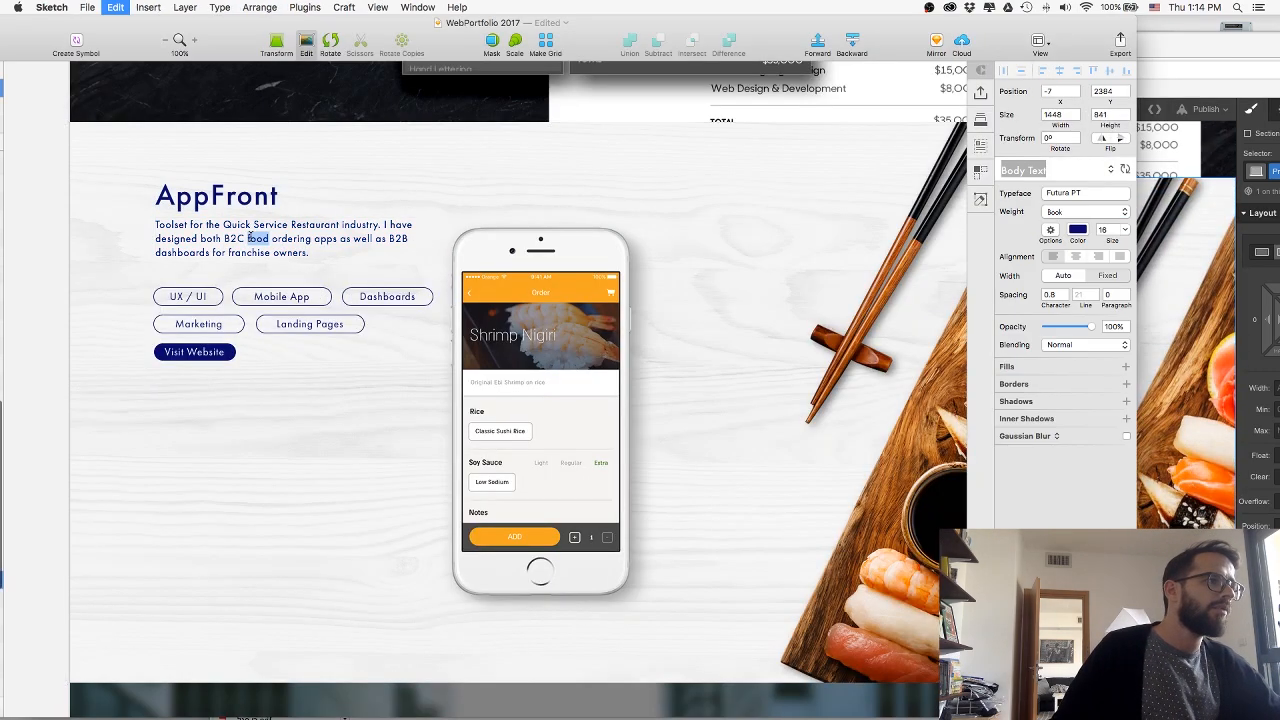
key("super+a")
key("super+Tab")
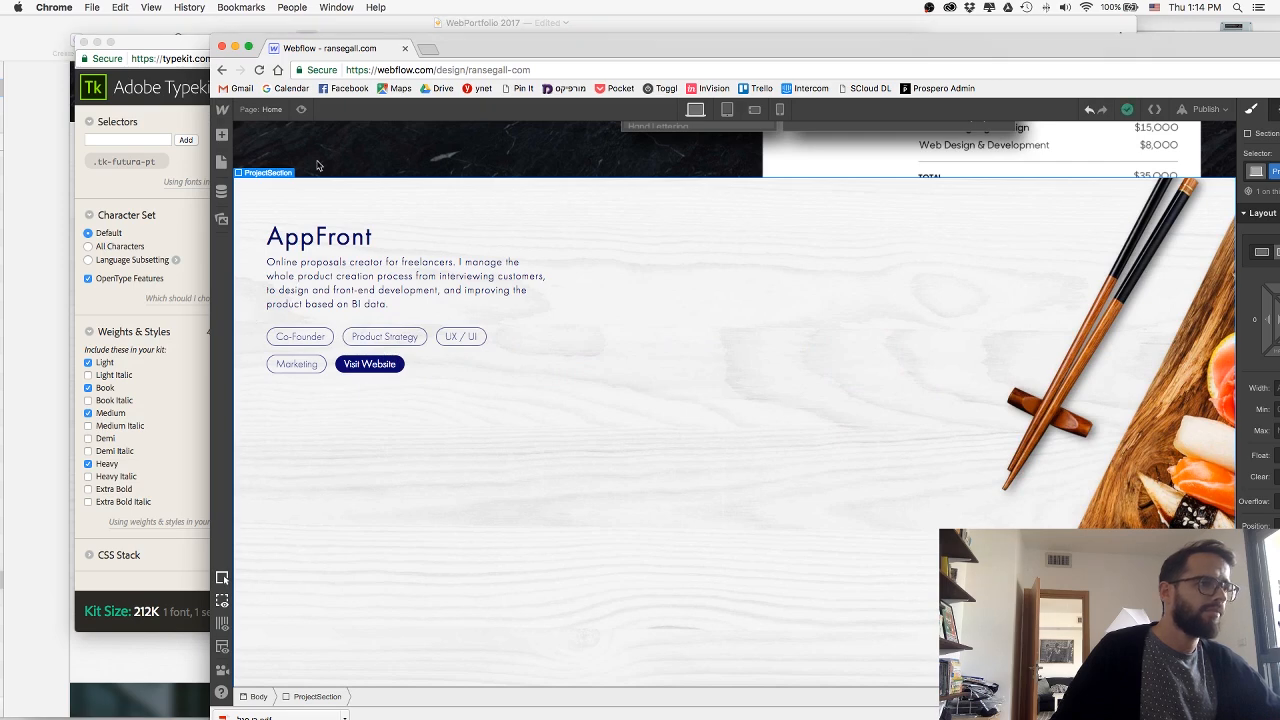
Replace the paragraph under the AppFront heading with the copied Quick Service Restaurant description.
left_click(305, 109)
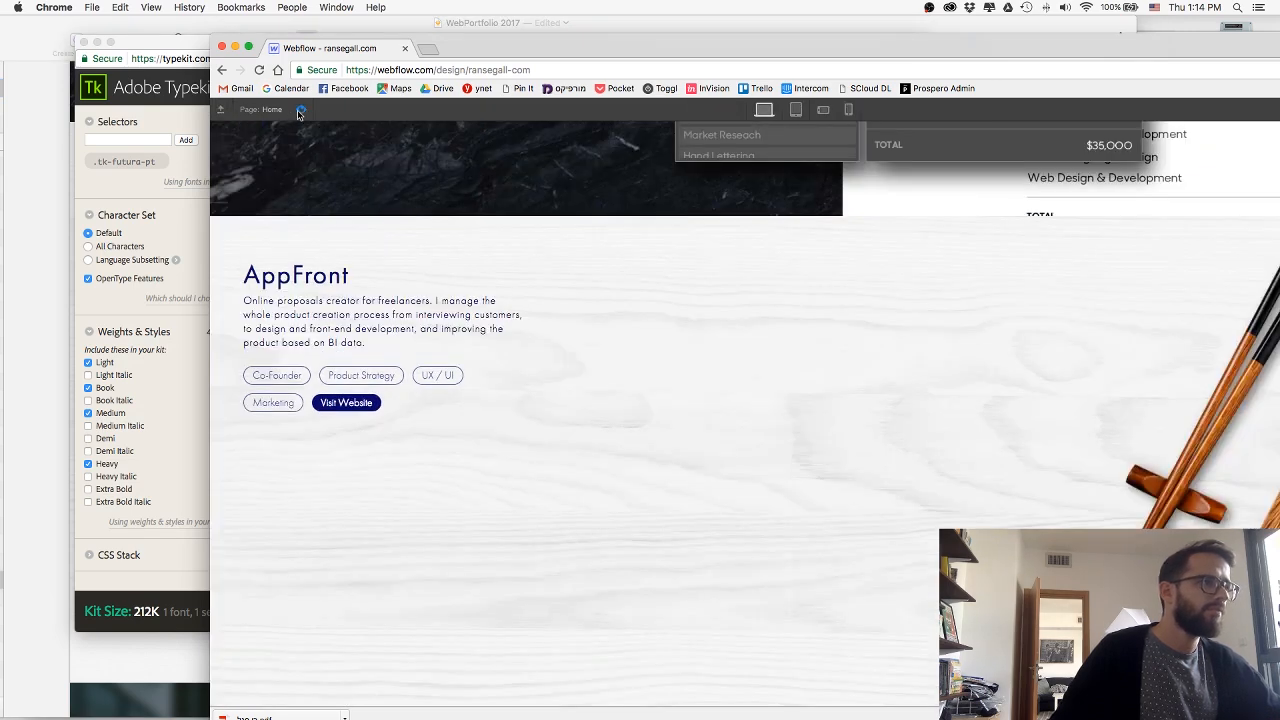
left_click(301, 109)
left_click(322, 277)
double_click(322, 277)
key("super+a")
key("super+v")
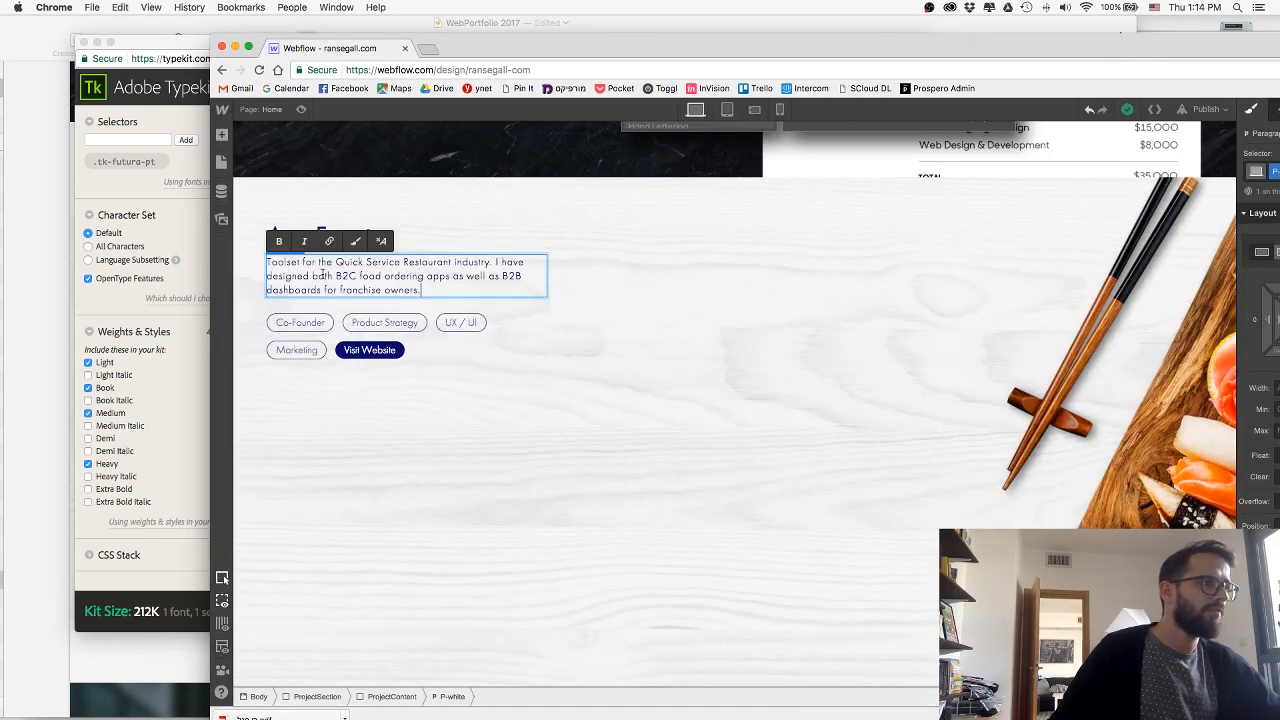
left_click(581, 376)
Check the skill order in the Sketch design and move the UX / UI tag ahead of the Co-Founder tag in Webflow.
key("super+Tab")
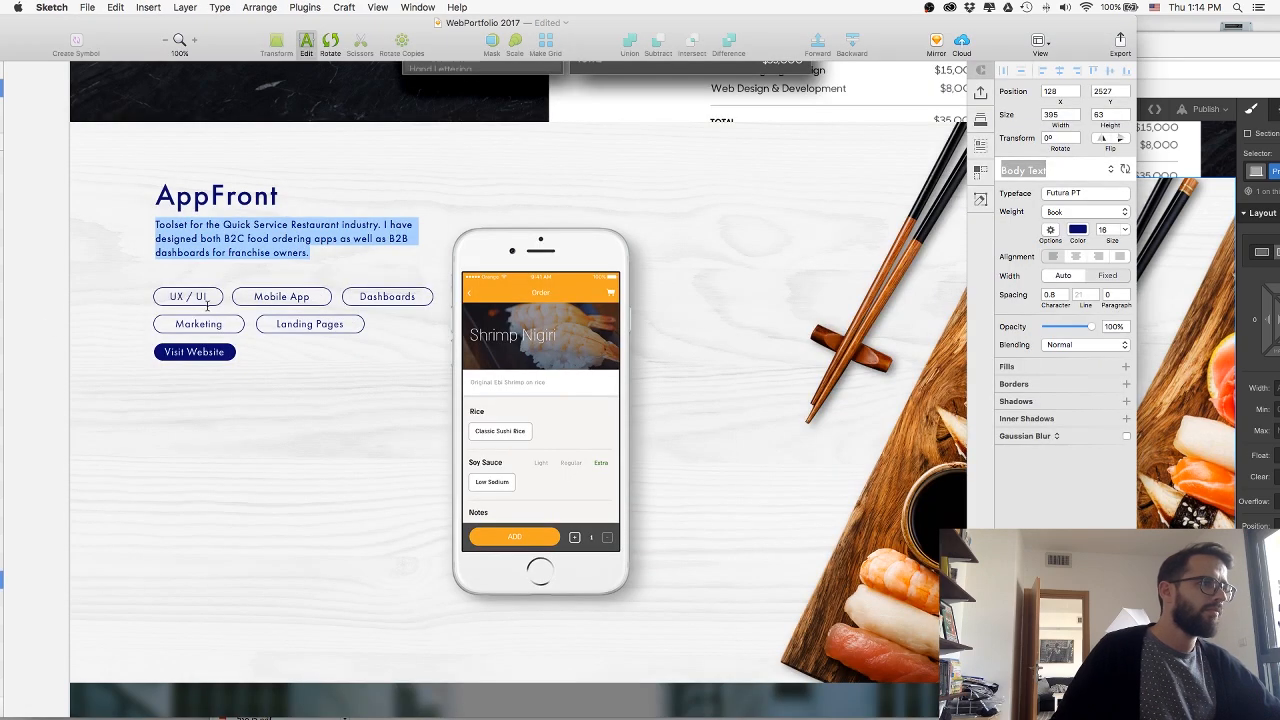
left_click(170, 276)
key("super+Tab")
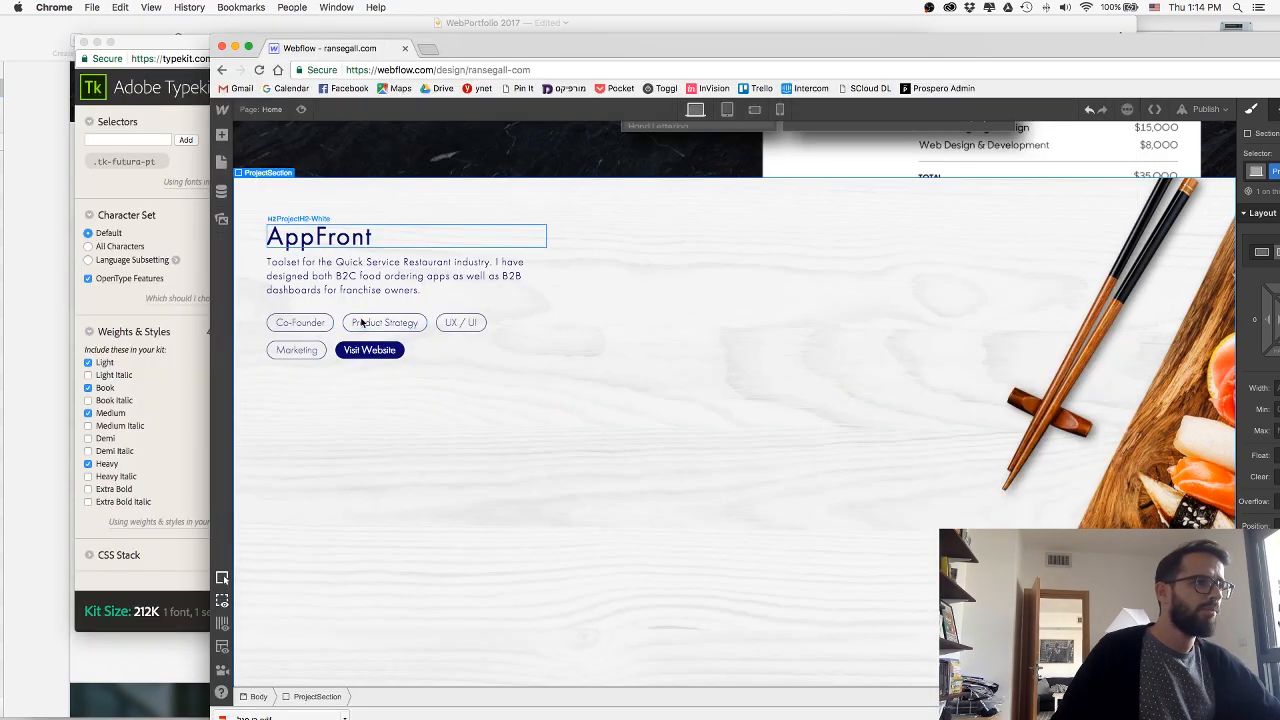
left_click_drag(477, 321, 432, 324)
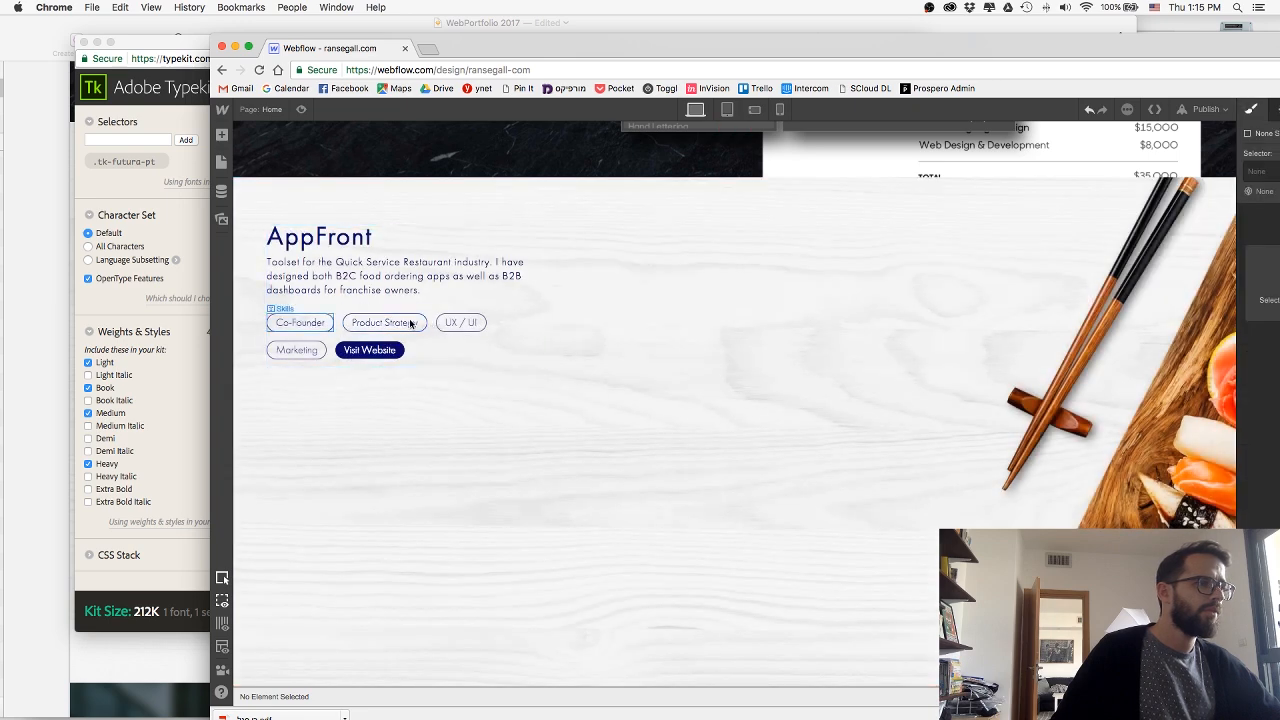
mouse_move(313, 323)
left_mouse_down()
mouse_move(287, 322)
mouse_move(337, 323)
left_mouse_up()
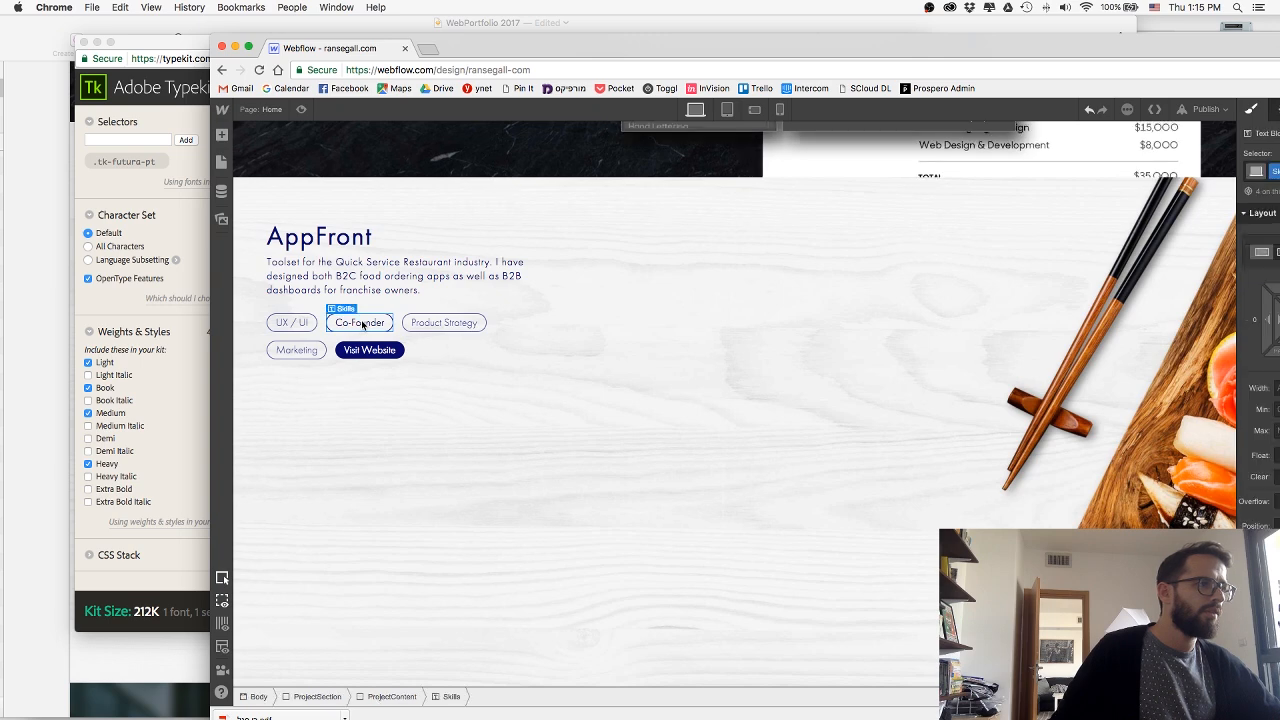
Change the text of the Co-Founder skill tag to Mobile App.
double_click(376, 322)
key("super+a")
type("Mobi")
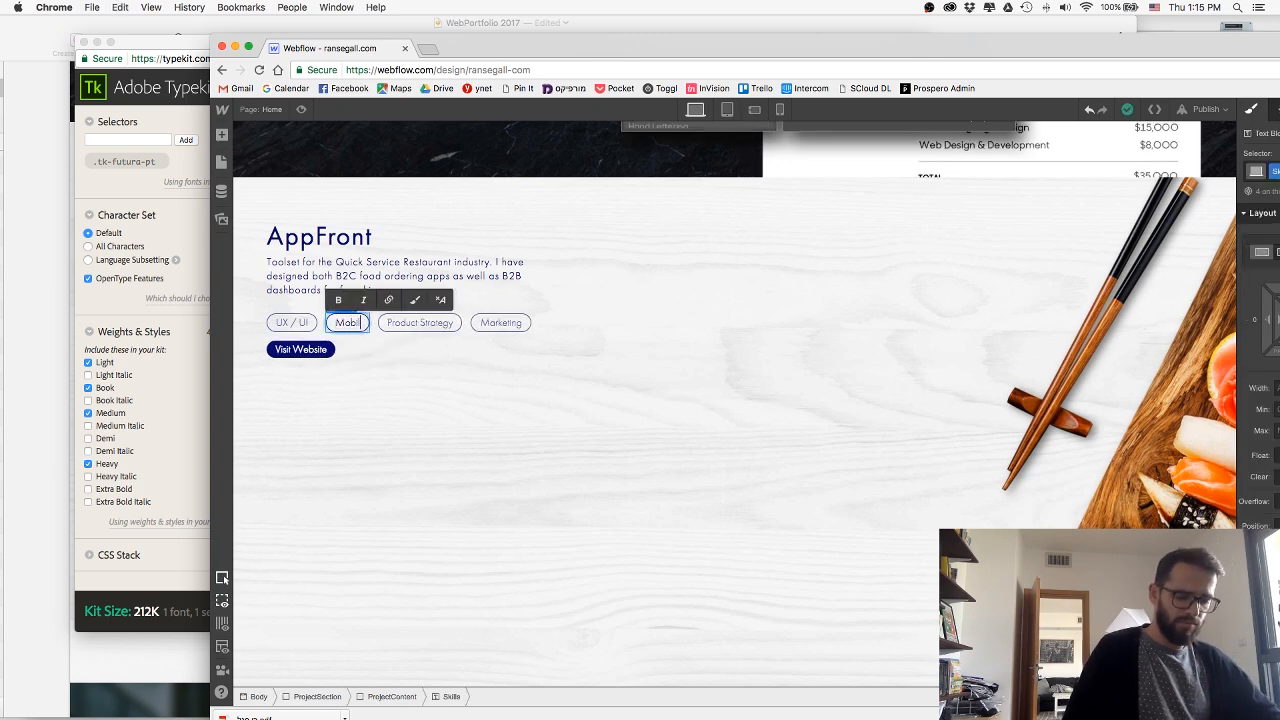
type("le app")
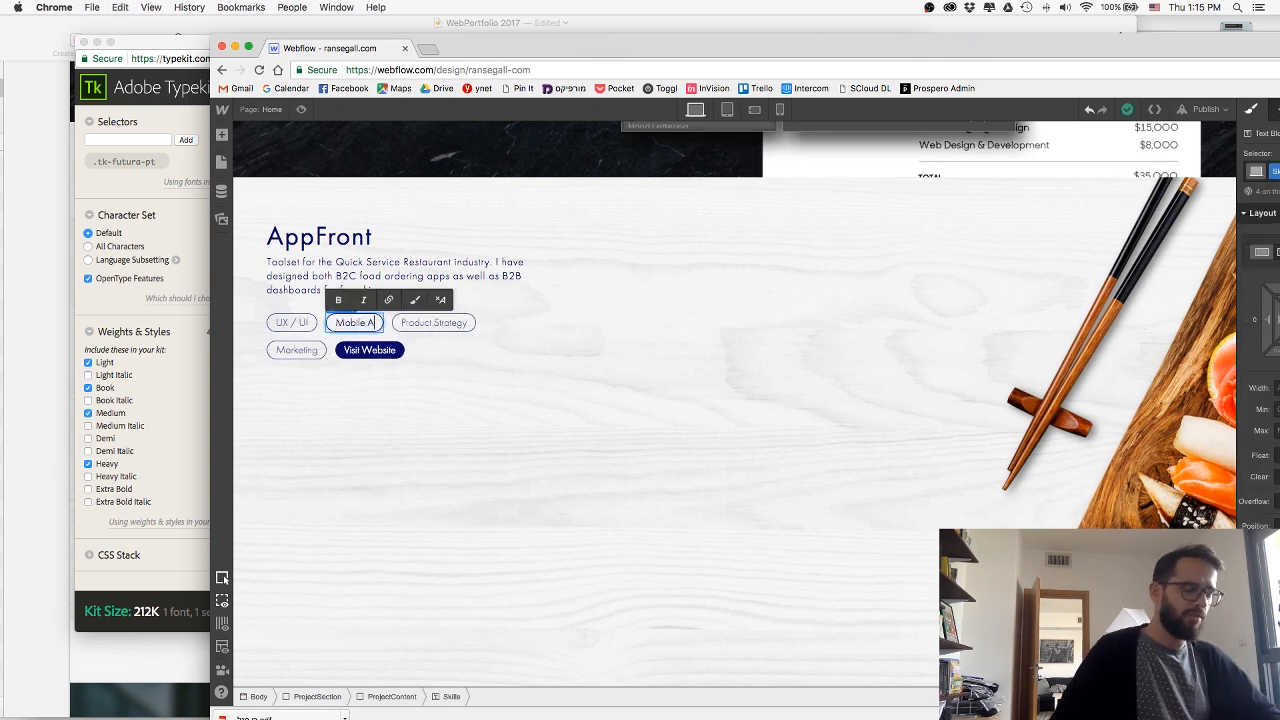
Check the skill list in the Sketch design and change the Product Strategy tag in Webflow to Dashboards.
left_click(40, 320)
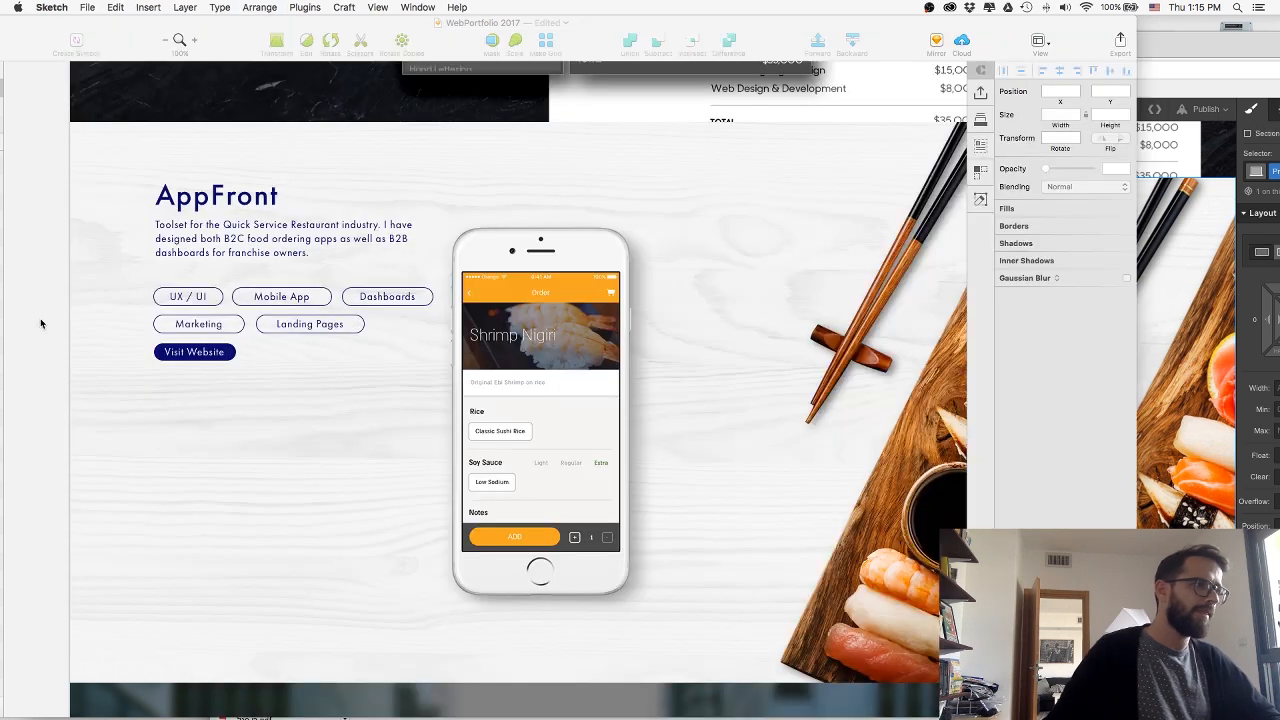
key("super+Tab")
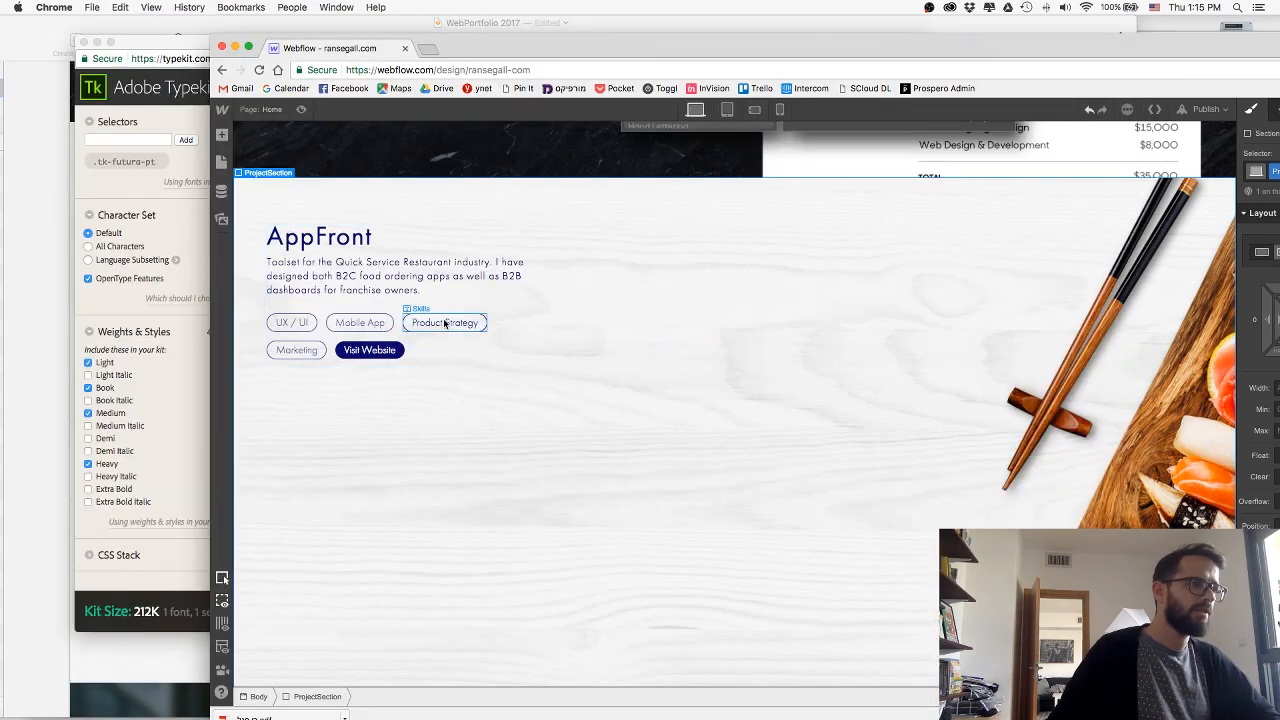
double_click(445, 321)
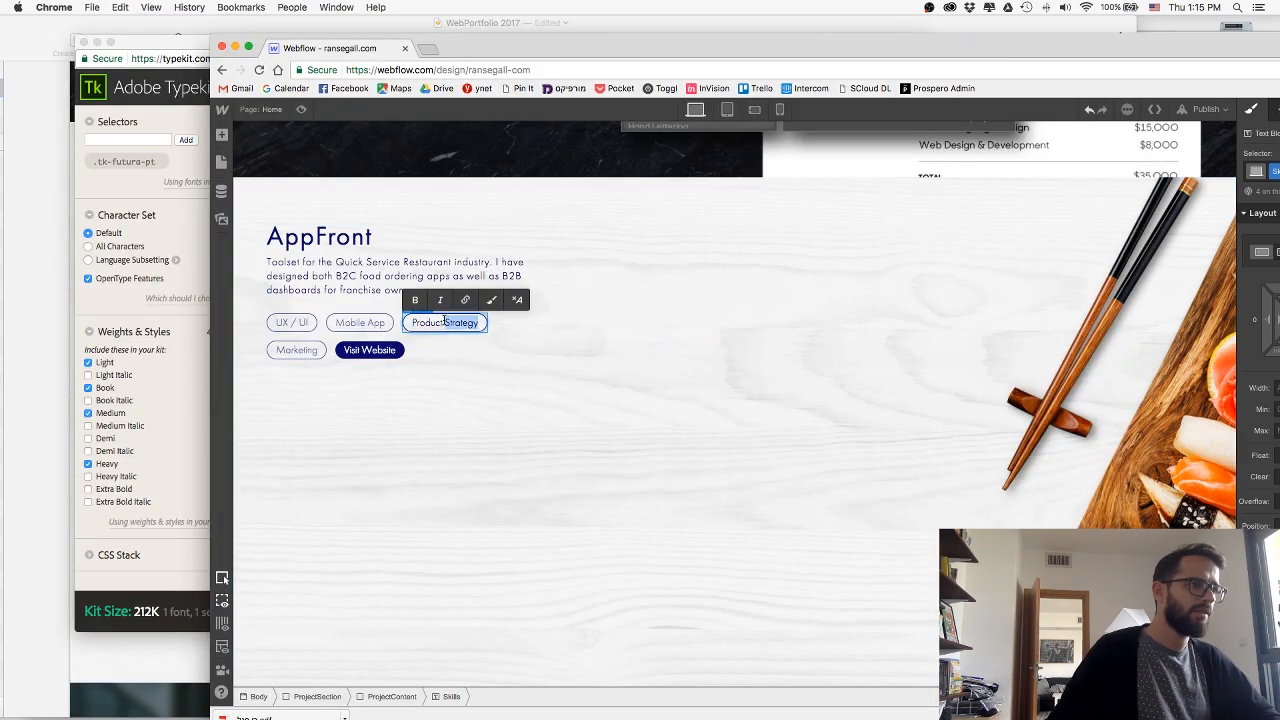
type("Dashboard")
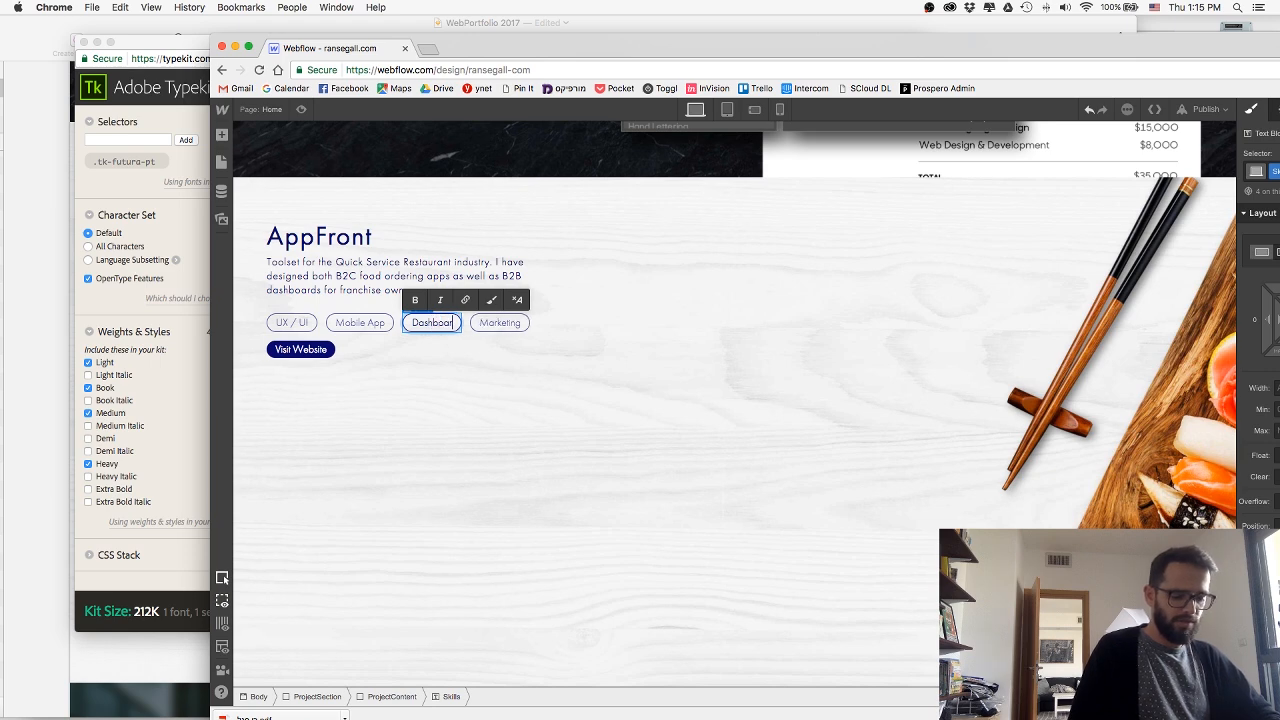
type("s")
key("Escape")
Check the remaining skills in the Sketch design, then duplicate the Marketing tag in Webflow and change the copy's text to Landing Pages.
left_click(35, 323)
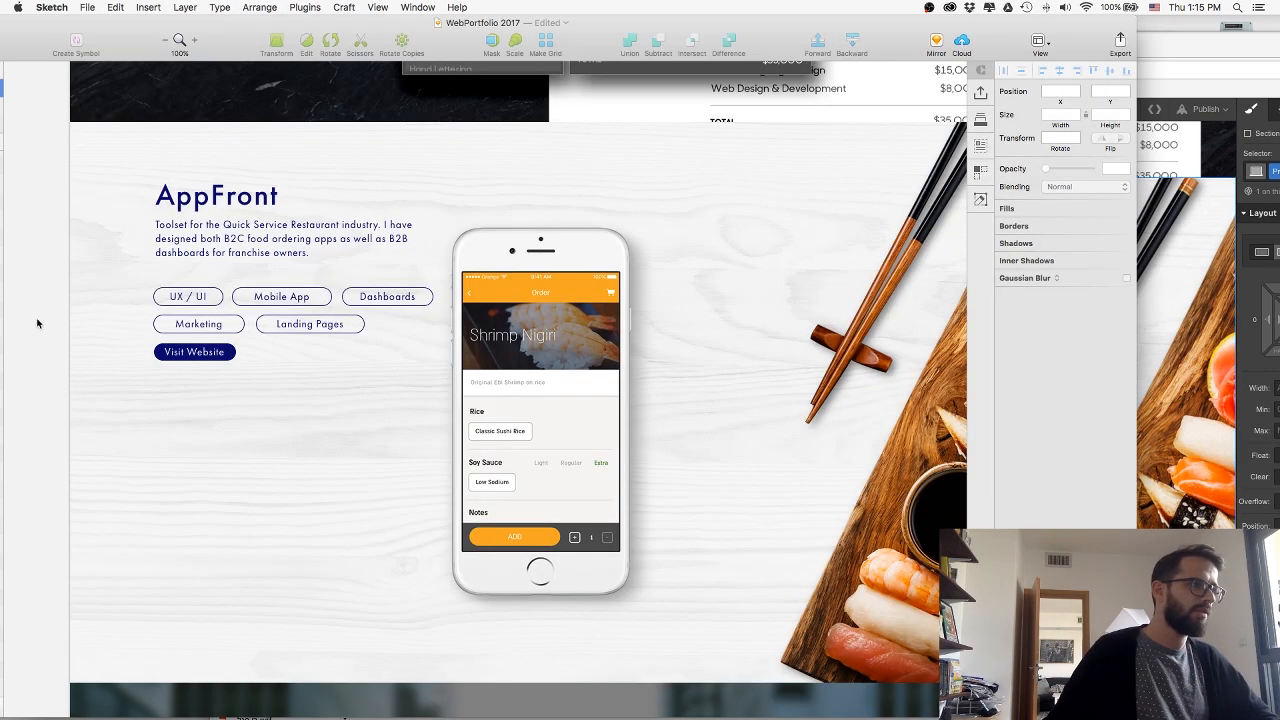
key("super+Tab")
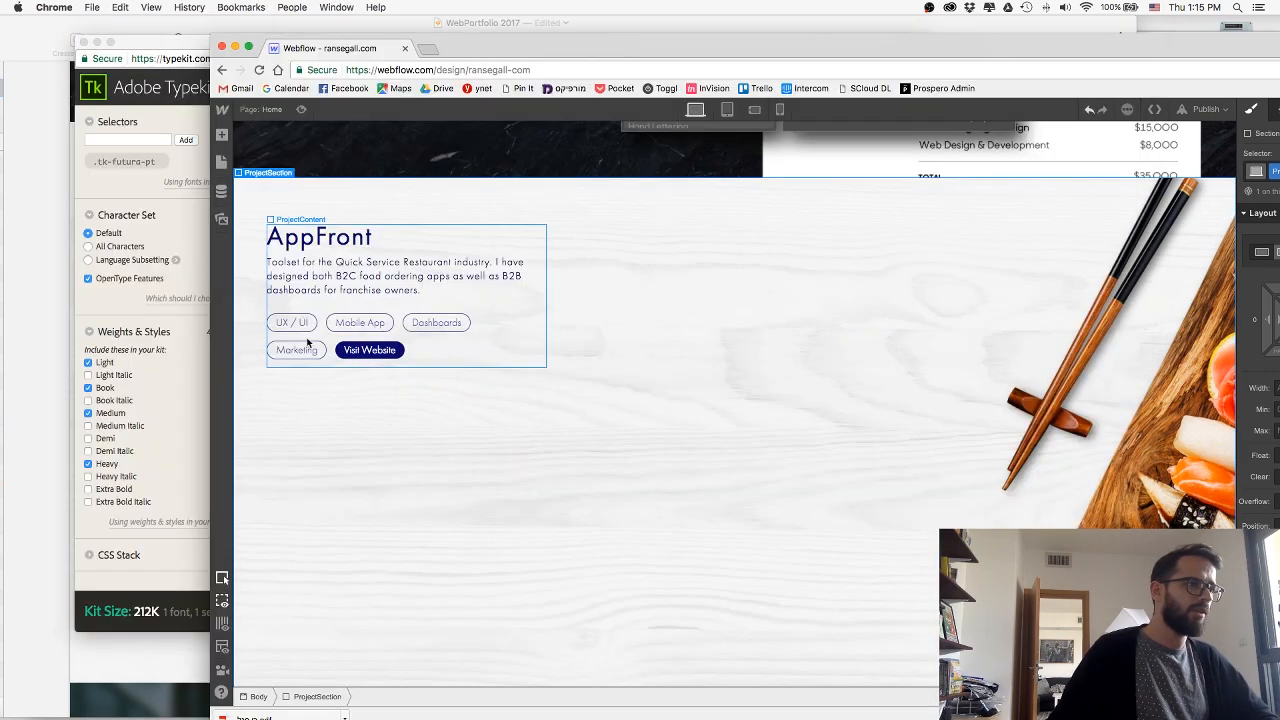
left_click(33, 344)
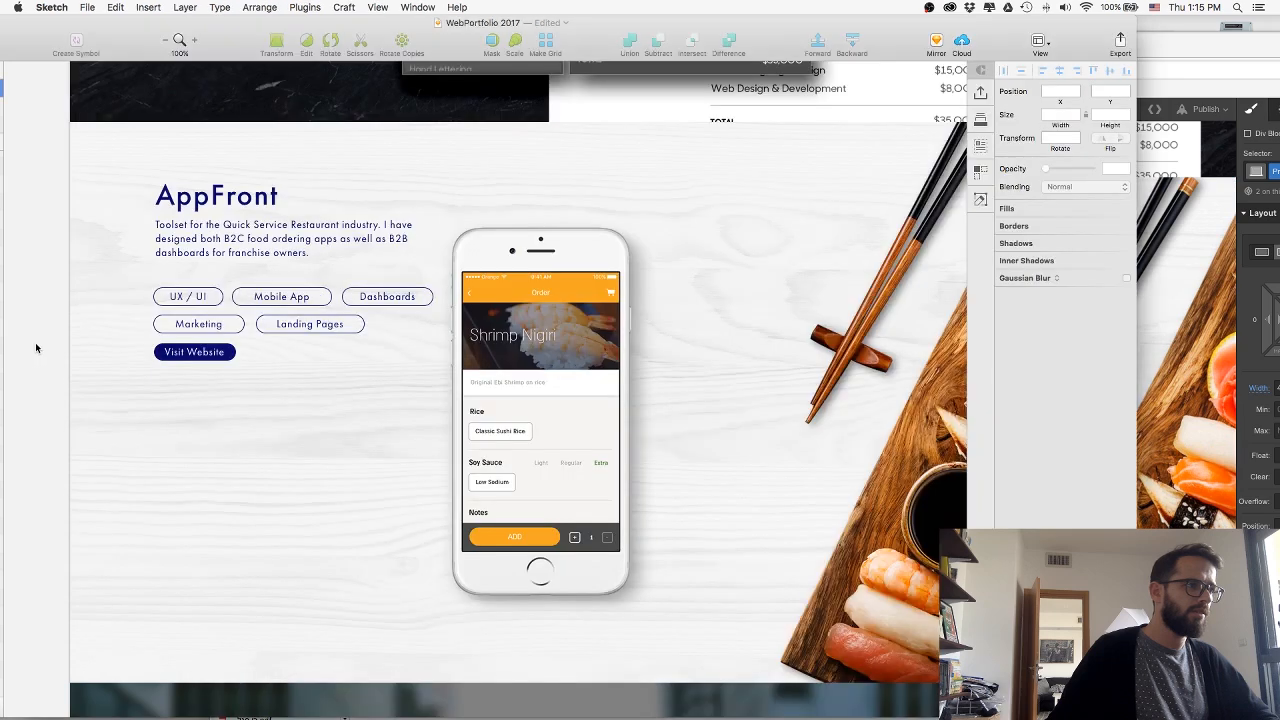
key("super+Tab")
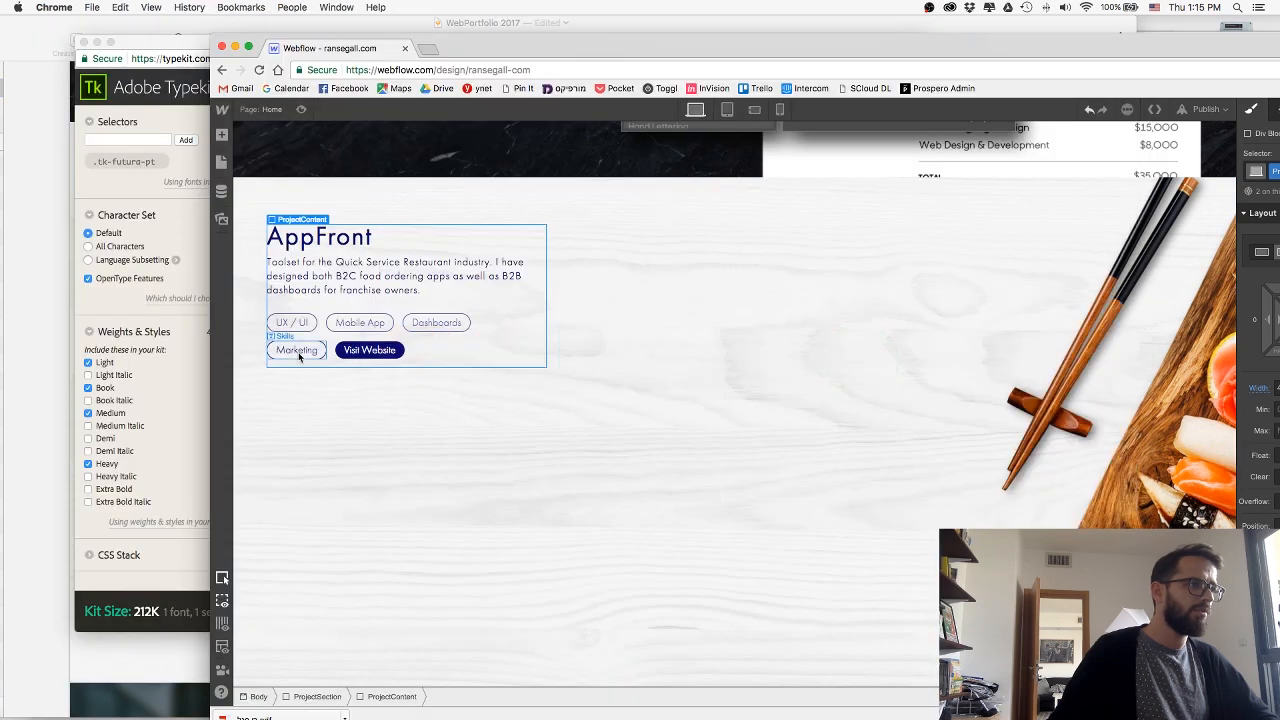
left_click(298, 356)
key("super+d")
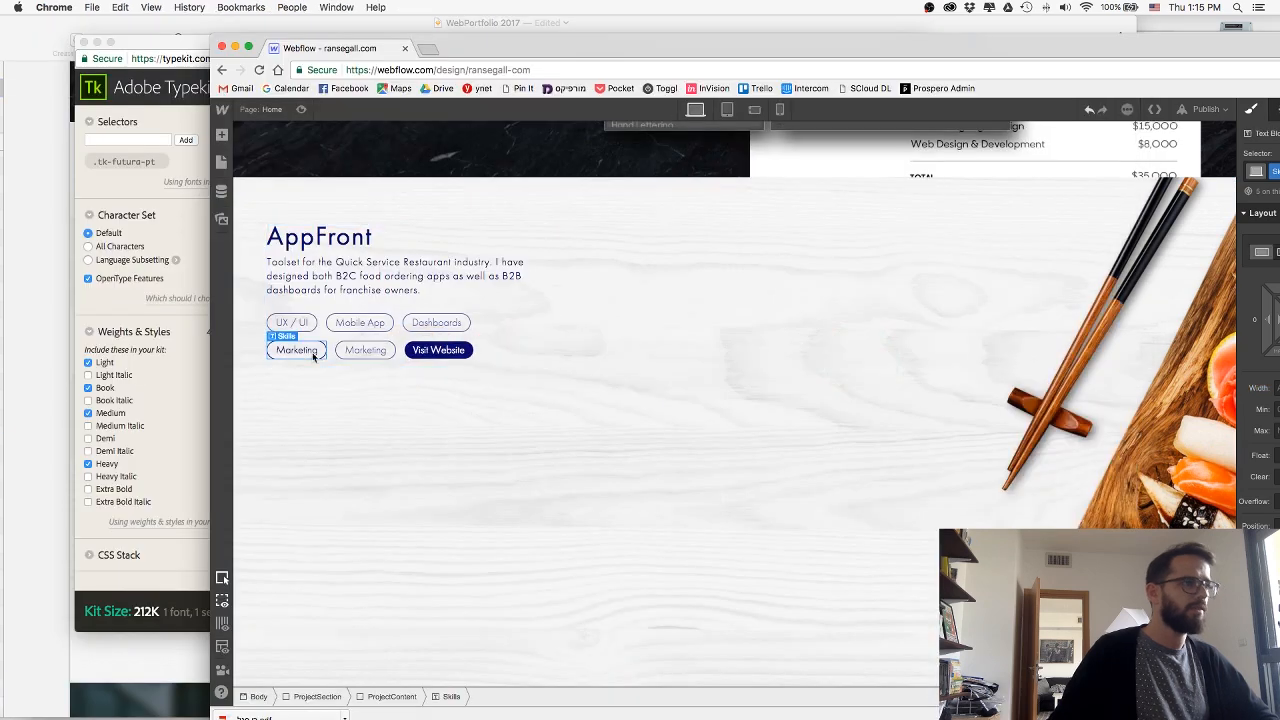
double_click(367, 350)
type("Landing Pages")
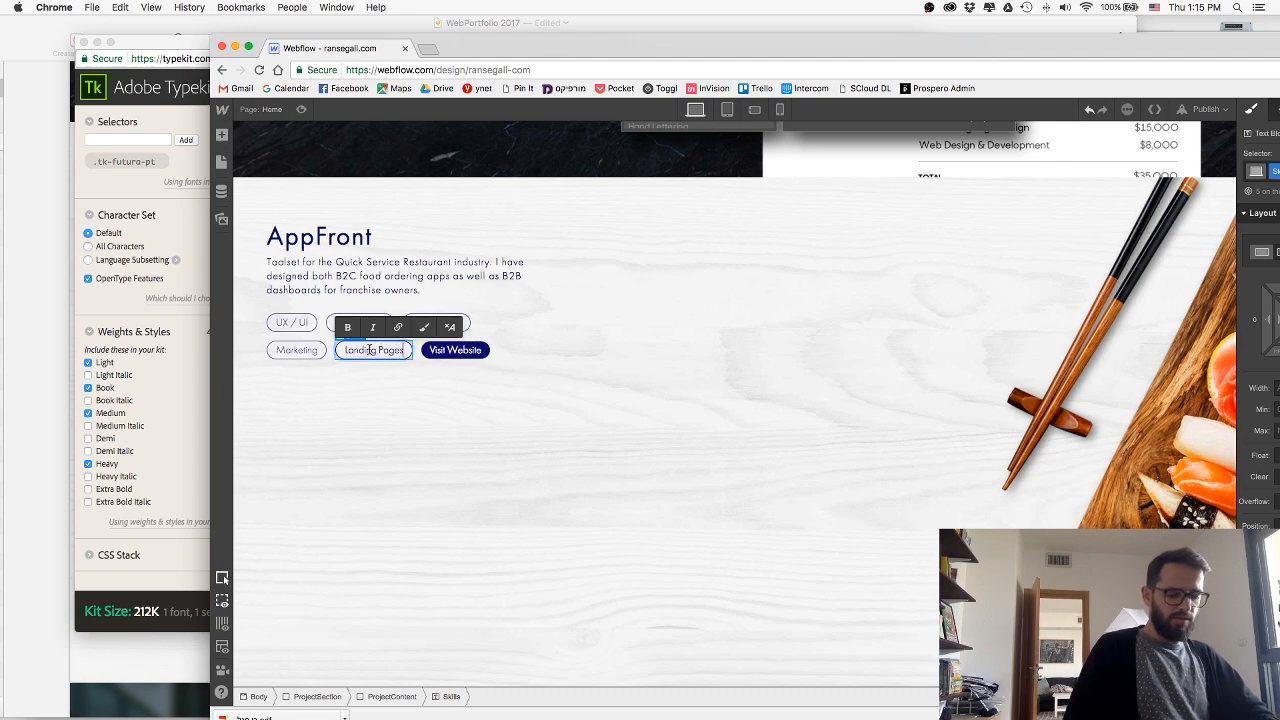
key("Escape")
key("super+Tab")
key("super+Tab")
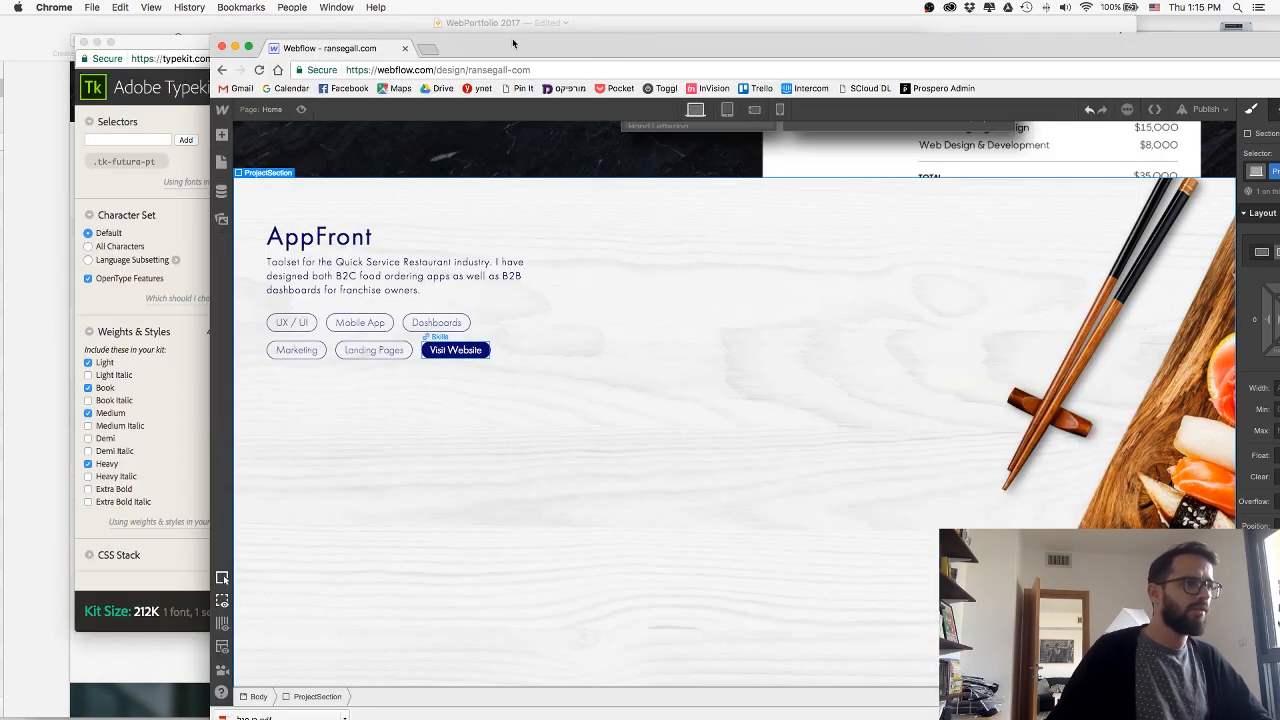
Search the web for "appfront bot", open AppFront's Order Bot page, copy its address and close that page.
left_click_drag(512, 38, 439, 32)
key("super+t")
type("appf")
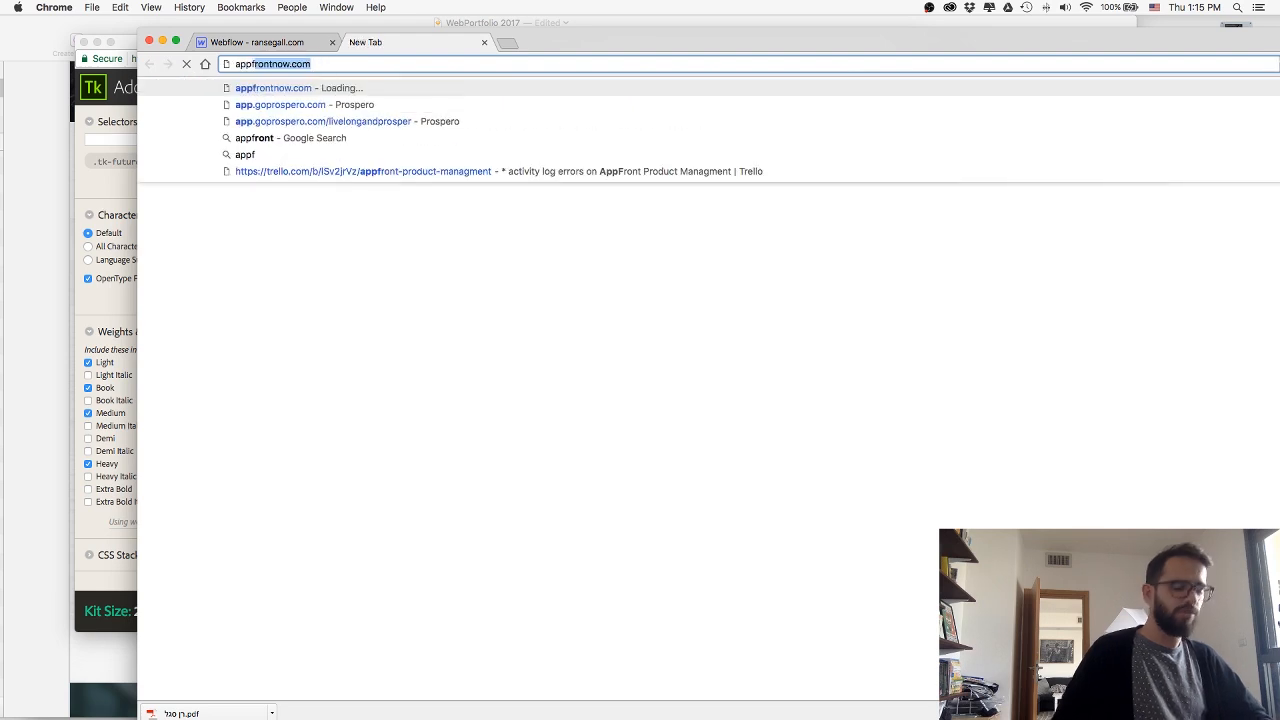
type("ront bot")
key("Return")
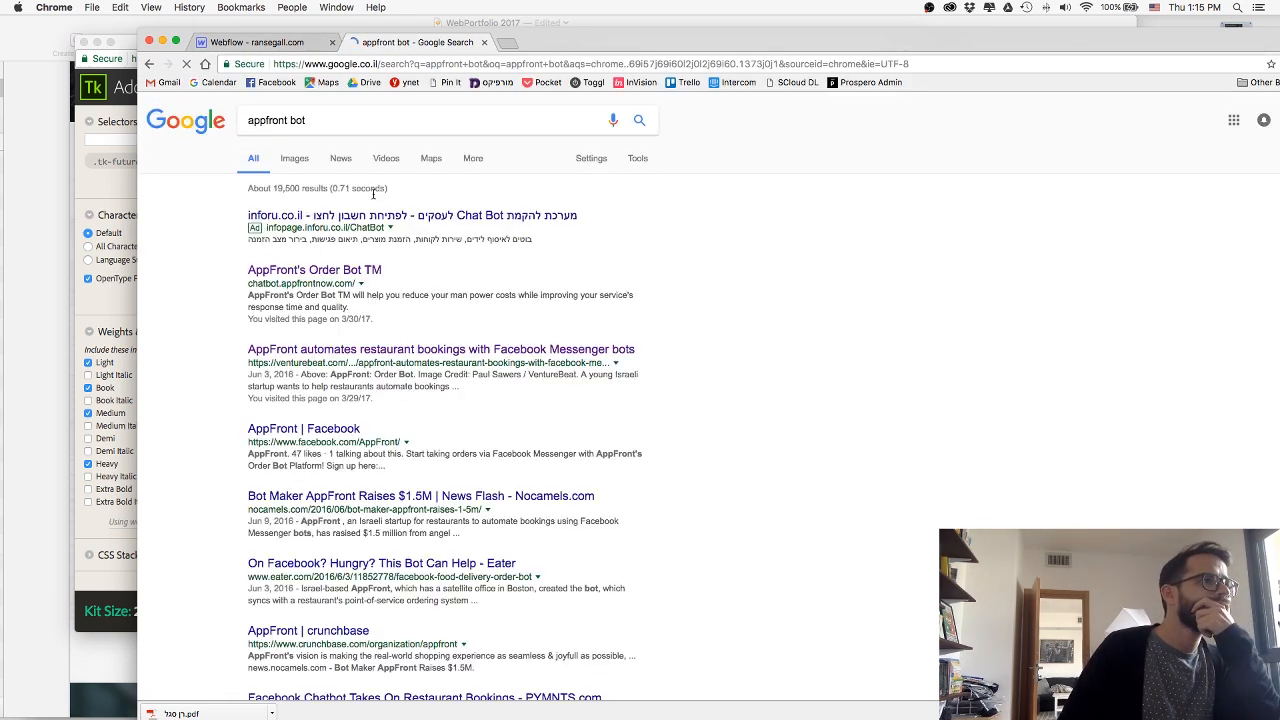
left_click(350, 271)
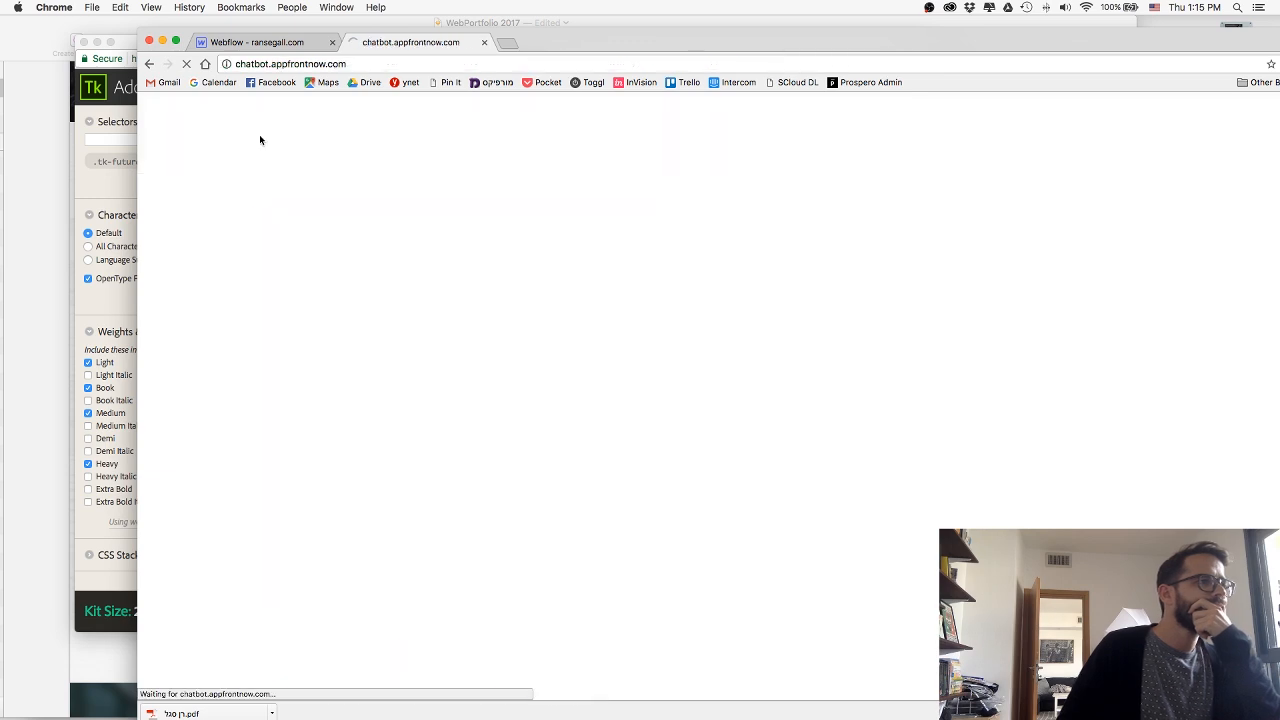
left_click(360, 64)
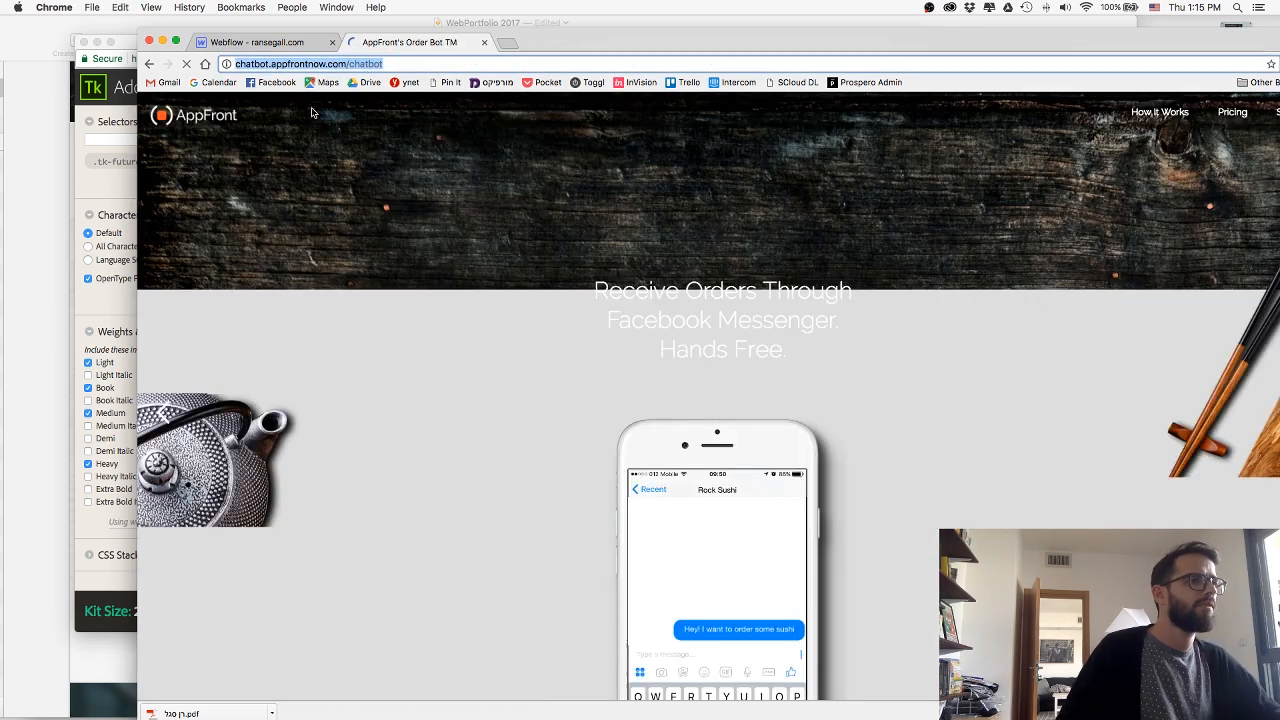
key("super+w")
Replace the link URL of AppFront's Visit Website button with the copied chatbot.appfrontnow.com/chatbot address.
left_click_drag(435, 41, 298, 56)
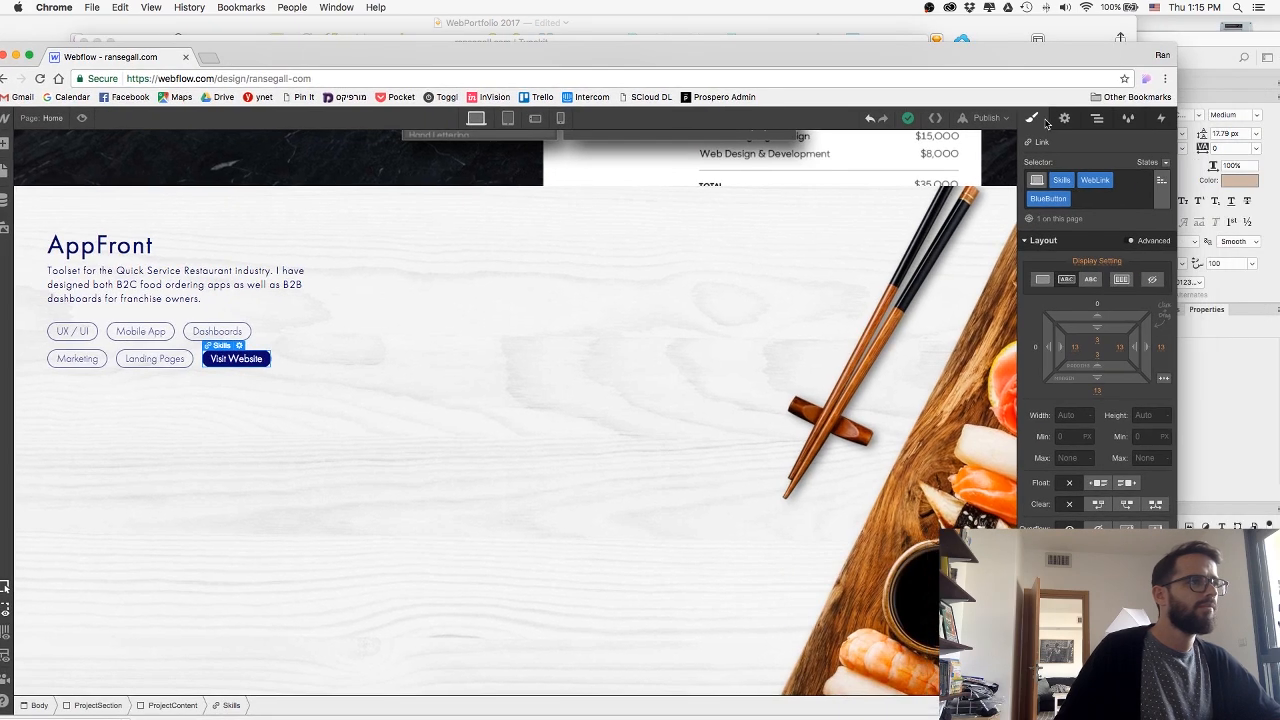
left_click(1064, 118)
left_click(1095, 282)
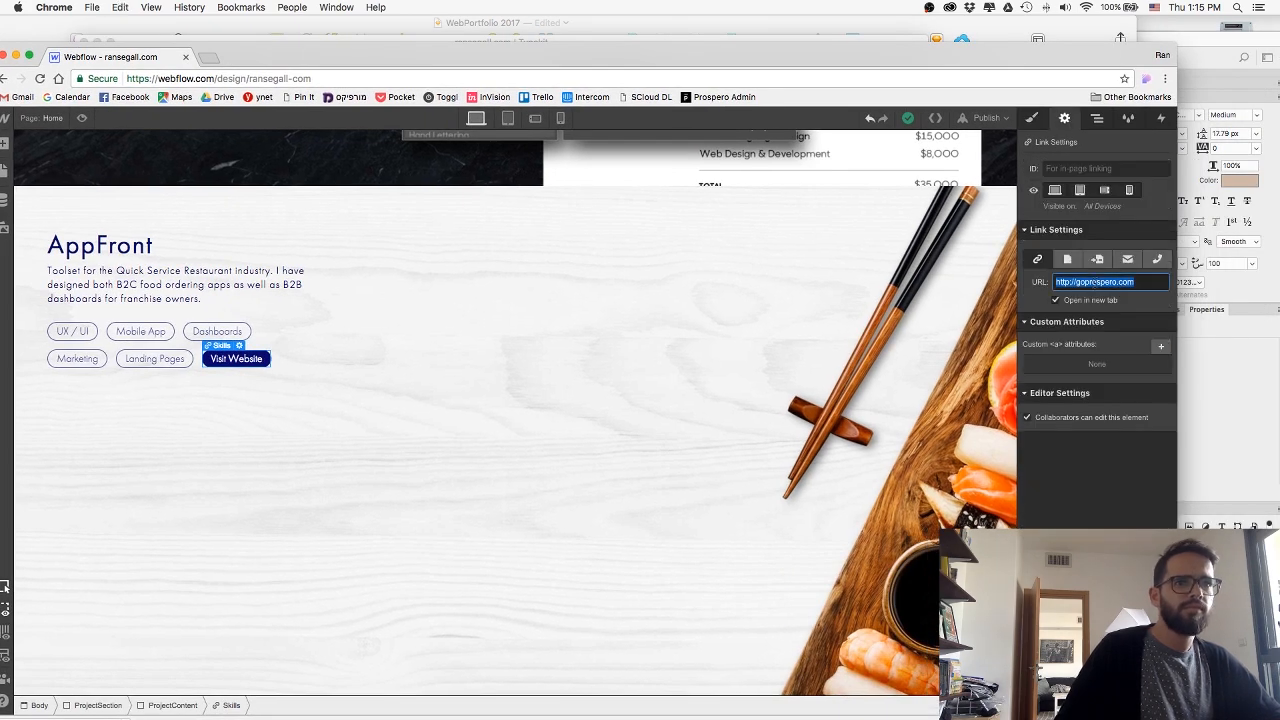
key("super+v")
key("Return")
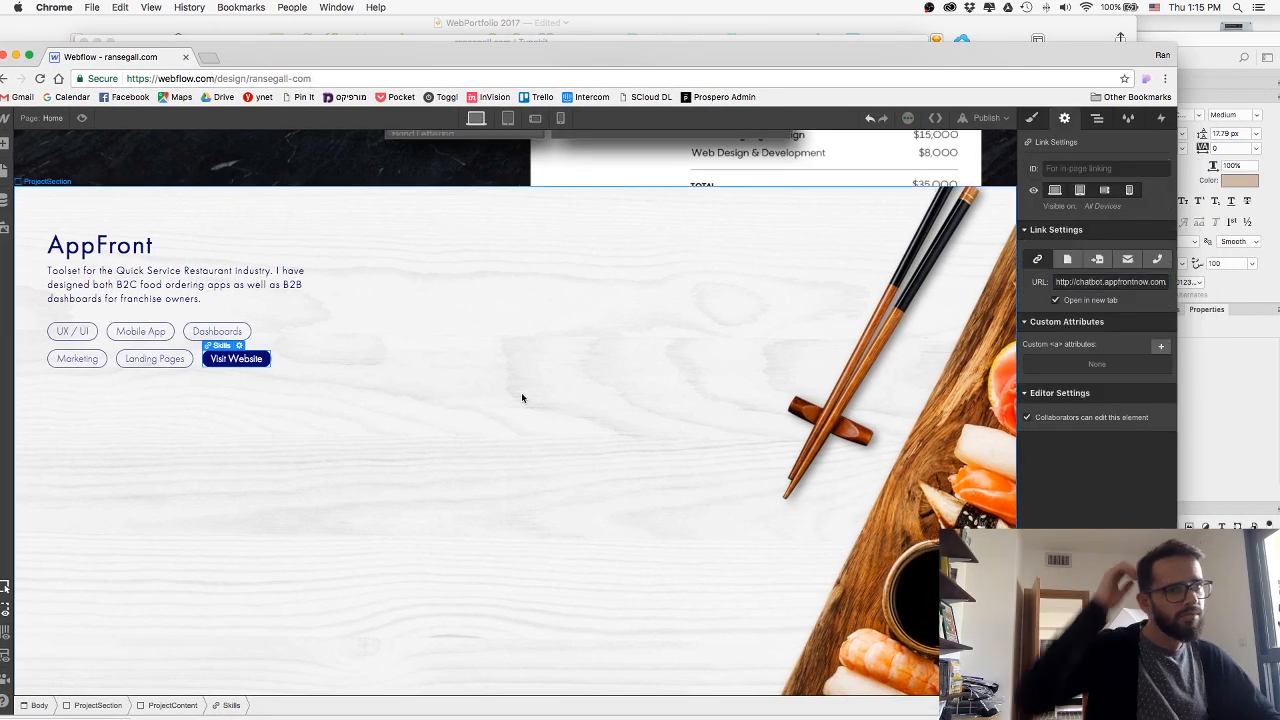
left_click(499, 344)
left_click_drag(508, 64, 570, 41)
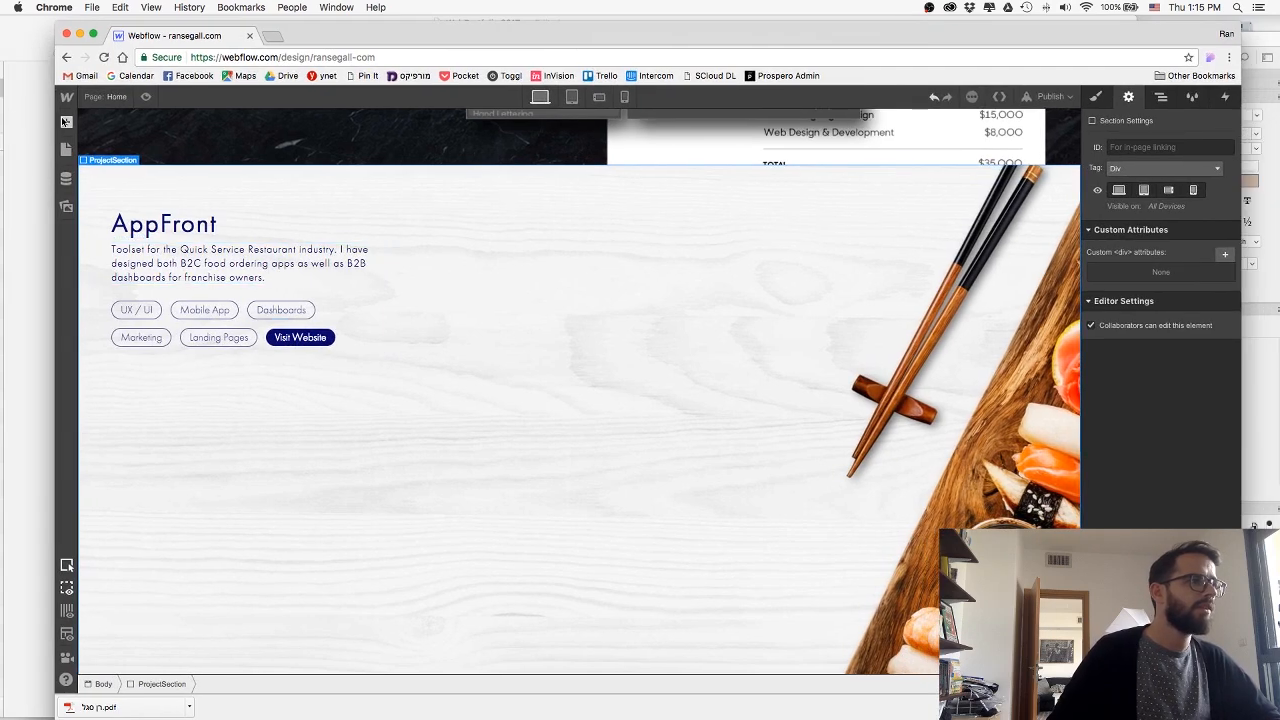
Switch to Photoshop and bring the iPhone mockup into view over the wooden background in 02-AppFront.psd.
left_click(66, 121)
key("super+Tab")
key("super+Tab")
key("super+Tab")
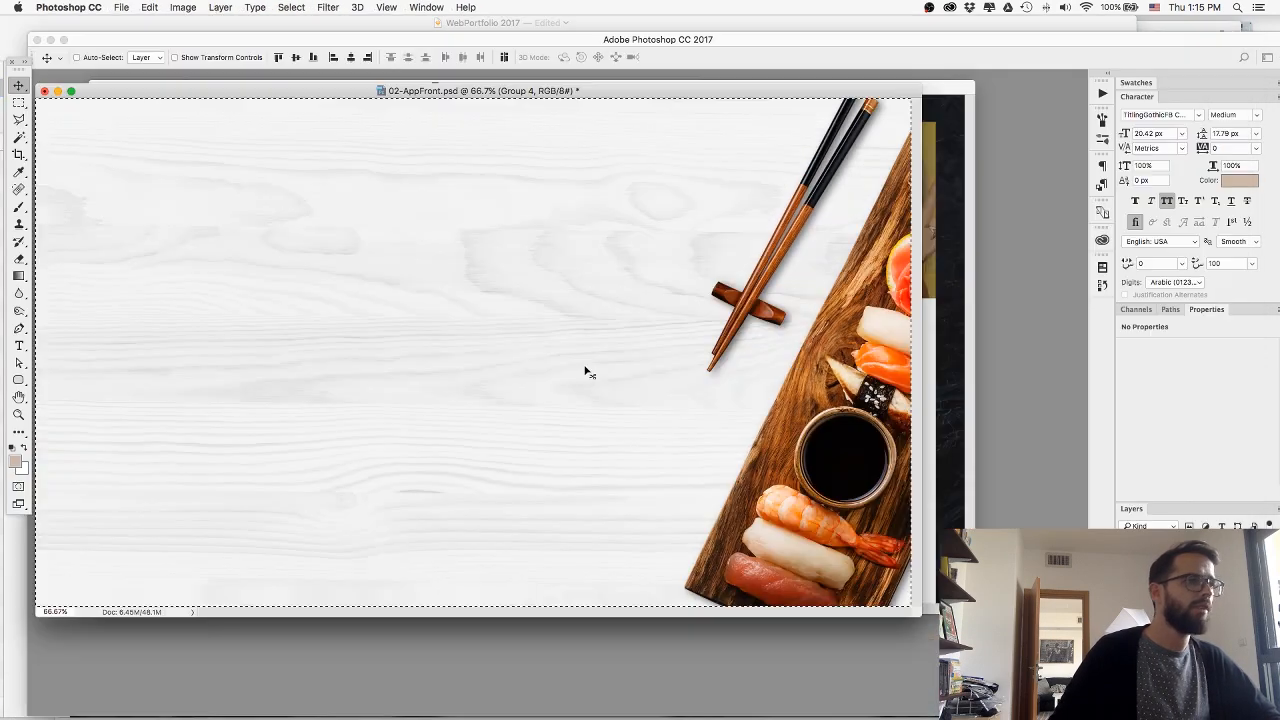
key("super+v")
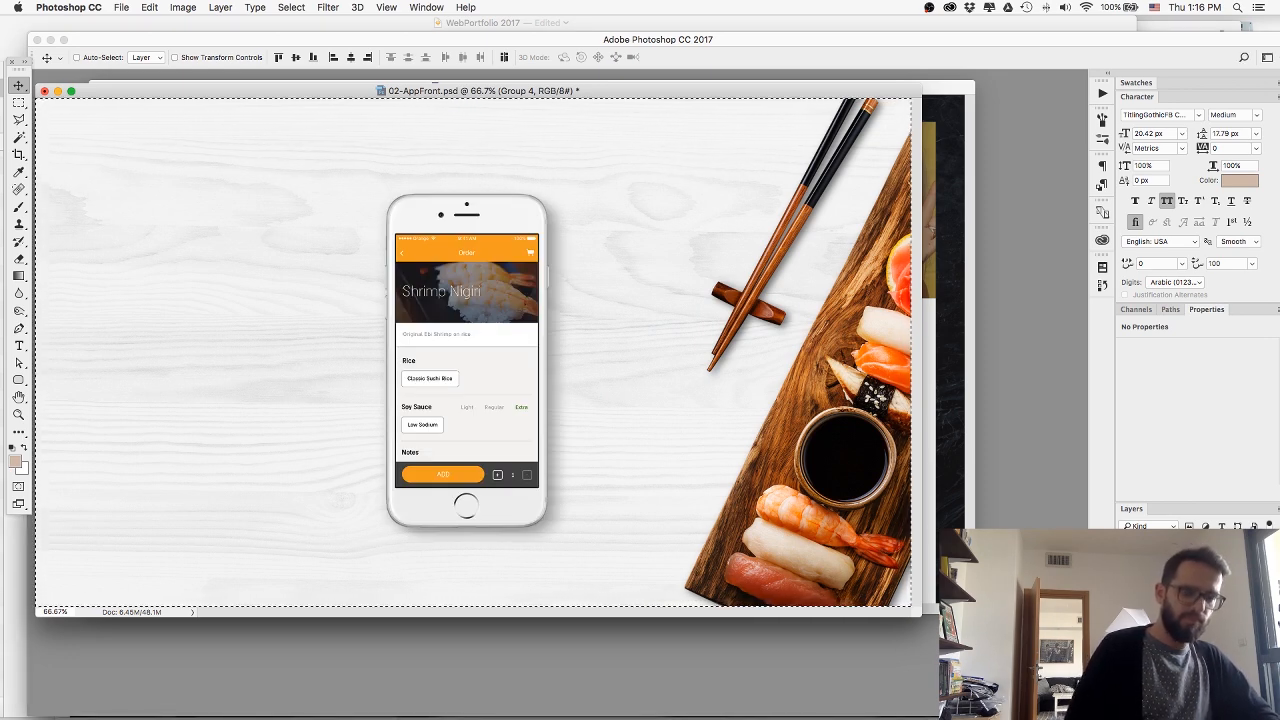
Quick-export the AppFront iPhone group as AppFront iPhone.png into the web folder.
left_click(1164, 620)
right_click(1164, 620)
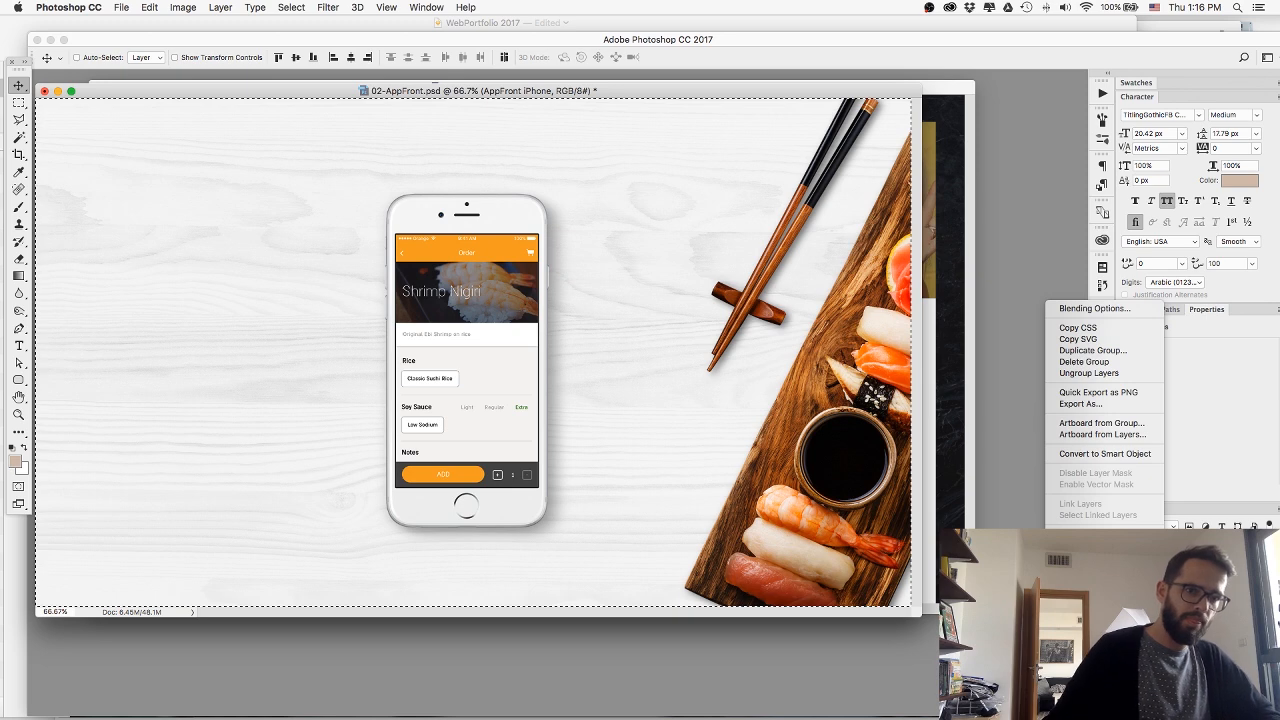
left_click(1084, 391)
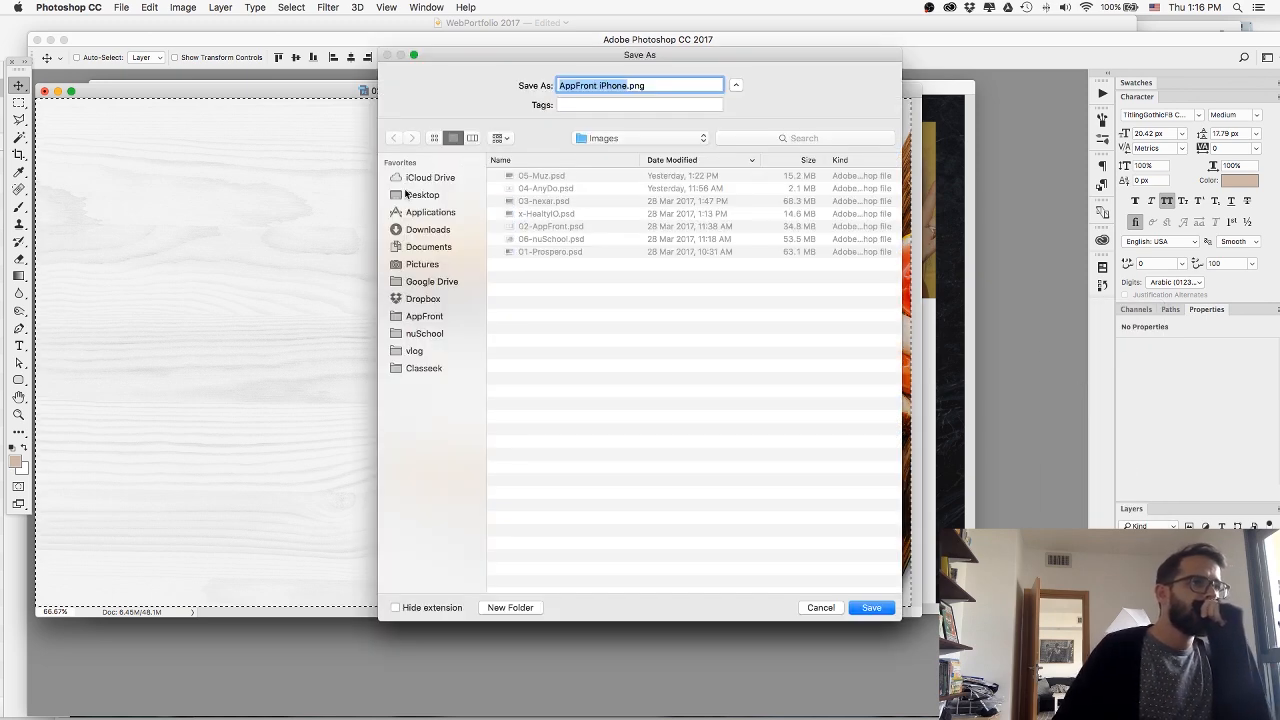
left_click(422, 195)
left_click(523, 188)
double_click(522, 188)
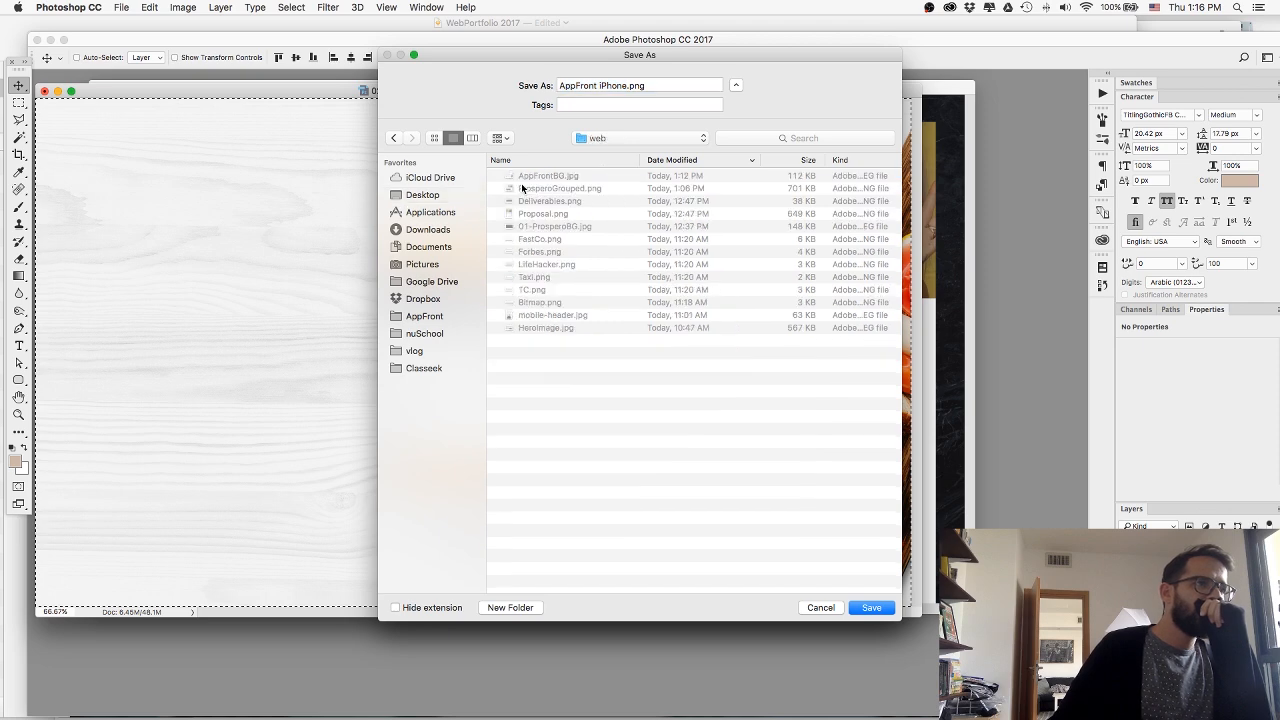
key("Return")
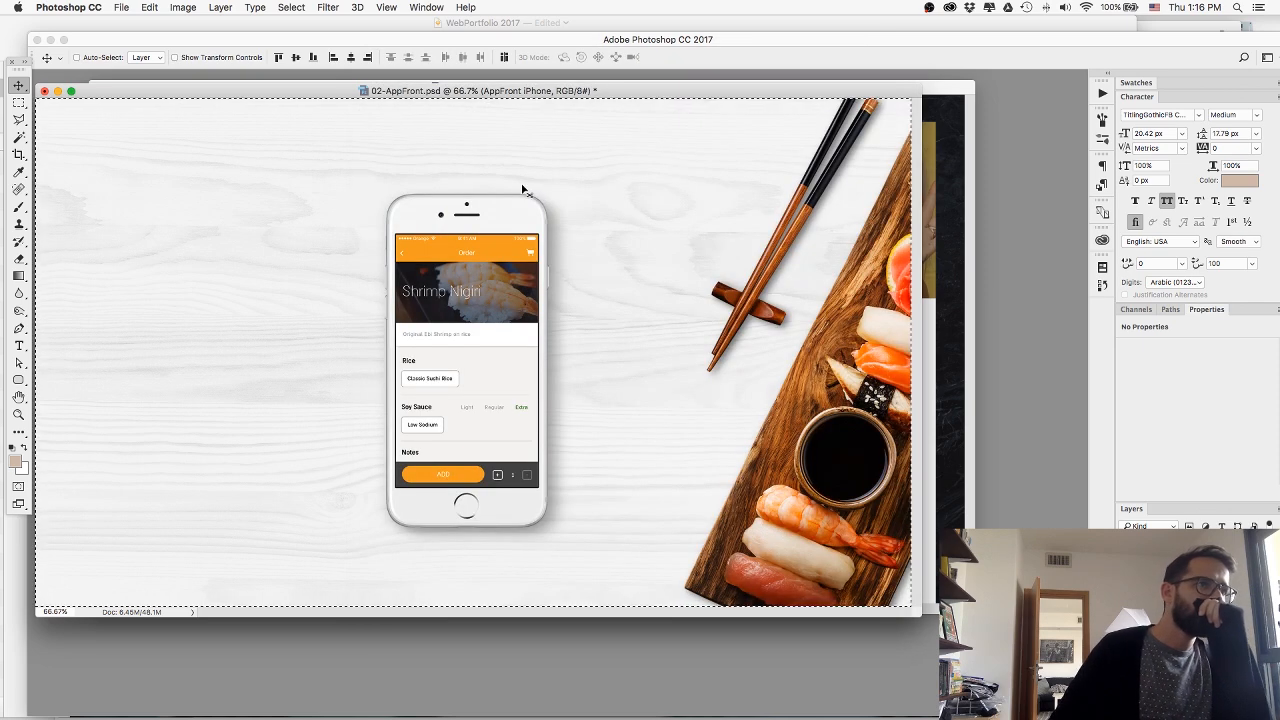
Return to Webflow, add an image element to the AppFront section and upload the exported iPhone PNG, keeping HiDPI off.
key("super+Tab")
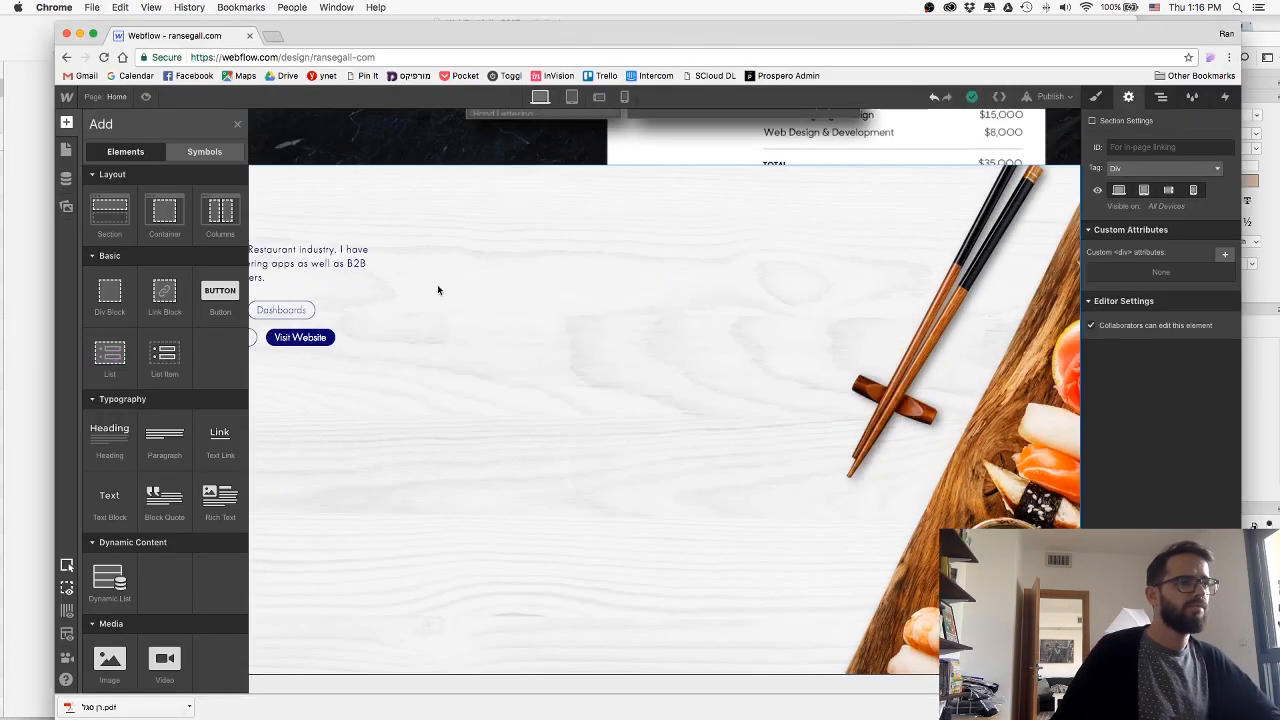
left_click_drag(110, 658, 529, 409)
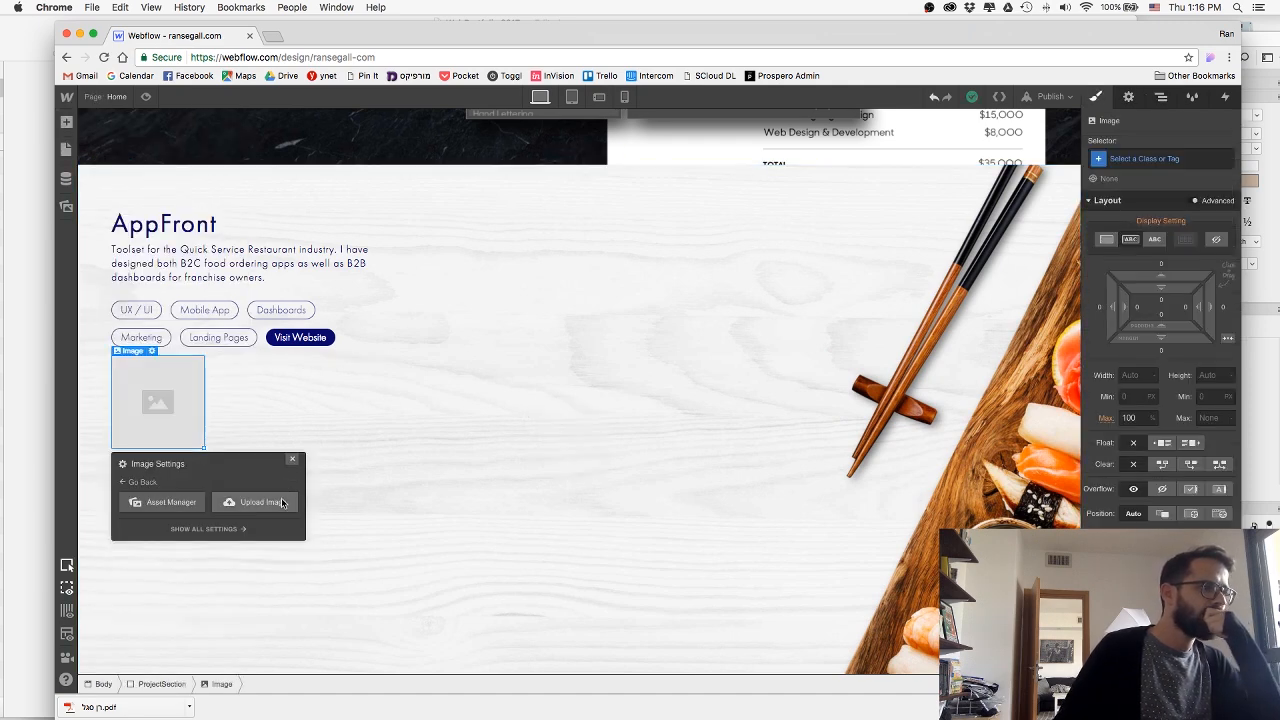
left_click(282, 503)
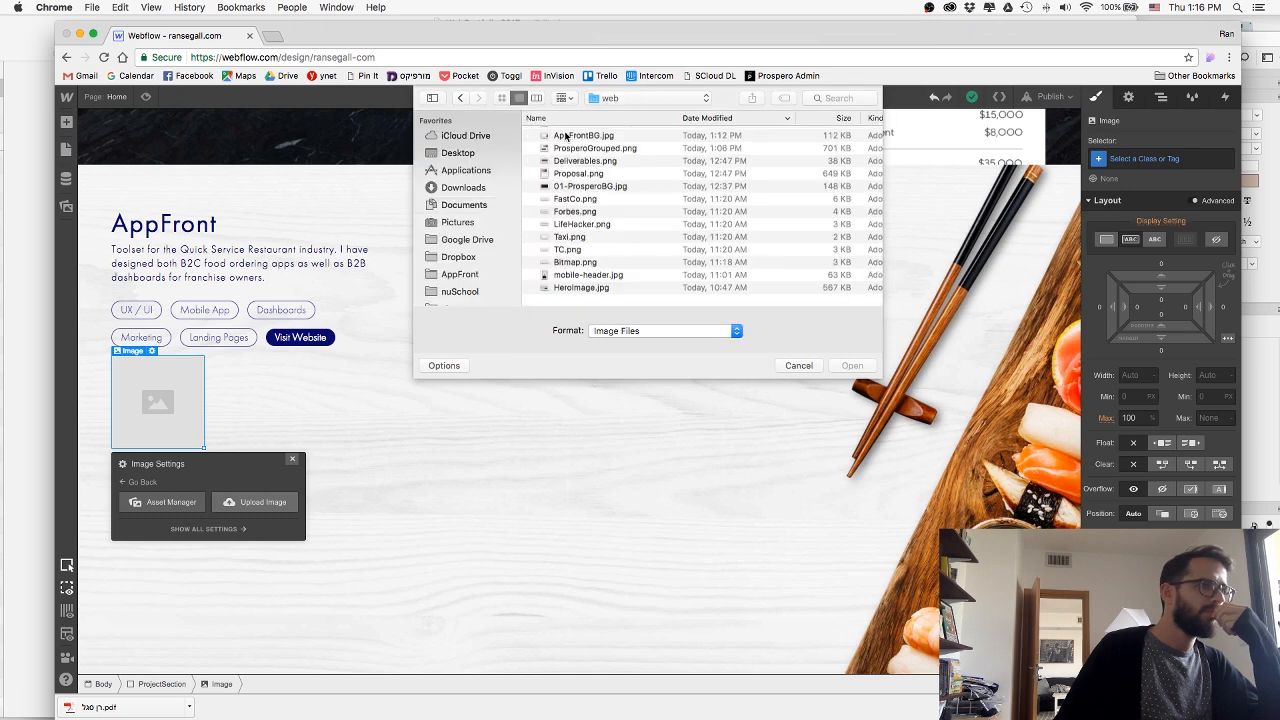
double_click(562, 135)
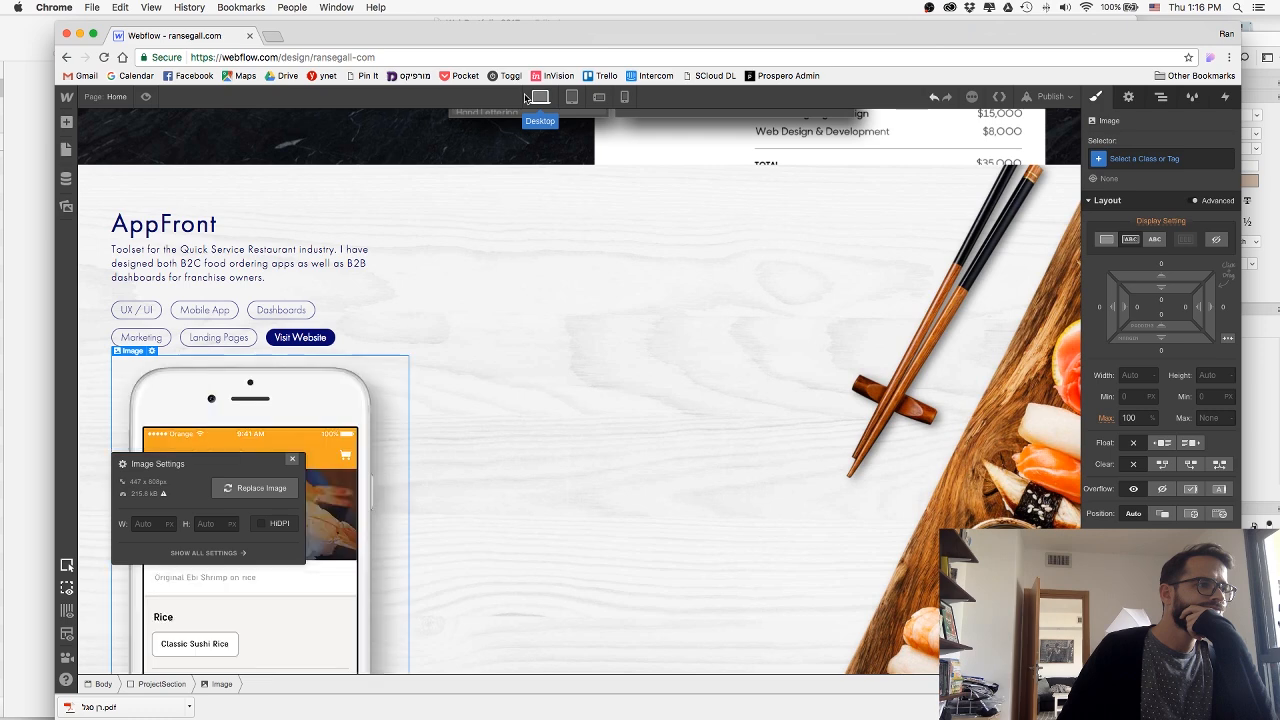
left_click(262, 524)
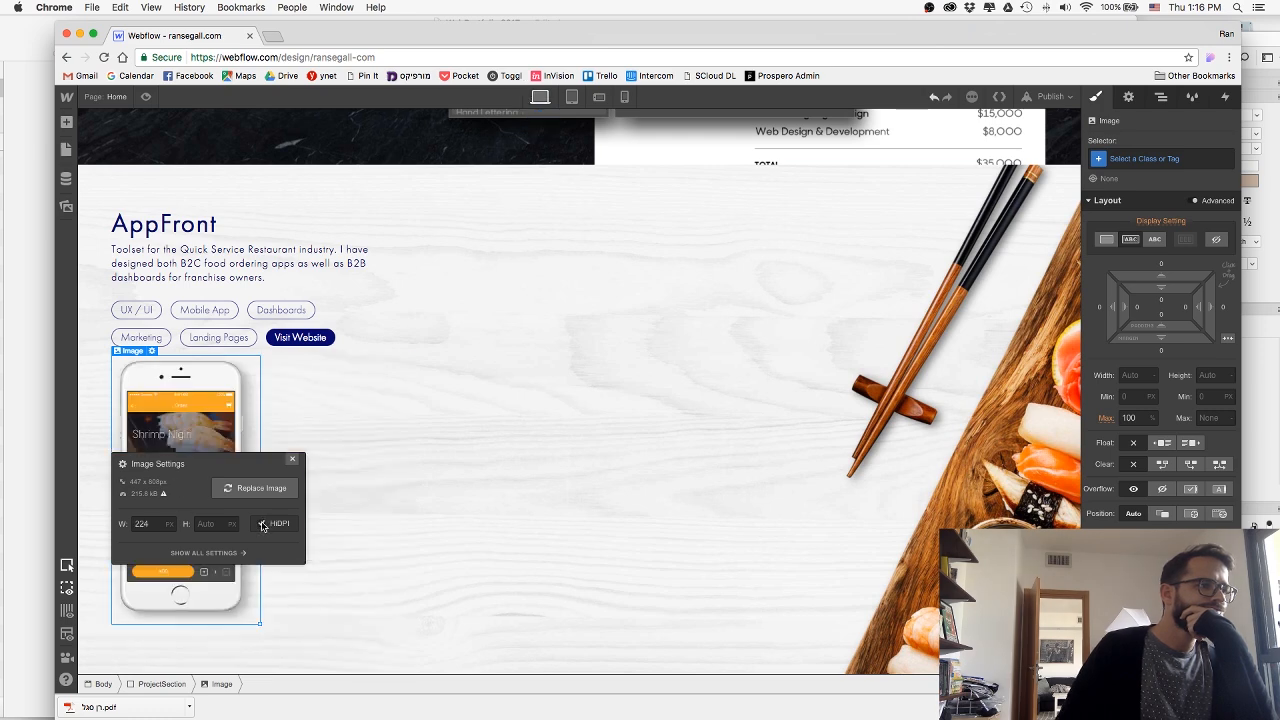
left_click(262, 524)
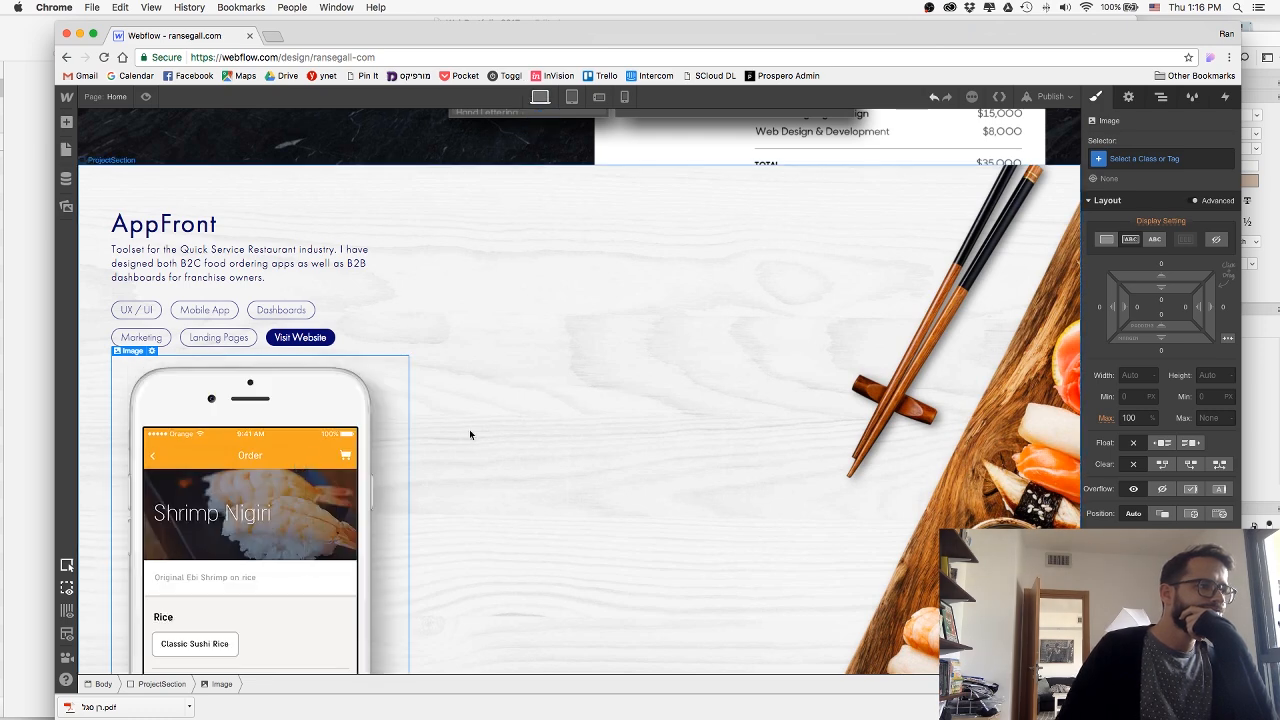
Set the AppFront project section's overflow to hidden and its display to flex.
scroll(500, 430, "down", 3)
scroll(520, 433, "up", 2)
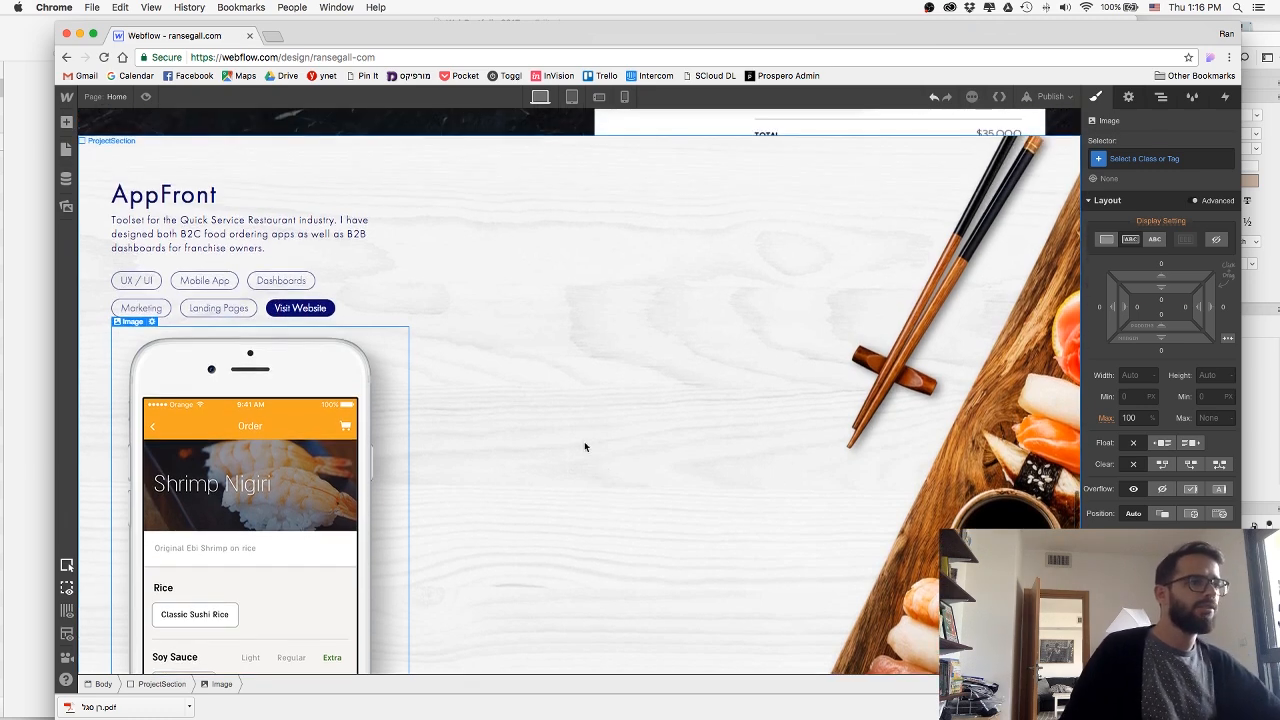
left_click(584, 441)
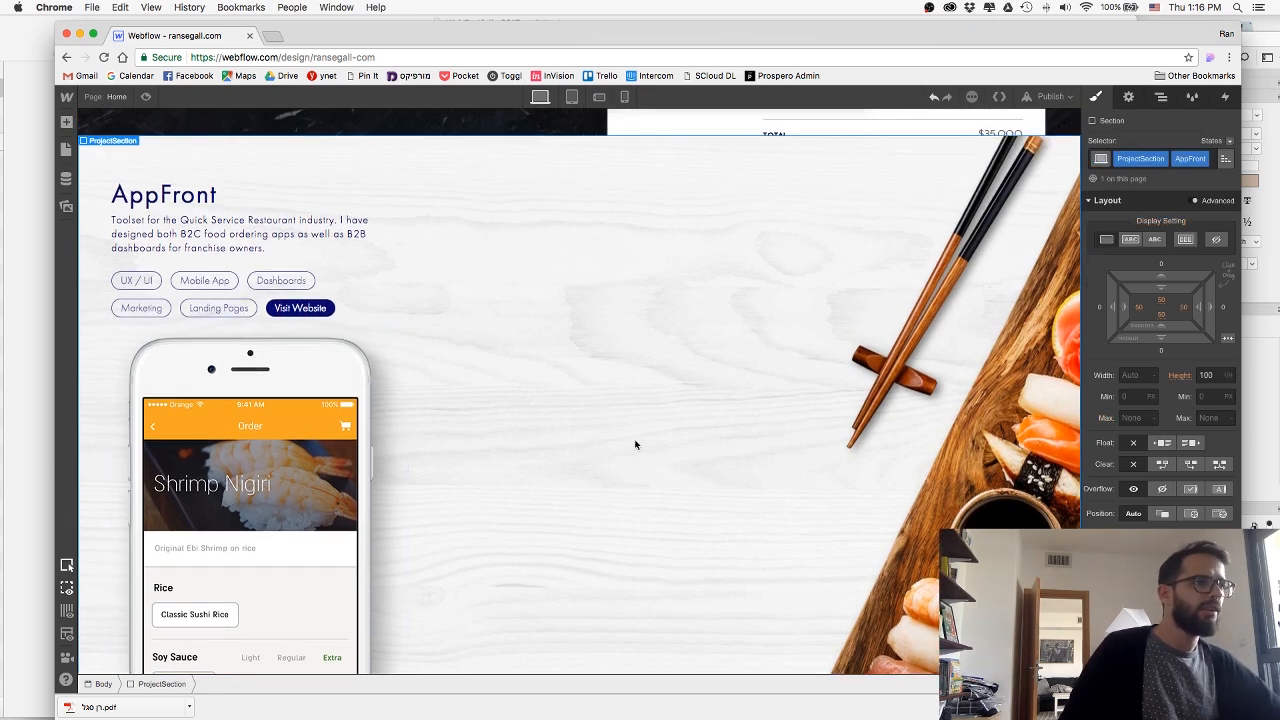
left_click(1165, 490)
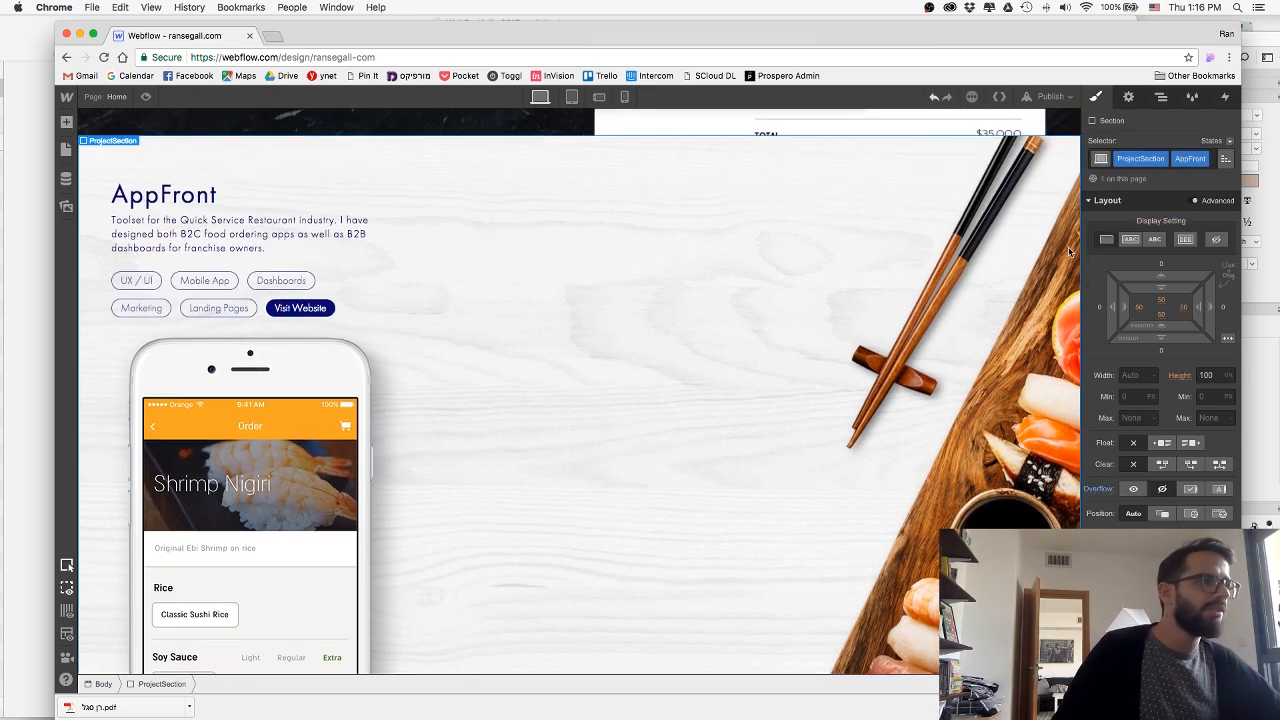
left_click(1186, 240)
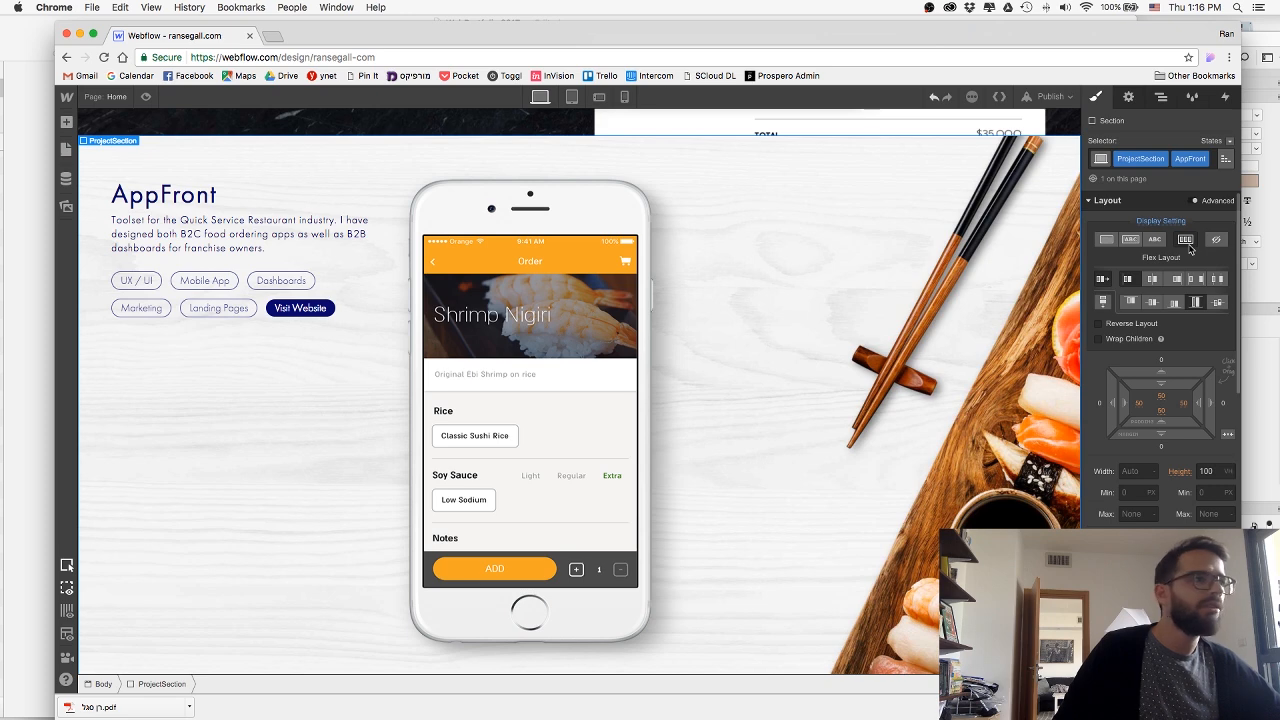
Centre the AppFront iPhone image vertically as a flex child and set its height to 550 px.
left_click(586, 342)
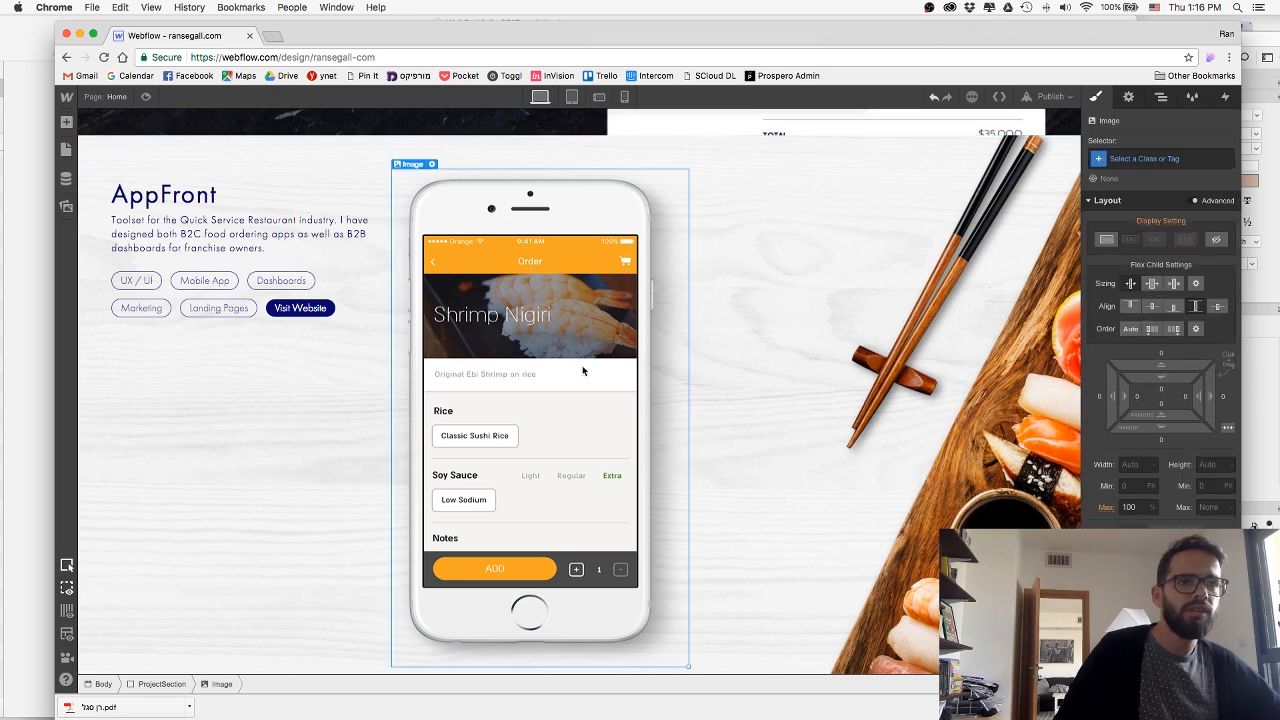
left_click(1153, 309)
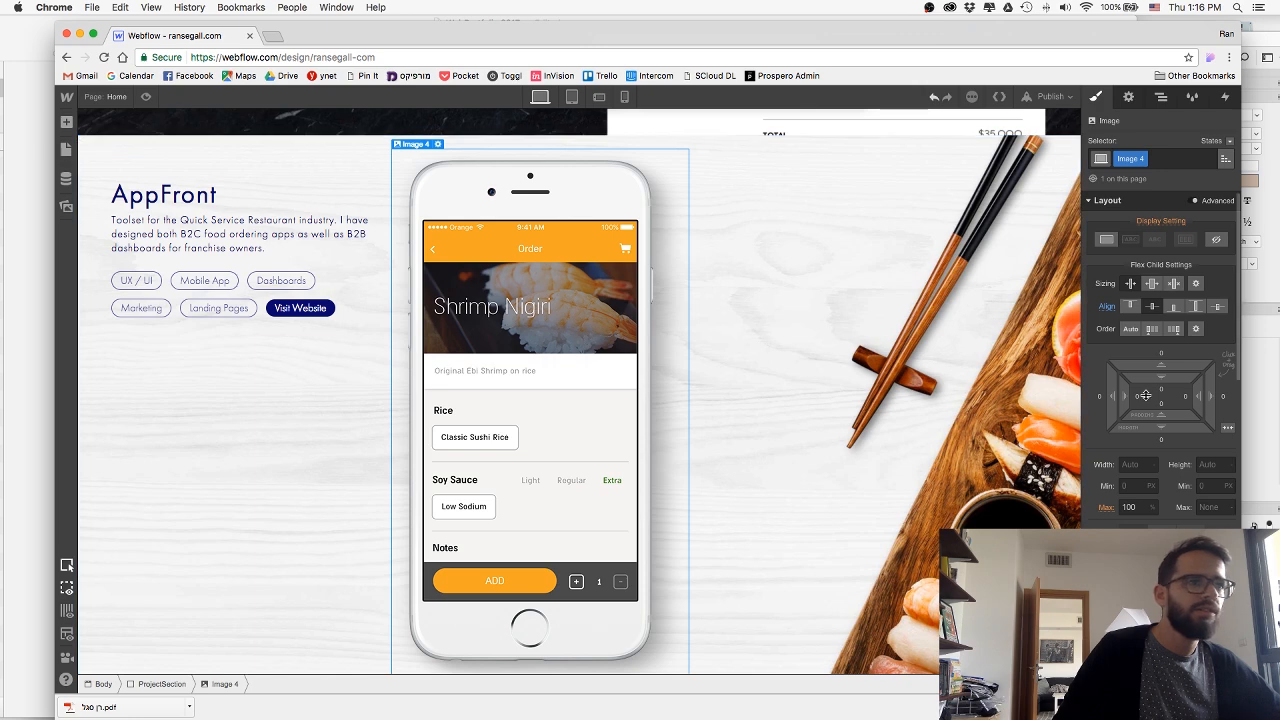
left_click(1134, 466)
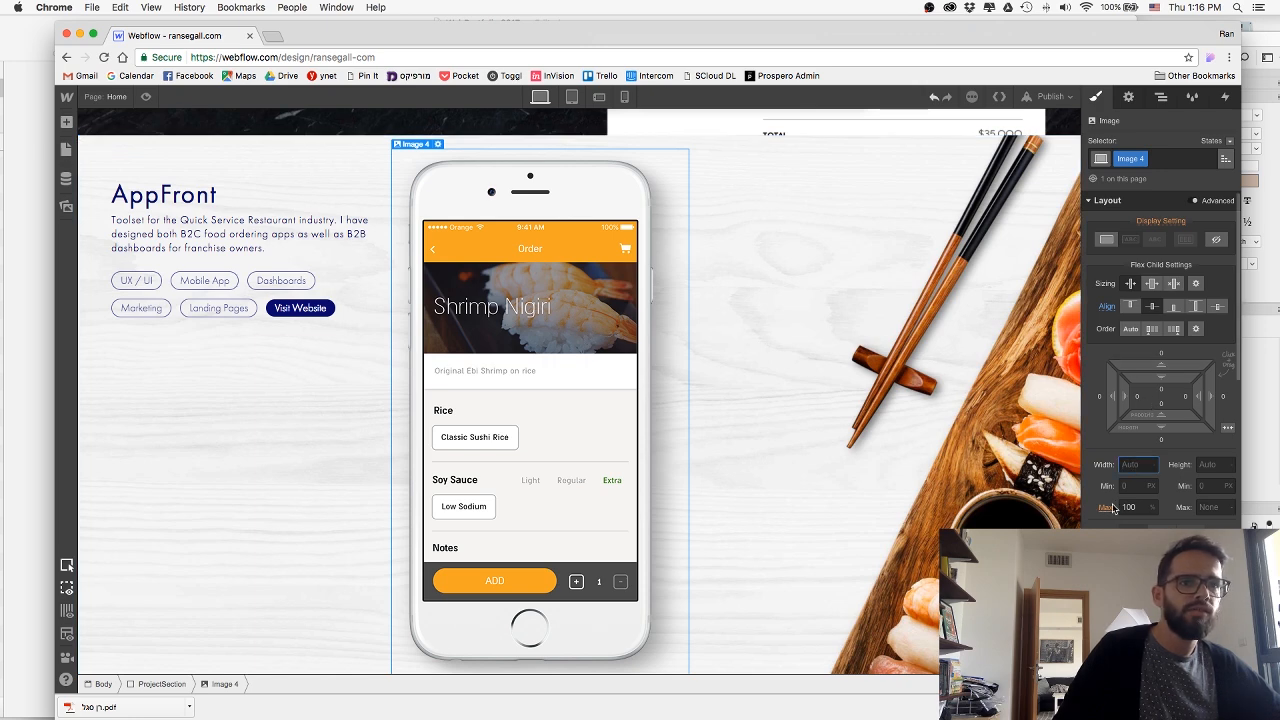
left_click(1210, 465)
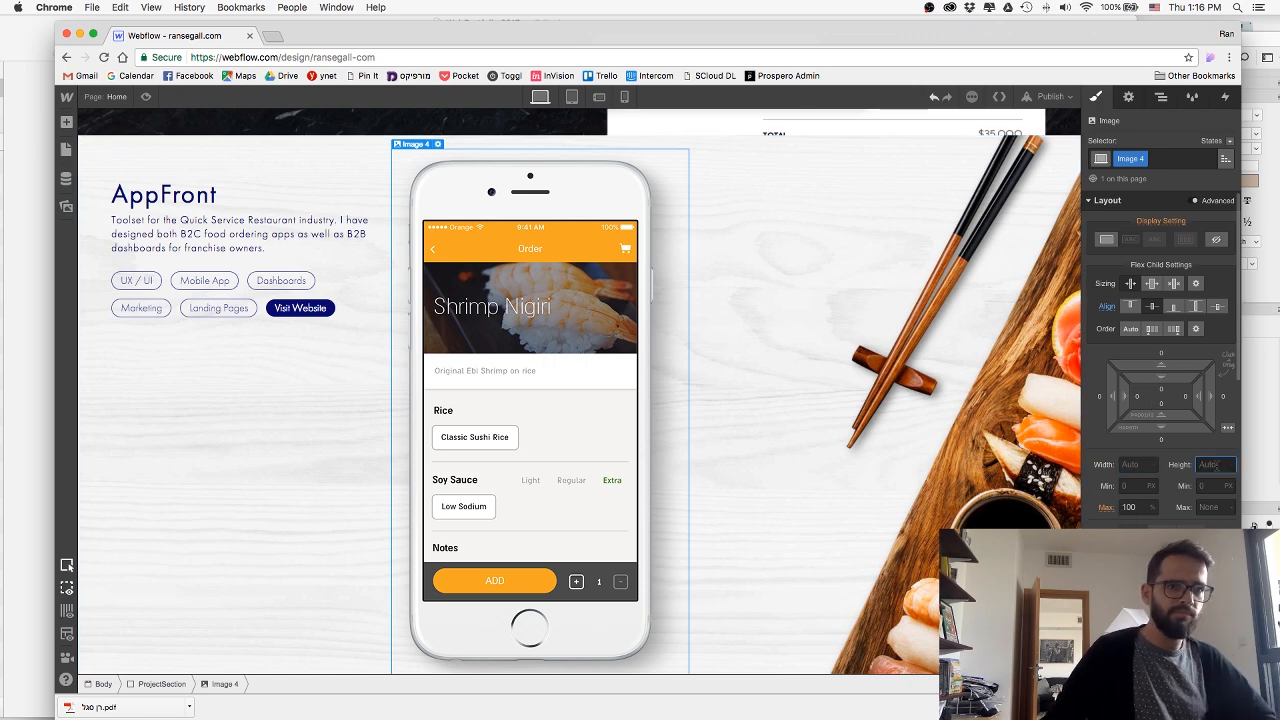
type("400")
key("Return")
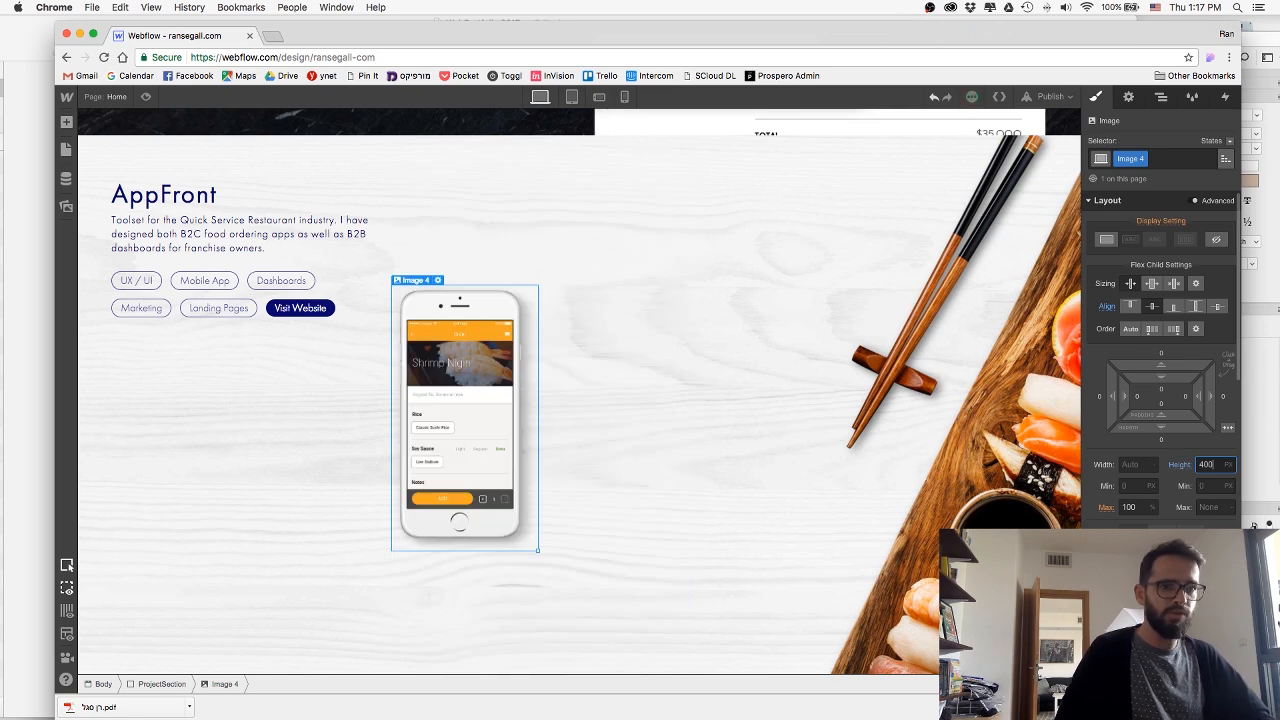
type("55")
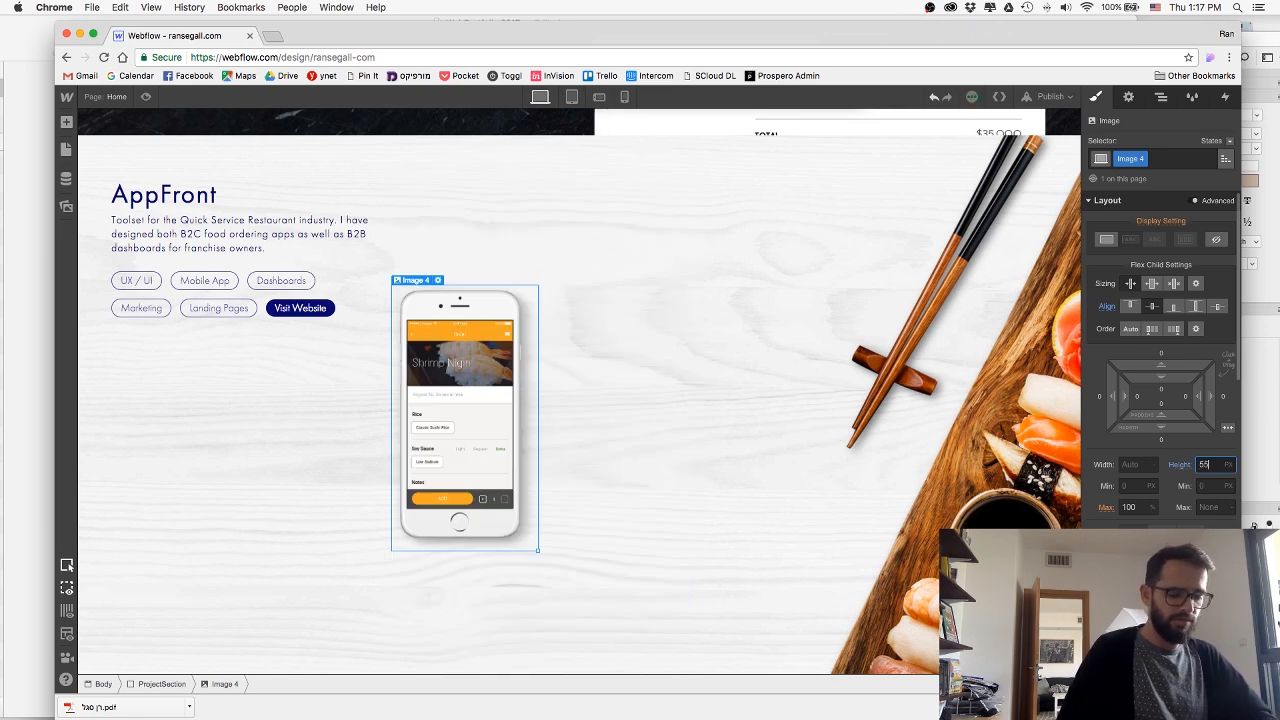
type("0")
key("Return")
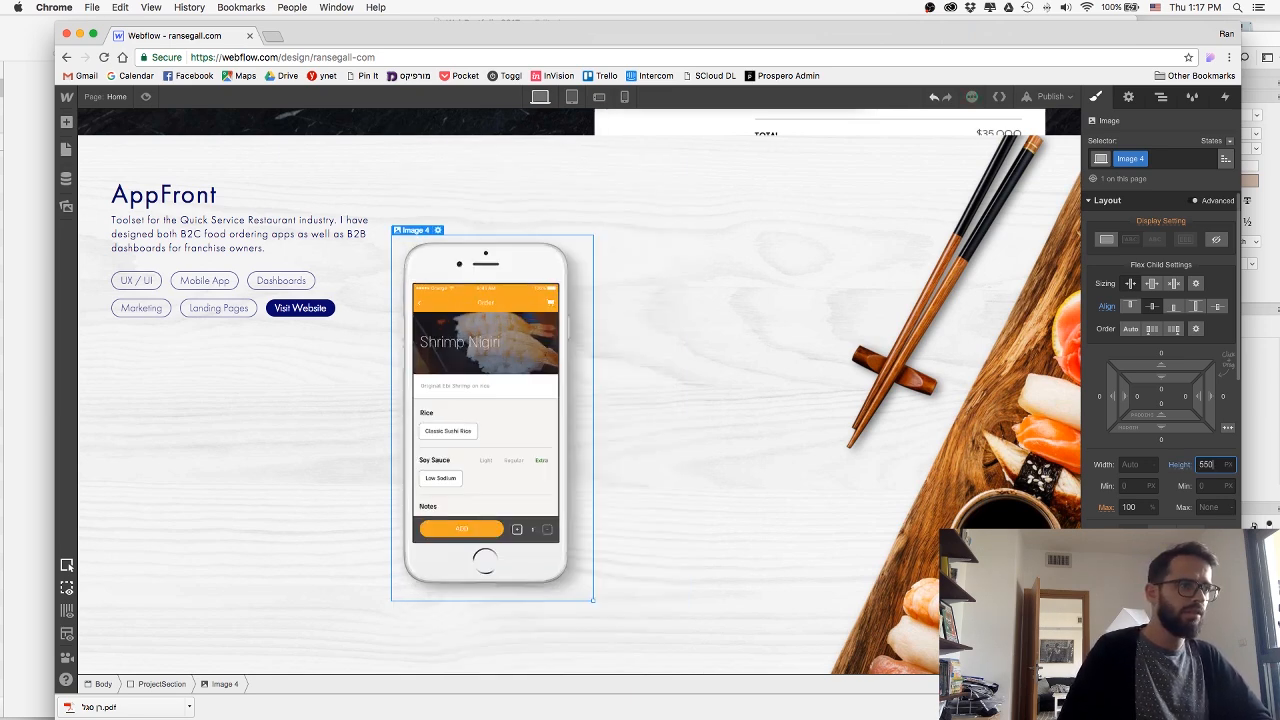
Try space-between and centred horizontal distribution on the AppFront section's flex layout, returning it to start alignment.
left_click(700, 333)
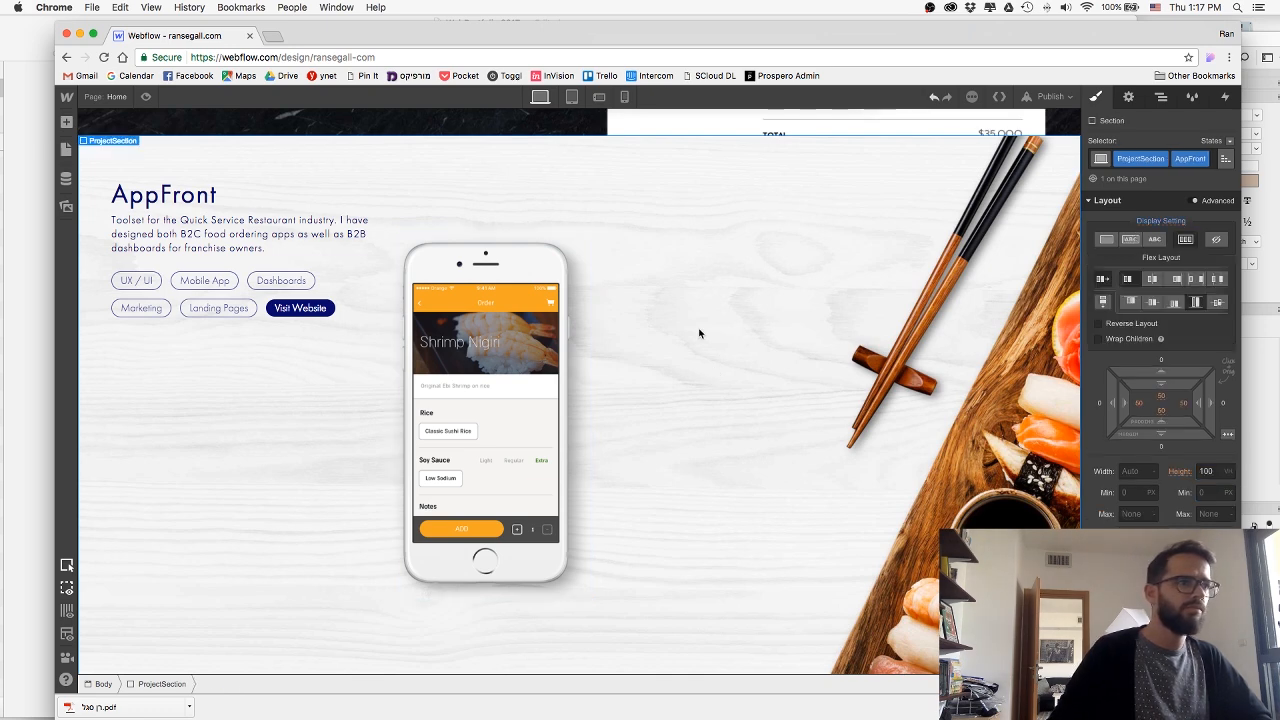
left_click(1192, 279)
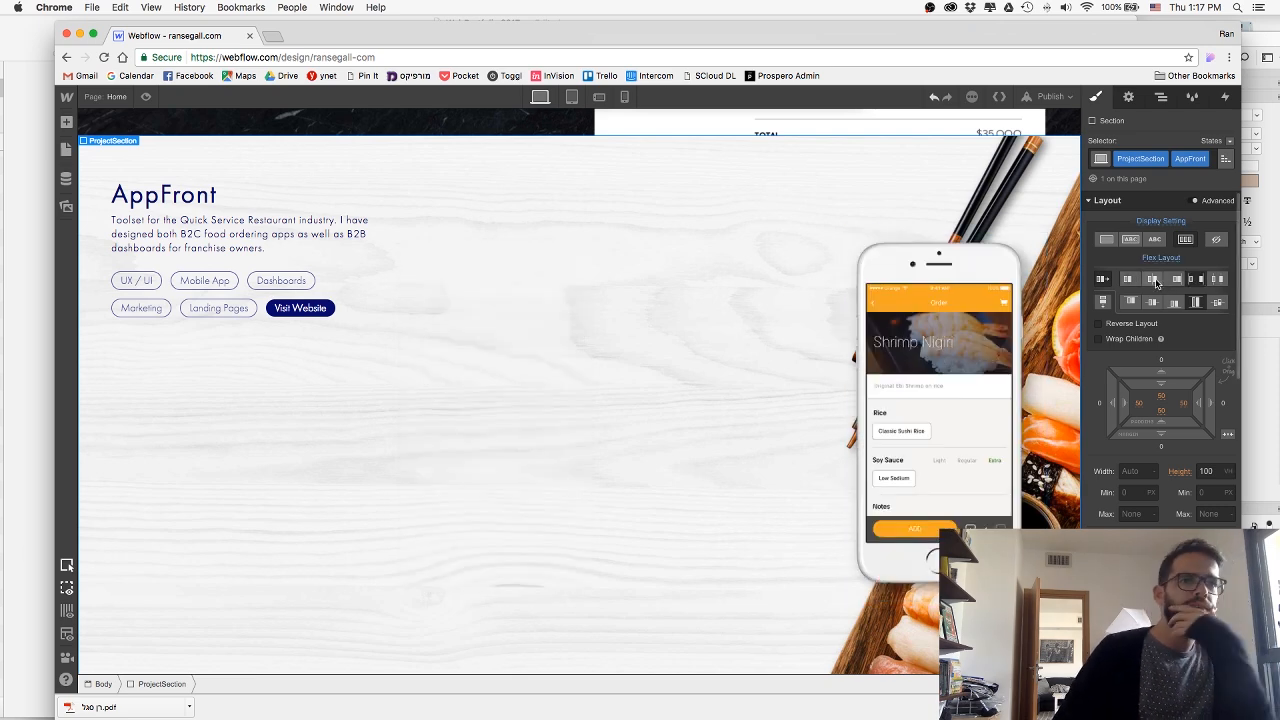
left_click(1153, 280)
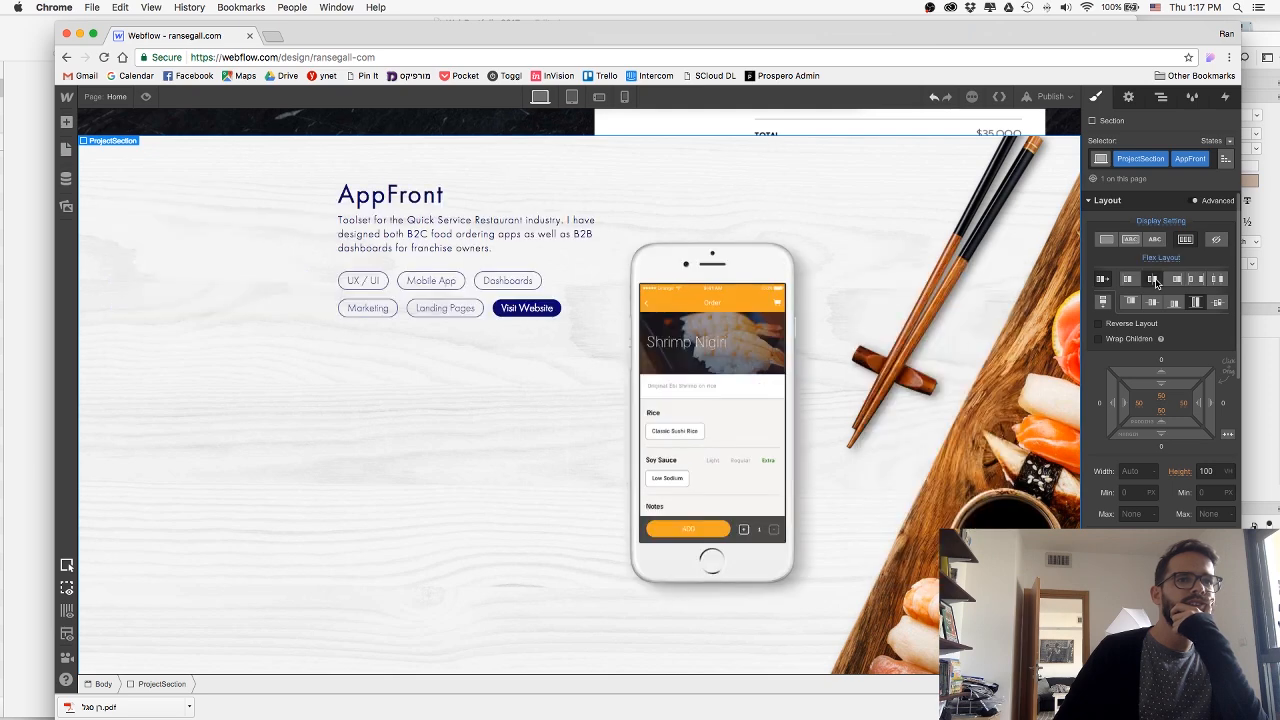
left_click(1127, 279)
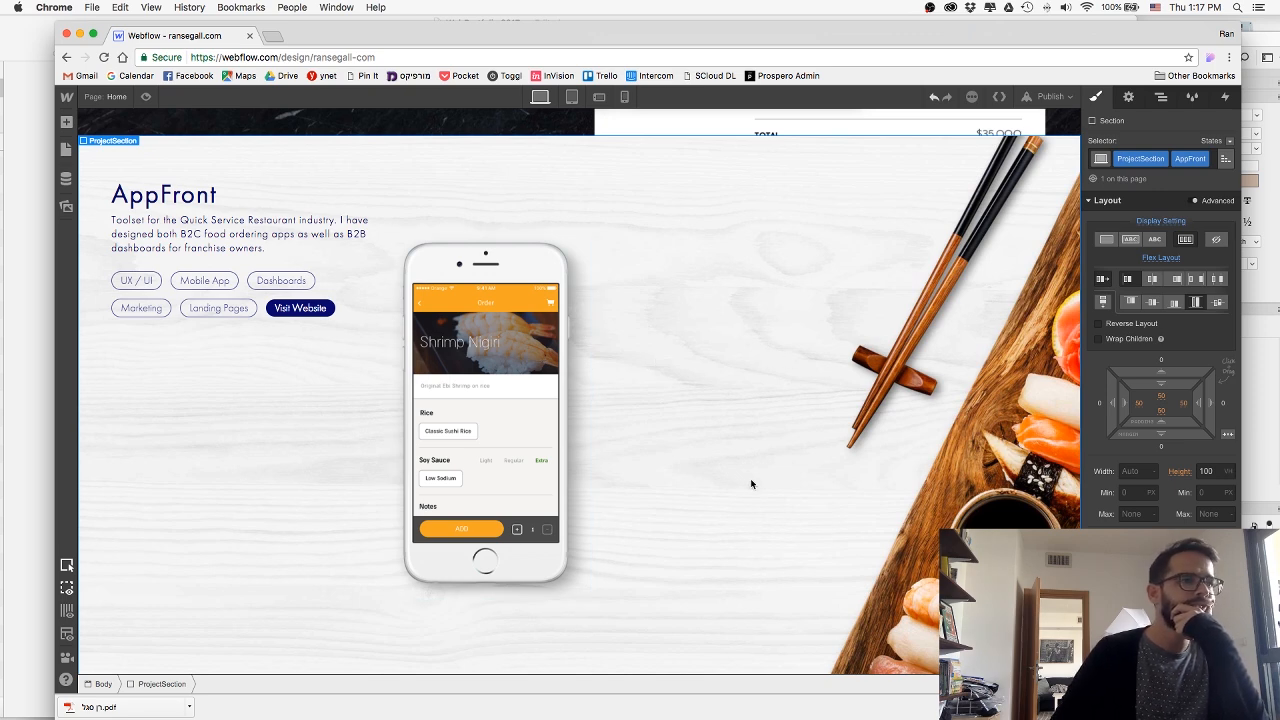
Add a div block after the iPhone image and distribute the AppFront section's flex children with space between.
left_click(73, 125)
left_click_drag(126, 322, 660, 309)
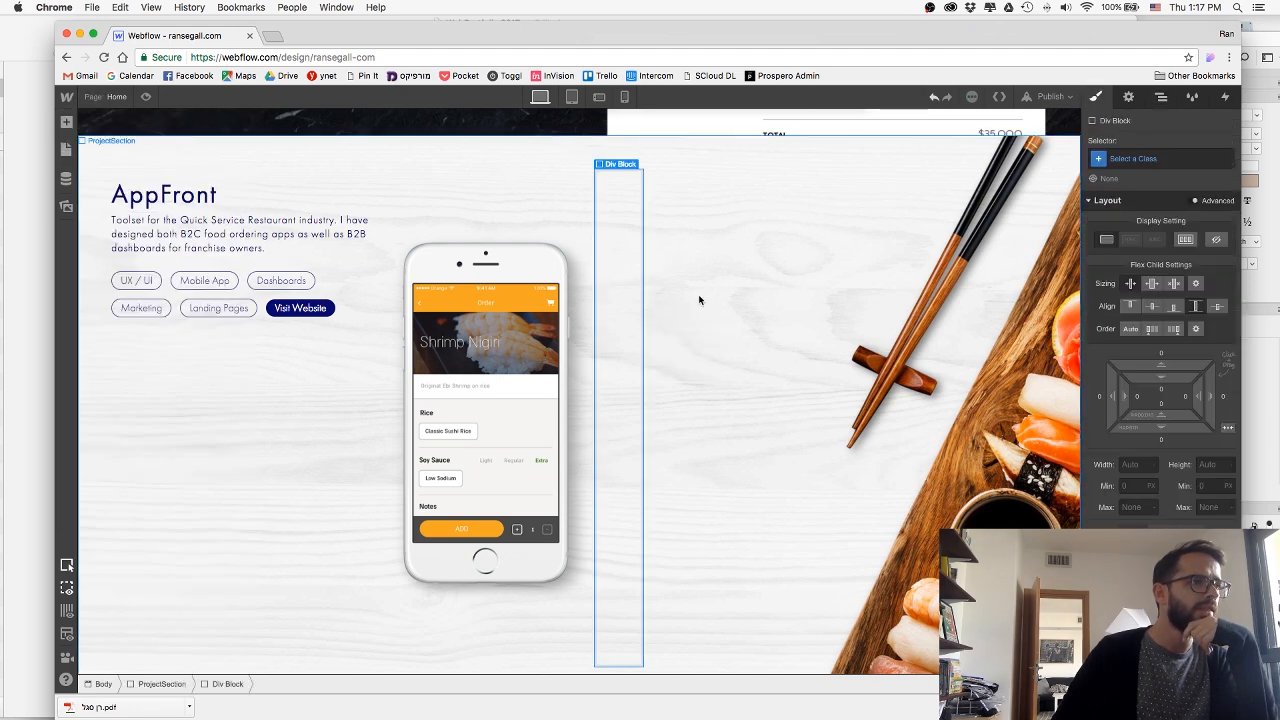
left_click(841, 287)
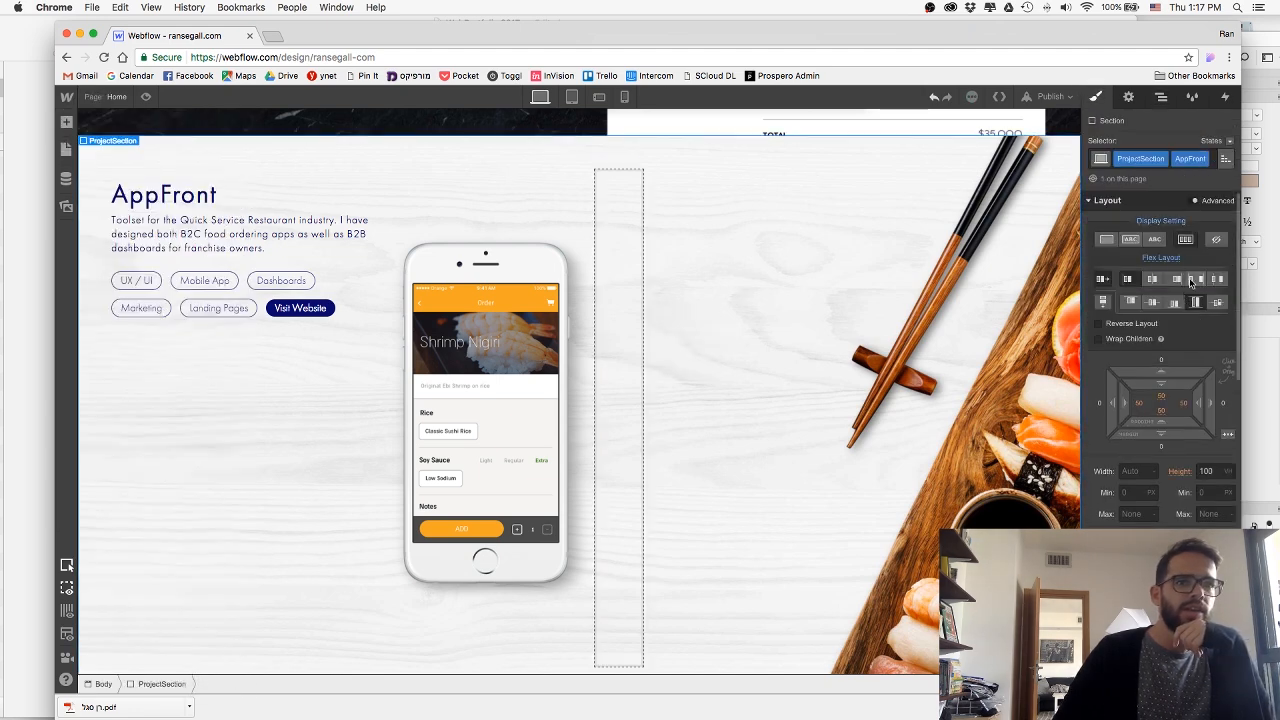
left_click(1191, 280)
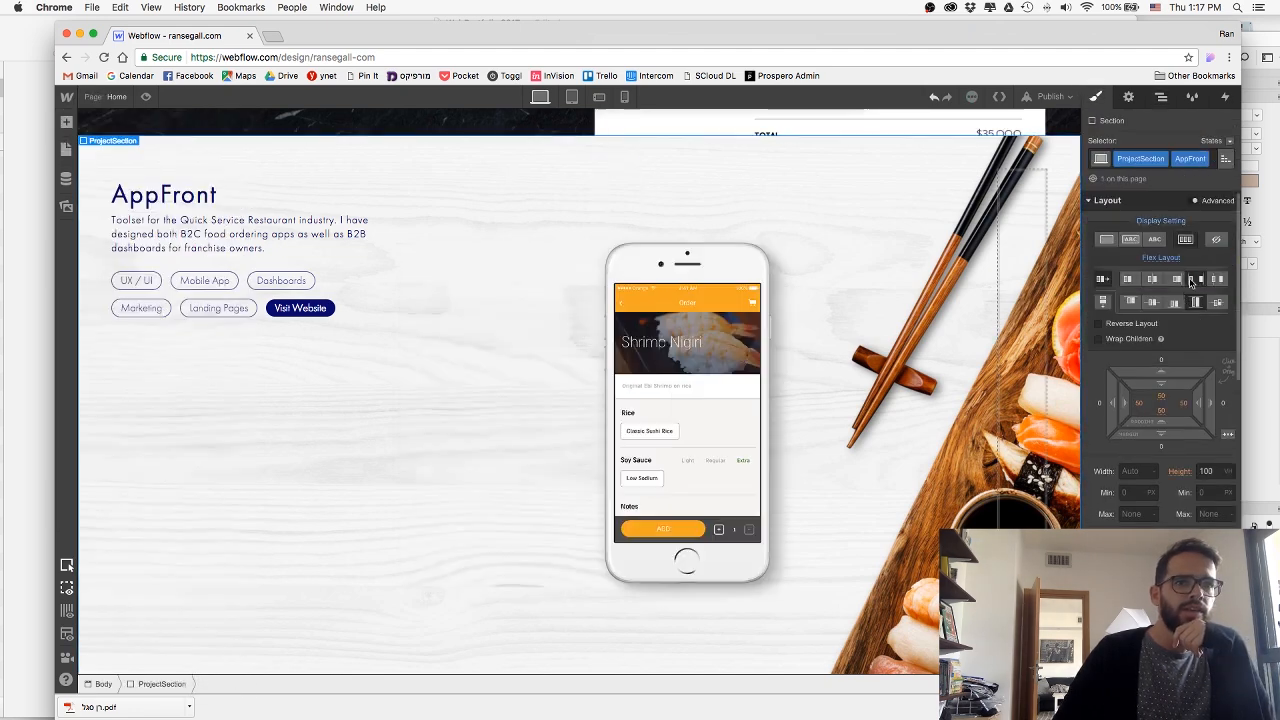
Set the empty div block's width to 30% and preview the AppFront section's layout.
left_click(1020, 324)
left_click(1128, 464)
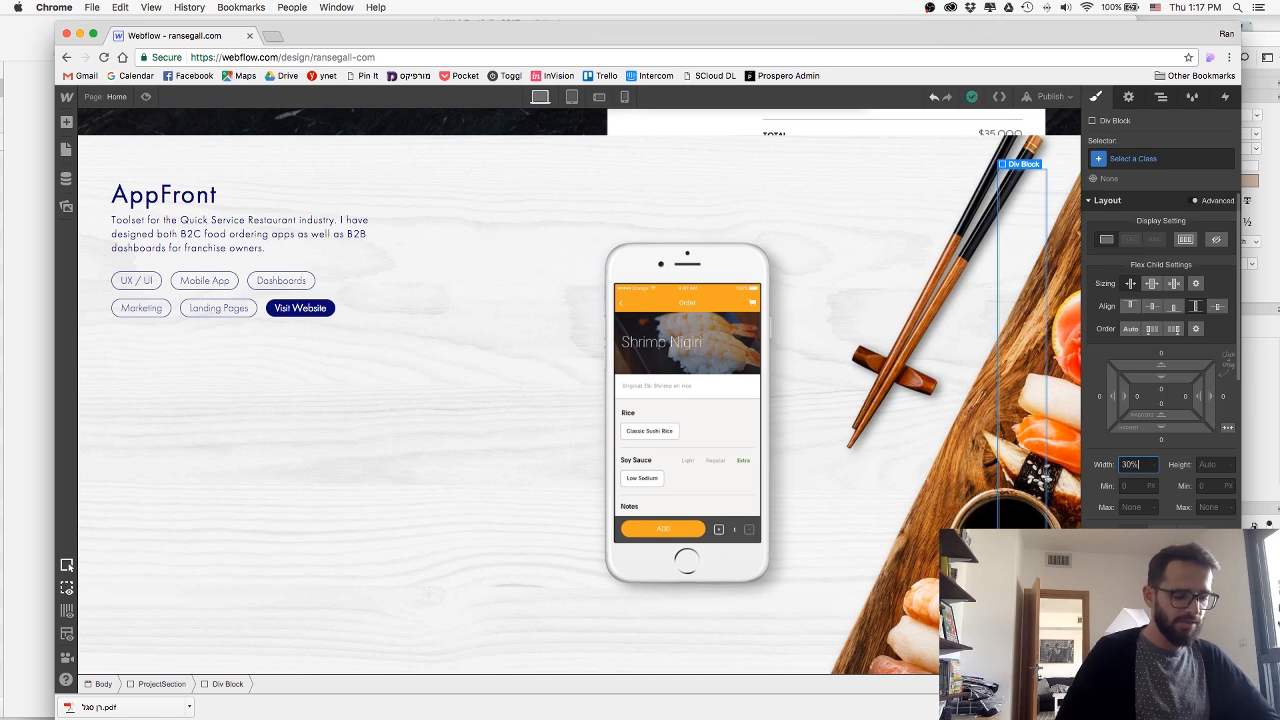
type("30%")
key("Return")
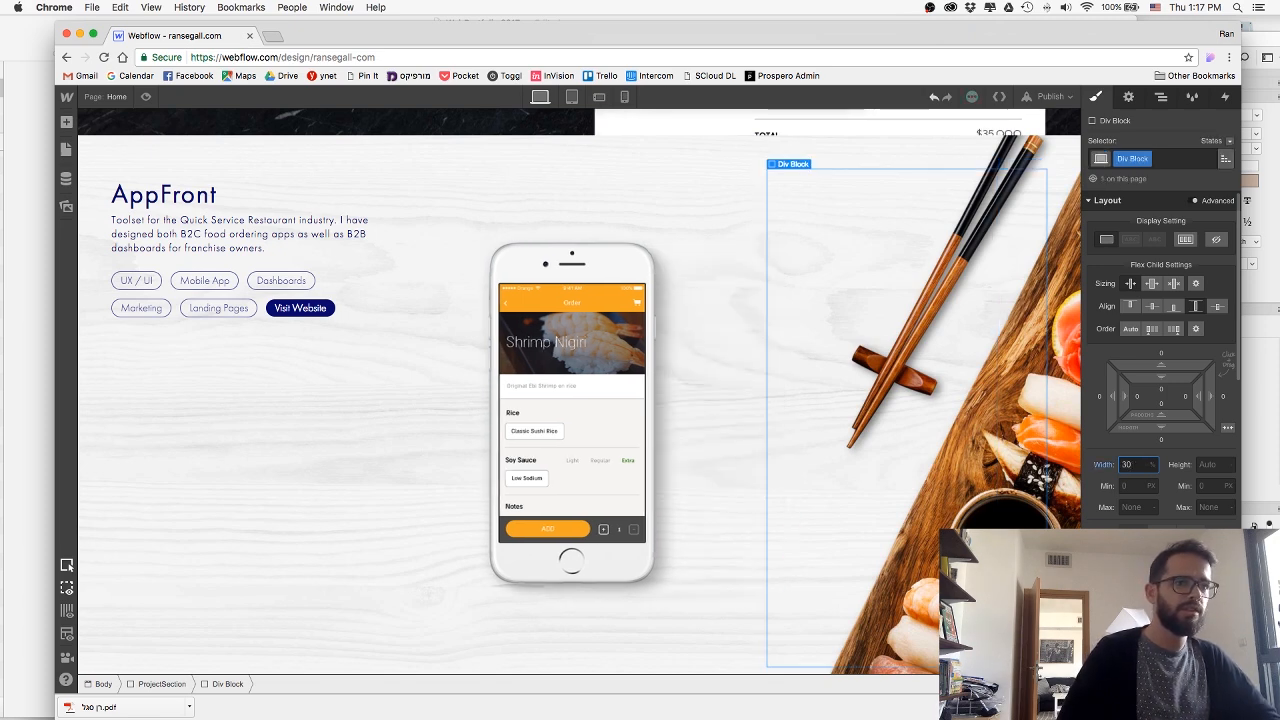
left_click(145, 96)
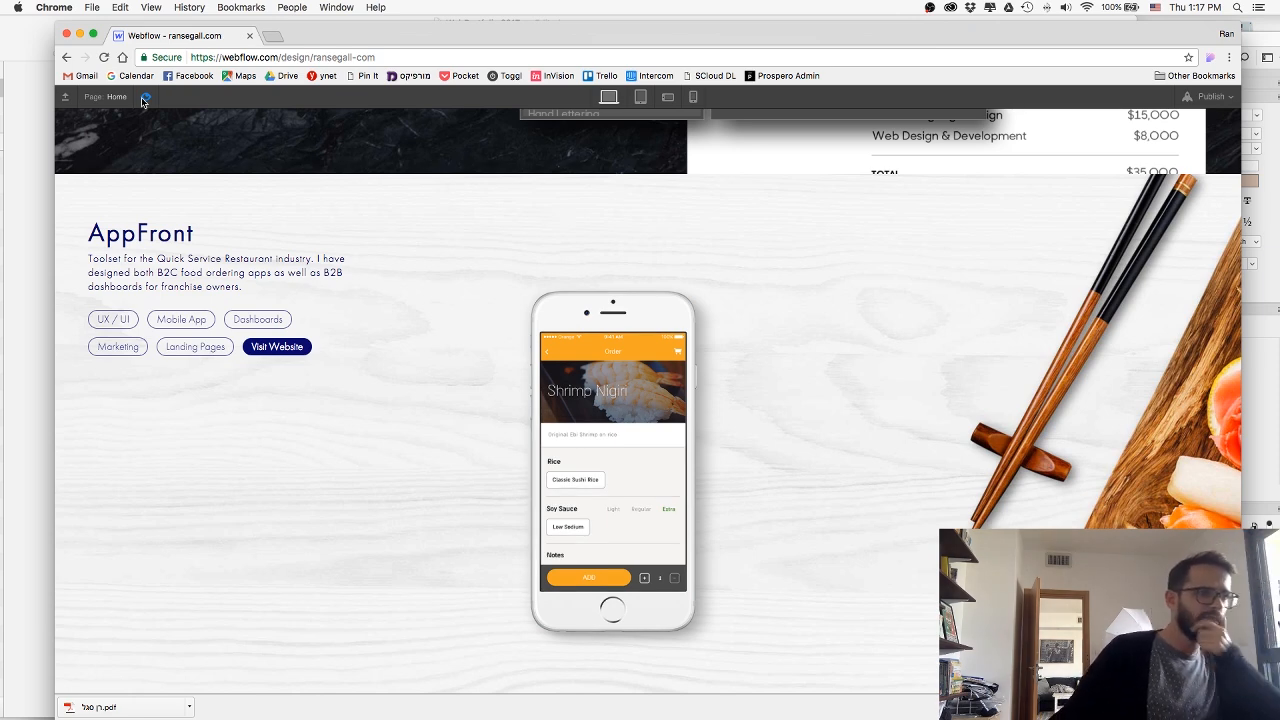
left_click(143, 97)
Set the iPhone image's height to 600 px after trying and undoing 800 px.
left_click(524, 349)
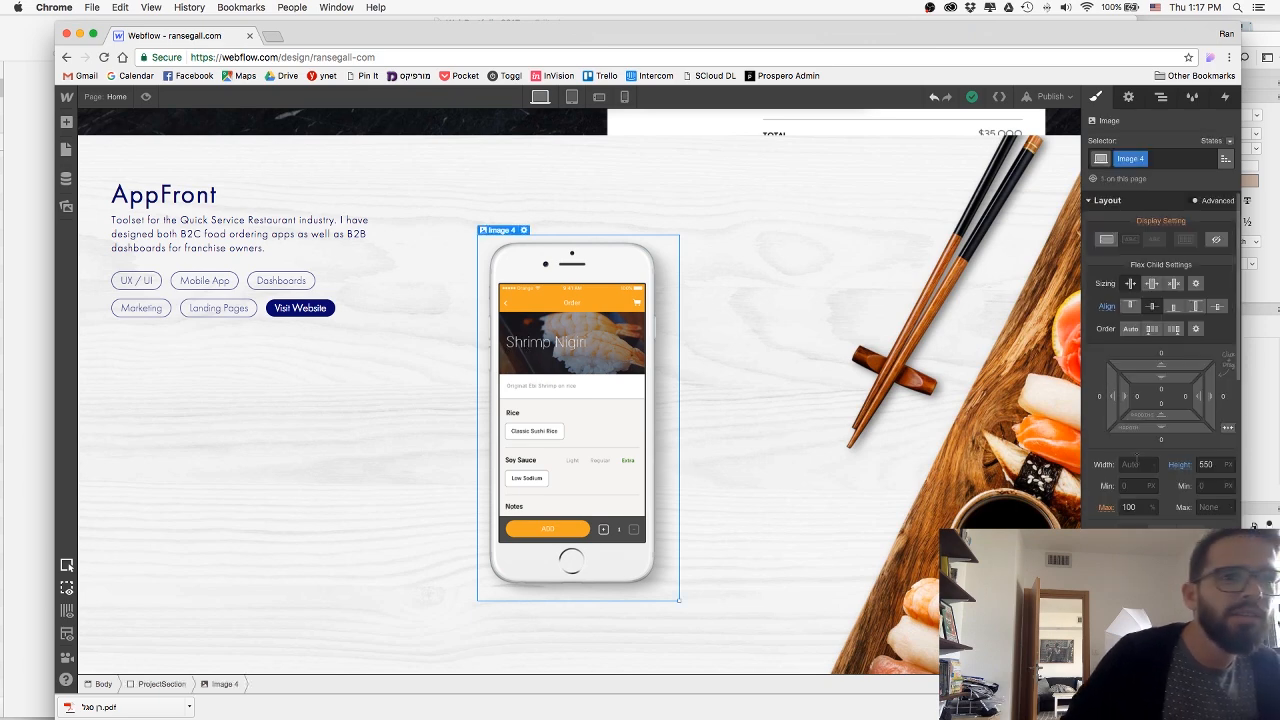
left_click(1128, 97)
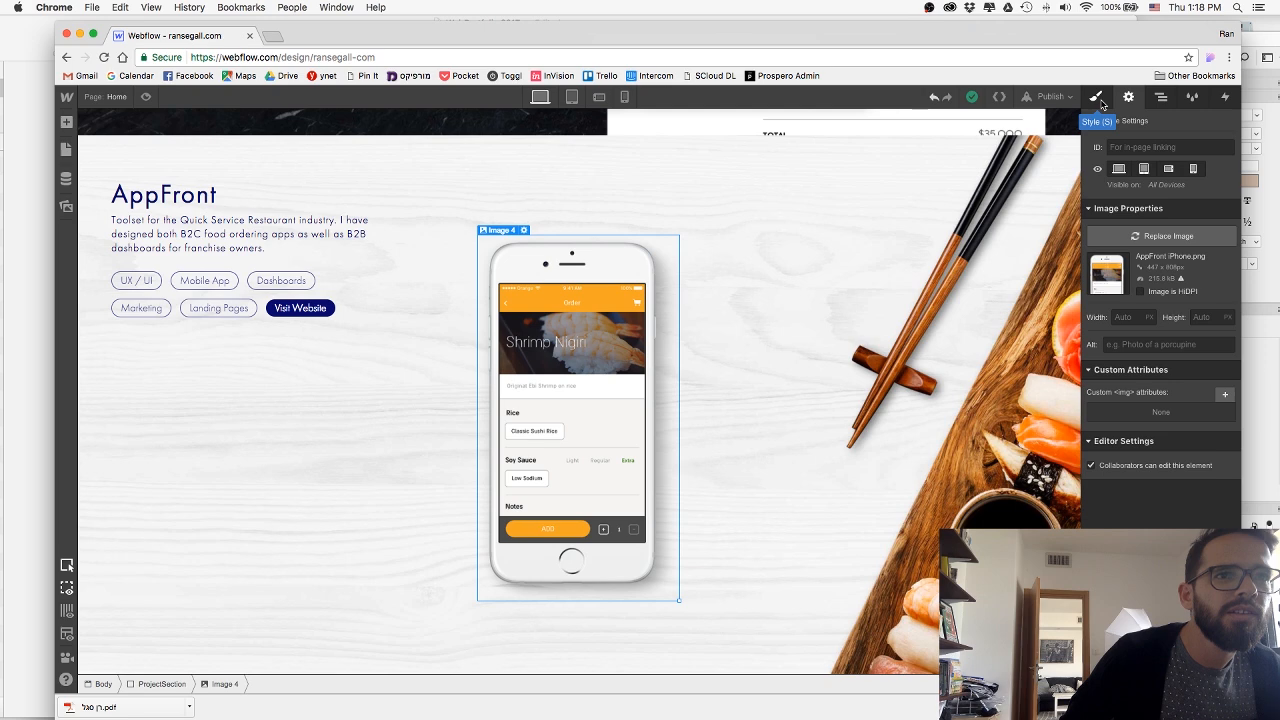
left_click(1097, 97)
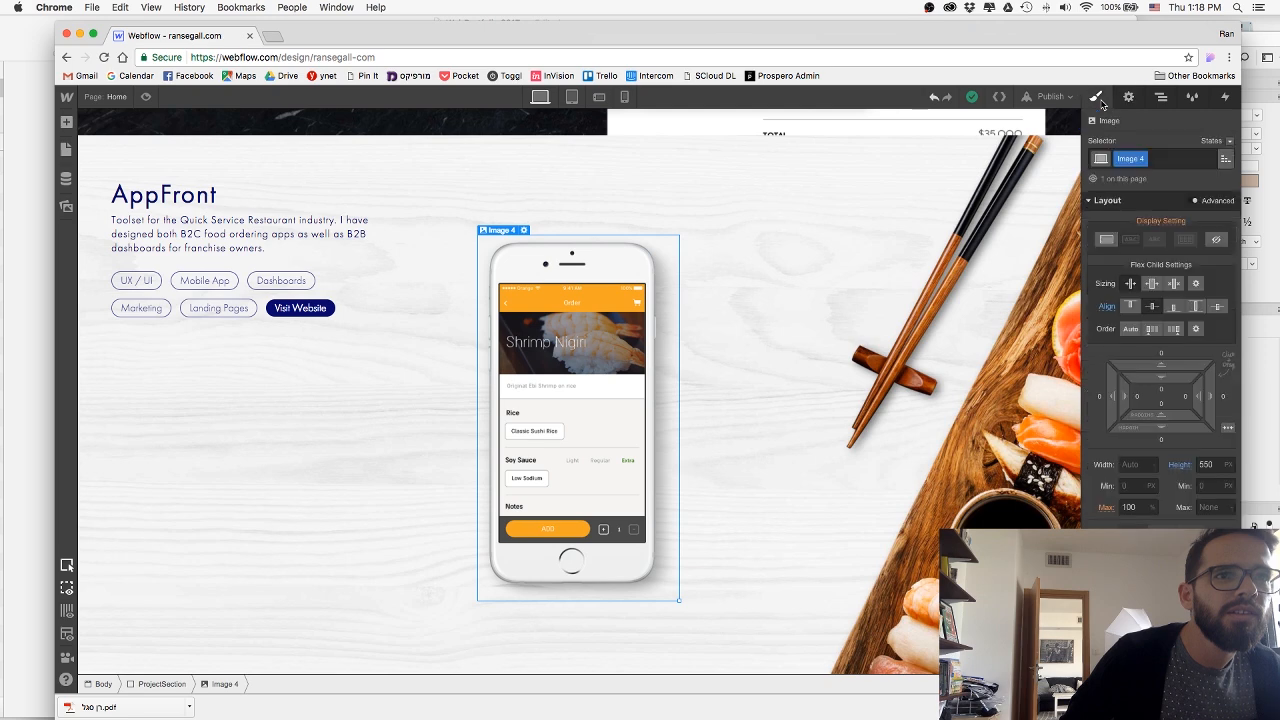
left_click(1207, 464)
type("800")
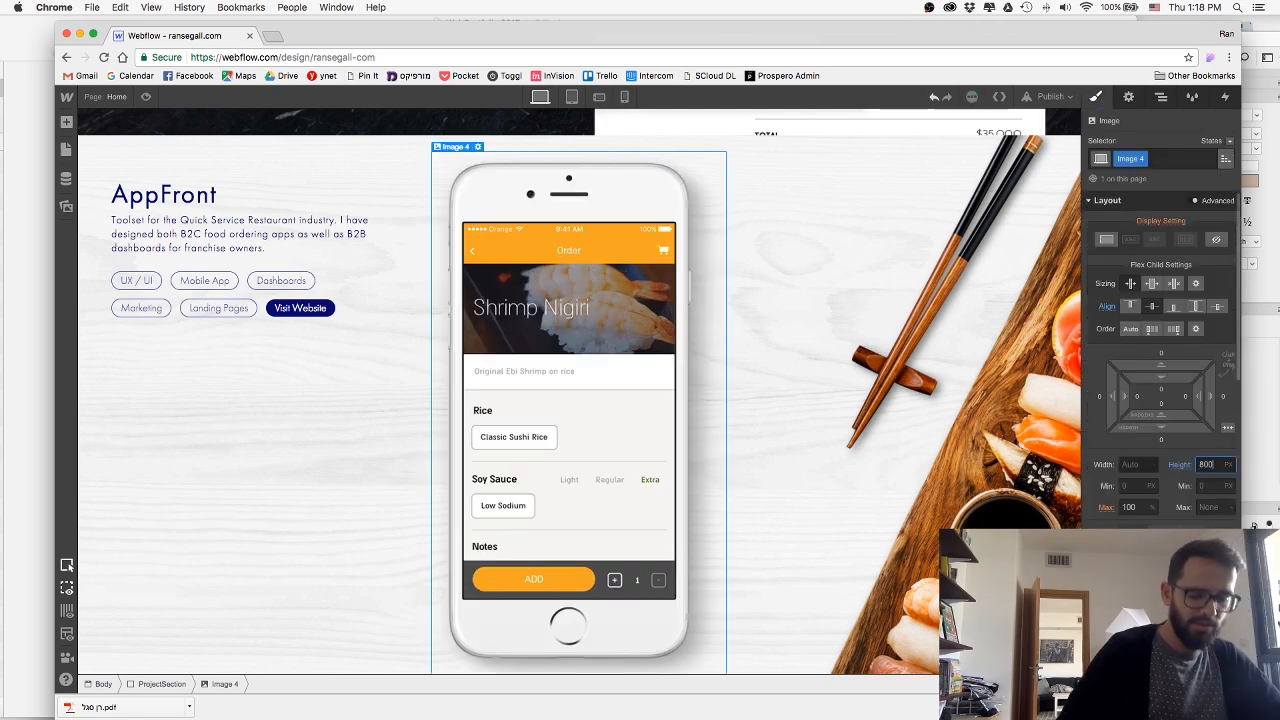
key("super+z")
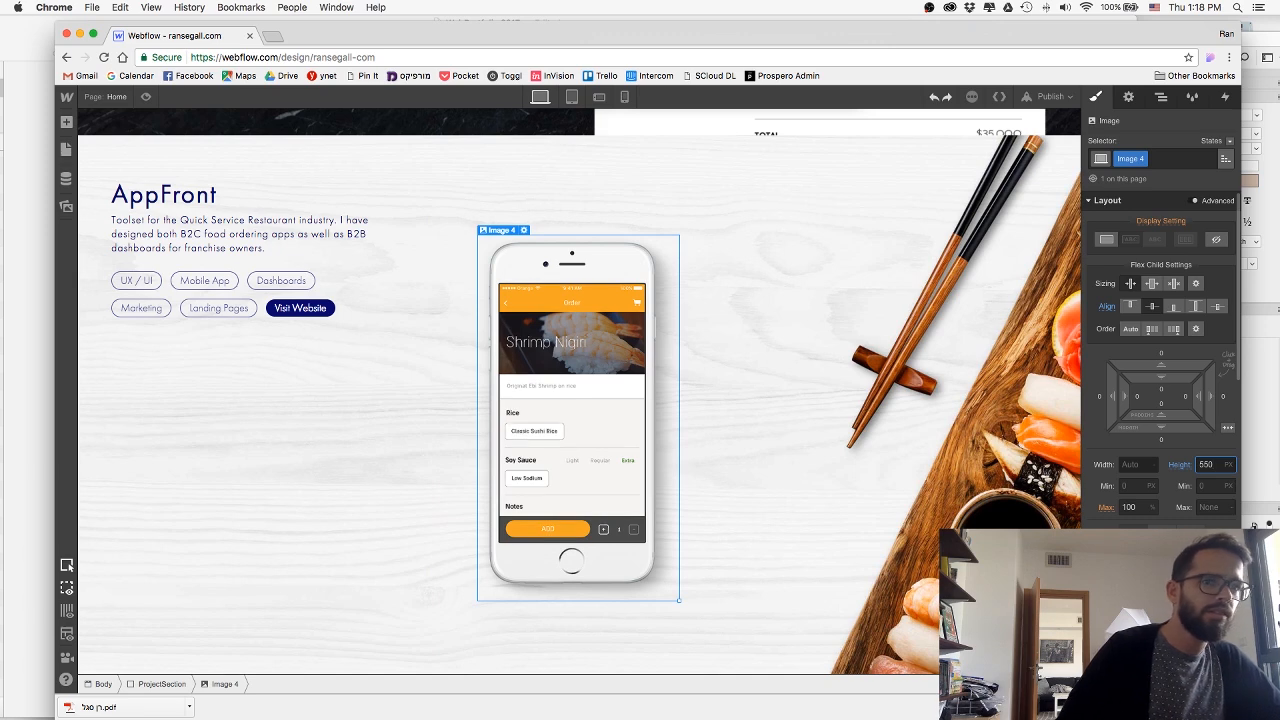
key("BackSpace")
key("BackSpace")
key("BackSpace")
type("600")
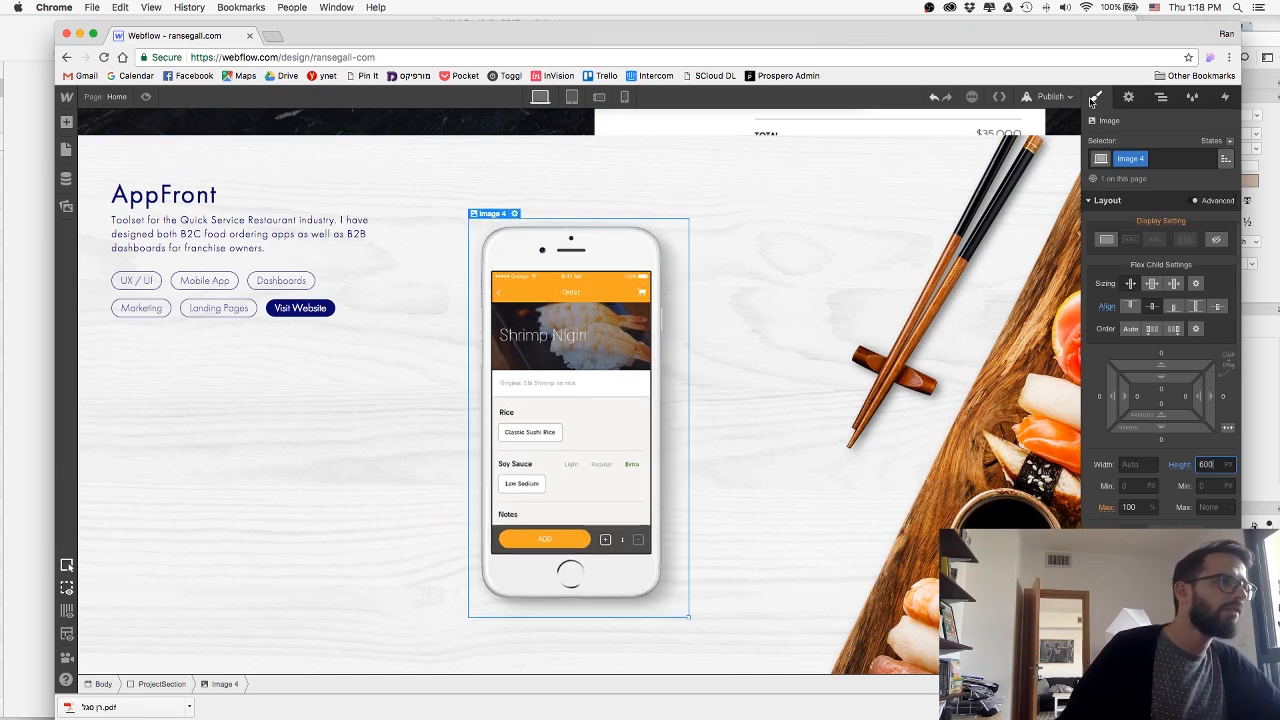
Publish the site and check the AppFront section on the live page at several browser window sizes.
left_click(1058, 97)
left_click(931, 226)
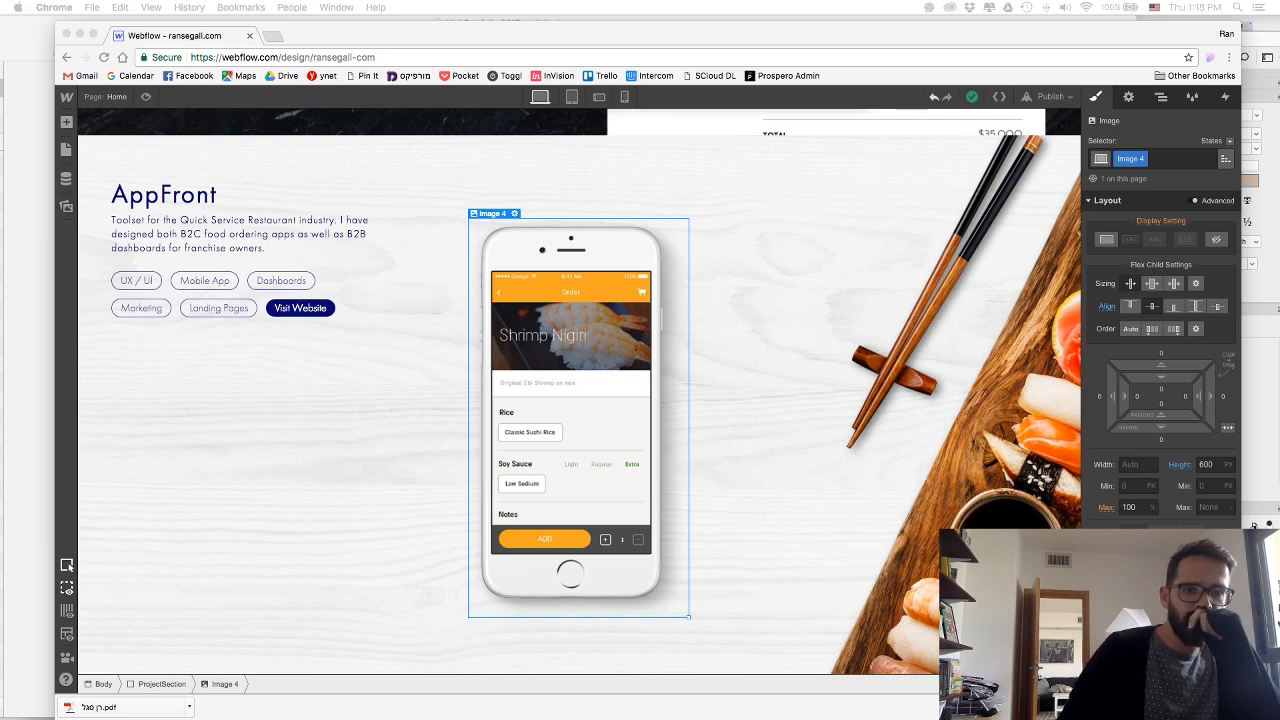
left_click_drag(1279, 52, 510, 106)
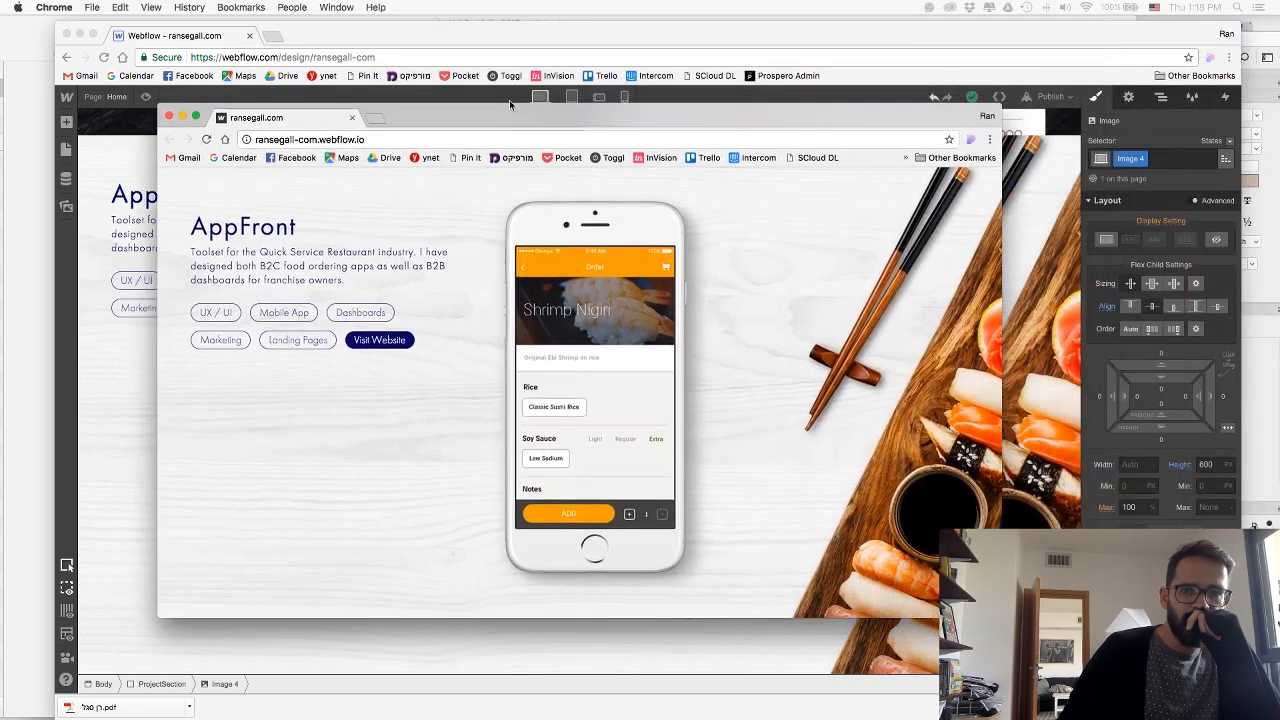
left_click_drag(1002, 618, 1053, 671)
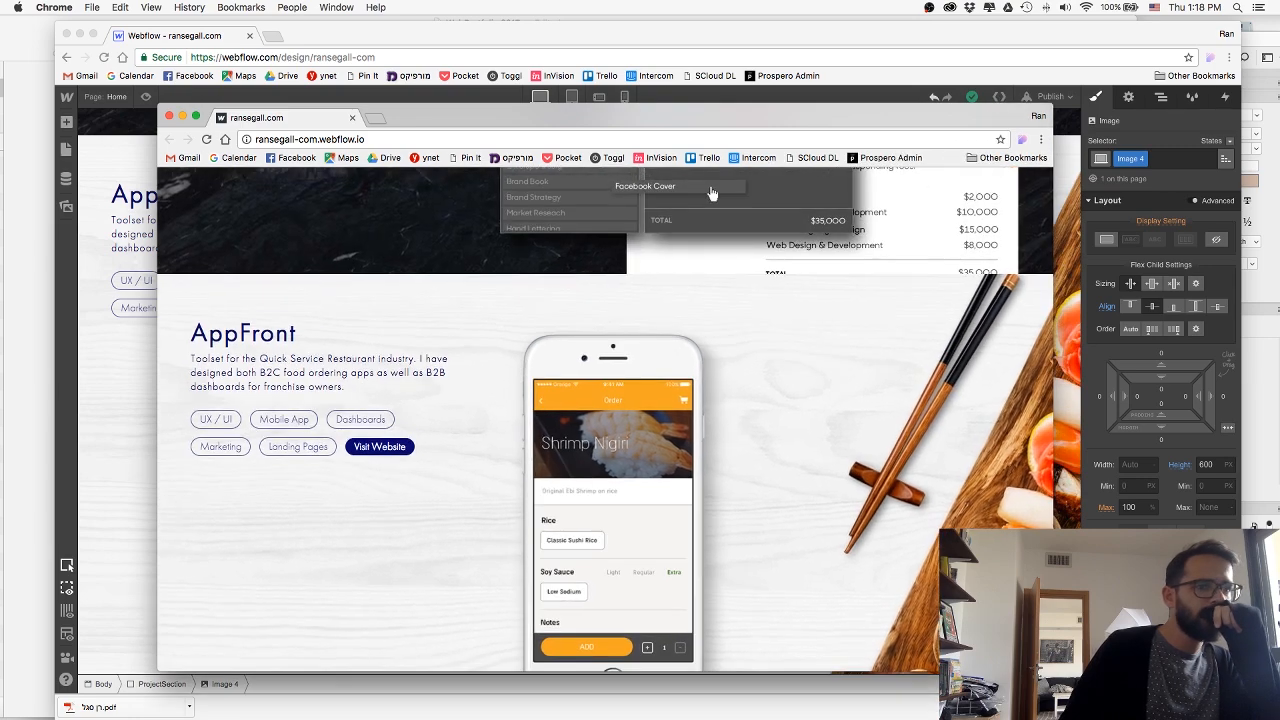
scroll(953, 505, "down", 3)
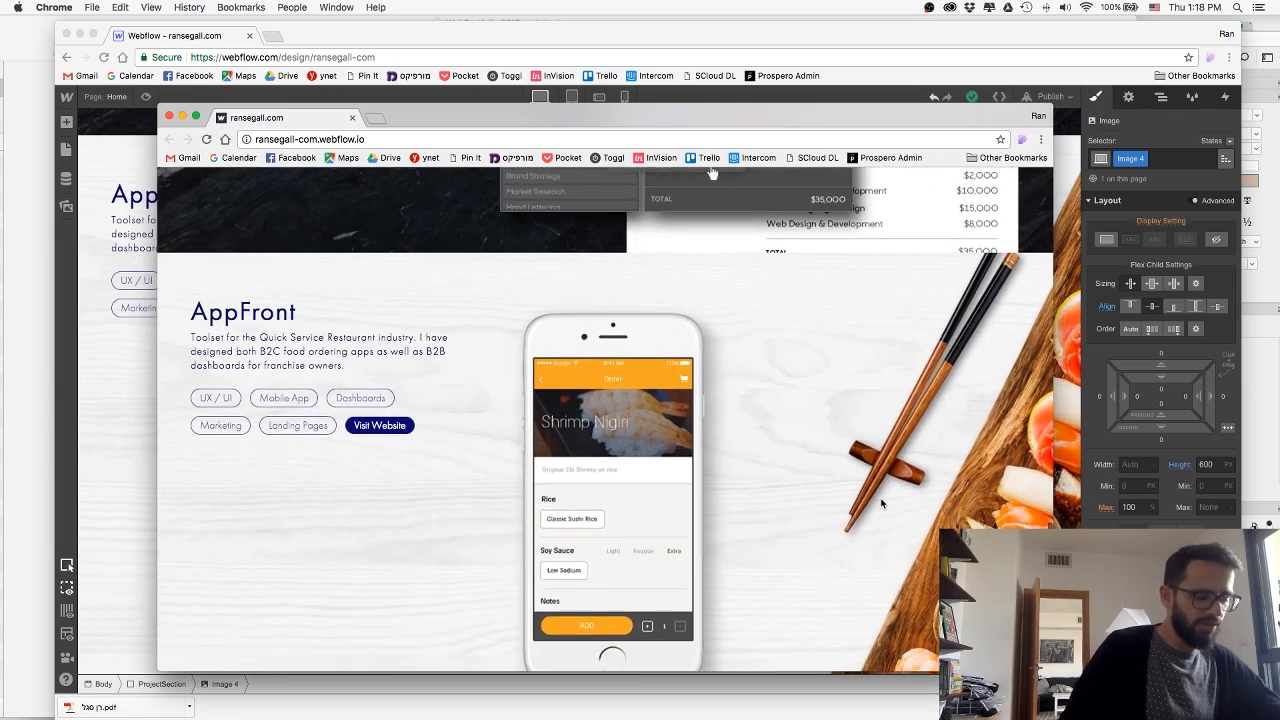
left_click_drag(1053, 671, 1018, 661)
left_click_drag(440, 116, 454, 45)
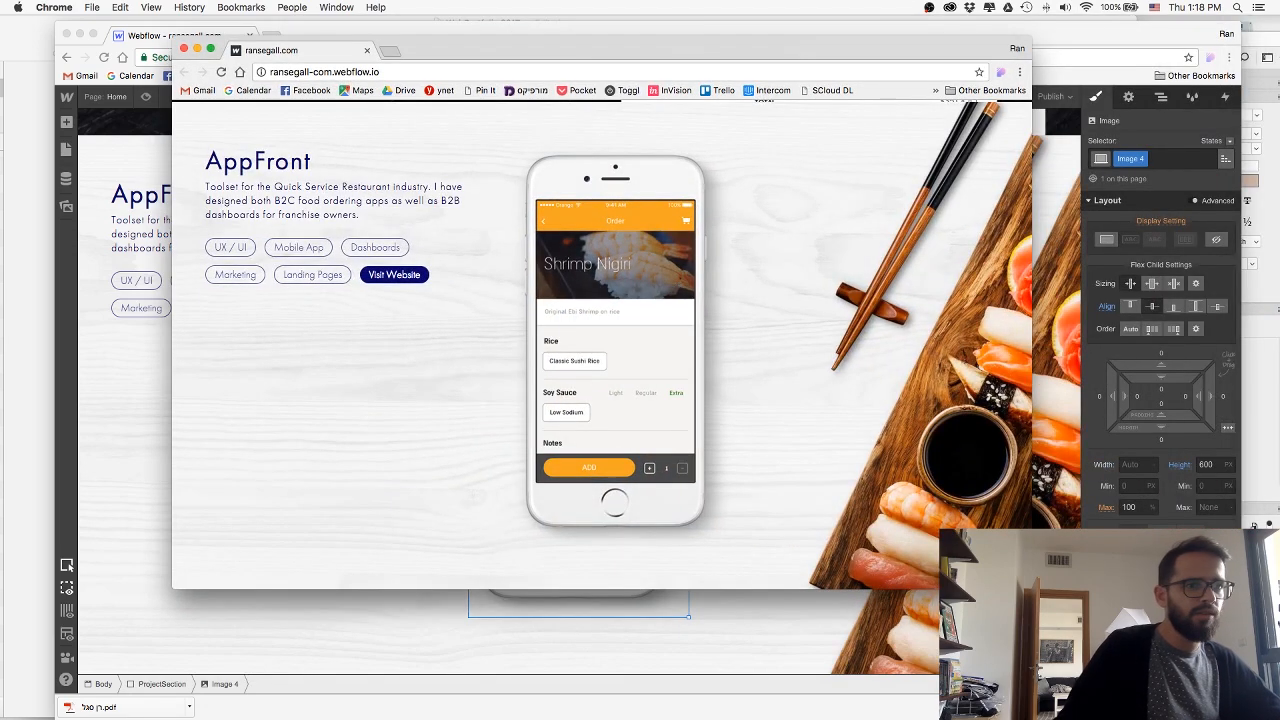
left_click_drag(1032, 588, 975, 562)
left_click_drag(555, 50, 1279, 66)
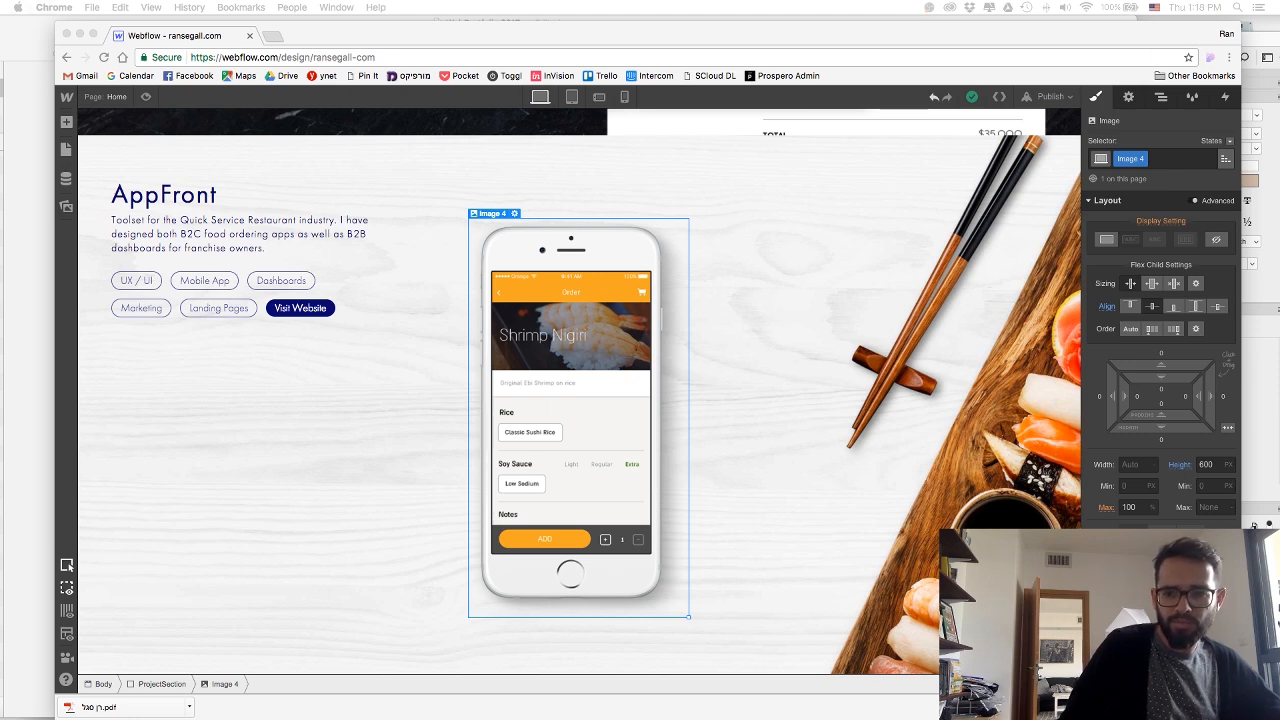
Switch to the tablet breakpoint, set the Prospero section's display to block and check how its content stacks.
scroll(429, 250, "up", 10)
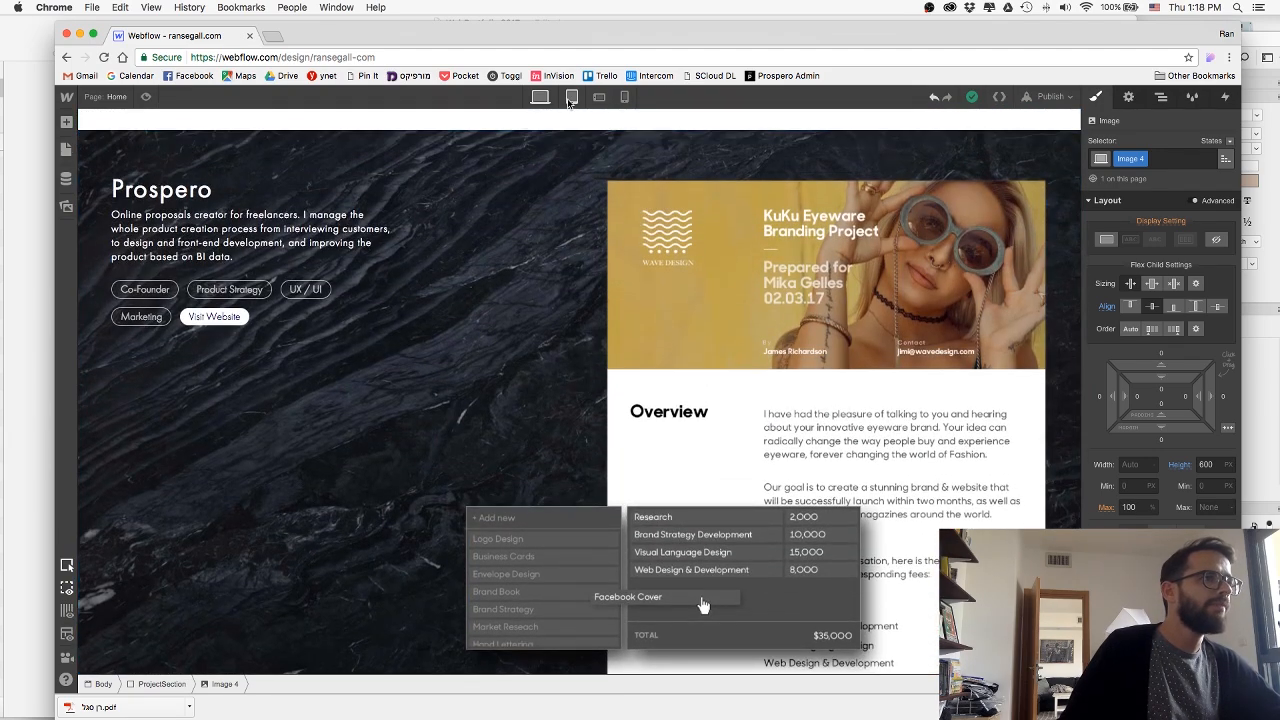
left_click(571, 98)
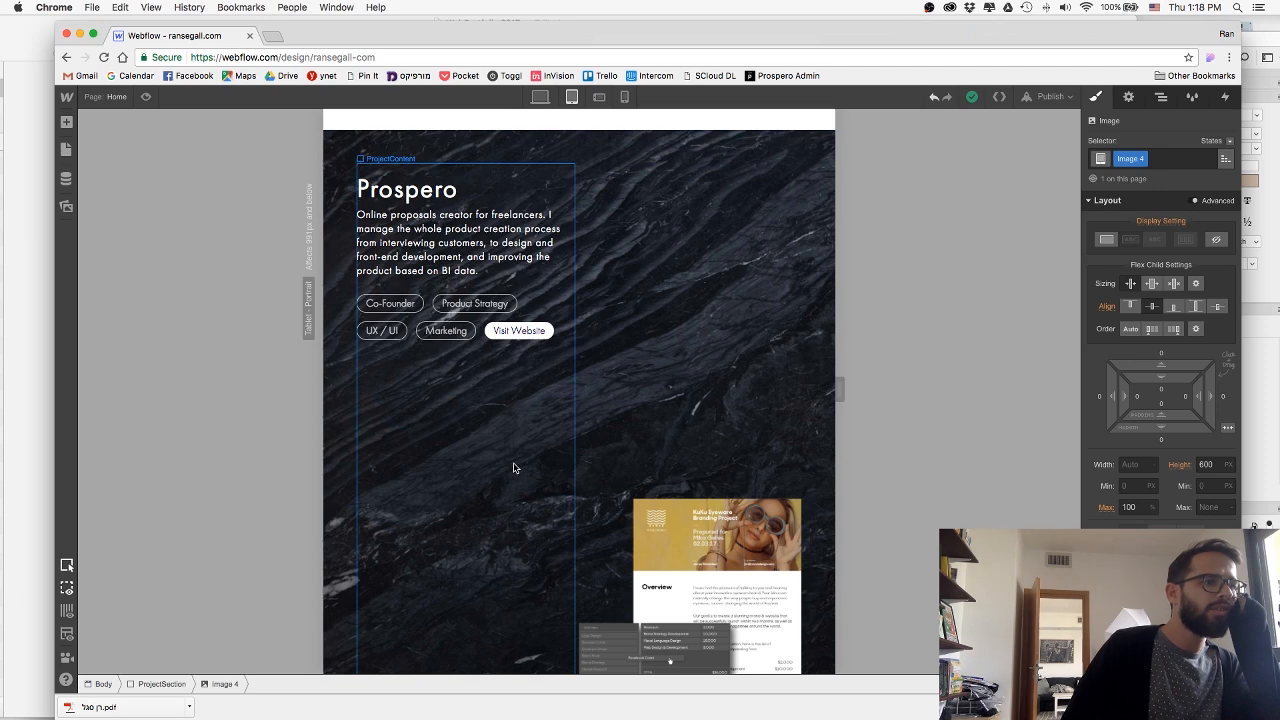
left_click(584, 150)
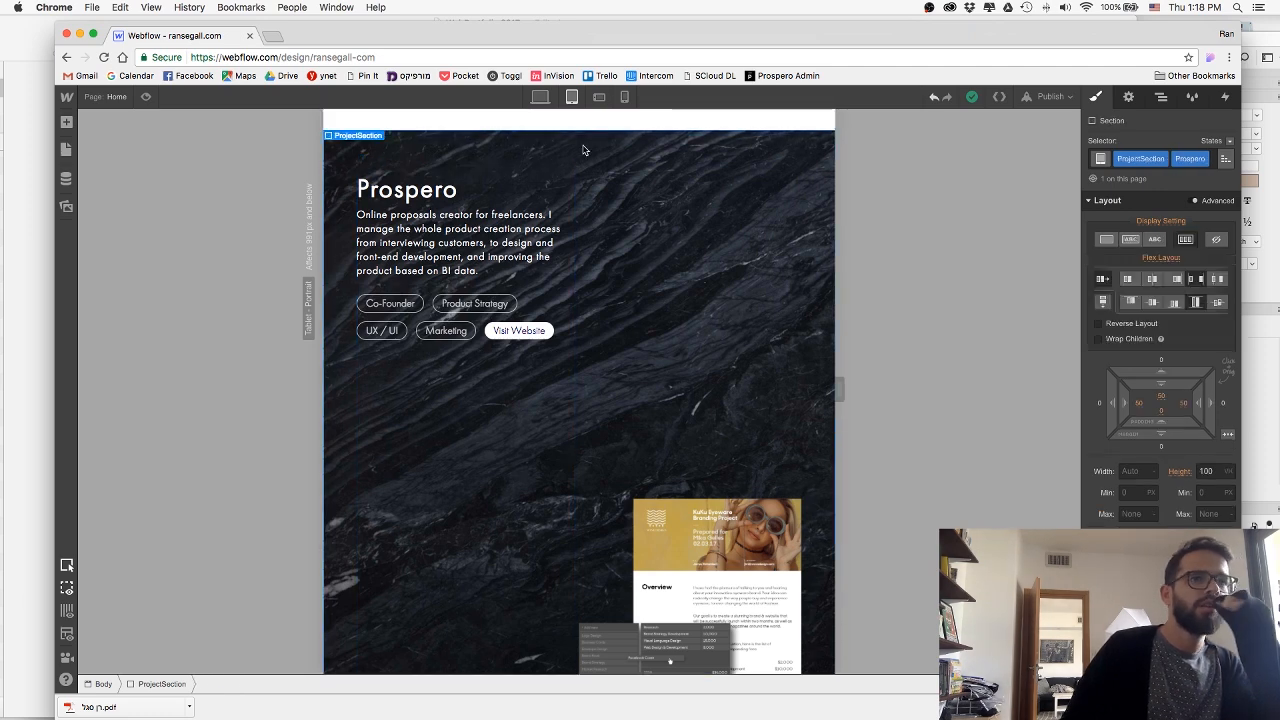
left_click(1106, 240)
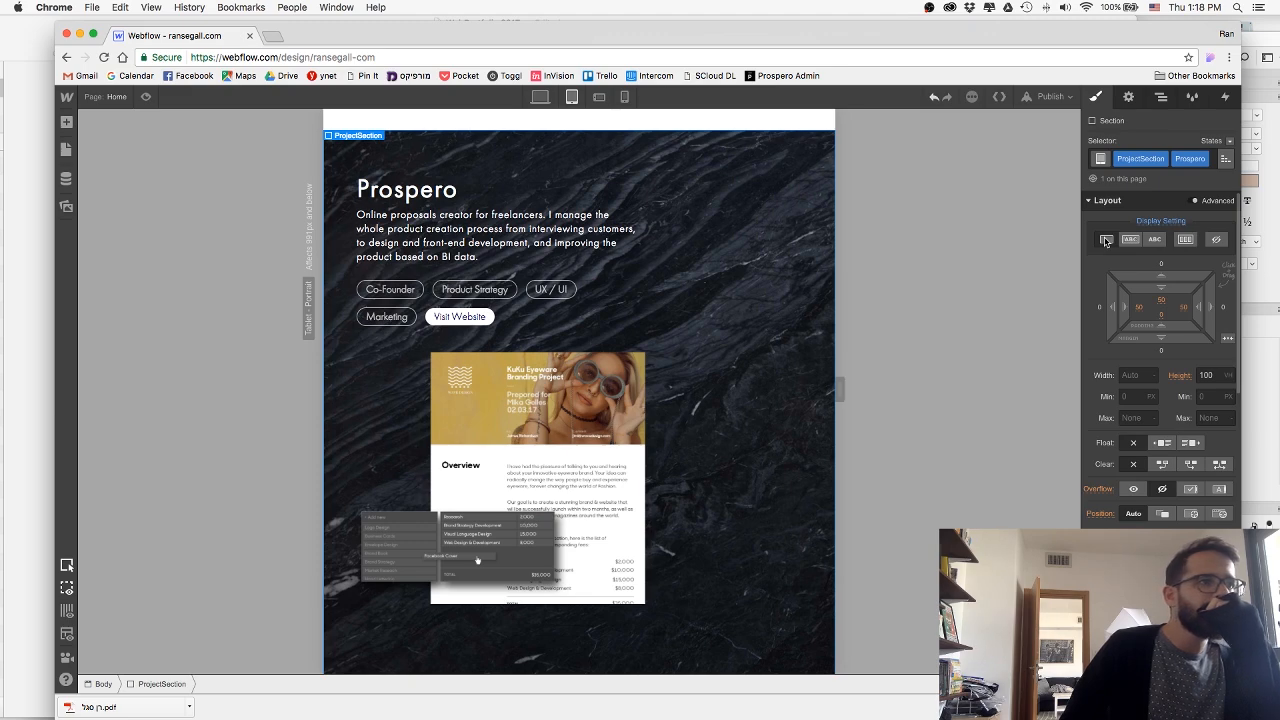
scroll(685, 427, "down", 3)
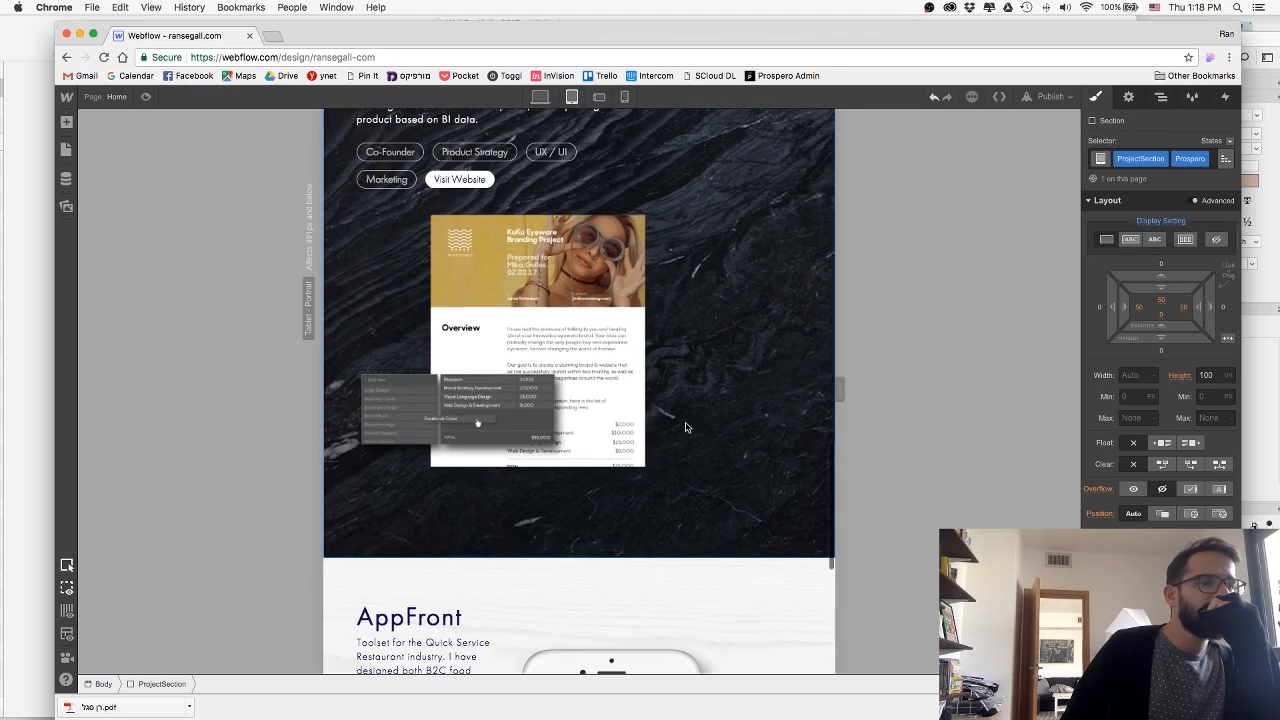
scroll(685, 427, "up", 4)
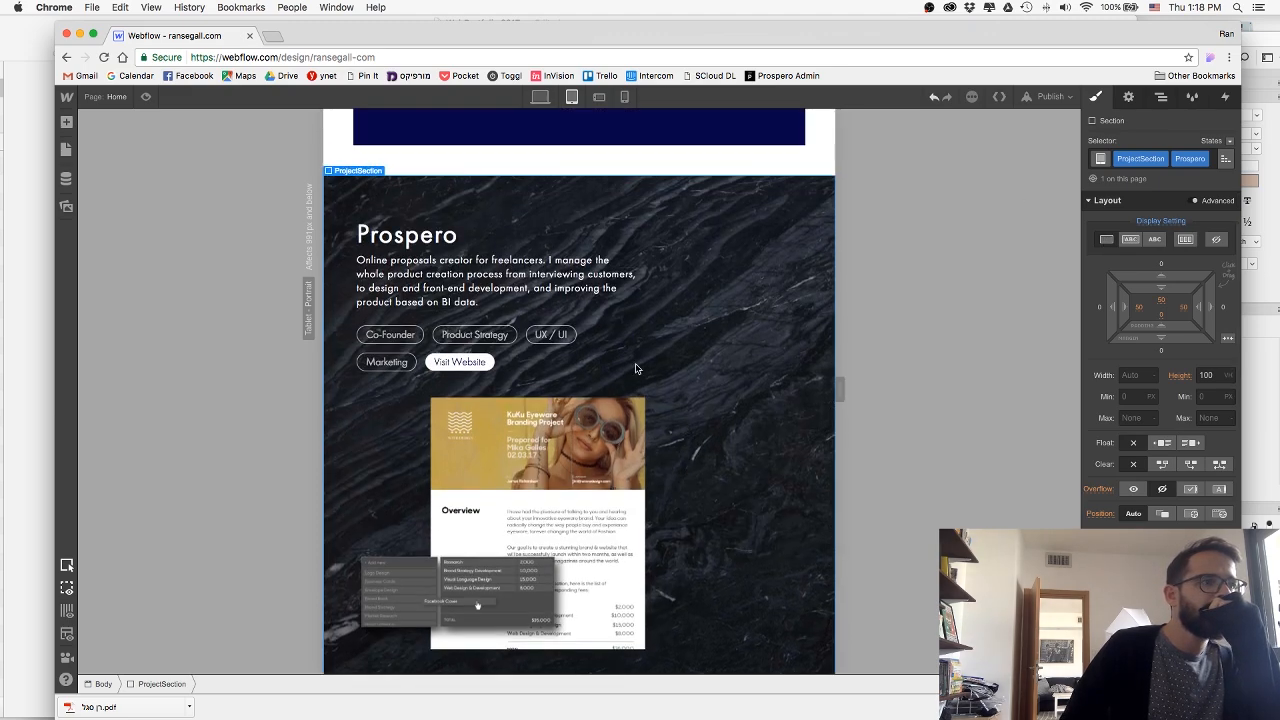
Set the Prospero section's display to flex with a vertical direction on the tablet breakpoint and check the stacked content.
left_click(1185, 239)
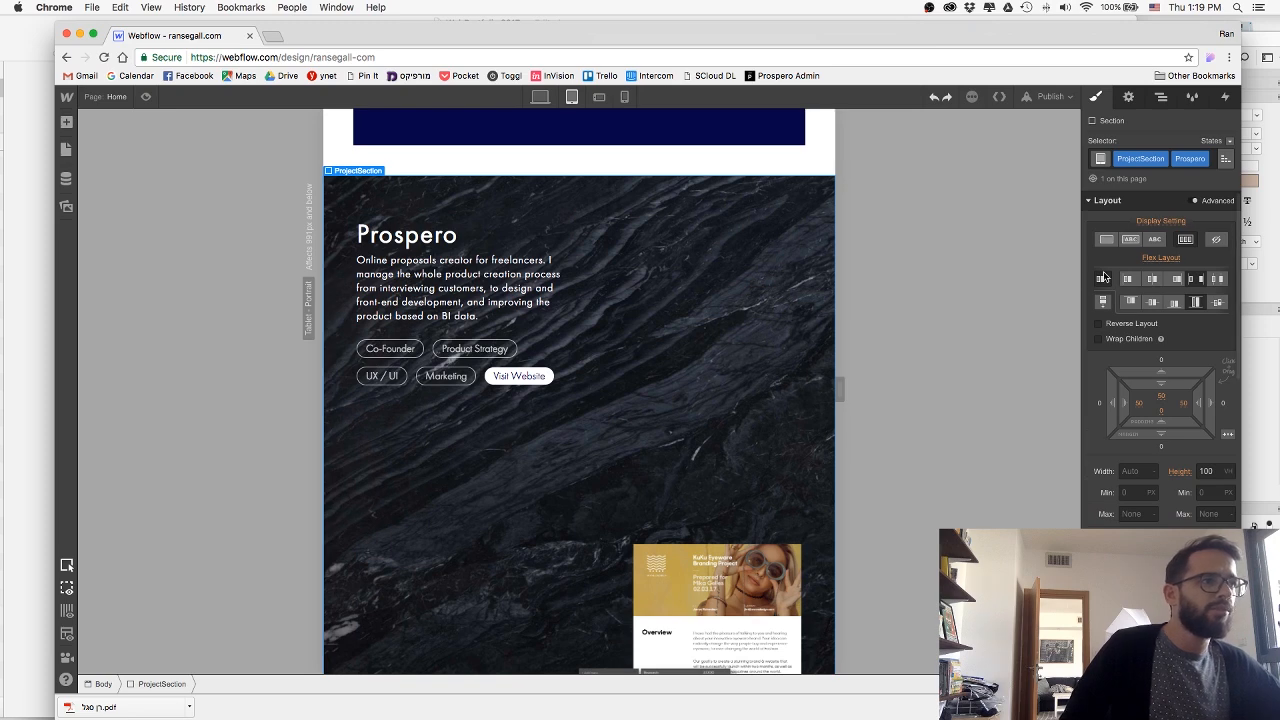
left_click(1104, 302)
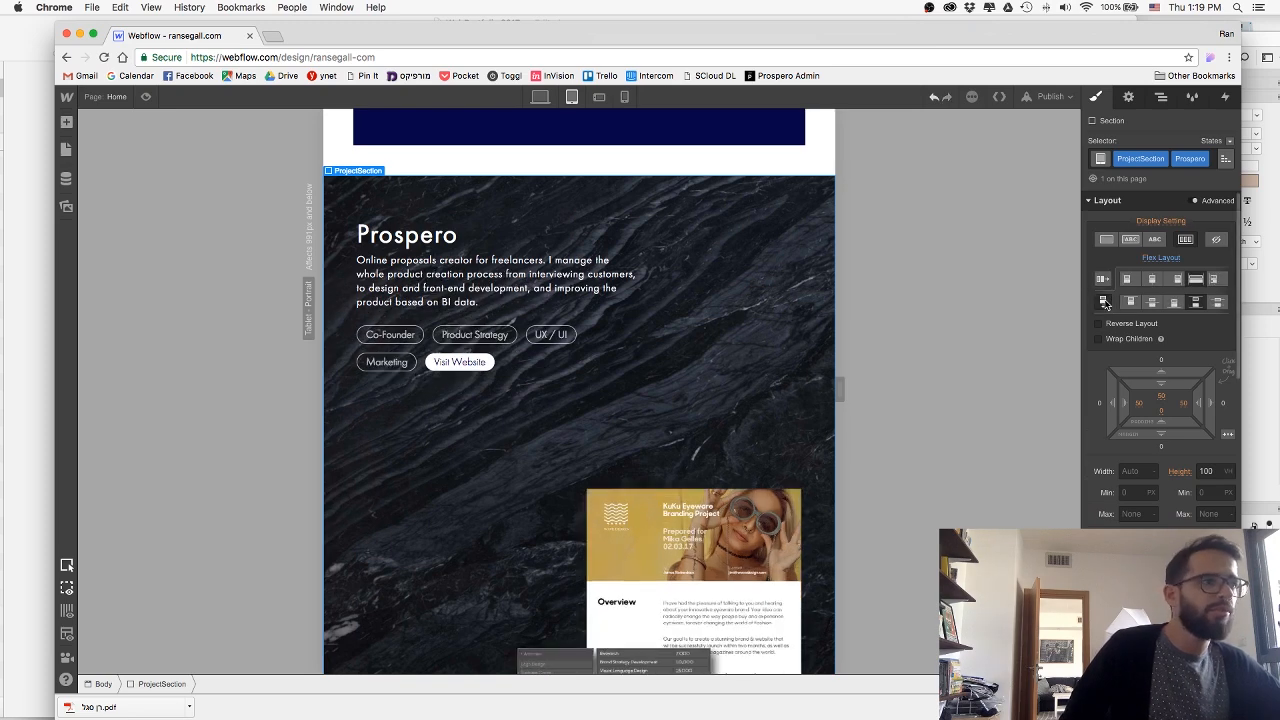
scroll(705, 443, "down", 3)
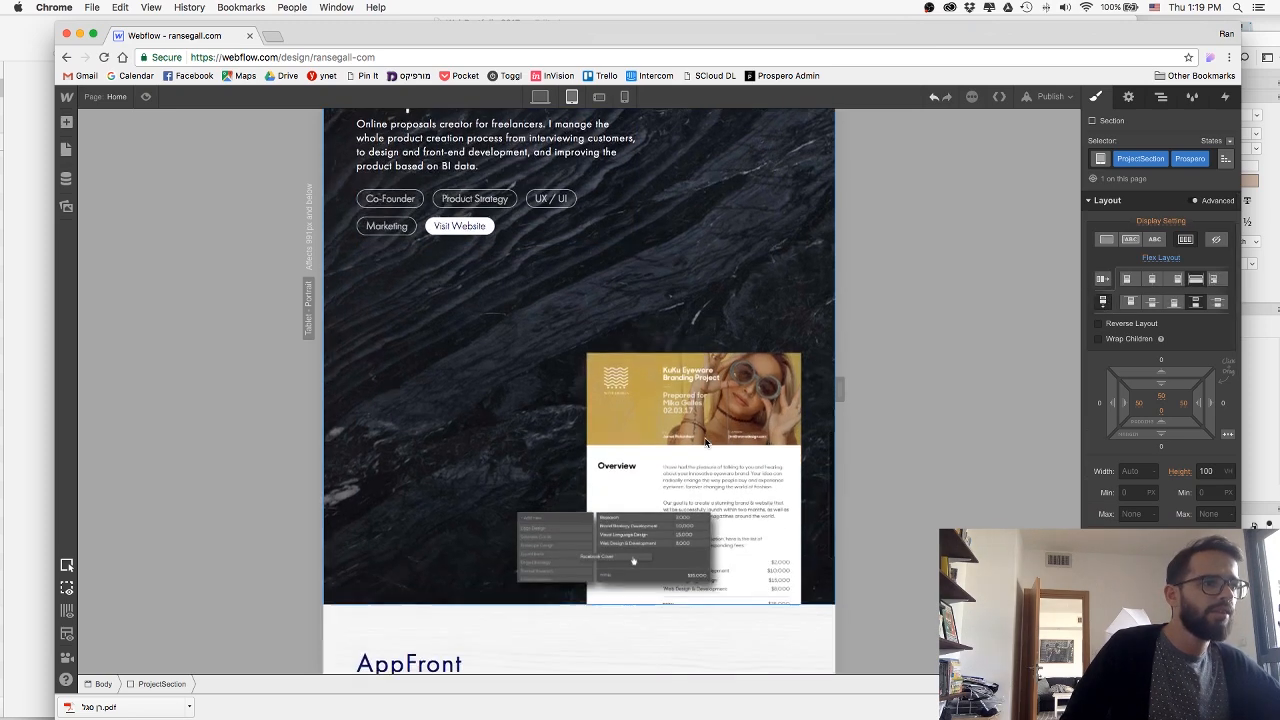
scroll(630, 300, "up", 2)
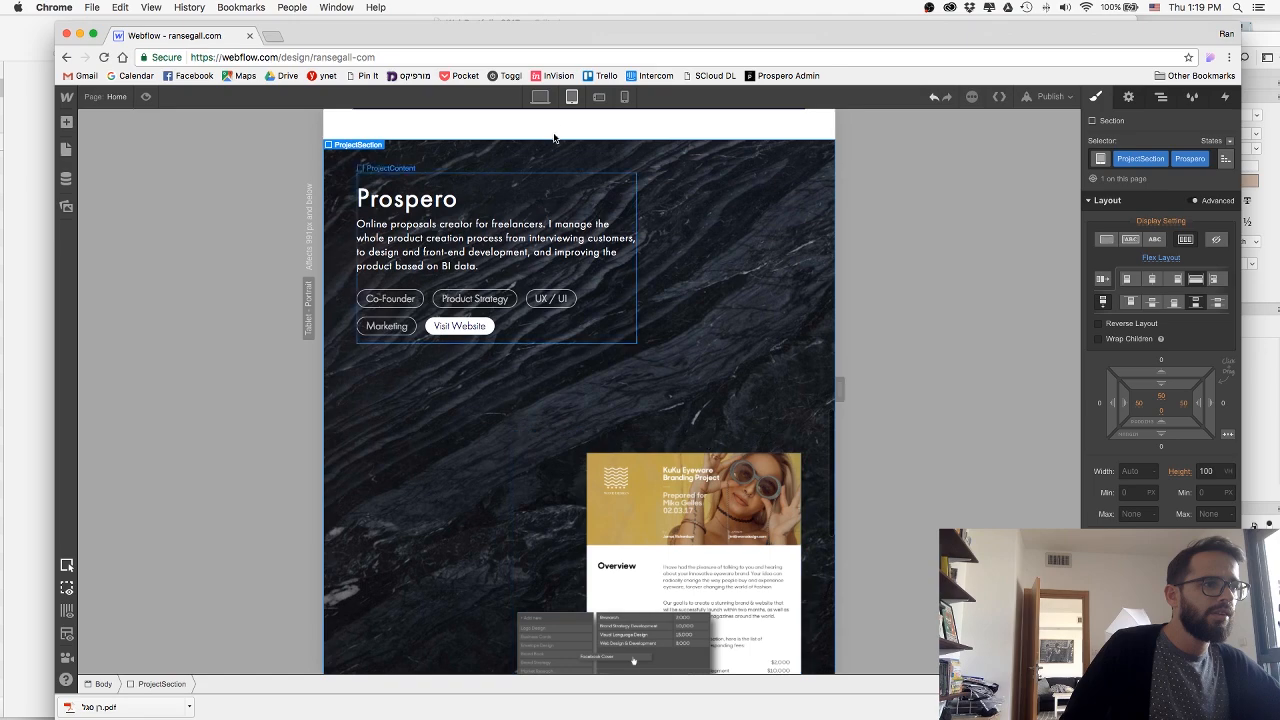
Examine how the Prospero section's text and image fit on the phone landscape and phone portrait breakpoints.
left_click(599, 97)
scroll(668, 355, "down", 5)
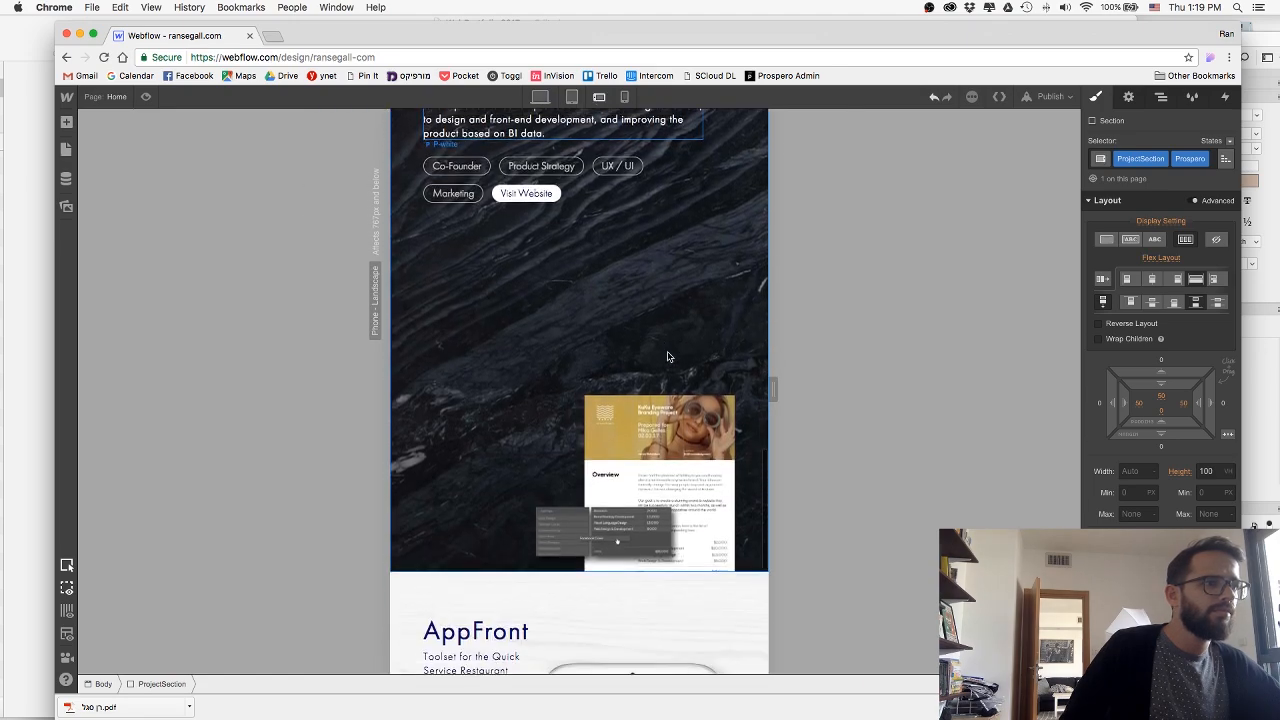
scroll(614, 292, "up", 2)
scroll(614, 292, "up", 2)
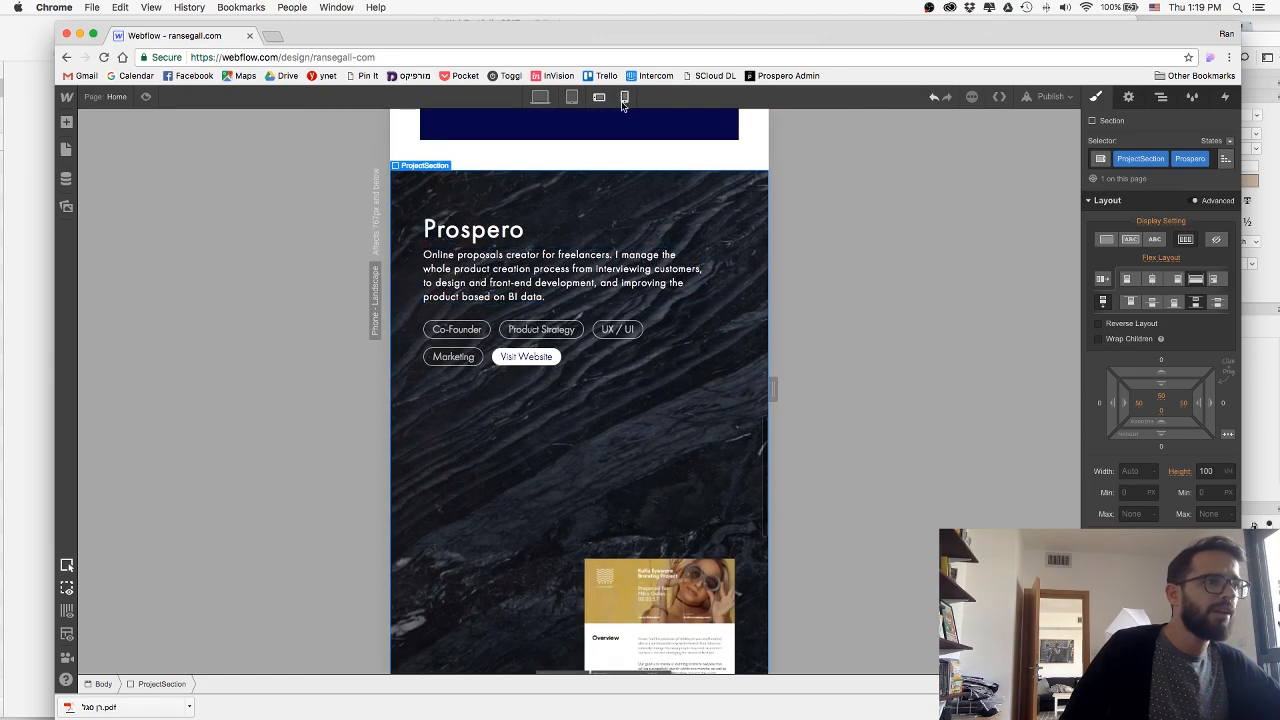
left_click(624, 97)
scroll(641, 328, "down", 4)
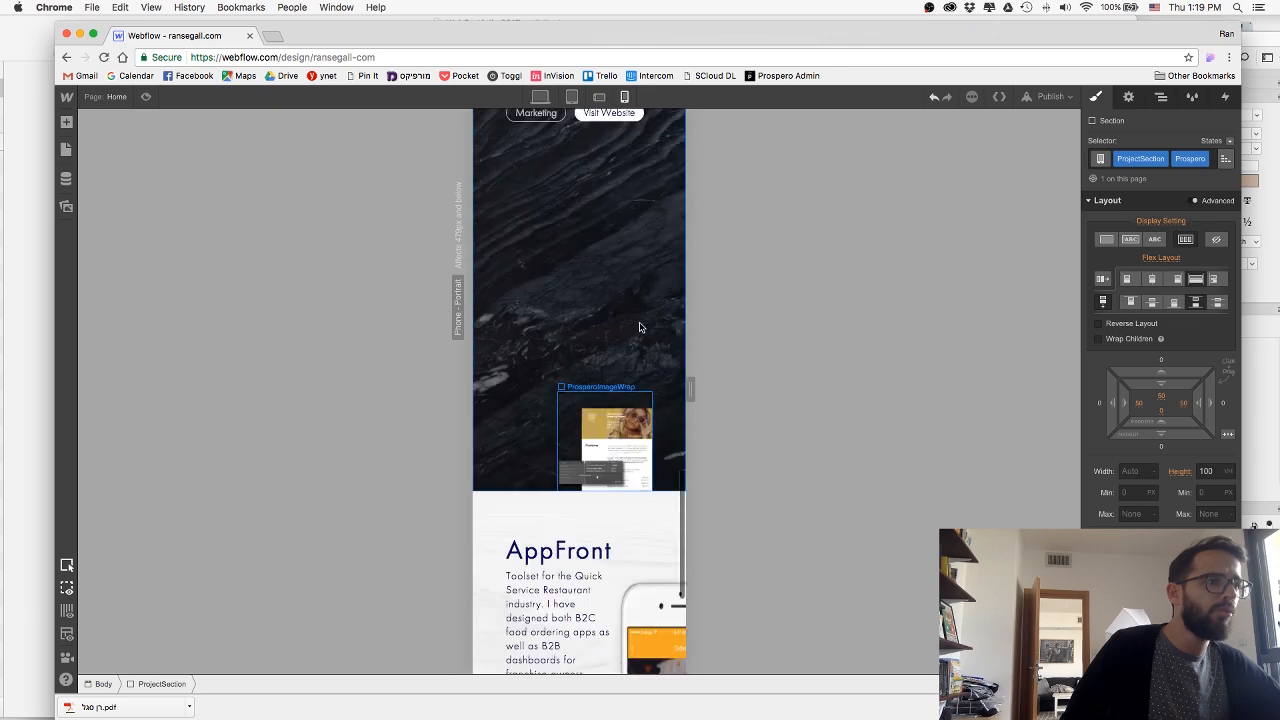
scroll(640, 326, "up", 2)
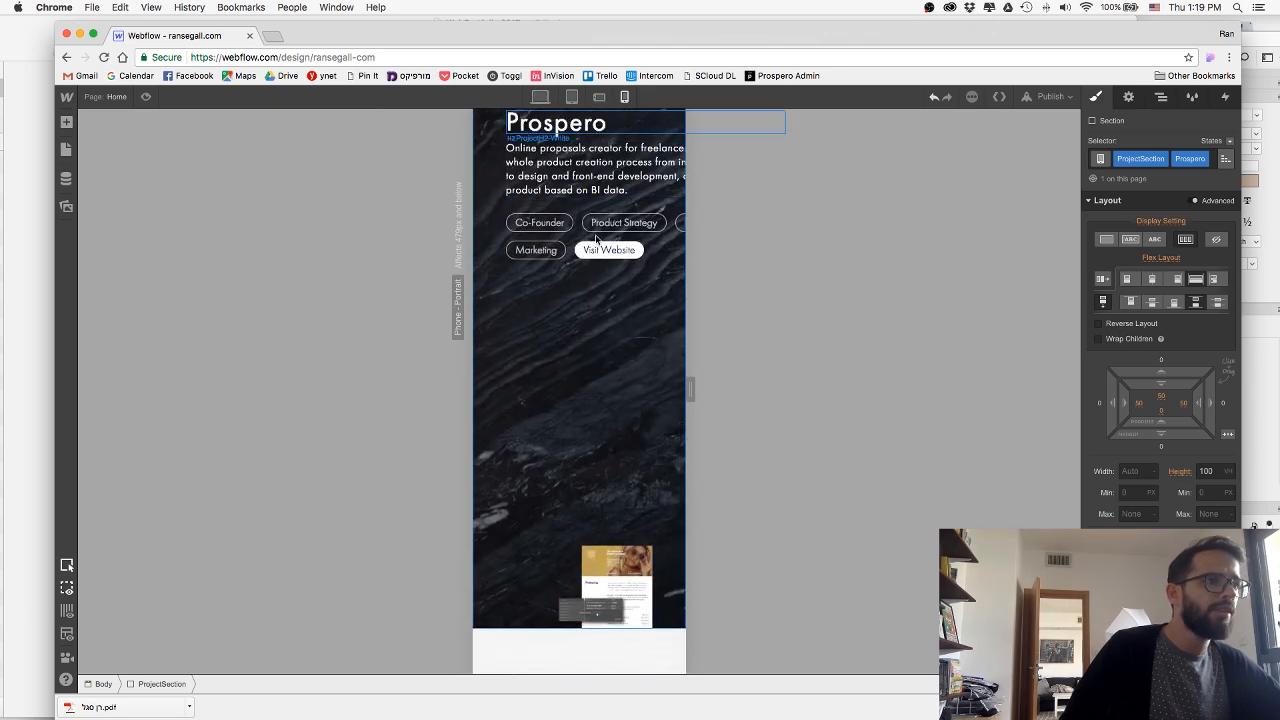
scroll(635, 240, "up", 2)
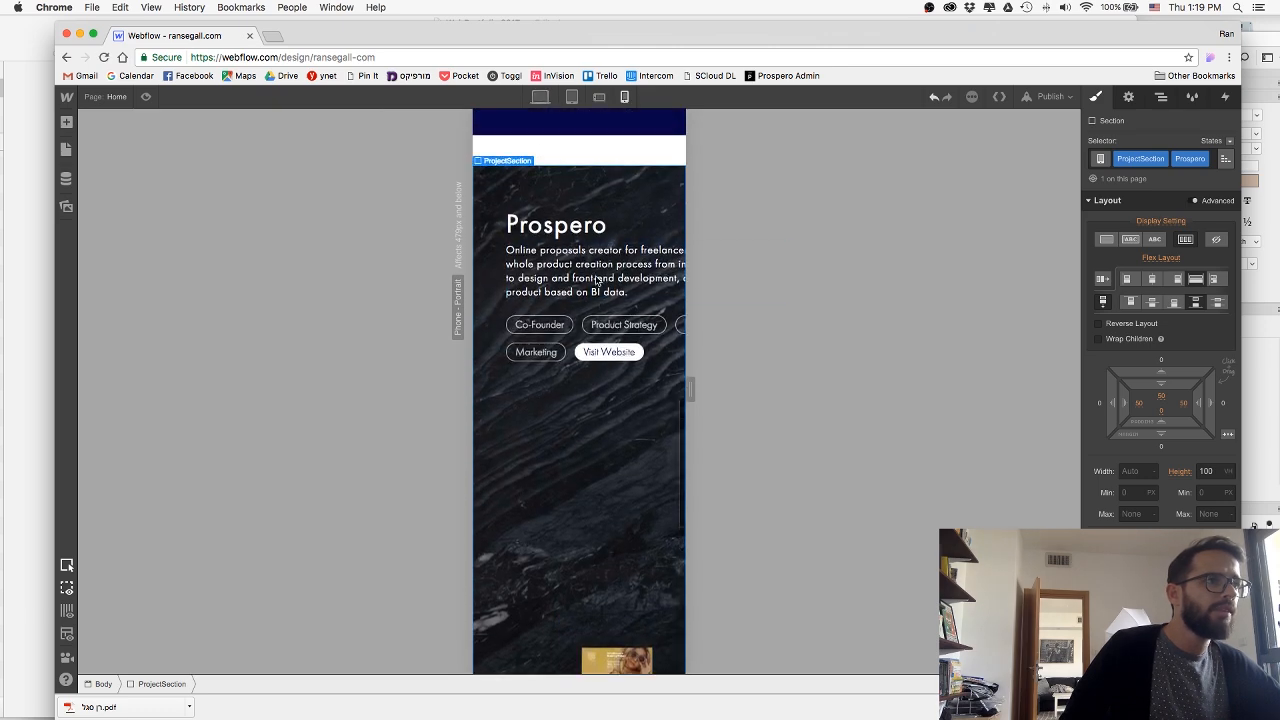
Set the width of the Prospero section's ProjectContent block to auto on the phone portrait breakpoint.
left_click(642, 210)
left_click(1128, 464)
type("au")
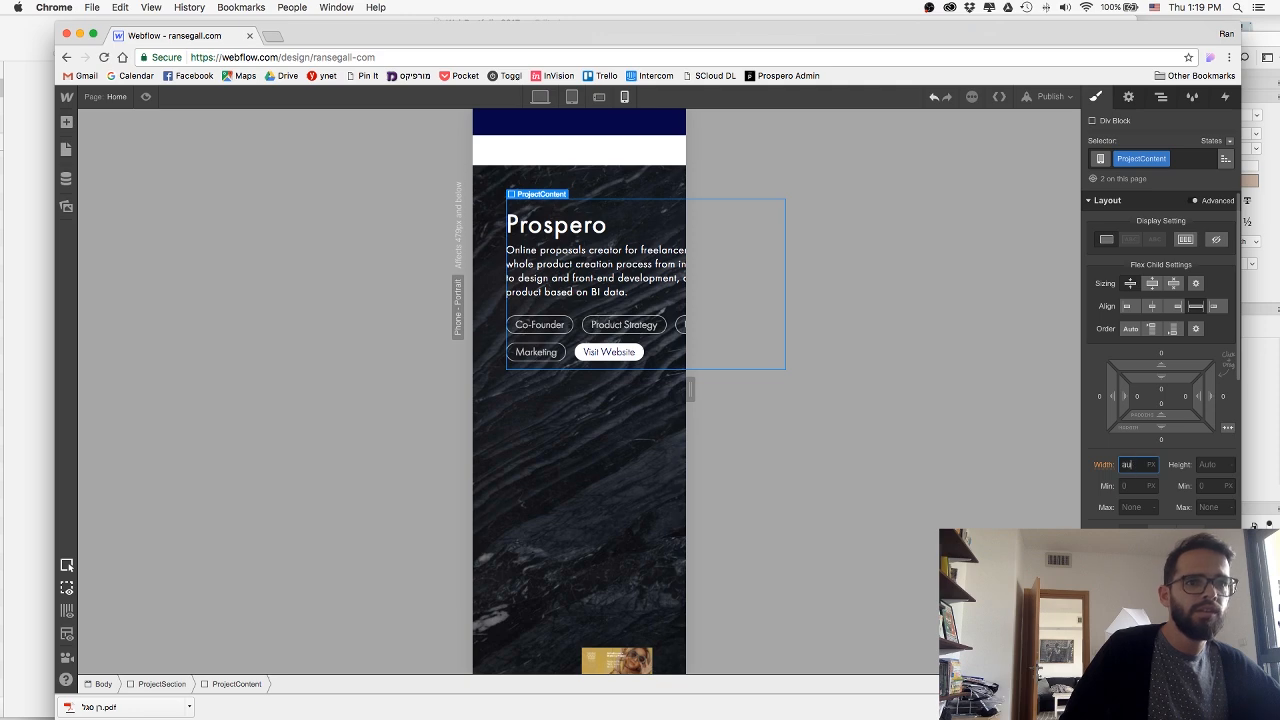
type("to")
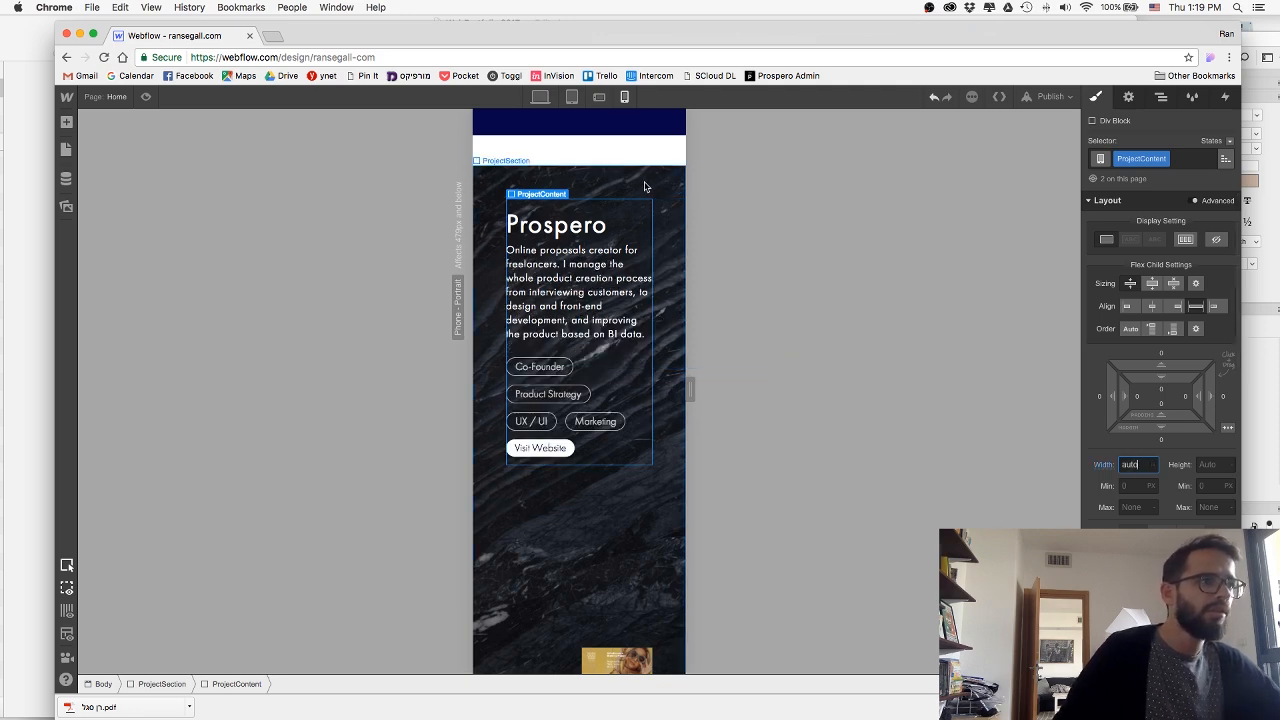
Set the Prospero section's padding to 30 px on all four sides for phone portrait.
scroll(646, 187, "up", 3)
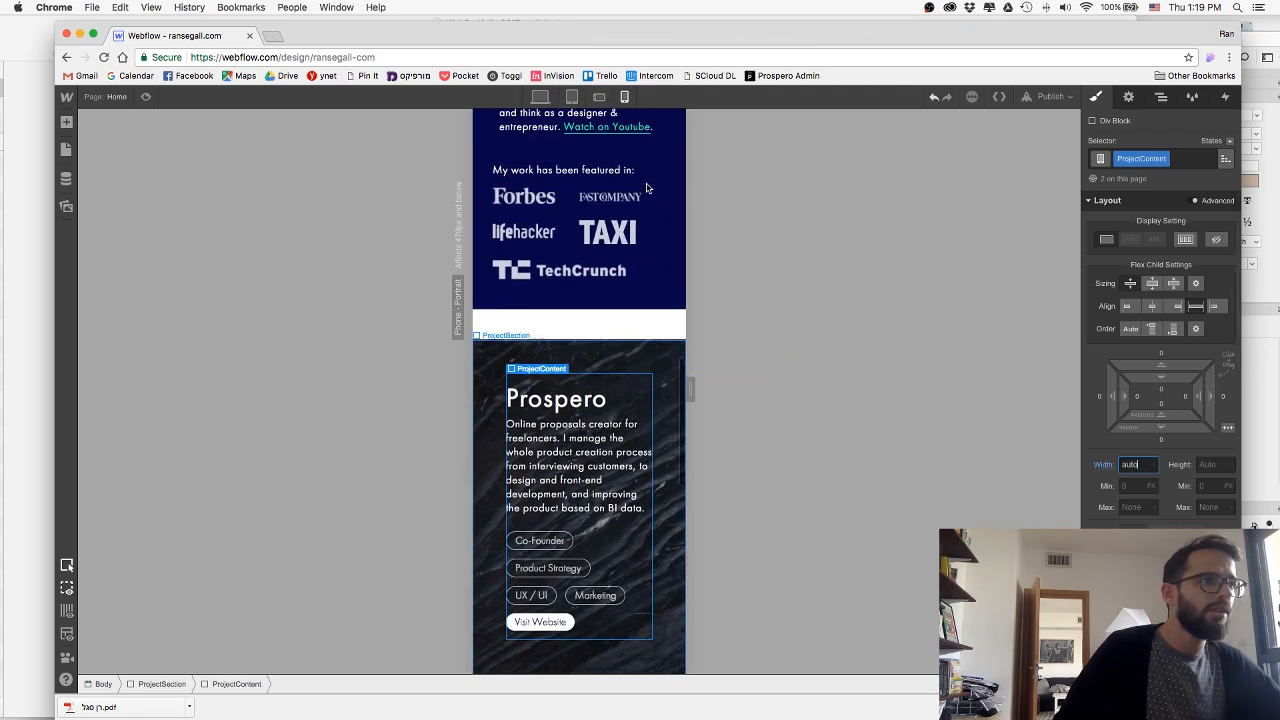
left_click(673, 397)
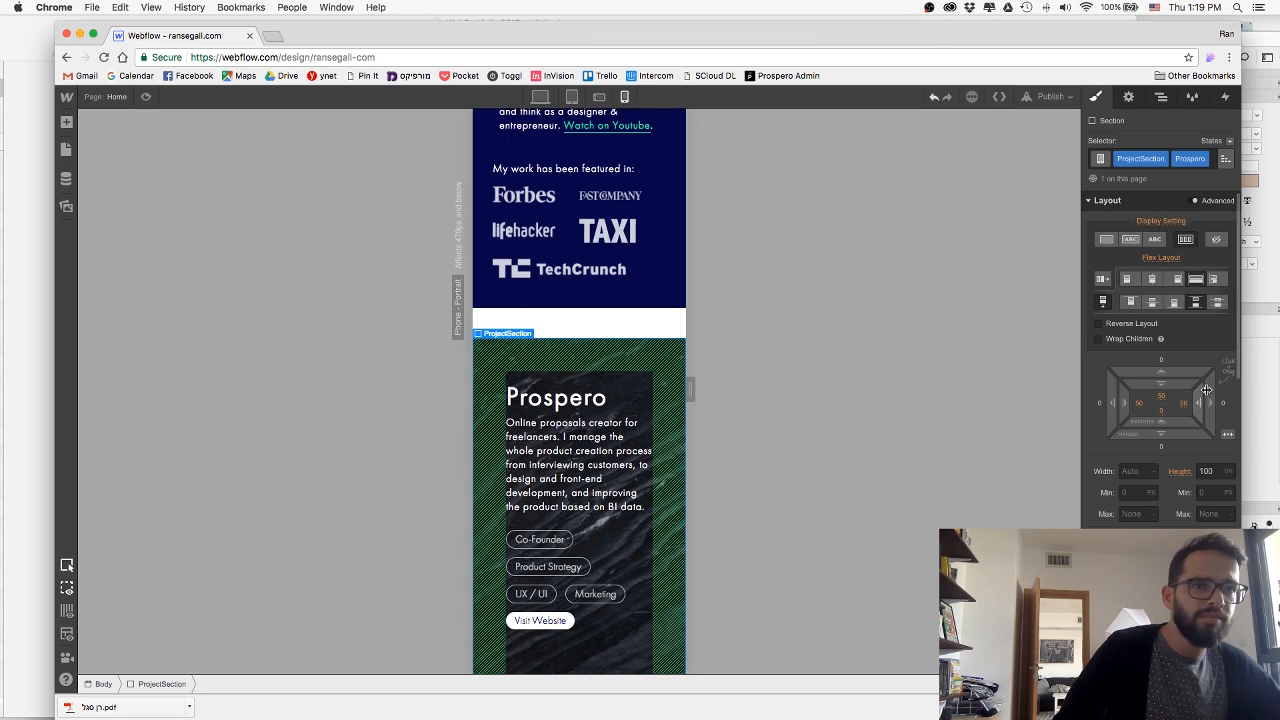
left_click_drag(1206, 389, 1237, 374)
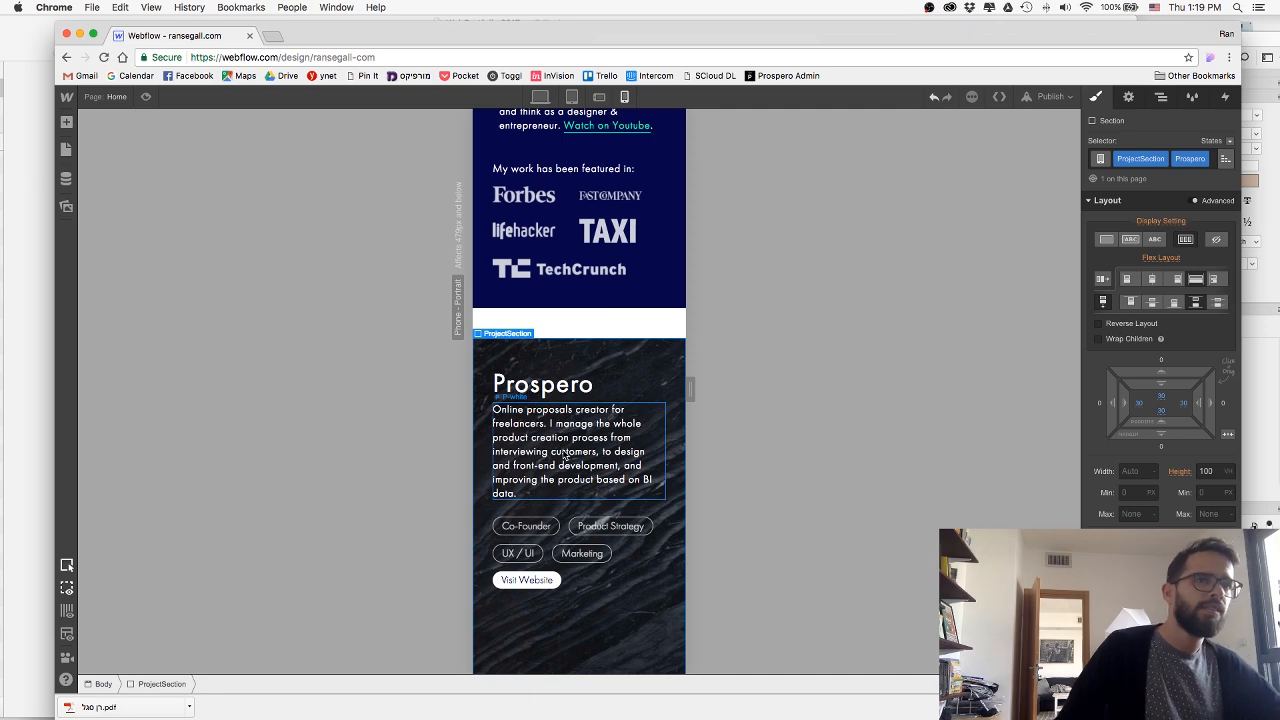
scroll(575, 540, "down", 5)
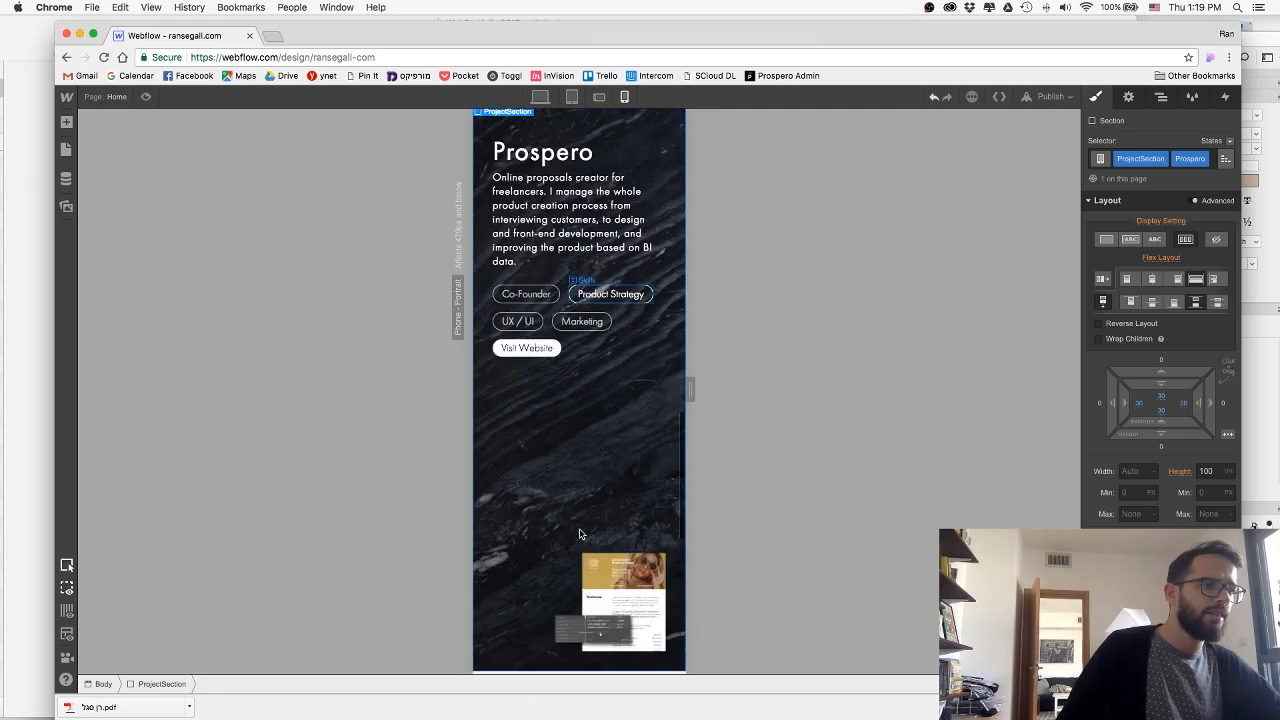
Center the ProsperoImageWrap block with its flex child alignment, after trying and undoing different flex sizing.
left_click(574, 572)
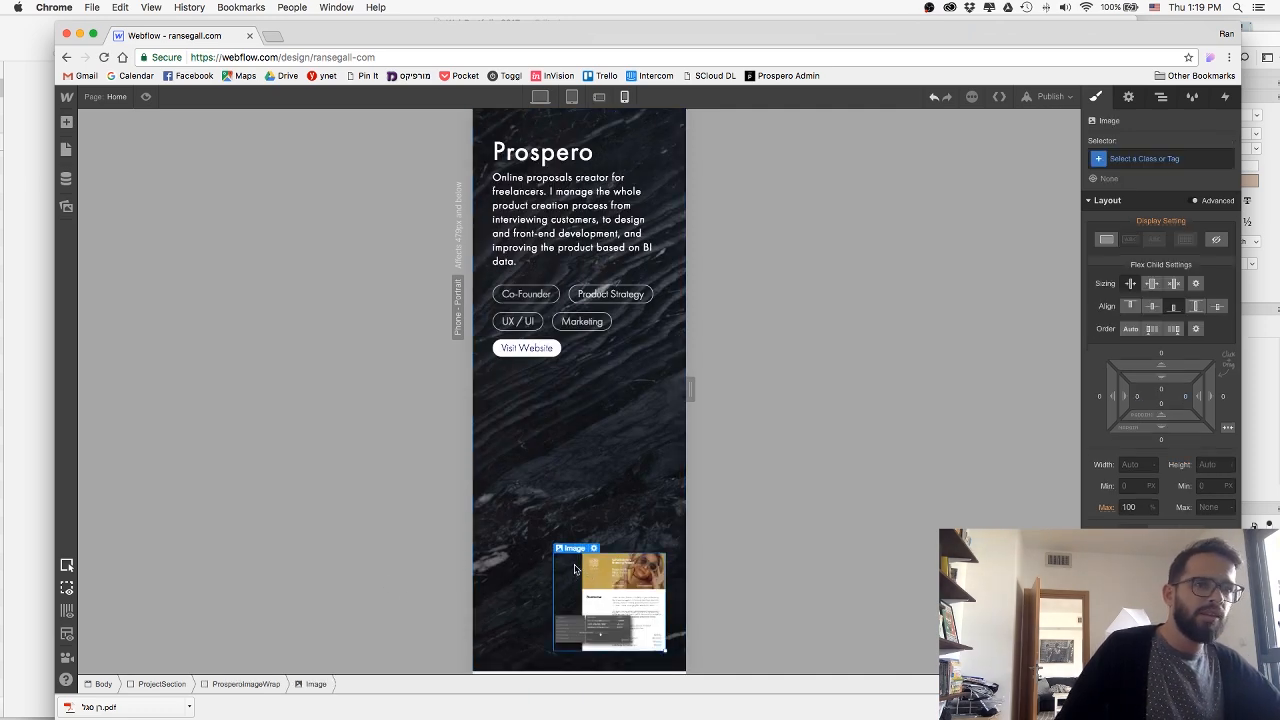
scroll(574, 570, "down", 2)
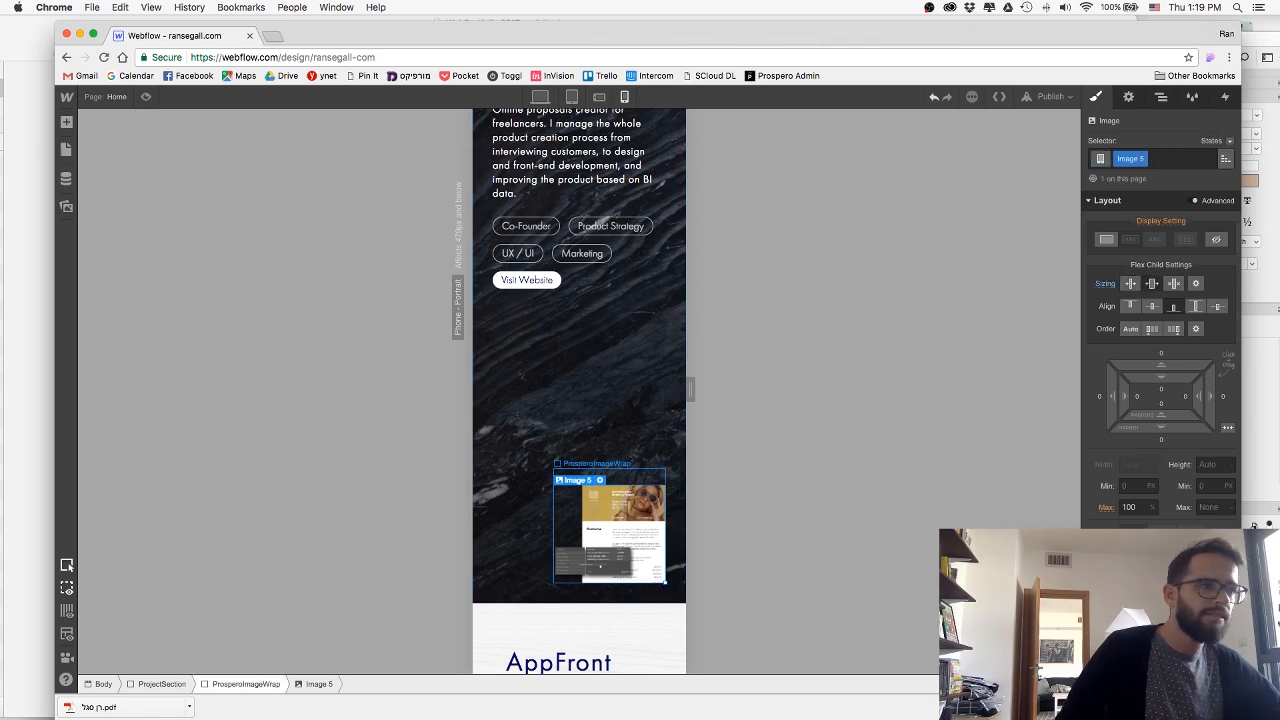
left_click(246, 684)
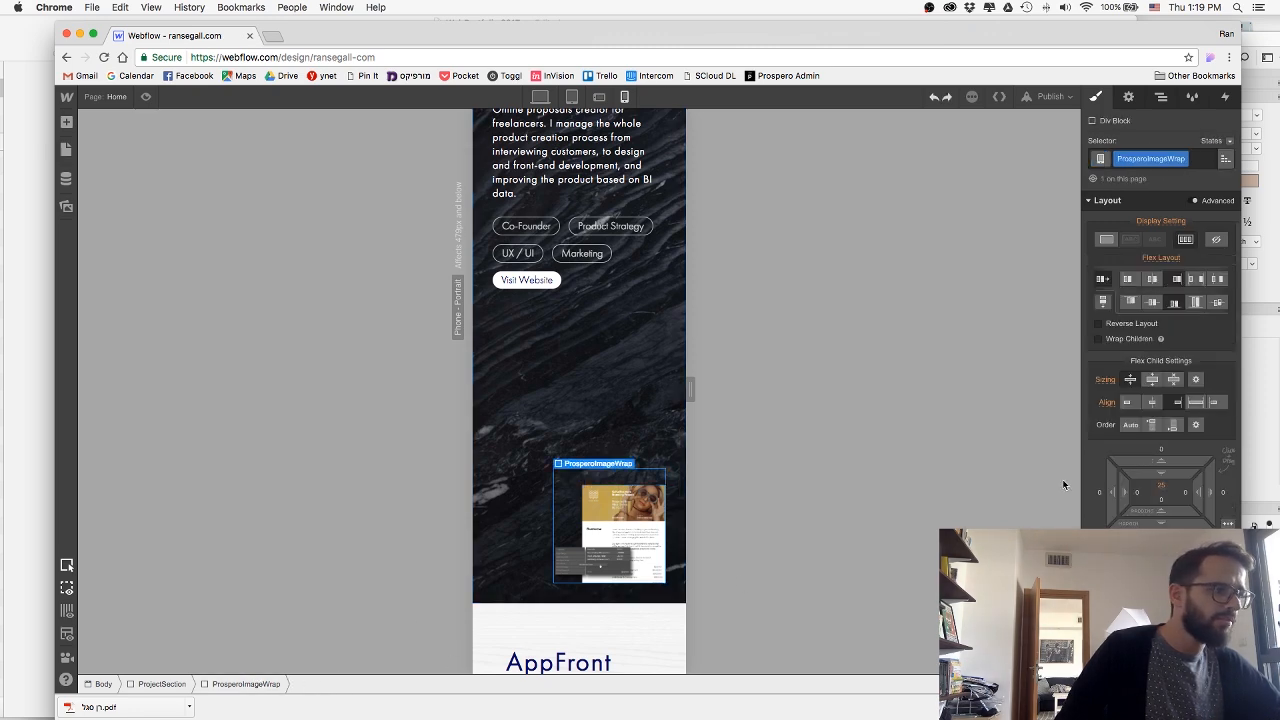
left_click(1153, 383)
key("super+z")
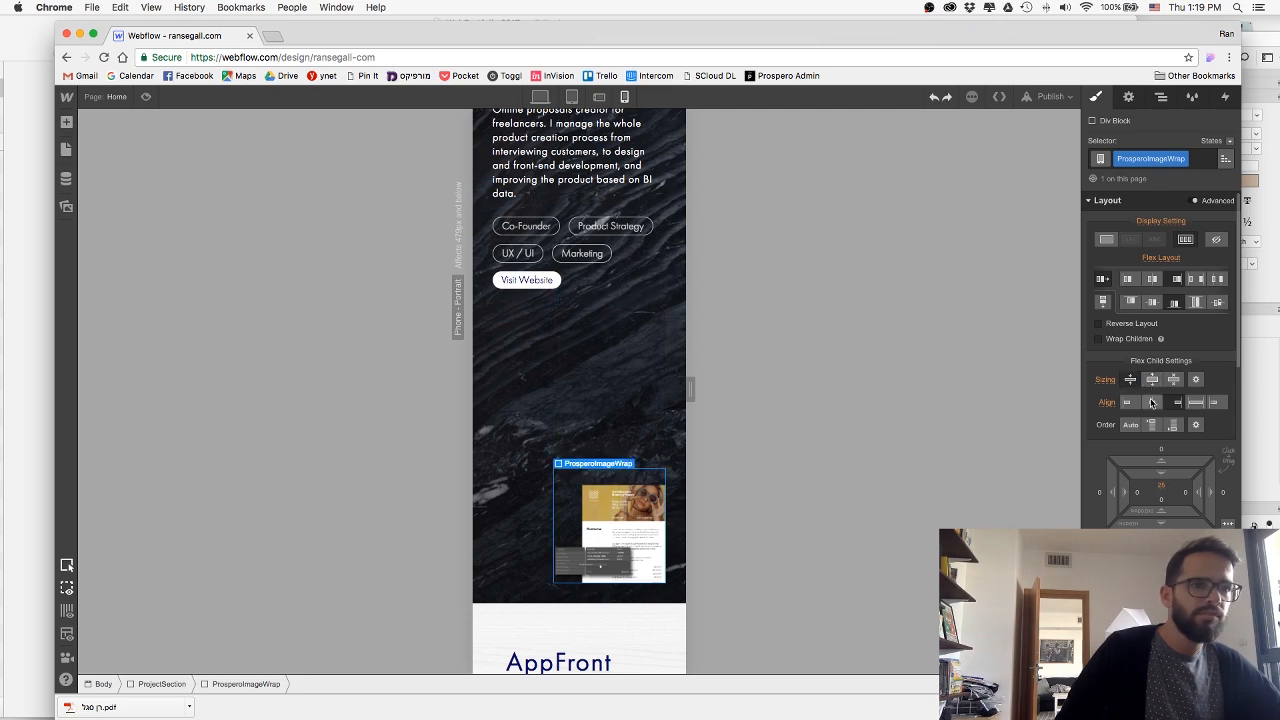
left_click(1152, 402)
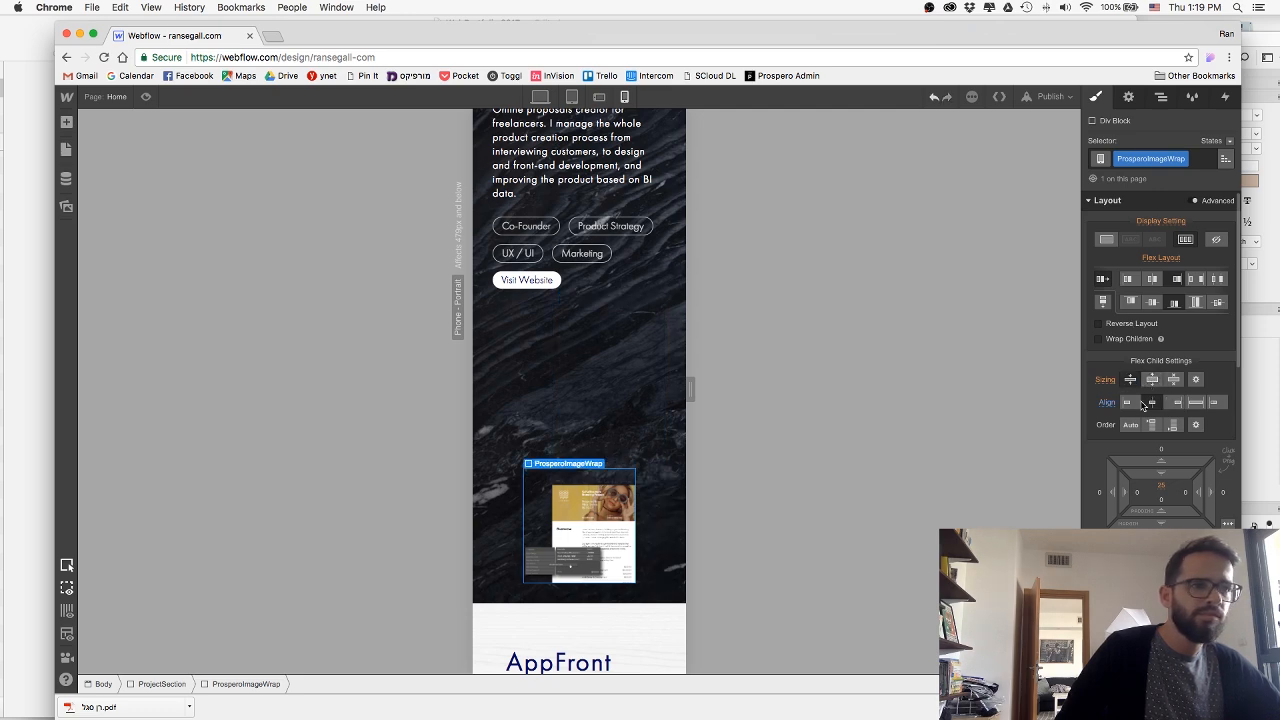
Set the Prospero section's bottom padding to 0 px for phone portrait.
left_click(667, 545)
left_click(1162, 411)
type("0")
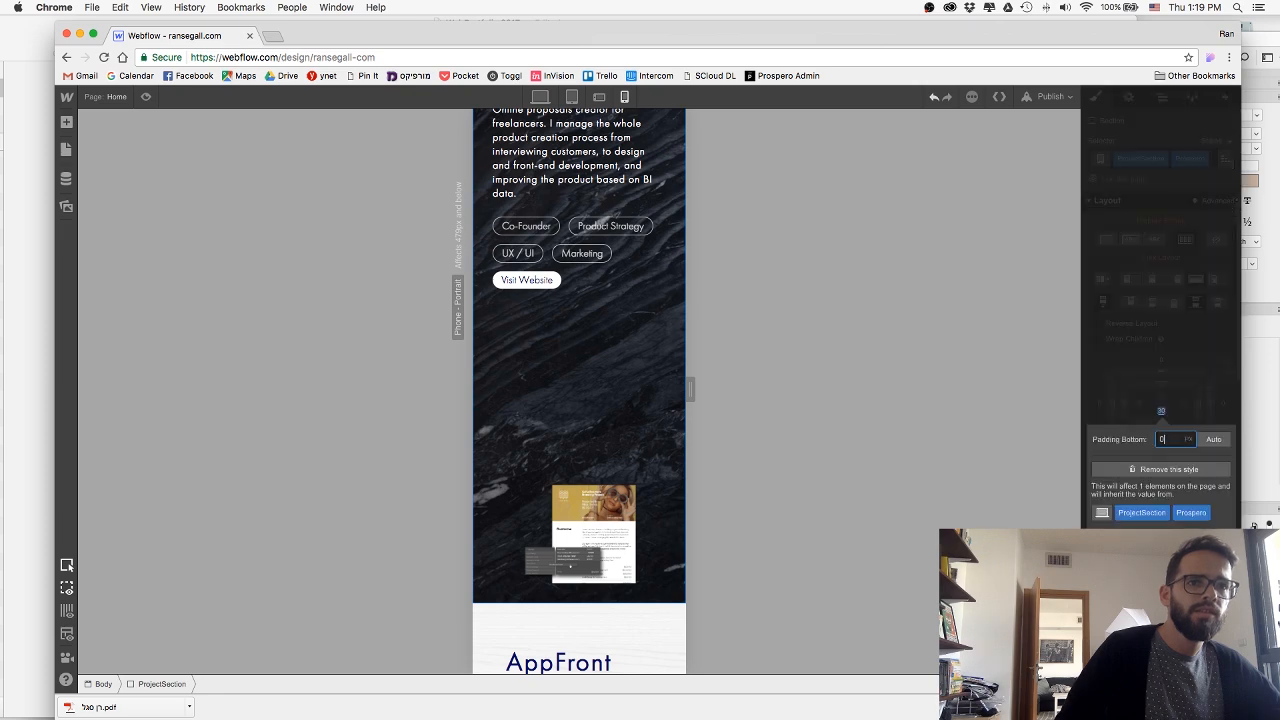
key("Return")
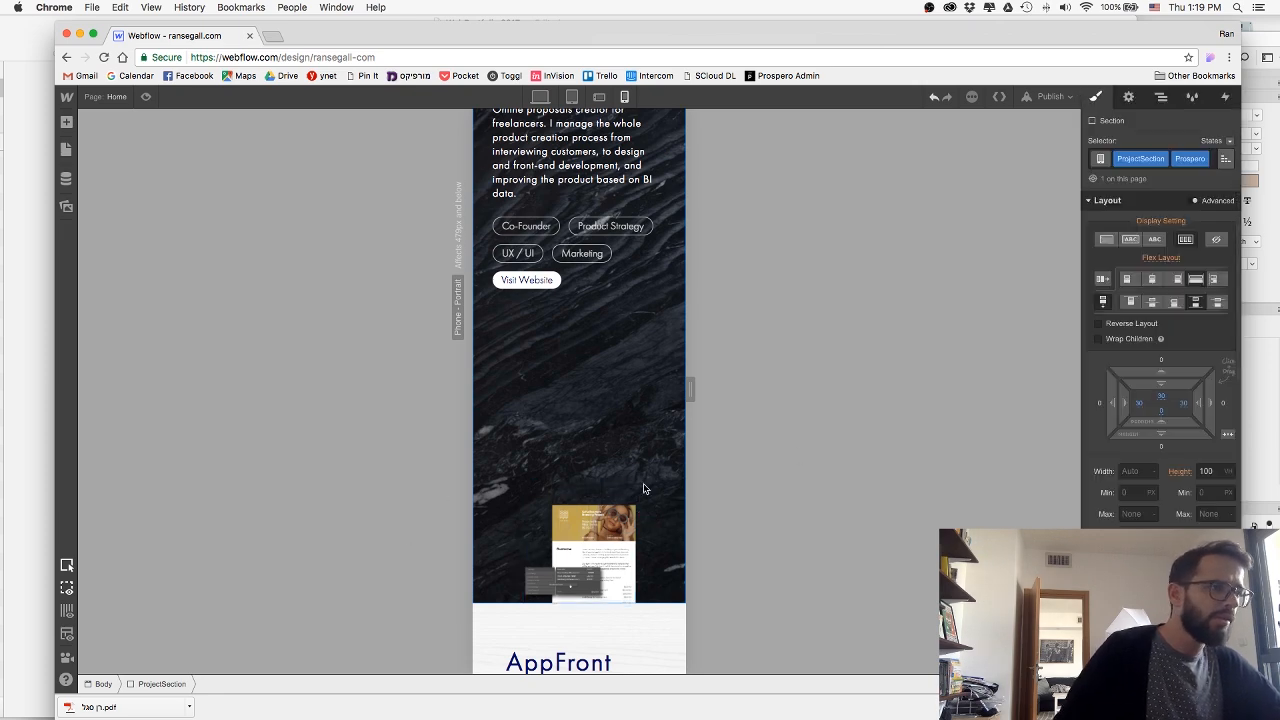
Widen the ProsperoImageWrap block to the full width of the section's content area.
left_click(586, 527)
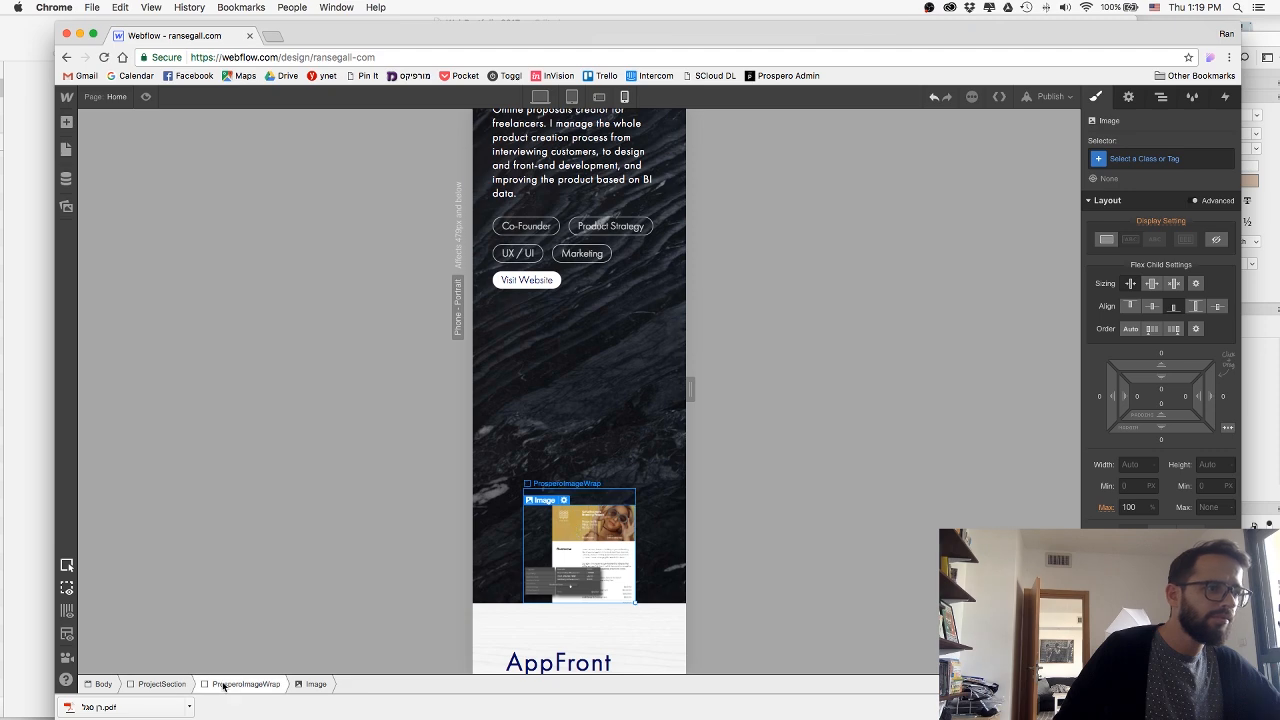
left_click(224, 686)
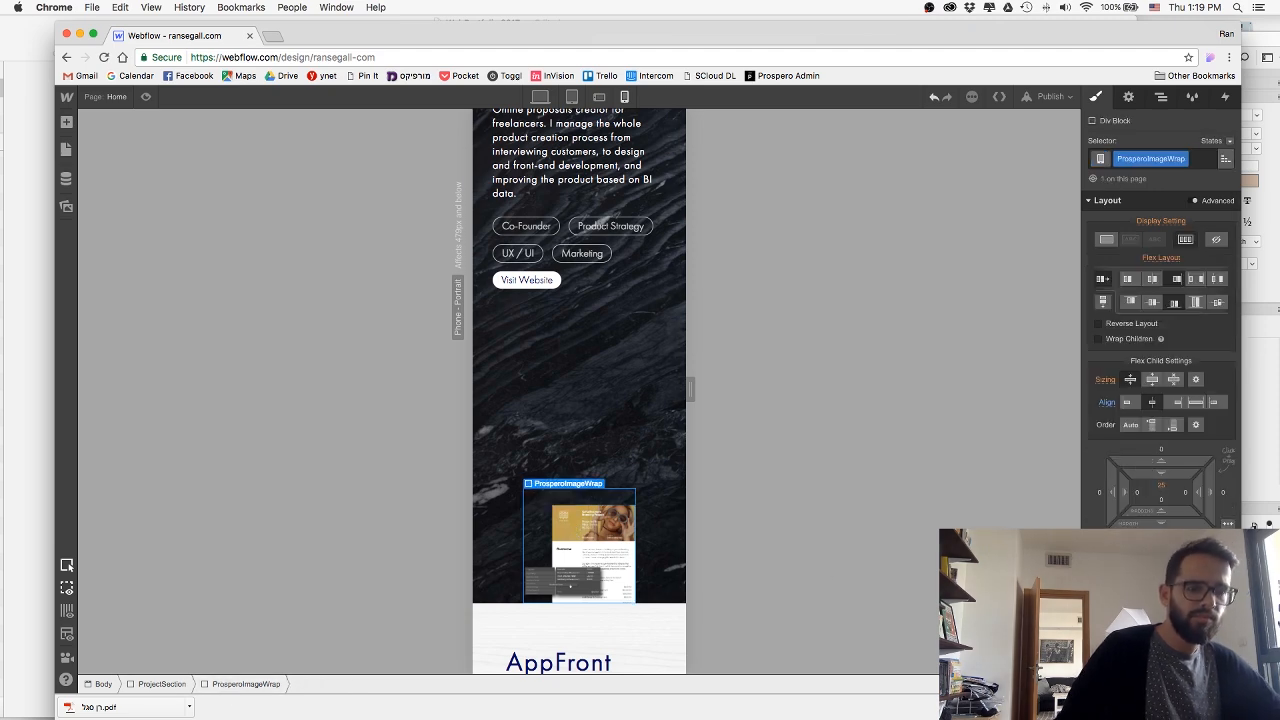
key("Return")
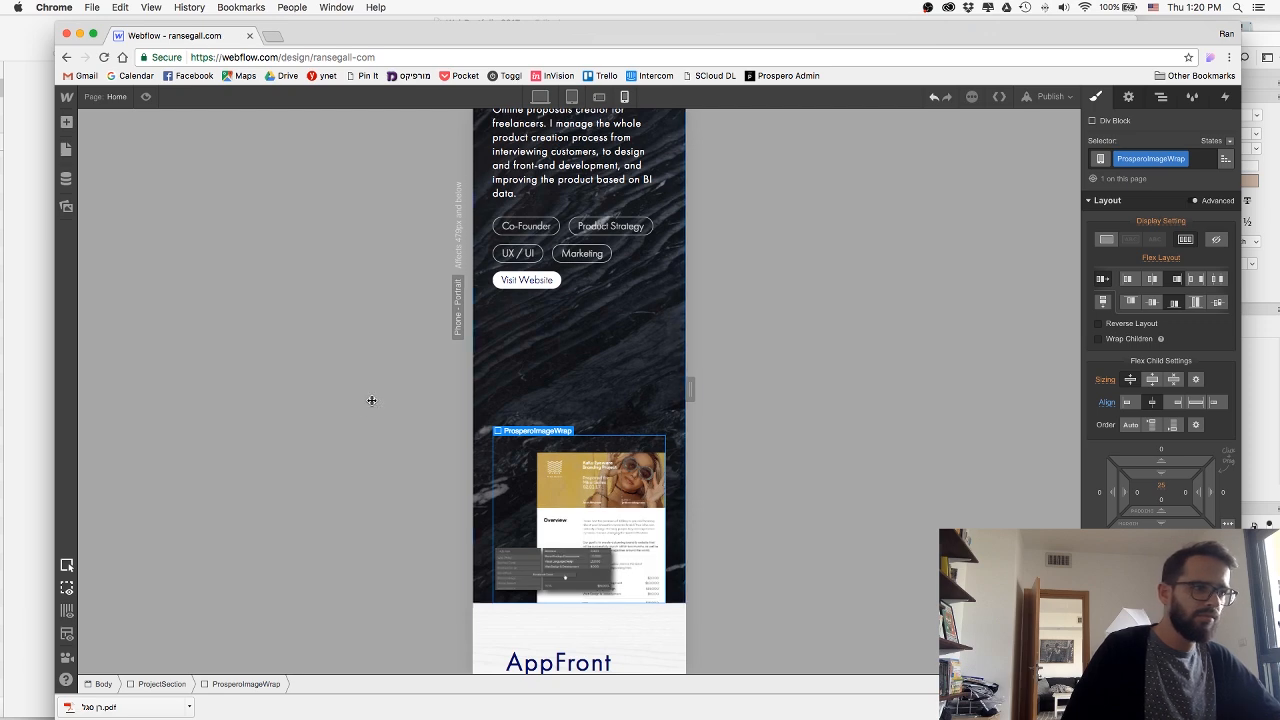
Check the "Watch." heading's style for reference and set the Prospero heading's font size to 22 px.
scroll(596, 404, "up", 3)
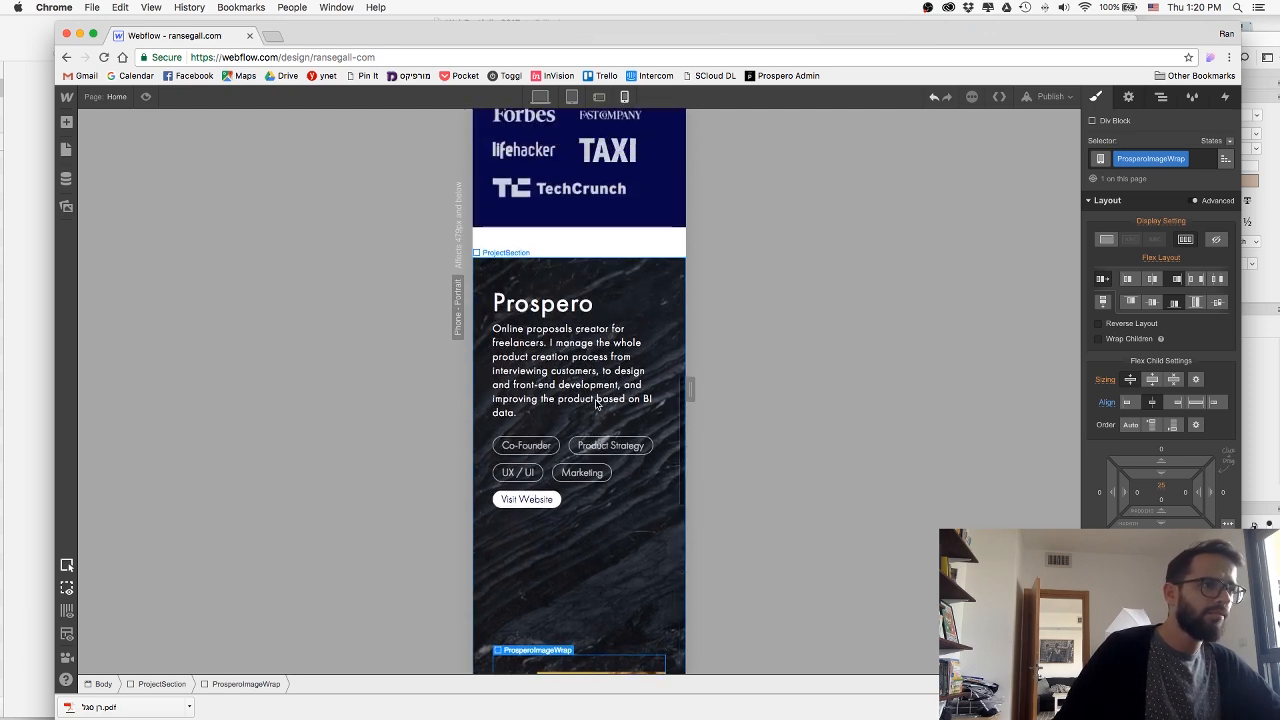
scroll(595, 404, "up", 5)
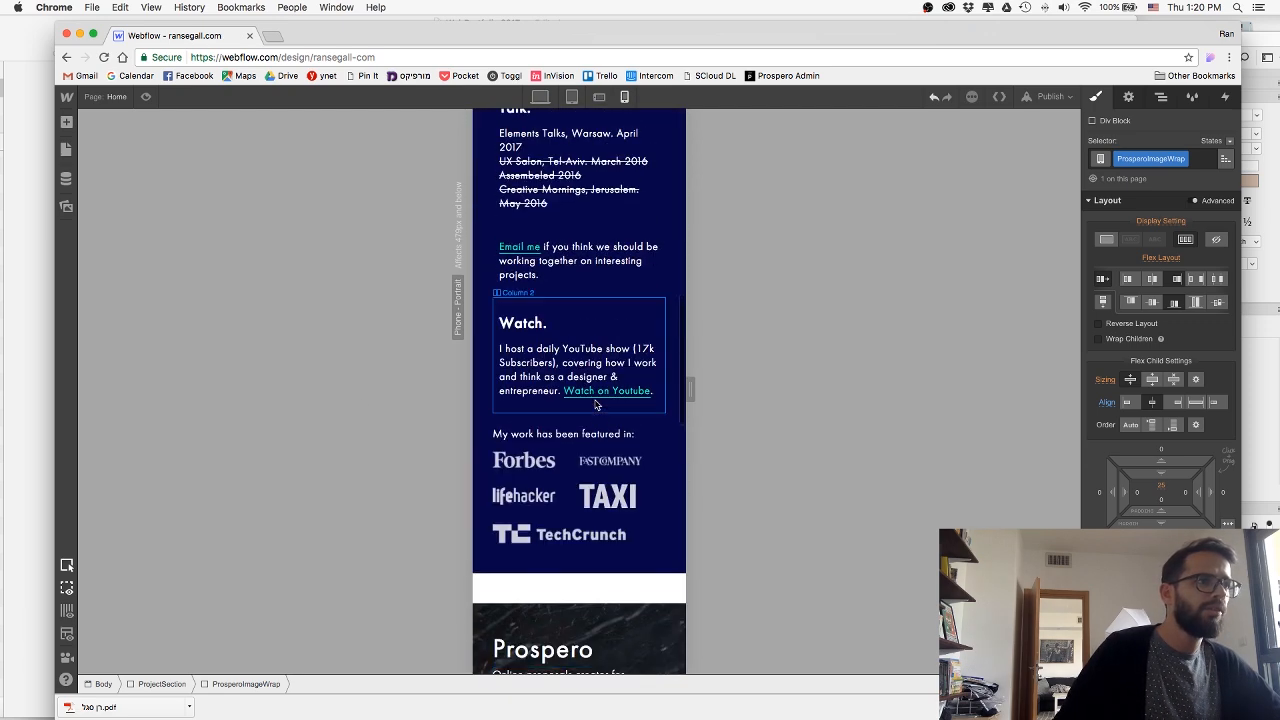
left_click(530, 323)
scroll(565, 360, "down", 2)
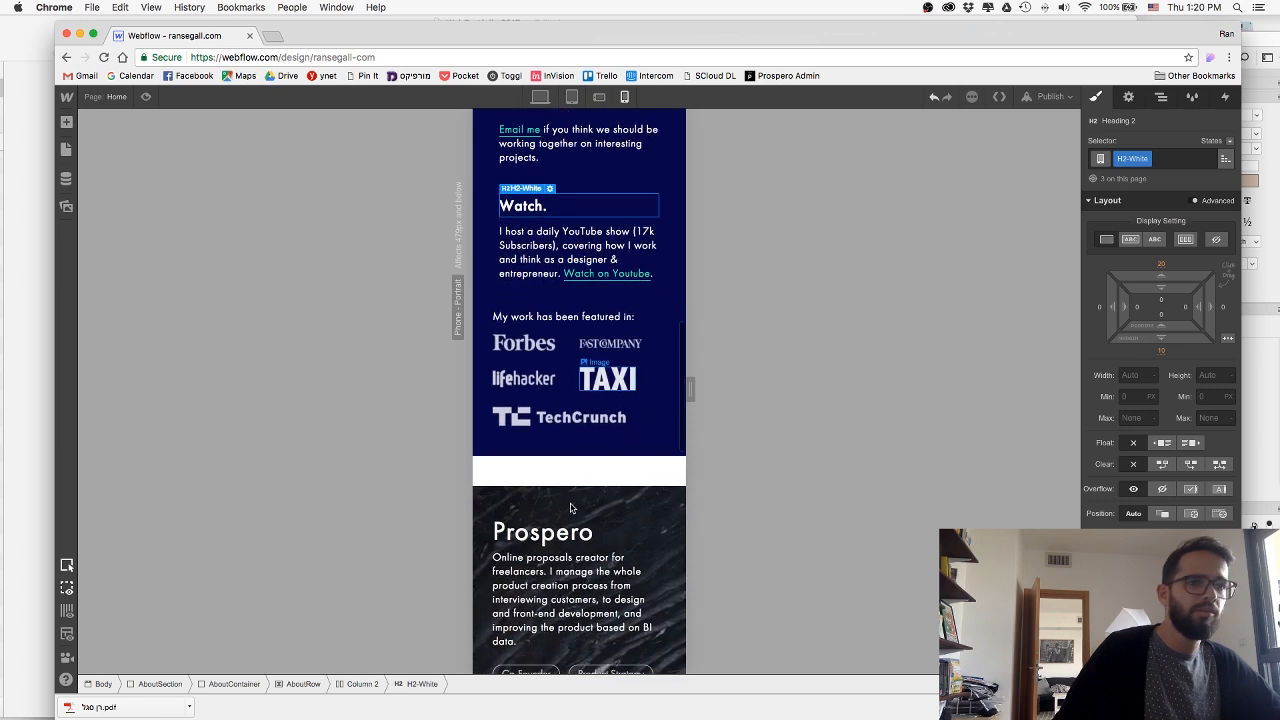
left_click(568, 535)
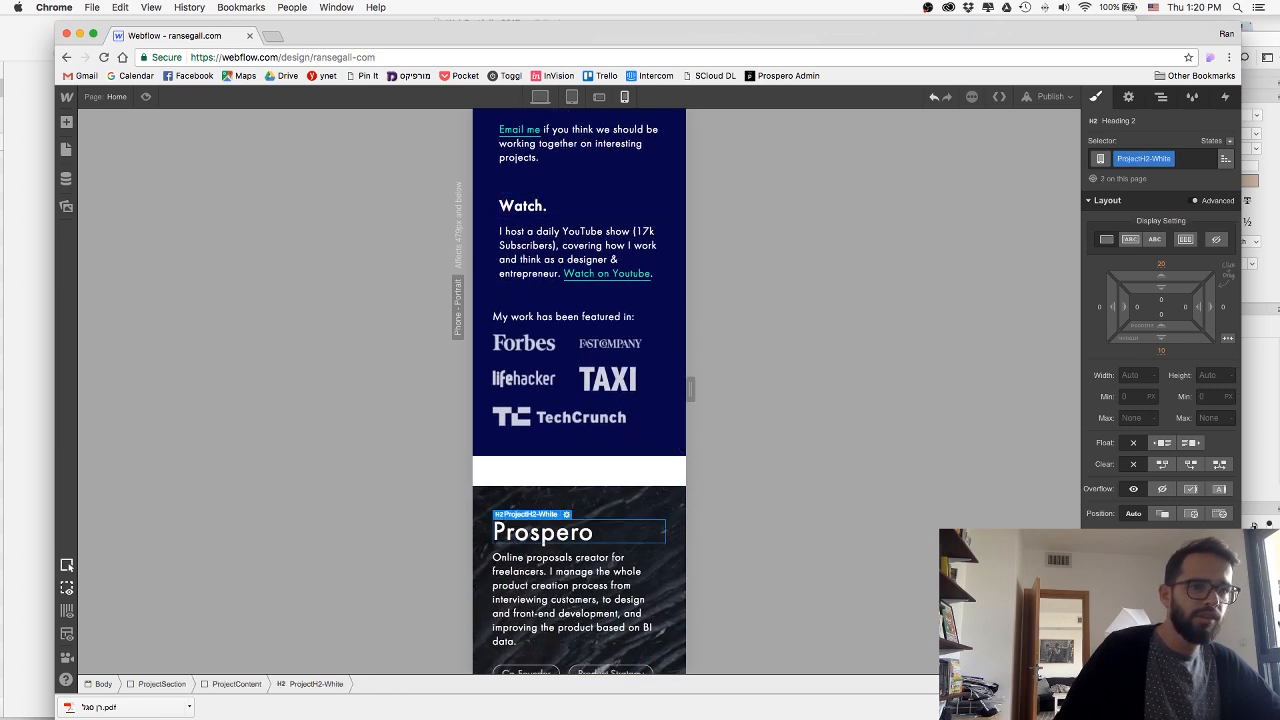
type("22")
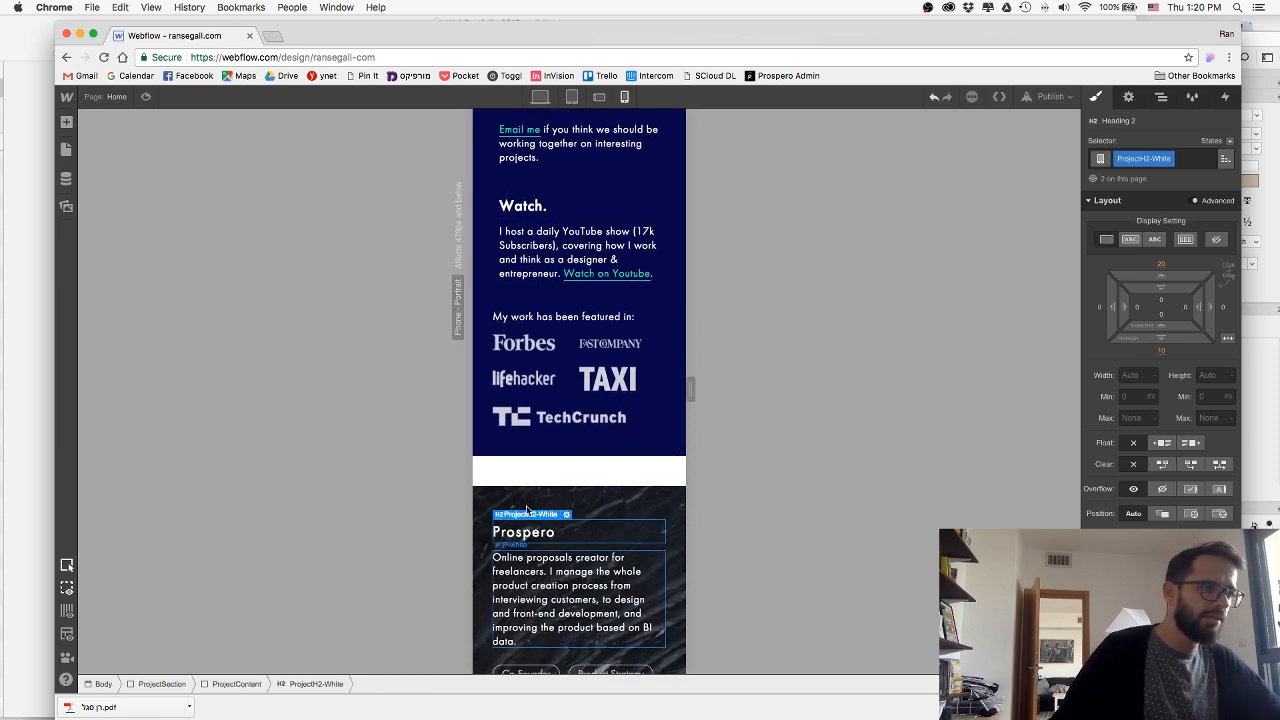
Compare the YouTube text block's style with the Prospero paragraph's and review the Prospero section in phone portrait.
left_click(548, 247)
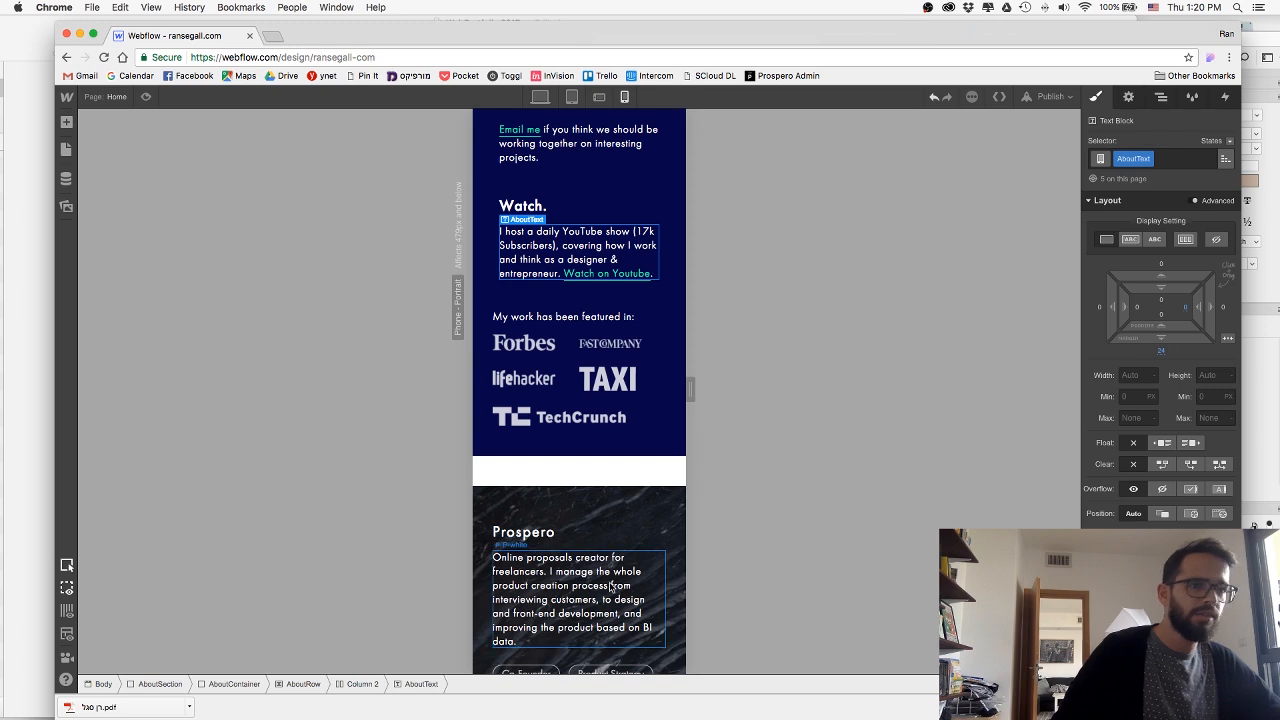
left_click(612, 586)
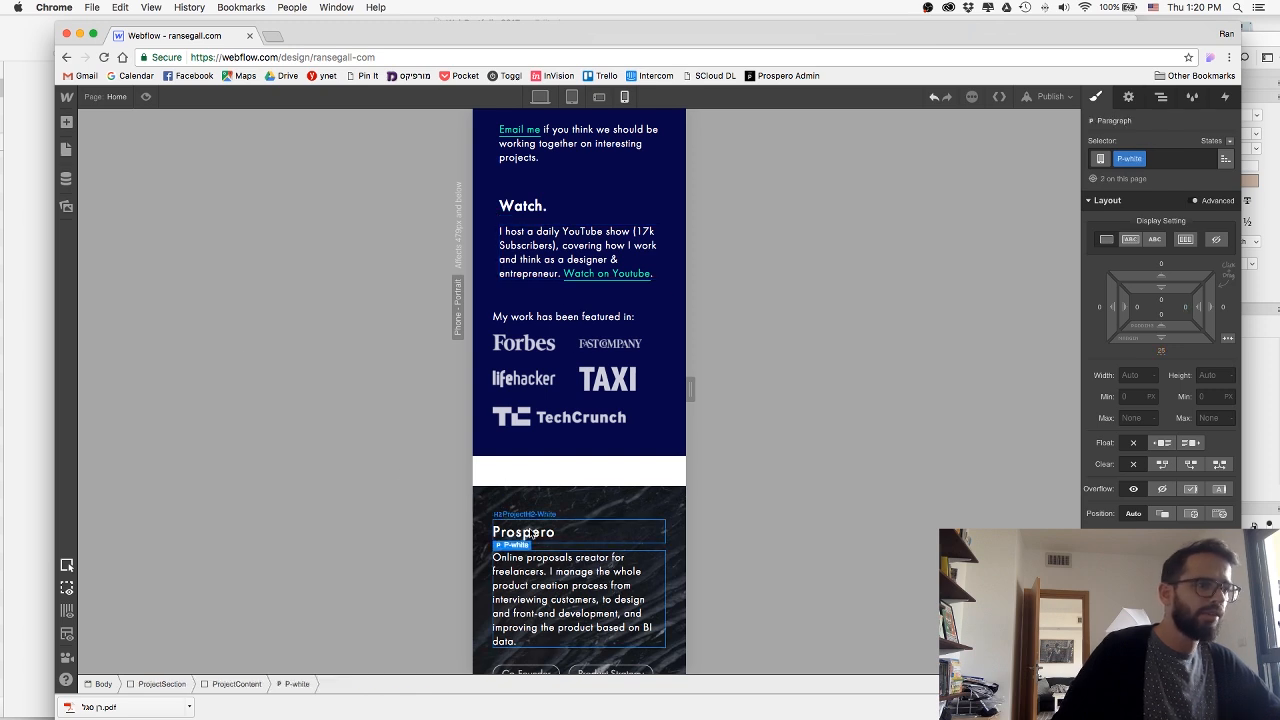
left_click_drag(472, 513, 473, 513)
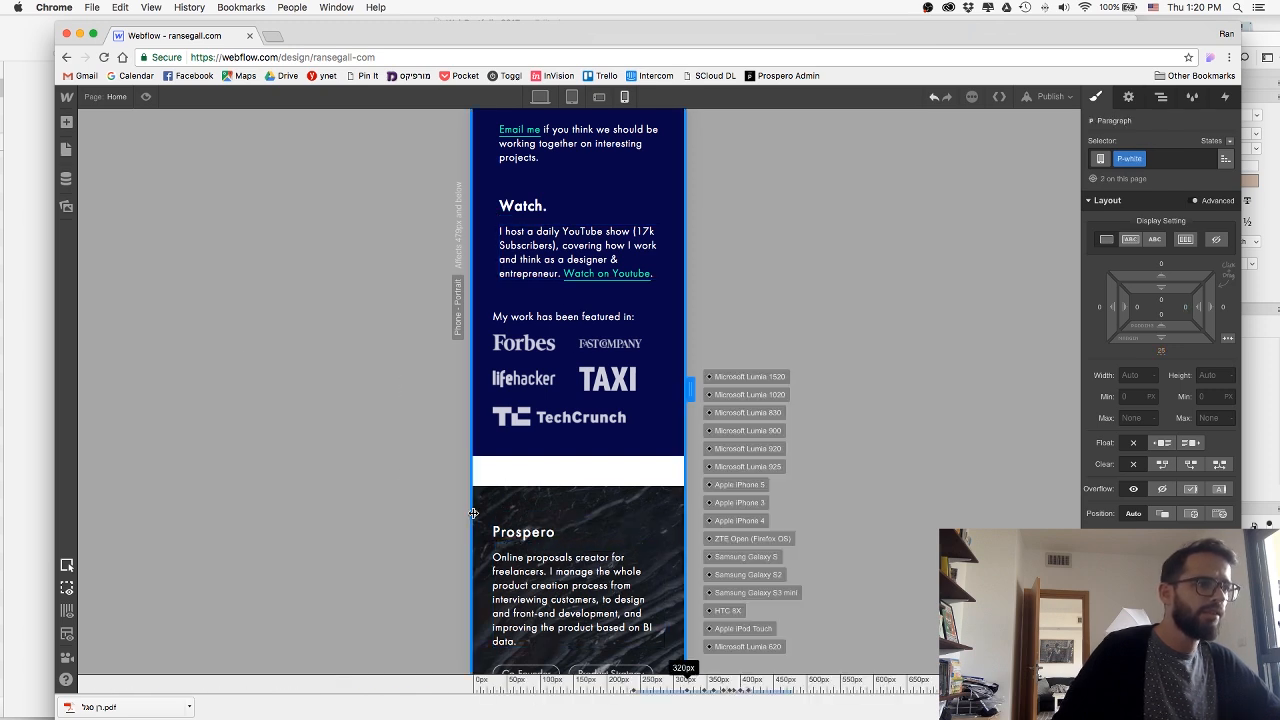
scroll(492, 513, "down", 1)
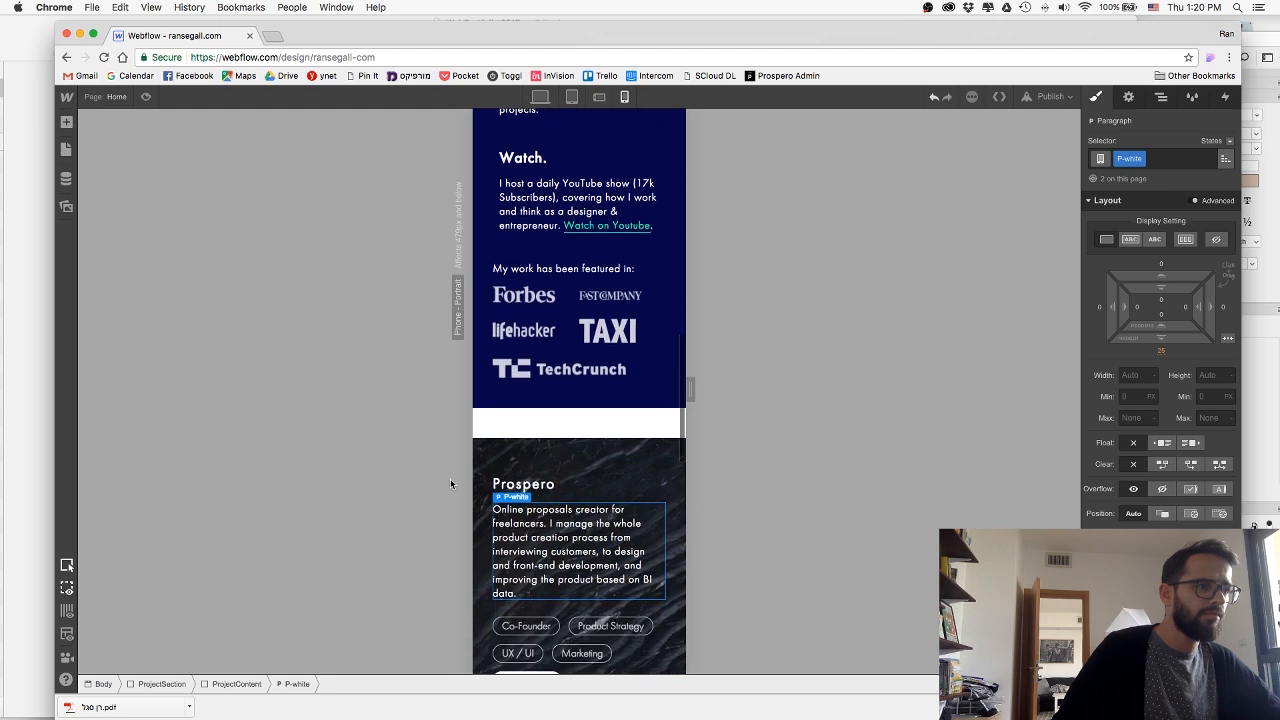
scroll(536, 492, "down", 8)
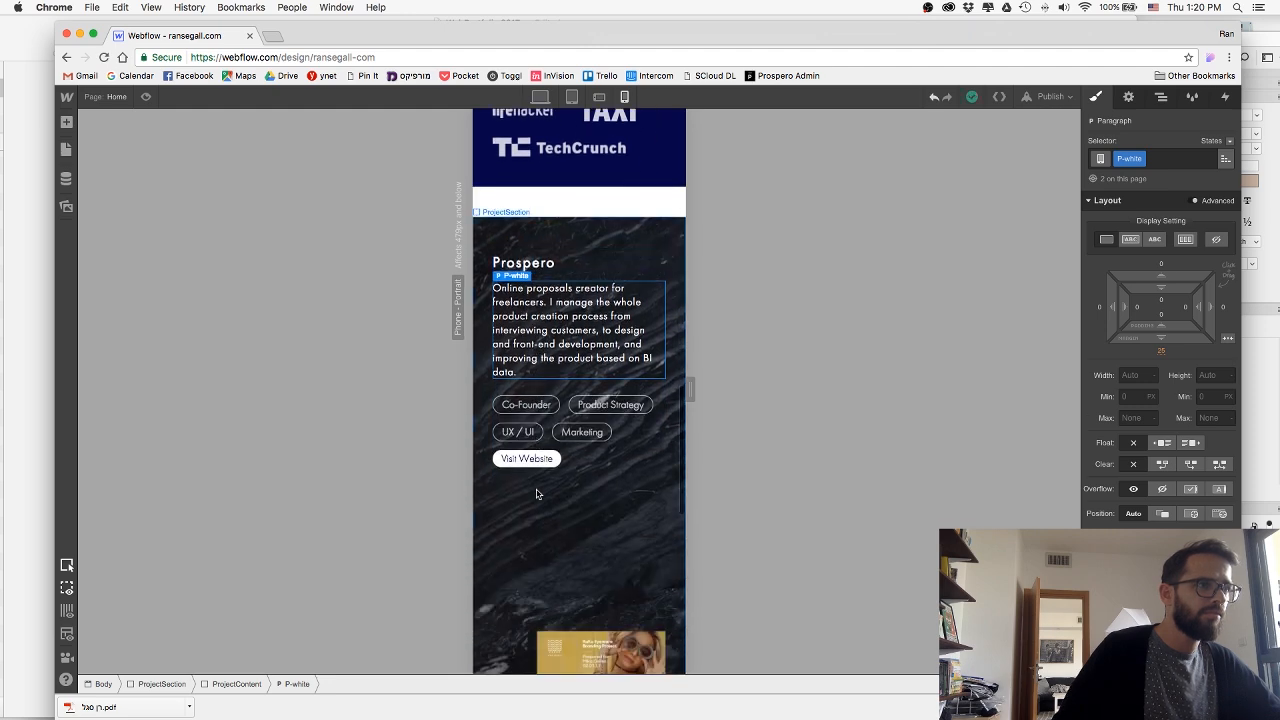
Compare the Prospero heading with the "Watch." heading and tighten the Prospero heading's letter spacing.
scroll(536, 492, "up", 9)
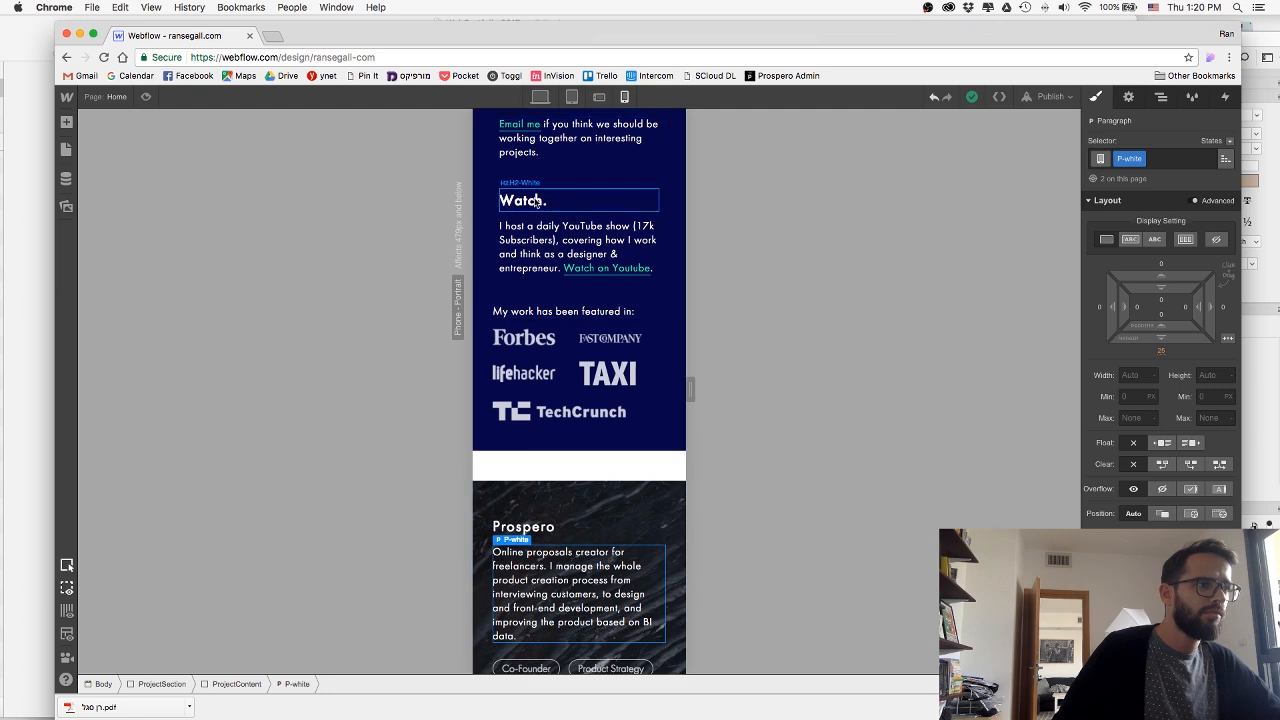
left_click(536, 201)
left_click(530, 533)
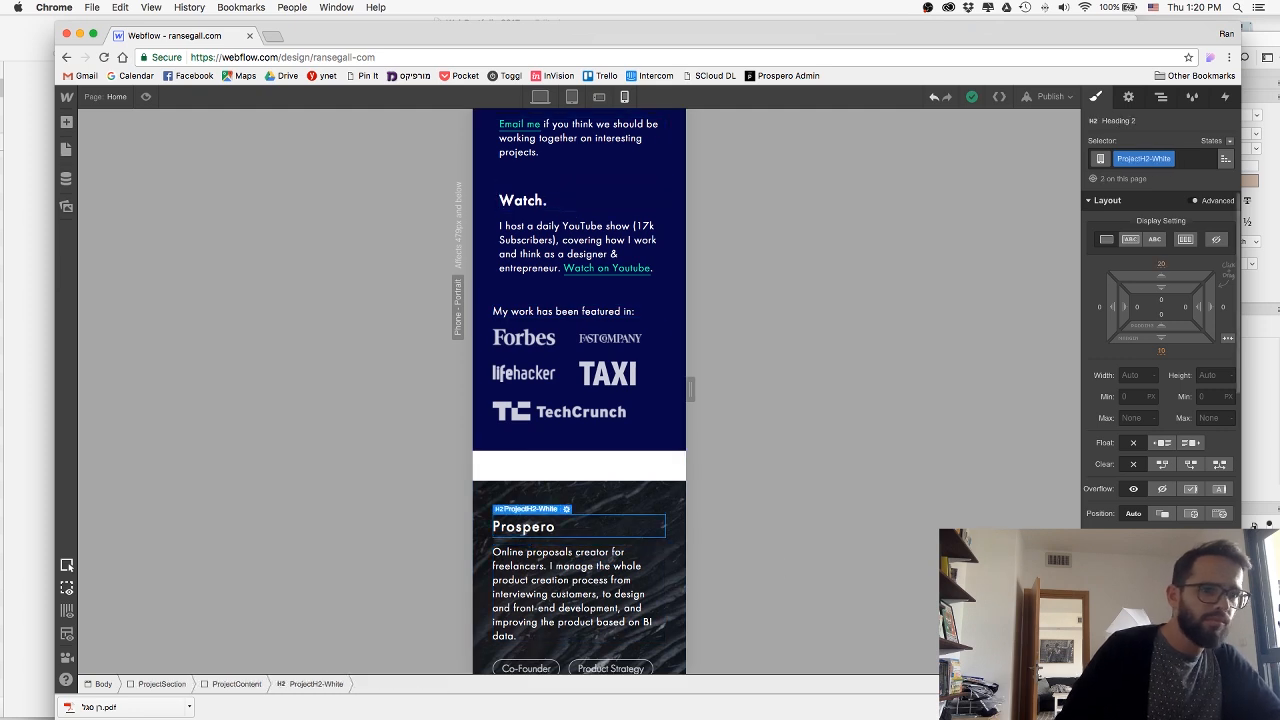
scroll(644, 540, "down", 1)
scroll(644, 540, "down", 5)
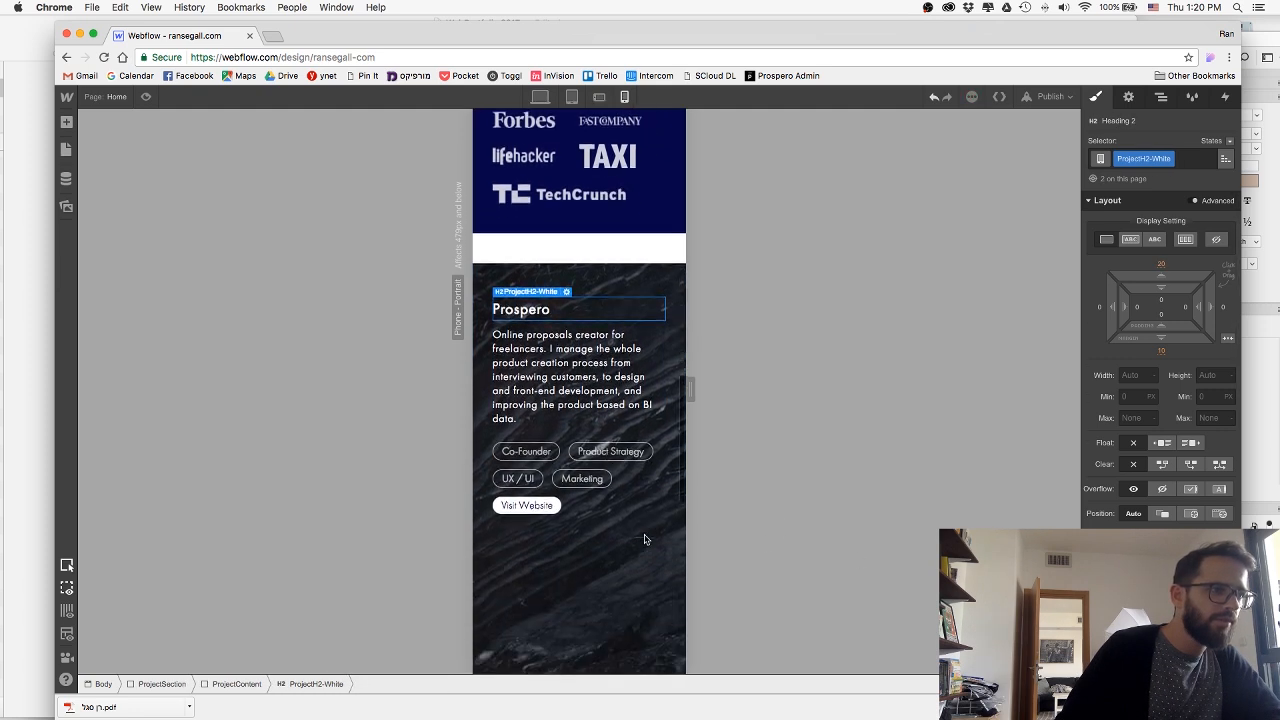
Stack the AppFront section's content vertically for phone portrait and set its padding to 30 px on all sides, matching the Prospero section's side padding.
left_click(632, 558)
scroll(632, 558, "down", 3)
scroll(632, 558, "down", 5)
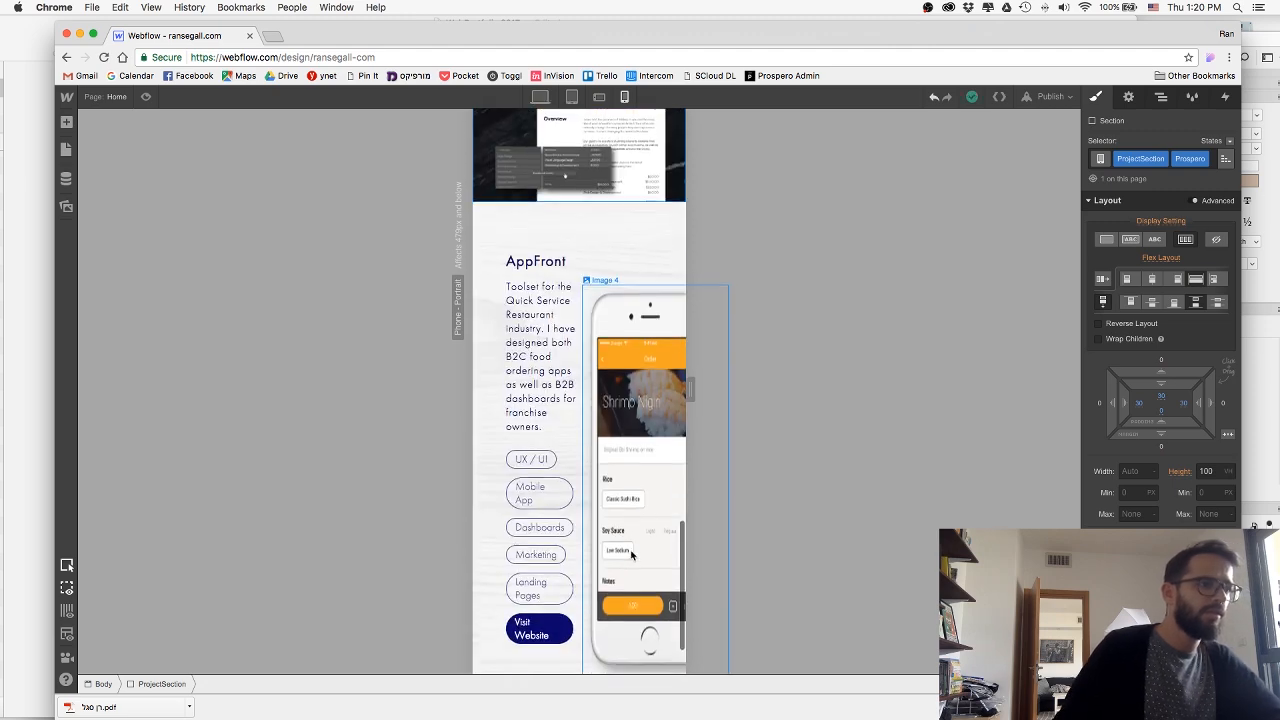
left_click(600, 226)
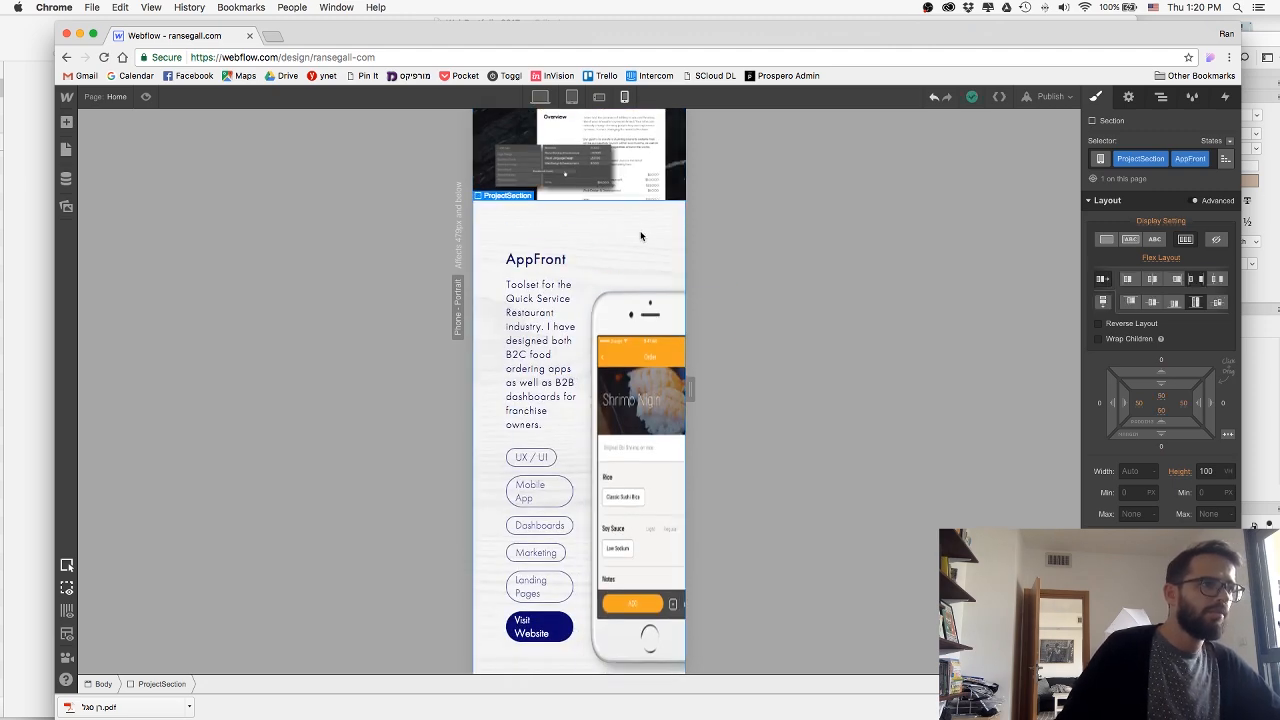
left_click(1101, 303)
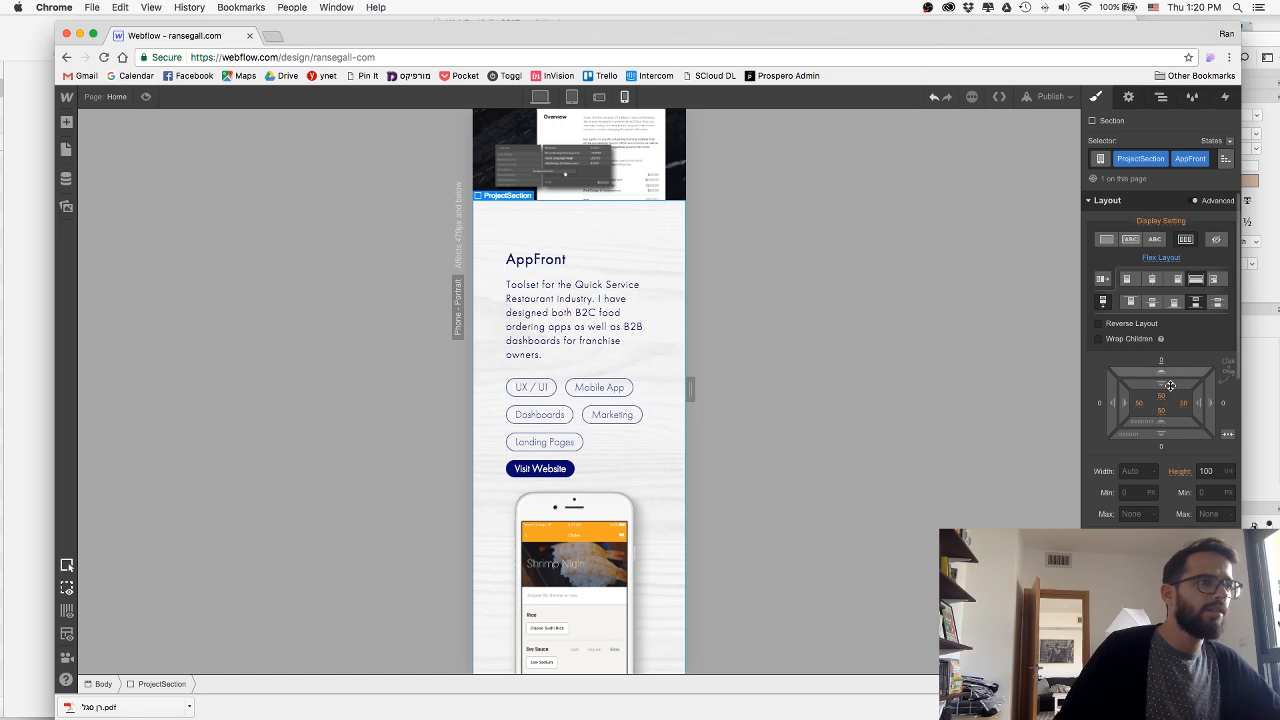
left_click_drag(1181, 360, 1187, 345)
scroll(660, 425, "down", 2)
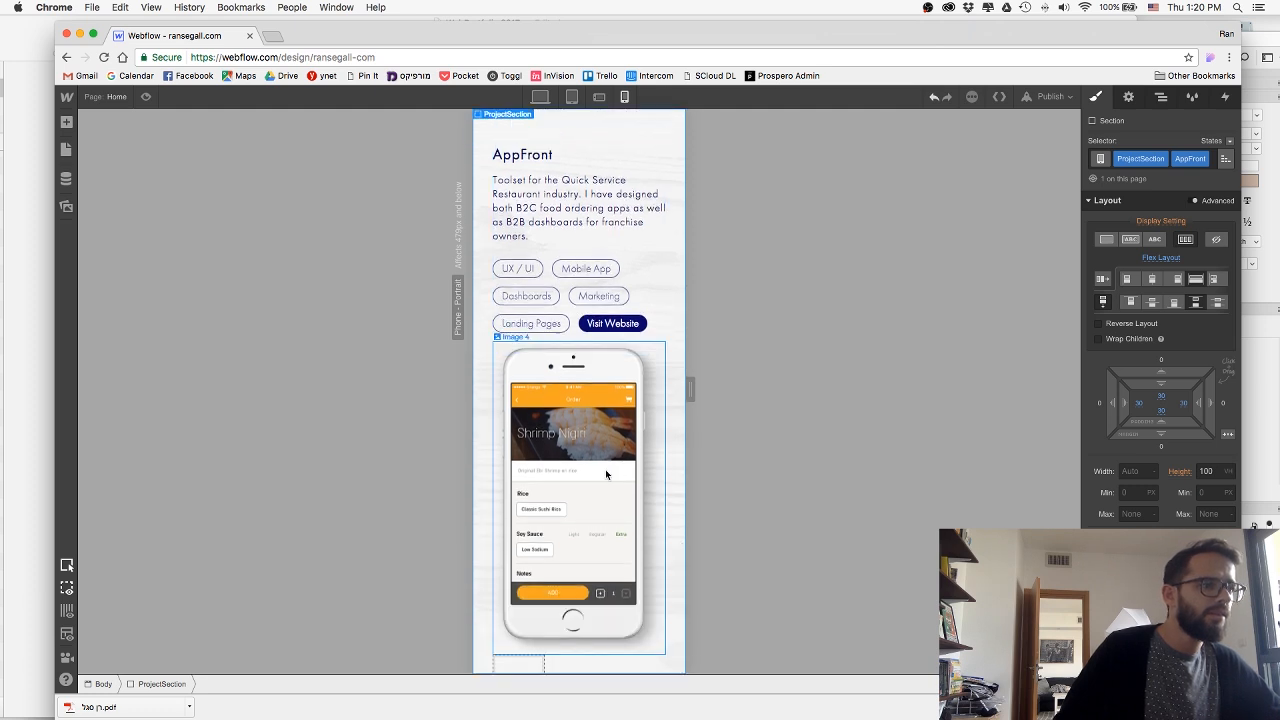
Hide the empty div block below the AppFront phone image and give the image a 27 px top margin.
left_click(528, 664)
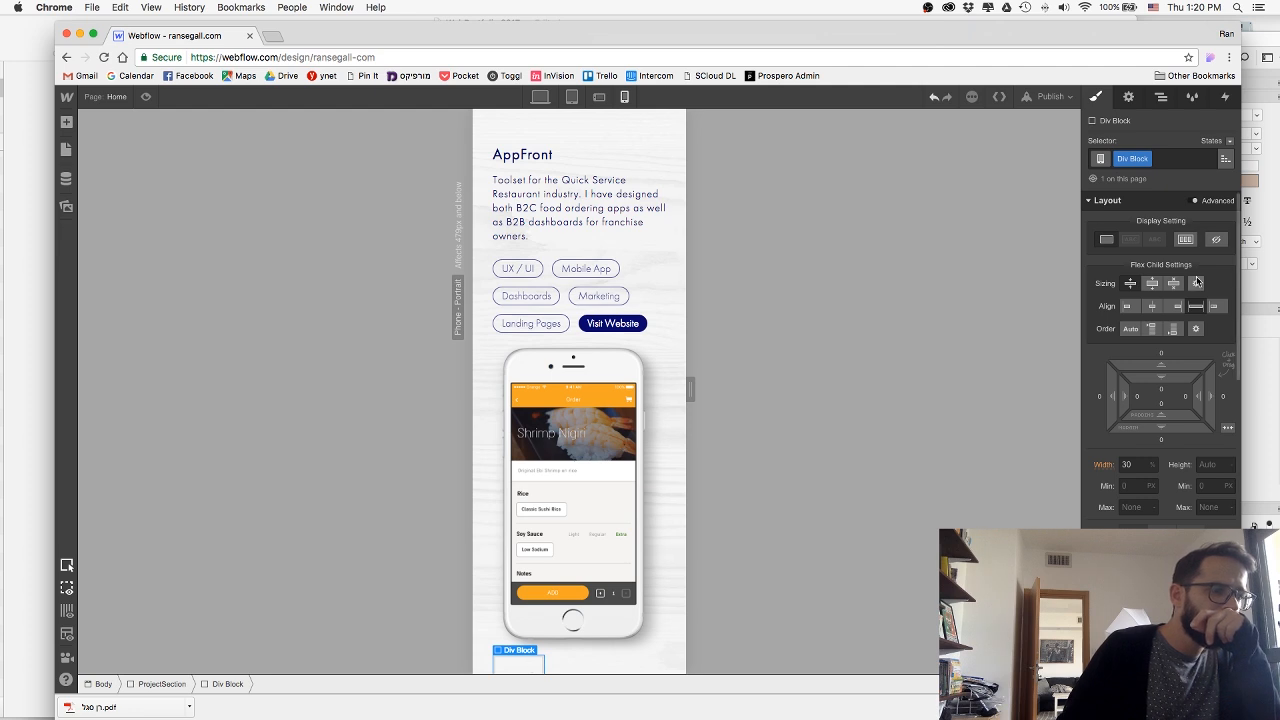
left_click(1216, 241)
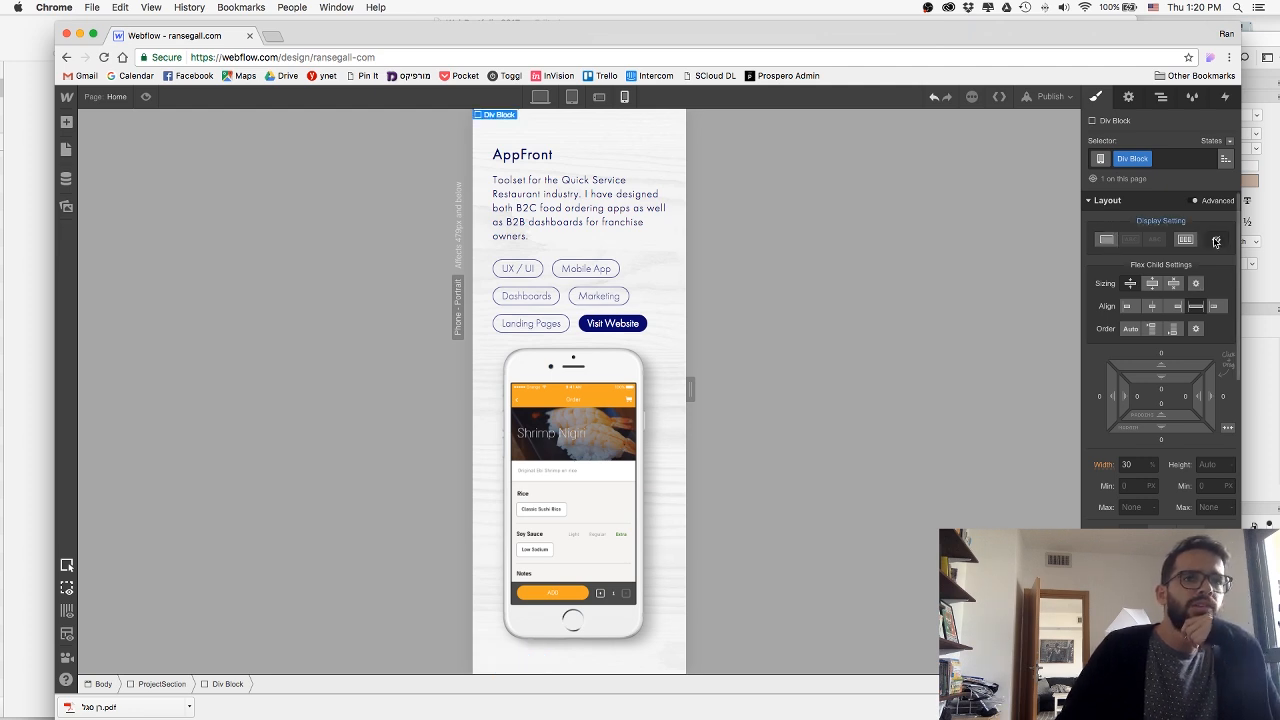
left_click(612, 500)
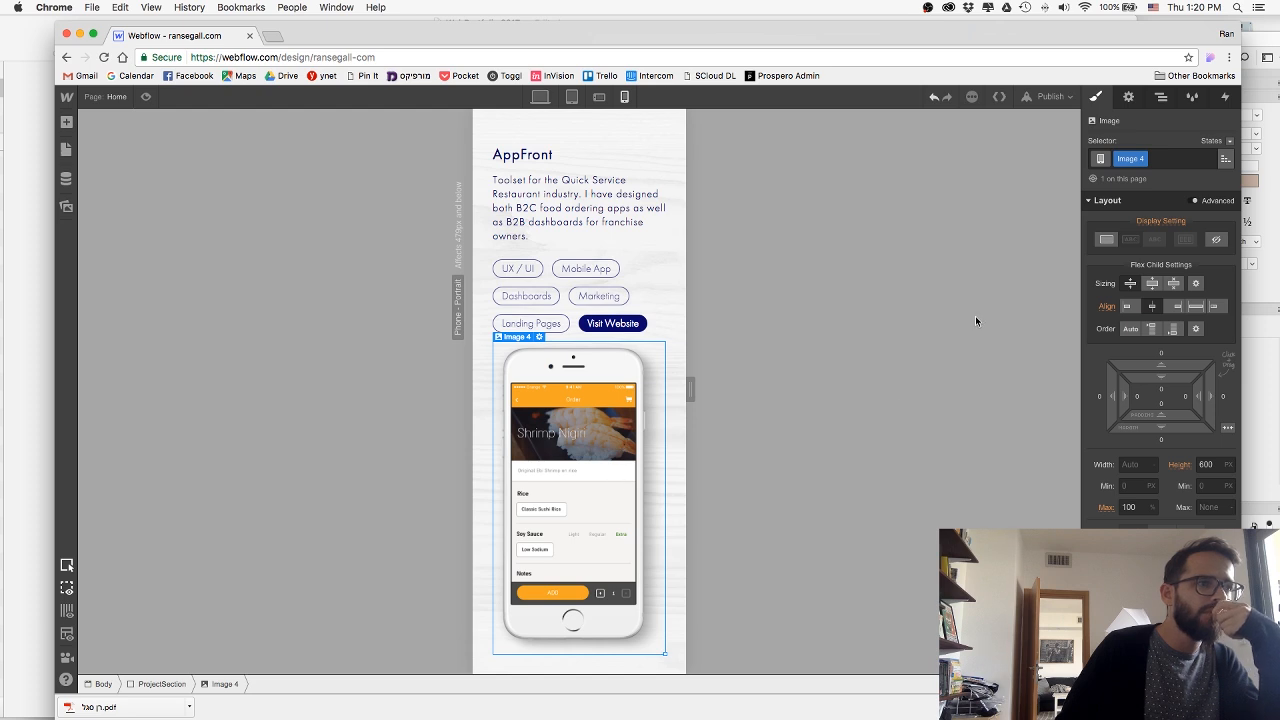
left_click_drag(1140, 364, 1150, 308)
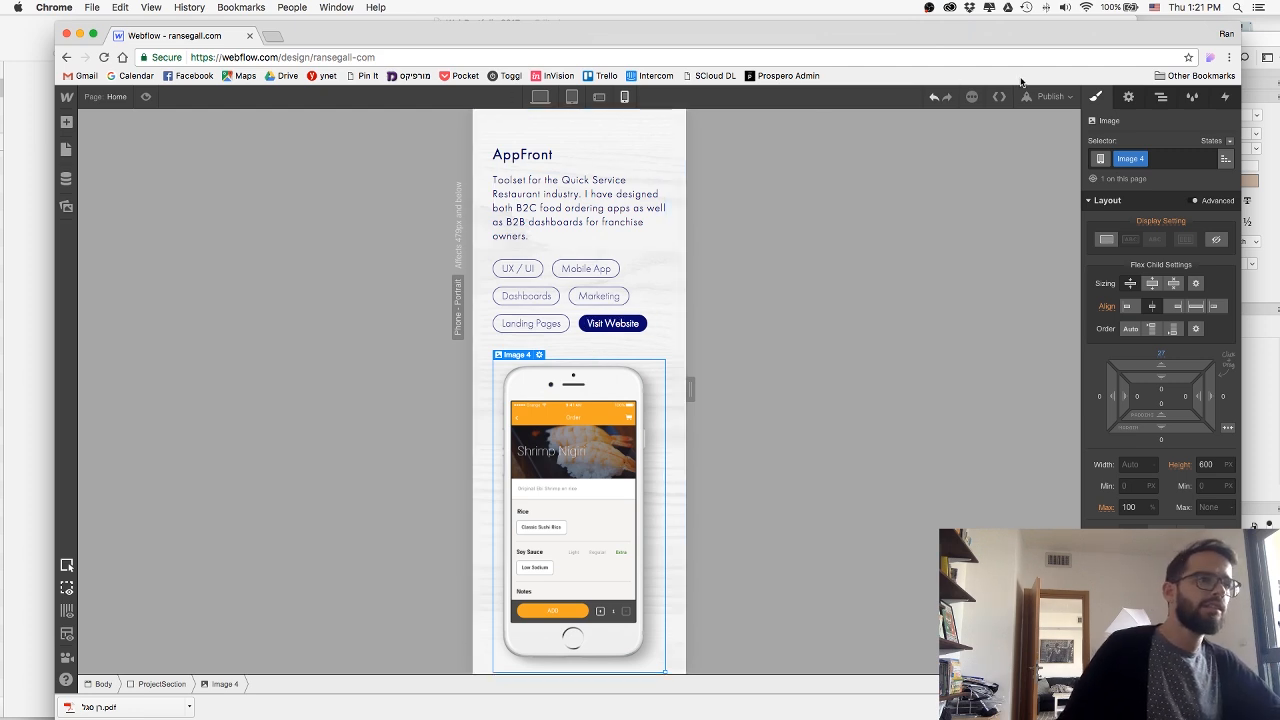
Publish the site to the selected domains.
left_click(1056, 101)
left_click(875, 226)
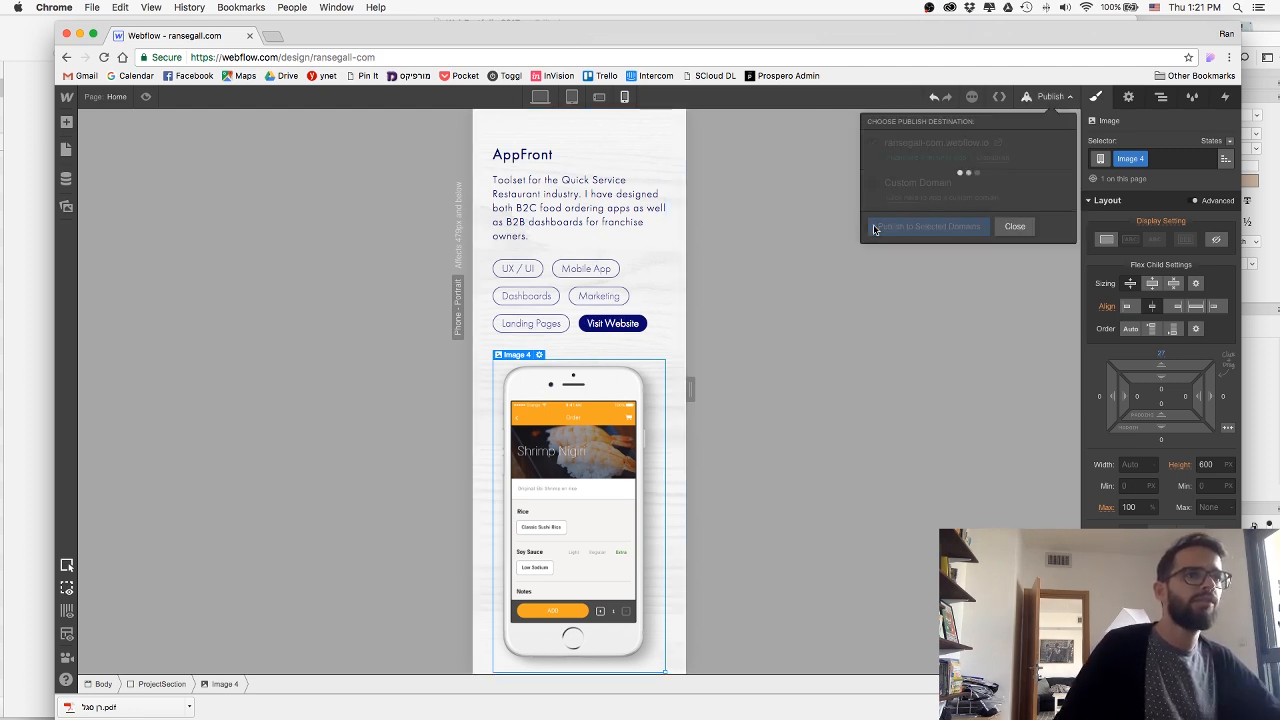
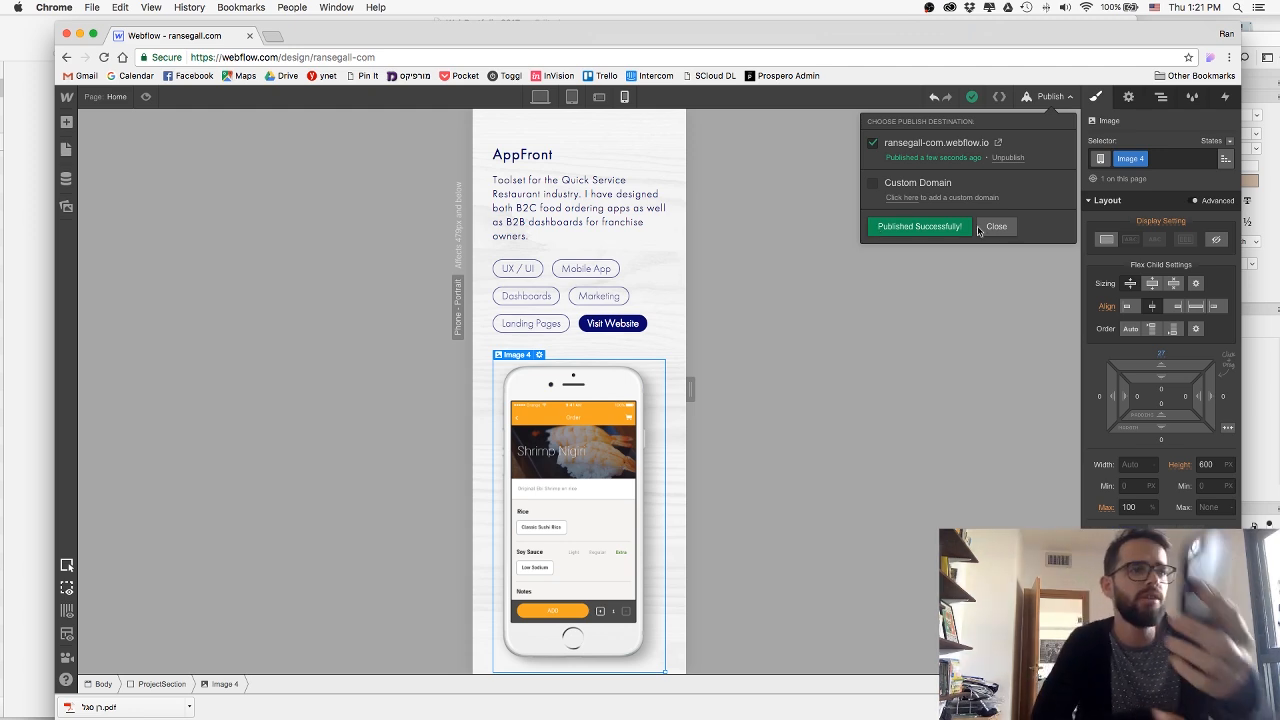
Close the publish options and set the height of the AppFront phone image to 350 px in the phone portrait layout.
left_click(730, 410)
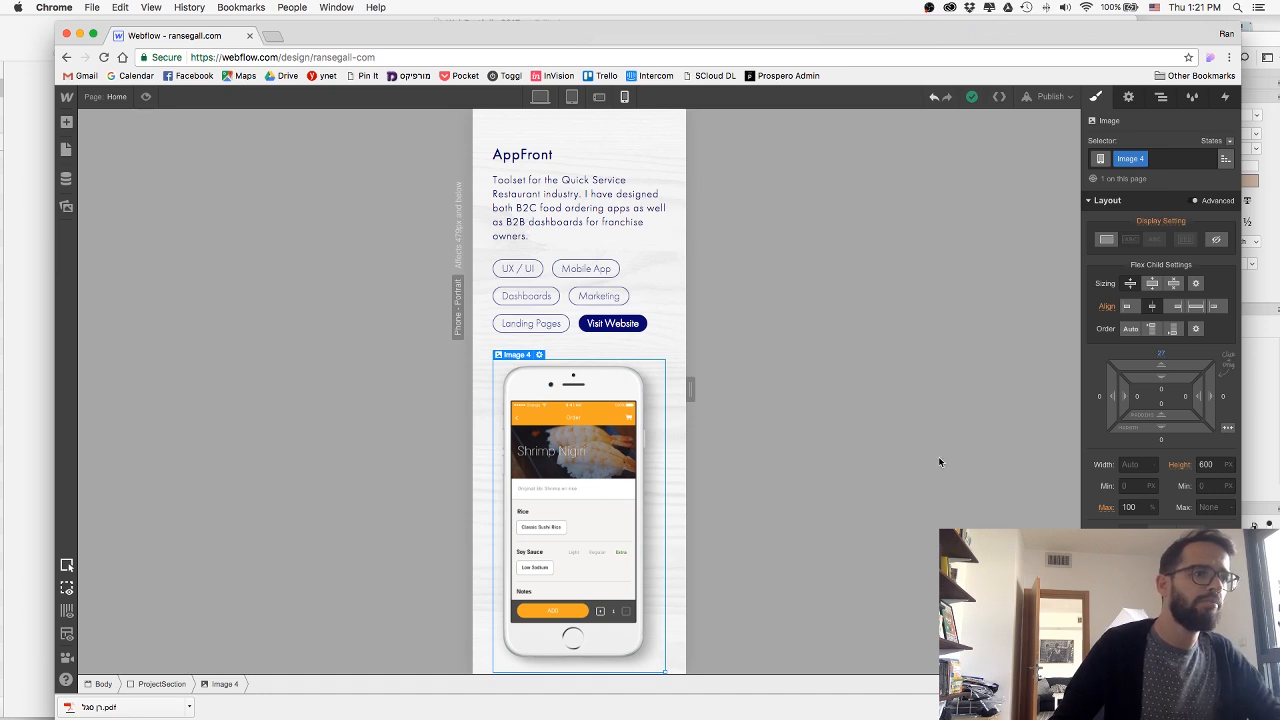
left_click(1207, 464)
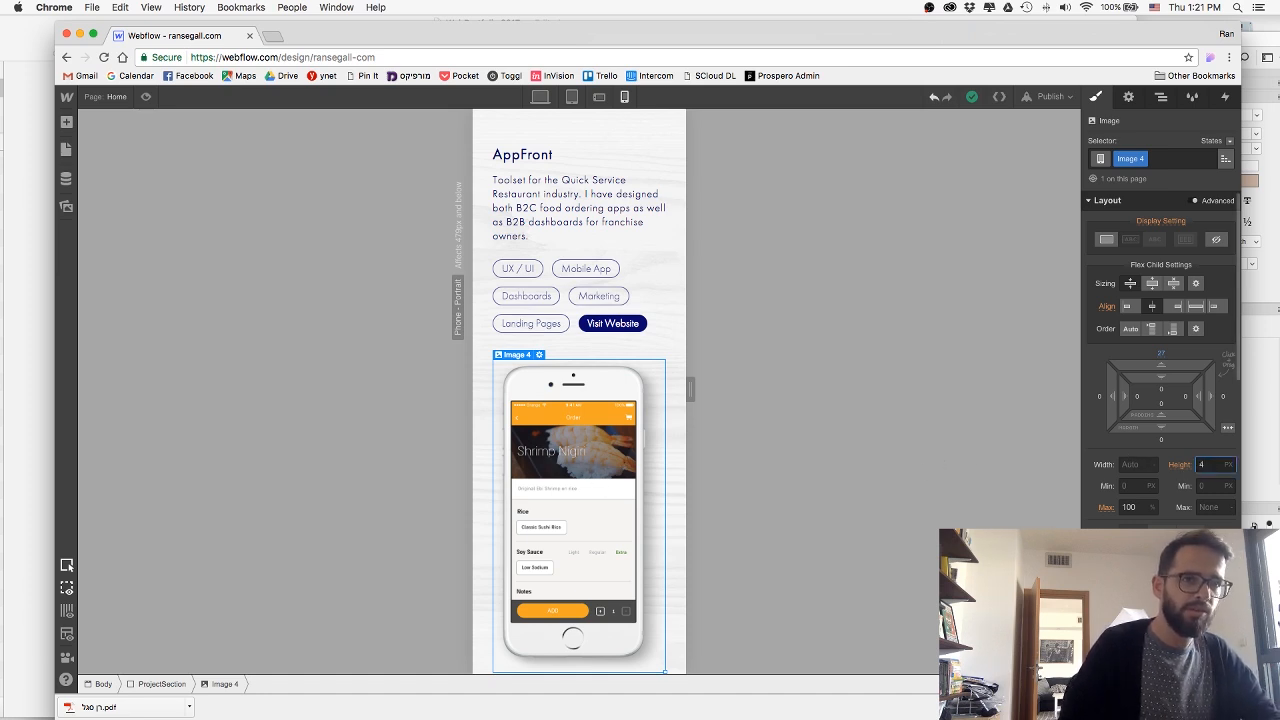
type("450")
key("Return")
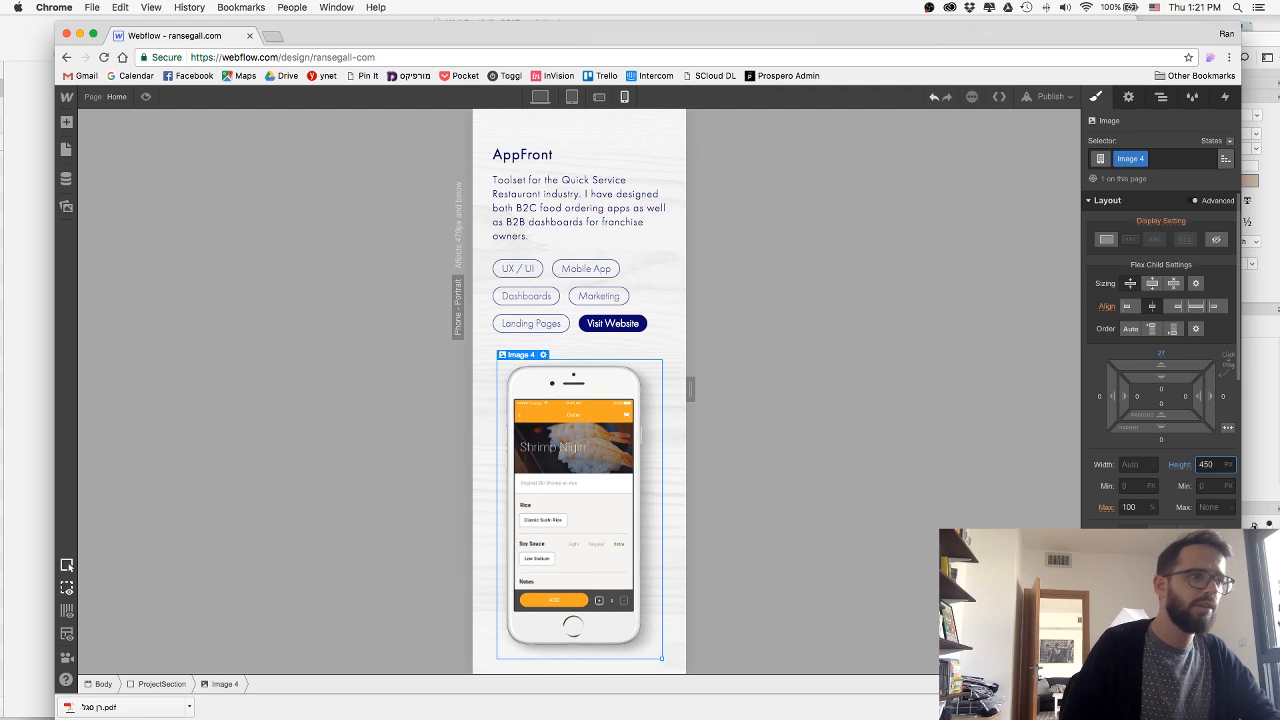
key("Return")
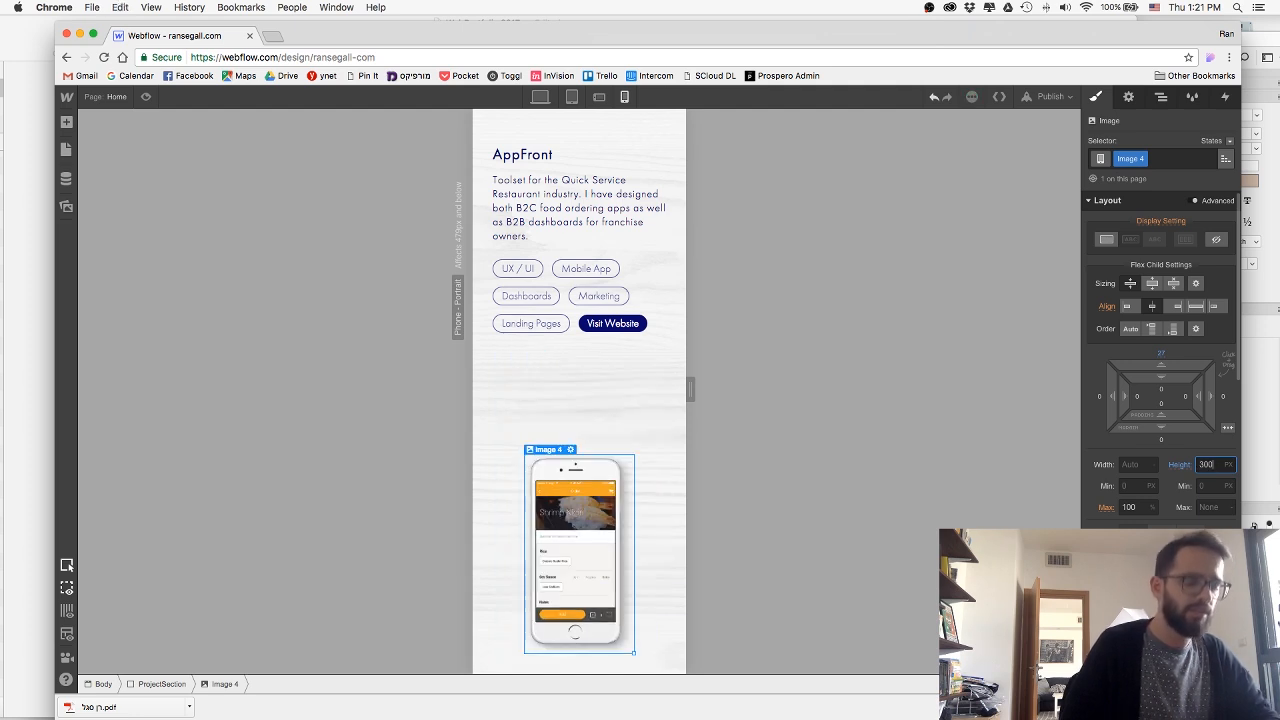
key("super+a")
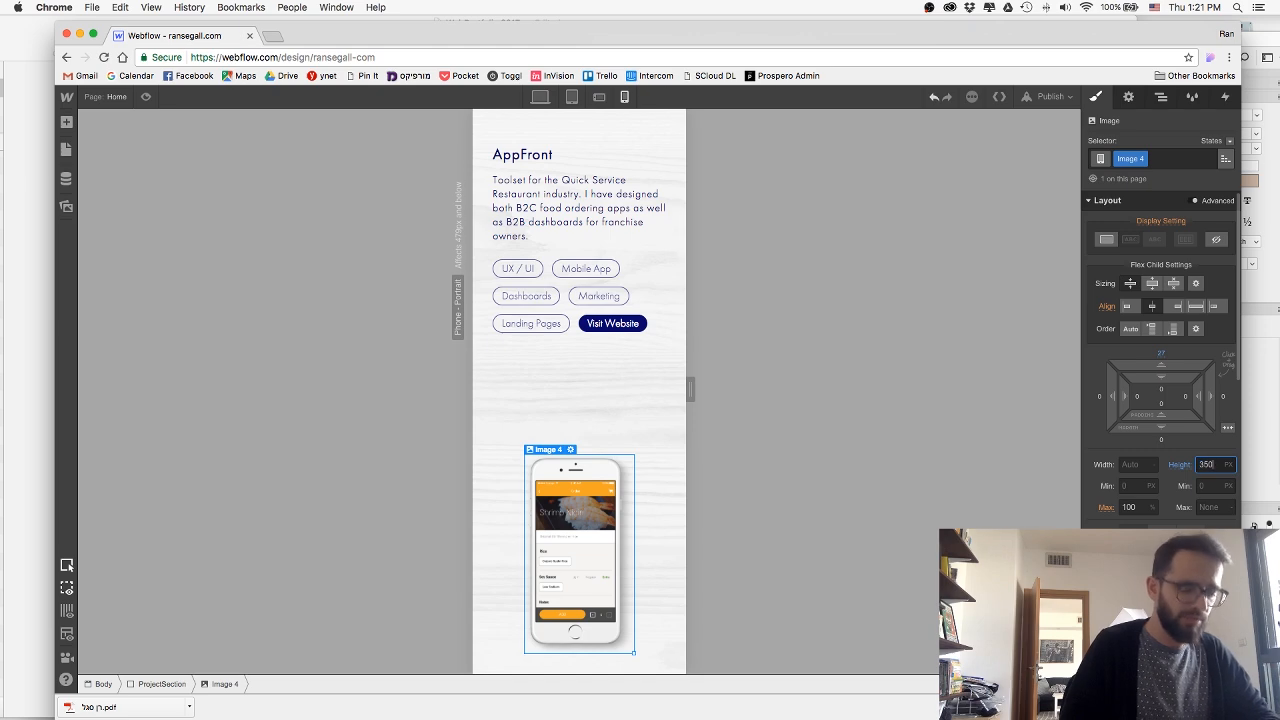
key("Return")
Set the bottom margin of the AboutSection to 30 px in the phone portrait layout.
scroll(645, 190, "up", 10)
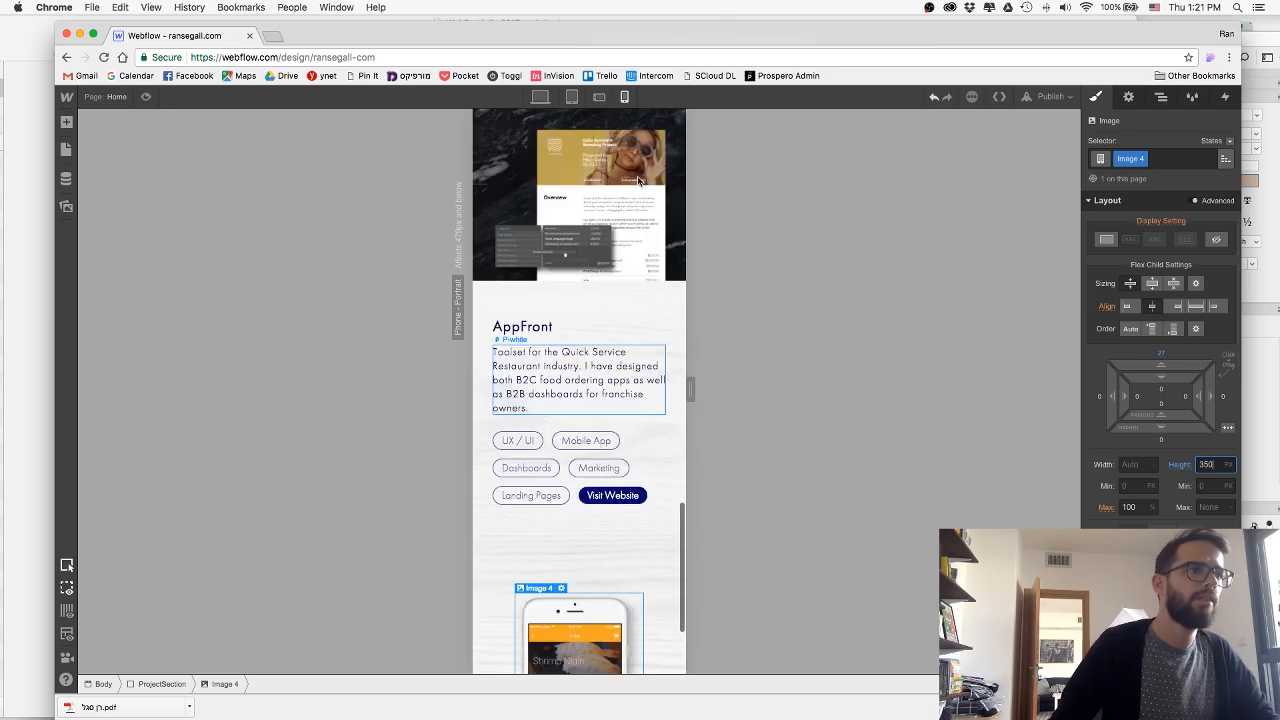
scroll(620, 300, "up", 6)
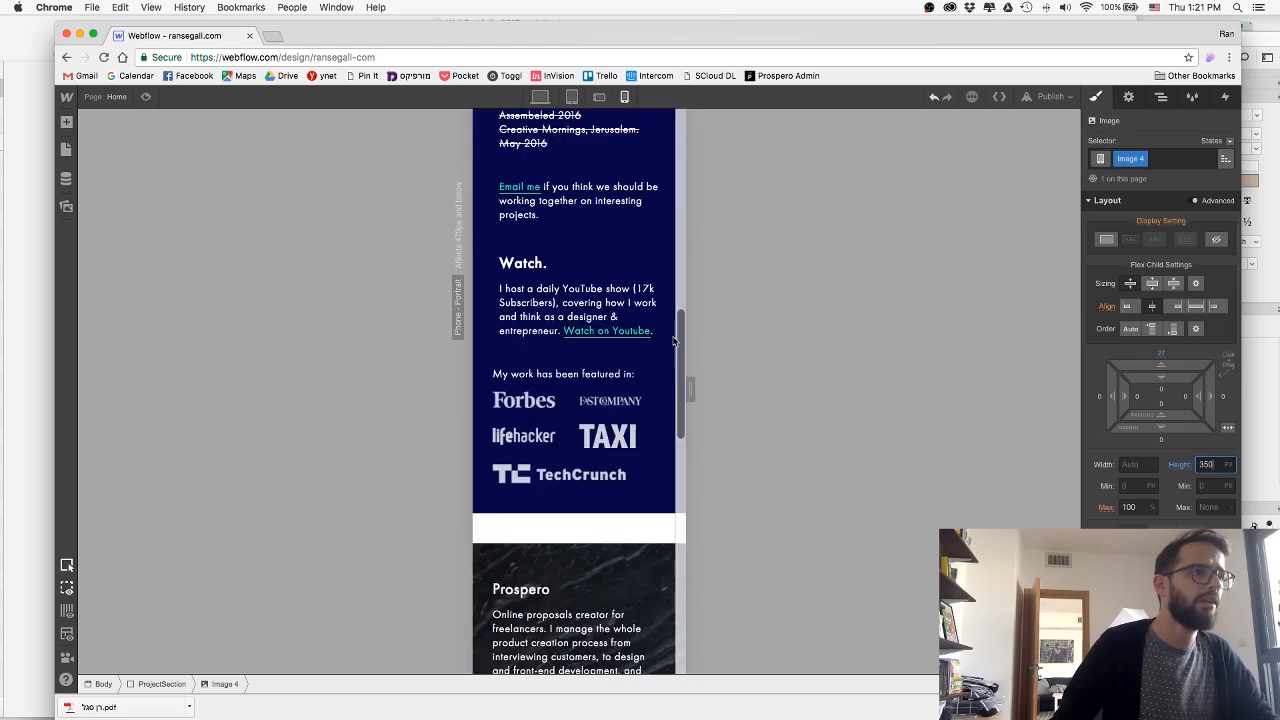
scroll(603, 400, "down", 3)
scroll(603, 386, "down", 3)
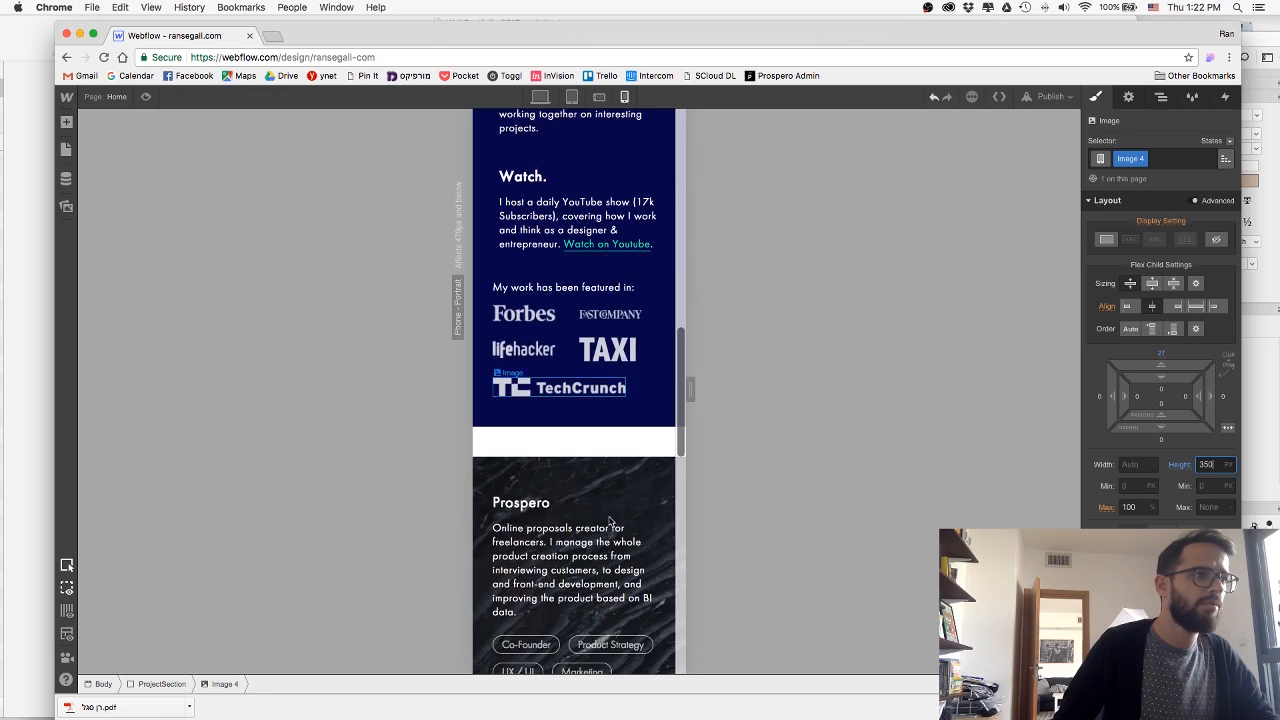
left_click(510, 421)
scroll(507, 410, "up", 8)
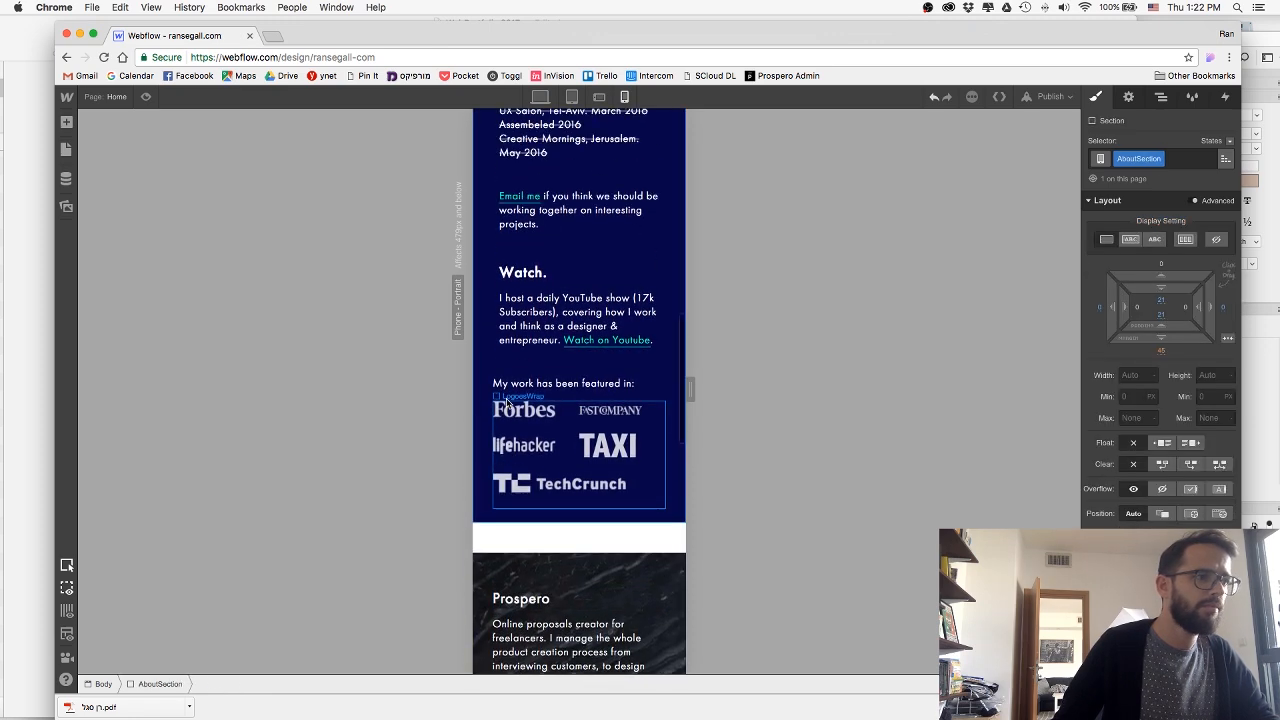
scroll(540, 398, "down", 5)
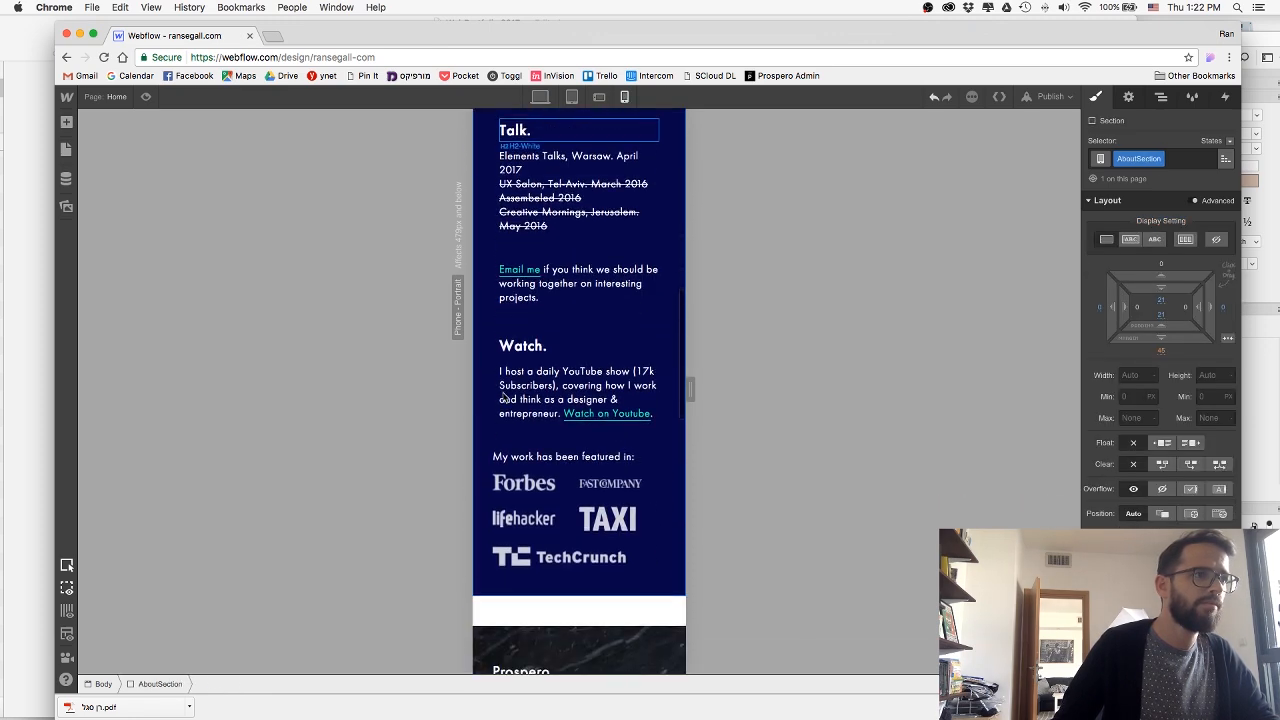
left_click(1160, 353)
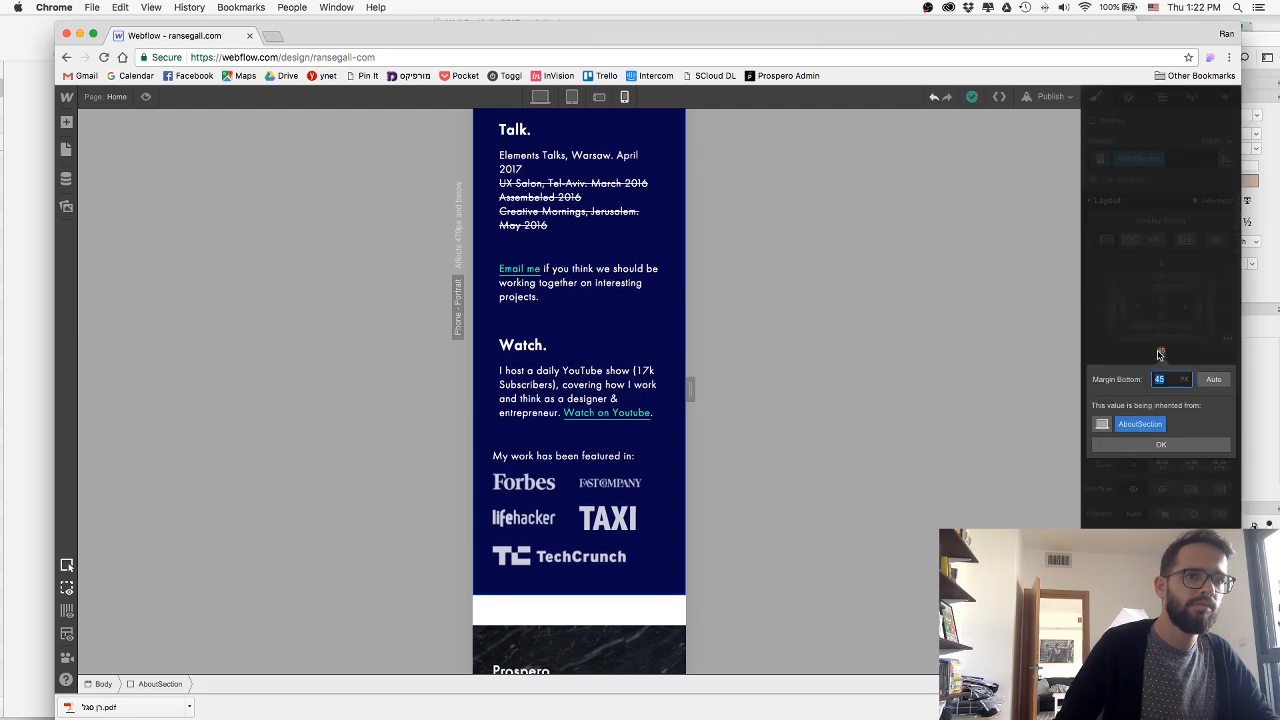
type("30")
key("Return")
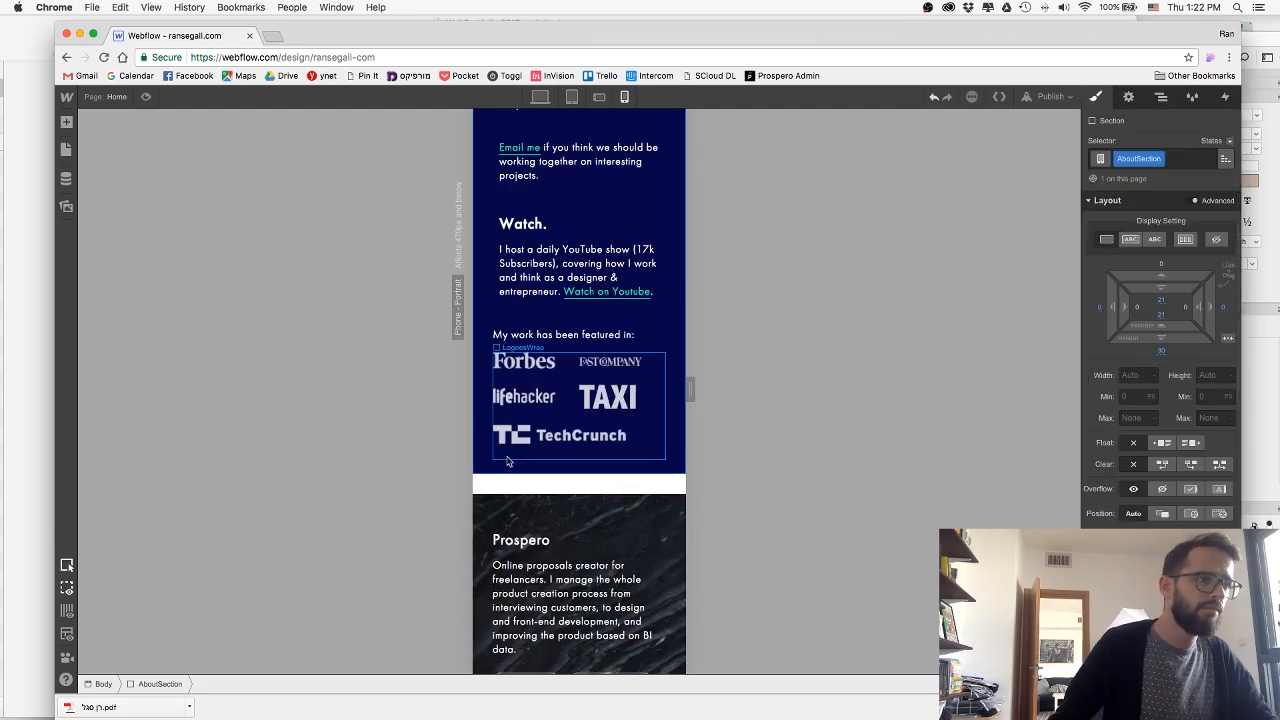
Switch to the desktop layout and give the Prospero project section the ID "work" for in-page linking.
scroll(508, 462, "down", 4)
scroll(504, 449, "up", 7)
left_click(541, 96)
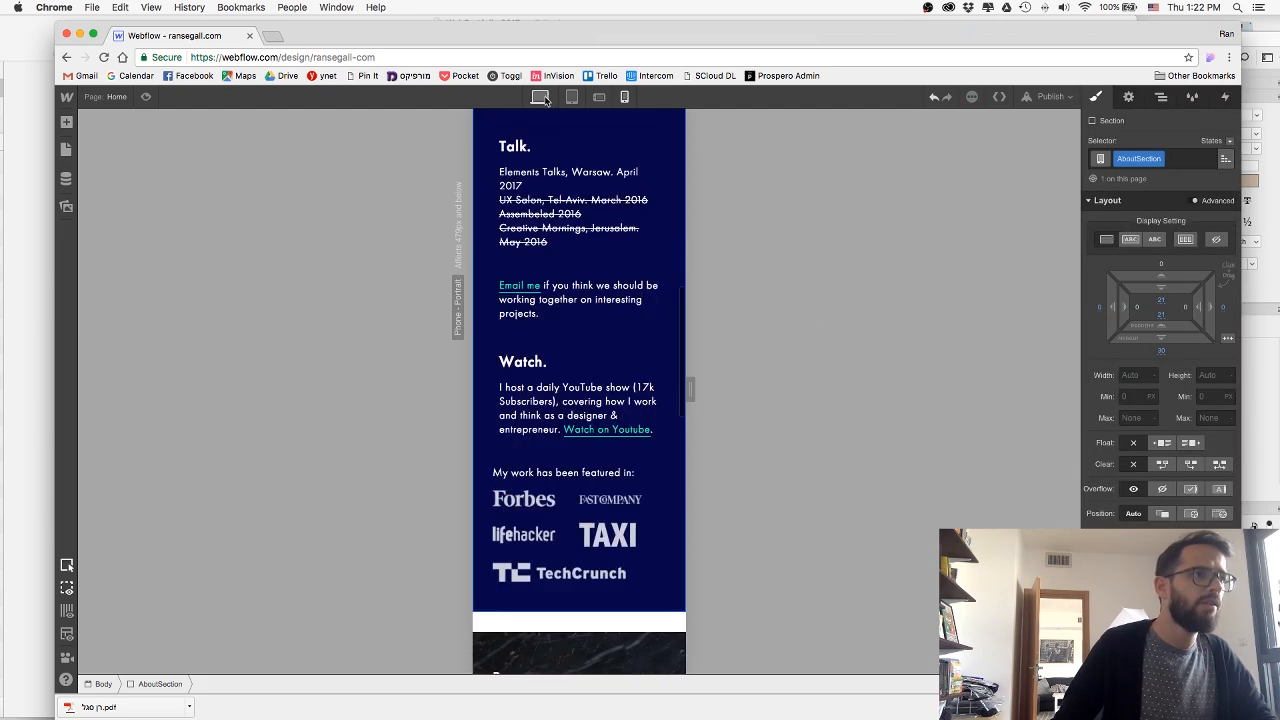
scroll(600, 402, "down", 10)
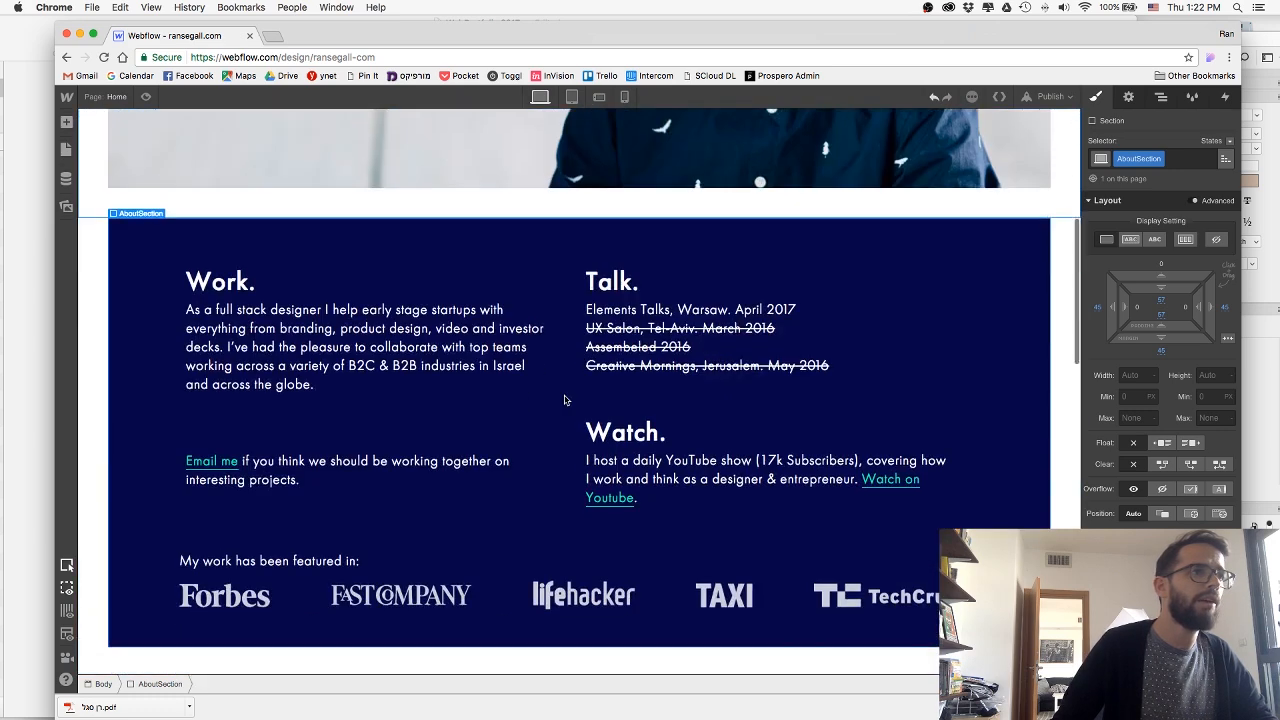
left_click(558, 369)
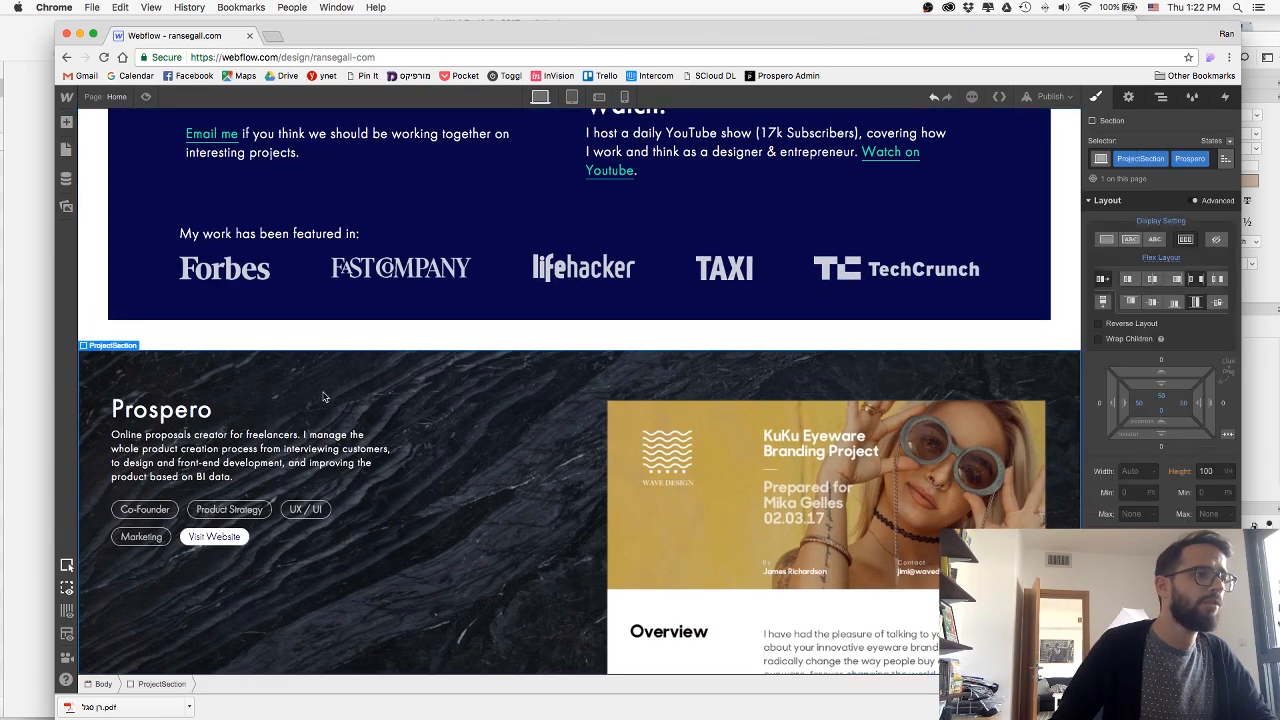
left_click(1129, 97)
left_click(1150, 147)
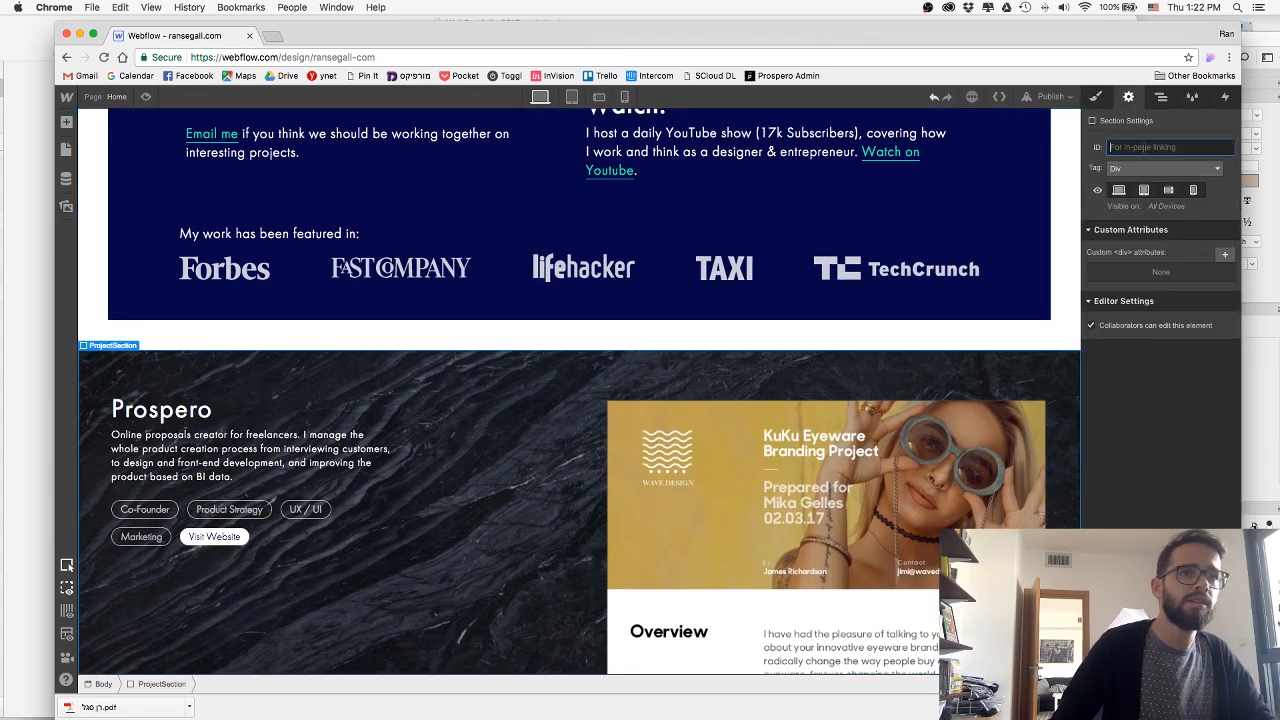
type("work")
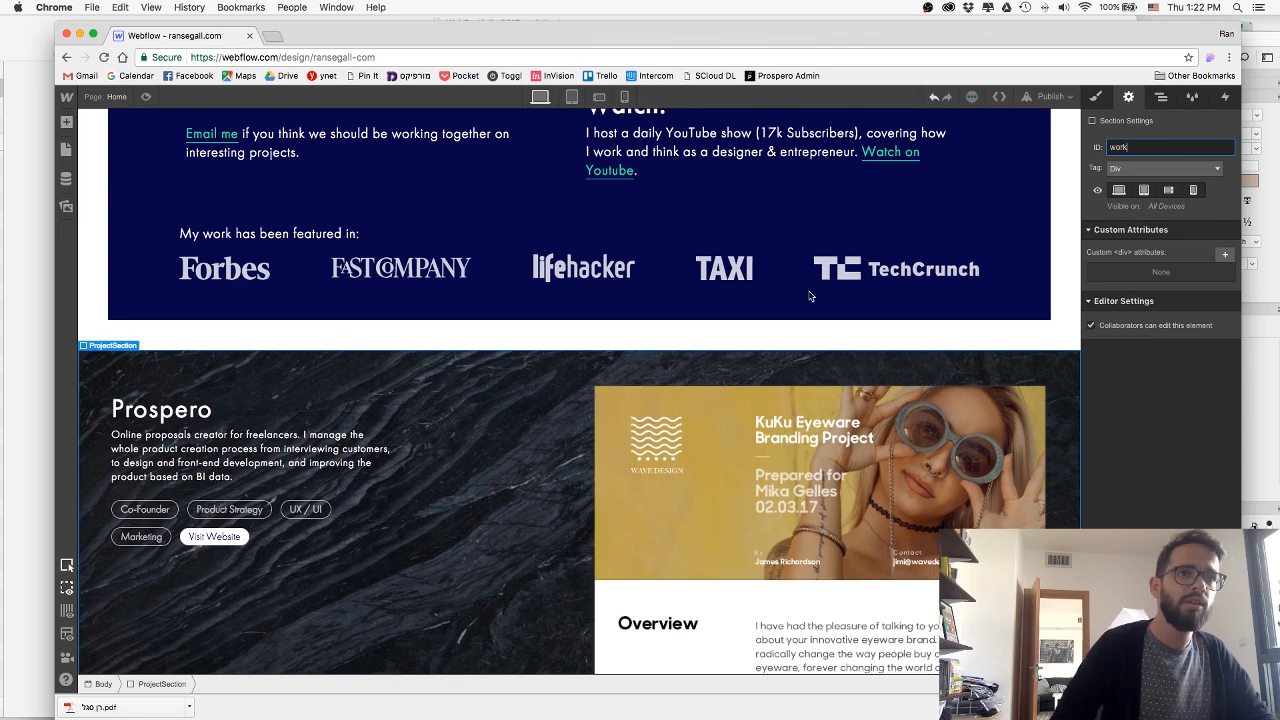
Link the header's "work" link to the page section "work".
scroll(968, 129, "up", 15)
left_click(968, 124)
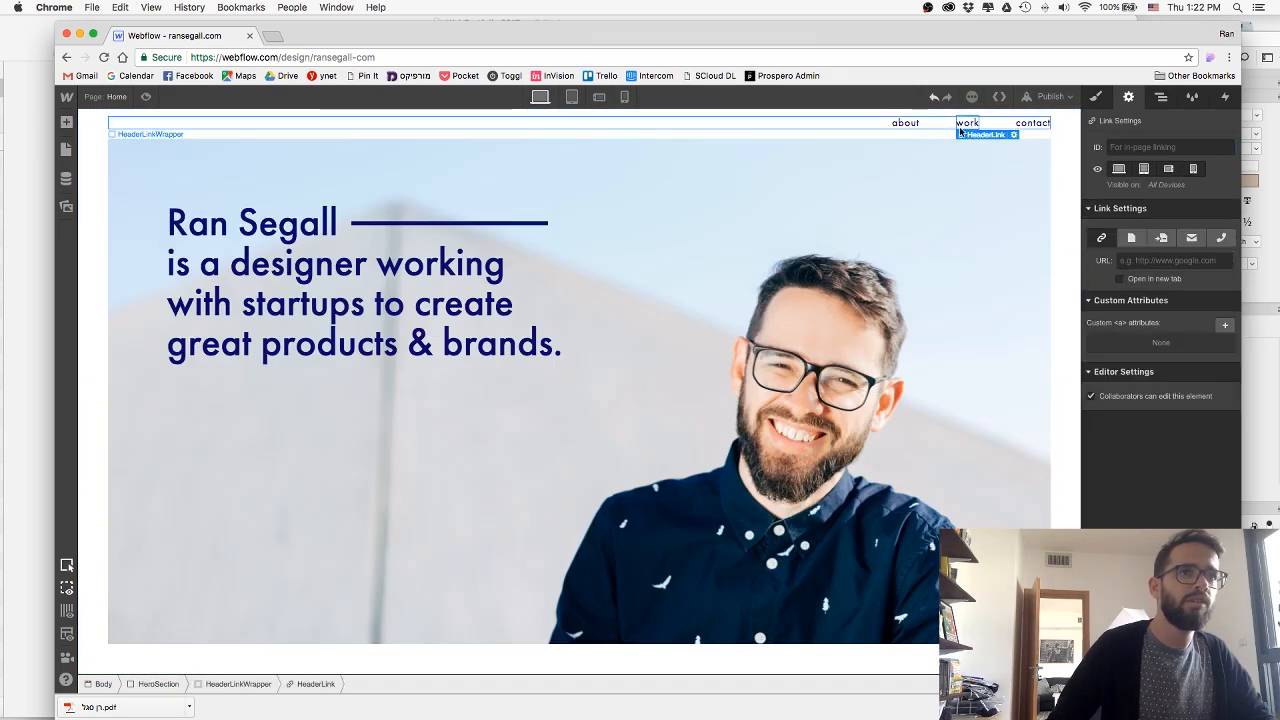
left_click(1161, 237)
left_click(1144, 264)
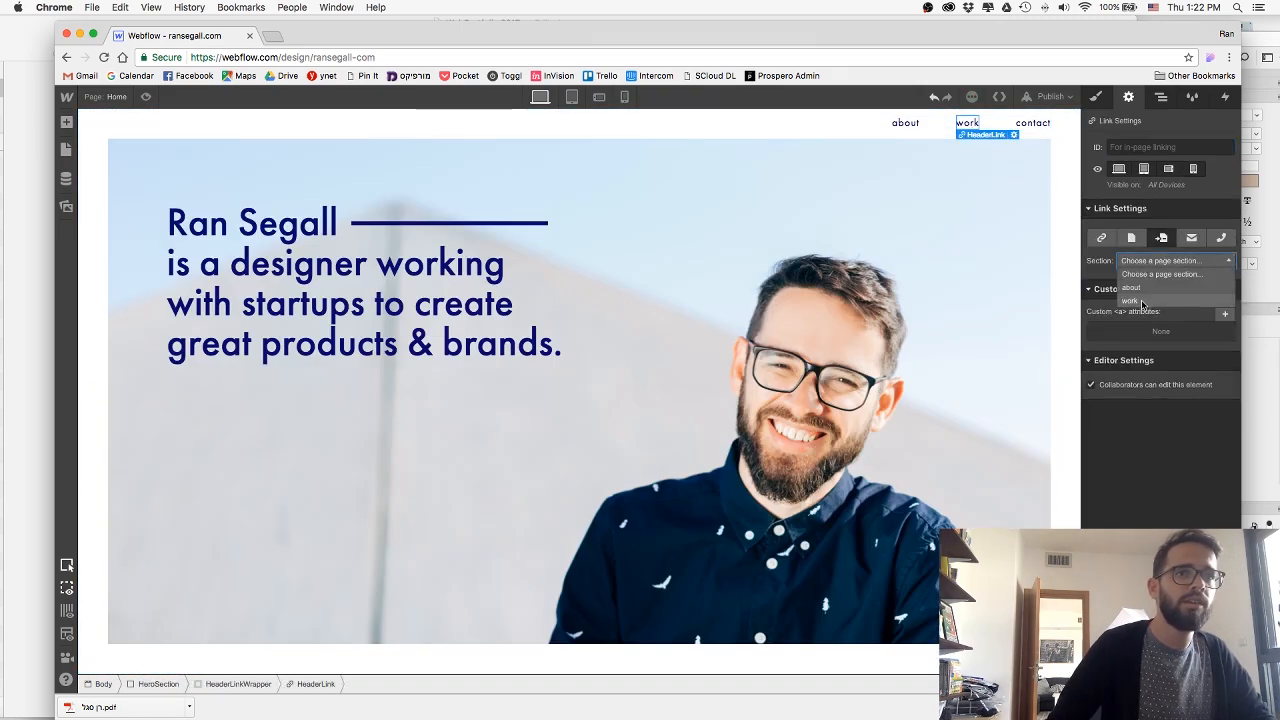
left_click(1150, 282)
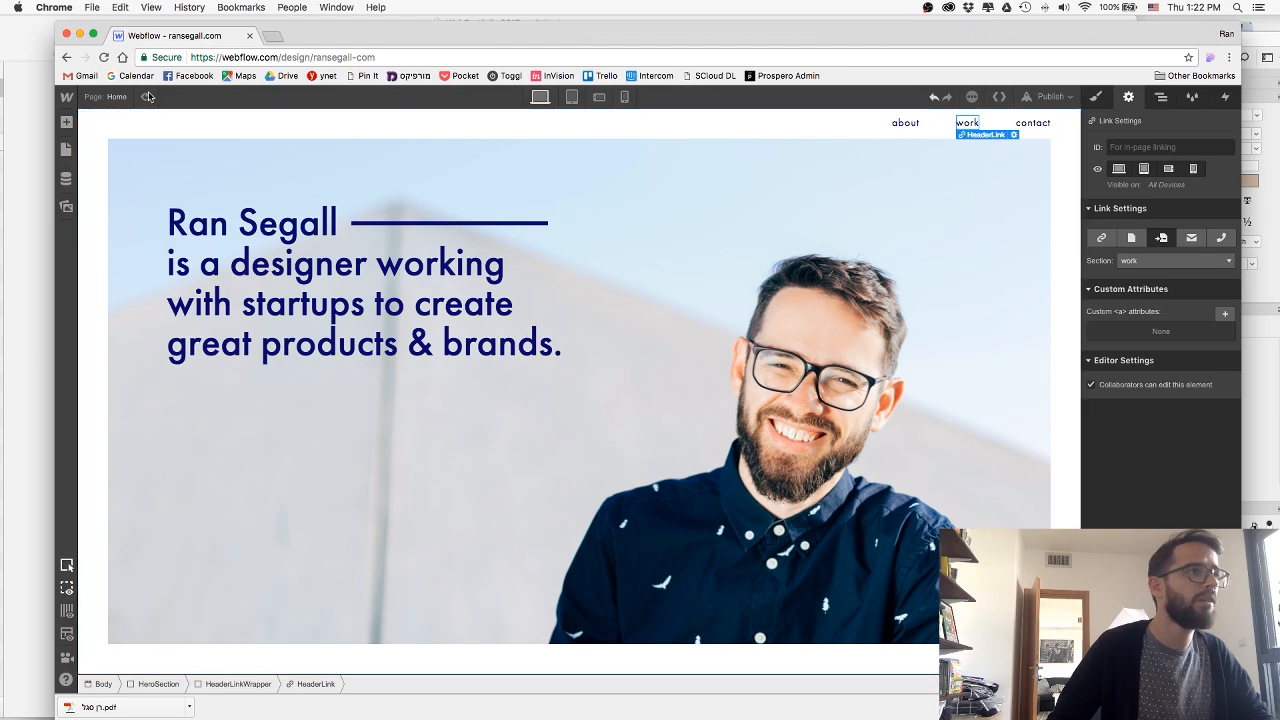
Preview the page, test the header's "work" link, and return to the designer.
key("super+shift+p")
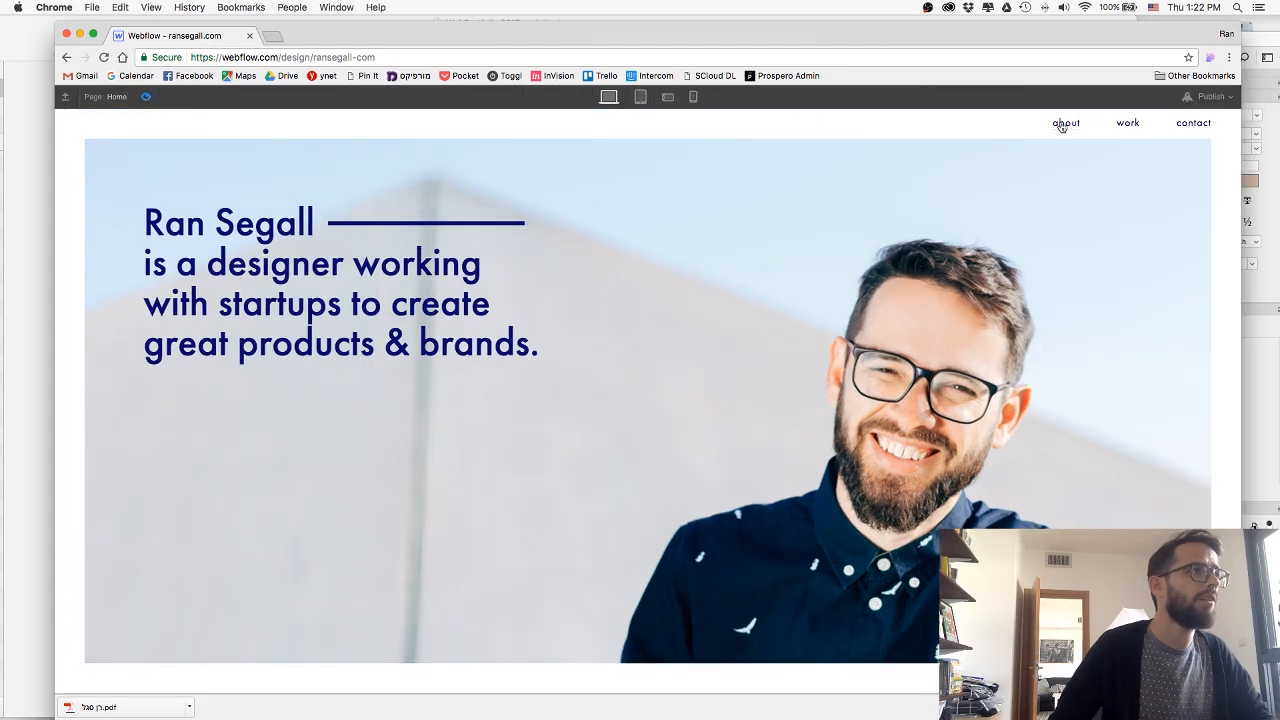
left_click(1128, 124)
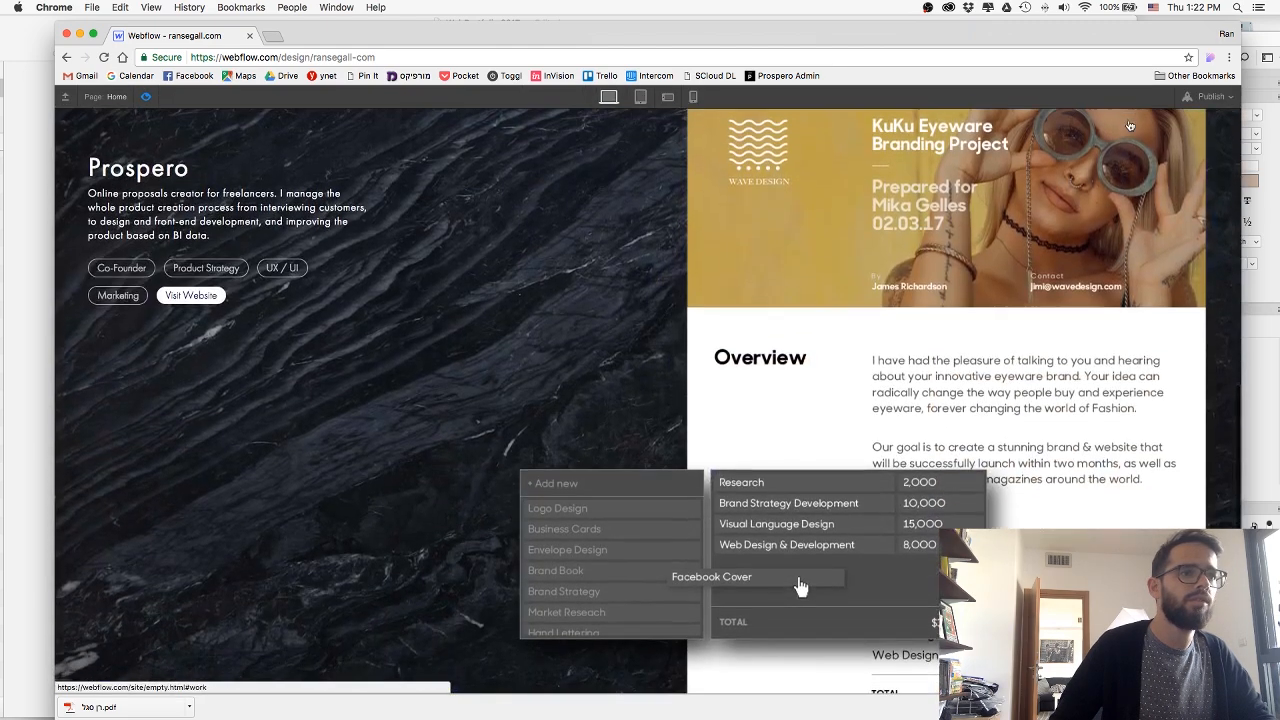
left_click(146, 98)
Publish the site to its webflow.io subdomain and close the publish options.
left_click(1050, 96)
left_click(955, 232)
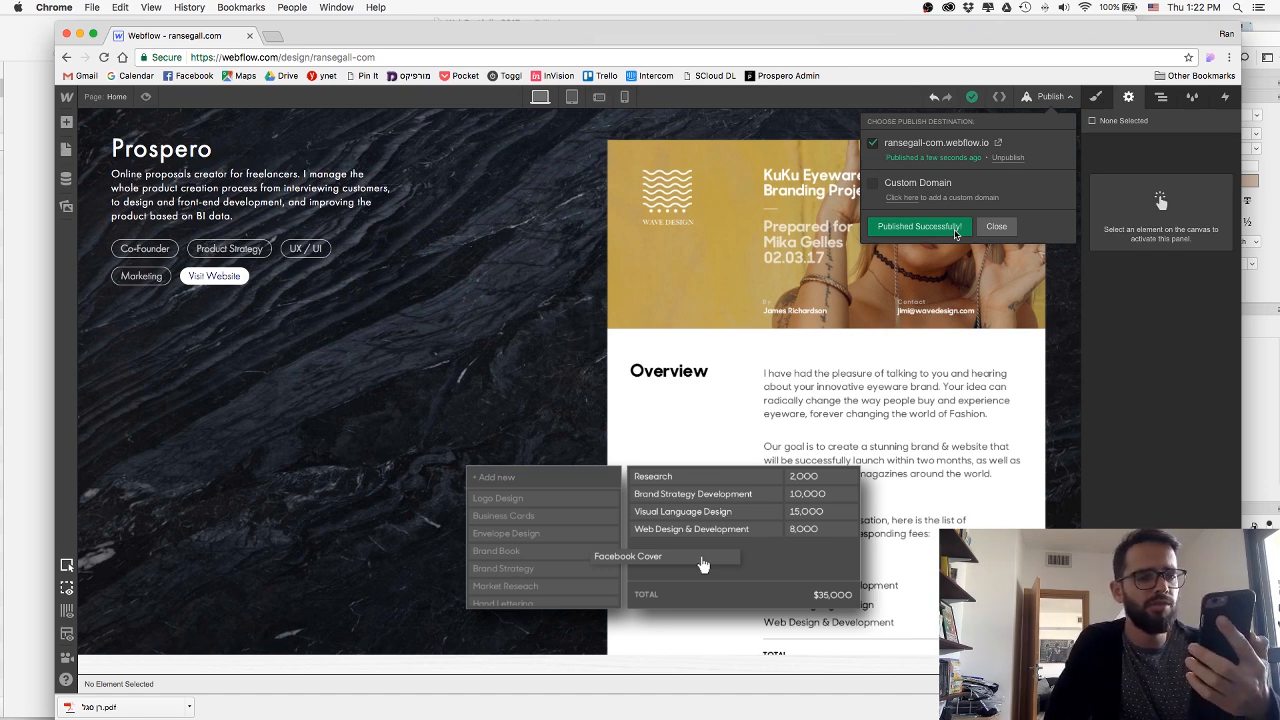
left_click(988, 228)
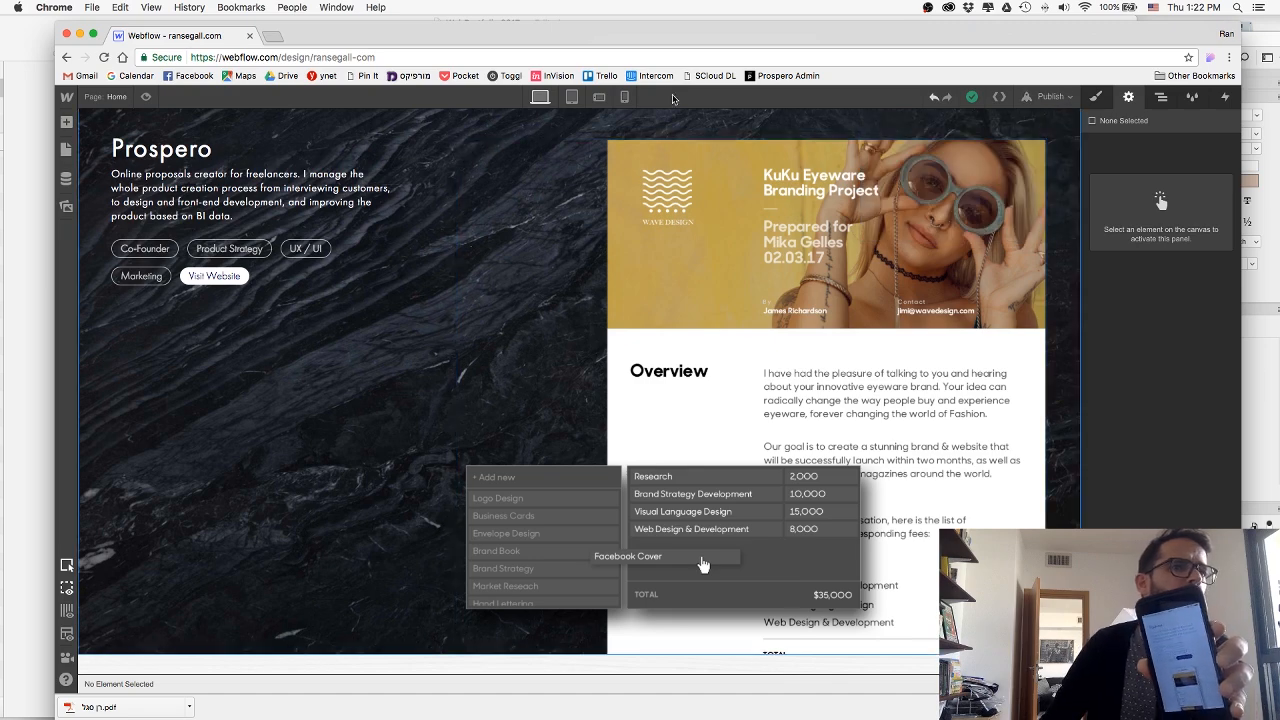
Review the spacing of the Prospero and AppFront project sections in the phone portrait layout.
left_click(624, 96)
scroll(546, 289, "down", 5)
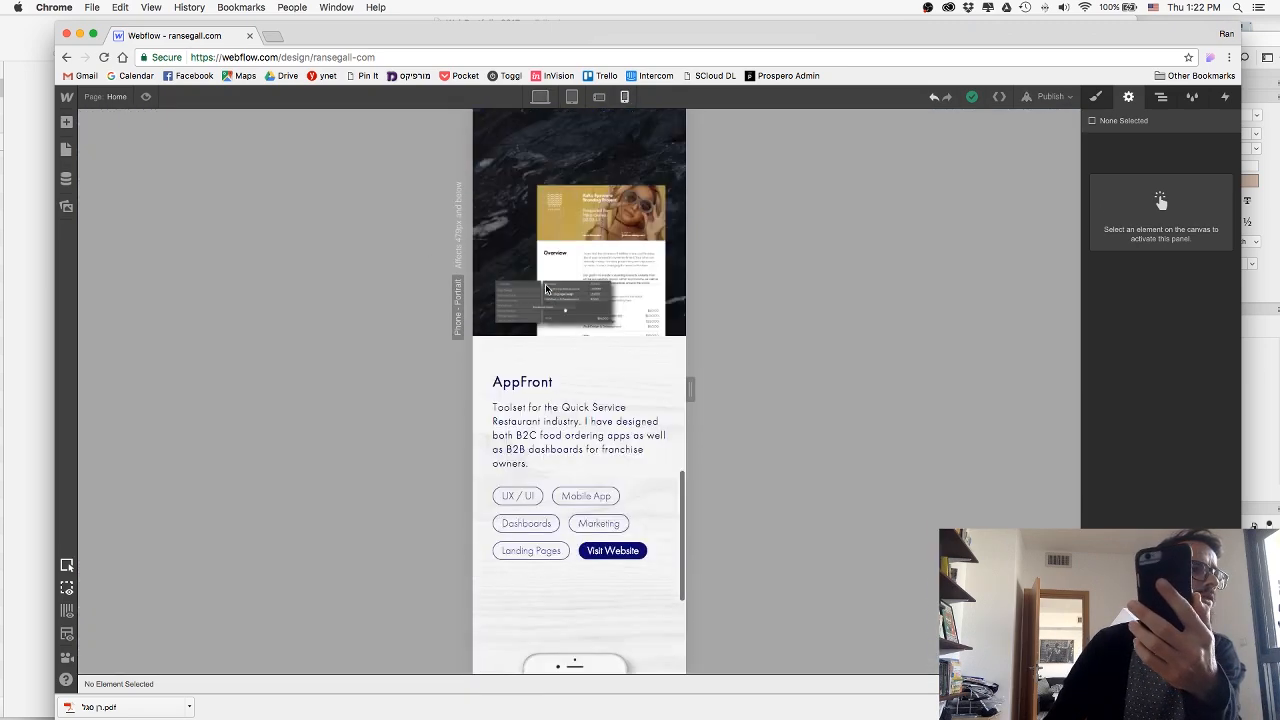
scroll(546, 289, "down", 3)
scroll(563, 277, "up", 1)
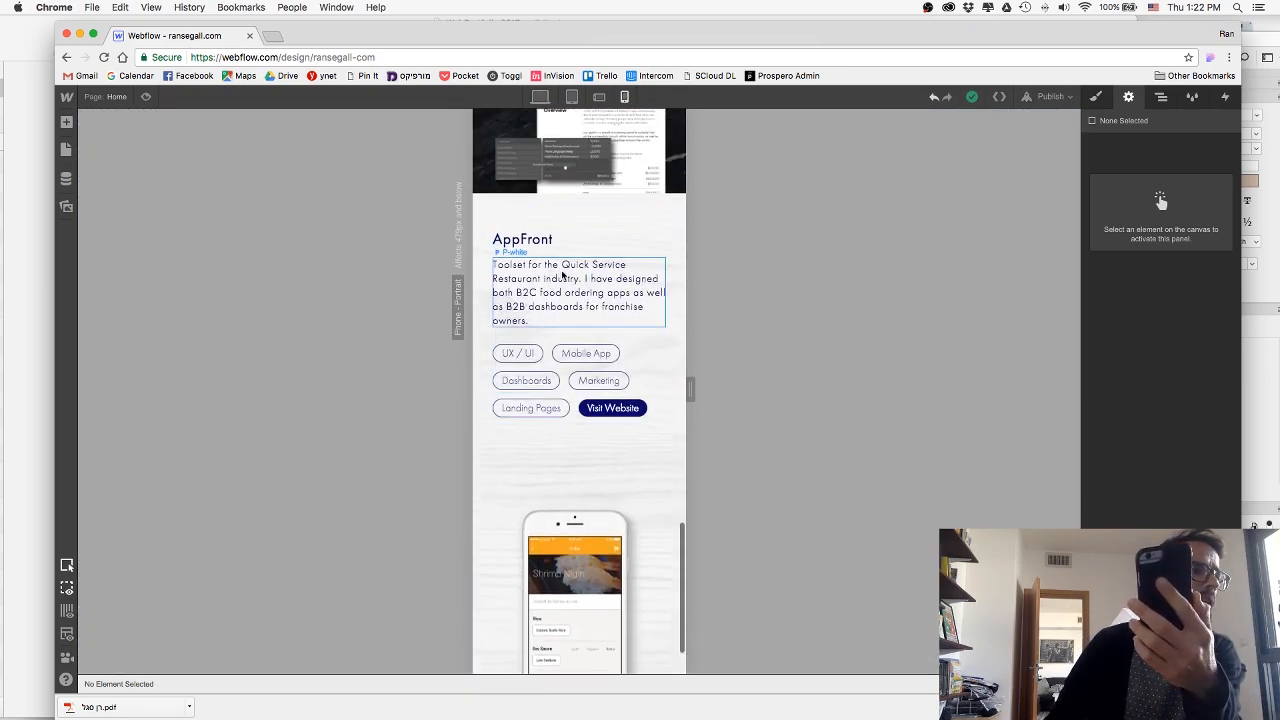
left_click(642, 225)
scroll(663, 244, "up", 6)
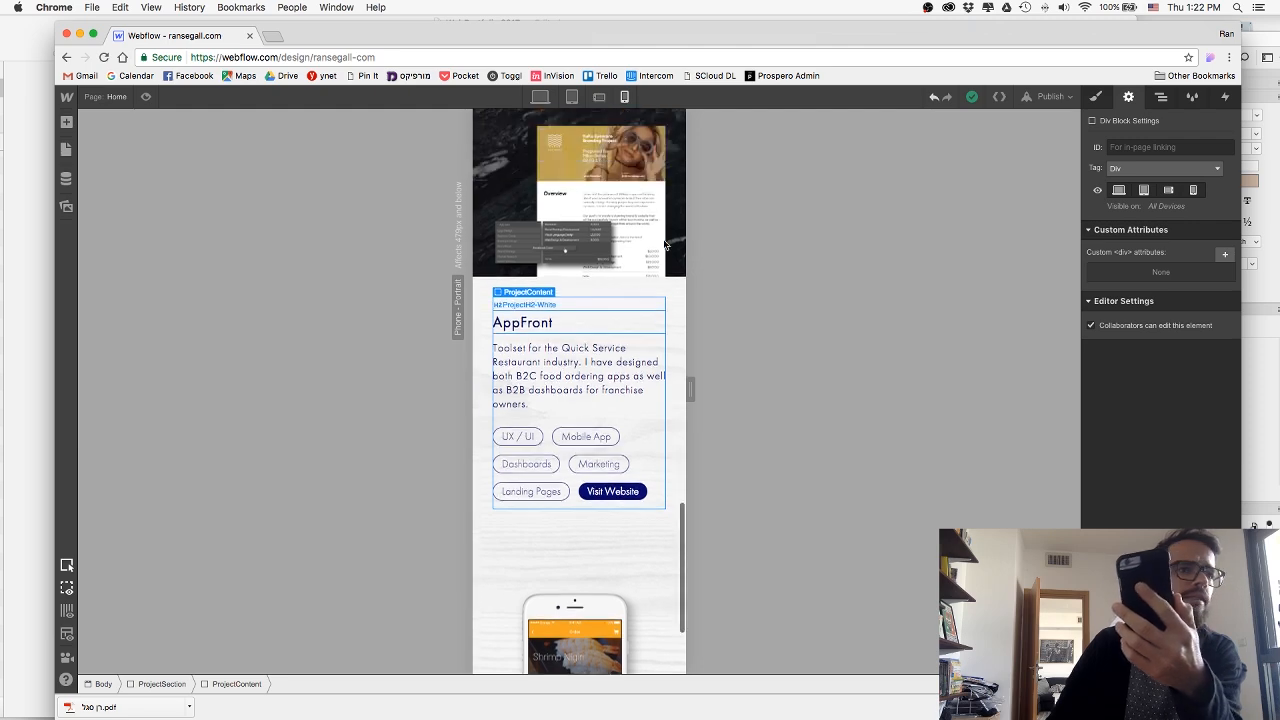
scroll(663, 244, "up", 6)
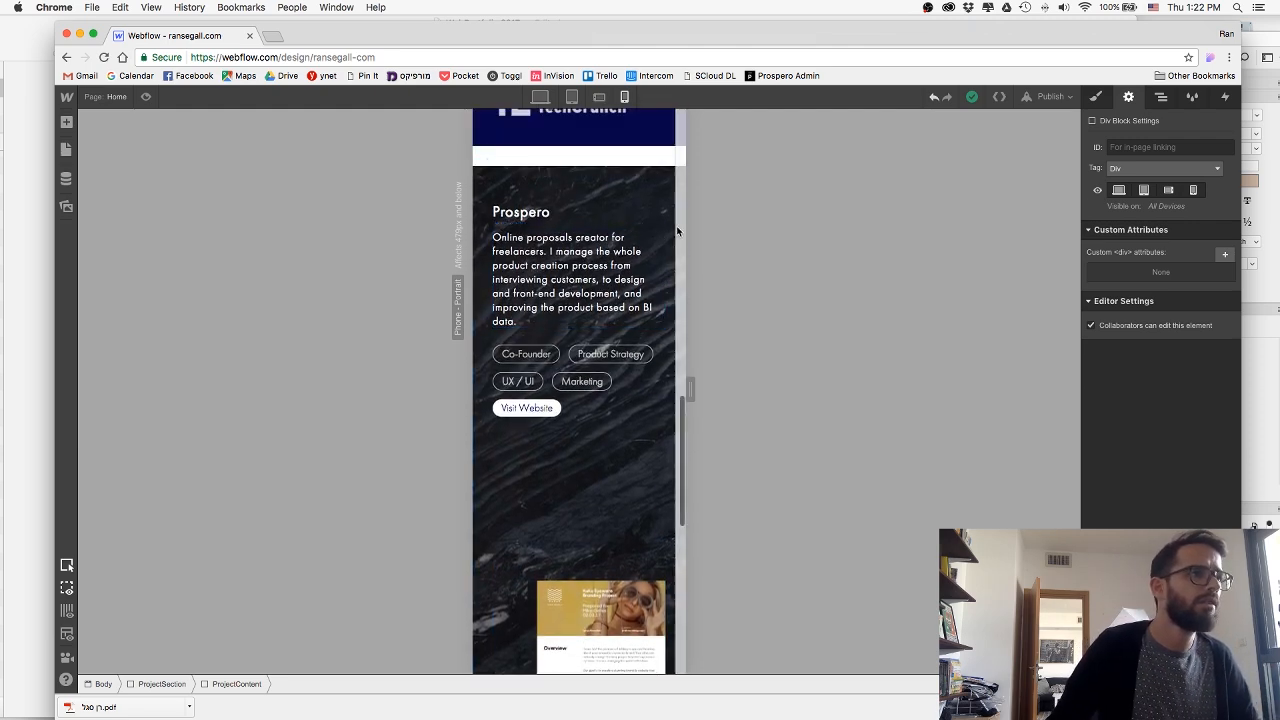
scroll(645, 352, "down", 3)
scroll(645, 352, "down", 5)
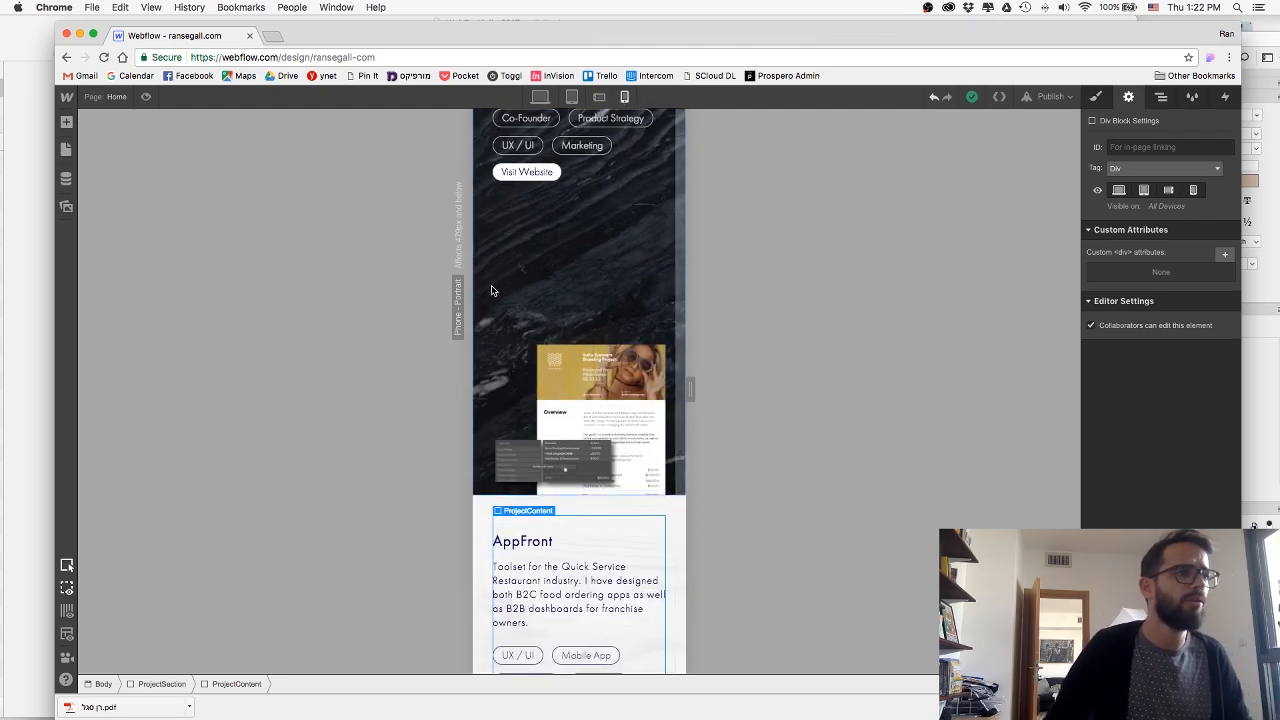
Set the top padding of the Prospero project section to 10 px in the phone portrait layout.
left_click(488, 287)
left_click(1097, 97)
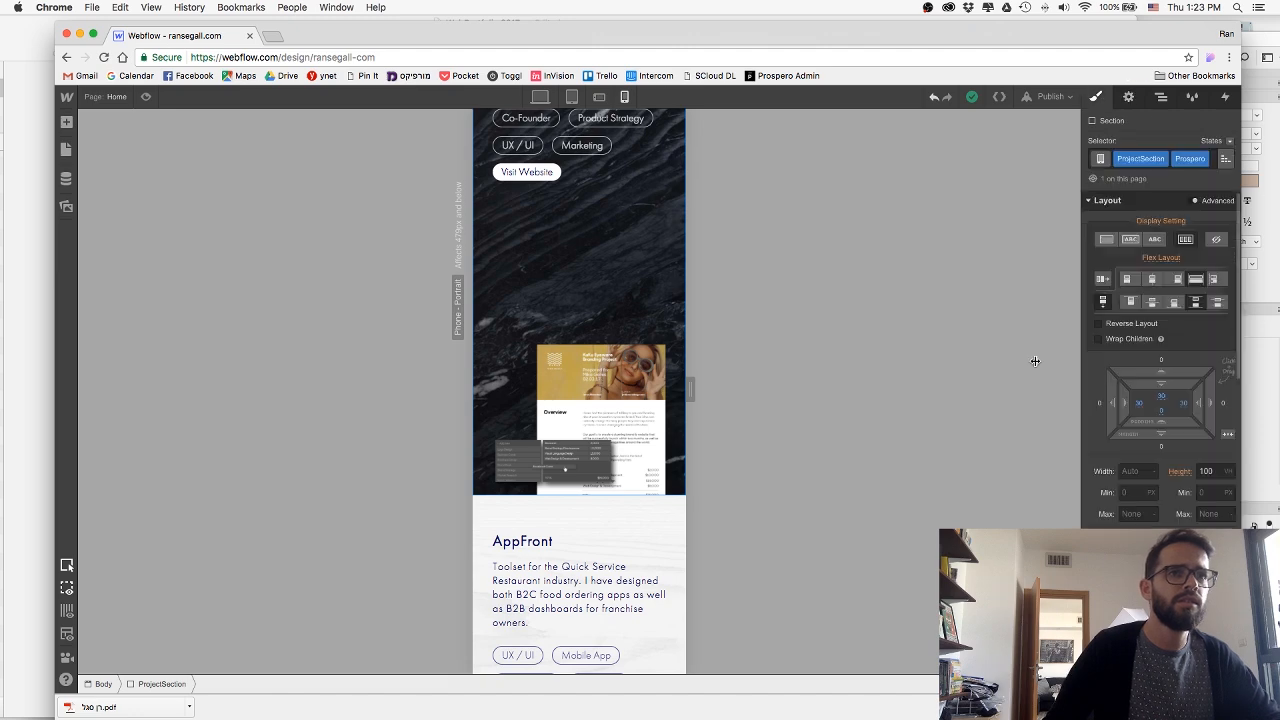
scroll(651, 336, "up", 3)
scroll(651, 336, "up", 2)
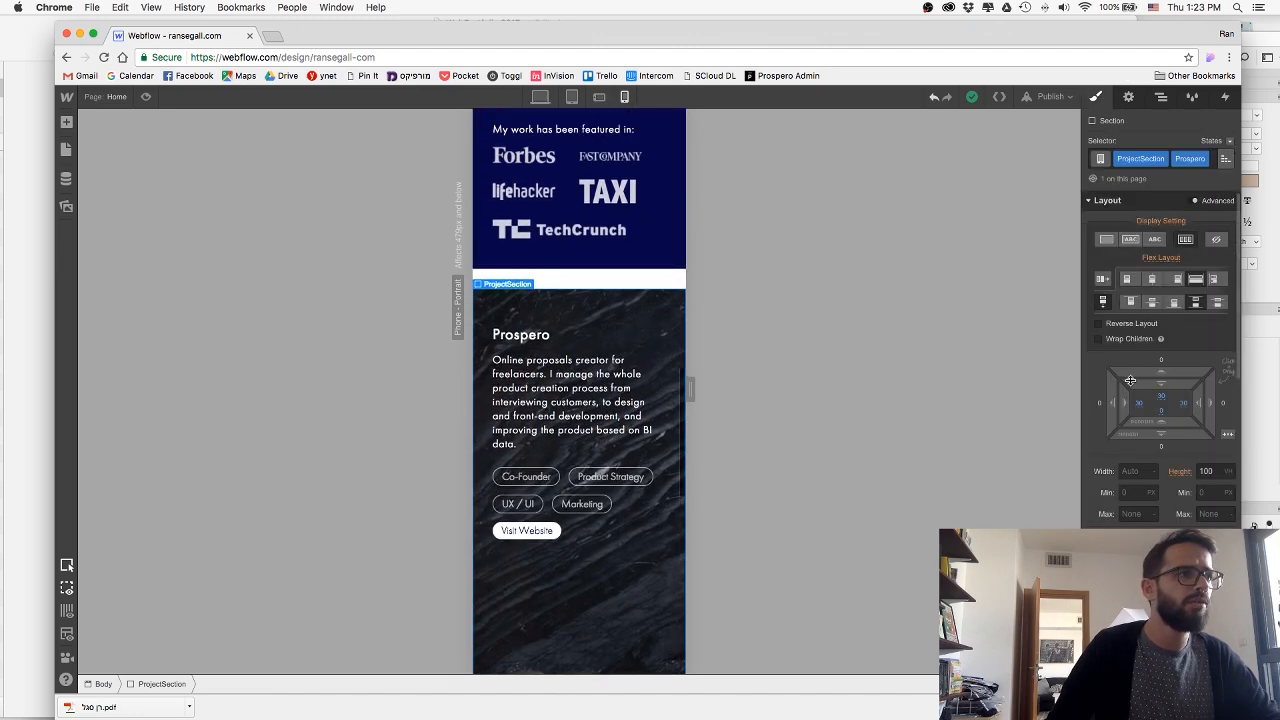
left_click(1161, 398)
type("10")
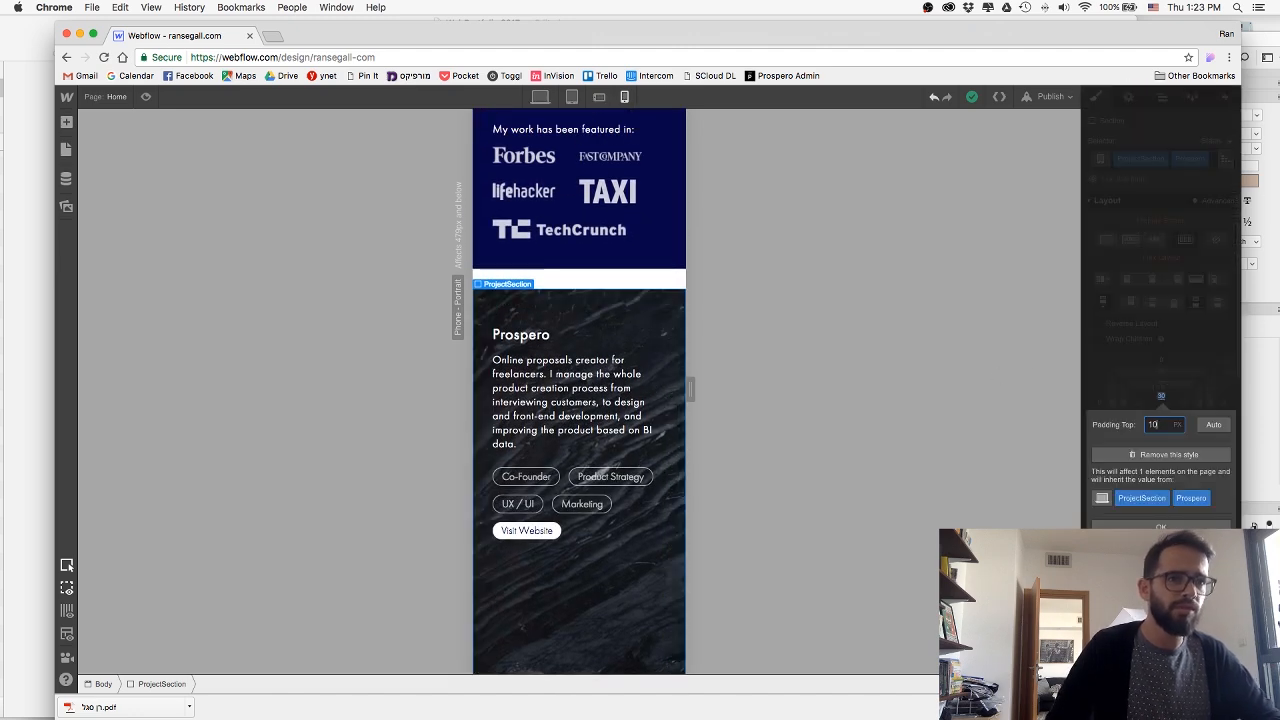
key("Return")
Set the top padding of the AppFront project section to 10 px in the phone portrait layout.
scroll(681, 329, "down", 10)
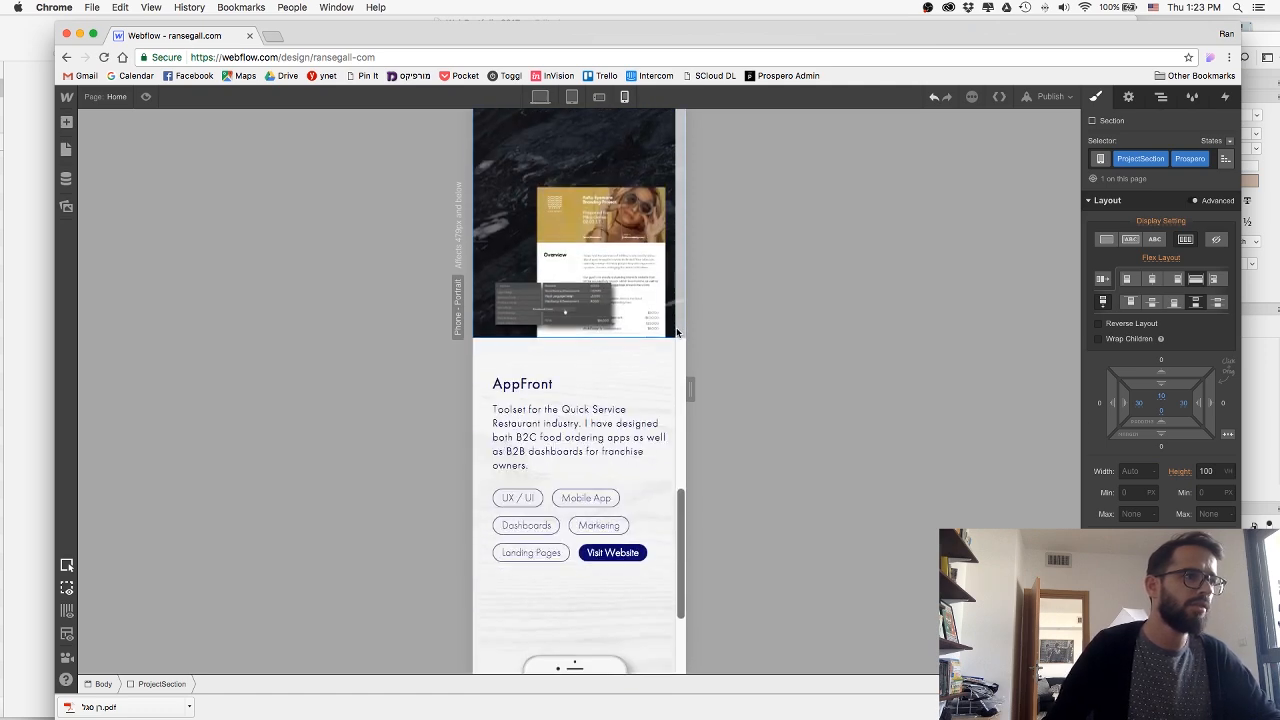
left_click(675, 360)
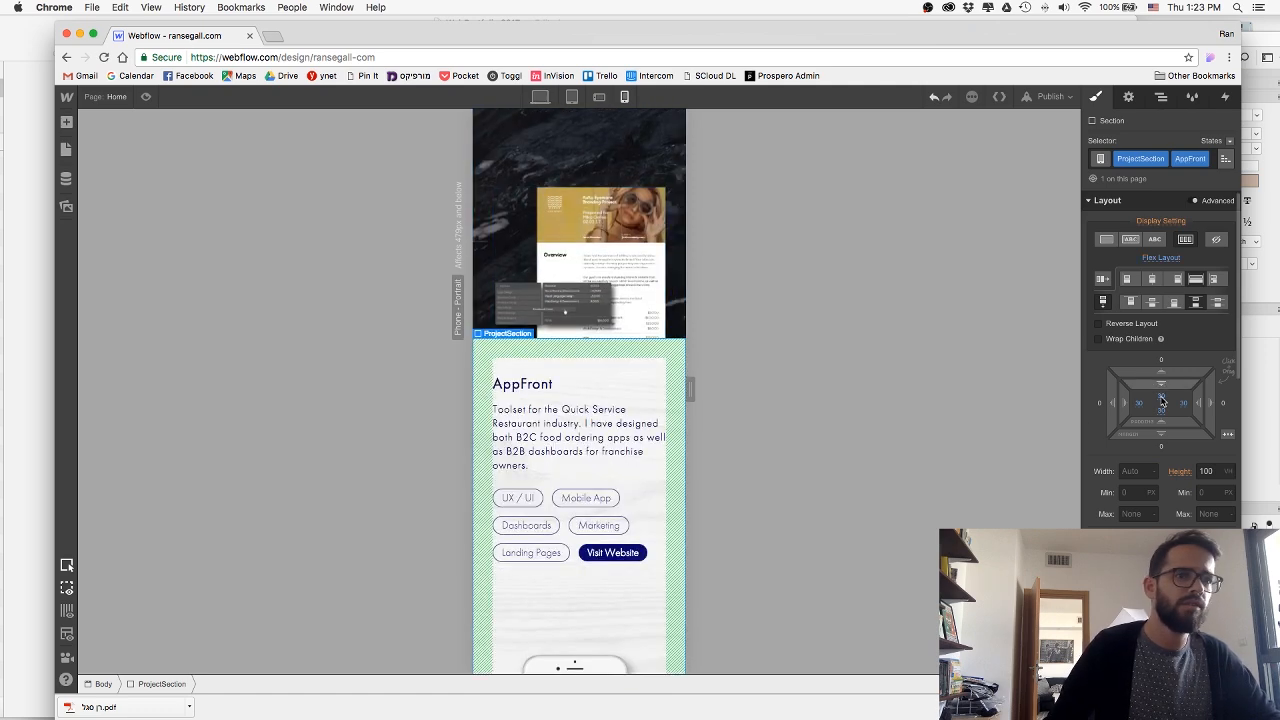
left_click(1161, 396)
type("10")
key("Return")
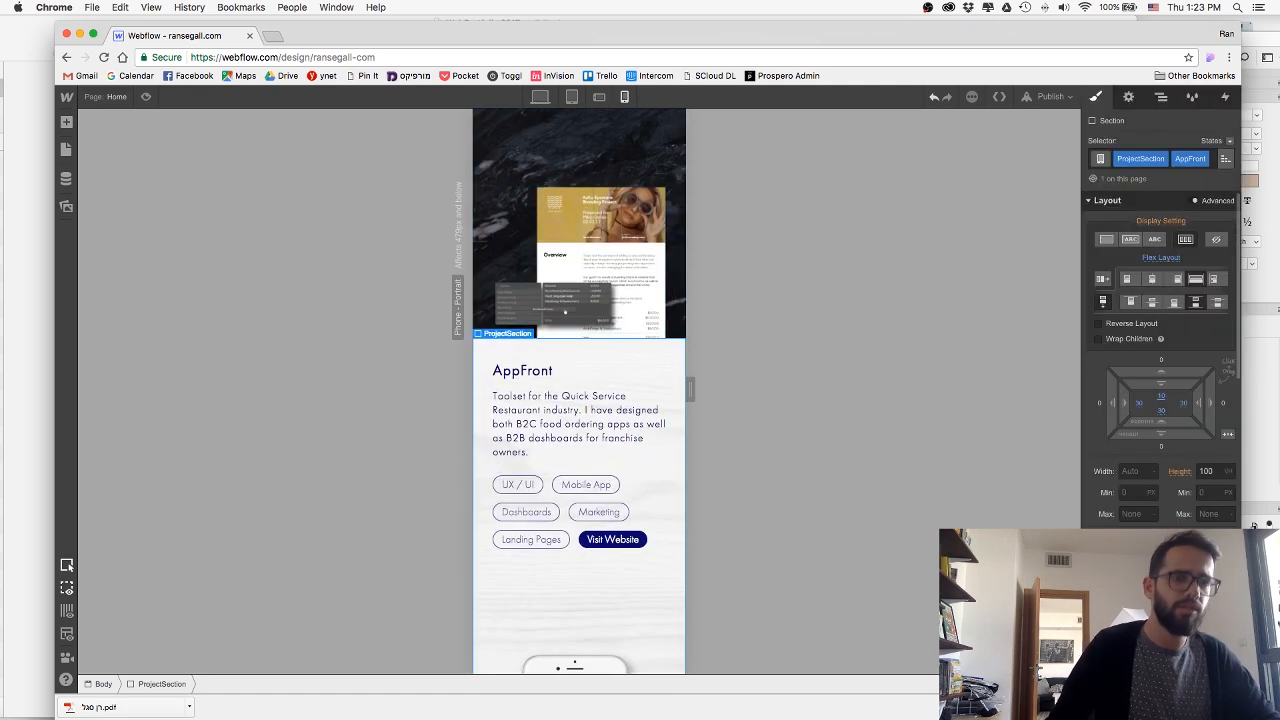
Publish the site again to its webflow.io subdomain, close the publish options and switch the canvas to the desktop layout.
left_click(1046, 97)
left_click(918, 229)
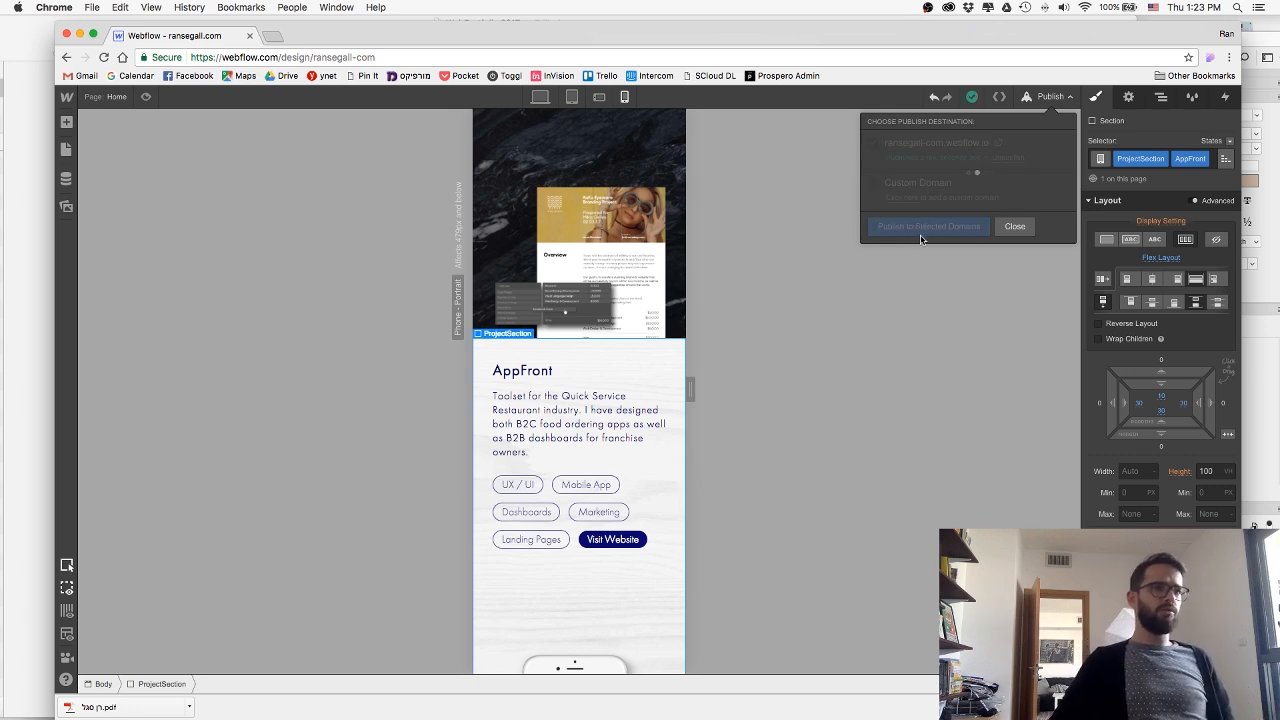
left_click(996, 226)
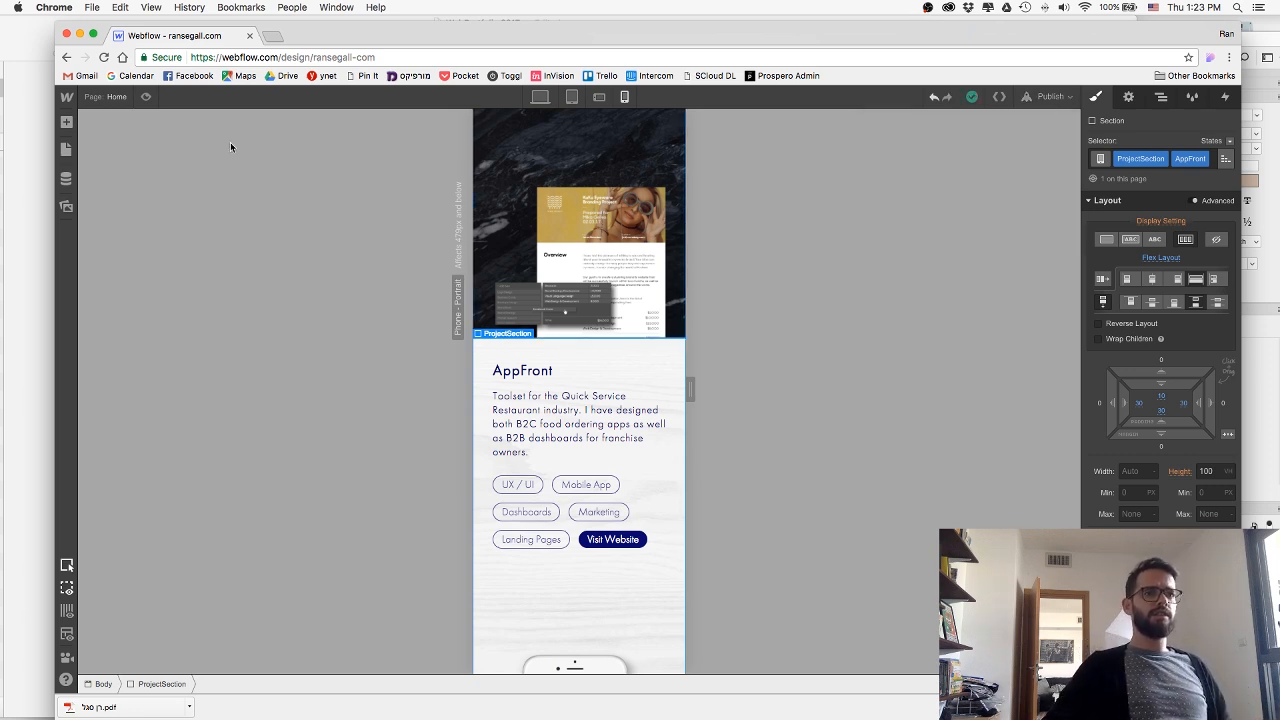
left_click(540, 97)
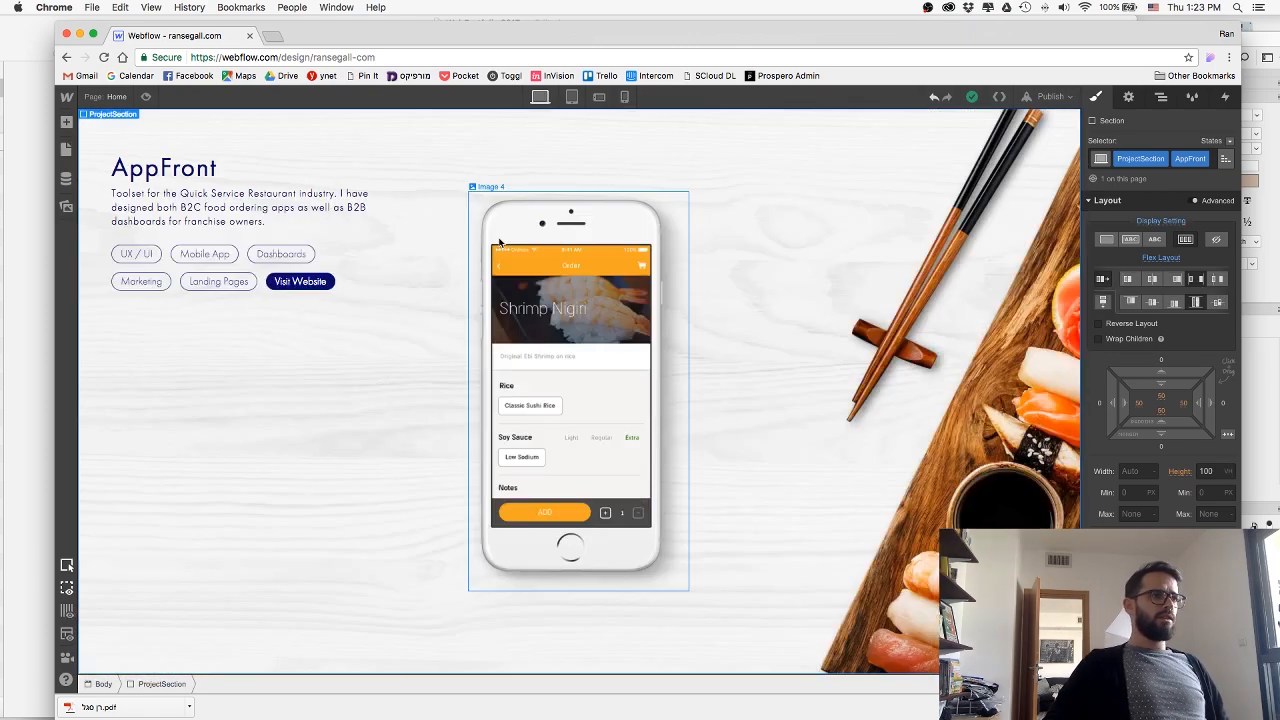
Switch to the WebPortfolio 2017 design in Sketch and examine the Nexar section's background, logo and phone mockup.
left_click(29, 266)
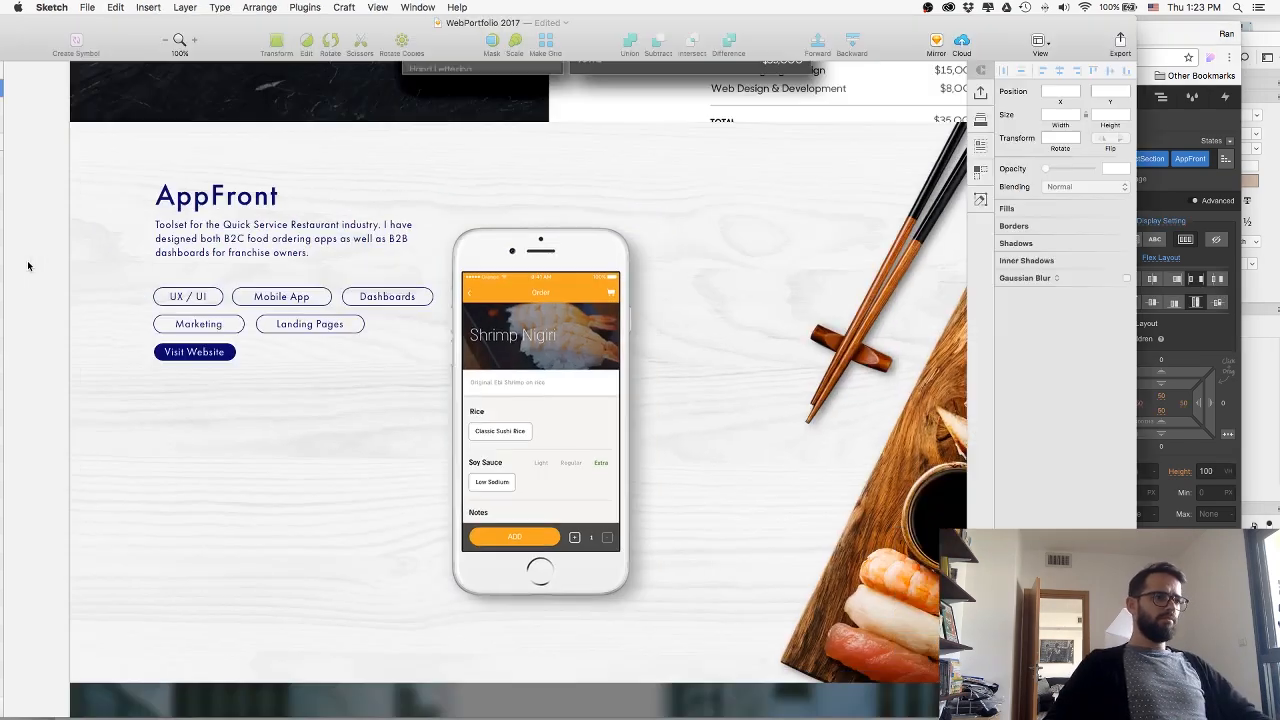
scroll(250, 275, "down", 5)
scroll(249, 273, "down", 3)
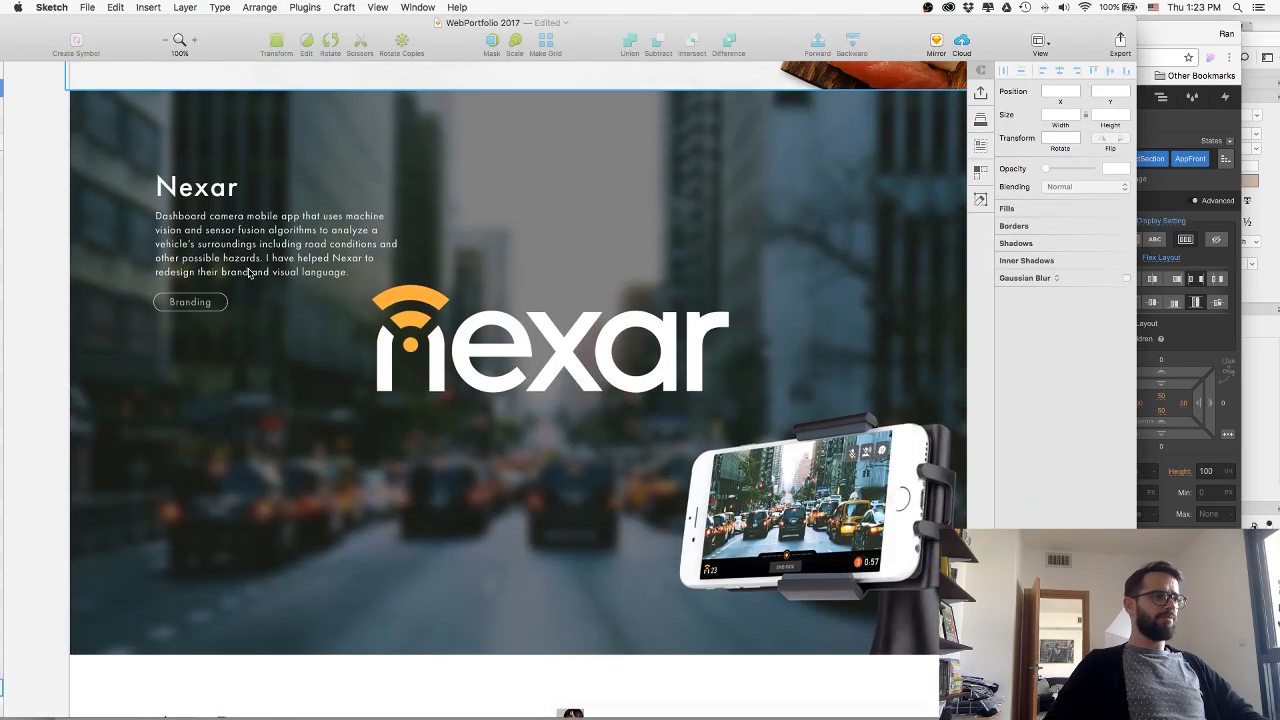
scroll(380, 290, "right", 5)
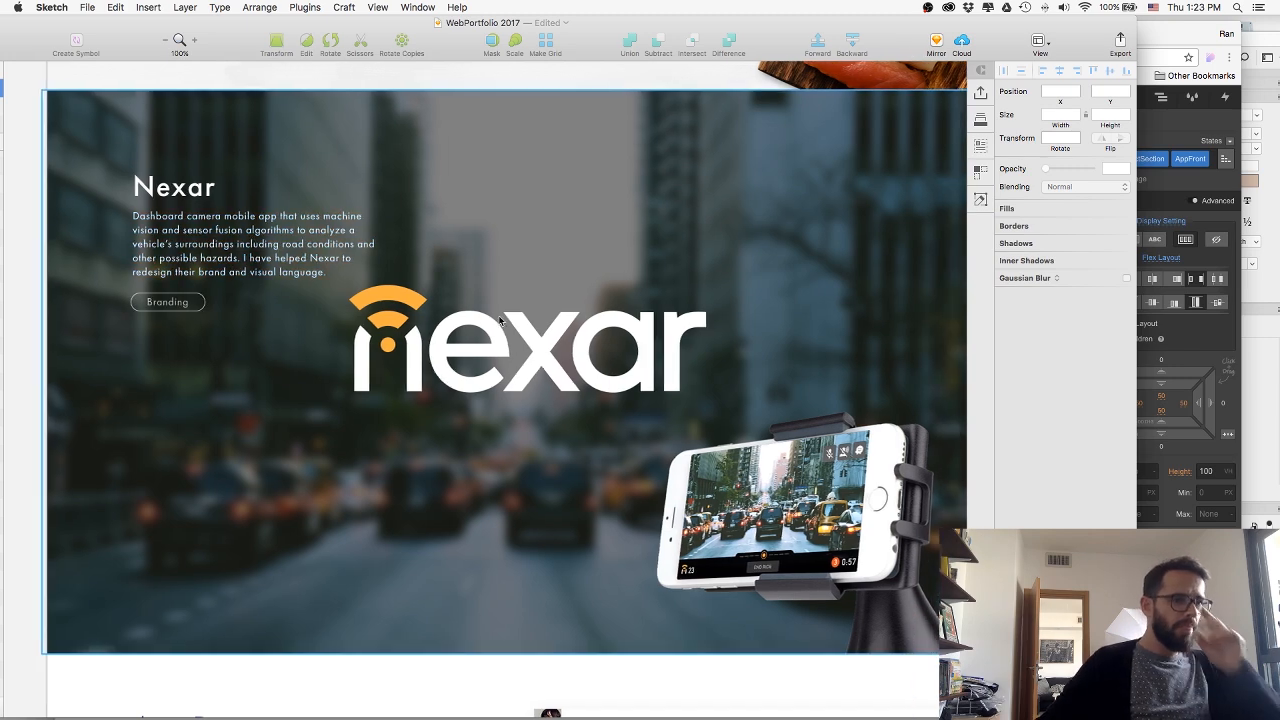
scroll(503, 305, "right", 2)
scroll(493, 300, "left", 3)
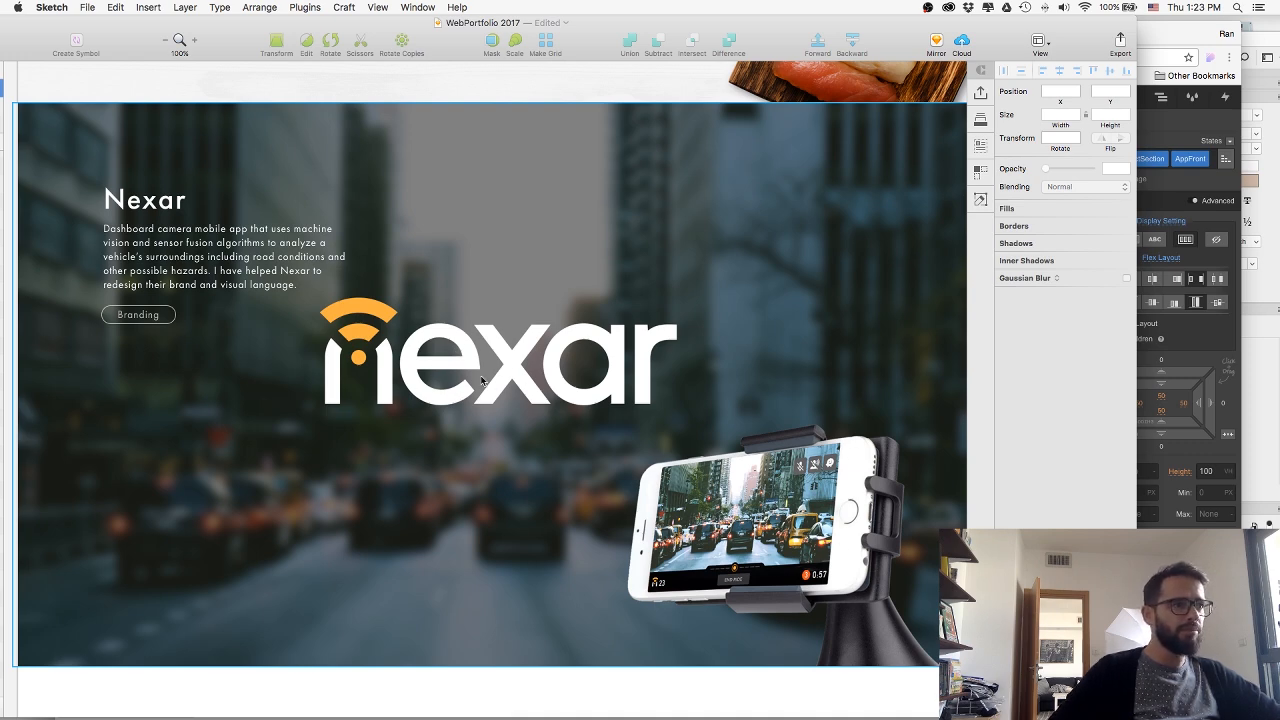
key("super+Tab")
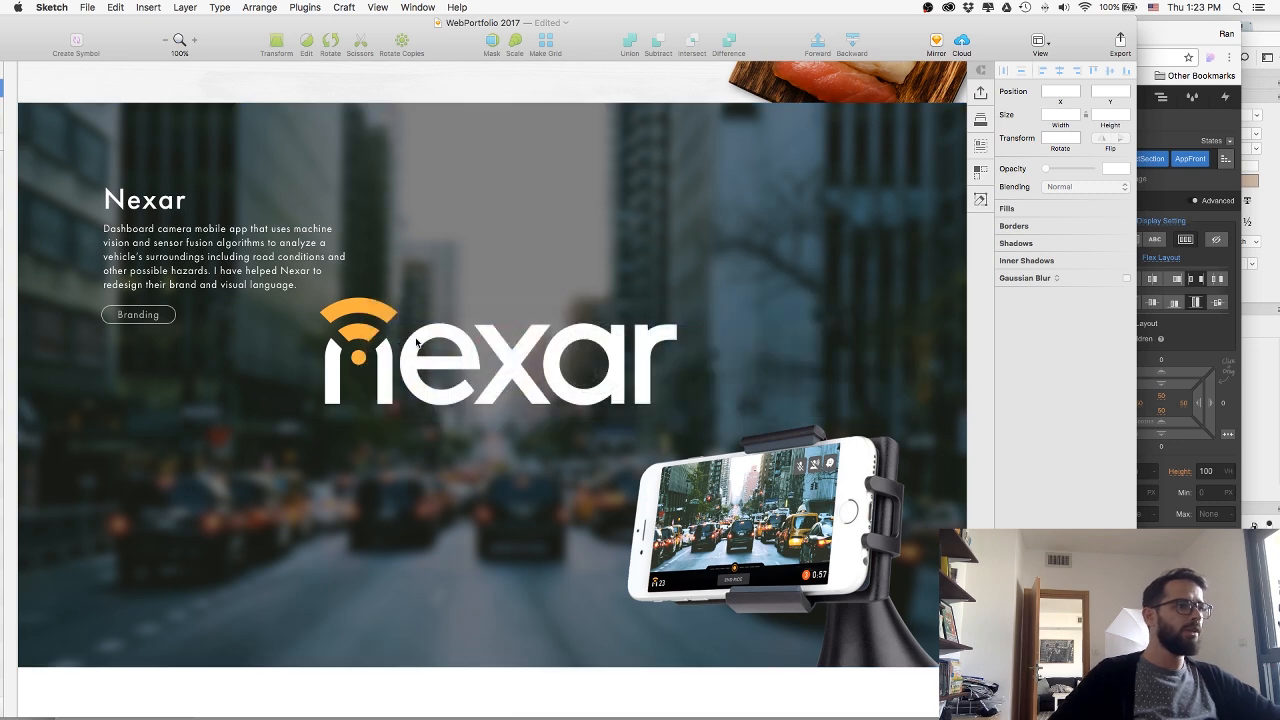
left_click(442, 342)
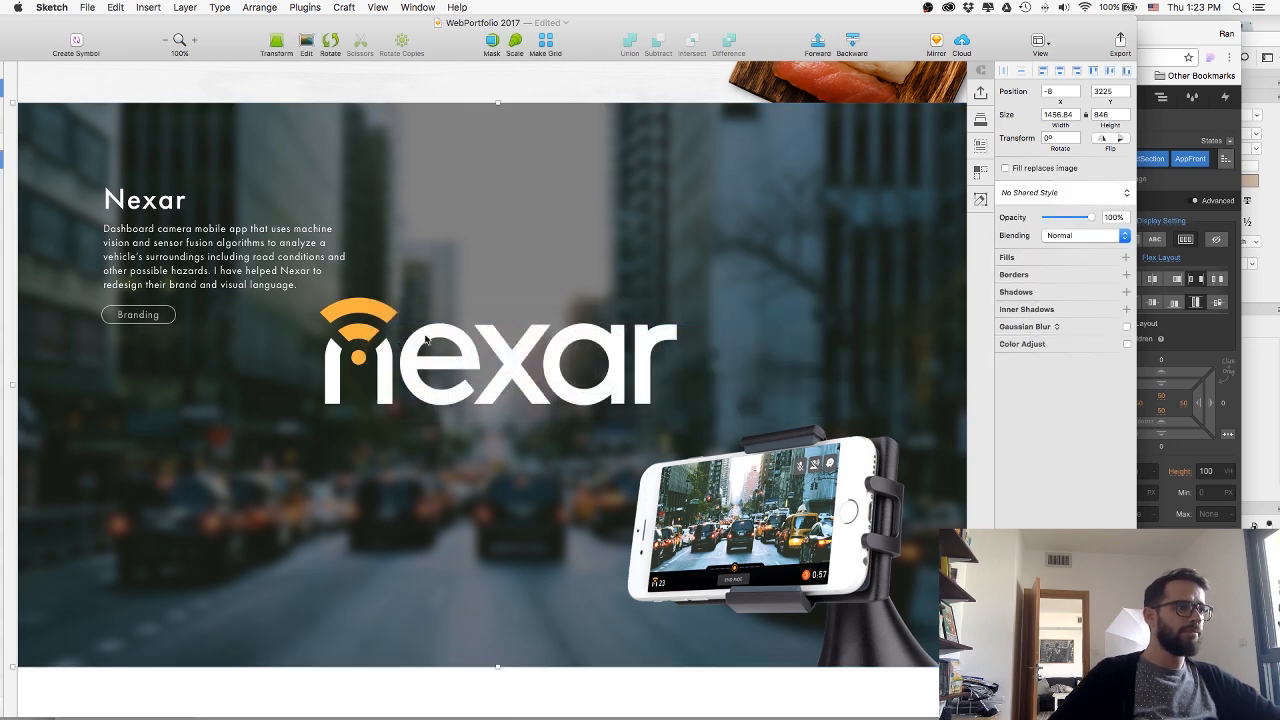
Switch to Finder and open 03-nexar.psd from the Images folder in Photoshop.
key("super+Tab")
key("super+Tab")
key("super+Tab")
key("super+Tab")
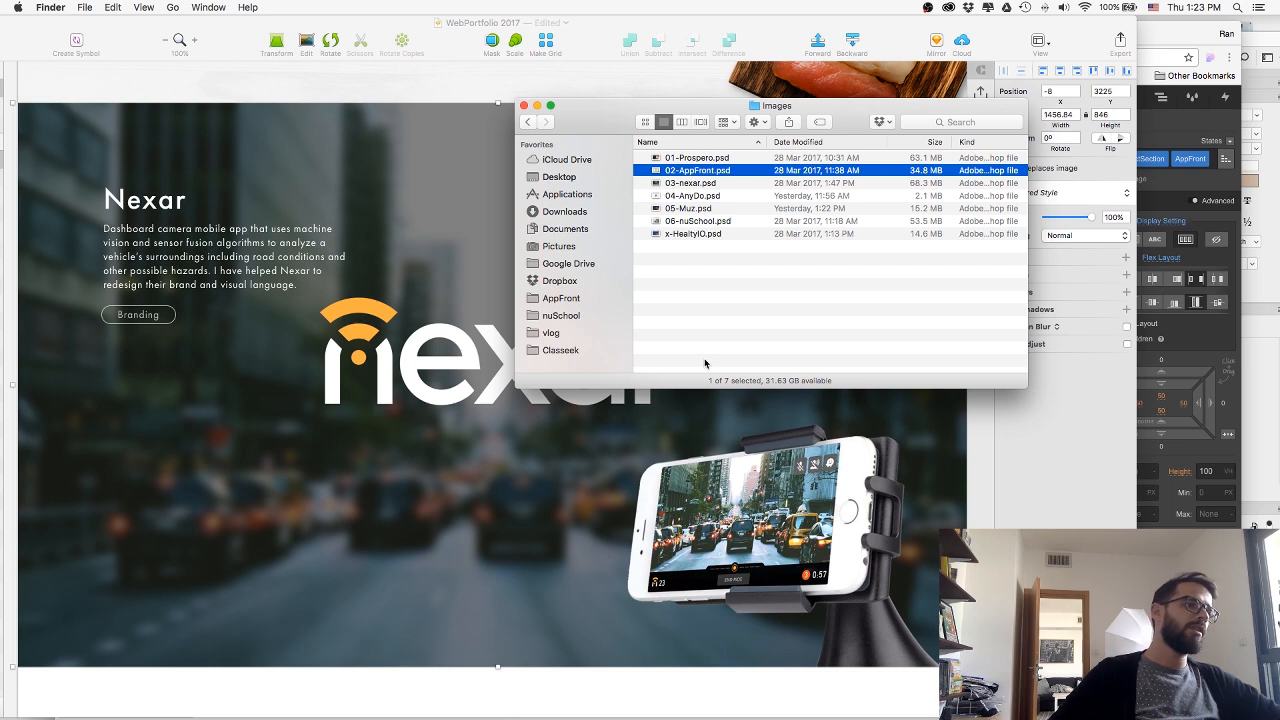
left_click(353, 432)
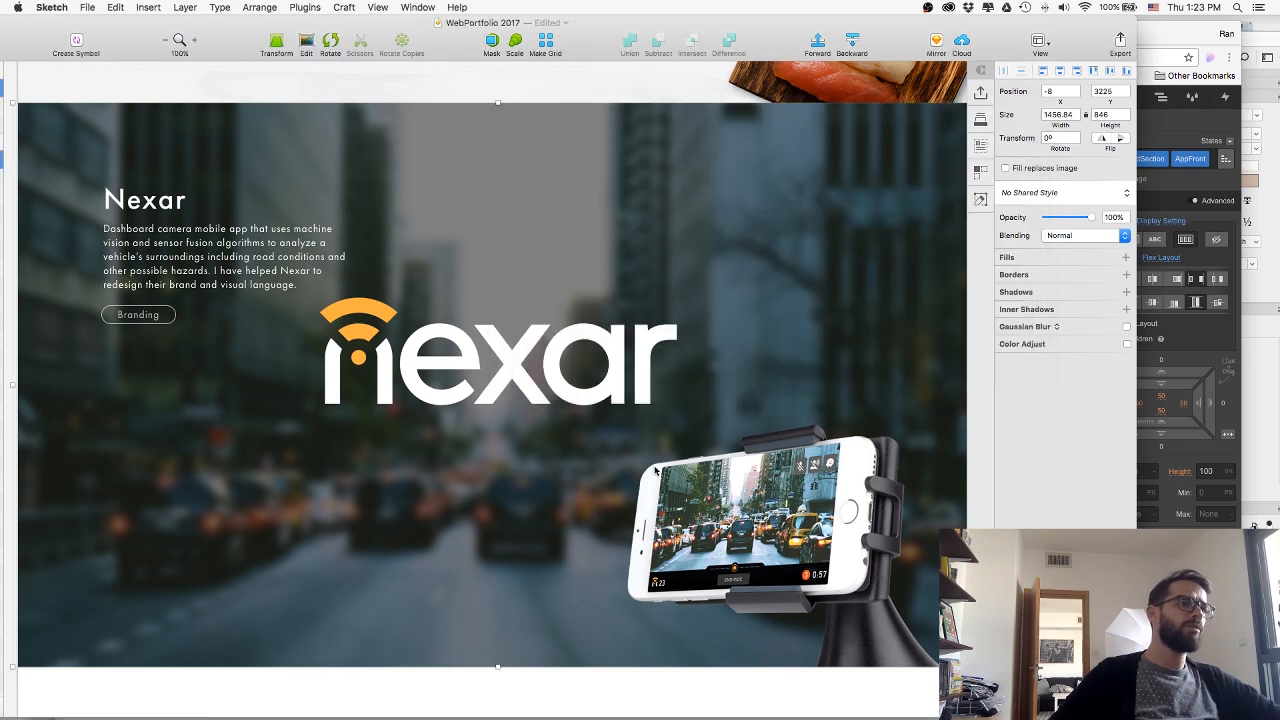
key("super+Tab")
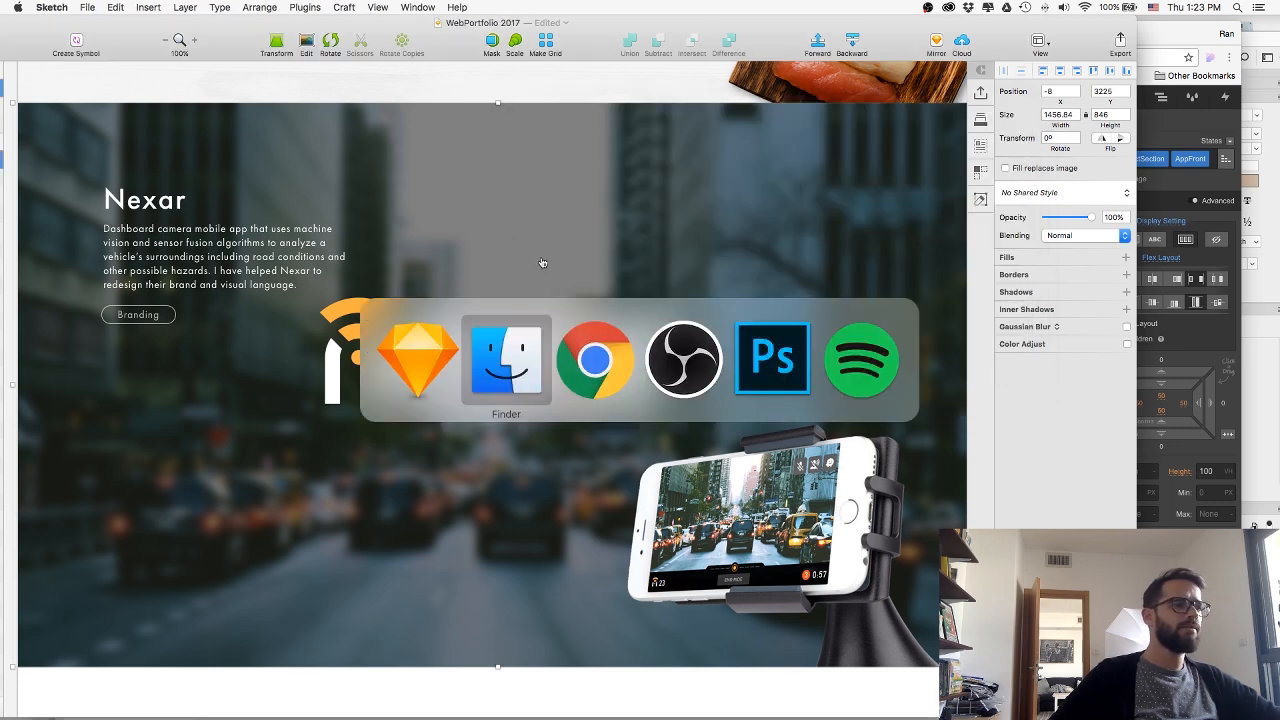
left_click(498, 370)
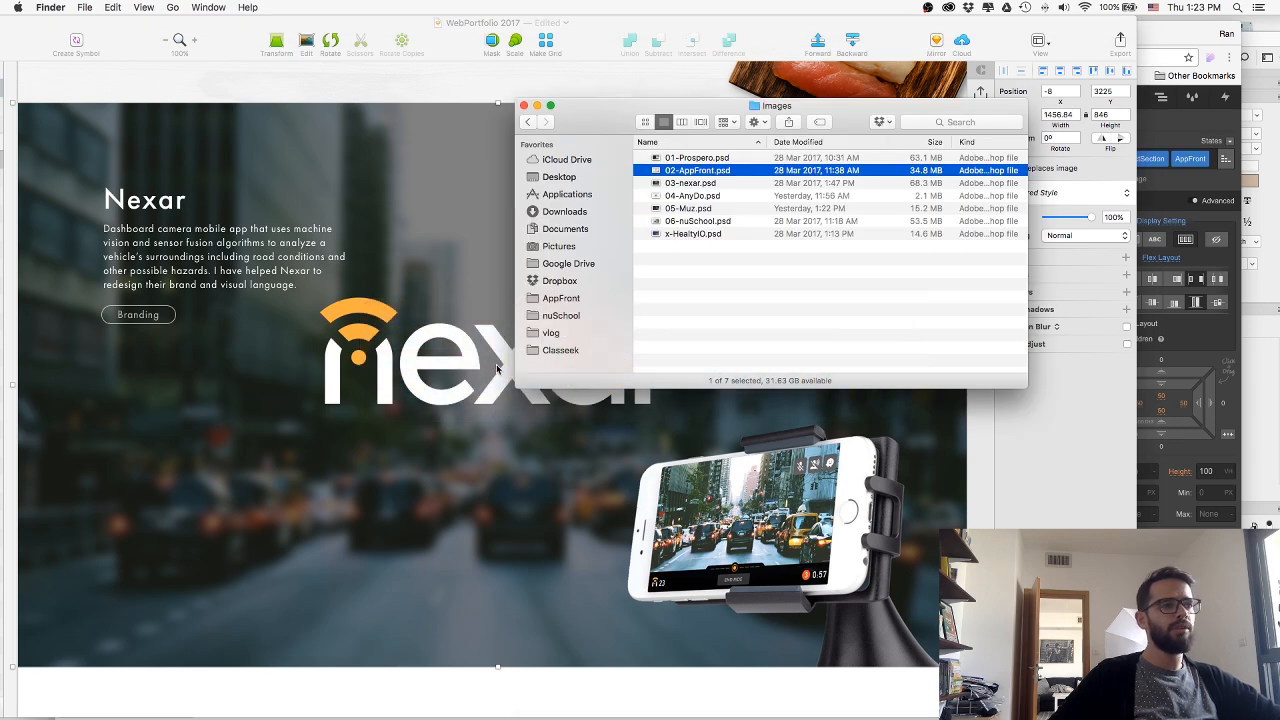
left_click(691, 194)
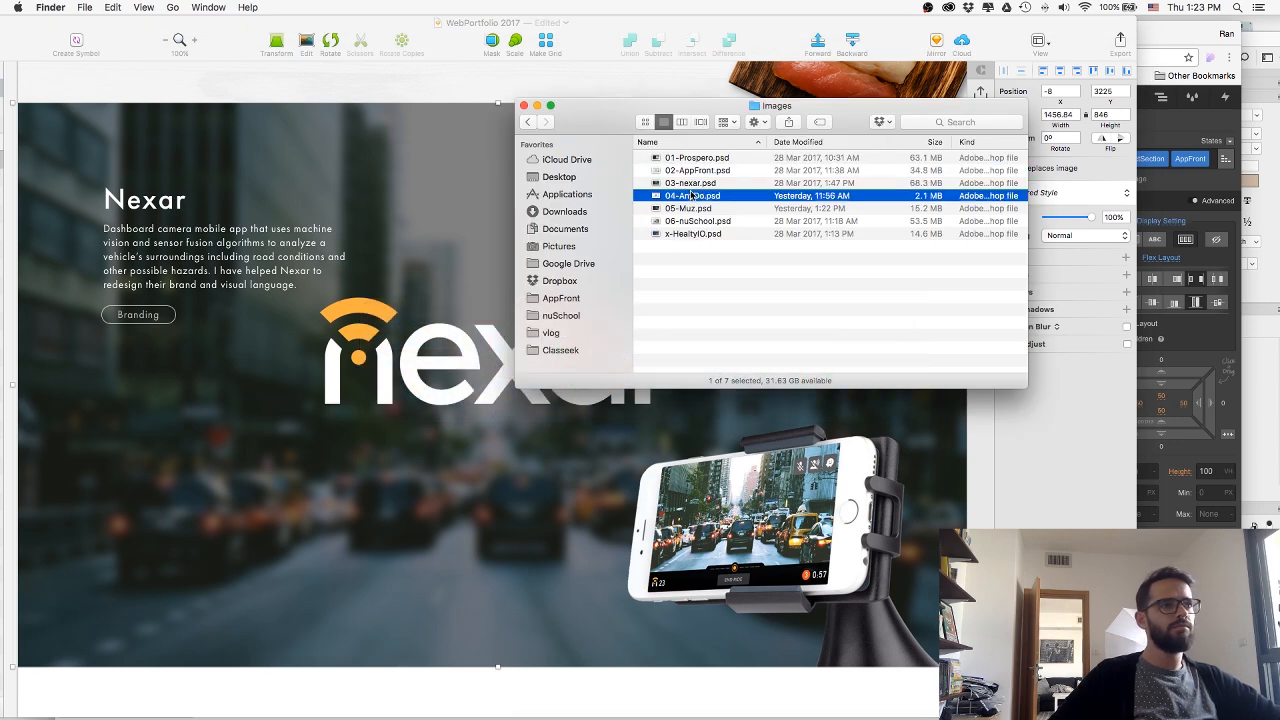
key("Up")
key("super+Down")
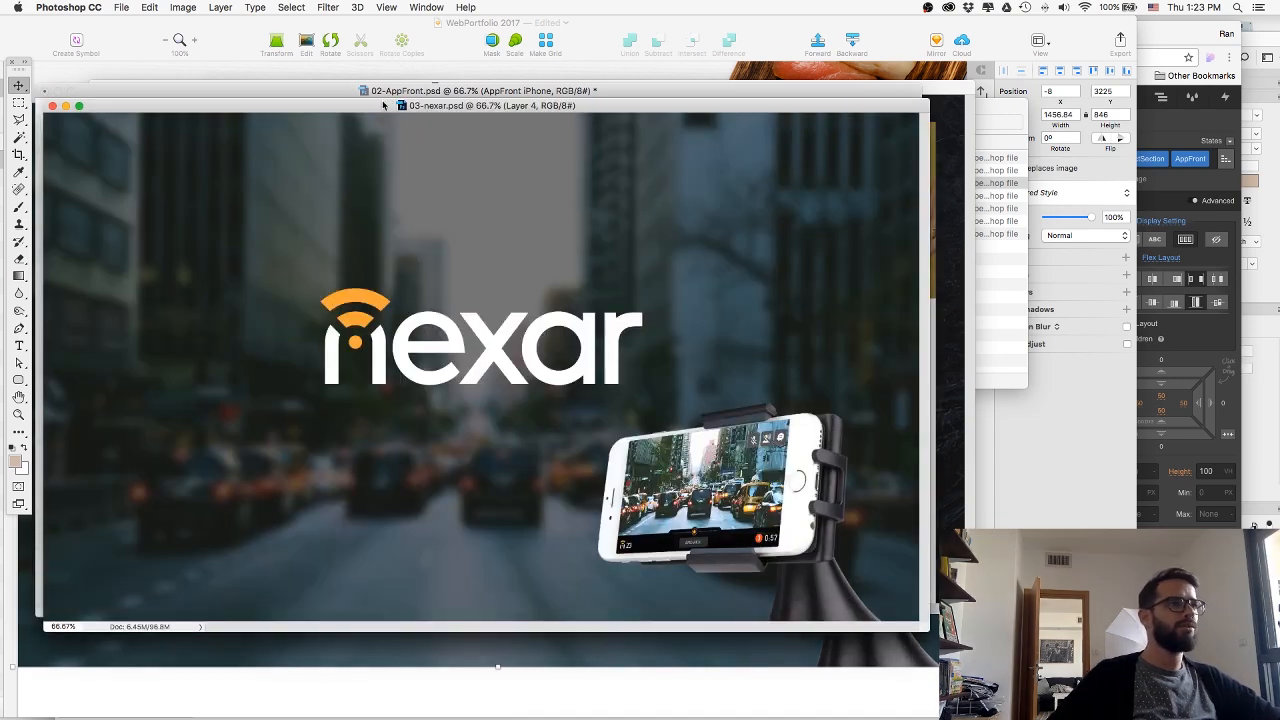
Close 02-AppFront.psd and 01-Prospero.psd without saving their changes, keeping 03-nexar.psd open.
left_click(384, 92)
key("super+w")
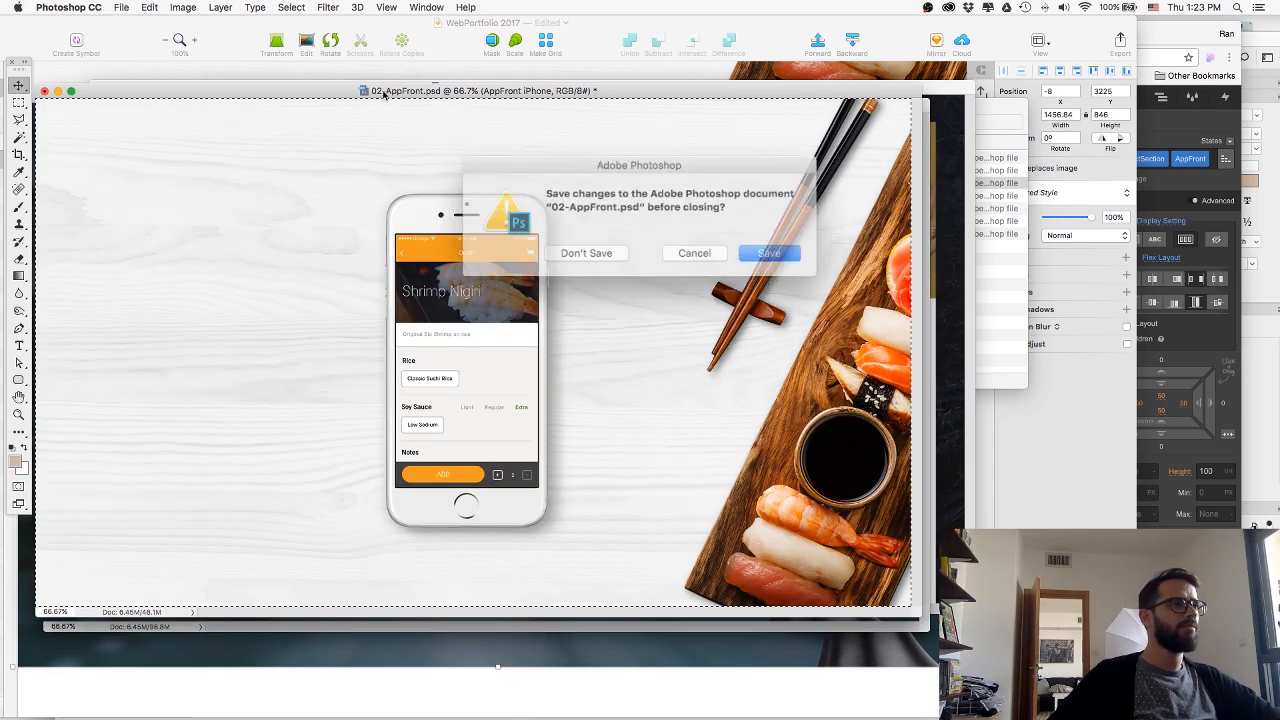
left_click(591, 248)
left_click(422, 94)
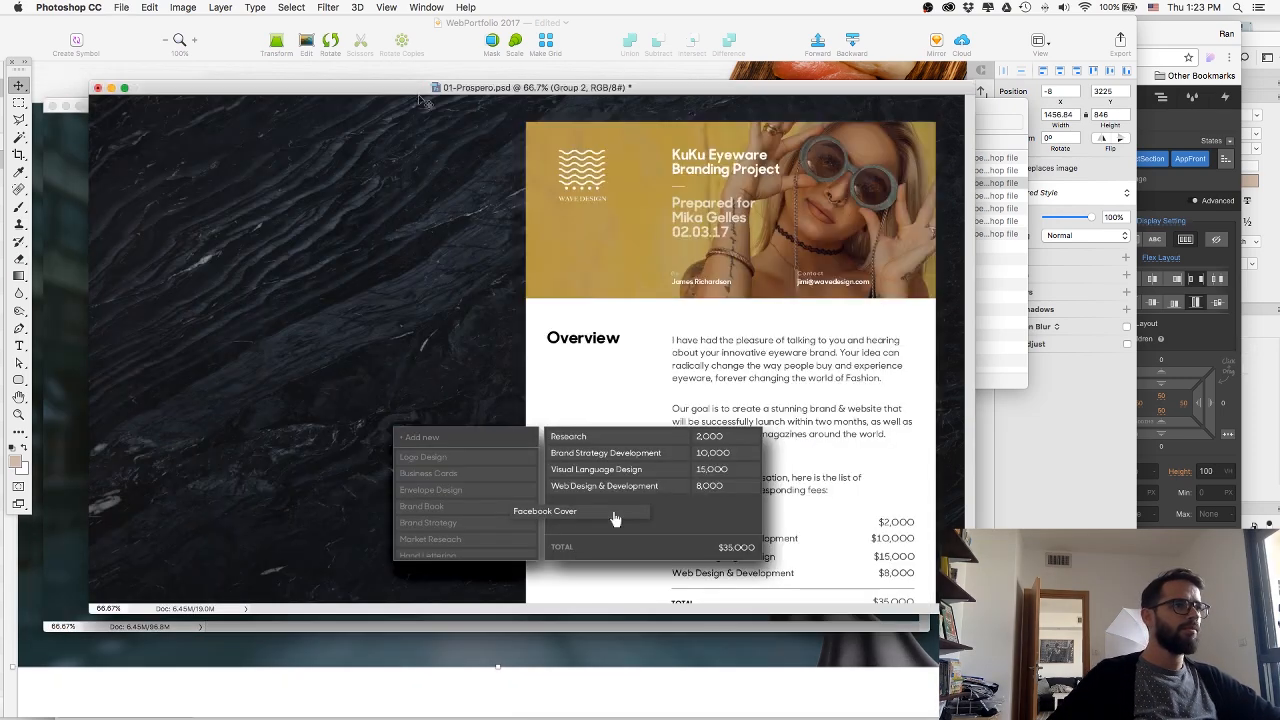
key("super+w")
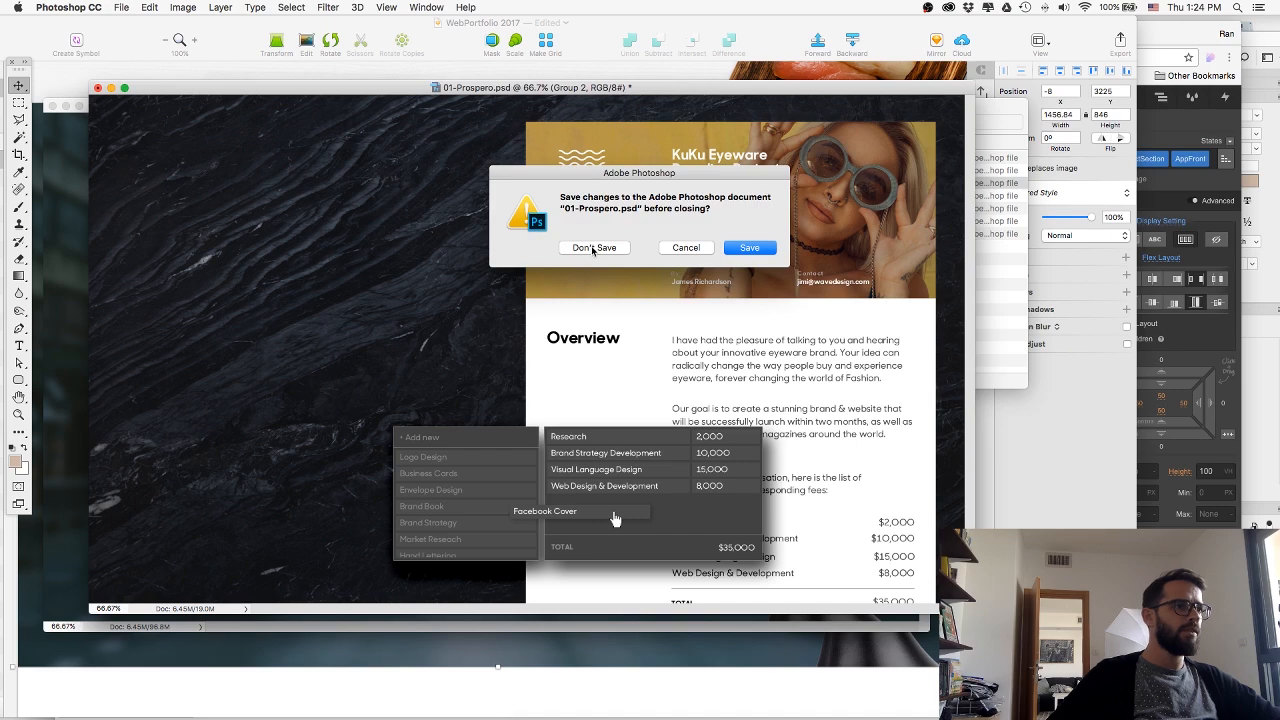
left_click(593, 248)
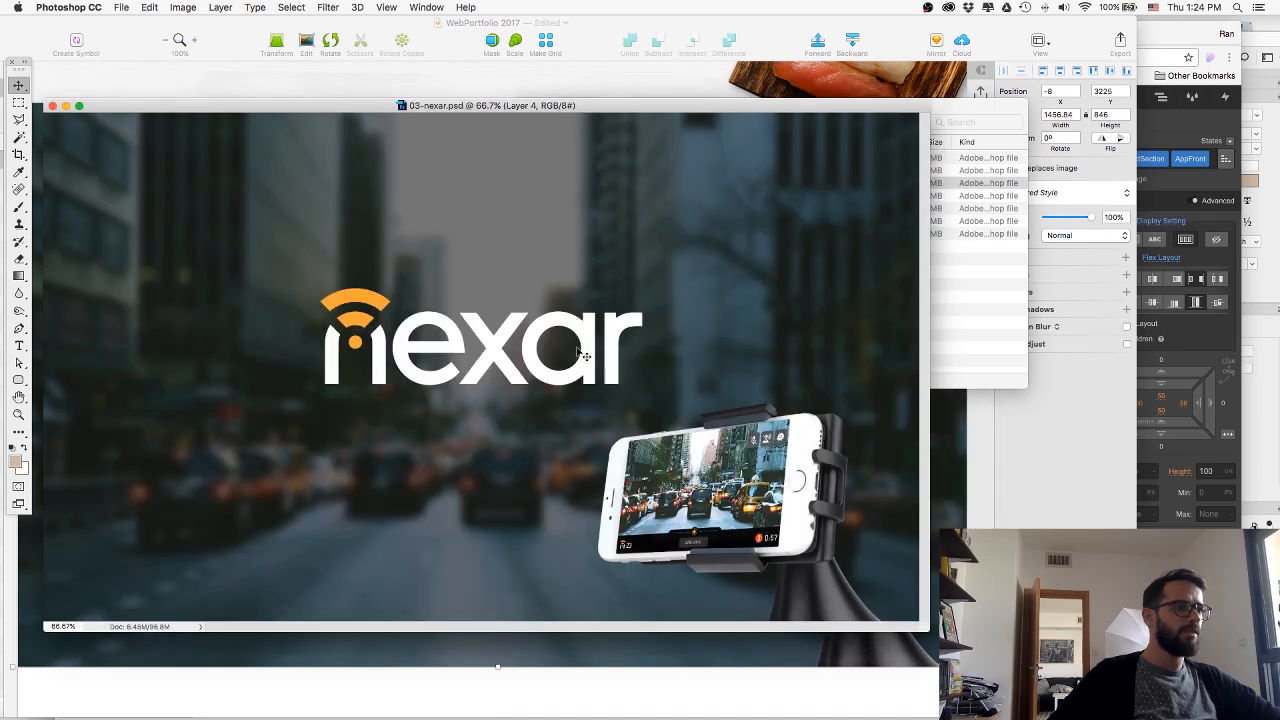
Show the Nexar document in full-screen mode, put the logo layer in a group and hide that group.
key("f")
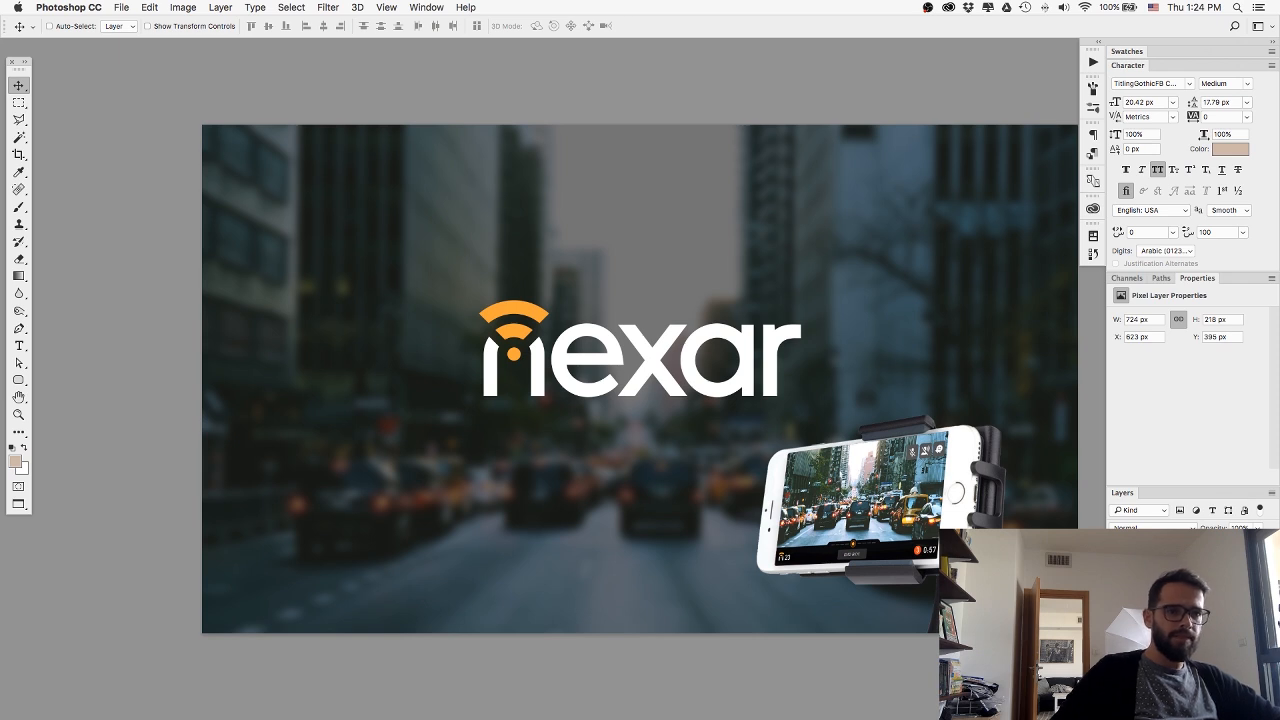
left_click(1115, 610)
left_click(1115, 610)
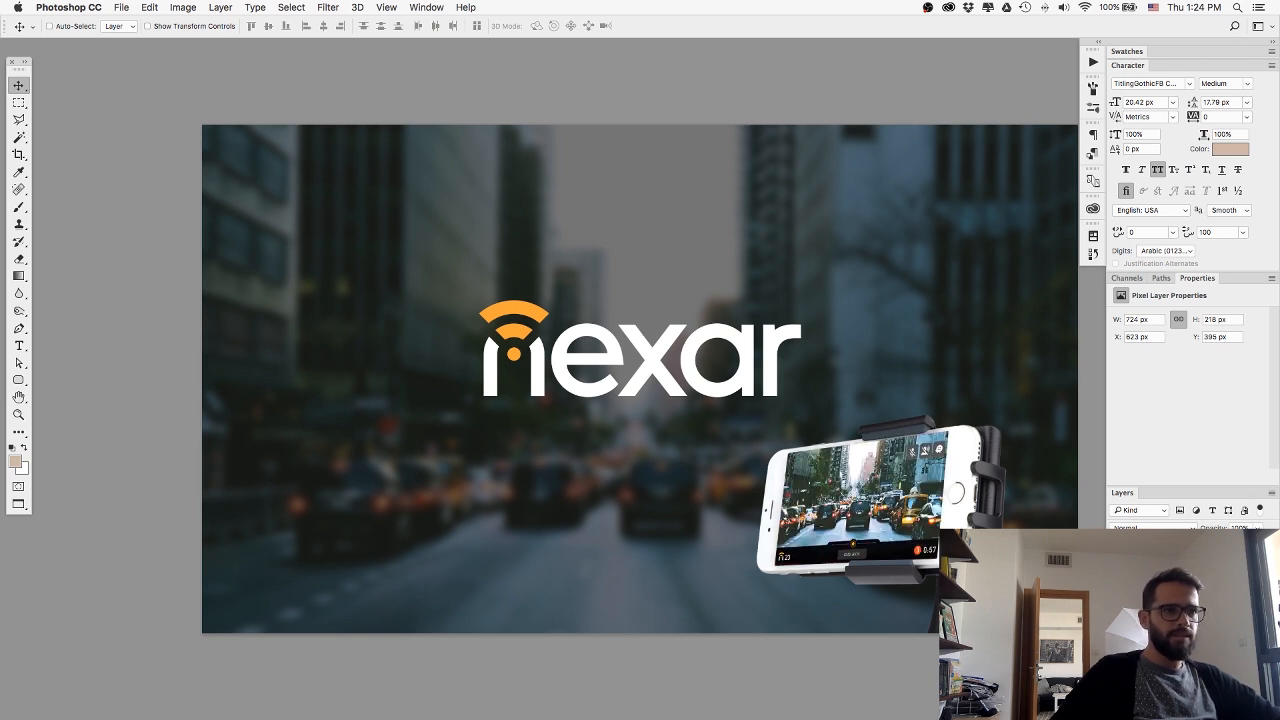
left_click(1115, 626)
left_click(1115, 626)
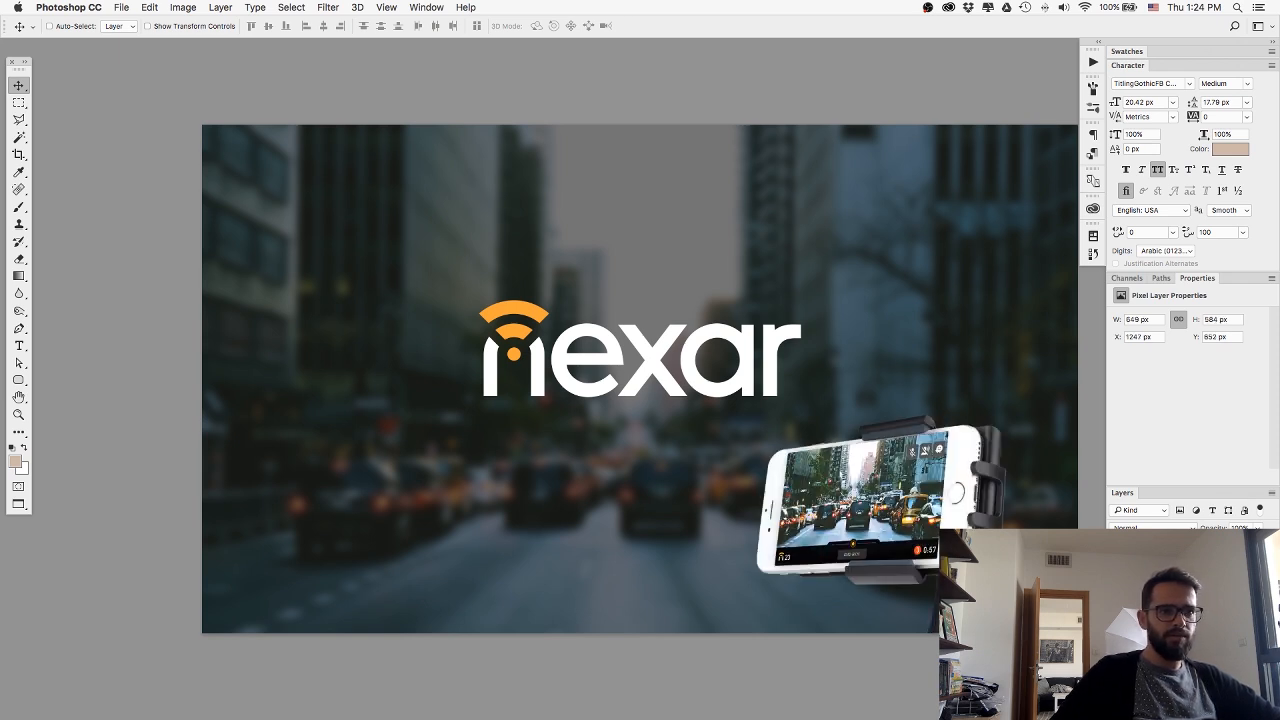
left_click(1180, 610, "super")
key("super+g")
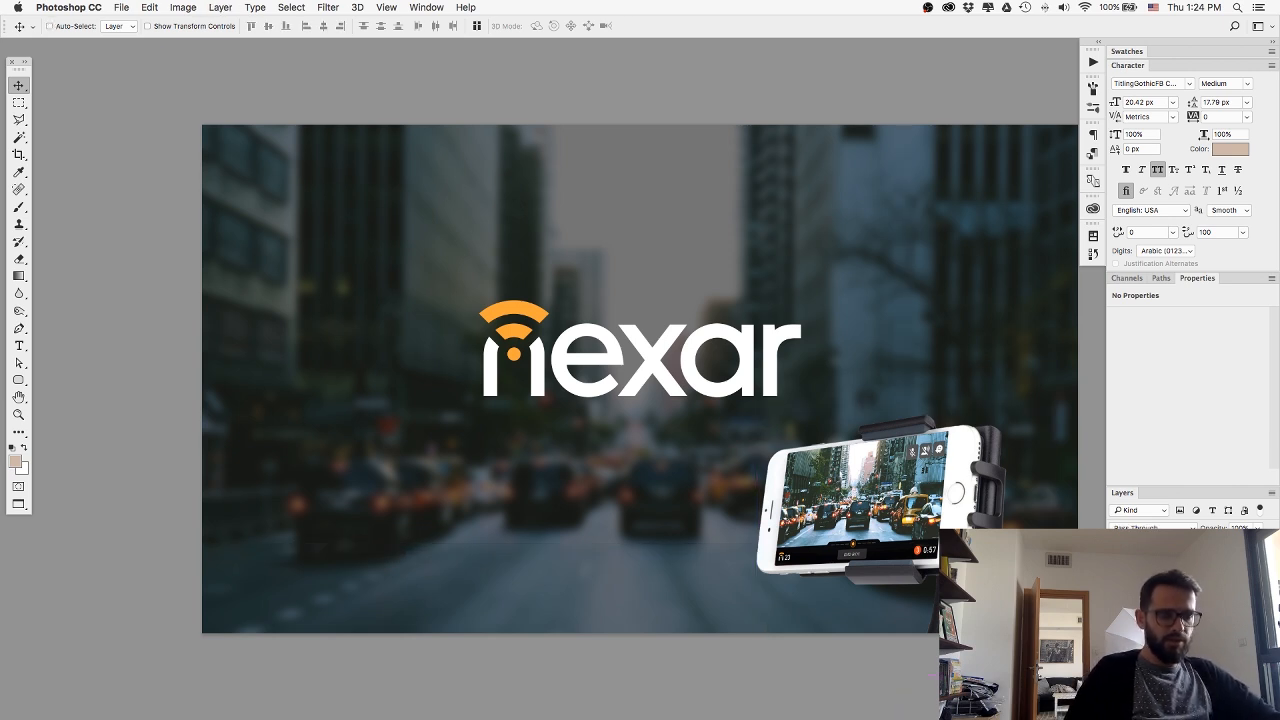
right_click(1162, 602)
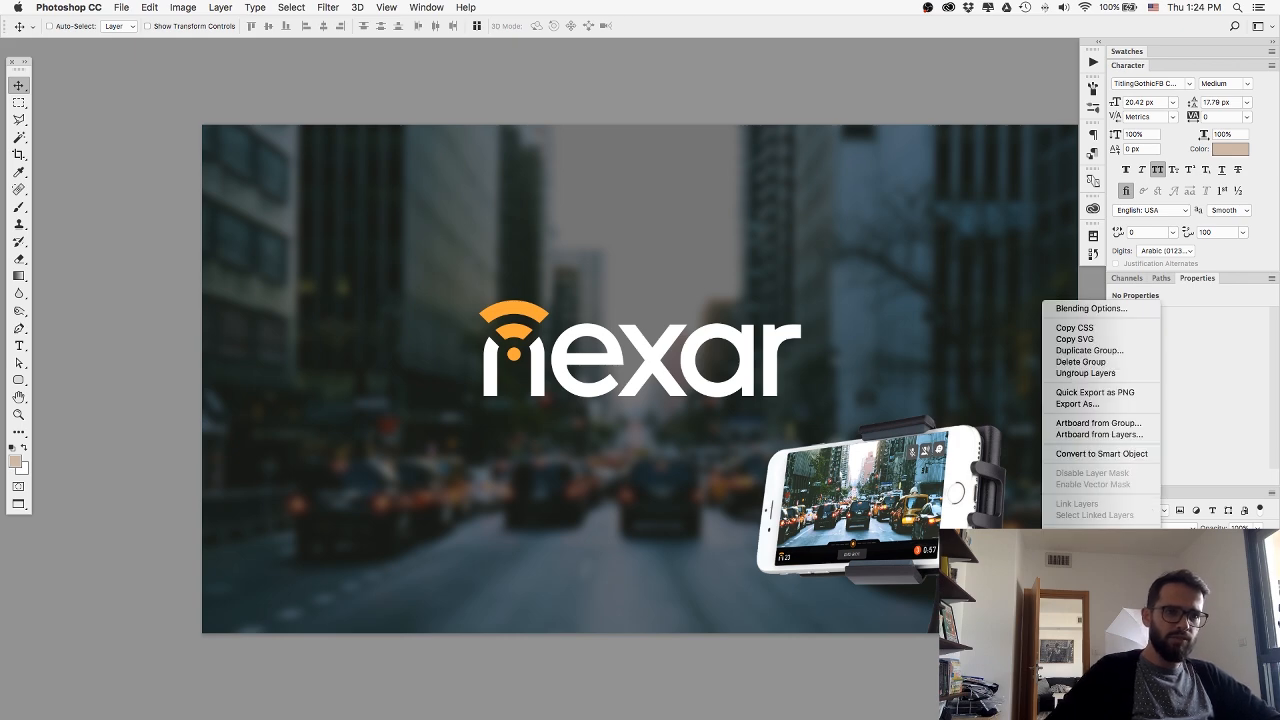
key("Escape")
key("super+comma")
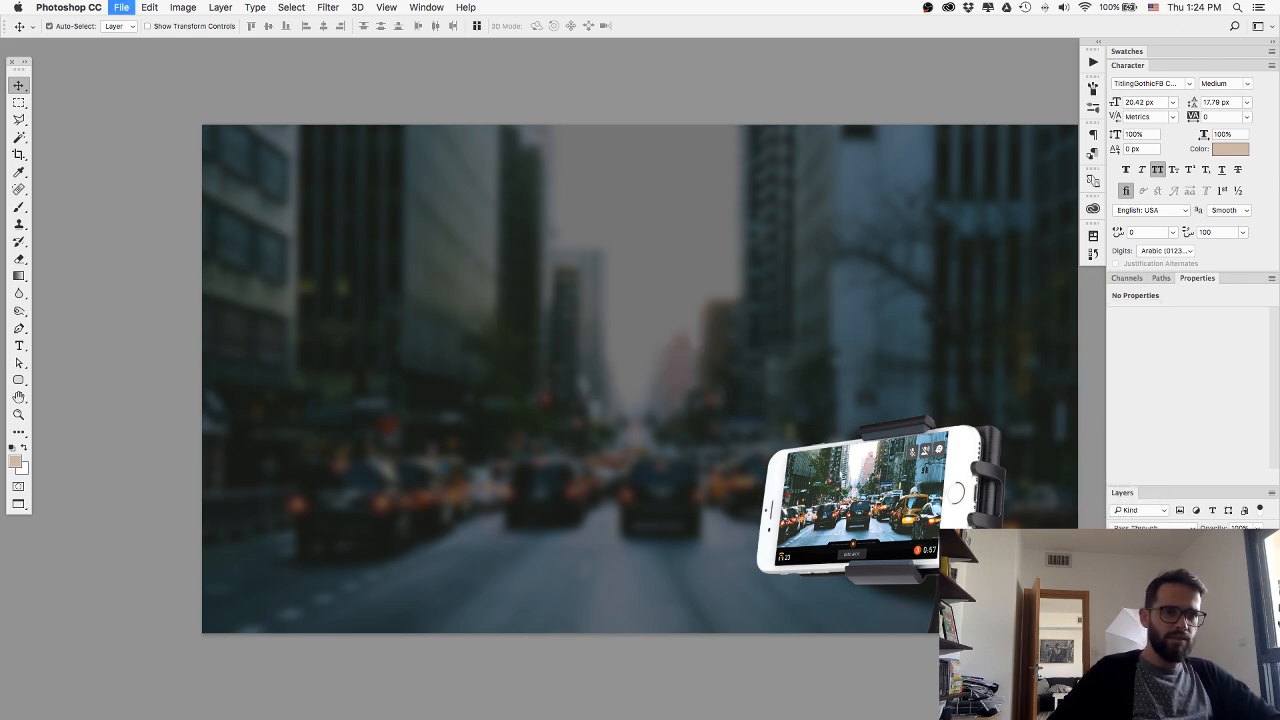
Save the image without the logo for web as a medium-quality JPEG named 03-nexarBG.jpg in the web folder.
key("super+alt+shift+s")
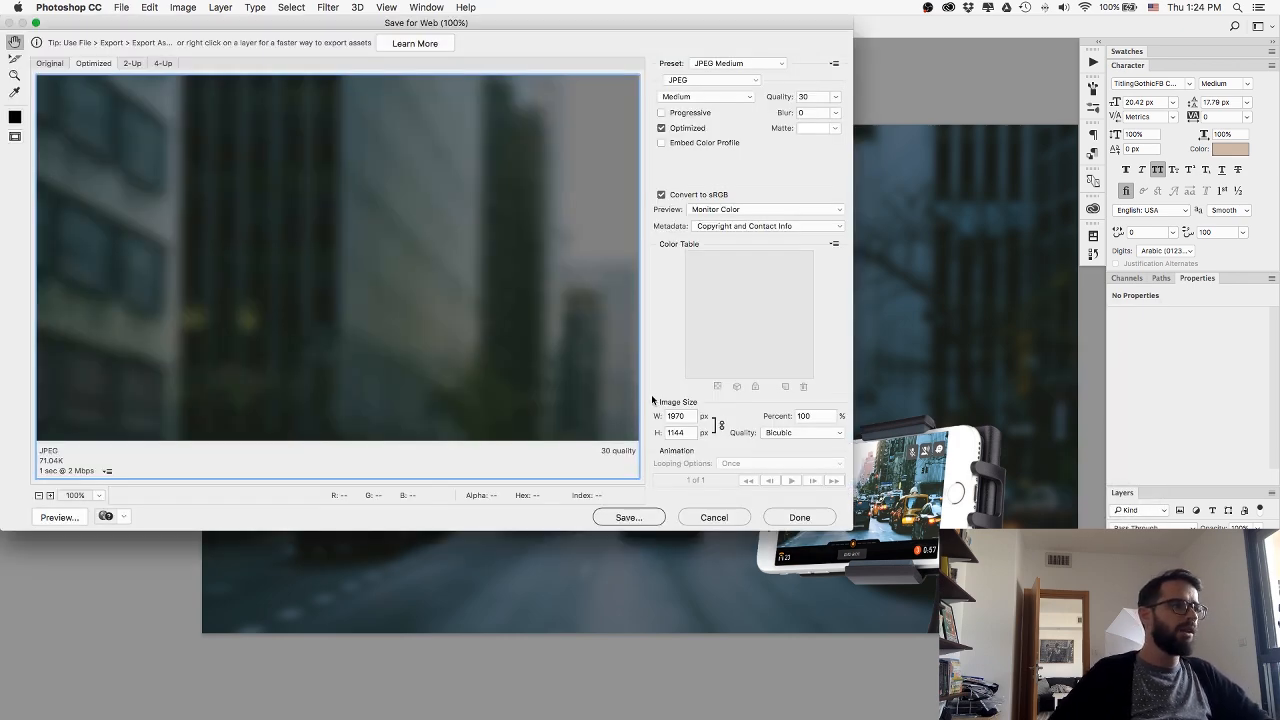
key("Return")
key("Right")
type("B")
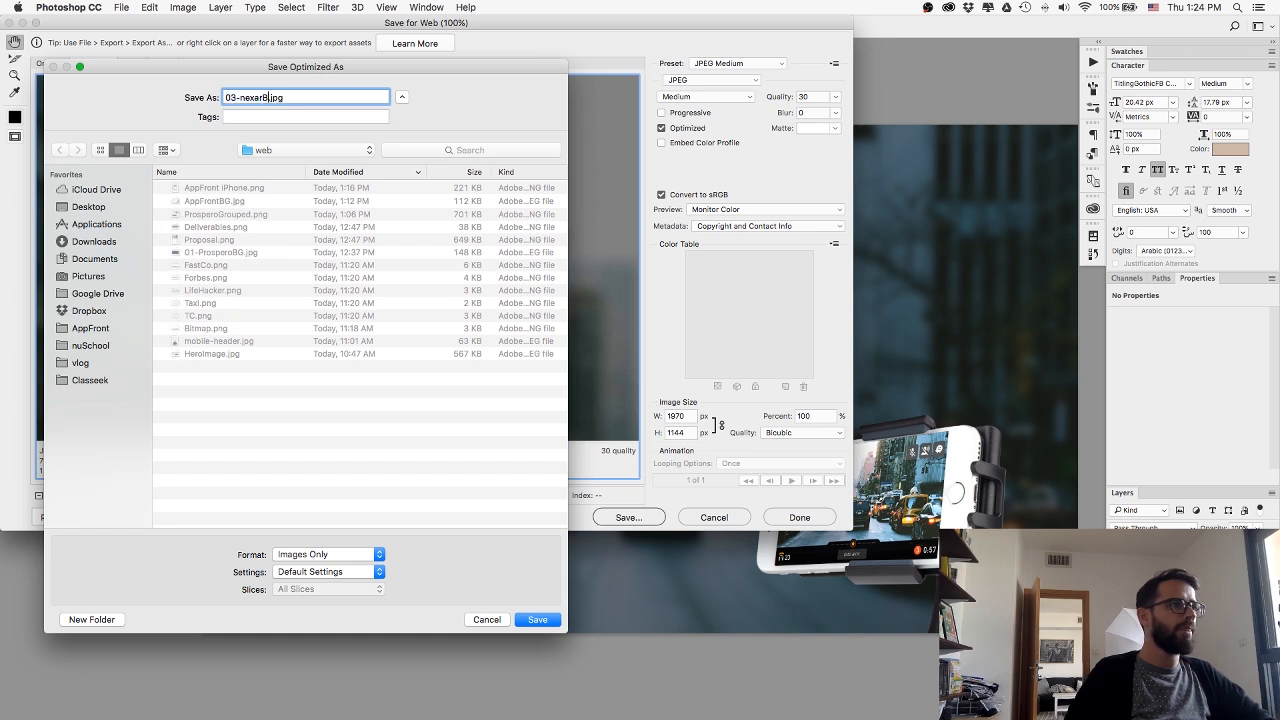
type("G")
key("Return")
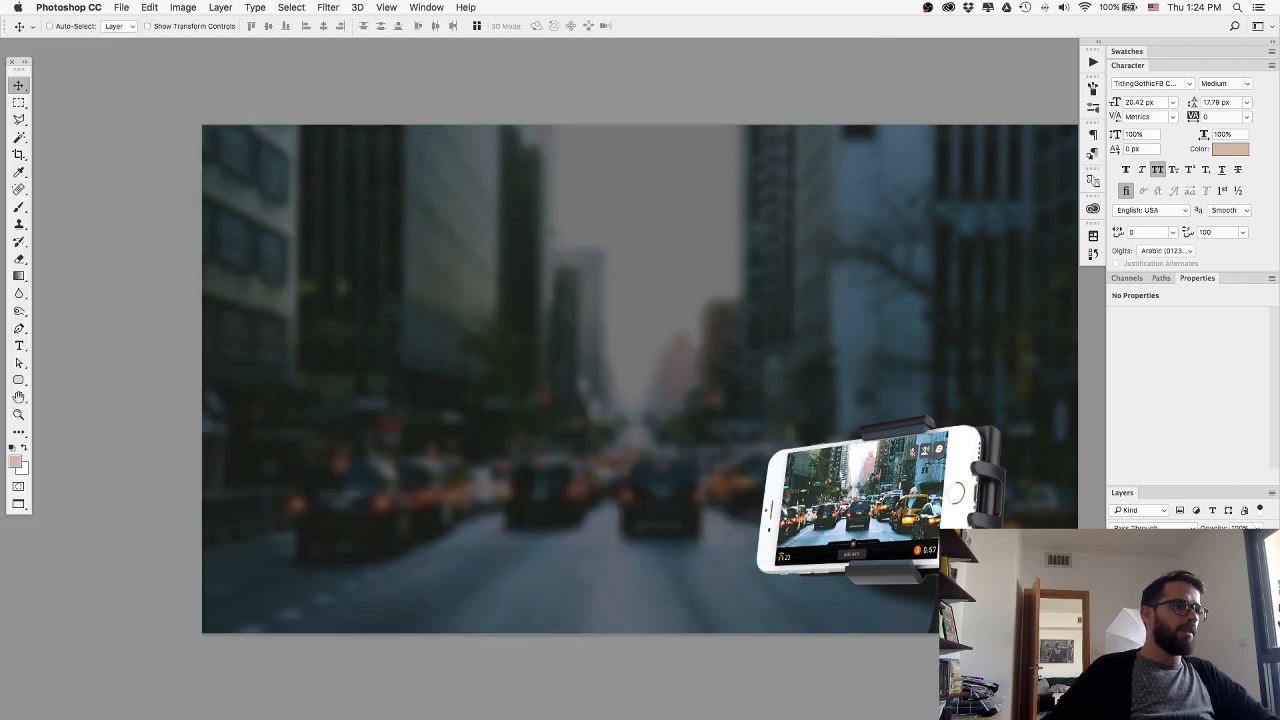
Restore the visible Nexar logo layer and export it as NexarLogo.png to the web folder on the Desktop.
key("super+z")
right_click(1166, 620)
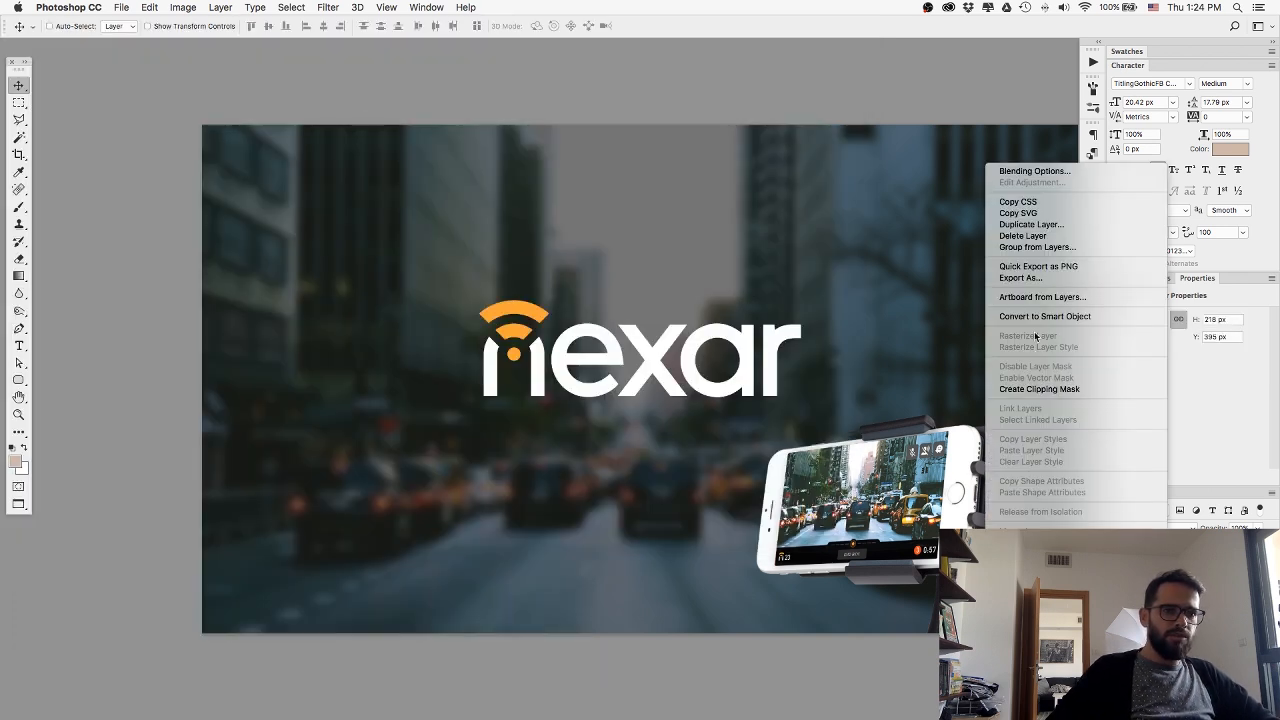
left_click(1048, 267)
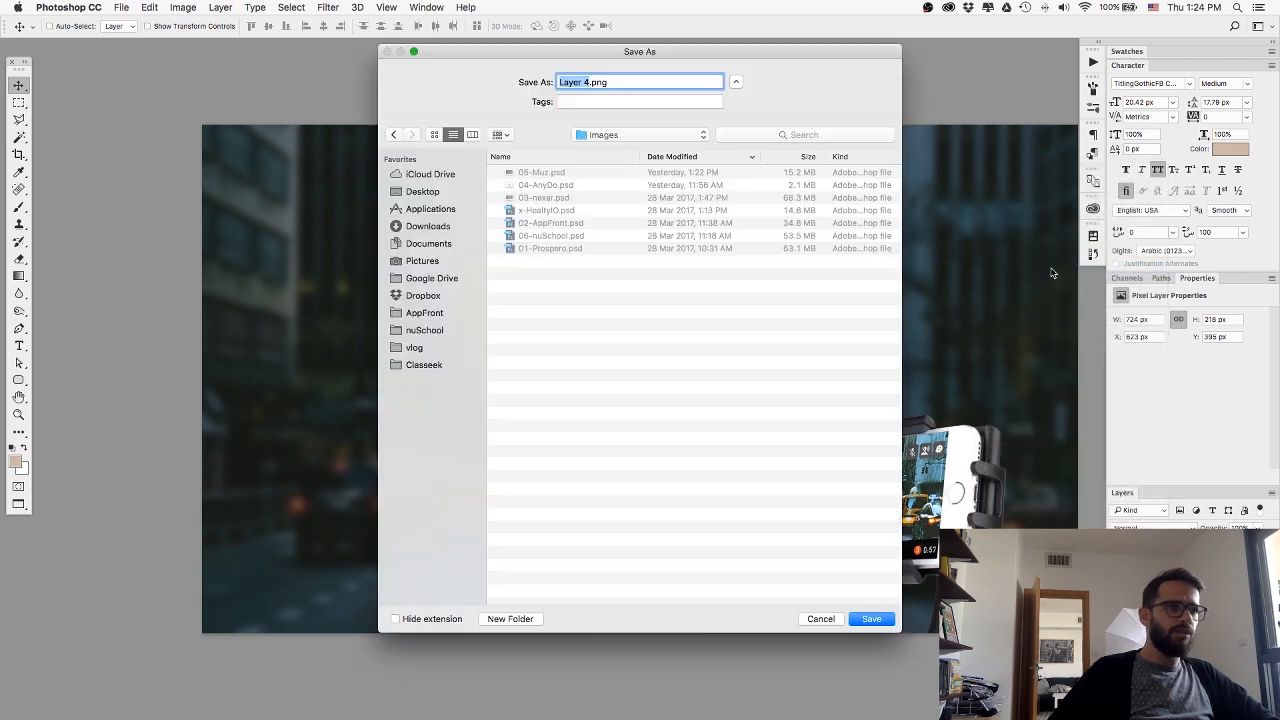
type("NexarLogo")
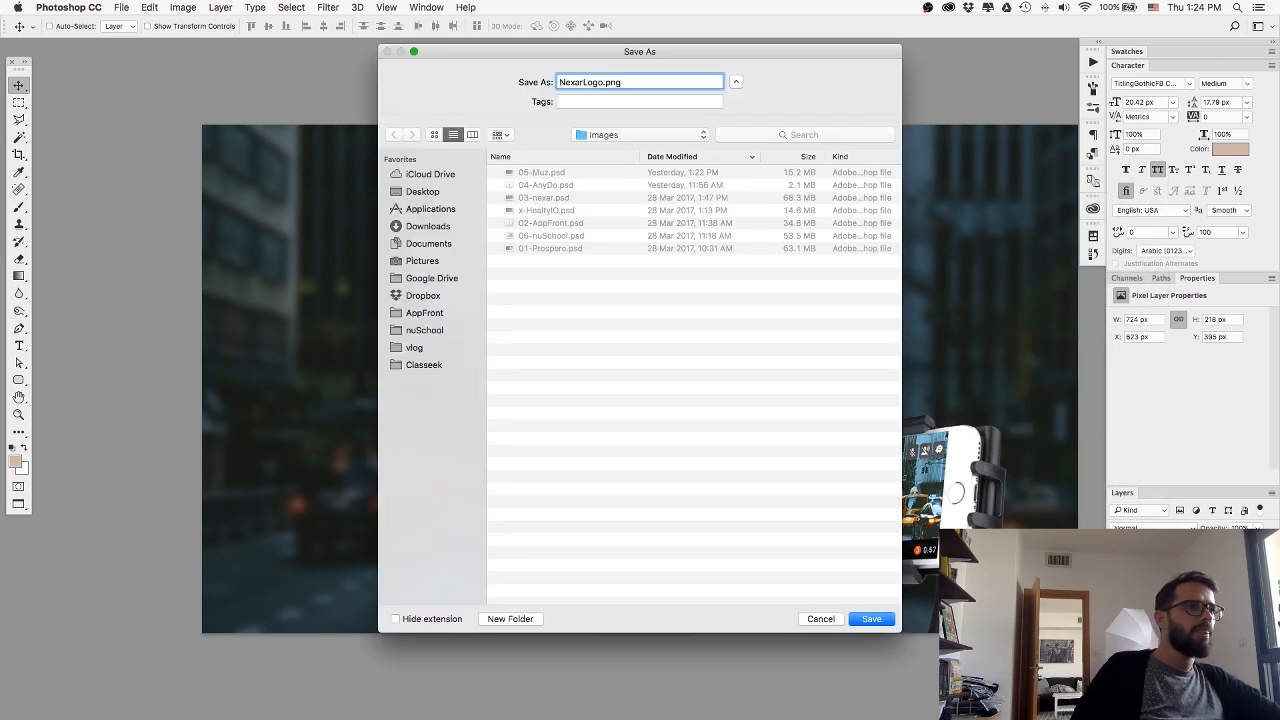
left_click(421, 193)
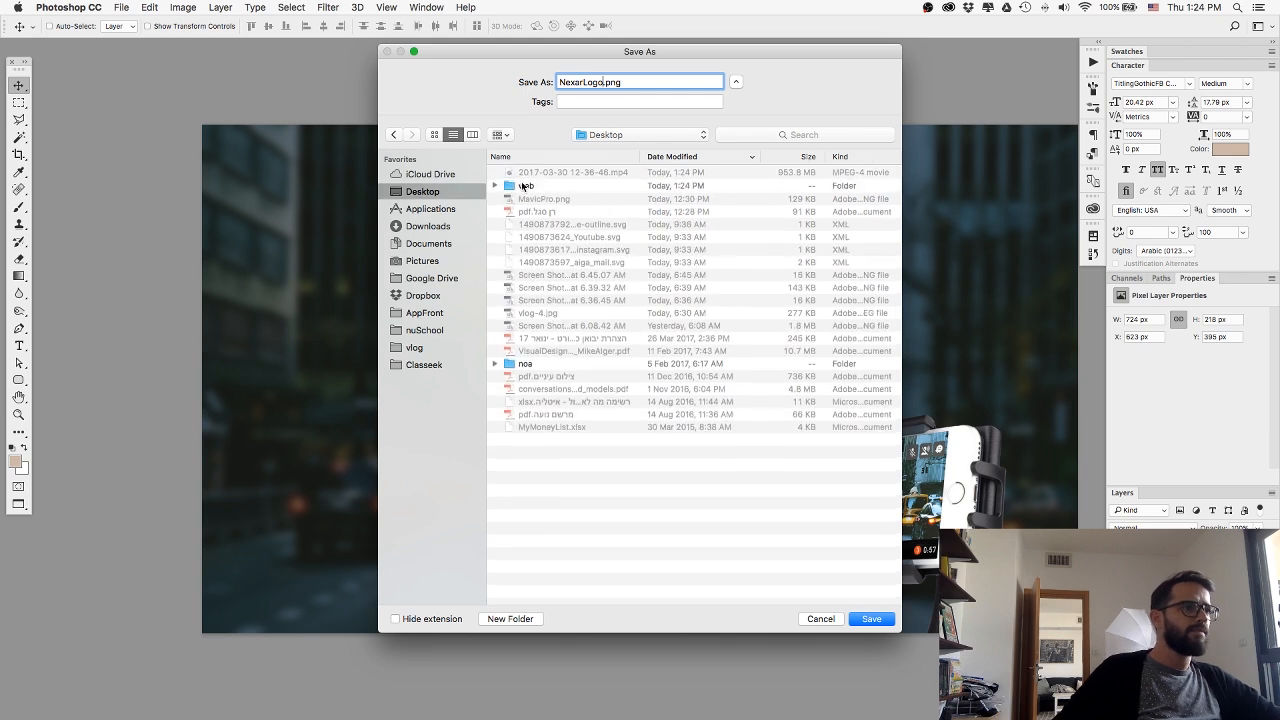
double_click(521, 180)
left_click(871, 619)
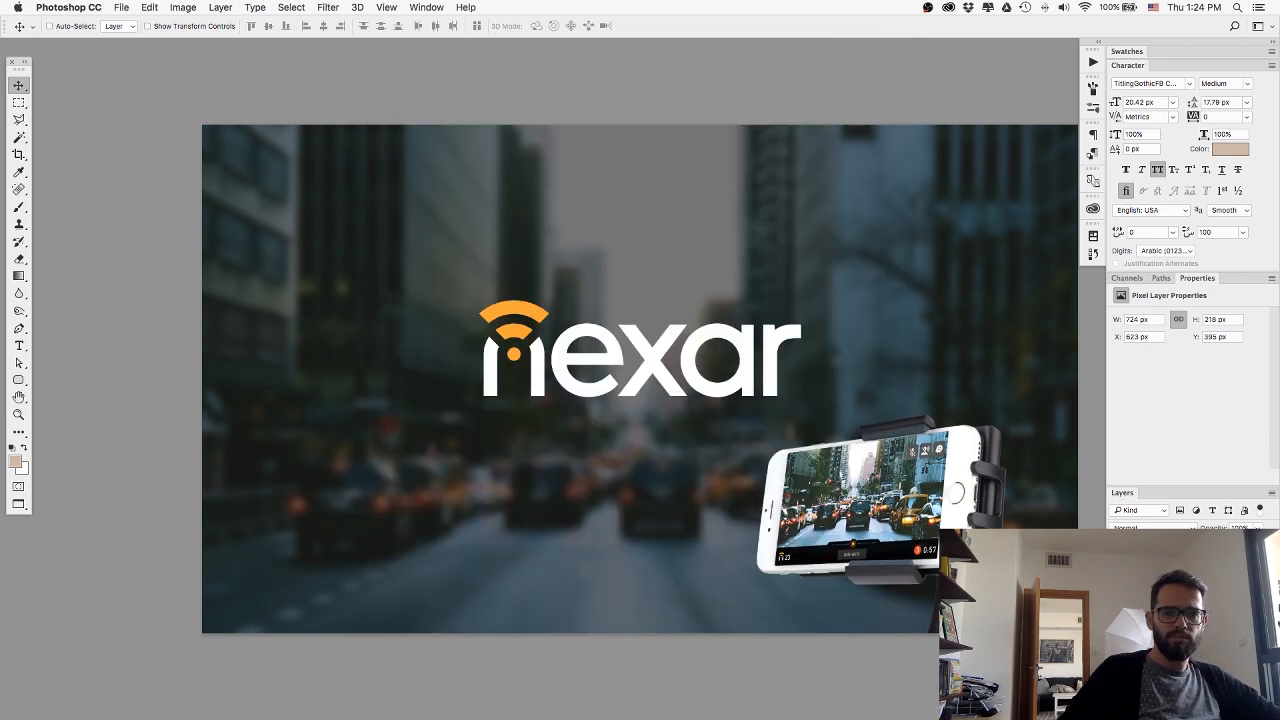
key("super+Tab")
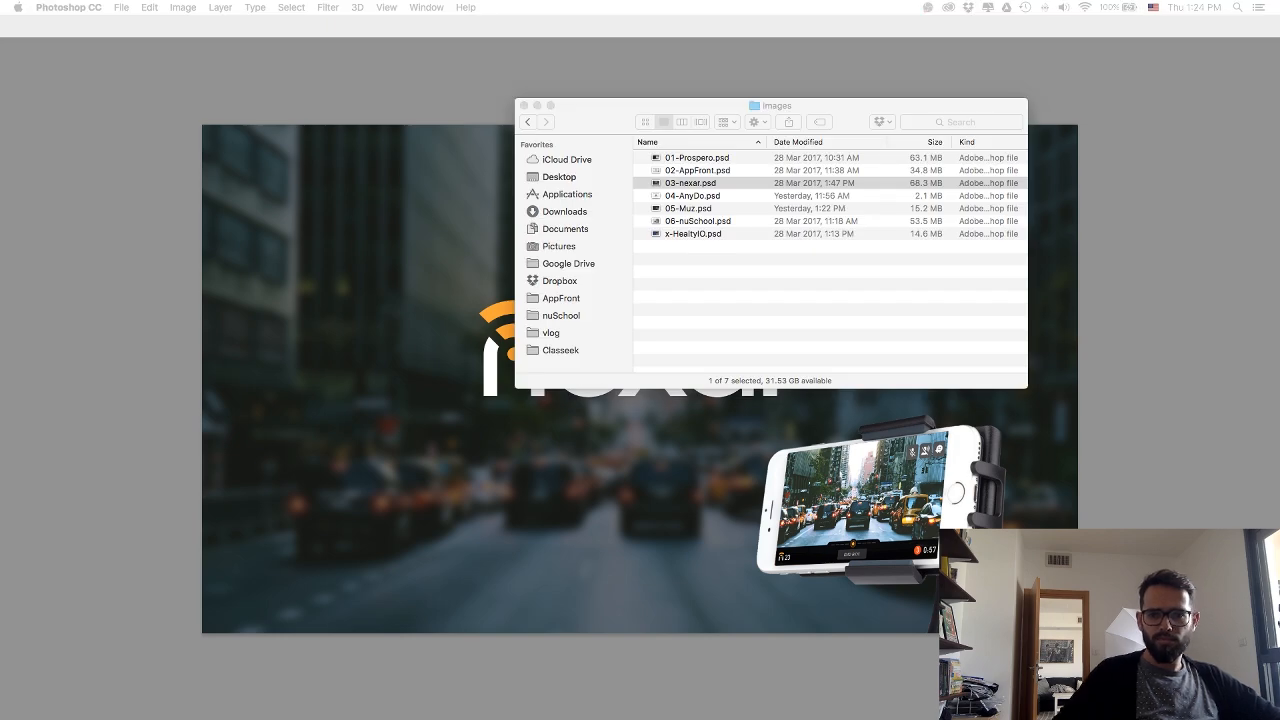
key("super+Tab")
key("super+Tab")
key("super+Tab")
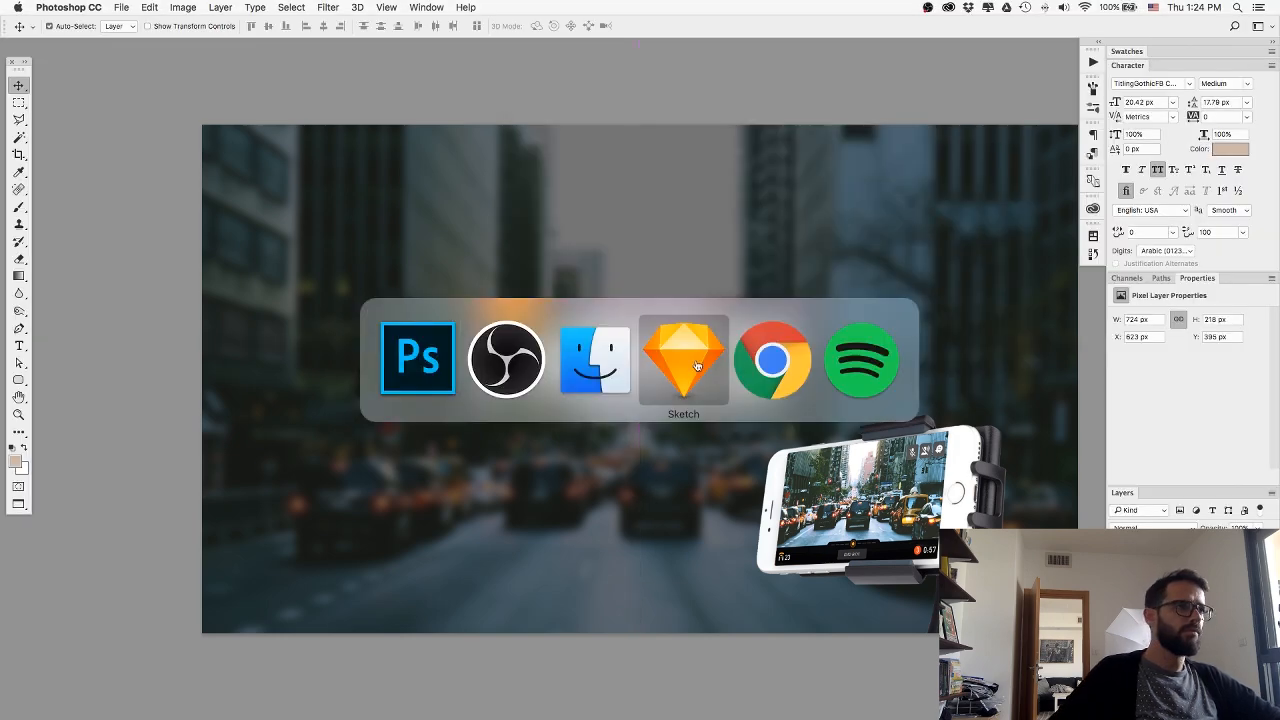
left_click(775, 369)
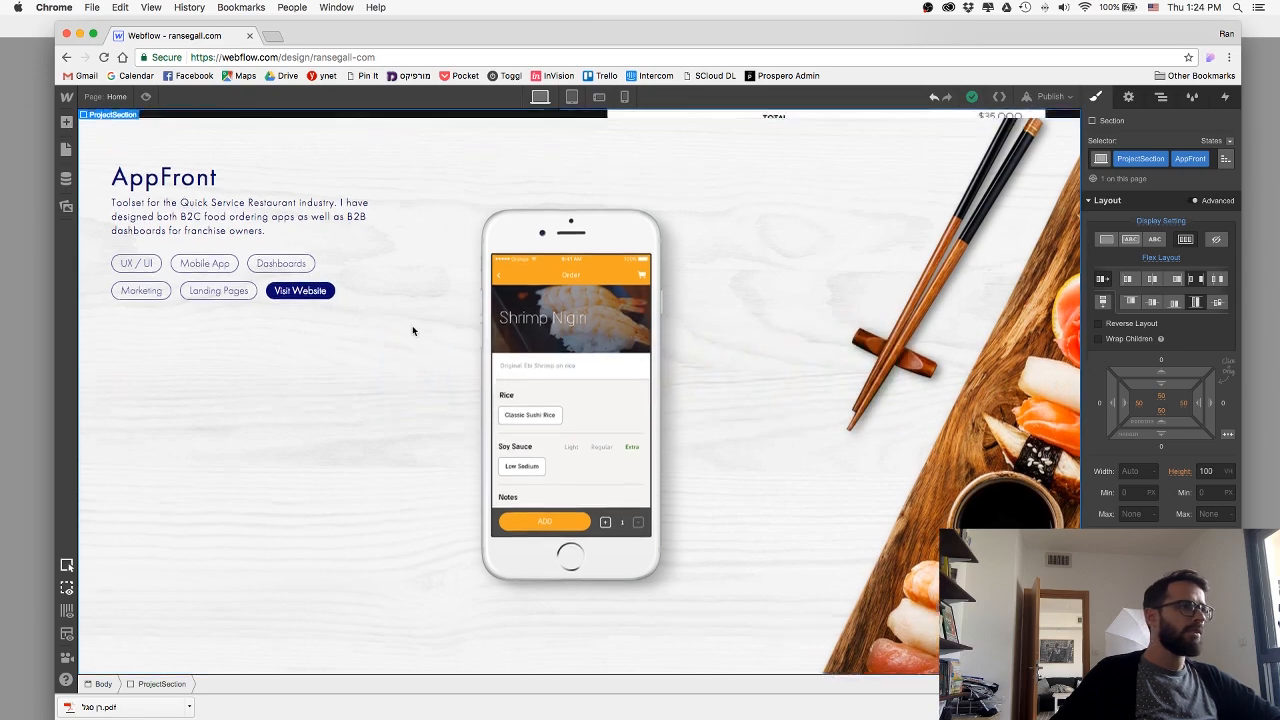
scroll(412, 325, "up", 5)
key("super+Tab")
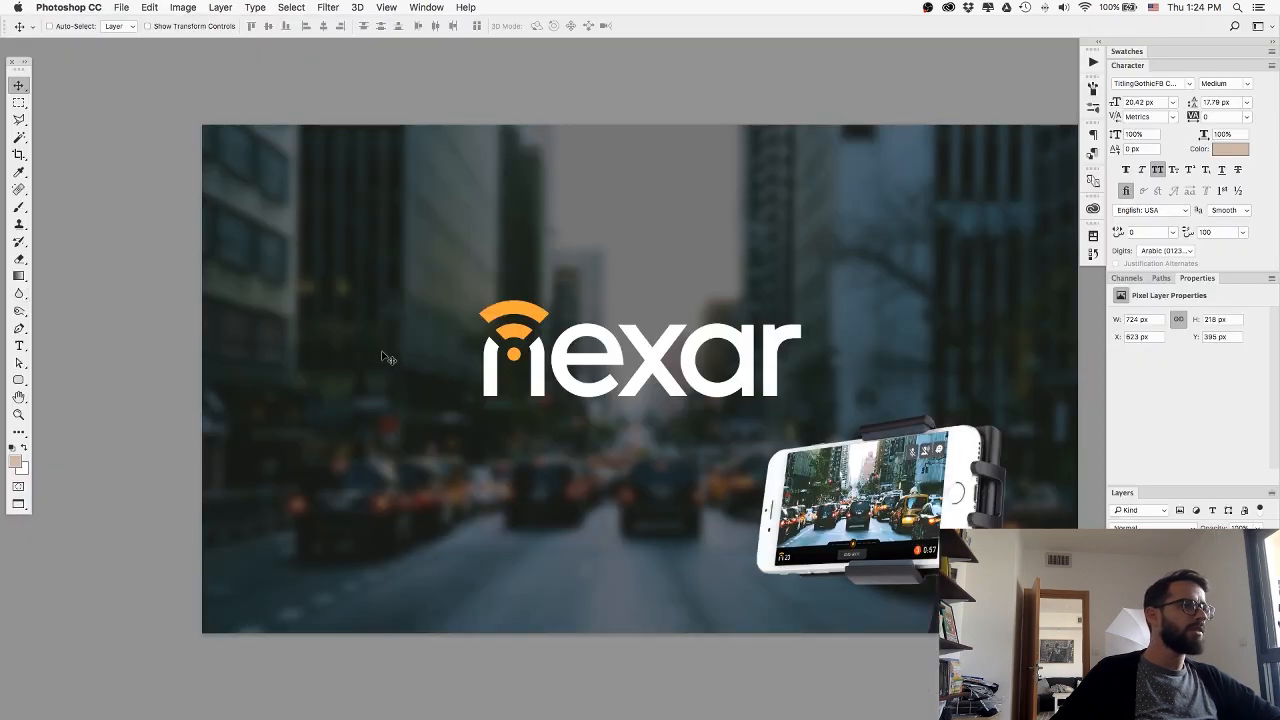
scroll(381, 355, "up", 5)
scroll(381, 355, "down", 6)
scroll(381, 355, "up", 2)
Switch to Webflow in Chrome and collapse the Prospero and AppFront project sections in the element hierarchy.
key("super+Tab")
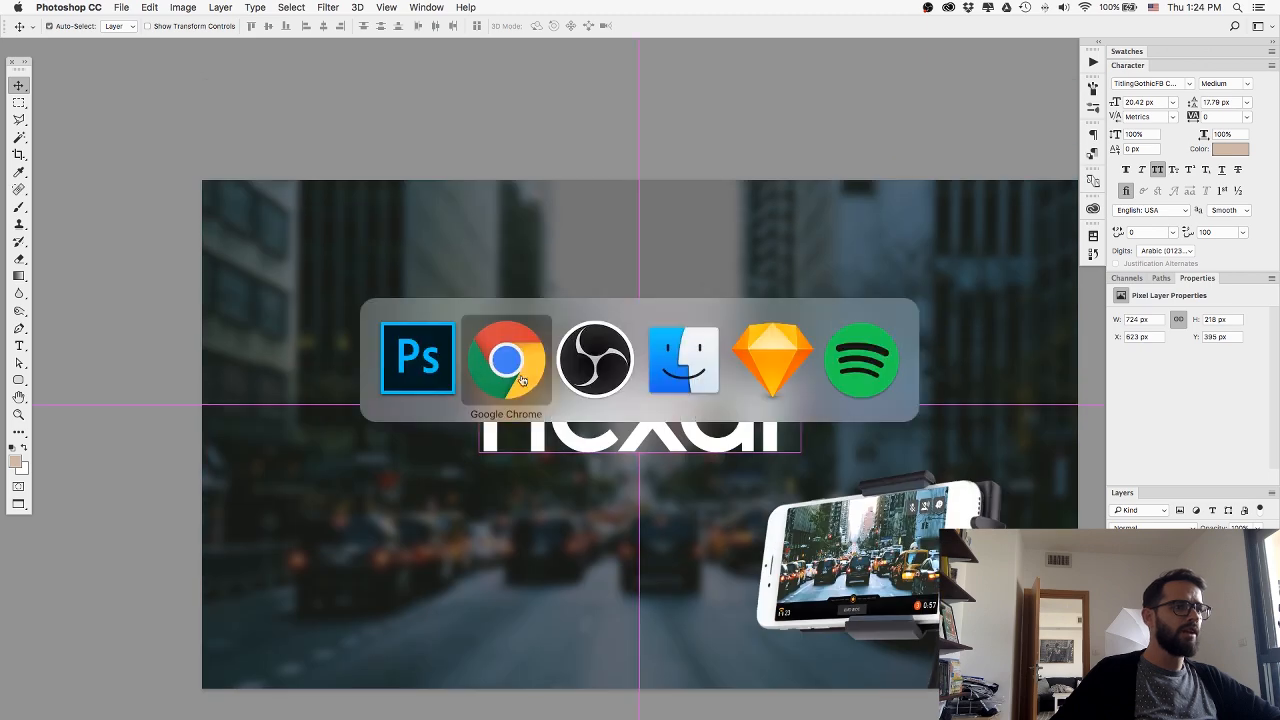
left_click(521, 380)
scroll(296, 322, "up", 4)
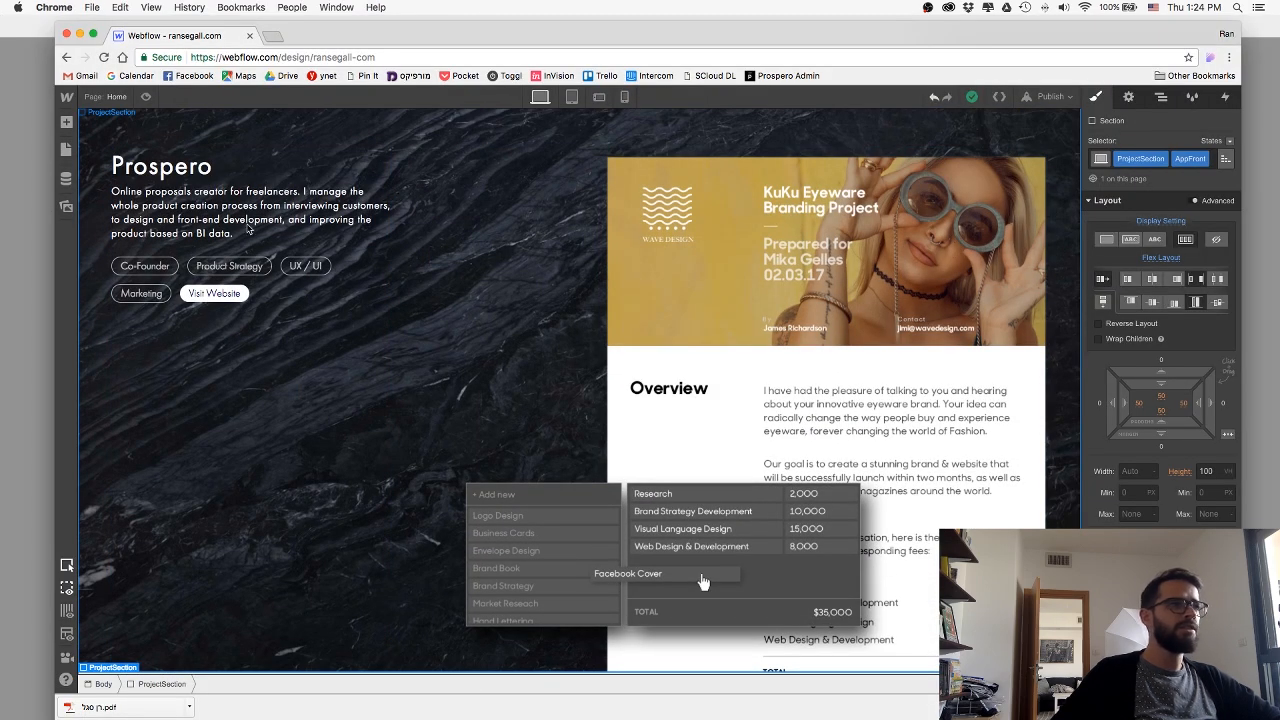
left_click(1157, 98)
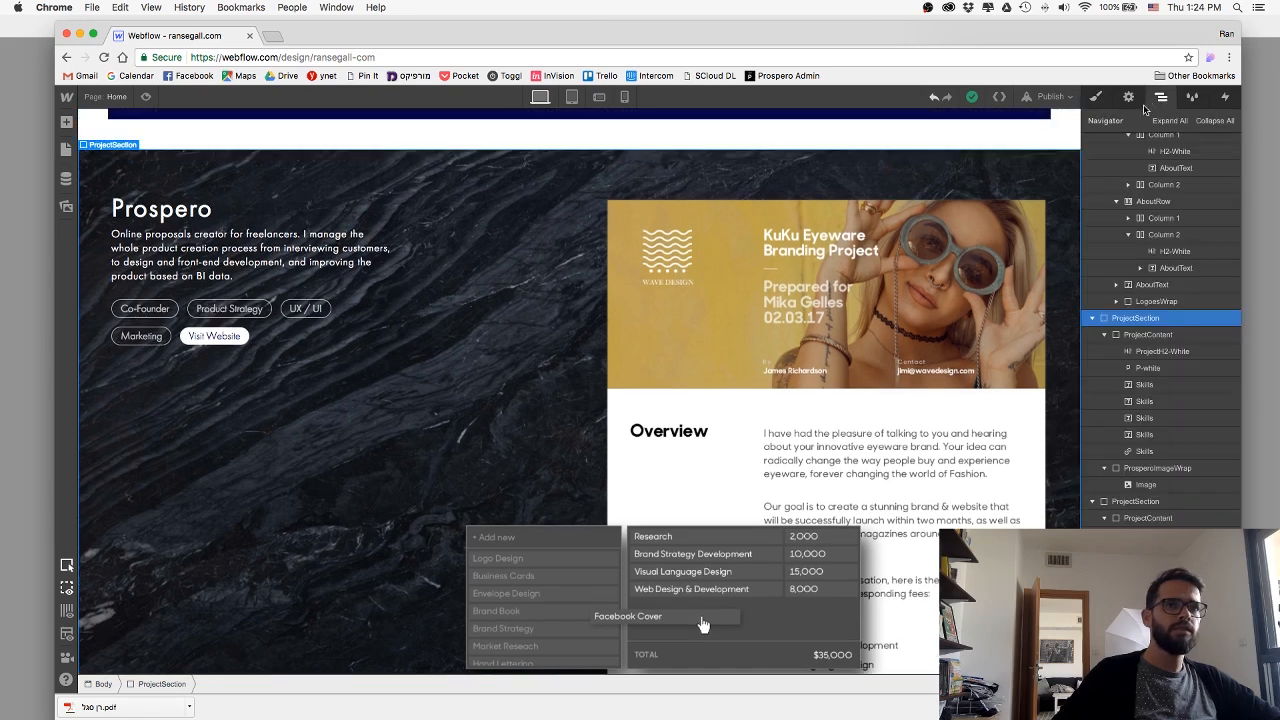
left_click(1092, 318)
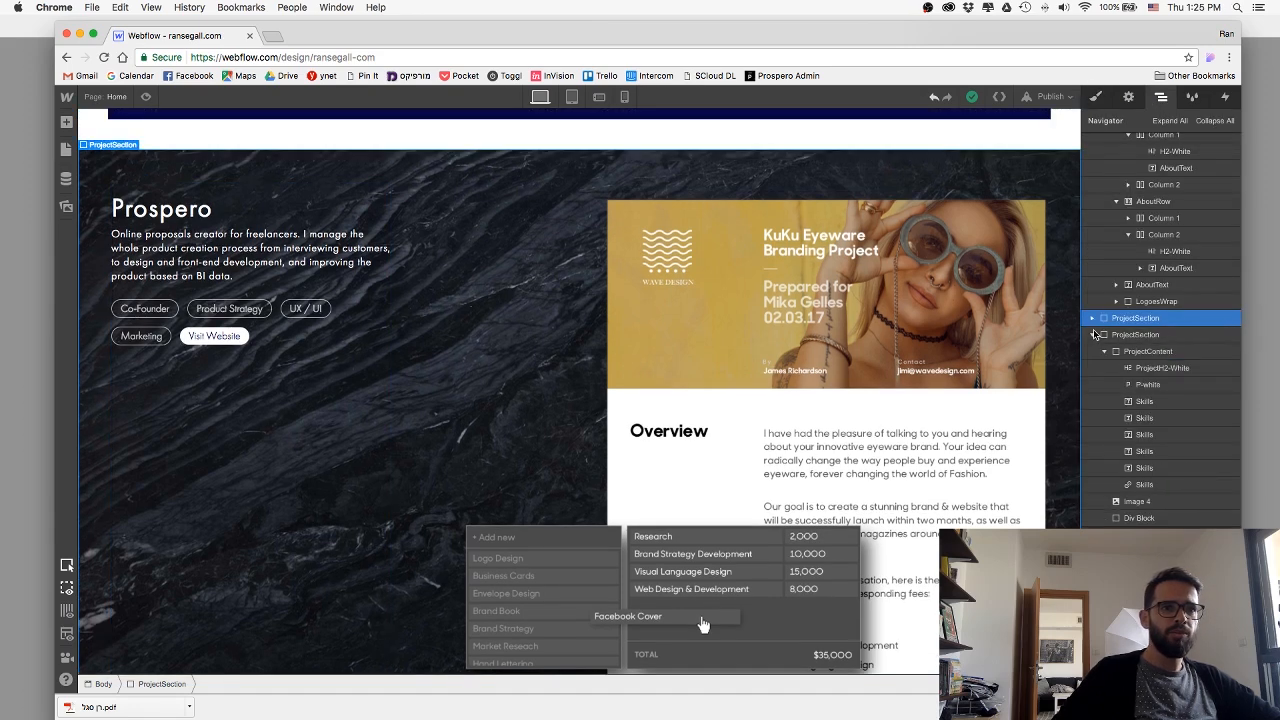
left_click(1093, 335)
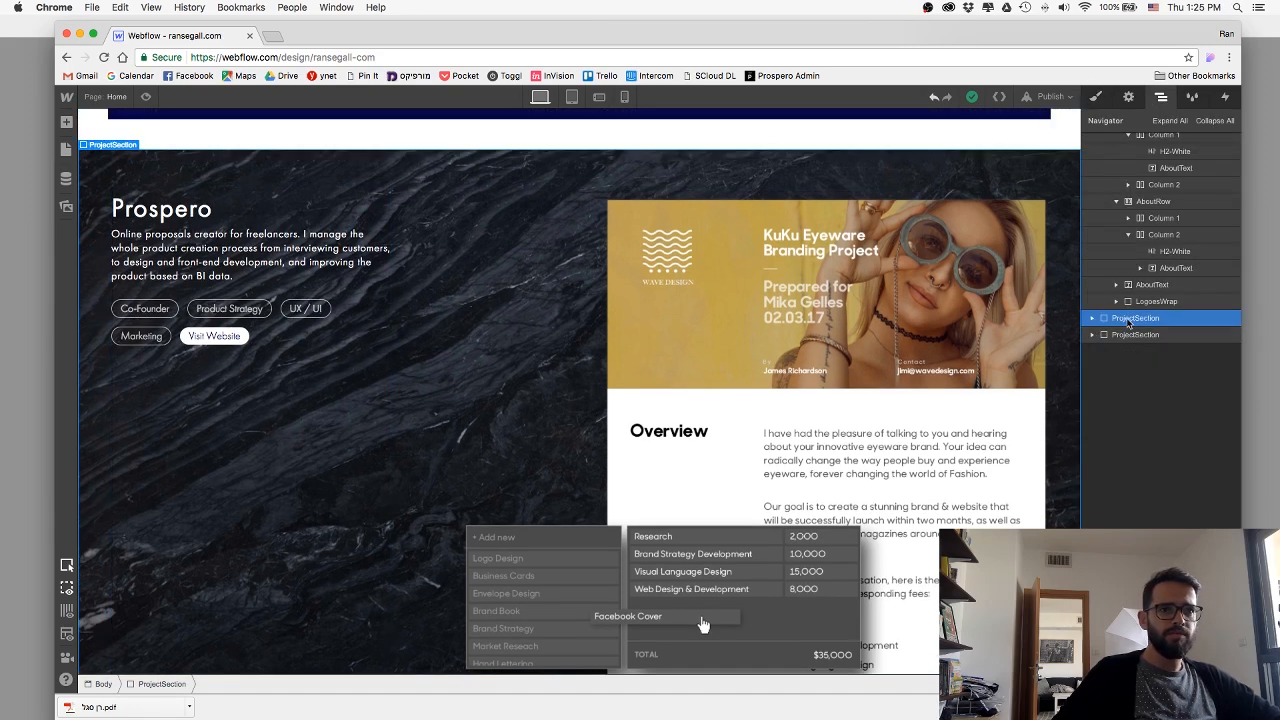
Duplicate the Prospero project section and move the copy below the AppFront section.
scroll(839, 300, "down", 2)
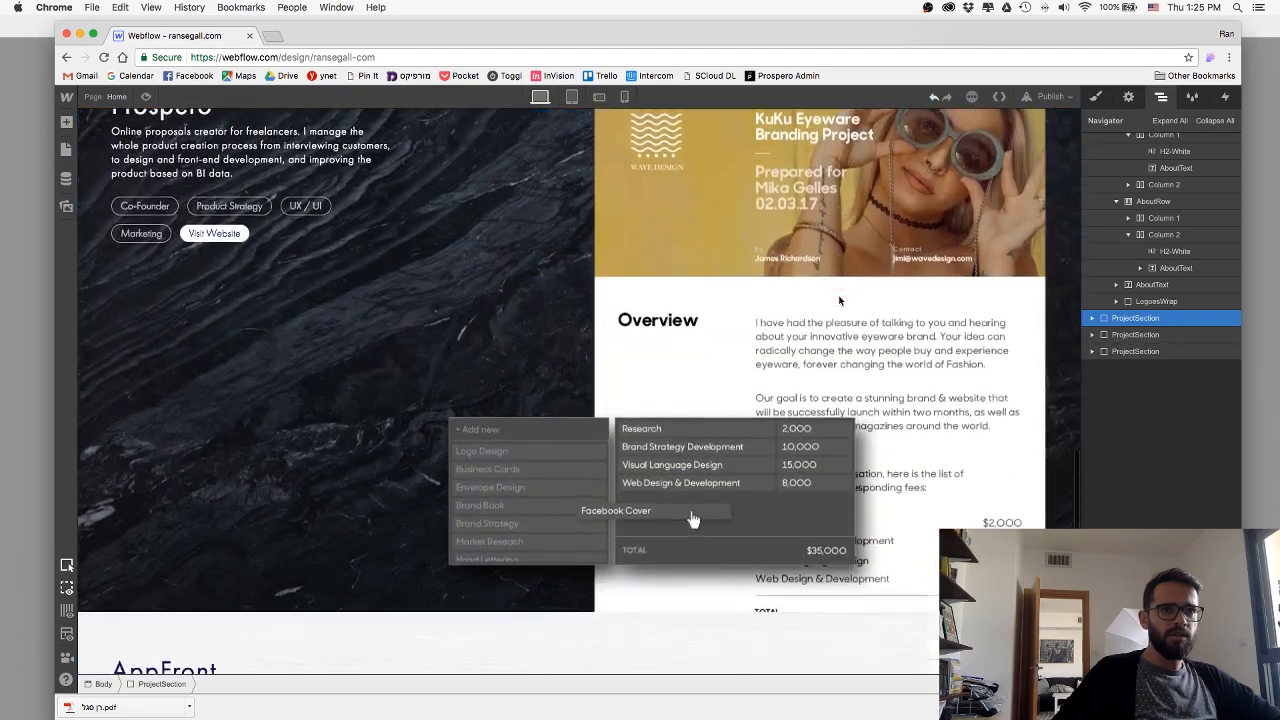
scroll(839, 300, "down", 6)
left_click_drag(1124, 351, 1123, 347)
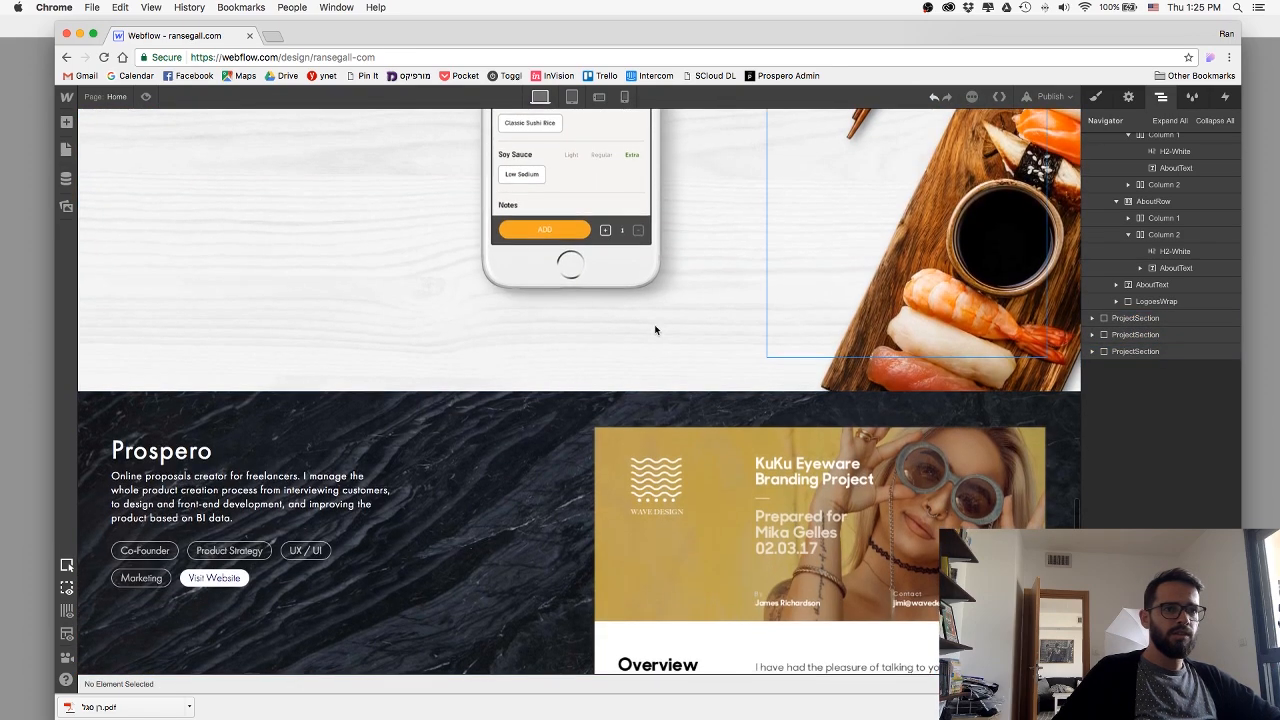
scroll(628, 324, "down", 5)
Delete the proposal image and its ProsperoImageWrap container from the duplicated project section.
left_click(748, 371)
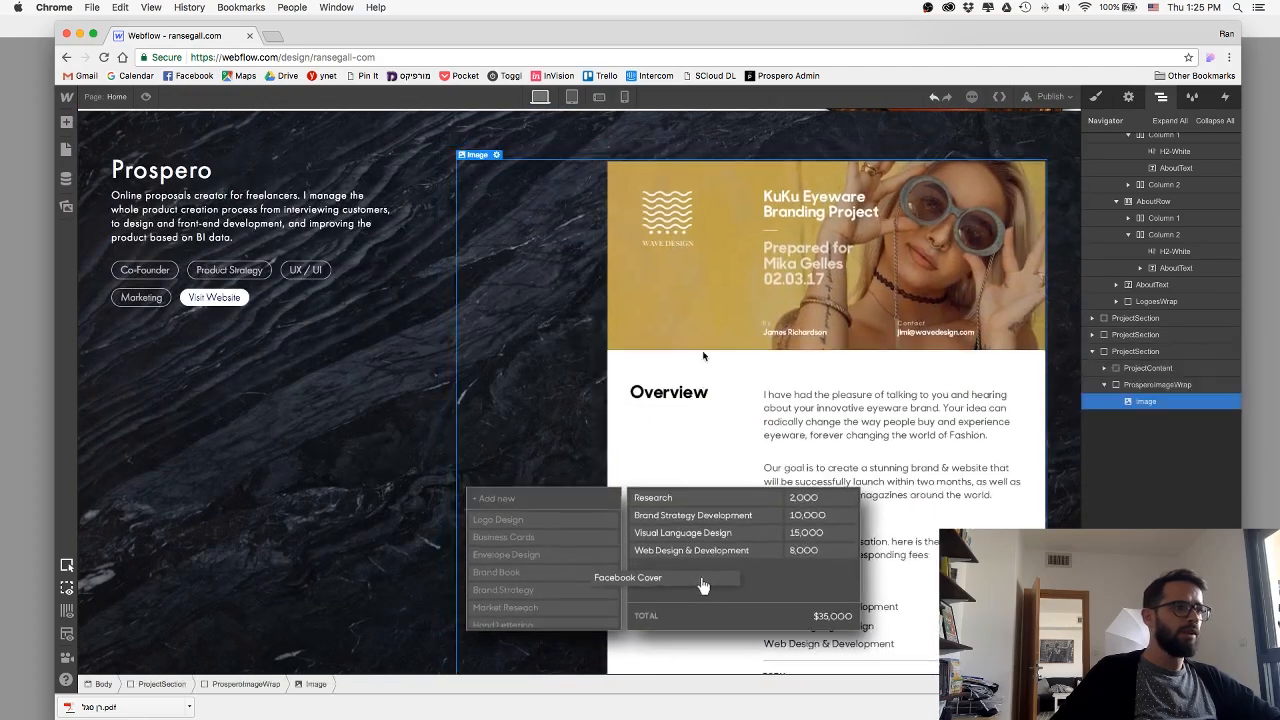
key("Delete")
left_click(623, 368)
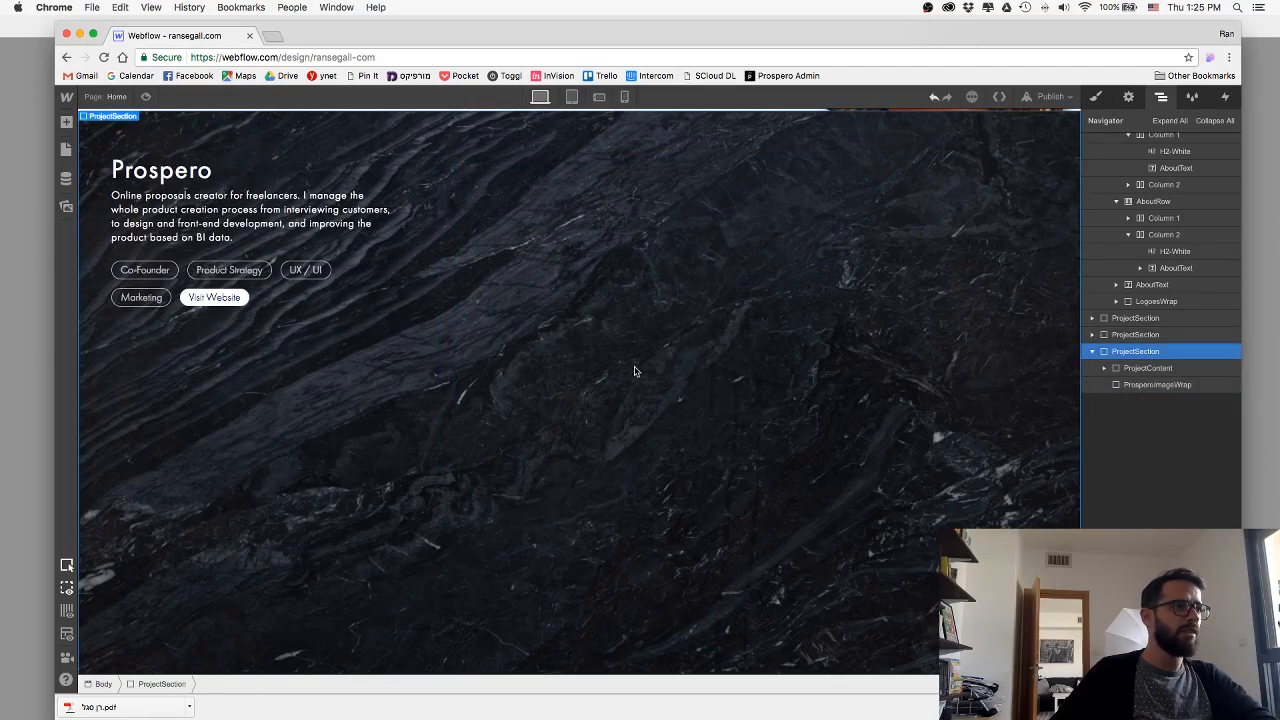
left_click(1150, 386)
key("Delete")
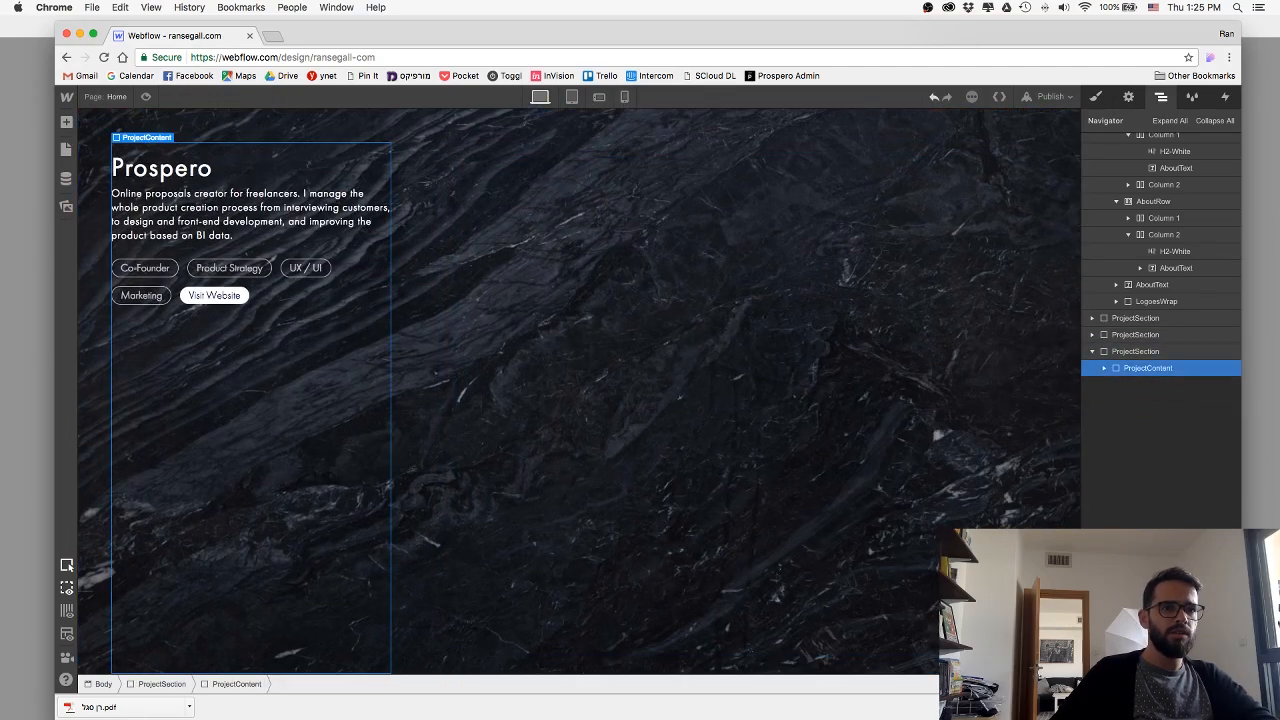
Remove the Prospero combo class from the duplicated section, leaving only the ProjectSection class.
left_click(1141, 352)
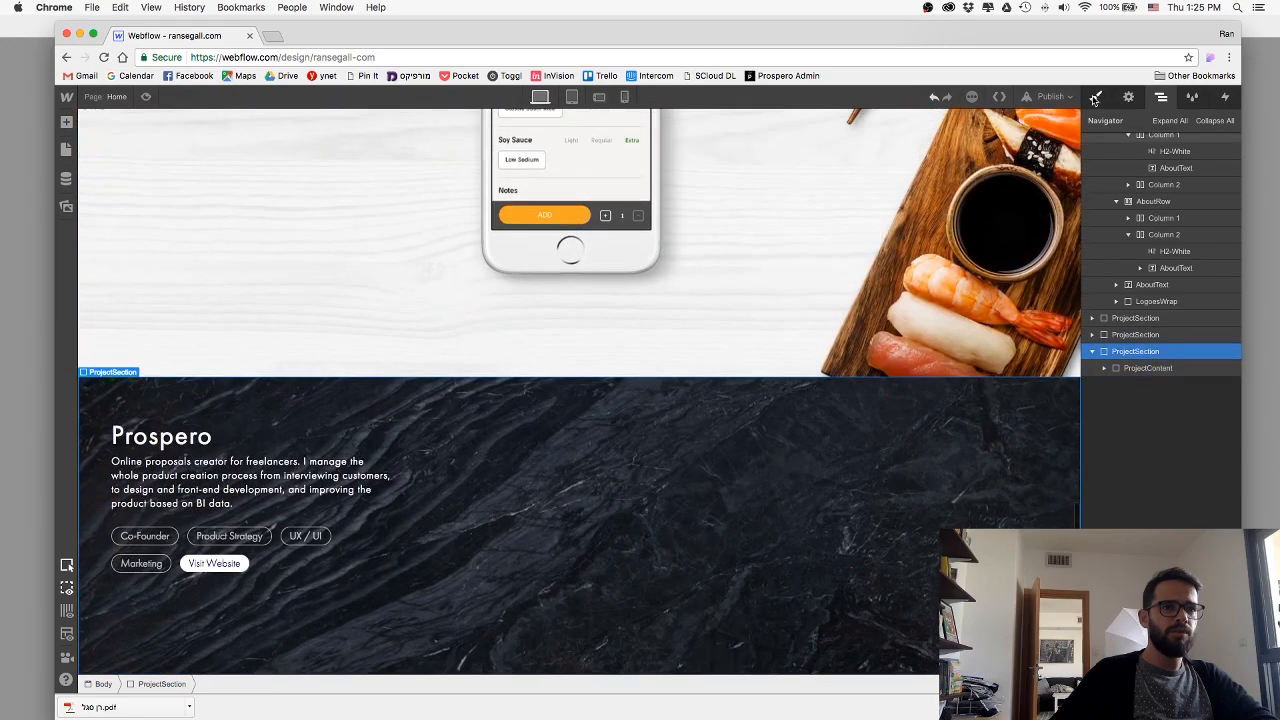
left_click(1096, 96)
left_click(1204, 160)
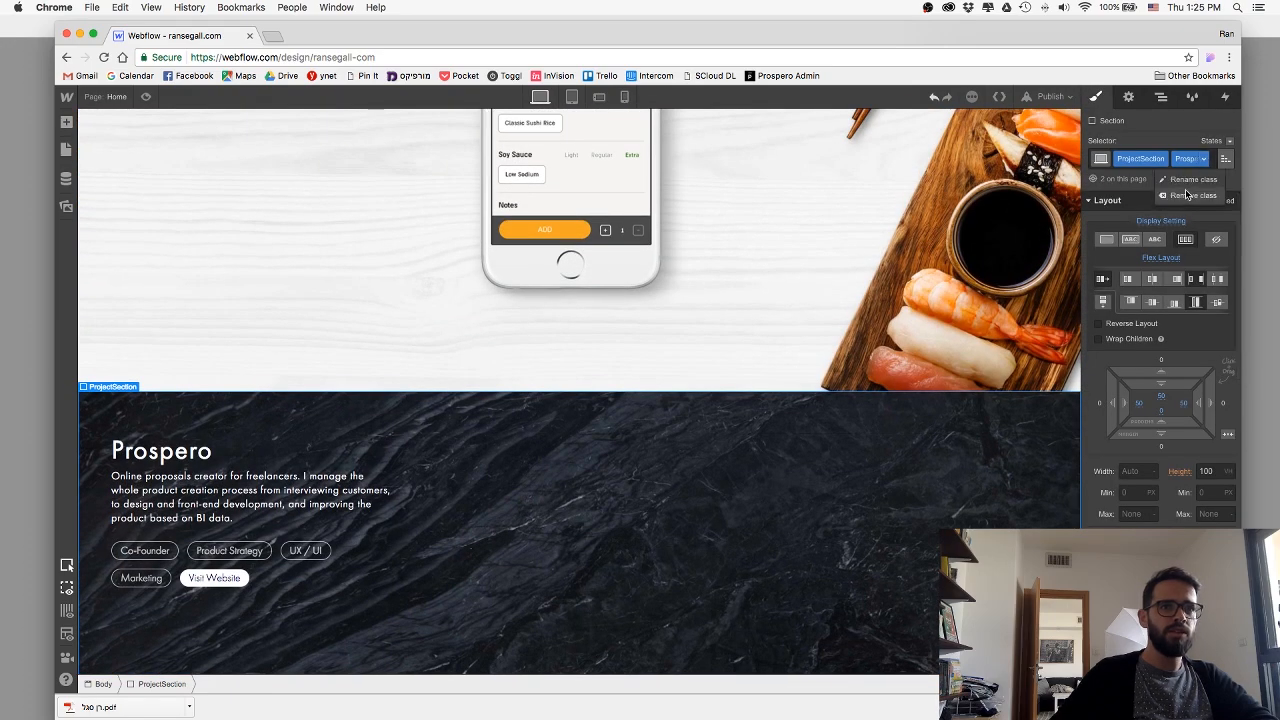
left_click(1185, 189)
scroll(572, 542, "down", 1)
scroll(572, 542, "down", 2)
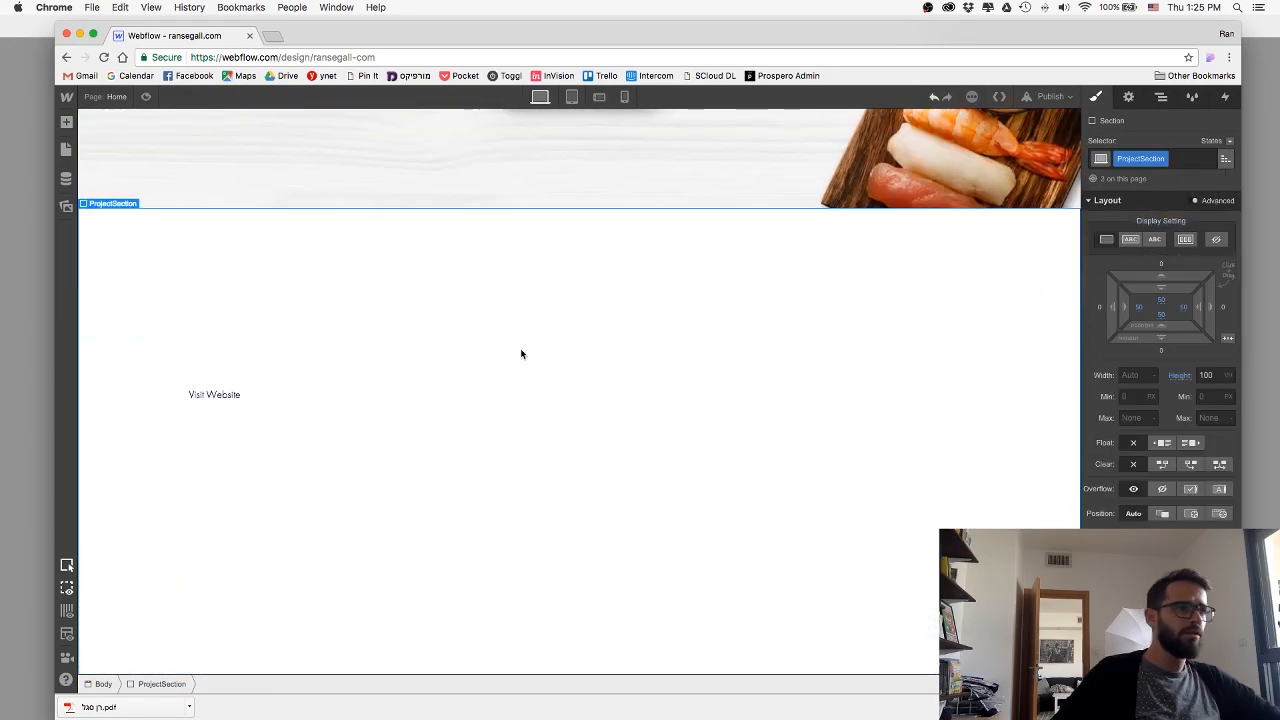
Set the ProjectSection padding to 30 px on all sides for phone portrait and return to the desktop view.
left_click(624, 97)
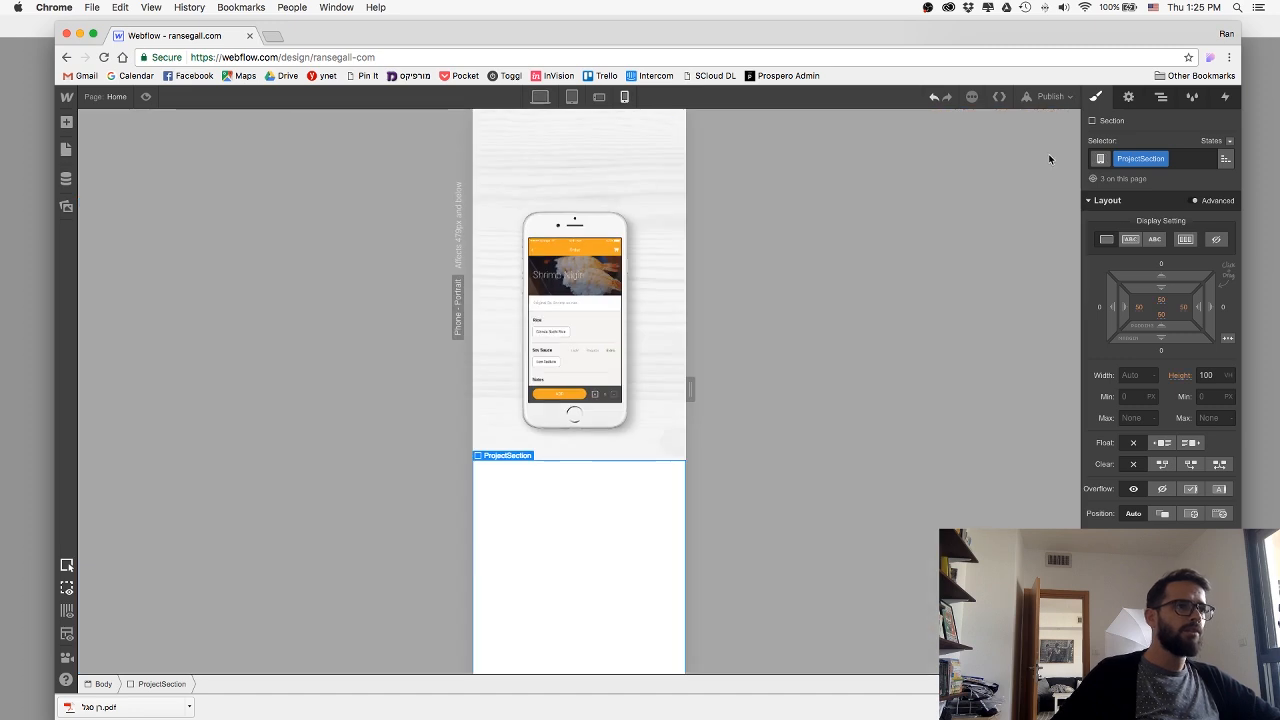
left_click_drag(1171, 272, 1178, 247)
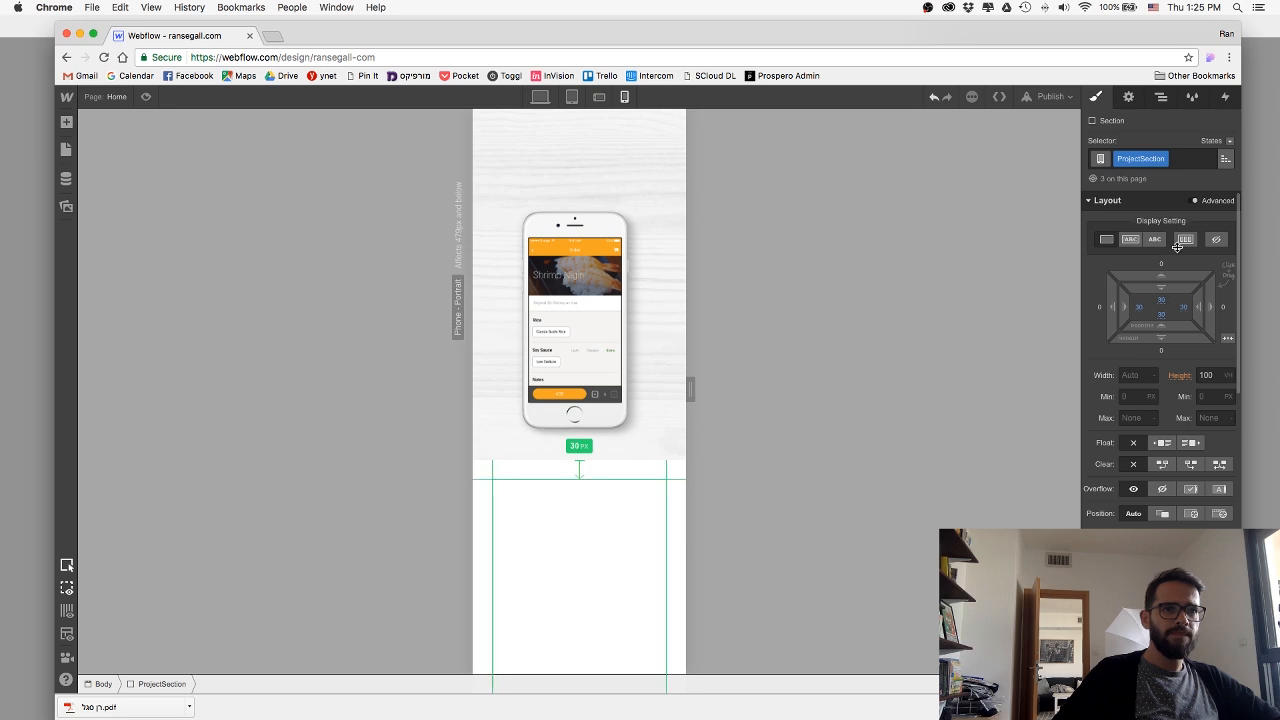
left_click(543, 97)
Add a new combo class named Nexar to the duplicated project section.
left_click(1193, 160)
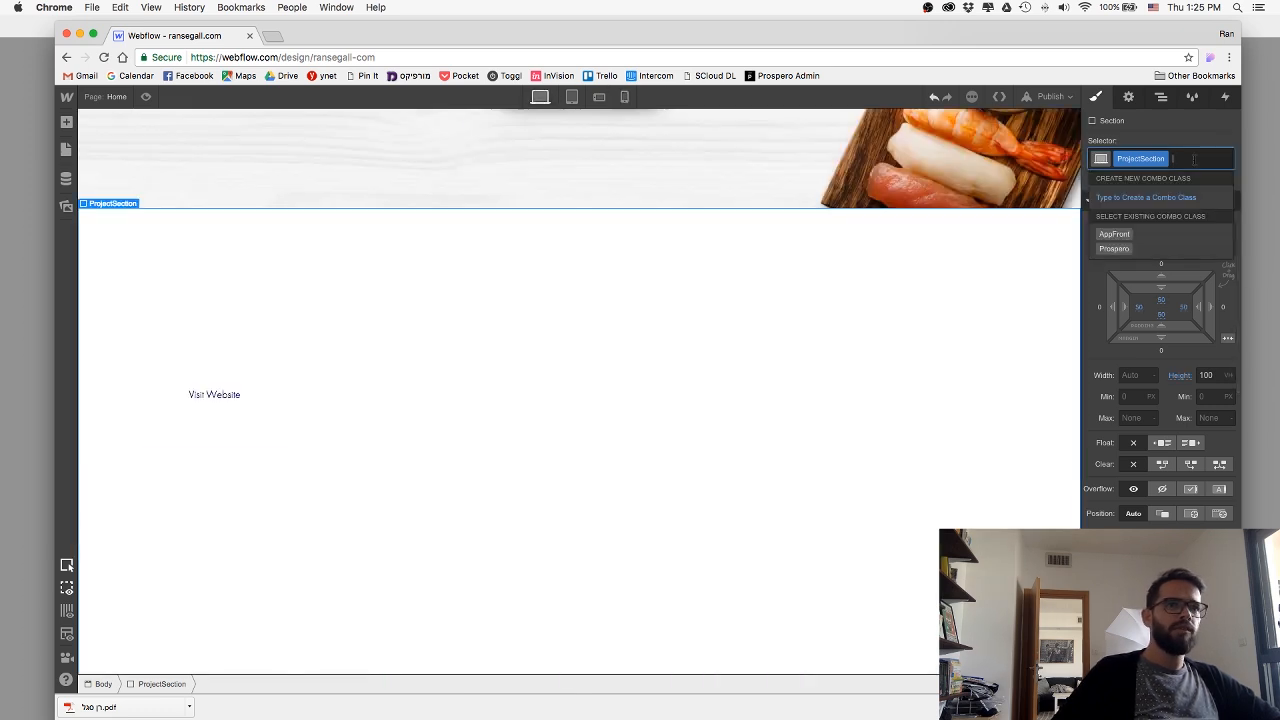
type("Navar")
key("Return")
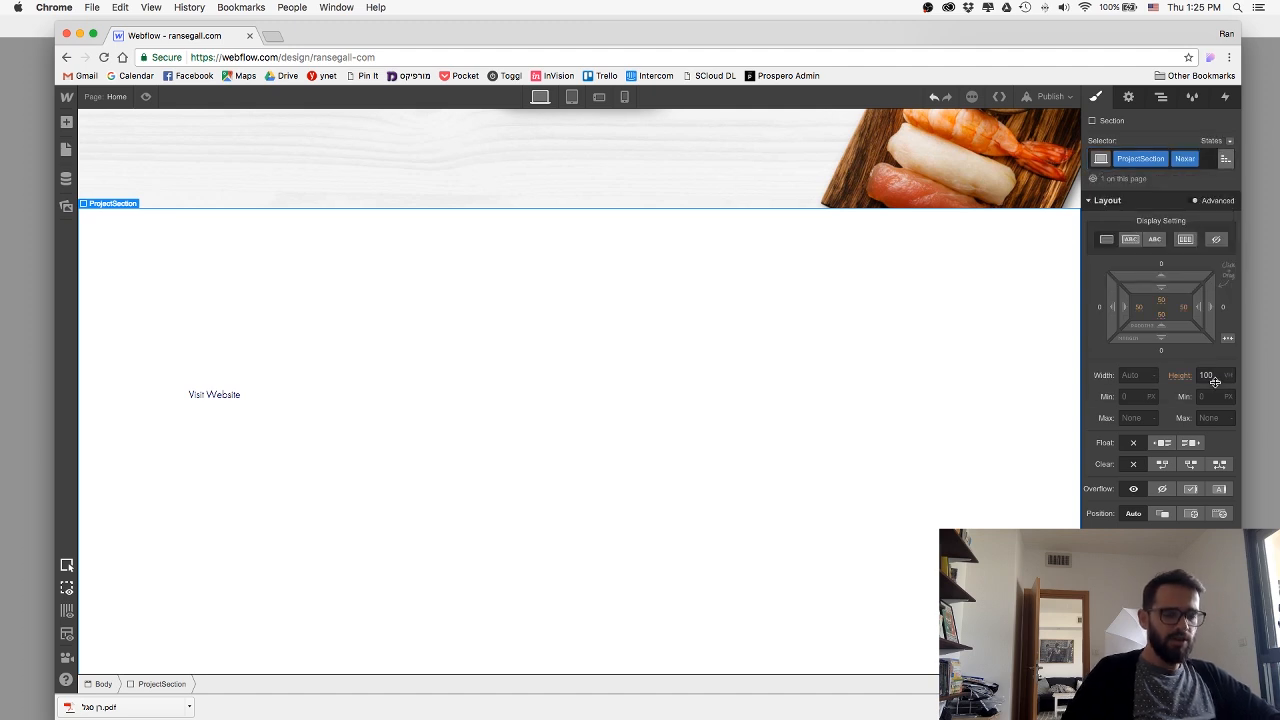
Upload 03-nexarBG.jpg as the Nexar section's background image and size it to cover the section.
scroll(1146, 492, "down", 5)
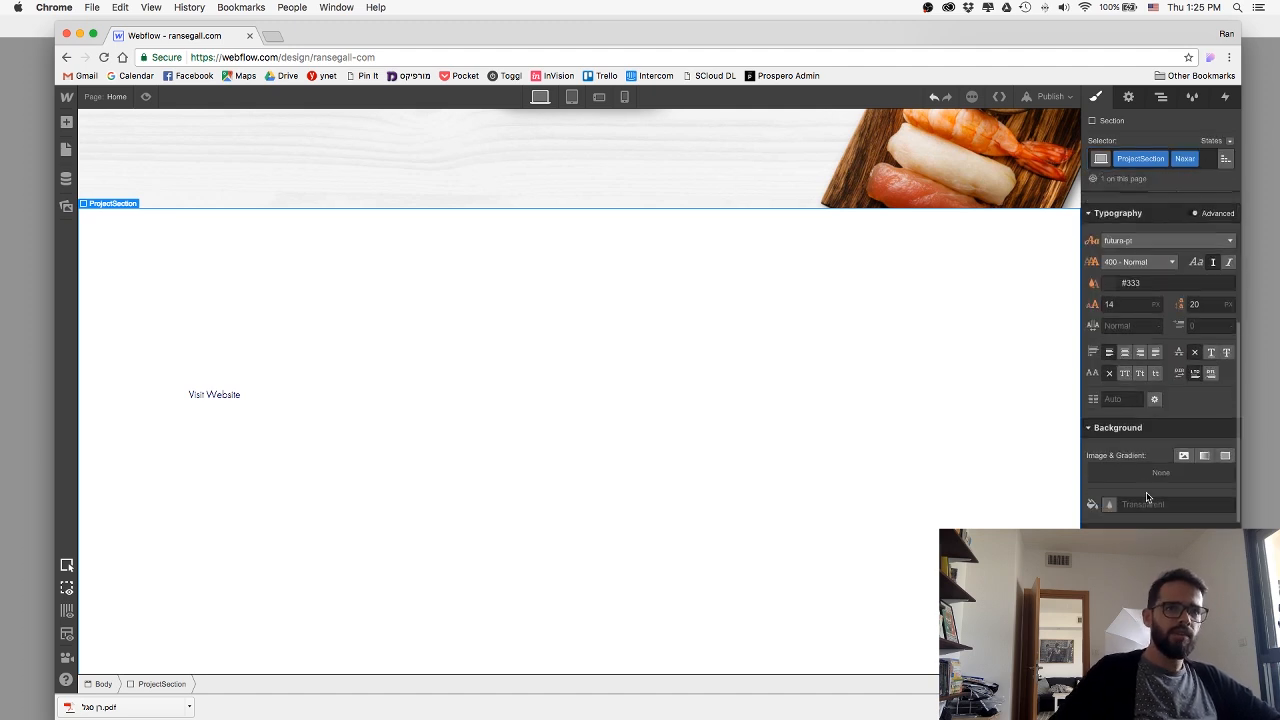
left_click(1184, 459)
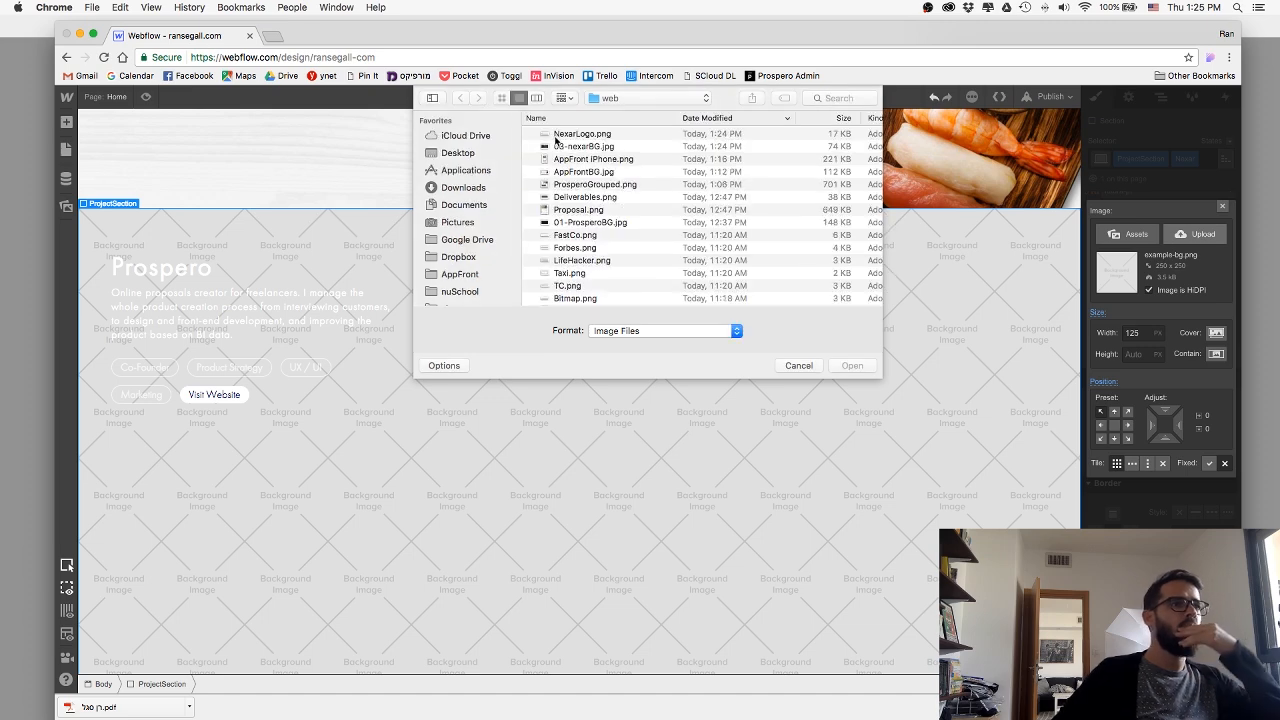
double_click(555, 143)
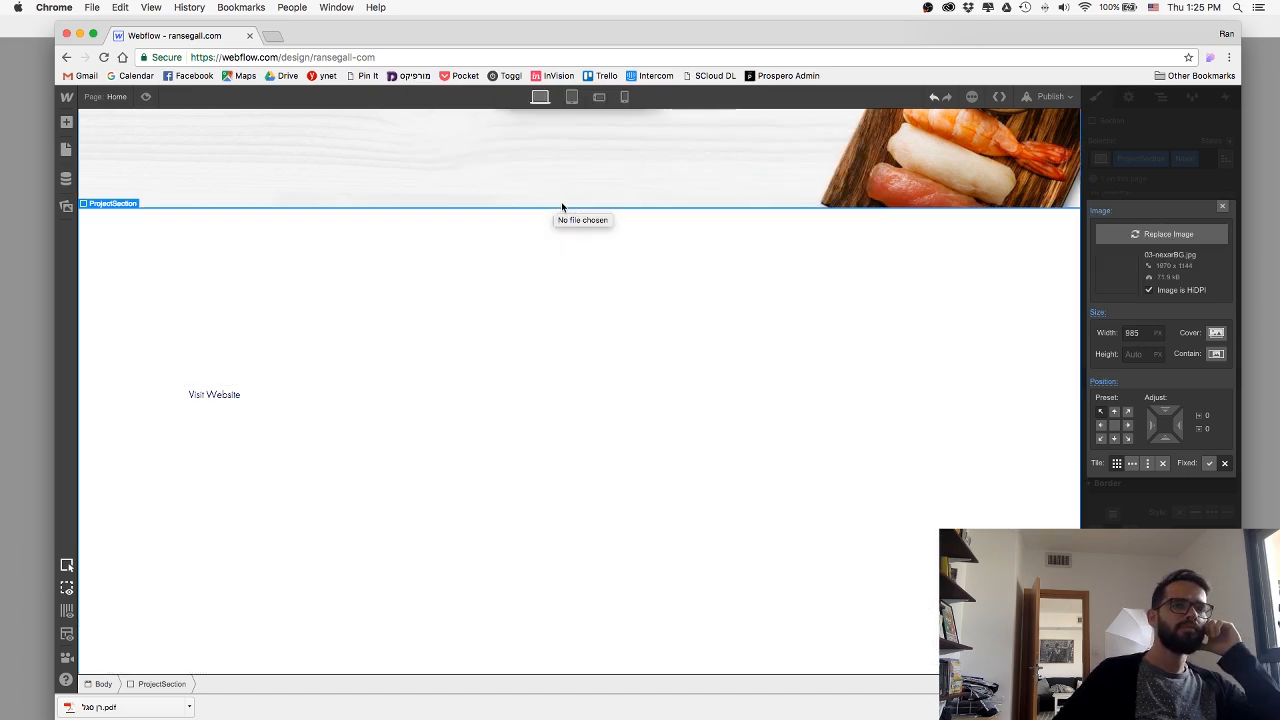
left_click(1217, 334)
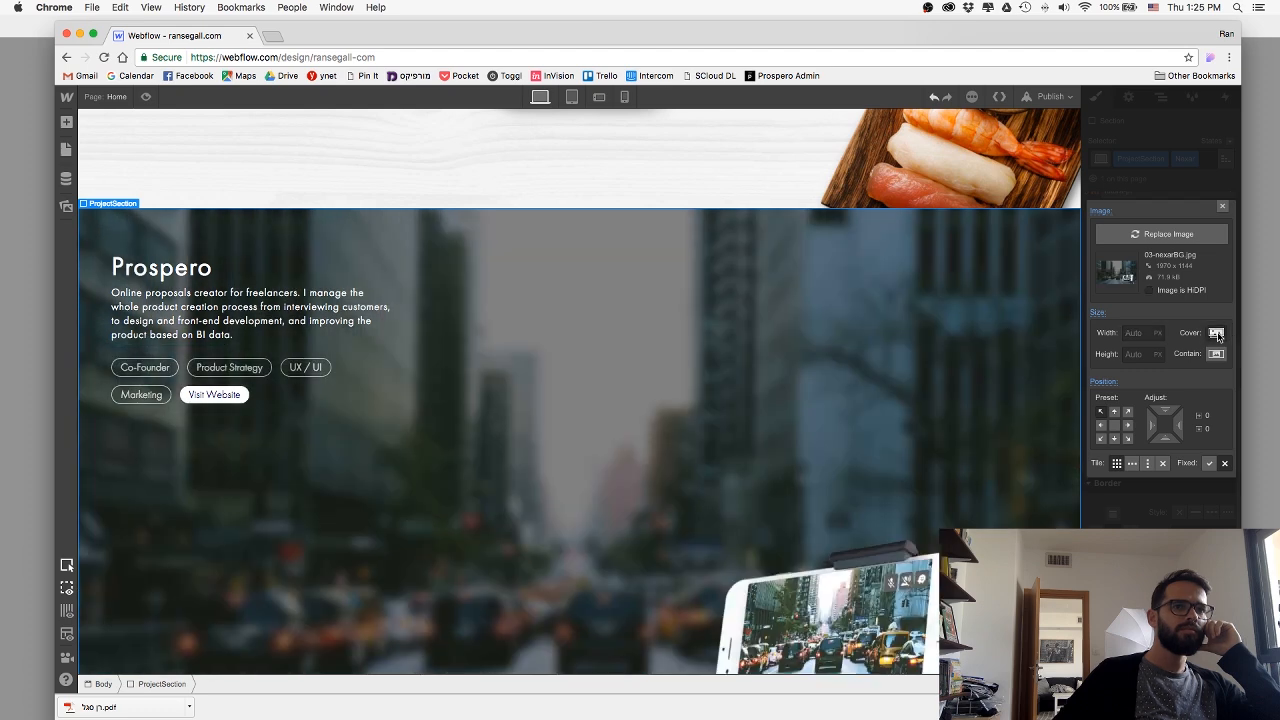
scroll(811, 398, "down", 2)
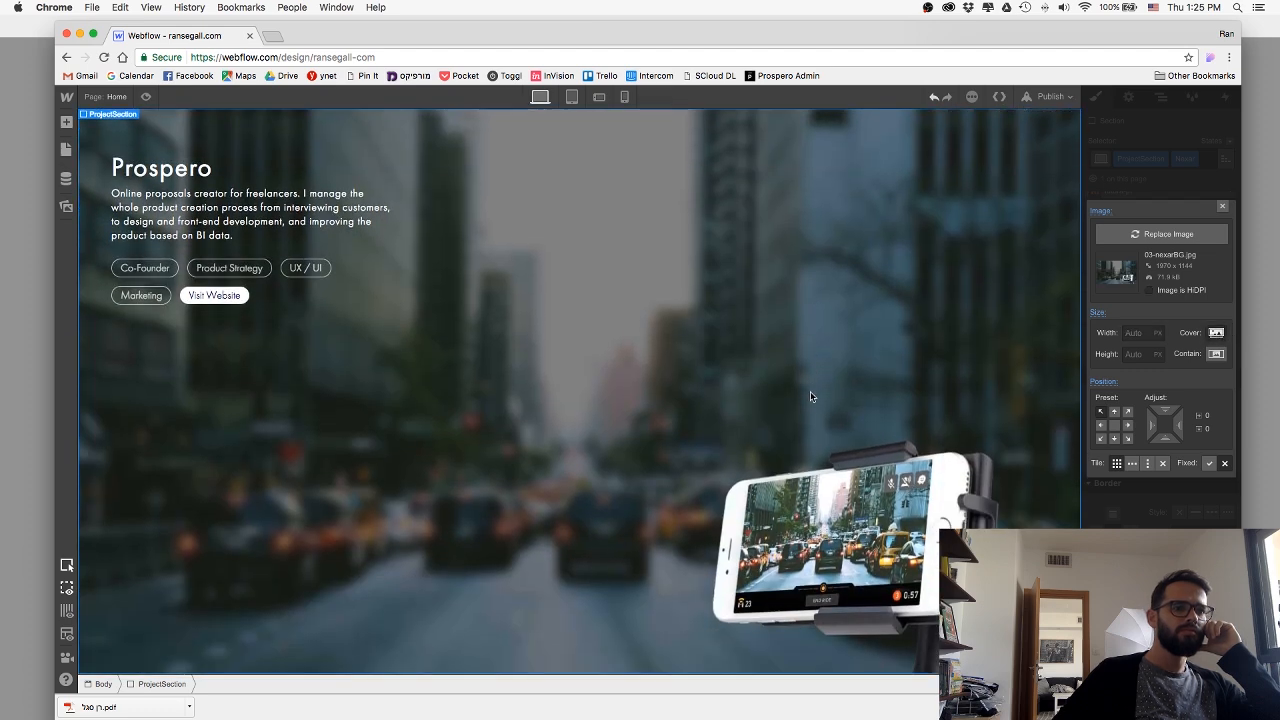
left_click(1223, 207)
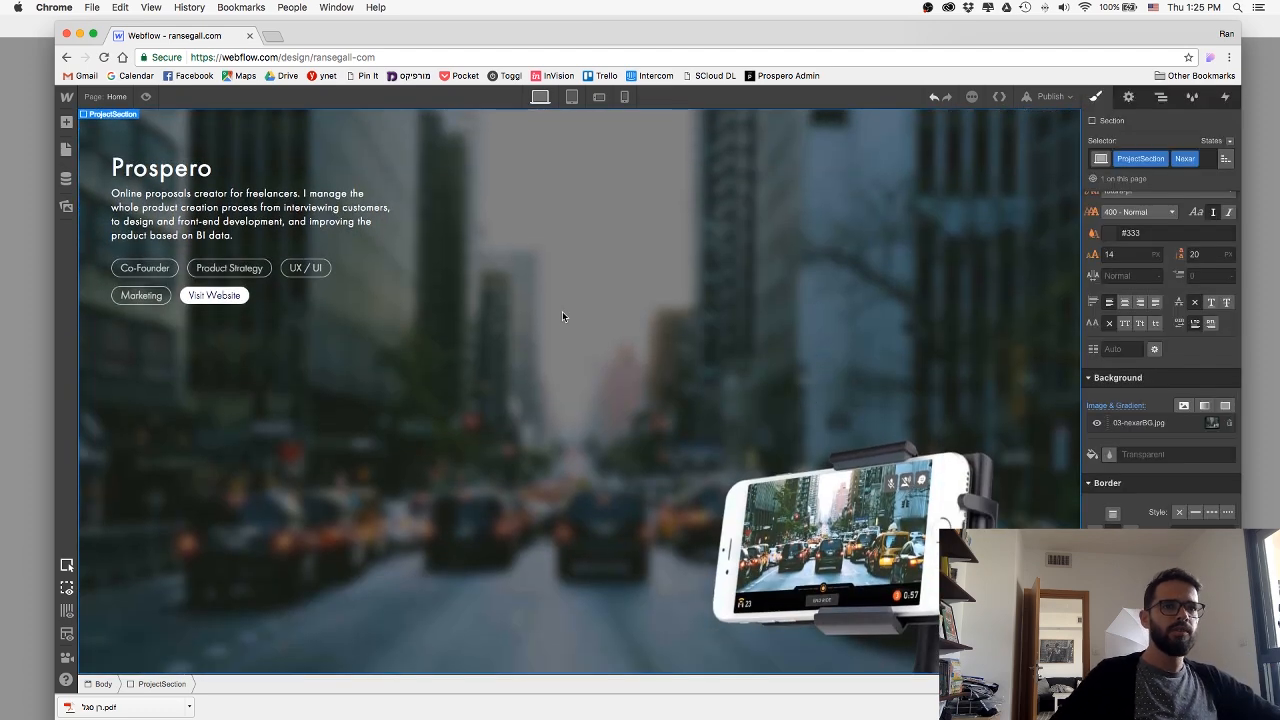
Copy the Nexar title from the Sketch mockup and replace the new section's Prospero heading in Webflow with it.
scroll(562, 316, "up", 1)
key("super+Tab")
key("super+Tab")
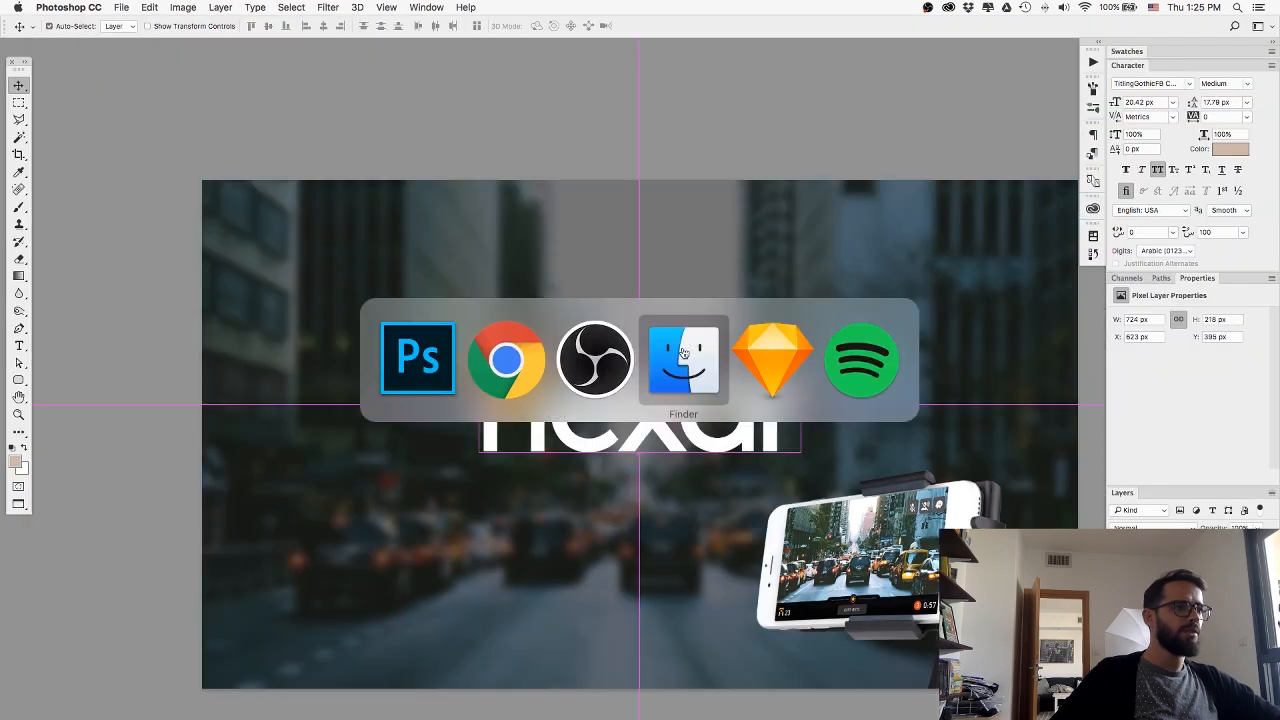
key("super+Tab")
double_click(155, 200)
key("ctrl+c")
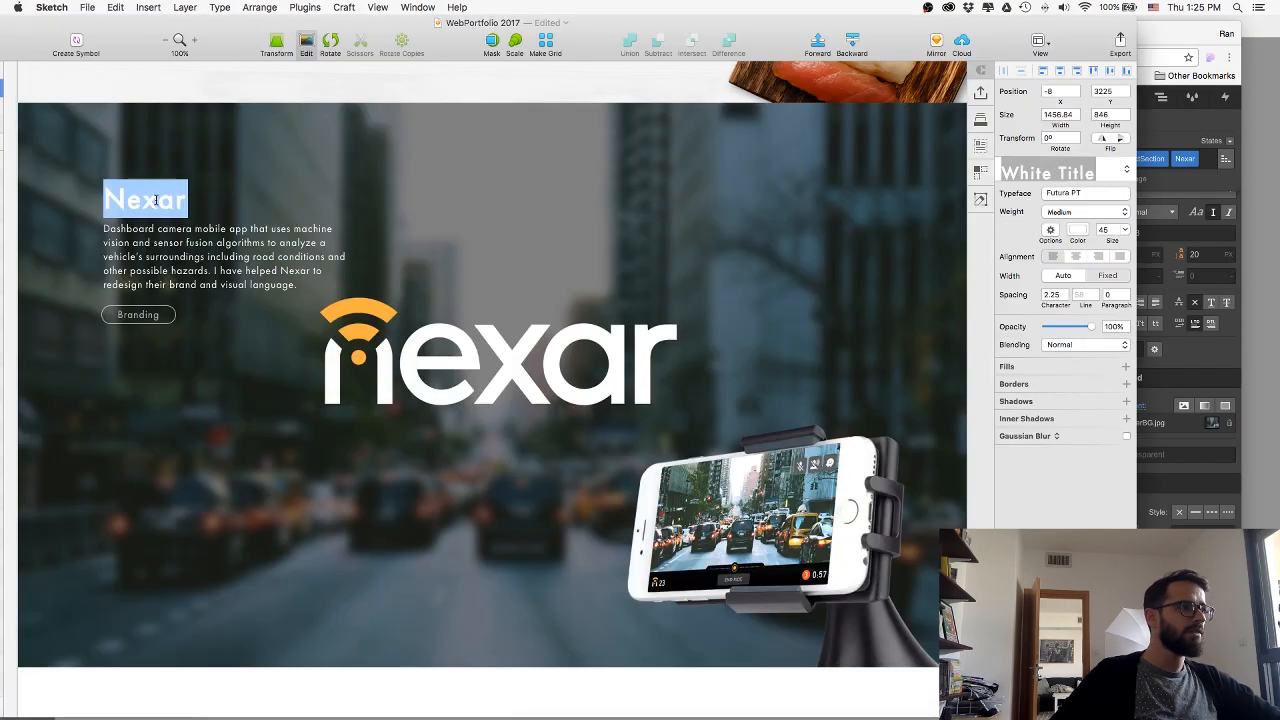
key("super+Tab")
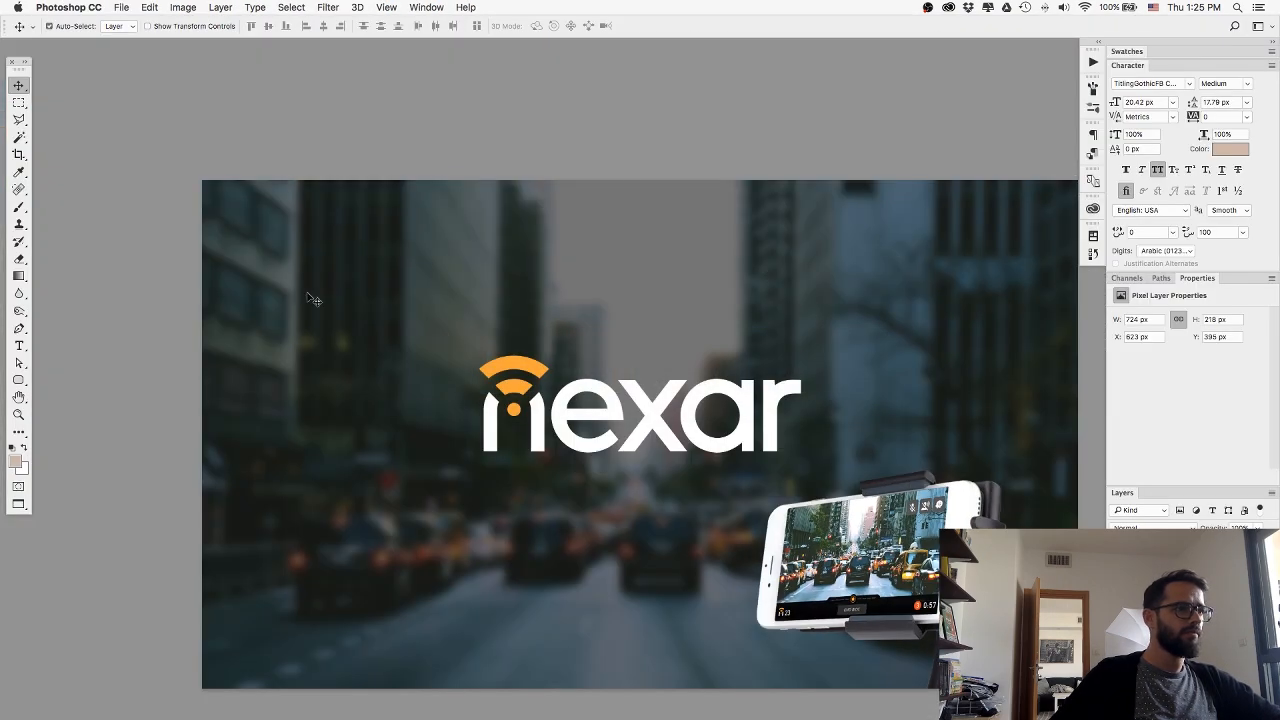
key("super+Tab")
key("super+Tab")
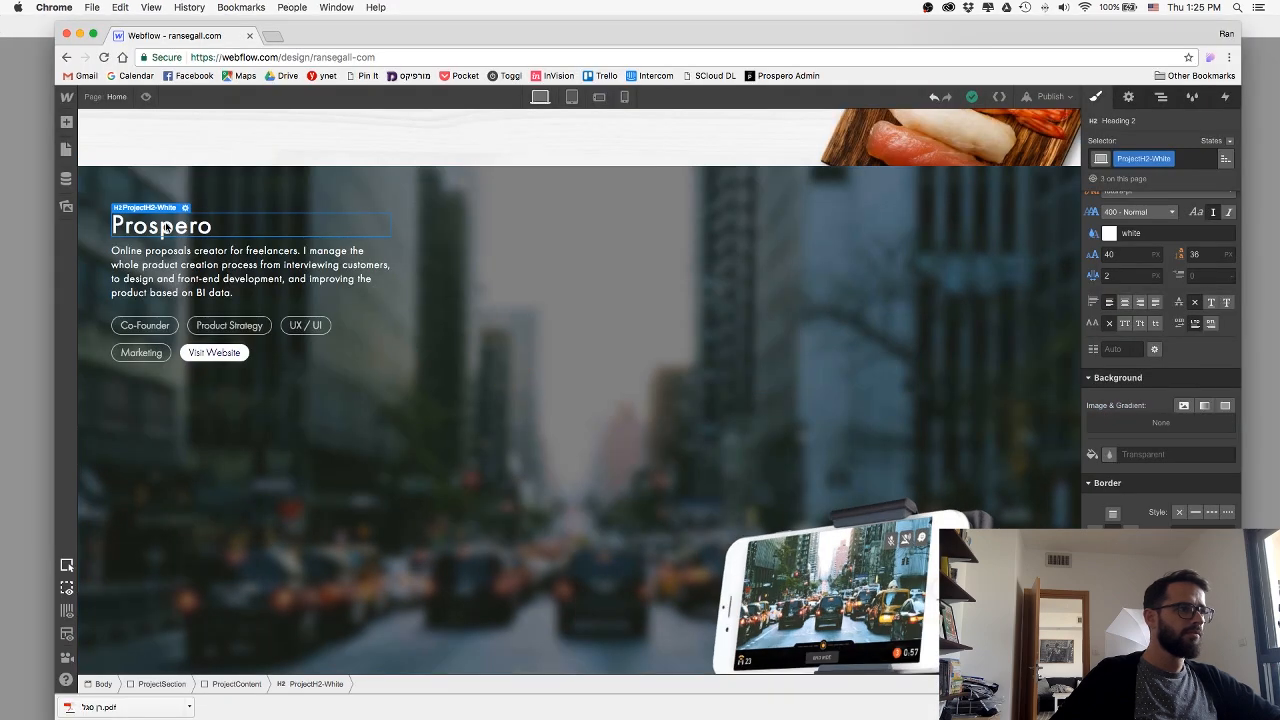
double_click(163, 228)
key("ctrl+v")
Switch to Sketch and copy the Nexar project description from the mockup.
key("super+Tab")
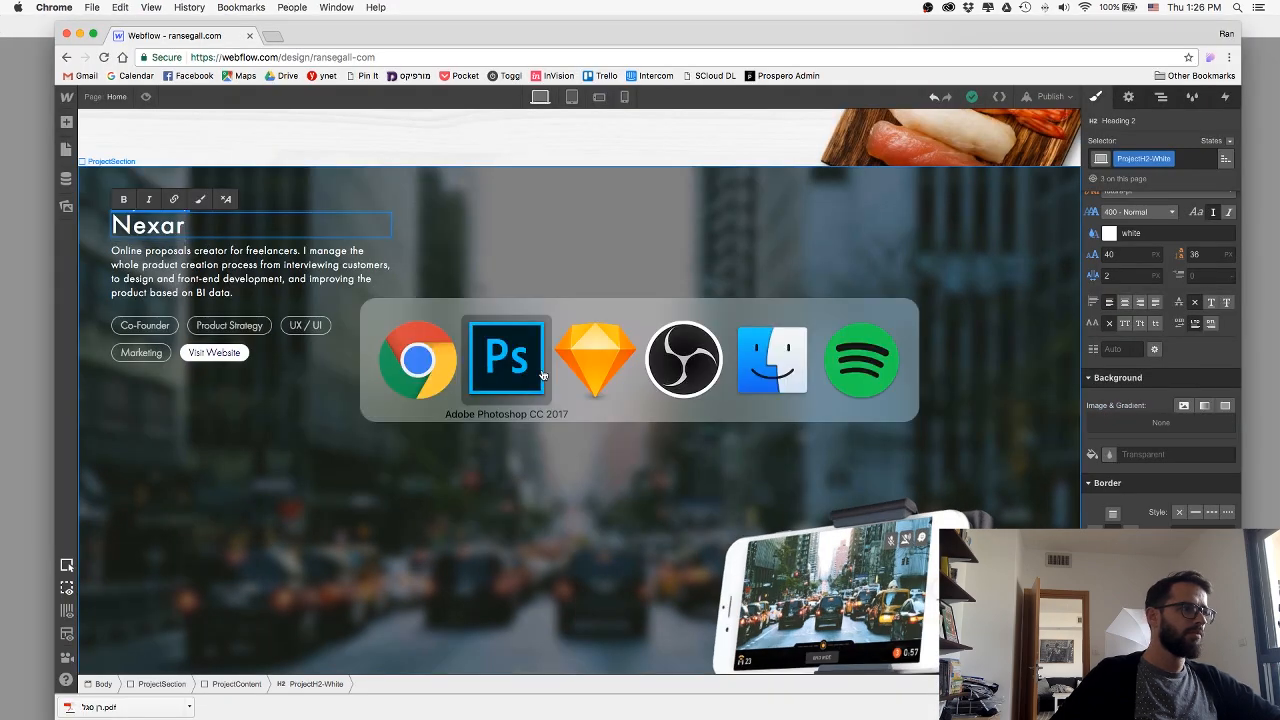
key("super+Tab")
key("super+Tab")
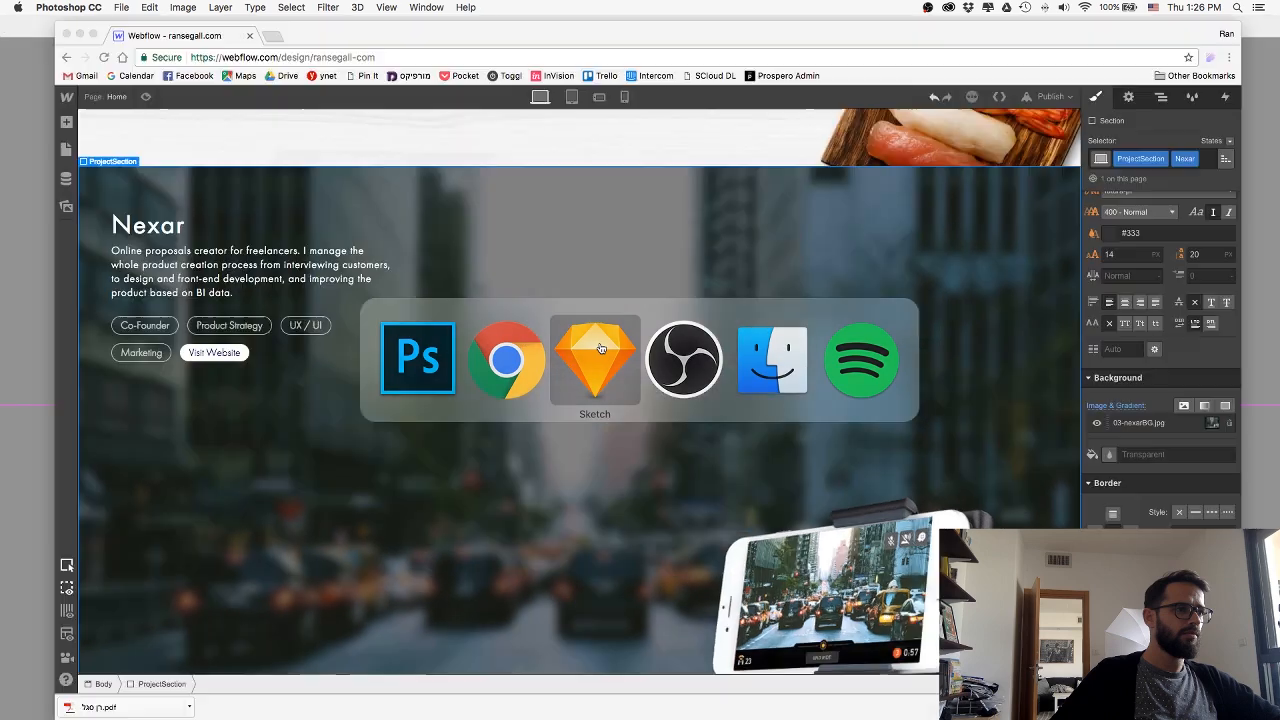
left_click(187, 200)
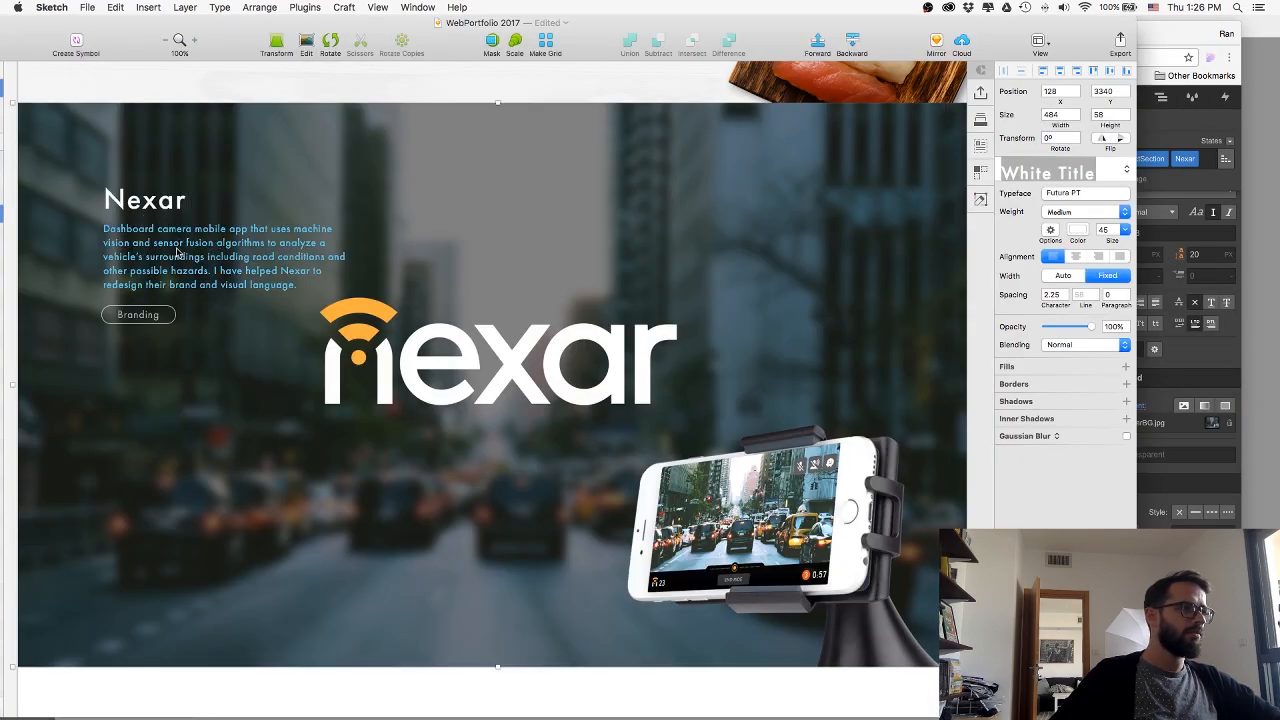
left_click(216, 244)
double_click(176, 251)
key("super+c")
Return to Webflow in Chrome and replace the Nexar section's paragraph with the copied dashboard camera description.
key("super+Tab")
key("super+Tab")
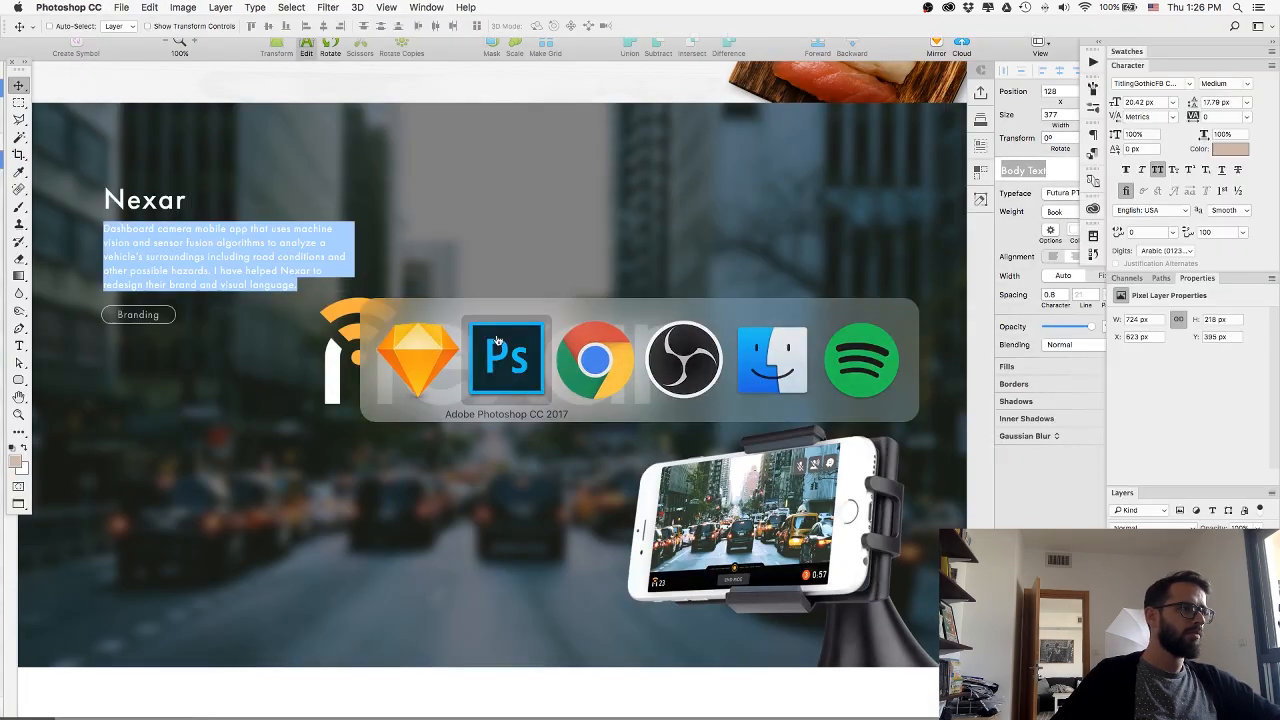
key("super+Tab")
key("super+Tab")
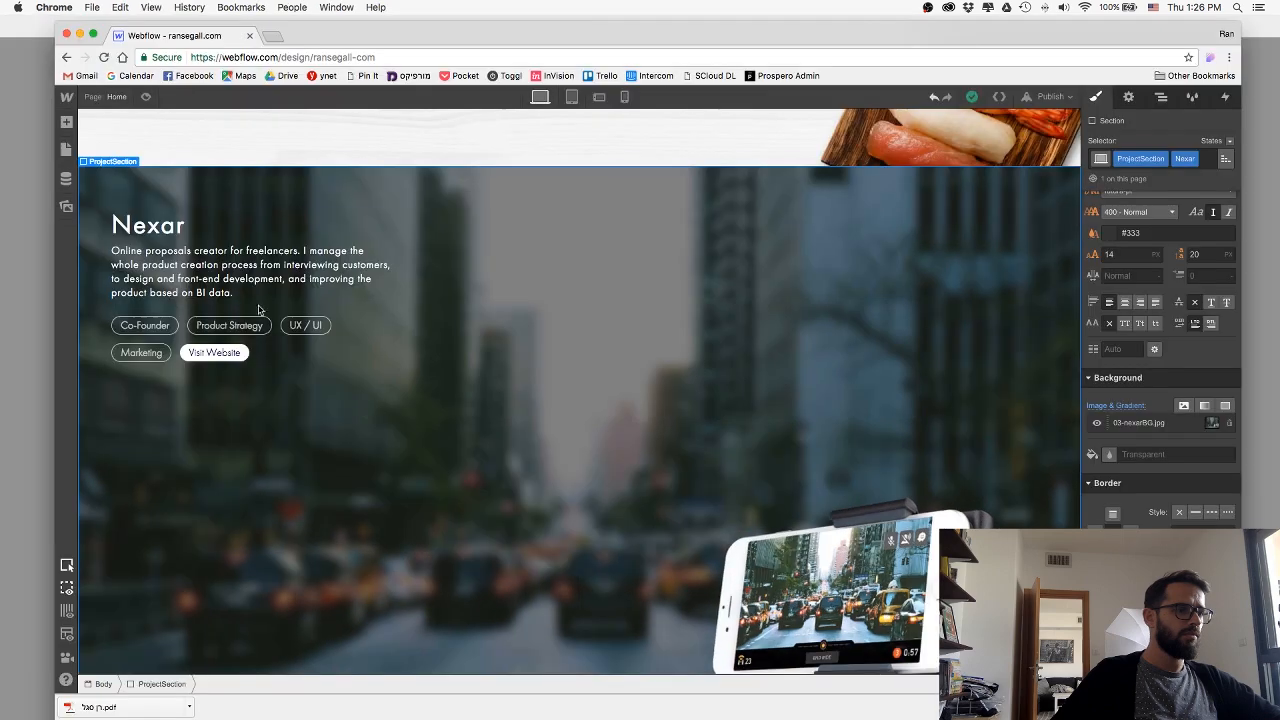
left_click(160, 276)
double_click(159, 274)
key("super+v")
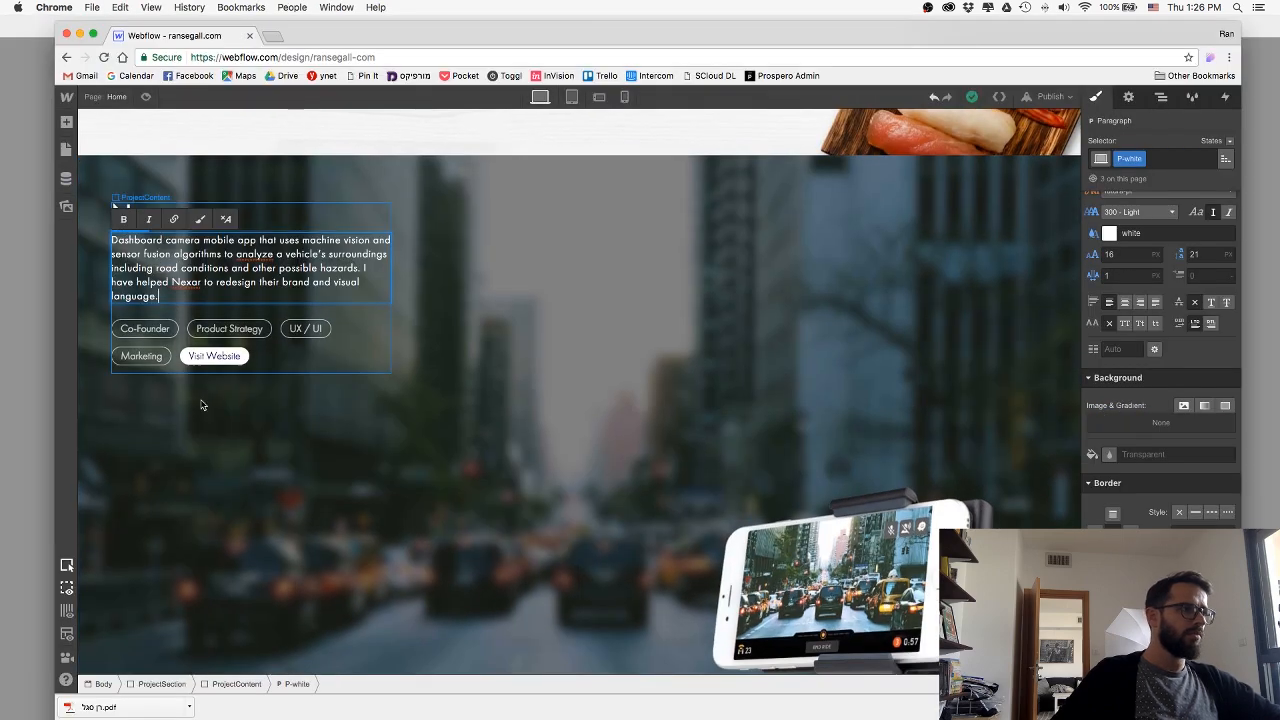
left_click(200, 400)
Change the Co-Founder skill tag's text in the Nexar section to Branding.
left_click(145, 330)
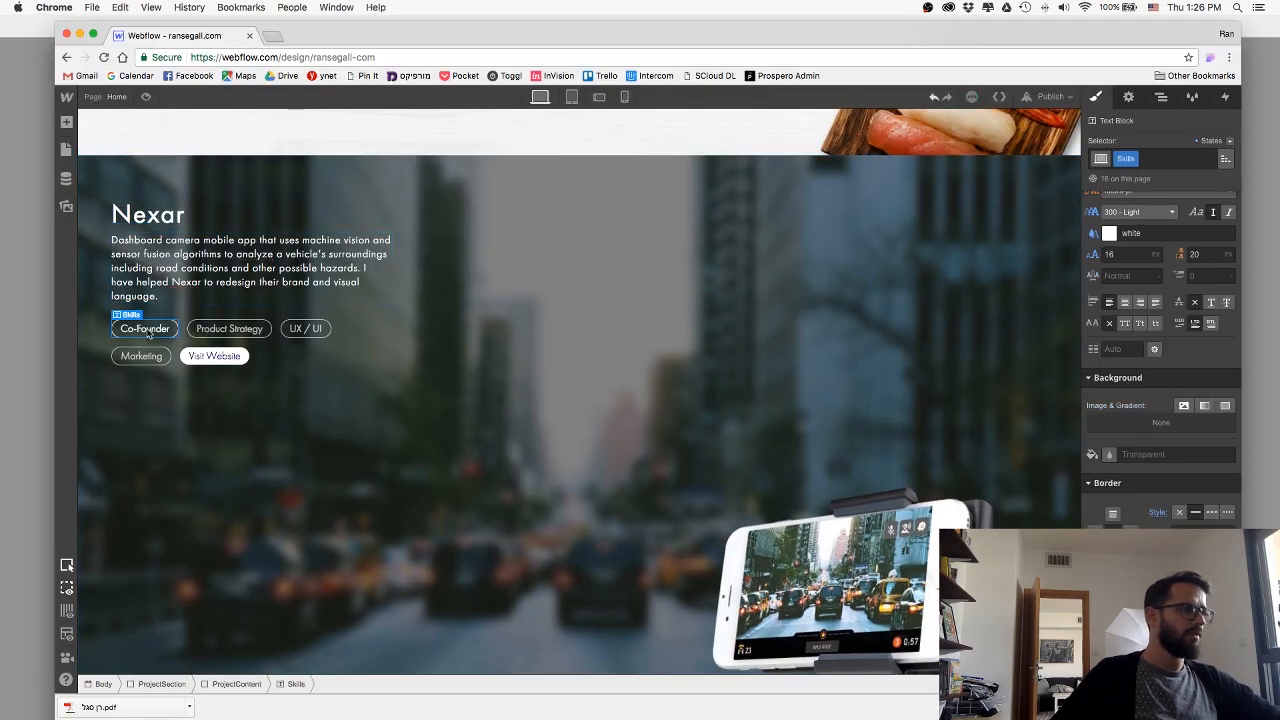
double_click(145, 330)
key("BackSpace")
type("Branding")
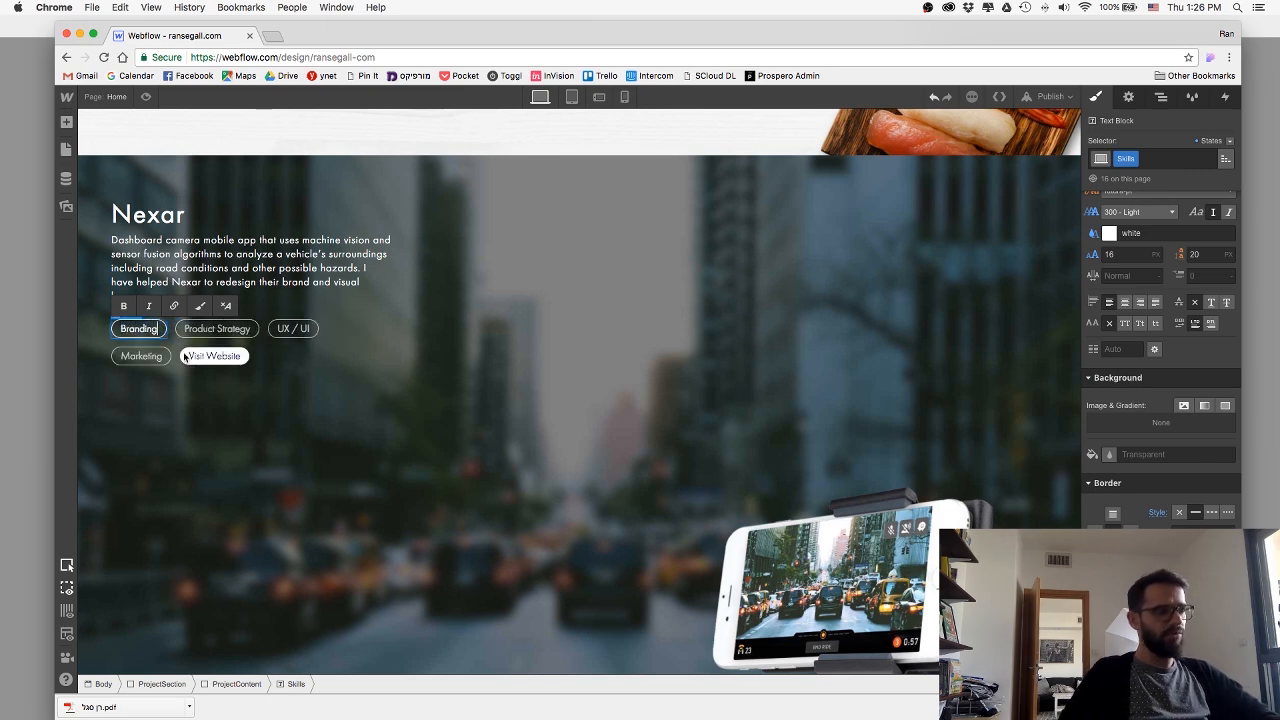
left_click(194, 389)
Delete the Product Strategy, UX / UI and Marketing tags and the Visit Website link from the Nexar section.
left_click(216, 329)
key("Delete")
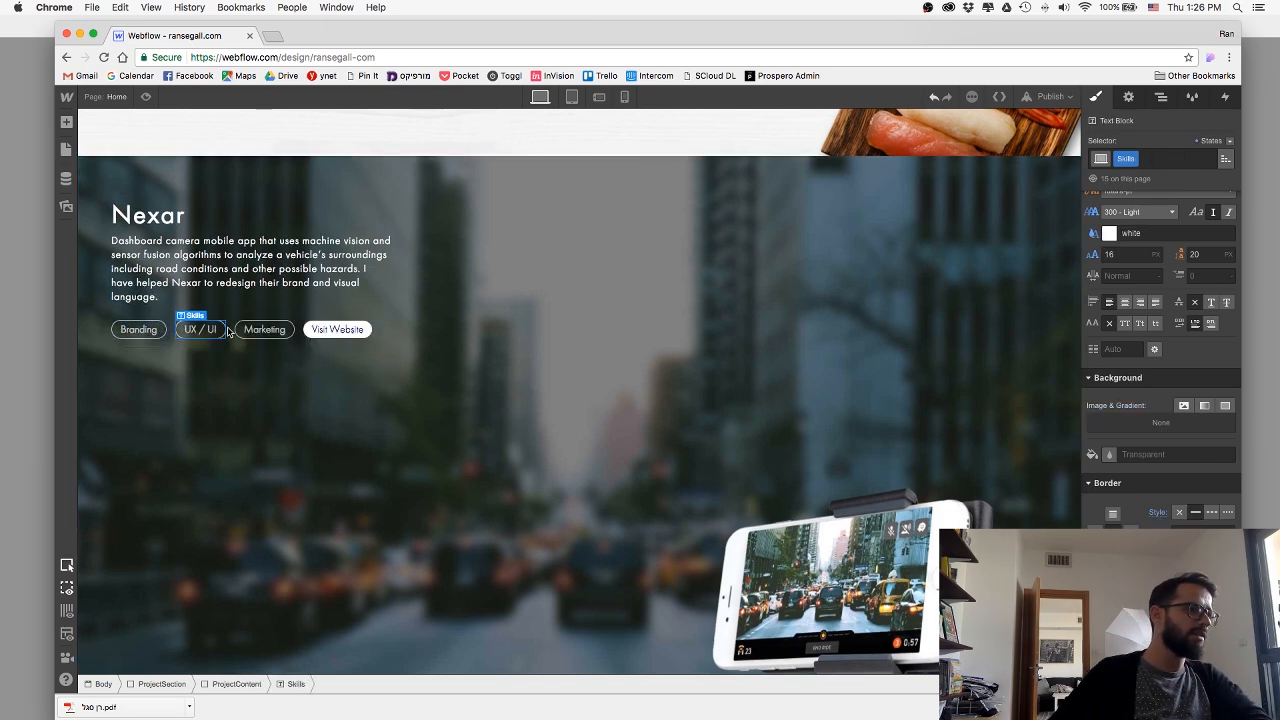
key("Delete")
key("Delete")
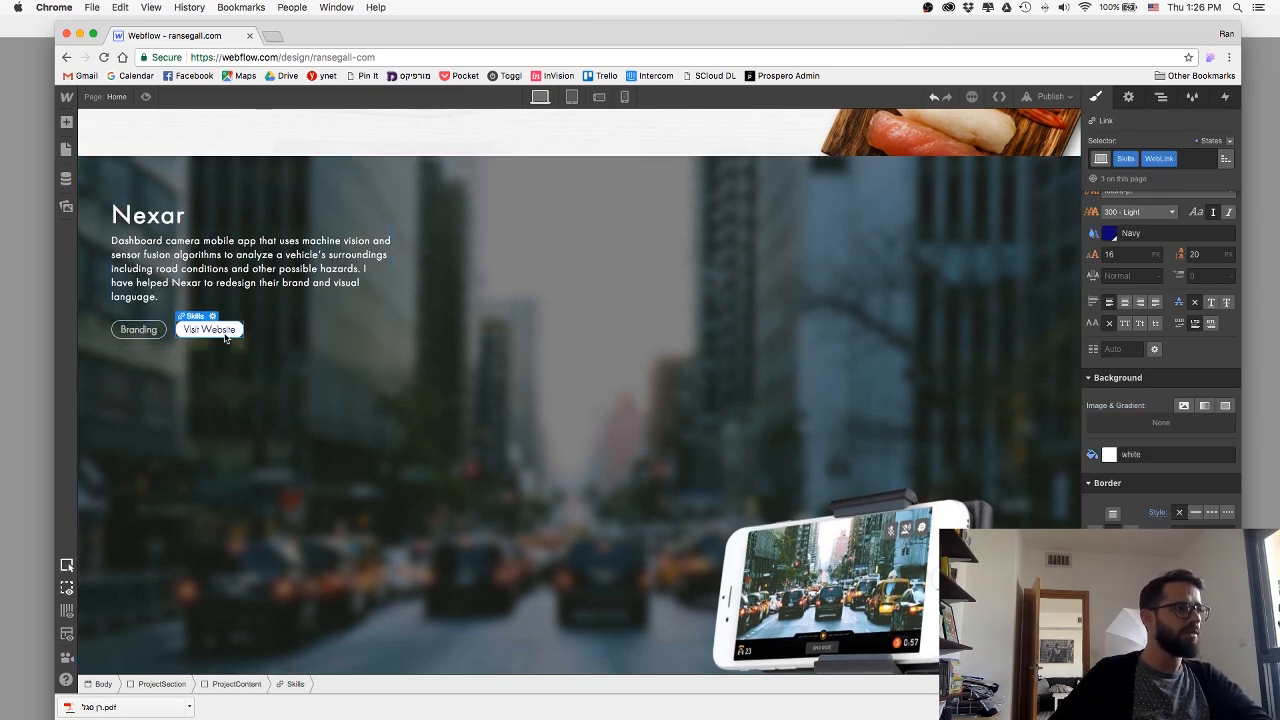
key("Delete")
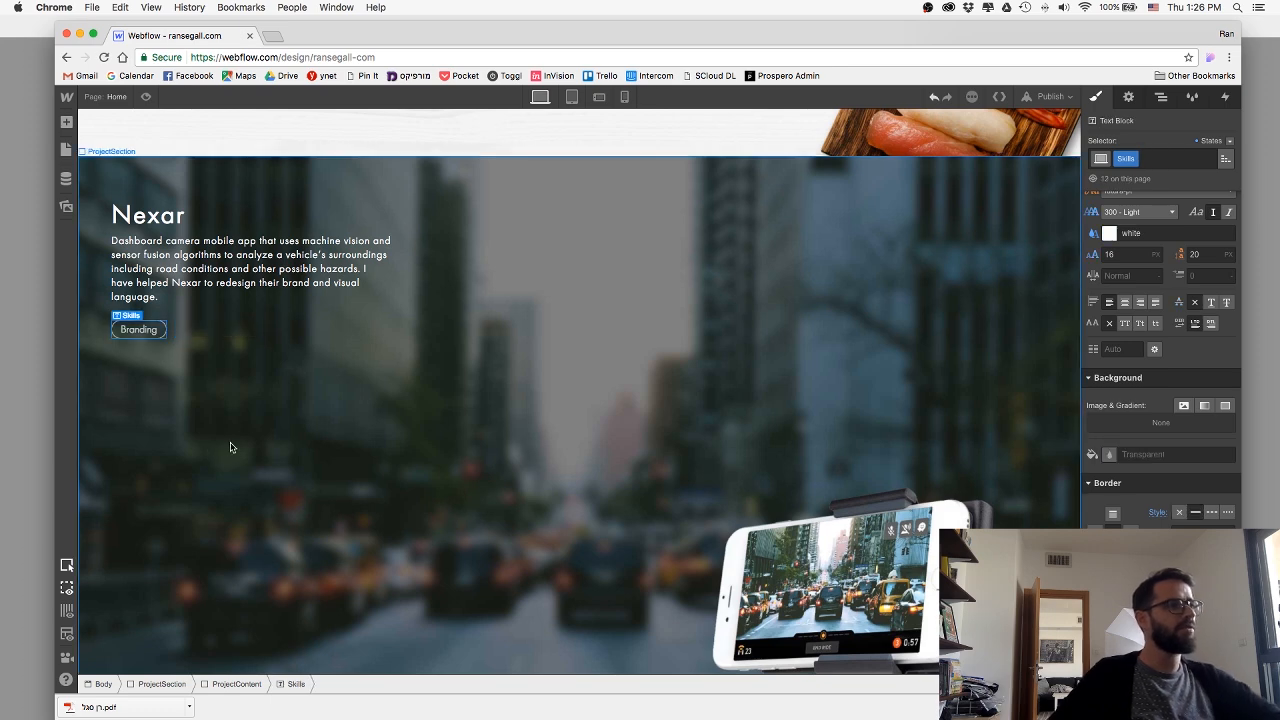
Add an image element below the Nexar section's content block and upload the Nexar logo file into it.
left_click(66, 121)
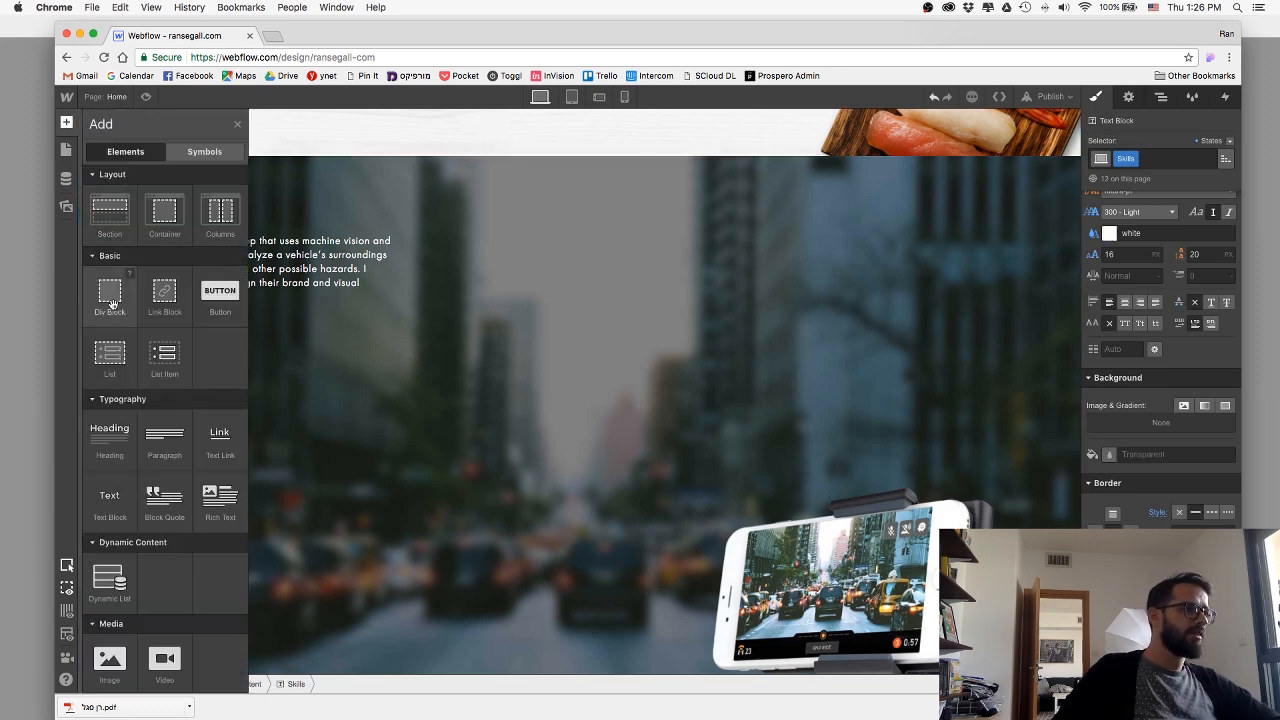
left_click_drag(110, 664, 474, 437)
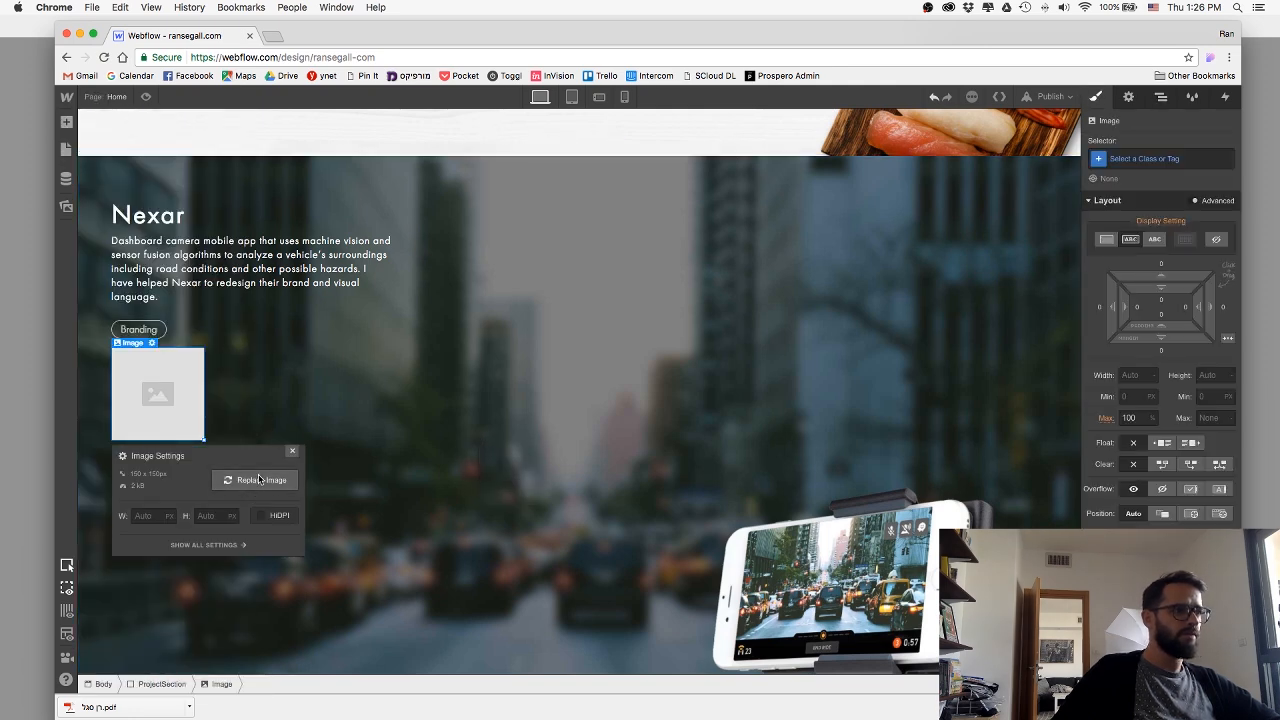
left_click(266, 497)
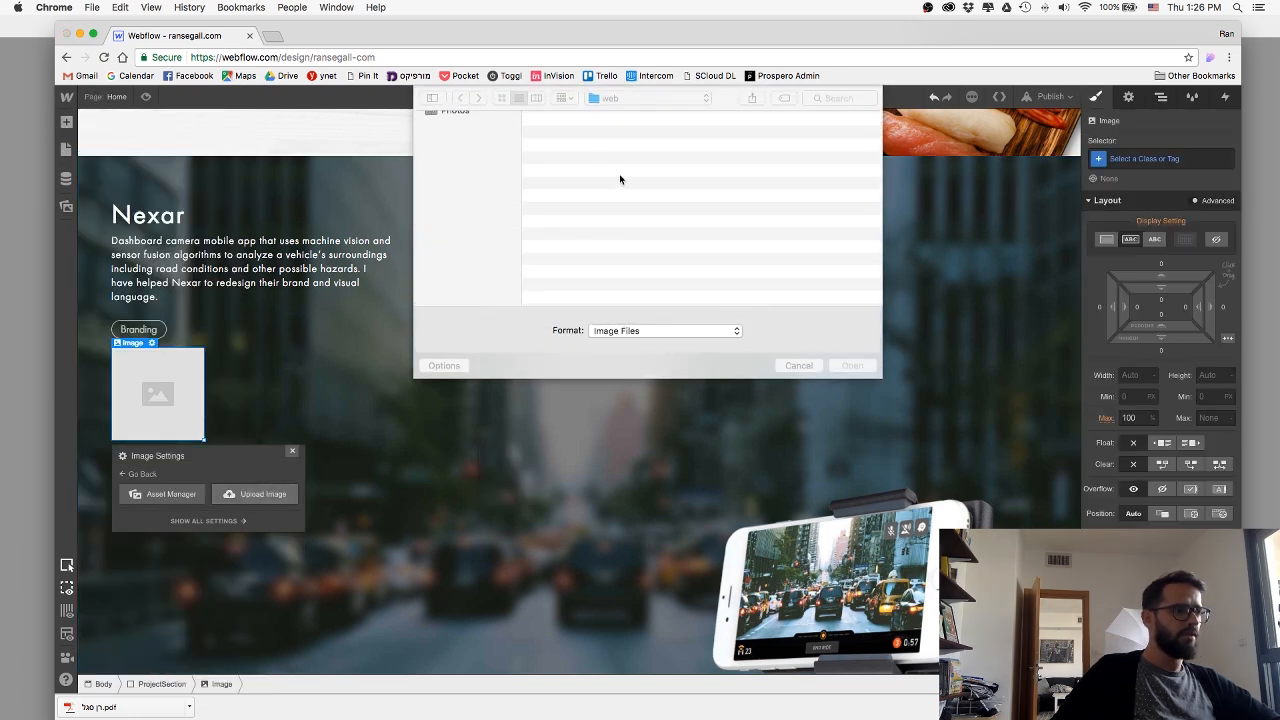
double_click(573, 133)
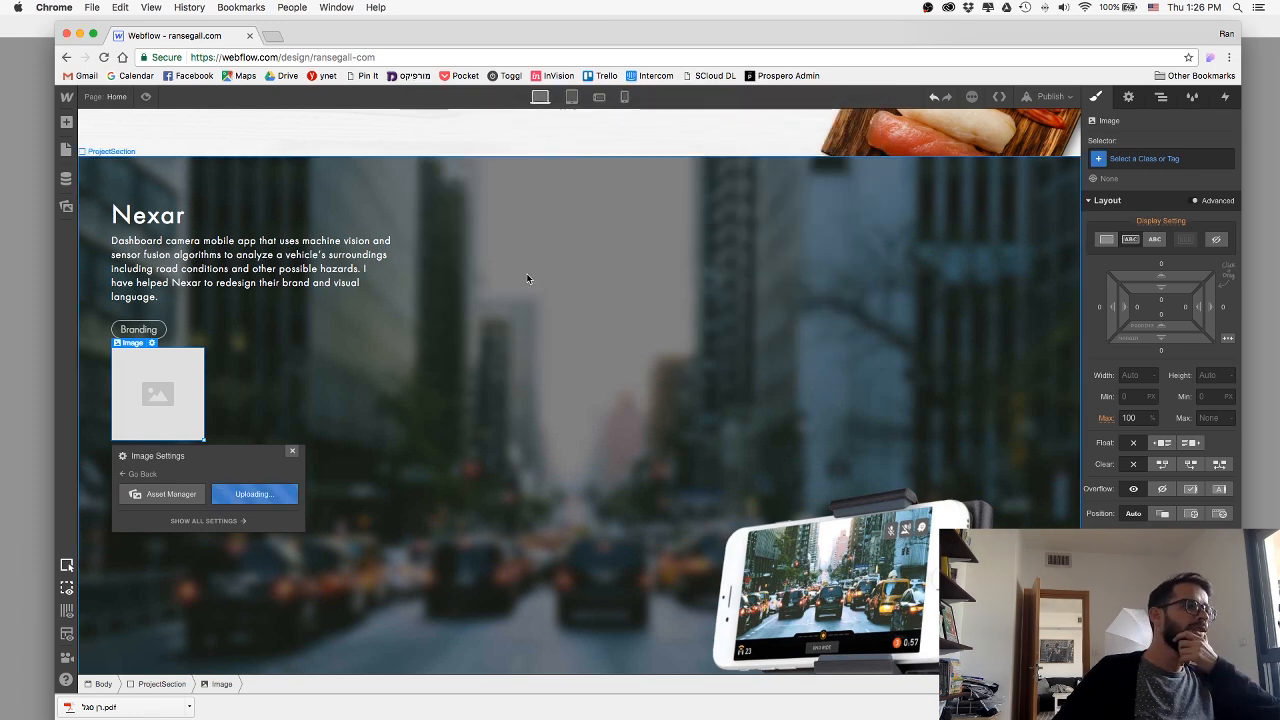
left_click(292, 451)
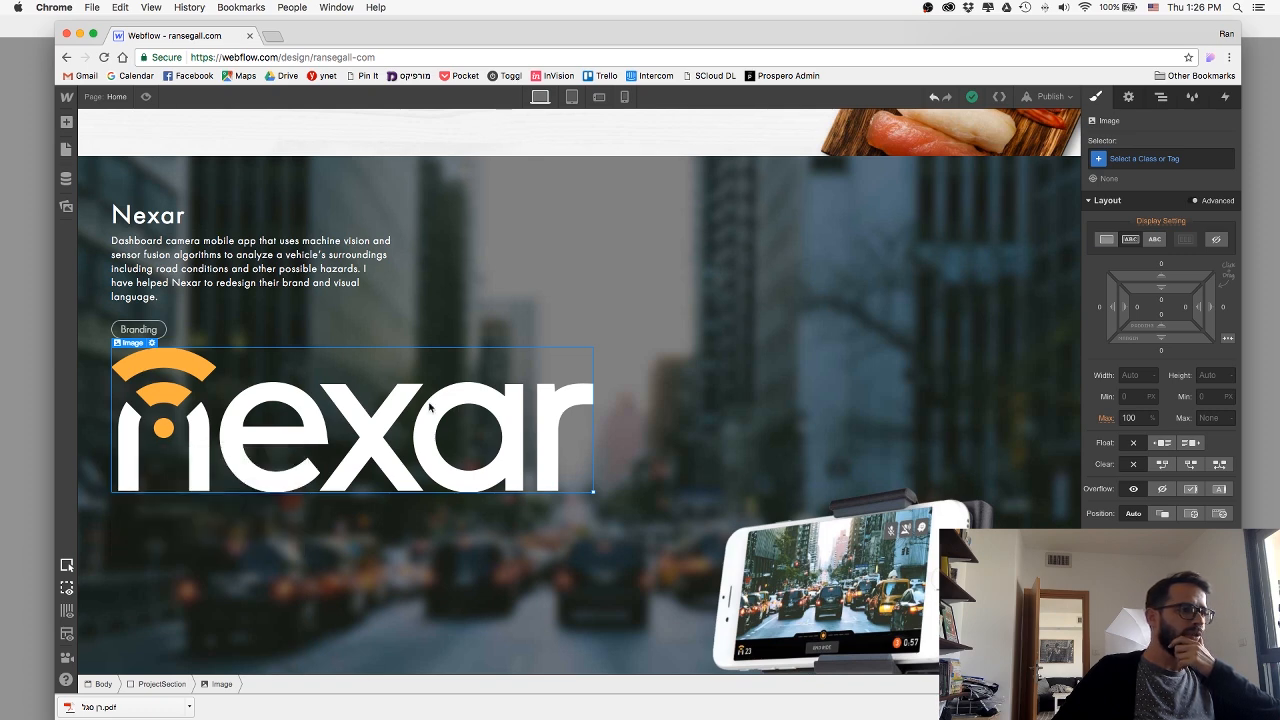
Create a class named NexarLogo for the logo image.
left_click(1150, 164)
type("NexarL")
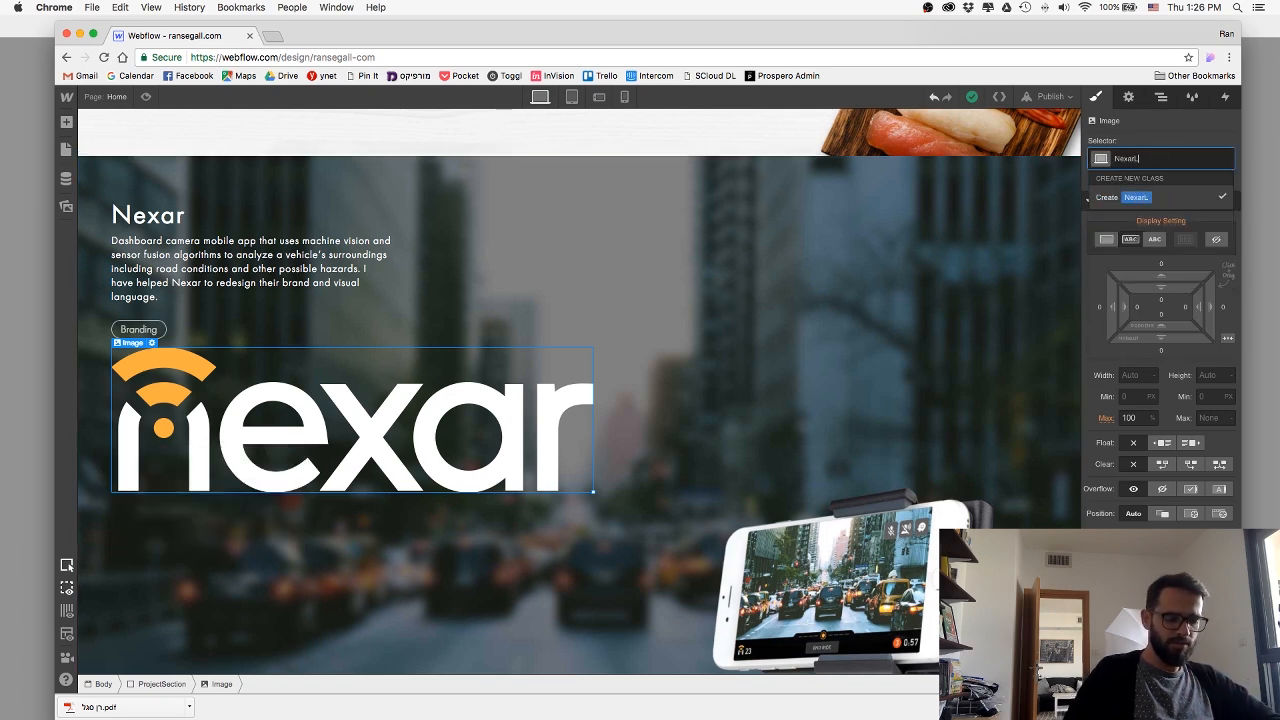
type("ogo")
key("Return")
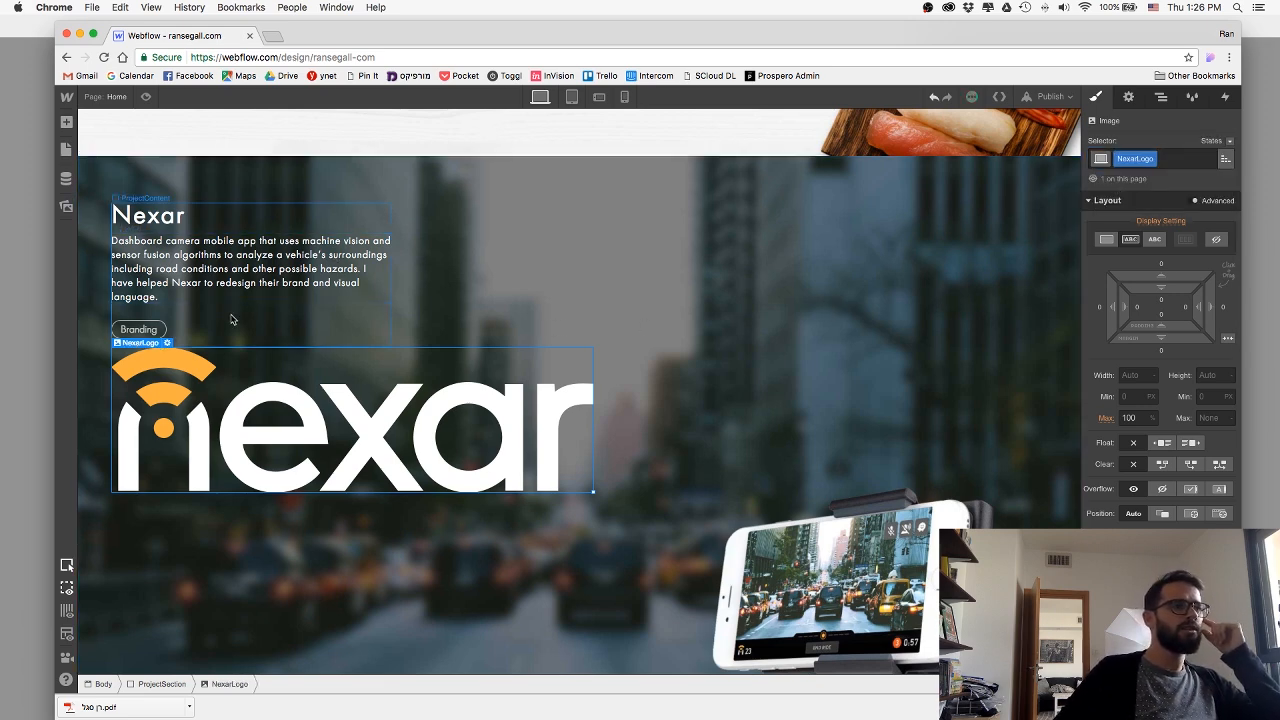
Try center-aligning the Nexar section, abandon a Left combo class on its ProjectContent block, and undo the centering.
left_click(772, 452)
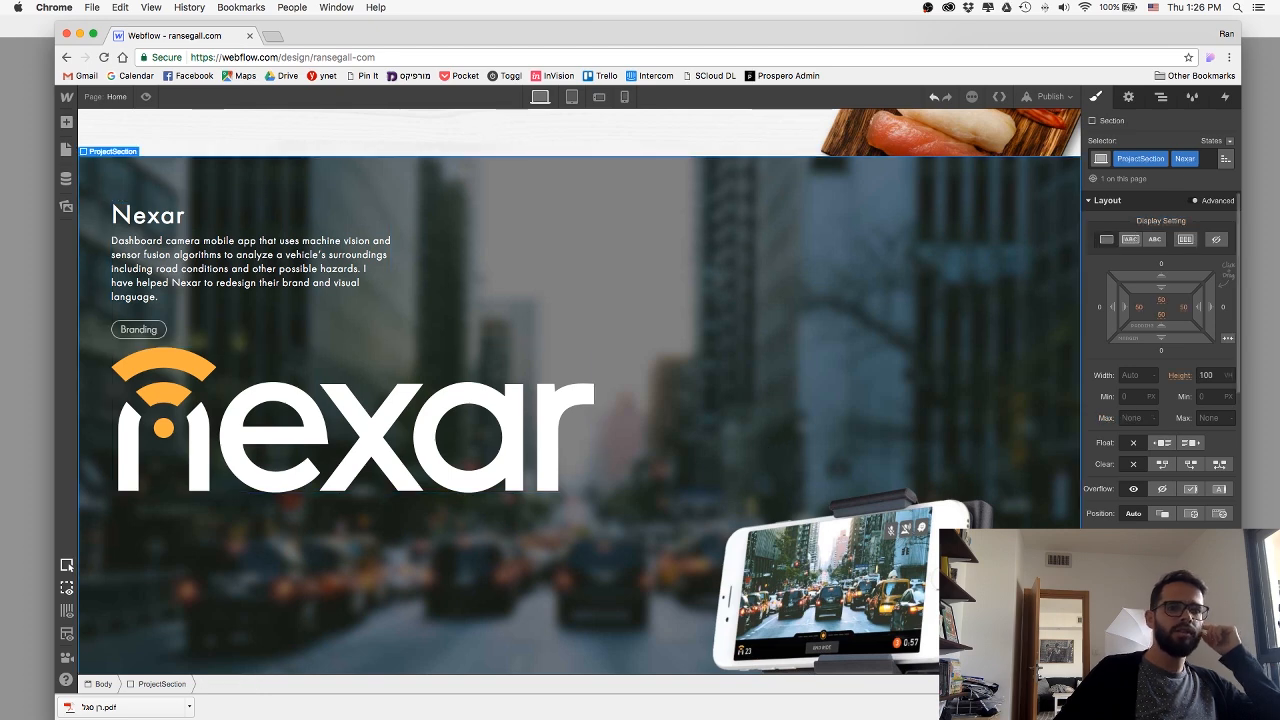
left_click(1162, 655)
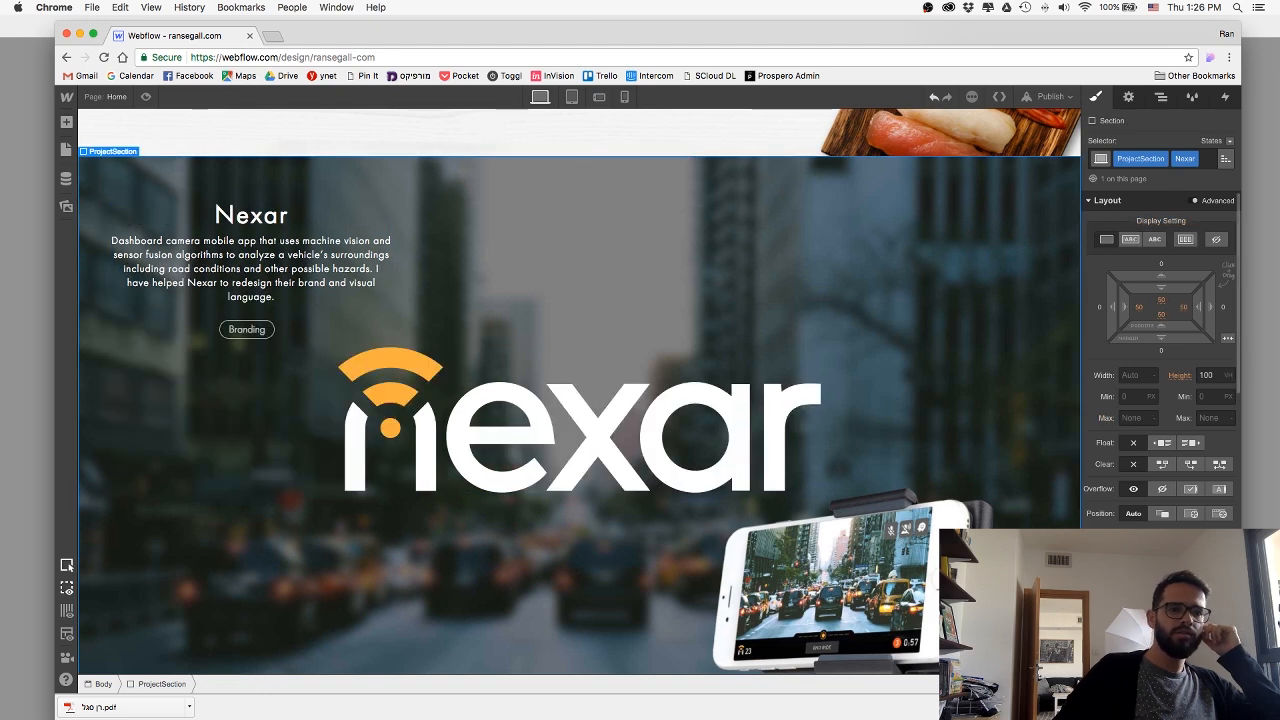
left_click(318, 321)
left_click(1190, 159)
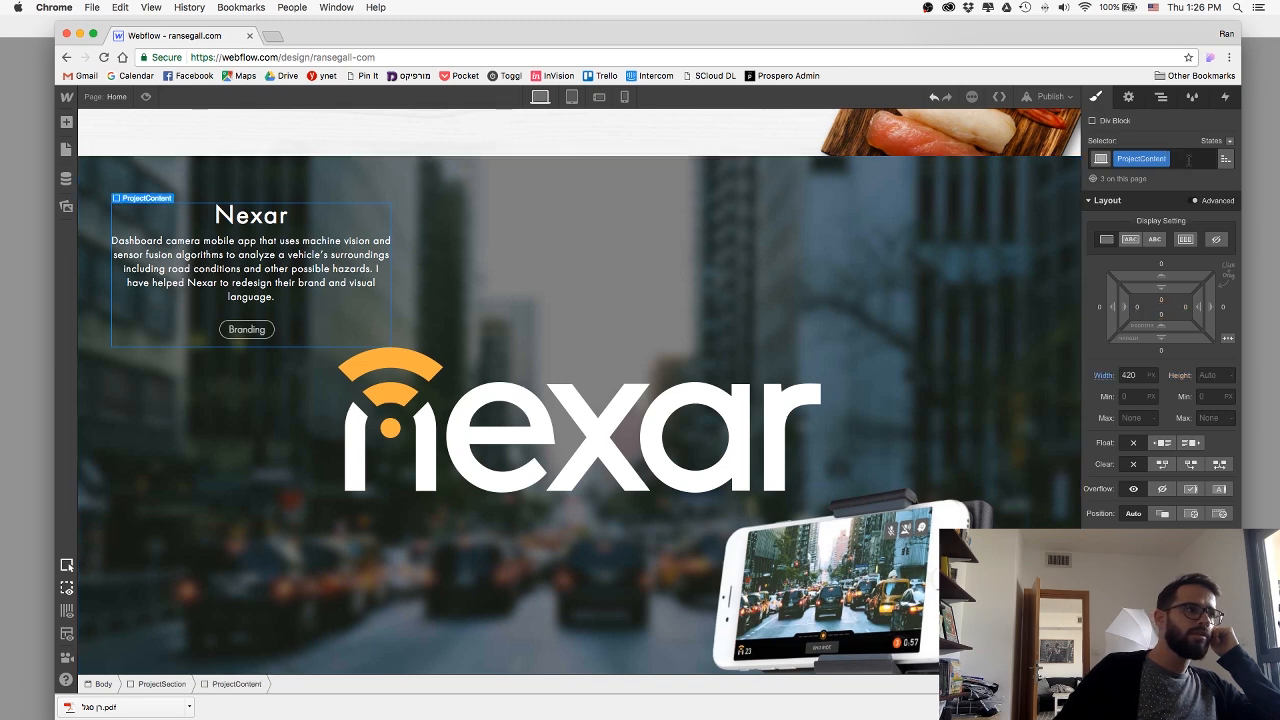
type("L")
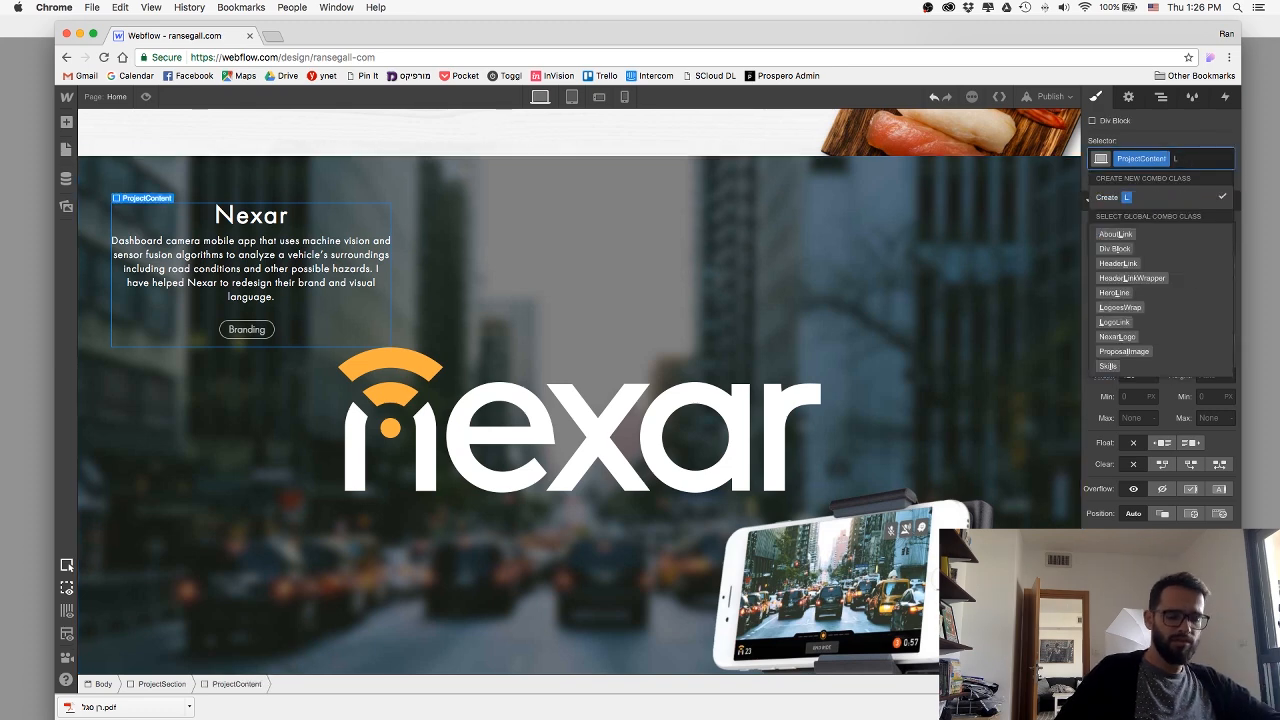
type("eft")
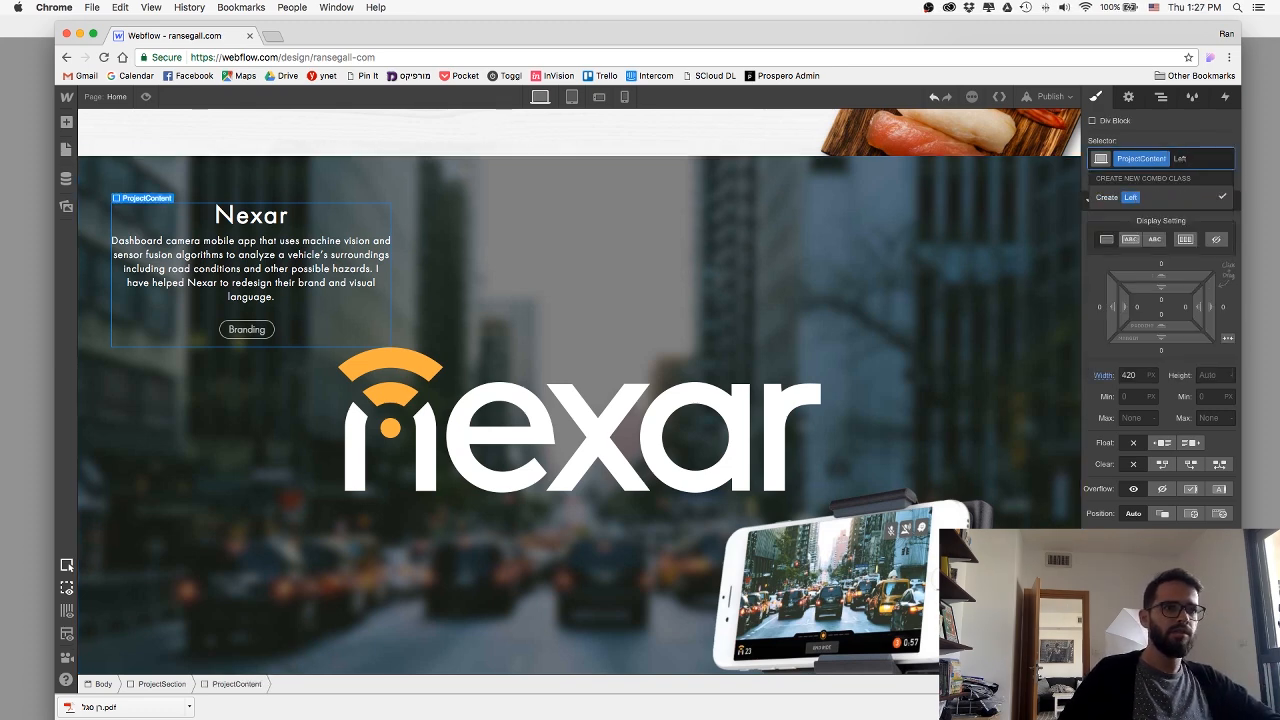
key("Escape")
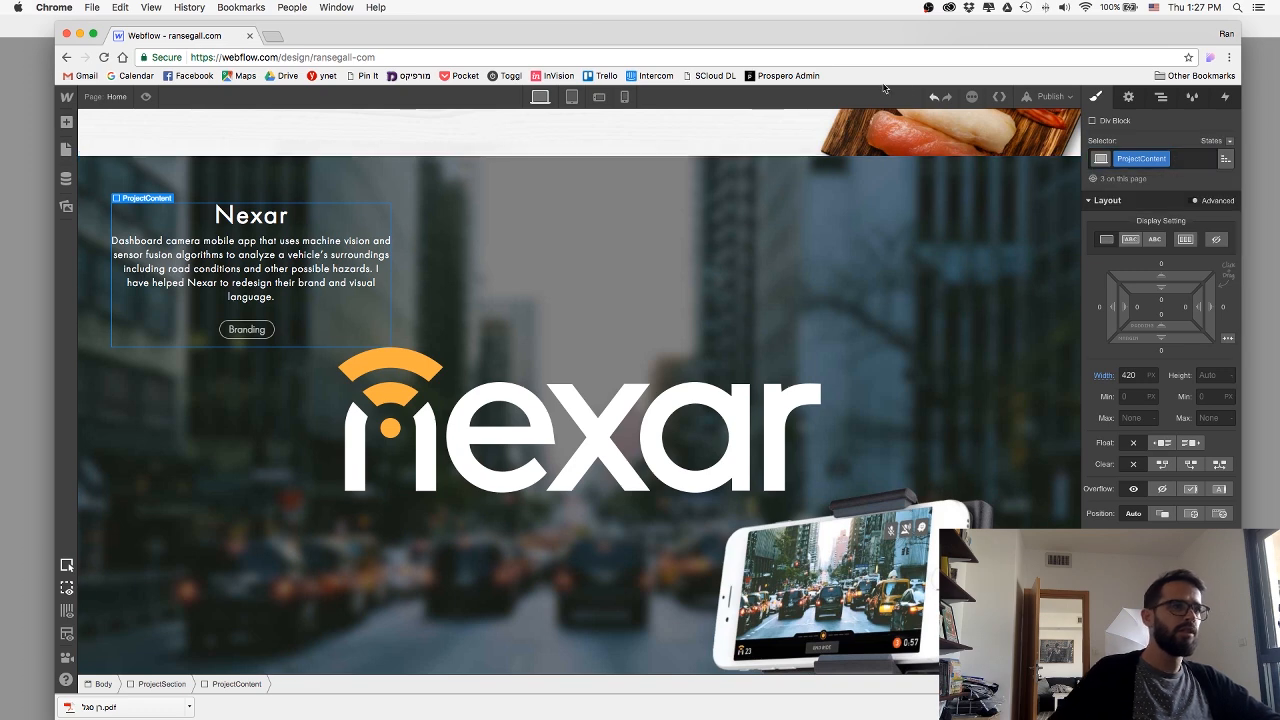
left_click(934, 97)
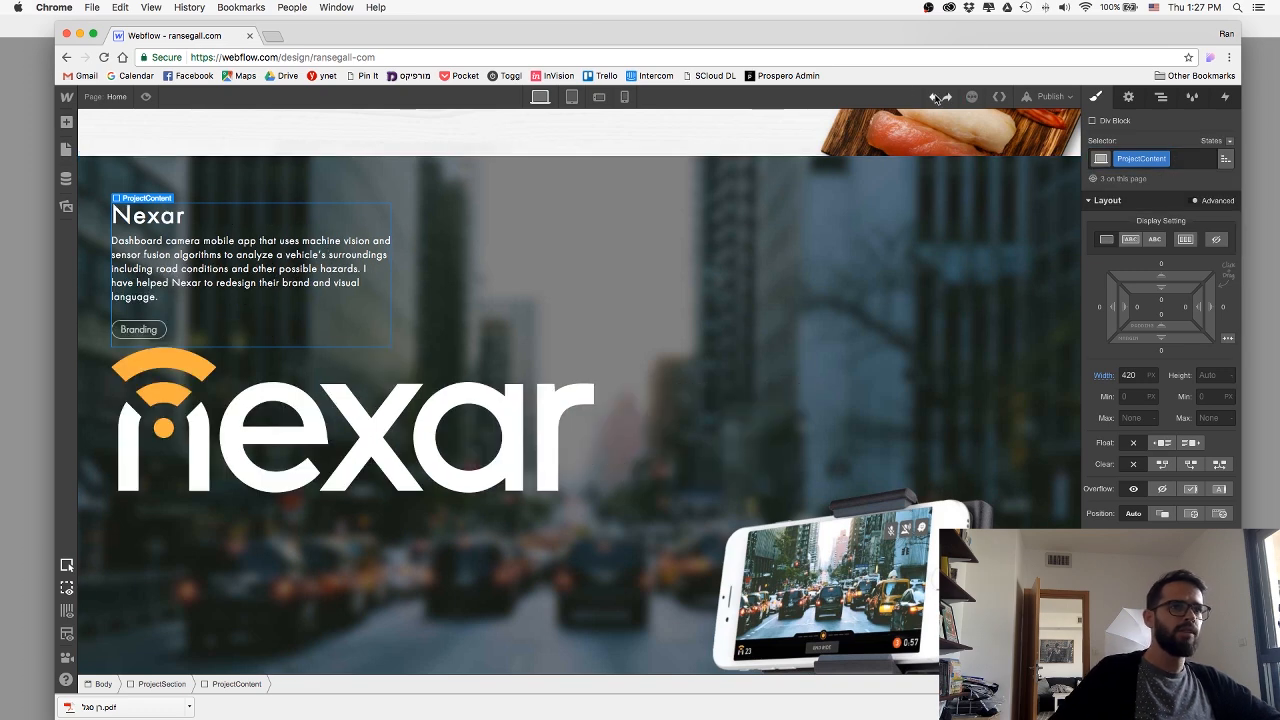
Display the NexarLogo image as a block, center it with automatic side margins, and set its width to 500 px.
left_click(520, 463)
left_click(1228, 339)
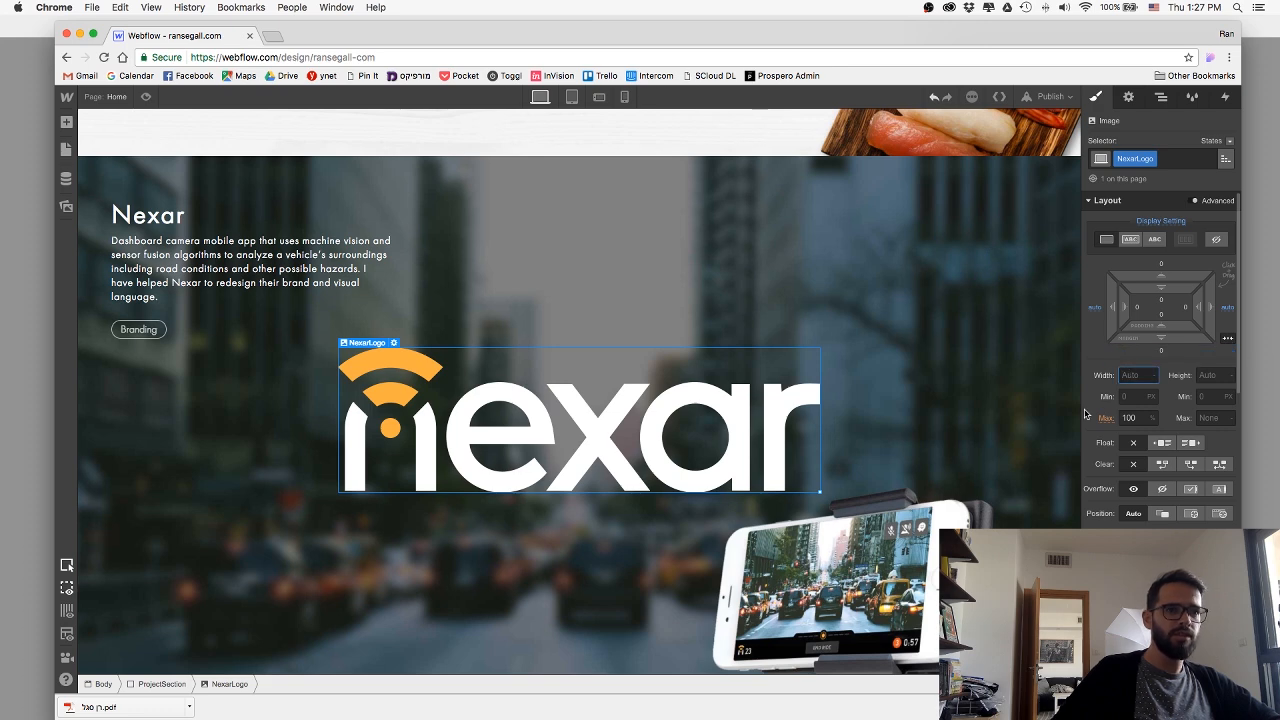
type("500")
key("Return")
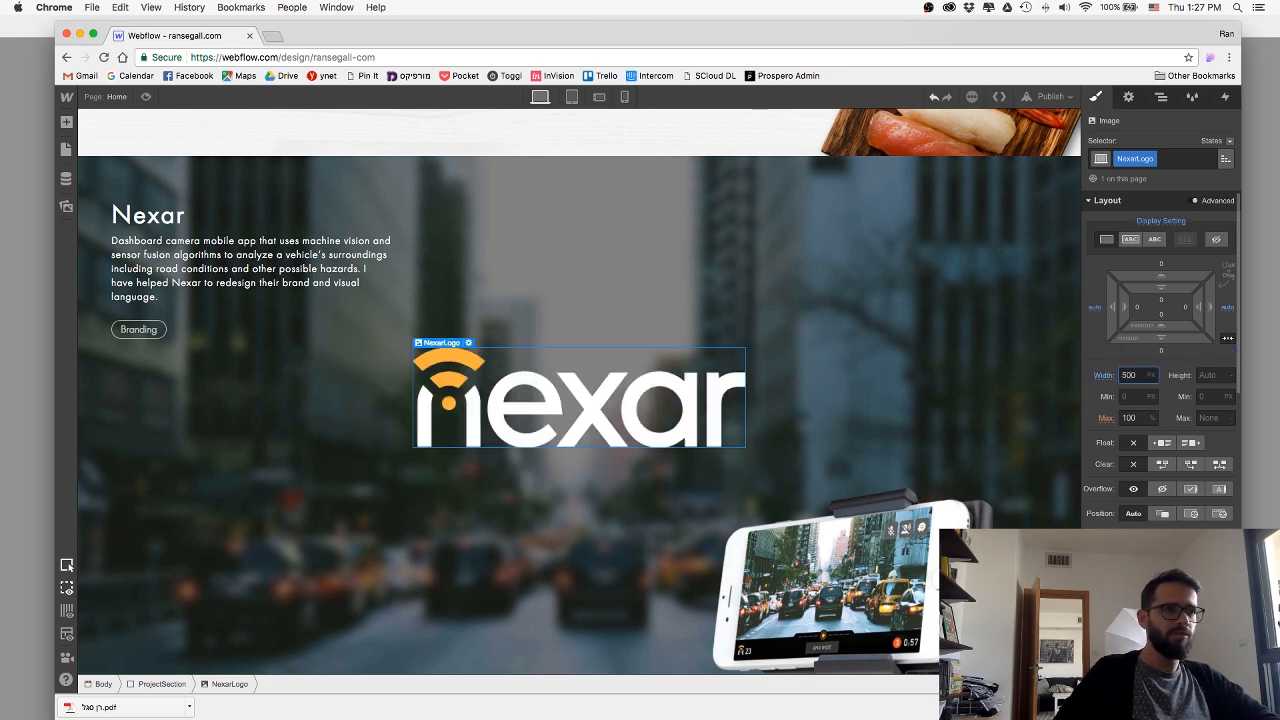
Preview the Nexar section, return to editing, and set the NexarLogo width to 550 px.
left_click(145, 99)
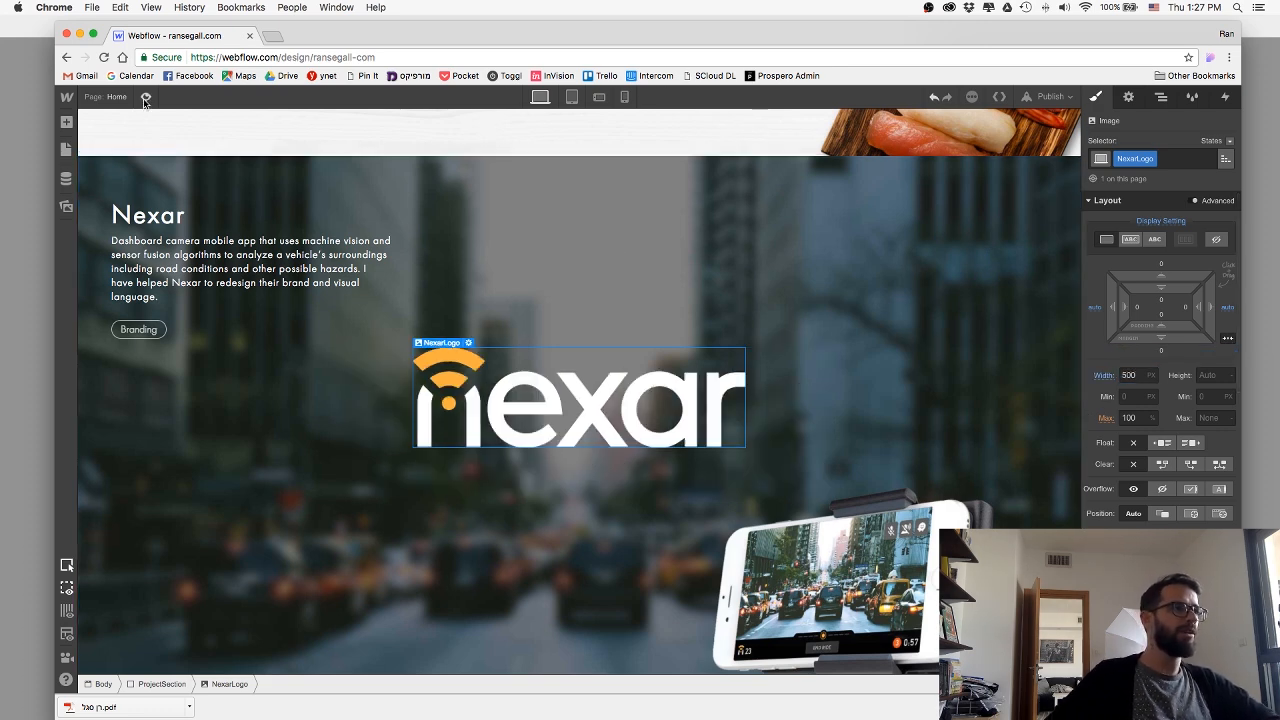
left_click(145, 101)
scroll(308, 247, "down", 2)
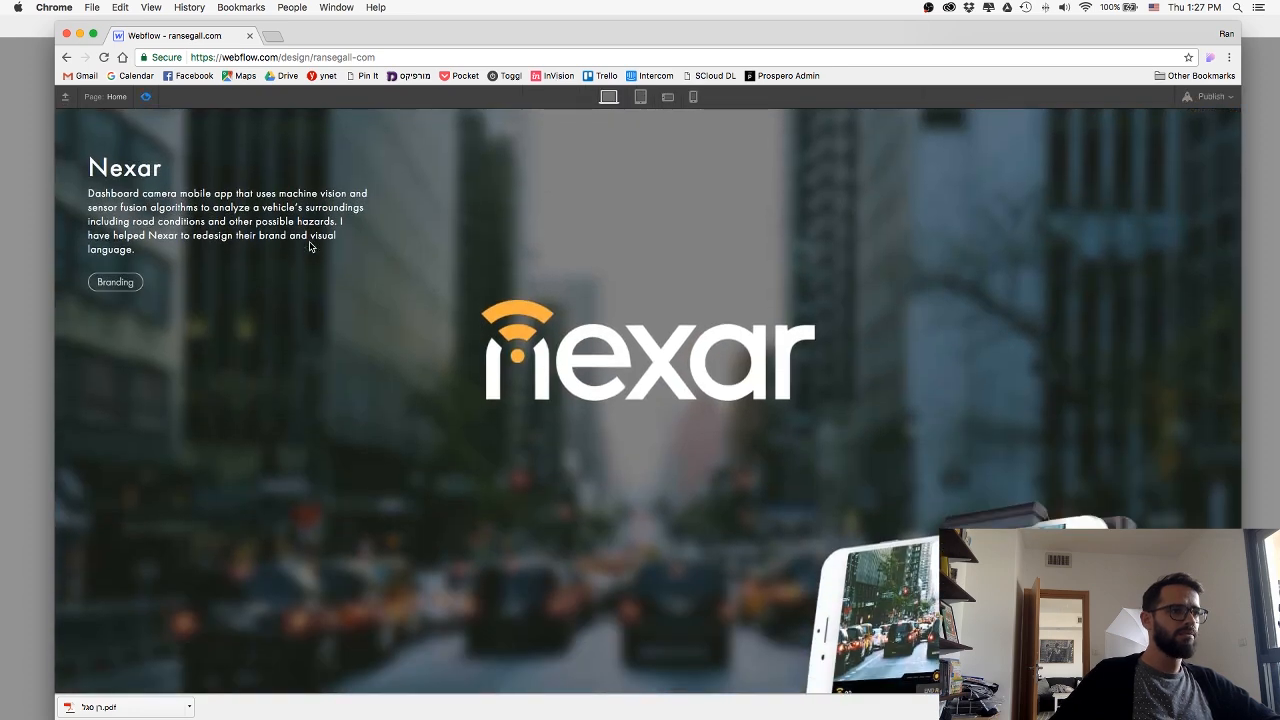
left_click(145, 99)
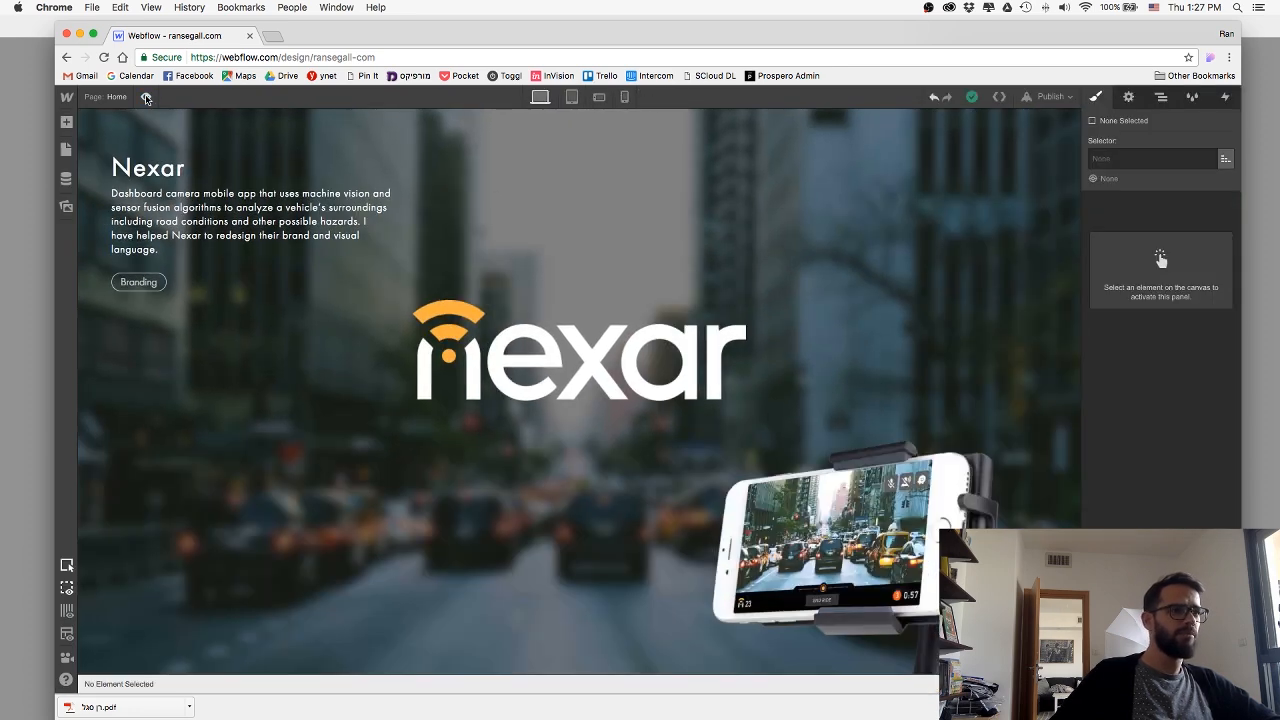
key("super+Tab")
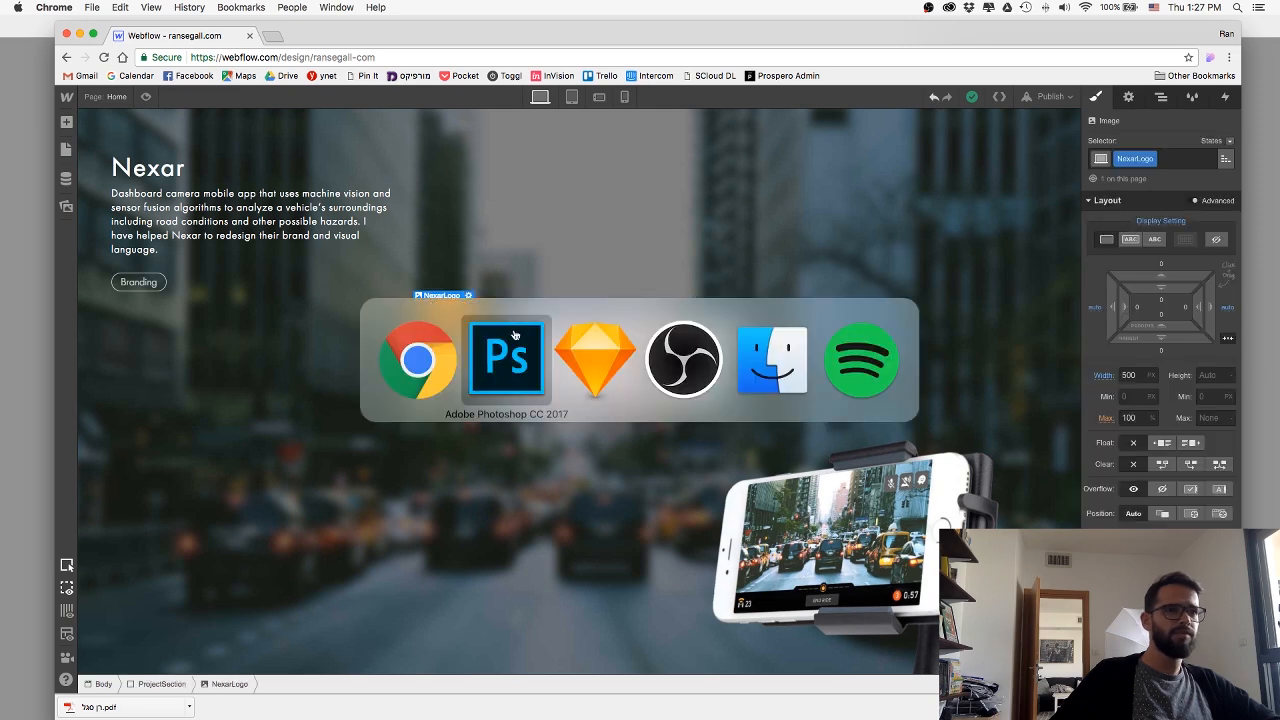
left_click(392, 347)
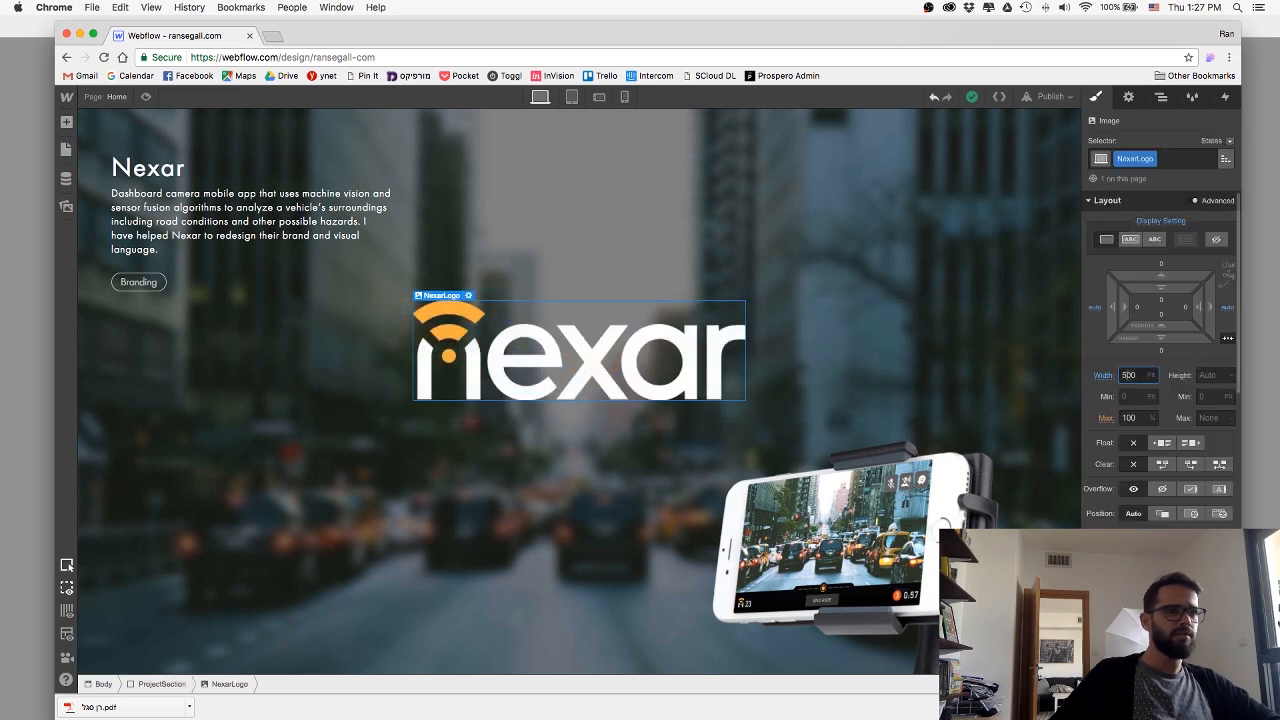
key("Return")
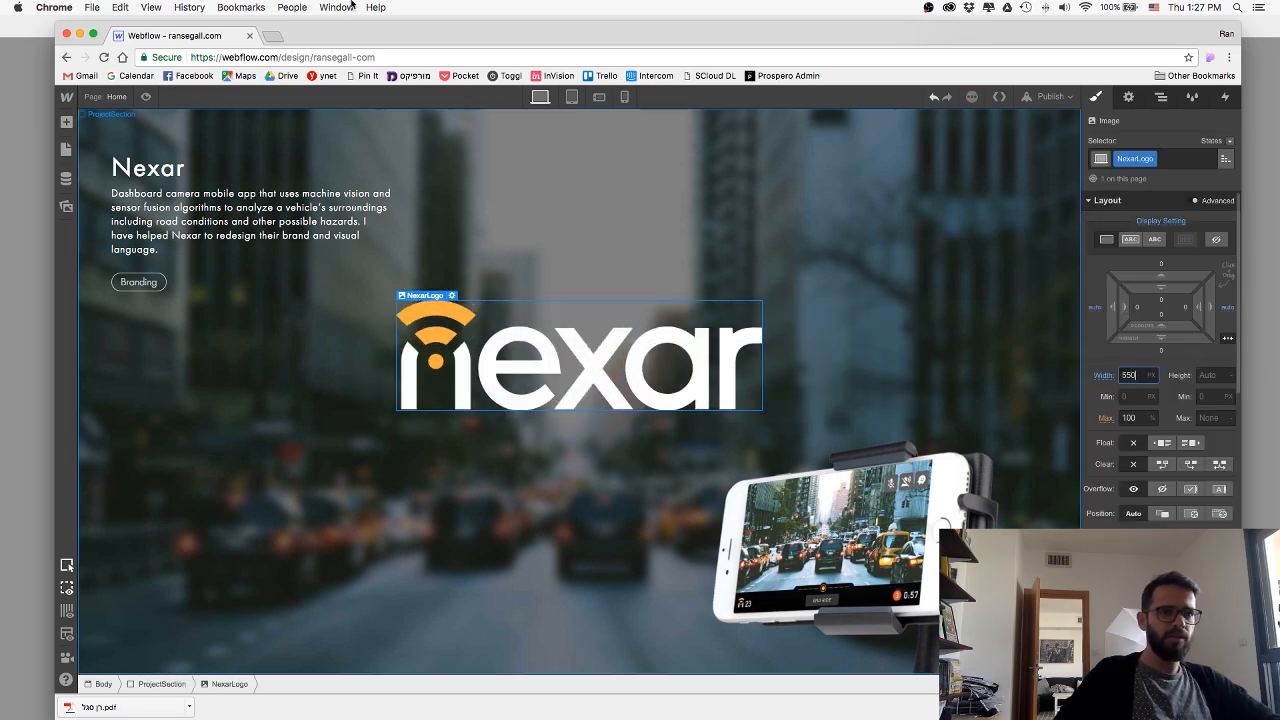
Publish the updated site to its selected webflow.io domain.
left_click(1050, 96)
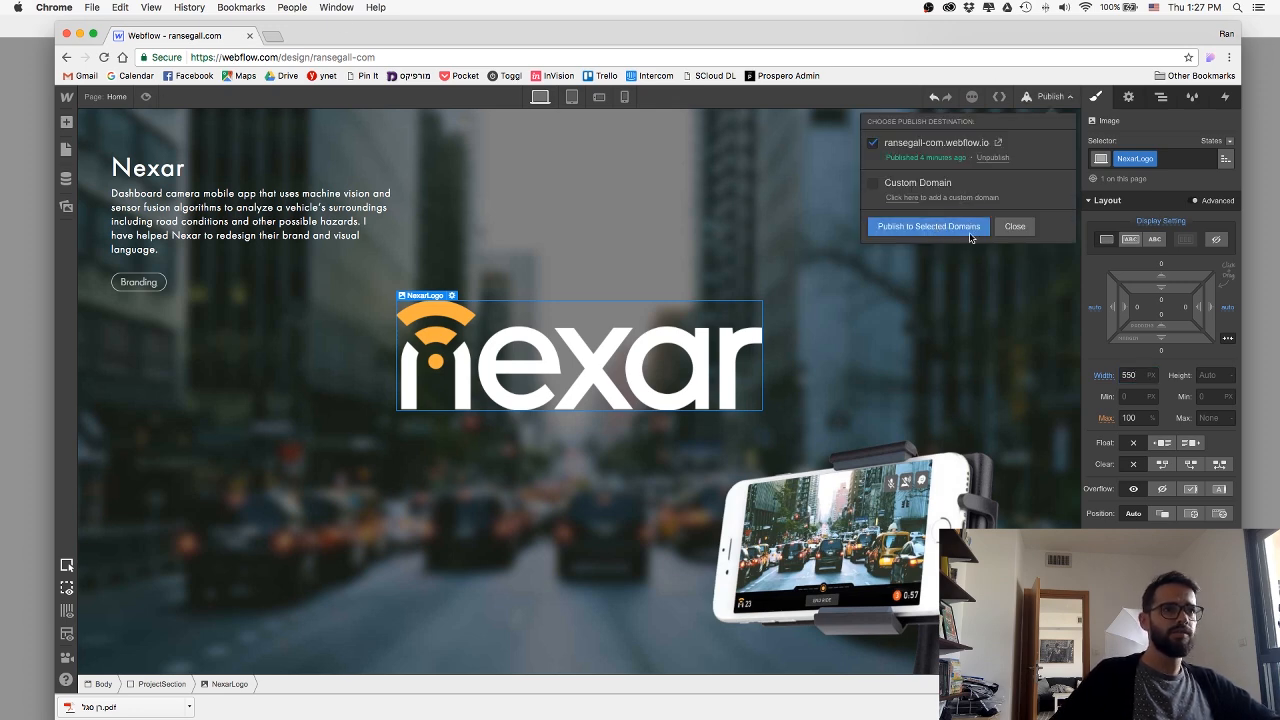
left_click(969, 234)
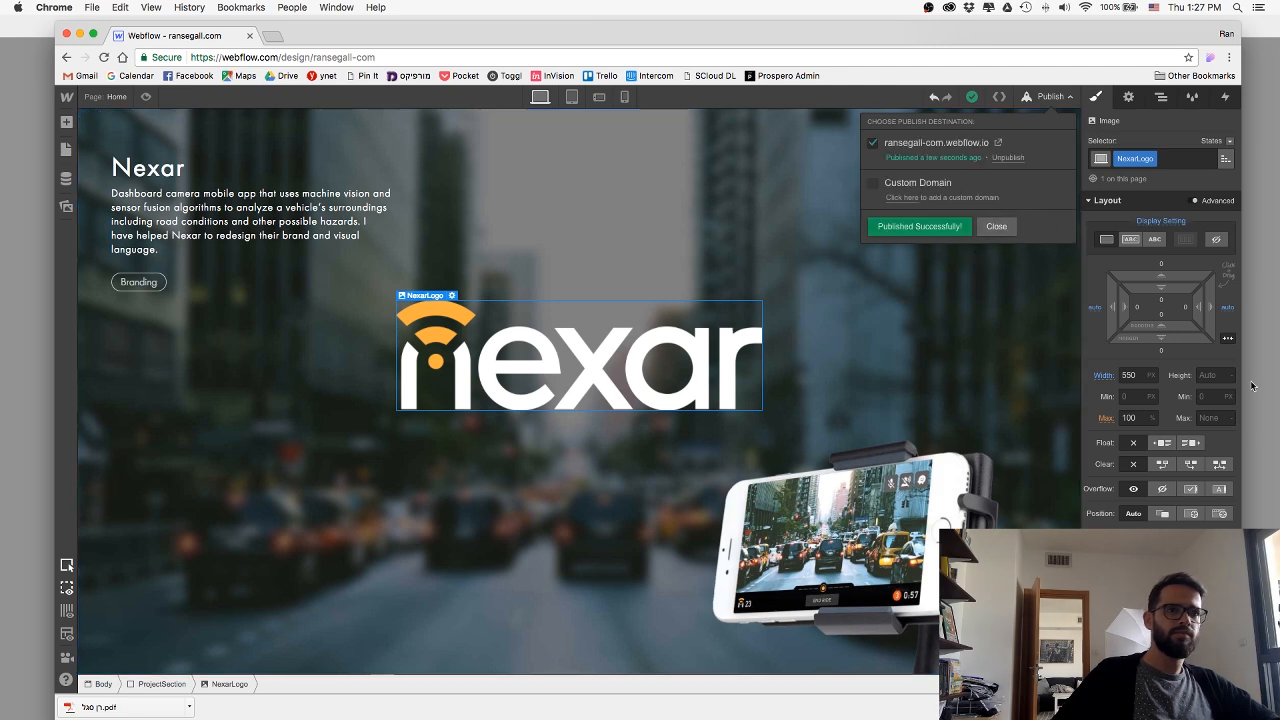
Check the Nexar section in the published site's browser window and return to the Webflow designer.
left_click(998, 227)
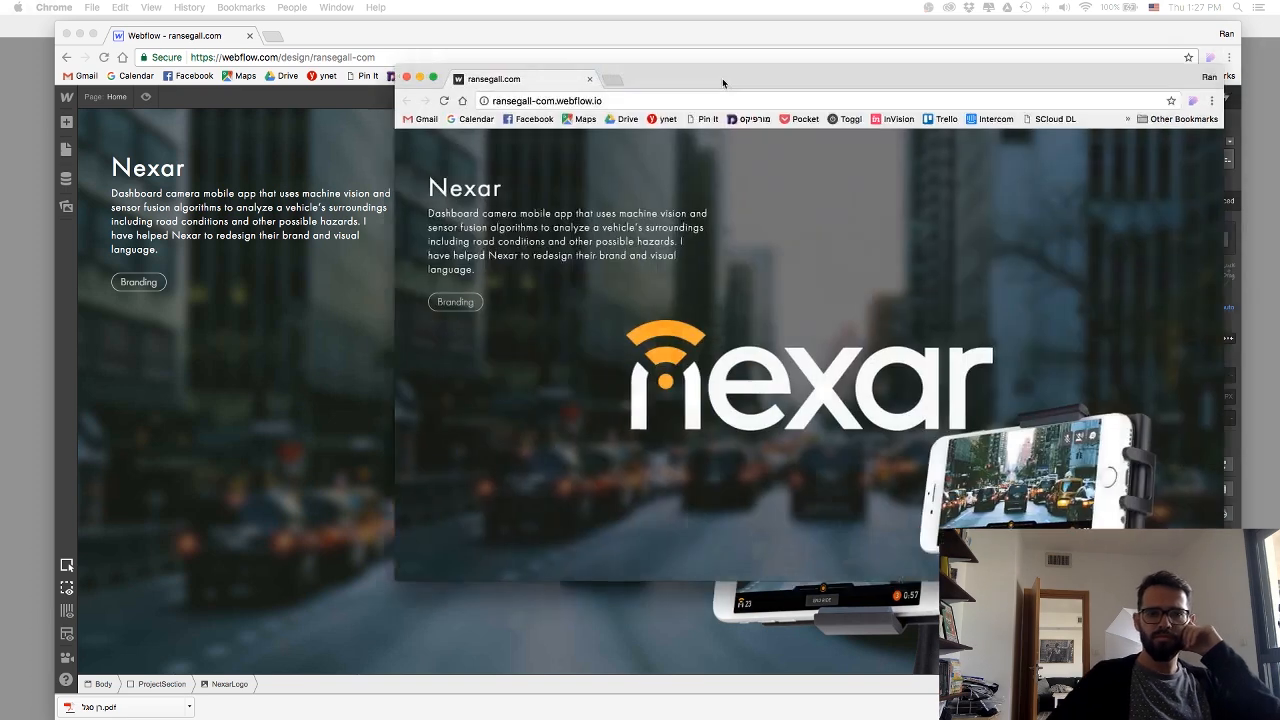
left_click_drag(722, 80, 538, 146)
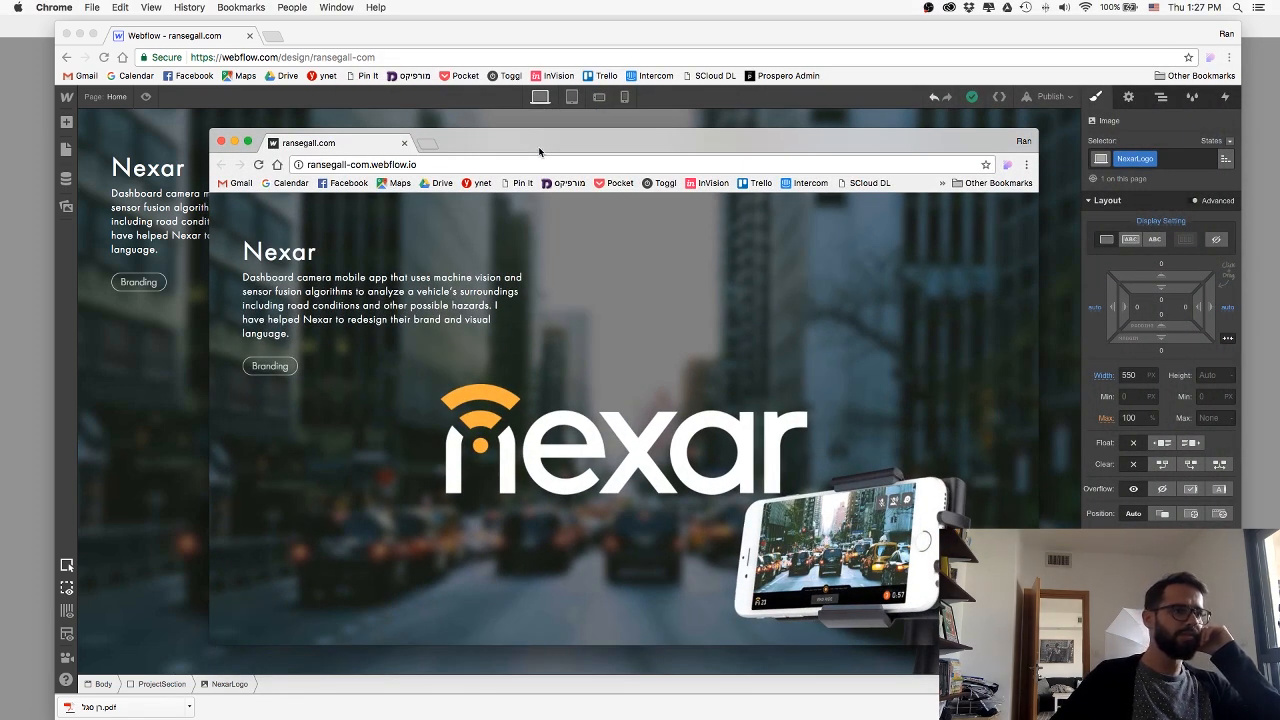
left_click_drag(539, 152, 1279, 140)
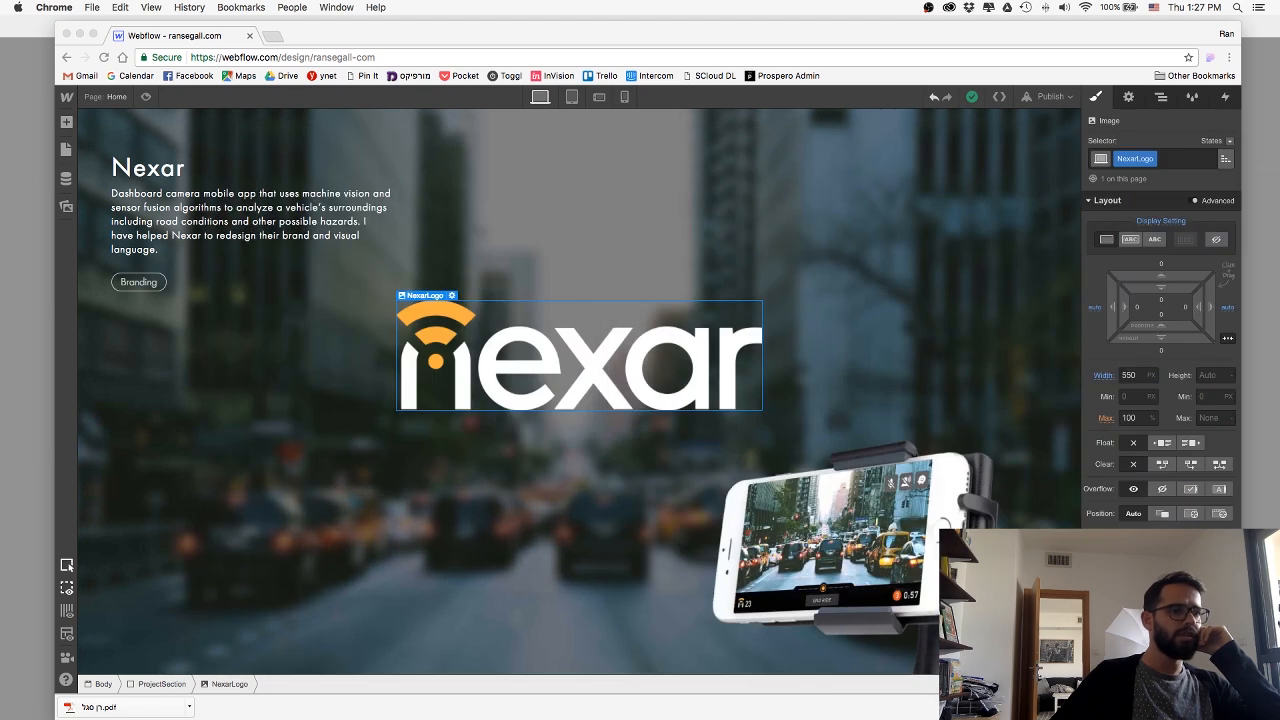
left_click(699, 378)
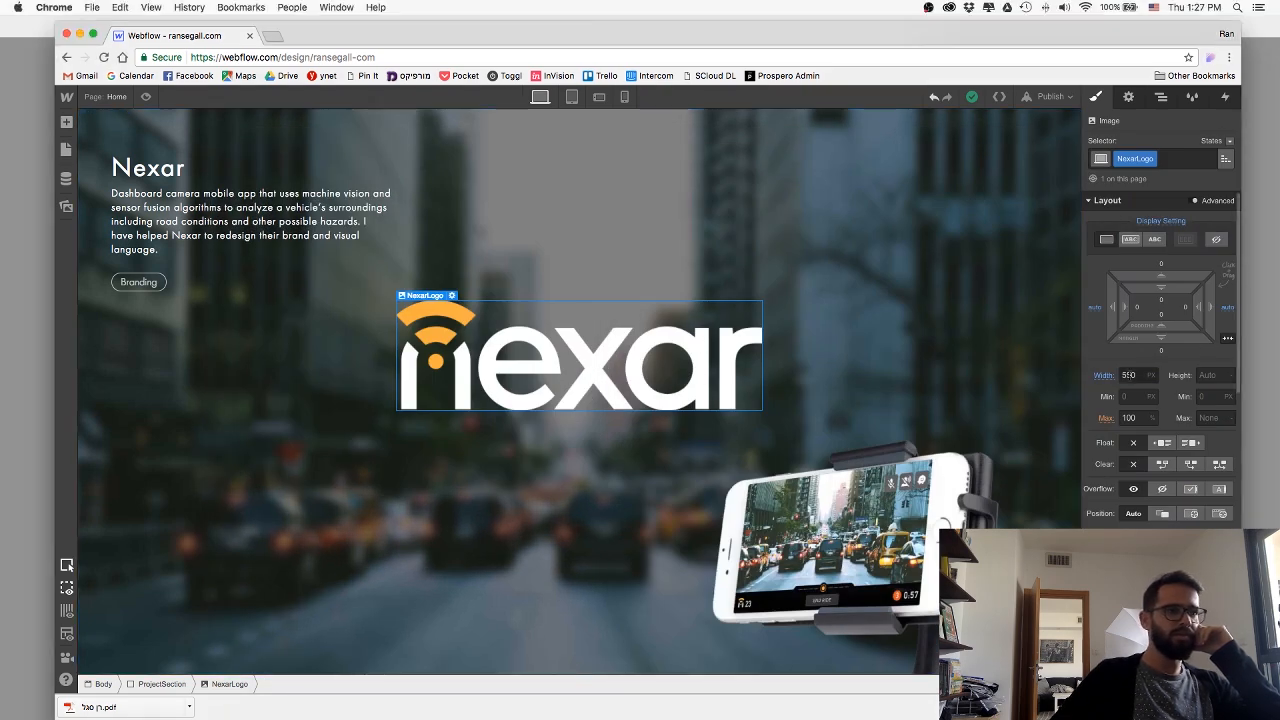
Reduce the NexarLogo image width, trying 500 px and settling on 480 px.
left_click(1131, 375)
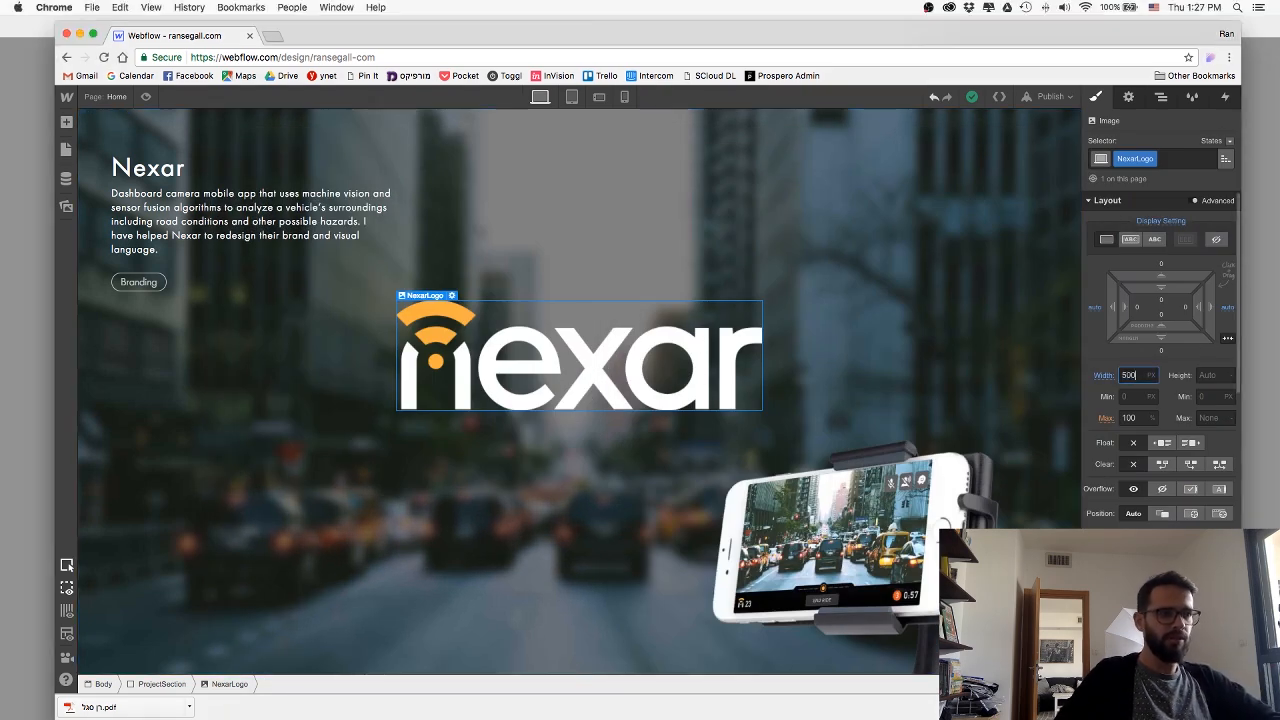
type("500")
key("Return")
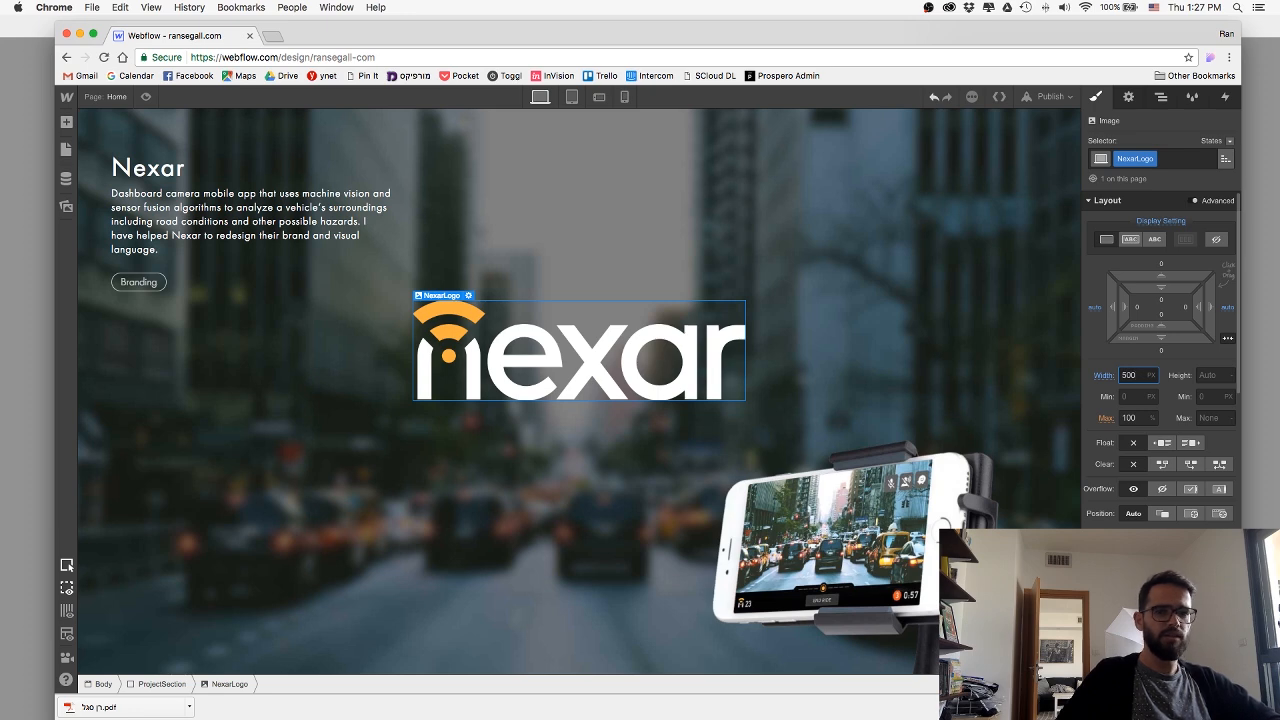
type("480")
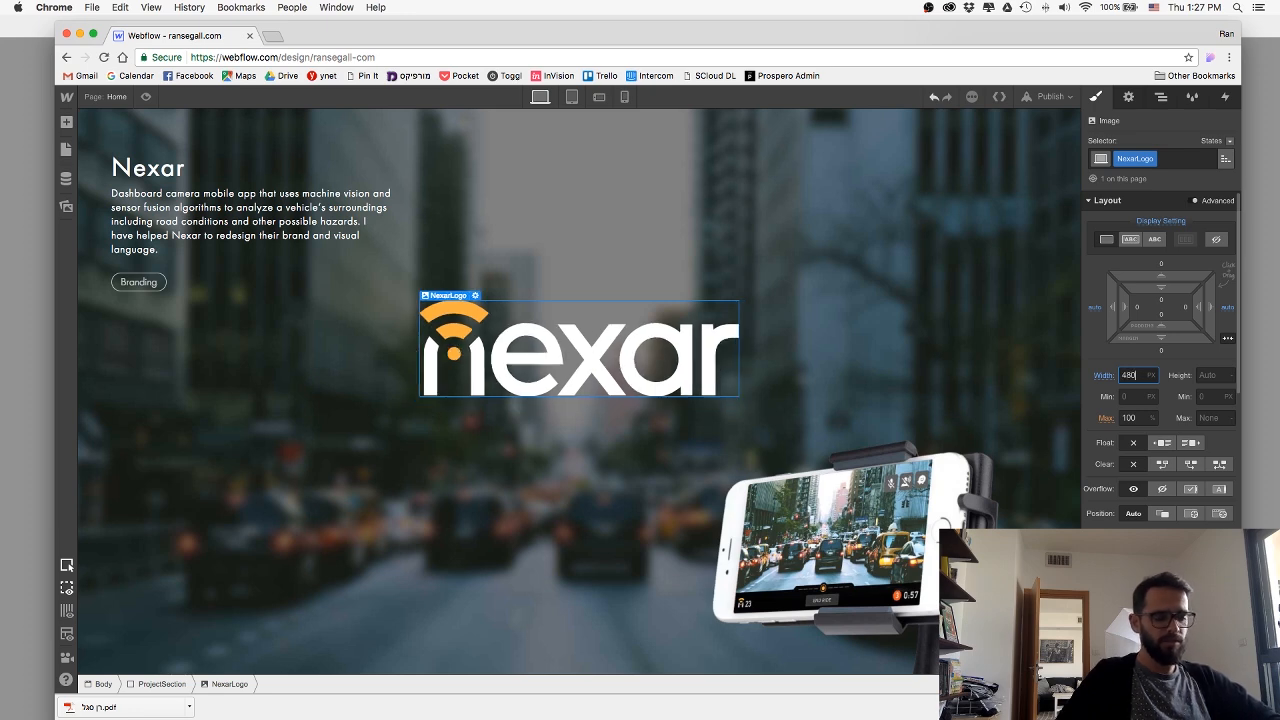
Publish the resized Nexar logo to the selected webflow.io domain.
left_click(1050, 96)
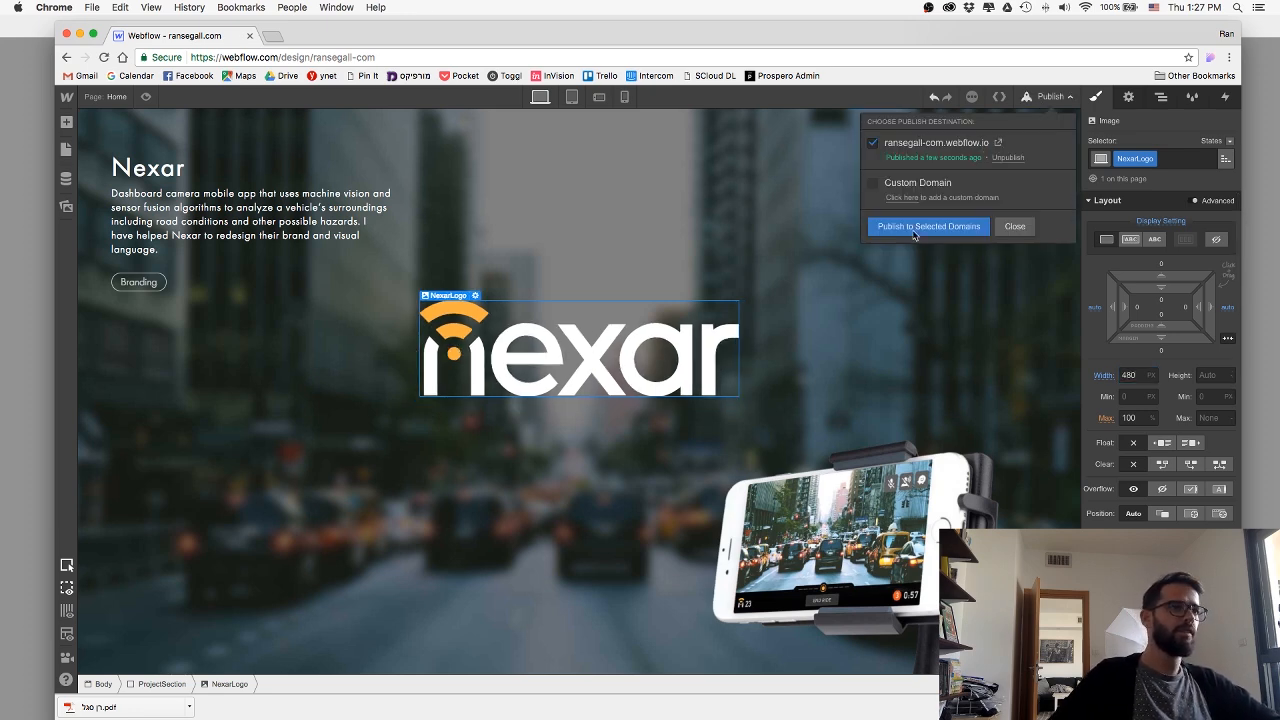
left_click(913, 228)
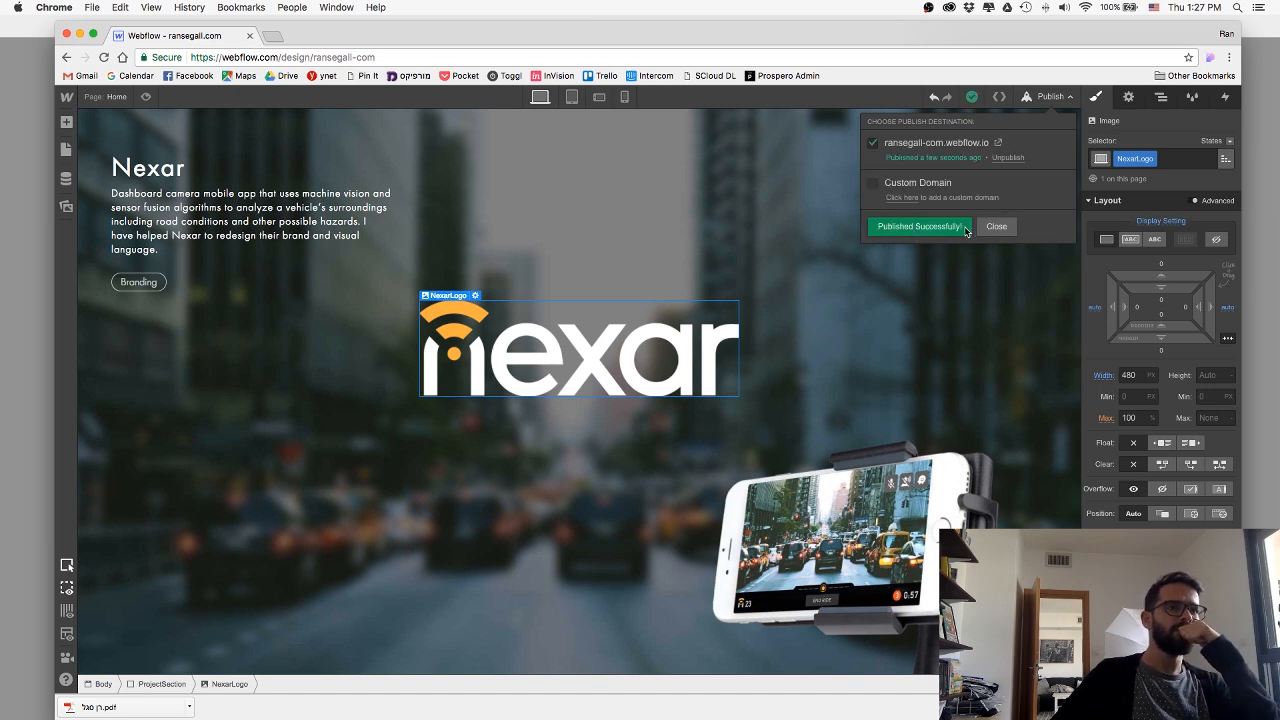
left_click(996, 226)
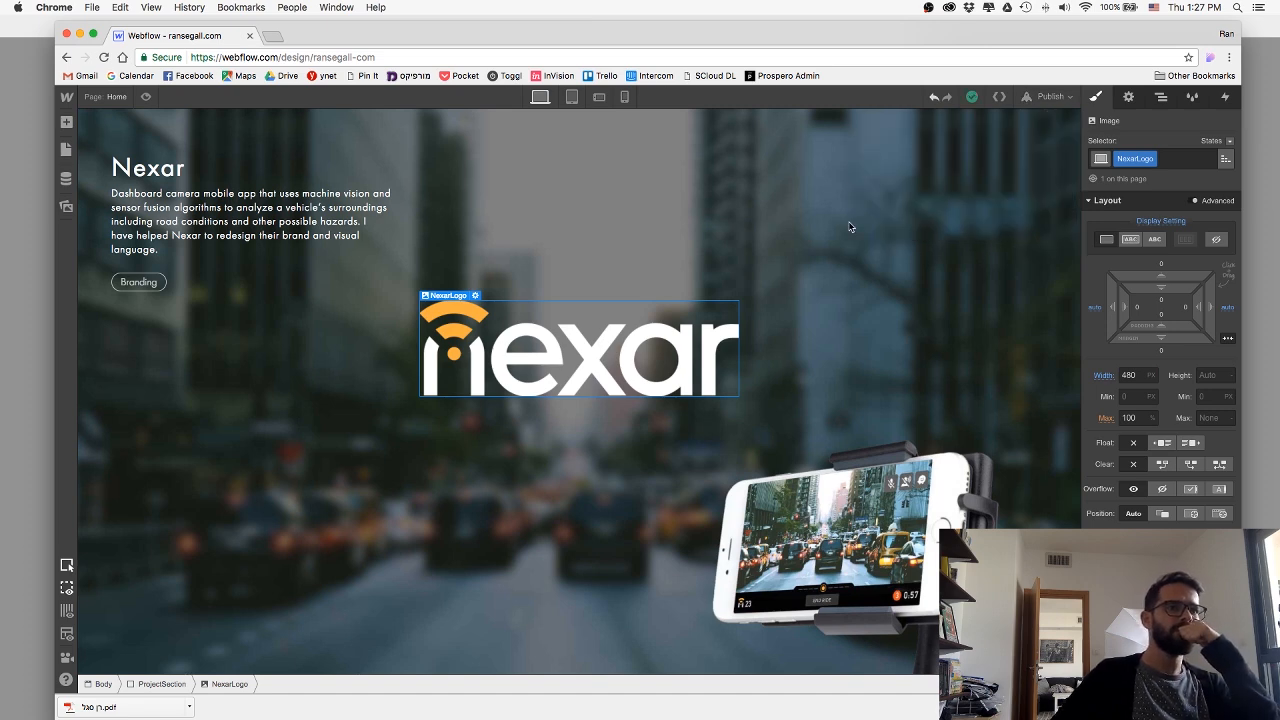
Review the Nexar section in preview mode and on the published site, and return to editing.
left_click(145, 97)
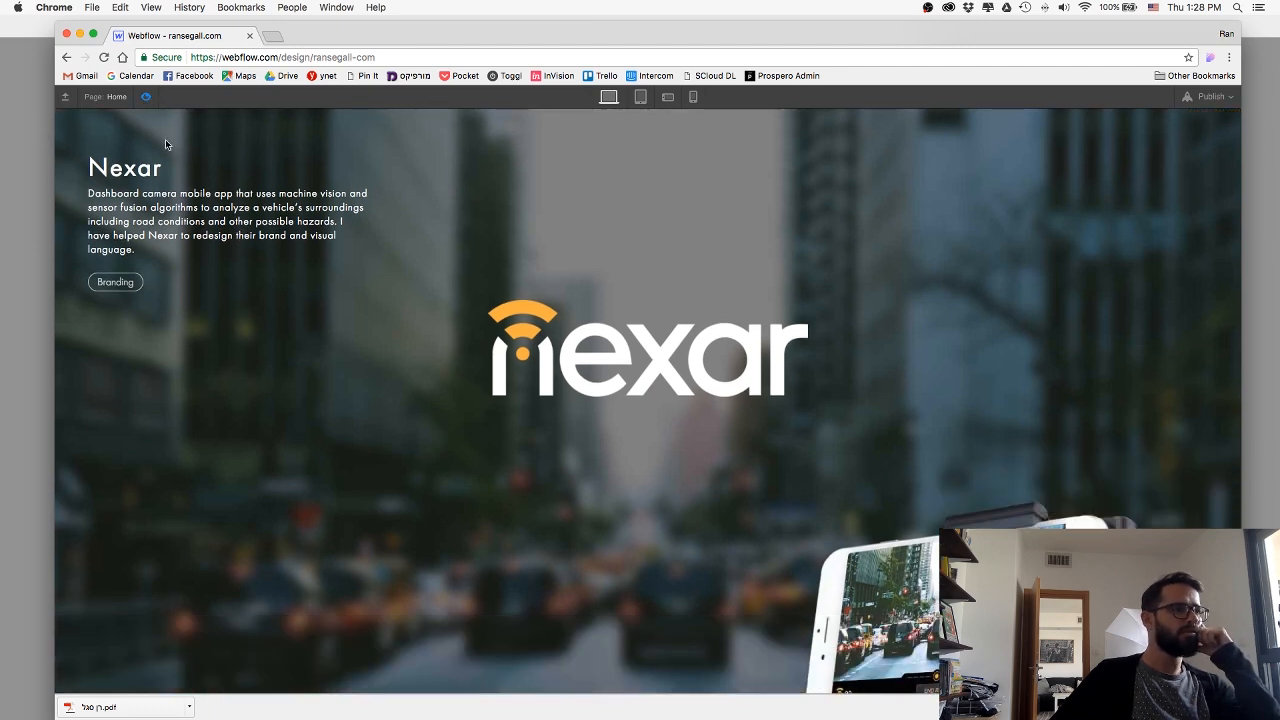
left_click(143, 97)
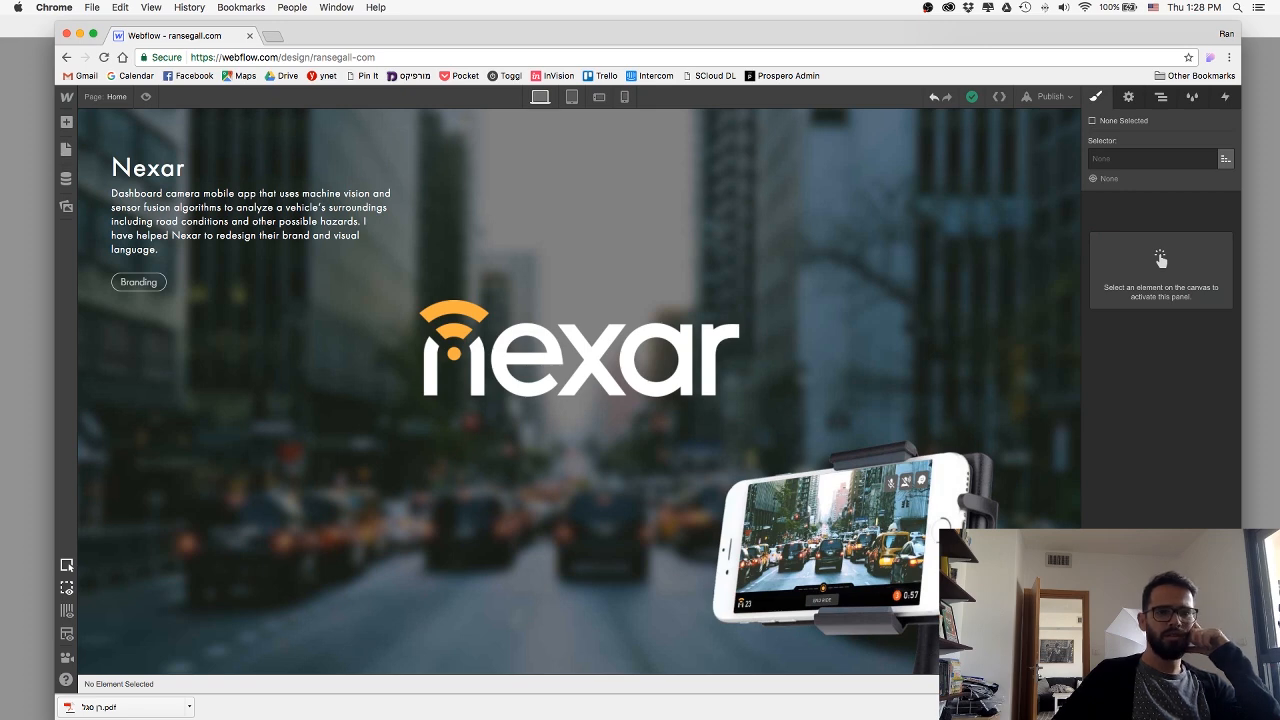
key("super+Tab")
left_click_drag(568, 2, 471, 77)
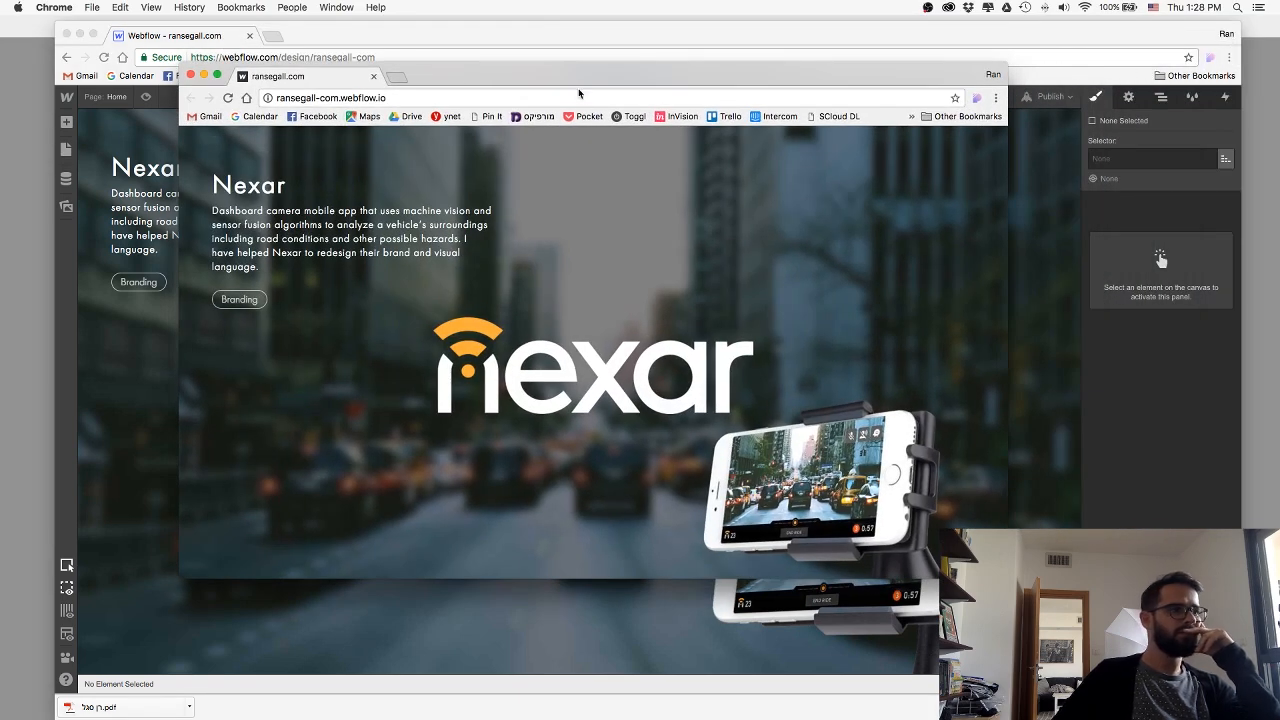
left_click_drag(557, 84, 1279, 132)
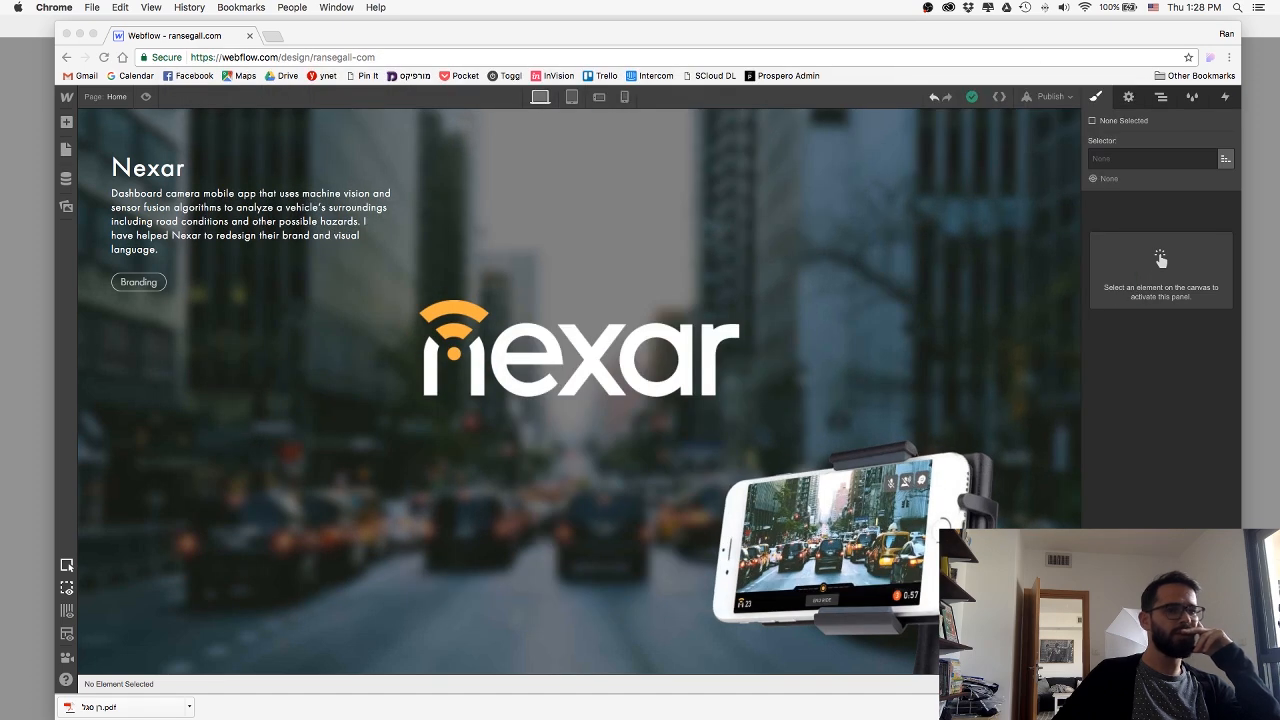
left_click(641, 384)
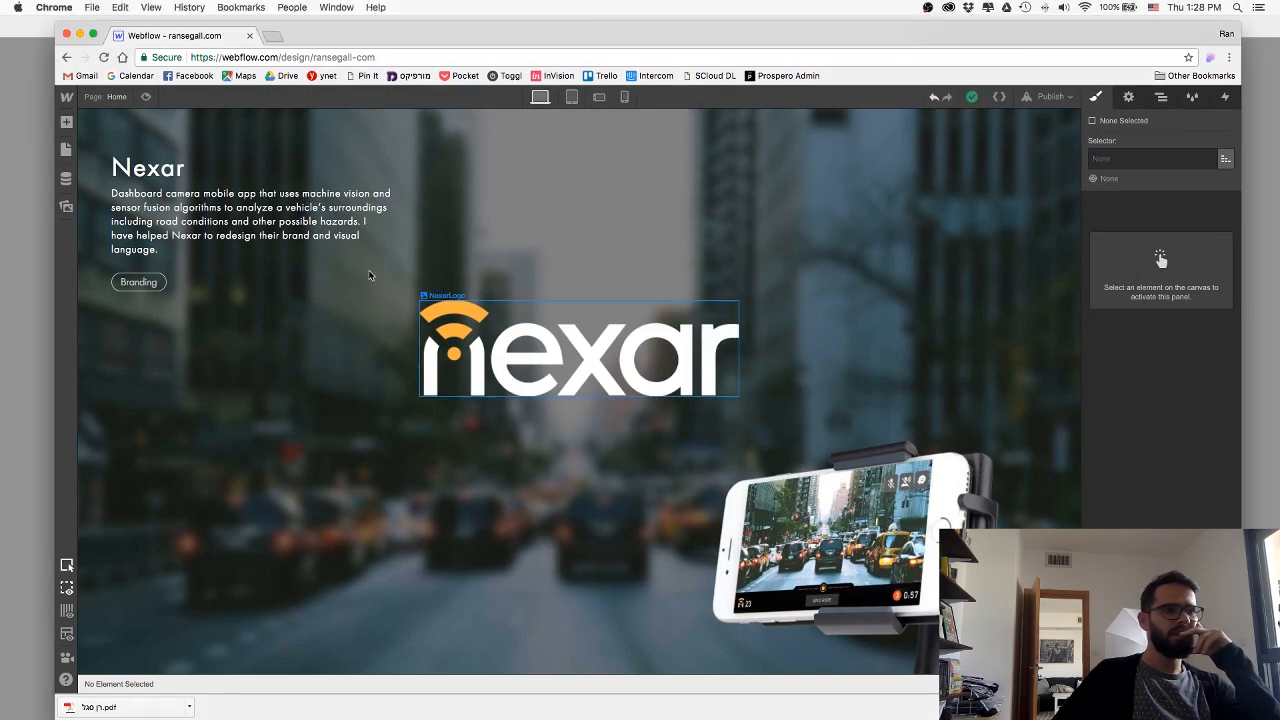
left_click(149, 104)
left_click(149, 103)
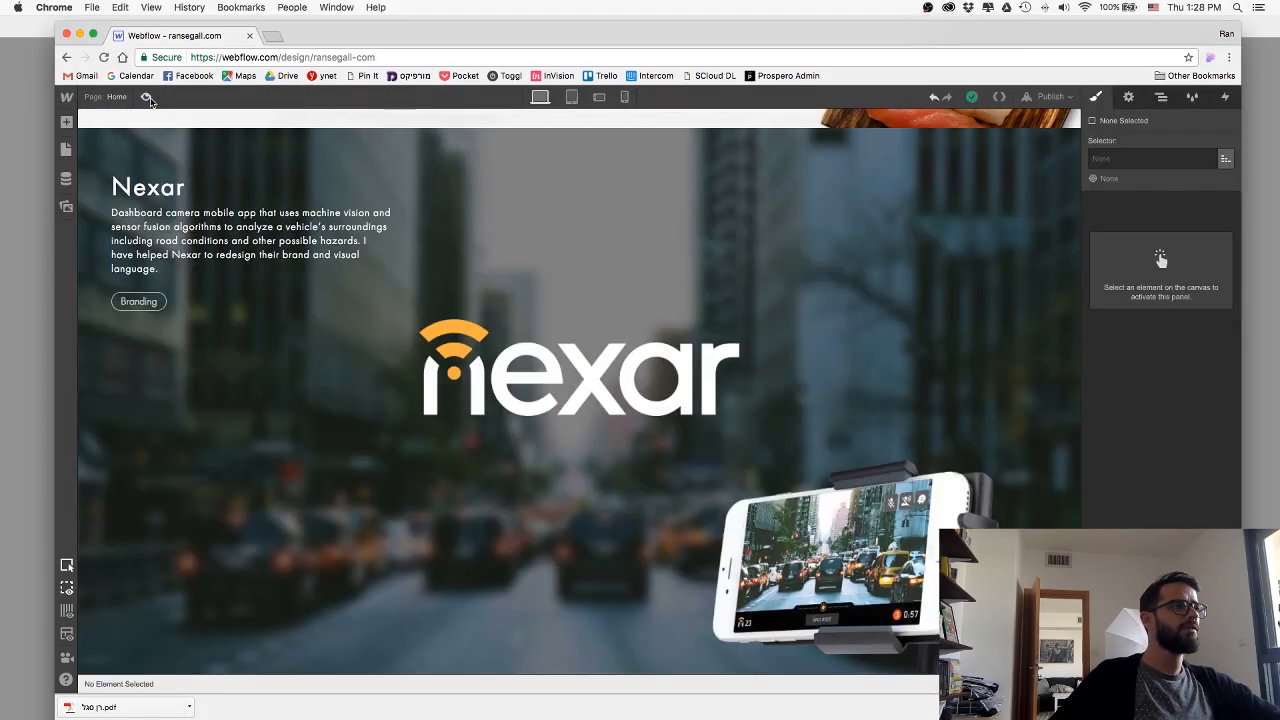
In the tablet view, give the NexarLogo image a top margin of 34 px.
left_click(571, 96)
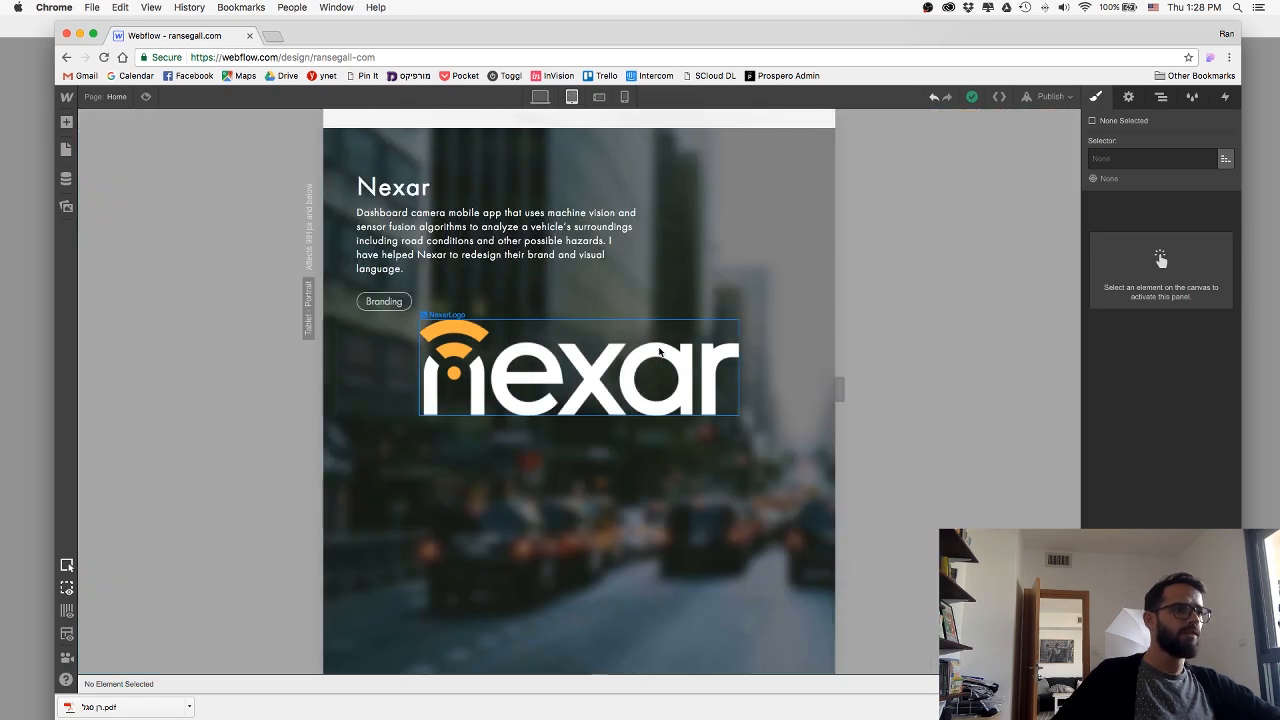
left_click(768, 351)
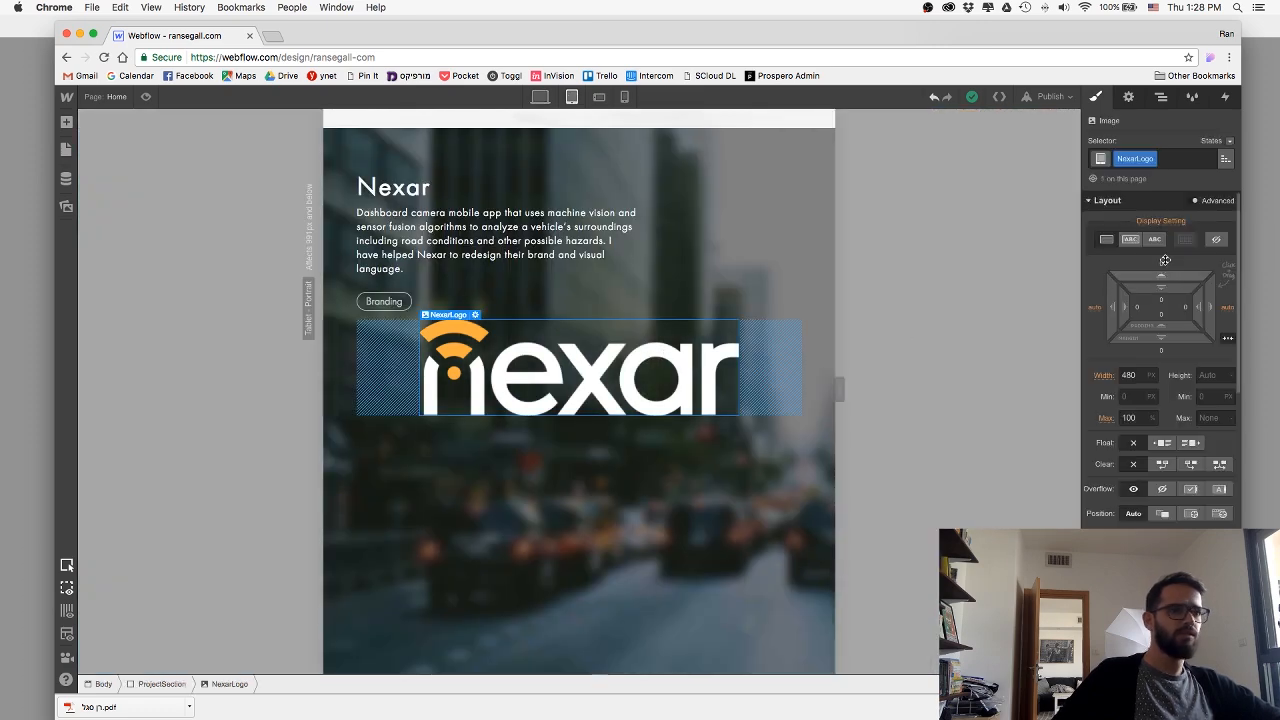
left_click_drag(1166, 264, 1164, 208)
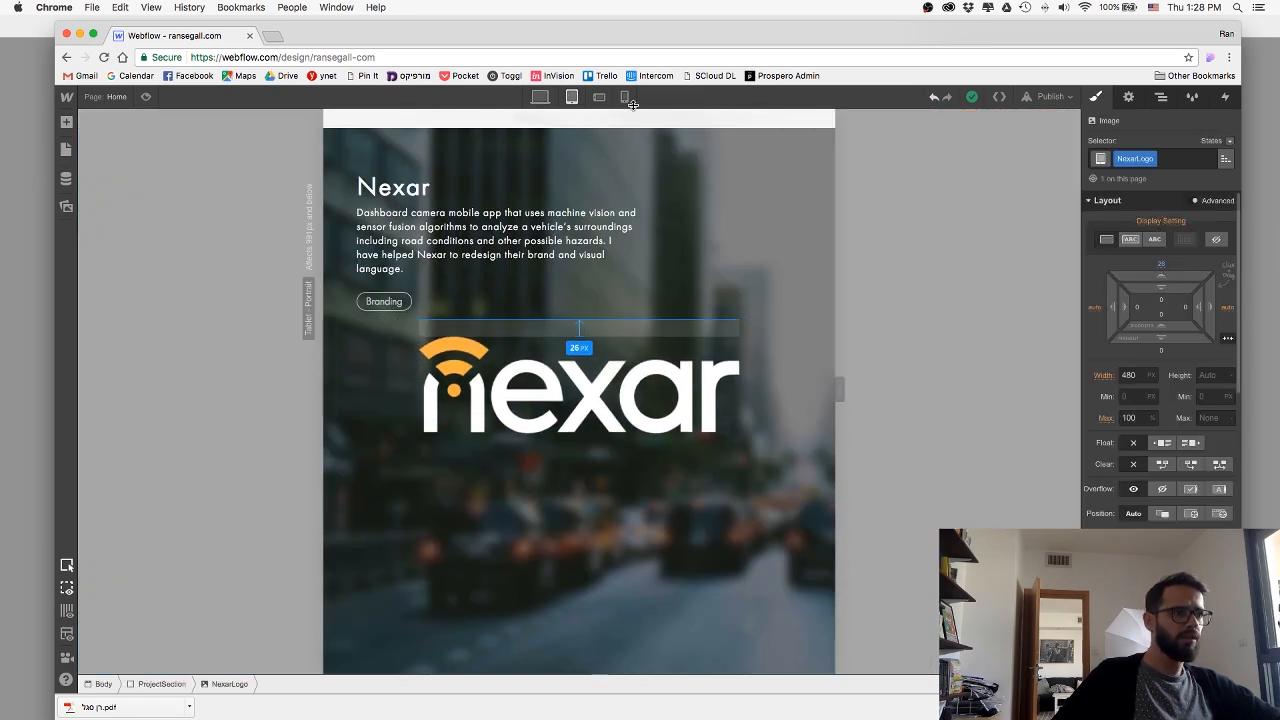
left_click_drag(632, 104, 598, 102)
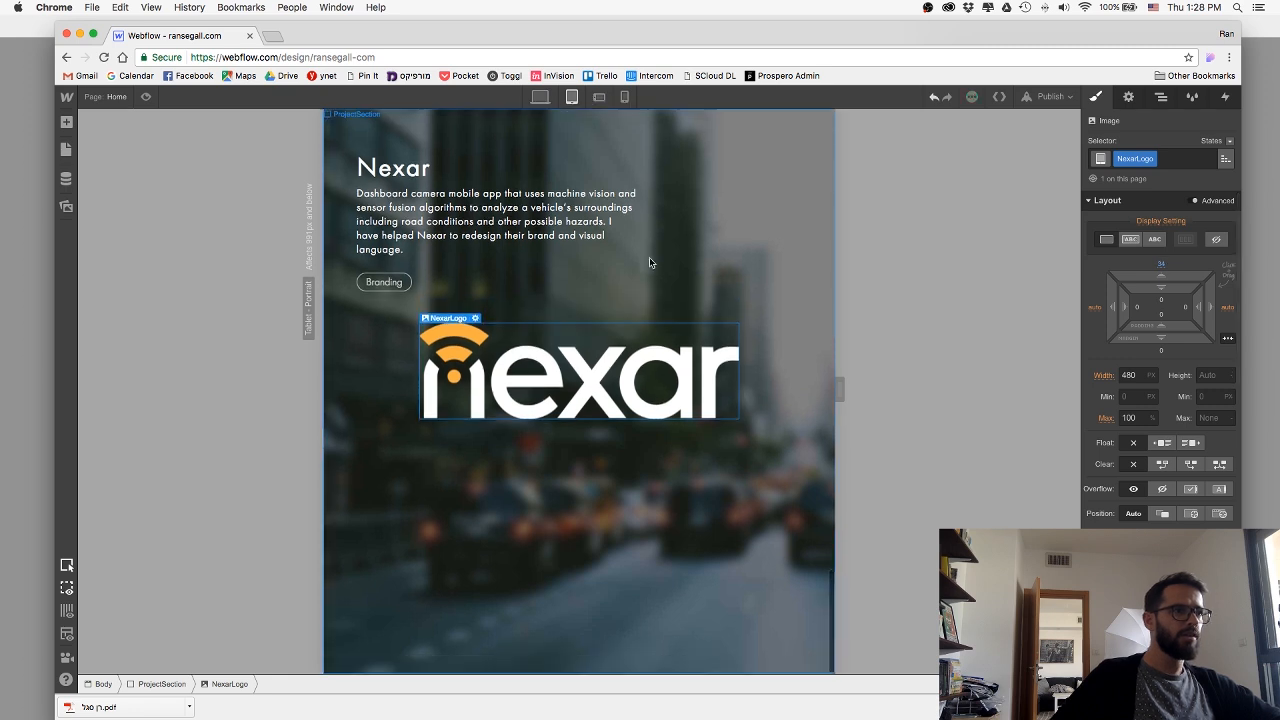
In the portrait phone view, add 26 px padding on all sides of the NexarLogo image.
left_click(598, 97)
left_click(624, 97)
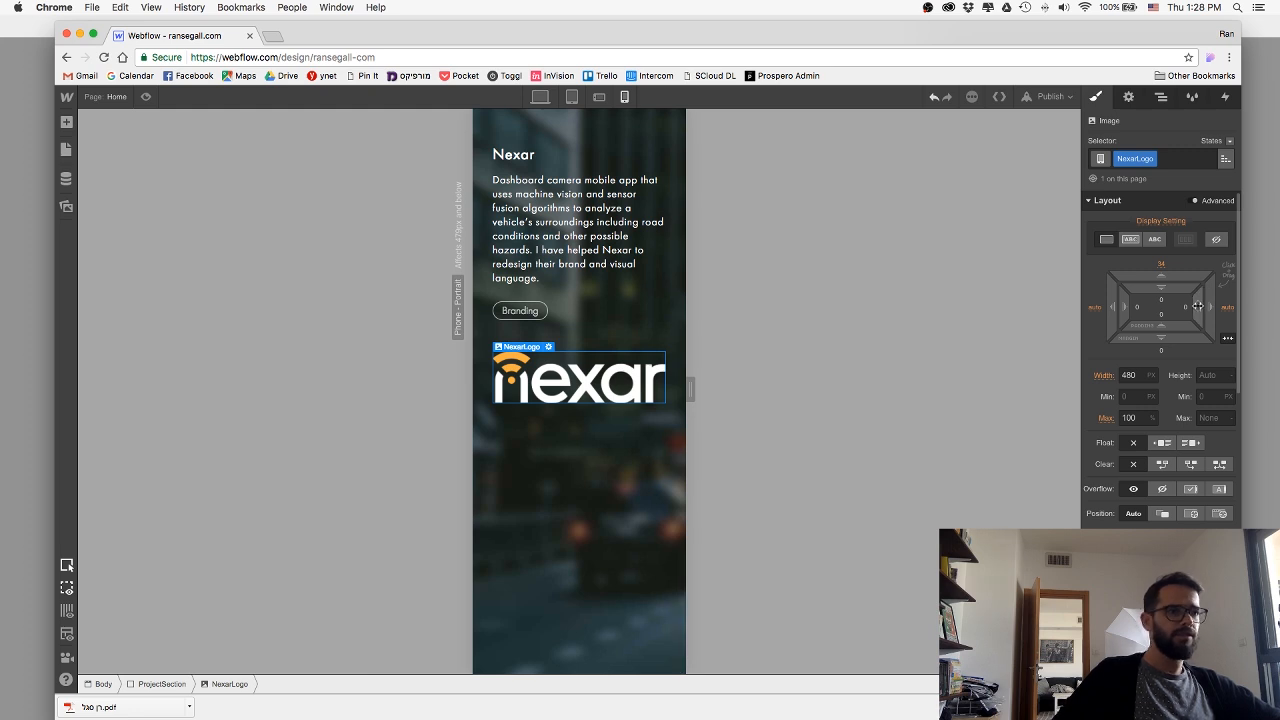
left_click_drag(1197, 306, 1147, 316)
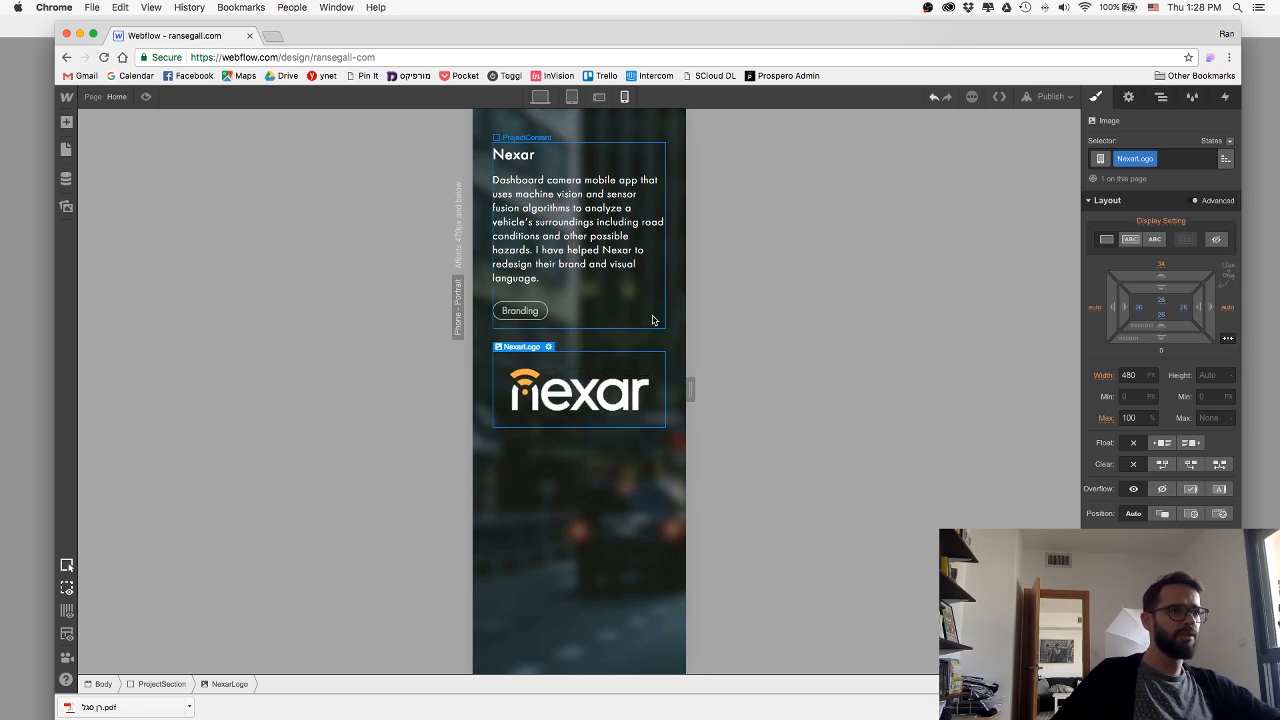
Publish the tablet and phone logo adjustments to the selected webflow.io domain.
left_click(1052, 97)
left_click(929, 226)
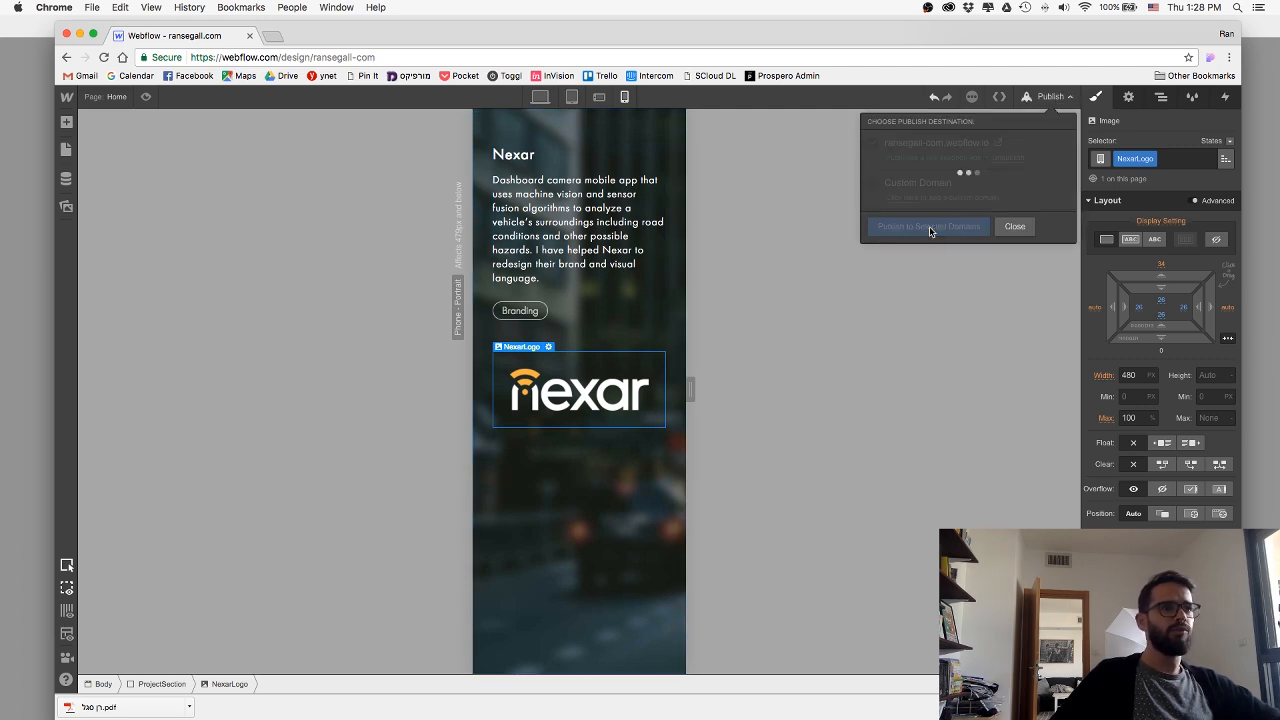
left_click(996, 226)
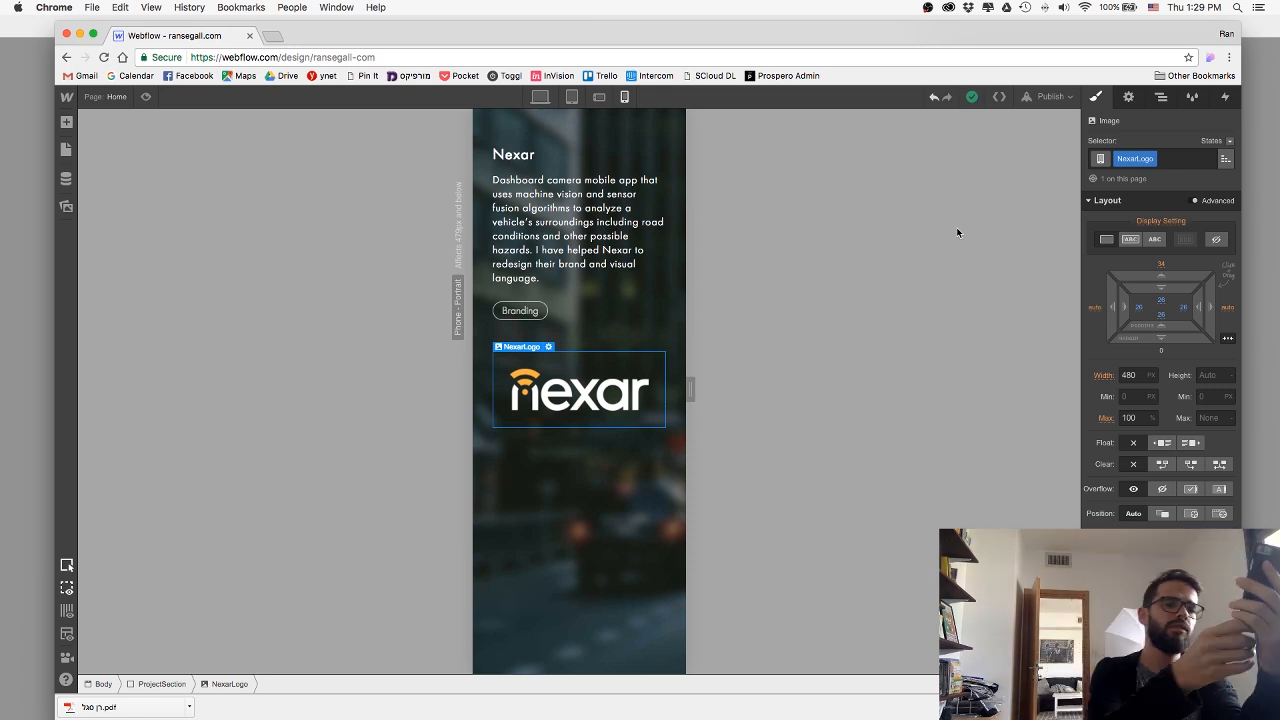
Restore the desktop view, switch to Sketch, and examine the Any.Do section in the WebPortfolio 2017 design.
left_click(540, 97)
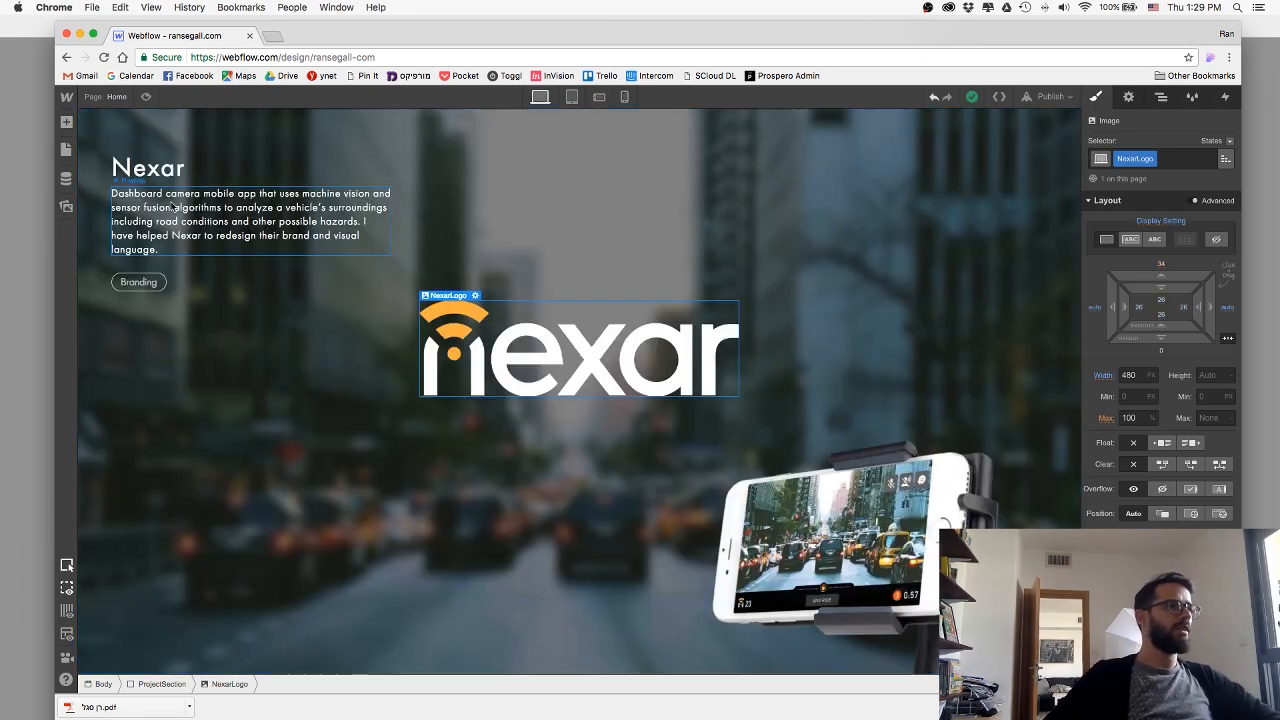
key("super+Tab")
key("super+Tab")
key("super+Tab")
key("super+Tab")
left_click(574, 372)
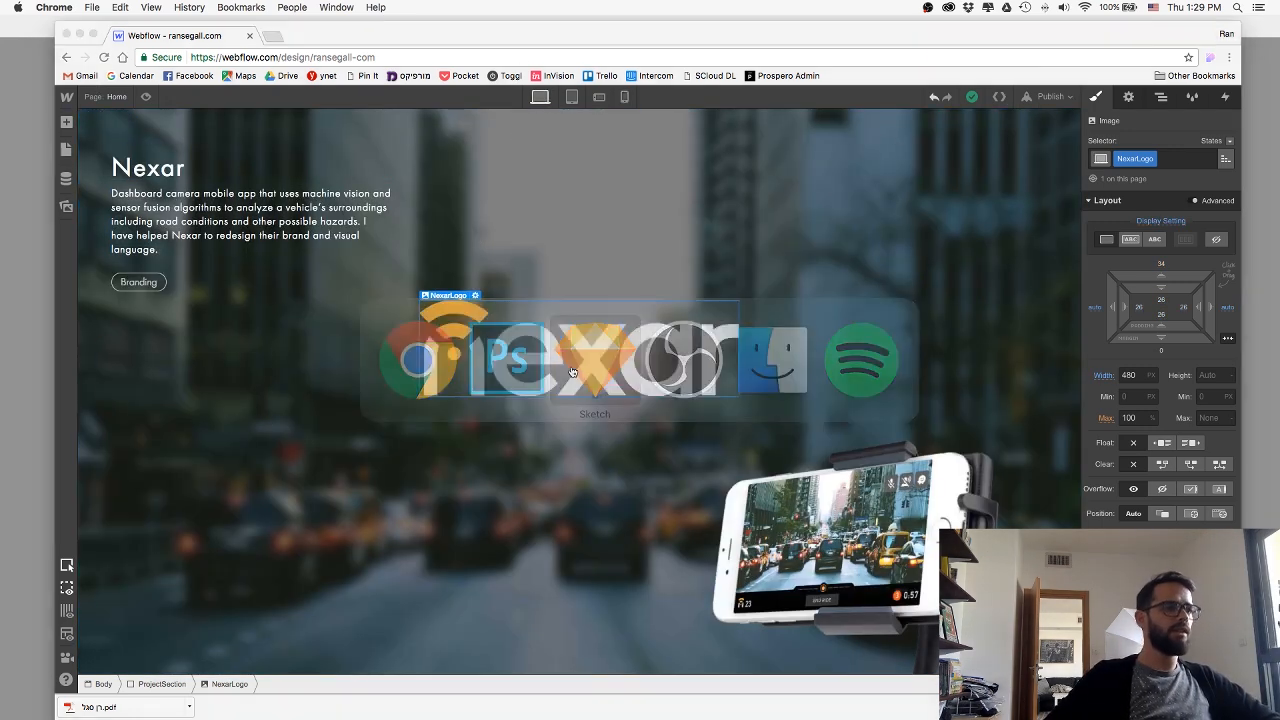
scroll(391, 305, "down", 10)
scroll(391, 305, "down", 5)
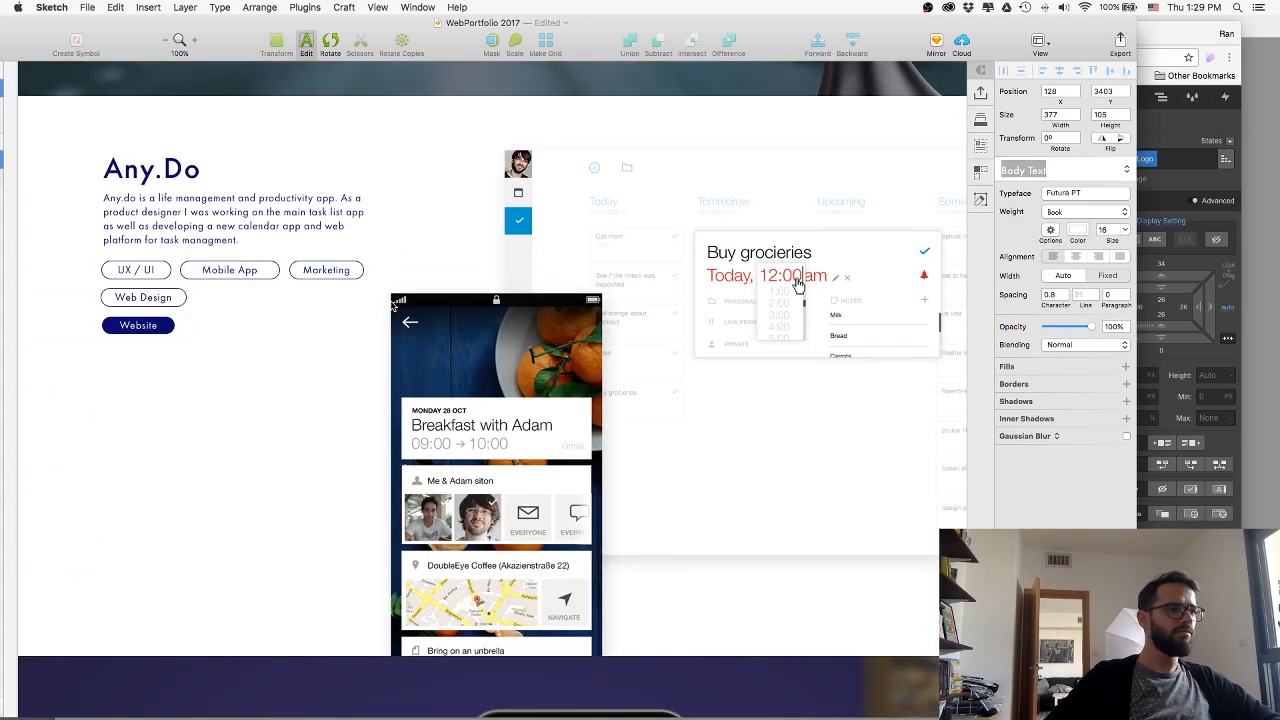
scroll(315, 439, "left", 2)
left_click(22, 442)
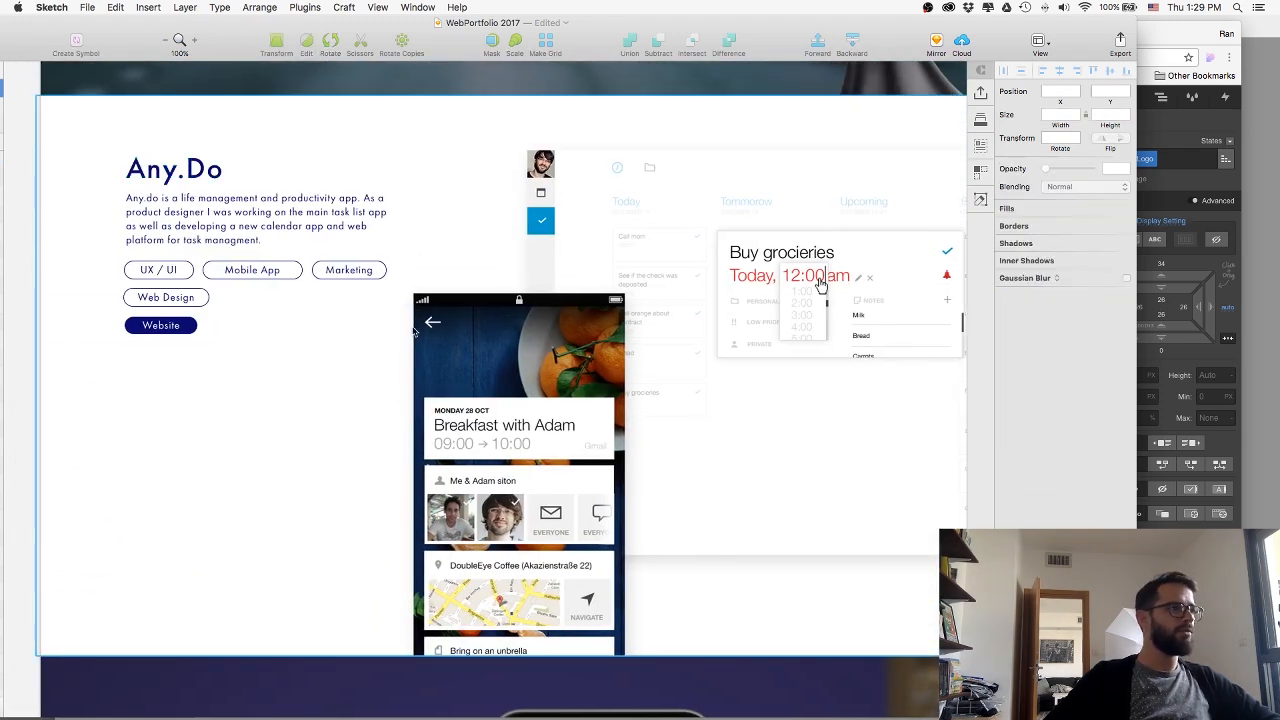
Switch back to Webflow, duplicate the AppFront ProjectSection, and place the copy after the Nexar section.
key("super+Tab")
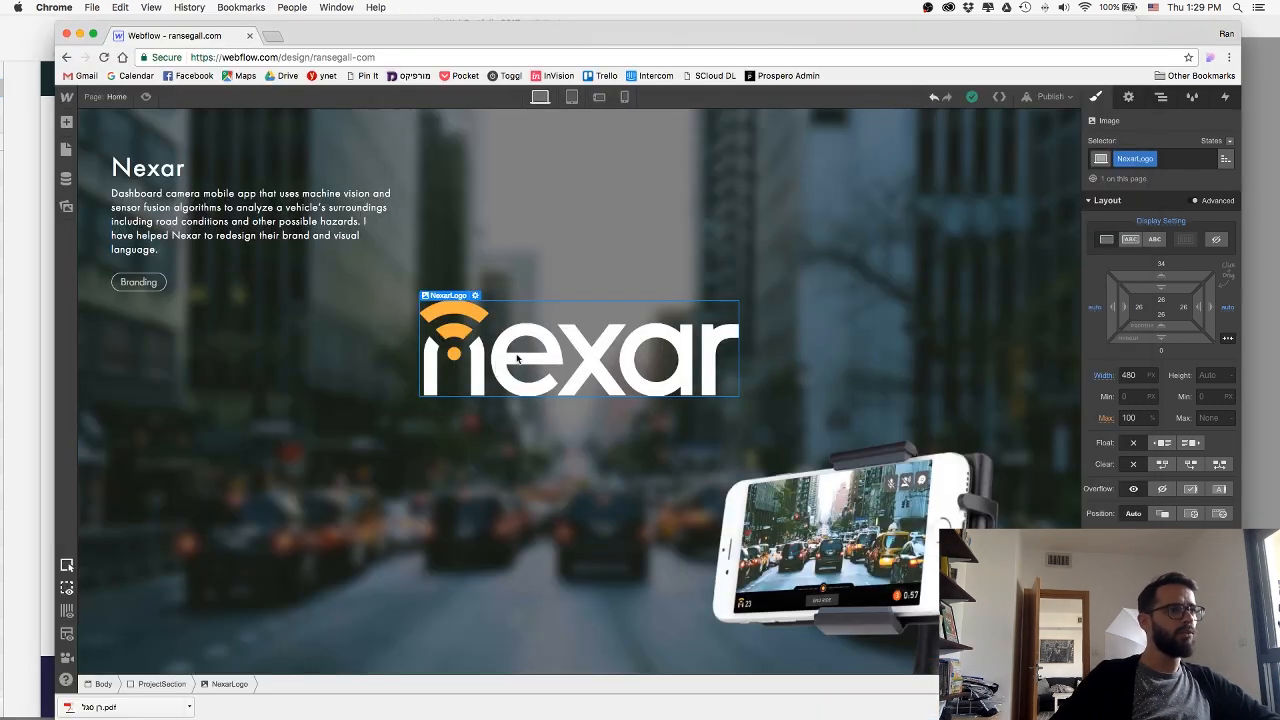
left_click(1161, 96)
left_click(1092, 351)
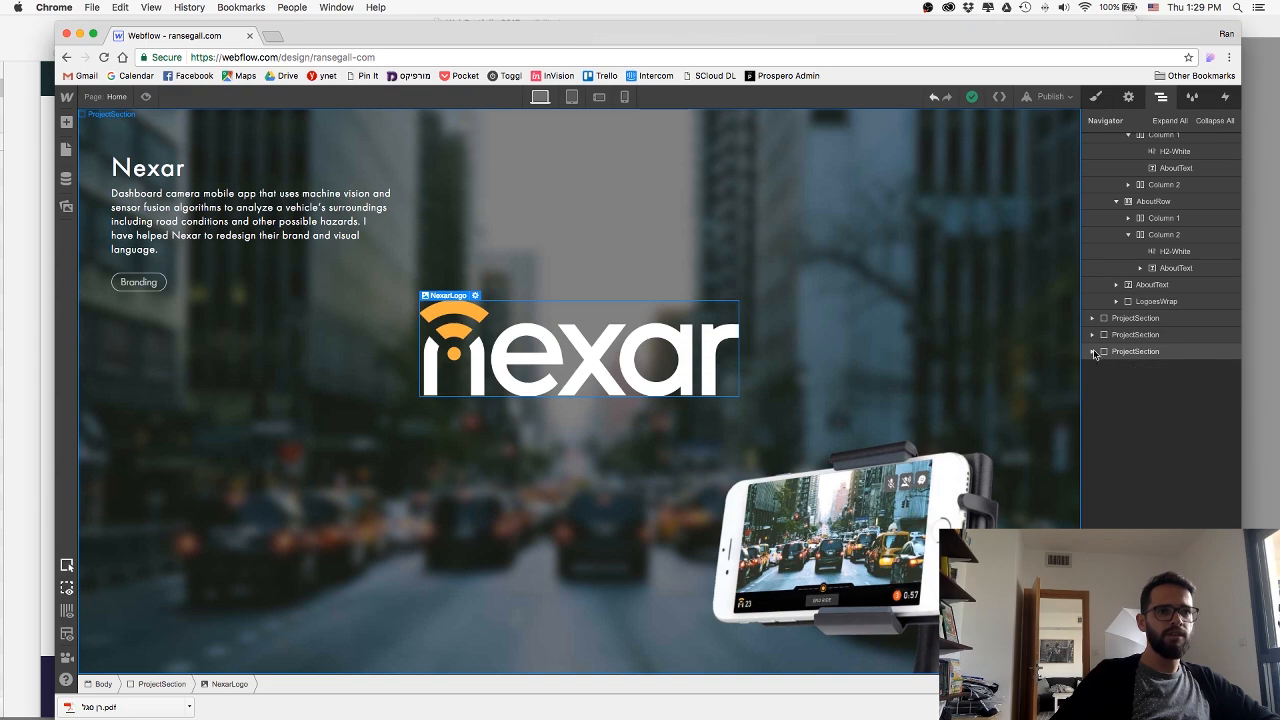
left_click(1120, 336)
key("super+c")
key("super+v")
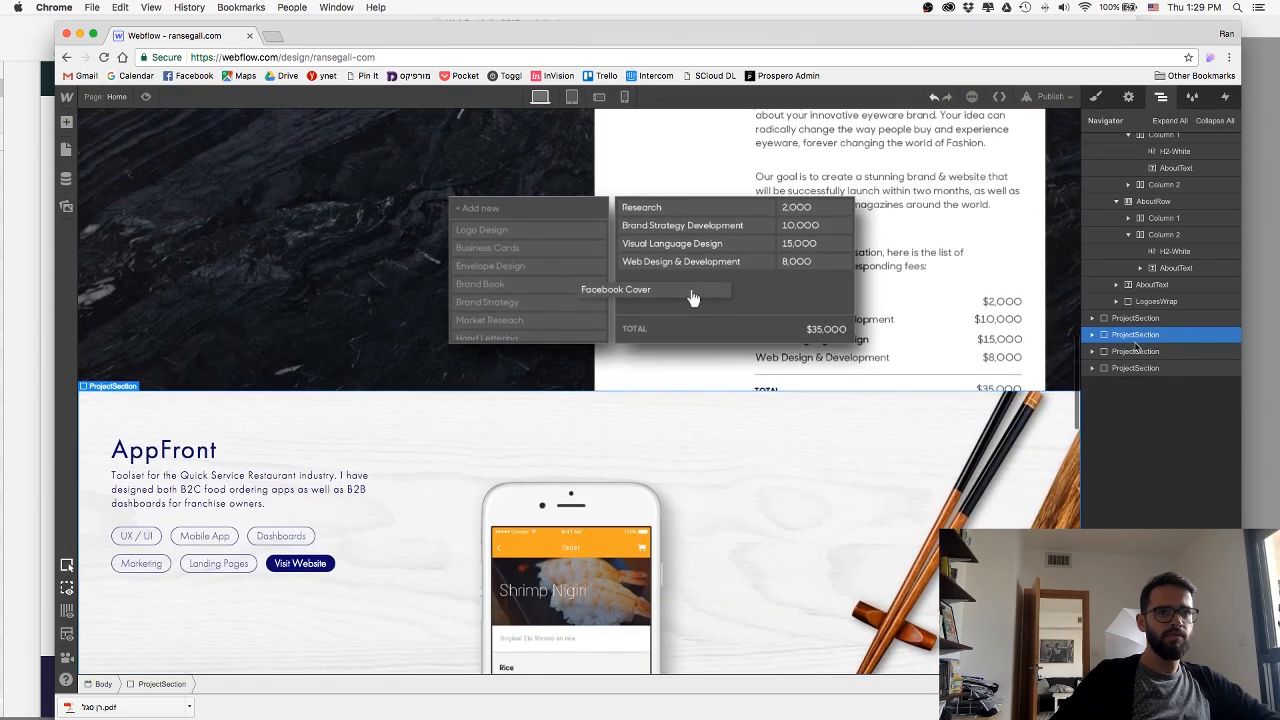
left_click_drag(1134, 355, 1132, 371)
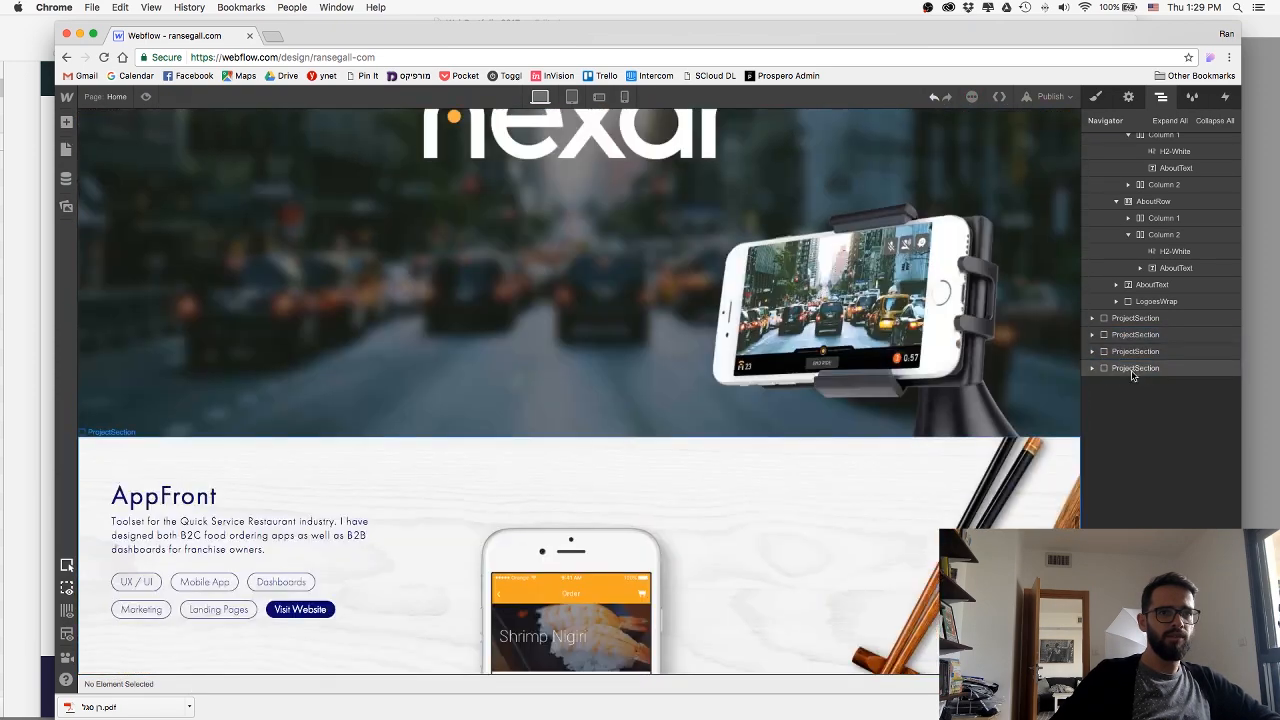
Delete the phone mockup image from the AppFront section copy below Nexar.
scroll(444, 345, "down", 5)
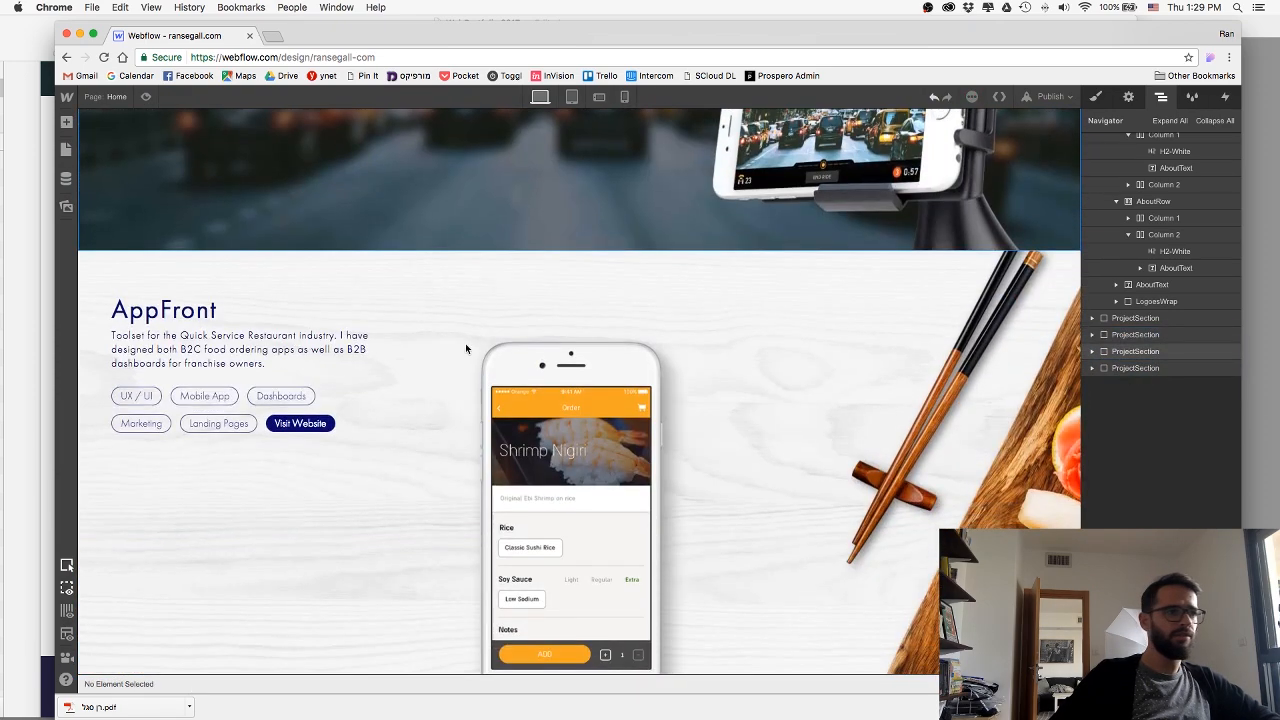
left_click(565, 432)
scroll(589, 429, "down", 1)
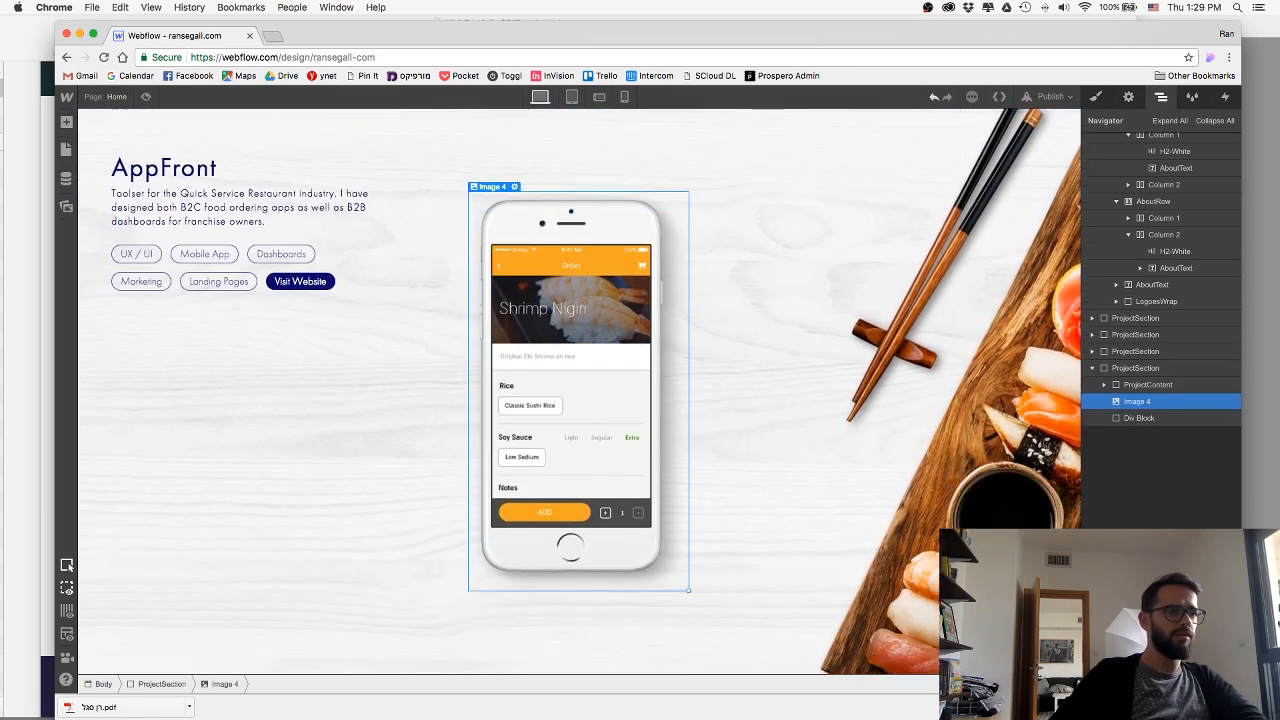
key("Delete")
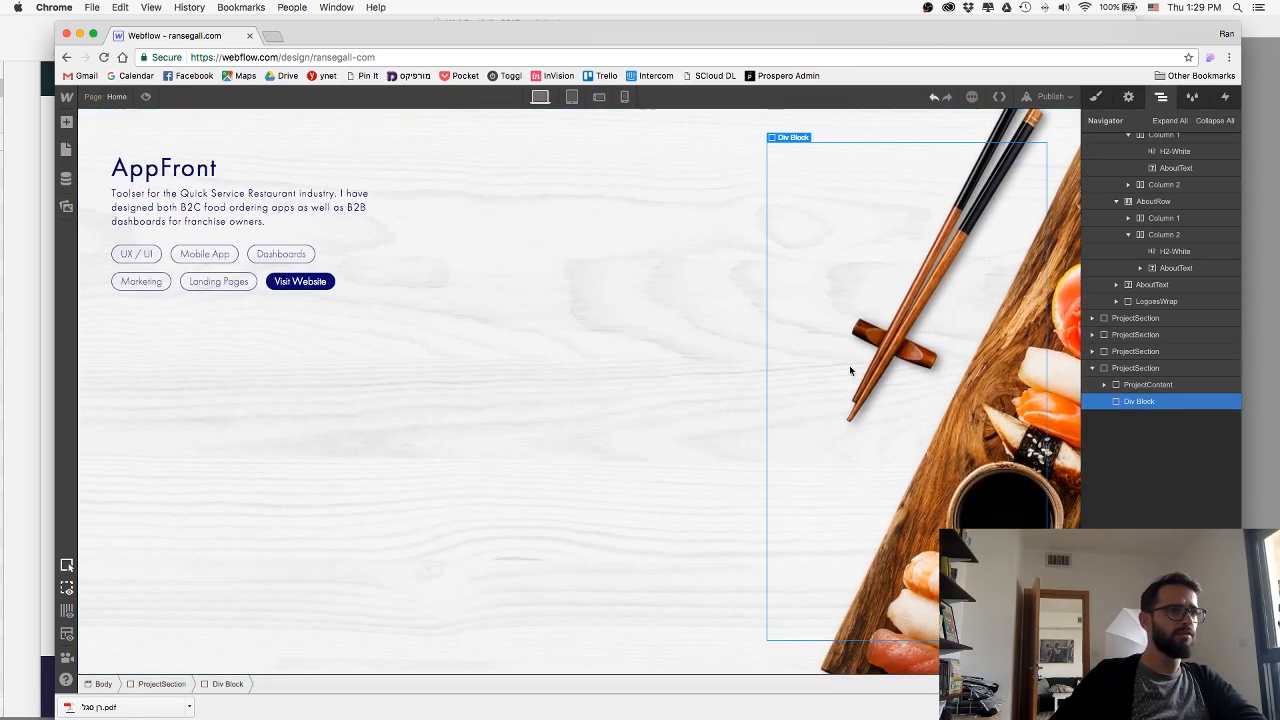
Delete the empty div block from the section copy, remove the section's AppFront combo class, and check the phone and desktop views.
key("Delete")
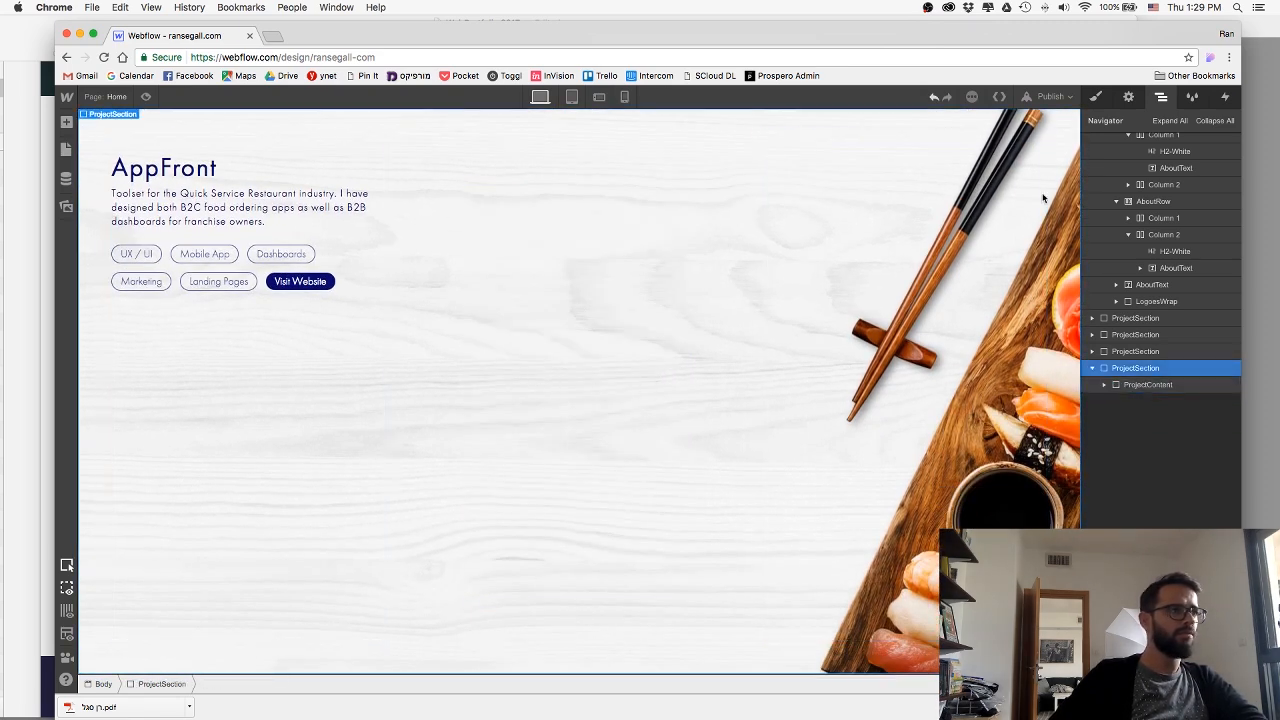
left_click(1147, 384)
left_click(945, 294)
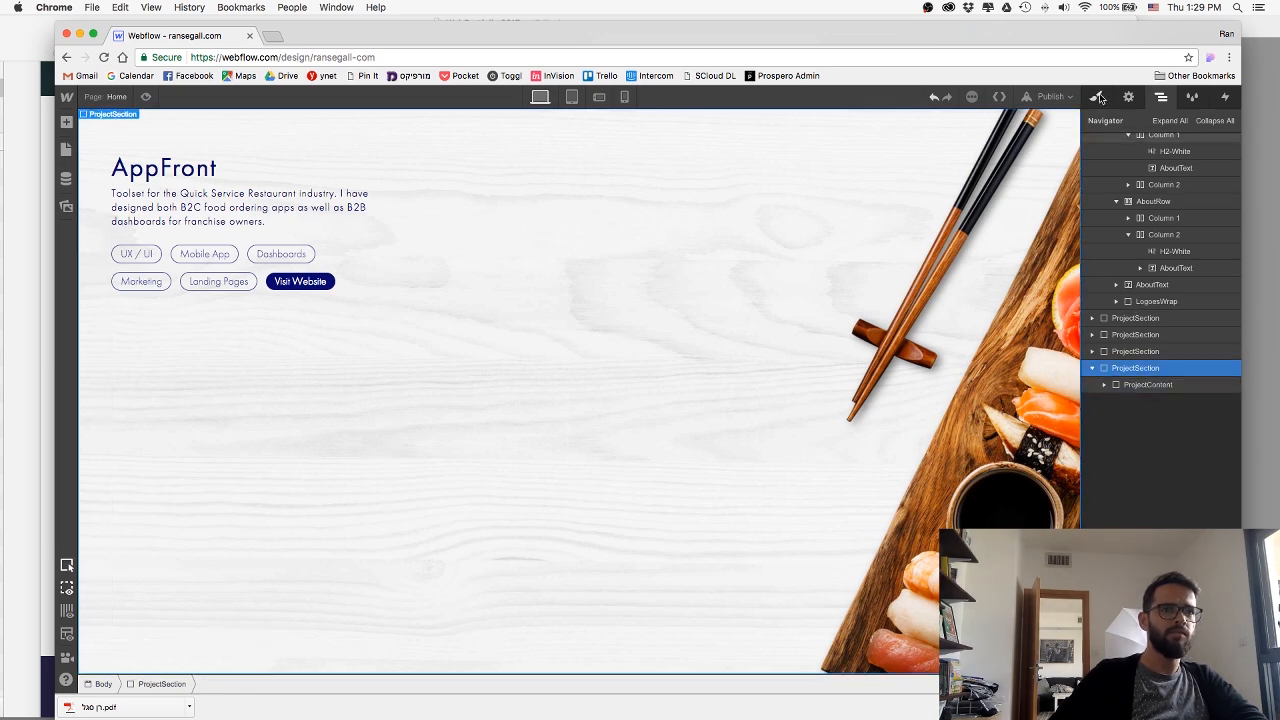
key("s")
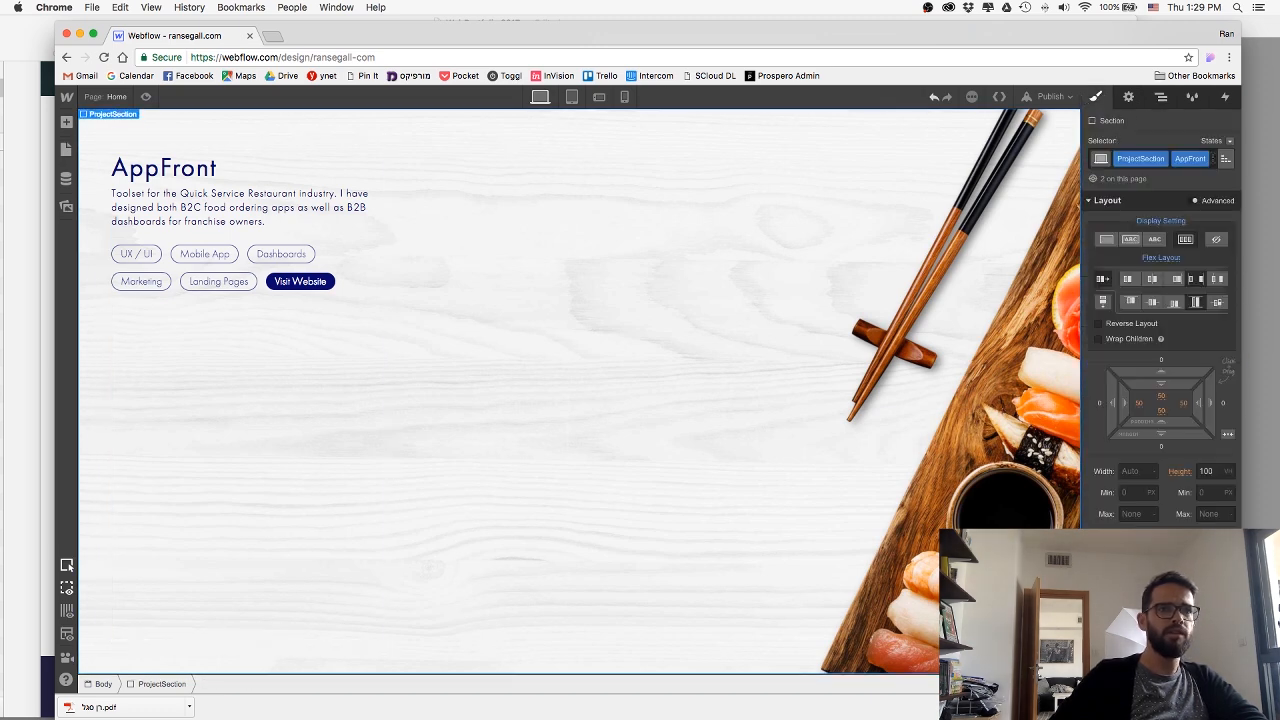
left_click(1206, 158)
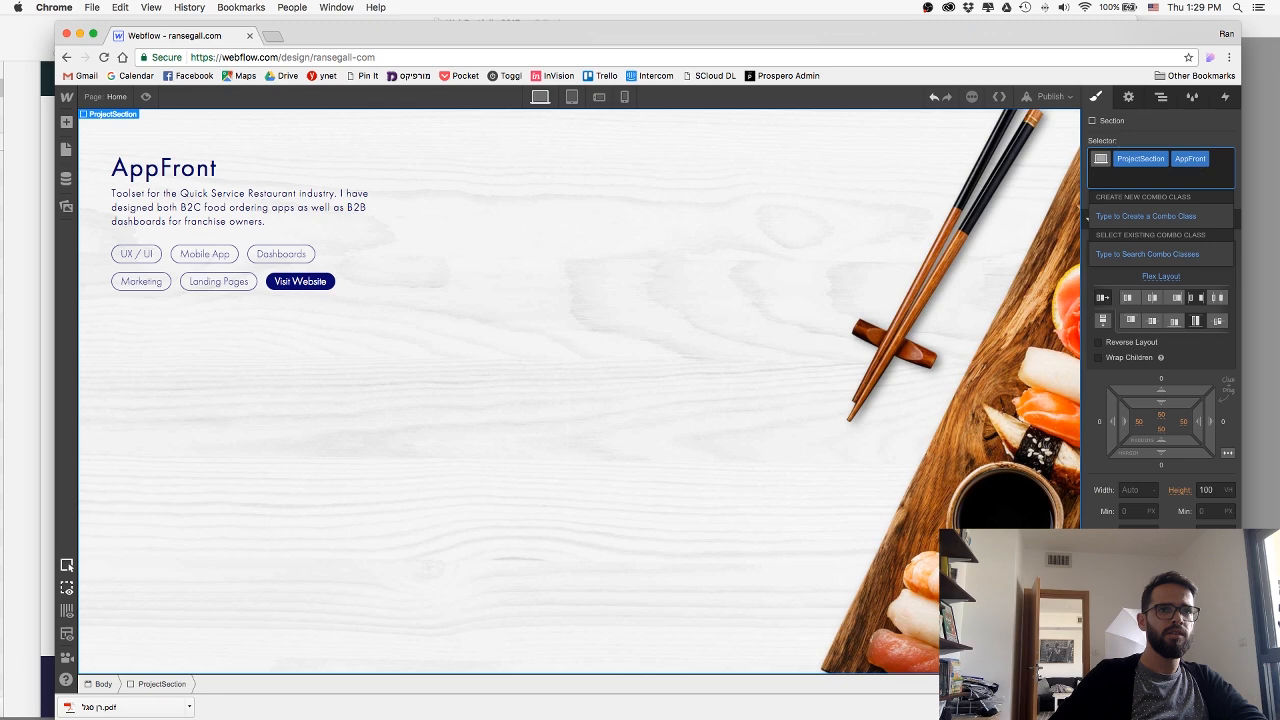
key("BackSpace")
left_click(624, 97)
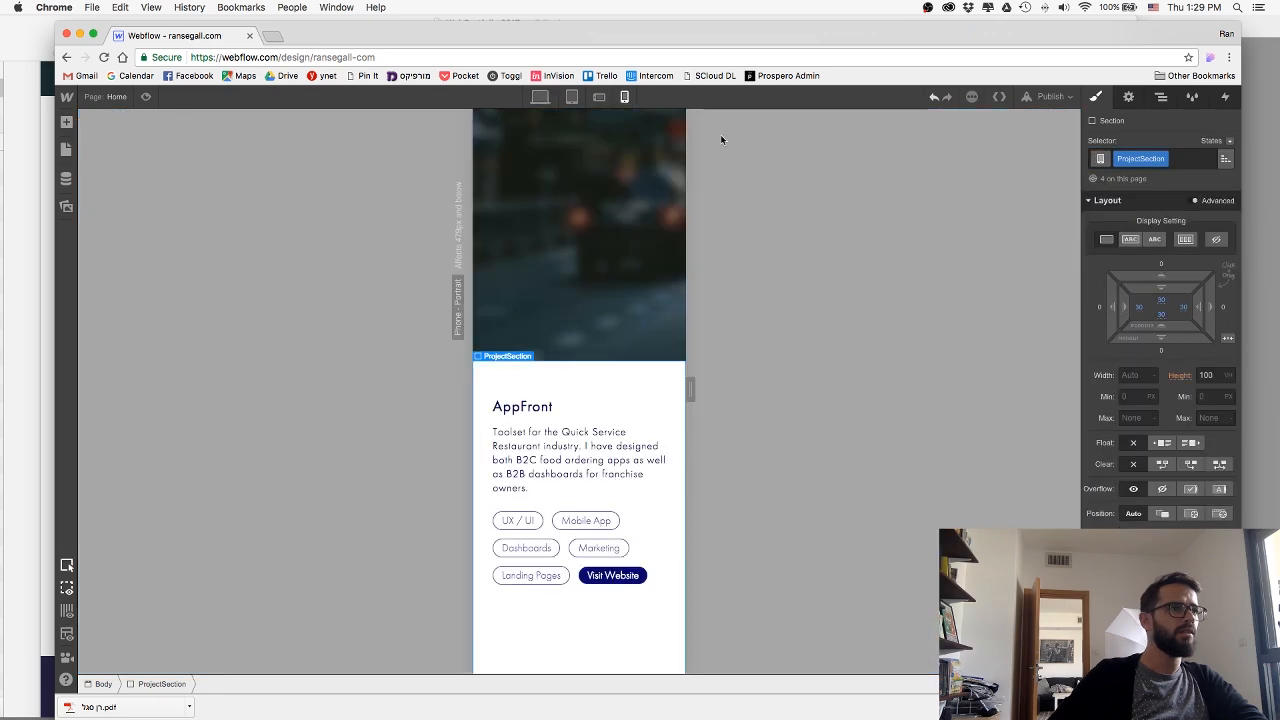
left_click(540, 96)
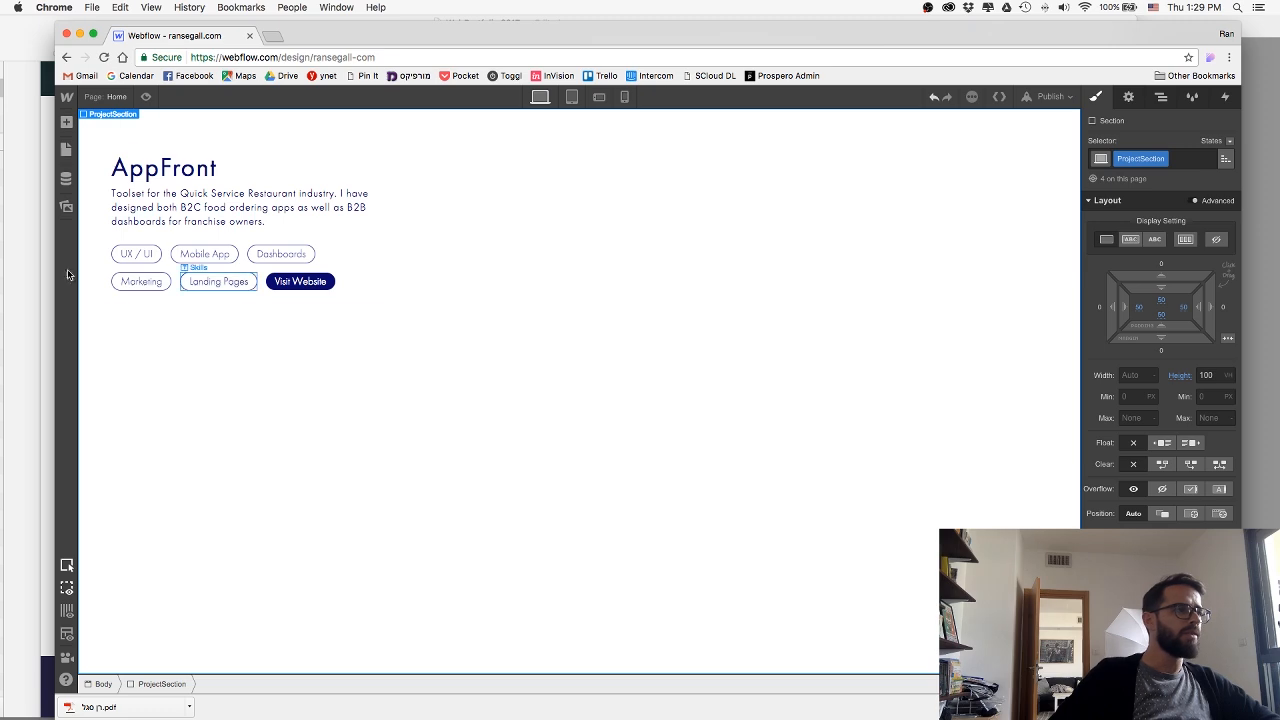
Switch to Photoshop and group the Any.Do phone and web app mockup layers.
key("super+Tab")
key("super+Tab")
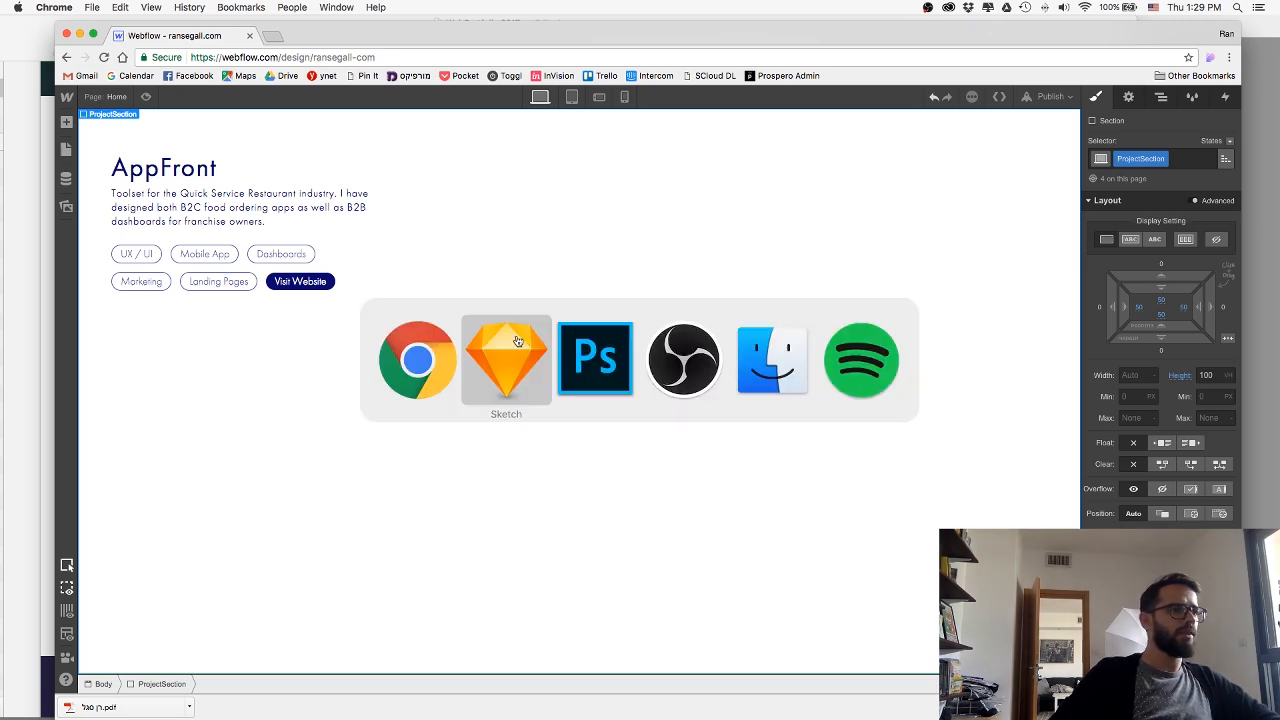
key("super+Tab")
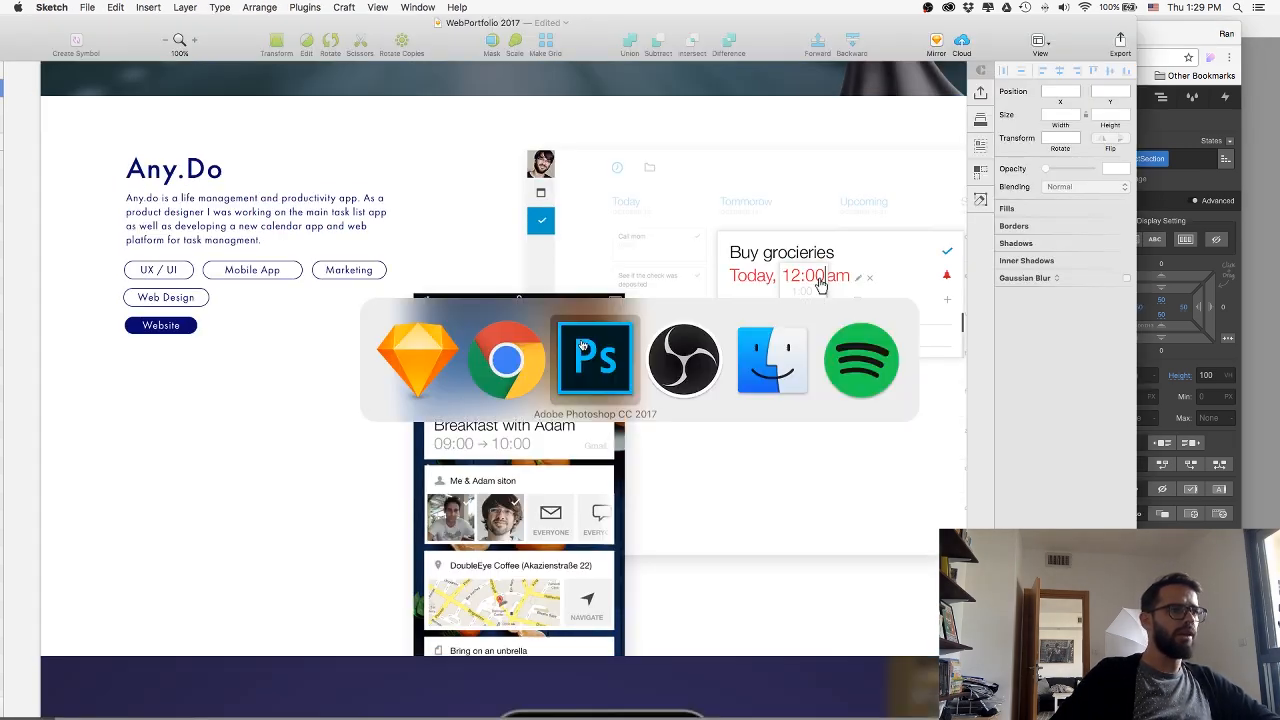
key("super+o")
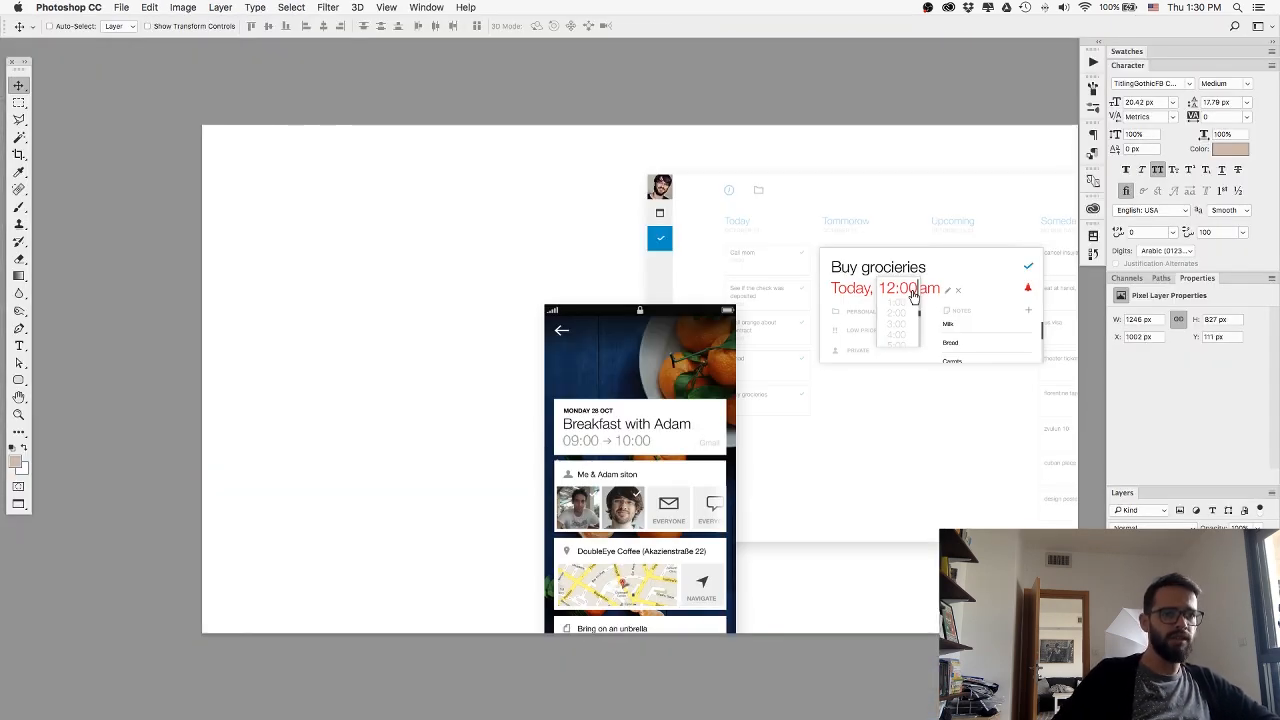
left_click(1161, 610, "shift")
key("super+g")
Export the grouped Any.Do mockups as anydo-comp.png in the Images folder.
right_click(1161, 584)
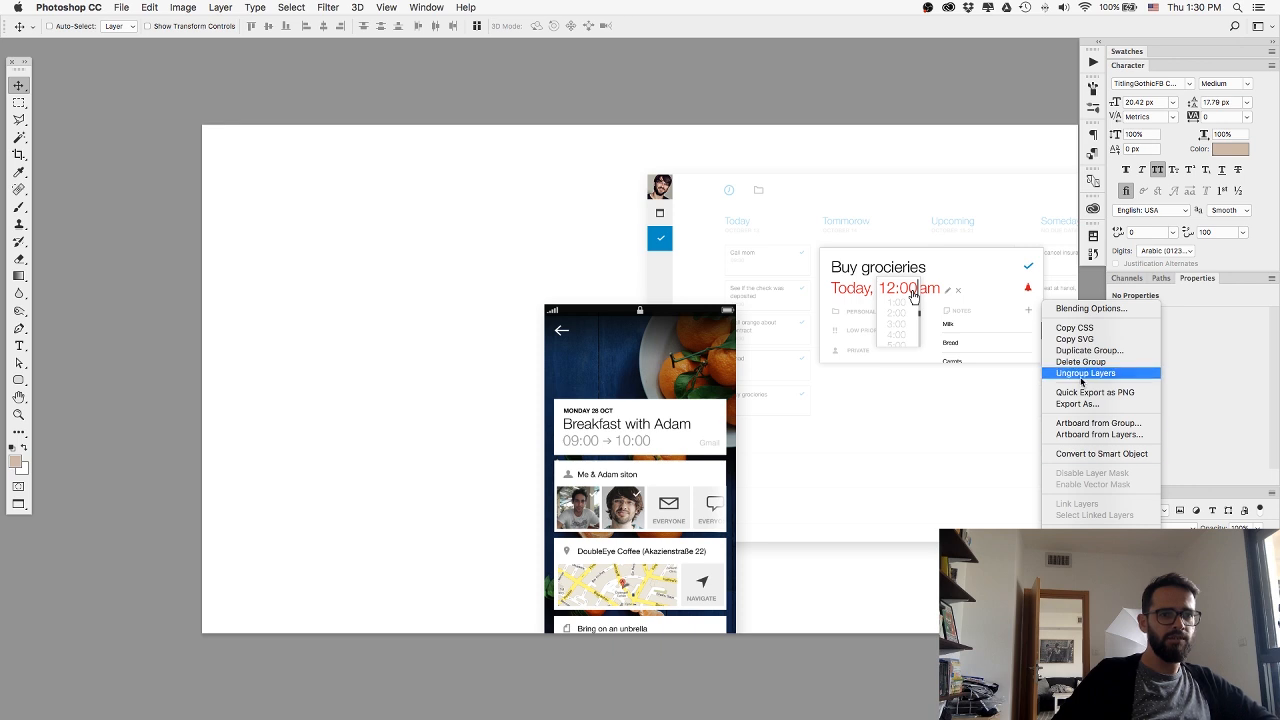
left_click(1012, 416)
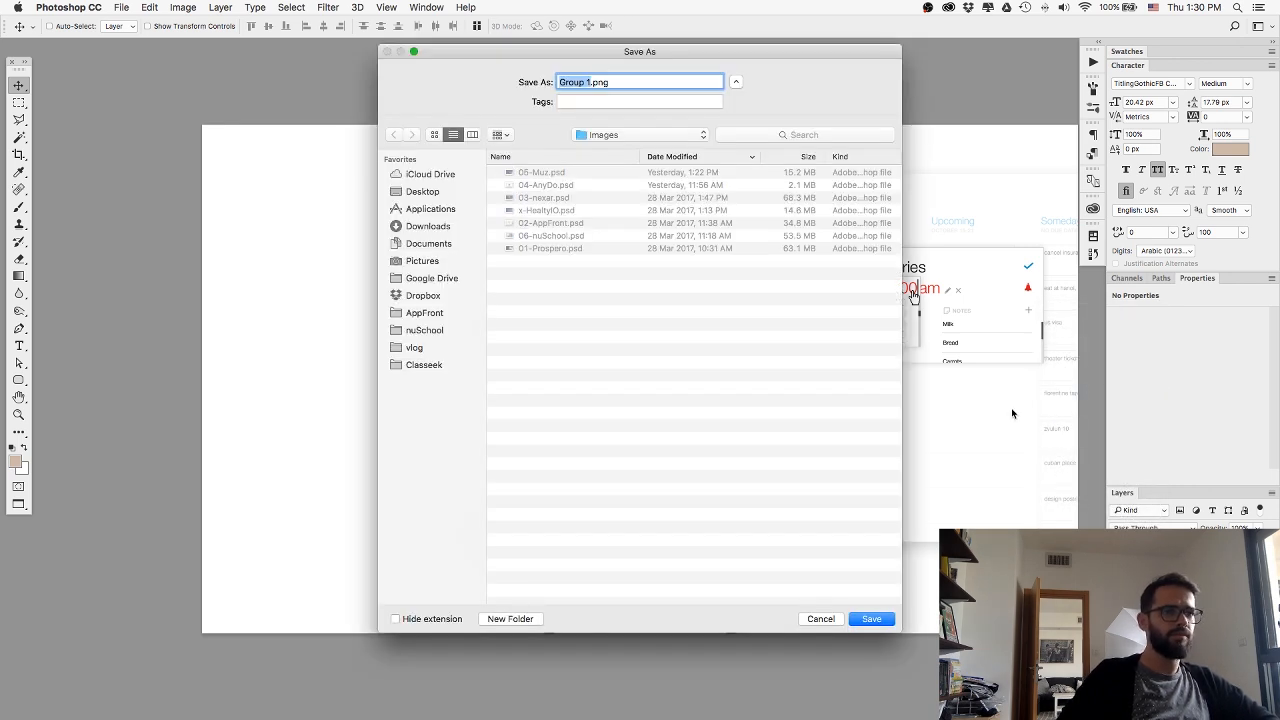
type("anydo")
type("-cover")
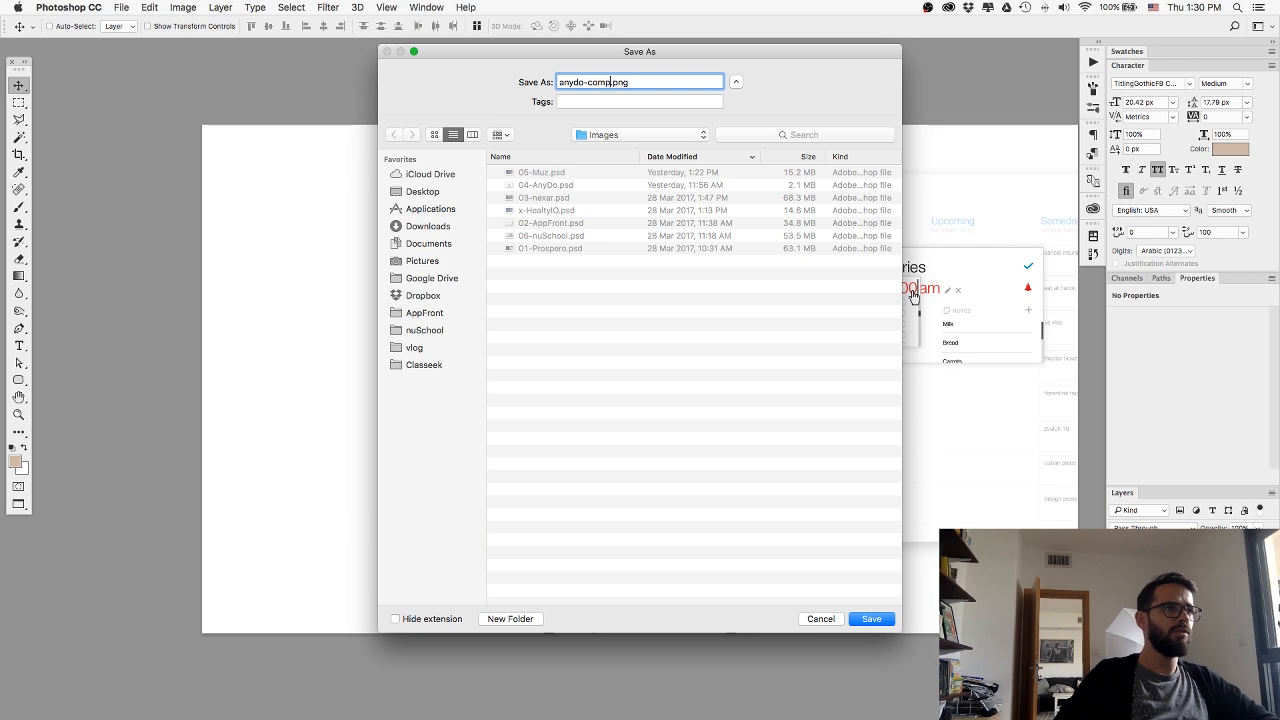
key("Return")
Switch back to Webflow, add an image element below the section copy's project content, and open the file chooser for its upload.
key("super+Tab")
key("super+Tab")
key("super+Tab")
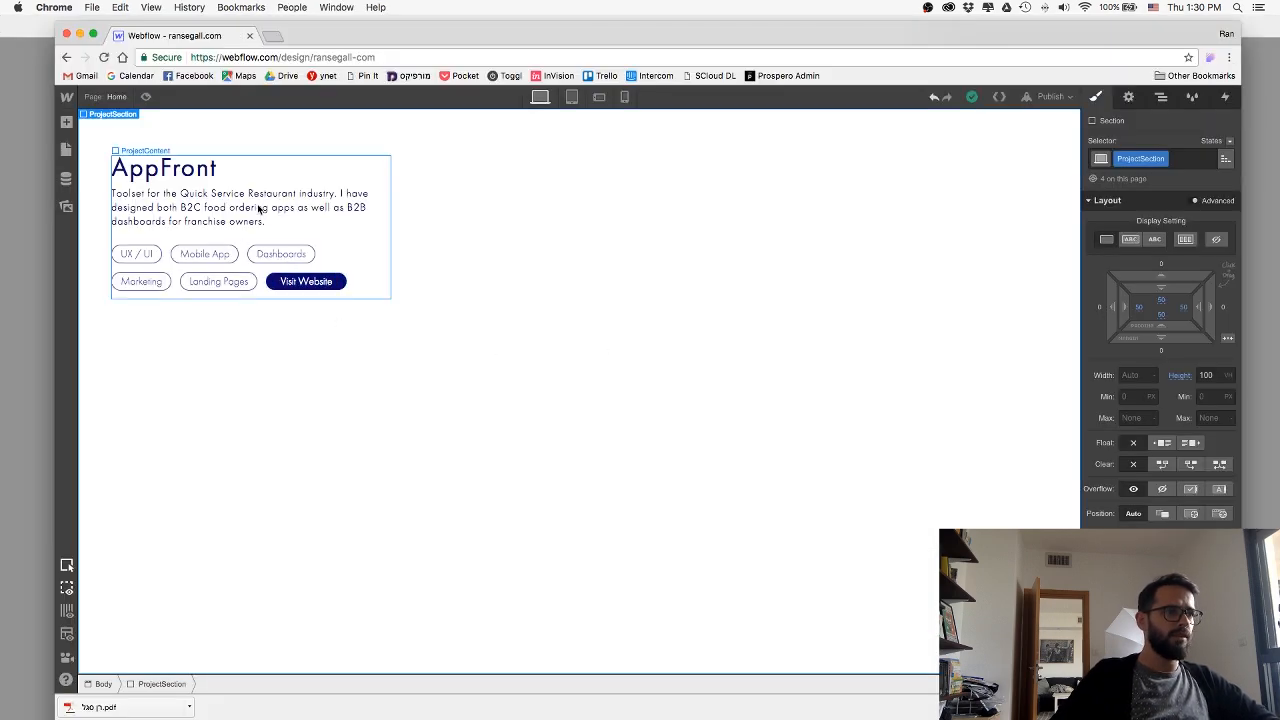
left_click(67, 122)
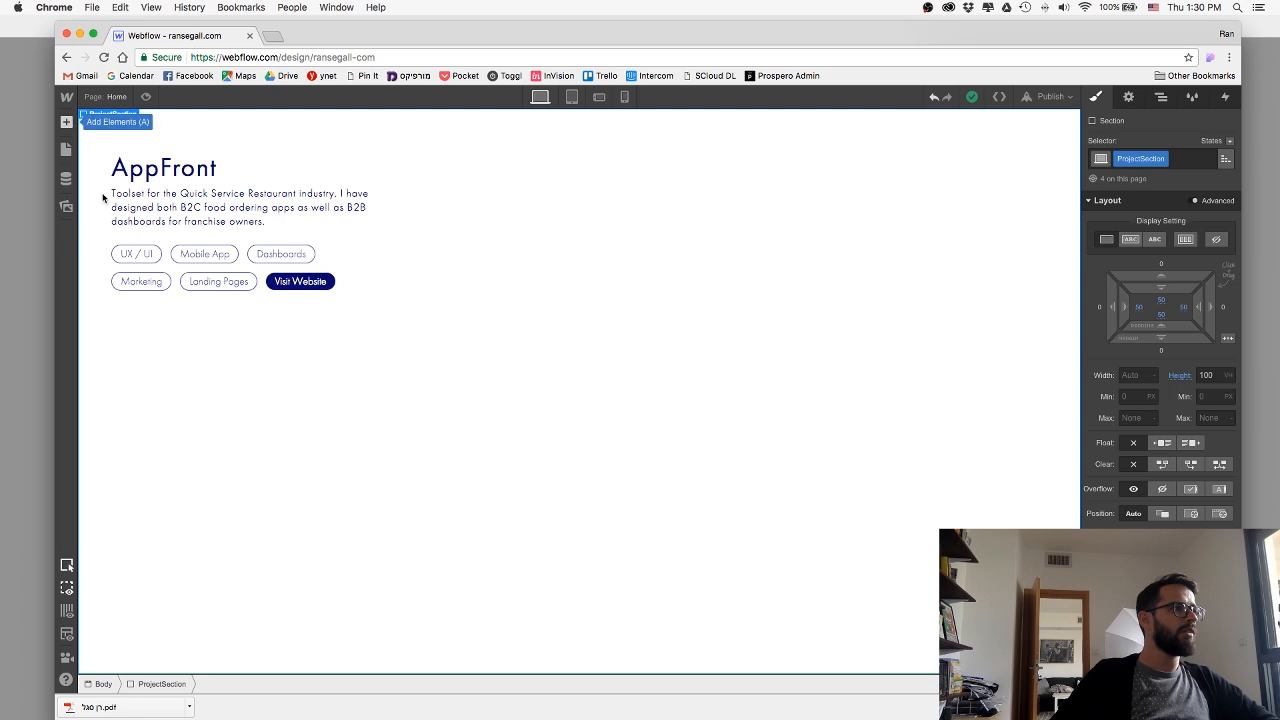
left_click_drag(109, 658, 603, 412)
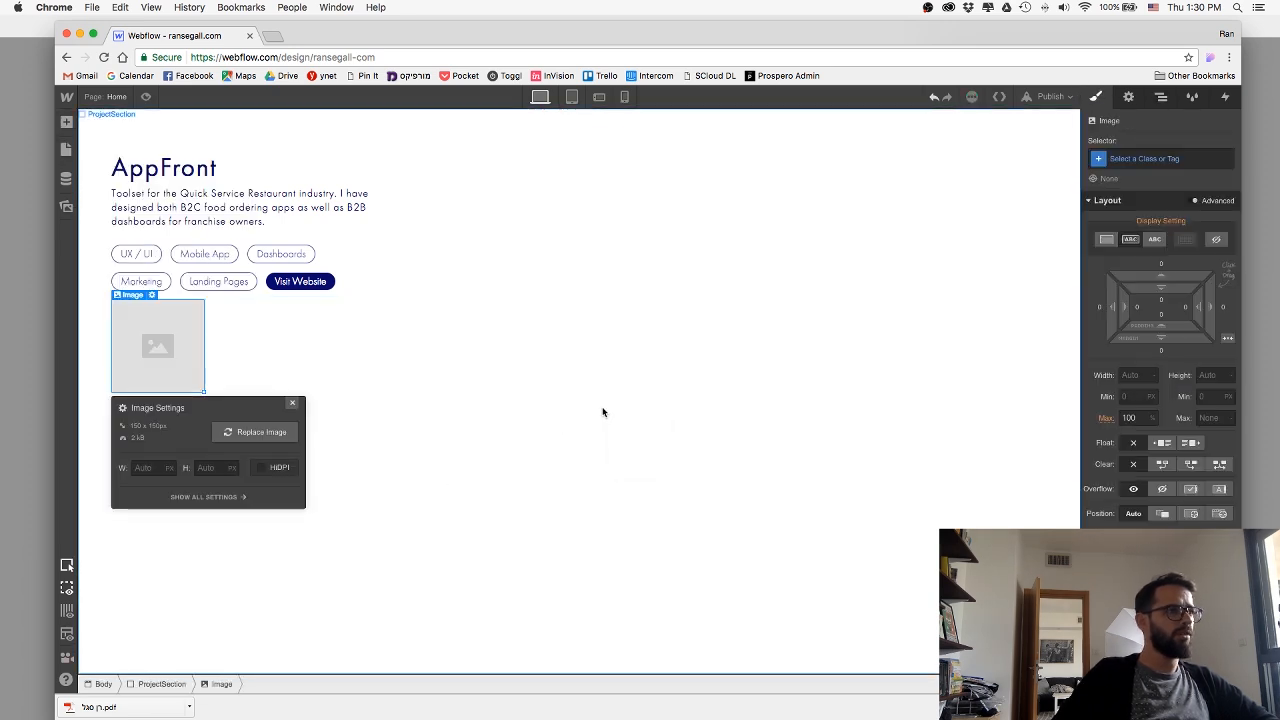
left_click(258, 432)
left_click(289, 439)
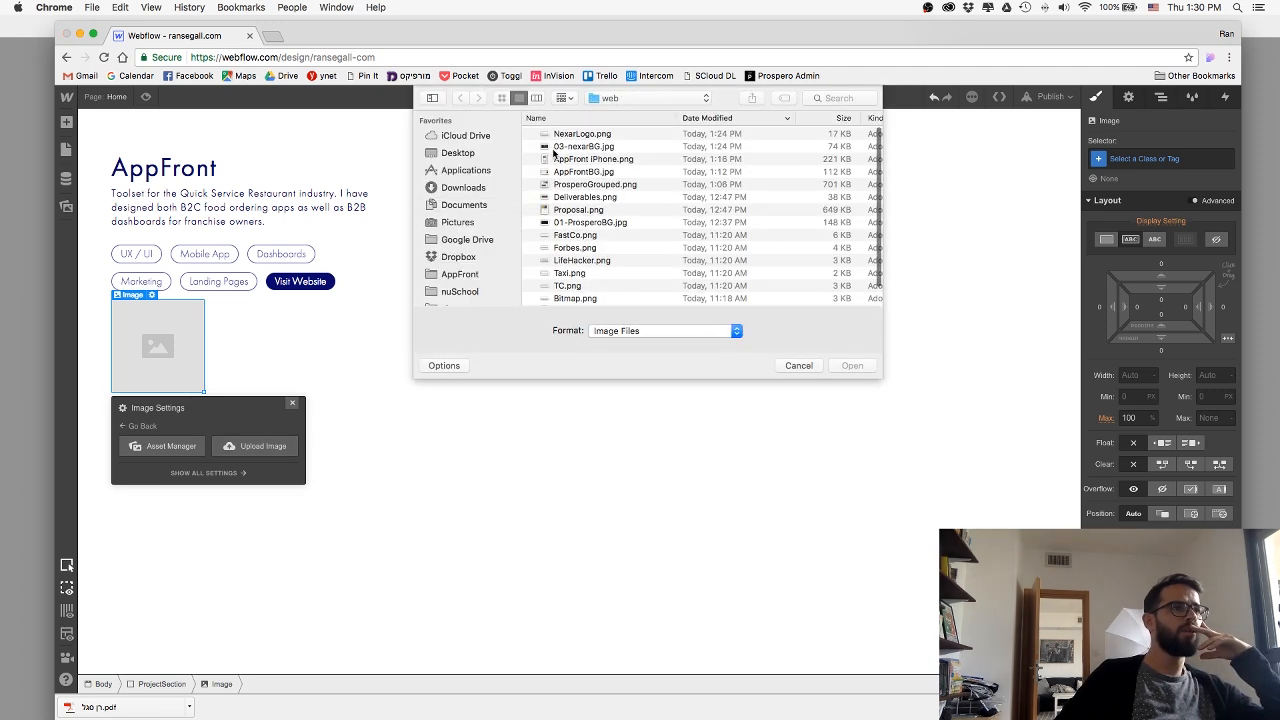
scroll(553, 152, "down", 2)
scroll(553, 152, "up", 2)
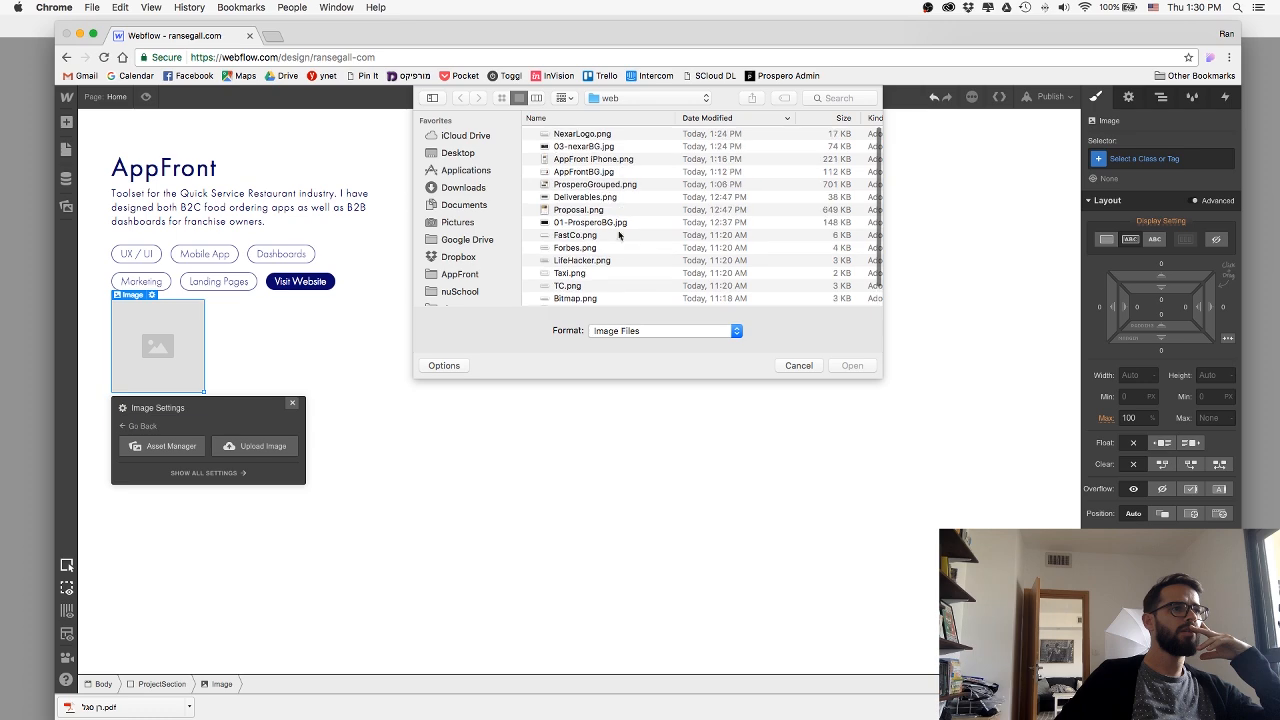
Switch to Photoshop and export the mockup group as anydo-comp.png into the web folder.
key("super+Tab")
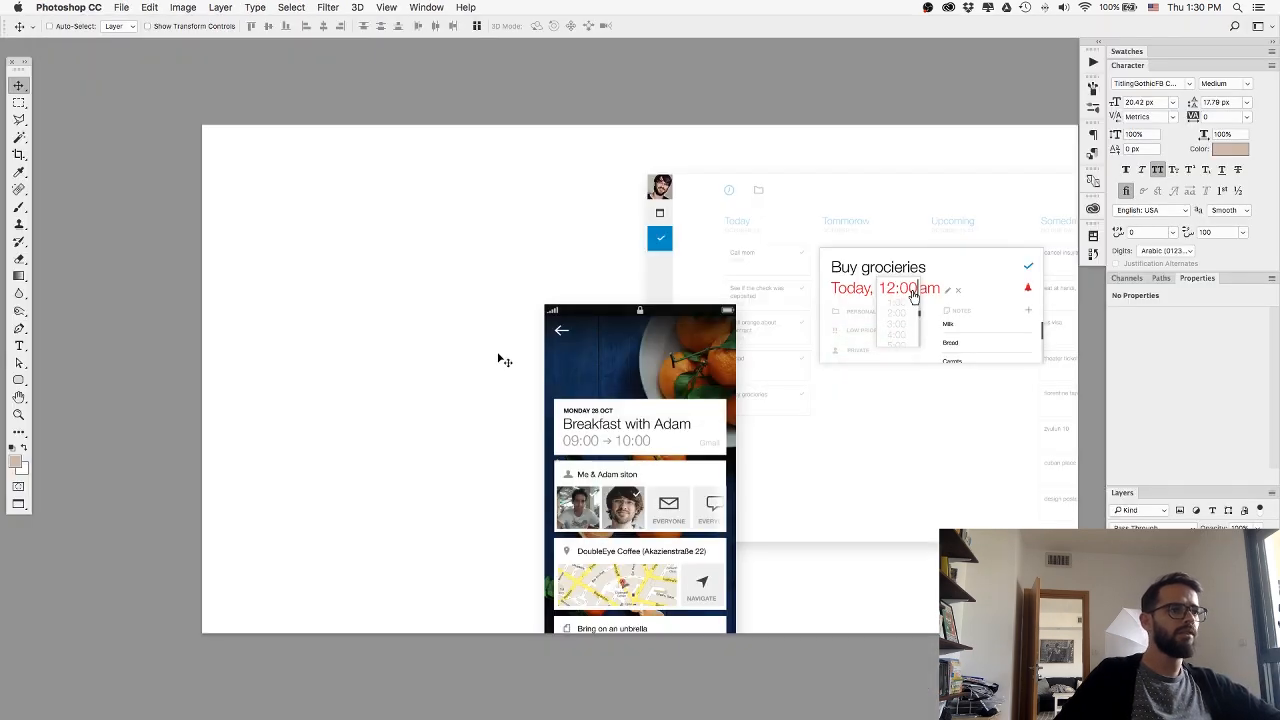
right_click(1184, 600)
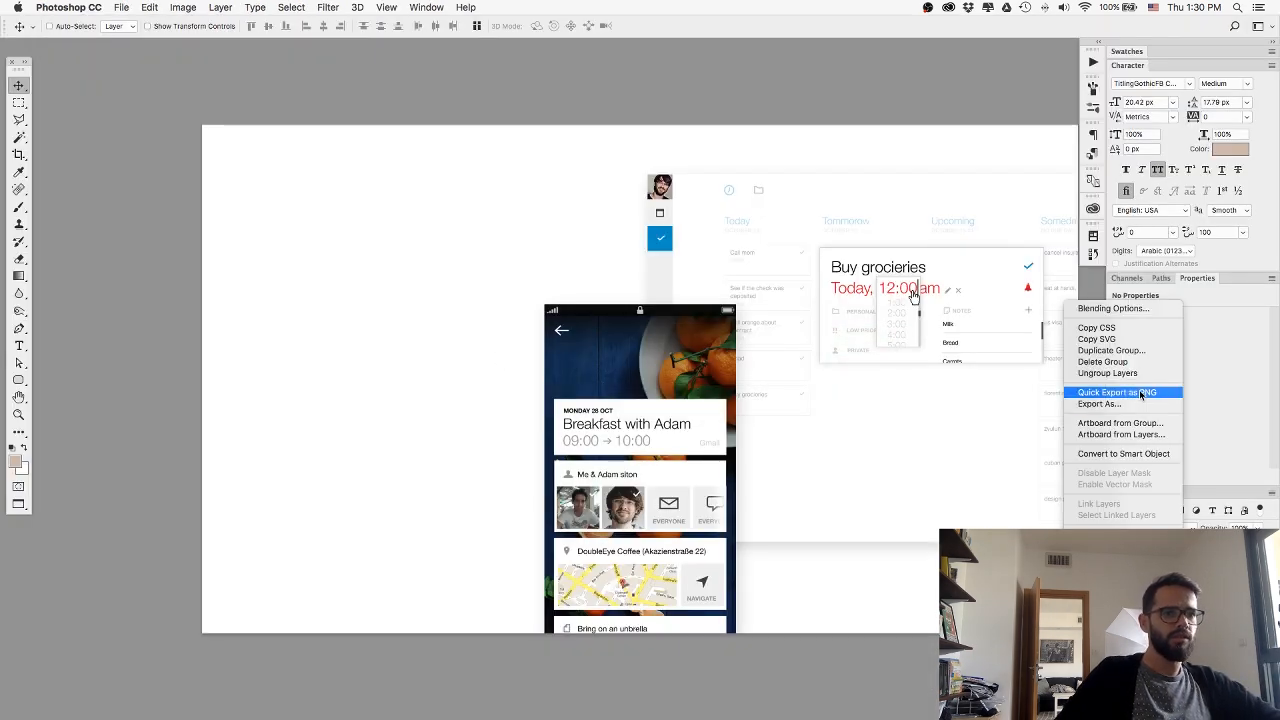
left_click(1134, 392)
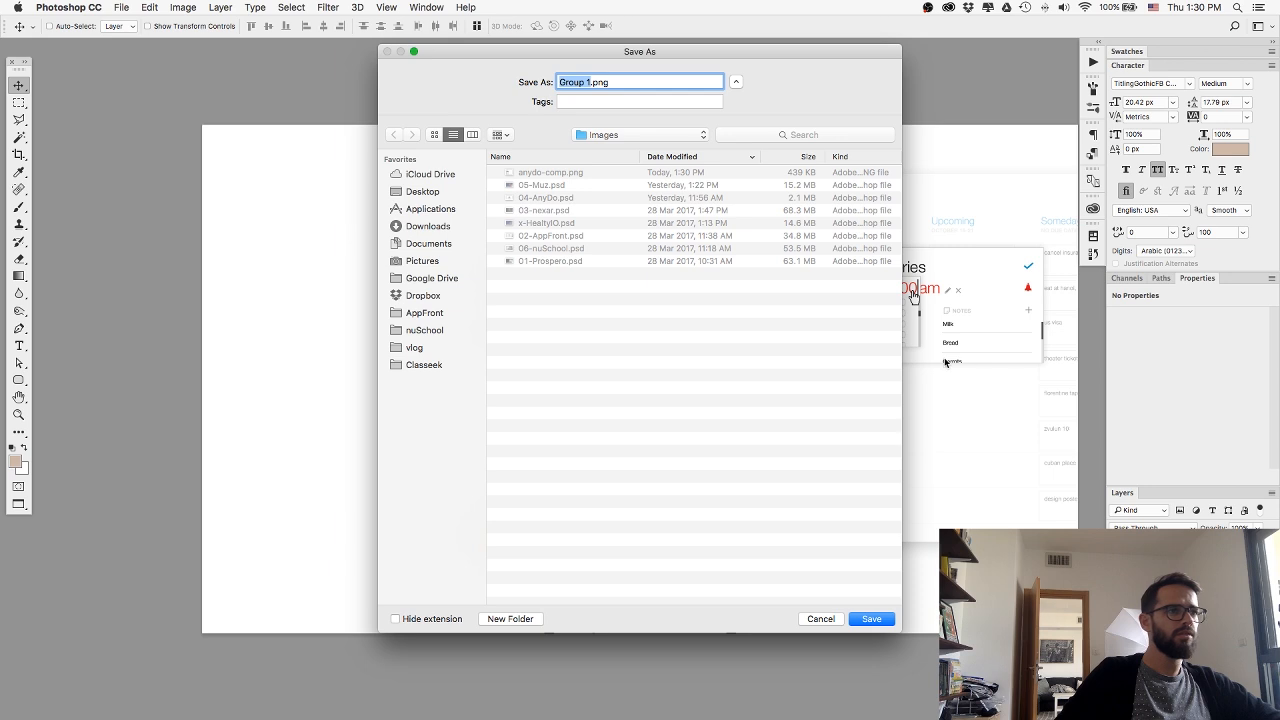
left_click(422, 191)
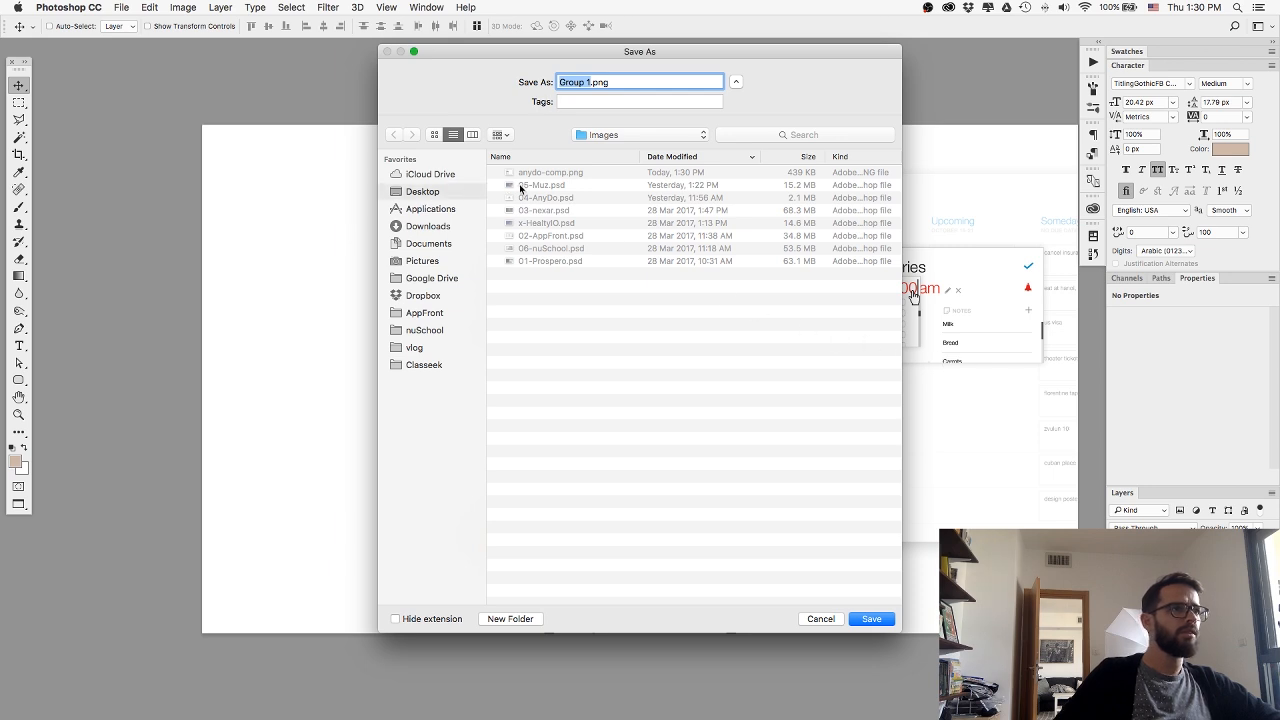
double_click(518, 187)
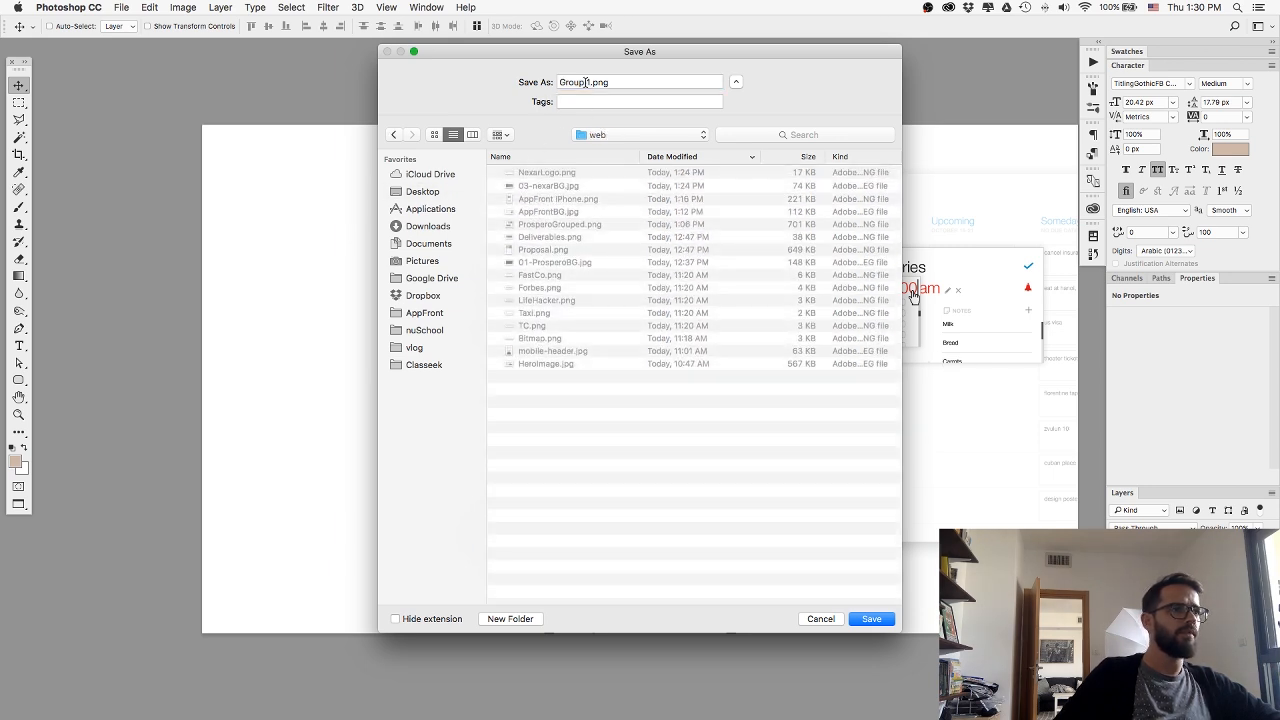
left_click_drag(591, 82, 508, 88)
type("anydo-comp")
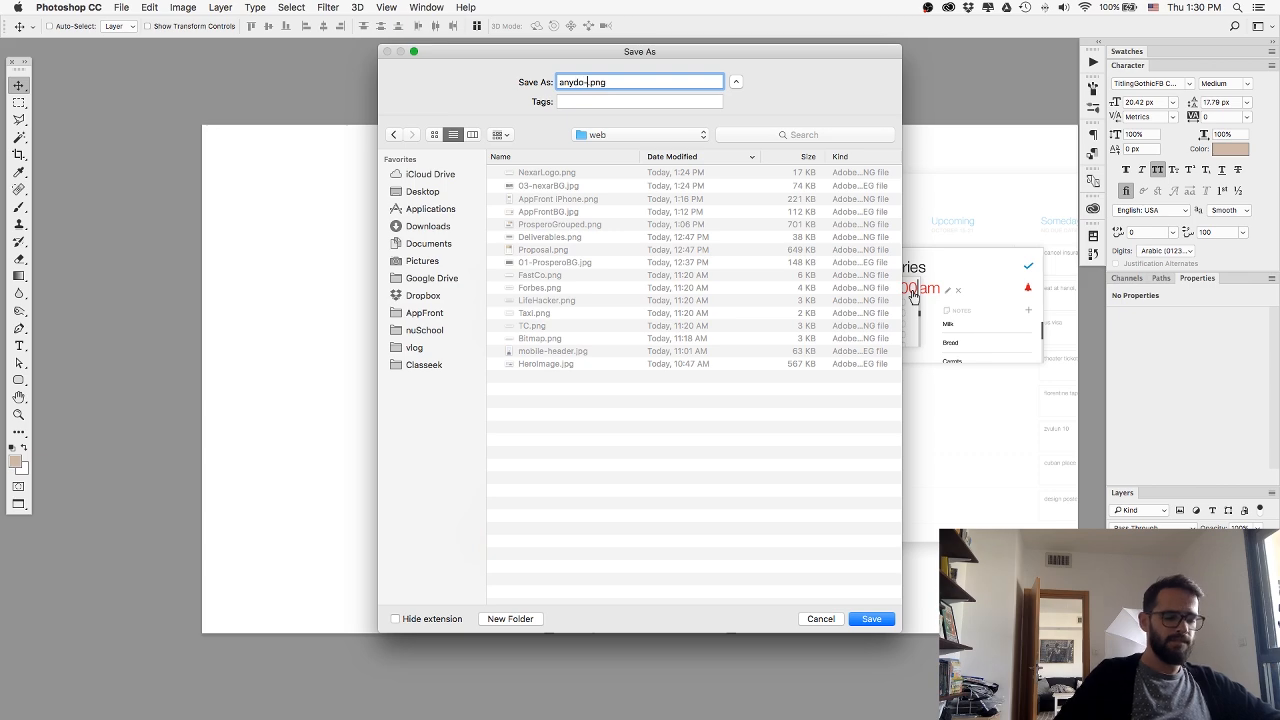
key("Return")
Switch back to Webflow and upload anydo-comp.png into the new image element.
key("super+Tab")
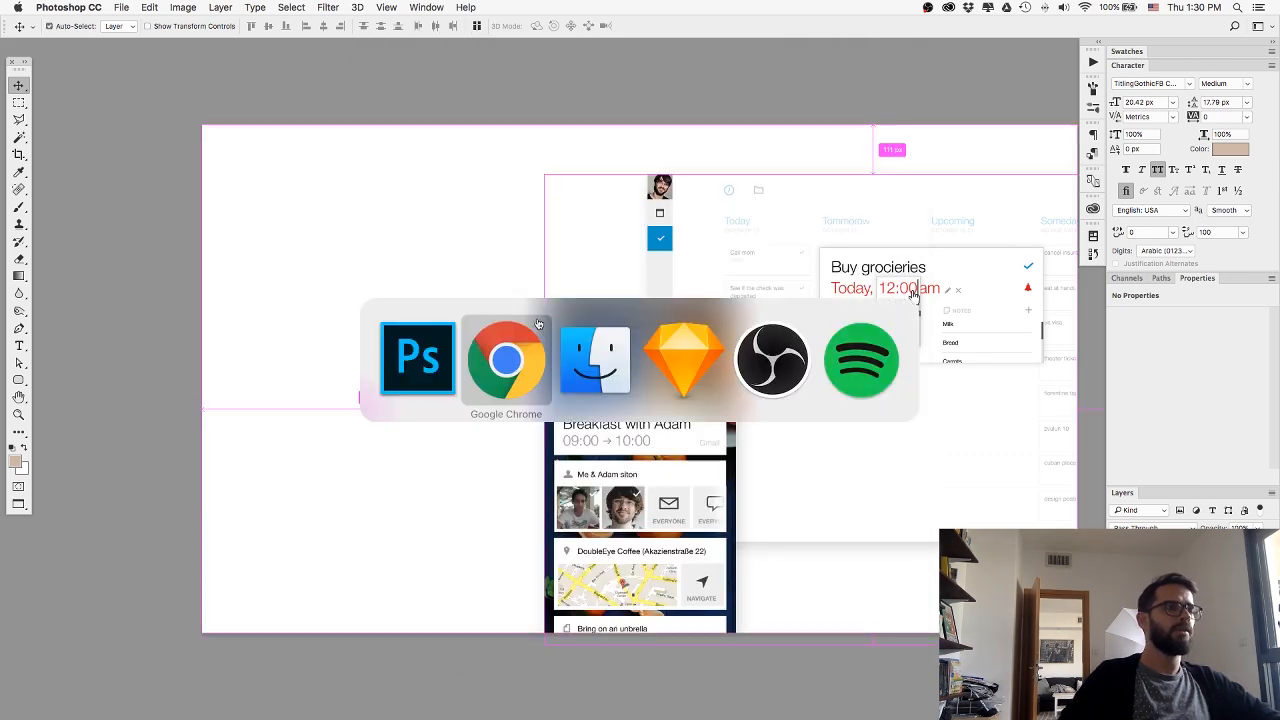
key("super+Tab")
left_click(494, 338)
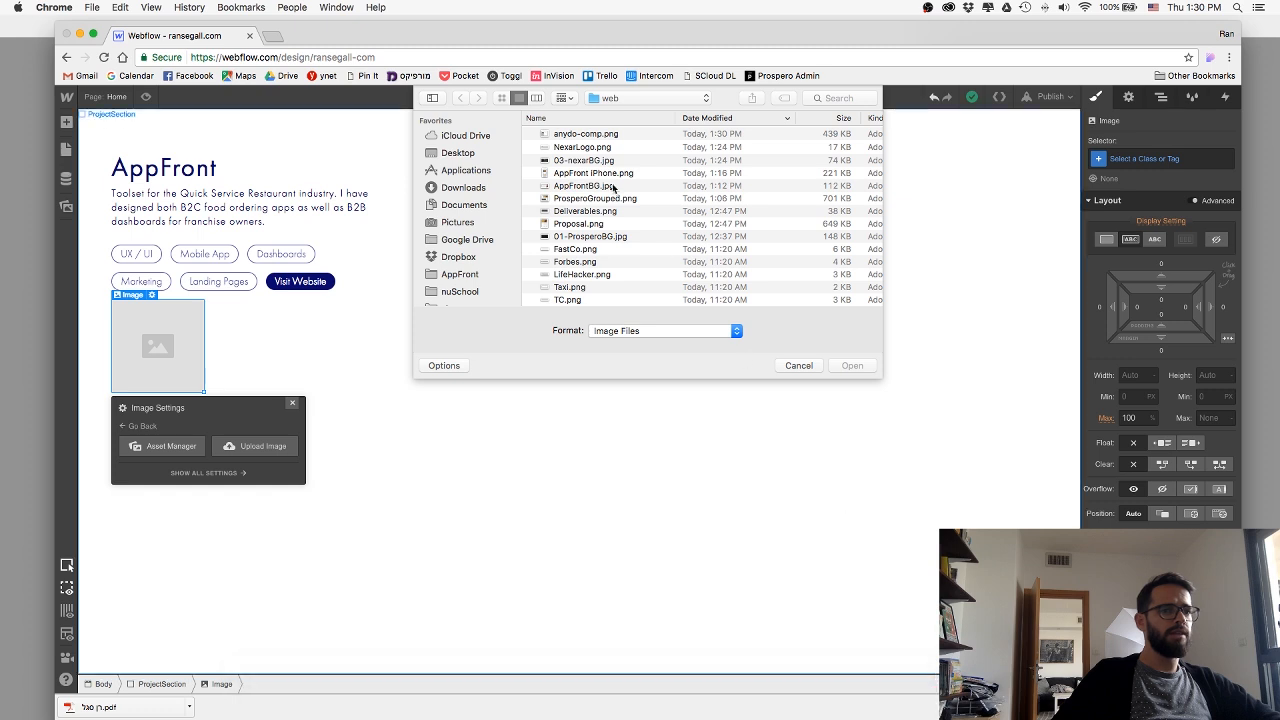
double_click(586, 134)
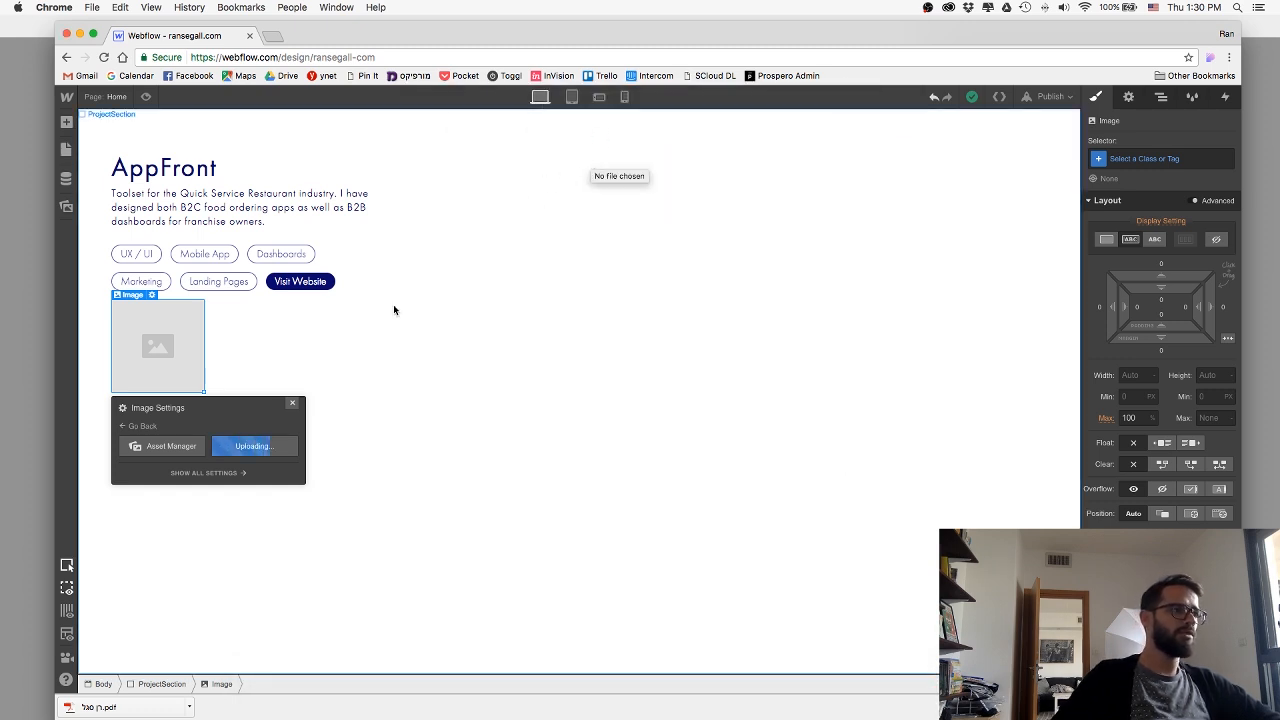
left_click(292, 406)
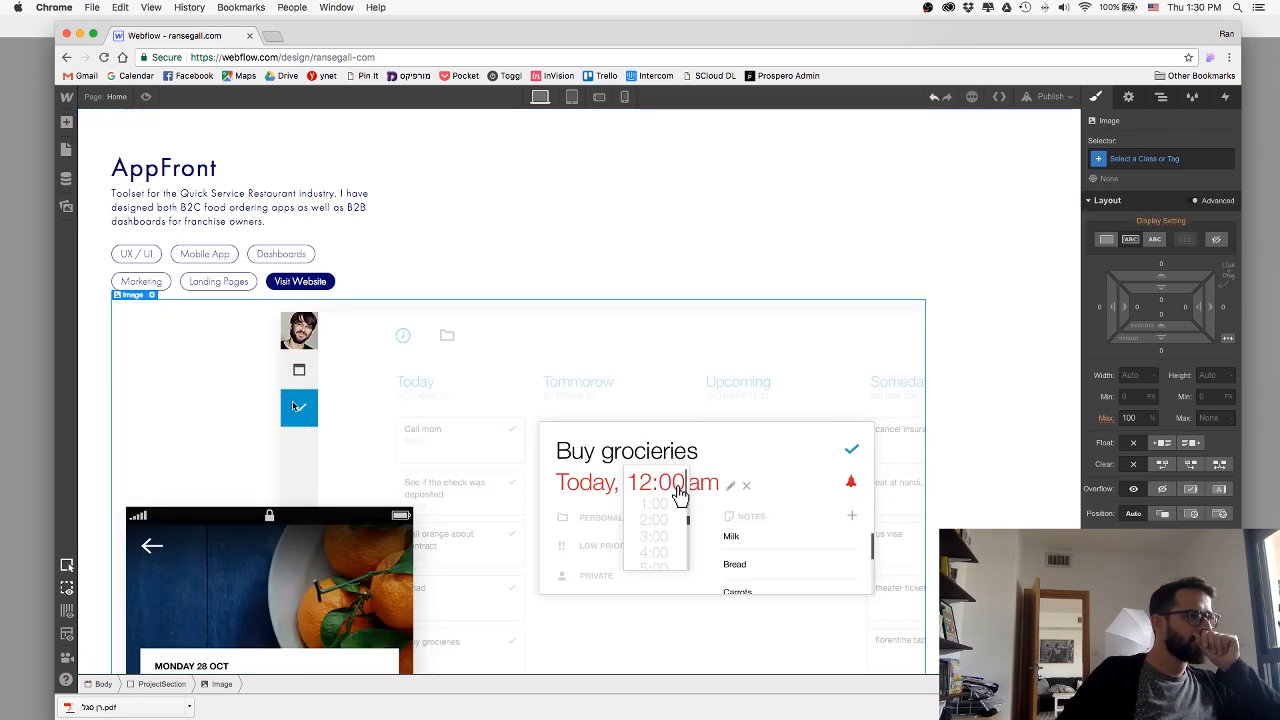
Add the combo class anydo to the ProjectSection copy and set its display to flex.
left_click(531, 214)
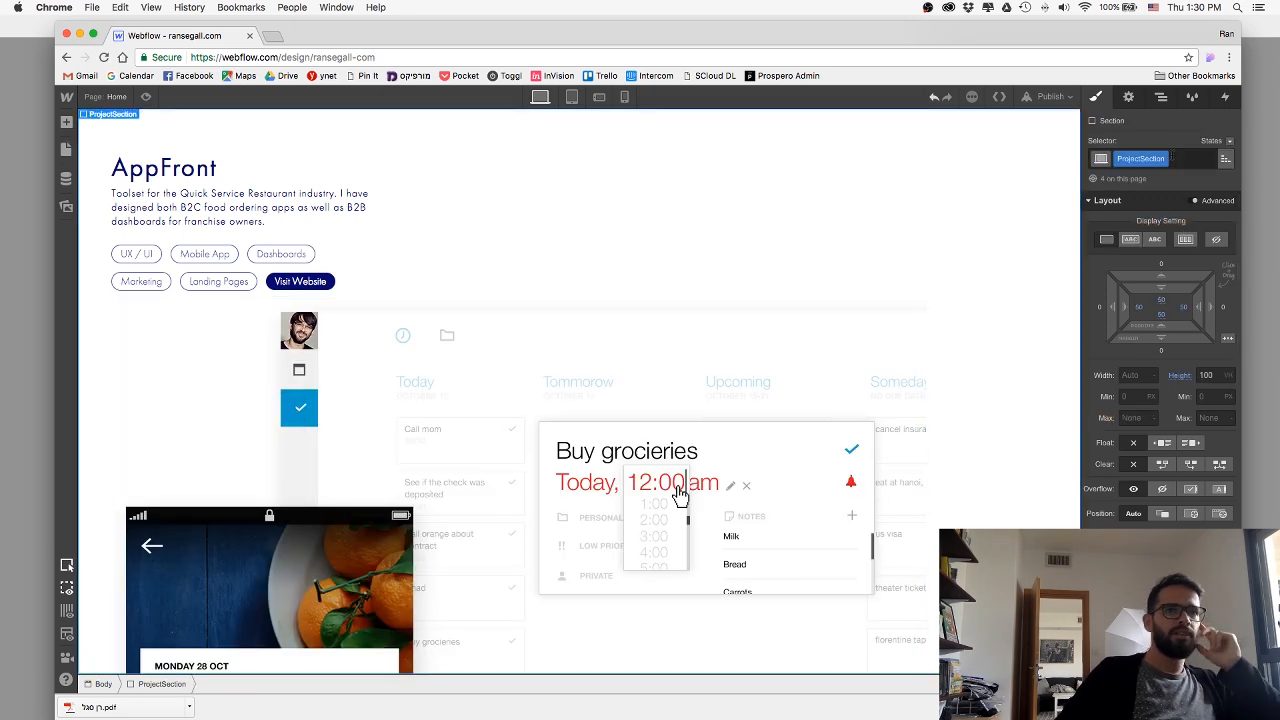
left_click(1195, 158)
type("anydo")
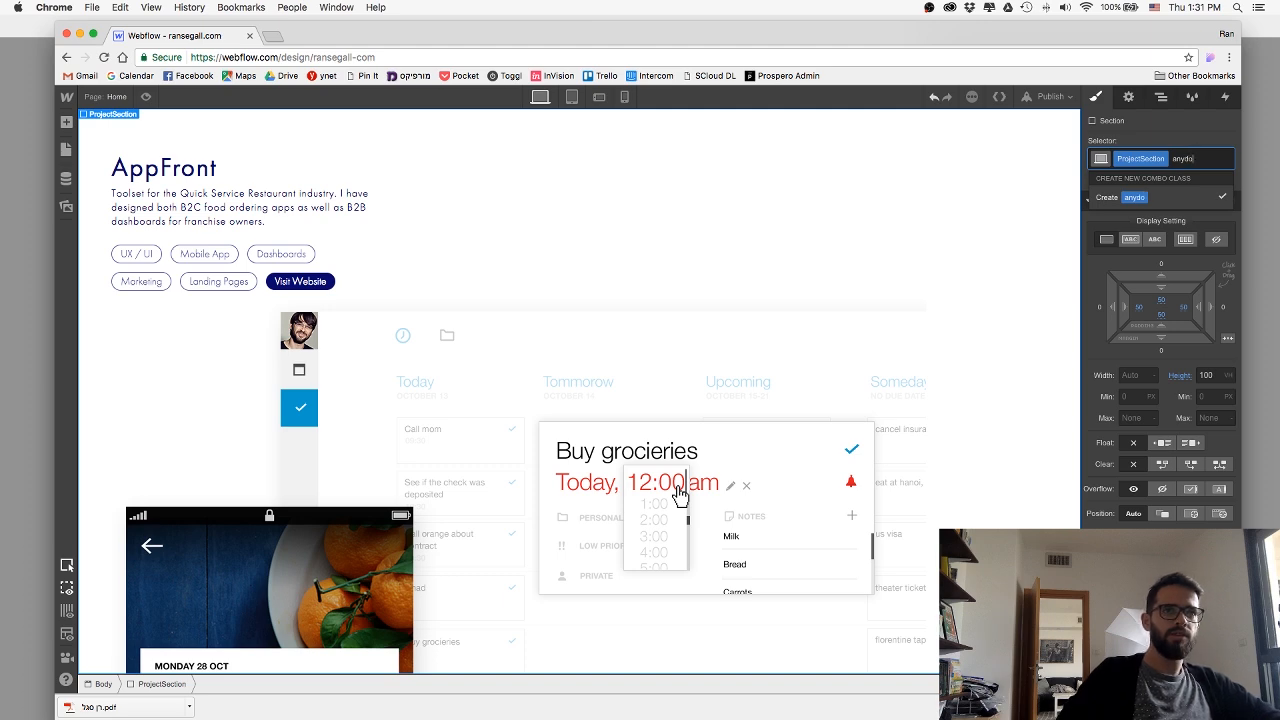
key("Return")
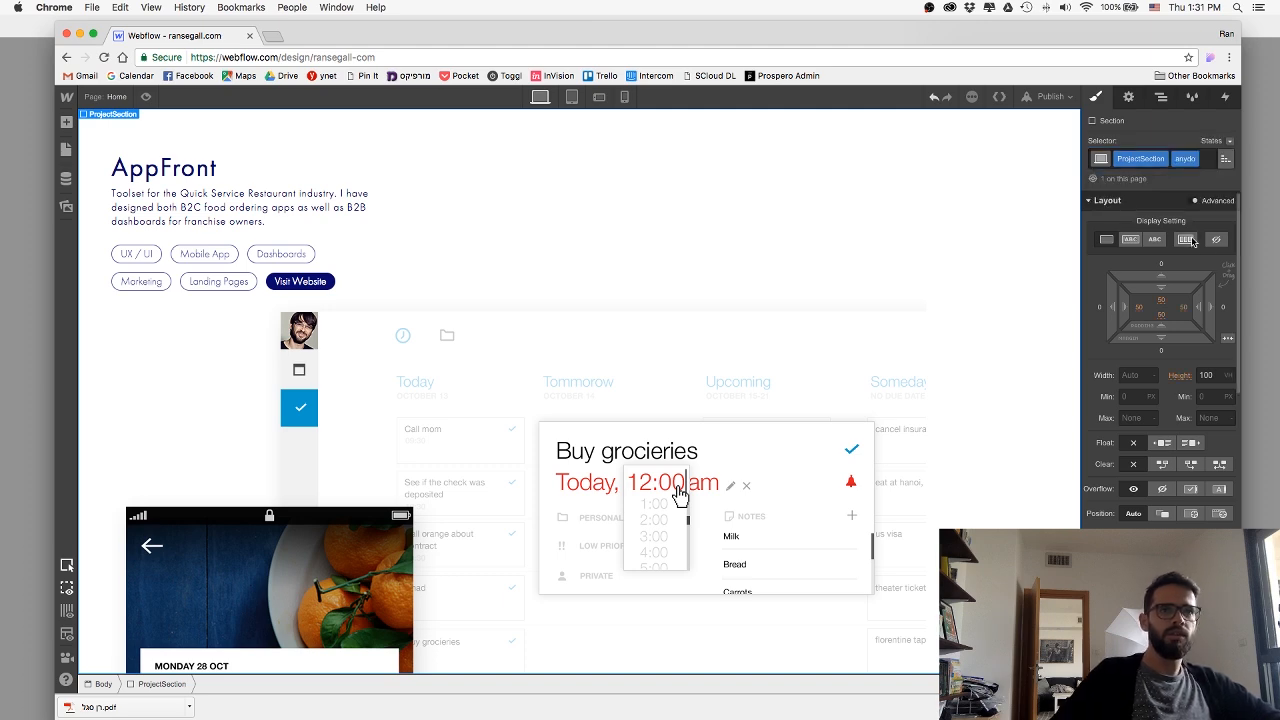
left_click(1186, 239)
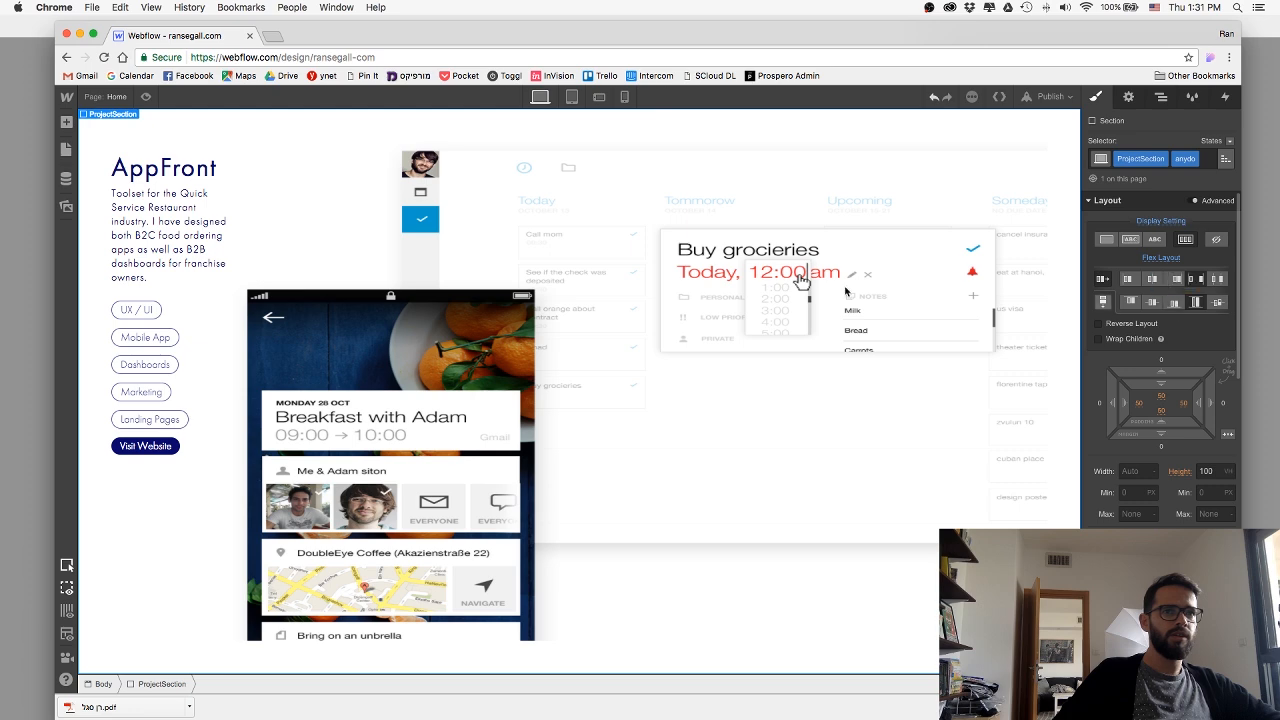
Align the mockup image to the bottom of the anydo section and set the section's right and bottom padding to 0.
left_click(1055, 312)
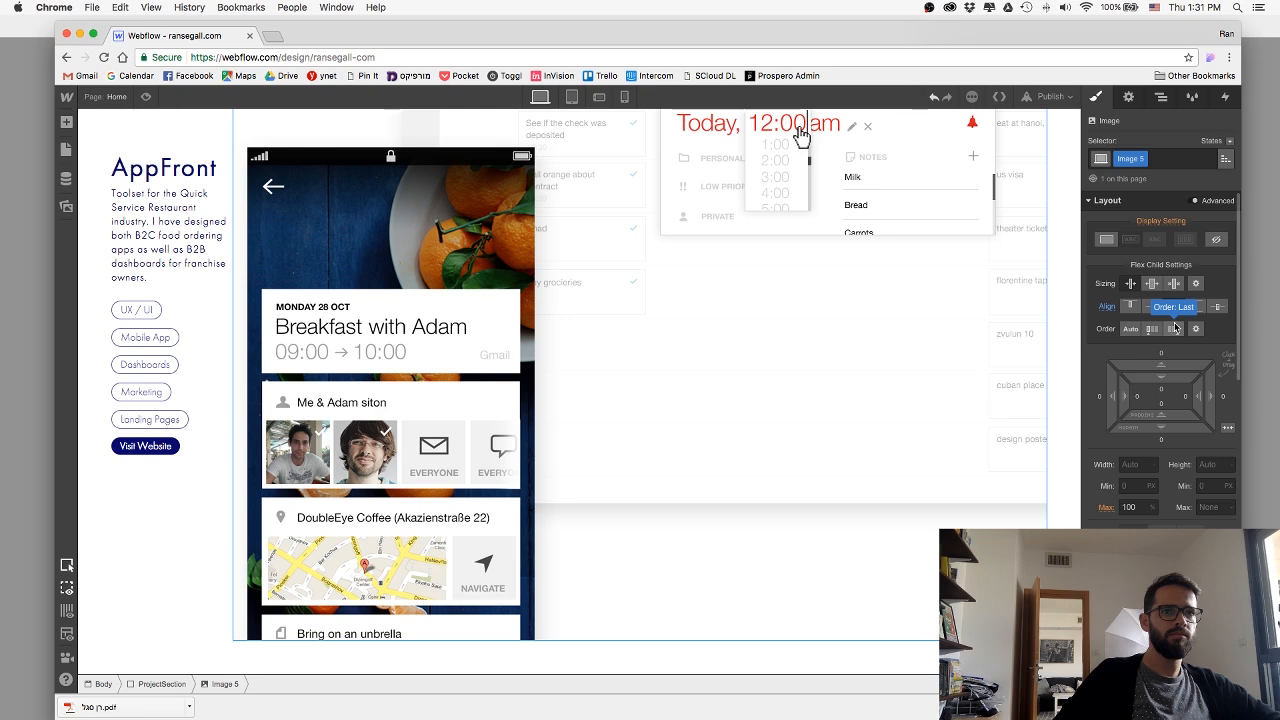
left_click(1059, 378)
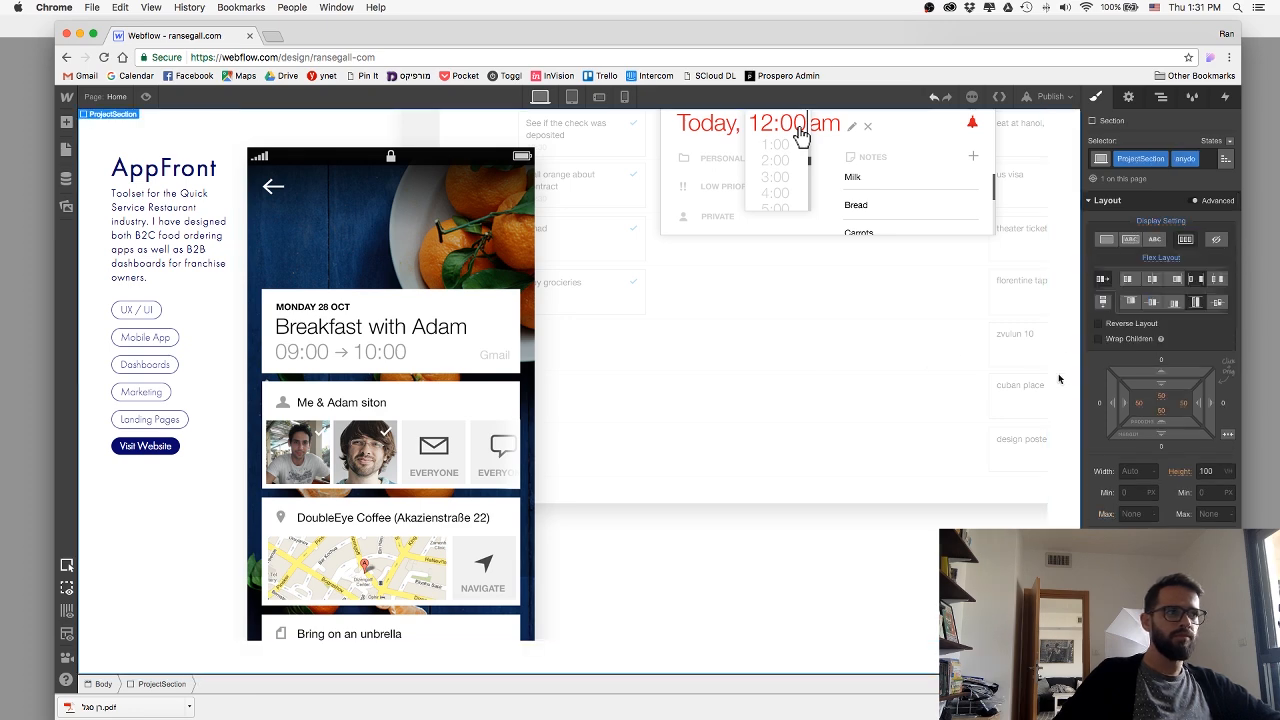
left_click(1187, 406)
key("Return")
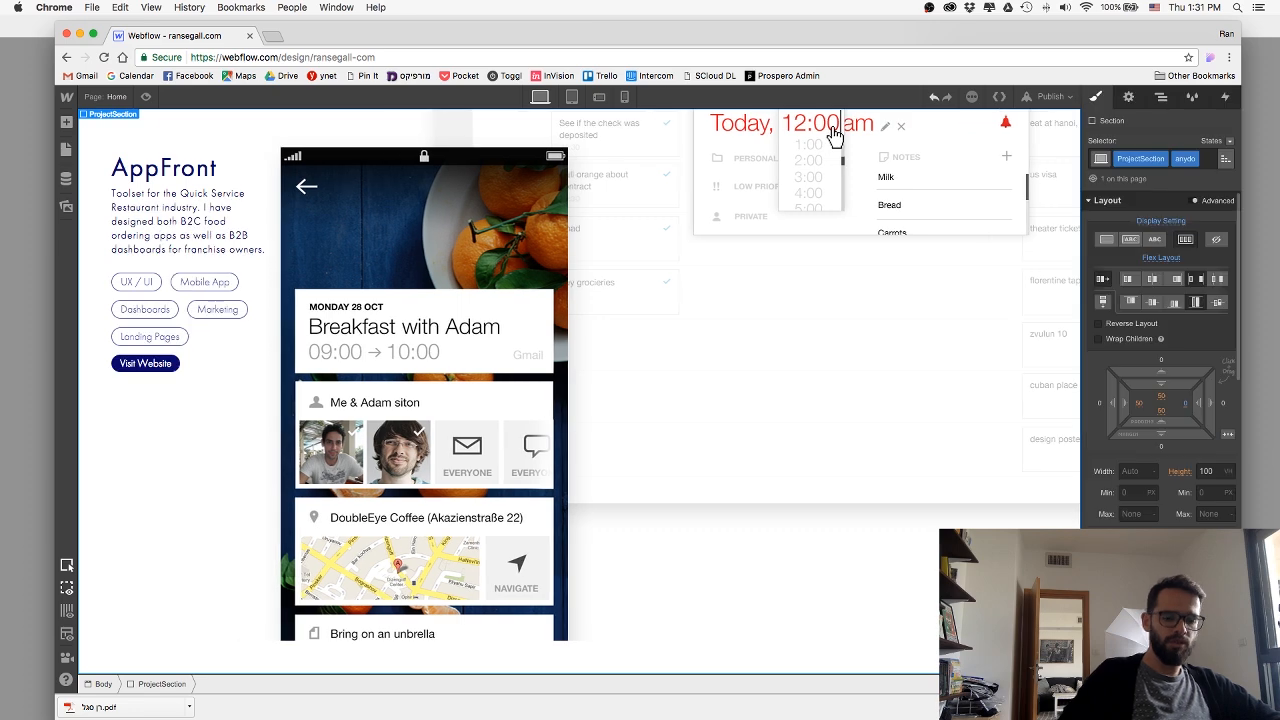
left_click(1163, 410)
key("Return")
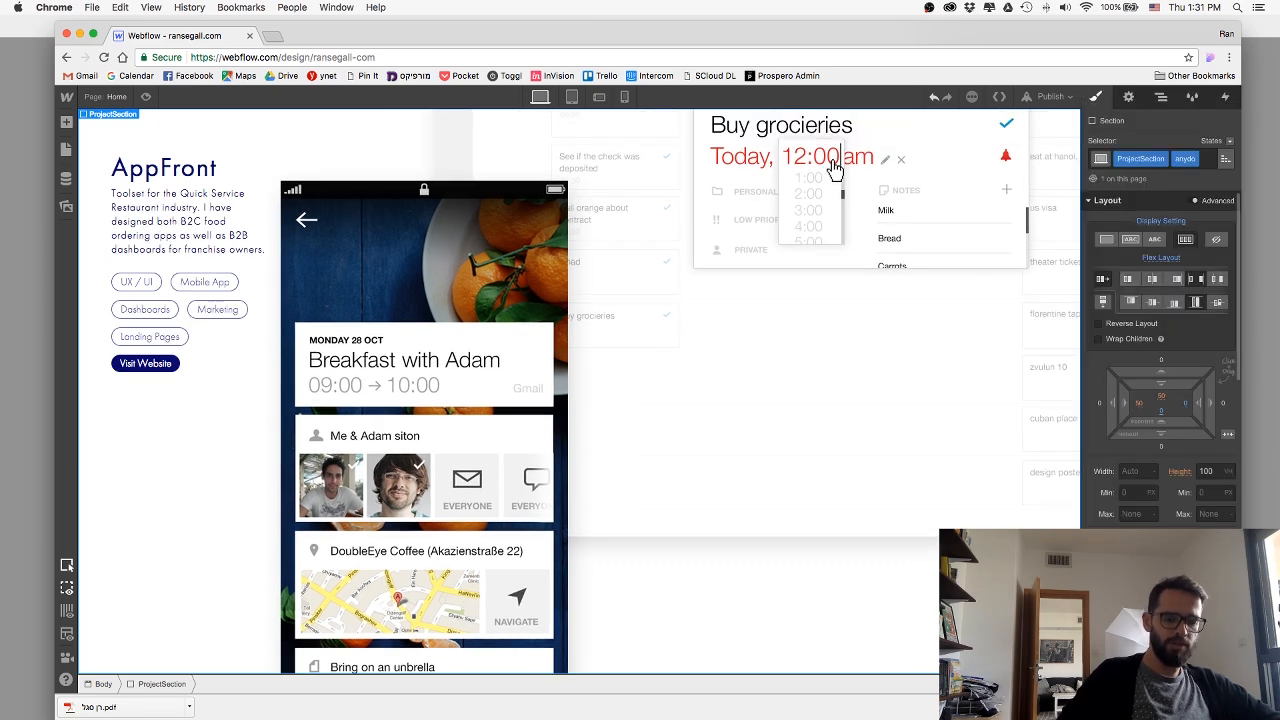
Rename the mockup image's class from Image 5 to anydoImage.
scroll(716, 476, "down", 2)
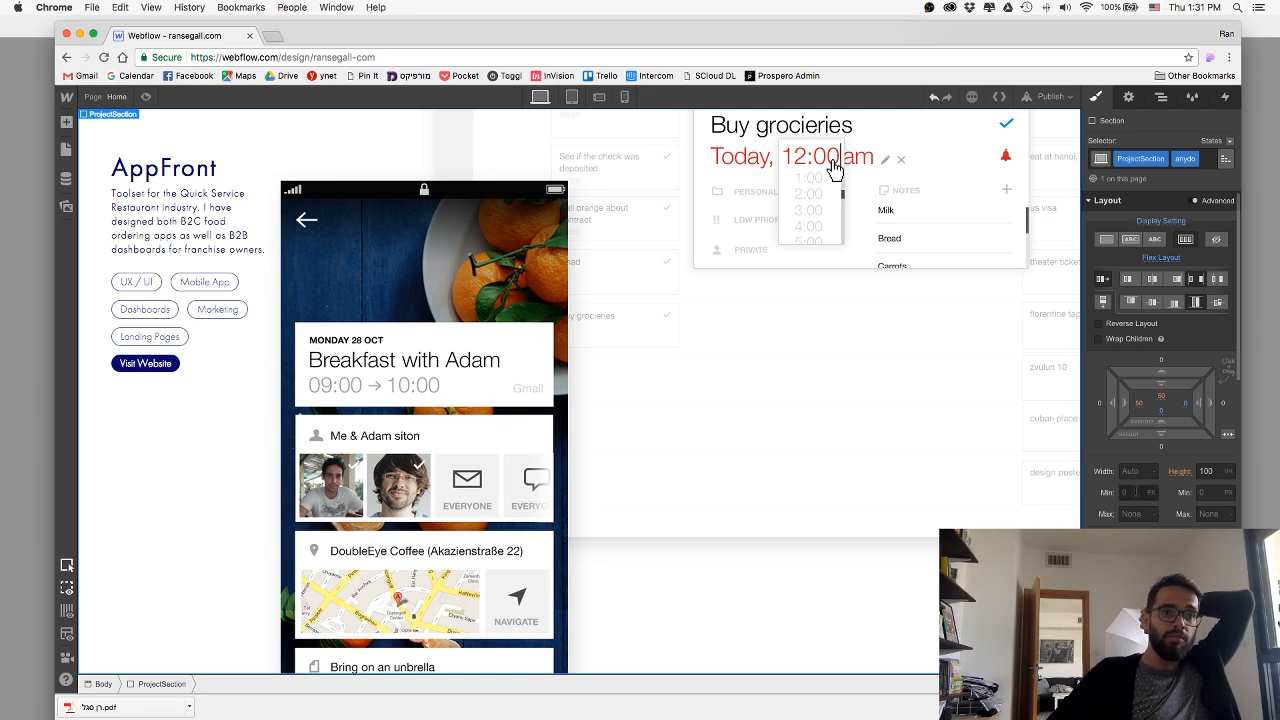
left_click(683, 471)
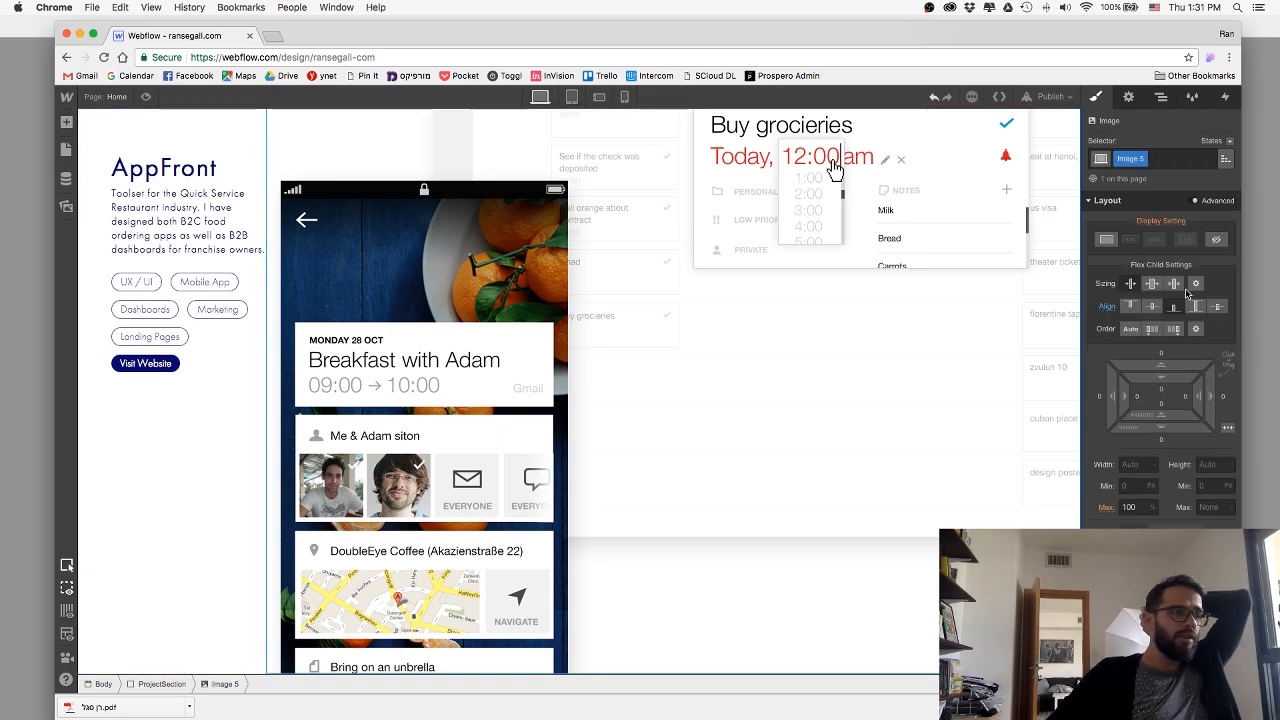
left_click(1147, 160)
left_click(1135, 180)
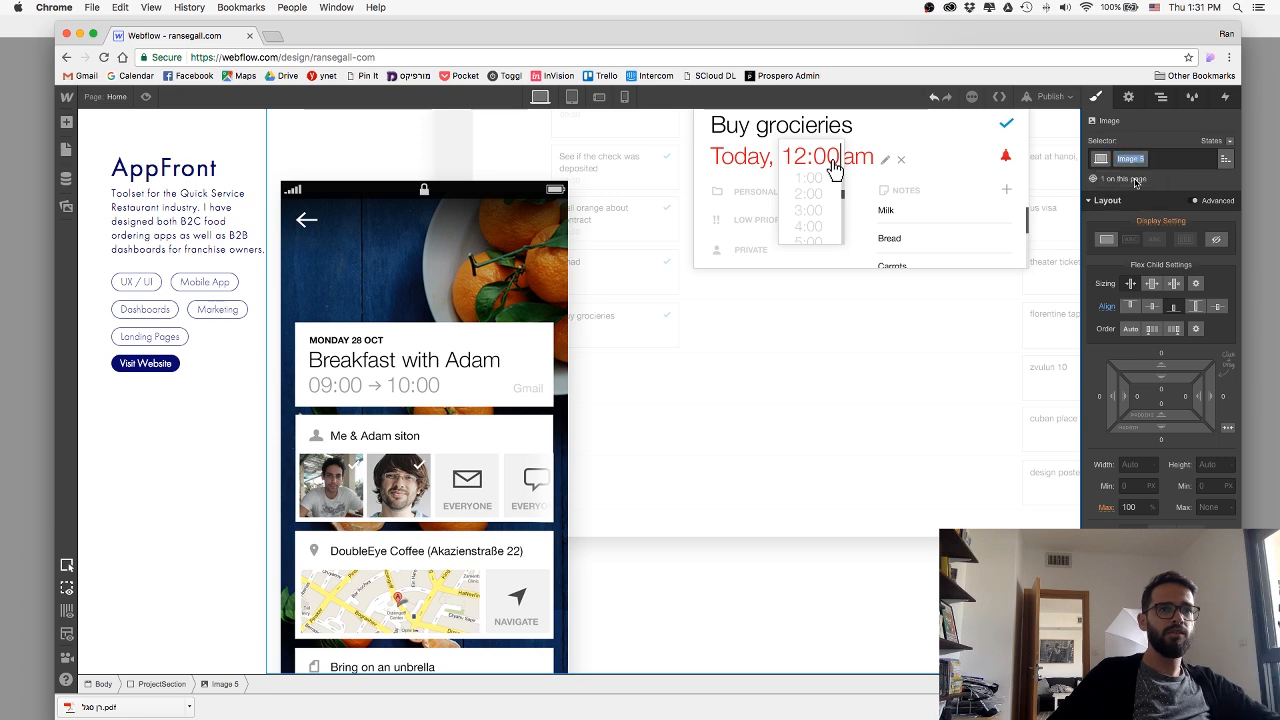
key("BackSpace")
key("Return")
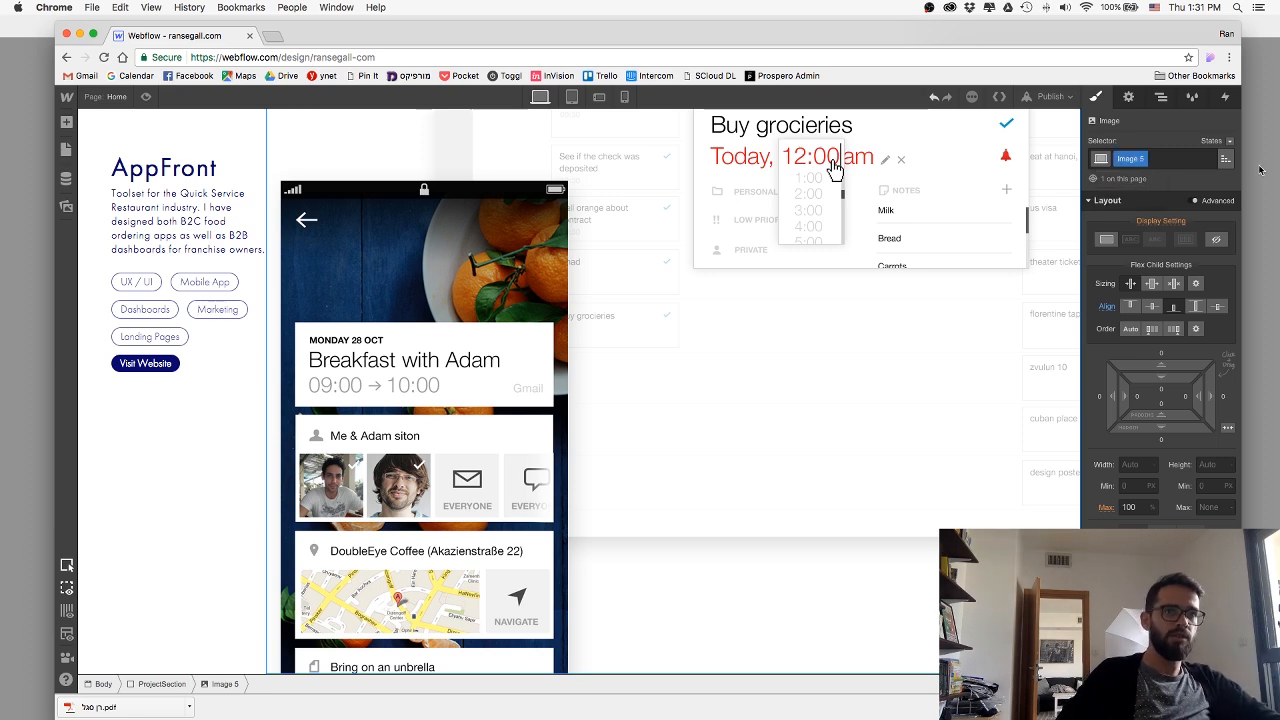
left_click(1168, 158)
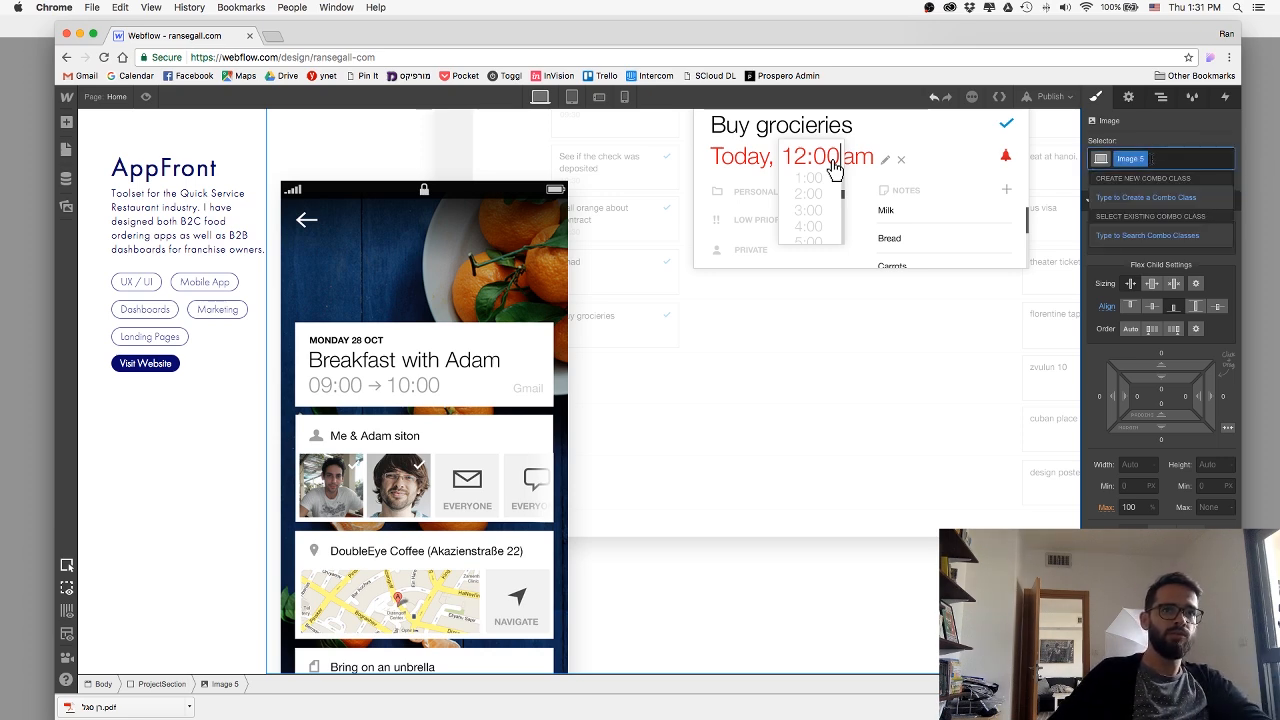
left_click(1138, 159)
left_click(1132, 179)
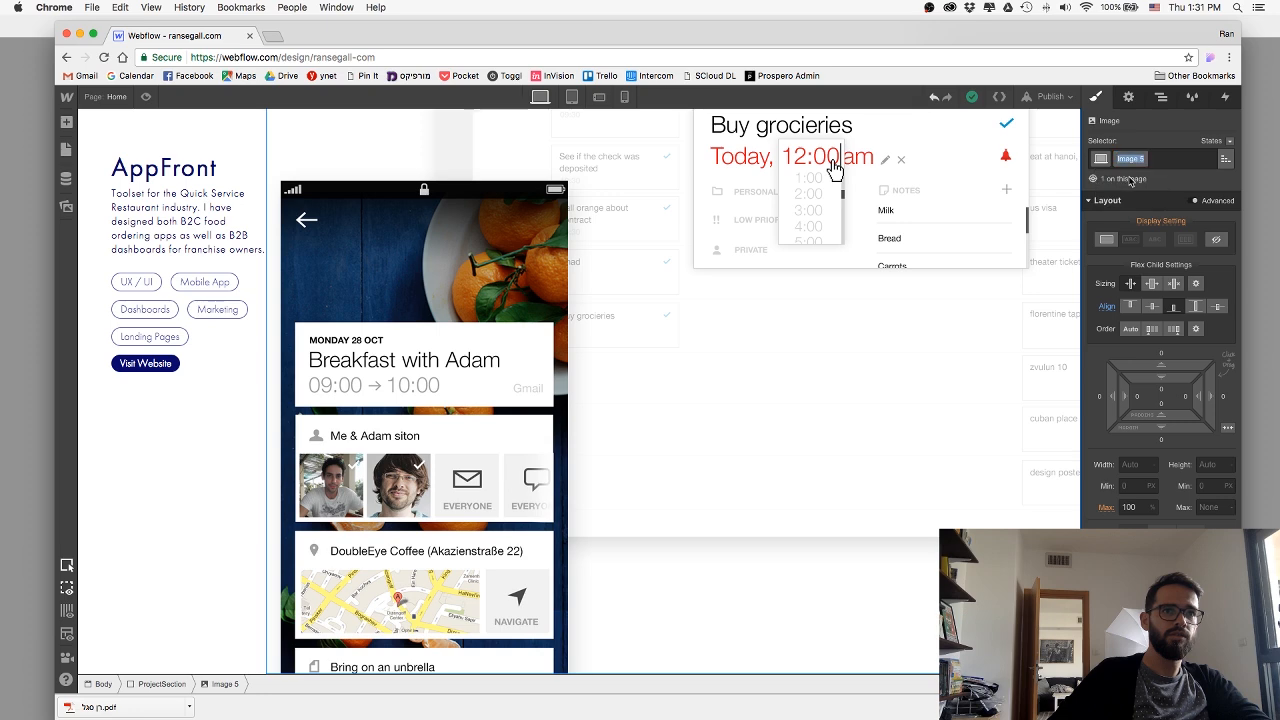
type("anydoImage")
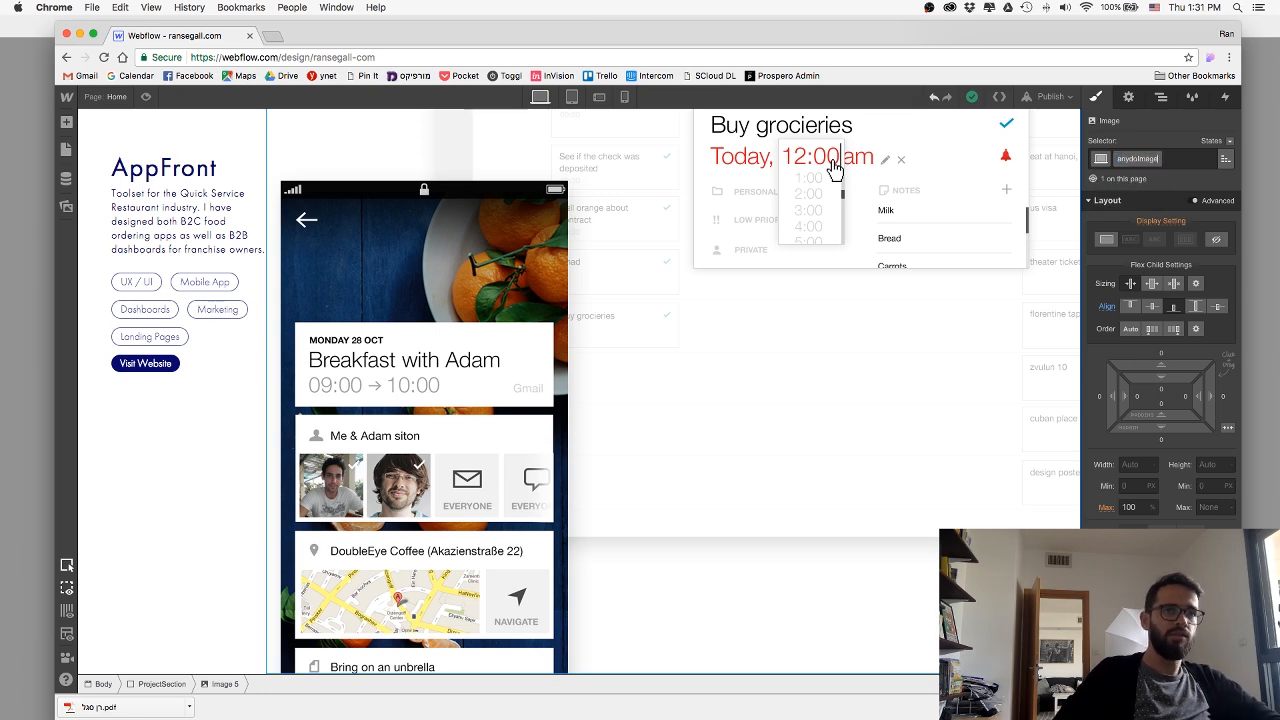
key("Return")
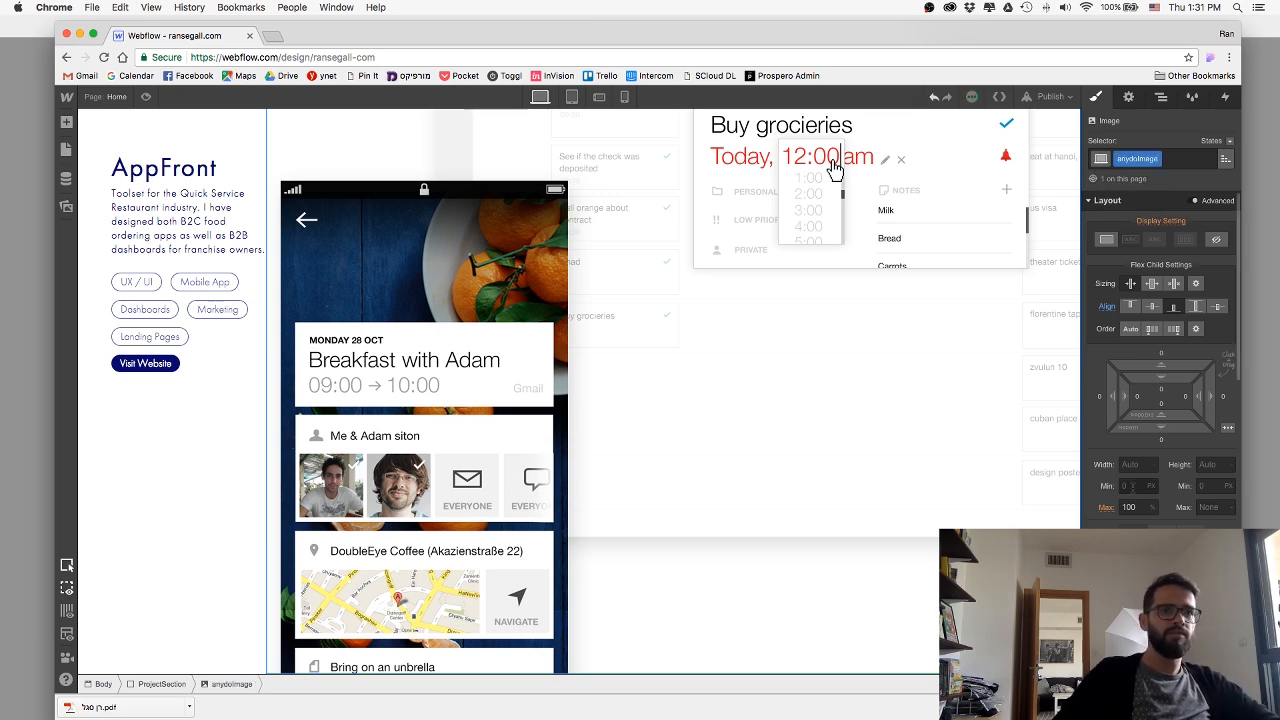
Set the maximum width of the anydoImage mockup to 800 px.
left_click(1130, 507)
type("700")
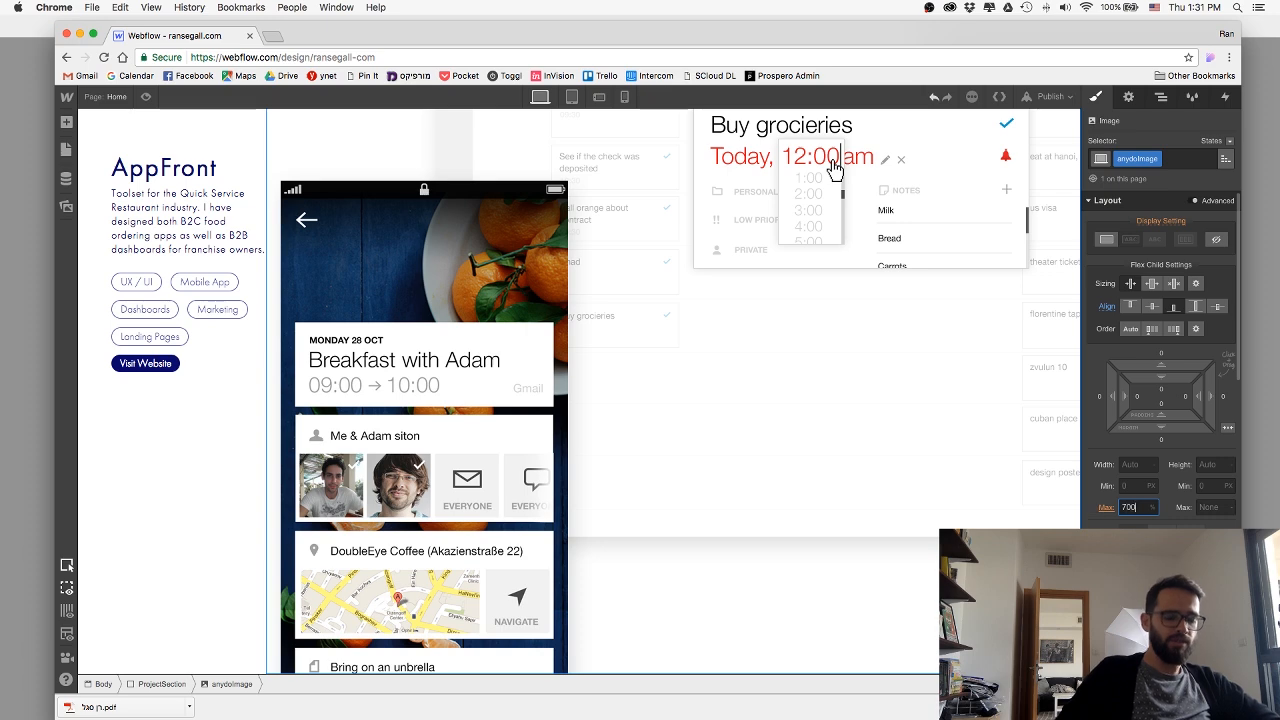
type("px")
key("Return")
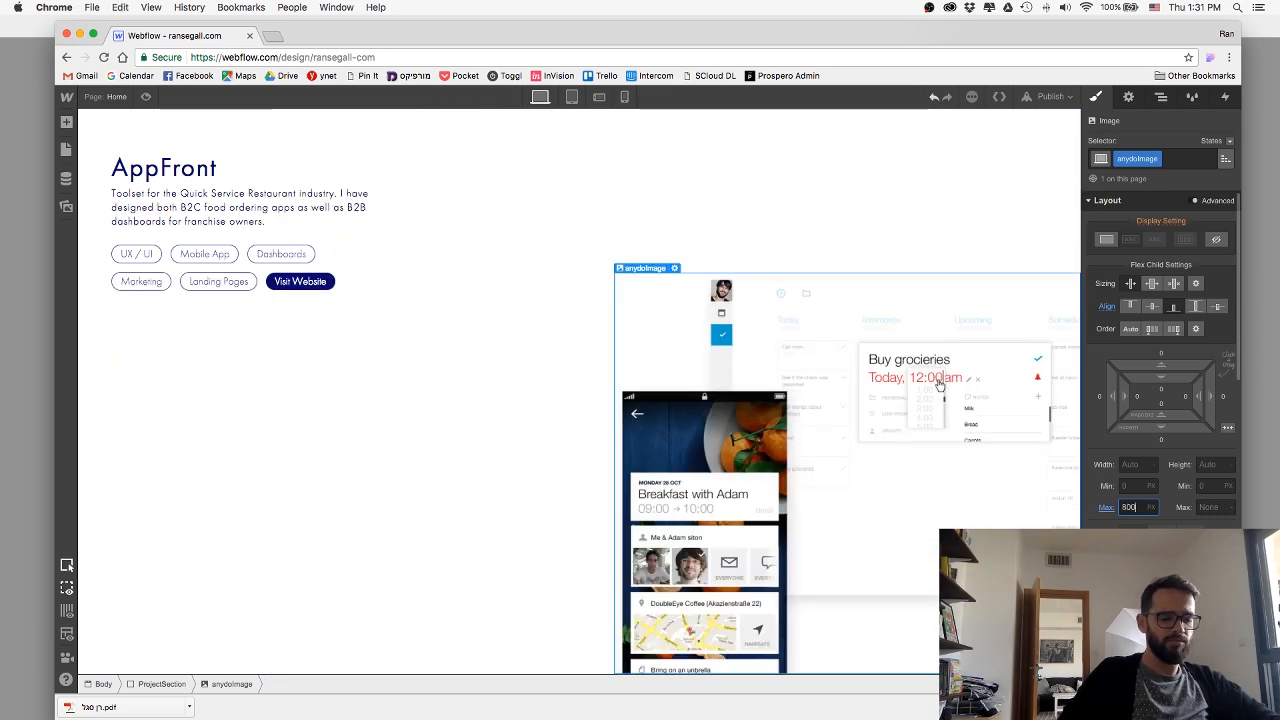
key("Return")
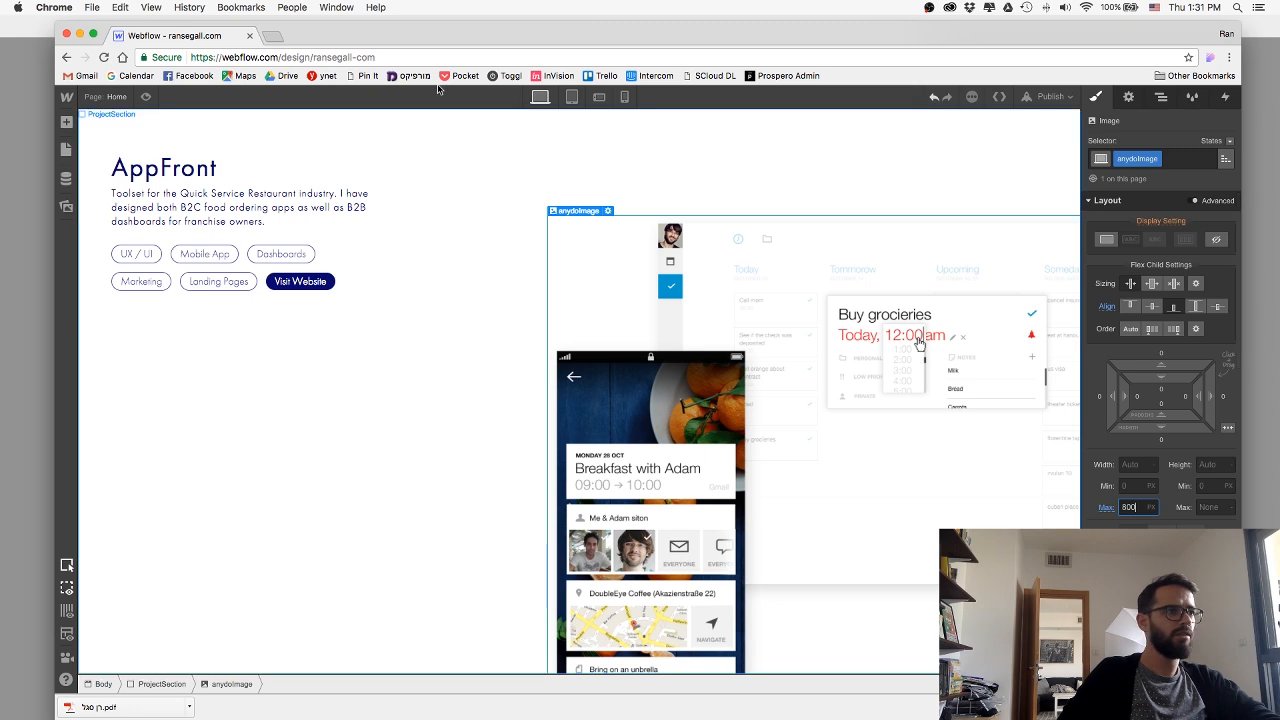
Publish the site to the ransegall-com.webflow.io domain and dismiss the publishing options.
left_click(1037, 98)
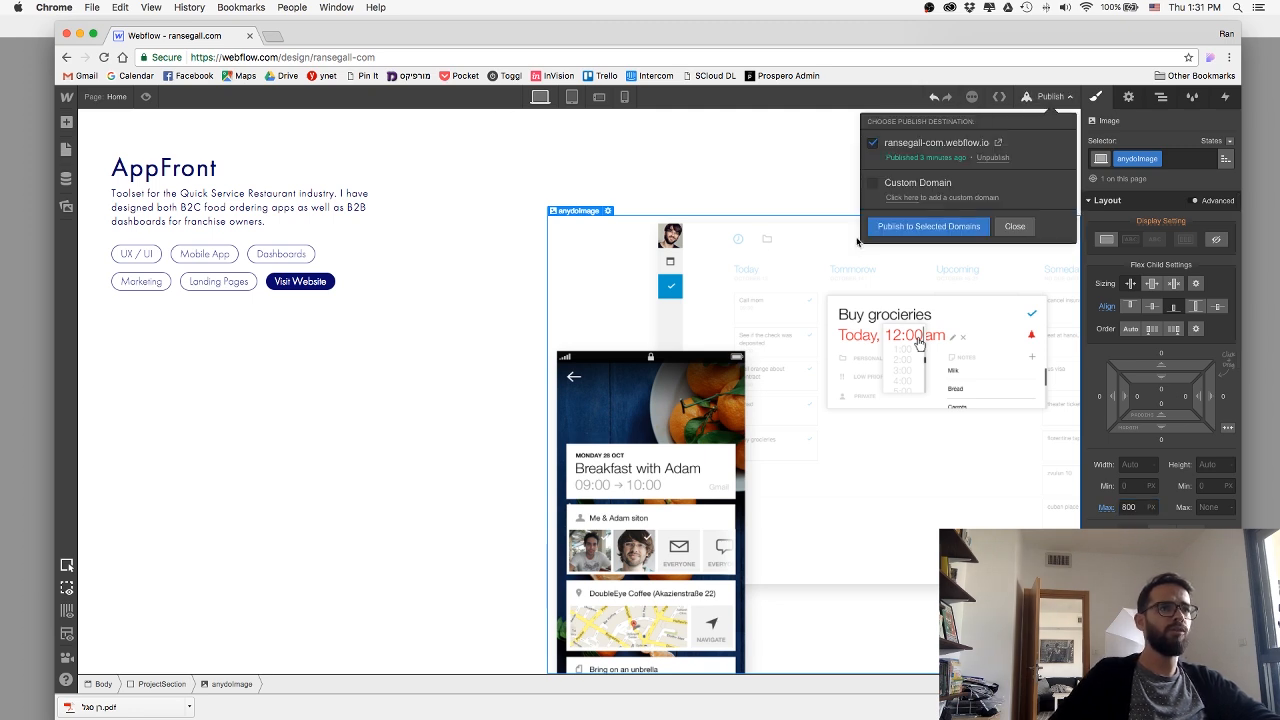
left_click(890, 226)
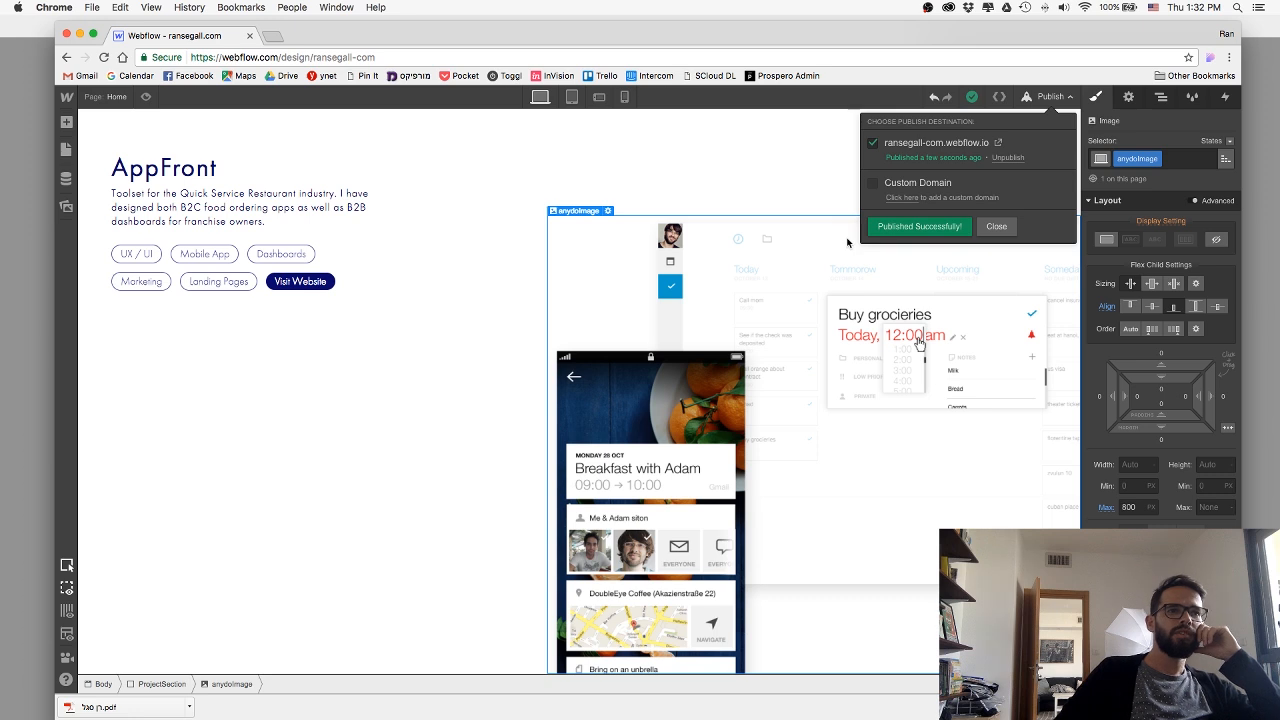
left_click(994, 228)
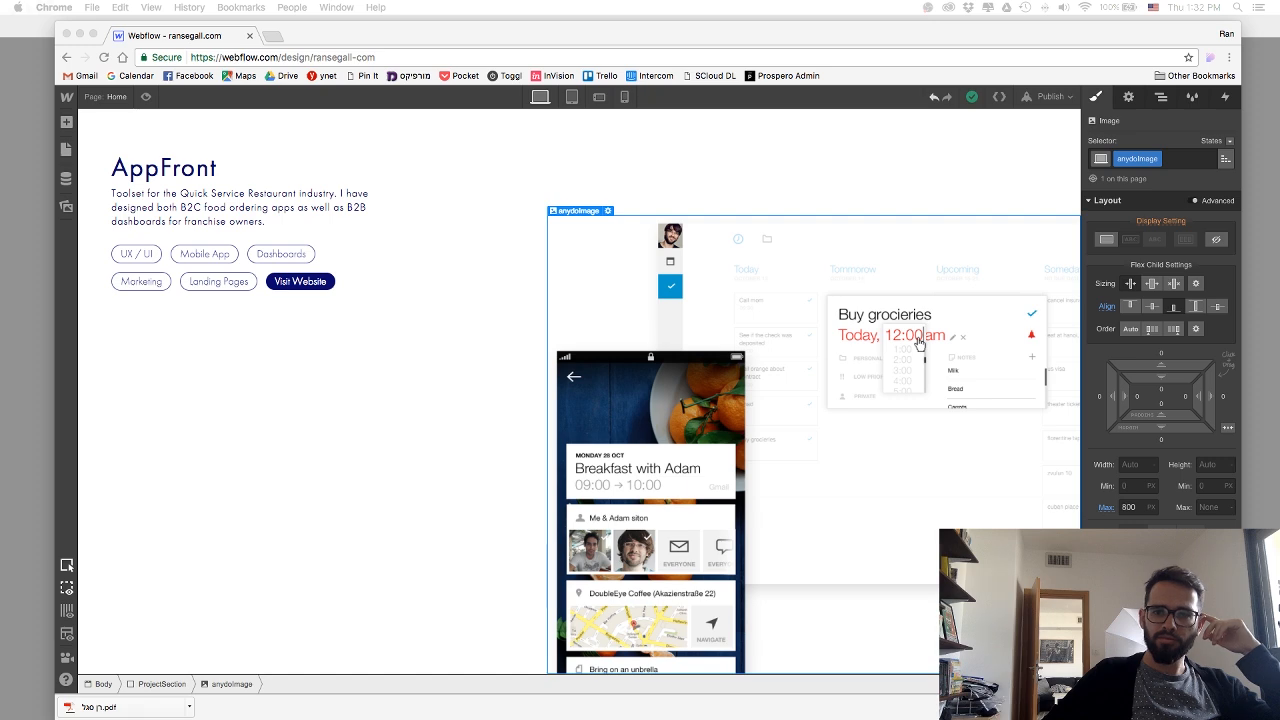
Examine the new section with its mockup image on the published page, and move that browser window away.
left_click_drag(620, 32, 462, 106)
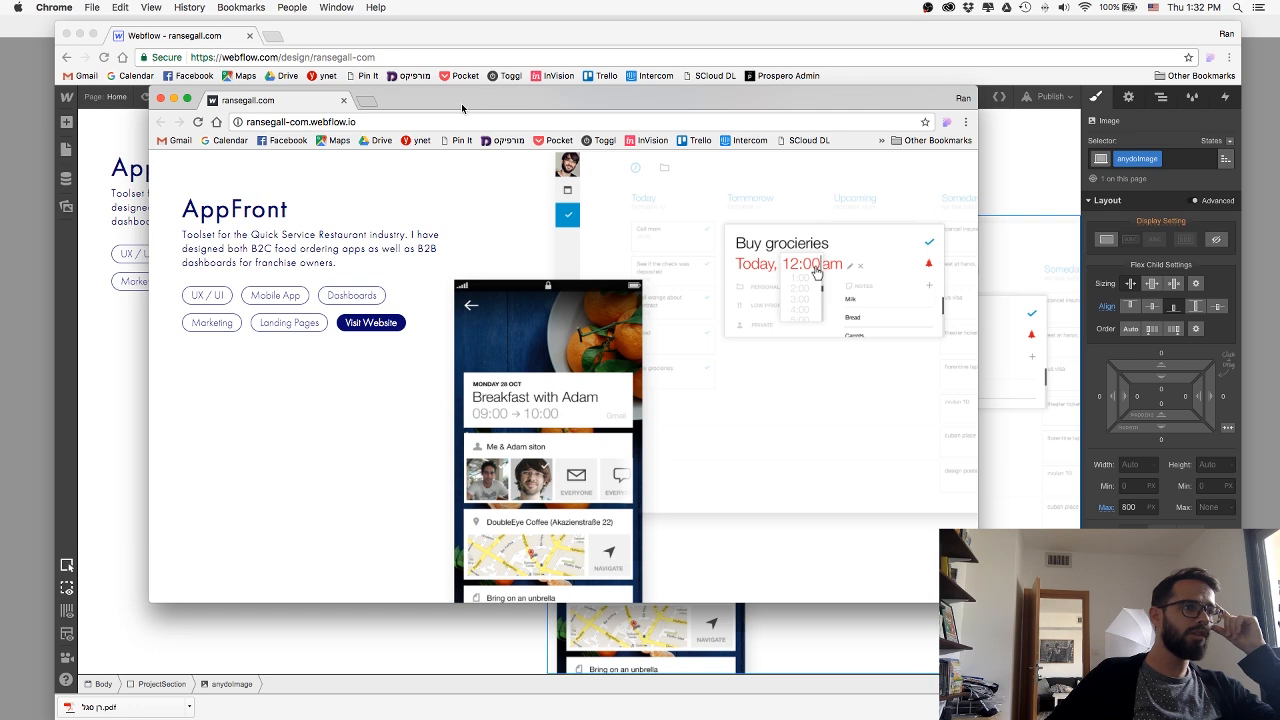
scroll(625, 275, "up", 5)
scroll(634, 269, "down", 5)
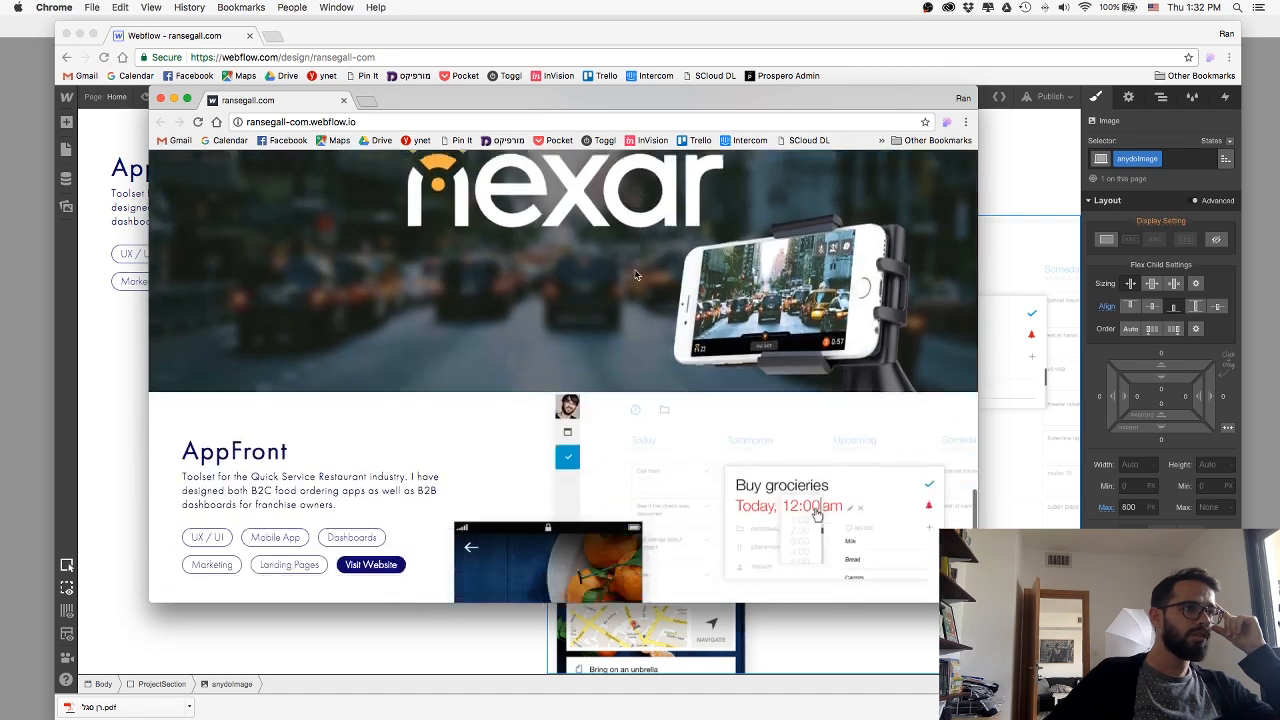
scroll(635, 275, "up", 1)
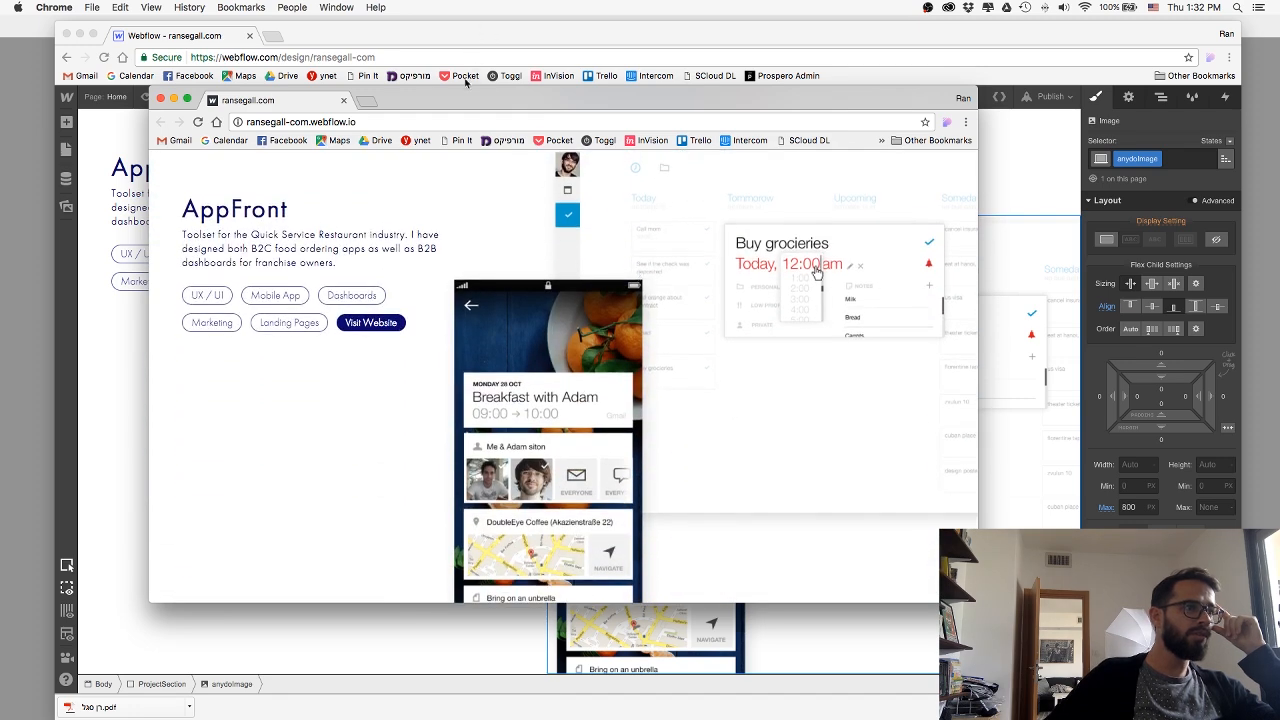
left_click_drag(457, 102, 1279, 90)
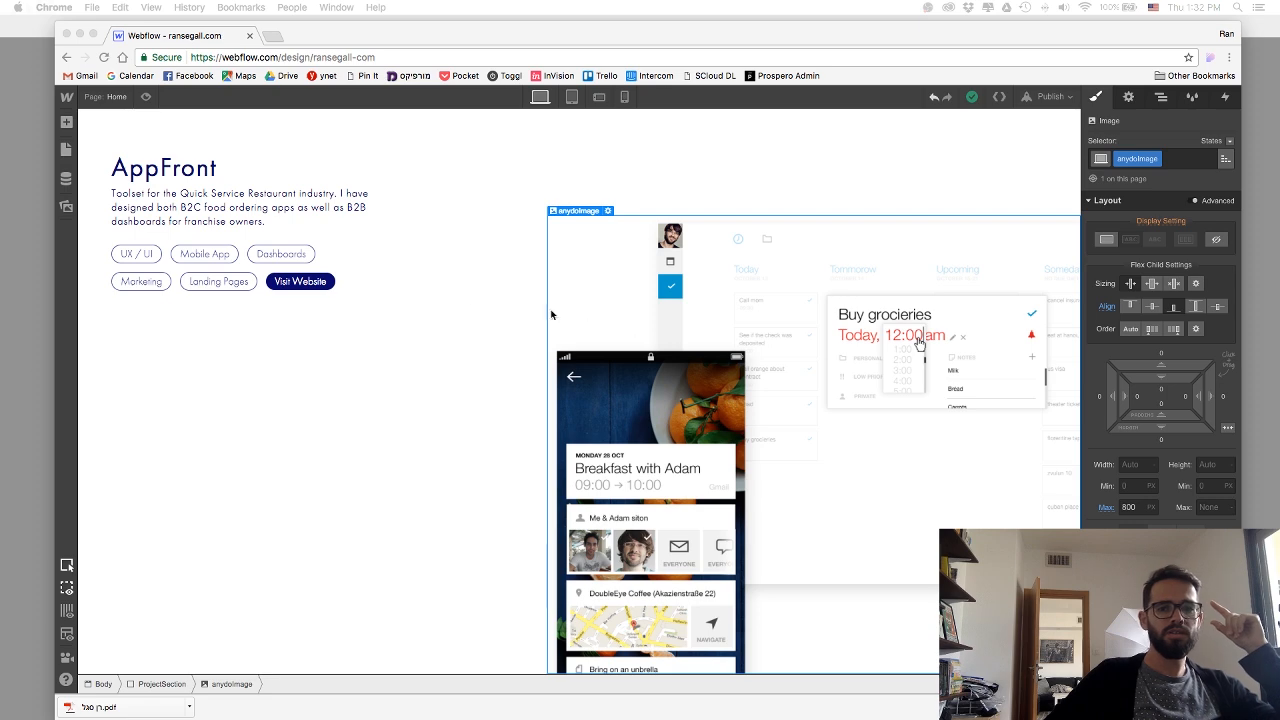
Switch to Sketch to copy the Any.Do title and paste it over the AppFront heading in Webflow.
key("super+Tab")
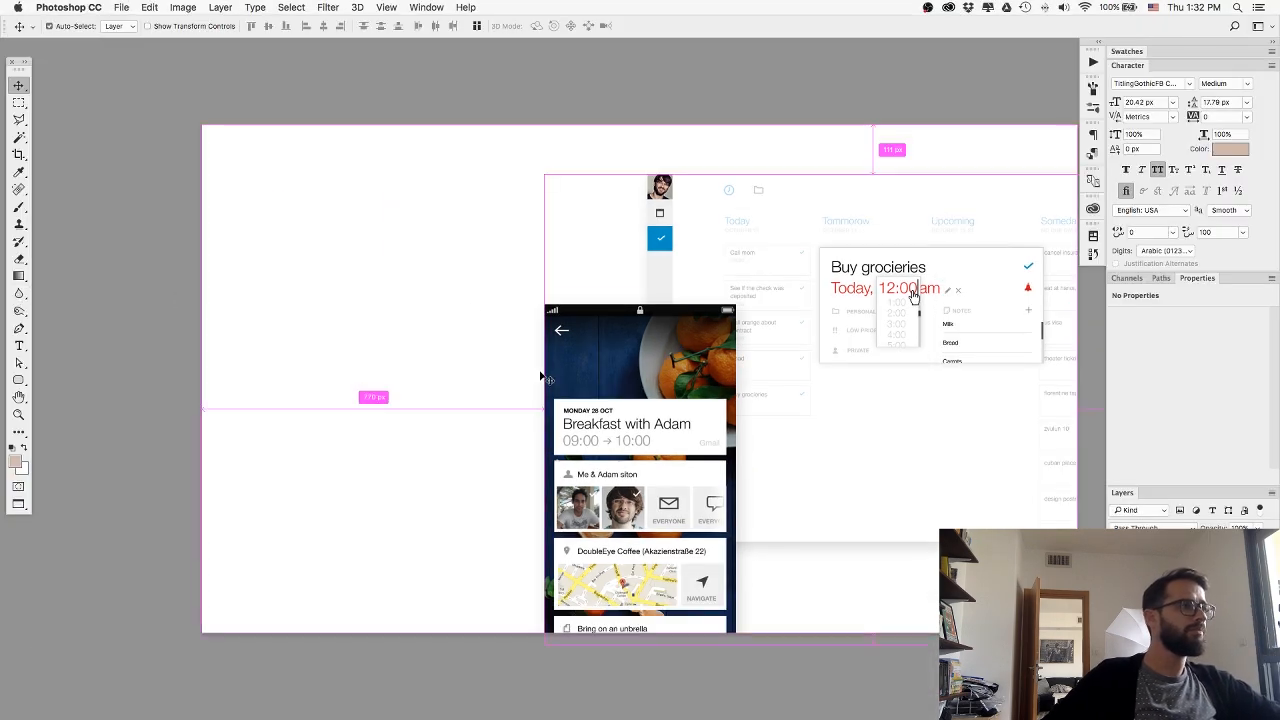
key("super+Tab")
key("super+Tab")
key("super+Tab")
left_click(196, 168)
double_click(170, 164)
key("super+c")
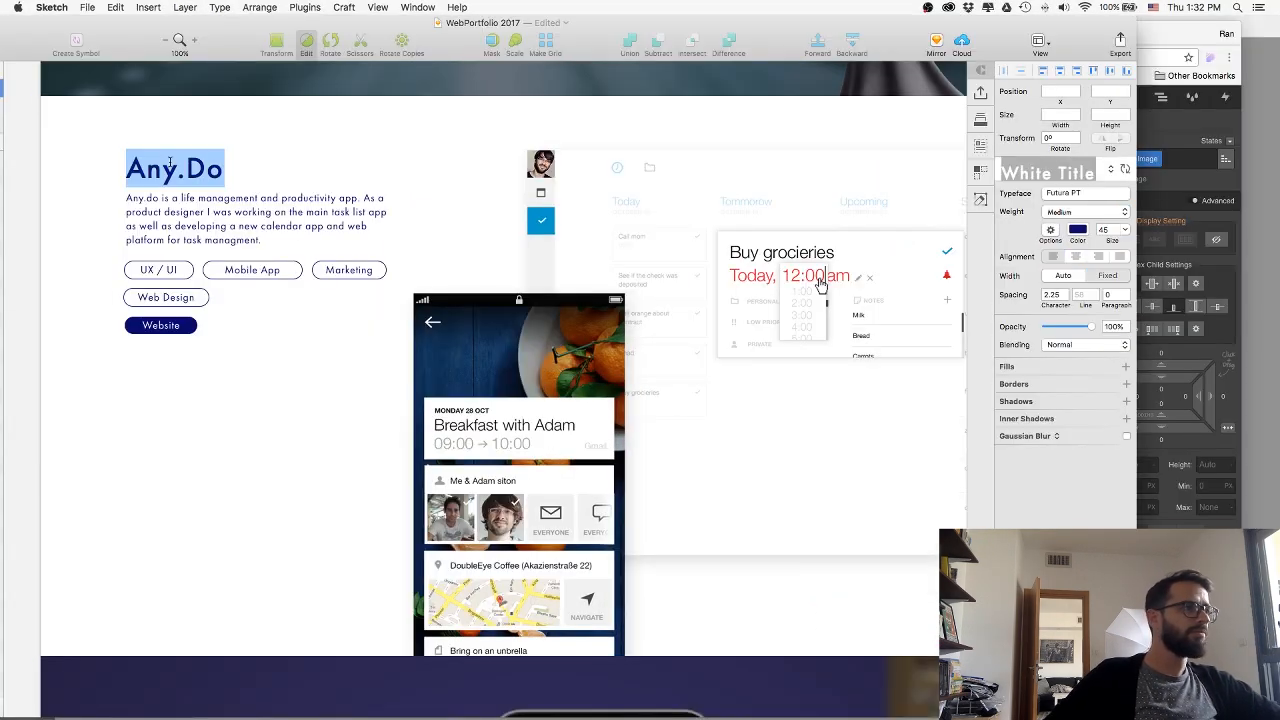
key("super+Tab")
key("super+Tab")
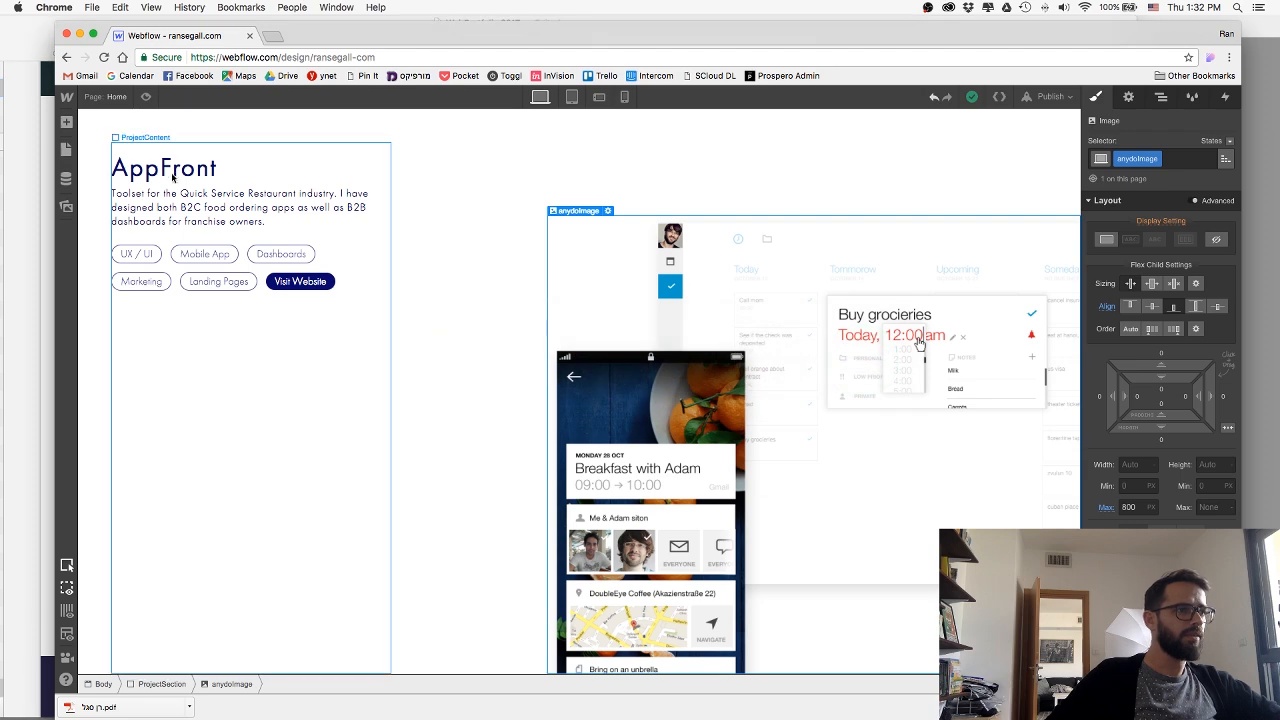
double_click(165, 172)
key("super+v")
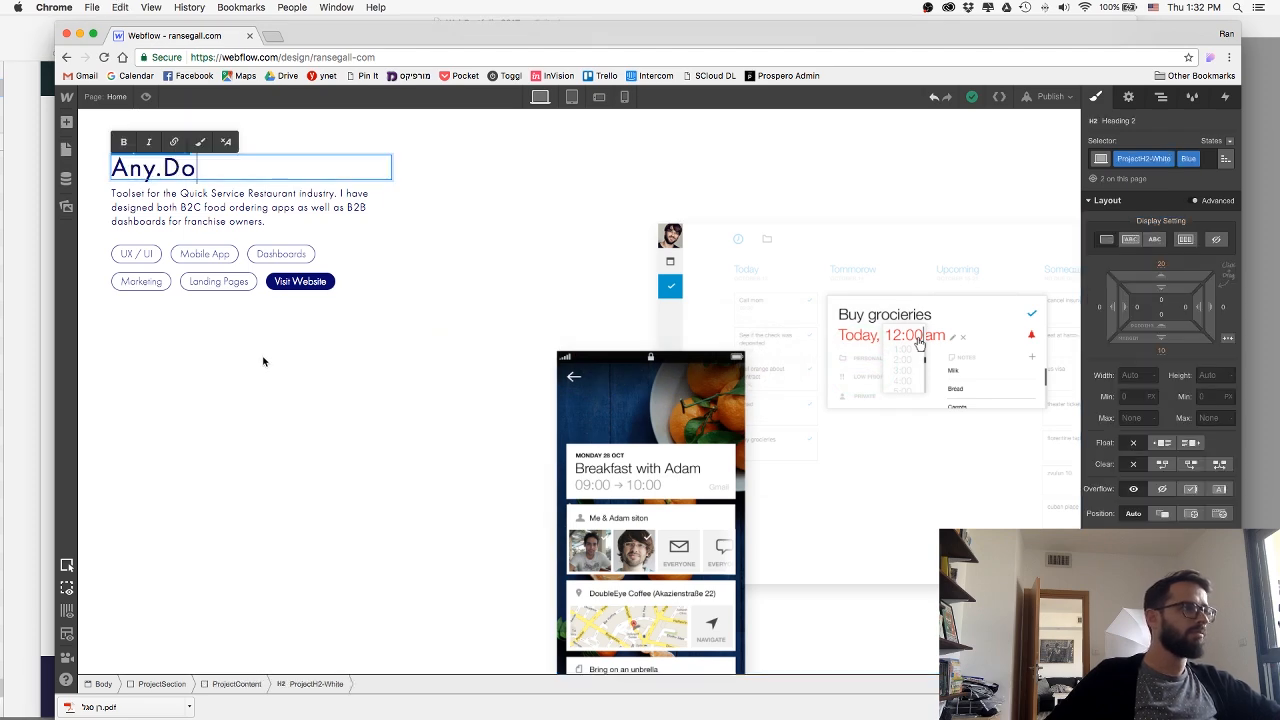
key("Escape")
Switch to Sketch to copy the Any.Do description and paste it over the AppFront paragraph in Webflow.
key("super+Tab")
left_click(193, 213)
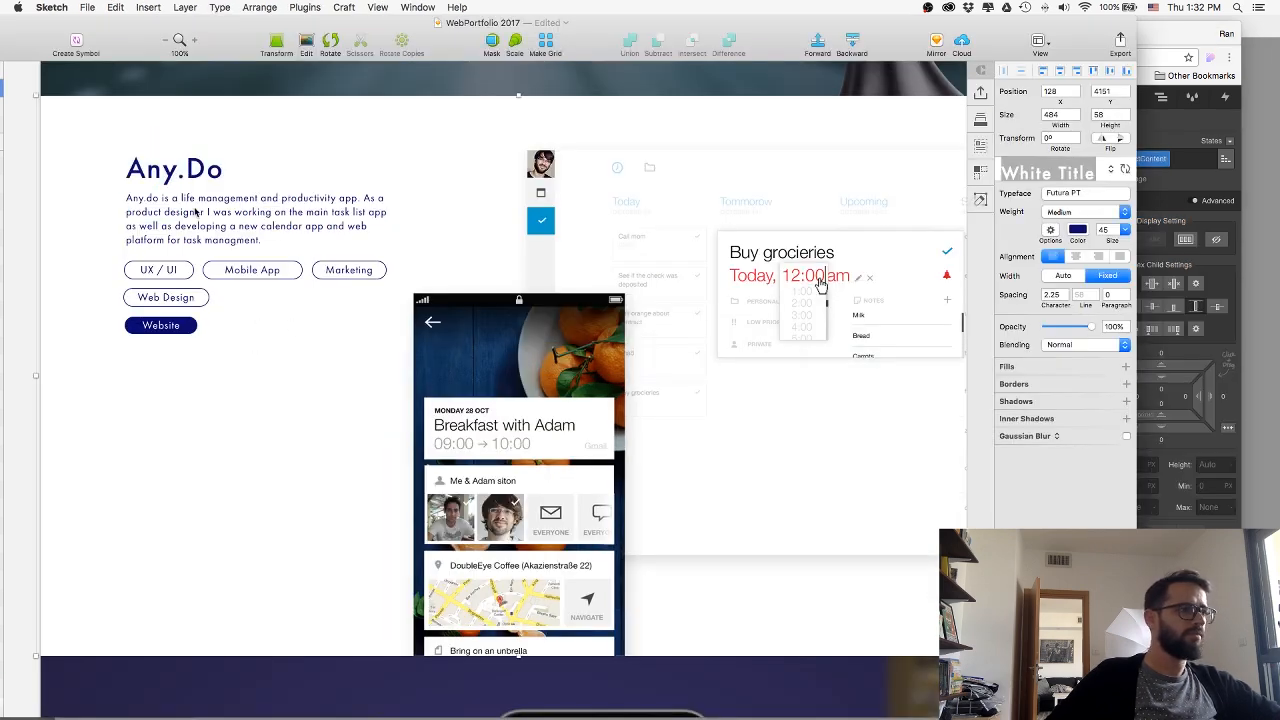
double_click(206, 212)
key("super+a")
key("super+c")
key("super+Tab")
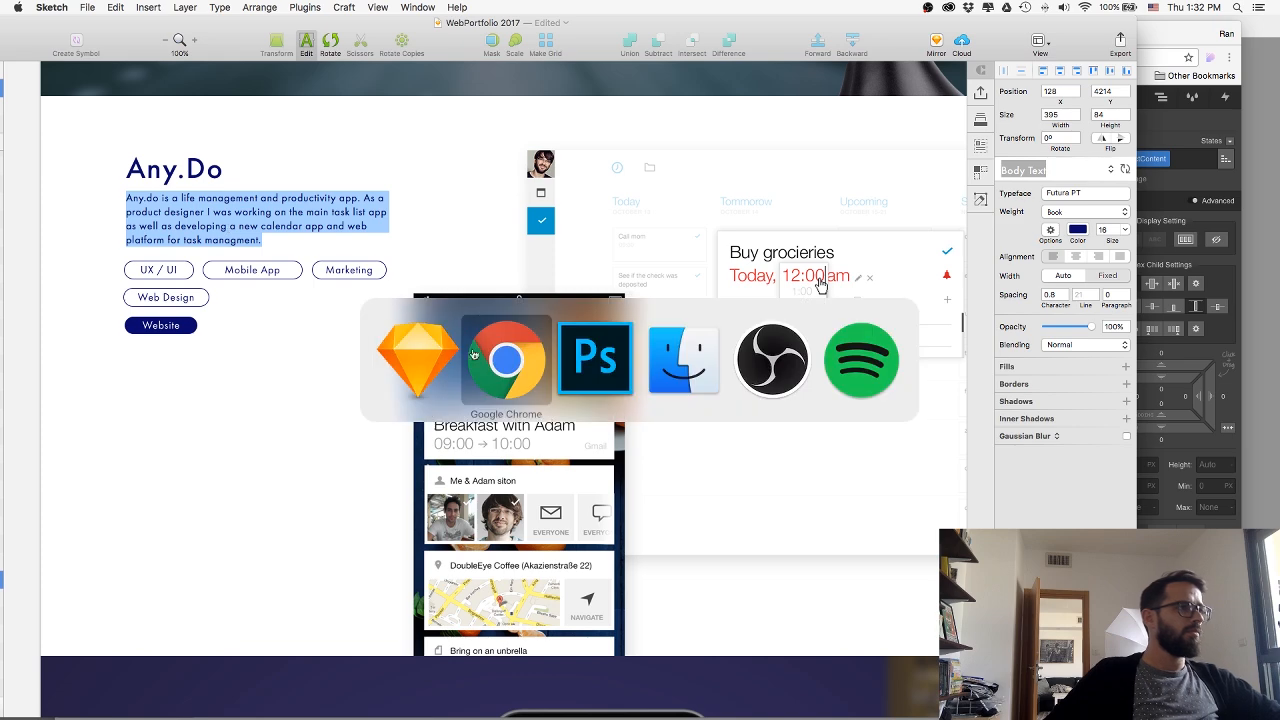
double_click(215, 215)
key("super+v")
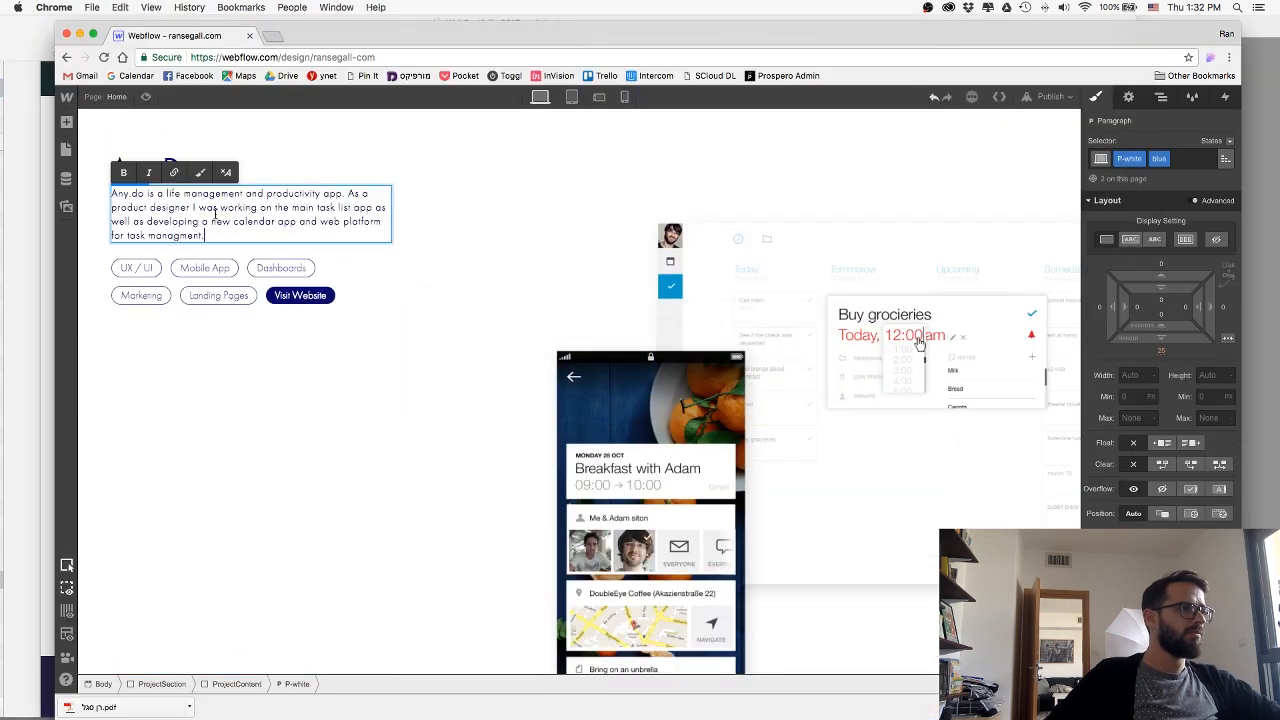
key("Escape")
Check the Any.Do skill tags in Sketch and delete the Dashboards tag from the Webflow section.
key("super+Tab")
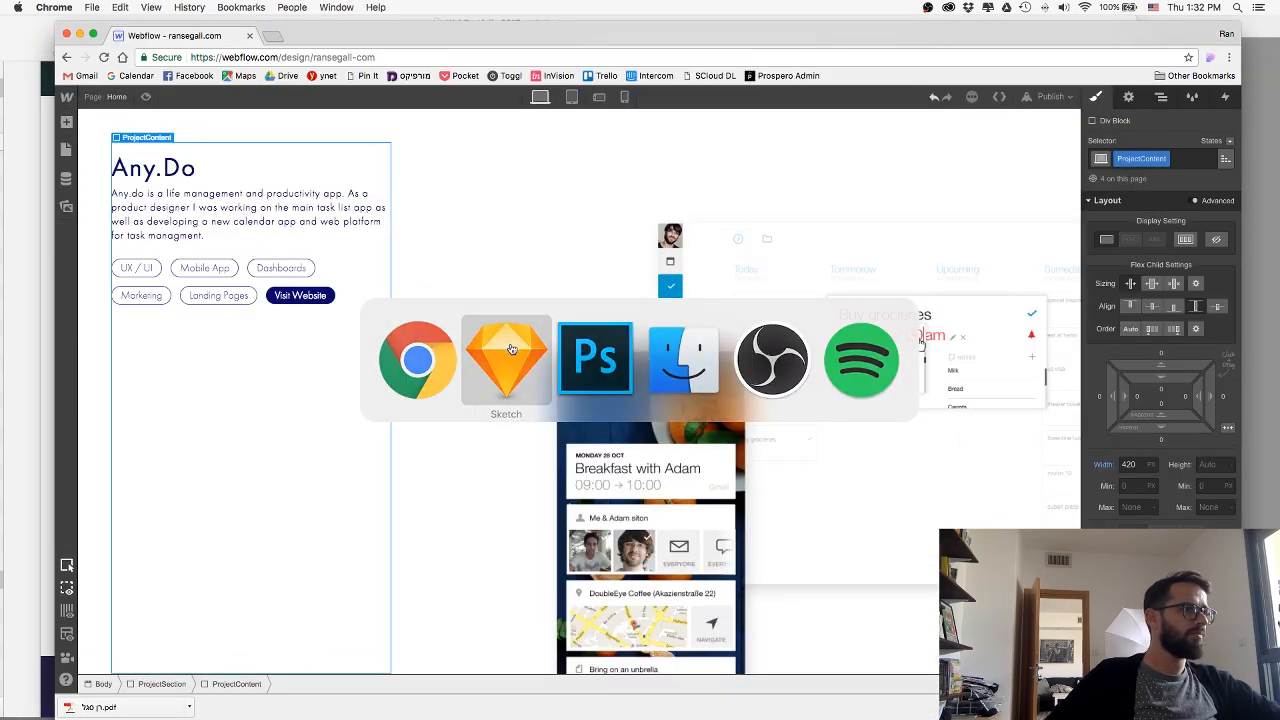
key("super+Tab")
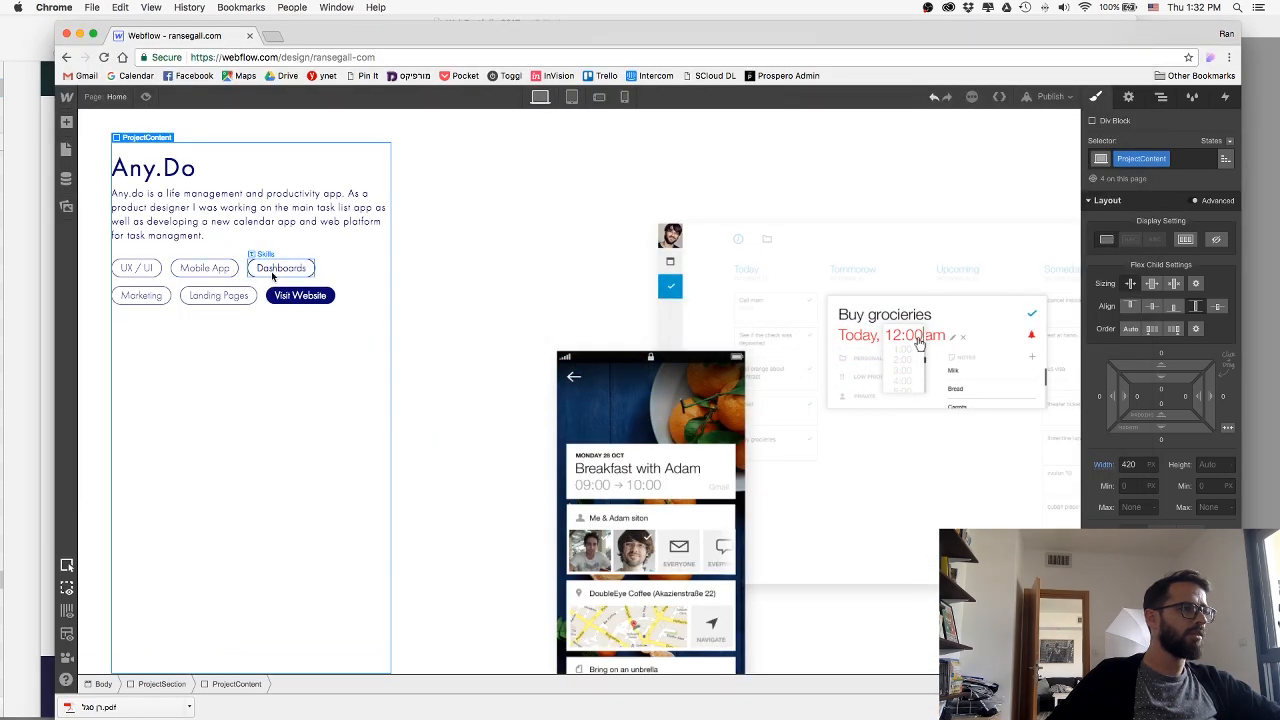
left_click(271, 271)
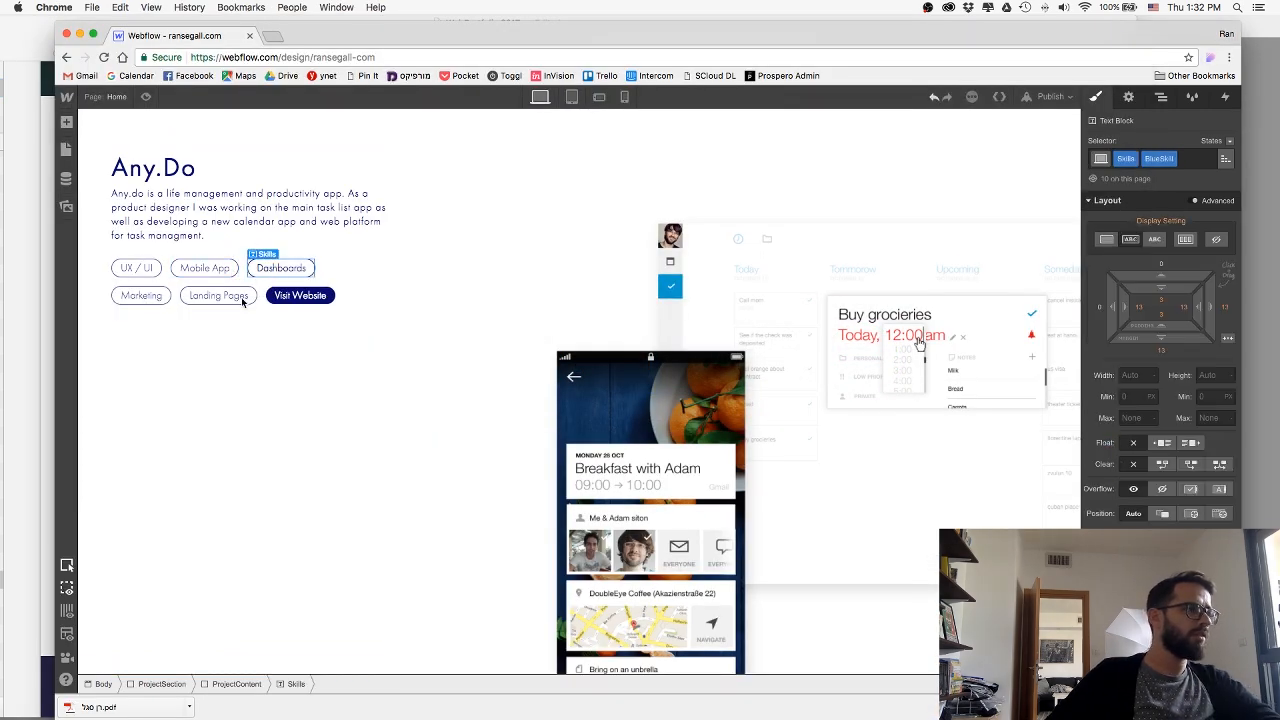
key("Delete")
Change the text of the Landing Pages skill tag to Web Design.
left_click(160, 296)
double_click(167, 298)
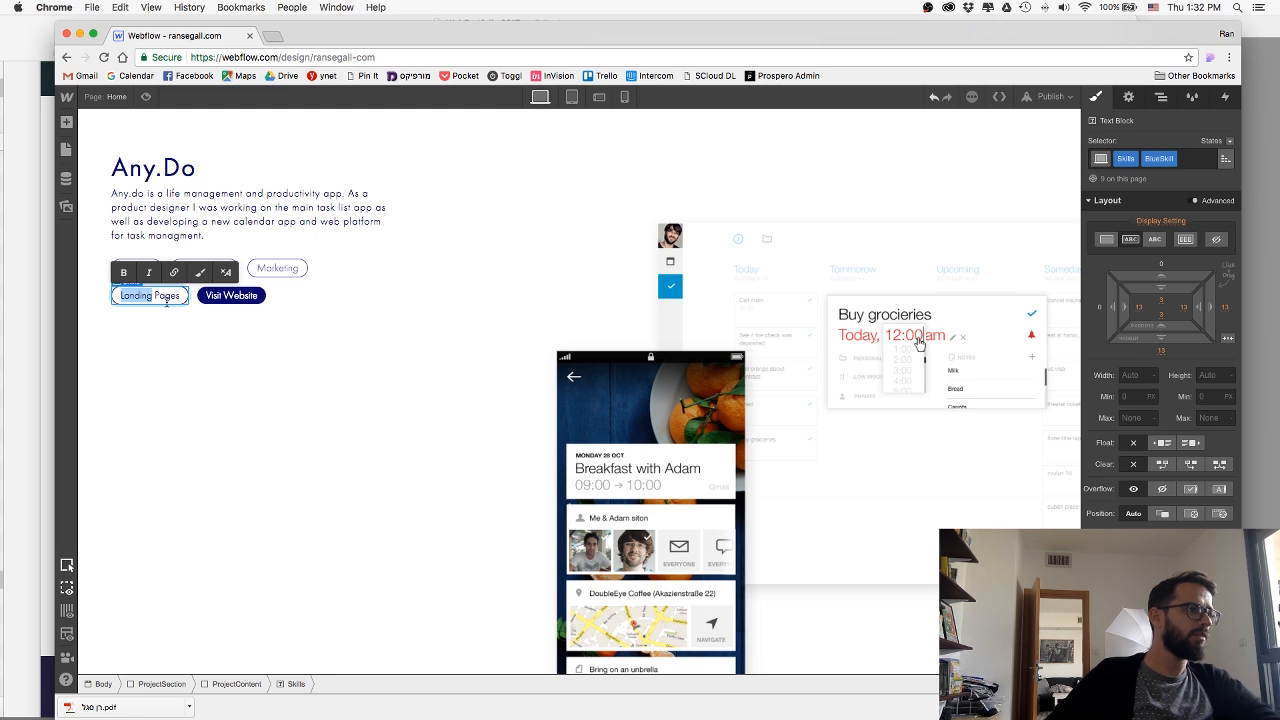
key("super+a")
type("Web")
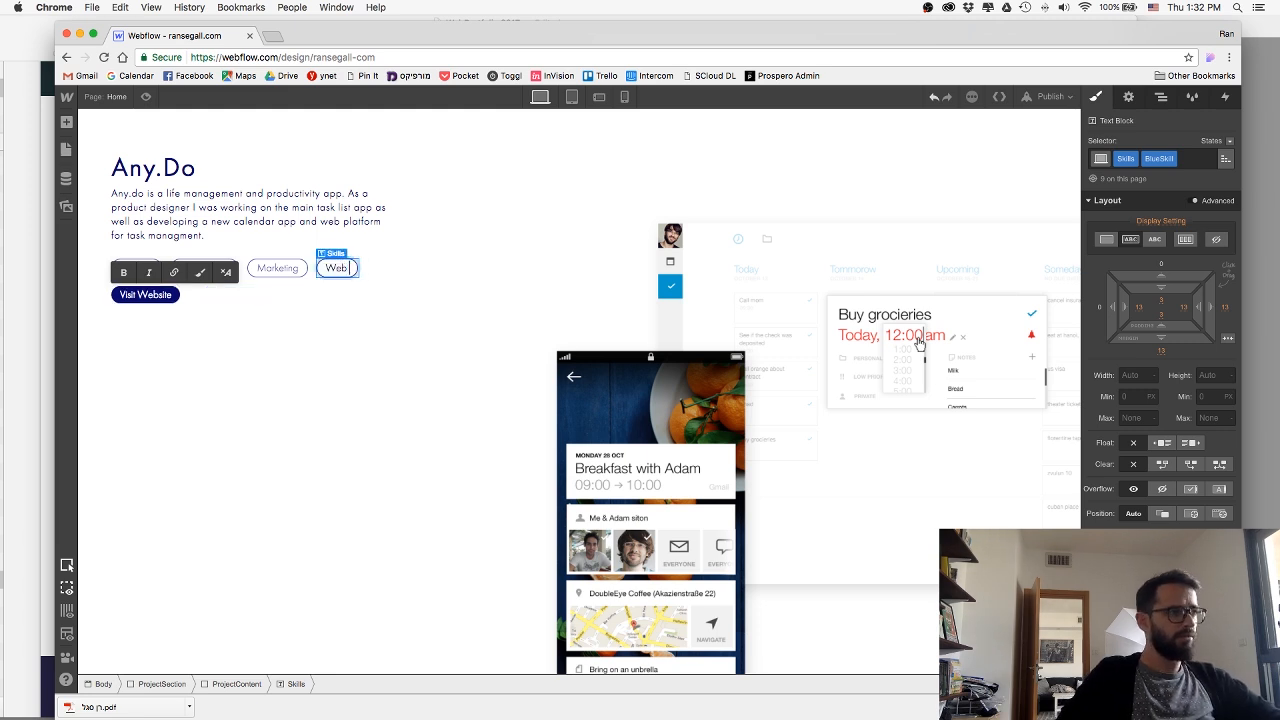
type(" Design")
key("Escape")
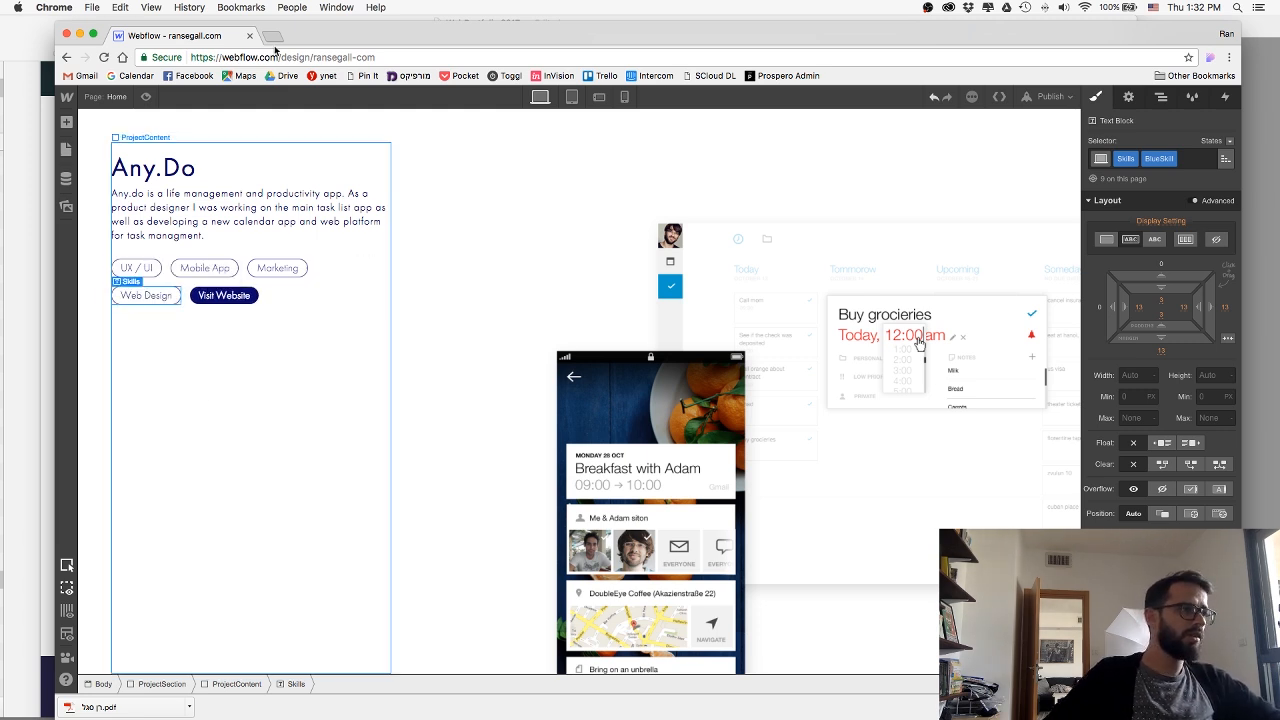
left_click(273, 38)
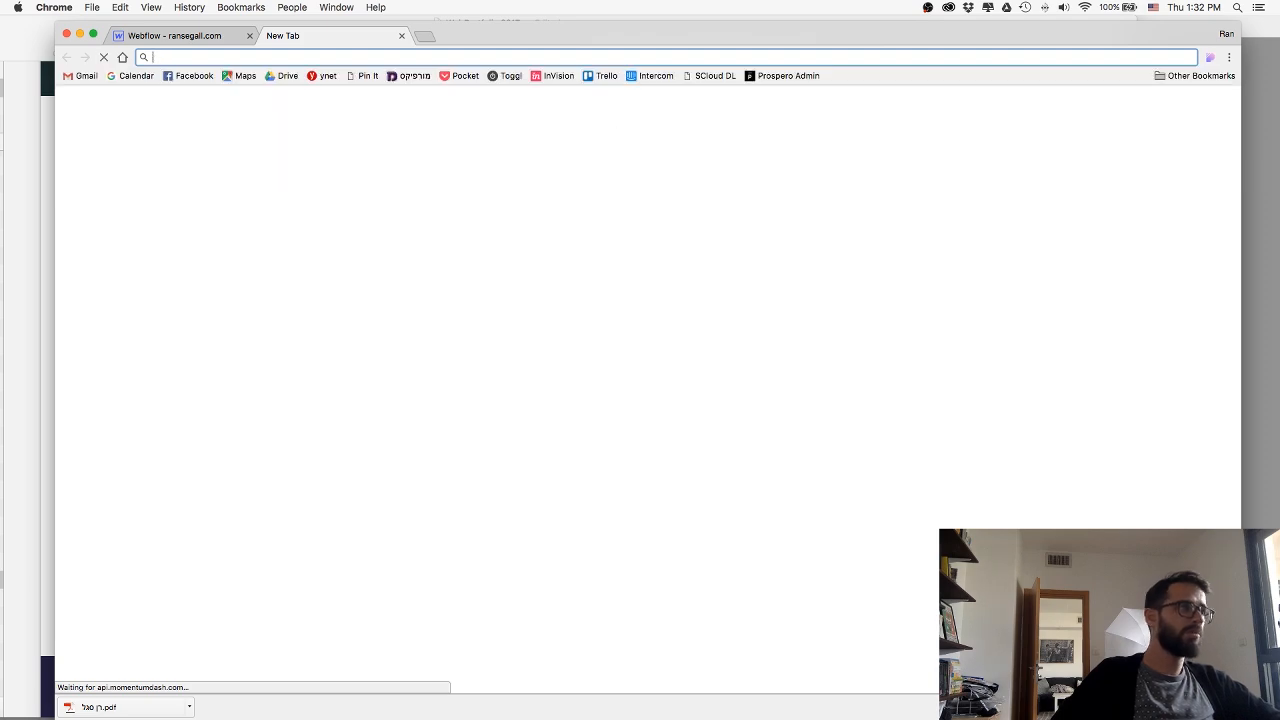
type("and")
key("BackSpace")
key("BackSpace")
key("BackSpace")
type("y.")
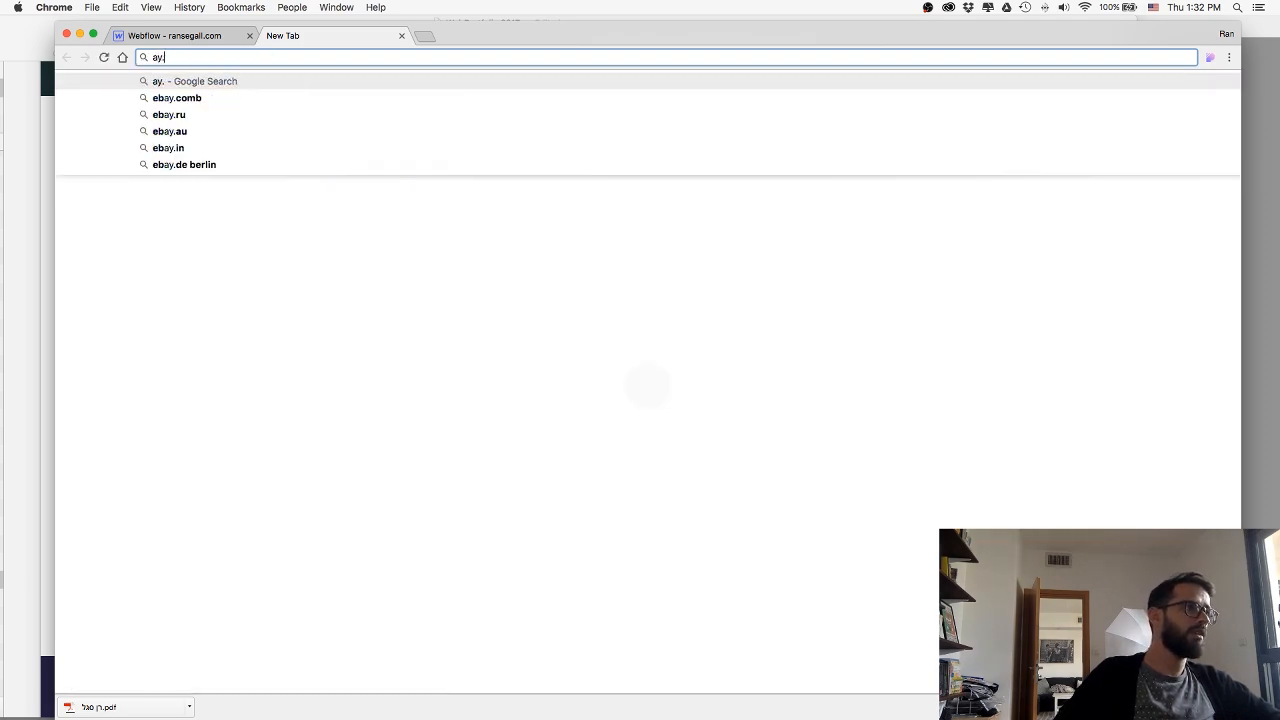
type("do")
key("BackSpace")
key("BackSpace")
key("BackSpace")
key("BackSpace")
type("ny")
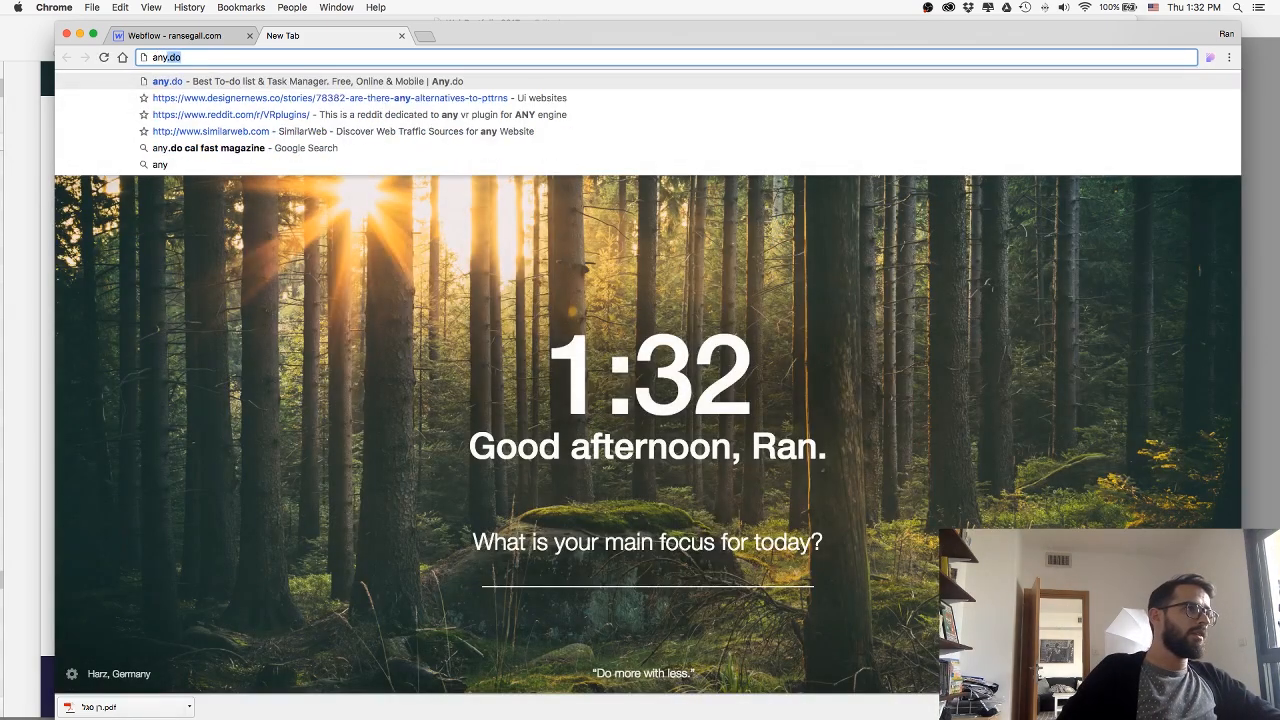
key("super+w")
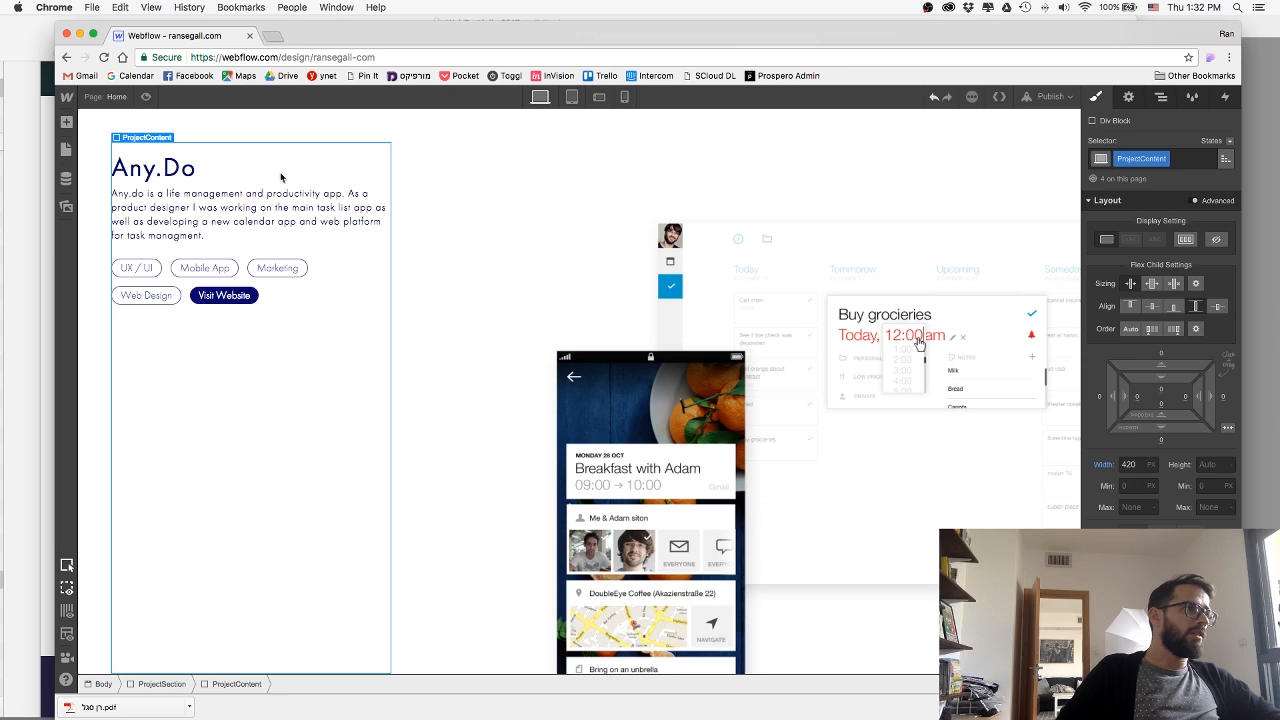
left_click(230, 295)
left_click(1128, 96)
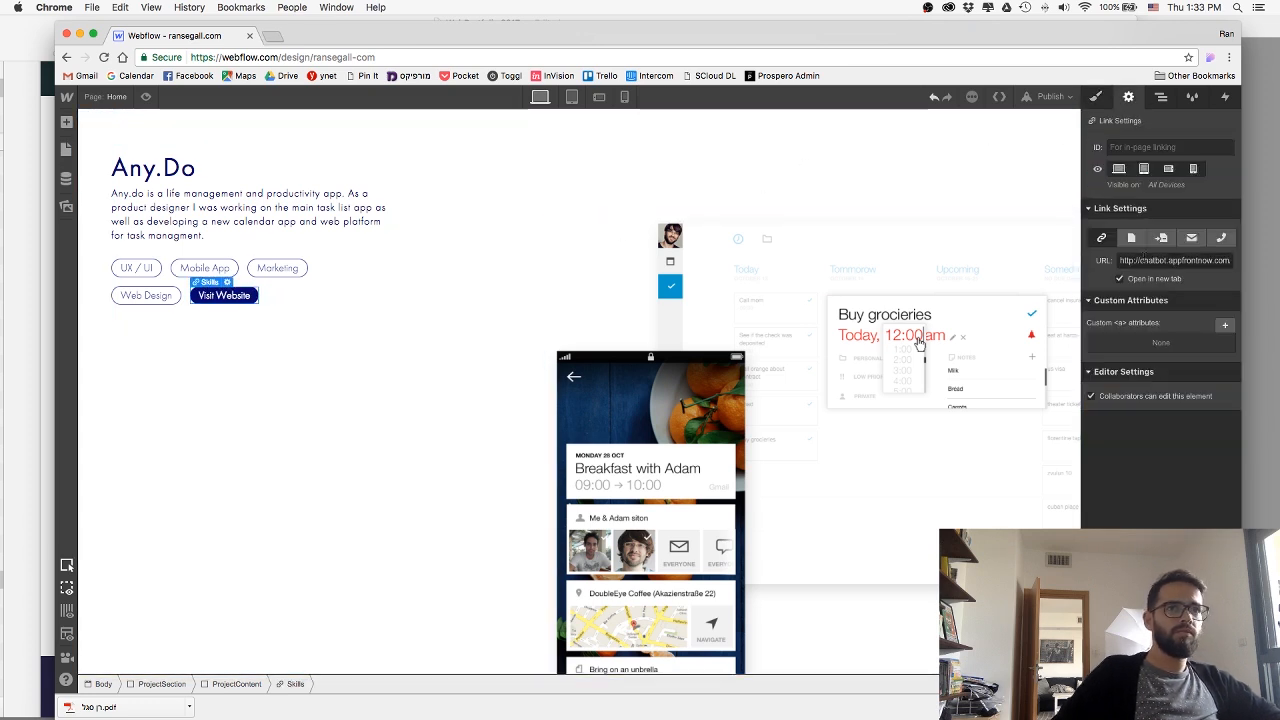
triple_click(1174, 261)
type("any.do")
key("Return")
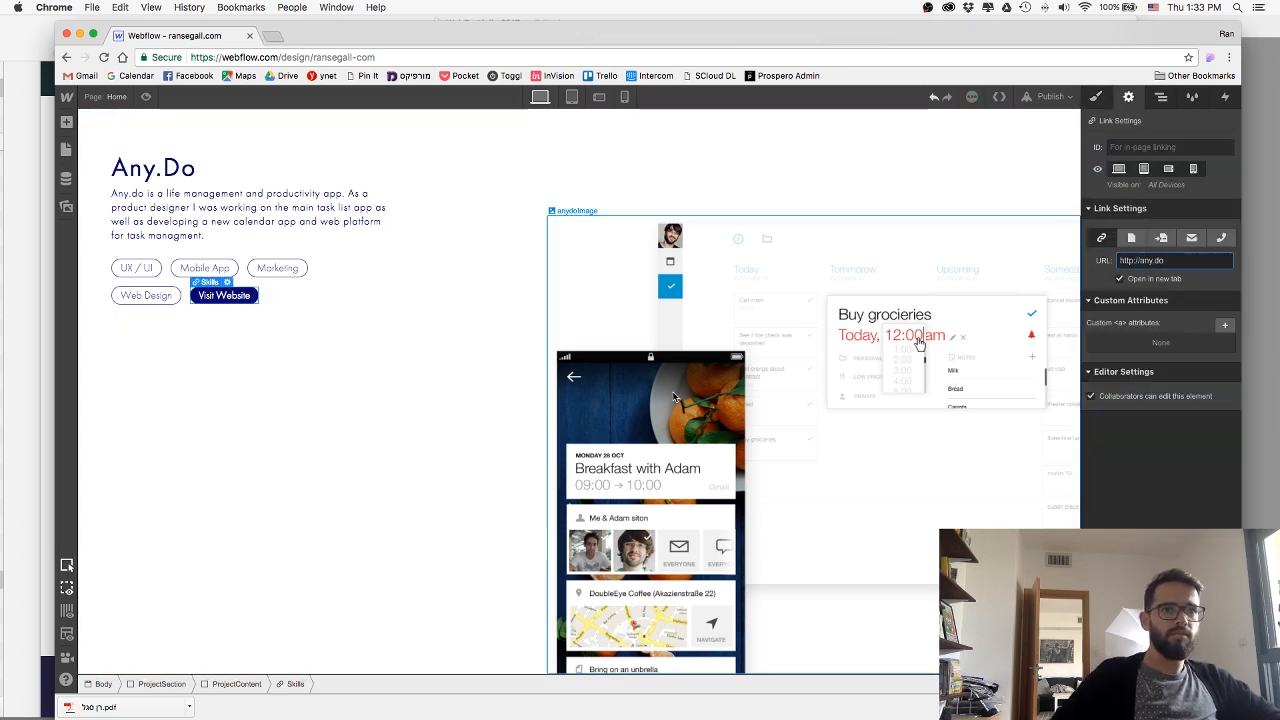
left_click(223, 480)
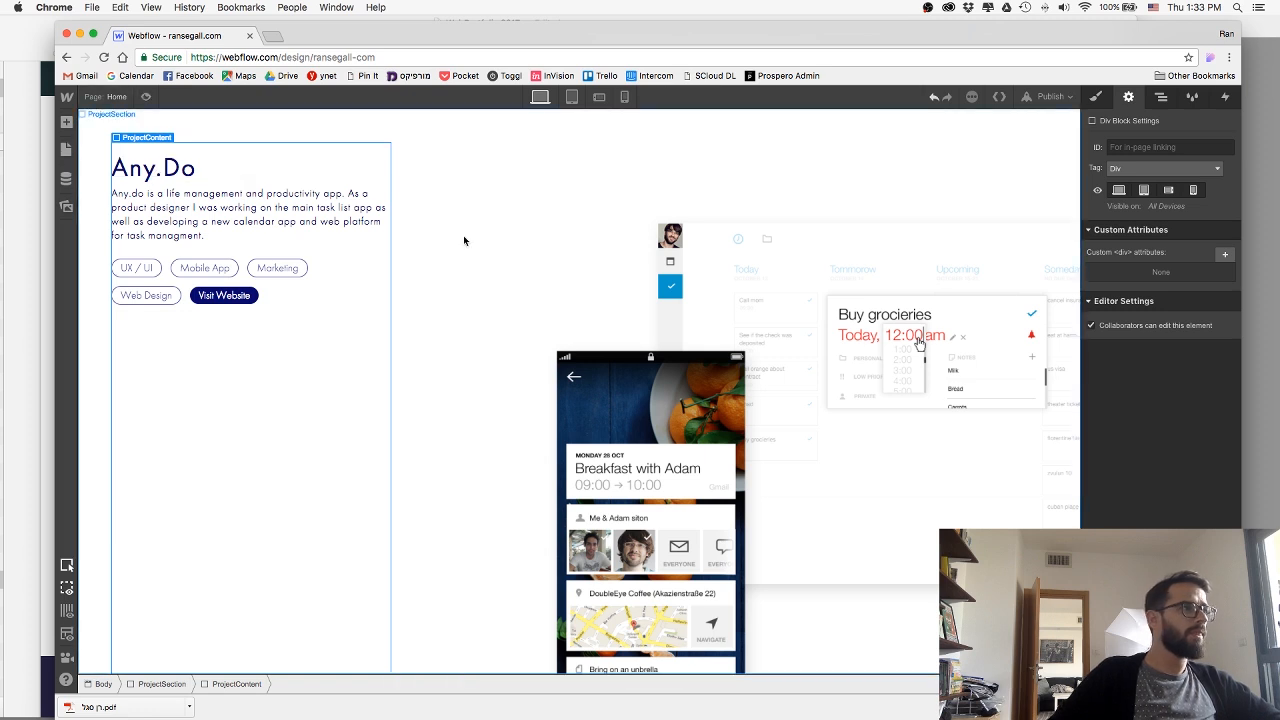
Switch to the tablet breakpoint and set the Any.Do section's flex layout to a vertical direction.
left_click(571, 96)
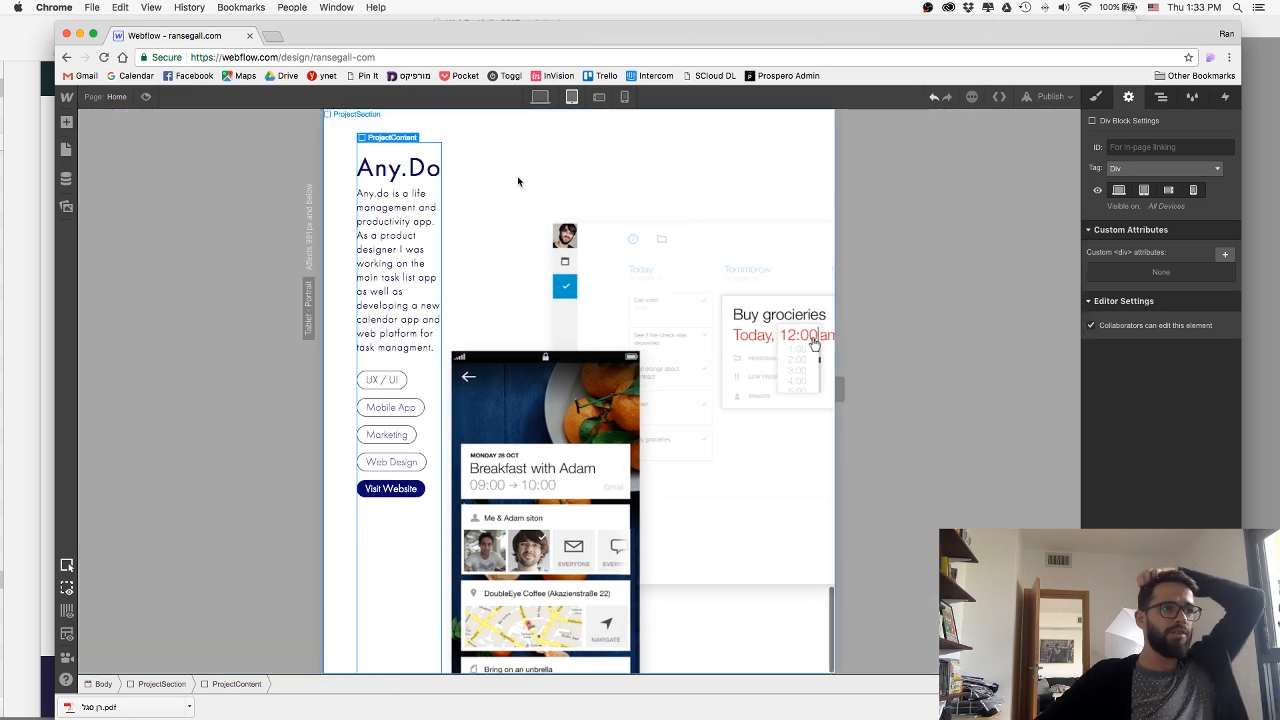
left_click(556, 128)
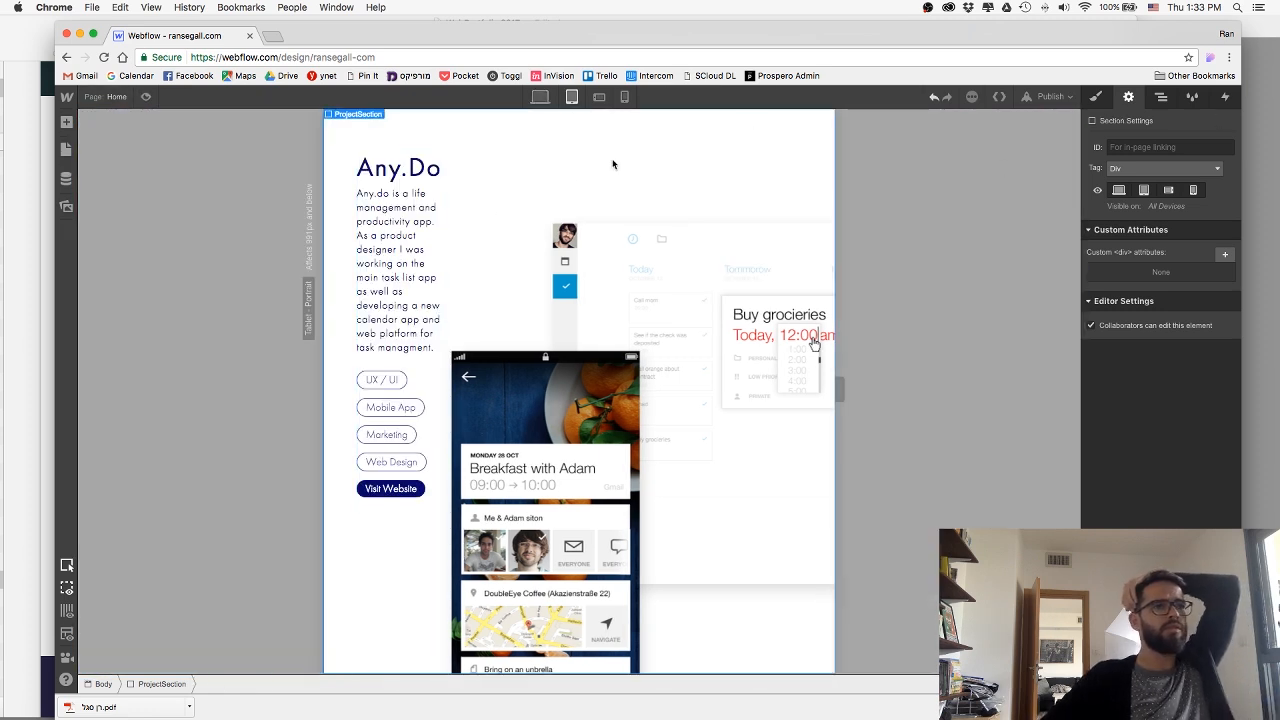
left_click(1095, 97)
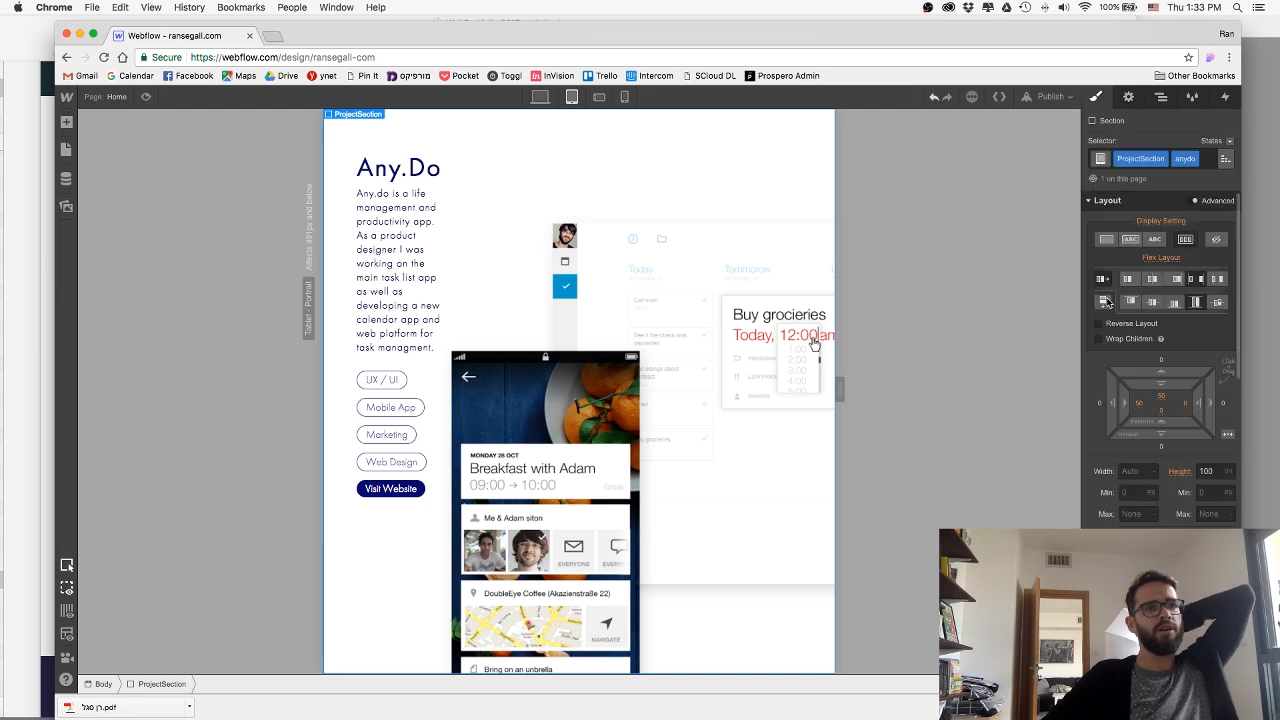
left_click(1104, 301)
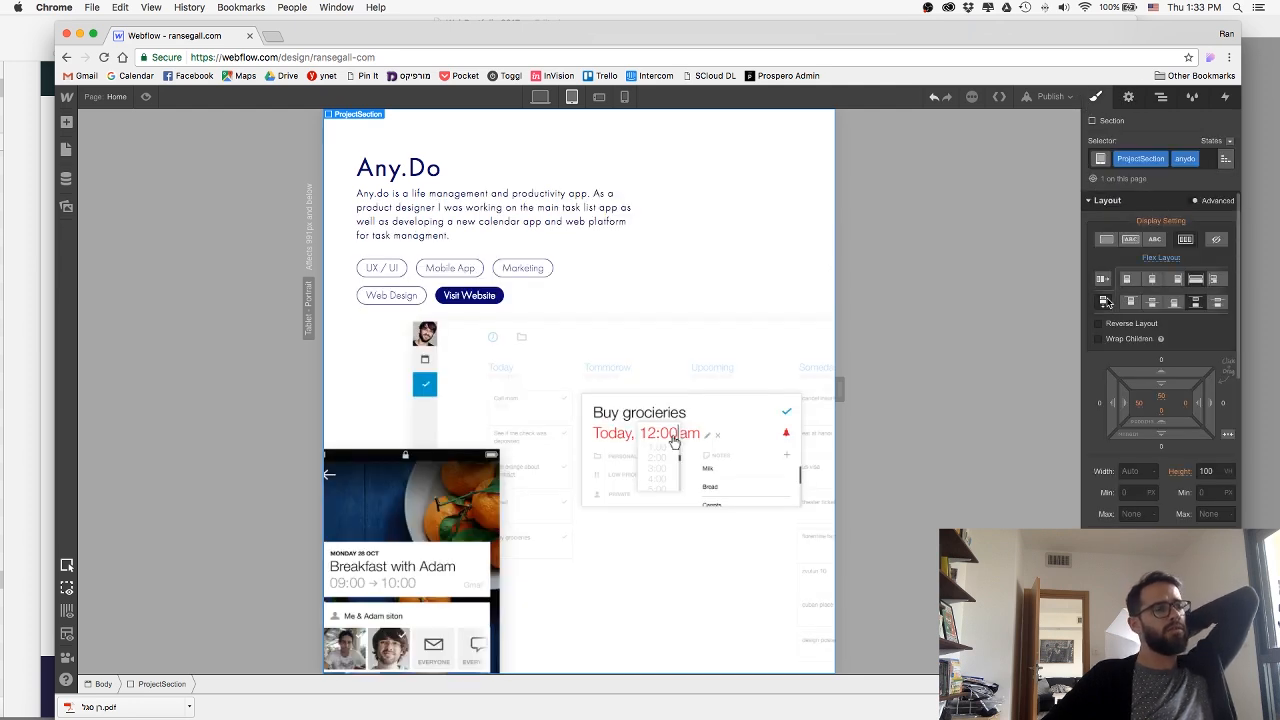
left_click(583, 457)
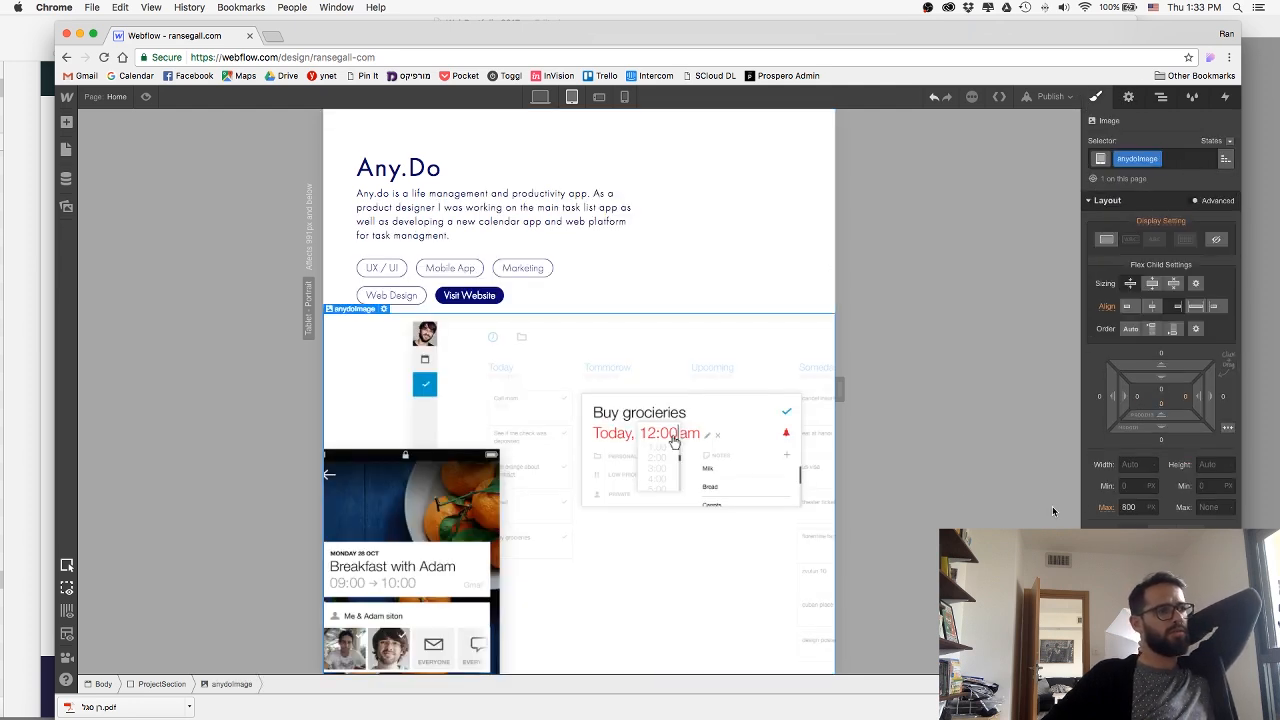
left_click(1130, 507)
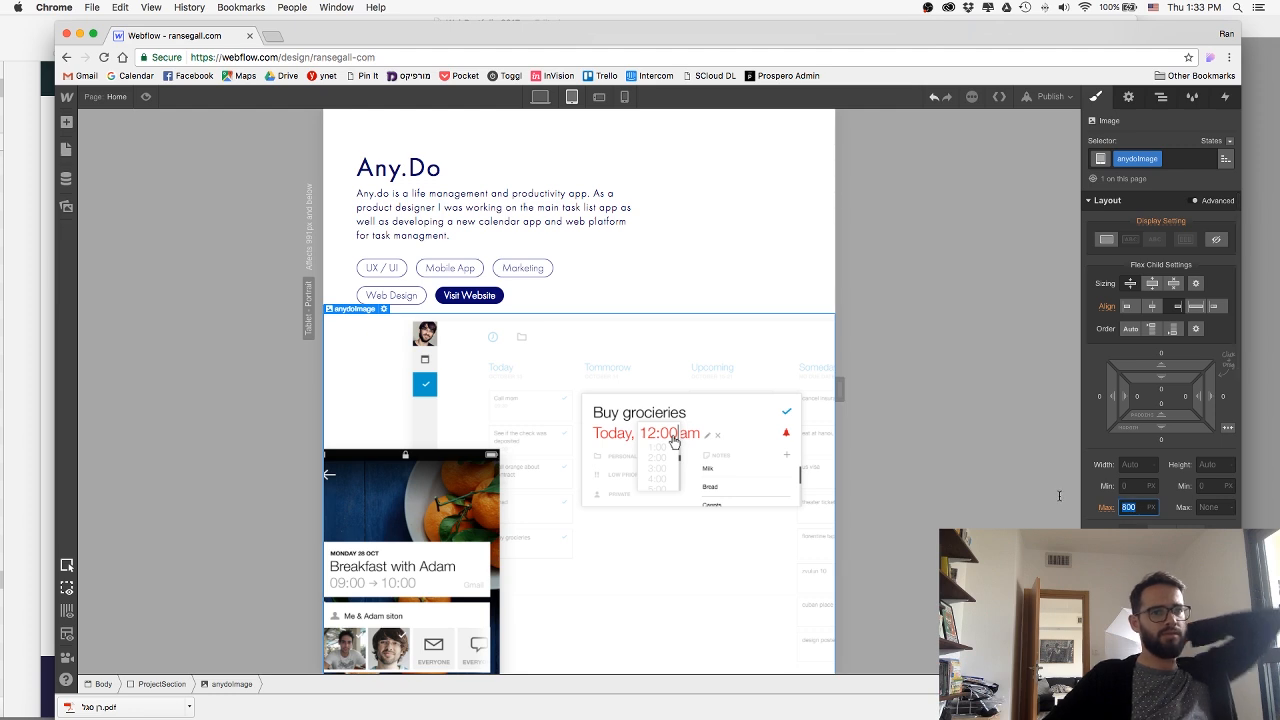
type("auto")
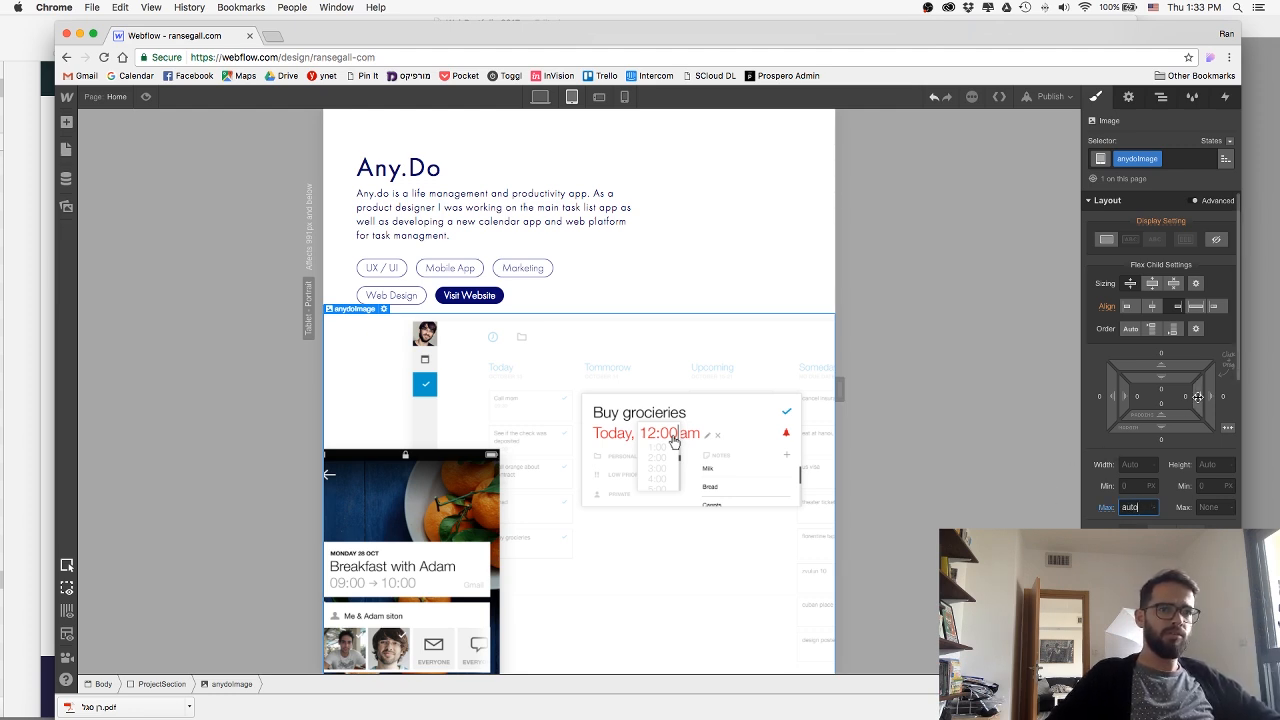
left_click_drag(1193, 397, 1148, 406)
key("super+z")
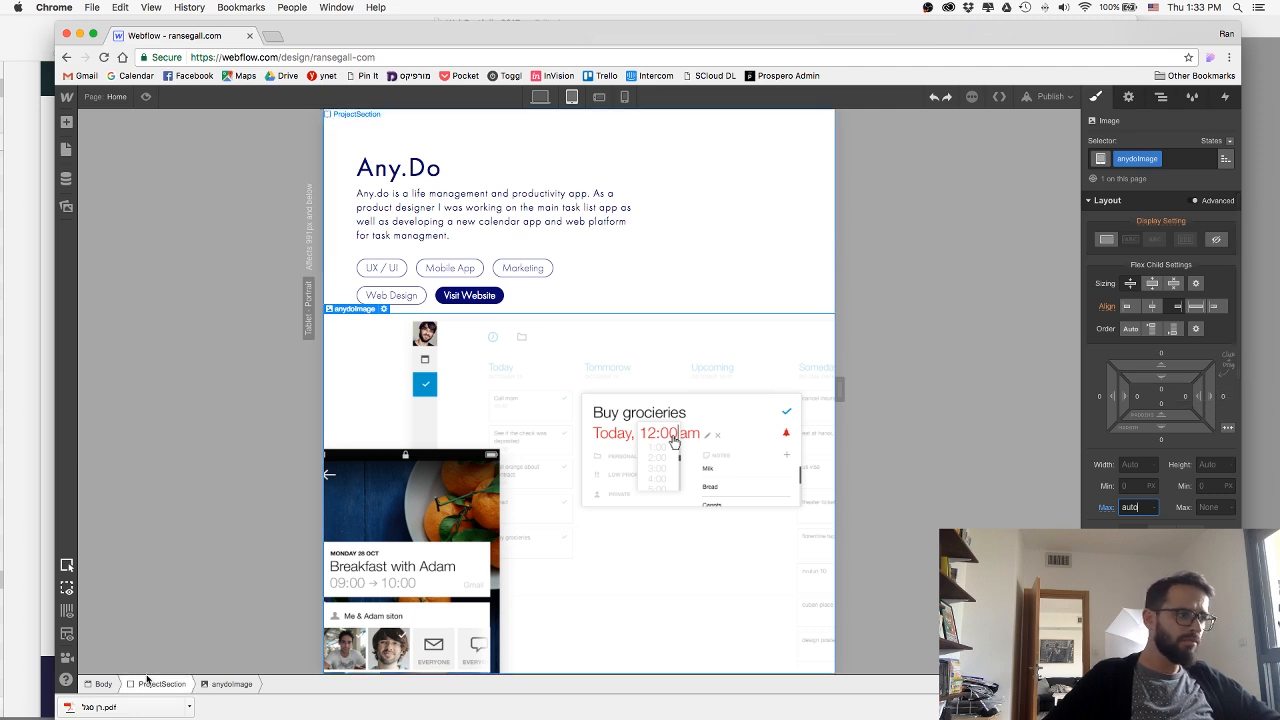
left_click(785, 269)
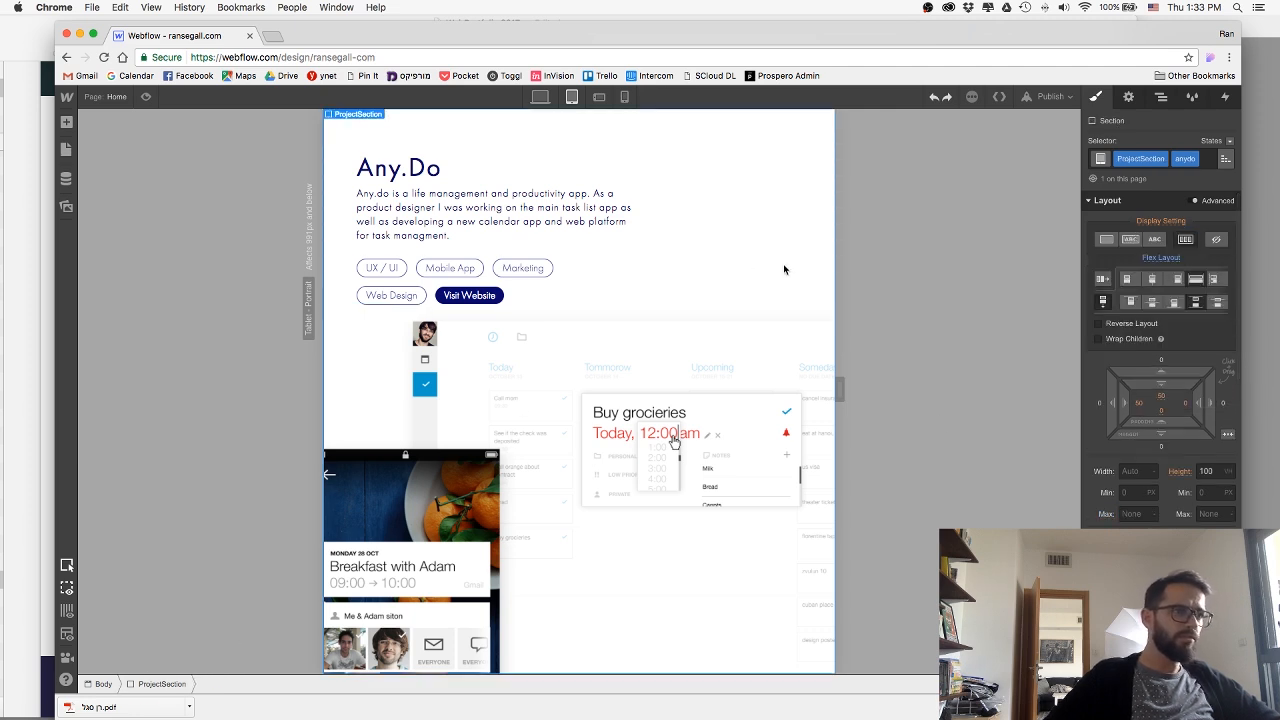
Center-align the Any.Do mockup image on the tablet breakpoint and set its maximum width to 600 px.
left_click(670, 389)
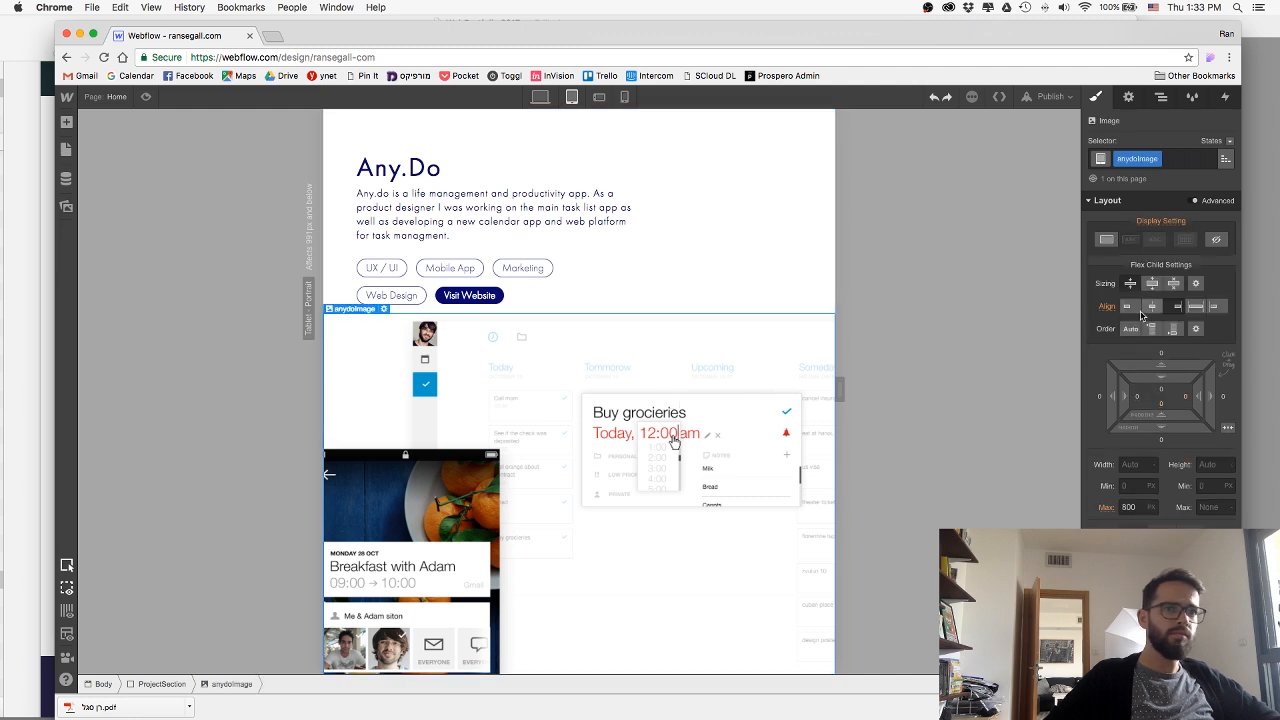
left_click(1151, 307)
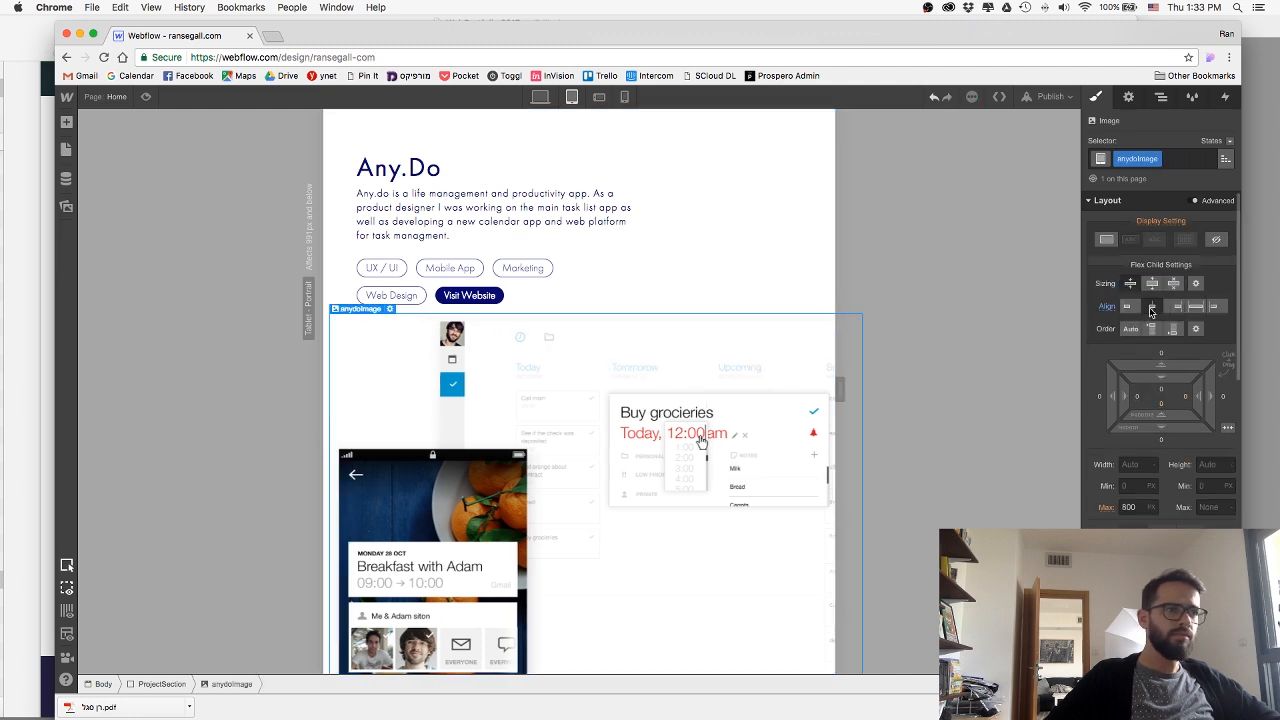
left_click(1130, 507)
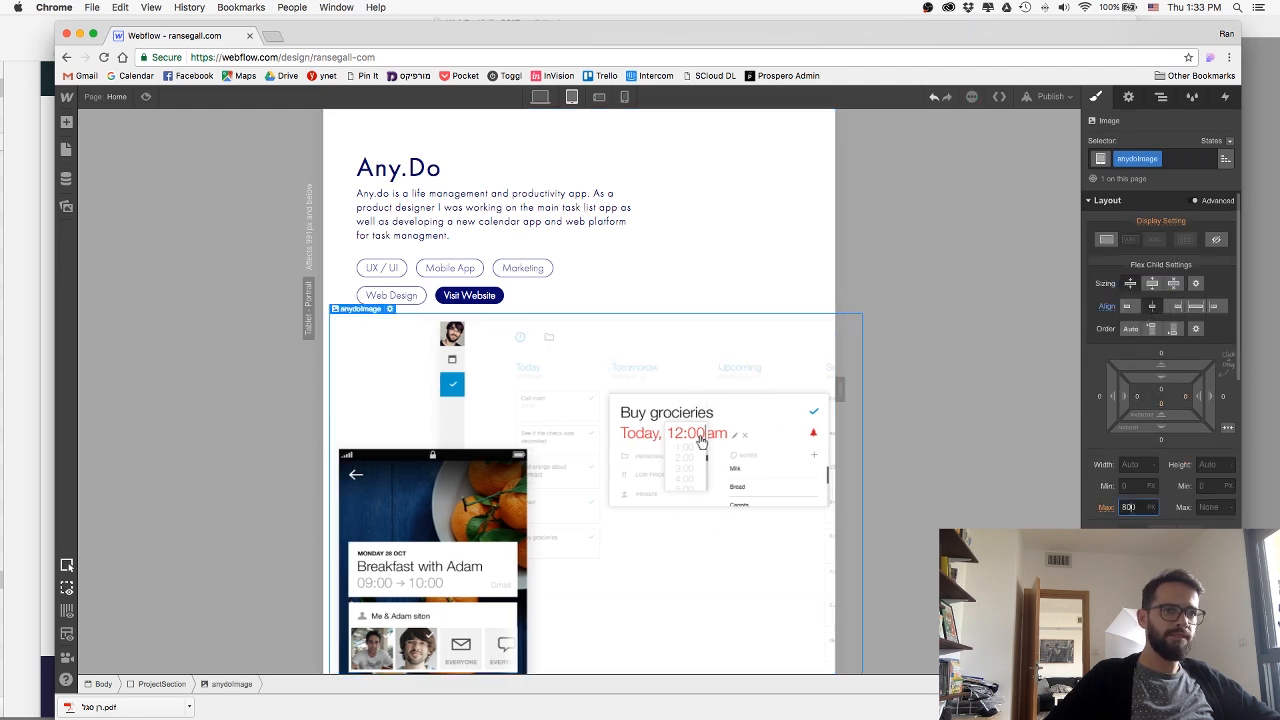
type("500")
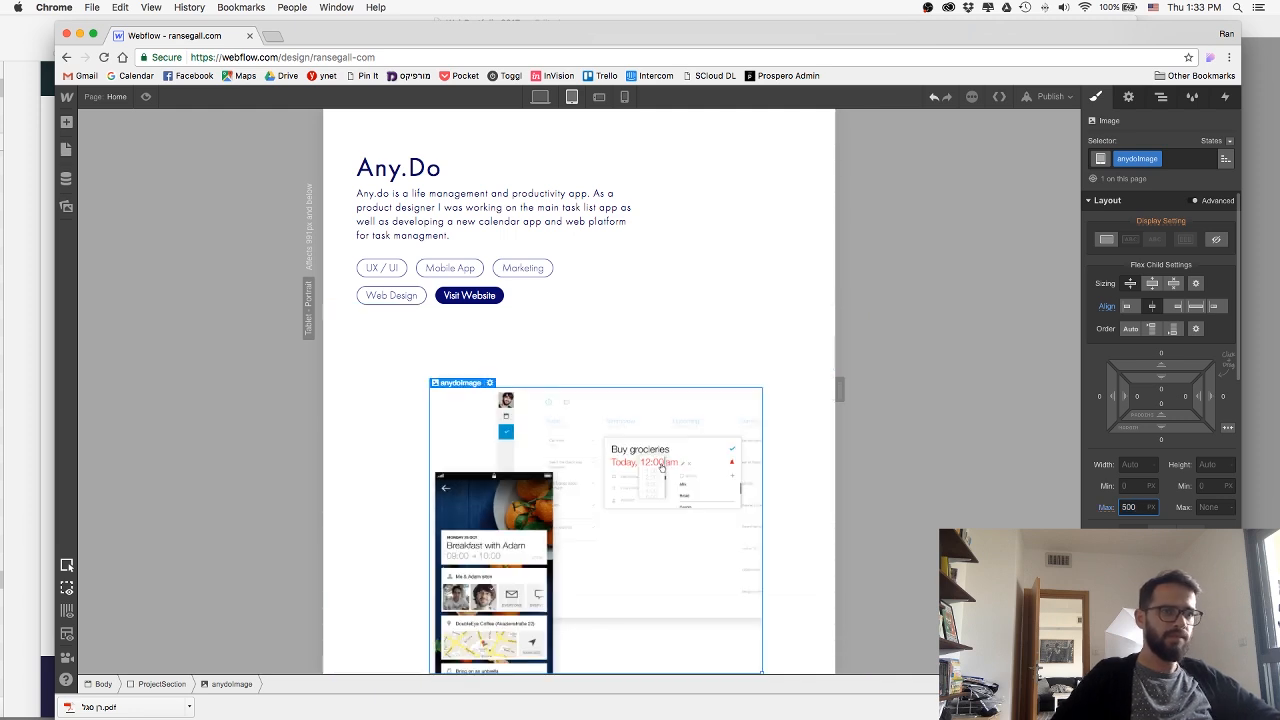
key("shift+Up")
key("shift+Up")
key("shift+Up")
key("shift+Up")
key("shift+Up")
key("shift+Up")
key("shift+Up")
key("shift+Up")
key("shift+Up")
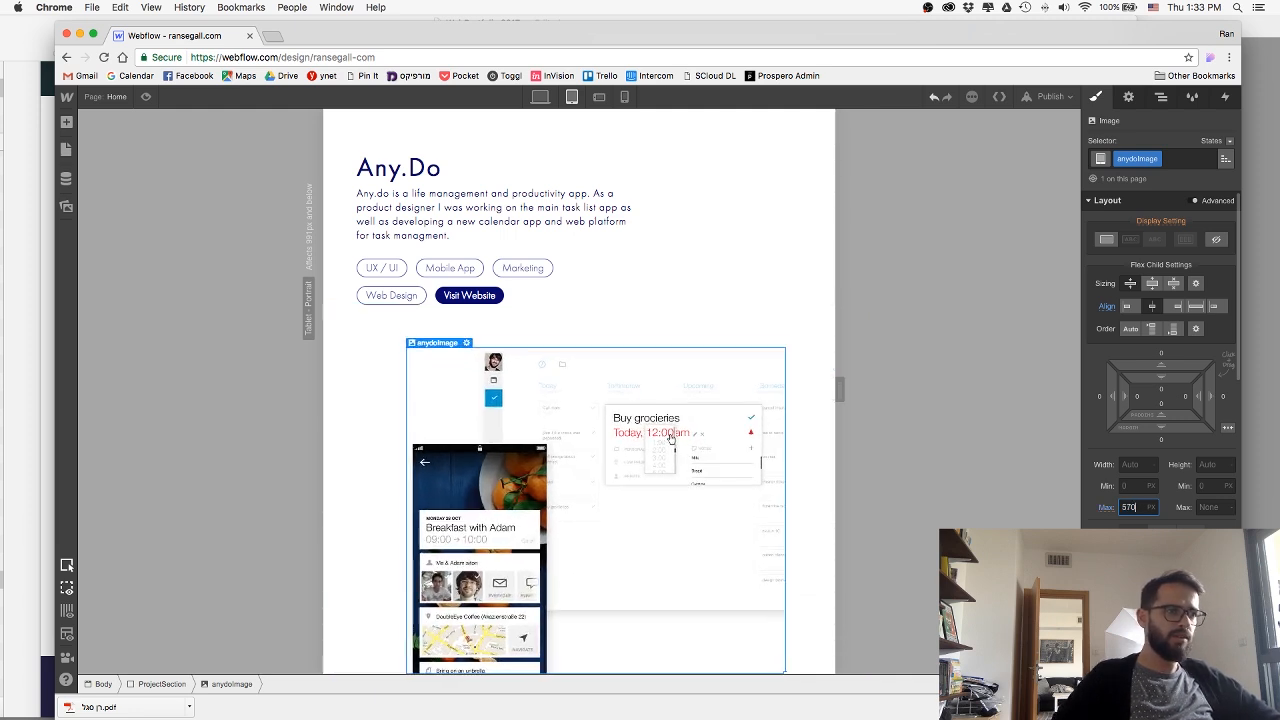
key("shift+Up")
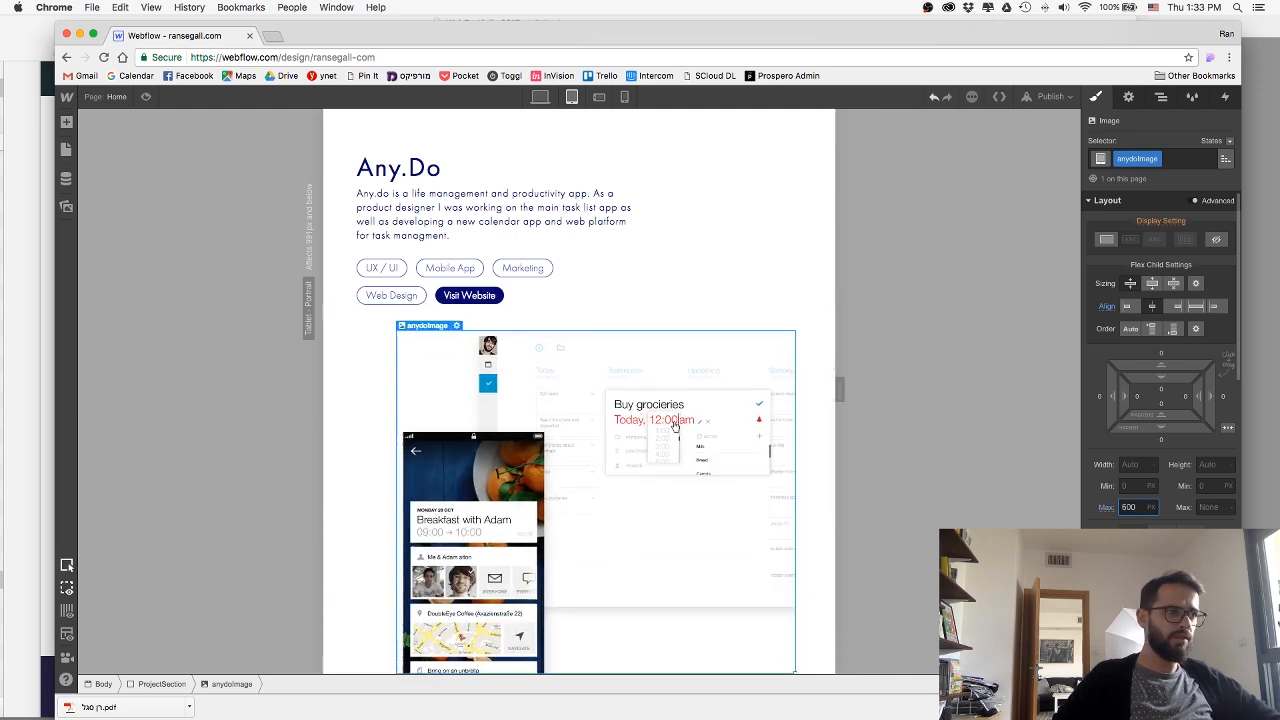
Switch to the phone landscape breakpoint and reduce the Any.Do mockup image's maximum width to 490 px.
left_click(599, 97)
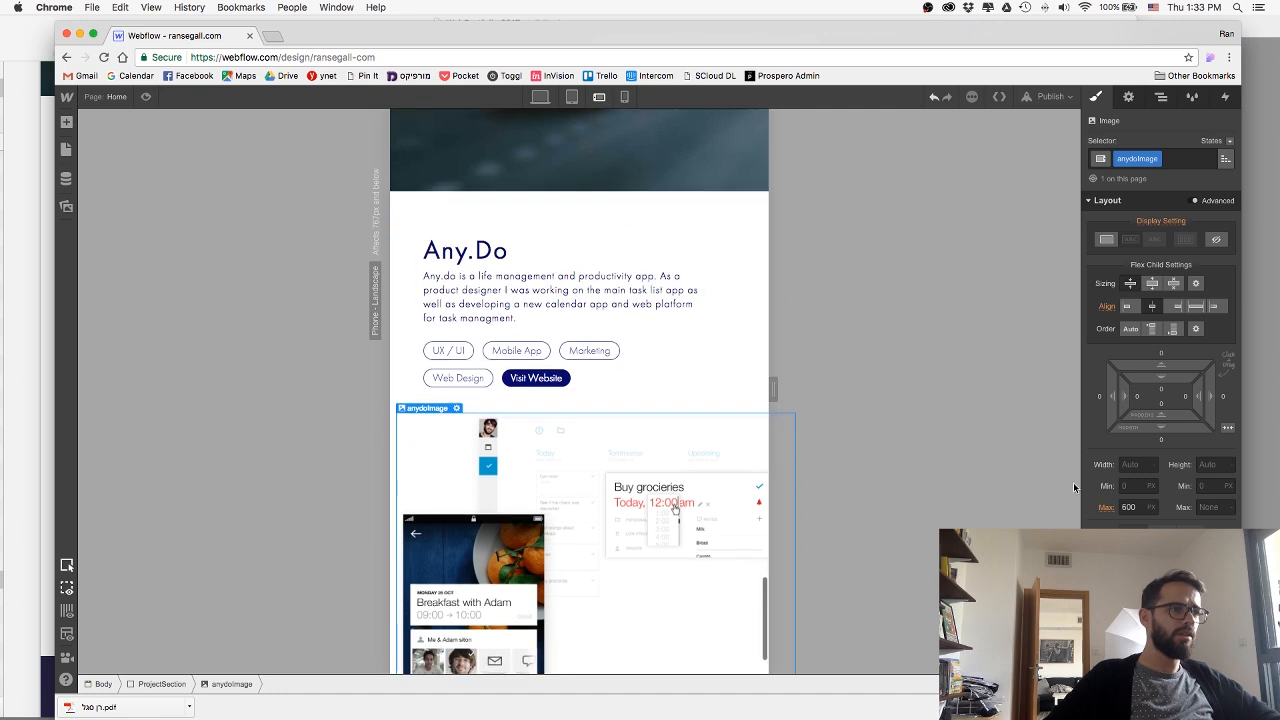
key("shift+Down")
key("shift+Down")
key("shift+Down")
key("shift+Down")
key("shift+Down")
key("shift+Down")
key("shift+Down")
key("shift+Down")
key("shift+Down")
key("shift+Down")
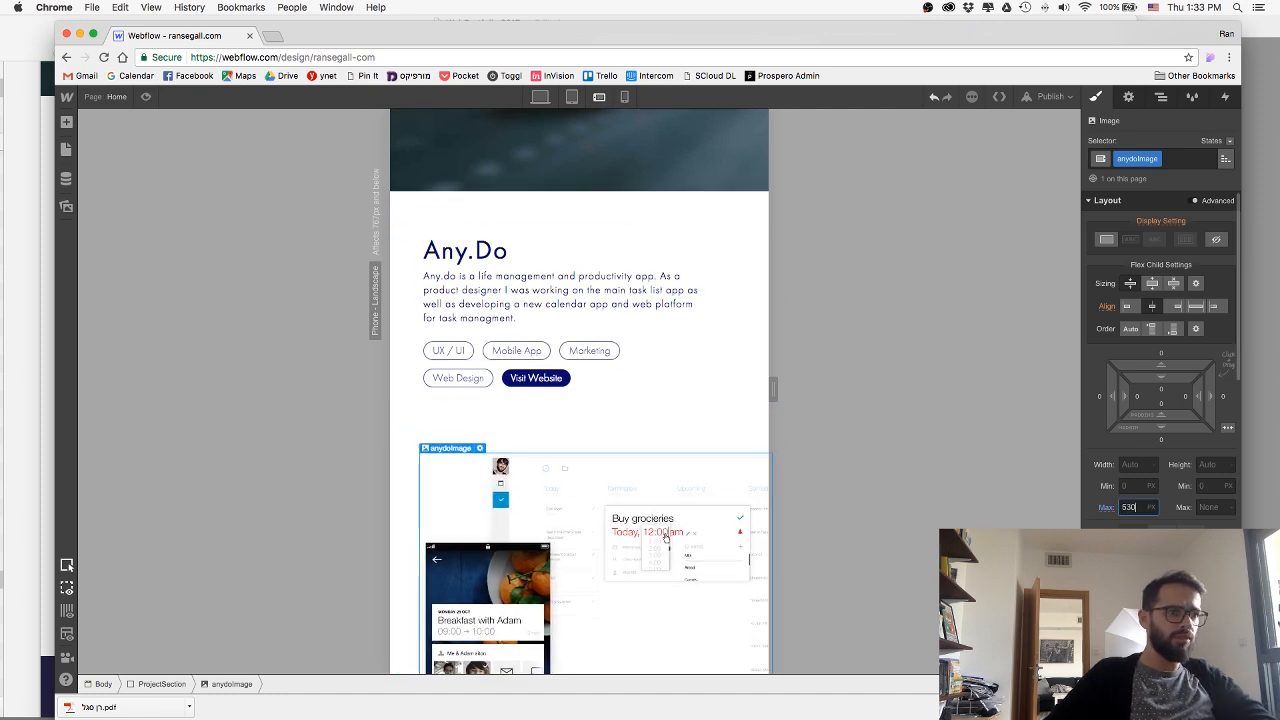
key("shift+Down")
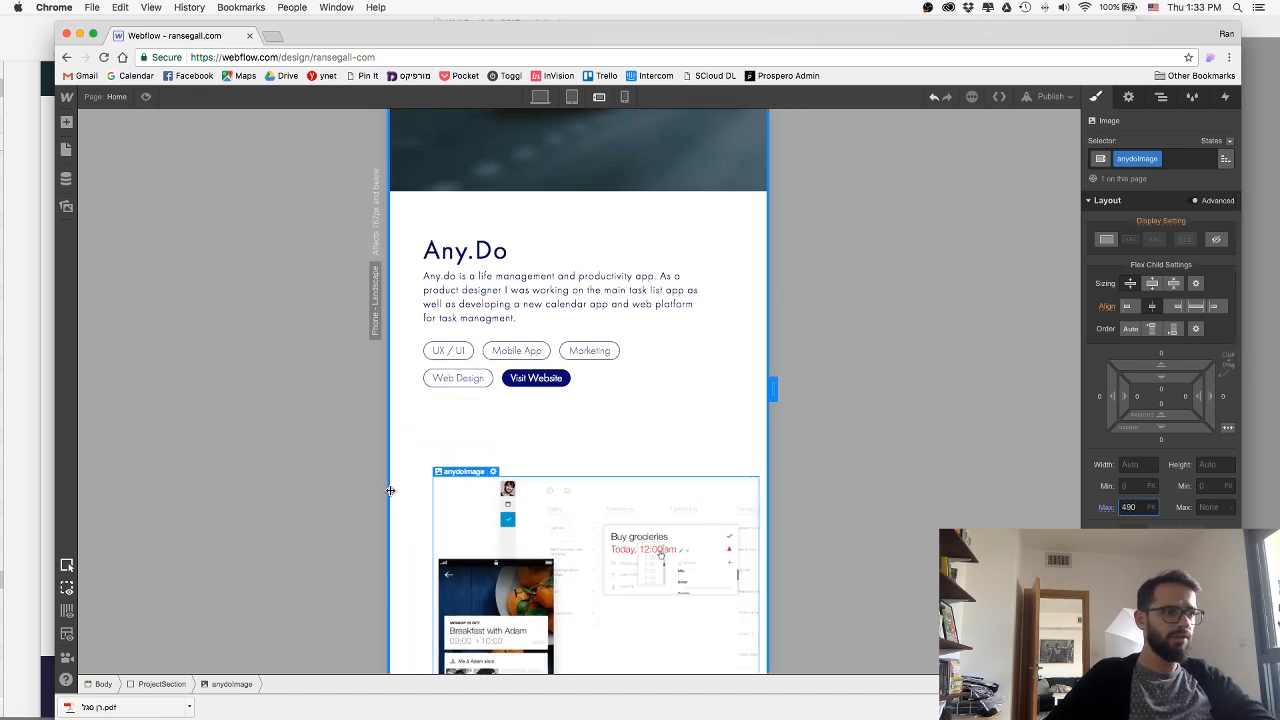
Switch to the phone portrait breakpoint and publish the site to ransegall-com.webflow.io.
left_click(624, 96)
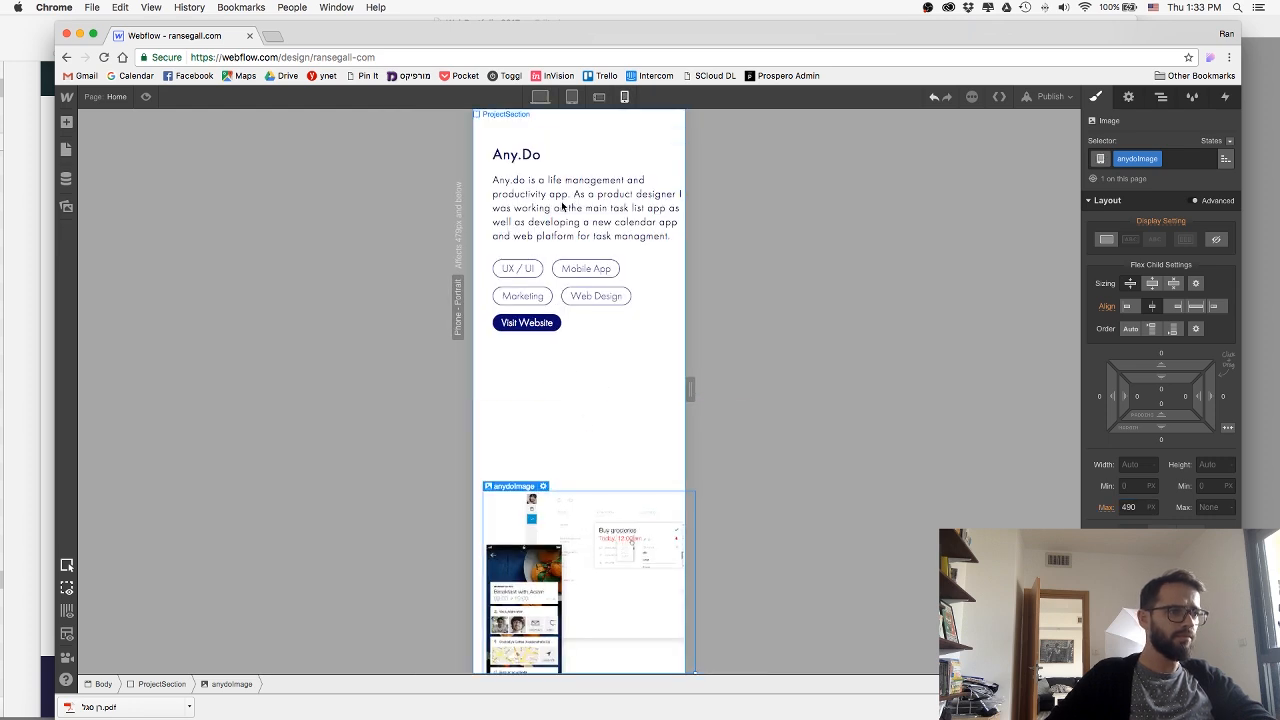
left_click(1050, 96)
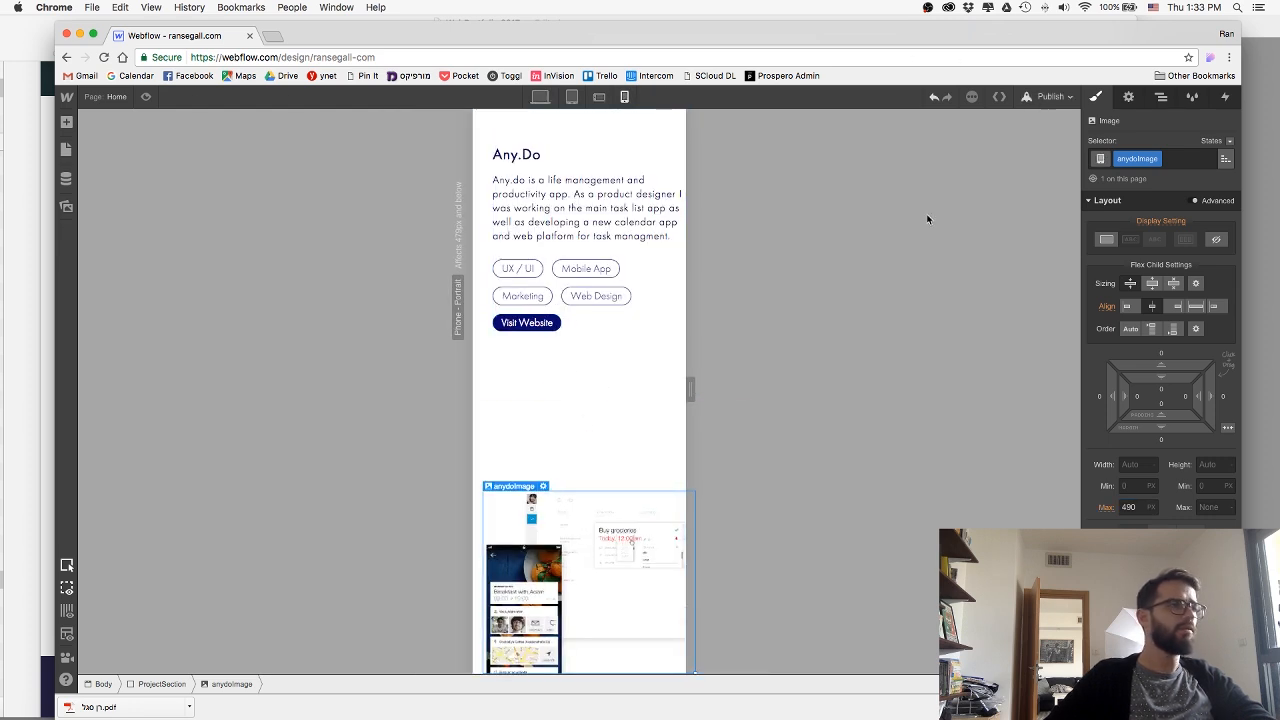
left_click(903, 226)
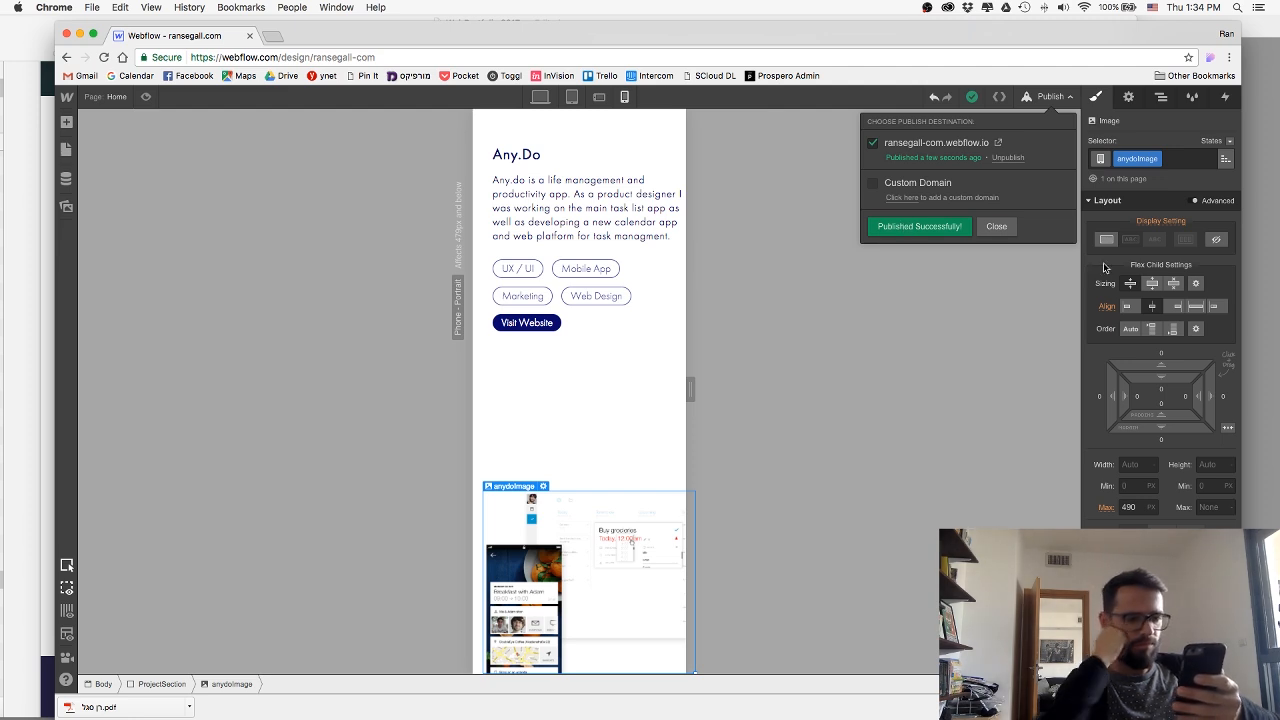
left_click(996, 226)
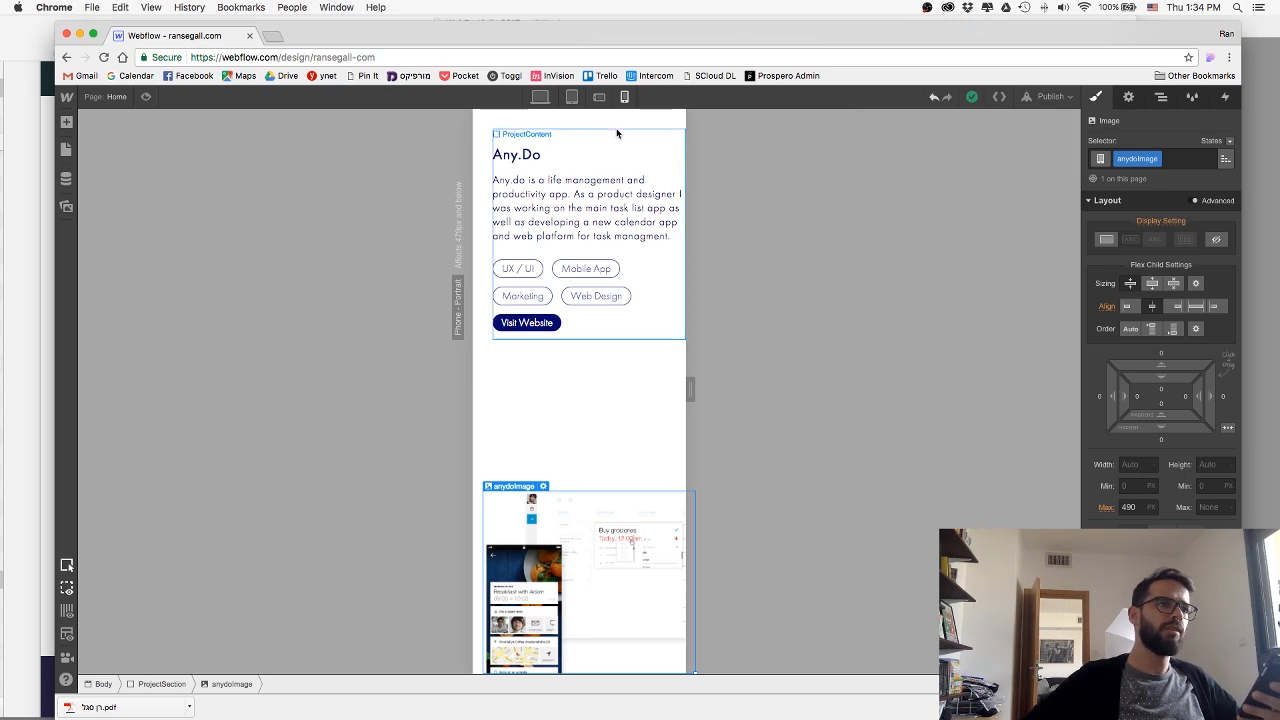
Check the Nexar section's padding on phone portrait and set the Any.Do section's right padding to 30 px.
scroll(617, 146, "up", 5)
scroll(638, 440, "up", 5)
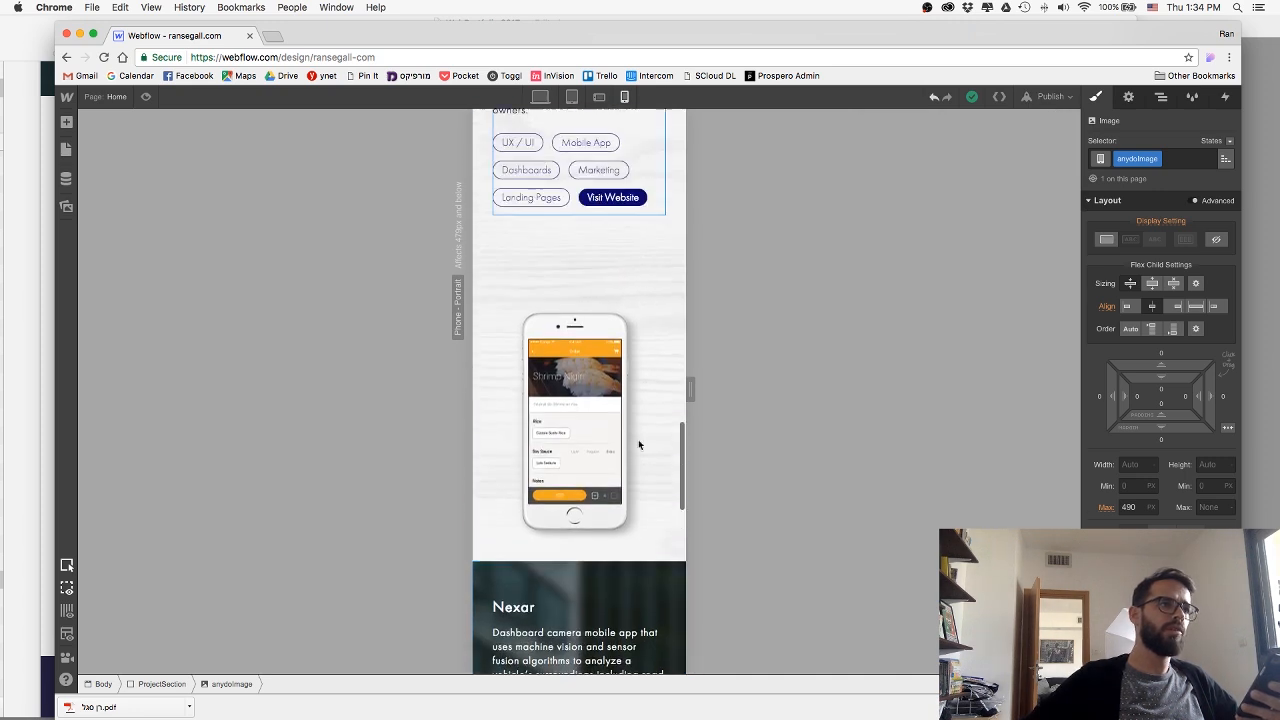
scroll(665, 478, "down", 1)
left_click(672, 479)
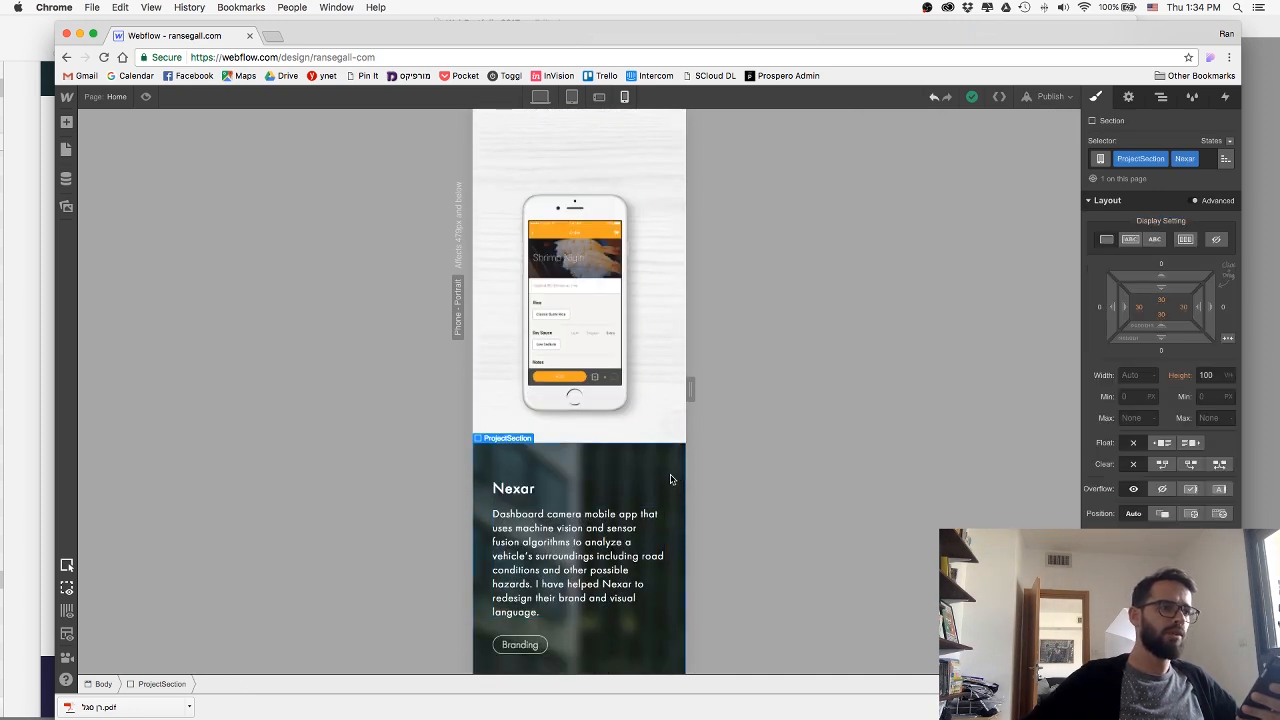
scroll(671, 479, "down", 5)
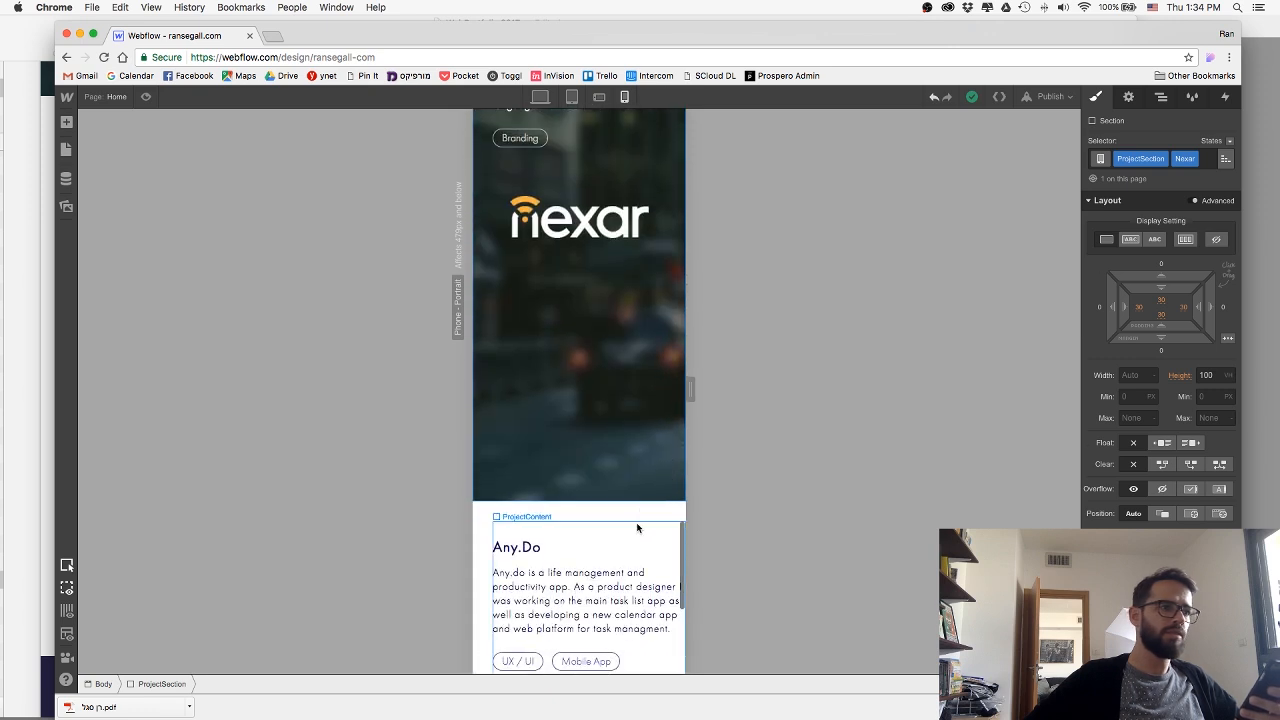
left_click(637, 527)
left_click(639, 511)
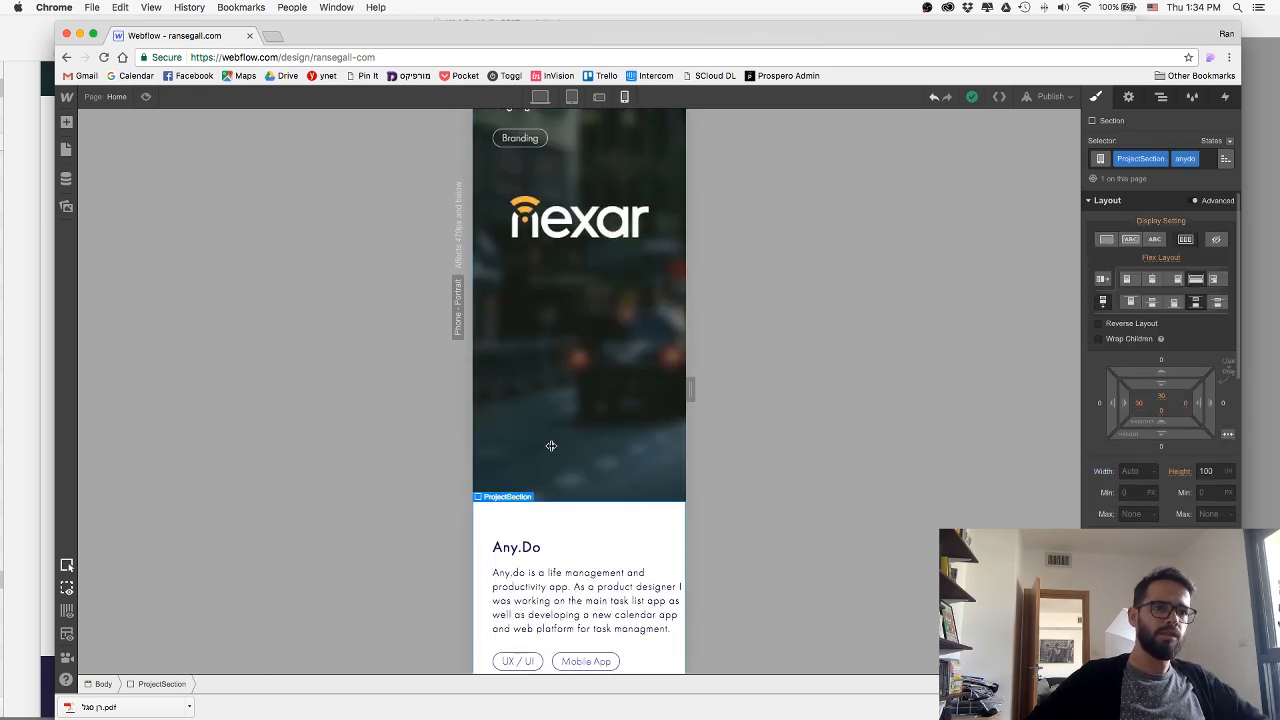
scroll(551, 445, "down", 3)
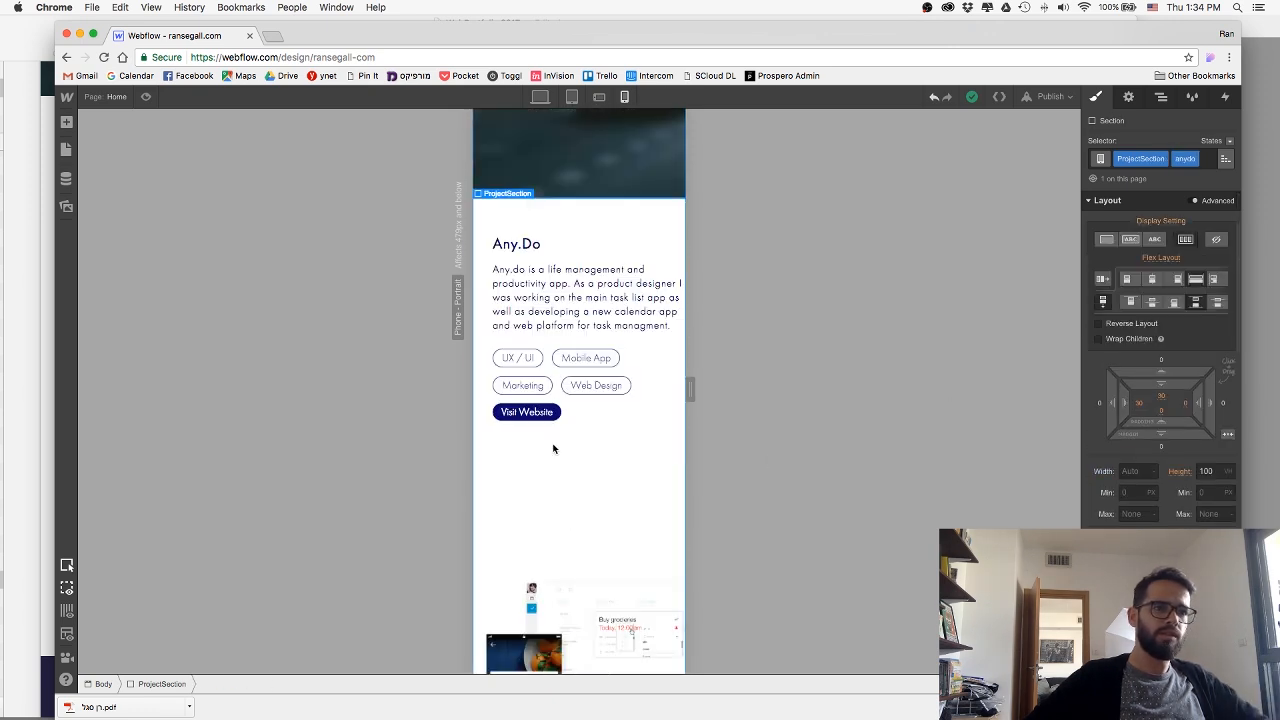
left_click(1188, 405)
type("30")
key("Return")
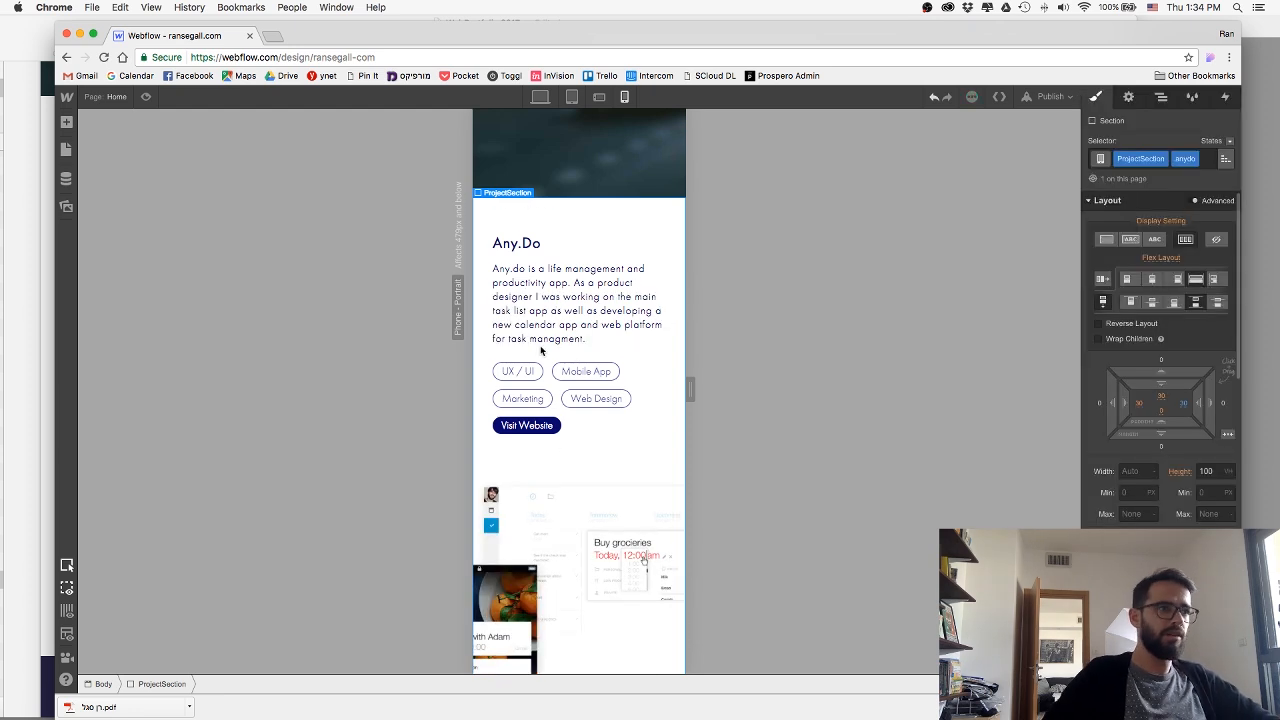
Reduce the Any.Do mockup image's maximum width to 330 px on the phone portrait breakpoint.
scroll(540, 350, "down", 1)
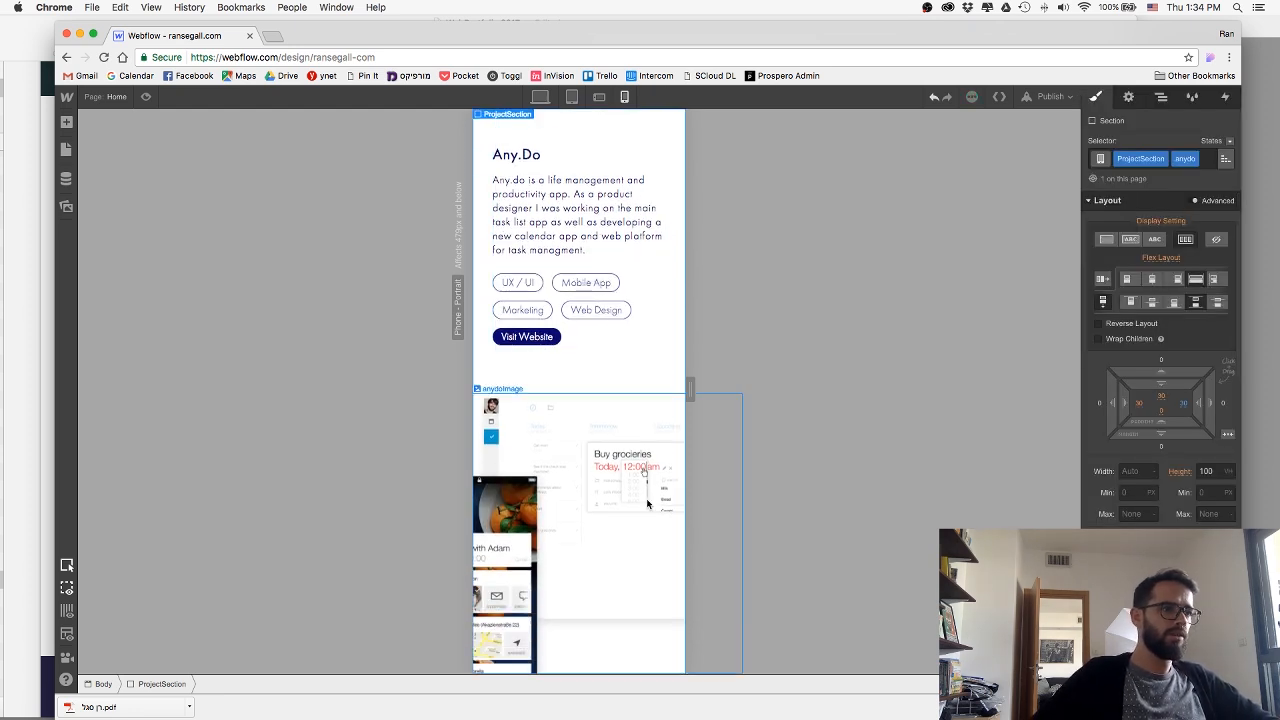
left_click(627, 499)
left_click(1128, 507)
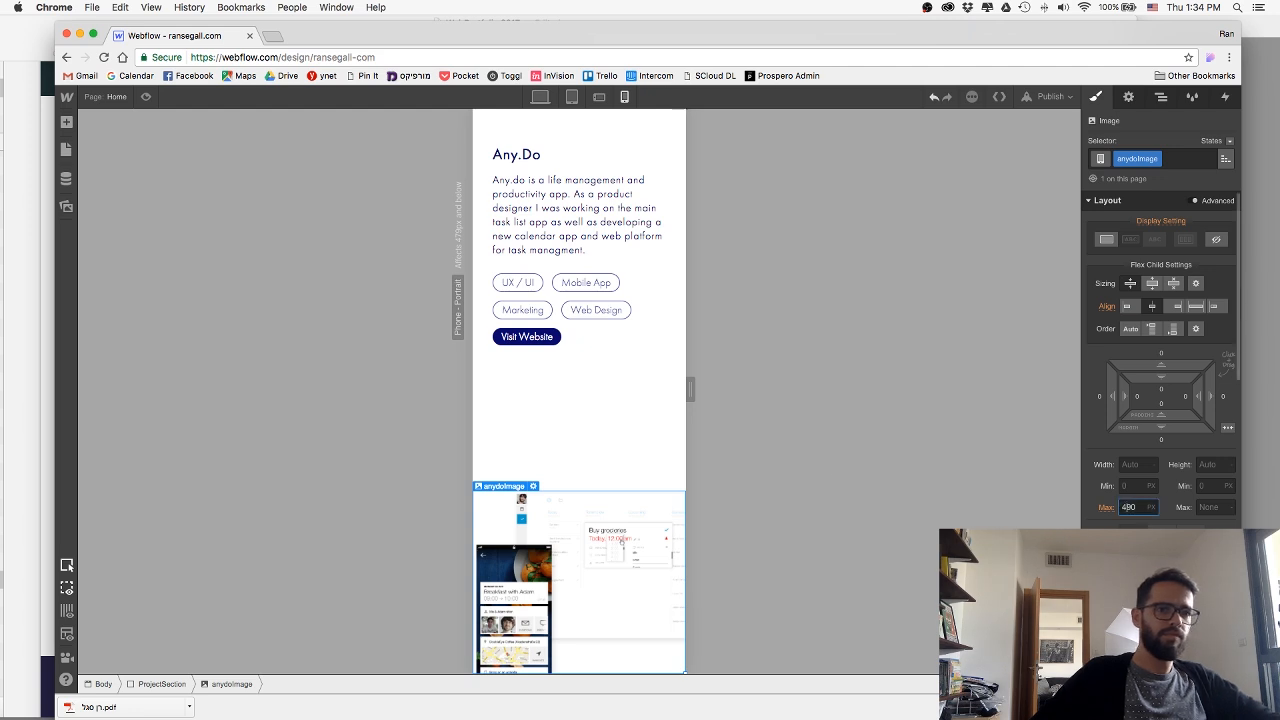
key("shift+Down")
key("shift+Down")
key("shift+Down")
key("shift+Down")
key("shift+Down")
key("shift+Down")
key("shift+Down")
key("shift+Down")
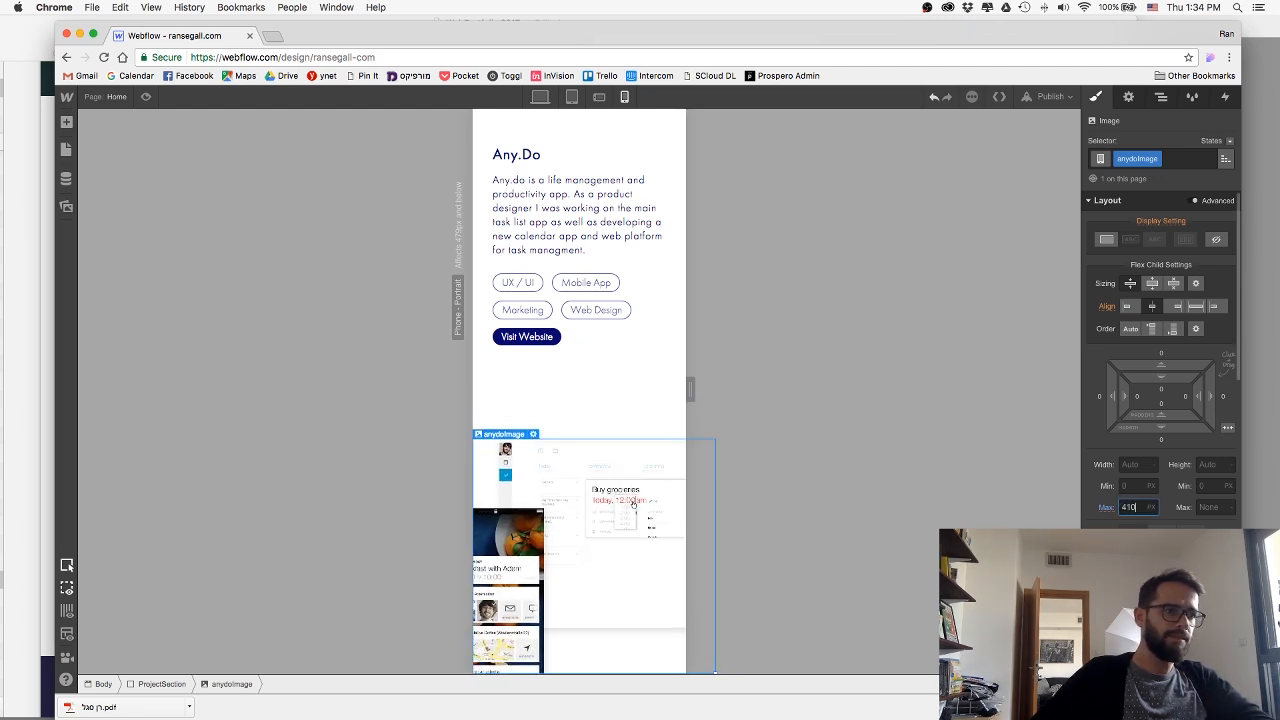
key("shift+Down")
key("shift+Down")
key("shift+Down")
key("shift+Down")
key("shift+Down")
key("shift+Down")
key("shift+Down")
key("shift+Down")
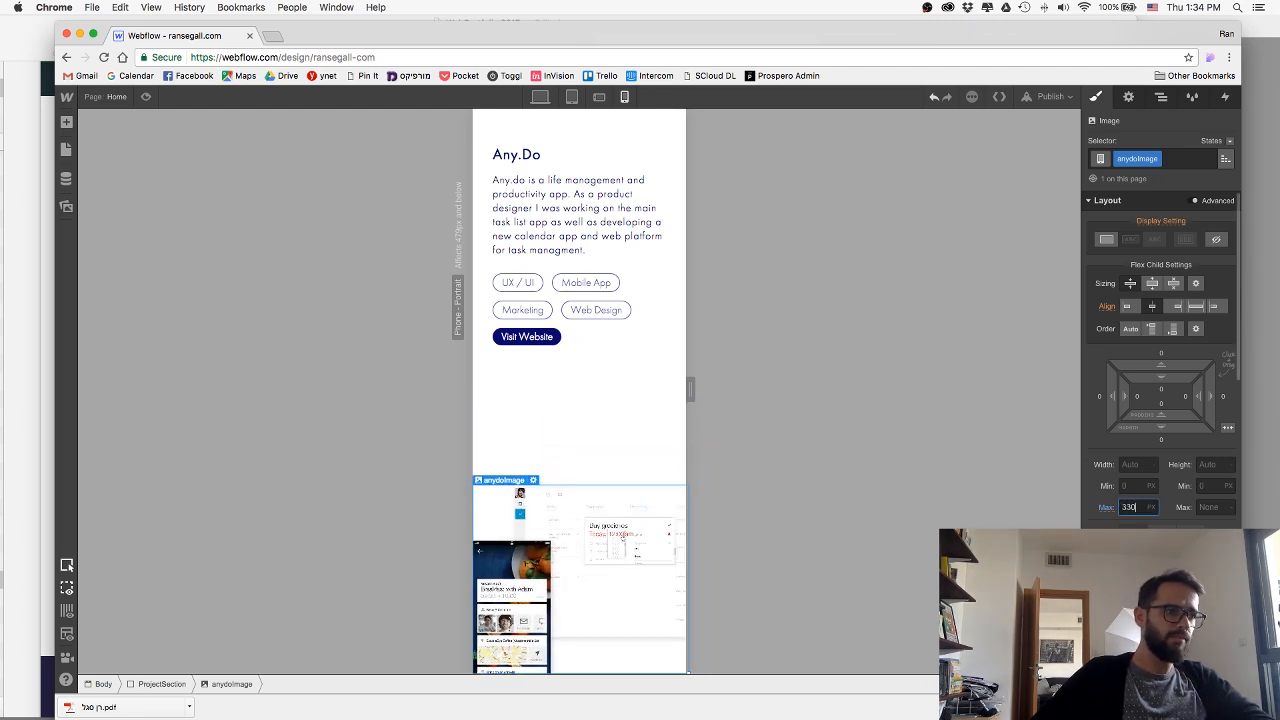
Set the Any.Do mockup image's maximum width to 332 px and its flex child alignment to end.
key("Up")
key("Up")
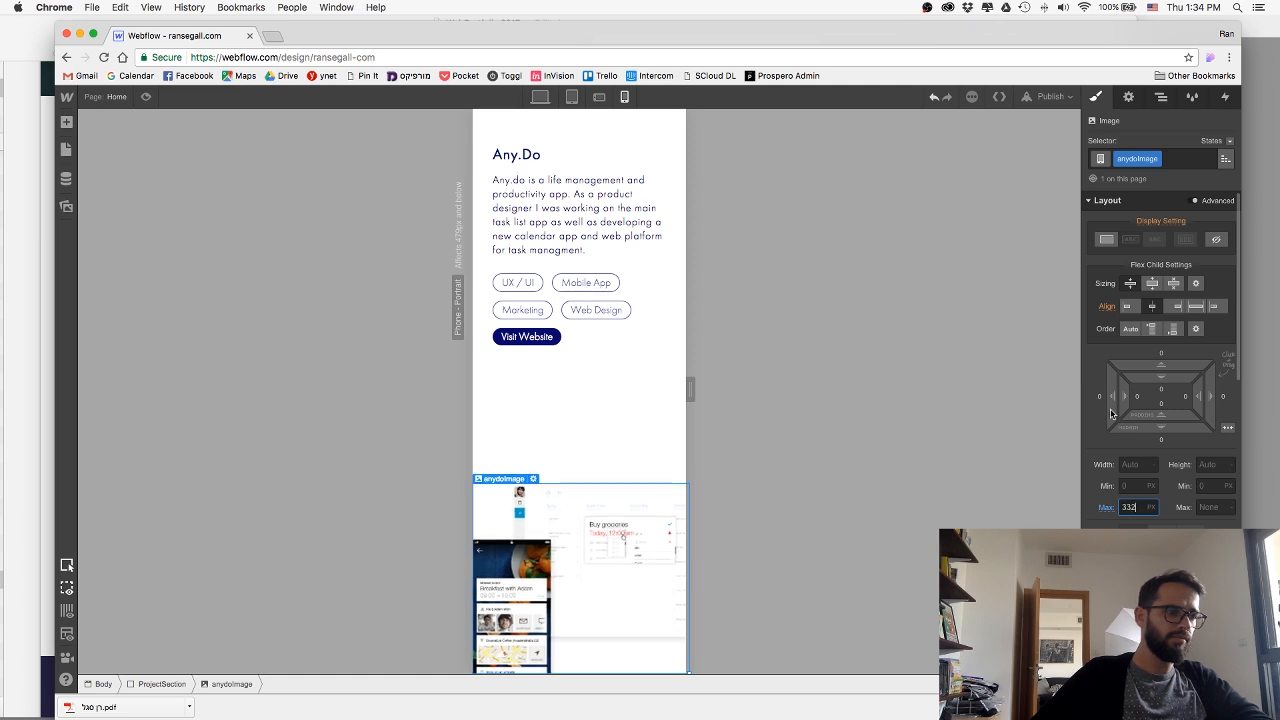
left_click(1176, 308)
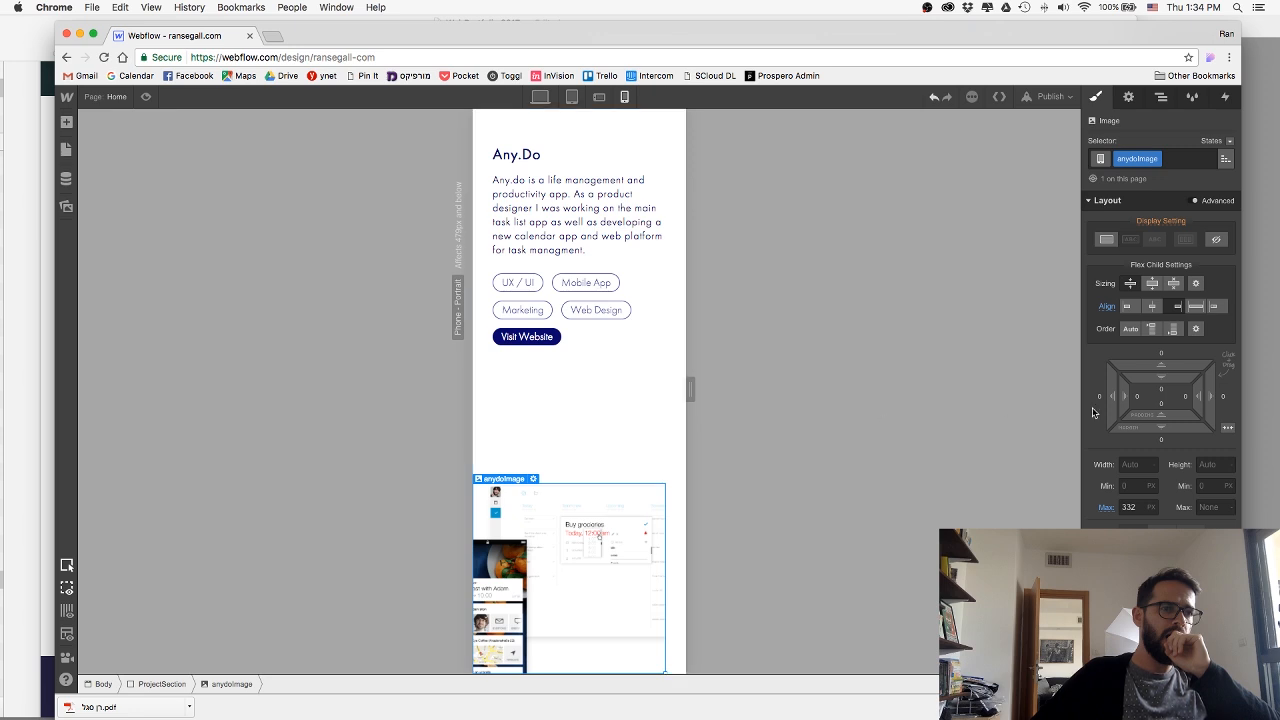
Give the Any.Do mockup image a right margin of -30 px on the phone portrait breakpoint.
left_click(1224, 399)
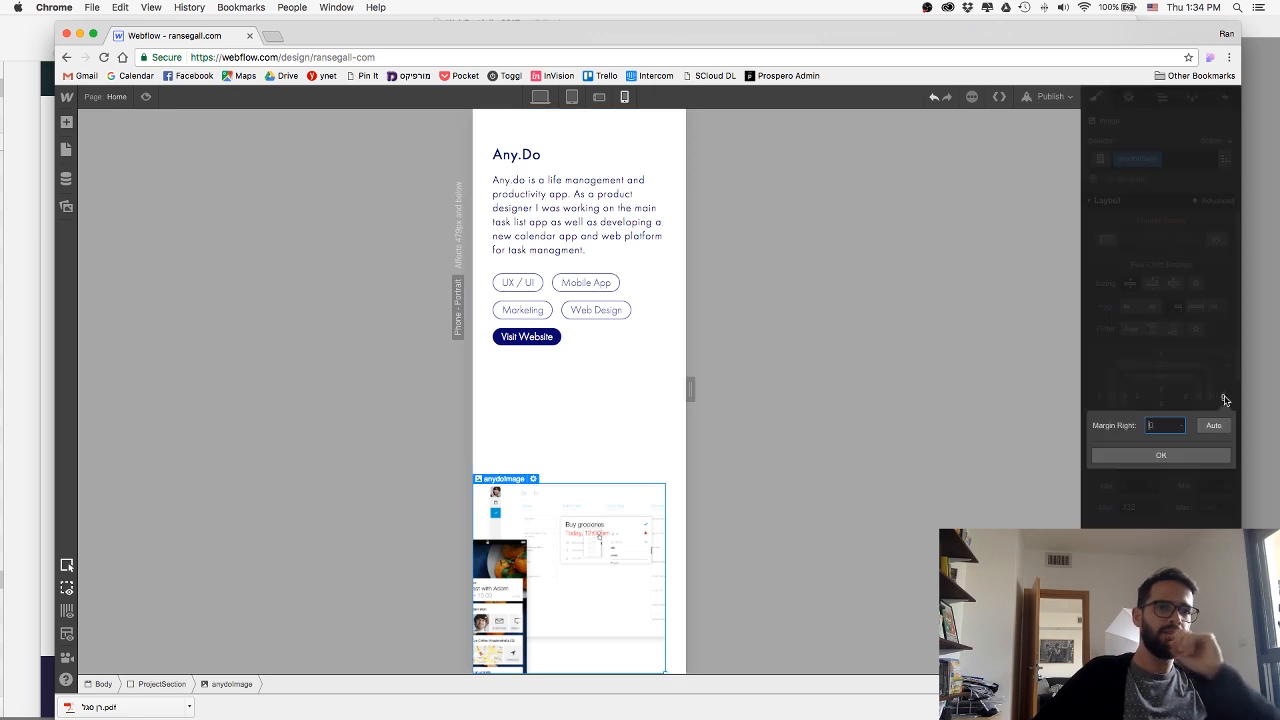
type("-30")
key("Return")
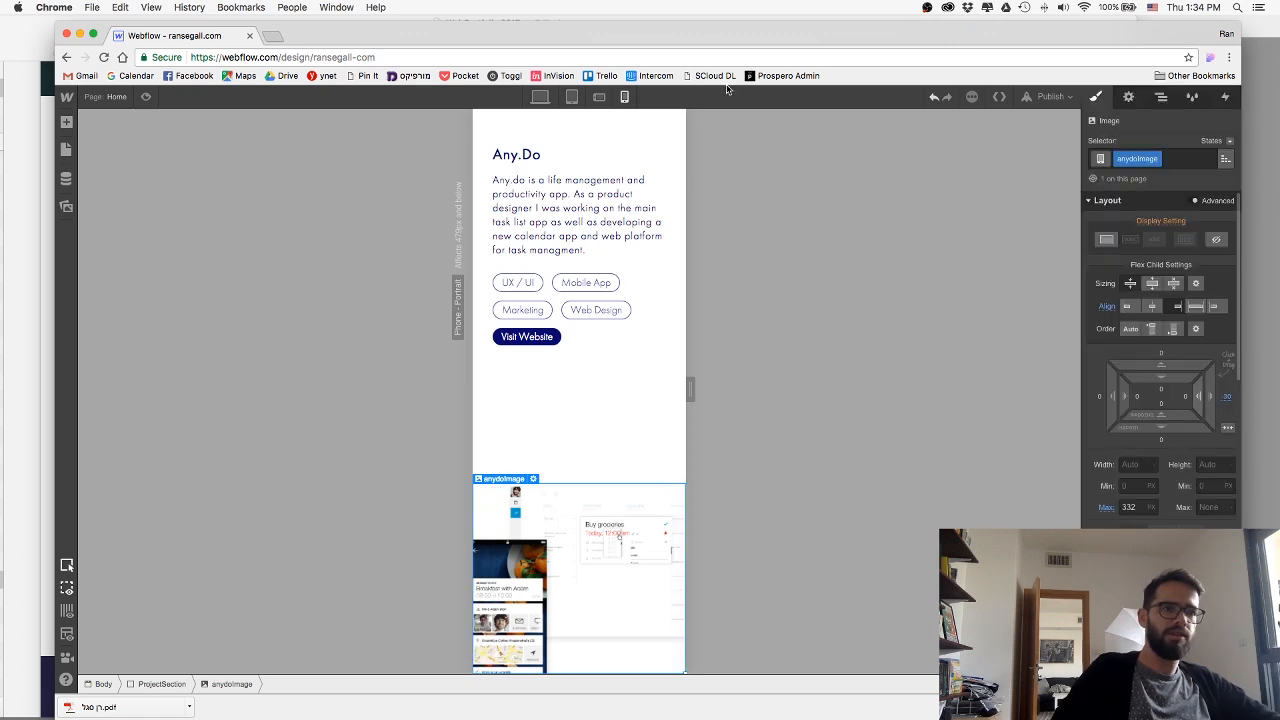
Publish the adjusted mockup image to ransegall-com.webflow.io and close the publishing options.
left_click(1040, 96)
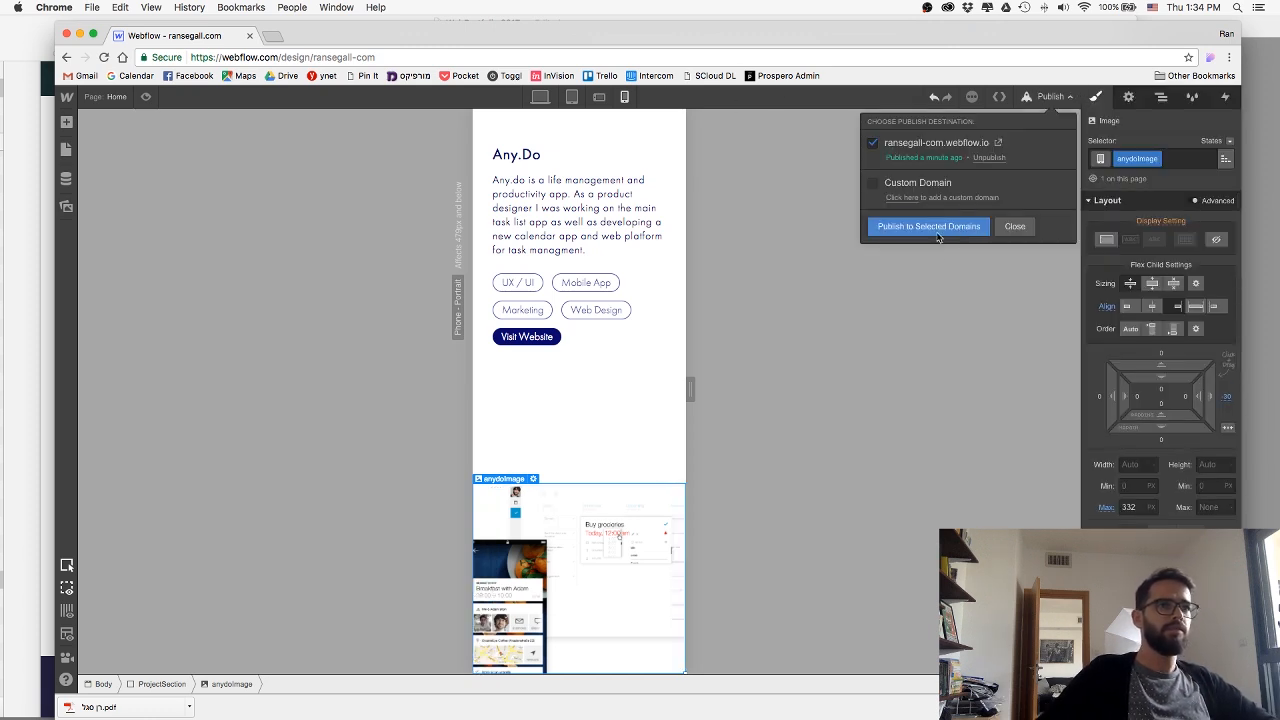
left_click(936, 232)
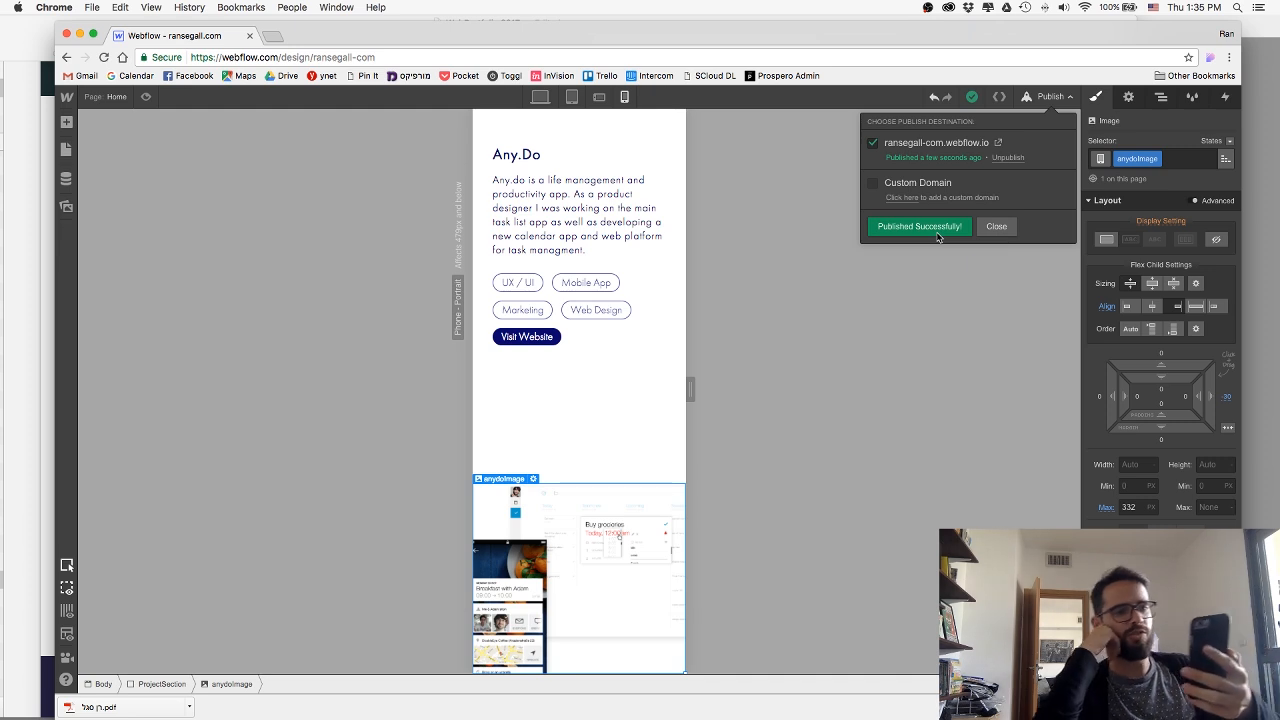
left_click(990, 227)
Set the Any.Do project section's top padding to 10 px on the phone portrait breakpoint.
scroll(590, 220, "up", 3)
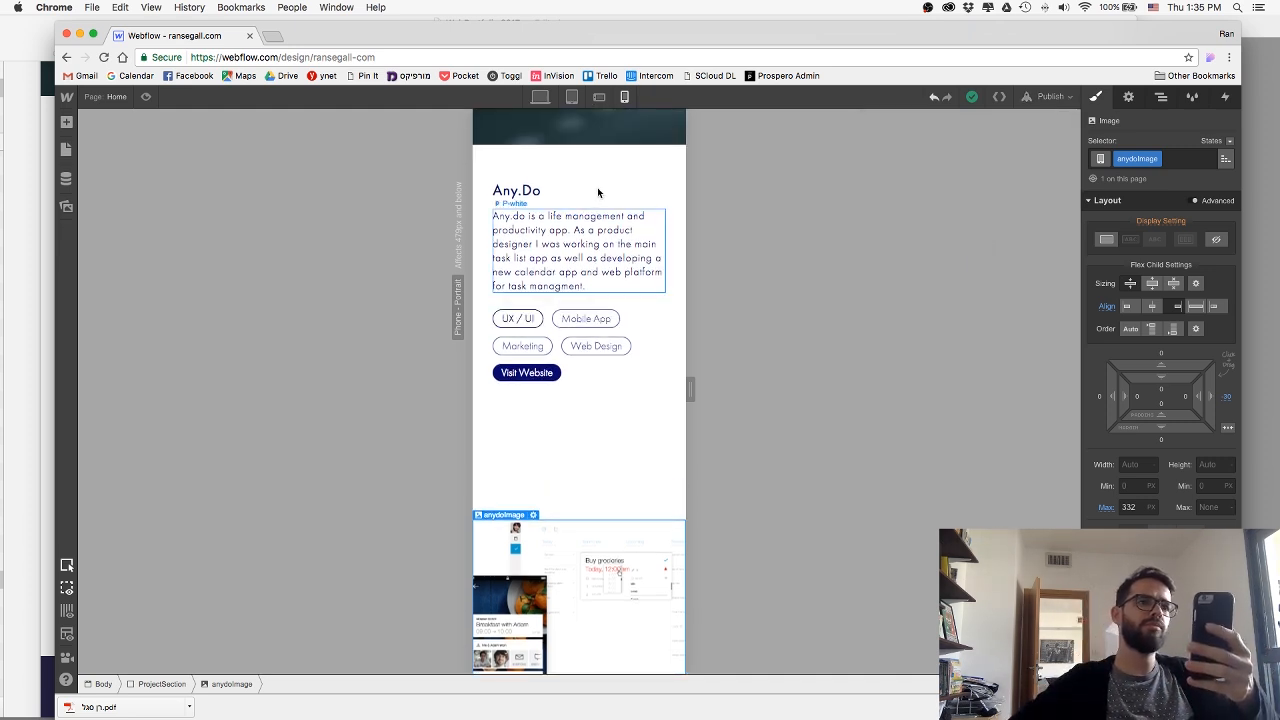
left_click(600, 213)
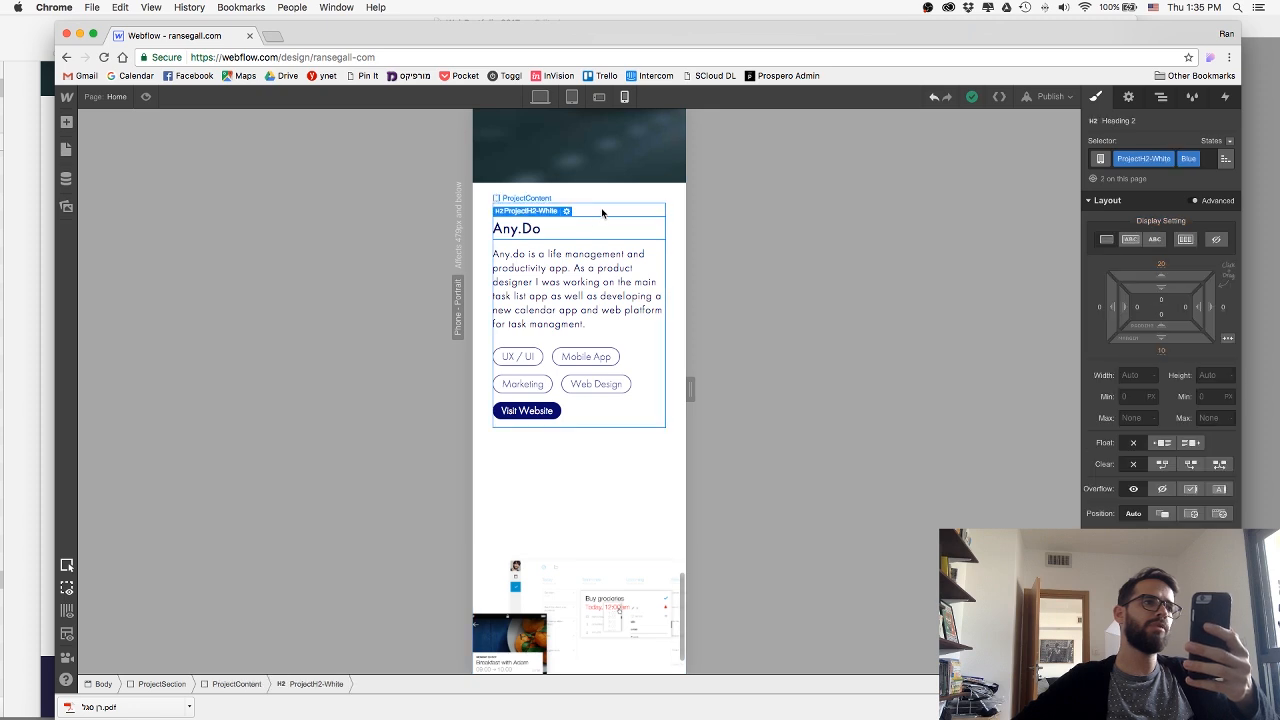
left_click(671, 196)
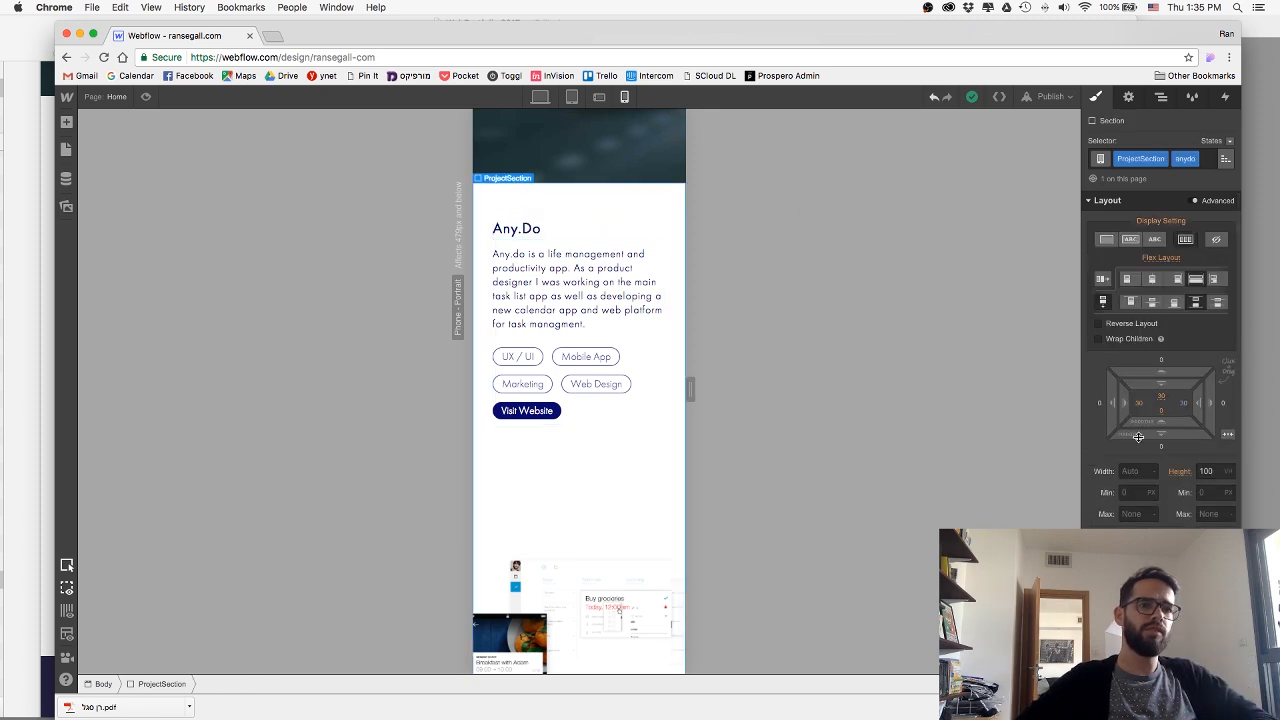
left_click(1159, 396)
type("10")
key("Return")
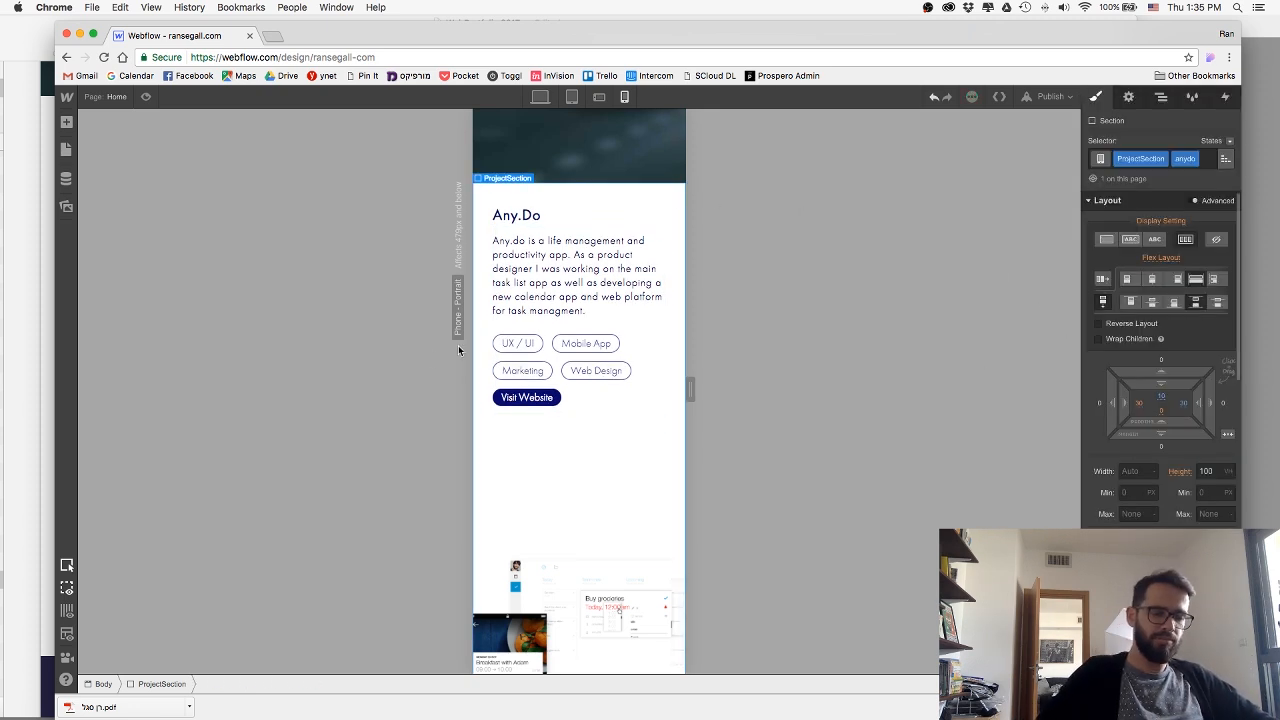
Set the Nexar project section's top padding to 10 px on the phone portrait breakpoint.
scroll(500, 351, "down", 10)
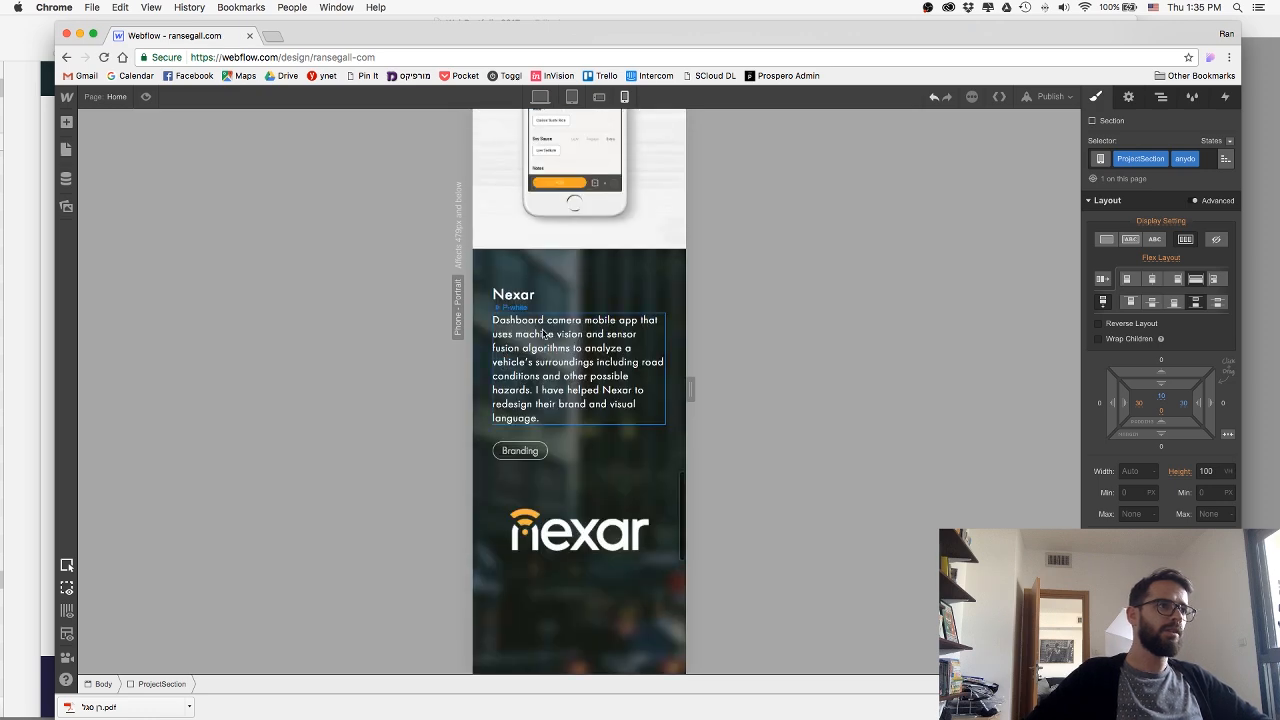
left_click(571, 280)
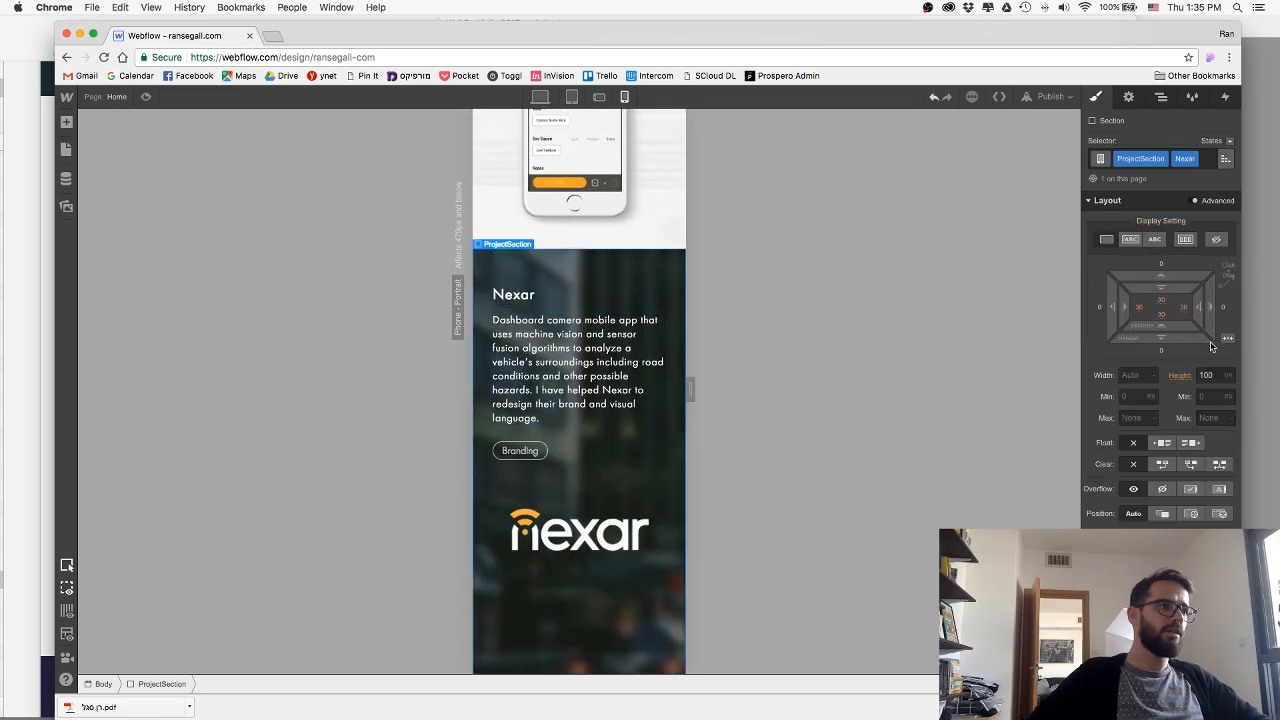
left_click(1163, 303)
type("10")
key("Return")
Review the sections above Nexar up to Any.Do and publish the padding changes to ransegall-com.webflow.io.
scroll(599, 365, "up", 3)
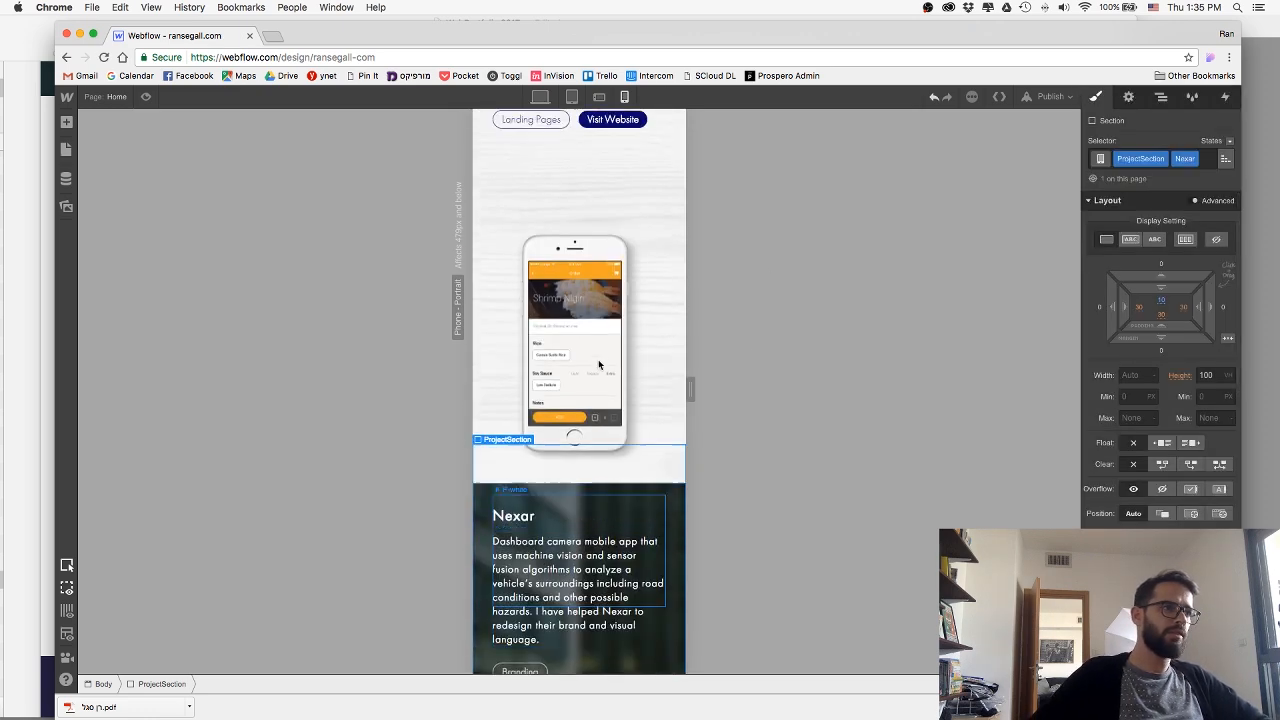
scroll(599, 365, "up", 10)
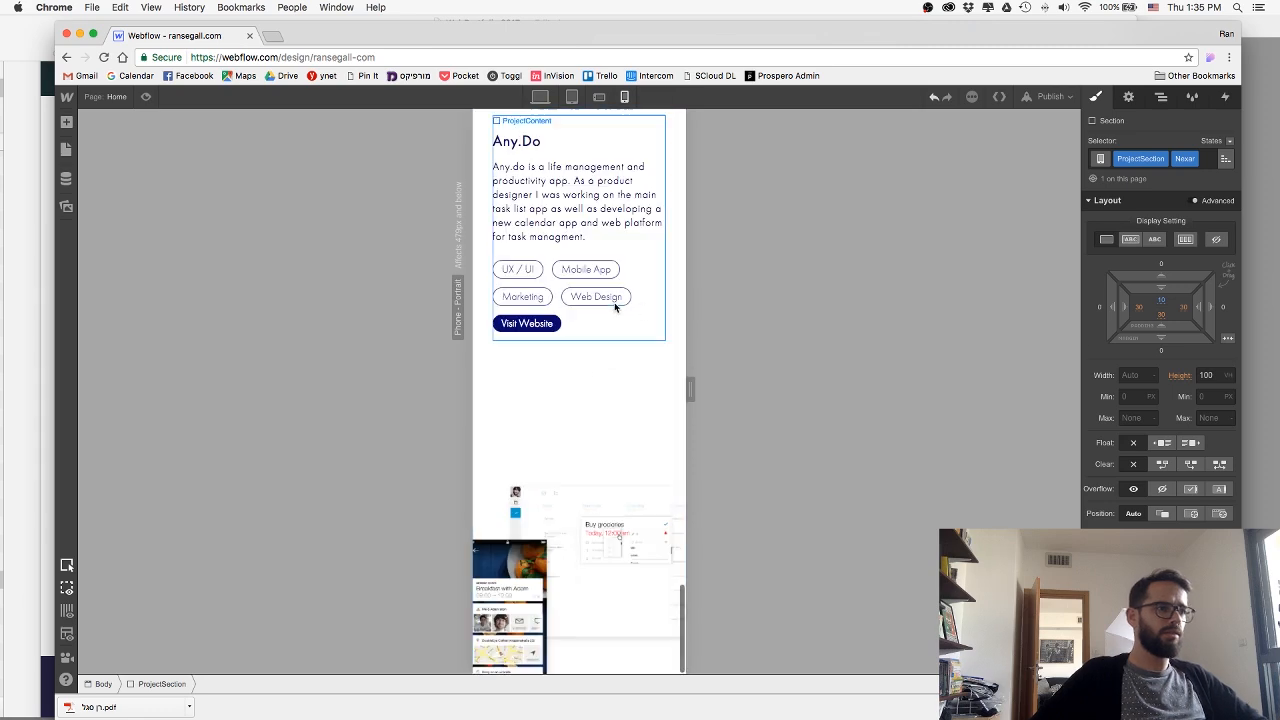
left_click(1050, 96)
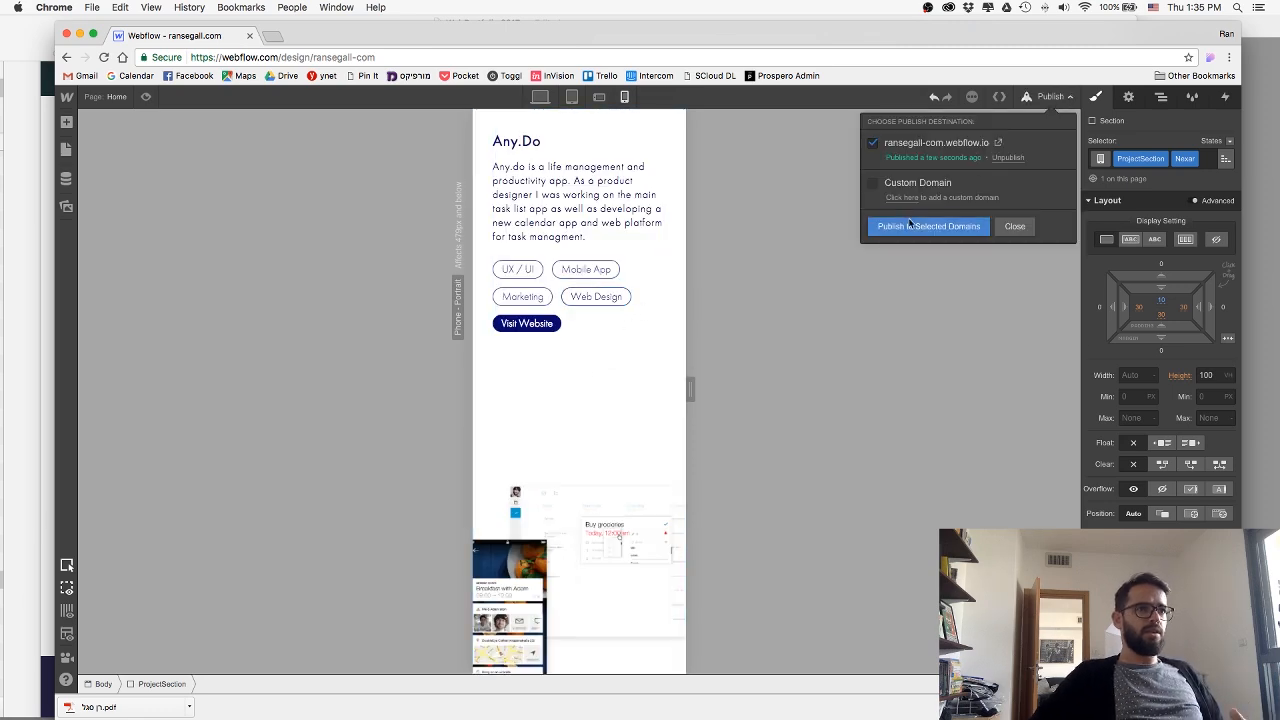
left_click(911, 227)
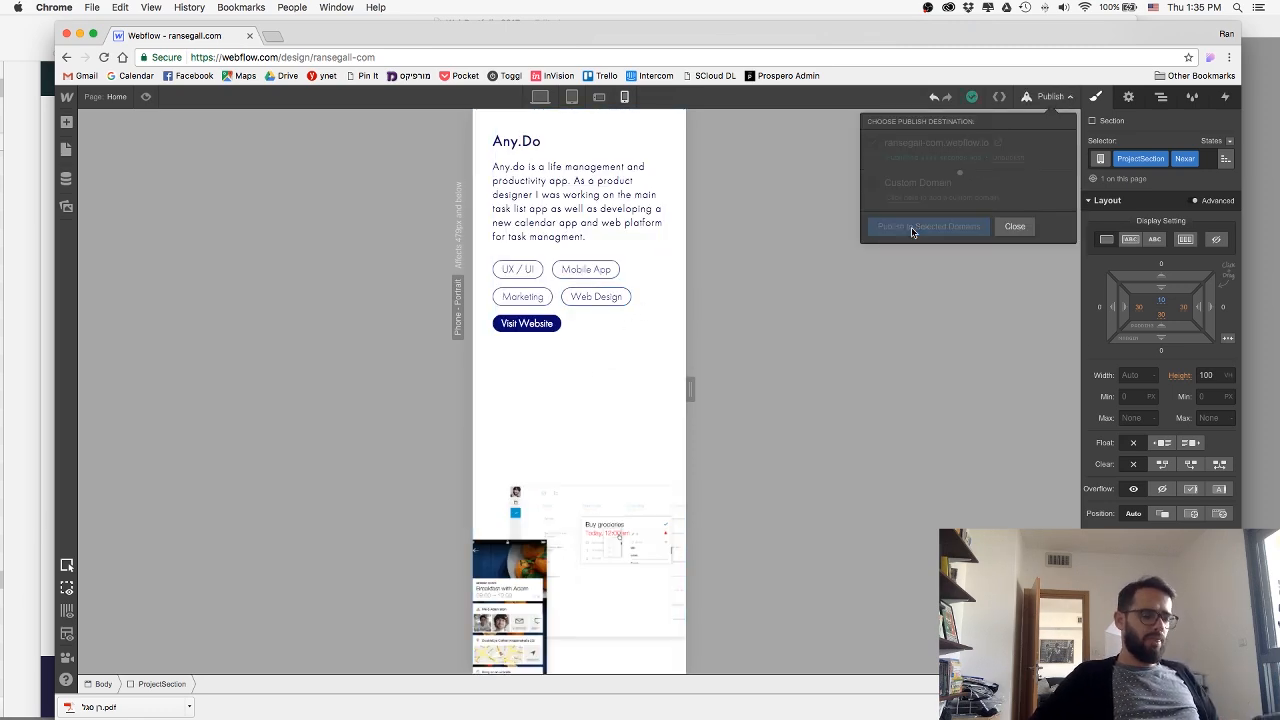
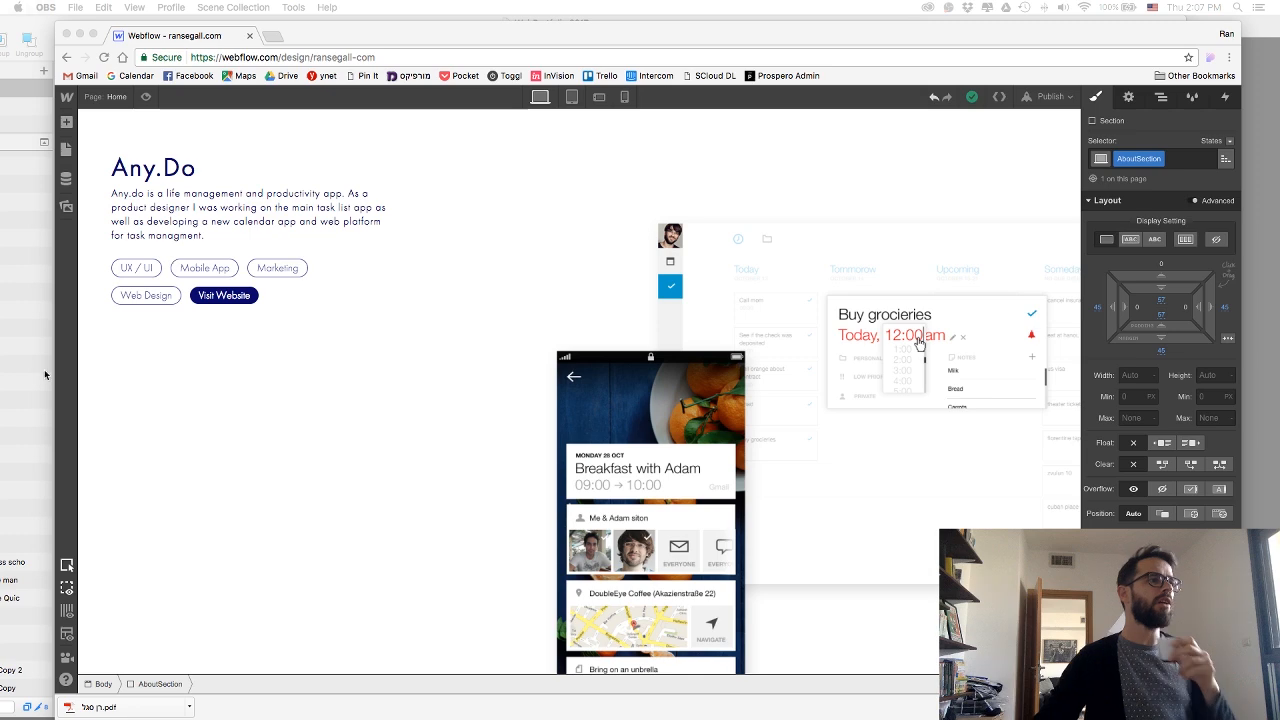
Switch to Sketch and examine the Muz project section in the WebPortfolio 2017 design.
key("super+Tab")
key("super+Tab")
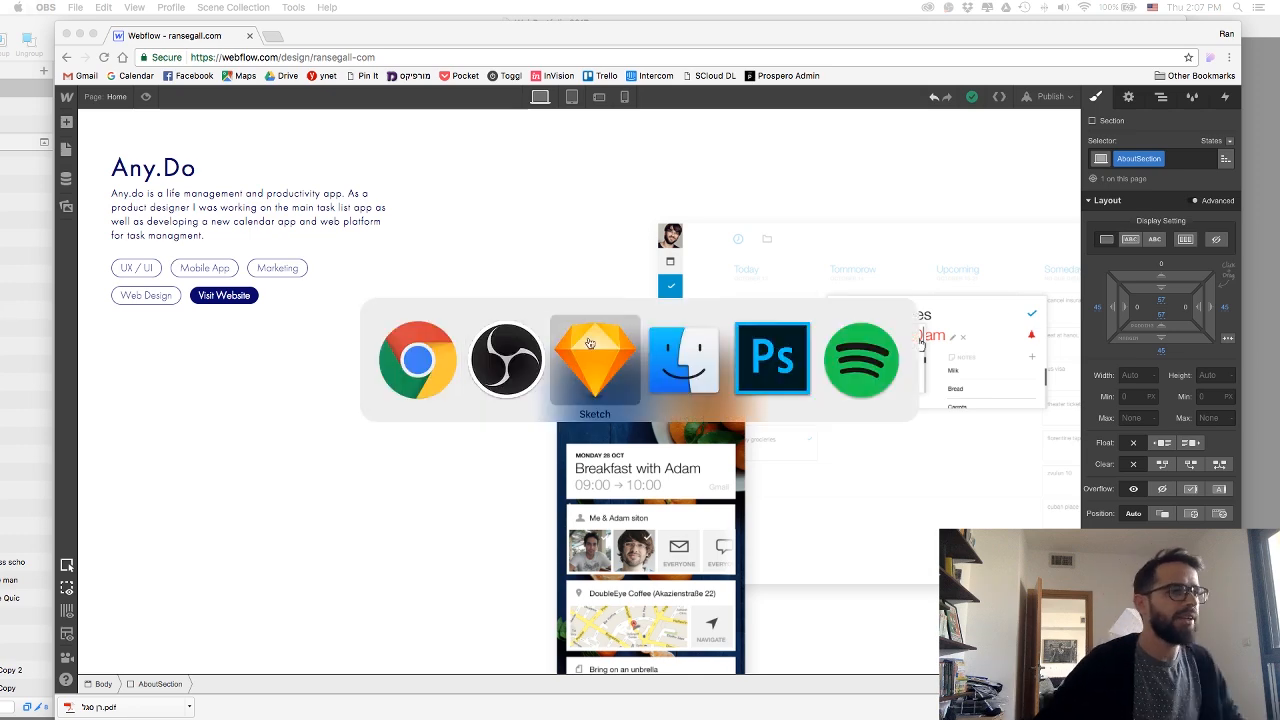
scroll(315, 281, "up", 1)
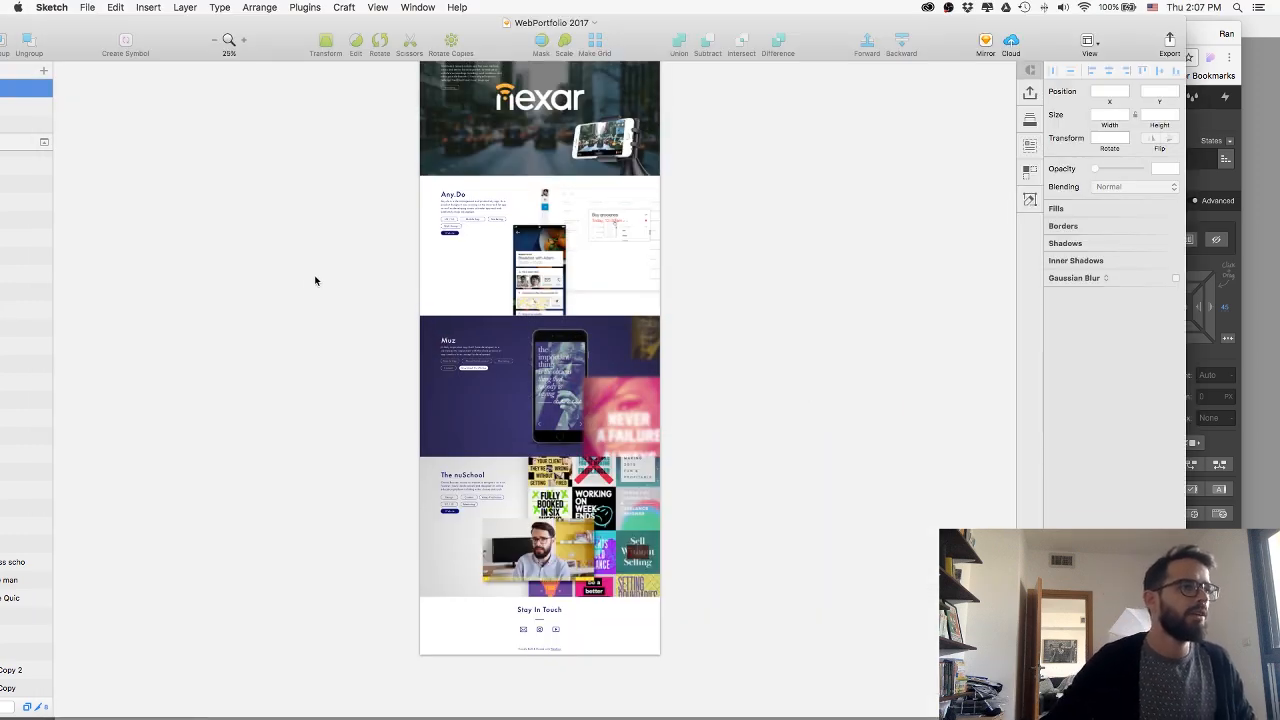
key("super+plus")
key("super+plus")
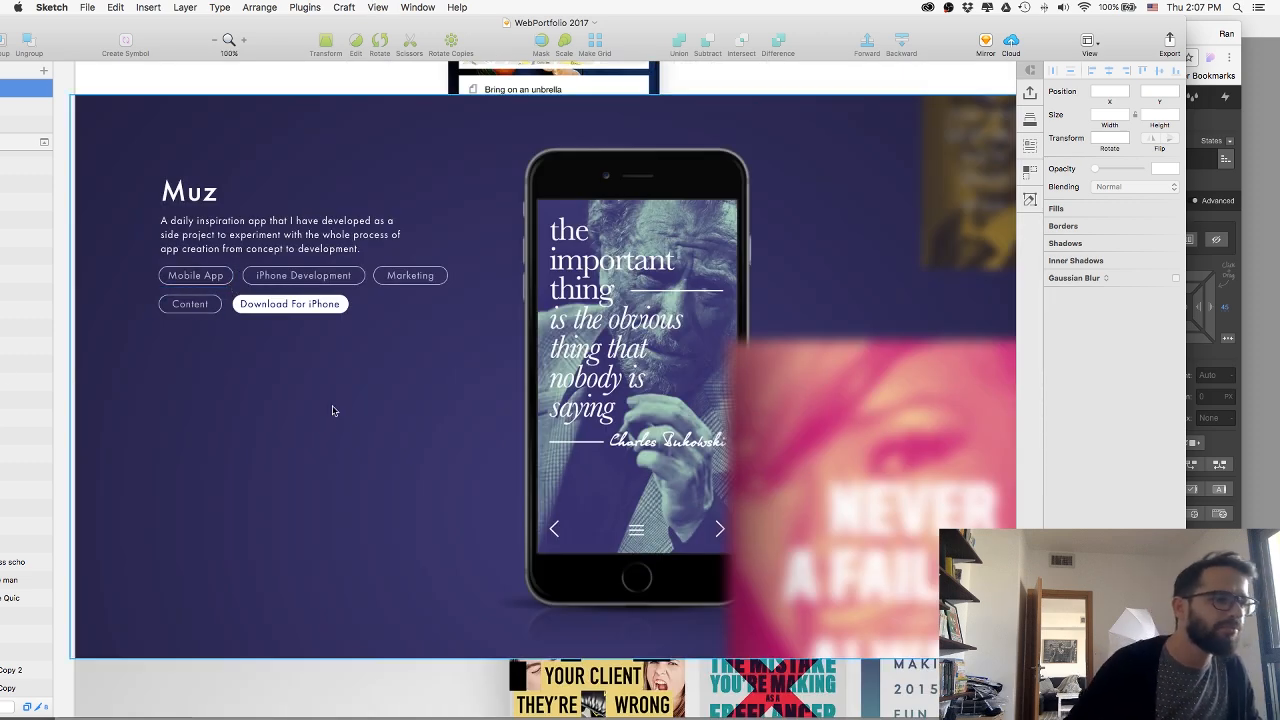
left_click(434, 423)
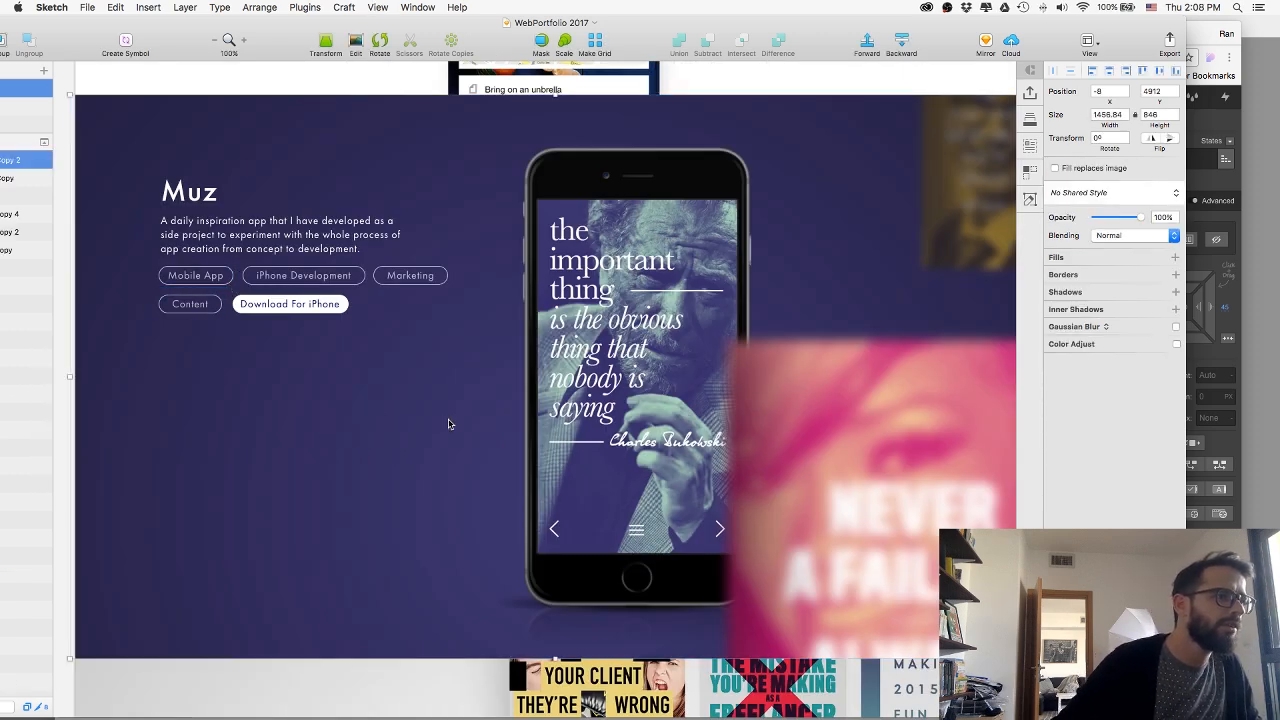
Switch back to Webflow in Chrome and duplicate the Nexar project section directly below the original.
key("super+Tab")
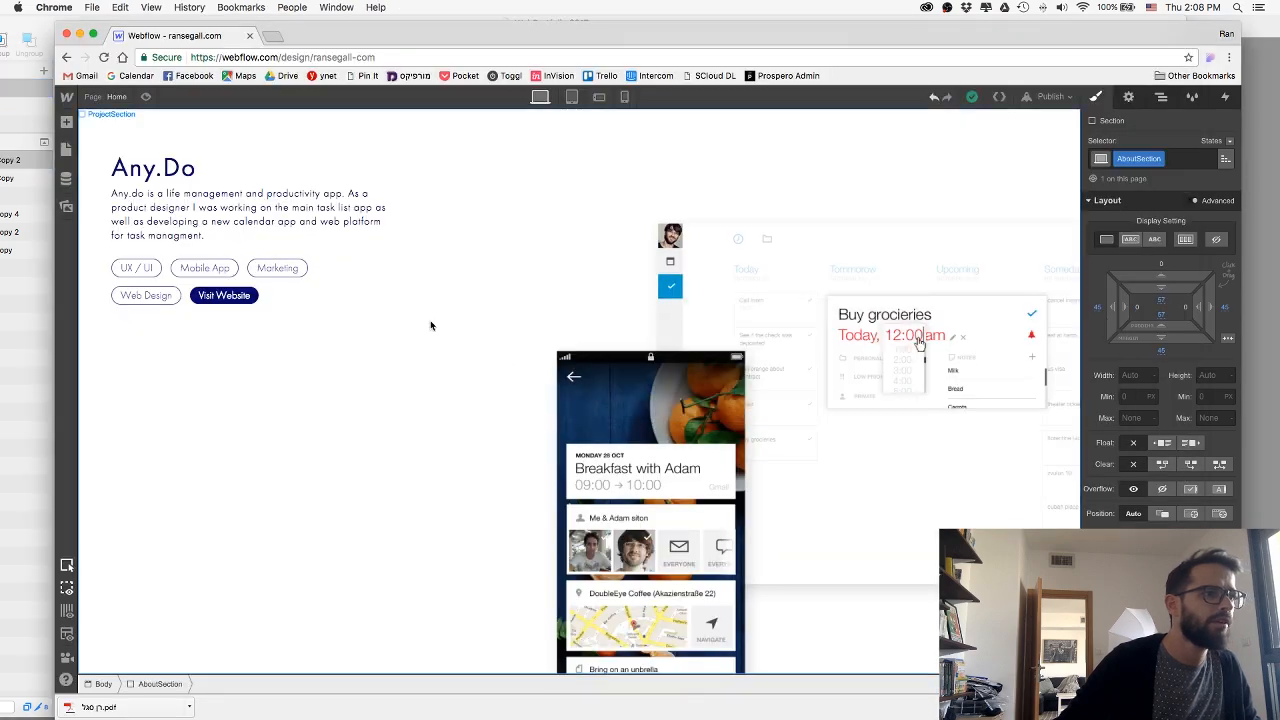
scroll(430, 320, "up", 5)
scroll(430, 325, "up", 5)
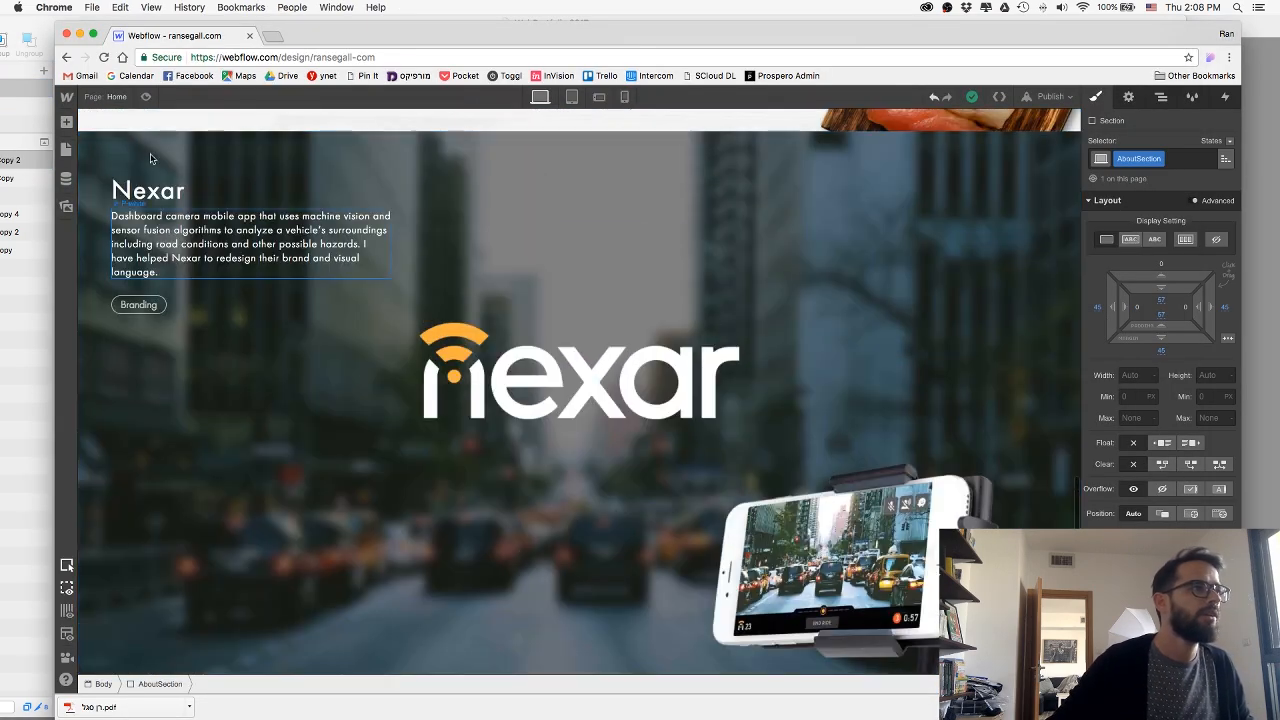
left_click(1128, 96)
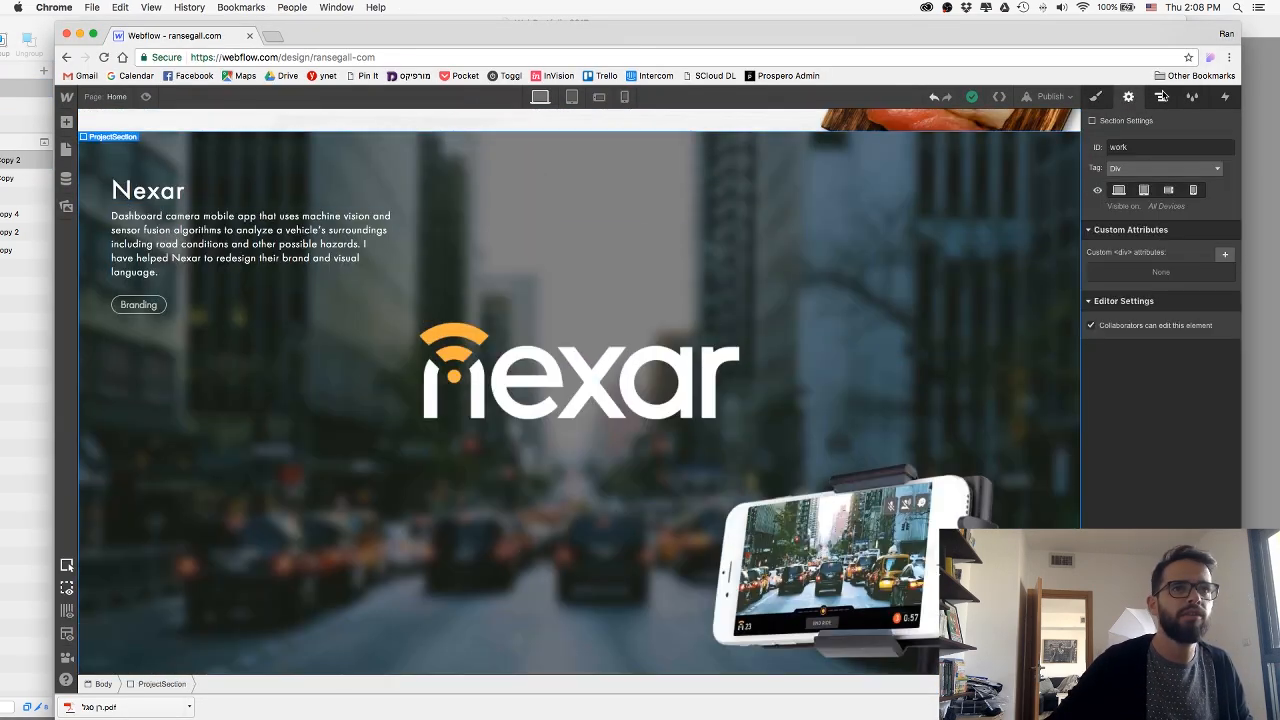
left_click(1161, 96)
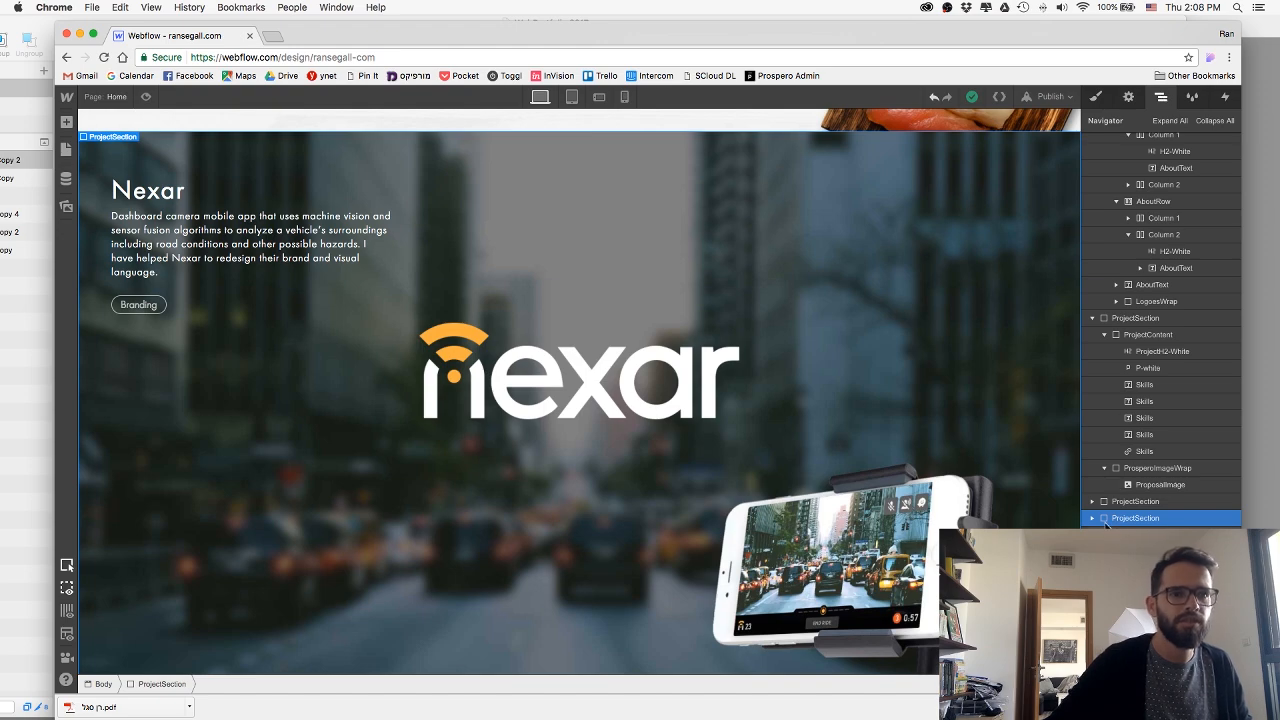
scroll(822, 480, "down", 5)
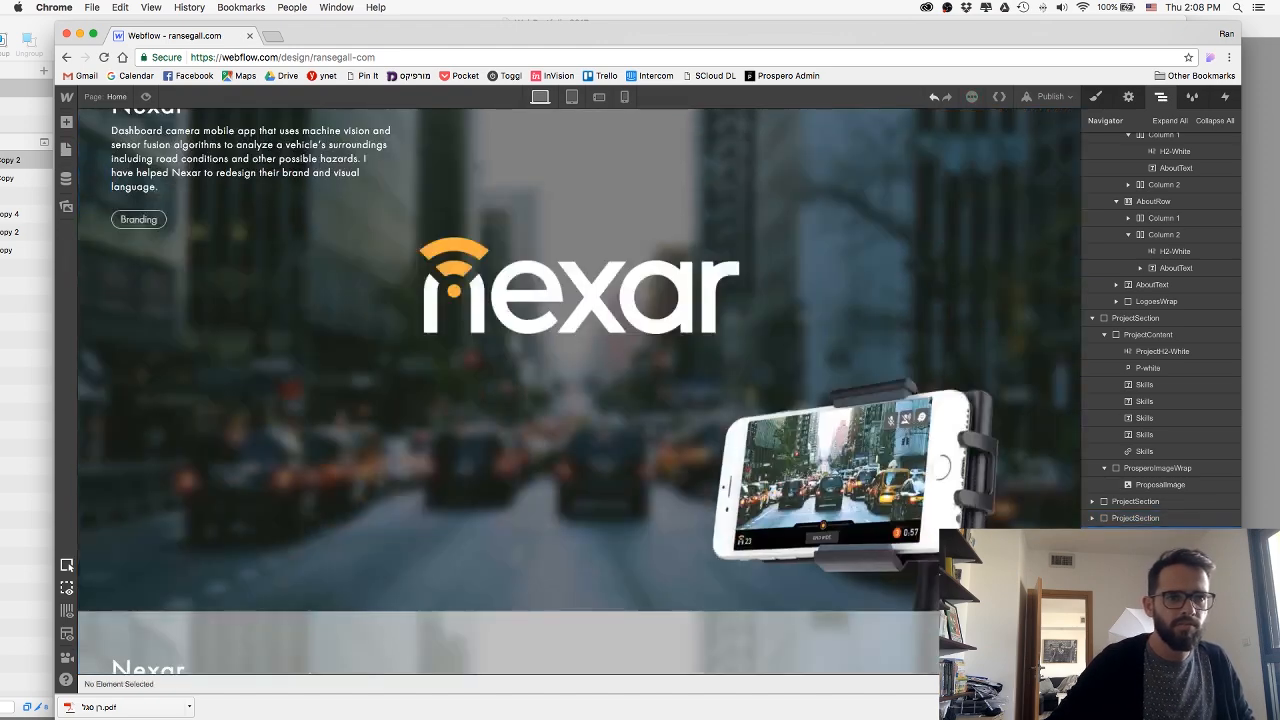
scroll(822, 480, "up", 10)
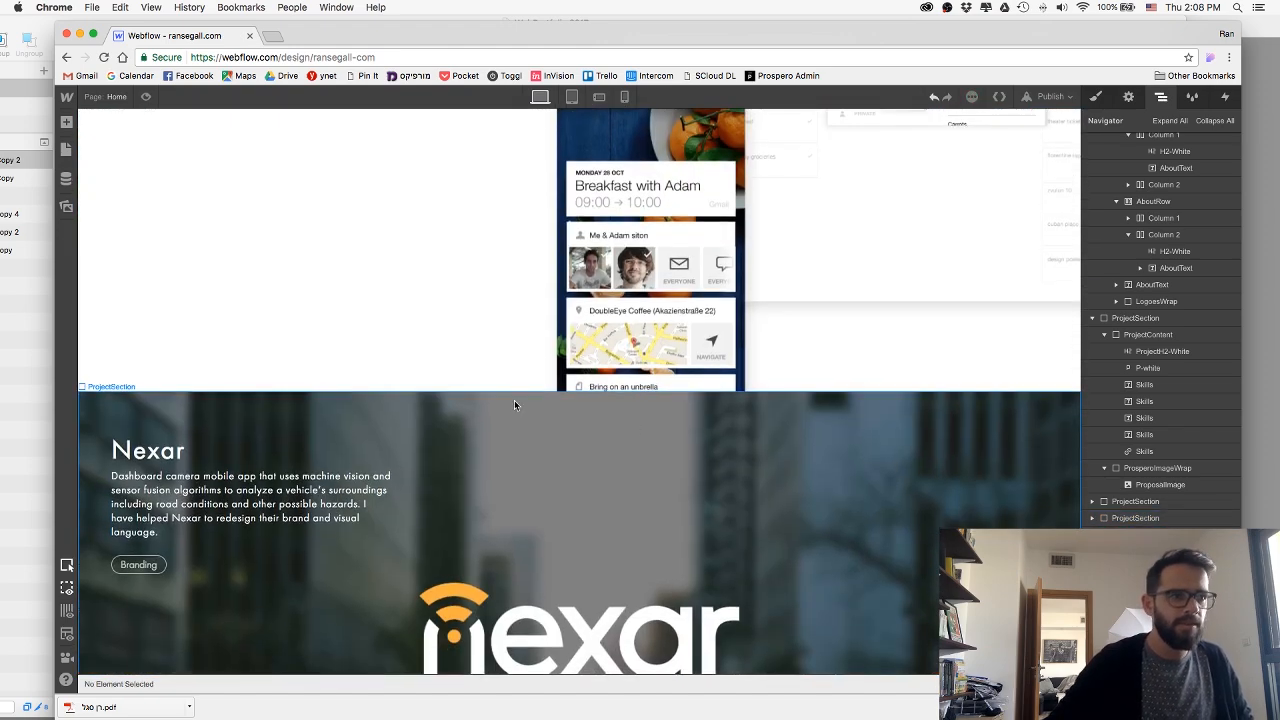
Delete the Nexar logo image from the duplicated project section.
scroll(560, 420, "down", 4)
left_click(594, 347)
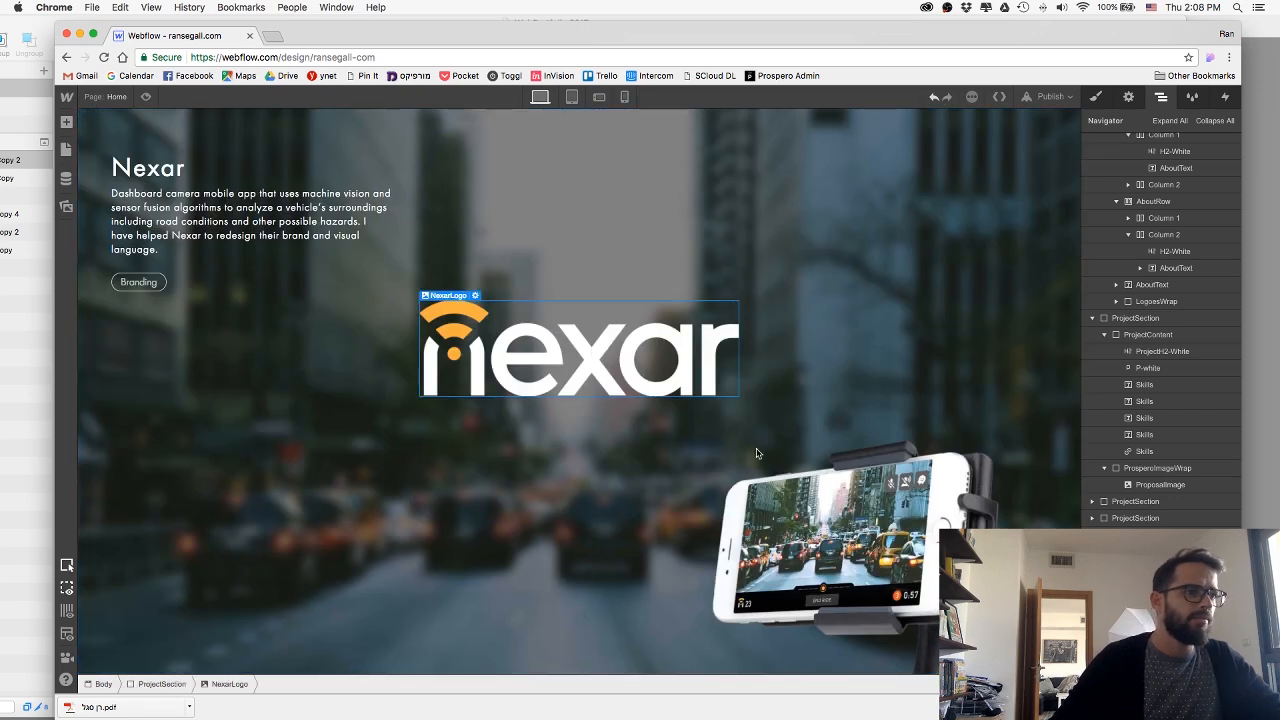
key("Delete")
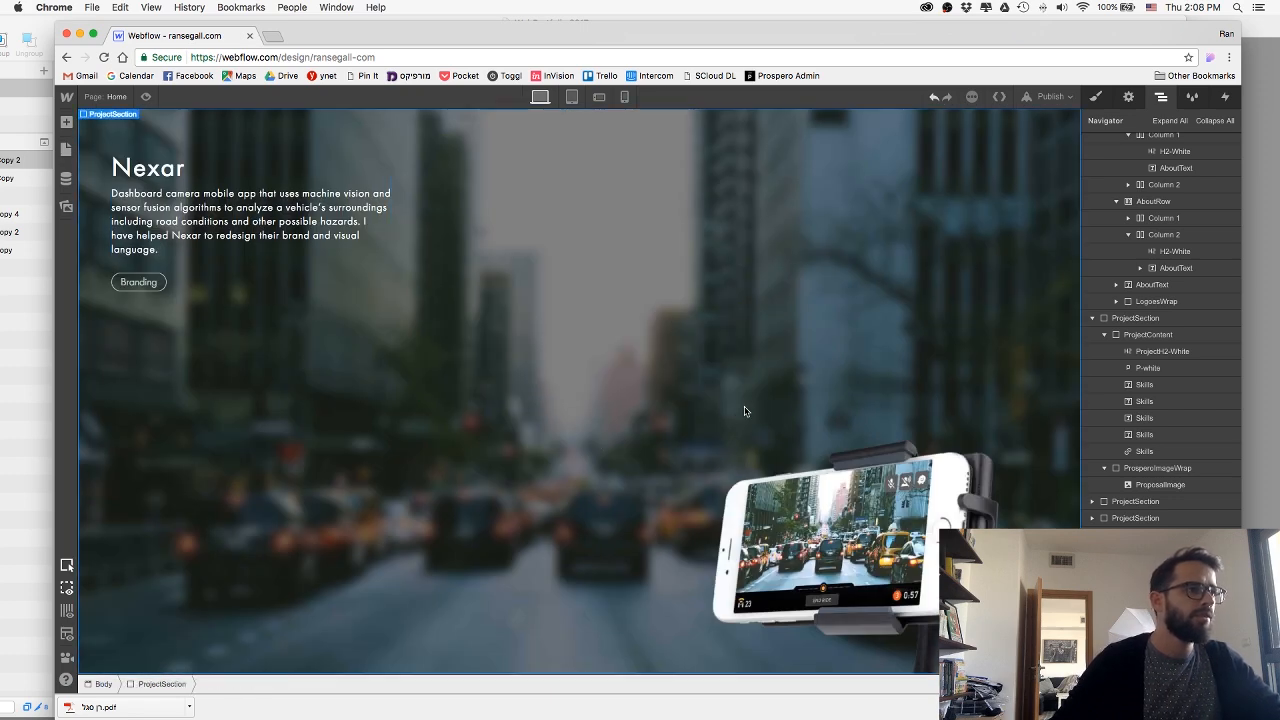
Replace the duplicated section's Nexar combo class with a new combo class named Muz.
left_click(1098, 97)
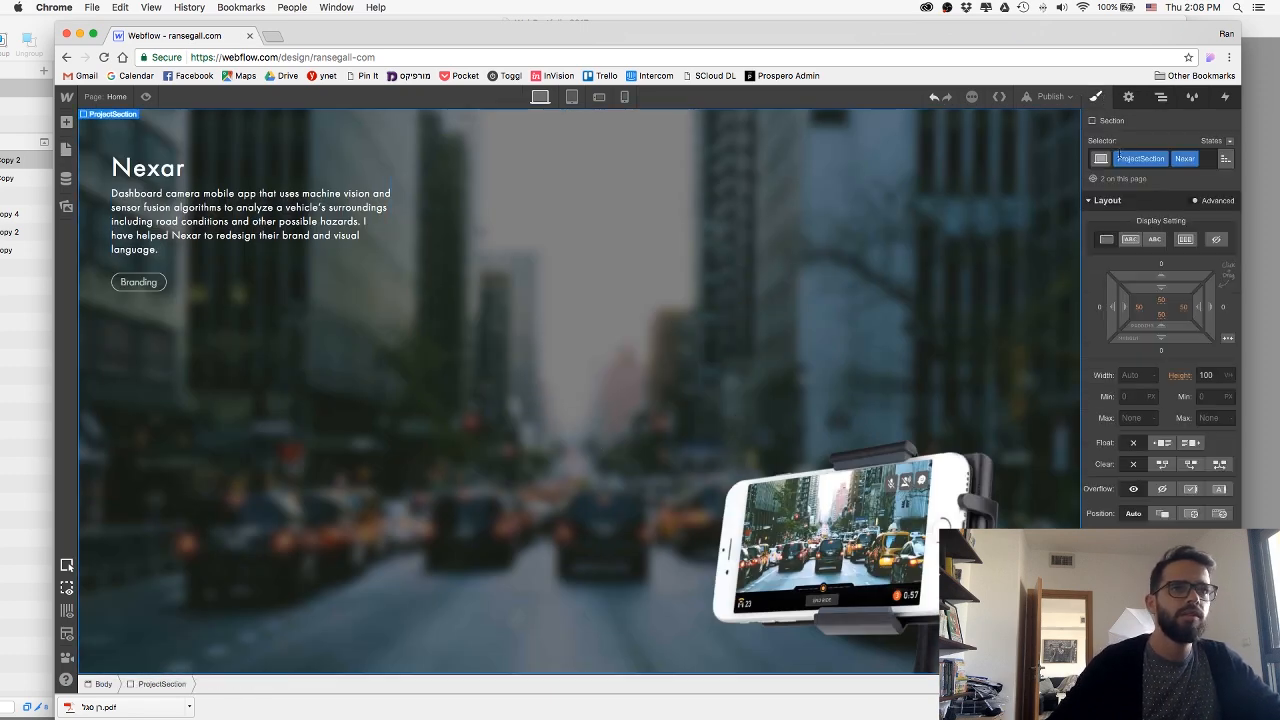
left_click(1194, 160)
left_click(1186, 195)
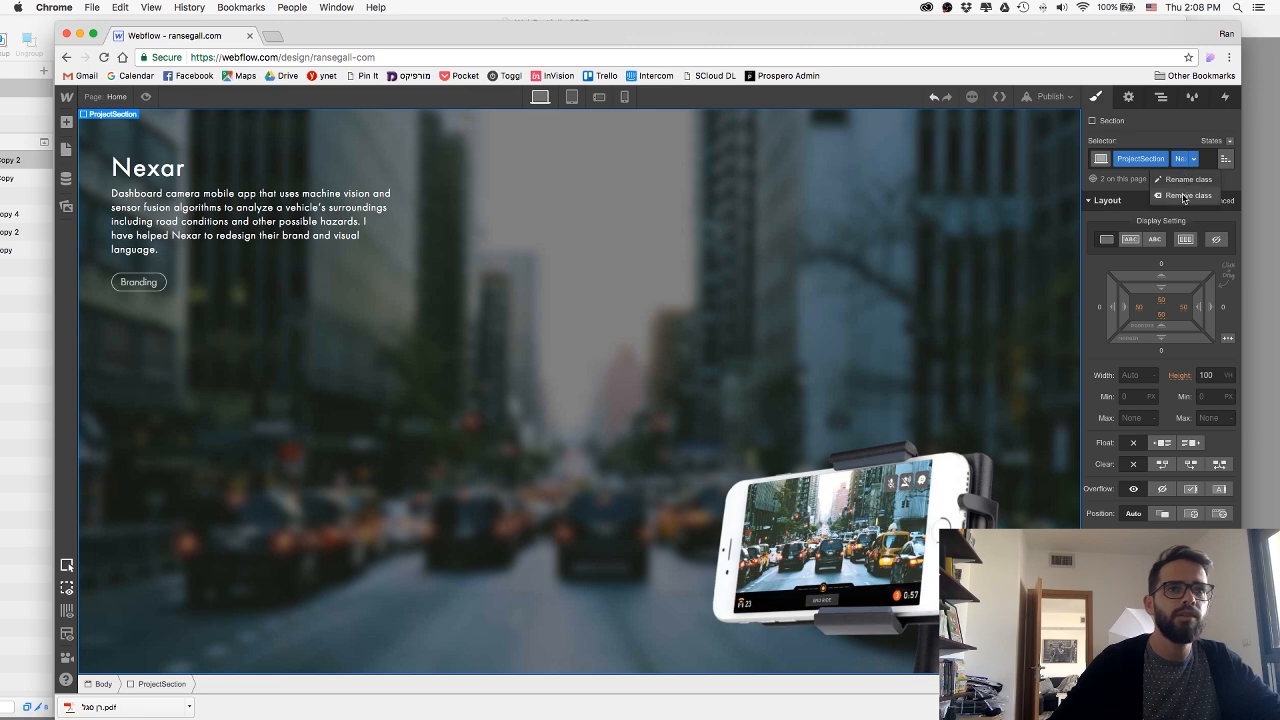
type("Im")
type("uz")
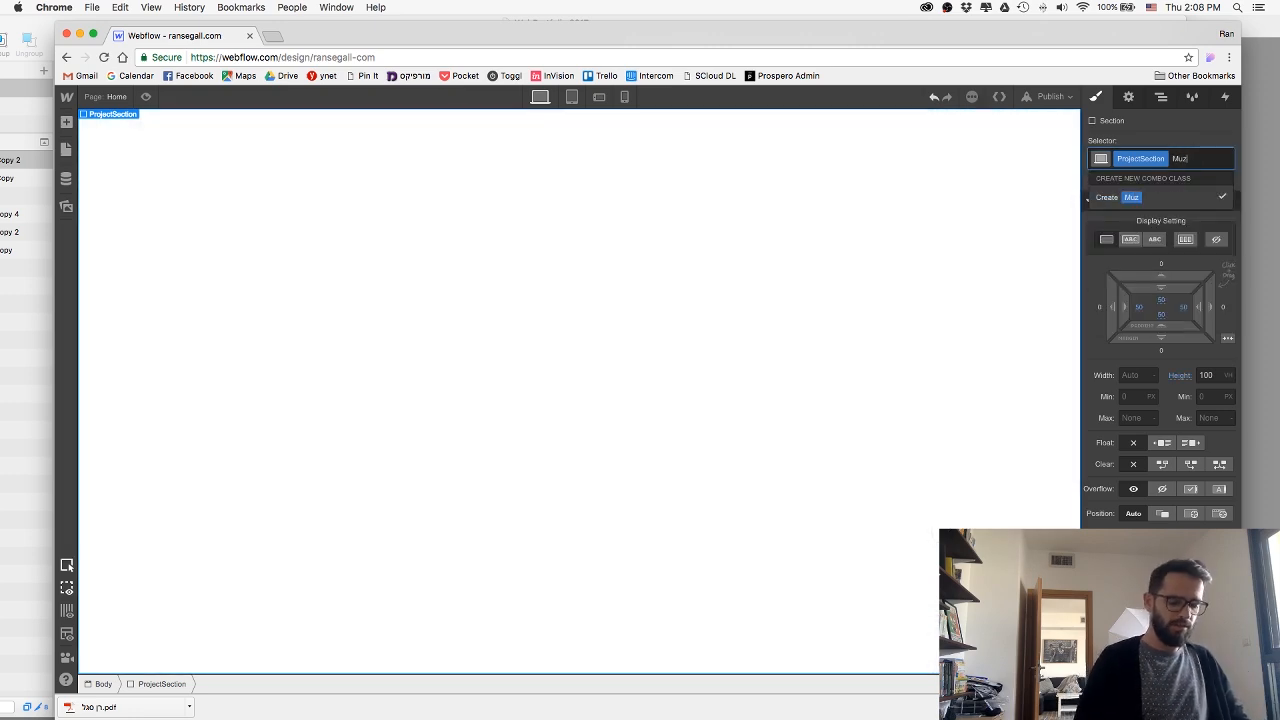
key("Return")
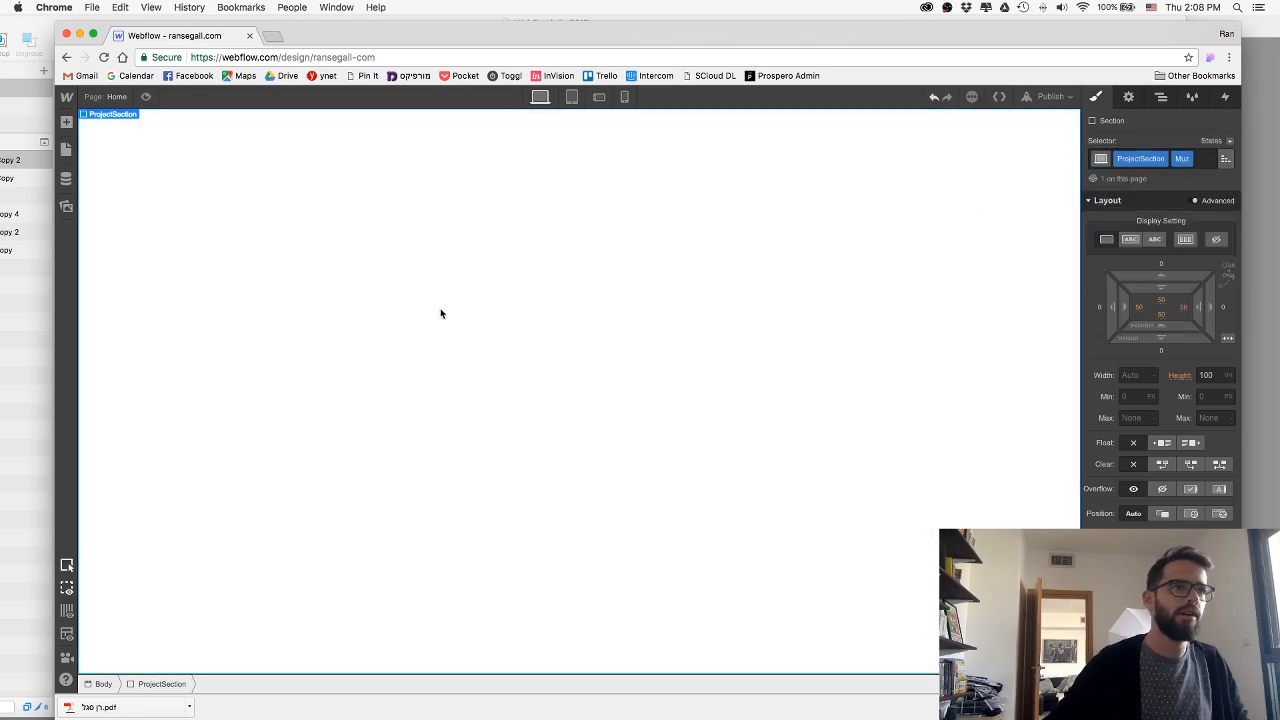
Check the Muz design in Sketch, switch to Finder and go up to the Current Projects folder.
key("super+Tab")
left_click(530, 343)
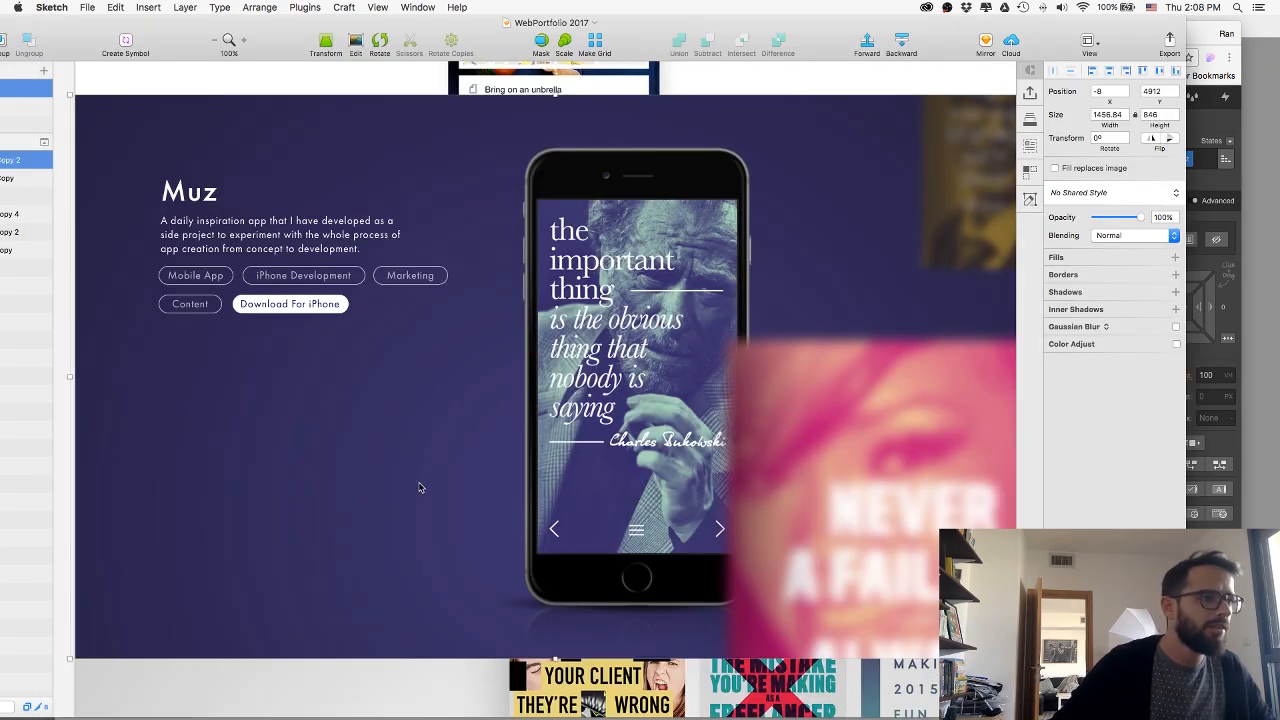
key("super+Tab")
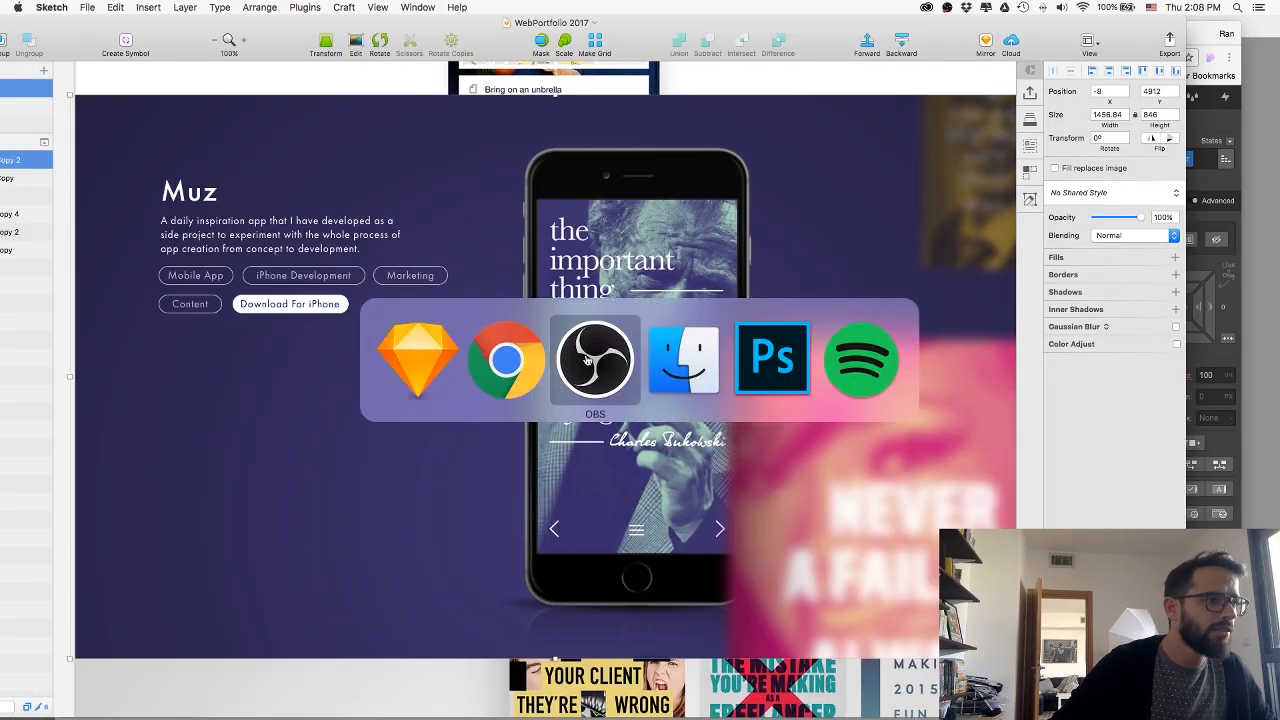
left_click(703, 357)
left_click(881, 451)
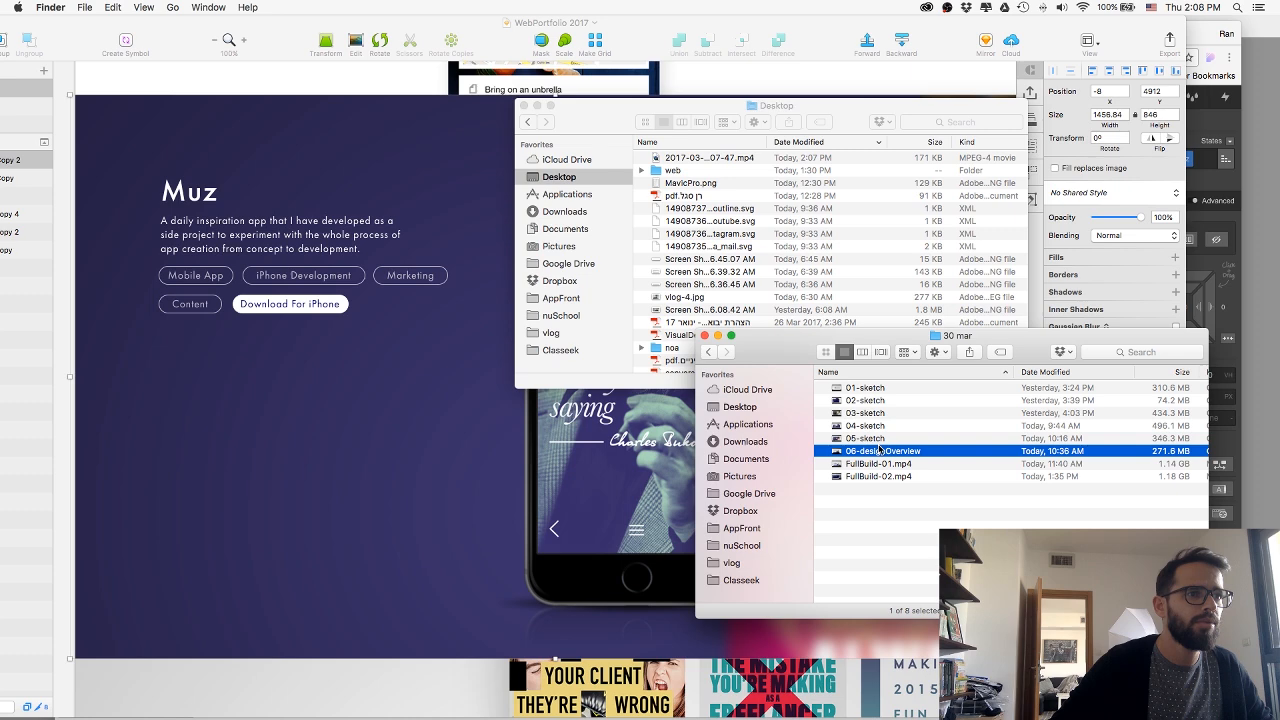
key("super+Up")
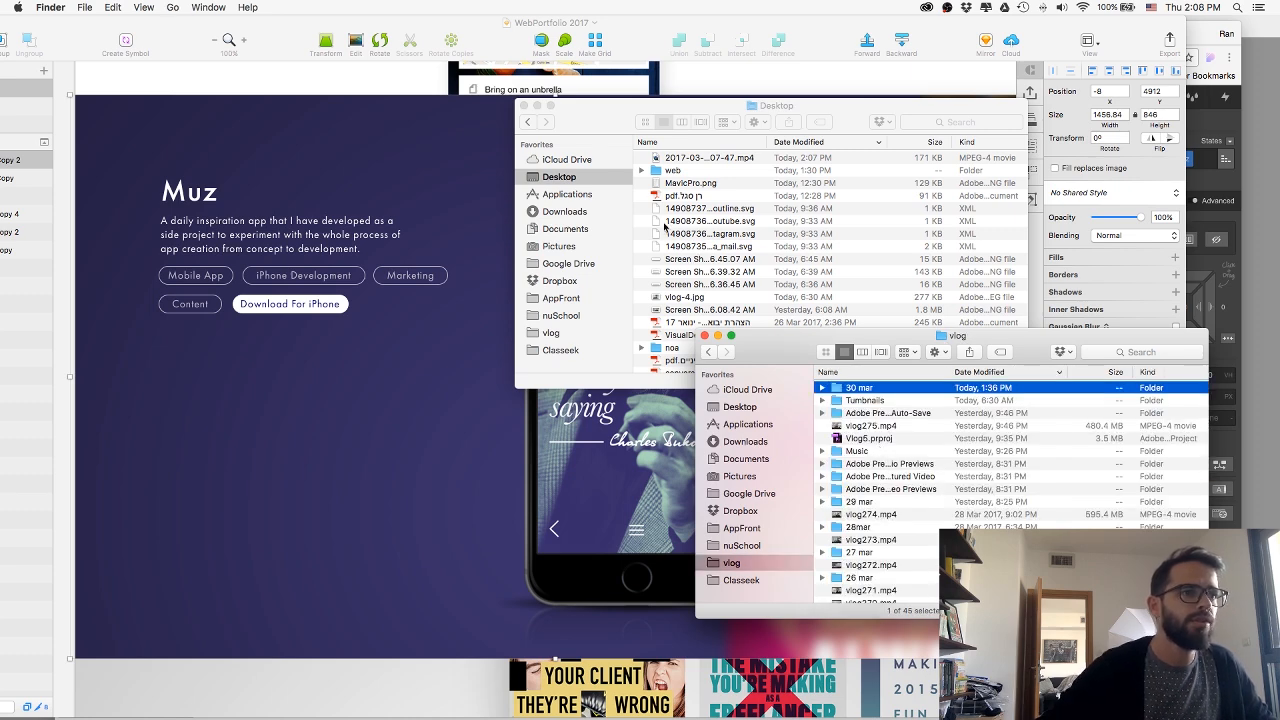
key("super+Up")
key("Up")
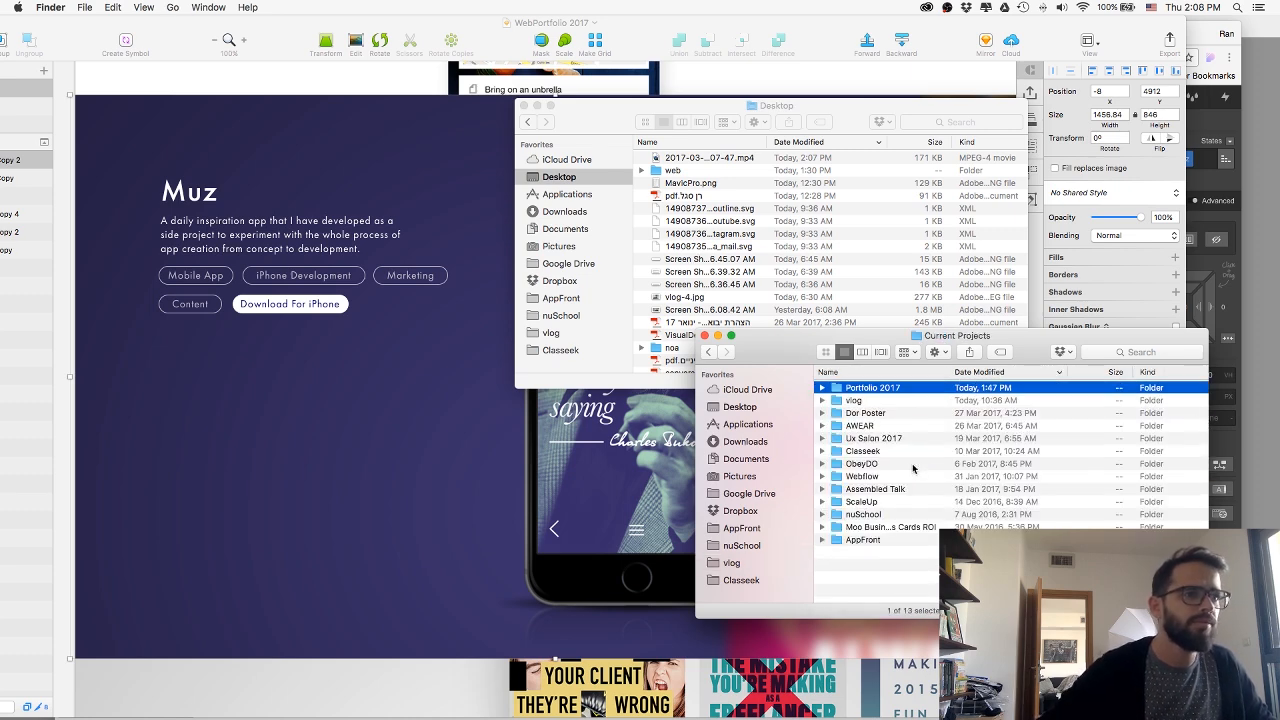
Open 05-Muz.psd from the Images folder of Portfolio 2017 in Photoshop.
key("super+Down")
key("Down")
key("super+Down")
key("Down")
key("Down")
key("Down")
key("Down")
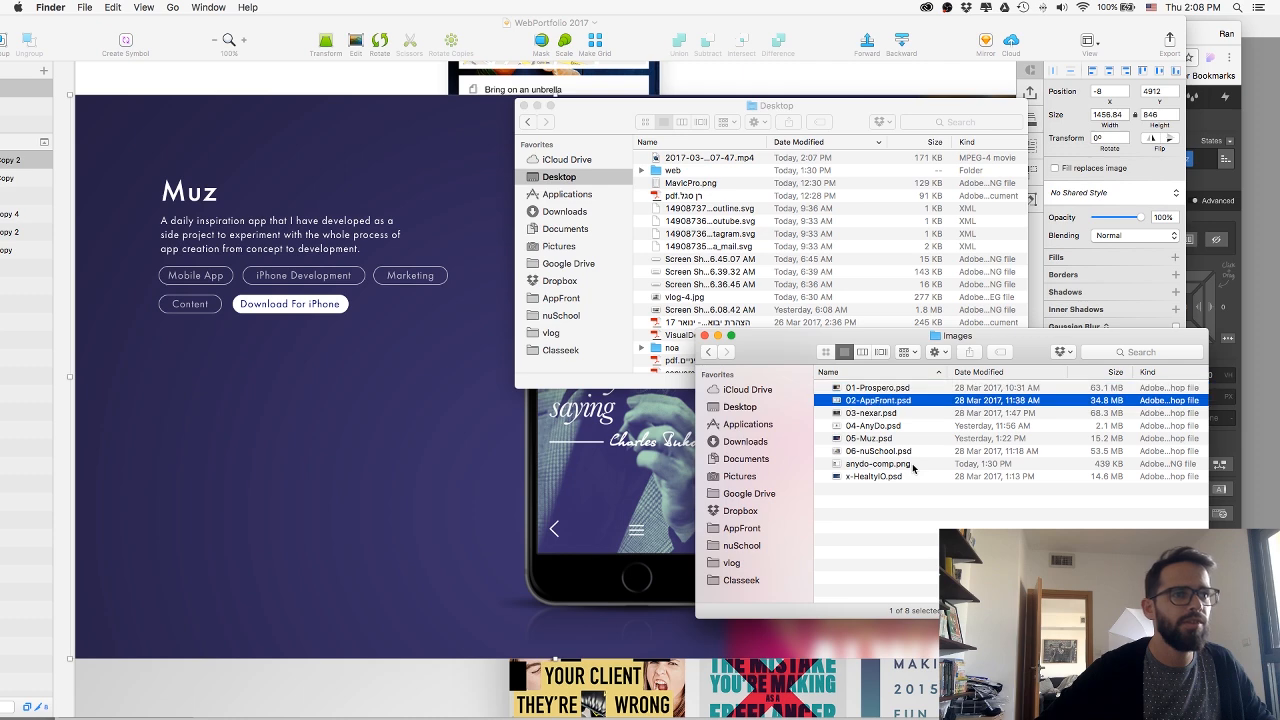
key("super+Down")
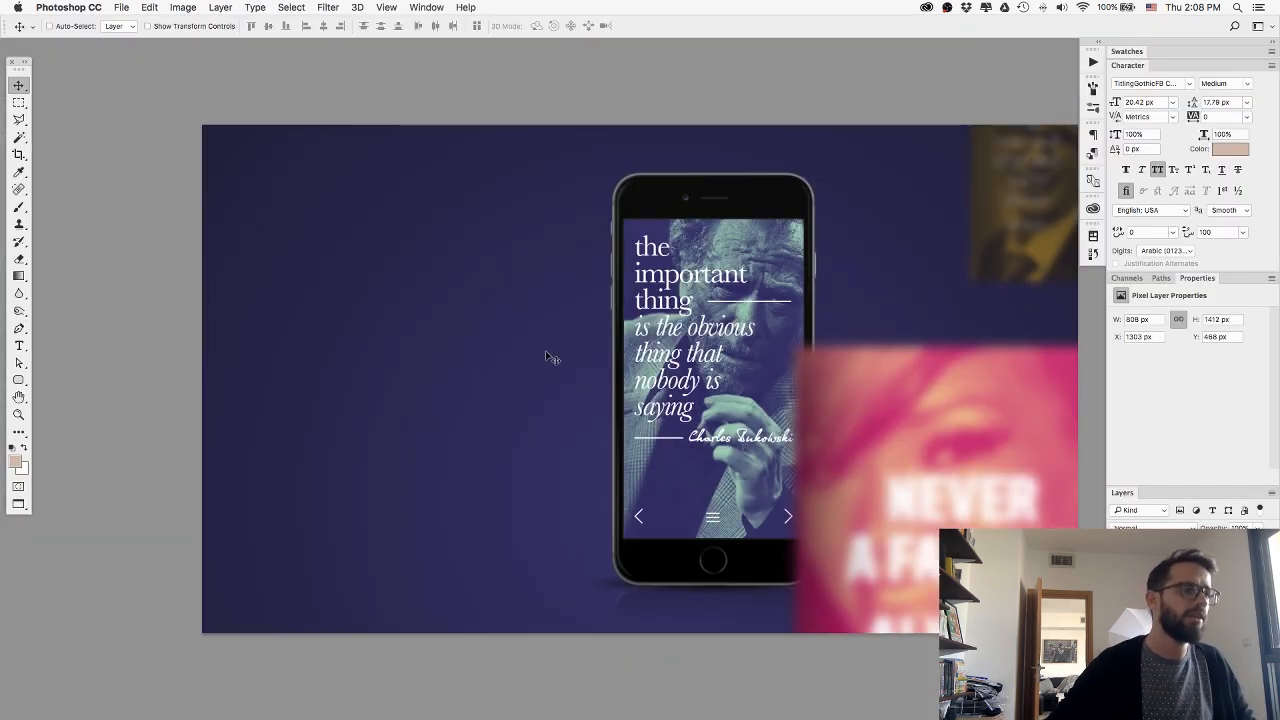
Sample the purple background beside the phone as the foreground colour and get its hex code 3a326b.
key("i")
left_click(591, 451)
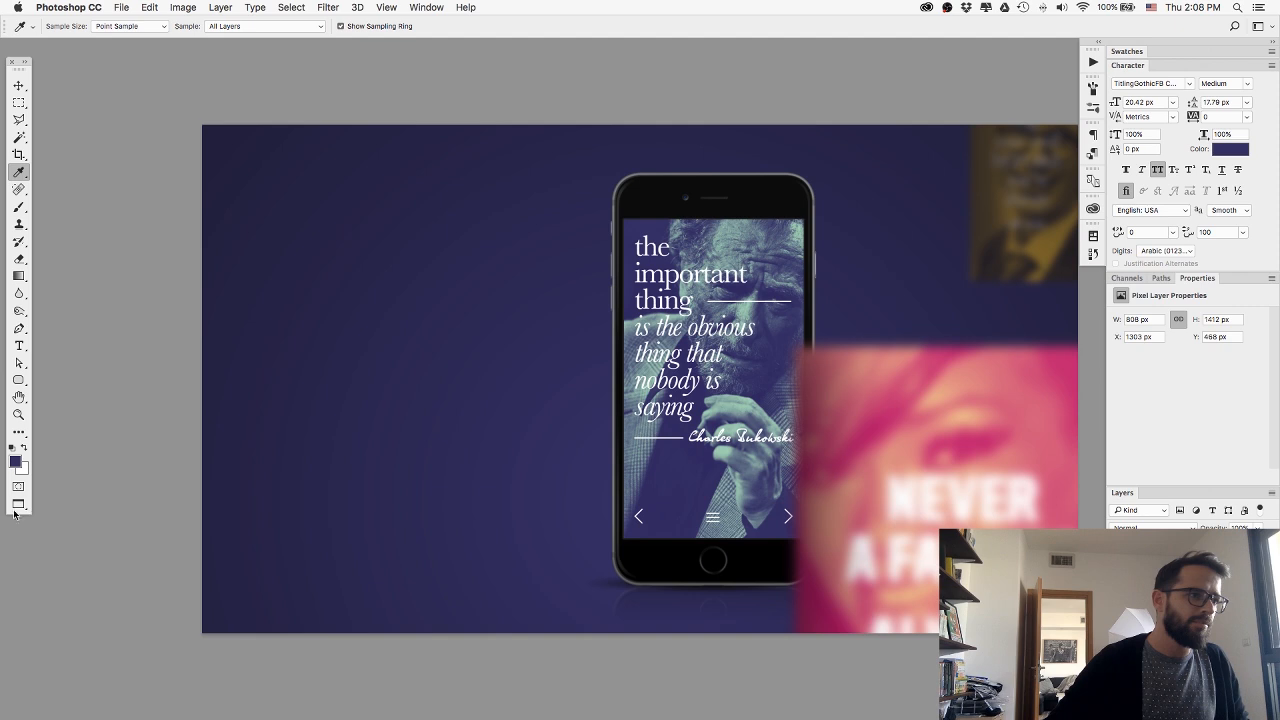
left_click(16, 460)
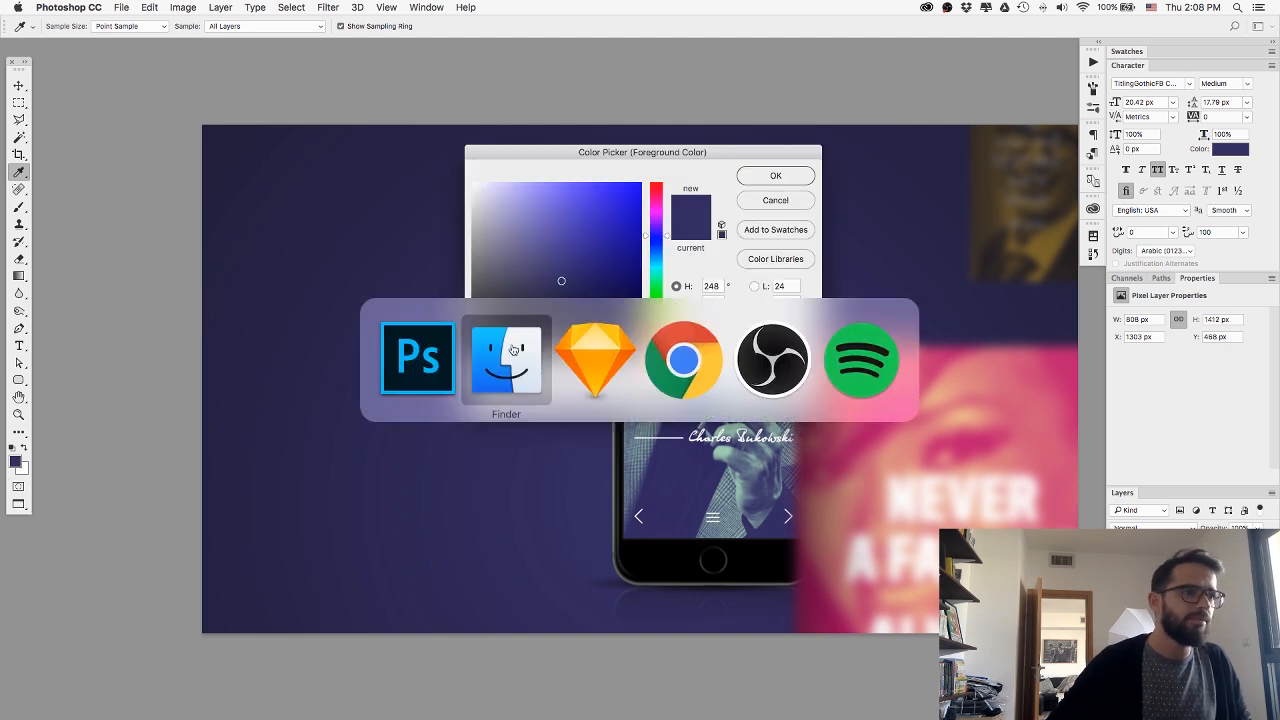
Switch to Webflow and give the Muz section a linear gradient background with the end colour #3a326b.
key("super+Tab")
left_click(696, 356)
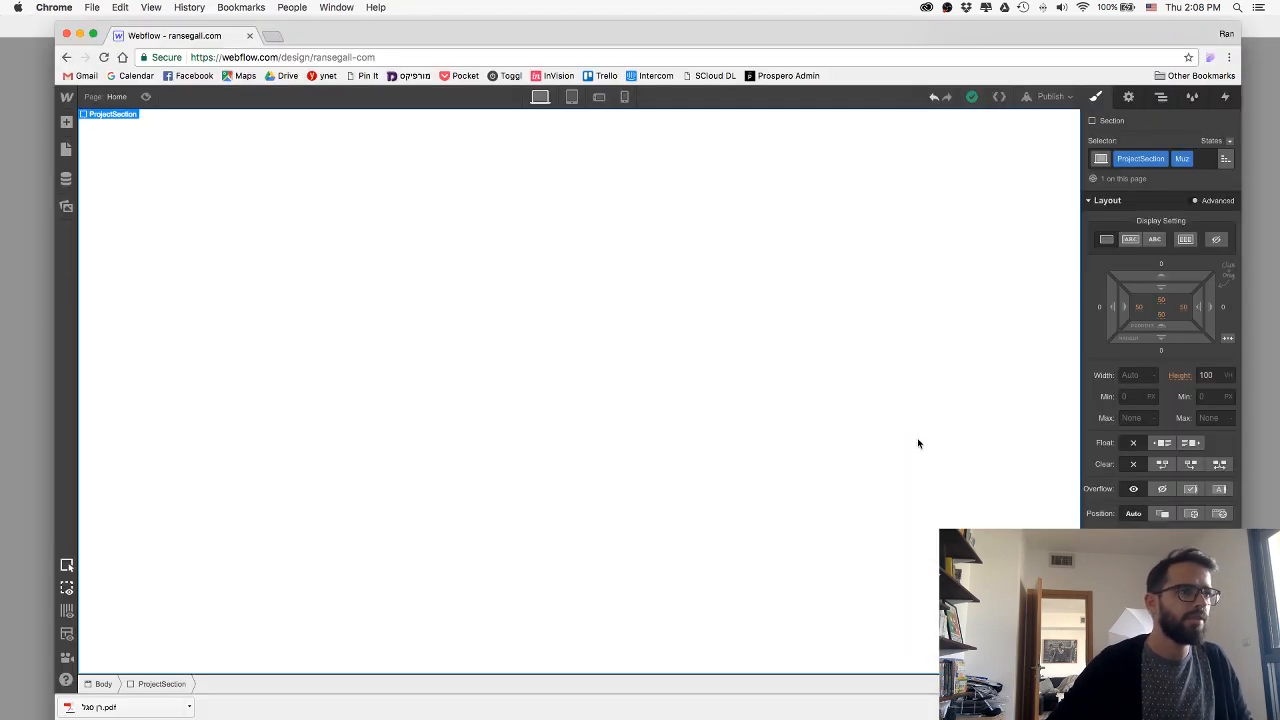
scroll(1161, 440, "down", 3)
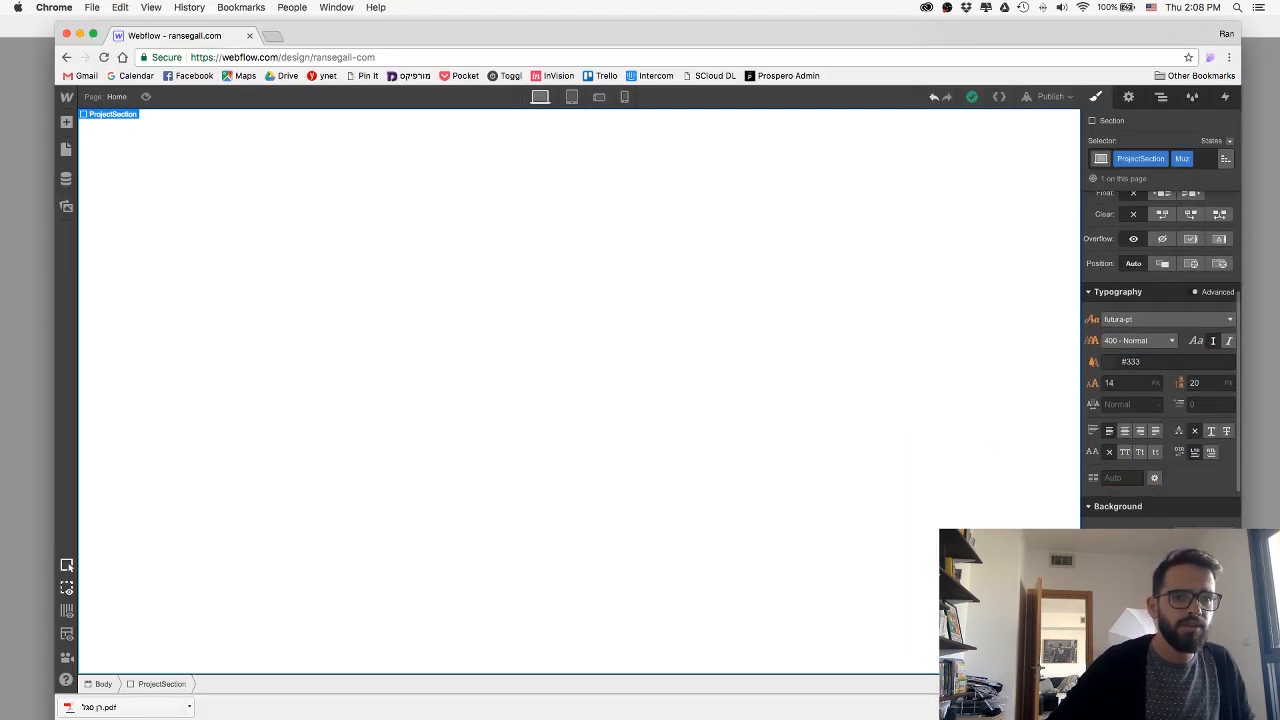
left_click(1208, 534)
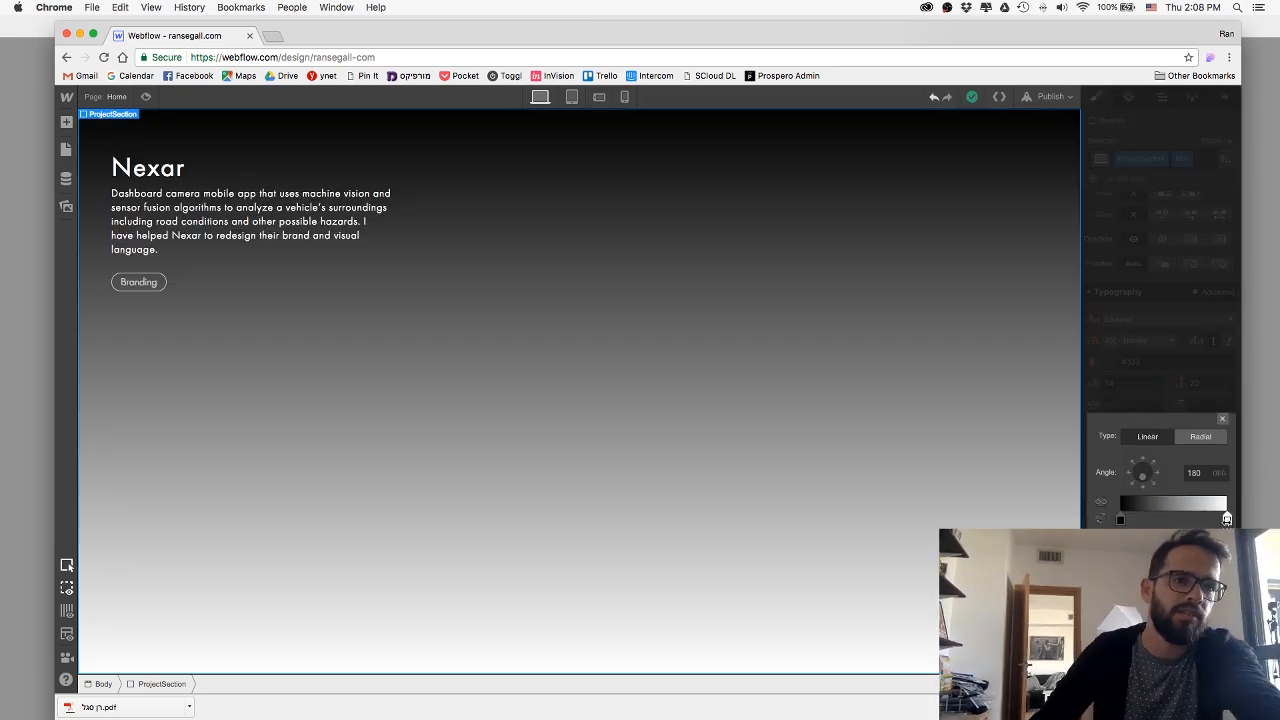
left_click(1227, 520)
left_click(1150, 423)
type("#3a326b")
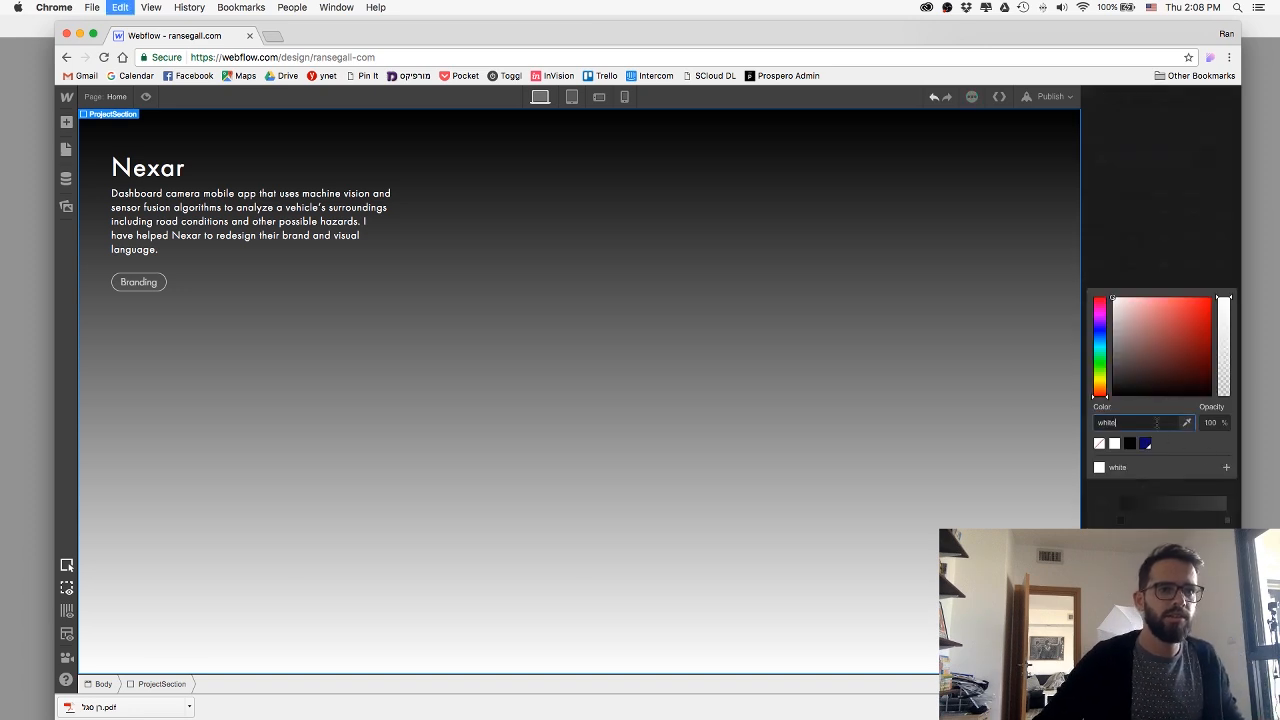
key("Tab")
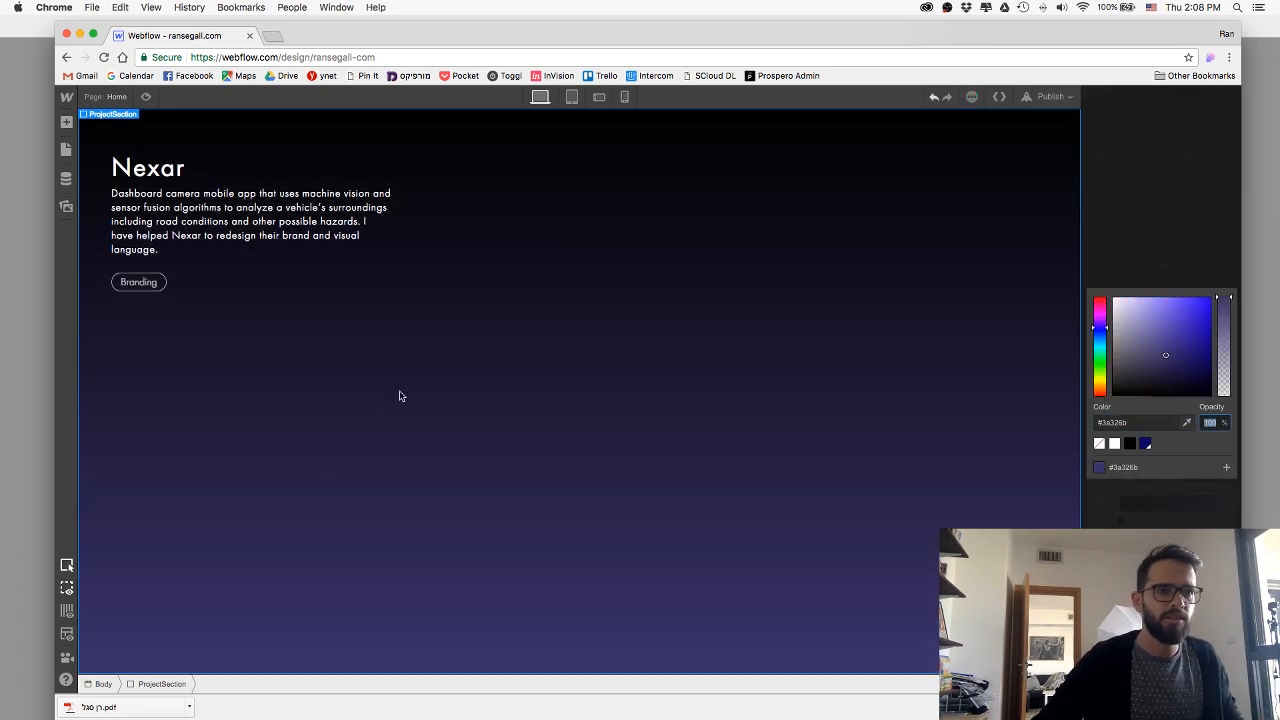
Switch to Photoshop, sample the darker purple at the image's lower-left corner and copy its hex code 29234b.
key("super+Tab")
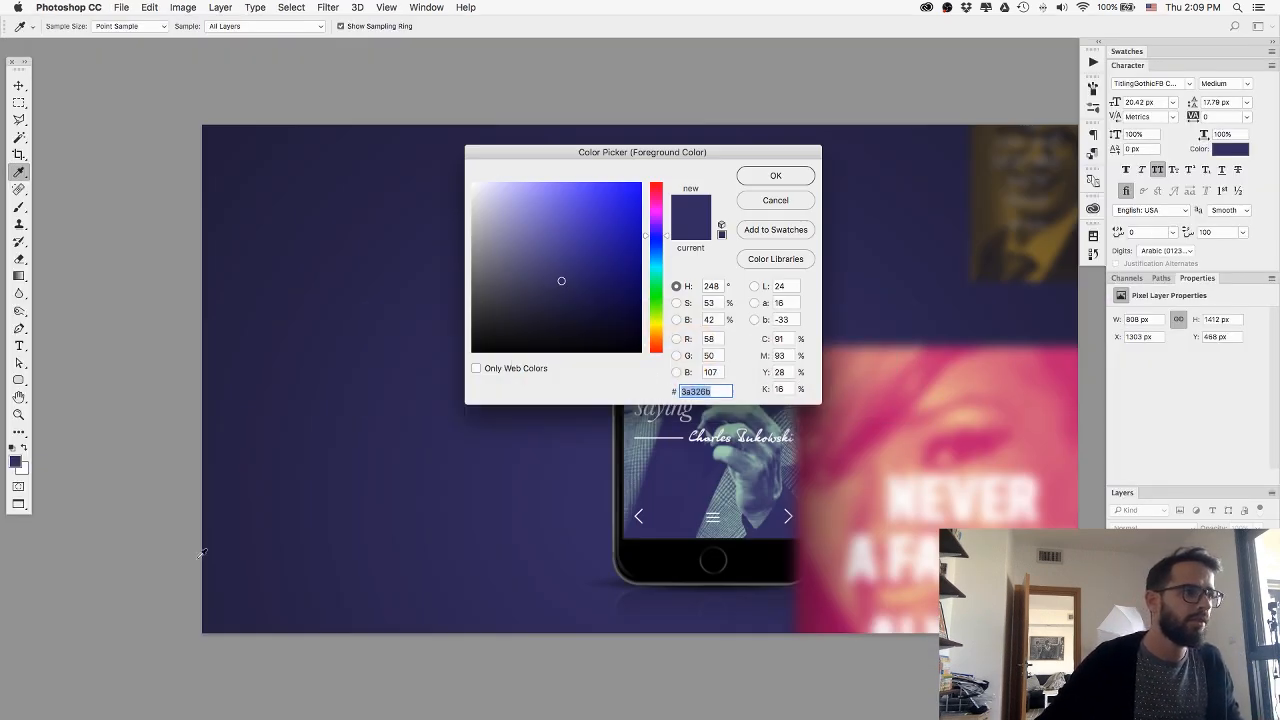
left_click(217, 608)
left_click(398, 522)
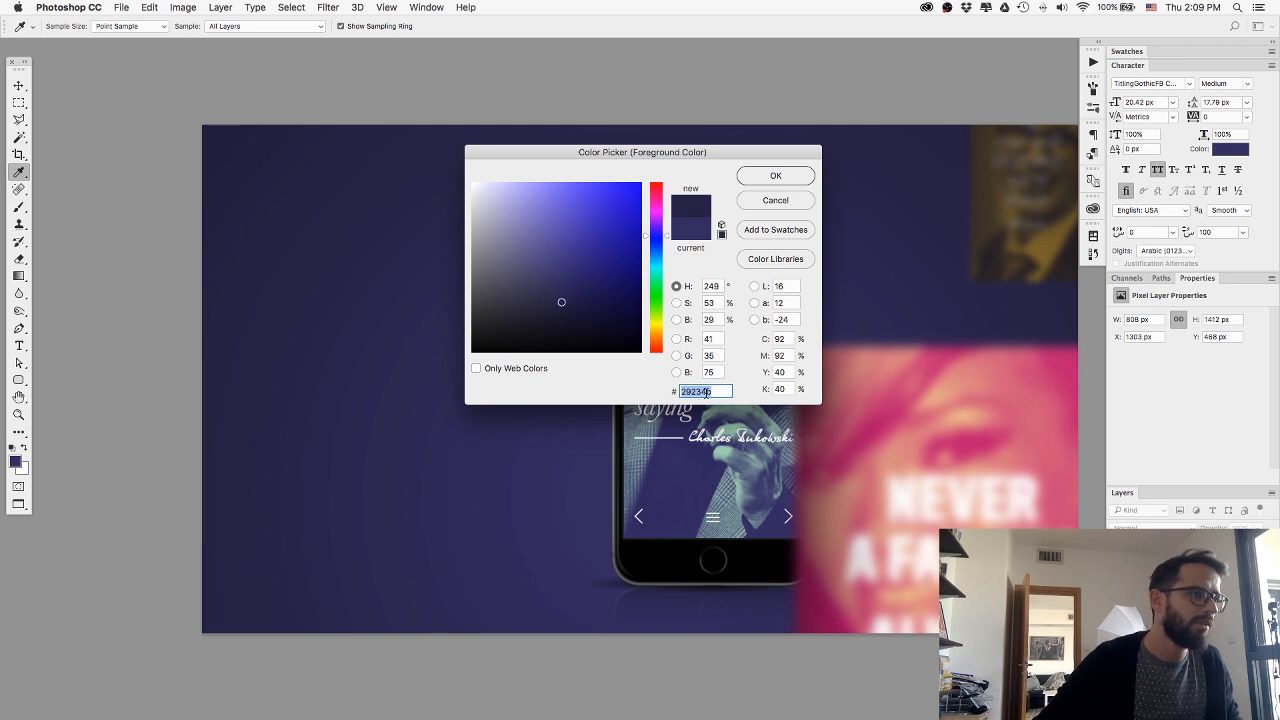
key("super+a")
key("super+c")
left_click(775, 175)
Switch to Webflow, set the gradient's black stop to #29234b, and make the gradient radial with the lighter purple at its centre.
key("super+Tab")
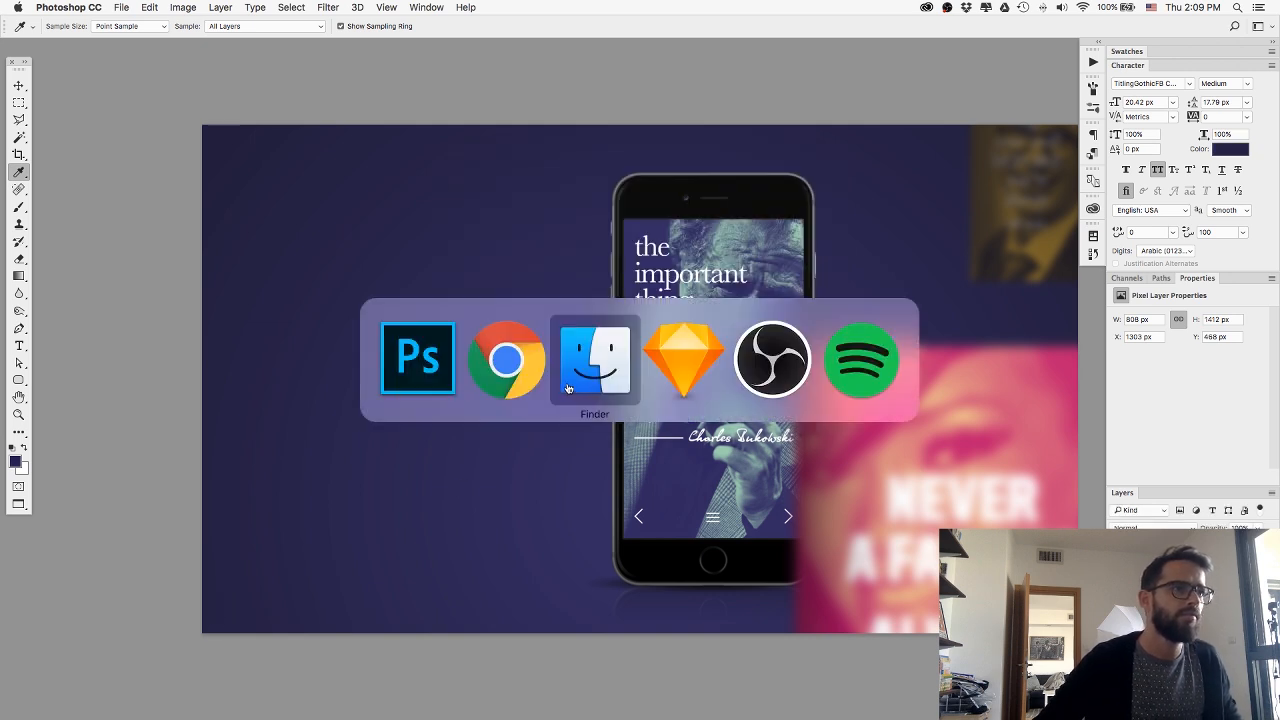
left_click(517, 374)
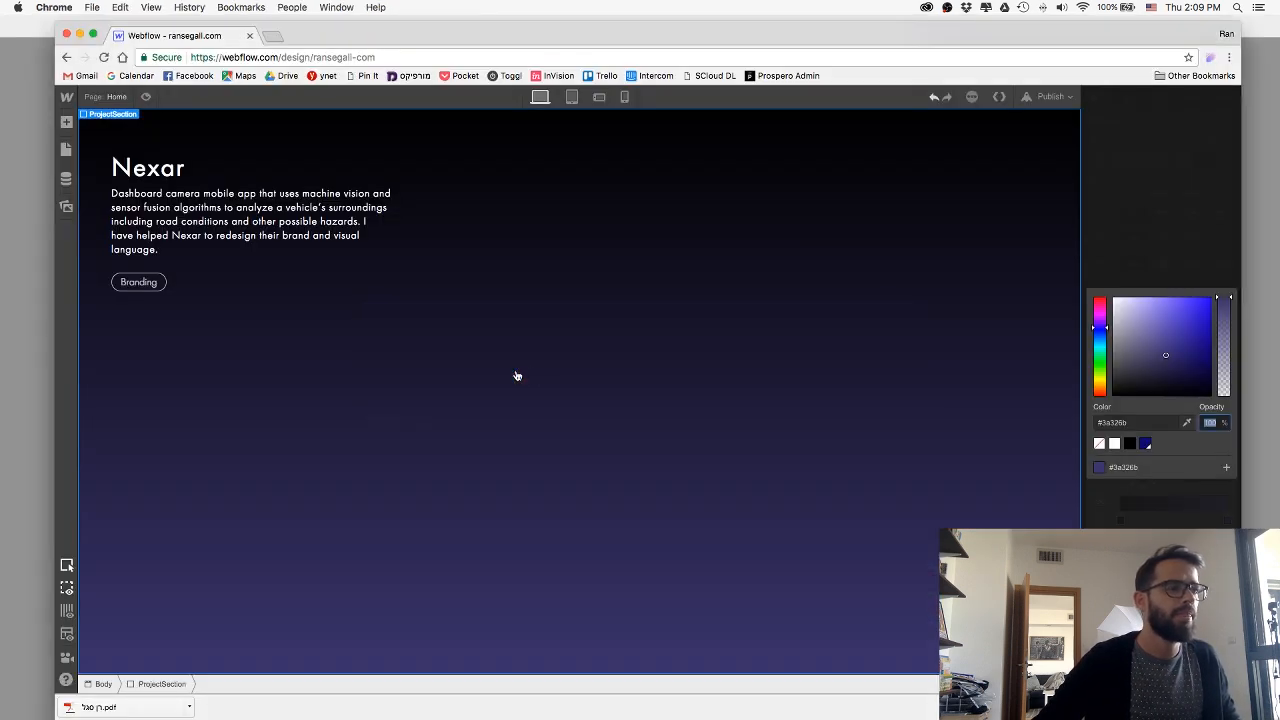
left_click(1136, 423)
left_click(1121, 518)
left_click(1120, 519)
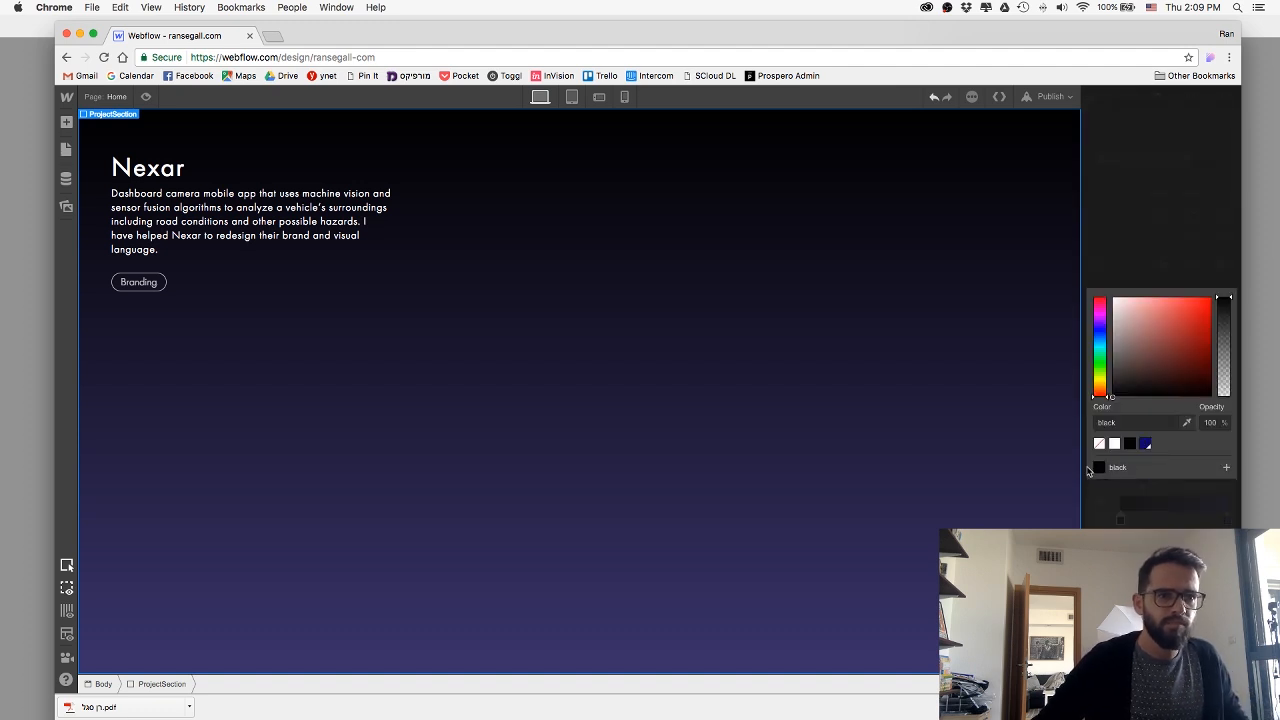
left_click(1120, 422)
key("super+a")
key("super+v")
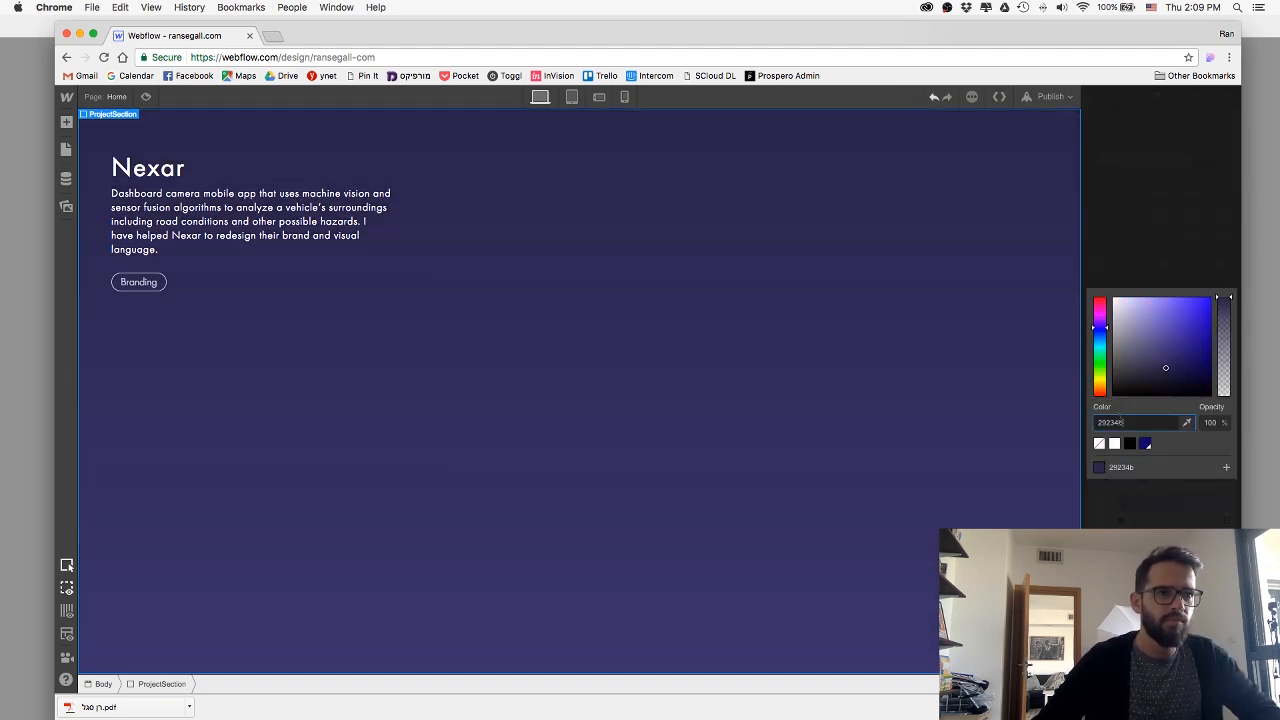
key("Return")
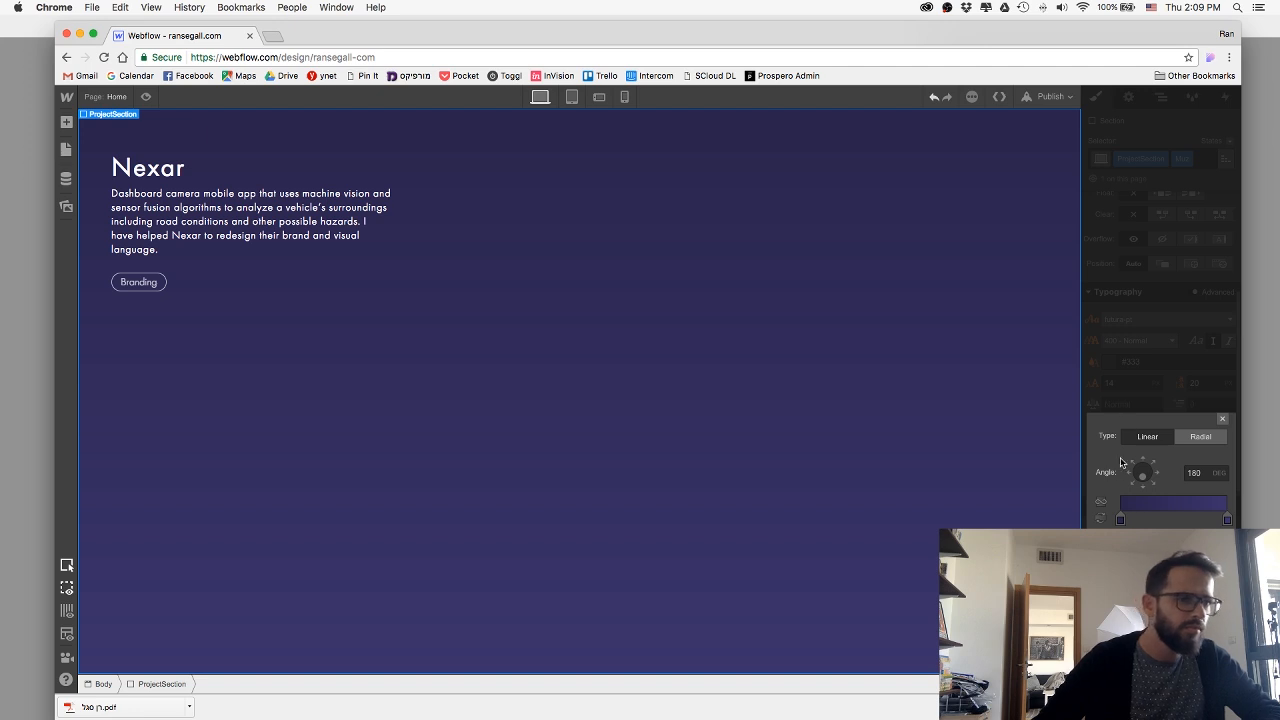
left_click(1195, 440)
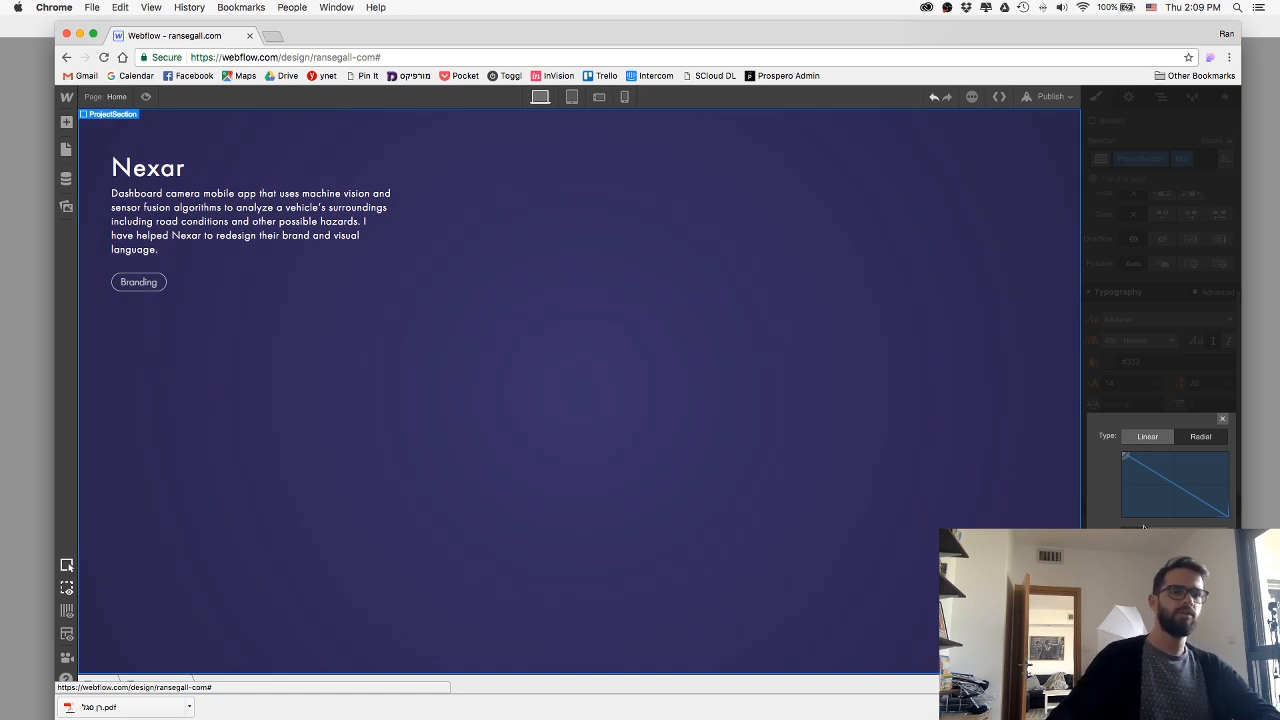
left_click(1222, 421)
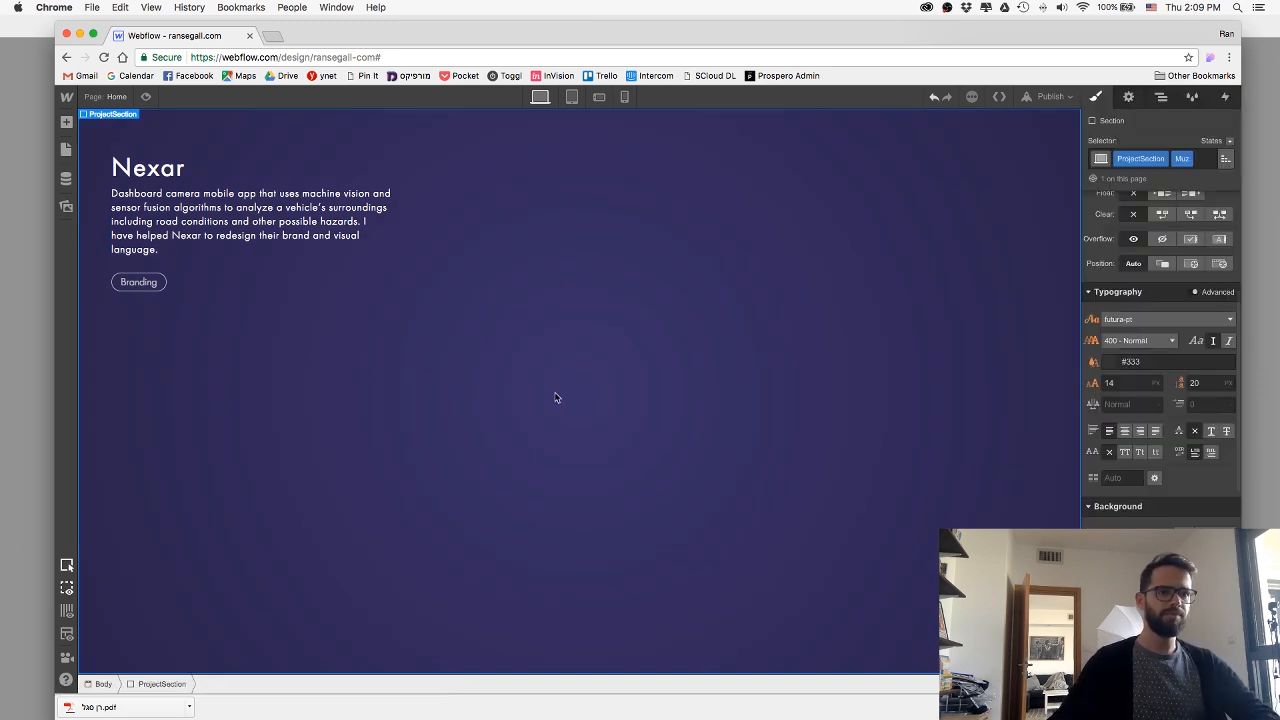
Switch to Photoshop and move the blurred yellow portrait straight down to a Y position of 17 px.
key("super+Tab")
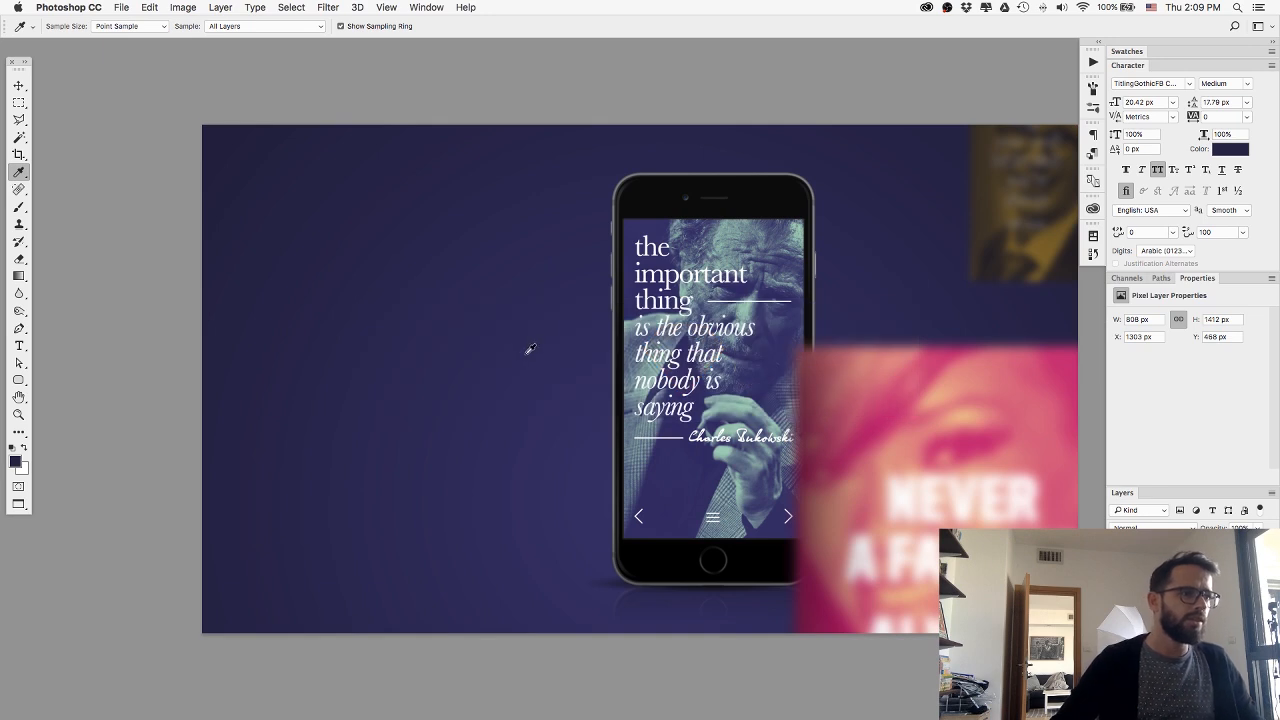
scroll(524, 354, "right", 3)
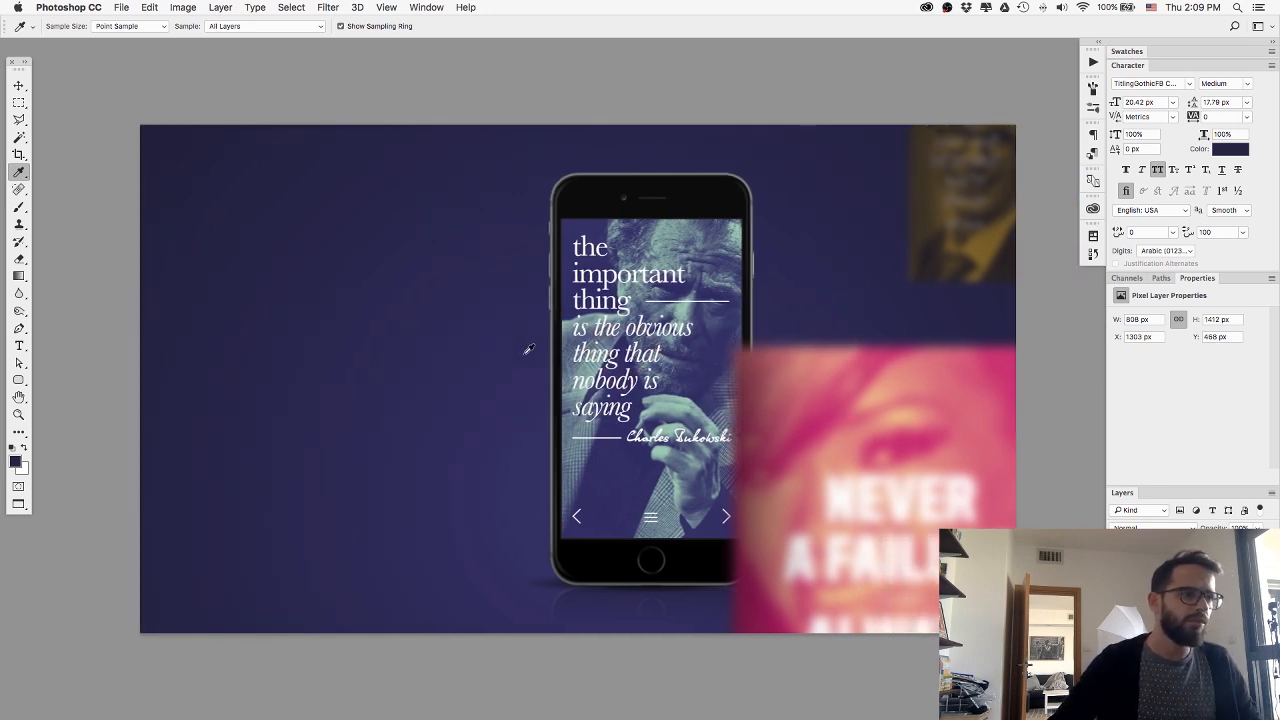
key("v")
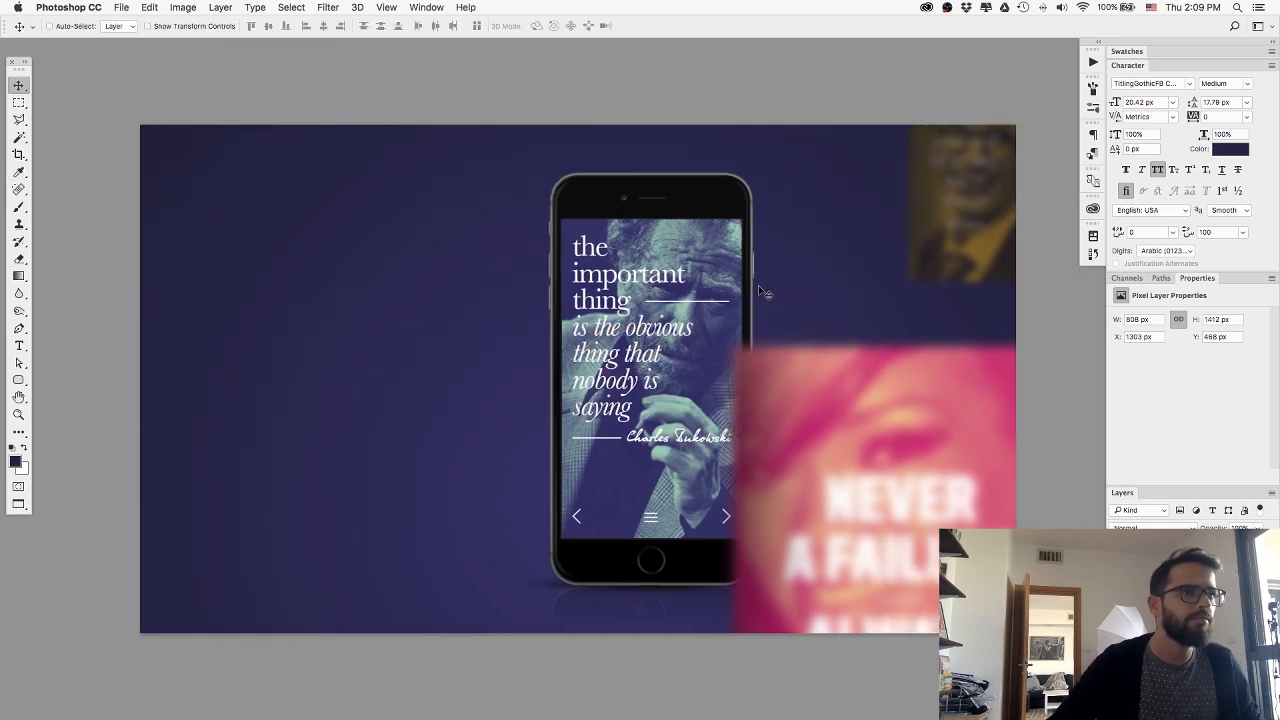
left_click(972, 217)
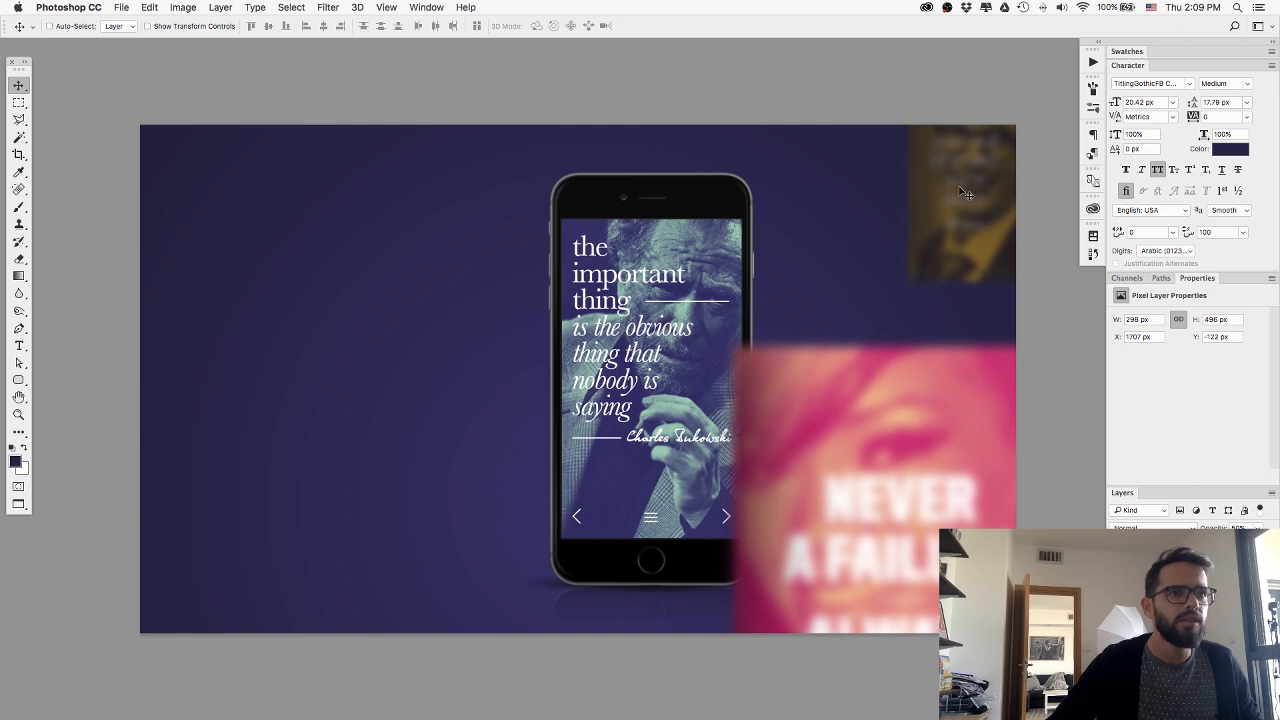
left_click_drag(965, 193, 960, 271)
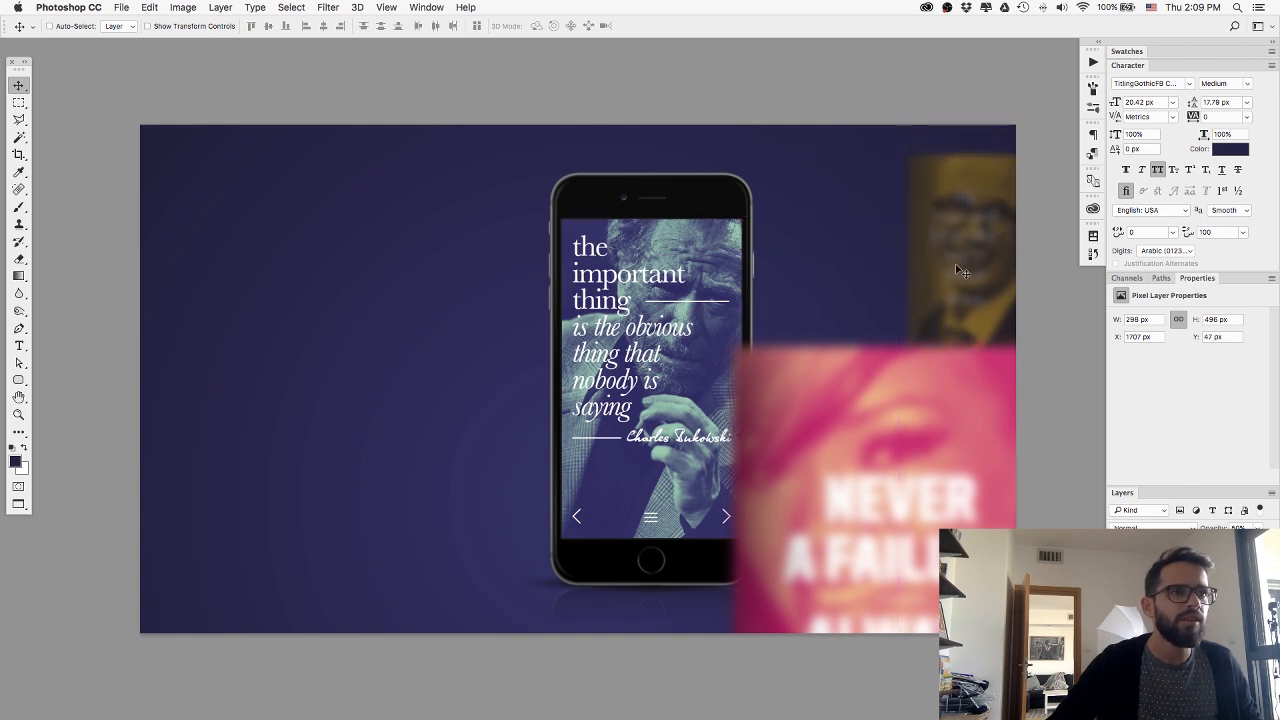
key("shift+Up")
key("shift+Up")
key("shift+Up")
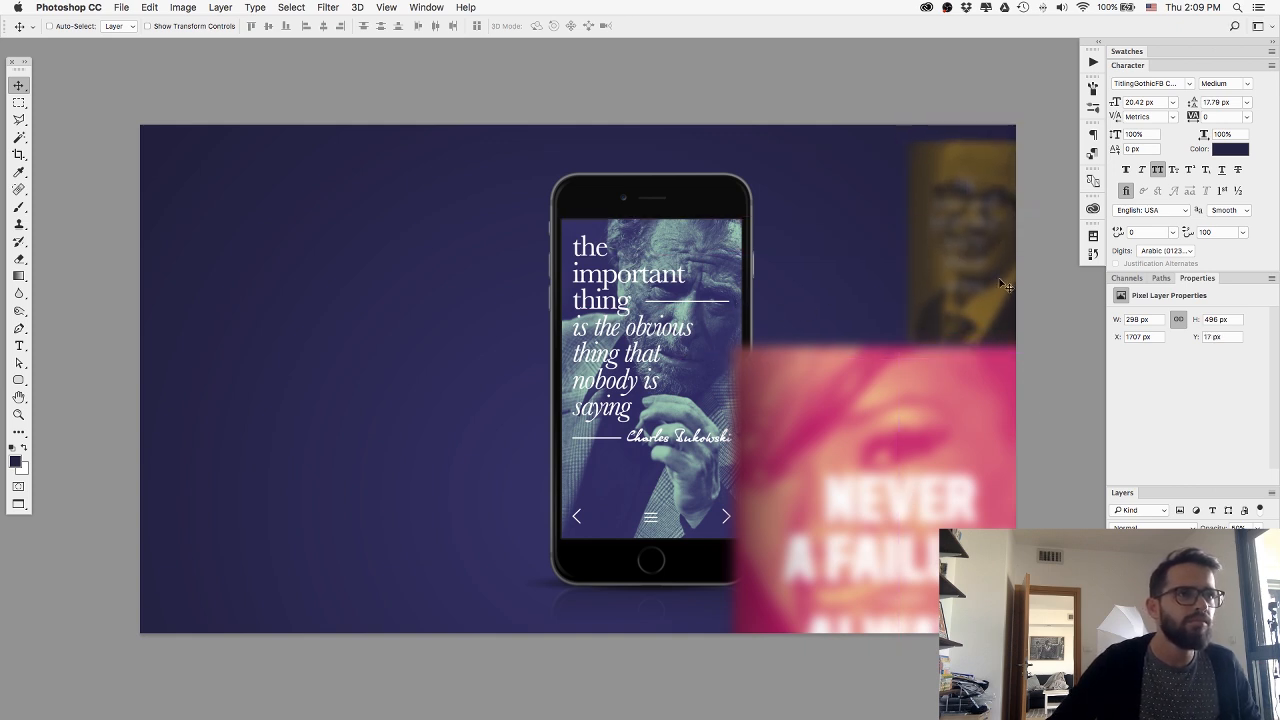
Select the layer group with the phone and portraits and export it as MuzCombined.png into the Images folder.
left_click(1178, 600)
left_click(1117, 600)
left_click(1117, 600)
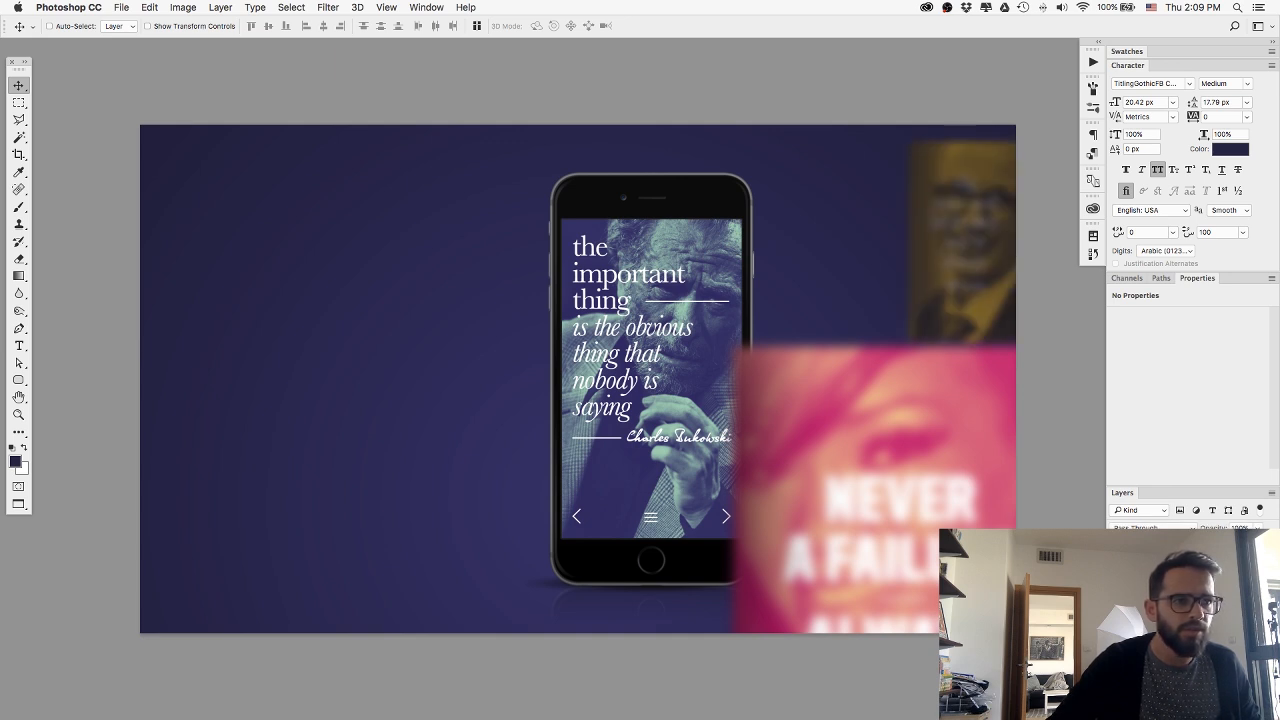
left_click(1178, 620)
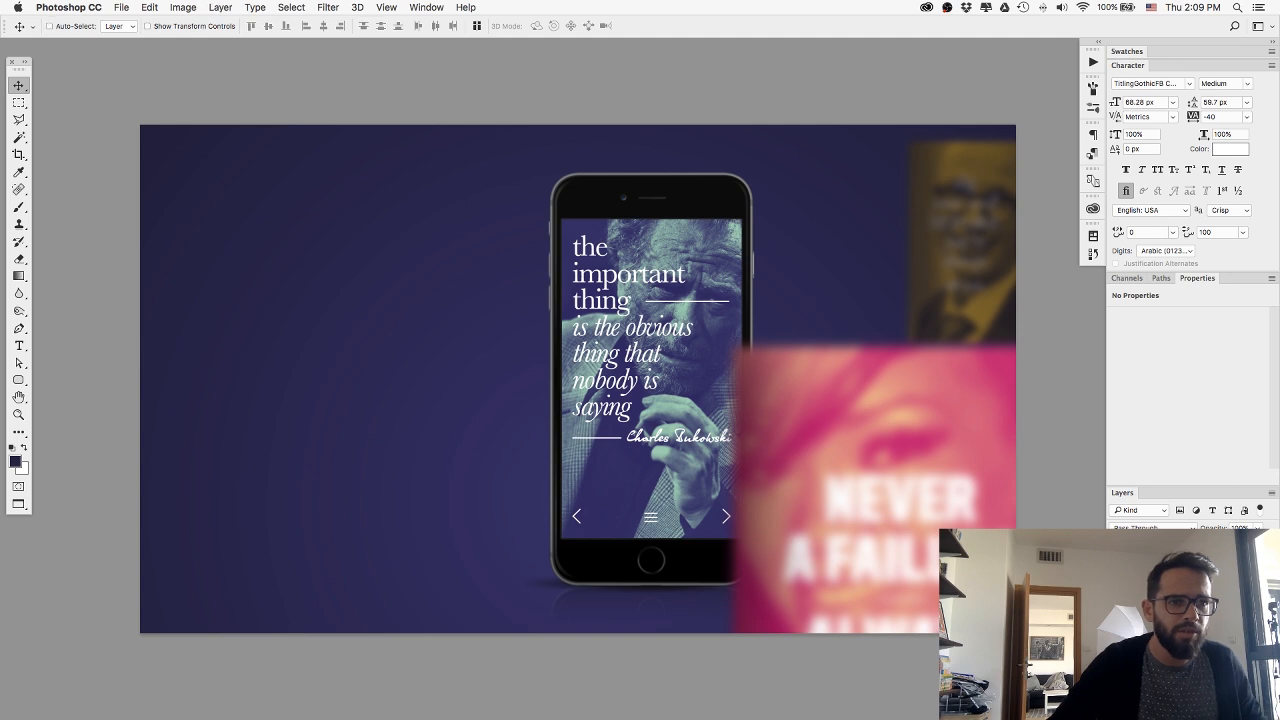
left_click(1117, 620)
left_click(1117, 620)
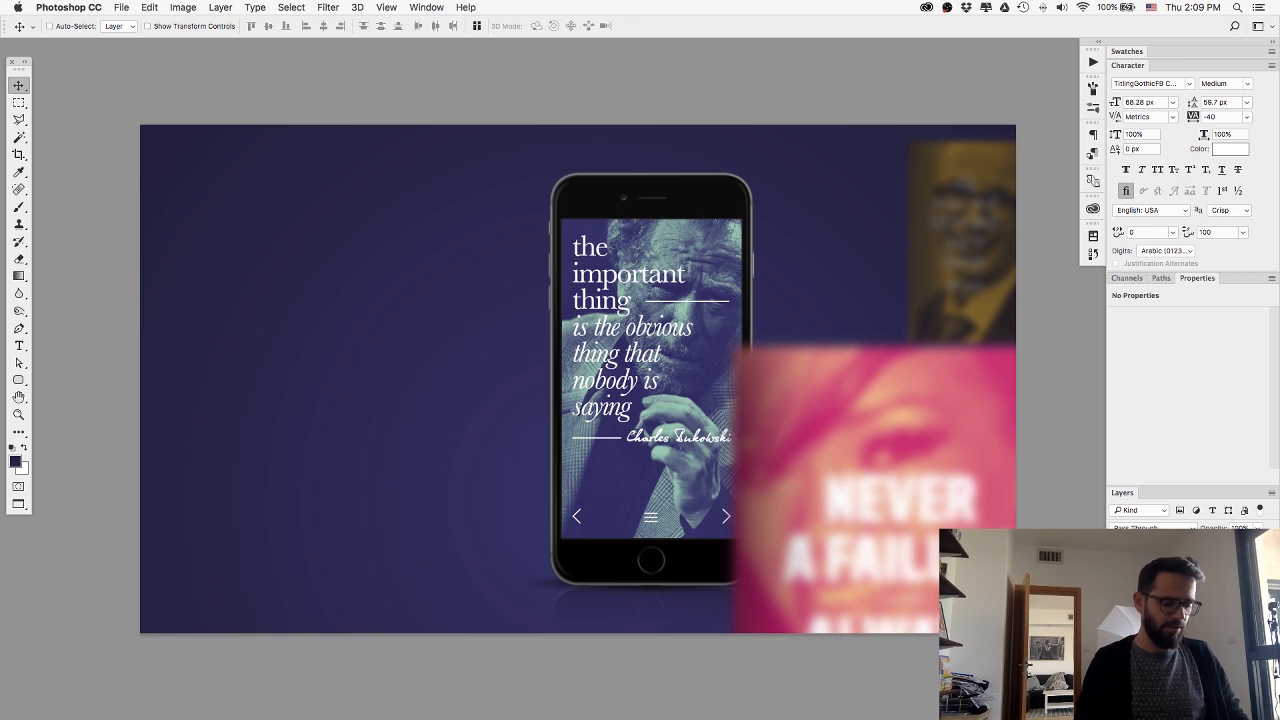
right_click(1160, 620)
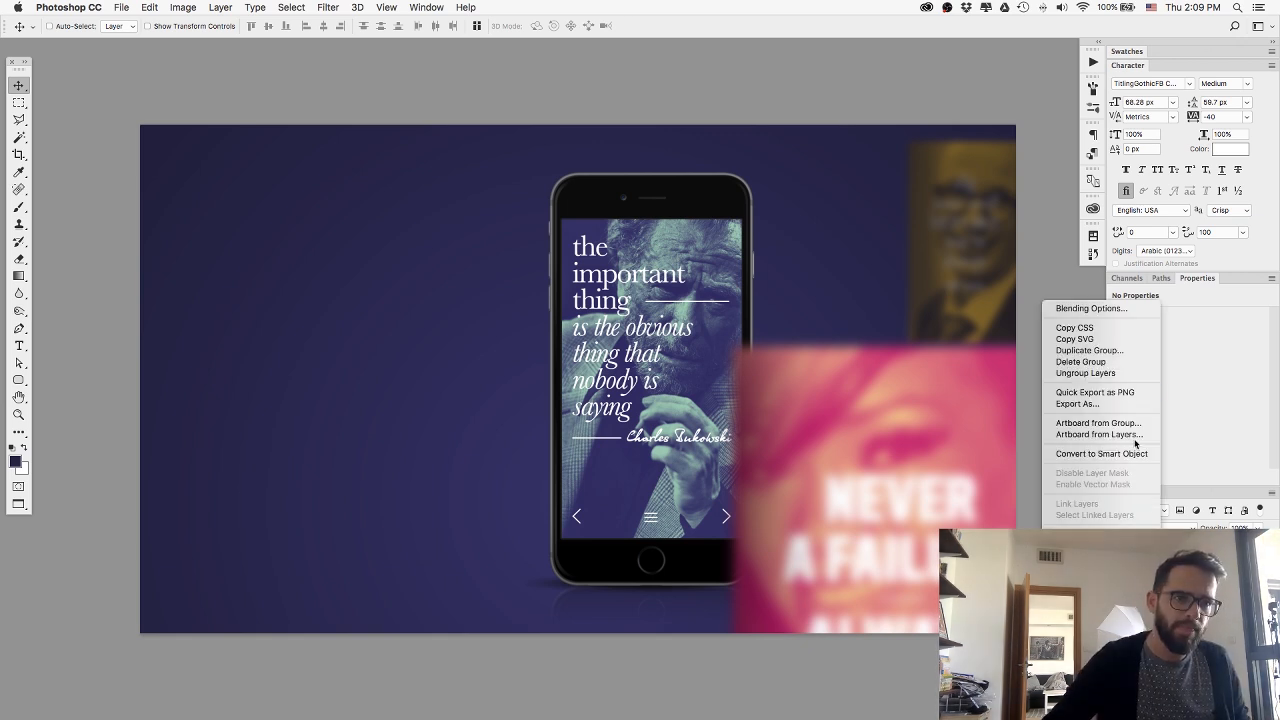
left_click(1111, 392)
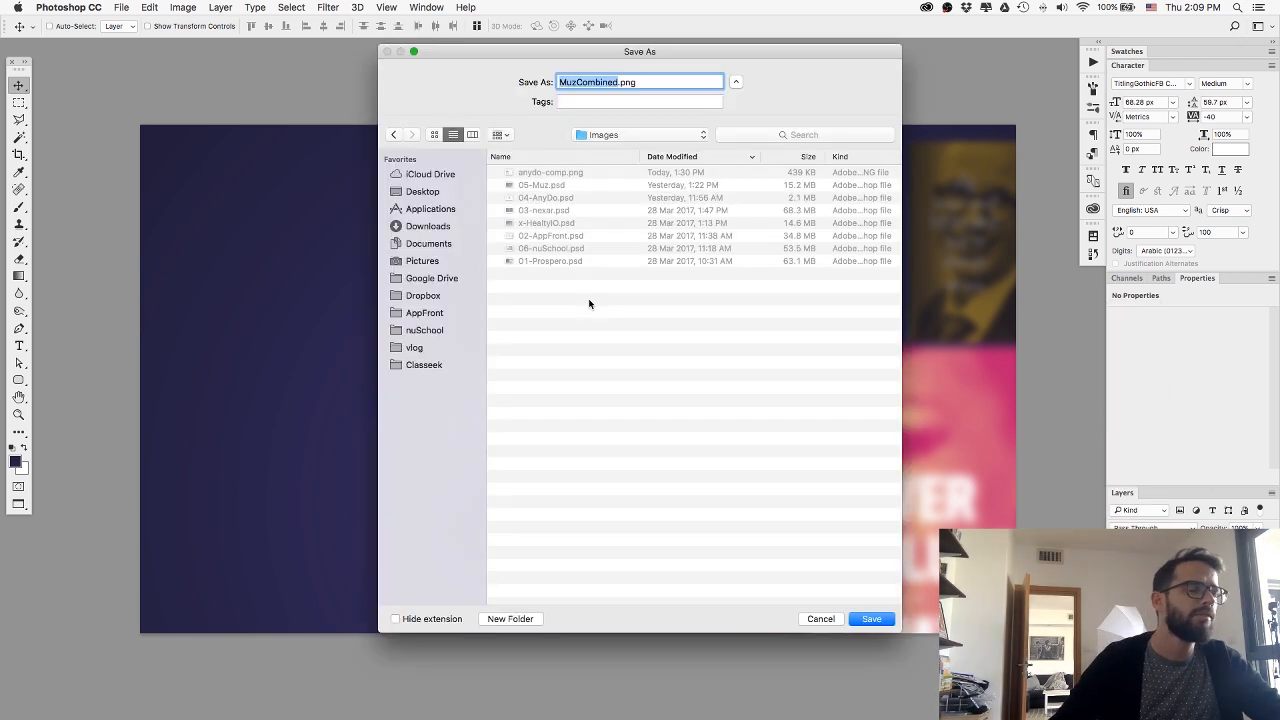
key("Return")
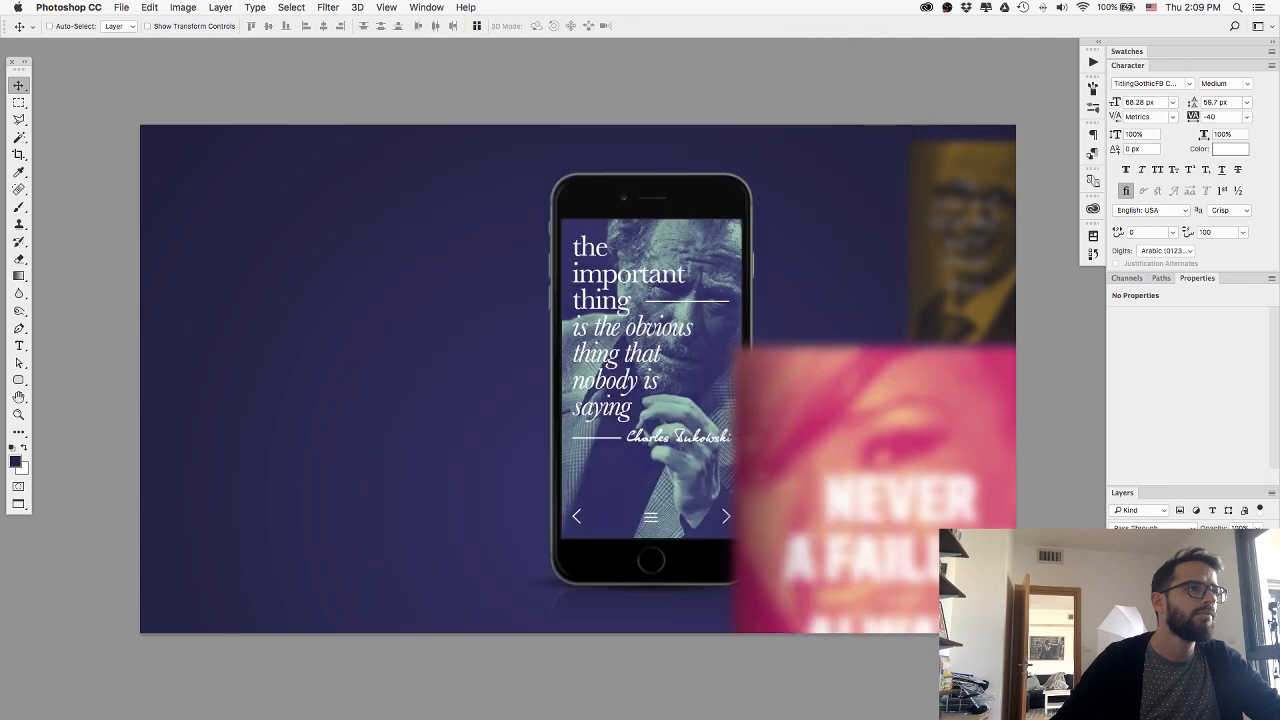
Switch to Webflow and add an image element below the Branding tag in the Muz section.
key("super+Tab")
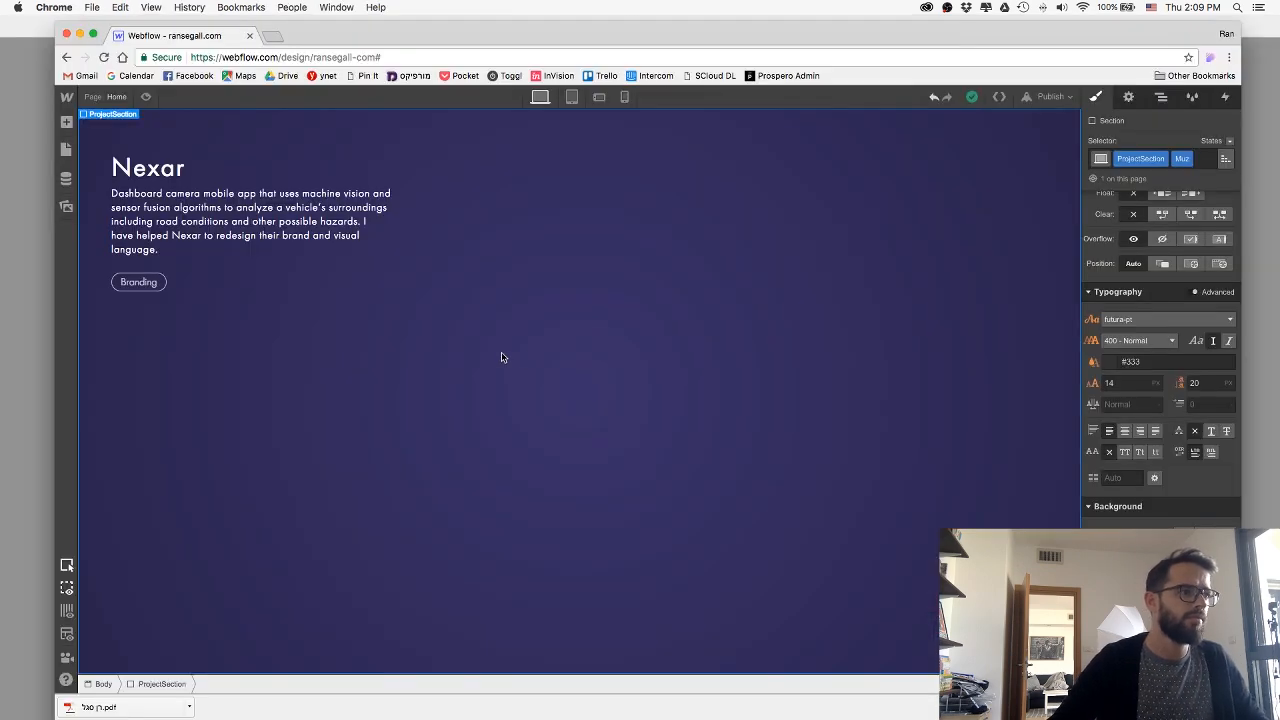
left_click(66, 123)
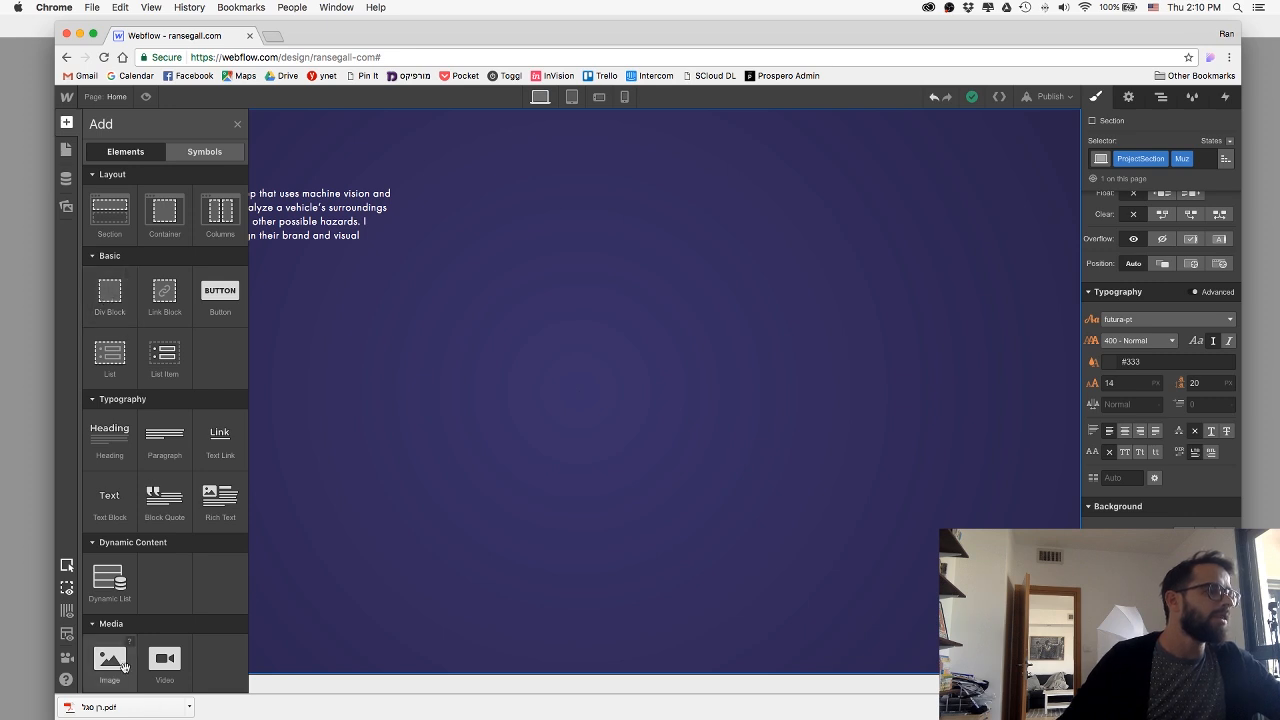
left_click_drag(123, 666, 562, 430)
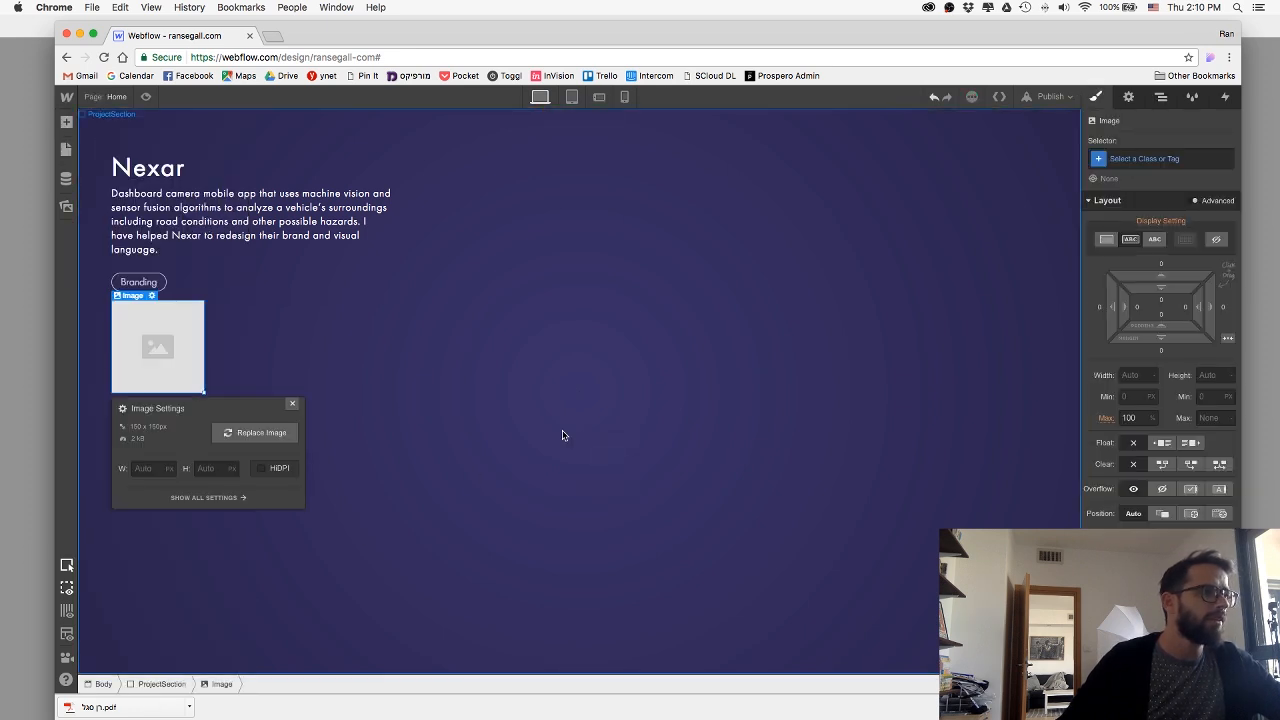
left_click(293, 405)
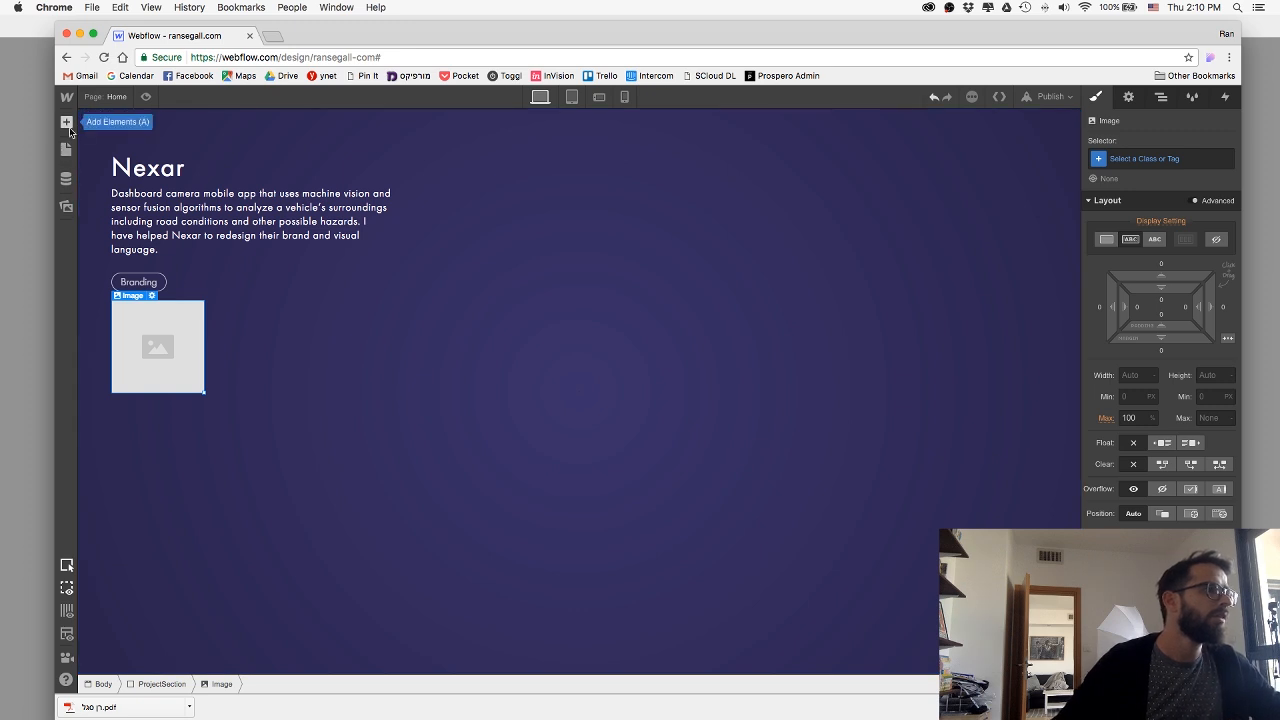
Add a div block to the Muz section and place the new image element inside it.
left_click(67, 124)
left_click_drag(115, 314, 221, 325)
left_click_drag(178, 379, 211, 347)
Replace the placeholder image by uploading MuzCombined.png from the Images folder of Portfolio 2017.
left_click(185, 351)
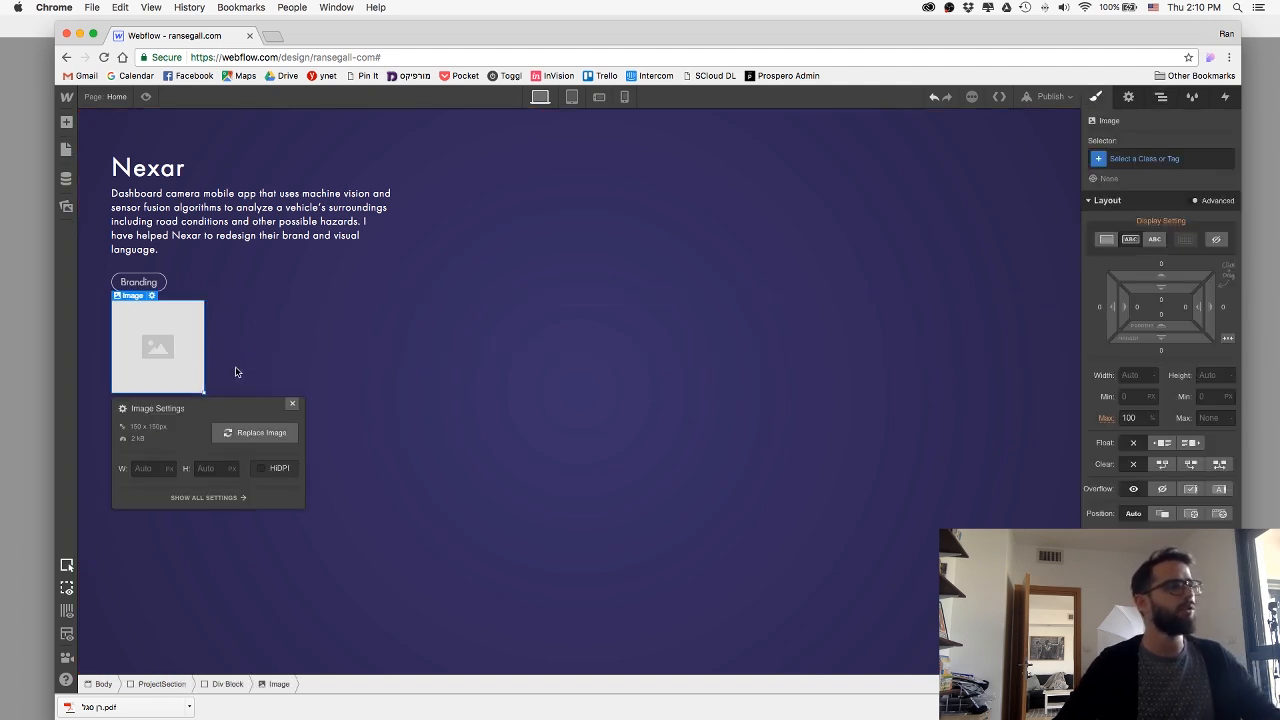
left_click(268, 437)
left_click(284, 452)
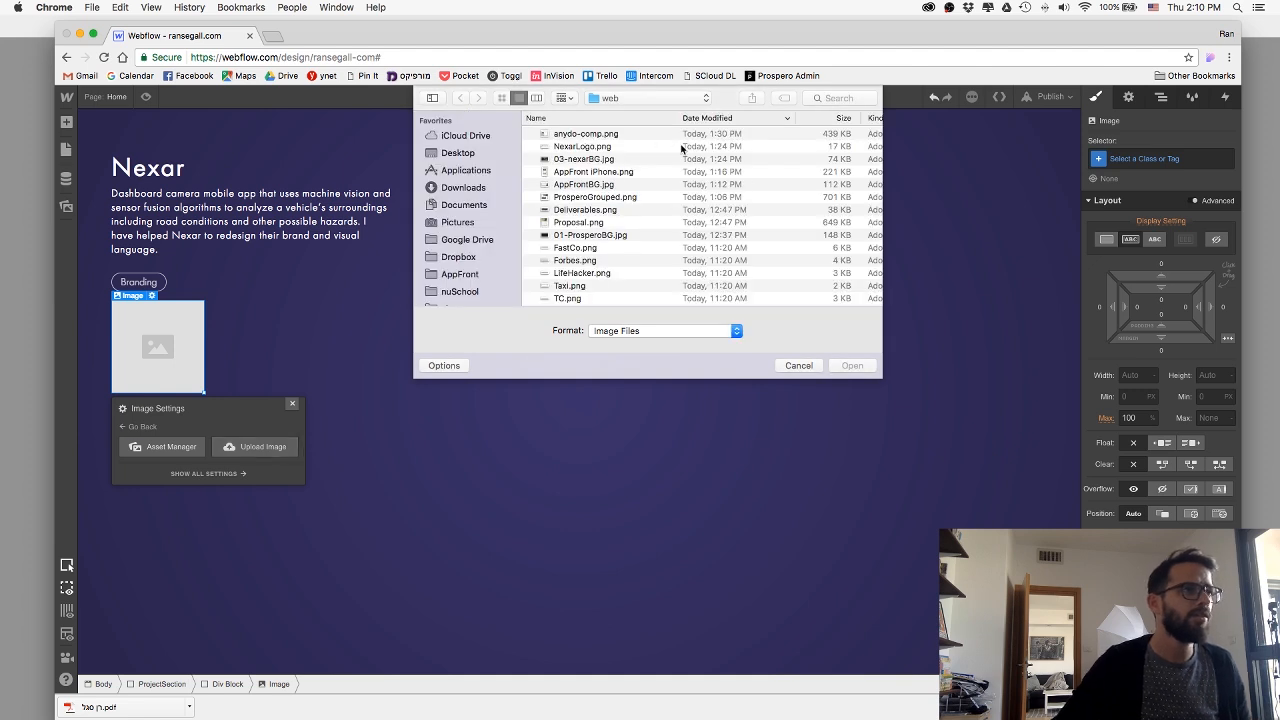
left_click(612, 172)
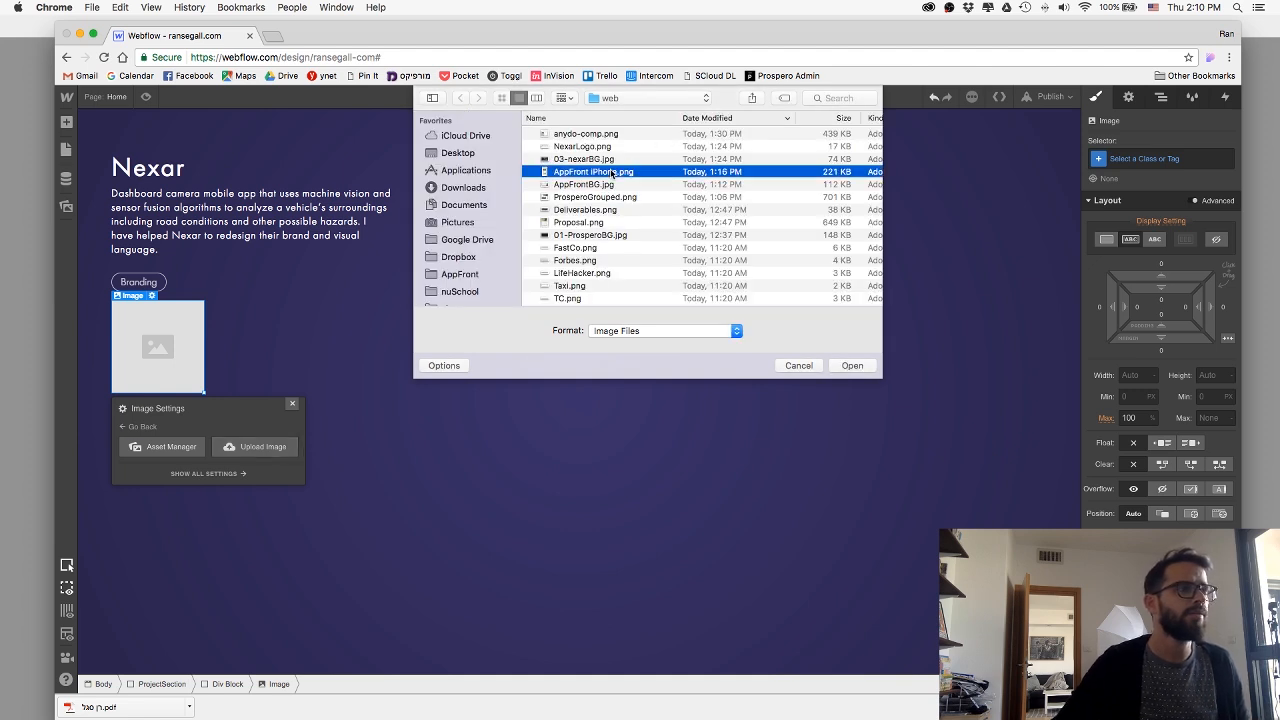
key("super+d")
key("m")
left_click(490, 278)
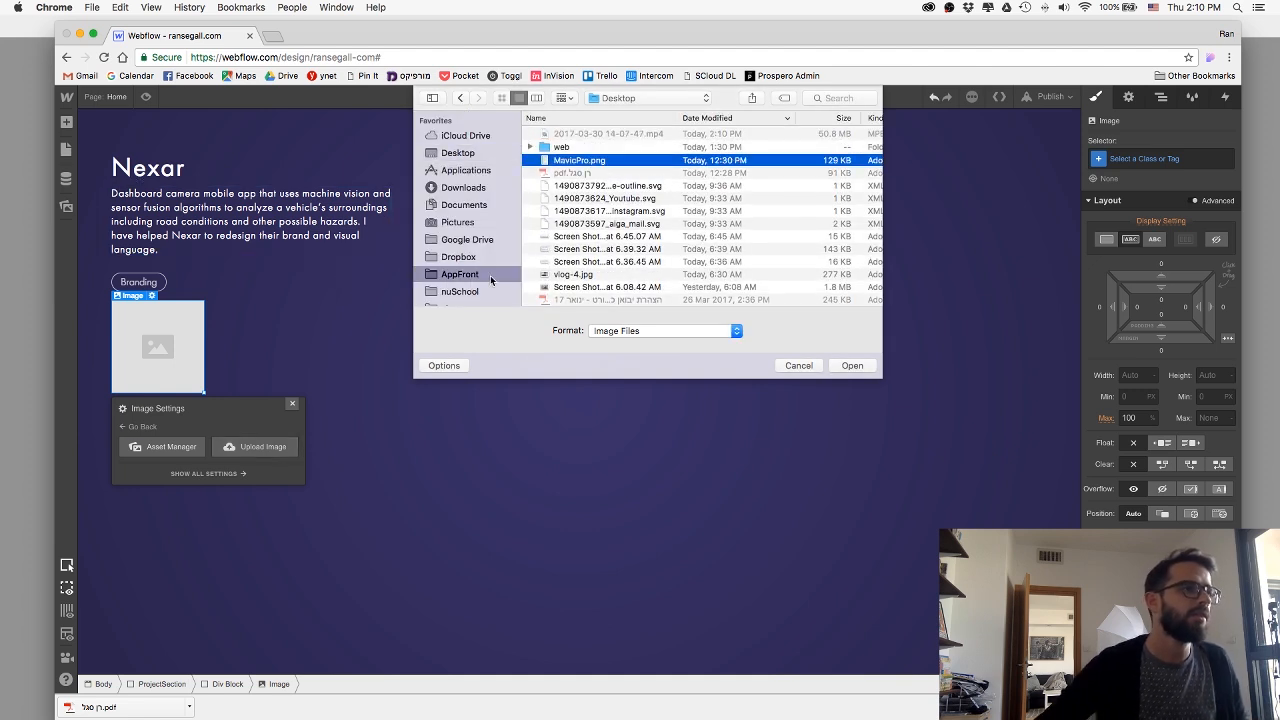
key("super+Up")
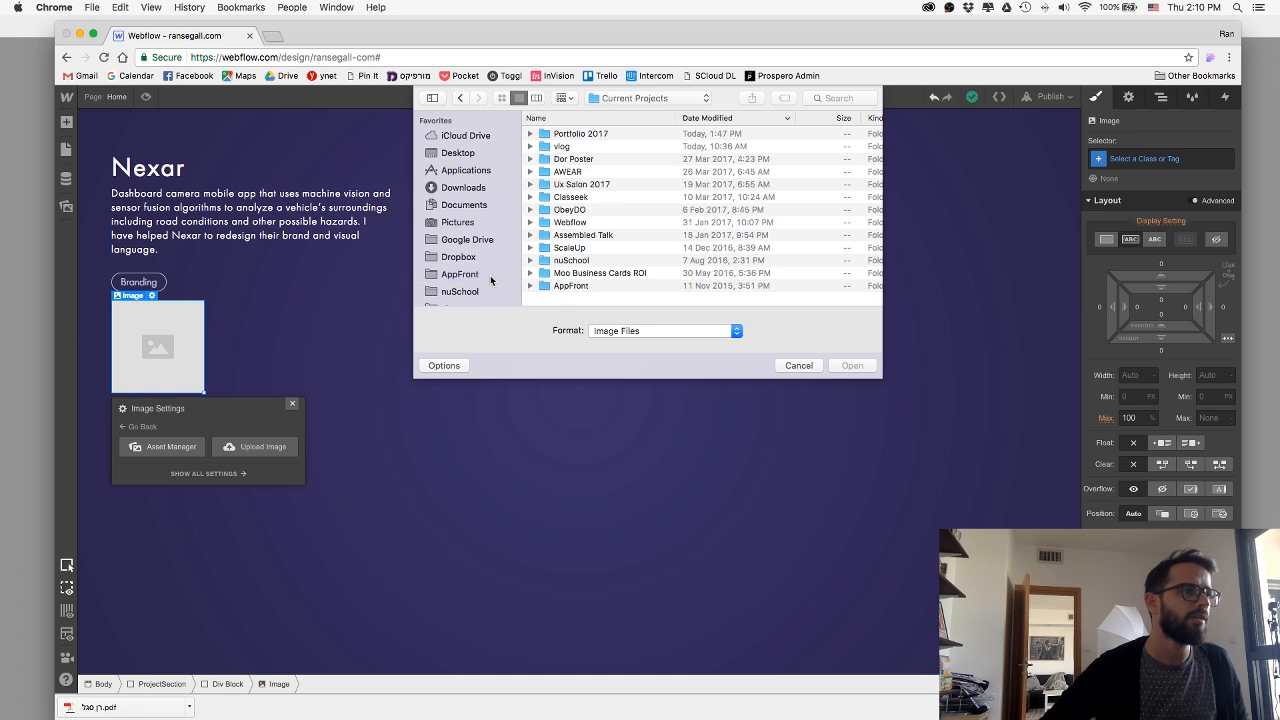
double_click(598, 135)
double_click(573, 134)
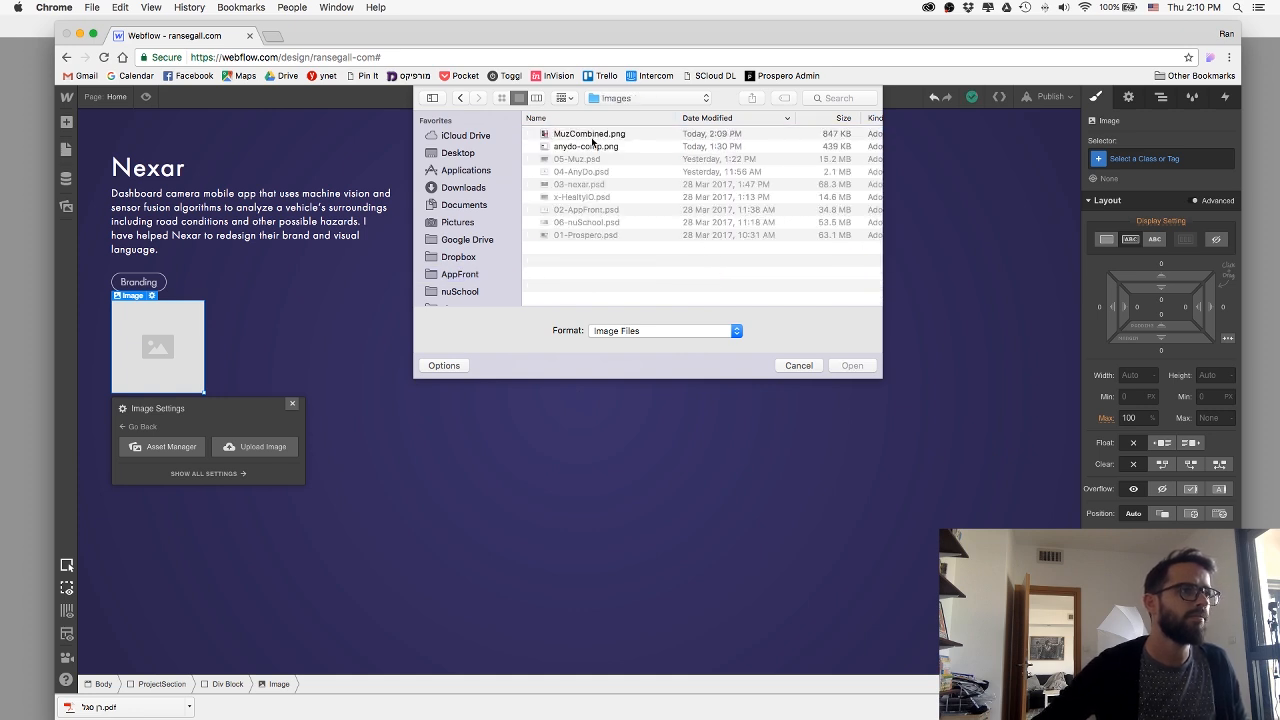
double_click(590, 134)
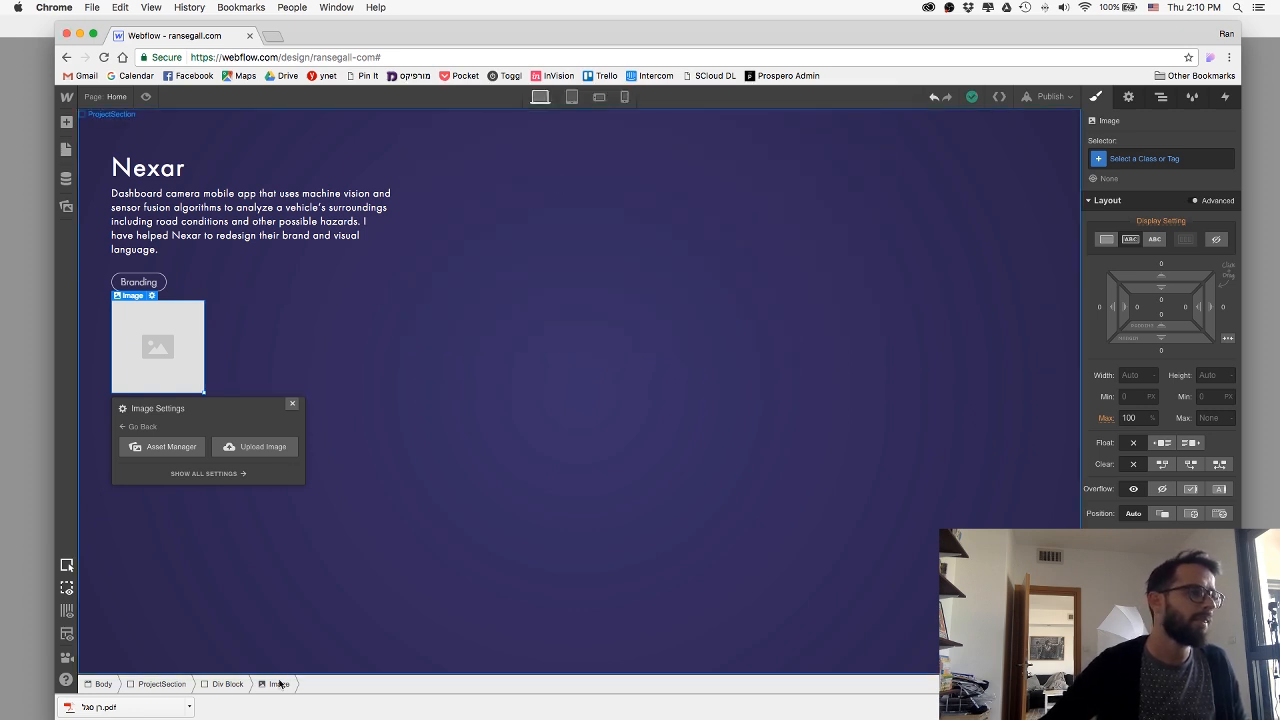
Set the Muz project section's display to flex so the text and image sit side by side.
left_click(172, 686)
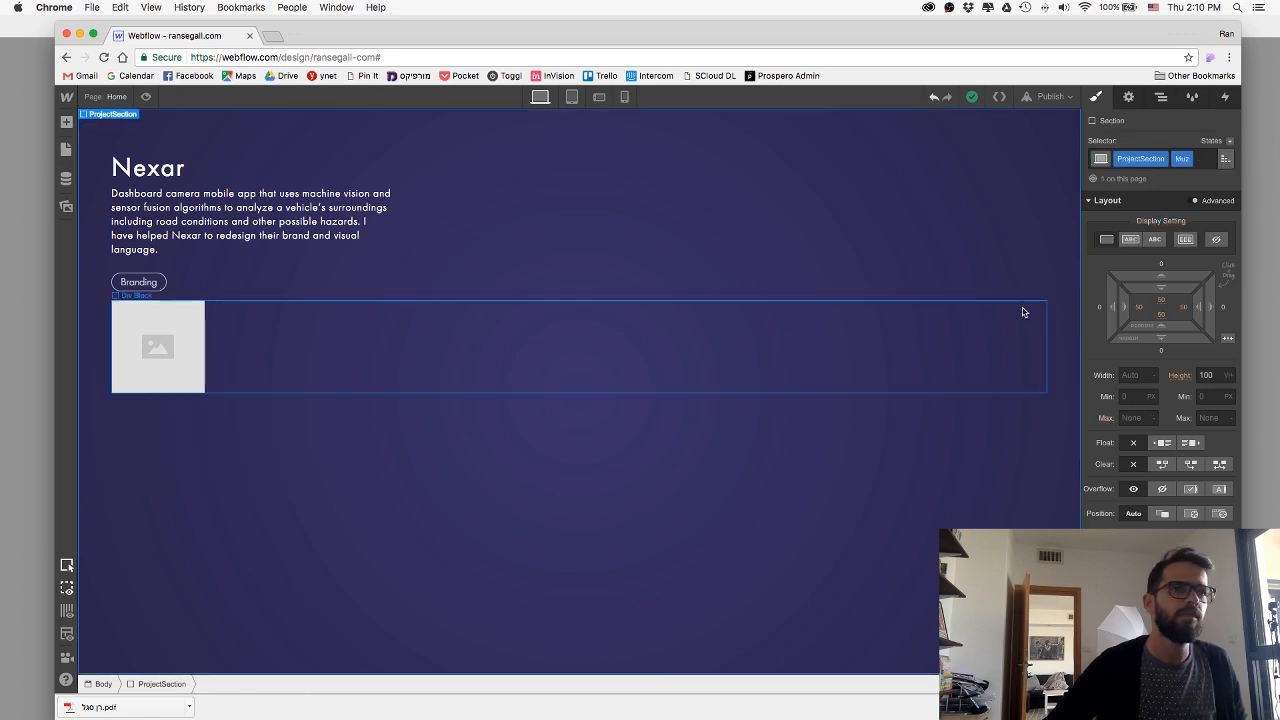
left_click(1185, 240)
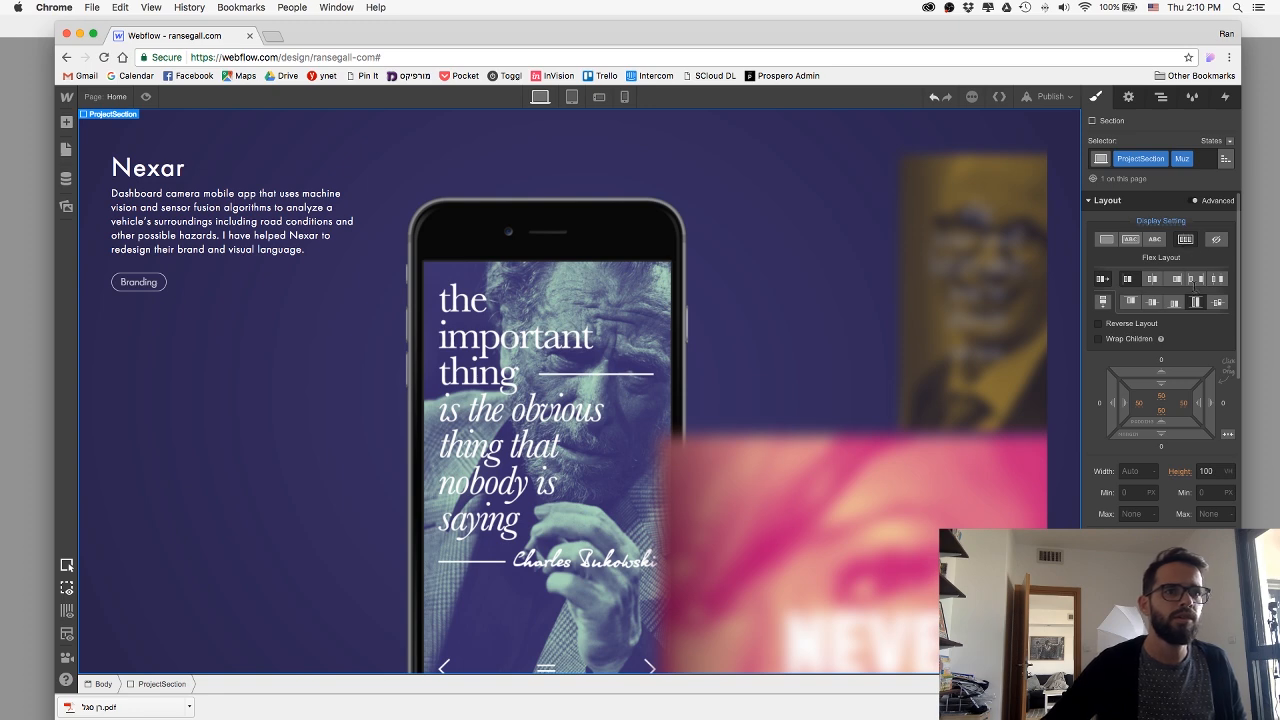
Give the div block around the phone image the class MuzWrap.
left_click(771, 340)
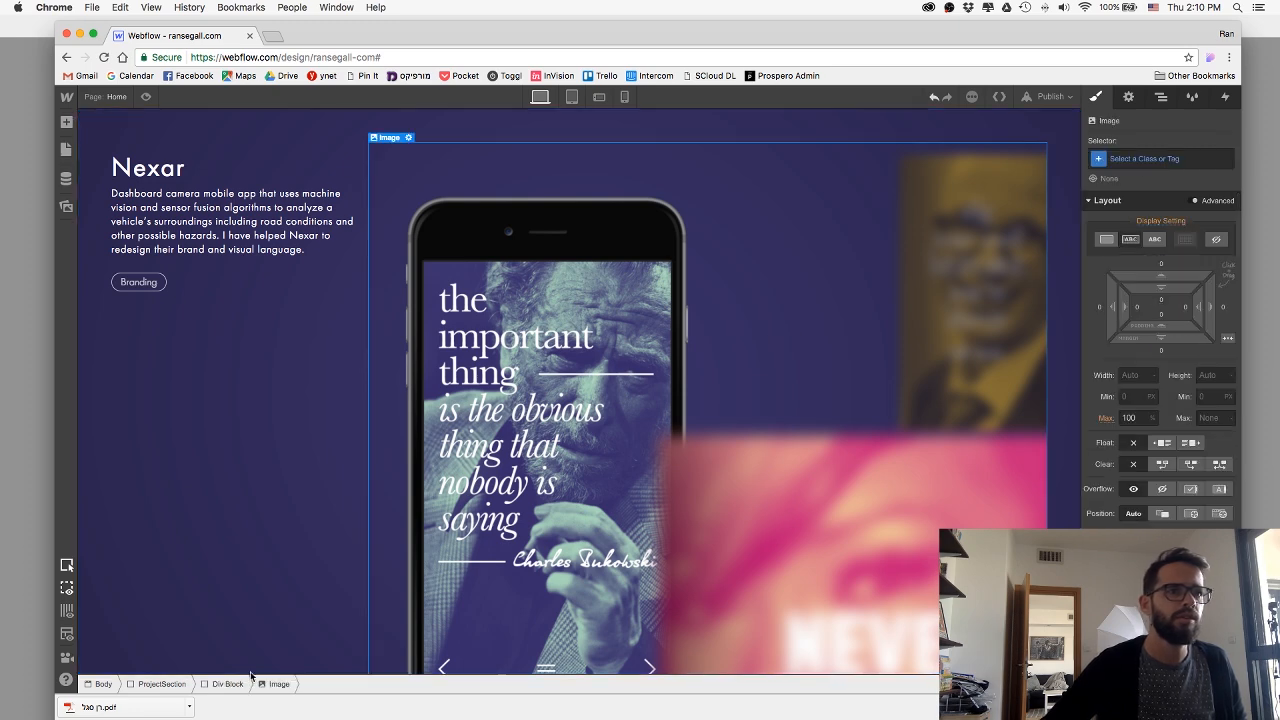
left_click(225, 684)
left_click(1135, 160)
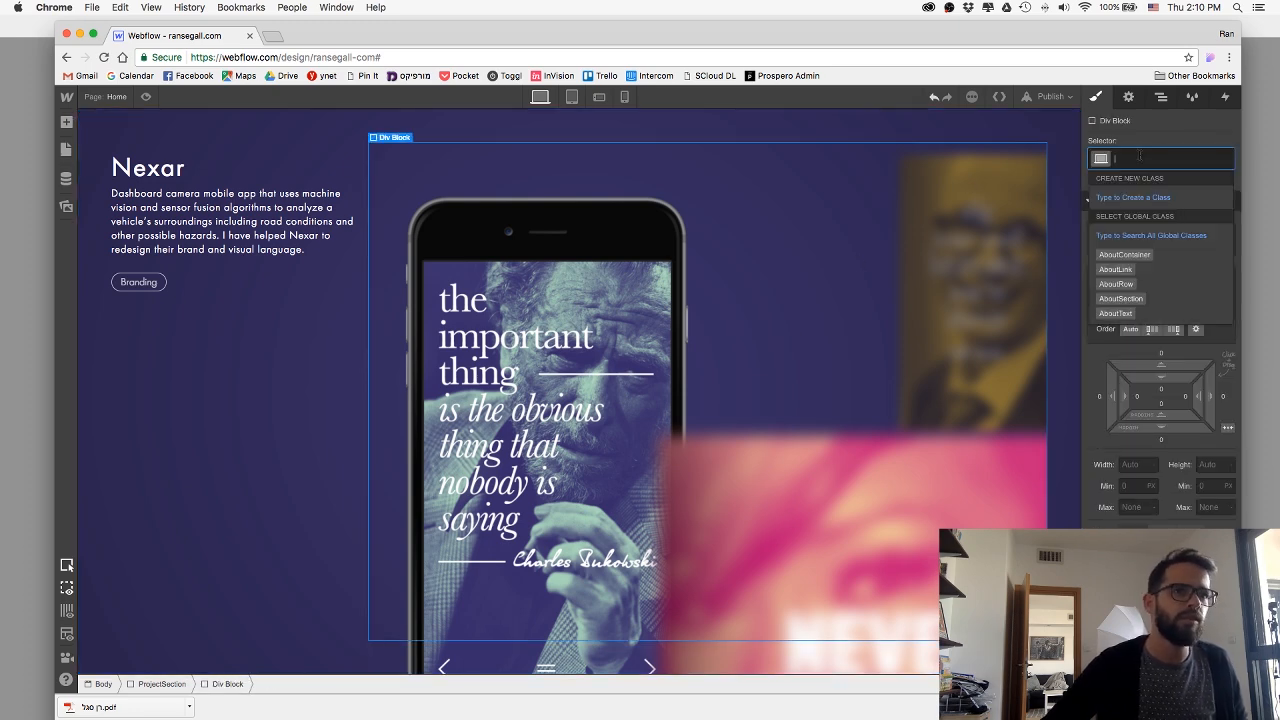
type("MuzWrap")
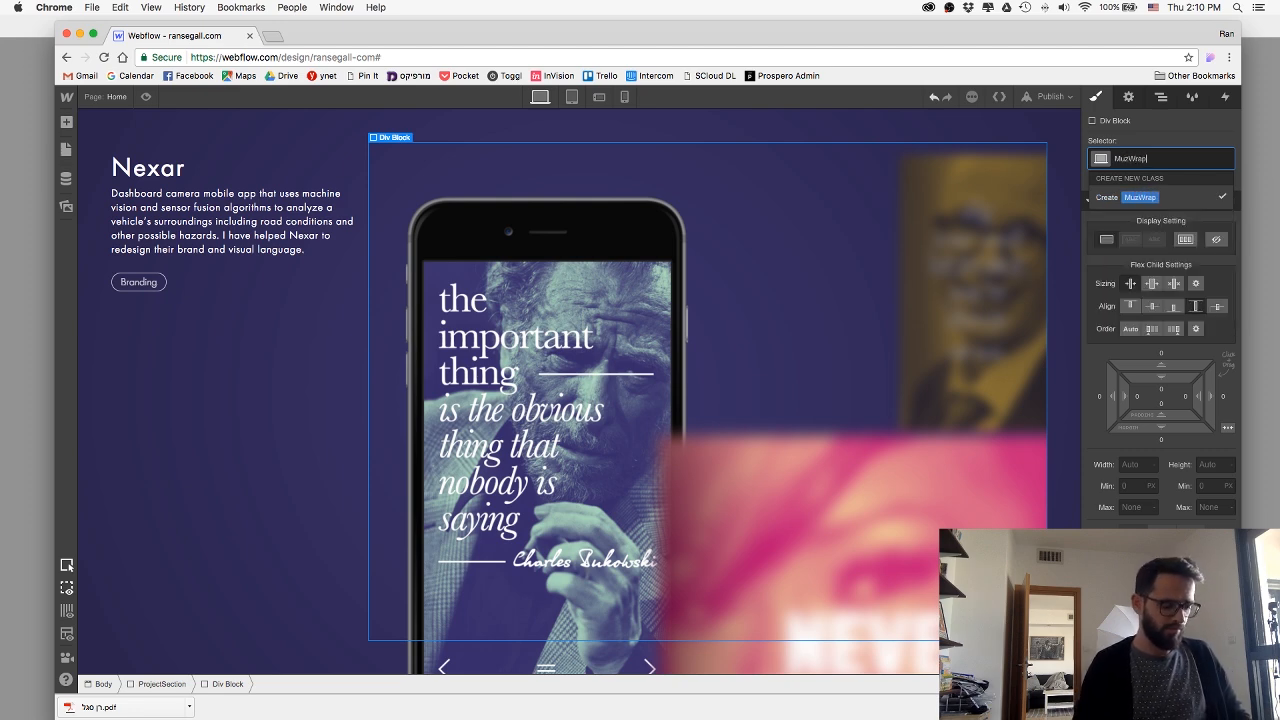
key("Return")
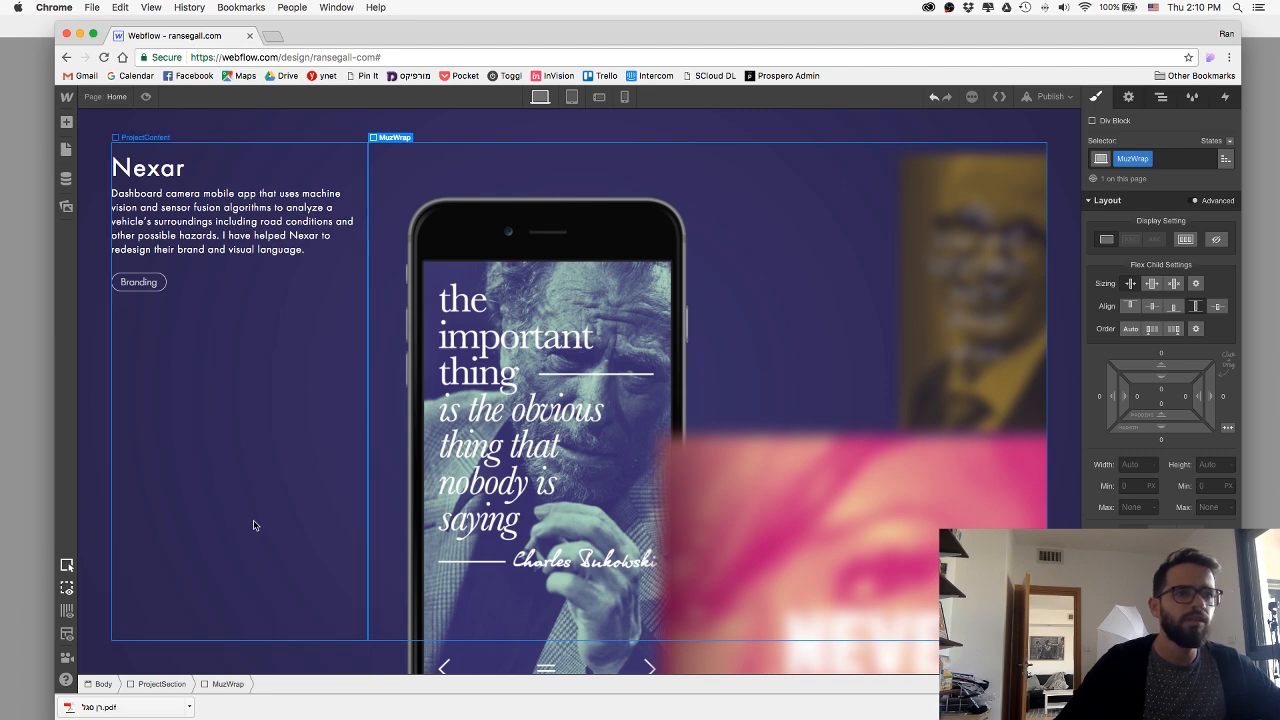
Set the Muz project section's right padding to 0.
left_click(1185, 404)
type("0")
key("Return")
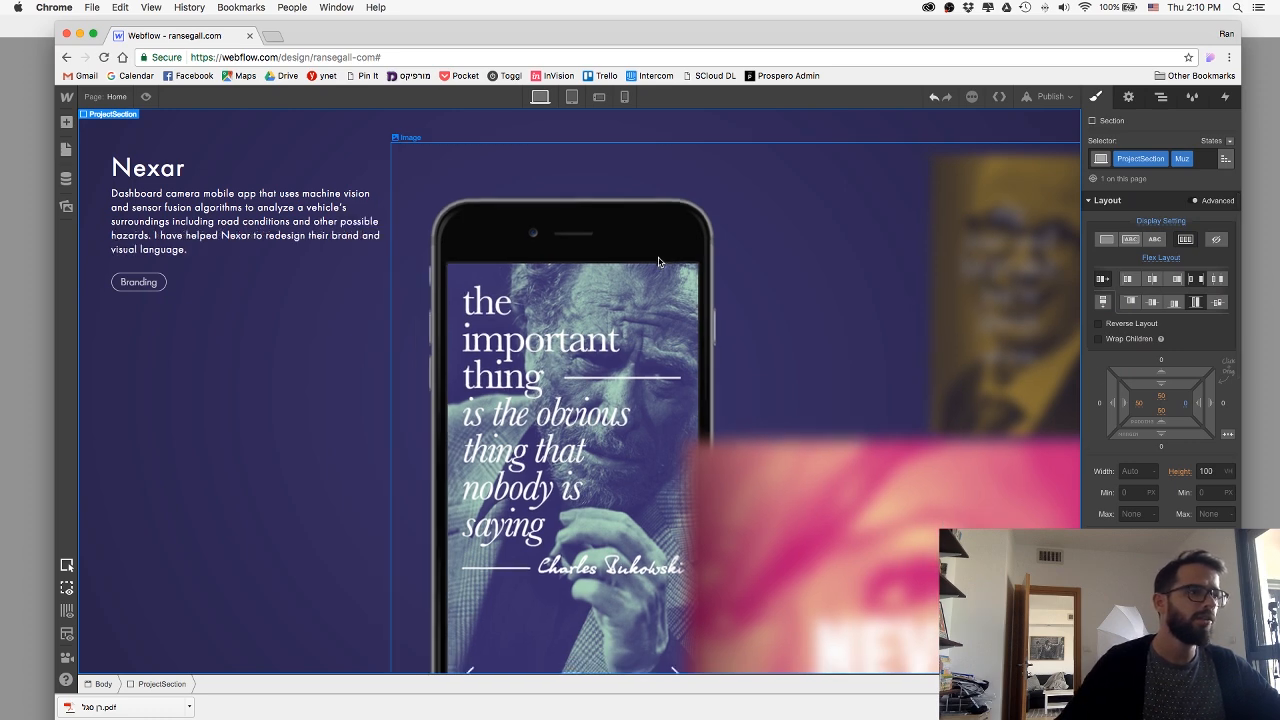
Set the MuzWrap div block's maximum height to 100%.
left_click(652, 264)
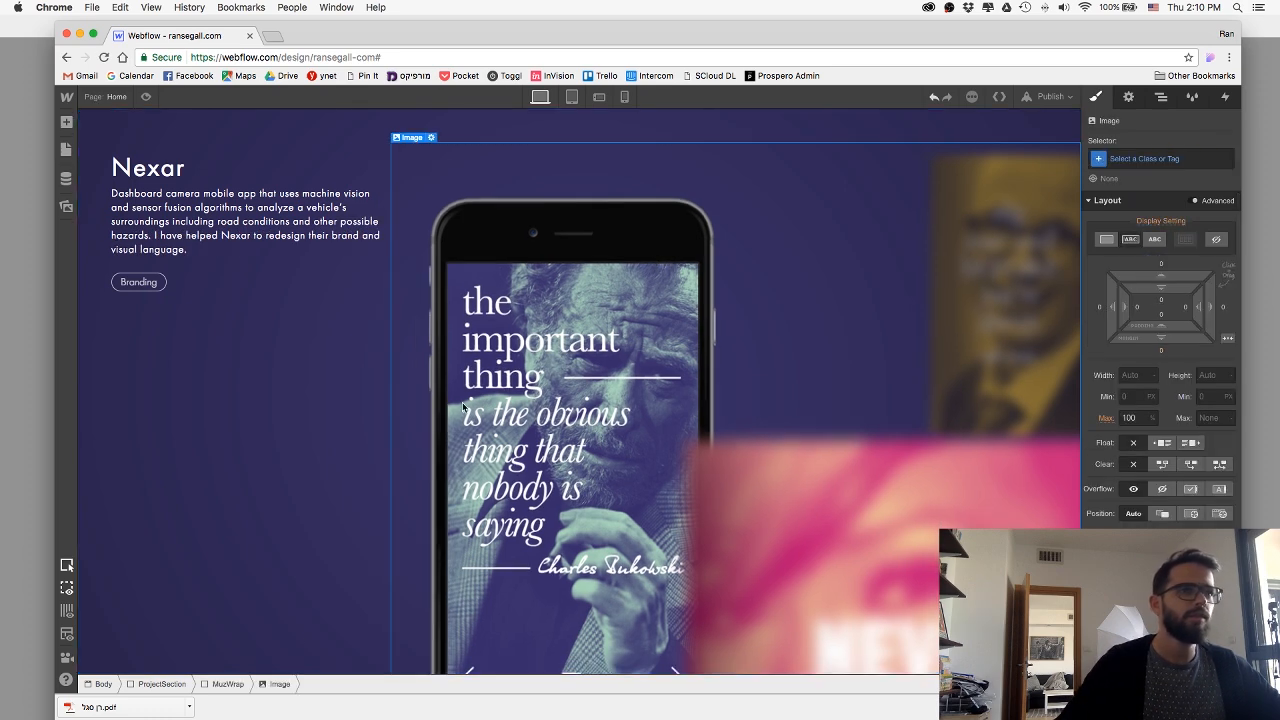
left_click(228, 684)
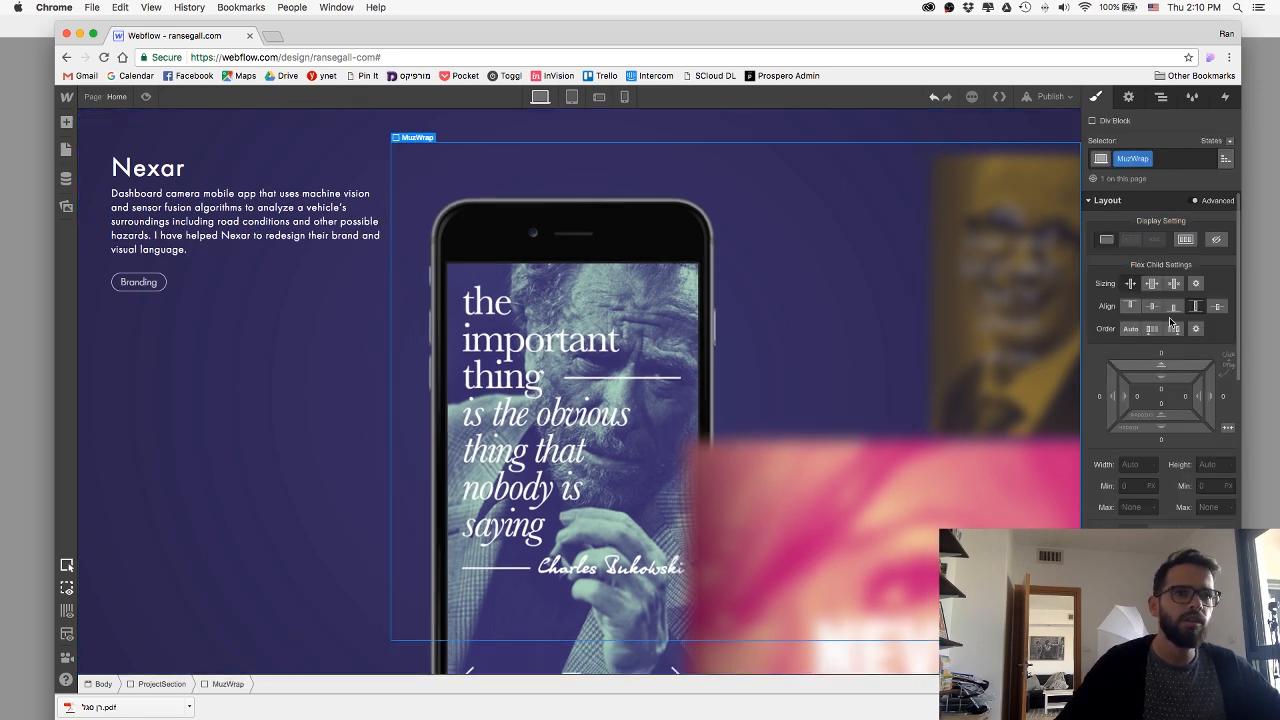
left_click(1205, 507)
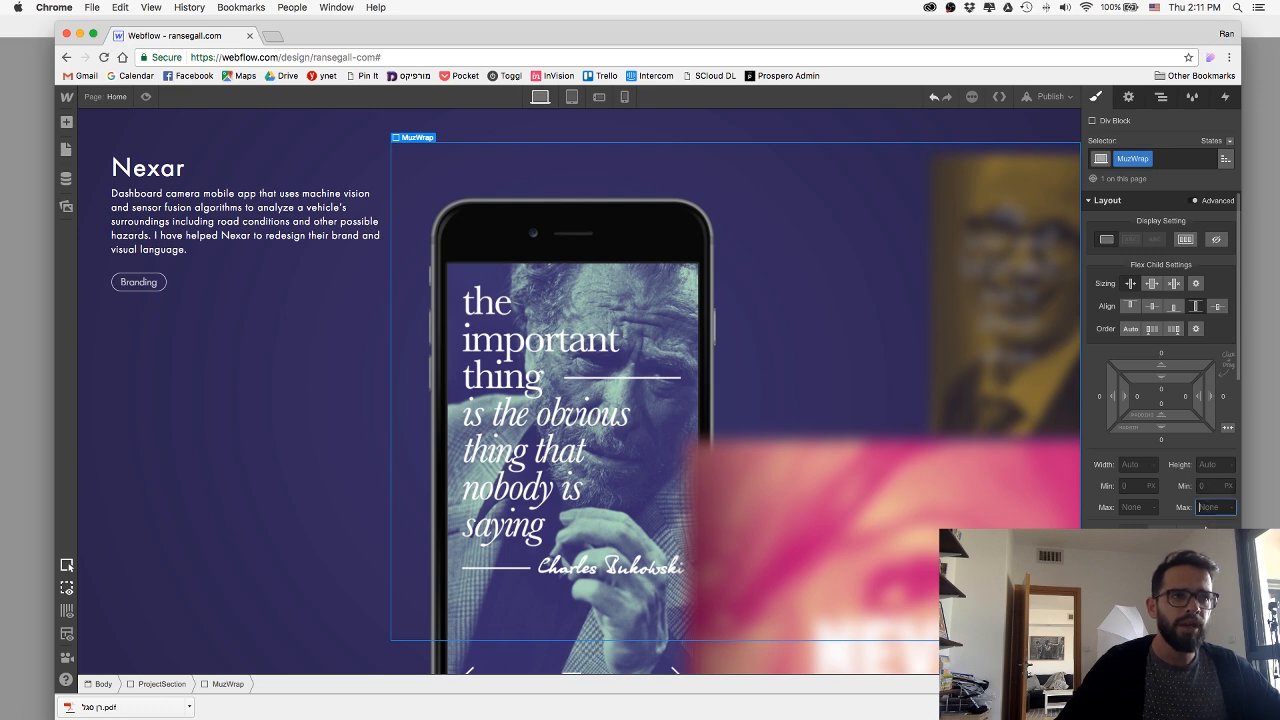
type("100")
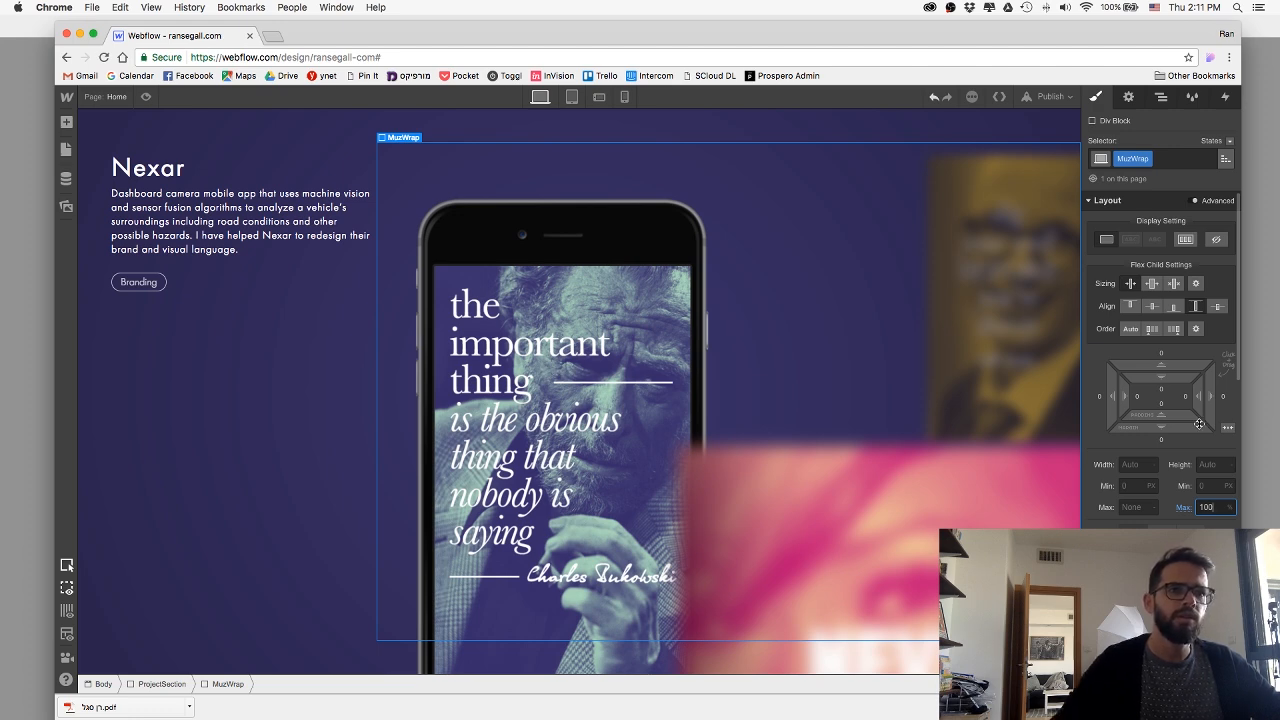
Try a width of 65% on the MuzWrap div block and remove that width style.
left_click(1135, 465)
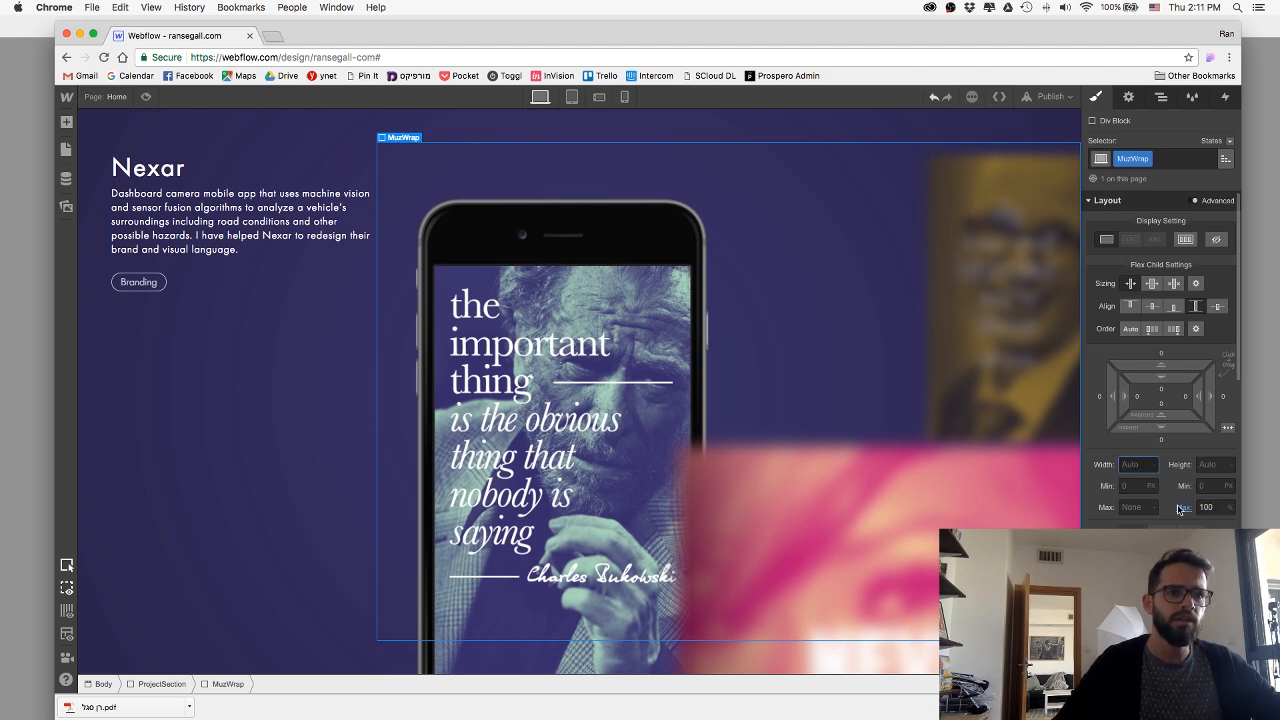
type("65%")
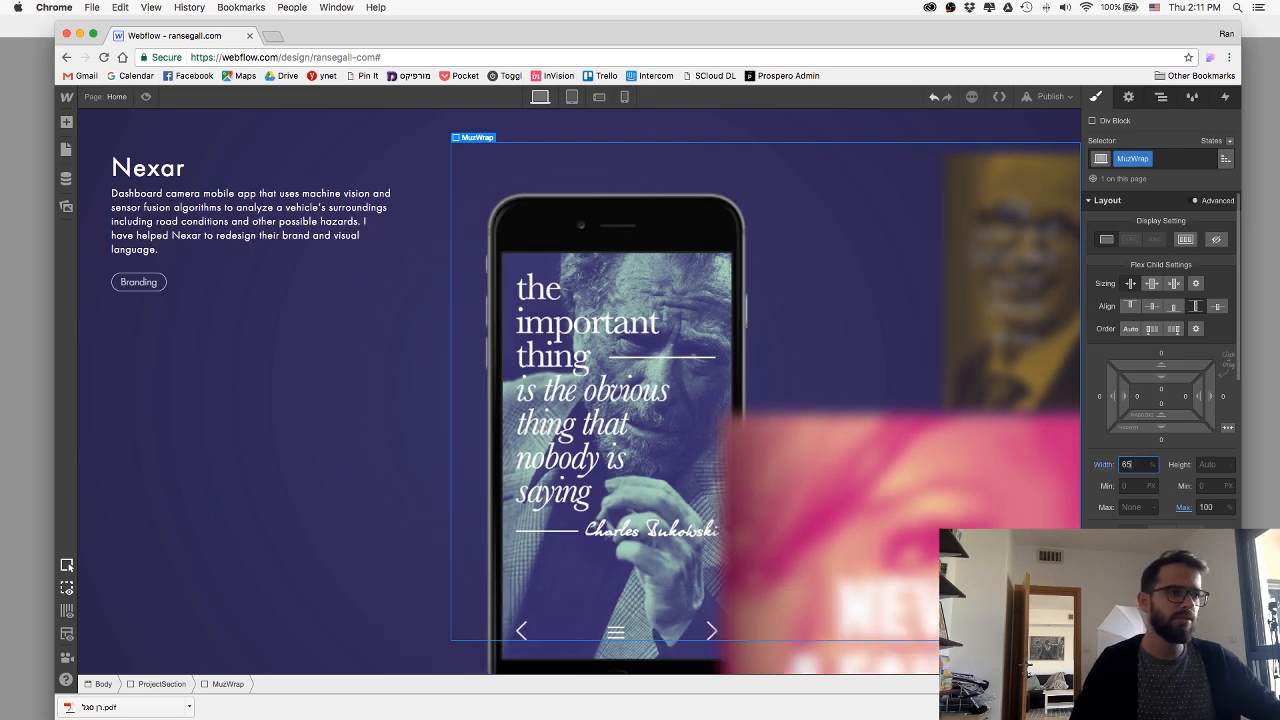
left_click(1098, 466)
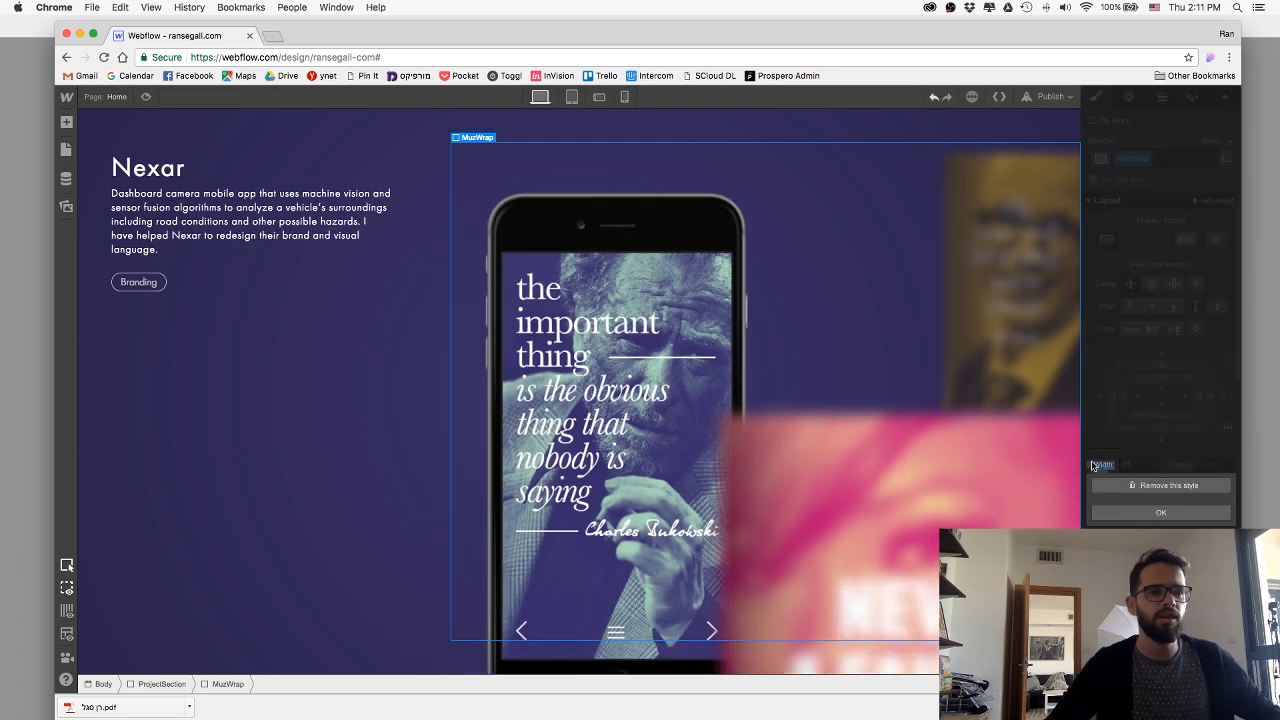
left_click(1111, 486)
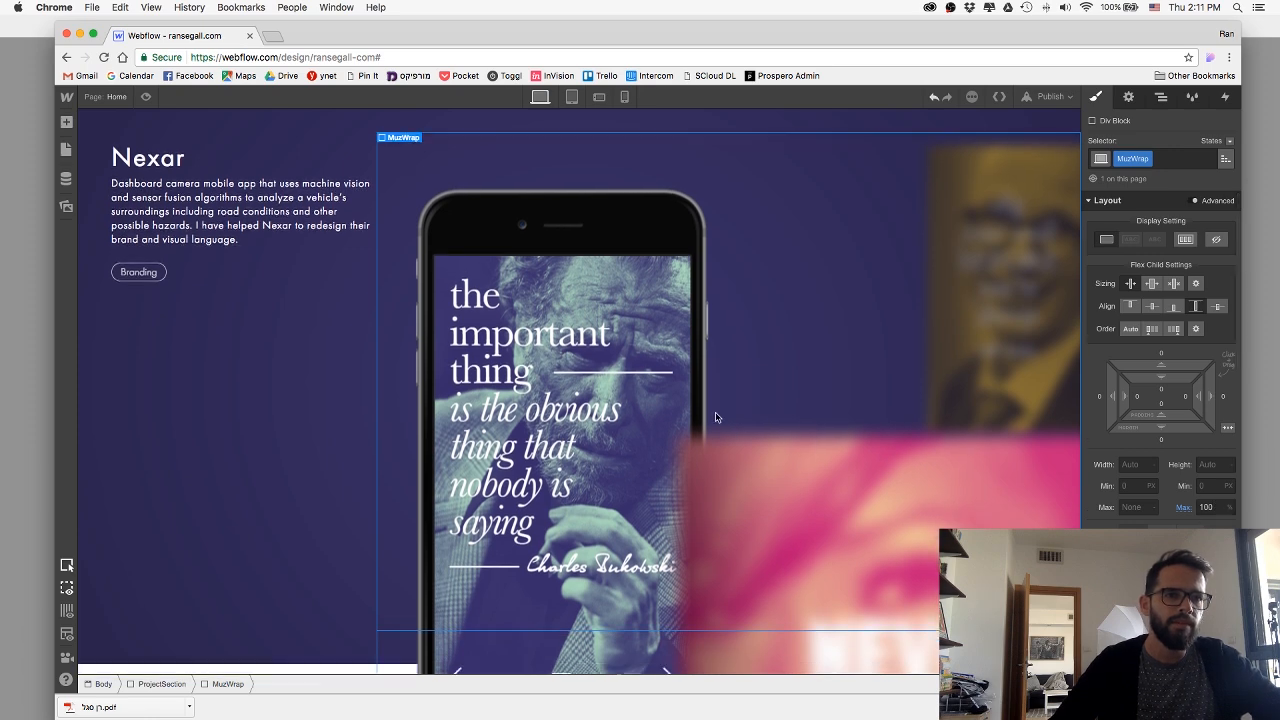
Examine how the image, the MuzWrap div block and the Muz project section are nested and sized.
scroll(715, 412, "down", 2)
scroll(715, 412, "up", 3)
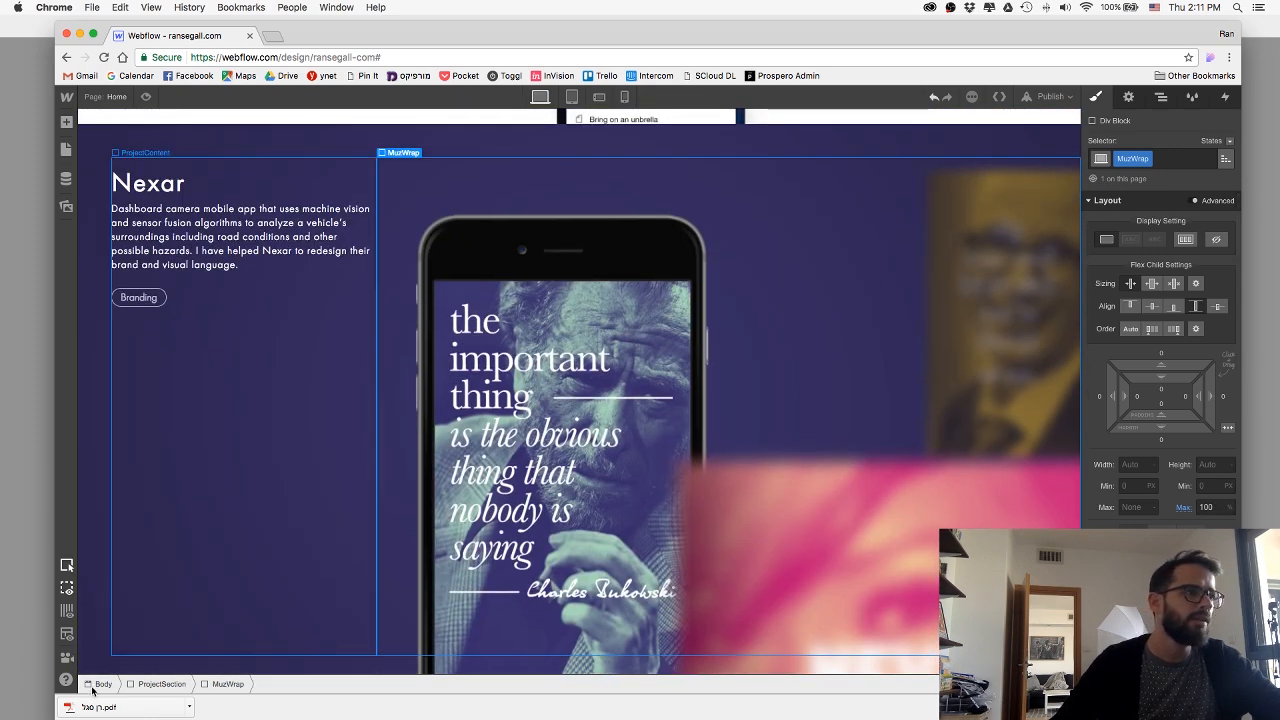
left_click(557, 518)
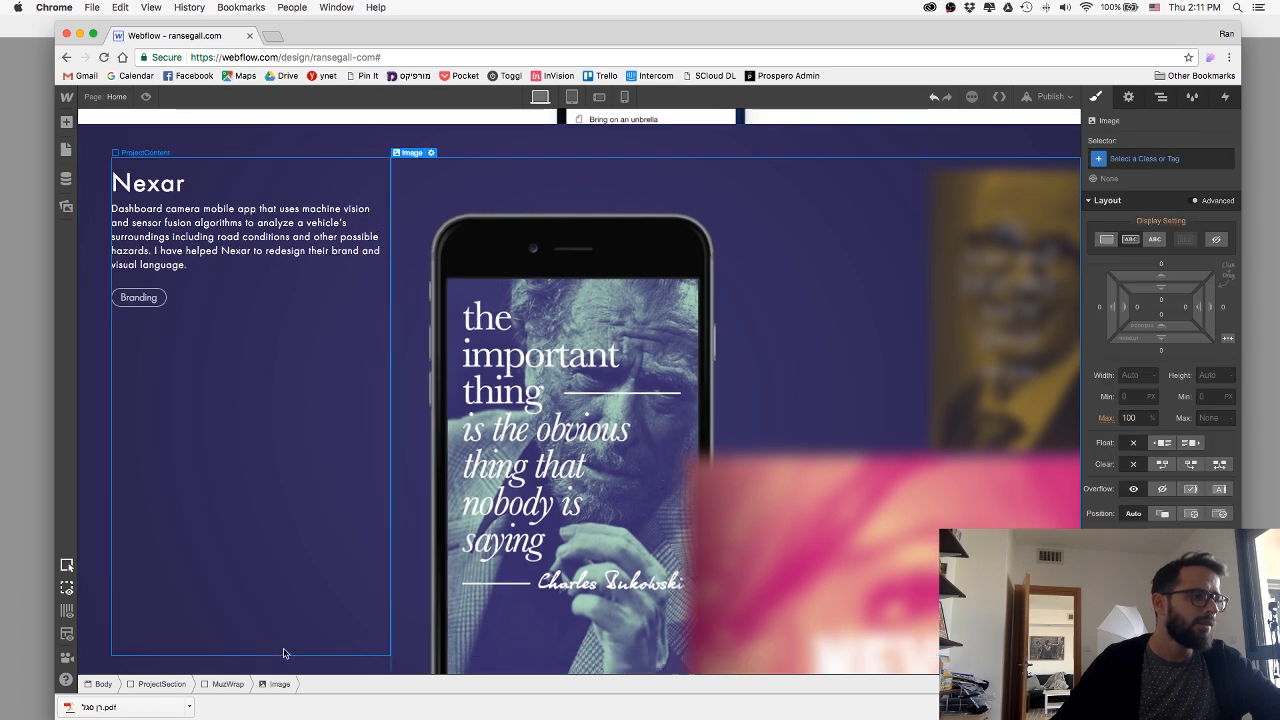
left_click(229, 684)
left_click(162, 684)
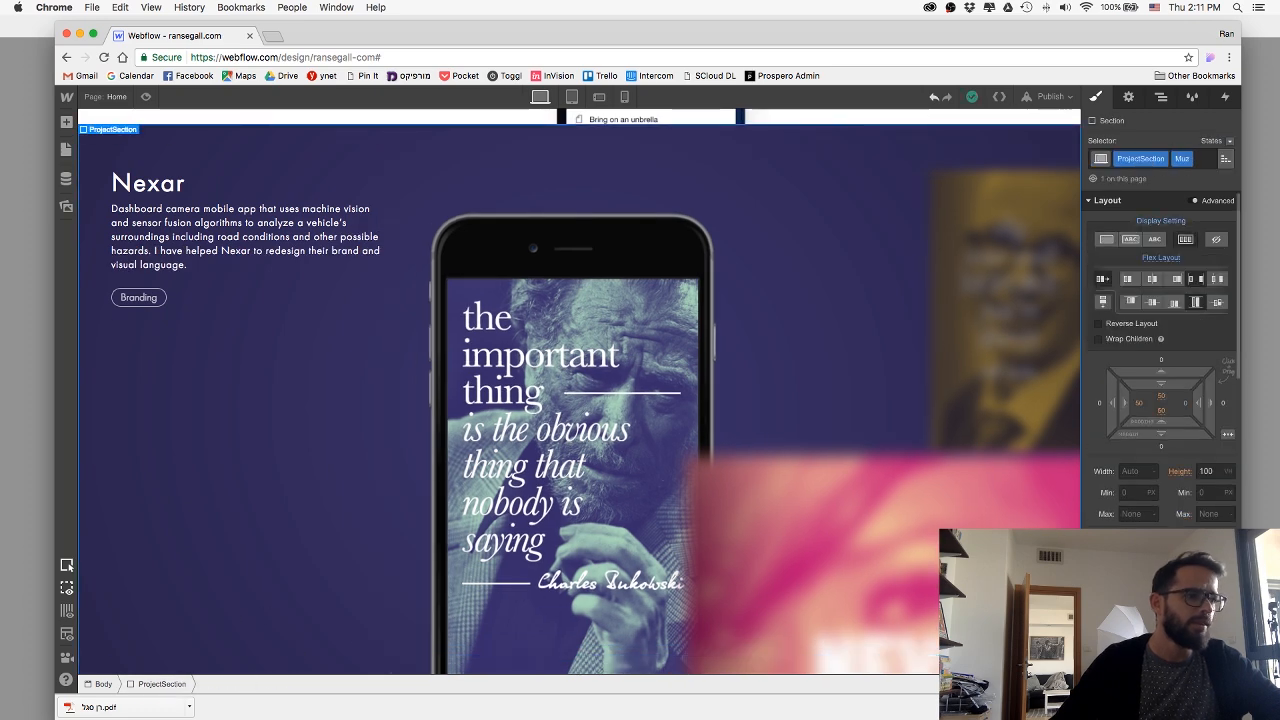
left_click(550, 470)
left_click(225, 684)
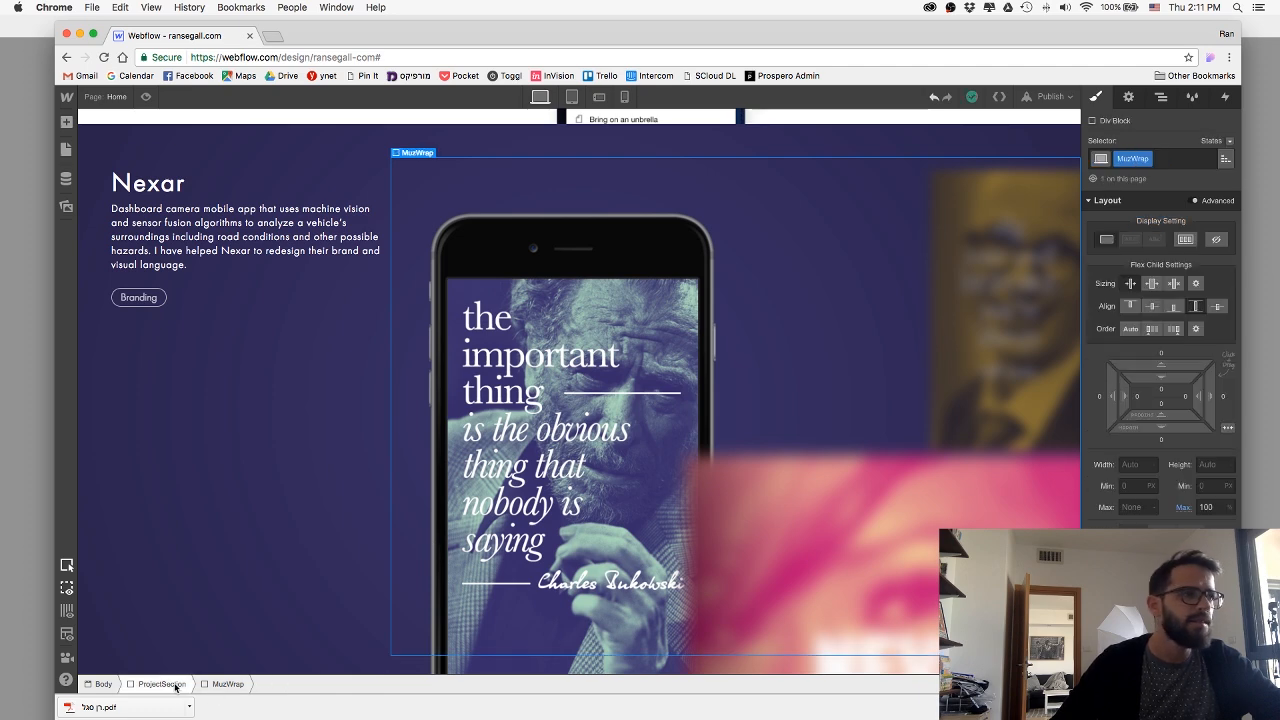
Try aligning the Muz project section's flex children to the bottom.
left_click(175, 686)
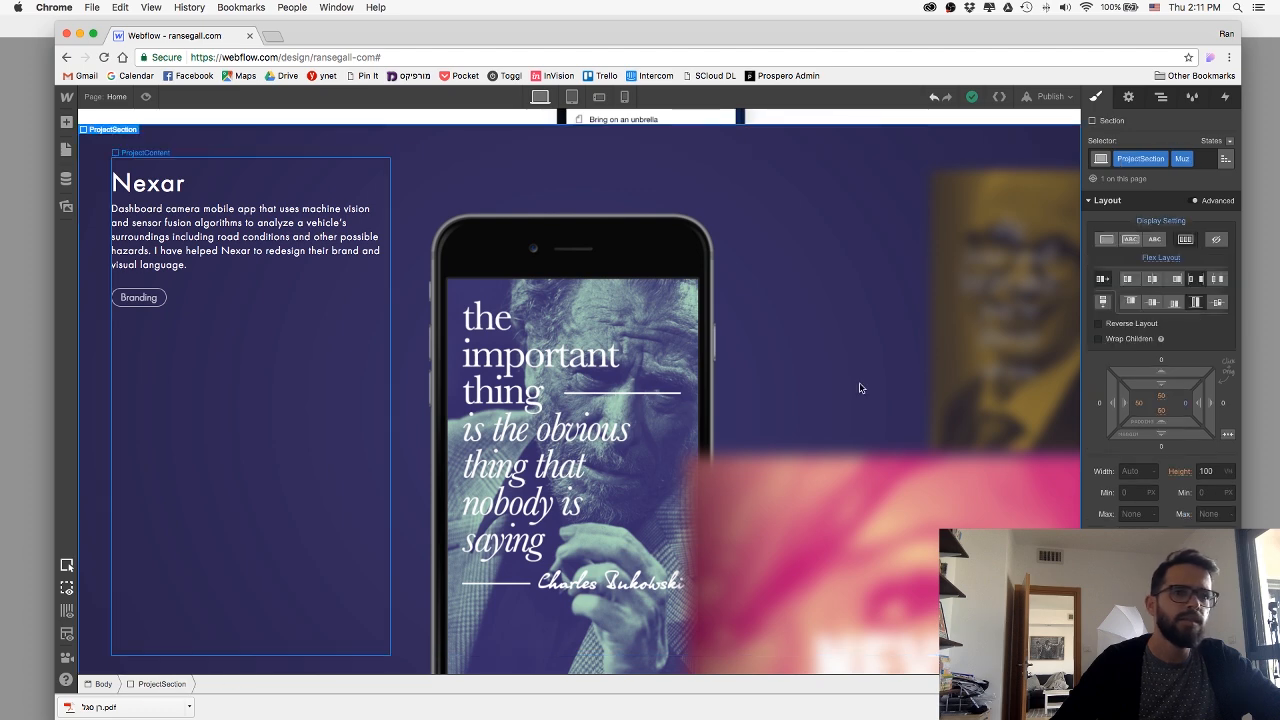
left_click(1173, 306)
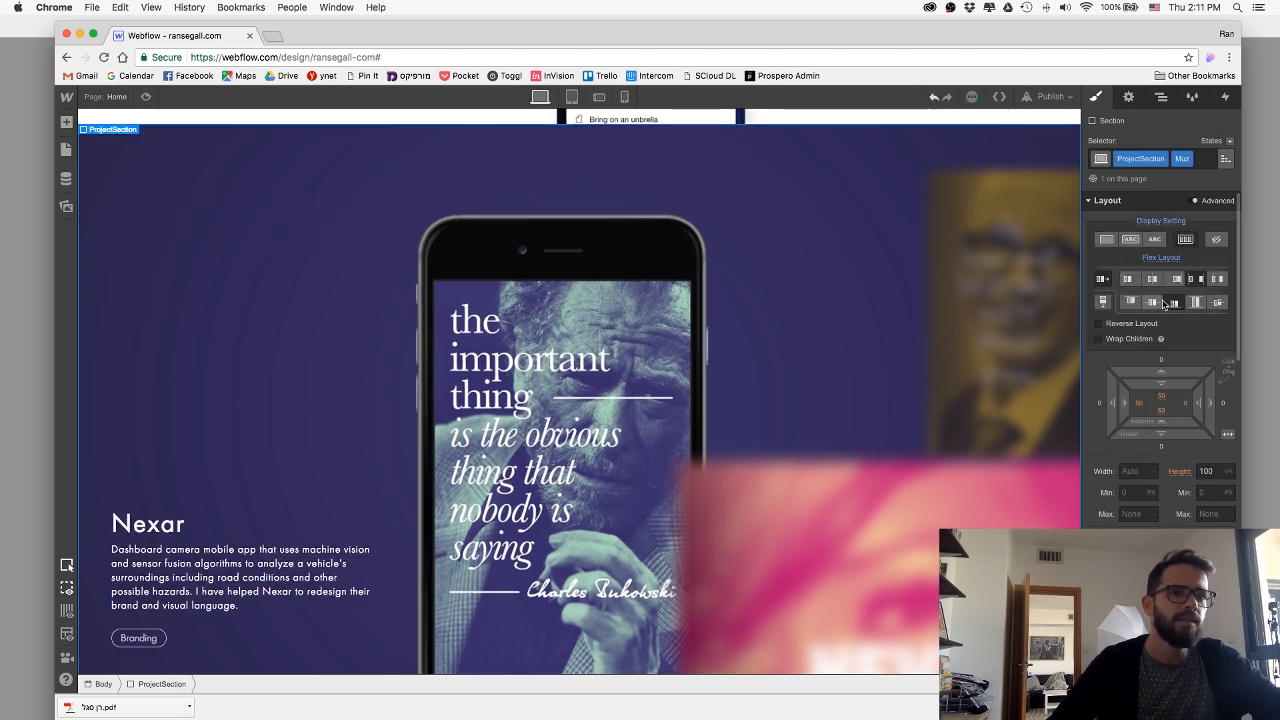
left_click(1173, 304)
Give the phone composition image inside MuzWrap the class MuzImage.
left_click(826, 398)
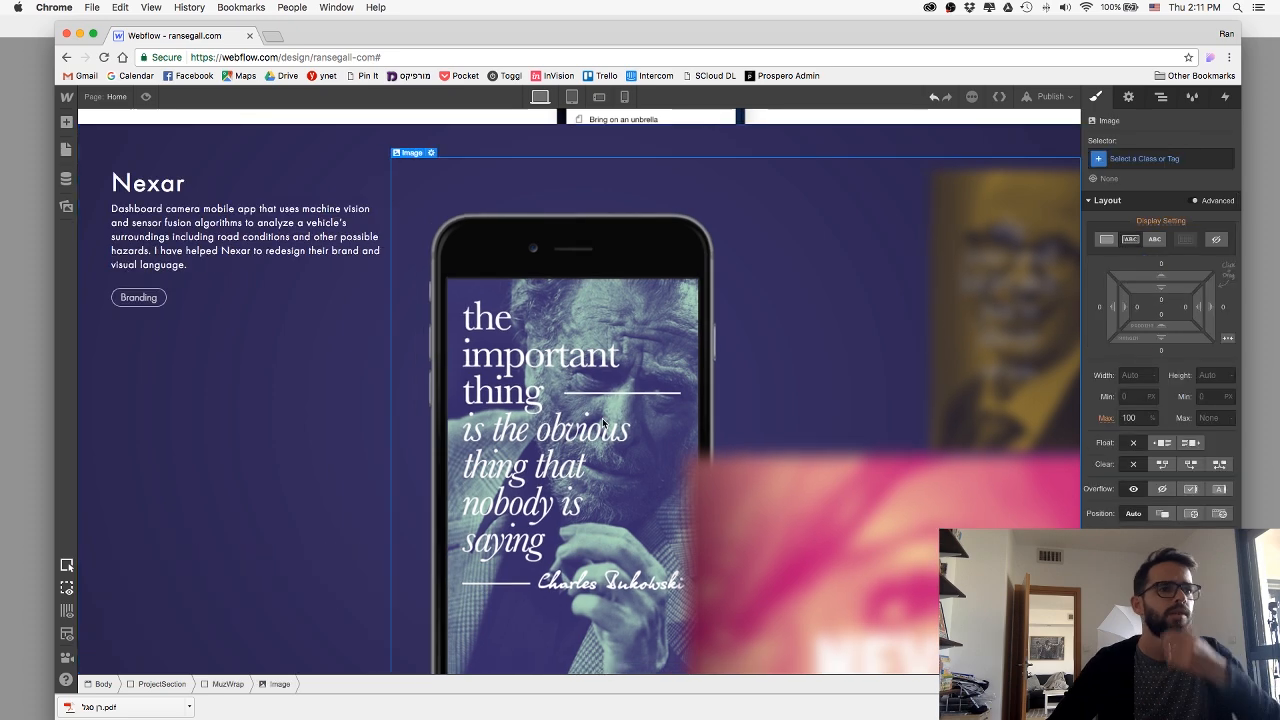
scroll(602, 422, "down", 4)
scroll(602, 422, "up", 3)
scroll(602, 418, "up", 2)
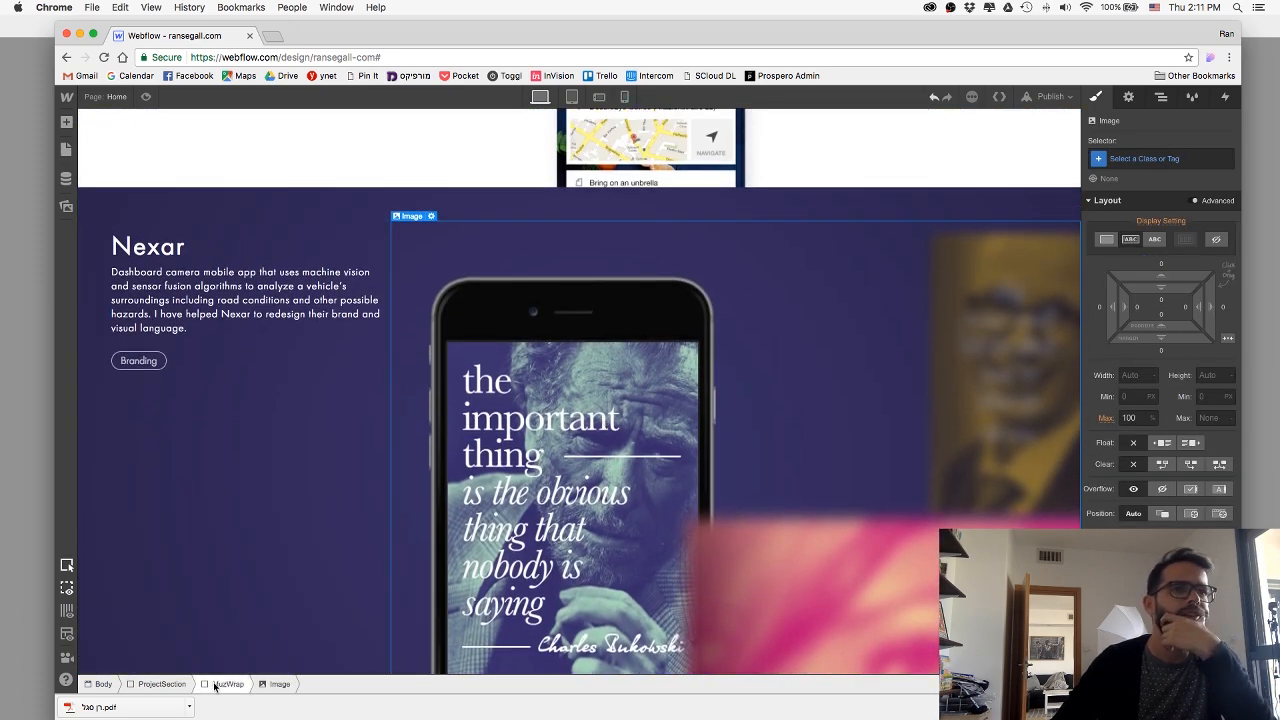
left_click(1150, 158)
type("MuzImage")
key("Return")
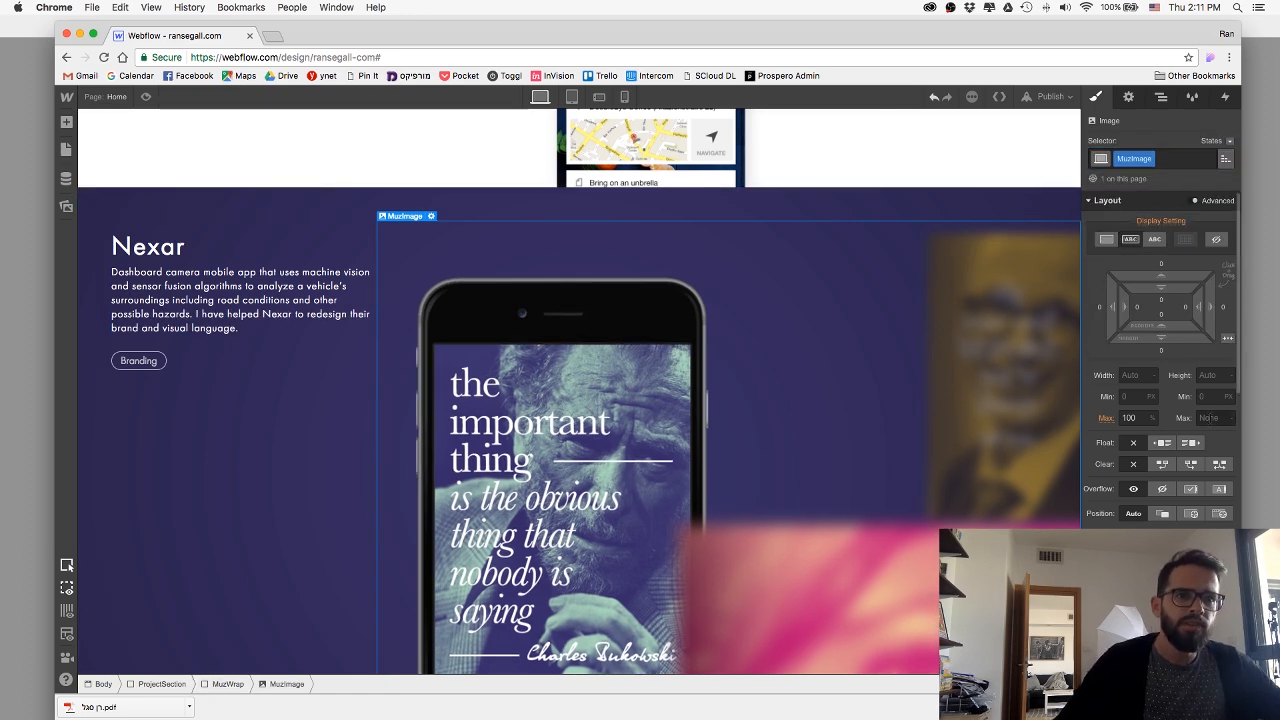
Try a 100% maximum height on the MuzImage element and undo it.
left_click(1208, 418)
type("100")
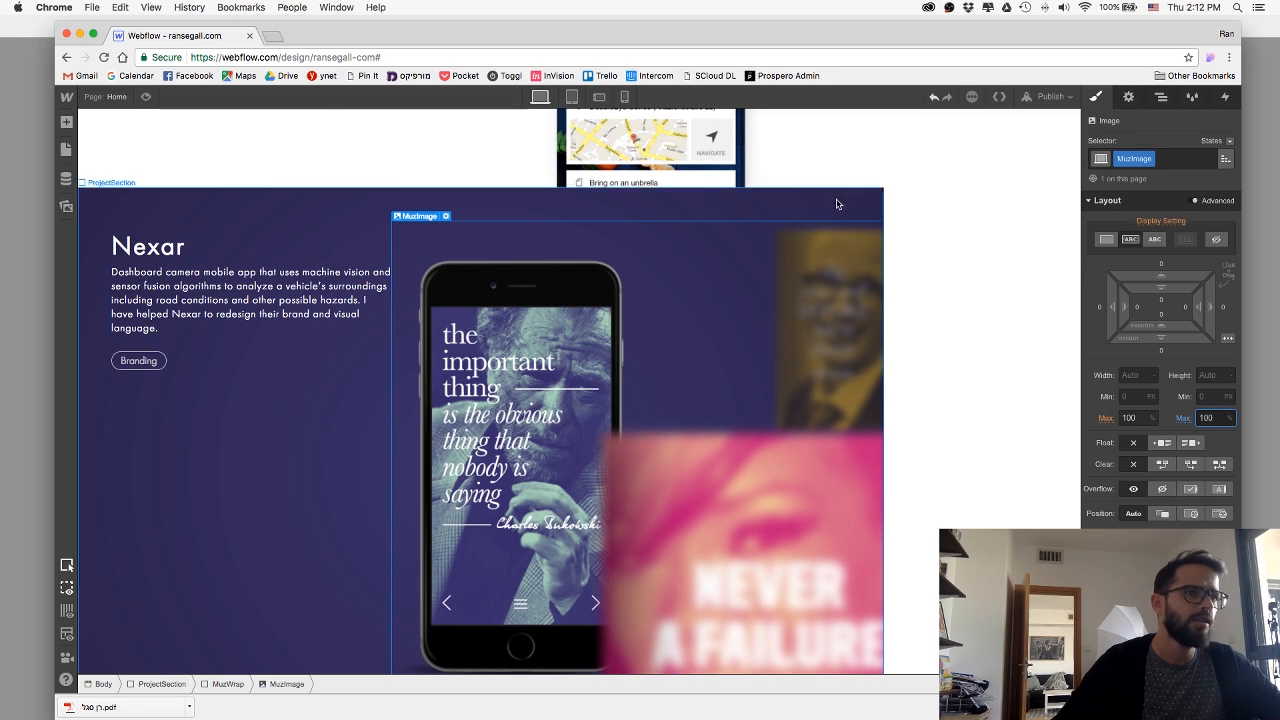
left_click(141, 686)
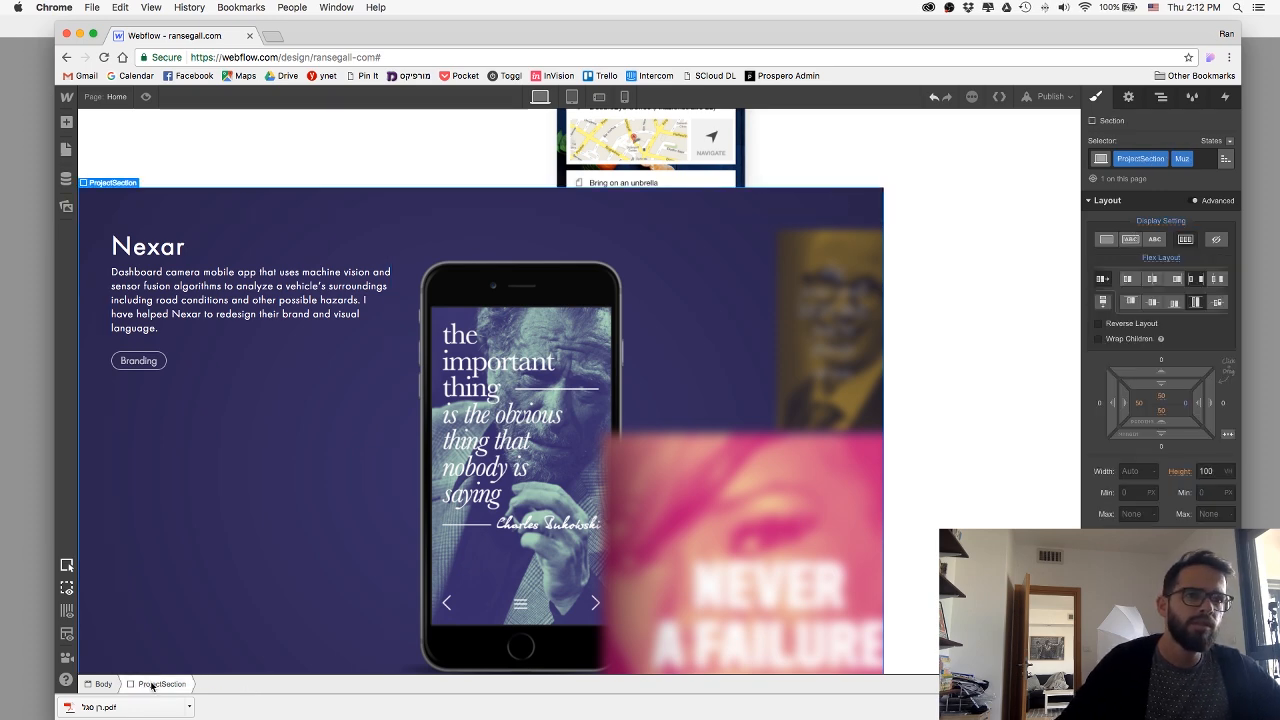
key("super+z")
Set the MuzImage element's maximum height to 100%.
left_click(663, 485)
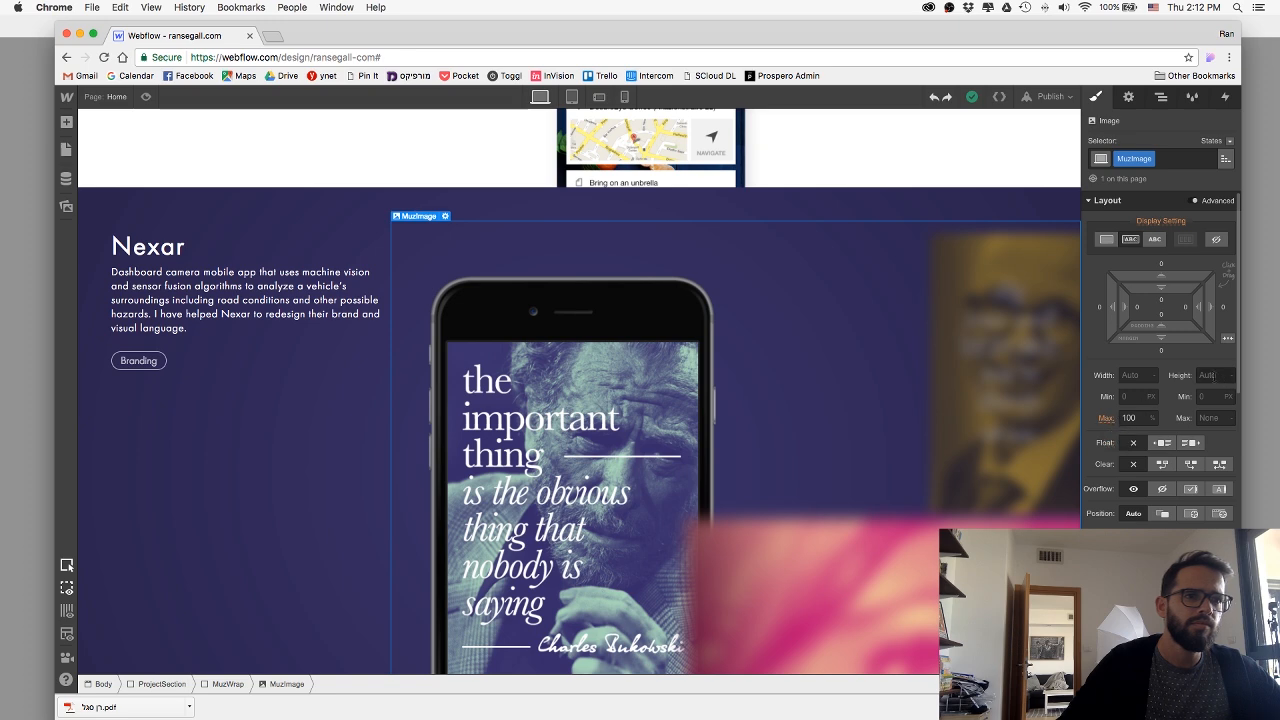
left_click(1210, 417)
type("100")
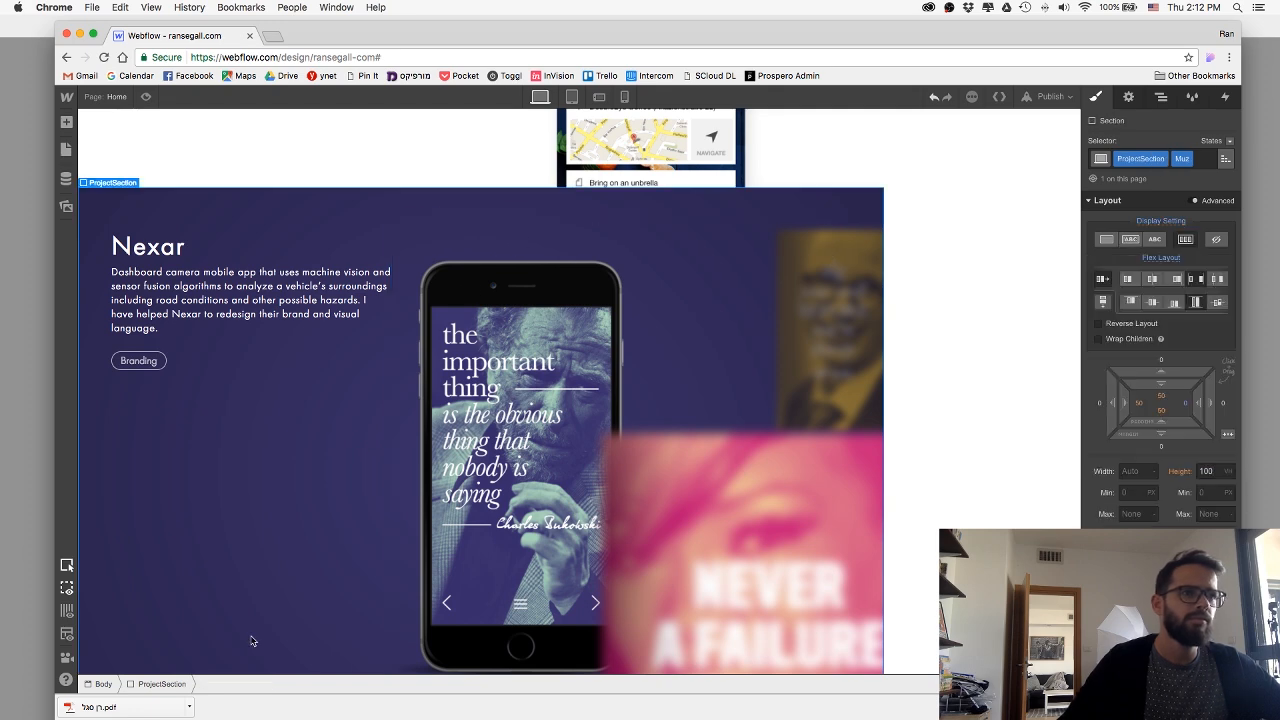
Set the MuzWrap div block's flex child sizing to grow if possible and align it to the end.
left_click(220, 686)
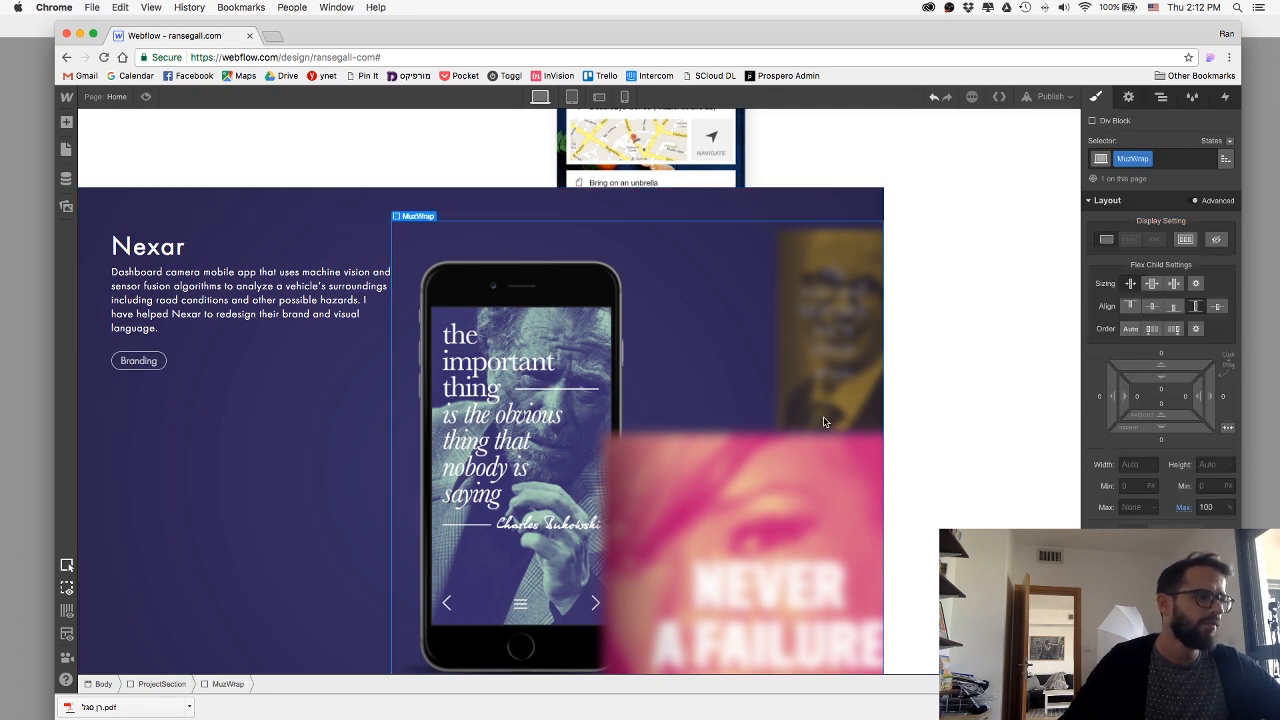
left_click(1172, 287)
scroll(789, 295, "down", 3)
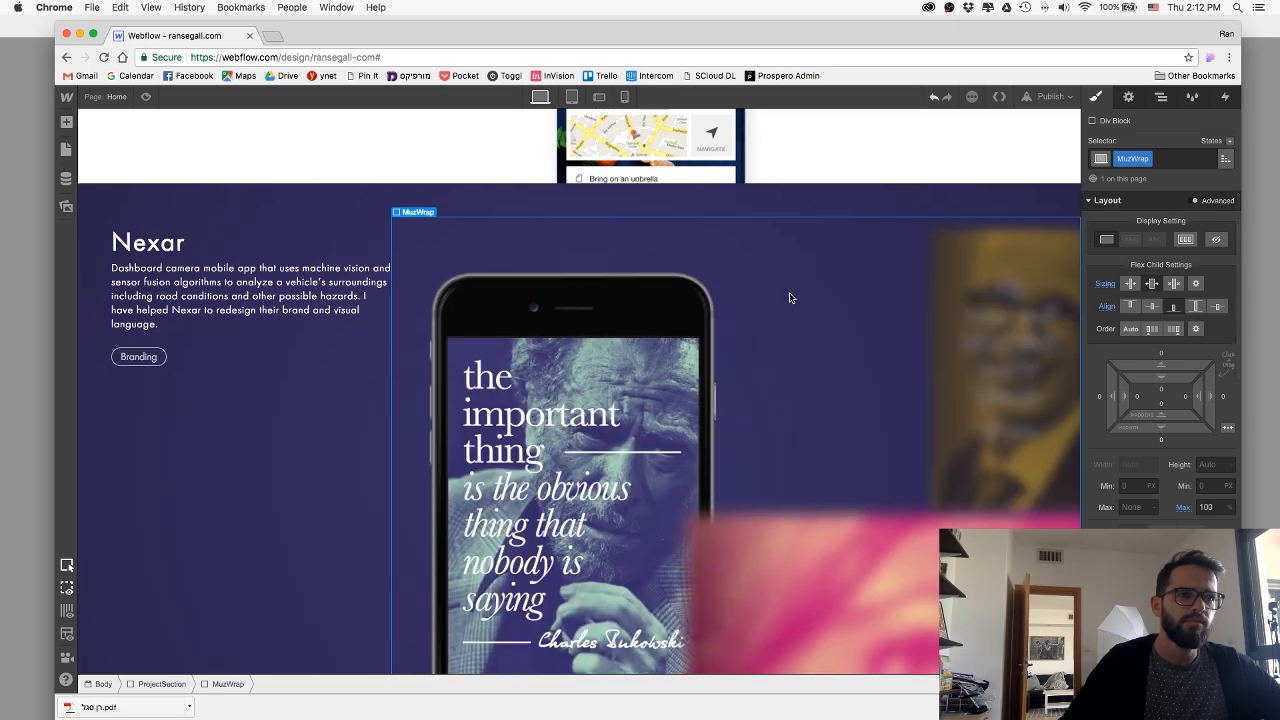
scroll(789, 295, "up", 2)
Set the MuzWrap div block's flex child alignment to stretch.
left_click(602, 302)
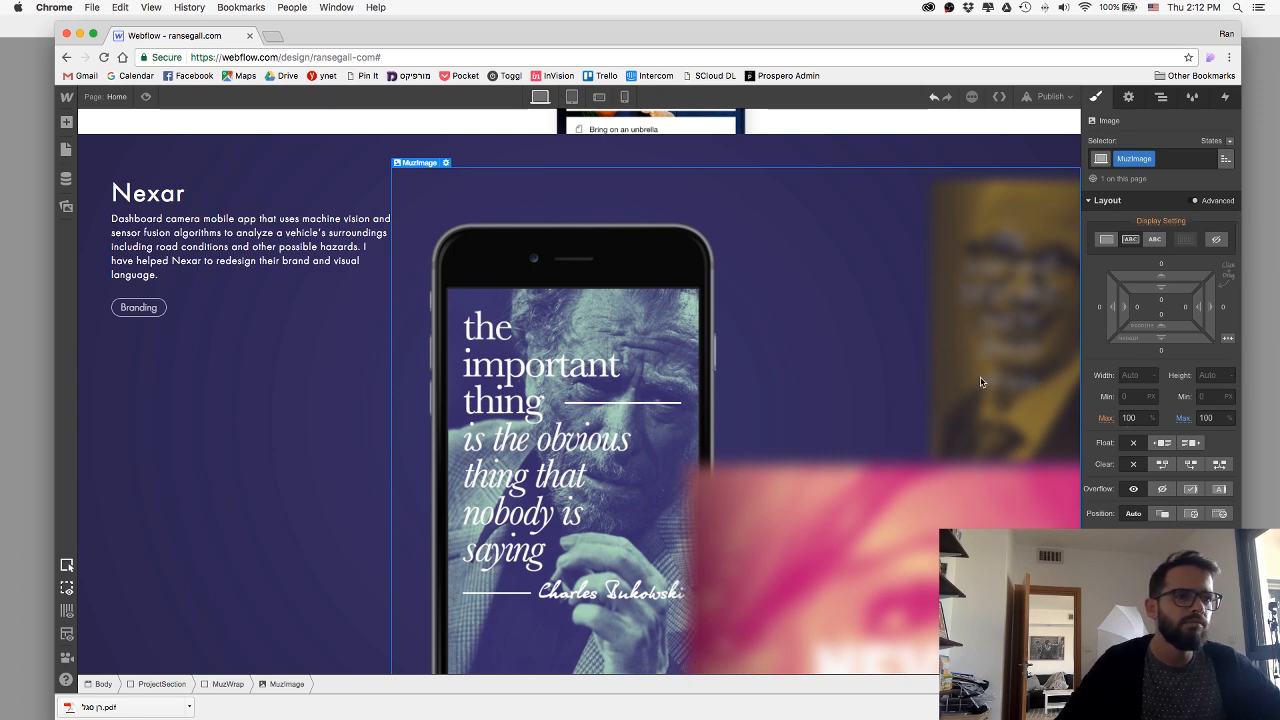
left_click(229, 684)
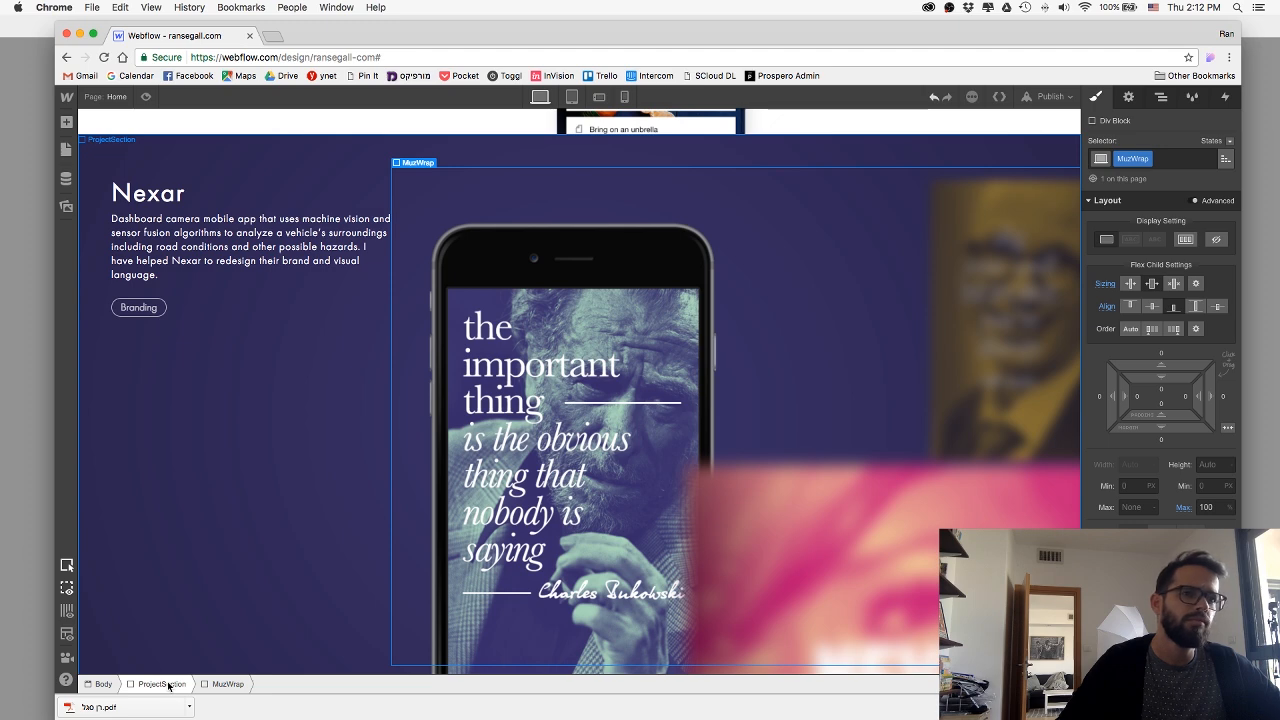
left_click(1196, 307)
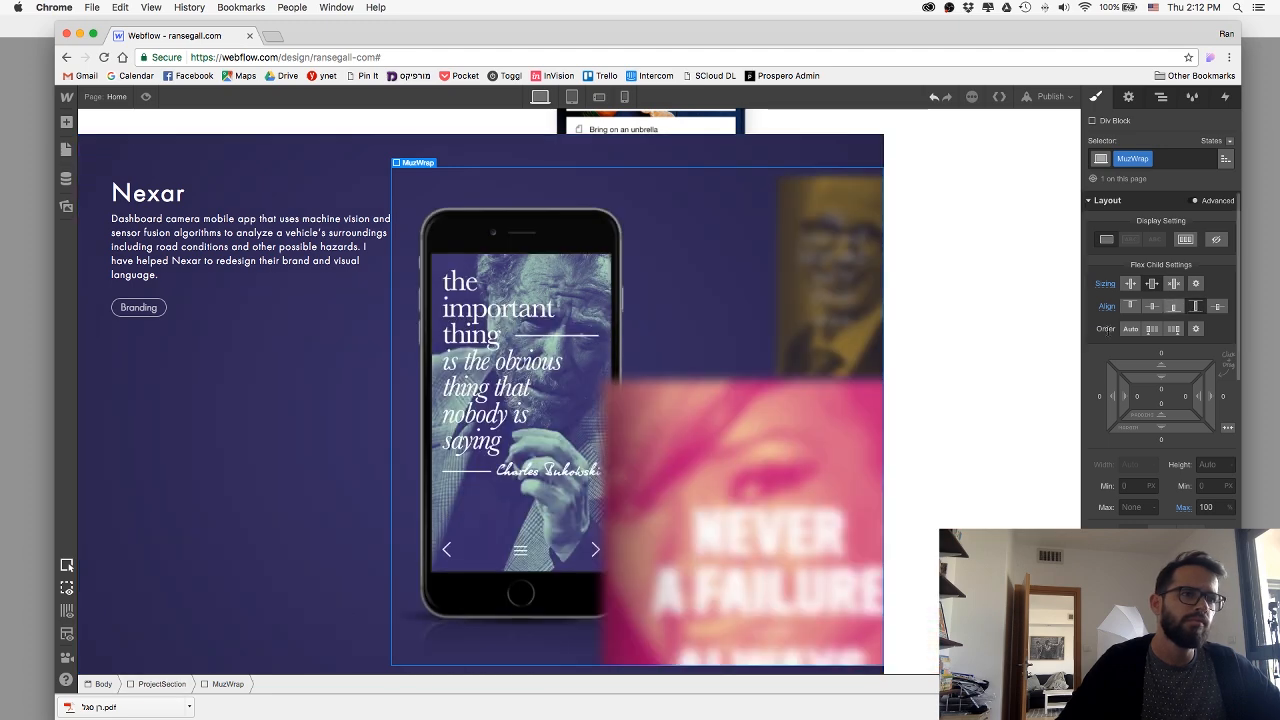
Set the width of the Muz project section to 100%.
left_click(117, 569)
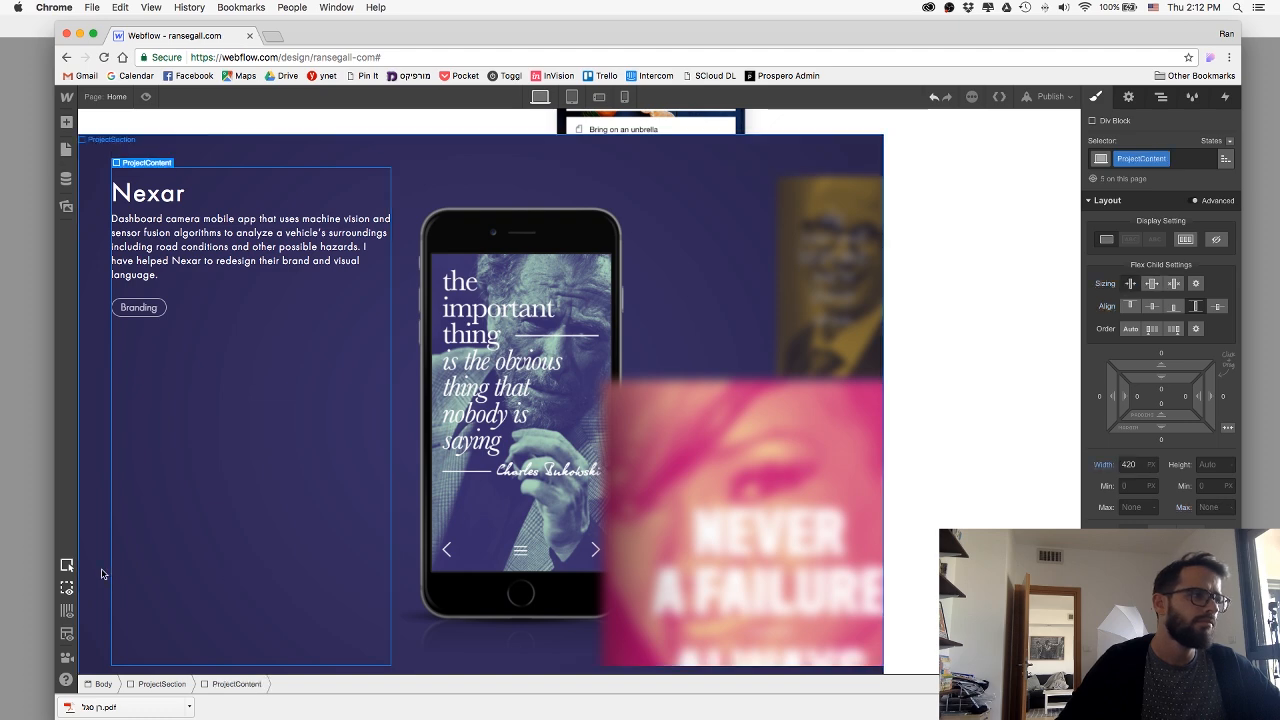
left_click(101, 573)
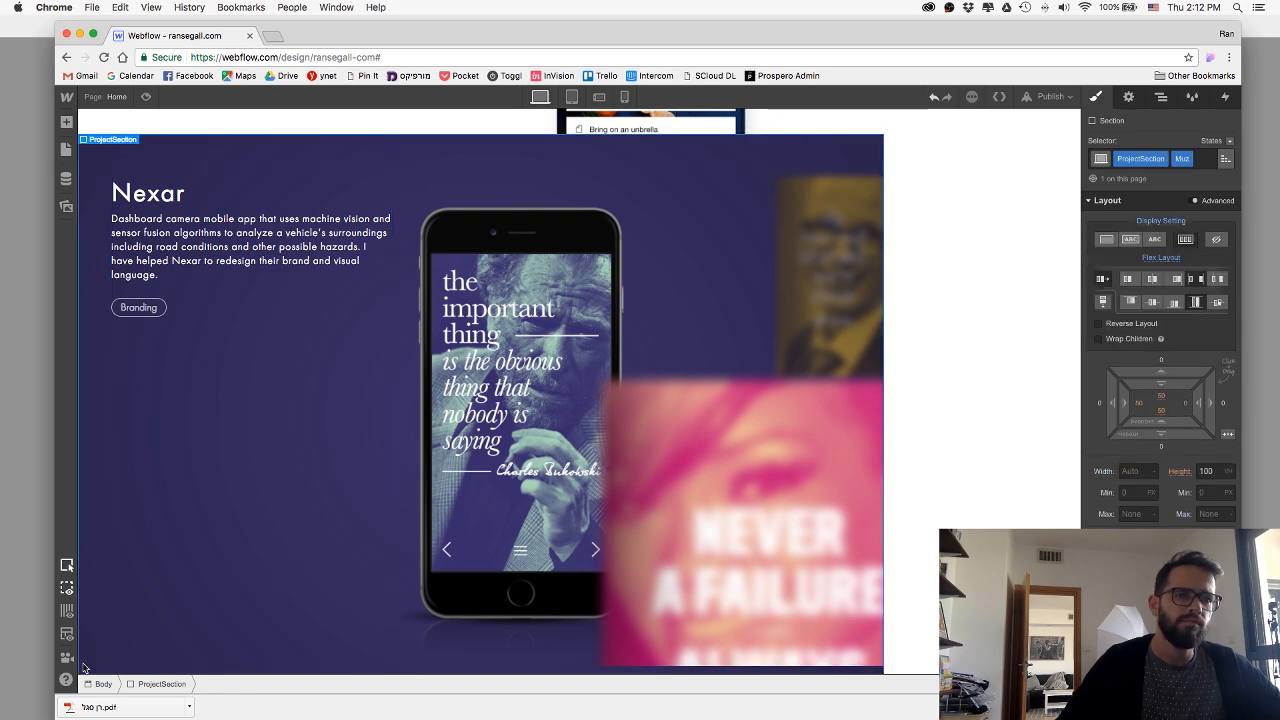
scroll(1165, 502, "down", 10)
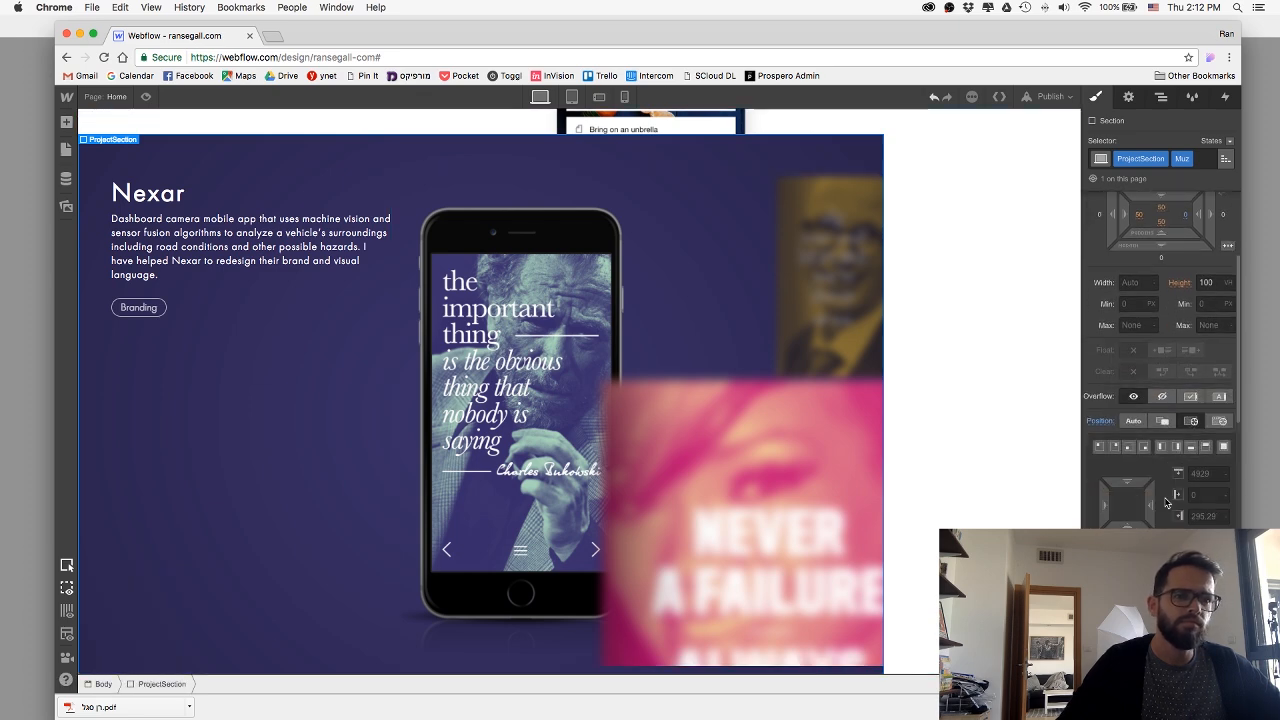
scroll(1160, 502, "down", 5)
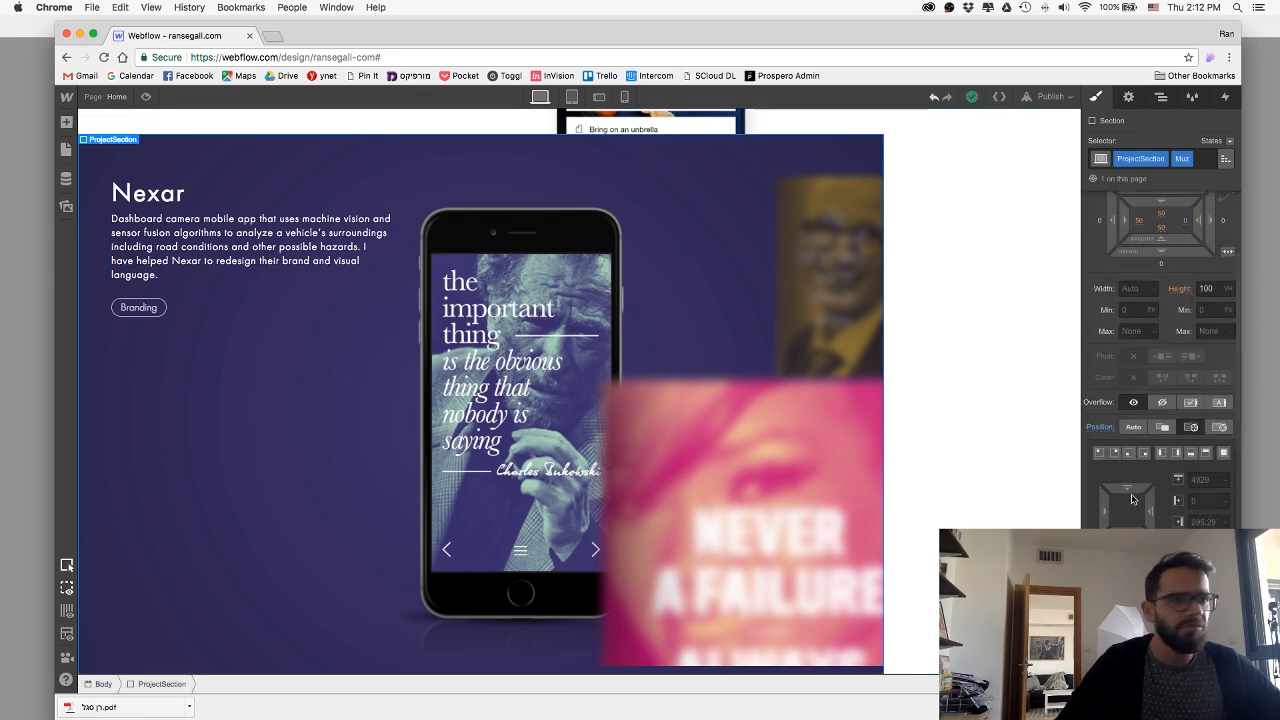
scroll(1130, 505, "up", 10)
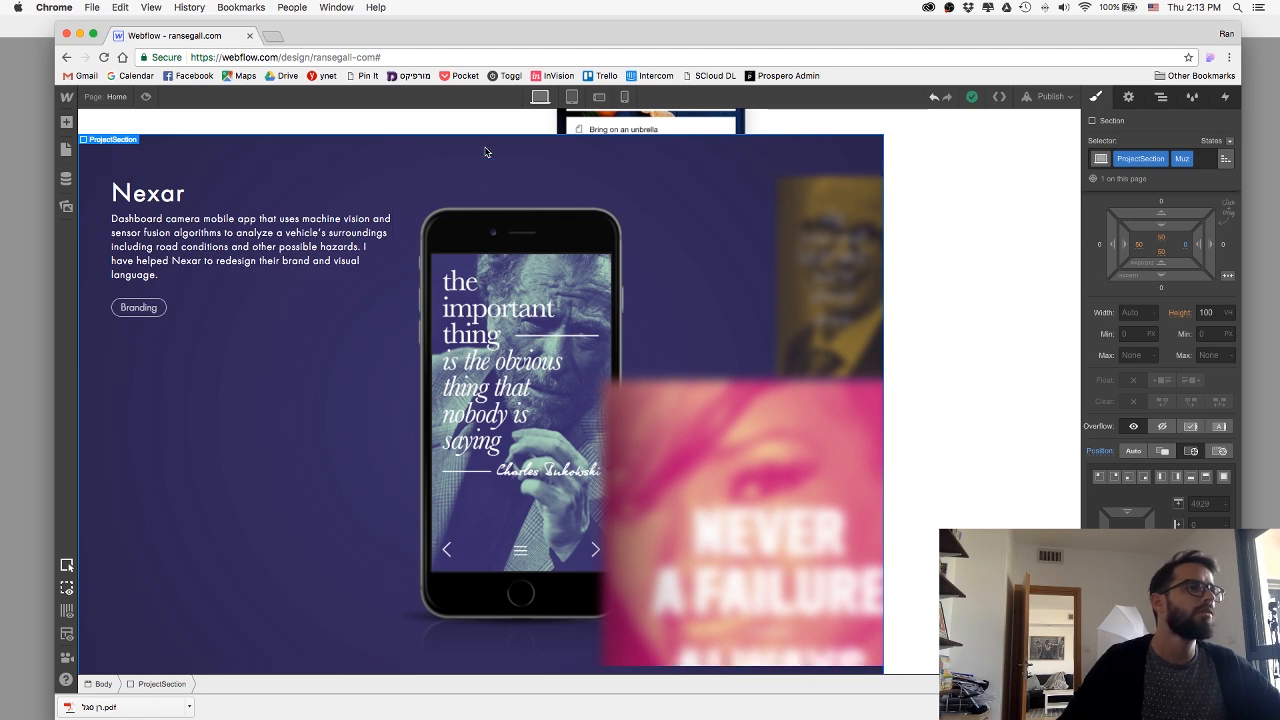
left_click(1135, 312)
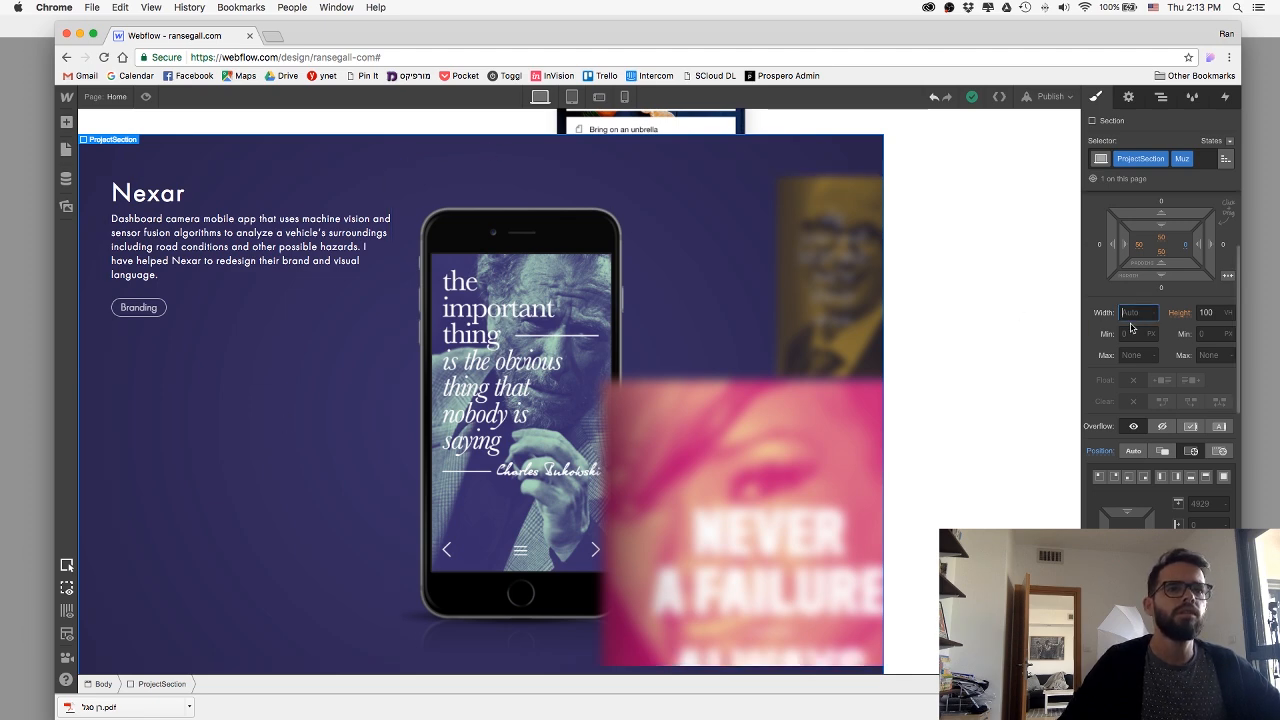
type("100")
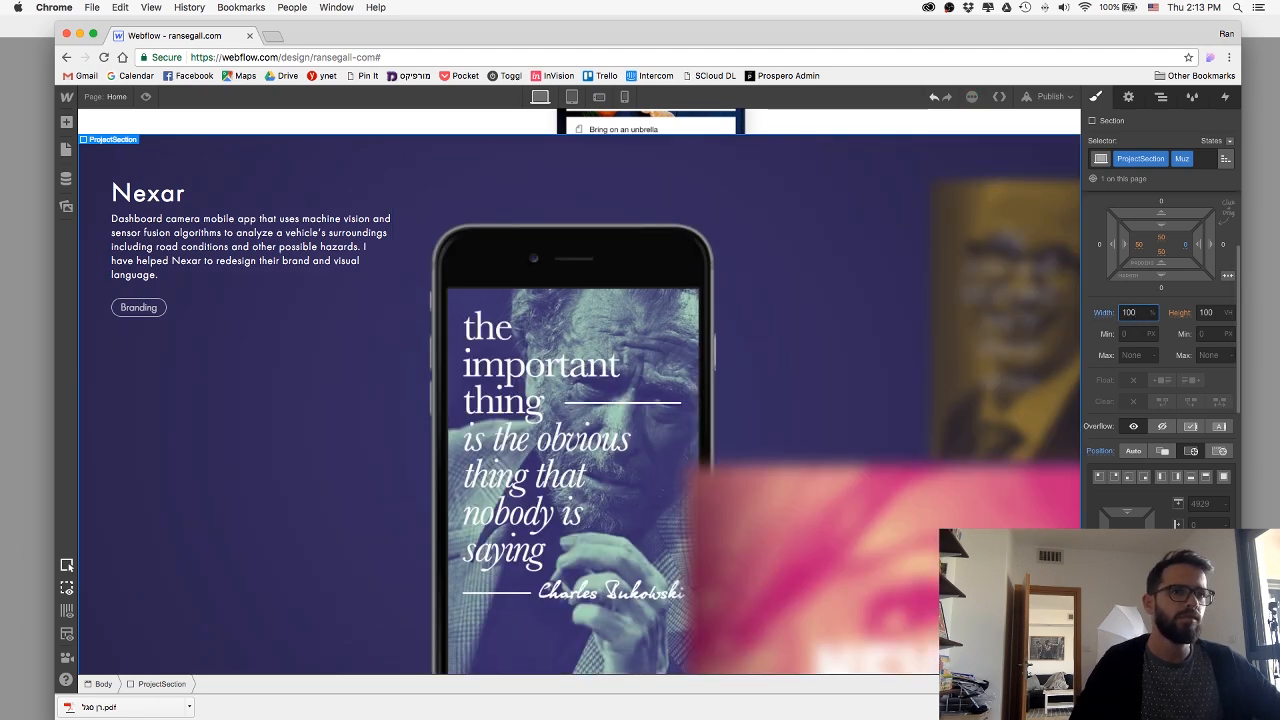
scroll(603, 356, "down", 2)
scroll(603, 356, "up", 3)
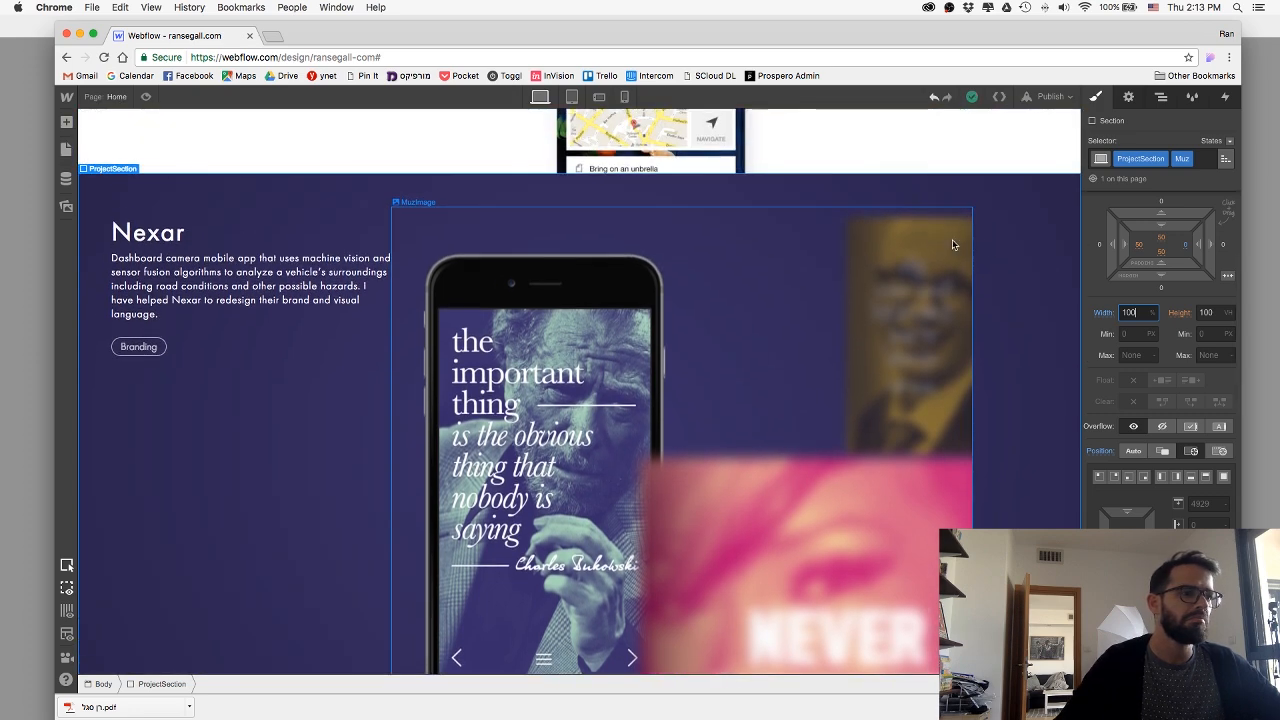
Make the MuzWrap div block a horizontal flex container with its children aligned and justified to the end.
left_click(1033, 251)
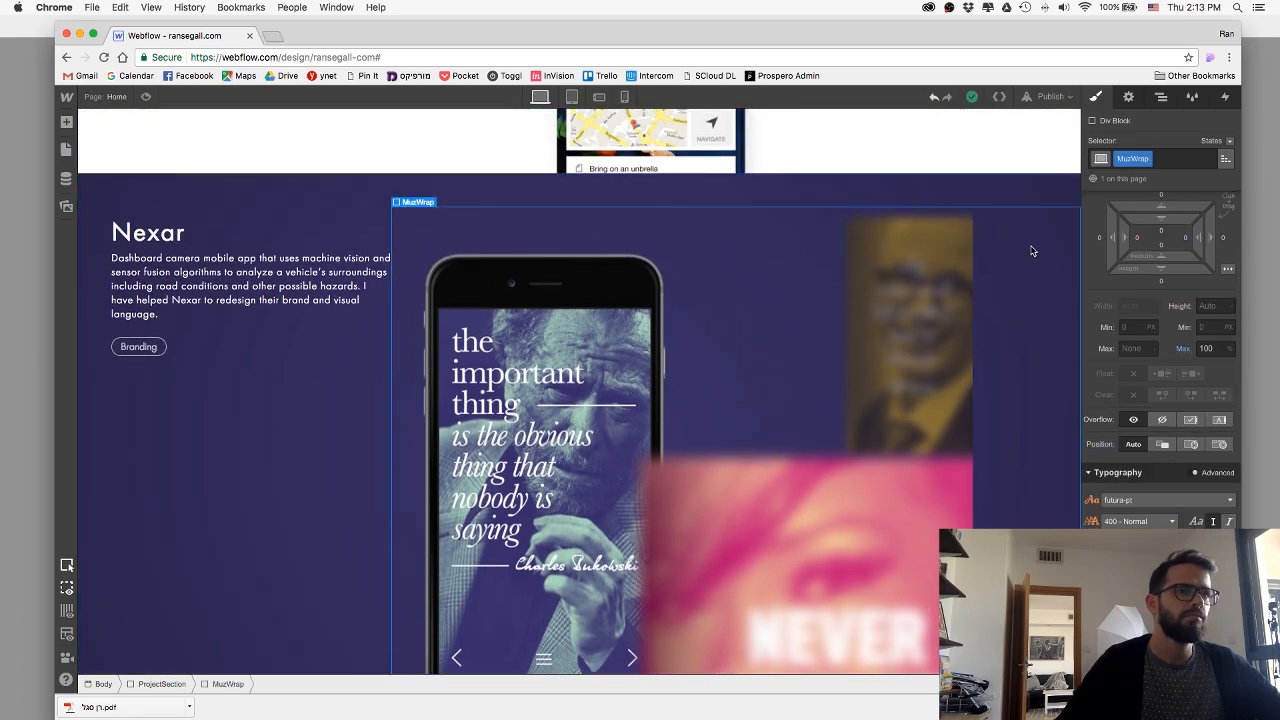
scroll(1172, 300, "up", 2)
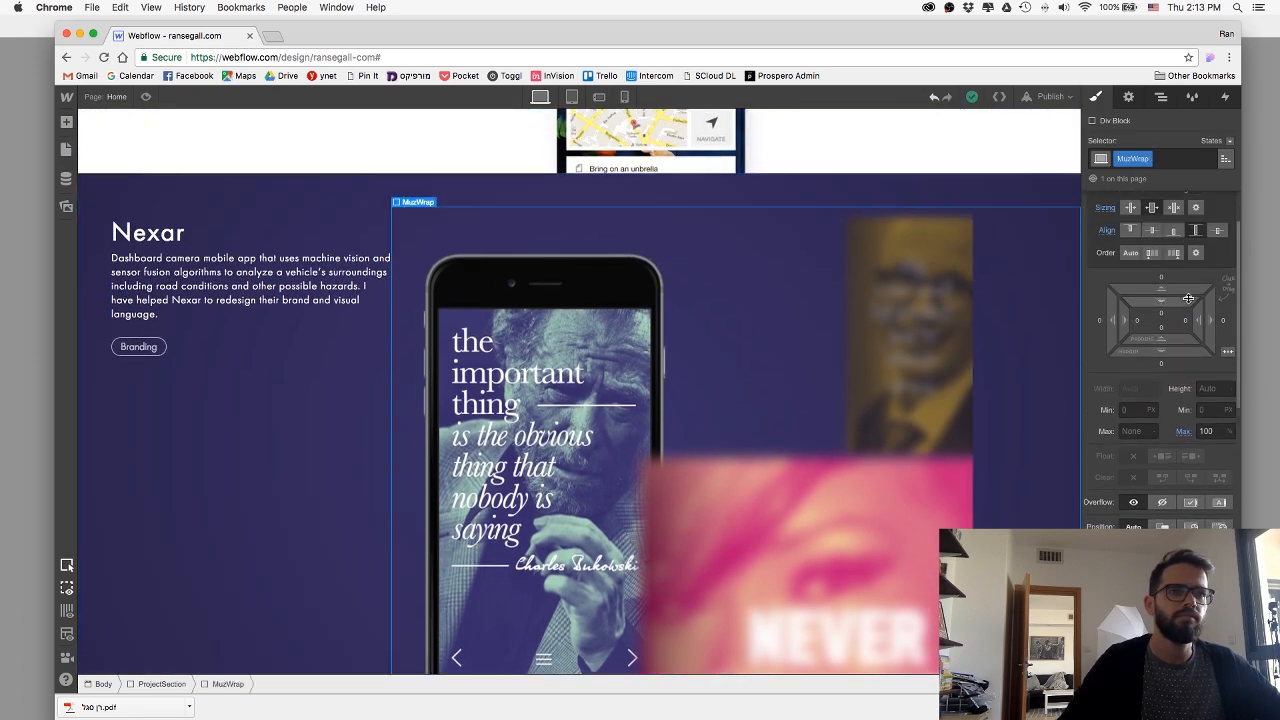
scroll(1183, 250, "up", 2)
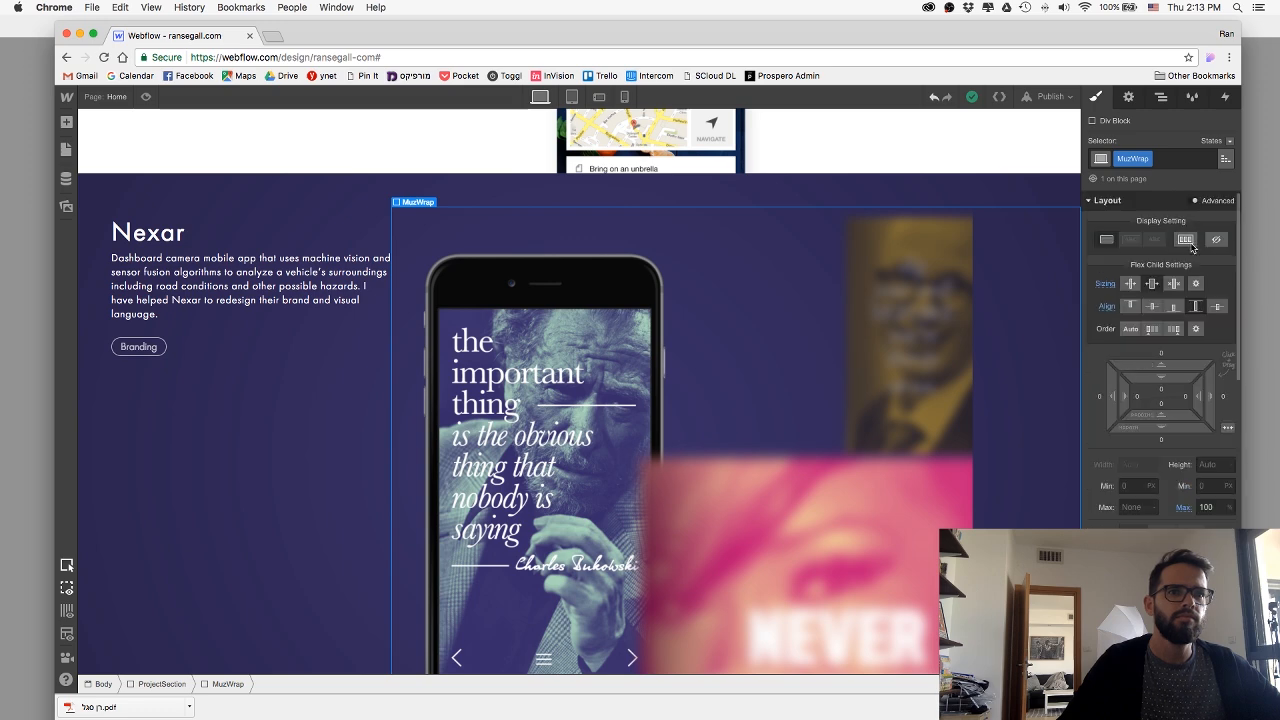
left_click(1187, 240)
left_click(1179, 304)
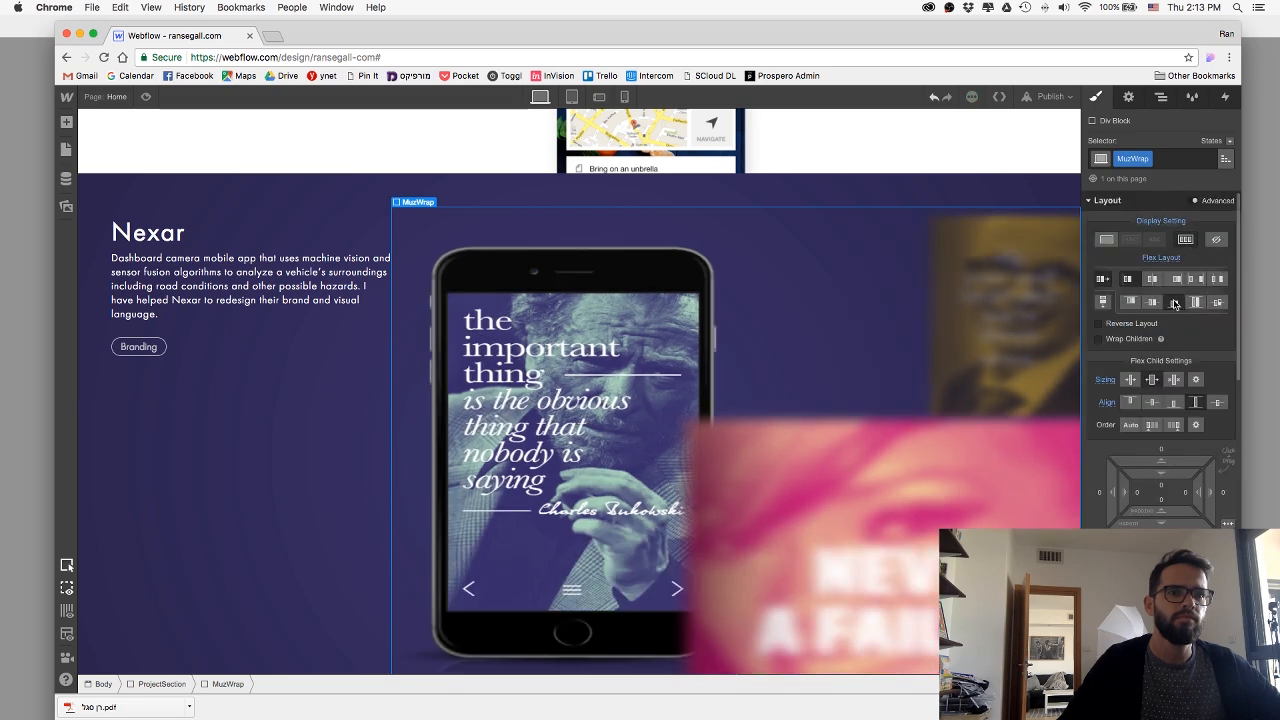
left_click(1177, 280)
Try the shrink and the don't-shrink-or-grow flex child sizing on MuzWrap, and restore grow if possible.
scroll(1157, 360, "down", 3)
left_click(1128, 293)
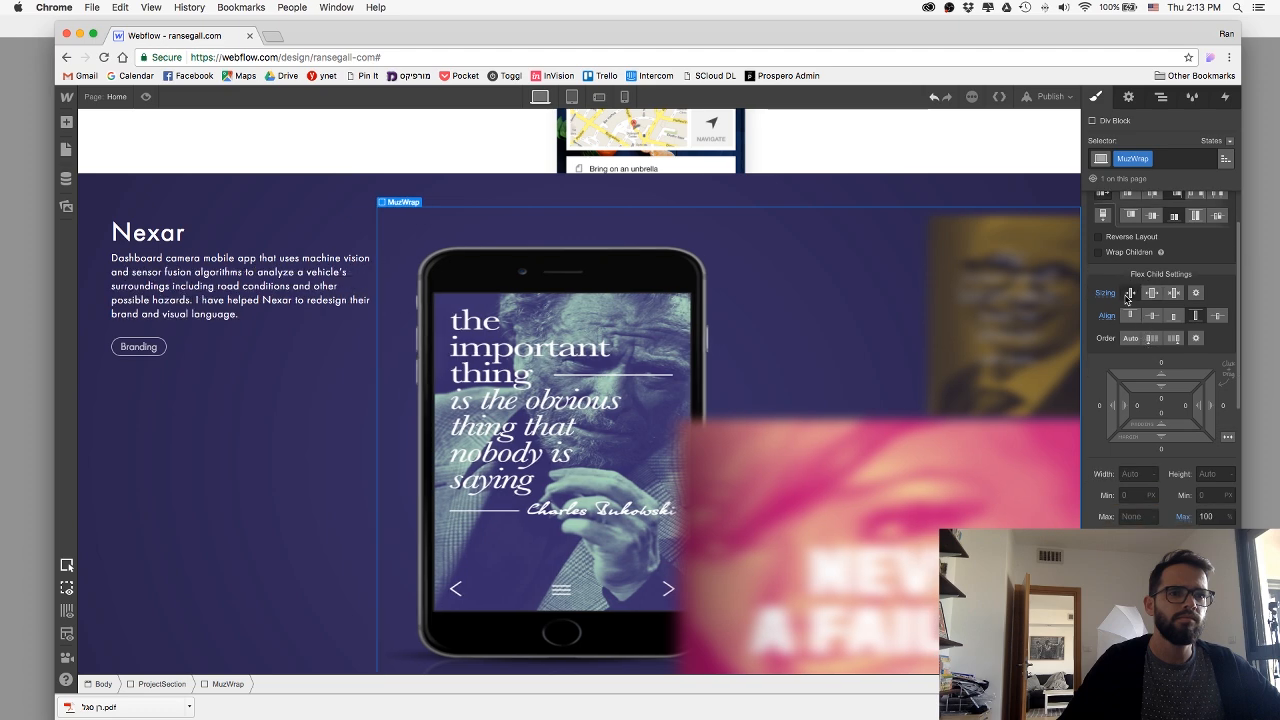
scroll(1126, 300, "up", 3)
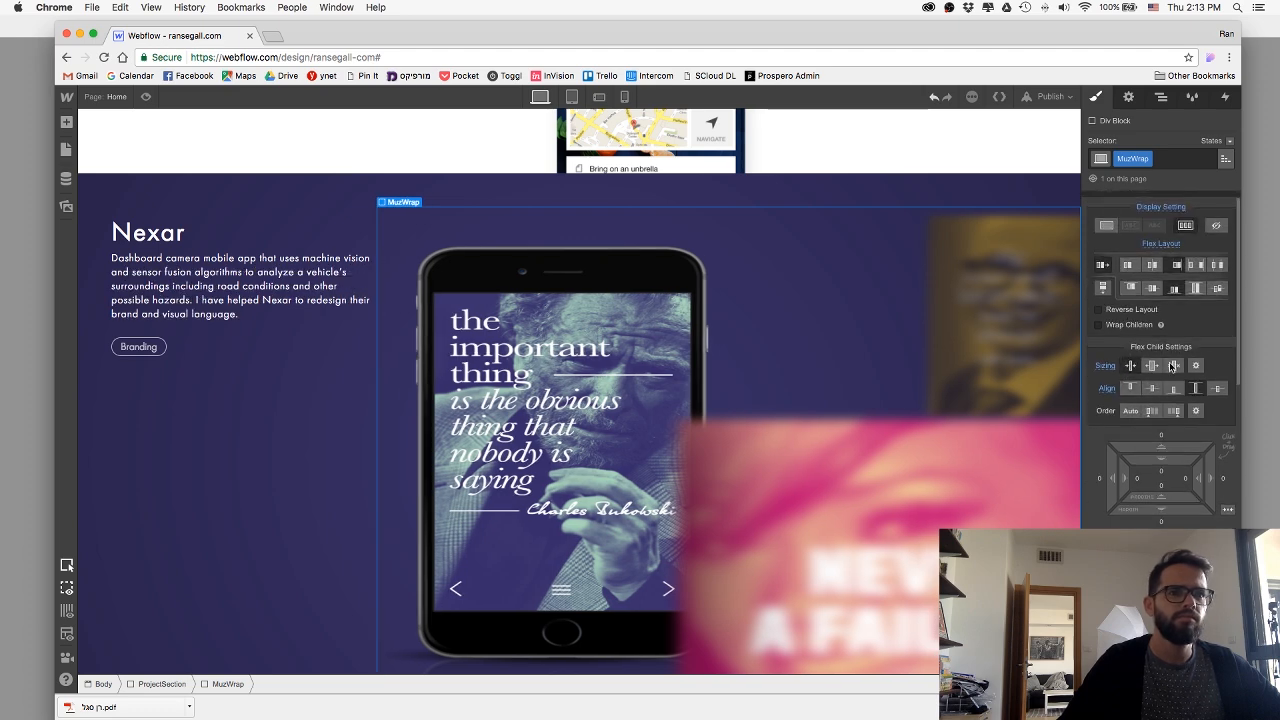
left_click(1174, 366)
left_click(1130, 367)
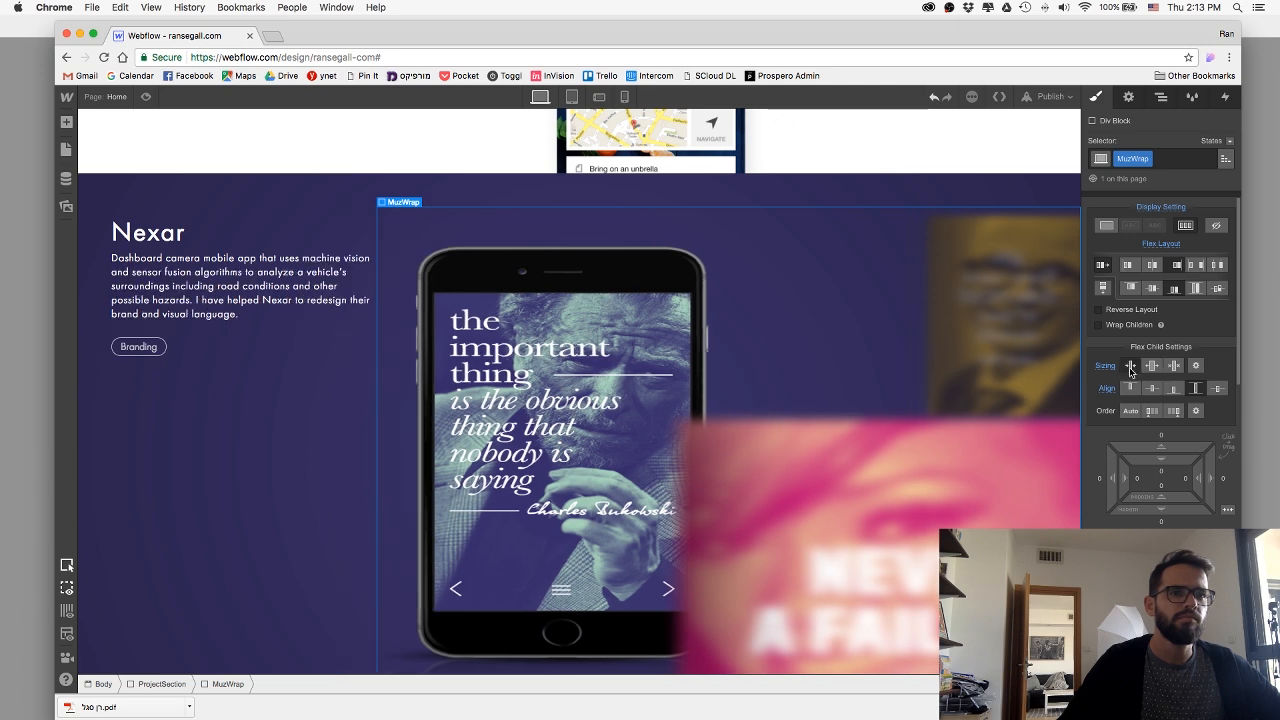
left_click(1151, 366)
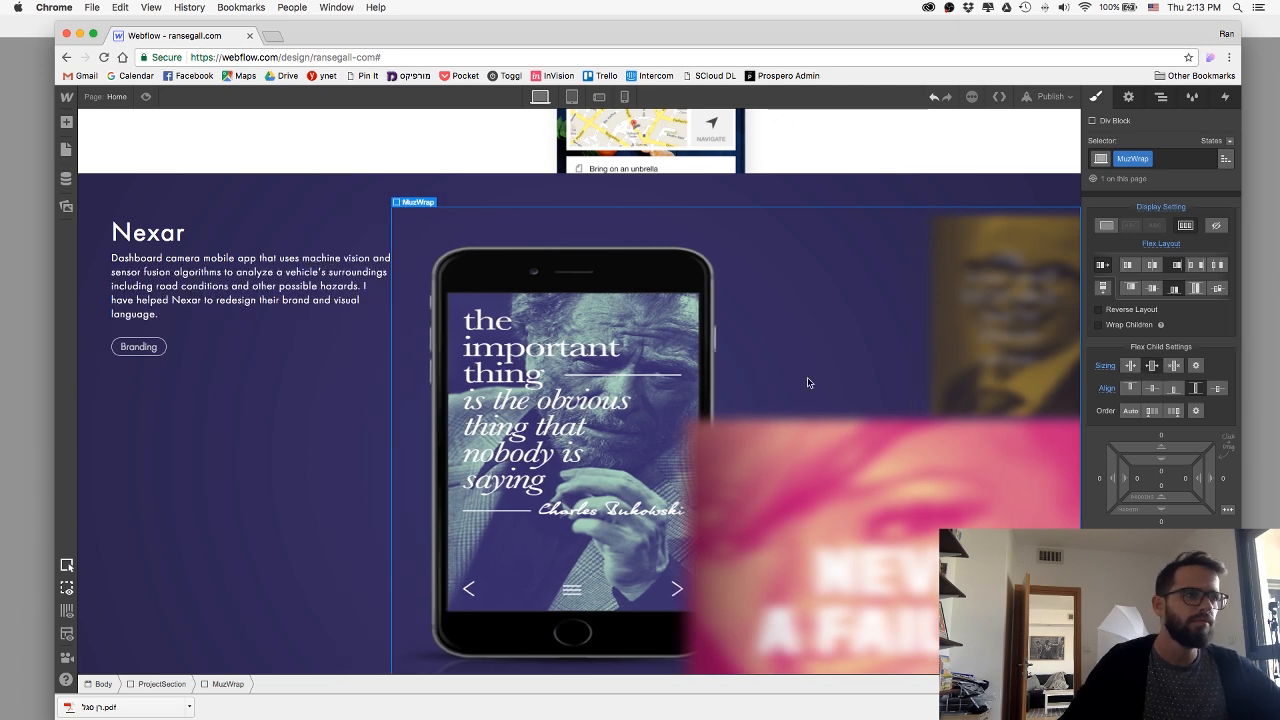
Try the don't-shrink-or-grow and the grow flex child sizing on the MuzImage element, and return to shrink if needed.
left_click(969, 342)
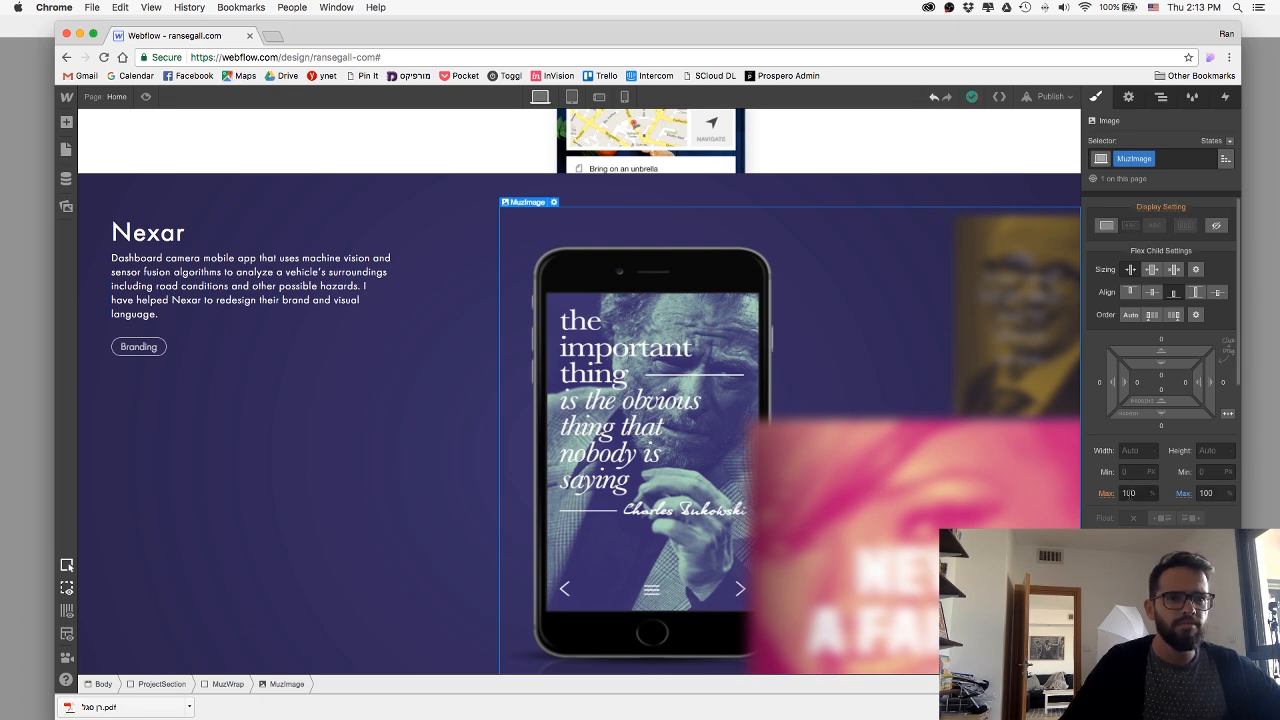
left_click(1173, 270)
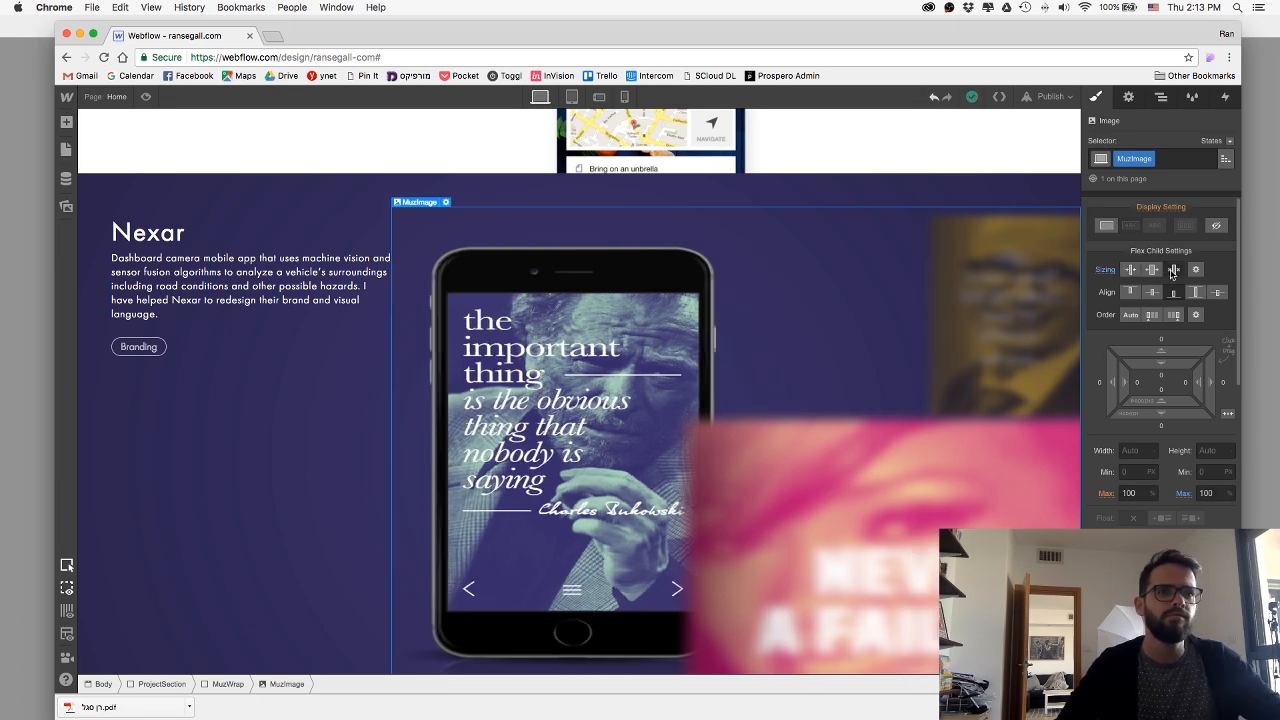
left_click(1152, 271)
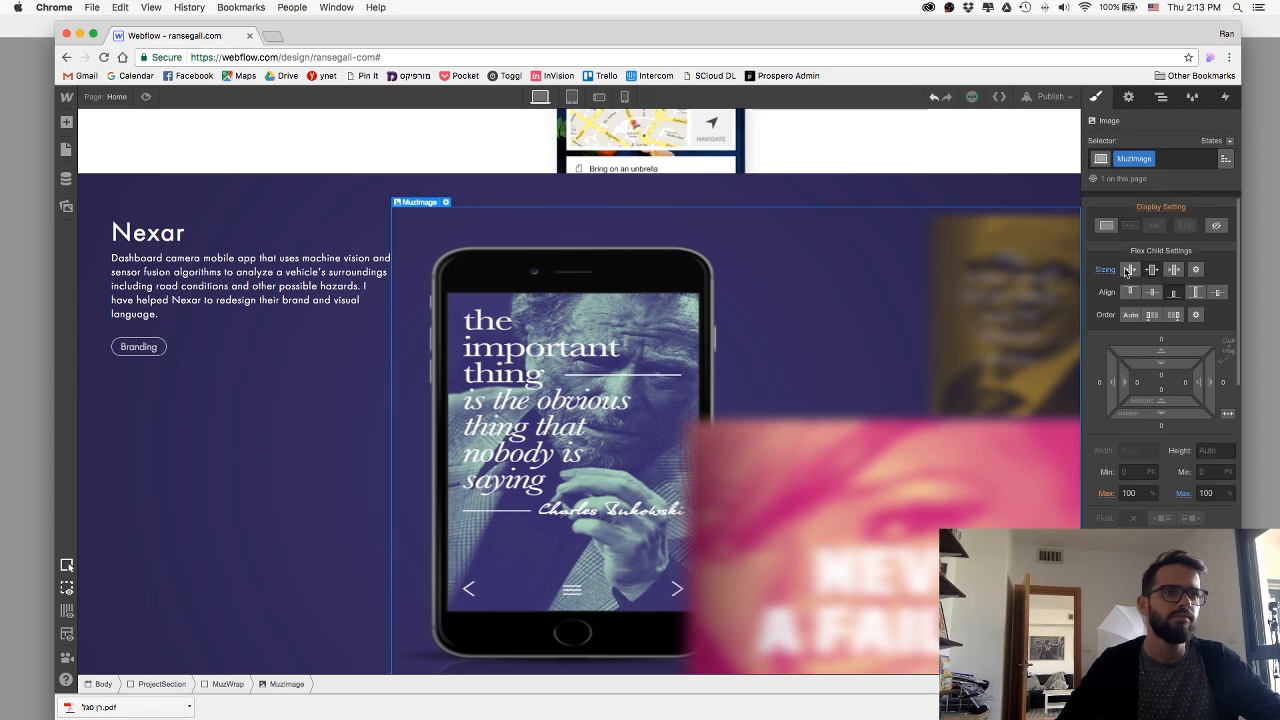
left_click(1131, 271)
Examine the layout settings of the Prospero section, its ProsperoImageWrap div block and its image.
scroll(721, 428, "up", 20)
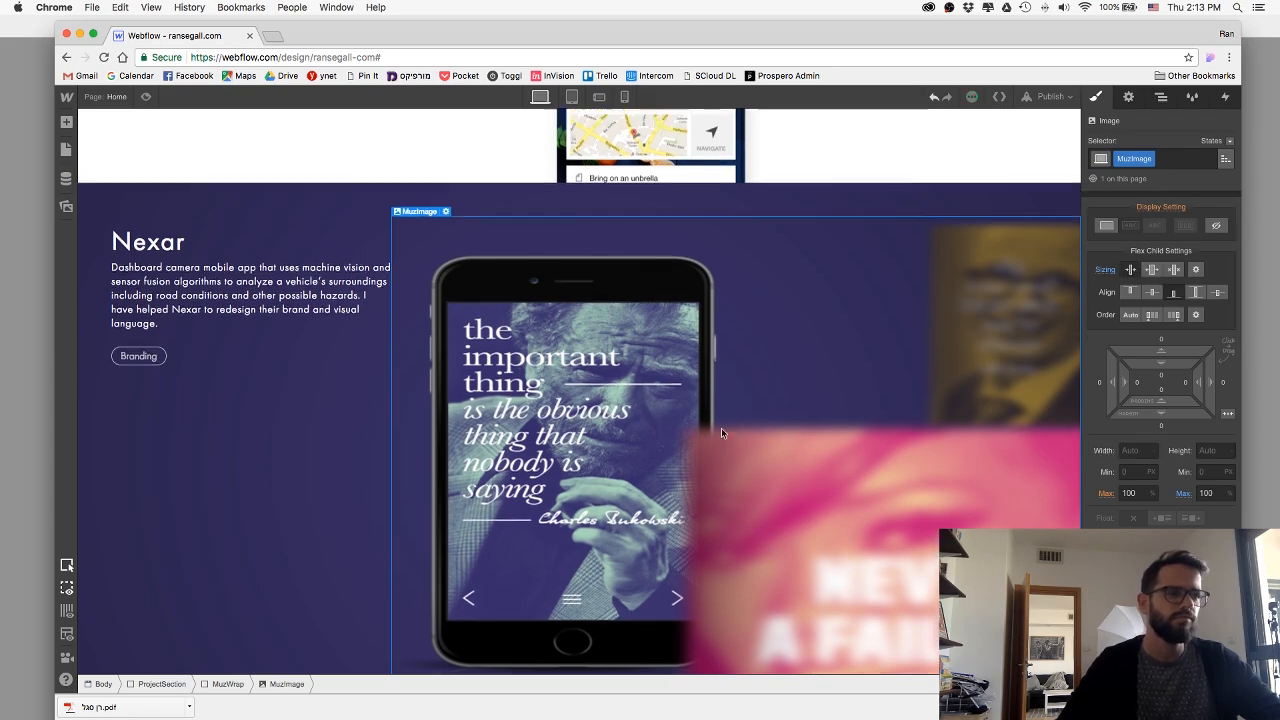
scroll(721, 427, "up", 5)
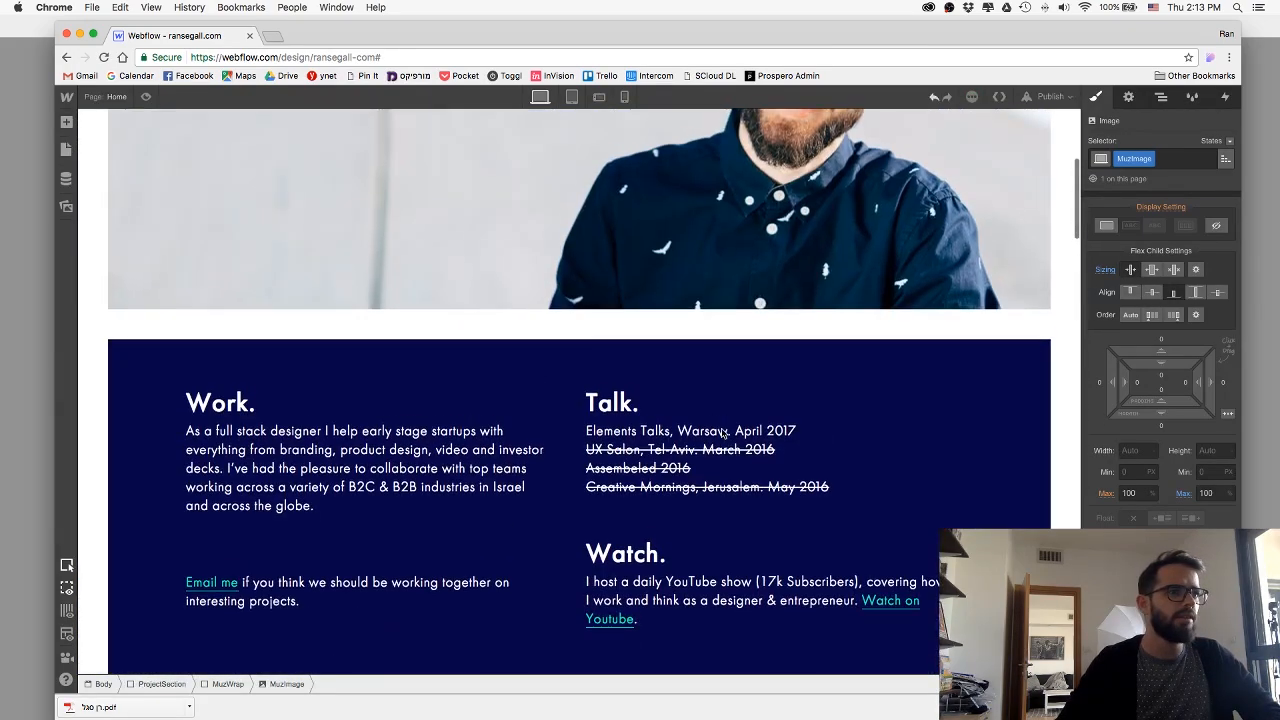
scroll(594, 425, "down", 10)
left_click(594, 425)
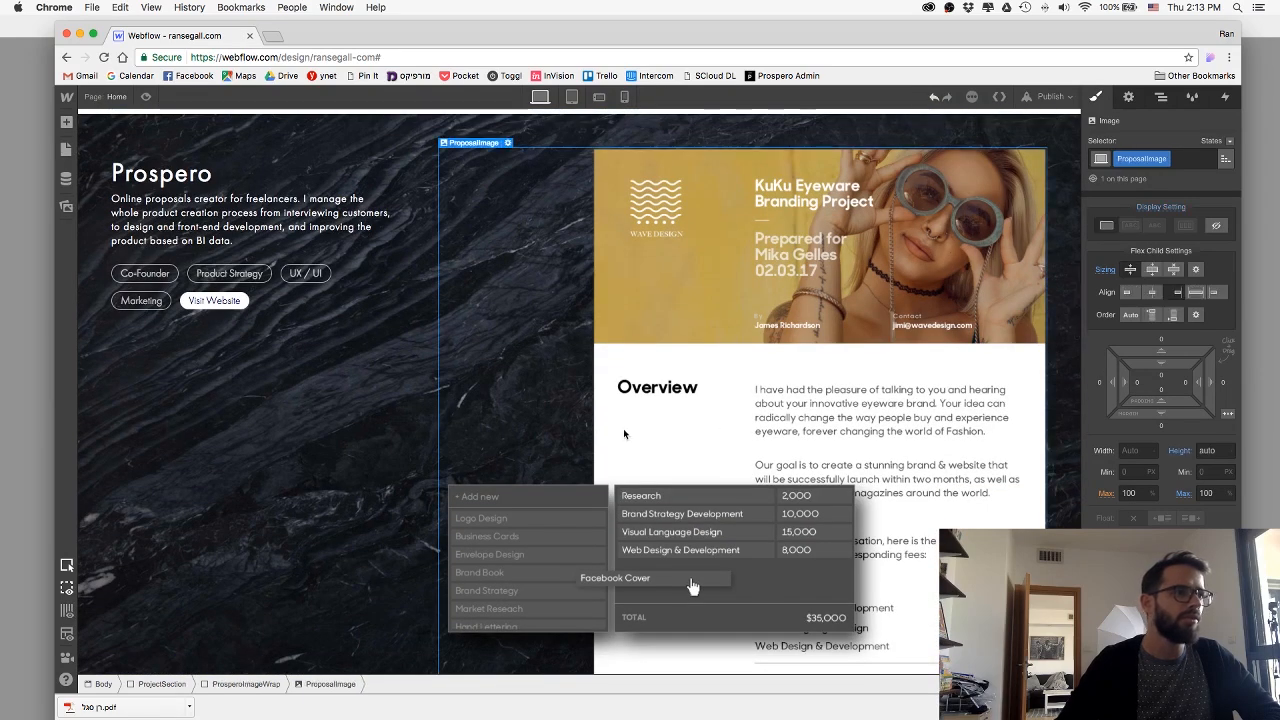
left_click(241, 683)
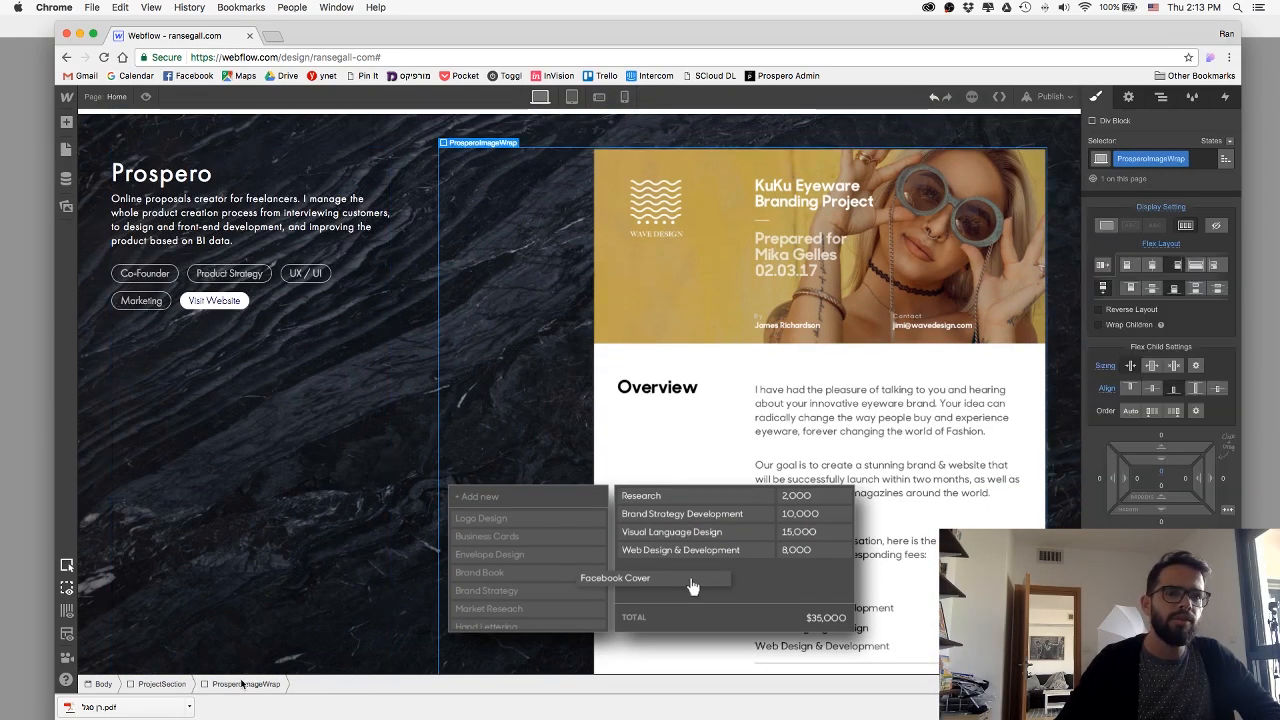
left_click(171, 684)
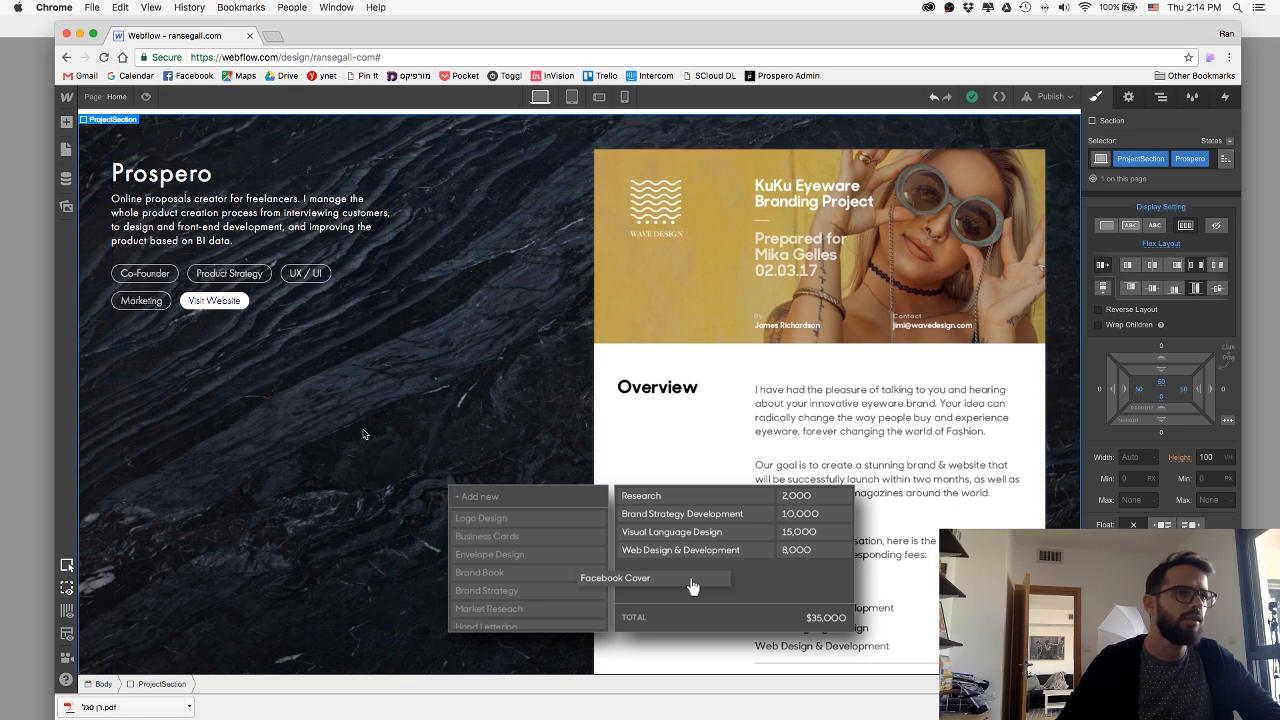
left_click(564, 493)
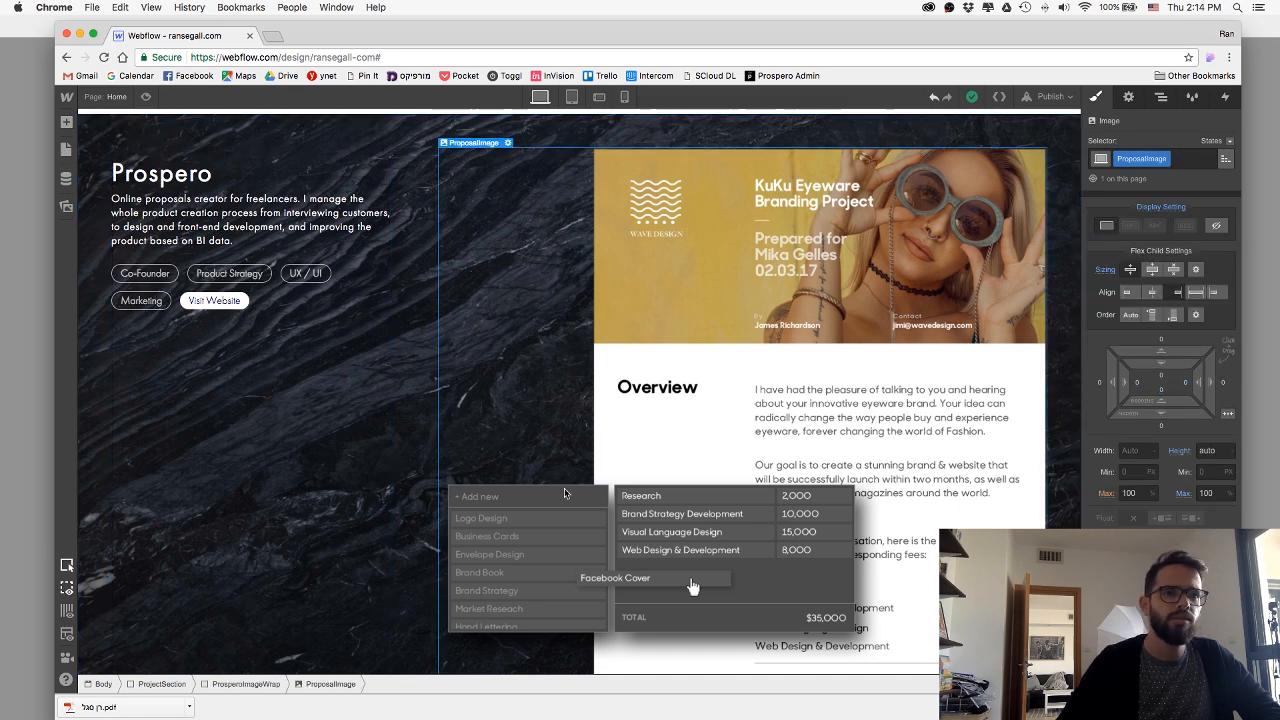
left_click(250, 684)
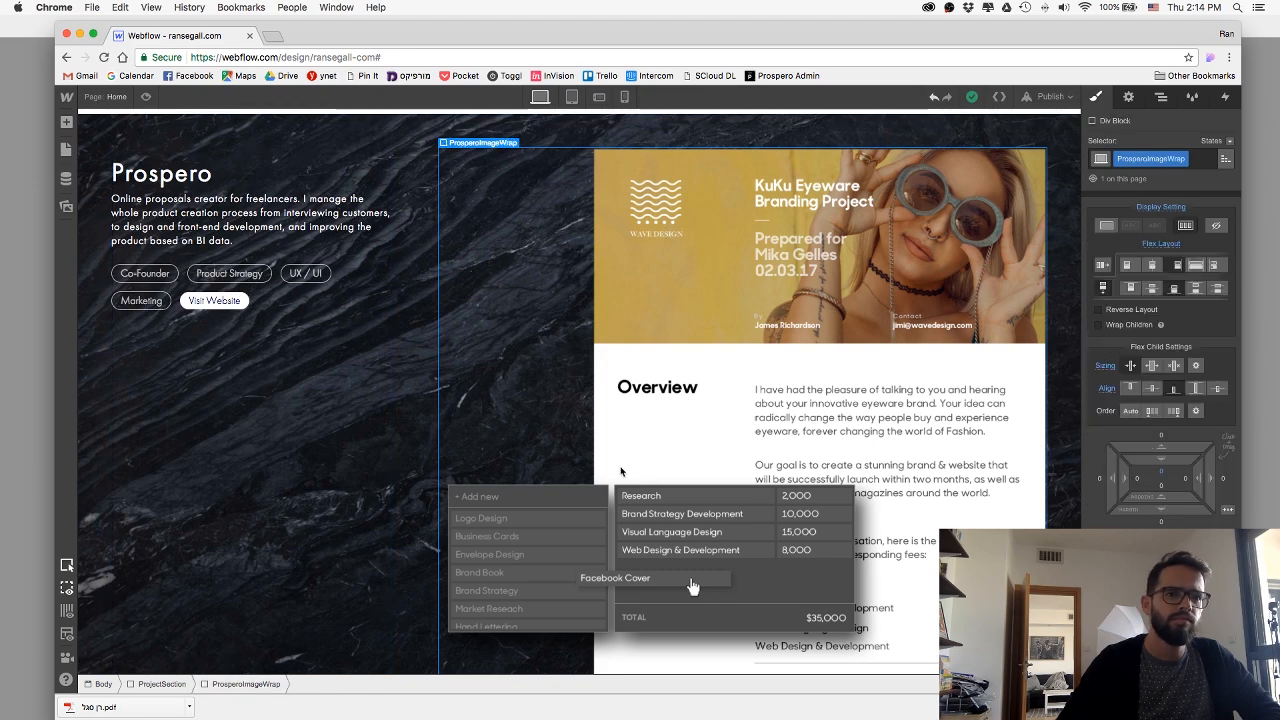
Compare the layout settings of the MuzImage, Muz section, ProjectContent and MuzWrap elements with those of ProsperoImageWrap.
scroll(622, 471, "down", 10)
scroll(622, 471, "down", 5)
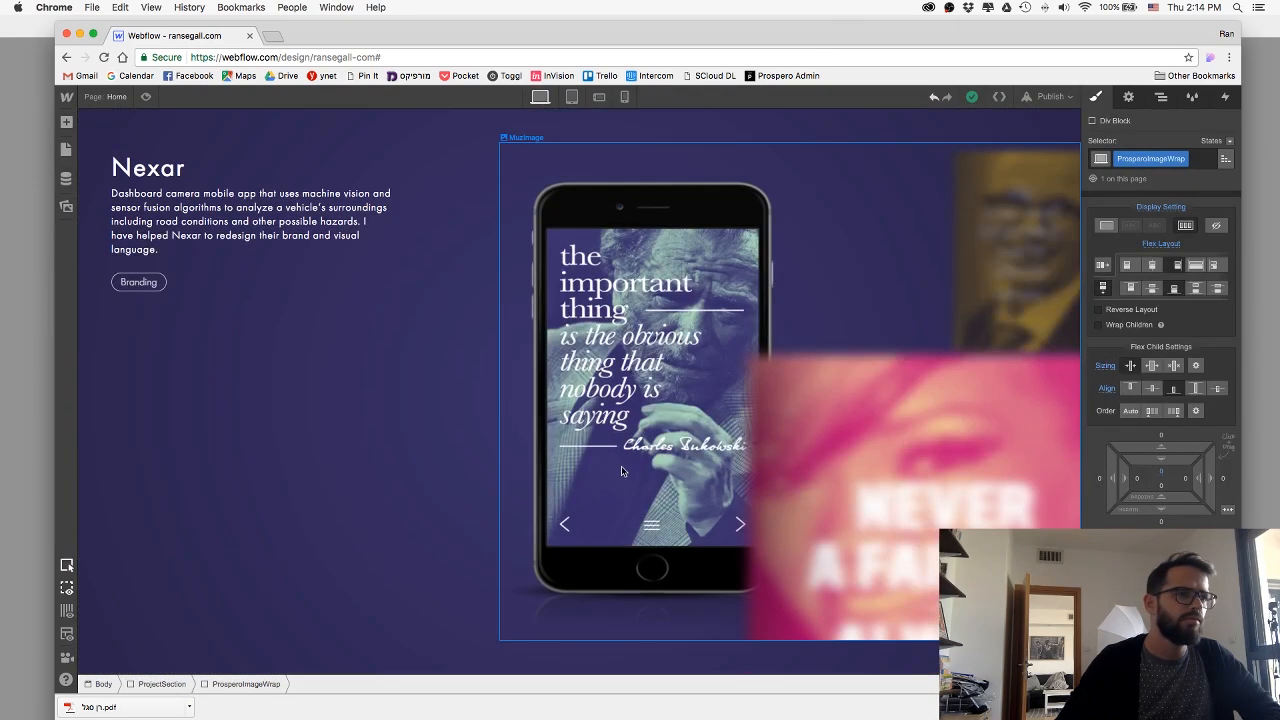
left_click(621, 471)
scroll(1170, 360, "down", 1)
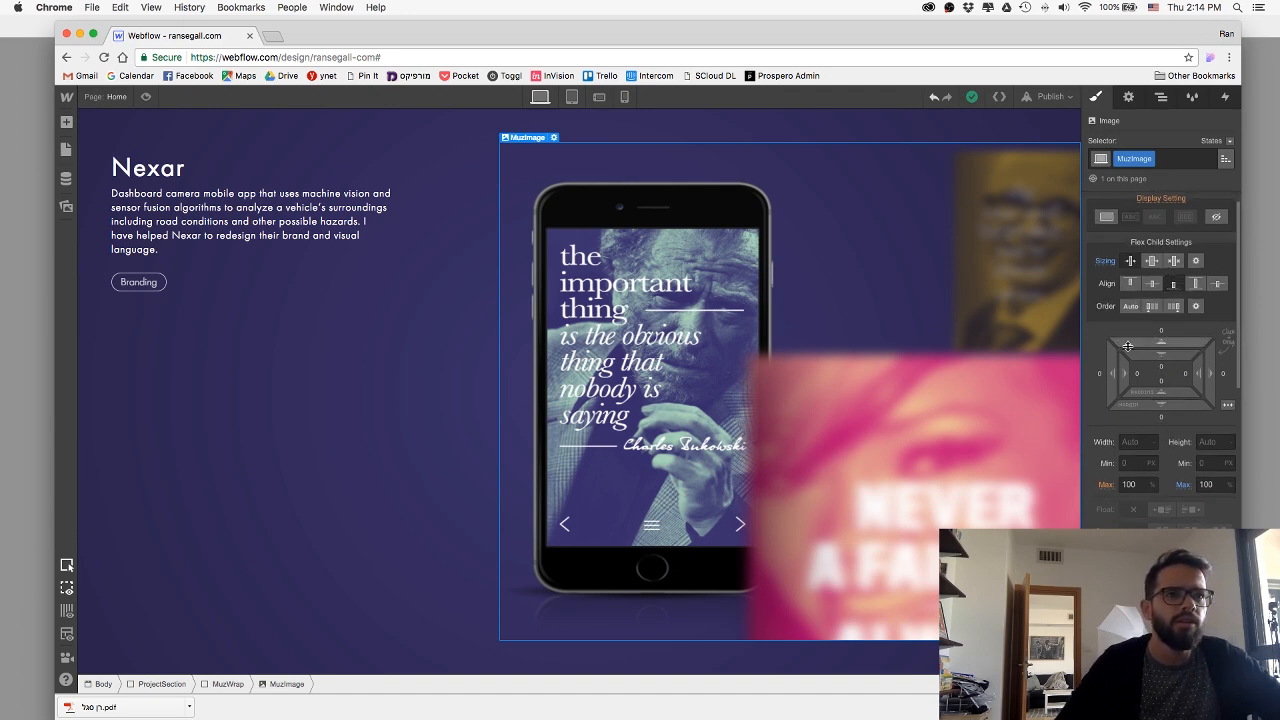
scroll(423, 303, "up", 3)
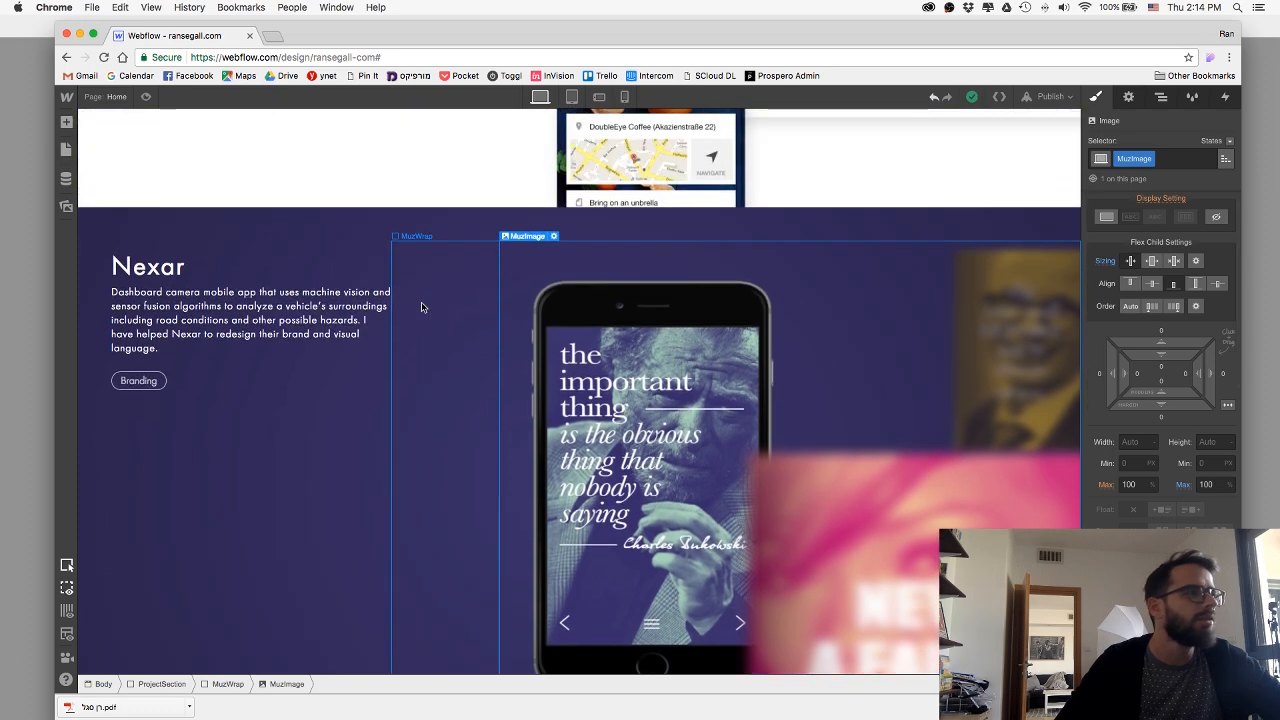
left_click(507, 229)
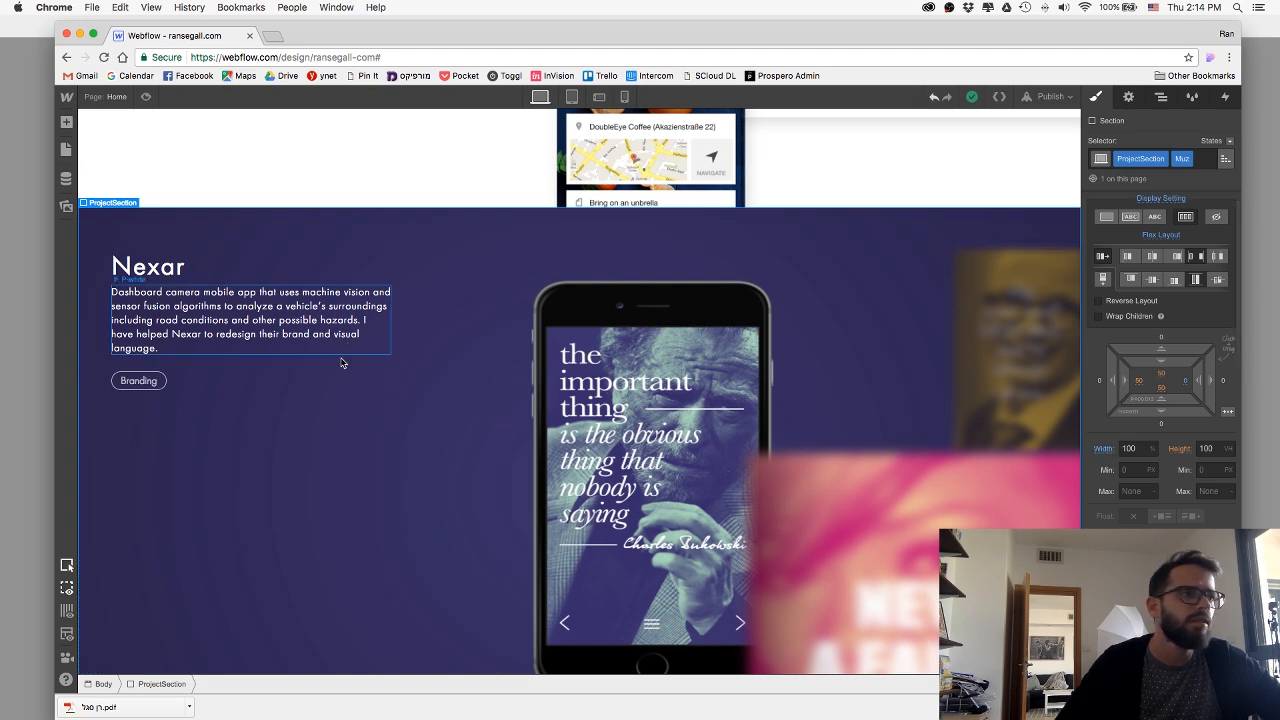
left_click(385, 440)
scroll(415, 438, "down", 2)
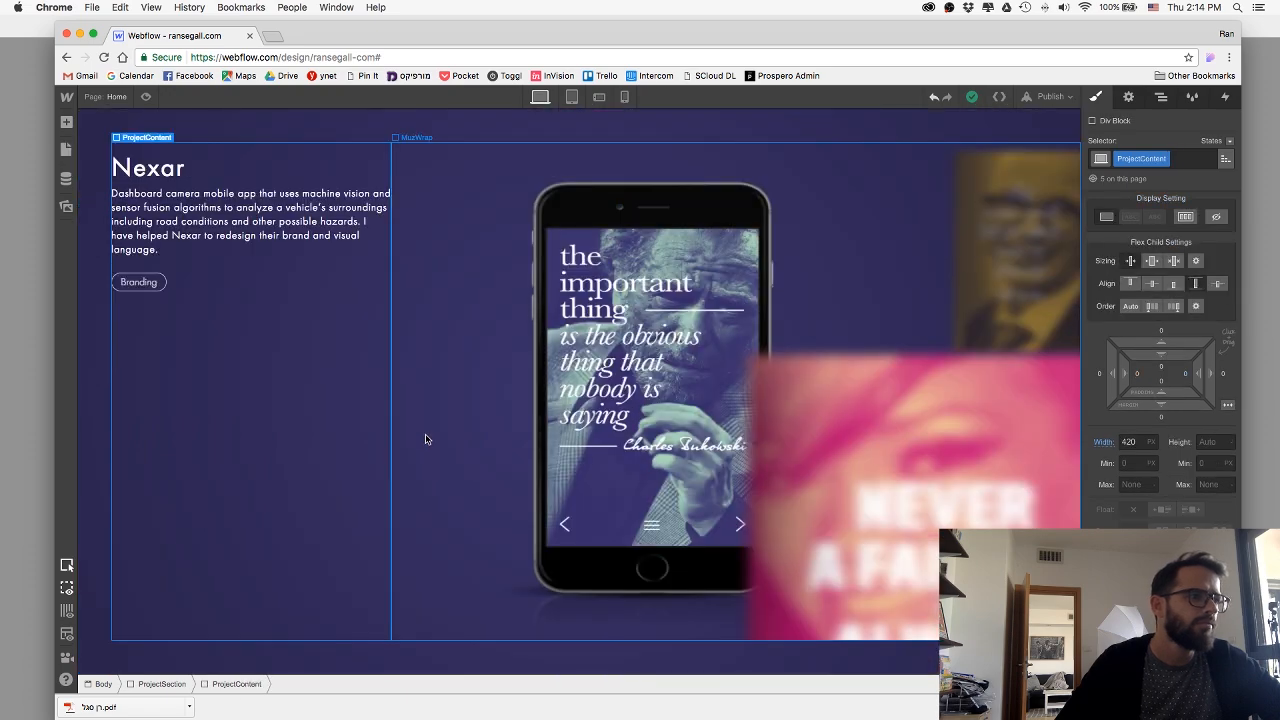
left_click(425, 440)
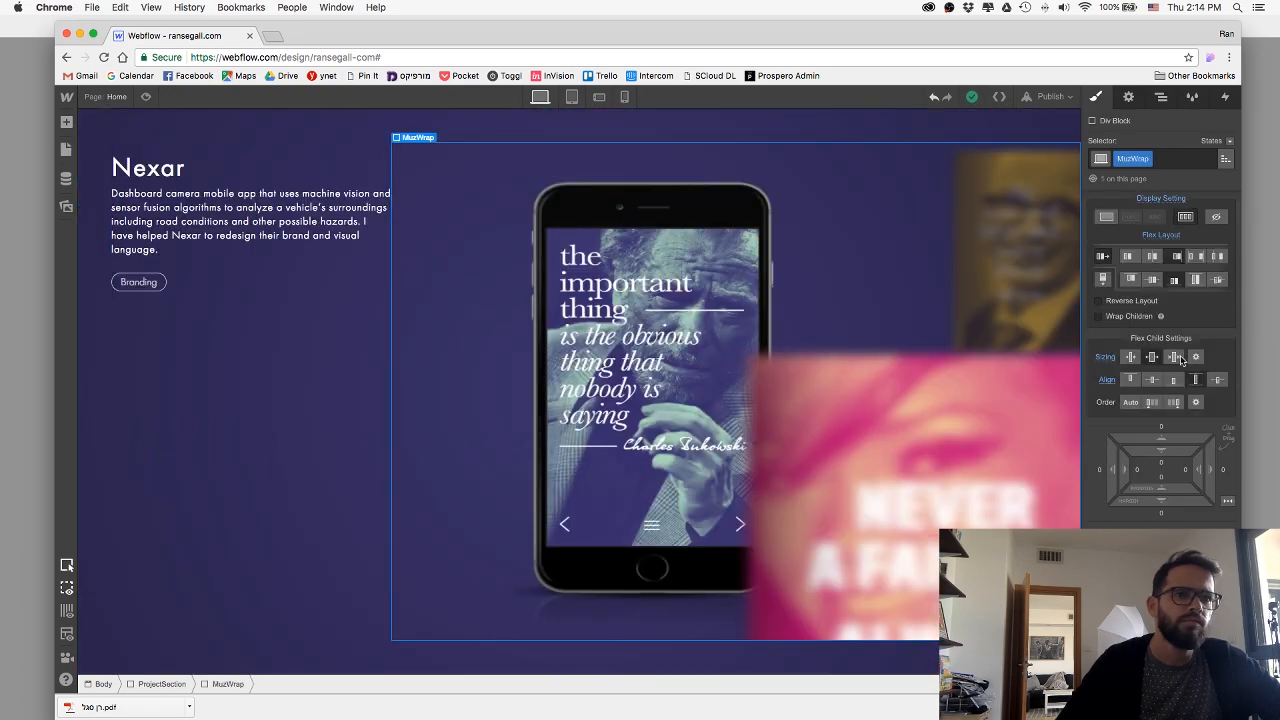
scroll(671, 398, "up", 15)
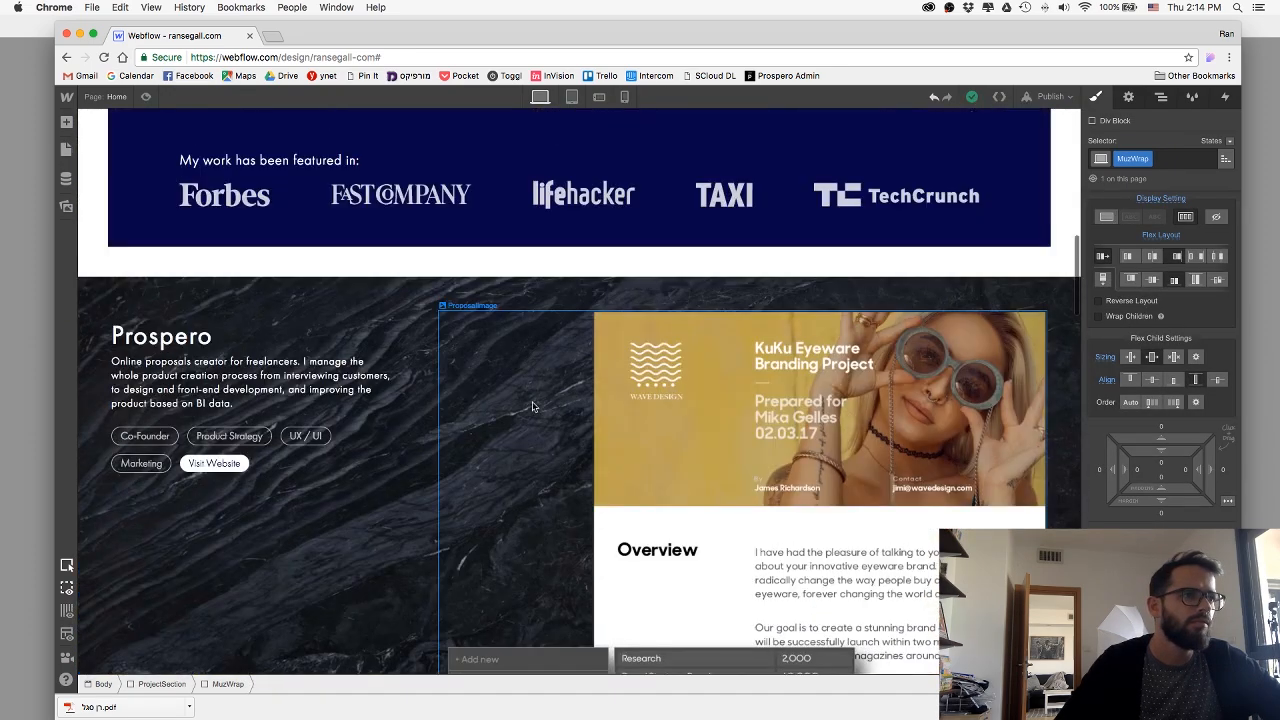
left_click(533, 406)
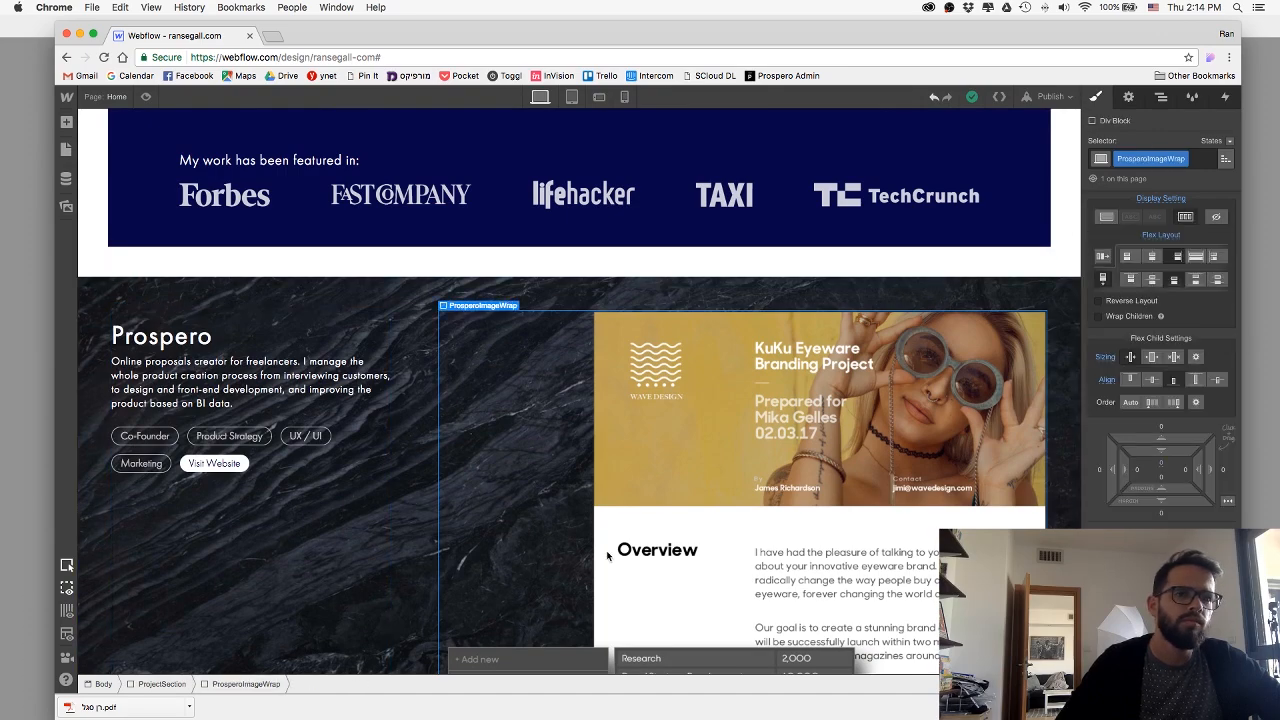
scroll(607, 556, "down", 20)
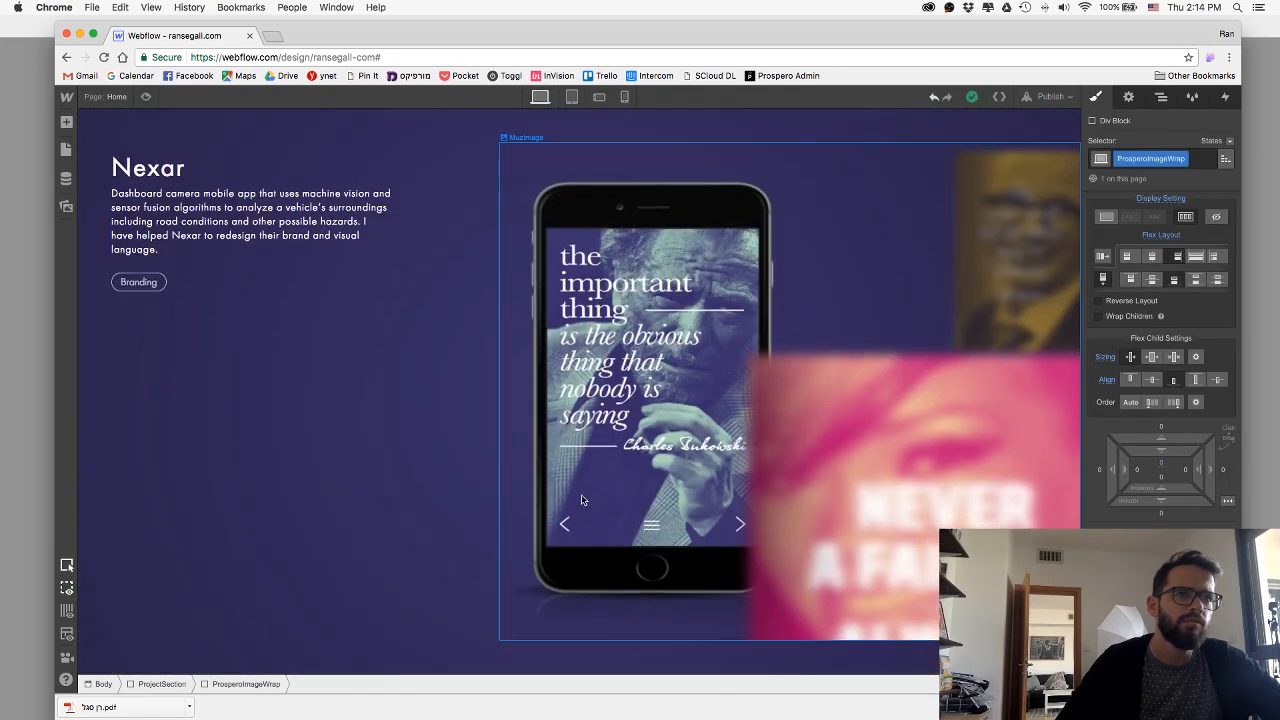
Try the shrink flex child sizing on the MuzWrap div block with its children aligned to stretch.
left_click(581, 499)
left_click(225, 684)
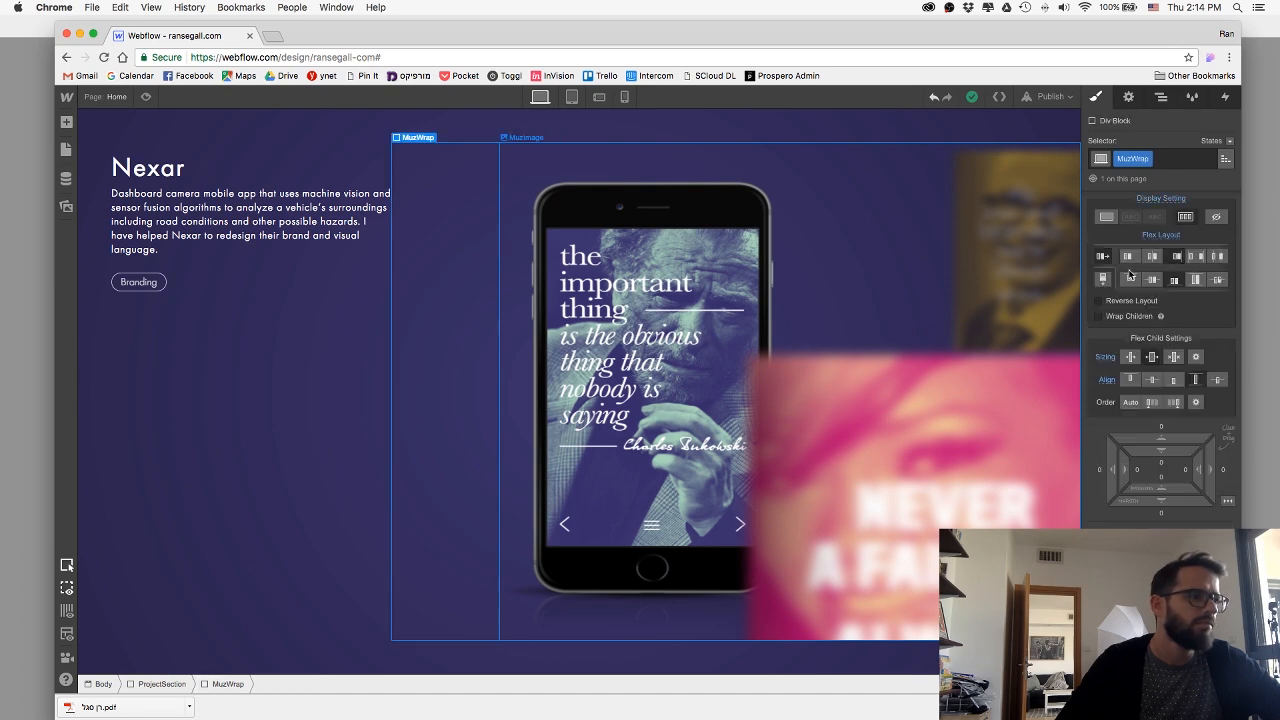
left_click(1131, 357)
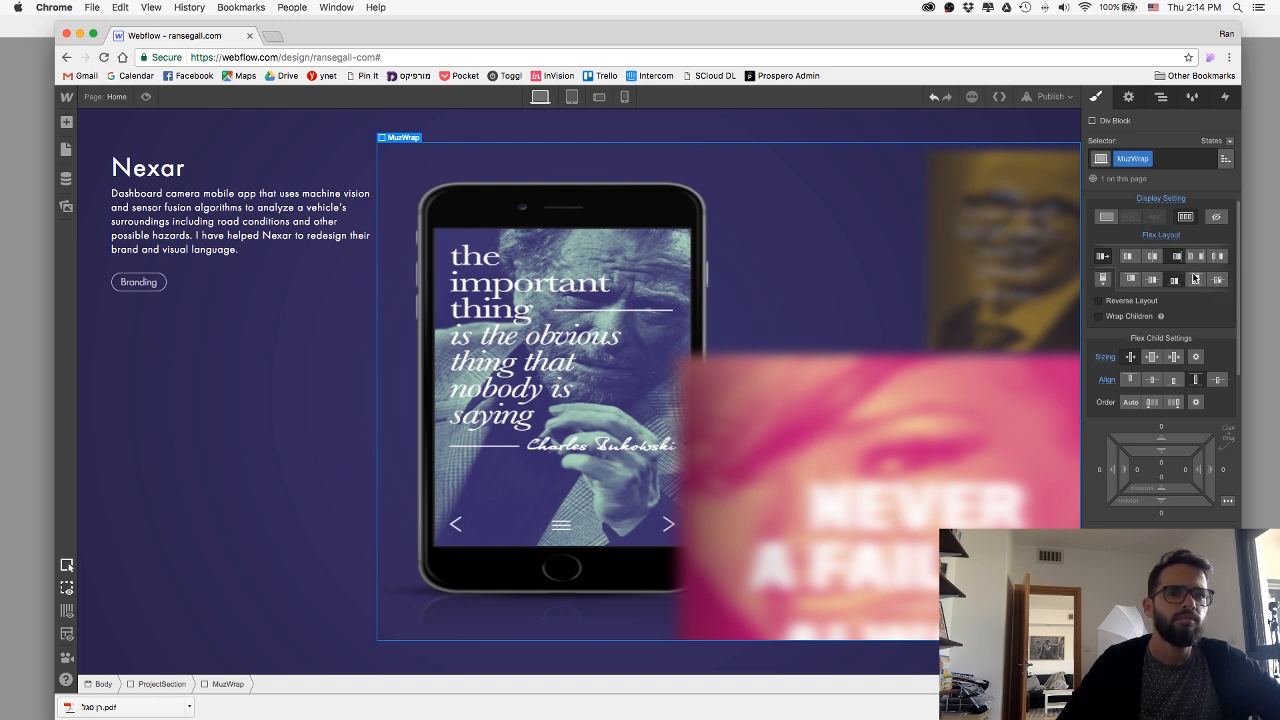
scroll(831, 271, "up", 1)
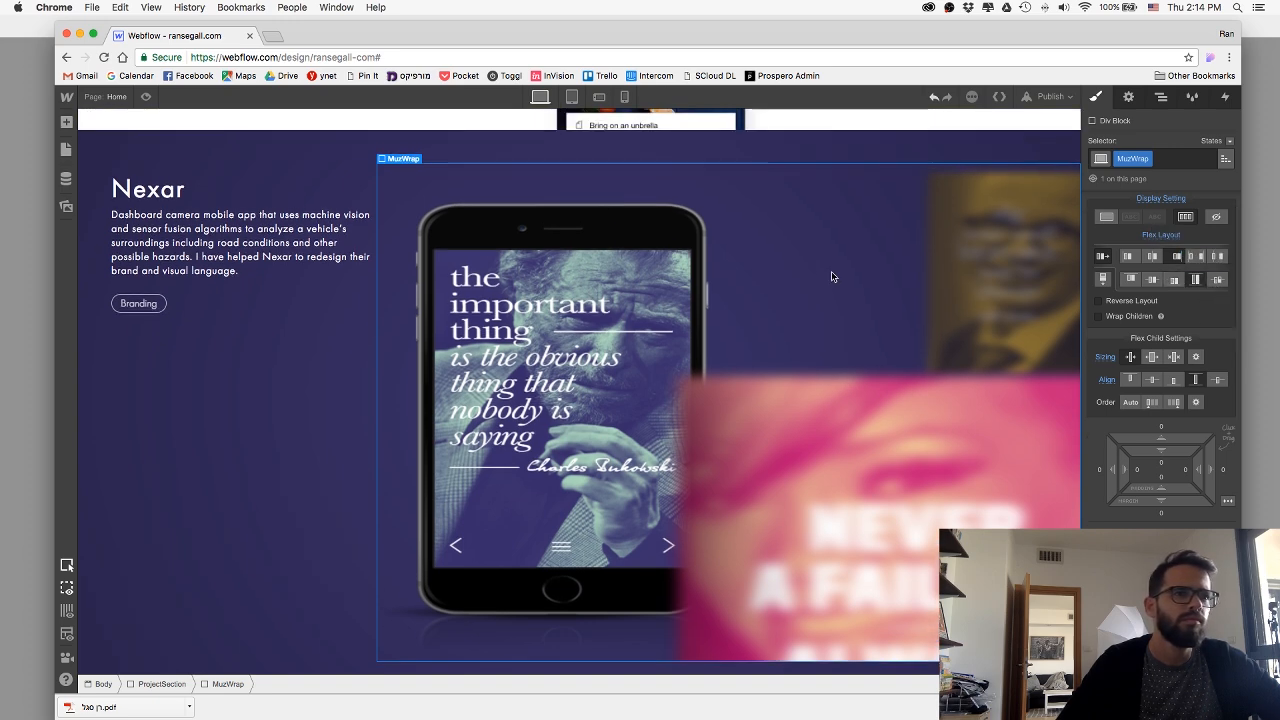
scroll(867, 343, "down", 1)
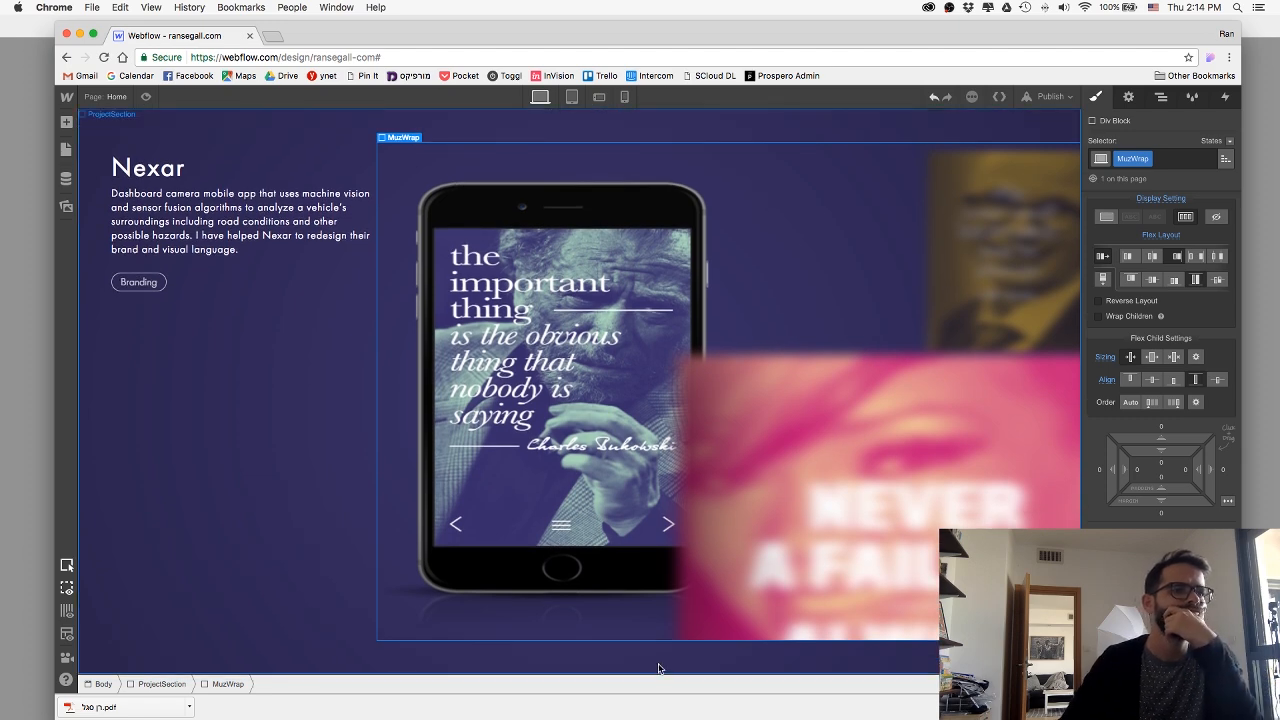
Set the Muz section's bottom padding to 0 and check the result in preview mode.
left_click(941, 517)
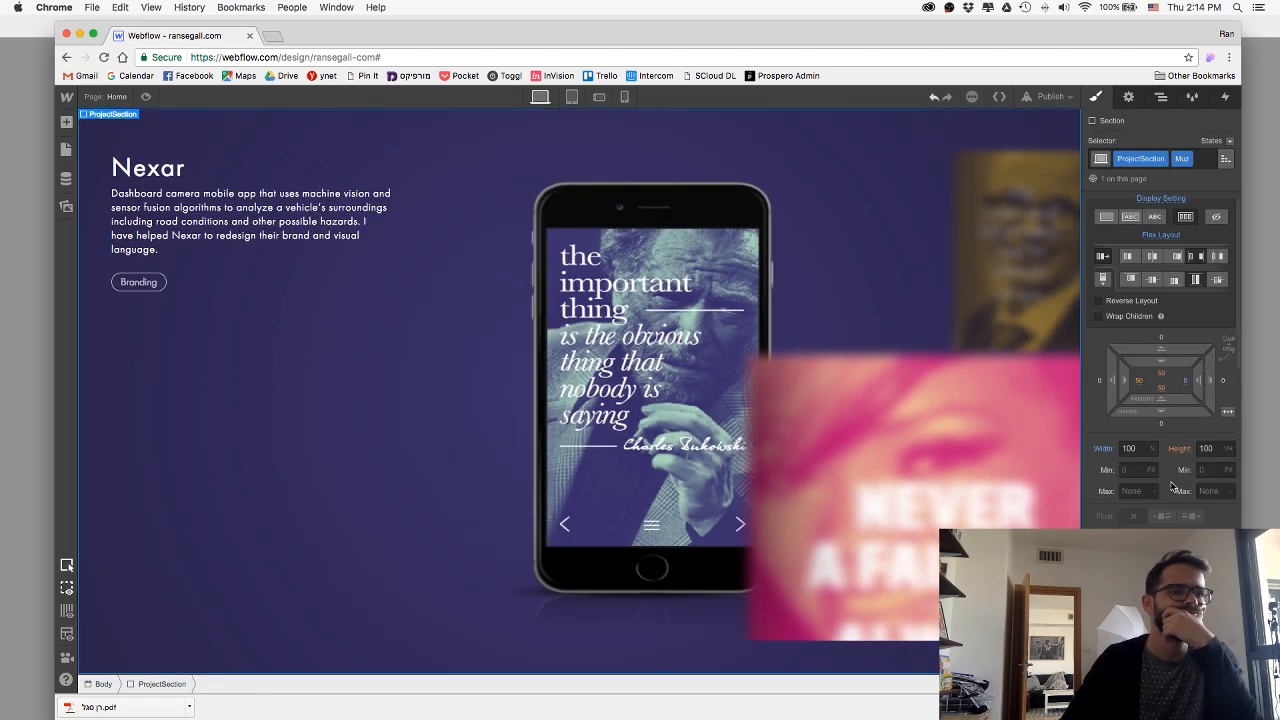
left_click(1161, 389)
key("Return")
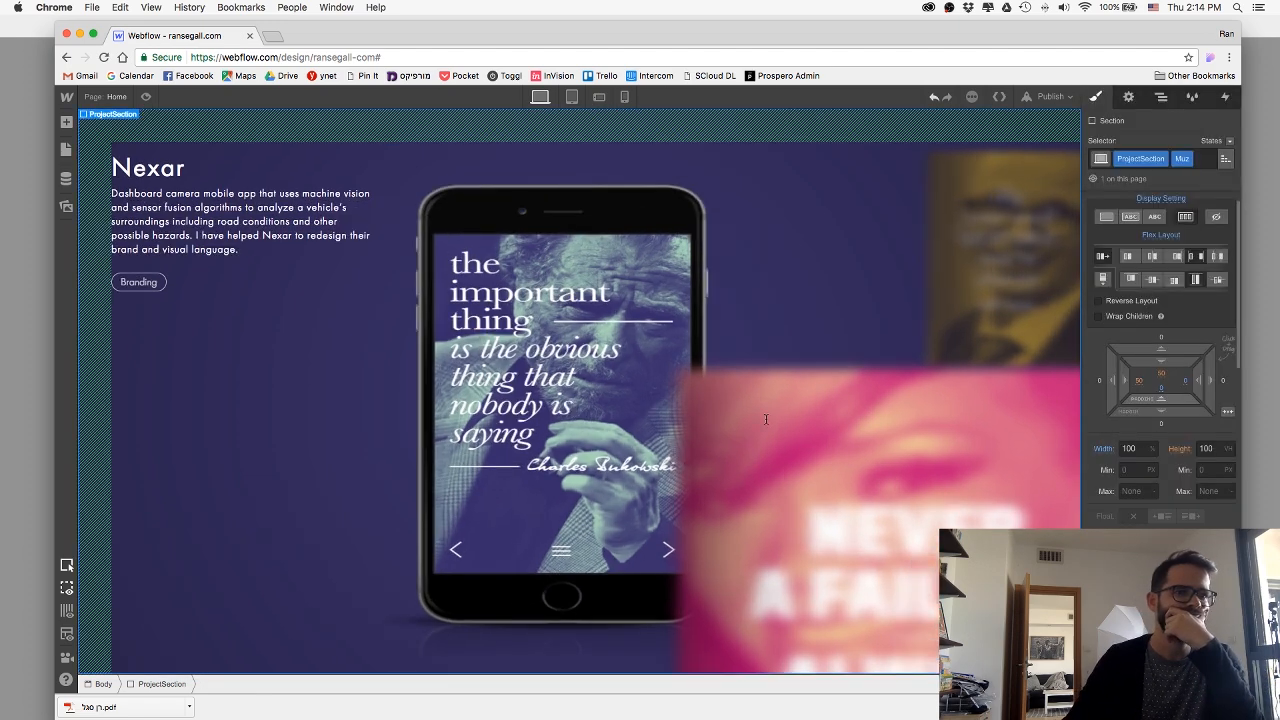
left_click(766, 421)
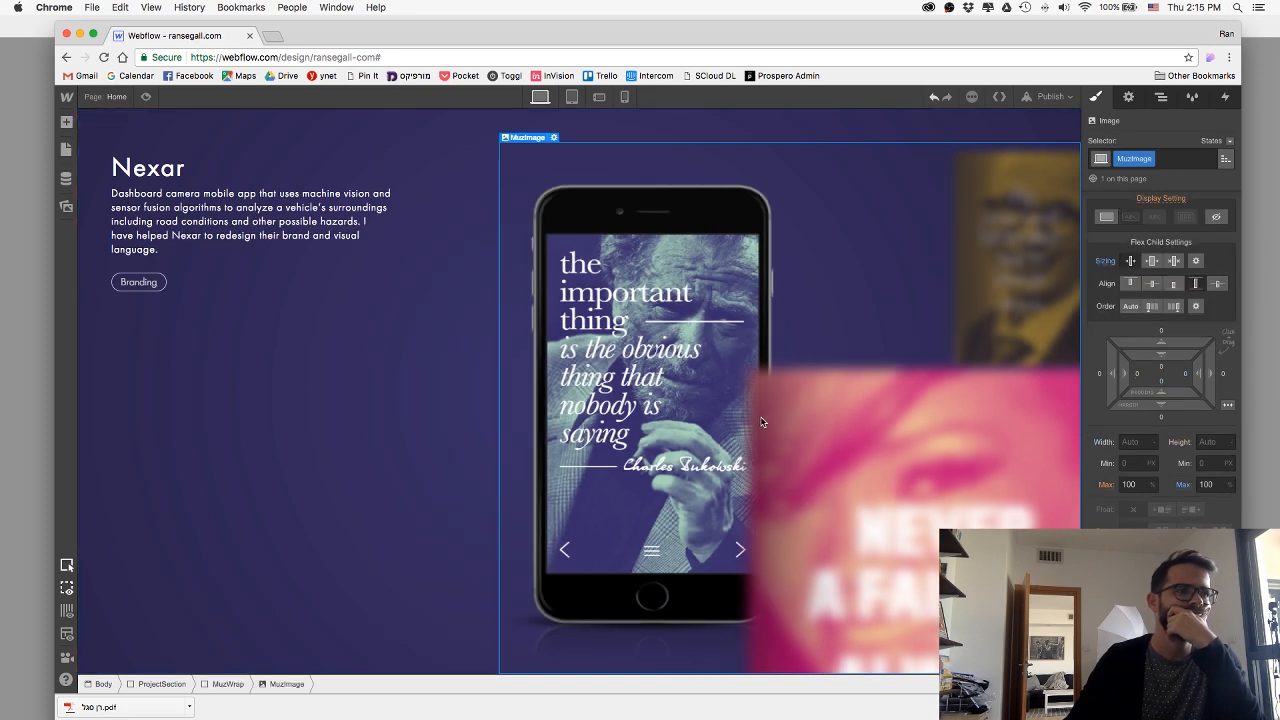
left_click(146, 97)
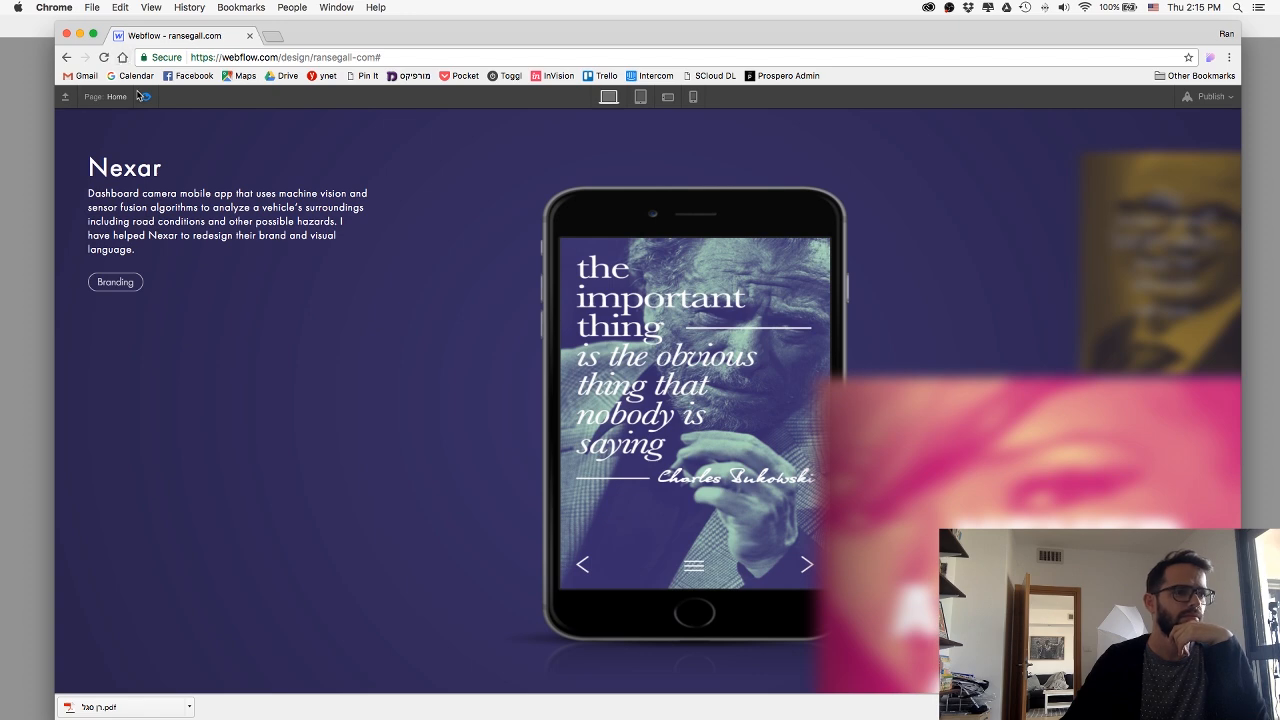
left_click(144, 96)
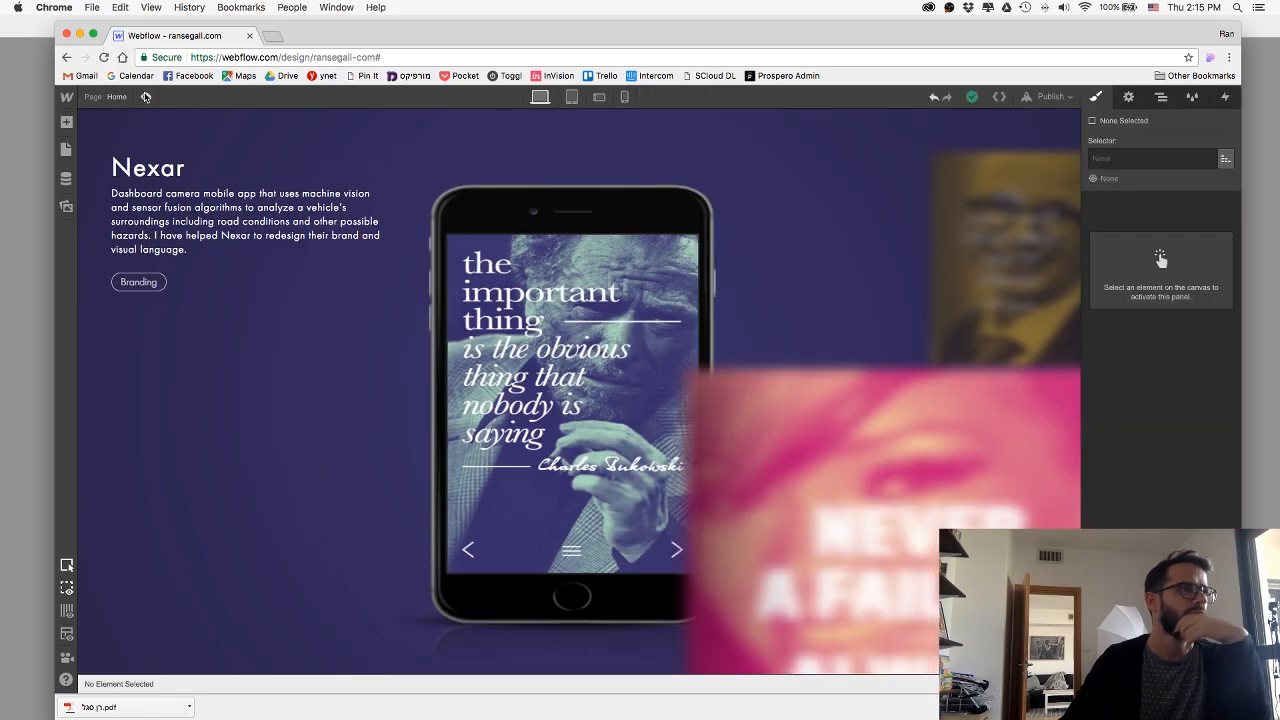
Set the height of the MuzImage element to auto.
left_click(765, 361)
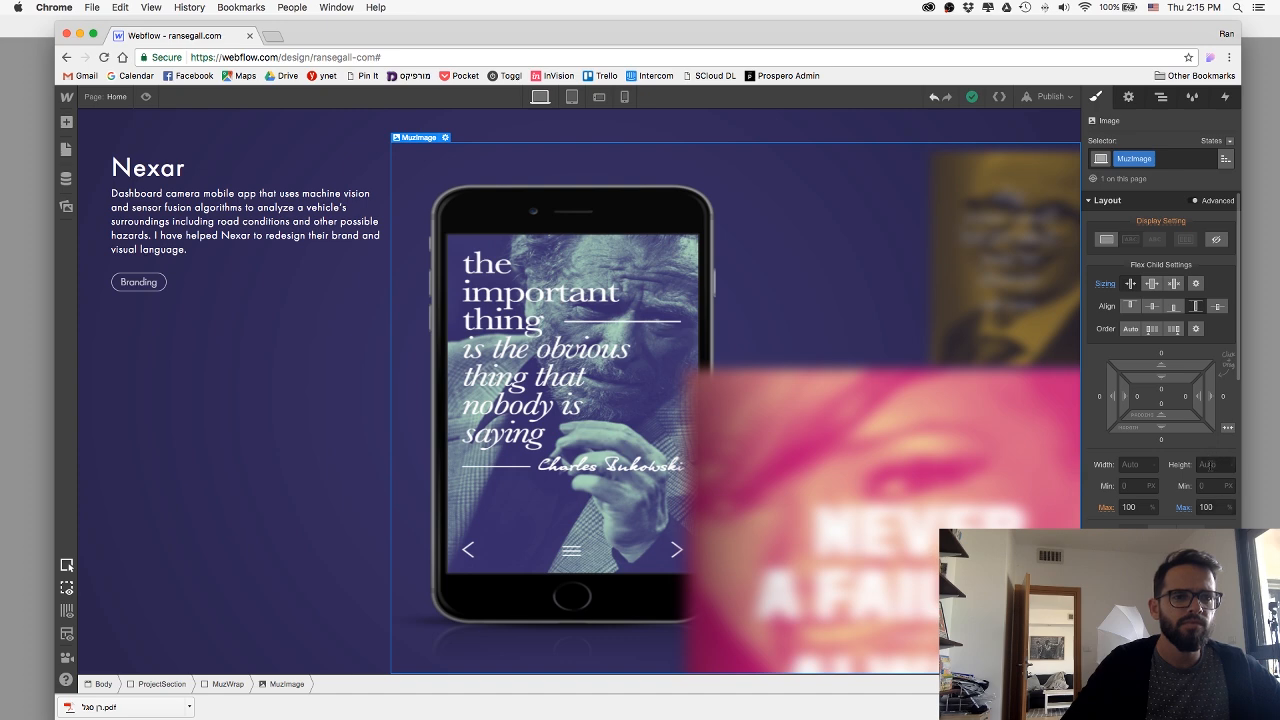
type("auto")
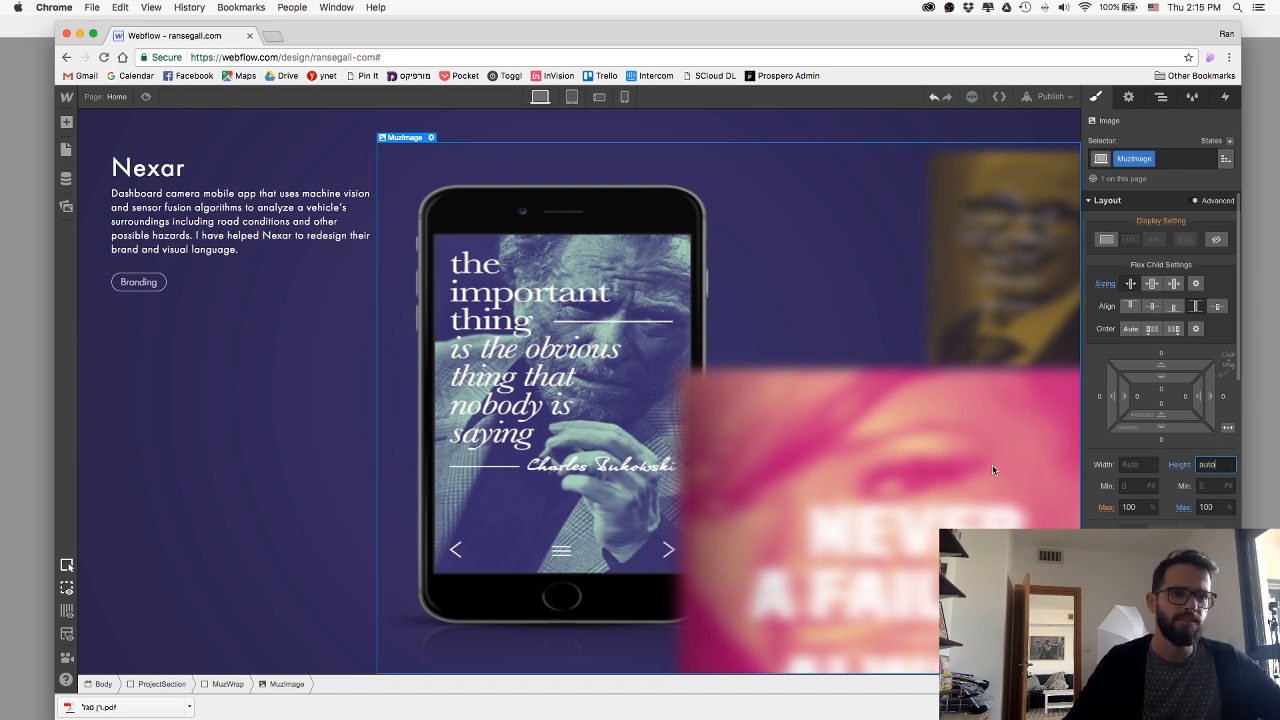
scroll(1130, 492, "down", 3)
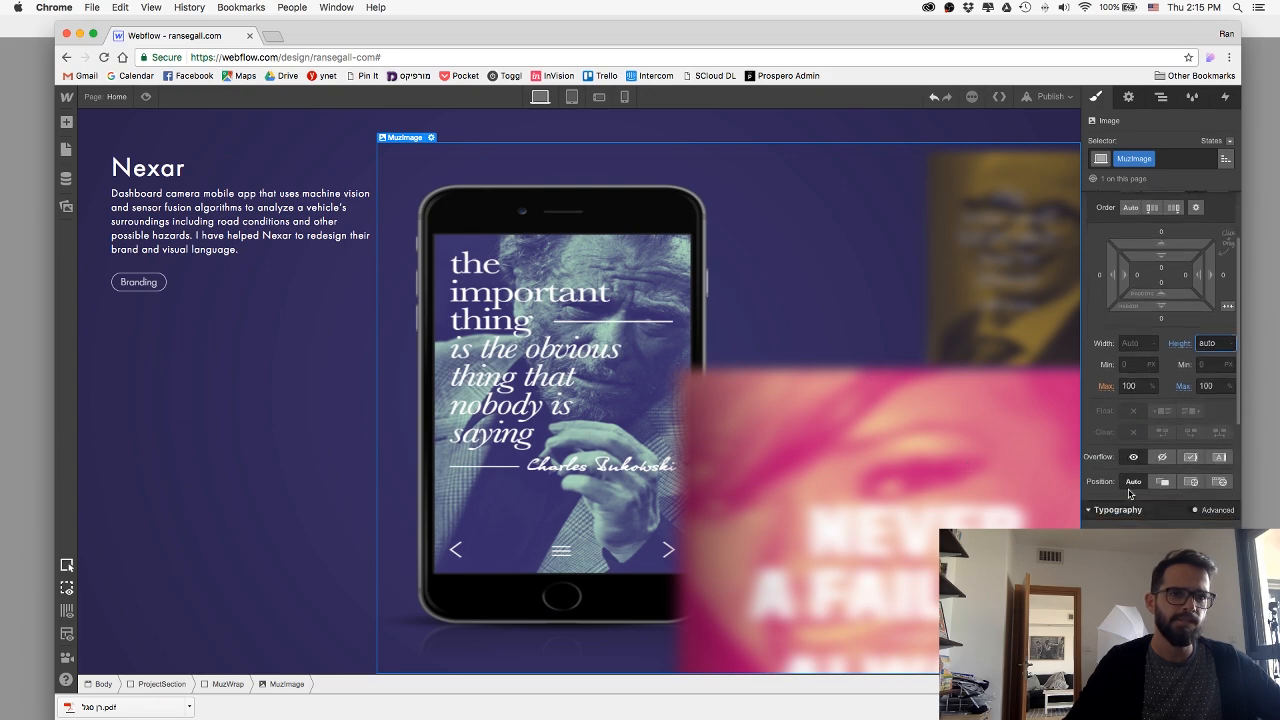
scroll(1130, 492, "up", 3)
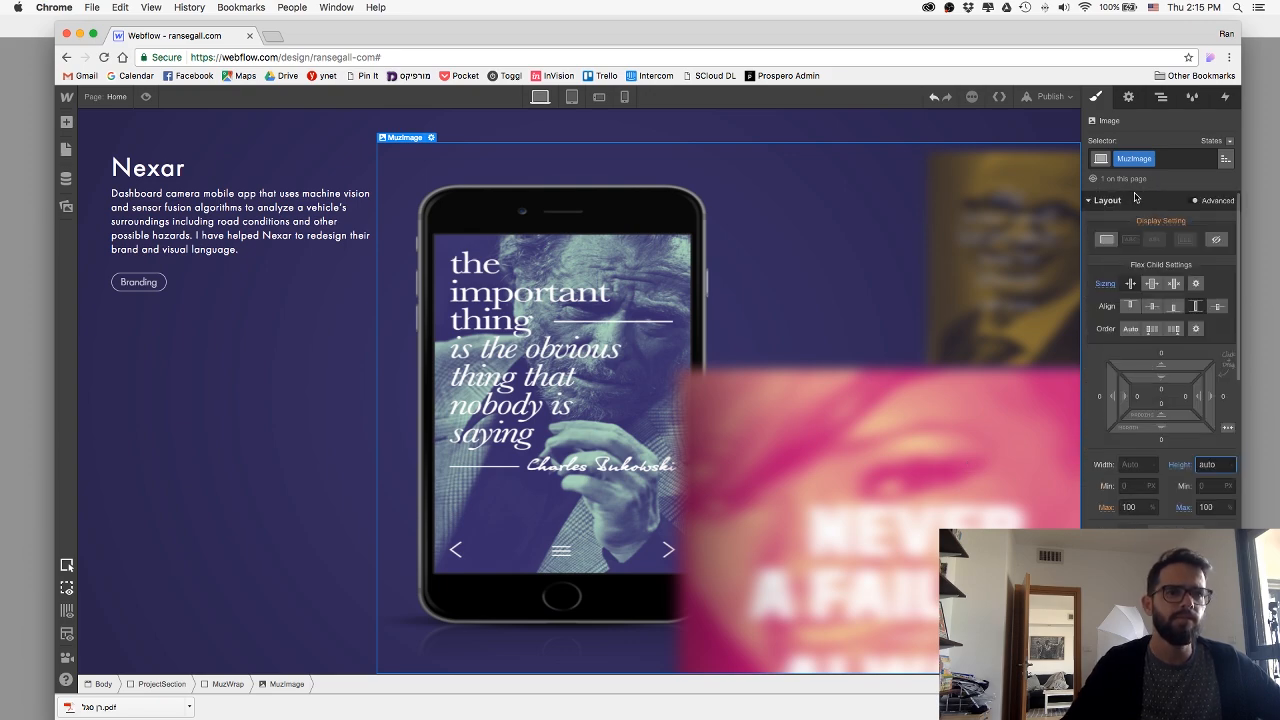
Compare the layout settings of the Prospero section's ProsperoImageWrap and ProjectContent blocks with the ProjectContent block in the Muz section.
scroll(665, 267, "up", 10)
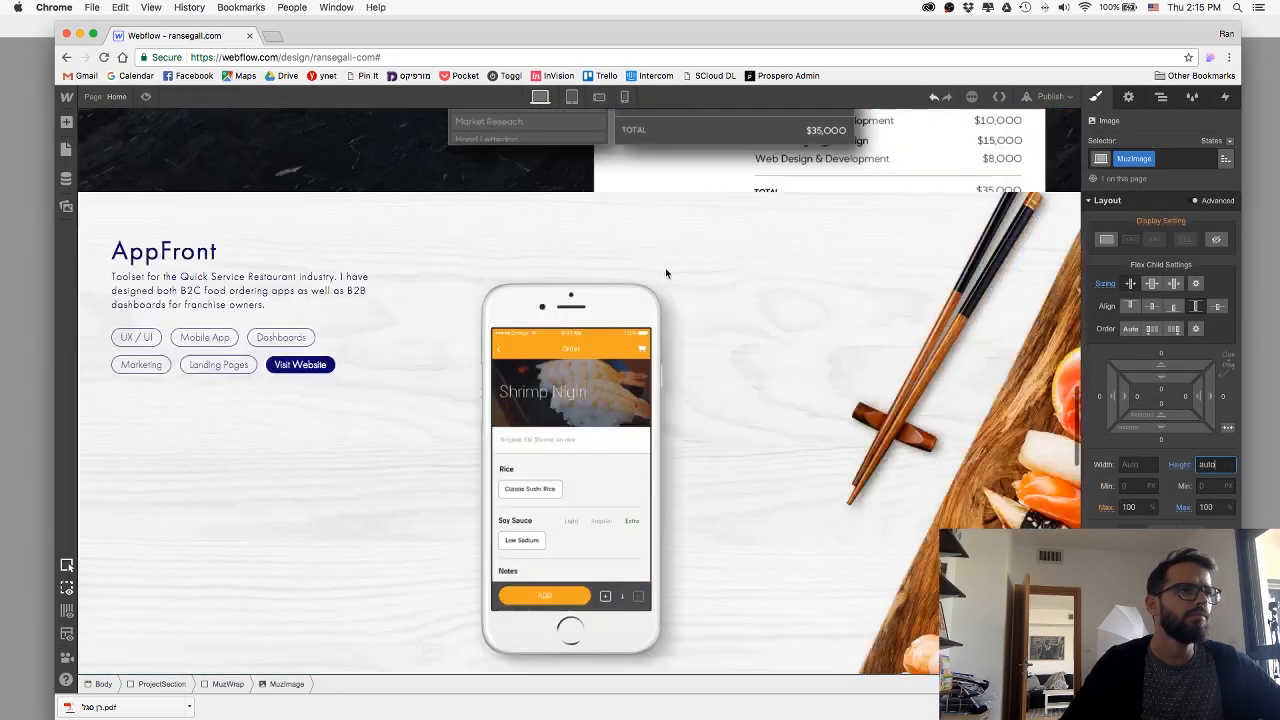
scroll(665, 267, "up", 10)
scroll(665, 267, "down", 8)
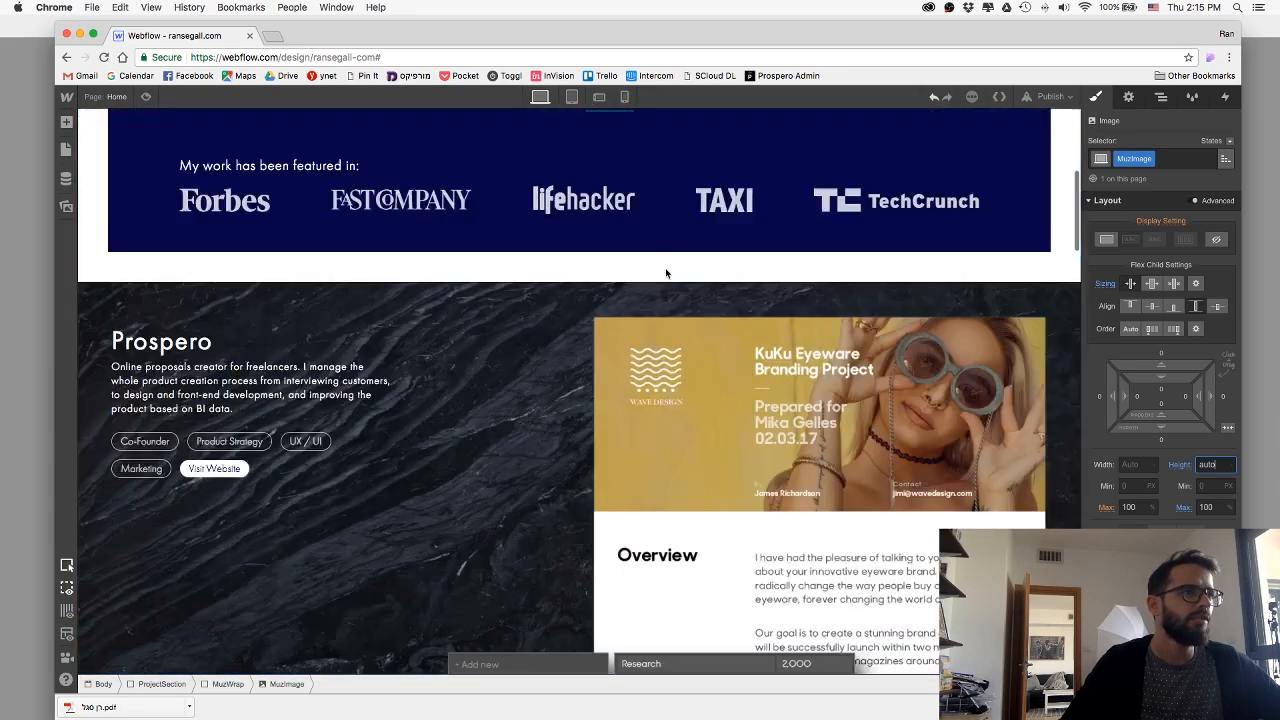
scroll(665, 268, "down", 5)
scroll(665, 268, "up", 5)
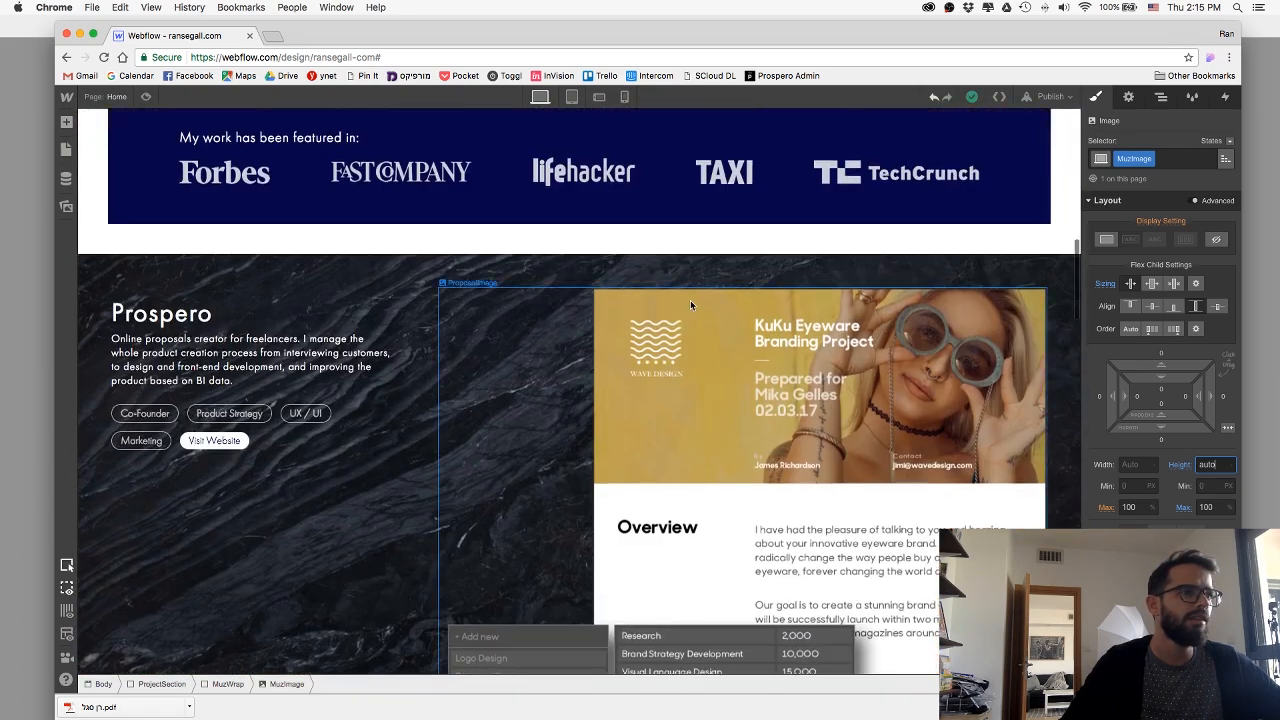
left_click(690, 300)
left_click(250, 685)
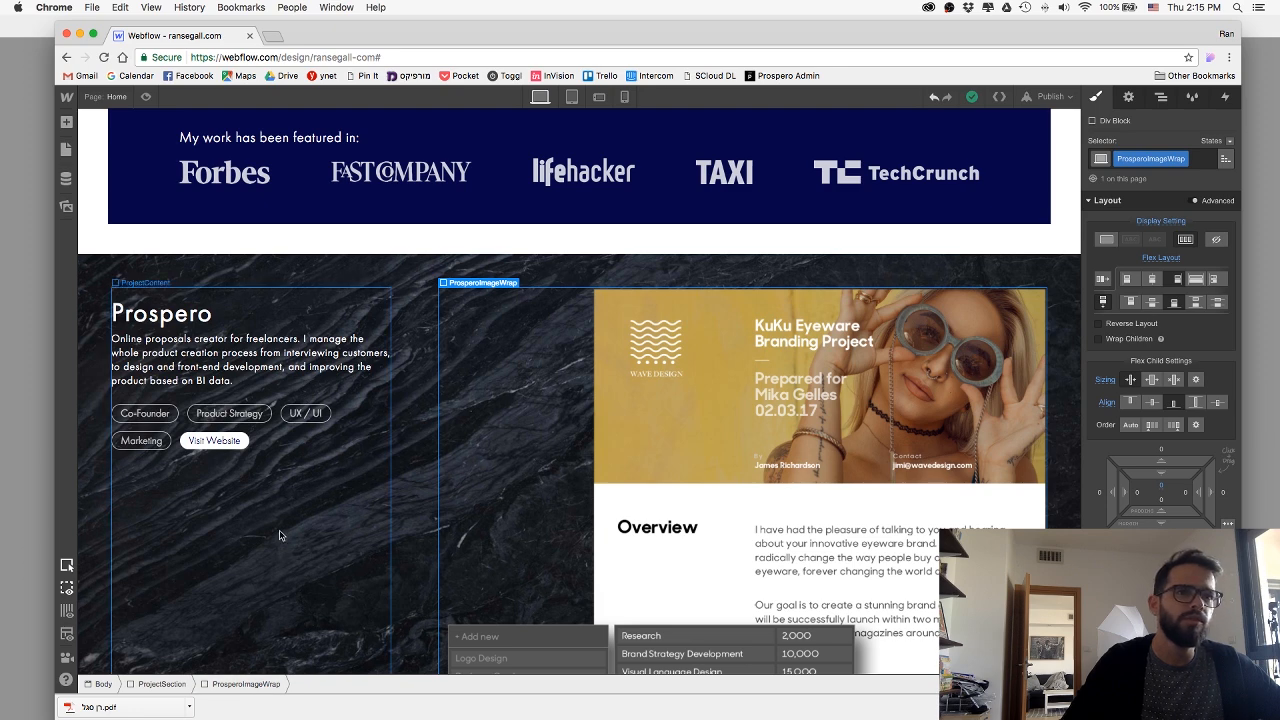
left_click(331, 514)
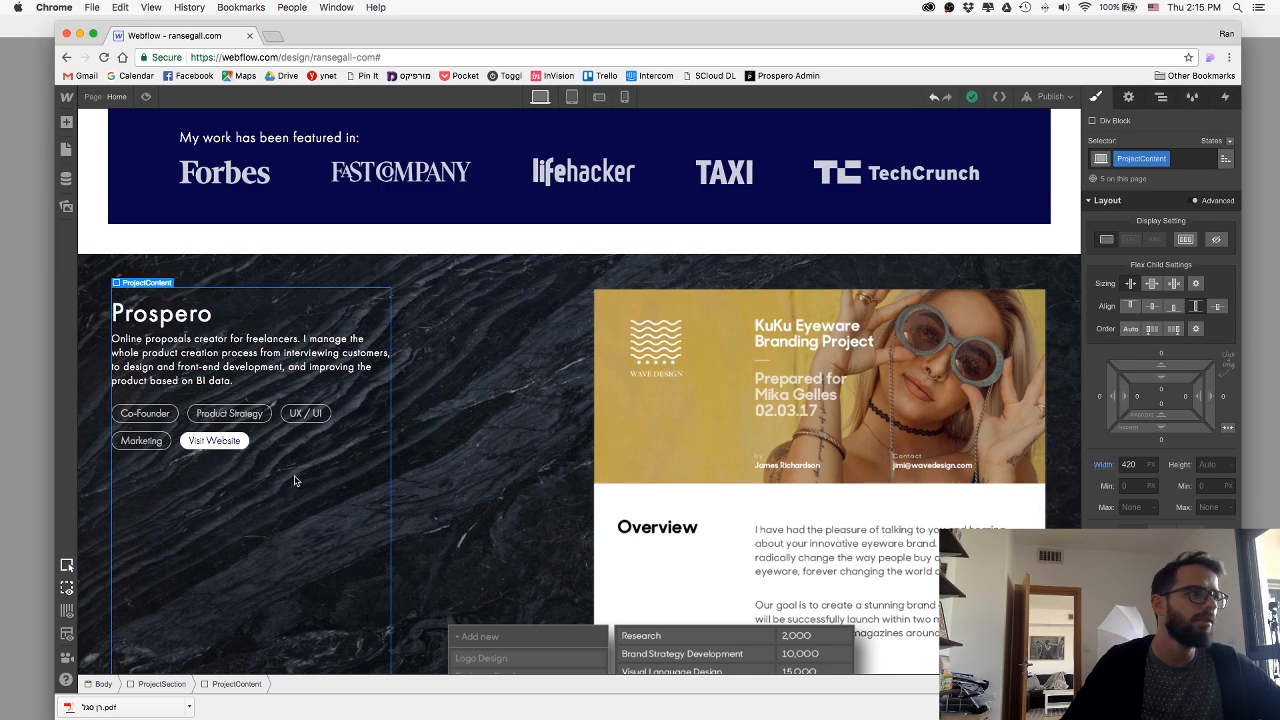
scroll(340, 481, "down", 10)
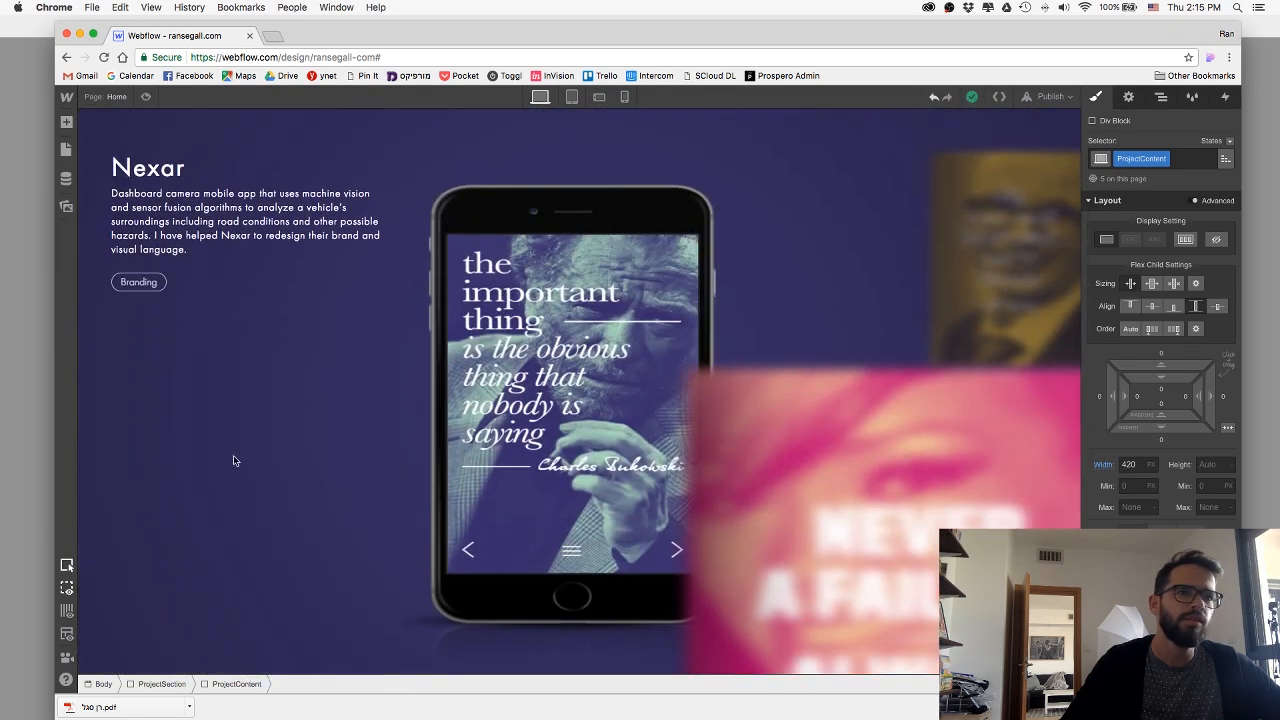
left_click(226, 447)
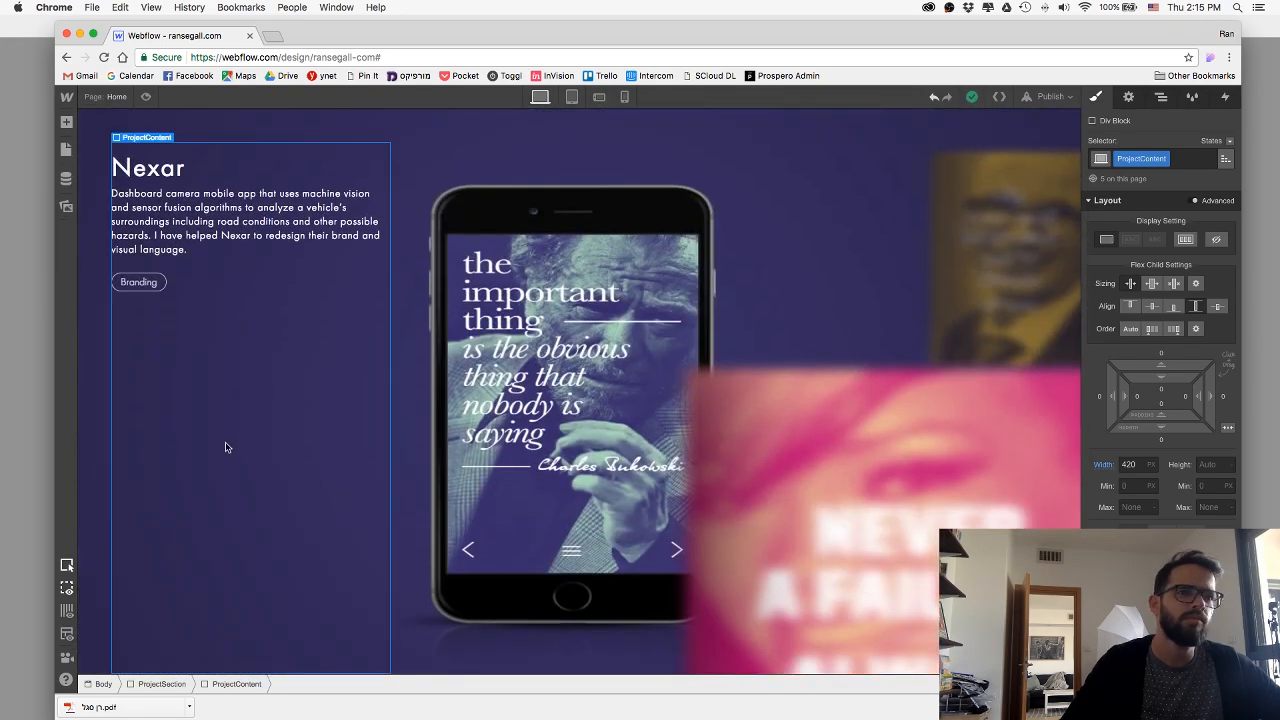
Replace the MuzWrap class on the phone image's wrapper div with the existing ProsperoImageWrap class.
left_click(436, 460)
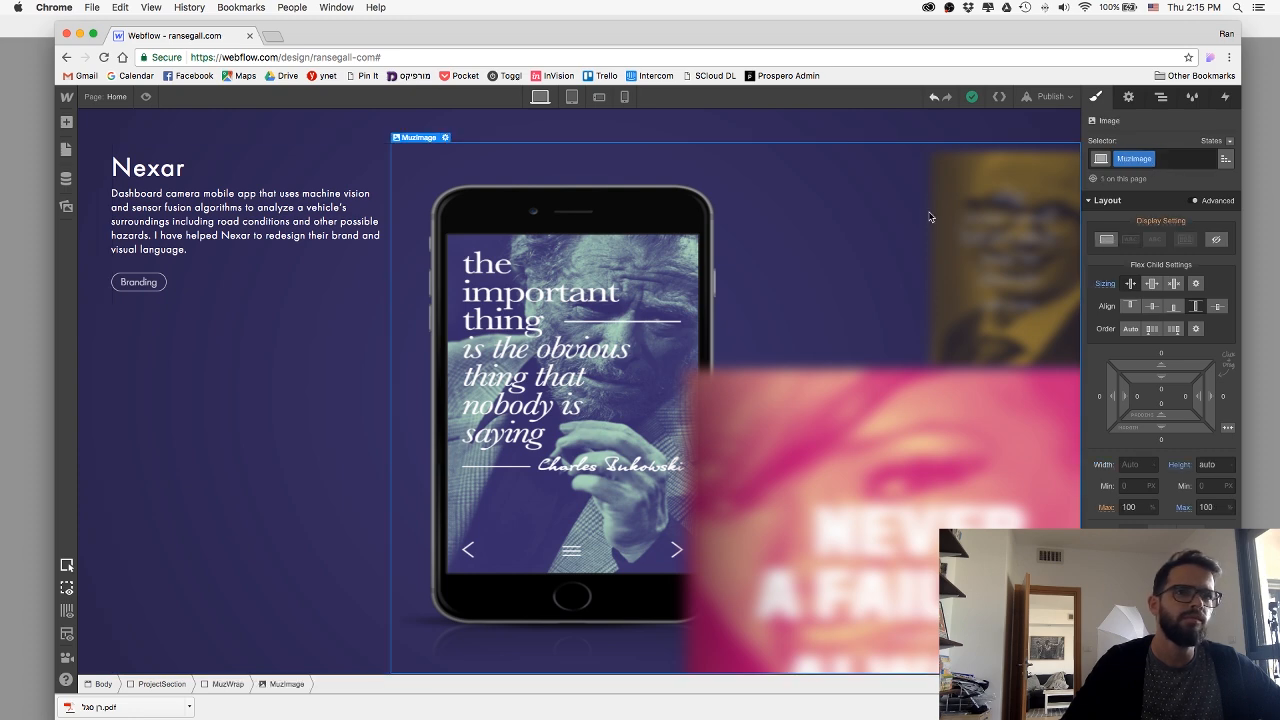
left_click(227, 684)
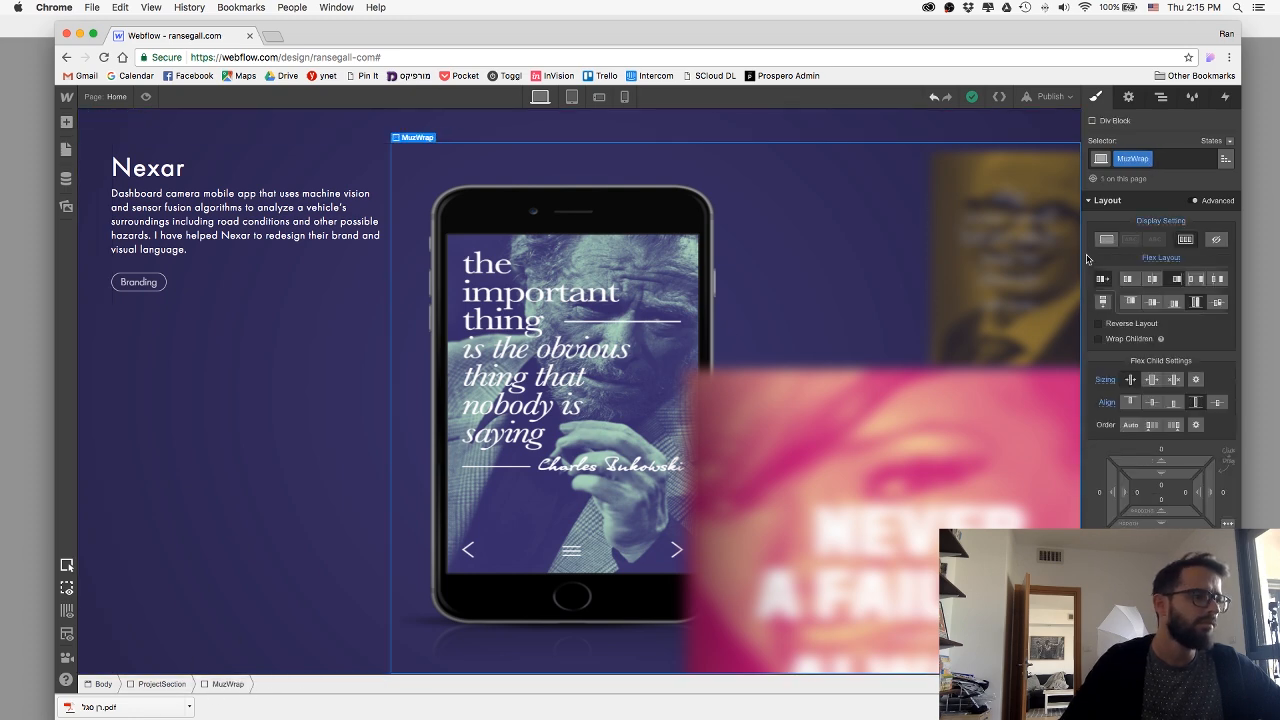
left_click(1145, 160)
left_click(1147, 196)
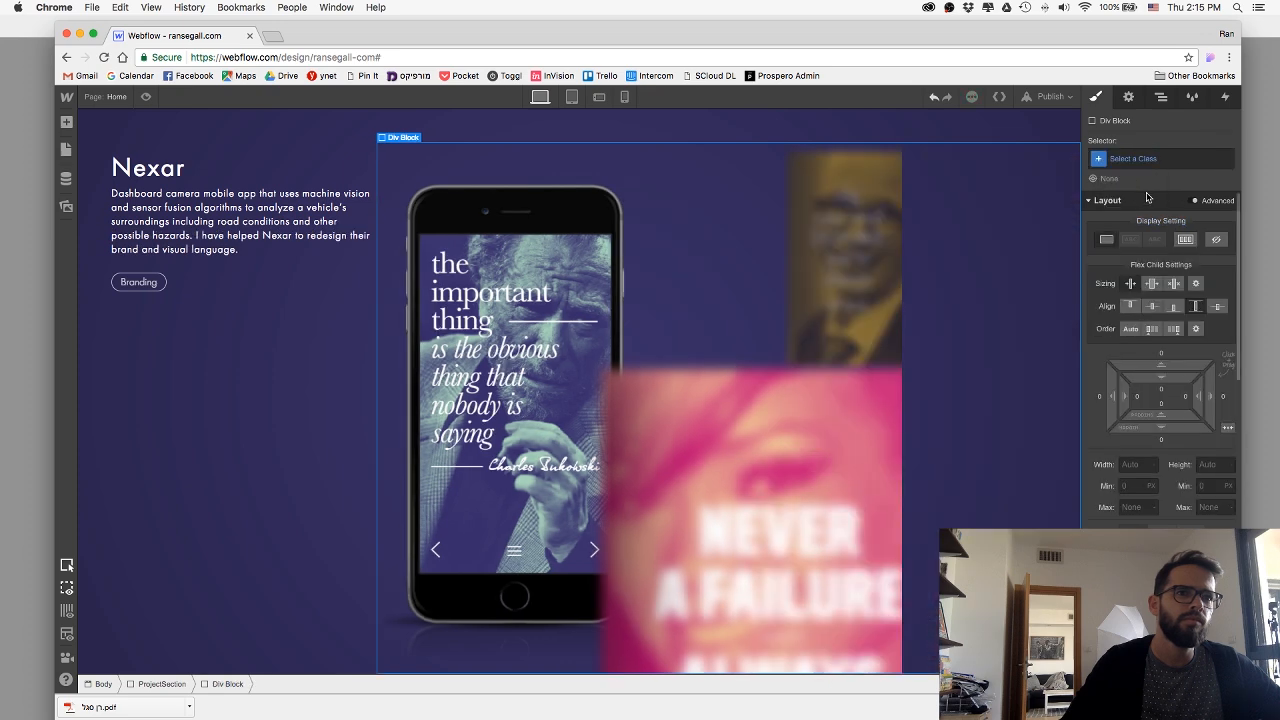
left_click(1150, 158)
type("prop")
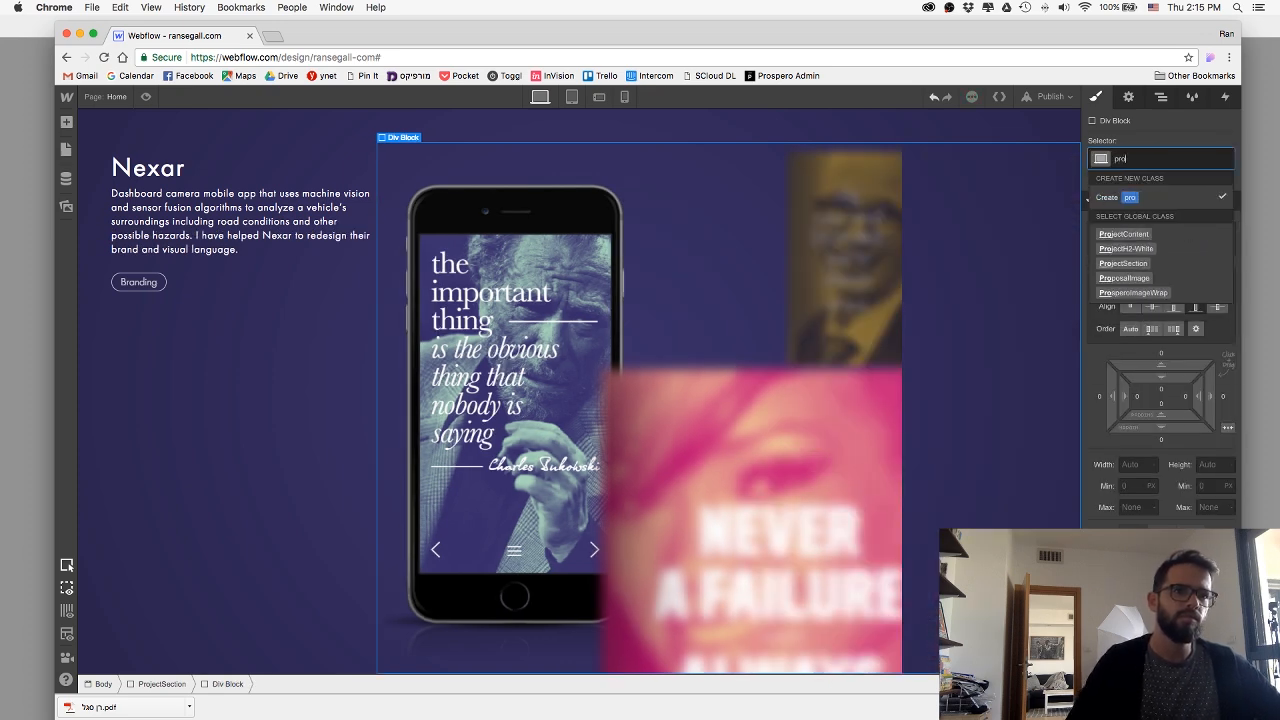
key("Down")
key("Down")
key("Return")
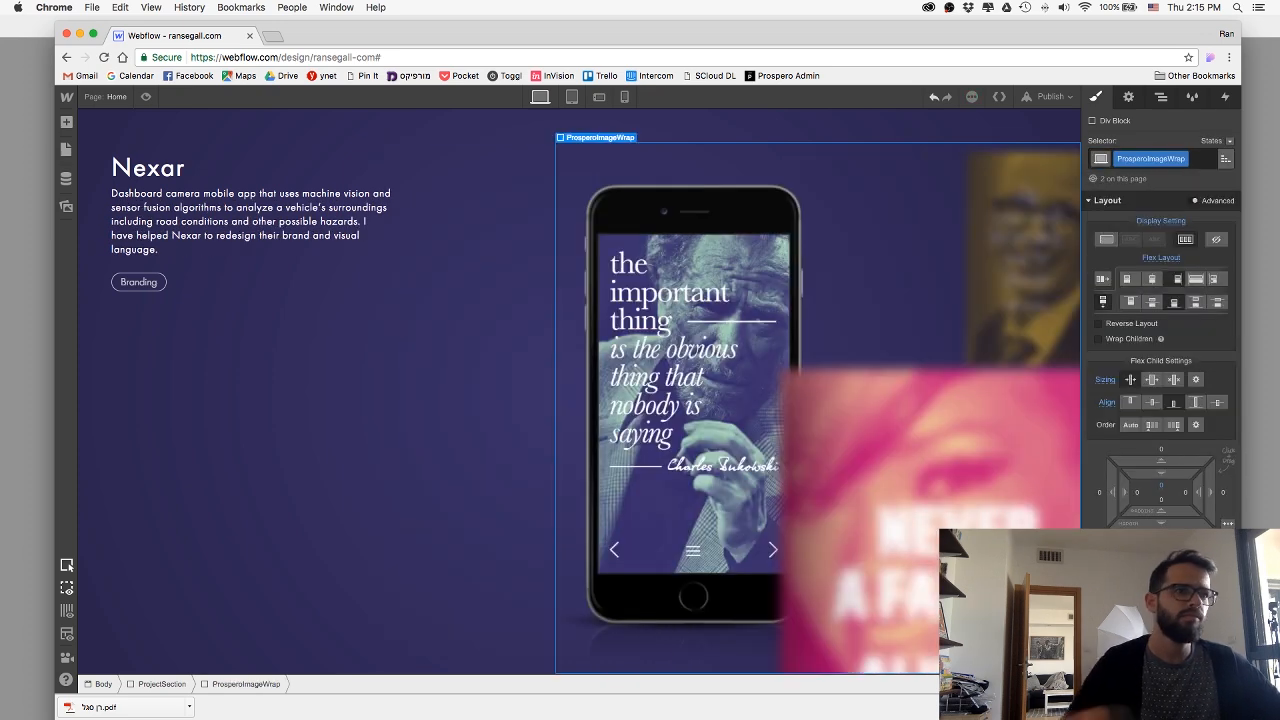
Review the image wrapper's size and position settings, and check the Muz section in preview mode.
scroll(1200, 428, "down", 2)
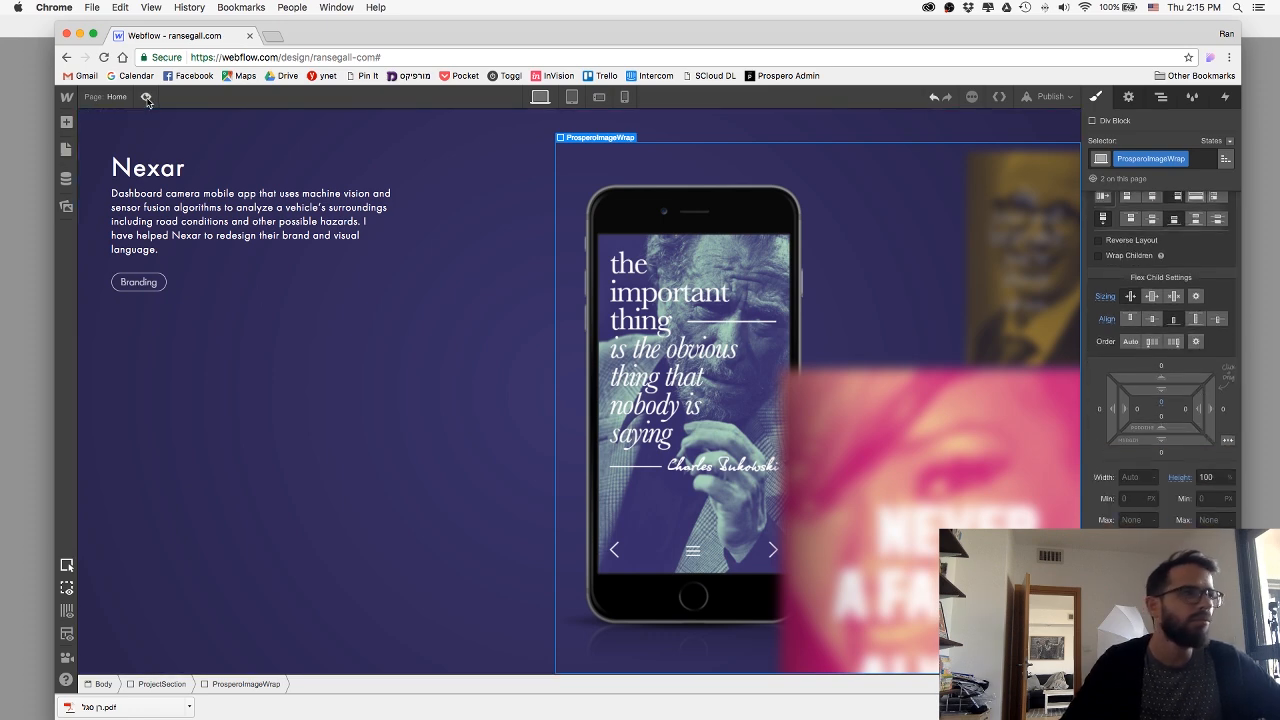
scroll(1153, 367, "down", 3)
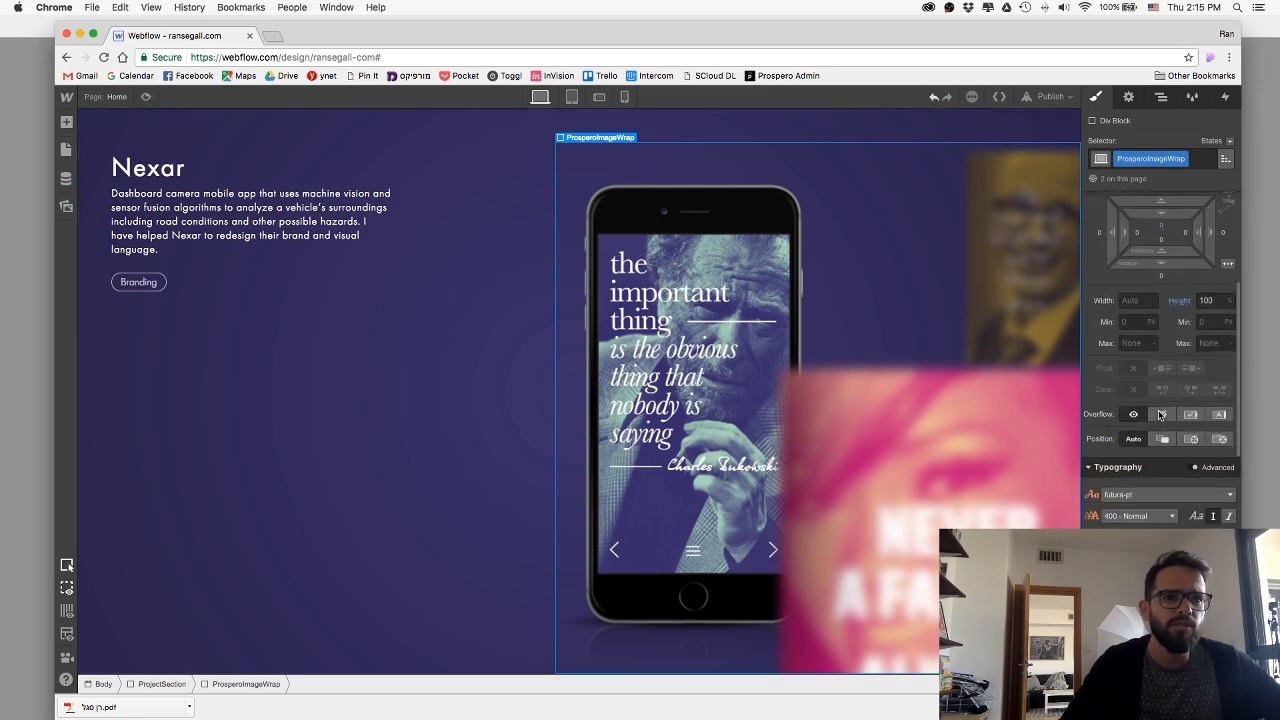
left_click(144, 98)
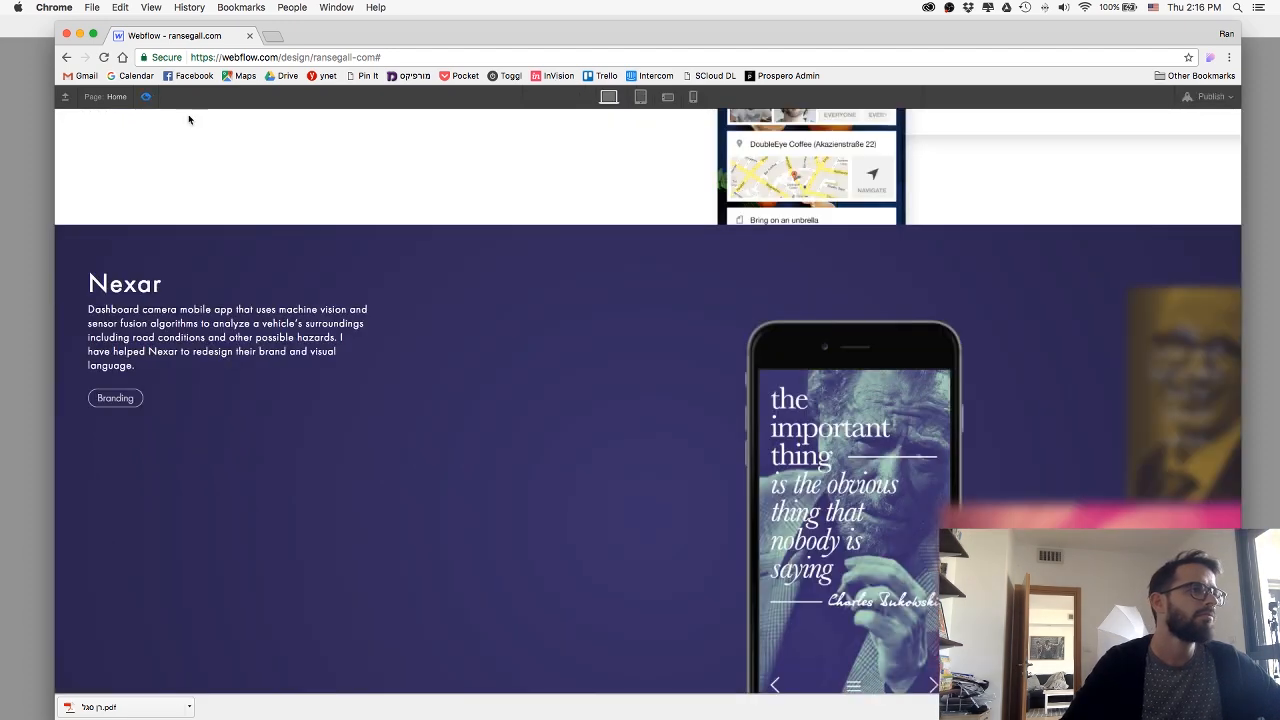
scroll(347, 195, "down", 2)
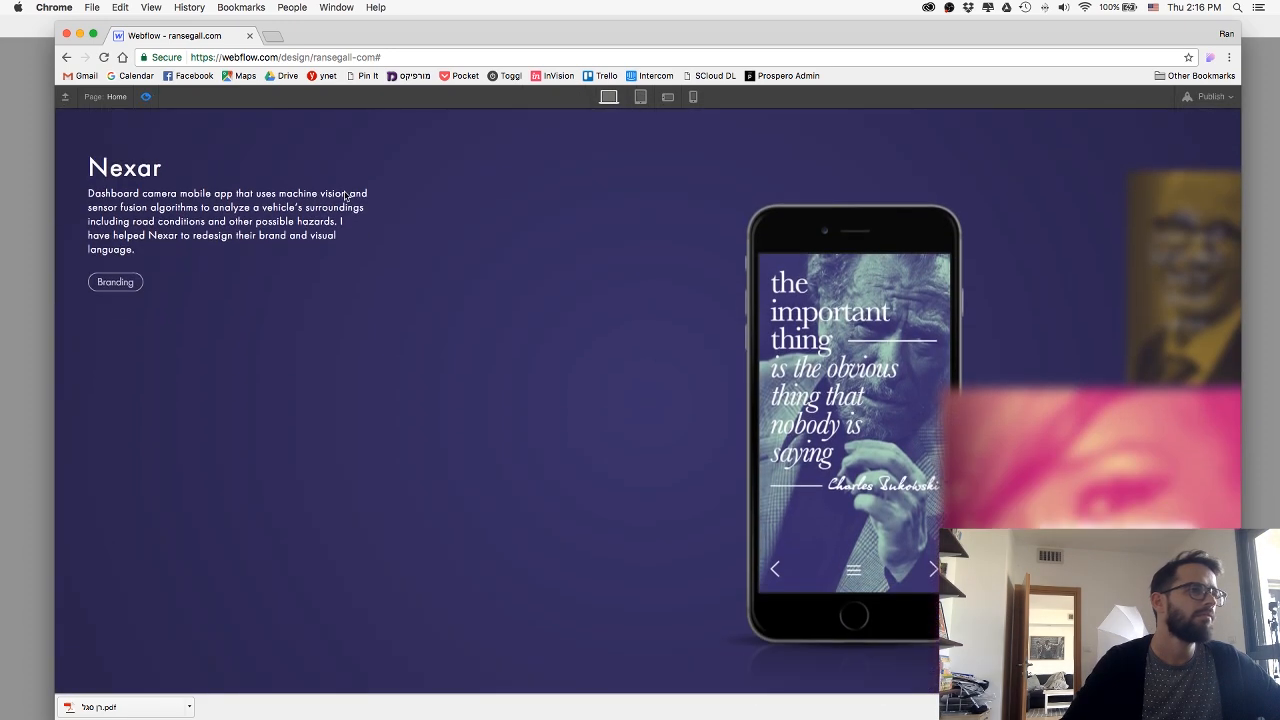
left_click(145, 98)
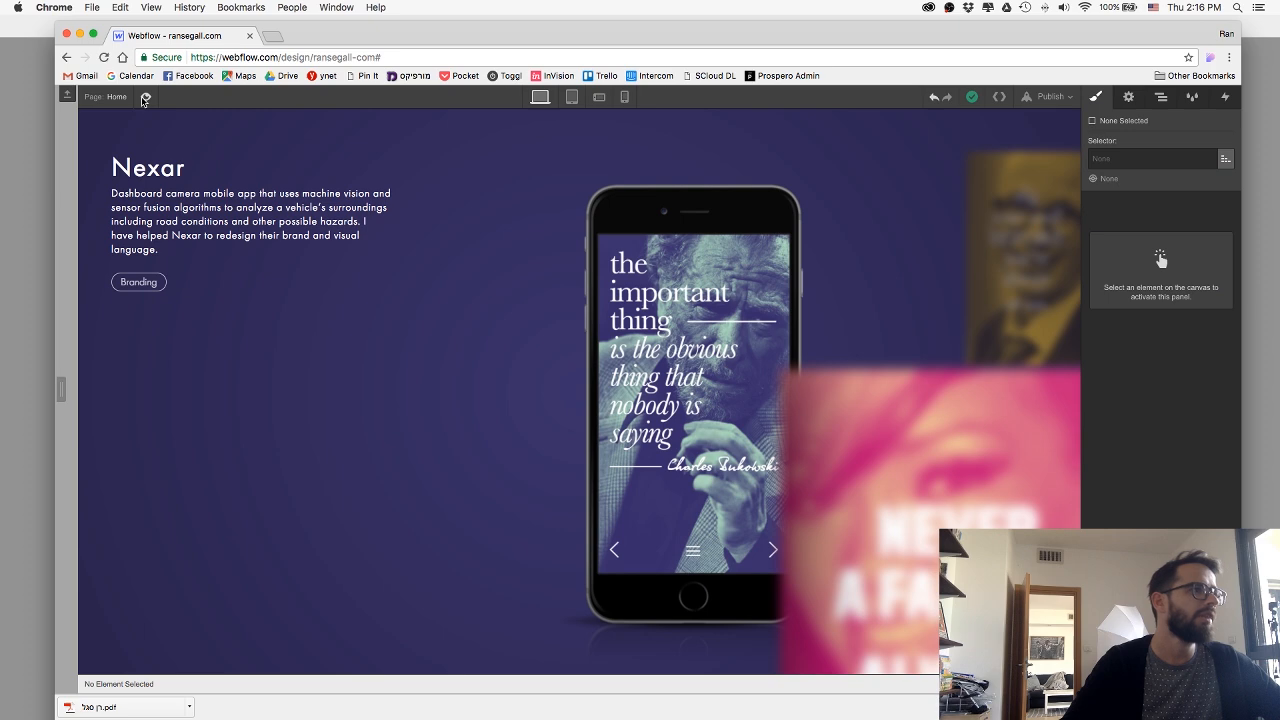
Set the Muz section's flex direction to vertical on the tablet breakpoint, and check it in phone landscape and portrait.
left_click(571, 97)
scroll(586, 220, "down", 6)
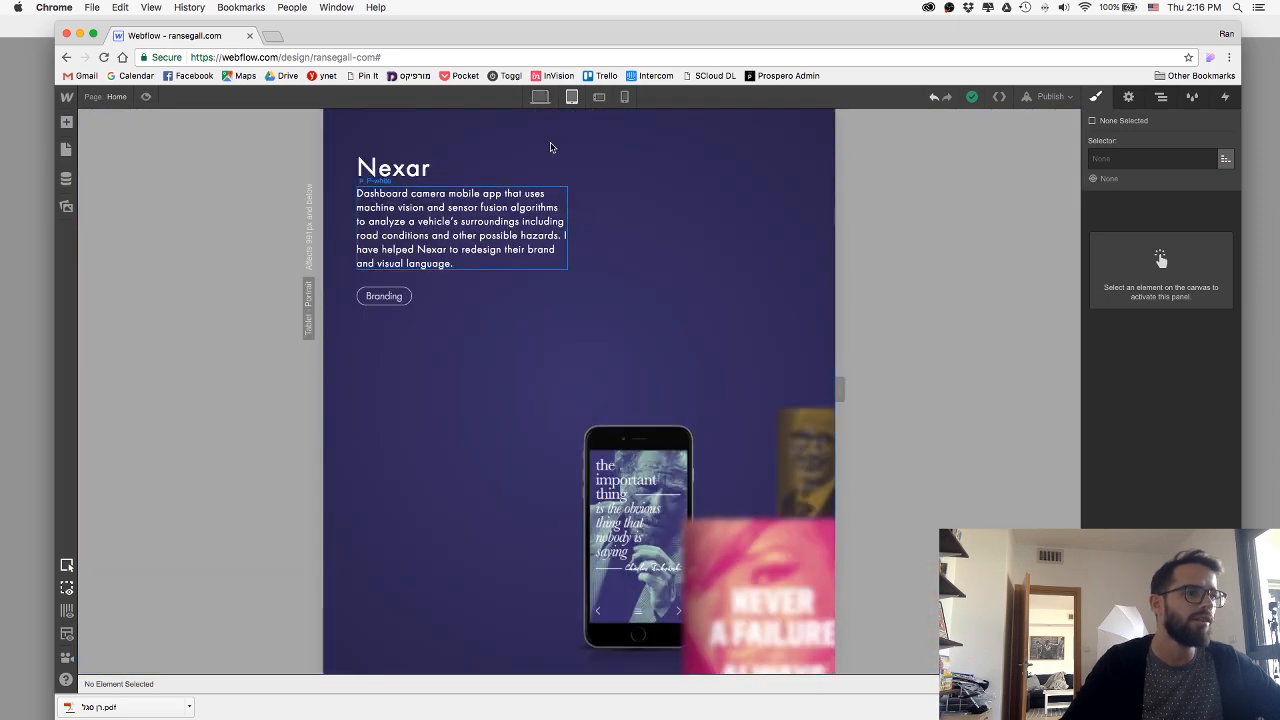
left_click(558, 128)
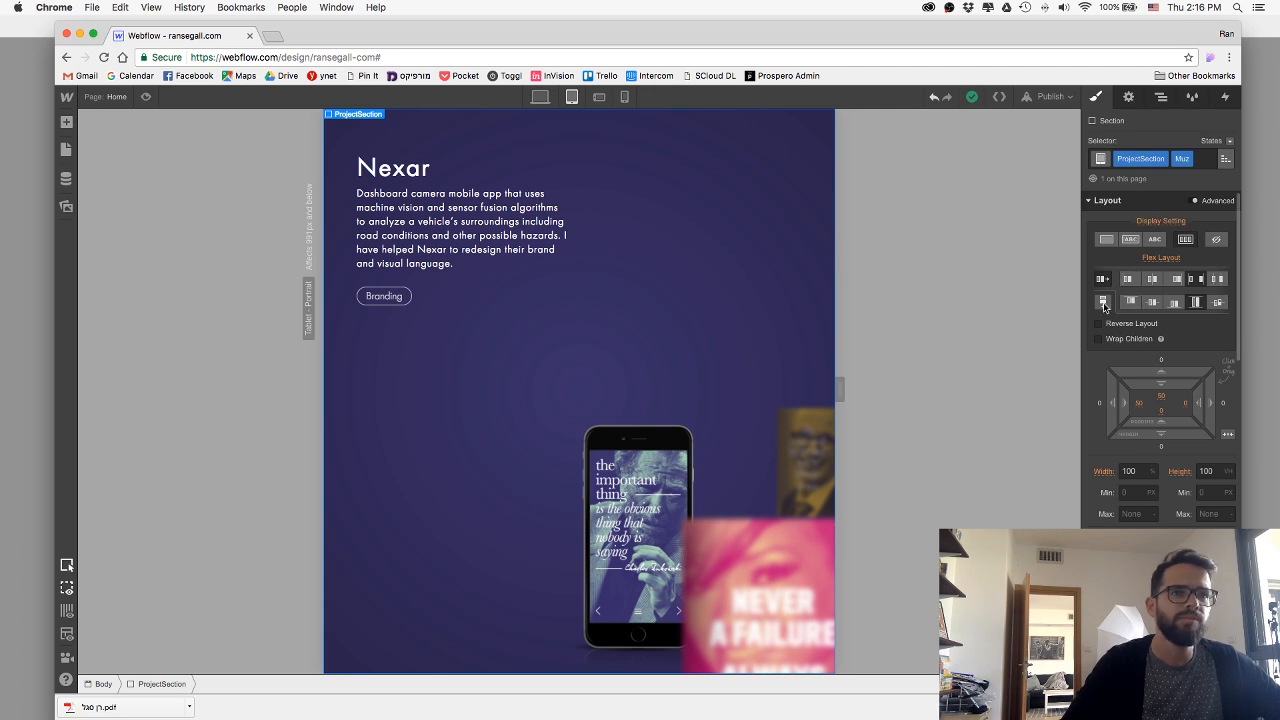
left_click(1103, 302)
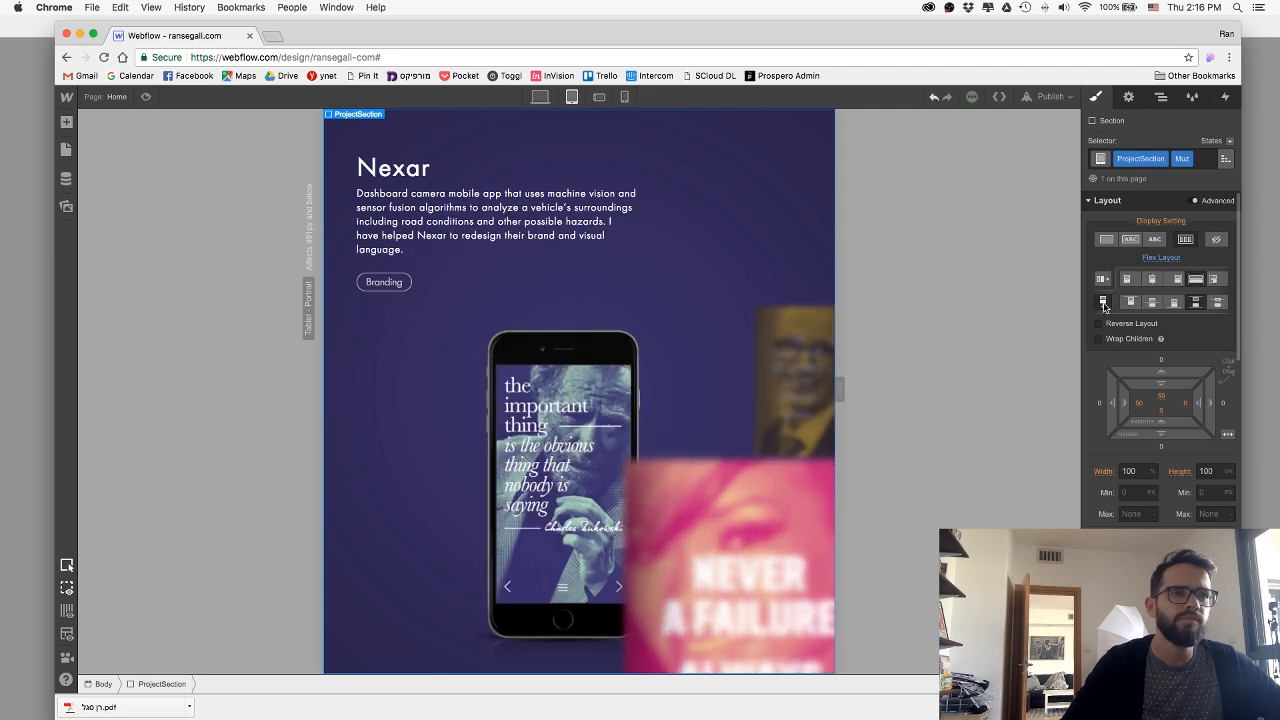
left_click(599, 98)
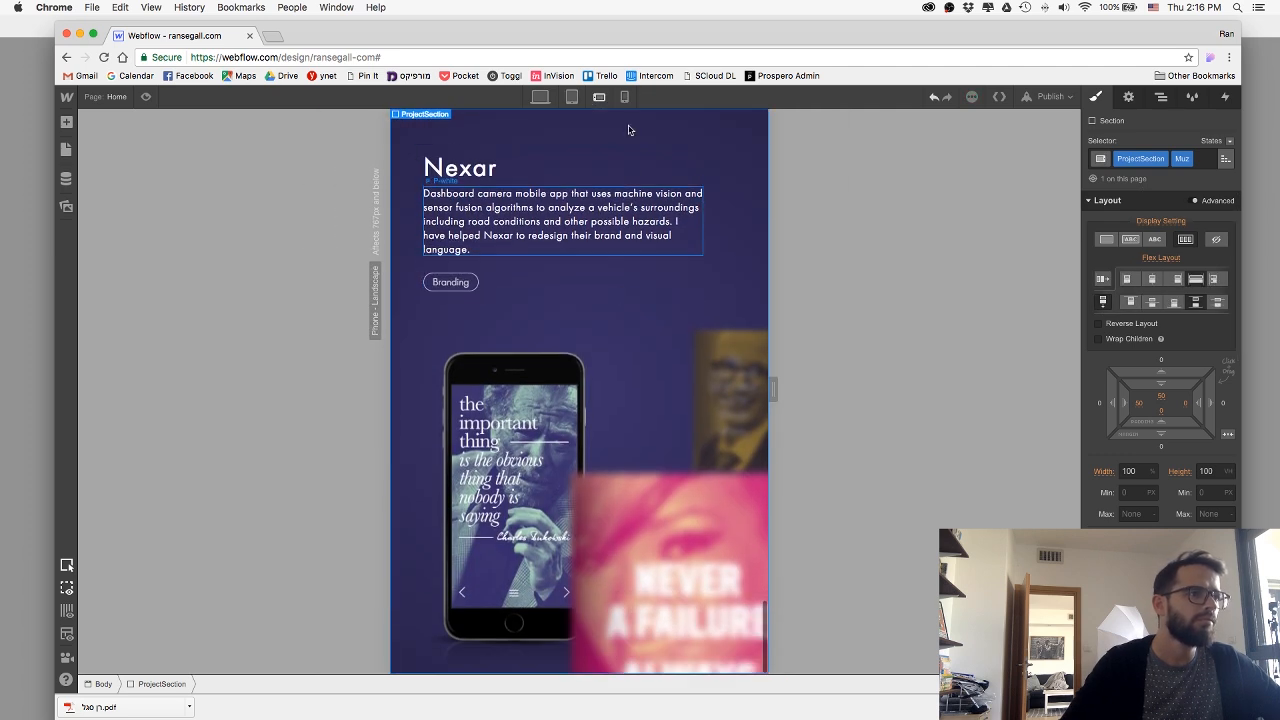
left_click(624, 97)
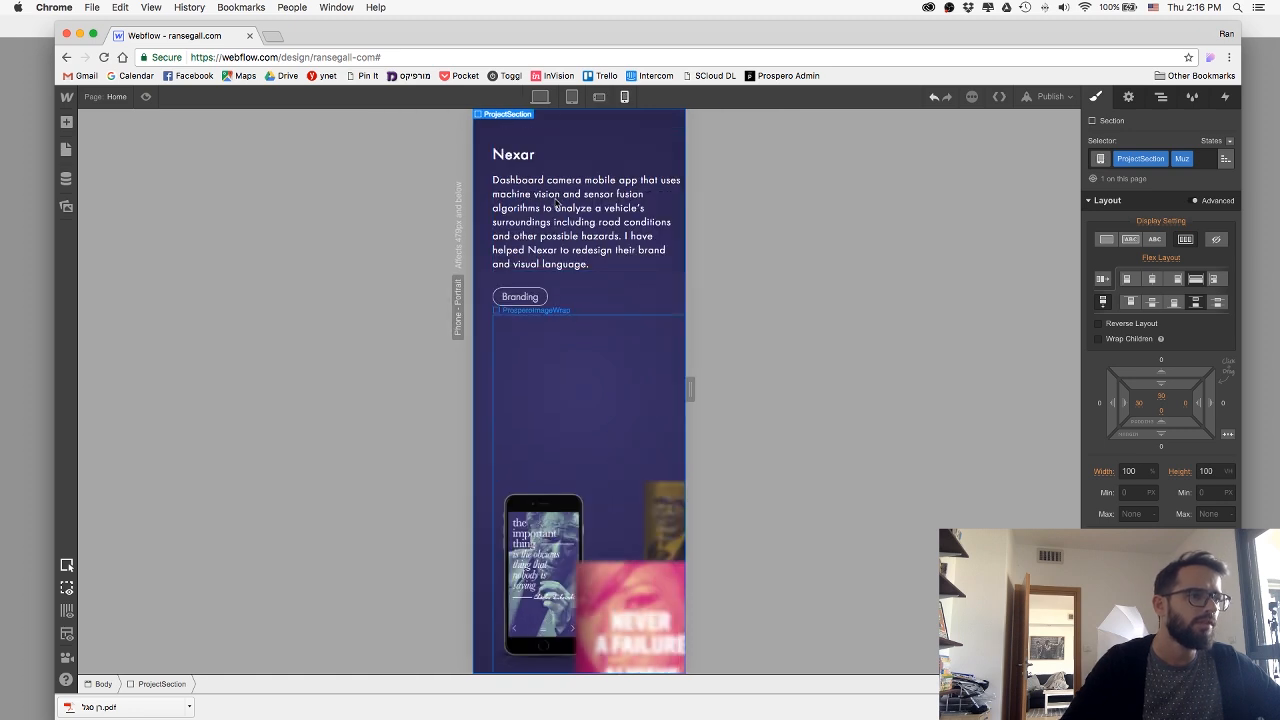
On the desktop breakpoint, replace the Nexar heading in the phone mockup section with the title "Muz" copied from the Sketch design.
left_click(540, 97)
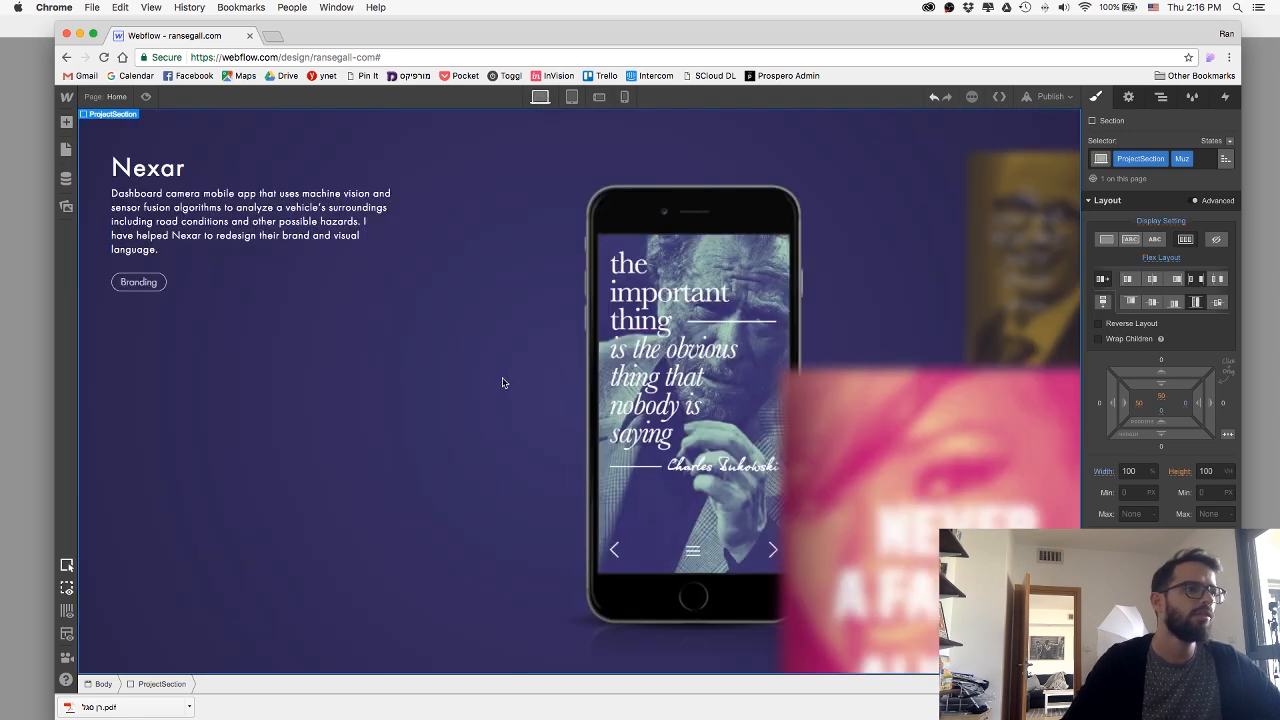
key("super+Tab")
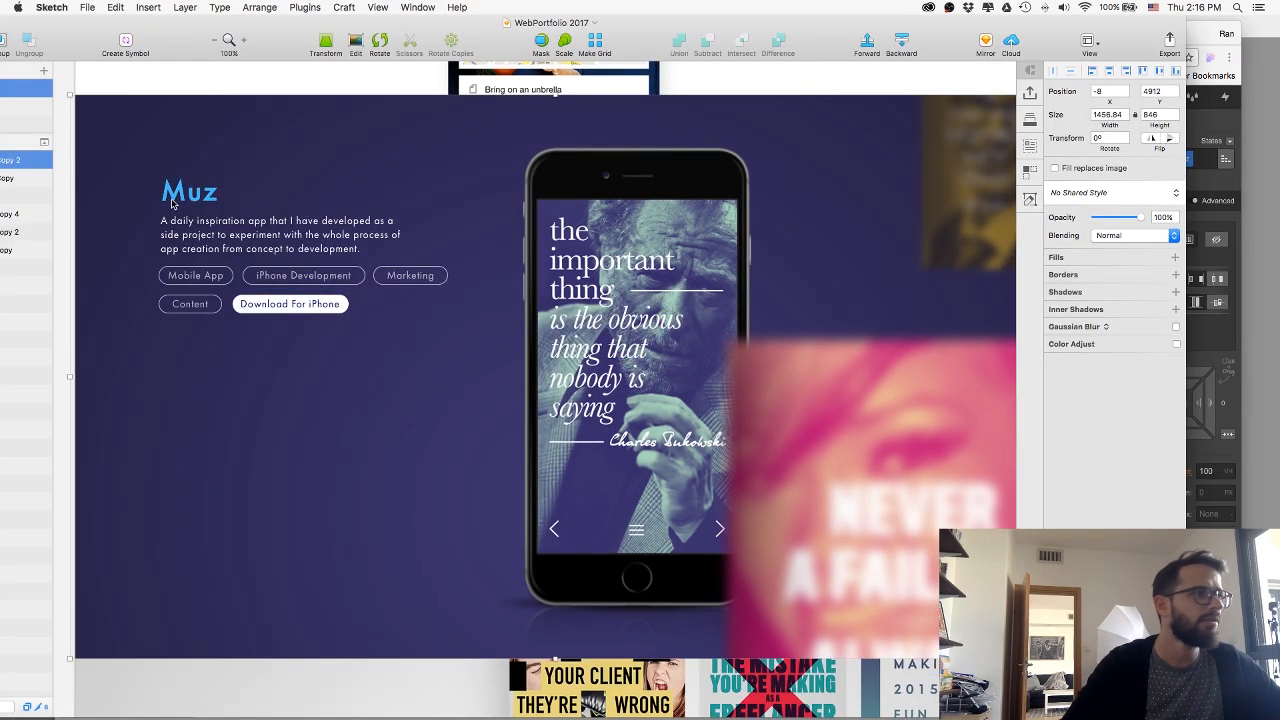
left_click(172, 198)
double_click(172, 198)
key("super+c")
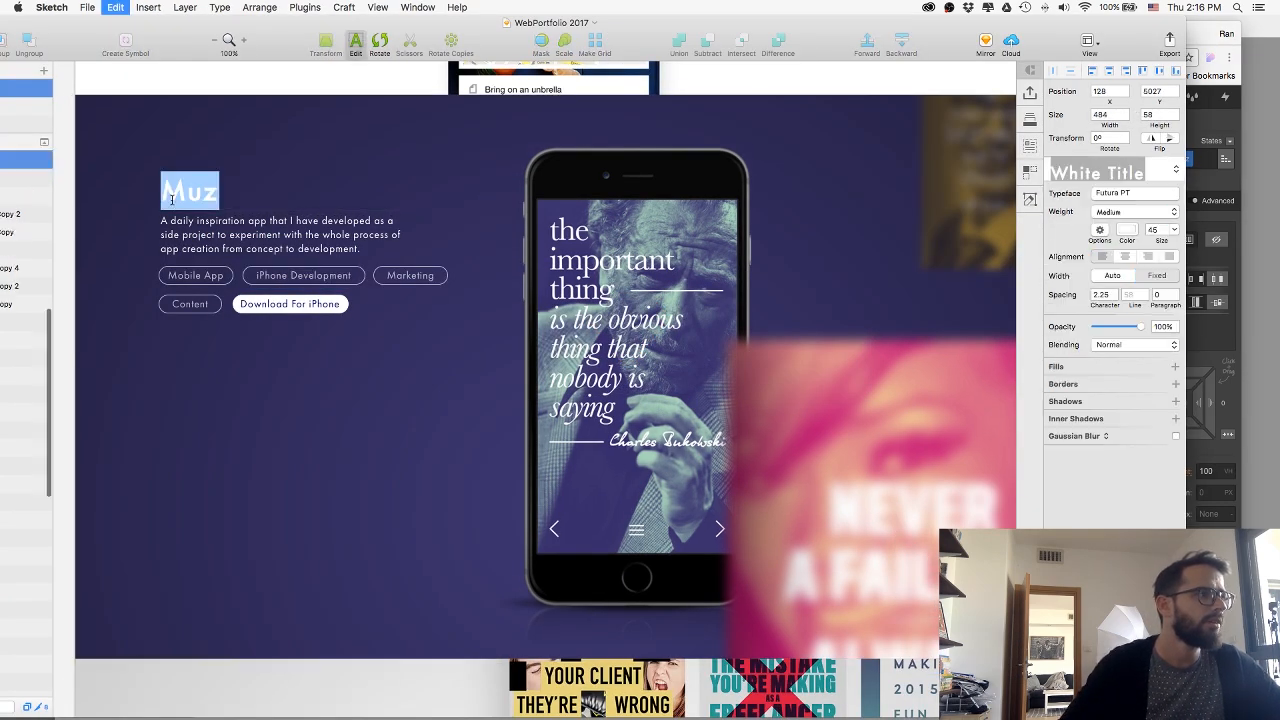
key("super+Tab")
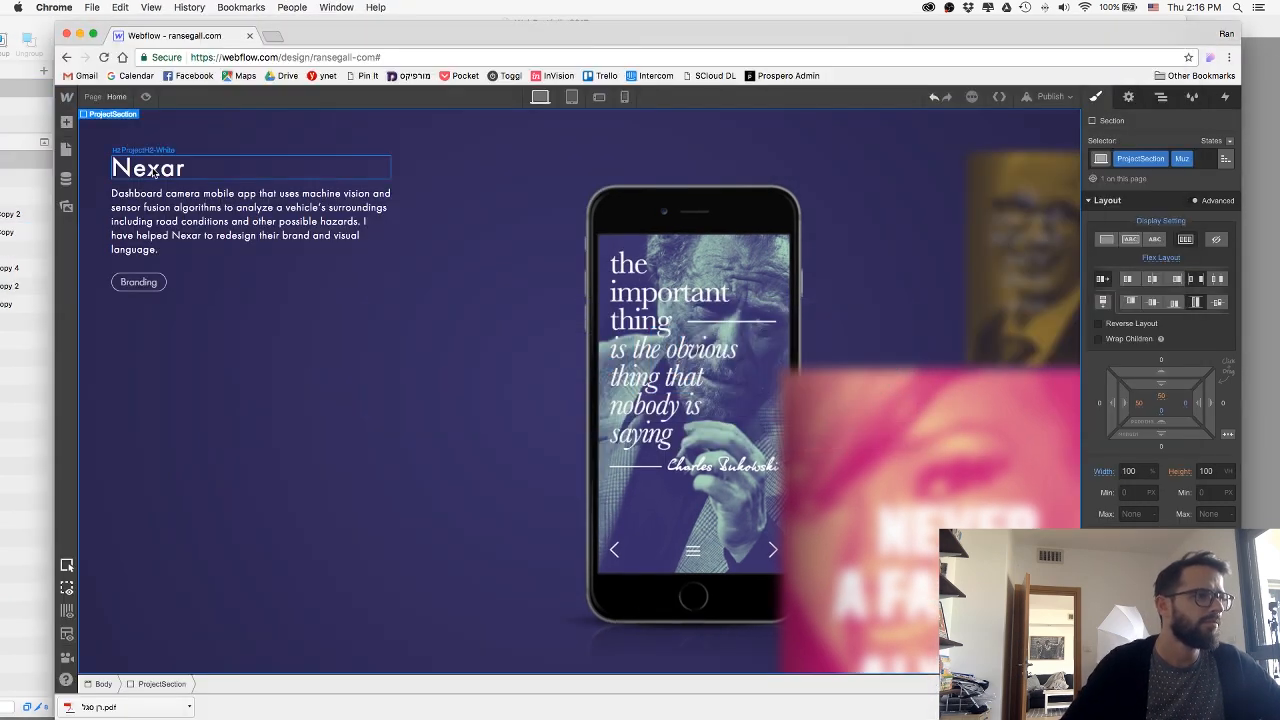
left_click(153, 171)
double_click(153, 171)
key("super+v")
left_click(266, 314)
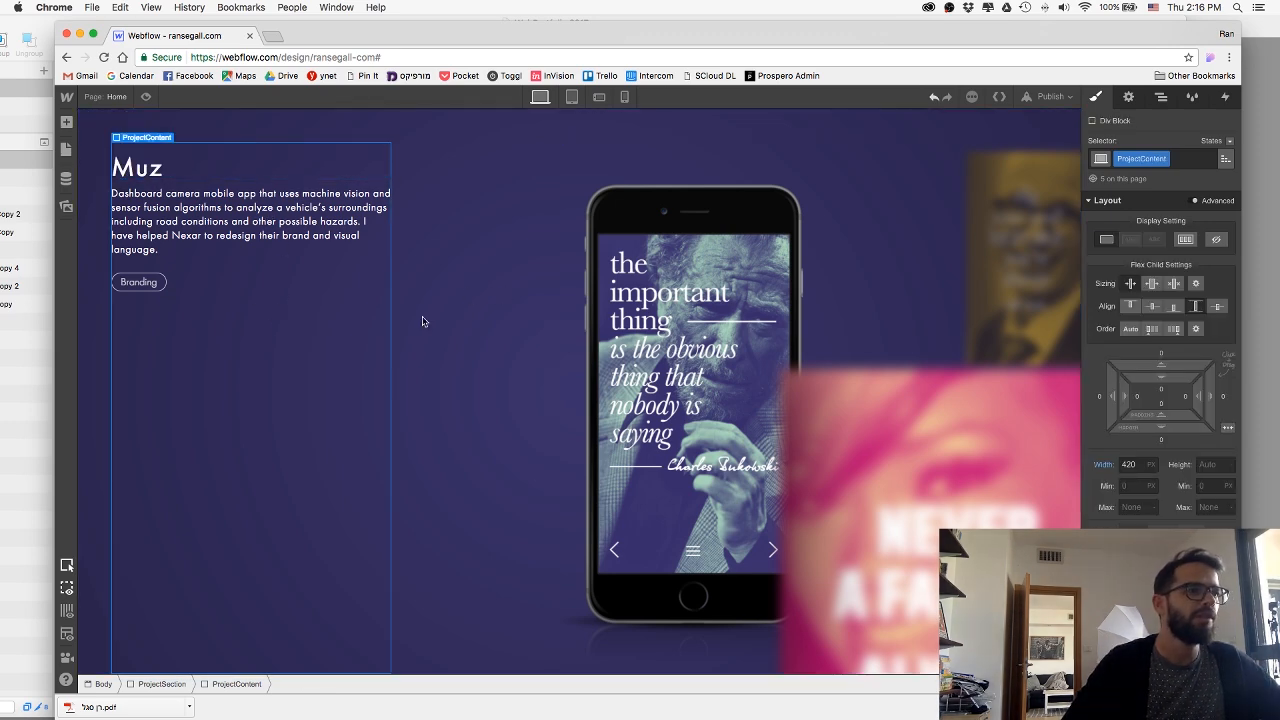
Replace the paragraph under the Muz heading with the daily inspiration app description copied from the Sketch design.
key("super+Tab")
left_click(231, 236)
double_click(231, 236)
key("super+c")
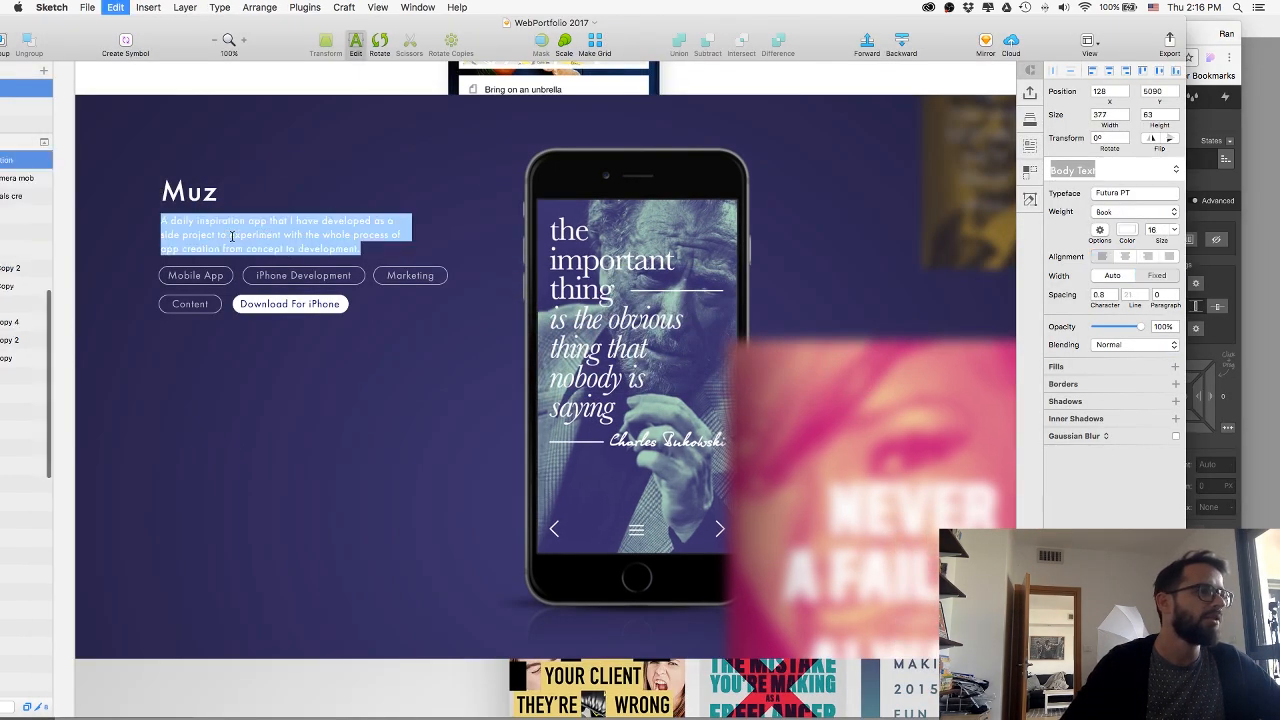
key("super+Tab")
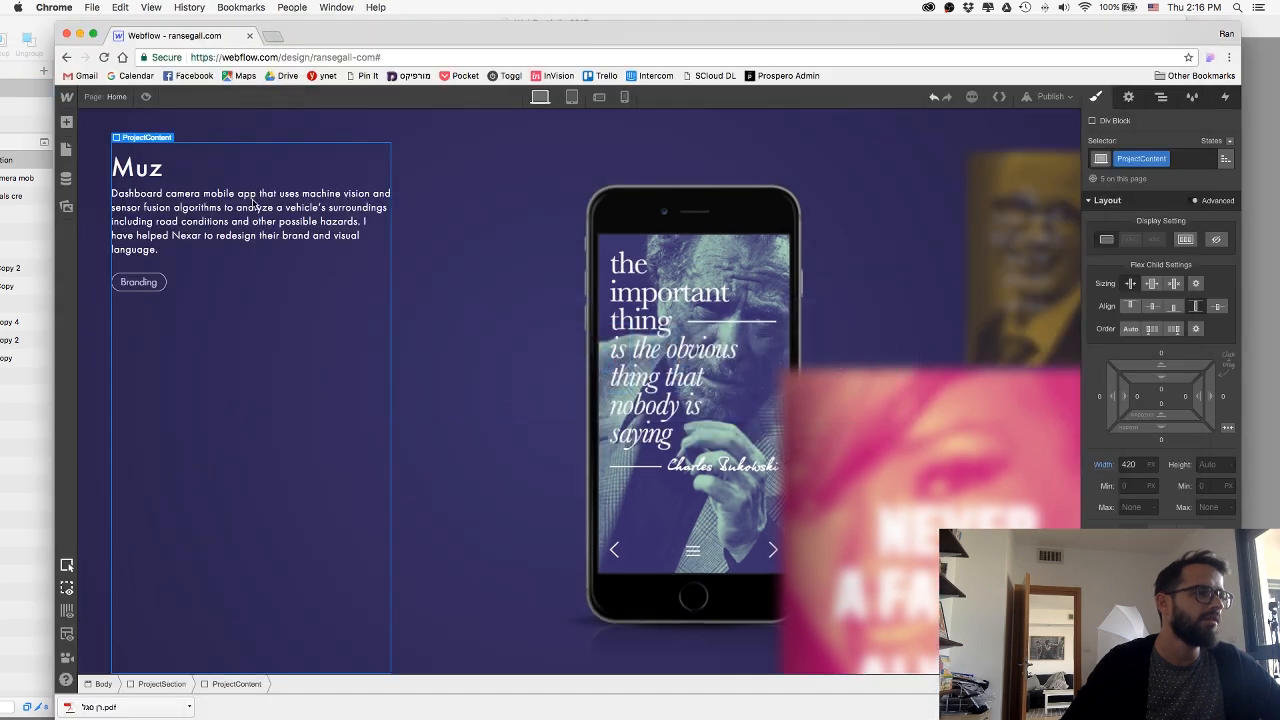
left_click(255, 205)
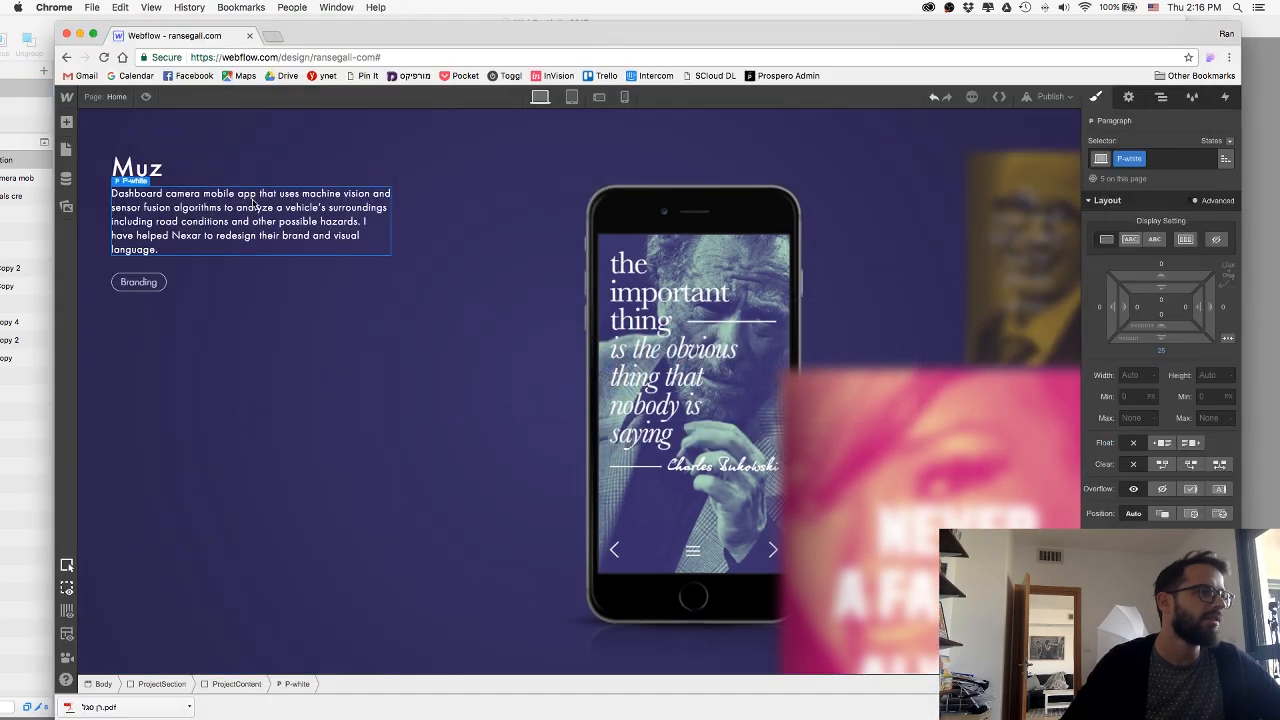
double_click(255, 205)
key("super+v")
left_click(440, 270)
Duplicate the Muz section's Branding skill tag to make four tags, and check the tag names in the Sketch design.
key("super+Tab")
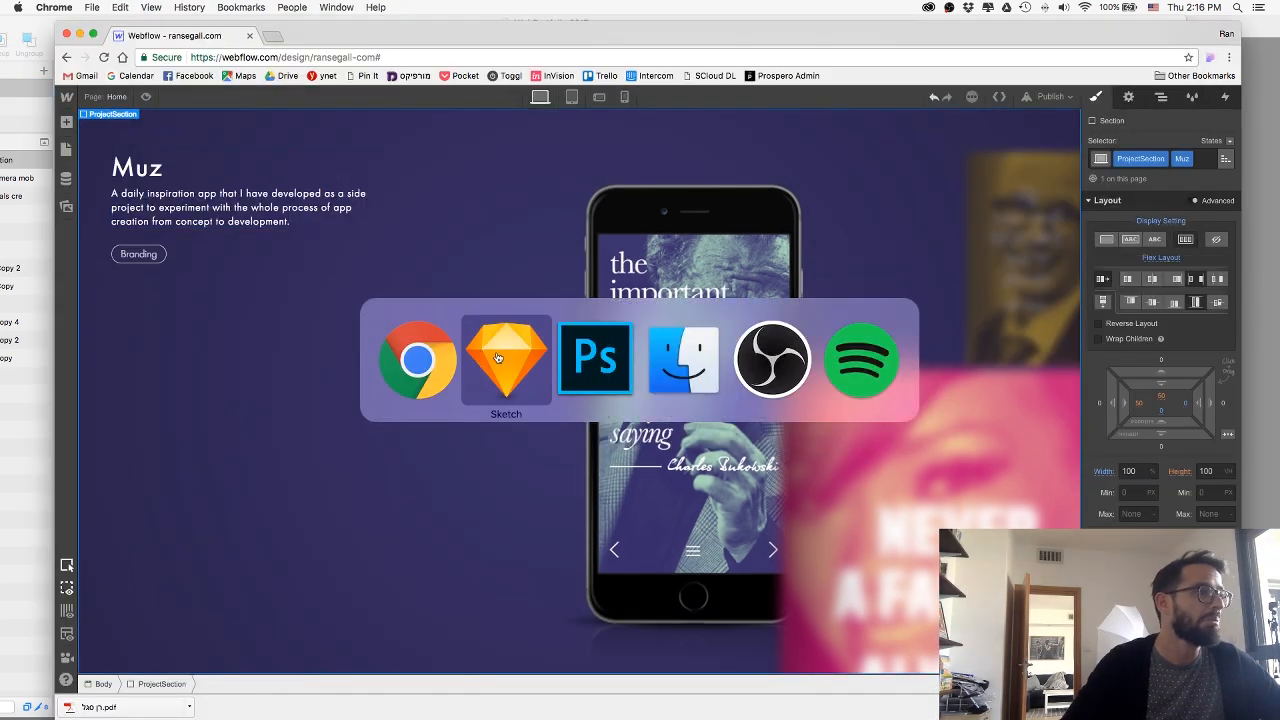
key("Escape")
key("super+Tab")
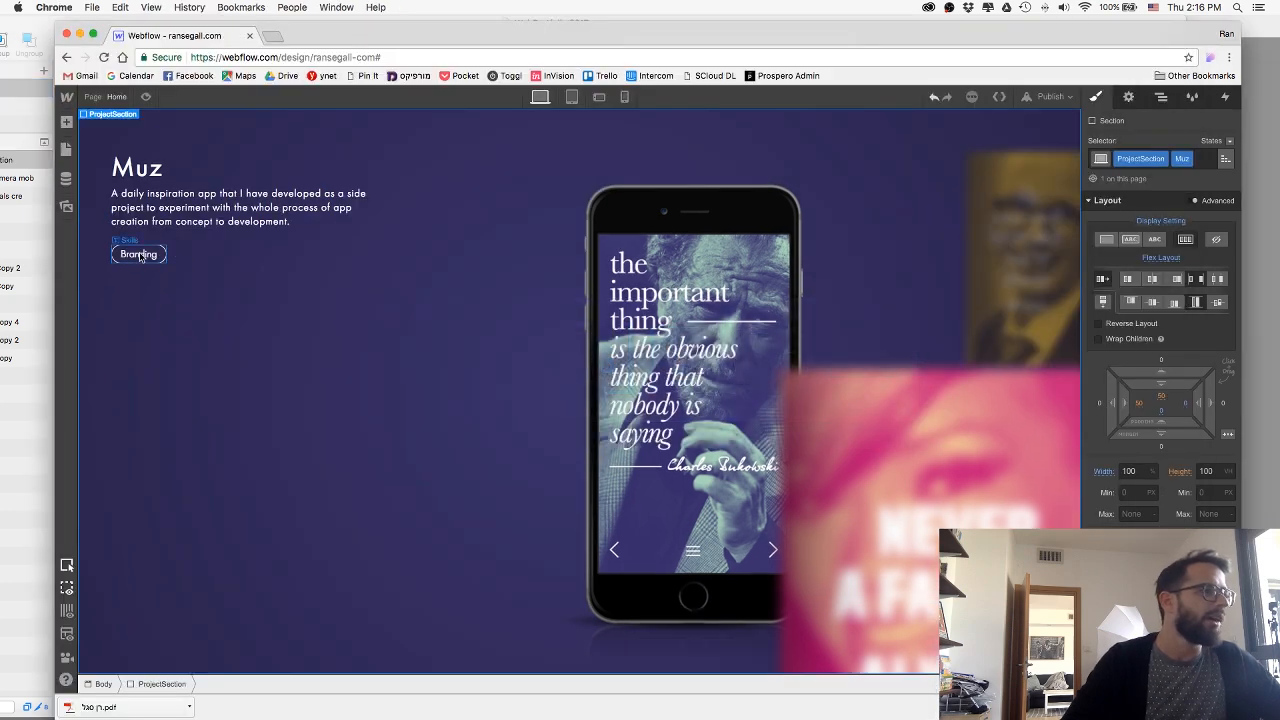
left_click(145, 255)
key("super+Tab")
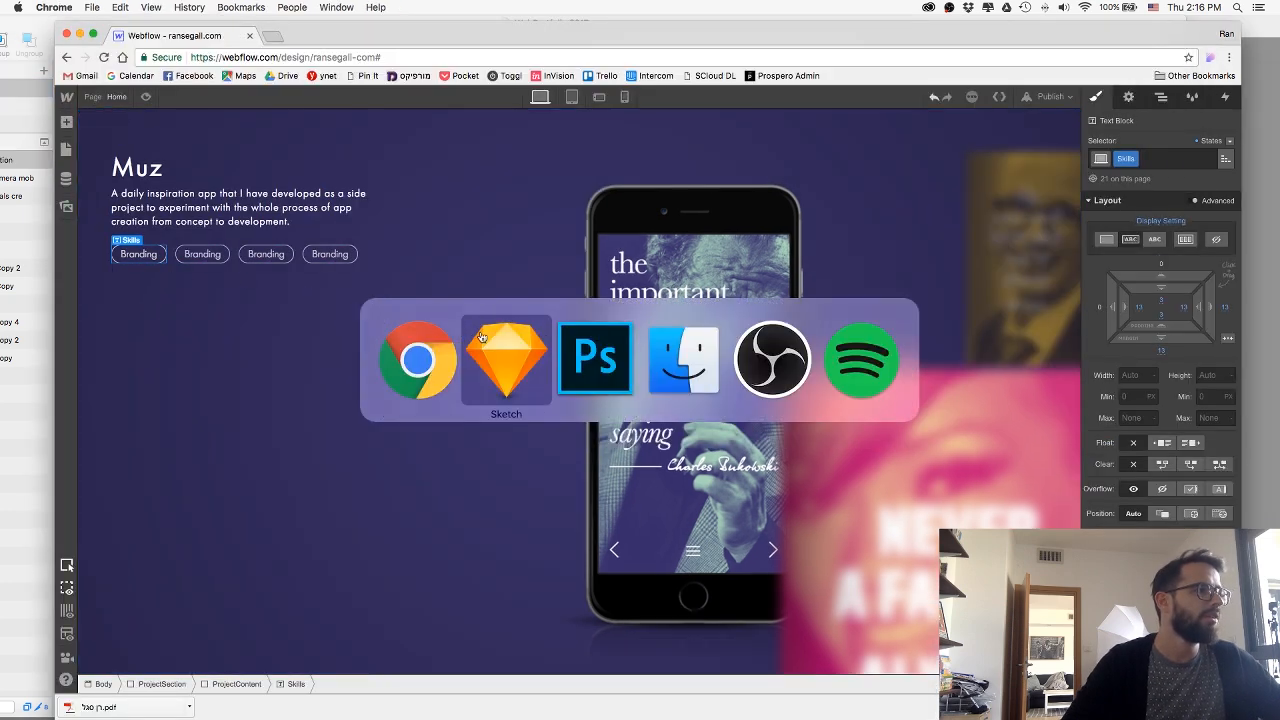
key("super+Tab")
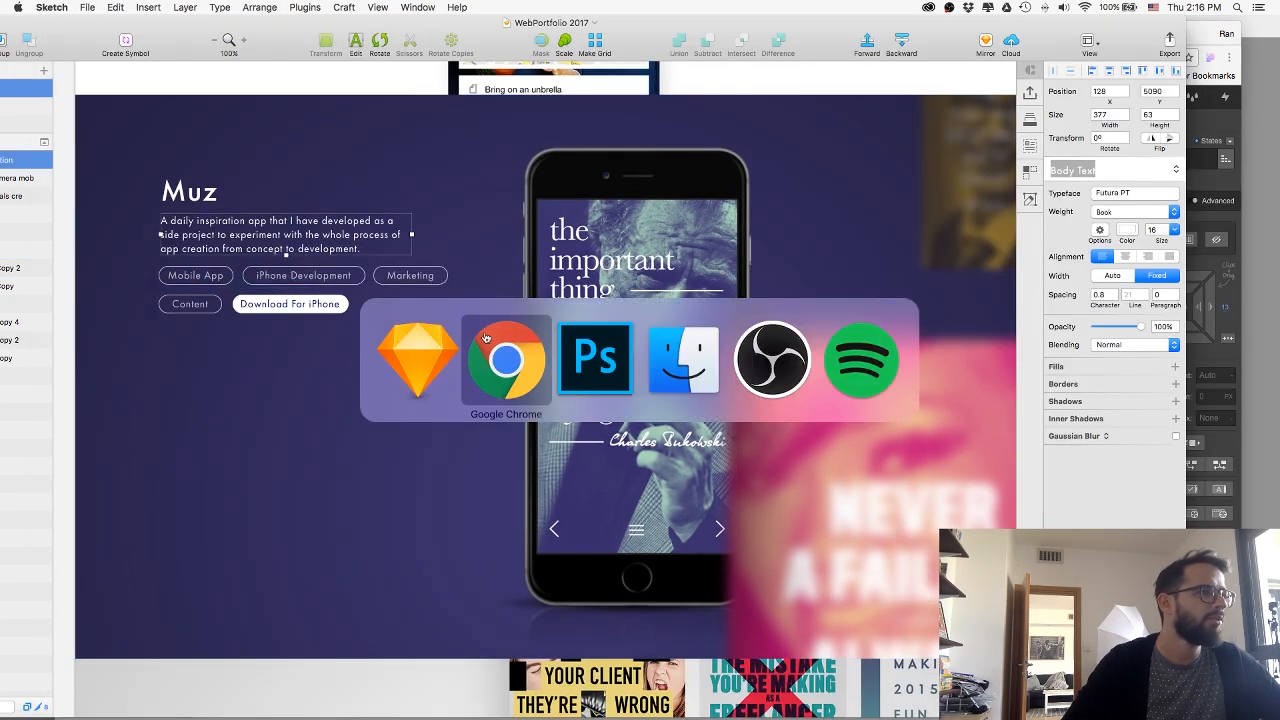
Change the text of the first two Muz skill tags to "Mobile App" and "iPhone Development".
double_click(155, 259)
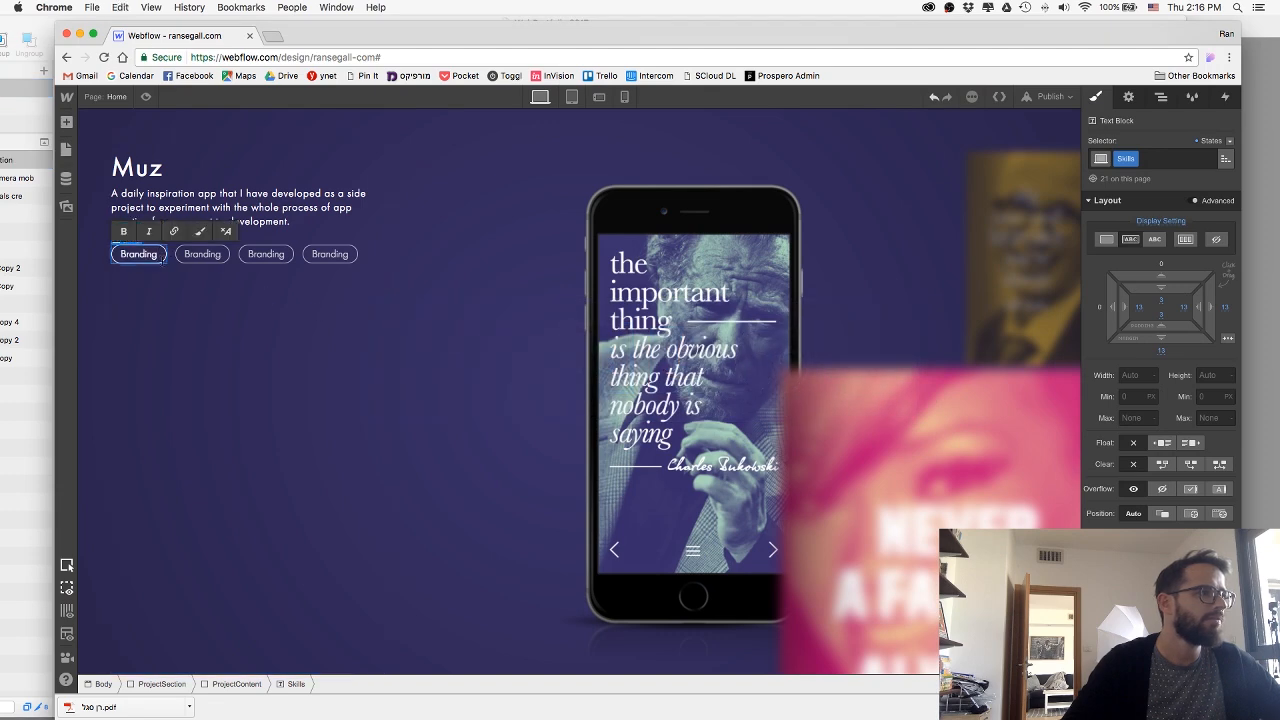
key("super+a")
type("Mobile App")
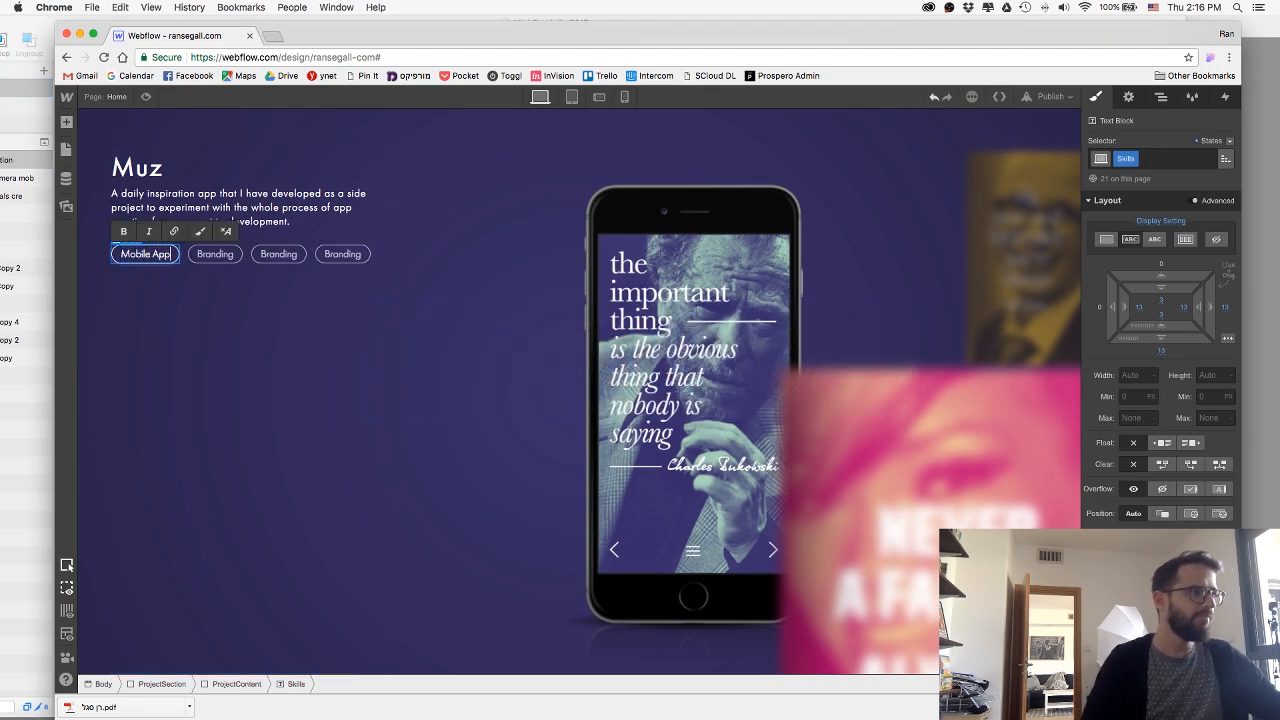
left_click(195, 257)
double_click(205, 256)
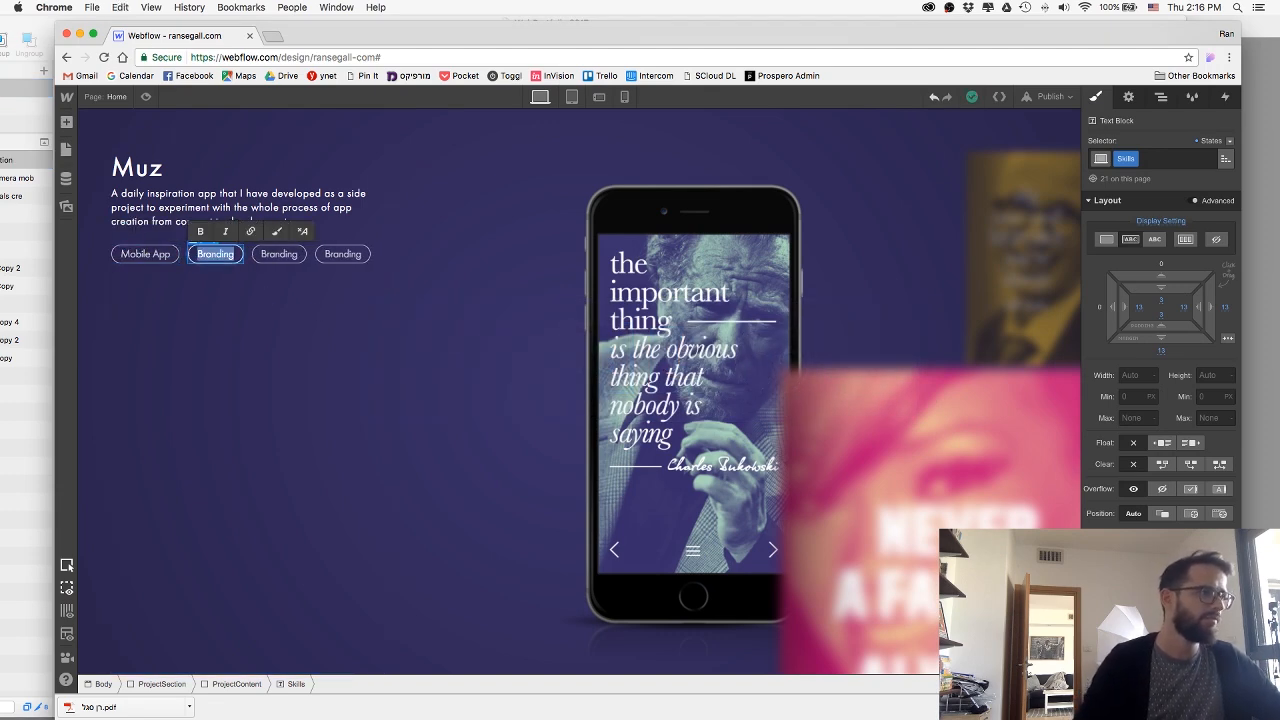
type("iPhone Deve")
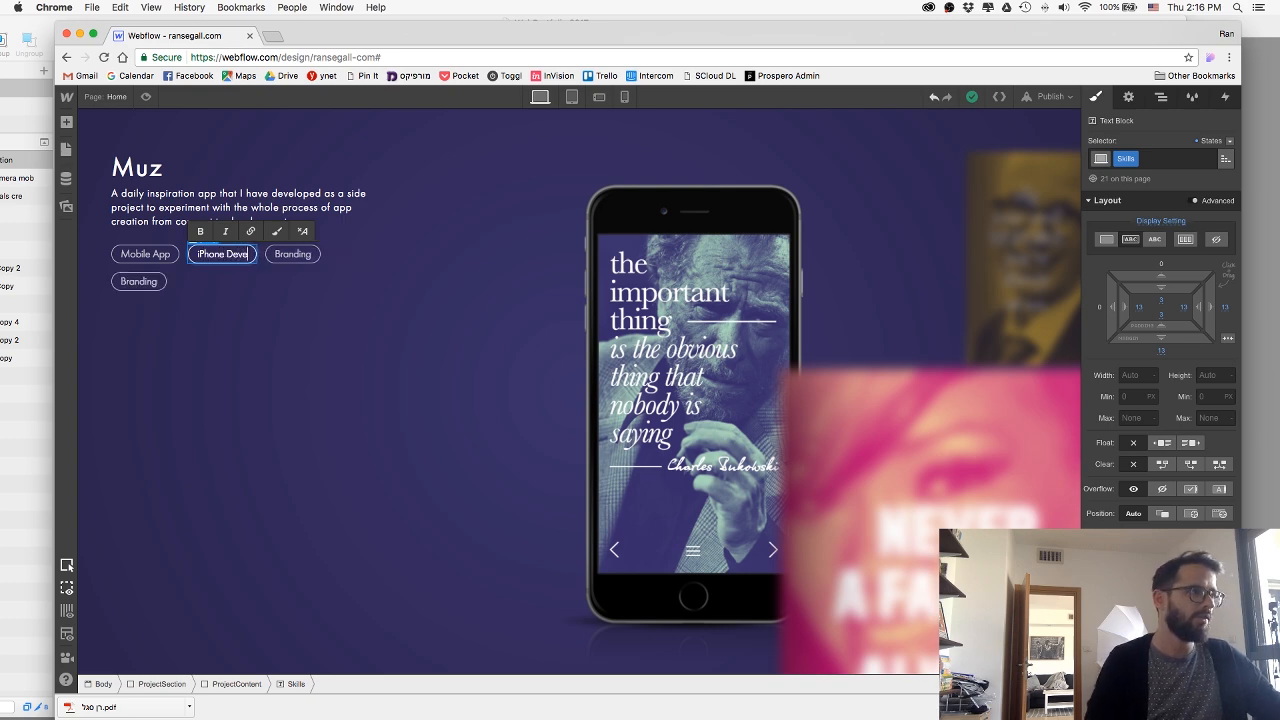
type("lopment")
key("Escape")
Following the Sketch design, change the third Muz skill tag to "Marketing" and the fourth to "Content".
key("super+Tab")
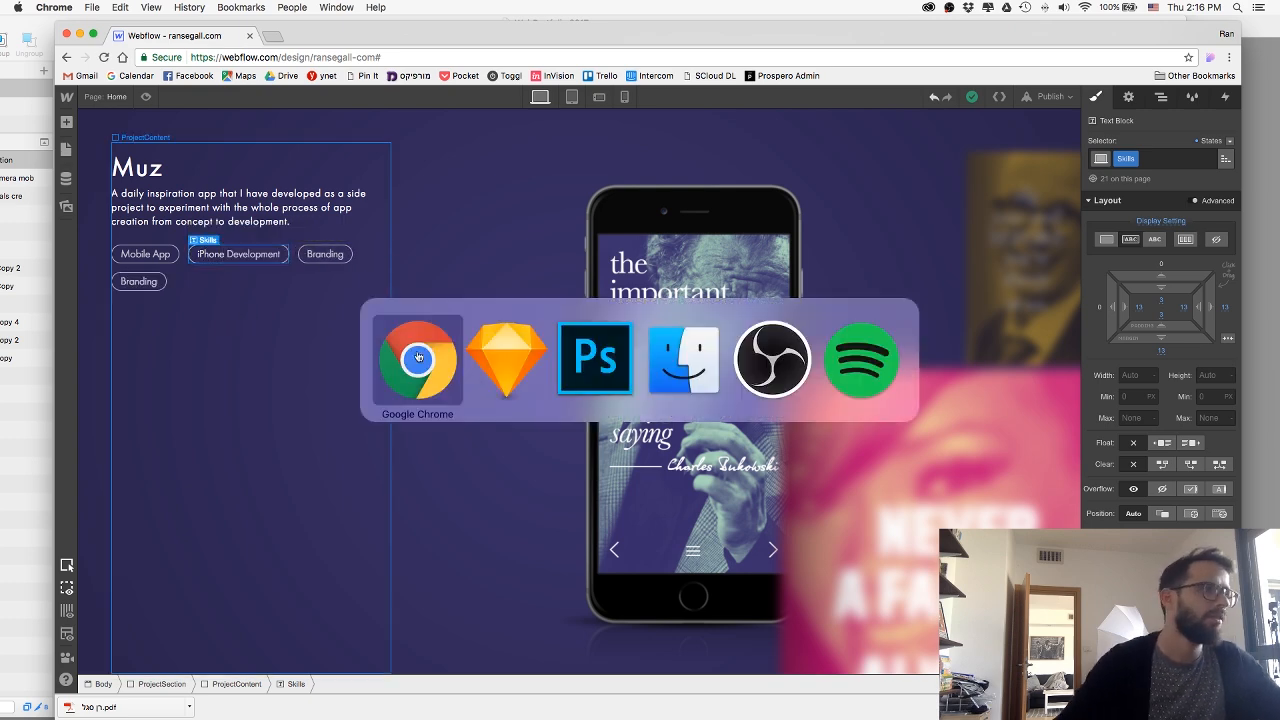
key("super+Tab")
key("super+Tab")
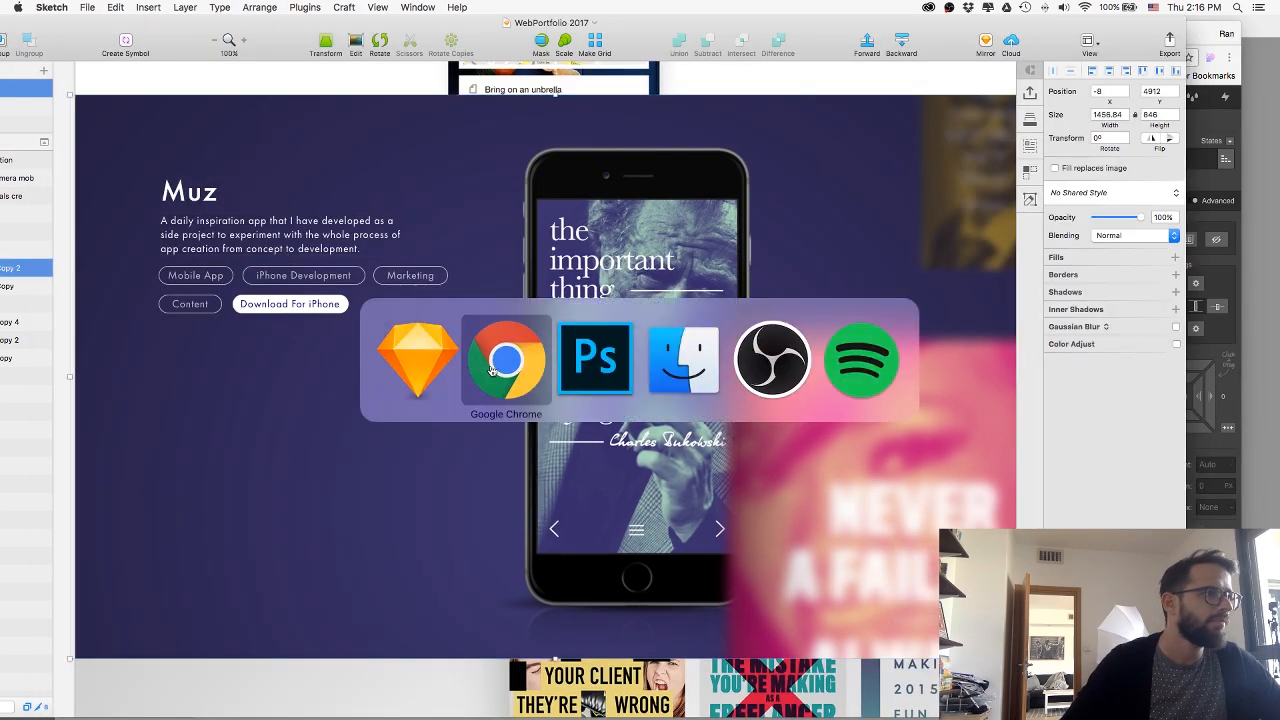
left_click(325, 254)
double_click(325, 254)
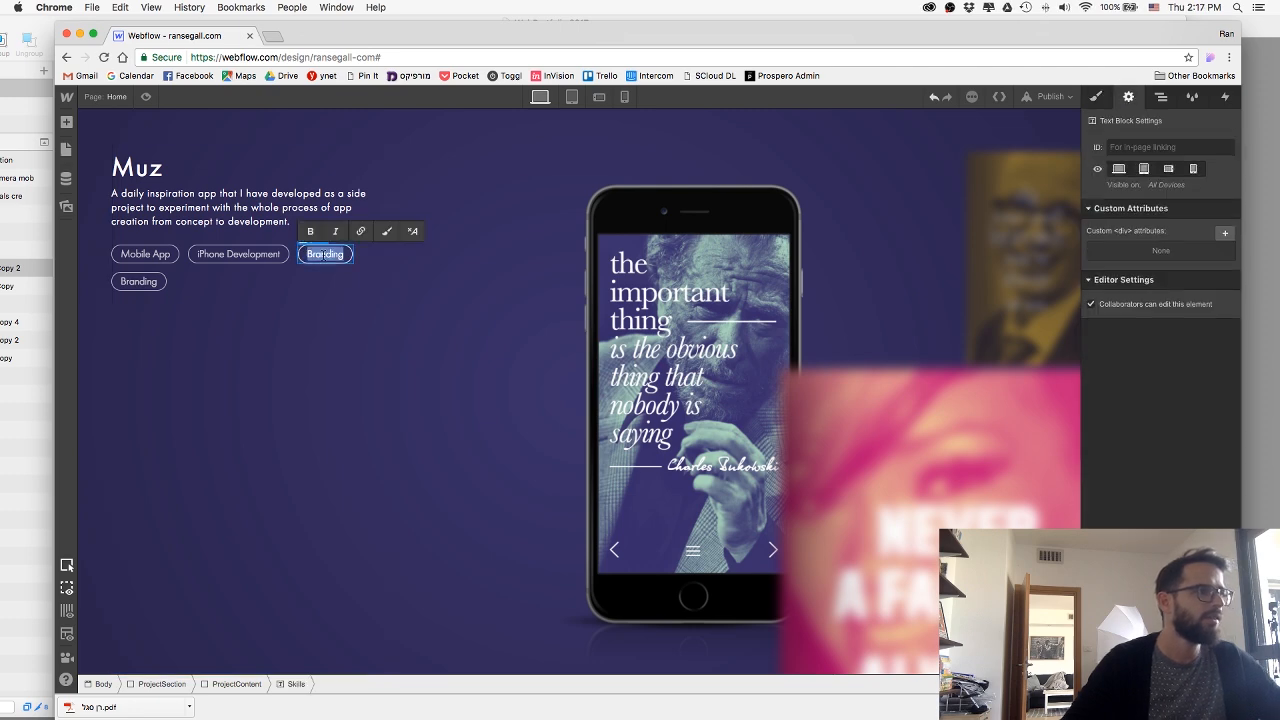
type("Market")
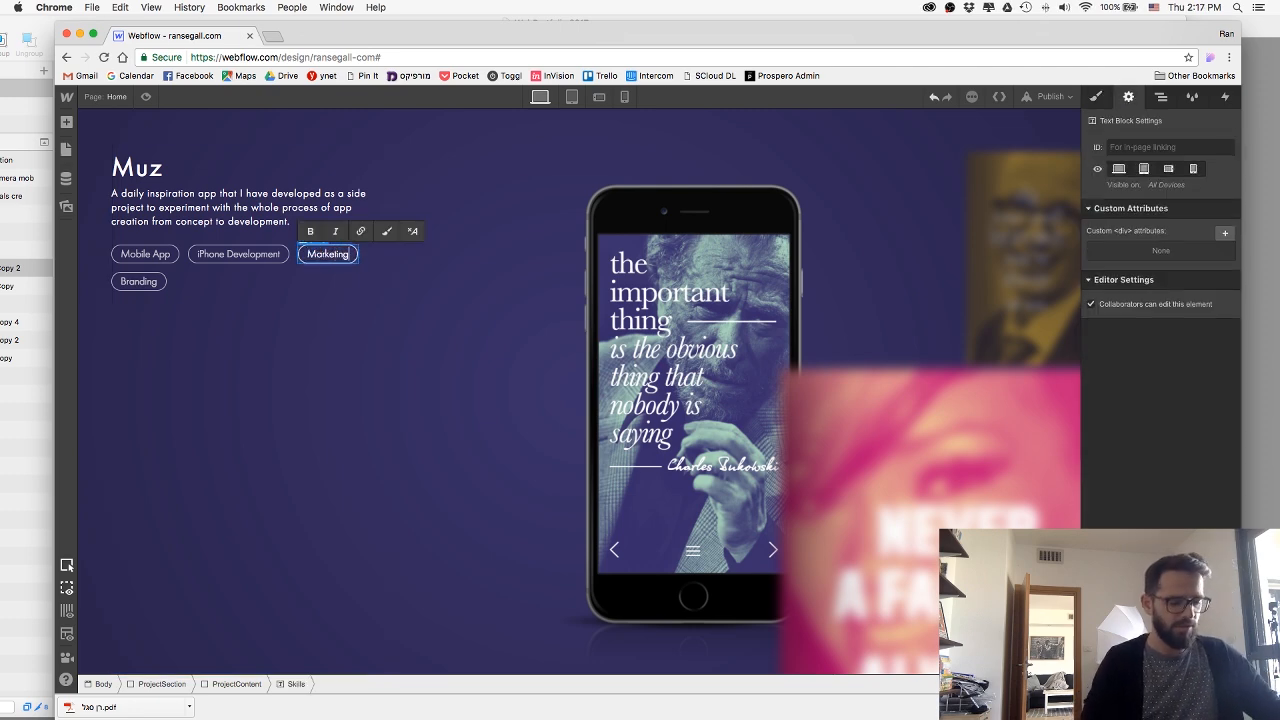
left_click(285, 318)
left_click(138, 281)
double_click(138, 281)
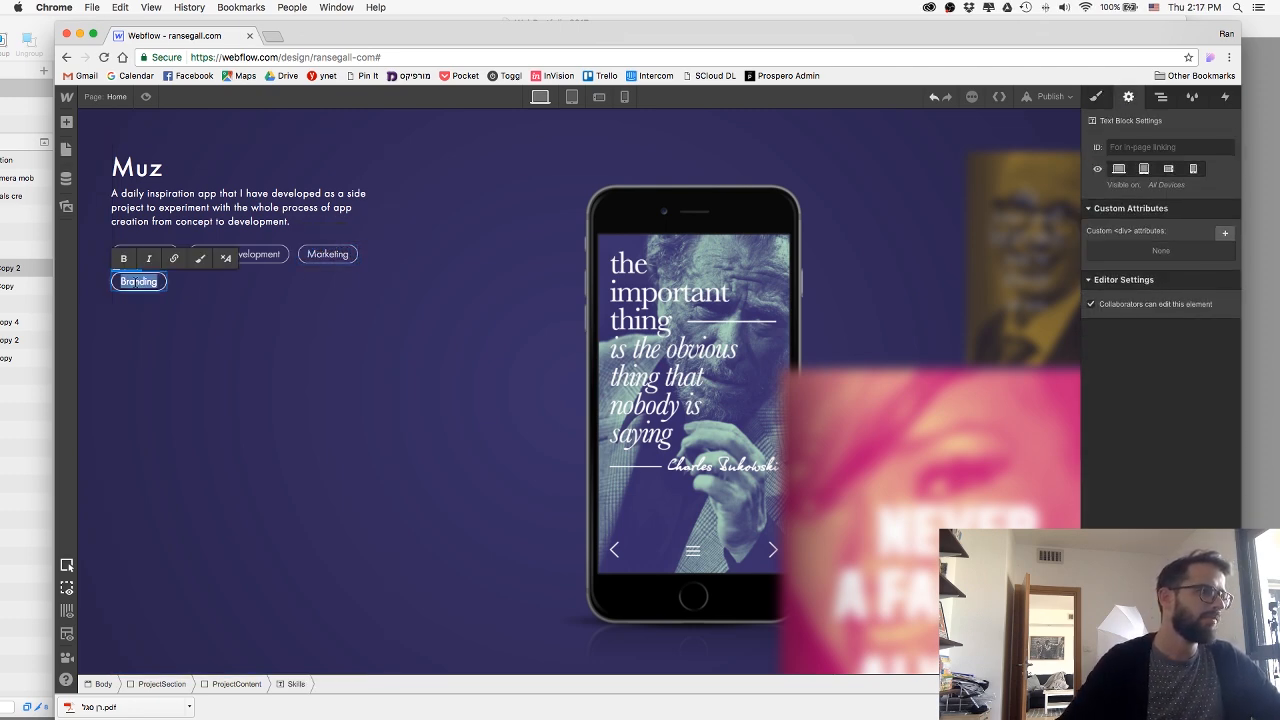
type("Content")
left_click(152, 313)
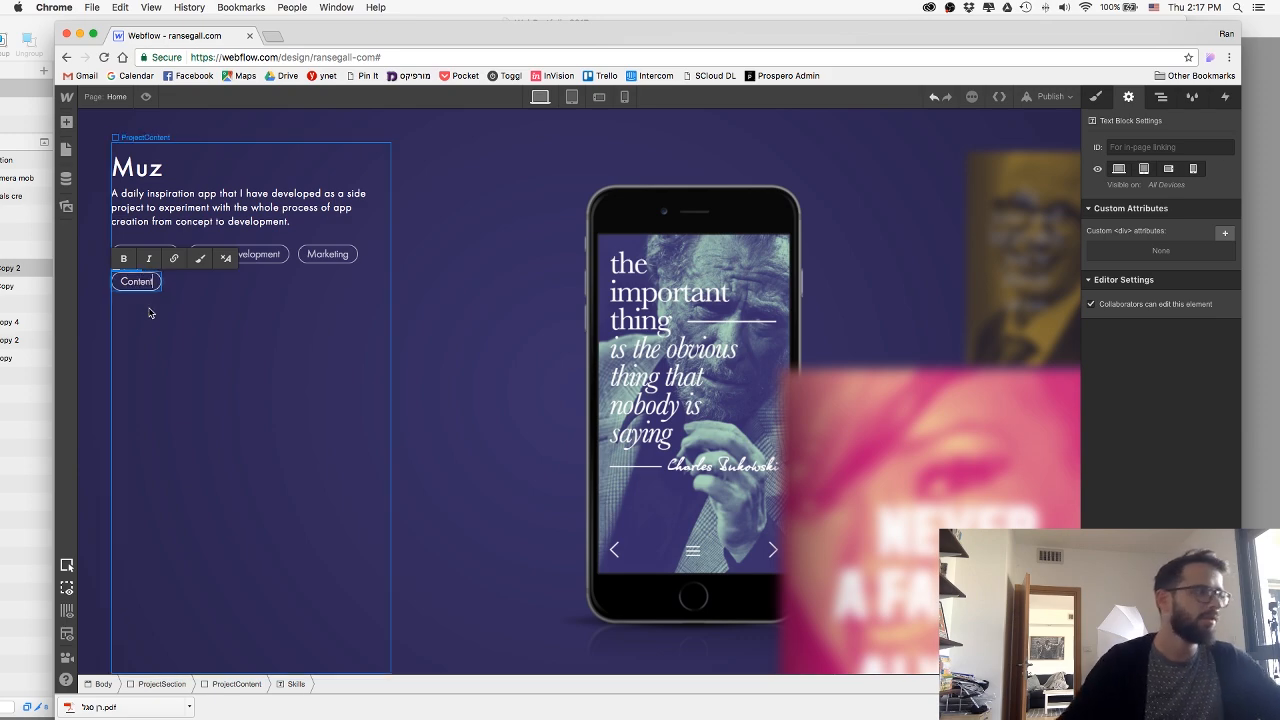
Copy the Visit Website button from the Prospero section into the Muz section's content, following the Content tag.
scroll(152, 313, "up", 15)
scroll(152, 313, "up", 20)
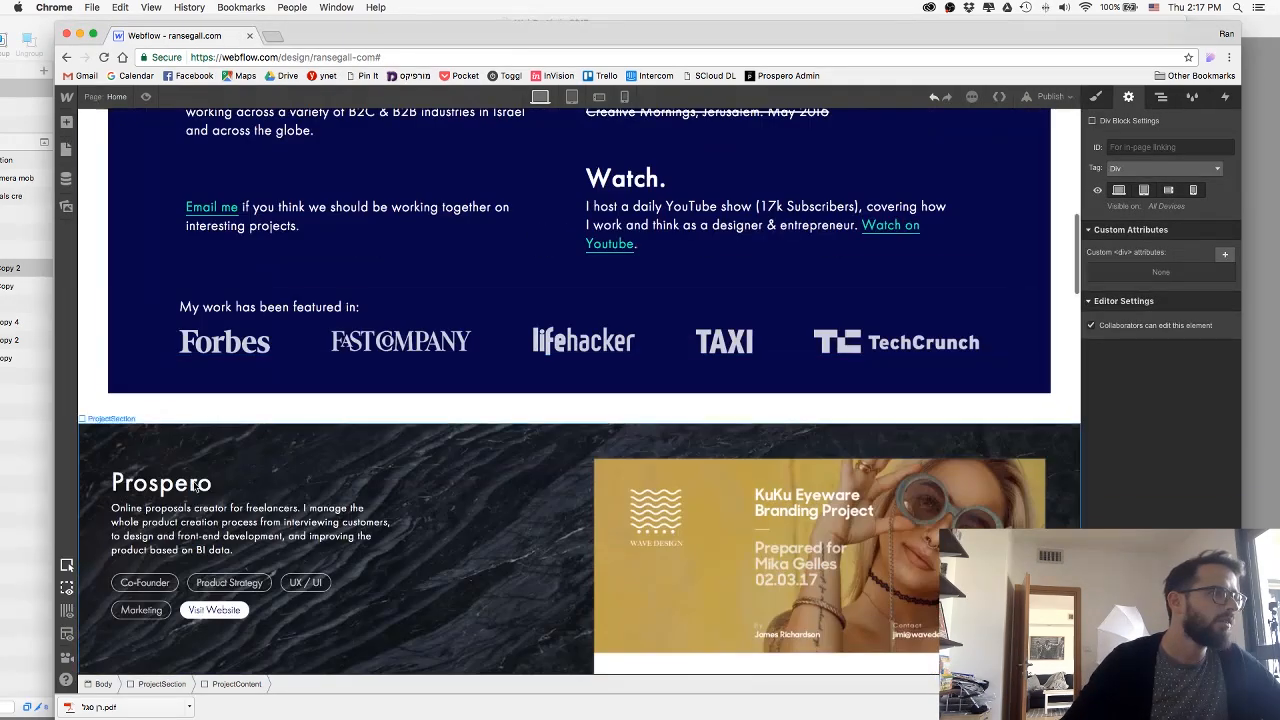
left_click(218, 610)
scroll(210, 320, "down", 10)
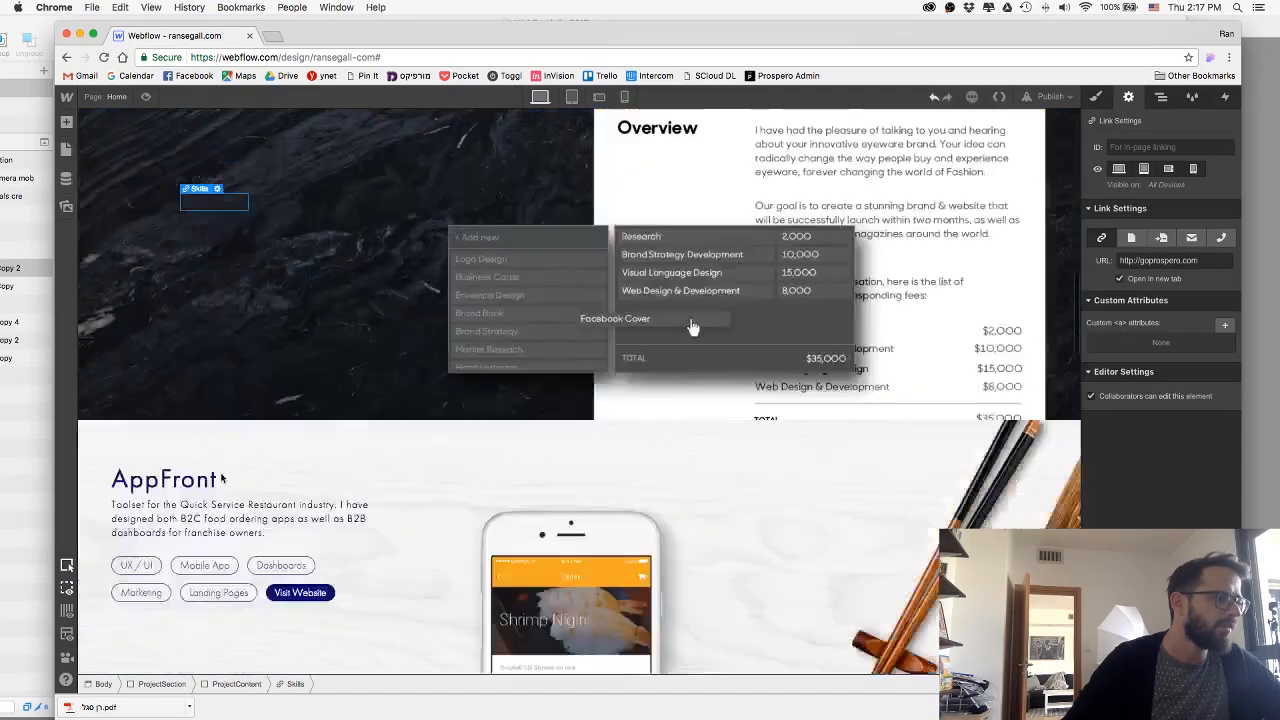
key("super+v")
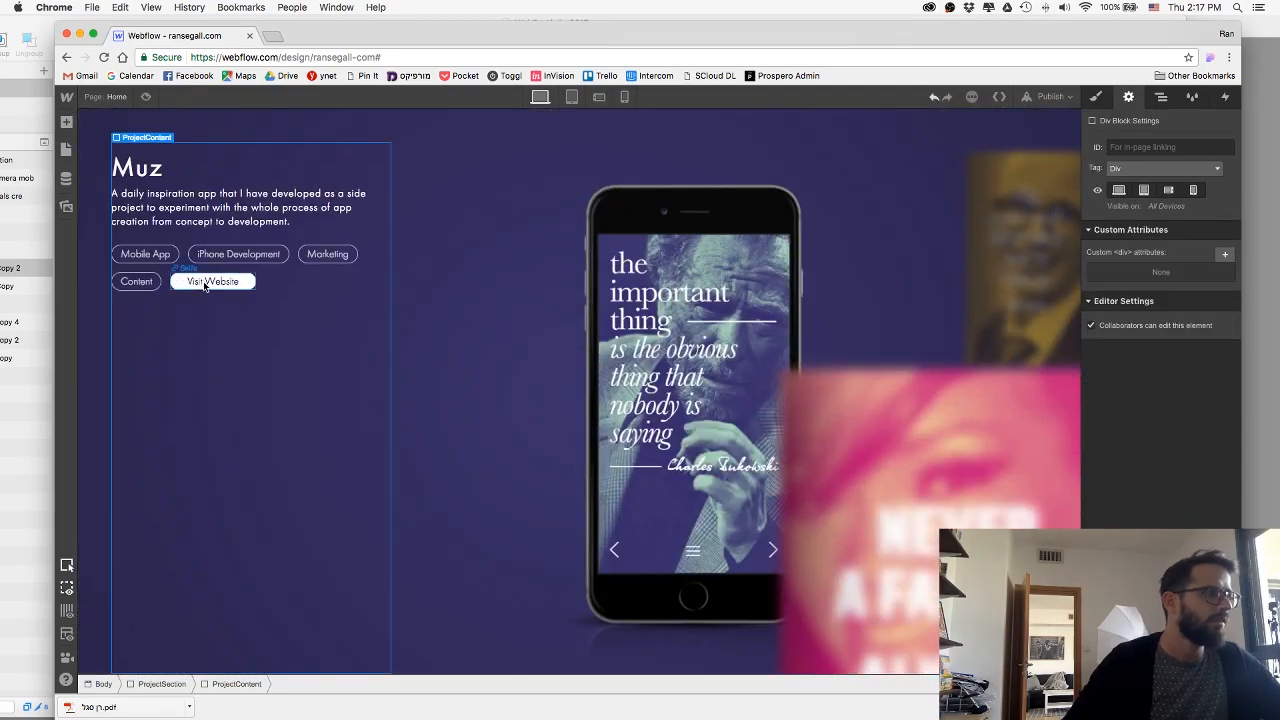
Change the label of the Muz section's Visit Website button to "Download for iPhone".
double_click(207, 282)
type("Down")
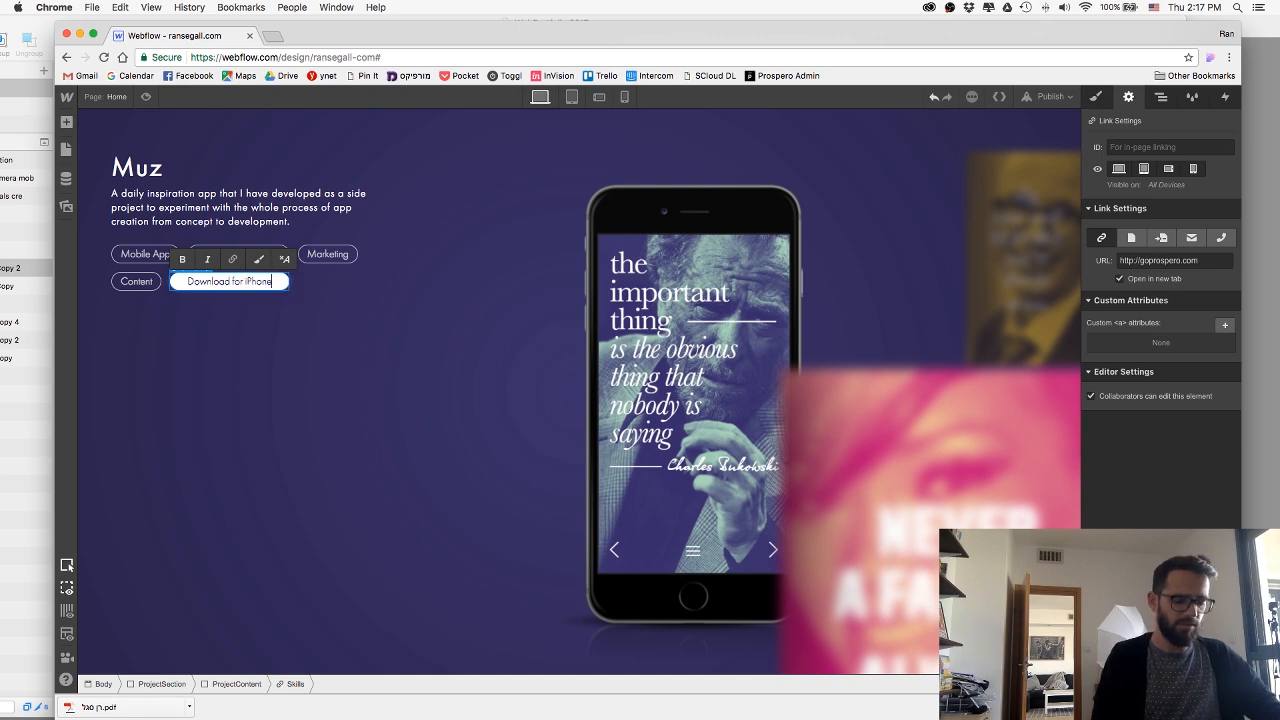
type("load for iPhone")
left_click(196, 334)
Search the web for "itunes muz quotes" in a new browser tab and open the Muz app's iTunes page.
left_click(270, 37)
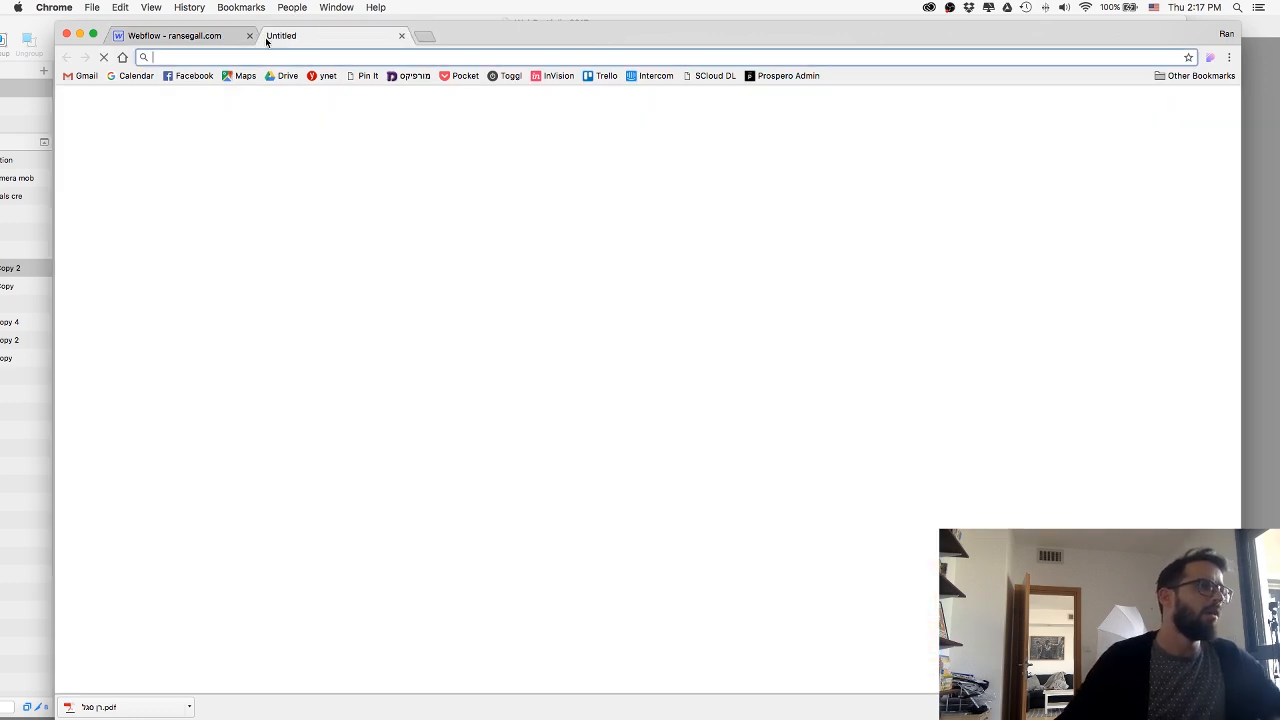
type("itunes muz")
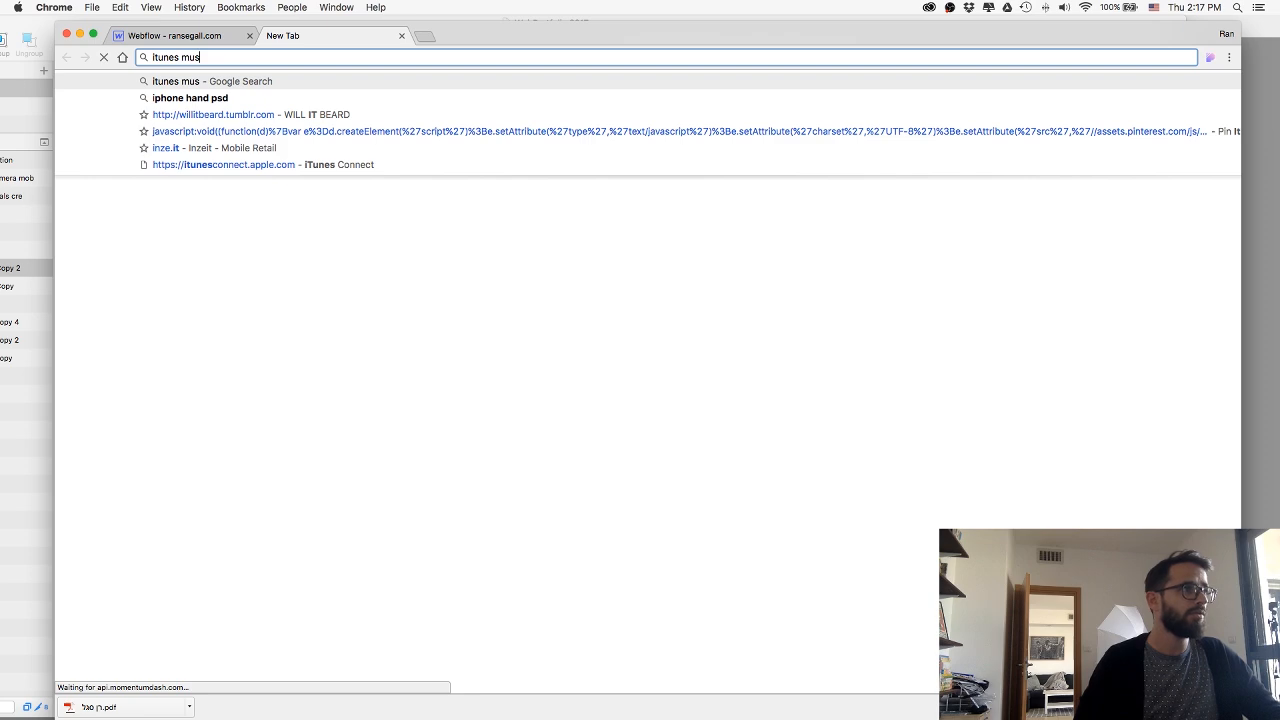
type(" quotes")
key("Return")
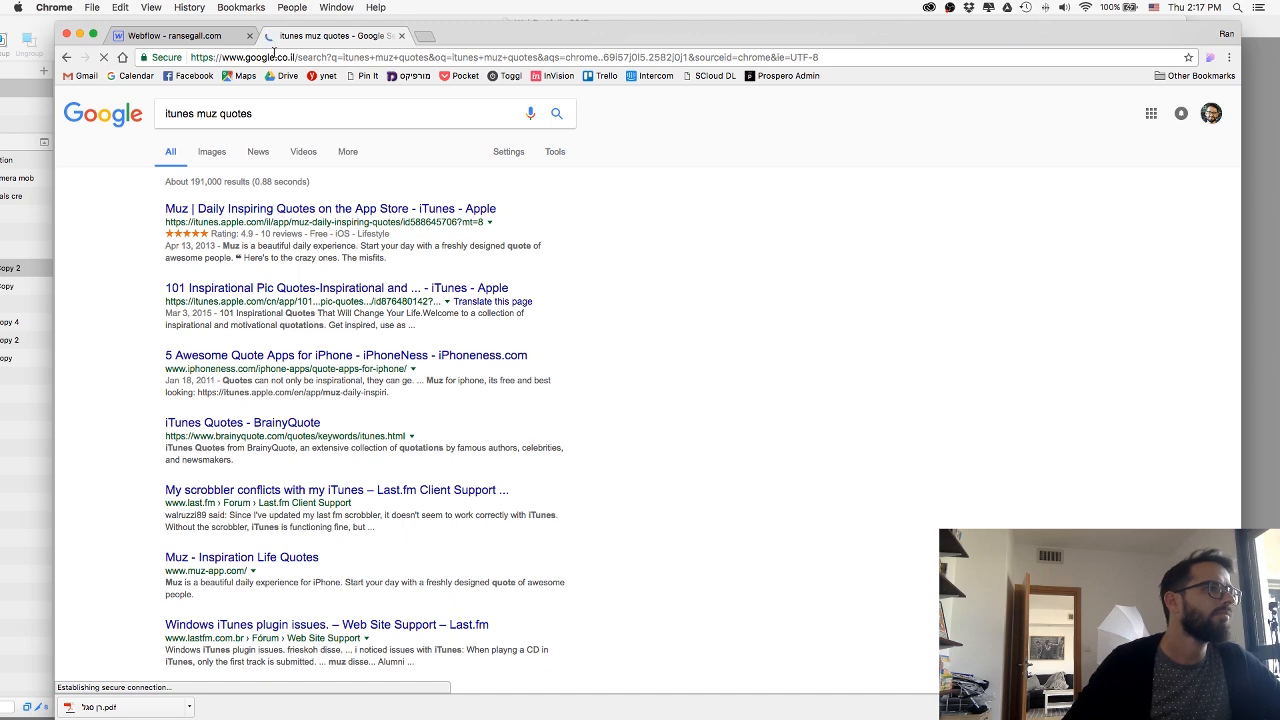
left_click(220, 208)
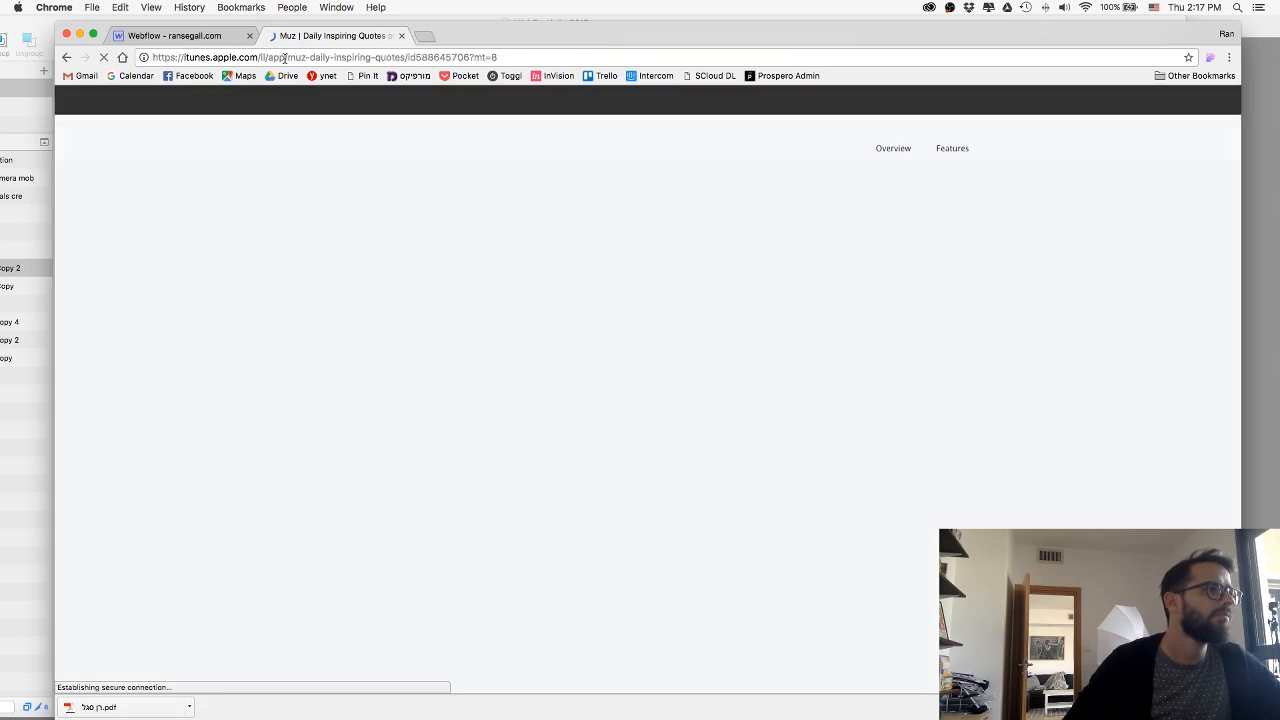
Copy the iTunes page's address, close its tab, and set it as the URL of the Download for iPhone button.
left_click(284, 58)
key("super+c")
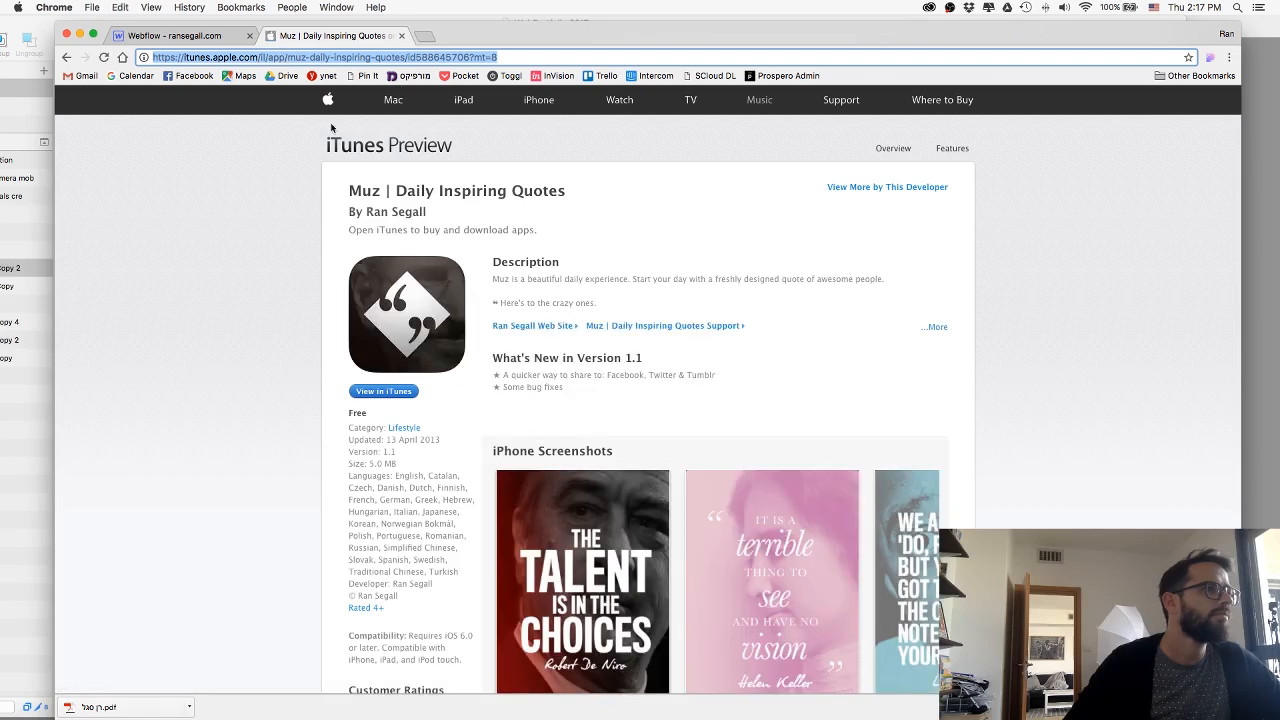
key("super+w")
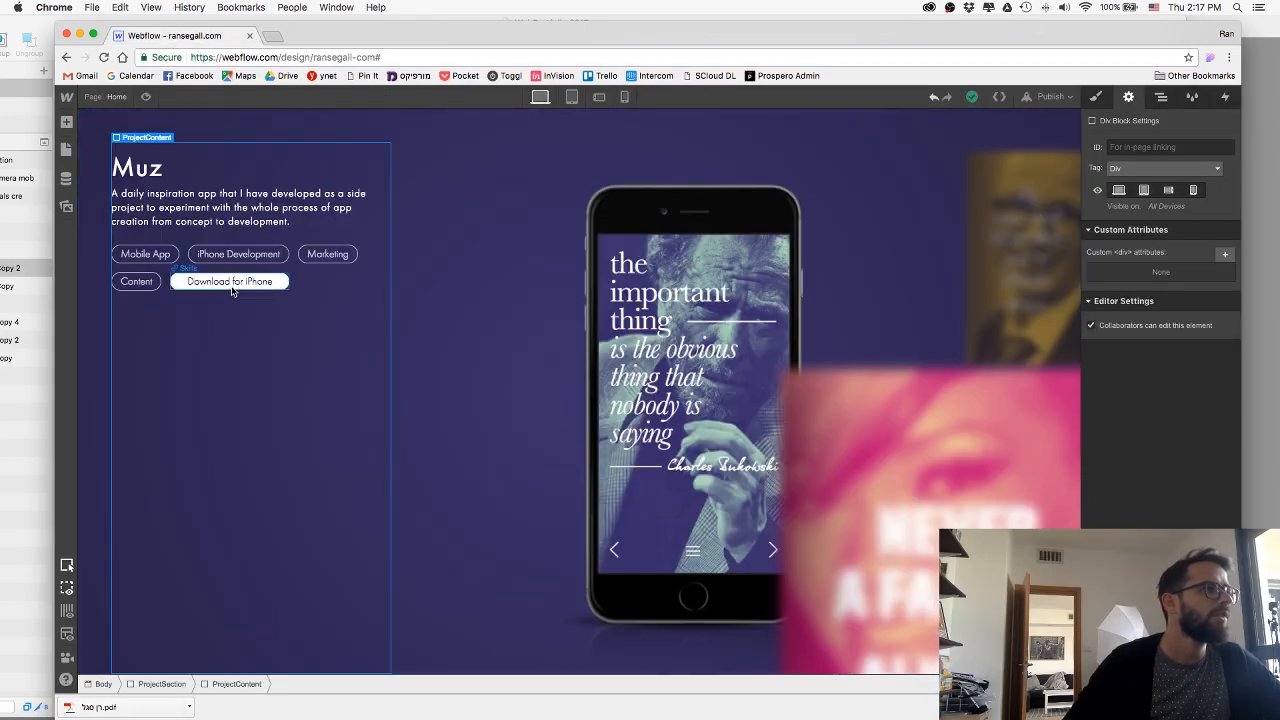
left_click(234, 287)
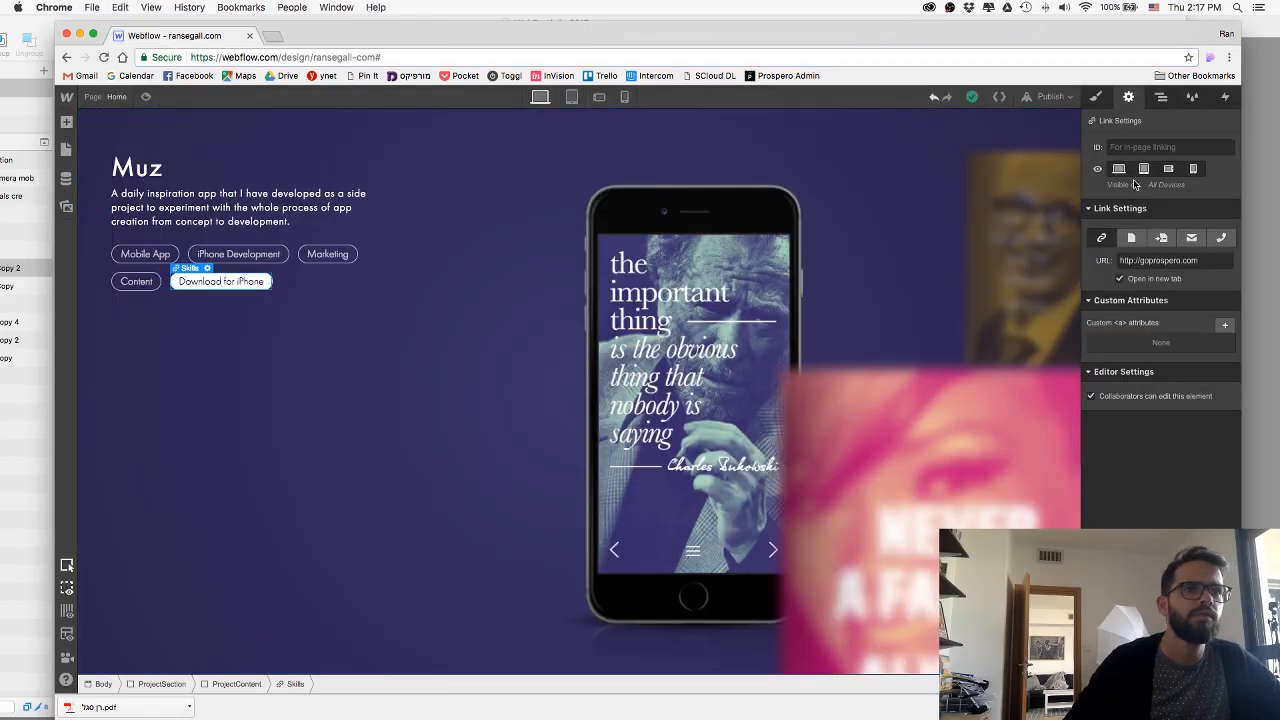
left_click(1131, 240)
left_click(1125, 260)
left_click(1118, 252)
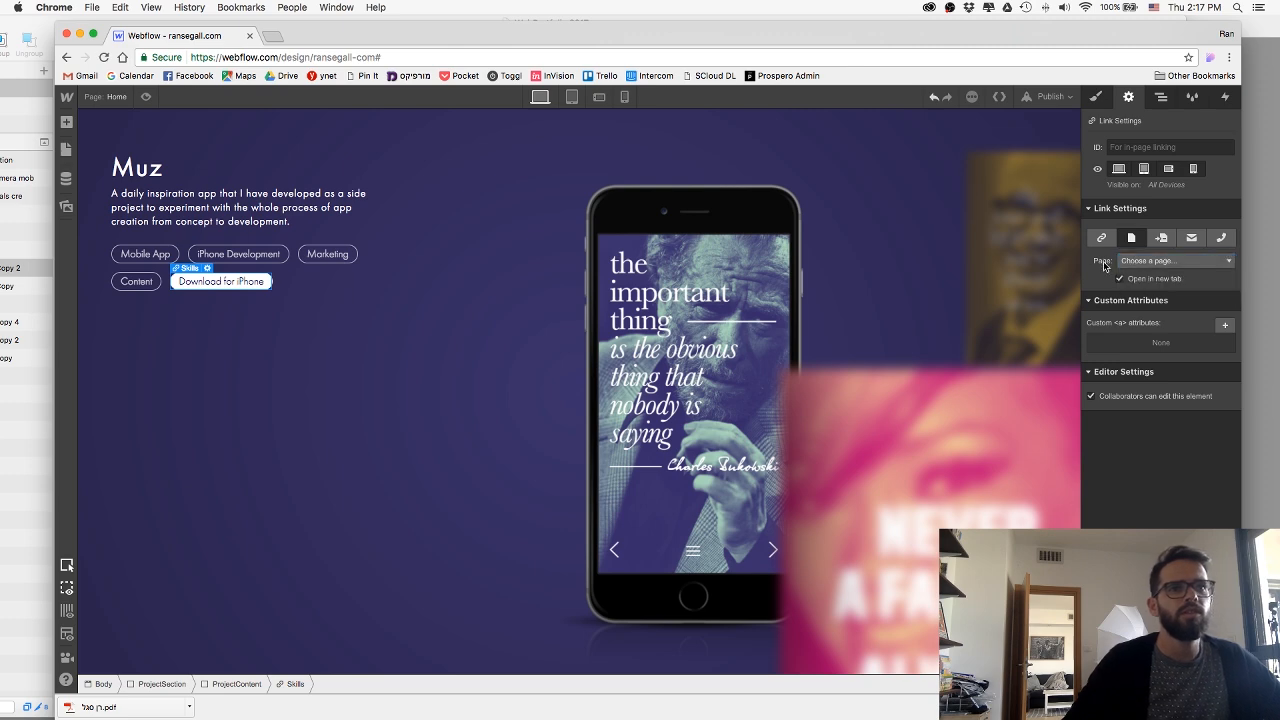
left_click(1103, 239)
left_click(1143, 261)
key("super+v")
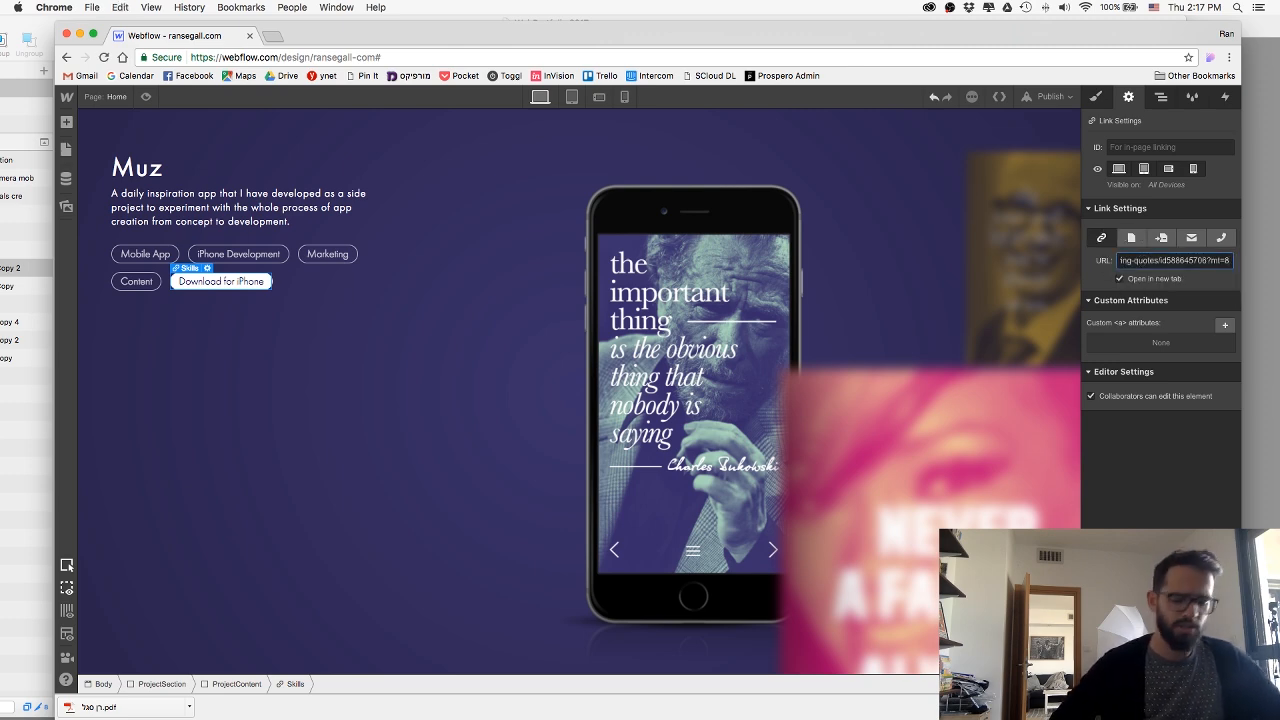
Publish the site with the finished Muz section to its webflow.io domain.
left_click(1050, 96)
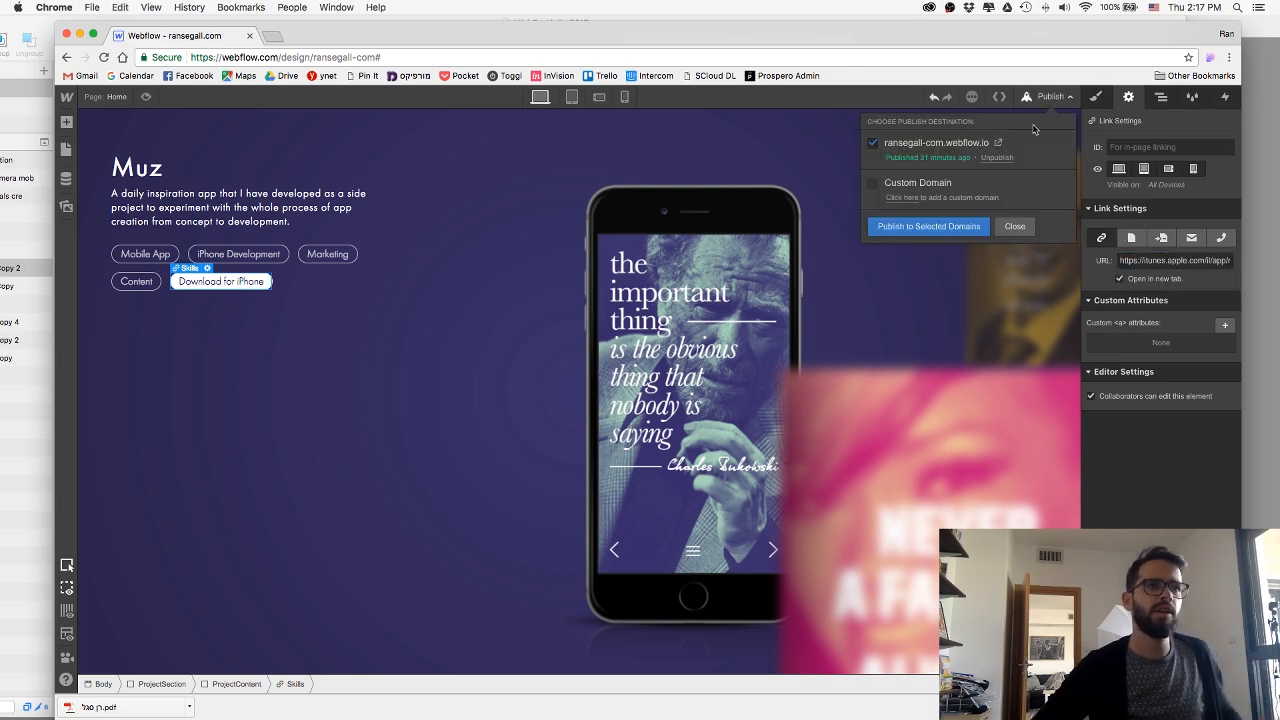
left_click(958, 228)
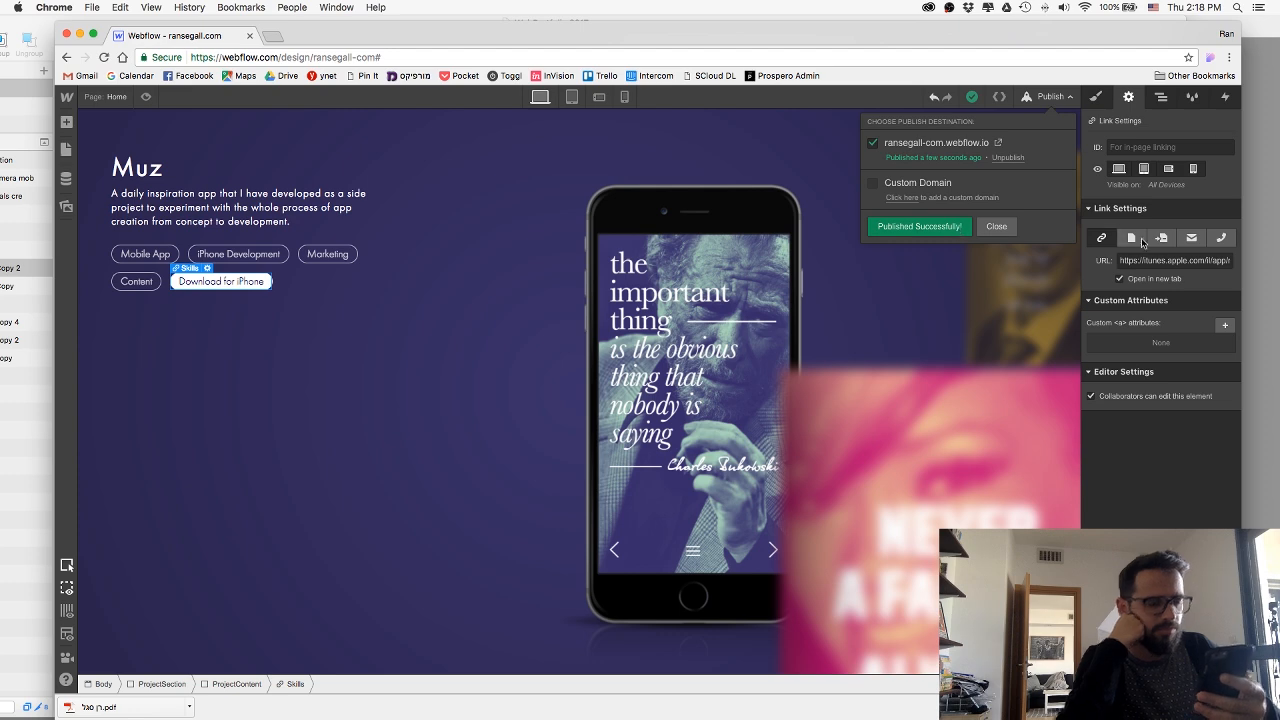
left_click(996, 226)
In the phone portrait view, set the Muz section's top padding to 10 px.
left_click(624, 96)
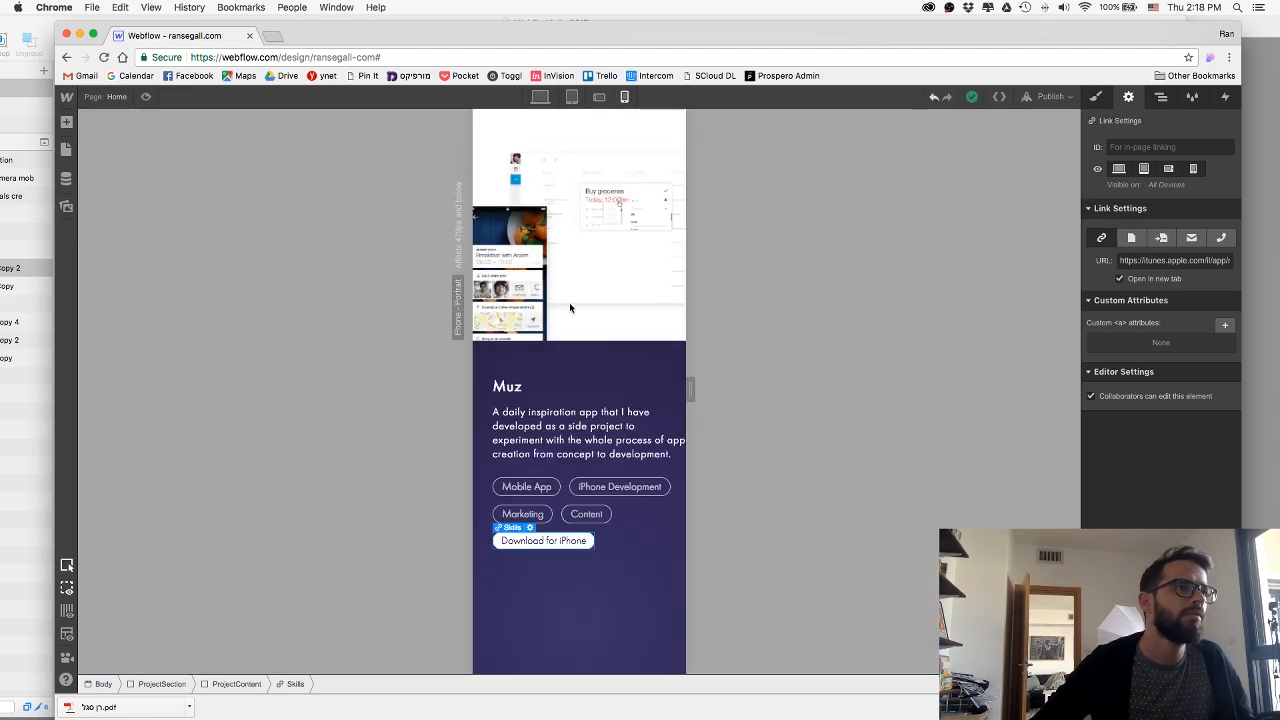
left_click(566, 363)
key("s")
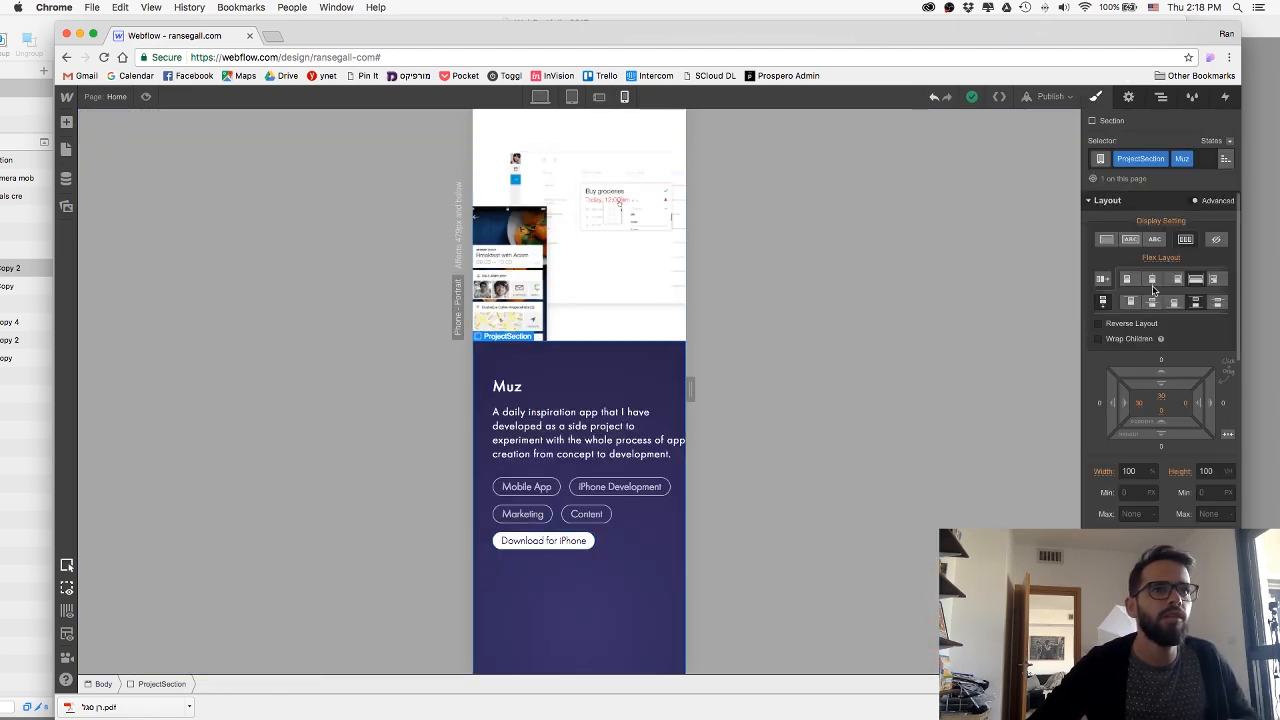
left_click(1162, 398)
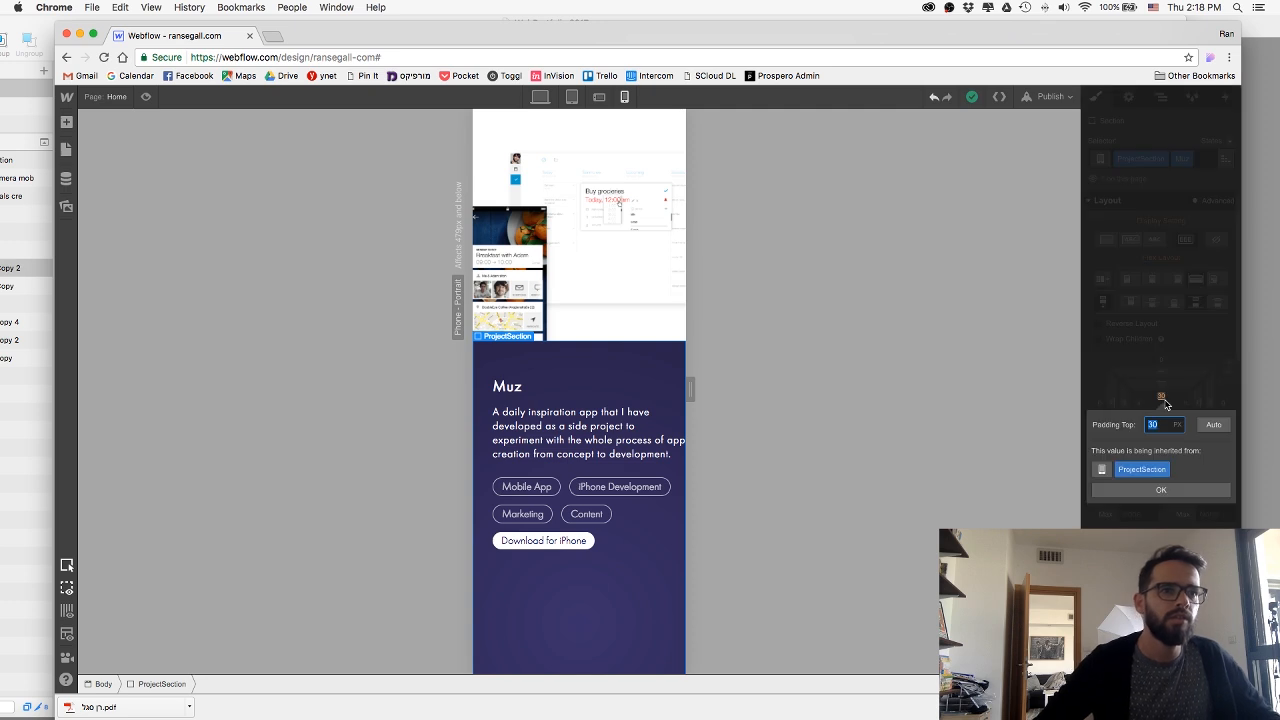
key("Return")
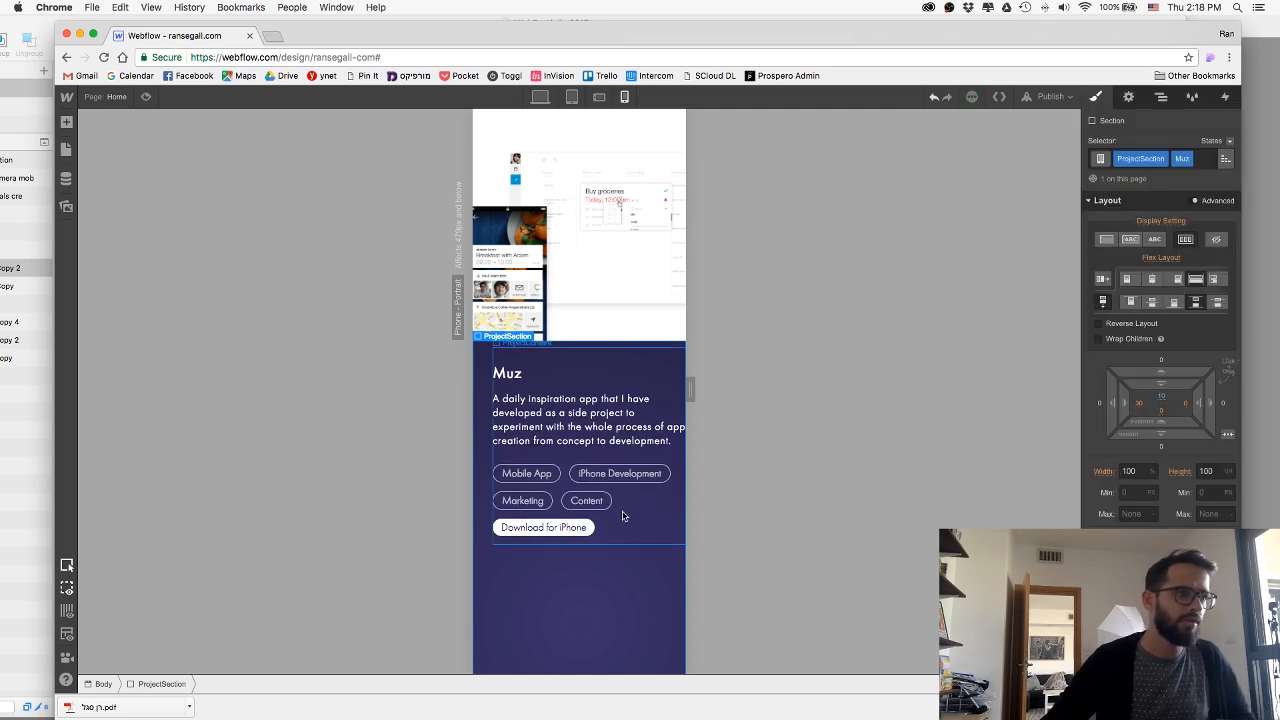
Select the Muz image in the phone portrait view and republish the site to its webflow.io domain.
scroll(622, 516, "down", 5)
left_click(593, 541)
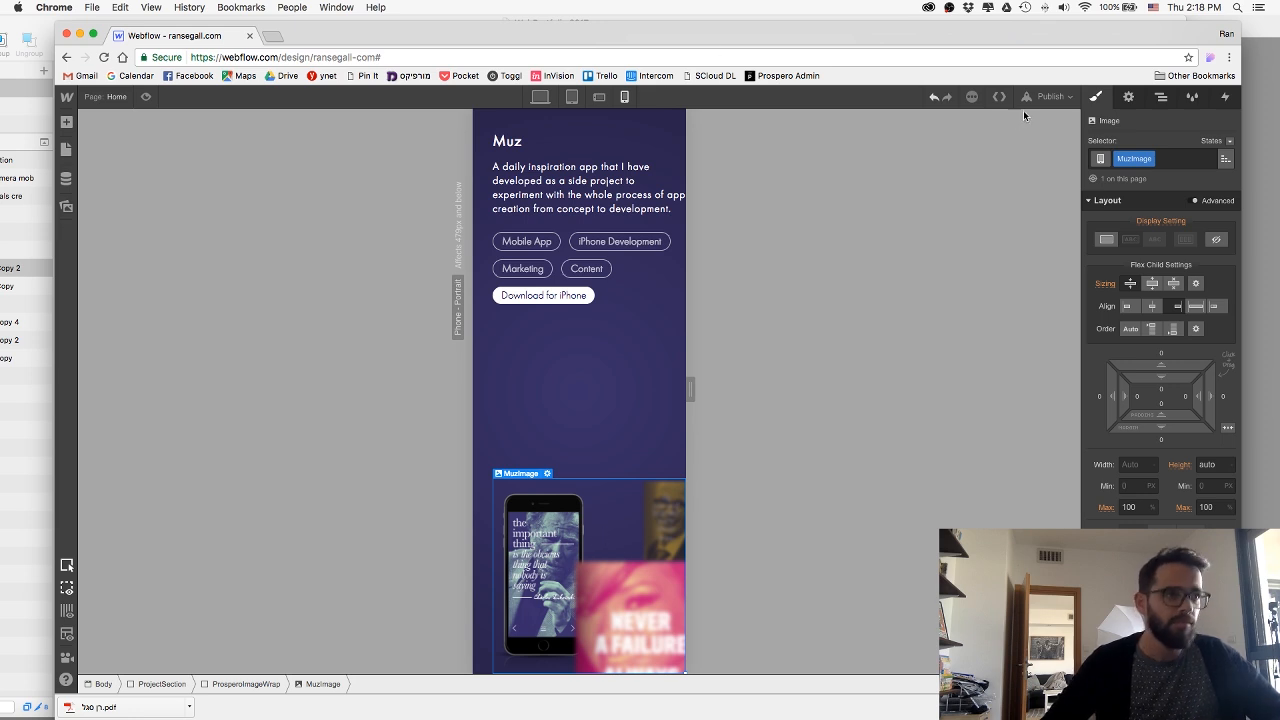
left_click(1045, 97)
left_click(923, 228)
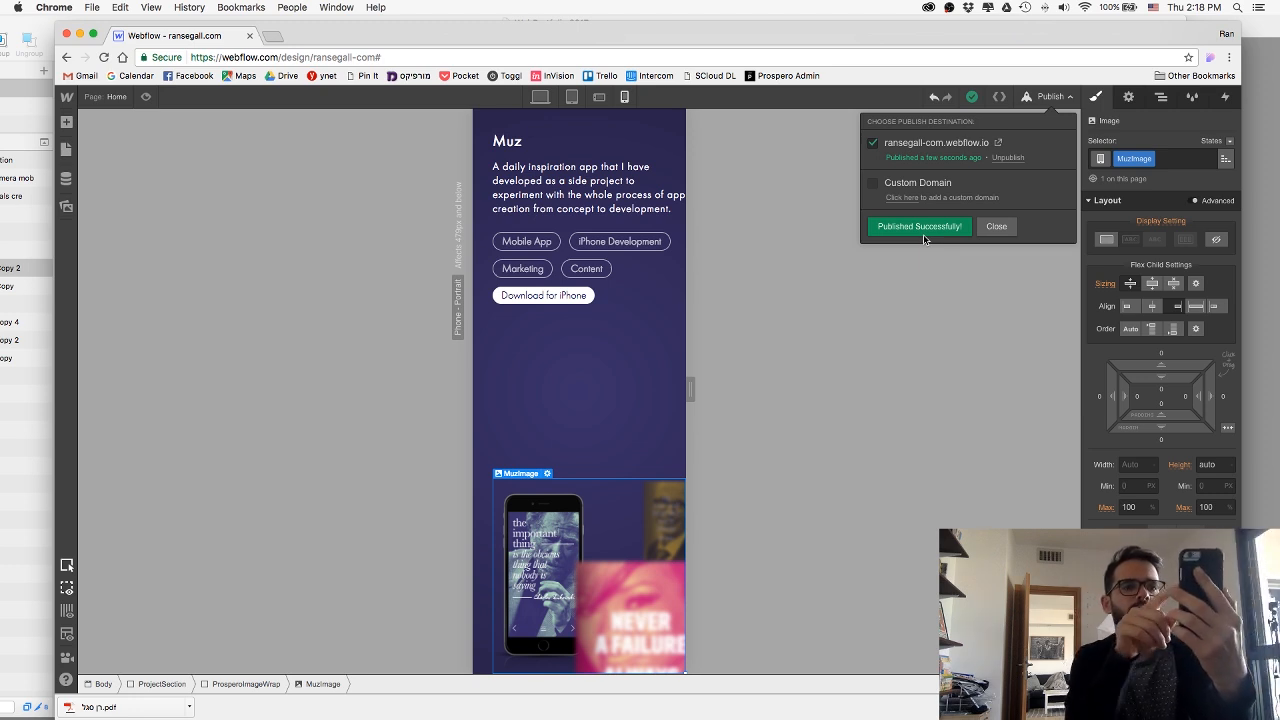
left_click(996, 226)
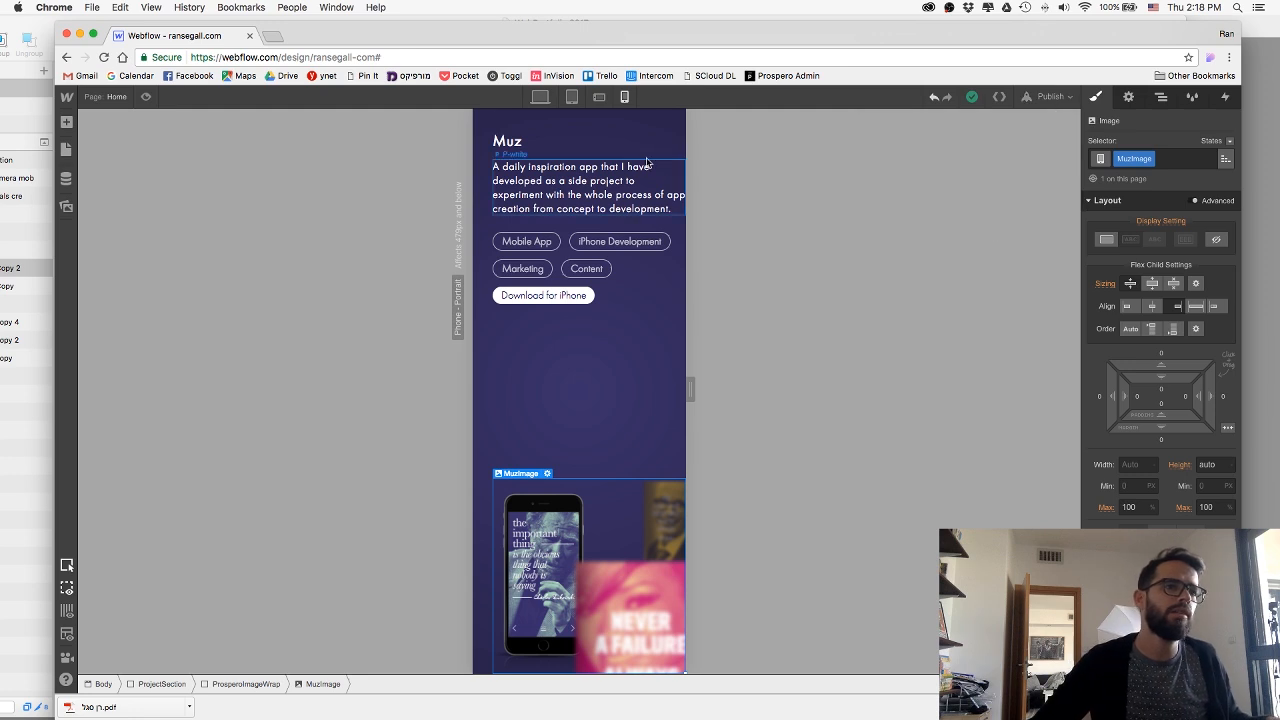
Set the Muz section's right padding to 20 px for the phone portrait view.
left_click(645, 396)
scroll(598, 212, "up", 2)
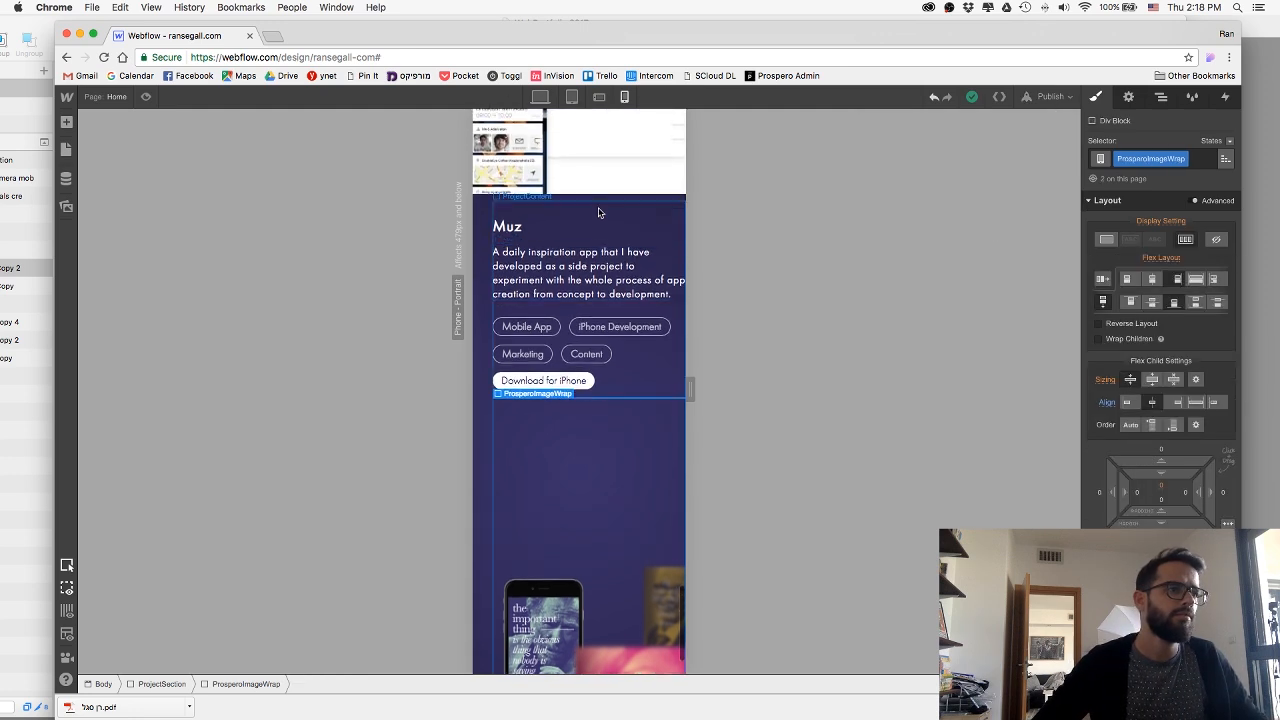
left_click(601, 215)
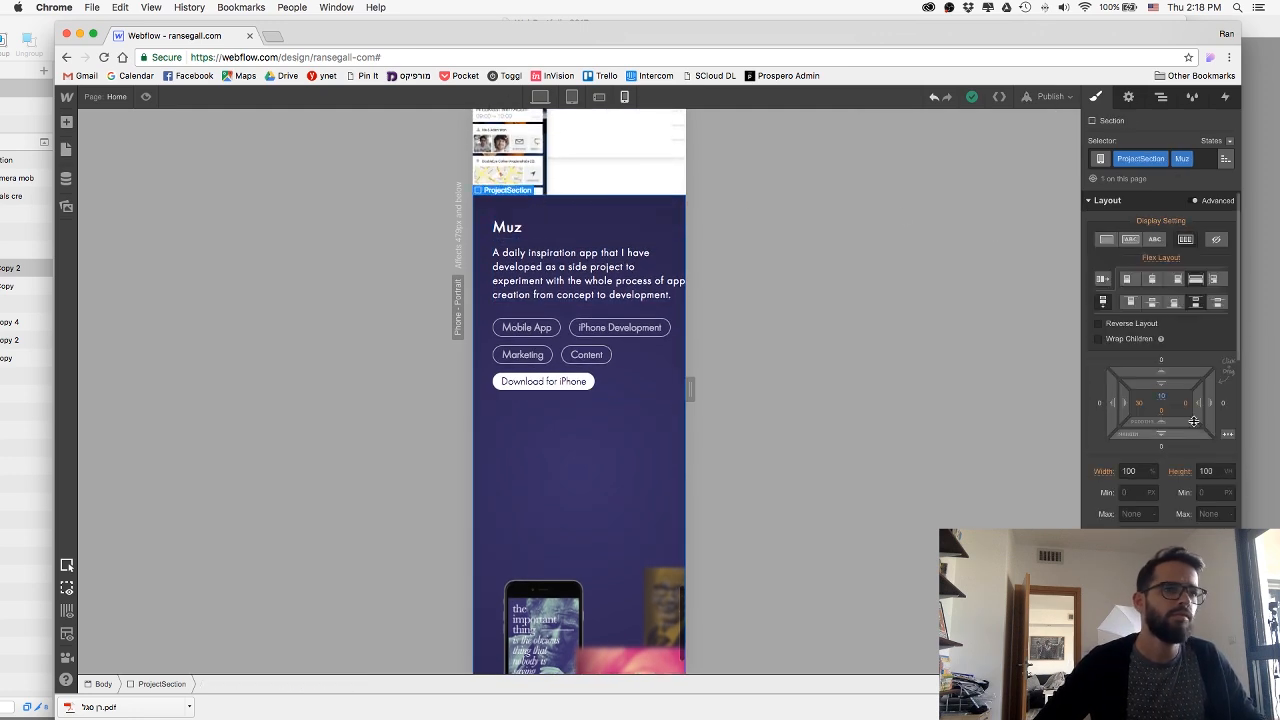
left_click(1187, 406)
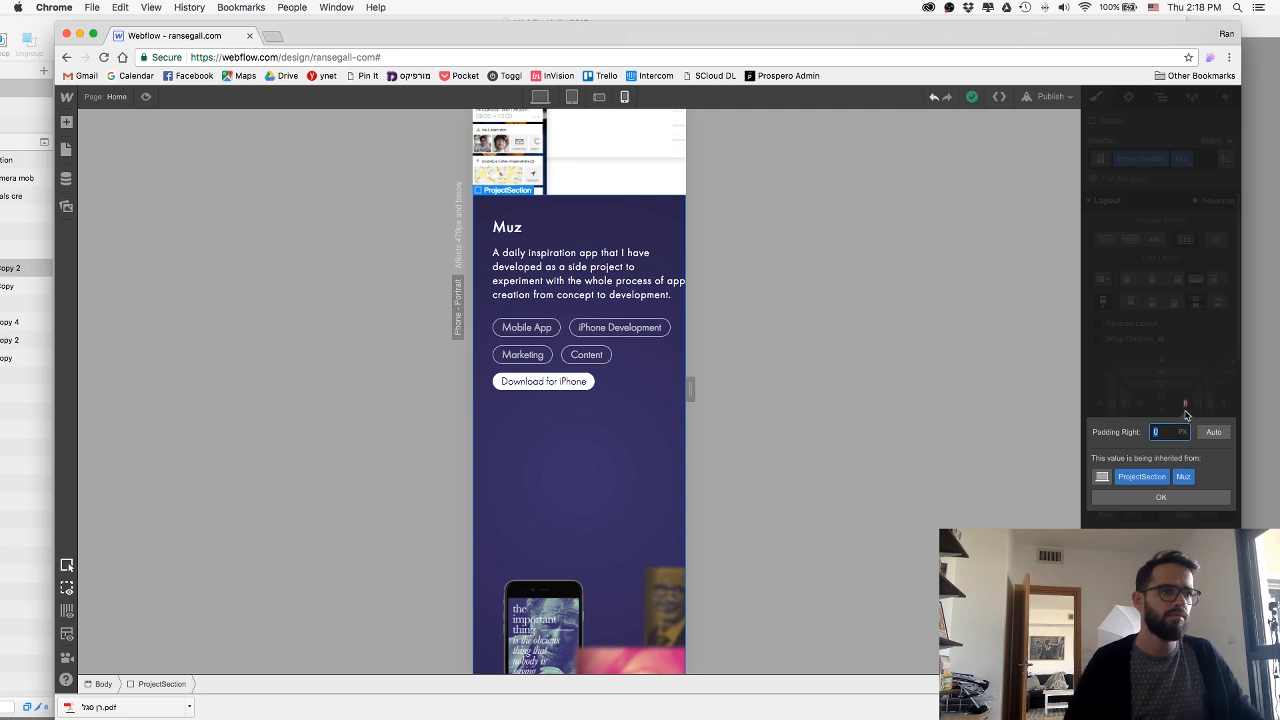
type("20")
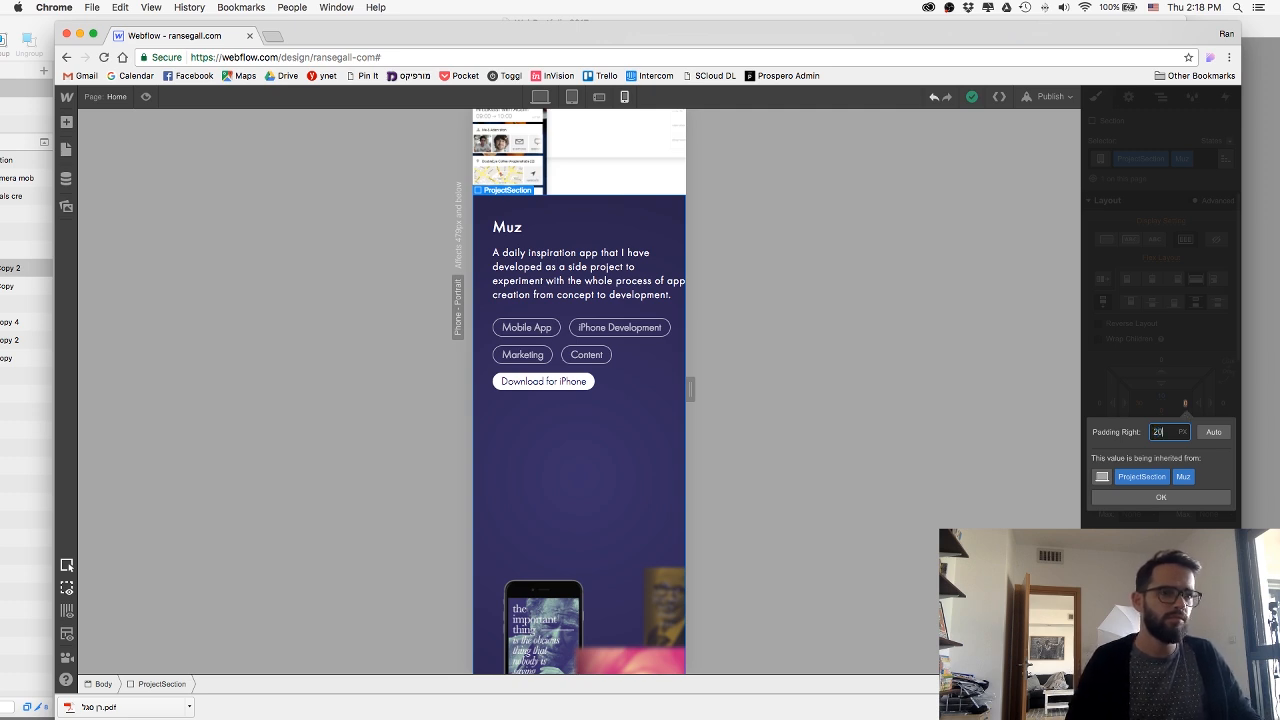
key("Return")
Set the Muz image's right margin to -30 px for the phone portrait view.
scroll(628, 514, "down", 2)
left_click(628, 516)
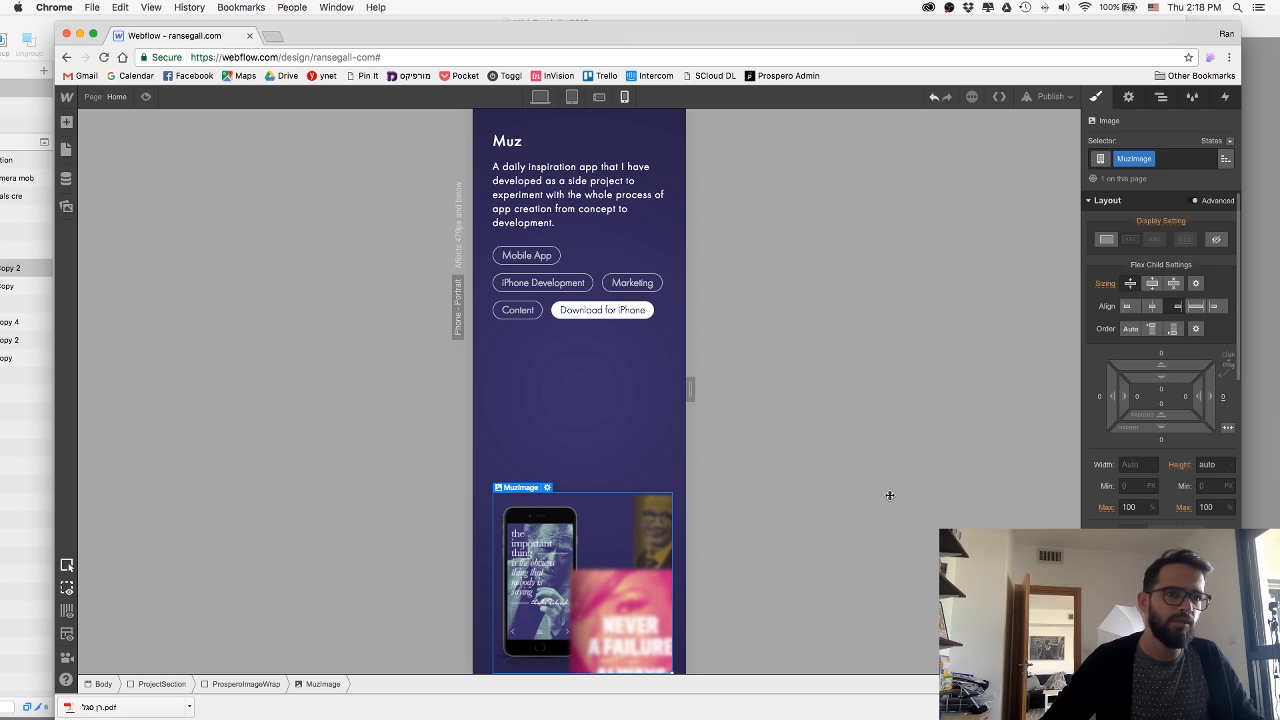
left_click(1222, 398)
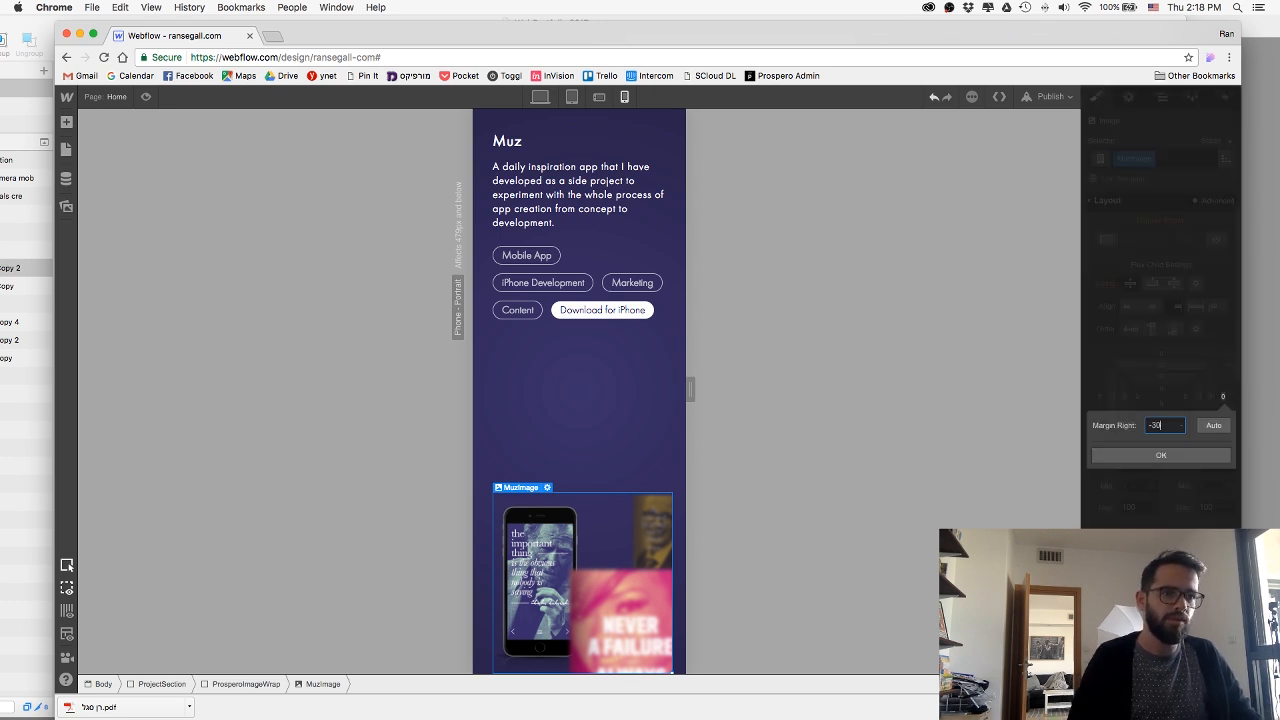
type("-30")
key("Return")
Republish the site to its webflow.io domain with the adjusted phone spacing of the Muz section.
left_click(1050, 96)
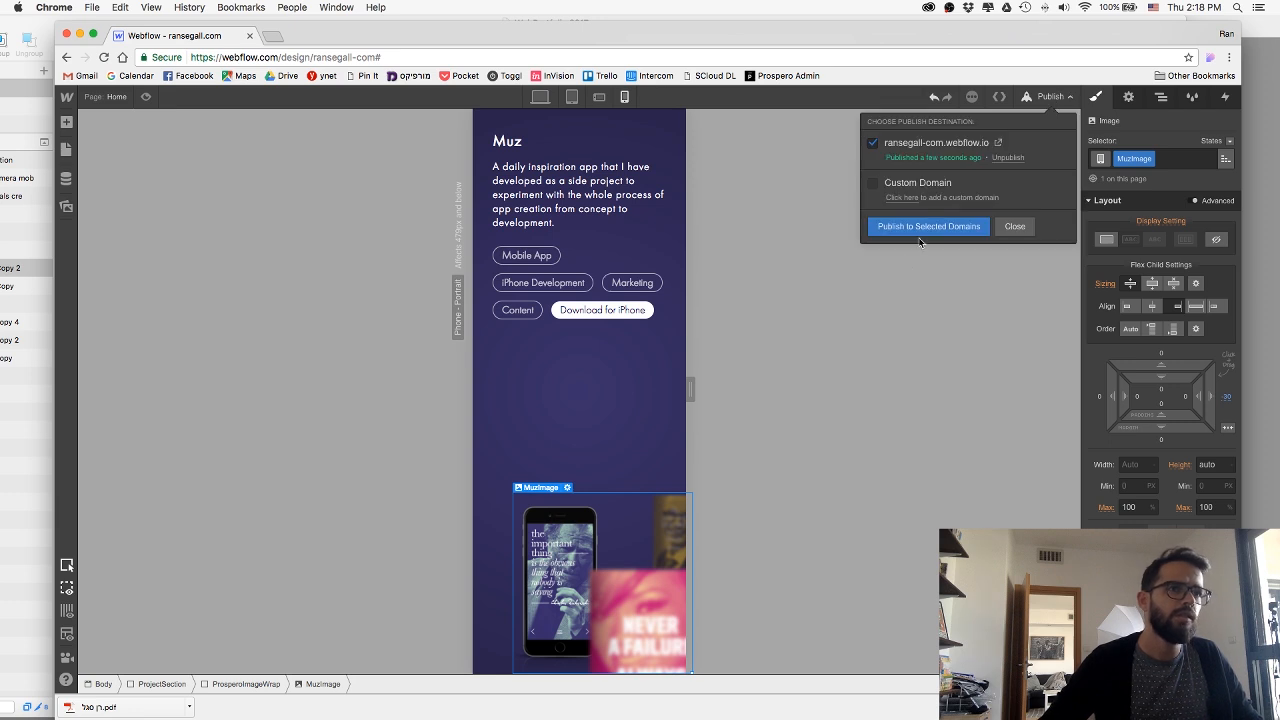
left_click(925, 228)
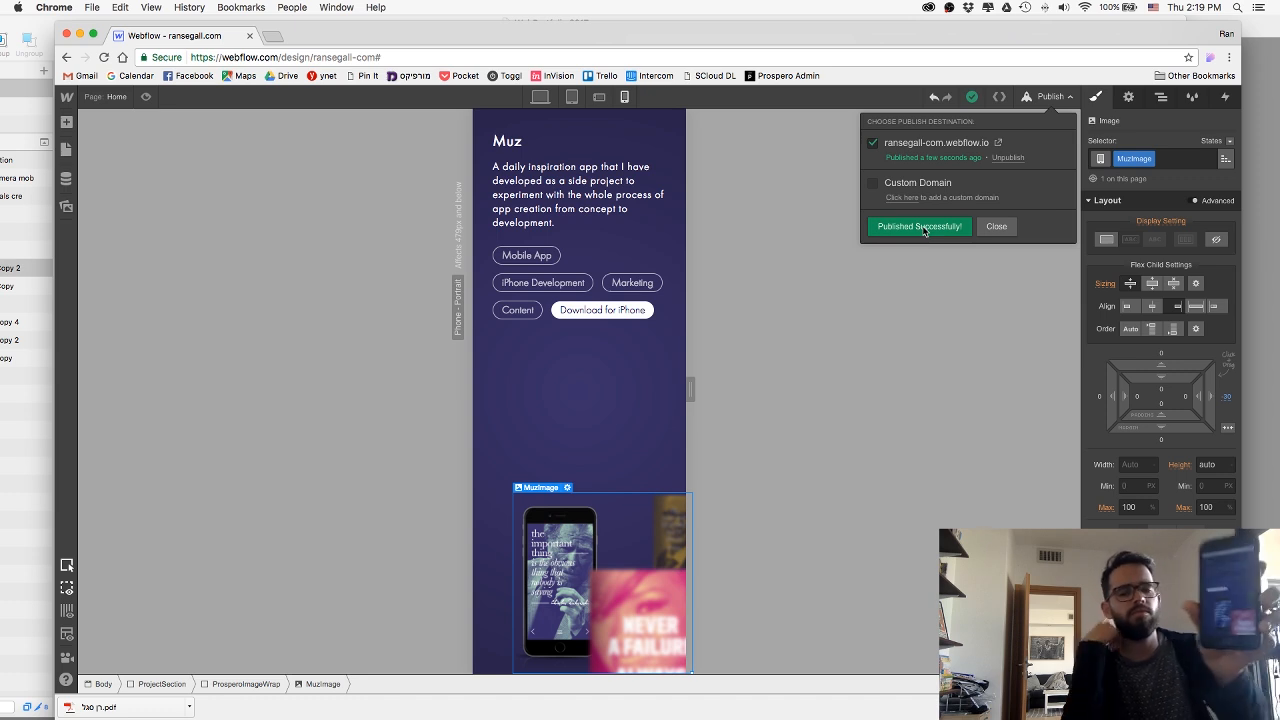
left_click(996, 226)
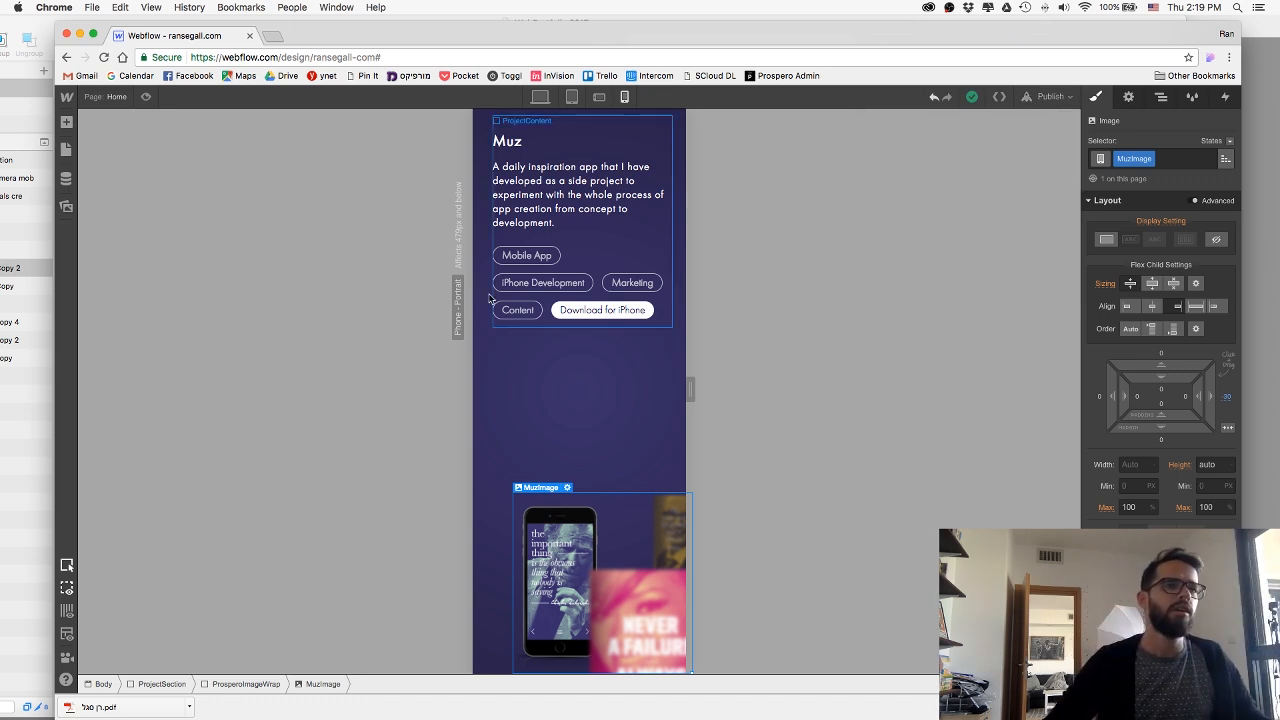
Return the page to the desktop view, switch to Sketch and examine the design of The nuSchool section.
left_click(539, 97)
key("super+Tab")
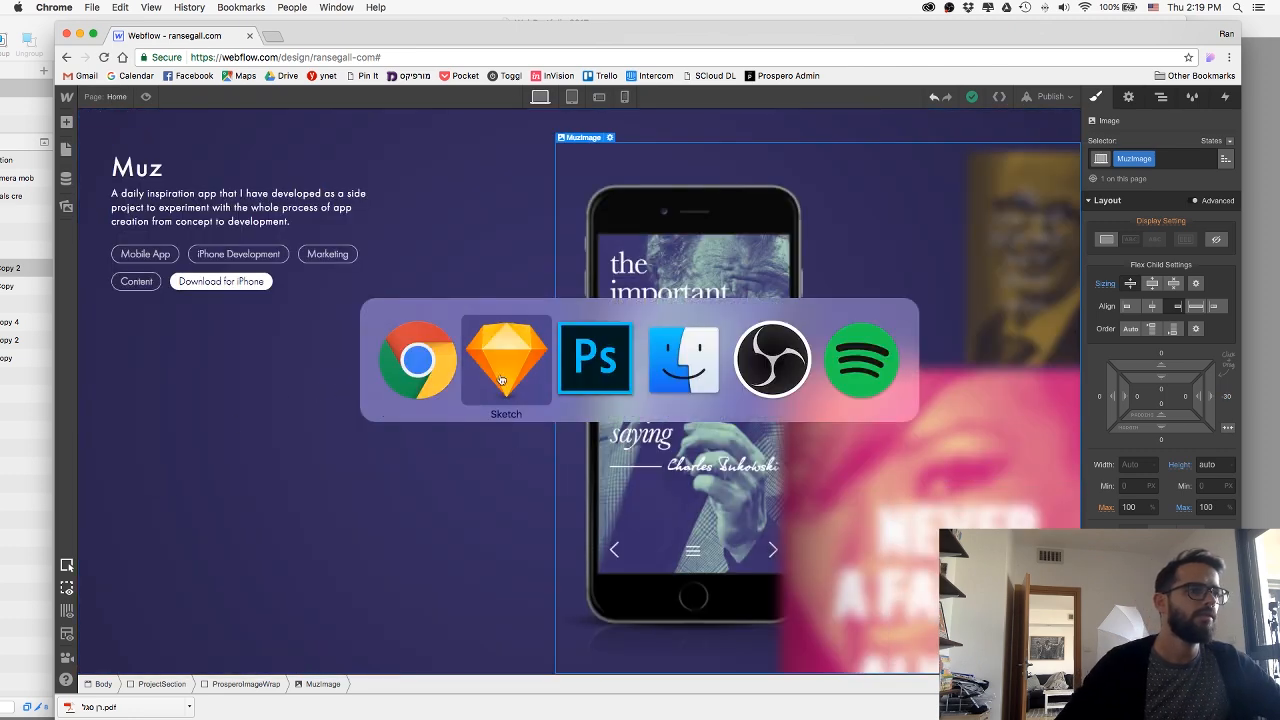
scroll(460, 369, "down", 10)
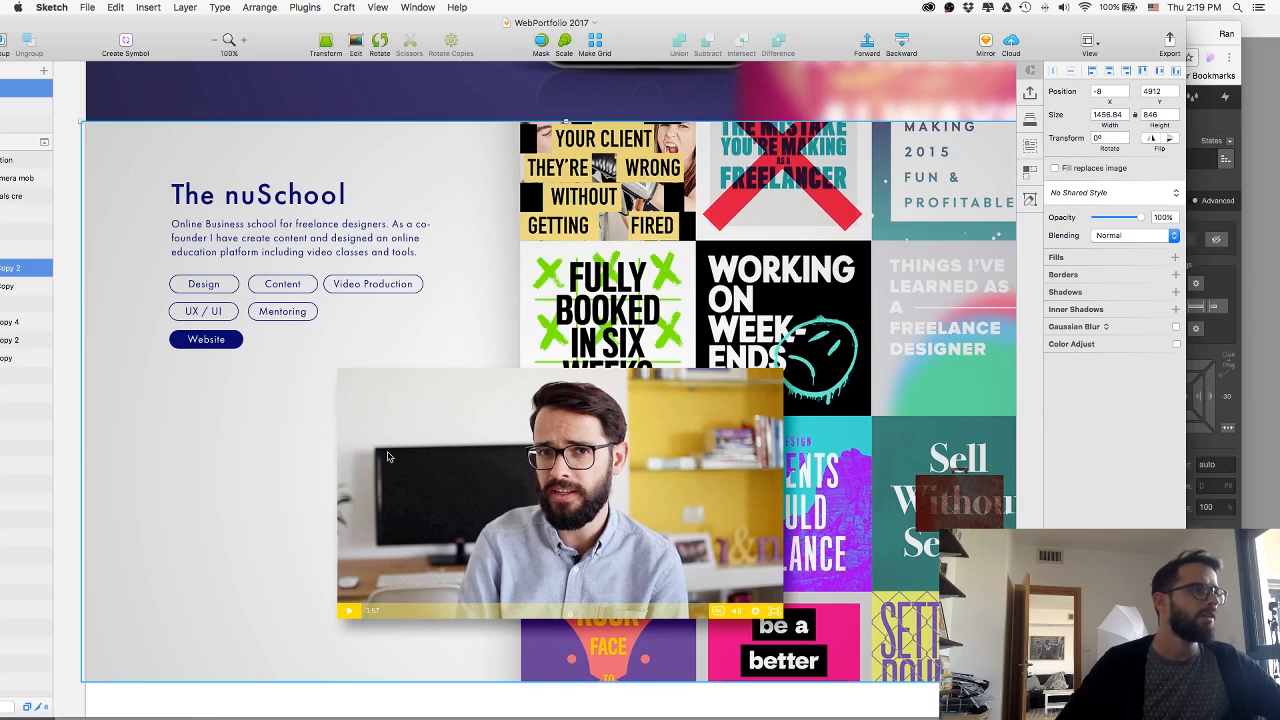
left_click(65, 314)
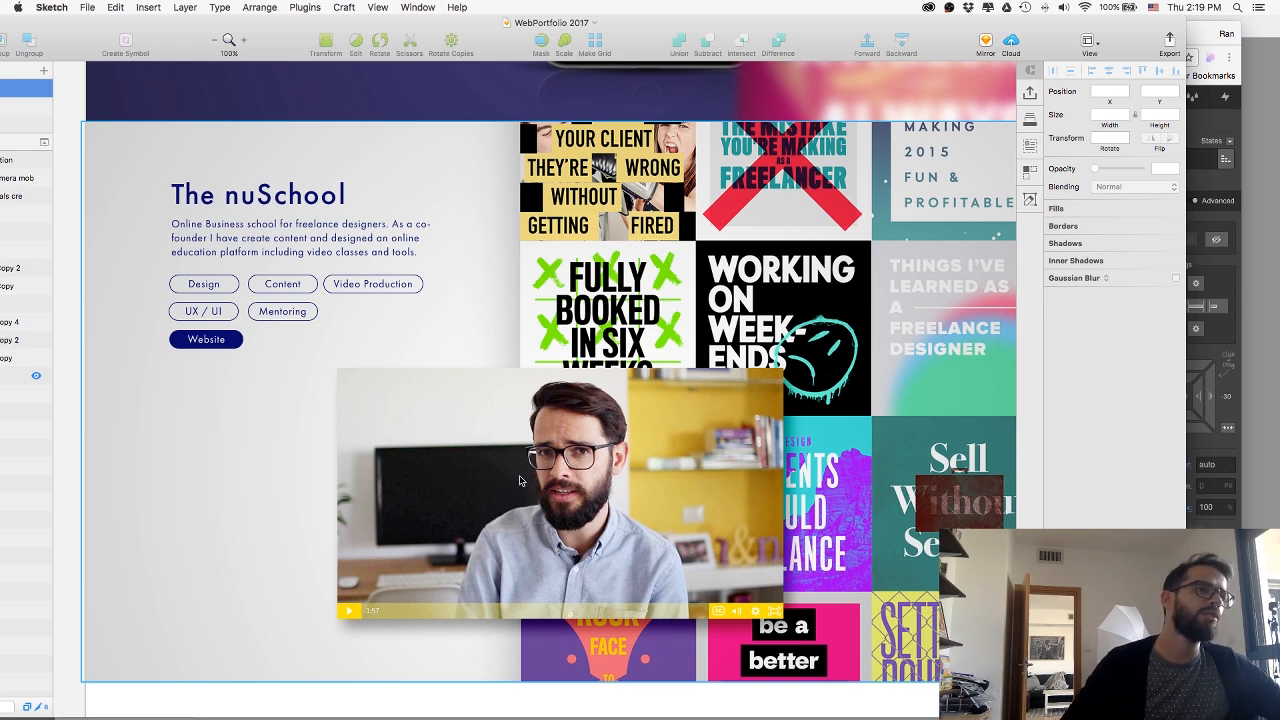
Switch back to Webflow in Chrome and try to place a copy of the Any.Do section below the Muz section.
key("super+Tab")
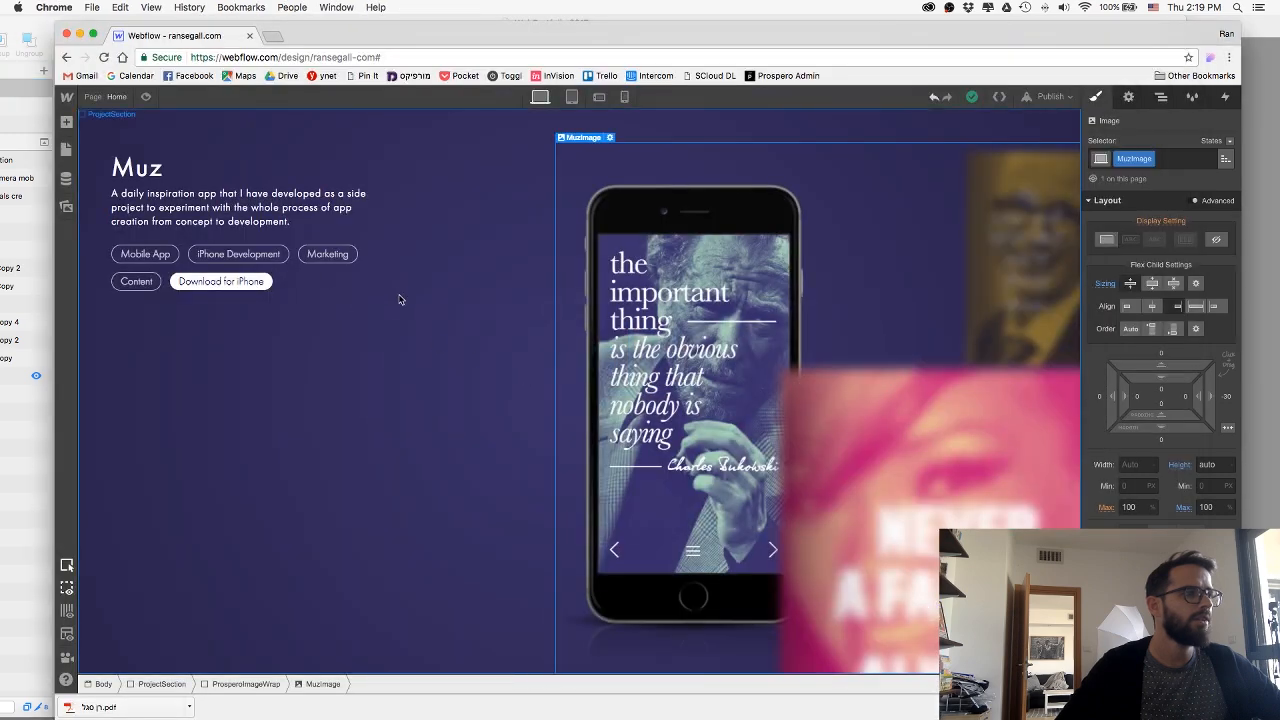
scroll(395, 302, "up", 5)
scroll(395, 302, "up", 5)
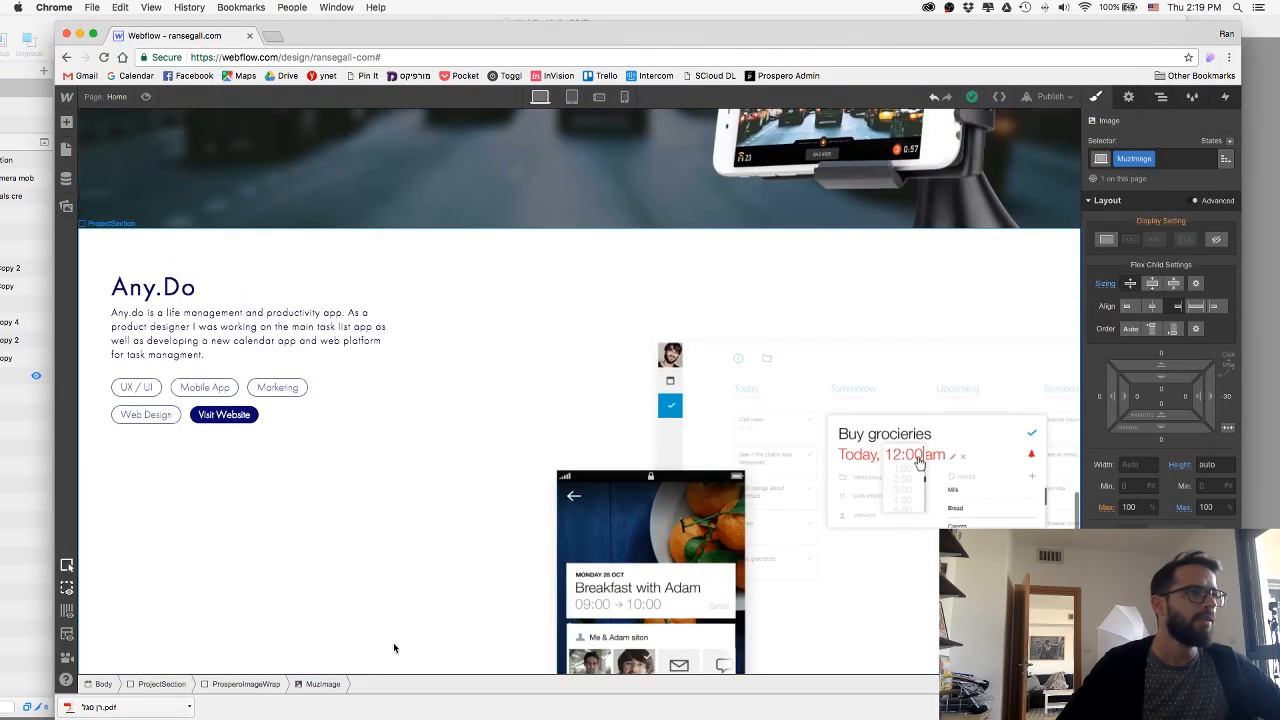
left_click(315, 617)
left_click(1161, 96)
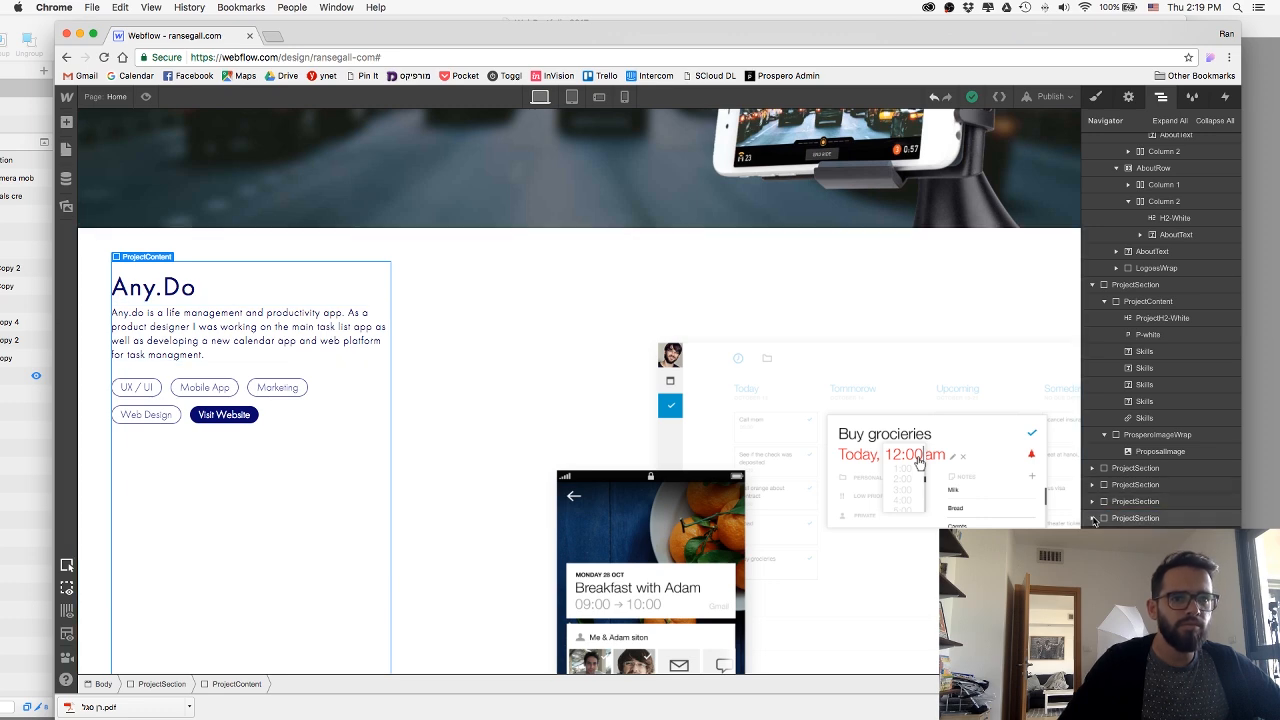
left_click(1124, 503)
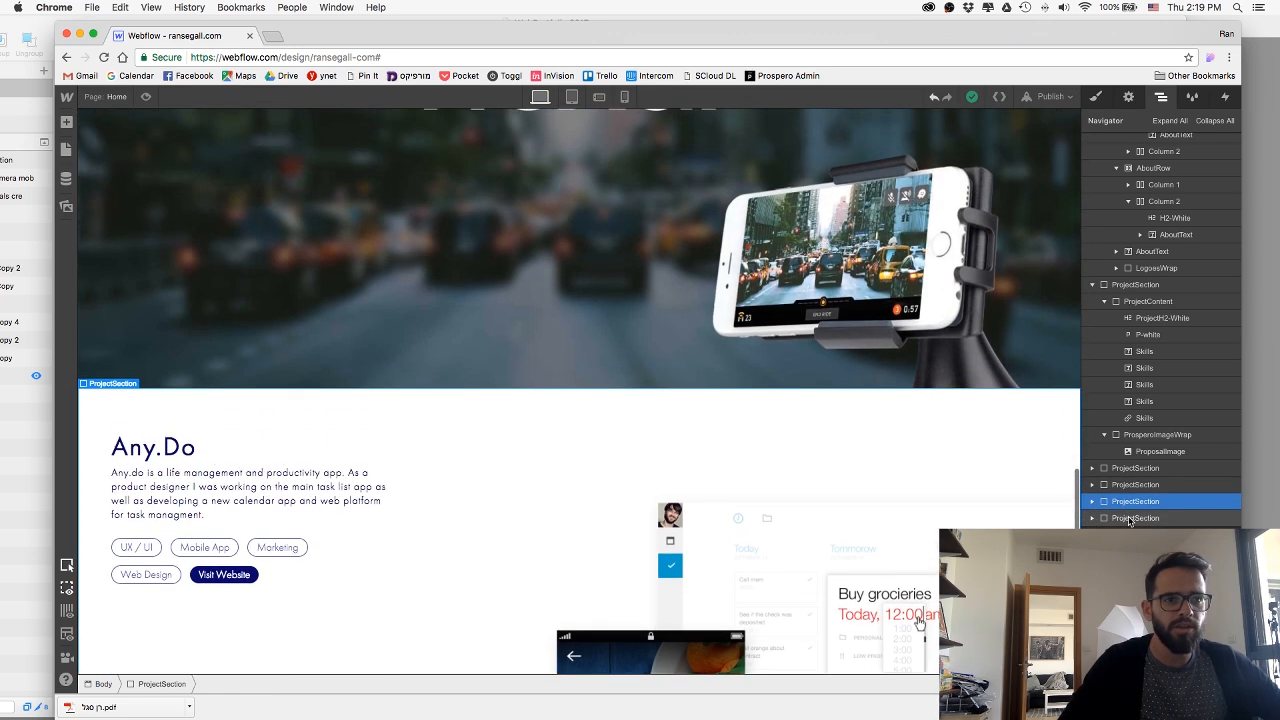
left_click(1130, 518)
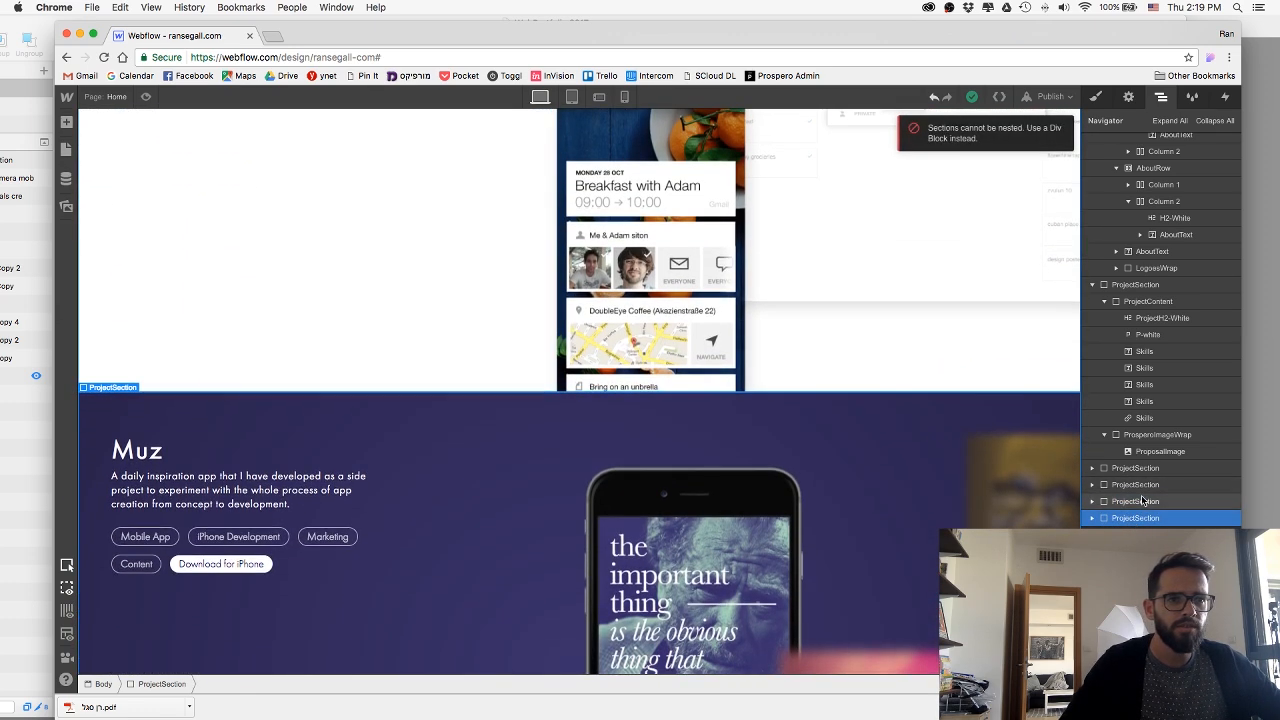
left_click(1143, 501)
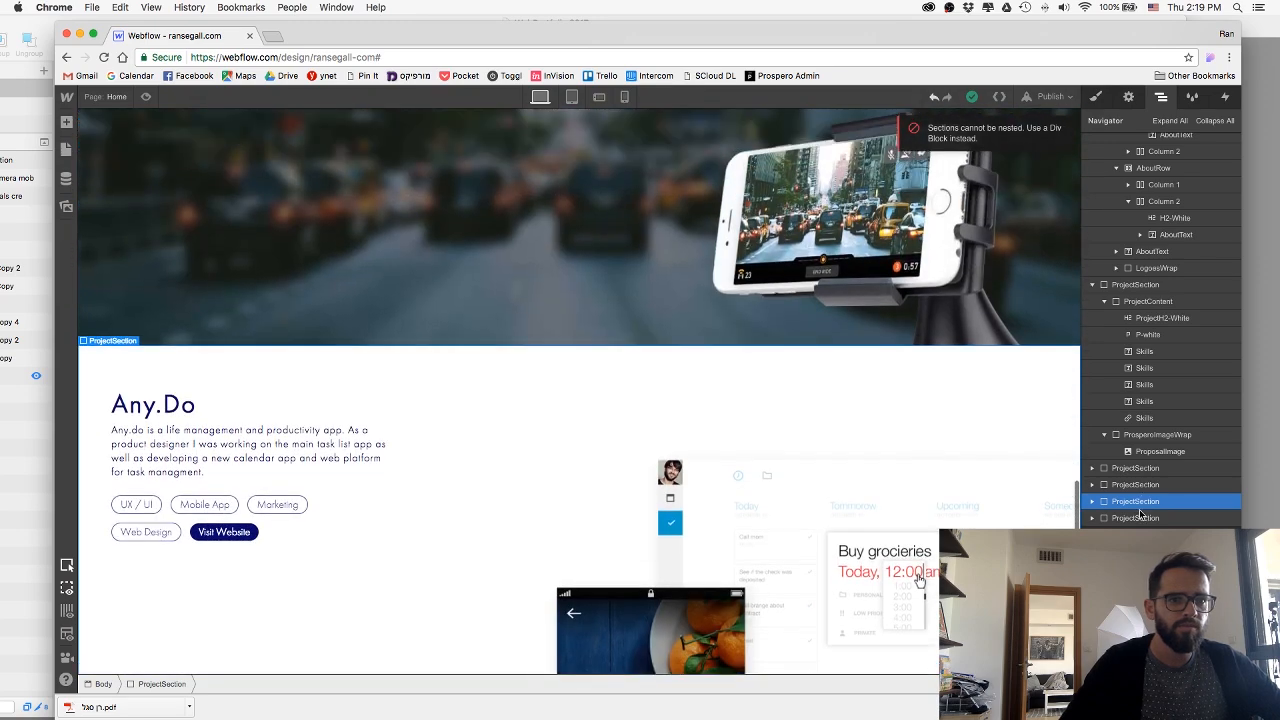
left_click(1135, 518)
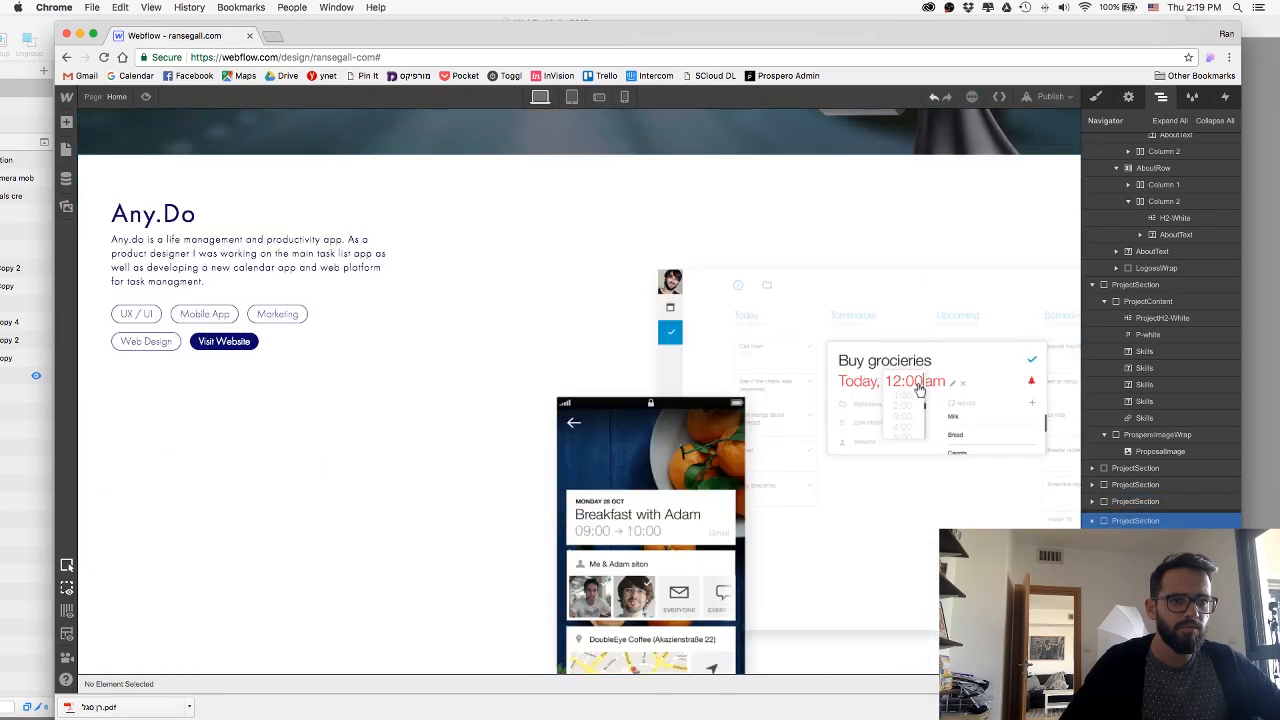
left_click_drag(1135, 520, 1135, 618)
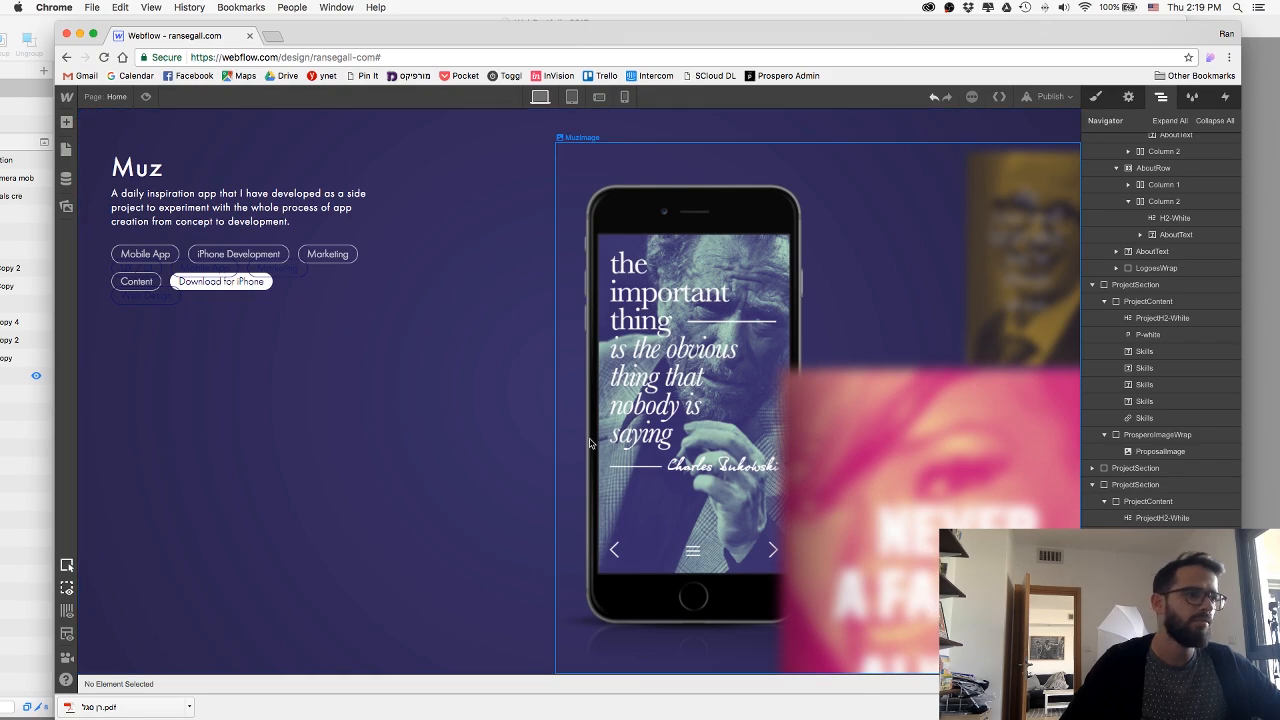
Examine the order of the project sections around Any.Do and Muz to locate the copied Any.Do section.
scroll(434, 408, "up", 20)
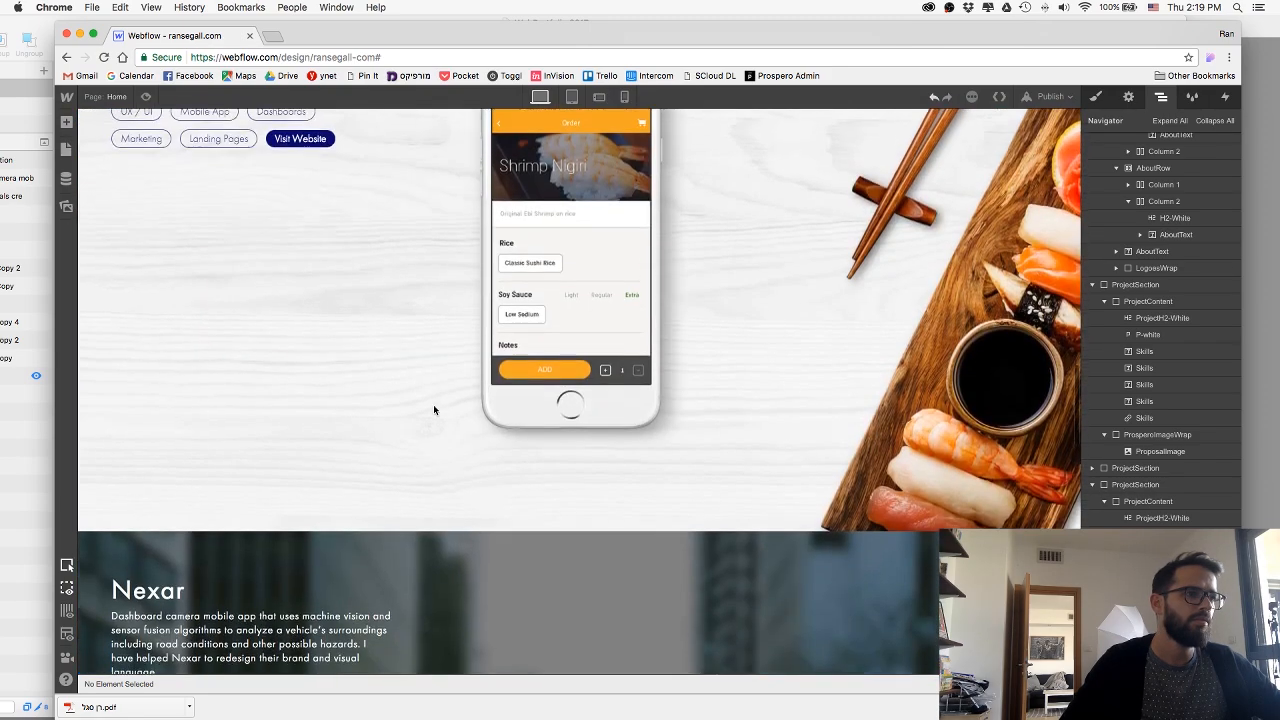
scroll(433, 404, "down", 15)
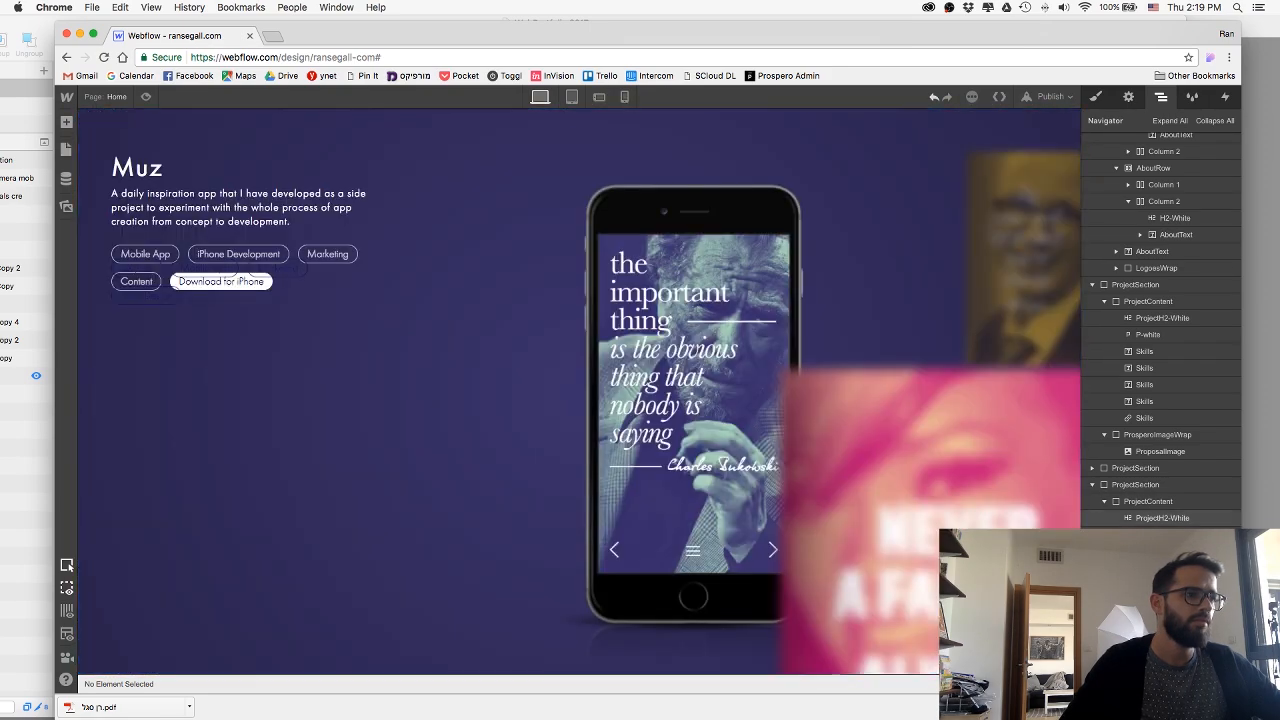
scroll(1160, 515, "up", 2)
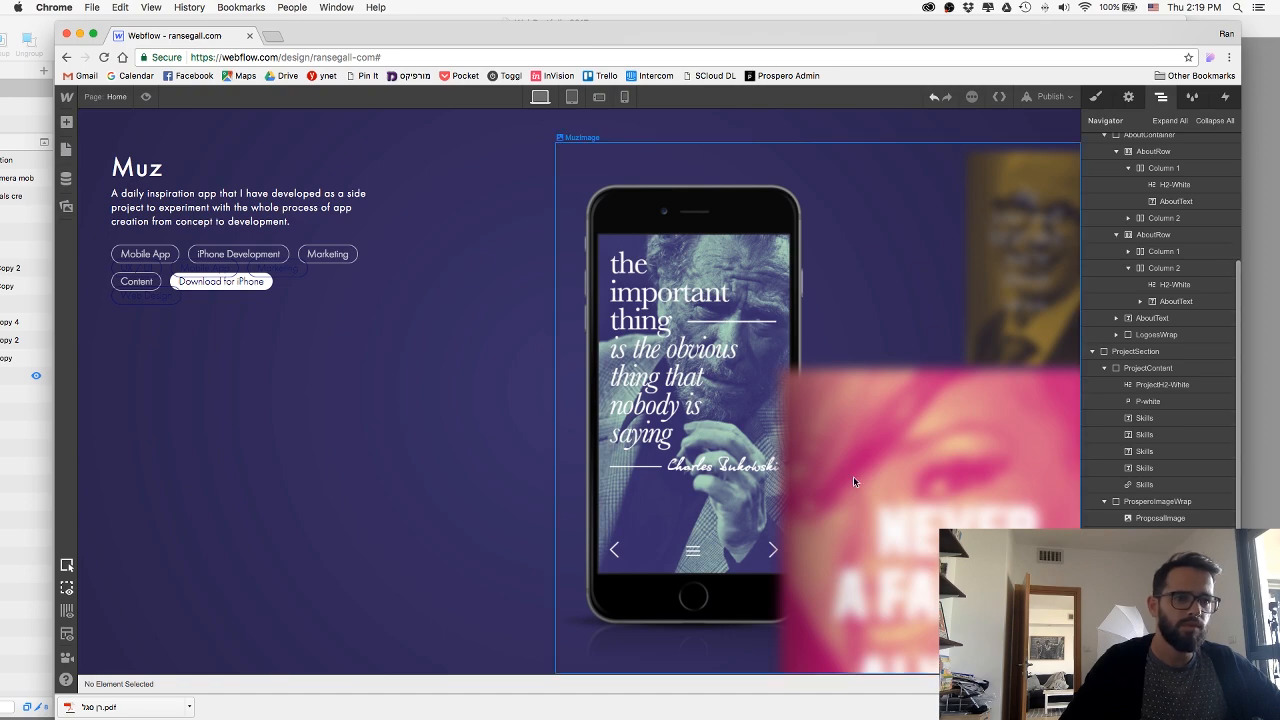
scroll(486, 406, "up", 5)
scroll(900, 530, "down", 5)
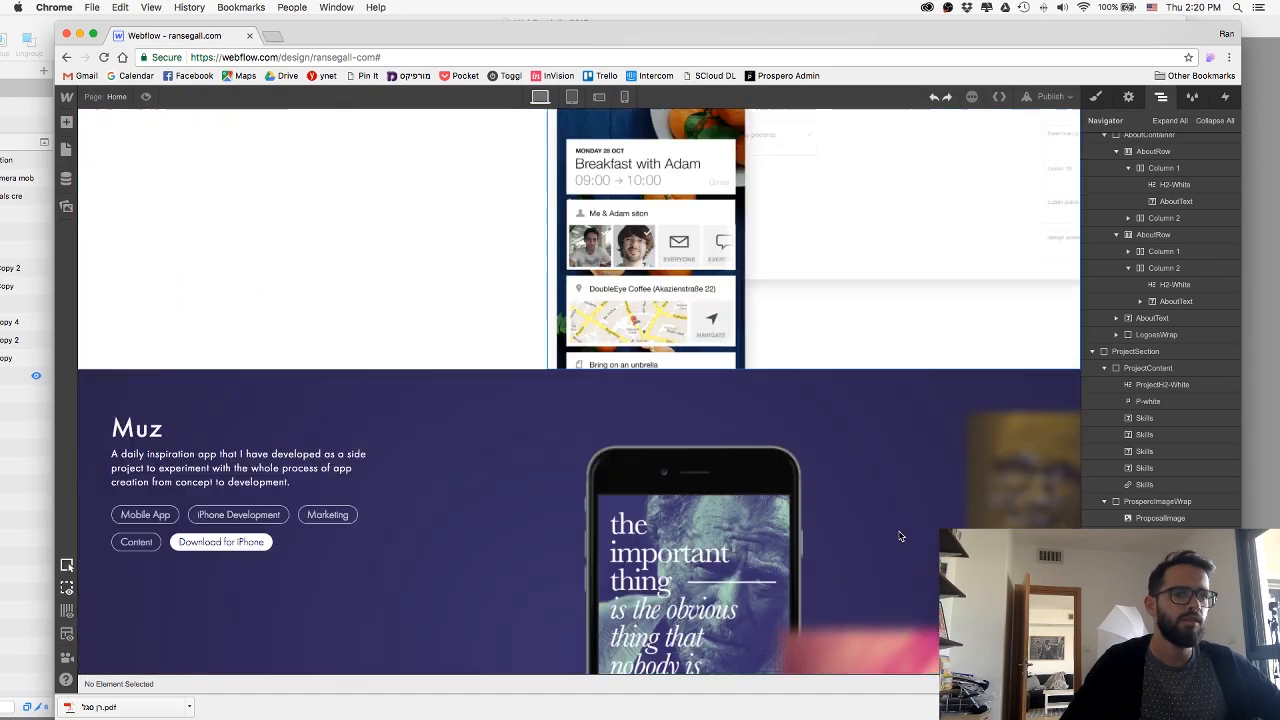
scroll(900, 530, "up", 5)
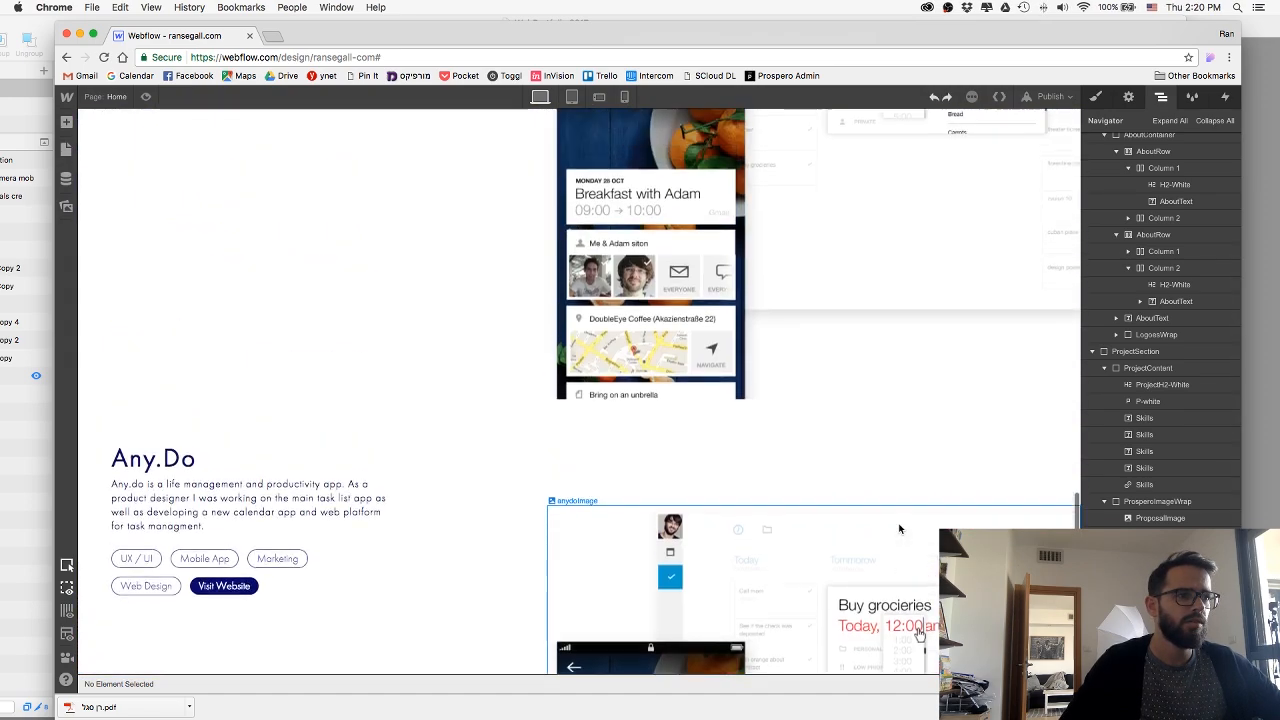
scroll(900, 530, "down", 3)
scroll(517, 436, "up", 3)
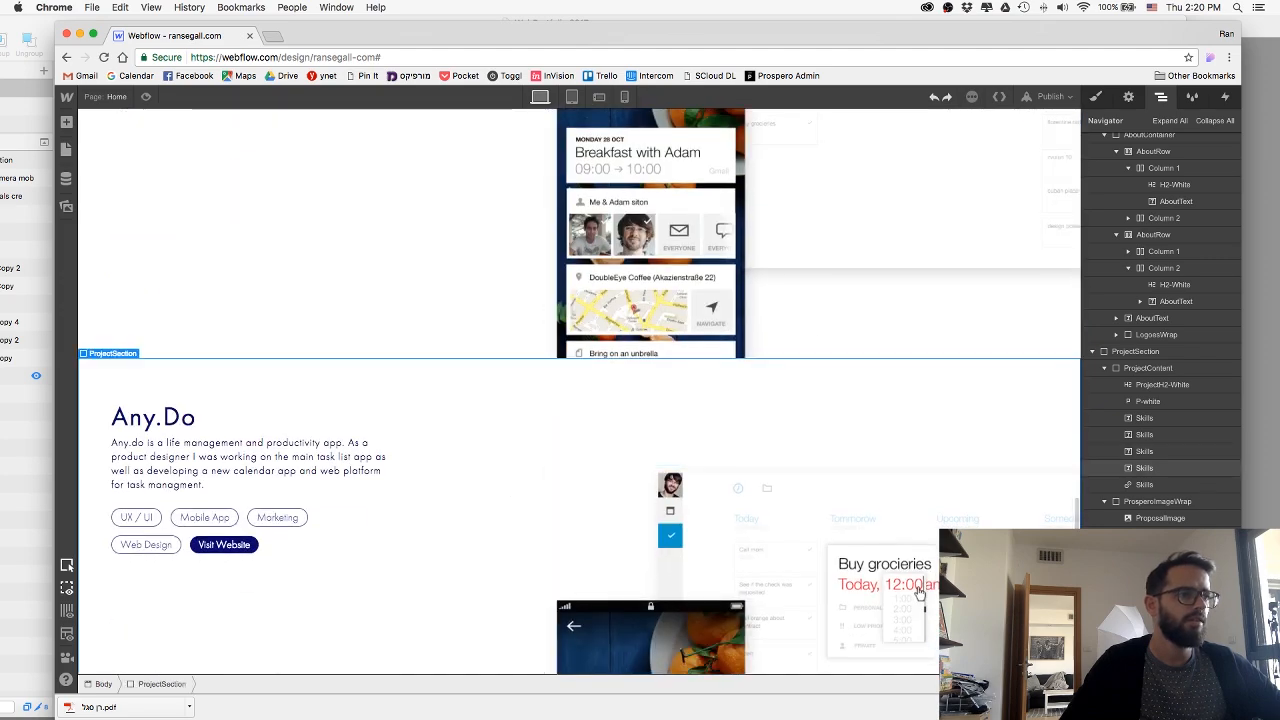
Compare the Any.Do and Muz sections on the page to find where the copied section ends up relative to Muz.
scroll(517, 436, "down", 5)
scroll(819, 482, "down", 5)
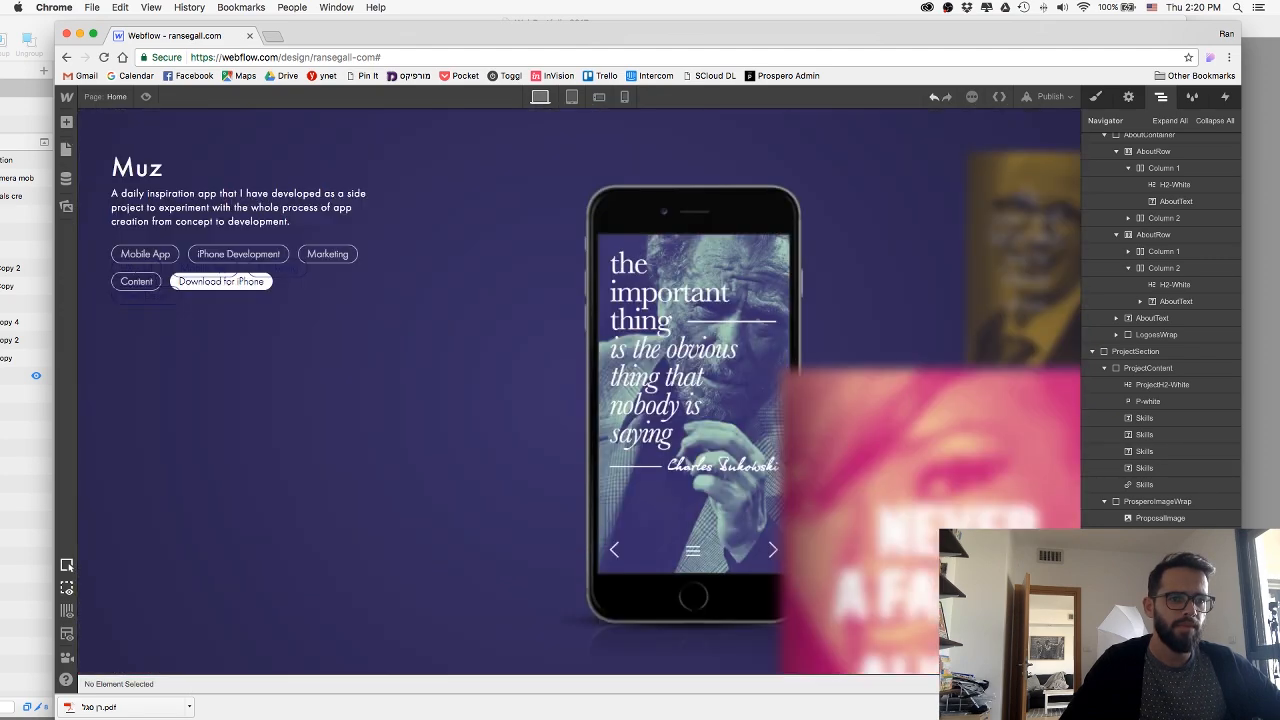
scroll(427, 475, "up", 10)
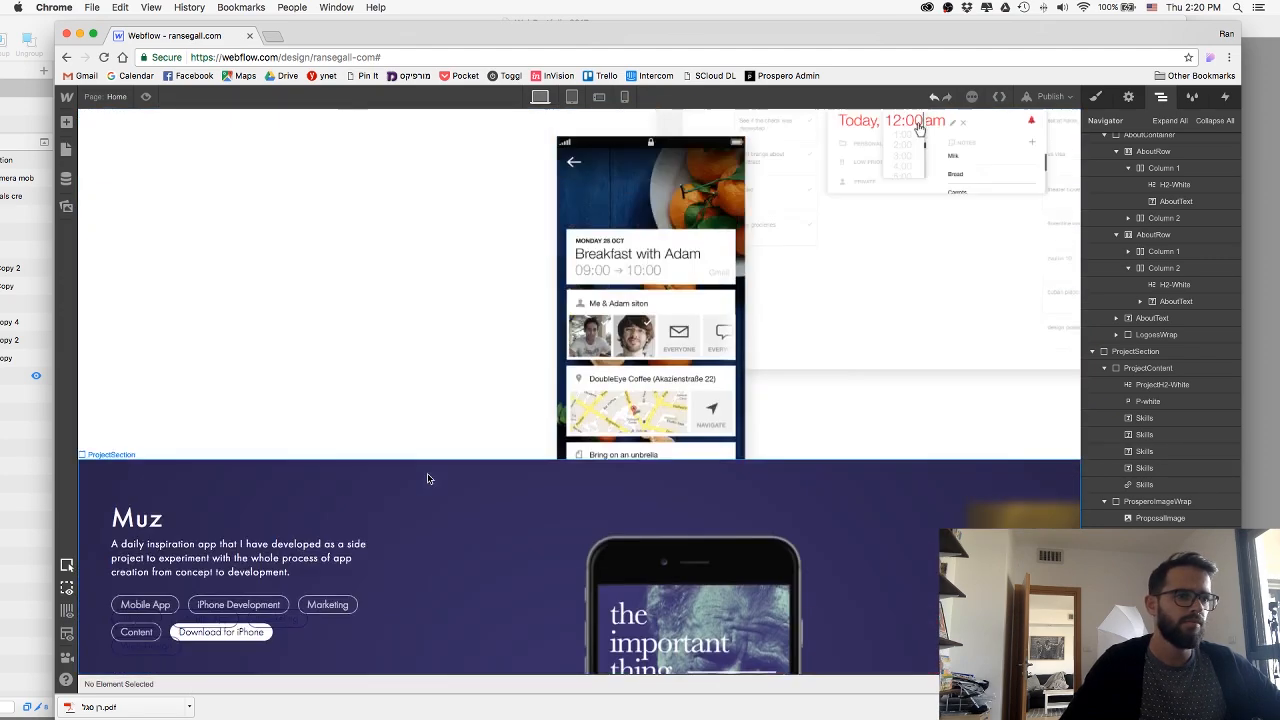
scroll(434, 475, "down", 10)
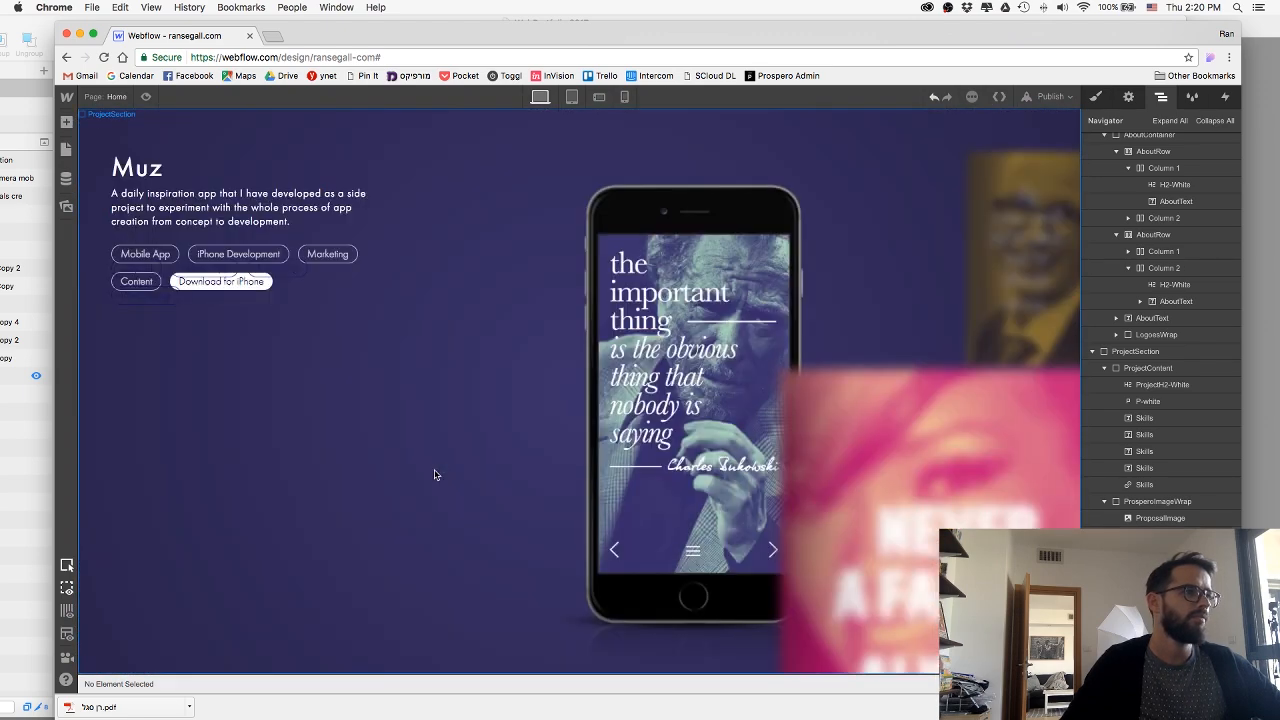
left_click(885, 522)
scroll(860, 518, "up", 3)
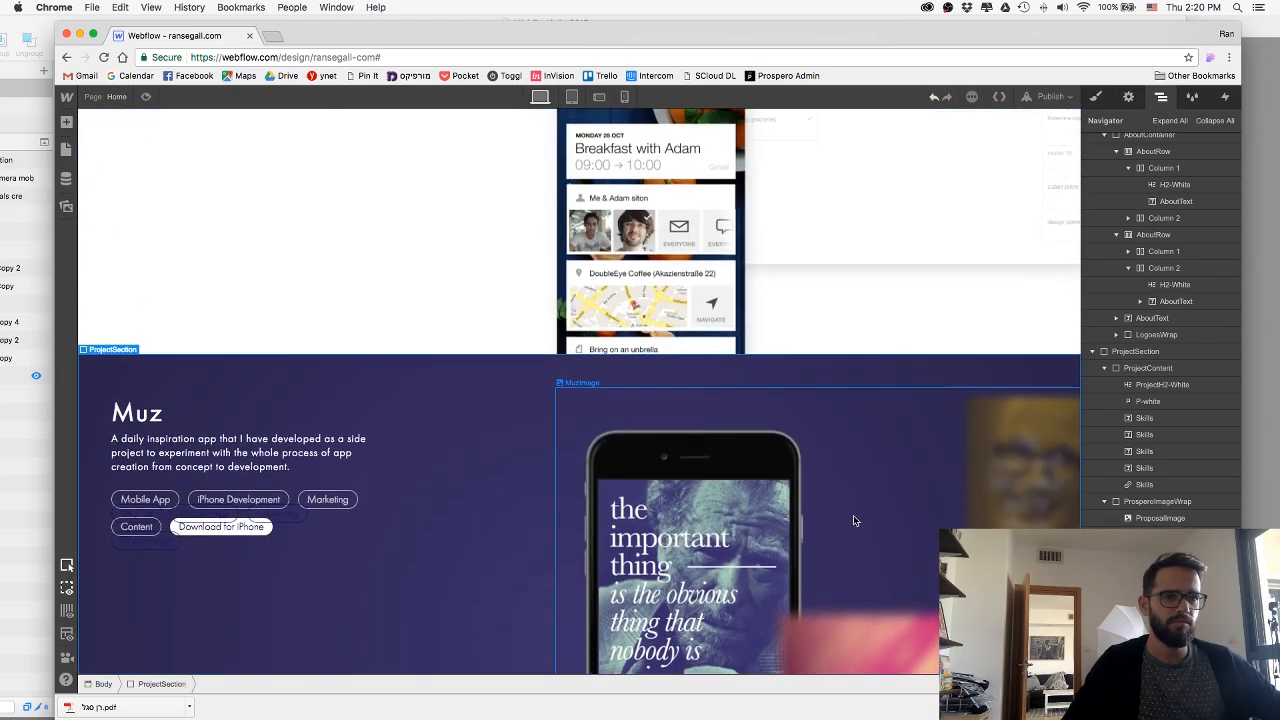
scroll(457, 454, "down", 3)
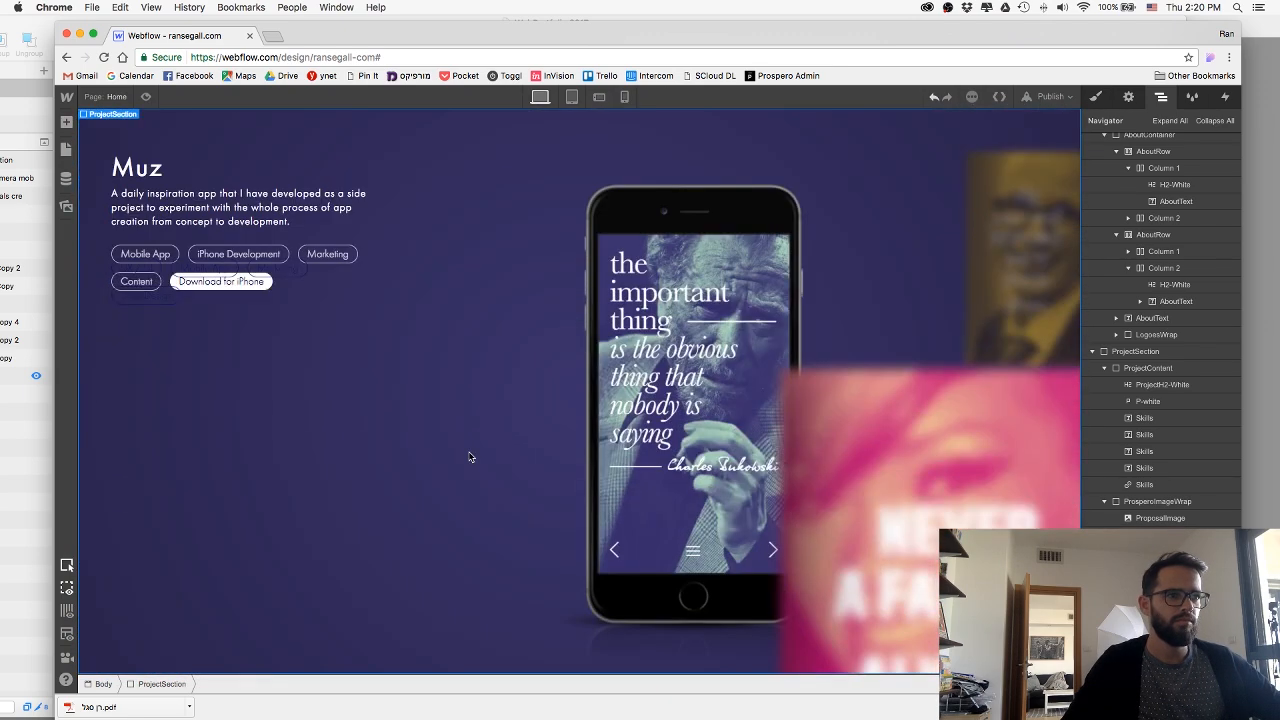
scroll(1160, 600, "up", 1)
Check the style classes of the copied Any.Do section hidden behind the Muz section and remove that copy.
left_click(1160, 601)
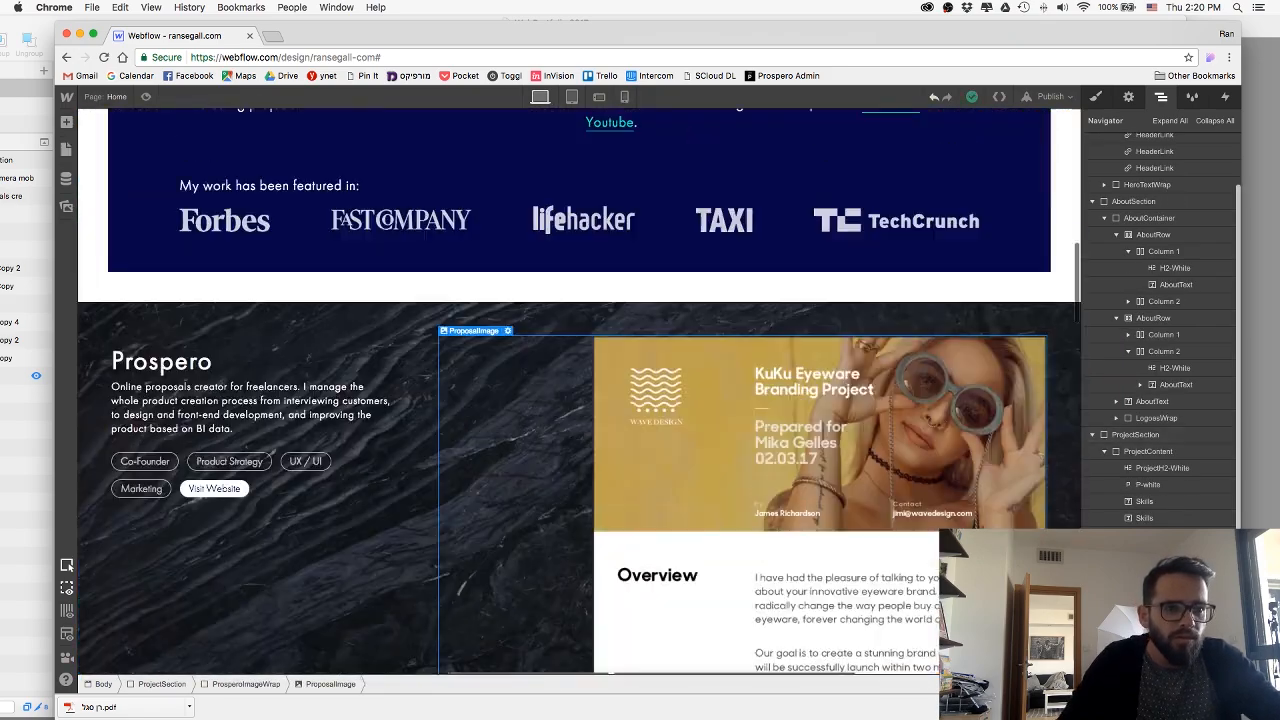
left_click(1136, 651)
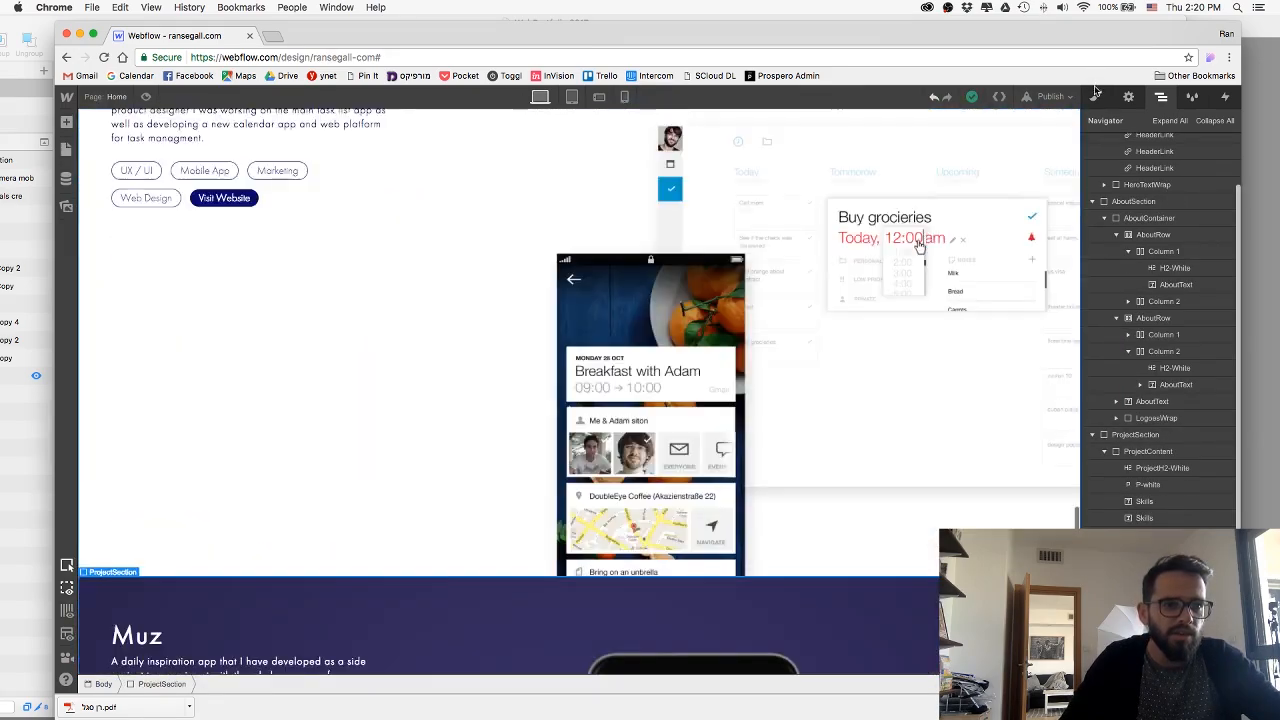
left_click(1096, 97)
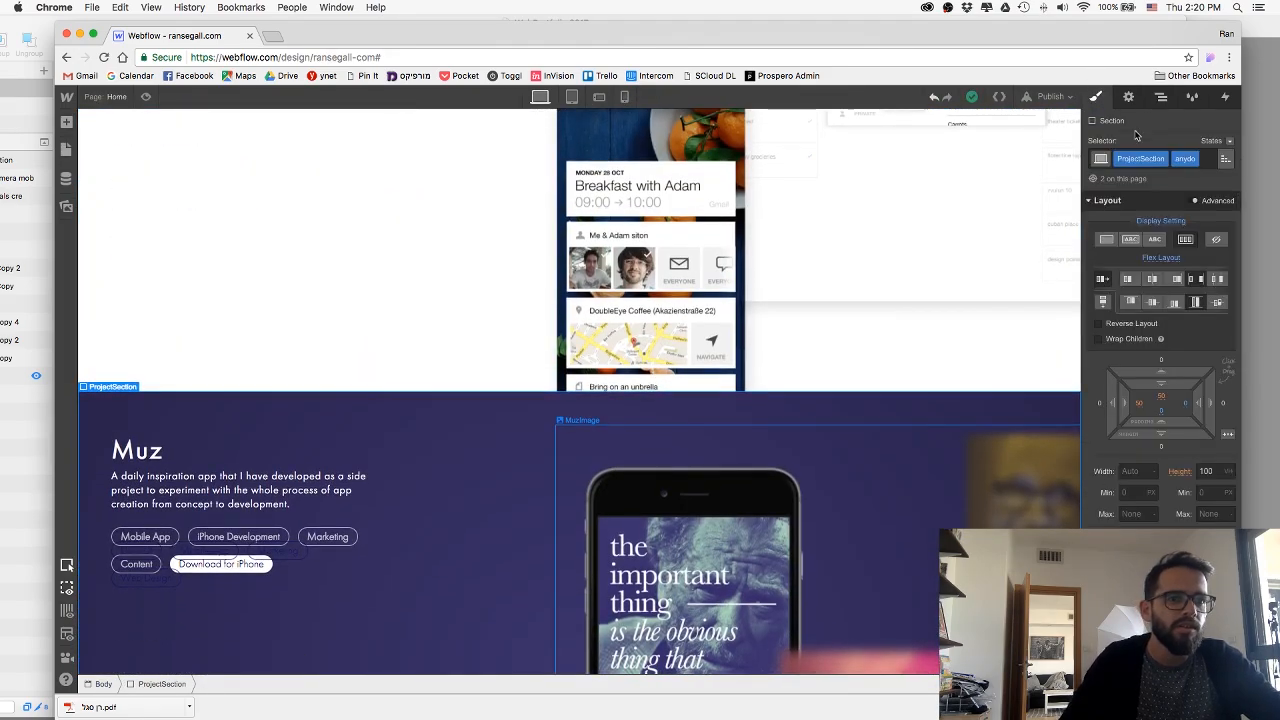
left_click(1158, 99)
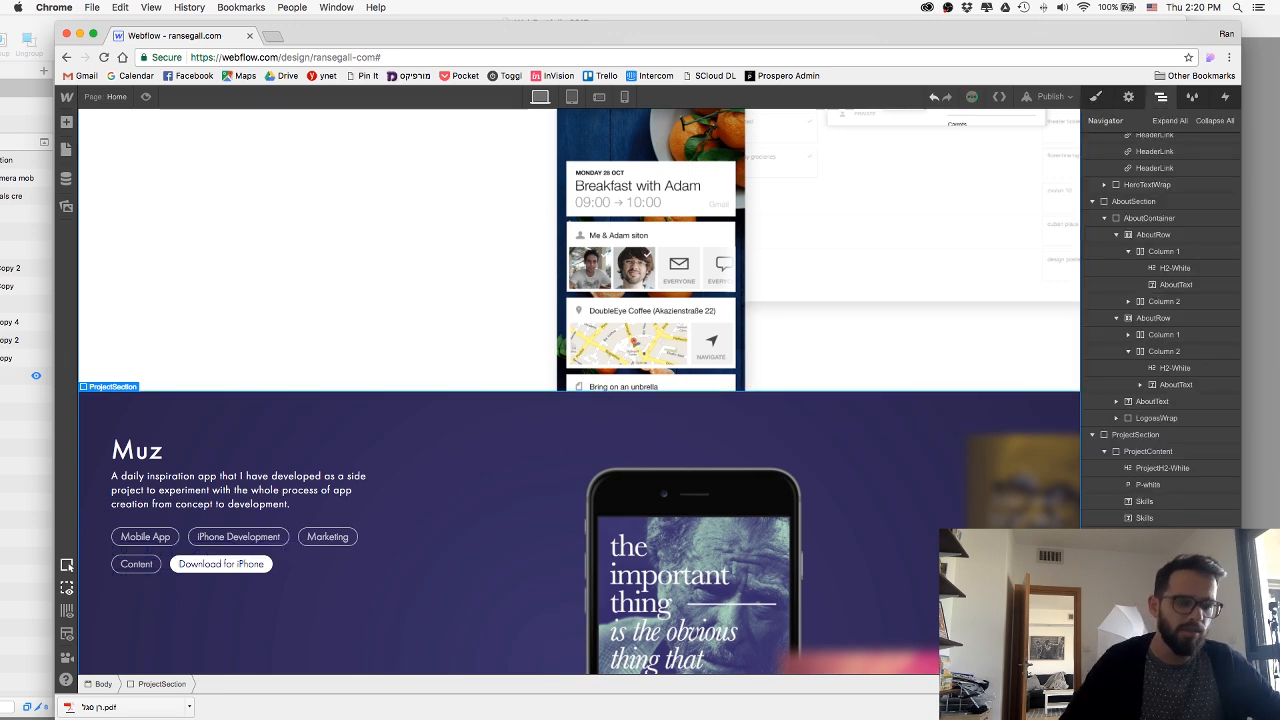
Collapse the project sections in the element tree and place a copy of the AppFront section after the Muz section.
left_click(1135, 602)
left_click(1095, 437)
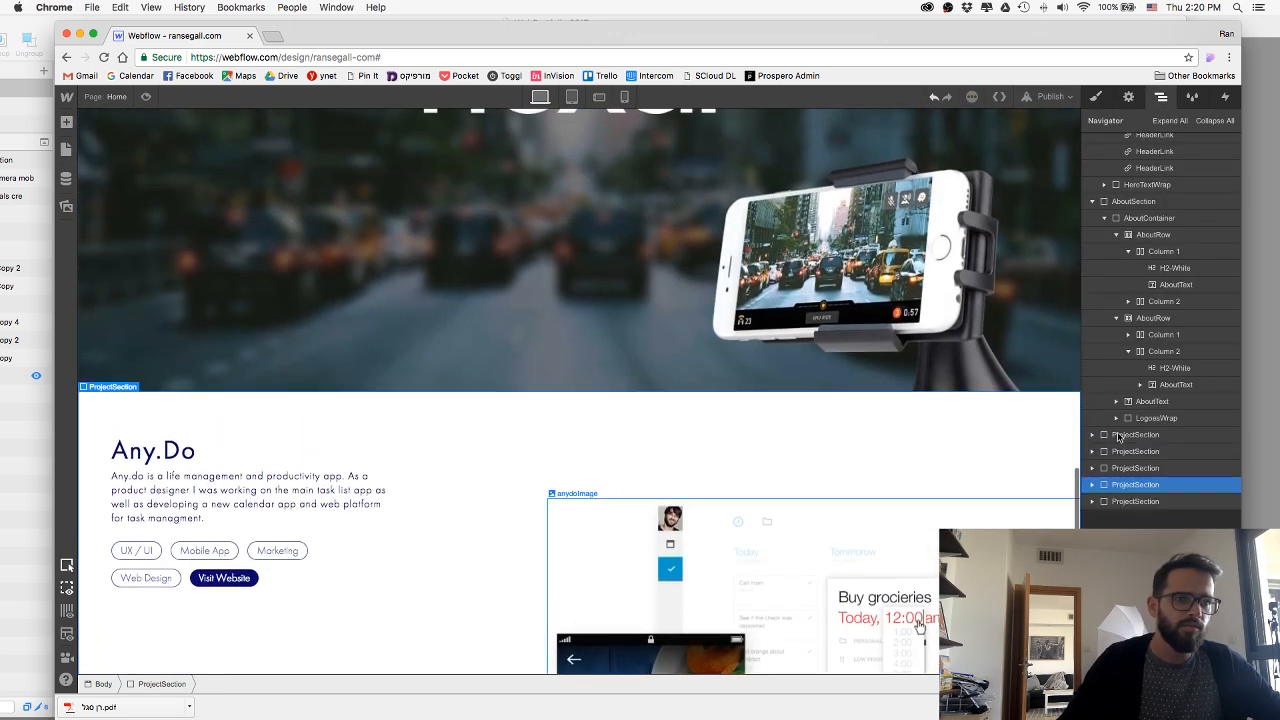
left_click(1118, 437)
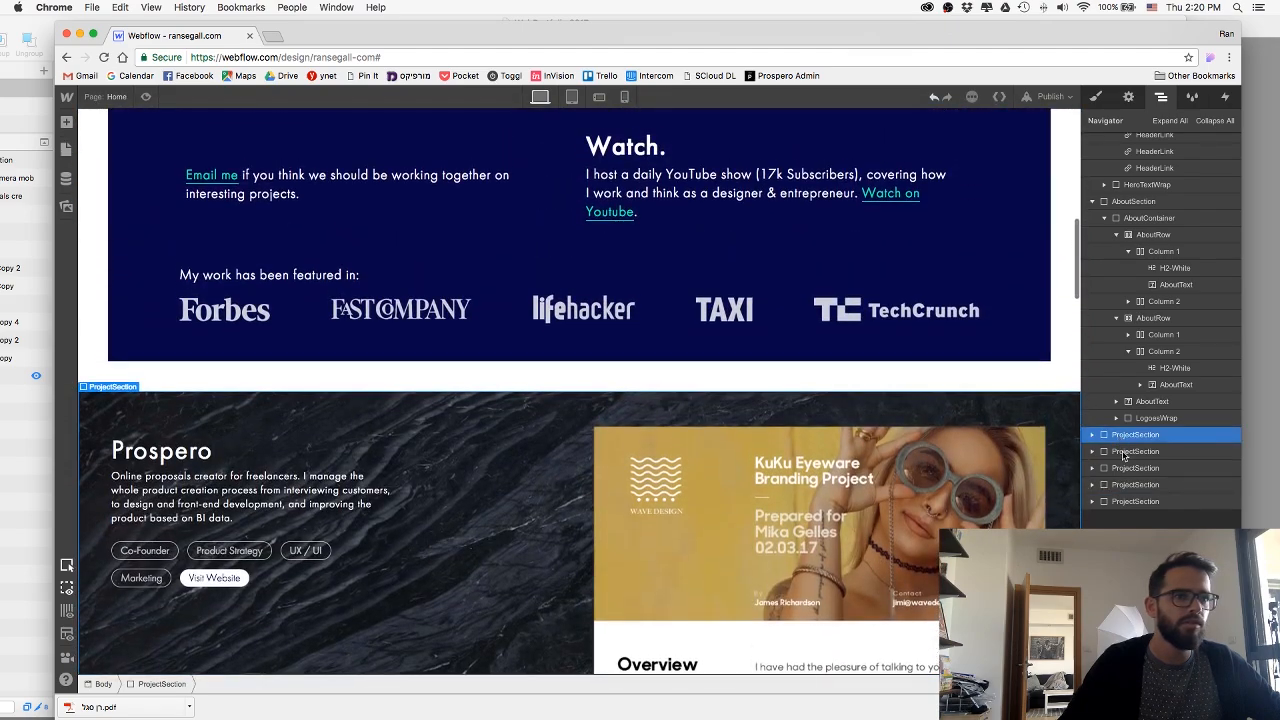
left_click(1122, 452)
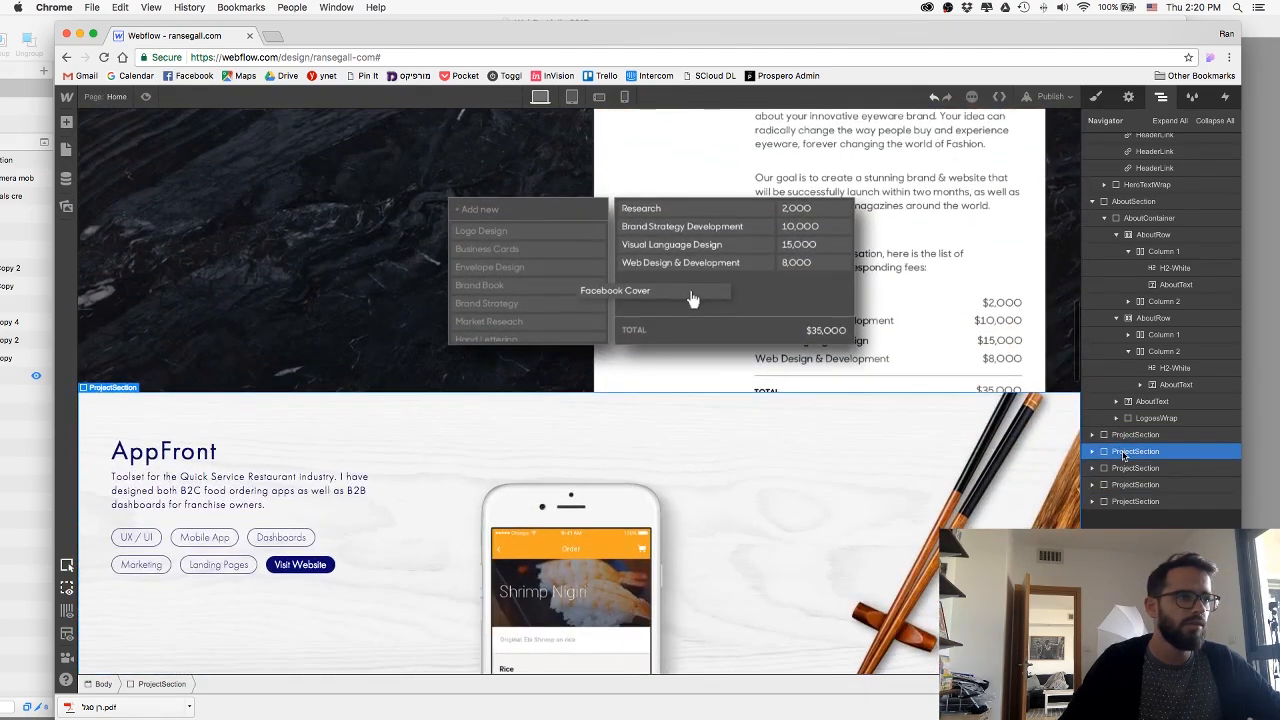
left_click_drag(1153, 508, 1070, 509)
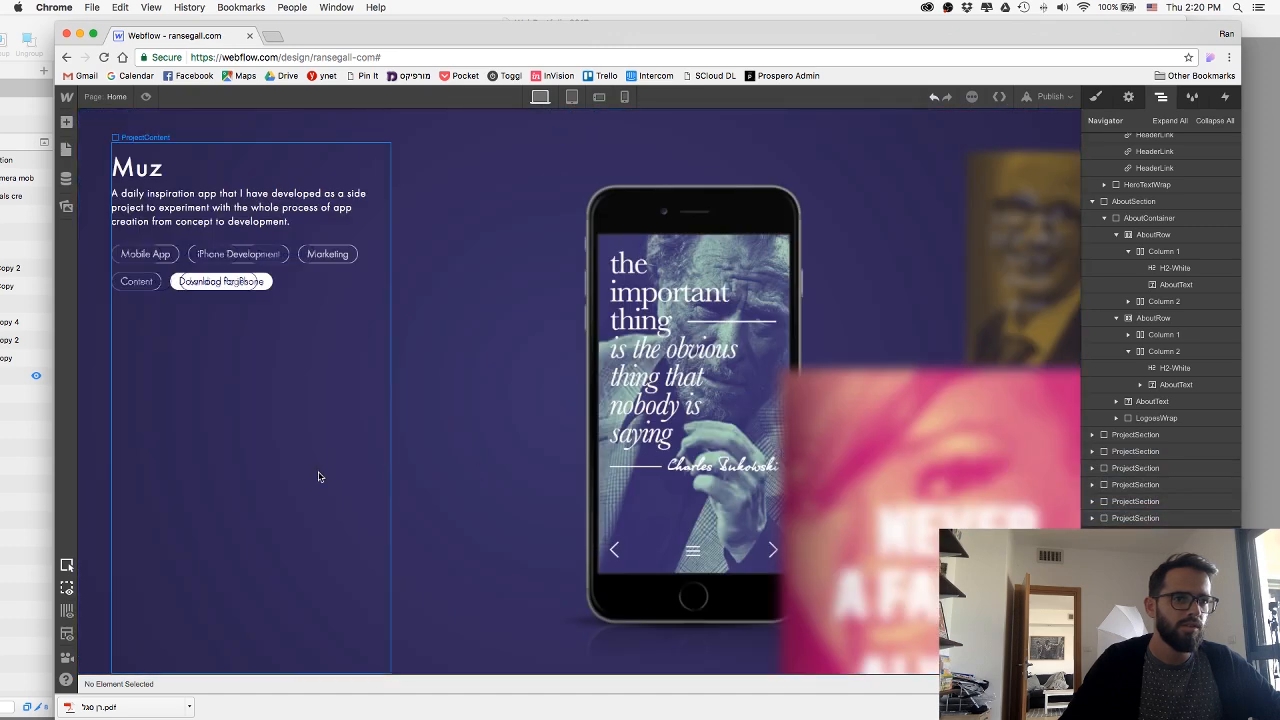
Set the Muz section's position to Auto (Static) on desktop.
left_click(94, 595)
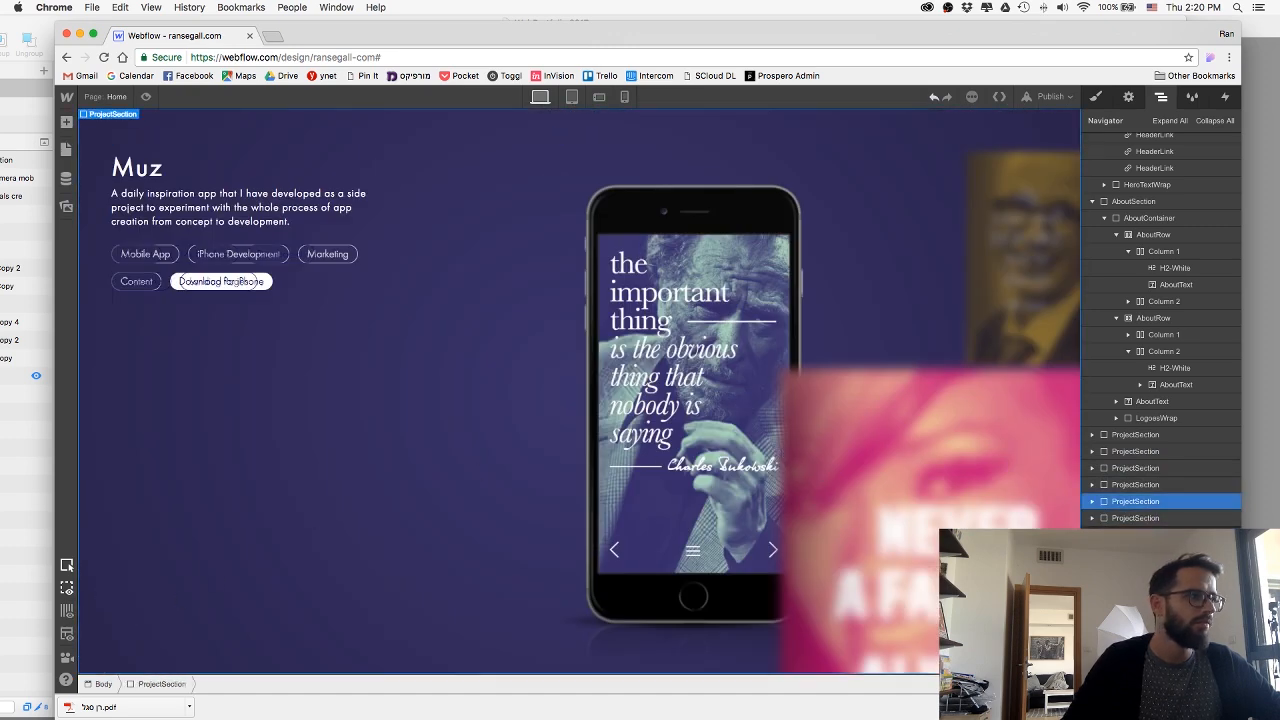
left_click(1096, 98)
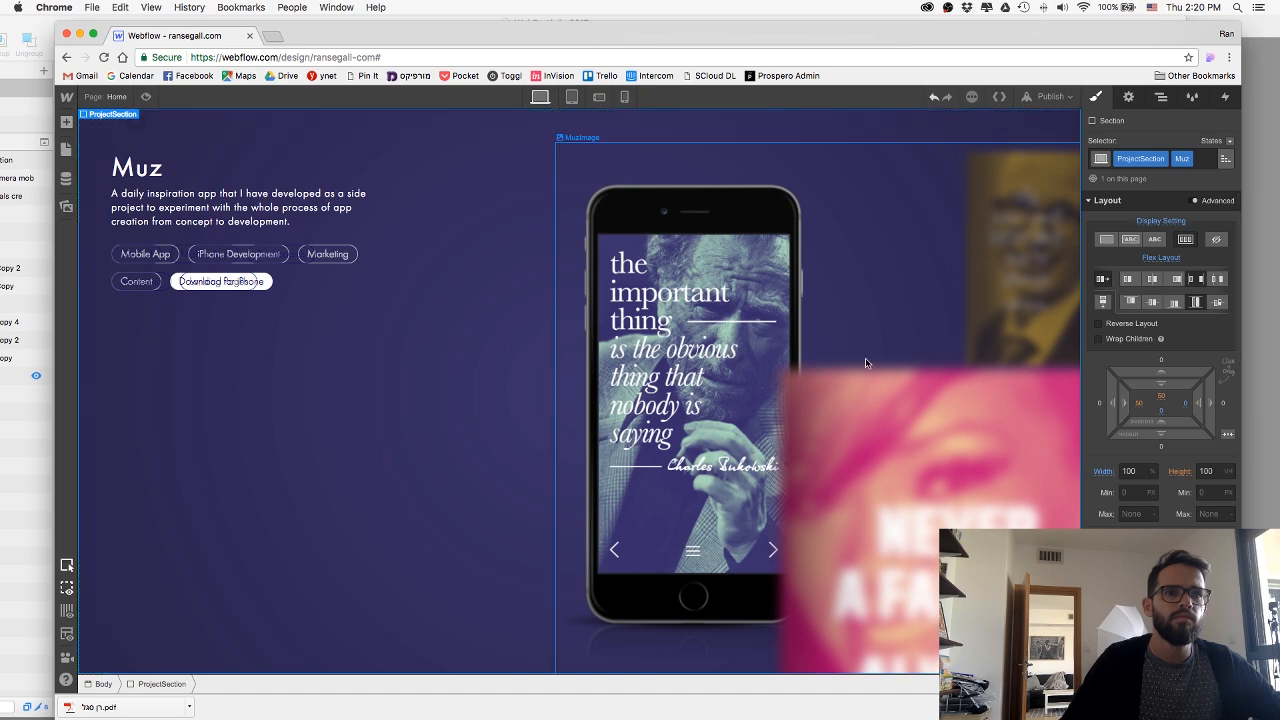
scroll(1118, 462, "down", 3)
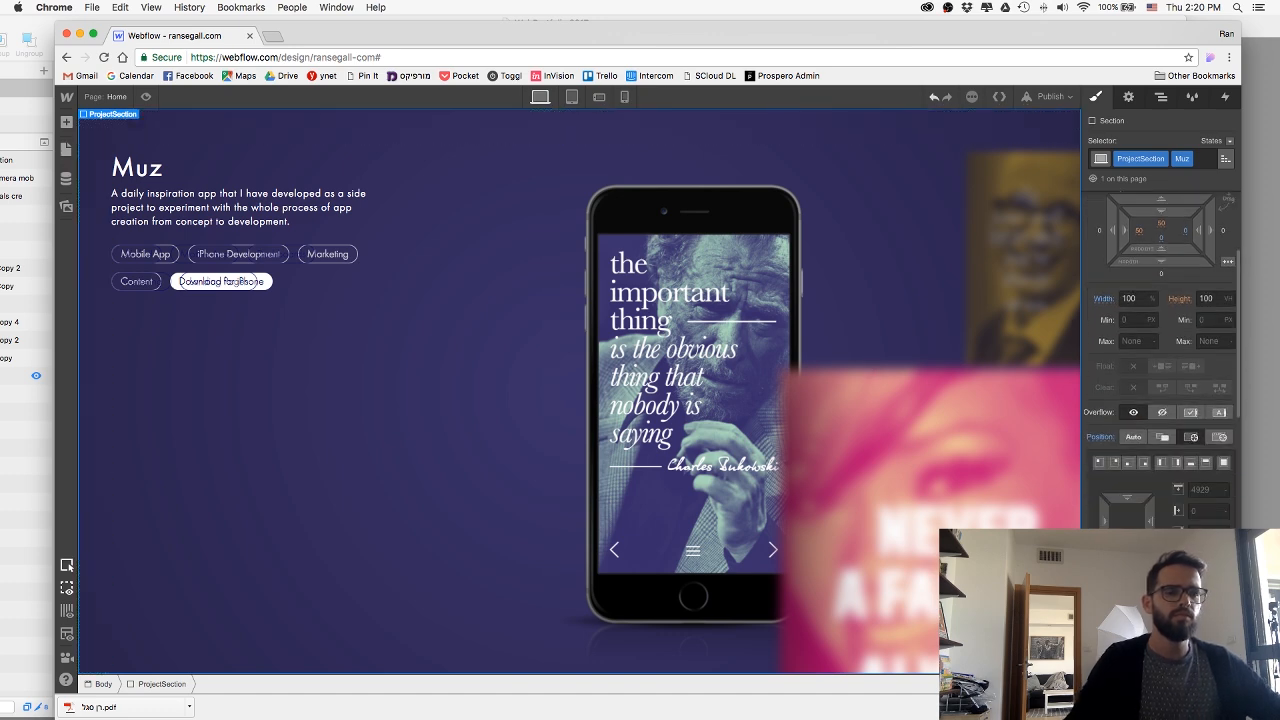
left_click(1131, 437)
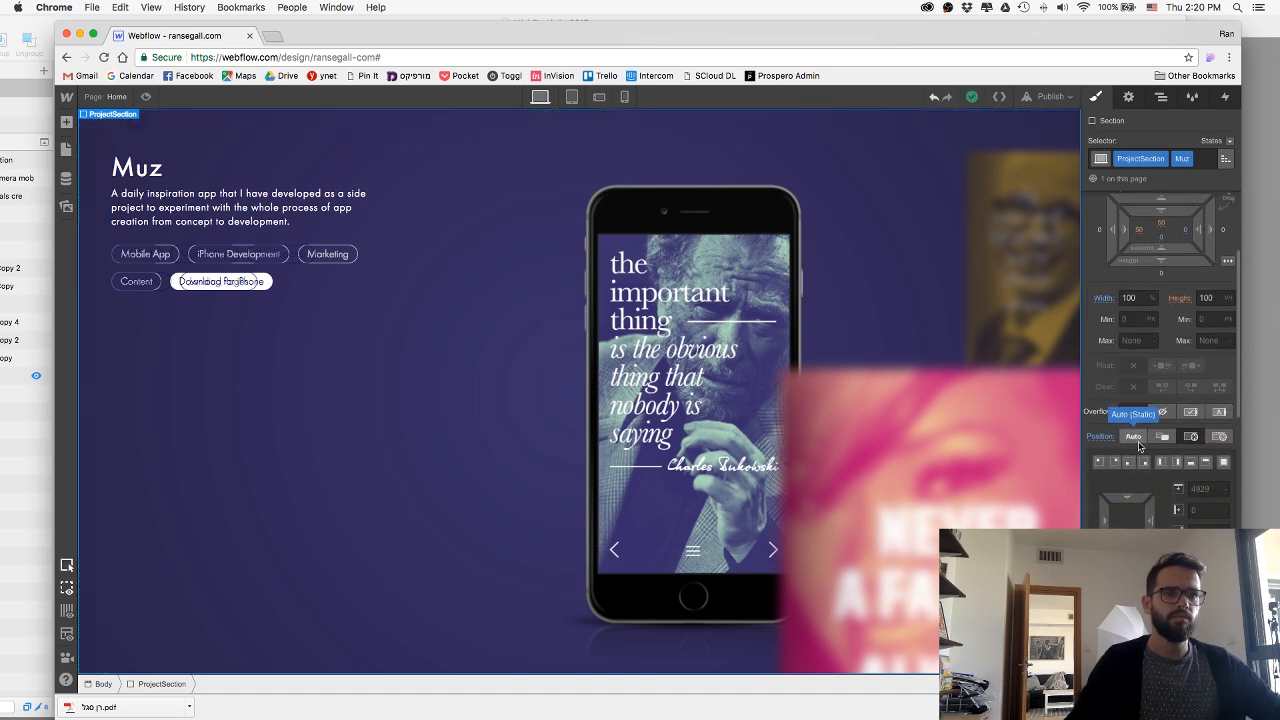
scroll(700, 480, "down", 6)
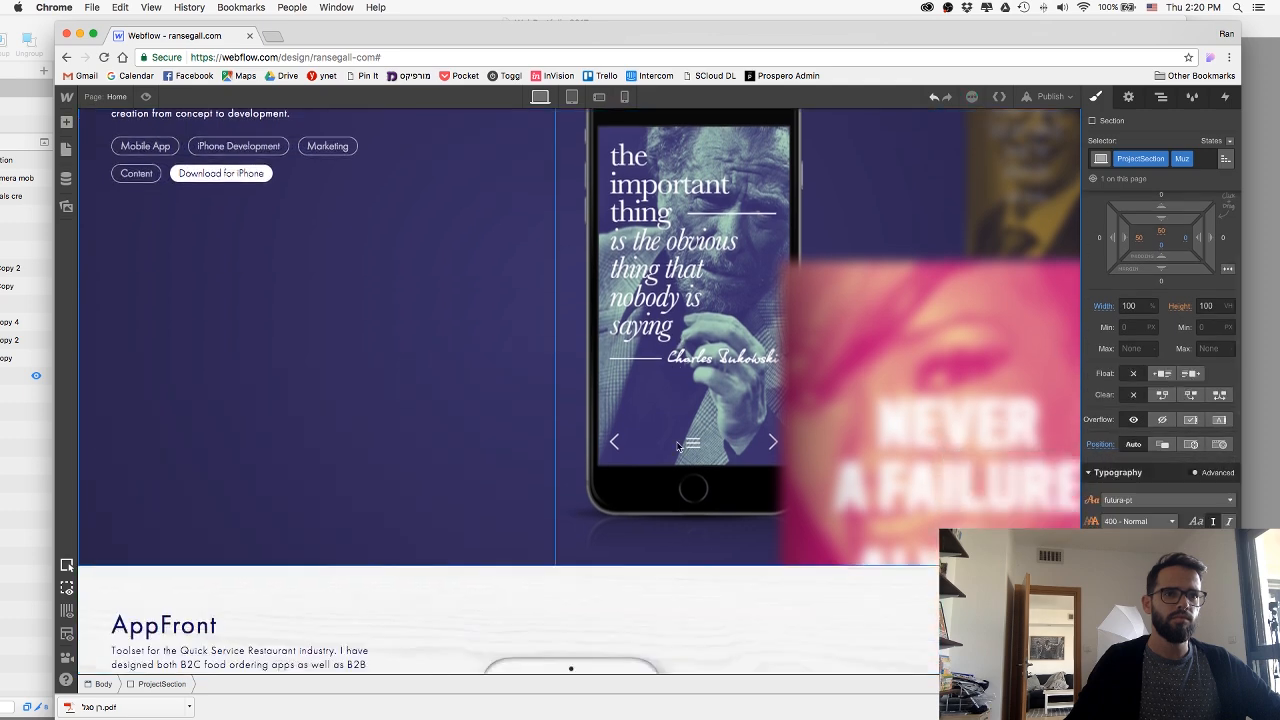
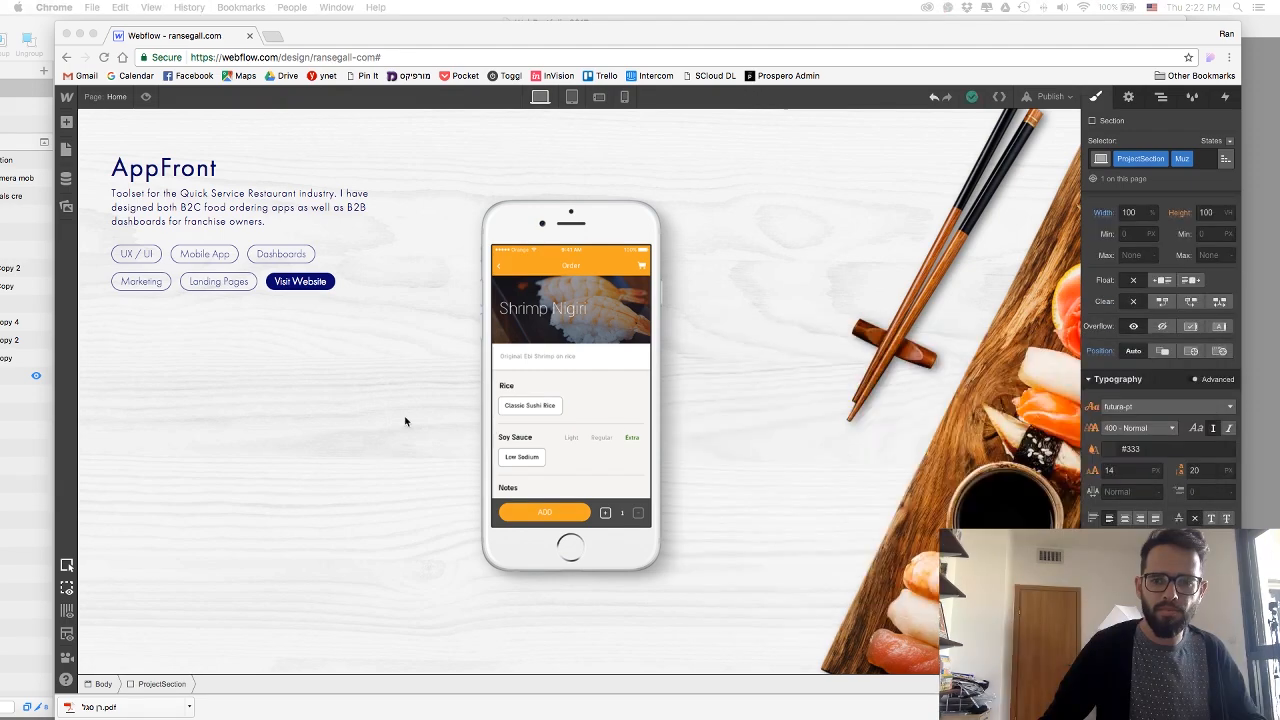
Delete the phone mockup image and the other div block from the copied AppFront section.
scroll(250, 326, "up", 1)
scroll(250, 326, "down", 1)
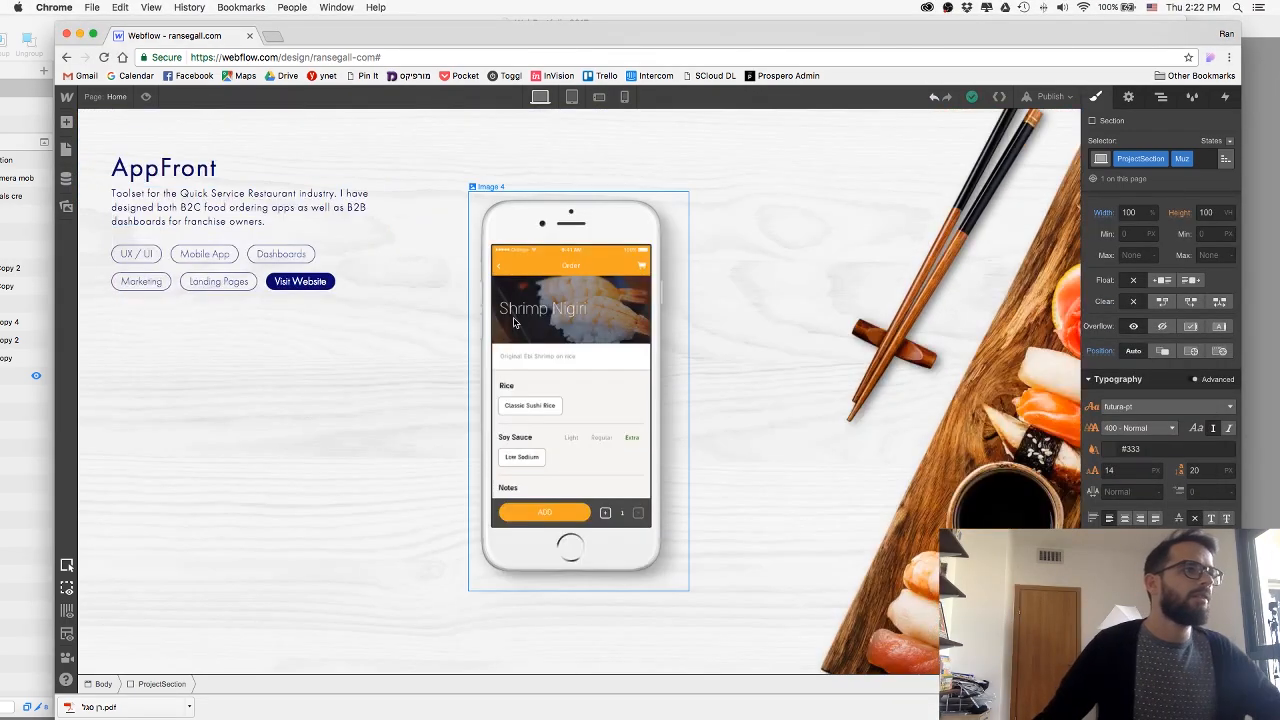
left_click(685, 320)
key("Delete")
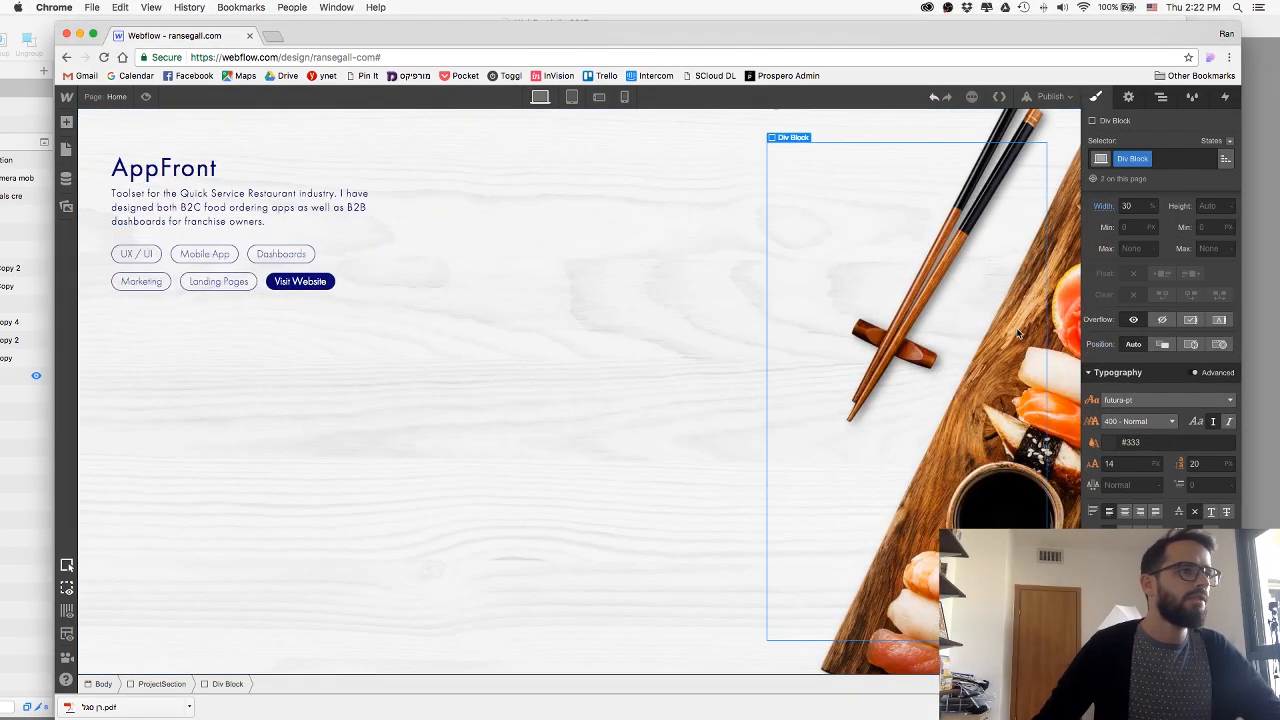
key("Delete")
Replace the copied section's AppFront combo class with a new combo class named nuschool.
left_click(909, 276)
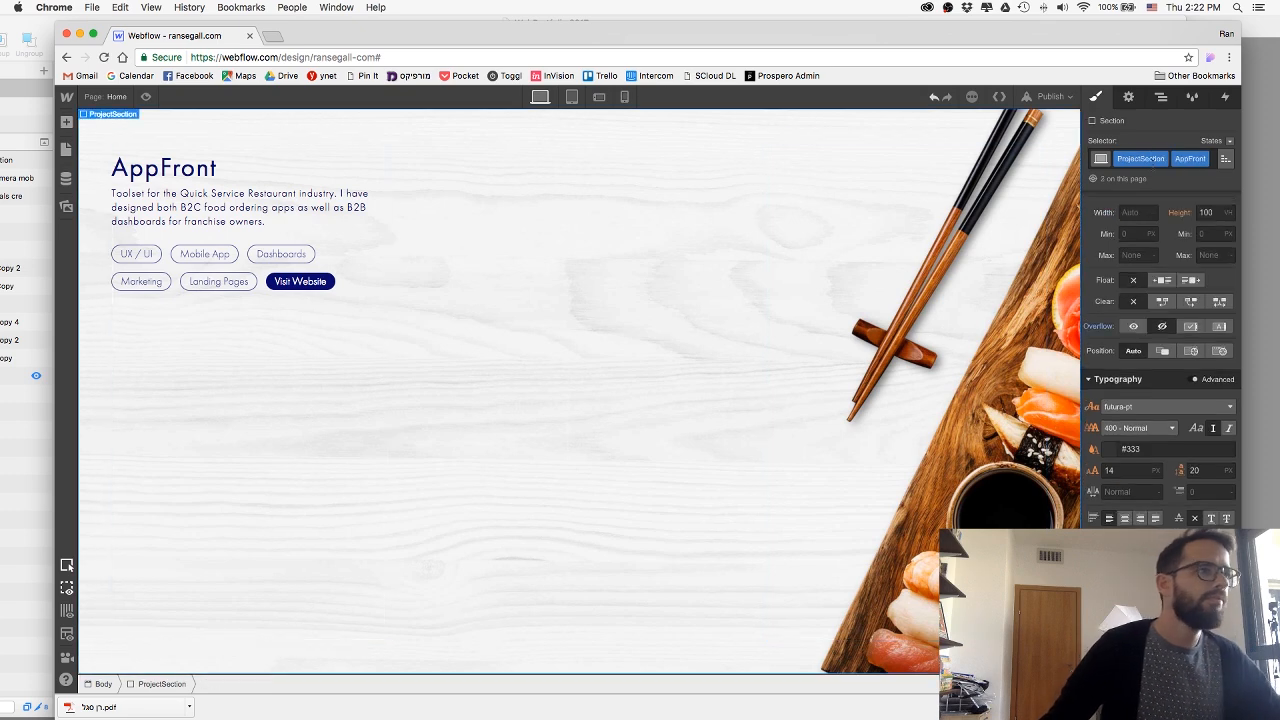
left_click(1196, 197)
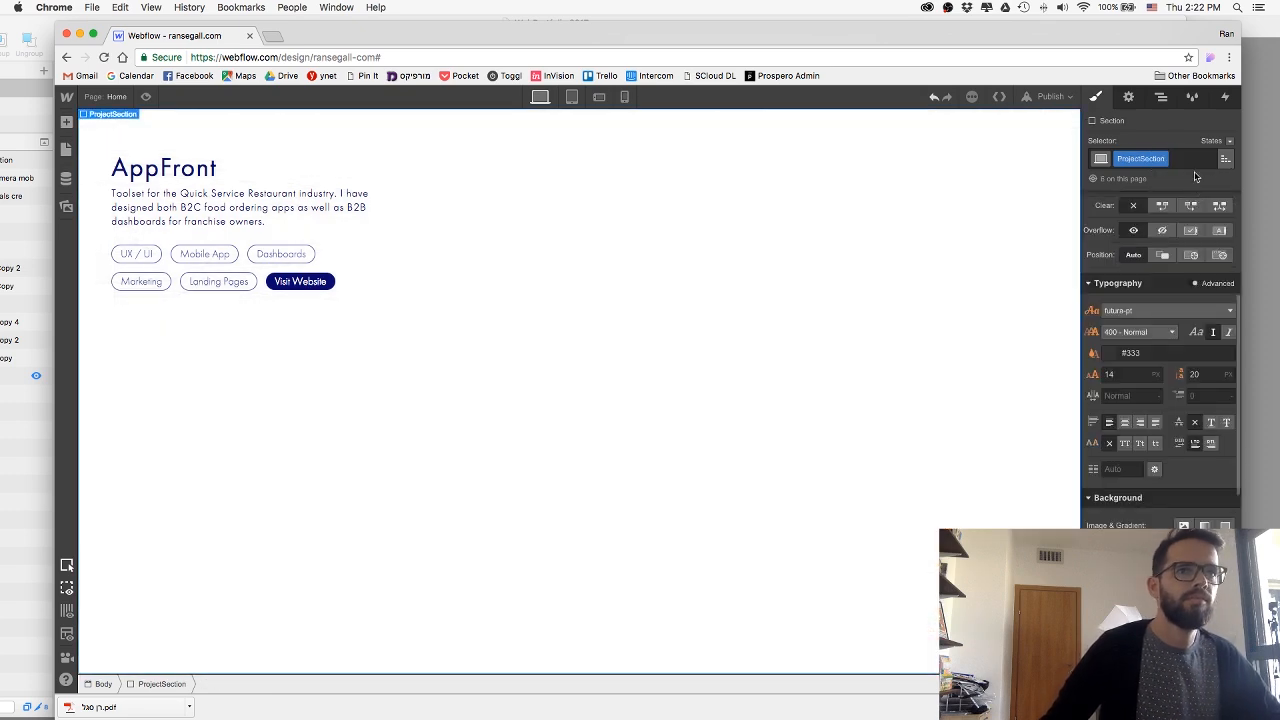
left_click(1190, 160)
type("nuschool")
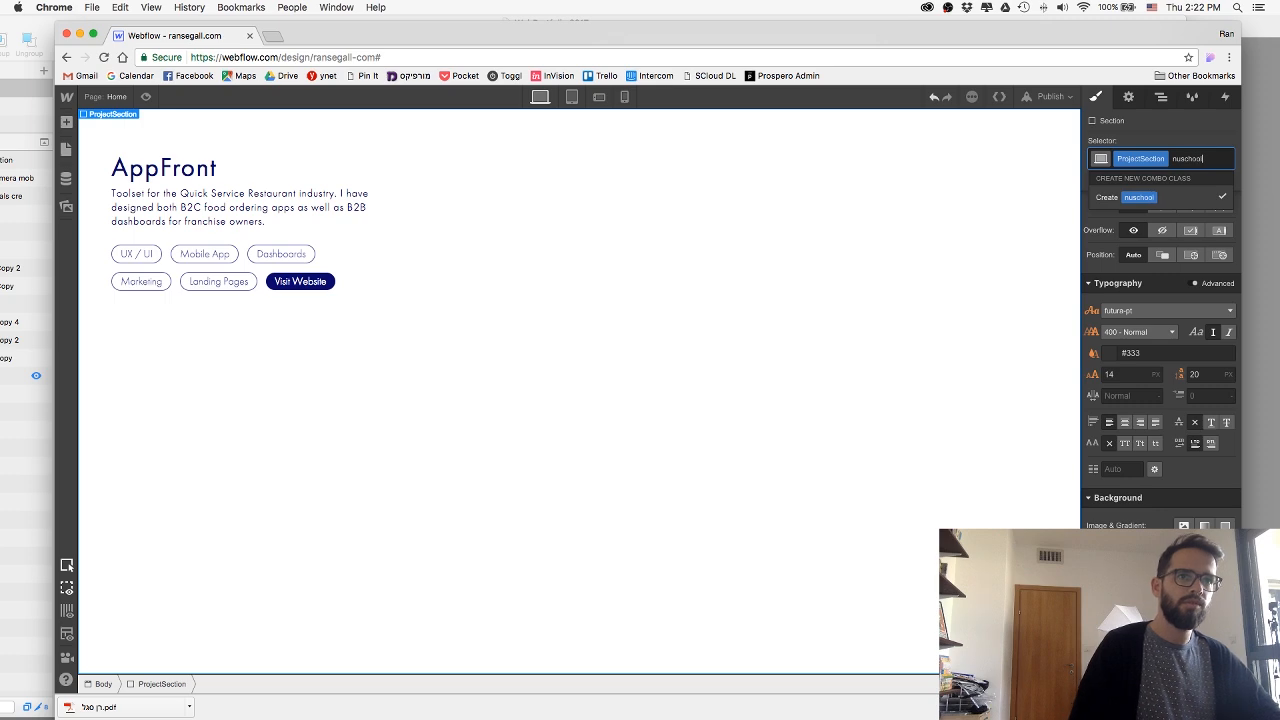
key("Return")
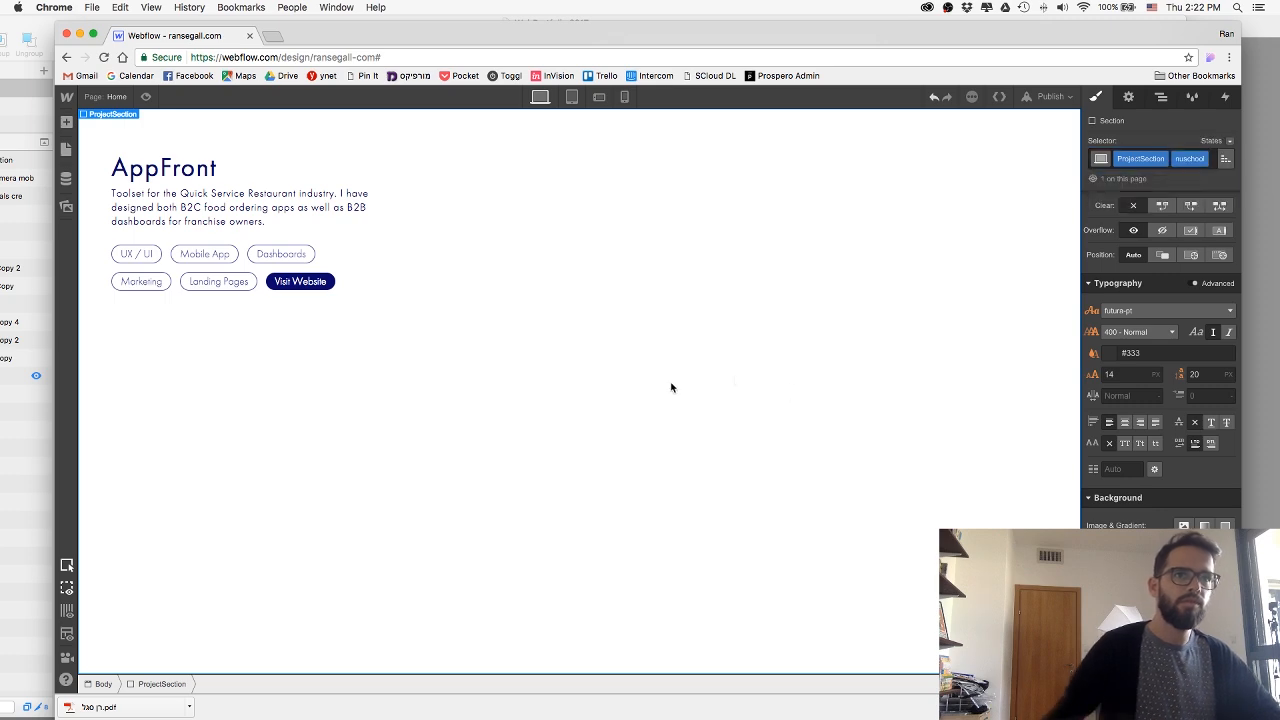
Open 06-nuSchool.psd from the Images folder in Photoshop, sample the light grey of its background and copy the colour code.
key("super+Tab")
key("super+Tab")
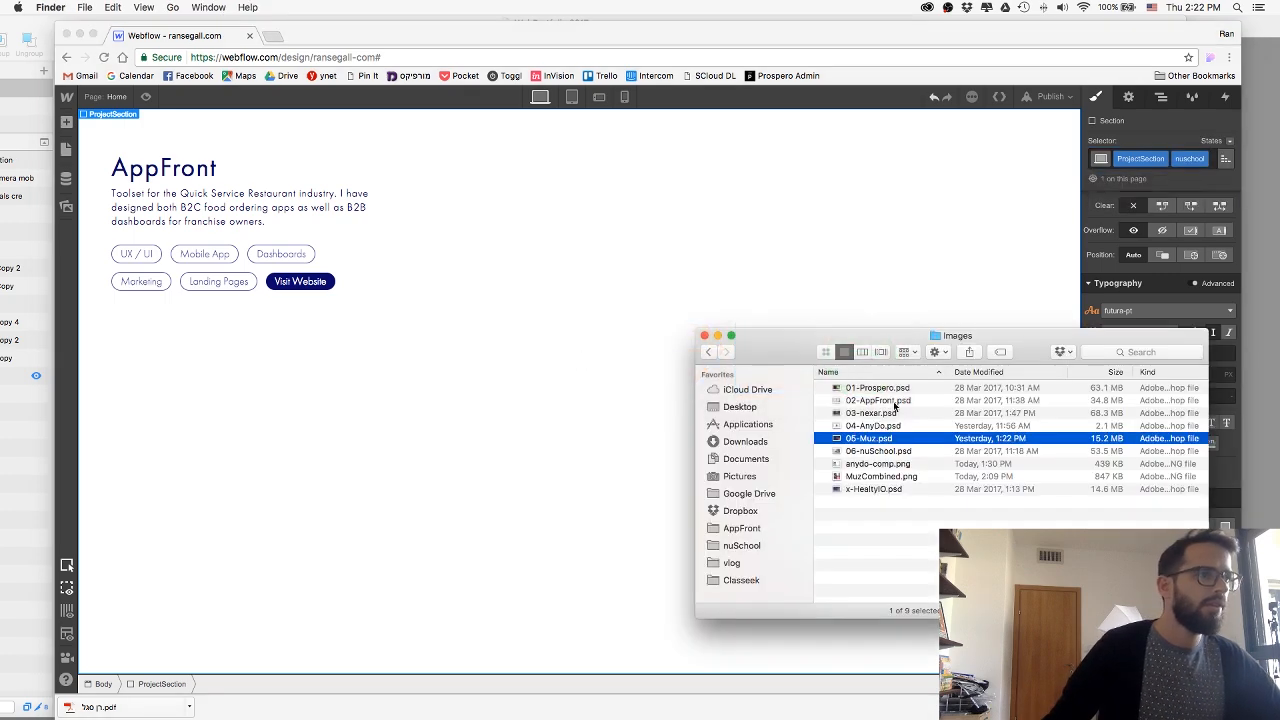
double_click(898, 452)
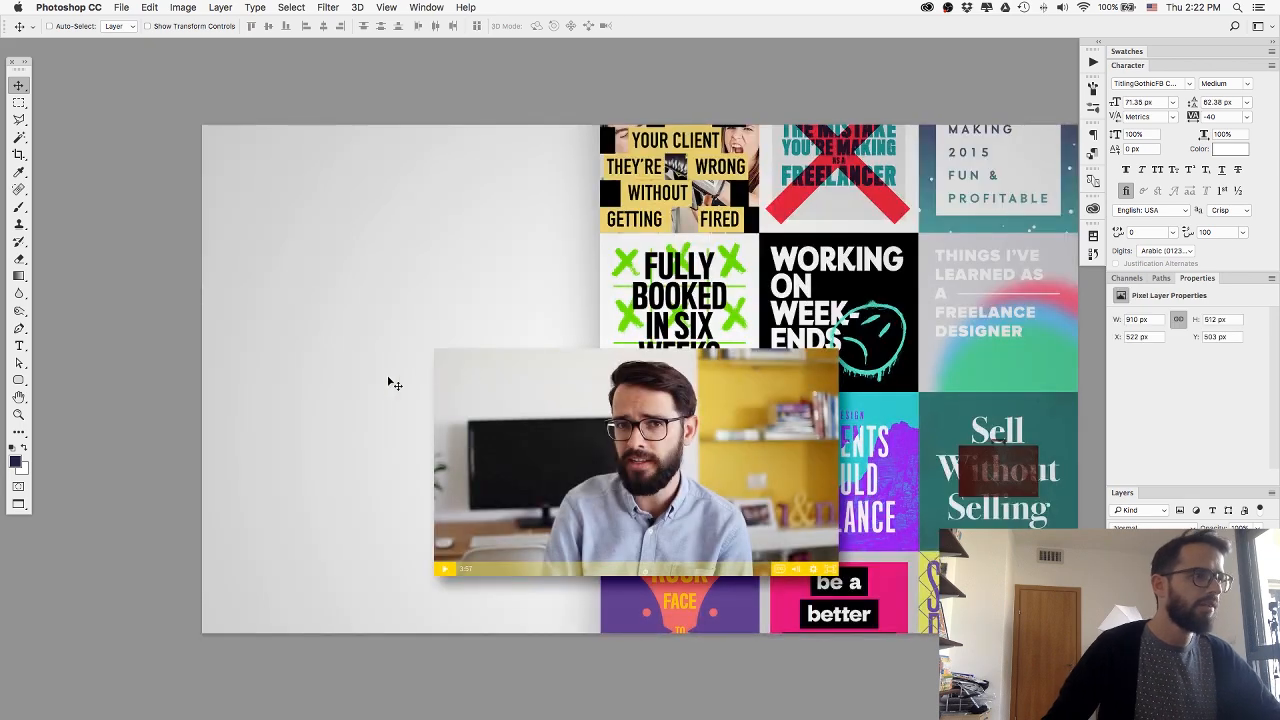
key("i")
left_click(534, 328)
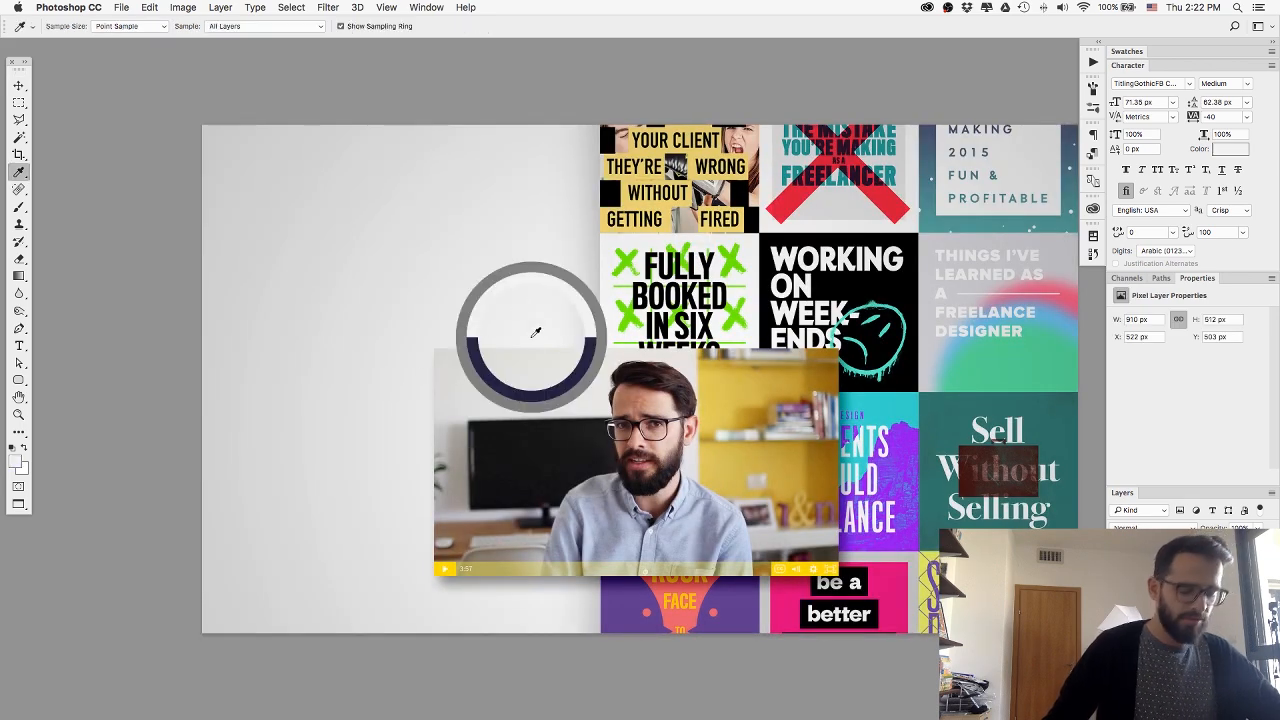
left_click(228, 138)
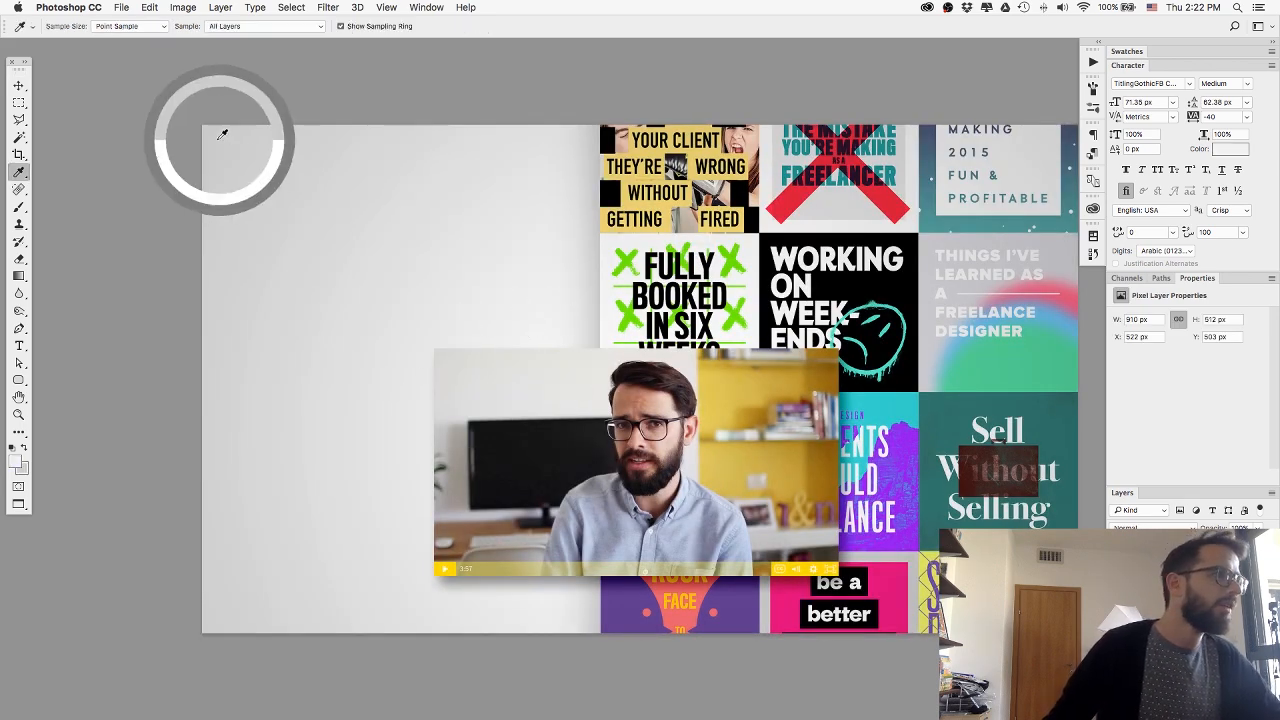
left_click(15, 461)
key("Return")
Back in Webflow, add a gradient background to the nuschool section and paste the copied light grey into its end colour stop.
key("super+Tab")
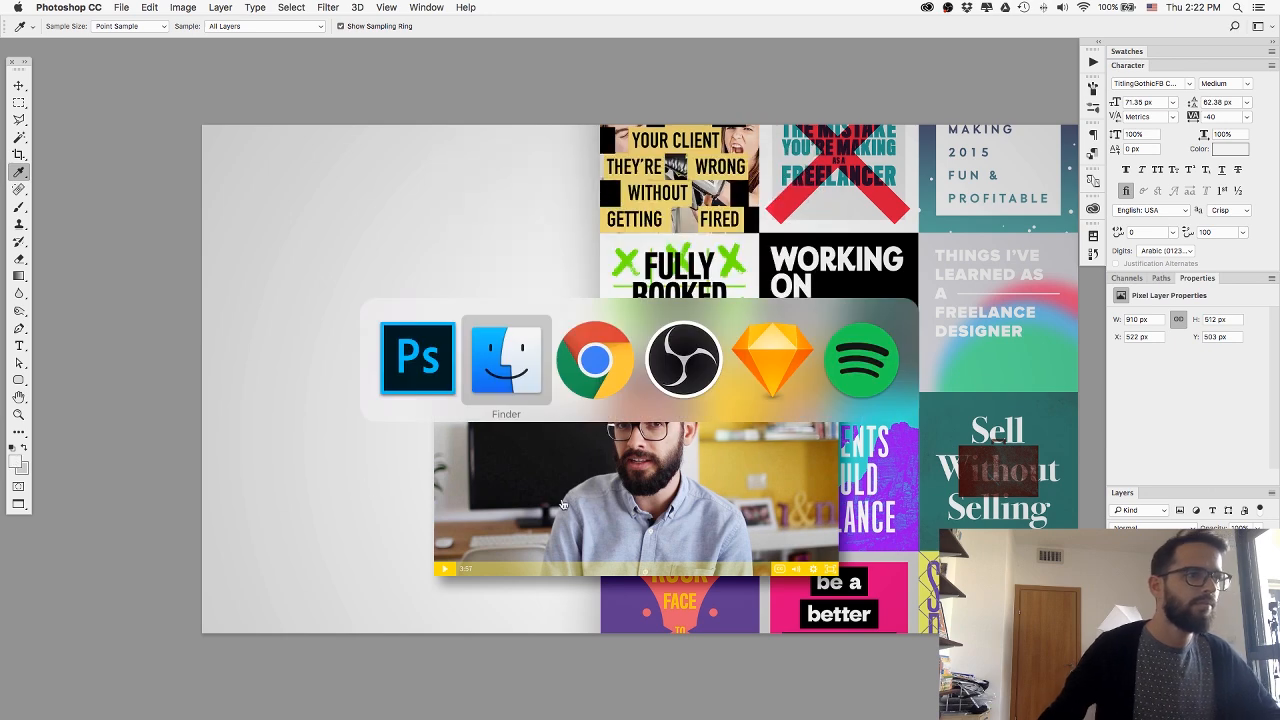
key("super+Tab")
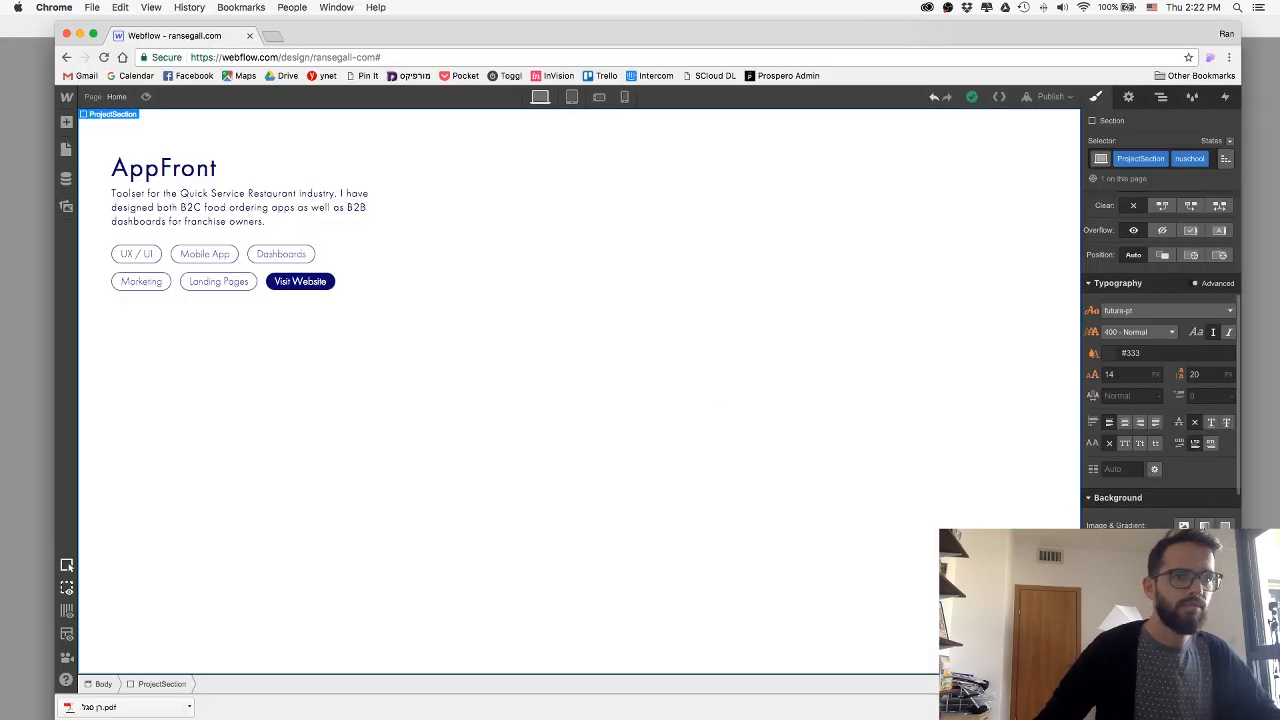
left_click(1204, 526)
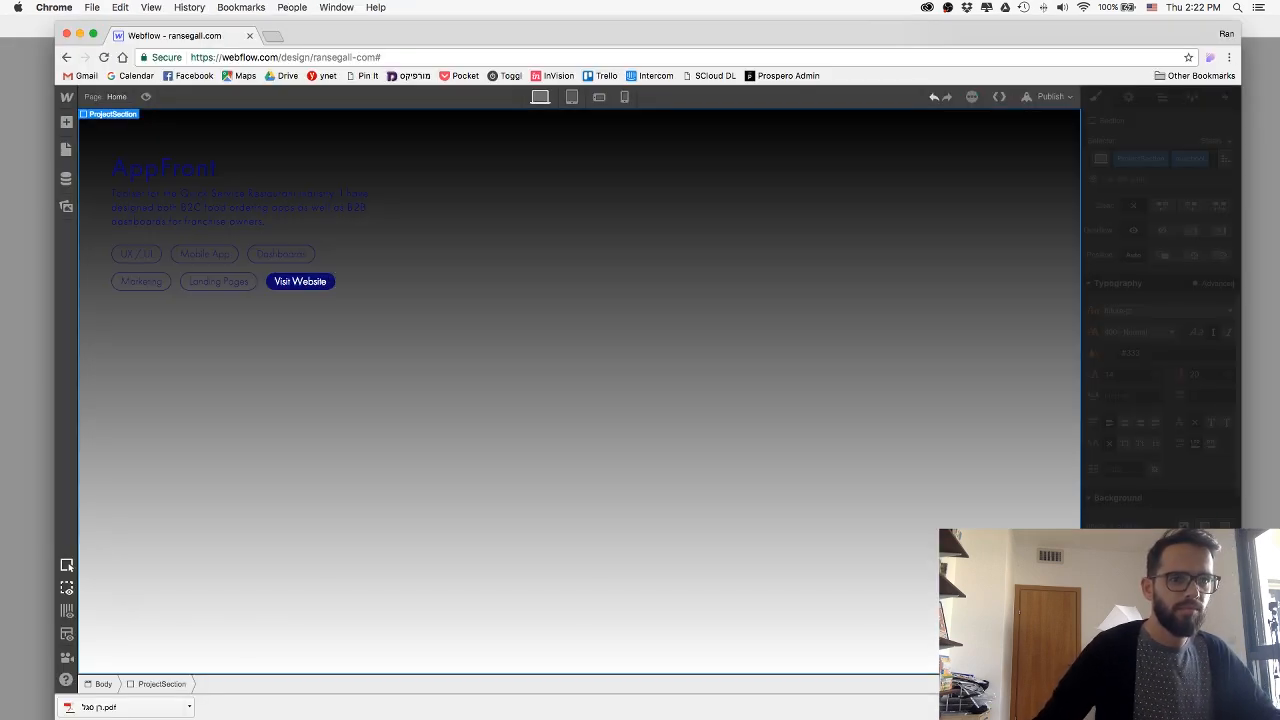
key("super+v")
key("Return")
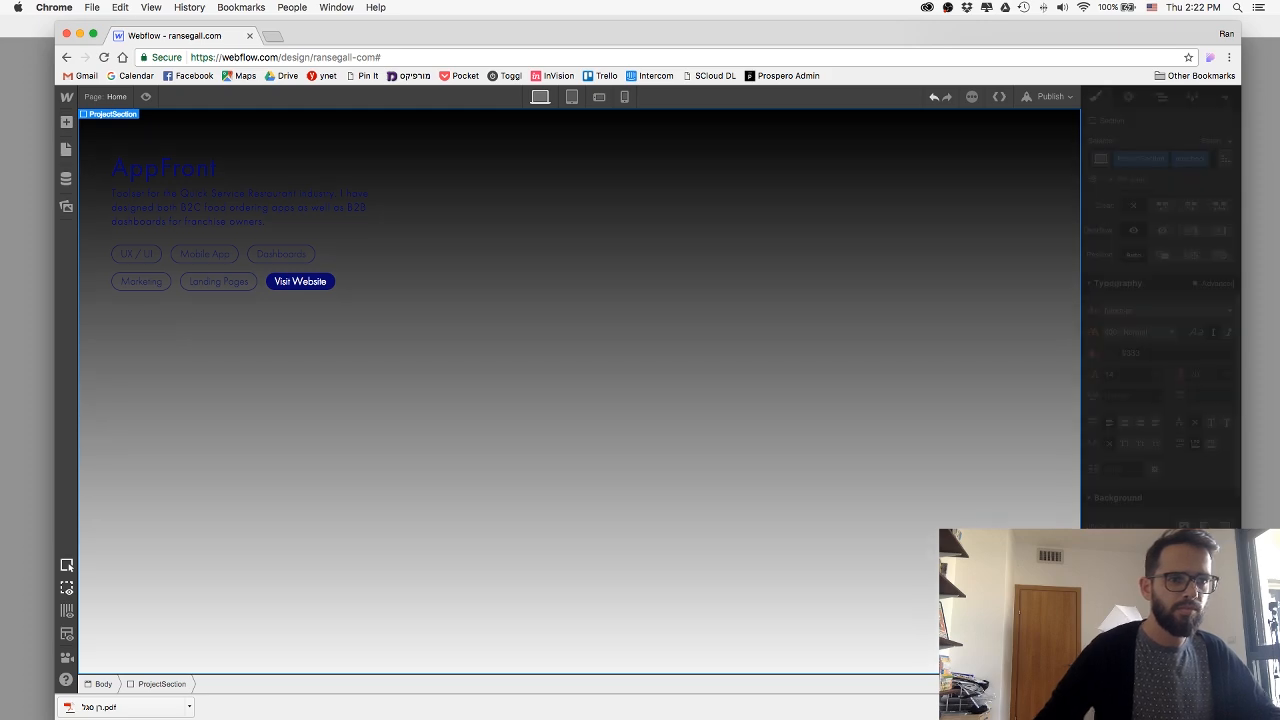
Copy the darker background grey from the Photoshop mockup and paste it into the other colour stop of the Webflow section's gradient.
key("super+Tab")
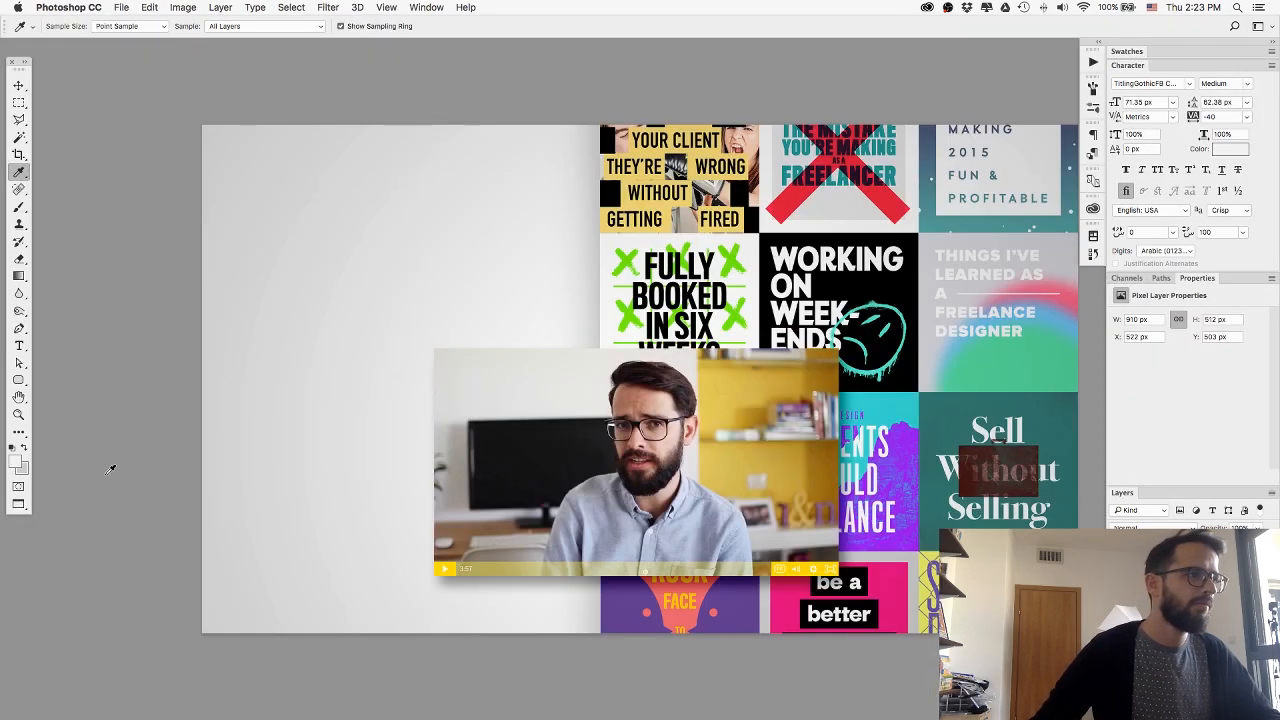
left_click(17, 461)
key("super+v")
key("Return")
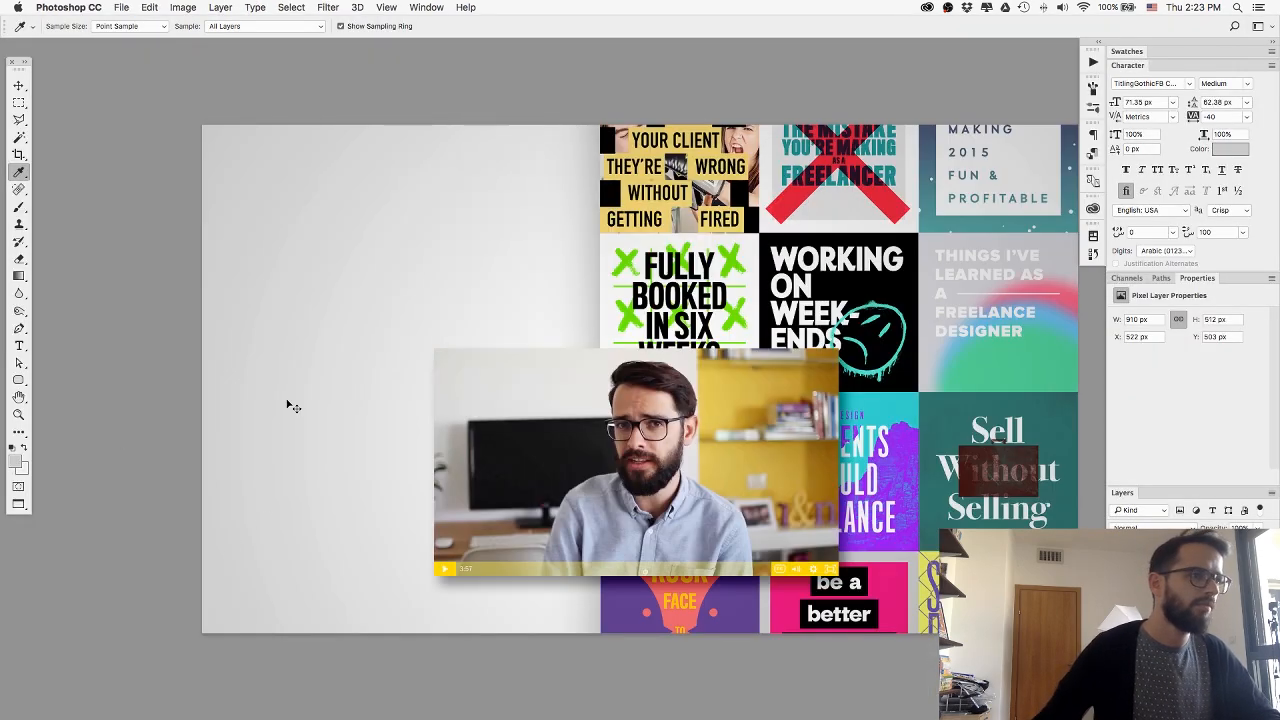
key("super+Tab")
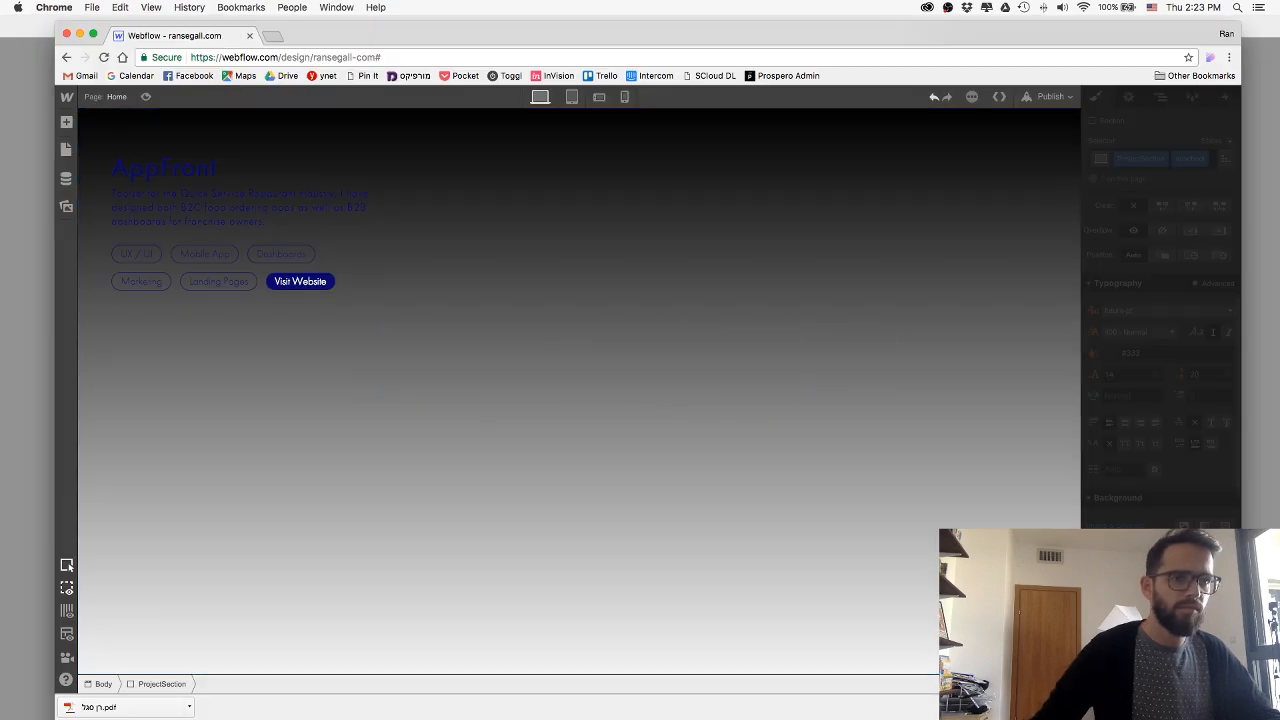
left_click(1112, 622)
key("super+v")
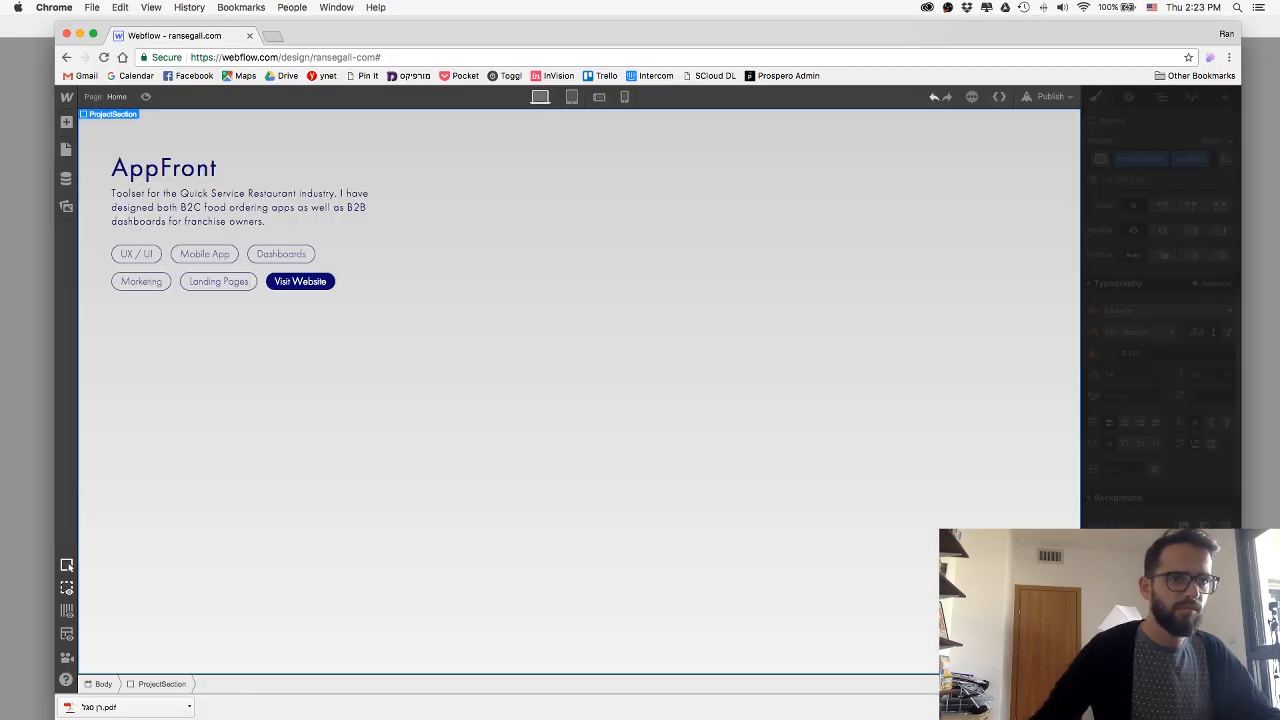
key("Return")
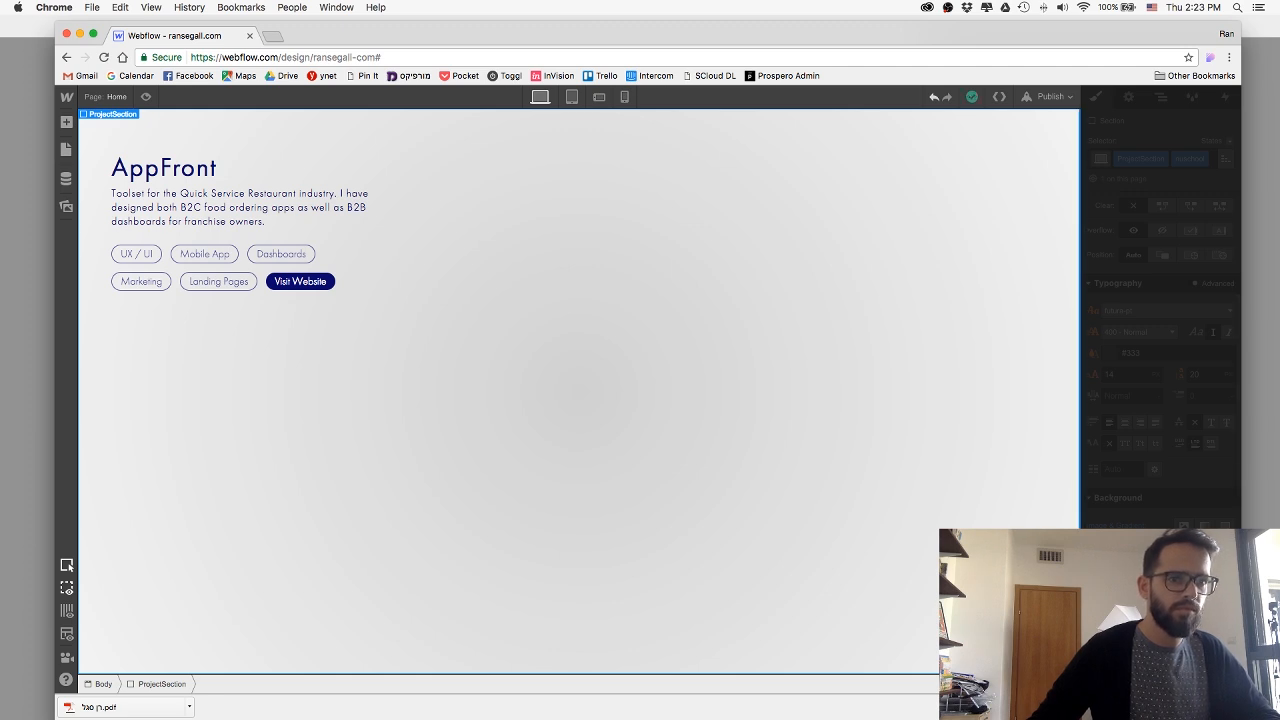
Make the section's gradient radial with the lighter grey at its centre and close the gradient settings.
scroll(1161, 440, "down", 2)
left_click(1205, 625)
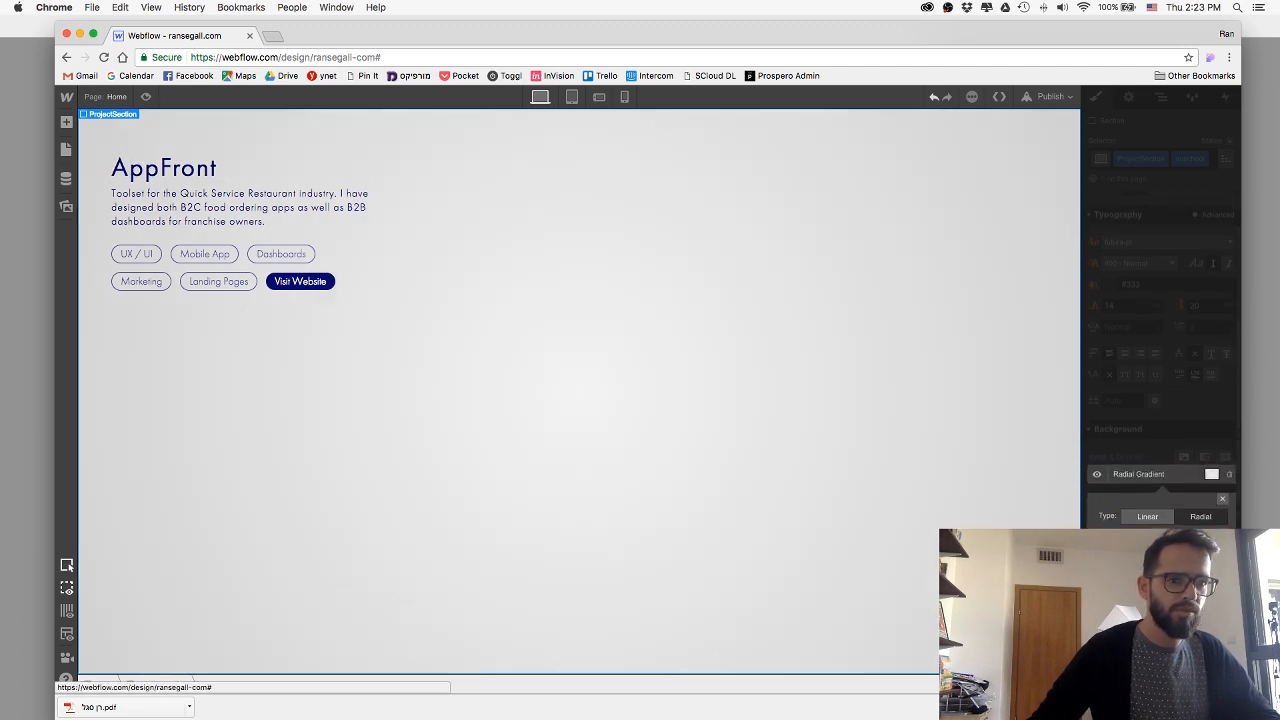
left_click(1222, 499)
scroll(578, 433, "up", 1)
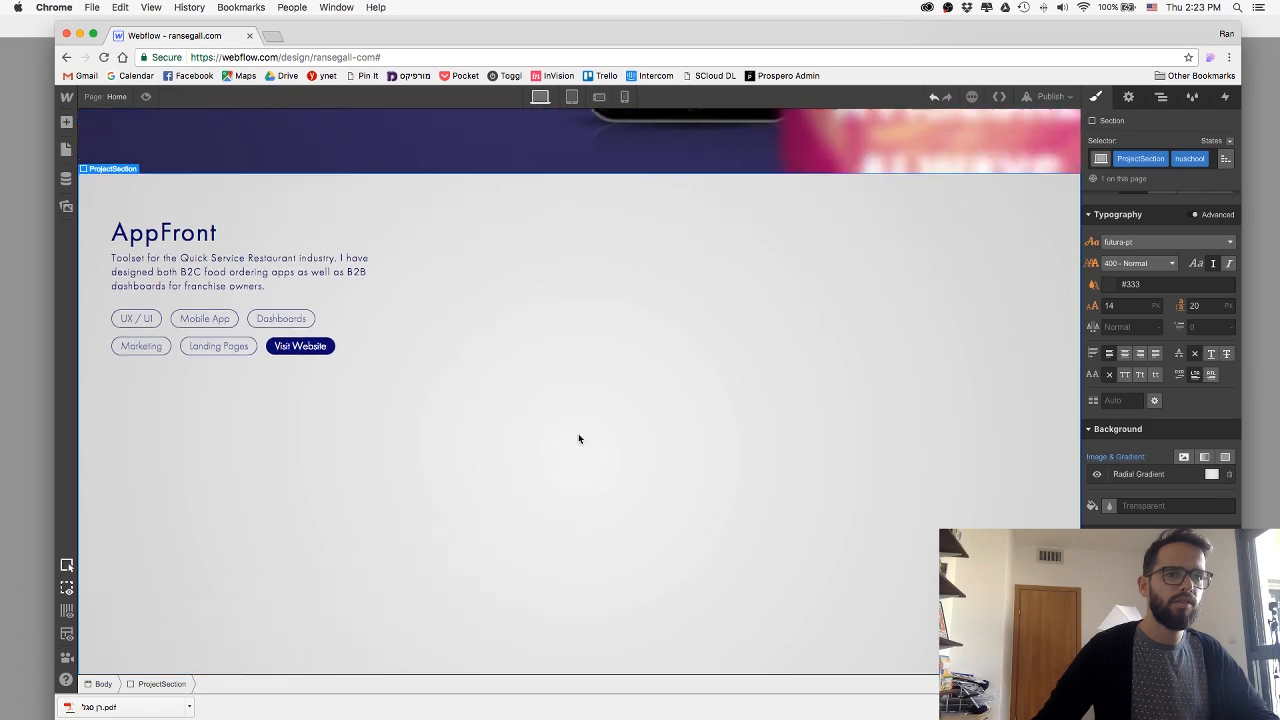
Copy the title "The nuSchool" from the Sketch design and paste it over the AppFront heading in Webflow.
key("super+Tab")
left_click(797, 368)
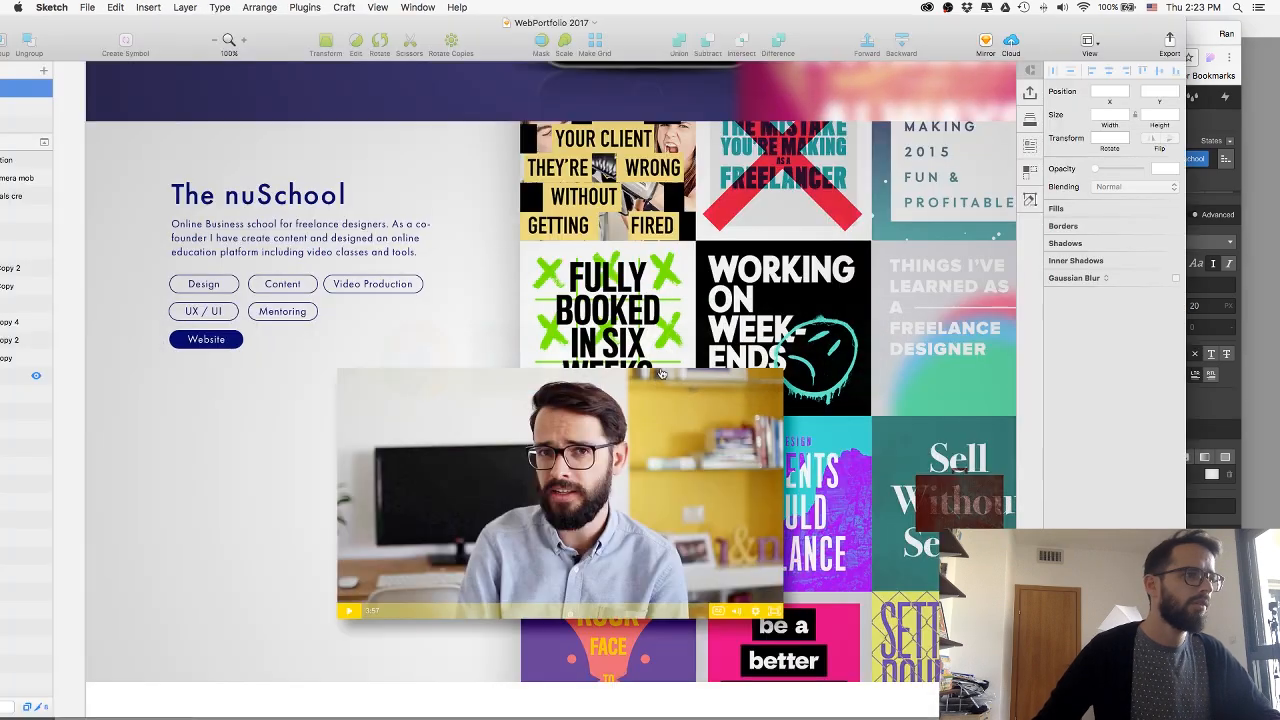
left_click(265, 195)
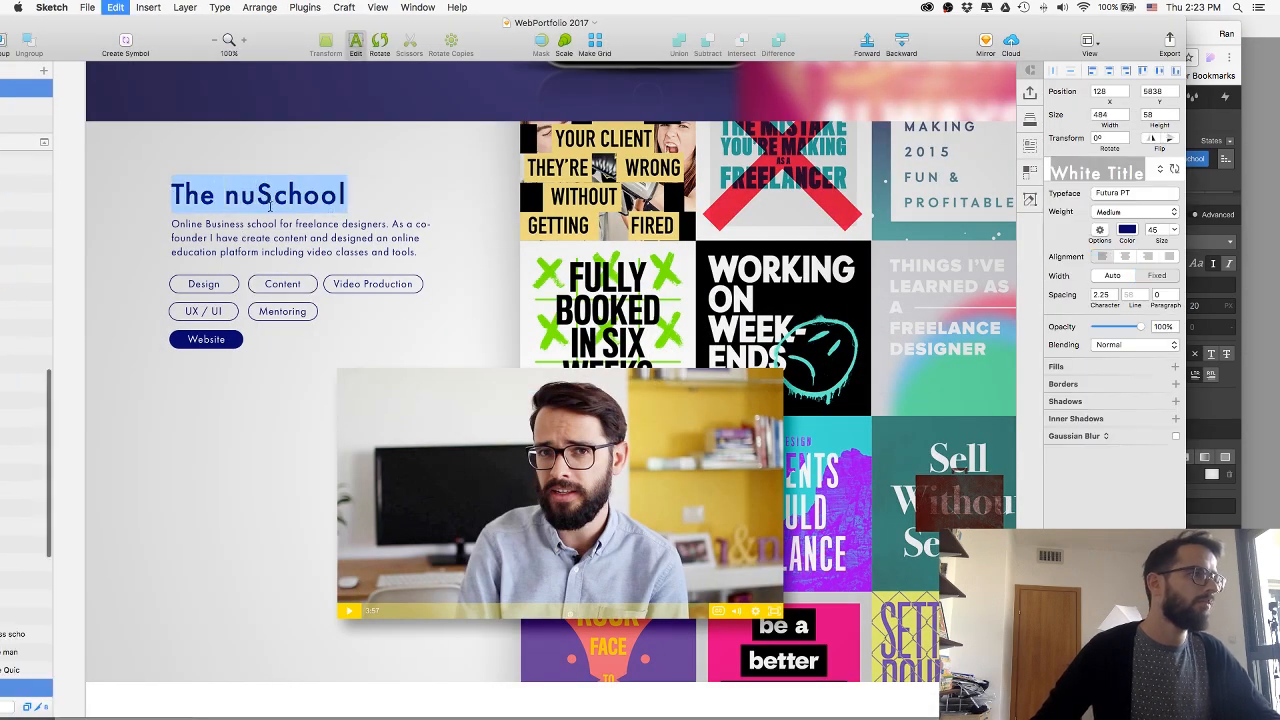
key("super+Tab")
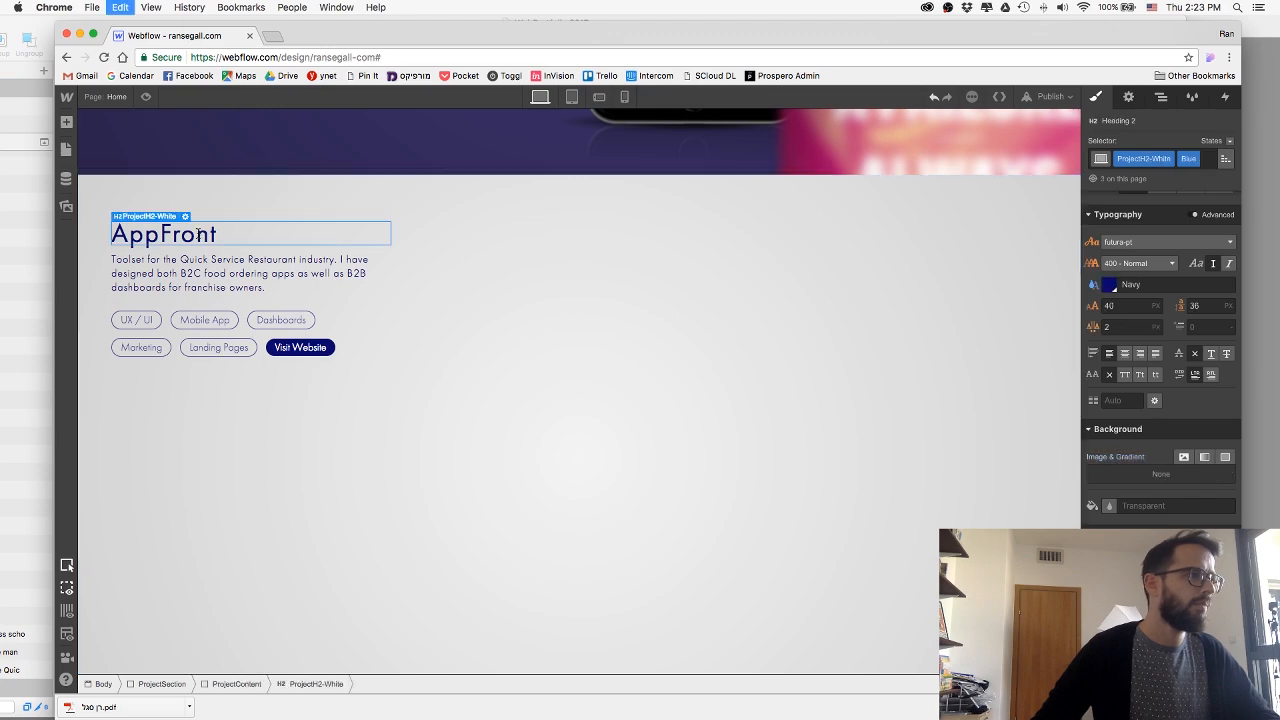
double_click(200, 235)
type("The nuSchool")
key("Escape")
Copy the nuSchool description paragraph from Sketch and paste it over the section's description text in Webflow.
key("super+Tab")
left_click(528, 368)
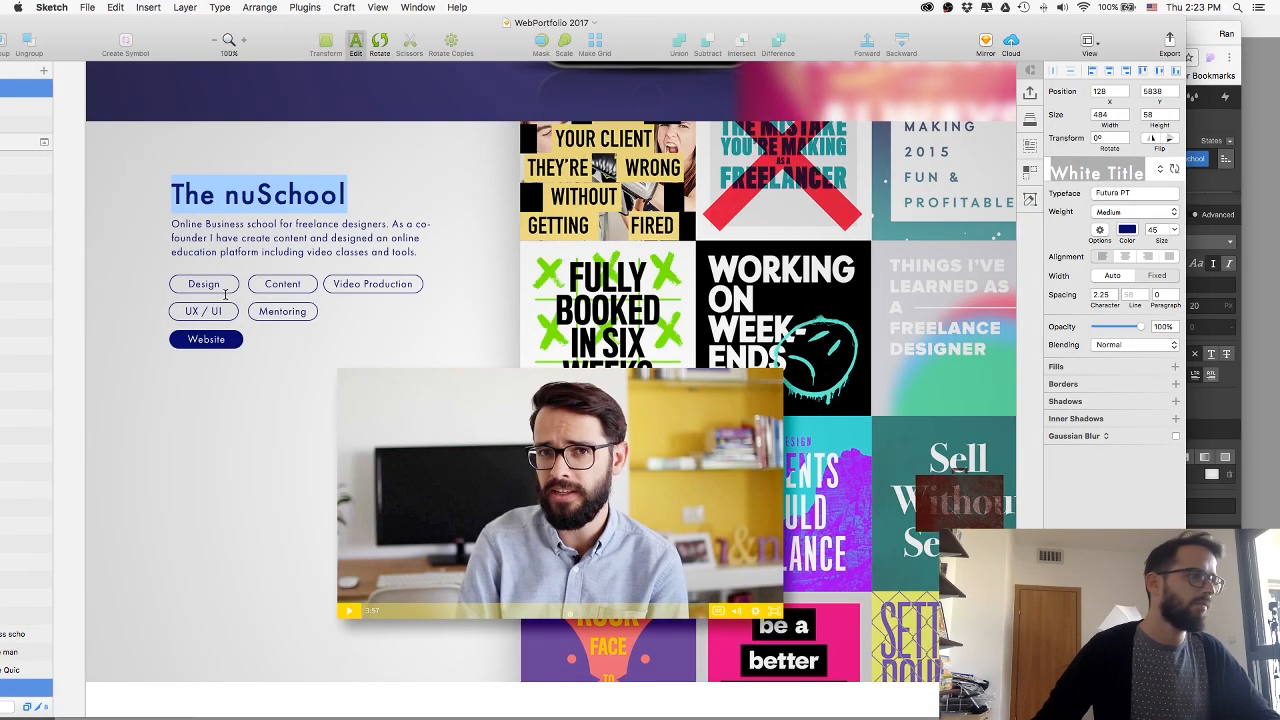
left_click(270, 239)
double_click(270, 239)
key("super+c")
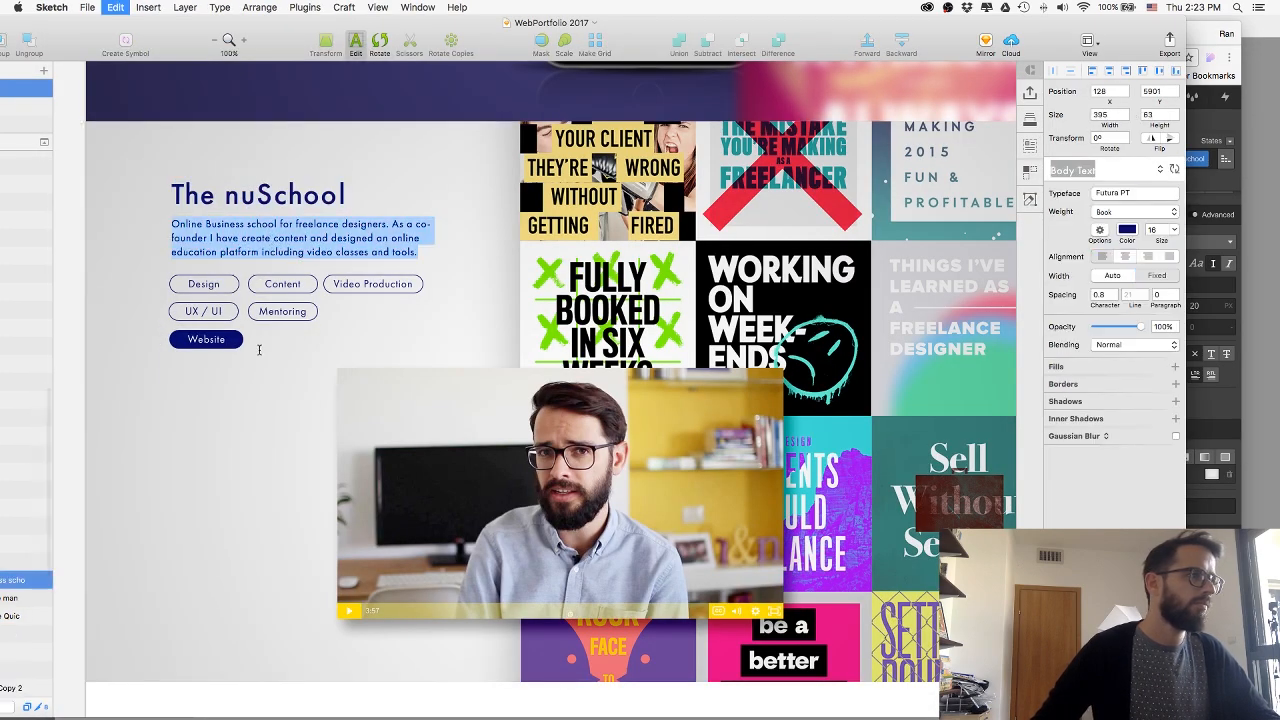
key("Escape")
key("super+Tab")
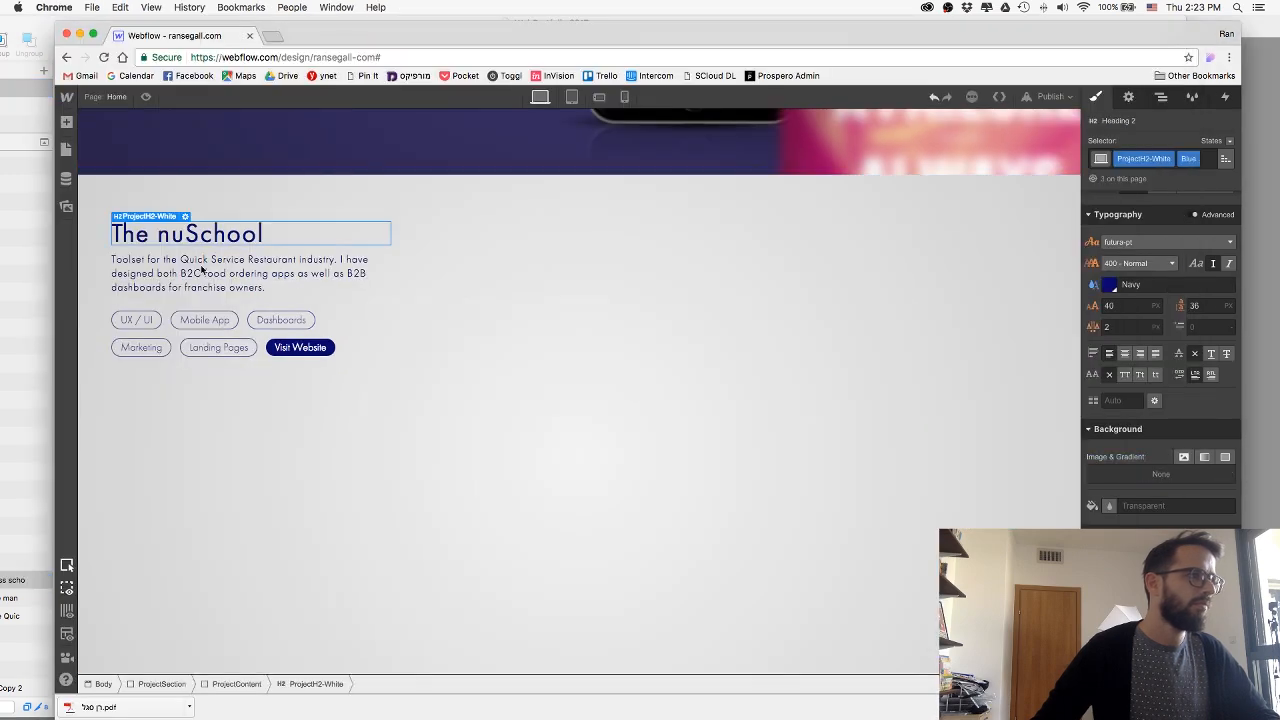
double_click(200, 265)
key("super+v")
key("Escape")
Change the text of the first two skill tags to "Design" and "Content".
key("super+Tab")
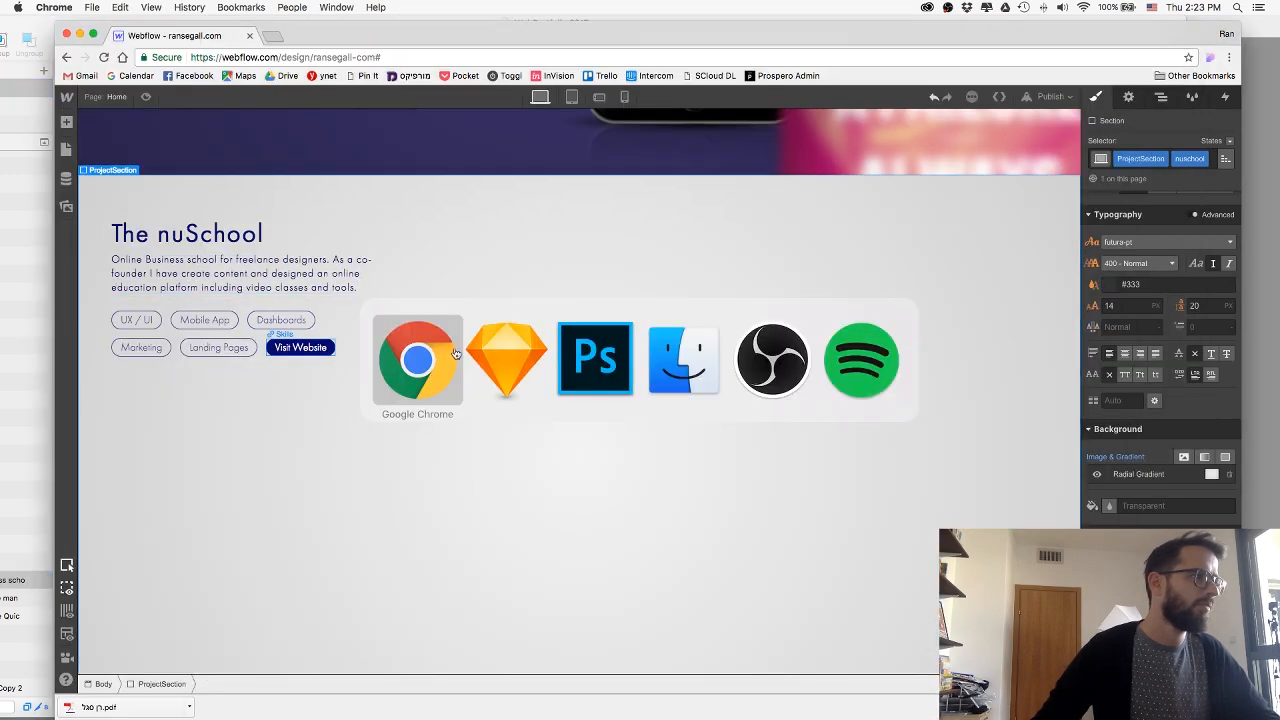
key("super+Tab")
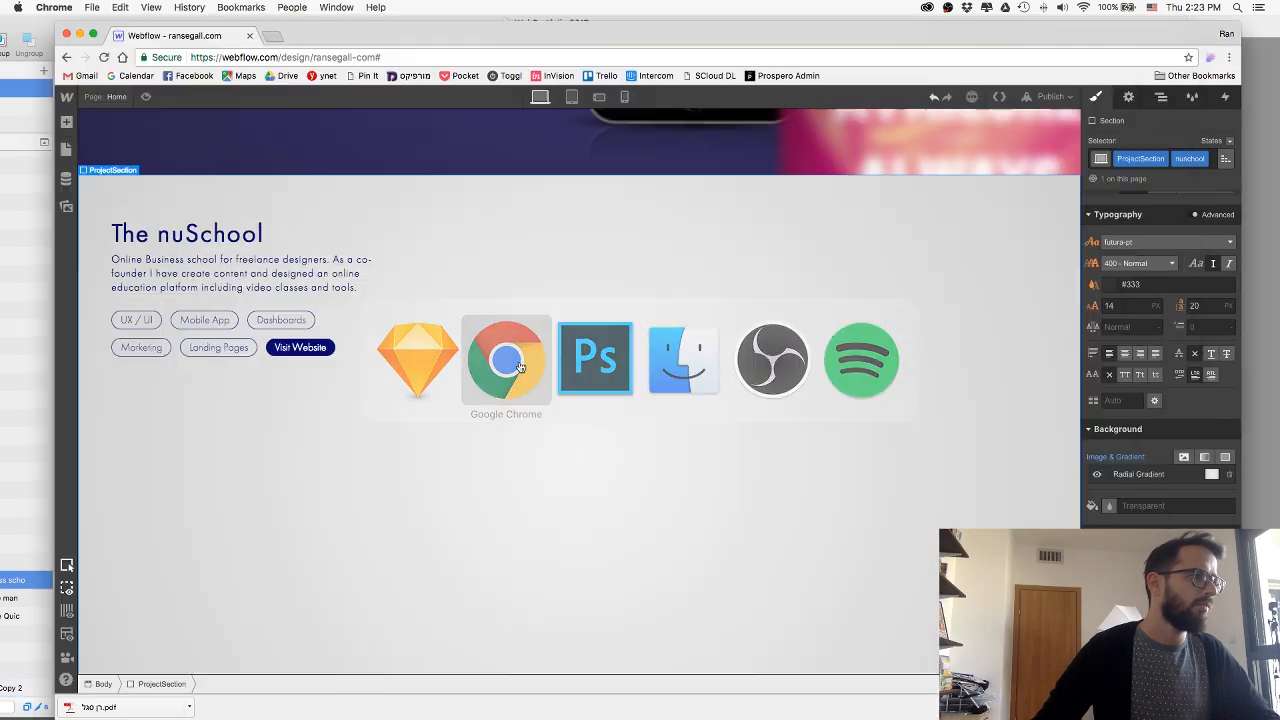
left_click(145, 324)
double_click(145, 324)
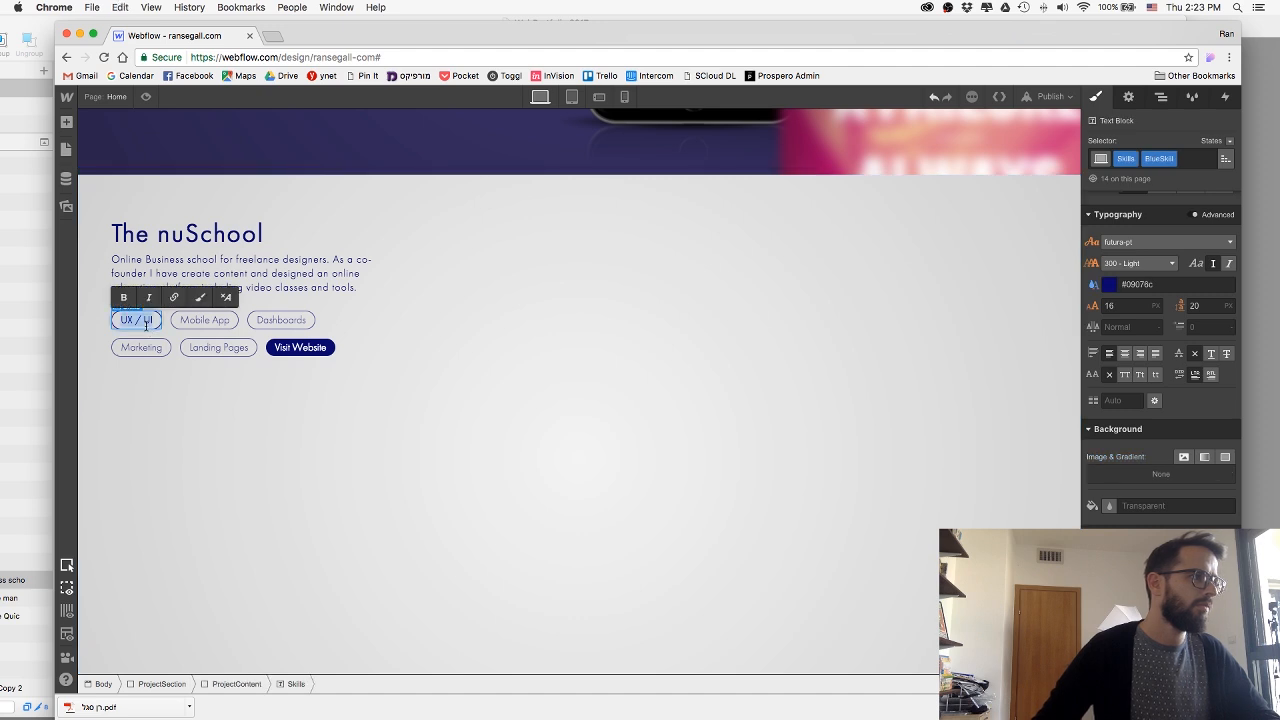
type("Design")
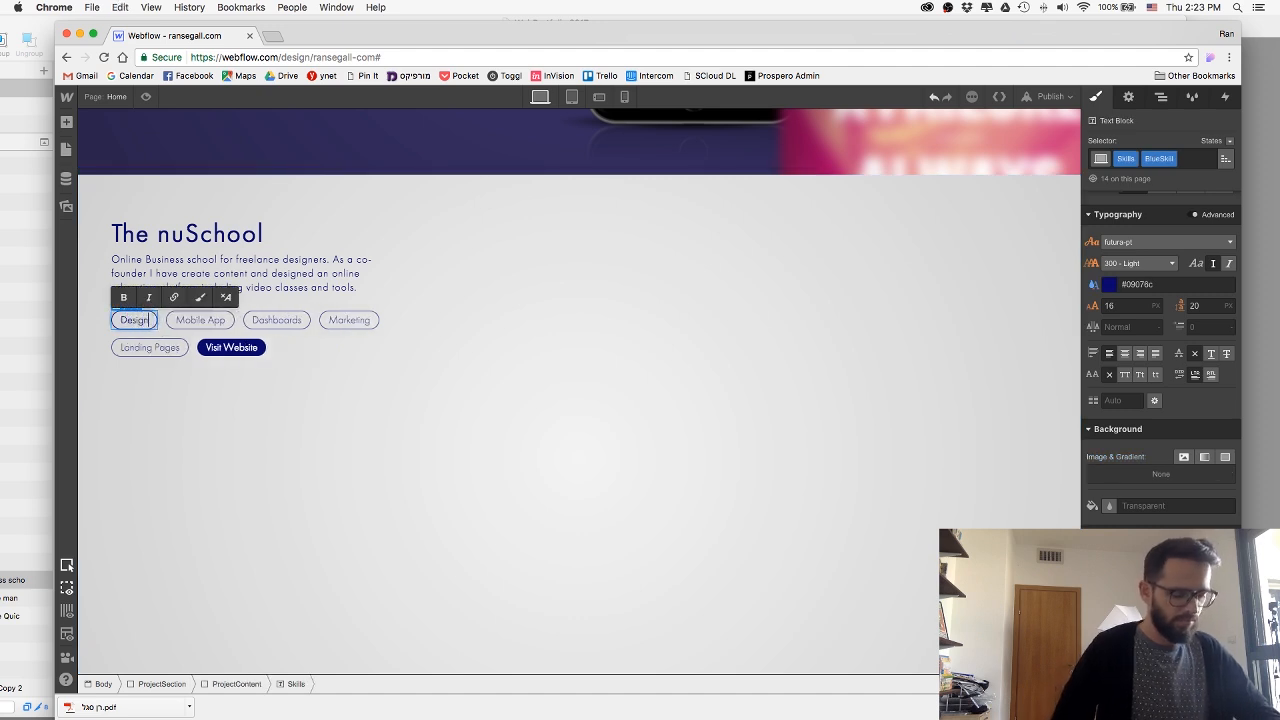
left_click(205, 323)
double_click(205, 323)
key("super+a")
type("Content")
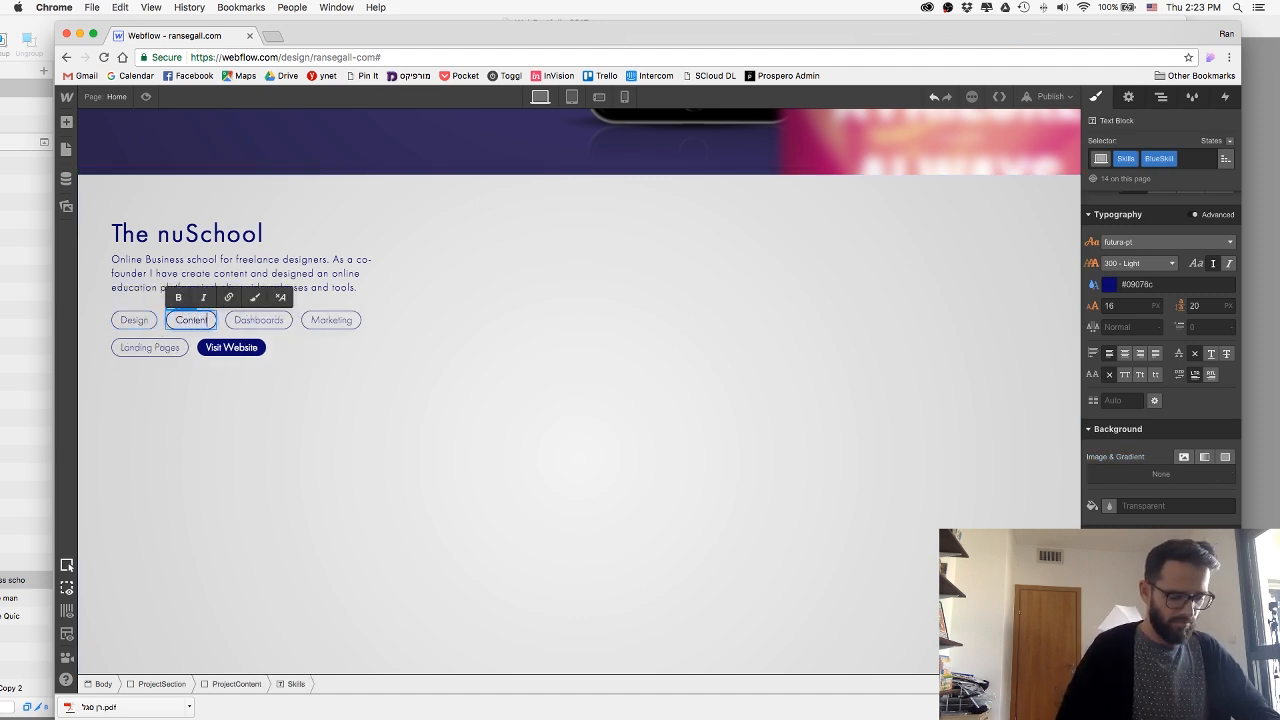
key("Escape")
Check the skill tags in the Sketch design and change the third tag in Webflow to "Video Production".
key("super+Tab")
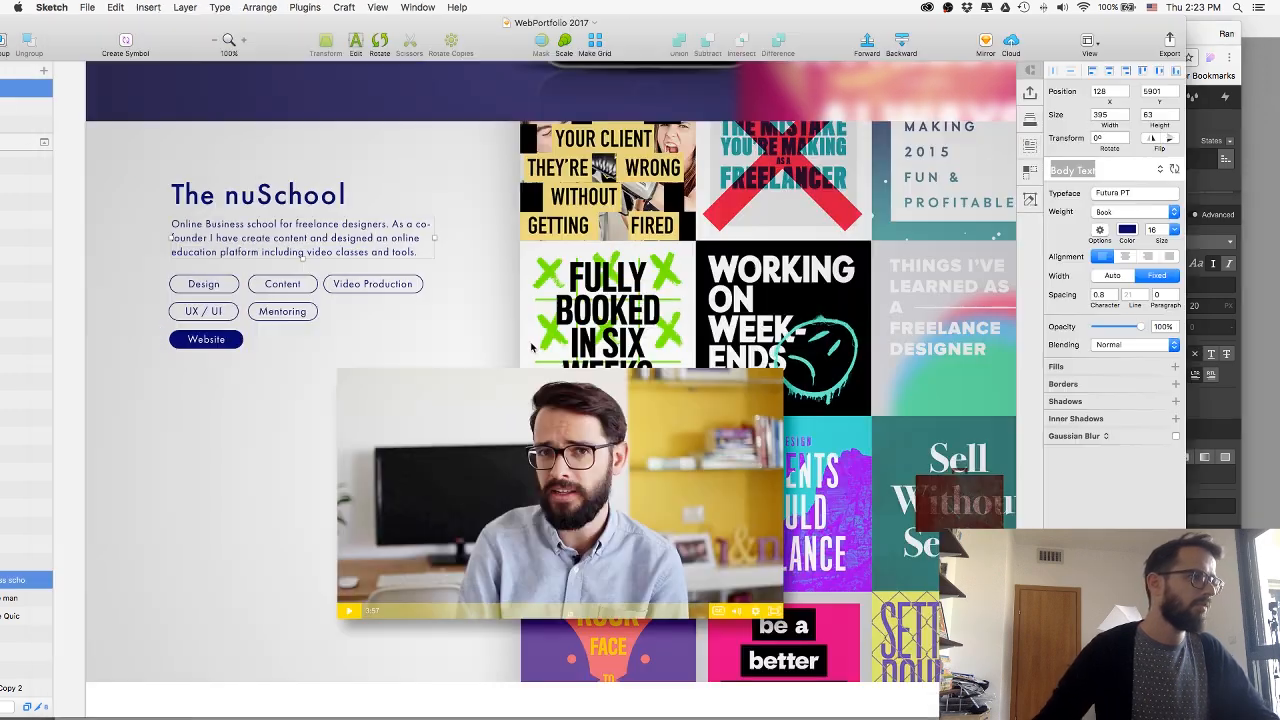
key("super+Tab")
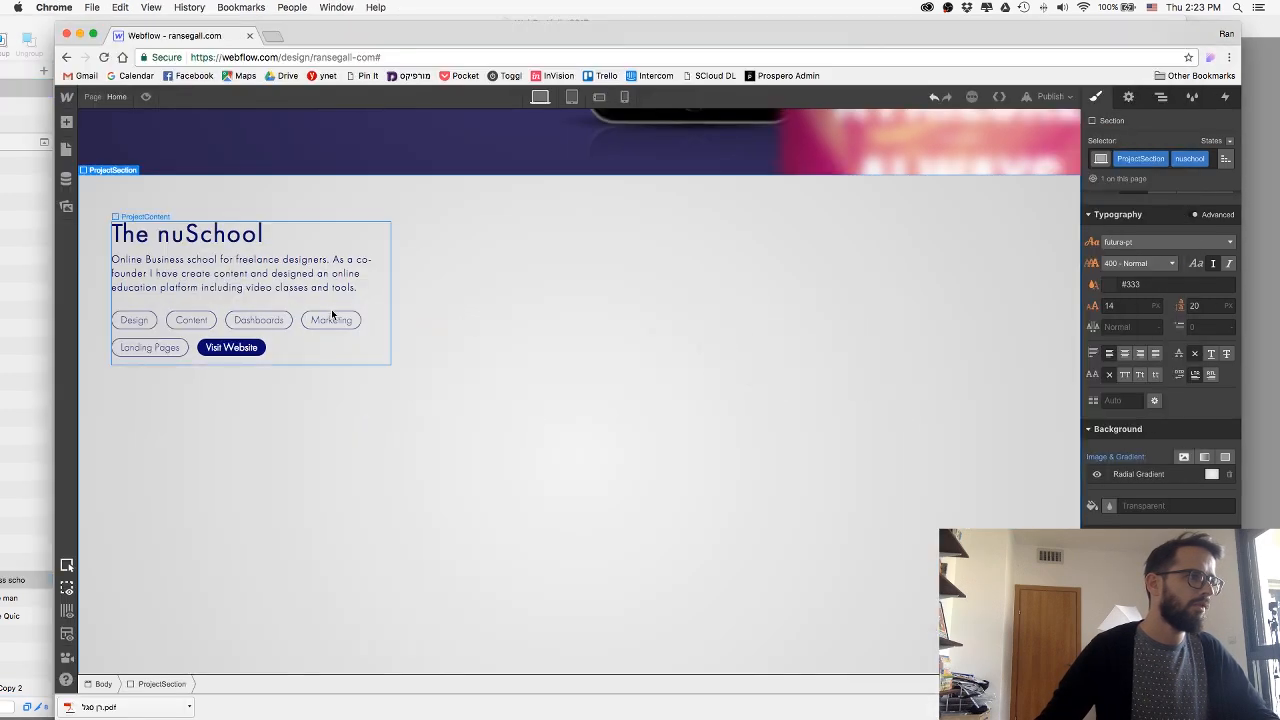
left_click(262, 318)
double_click(263, 317)
type("V")
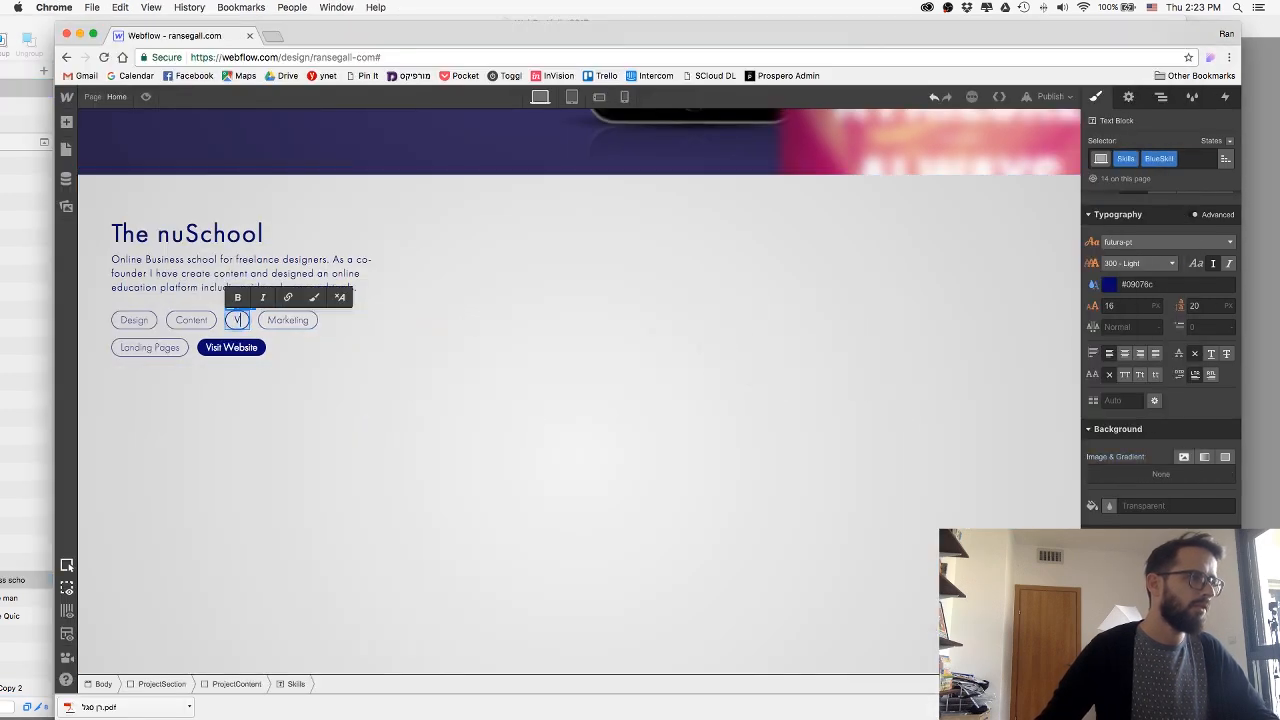
type("ideo Production")
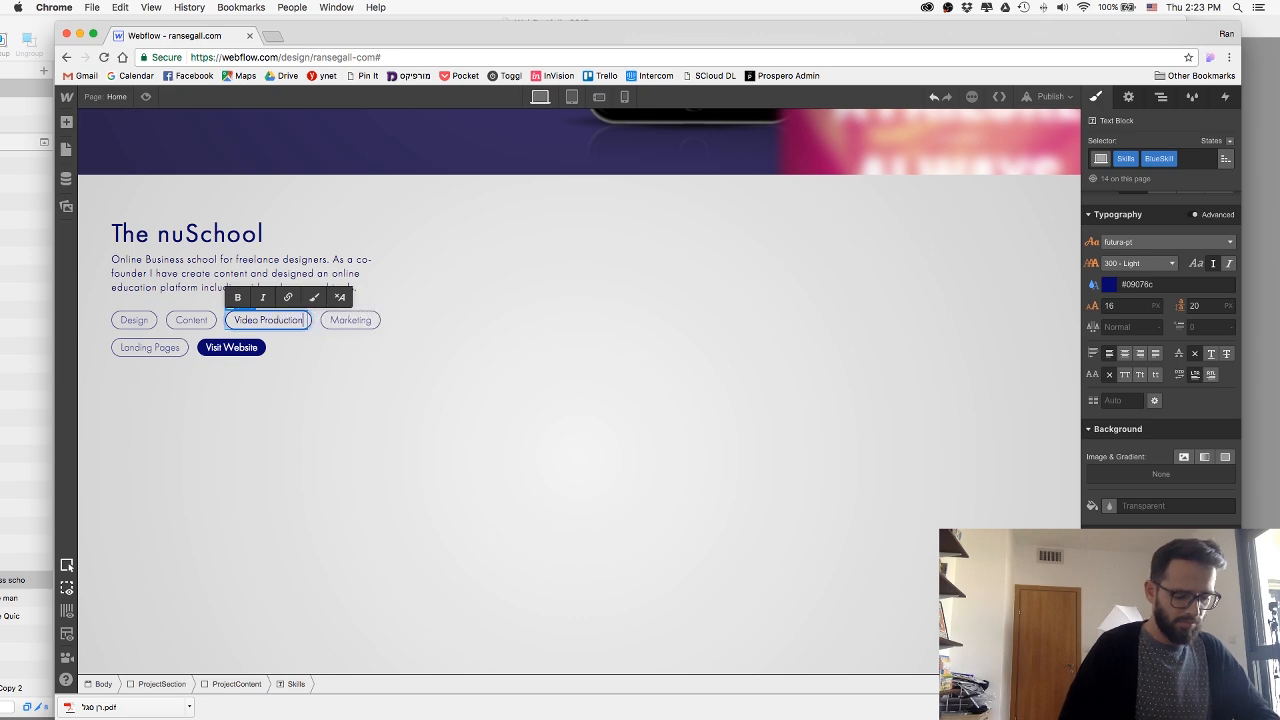
Look up the following skill in the Sketch design and change the fourth tag in Webflow to "UX / UI".
key("super+Tab")
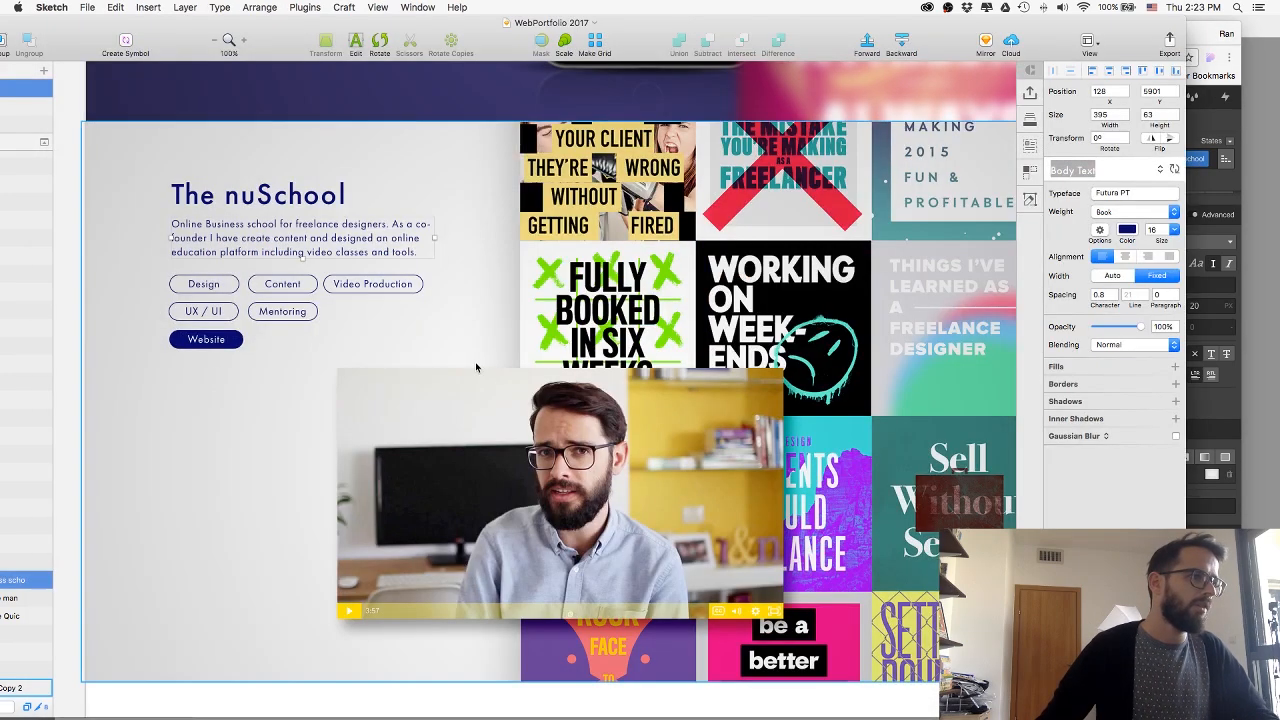
key("super+Tab")
key("super+Tab")
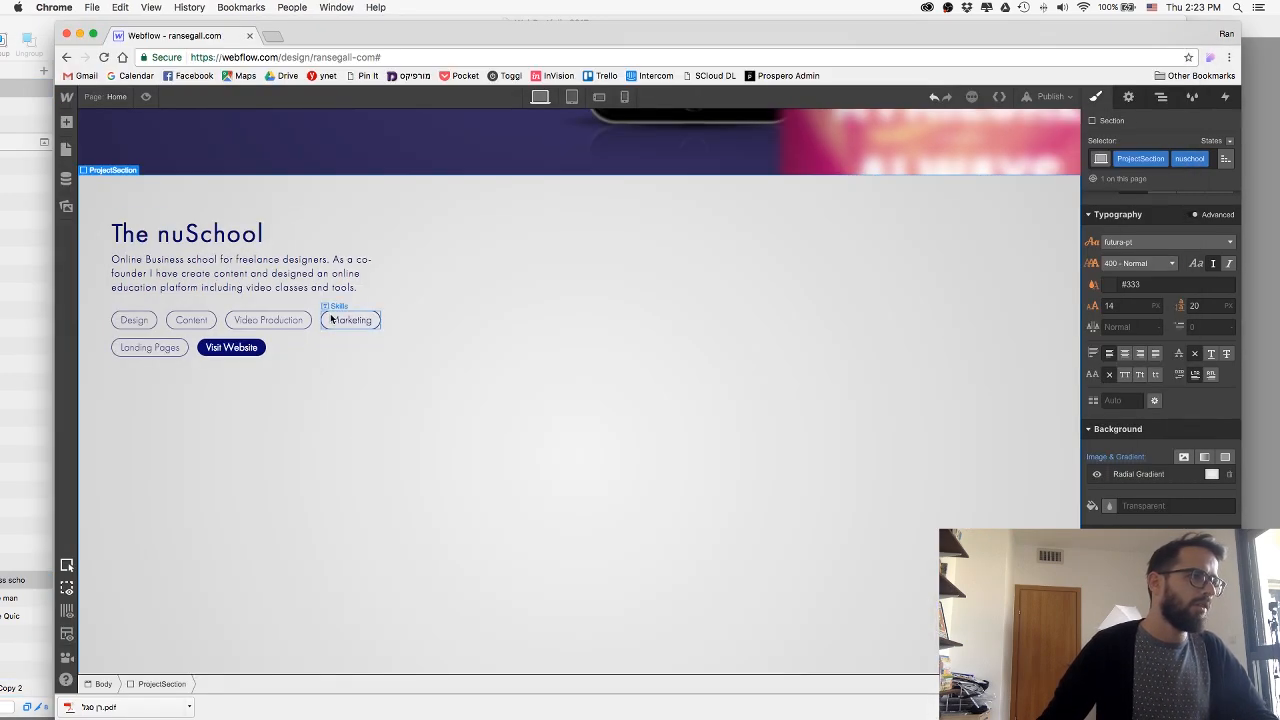
double_click(331, 318)
type("UX / U")
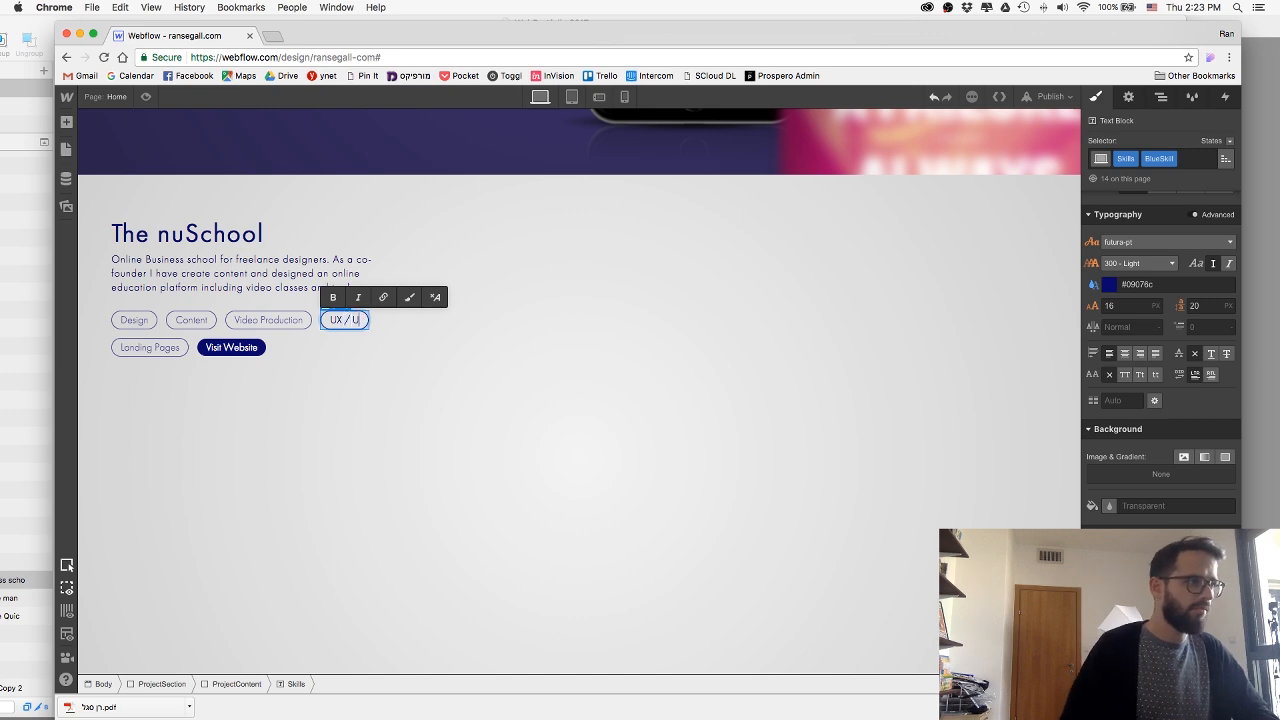
type("I")
Check the last skill in the Sketch design and change the "Landing Pages" tag in Webflow to "Mentoring".
key("super+Tab")
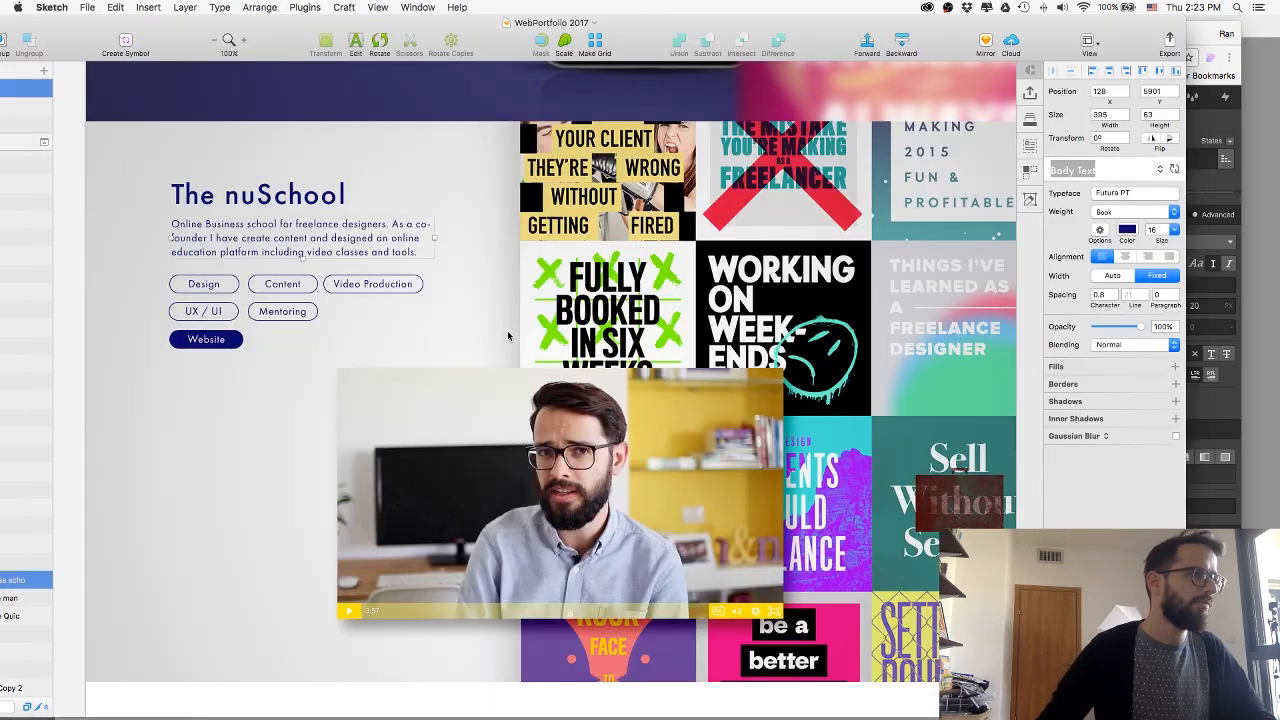
key("super+Tab")
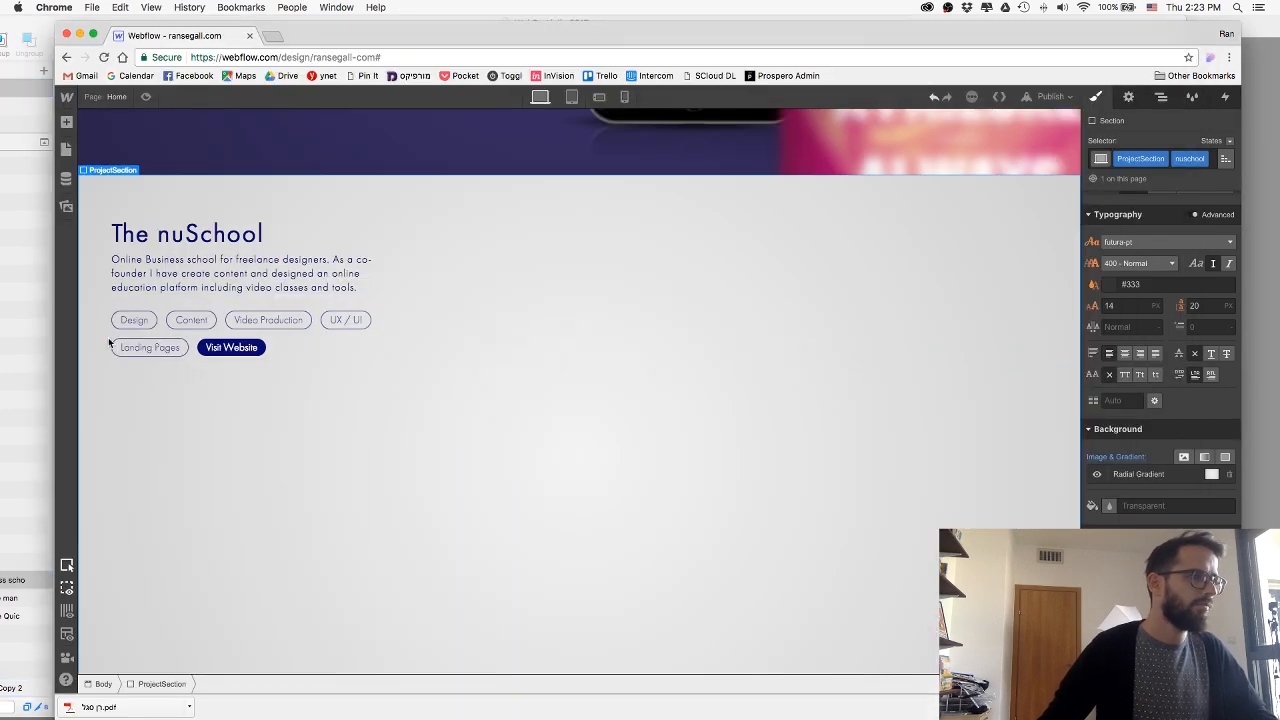
double_click(150, 347)
key("super+a")
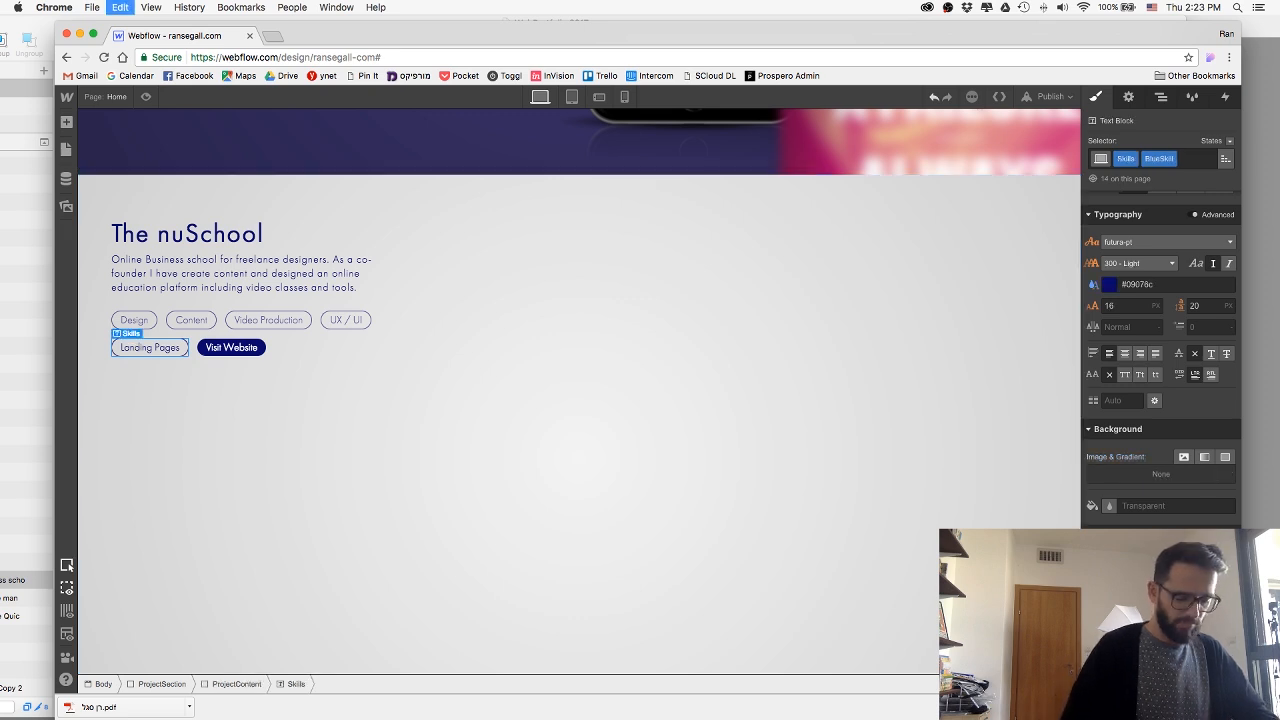
type("oring")
key("super+a")
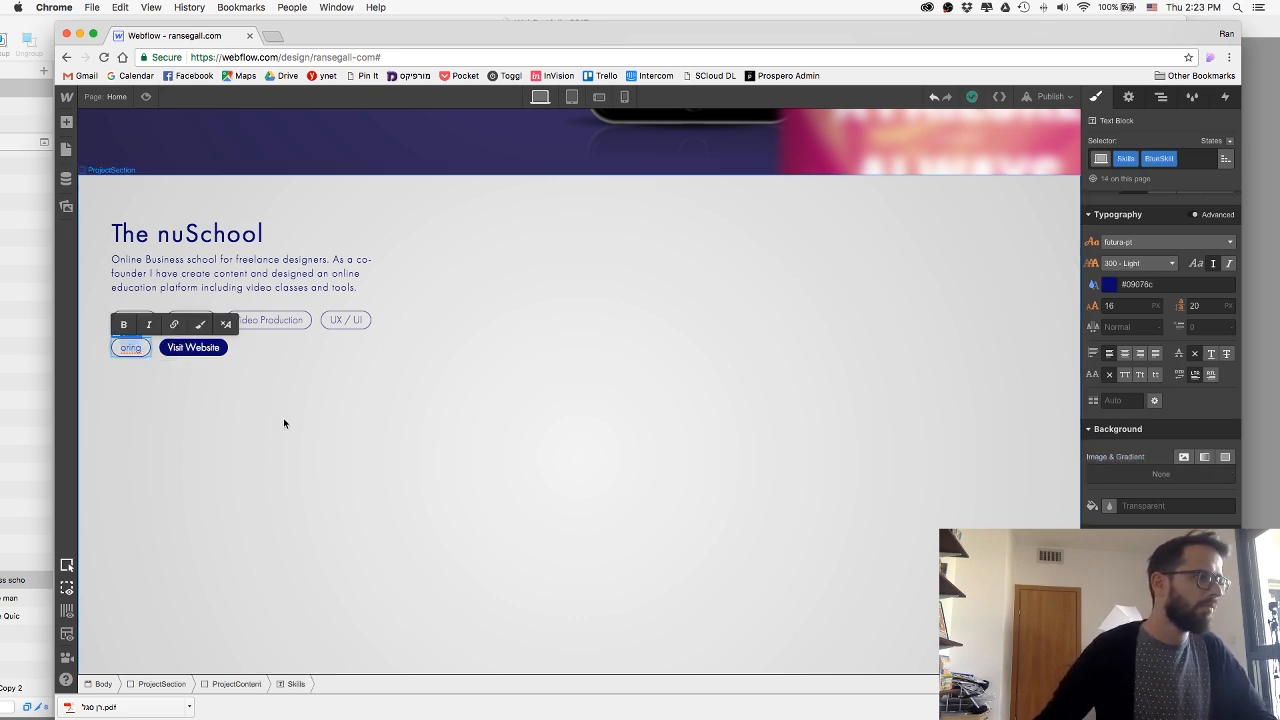
type("Mentoring")
left_click(283, 467)
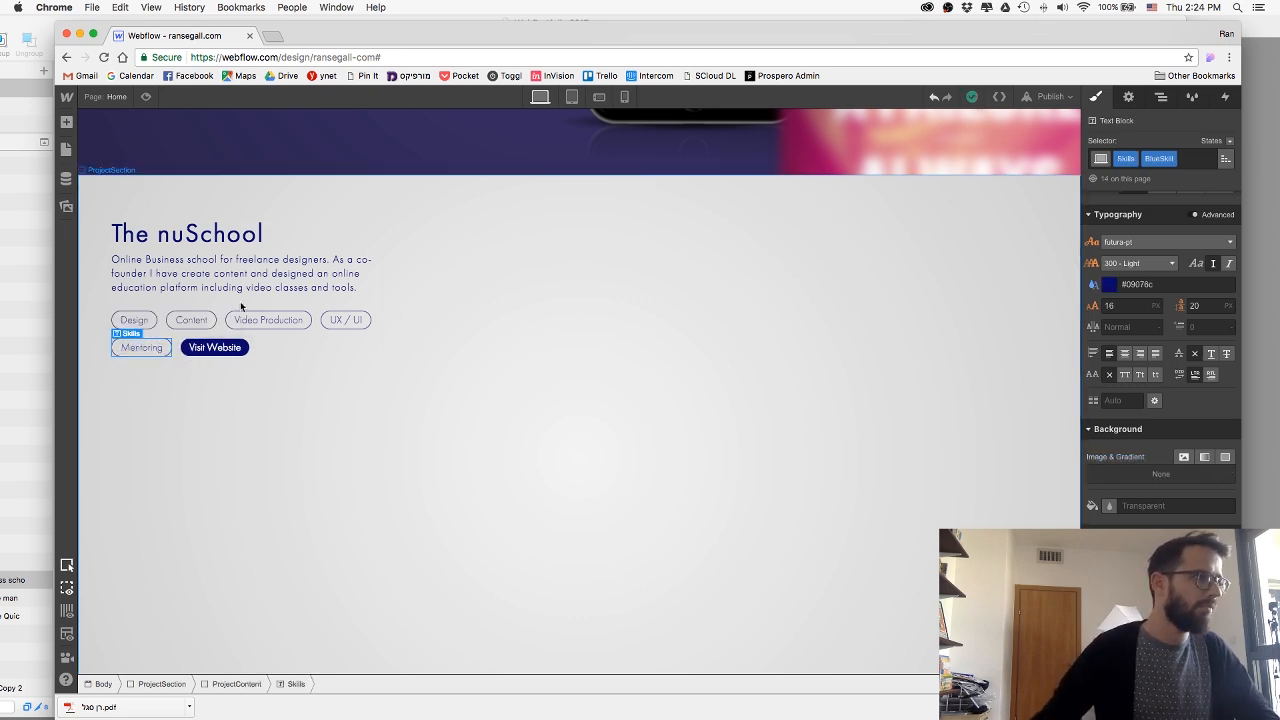
left_click(277, 38)
type("thenuschool.com")
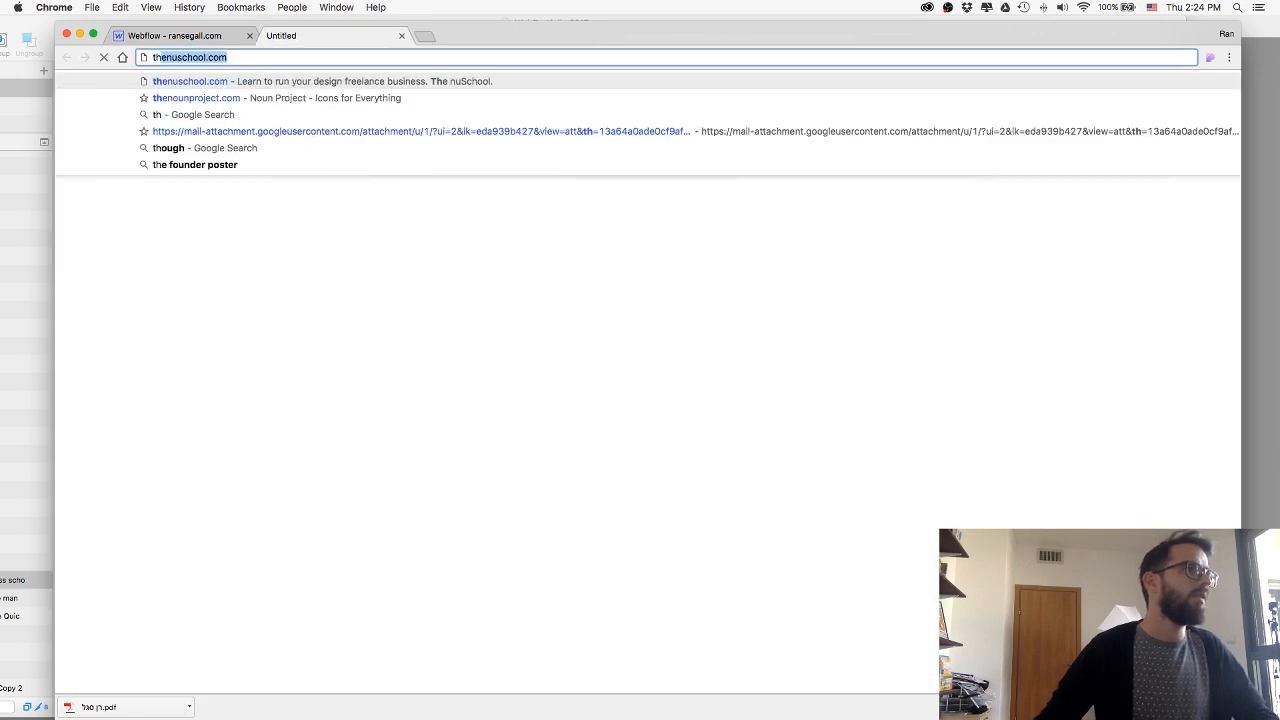
key("super+l")
key("super+w")
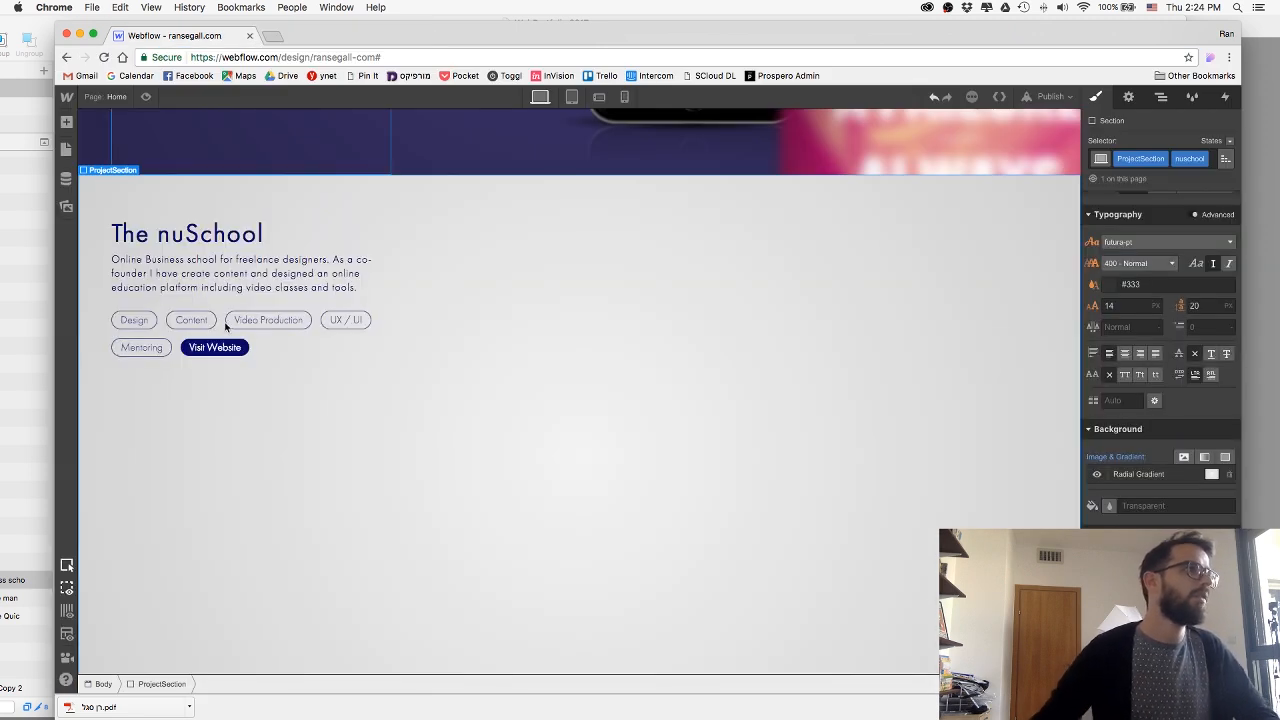
left_click(230, 353)
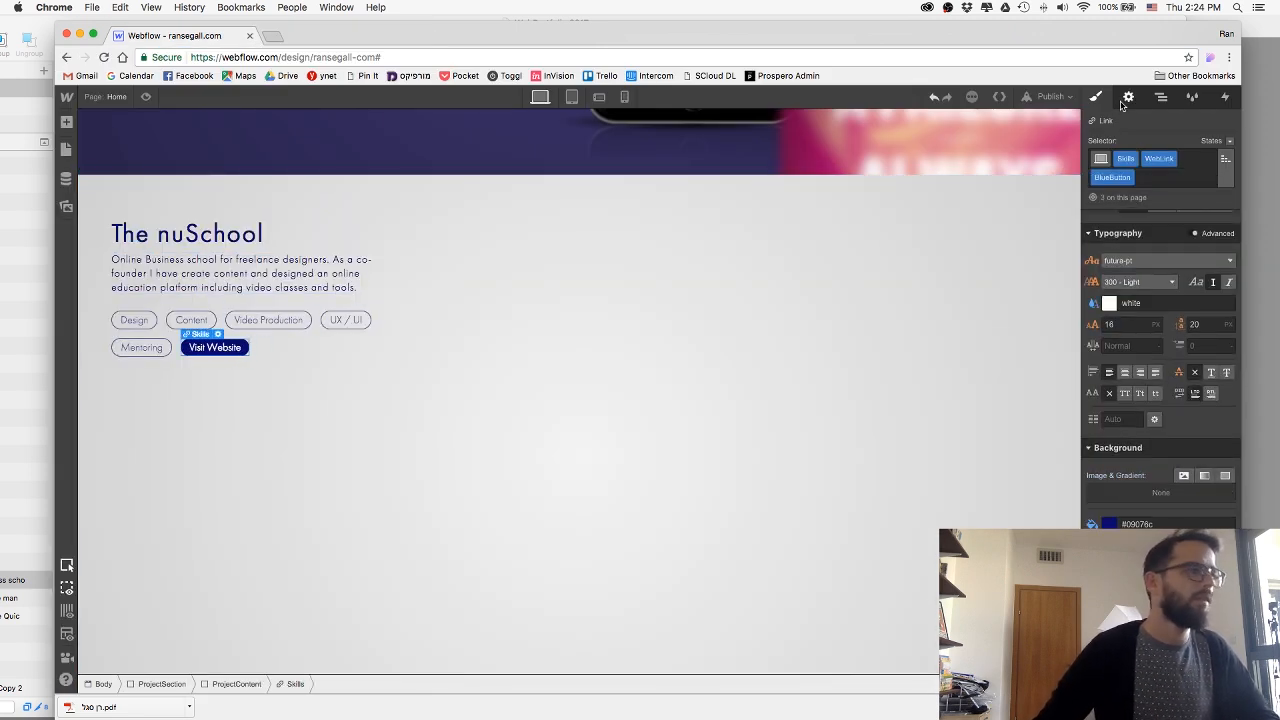
left_click(1127, 97)
left_click(1166, 260)
key("super+a")
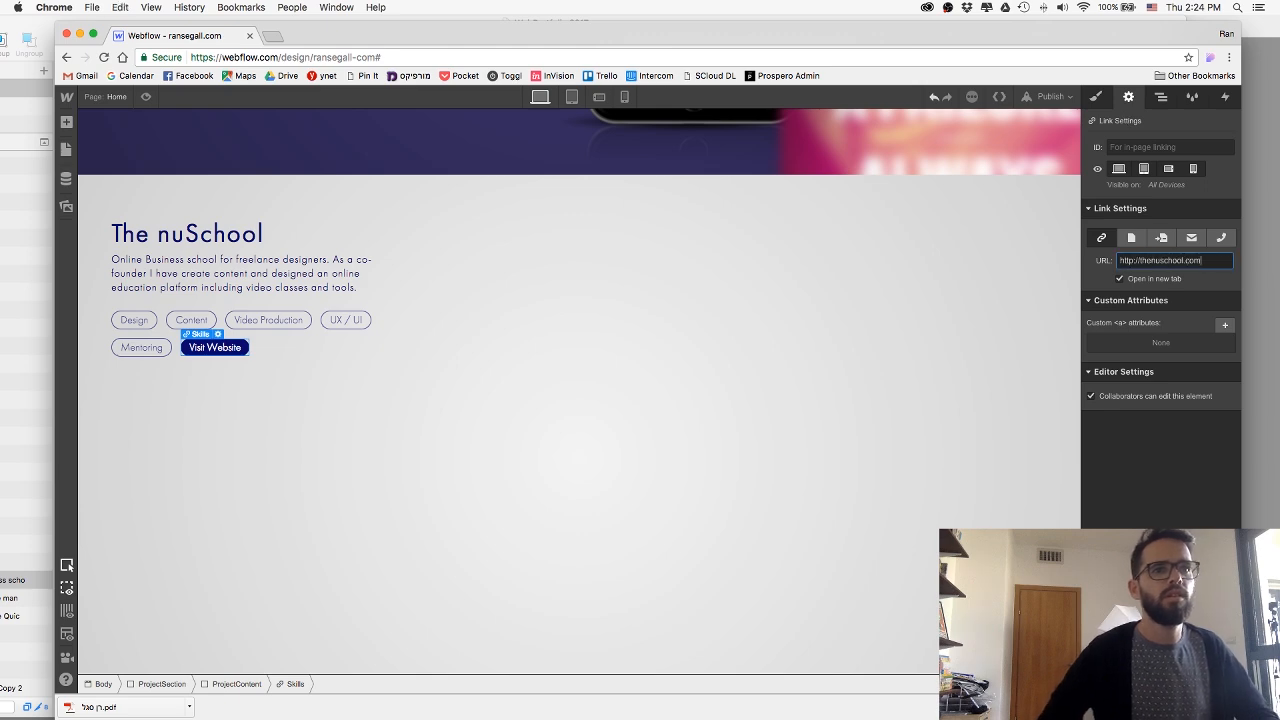
left_click(852, 360)
Switch to Photoshop and group the layers of the nuSchool poster and video artwork.
key("super+Tab")
key("Tab")
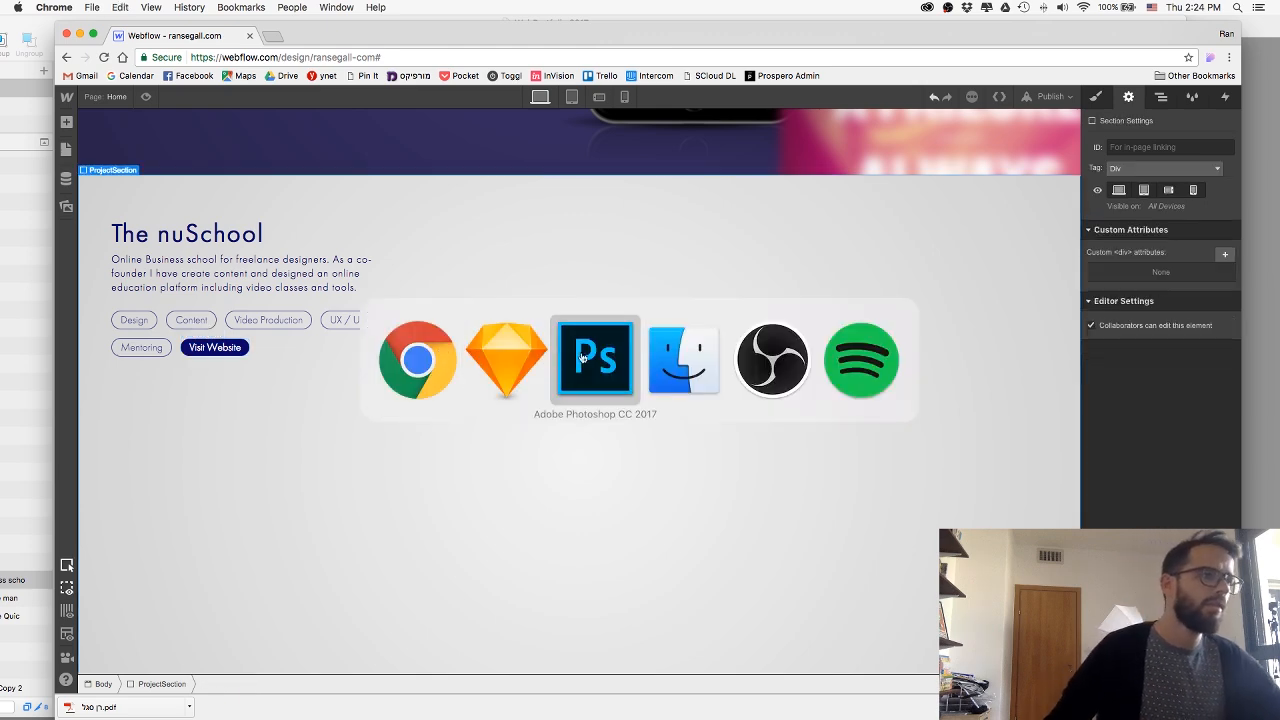
key("super")
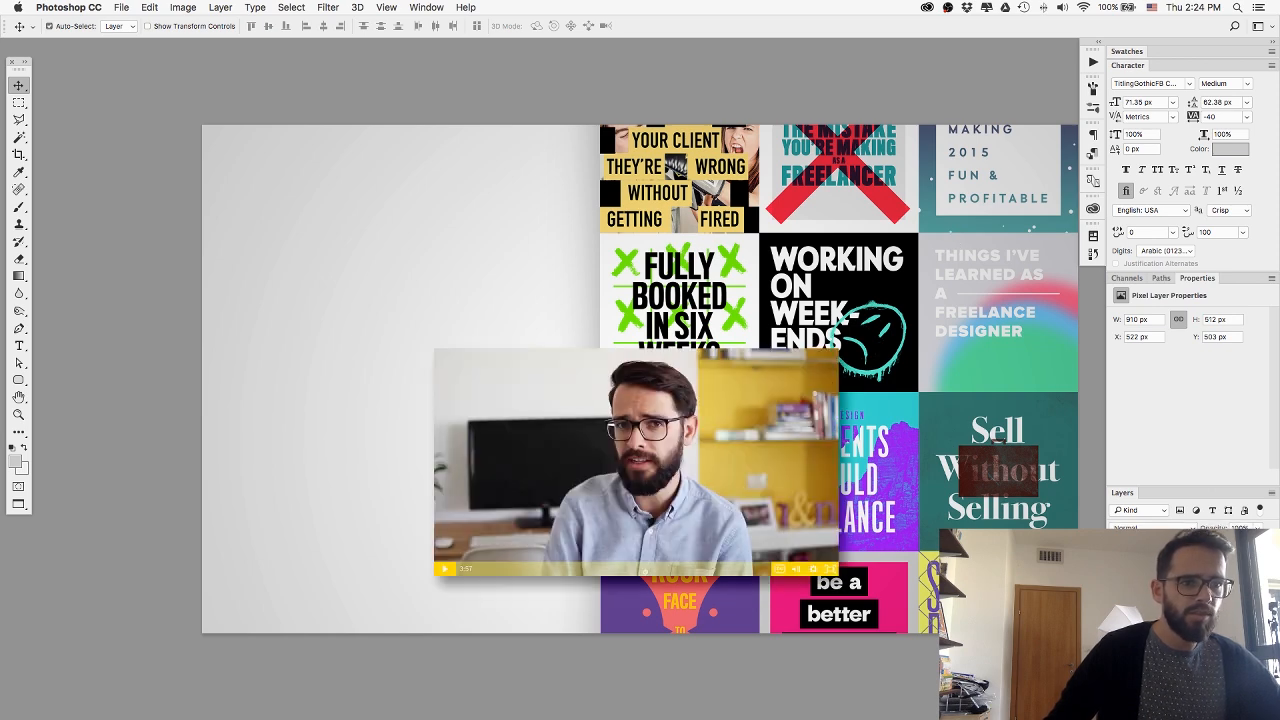
left_click(1117, 620)
left_click(1117, 620)
left_click(1190, 620, "shift")
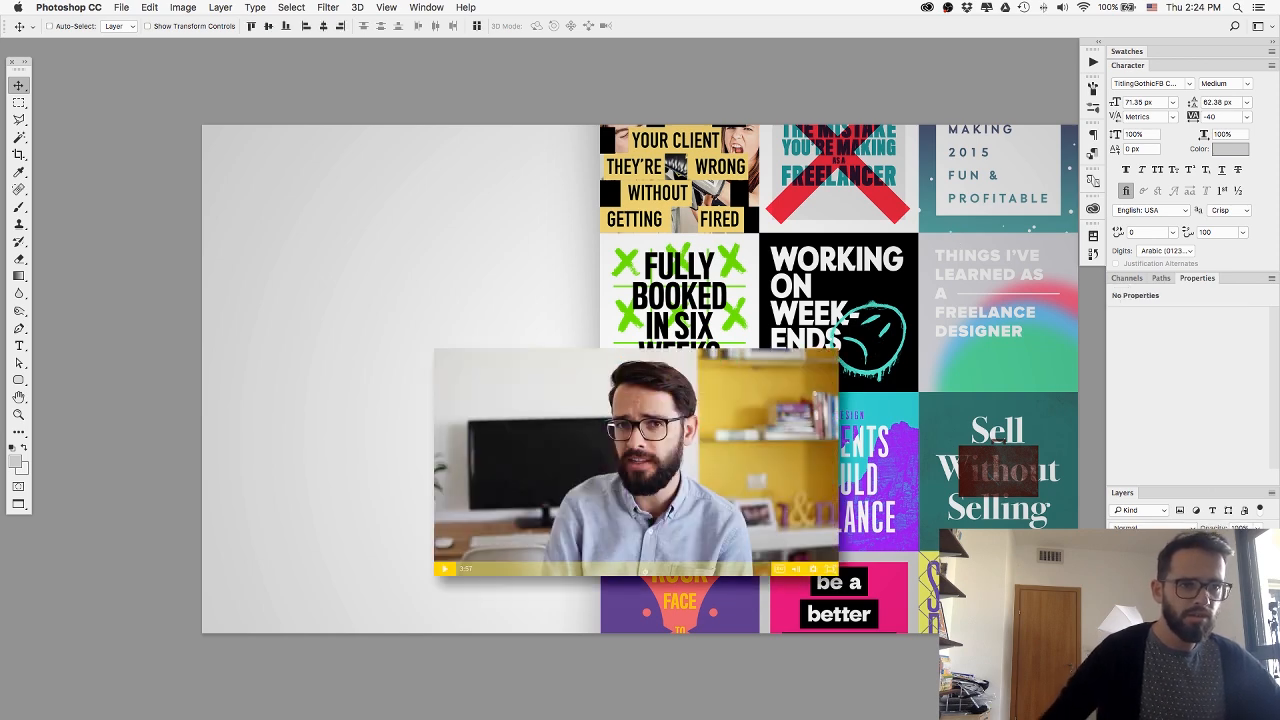
key("super+g")
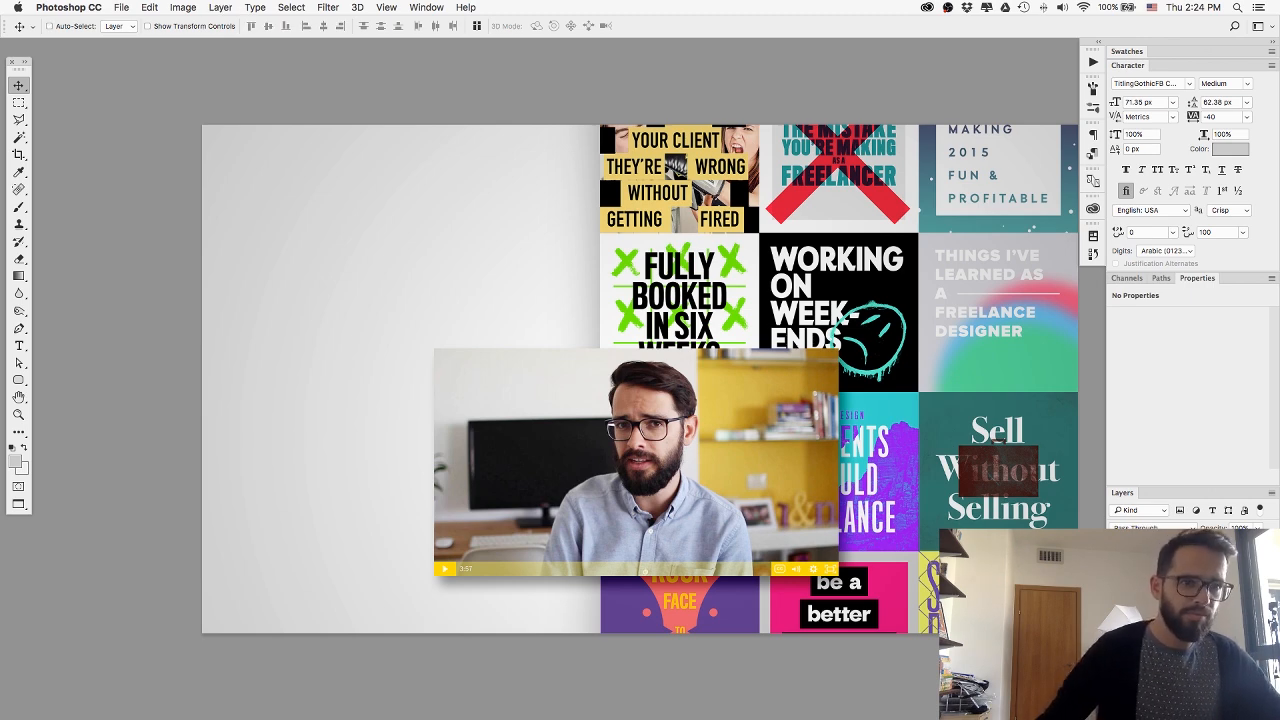
Quick-export the grouped artwork as nuschoolDesktop.png into the web folder on the Desktop.
right_click(1175, 562)
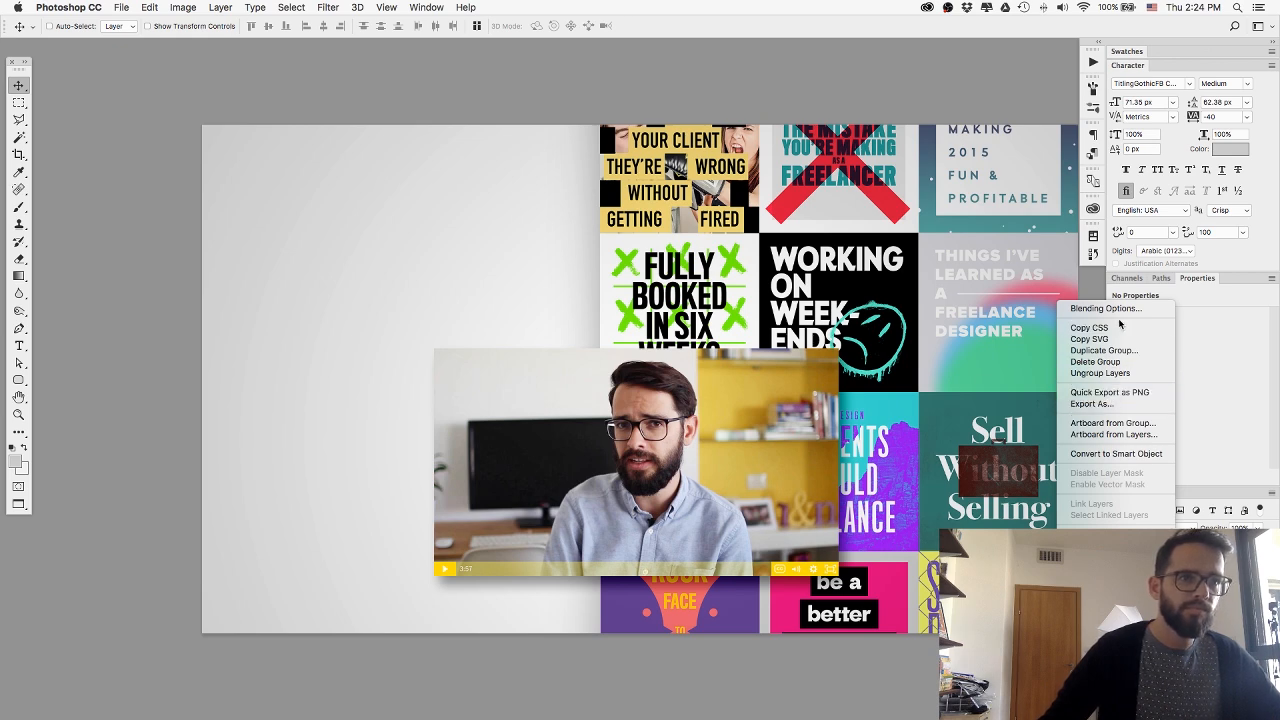
left_click(1113, 392)
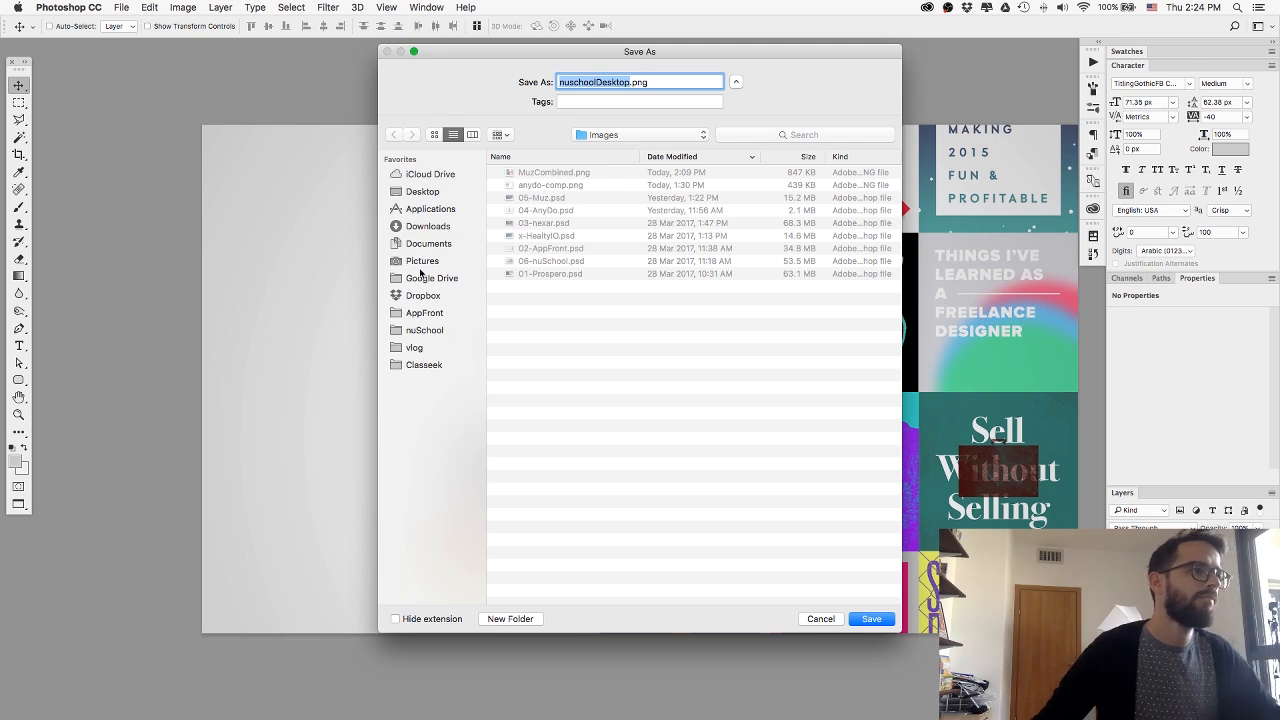
left_click(423, 191)
double_click(521, 185)
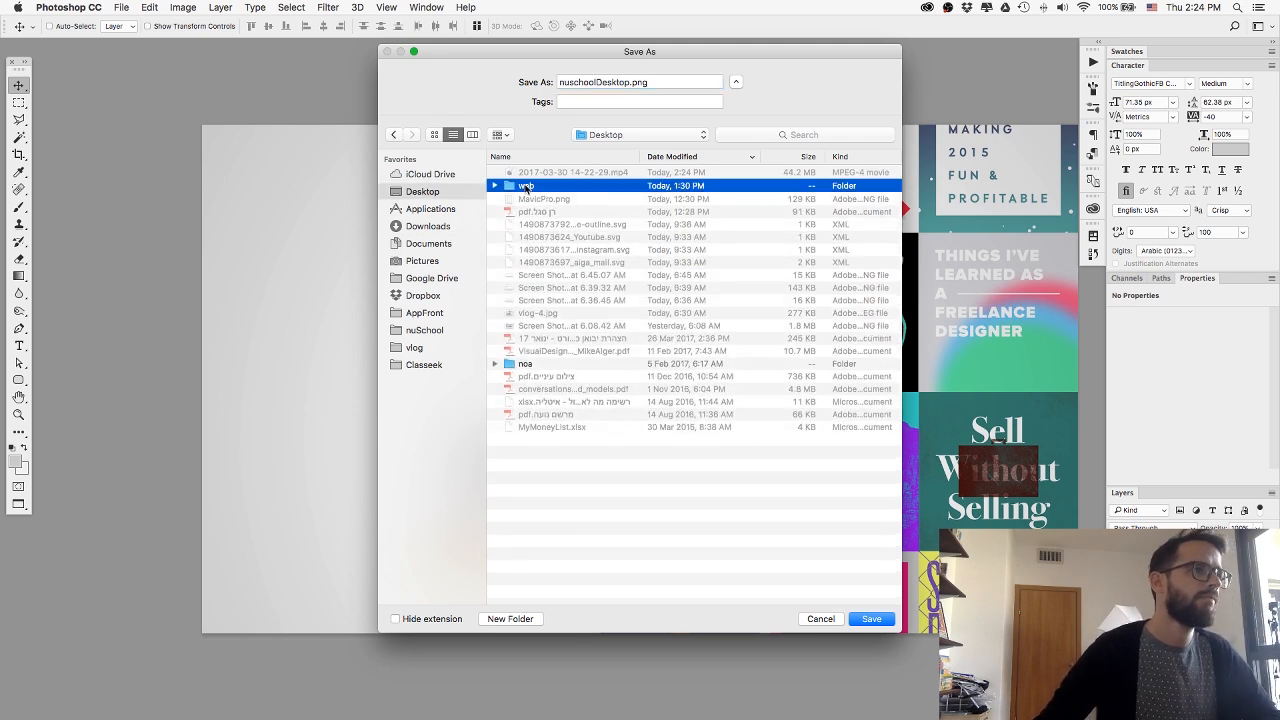
key("Return")
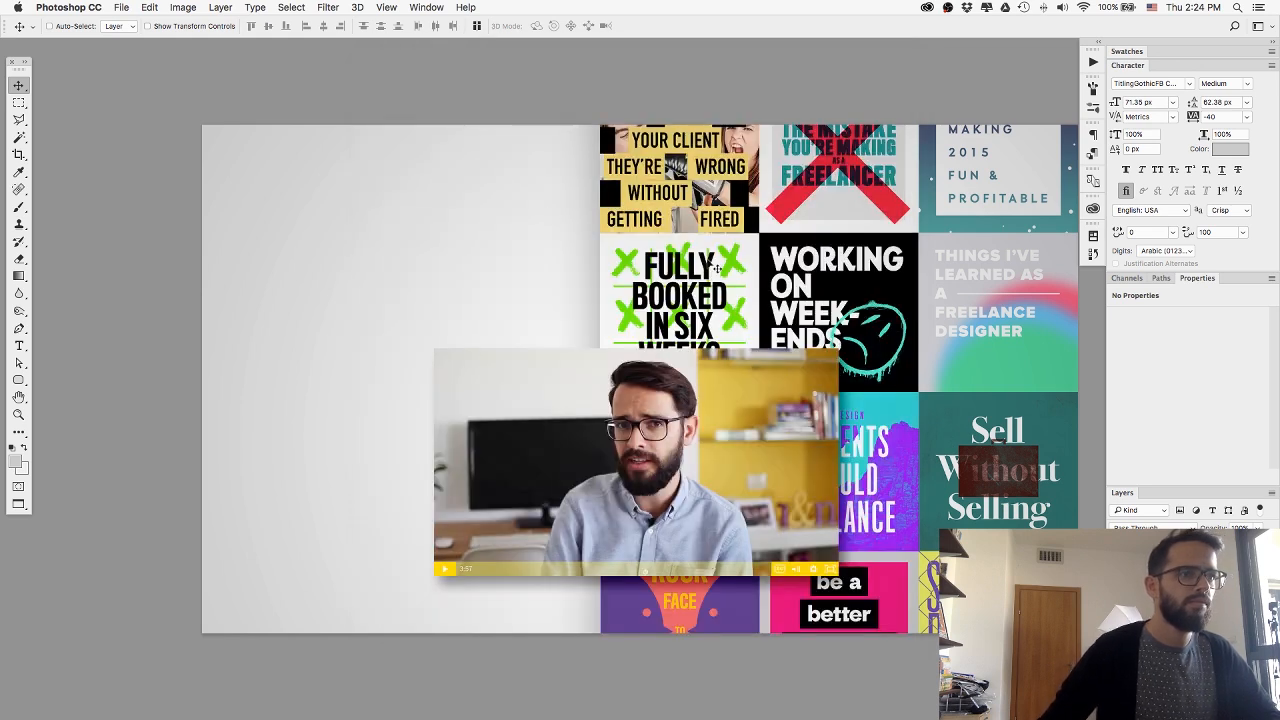
Switch back to Webflow and inspect the Muz section's image and the wrapper block that holds it.
key("super+Tab")
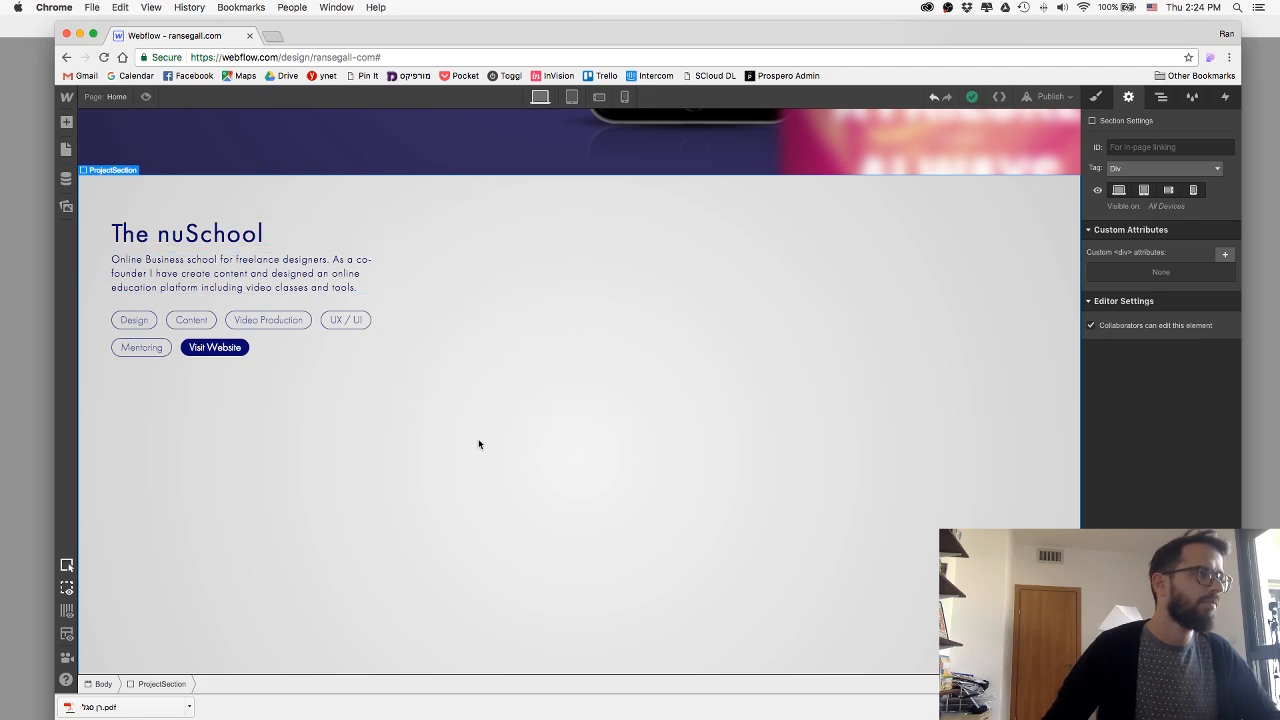
scroll(368, 230, "up", 10)
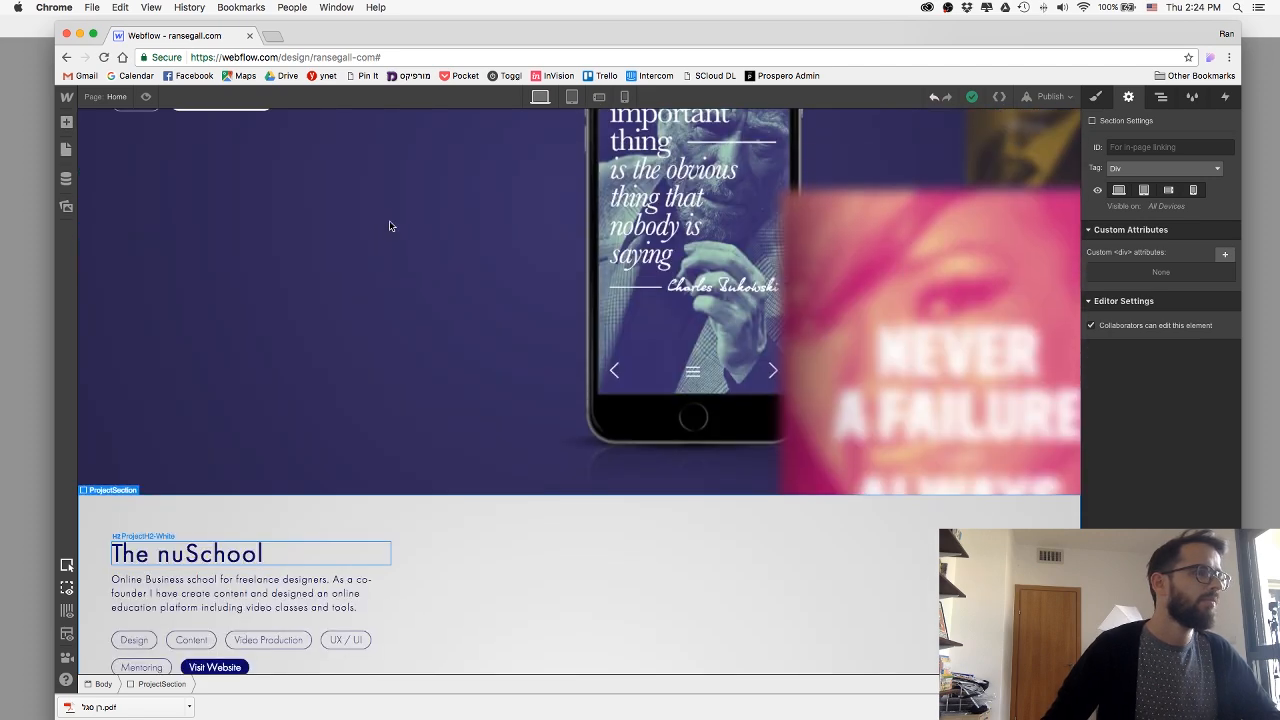
left_click(602, 268)
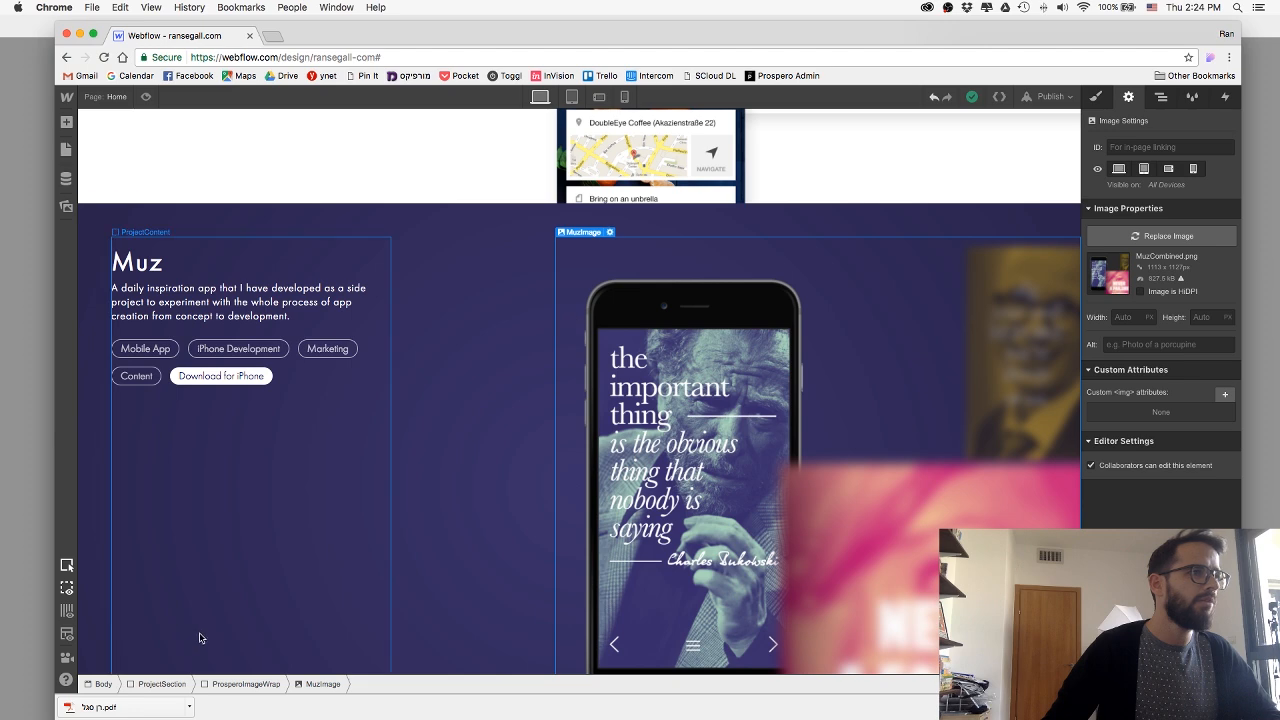
left_click(243, 684)
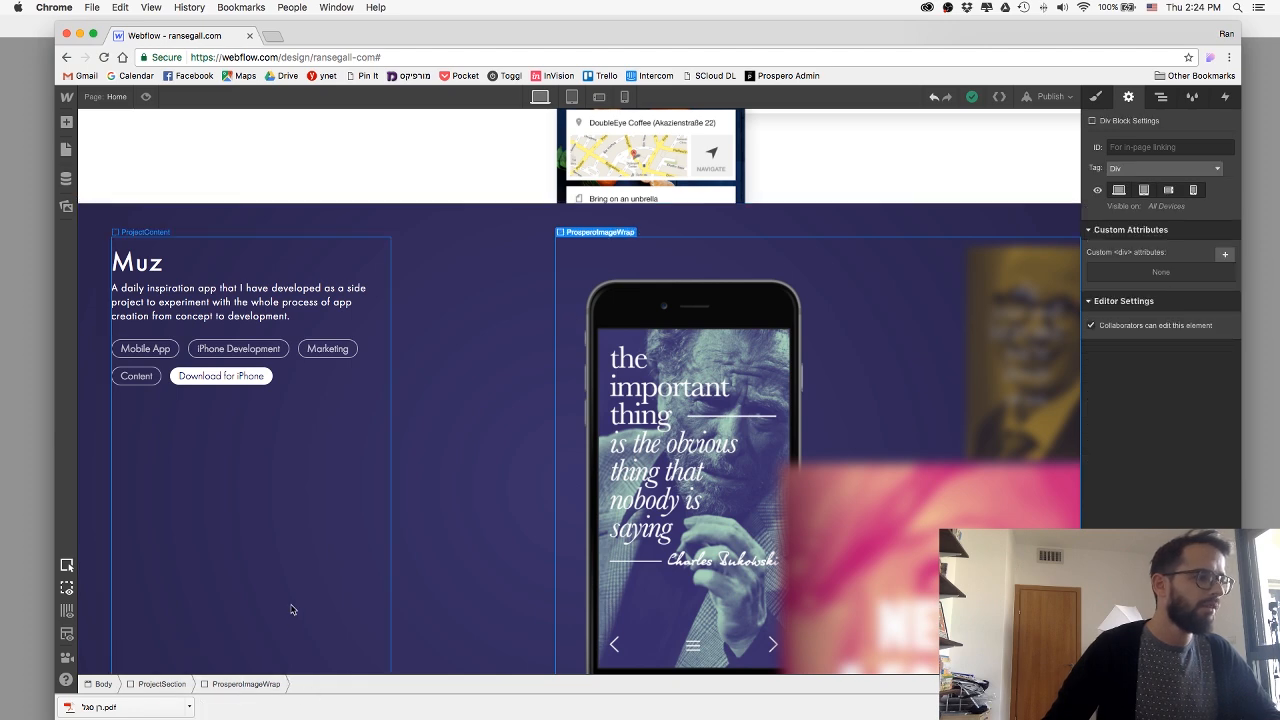
scroll(290, 607, "down", 10)
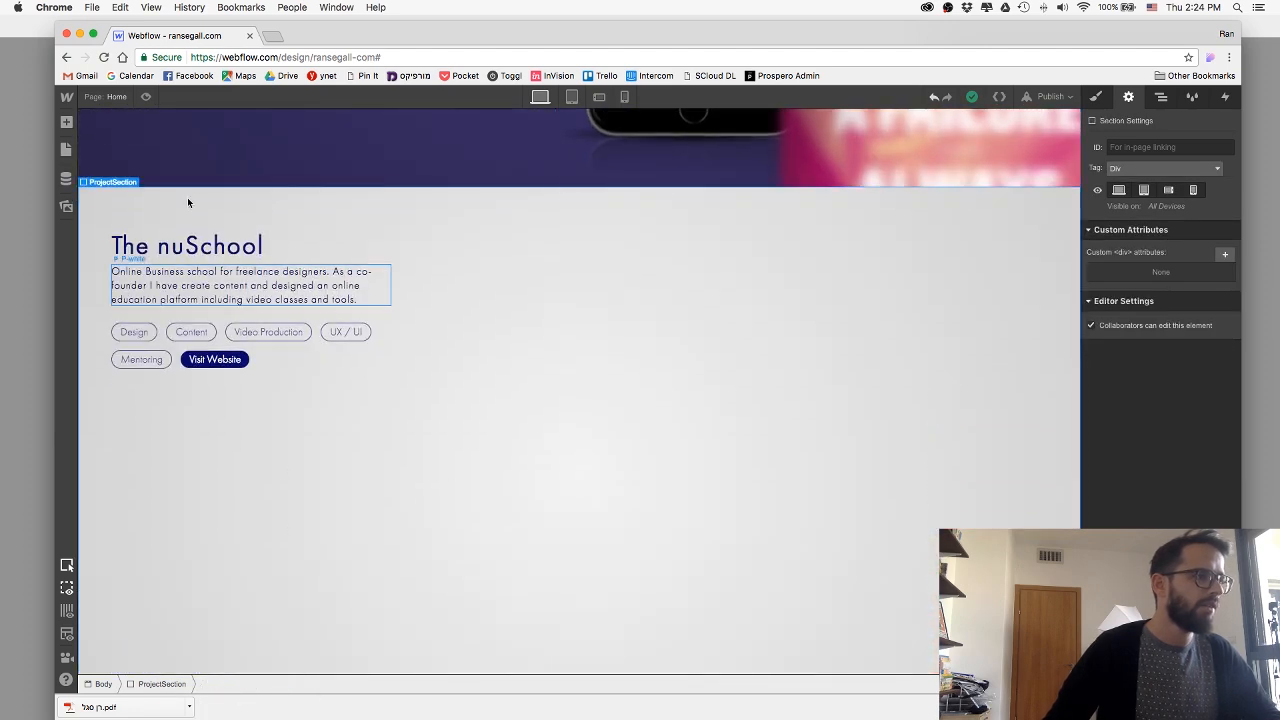
Add a Div Block inside The nuSchool section and give it the new class nuschoolWrap.
left_click(187, 197)
left_click(66, 122)
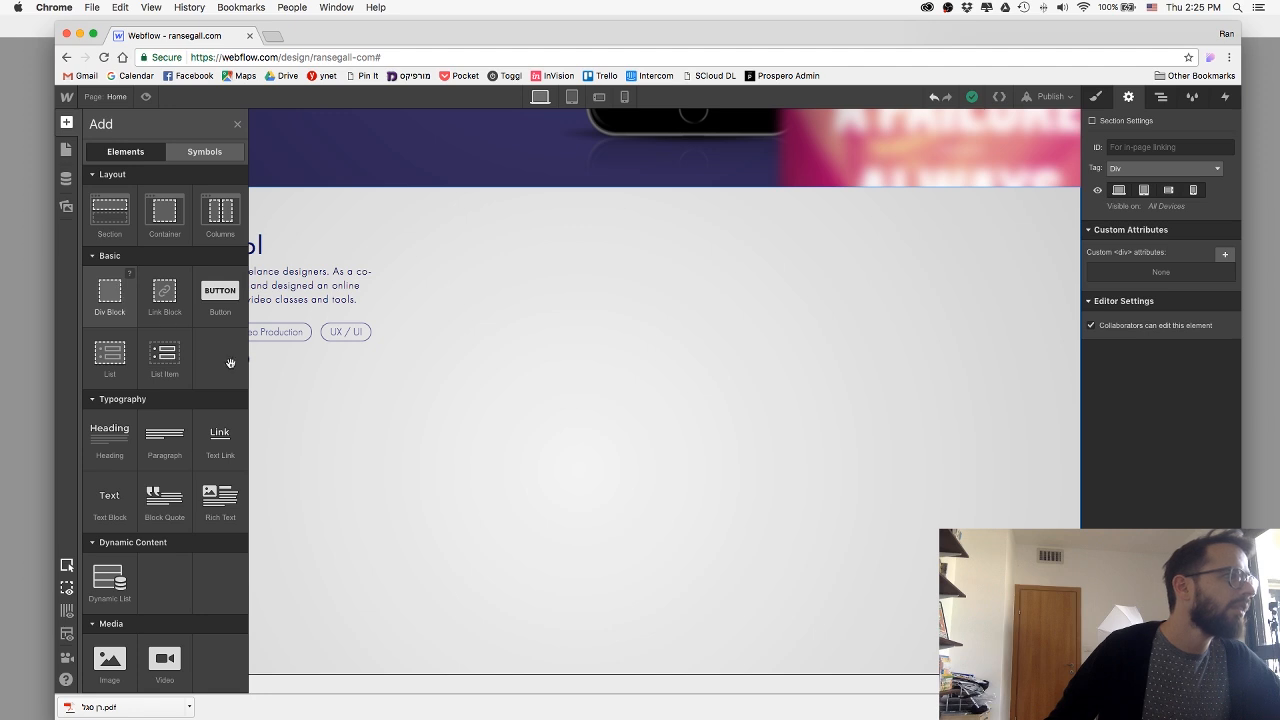
left_click_drag(118, 292, 356, 451)
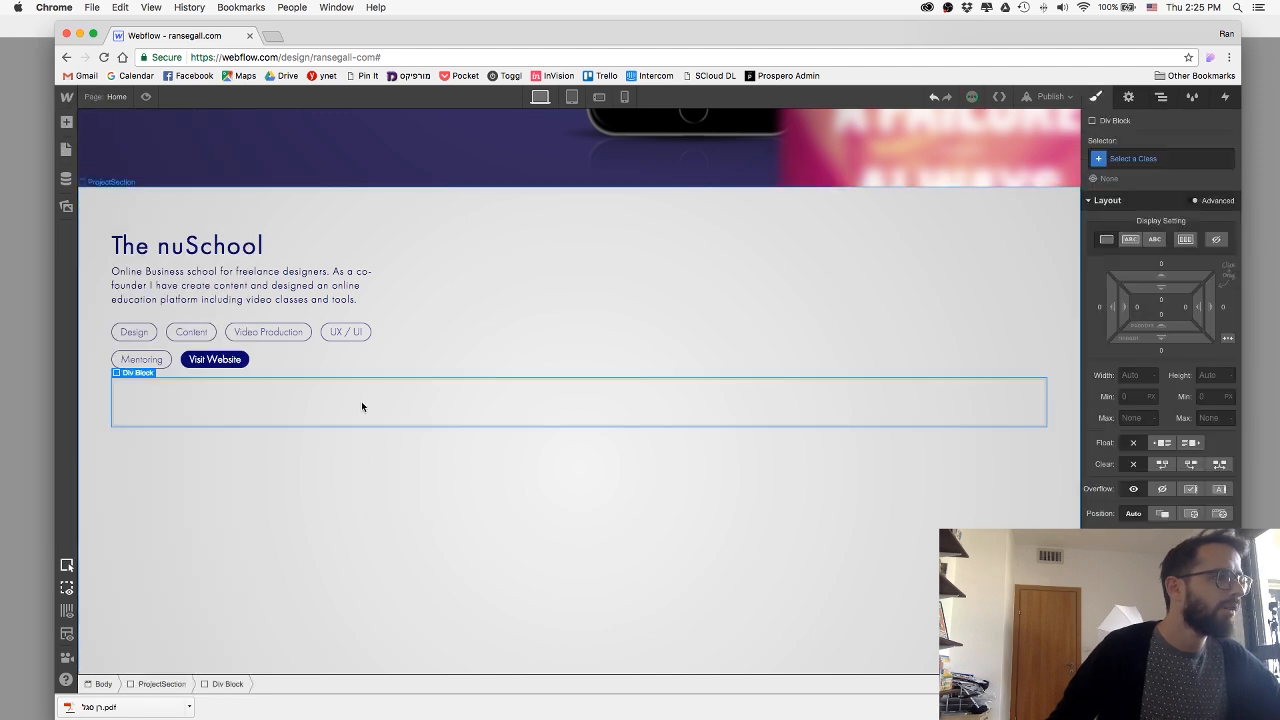
key("super+Return")
type("n")
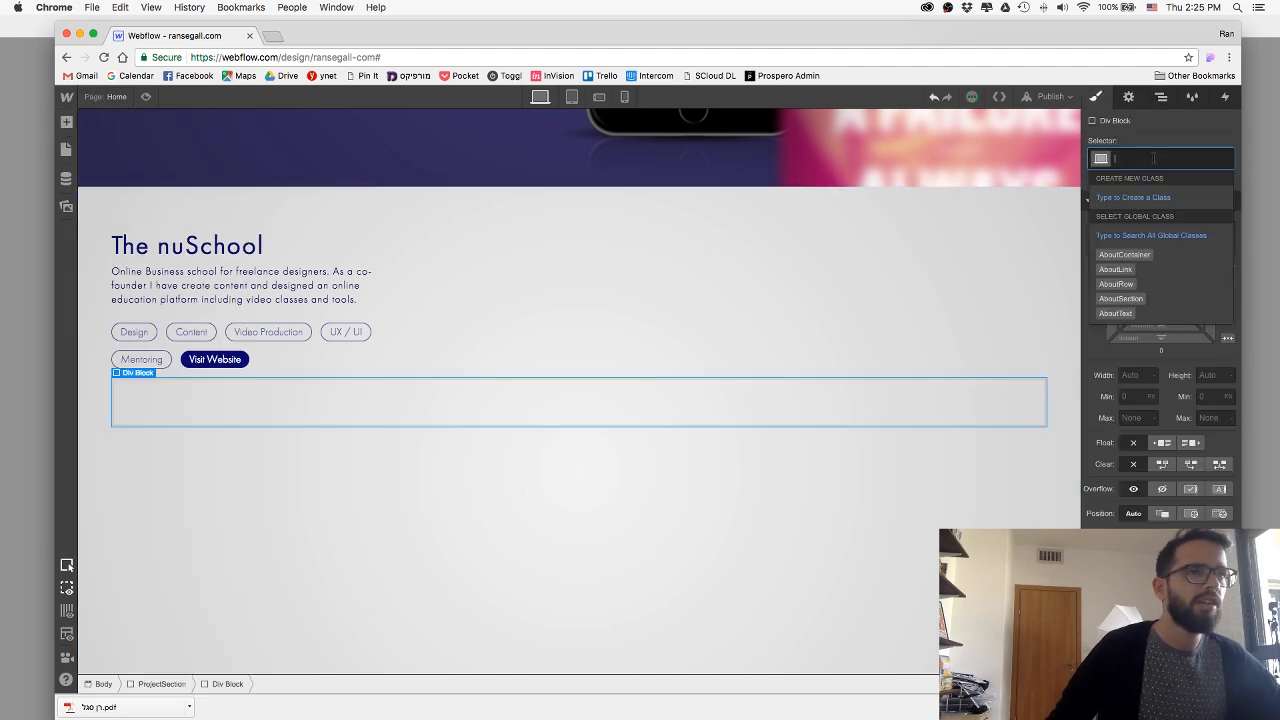
type("uschoolWrap")
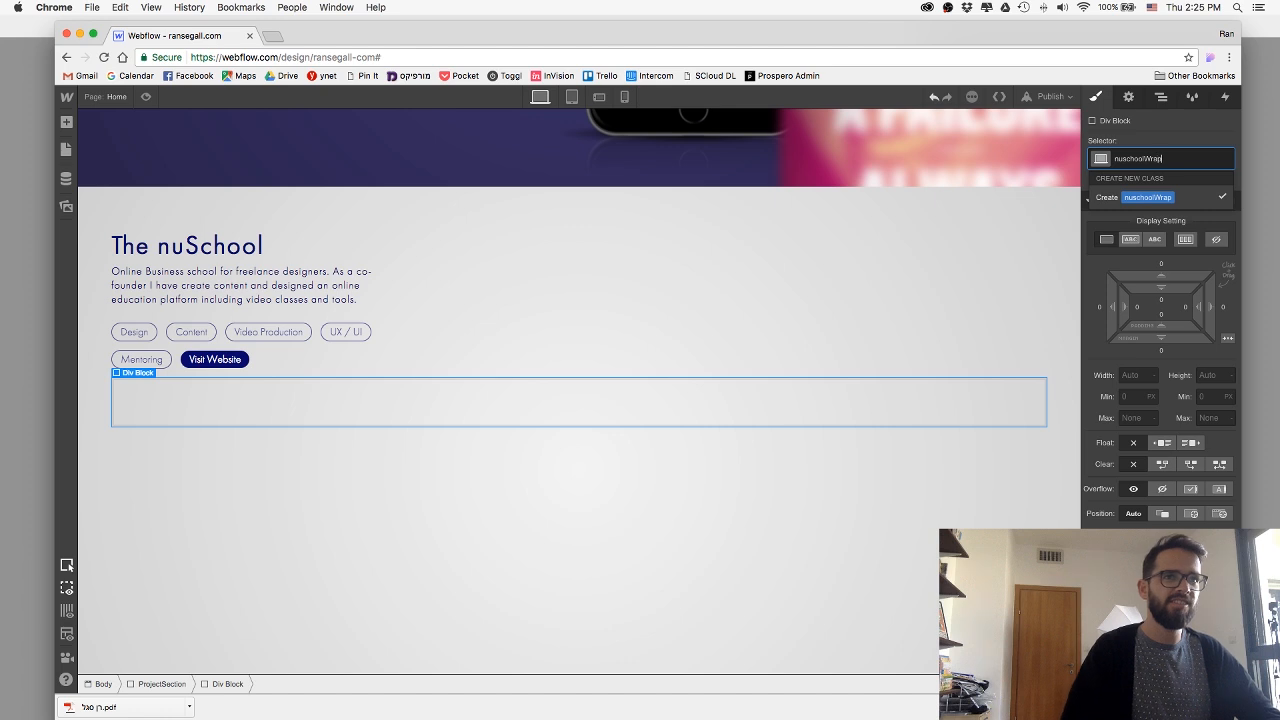
key("Return")
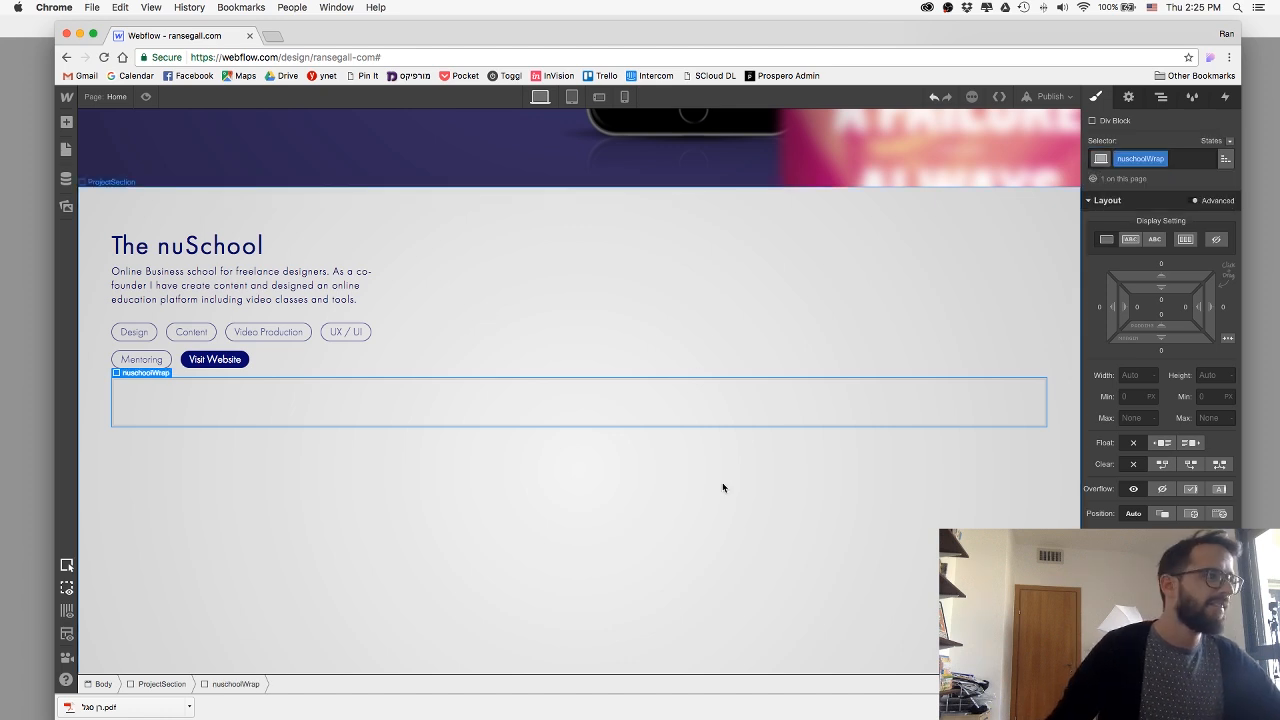
Set The nuSchool section's display to Flex so its content and the new wrapper sit side by side.
left_click(1050, 306)
left_click(1185, 240)
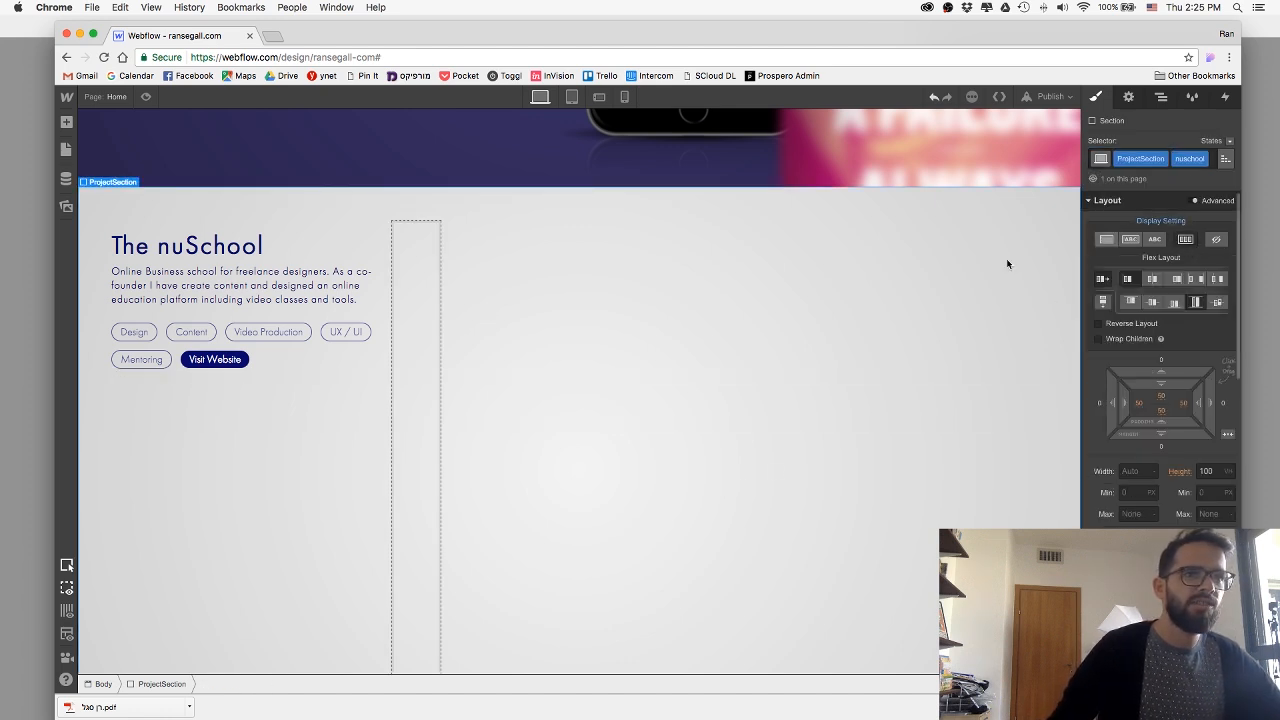
Add an Image element inside the nuschoolWrap block of The nuSchool section.
left_click(411, 314)
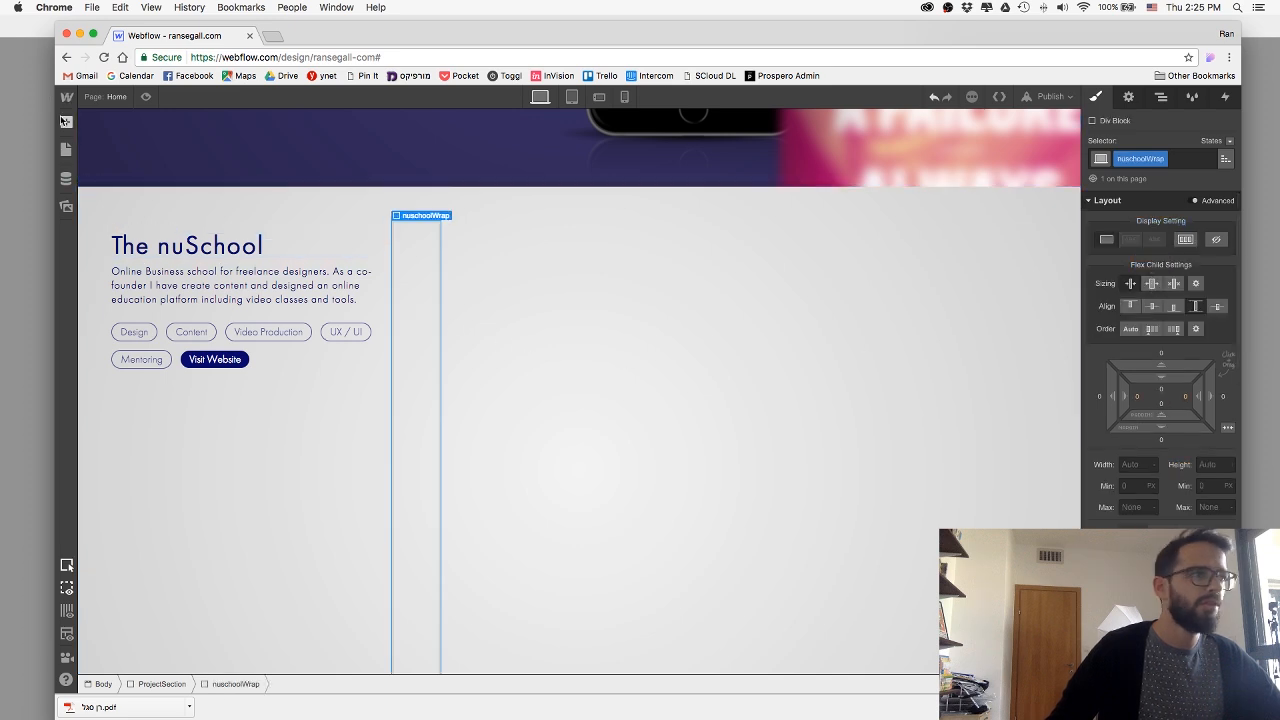
key("a")
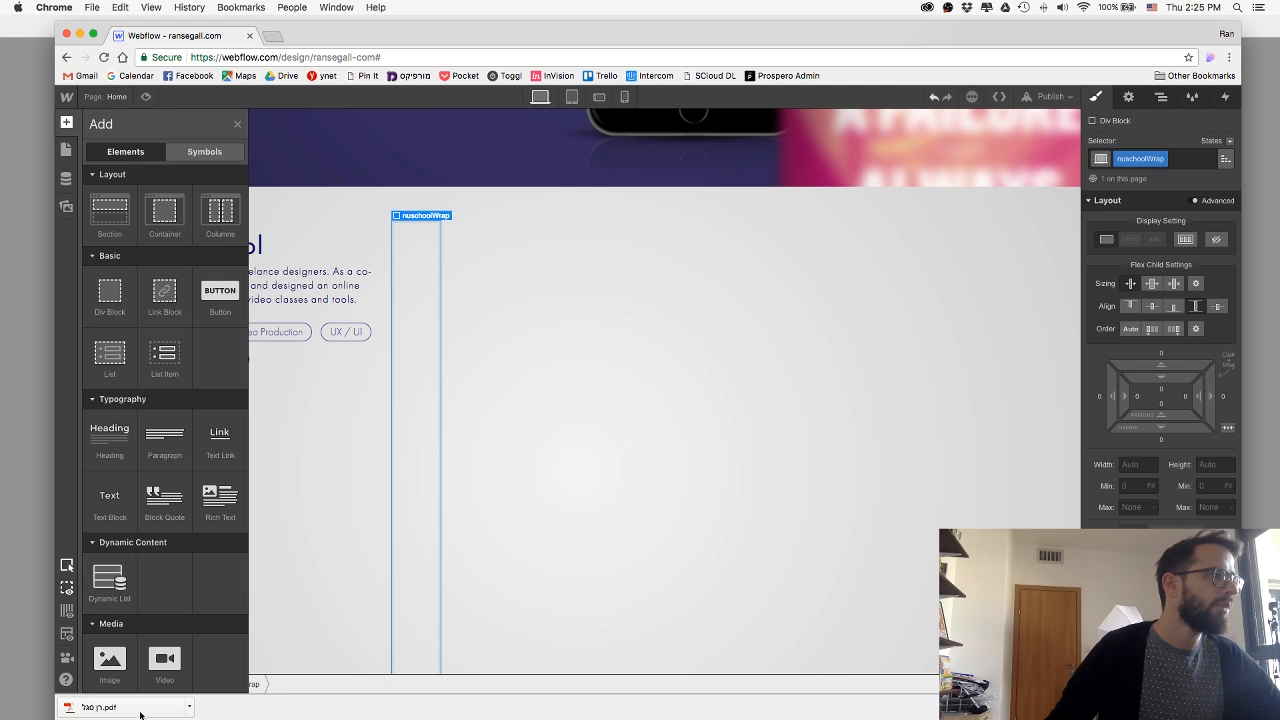
left_click_drag(110, 660, 410, 486)
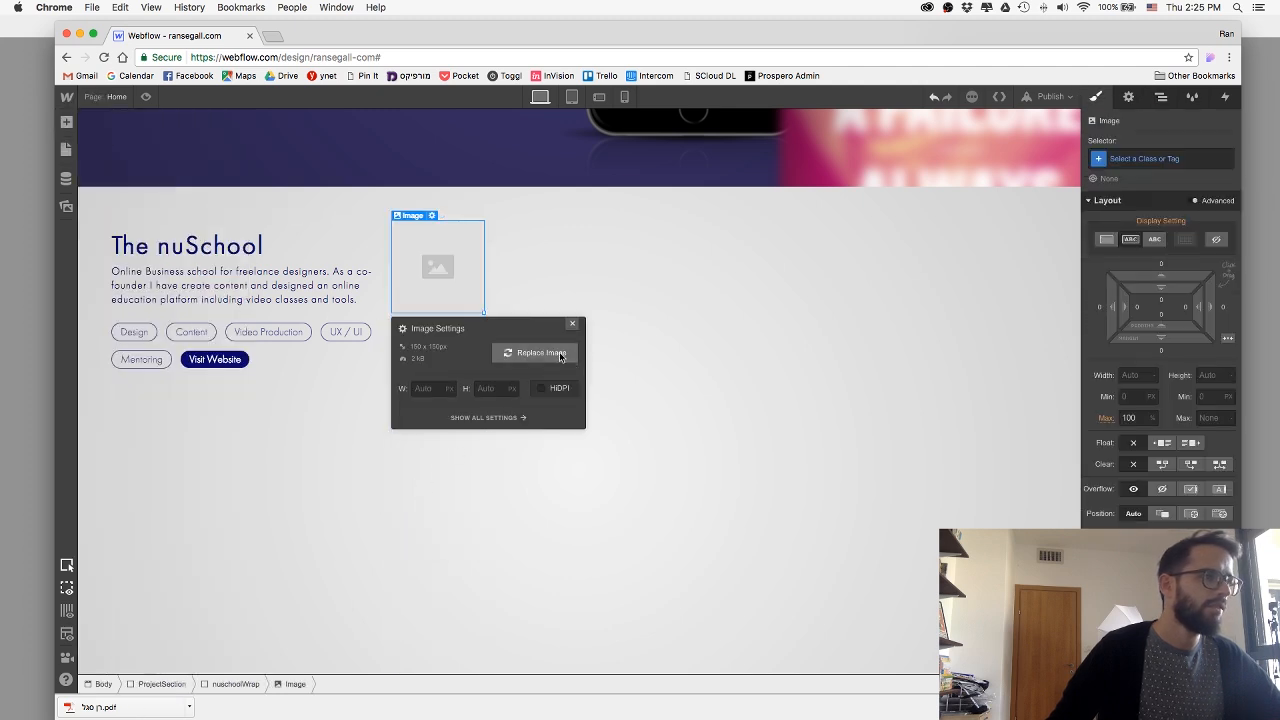
Replace the placeholder image with the exported nuschoolDesktop.png uploaded from the web folder on the Desktop.
left_click(541, 354)
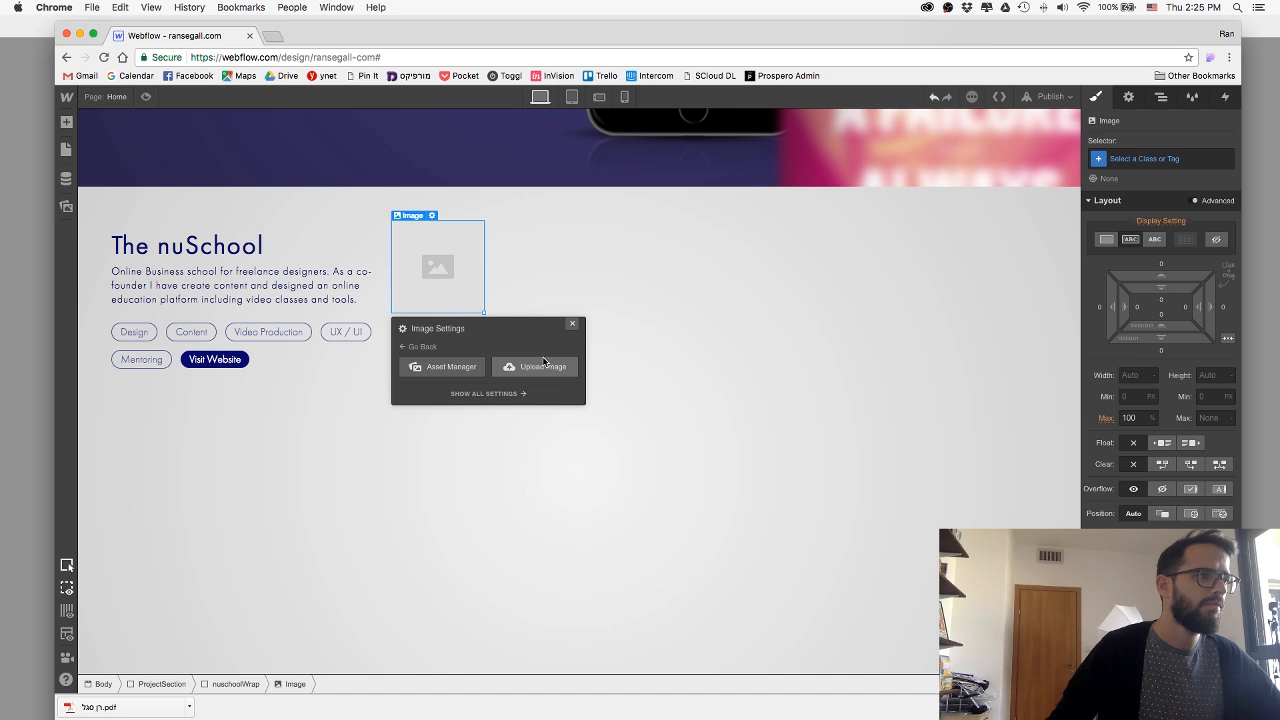
left_click(534, 368)
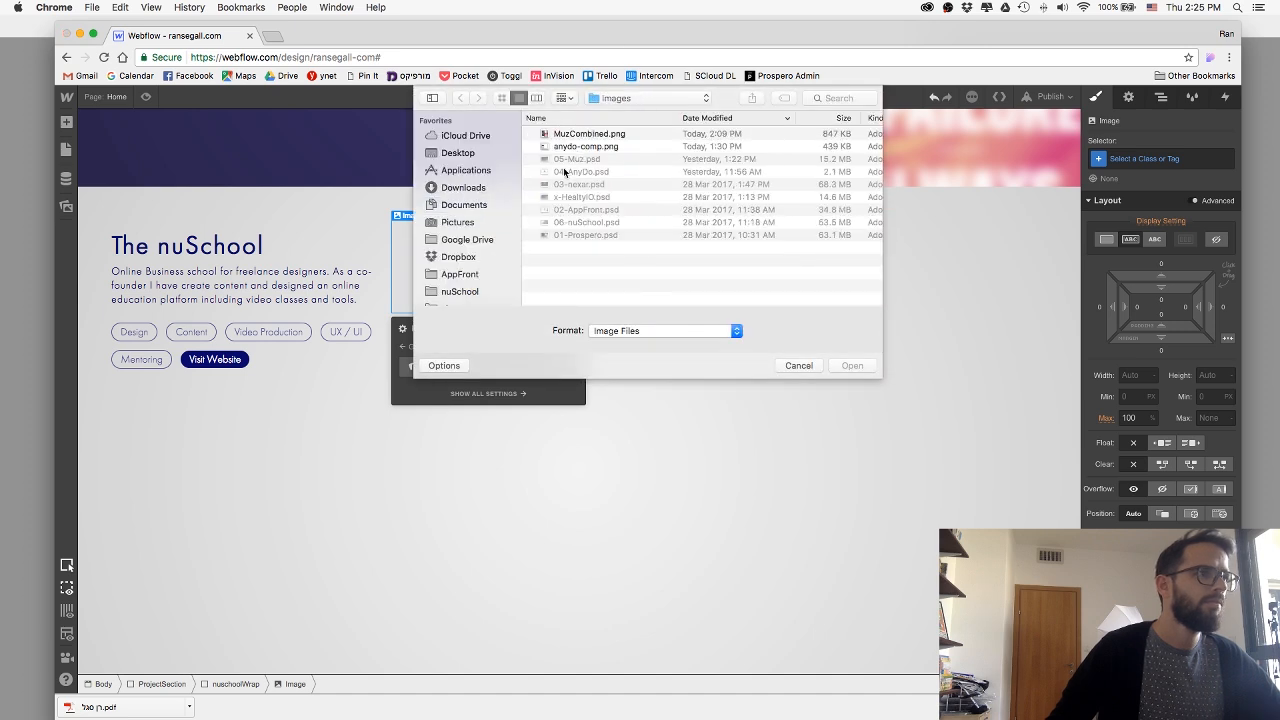
left_click(466, 153)
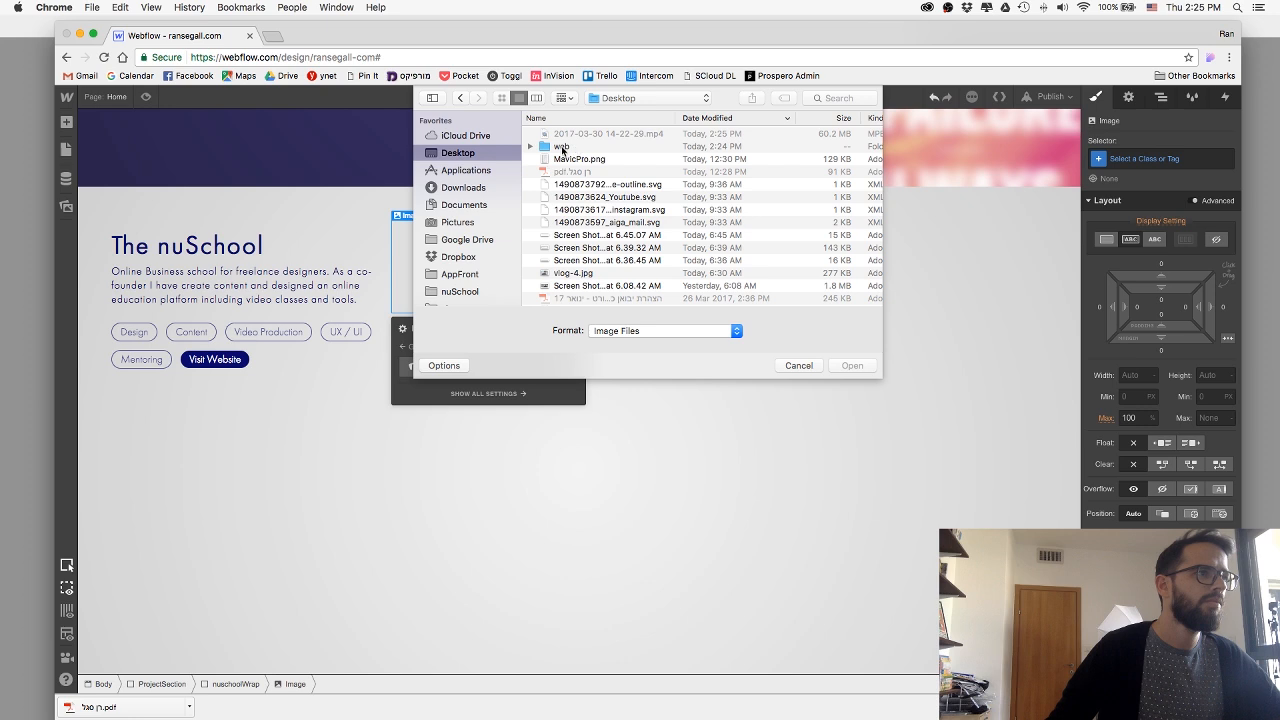
left_click(576, 143)
double_click(576, 143)
double_click(571, 134)
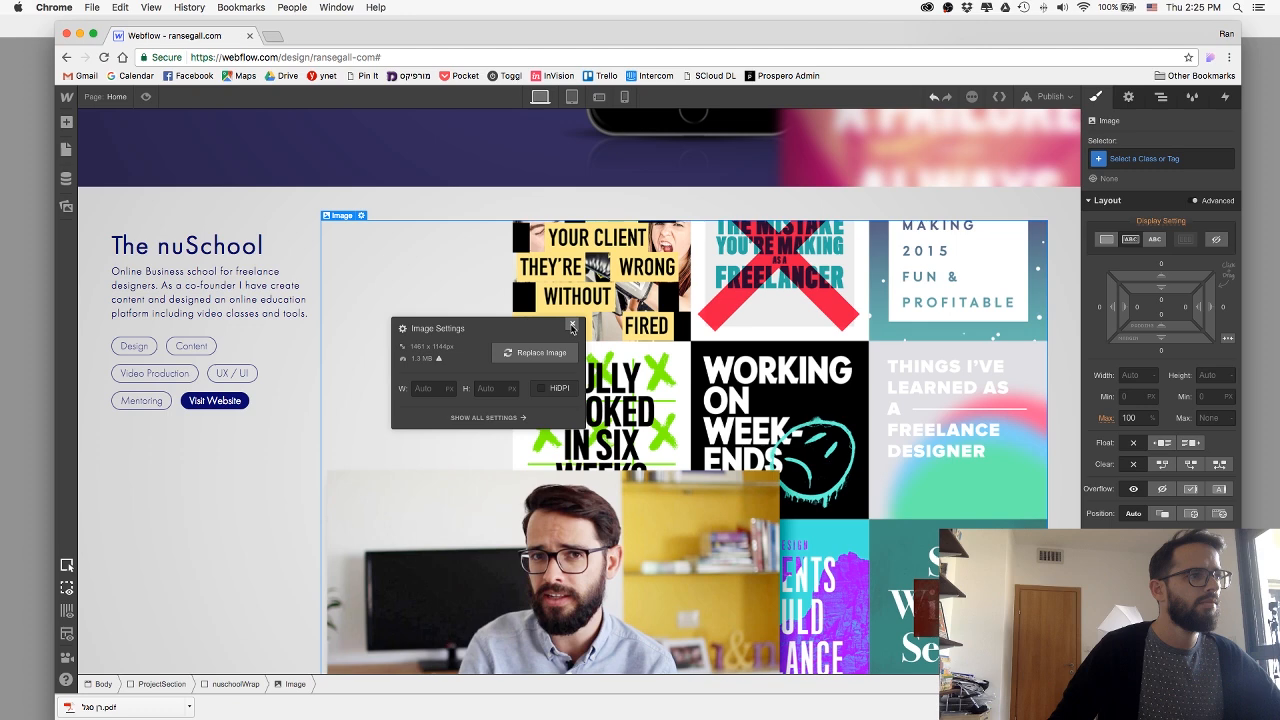
left_click(571, 323)
Set The nuSchool section's flex layout to justify its children with space between them.
left_click(515, 202)
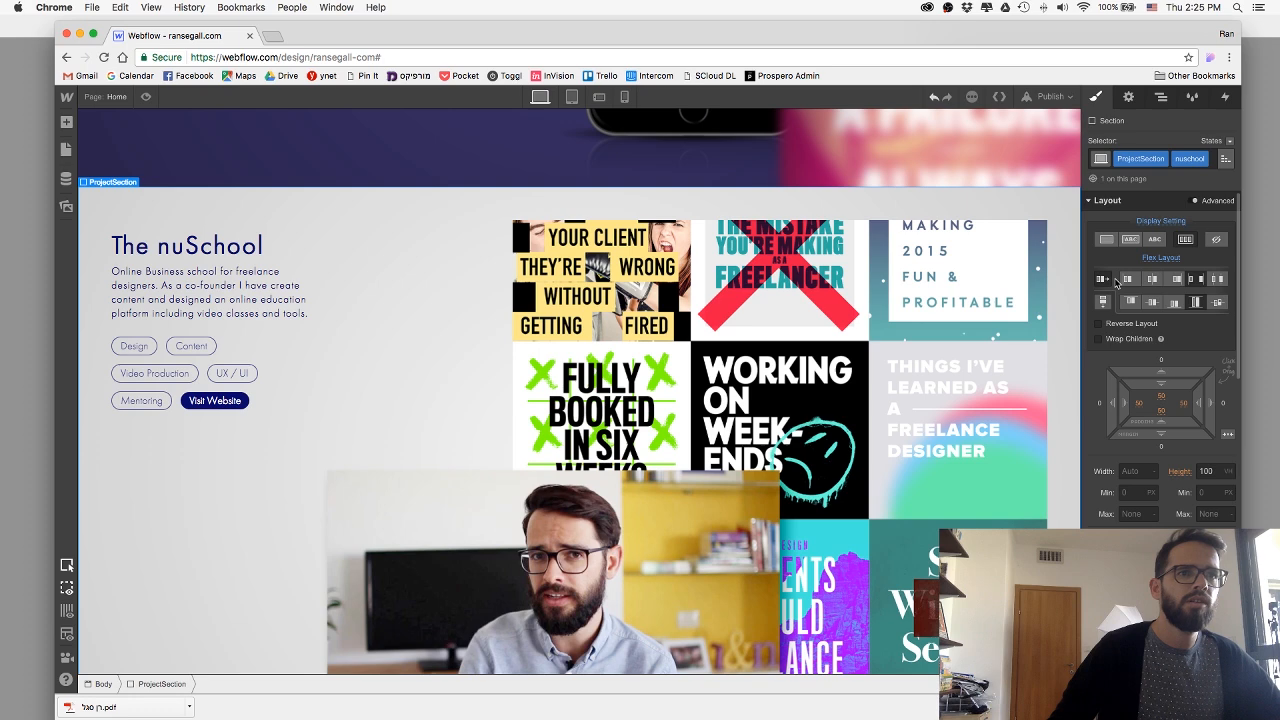
left_click(1162, 399)
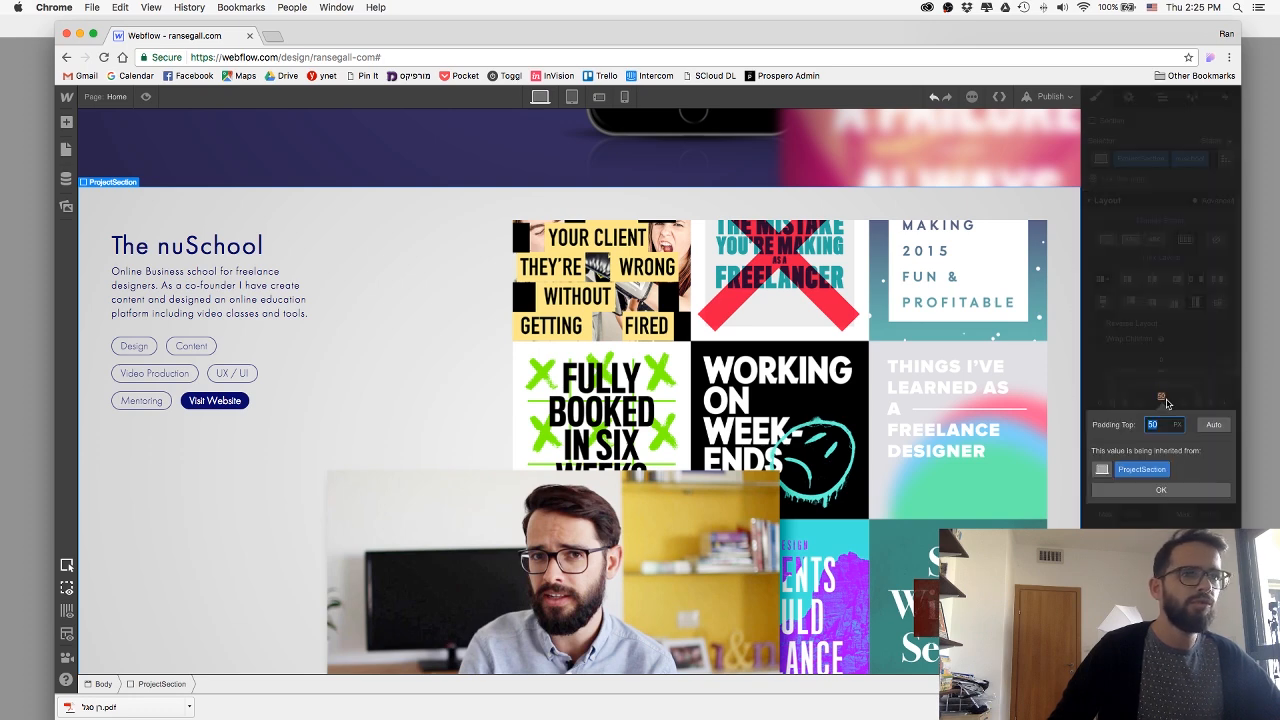
left_click(788, 382)
Give the nuschoolWrap block top, right and bottom margins of -50 px to cancel the section's padding.
left_click(857, 492)
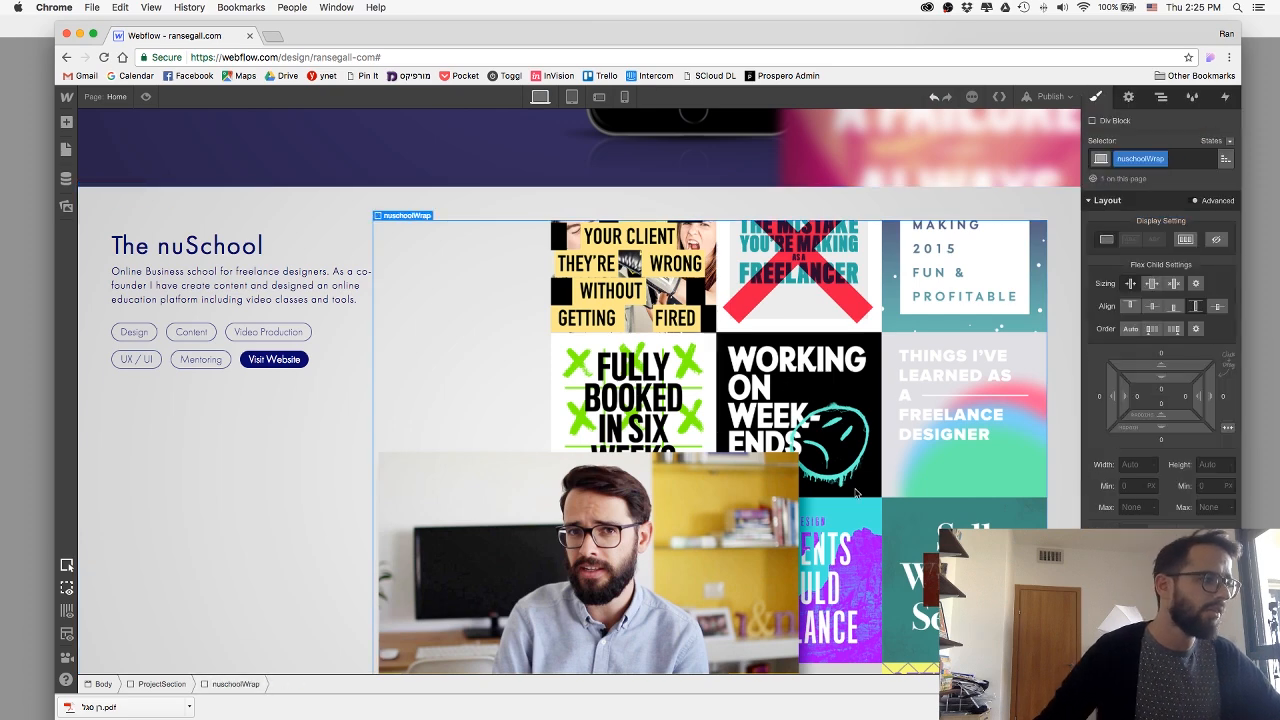
left_click(1156, 371)
type("-50")
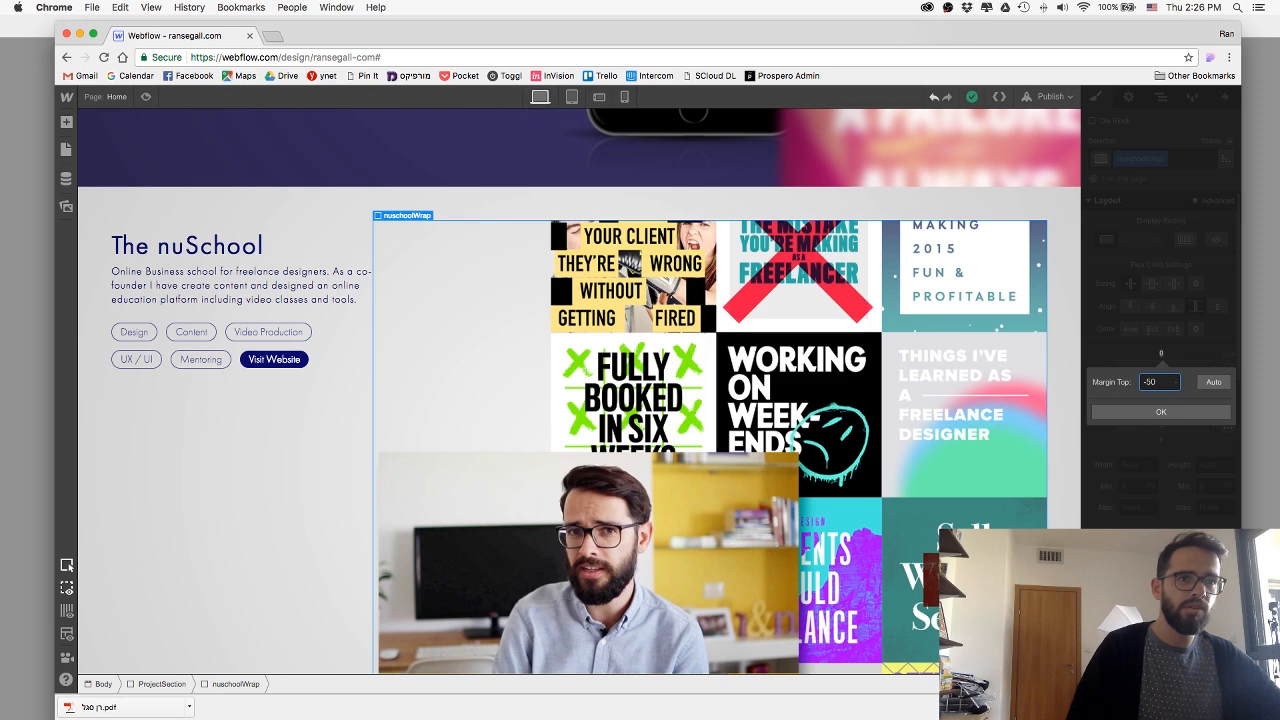
key("Return")
left_click(1222, 397)
type("-")
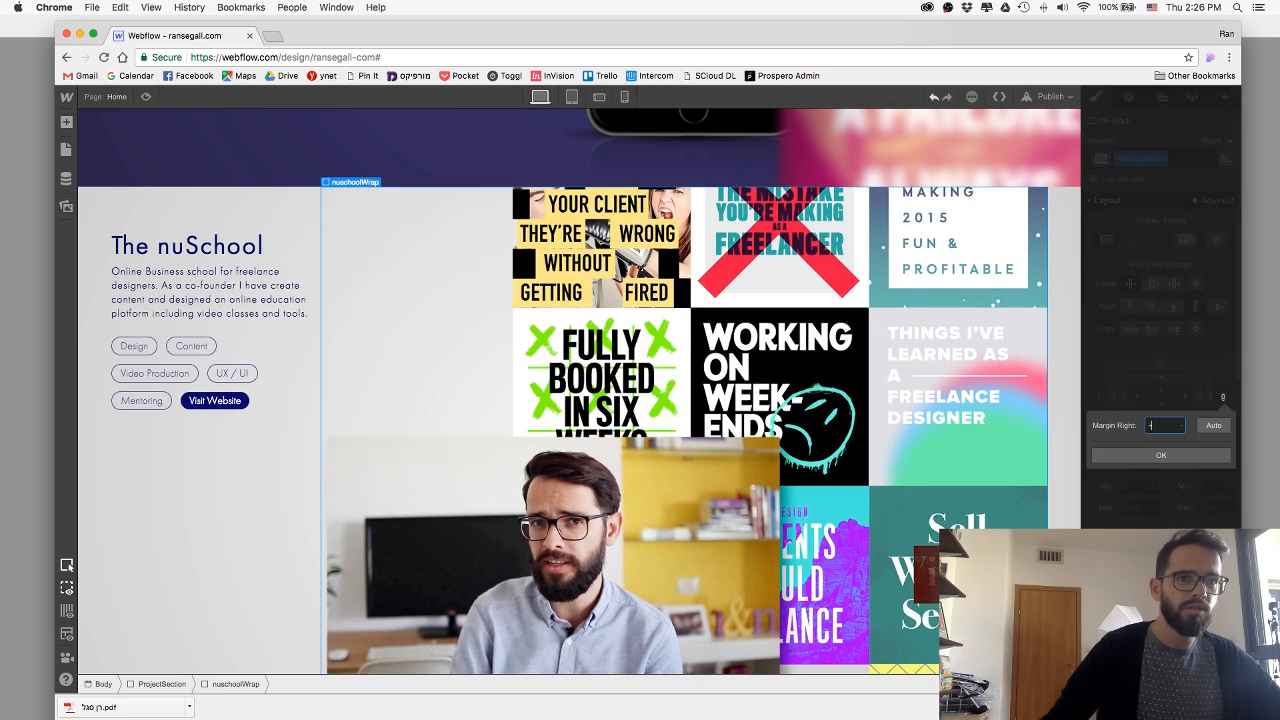
type("50")
key("Return")
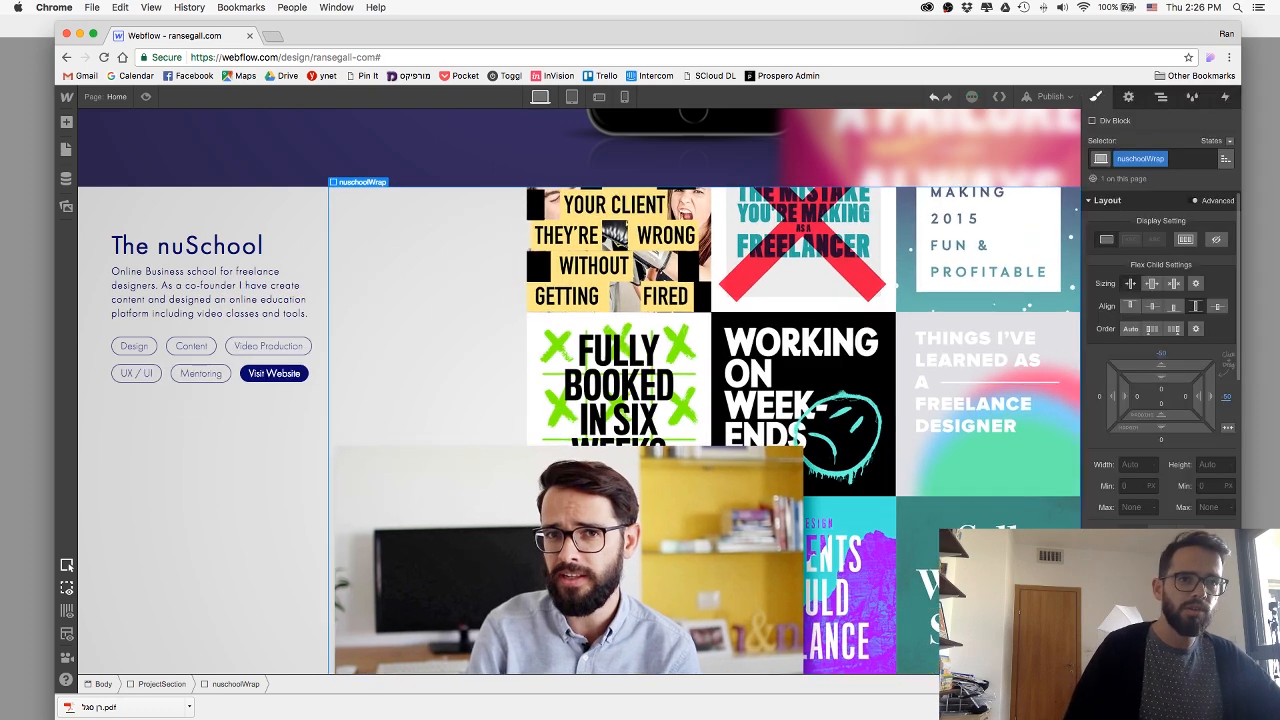
left_click(1163, 444)
type("-50")
key("Return")
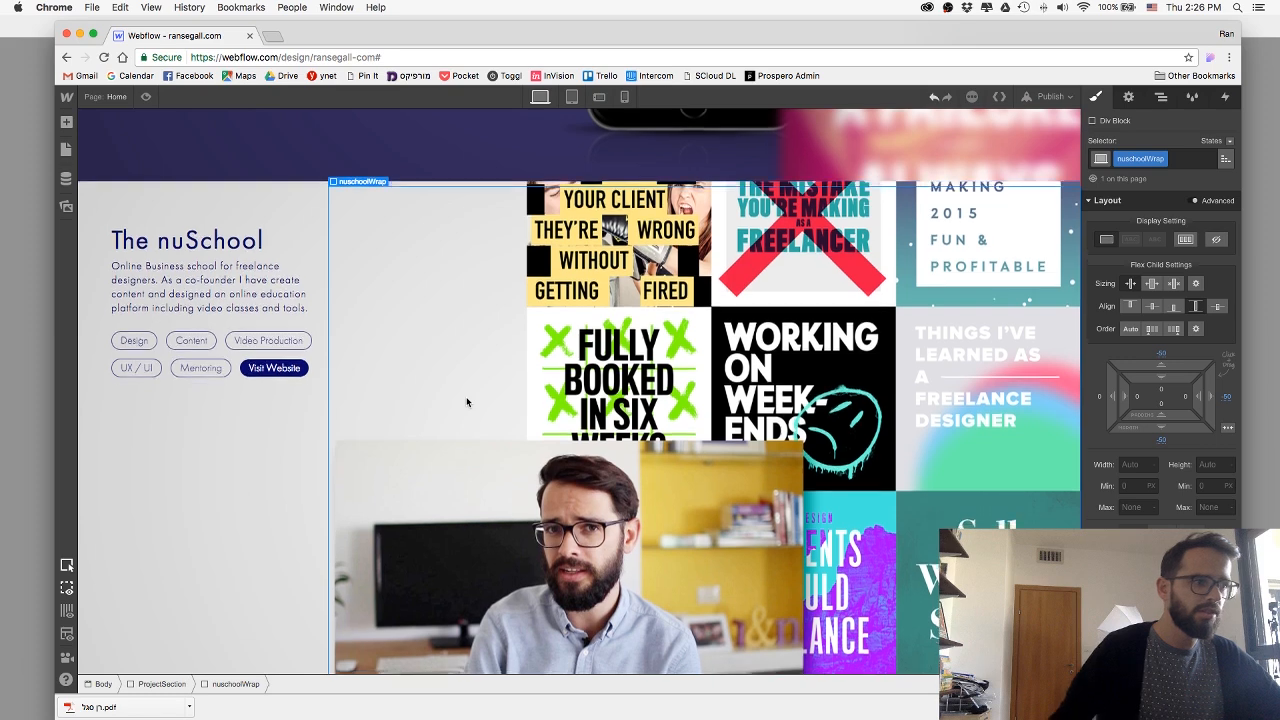
Set the maximum height of the artwork image in nuschoolWrap to 100%.
scroll(466, 402, "down", 2)
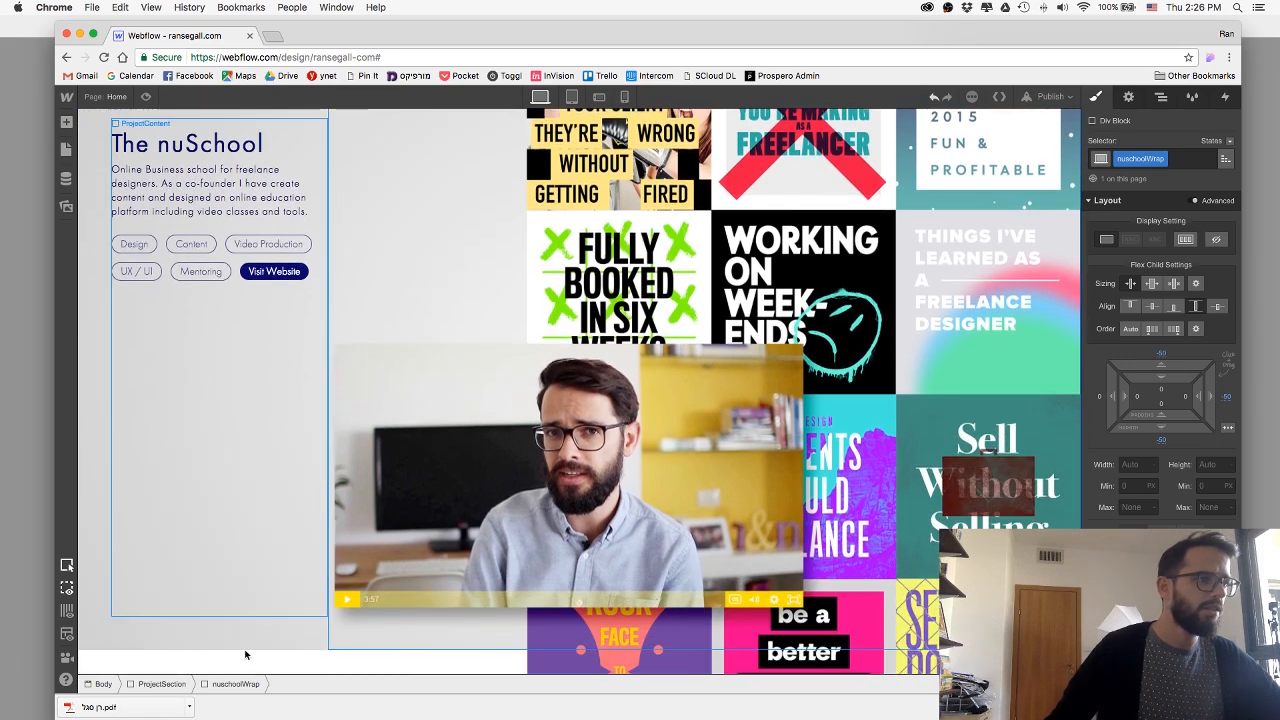
left_click(693, 429)
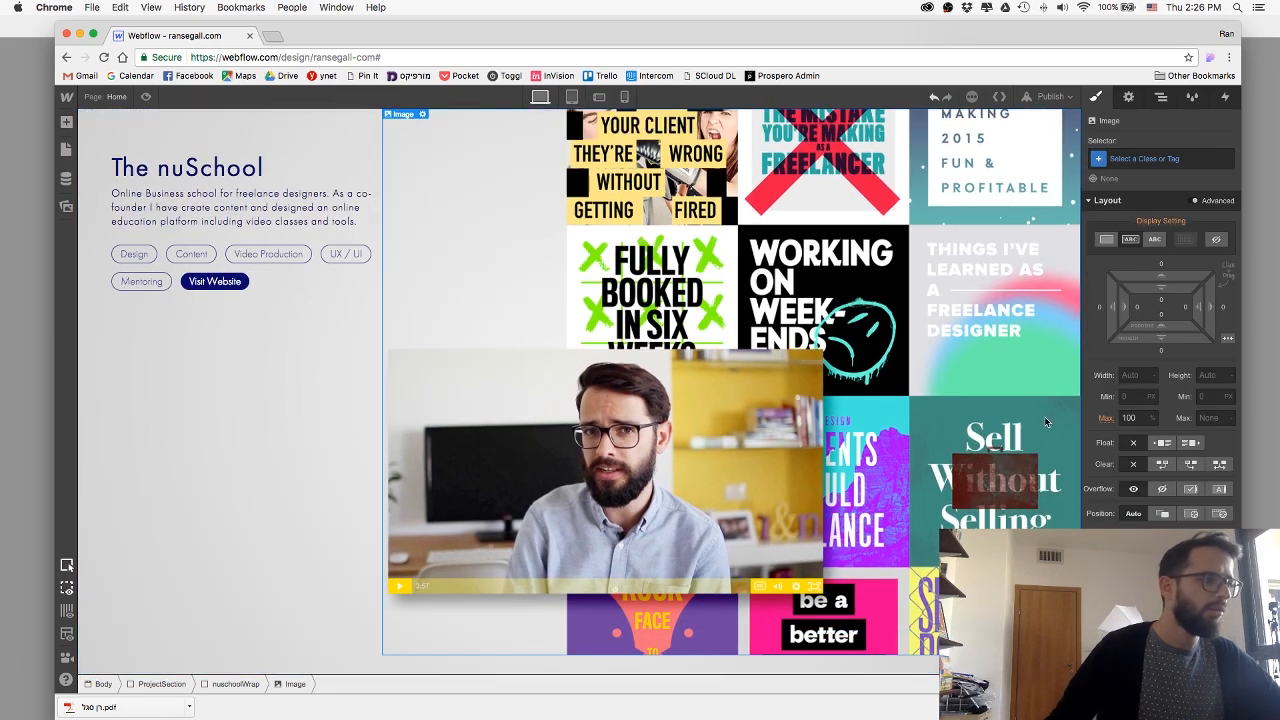
type("100")
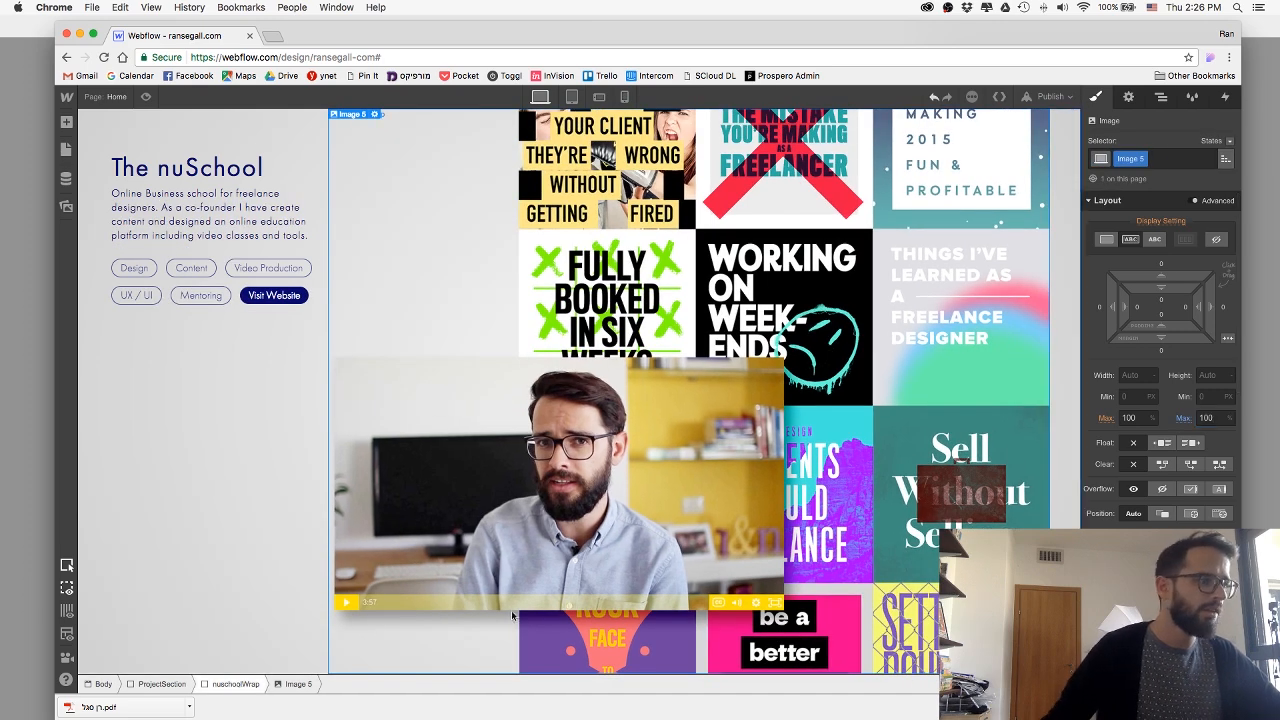
left_click(235, 684)
key("super+z")
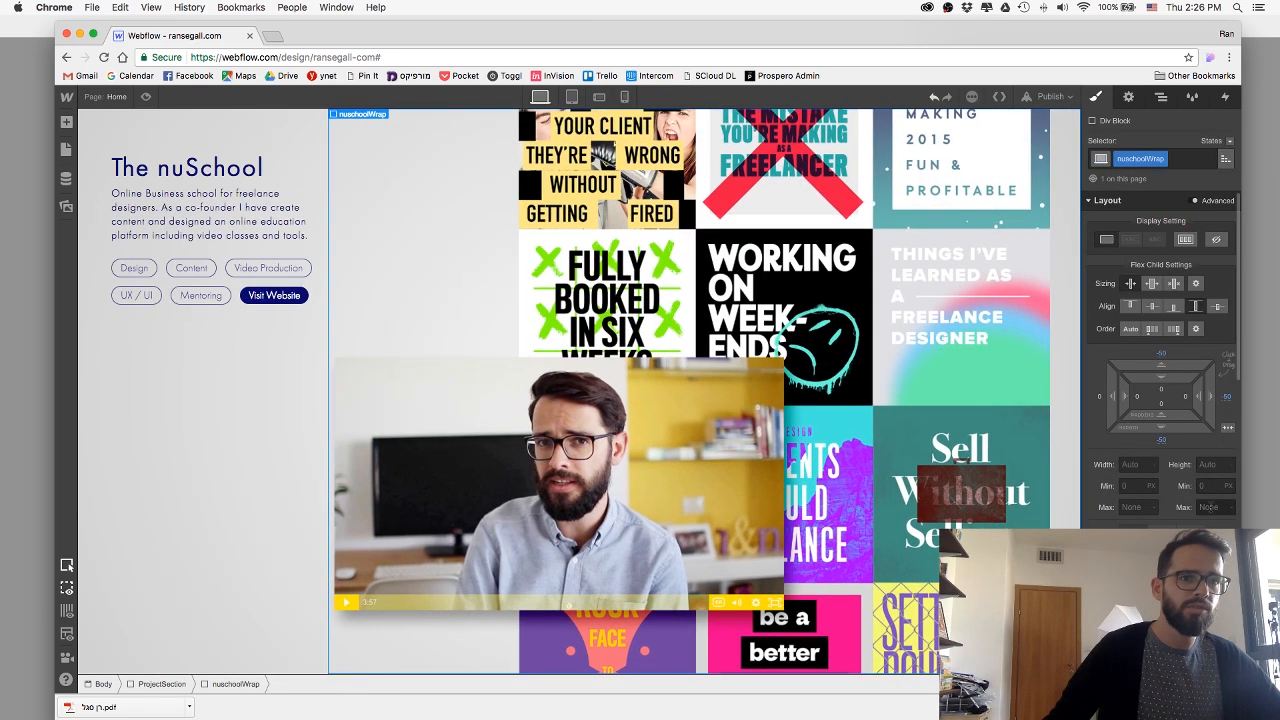
Preview The nuSchool section to check how its artwork fits, and return to the designer.
scroll(639, 433, "up", 2)
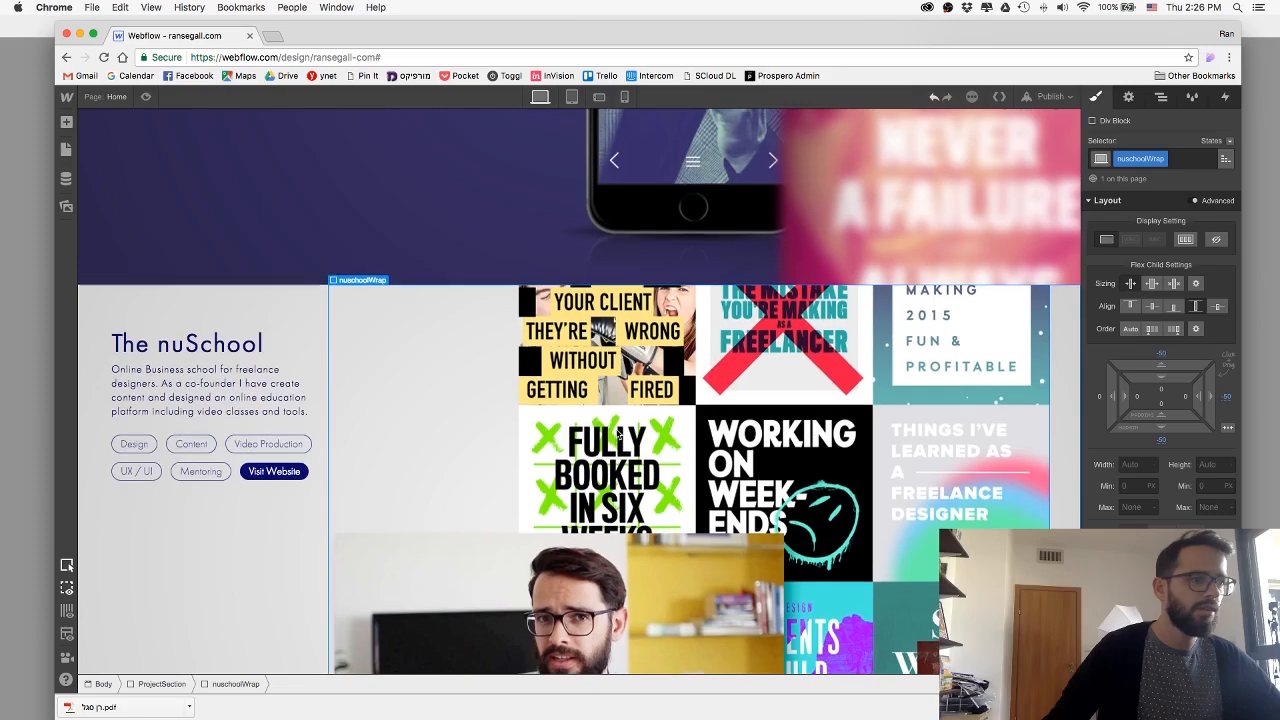
scroll(617, 432, "down", 2)
scroll(246, 402, "up", 2)
scroll(247, 403, "down", 2)
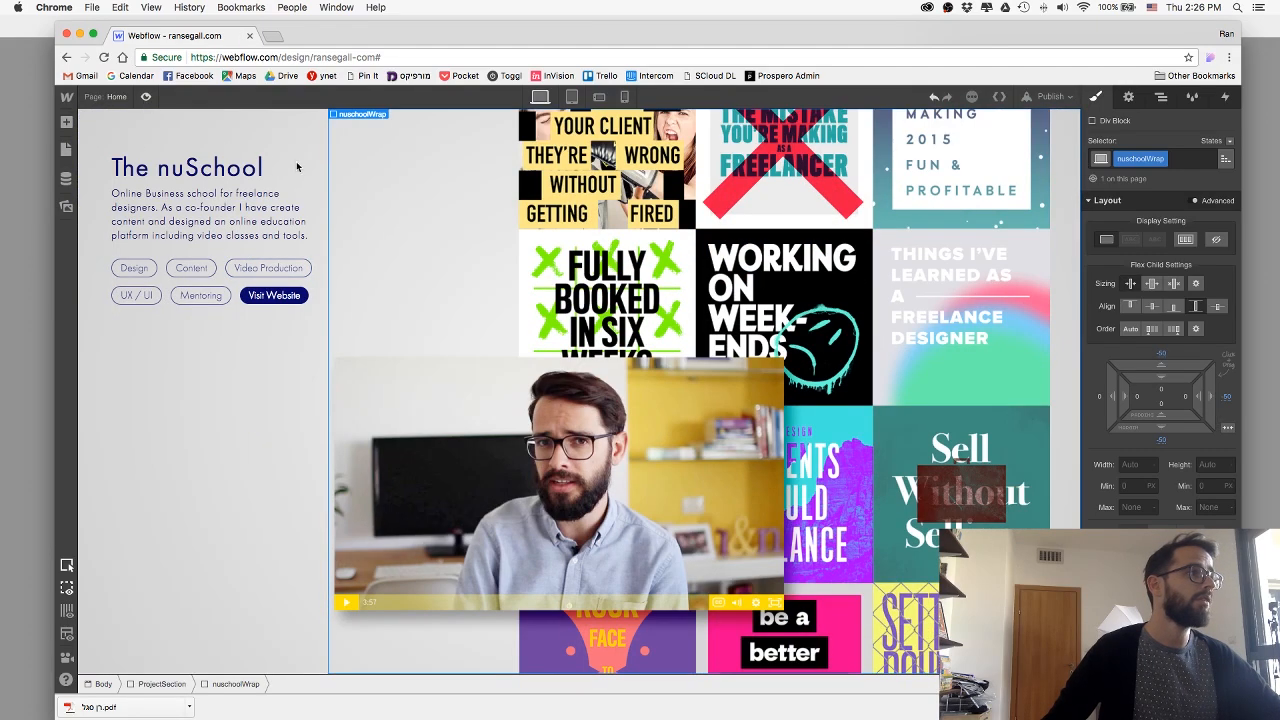
left_click(146, 97)
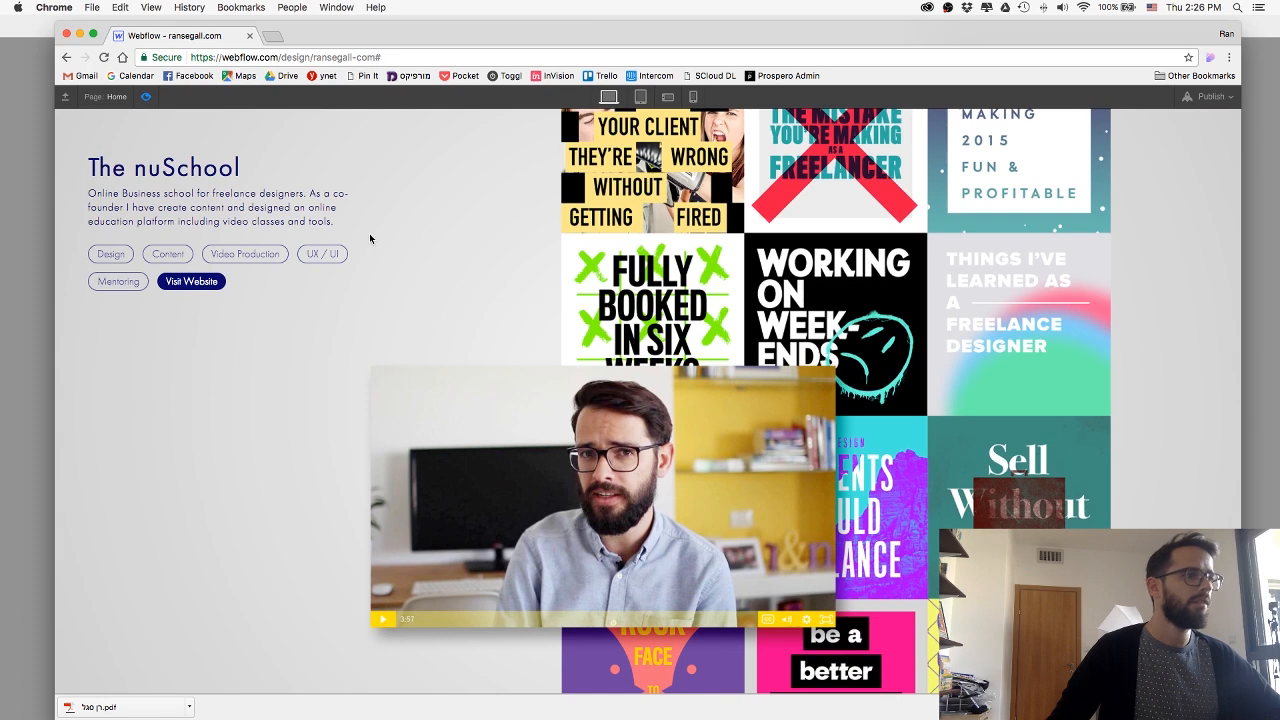
left_click(1208, 96)
left_click(1175, 226)
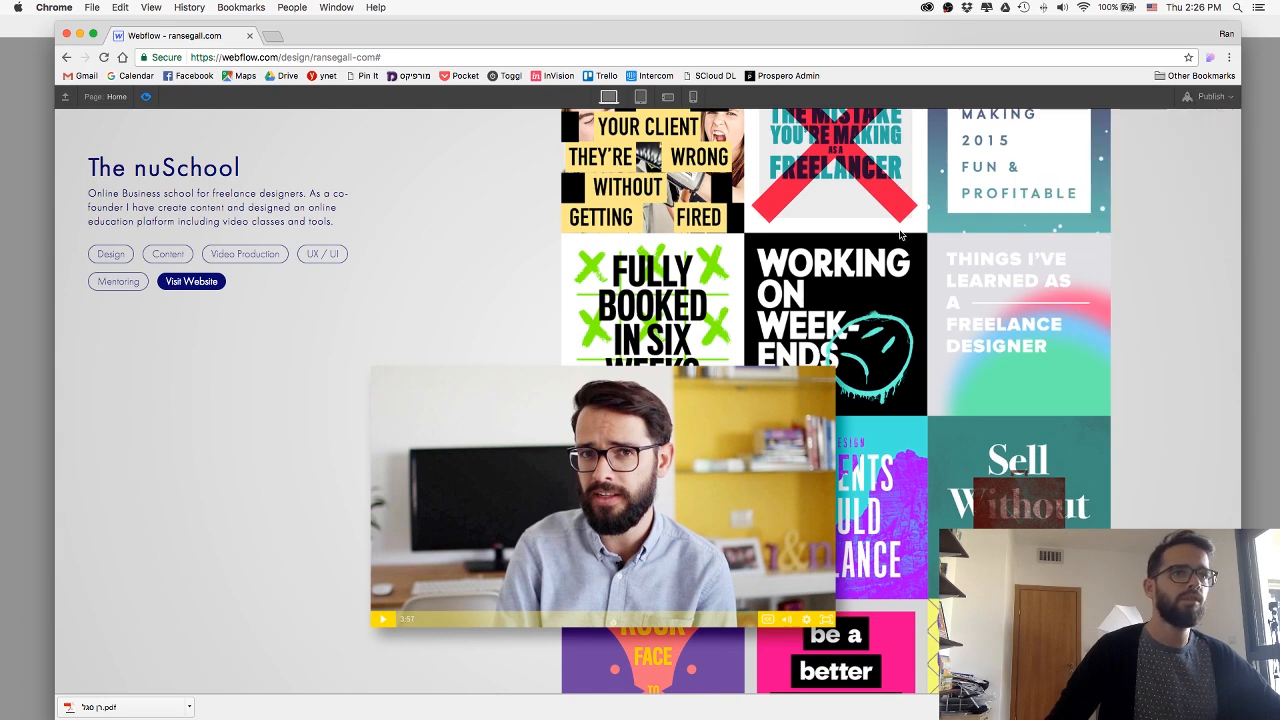
left_click(146, 97)
Set the nuschoolWrap block's display to Flex and justify its content to the end.
left_click(470, 265)
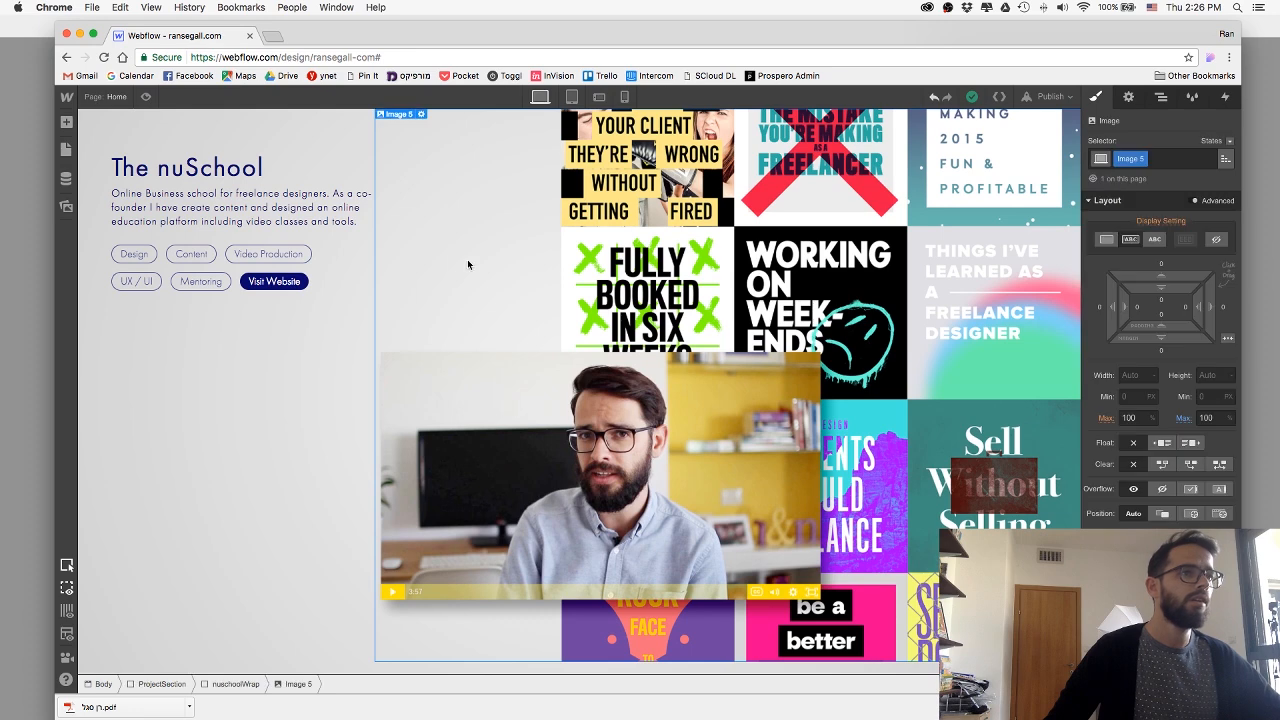
left_click(236, 684)
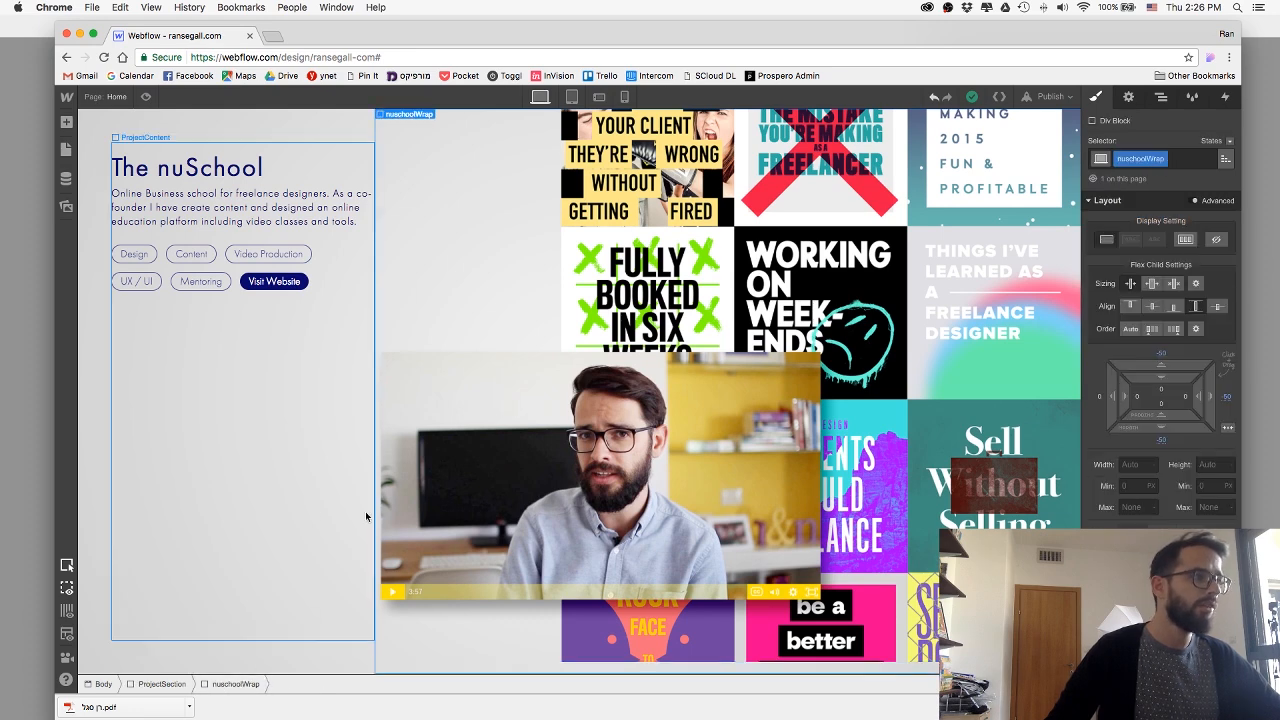
left_click(282, 133)
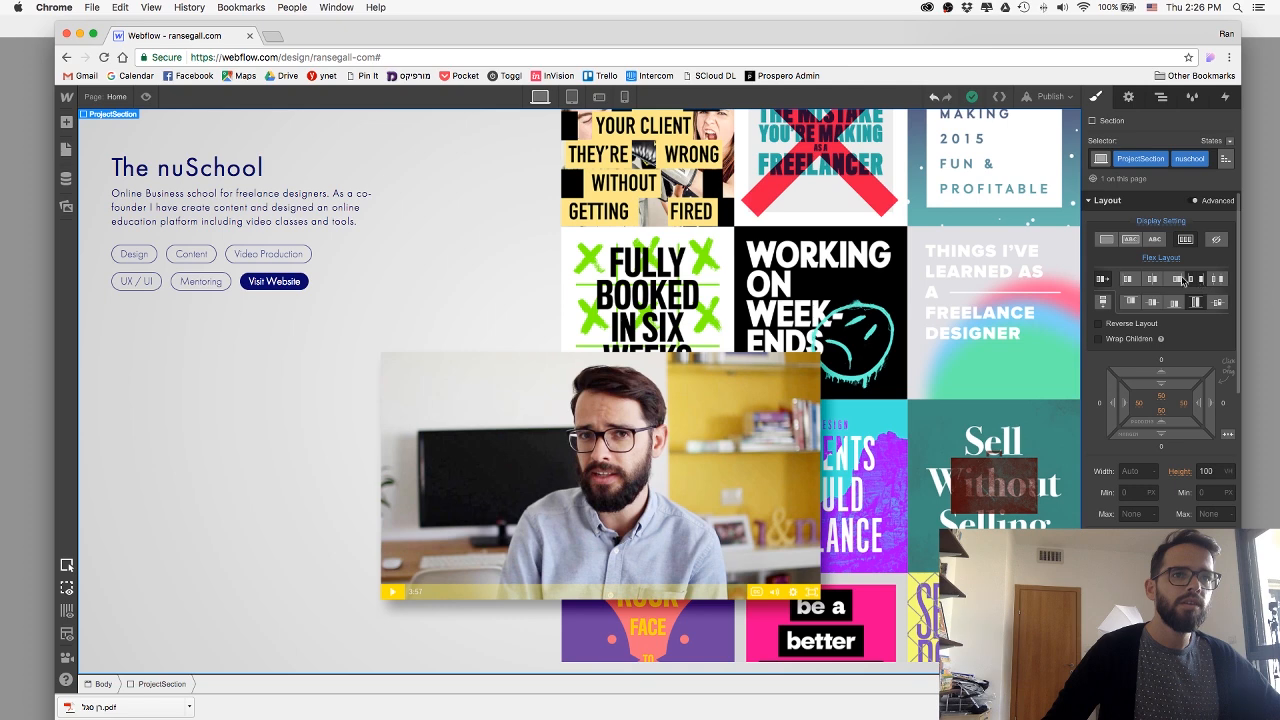
left_click(519, 214)
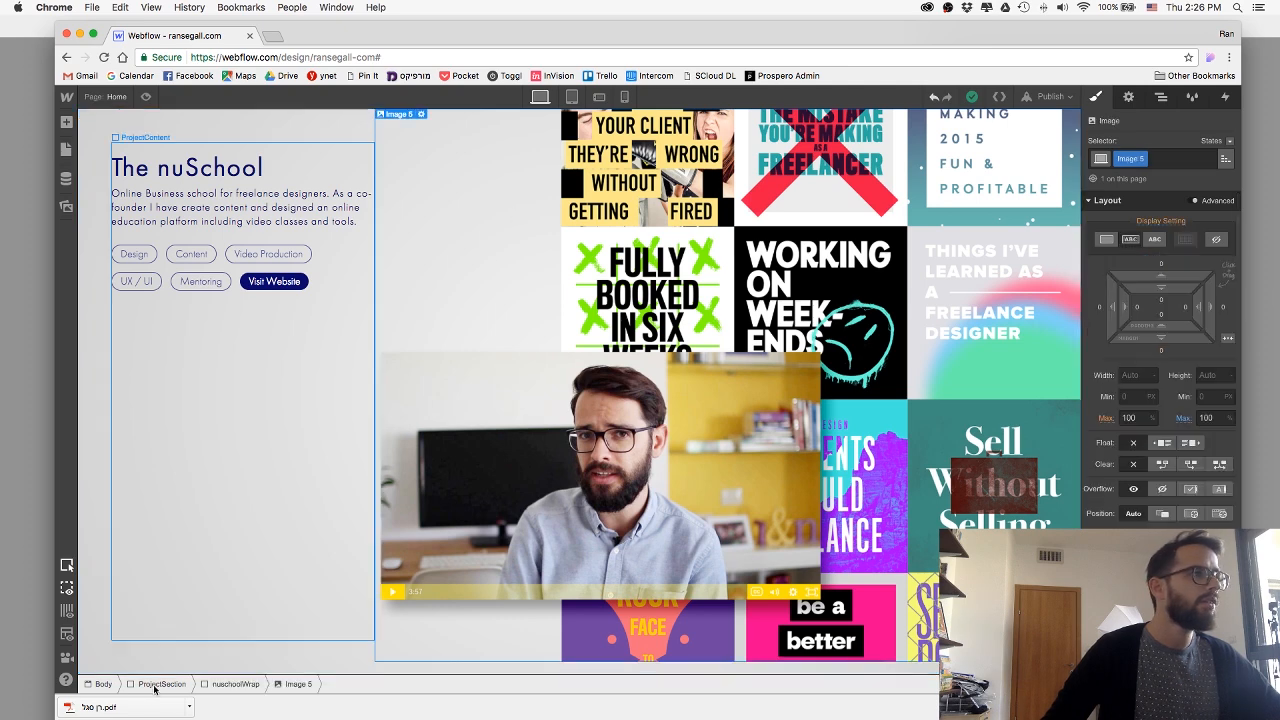
left_click(235, 685)
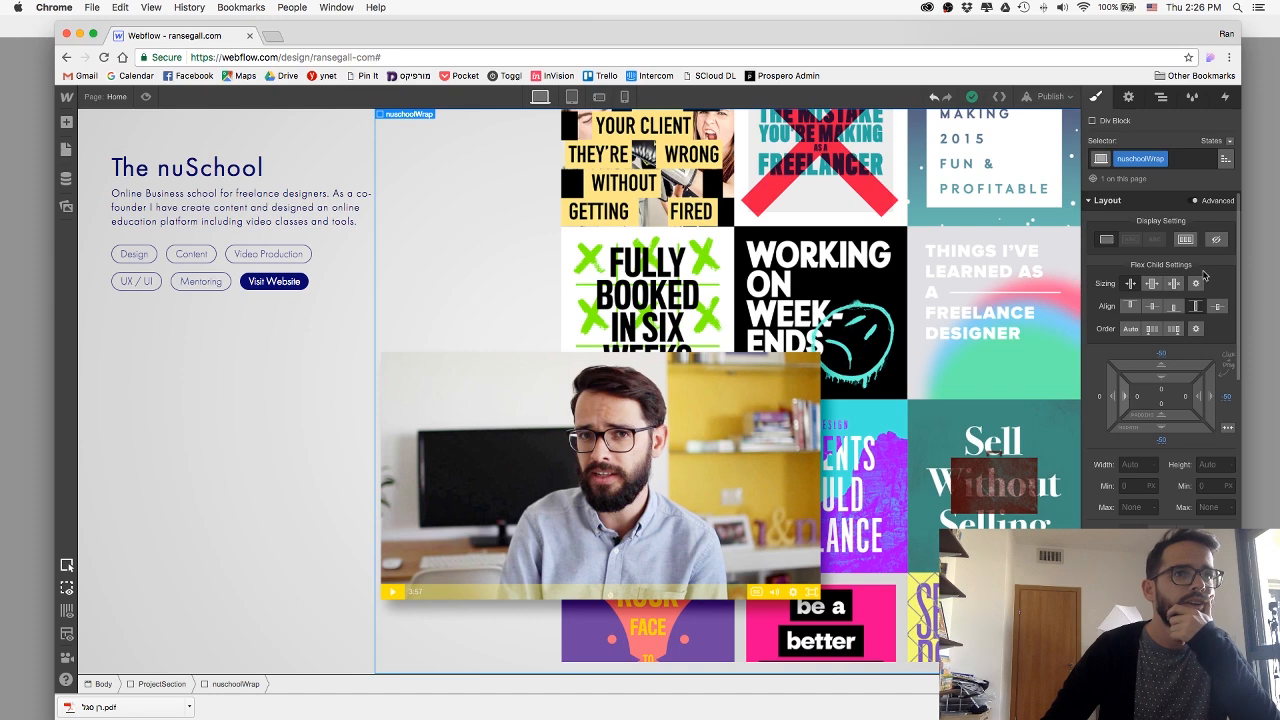
left_click(1184, 238)
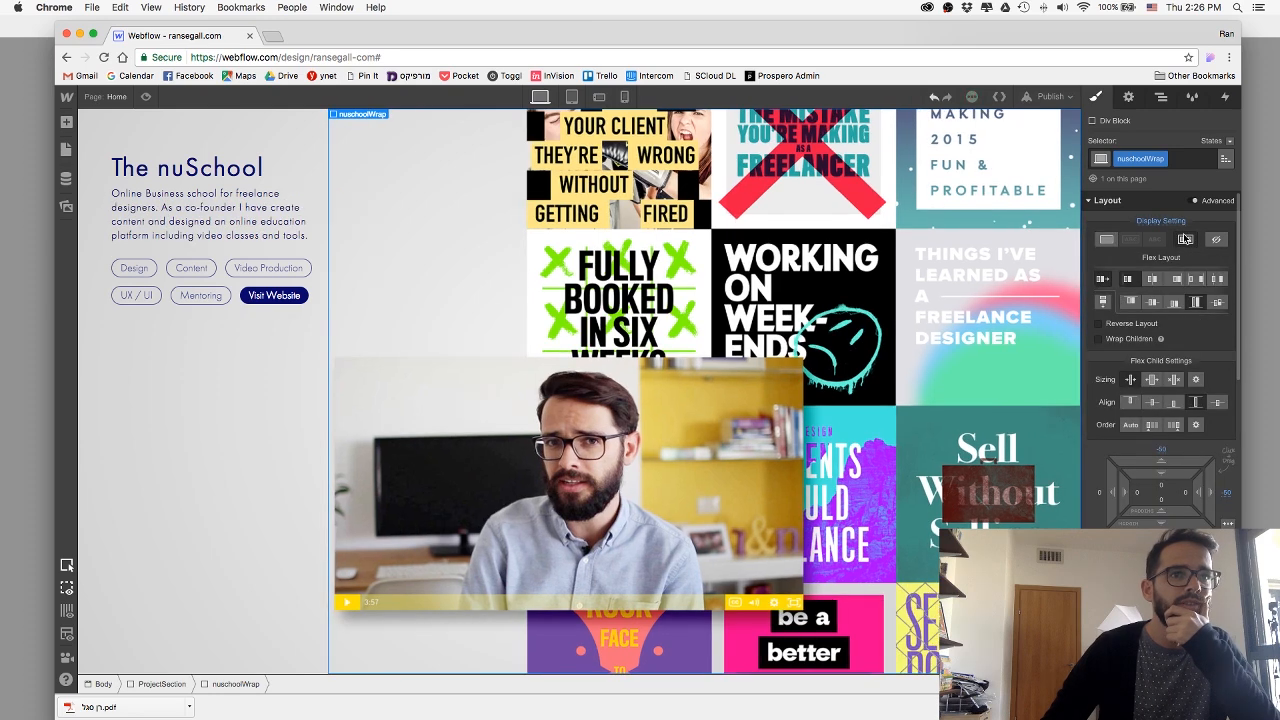
left_click(1176, 289)
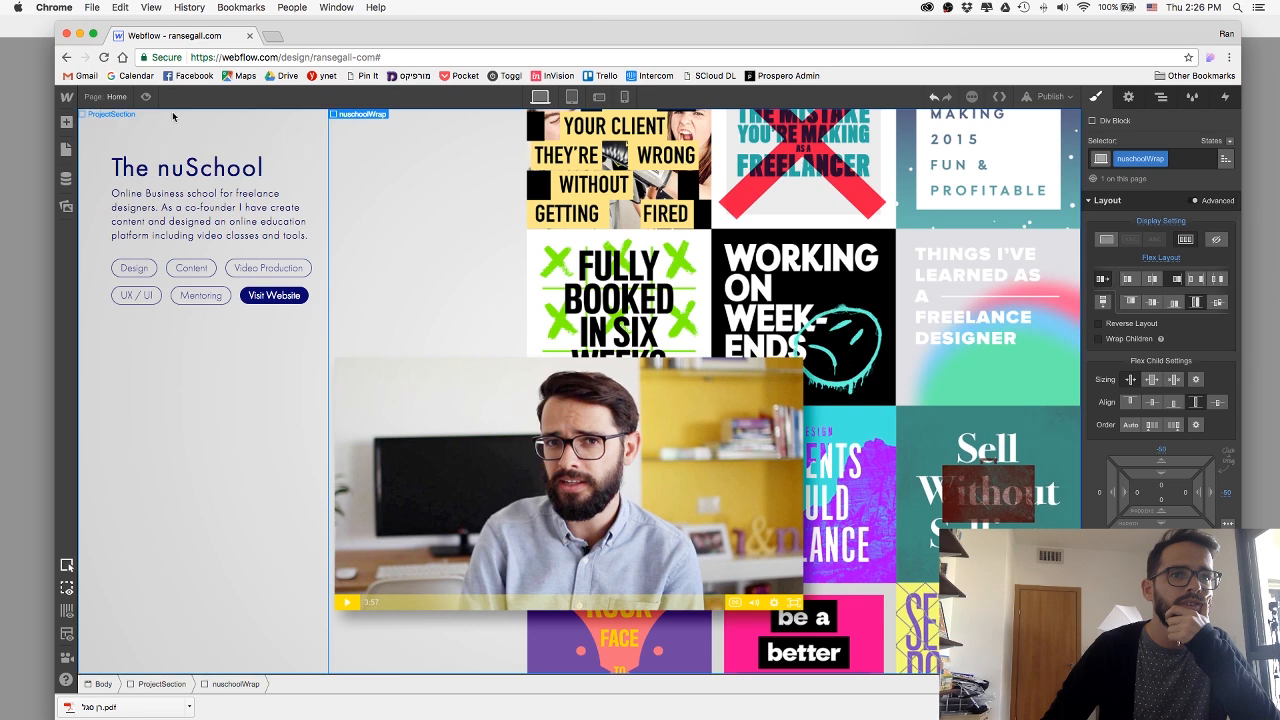
Preview the page again to check the artwork's size and alignment against the section's edges.
left_click(145, 97)
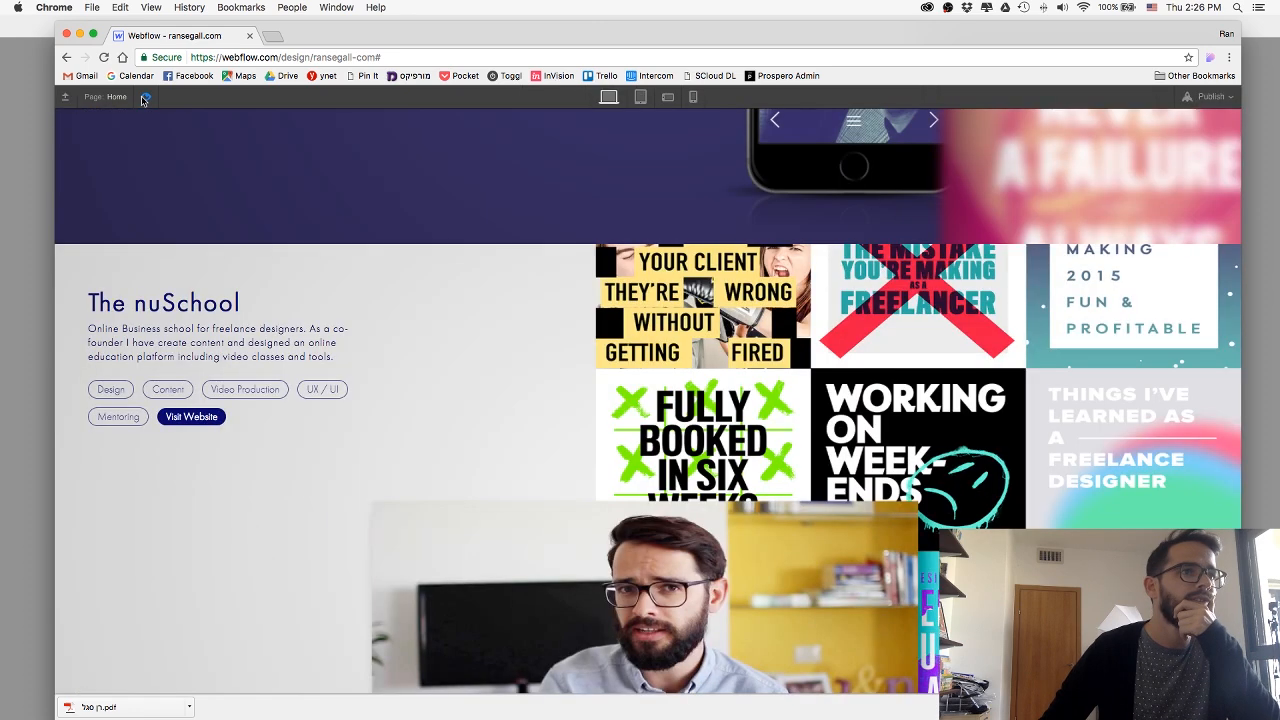
scroll(379, 313, "down", 3)
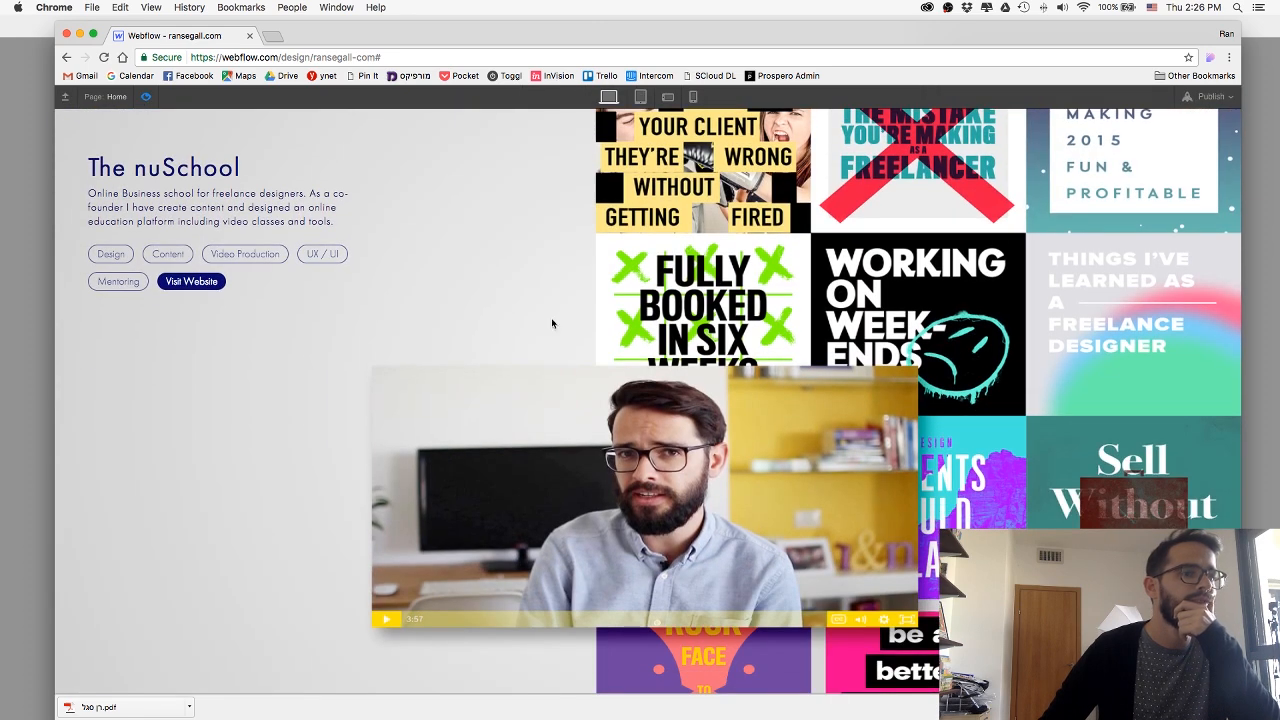
left_click(146, 99)
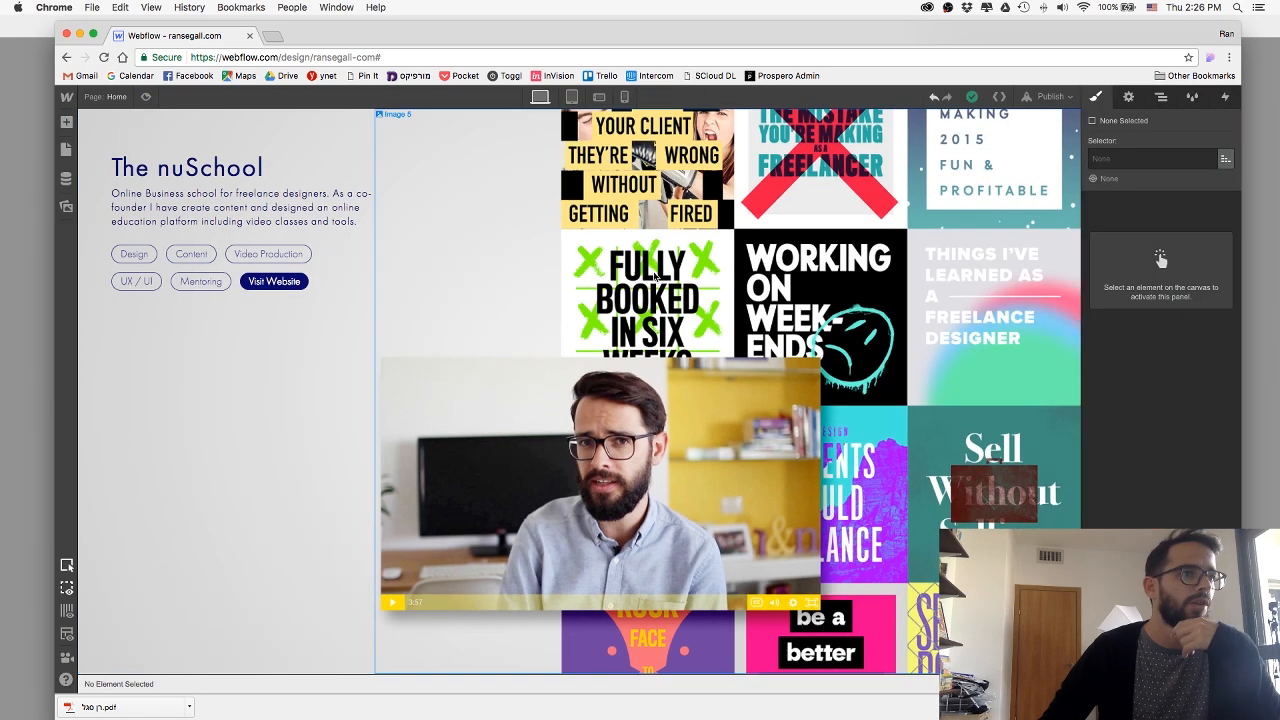
Set the flex child sizing of the artwork image in nuschoolWrap so it neither shrinks nor grows.
left_click(726, 296)
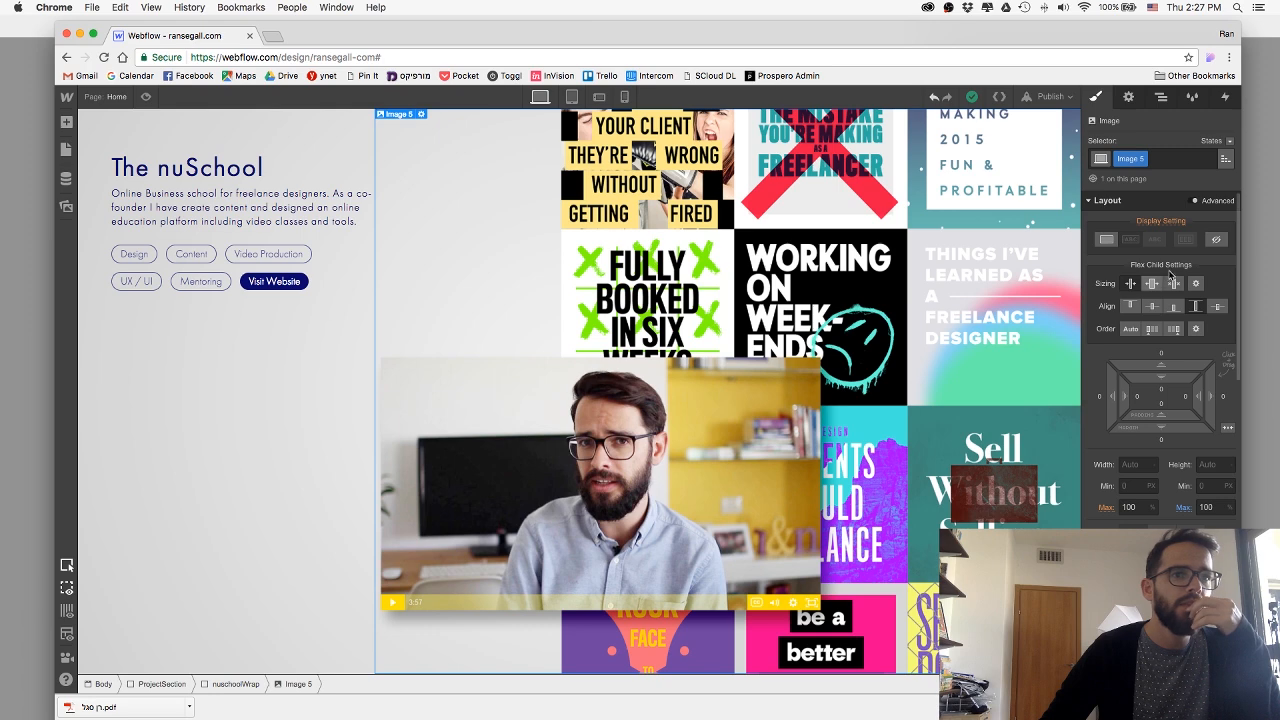
left_click(237, 686)
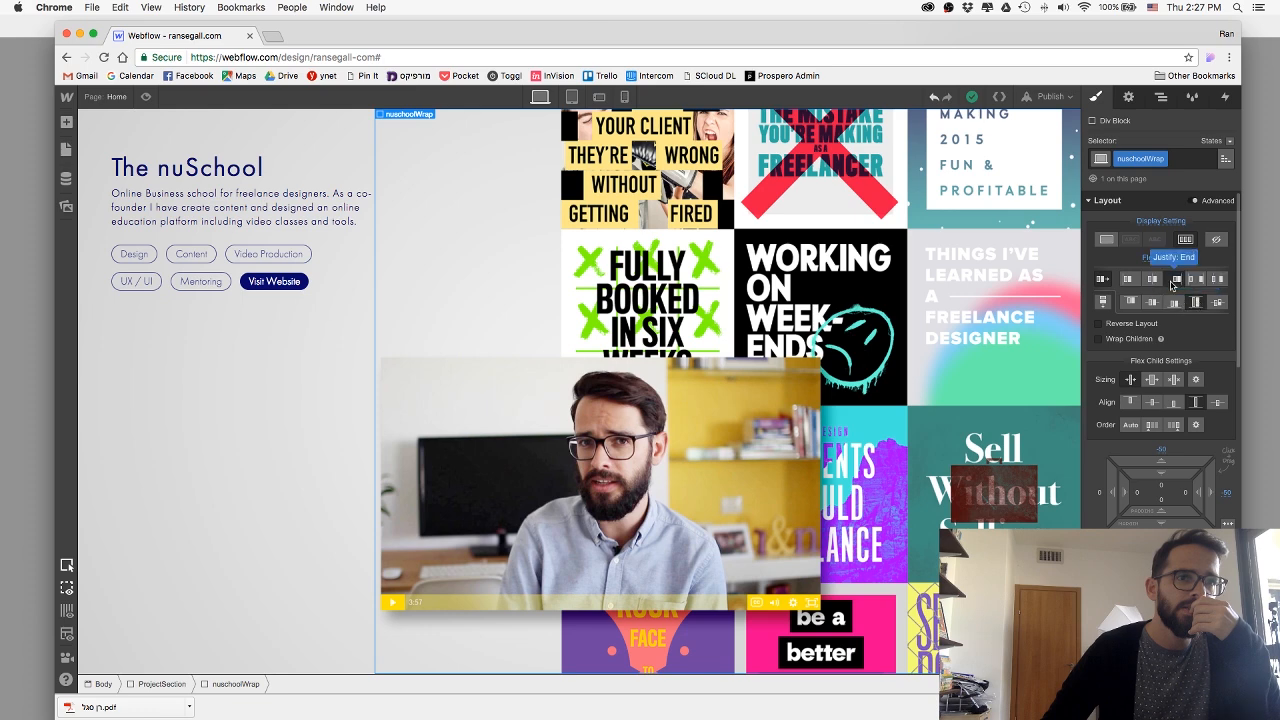
left_click(1011, 375)
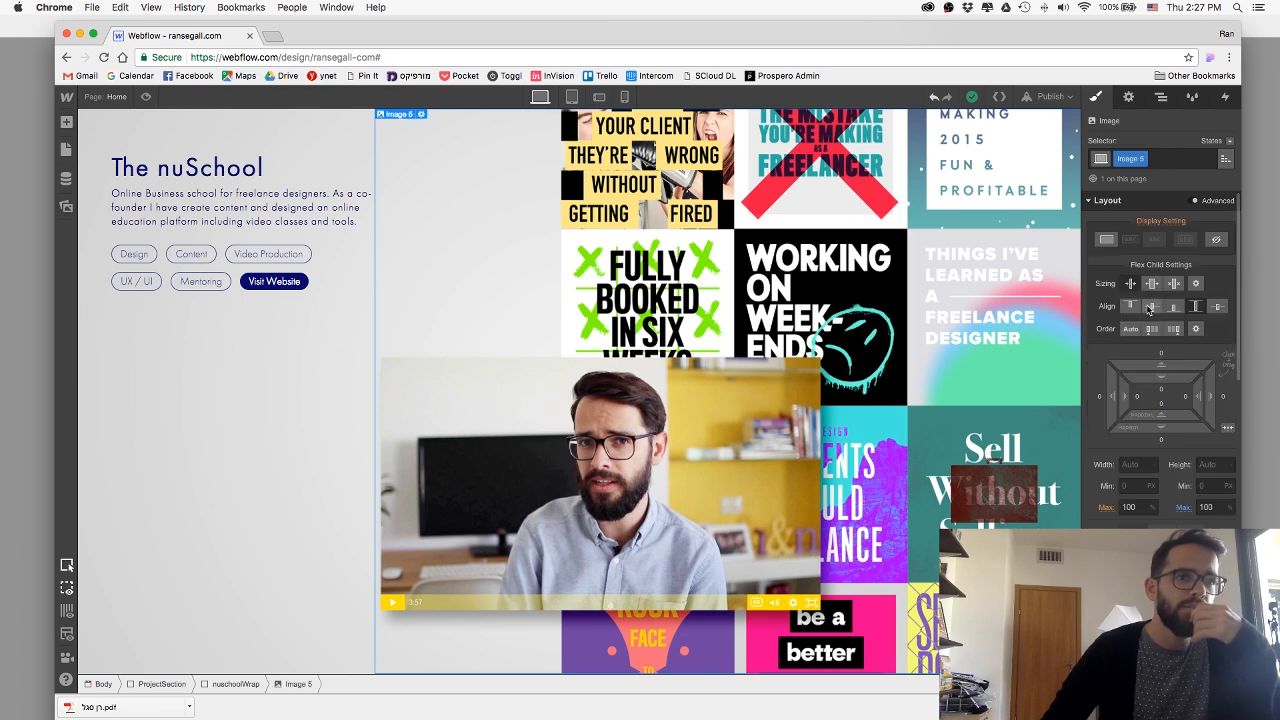
left_click(1174, 285)
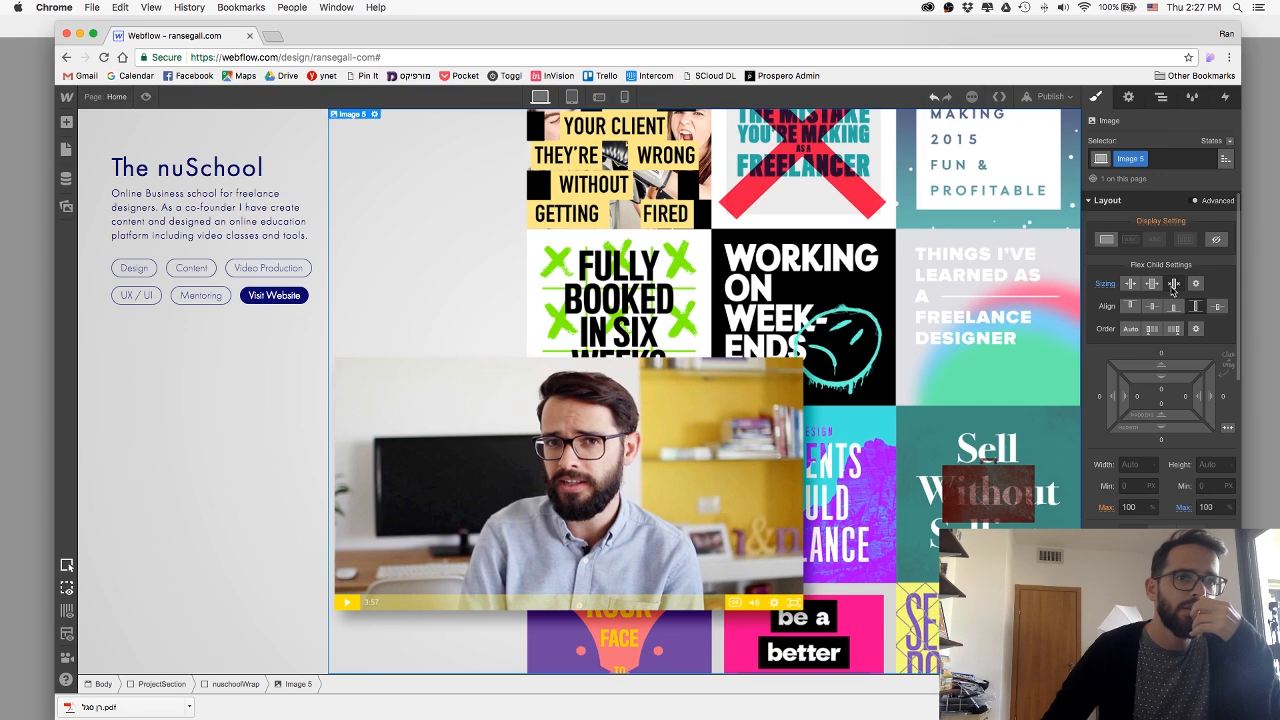
Preview The nuSchool section to check the artwork's fit, and return to the designer.
left_click(145, 97)
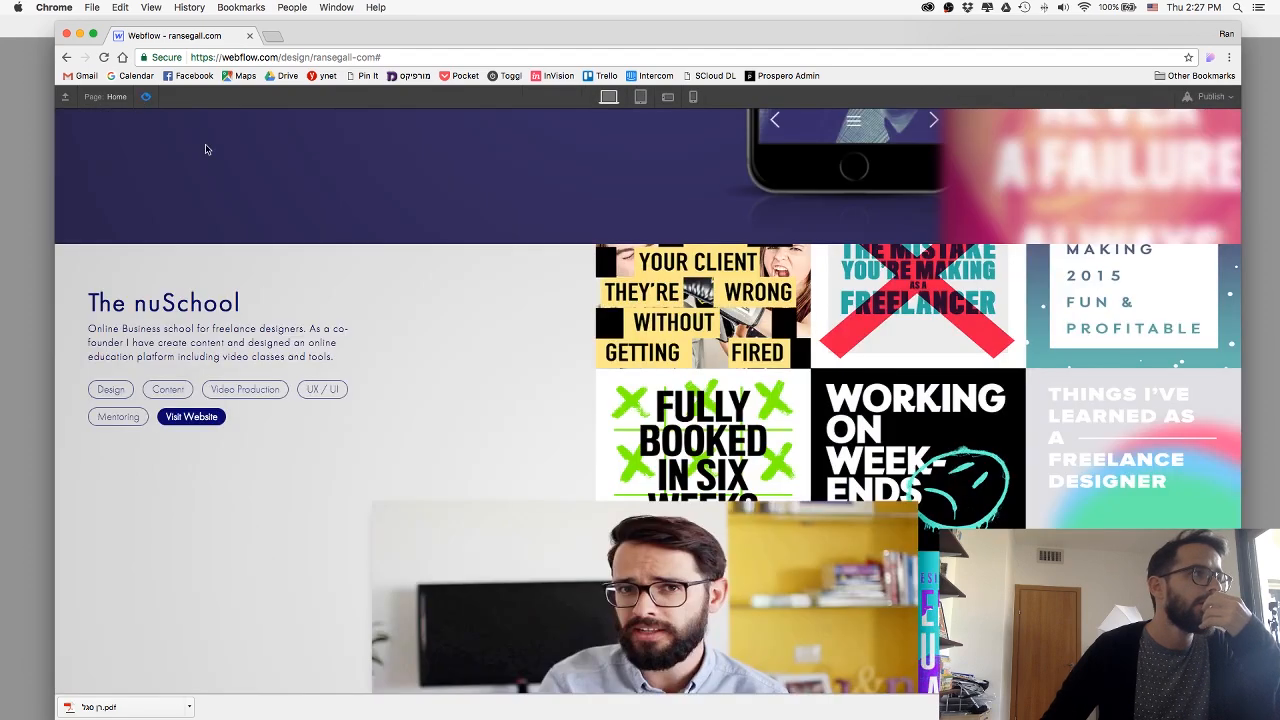
scroll(463, 349, "down", 1)
scroll(463, 349, "down", 2)
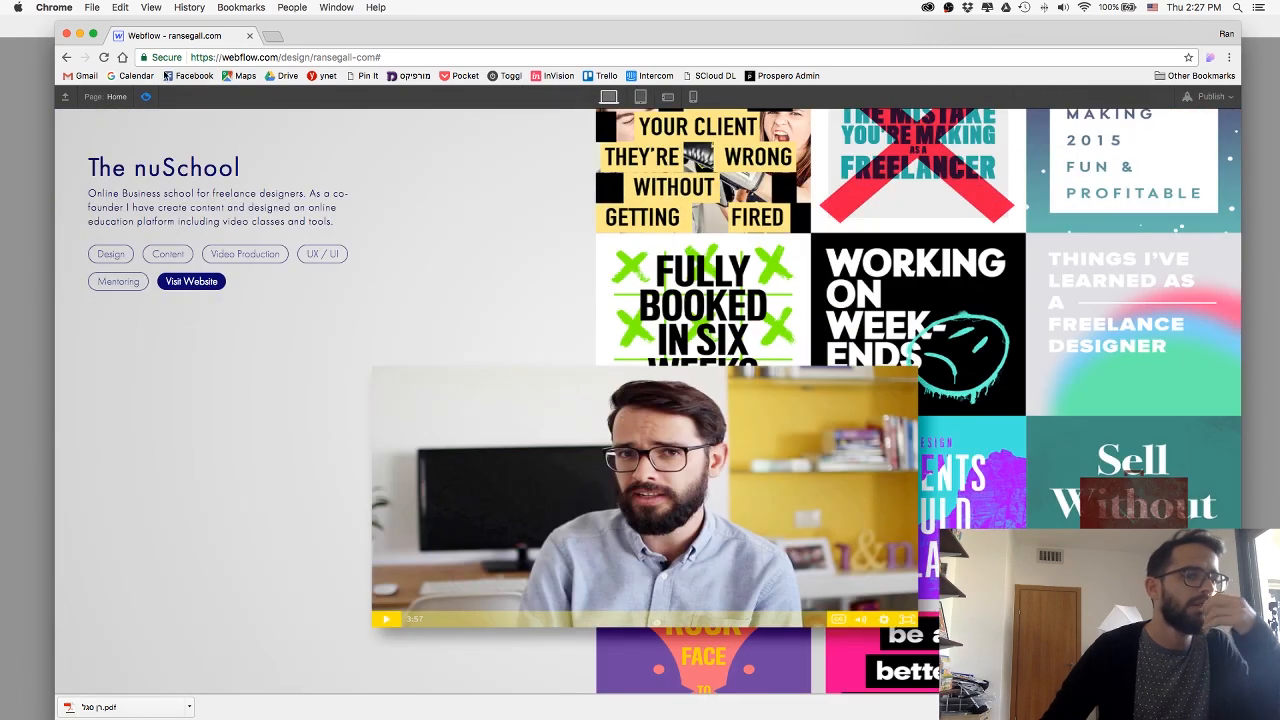
left_click(145, 97)
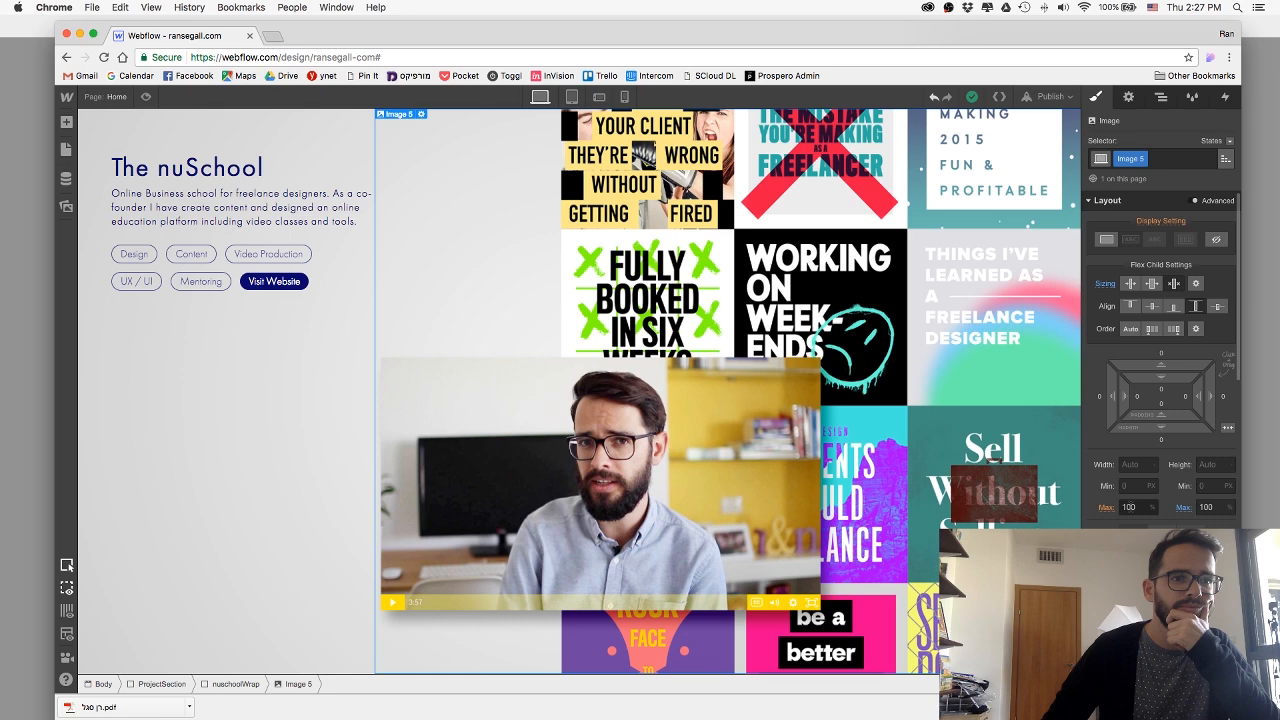
Check the nuschoolWrap block's flex settings, and preview how its artwork meets the section above before returning to the designer.
left_click(1198, 296)
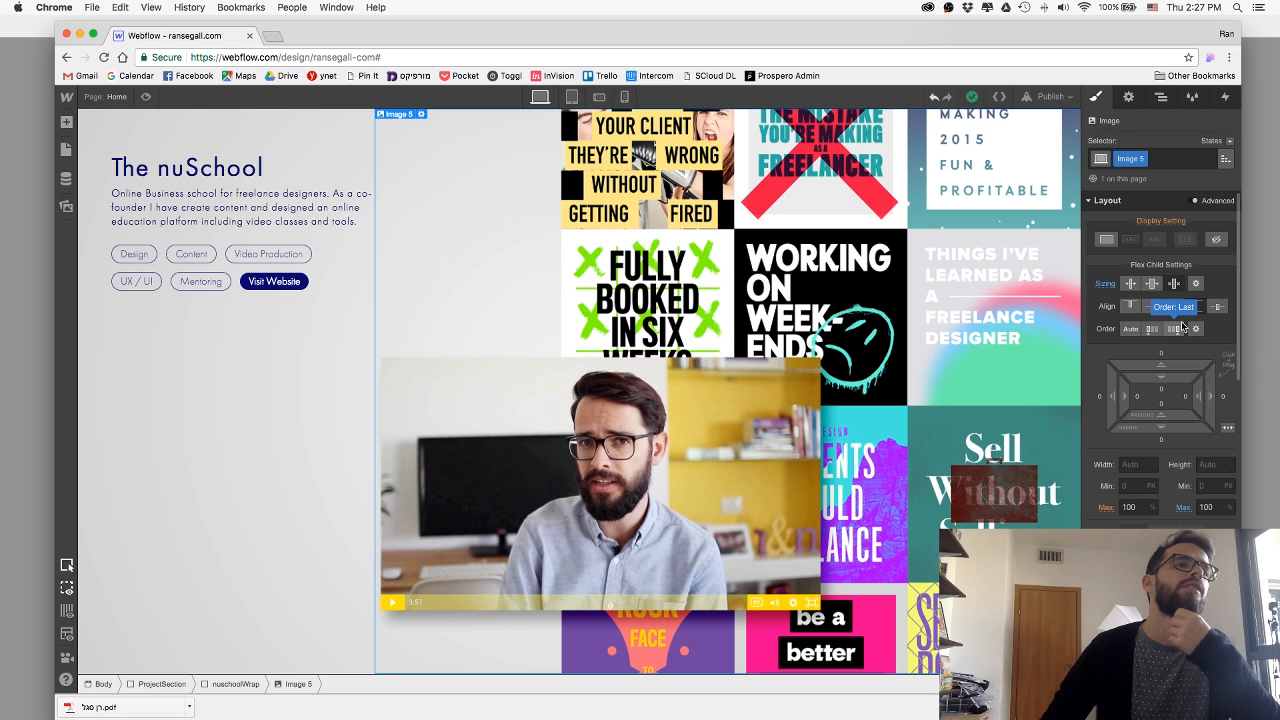
left_click(240, 685)
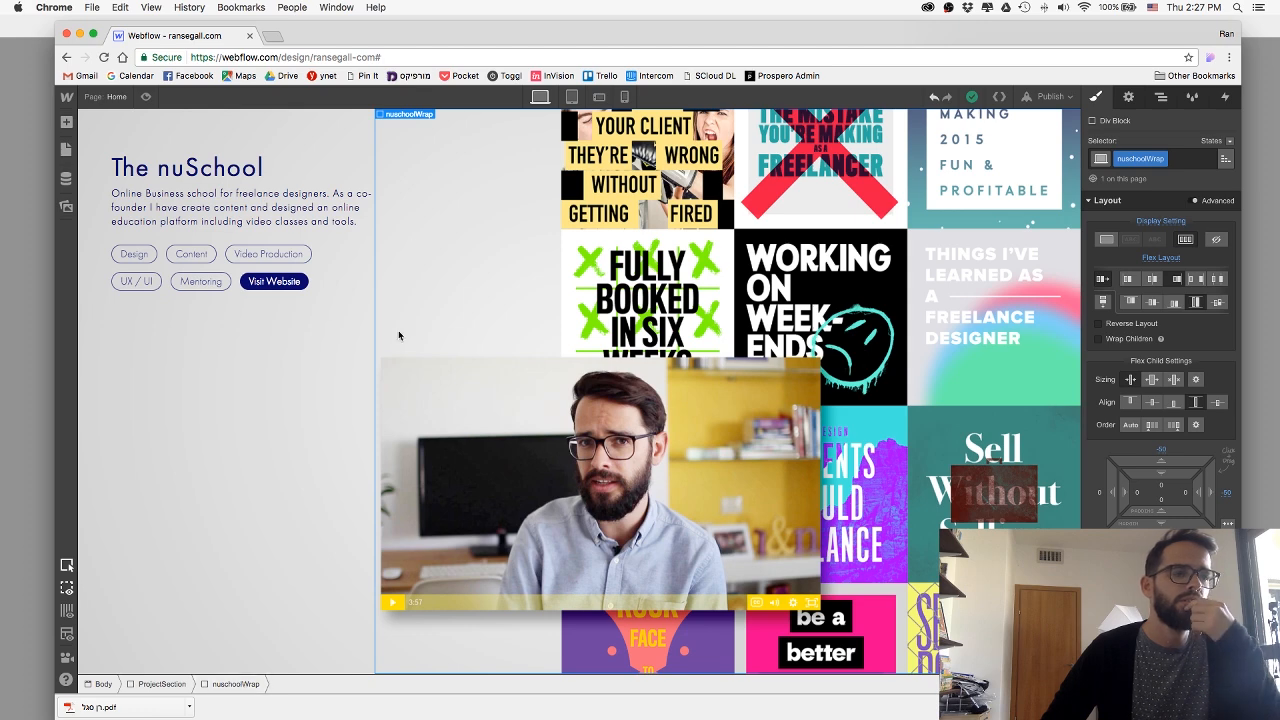
left_click(145, 99)
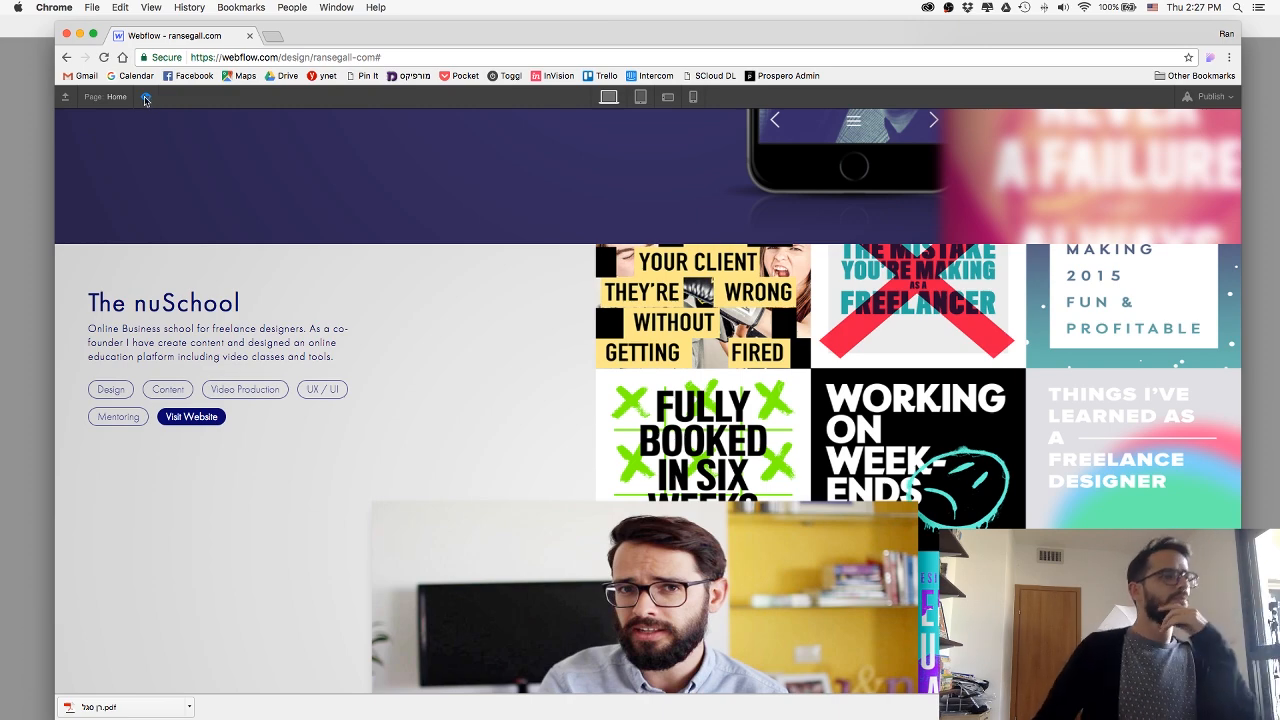
scroll(1097, 519, "up", 3)
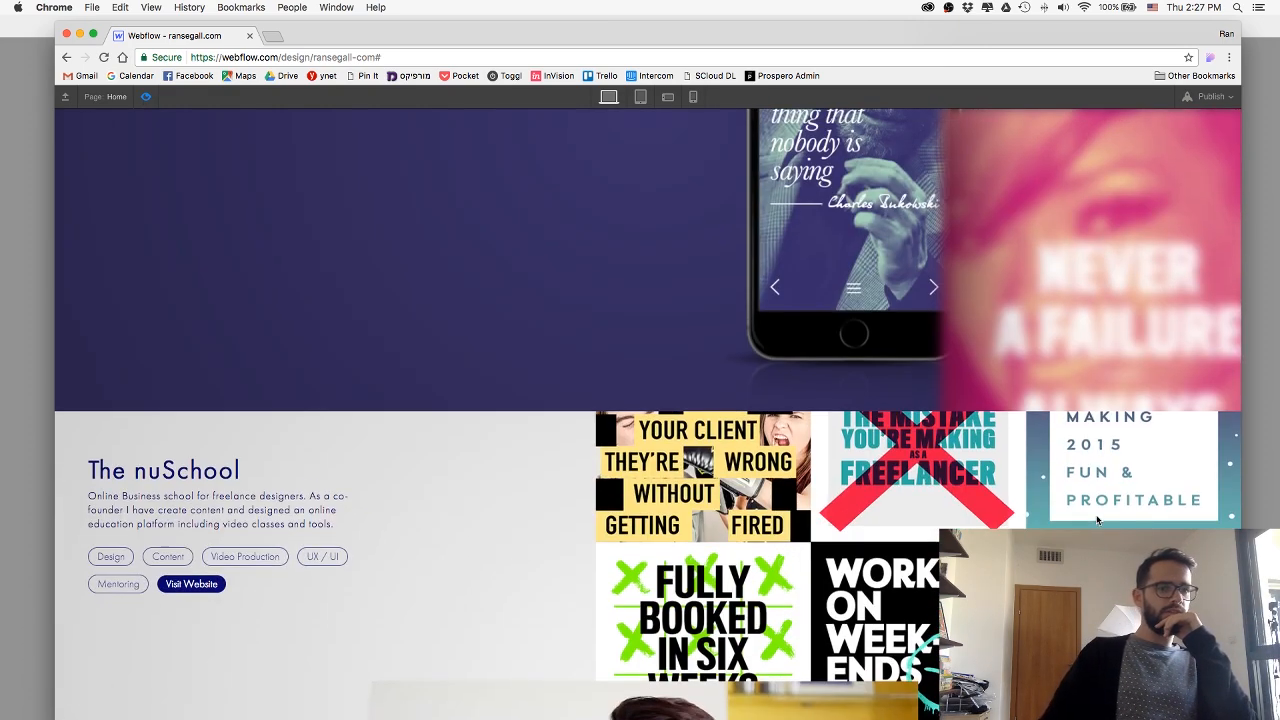
scroll(1097, 519, "down", 5)
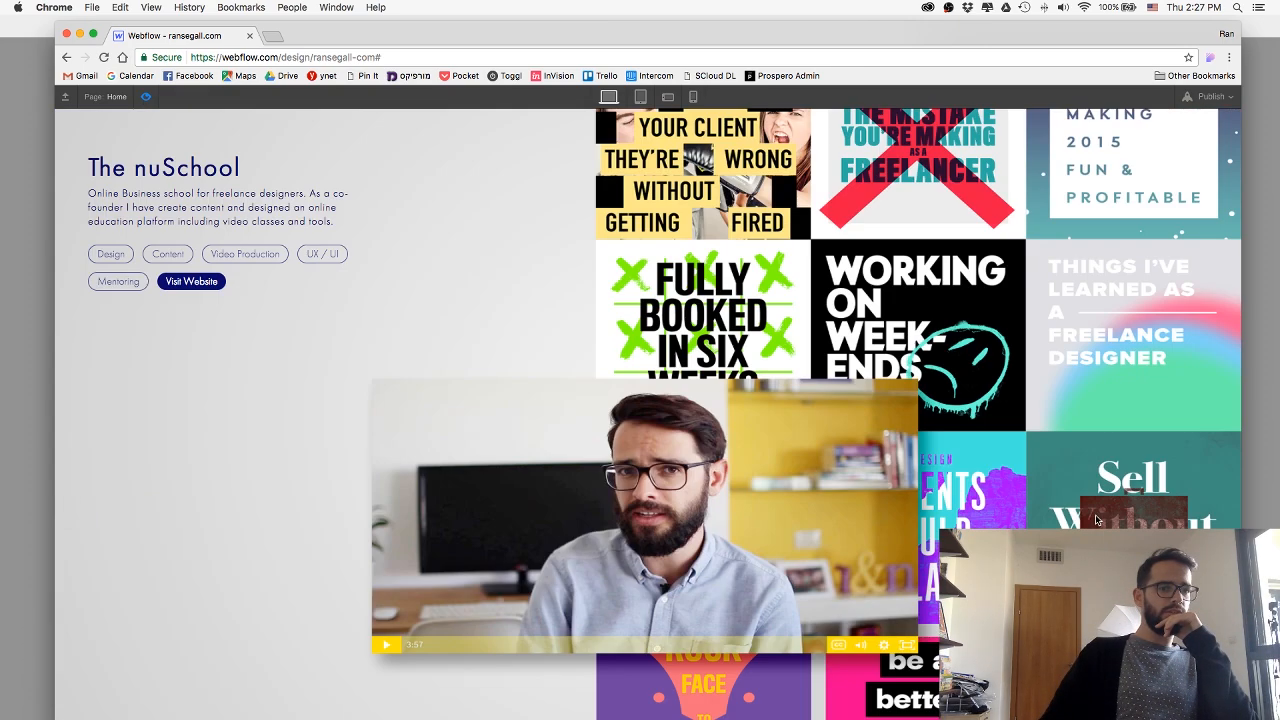
left_click(145, 96)
Try letting the artwork image grow if possible as its flex sizing, and check the result in preview.
left_click(565, 349)
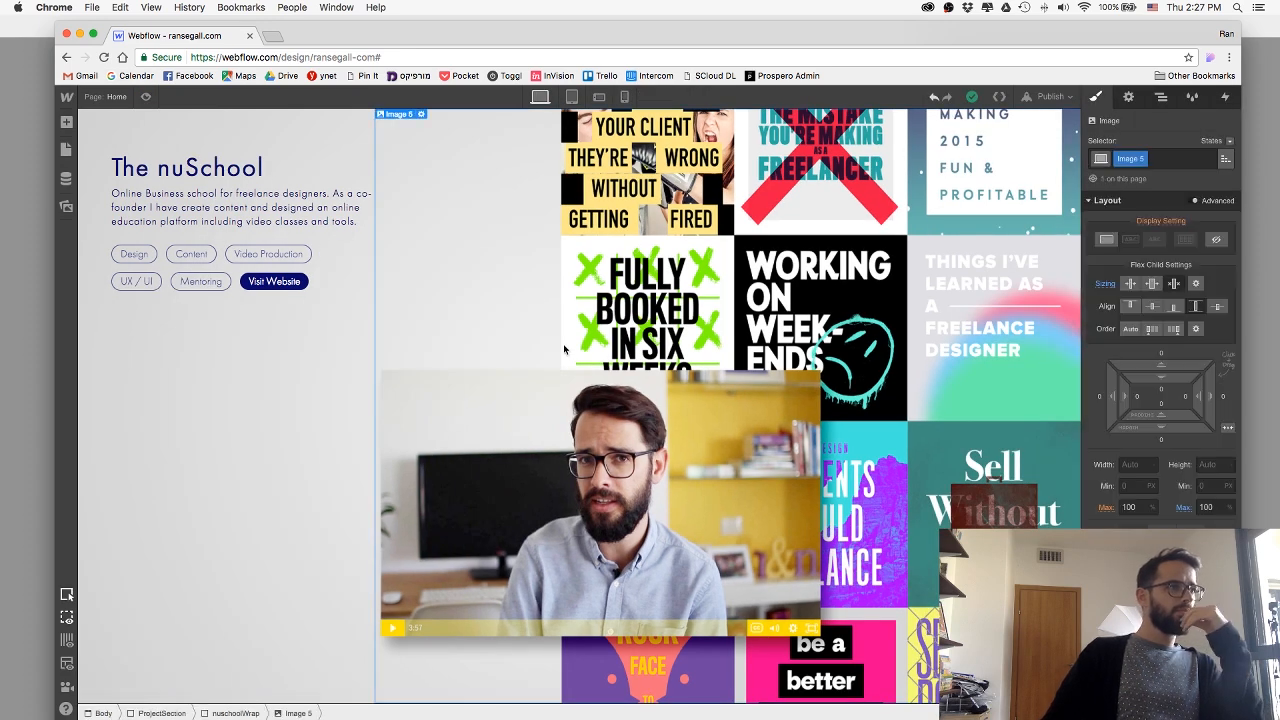
left_click(1152, 286)
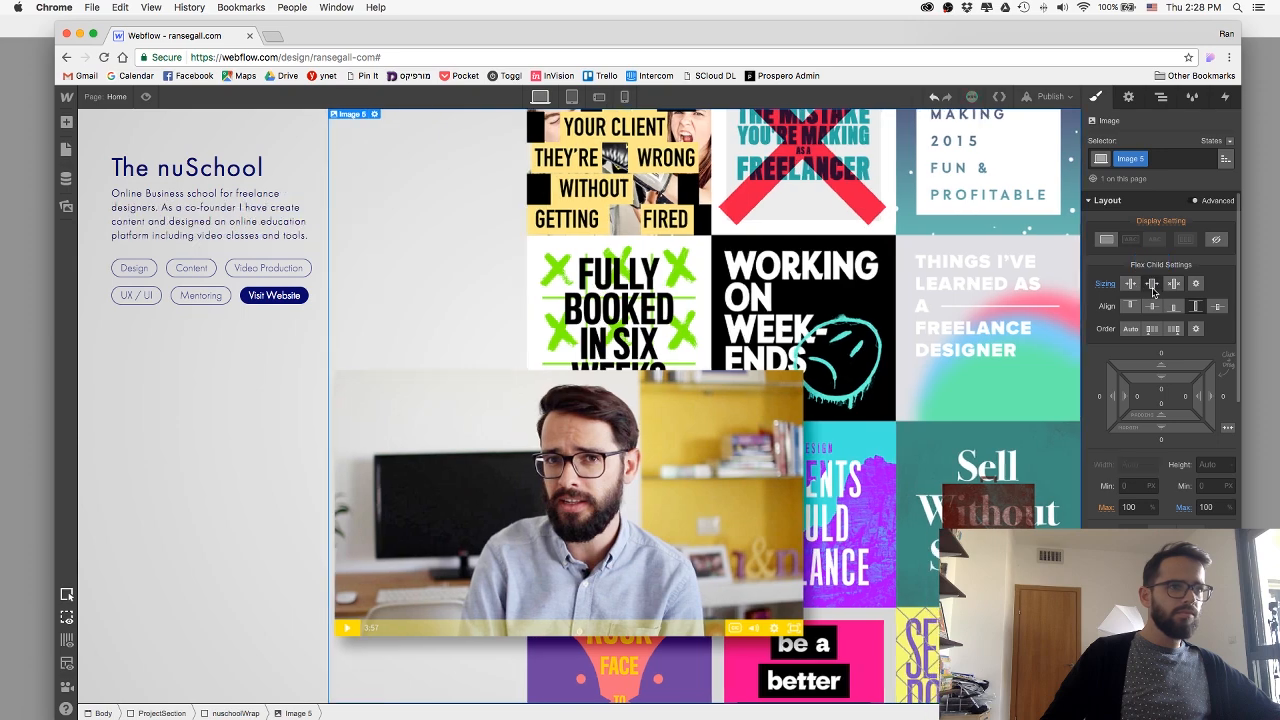
left_click(146, 99)
left_click(146, 99)
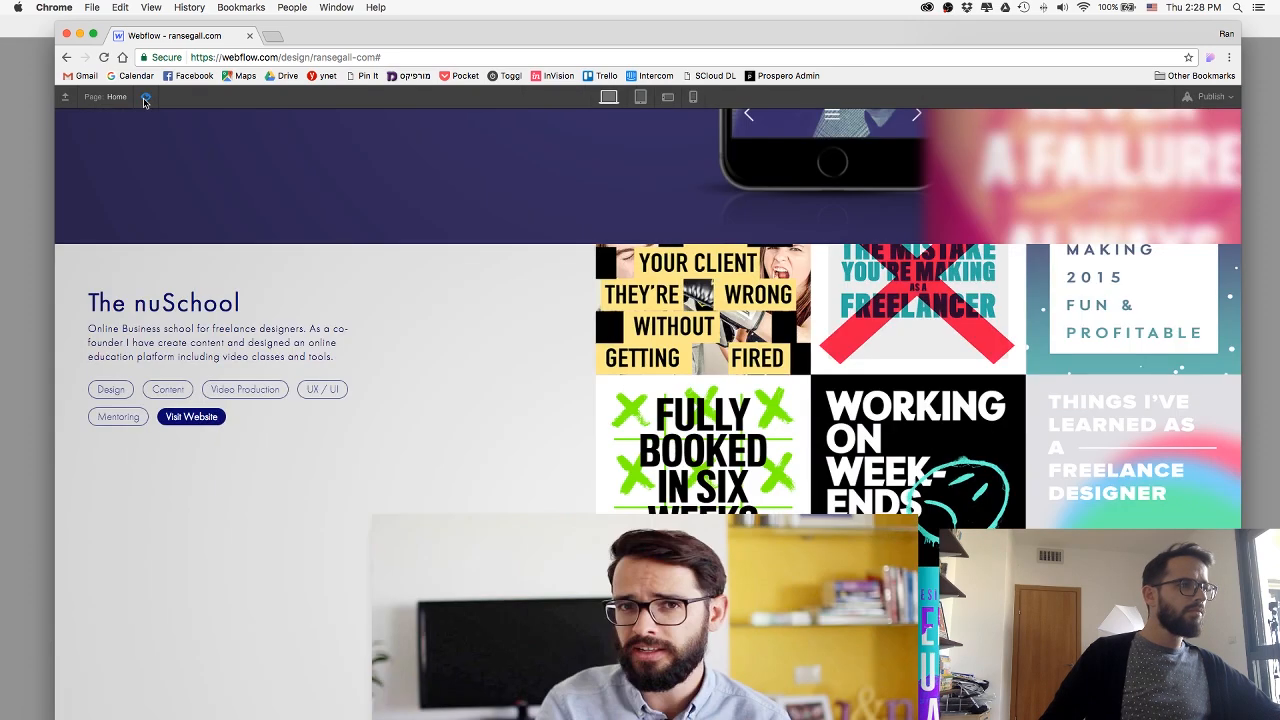
left_click(146, 99)
Set the artwork image's flex sizing back to shrink if needed, and preview The nuSchool section.
left_click(734, 432)
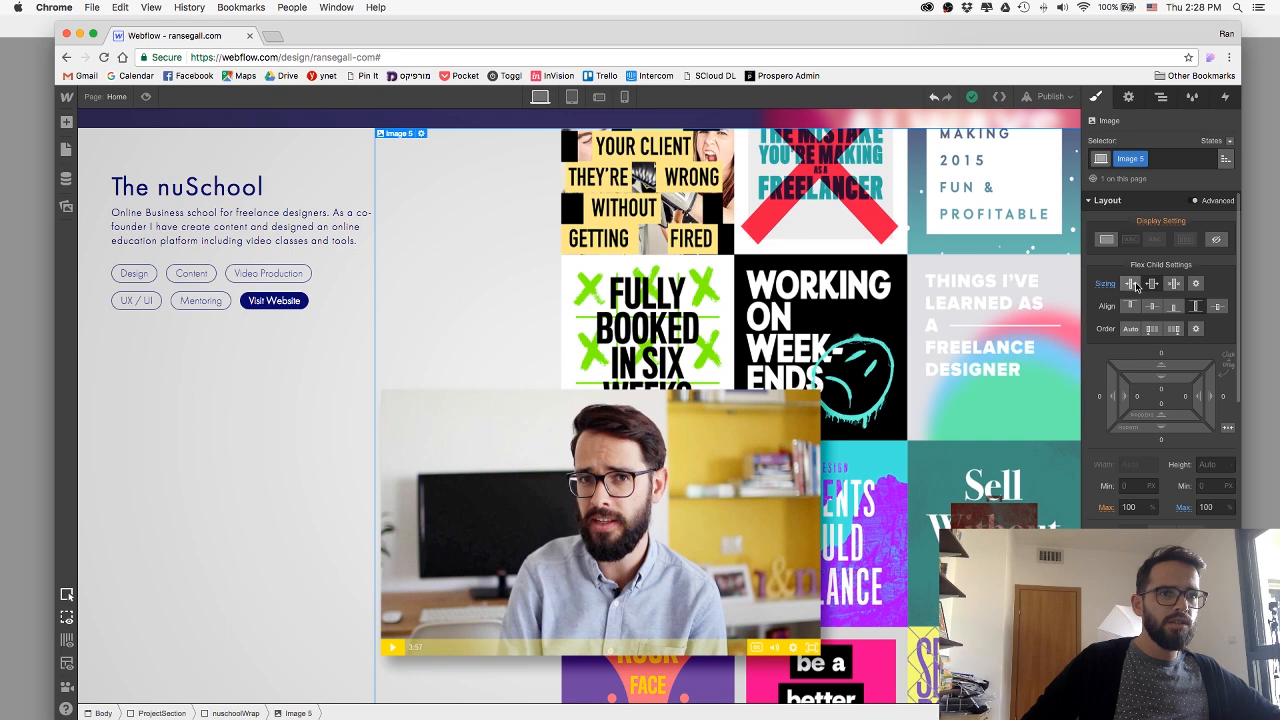
left_click(1134, 285)
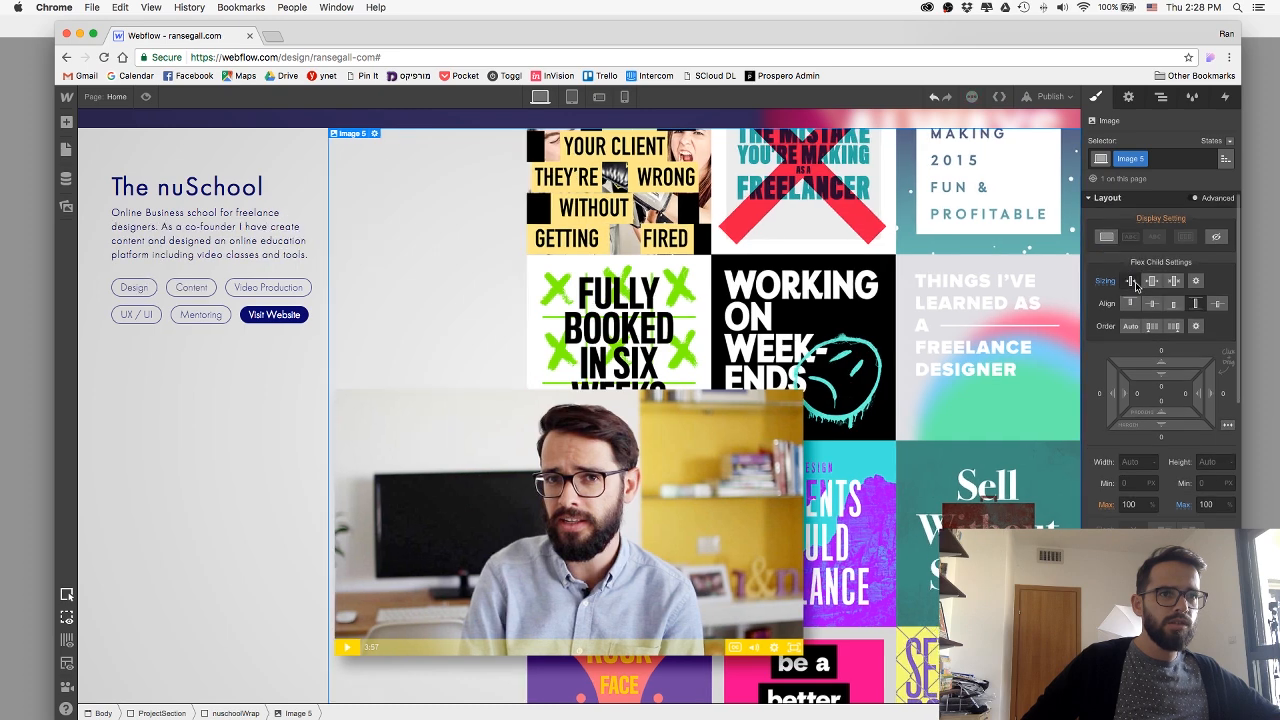
left_click(145, 96)
scroll(453, 338, "down", 3)
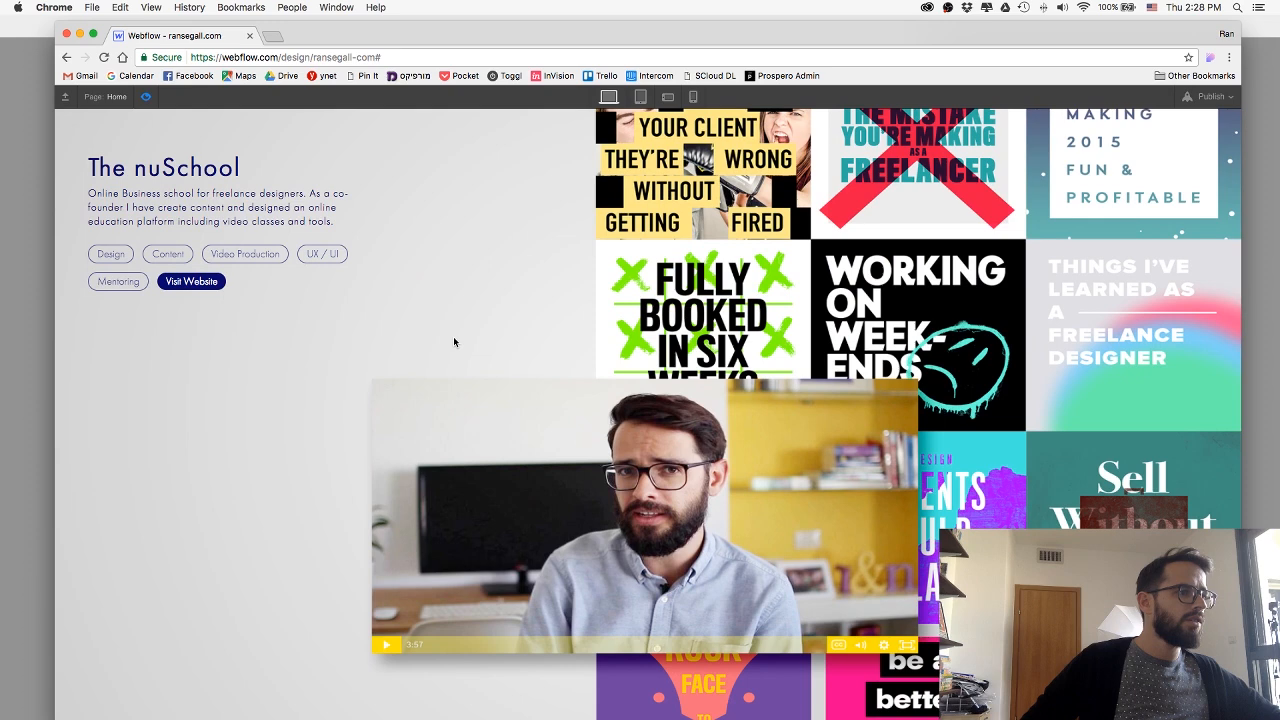
left_click(143, 97)
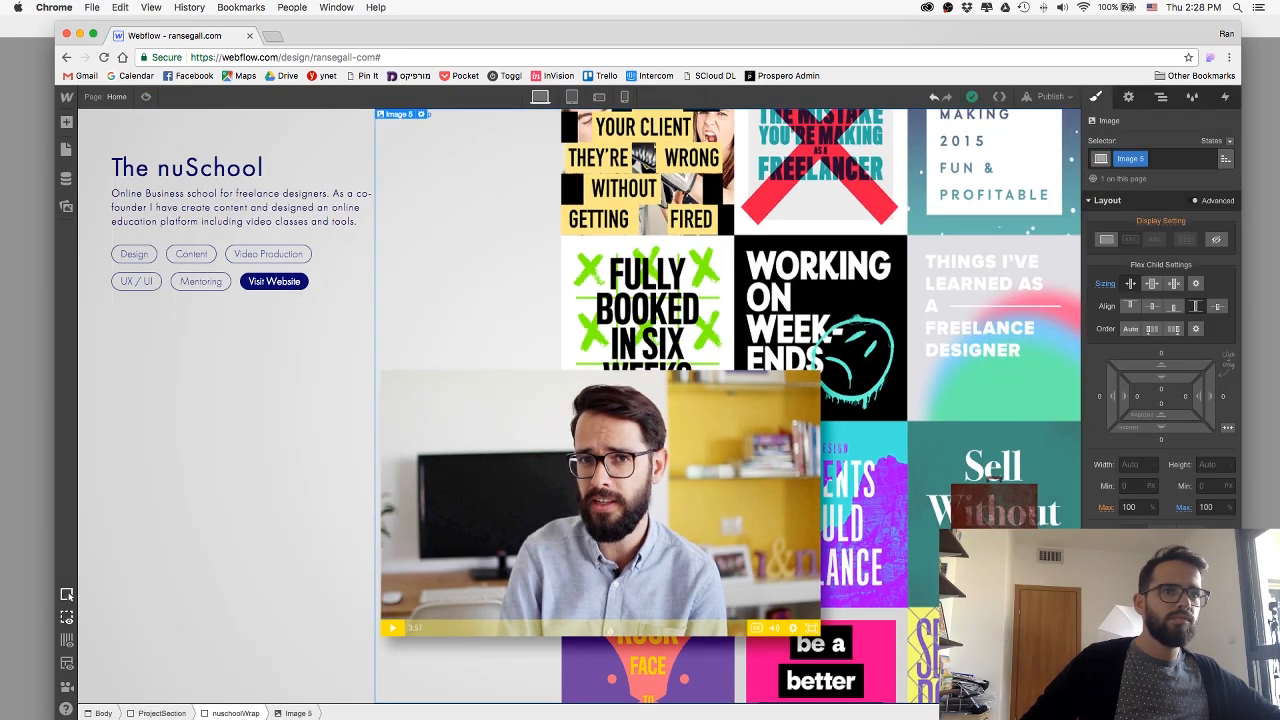
Set the nuschoolWrap block's own flex child sizing to grow if possible, with its content justified to the end.
left_click(235, 713)
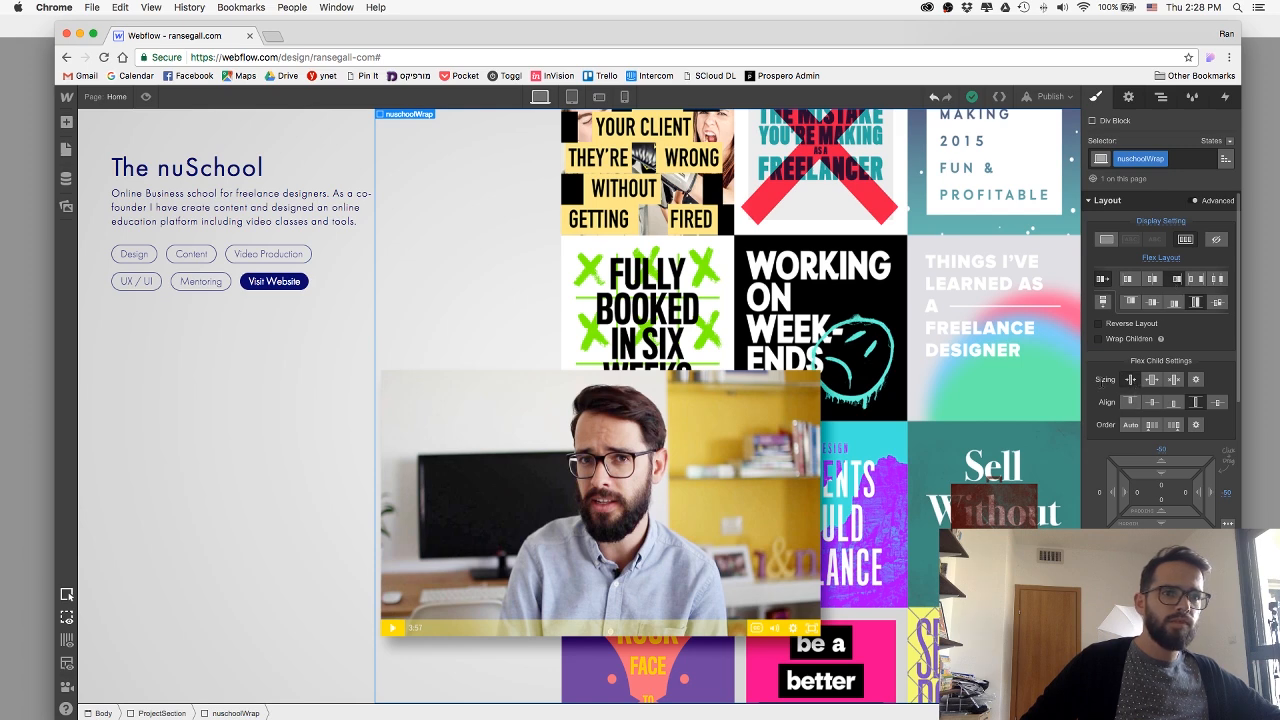
left_click(1170, 281)
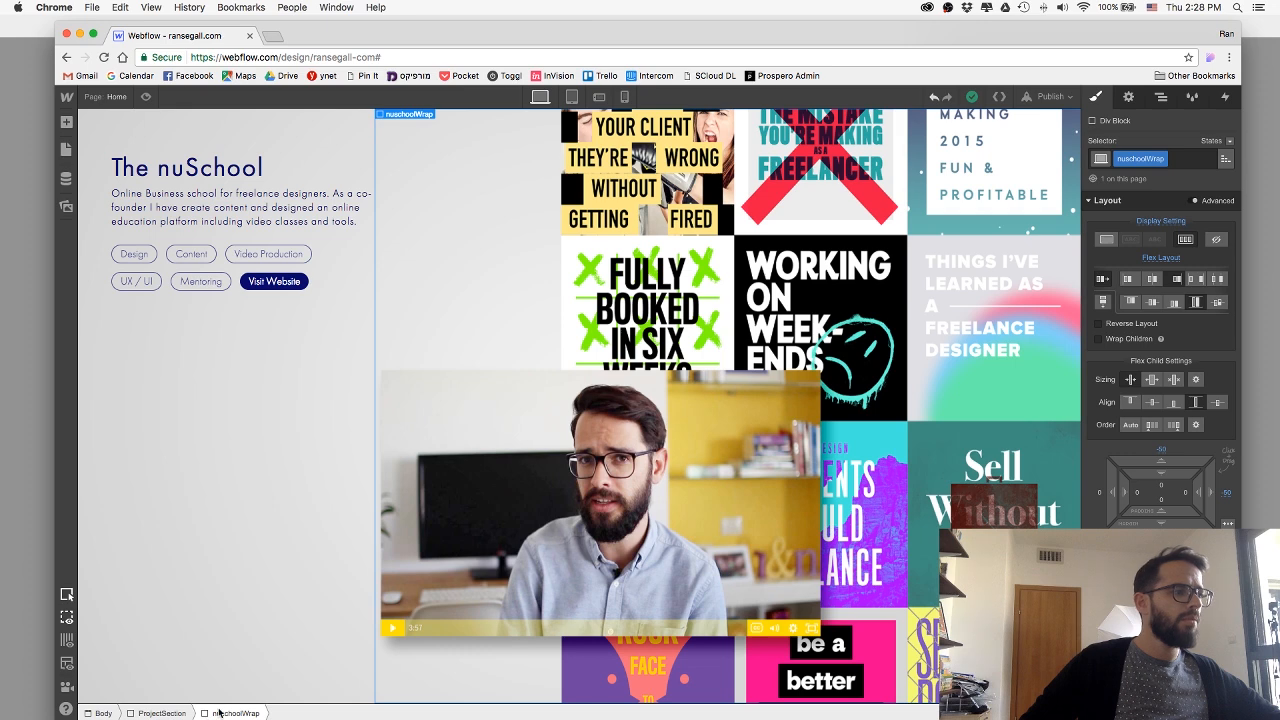
left_click(1152, 379)
Set the artwork image's flex child sizing to grow if possible and preview The nuSchool section.
left_click(823, 388)
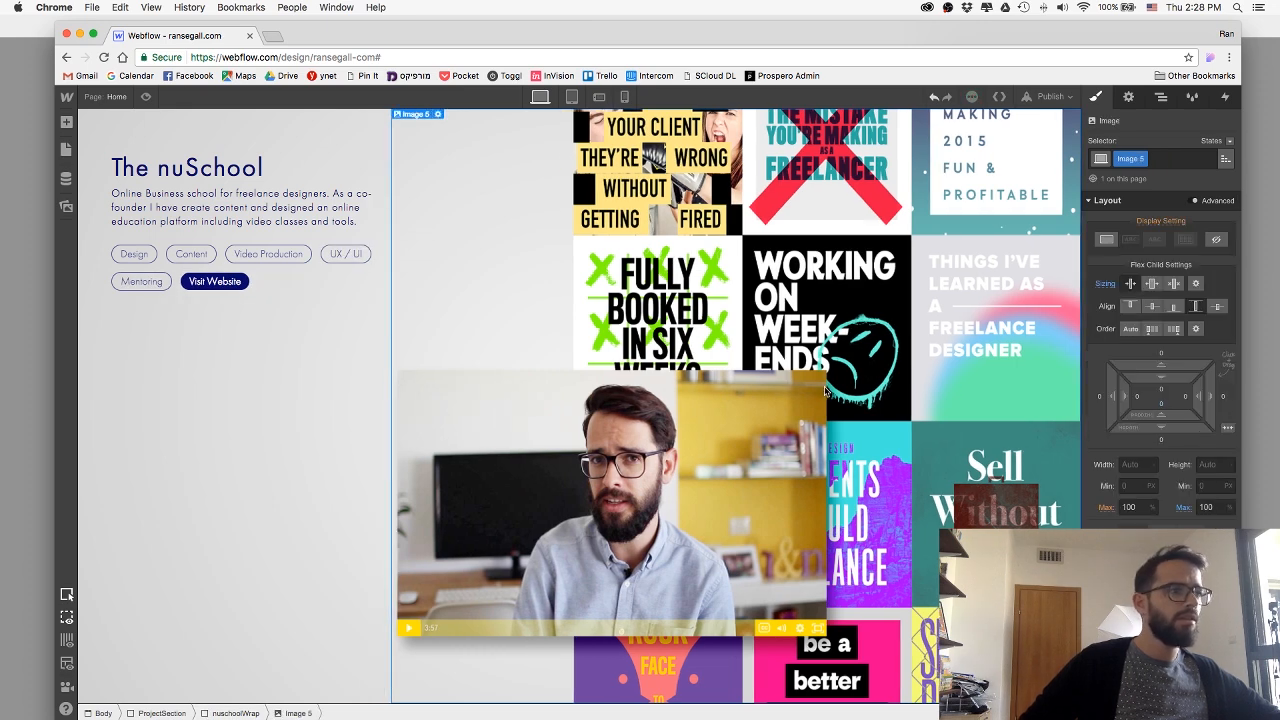
left_click(1152, 285)
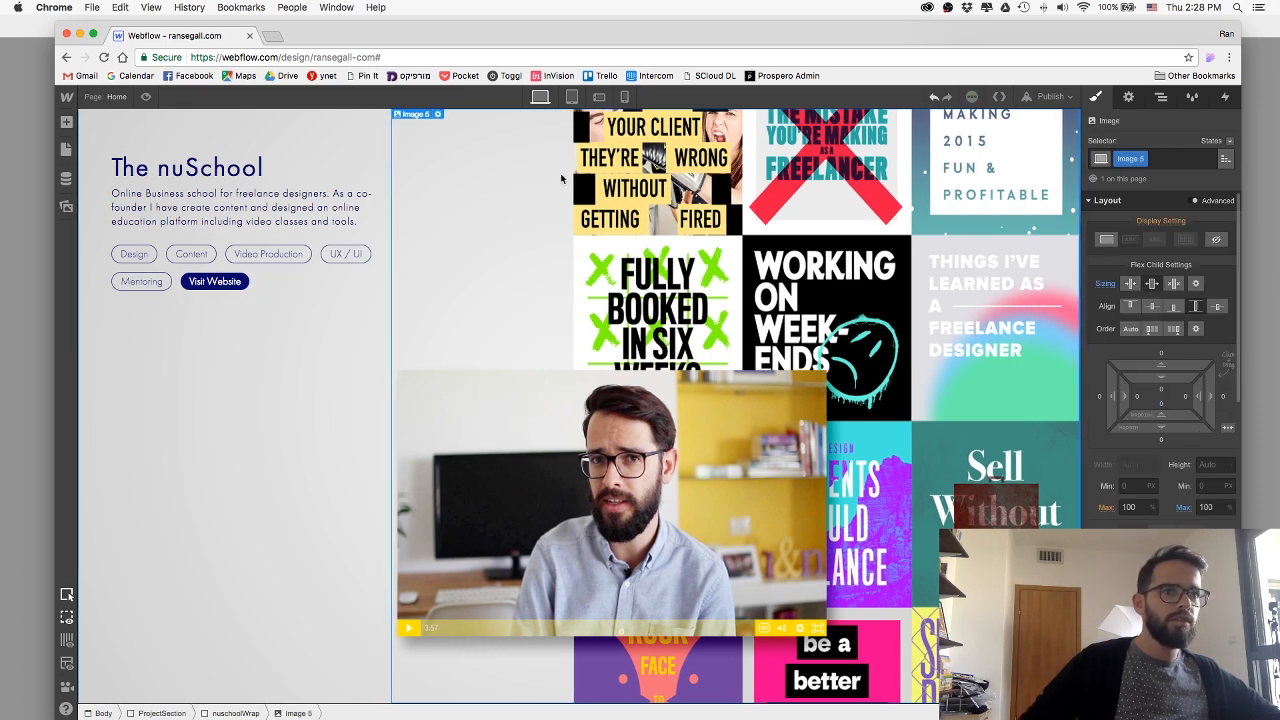
left_click(147, 98)
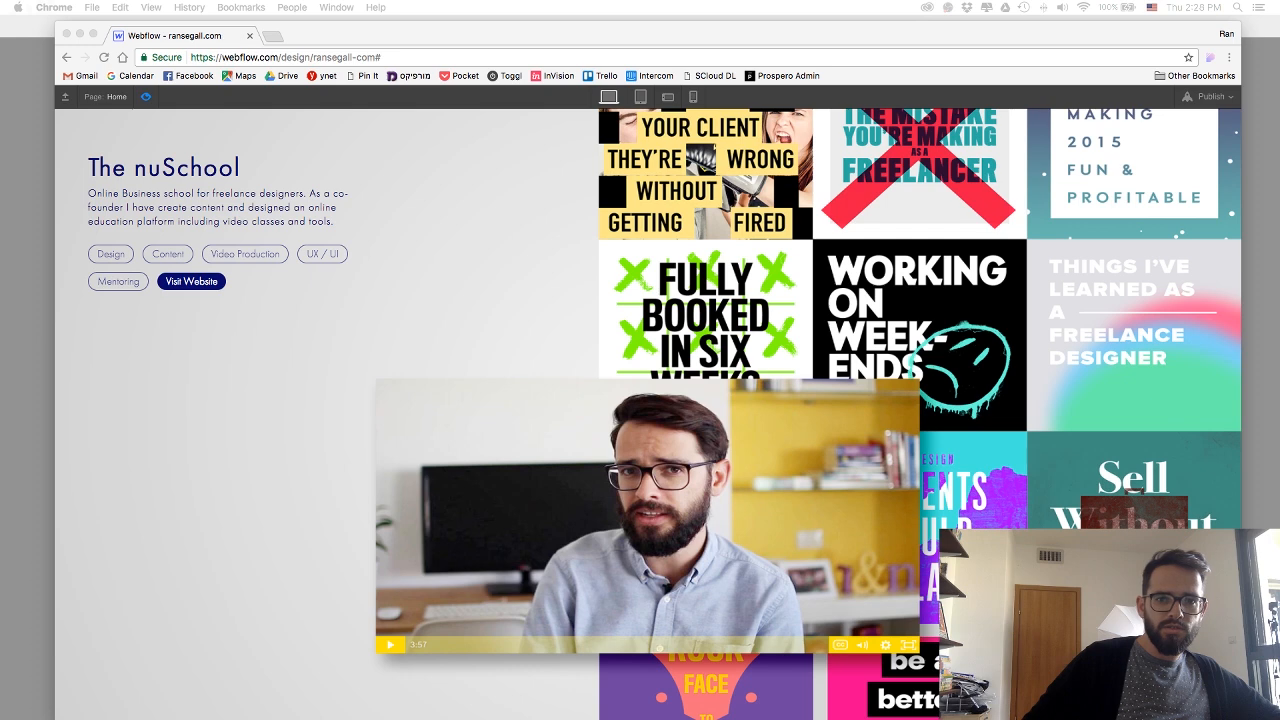
Publish the site to its webflow.io subdomain and close the publishing options.
left_click(1228, 33)
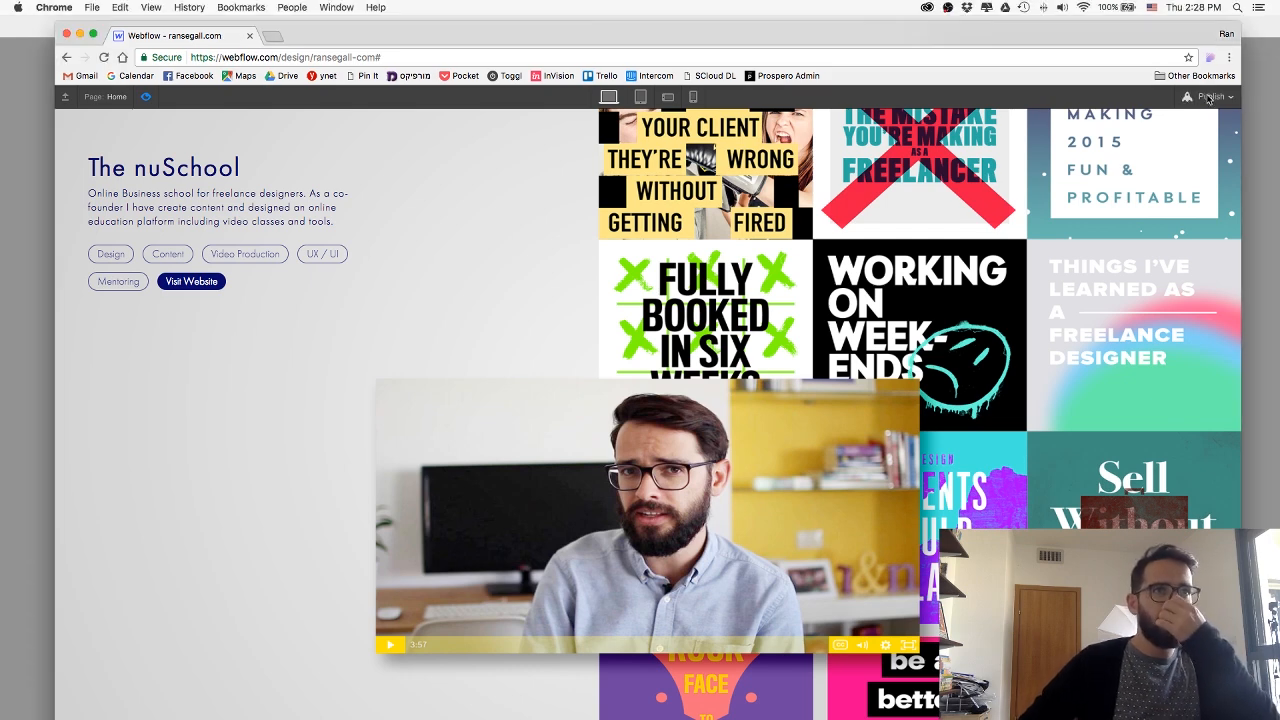
left_click(1211, 98)
left_click(1081, 227)
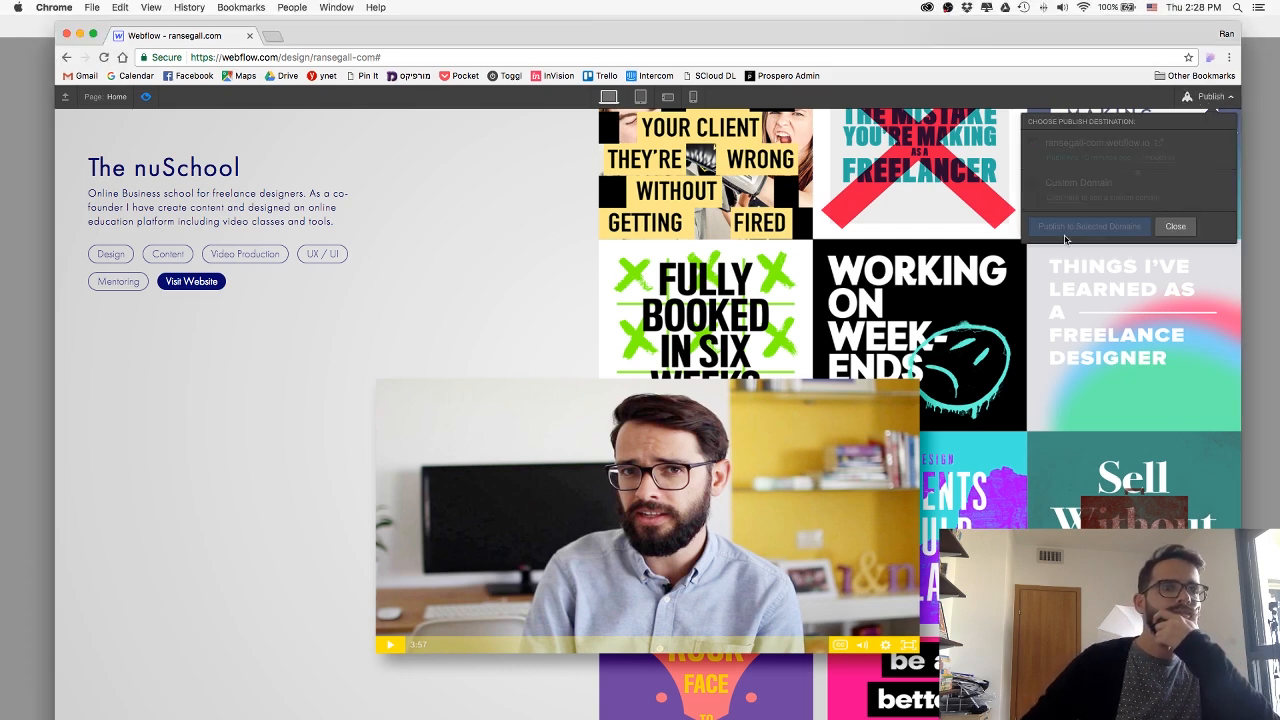
left_click(1175, 226)
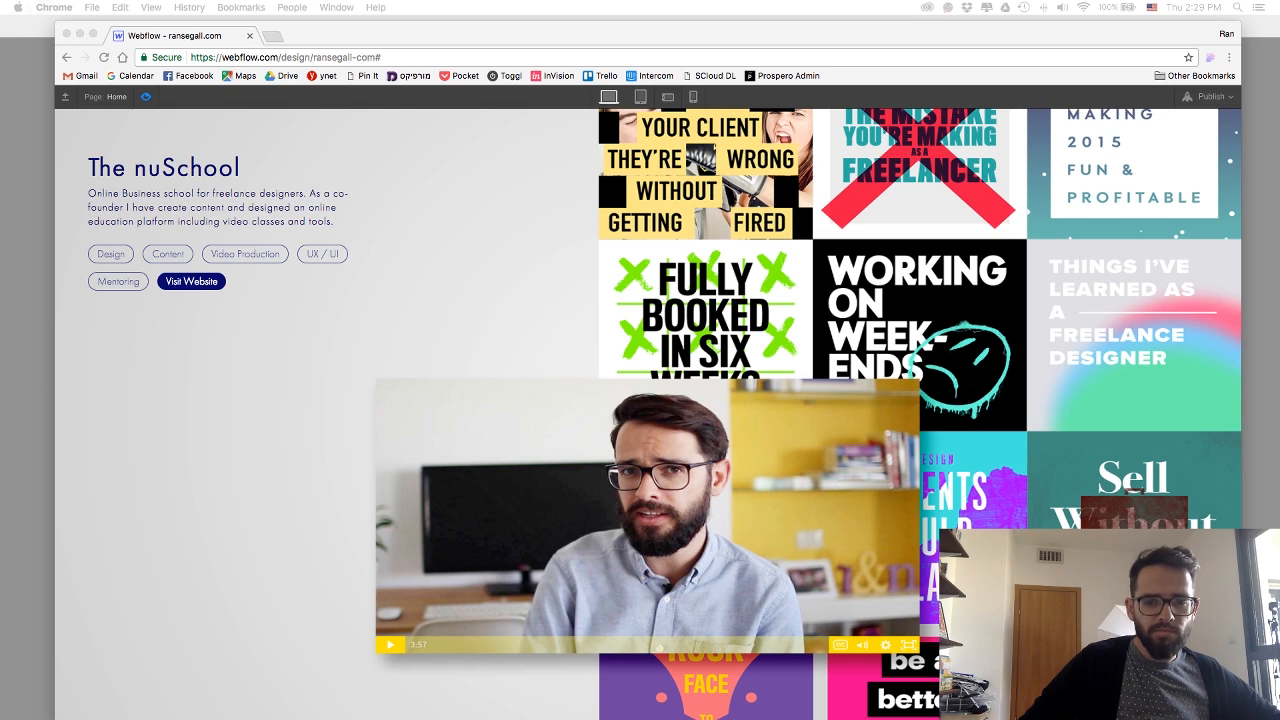
Return to the designer and add the combo class MuzContent to The nuSchool section's ProjectContent block.
left_click(148, 101)
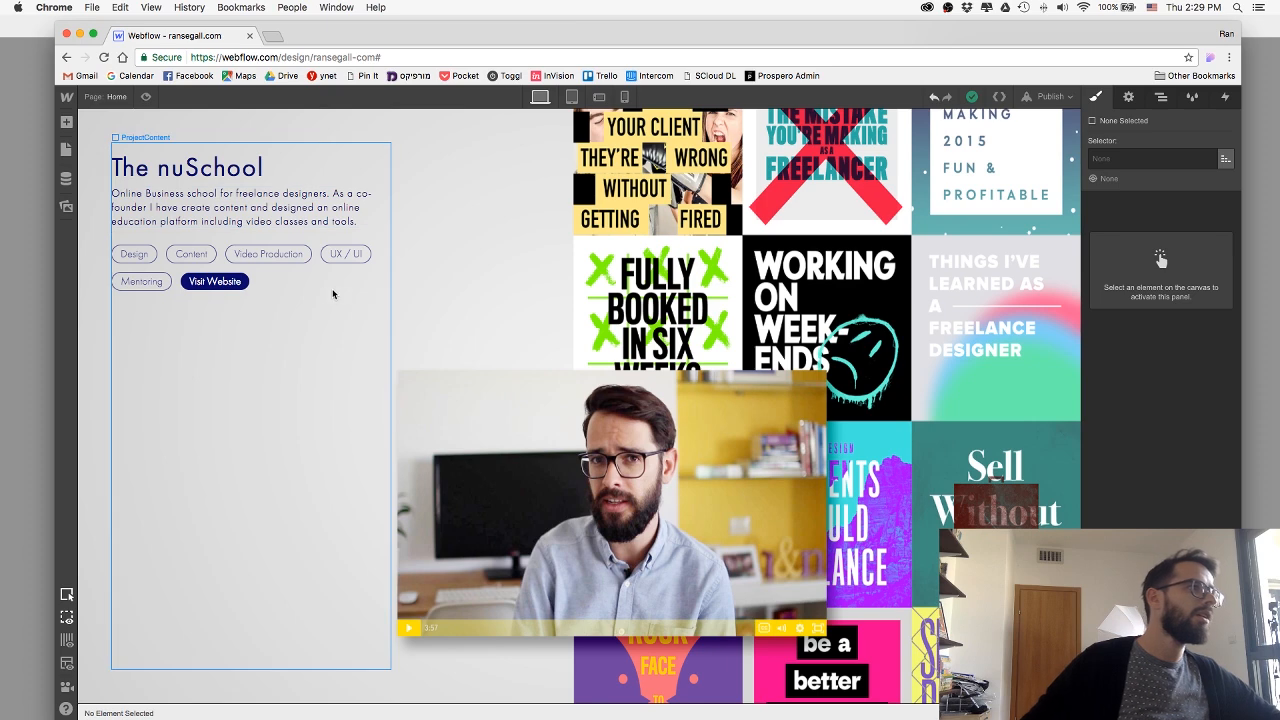
left_click(313, 291)
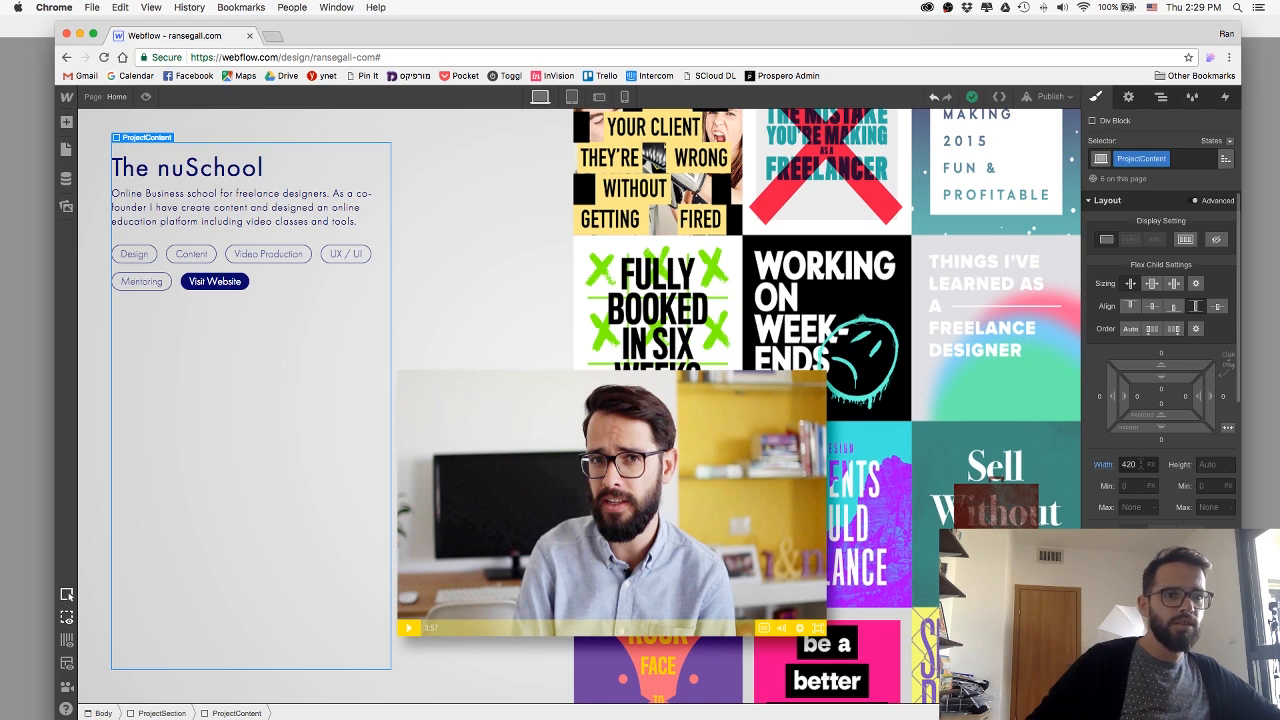
left_click(1138, 464)
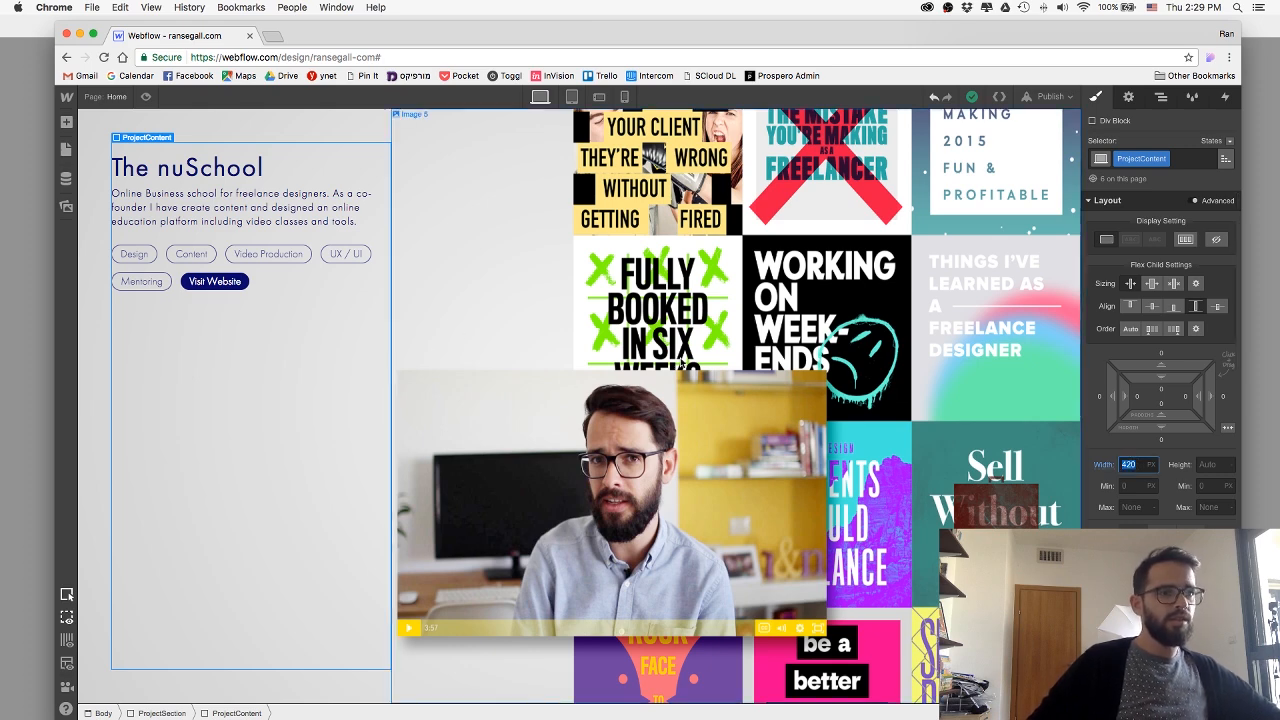
left_click(1177, 158)
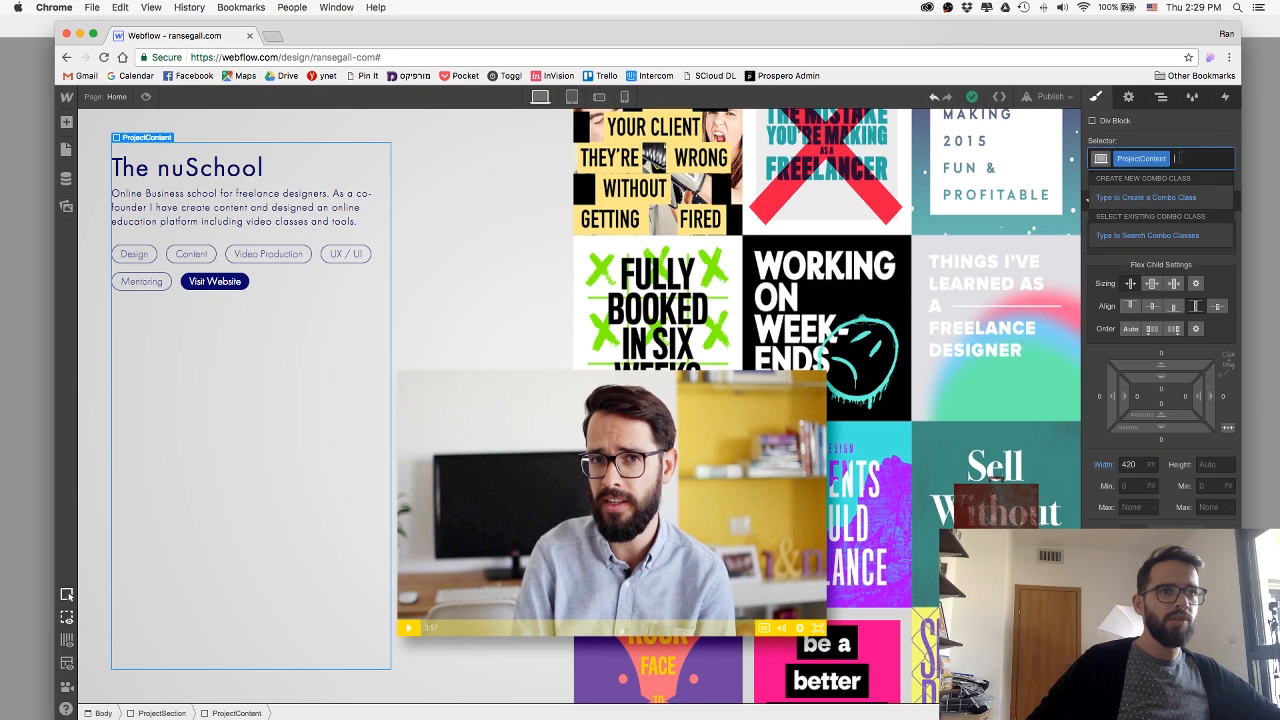
type("MuzContent")
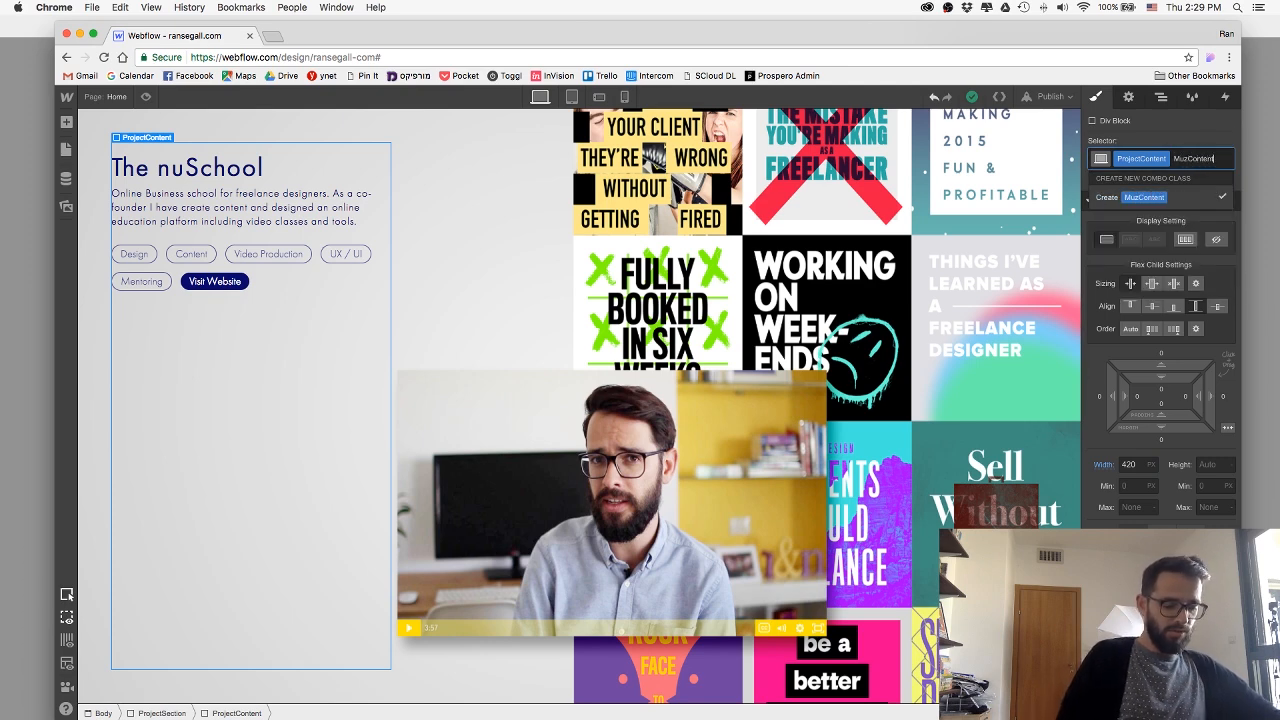
key("Return")
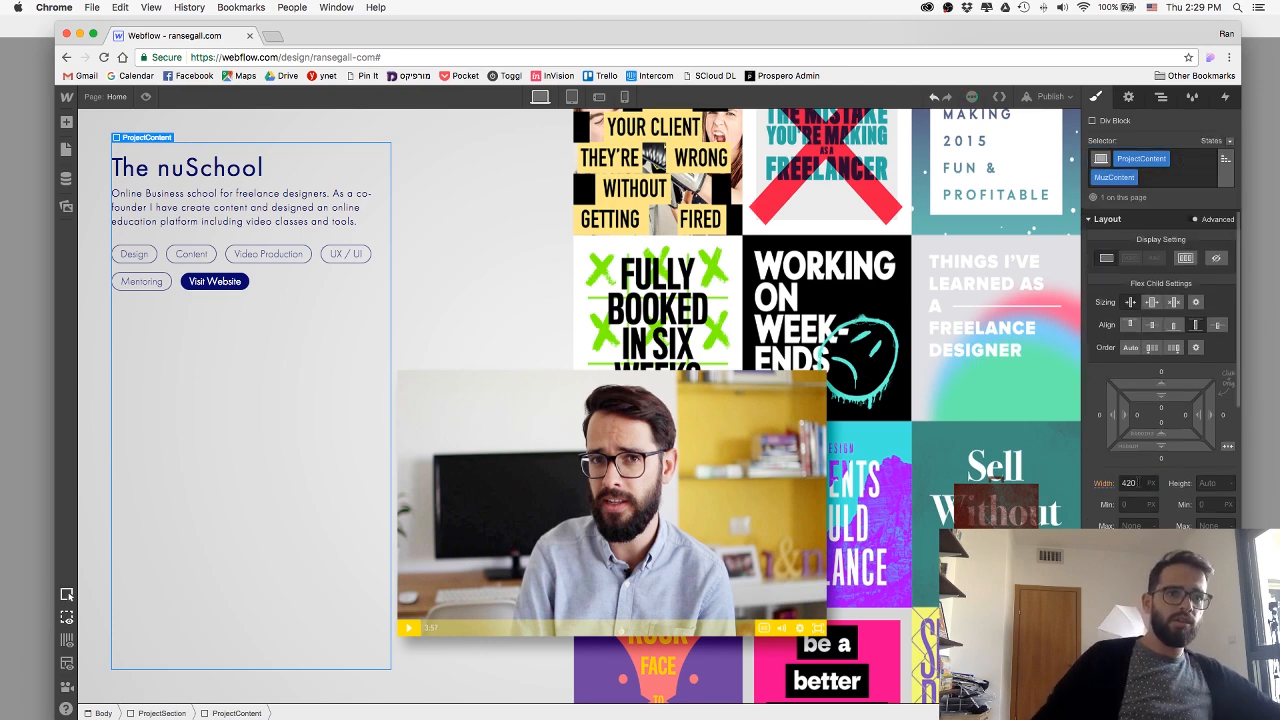
Set The nuSchool section's ProjectContent block to a max width of 420 and its width to auto.
left_click(1130, 483)
key("super+c")
left_click(1135, 523)
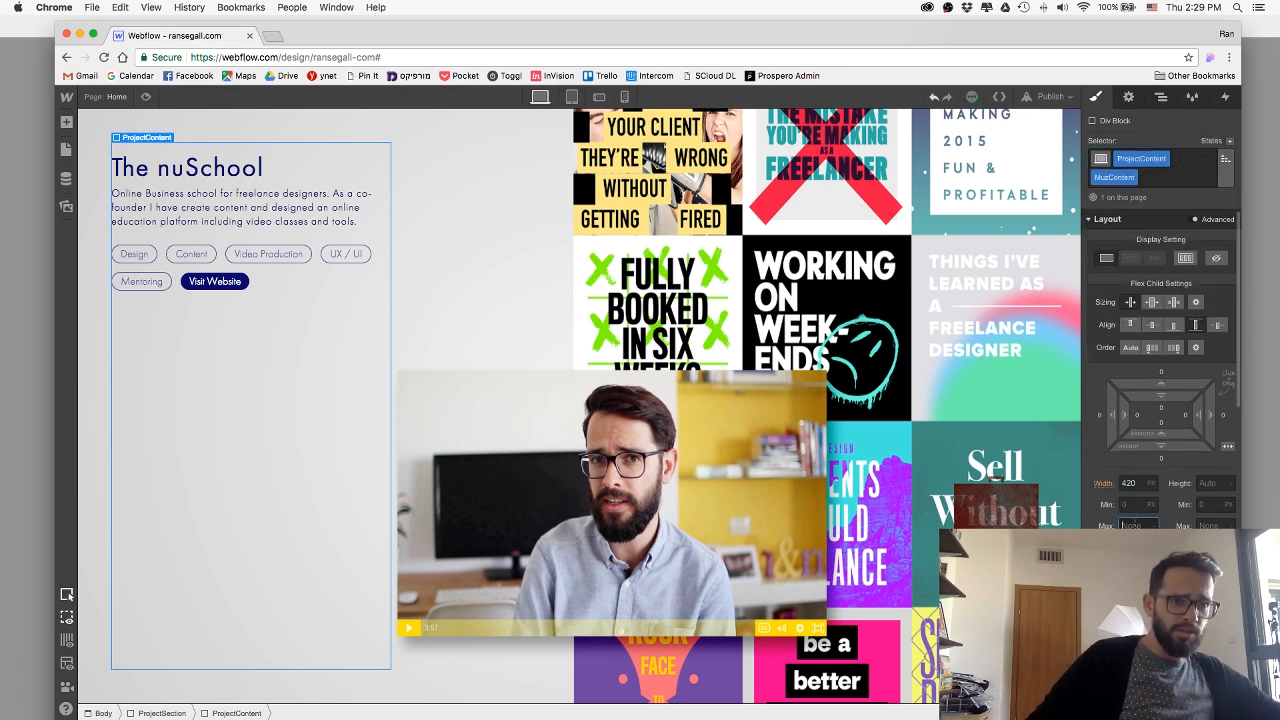
left_click(1117, 484)
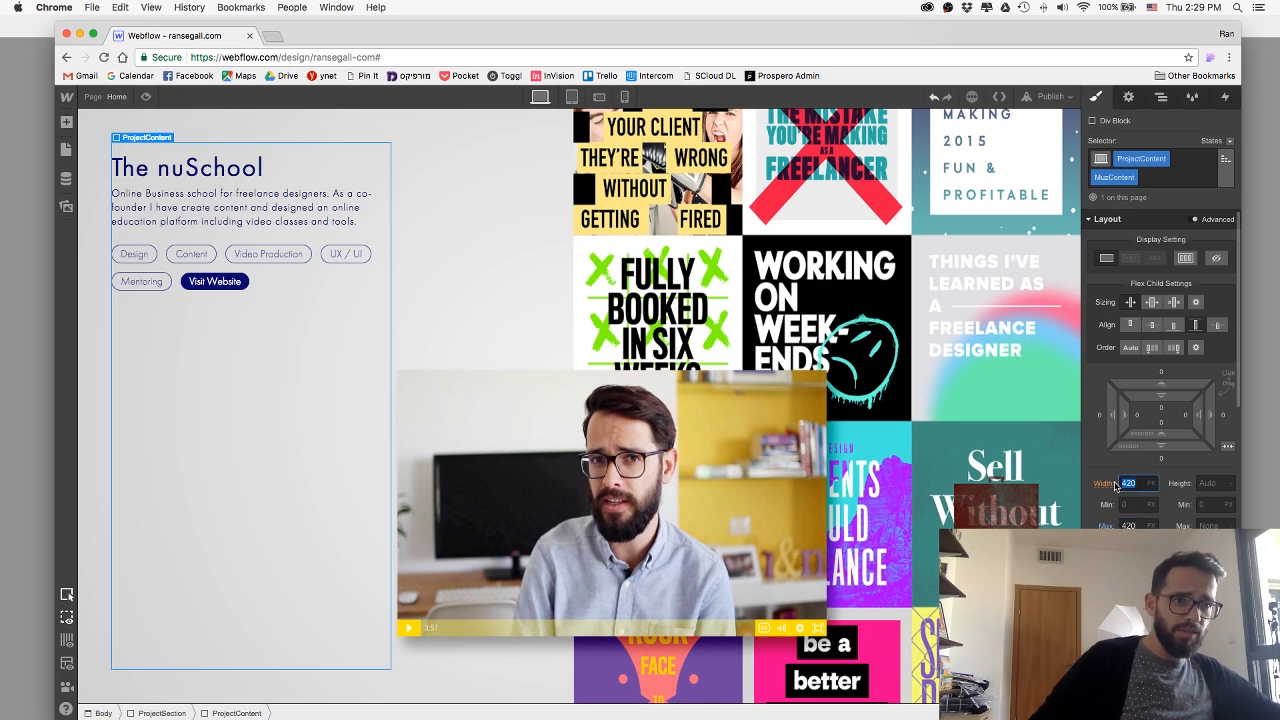
type("auto")
key("Return")
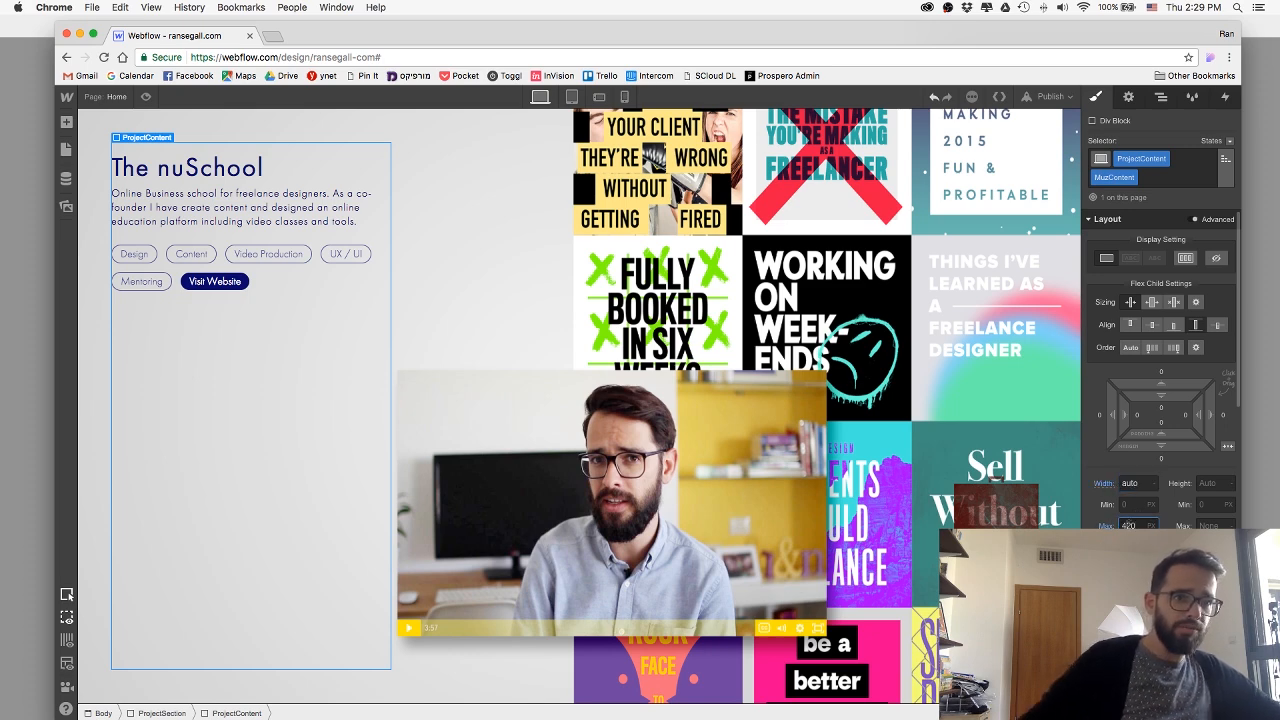
Preview The nuSchool section, widen the browser window slightly to examine its responsive layout, and return to the designer.
left_click(147, 97)
scroll(417, 231, "down", 3)
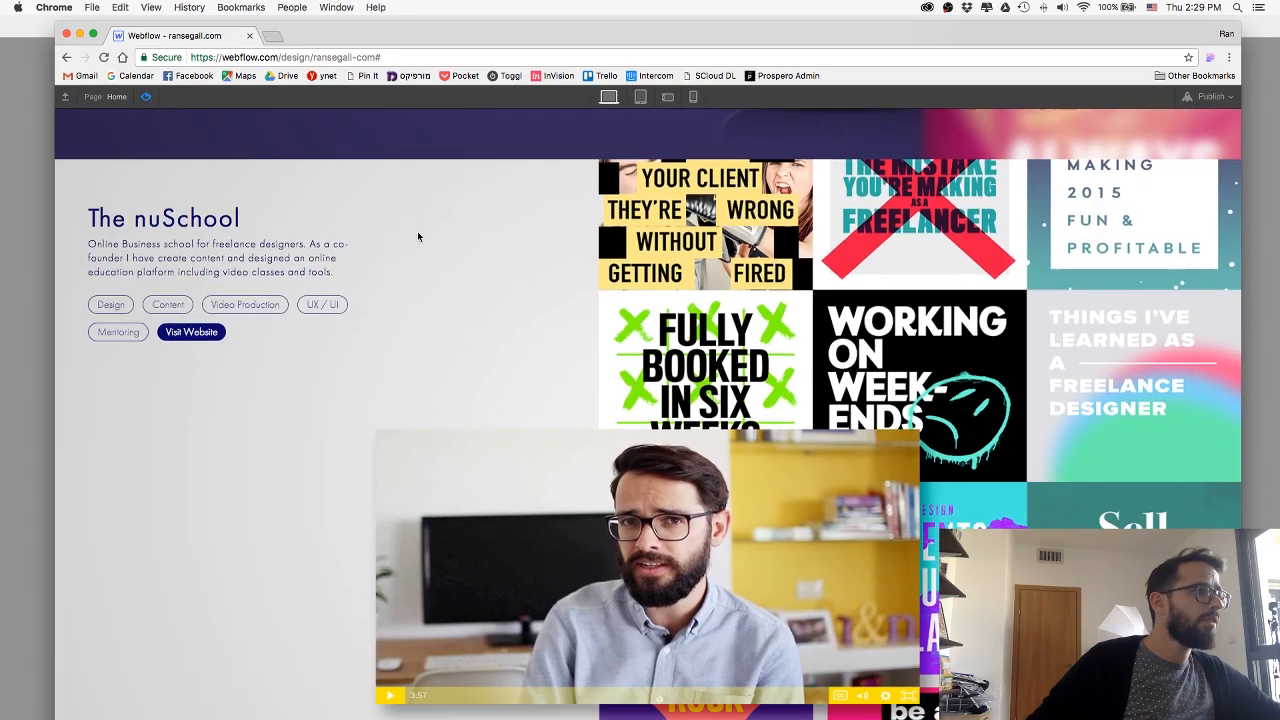
scroll(417, 231, "up", 2)
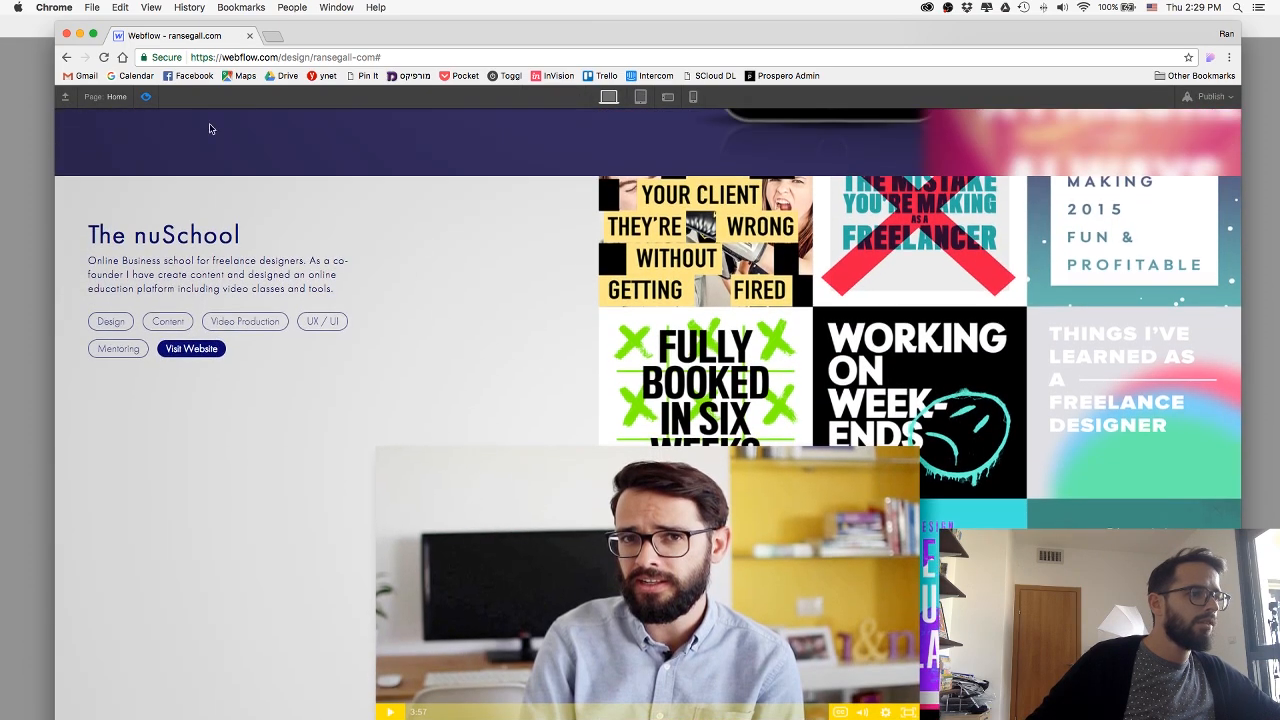
left_click(147, 97)
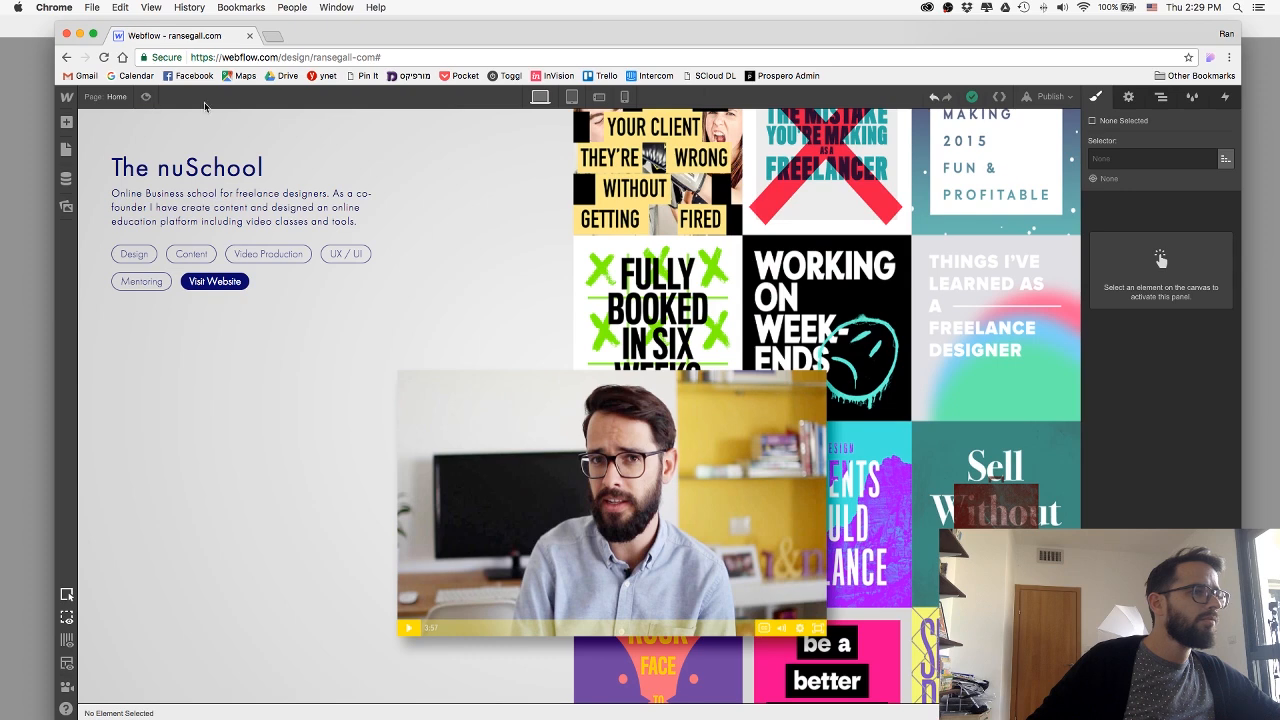
left_click(143, 98)
scroll(588, 325, "down", 3)
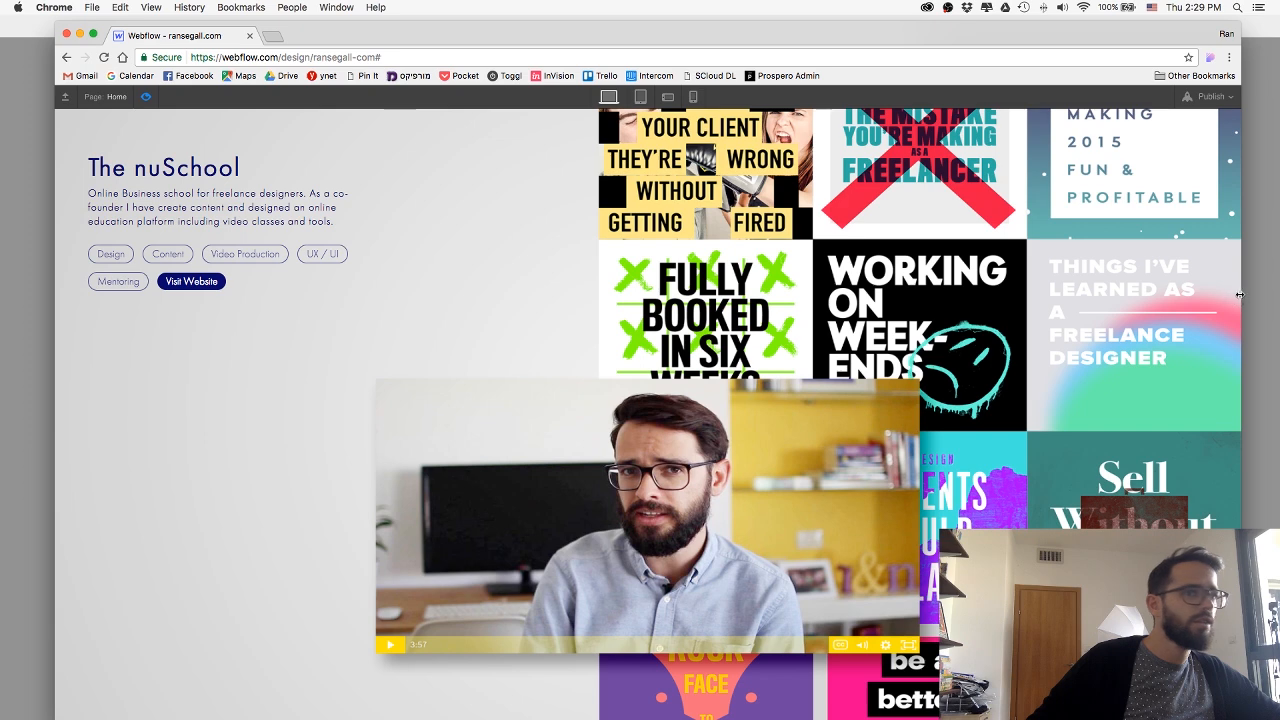
mouse_move(1238, 295)
left_mouse_down()
mouse_move(1150, 294)
mouse_move(1258, 292)
left_mouse_up()
left_click(147, 98)
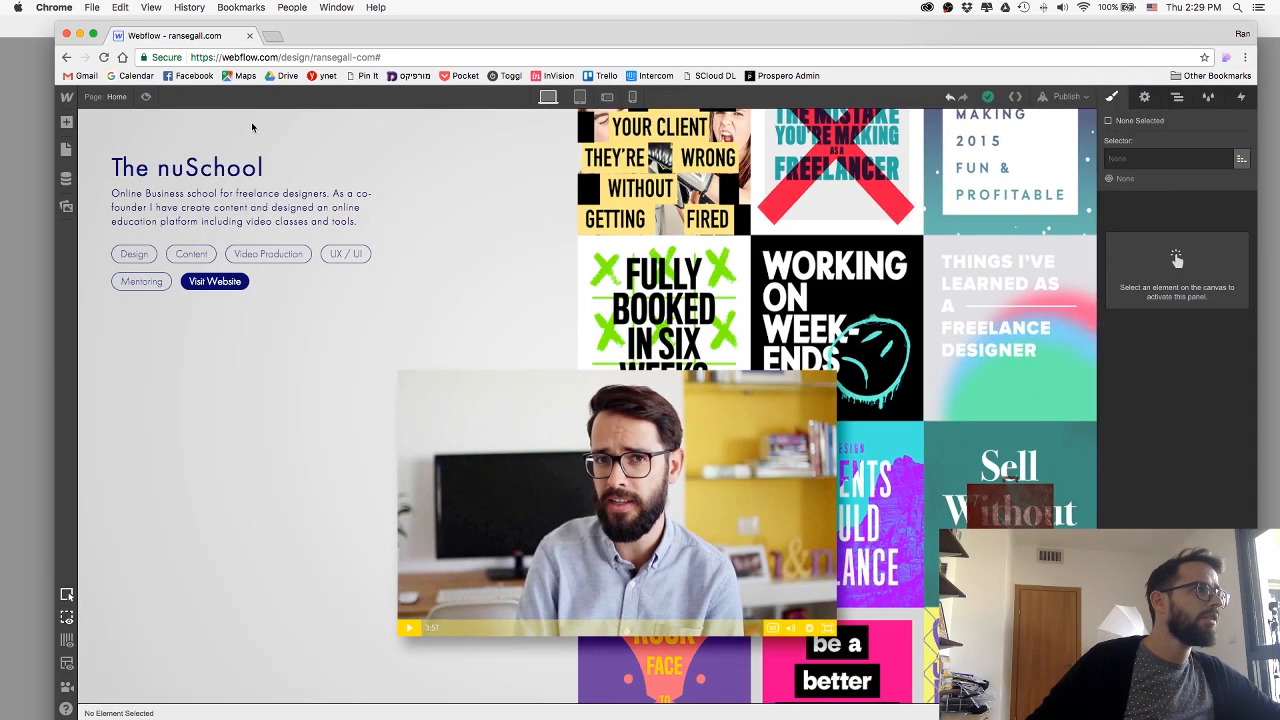
Align the nuschoolWrap block's flex children to the end and preview The nuSchool section.
left_click(457, 303)
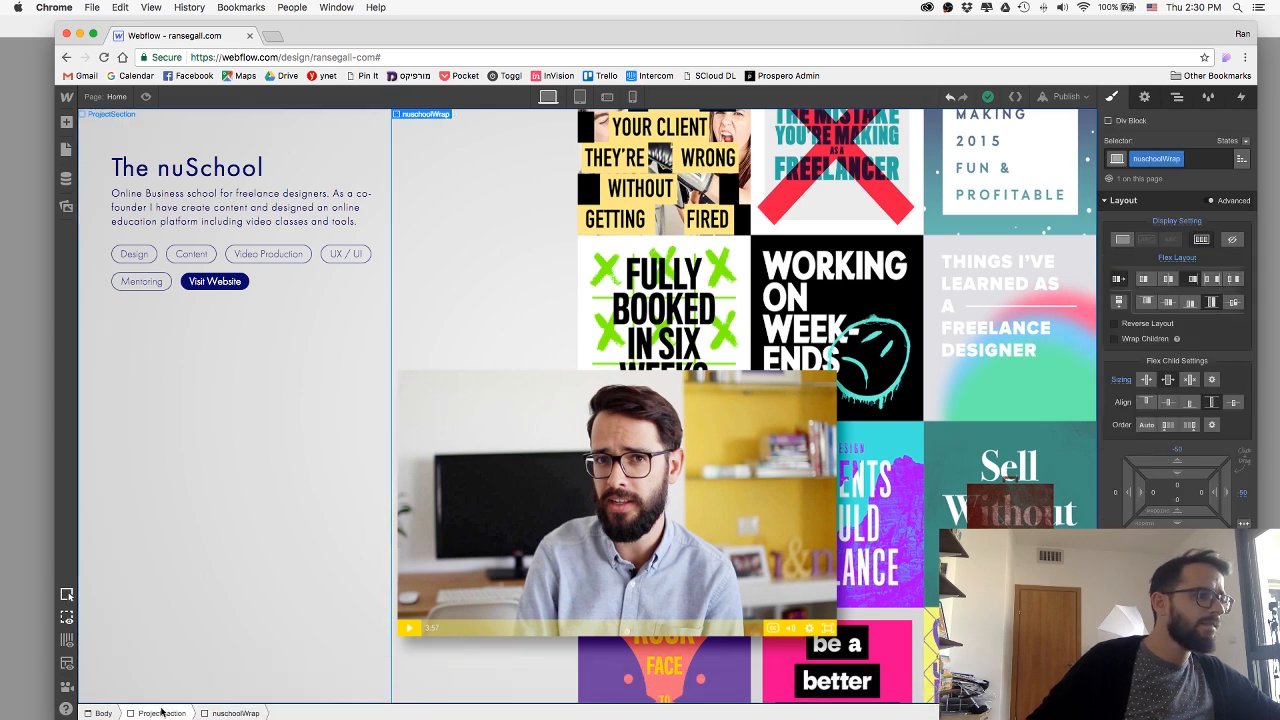
left_click(493, 597)
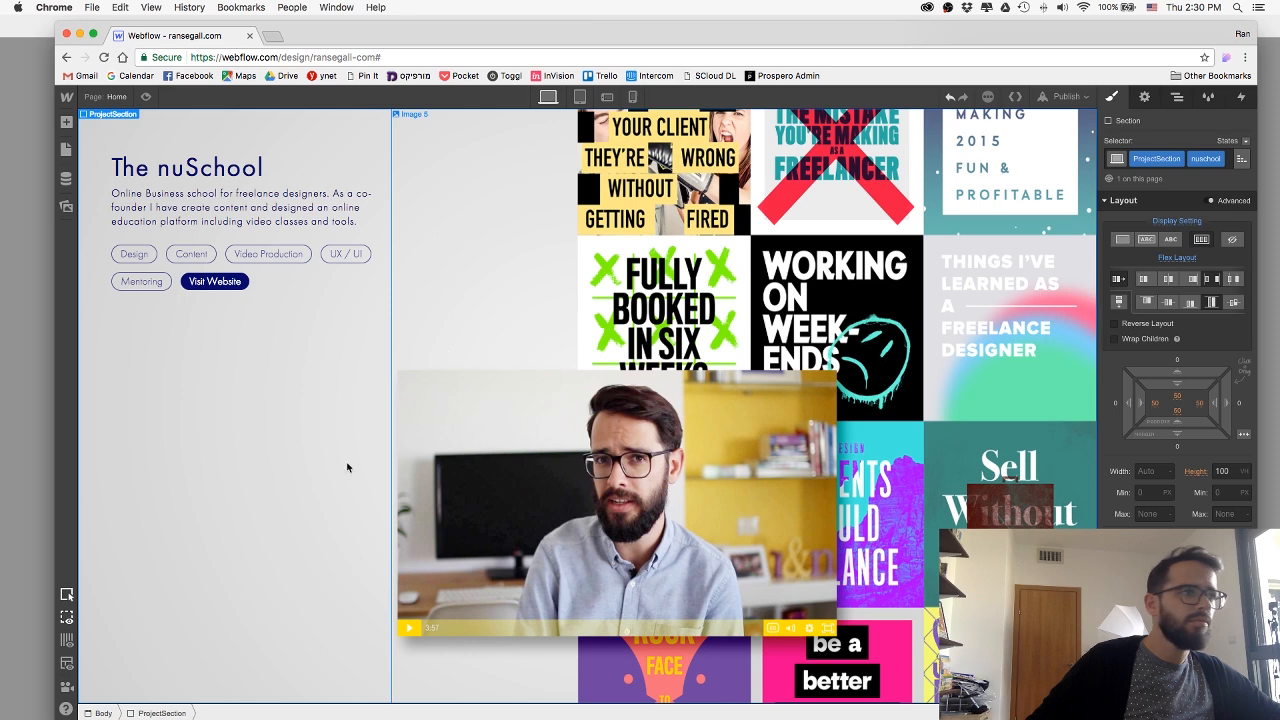
key("z")
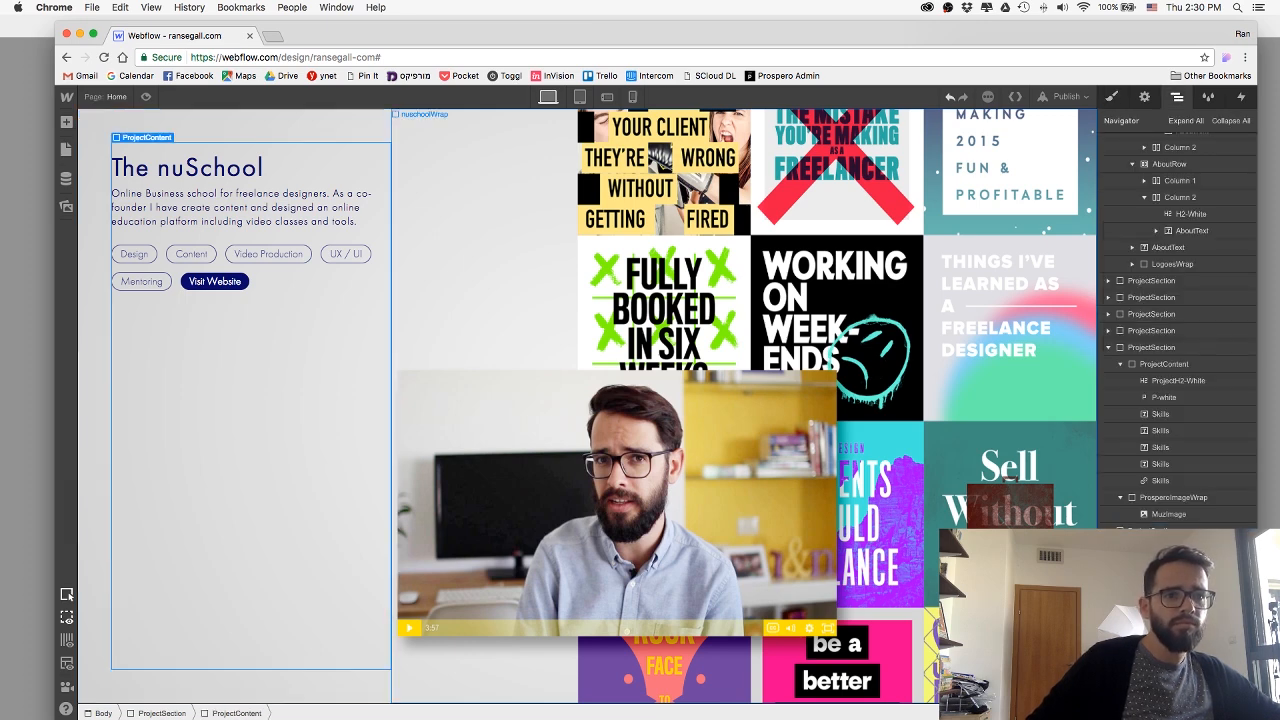
scroll(1058, 124, "up", 5)
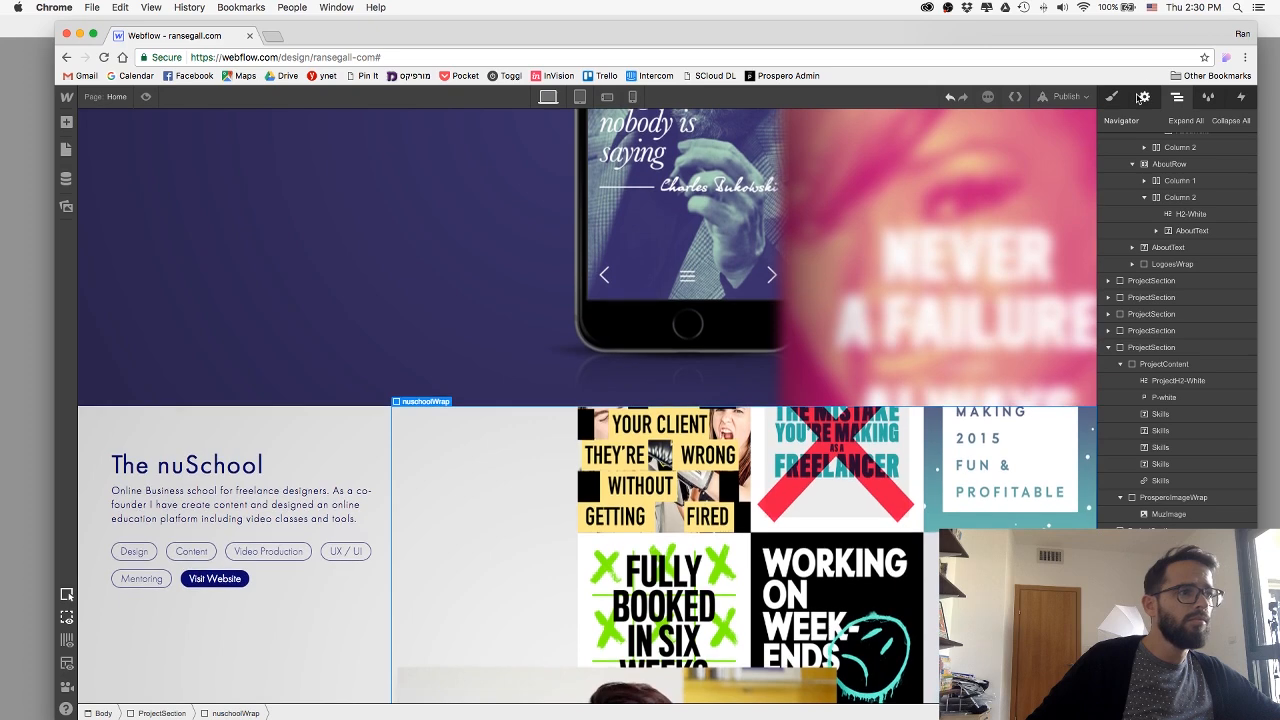
key("s")
scroll(808, 479, "down", 5)
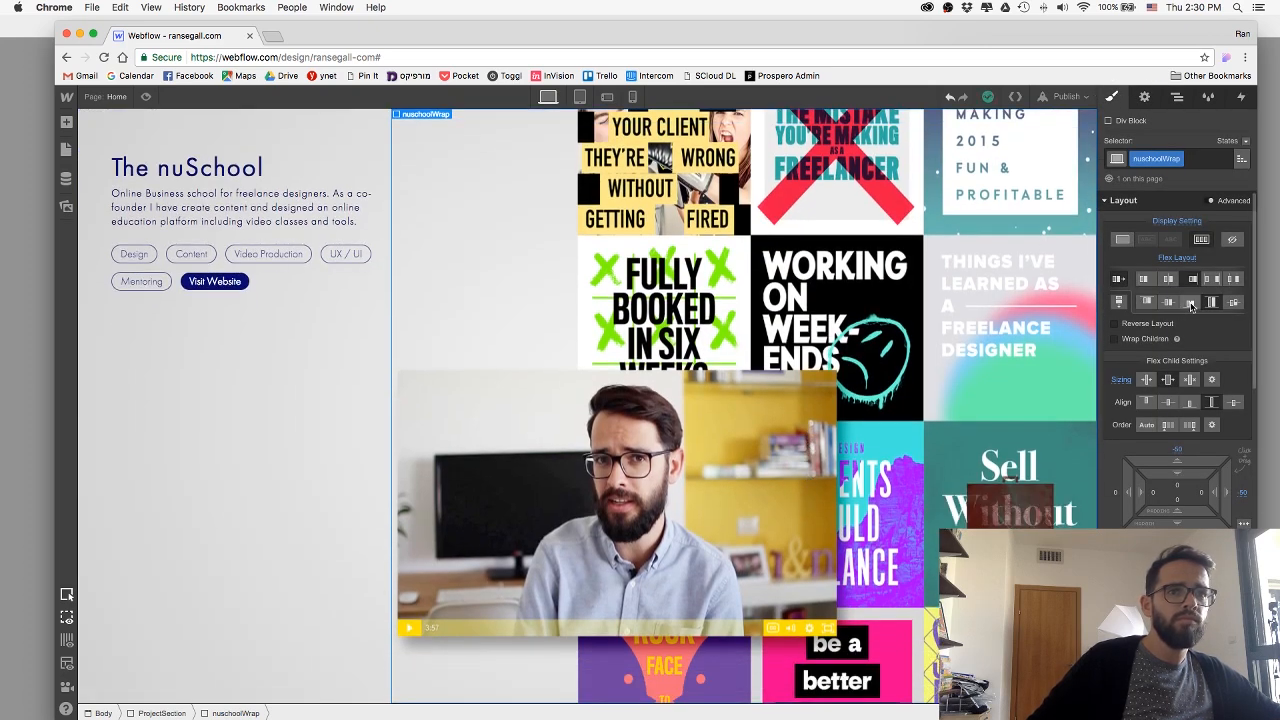
left_click(1190, 303)
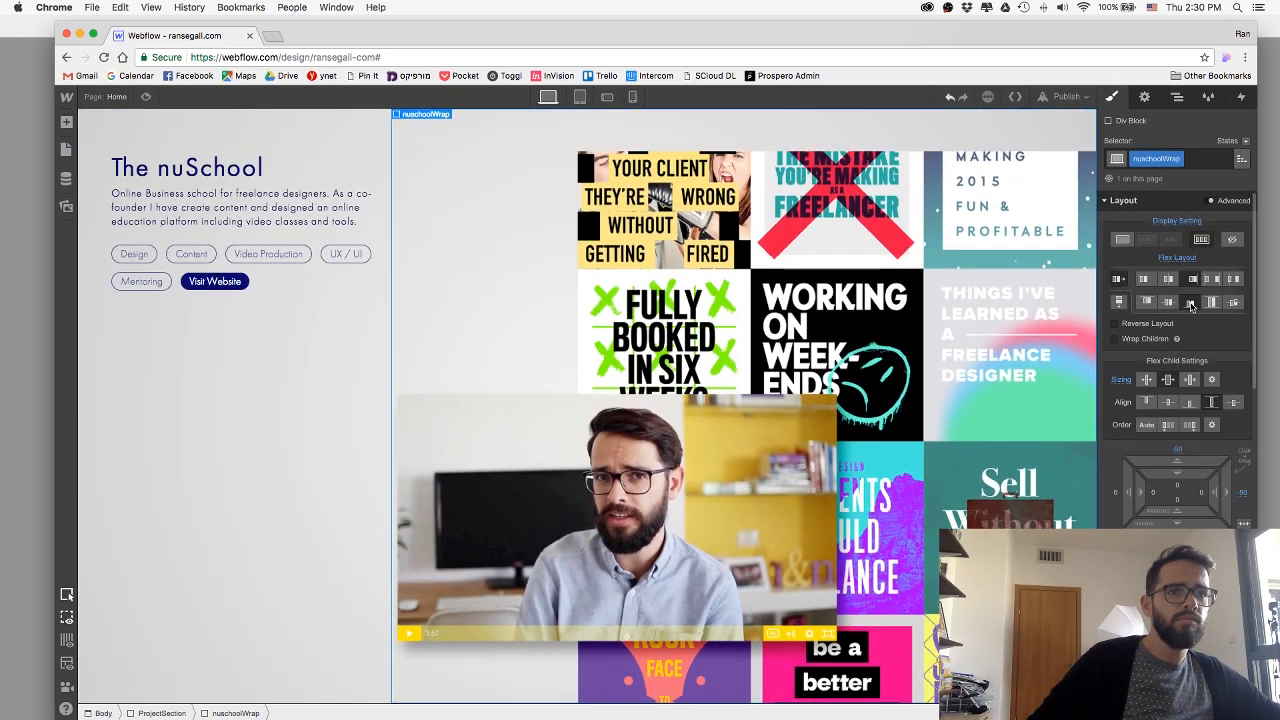
left_click(145, 96)
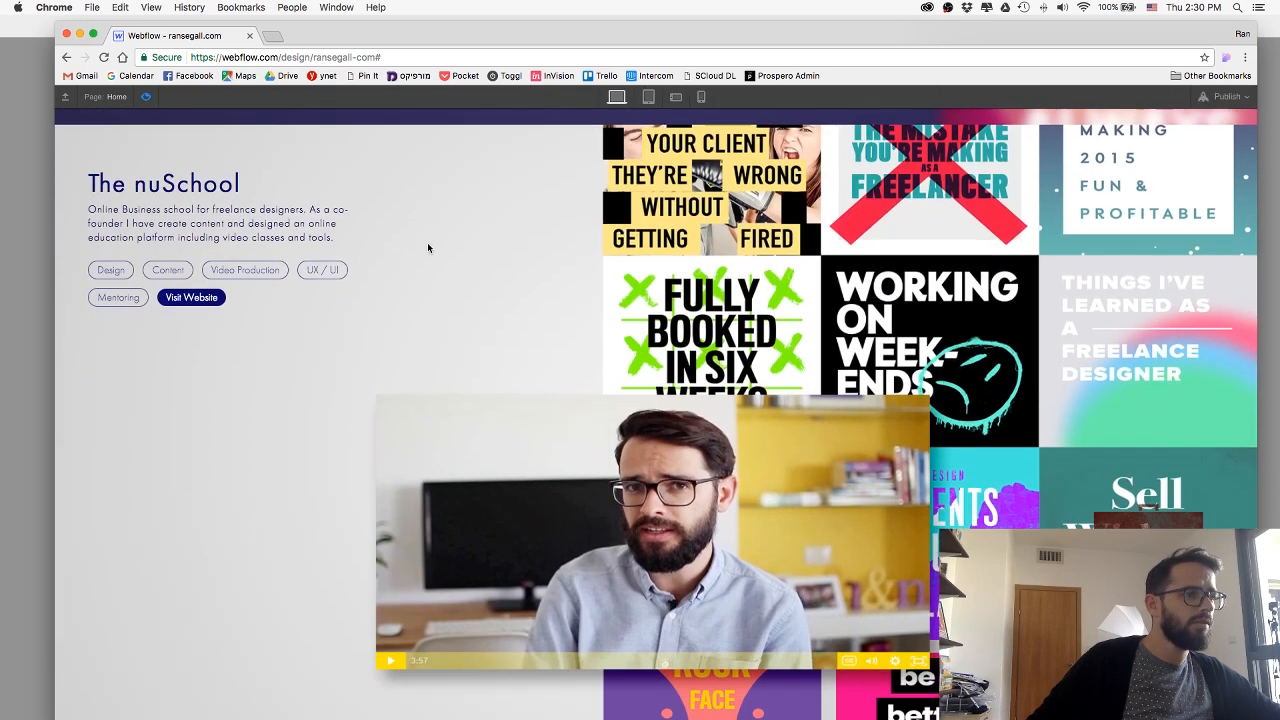
left_click(145, 96)
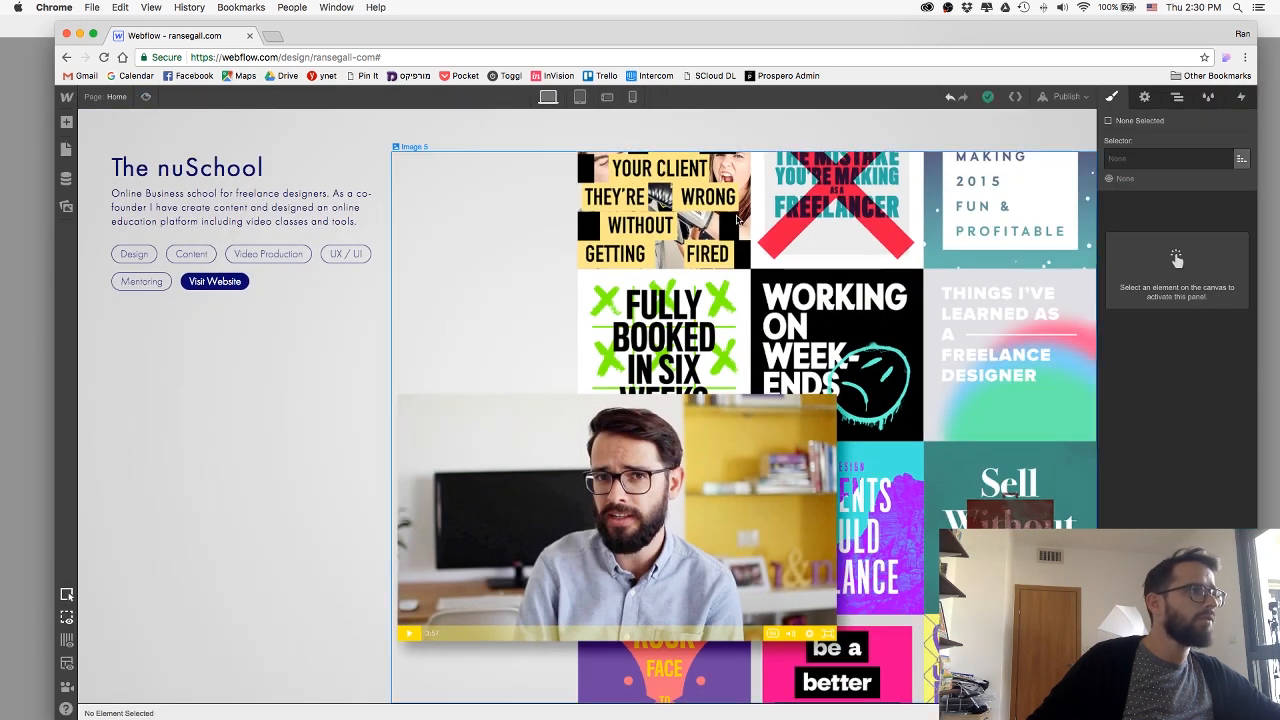
Set the artwork image's own flex child alignment to stretch.
left_click(810, 237)
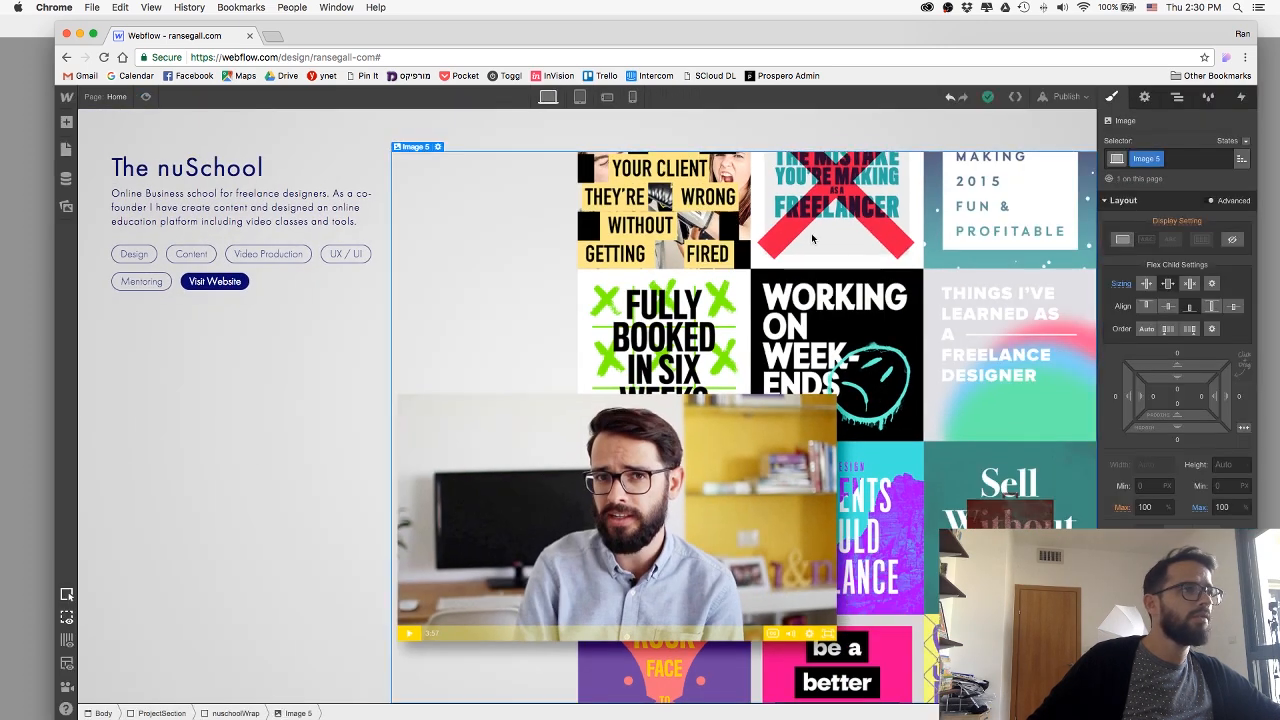
left_click(1207, 307)
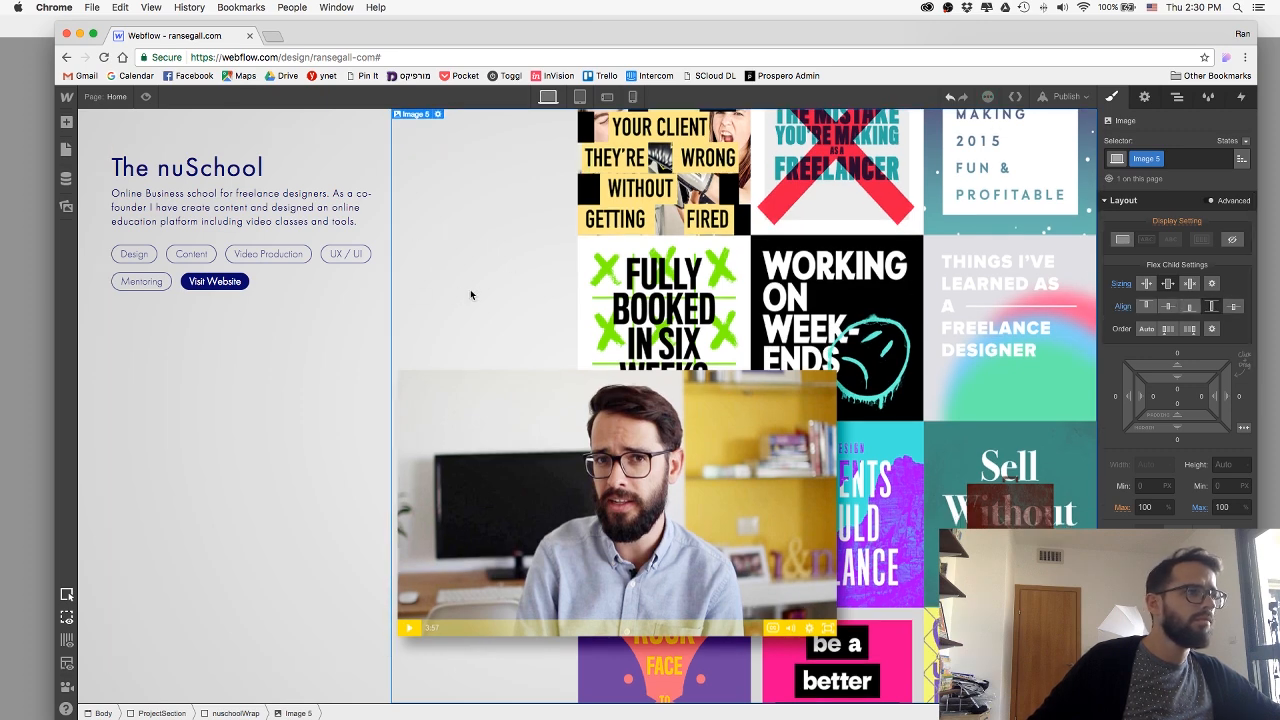
Examine the nuschoolWrap block's advanced flex sizing options and the explanation of what they mean.
left_click(232, 712)
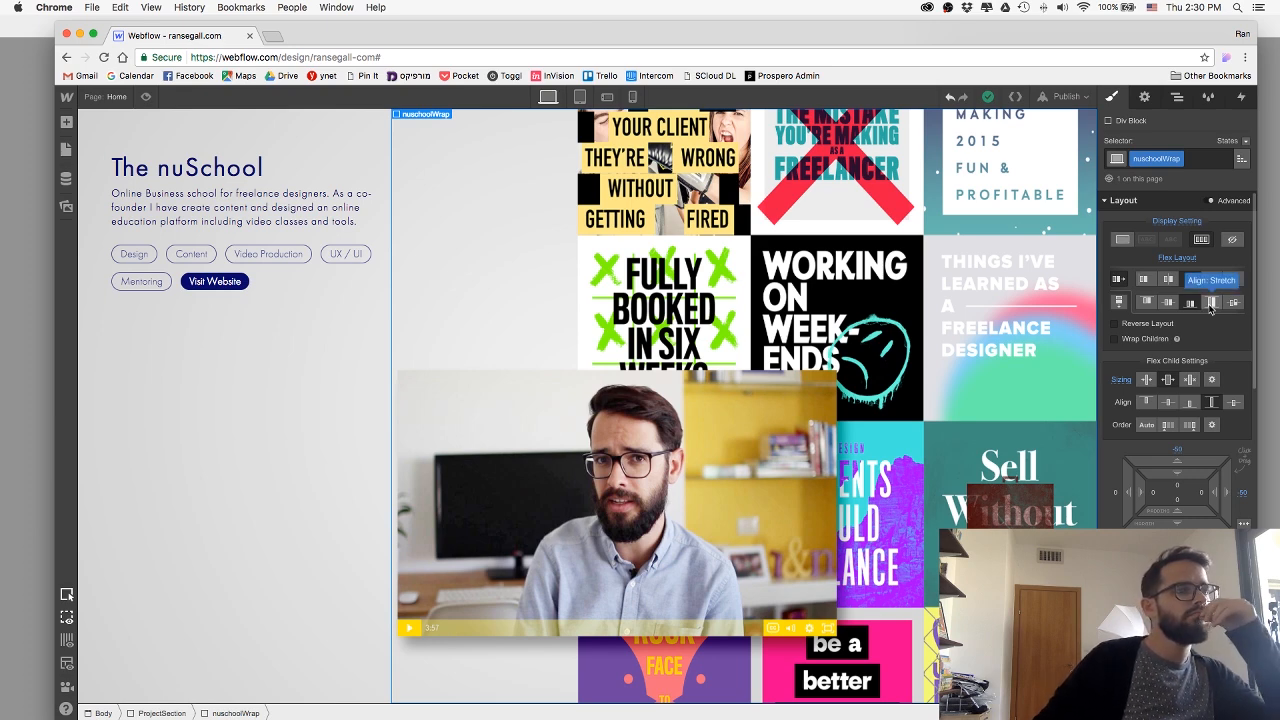
scroll(1192, 308, "down", 1)
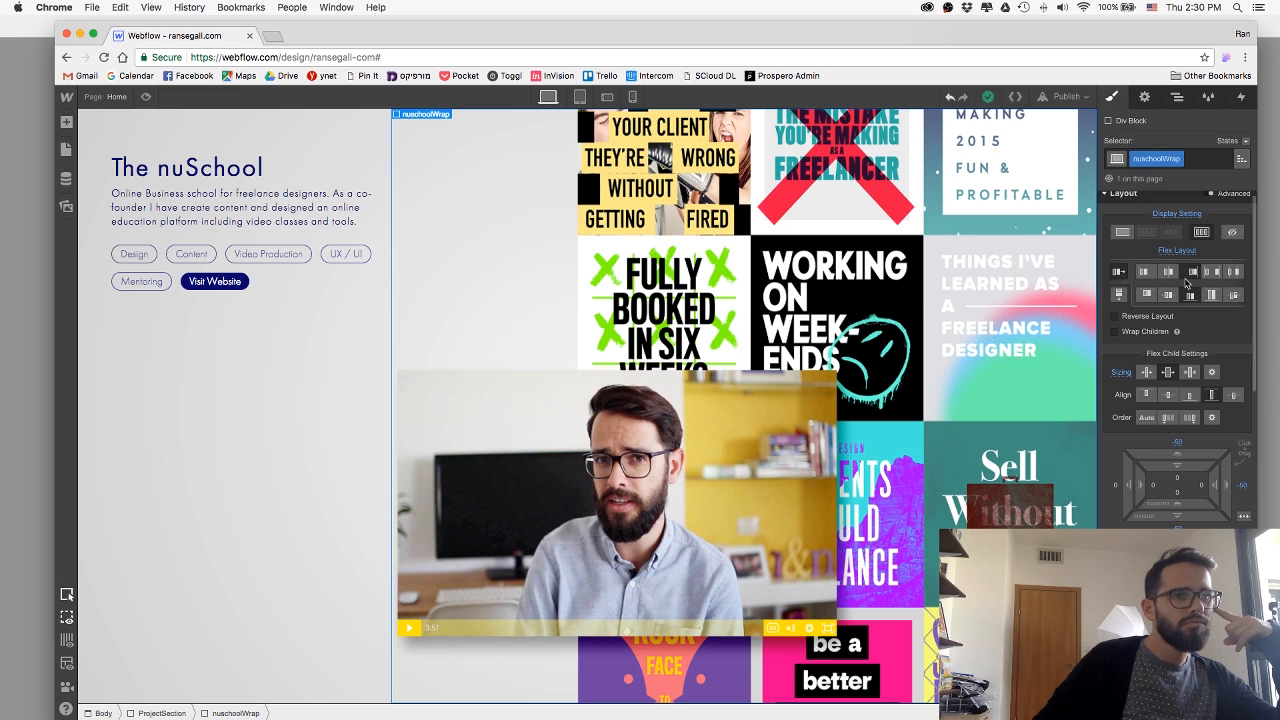
left_click(1210, 372)
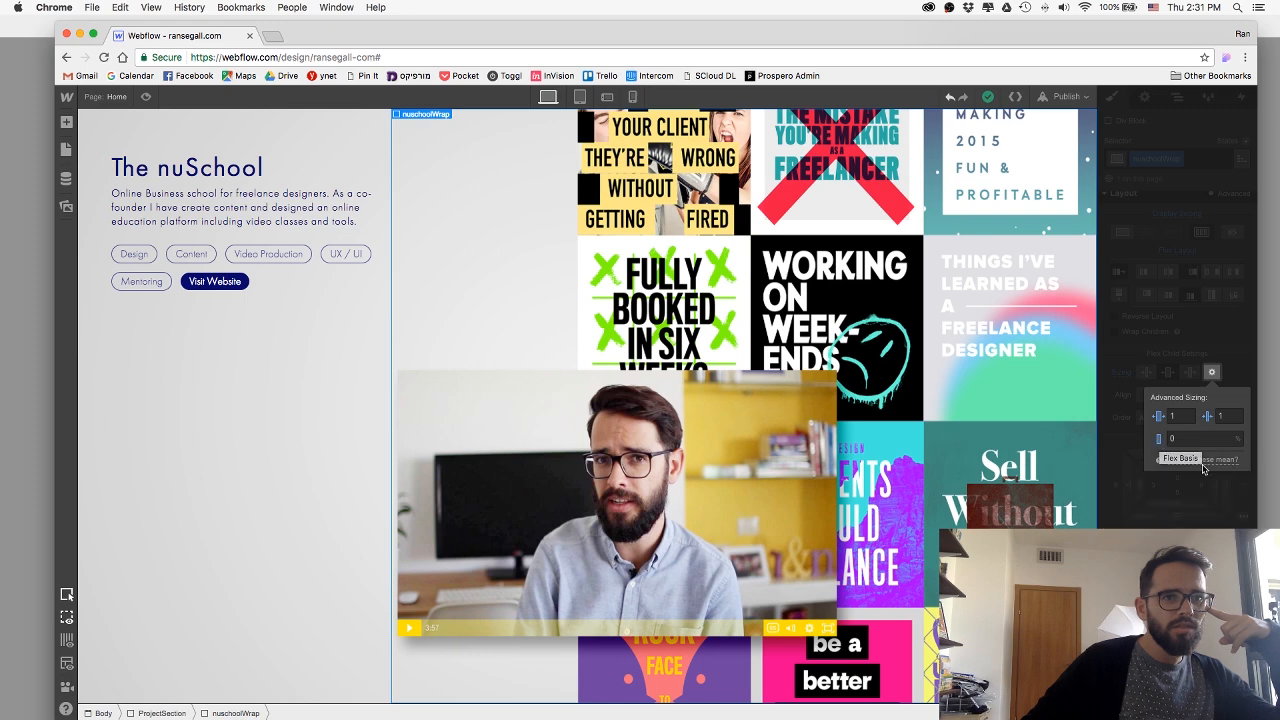
mouse_move(1205, 464)
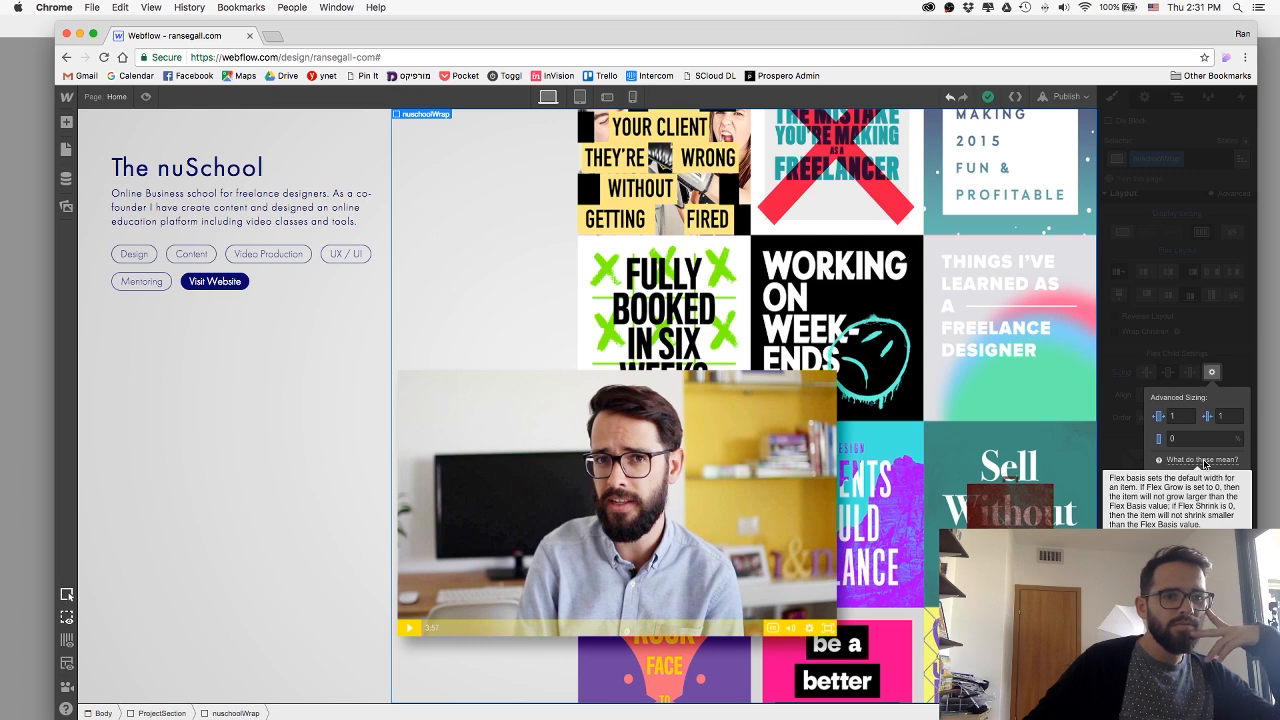
left_click(1188, 347)
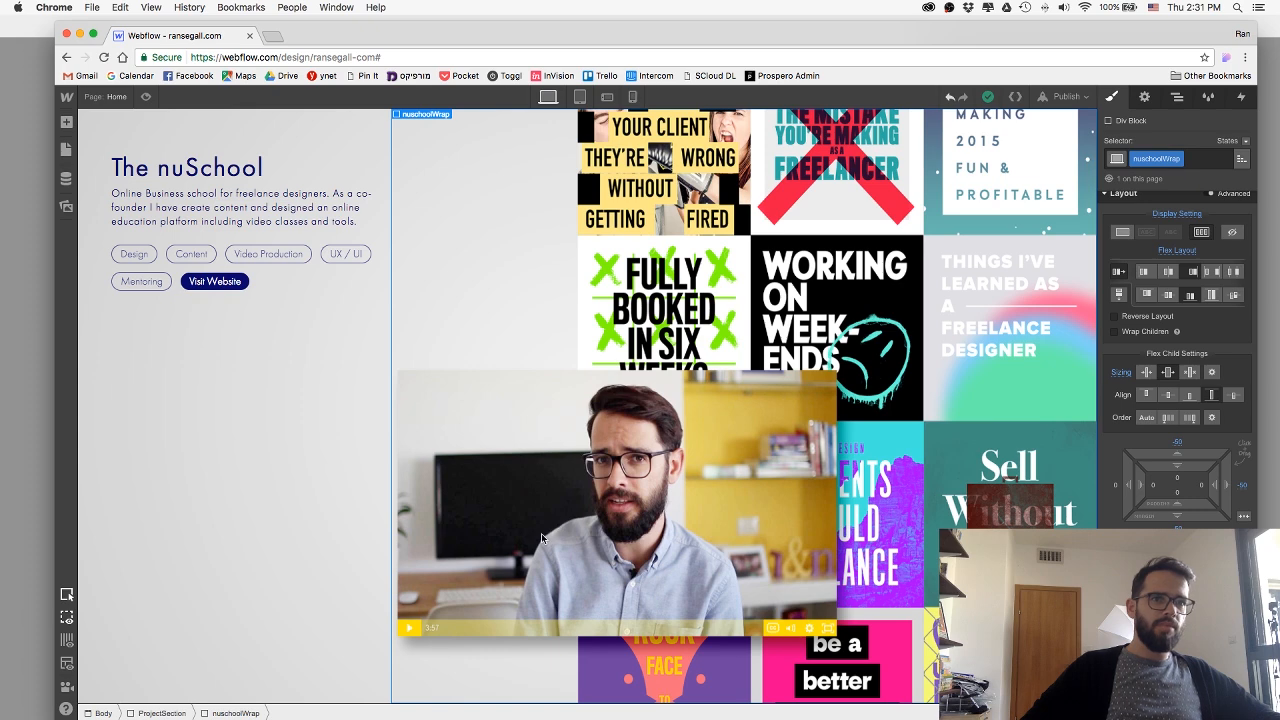
Set the artwork image's own flex child alignment to the end and preview The nuSchool section.
left_click(162, 713)
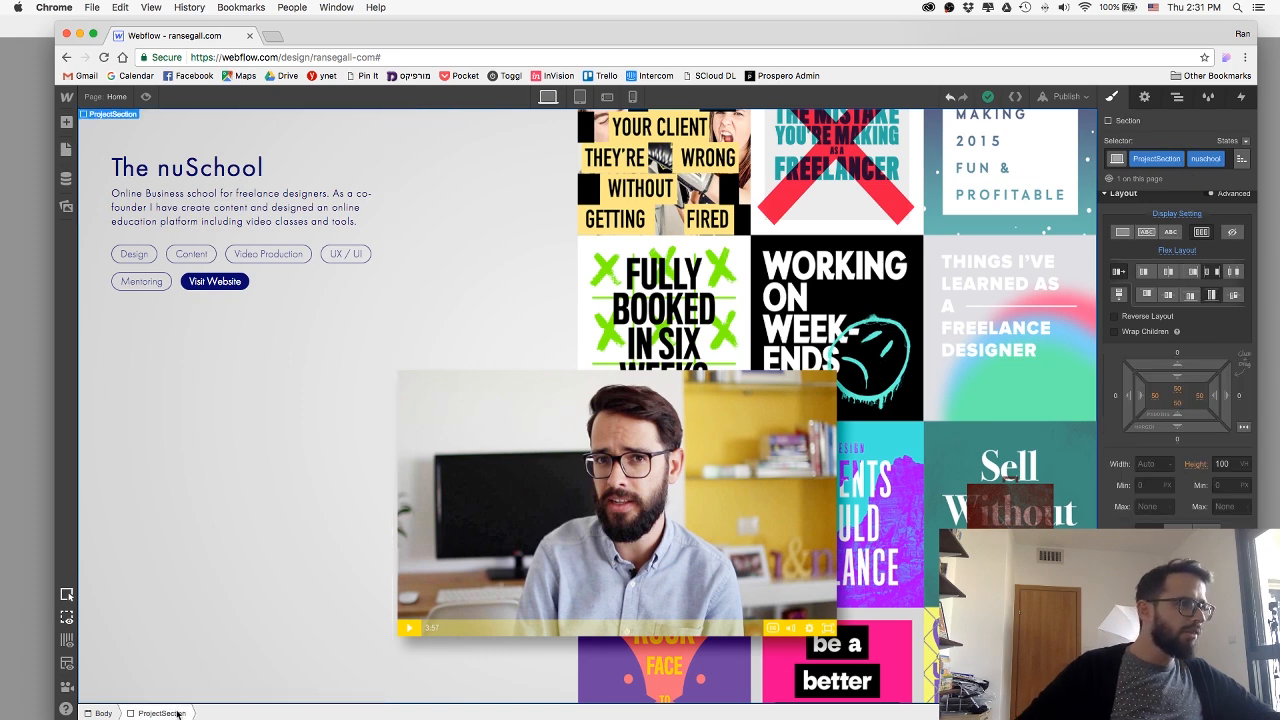
left_click(659, 493)
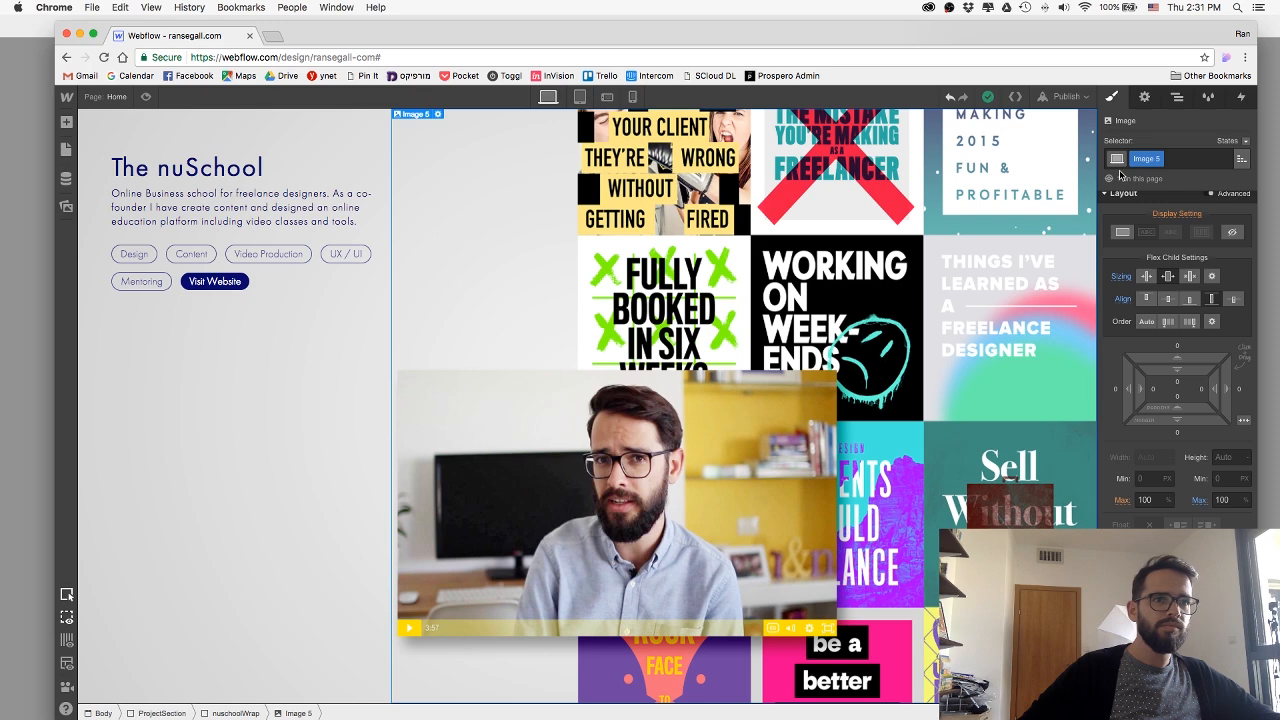
left_click(1188, 300)
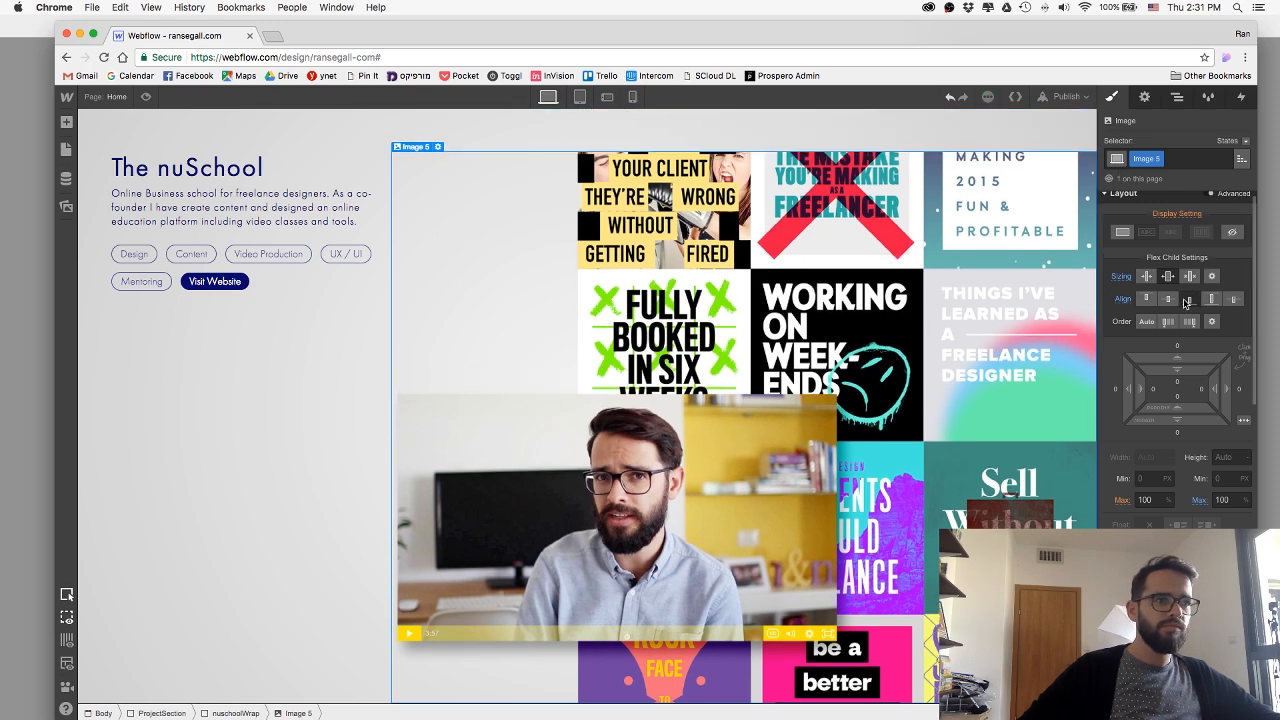
left_click(228, 713)
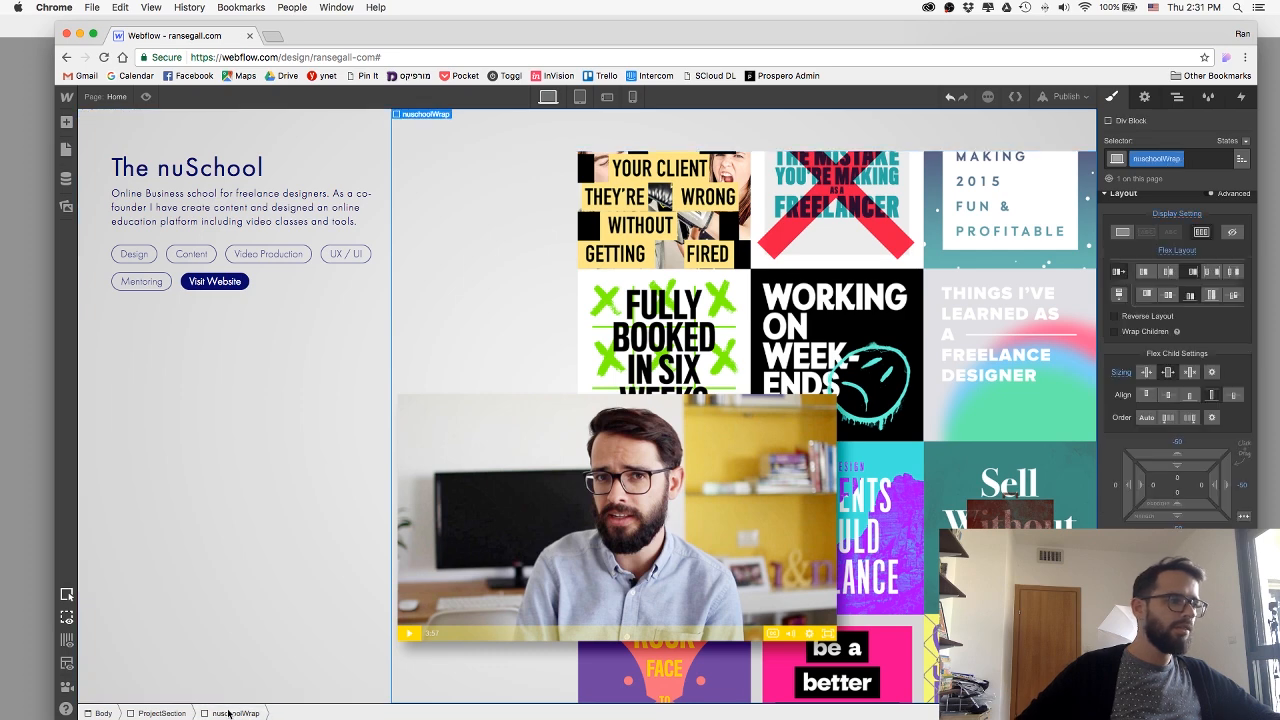
left_click(145, 97)
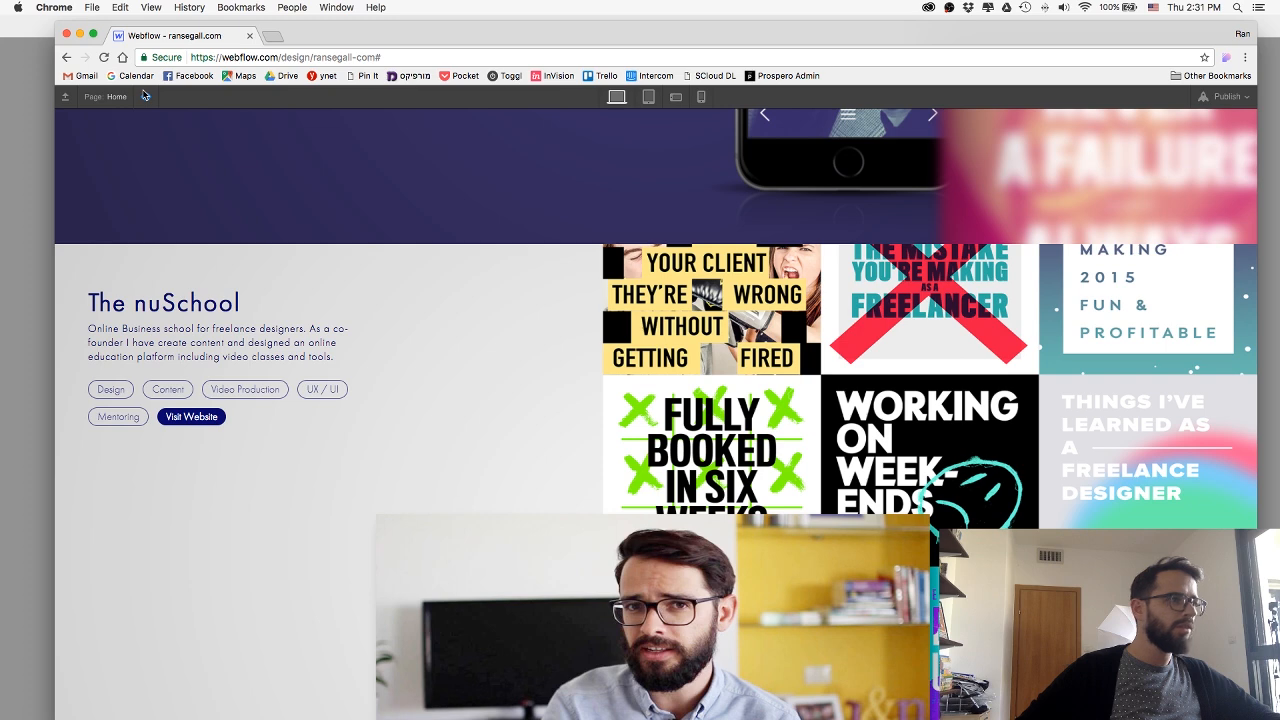
left_click(145, 97)
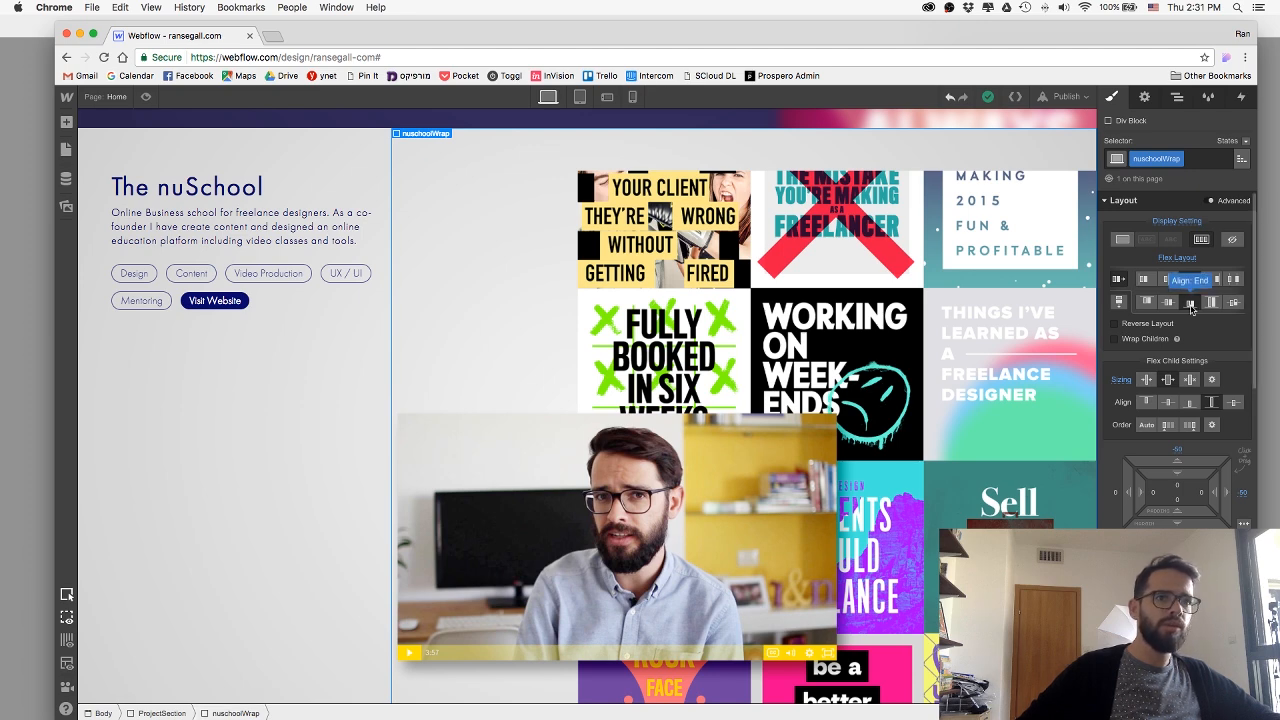
Set the nuschoolWrap block's own flex child alignment to the end and preview the section.
left_click(1190, 403)
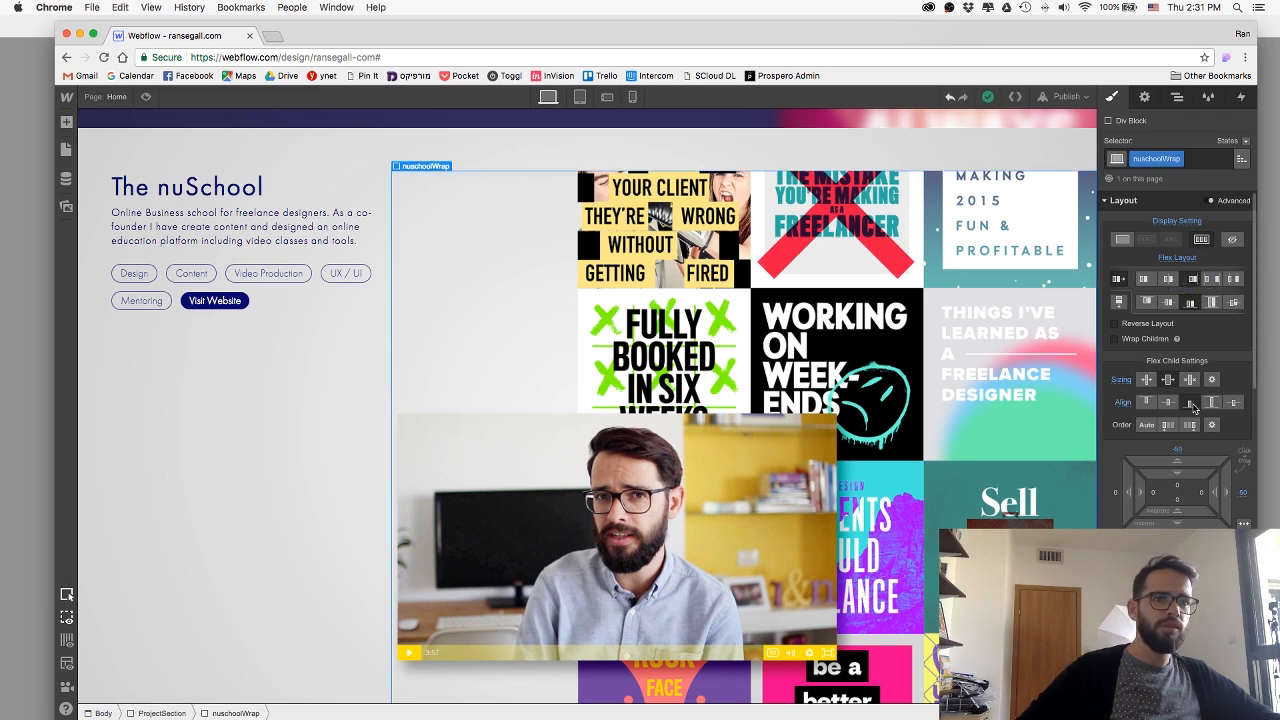
left_click(145, 98)
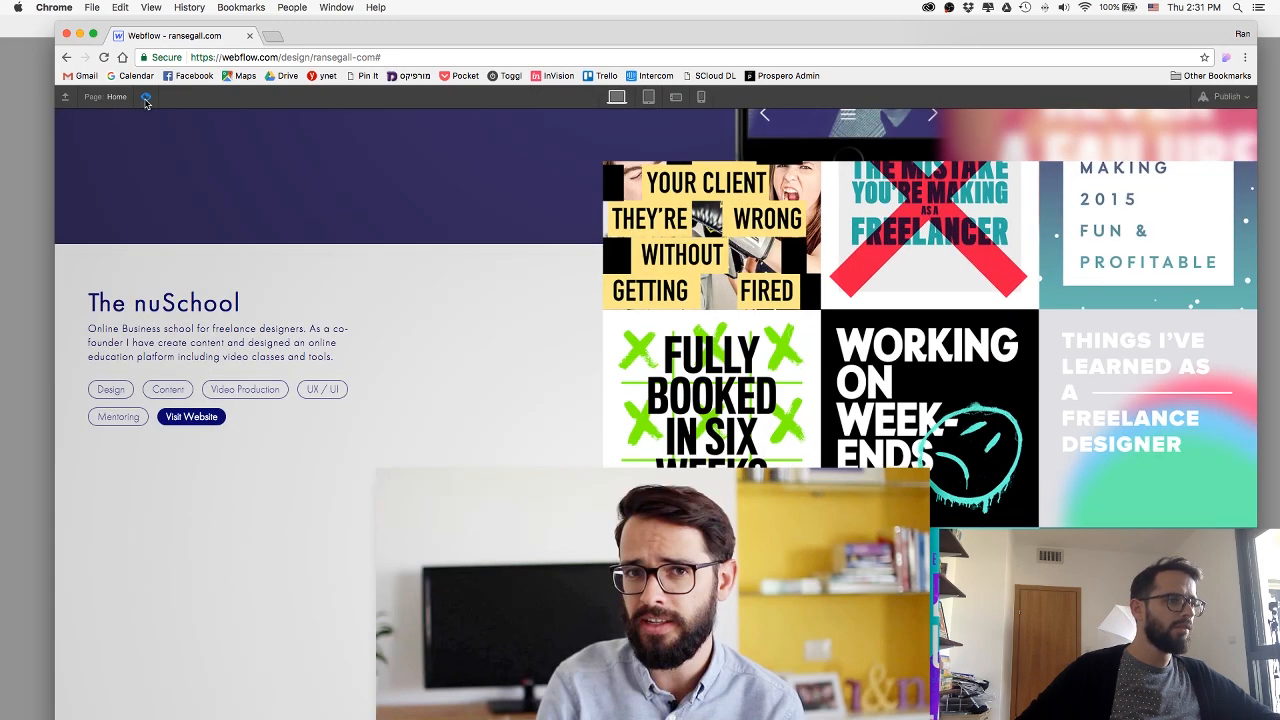
scroll(610, 313, "down", 3)
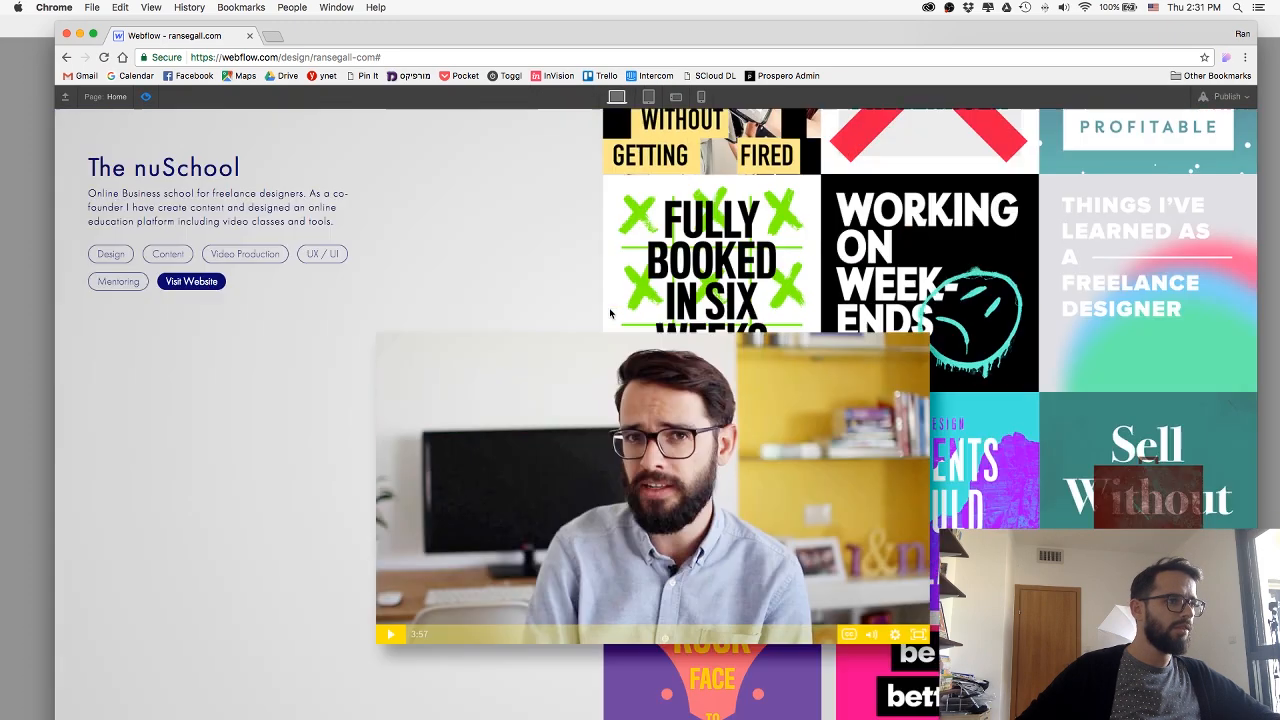
left_click(145, 97)
Set the nuschoolWrap block's flex layout to stretch its children.
left_click(559, 238)
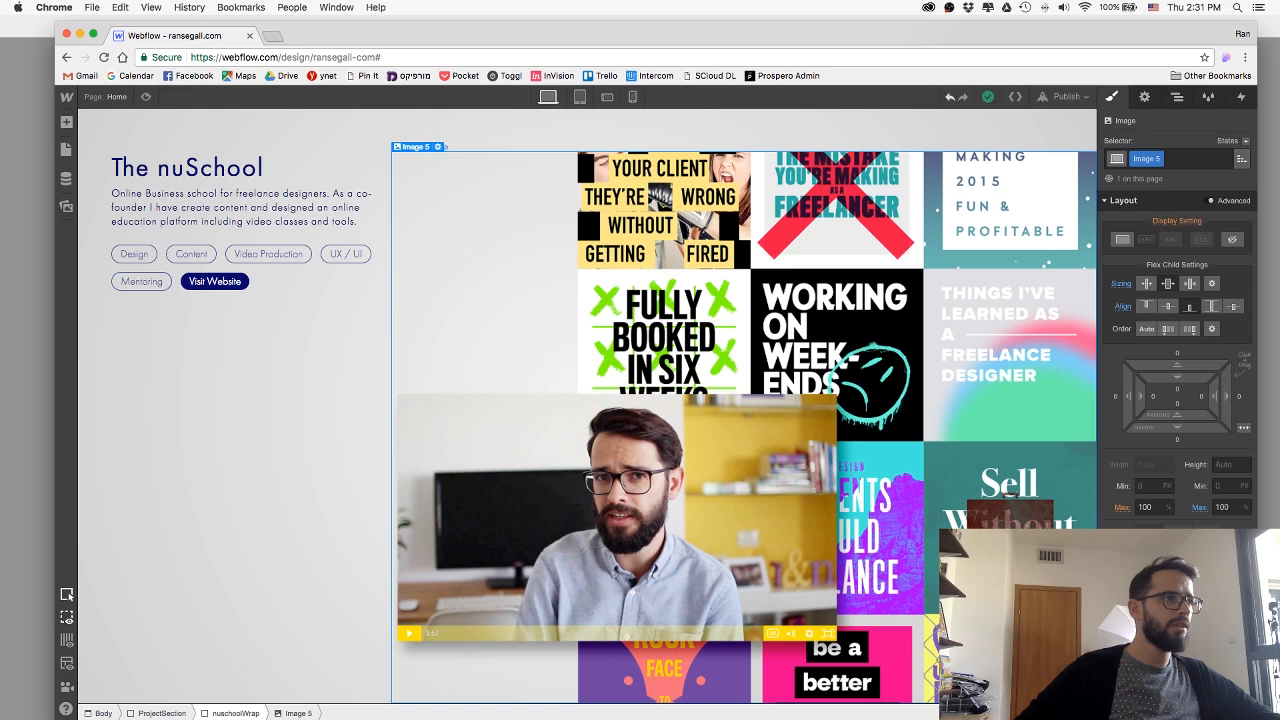
left_click(240, 713)
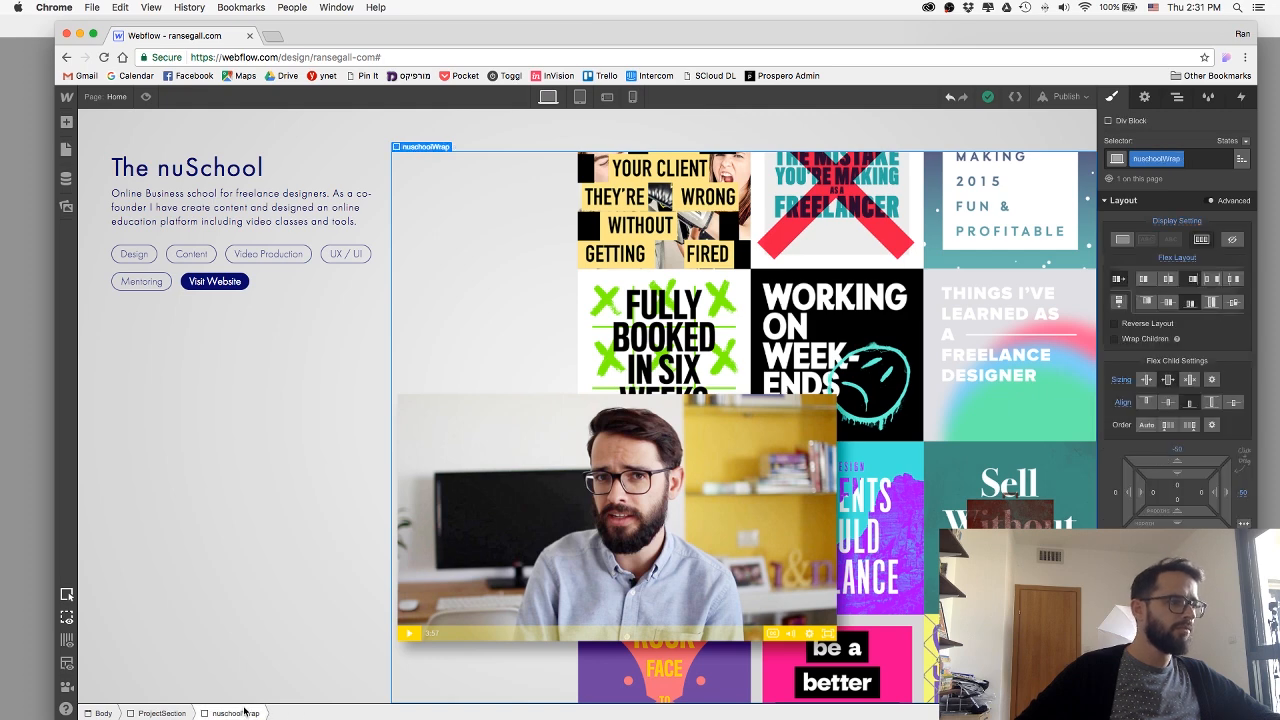
left_click(1212, 303)
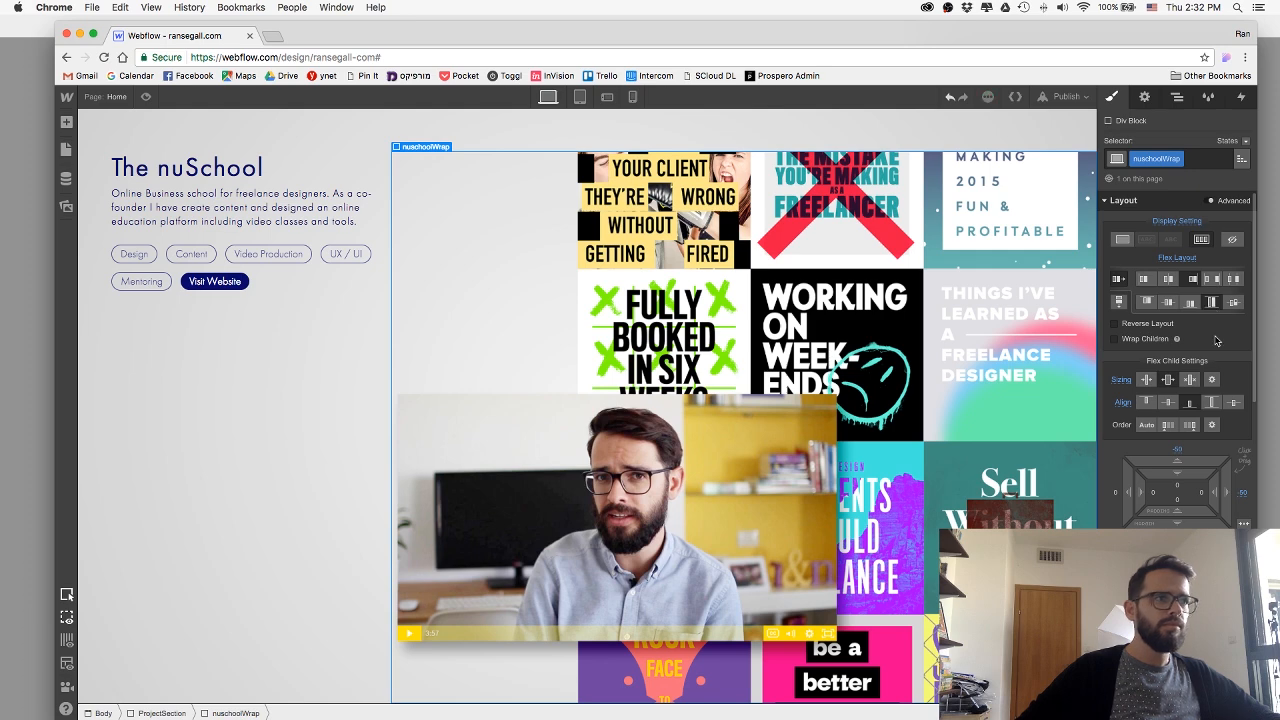
Inspect the layout settings of The nuSchool's ProjectSection and its ProjectContent block, and preview the section.
scroll(724, 148, "up", 1)
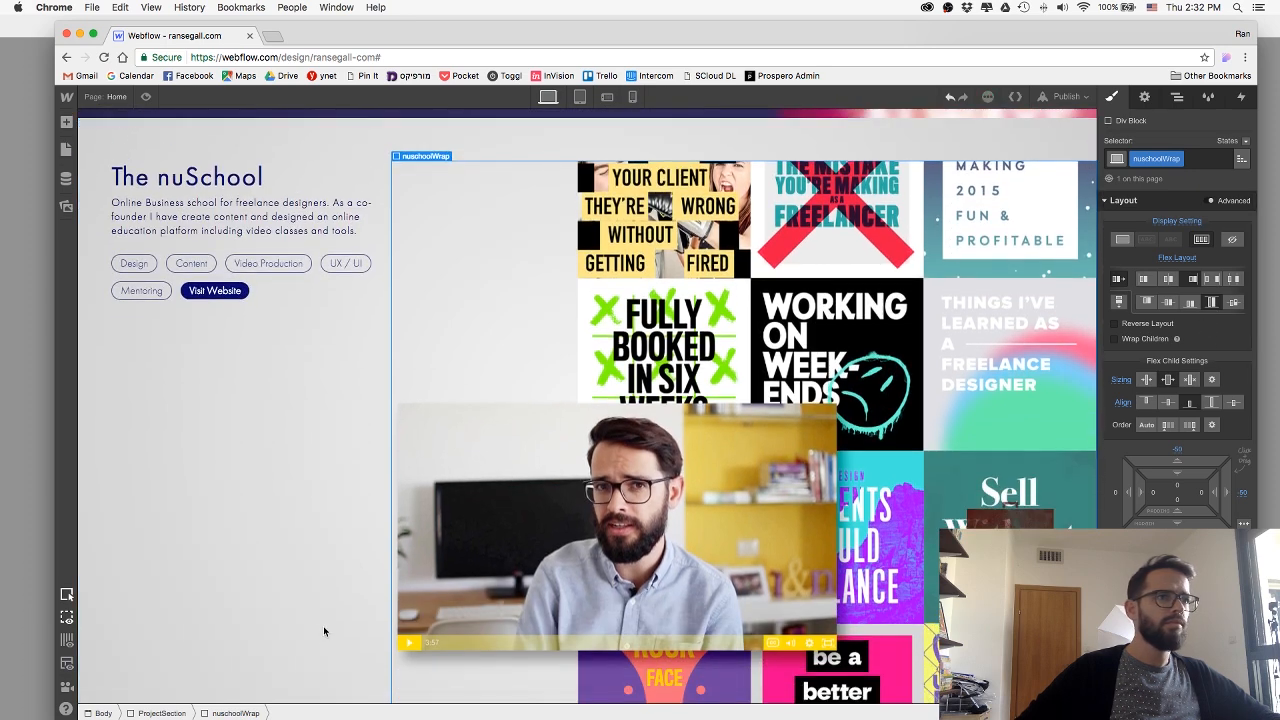
left_click(153, 713)
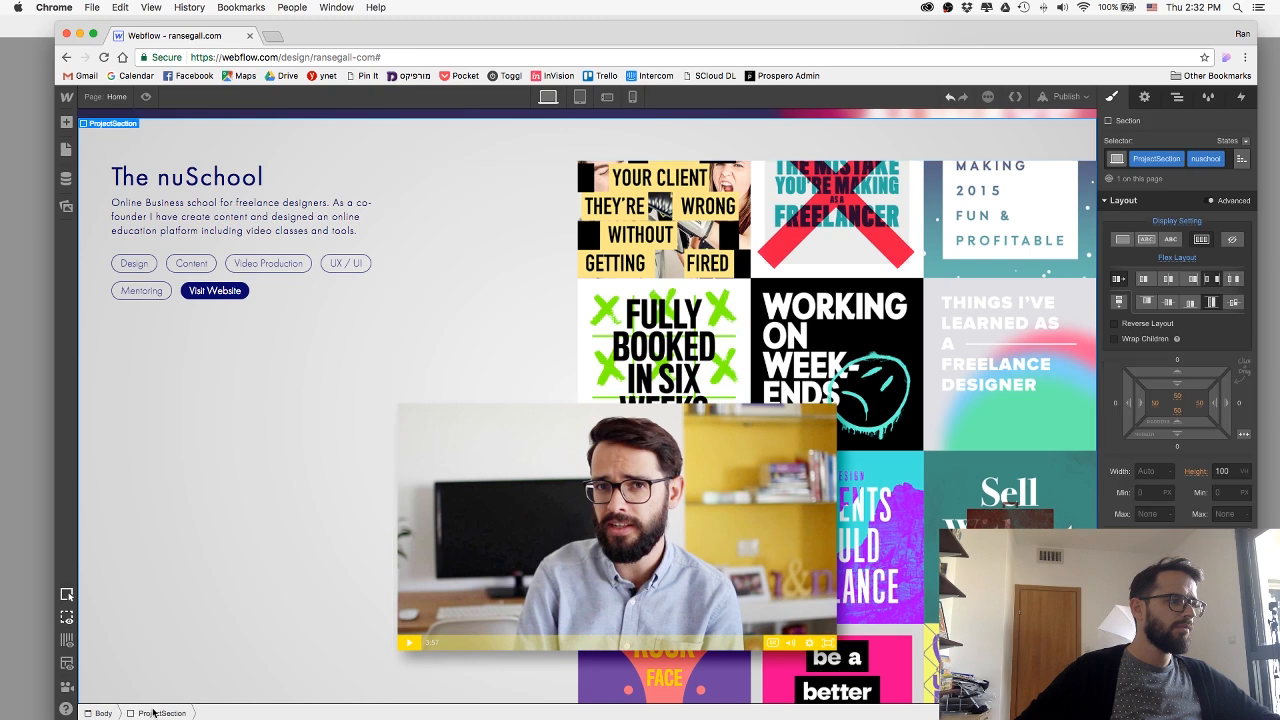
left_click(291, 481)
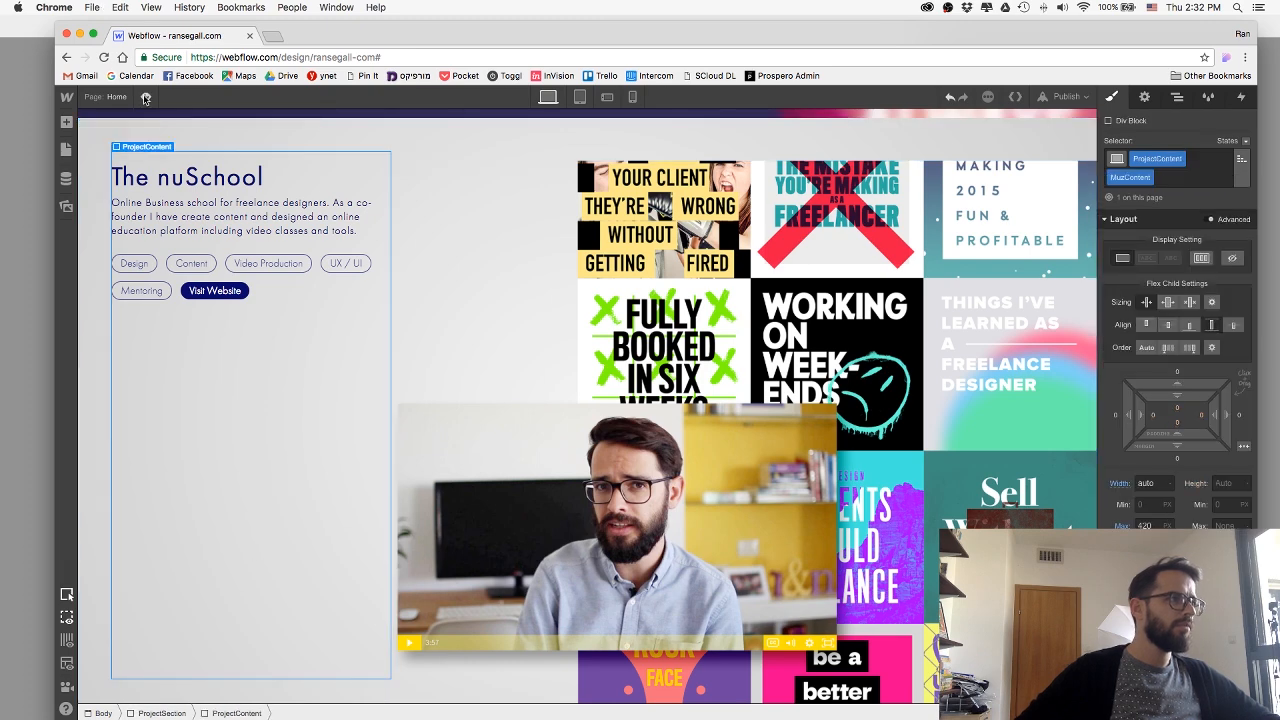
left_click(145, 97)
scroll(457, 237, "down", 3)
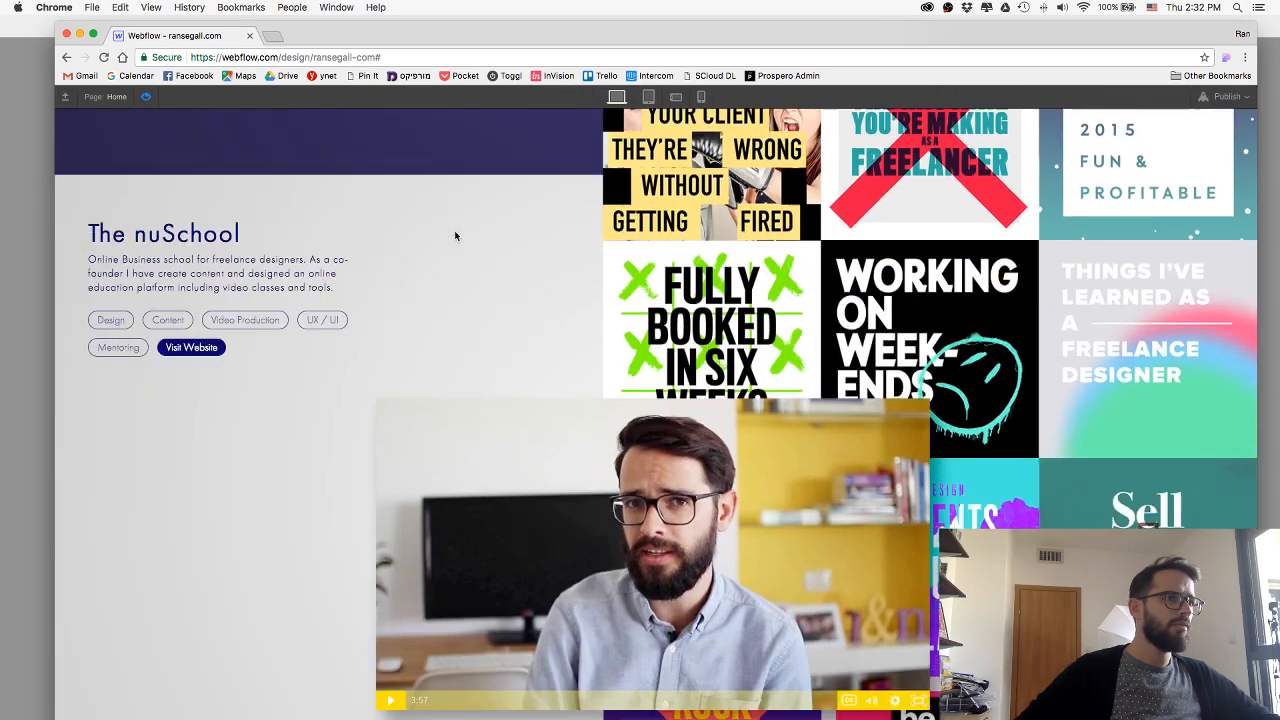
left_click(145, 97)
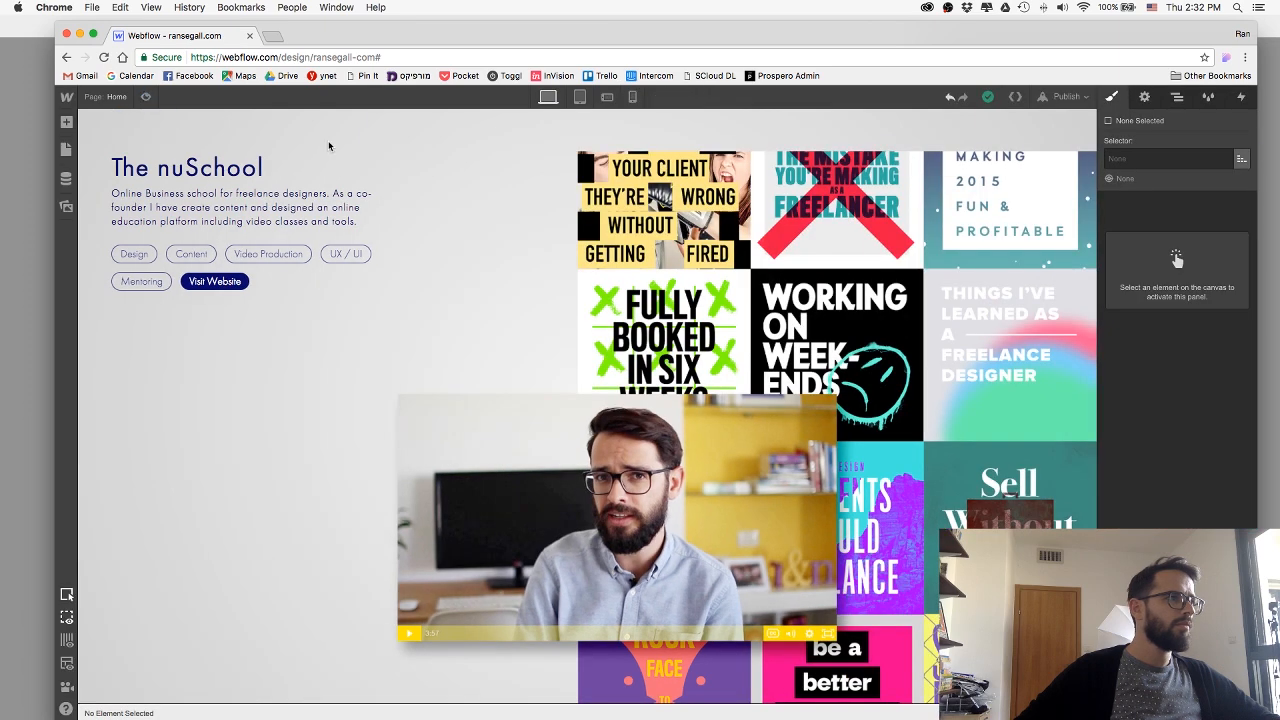
Try aligning the nuschoolWrap block's flex children to the start, and set the alignment back to stretch.
left_click(504, 172)
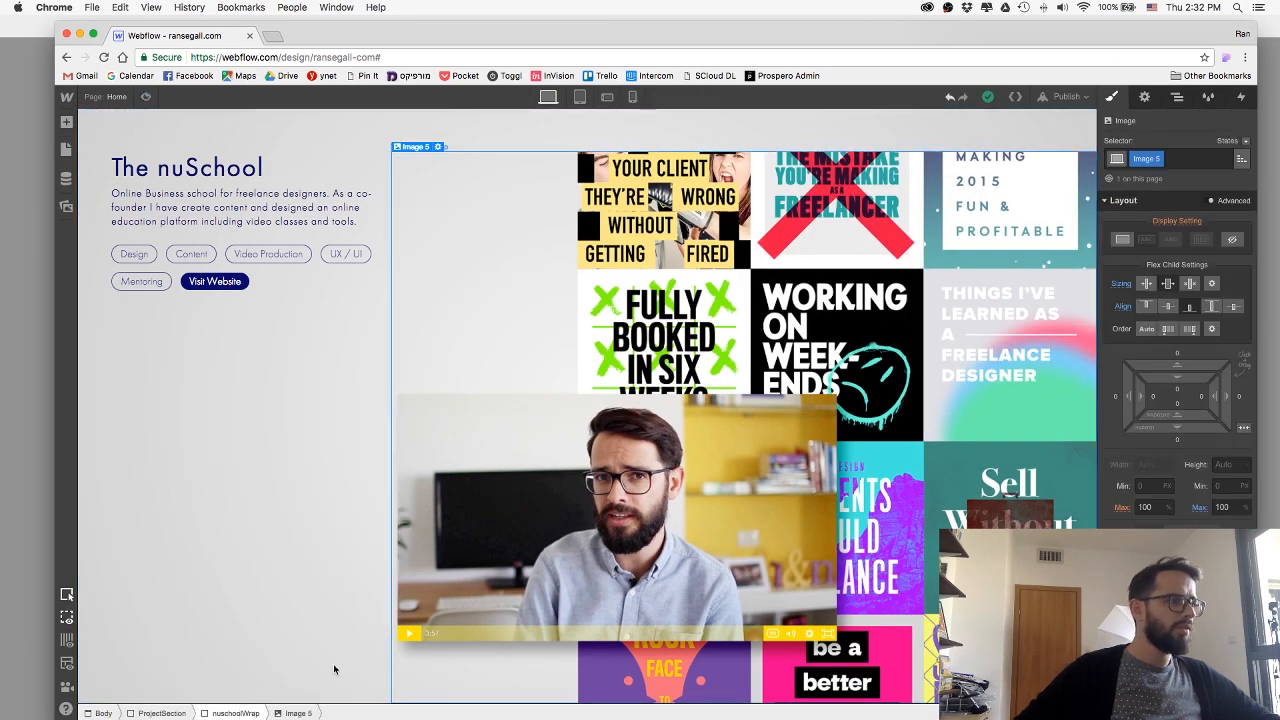
left_click(236, 713)
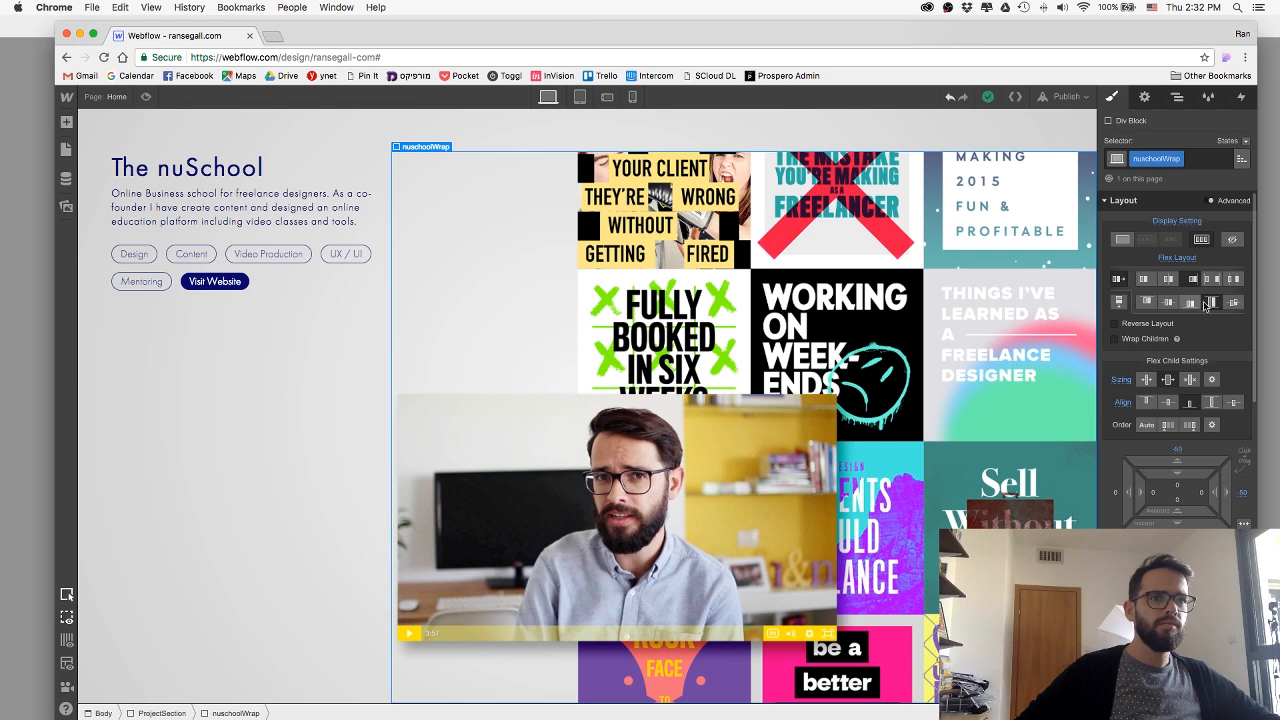
left_click(1214, 303)
left_click(1150, 304)
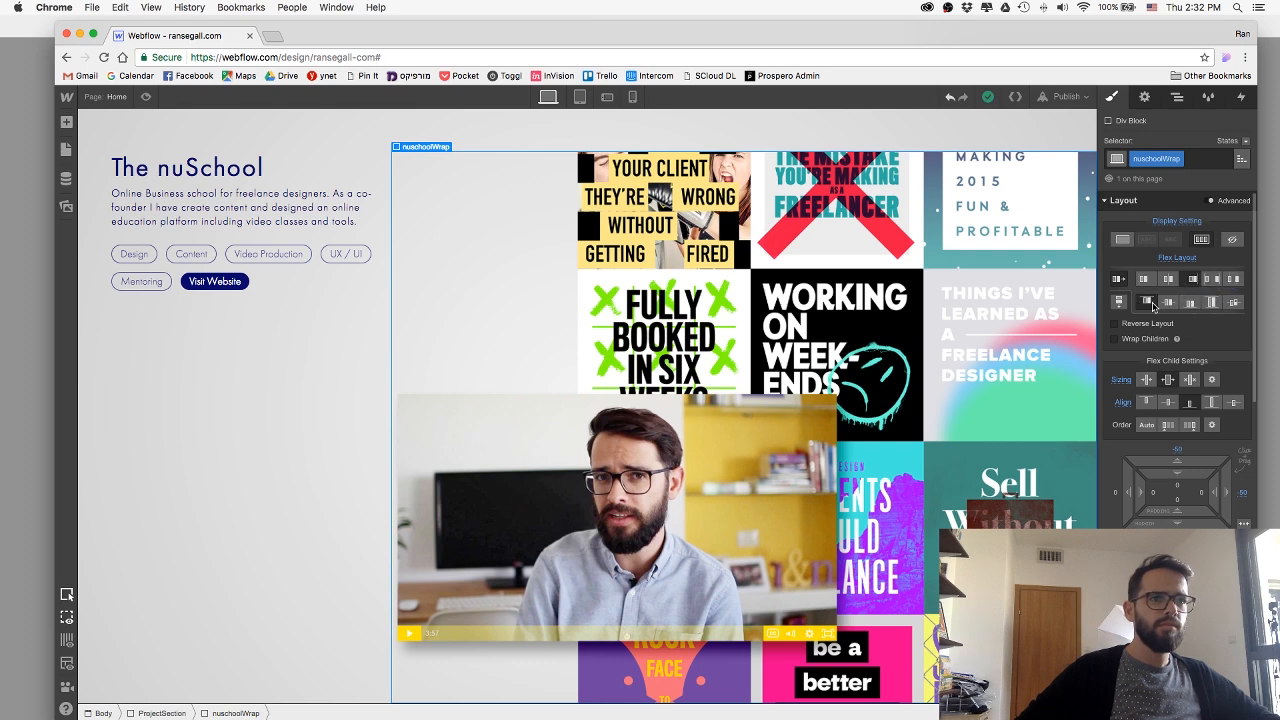
left_click(1211, 302)
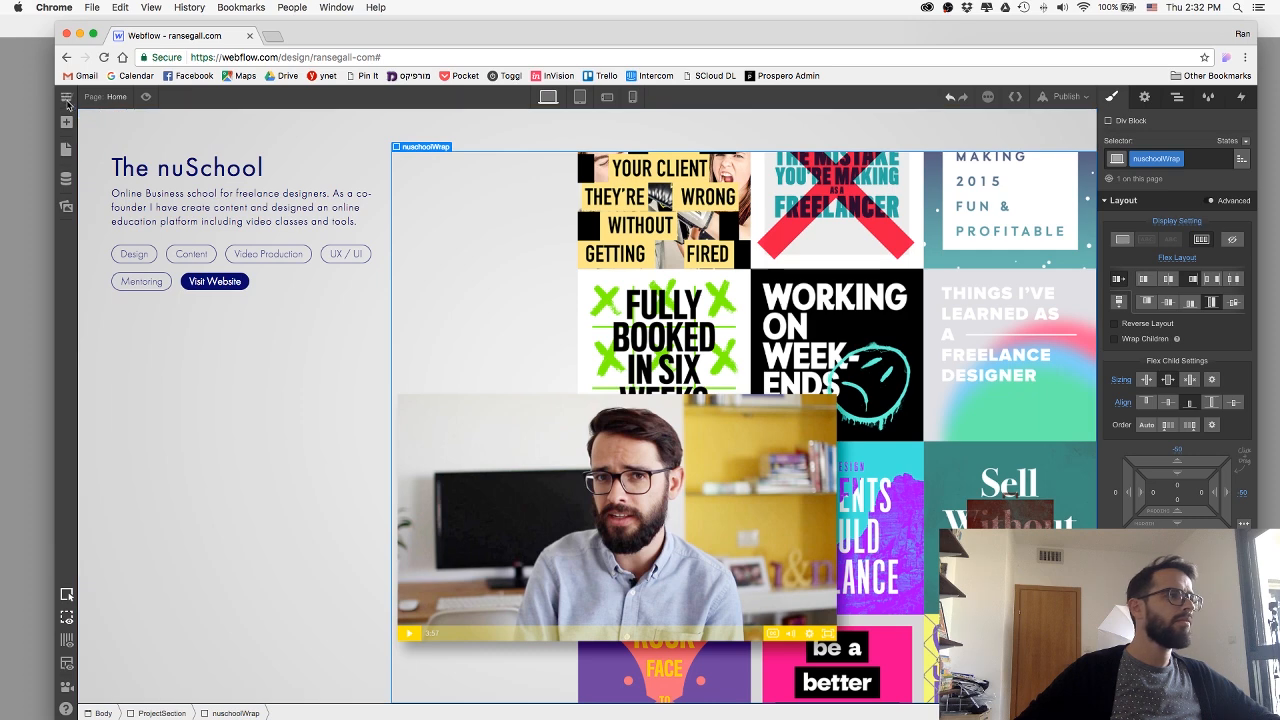
Publish the site to its webflow.io subdomain.
left_click(331, 172)
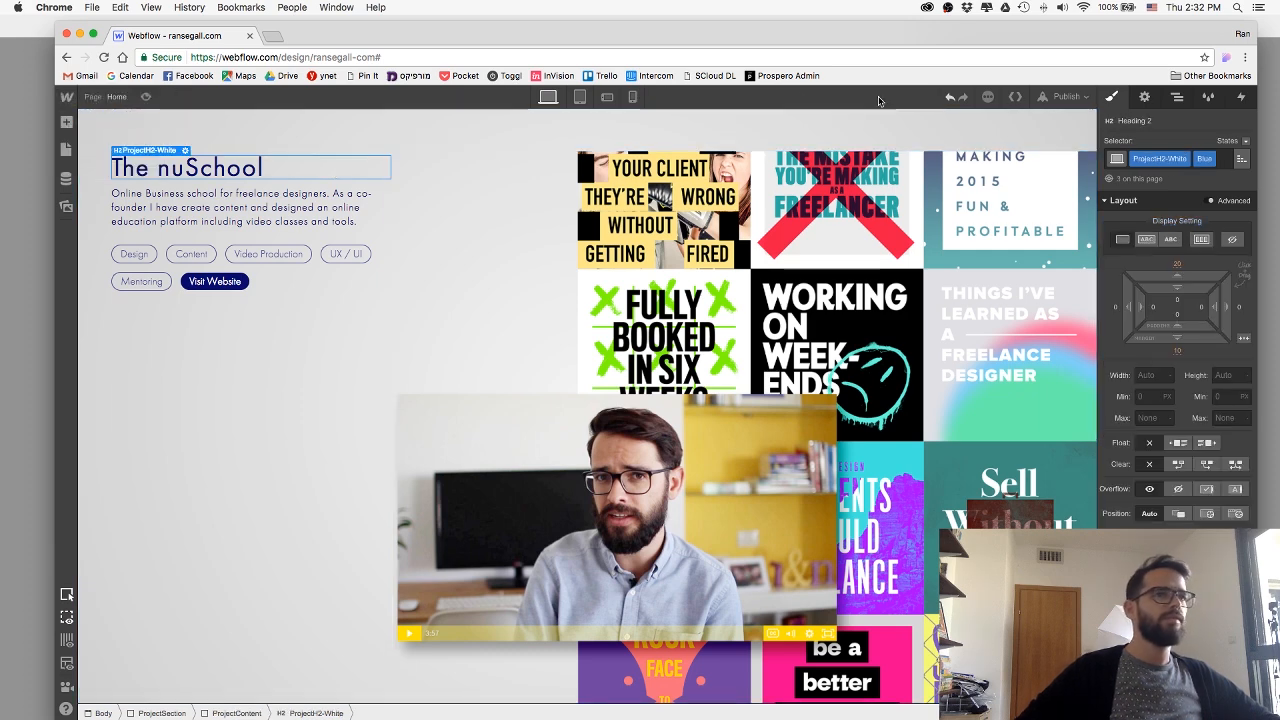
left_click(1070, 97)
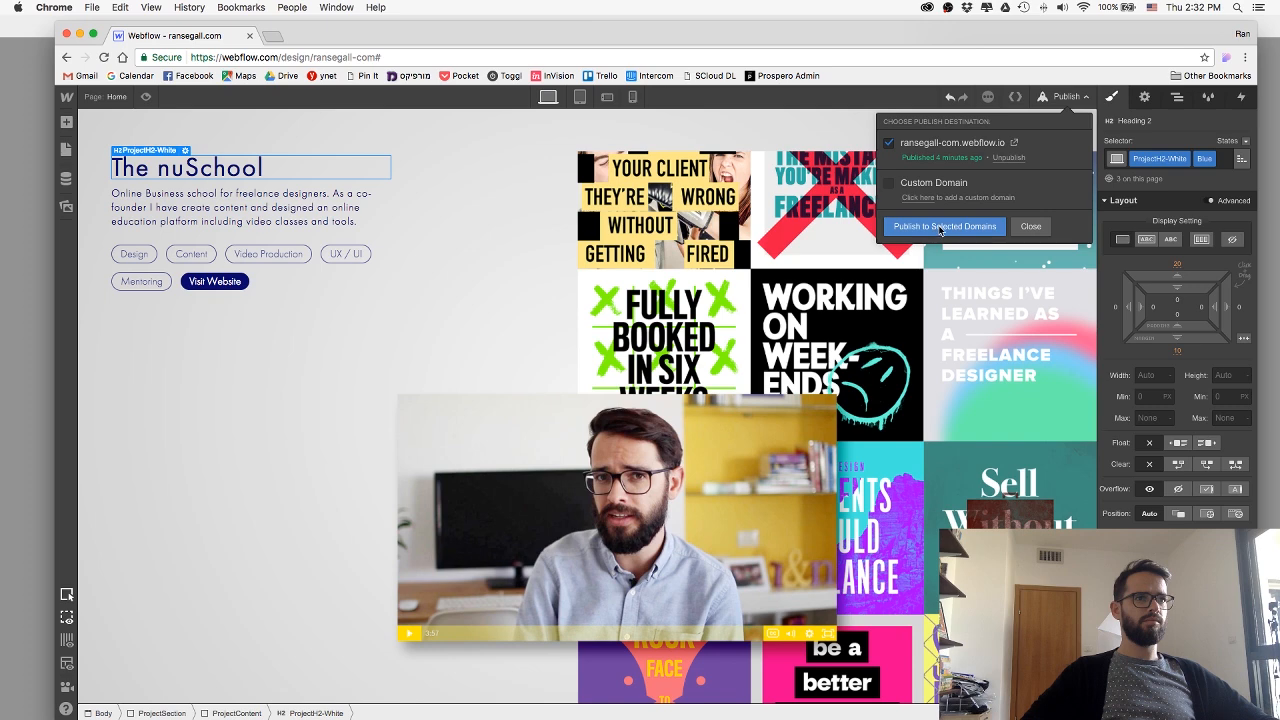
left_click(934, 227)
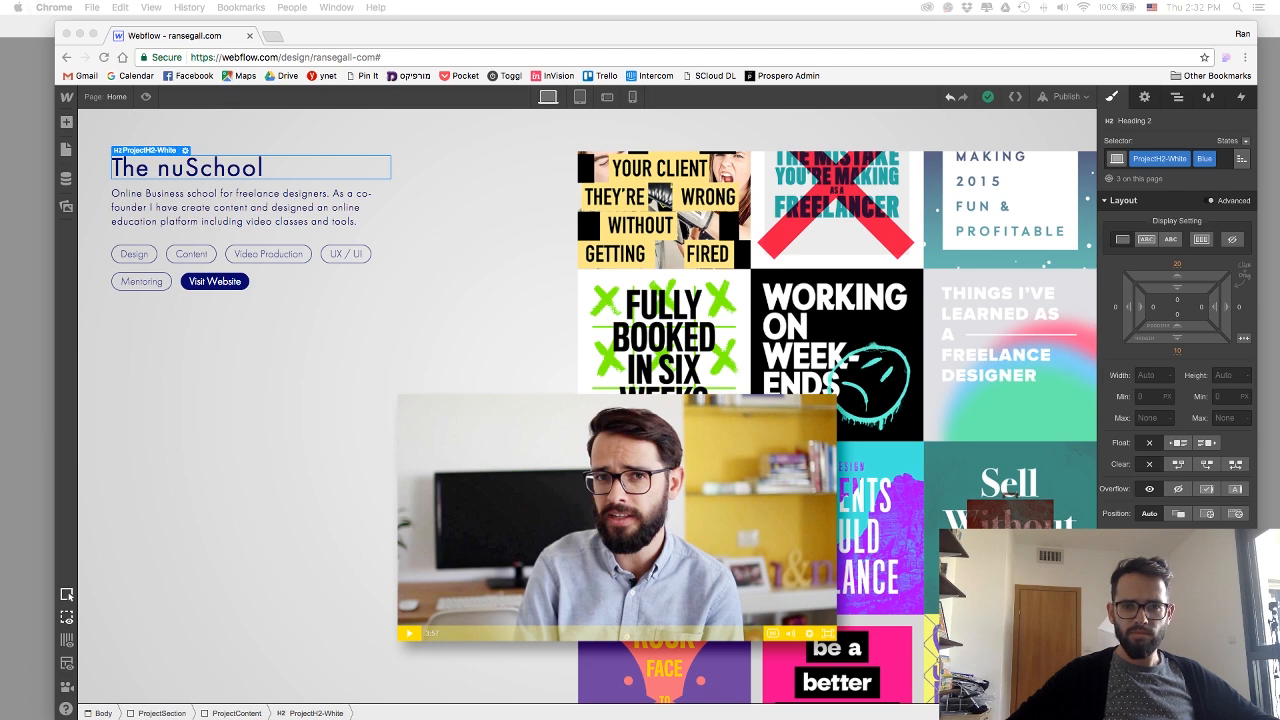
left_click(832, 166)
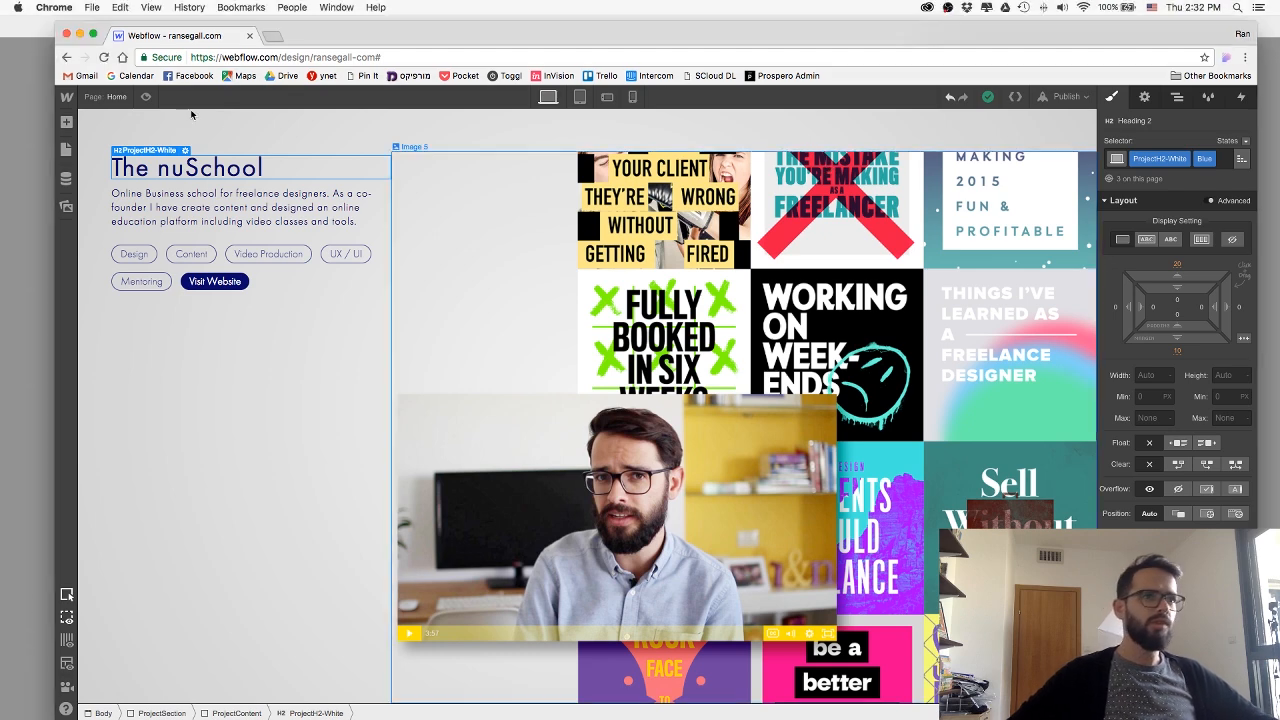
Open the project settings and reopen the site in the Designer.
left_click(65, 97)
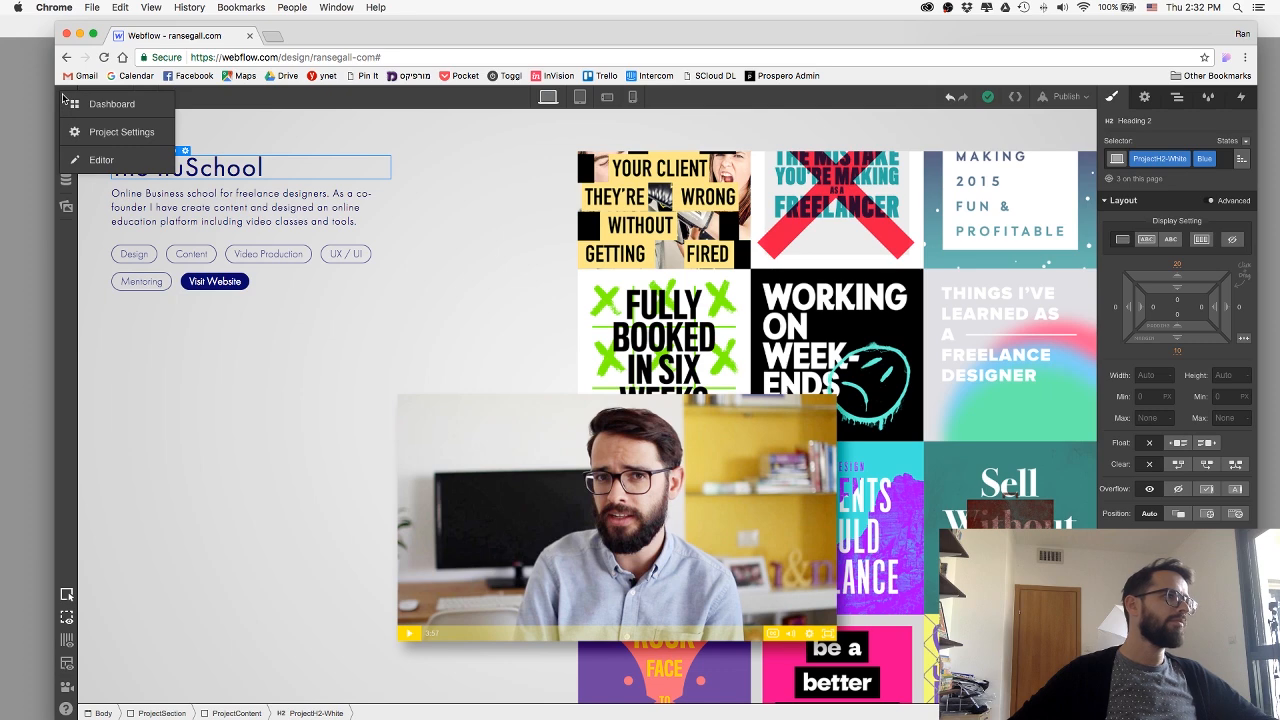
left_click(99, 134)
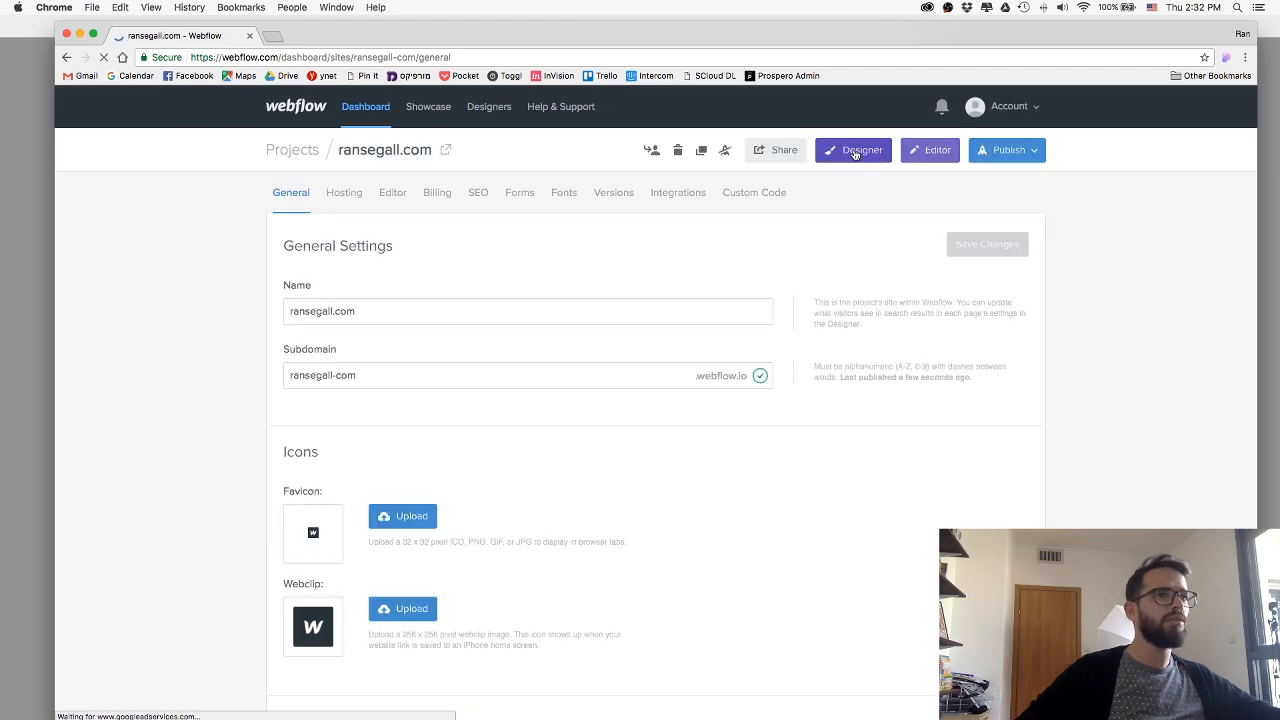
left_click(857, 150)
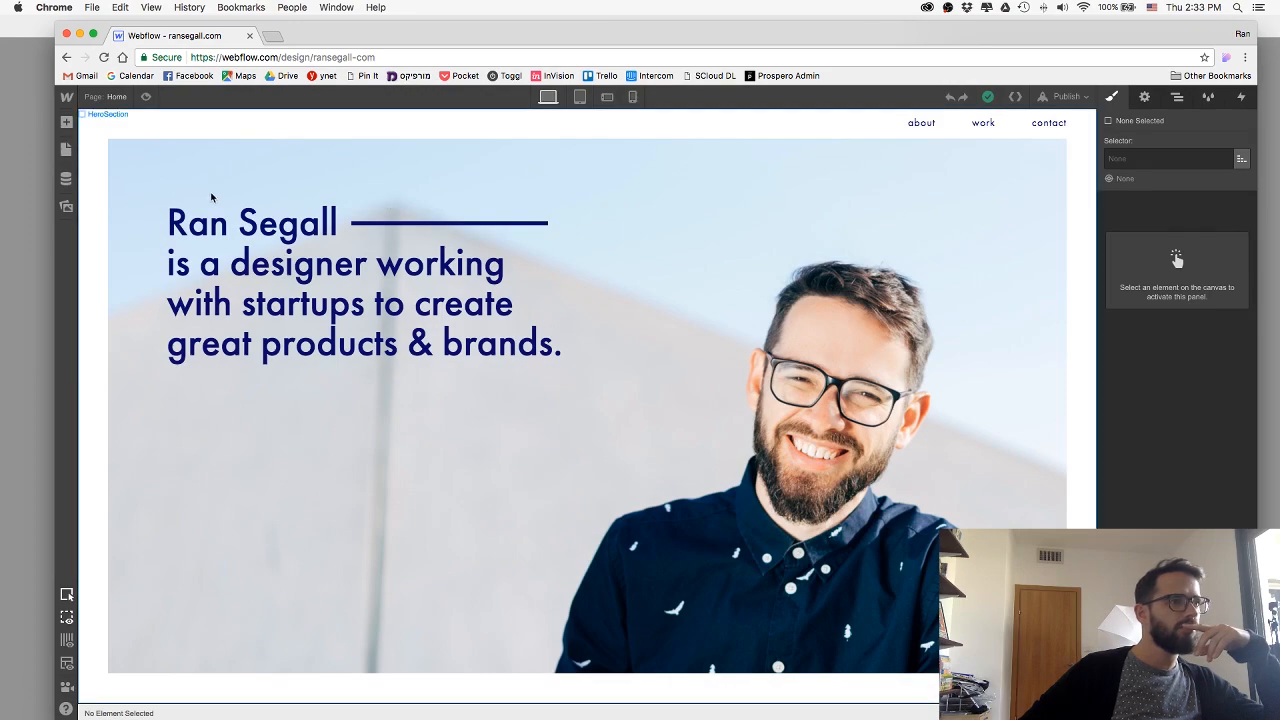
Switch the nuschoolWrap block's flex alignment to start and return it to stretch in the reloaded page.
scroll(212, 197, "down", 20)
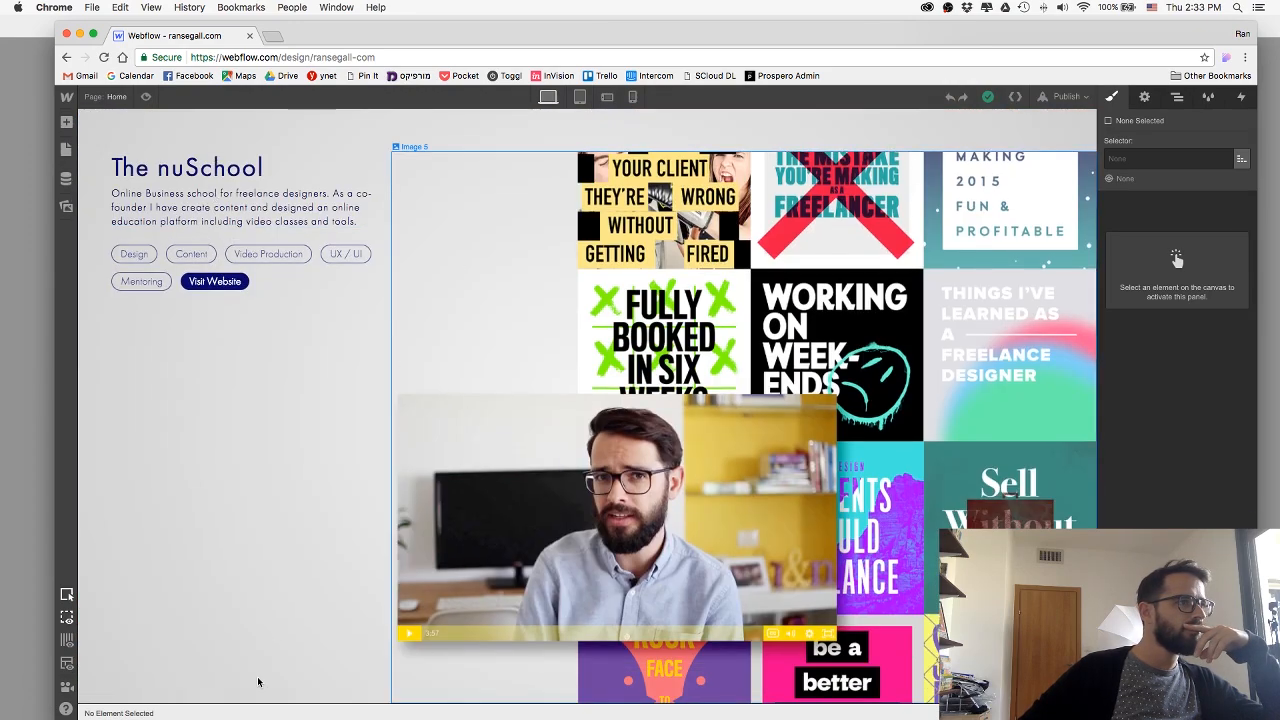
left_click(270, 696)
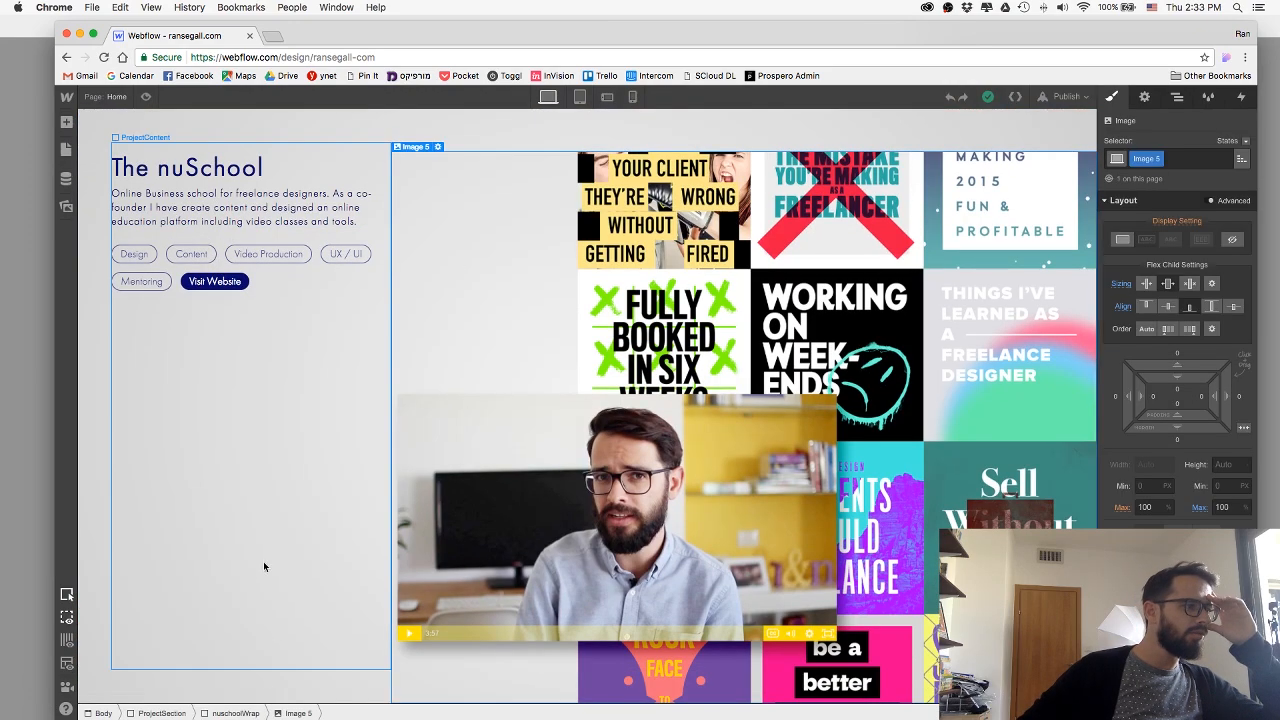
left_click(235, 713)
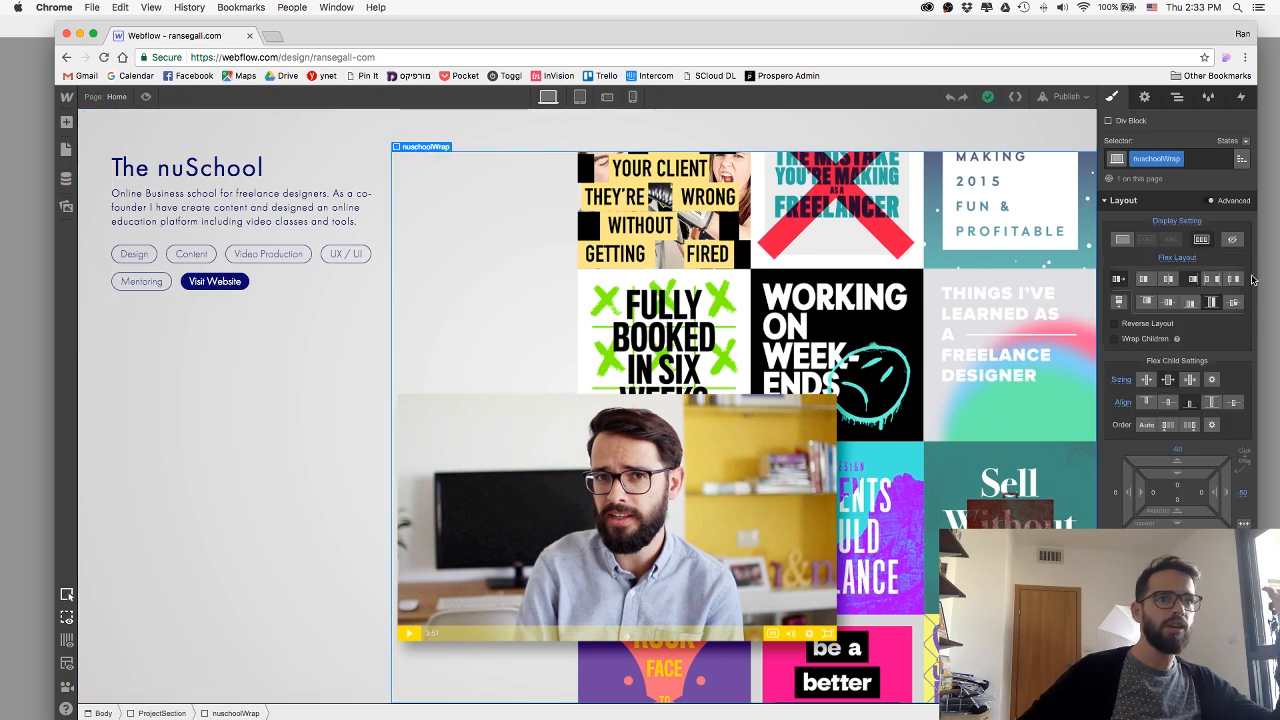
left_click(1148, 303)
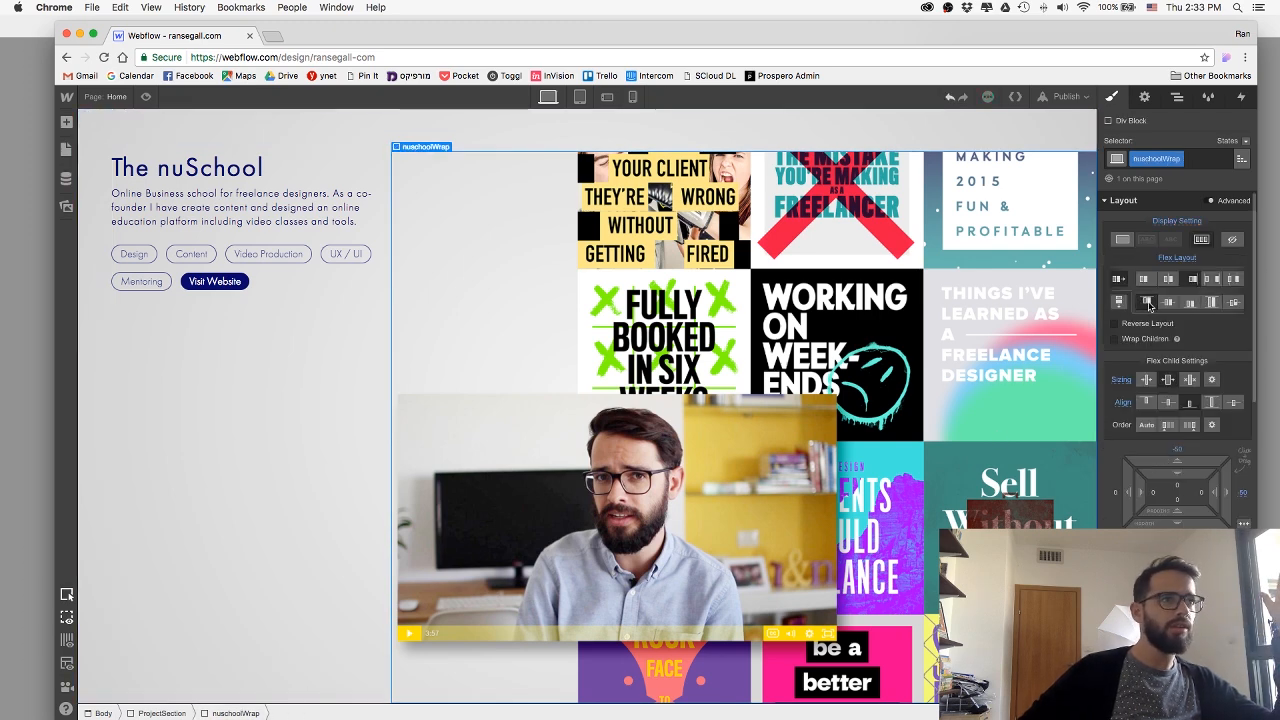
left_click(1211, 302)
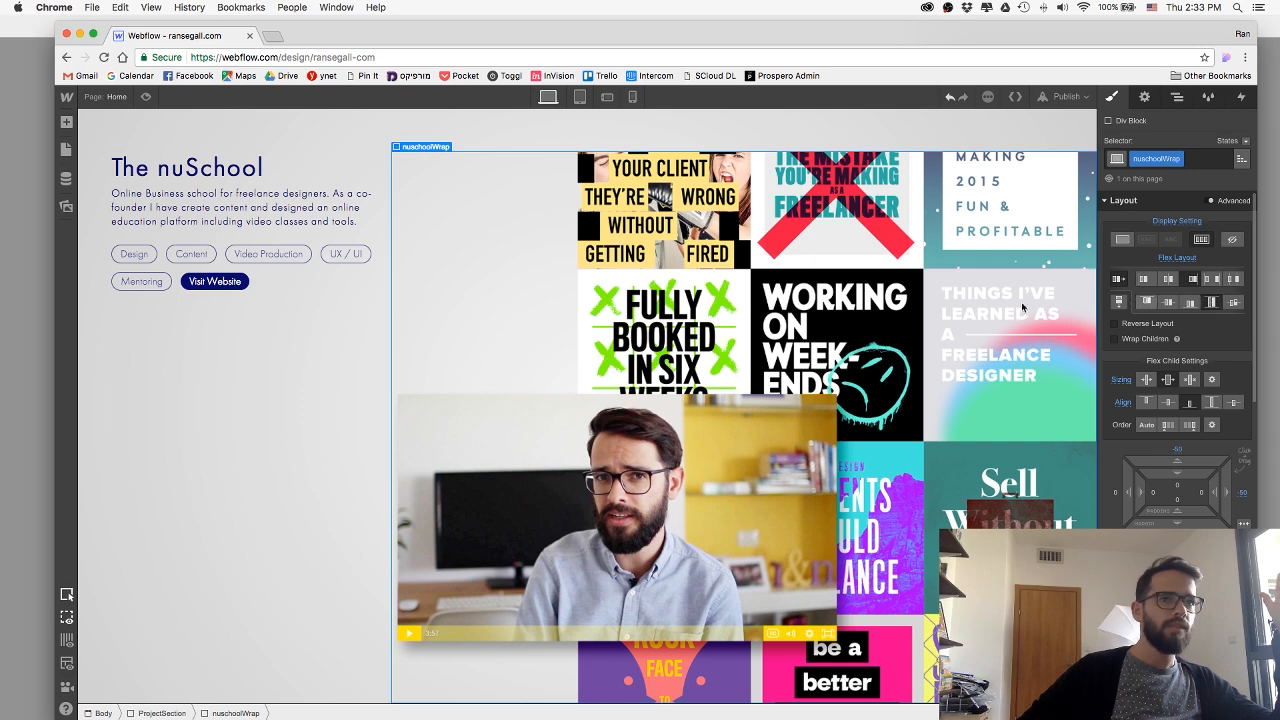
Align The nuSchool ProjectSection's flex children to the start and check the artwork's nuschoolWrap block.
left_click(367, 133)
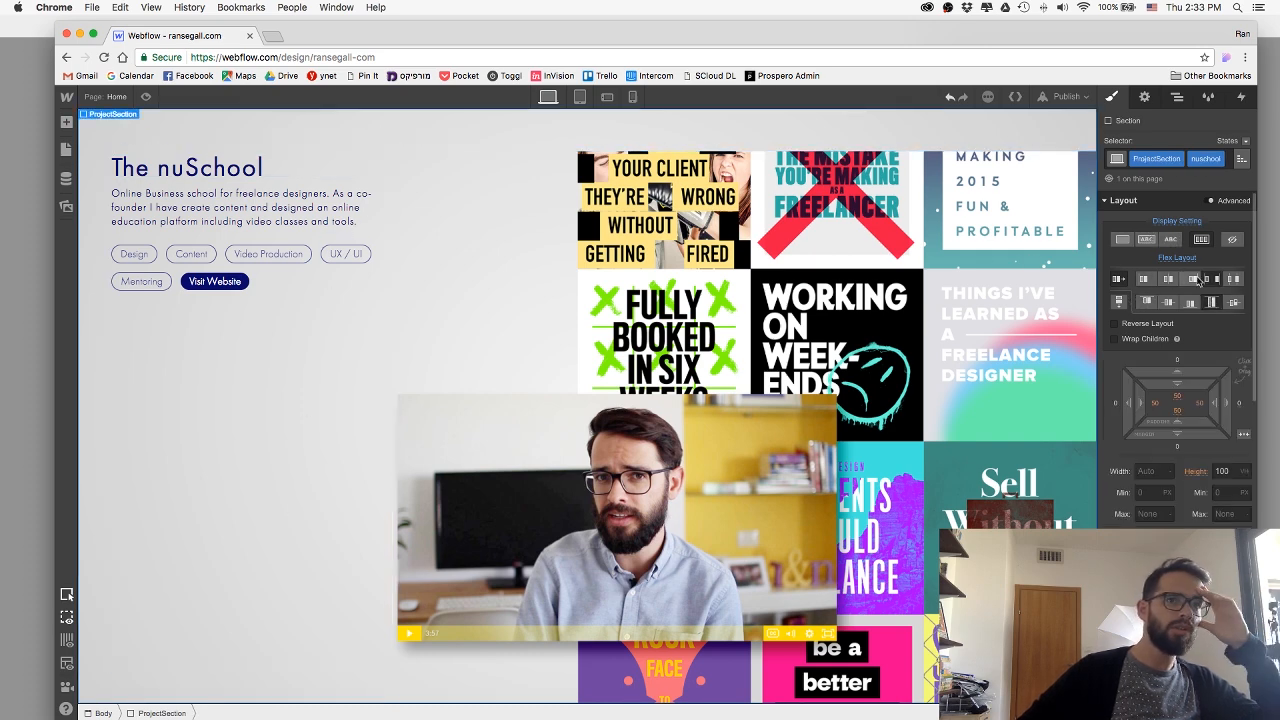
left_click(1147, 304)
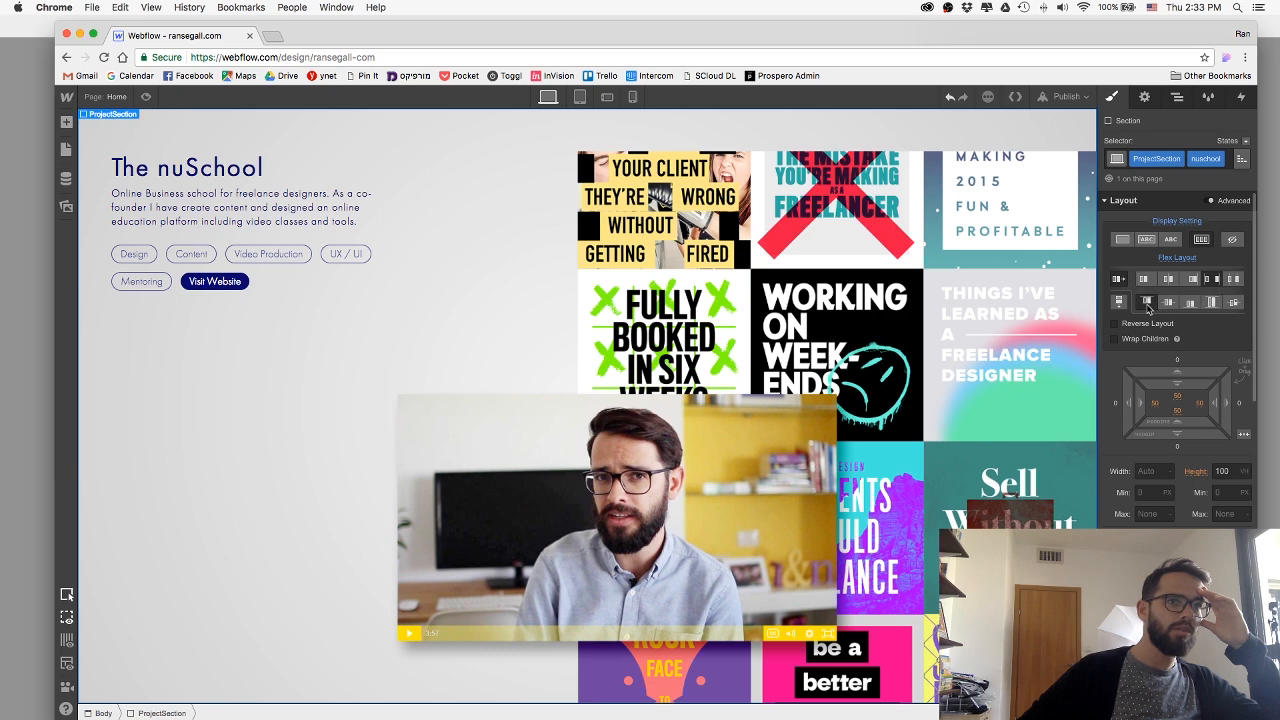
left_click(901, 277)
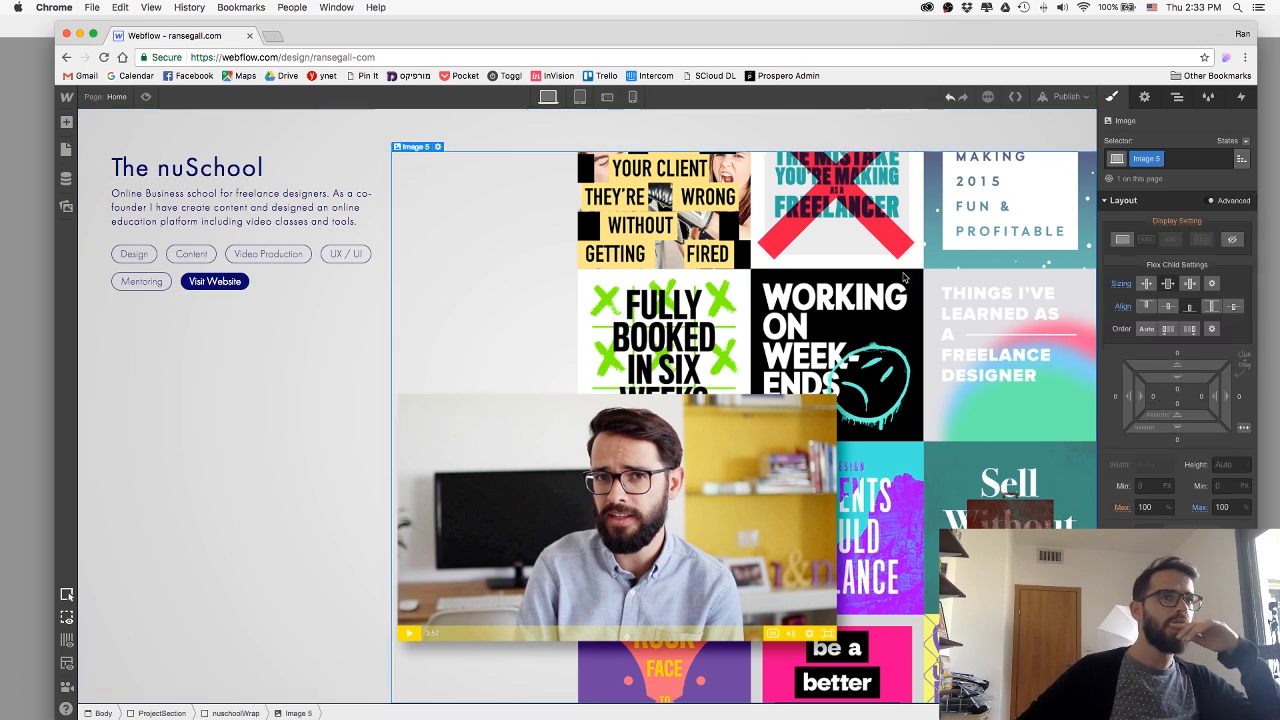
left_click(235, 713)
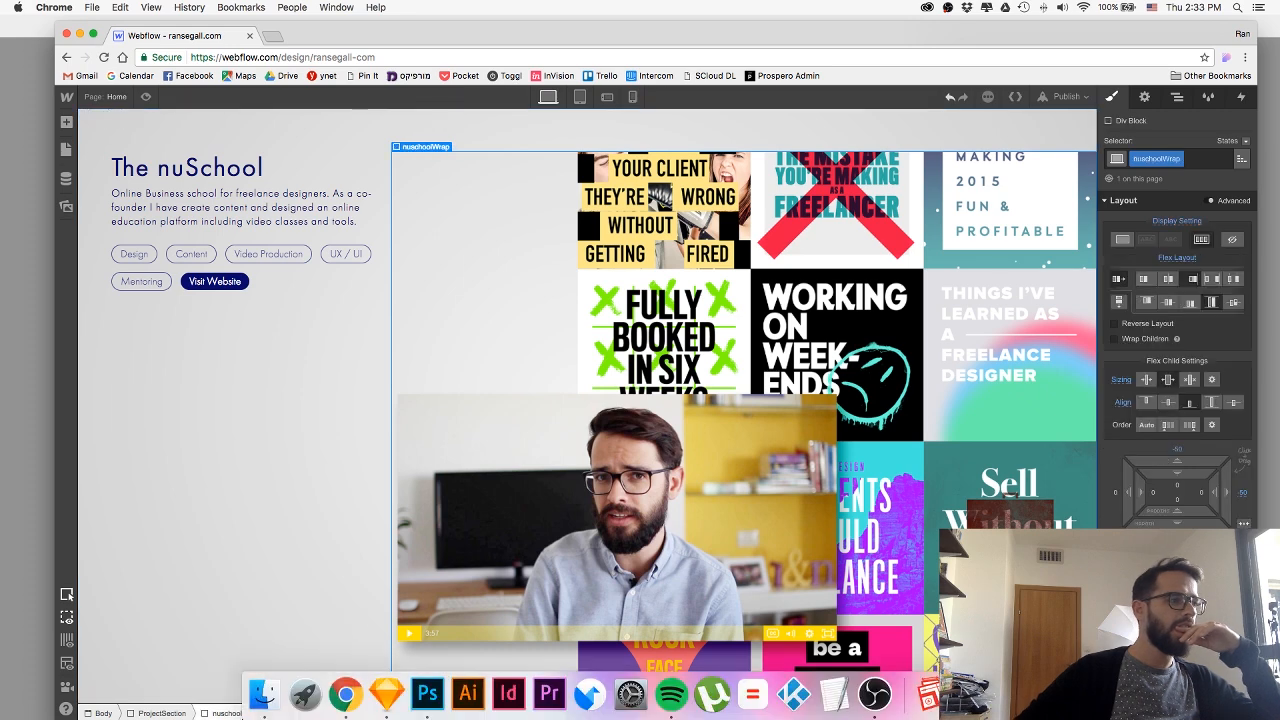
Set The nuSchool ProjectSection's padding to 0 on all sides.
left_click(327, 131)
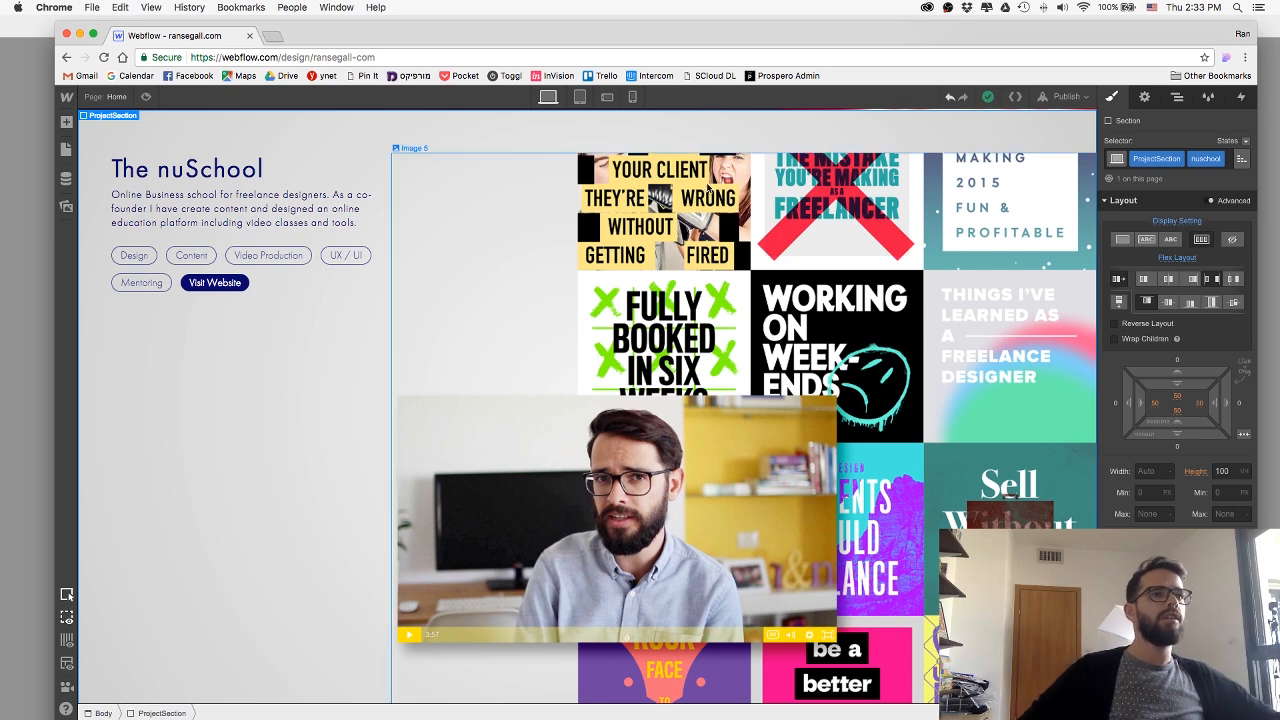
scroll(708, 188, "up", 2)
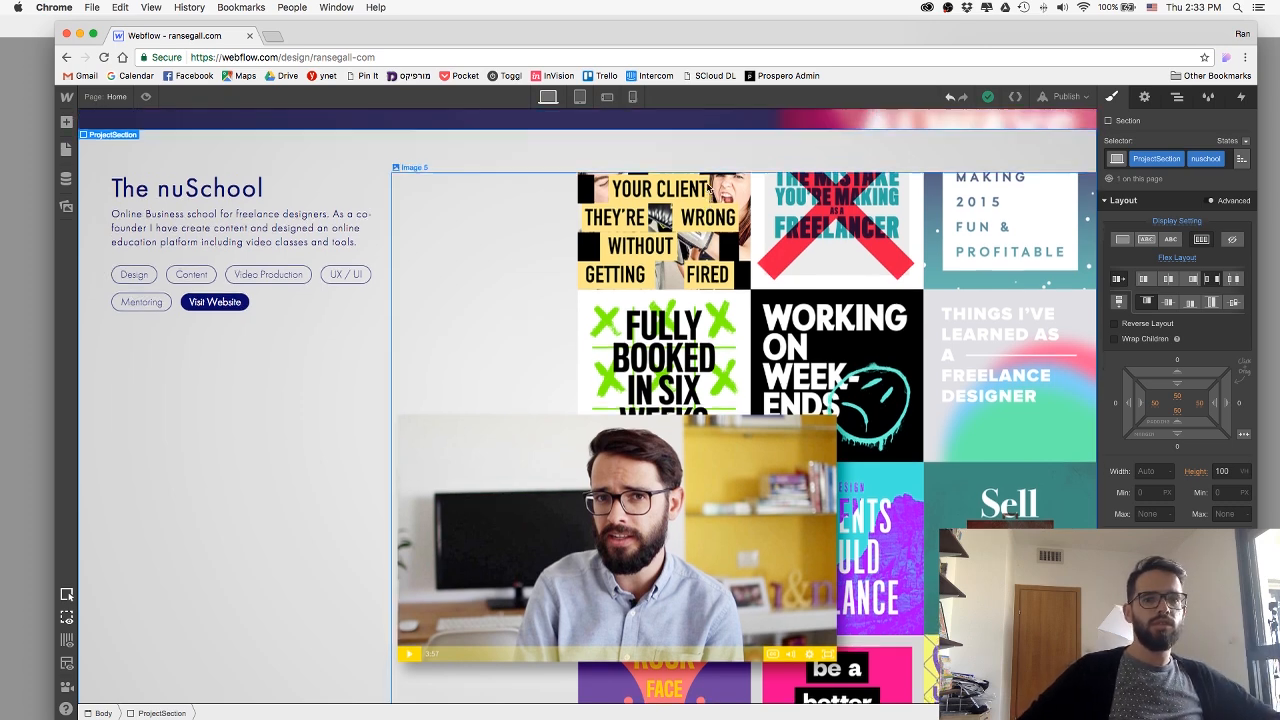
scroll(708, 188, "down", 2)
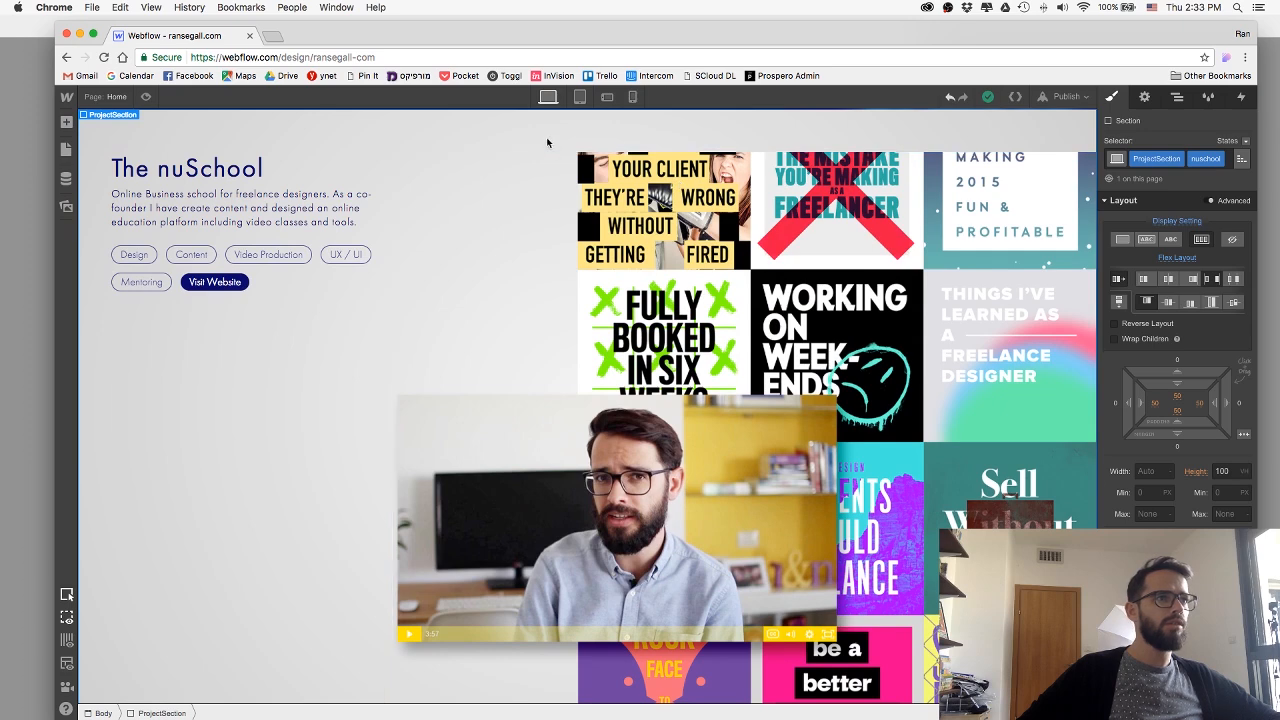
scroll(284, 302, "up", 1)
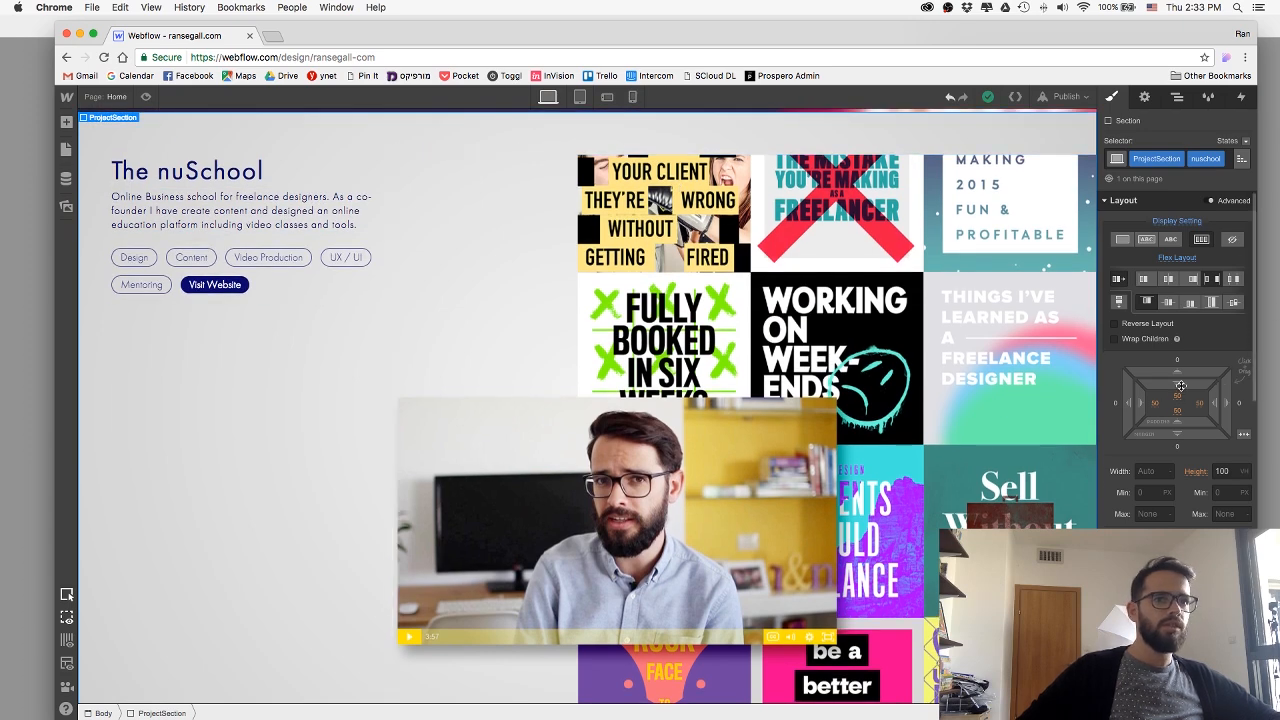
left_click_drag(1188, 367, 1238, 272)
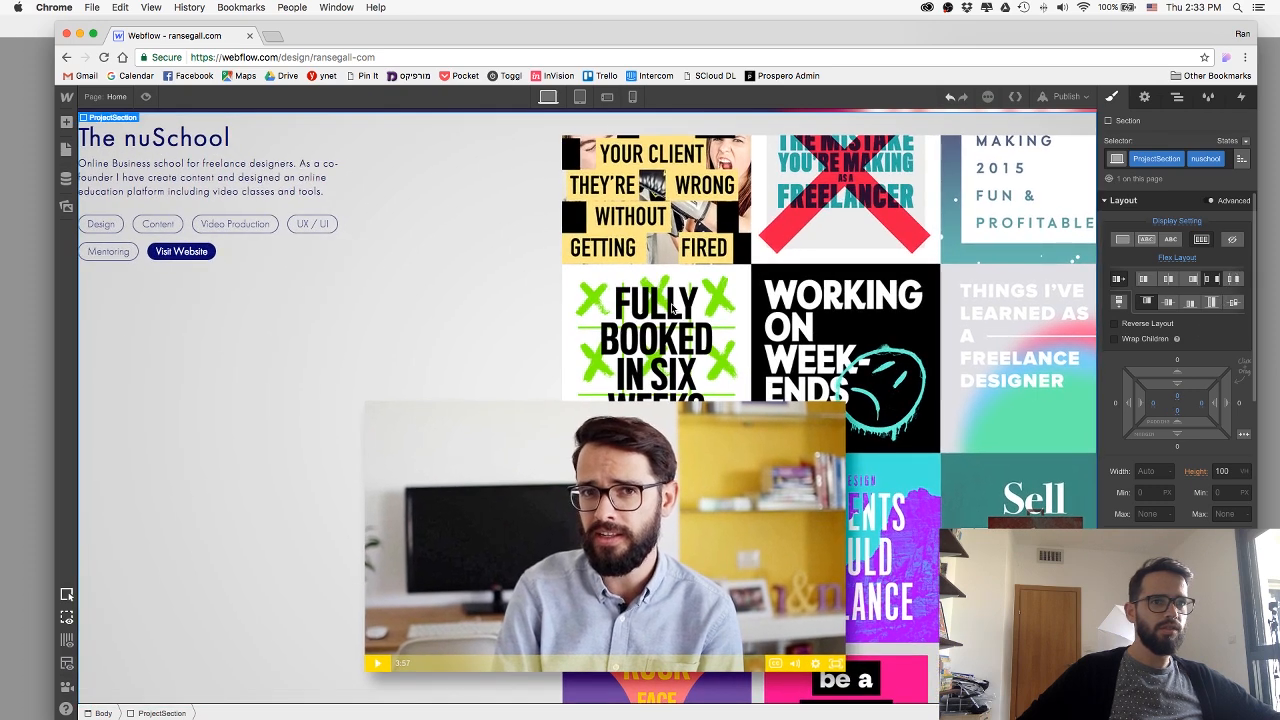
Check the ProjectContent text block and set the ProjectSection's flex layout to stretch its children.
left_click(254, 245)
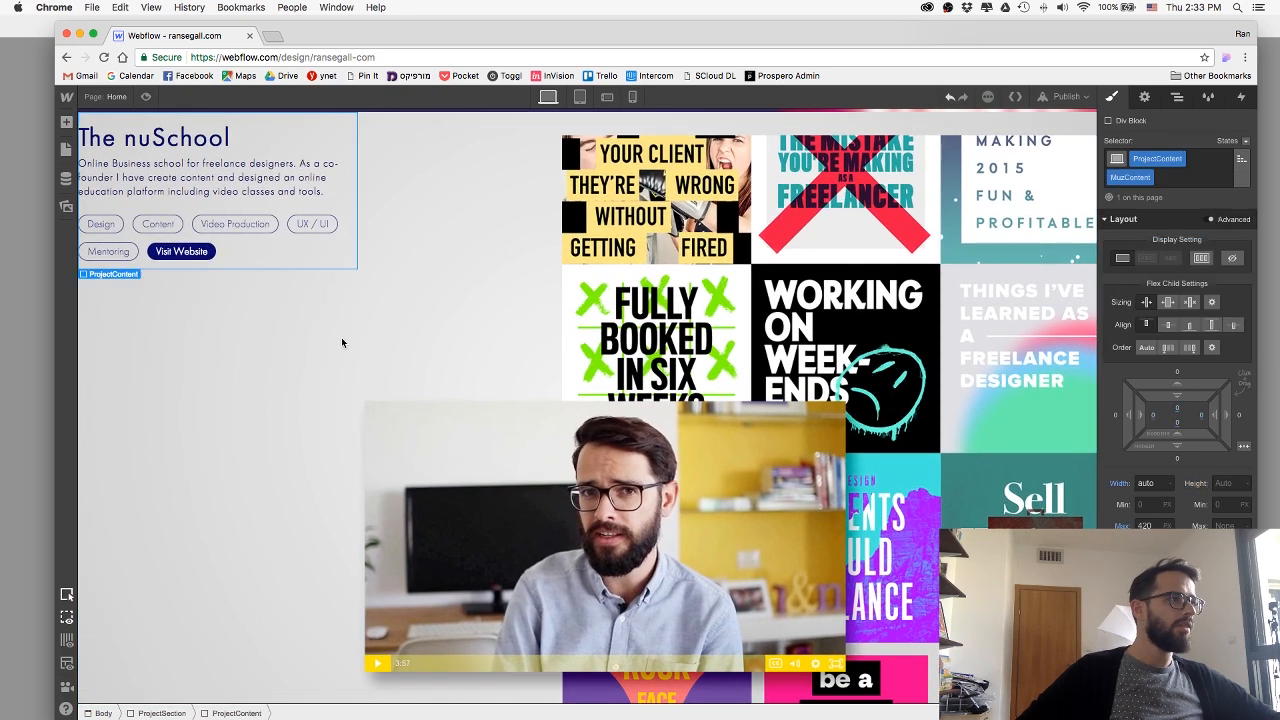
left_click(257, 487)
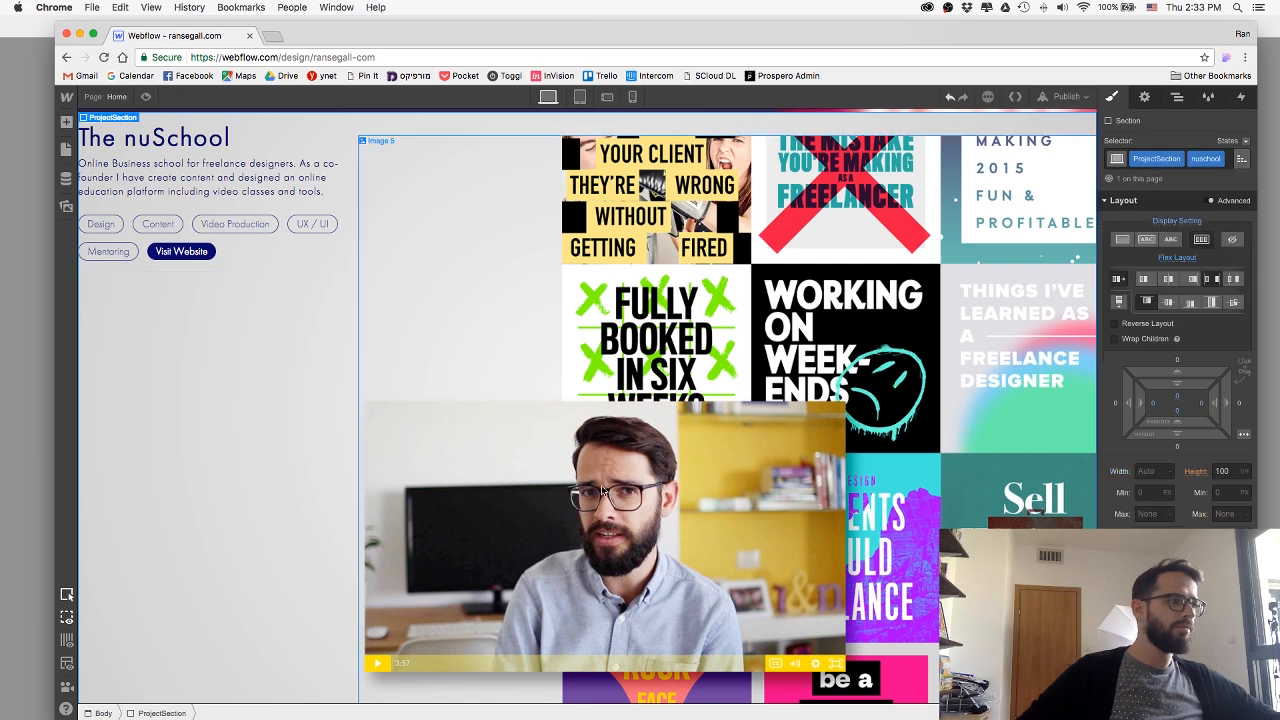
left_click(1213, 305)
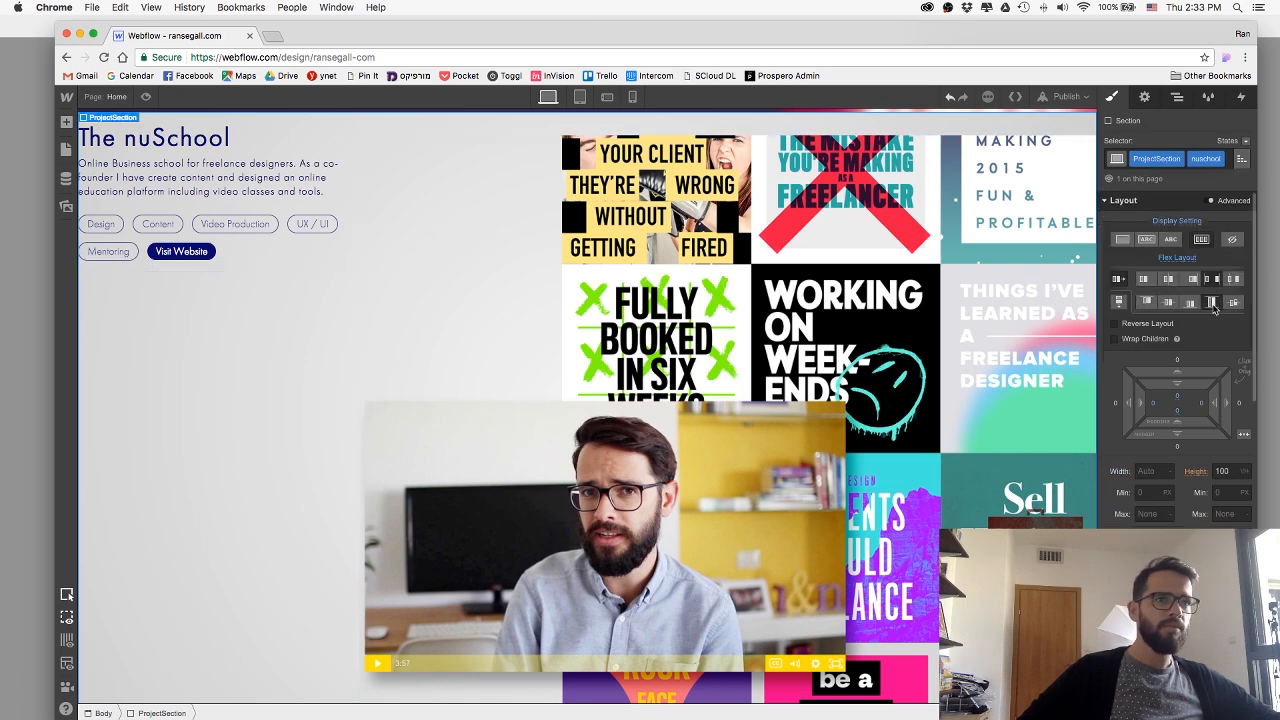
Set the nuschoolWrap block's top and right margins to 0.
left_click(404, 489)
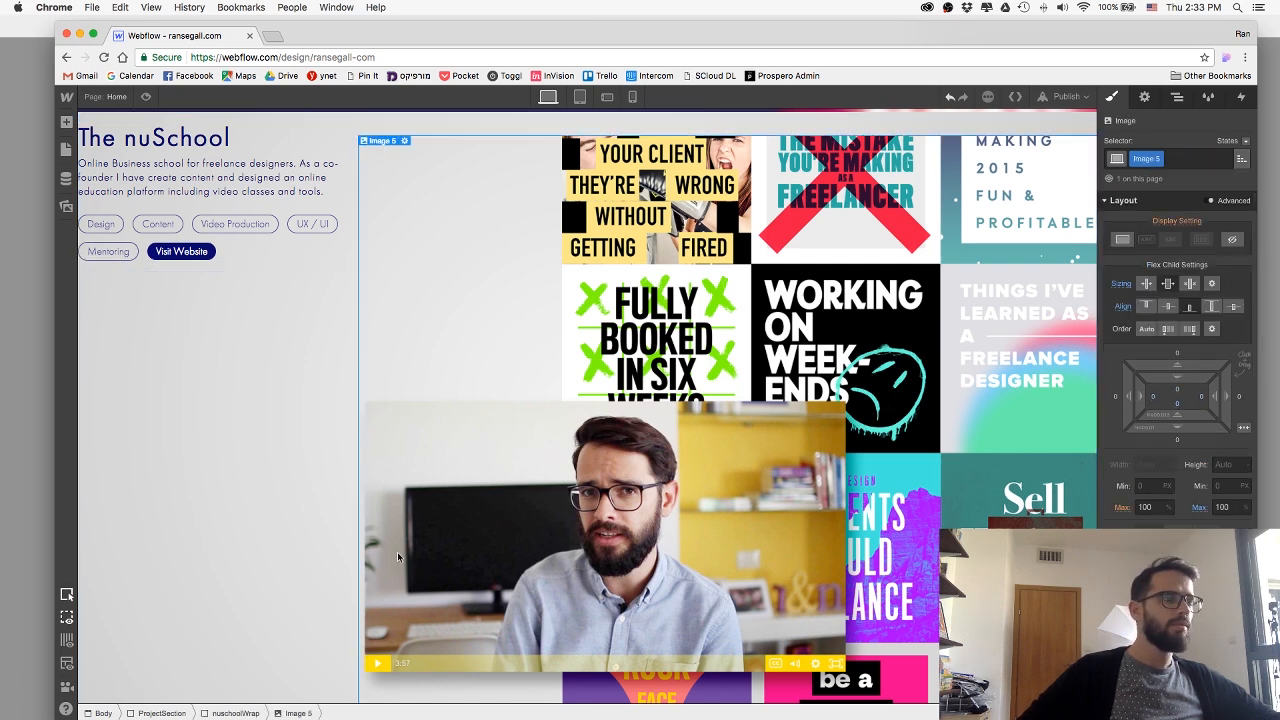
key("Up")
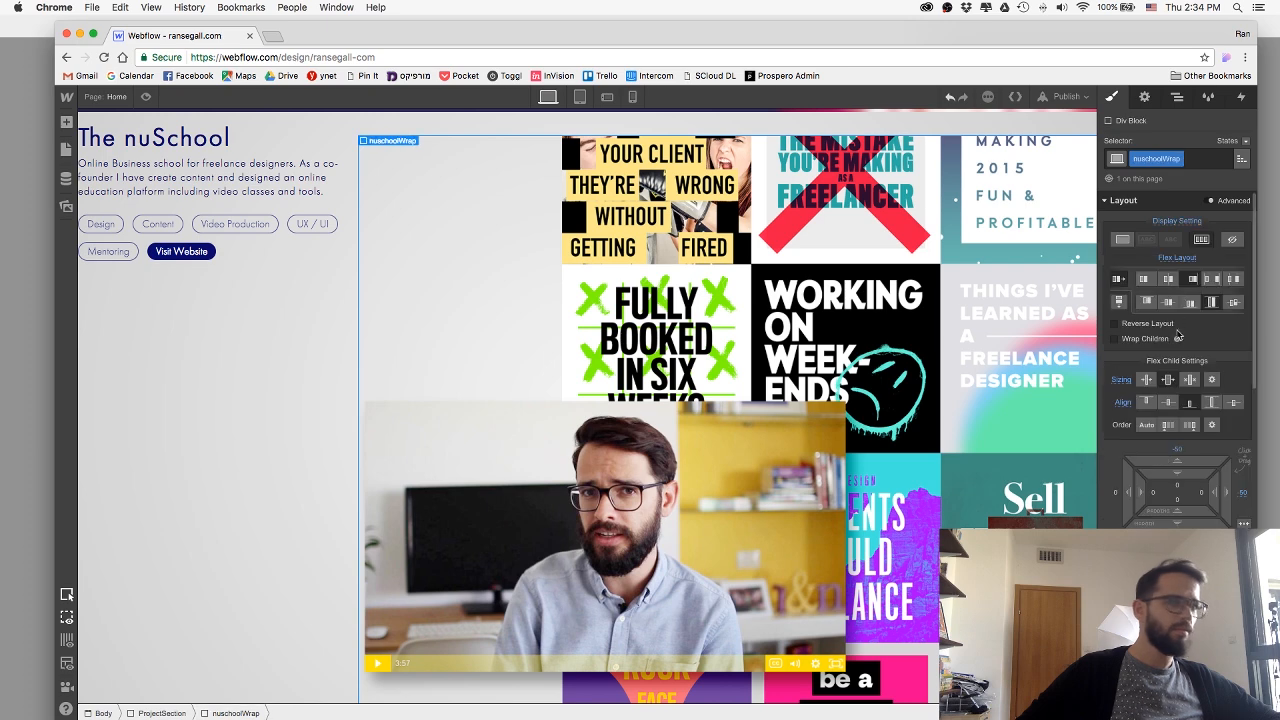
left_click(1181, 451)
type("0")
key("Return")
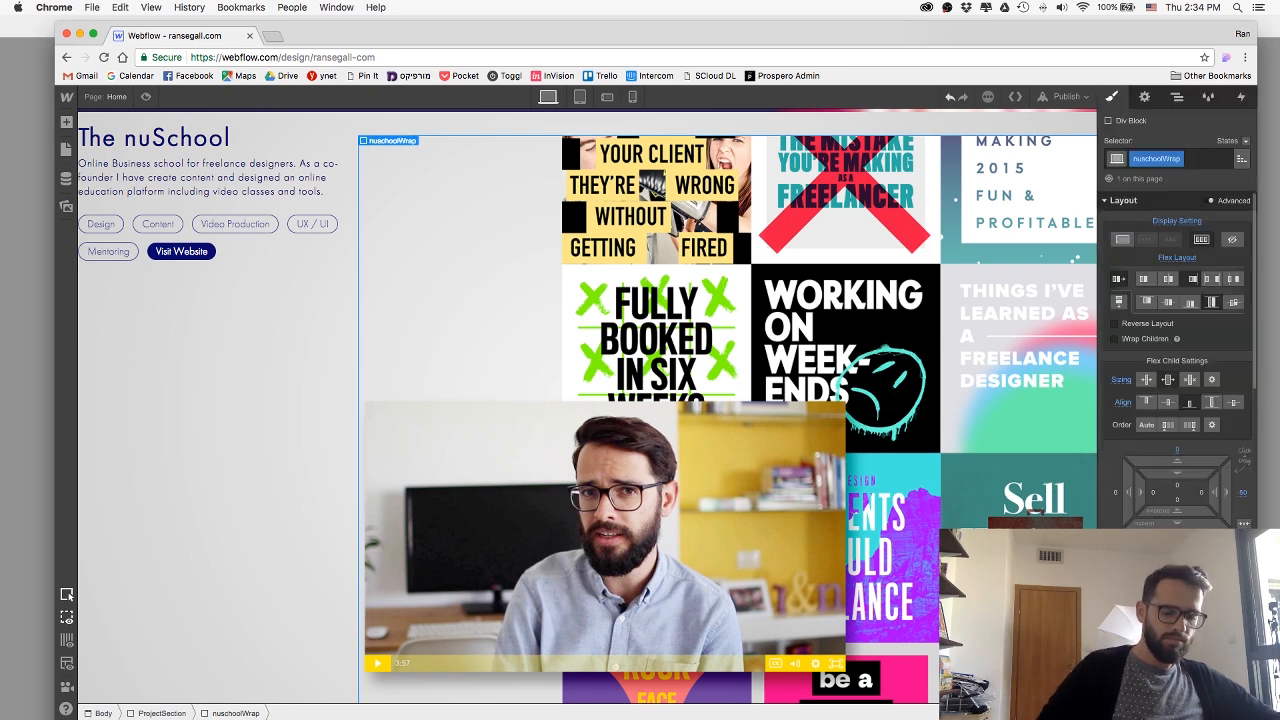
left_click(1242, 494)
type("0")
key("Return")
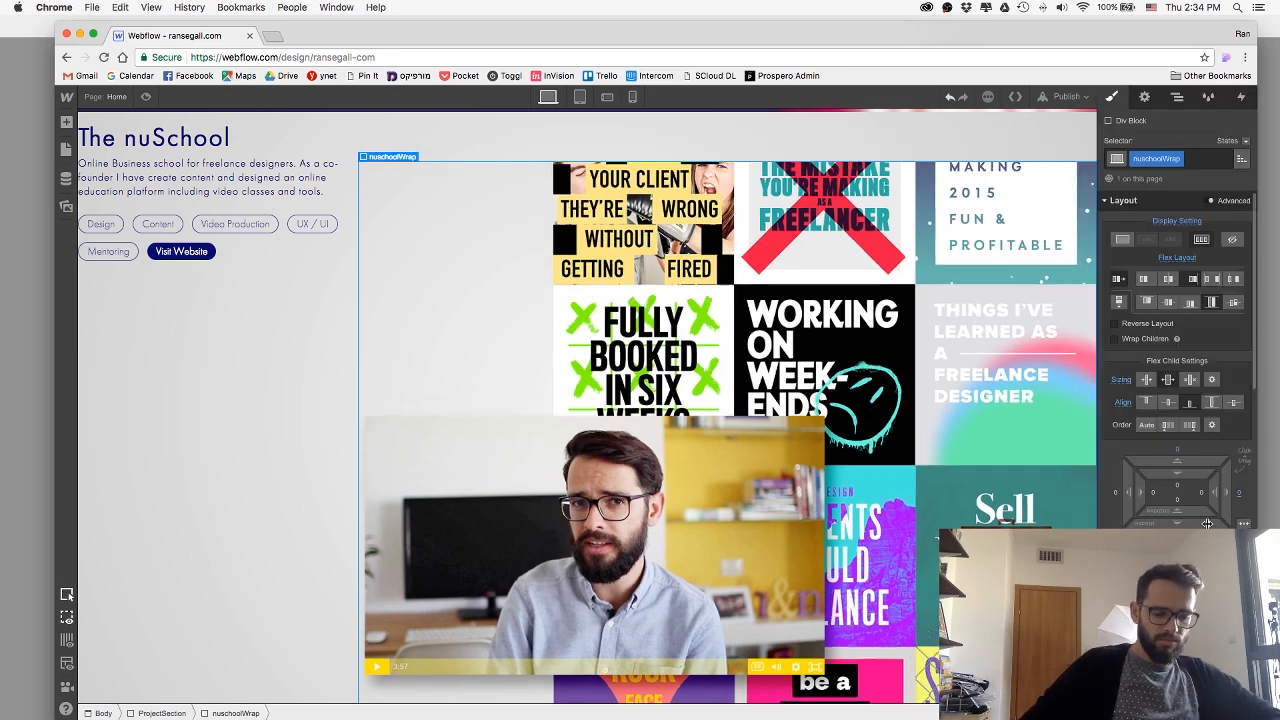
left_click(1178, 535)
key("Return")
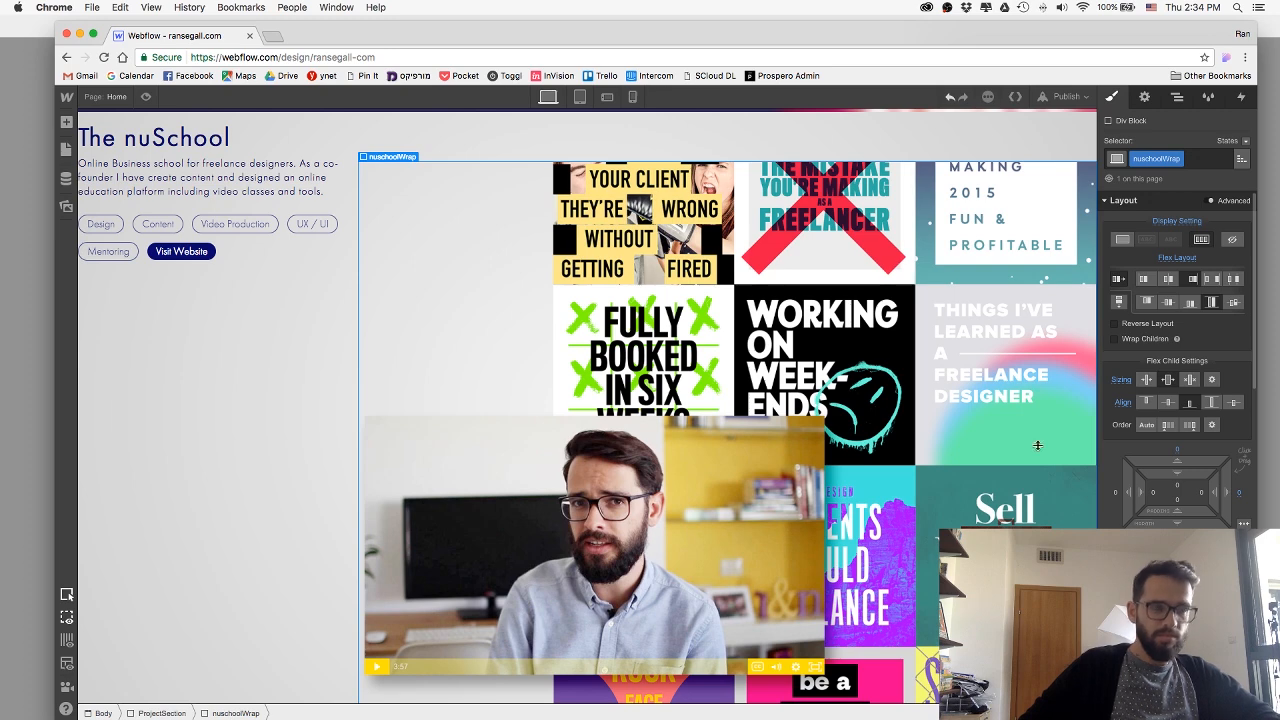
Check the ProjectSection and nuschoolWrap layout and set the artwork image's own flex child alignment to stretch.
left_click(513, 139)
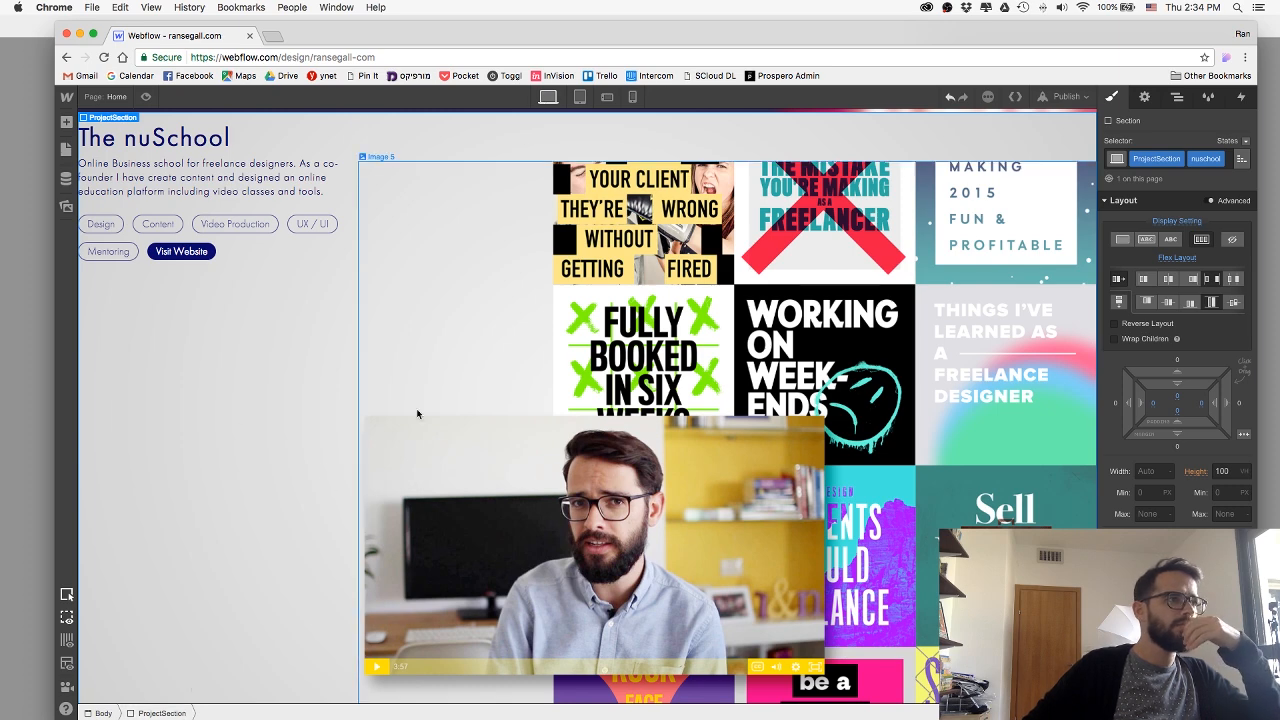
left_click(236, 713)
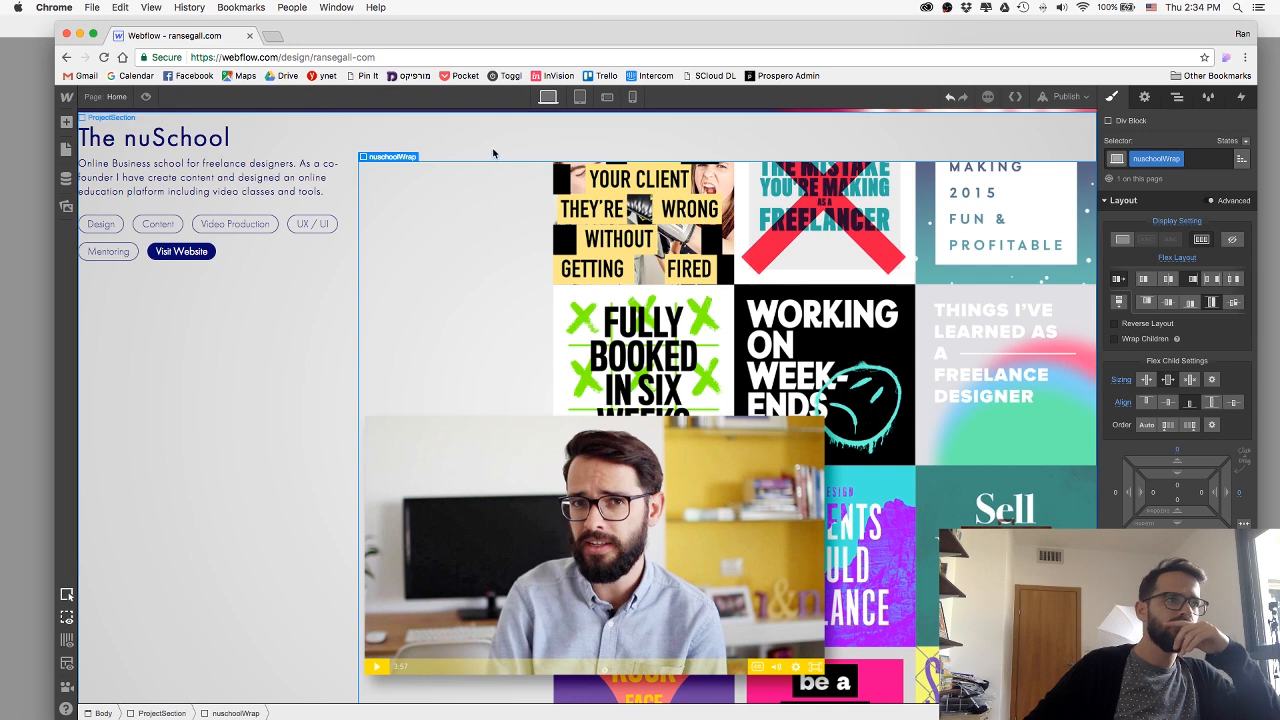
left_click(604, 669)
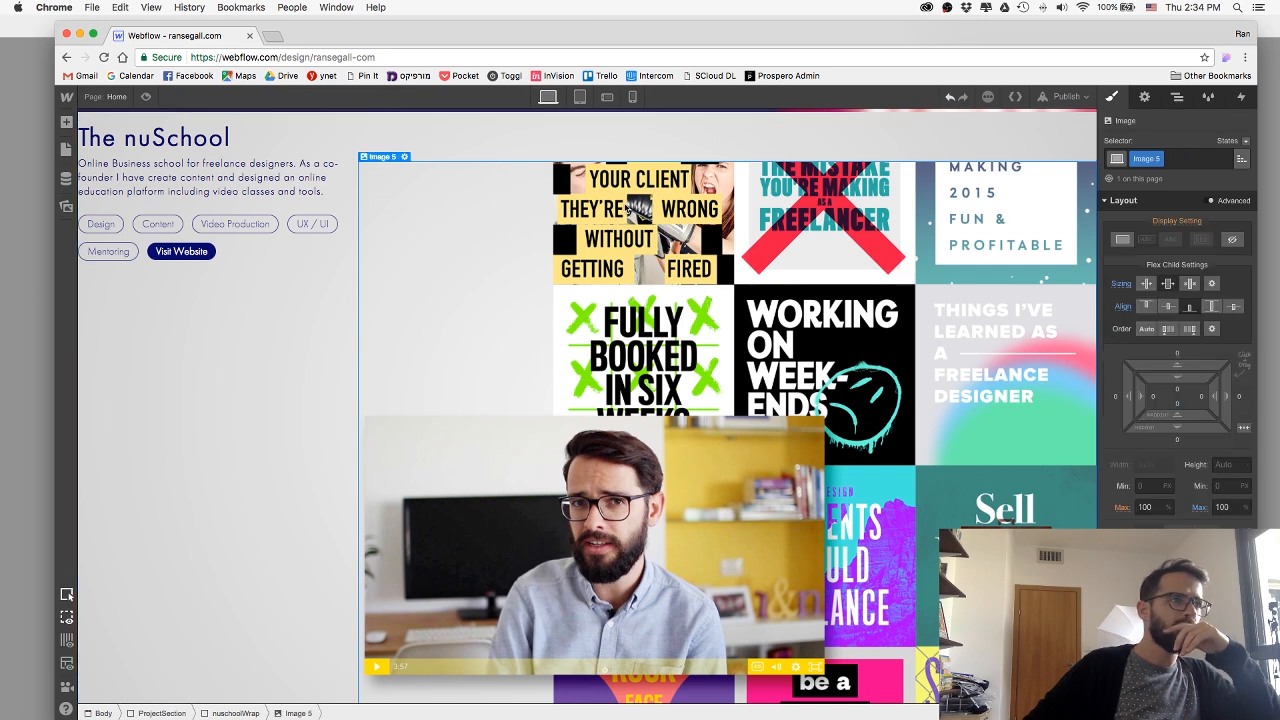
left_click(1212, 306)
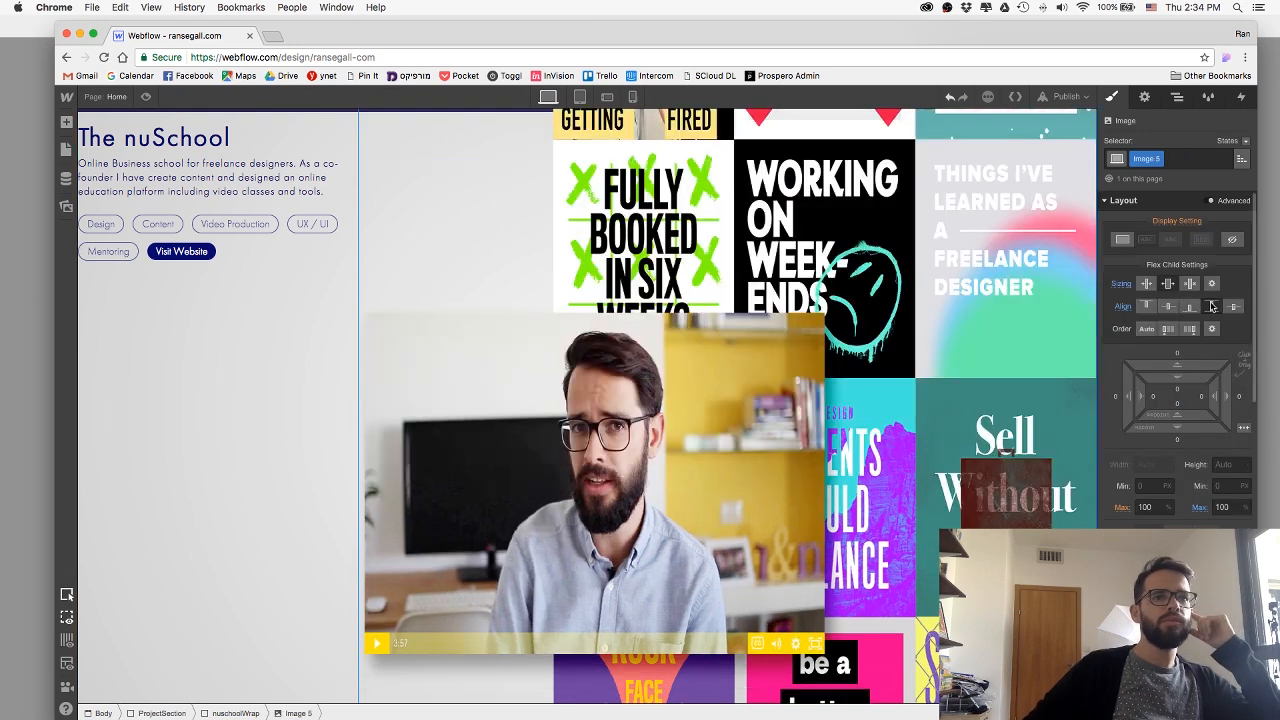
scroll(836, 245, "up", 2)
scroll(836, 245, "down", 2)
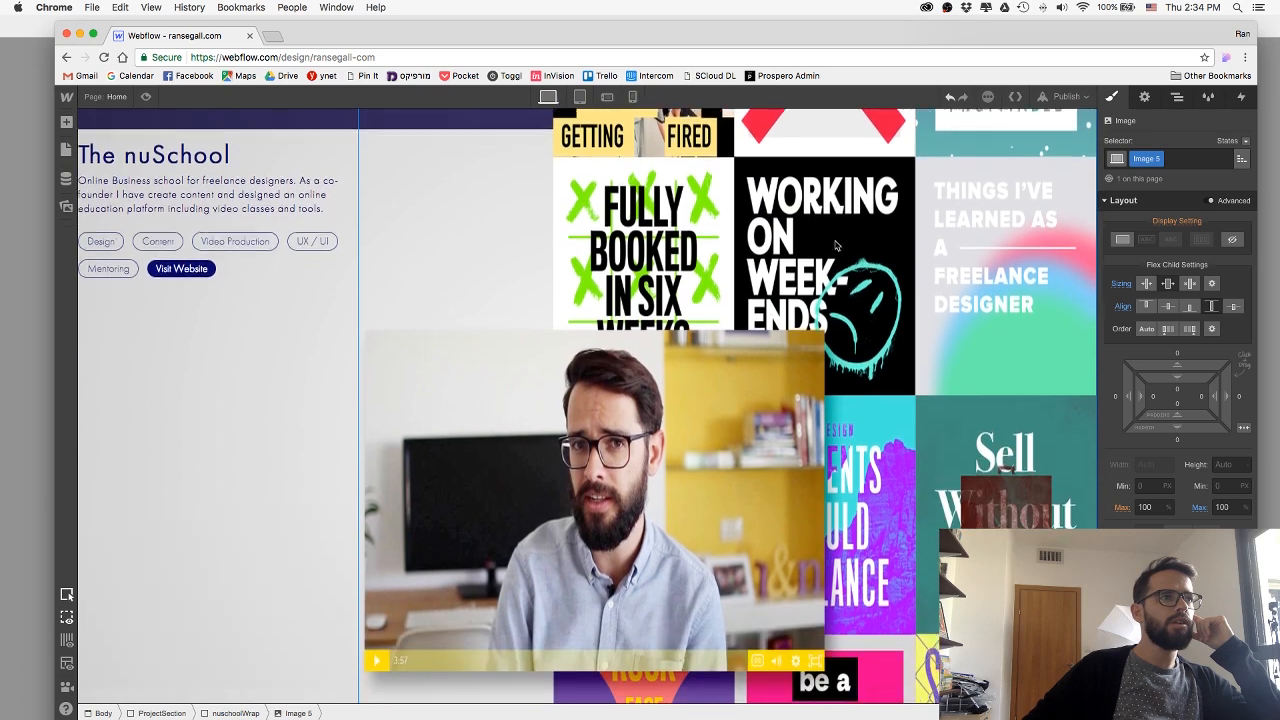
scroll(836, 245, "down", 1)
scroll(877, 421, "down", 1)
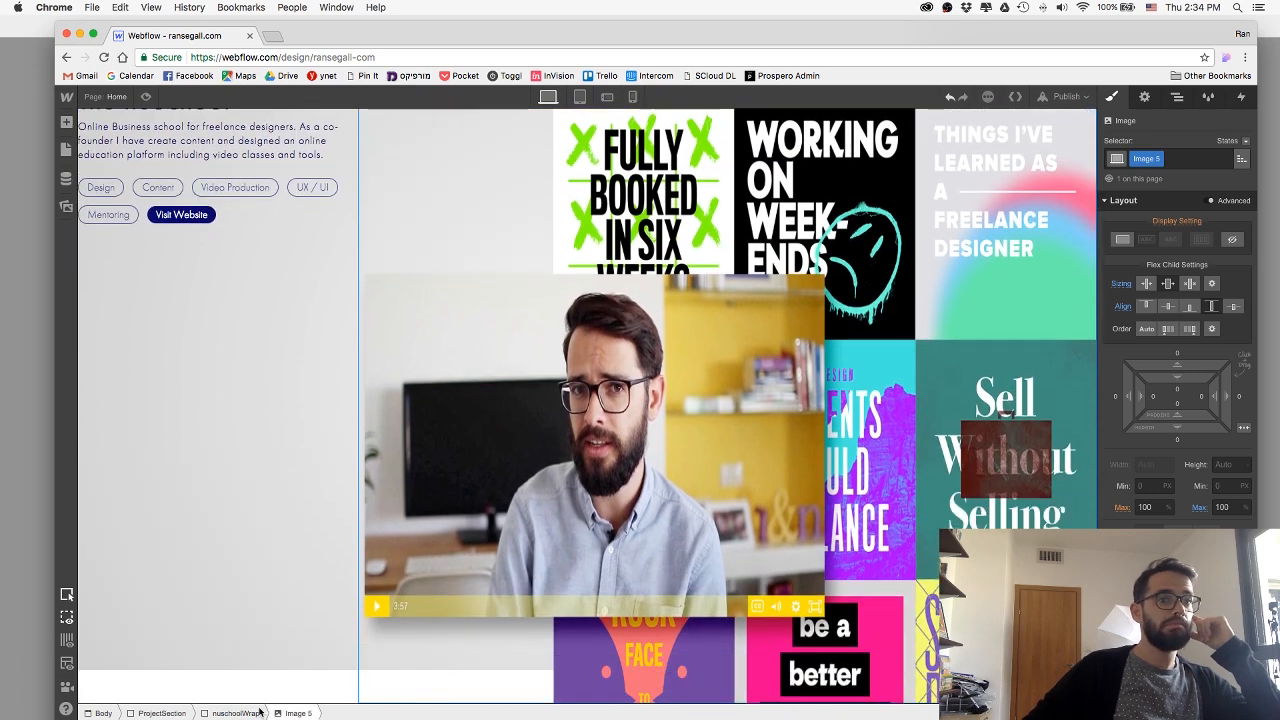
Undo the last change with the nuschoolWrap block selected and preview The nuSchool section.
left_click(930, 360)
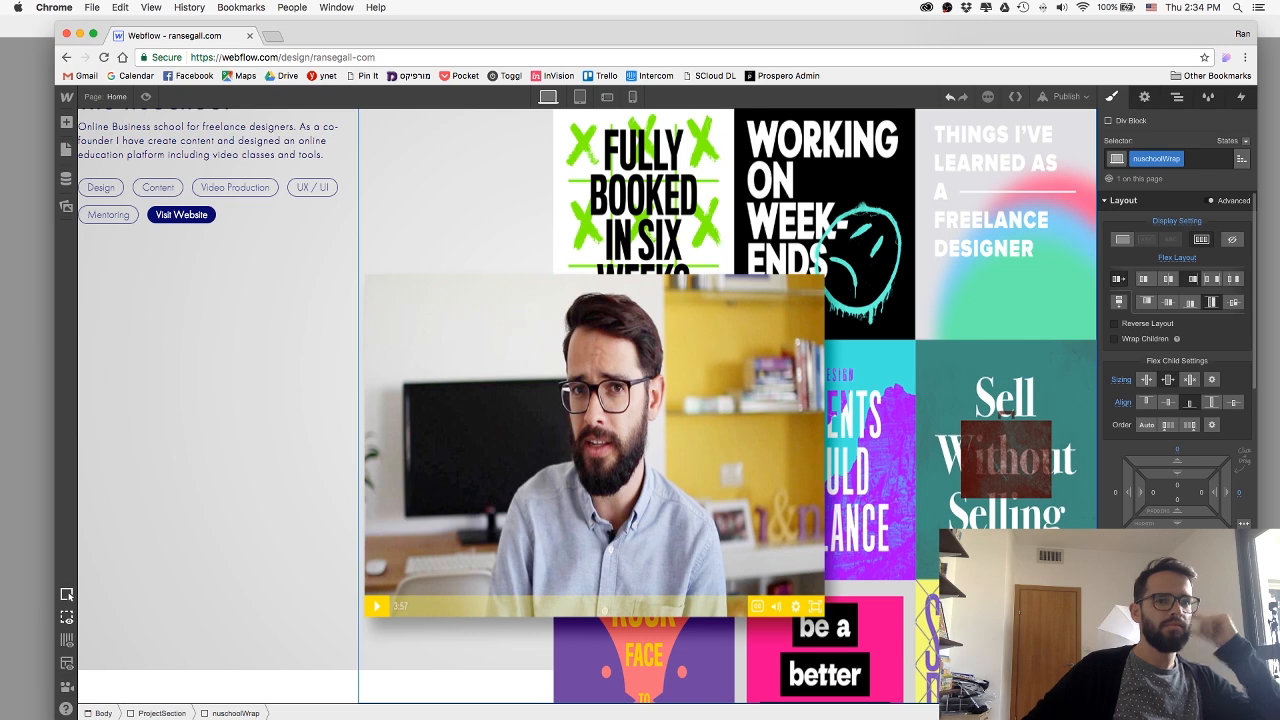
scroll(727, 404, "up", 2)
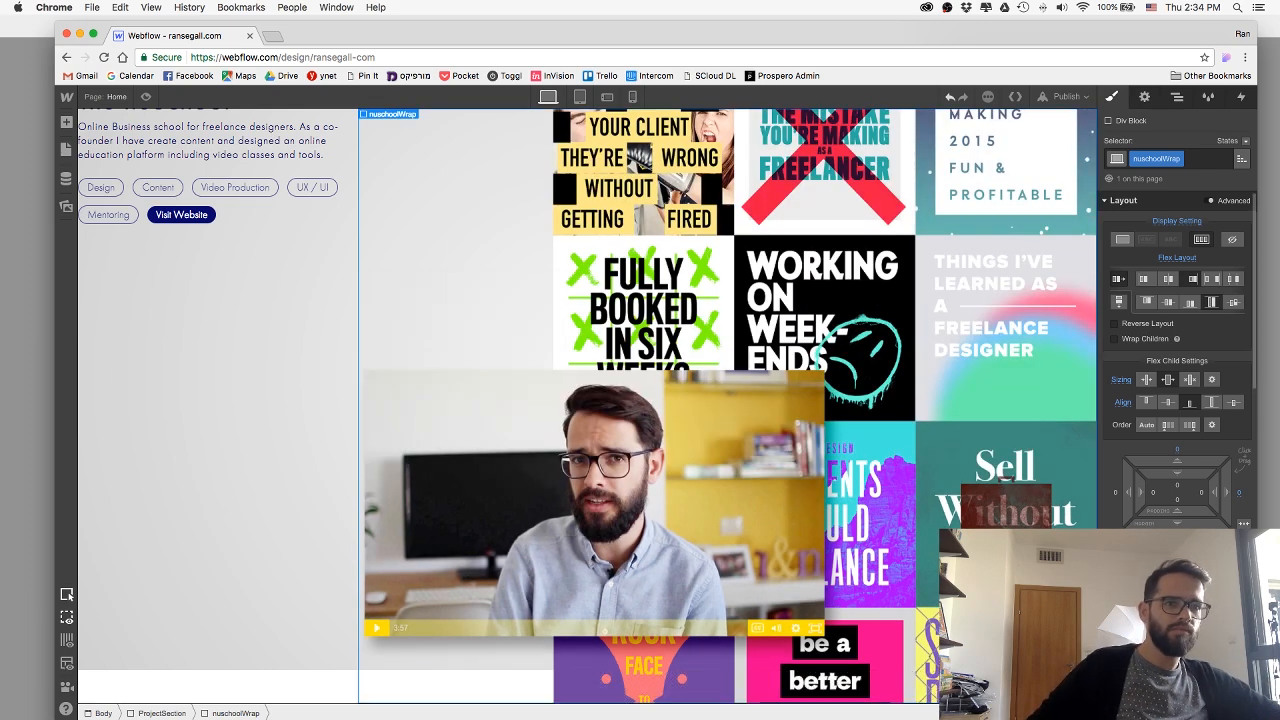
key("super+z")
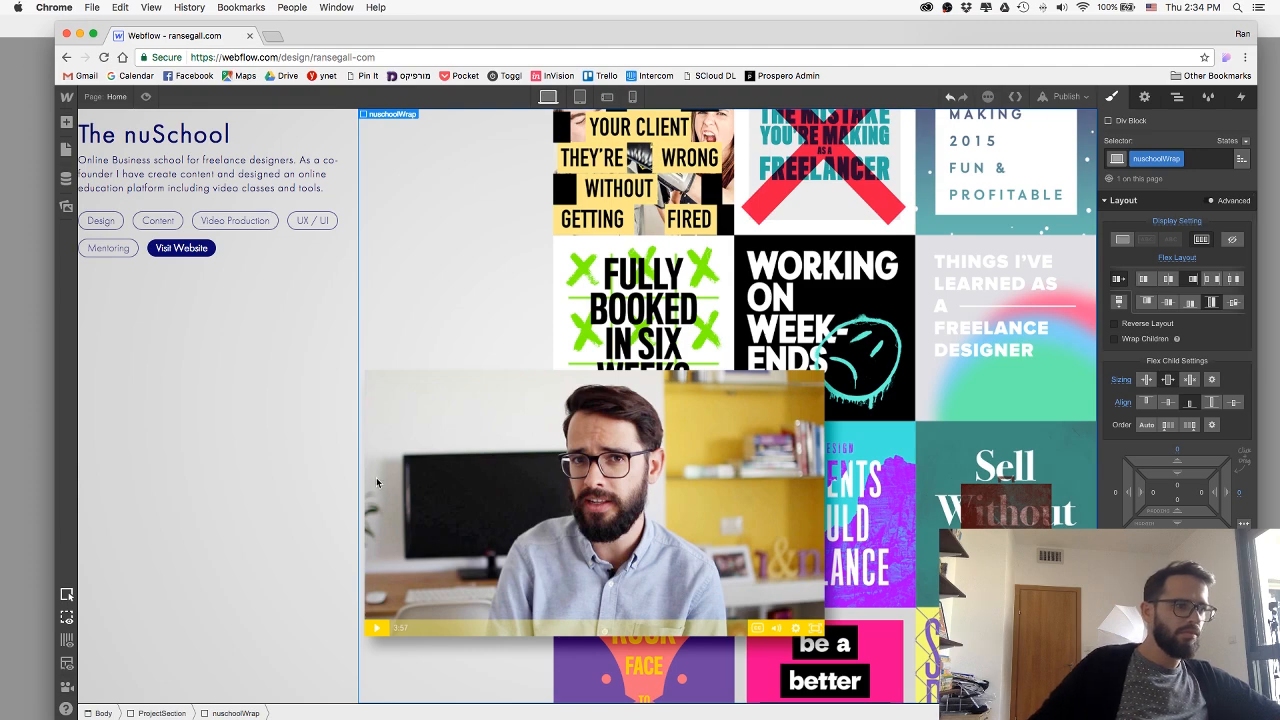
scroll(377, 483, "up", 1)
scroll(377, 483, "down", 1)
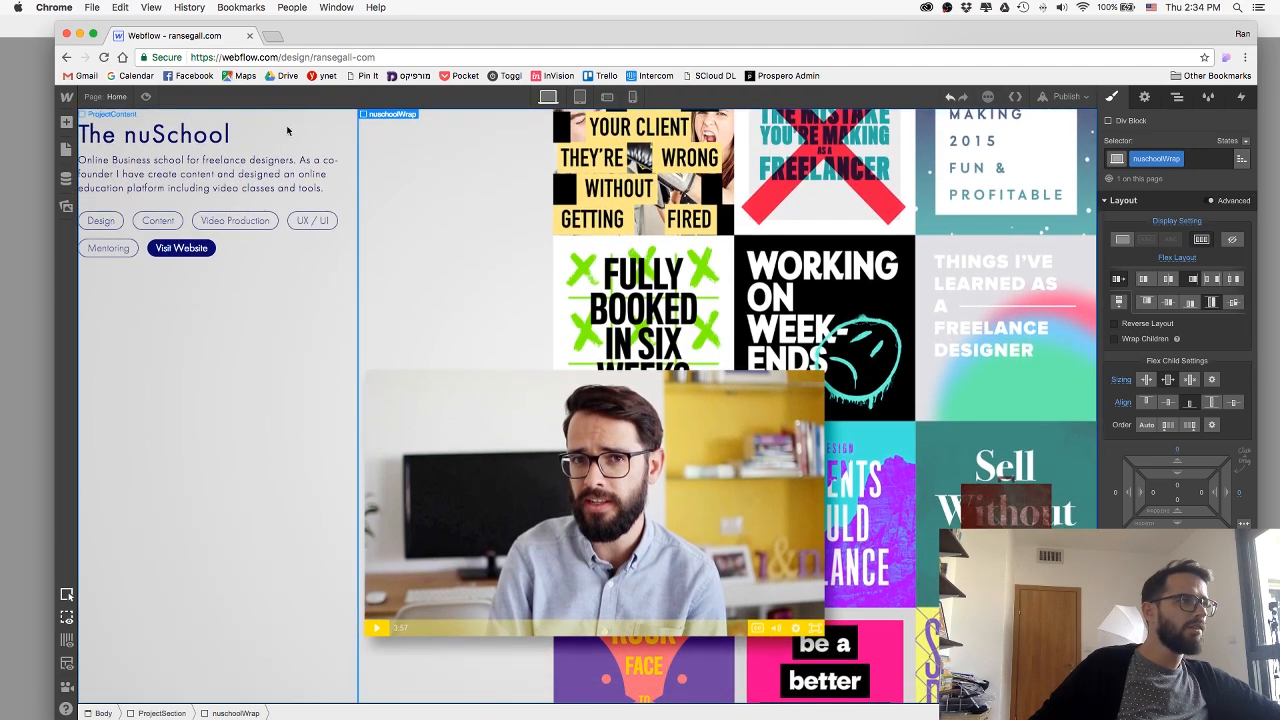
left_click(144, 99)
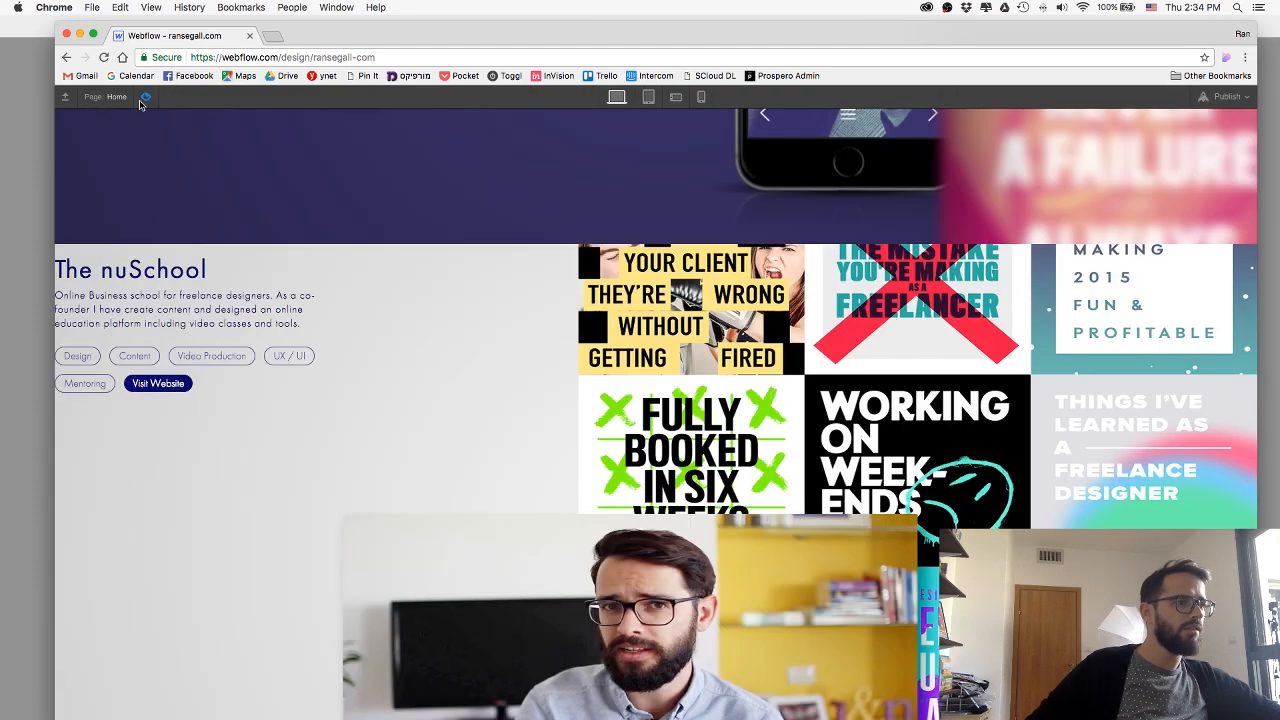
scroll(421, 233, "down", 3)
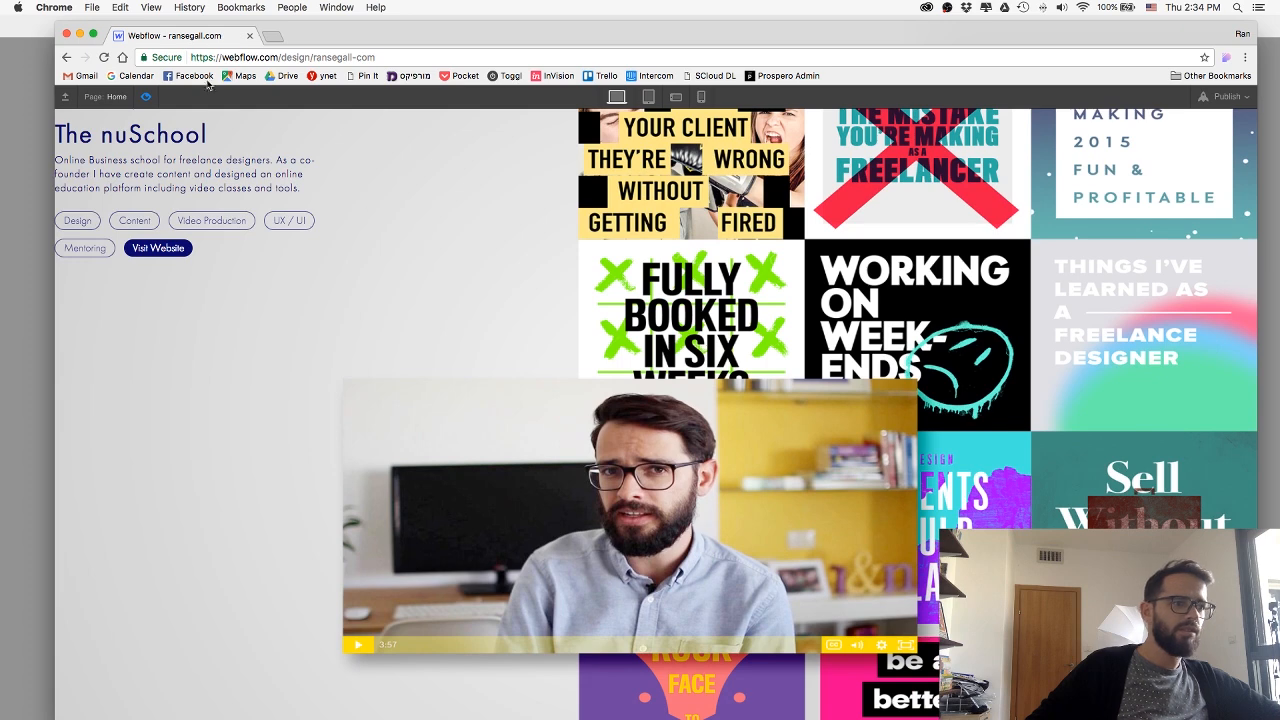
left_click(155, 98)
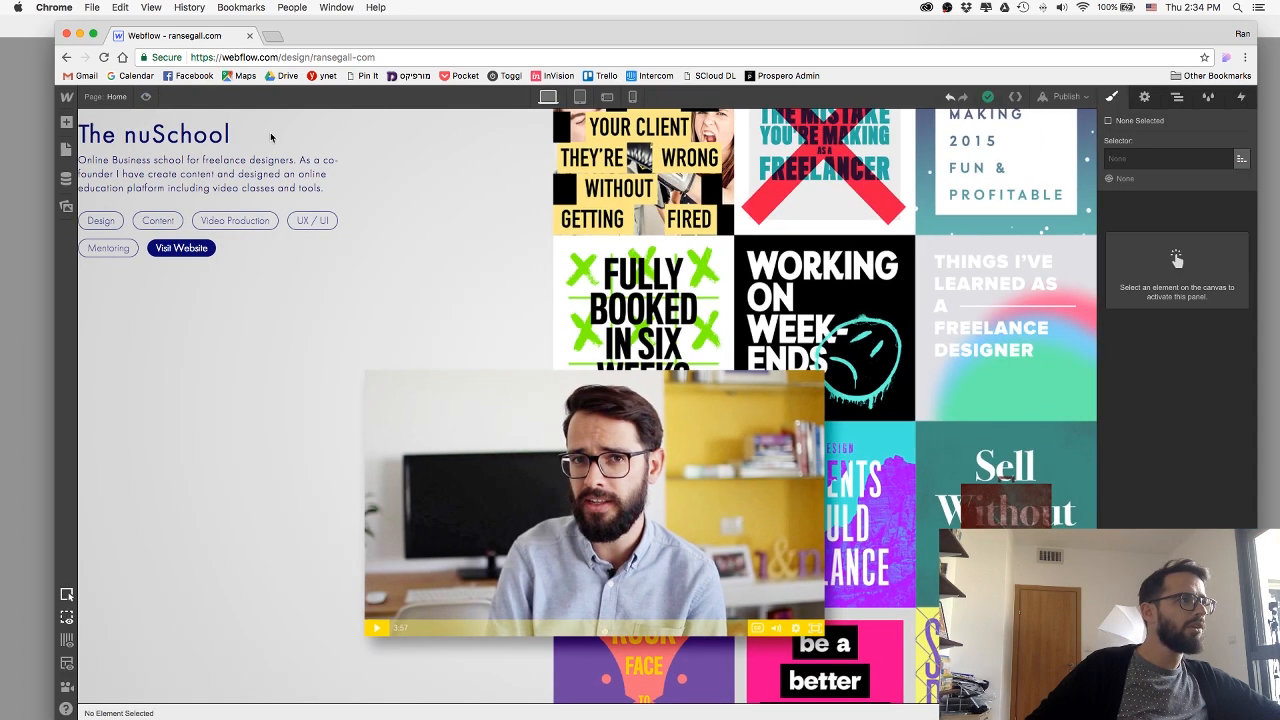
Align the nuschoolWrap block's flex children to the end and preview the page.
left_click(596, 352)
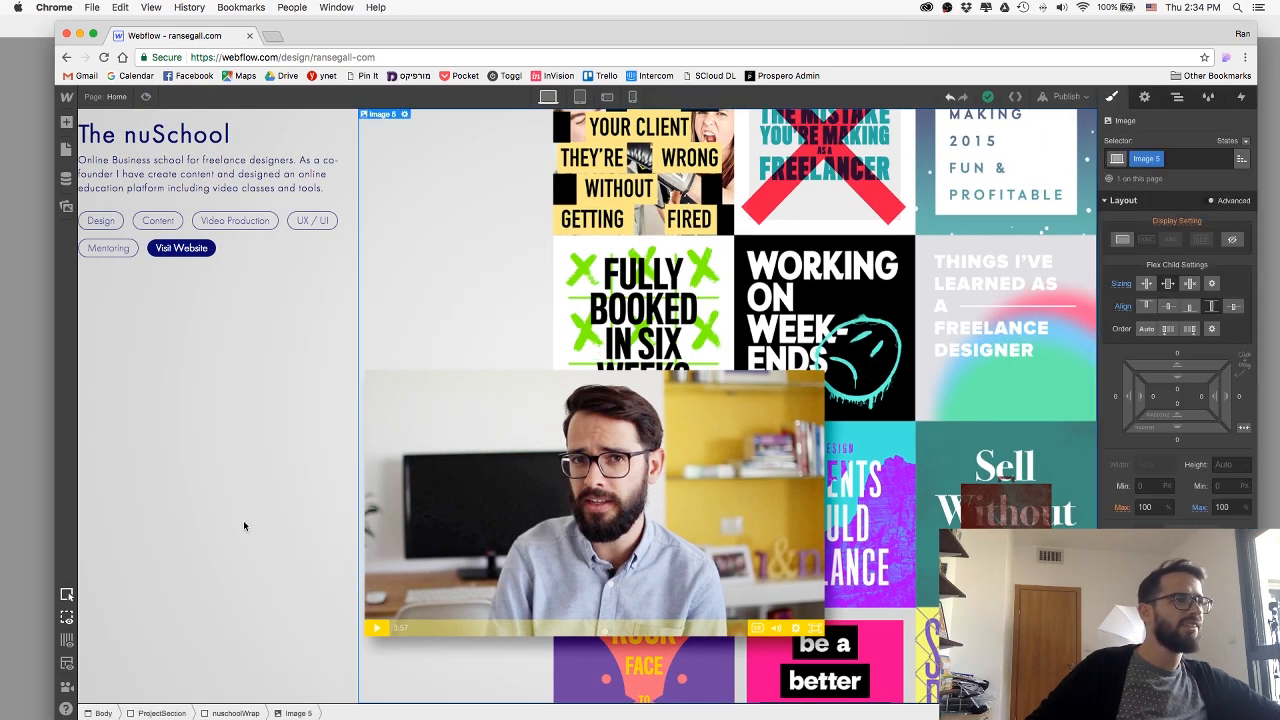
left_click(220, 714)
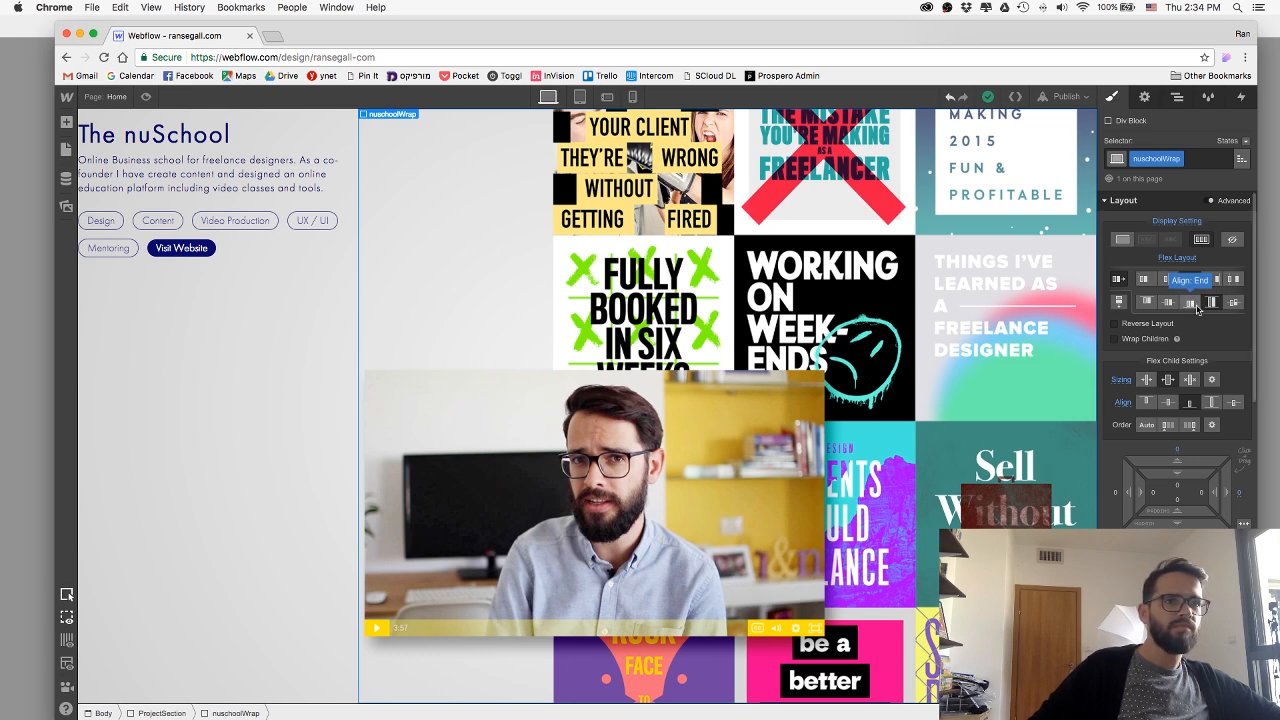
left_click(1196, 307)
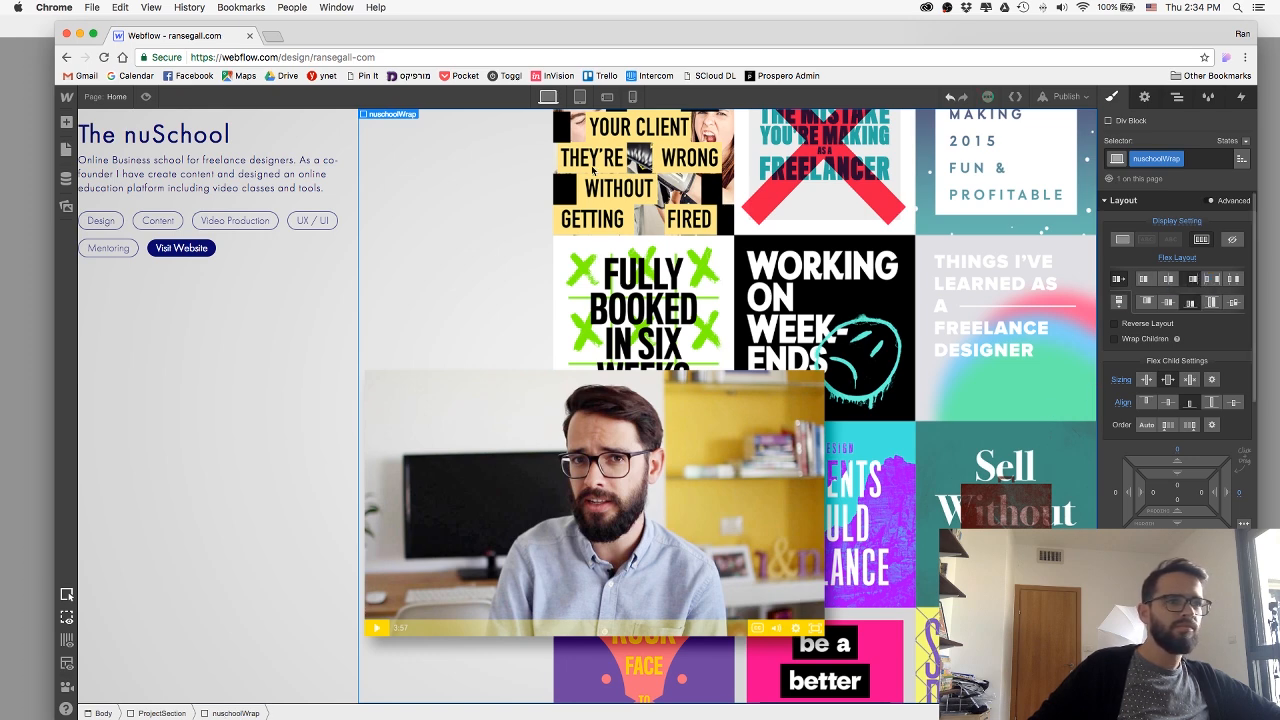
left_click(147, 97)
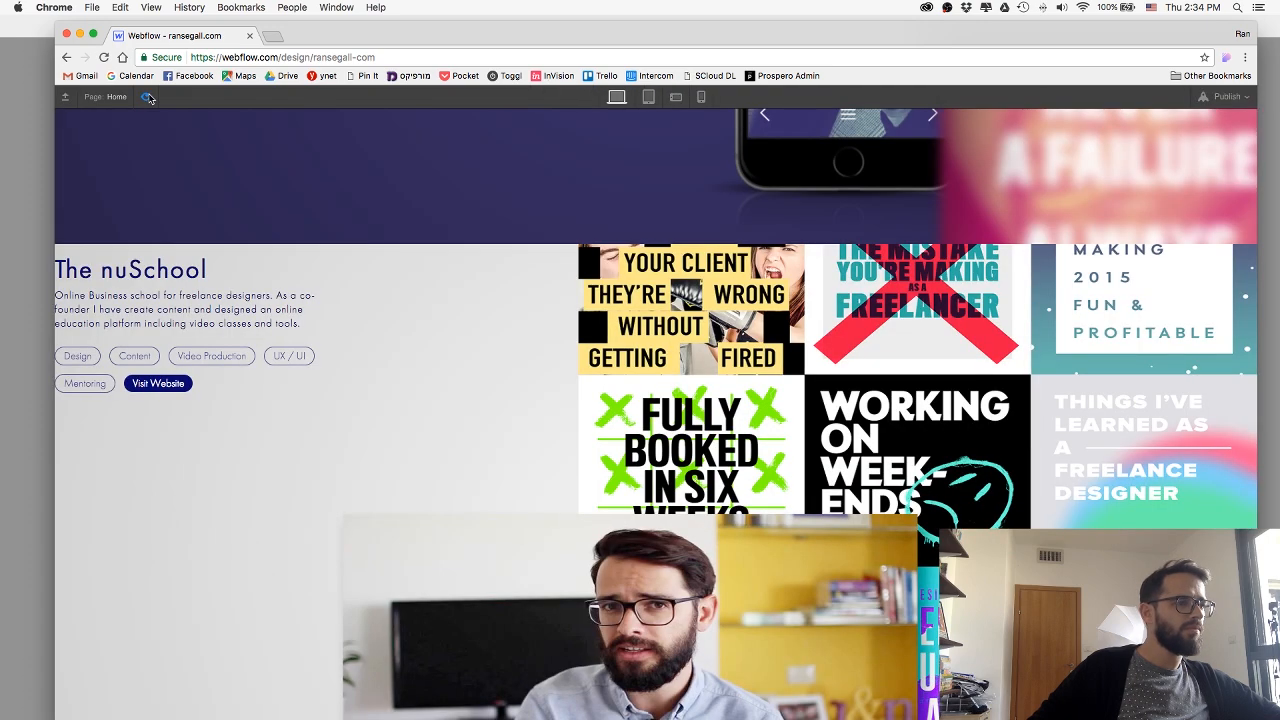
left_click(147, 97)
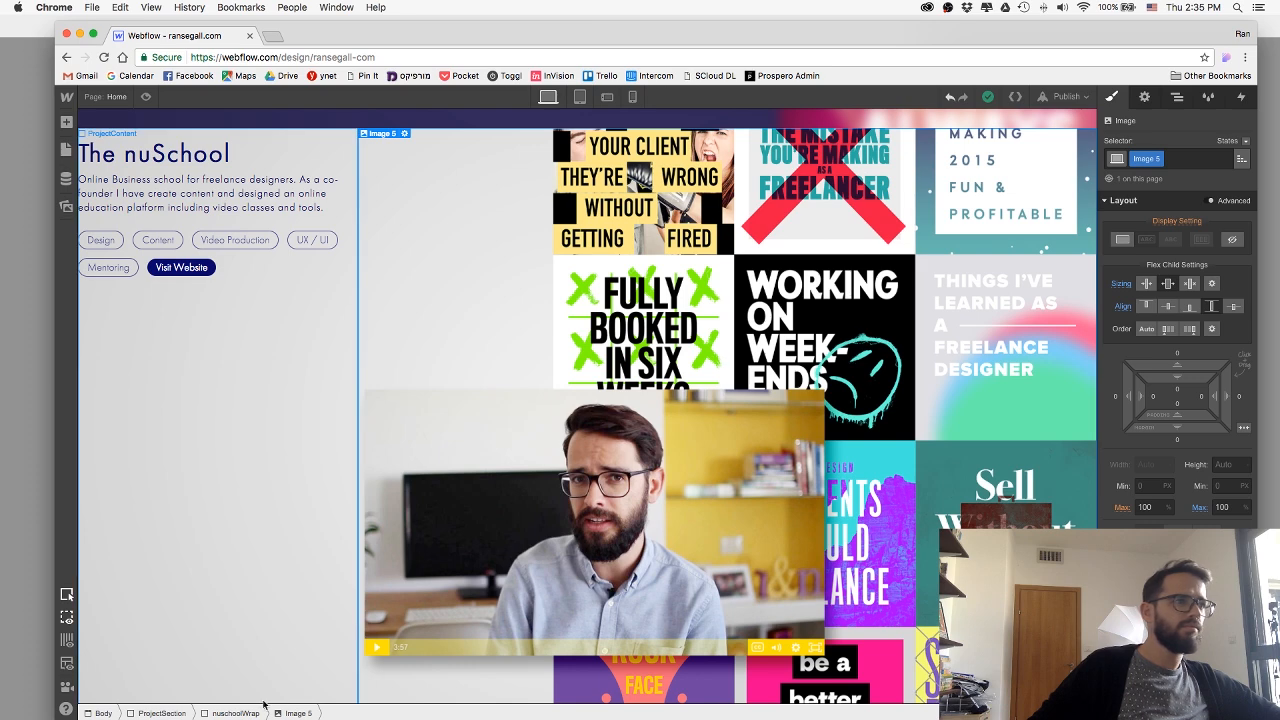
Try aligning The nuSchool ProjectSection's flex children to the end and preview the page.
left_click(161, 713)
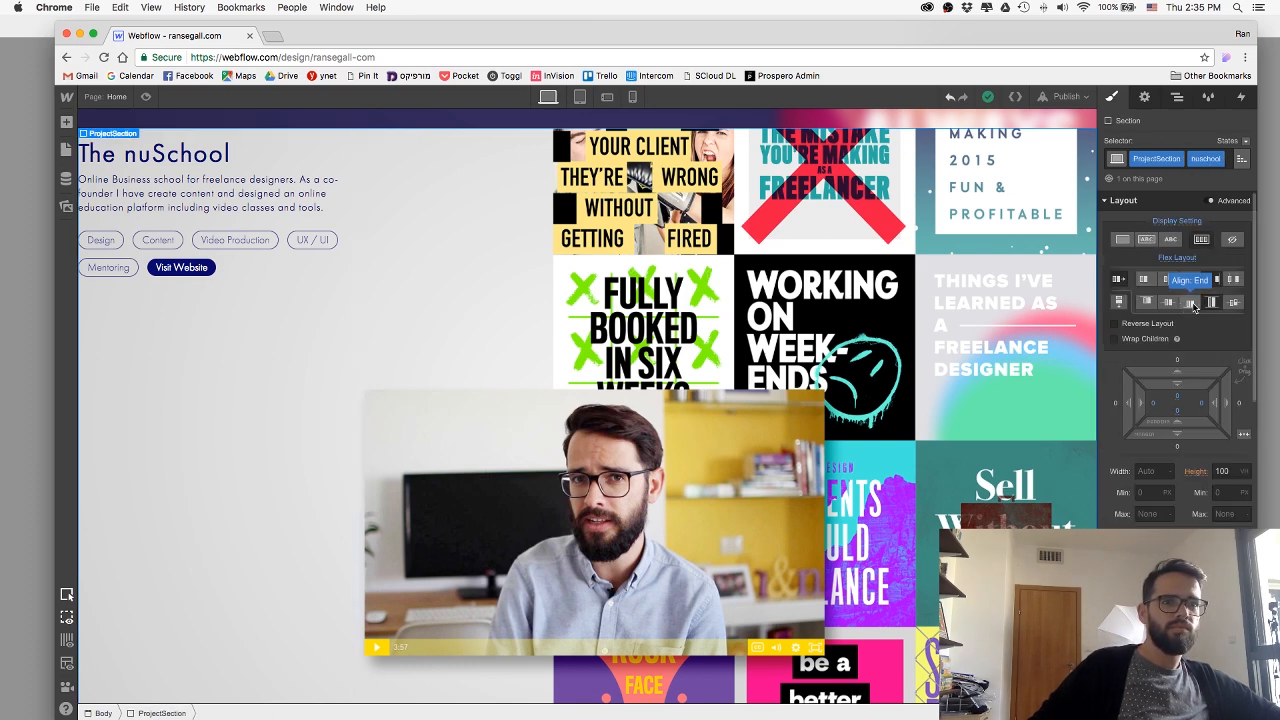
left_click(1191, 302)
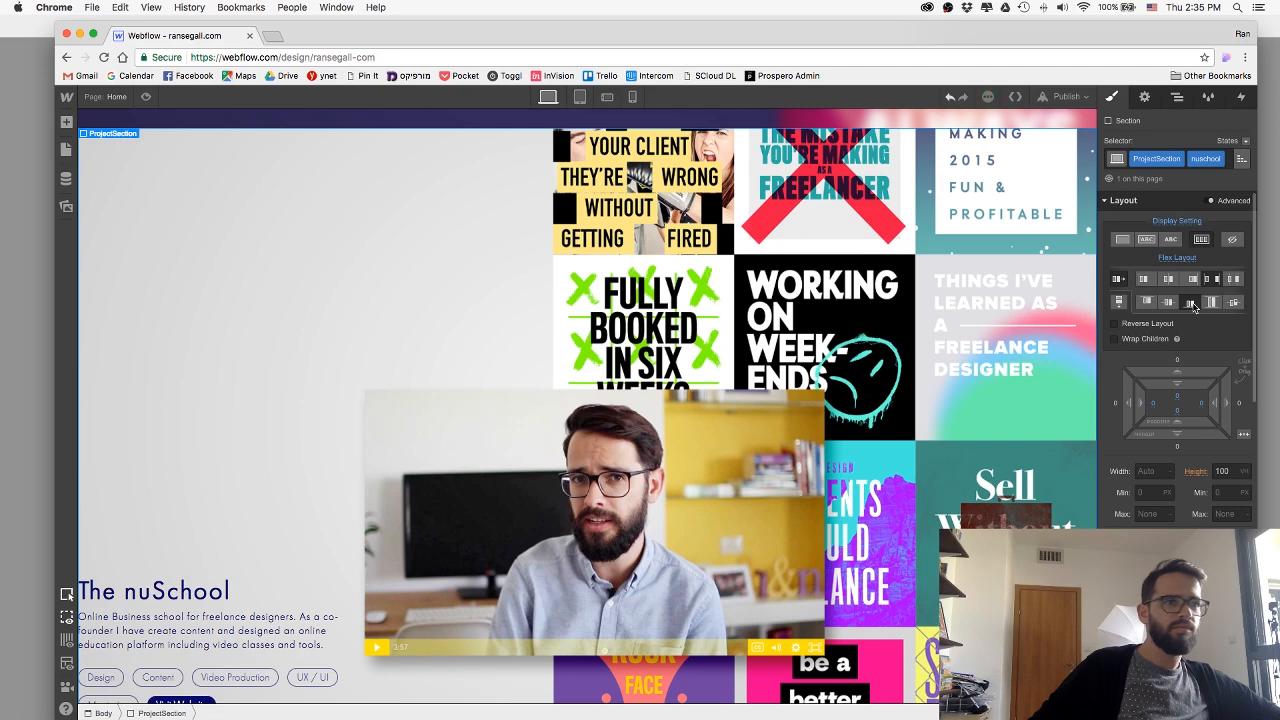
left_click(146, 96)
scroll(395, 292, "down", 3)
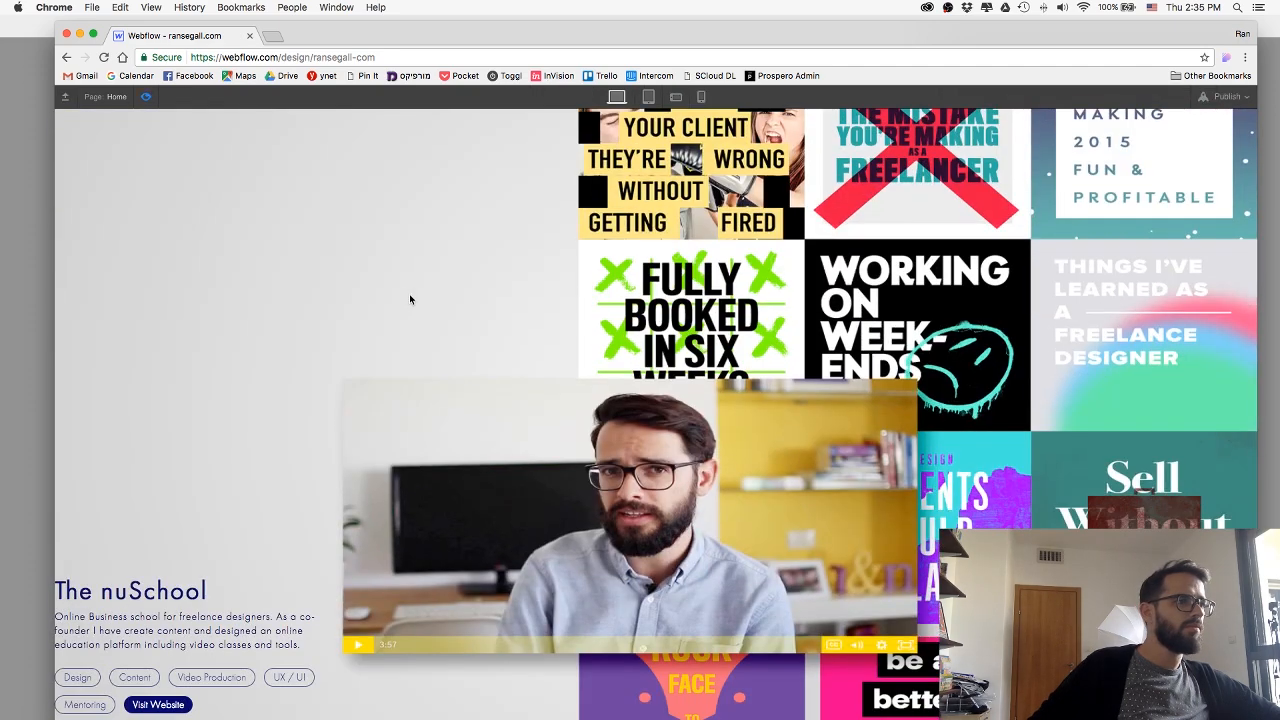
left_click(146, 98)
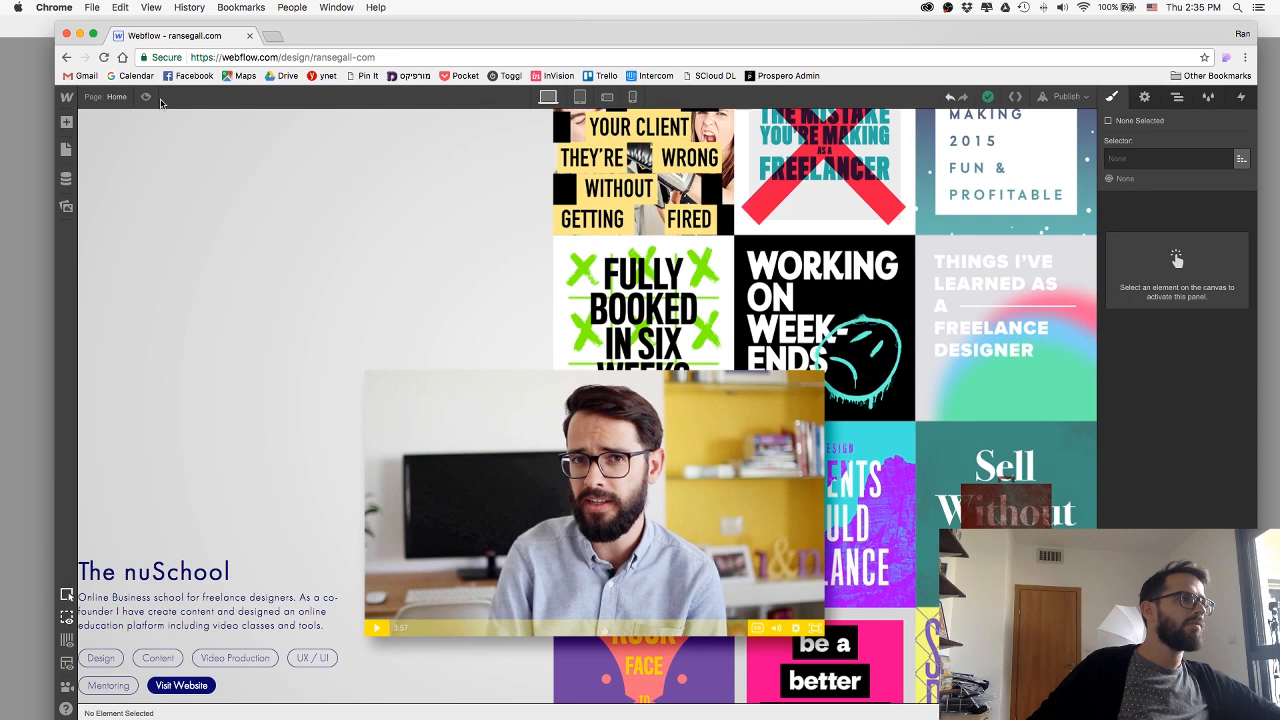
Undo the recent alignment, margin and padding changes to The nuSchool section and its artwork.
left_click(950, 97)
left_click(950, 98)
left_click(950, 98)
left_click(951, 98)
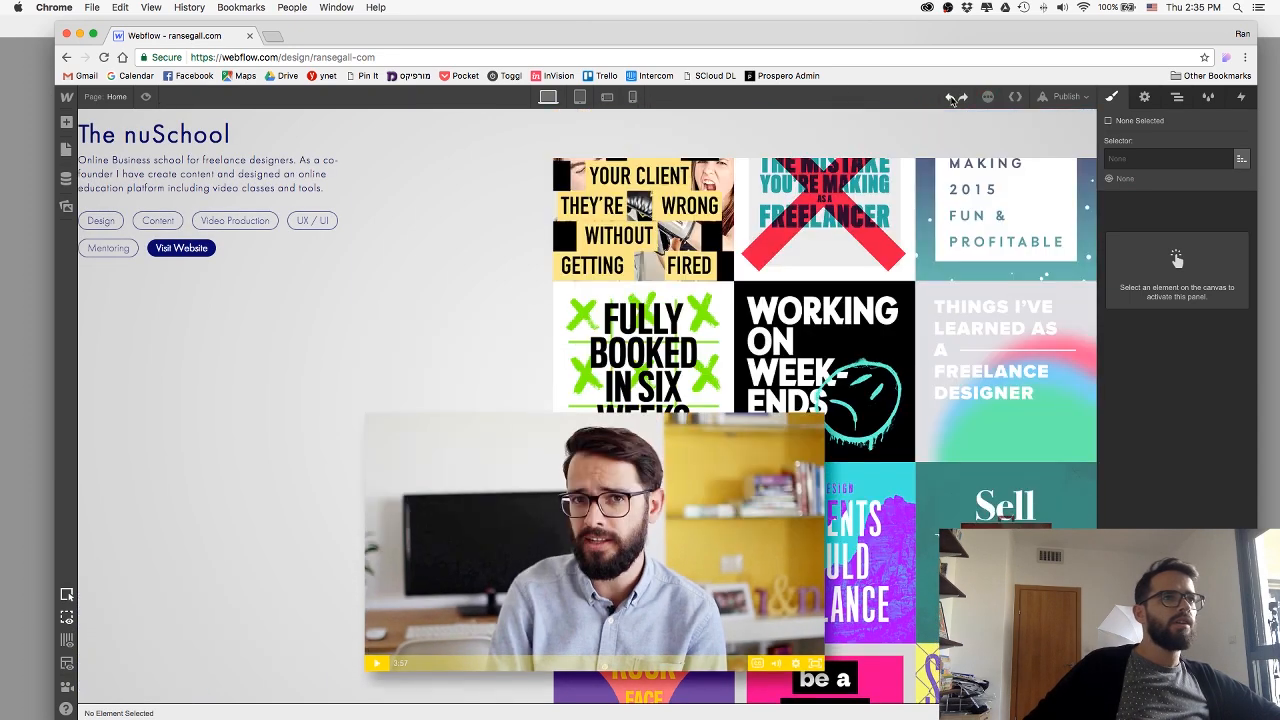
left_click(951, 98)
left_click(951, 98)
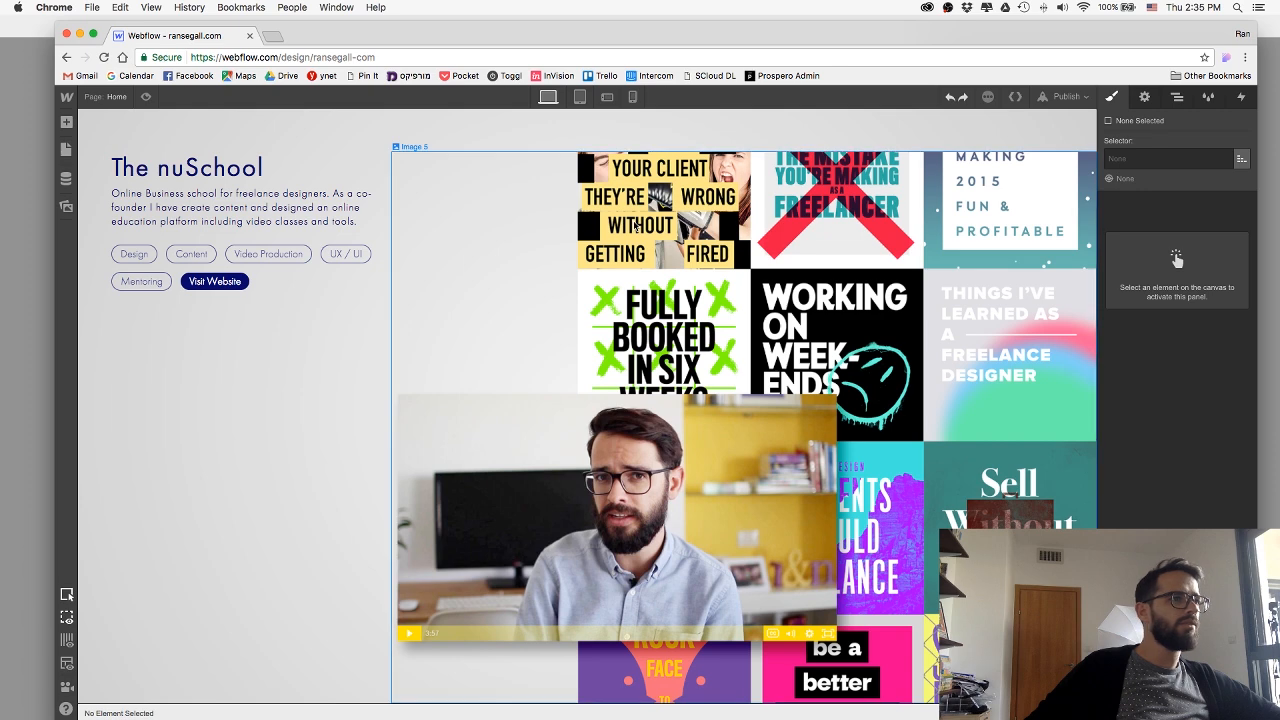
Preview The nuSchool section and examine the layout settings of its ProjectSection and artwork image.
scroll(176, 166, "up", 1)
scroll(176, 166, "down", 1)
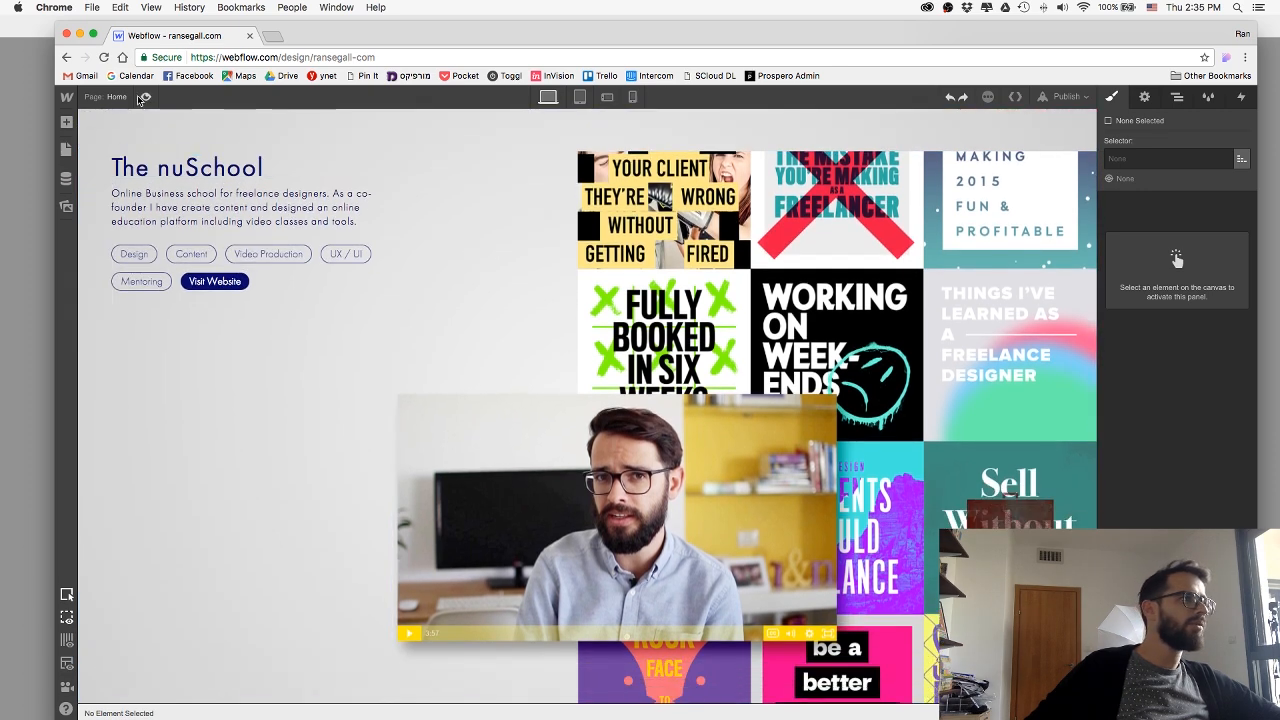
scroll(574, 226, "up", 3)
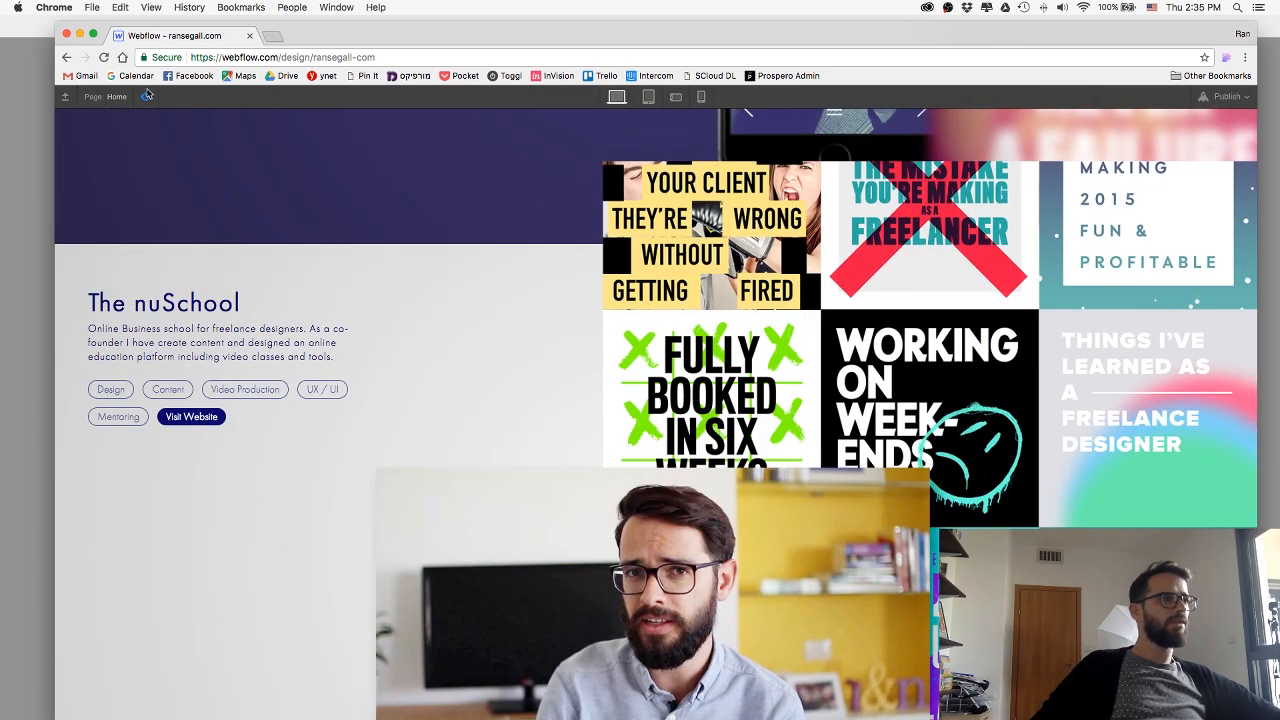
scroll(414, 197, "down", 2)
left_click(470, 180)
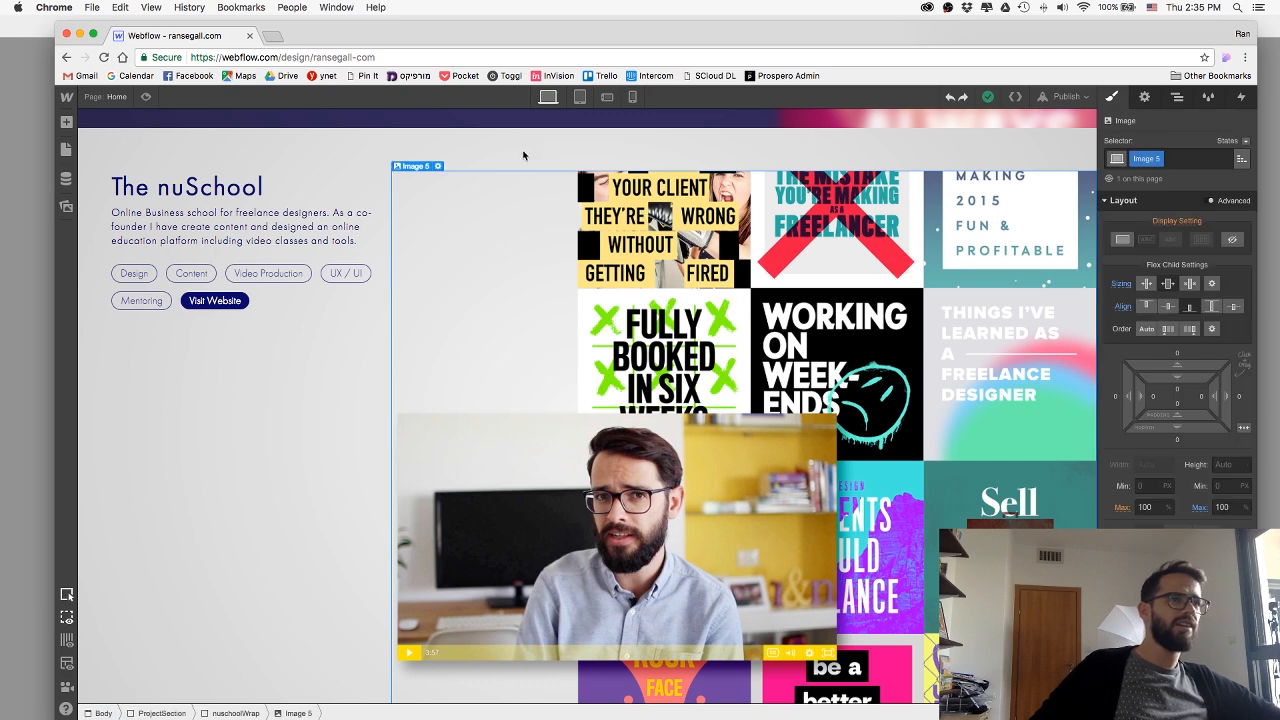
left_click(524, 146)
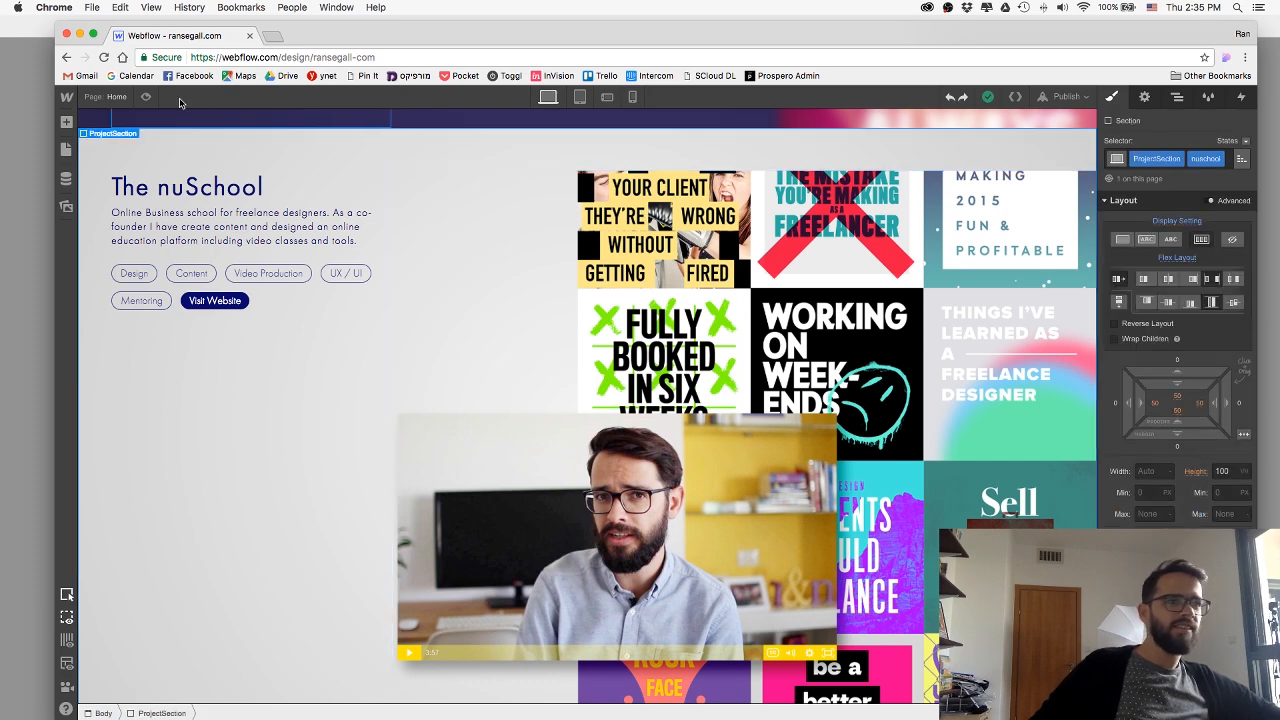
left_click(145, 97)
left_click(145, 97)
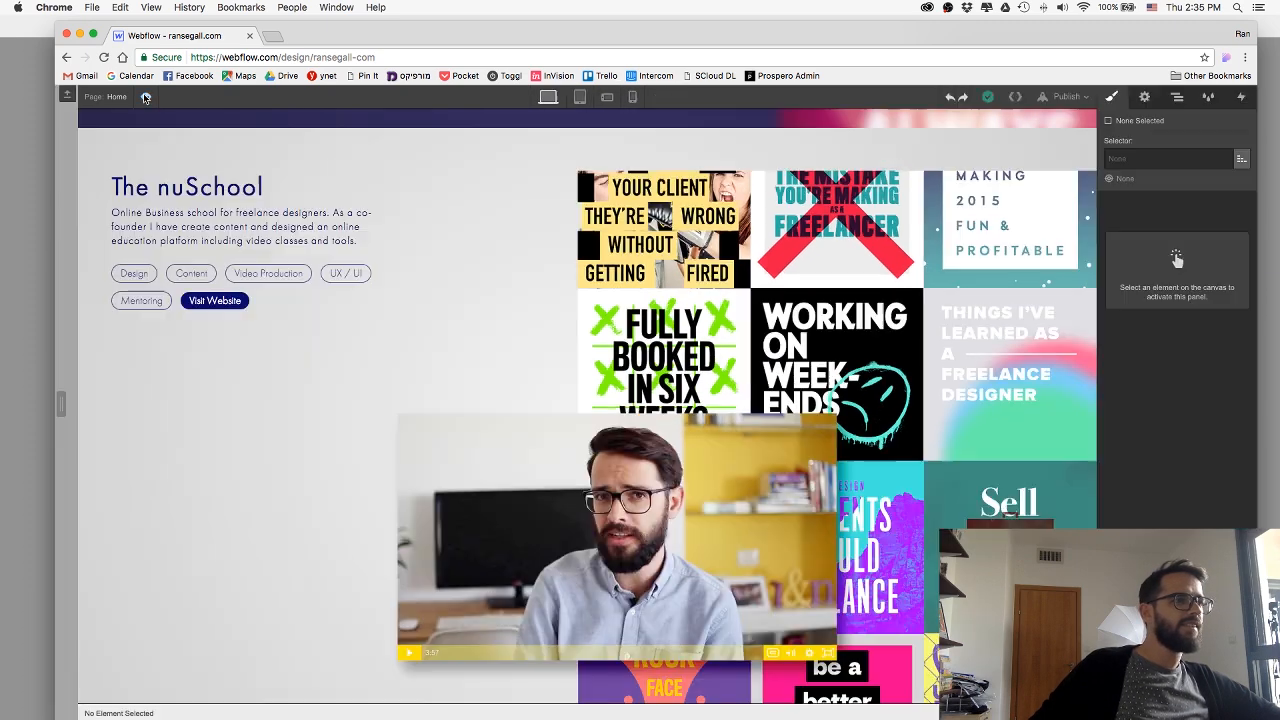
left_click(549, 312)
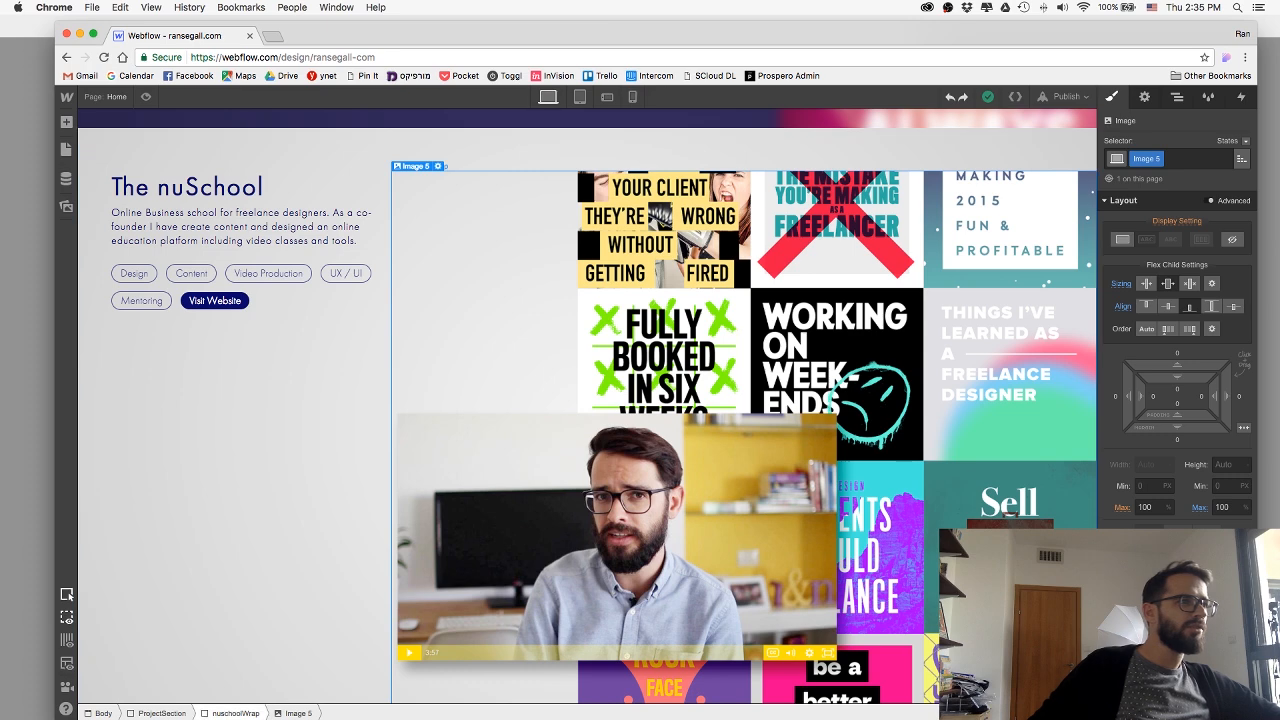
Try setting the height of the artwork image inside The nuSchool's nuschoolWrap block to 100%.
left_click(211, 711)
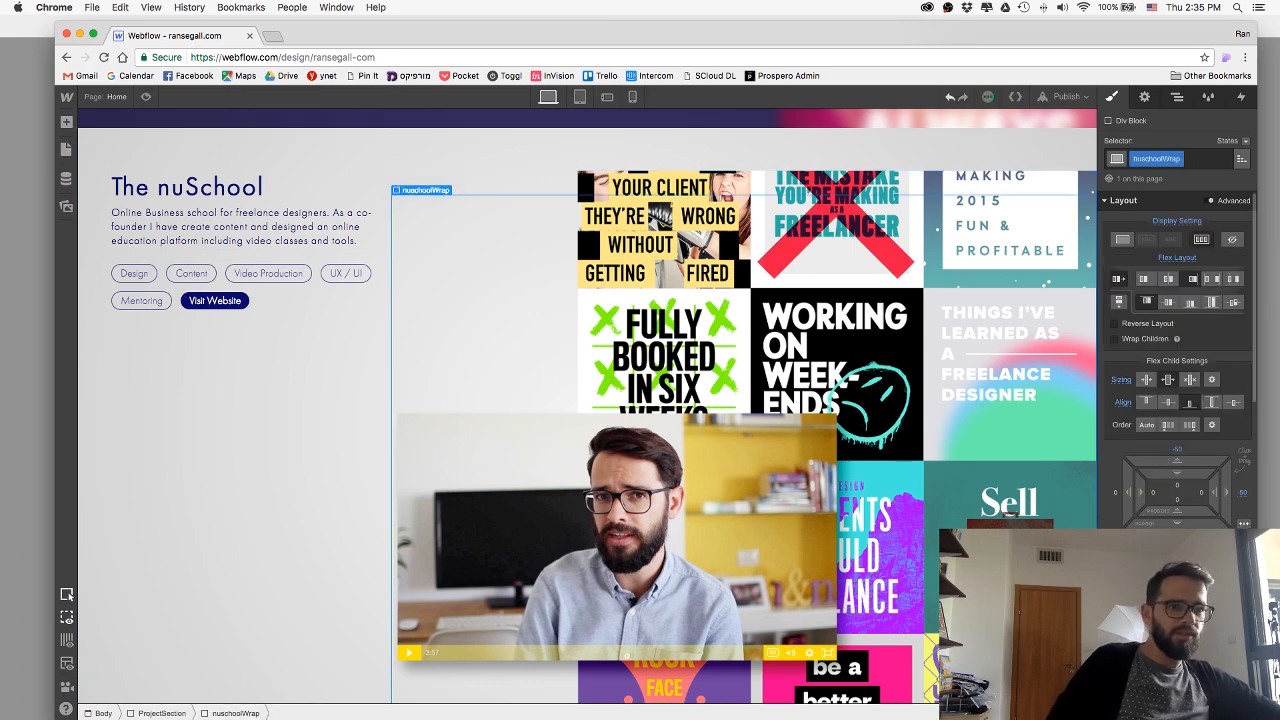
left_click(580, 408)
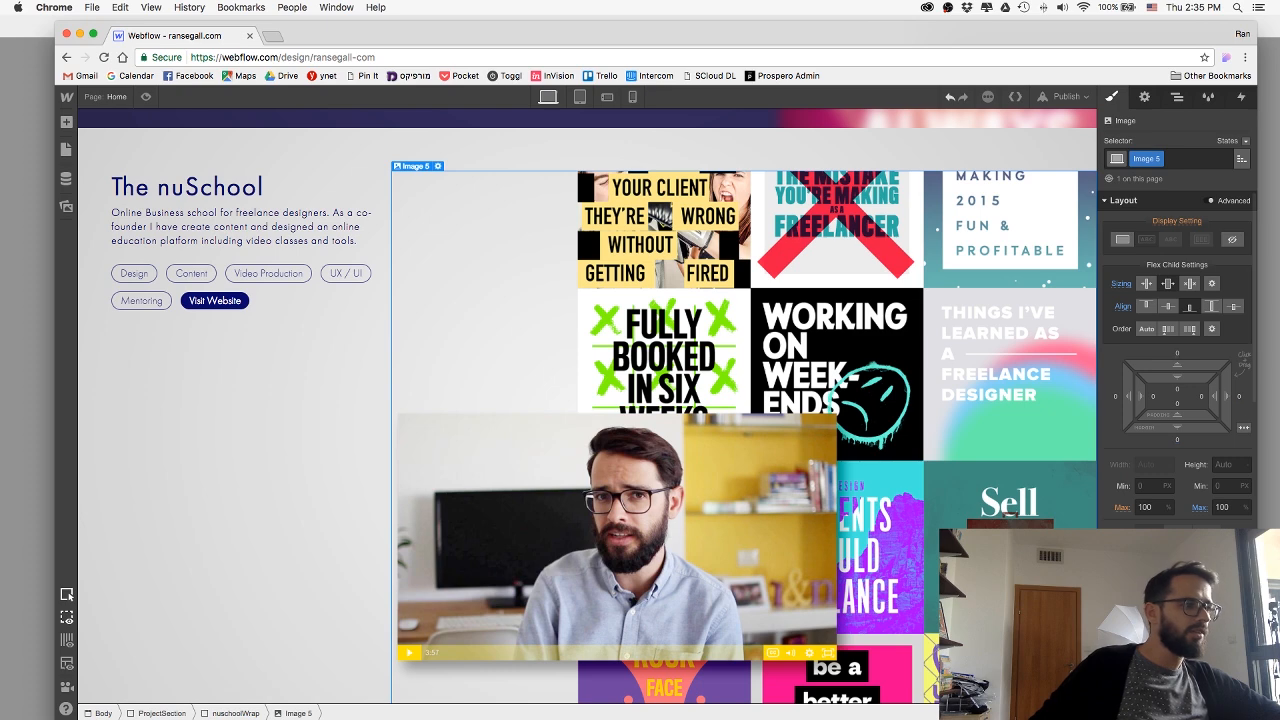
left_click(1222, 507)
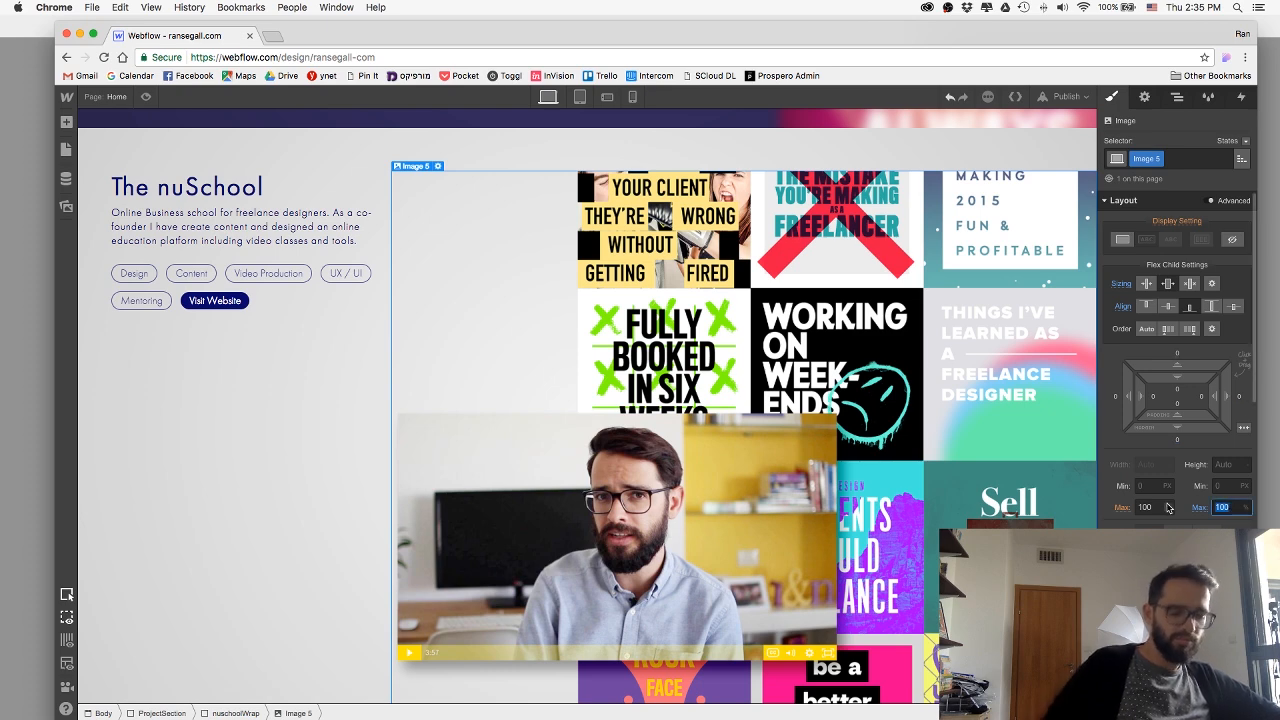
left_click(1225, 464)
type("10")
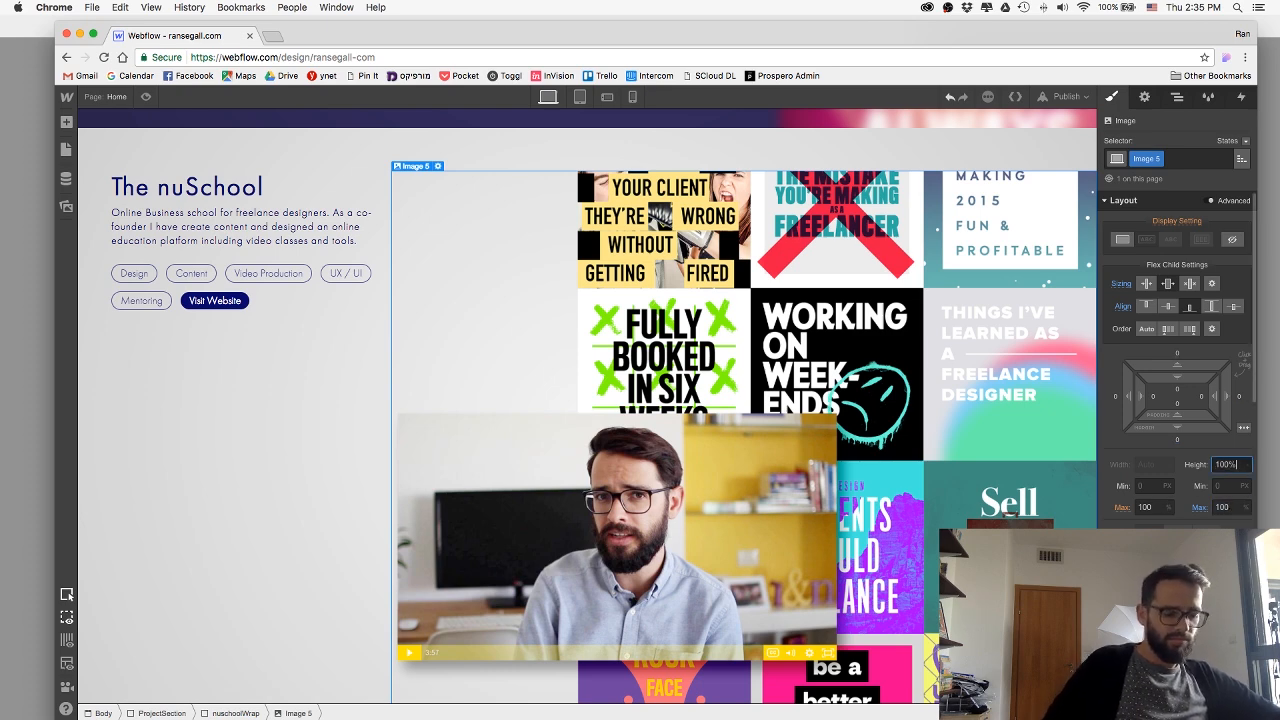
type("0")
left_click(464, 654)
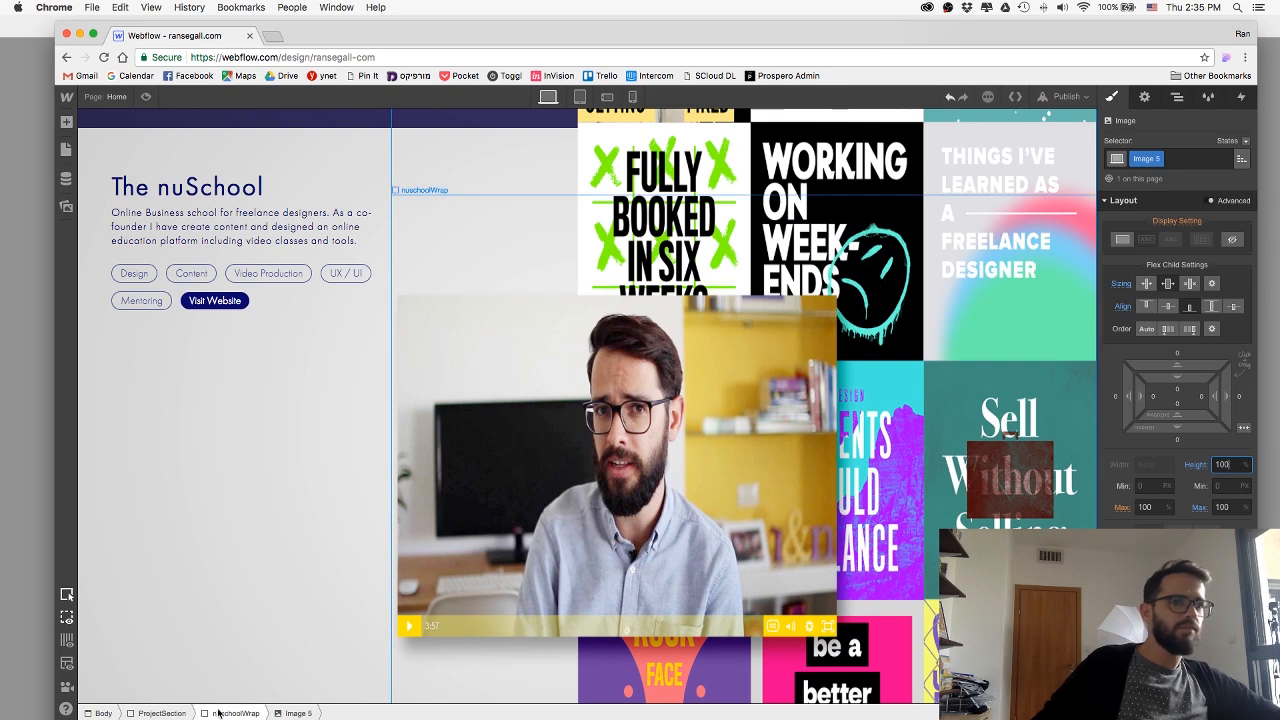
Try the stretch alignment on The nuSchool artwork image and preview the section.
left_click(668, 565)
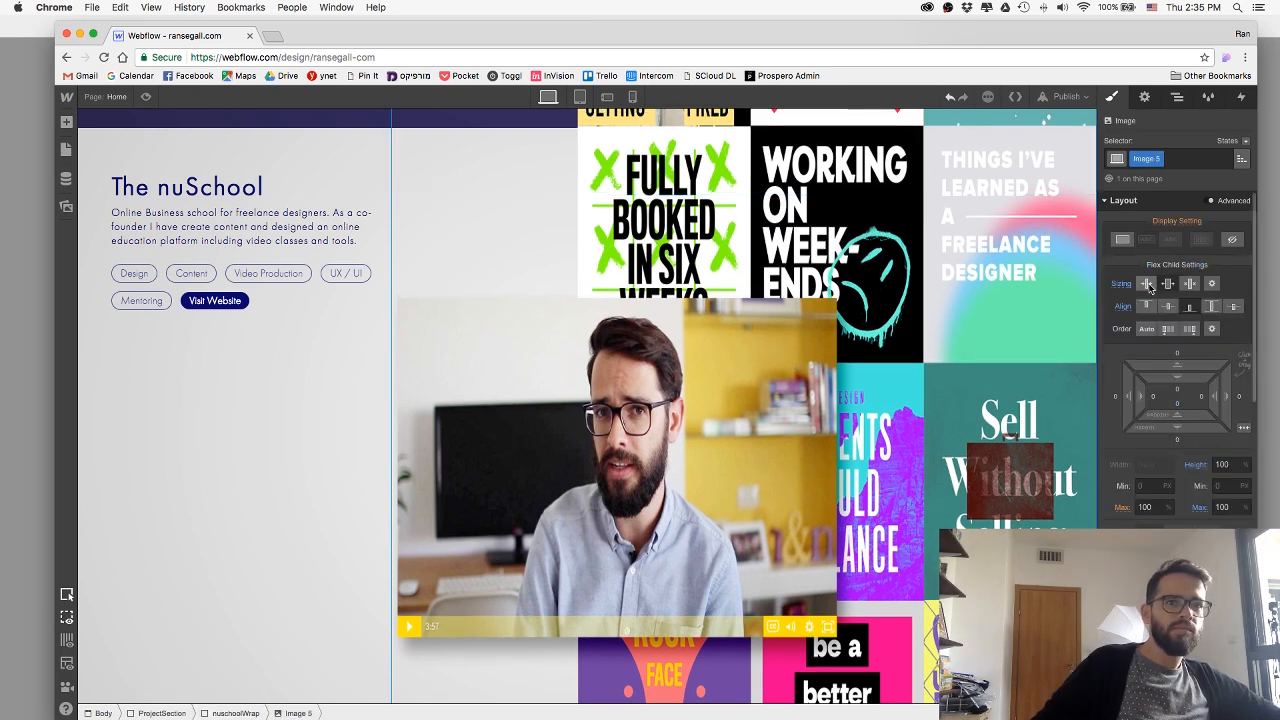
left_click(1211, 307)
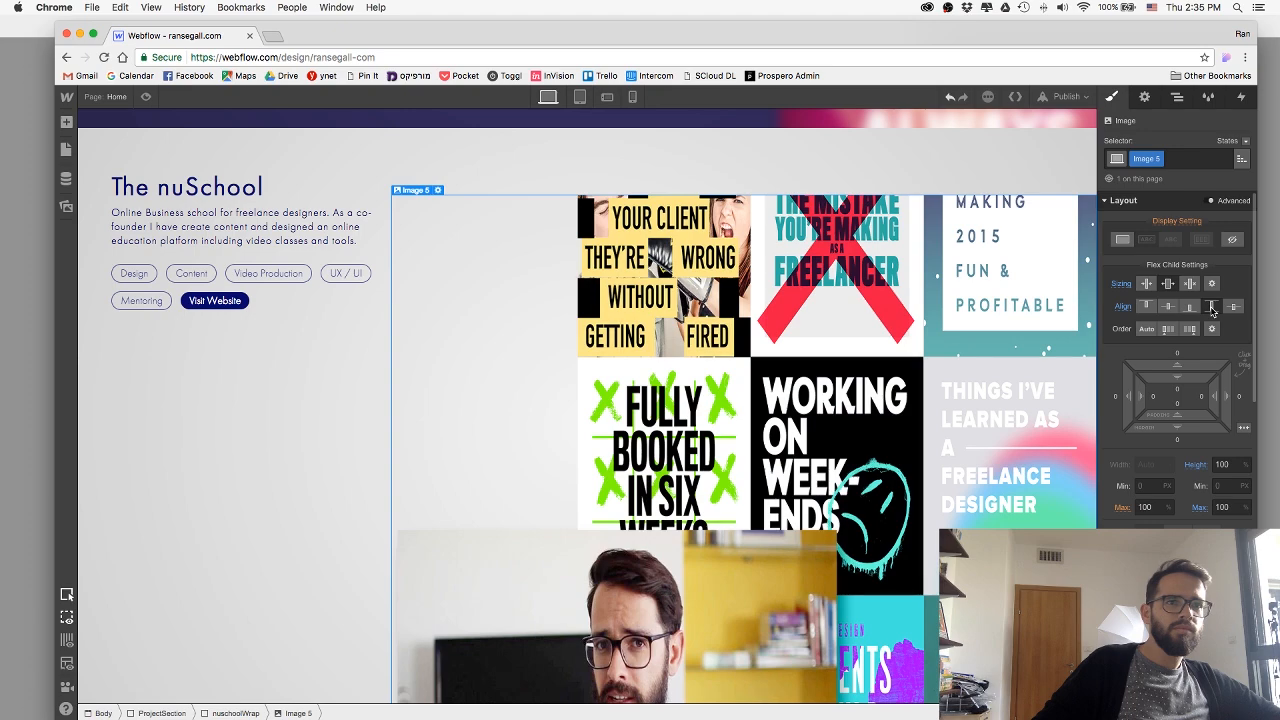
left_click(144, 97)
scroll(320, 258, "down", 5)
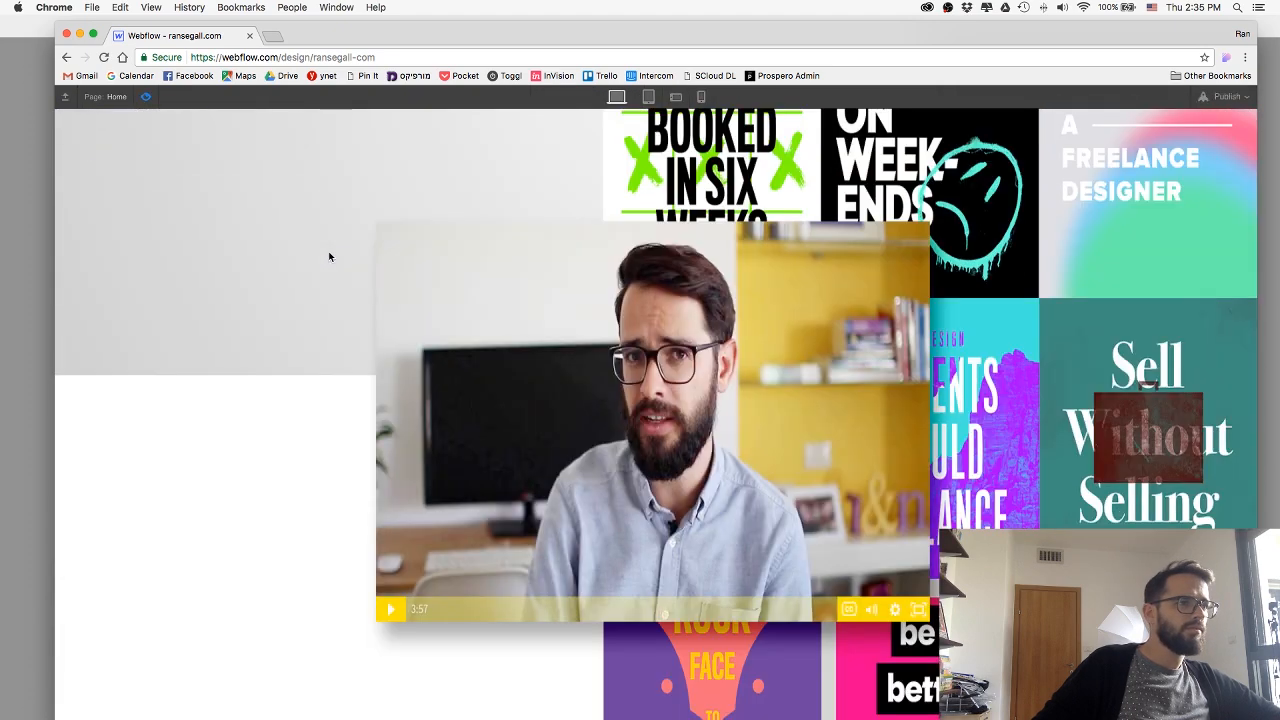
scroll(329, 257, "up", 3)
scroll(329, 257, "up", 5)
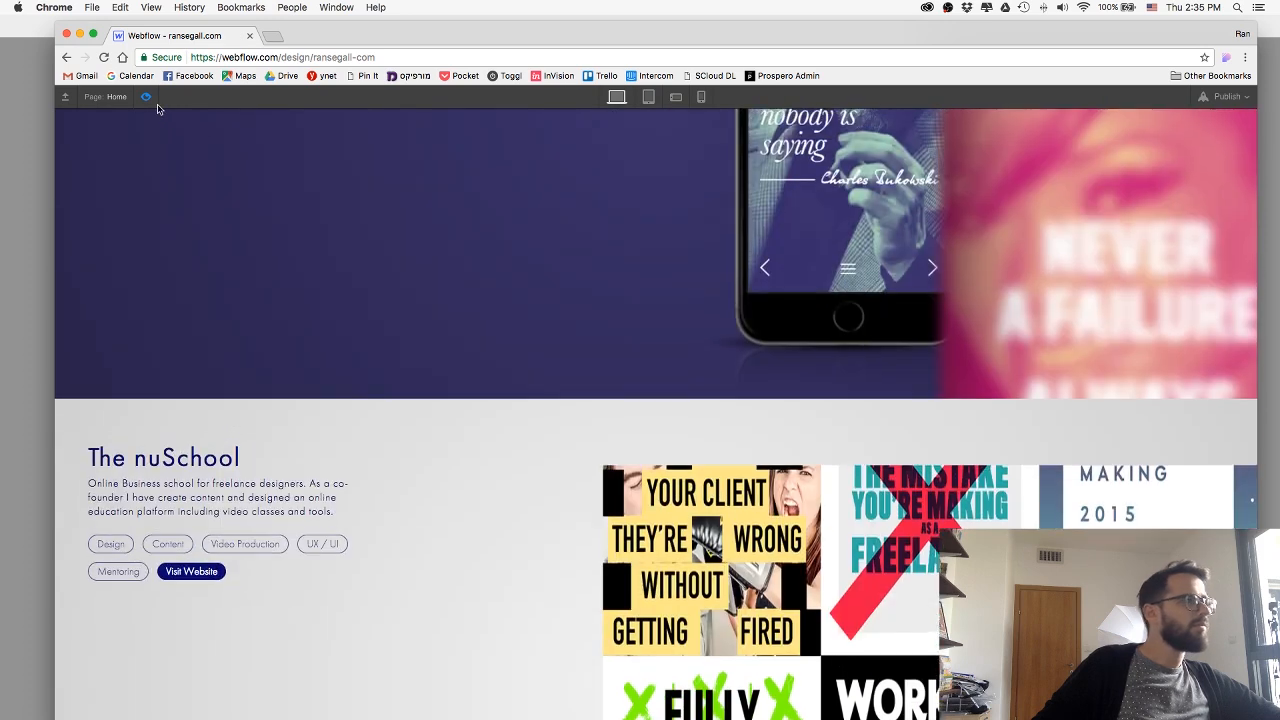
left_click(145, 96)
Delete the artwork image from The nuSchool section's nuschoolWrap block.
left_click(641, 472)
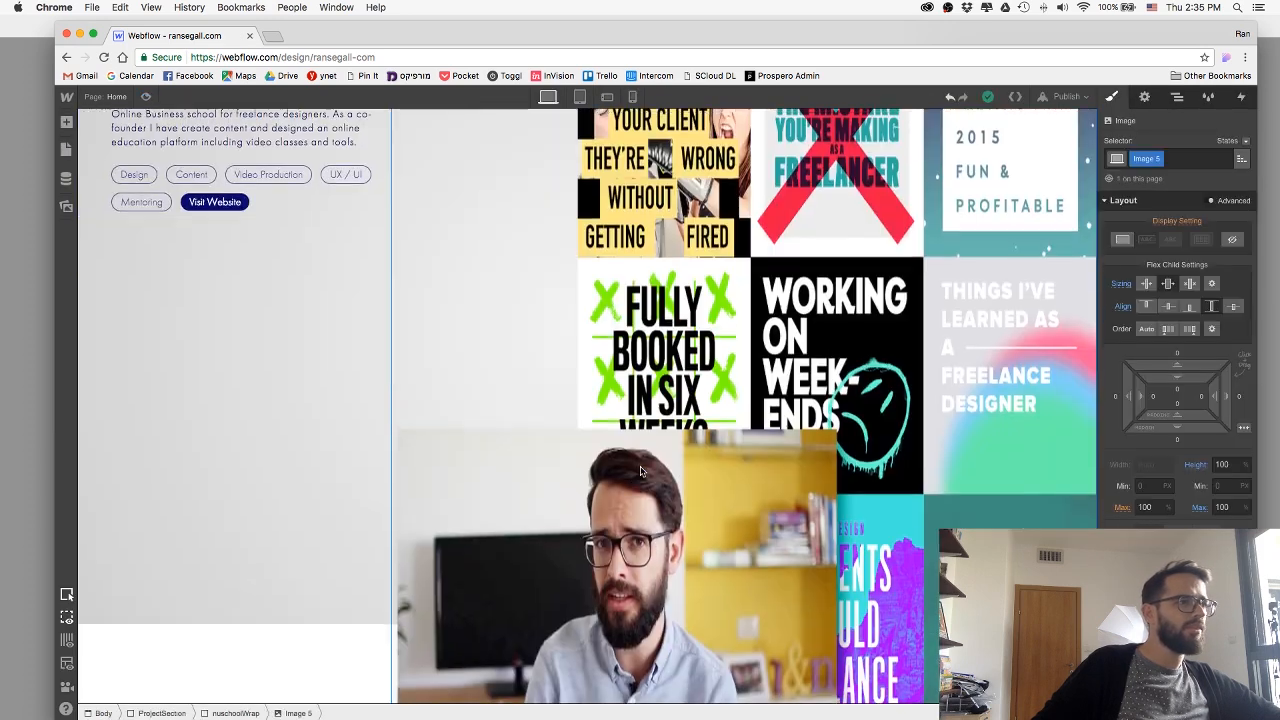
scroll(641, 472, "down", 3)
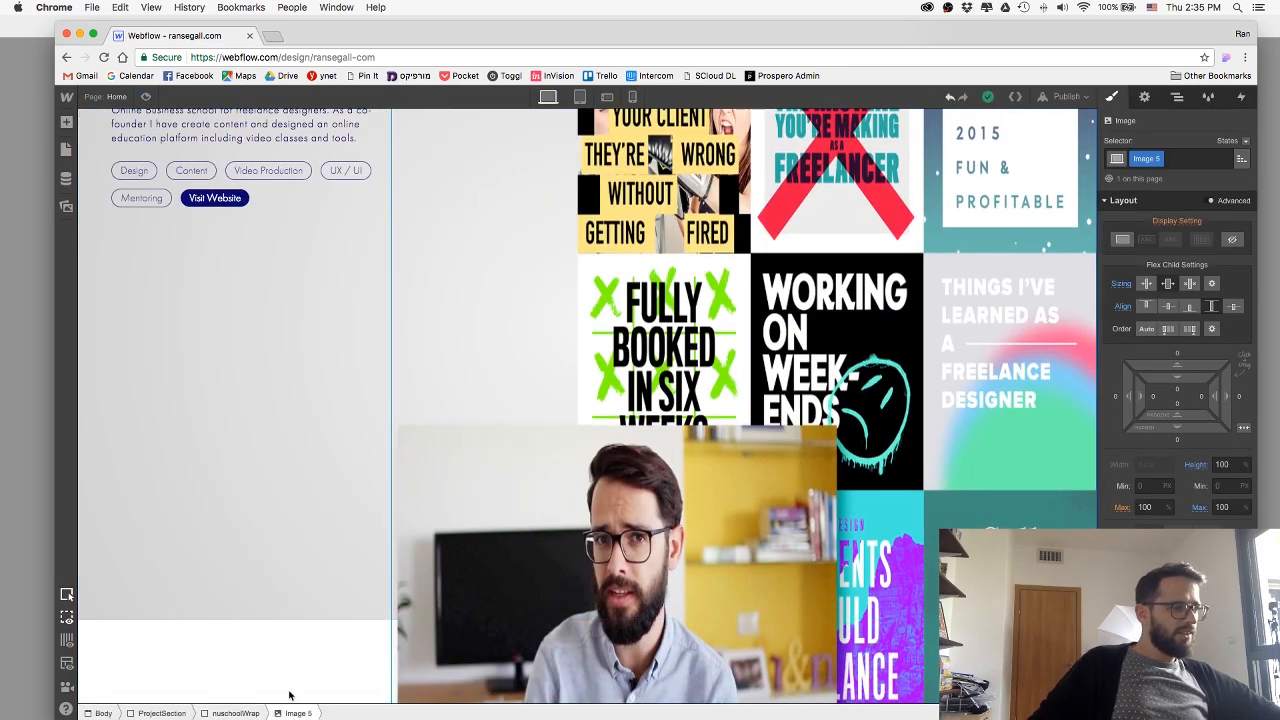
scroll(188, 529, "up", 2)
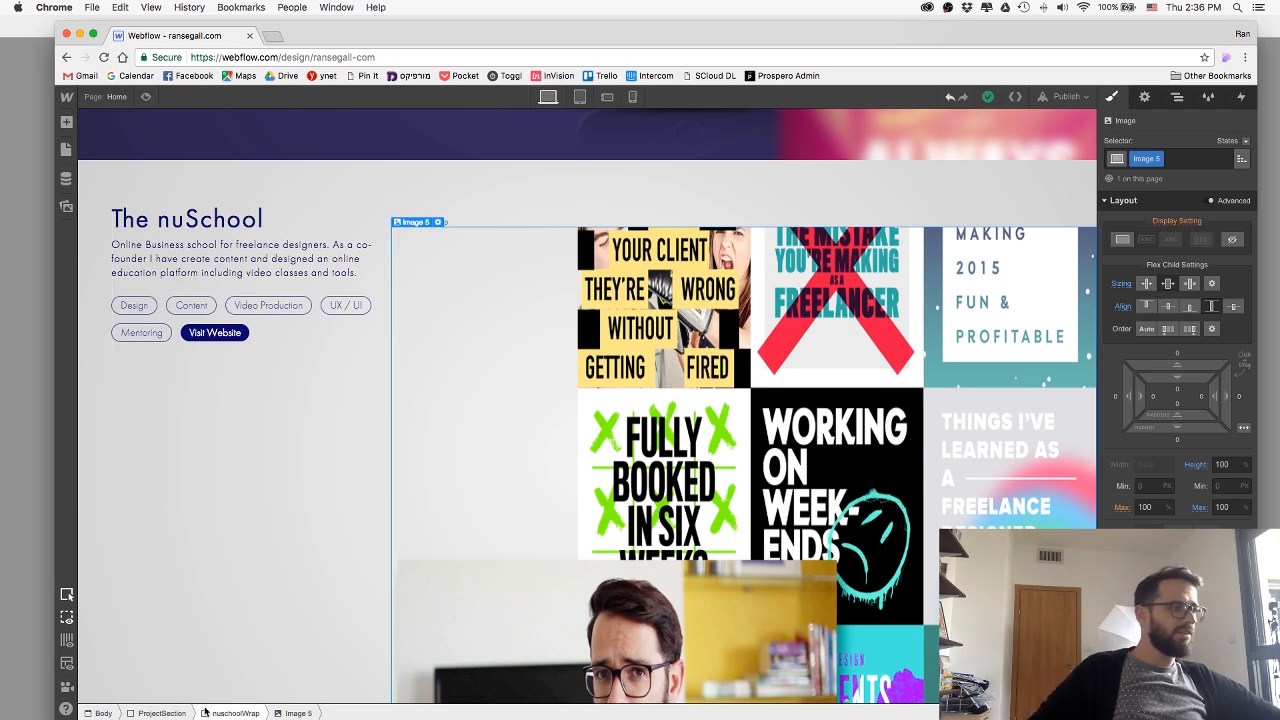
left_click(215, 713)
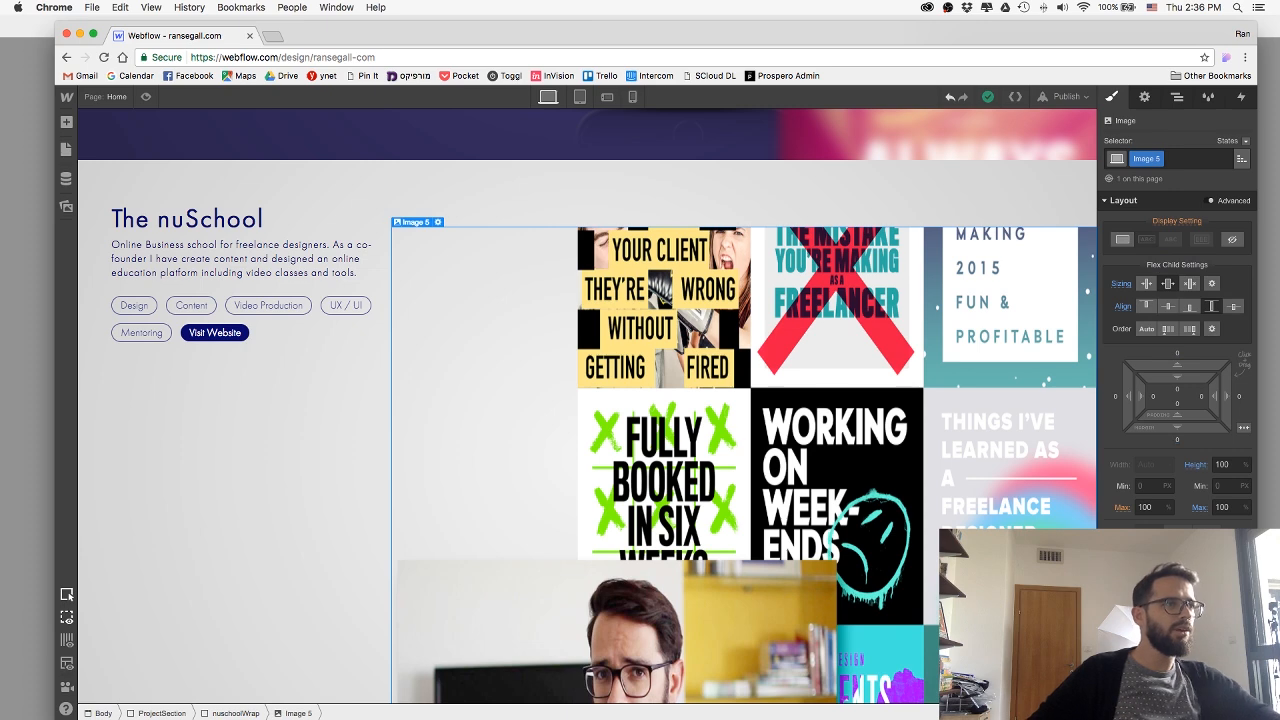
key("Delete")
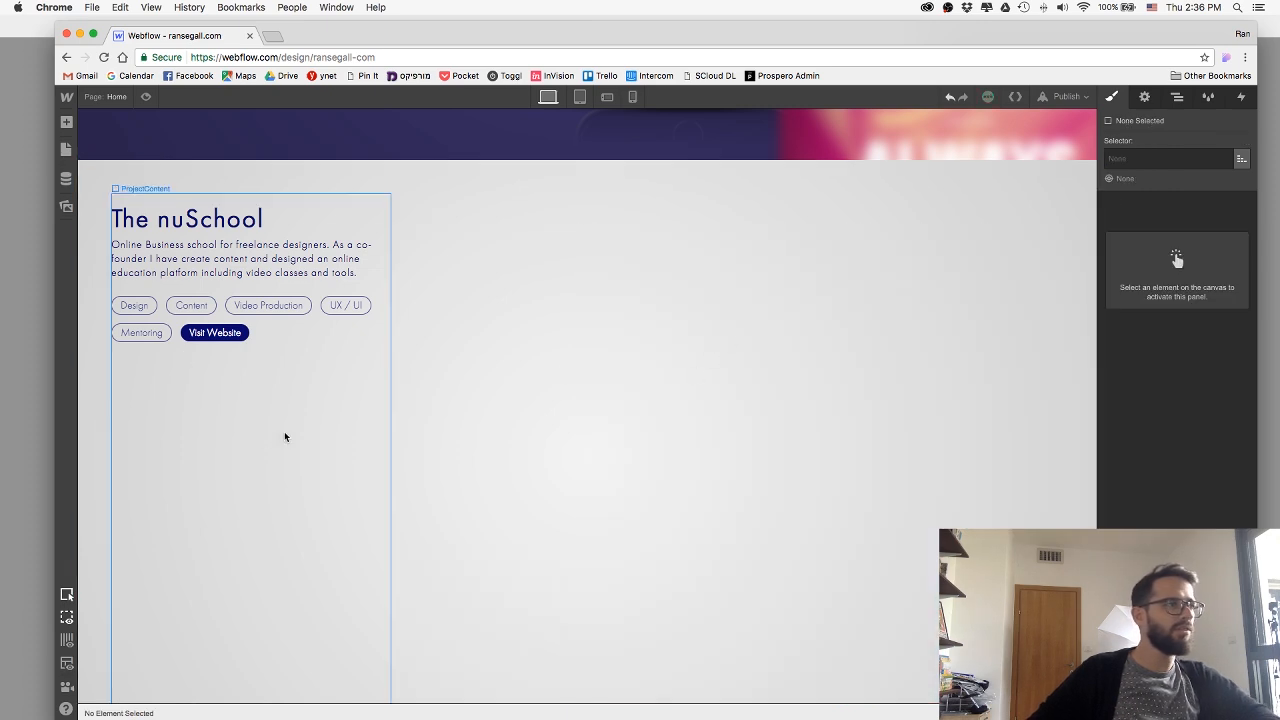
Add a div block beside the text content in The nuSchool ProjectSection and give it a blue background.
left_click(552, 418)
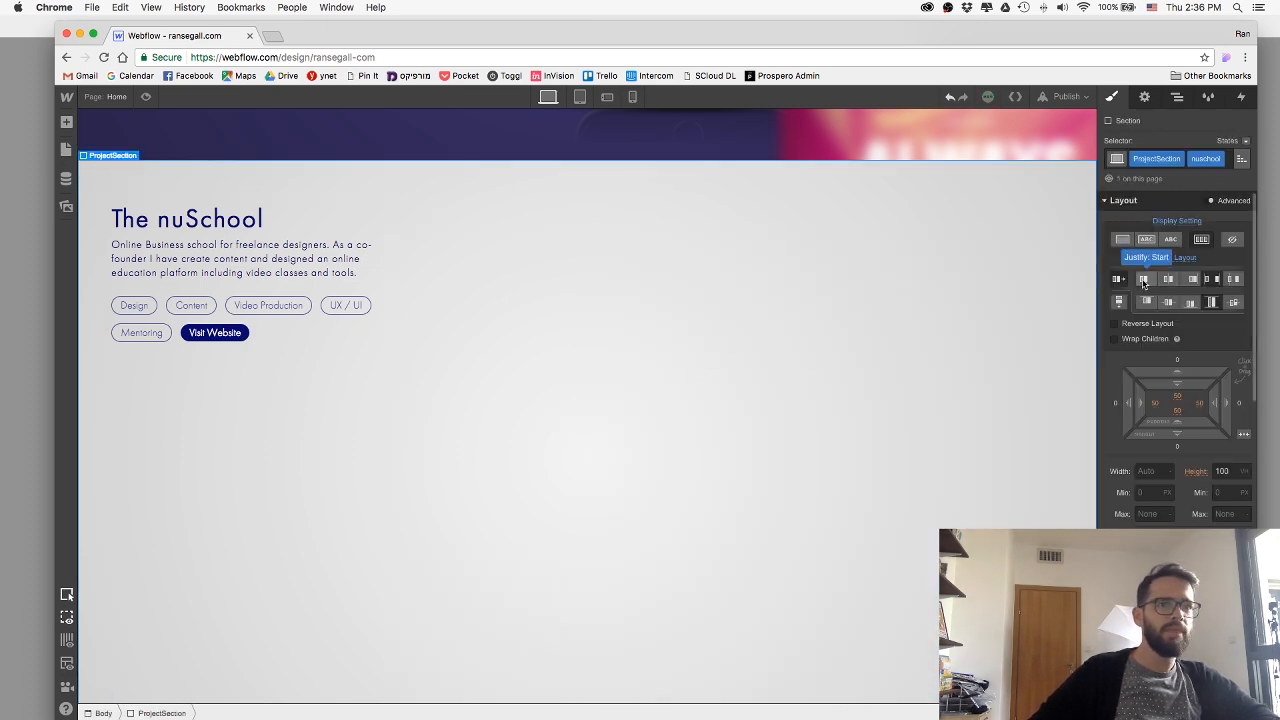
left_click(67, 119)
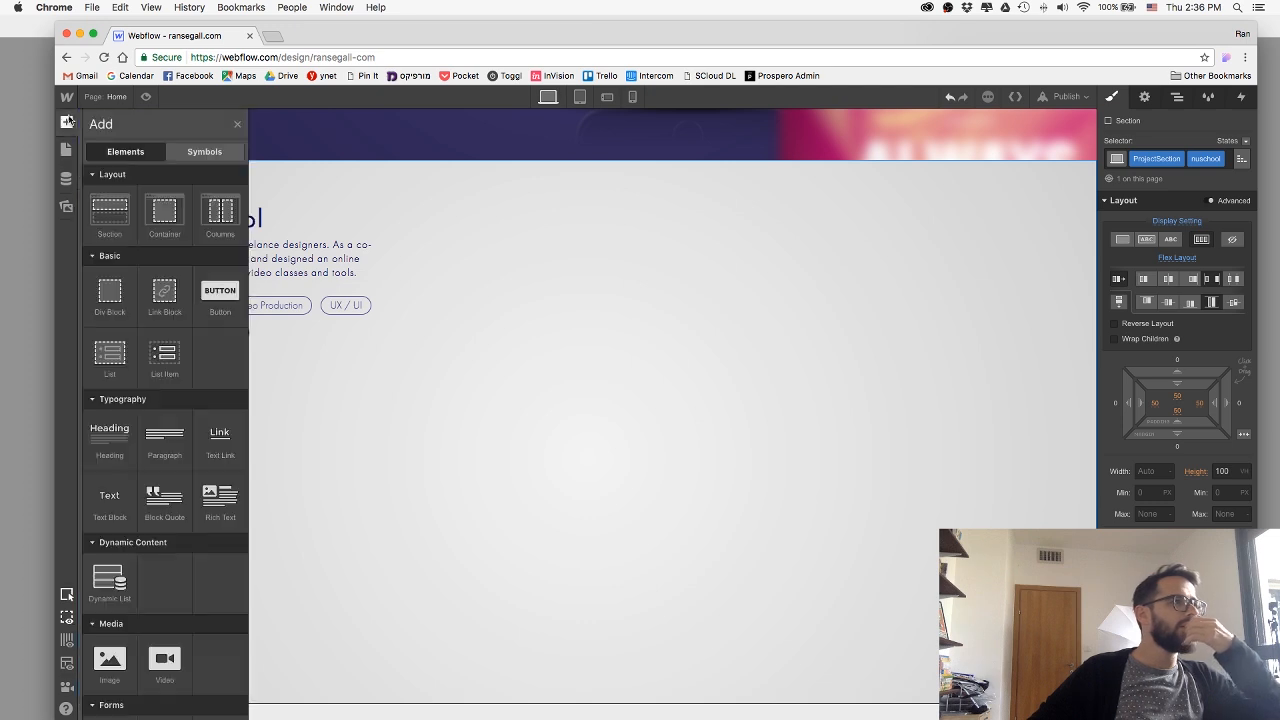
left_click_drag(146, 300, 494, 288)
scroll(1180, 400, "down", 5)
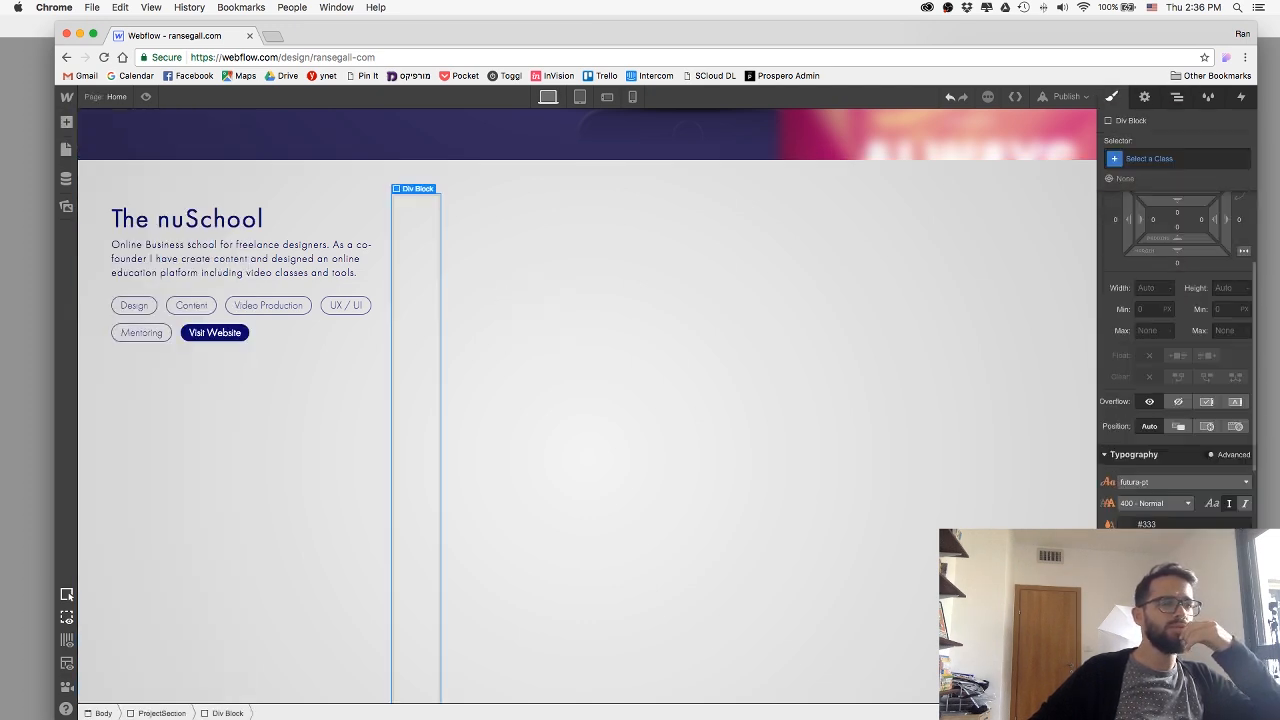
scroll(1177, 400, "down", 2)
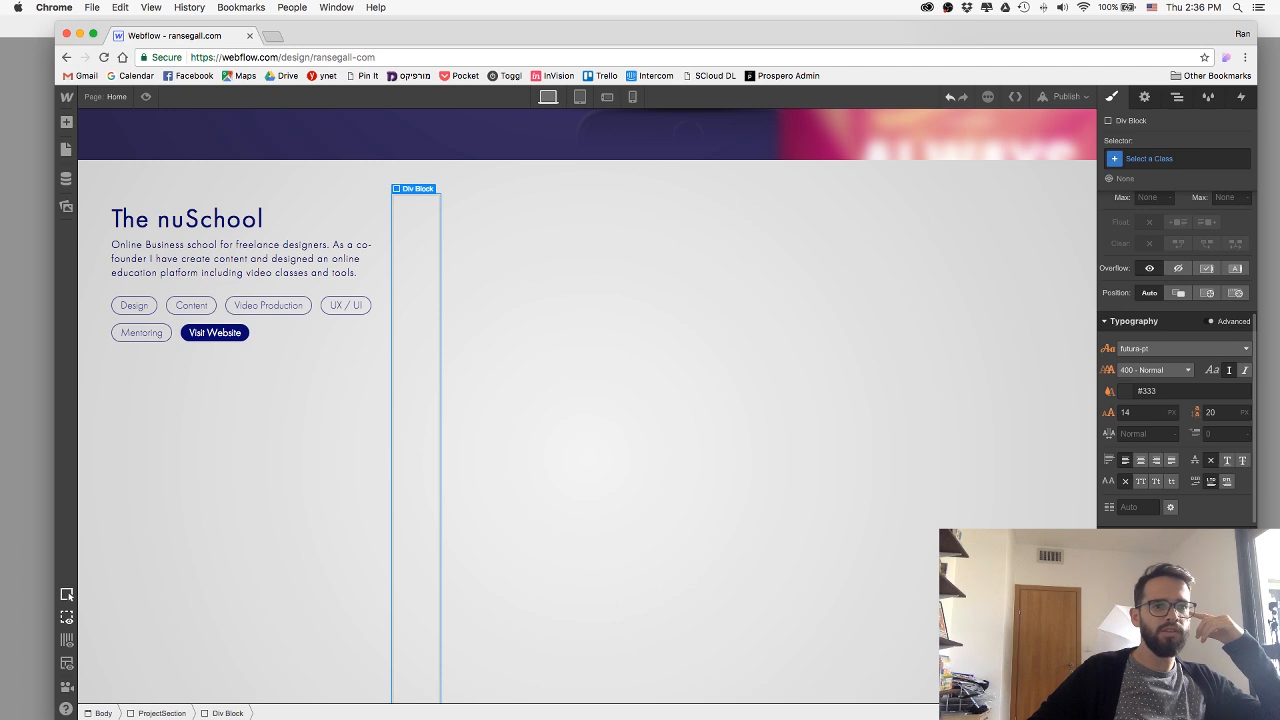
left_click(1127, 590)
left_click_drag(1186, 441, 1210, 416)
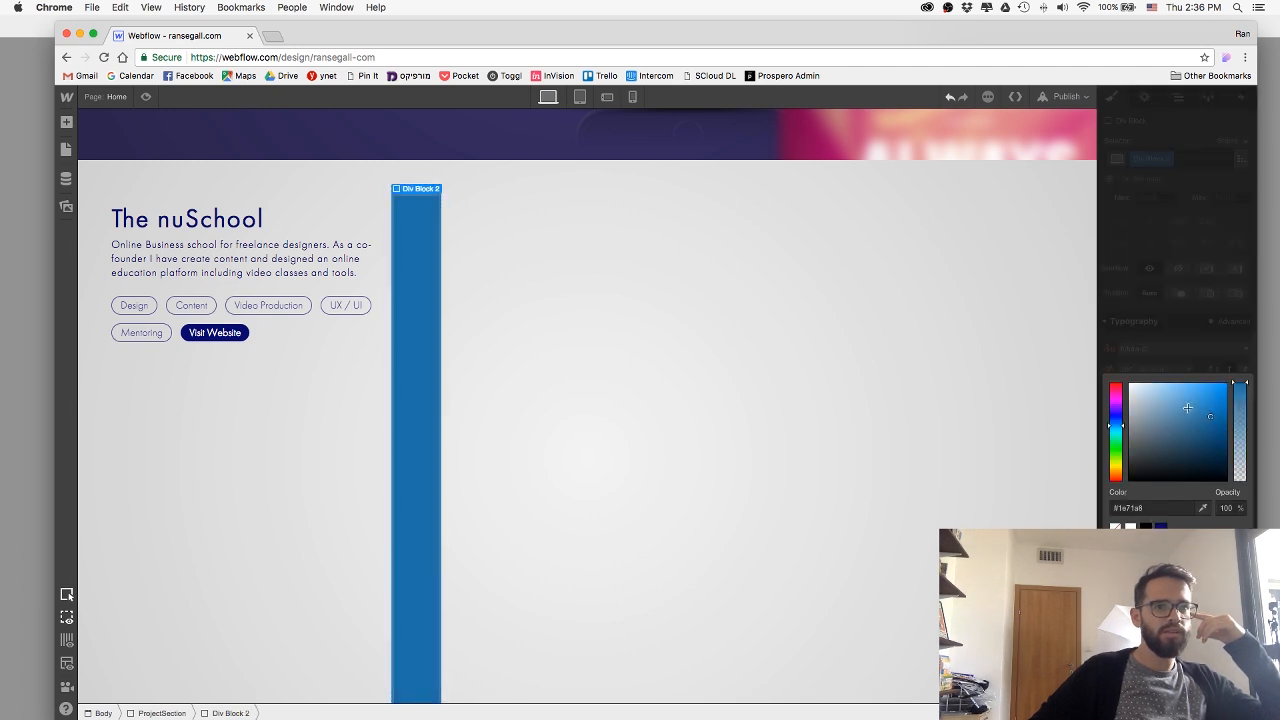
left_click(1170, 310)
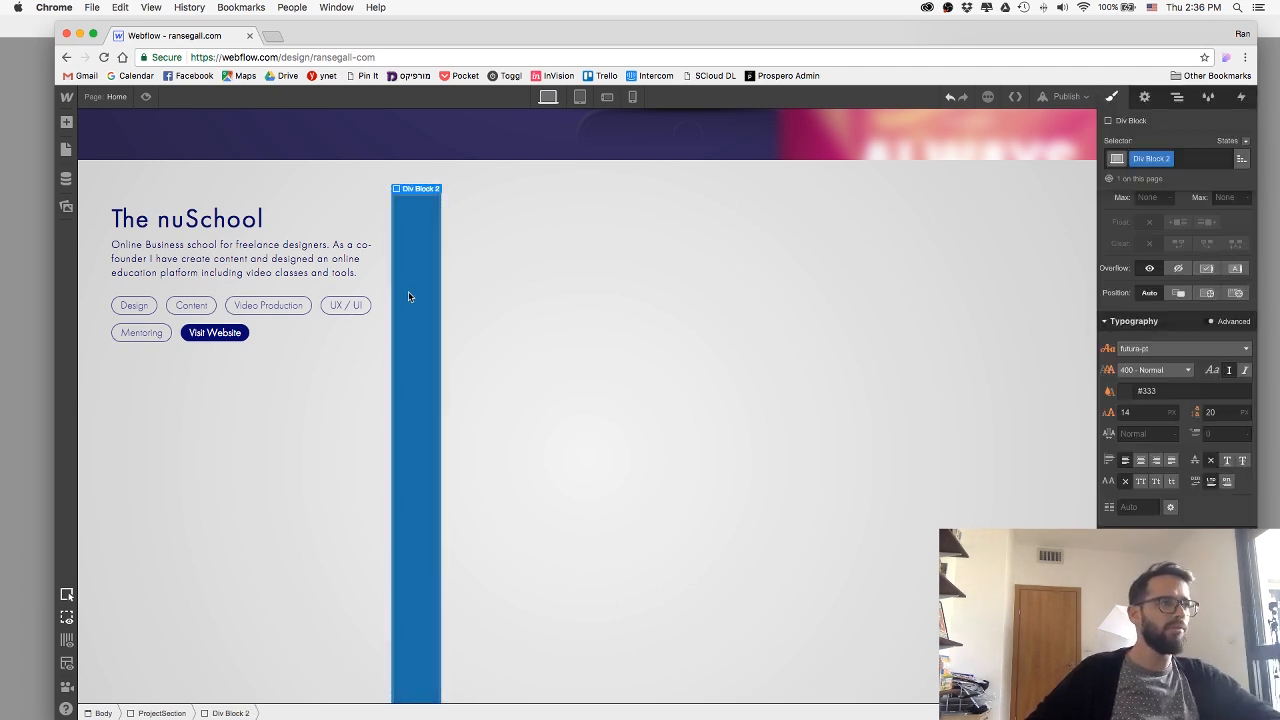
Try justifying The nuSchool ProjectSection's flex children to the start.
scroll(923, 374, "up", 3)
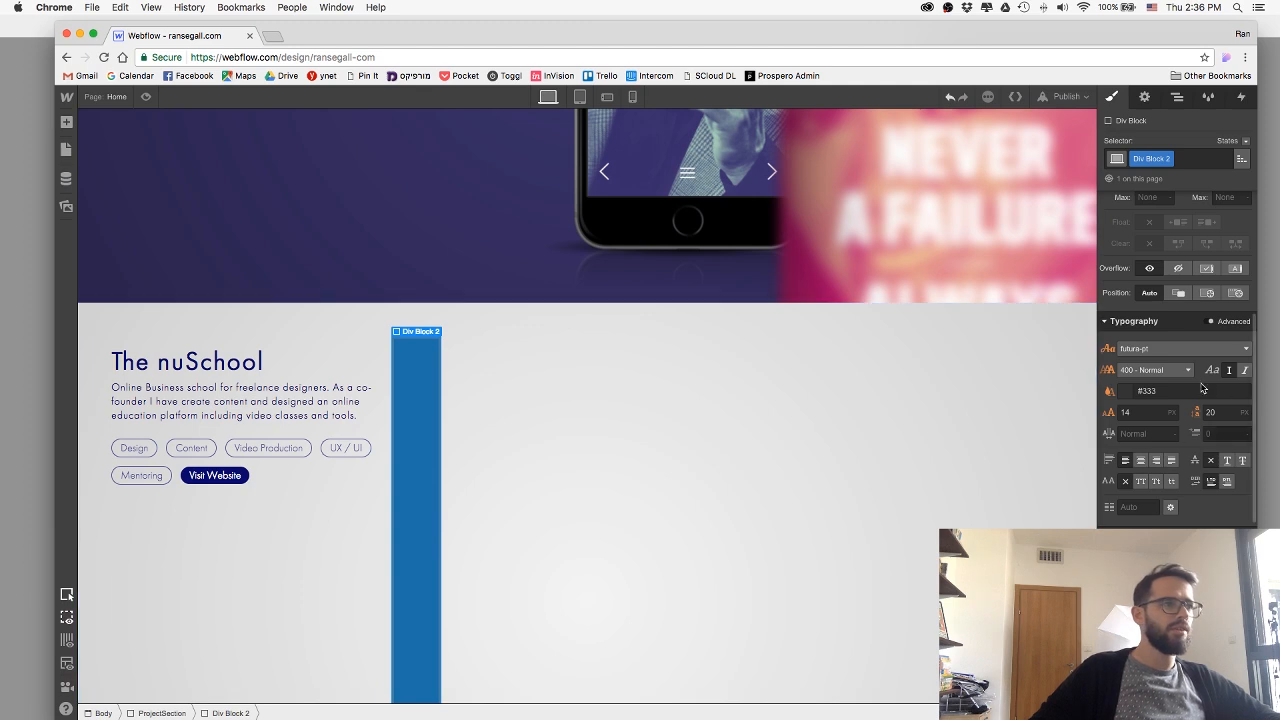
scroll(1202, 386, "up", 5)
scroll(831, 409, "up", 2)
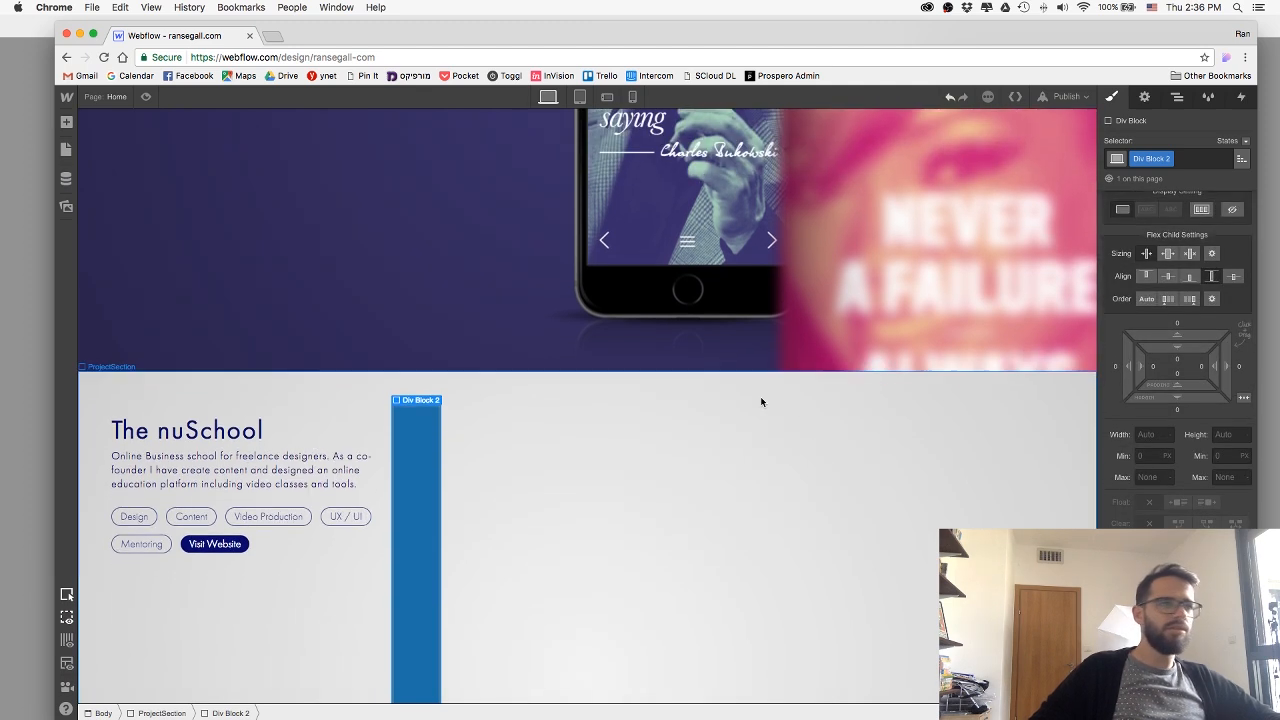
scroll(760, 396, "down", 3)
left_click(718, 440)
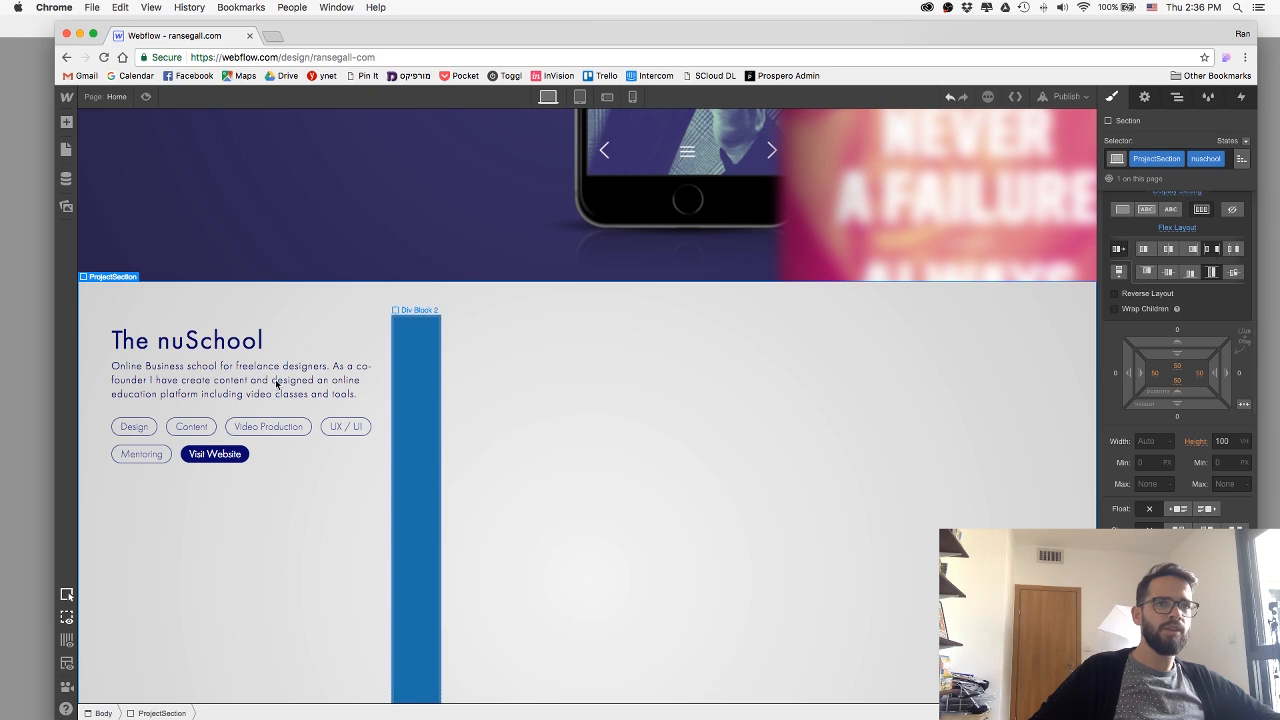
left_click(398, 374)
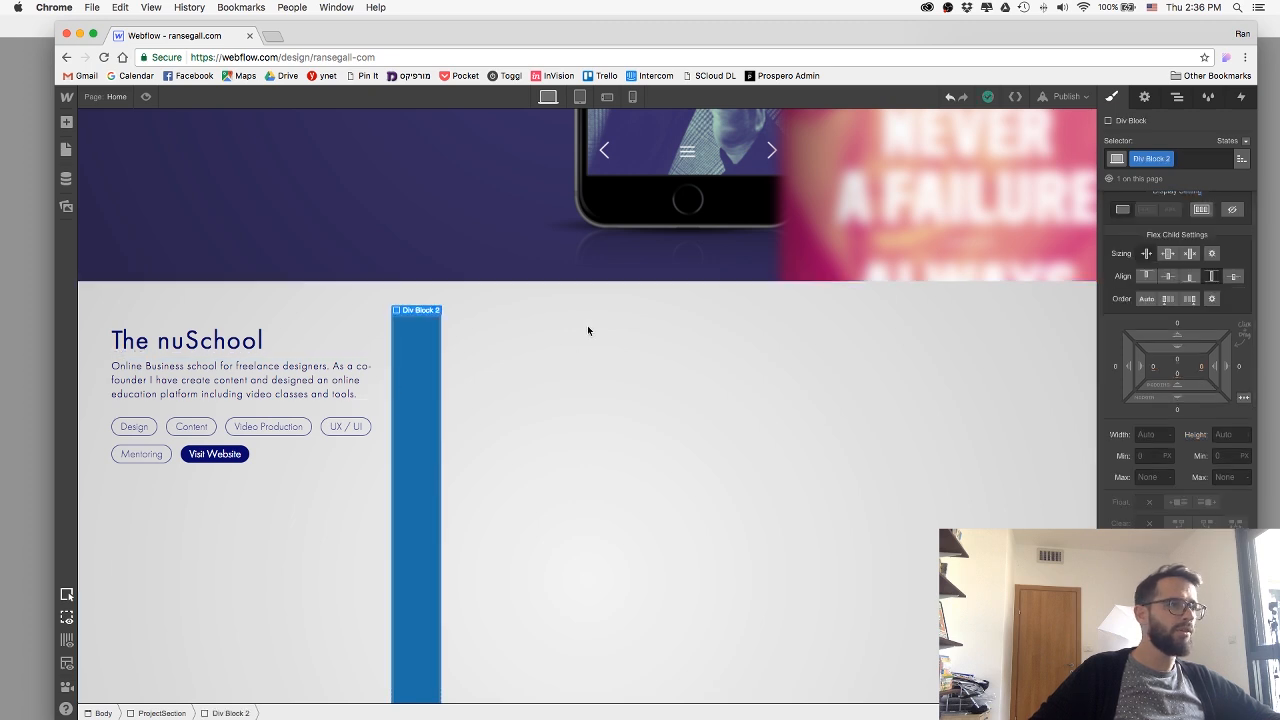
left_click(762, 513)
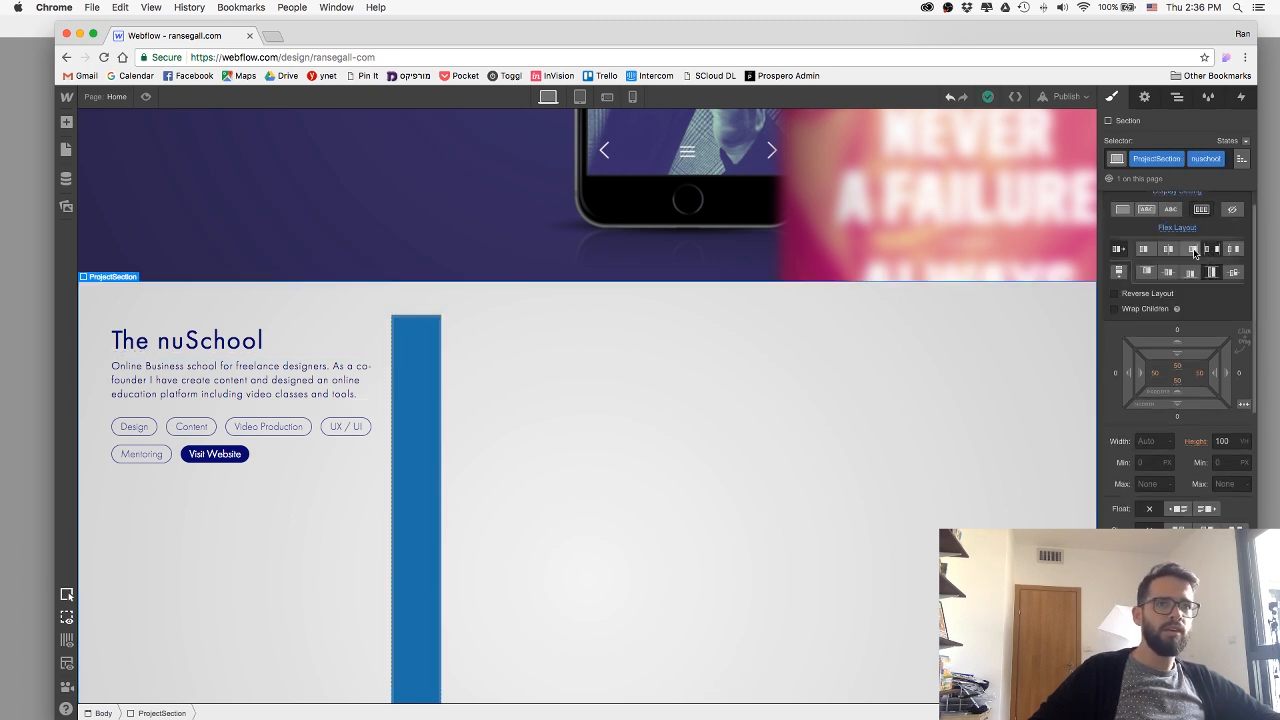
scroll(1200, 262, "up", 1)
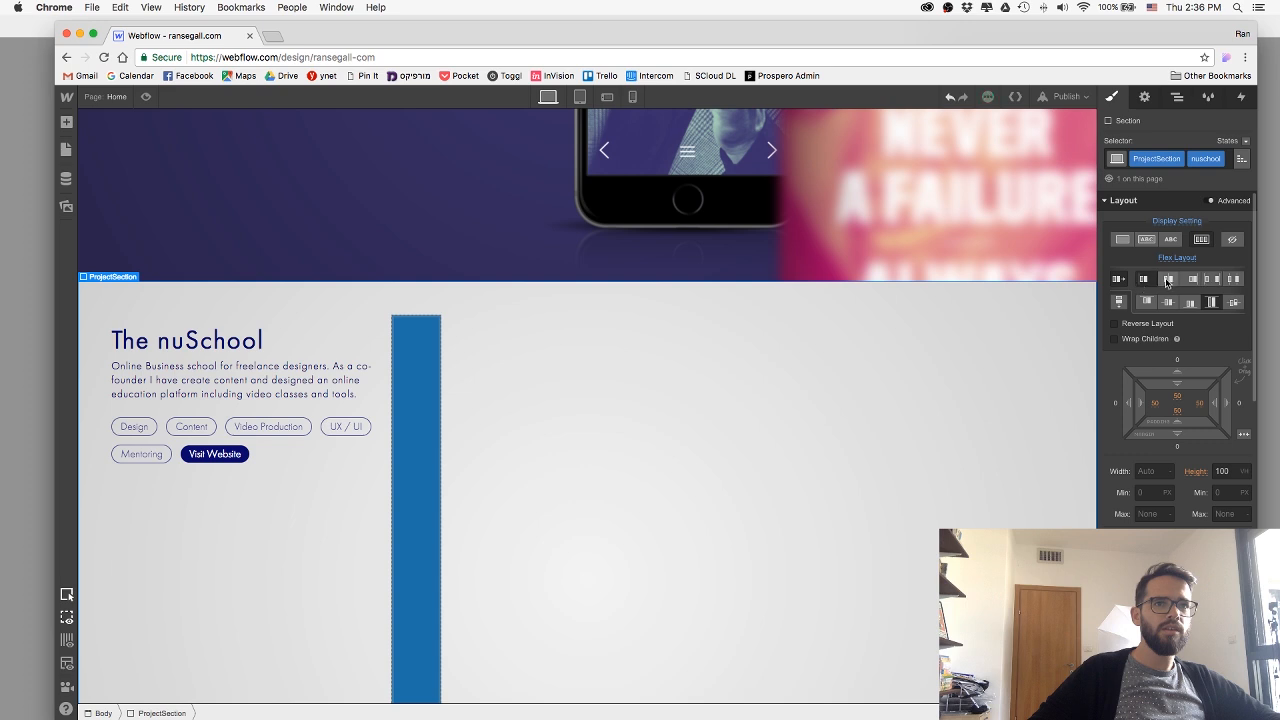
left_click(1168, 280)
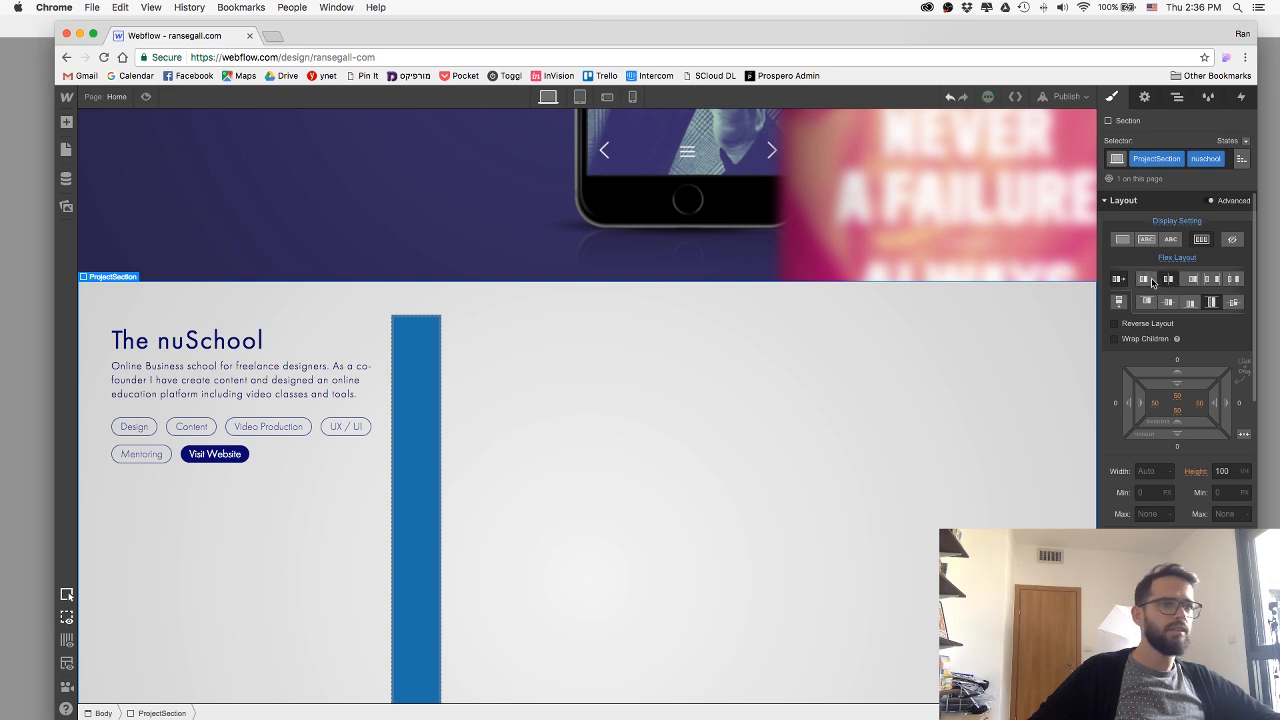
Find the leftover empty nuschoolWrap block in The nuSchool ProjectSection's structure and delete it.
left_click(1177, 97)
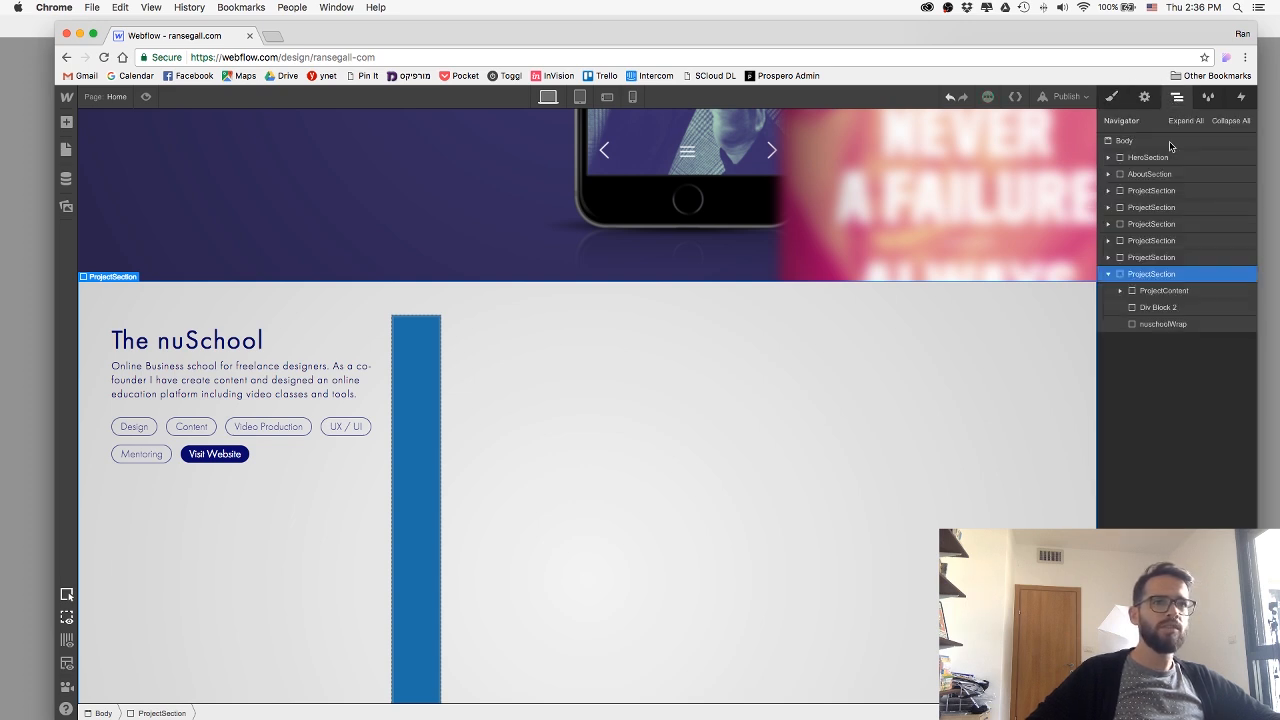
left_click(1150, 289)
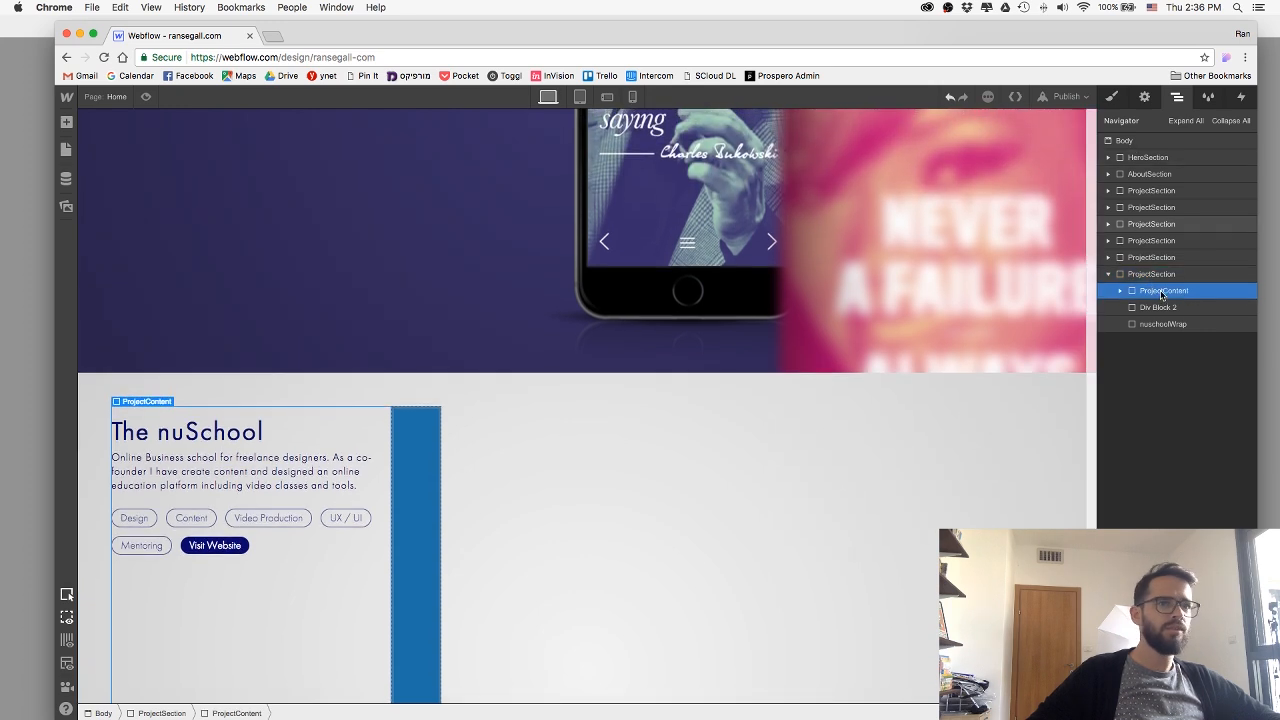
left_click(408, 445)
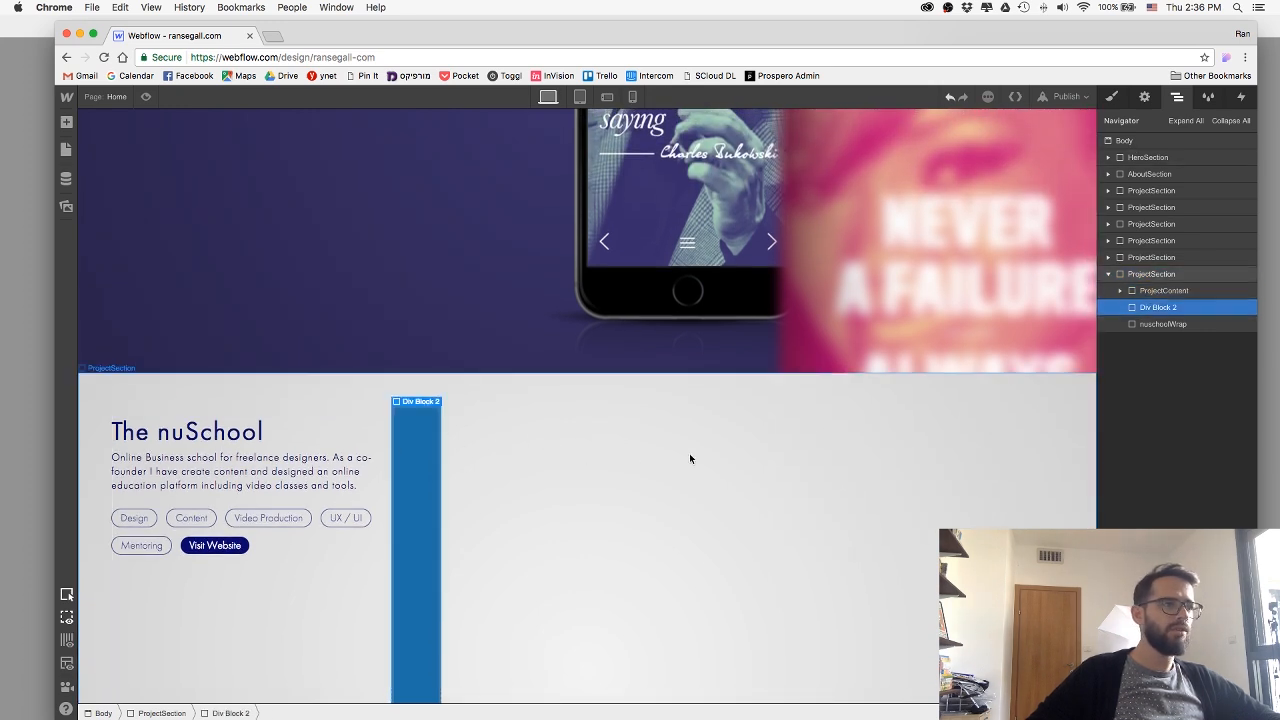
left_click(1160, 323)
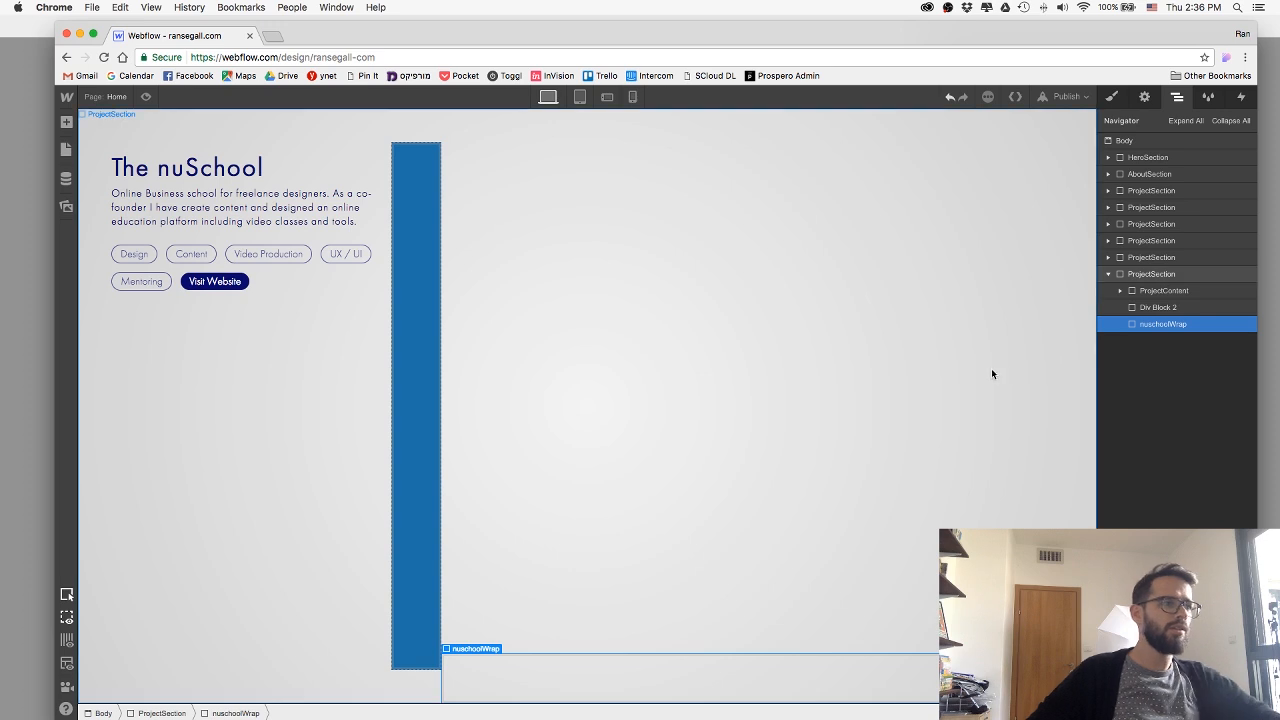
key("Delete")
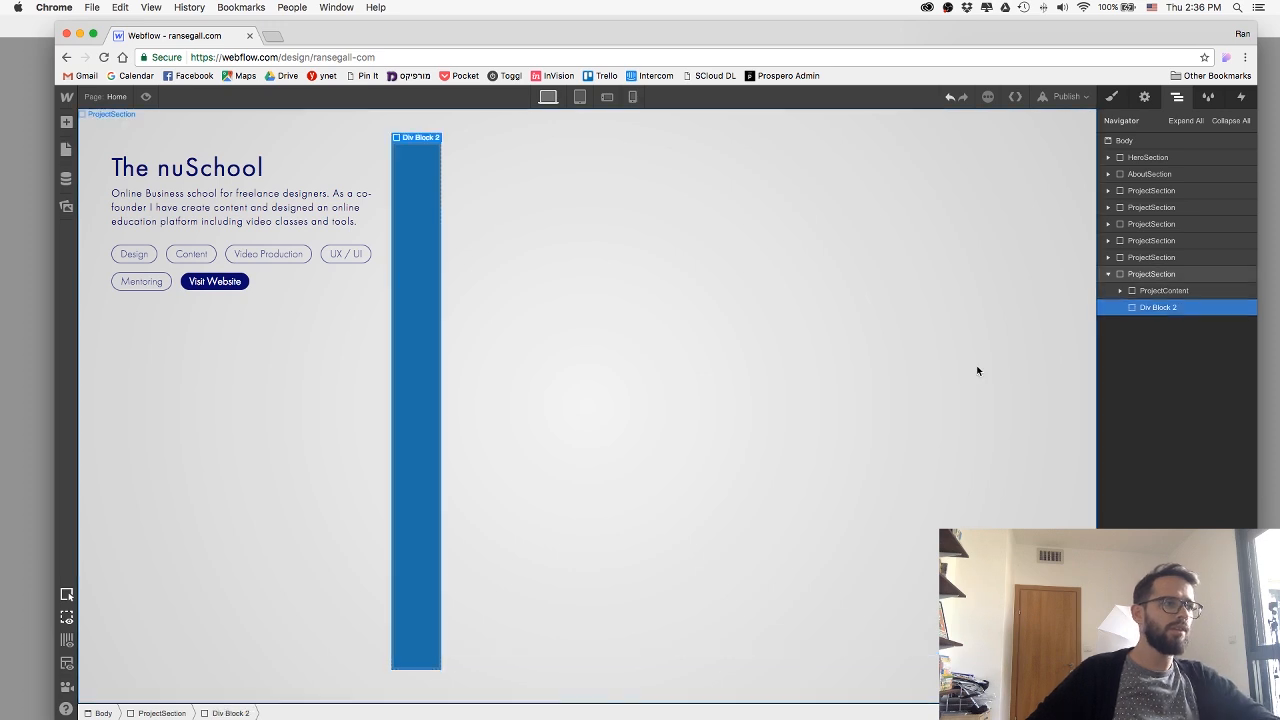
Justify The nuSchool ProjectSection's flex children with space between and check the blue block's placement.
left_click(1152, 274)
left_click(1112, 98)
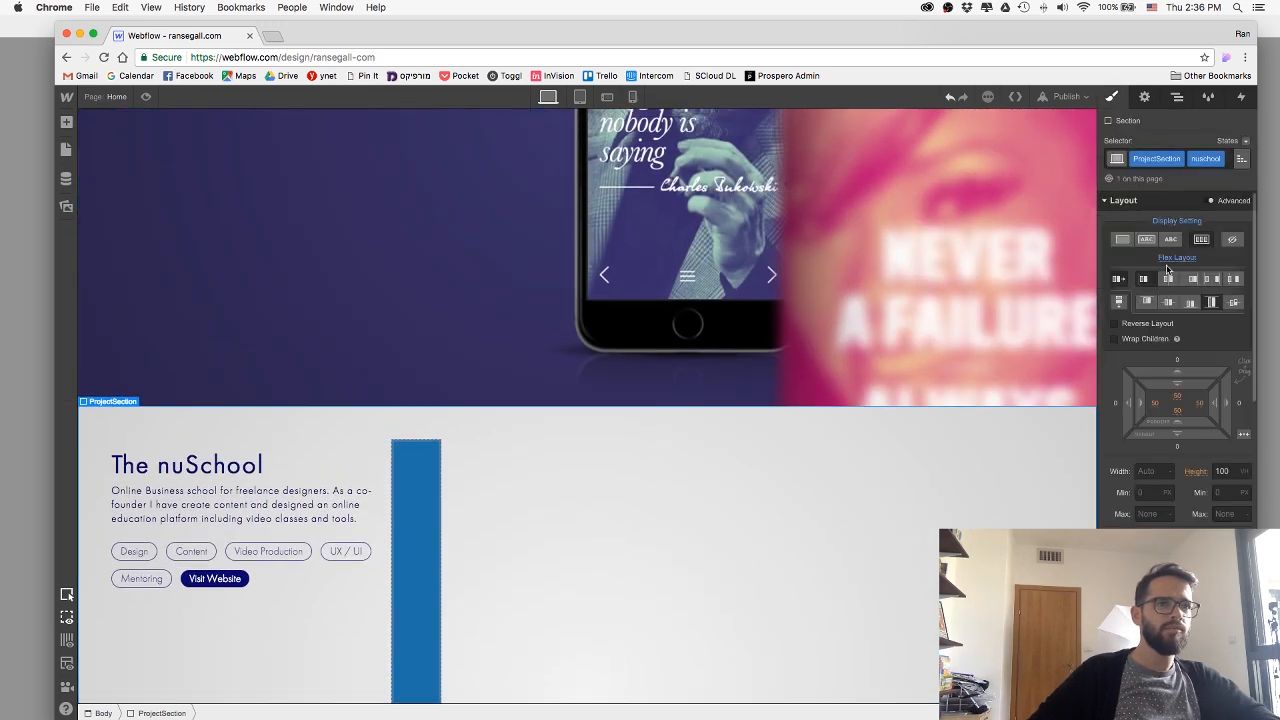
left_click(1212, 279)
scroll(709, 504, "down", 1)
scroll(707, 497, "down", 3)
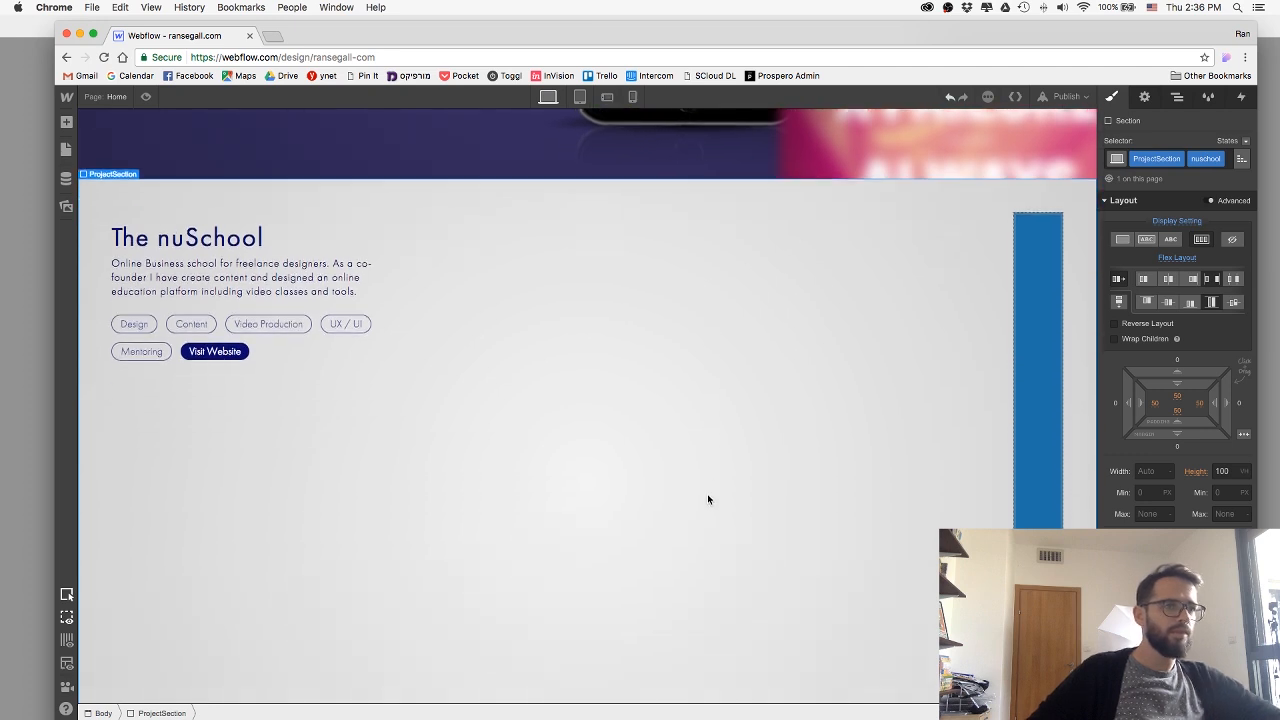
scroll(643, 355, "up", 1)
scroll(643, 355, "down", 1)
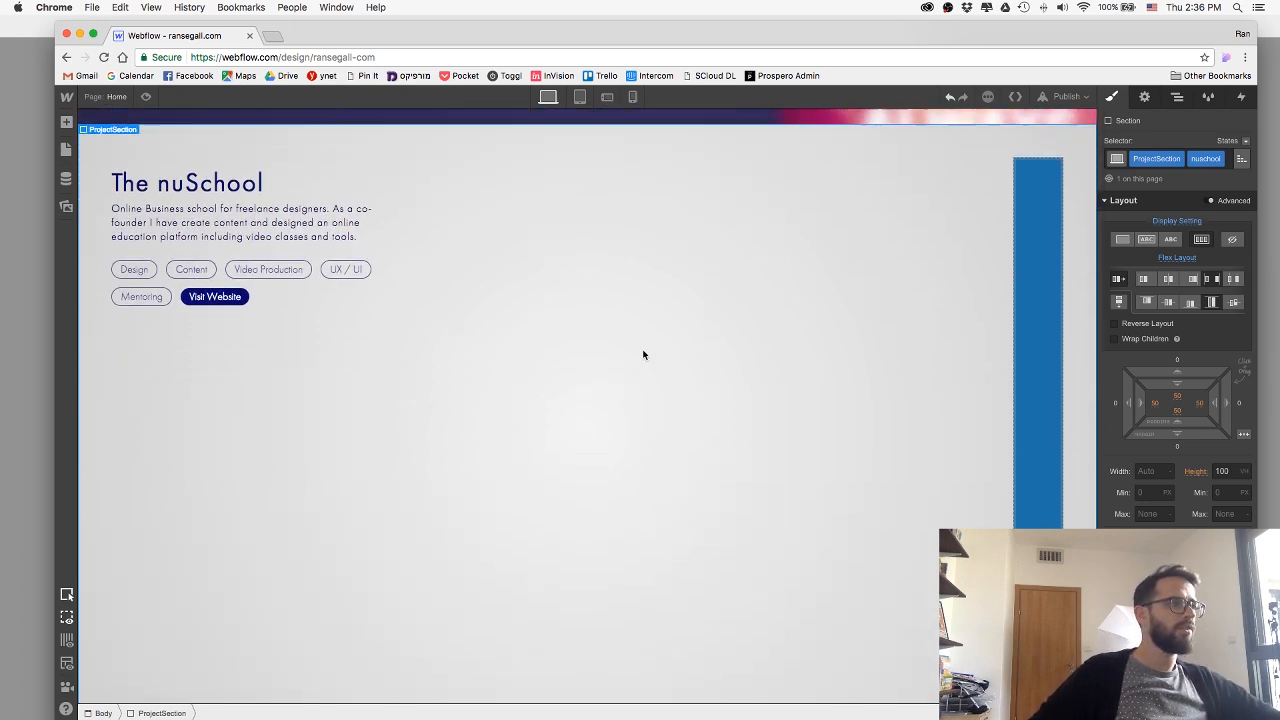
Set the top and right margins of the blue div block in The nuSchool section to -50.
left_click(1048, 270)
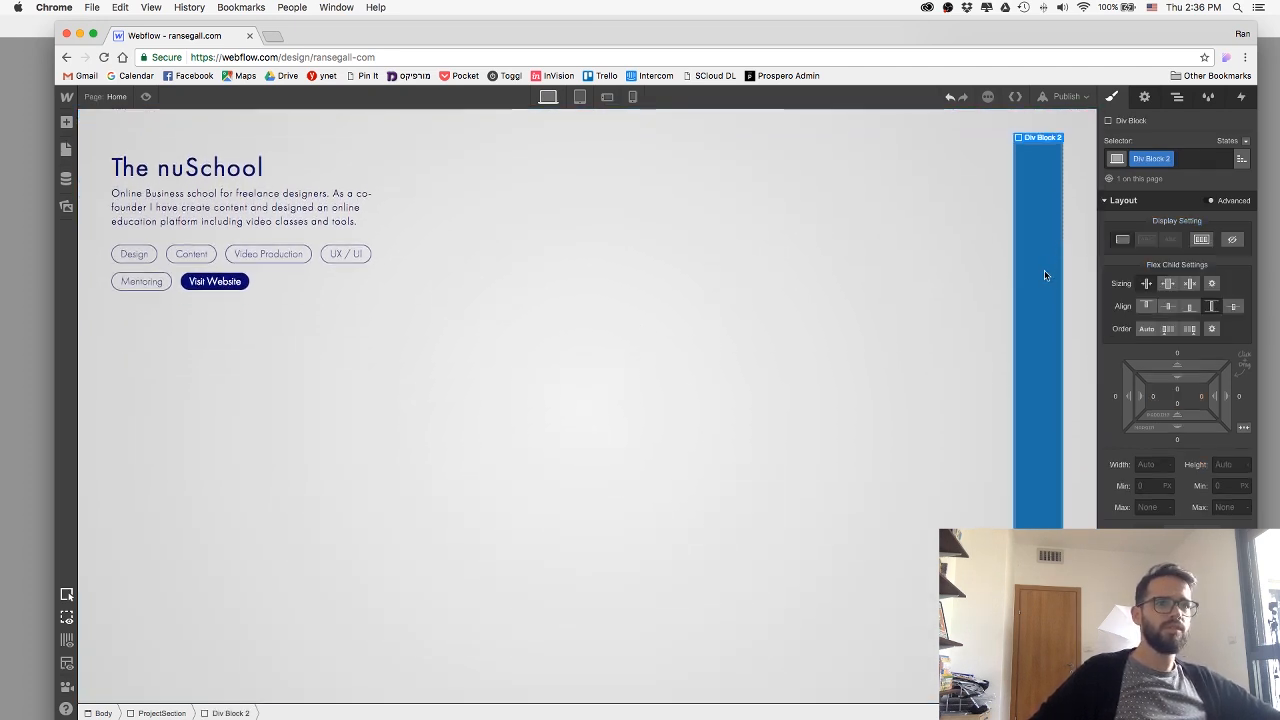
left_click(1176, 357)
type("-80")
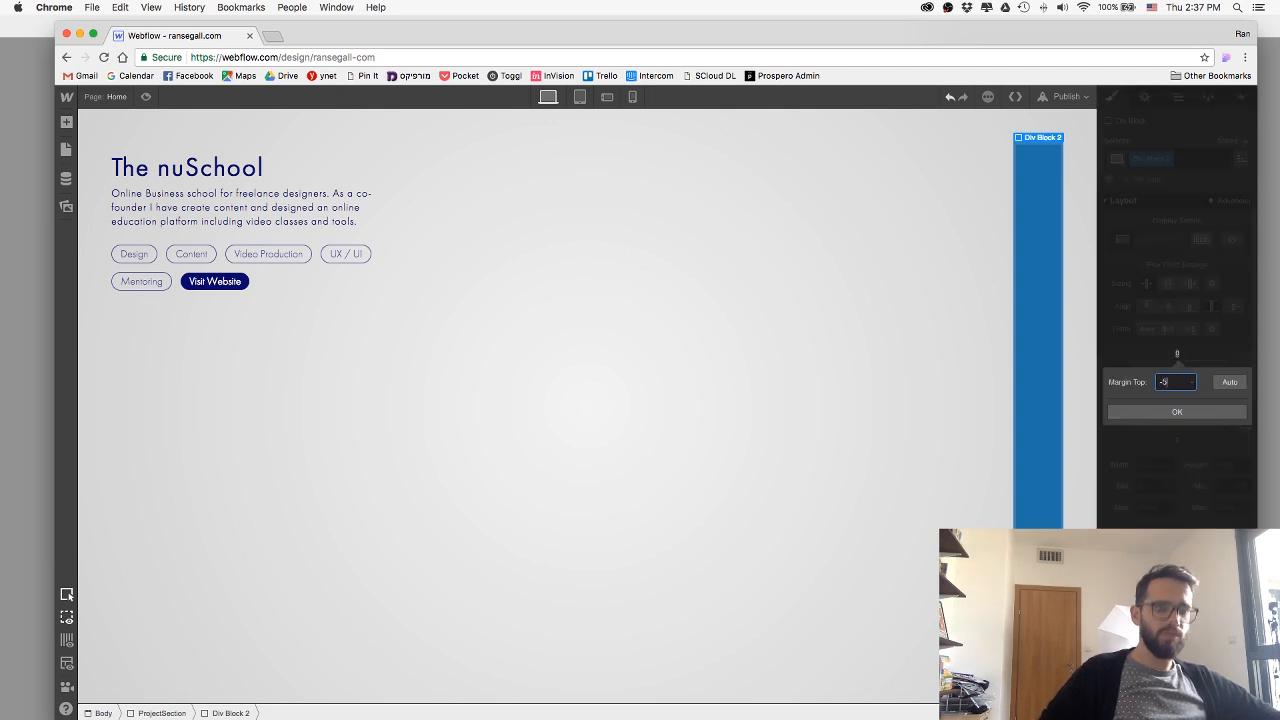
key("Return")
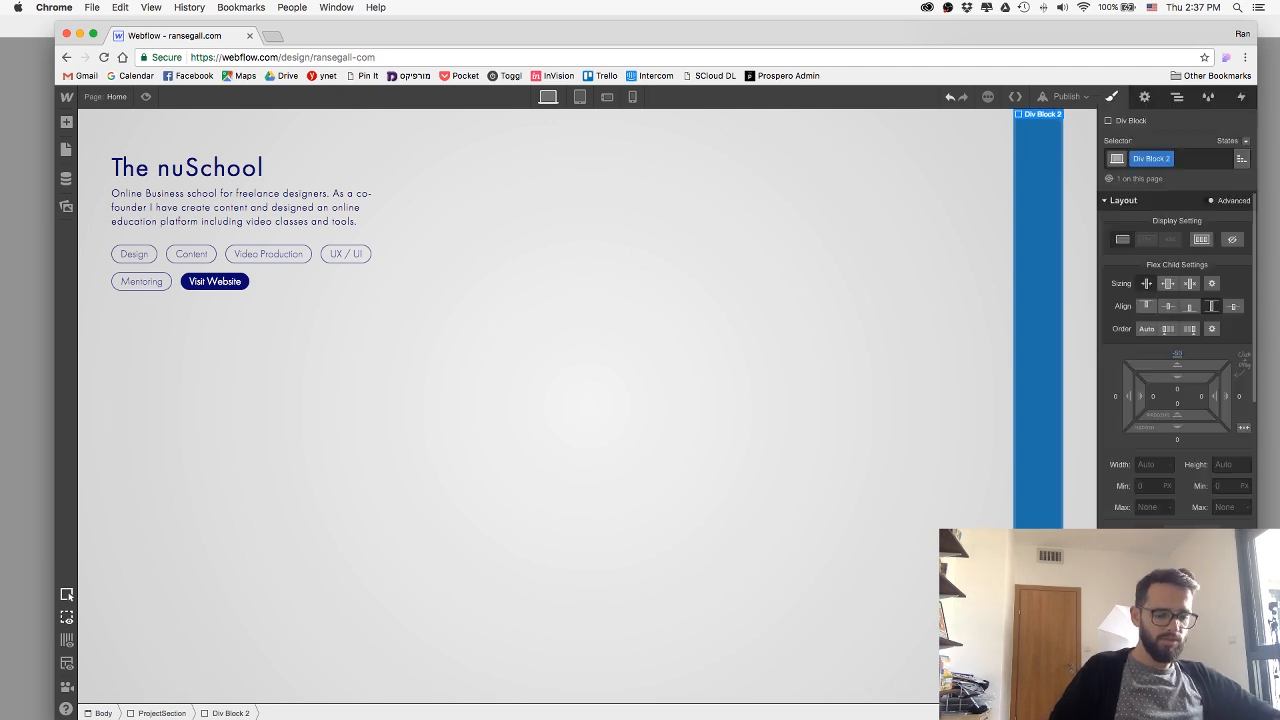
left_click(1239, 396)
type("0-")
key("BackSpace")
key("BackSpace")
type("-50")
key("Return")
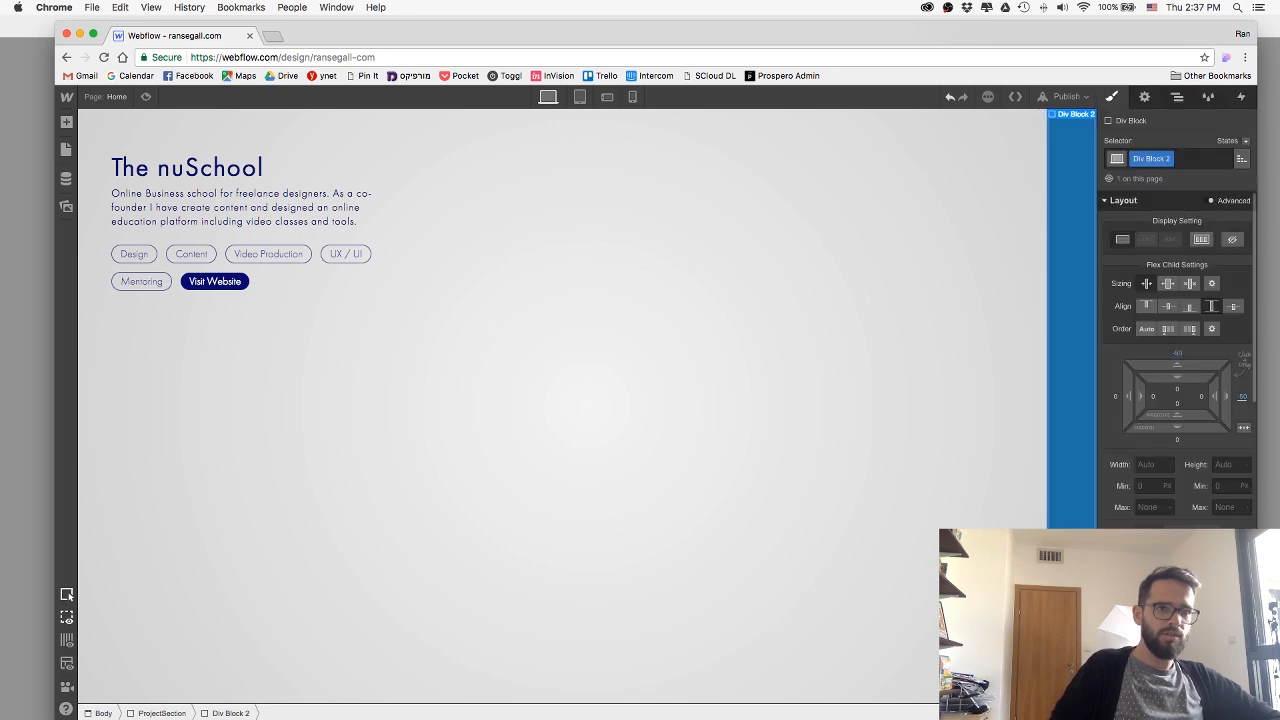
Set the blue div block's bottom margin to -50 and check the section in preview mode.
left_click(1177, 441)
type("-50")
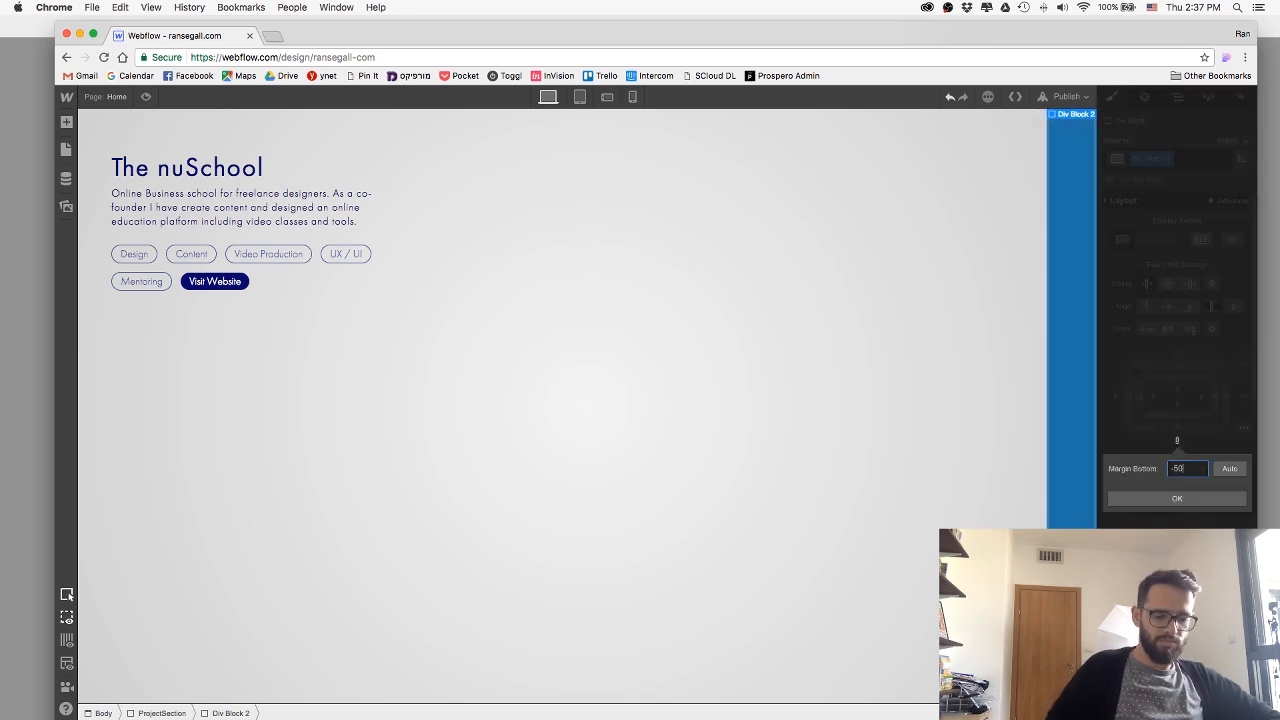
key("Return")
scroll(956, 448, "up", 2)
scroll(950, 455, "down", 2)
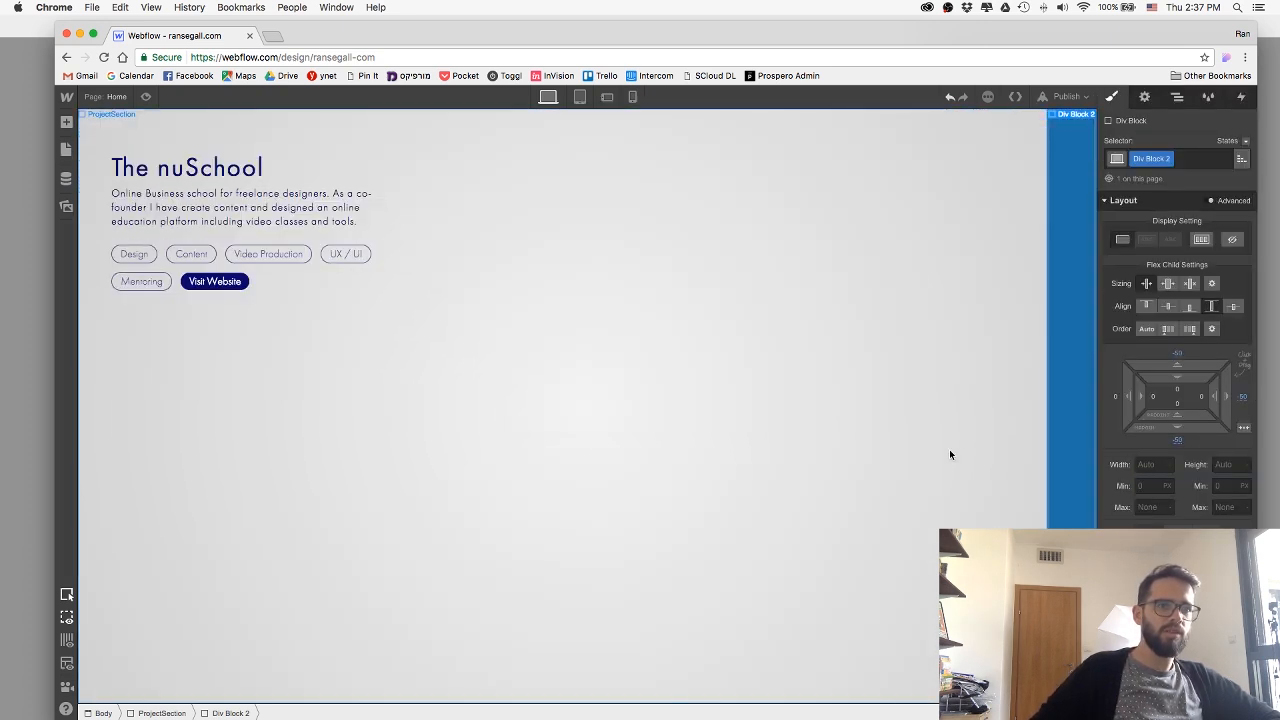
left_click(146, 97)
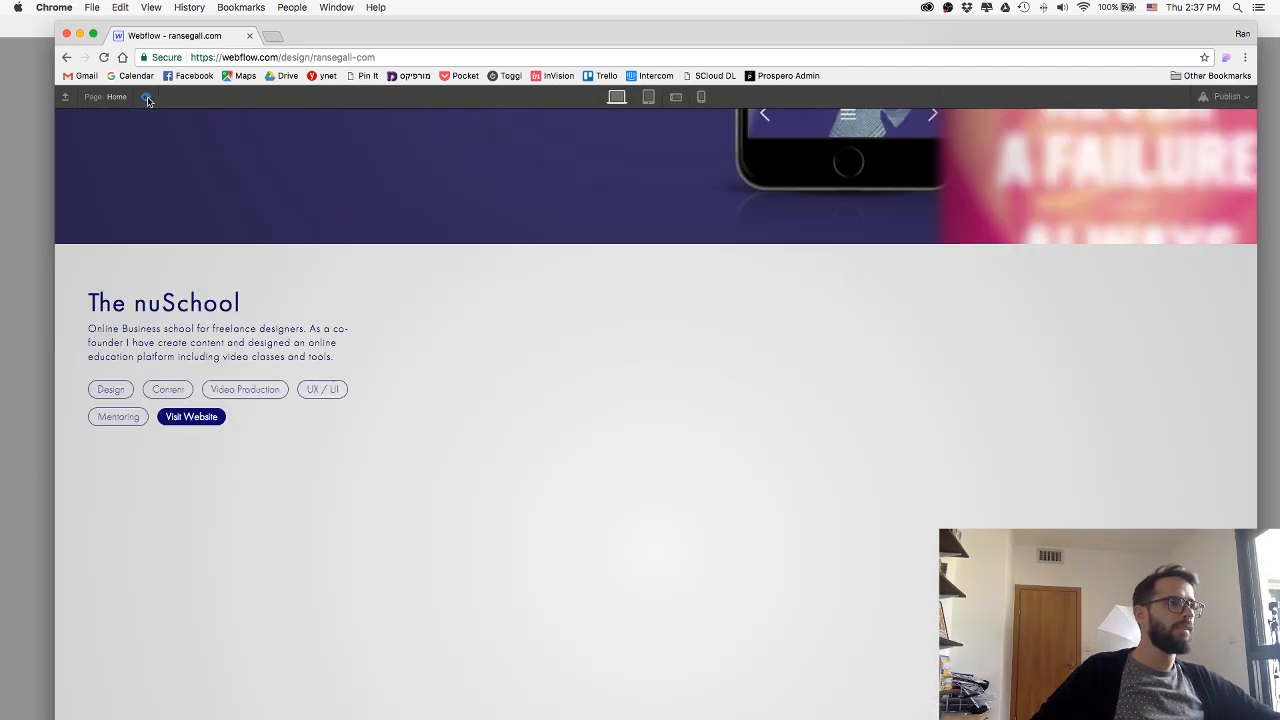
left_click(146, 97)
Add an image element inside the blue div block of The nuSchool section.
left_click(1062, 290)
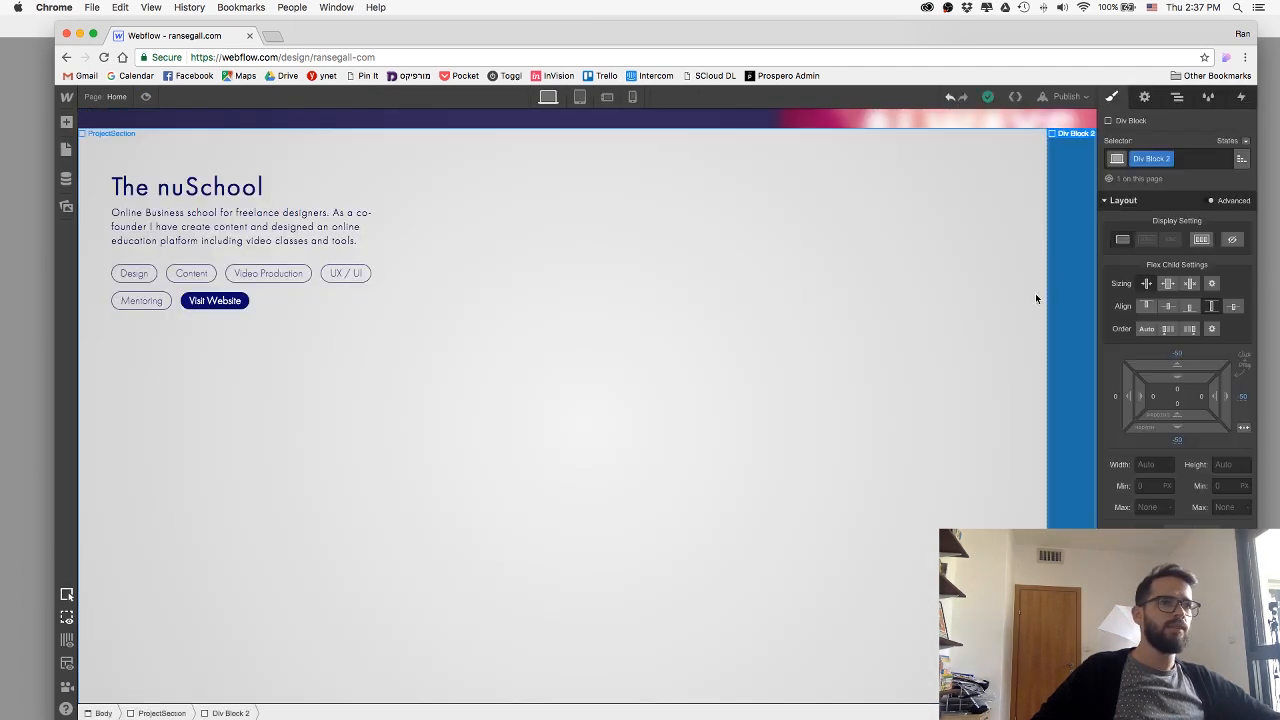
left_click(66, 121)
left_click_drag(478, 527, 1043, 481)
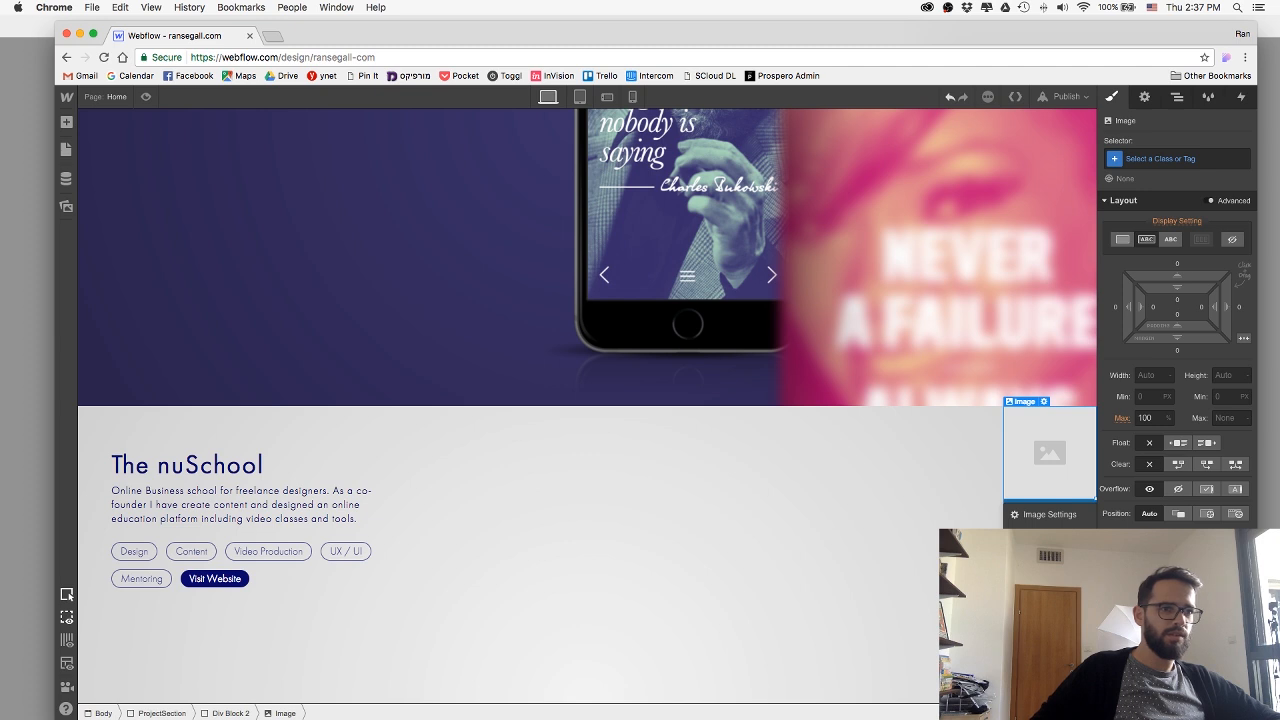
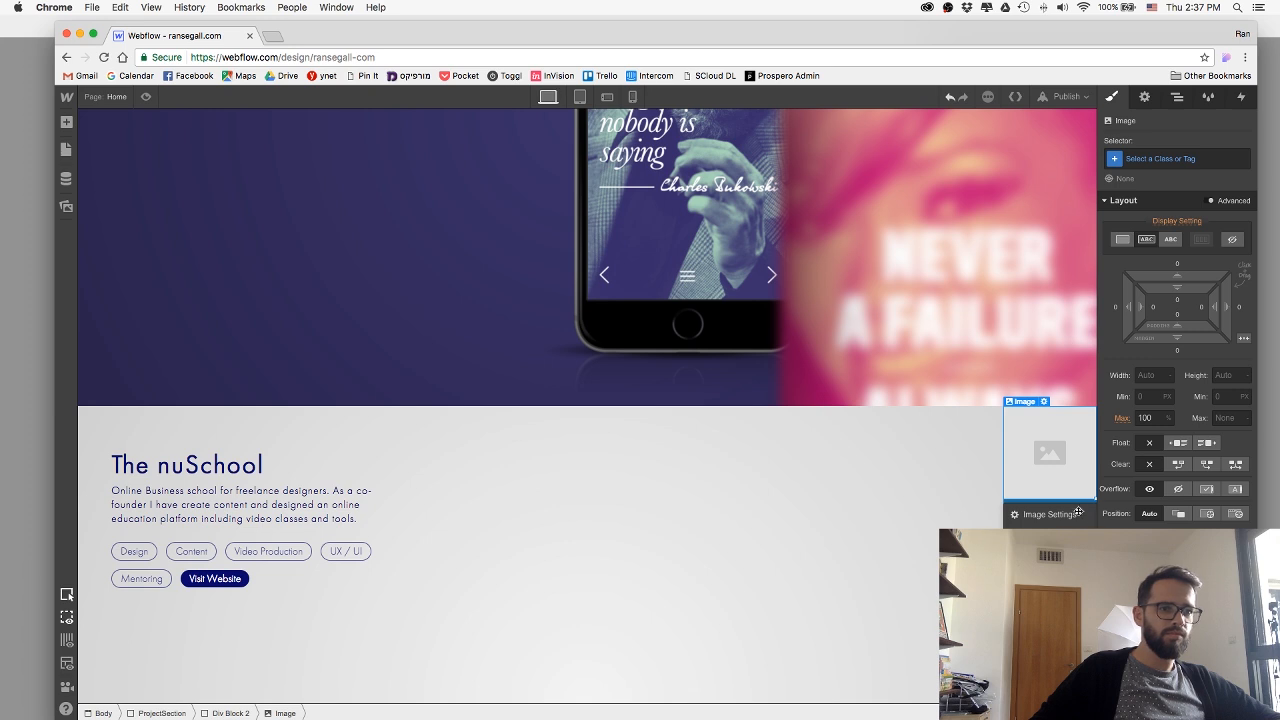
Replace the empty image placeholder in the nuSchool section's Div Block 2 with the nuSchool poster collage from the site's assets.
key("Delete")
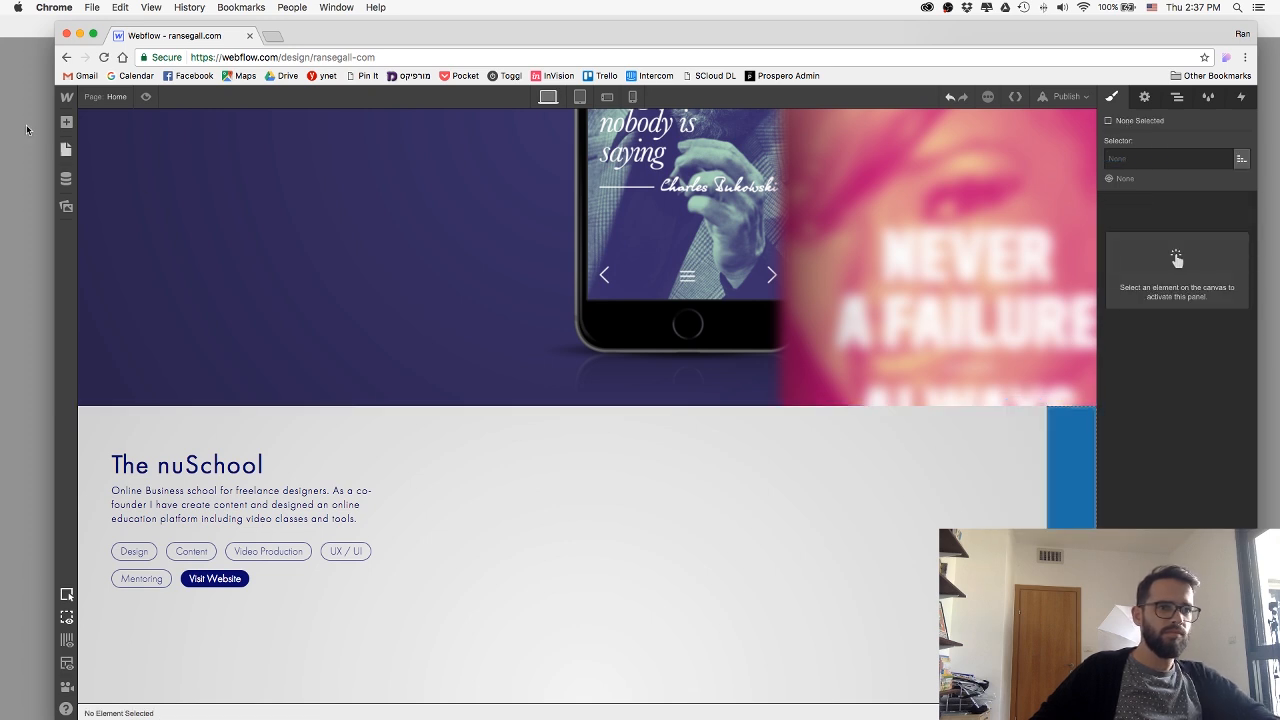
left_click(66, 207)
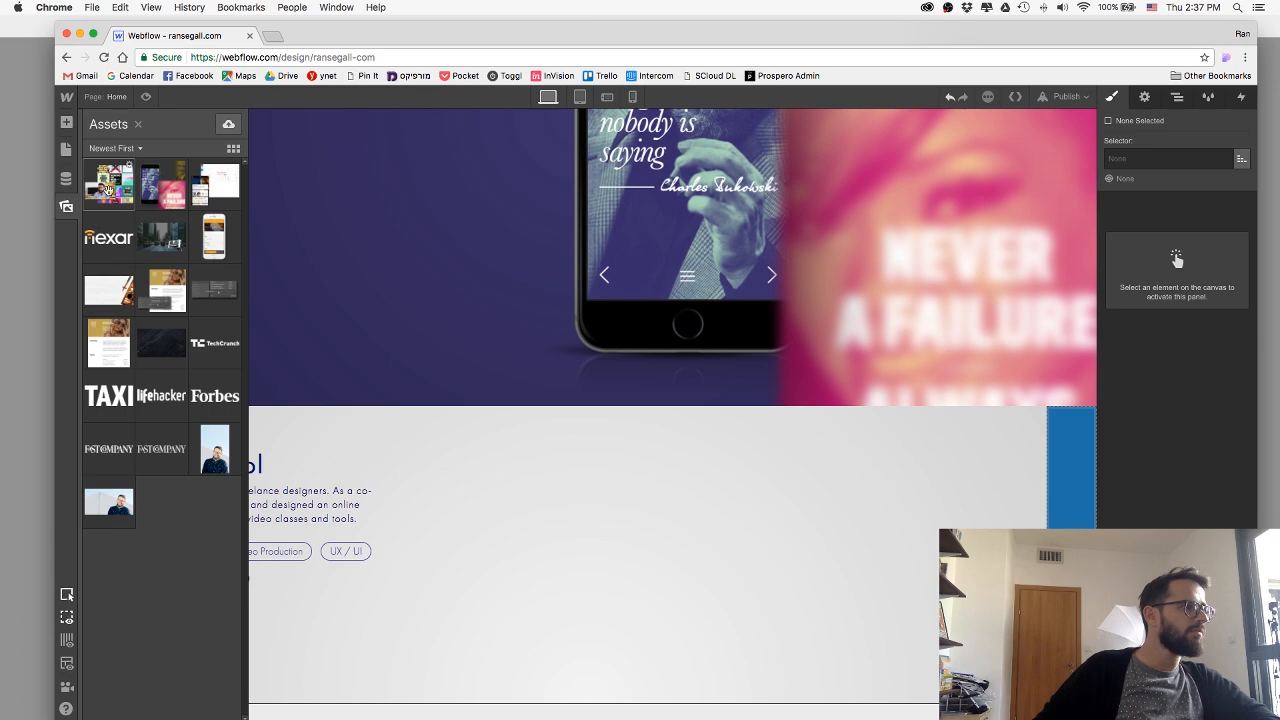
left_click_drag(944, 401, 1072, 472)
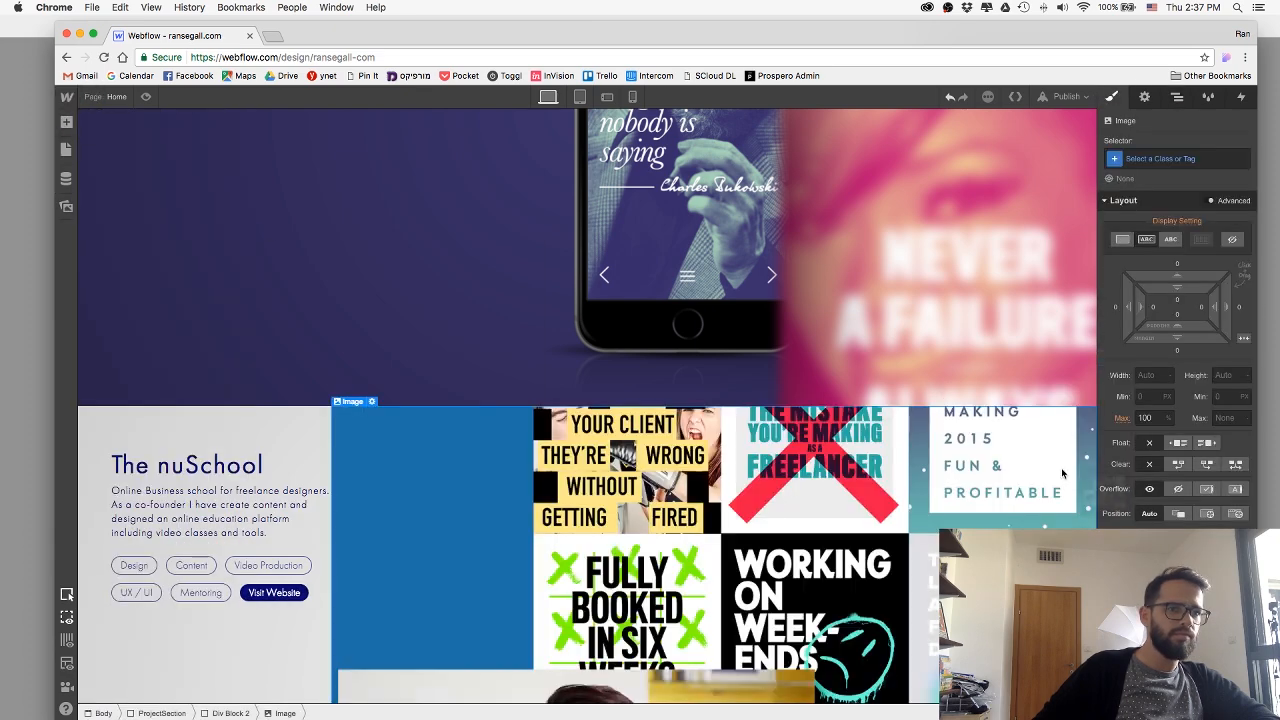
scroll(757, 503, "down", 4)
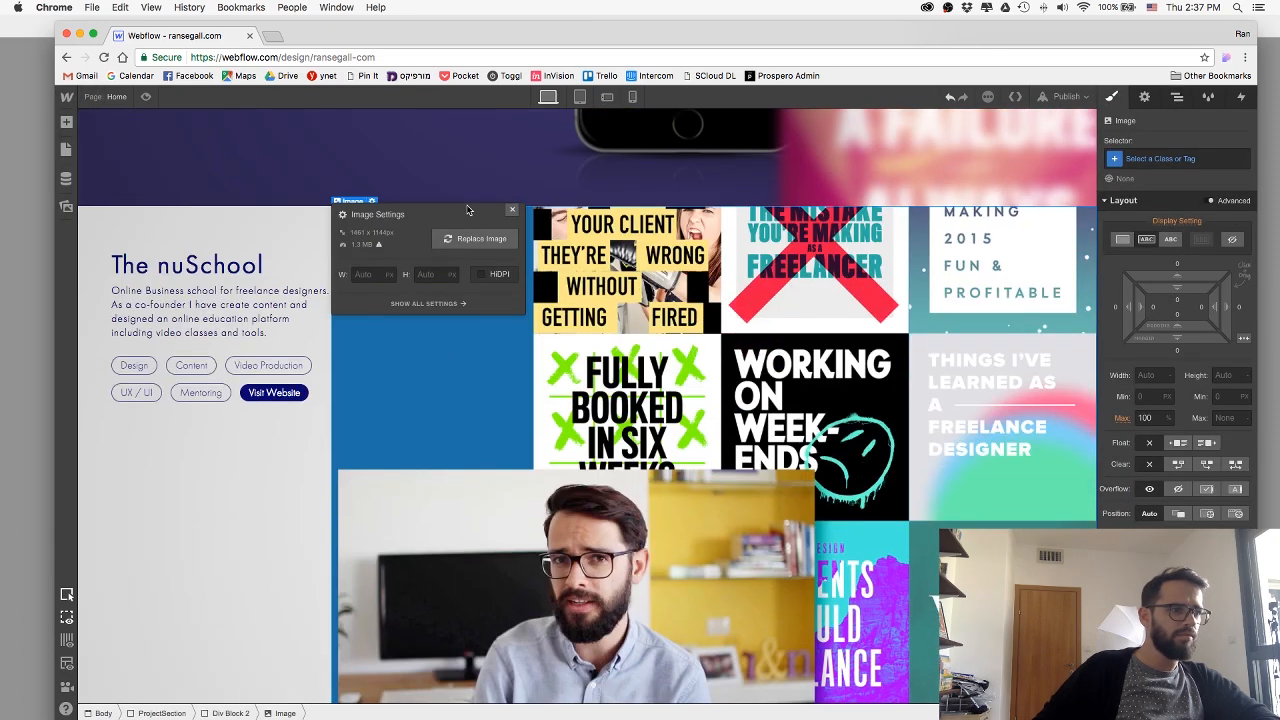
left_click(512, 209)
scroll(540, 344, "down", 2)
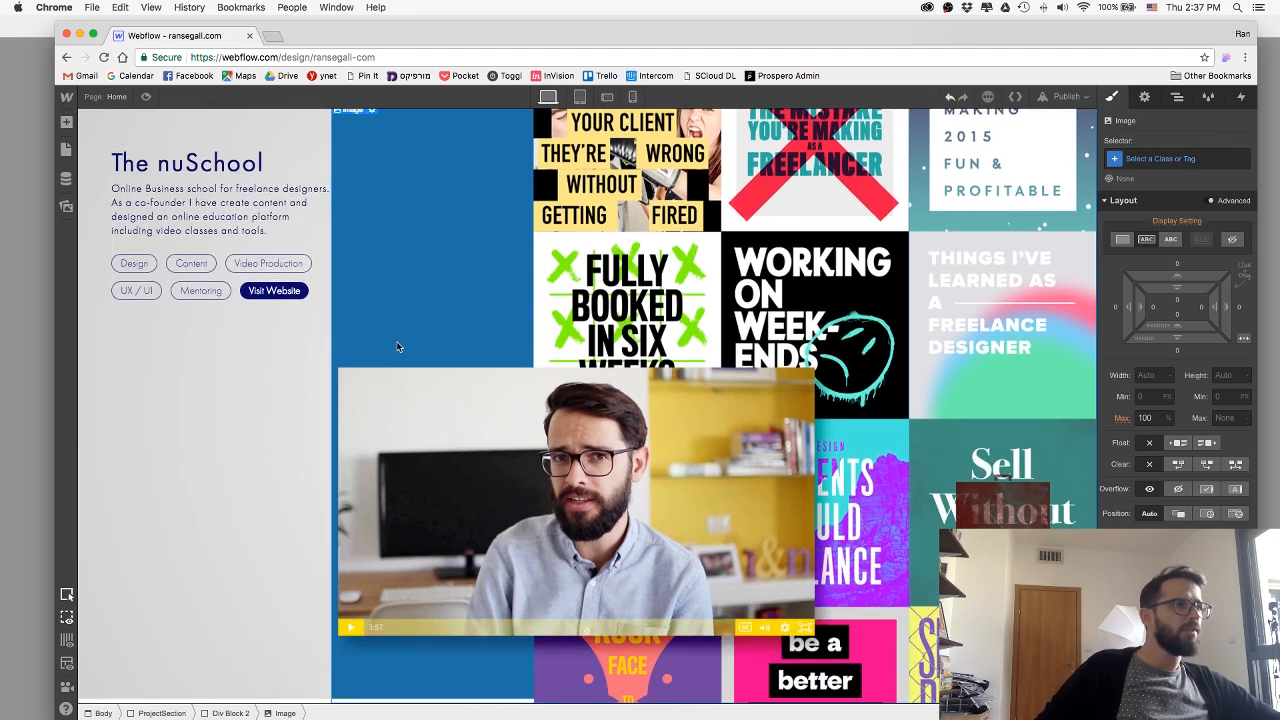
Rename the Div Block 2 class around the collage image as TestWraperNuschool.
left_click(228, 713)
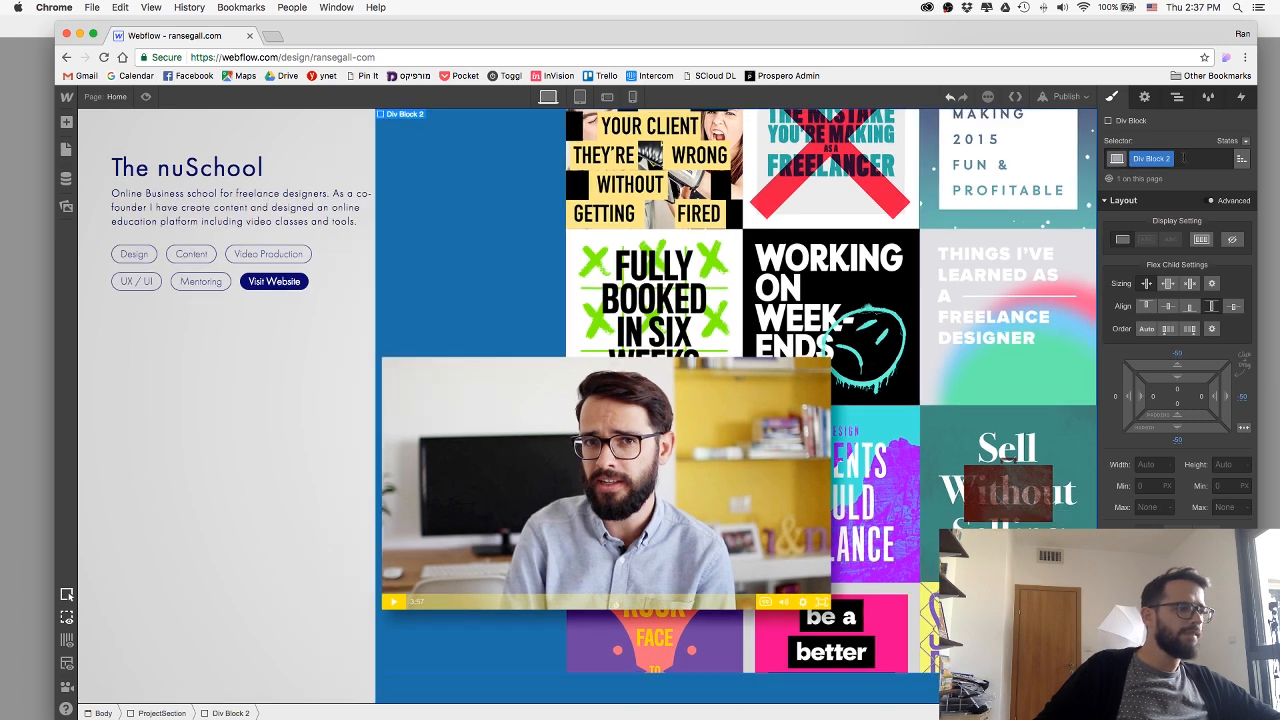
left_click(1167, 159)
left_click(1155, 179)
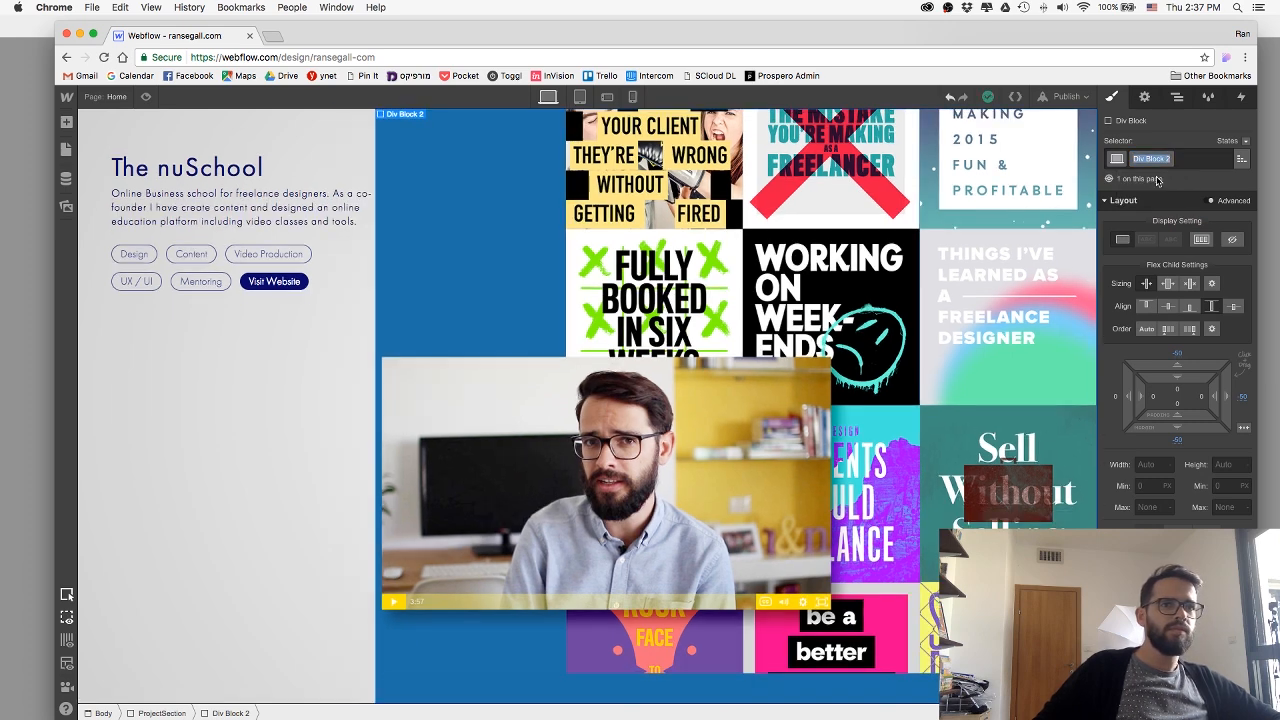
type("TestWrap")
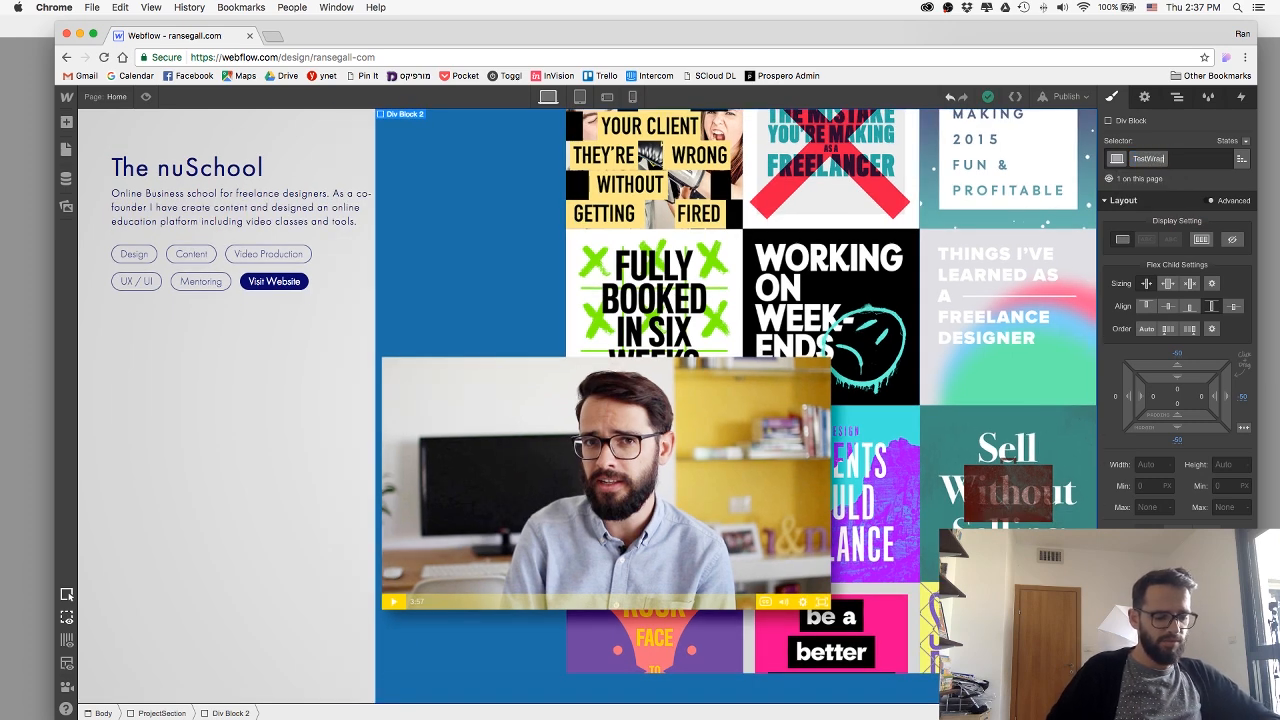
type("erNuschool")
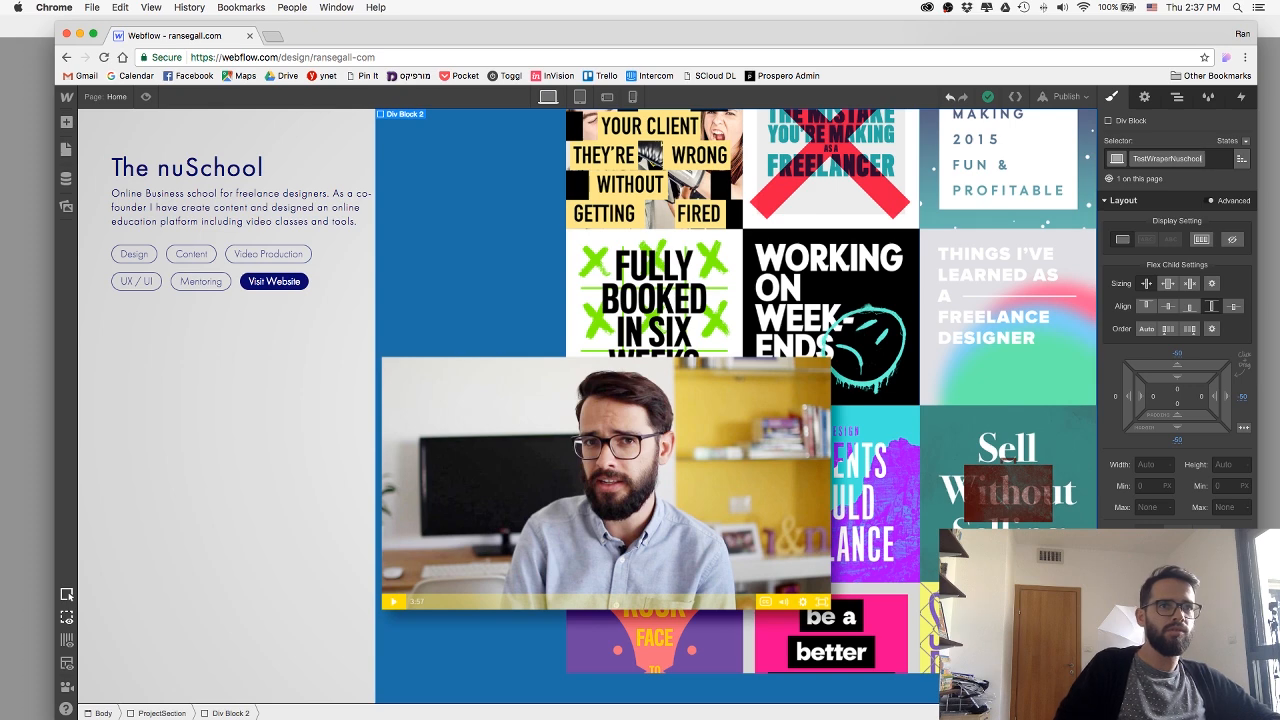
key("Return")
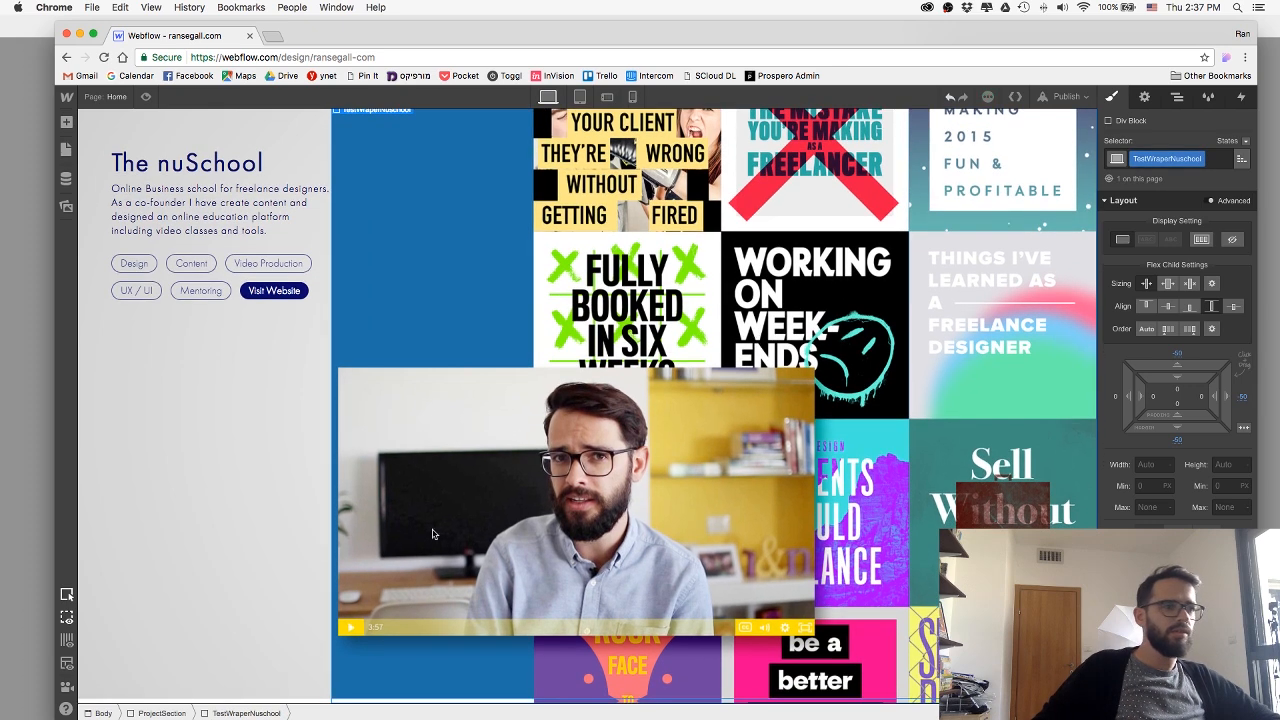
Preview the nuSchool section to check how the collage image fits, and return to editing.
left_click(581, 556)
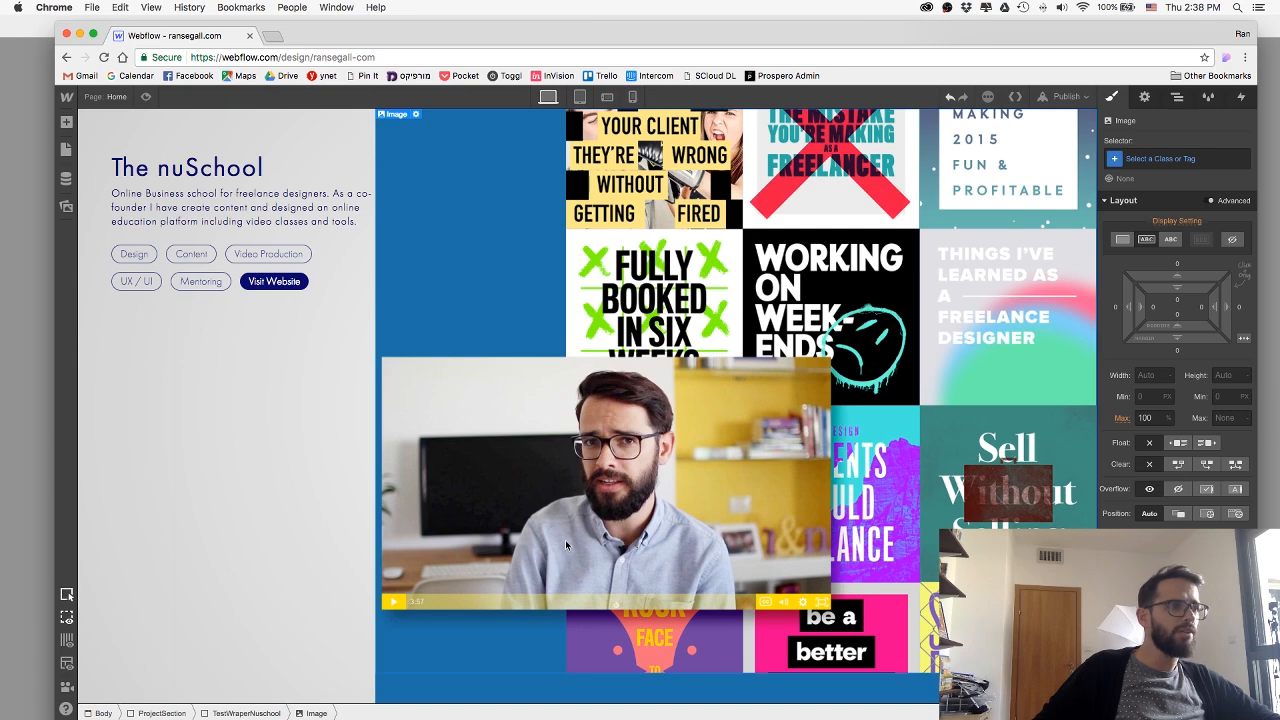
scroll(340, 500, "up", 3)
scroll(340, 507, "down", 3)
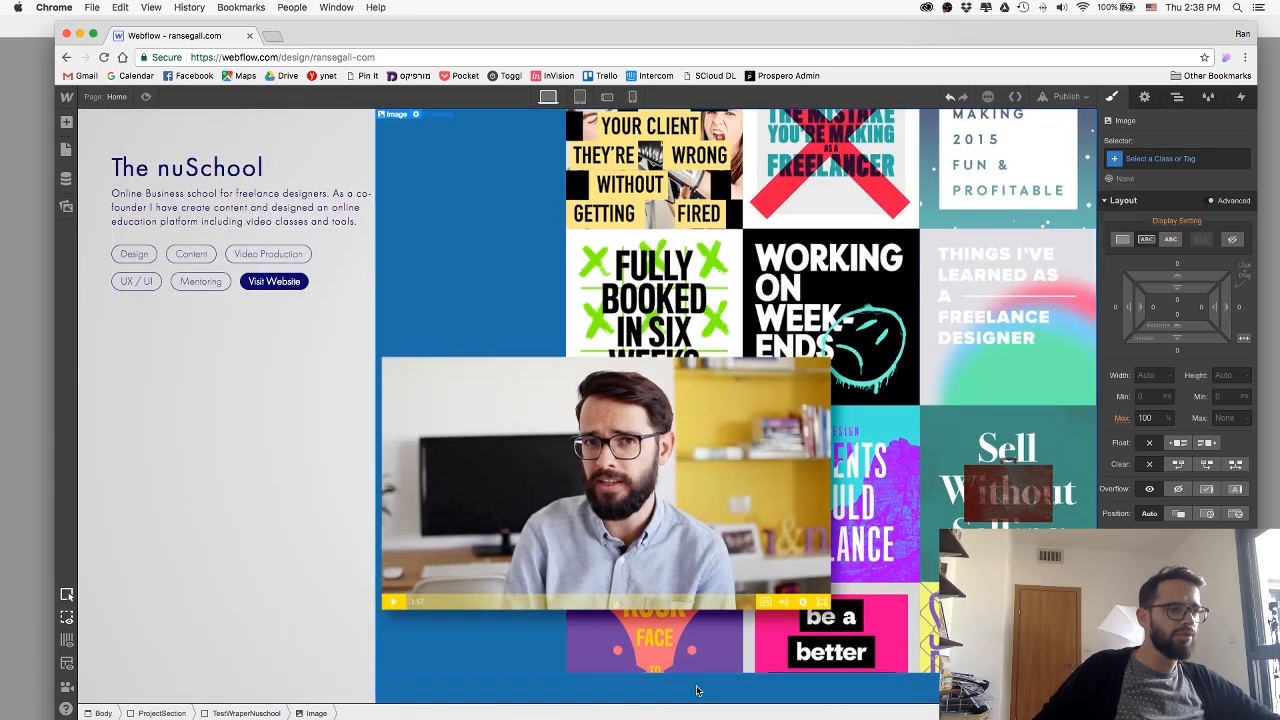
scroll(692, 634, "down", 1)
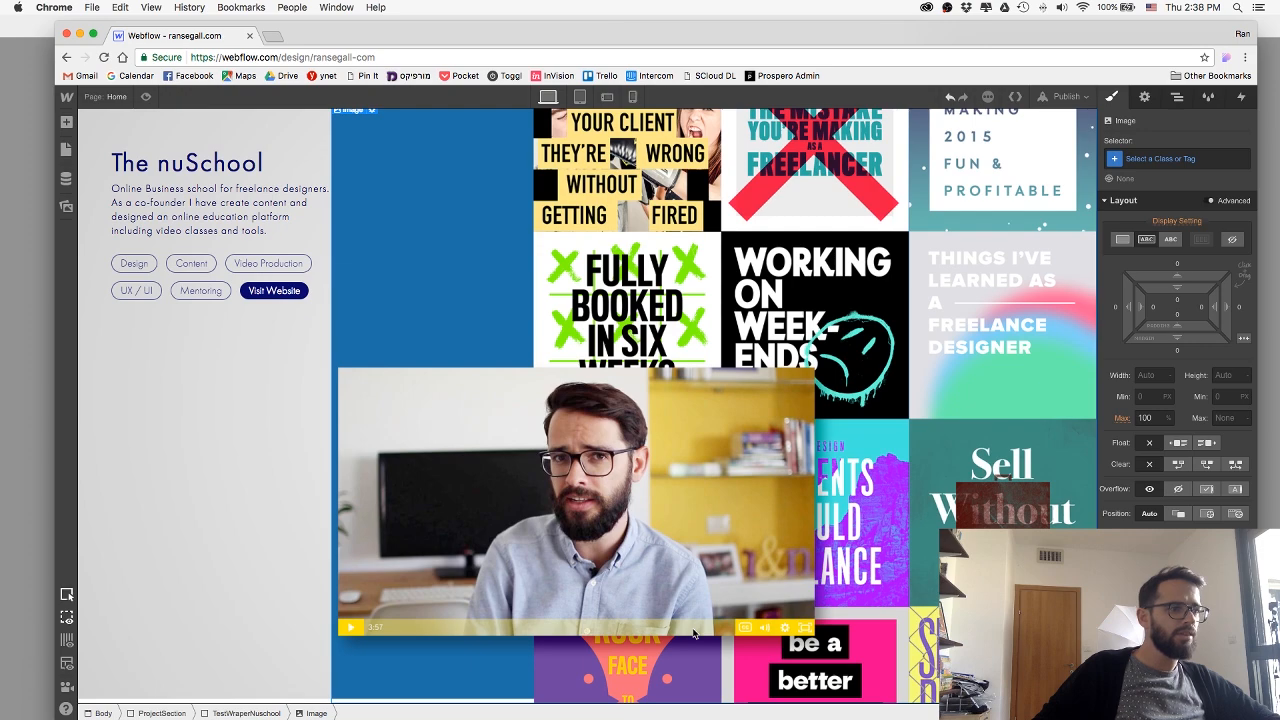
left_click(145, 96)
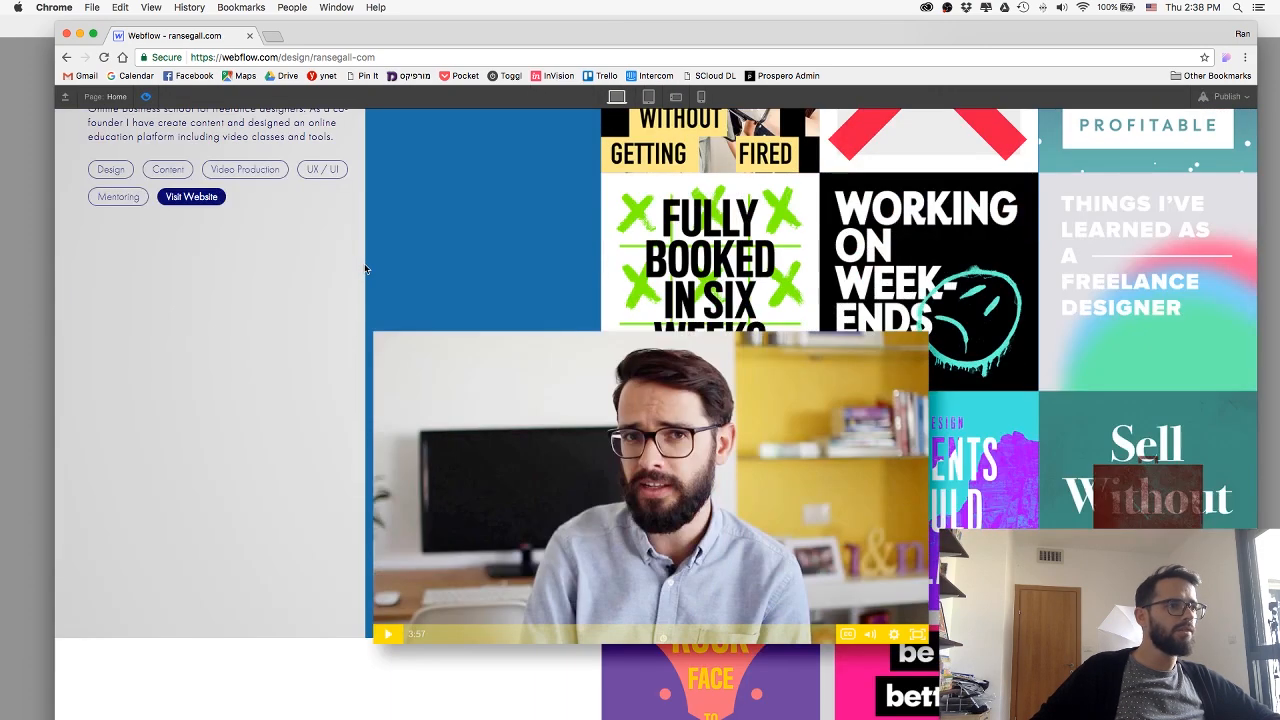
scroll(265, 155, "up", 3)
left_click(145, 96)
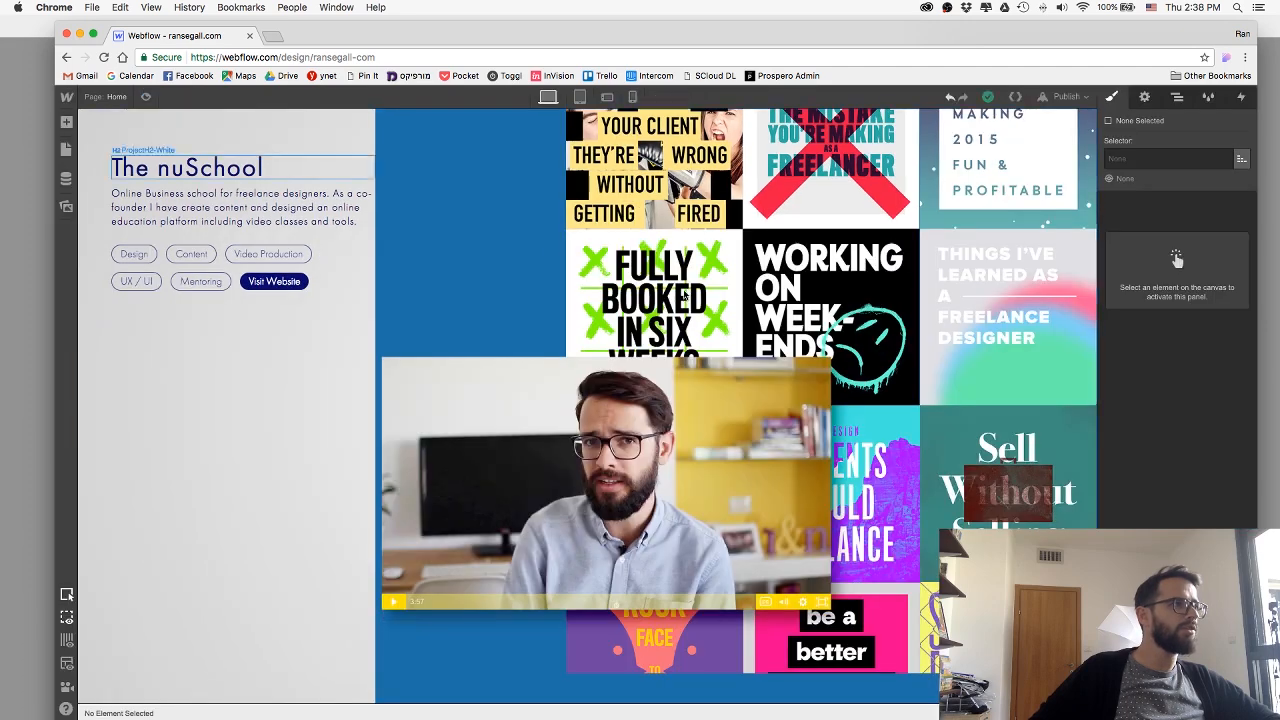
Create a new class named nuImage for the nuSchool collage image.
left_click(777, 325)
left_click(1173, 160)
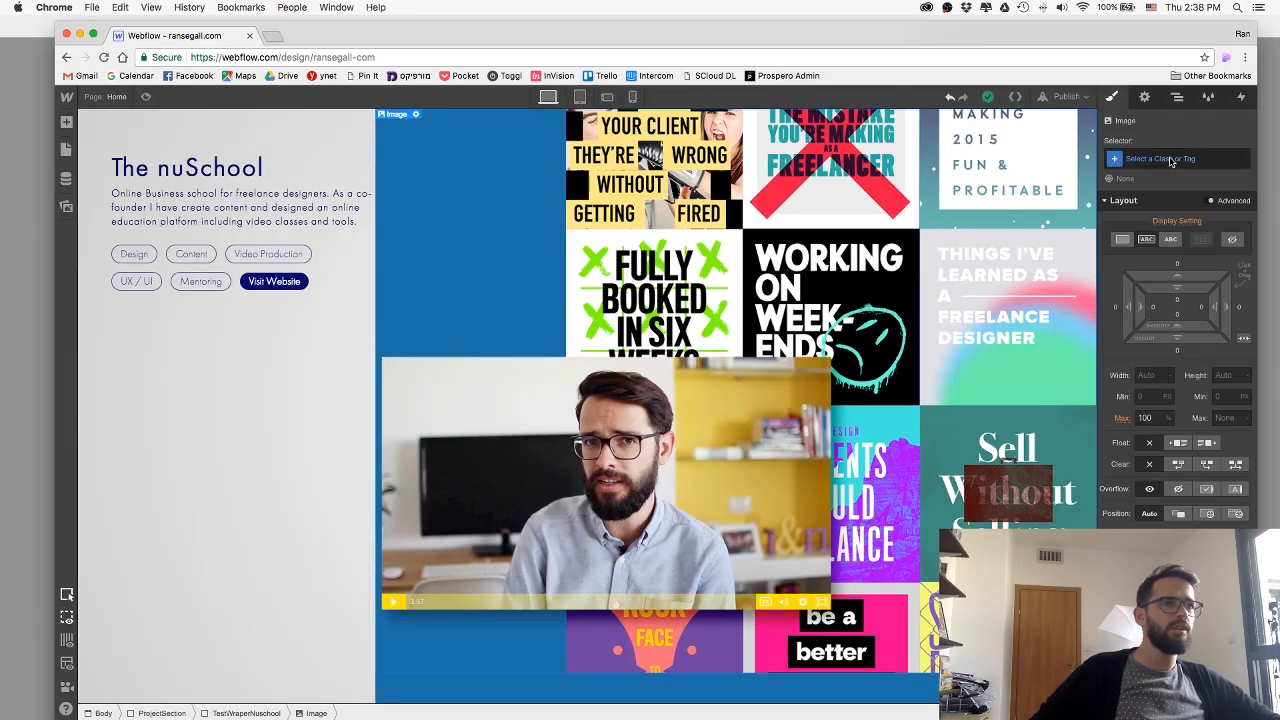
type("nul")
type("mage")
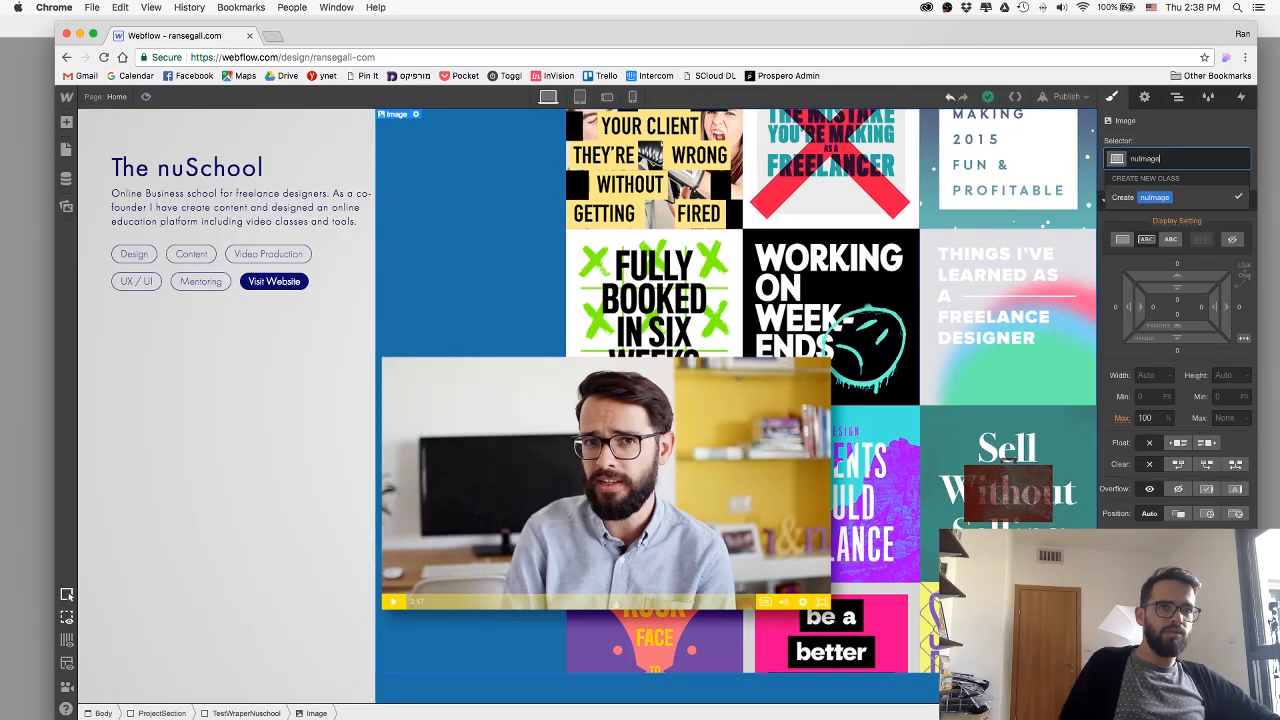
key("Return")
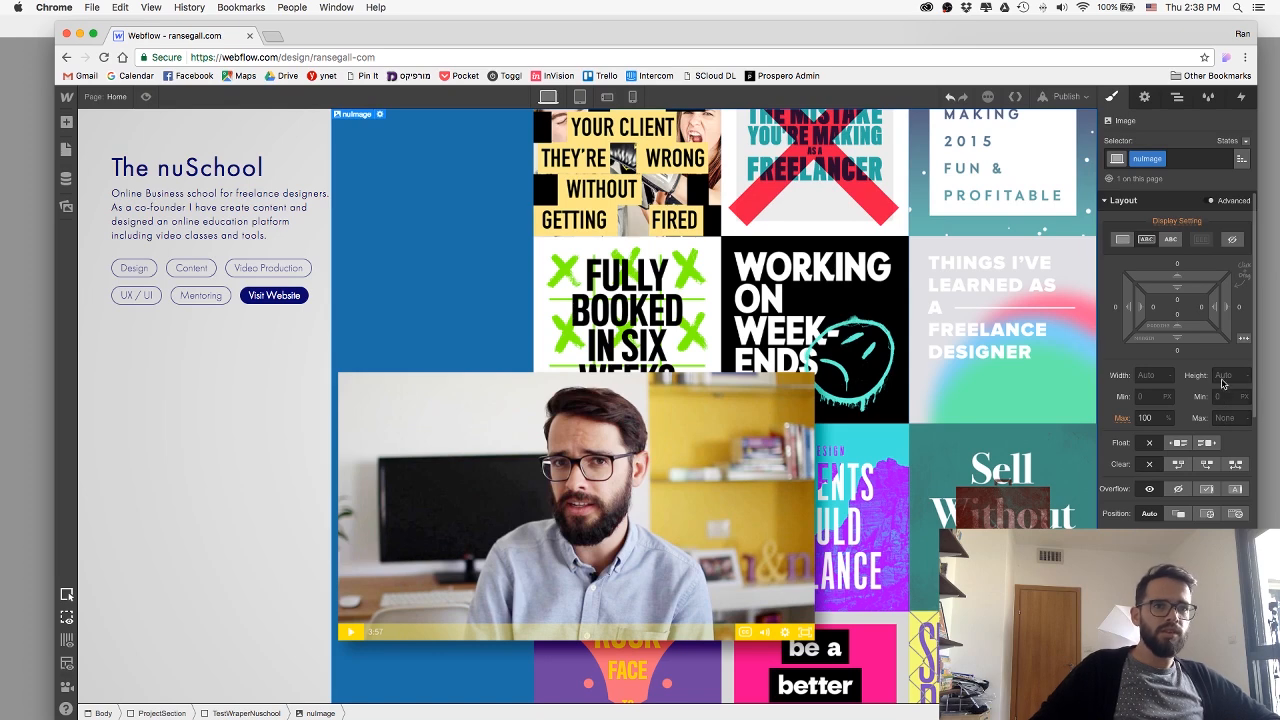
Set the nuImage class's maximum height to 100%.
left_click(1220, 418)
type("10")
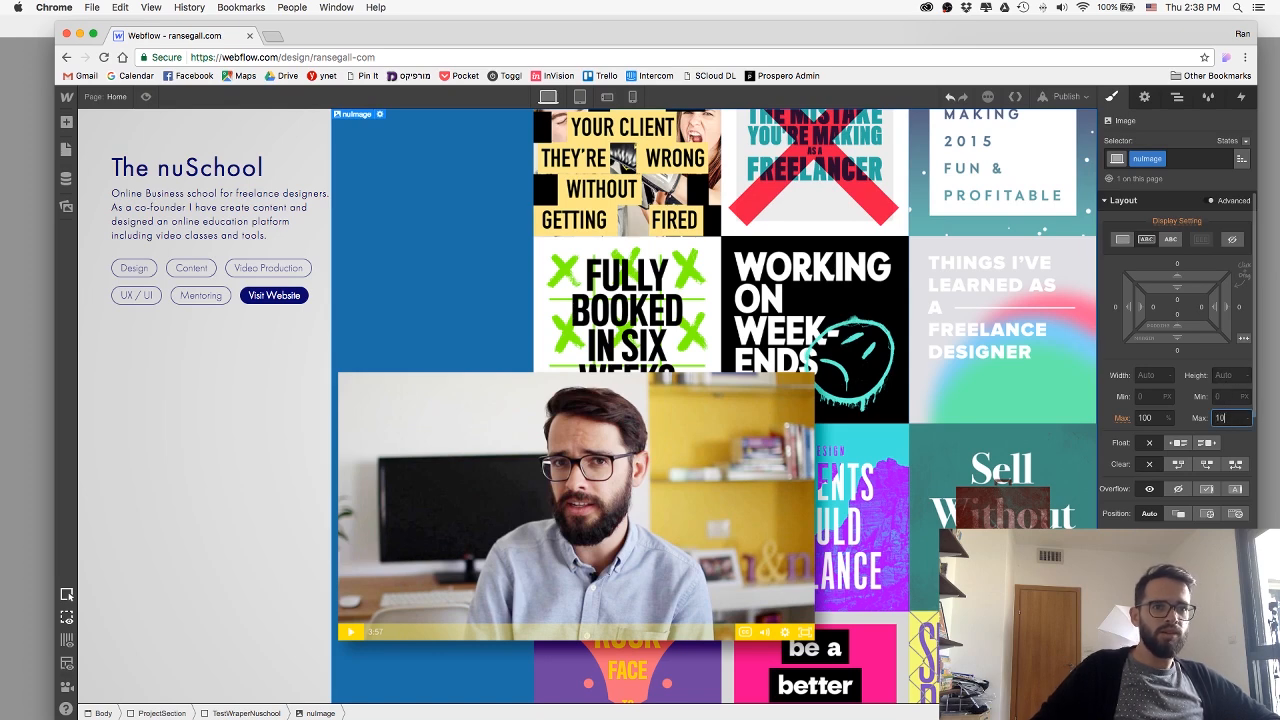
type("0")
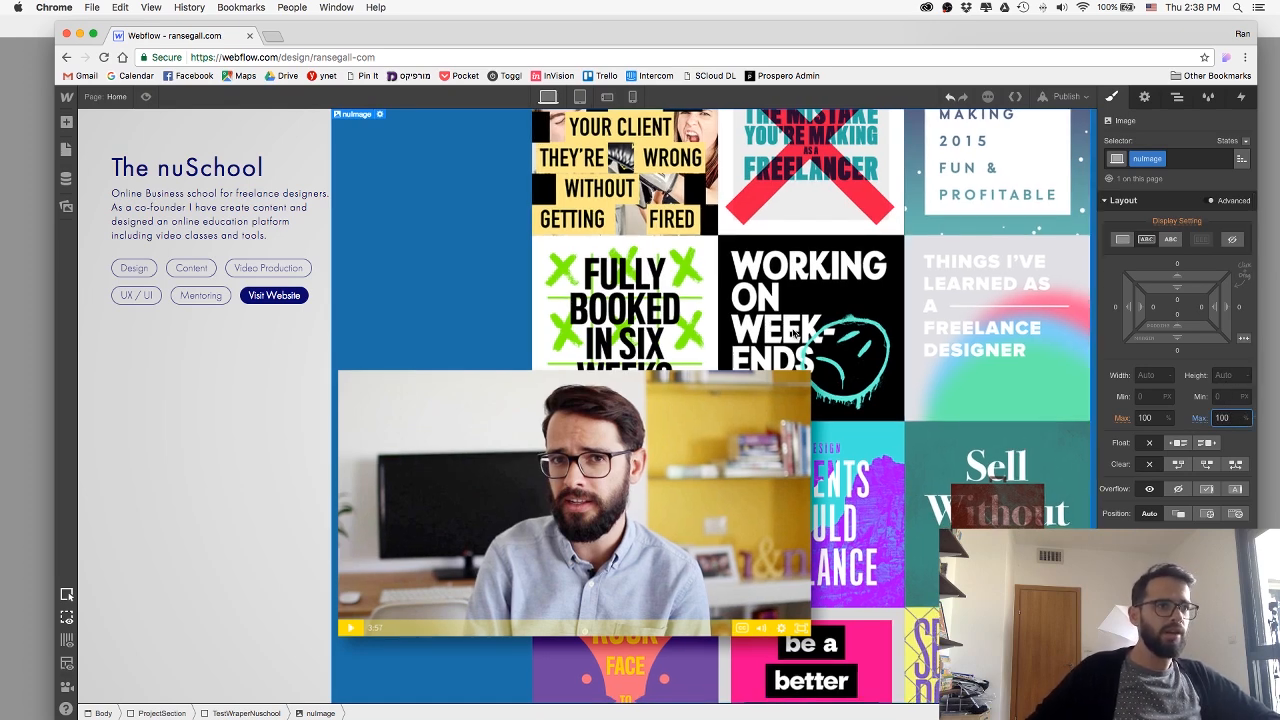
Try a 100% maximum height on the TestWraperNuschool div and clear the value again.
left_click(222, 713)
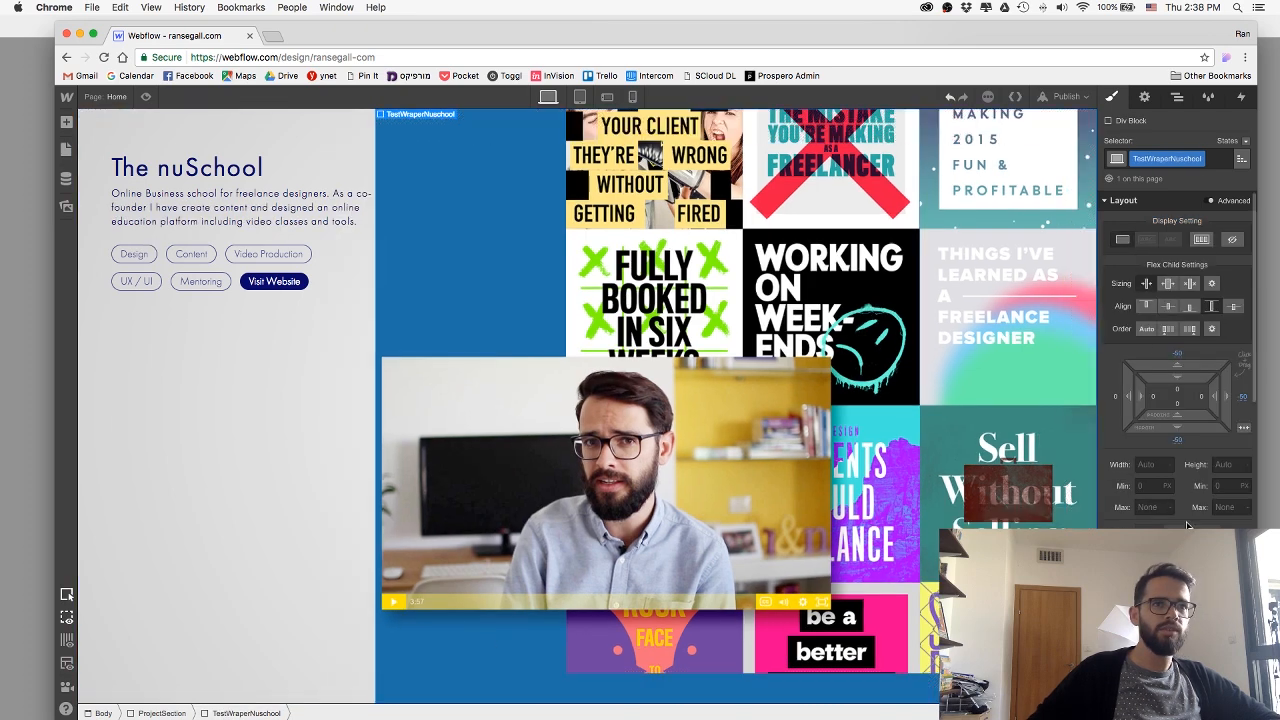
type("%")
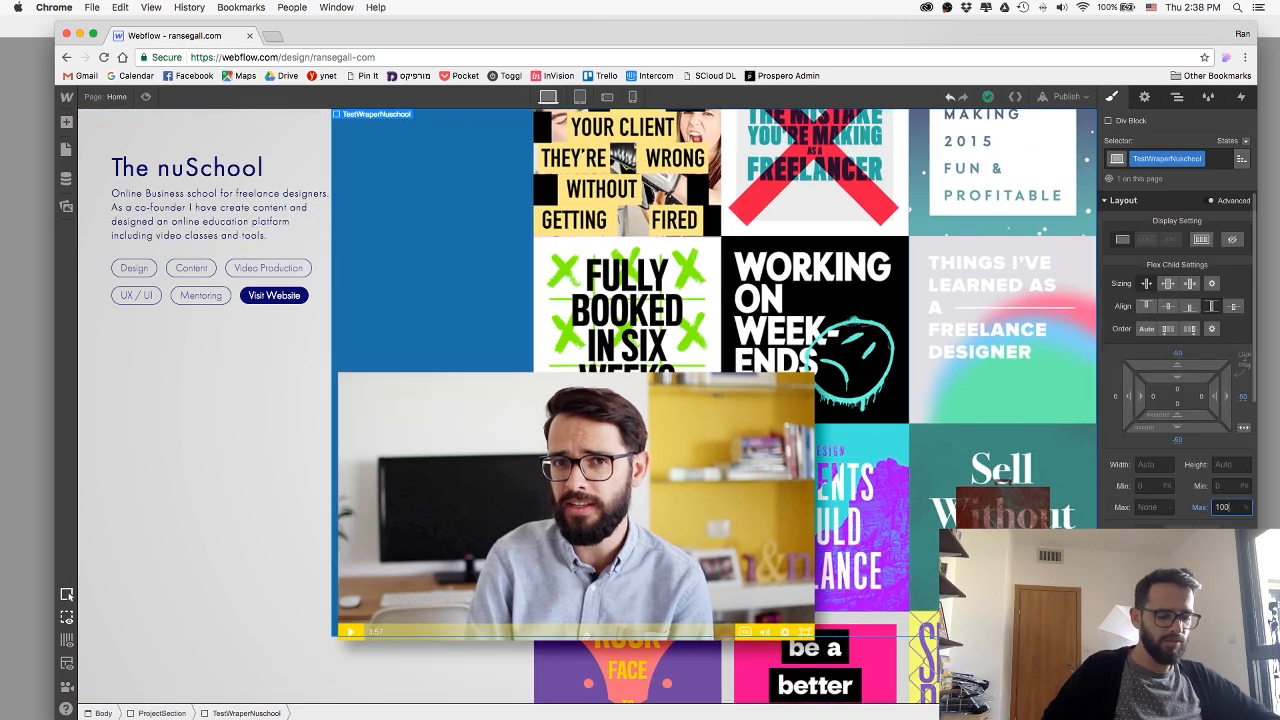
scroll(828, 486, "down", 1)
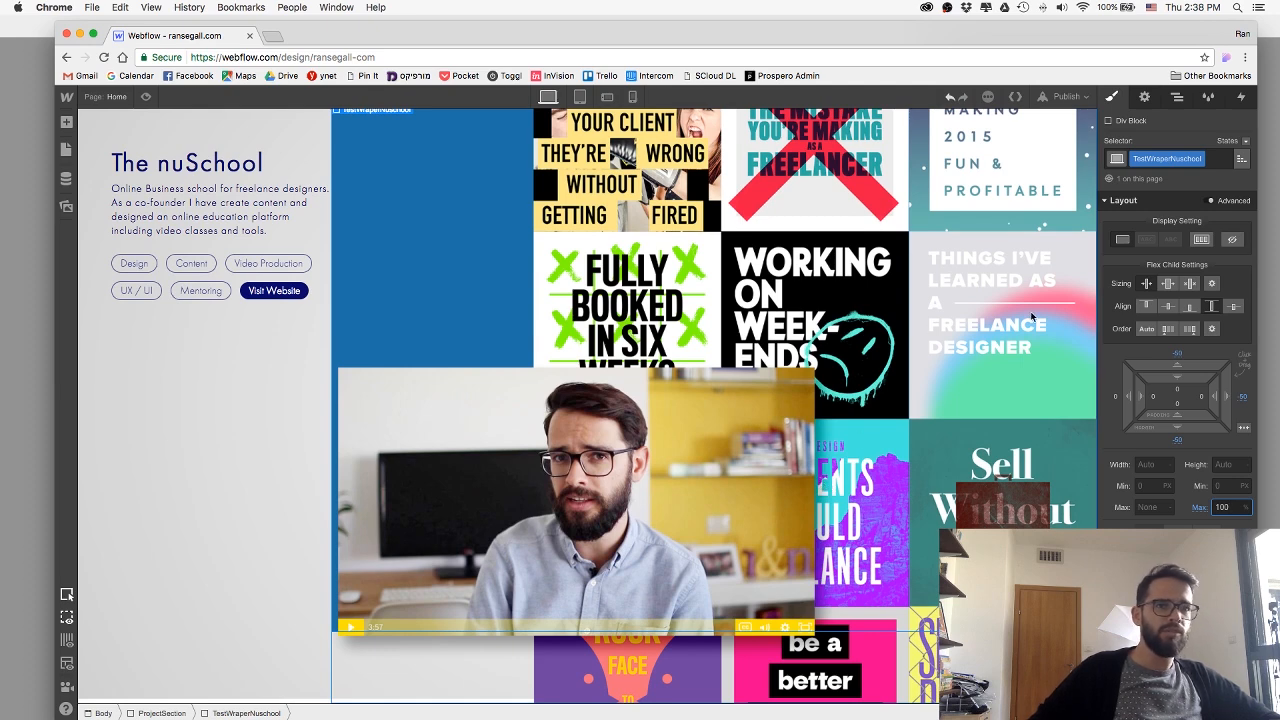
left_click(1199, 508, "alt")
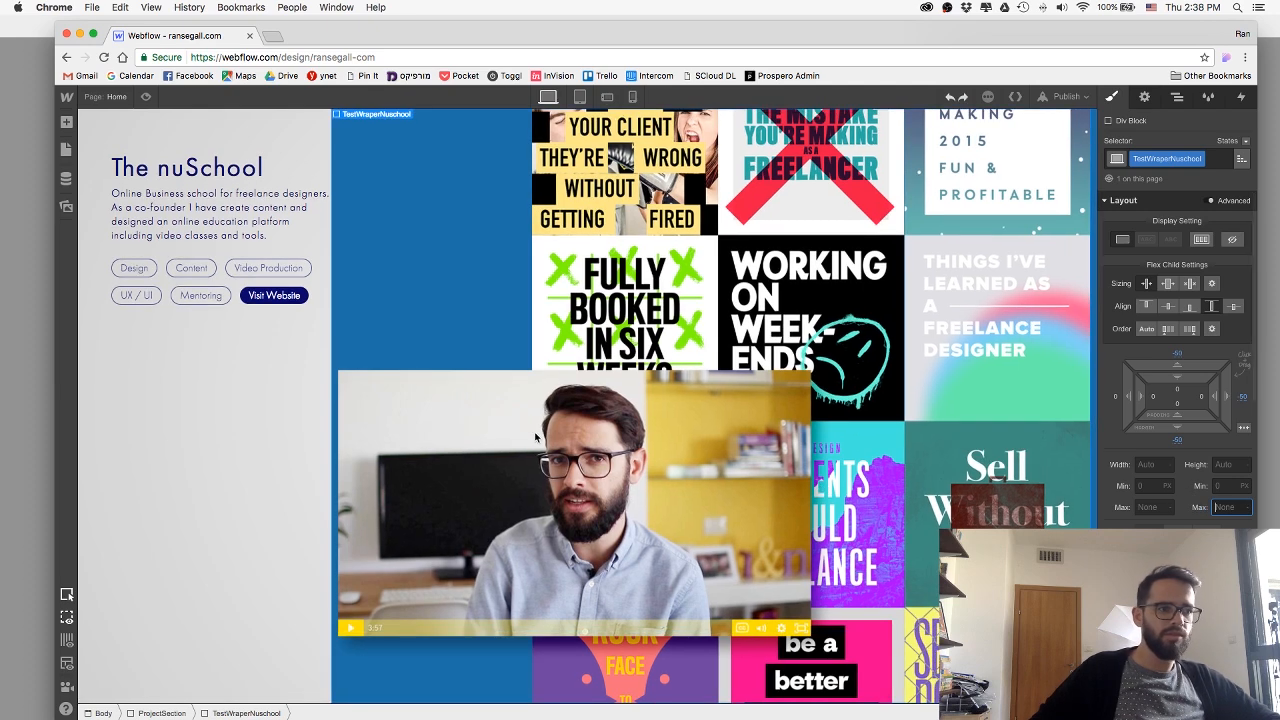
Preview the page to check the height-limited collage image, and return to the design canvas.
left_click(146, 97)
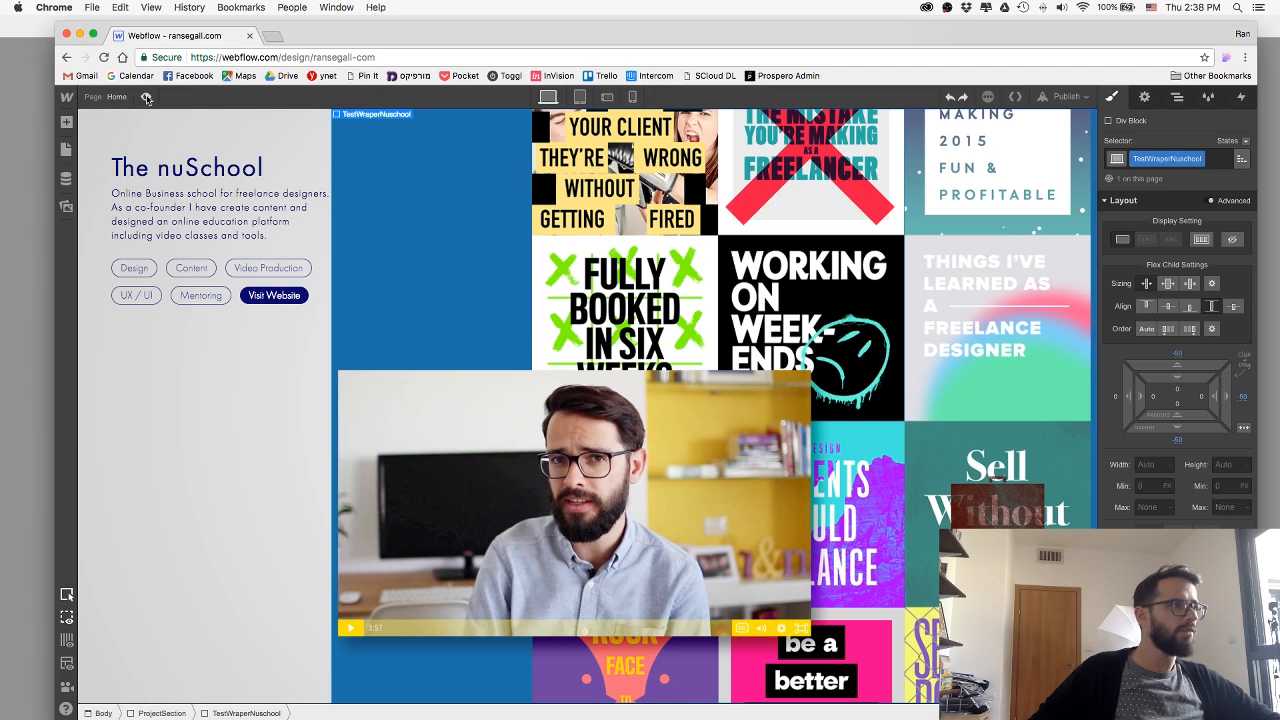
left_click(146, 97)
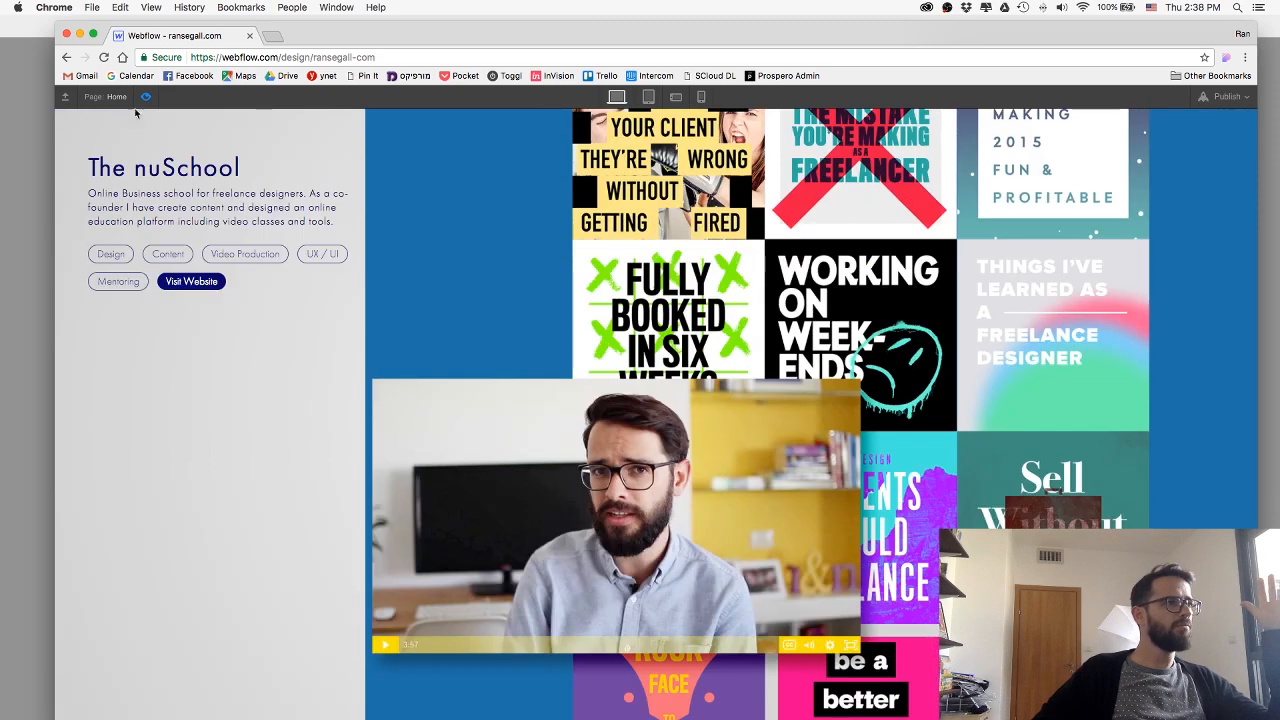
left_click(145, 97)
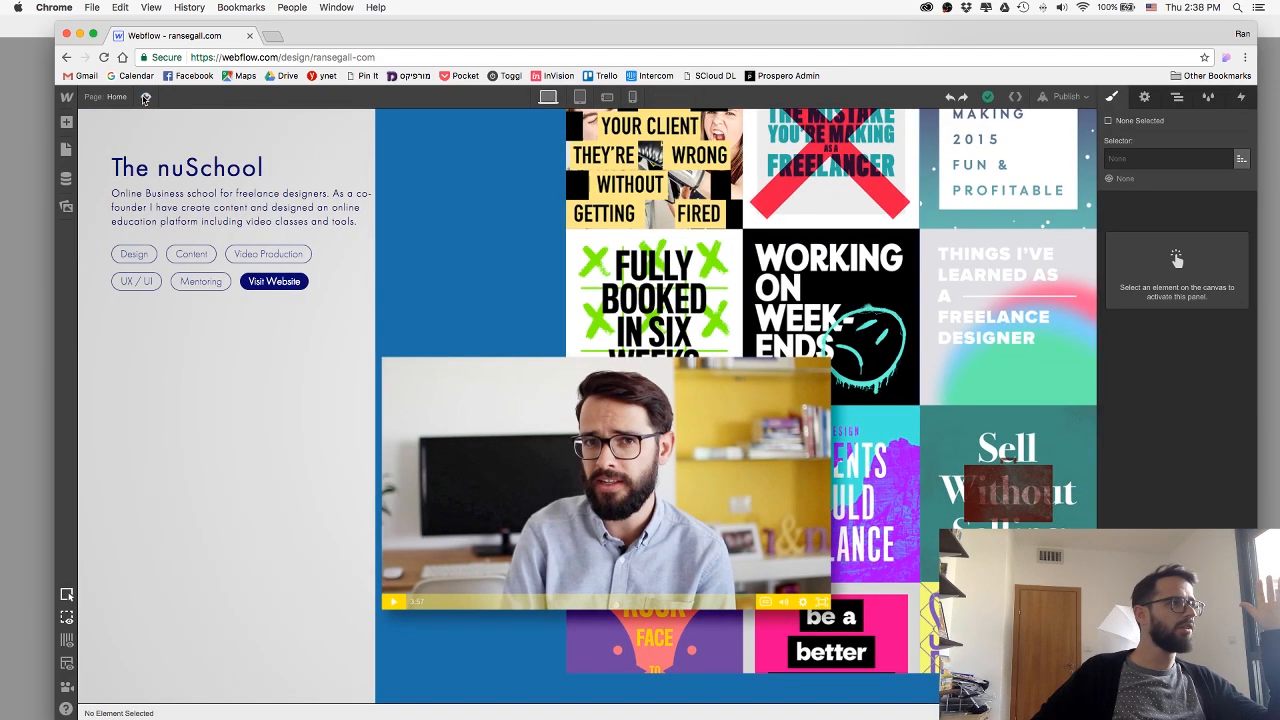
Align the collage image to the right edge inside the TestWraperNuschool div.
left_click(483, 195)
left_click(257, 590)
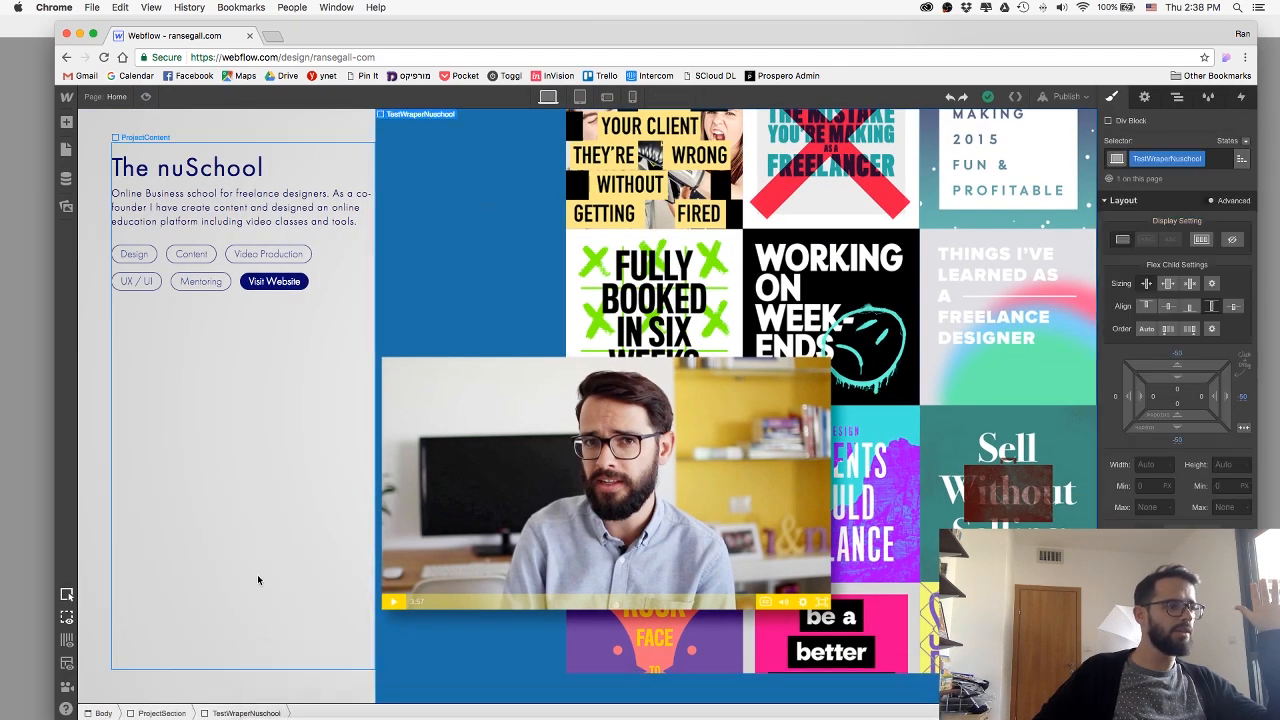
scroll(1177, 330, "down", 3)
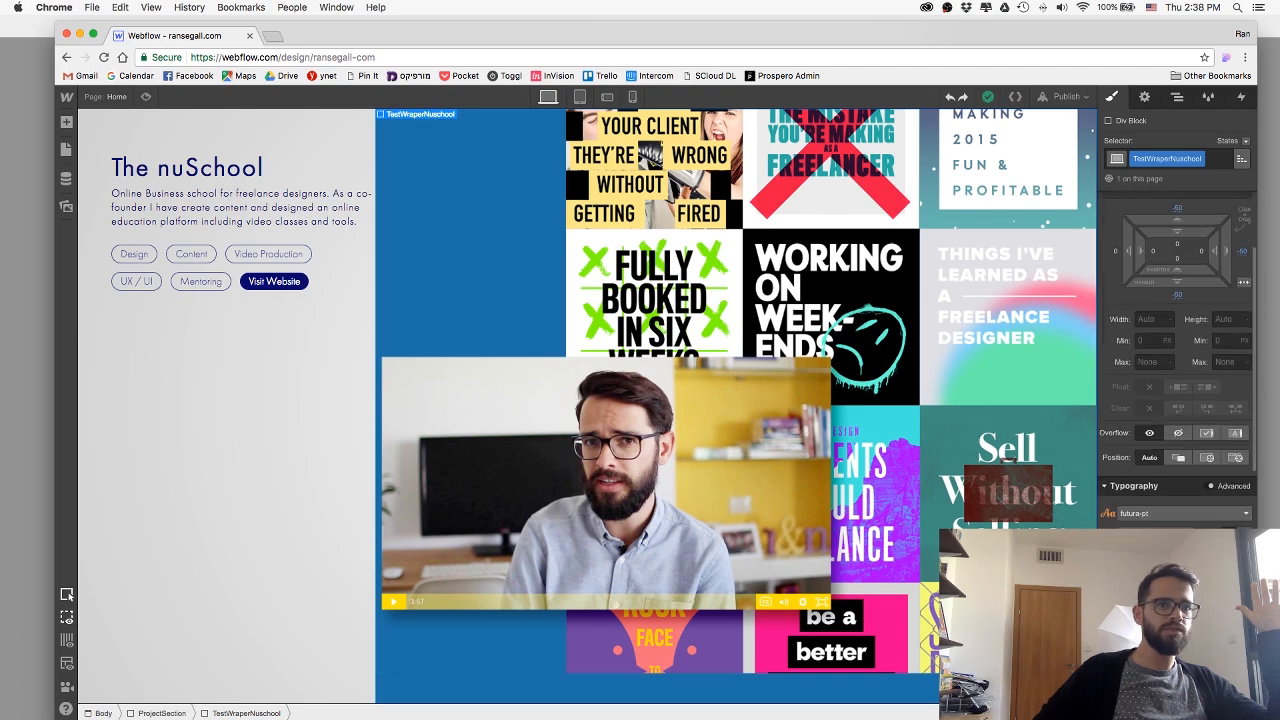
key("super+shift+z")
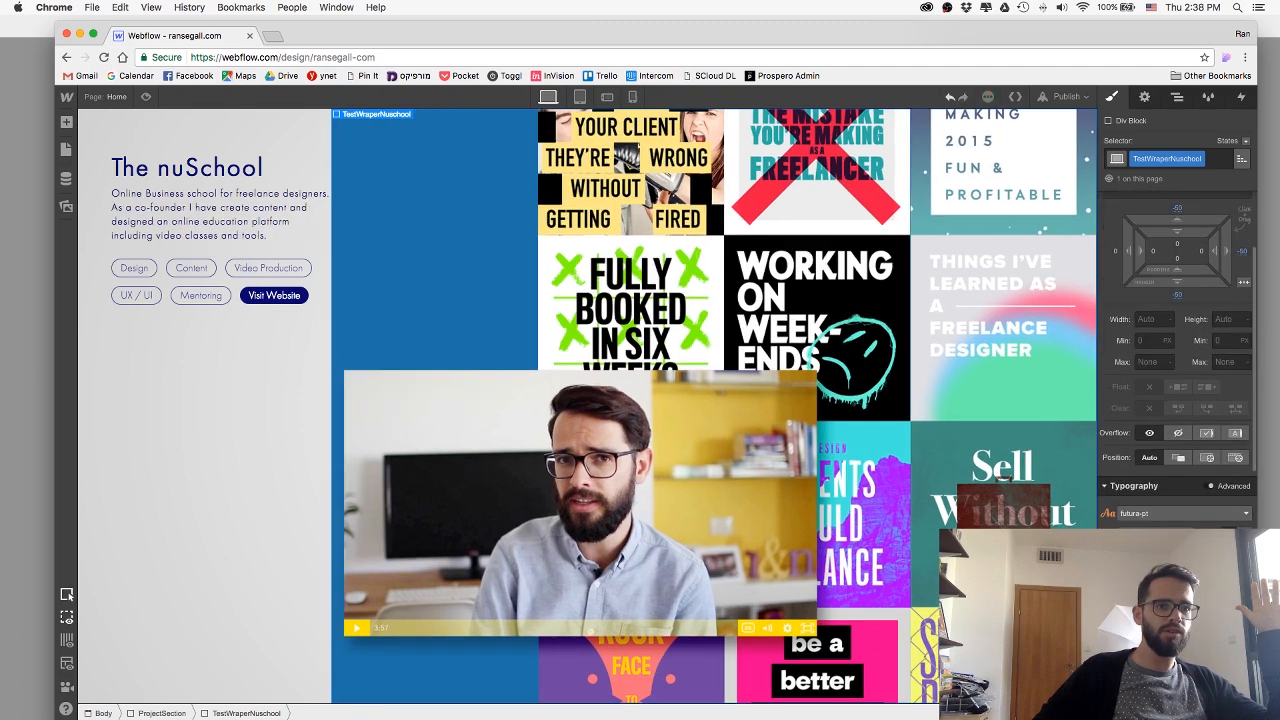
Preview the nuSchool section to examine the right-aligned image against its blue background, and return to editing.
left_click(147, 97)
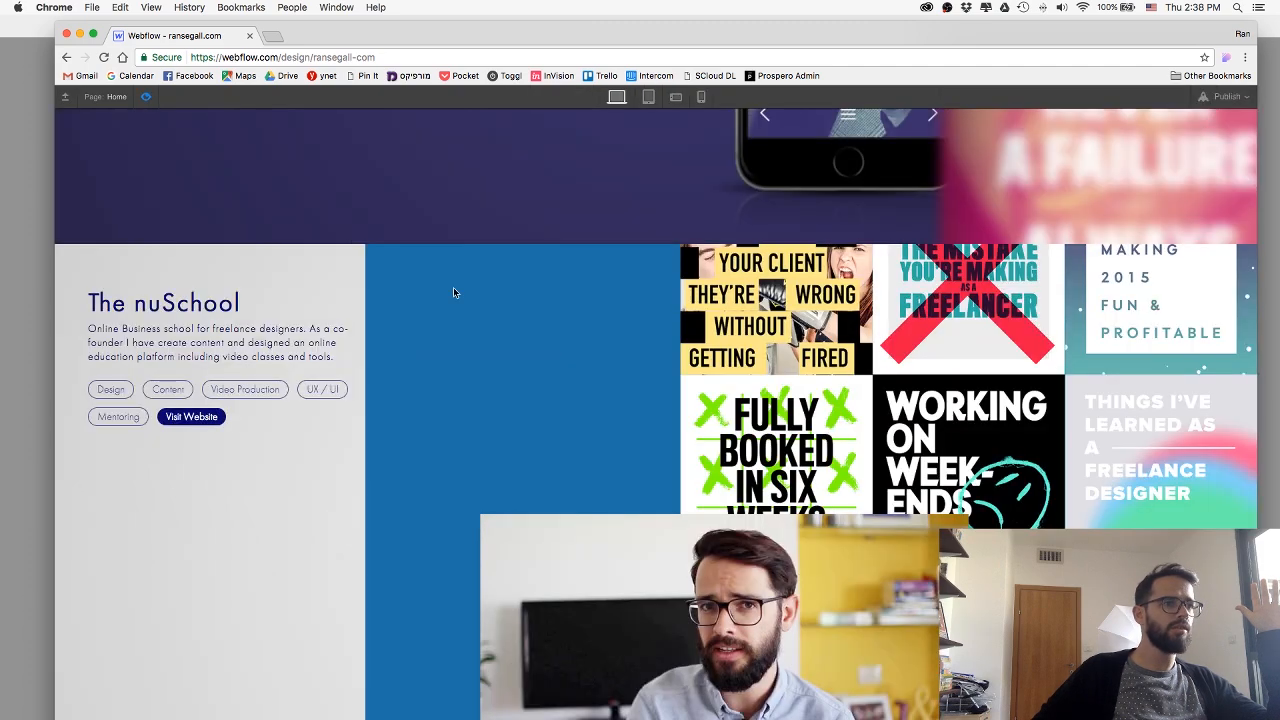
scroll(453, 287, "down", 2)
scroll(453, 285, "up", 3)
scroll(453, 285, "down", 3)
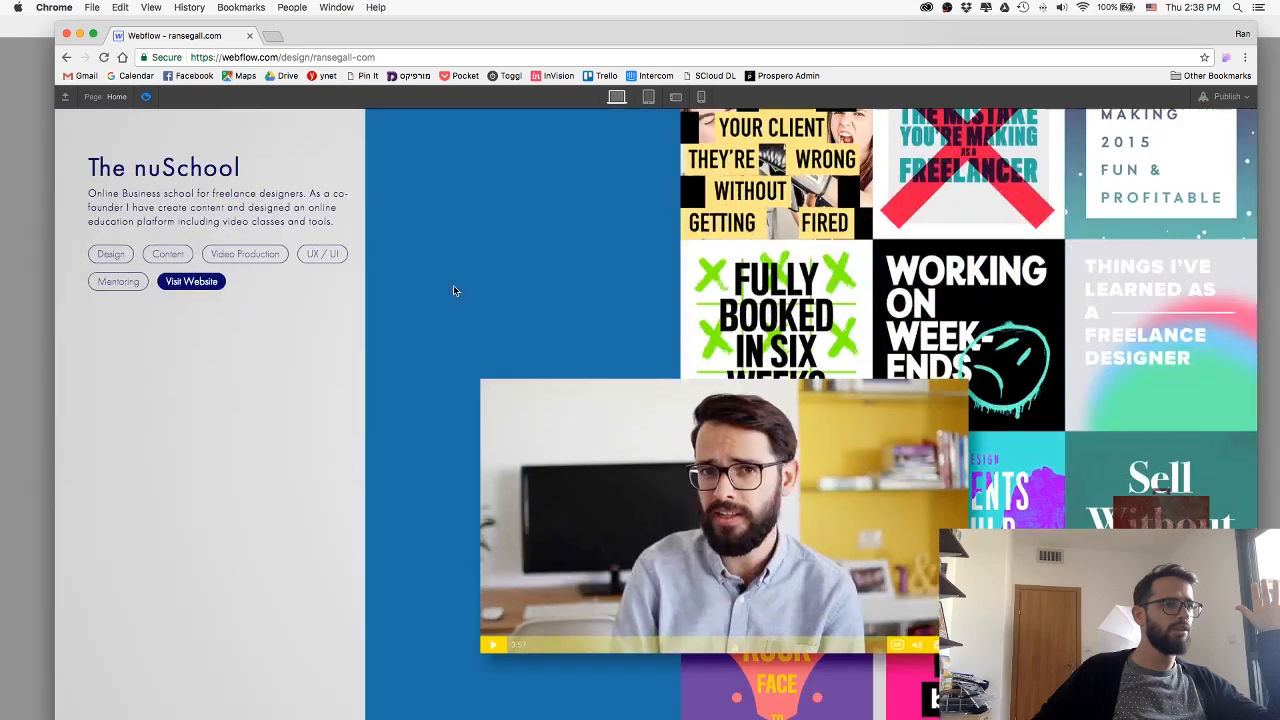
left_click(145, 97)
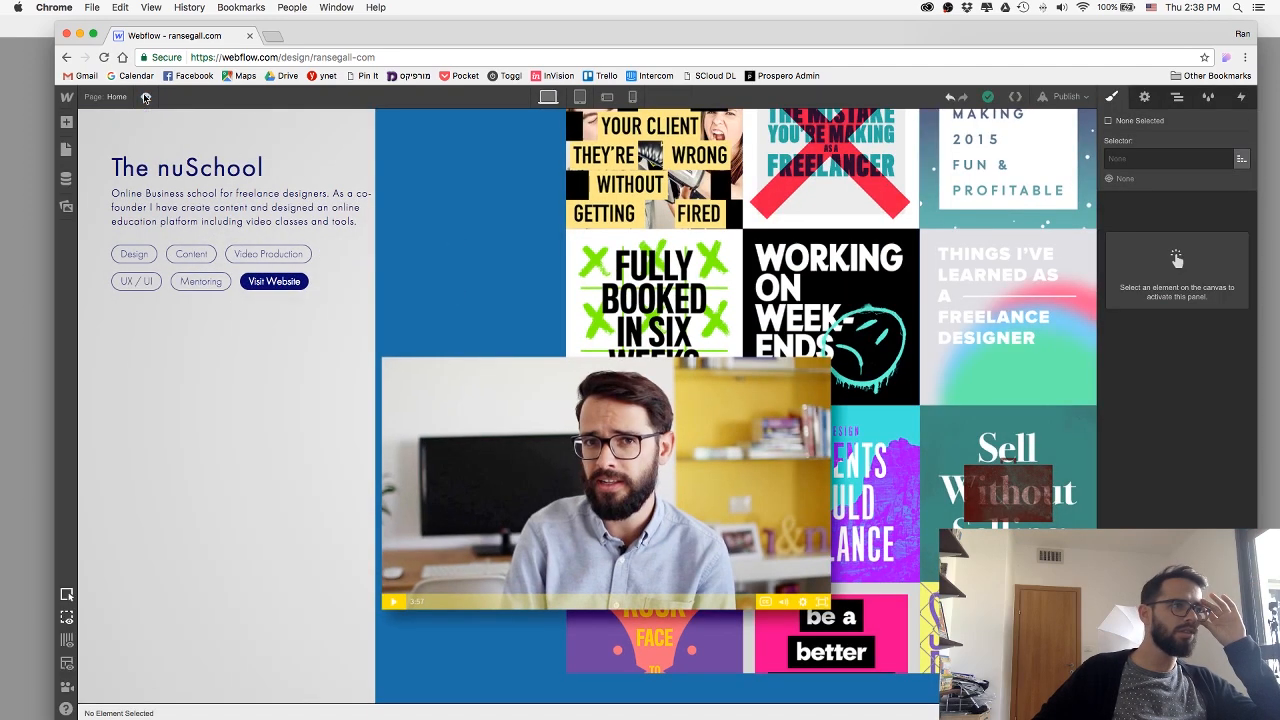
Publish the site to its webflow.io domain and reposition the browser window showing the published page.
left_click(1066, 96)
left_click(985, 228)
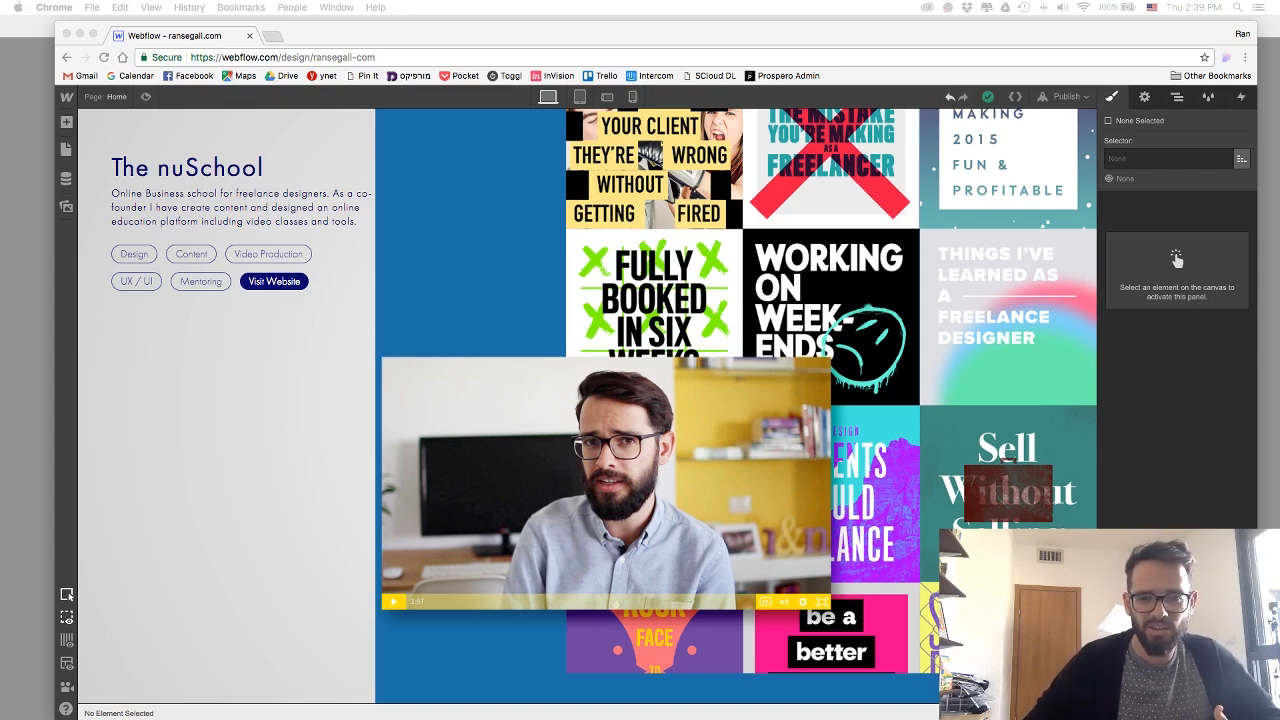
left_click_drag(637, 27, 475, 75)
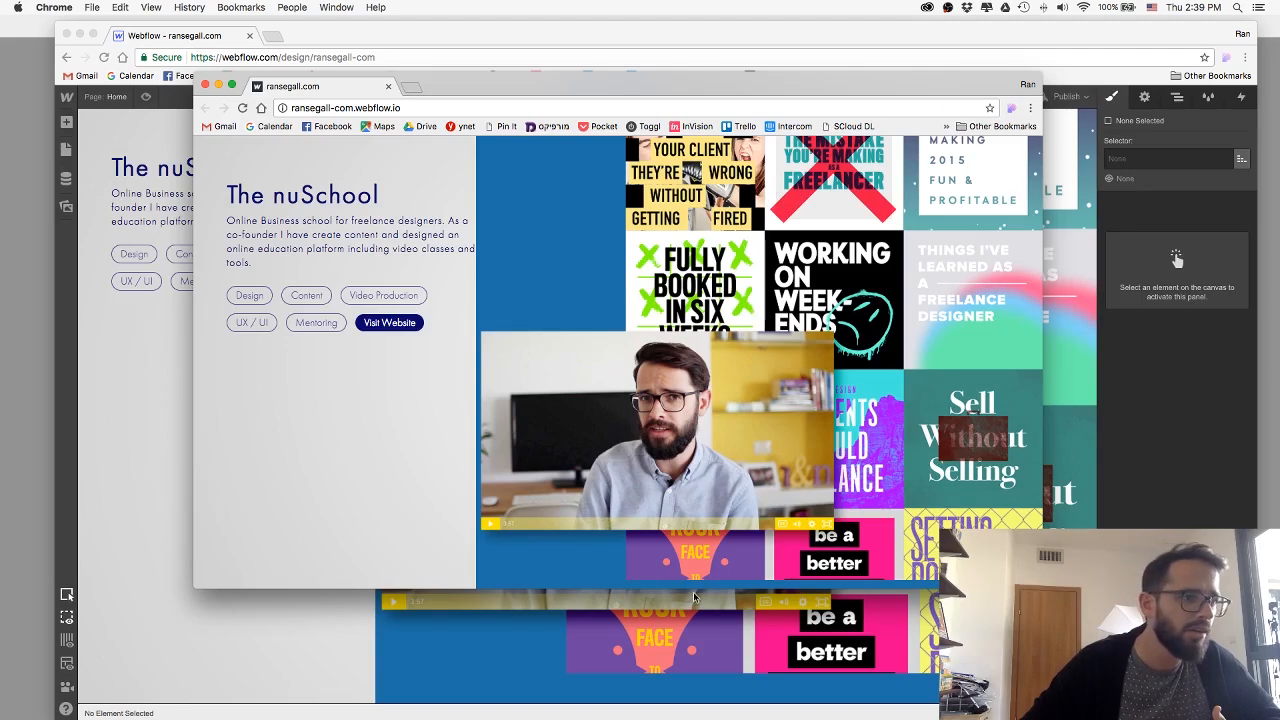
Narrow the published page's browser window to check how the nuSchool collage responds.
left_click_drag(1042, 372, 967, 372)
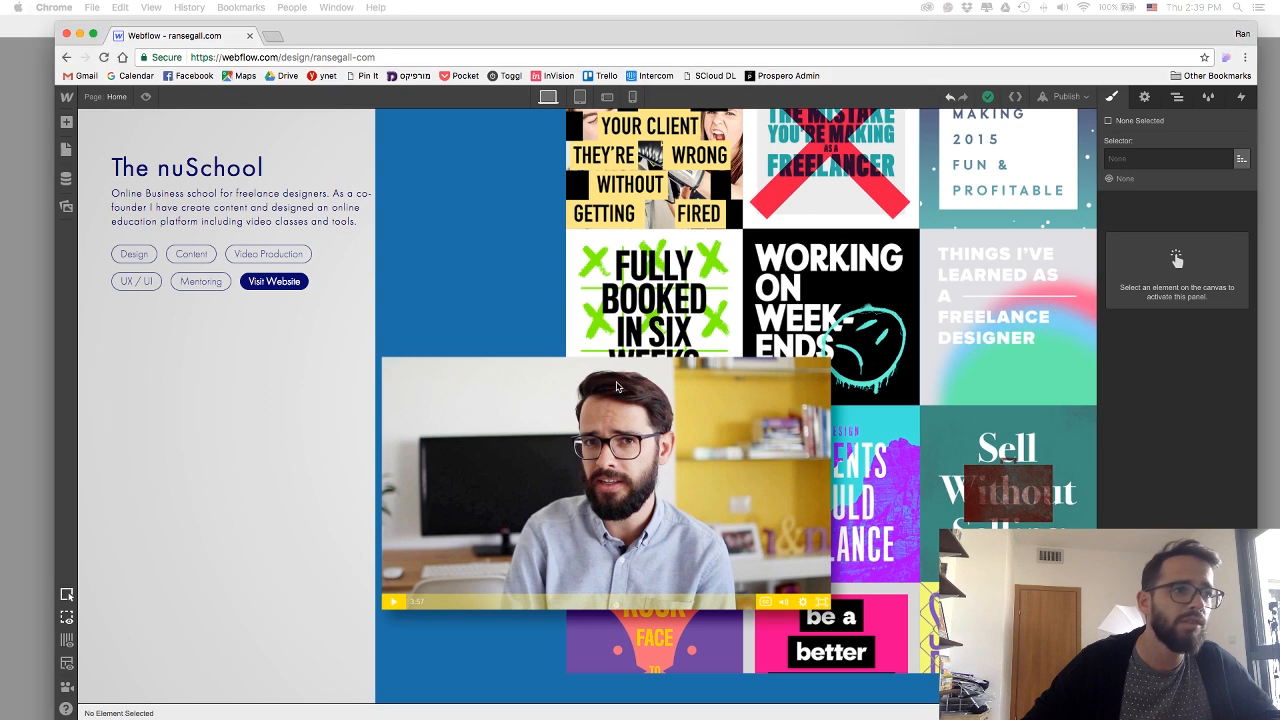
Set the display of the TestWraperNuschool div to Flex.
left_click(466, 277)
left_click(206, 713)
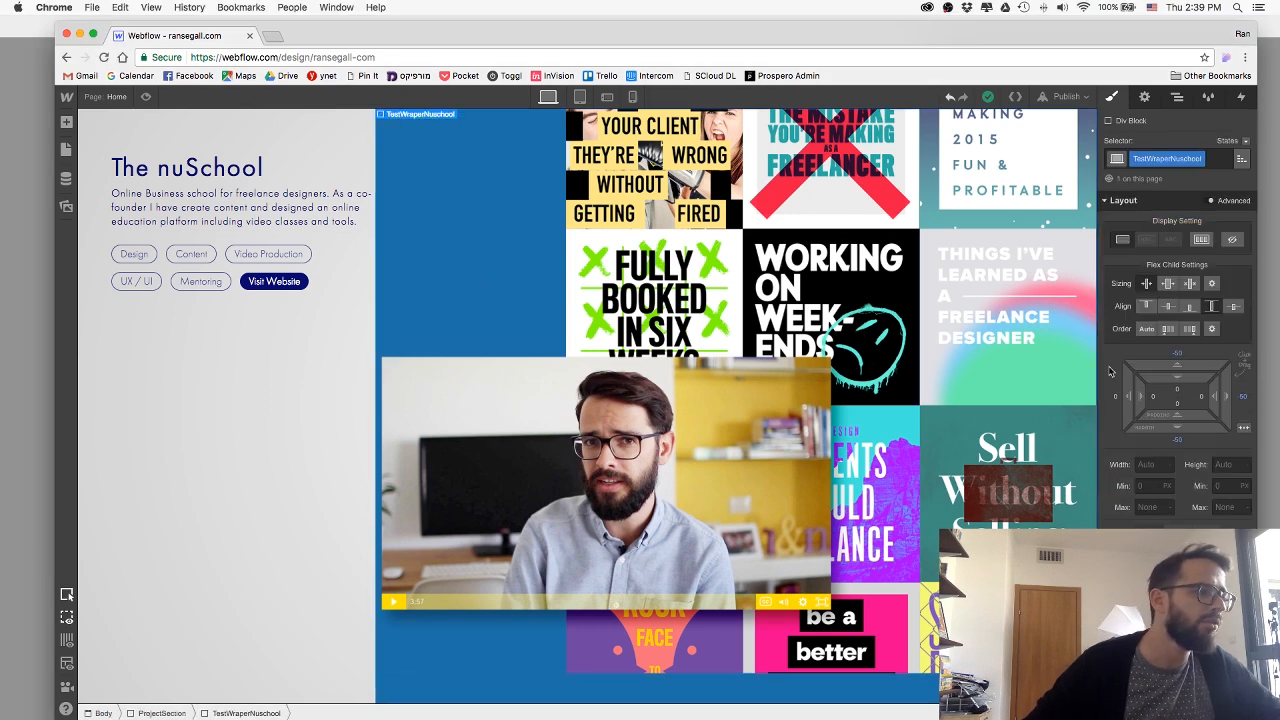
left_click(1202, 240)
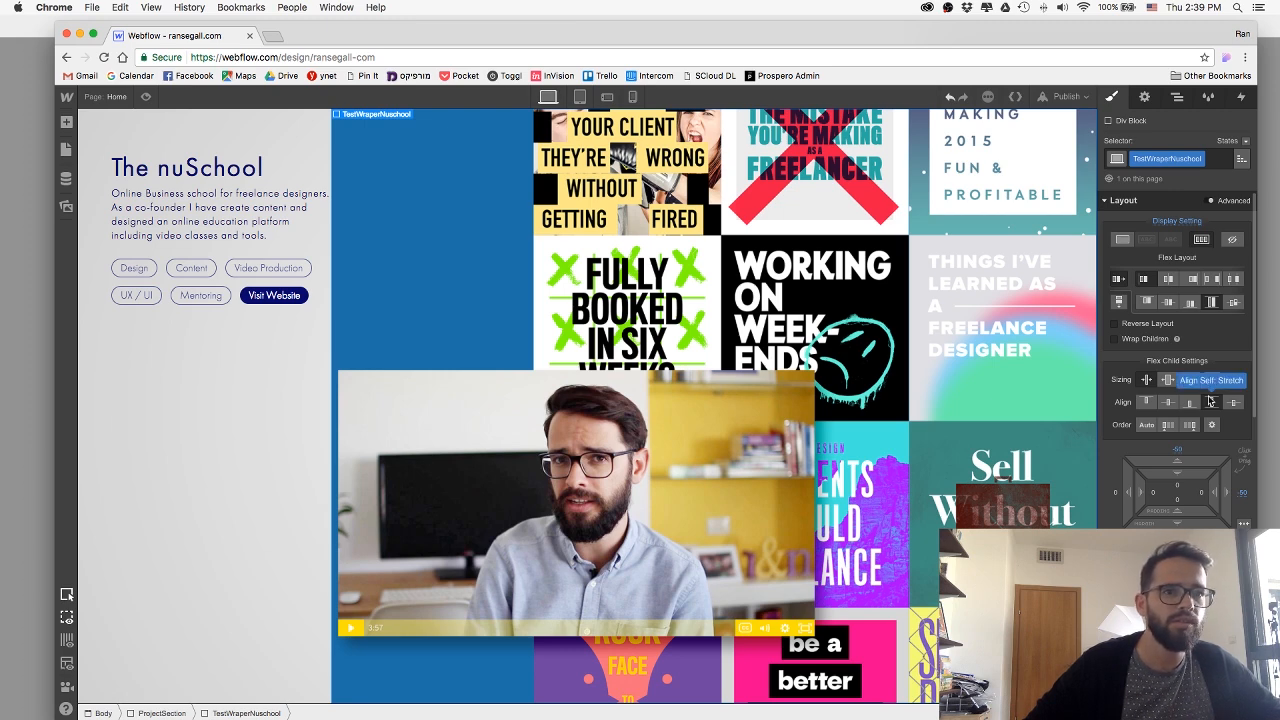
Try end alignment on the nuImage collage, set its alignment to stretch, and preview the section.
left_click(888, 373)
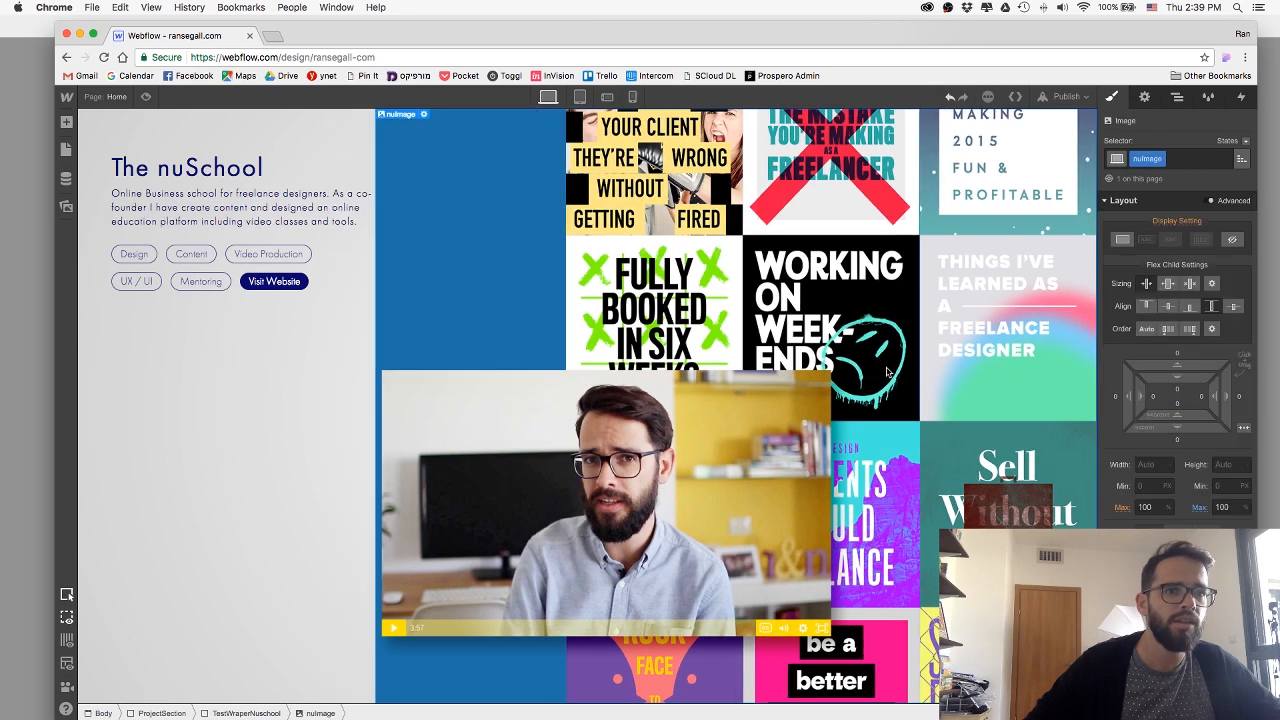
left_click(1190, 308)
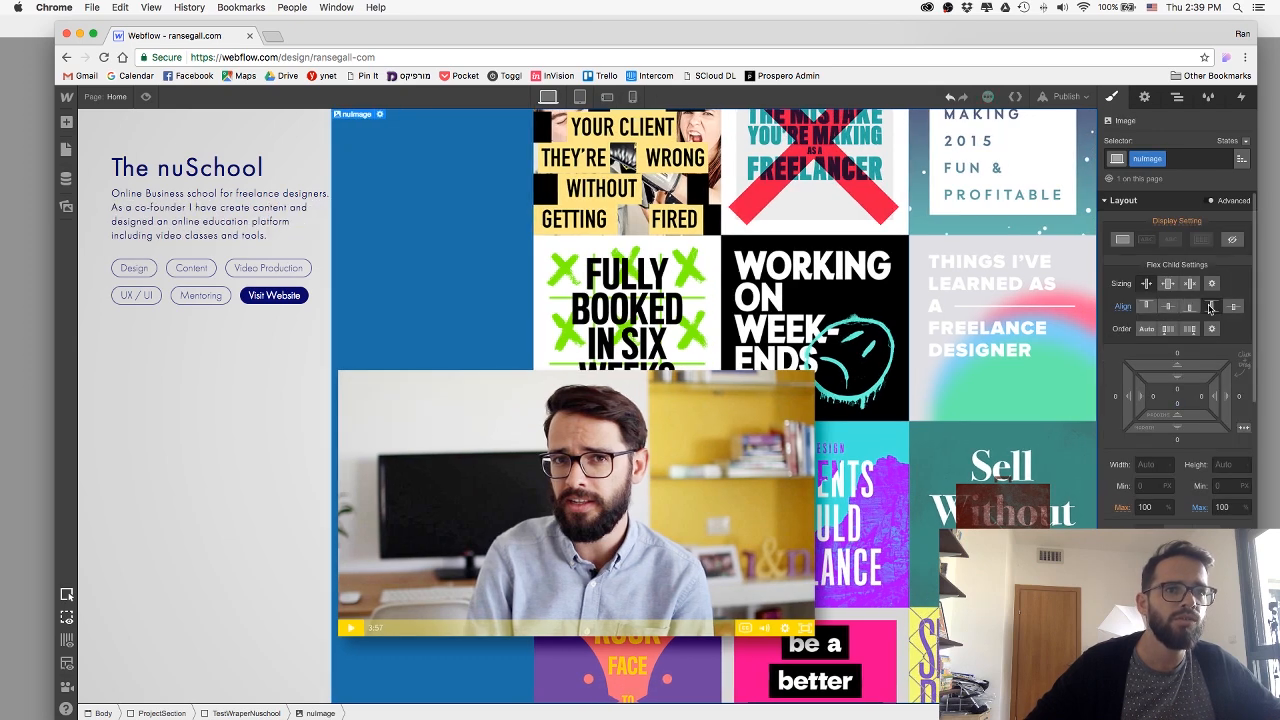
left_click(1210, 308)
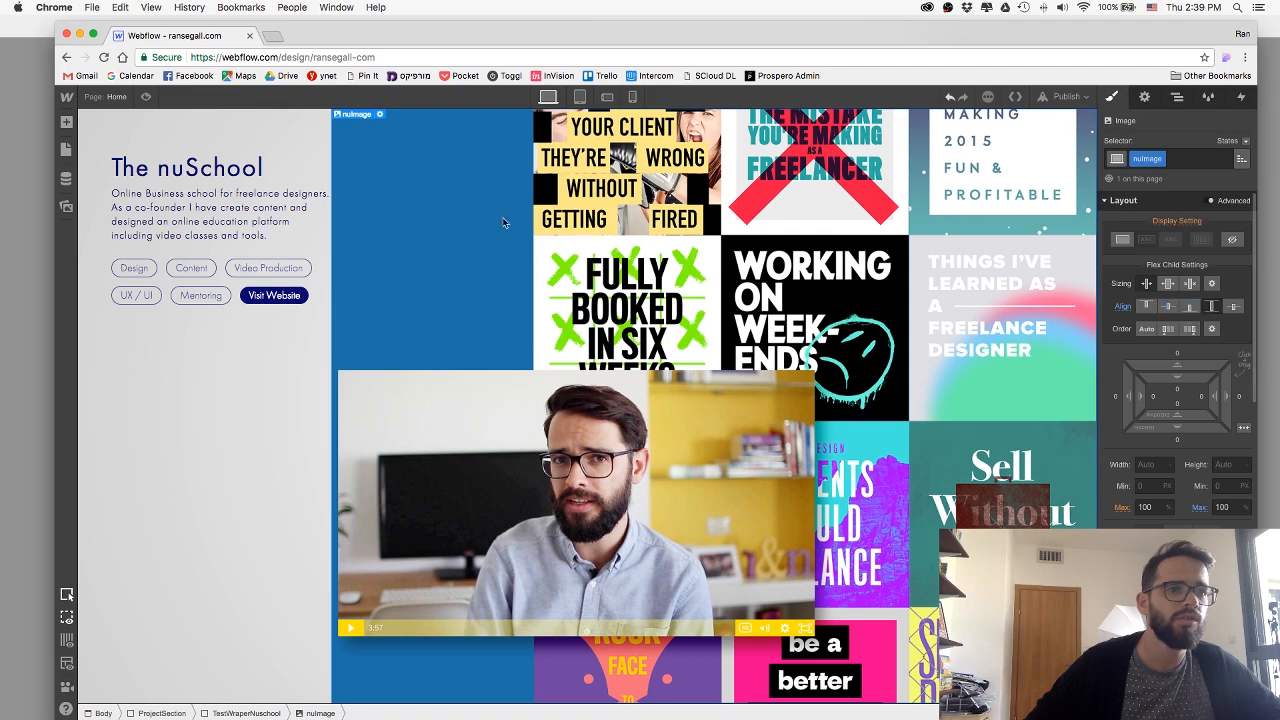
left_click(145, 97)
left_click(145, 97)
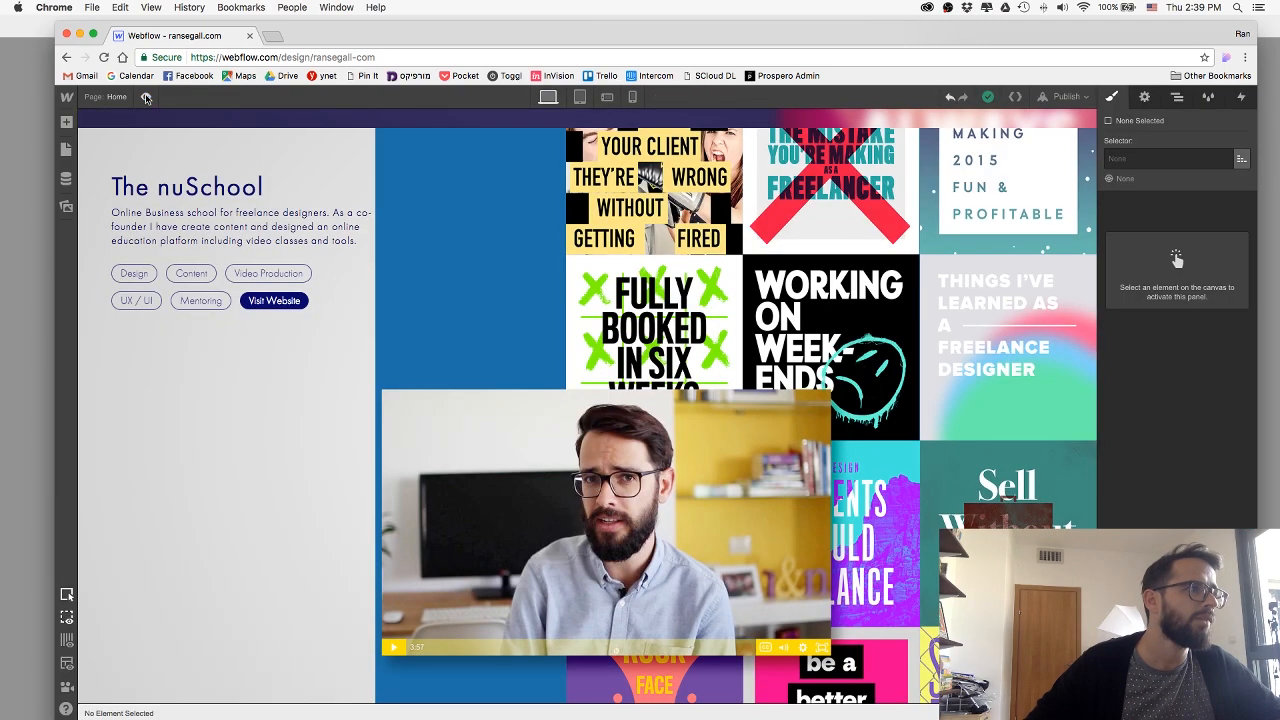
Try the grow sizing option on the nuImage collage and preview the nuSchool section.
left_click(676, 326)
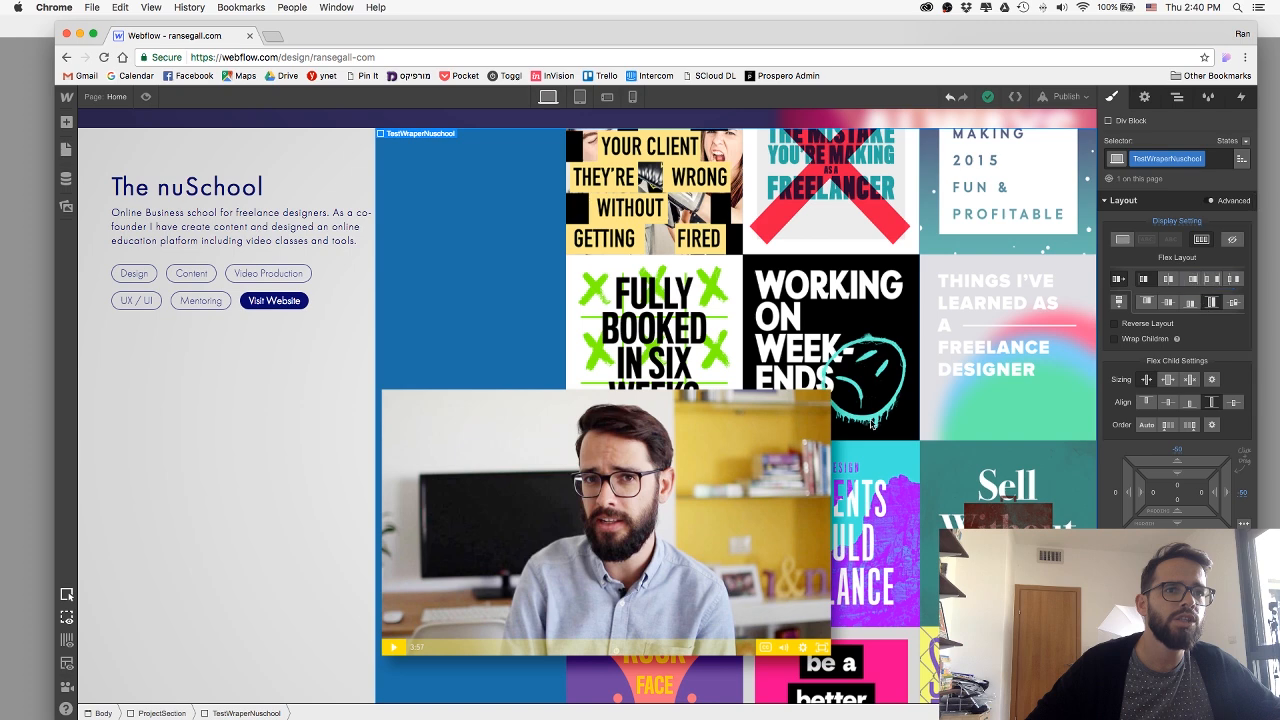
left_click(872, 424)
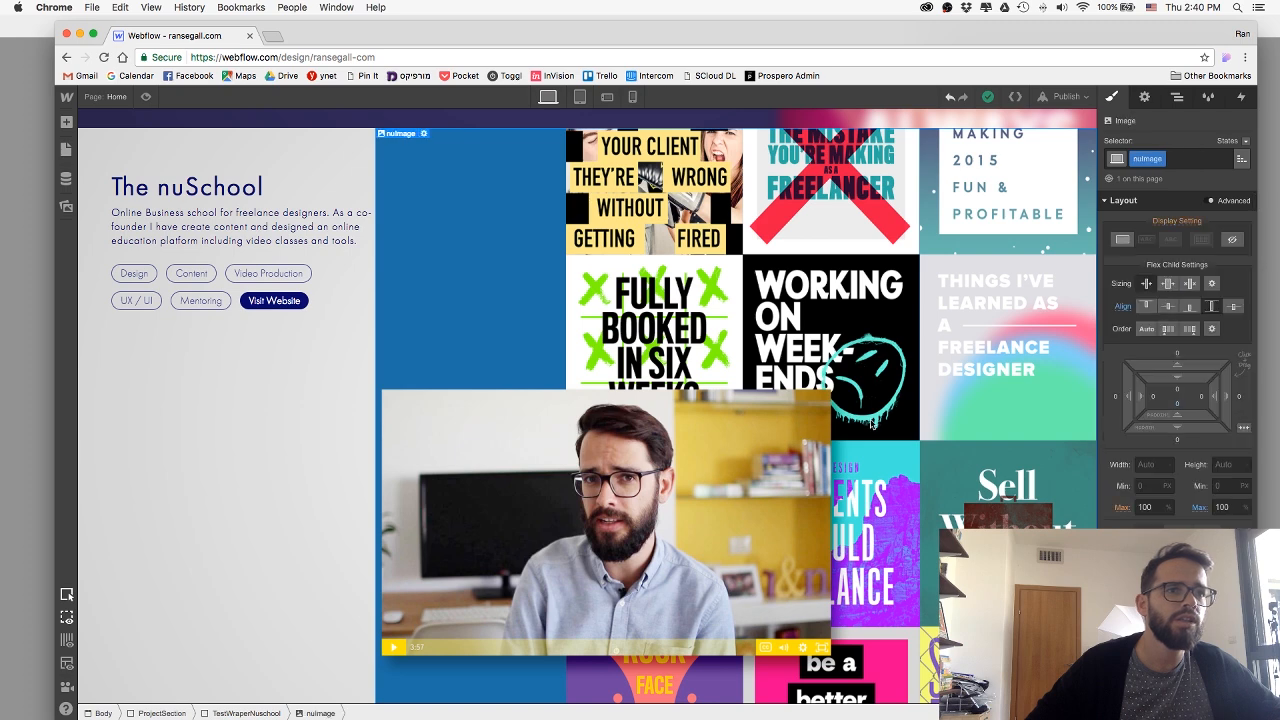
left_click(1168, 284)
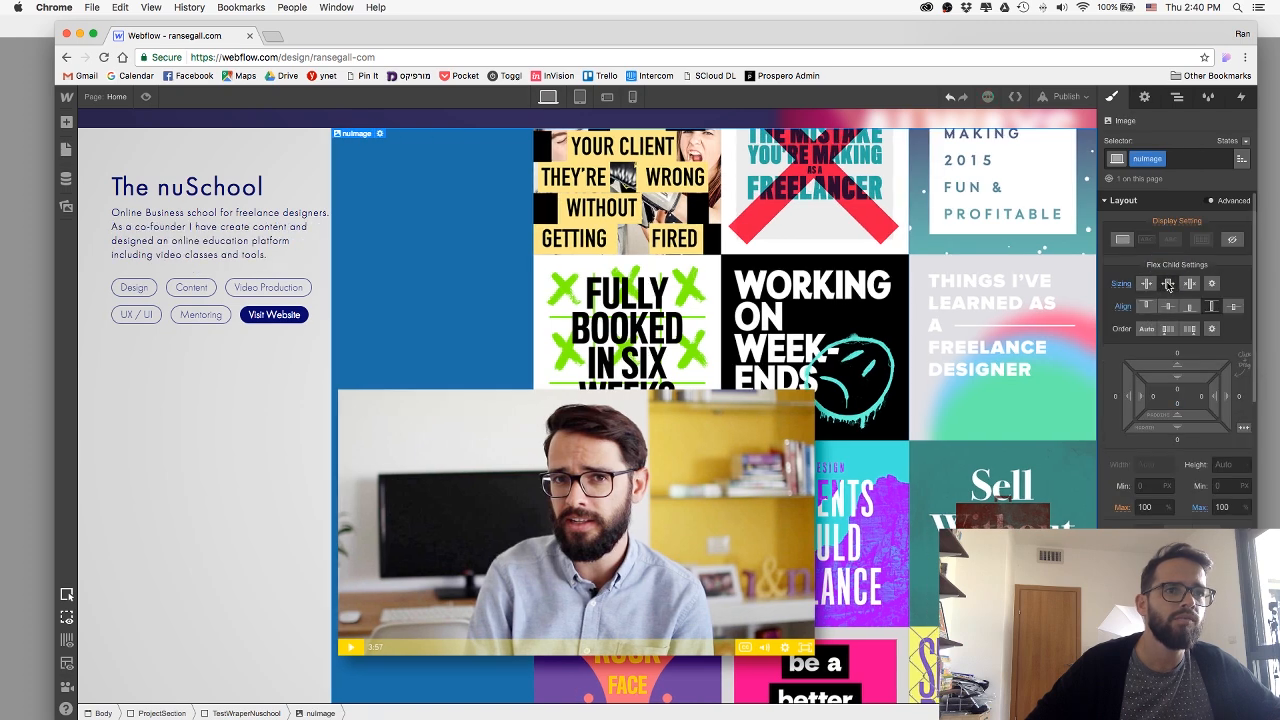
left_click(146, 101)
left_click(147, 102)
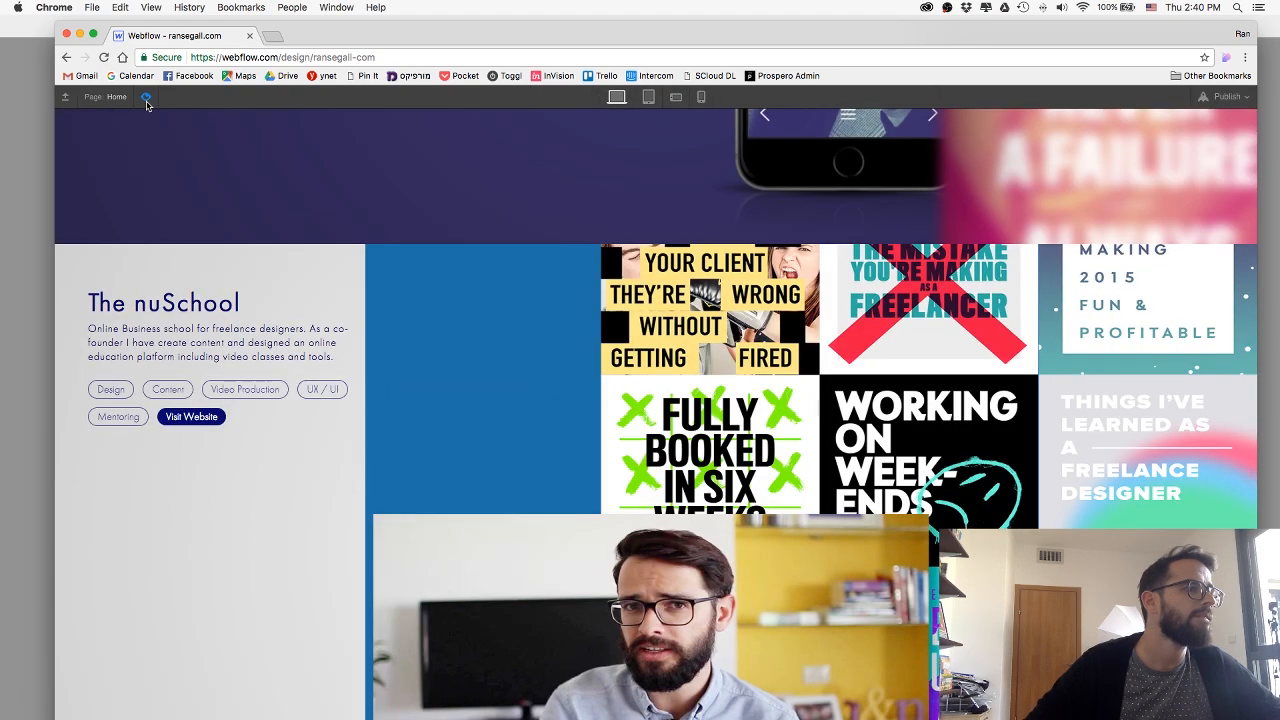
left_click(146, 101)
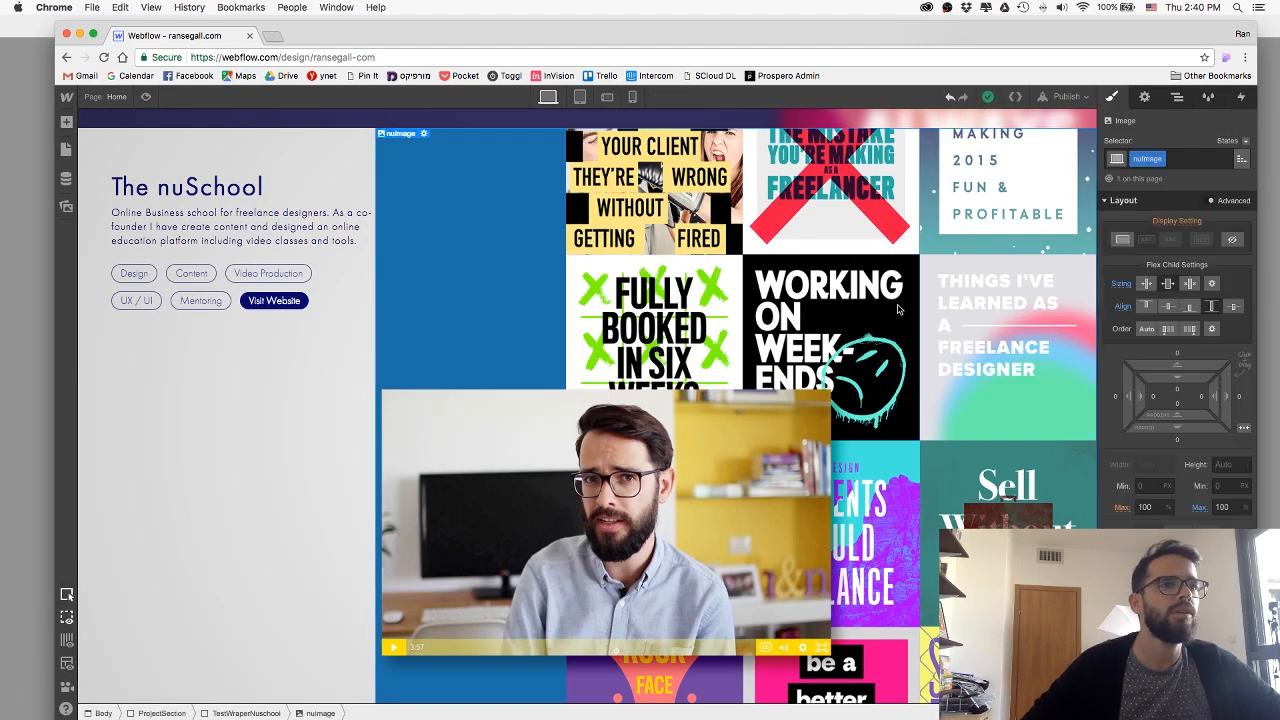
Try the sizing option that neither shrinks nor grows the nuImage collage, and preview the result.
left_click(1190, 286)
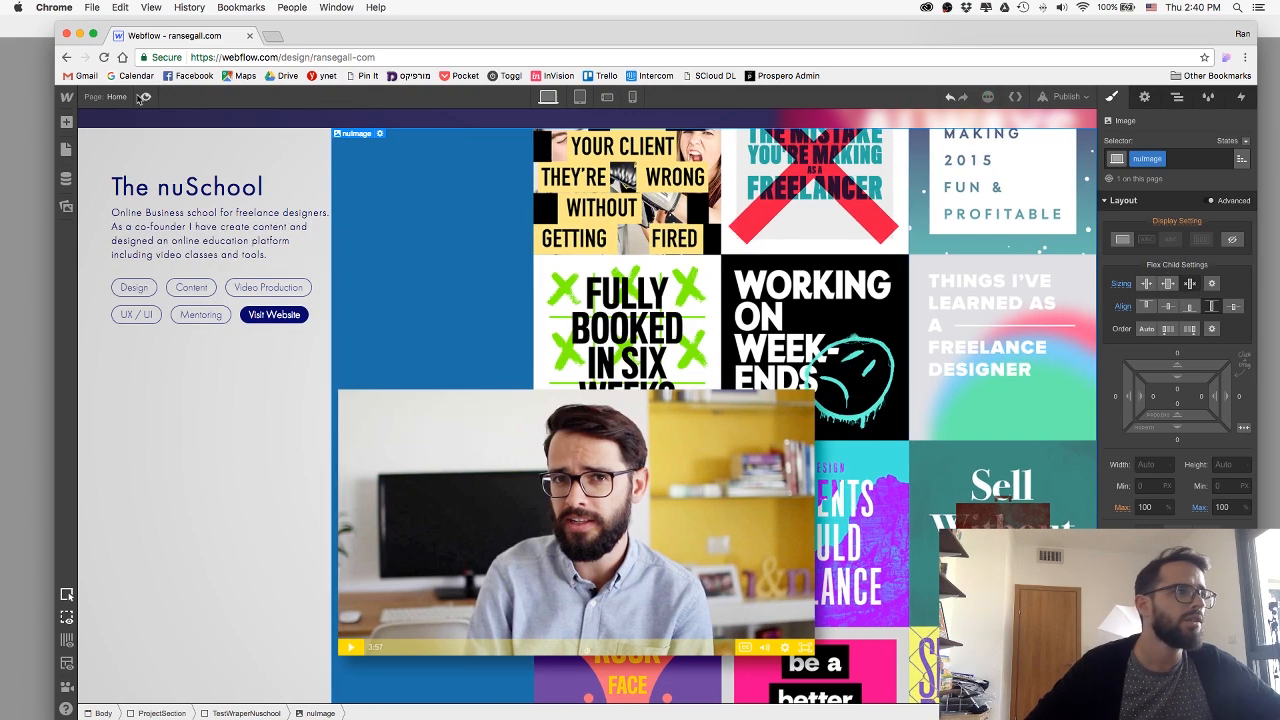
left_click(145, 97)
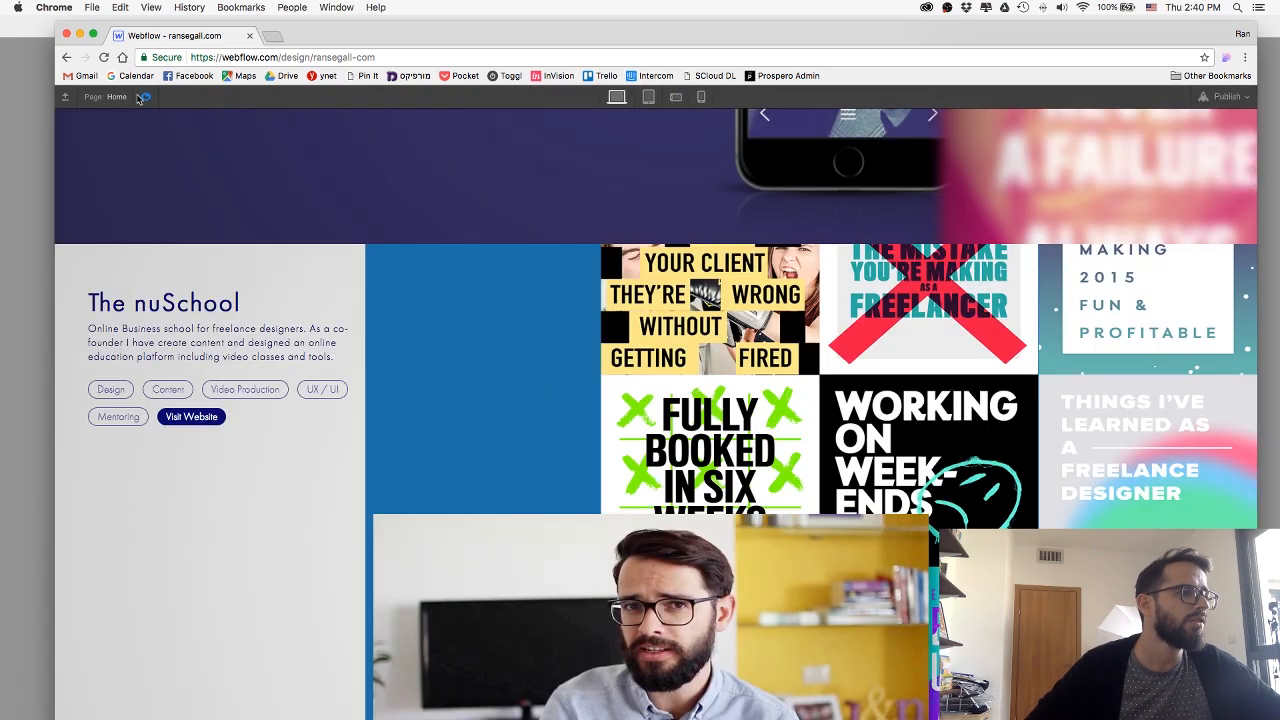
left_click(145, 97)
Inspect the advanced flex sizing of the nuImage collage, try the shrink-if-needed option, and undo it.
left_click(1021, 248)
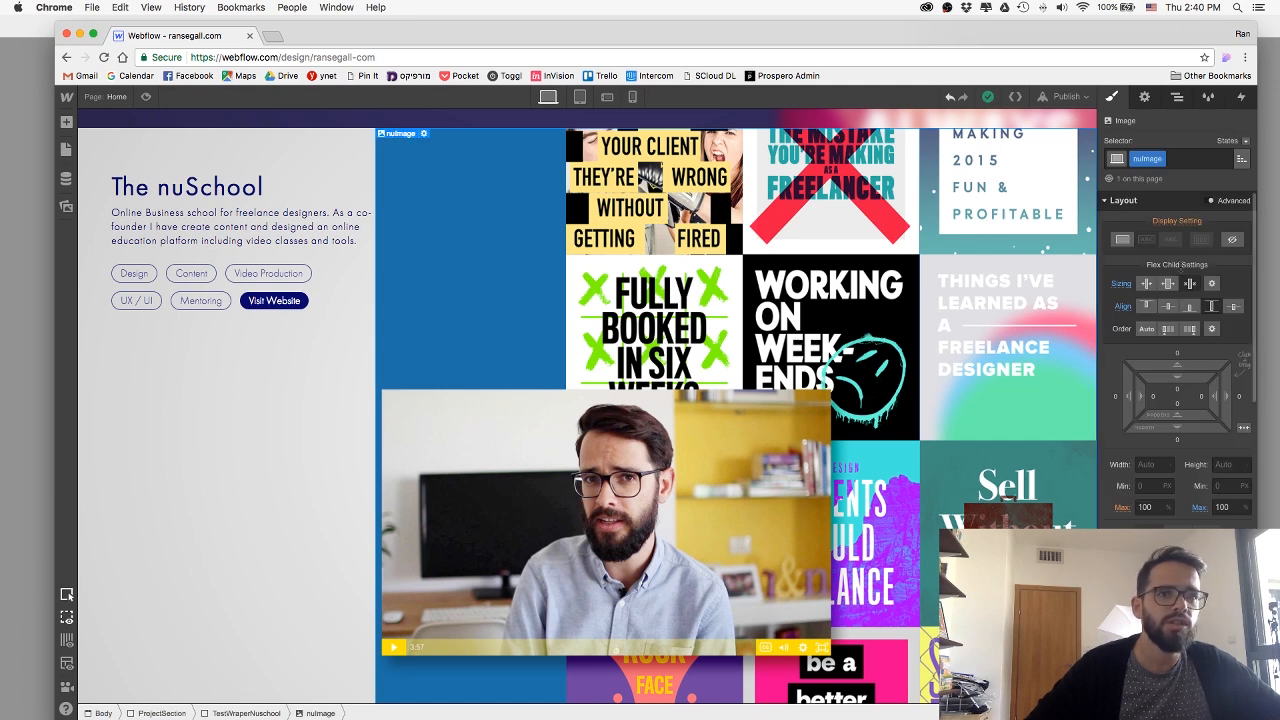
left_click(1211, 283)
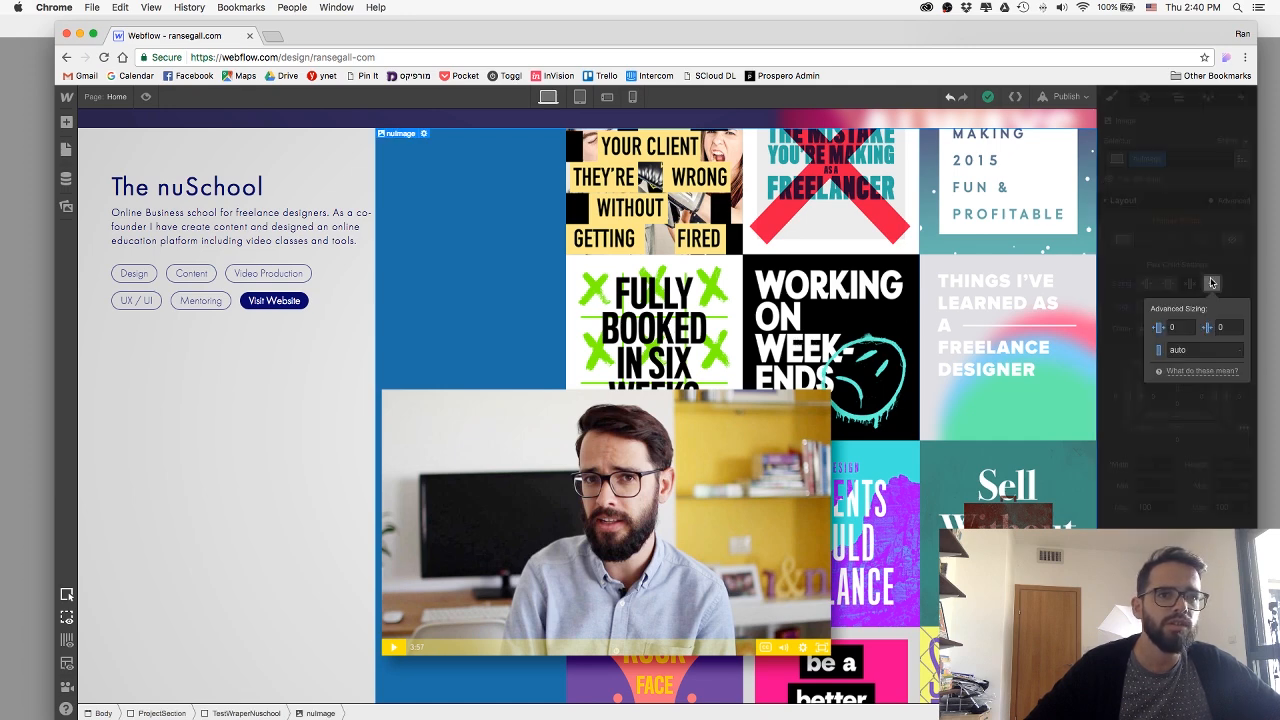
left_click(1211, 283)
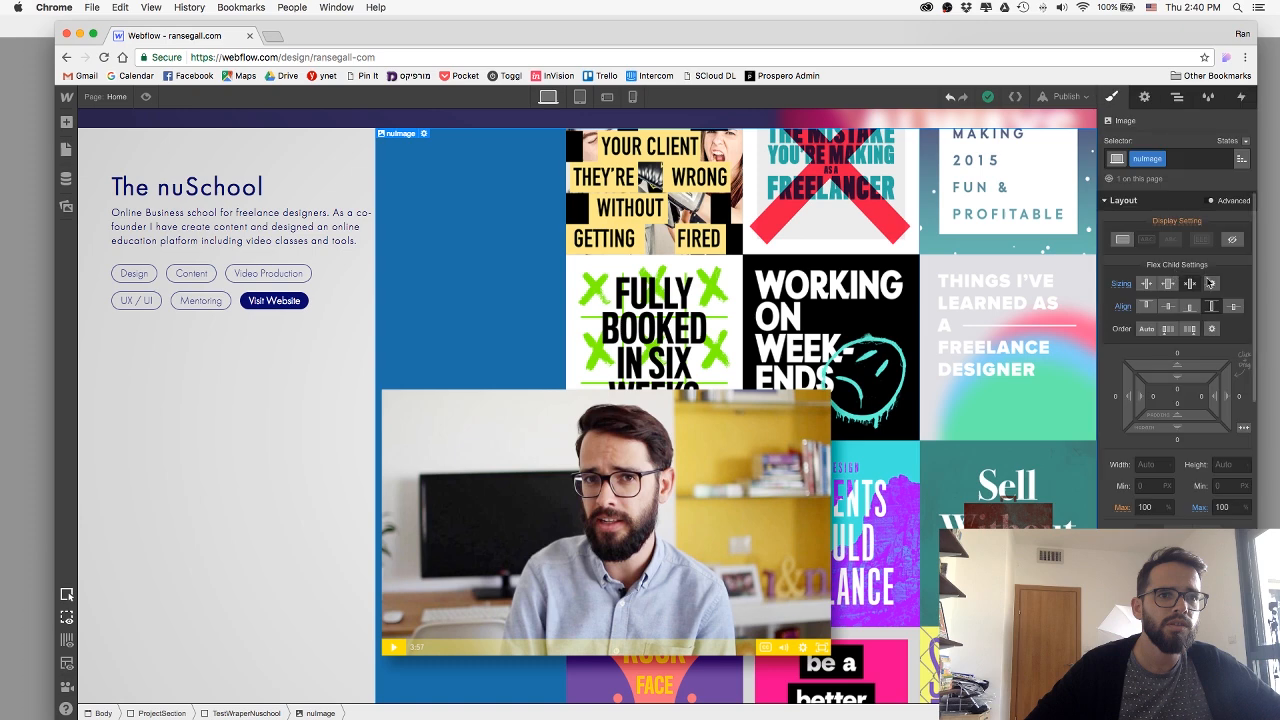
left_click(1147, 286)
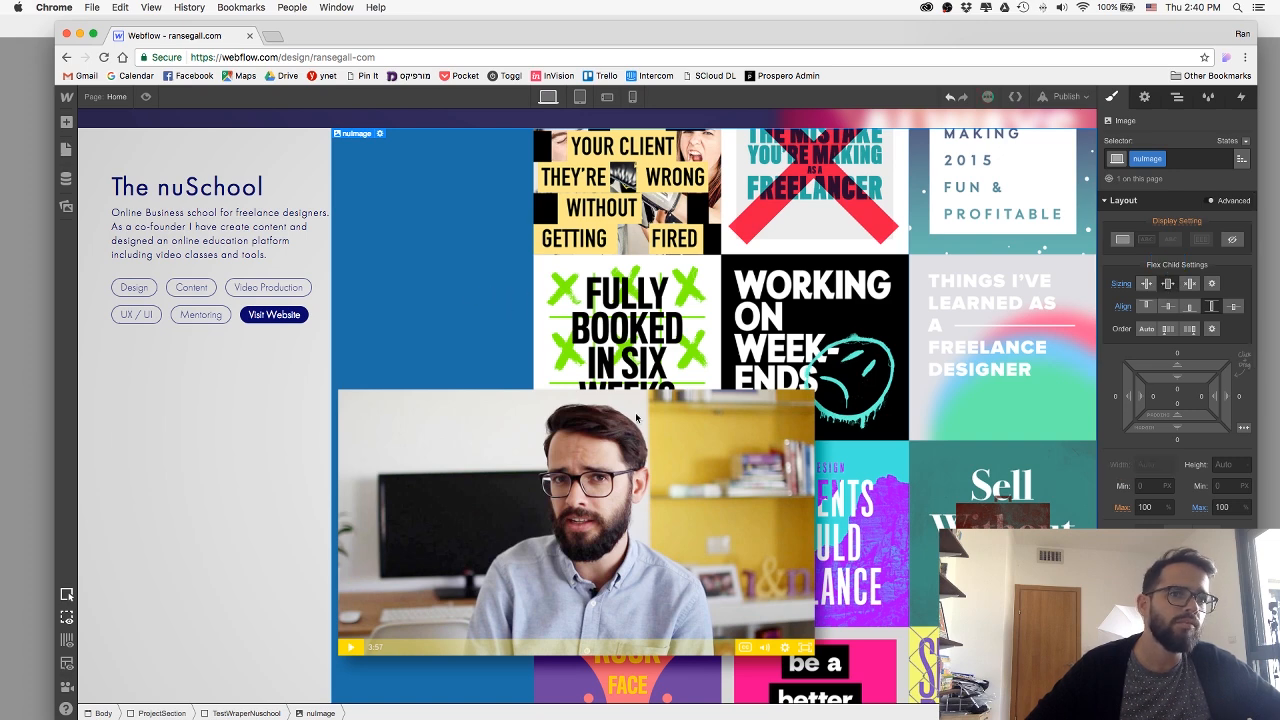
key("super+z")
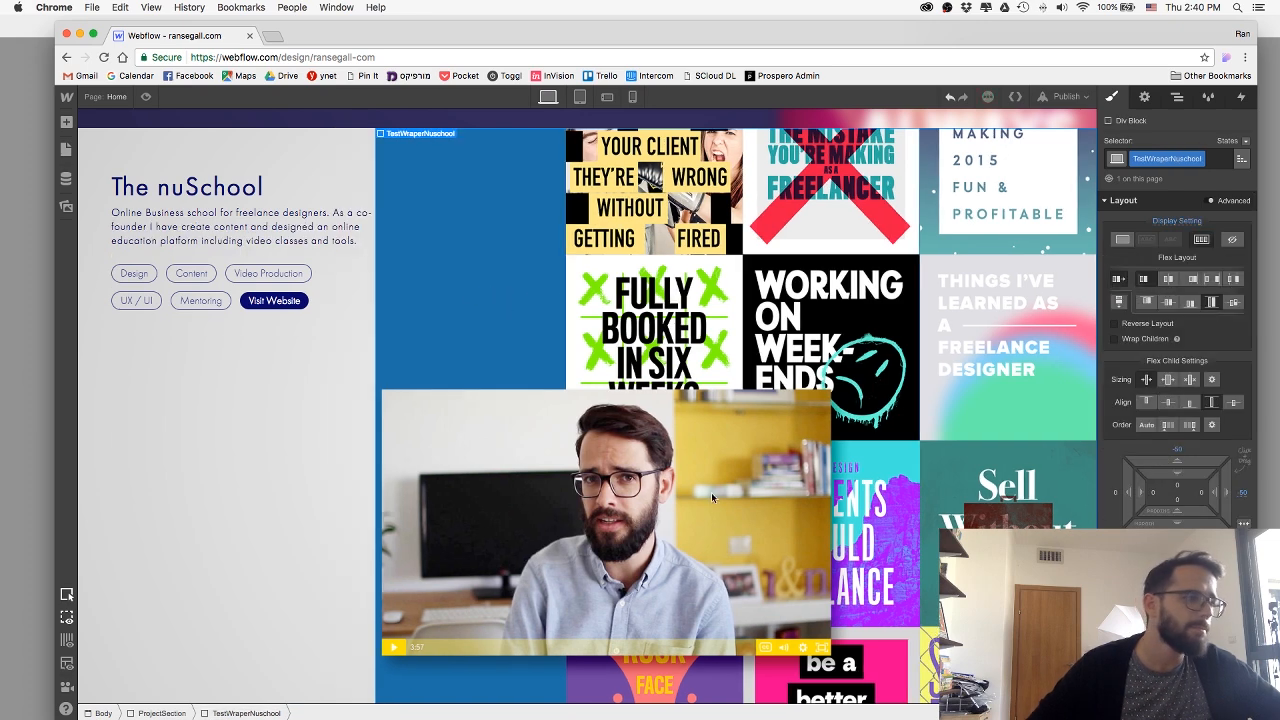
Try justifying the TestWraperNuschool div's flex content to the end, and preview the section.
left_click(1193, 281)
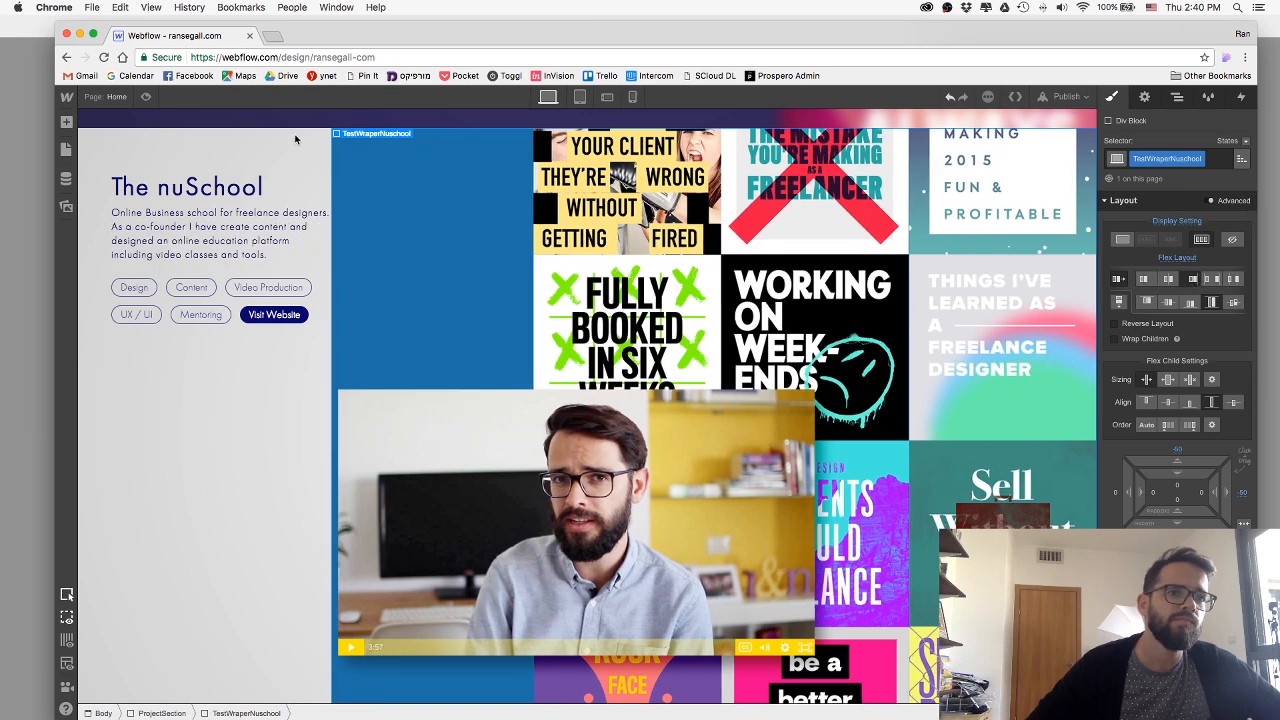
left_click(145, 97)
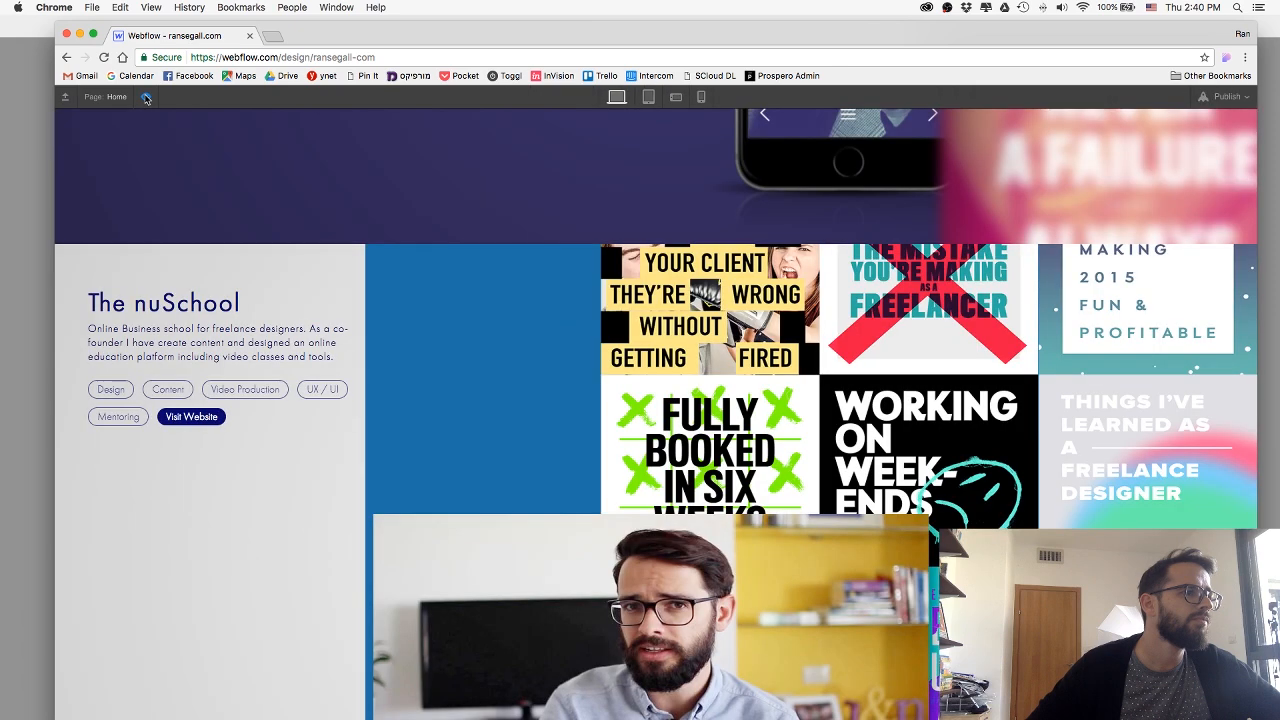
left_click(145, 97)
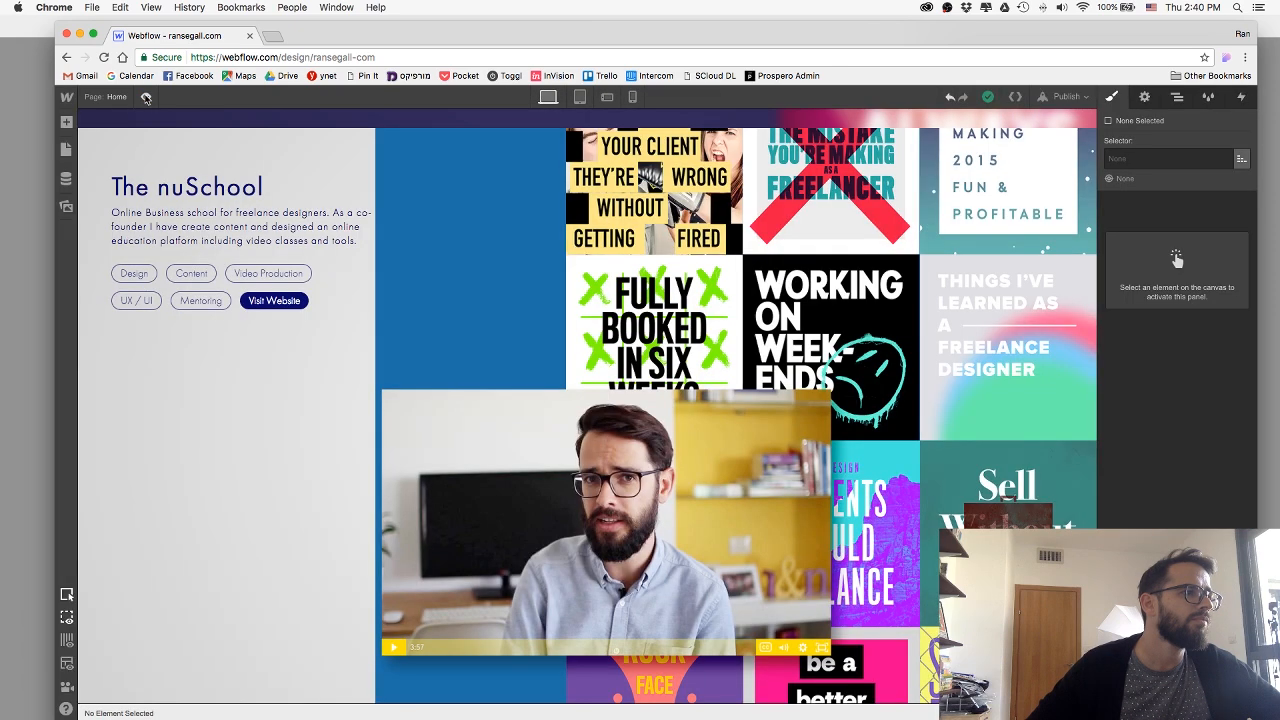
Try aligning the nuImage collage to the end of its flex wrapper, and preview the section.
left_click(970, 204)
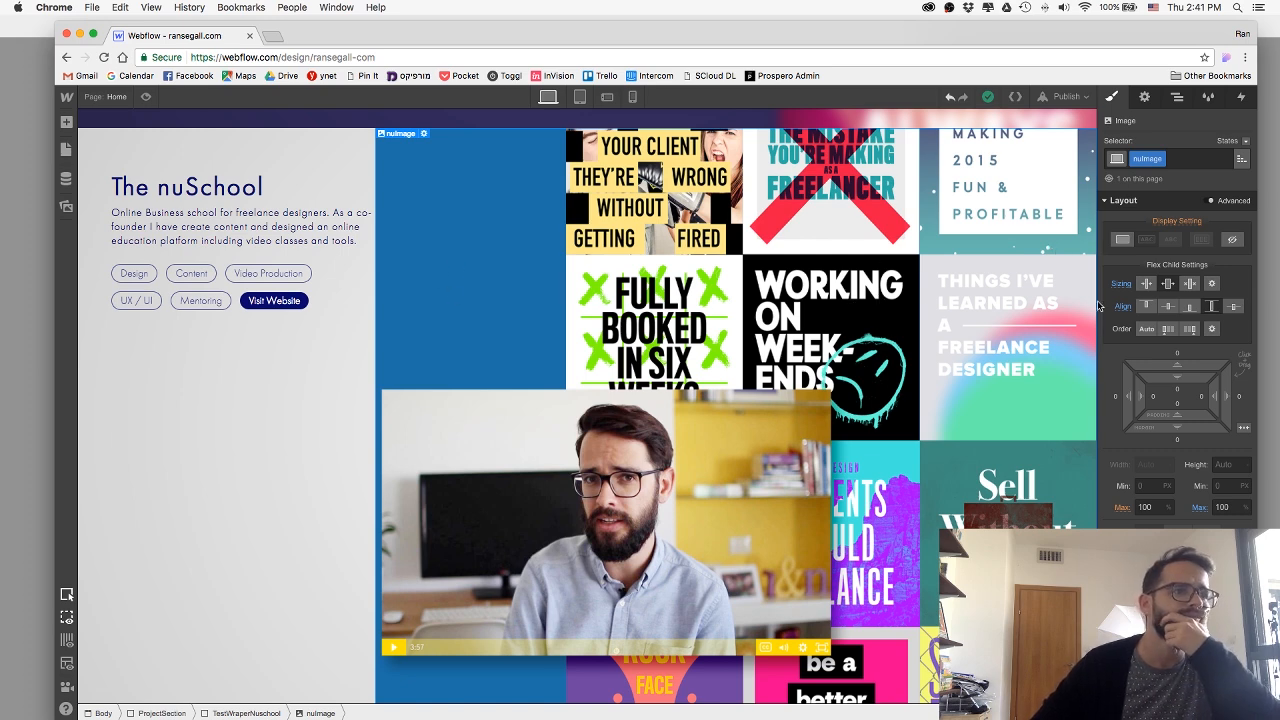
left_click(1189, 308)
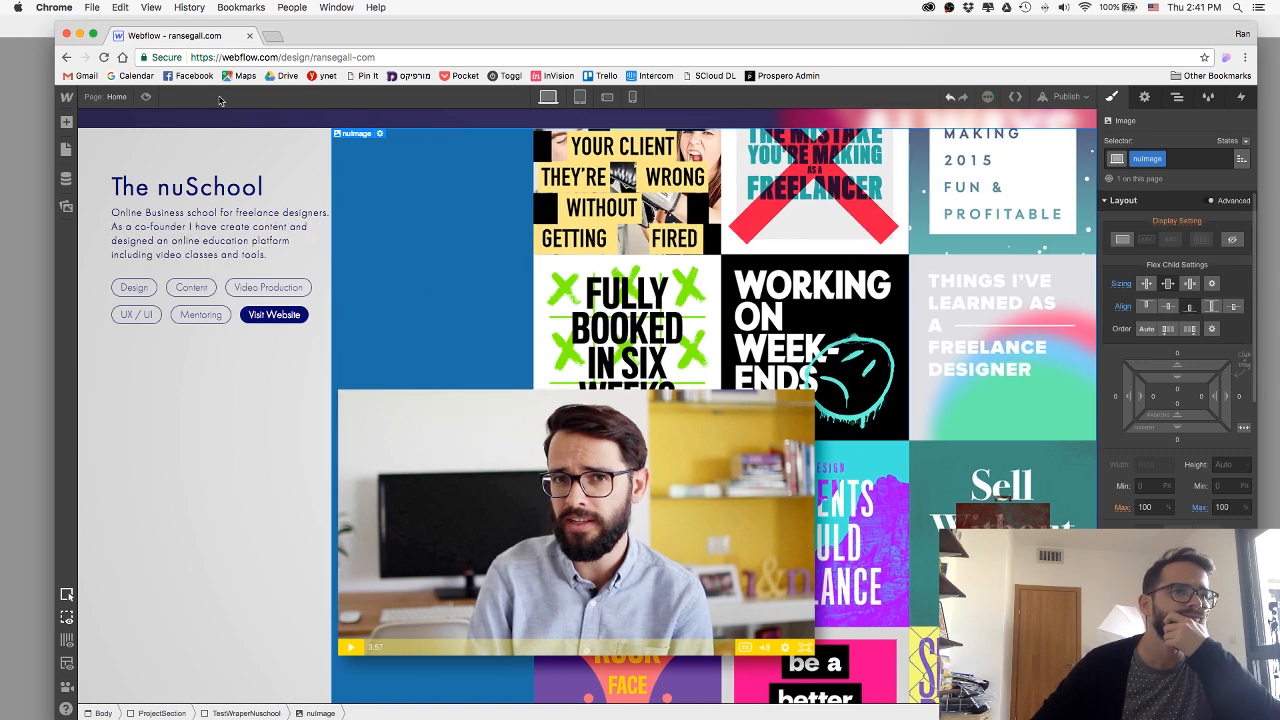
left_click(143, 96)
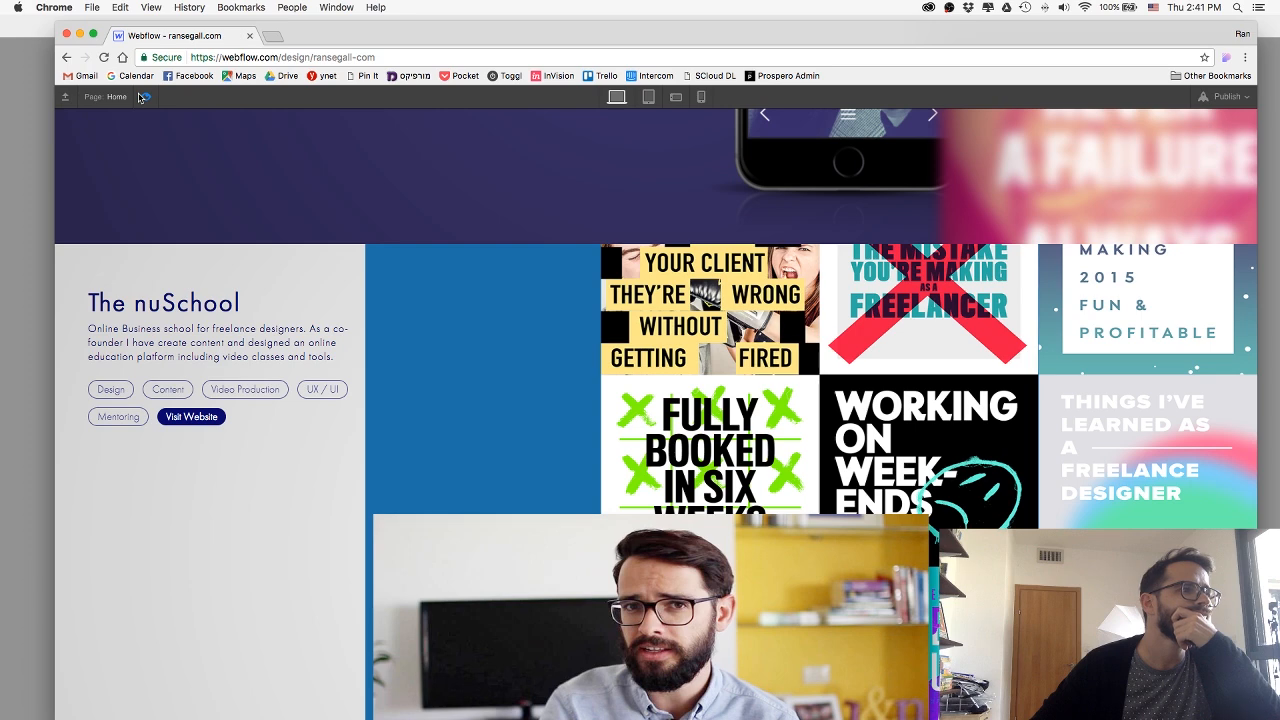
left_click(143, 96)
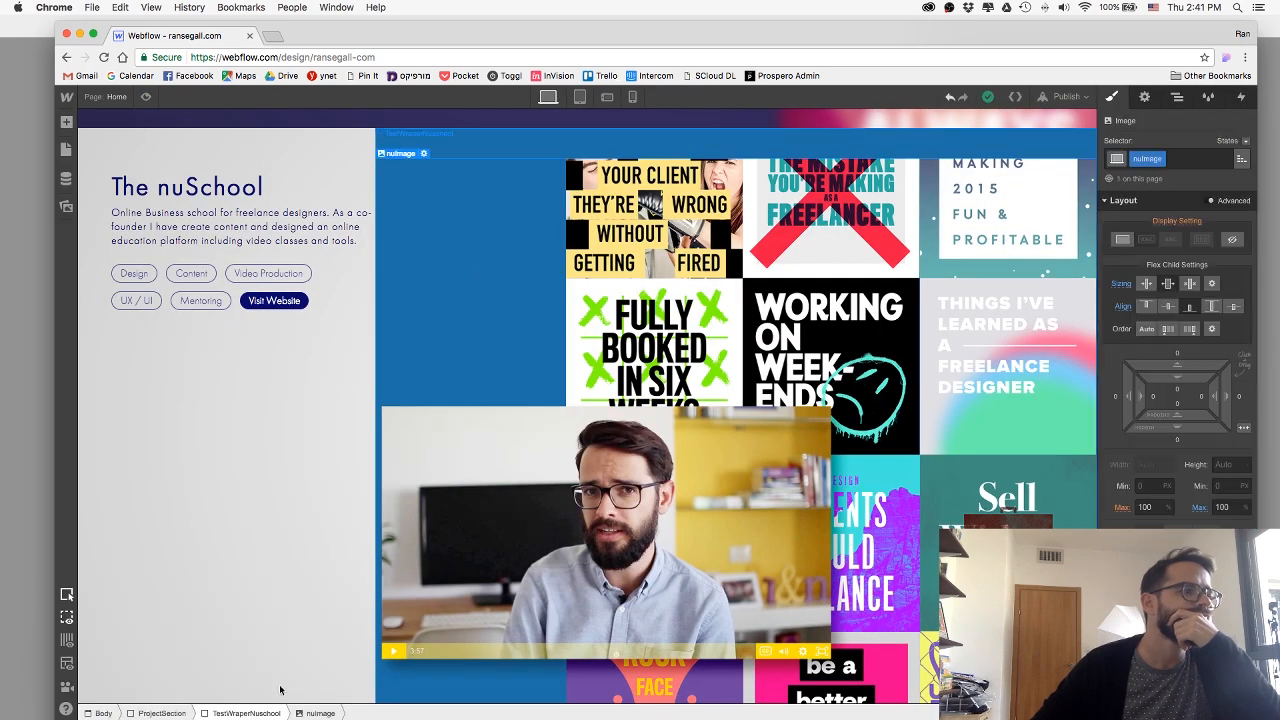
Try centre self-alignment on the TestWraperNuschool div and preview how it sits in the project section.
left_click(246, 713)
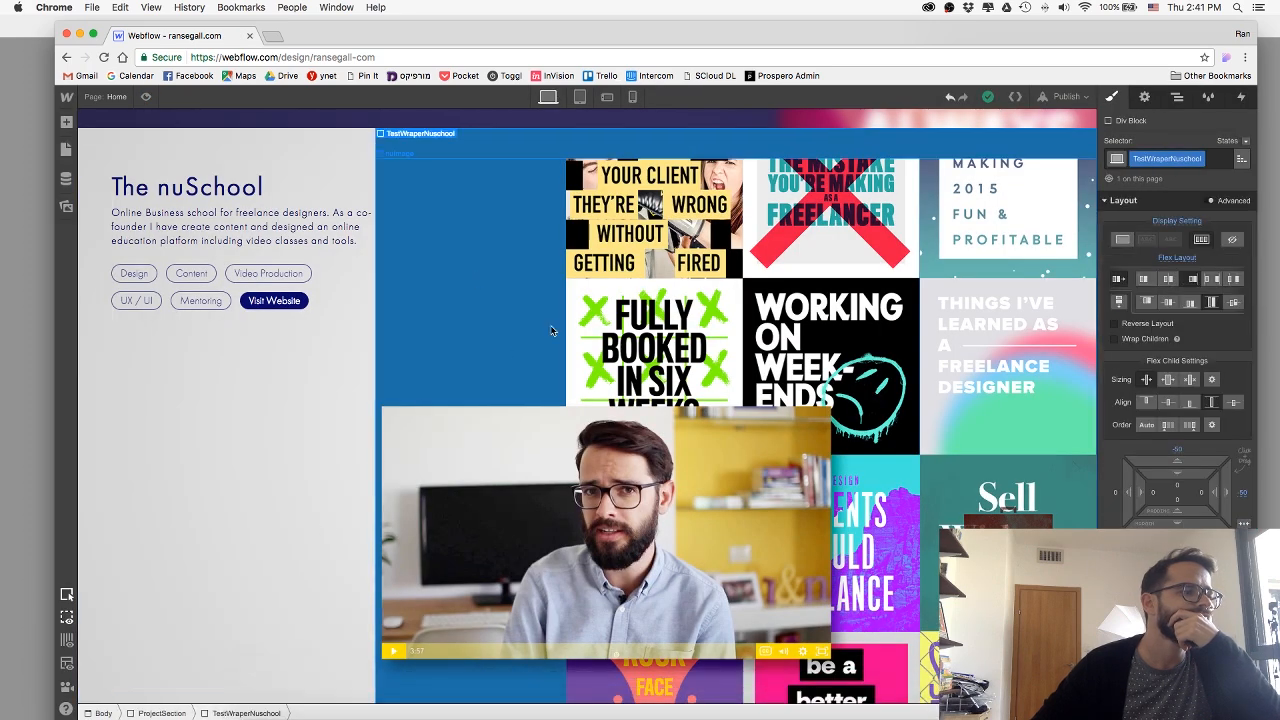
left_click(1166, 403)
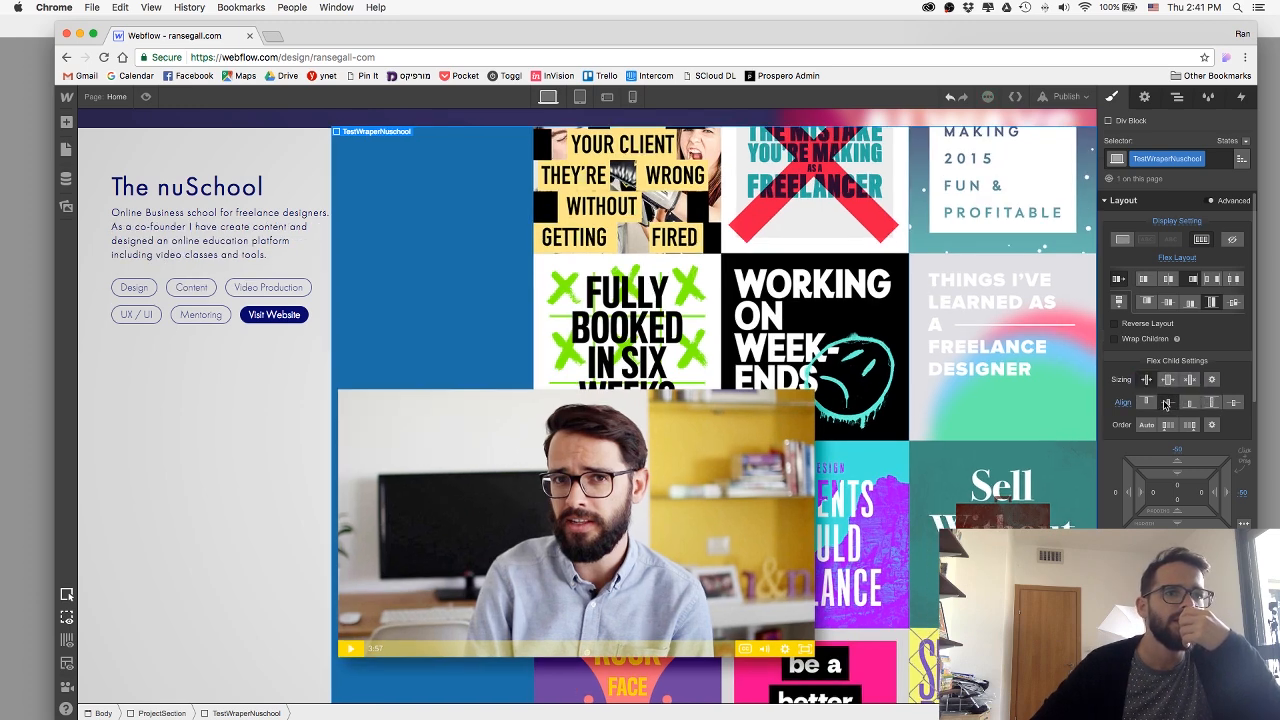
left_click(147, 97)
scroll(457, 235, "down", 3)
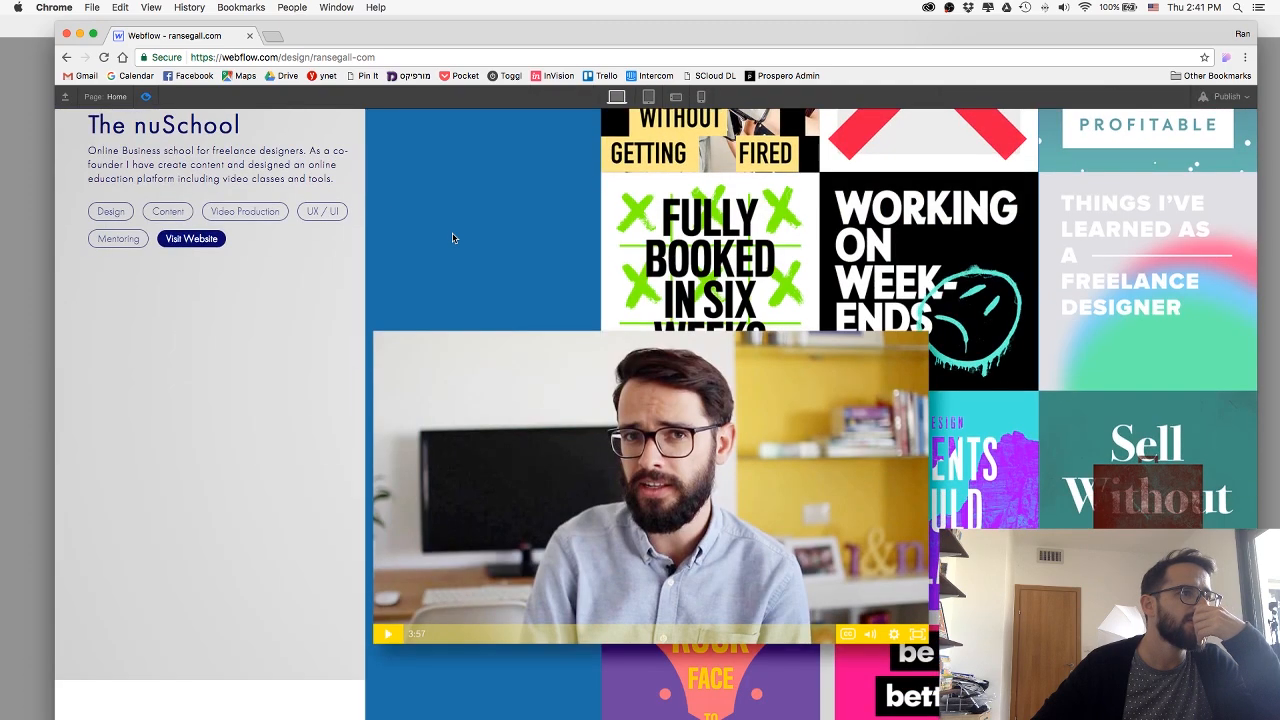
left_click(147, 97)
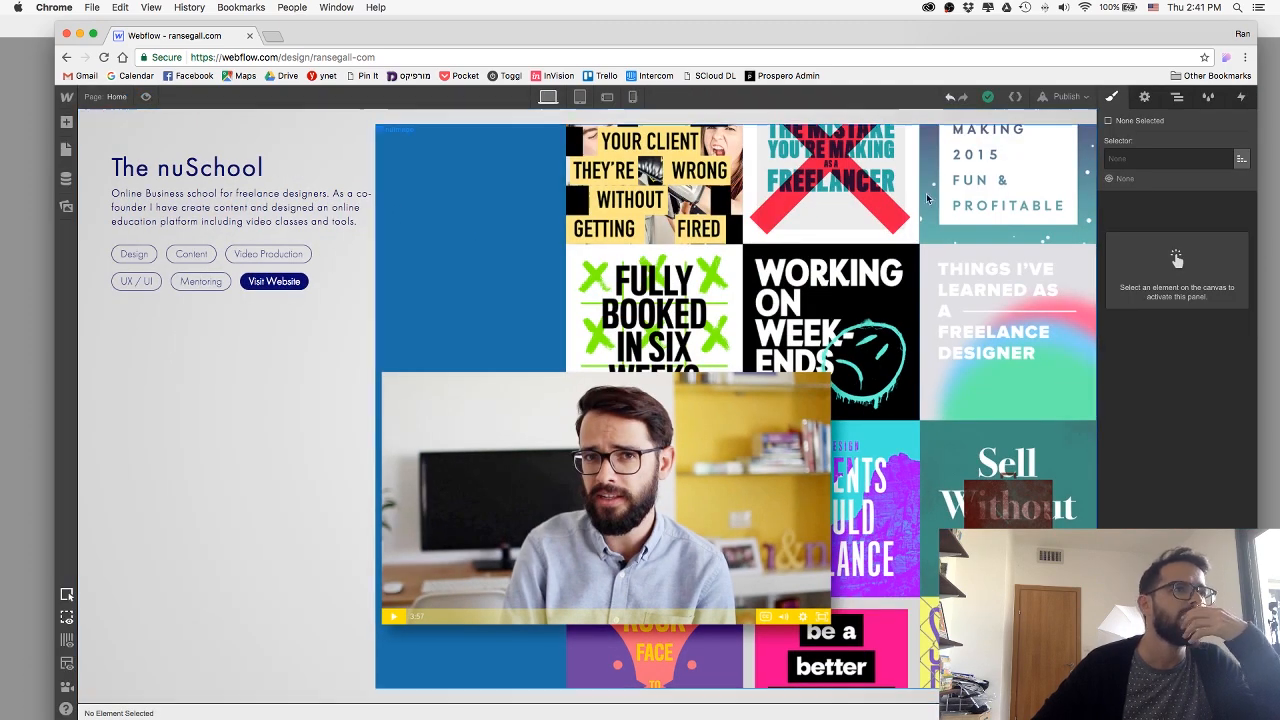
Undo the recent alignment and sizing experiments, and set the TestWraperNuschool div's display back to Block.
left_click(950, 97)
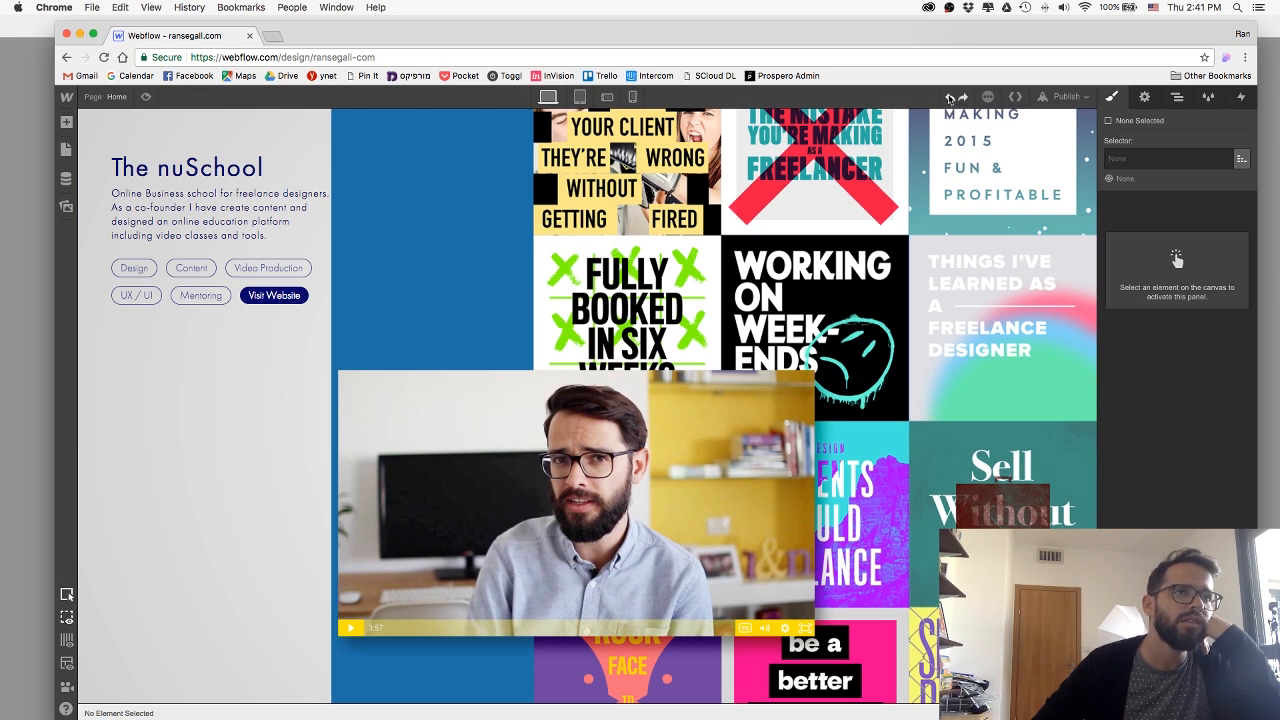
left_click(950, 97)
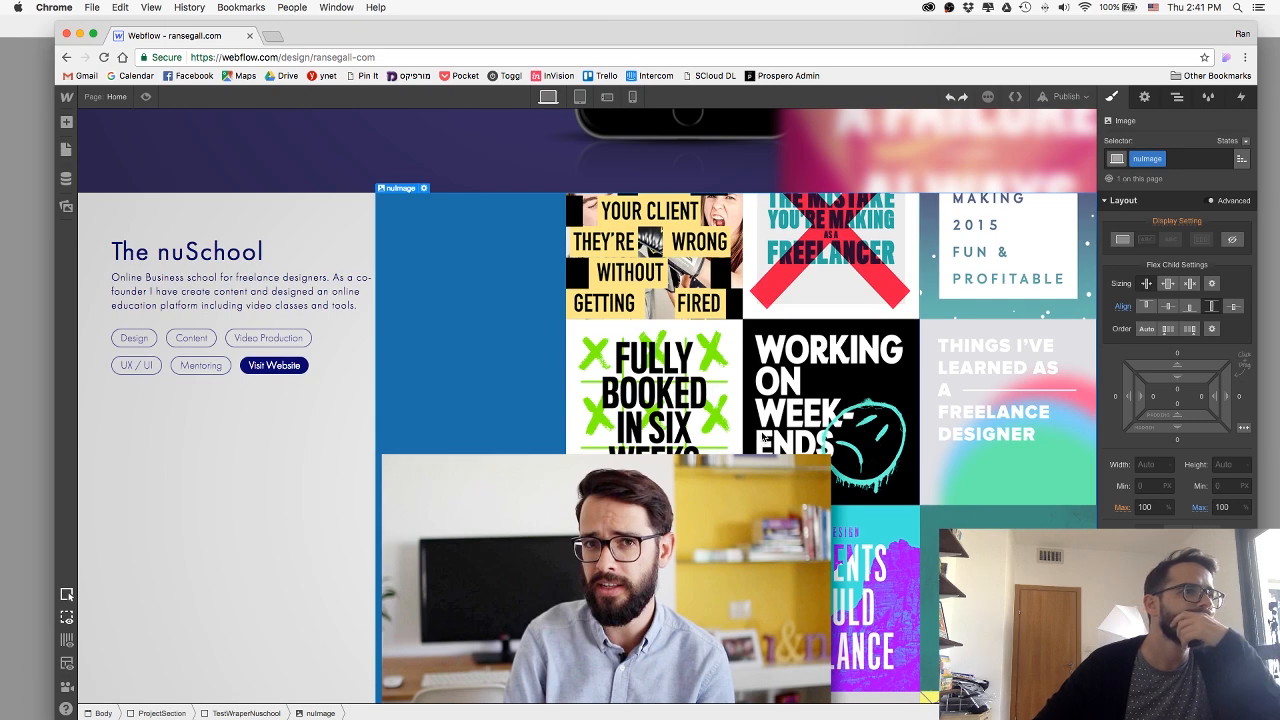
scroll(761, 437, "down", 2)
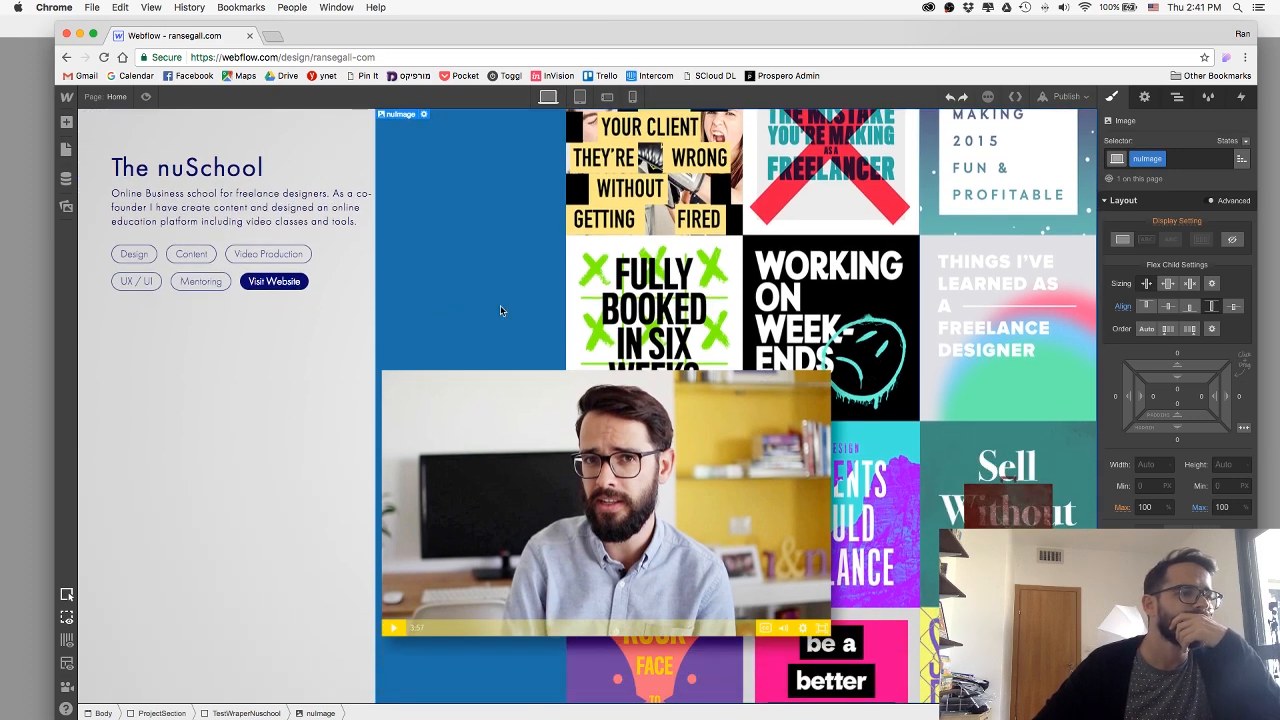
left_click(236, 712)
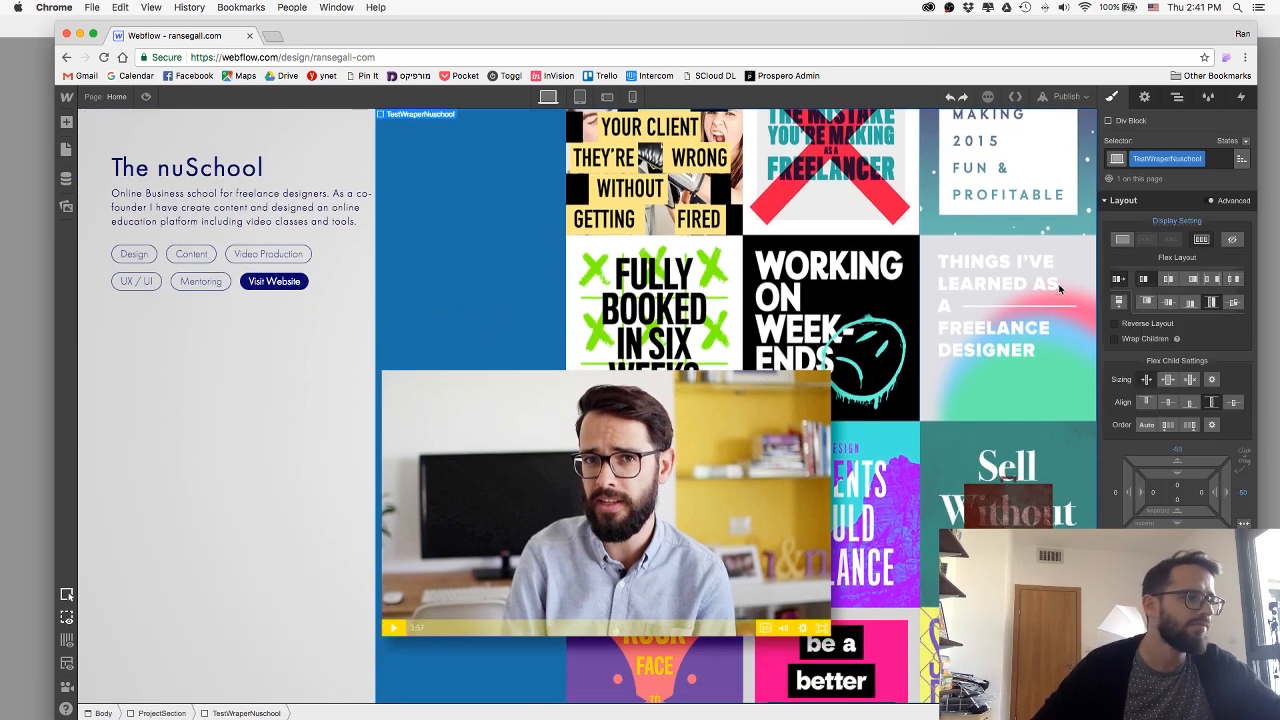
left_click(1124, 240)
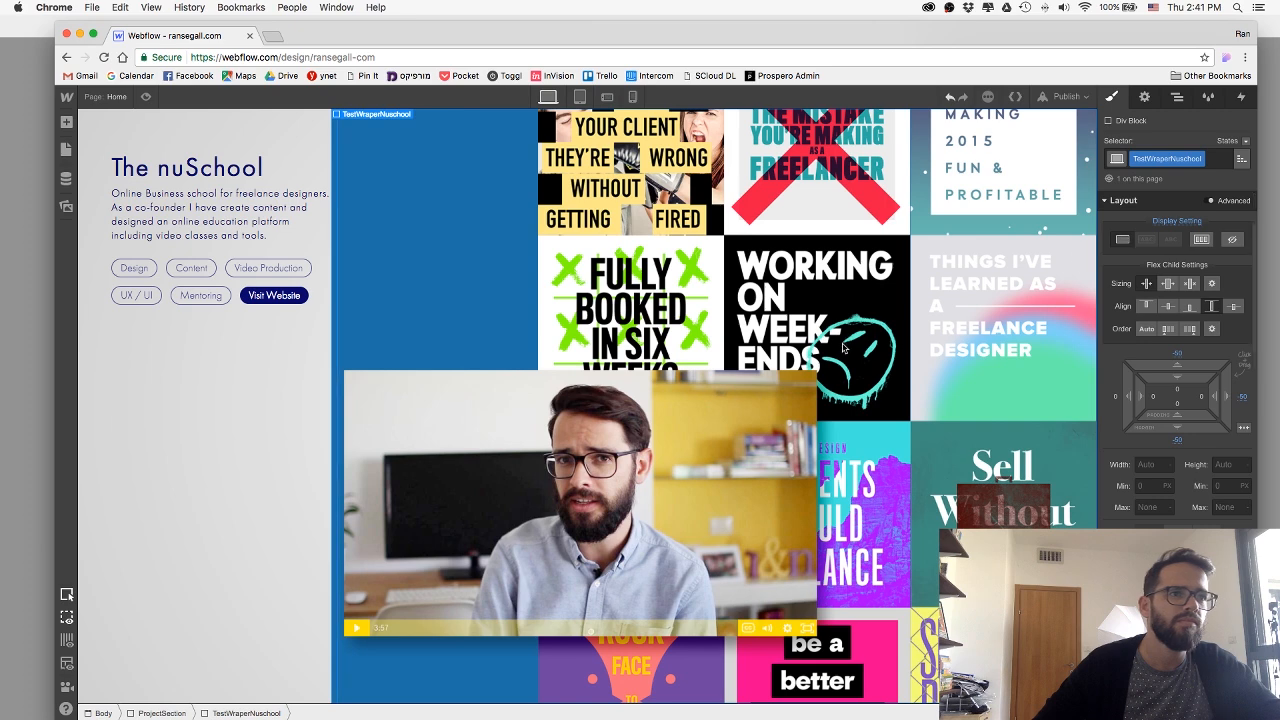
Publish the site to its webflow.io subdomain and test how the live nuSchool section responds to narrower and wider browser windows.
left_click(1066, 96)
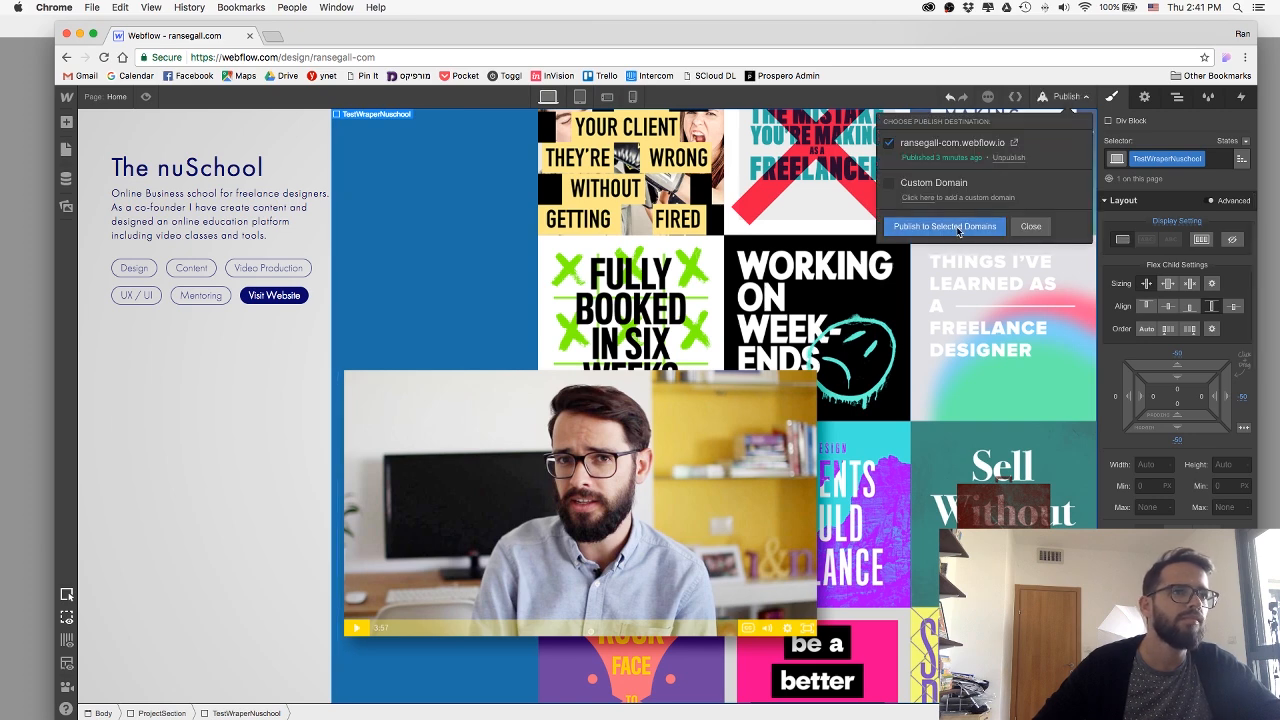
left_click(953, 228)
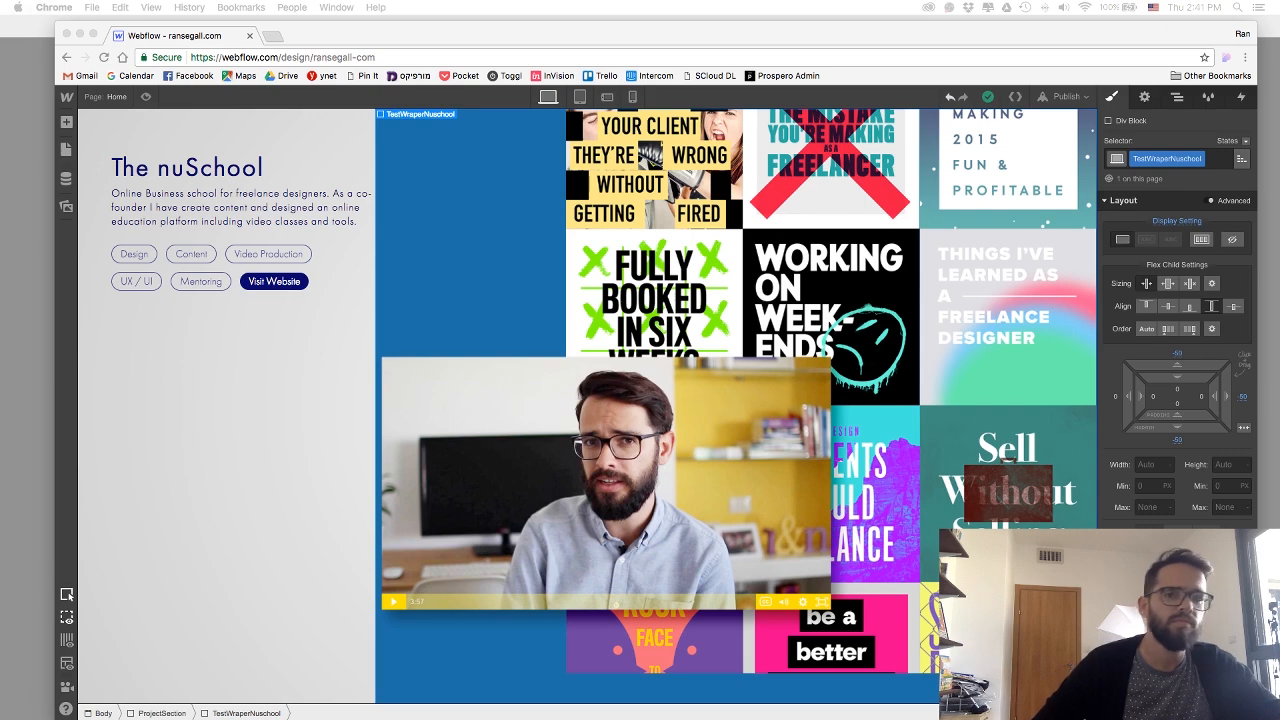
left_click_drag(316, 4, 398, 114)
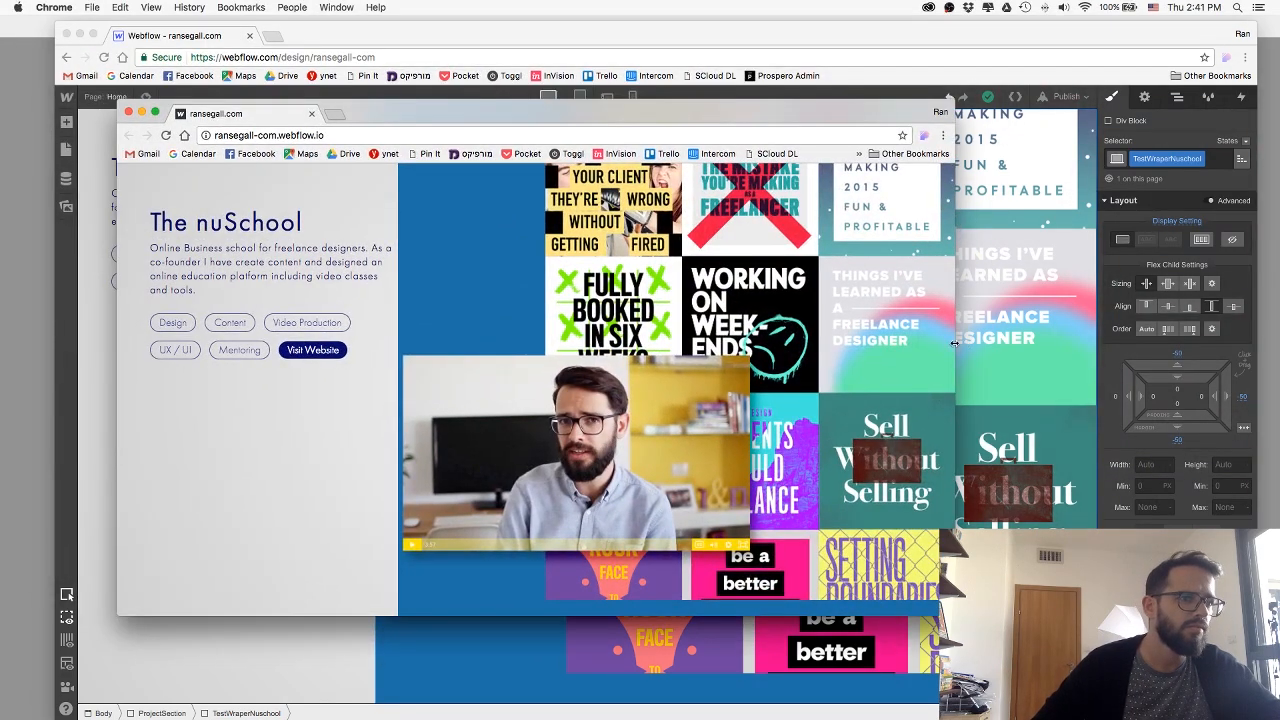
left_click_drag(955, 343, 868, 435)
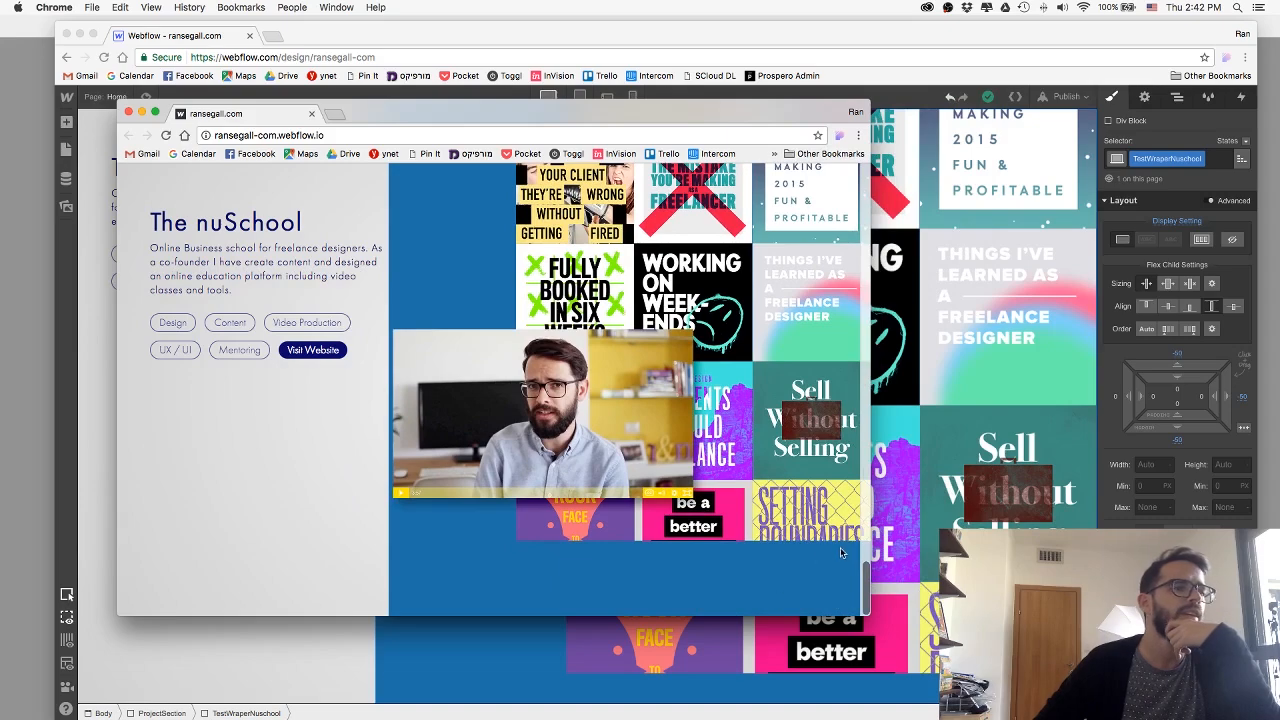
left_click_drag(875, 537, 989, 530)
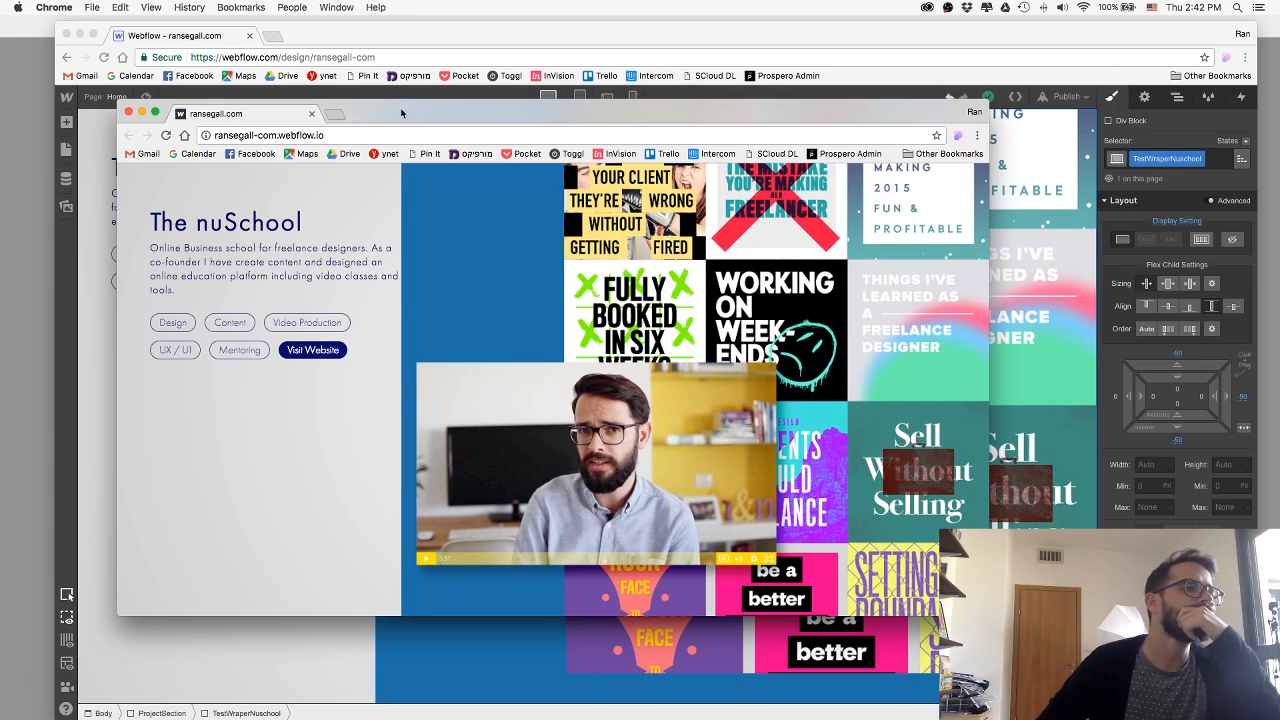
left_click_drag(402, 113, 1279, 108)
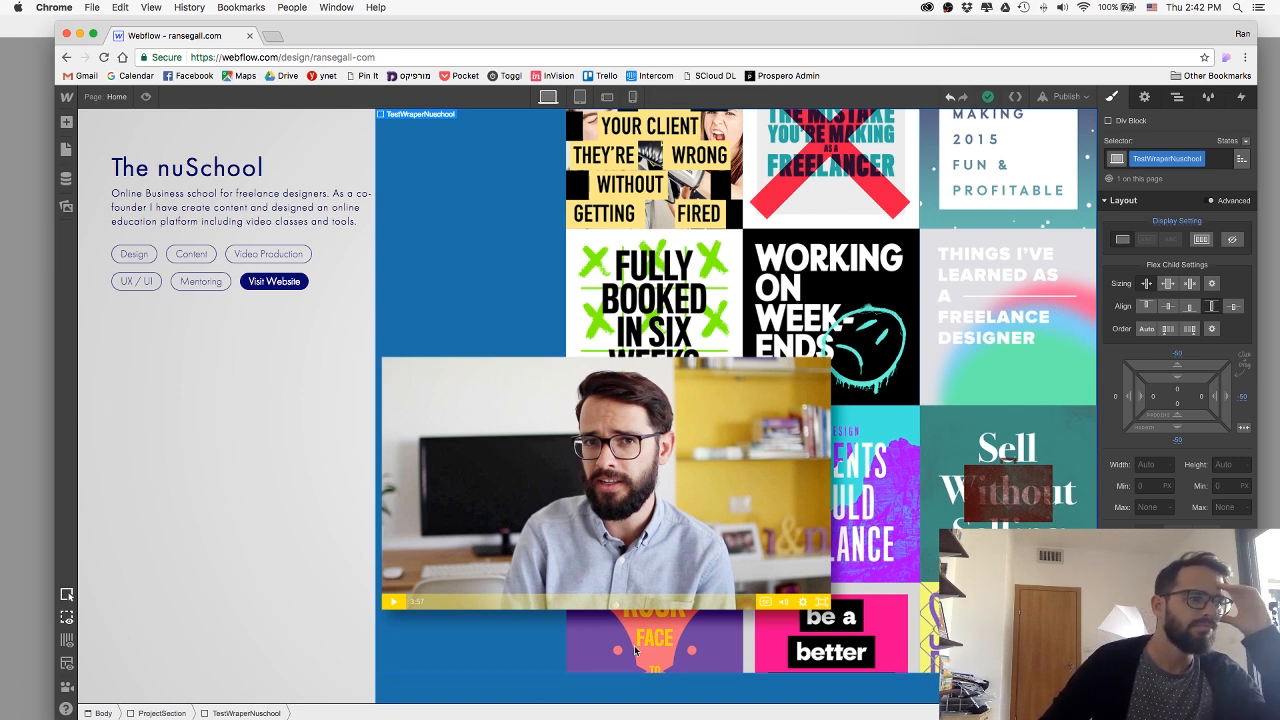
Set the TestWraperNuschool div's self-alignment to centre and make its blue background fully transparent.
left_click(616, 648)
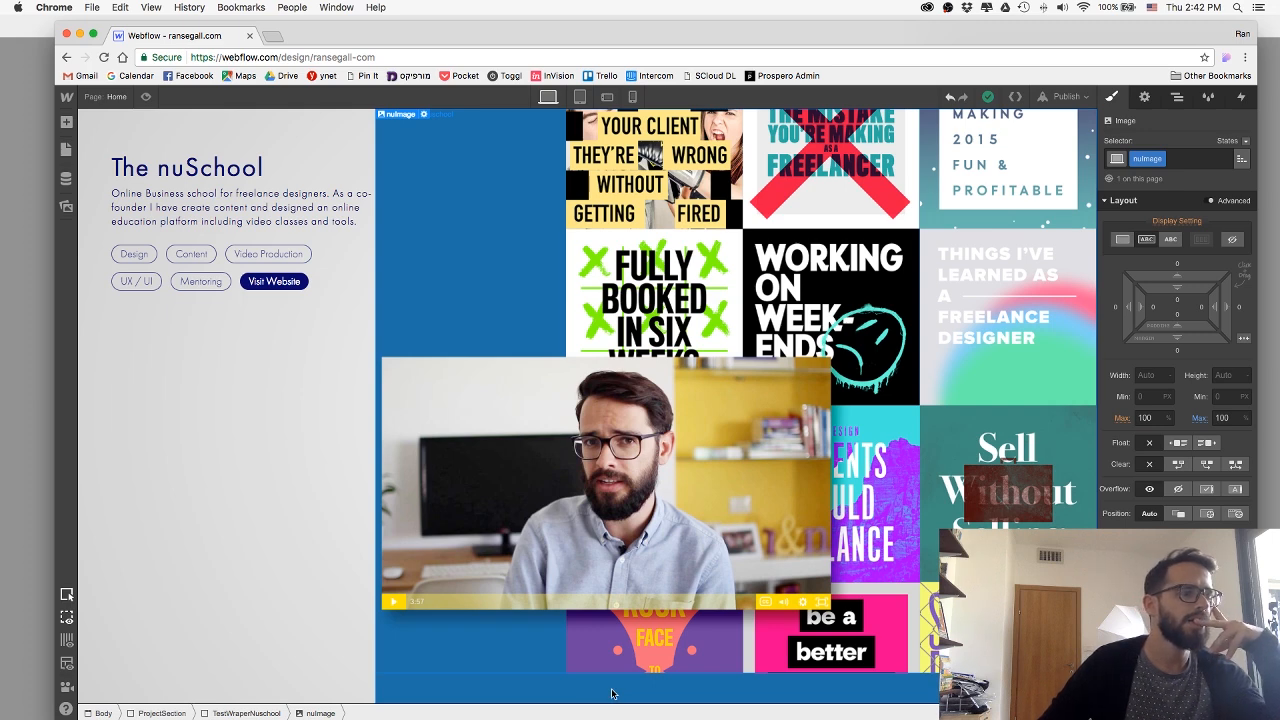
left_click(612, 693)
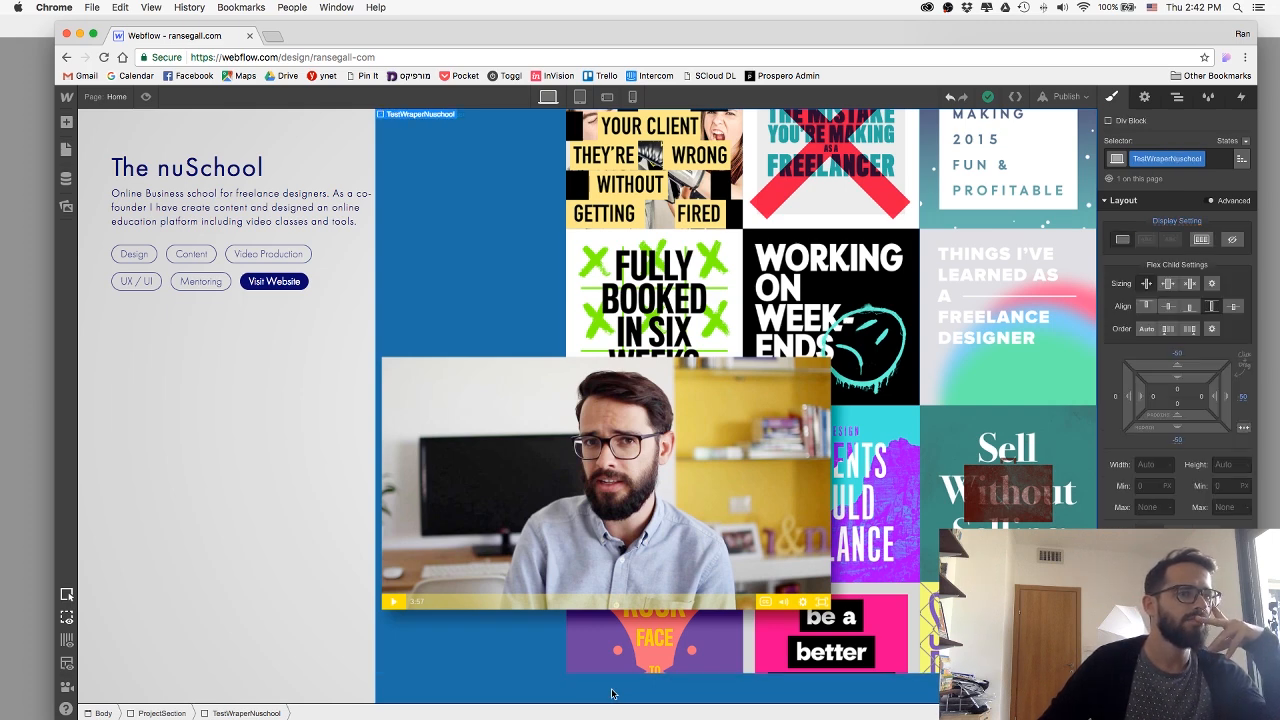
left_click(1167, 307)
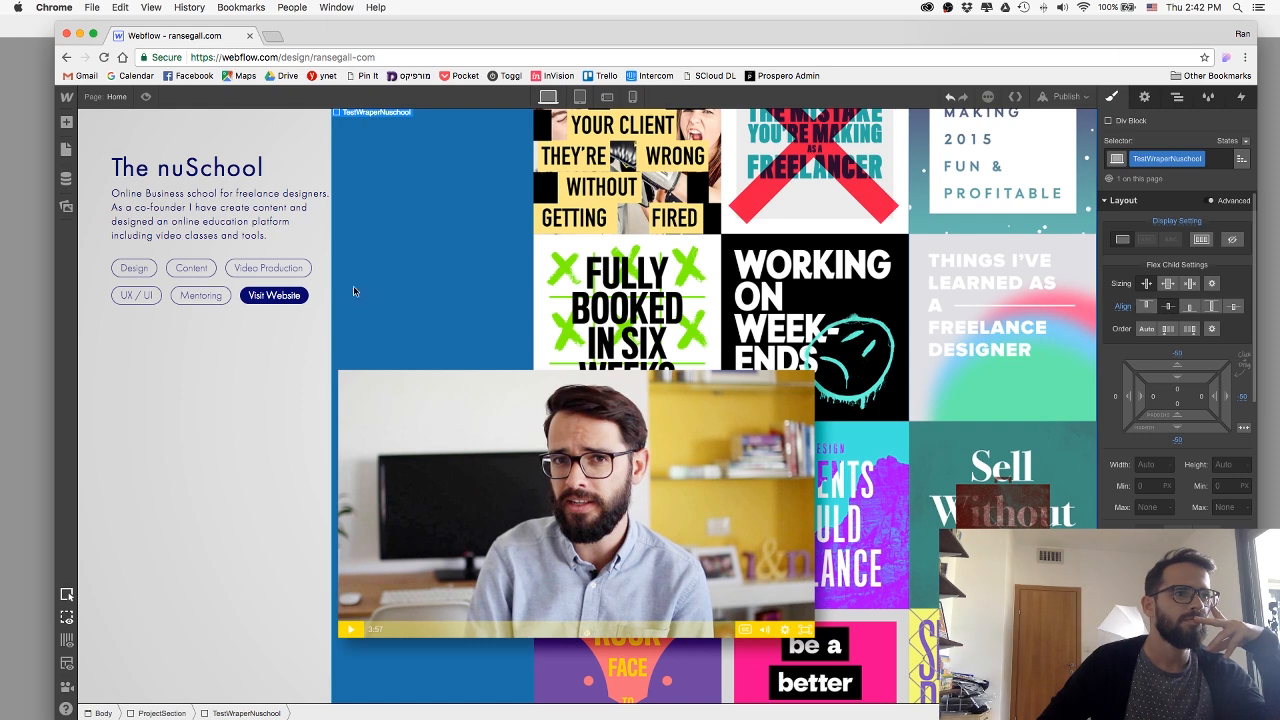
scroll(1198, 450, "down", 5)
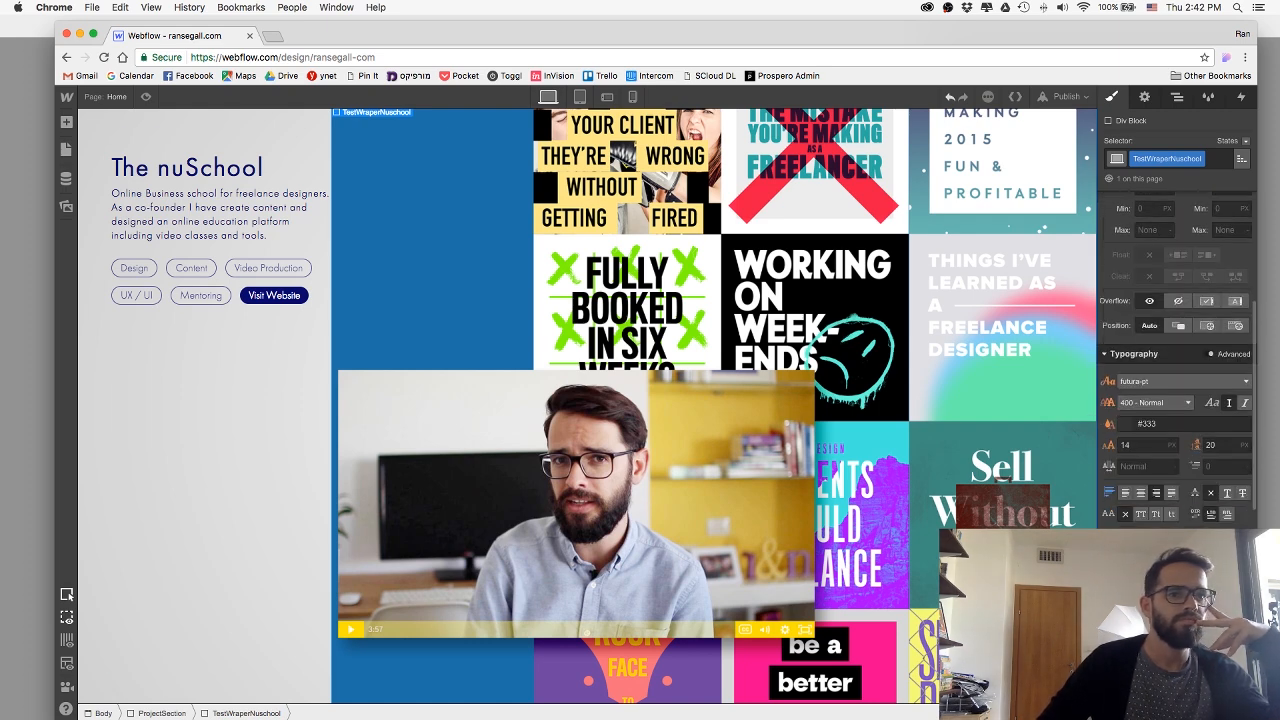
left_click(1128, 635)
left_click_drag(1234, 415, 1239, 513)
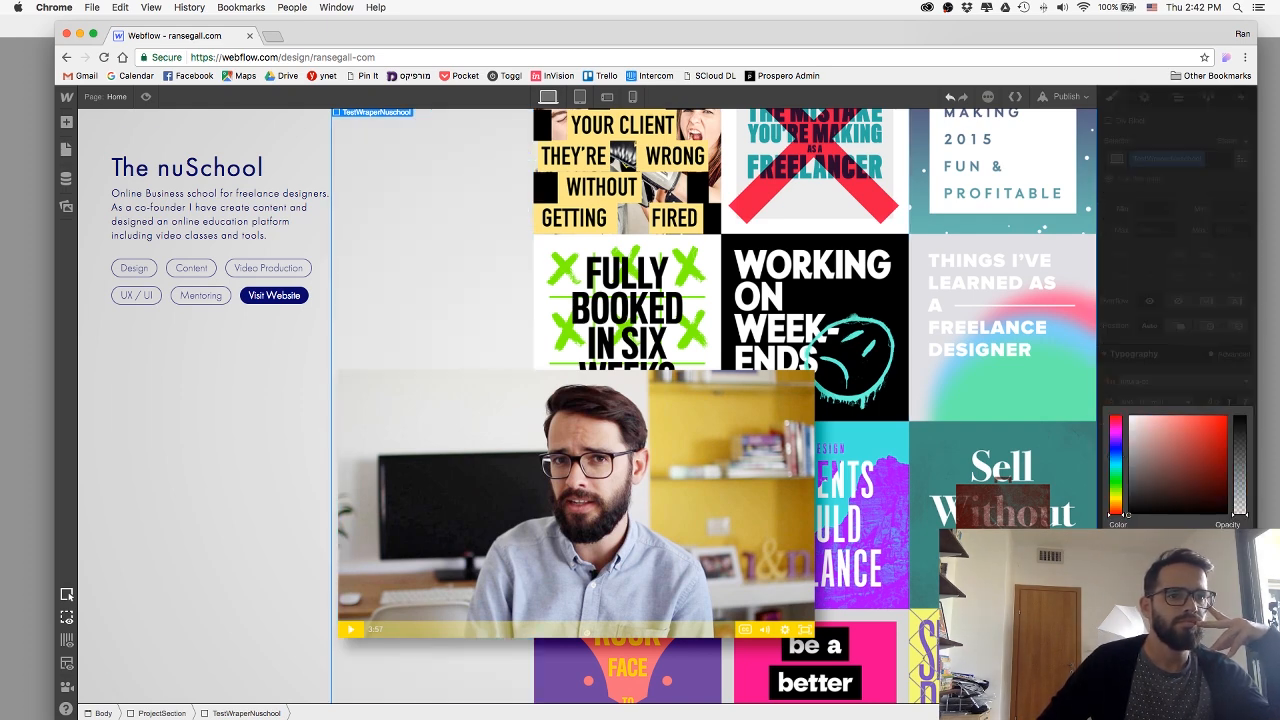
left_click(339, 422)
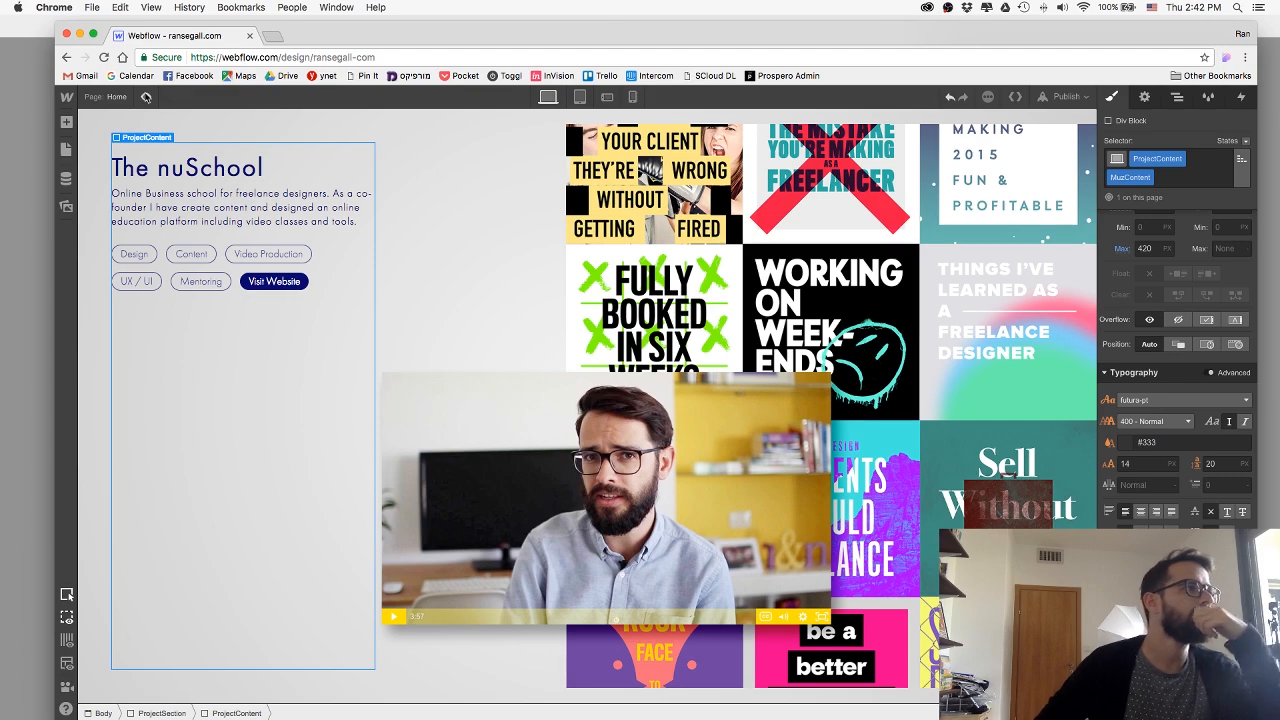
Preview how the collage sits in the nuSchool section, and return to editing with the TestWraperNuschool div selected.
left_click(146, 97)
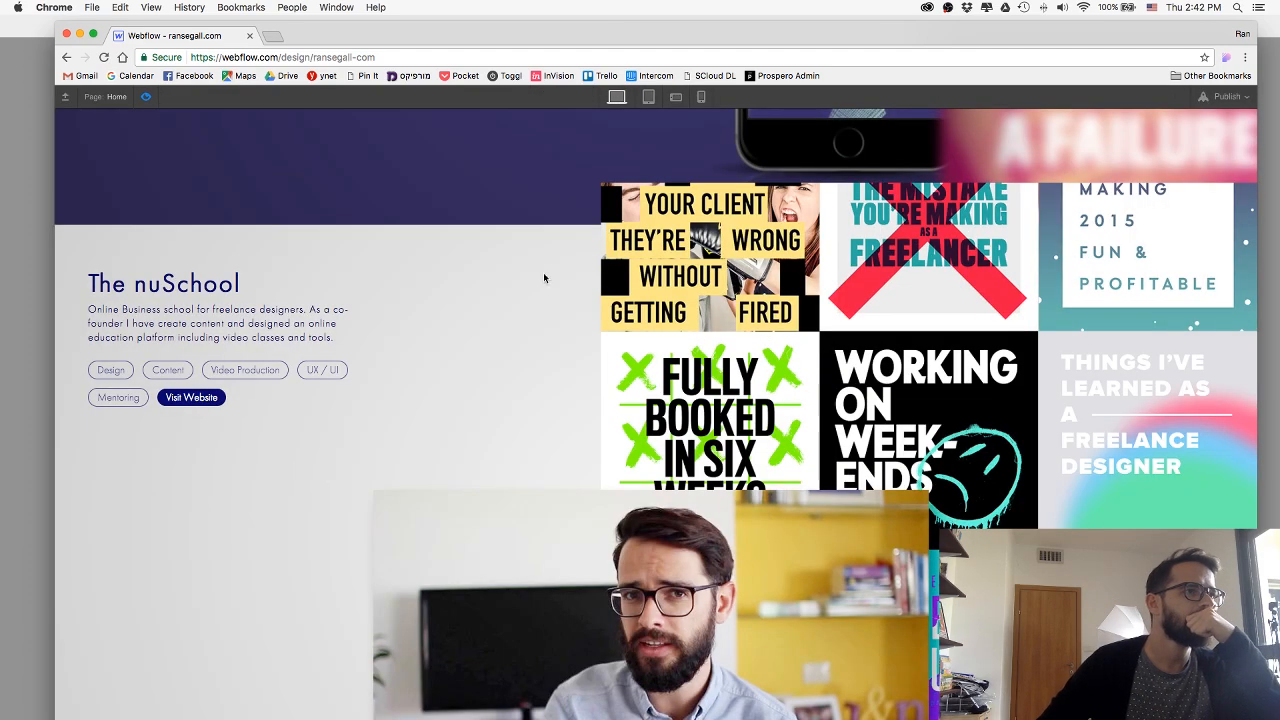
scroll(639, 309, "down", 3)
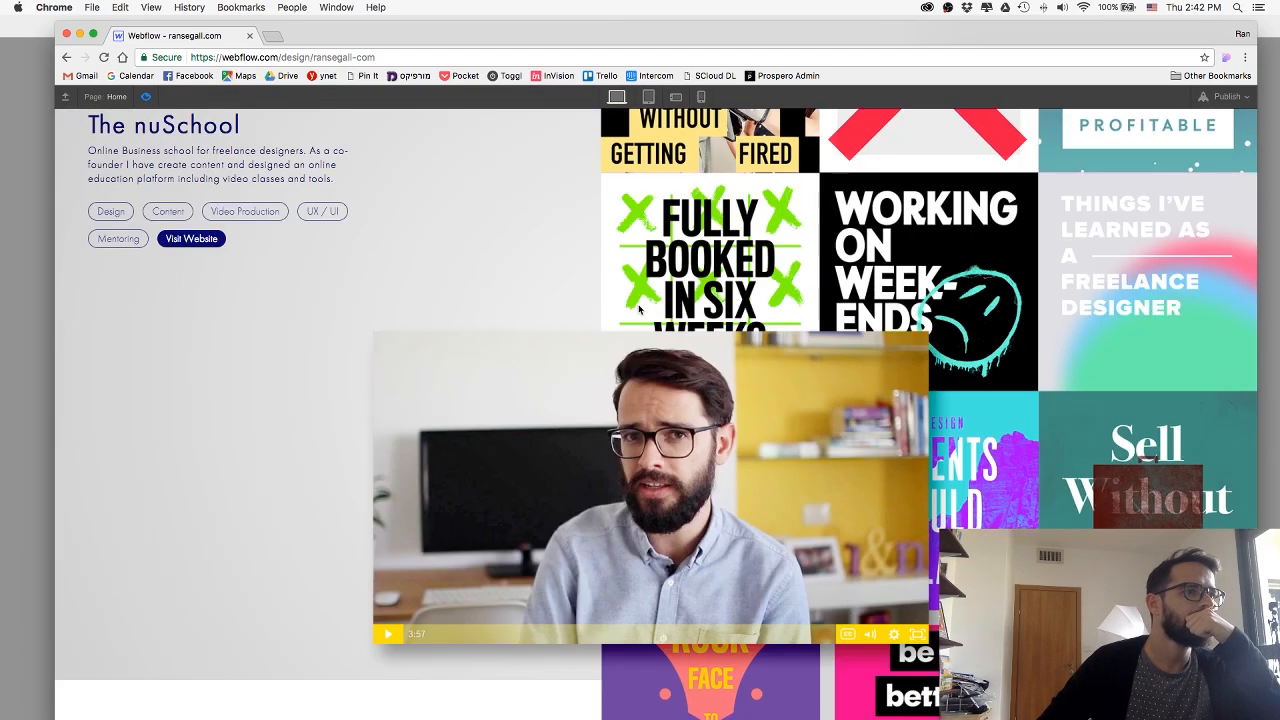
left_click(146, 97)
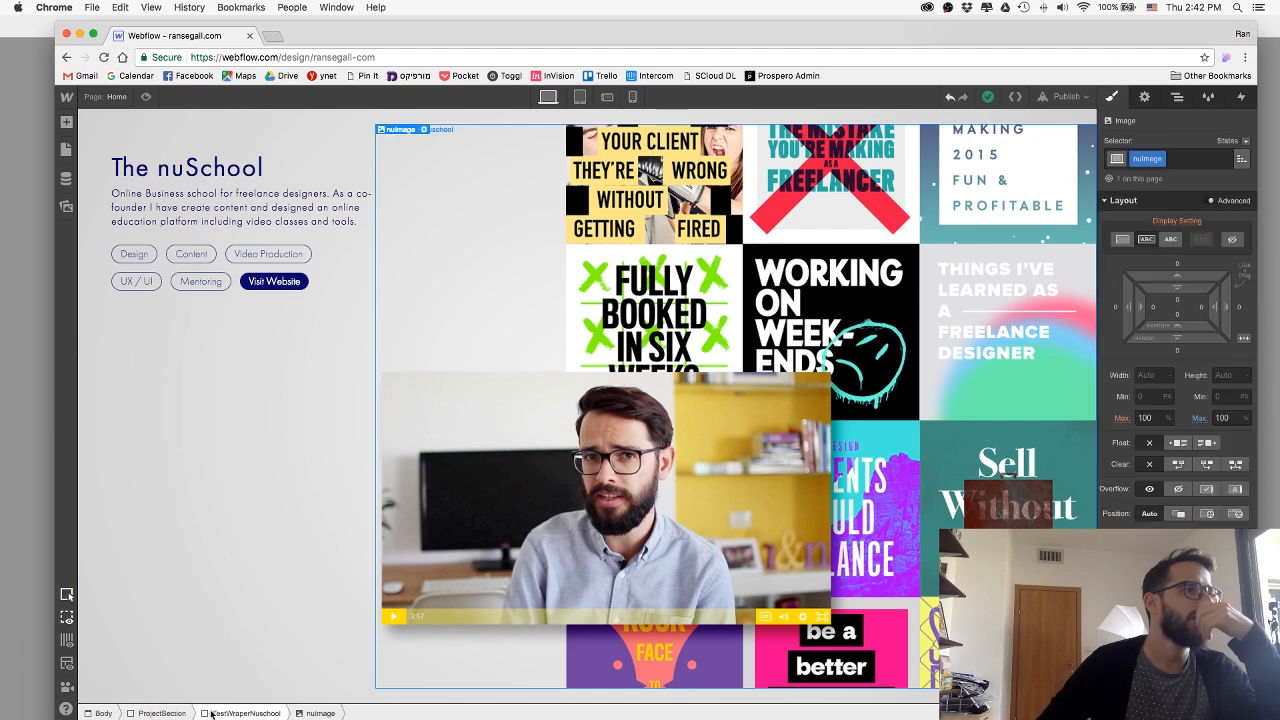
left_click(777, 479)
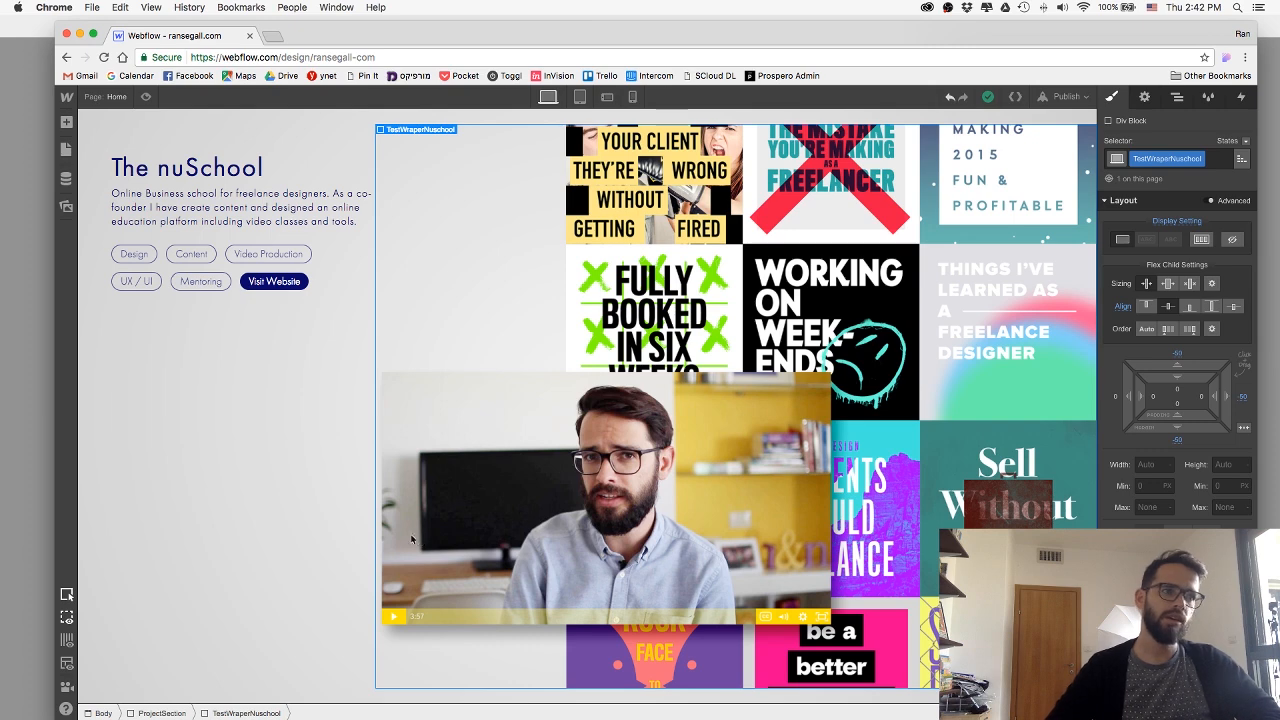
Switch to Photoshop and export the full nuSchool artwork for web as a JPEG named nuscholBG.jpg in the web folder.
key("super+Tab")
key("super+Tab")
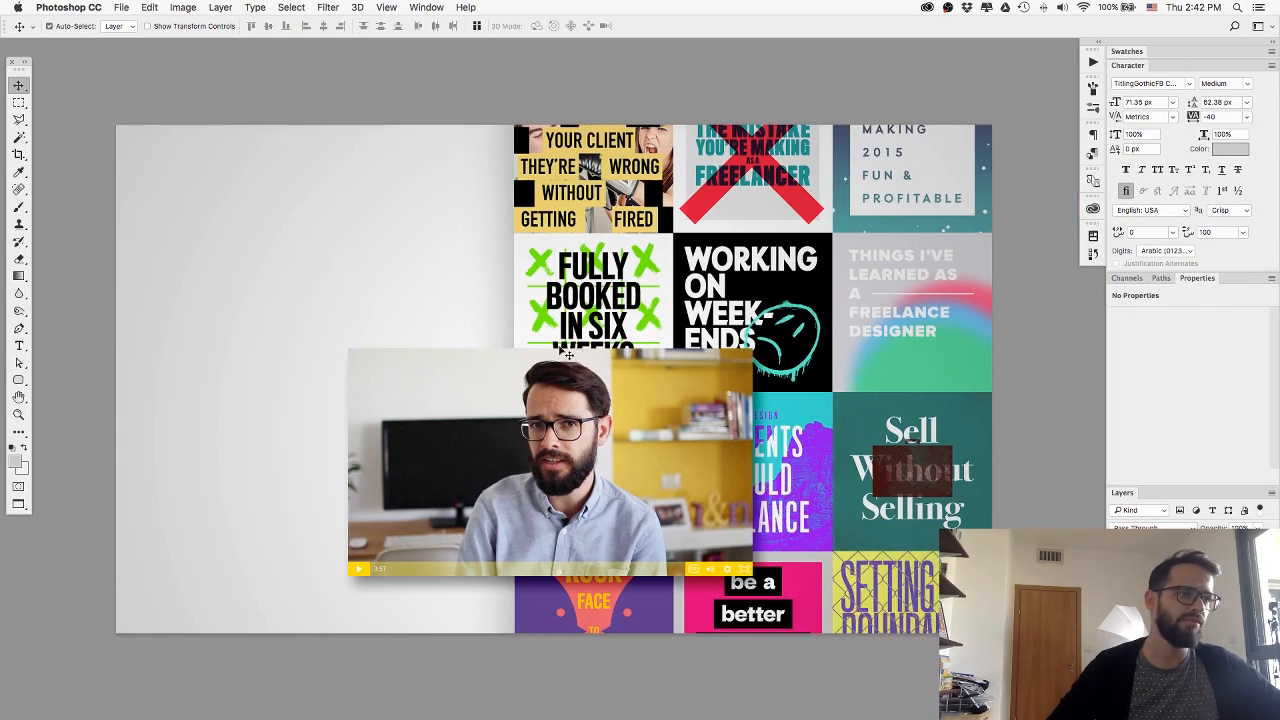
key("super+a")
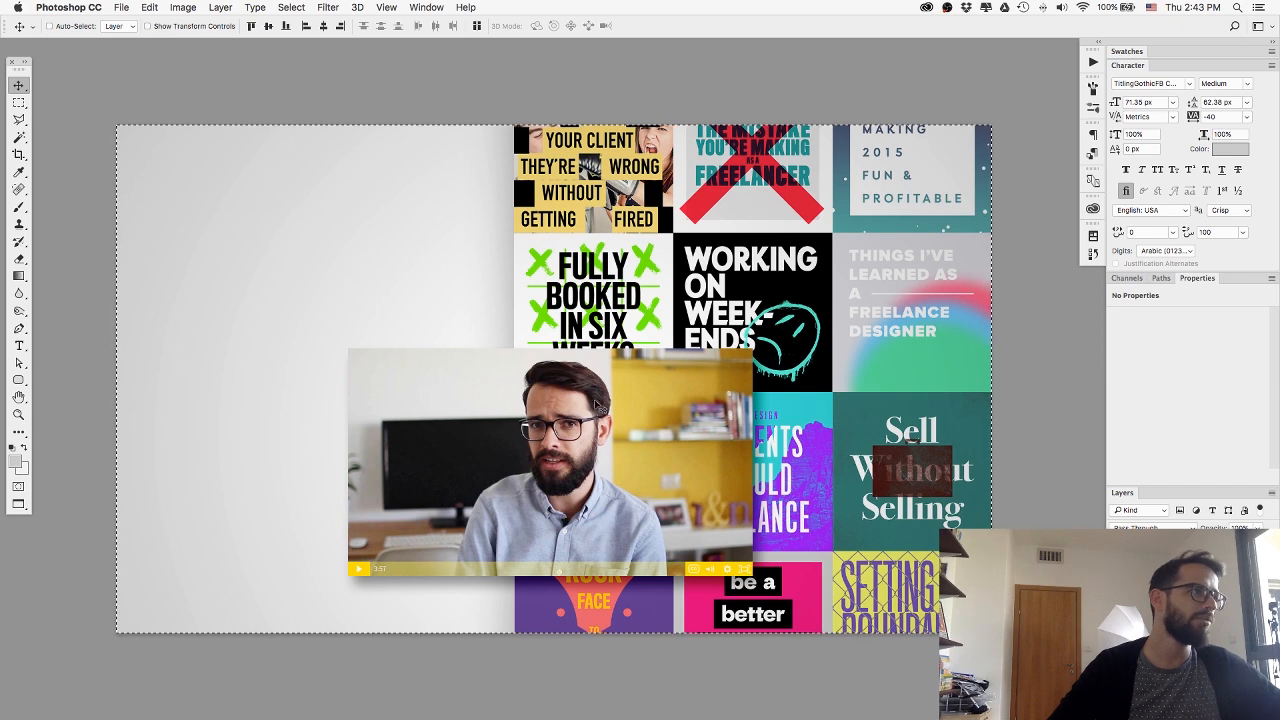
key("super+n")
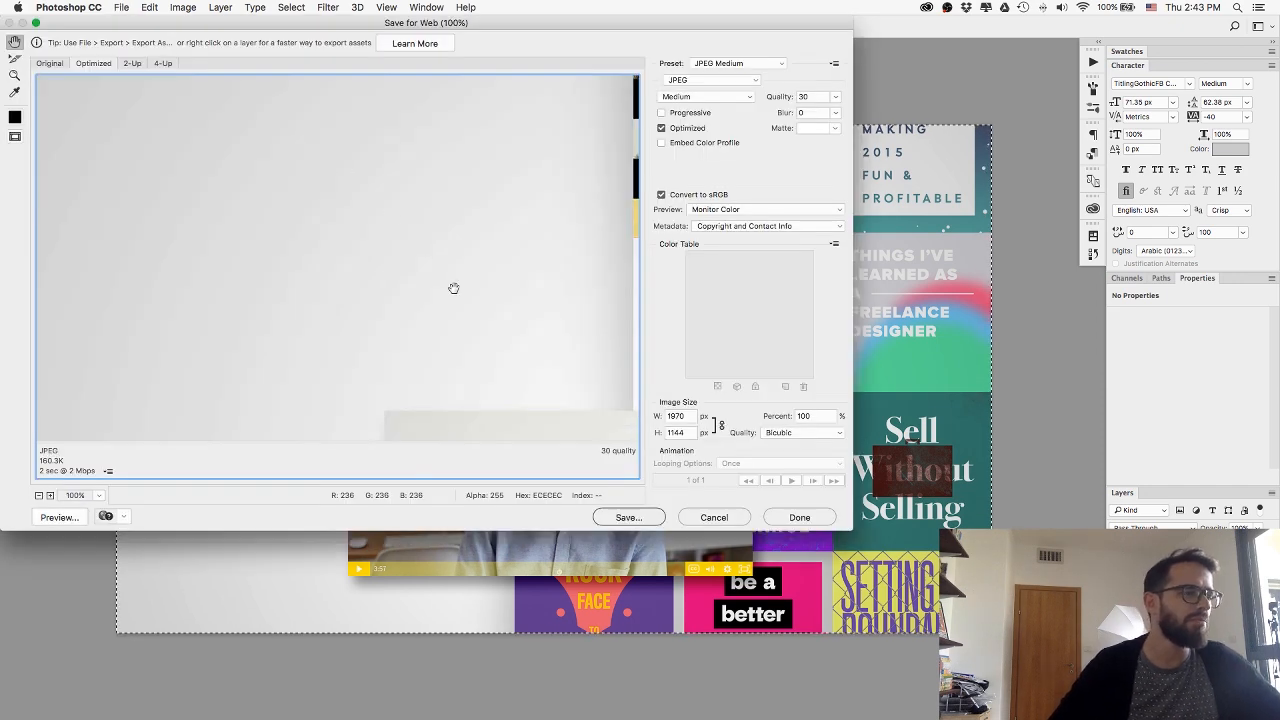
left_click(620, 517)
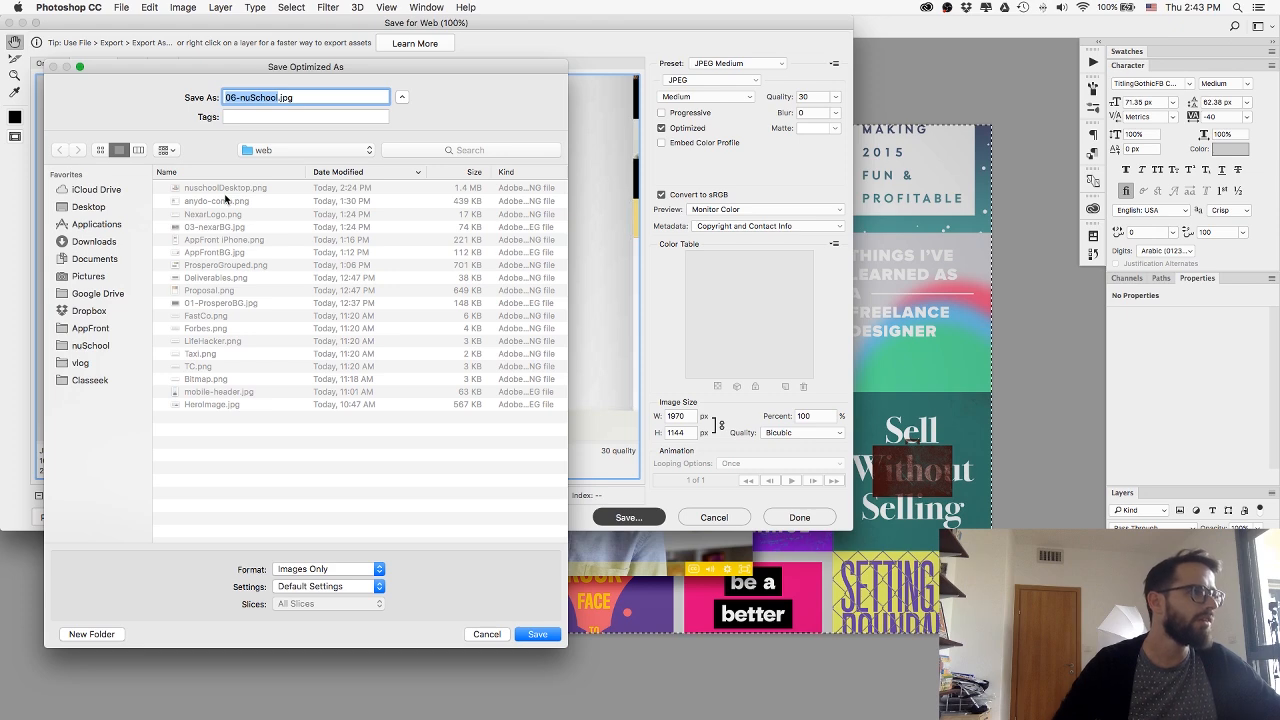
type("nuschoo")
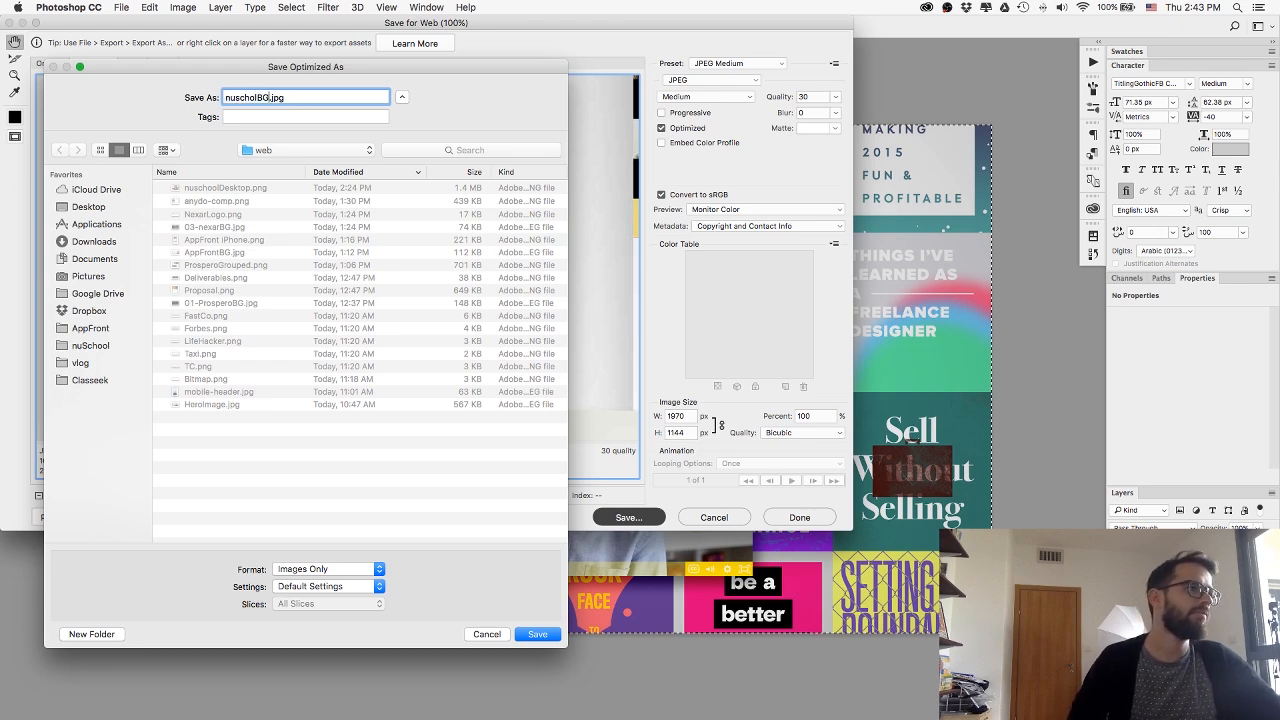
type("BG")
key("Return")
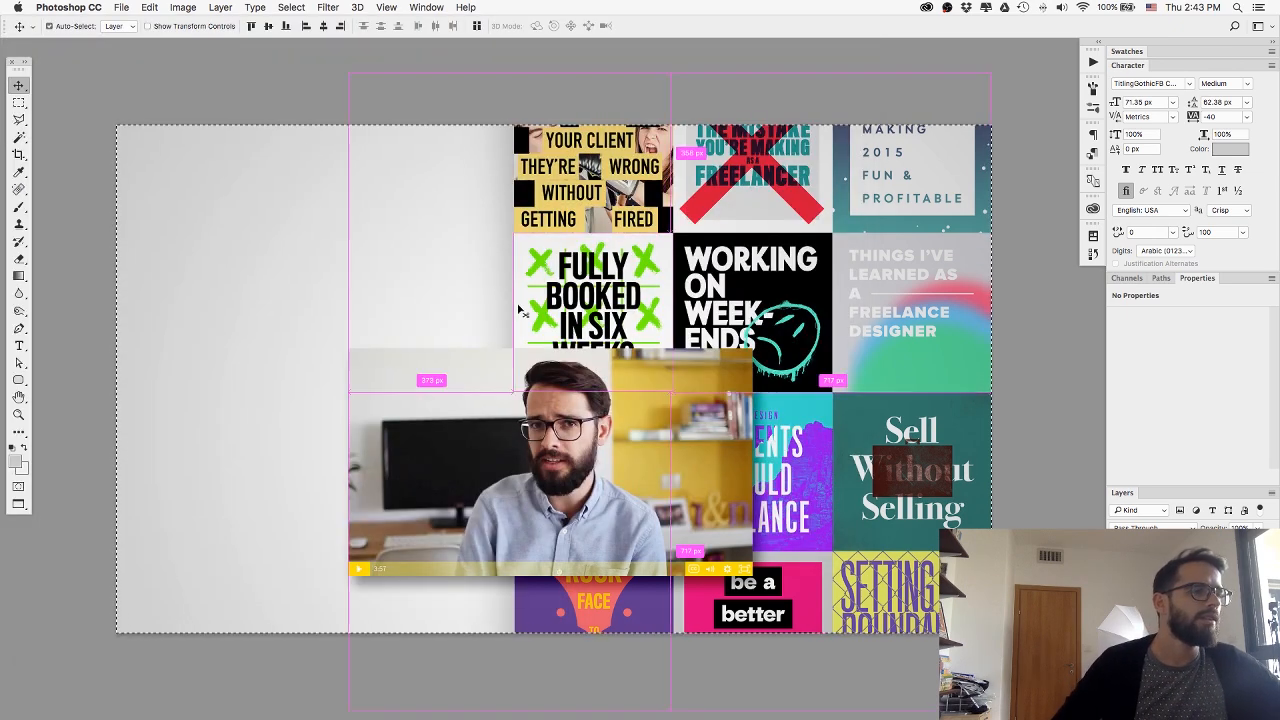
Back in Webflow, delete the nuImage collage with its test wrapper and set the nuSchool section's display to Block.
key("super+Tab")
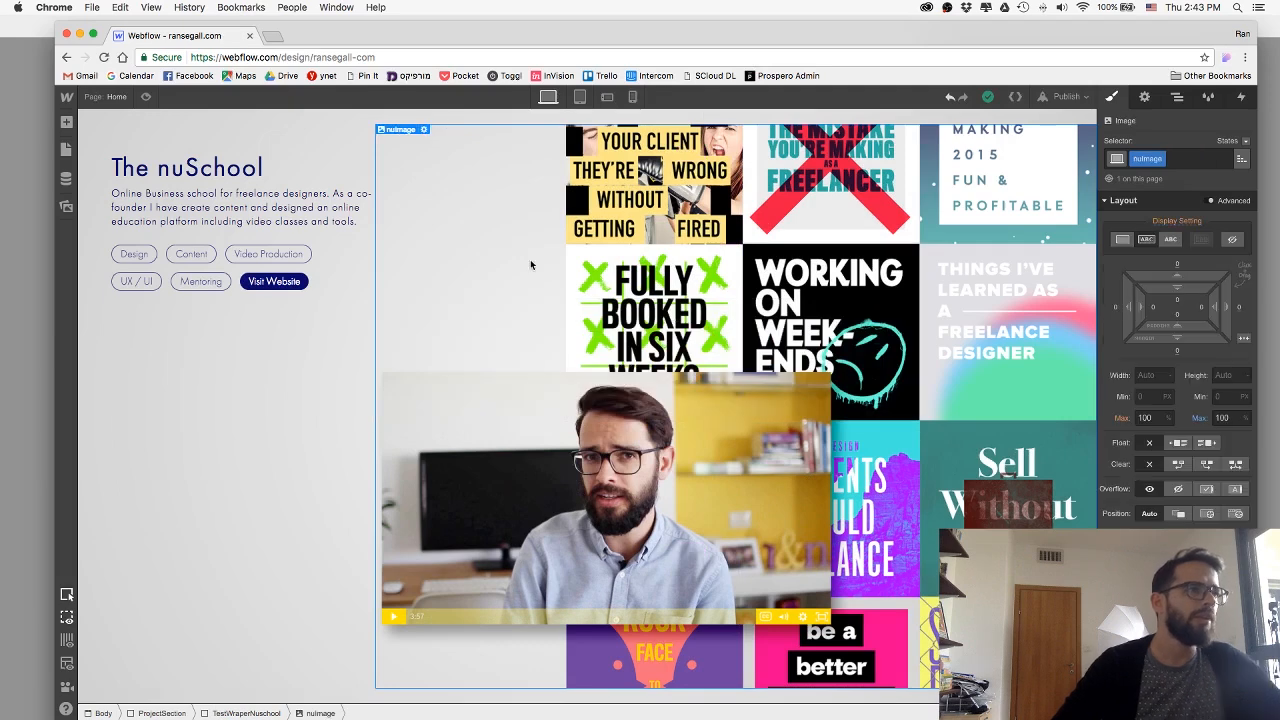
key("Delete")
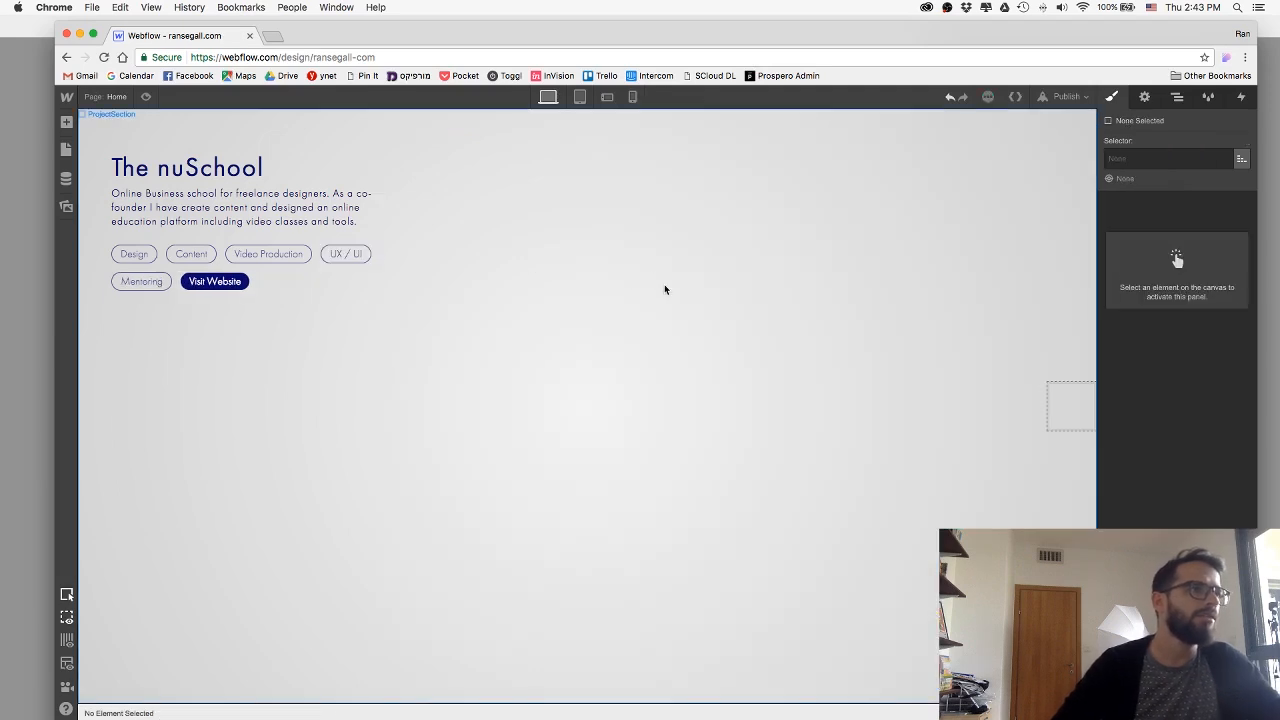
left_click(1061, 403)
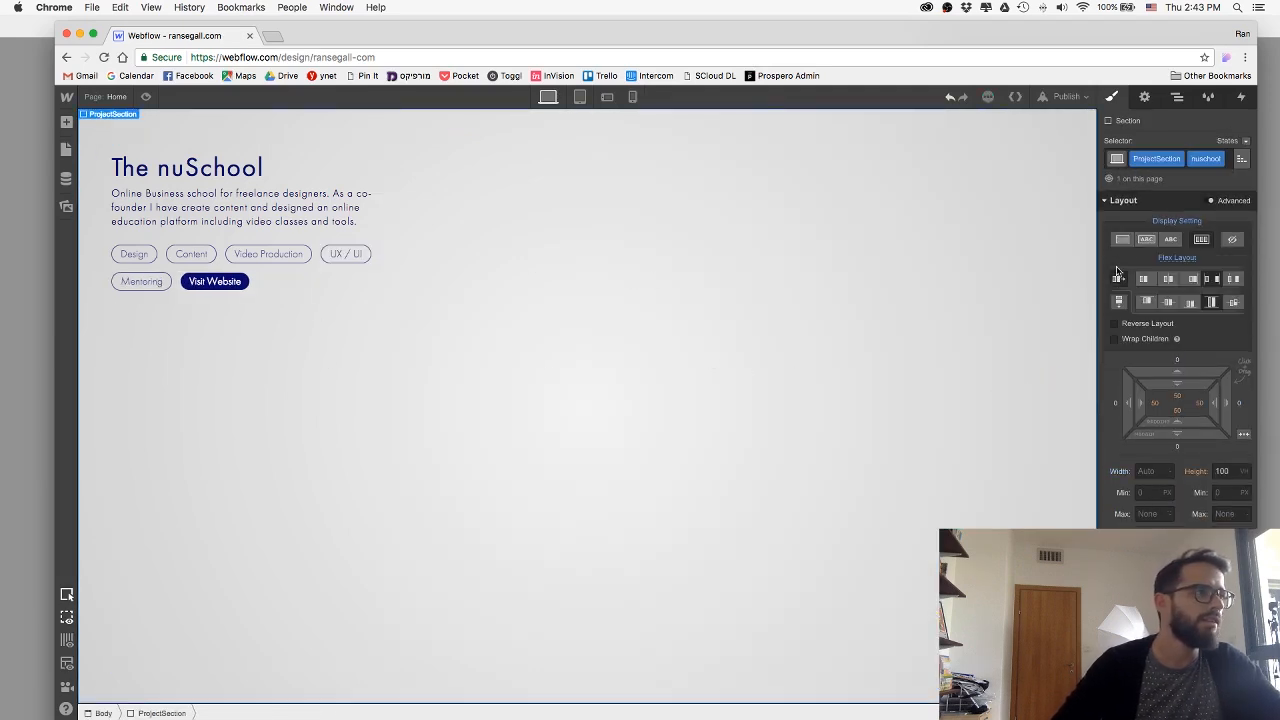
left_click(1122, 239)
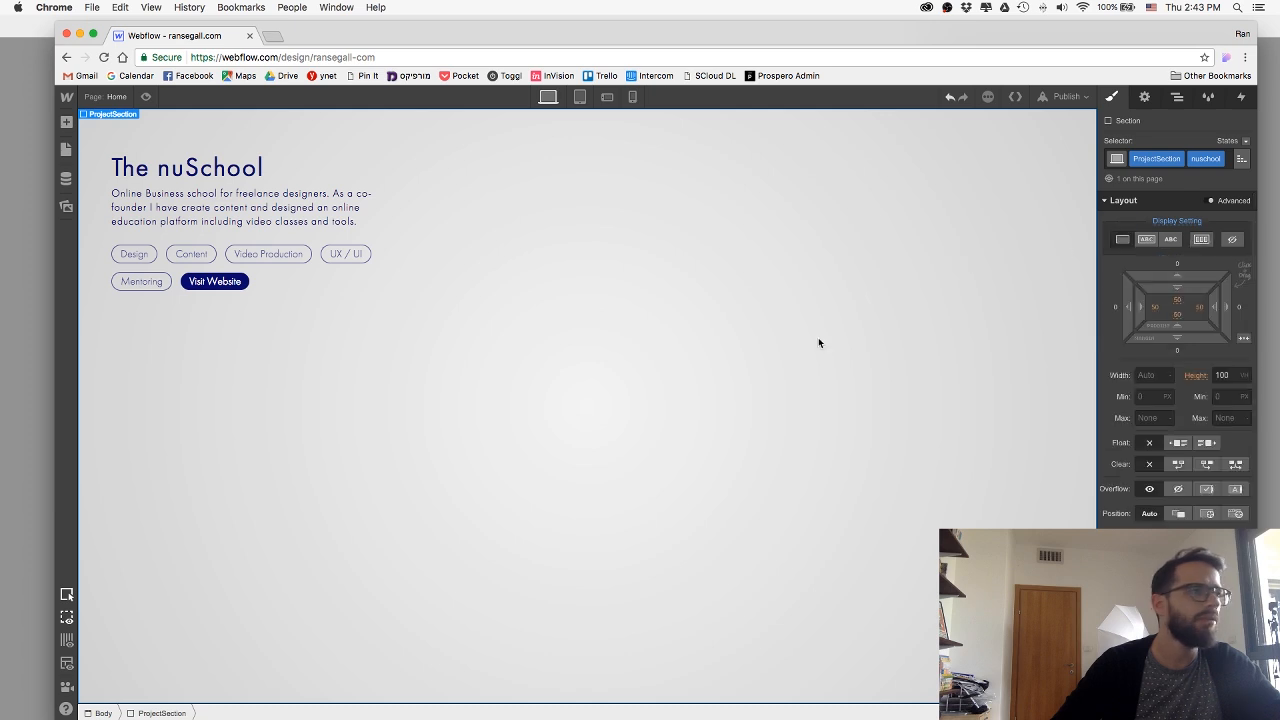
Add nuscholBG.jpg as the nuSchool section's background image and size it to Cover.
scroll(1178, 400, "down", 3)
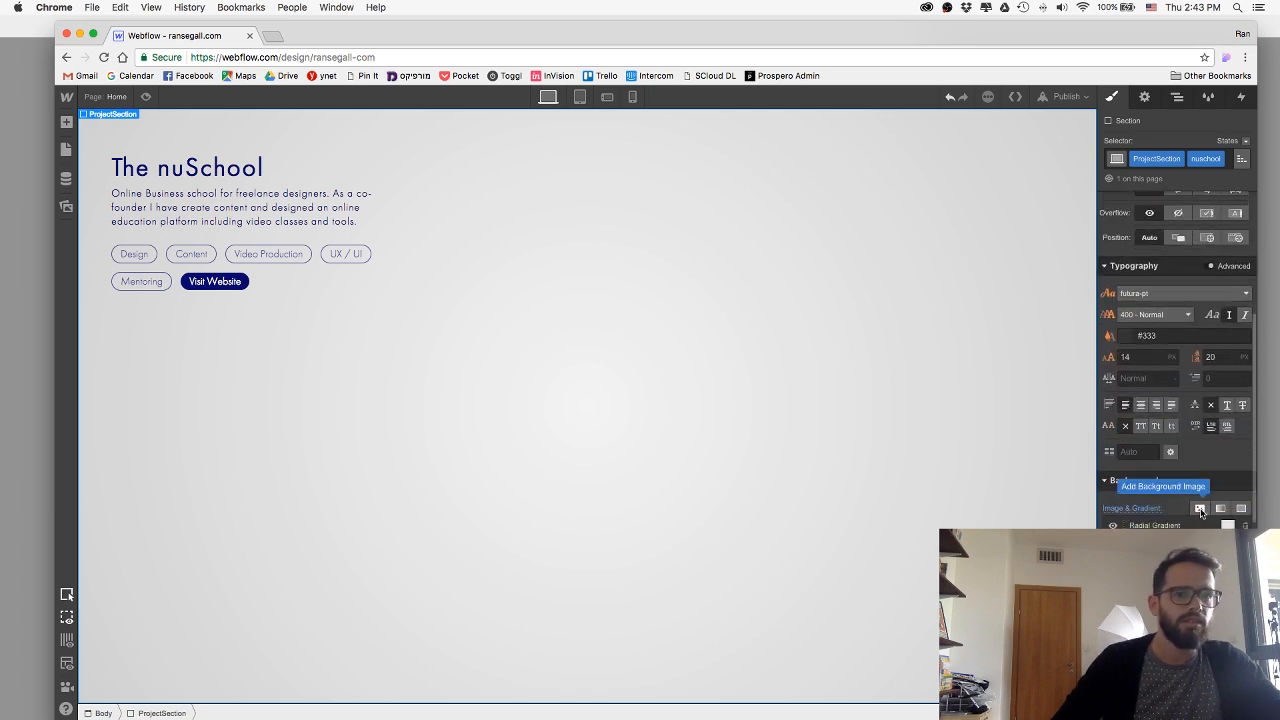
left_click(1198, 511)
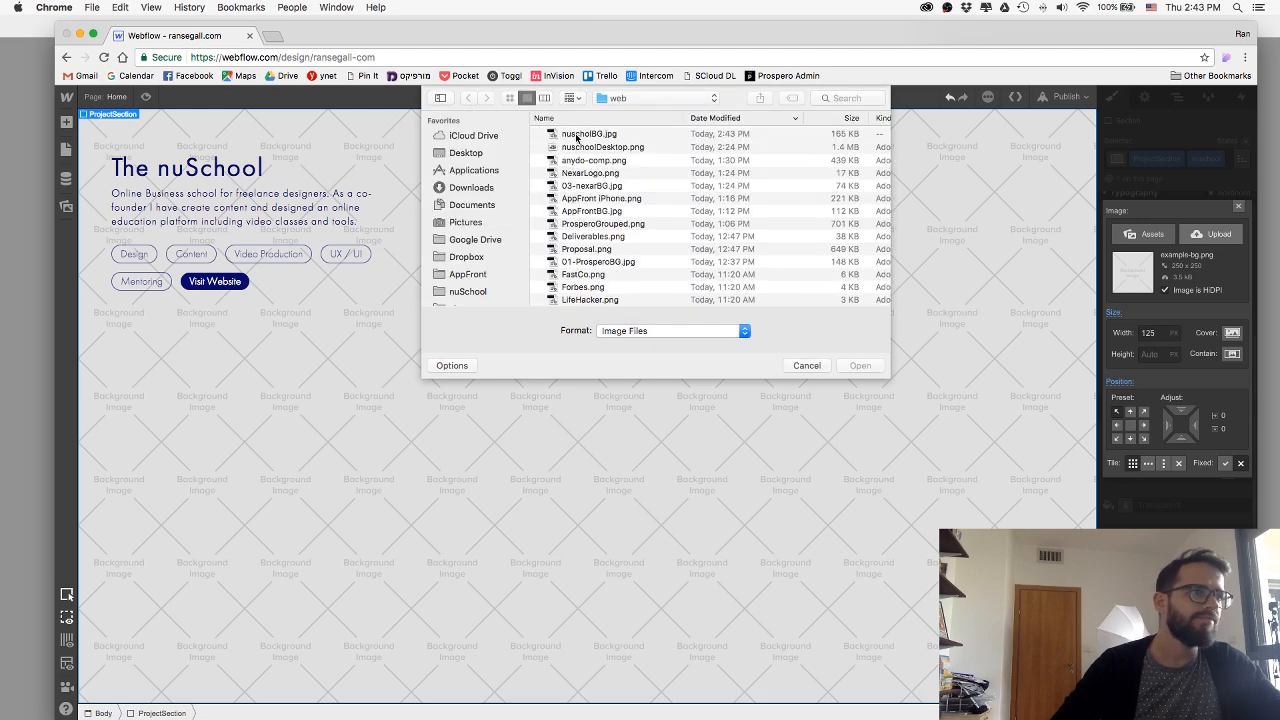
left_click(577, 137)
key("space")
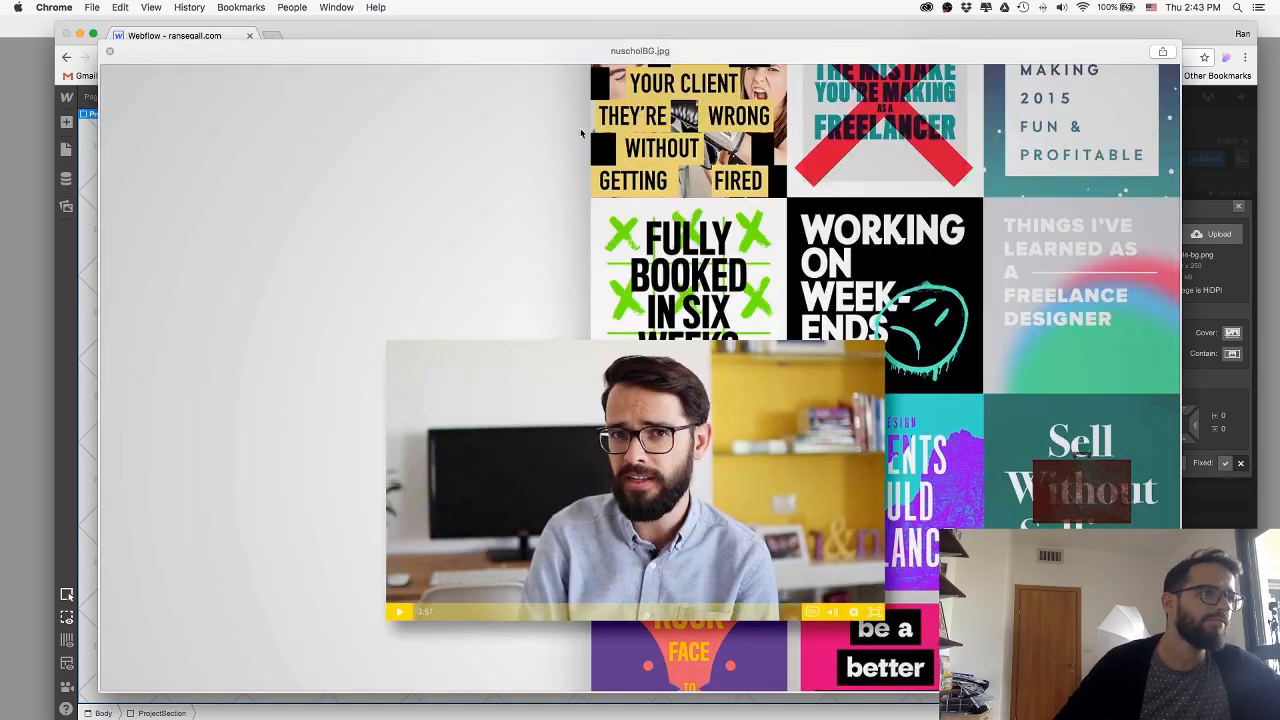
key("space")
left_click(860, 366)
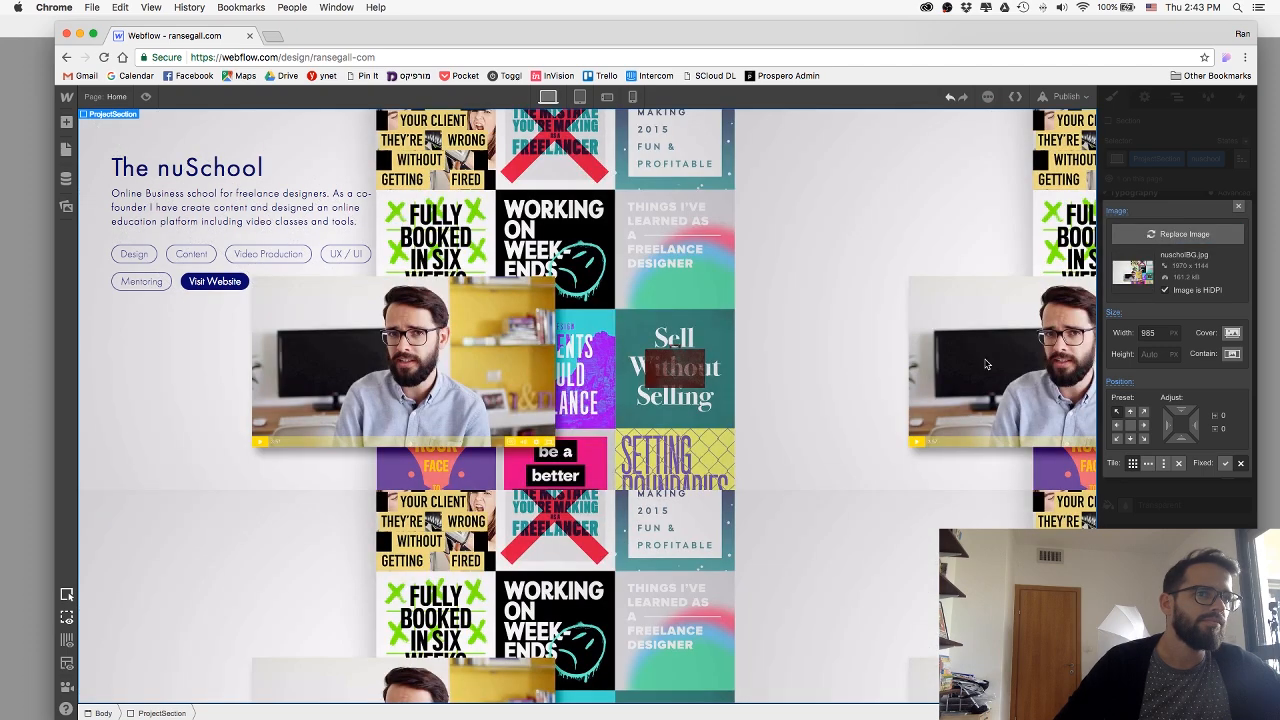
left_click(1232, 333)
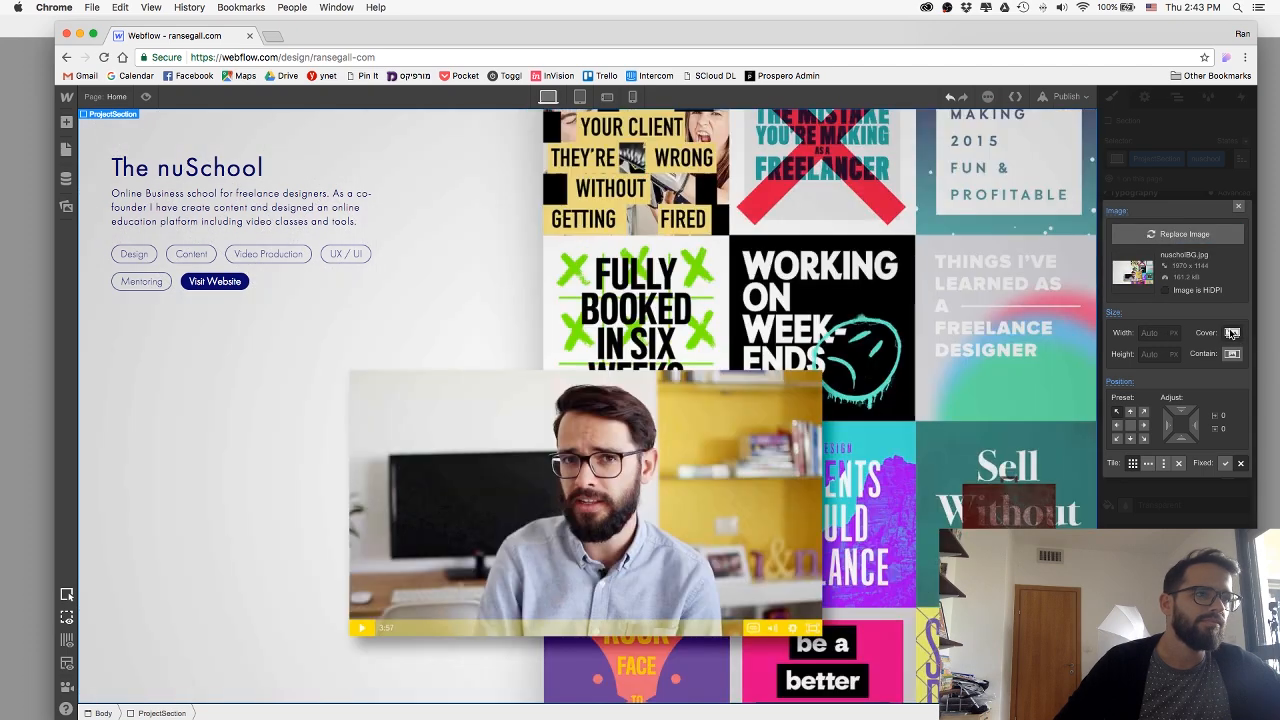
Preview the nuSchool section with its background image, and bring up the section's background settings again.
left_click(147, 97)
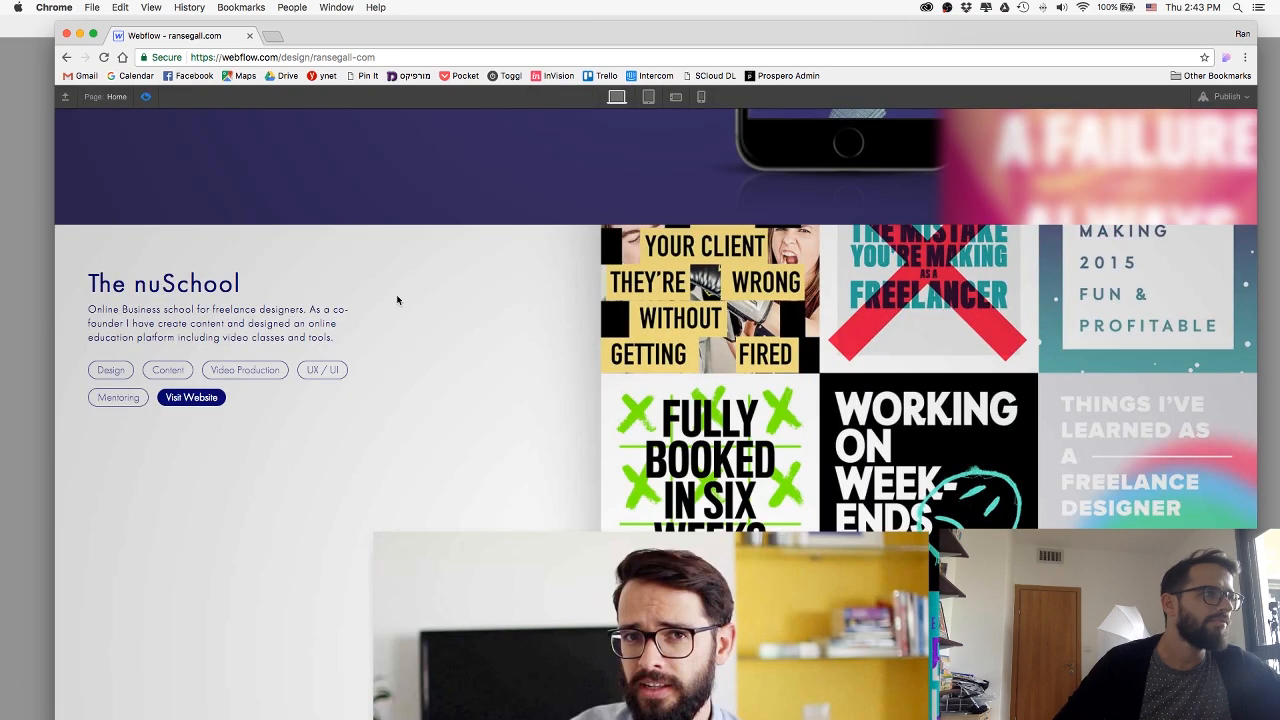
scroll(397, 300, "down", 3)
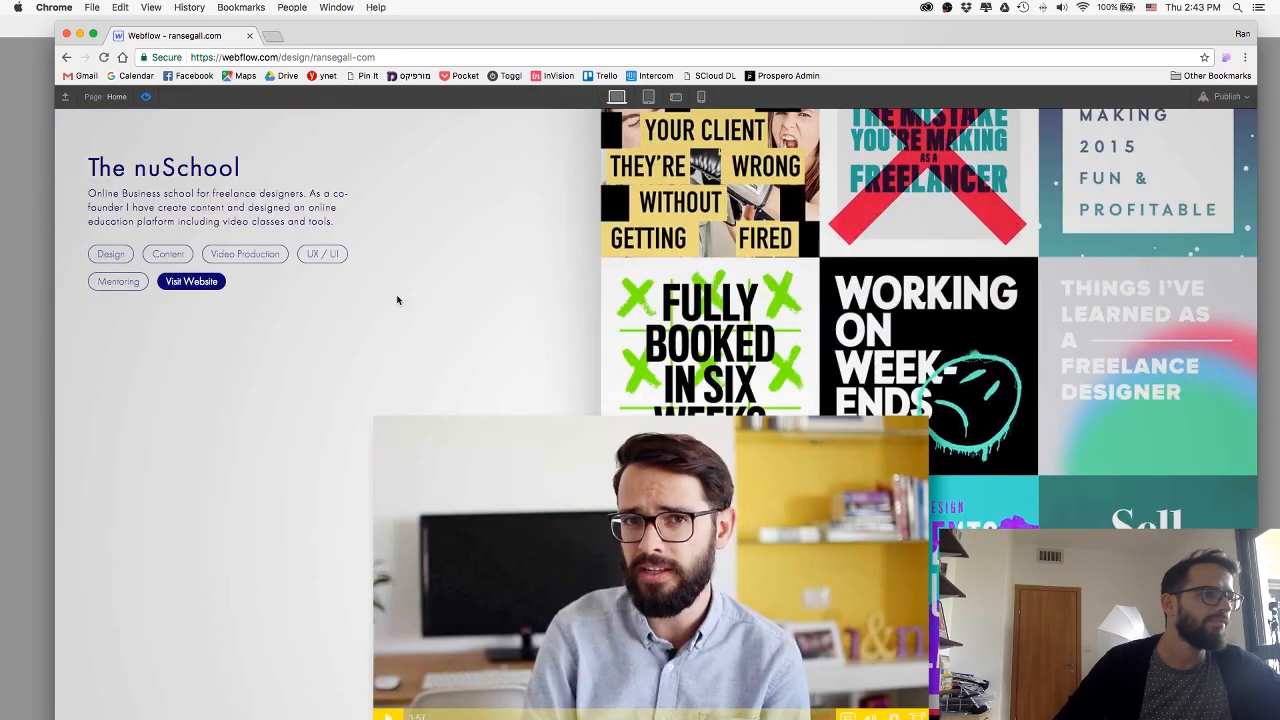
left_click(147, 97)
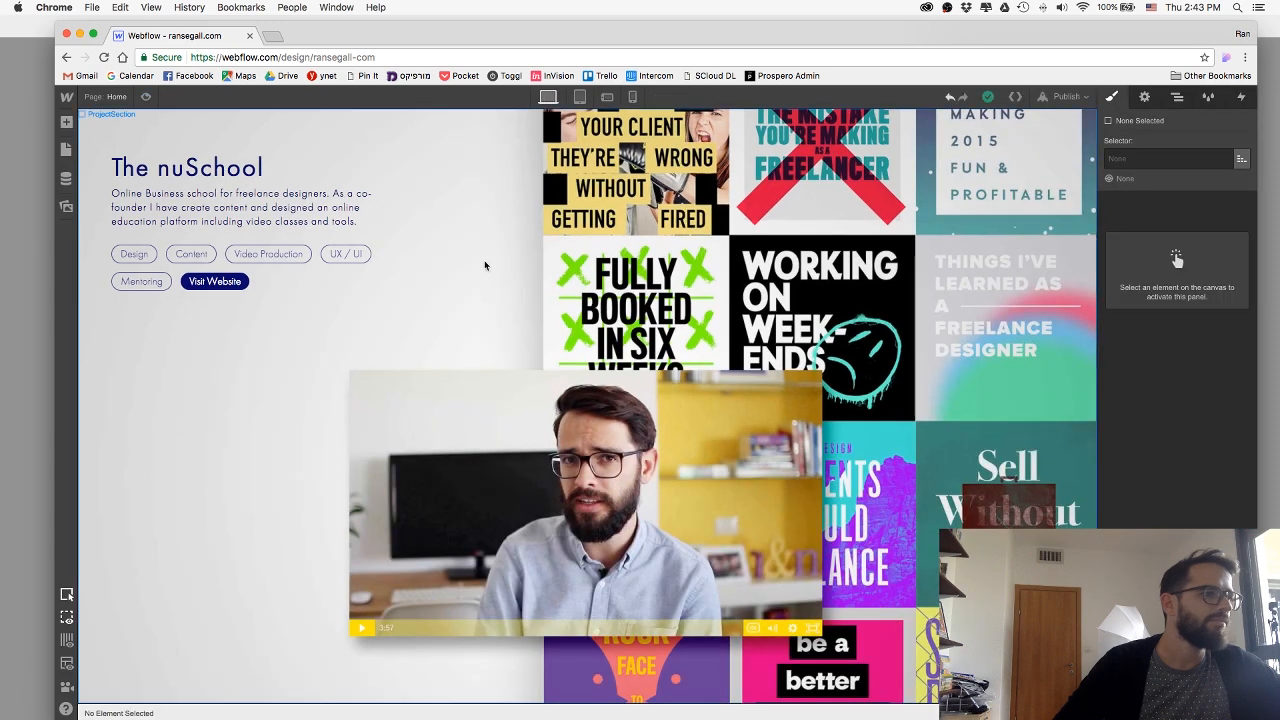
left_click(741, 366)
scroll(1163, 454, "down", 8)
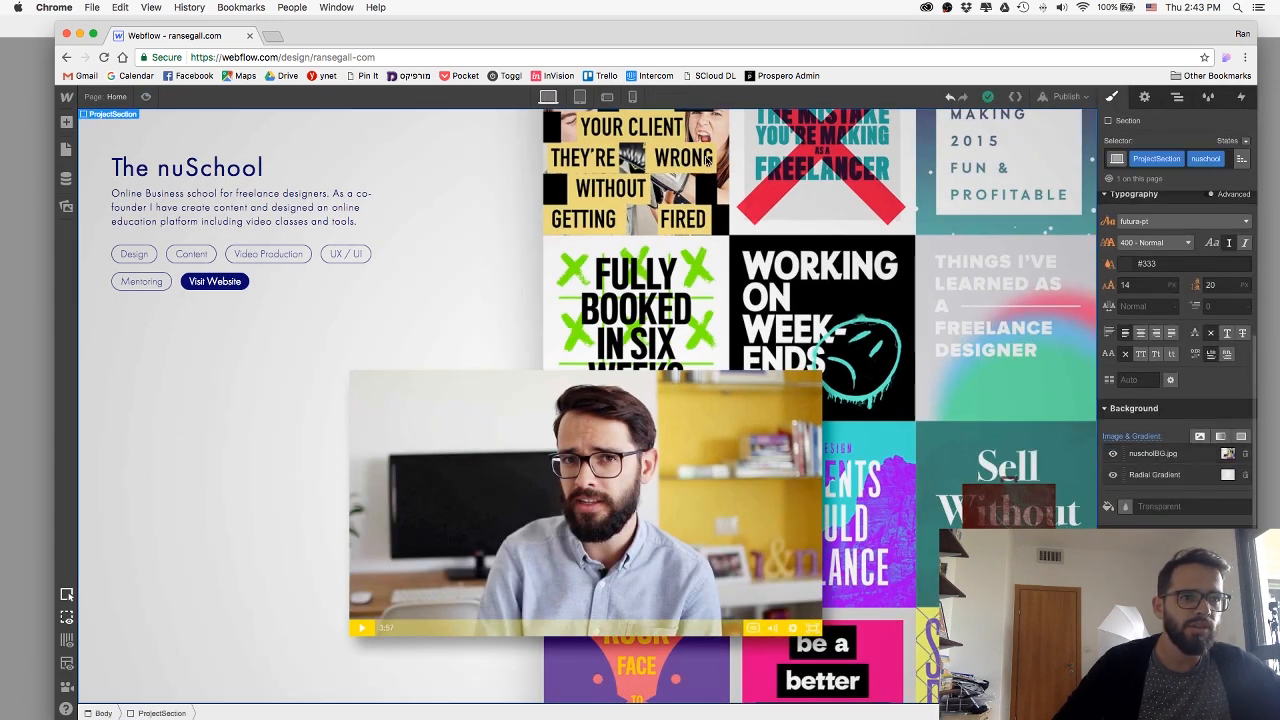
Publish the site to ransegall-com.webflow.io and dismiss the publishing options.
left_click(1066, 97)
left_click(916, 228)
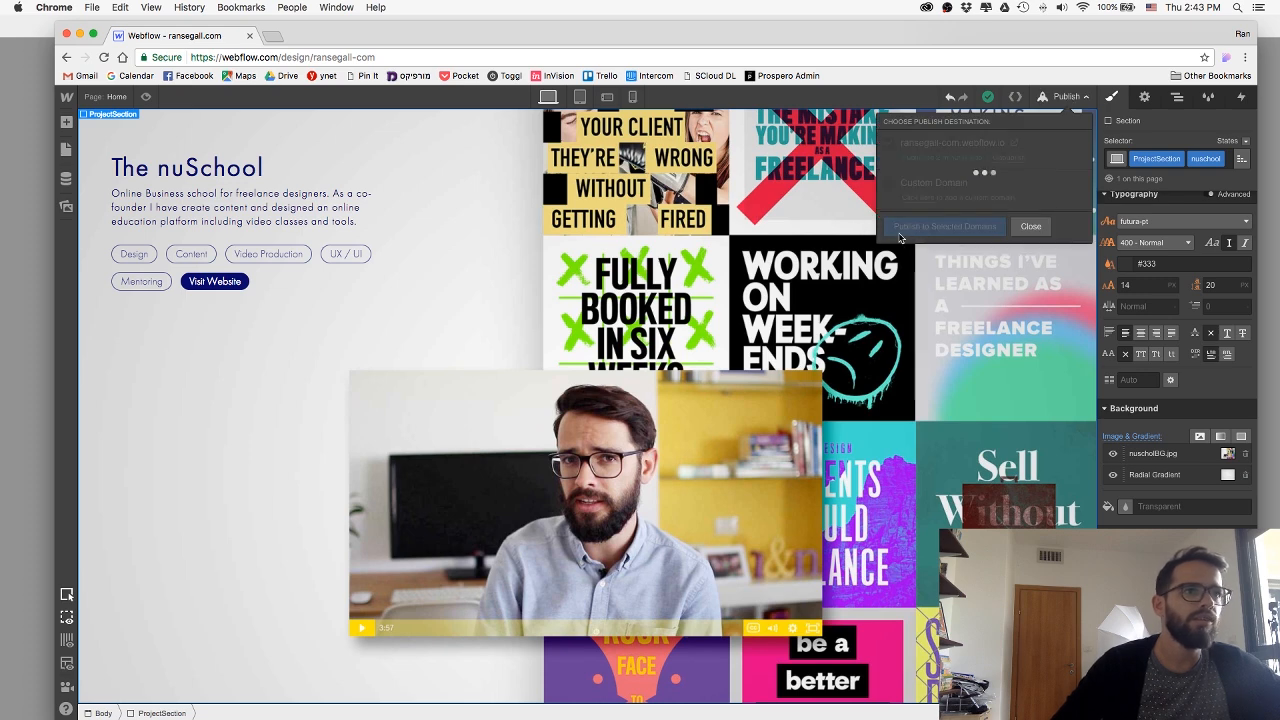
left_click(1013, 228)
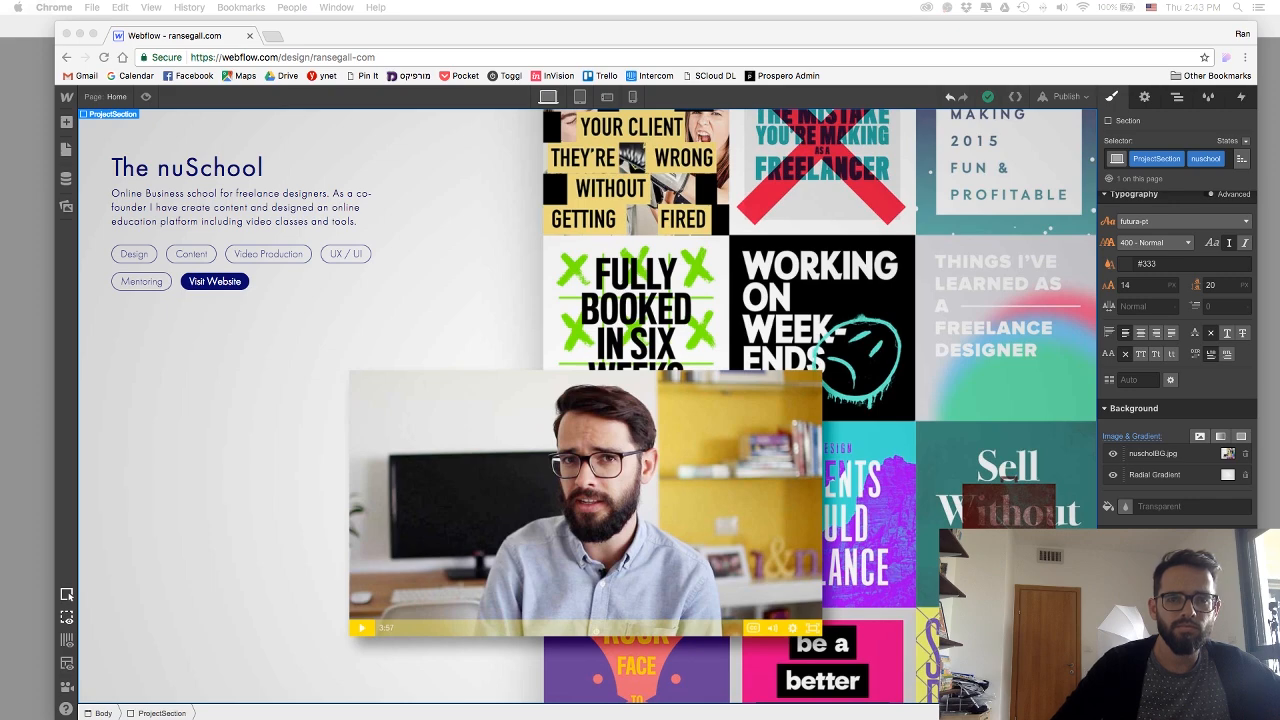
Check the published nuSchool section on ransegall-com.webflow.io at several browser window sizes, and move that window out of the way.
left_click_drag(440, 1, 401, 67)
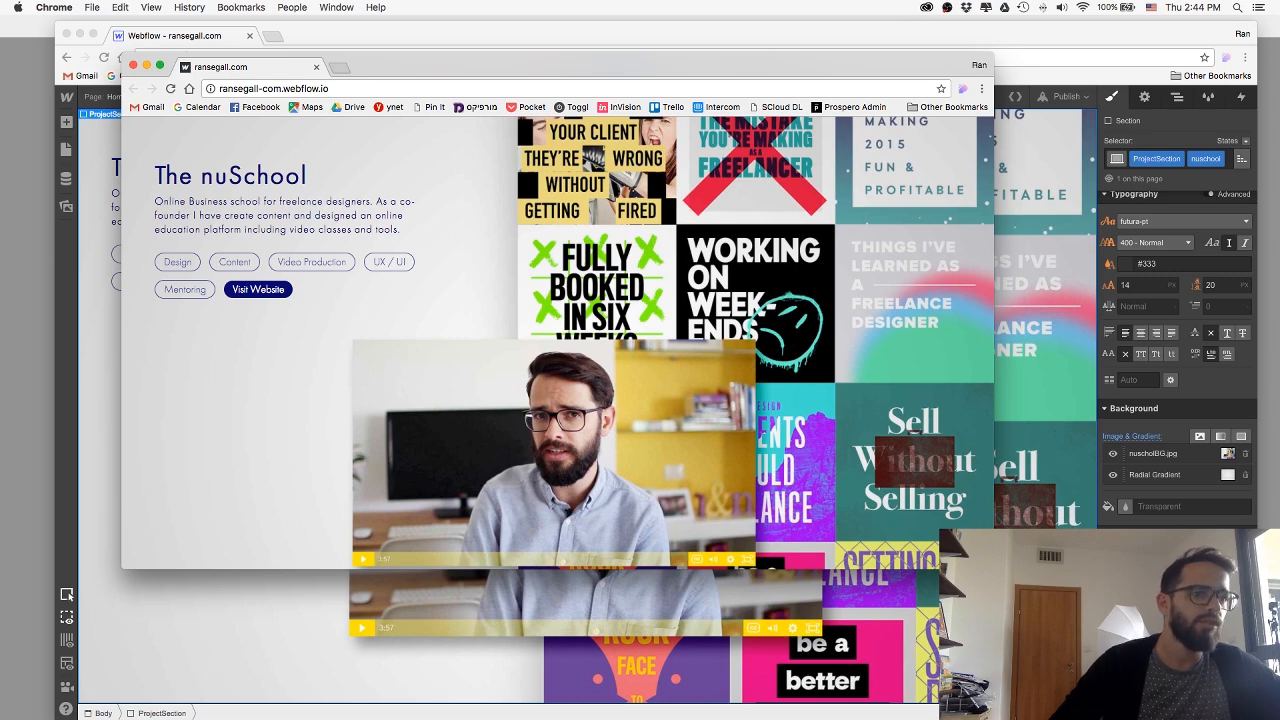
left_click_drag(994, 569, 1133, 610)
scroll(909, 410, "down", 4)
scroll(911, 411, "up", 1)
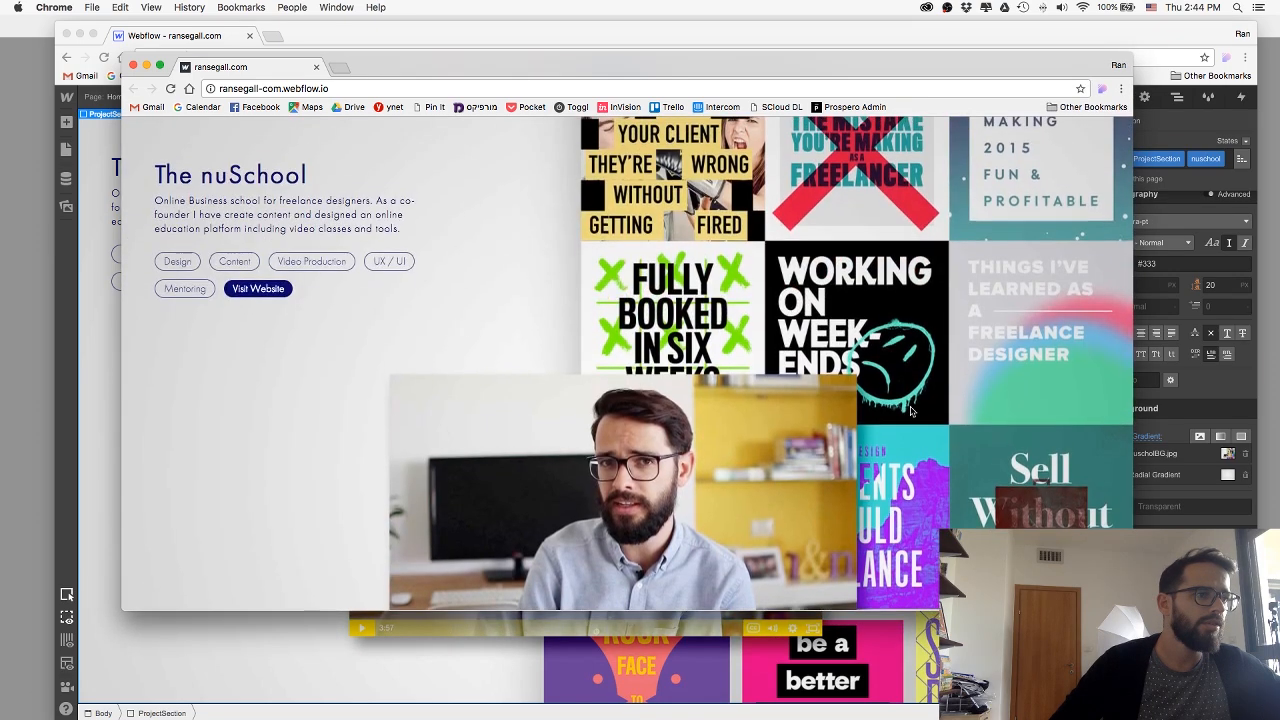
scroll(692, 305, "up", 5)
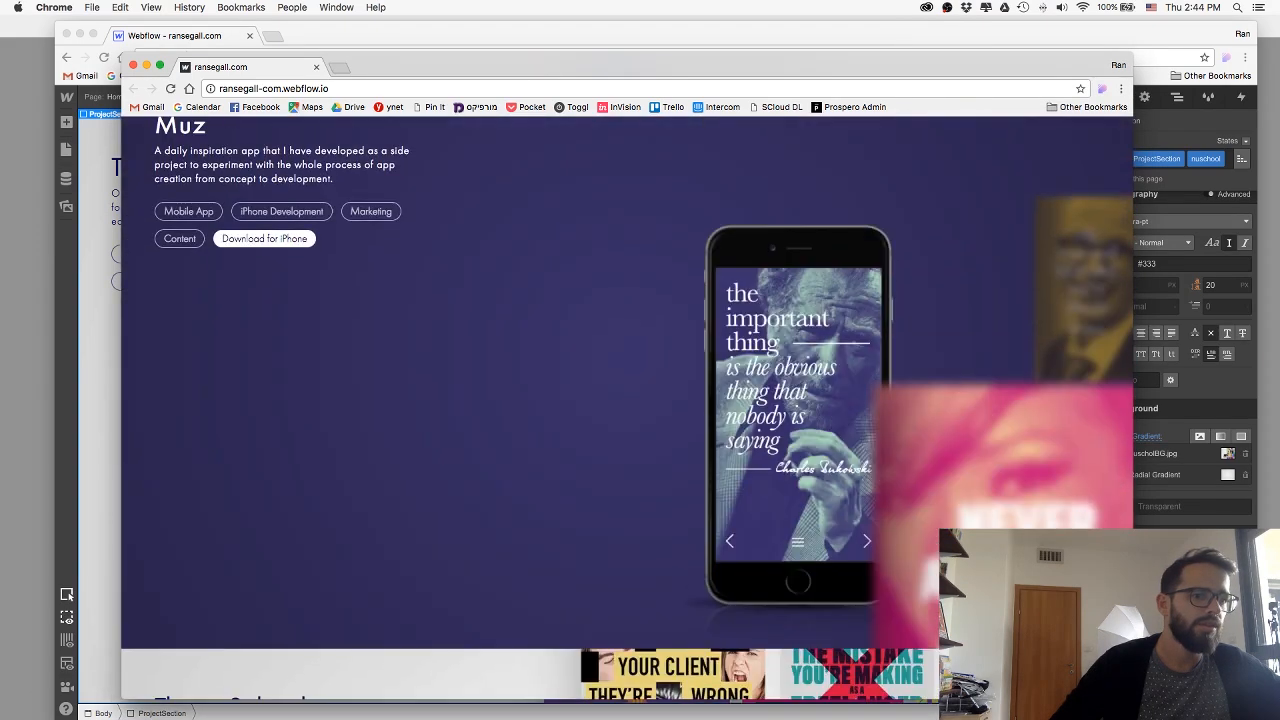
scroll(692, 305, "down", 5)
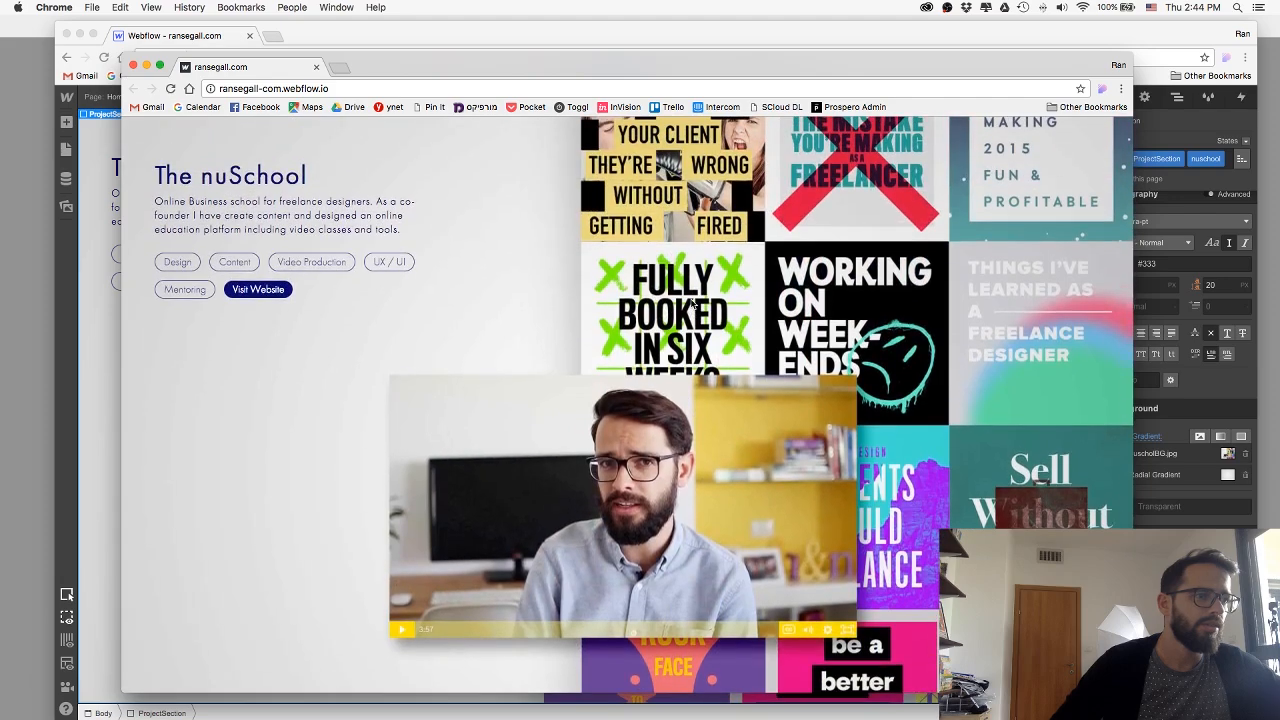
left_click_drag(887, 690, 880, 527)
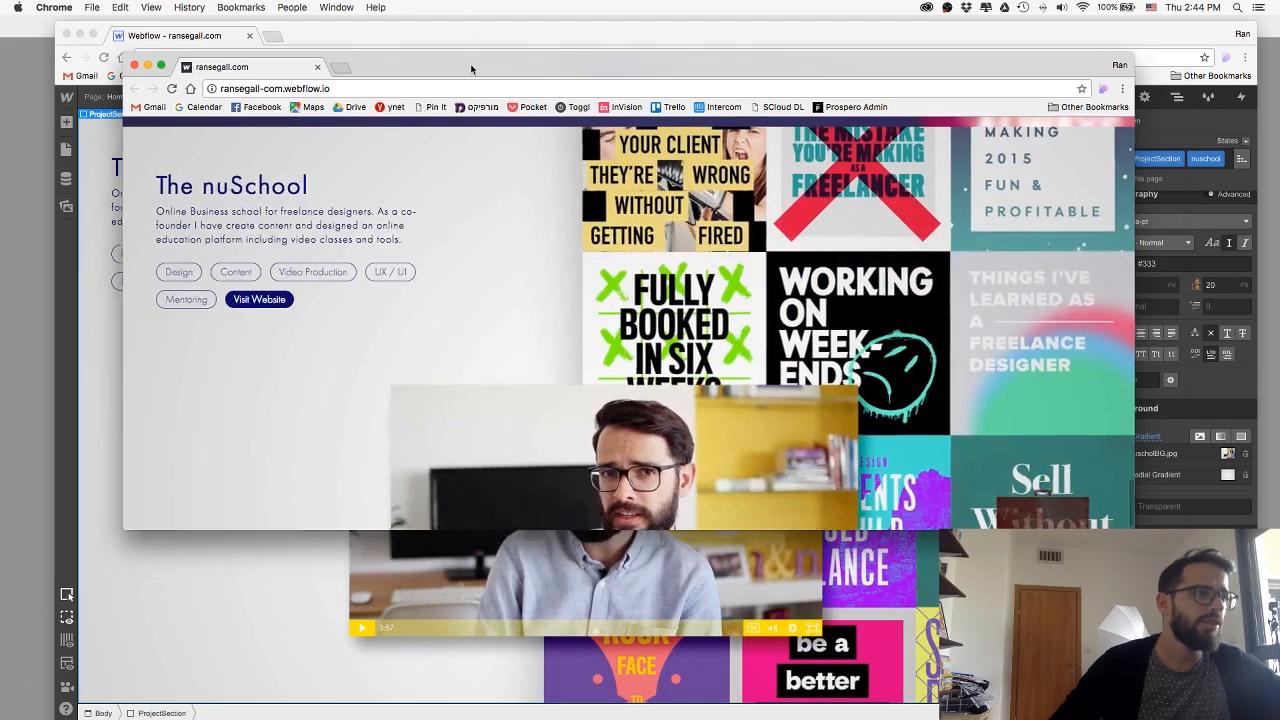
left_click_drag(471, 67, 177, 126)
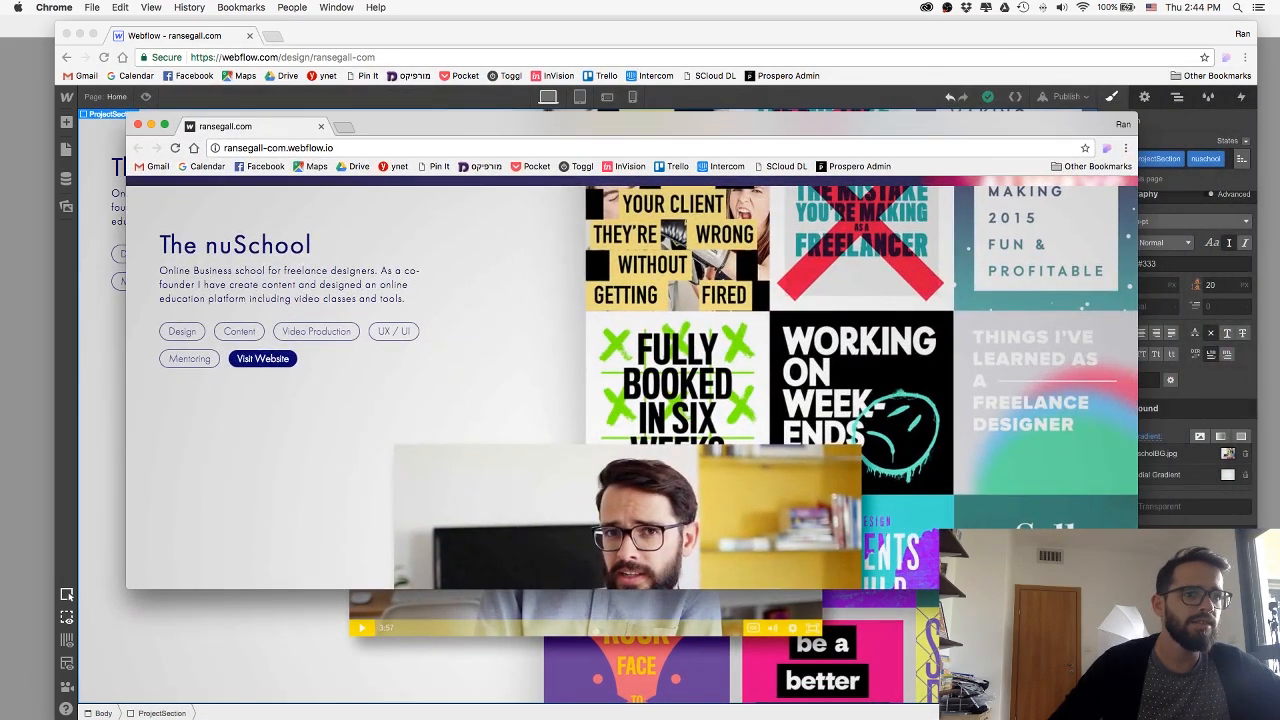
left_click_drag(1138, 589, 976, 591)
left_click_drag(451, 132, 1279, 88)
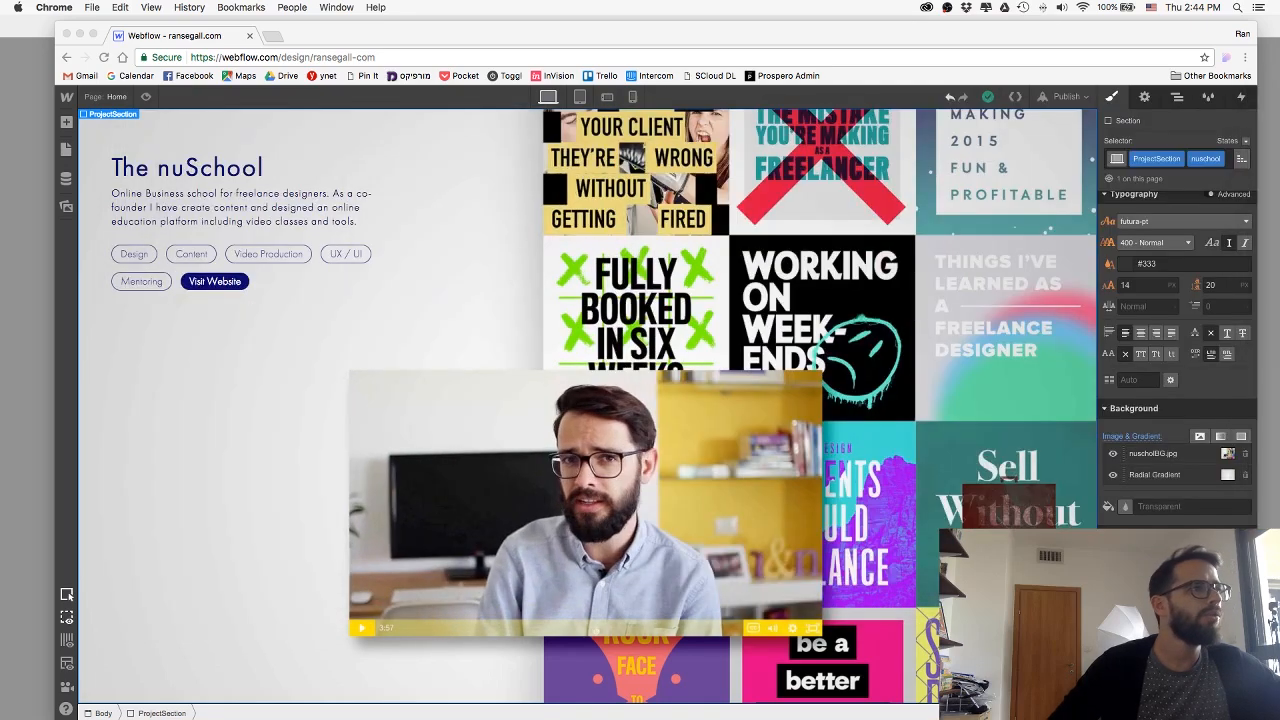
Back in Webflow, shift the nuSchool background image horizontally to -177 in the tablet portrait view.
left_click(517, 394)
scroll(485, 399, "up", 1)
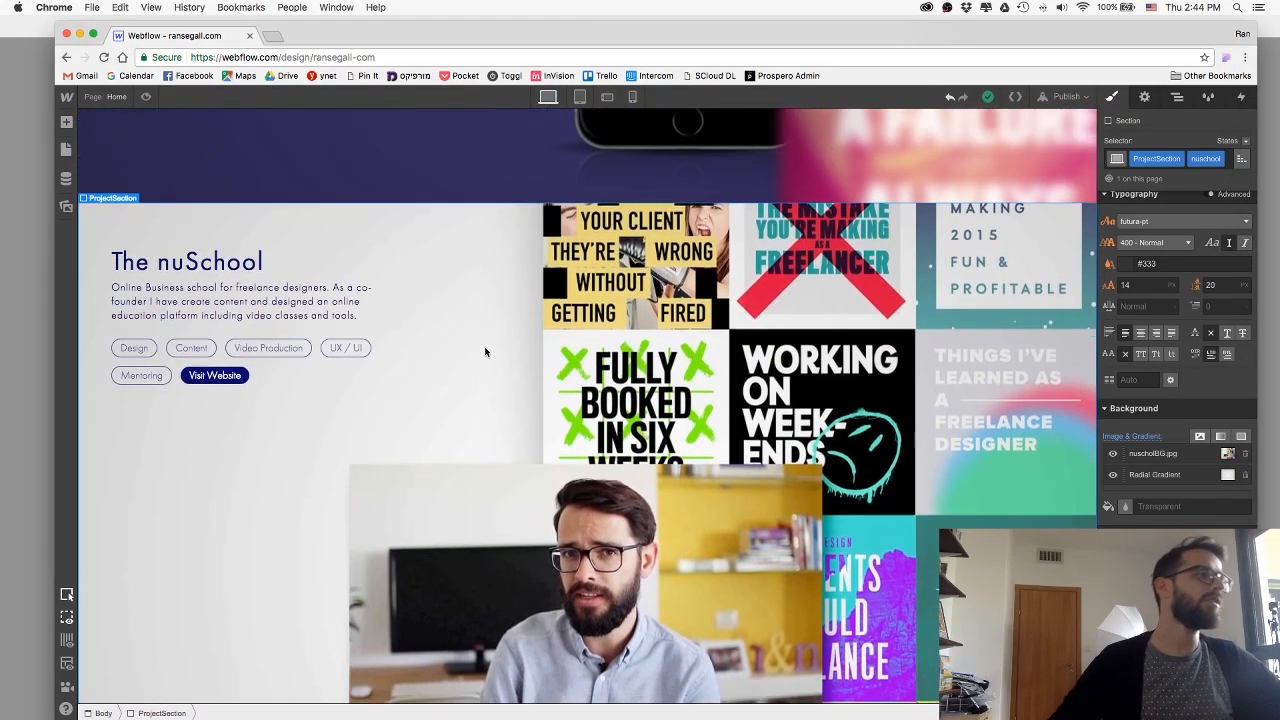
scroll(485, 399, "down", 1)
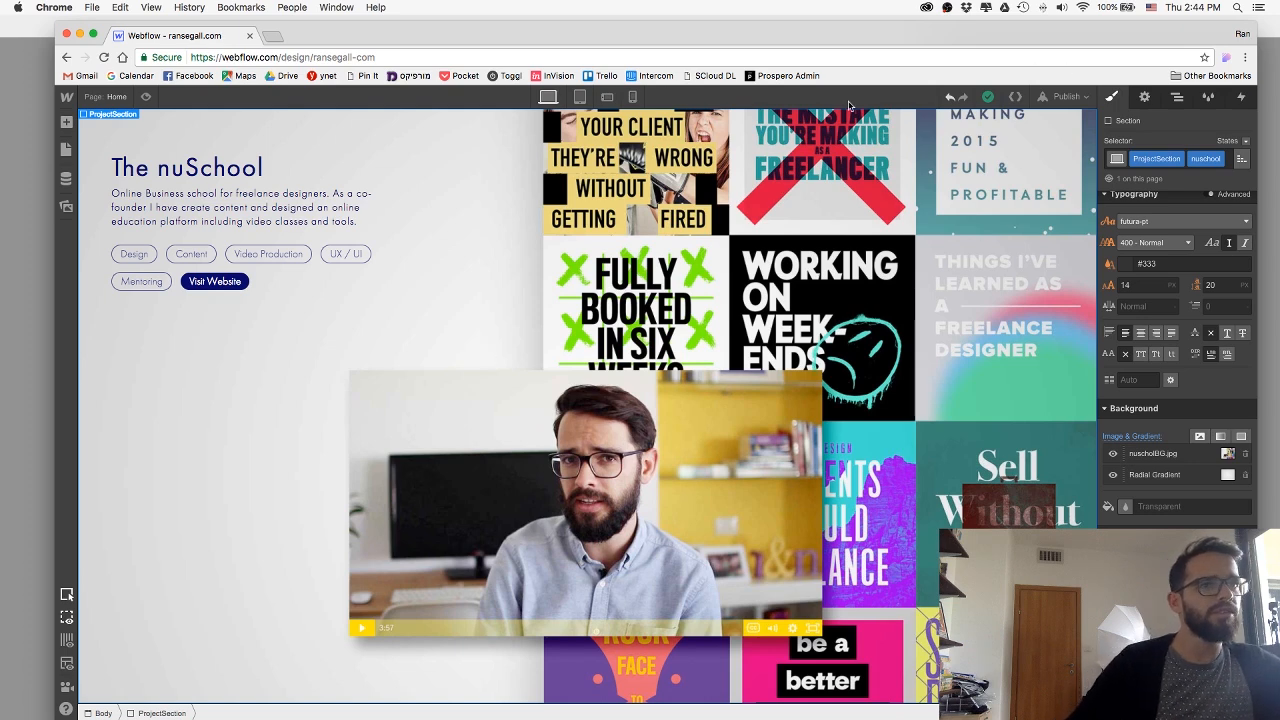
left_click_drag(847, 40, 841, 41)
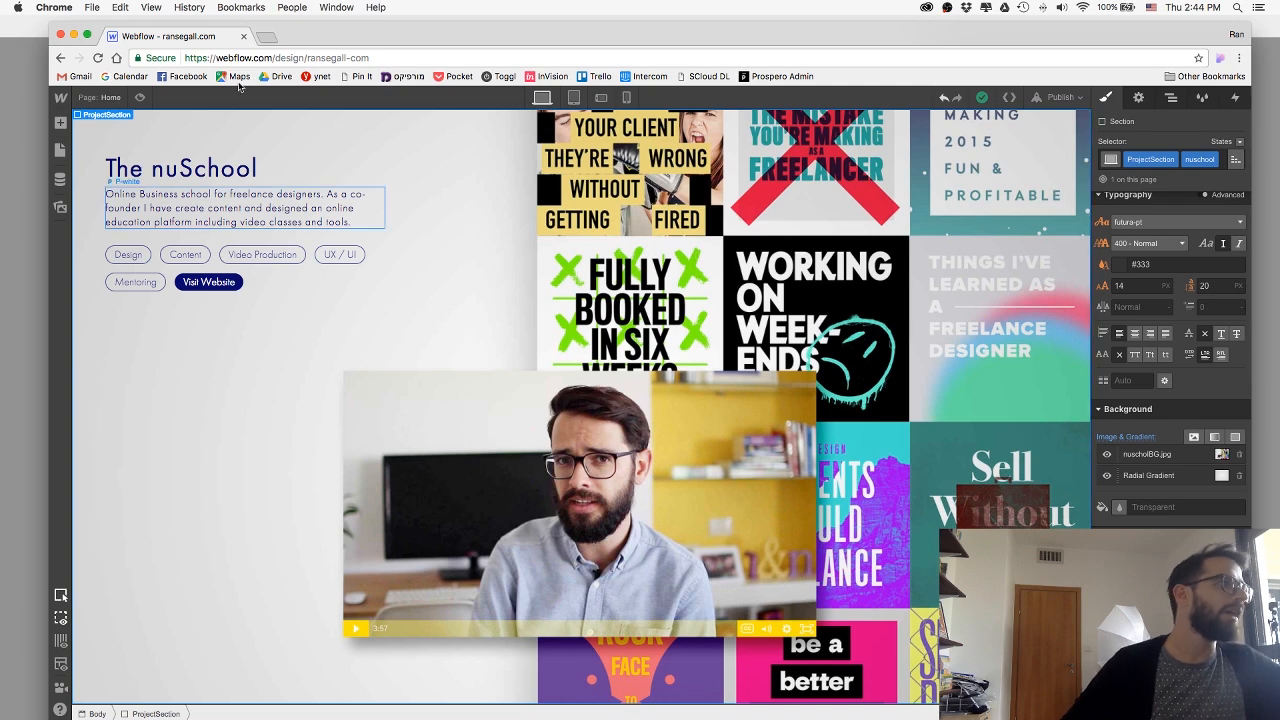
left_click(575, 98)
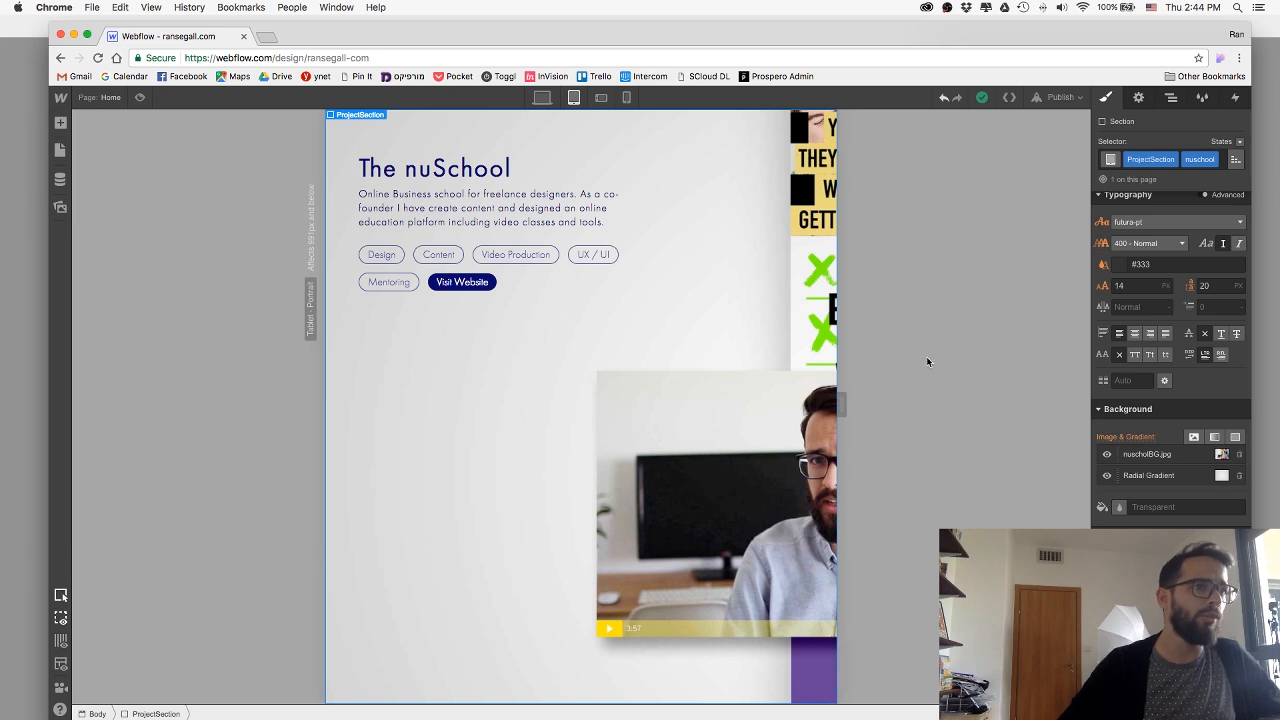
left_click(1163, 454)
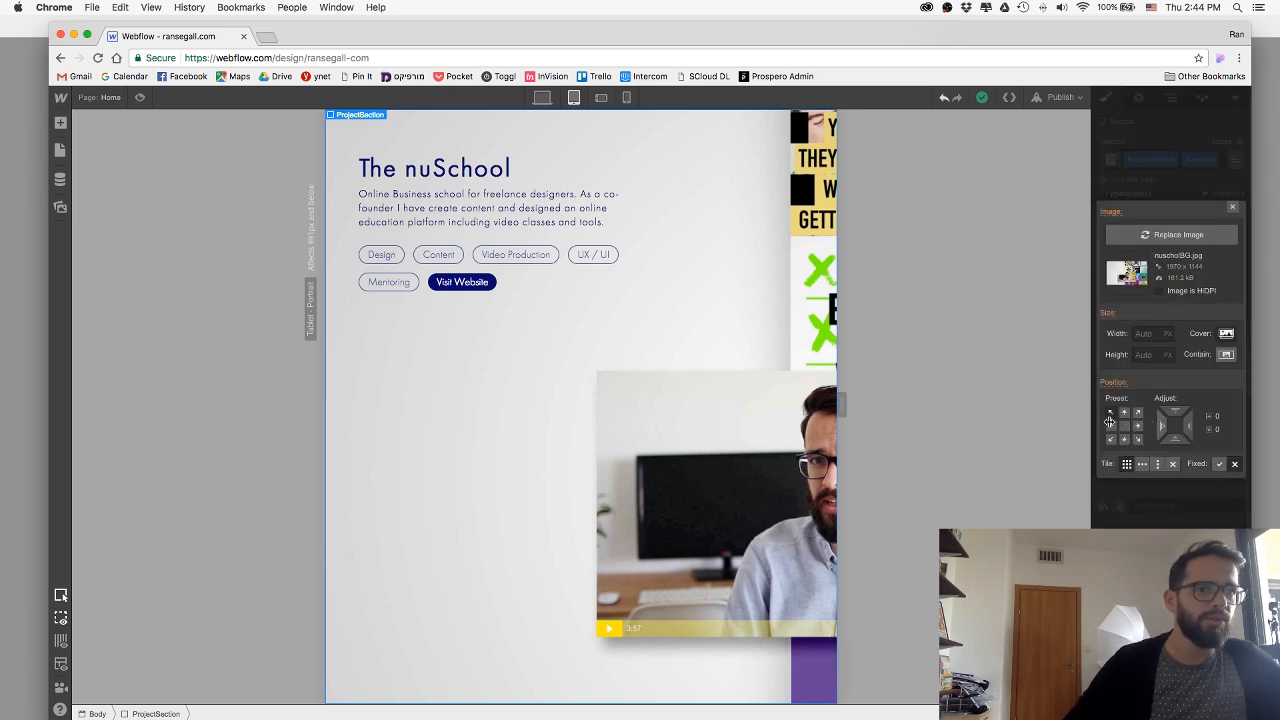
left_click_drag(1109, 421, 803, 412)
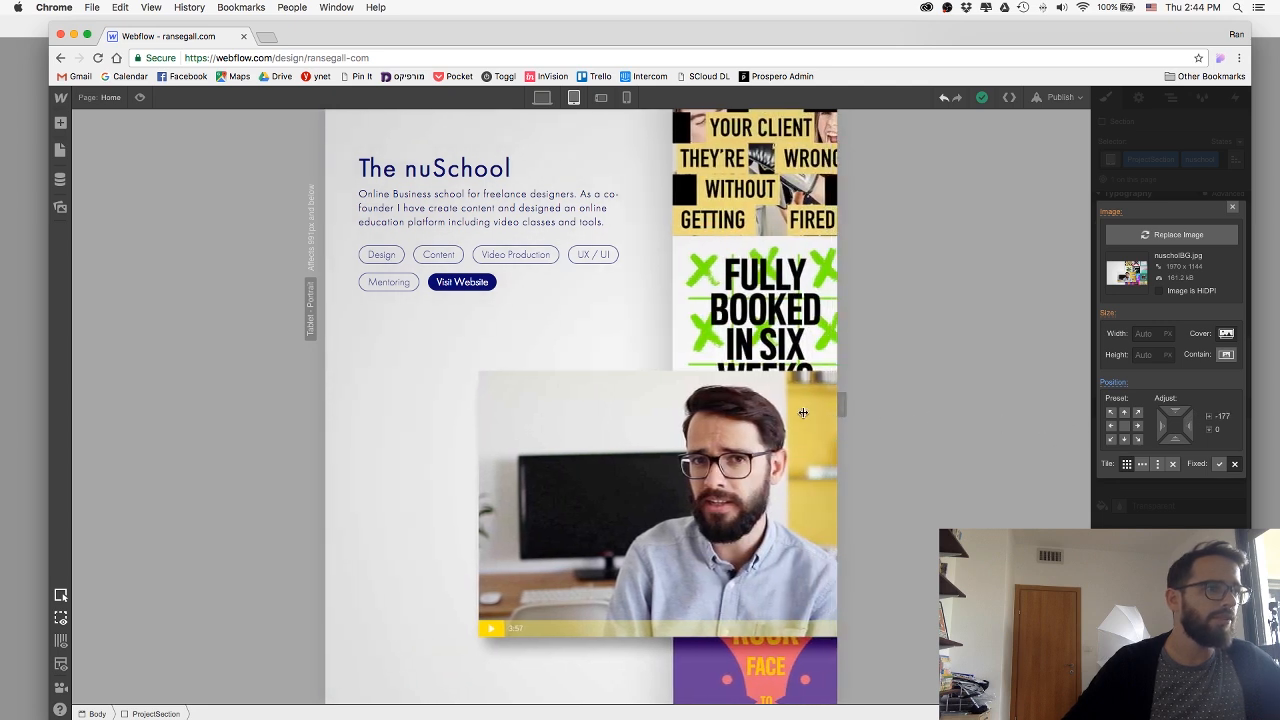
Review the nuSchool section in the phone landscape and phone portrait views, and switch to Photoshop.
left_click(601, 98)
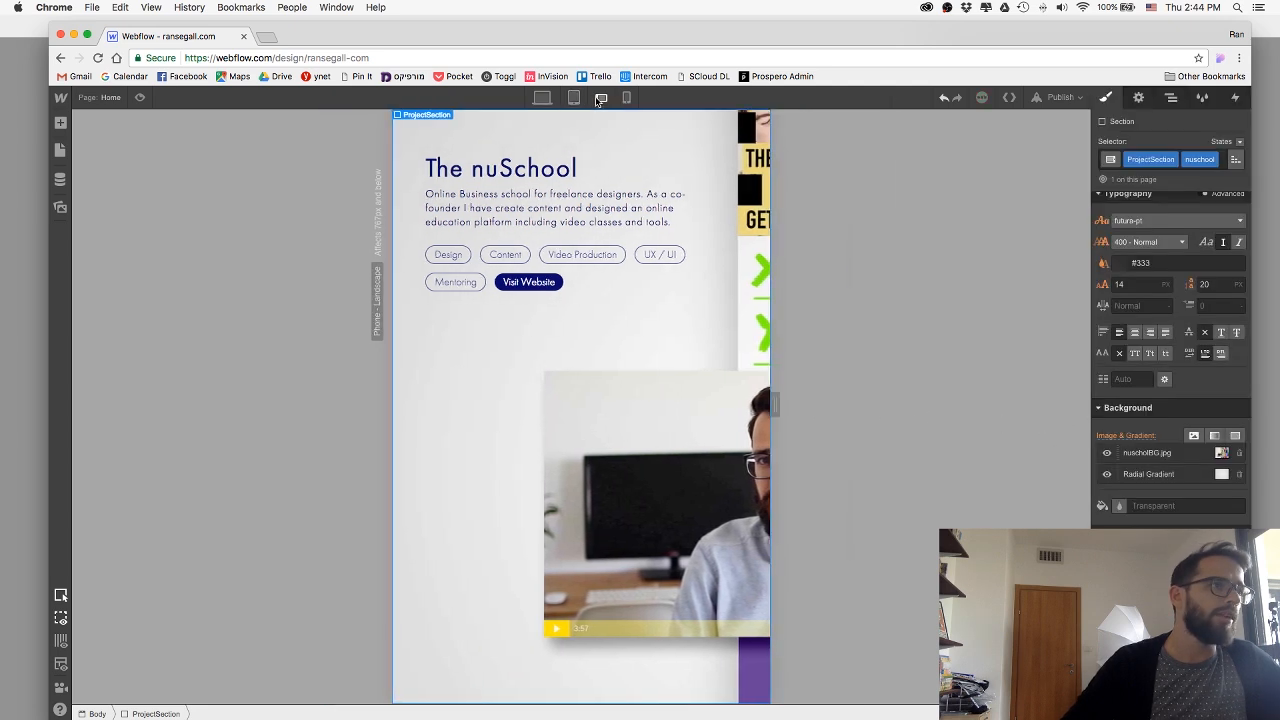
left_click(626, 98)
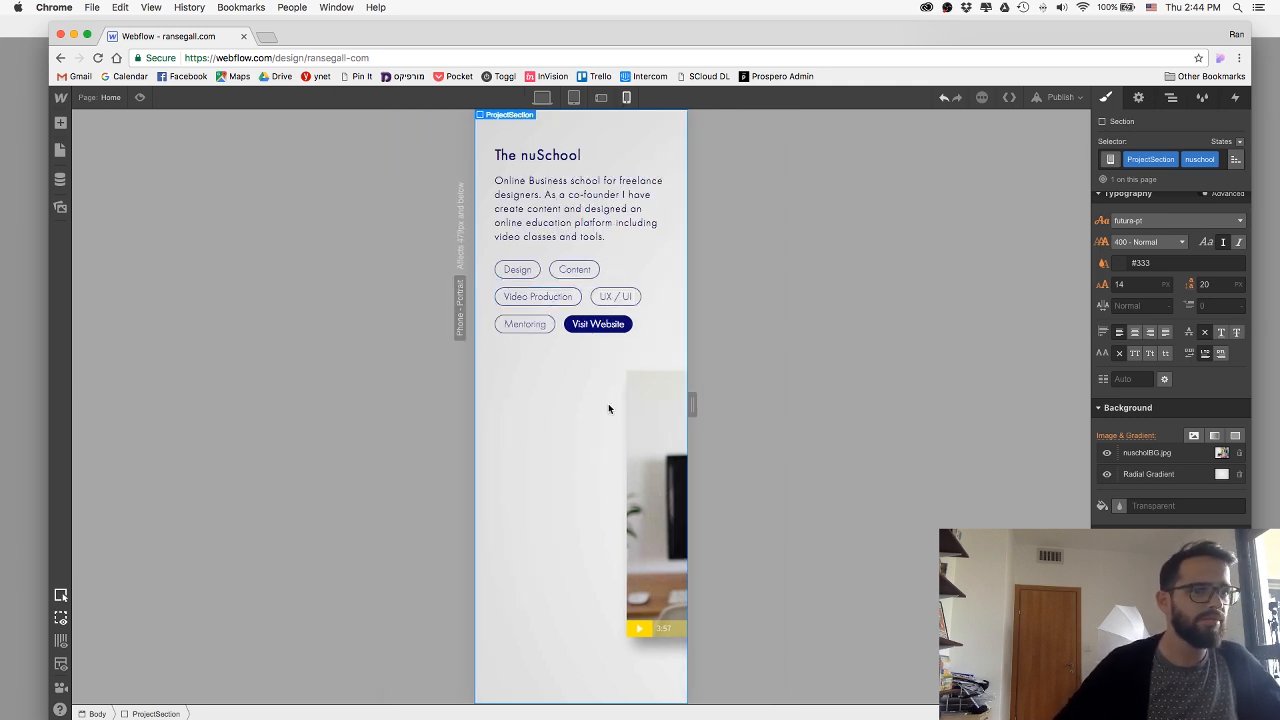
key("super+Tab")
key("super+Tab")
key("super+shift+Tab")
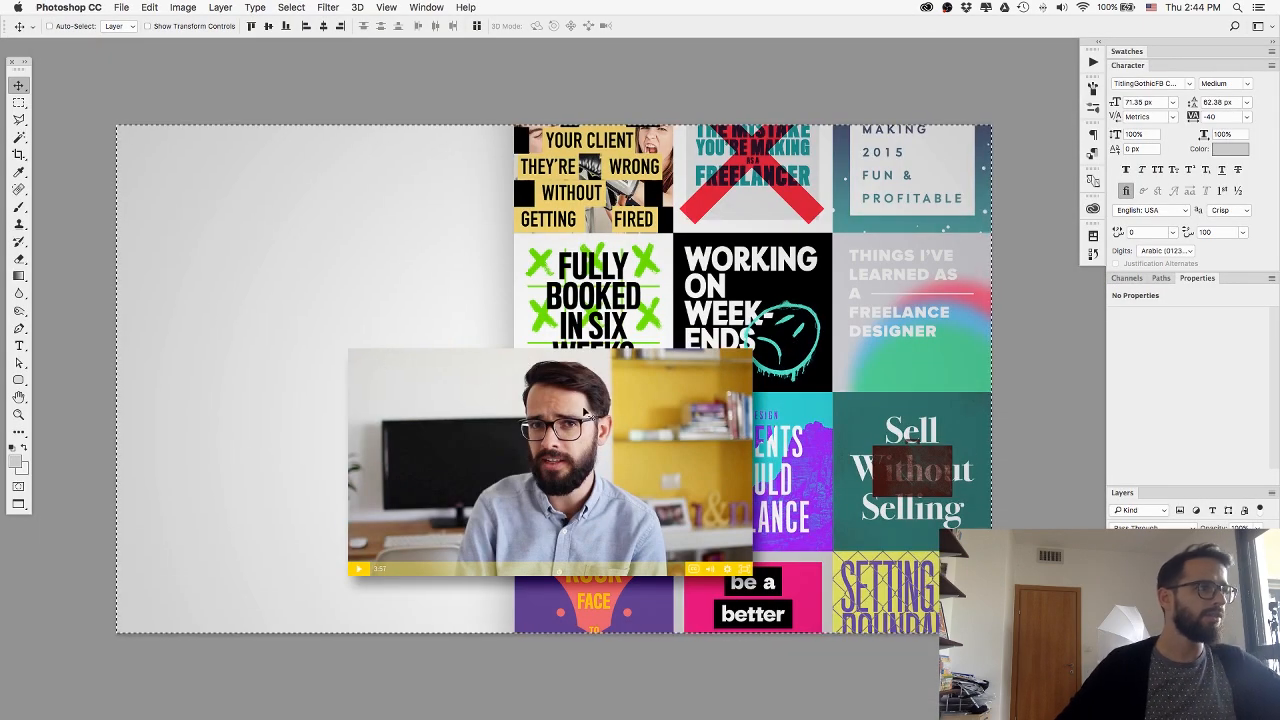
Clear the canvas selection and move the video still up onto the empty left part of the artwork.
key("super+d")
left_click(662, 420)
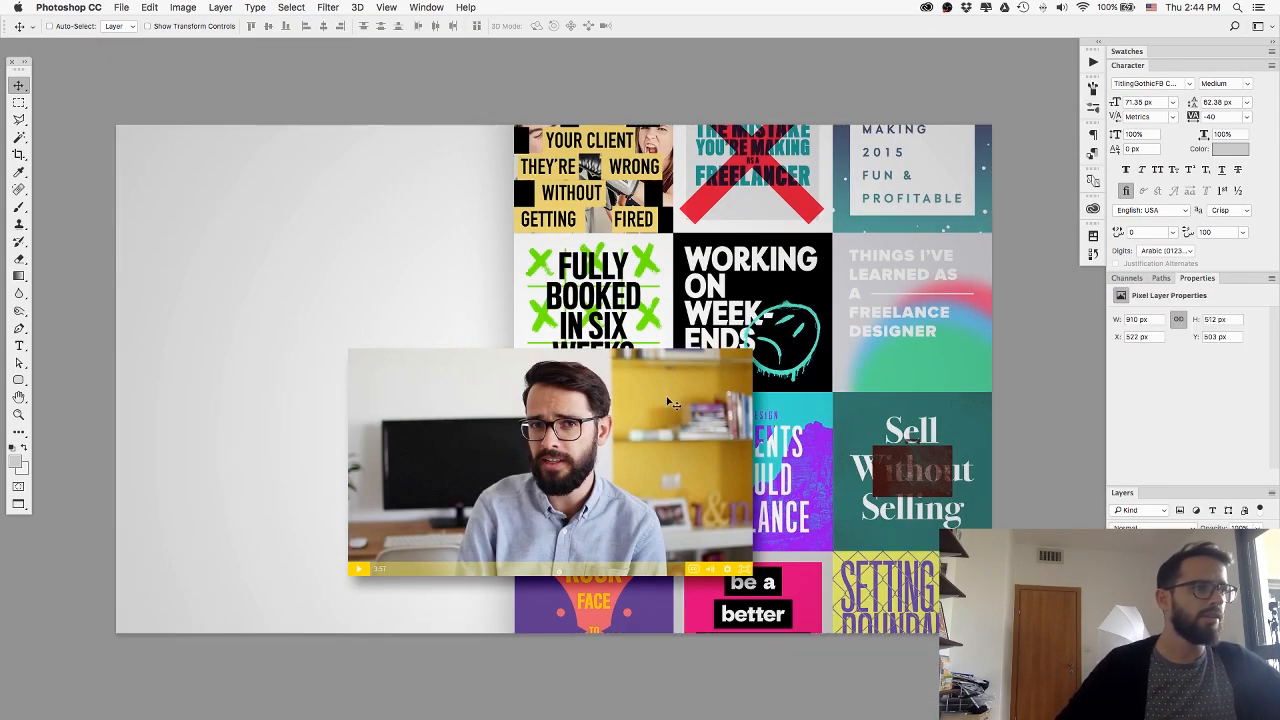
left_click_drag(672, 410, 488, 351)
Move the poster collage to the lower middle of the artwork and delete the leftover vertical shadow.
left_click(1180, 610)
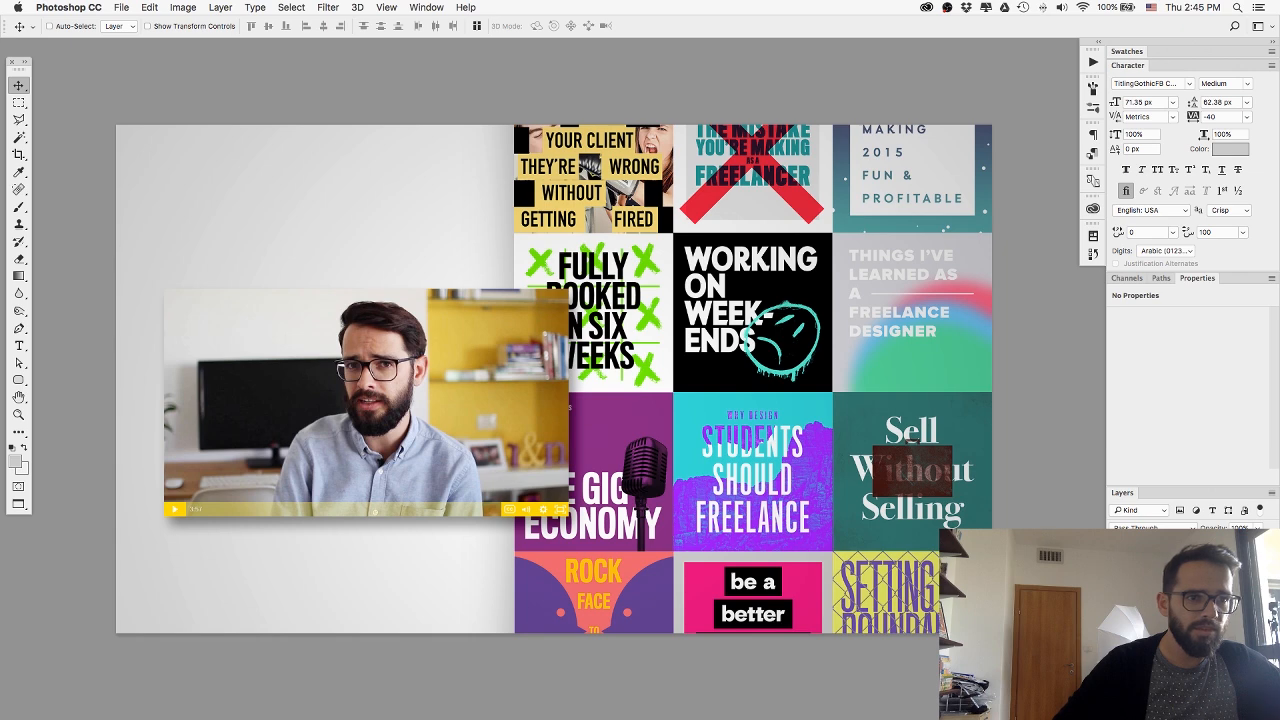
key("super+t")
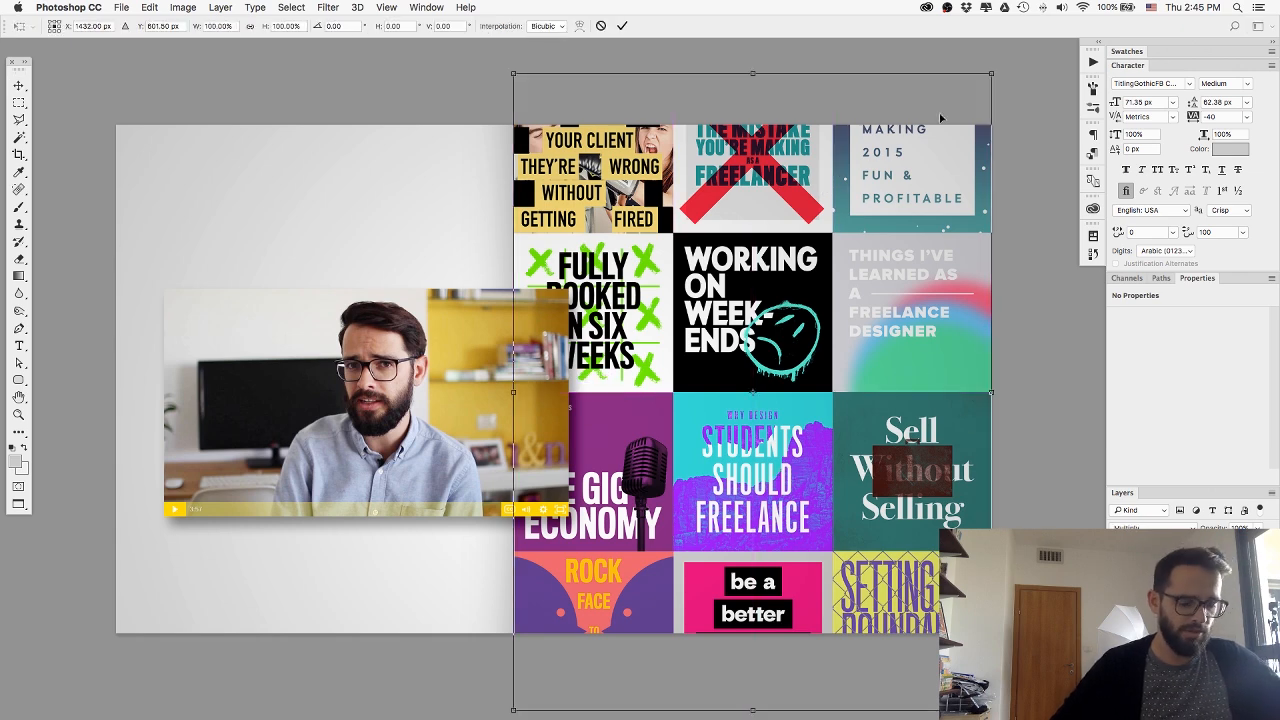
left_click_drag(900, 173, 712, 460)
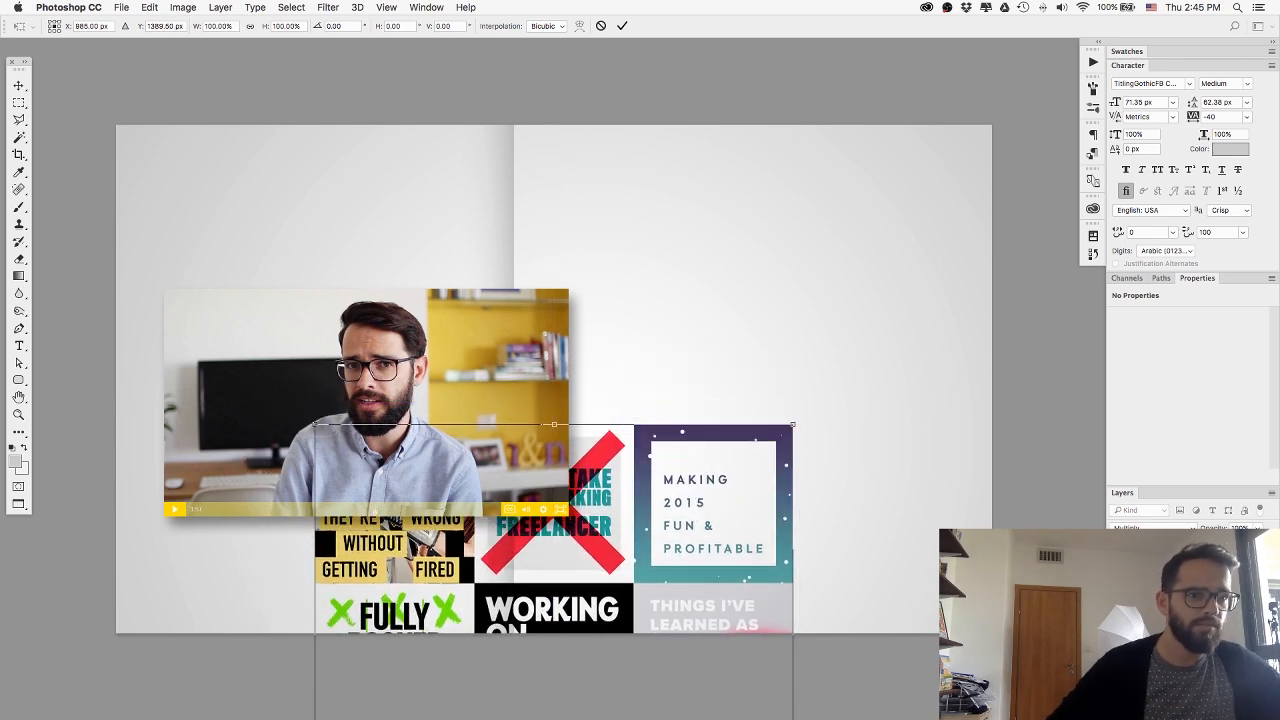
key("Return")
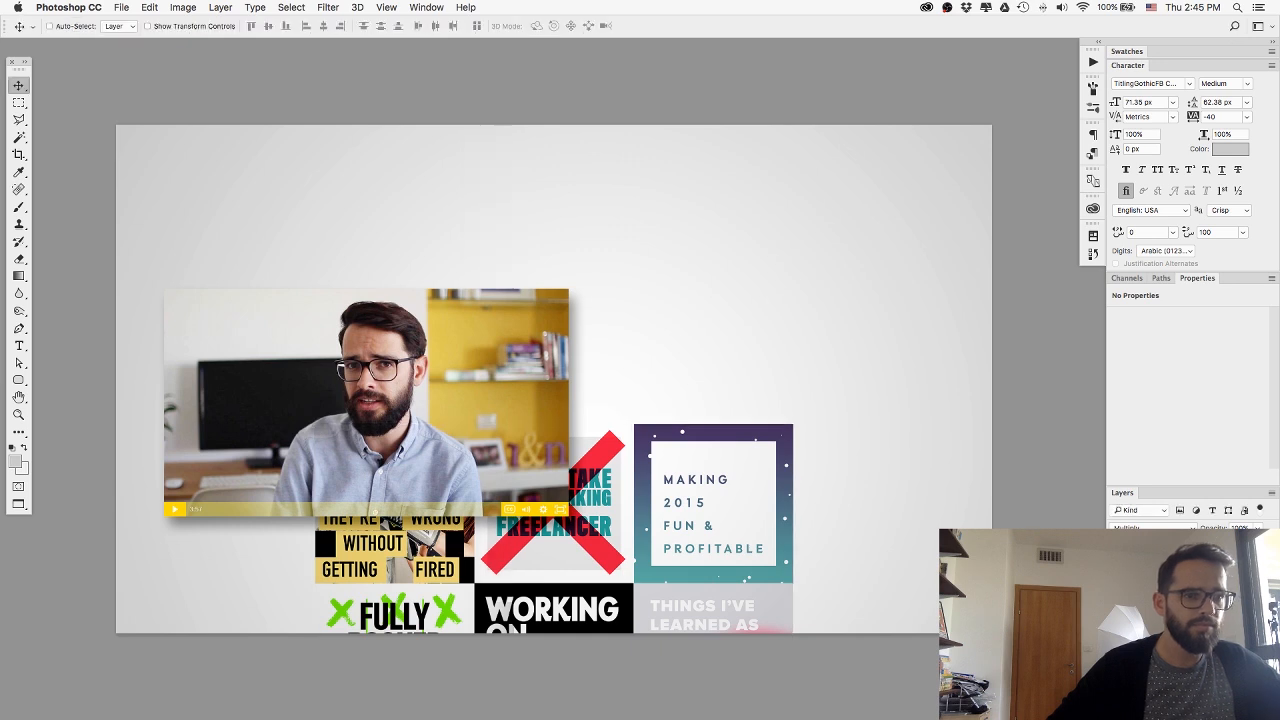
key("Delete")
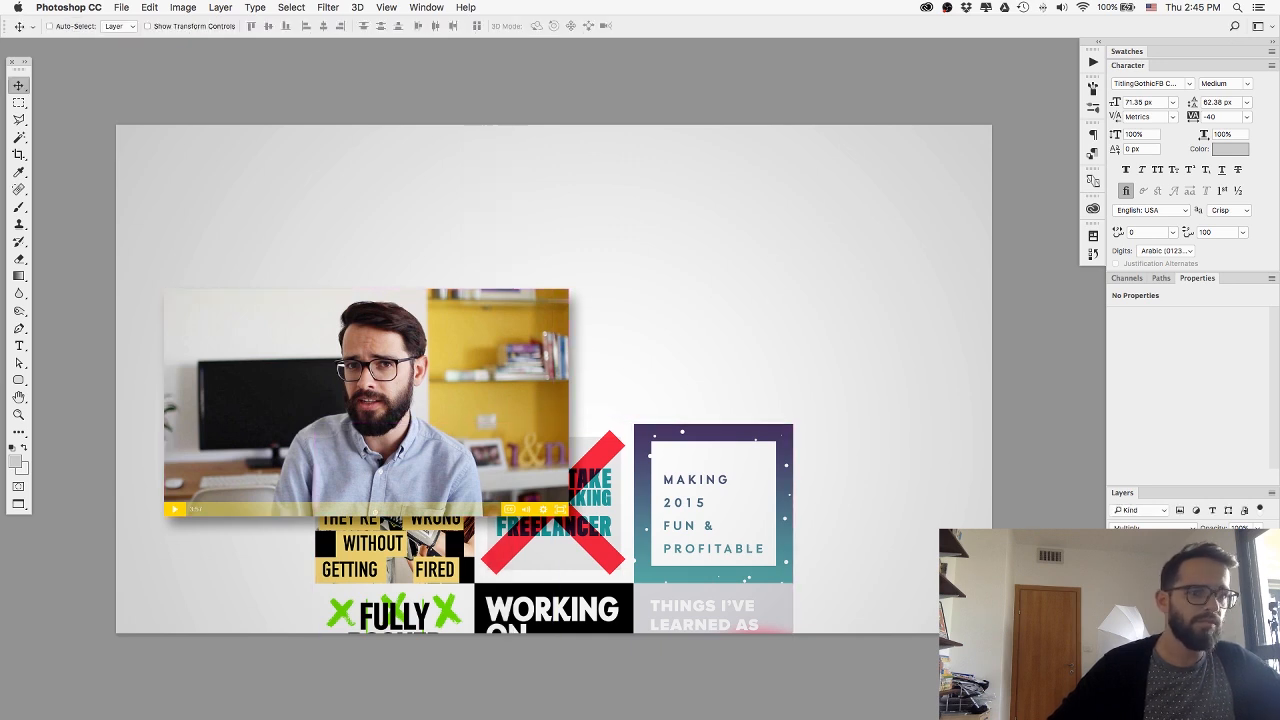
Center the video still over the top edge of the poster collage, and lower both together on the canvas.
left_click_drag(437, 419, 613, 378)
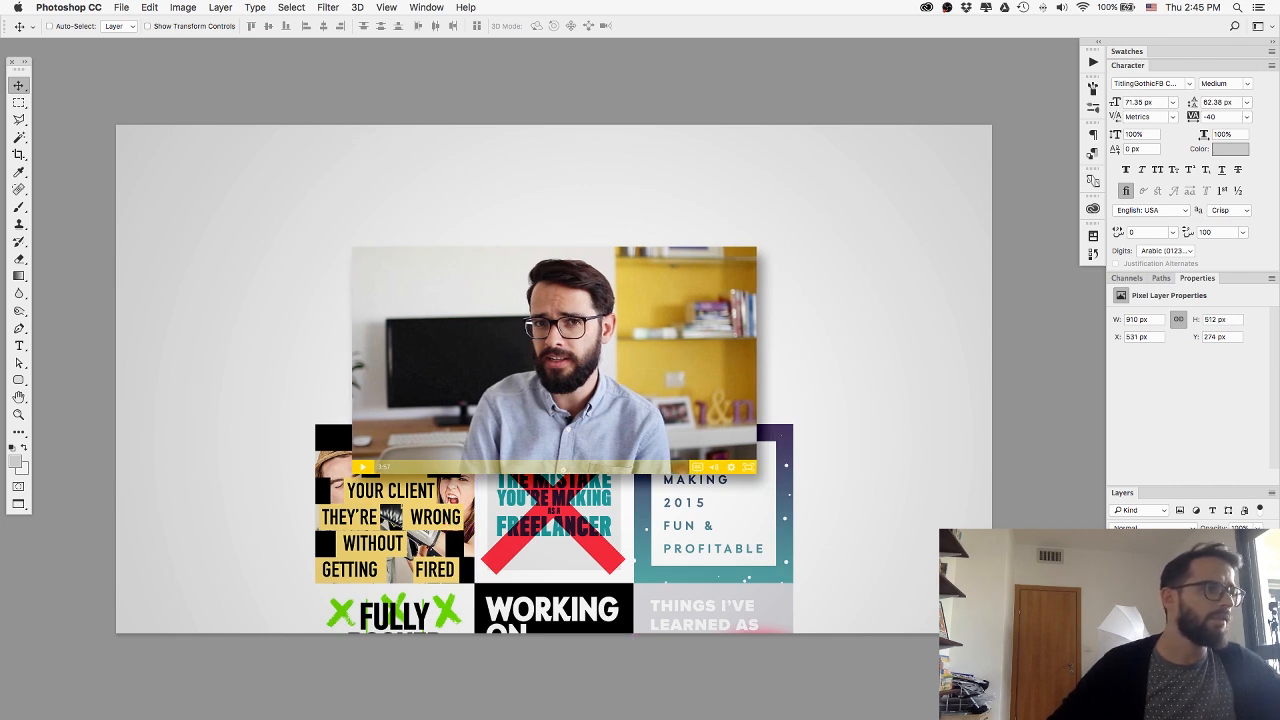
left_click_drag(541, 330, 537, 419)
key("m")
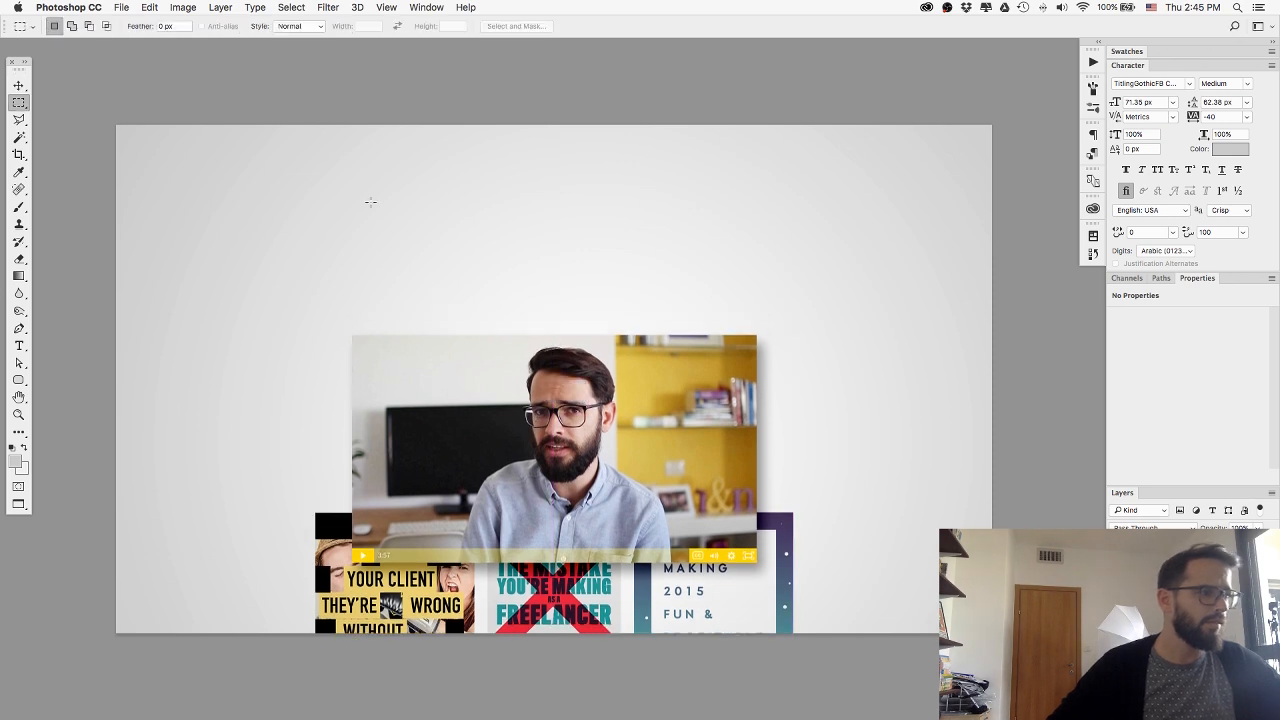
left_click_drag(298, 64, 779, 651)
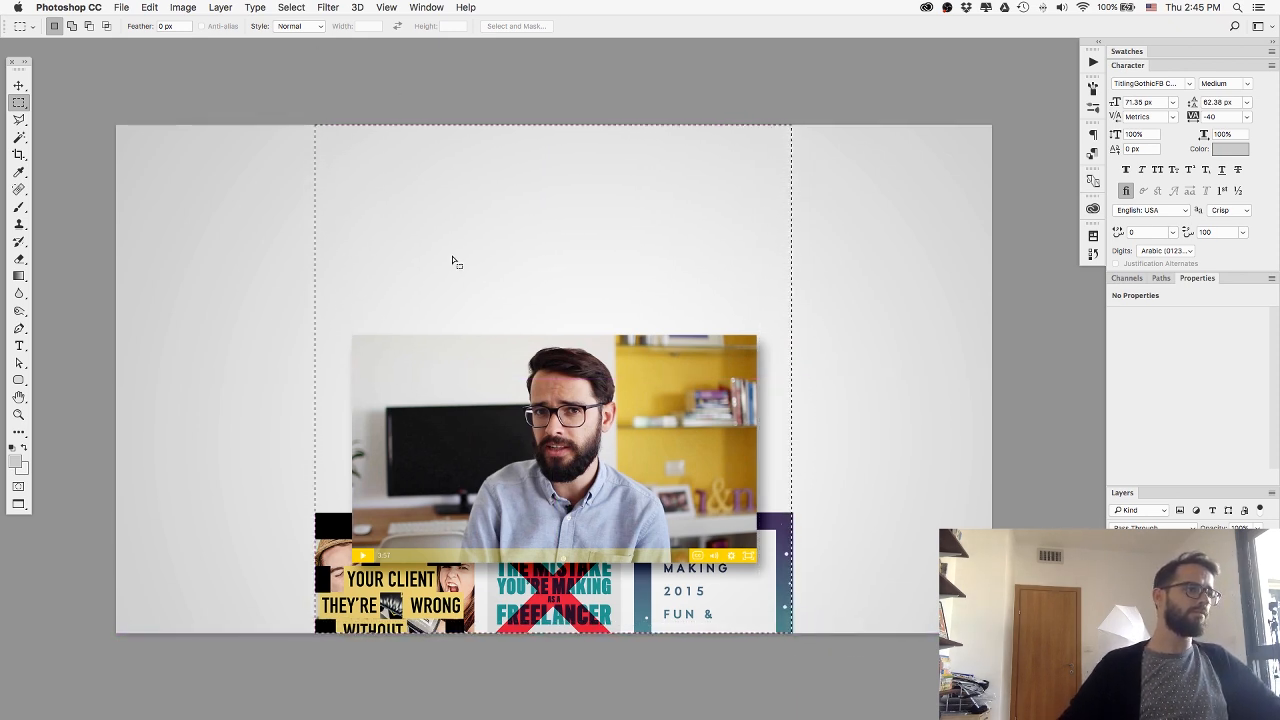
key("super+d")
Scale the video still and poster collage together down to about 89% around their center.
key("super+t")
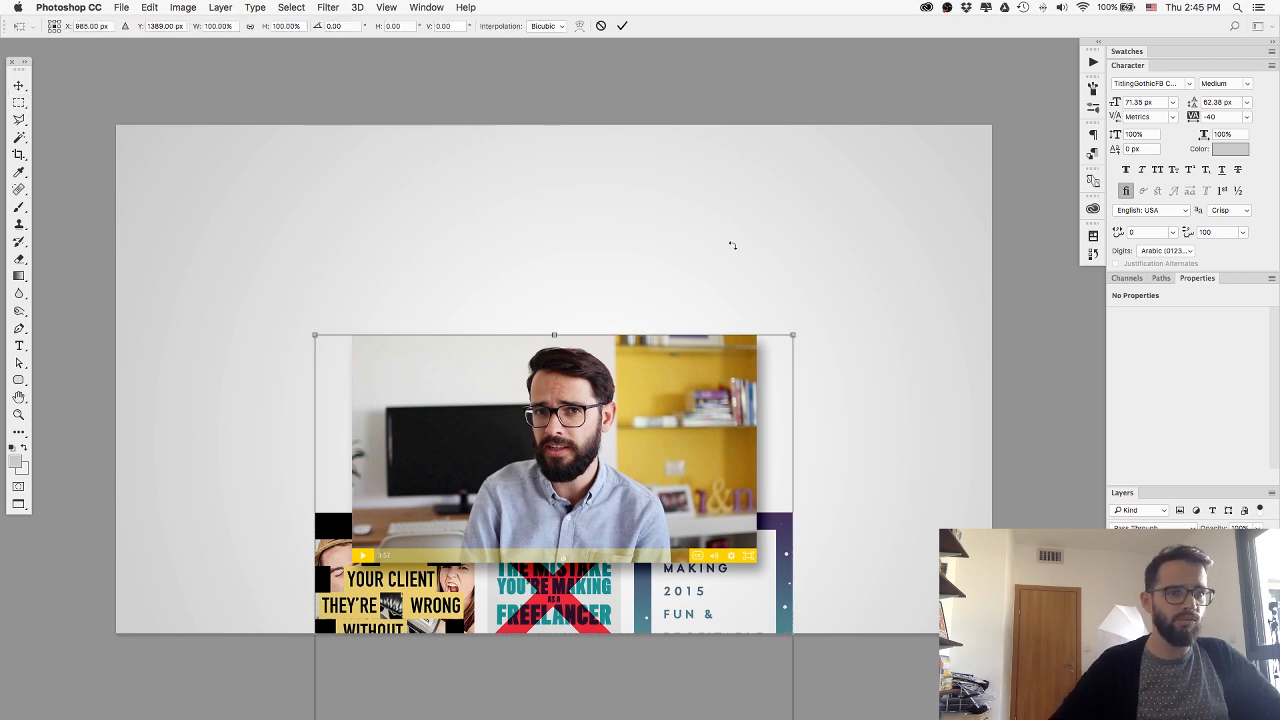
left_click_drag(793, 336, 762, 376)
key("Return")
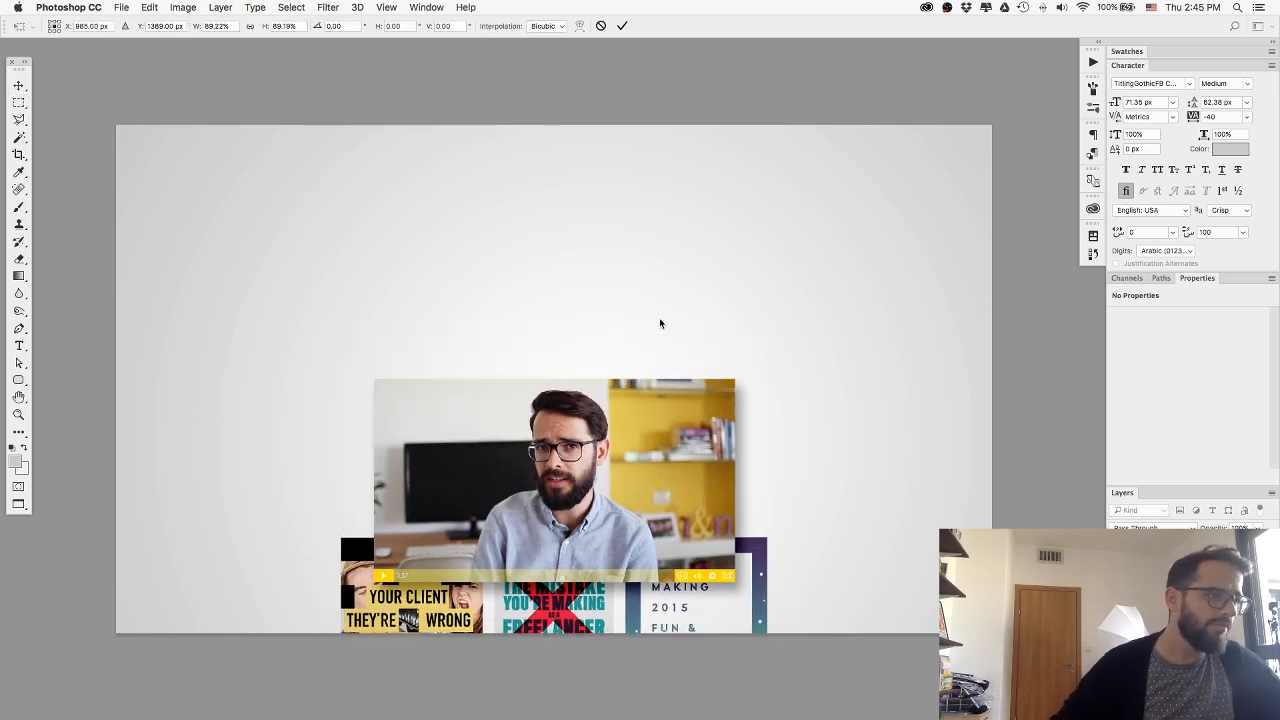
Copy the merged artwork from a full-height strip as wide as the collage and paste it into a new 954 × 1144 px document.
left_click_drag(342, 104, 766, 686)
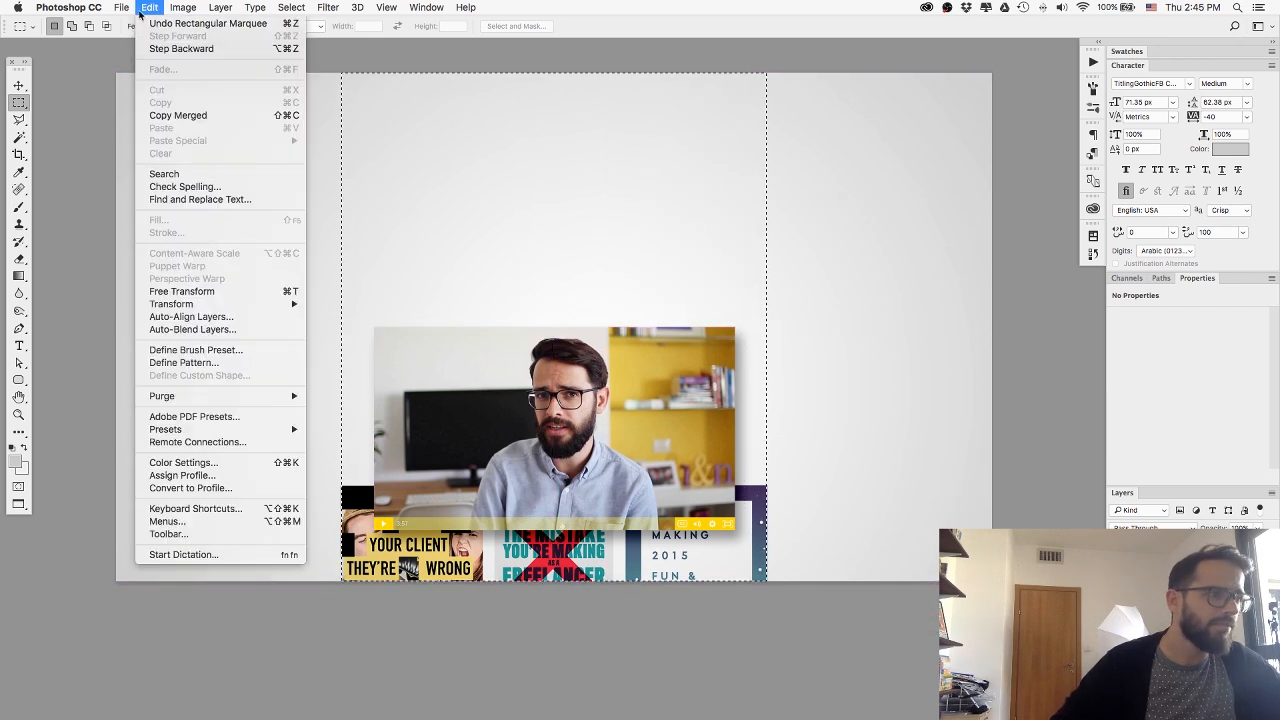
left_click(172, 115)
key("super+n")
key("Return")
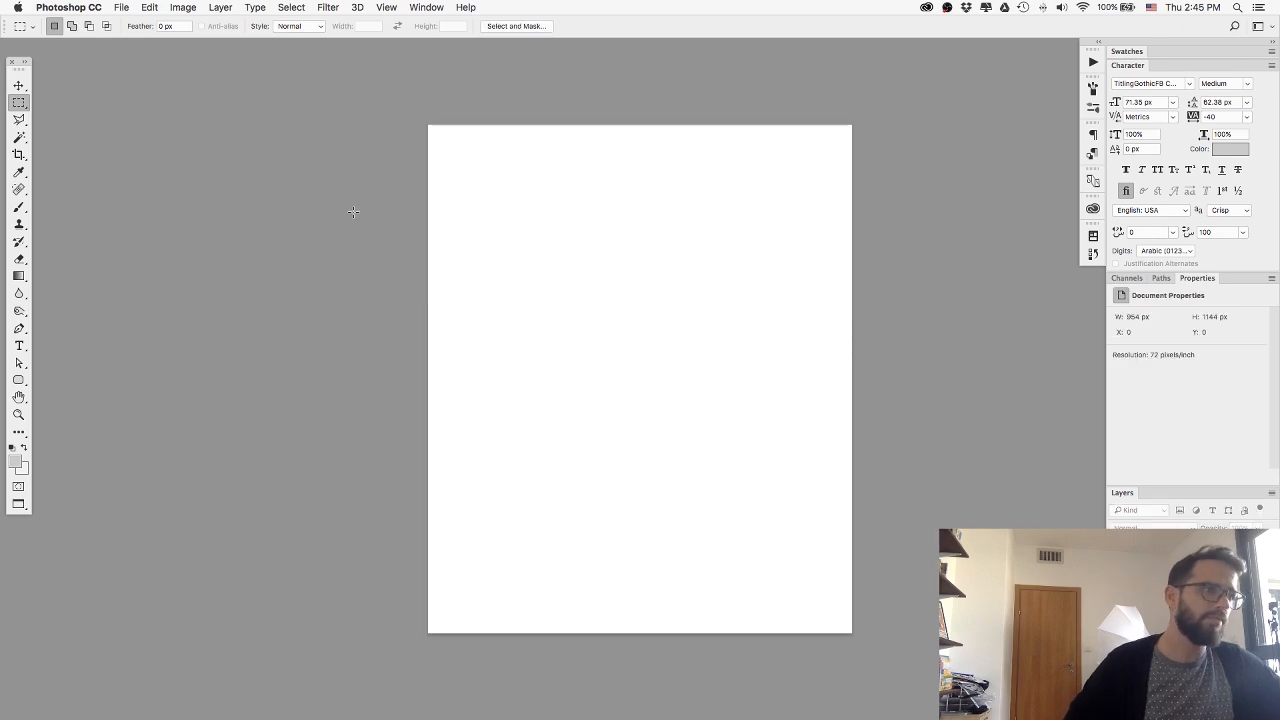
key("super+v")
Export the new document for web as a medium-quality JPEG named nuschoolMobile.jpg in the web folder.
key("super+alt+shift+s")
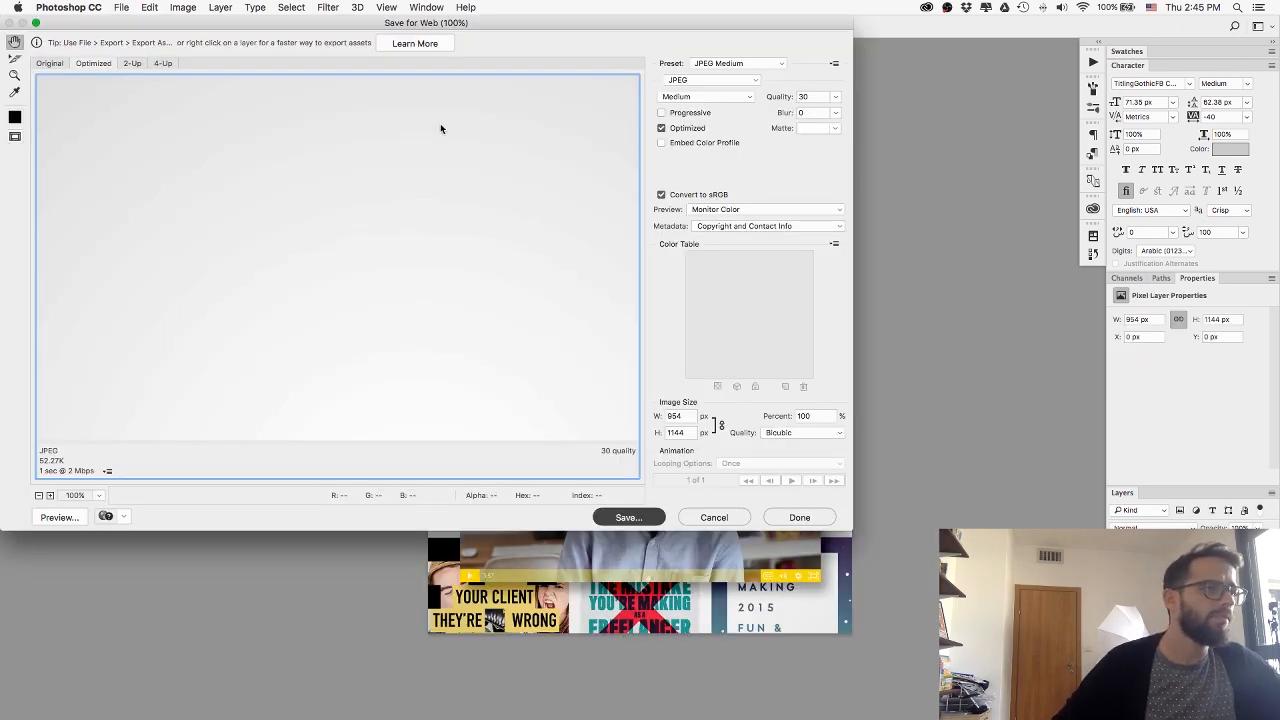
key("Return")
type("nuschool")
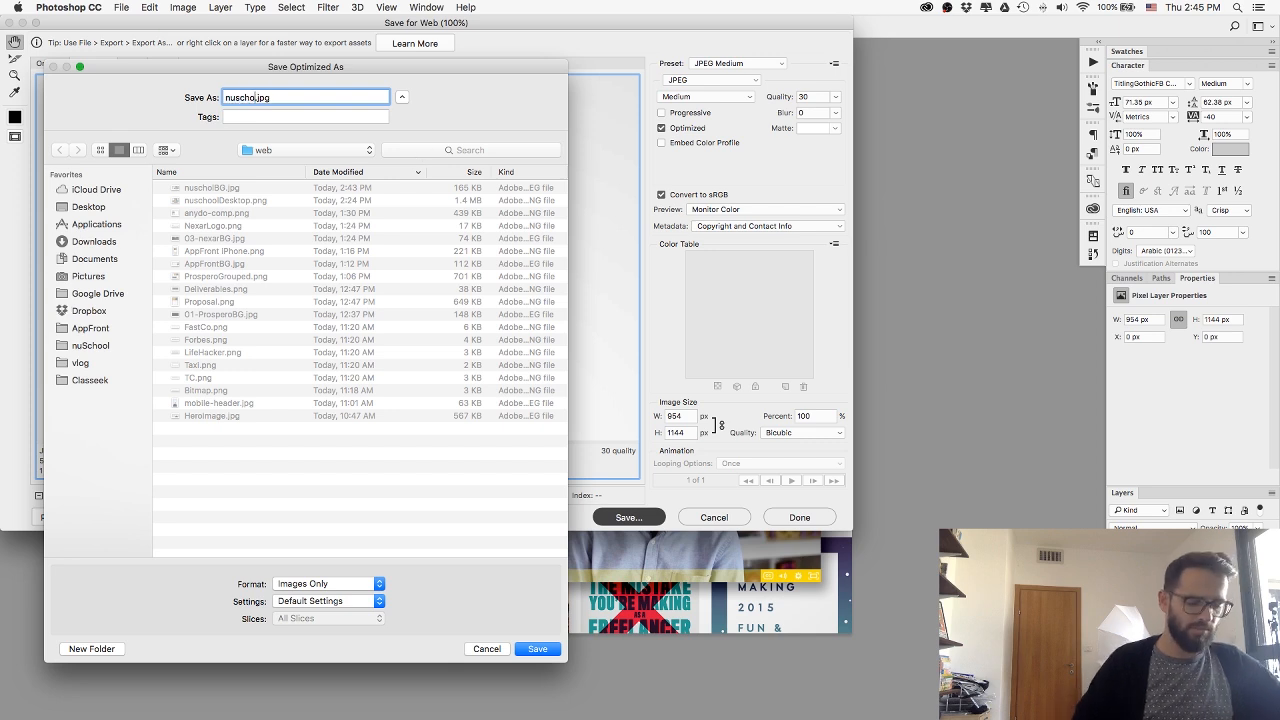
type("M")
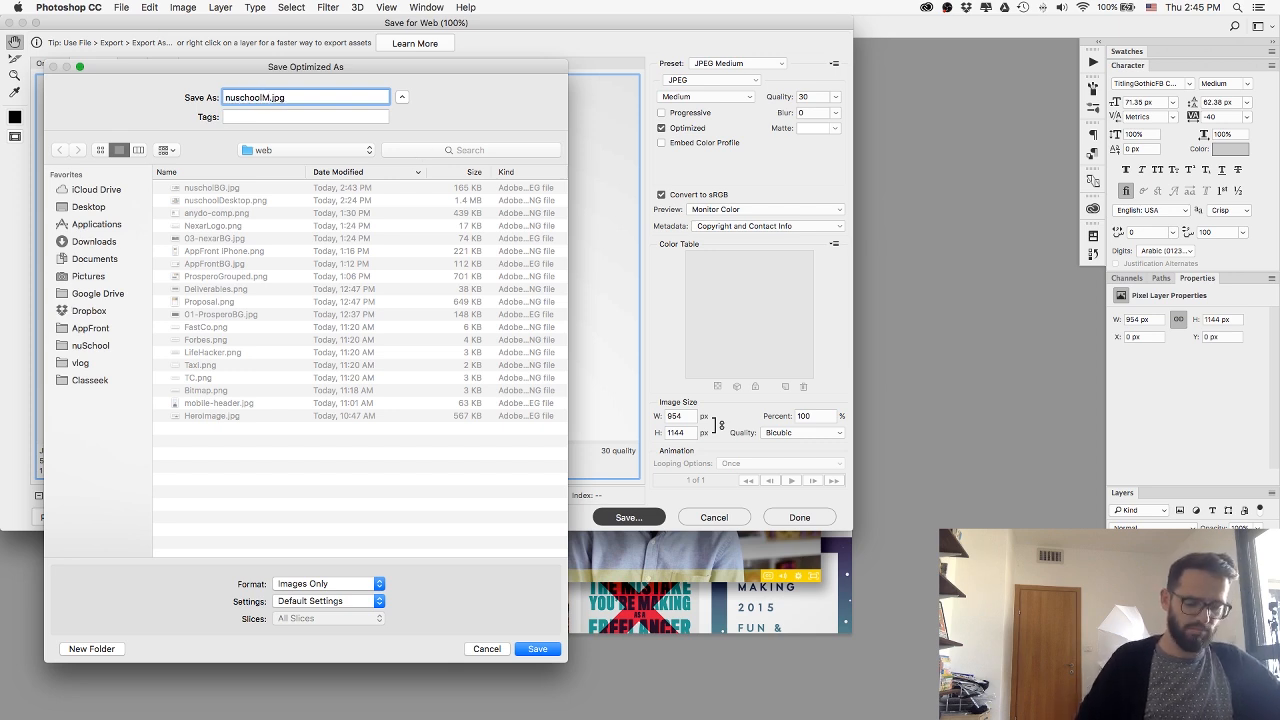
type("obile")
key("Return")
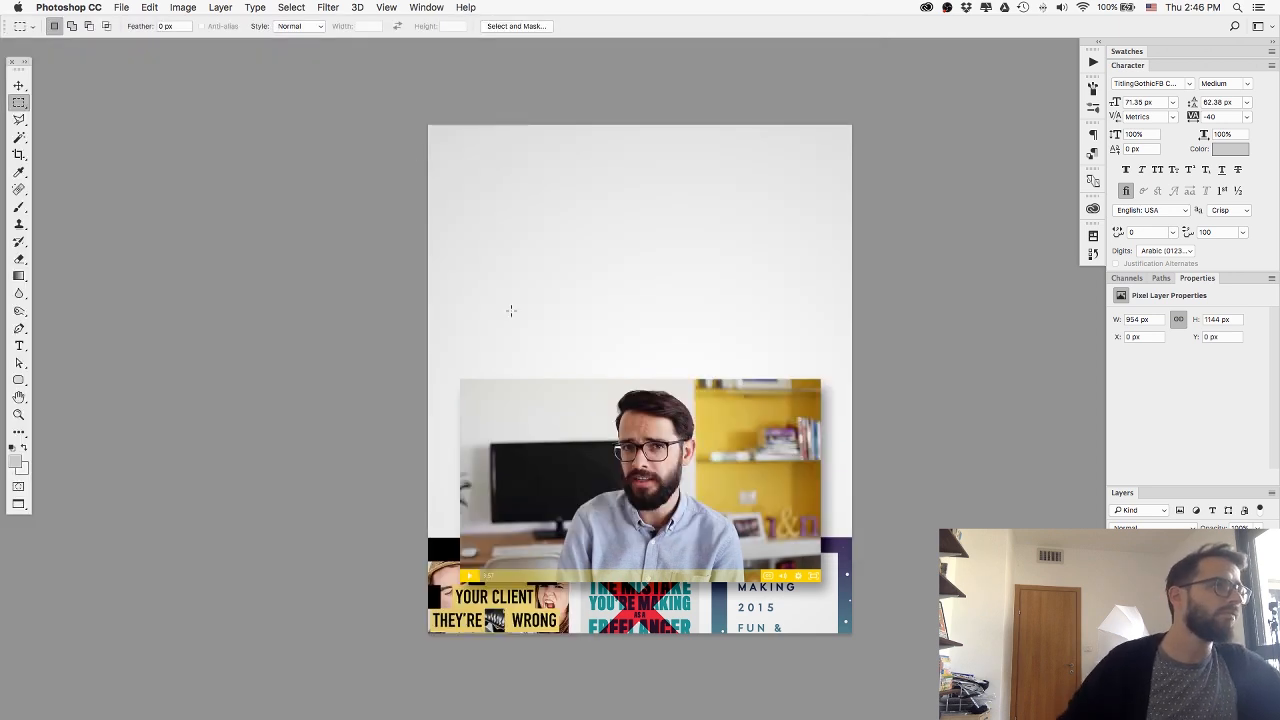
Switch to Webflow and replace the nuSchool section's phone-portrait background image with nuschoolMobile.jpg from the web folder.
key("super+Tab")
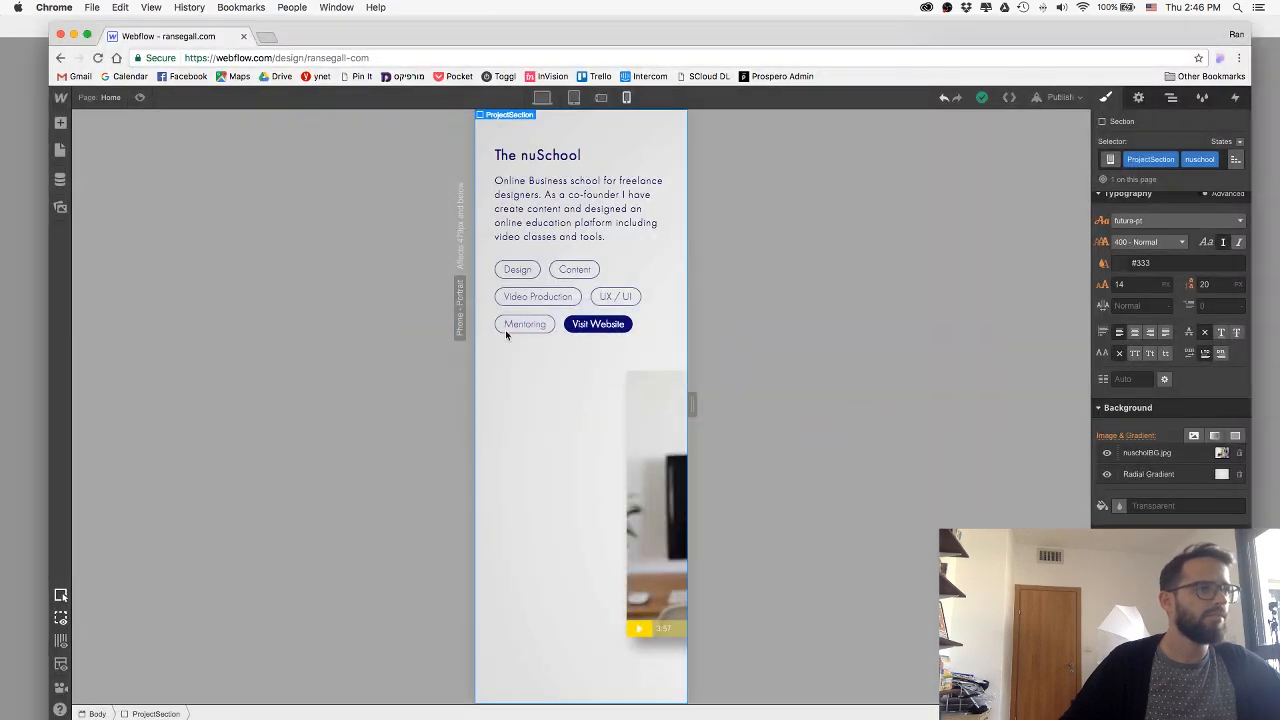
left_click(1190, 456)
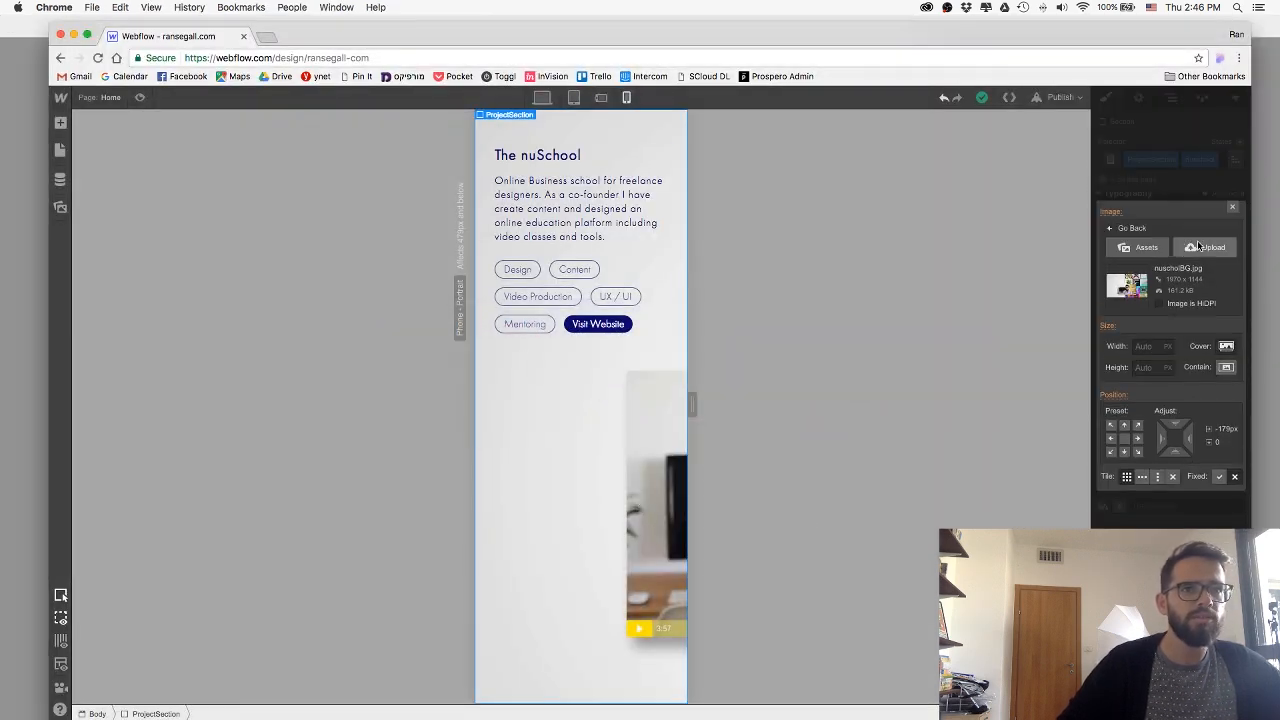
left_click(1198, 246)
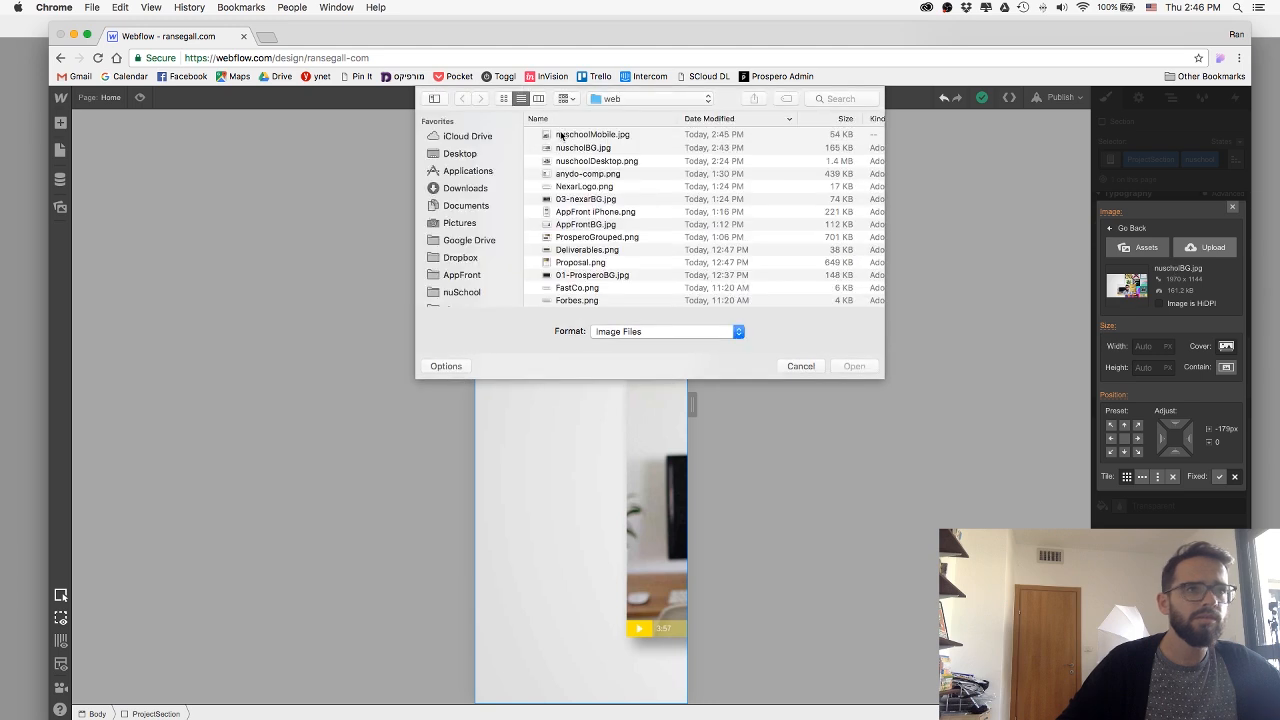
double_click(561, 135)
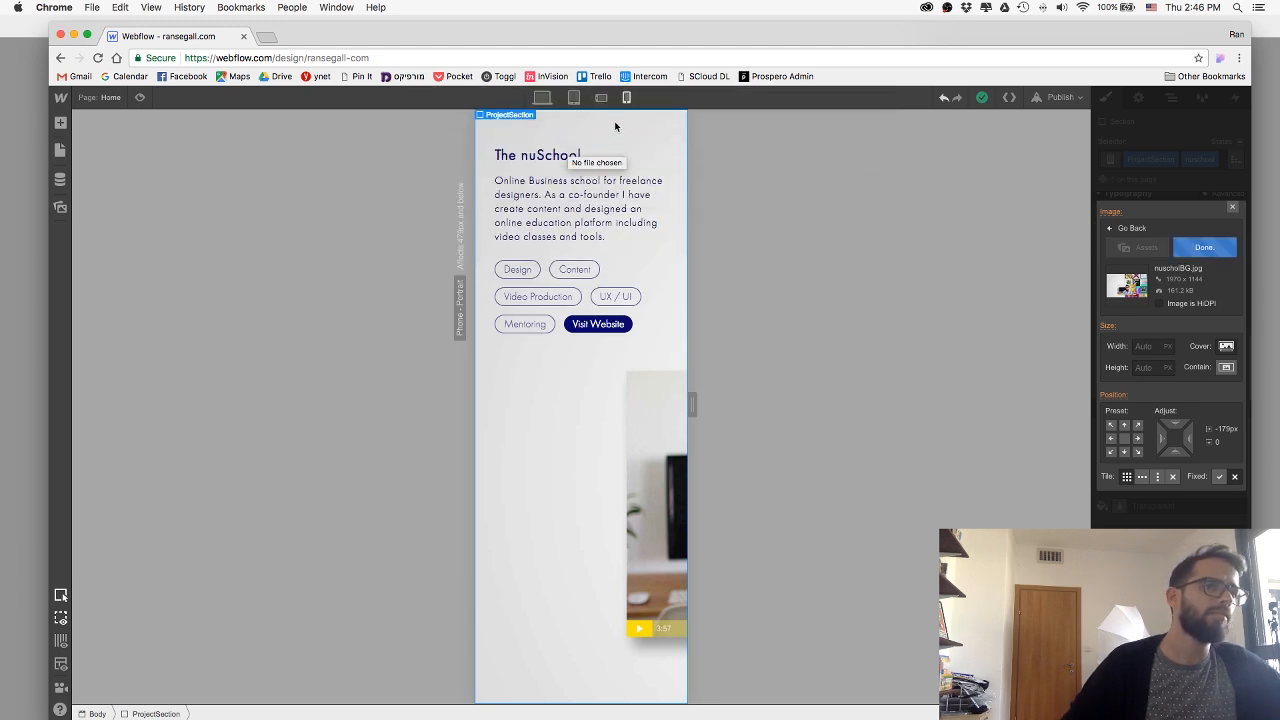
Set the mobile background image's size to Contain, center it in the section and turn off tiling.
left_click(1226, 334)
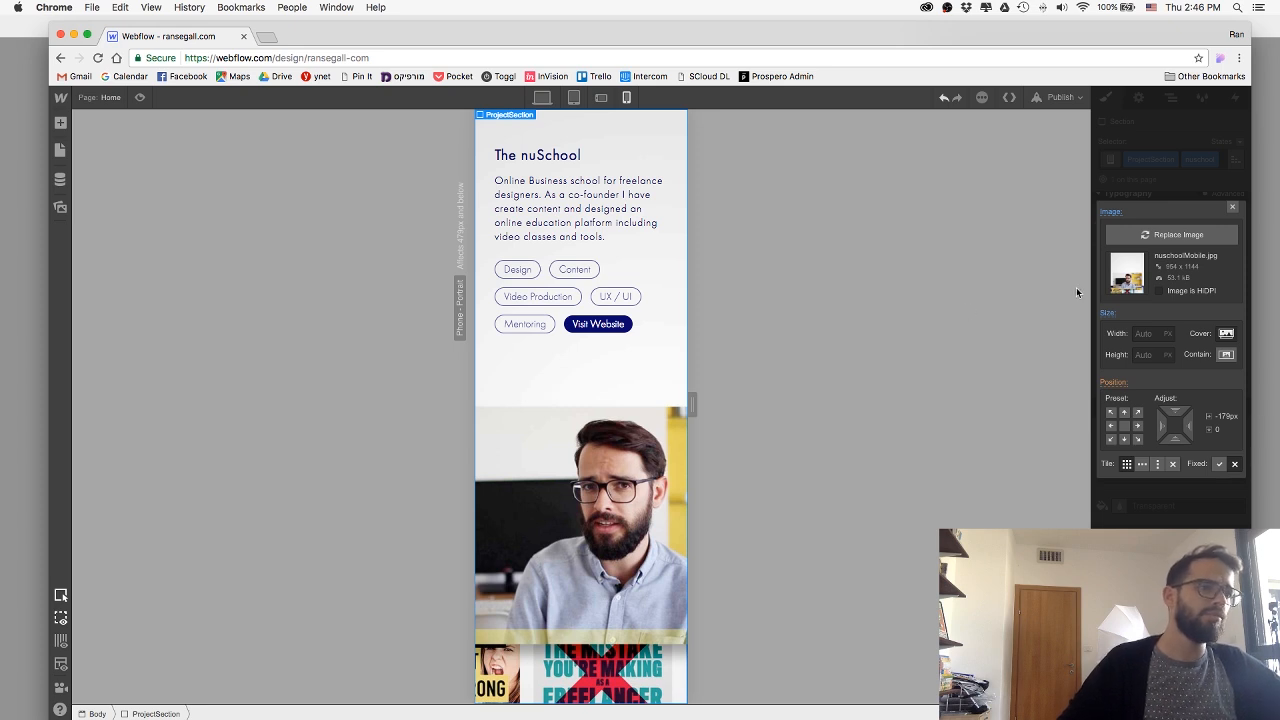
left_click(1227, 337)
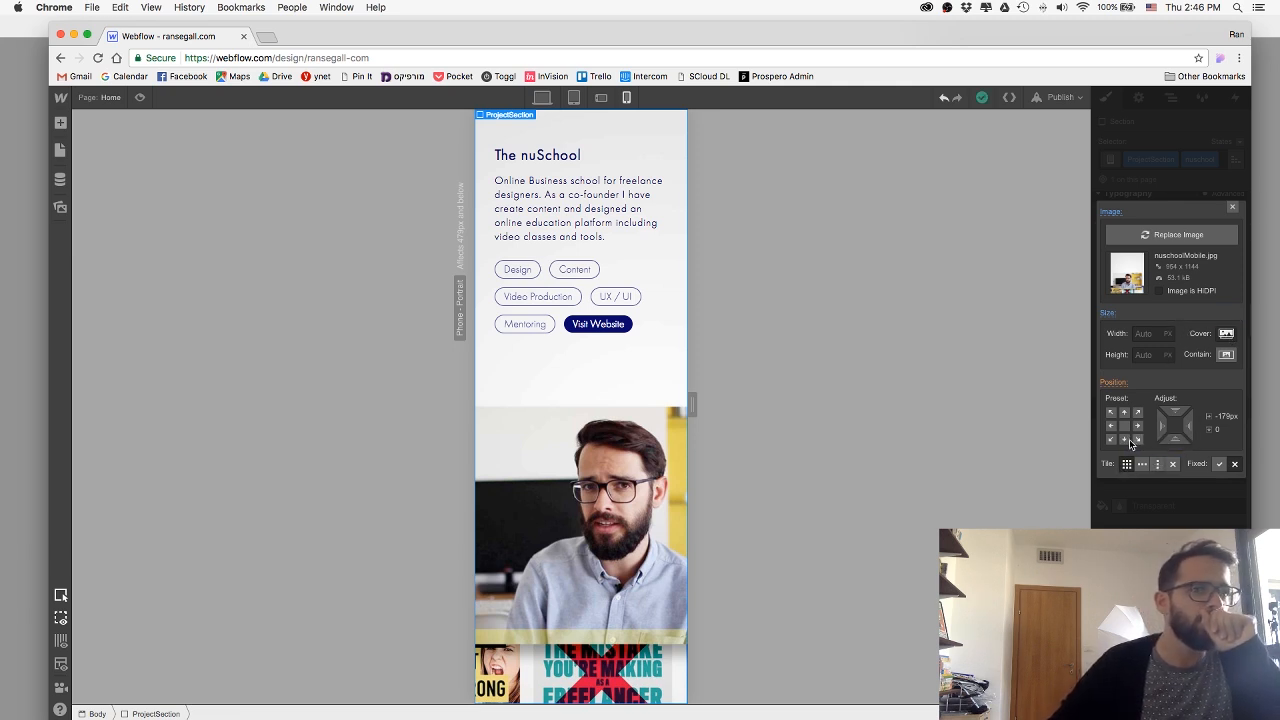
left_click(1228, 335)
left_click(1226, 355)
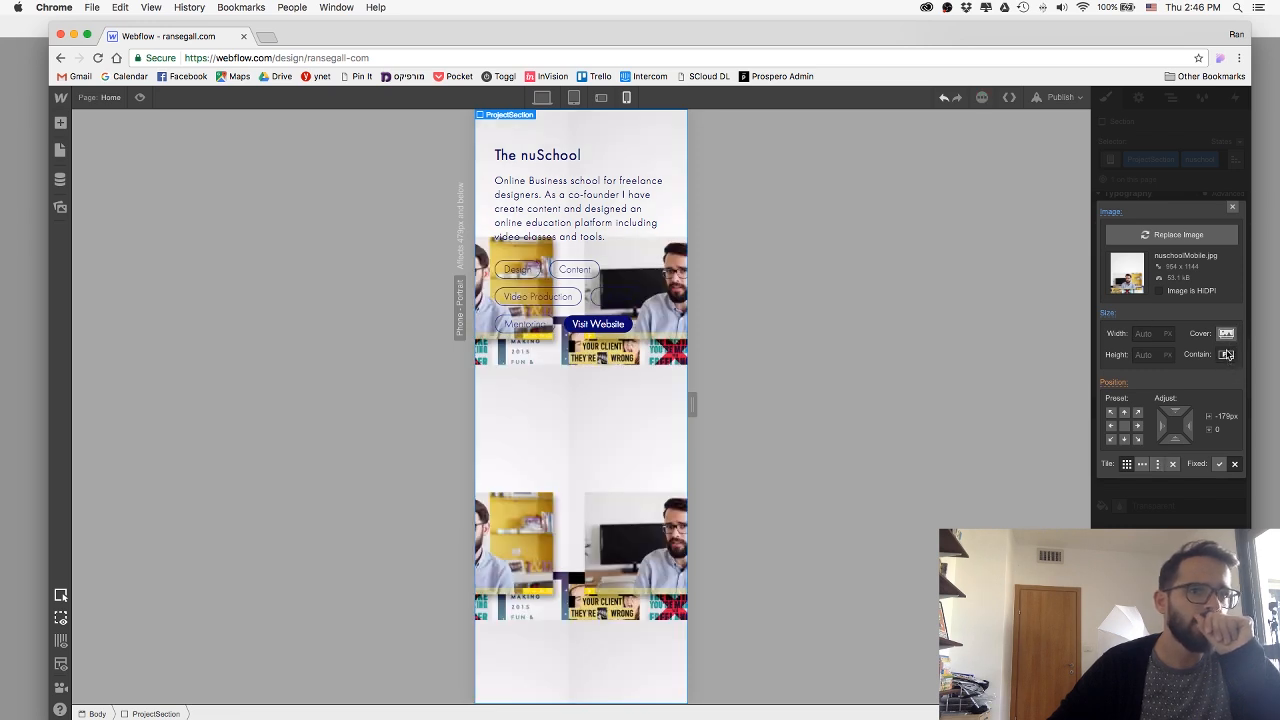
left_click(1124, 426)
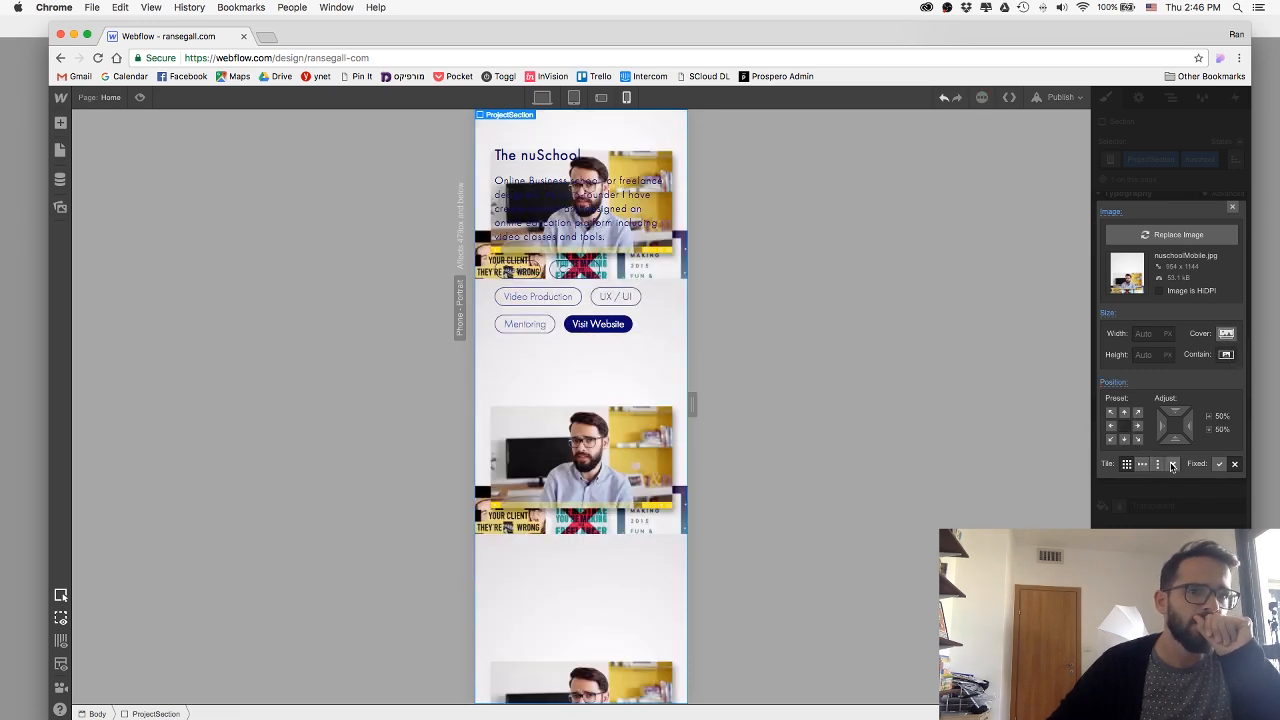
left_click(1172, 465)
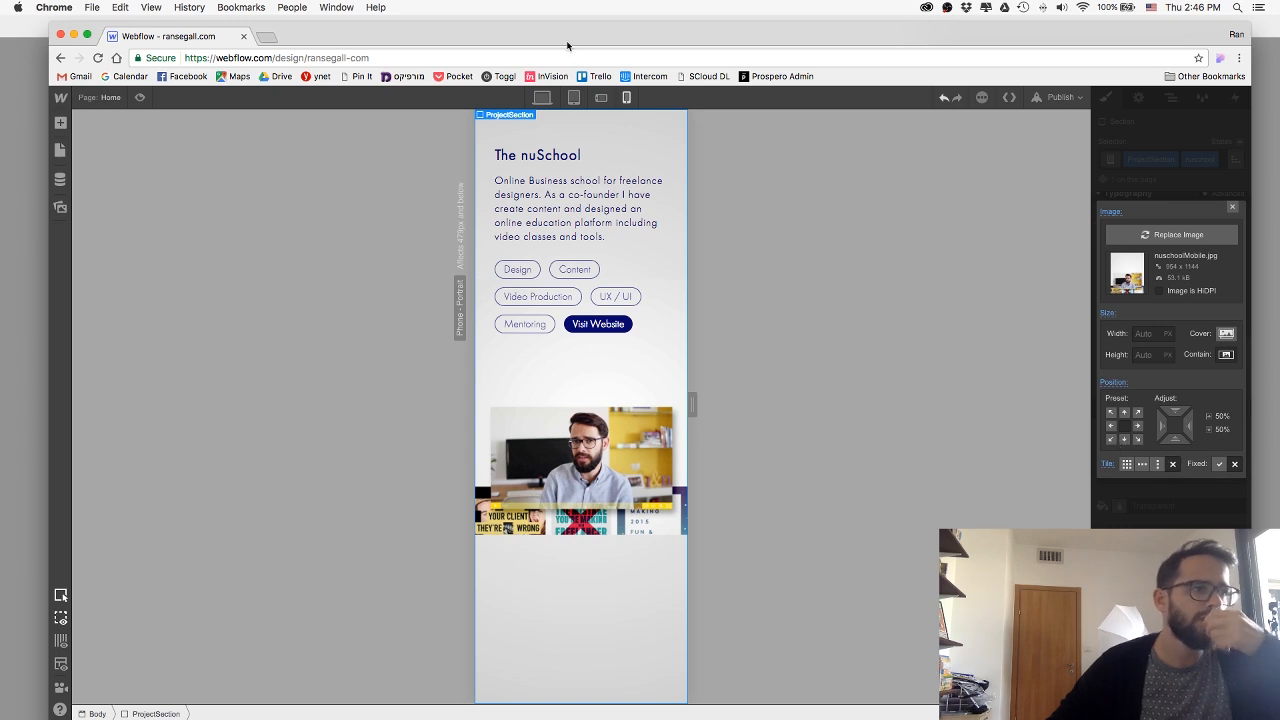
Publish the site to ransegall-com.webflow.io.
left_click(1079, 100)
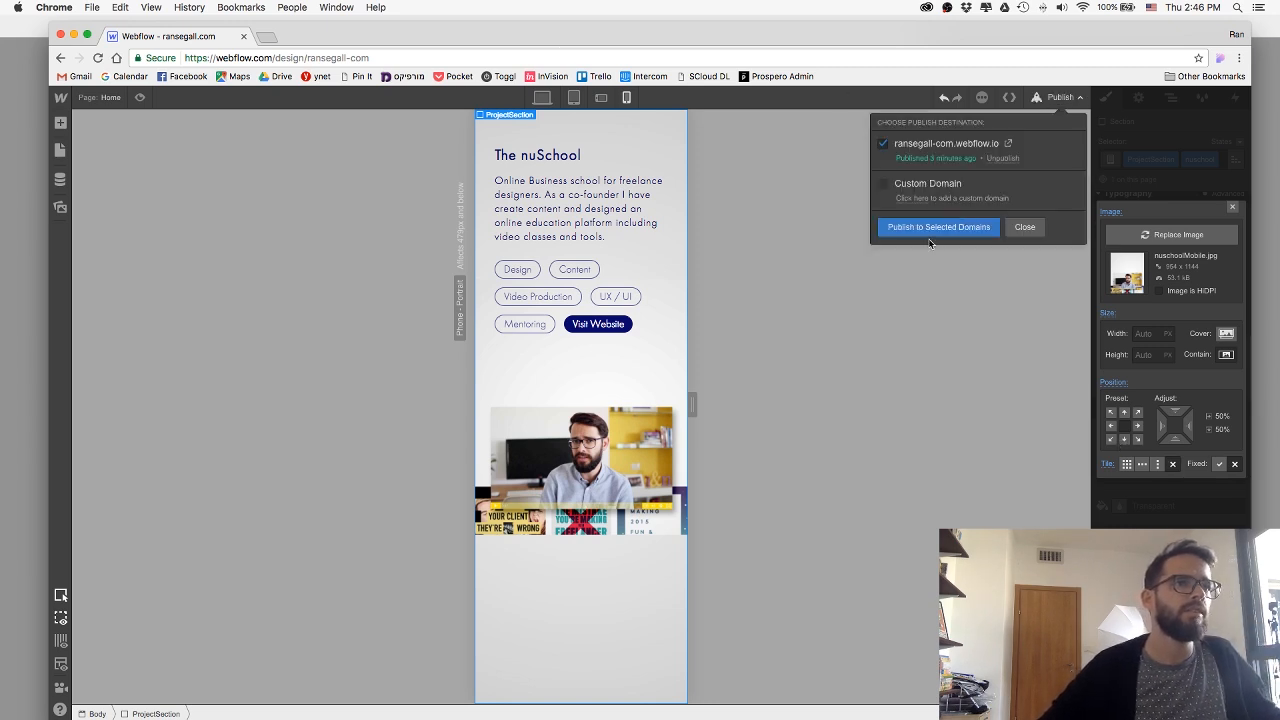
left_click(932, 228)
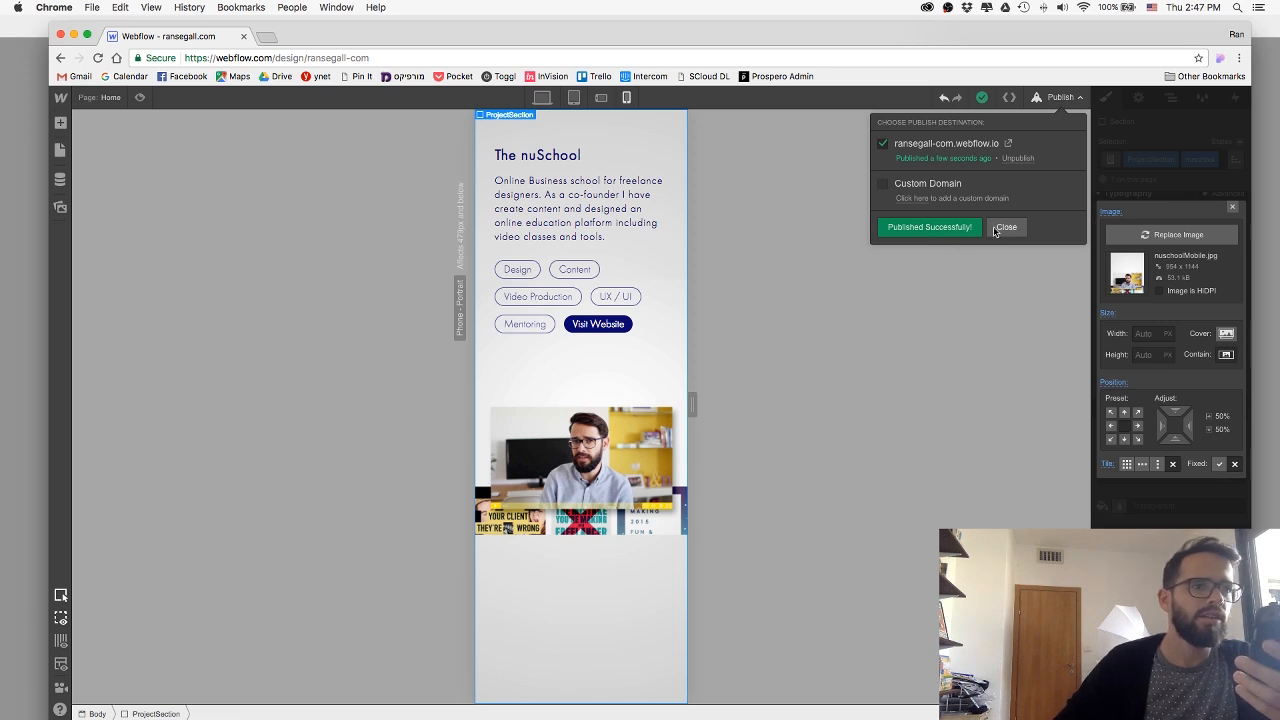
left_click(1006, 227)
Anchor the nuSchool section's background image to the bottom center of the section.
left_click(1125, 439)
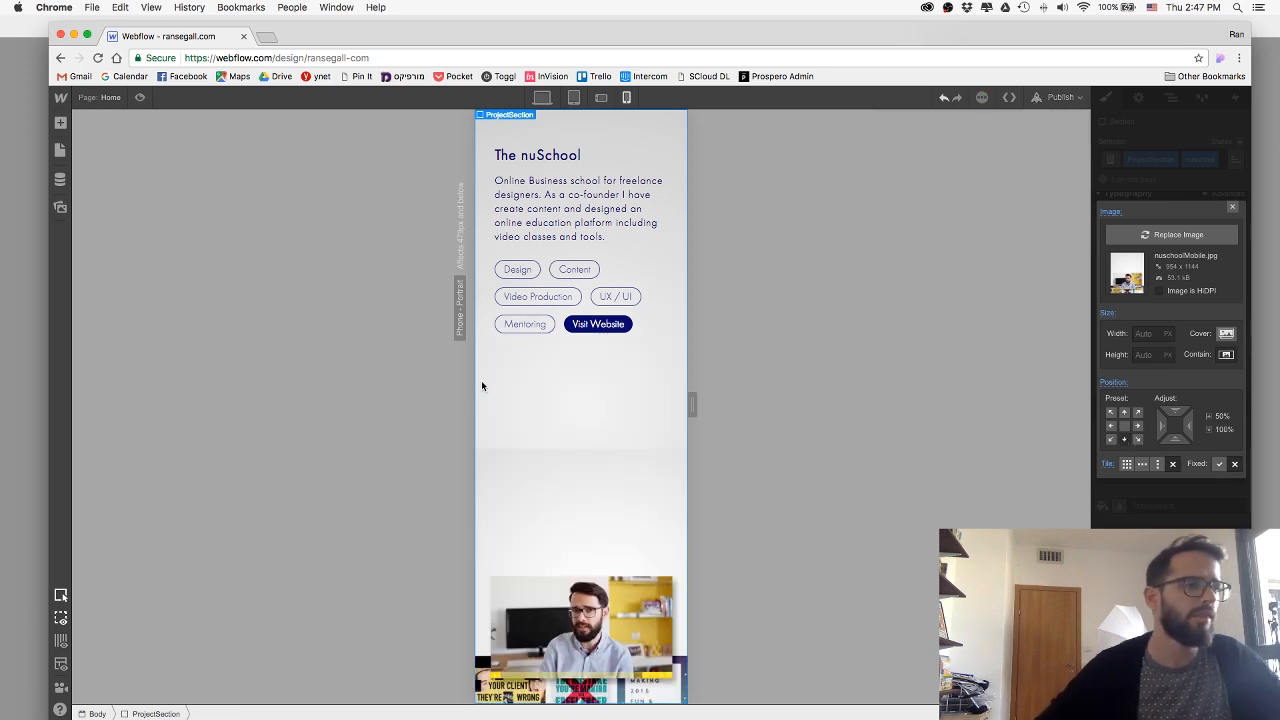
key("f")
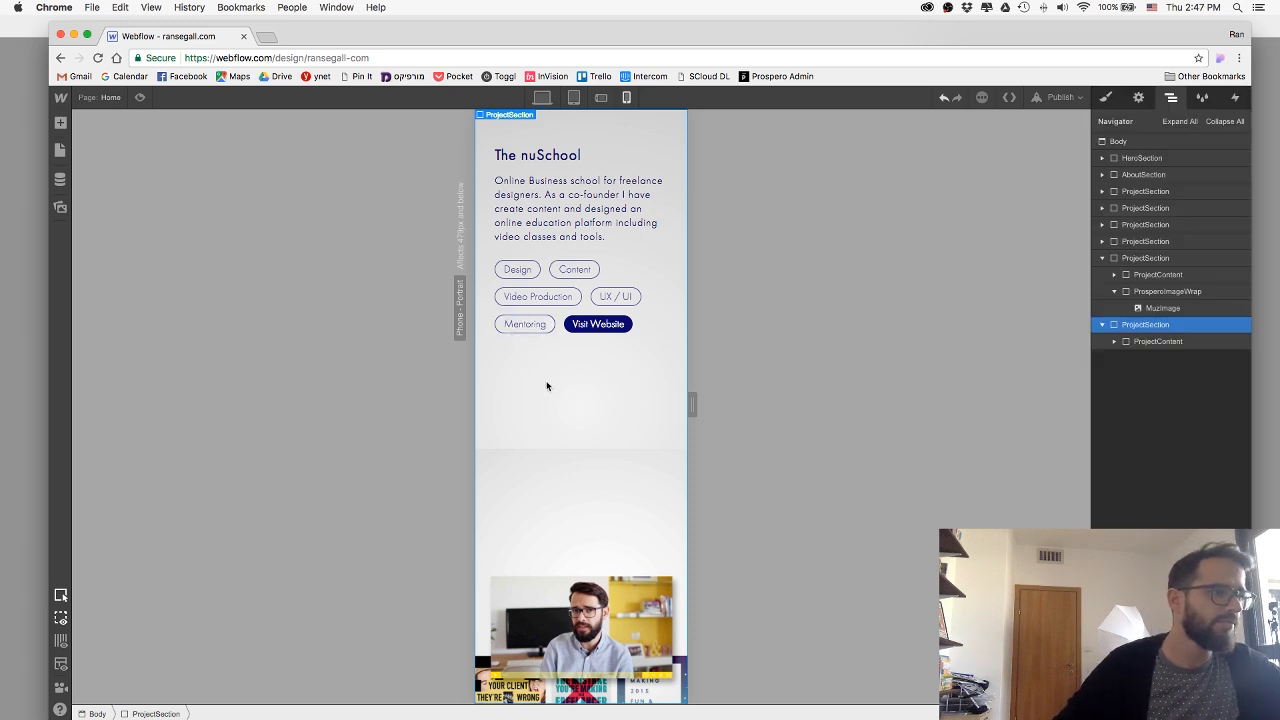
In Photoshop's wide nuSchool document, hide the gray gradient and white background layers and copy the merged artwork within the existing strip selection.
key("super+Tab")
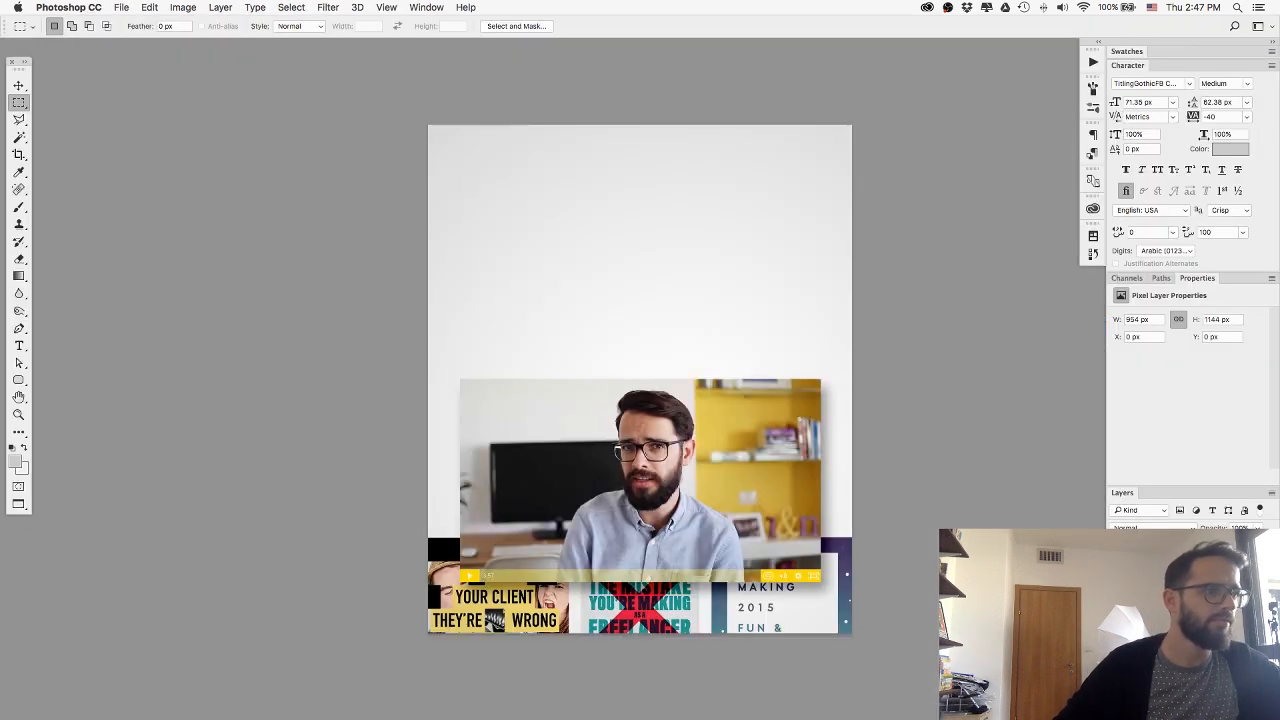
key("f")
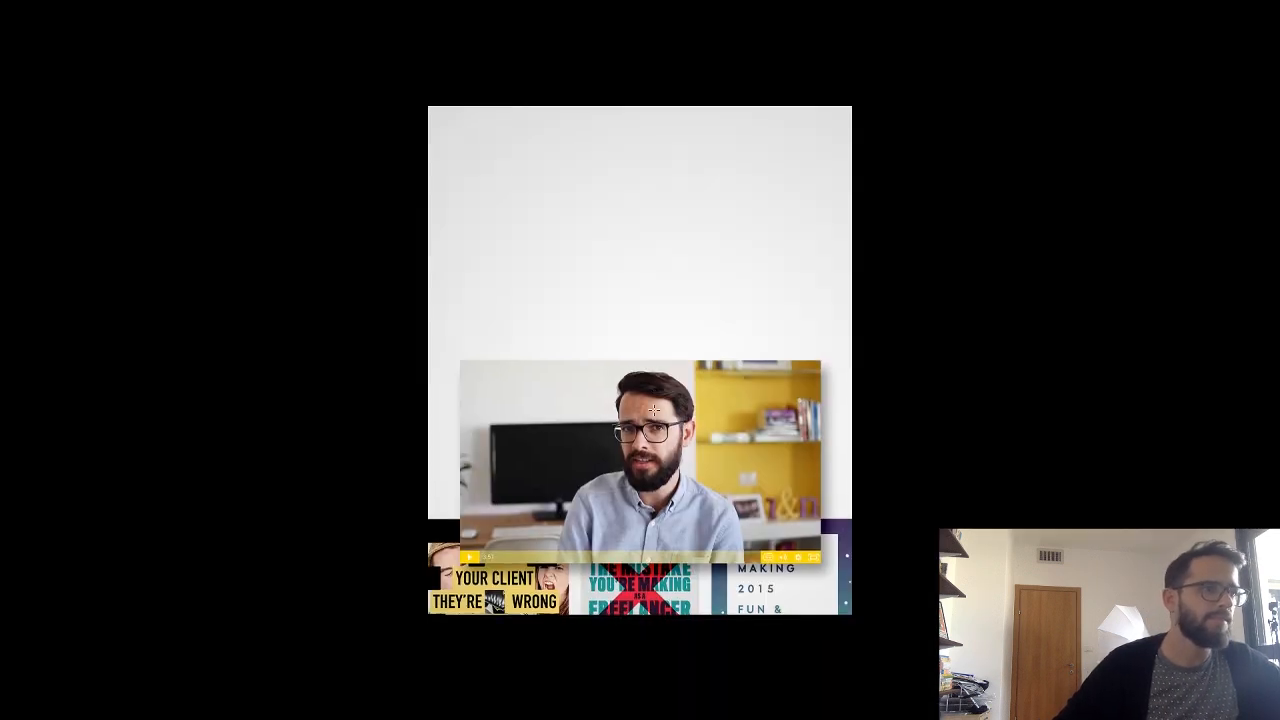
key("f")
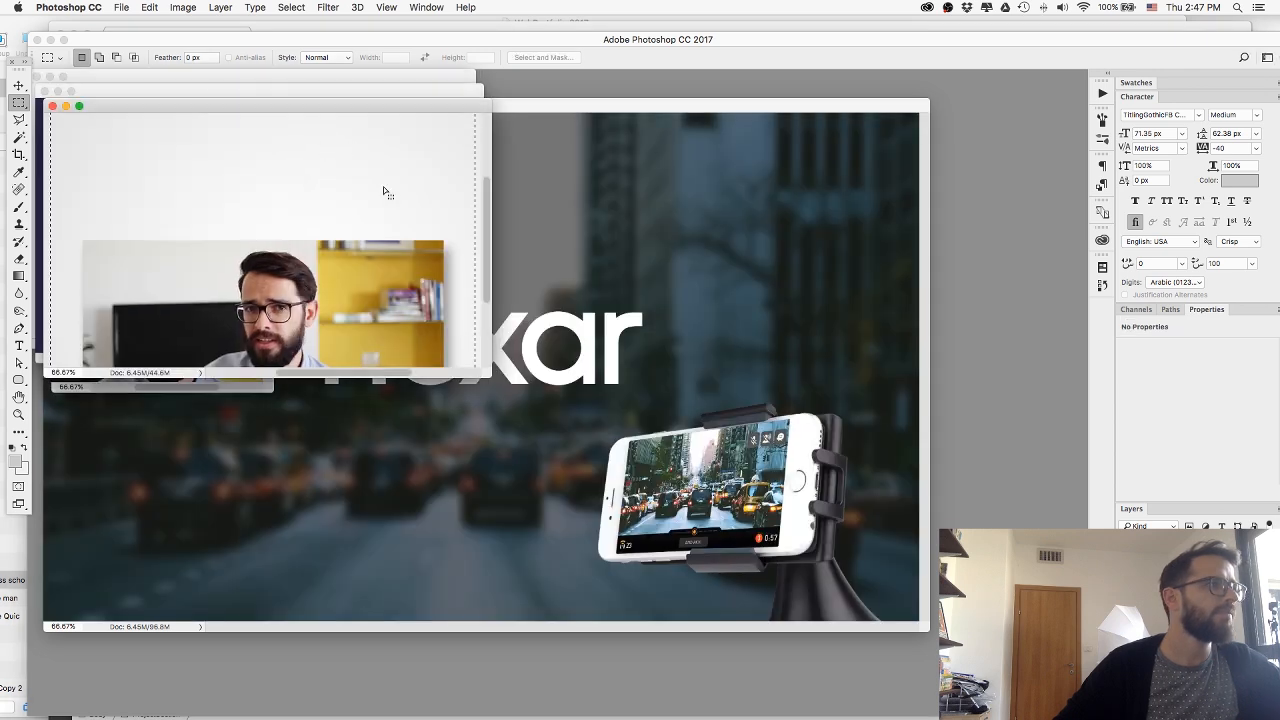
key("f")
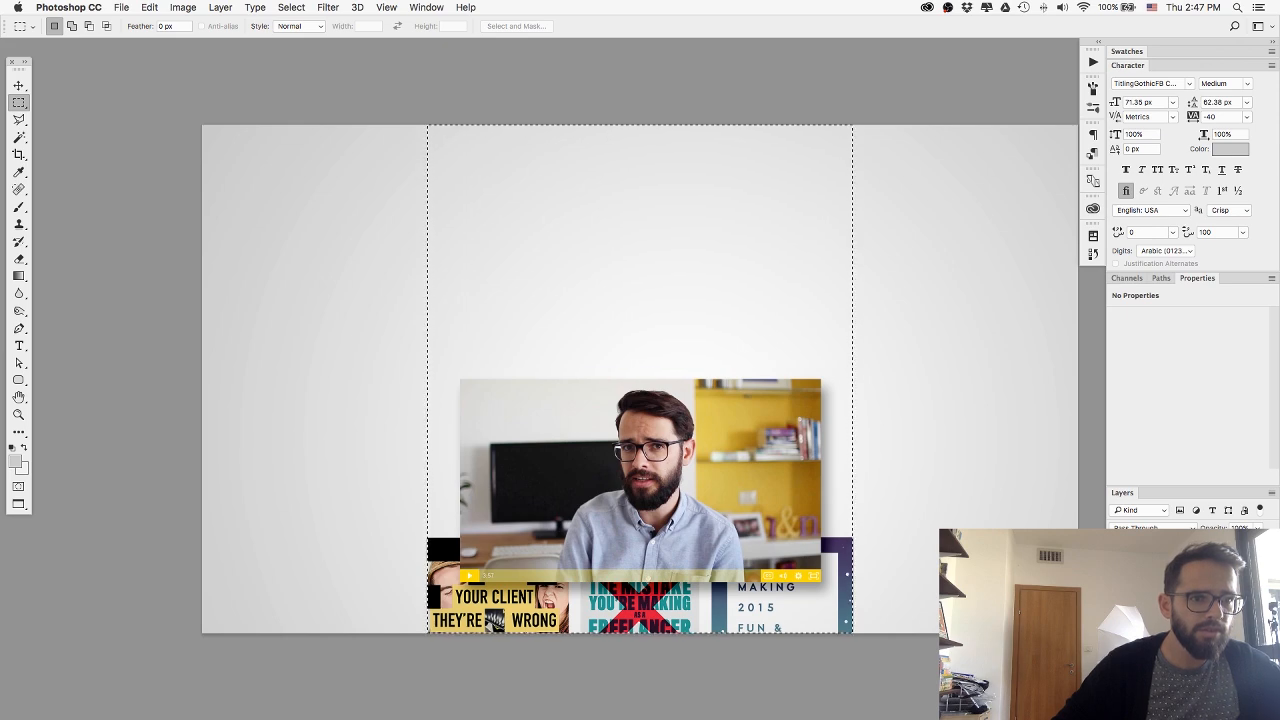
left_click(1117, 682)
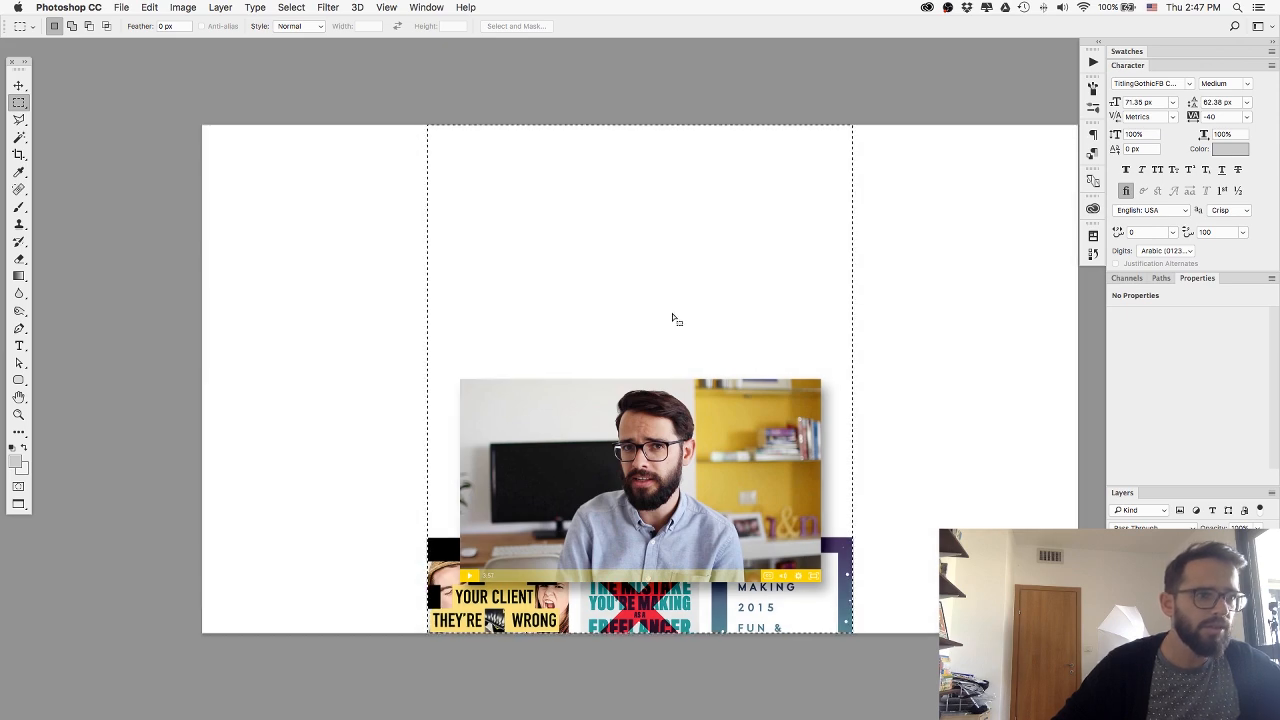
left_click(1117, 697)
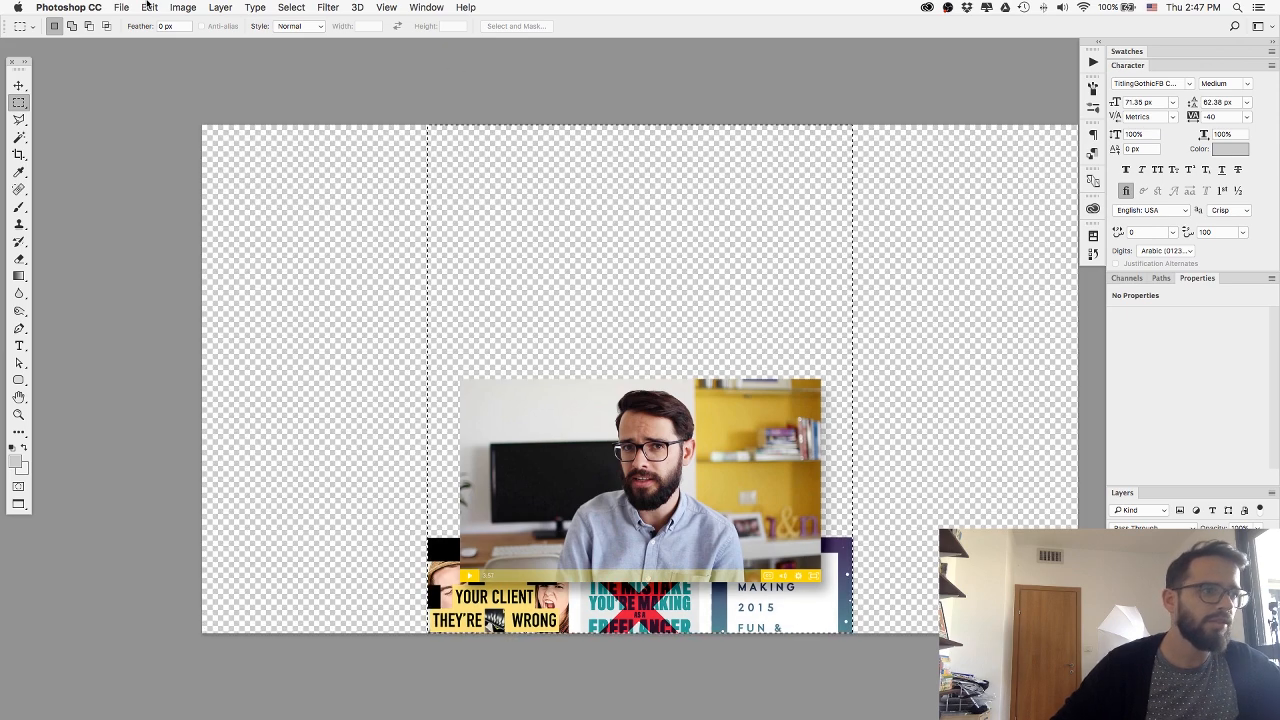
left_click(148, 7)
left_click(180, 116)
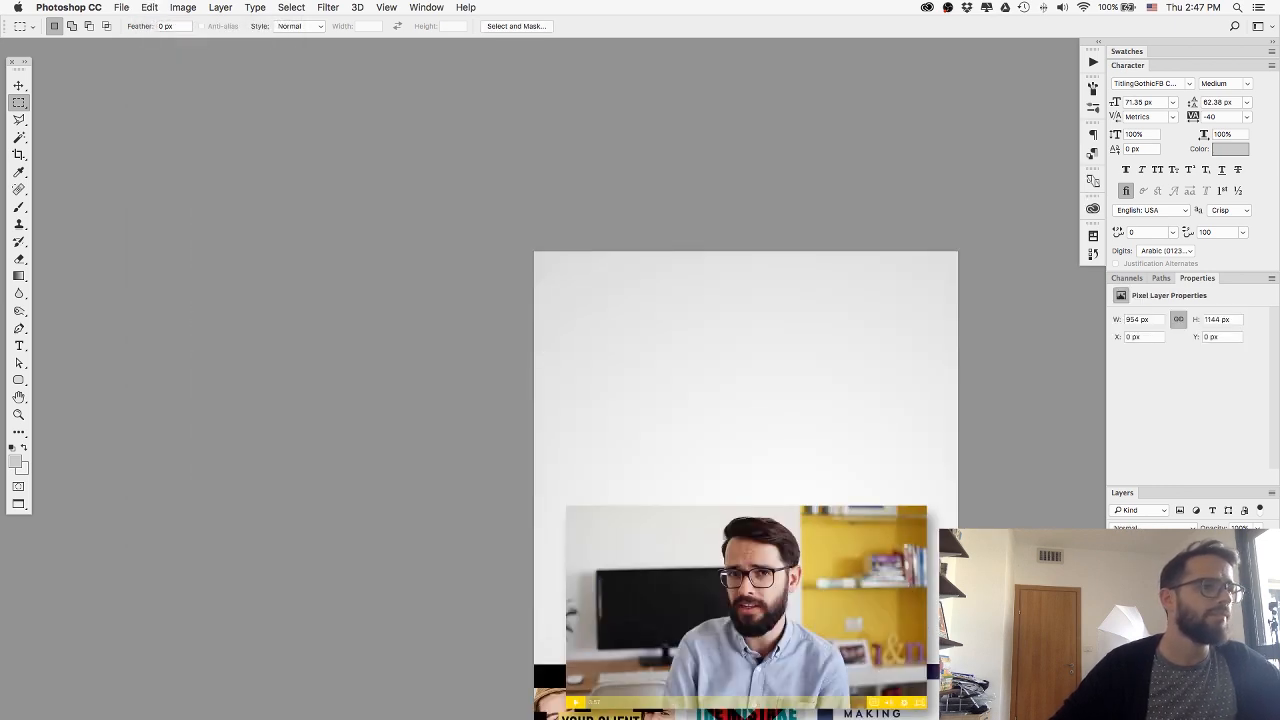
Paste the artwork into the 954 × 1144 px document, align it to the bottom edge and hide the layers beneath it.
key("cmd+v")
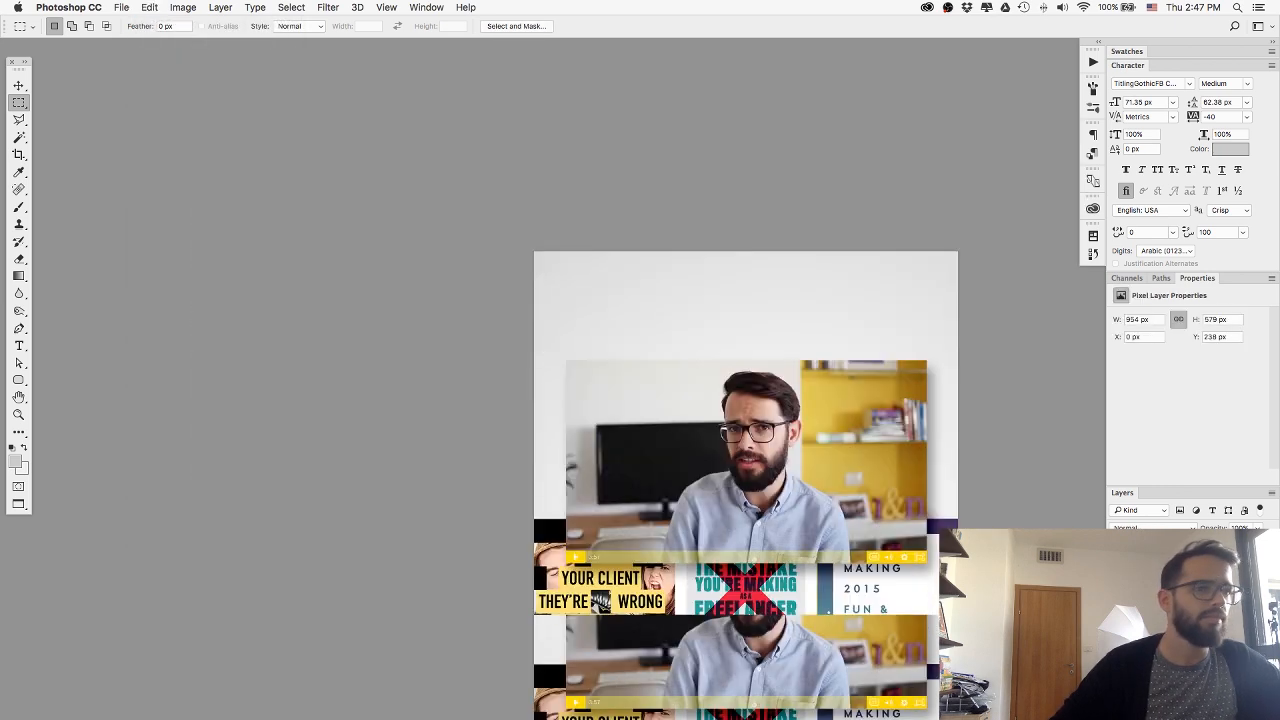
key("v")
scroll(749, 451, "down", 3)
left_click_drag(738, 372, 738, 517)
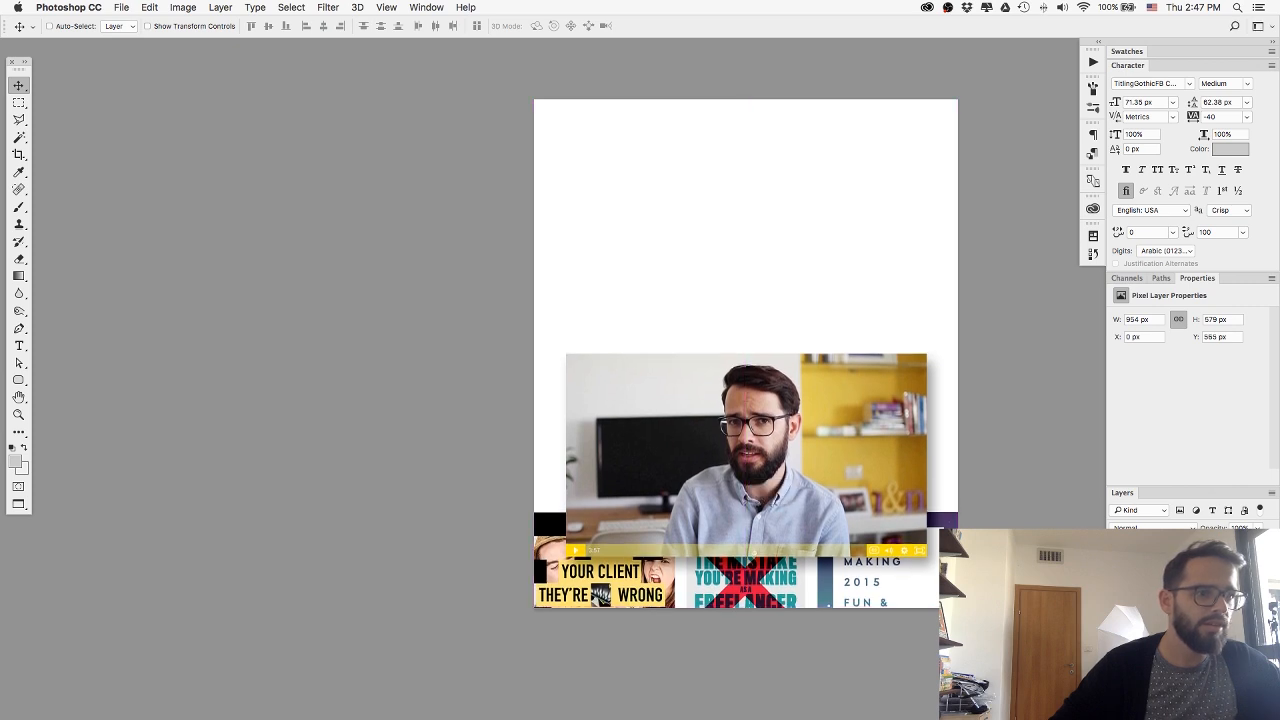
key("cmd+alt+shift+s")
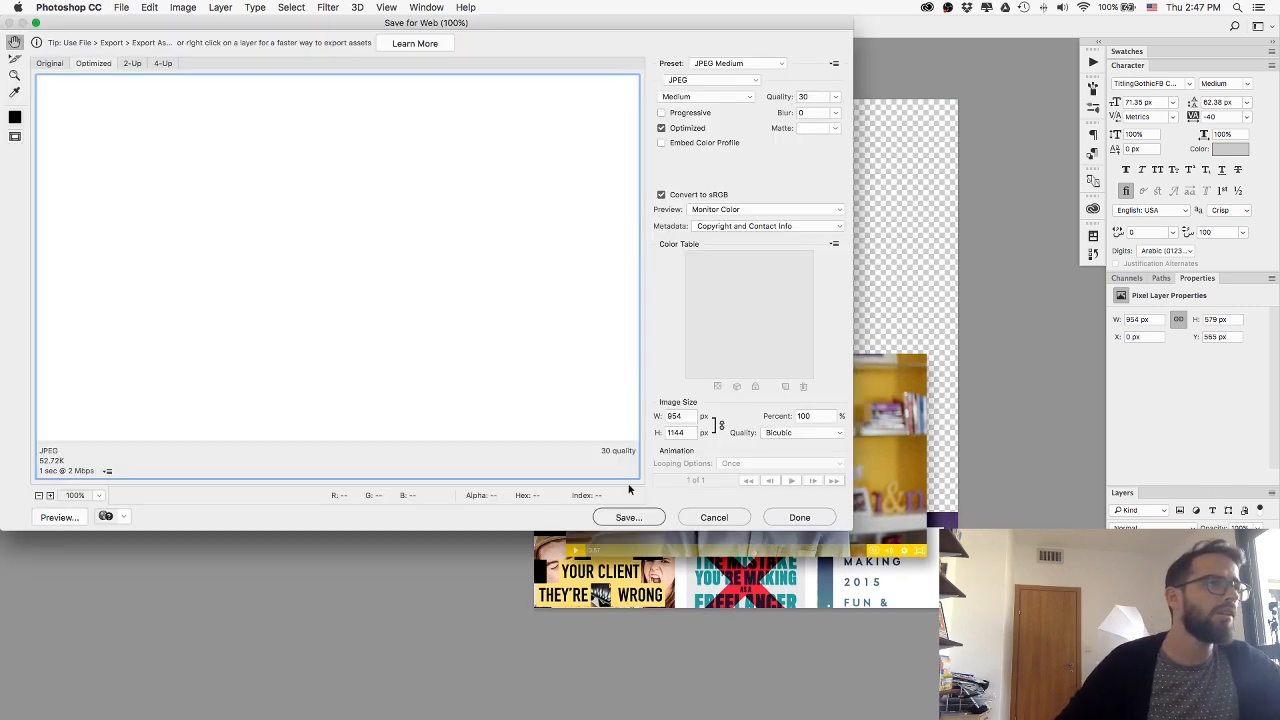
key("Escape")
key("super+shift+s")
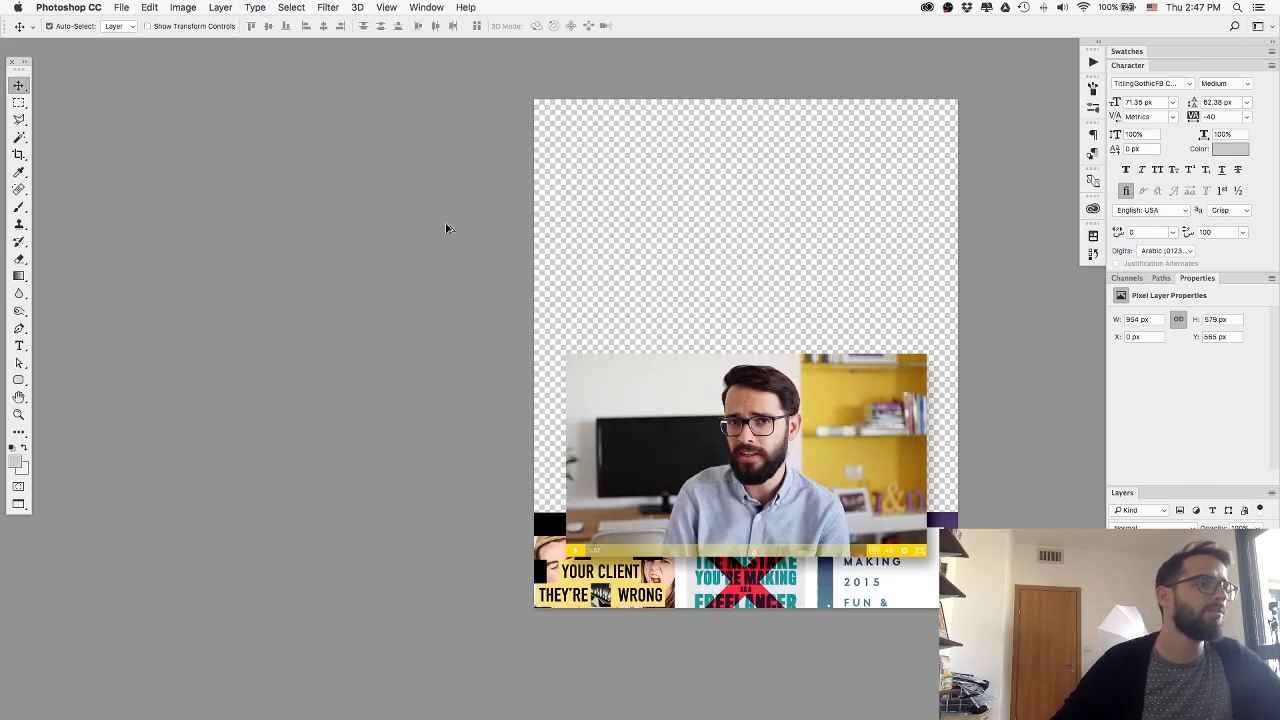
Export the transparent mobile artwork for web as a PNG-24 named nuMobileBGGB.png in the web folder.
key("super+alt+shift+s")
left_click(749, 62)
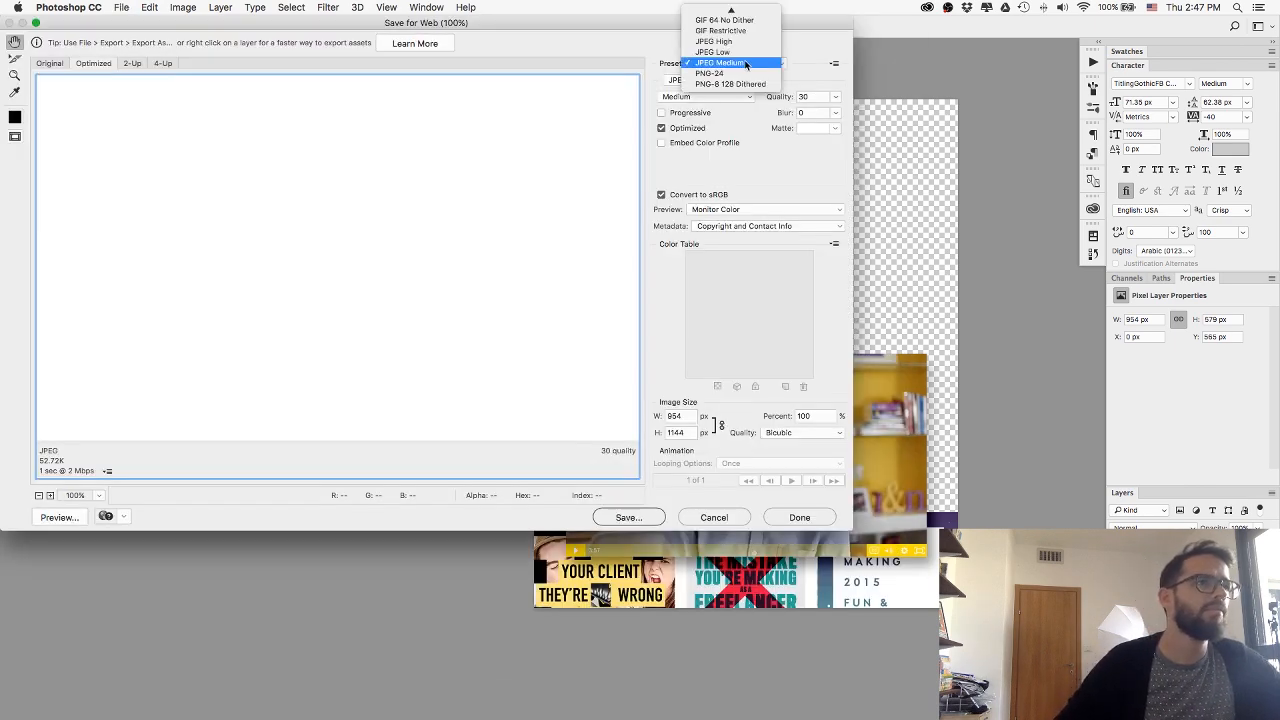
key("Escape")
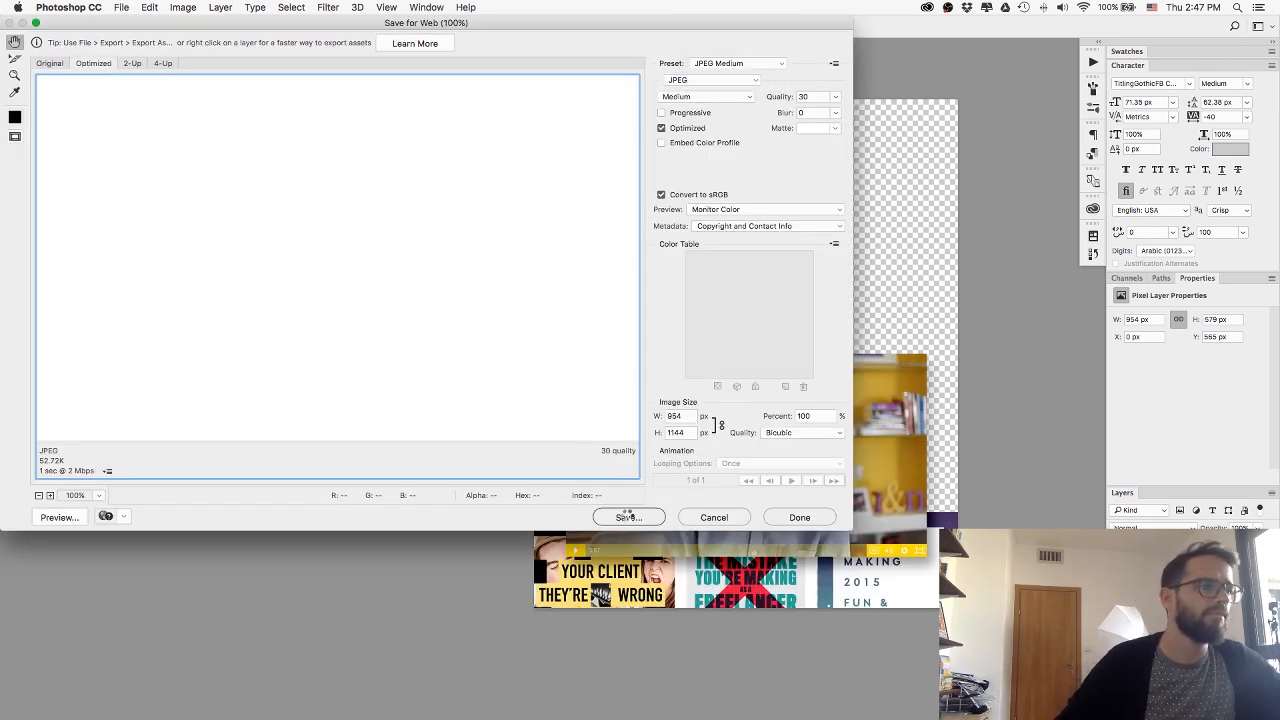
left_click(624, 517)
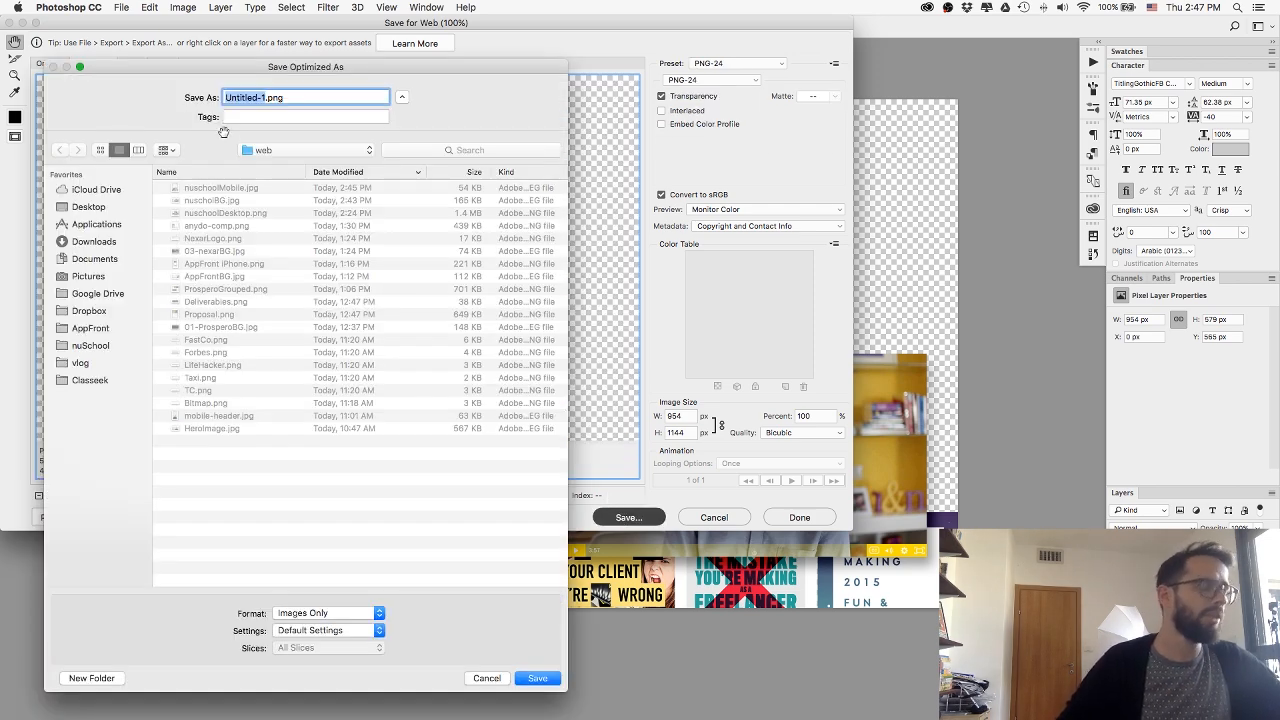
type("nu")
type("MobileBGG")
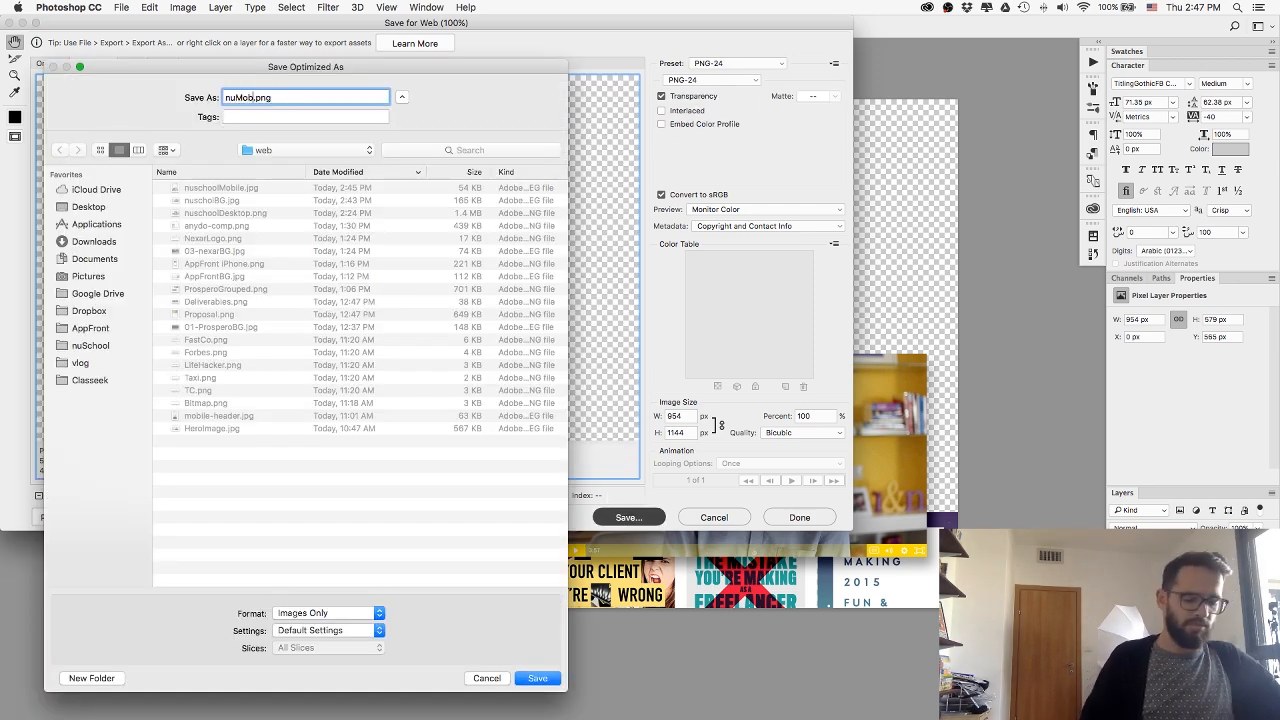
type("B")
key("Return")
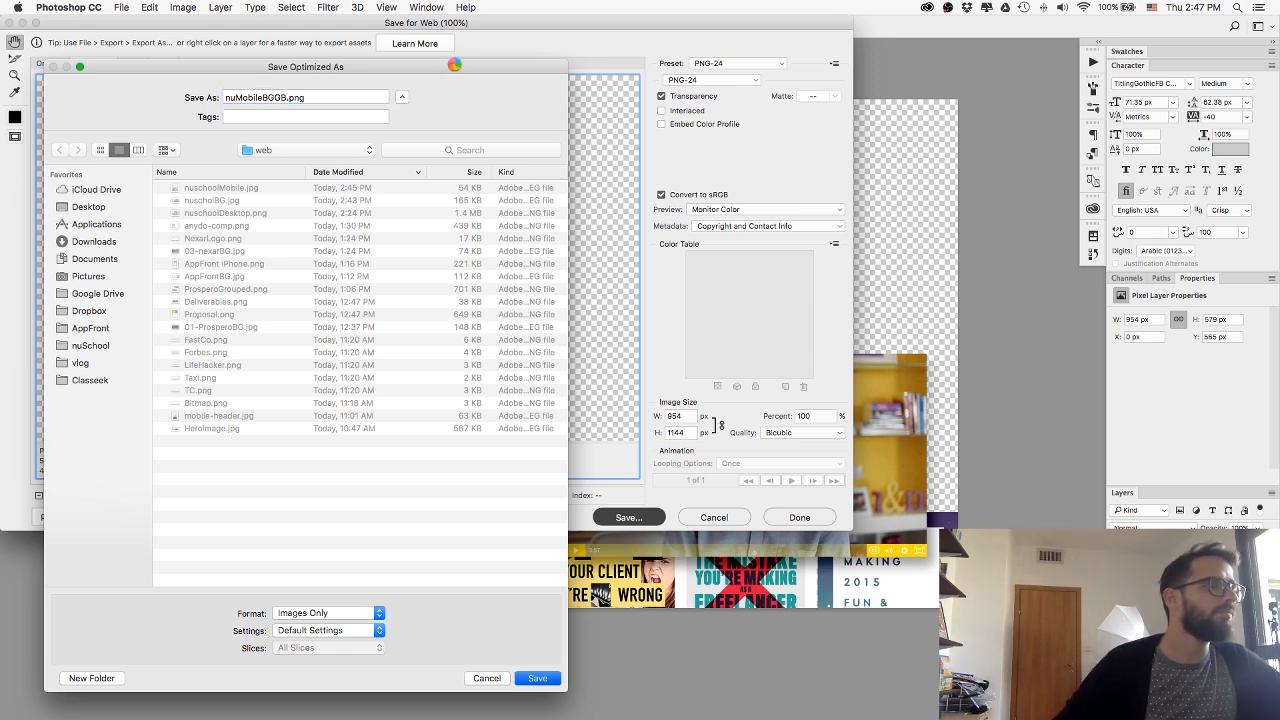
Back in Webflow, replace the nuSchool section's mobile background image with nuMobileBGGB.png and set its size to Contain.
key("super+Tab")
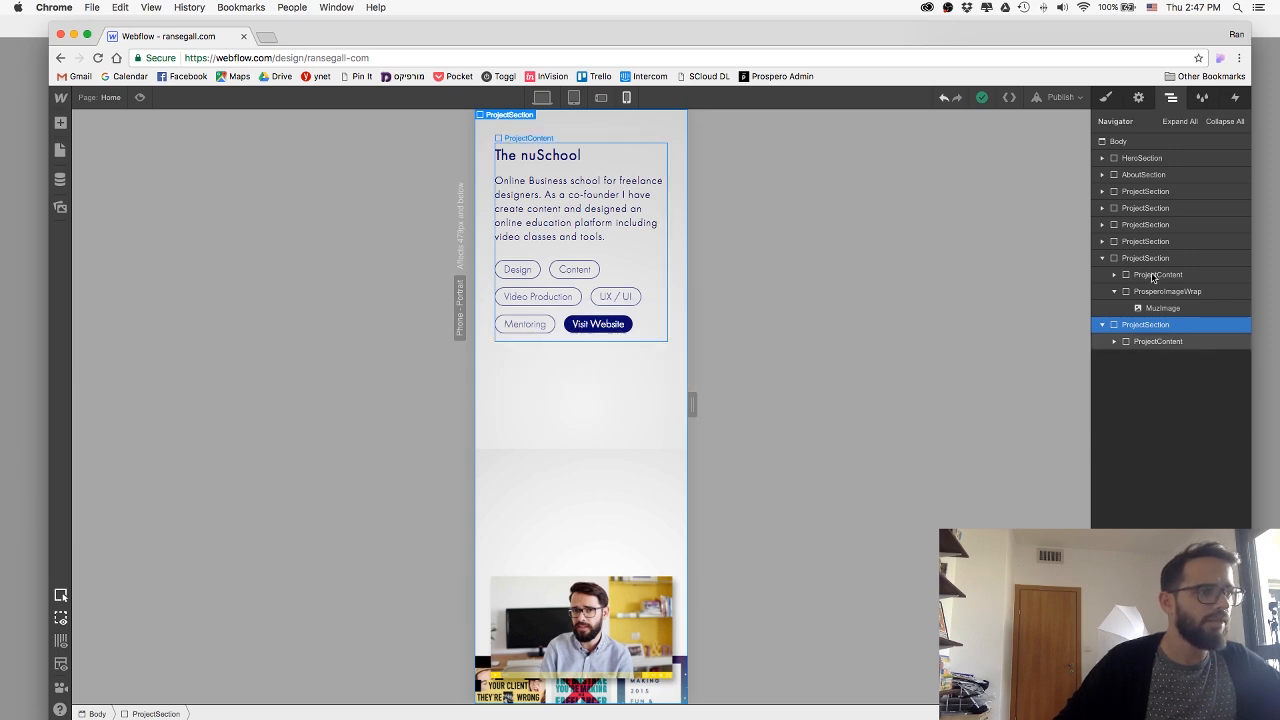
left_click(1106, 99)
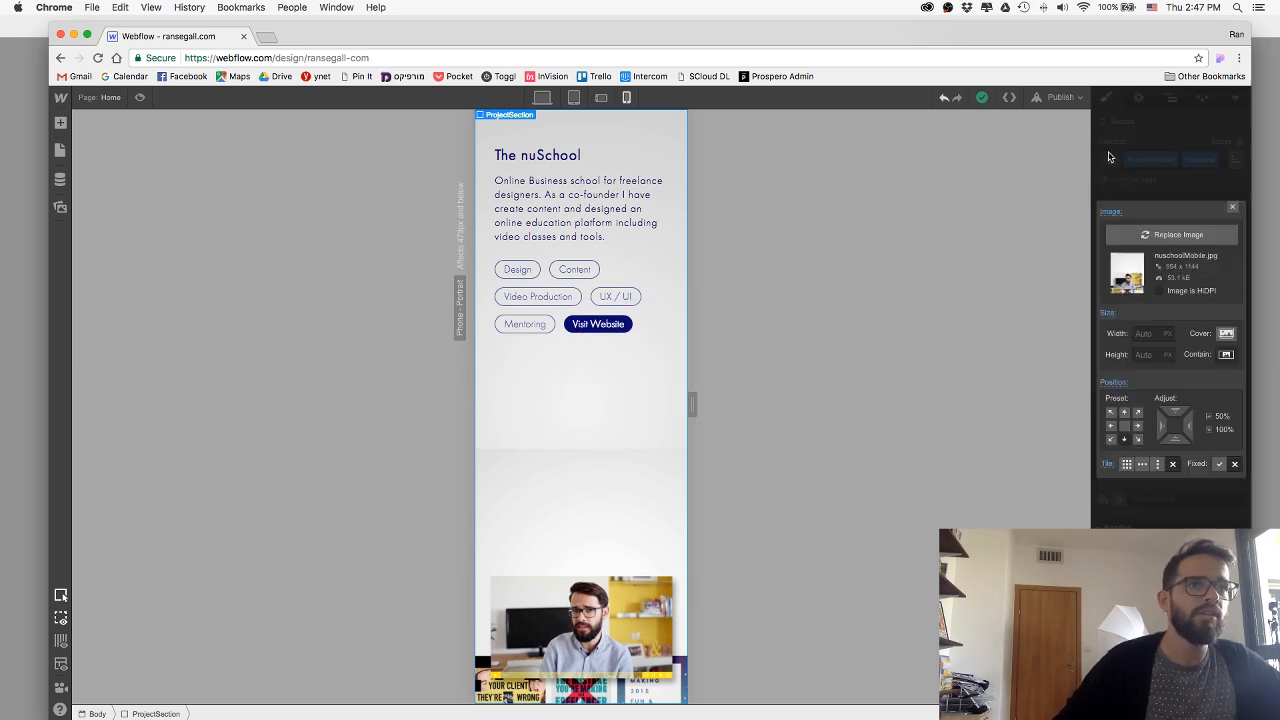
left_click(1192, 238)
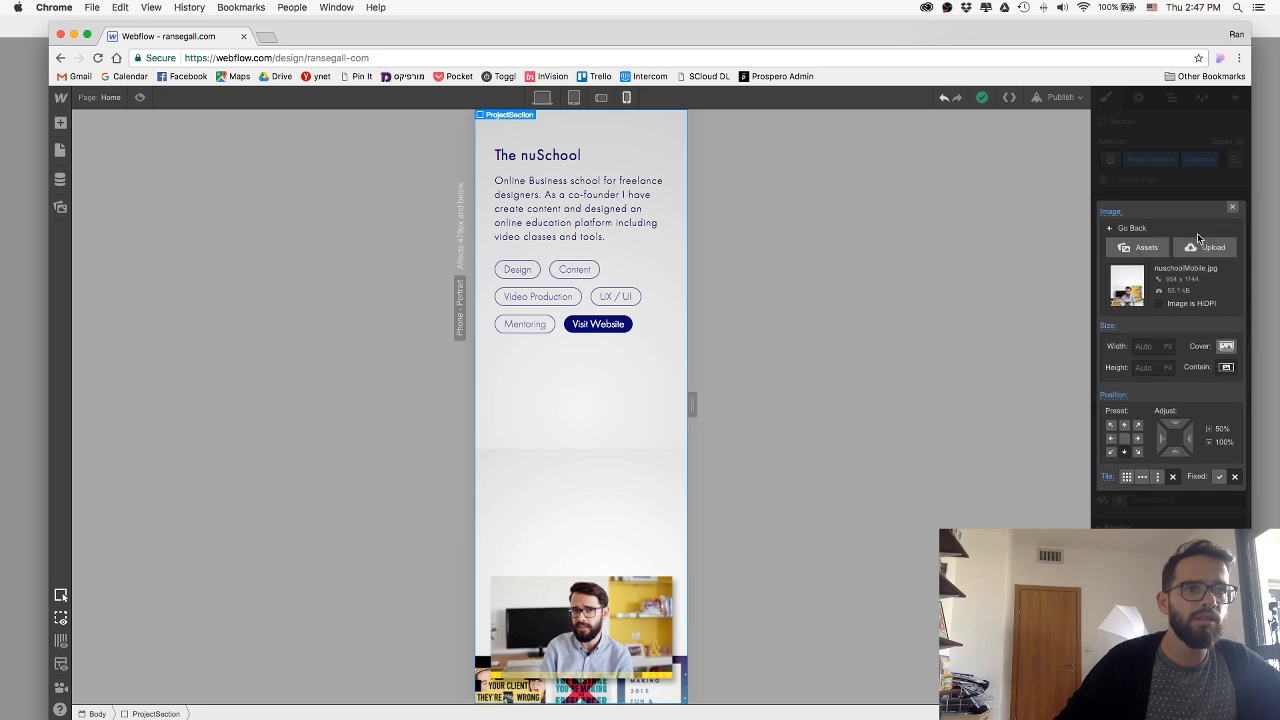
left_click(1190, 250)
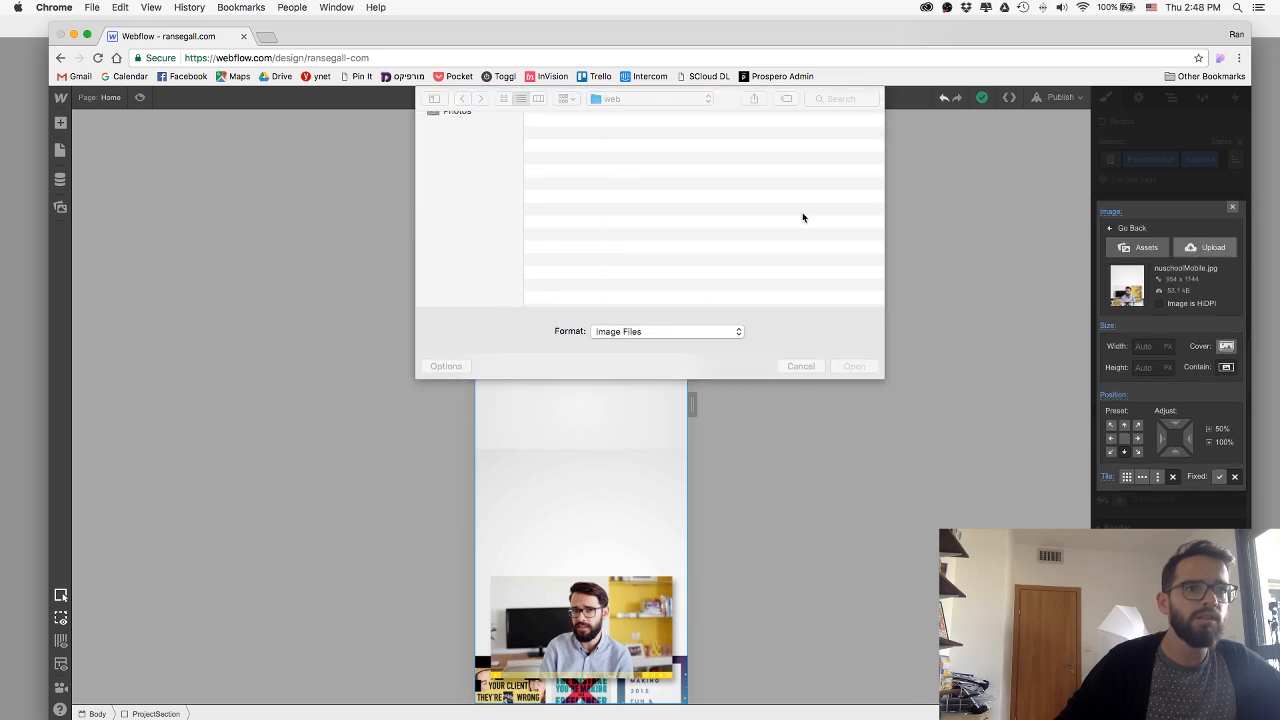
double_click(588, 133)
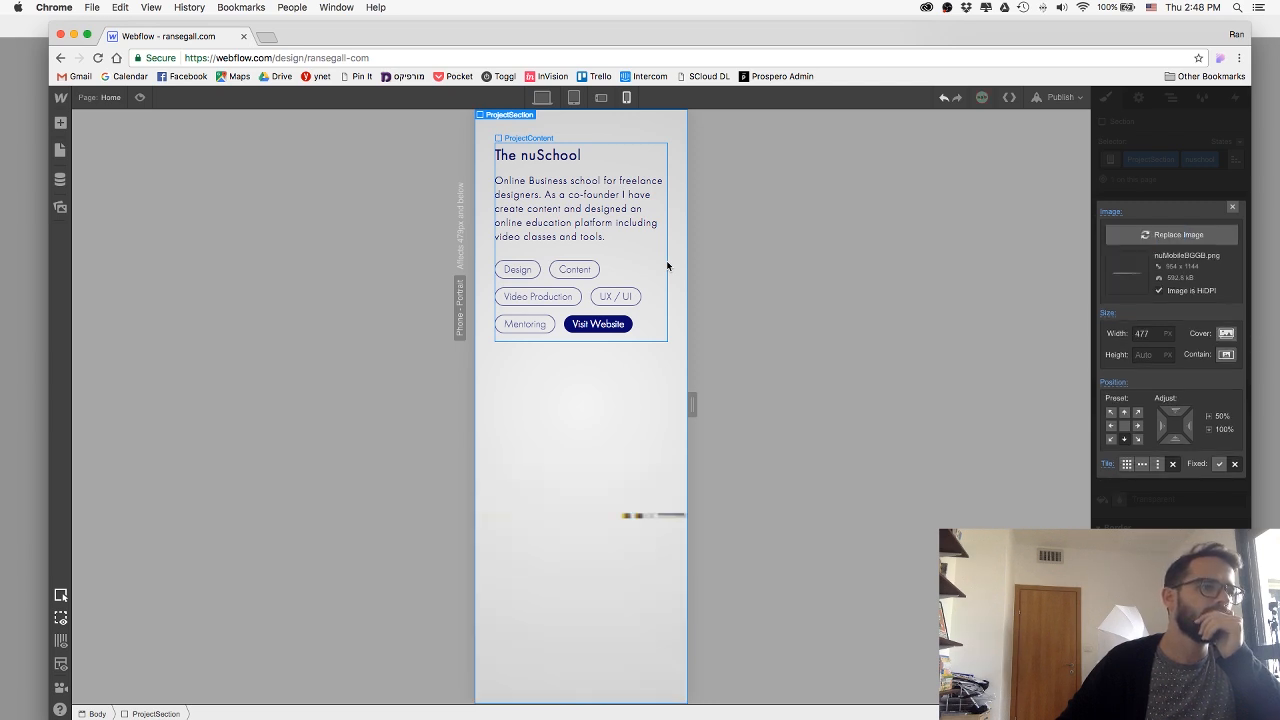
left_click(1225, 355)
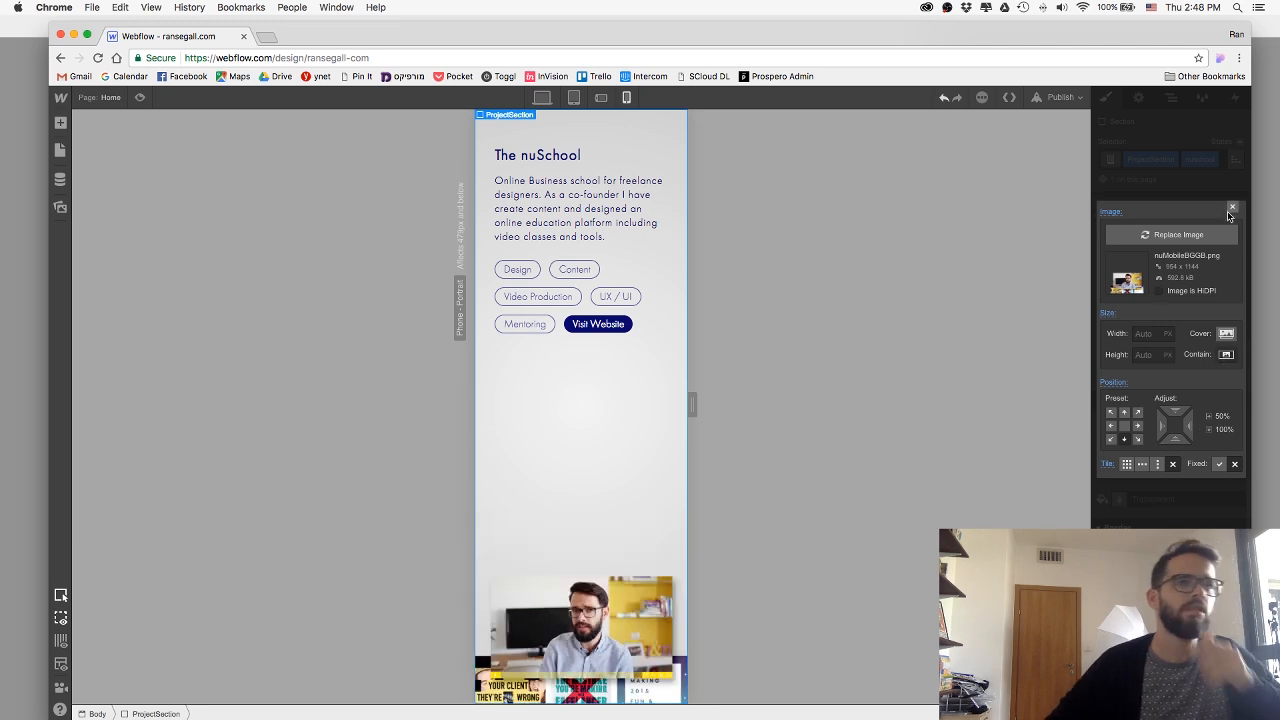
Close the background image settings and publish the site to ransegall-com.webflow.io.
left_click(965, 123)
left_click(1060, 97)
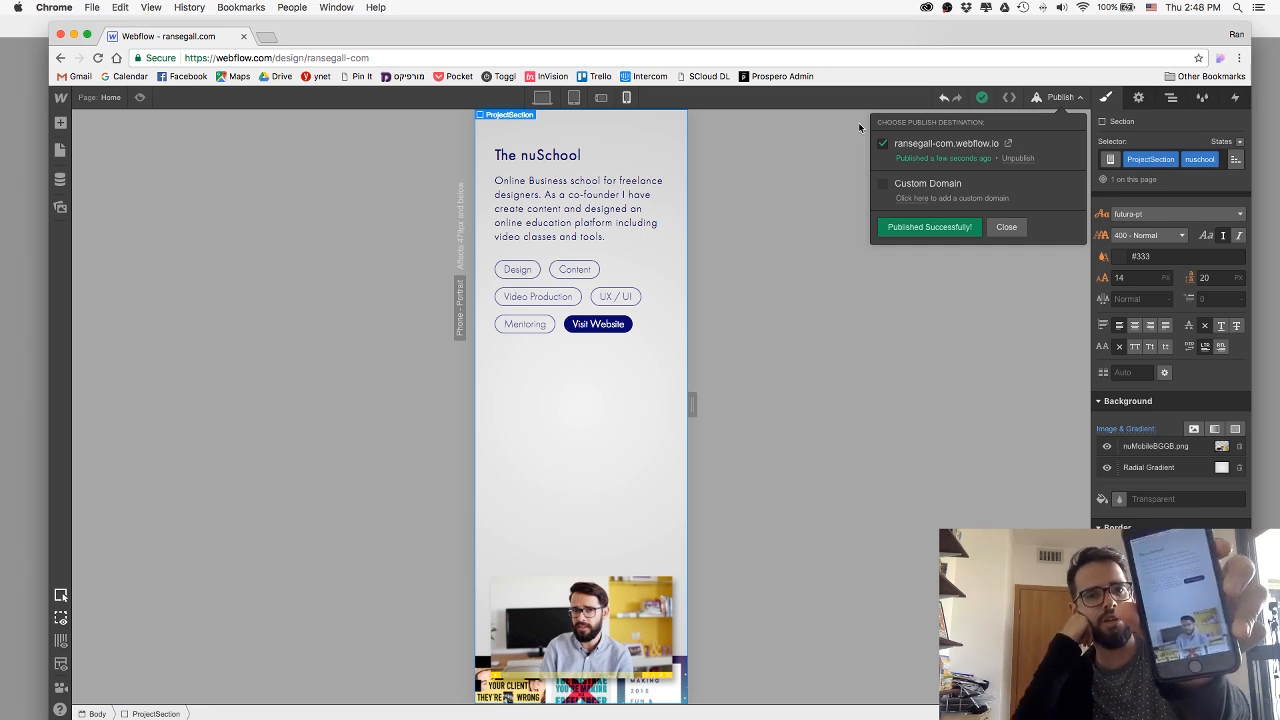
left_click(1006, 227)
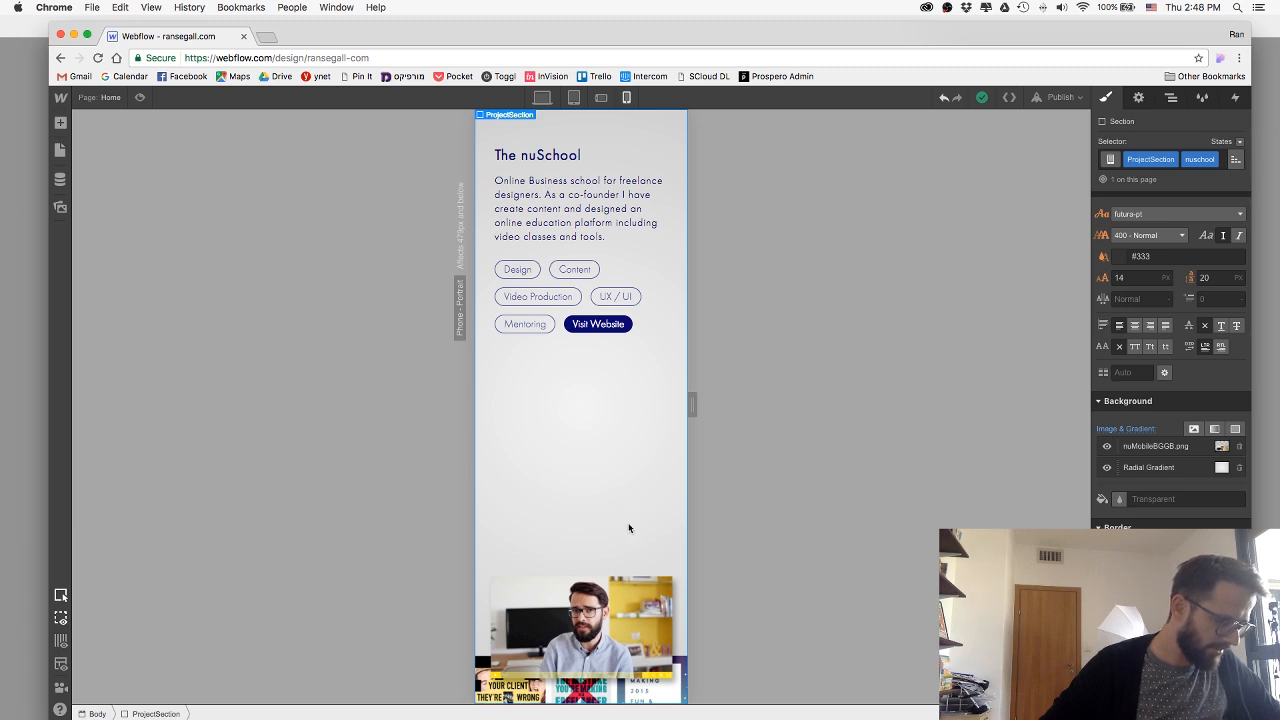
Set the top padding of the nuSchool project section to 10 px for the phone portrait layout.
scroll(567, 493, "up", 3)
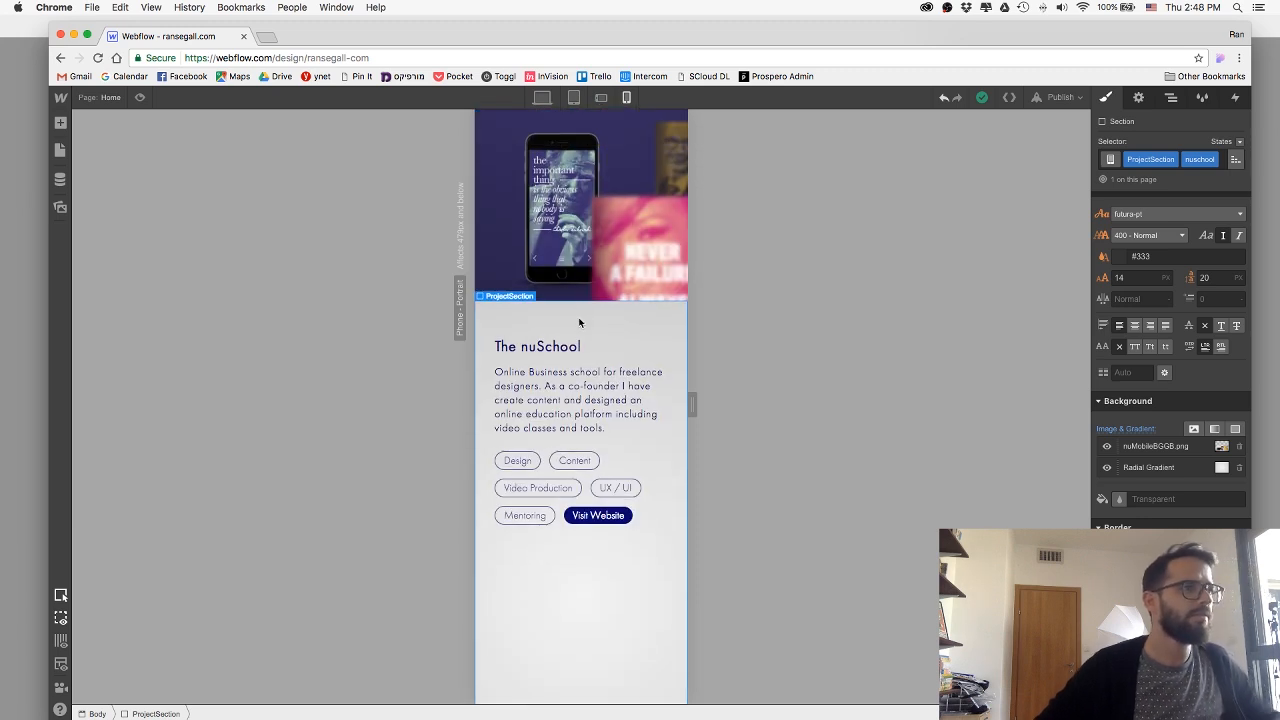
scroll(1170, 270, "up", 5)
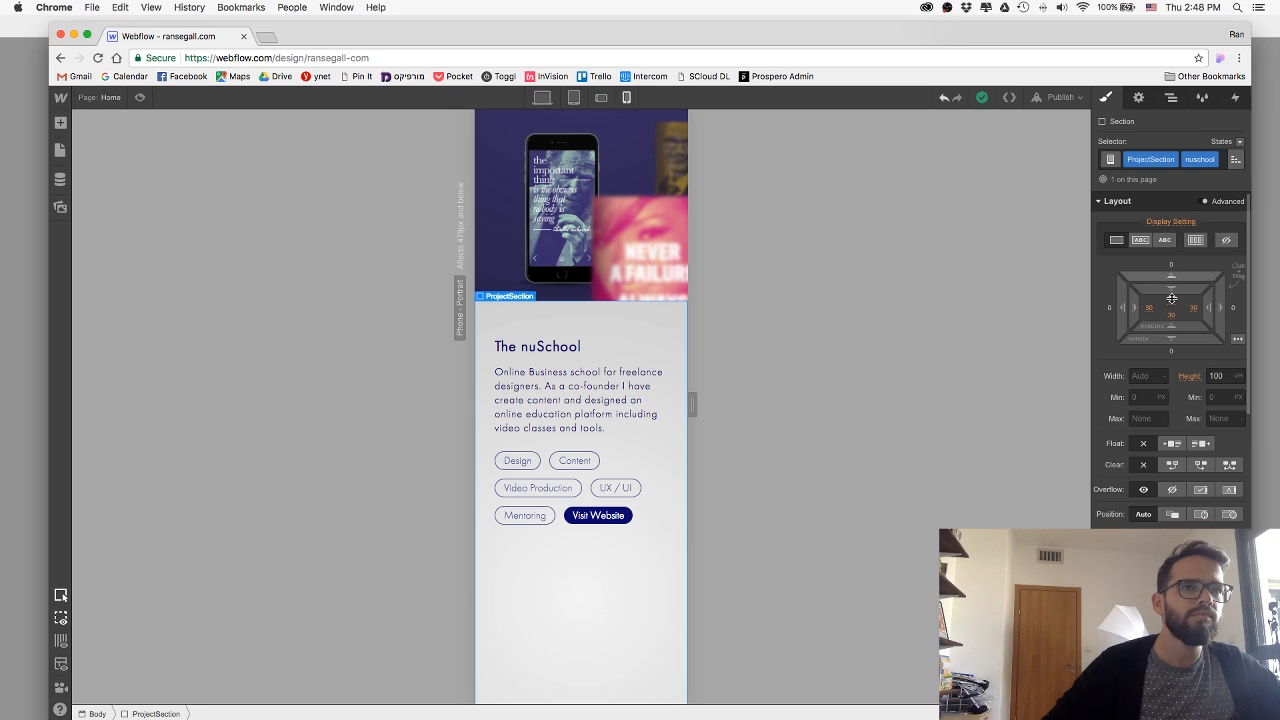
left_click(1171, 300)
type("10")
key("Return")
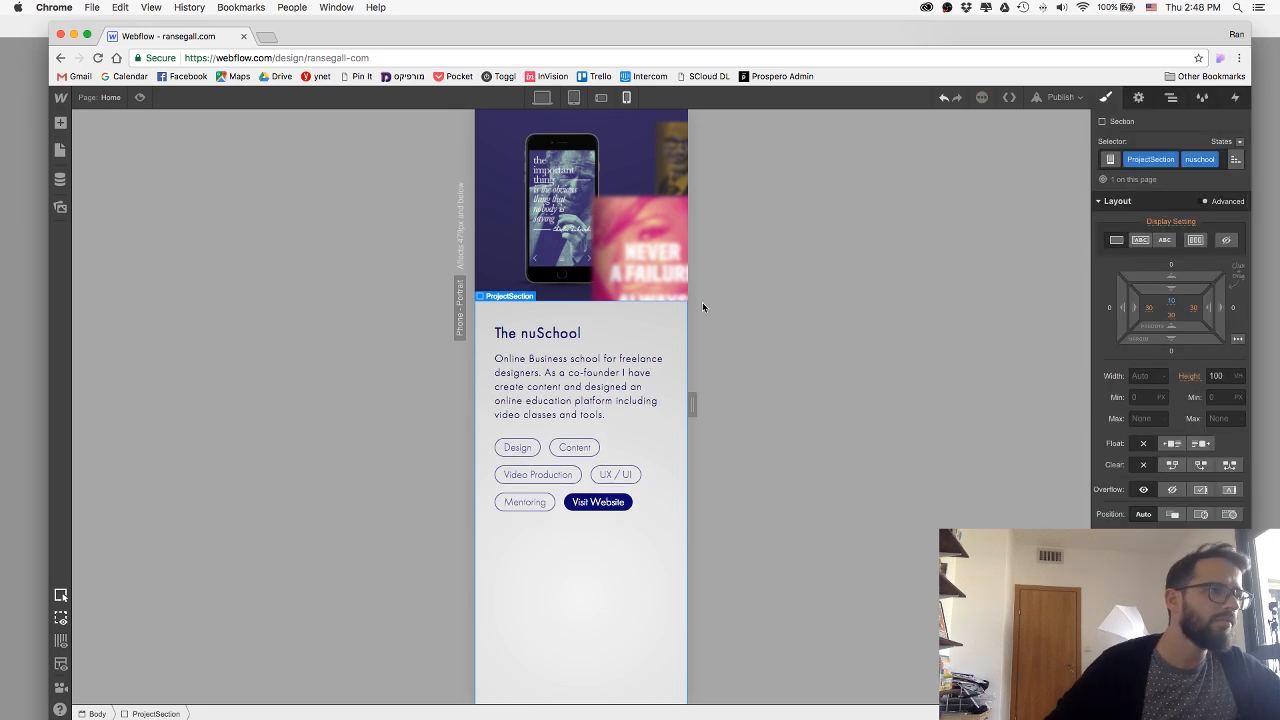
Try right margins of 0 and -15 px on the MuzImage for phone portrait, and settle on -20 px.
scroll(628, 374, "up", 3)
left_click(714, 398)
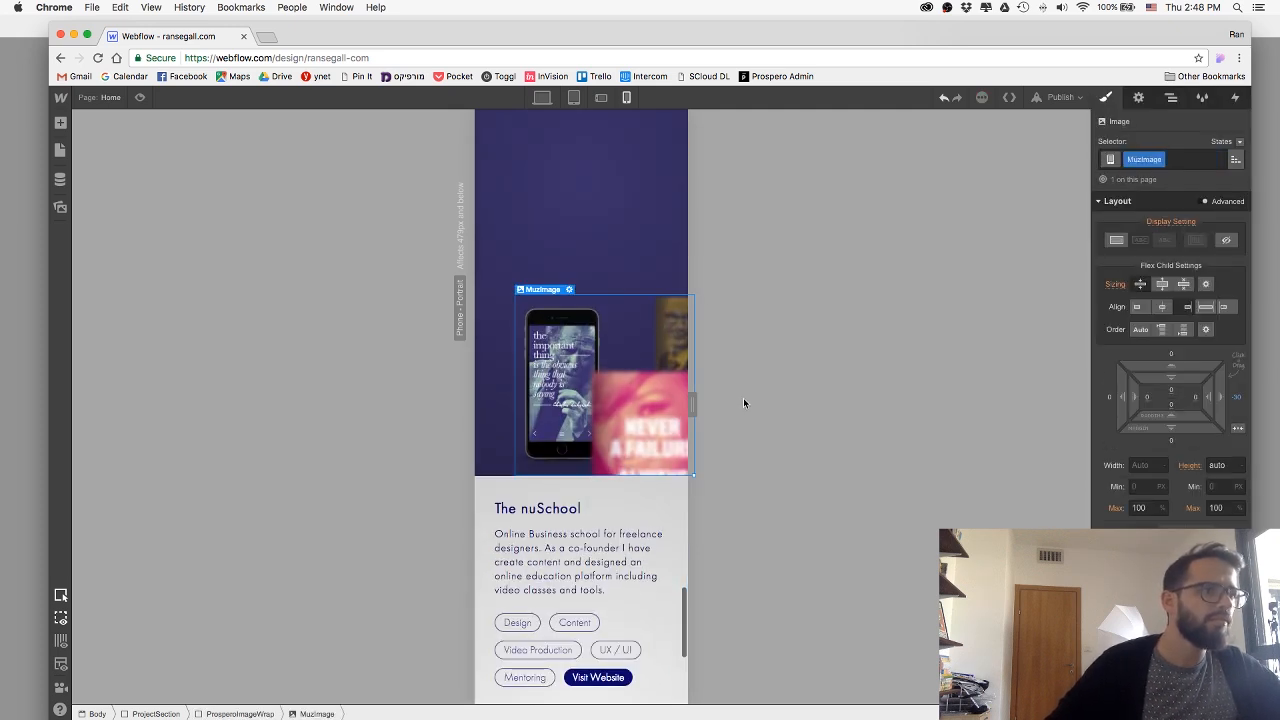
left_click(1236, 399)
type("0")
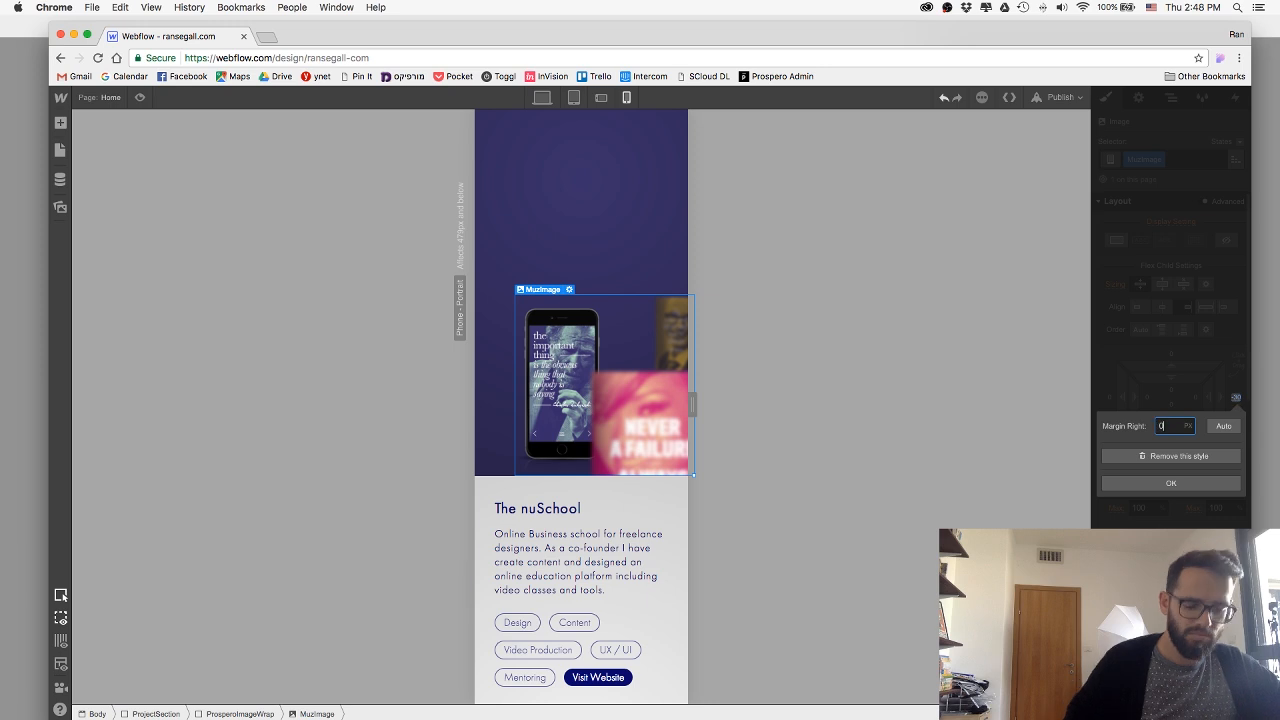
key("Return")
left_click(1235, 400)
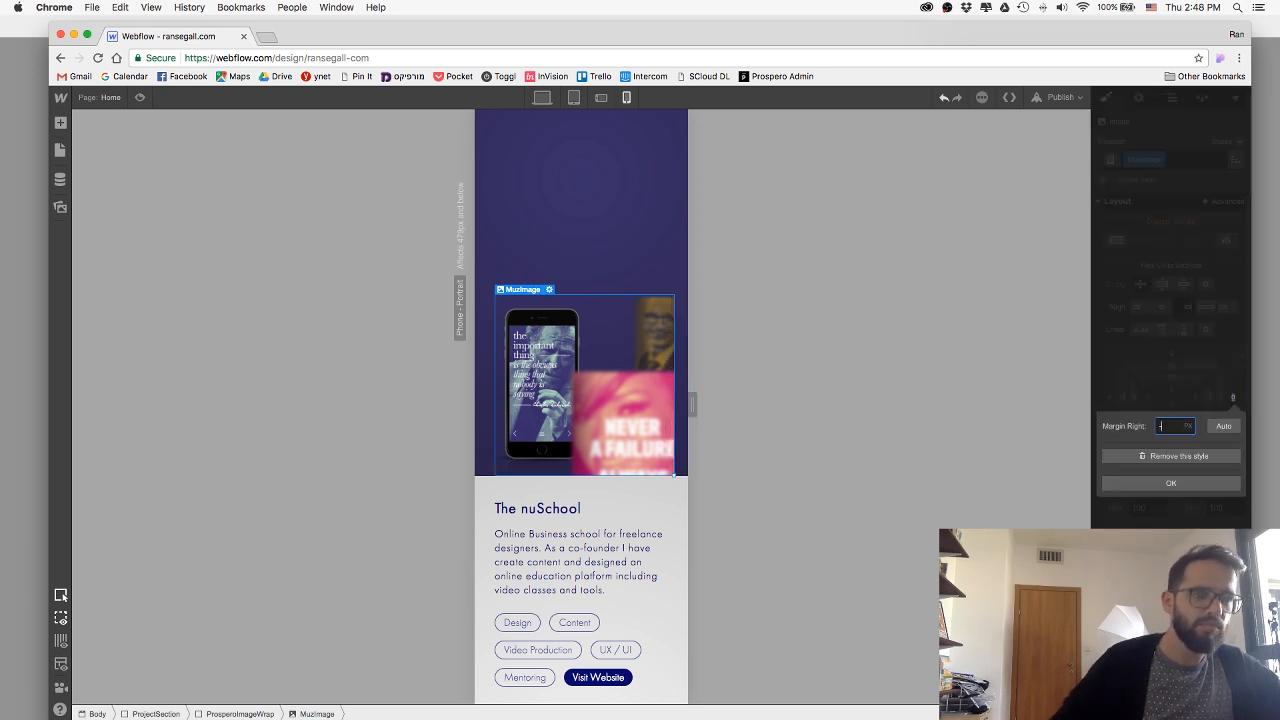
type("-15")
key("Return")
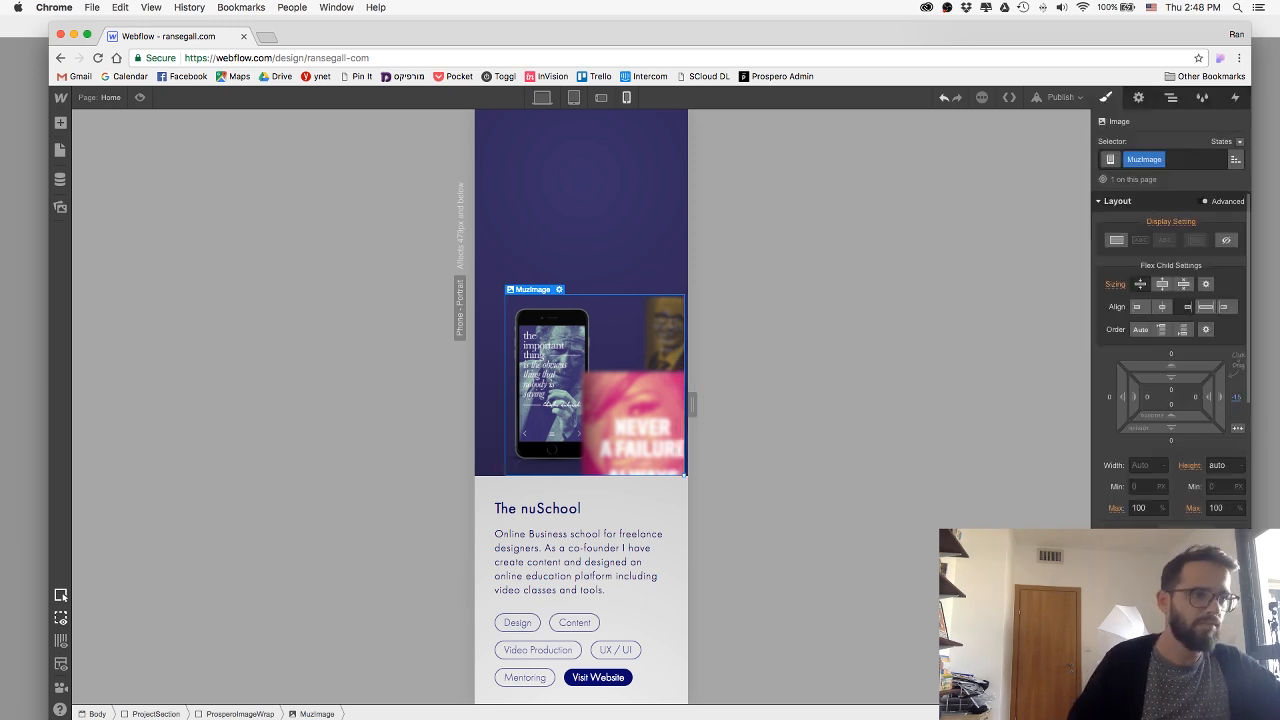
left_click(1236, 401)
type("-20")
key("Return")
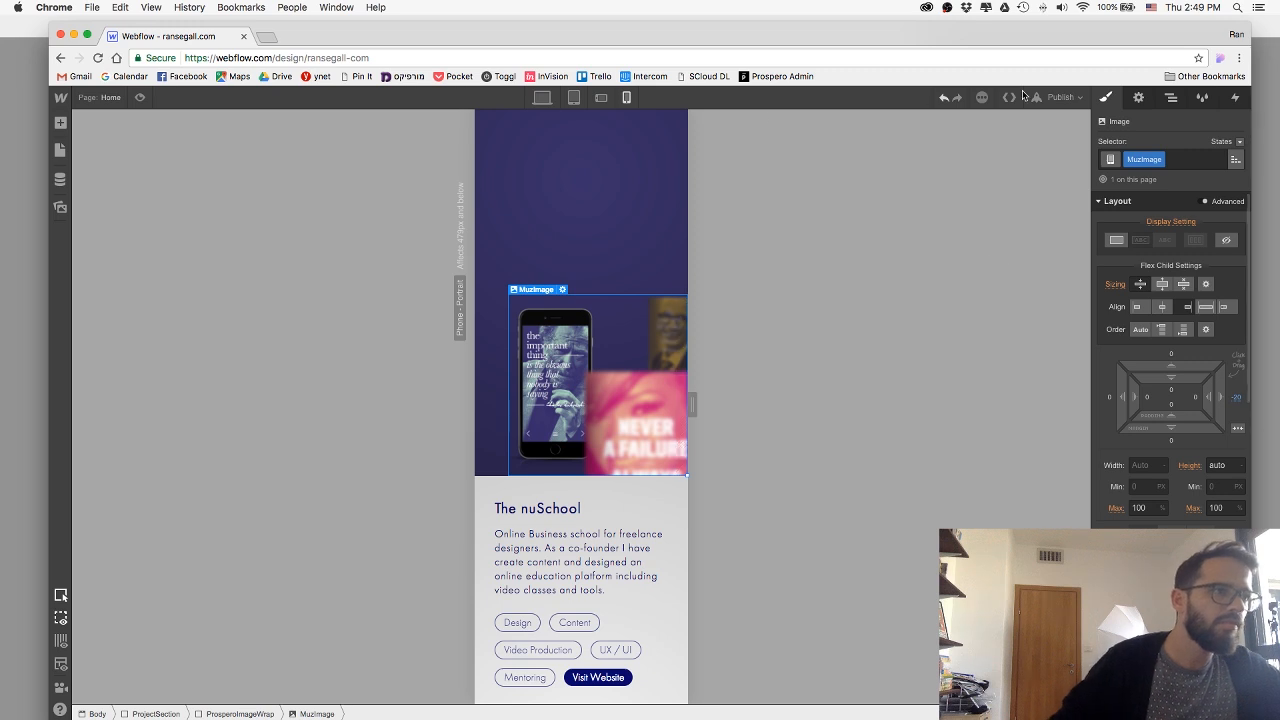
Publish the updated phone margins and padding to the ransegall-com.webflow.io domain.
left_click(1058, 97)
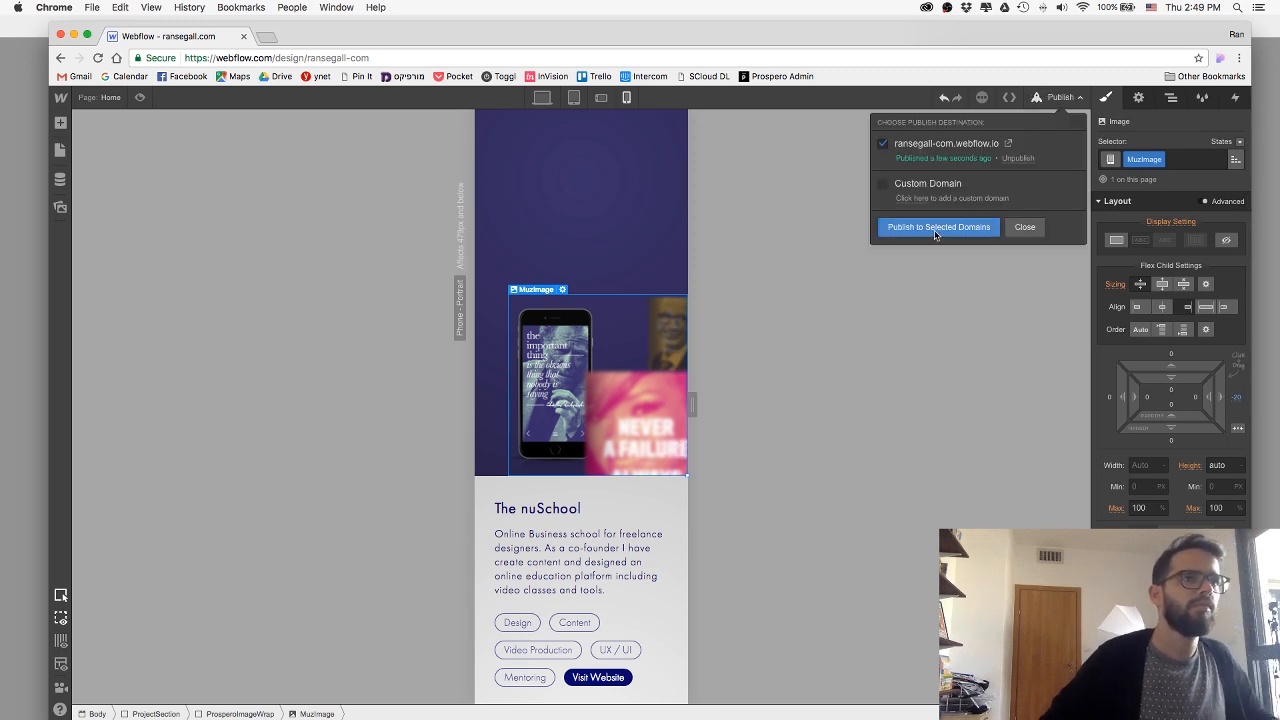
left_click(936, 227)
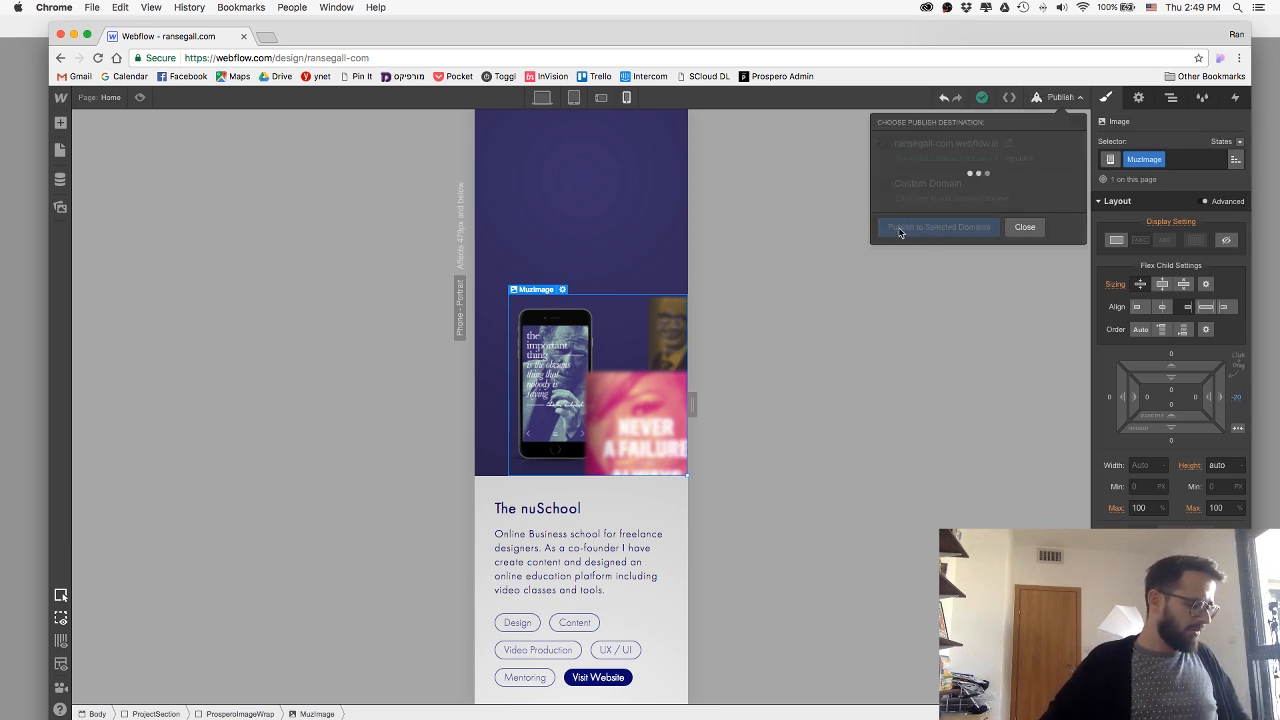
left_click(1002, 227)
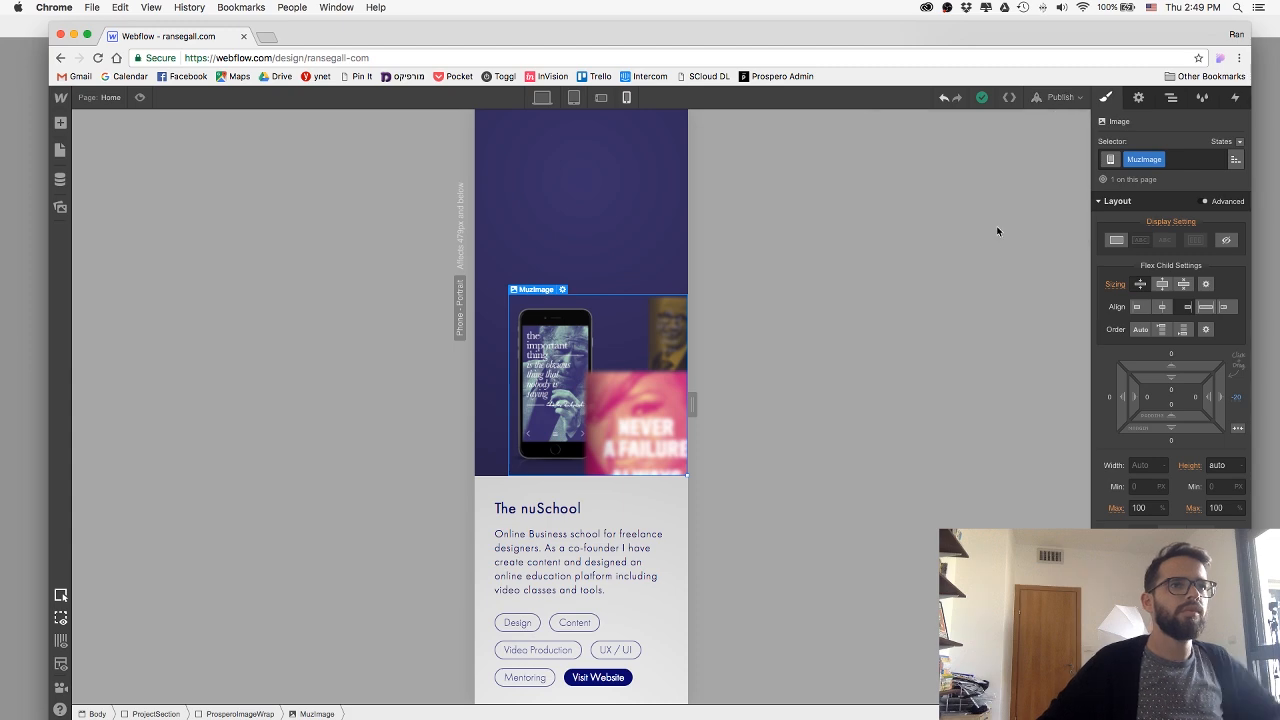
Return to the desktop layout and examine the Stay In Touch footer design at the end of the Sketch page.
scroll(519, 273, "down", 3)
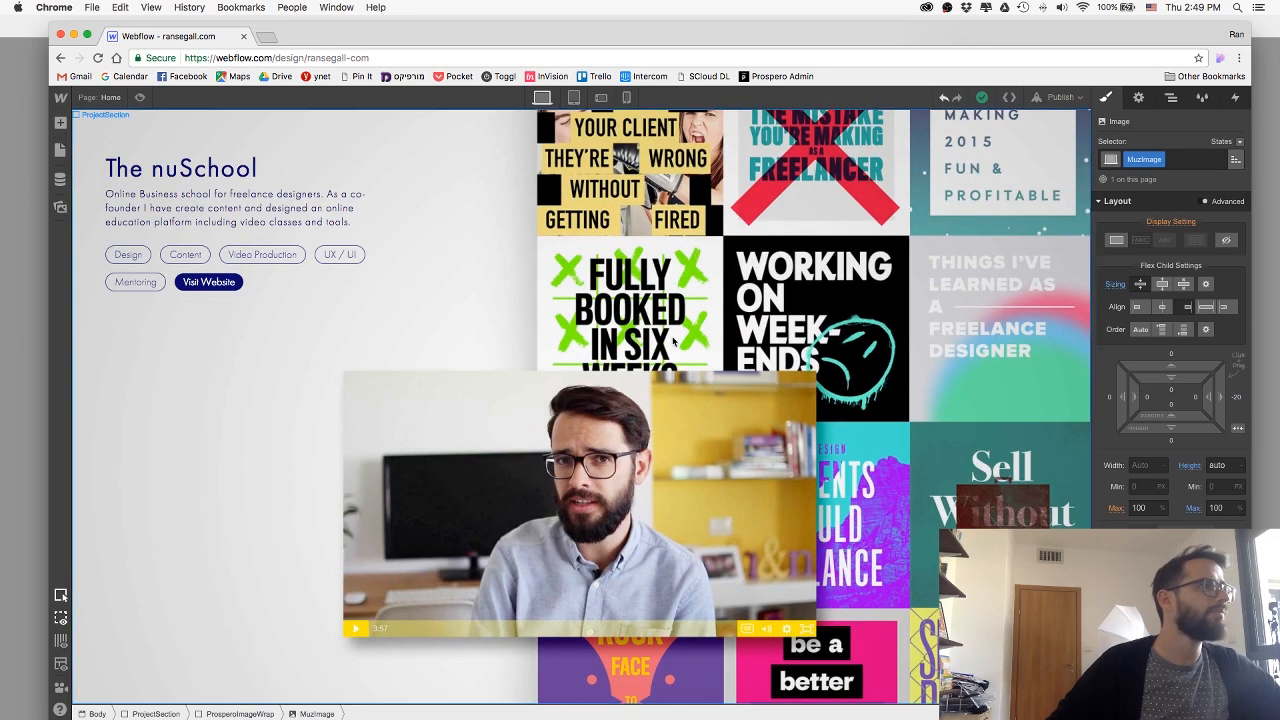
key("super+Tab")
key("super+Tab")
key("super+Tab")
scroll(535, 333, "down", 8)
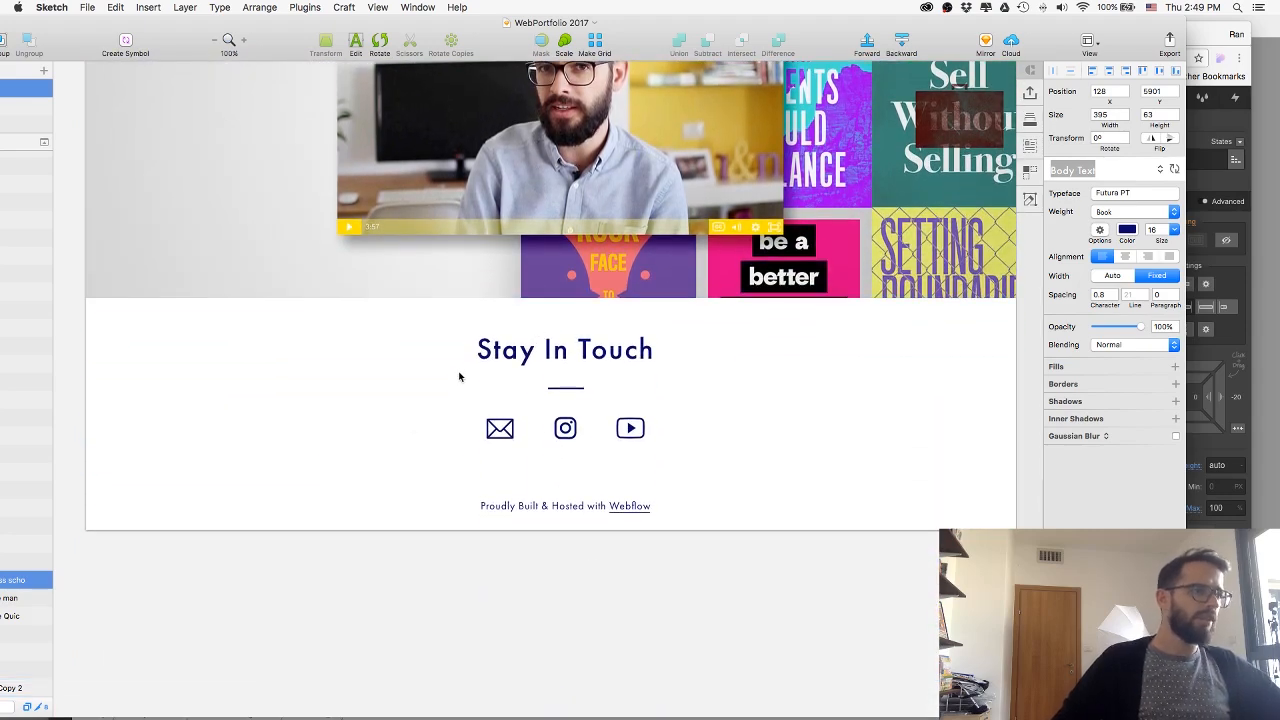
key("super+Tab")
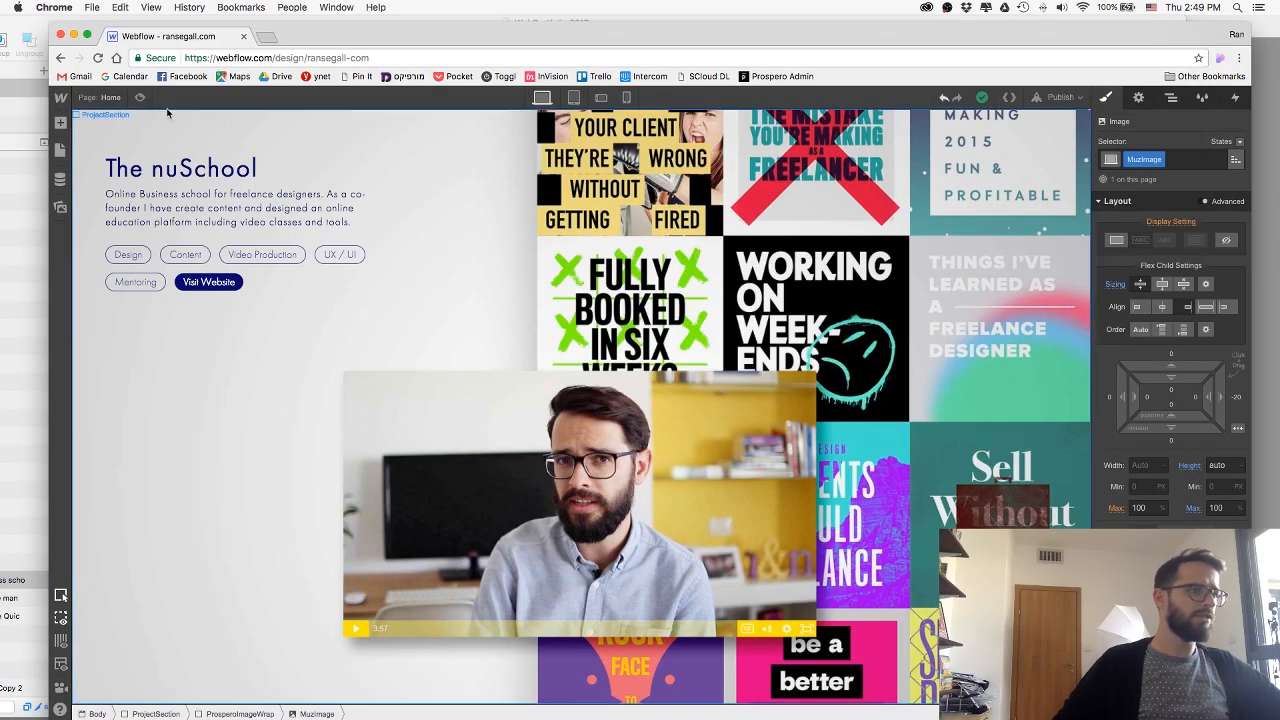
Collapse the project sections in the element tree and add a new Section after the last ProjectSection in the Body.
left_click(1171, 97)
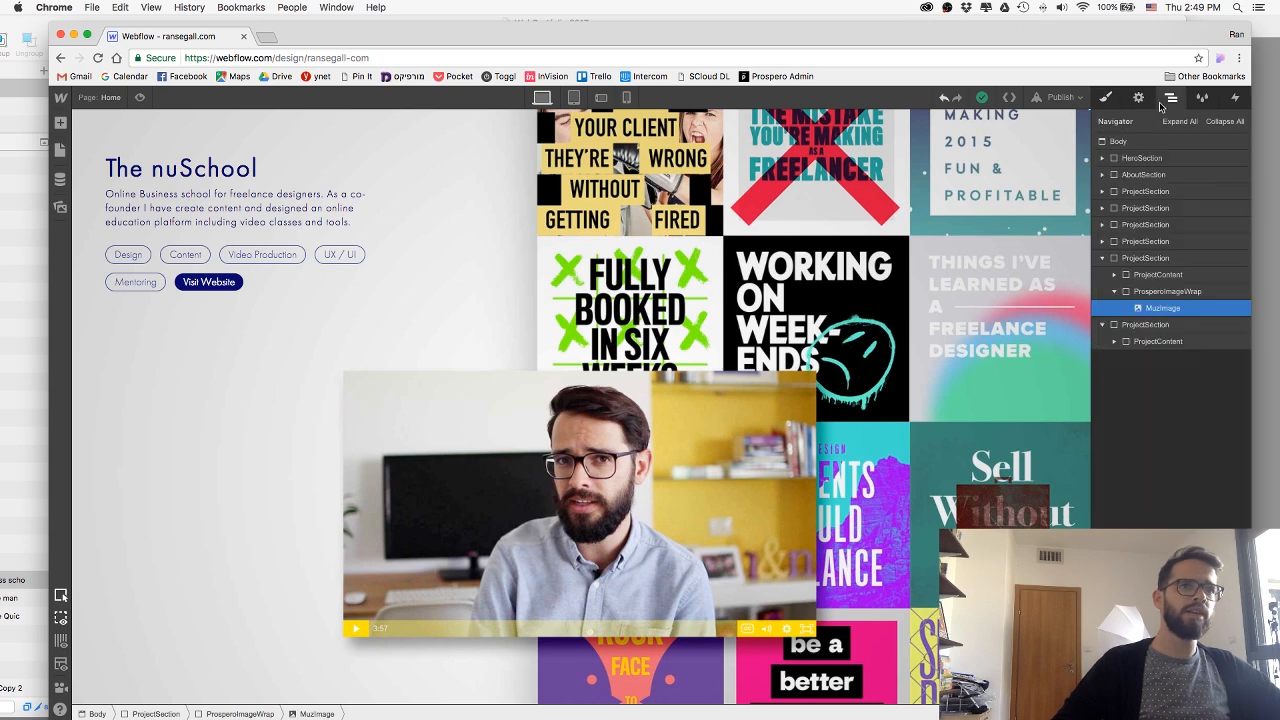
left_click(1104, 258)
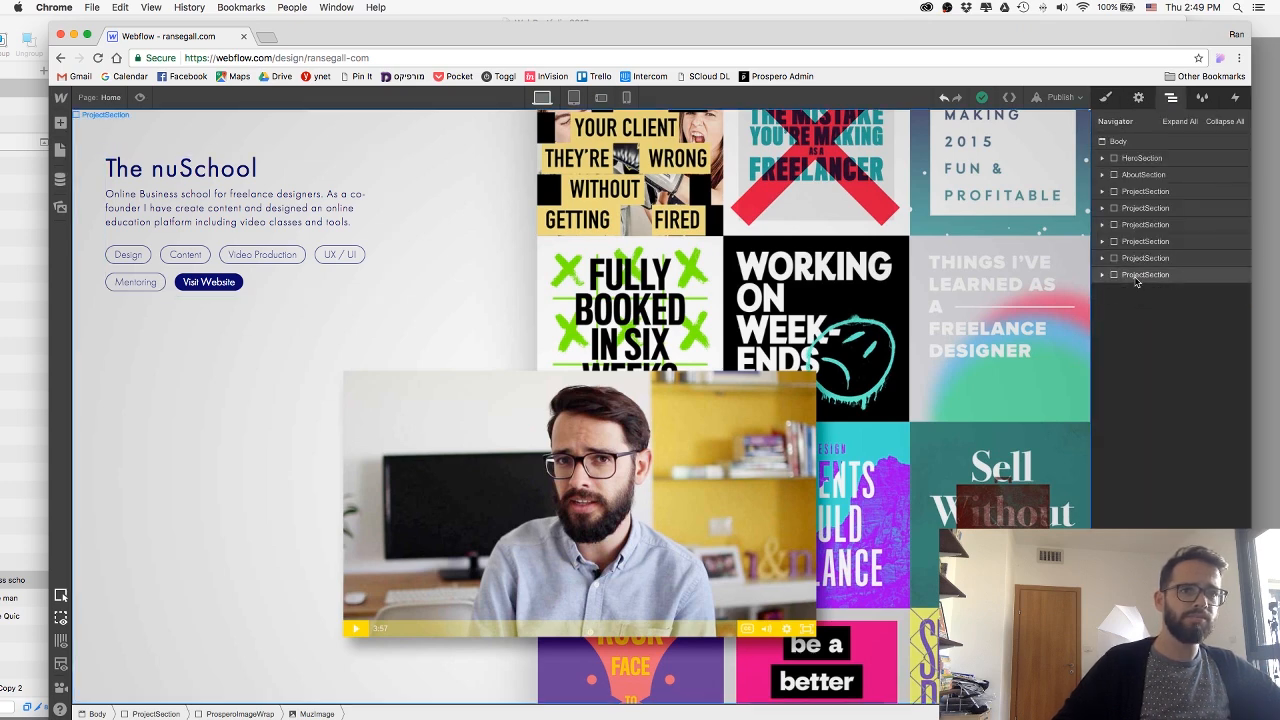
left_click(60, 122)
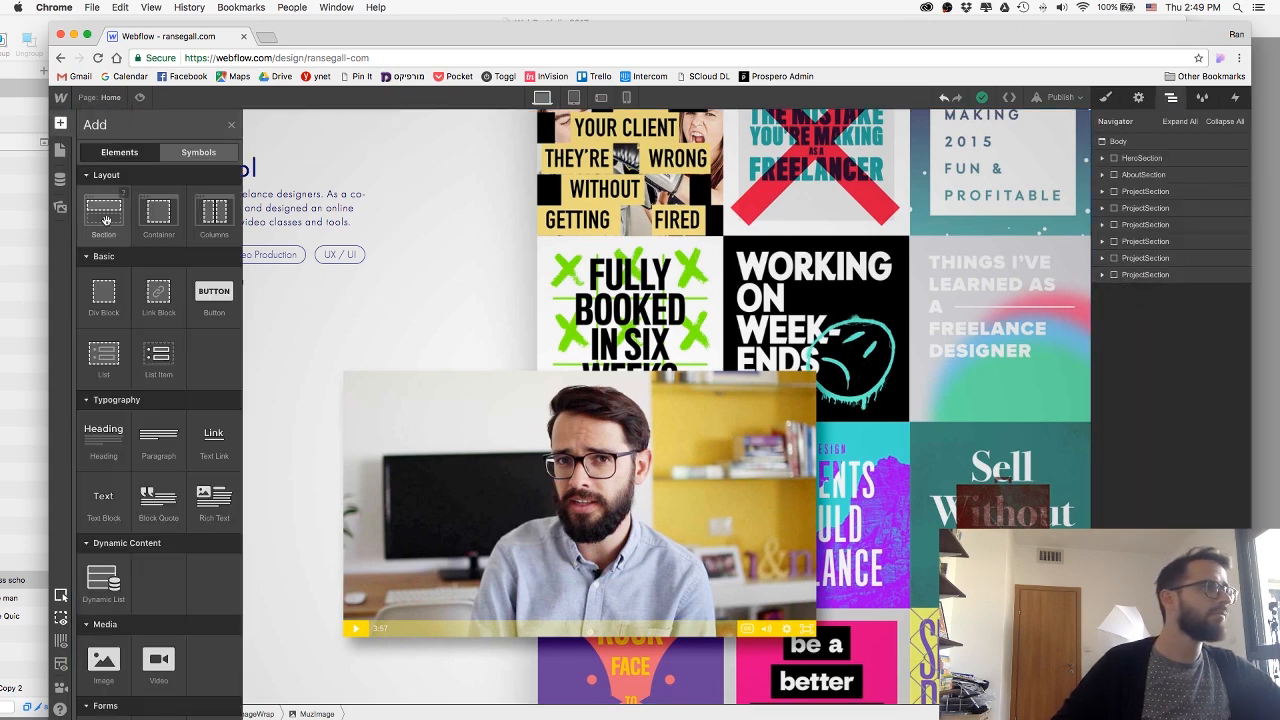
left_click_drag(1092, 258, 1155, 314)
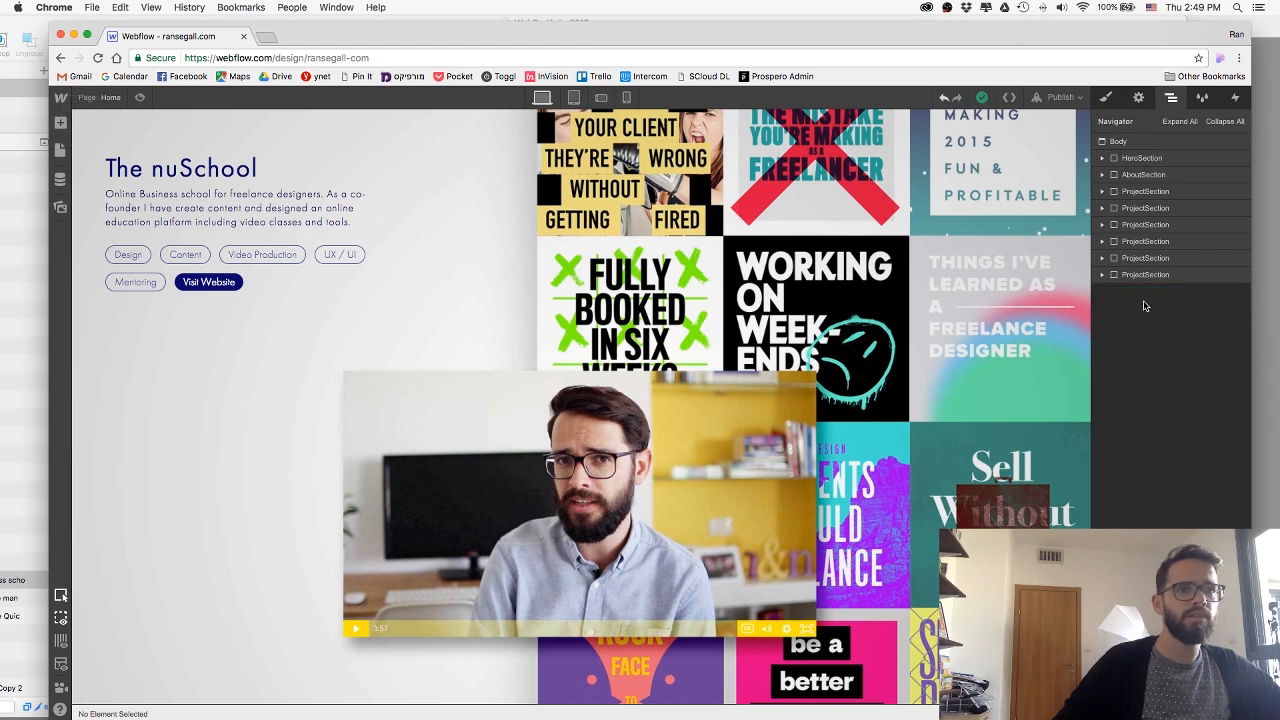
left_click(62, 122)
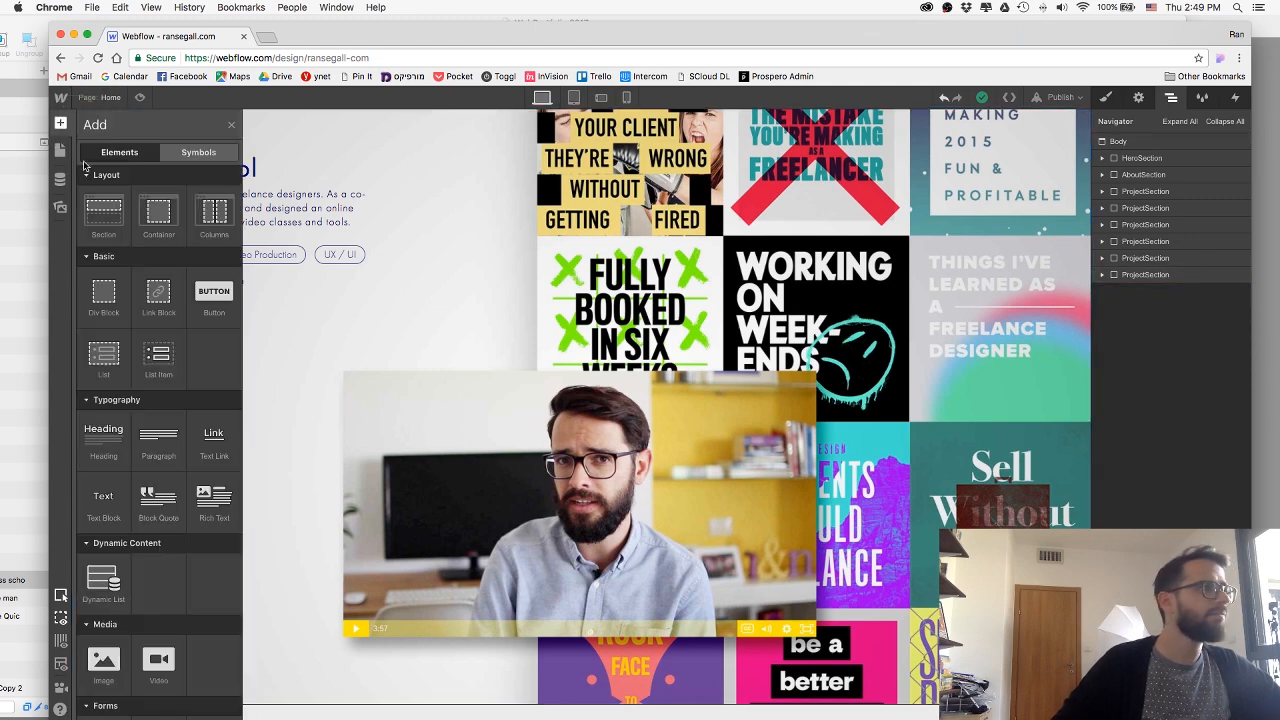
left_click_drag(302, 192, 1115, 442)
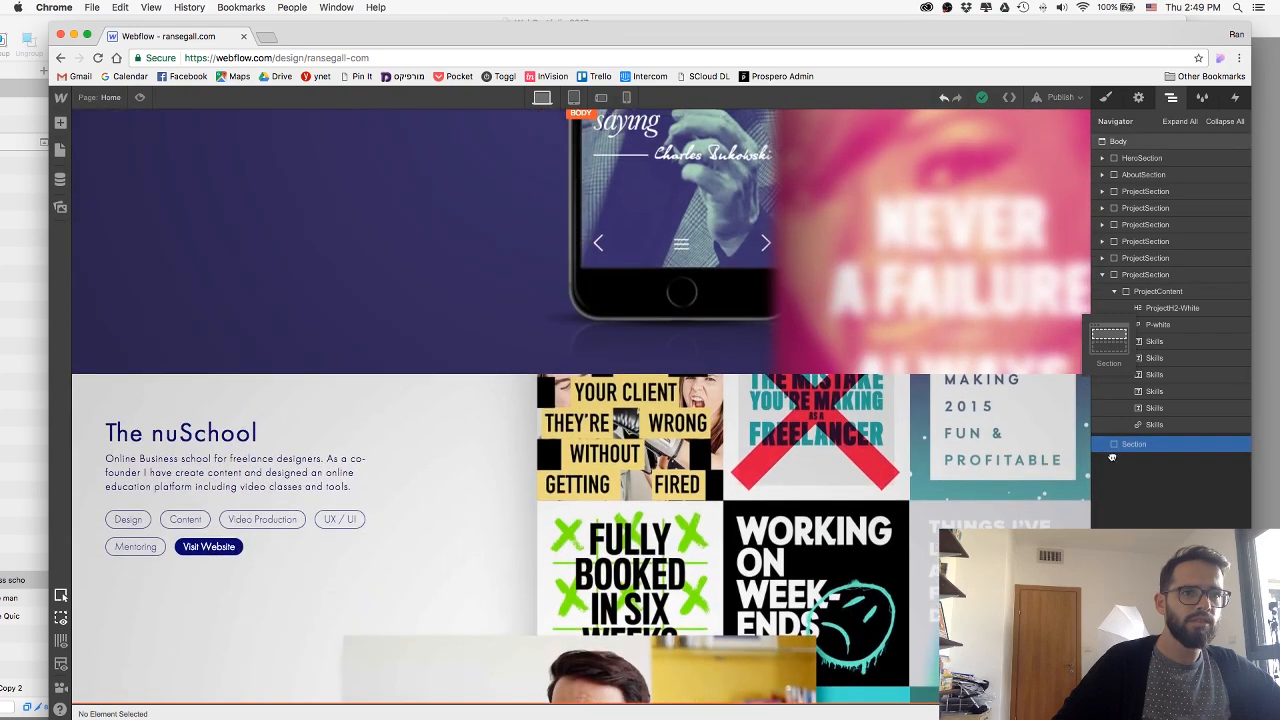
left_click(1103, 275)
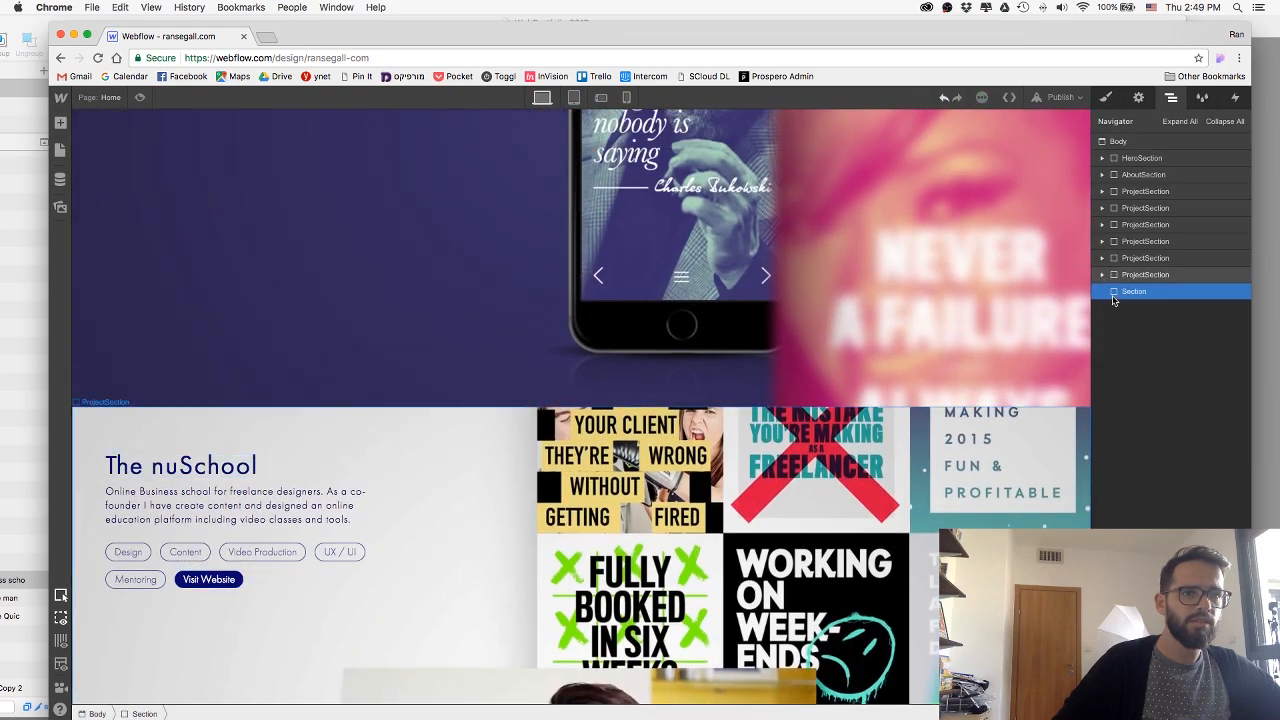
scroll(696, 652, "down", 4)
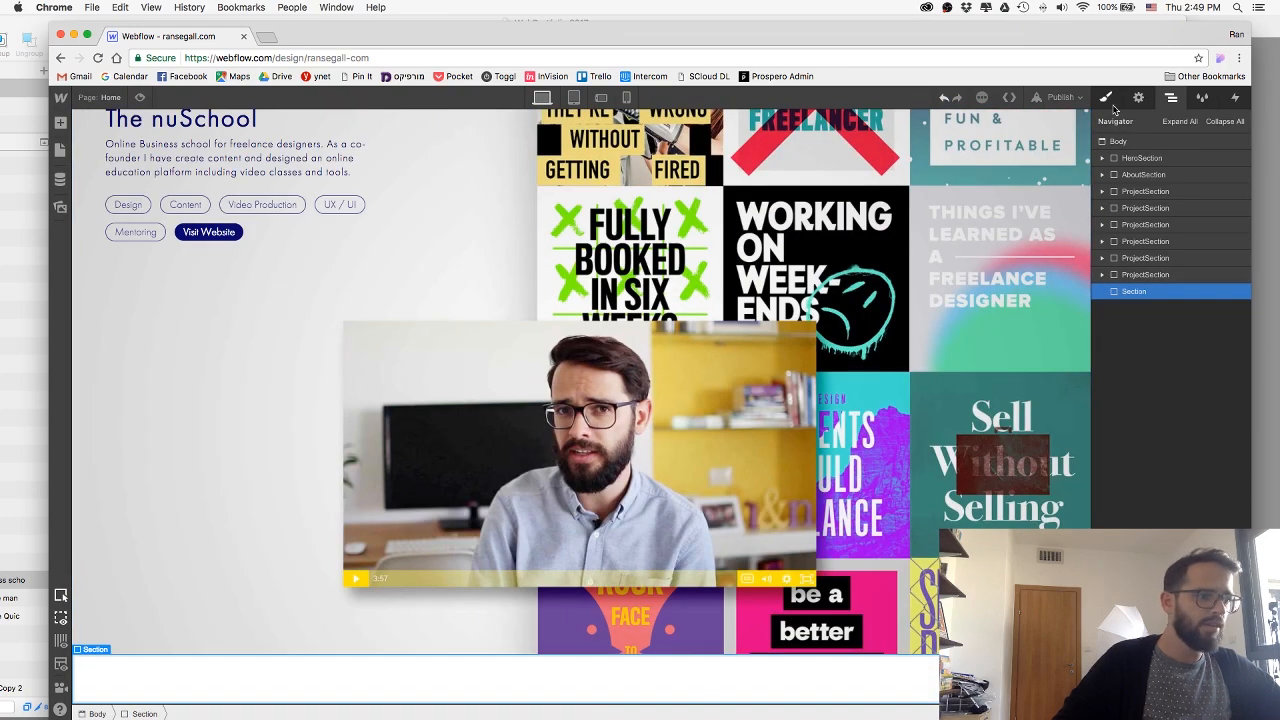
Assign a new class named Footer to the added section.
left_click(1105, 97)
left_click(1151, 162)
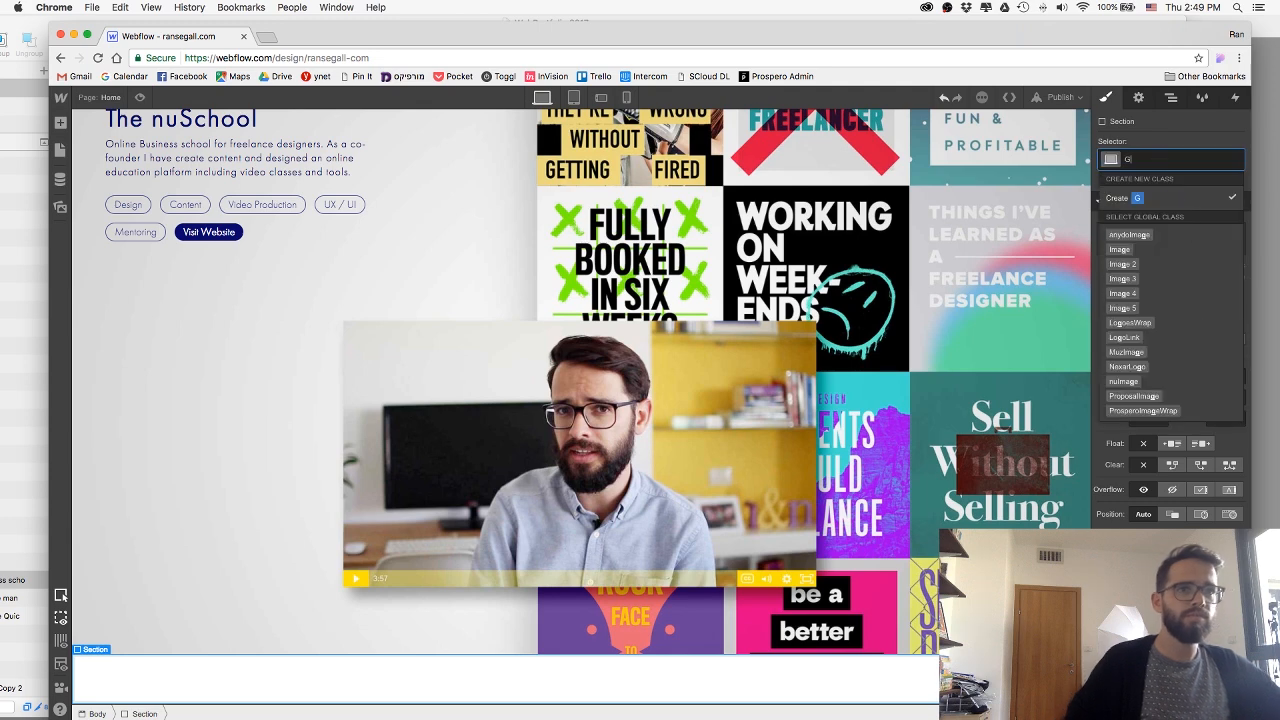
type("Footer")
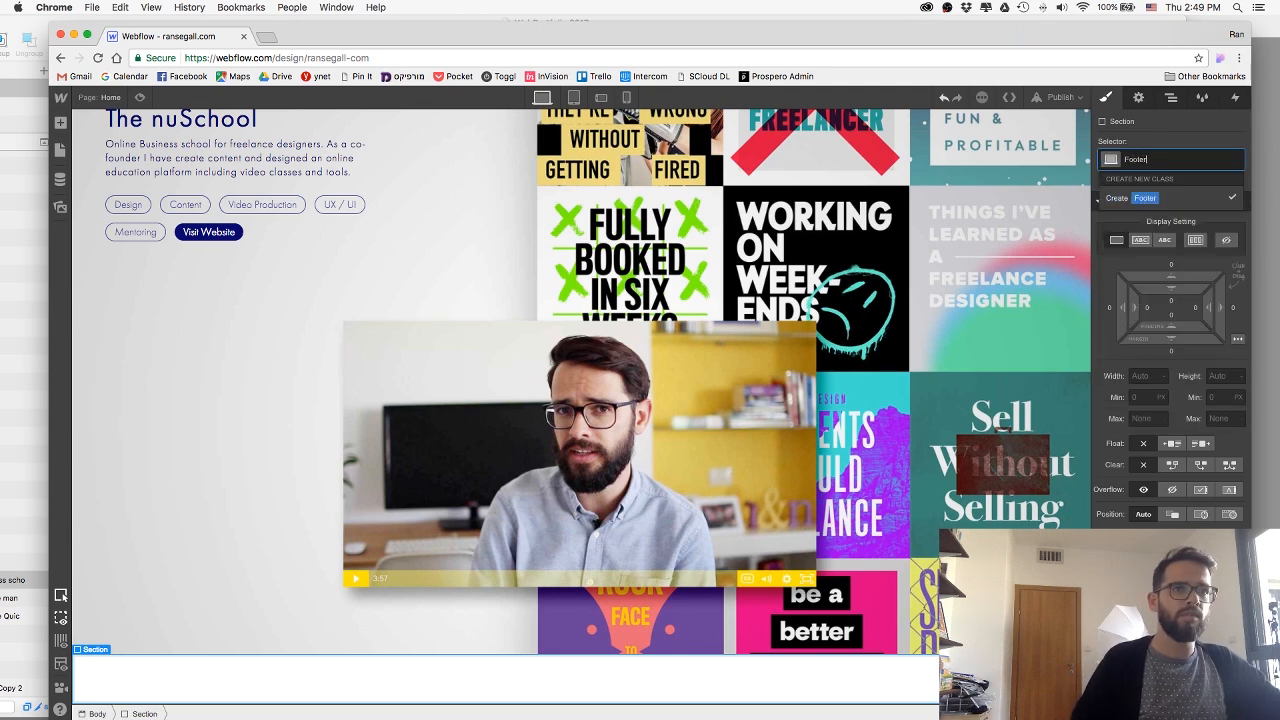
key("Return")
Check the footer layout in Sketch, then centre the Footer section's text and set its padding to 42 px on all sides.
scroll(1170, 360, "down", 3)
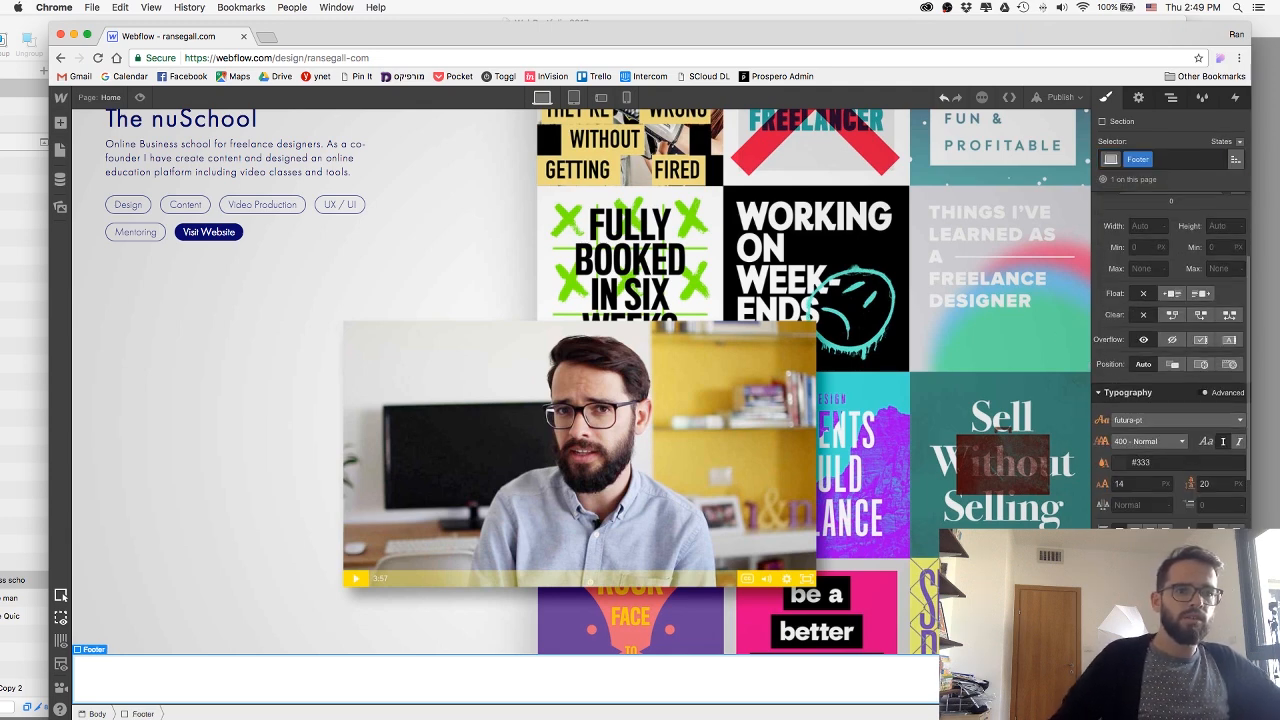
key("super+Tab")
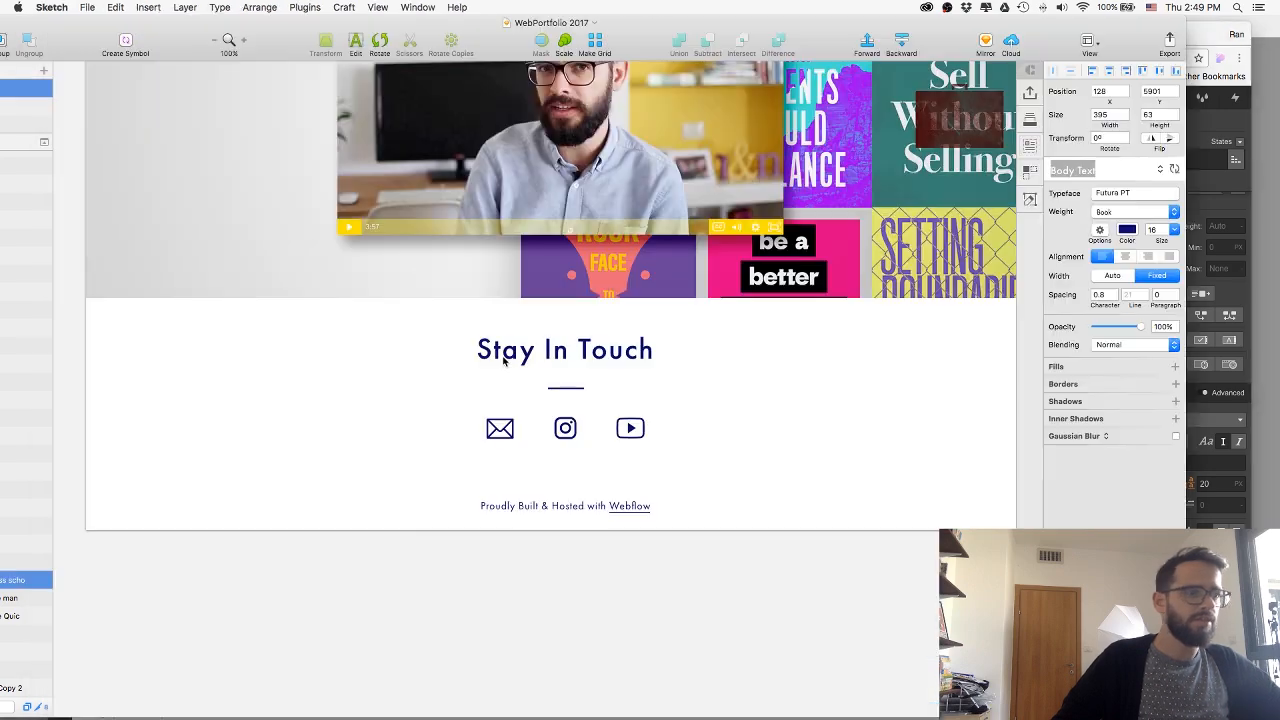
key("super+Tab")
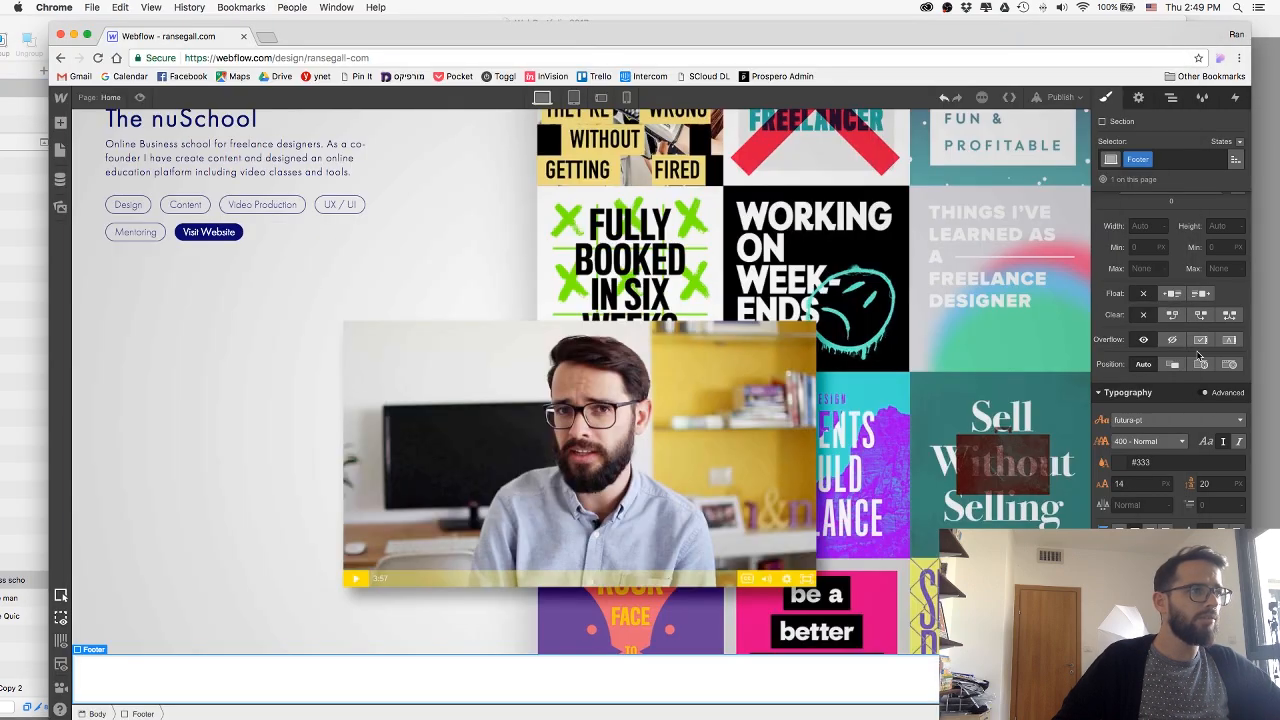
scroll(1188, 327, "up", 3)
left_click_drag(1188, 327, 1158, 376)
scroll(832, 356, "down", 1)
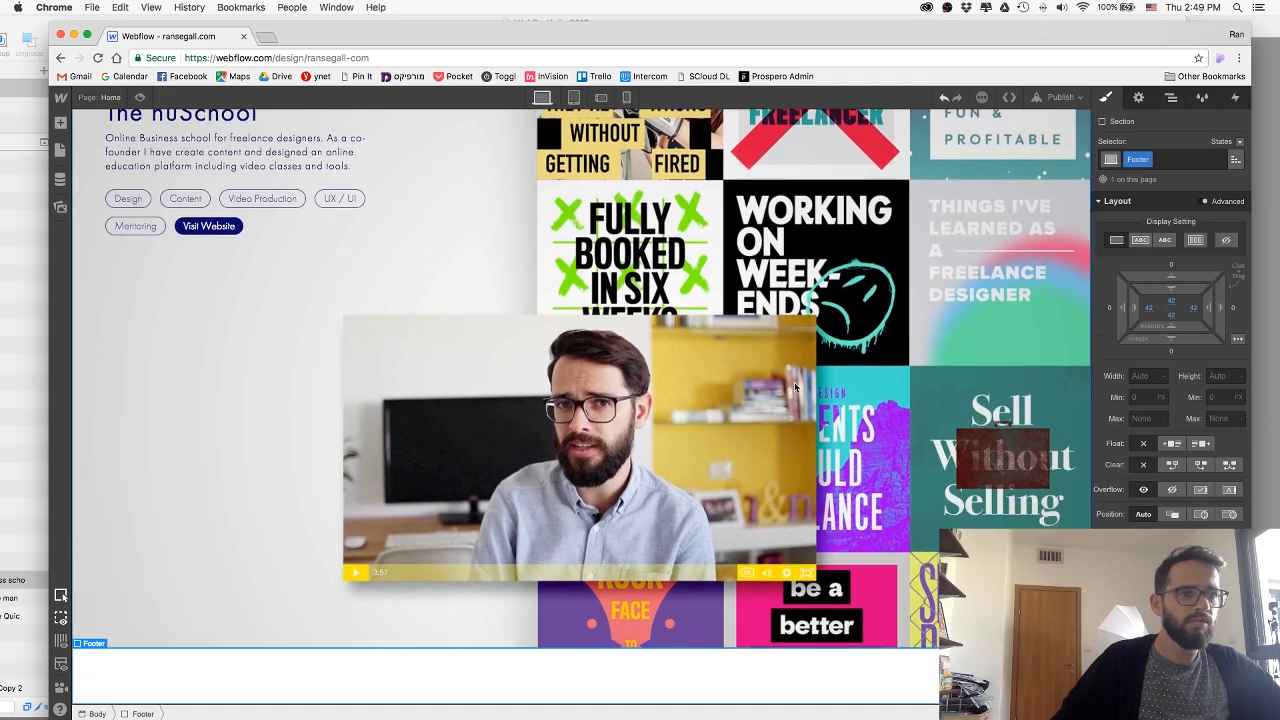
Compare with the Sketch footer heading, then copy the blue nuSchool heading into the Footer section.
key("super+Tab")
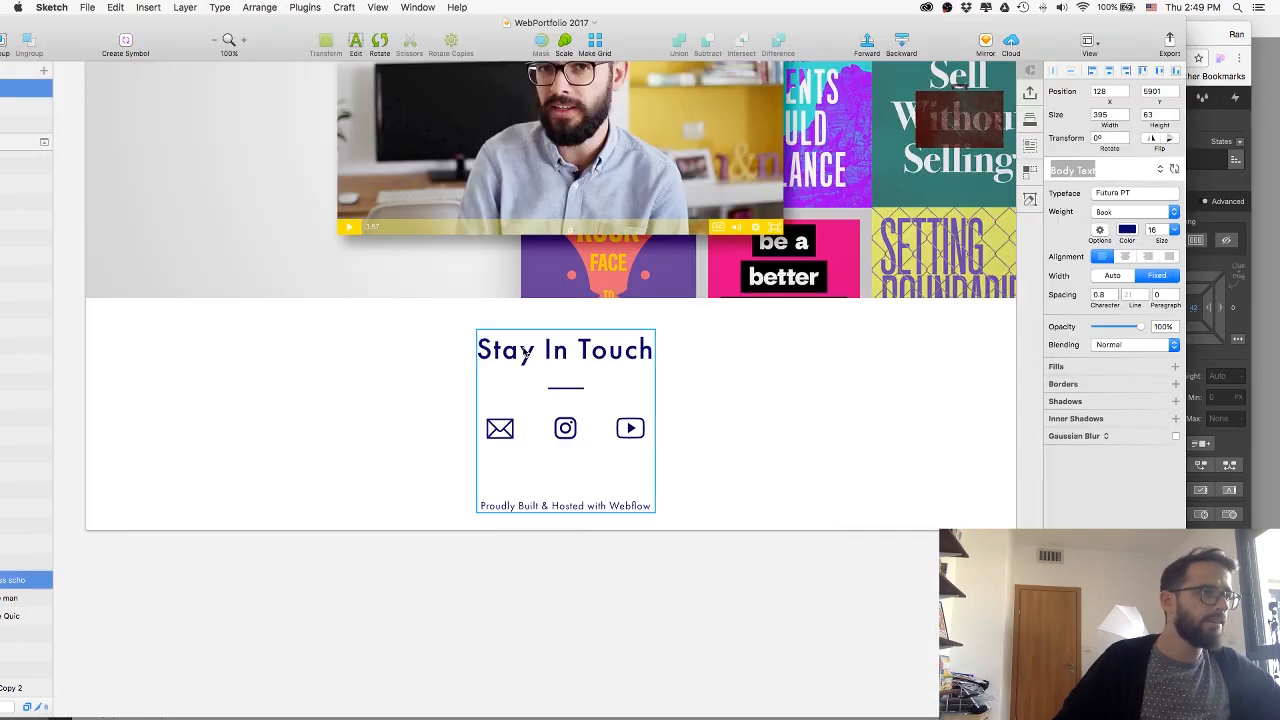
key("super+Tab")
scroll(497, 360, "up", 5)
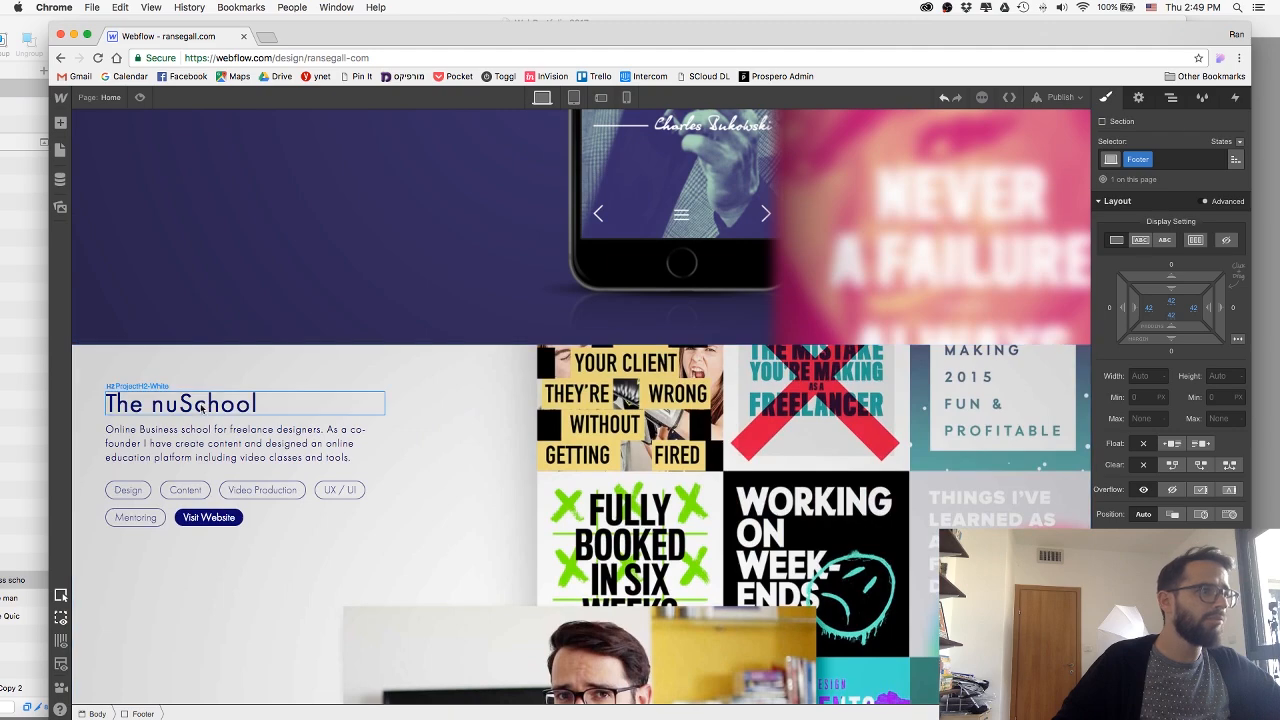
scroll(311, 606, "down", 3)
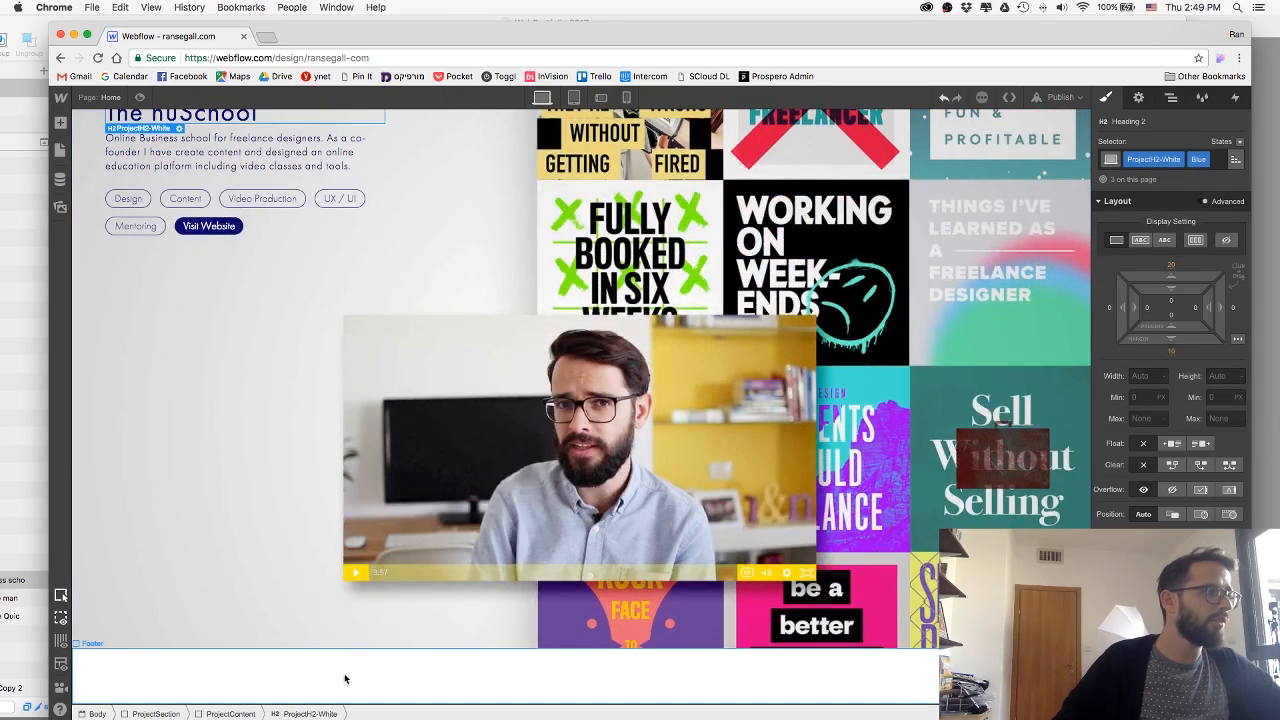
scroll(340, 660, "down", 1)
Switch to Sketch and copy the text of the Stay In Touch footer heading.
key("super+Tab")
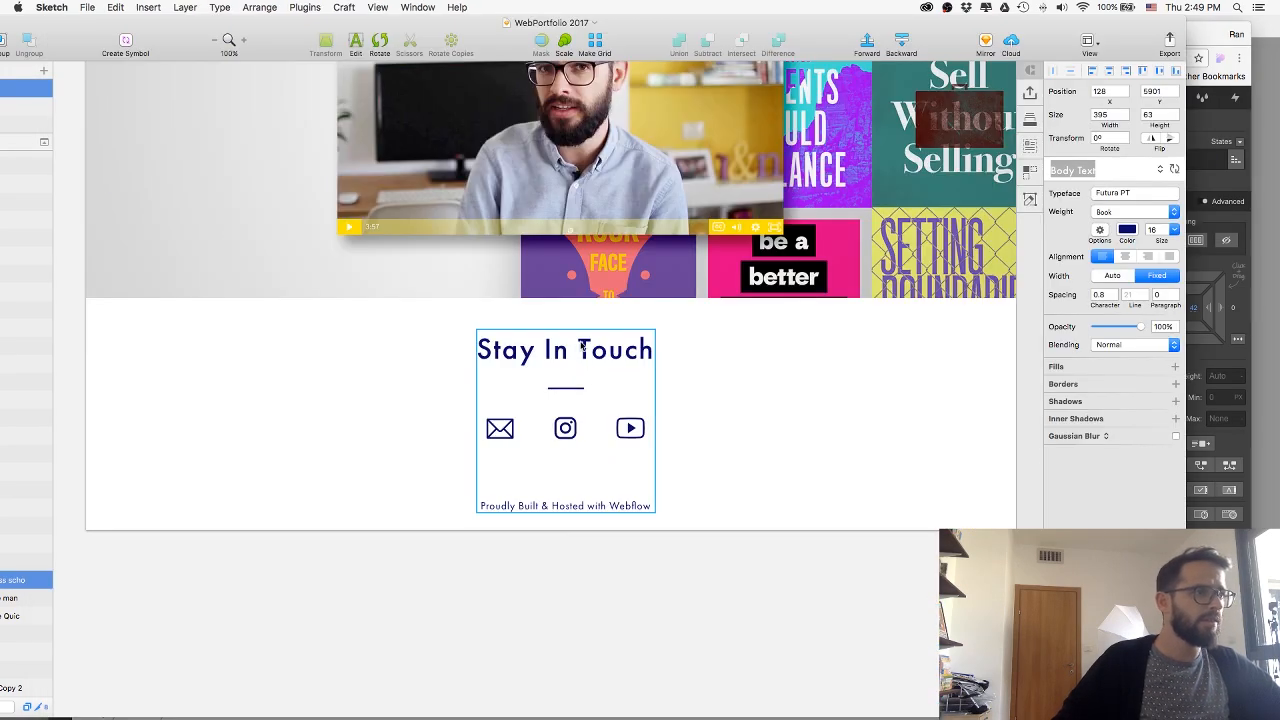
left_click(574, 347)
double_click(565, 350)
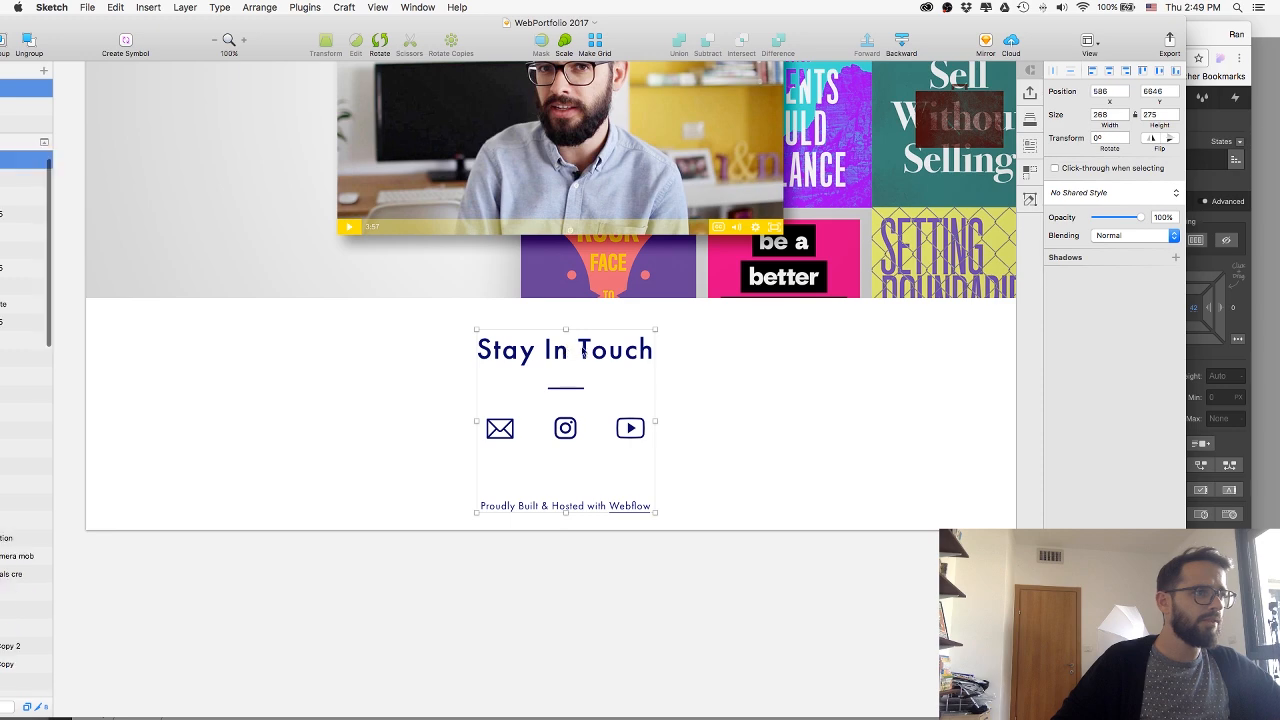
double_click(590, 352)
key("Return")
key("super+c")
key("super+Tab")
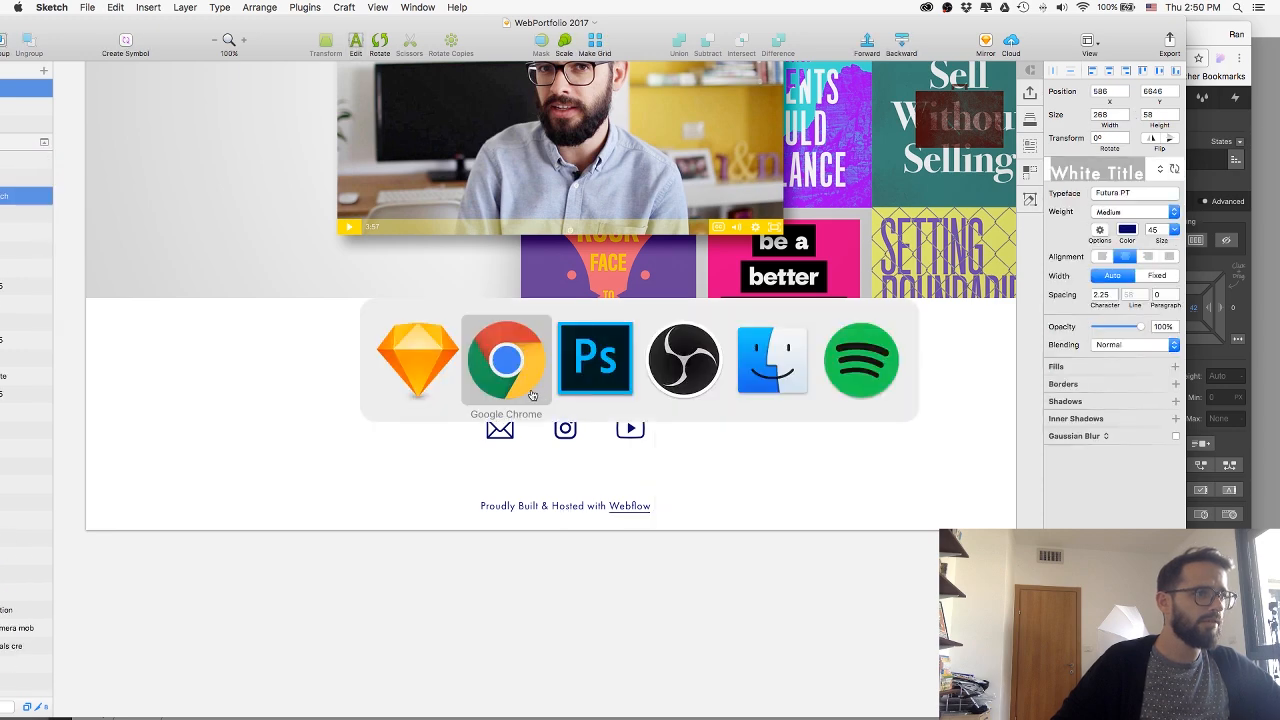
Switch back to Webflow and replace the Footer heading's text with the copied Stay In Touch.
left_click(555, 660)
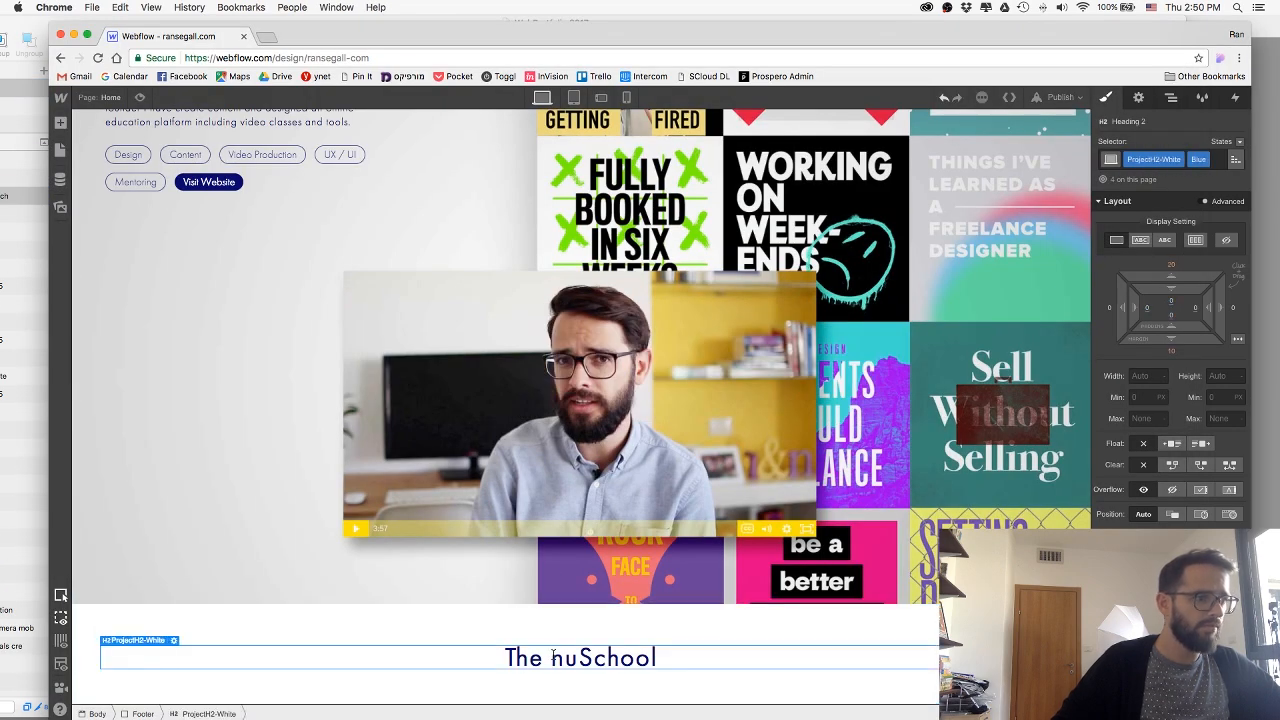
double_click(553, 657)
key("super+a")
key("super+v")
left_click(531, 690)
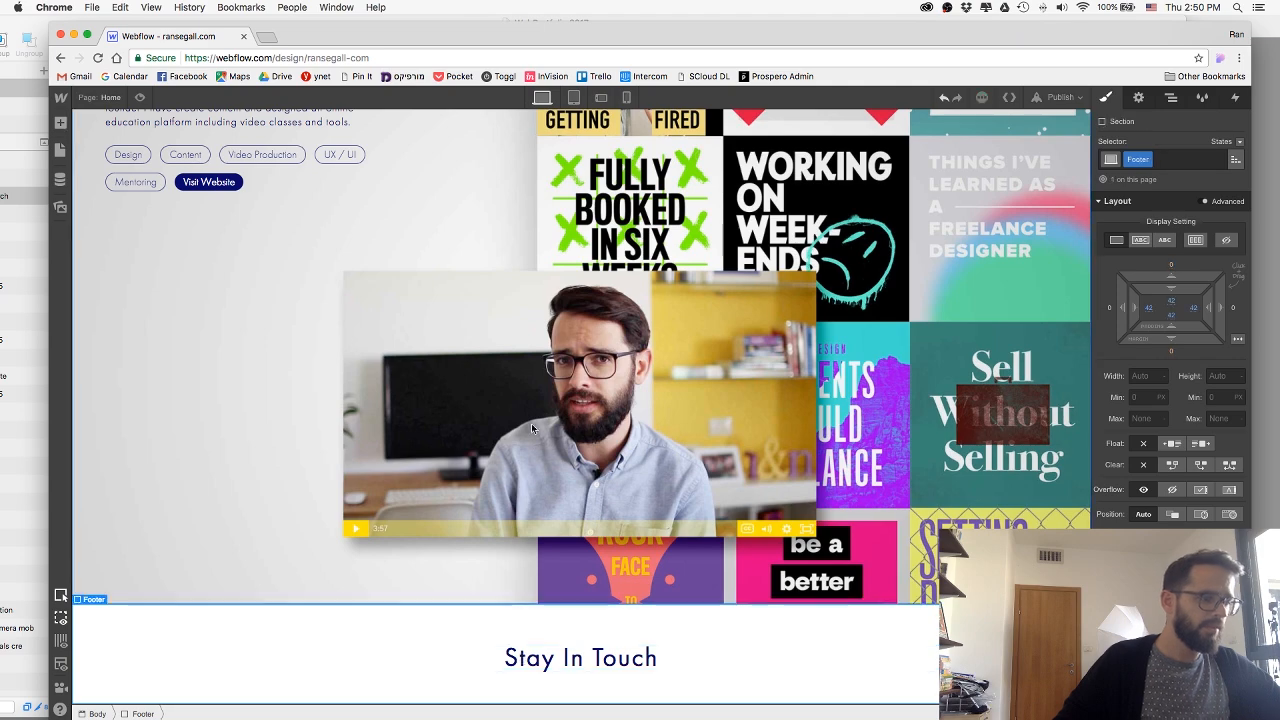
Check the short divider line in Sketch, then add a Div Block below the Stay In Touch heading in Webflow's Footer section.
key("super+Tab")
left_click(573, 391)
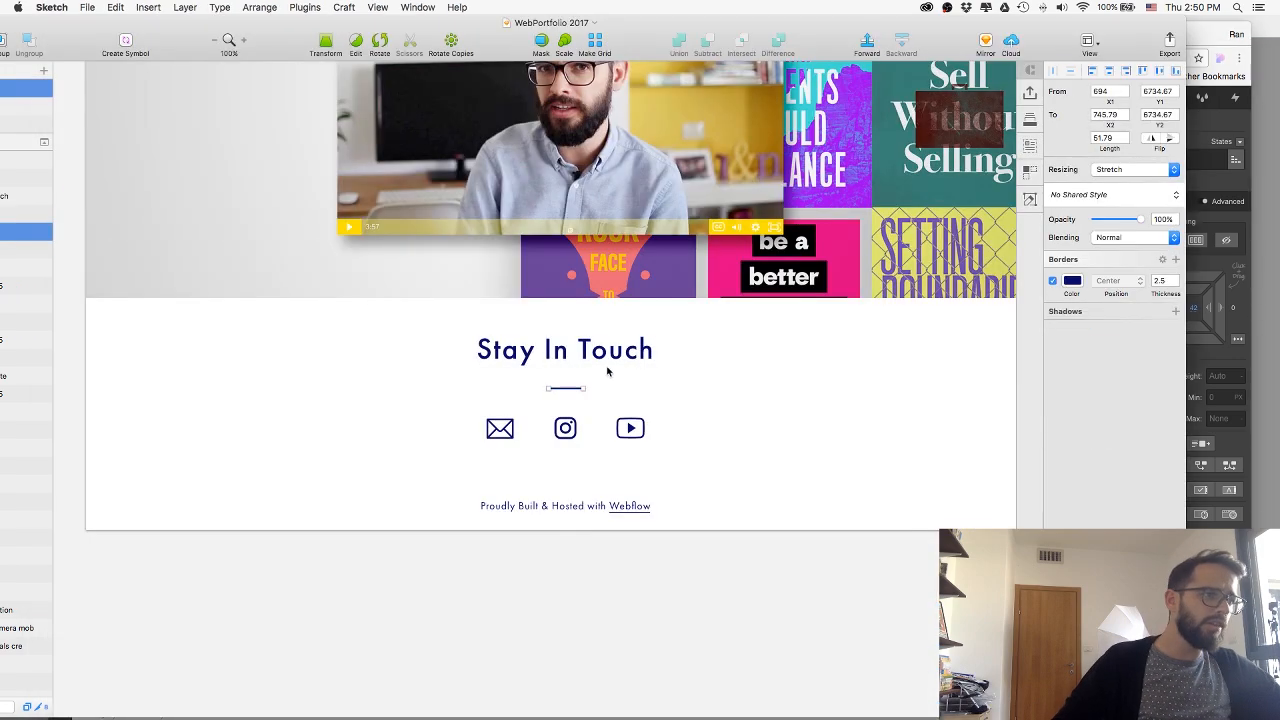
key("super+Tab")
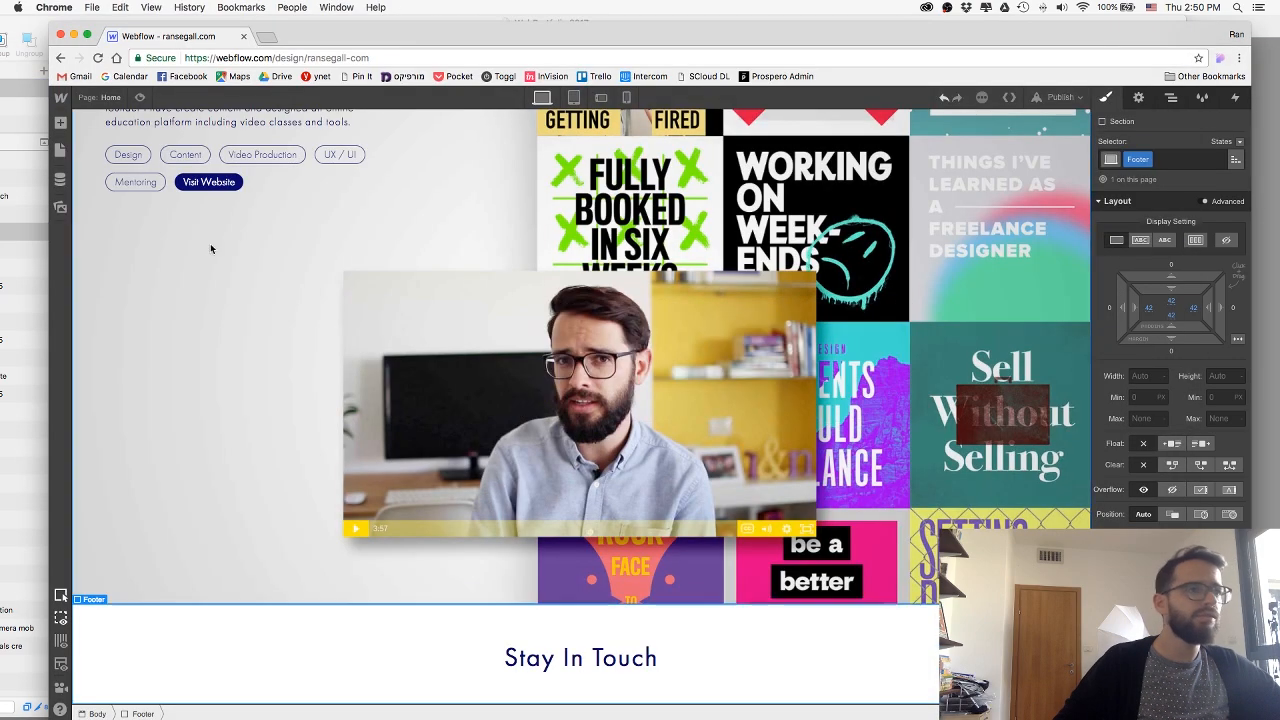
left_click(60, 124)
left_click_drag(104, 298, 555, 680)
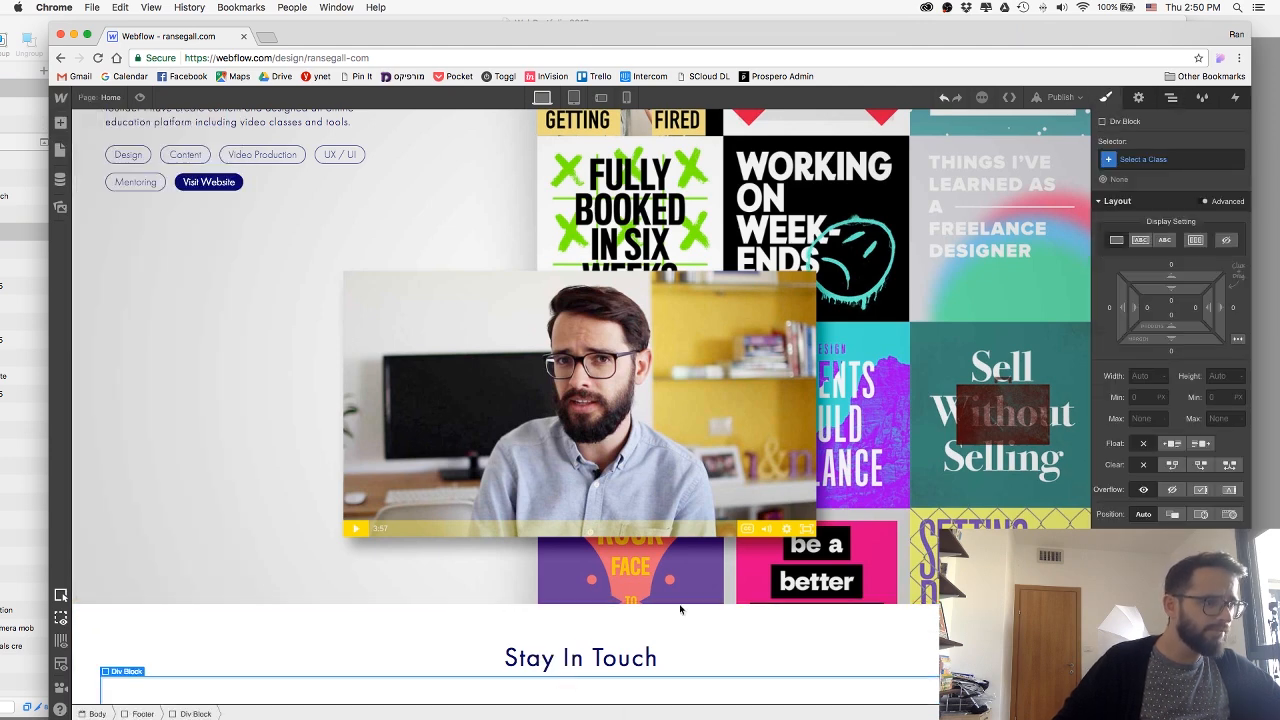
Assign the new class FooterDiv to the div block, size it 50 px wide and 4 px high, and centre it with auto side margins.
left_click(1193, 160)
type("Fo")
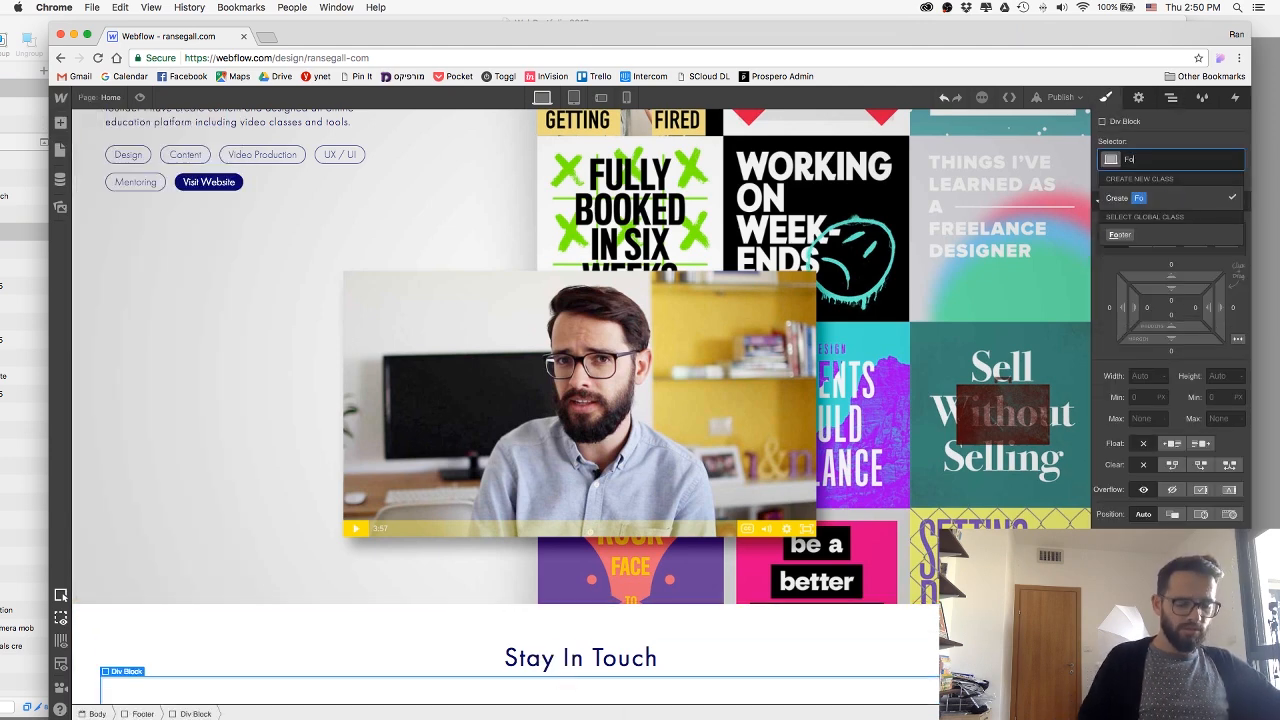
type("oterDiv")
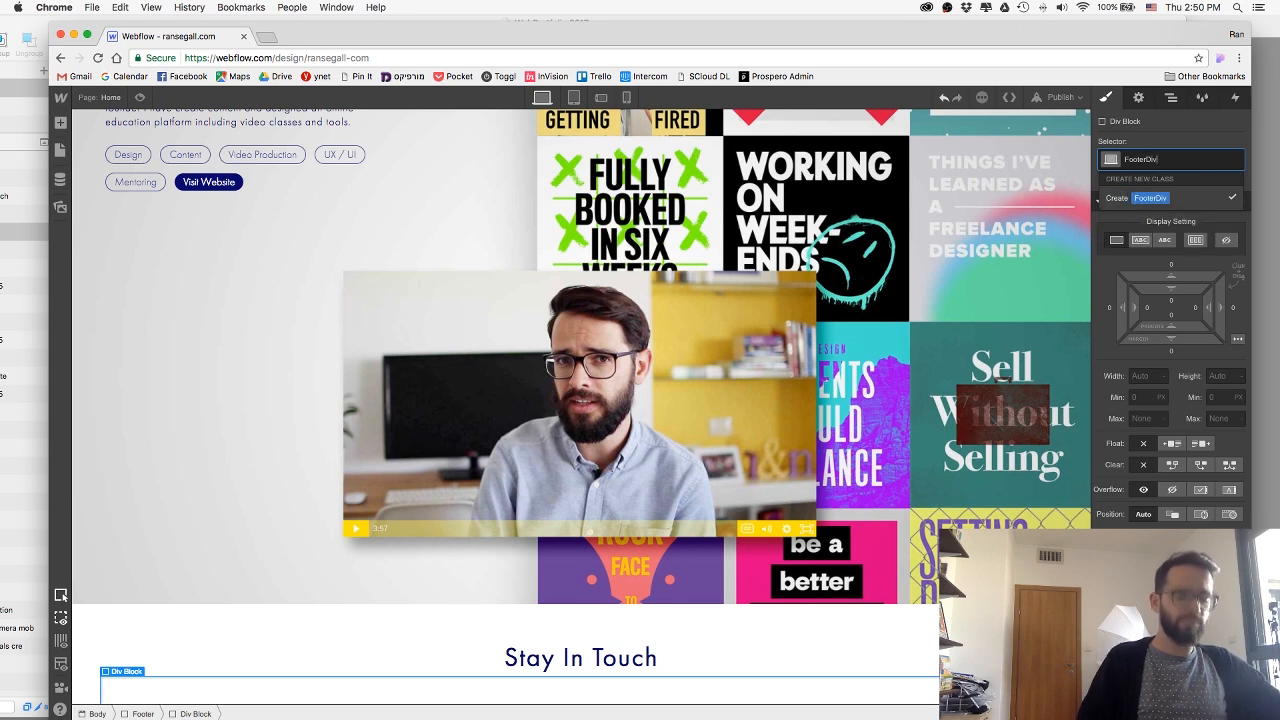
key("Return")
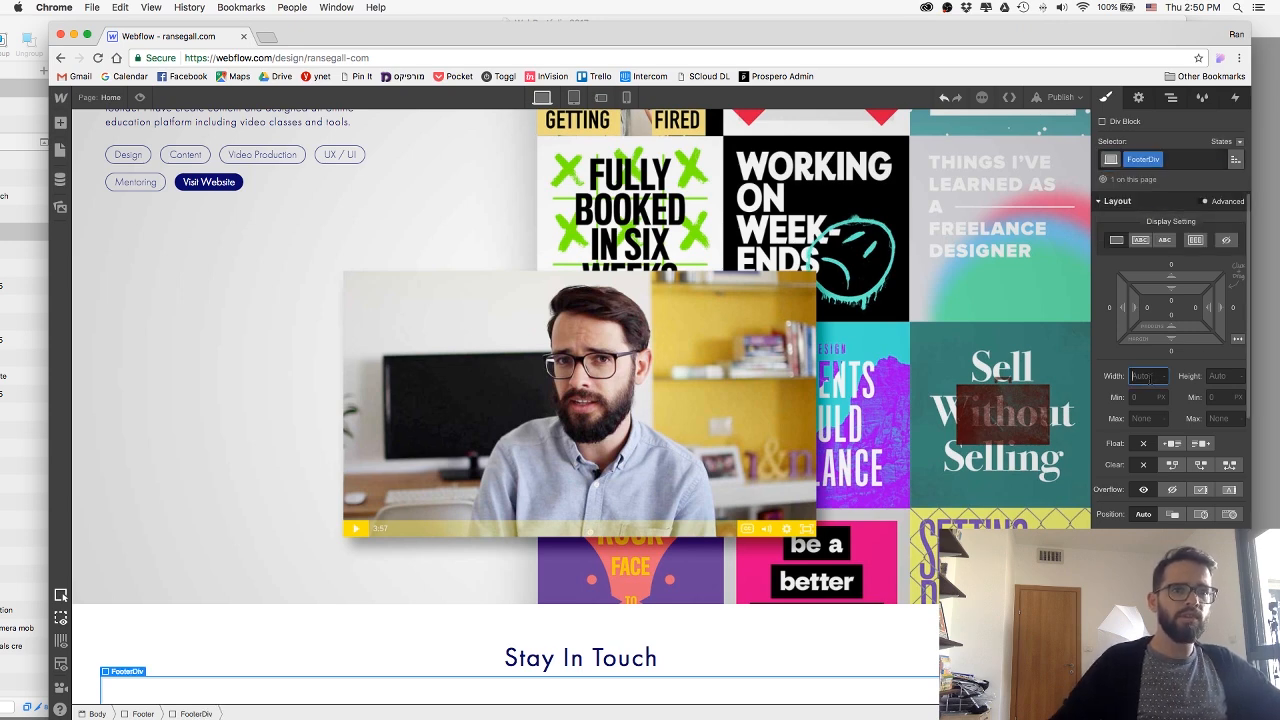
key("Return")
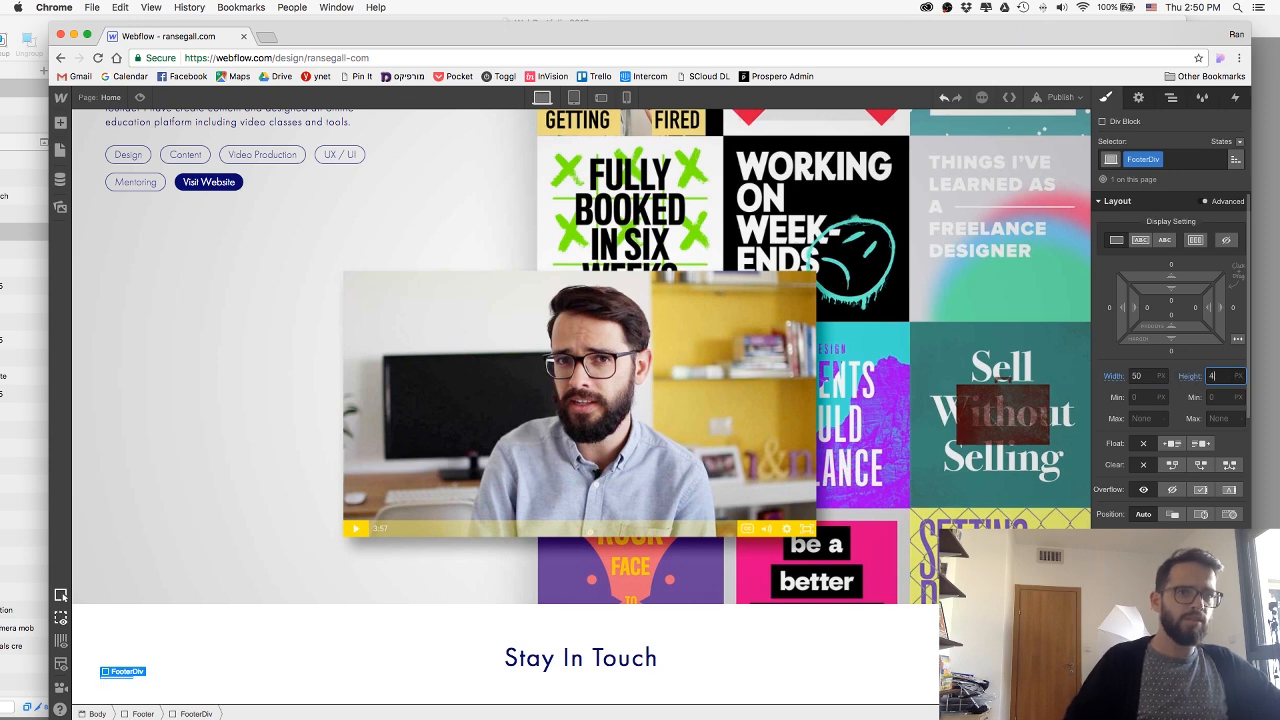
type("4")
key("Return")
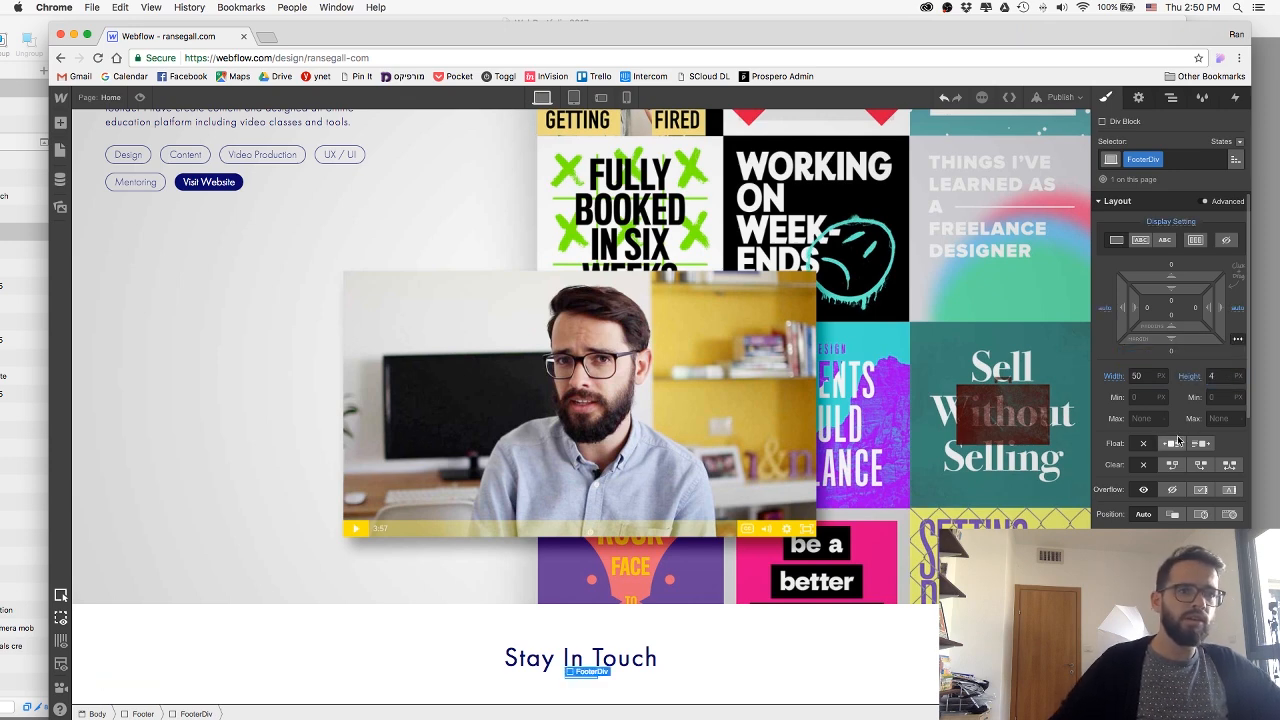
Set the FooterDiv background colour to the Navy swatch.
scroll(1200, 468, "down", 6)
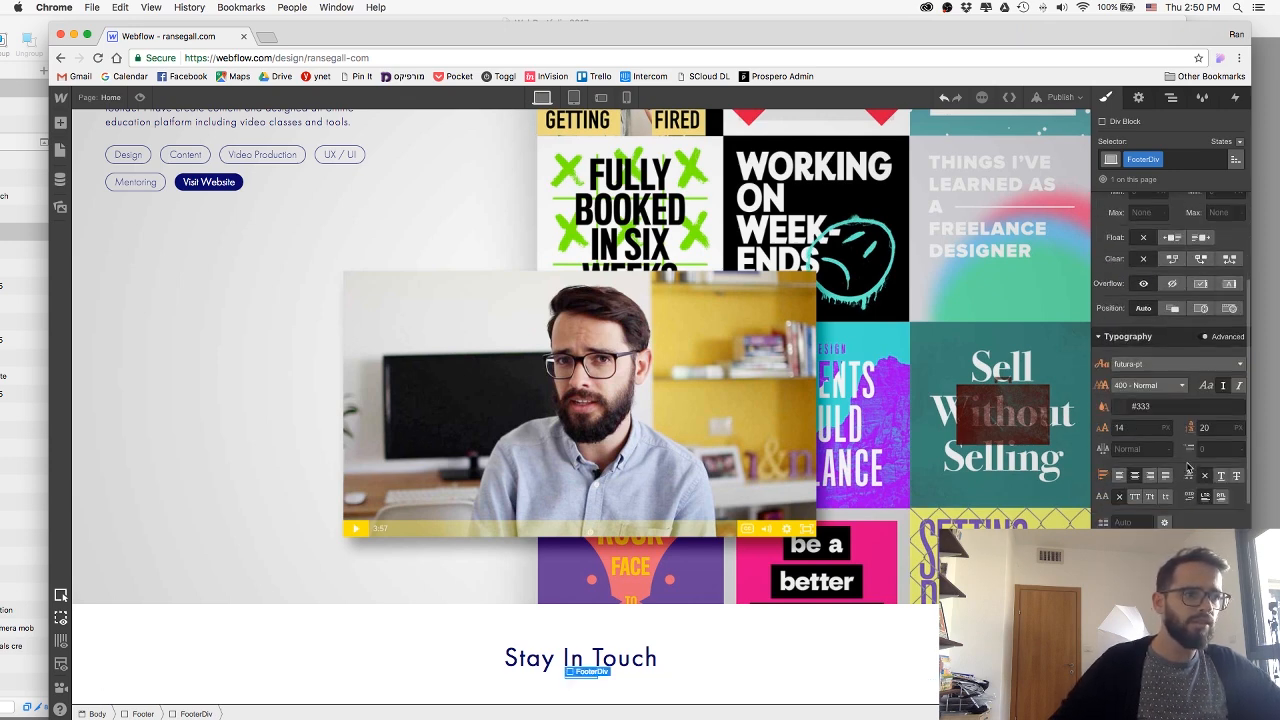
left_click(1119, 492)
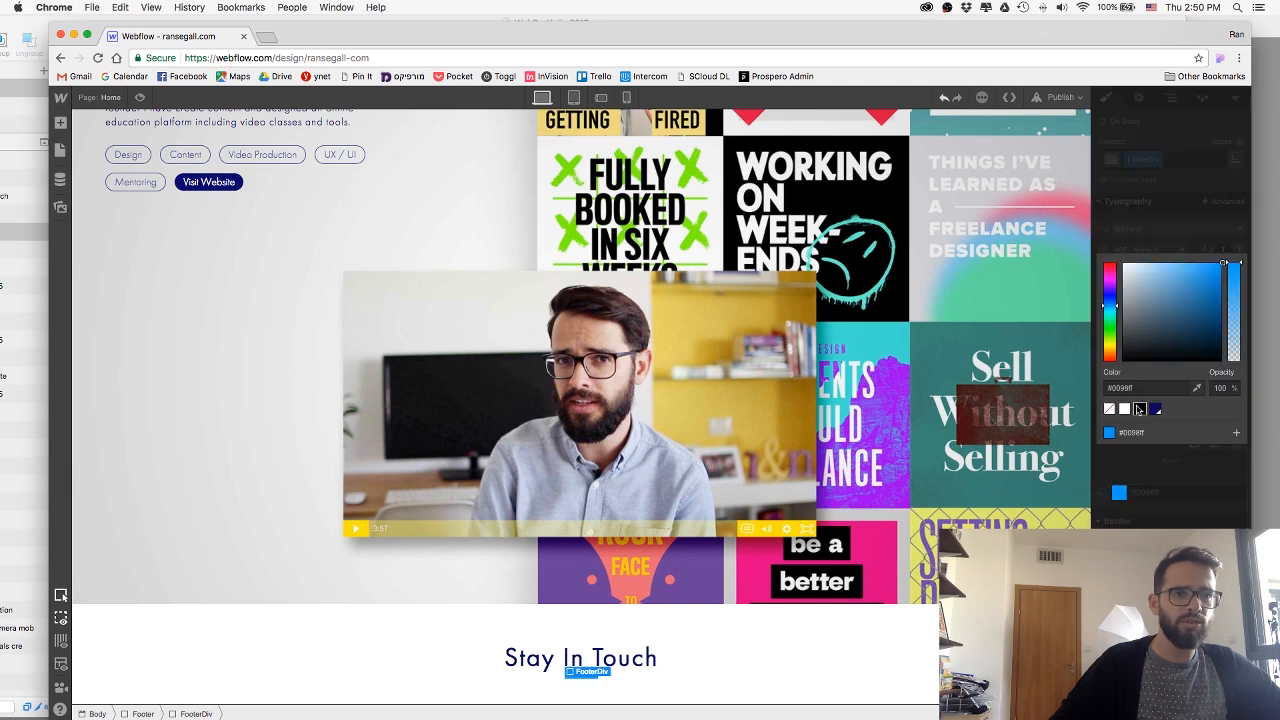
left_click(1156, 409)
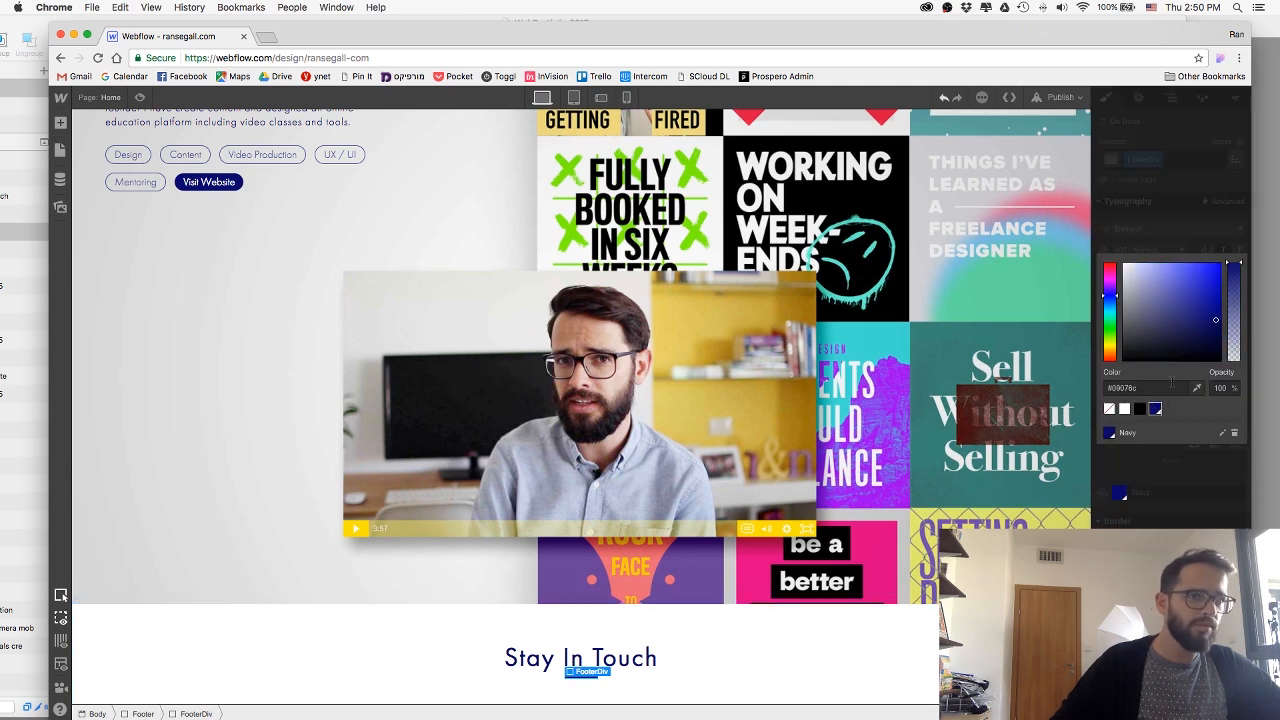
left_click(1146, 482)
scroll(810, 657, "down", 1)
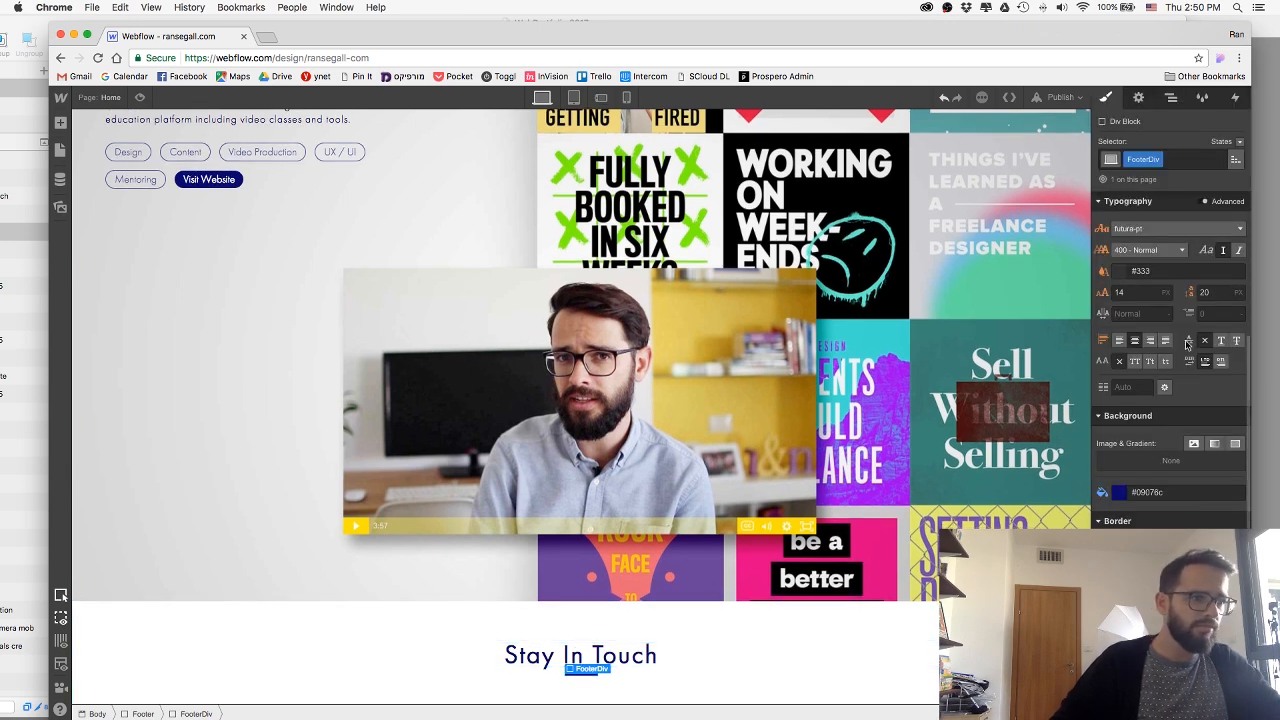
Add a top margin above the FooterDiv line and set its height to 3 px.
scroll(1189, 356, "up", 6)
left_click_drag(1171, 266, 1181, 257)
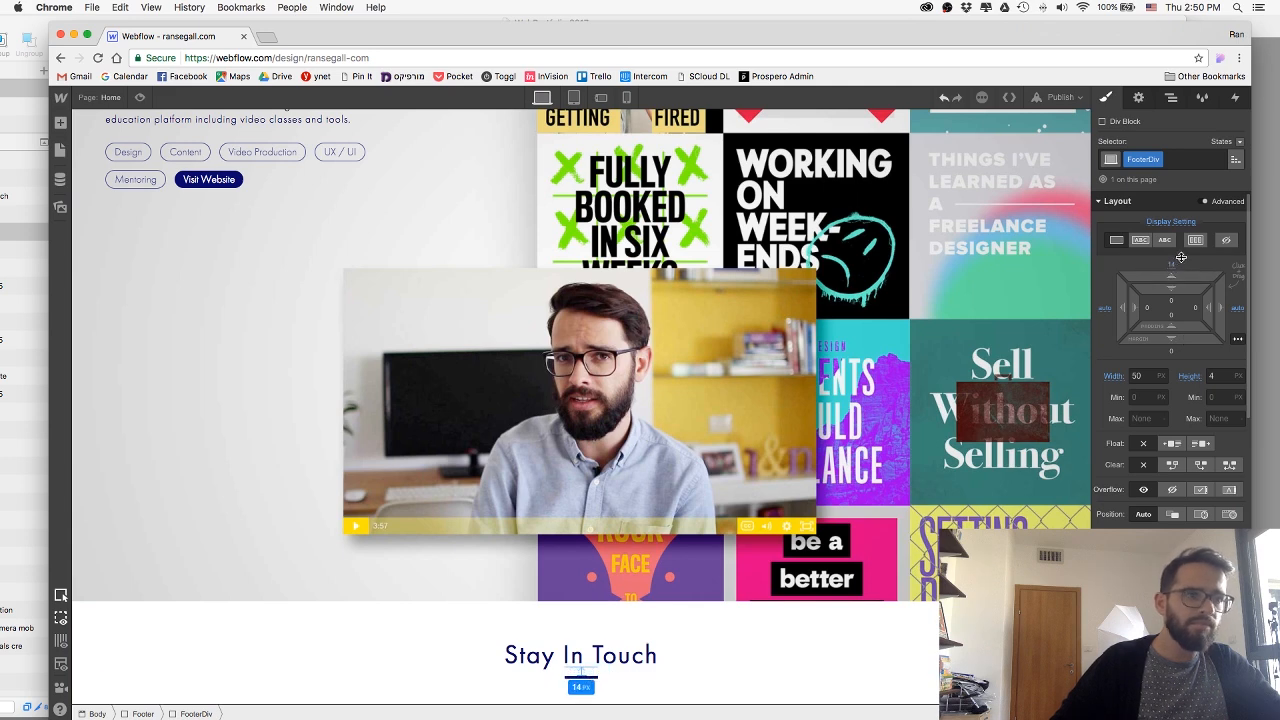
left_click_drag(1171, 306, 1172, 303)
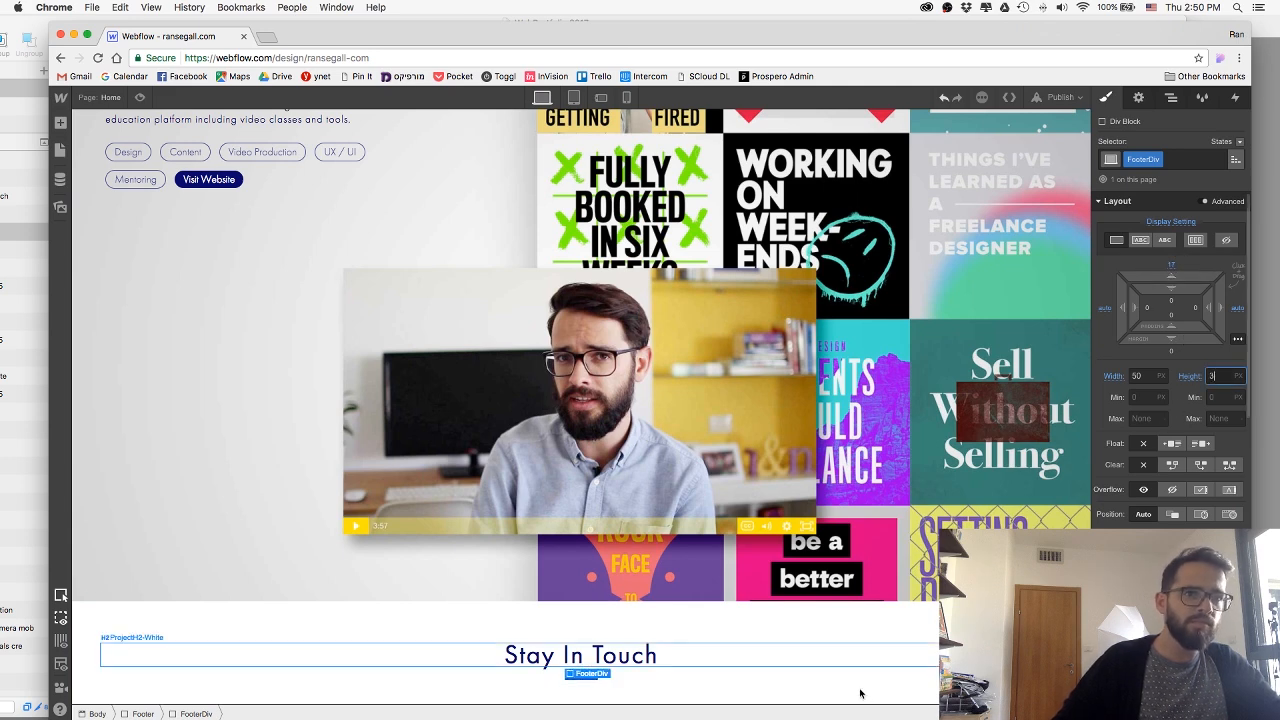
left_click(860, 675)
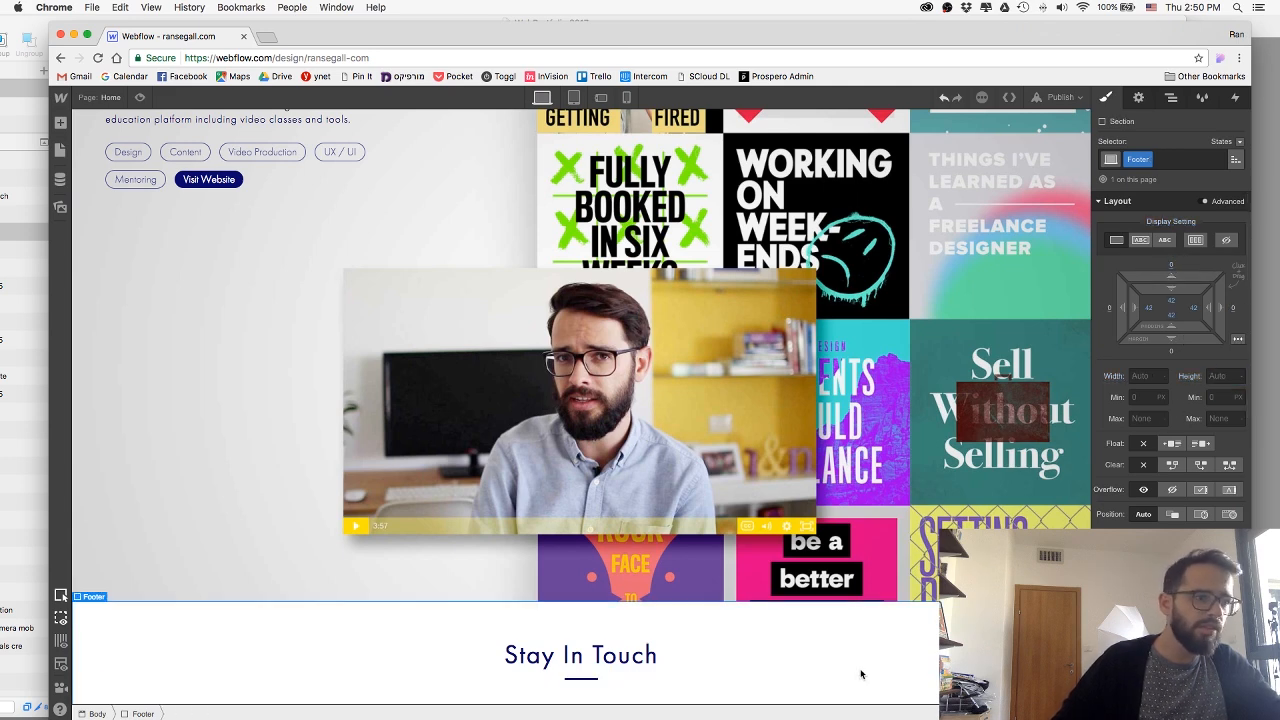
Set the FooterDiv line's top and bottom margins to 28 px.
left_click(590, 675)
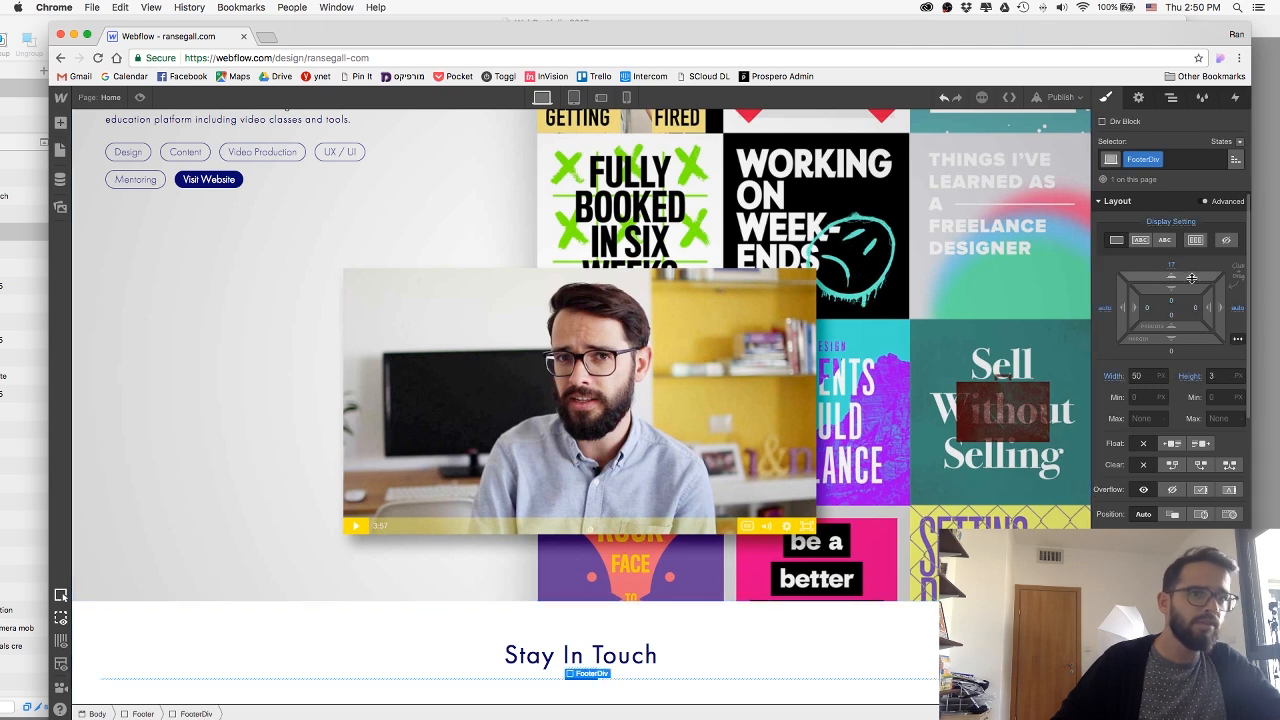
left_click_drag(1191, 281, 1193, 258)
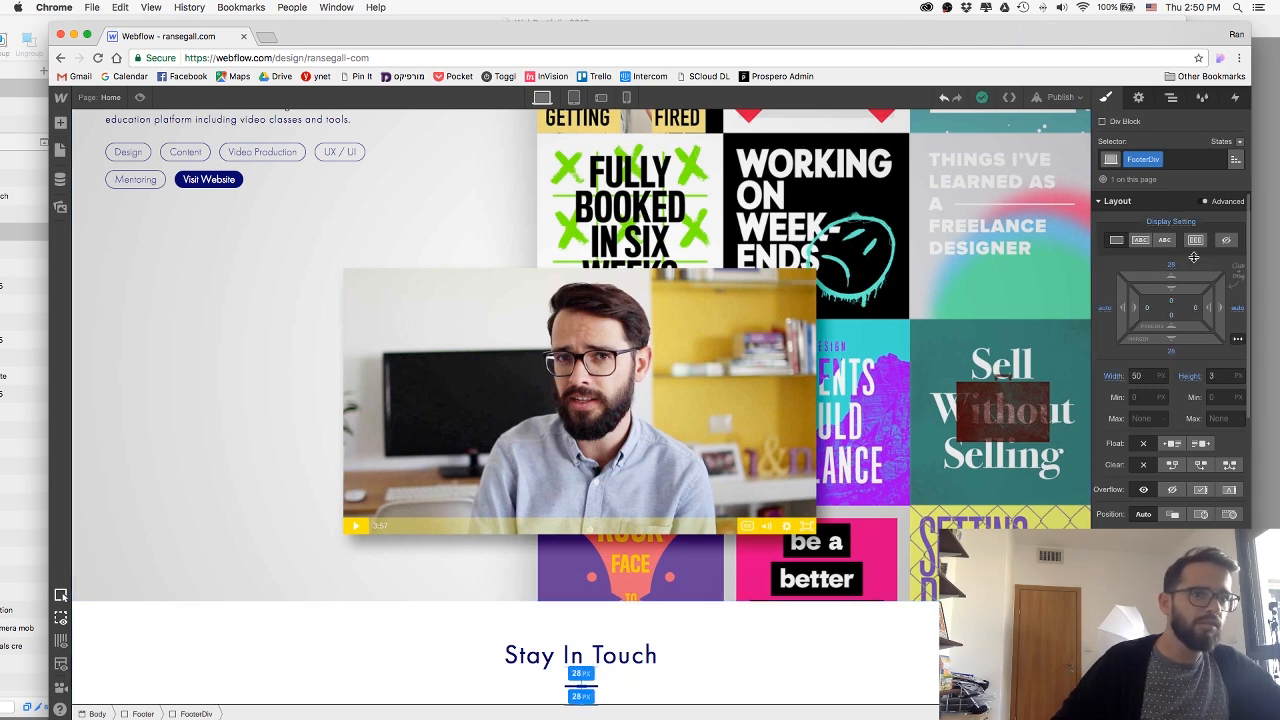
scroll(771, 680, "down", 1)
left_click(773, 684)
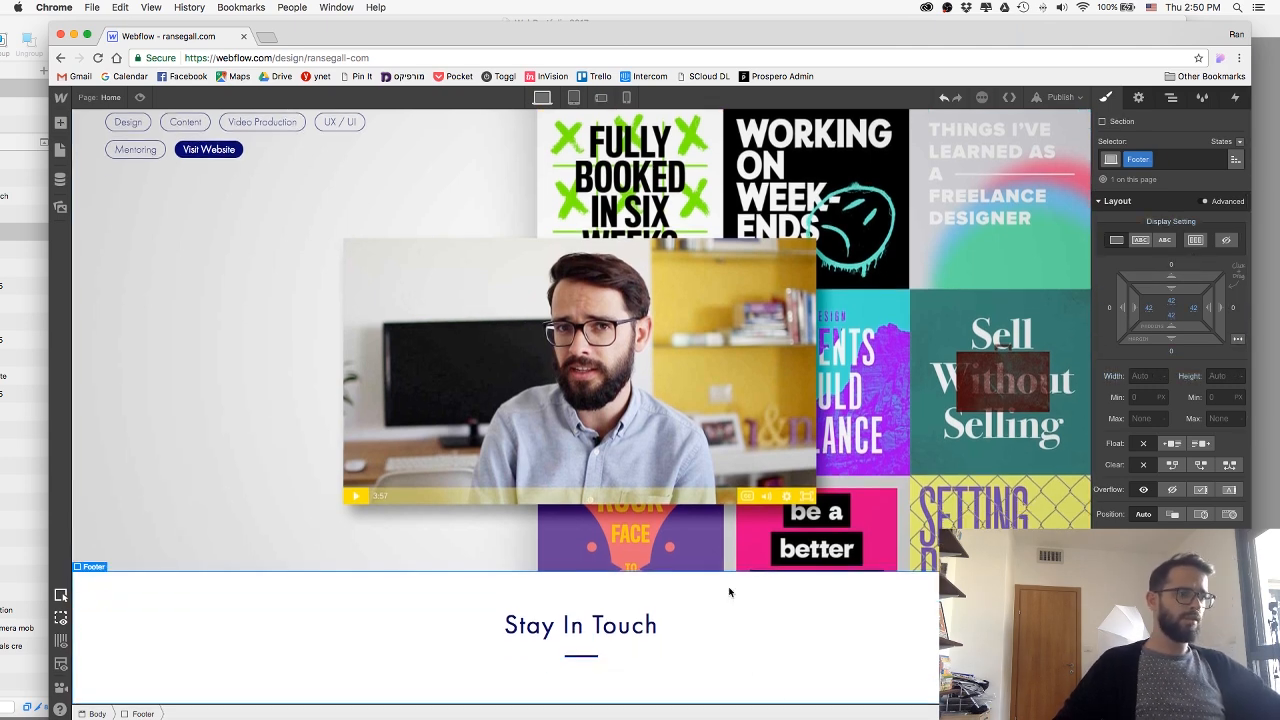
Switch to Sketch and ungroup the footer's social icon row and its enclosing footer group.
key("super+Tab")
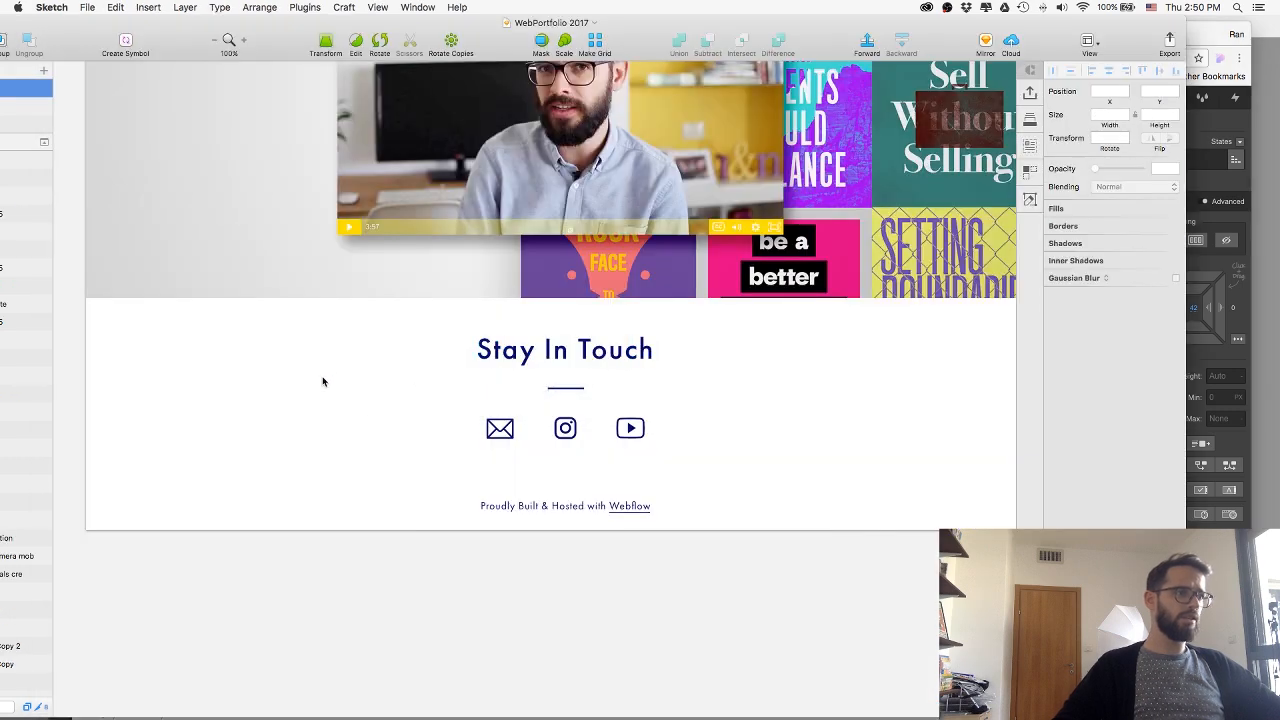
double_click(507, 432)
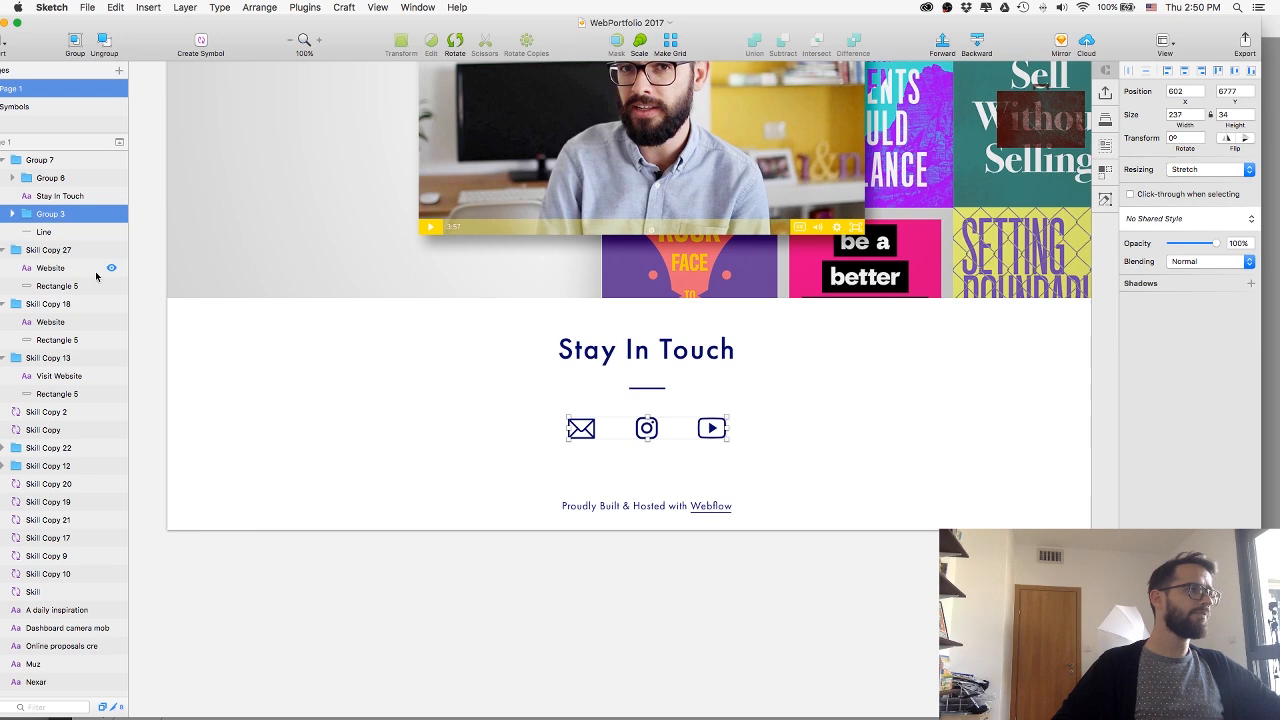
key("super+shift+g")
left_click(502, 435)
left_click_drag(539, 416, 610, 456)
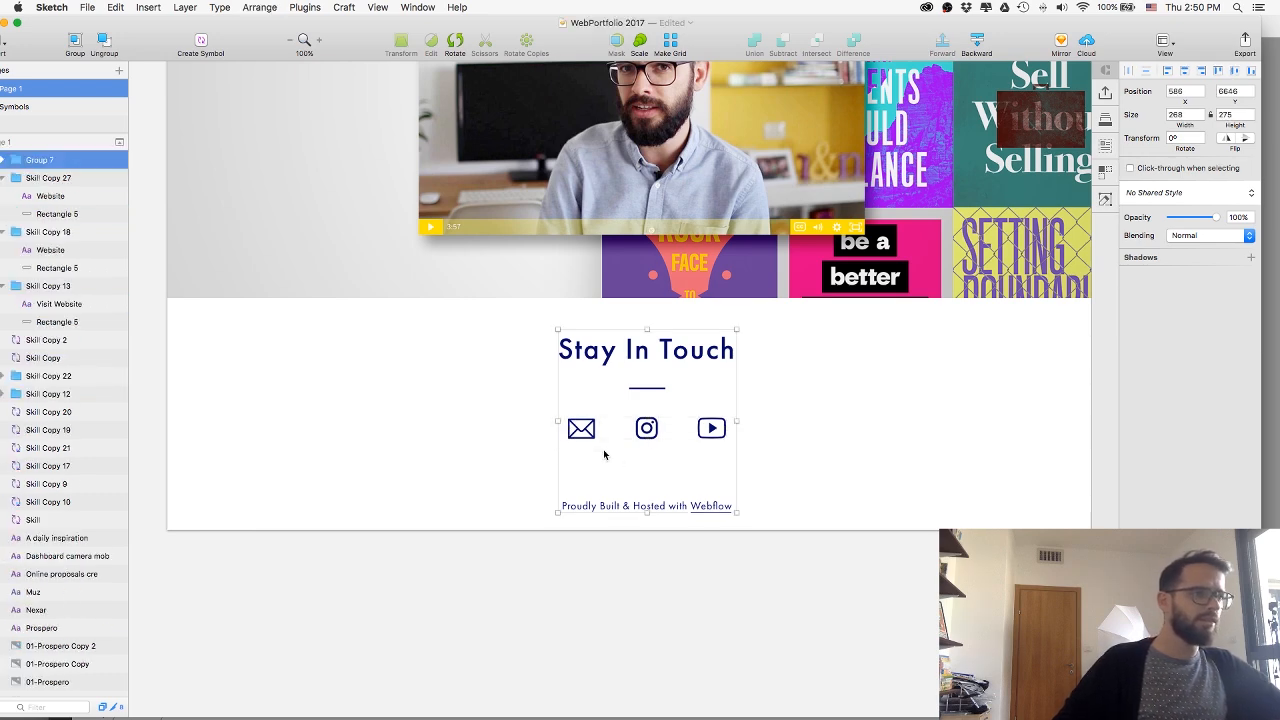
key("super+shift+g")
Group the envelope icon's paths and name the group Email.
left_click_drag(540, 399, 599, 443)
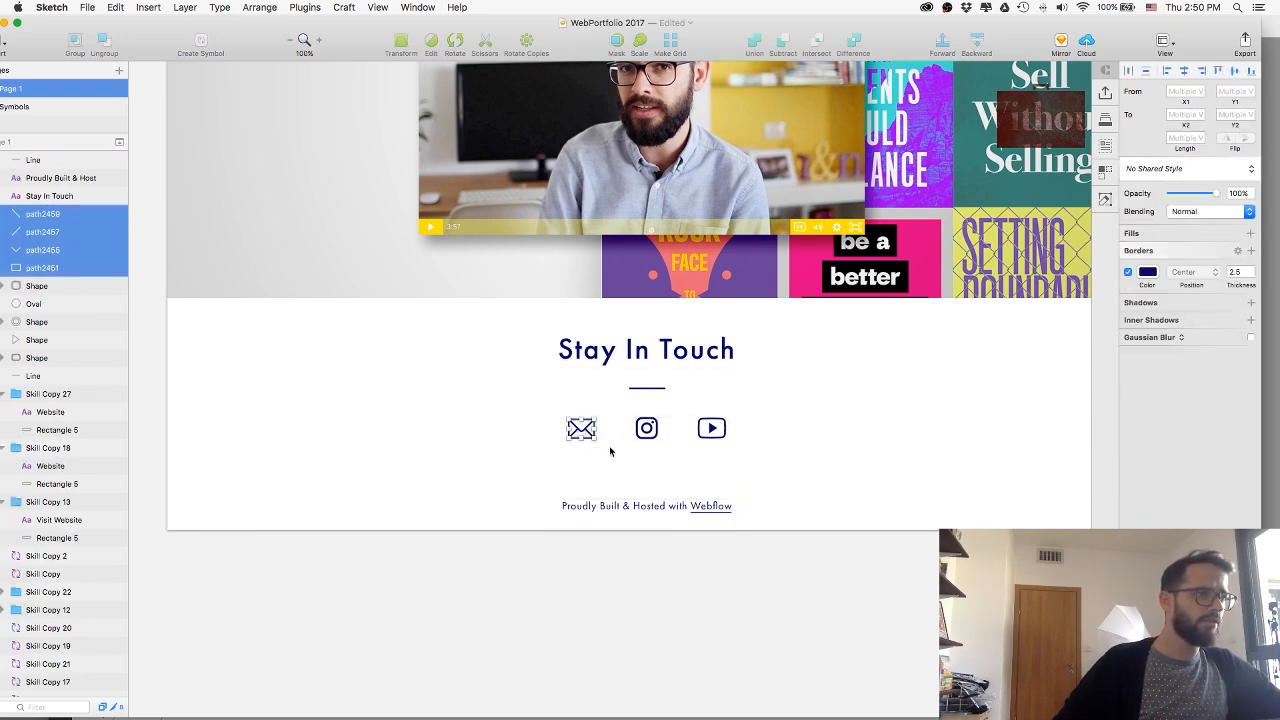
key("super+g")
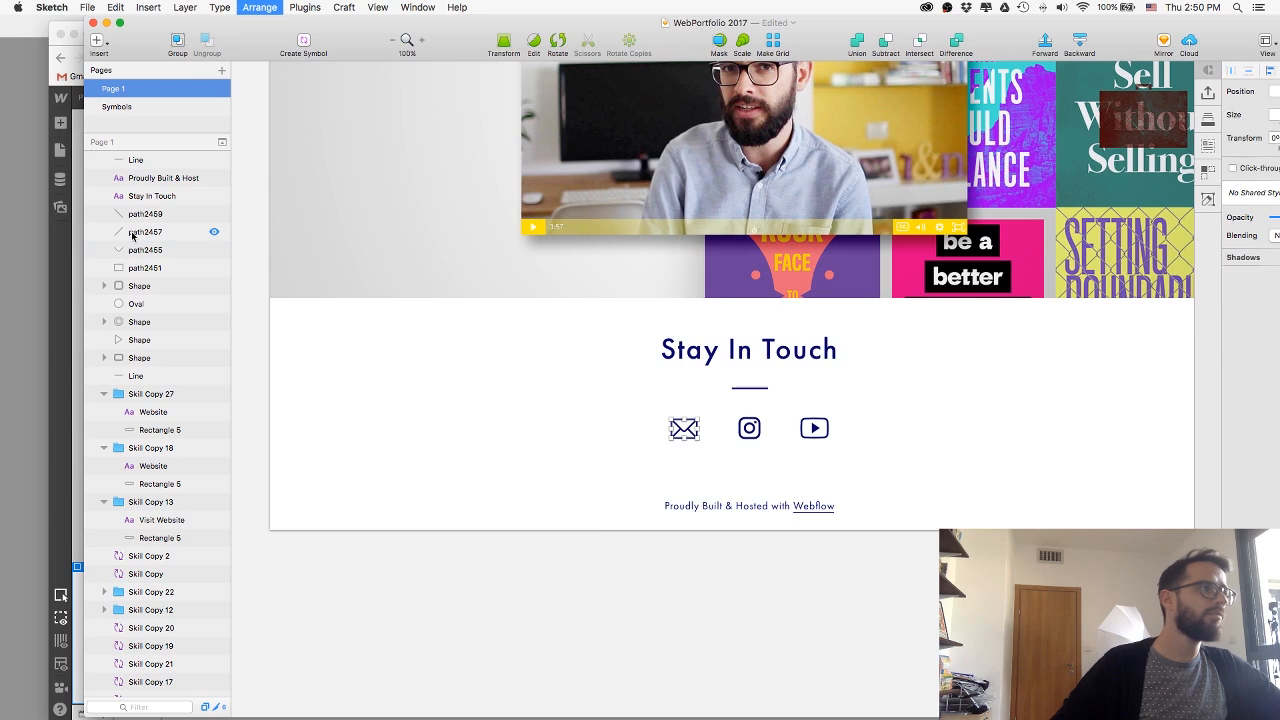
double_click(137, 215)
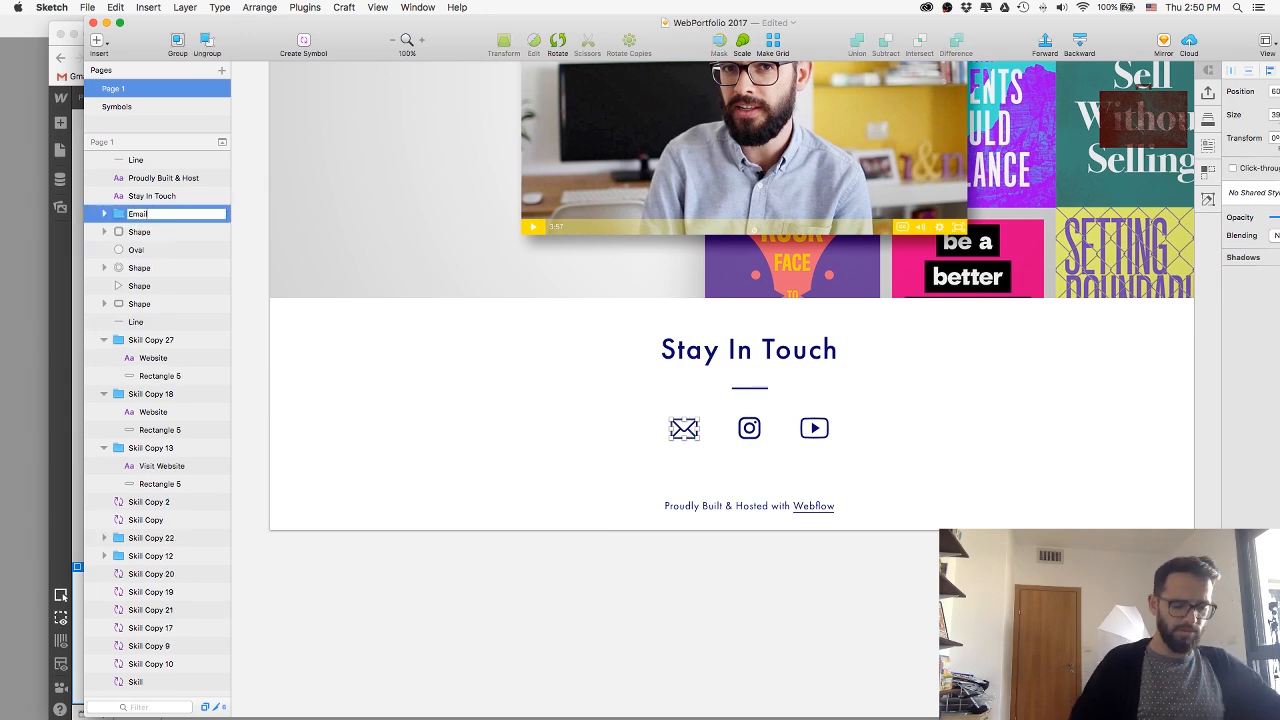
key("Return")
Export the Email icon group and save the file.
left_click_drag(1128, 42, 987, 28)
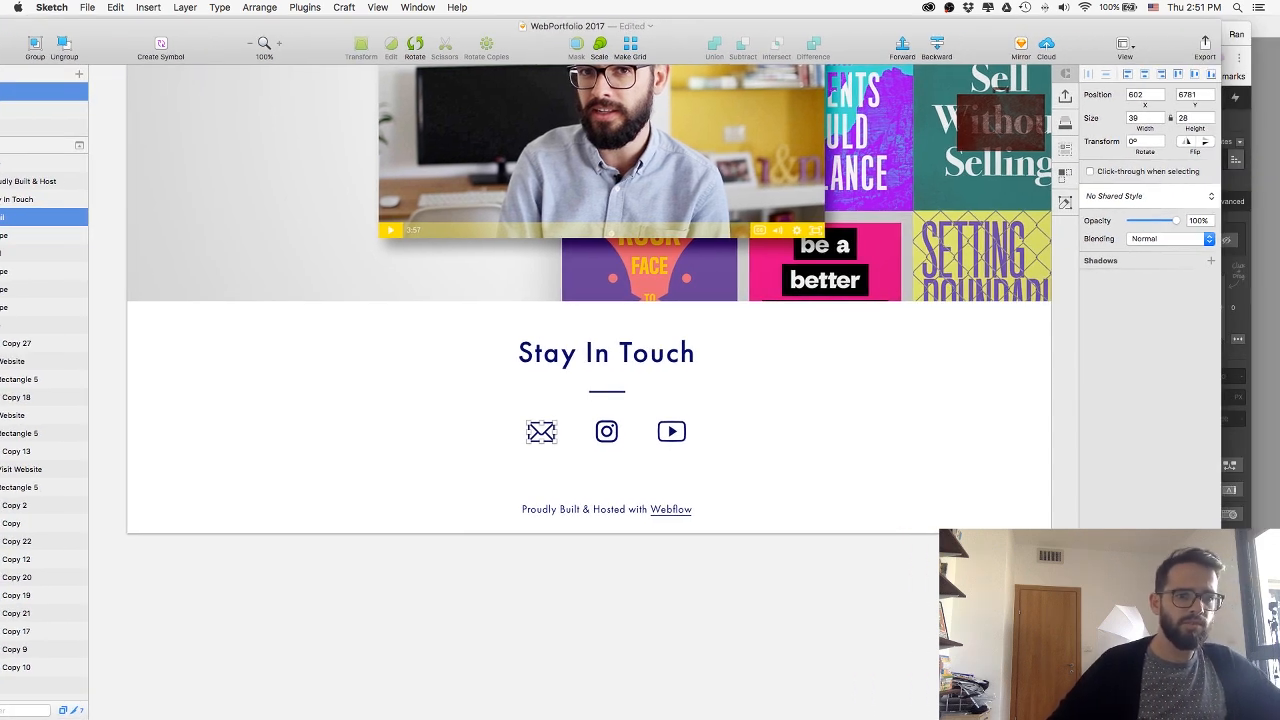
key("super+shift+e")
key("Return")
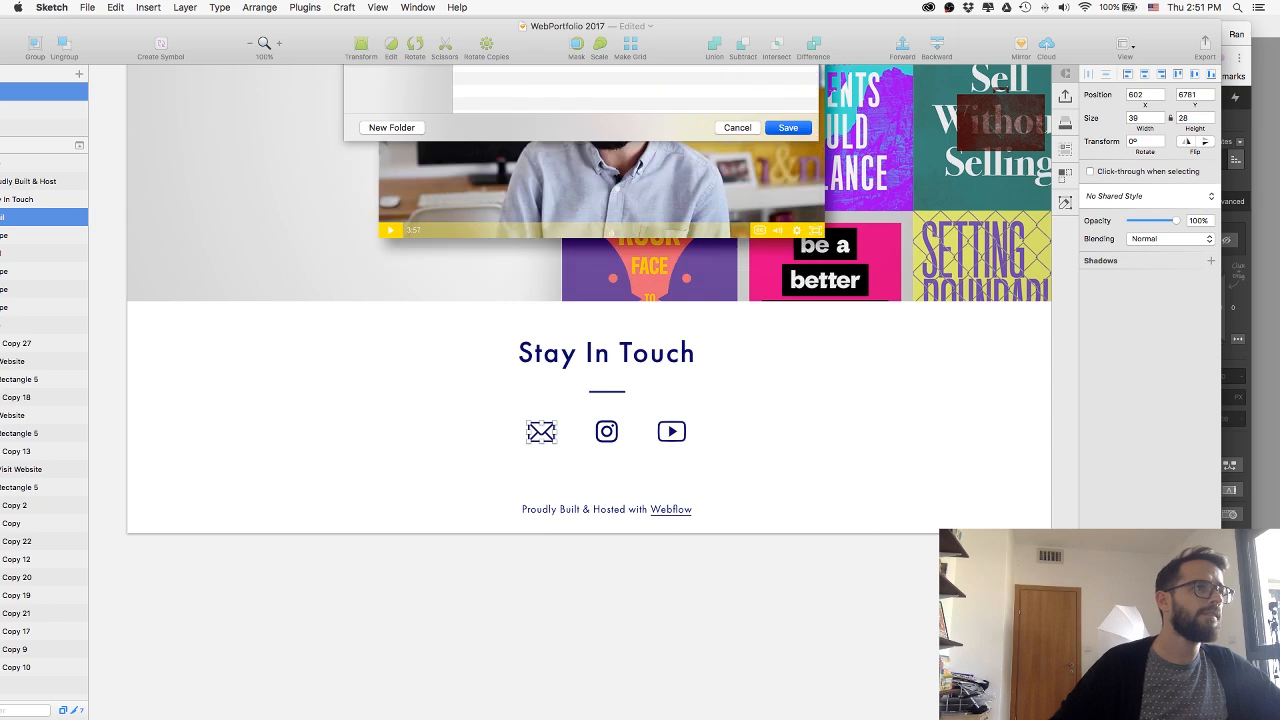
Group the camera icon's shapes in the footer and name the group Instagram.
left_click_drag(595, 414, 617, 456)
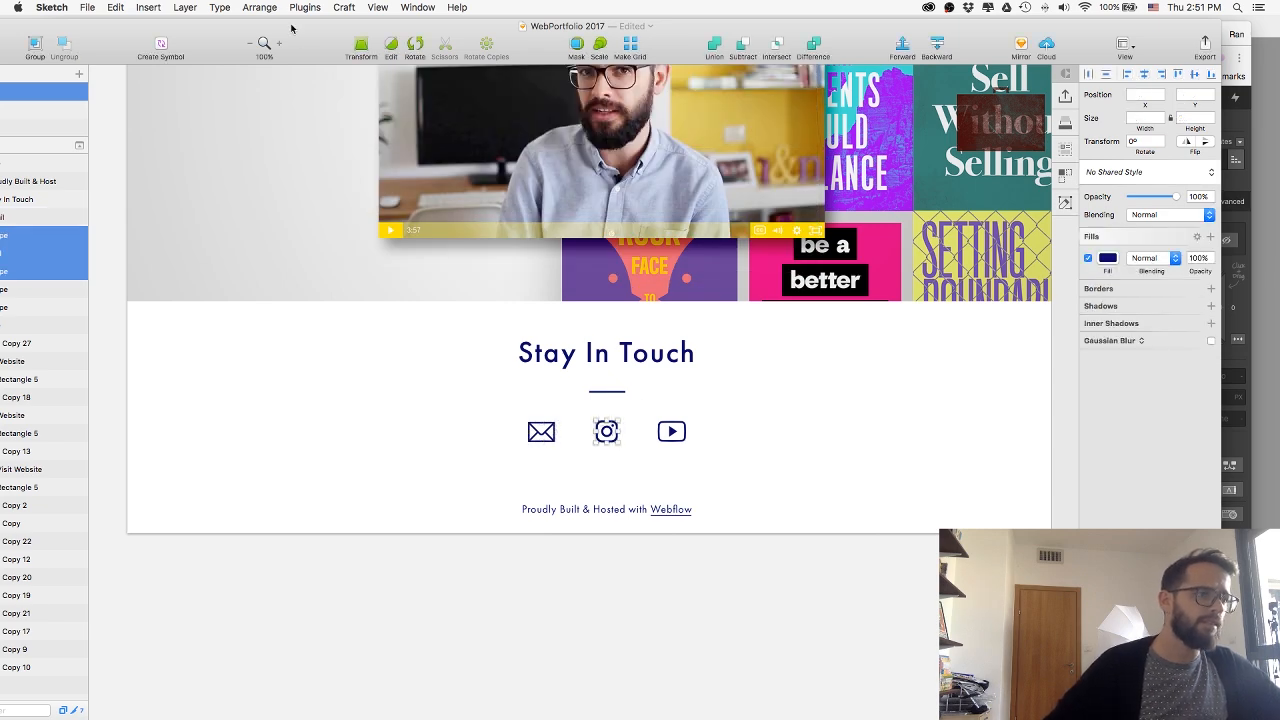
mouse_move(292, 28)
left_mouse_down()
mouse_move(341, 26)
mouse_move(275, 25)
left_mouse_up()
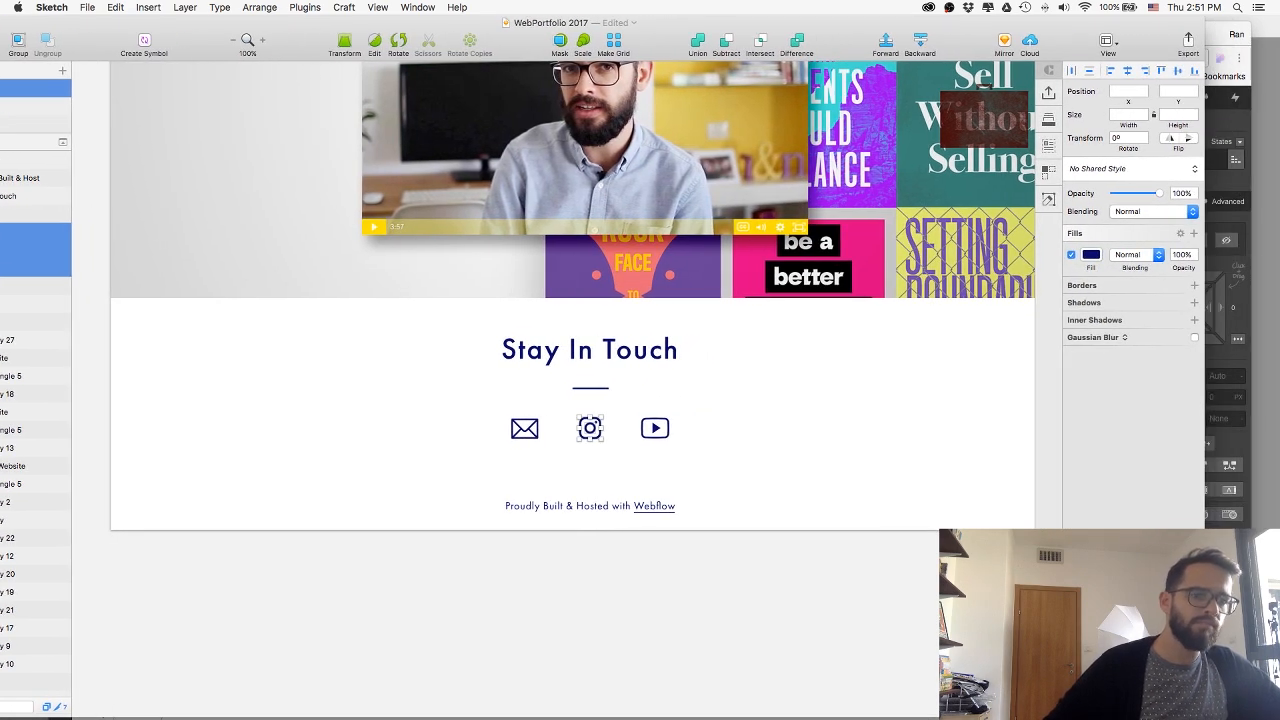
mouse_move(1204, 717)
left_mouse_down()
mouse_move(1194, 697)
mouse_move(1119, 676)
left_mouse_up()
left_click_drag(776, 28, 930, 56)
key("super+g")
double_click(130, 255)
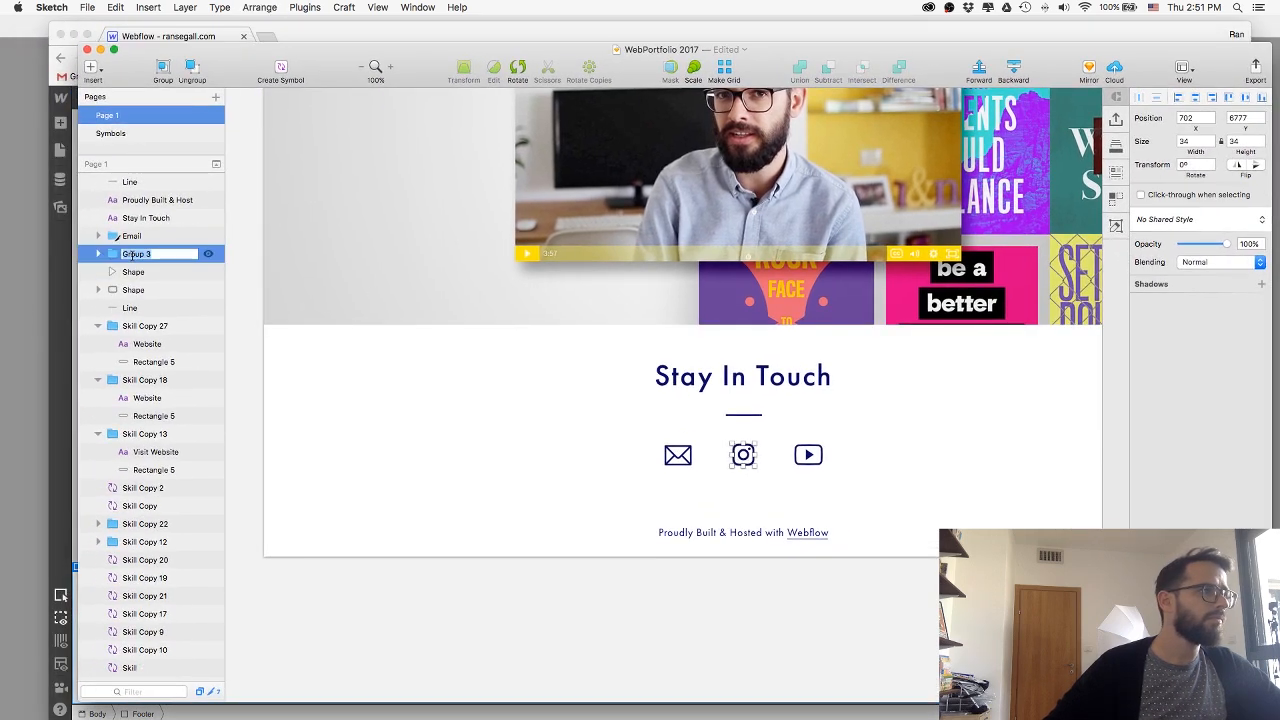
type("Instagram")
key("Return")
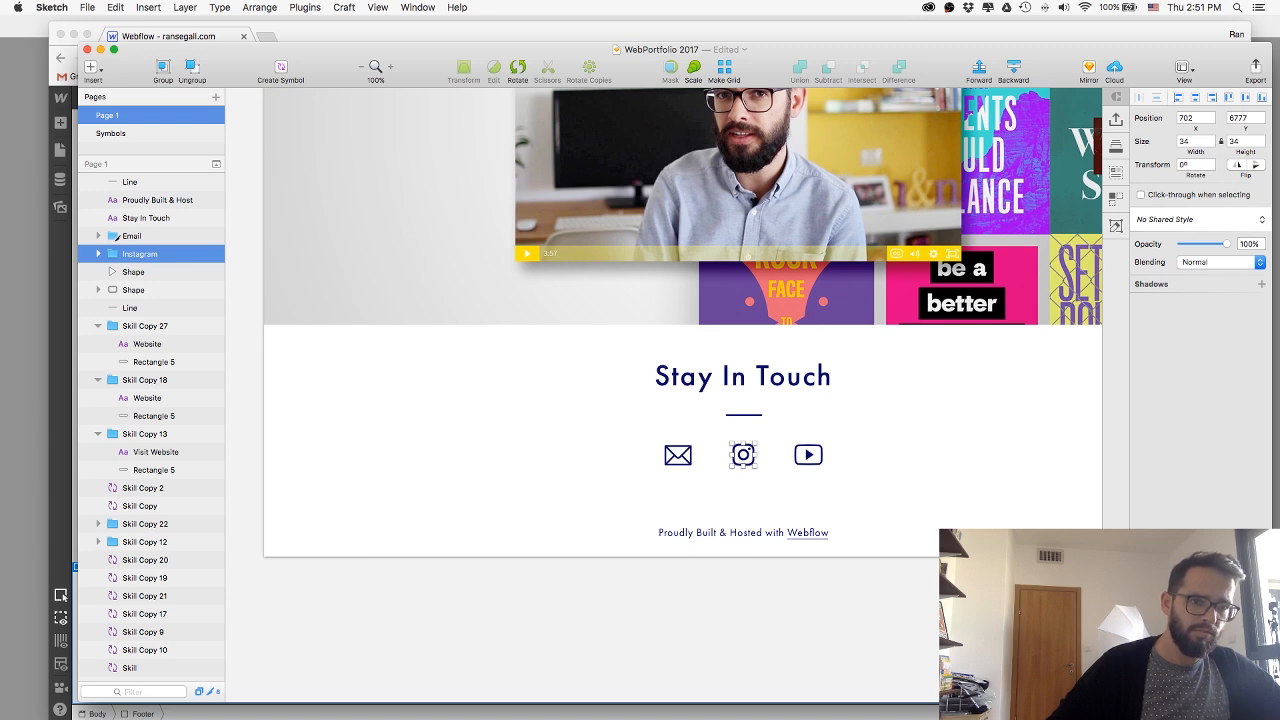
Export the Instagram icon group and save it in the web folder.
key("super+shift+e")
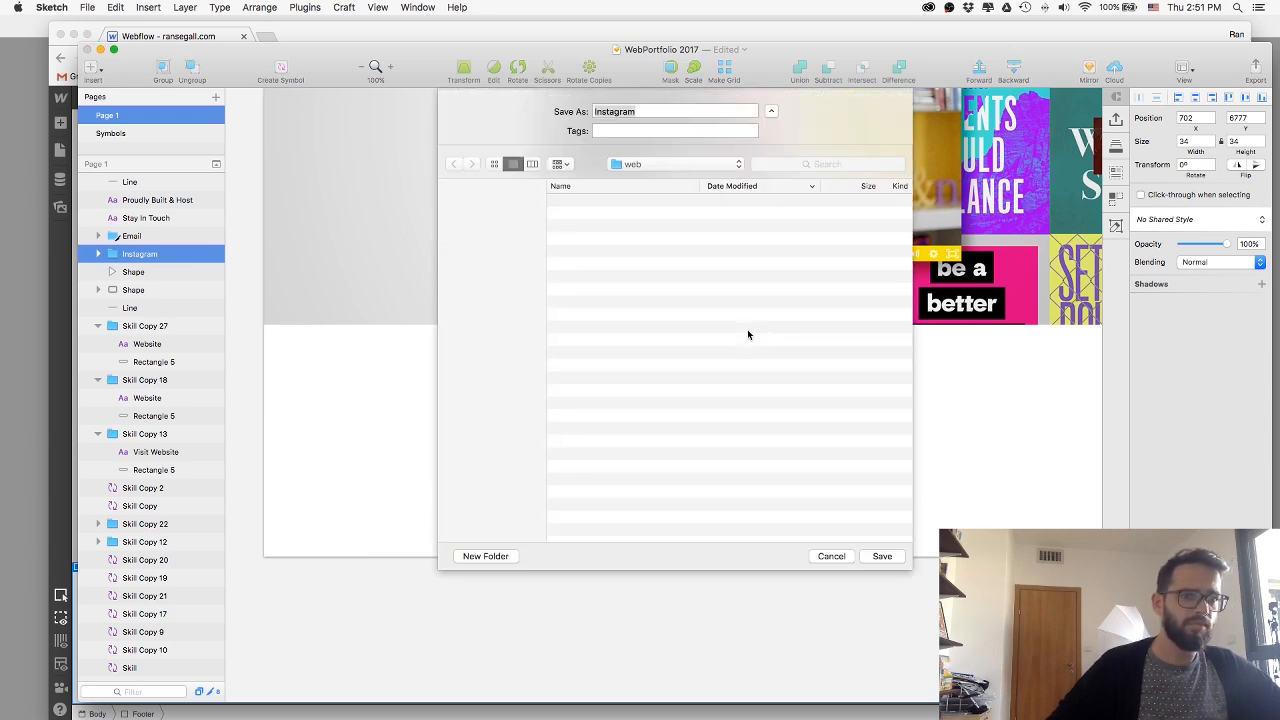
key("Return")
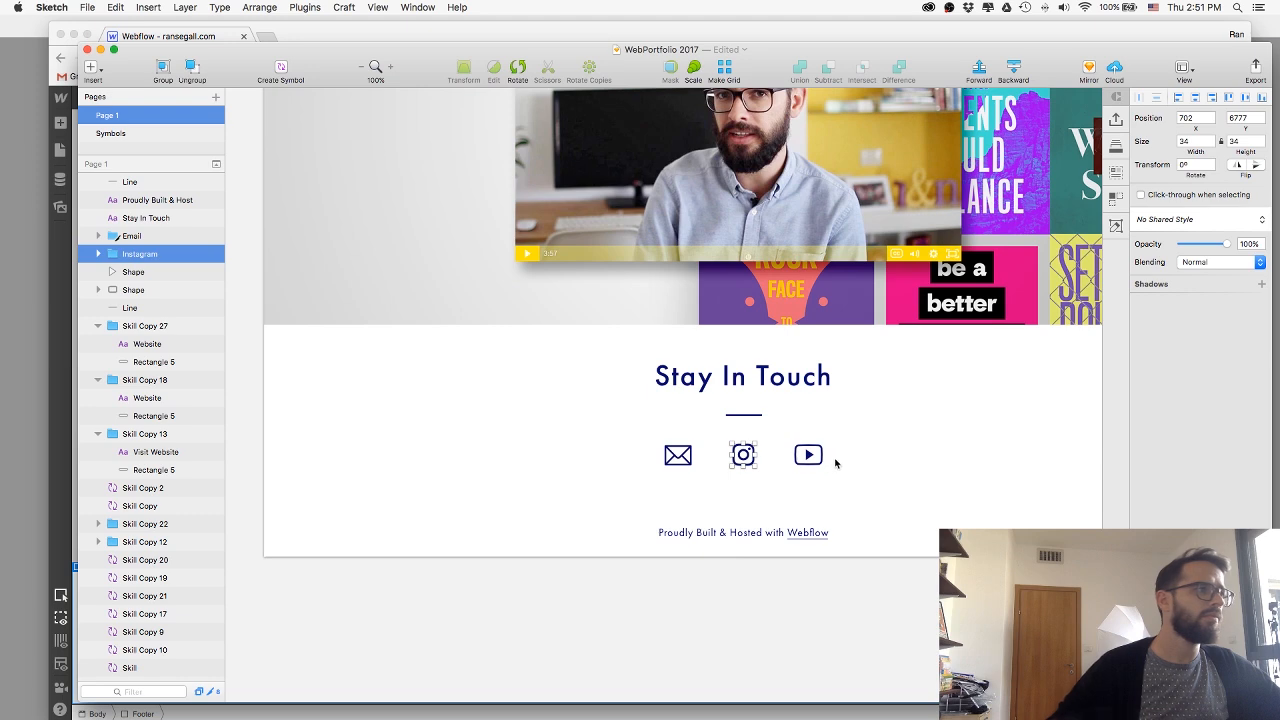
Group the footer's play icon shapes and name the group YouTube.
left_click(808, 455)
key("super+g")
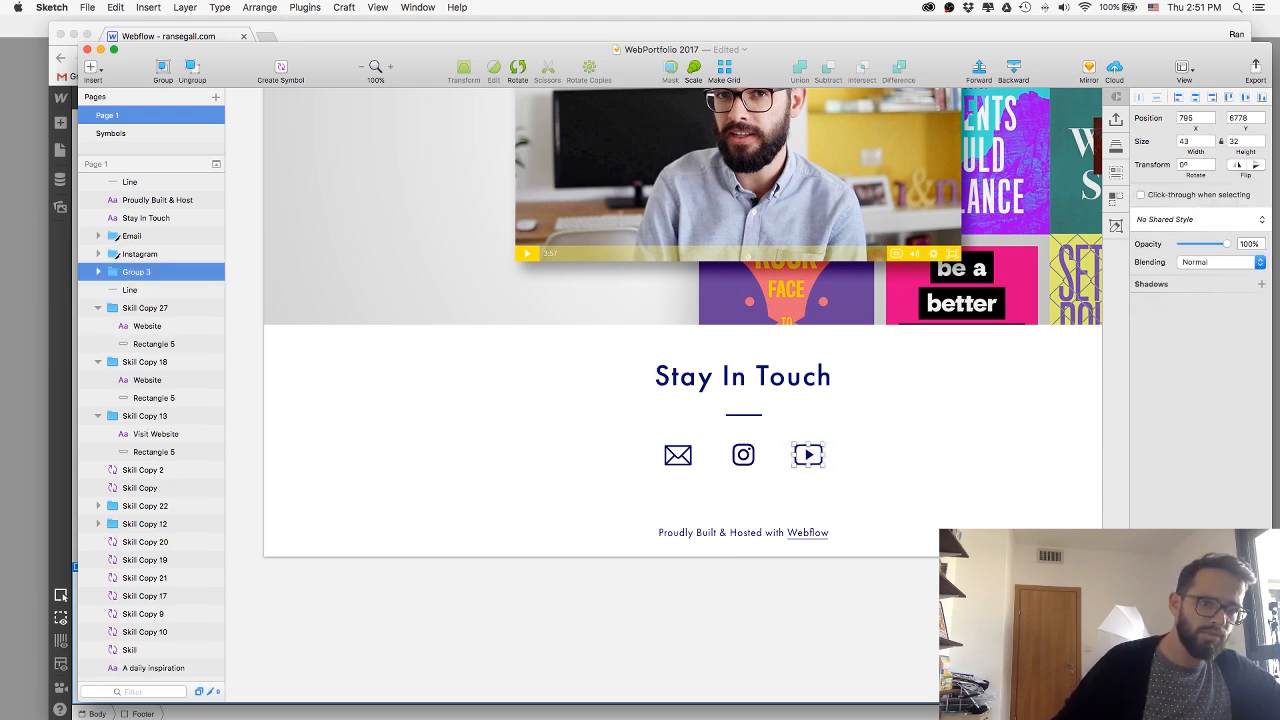
double_click(137, 272)
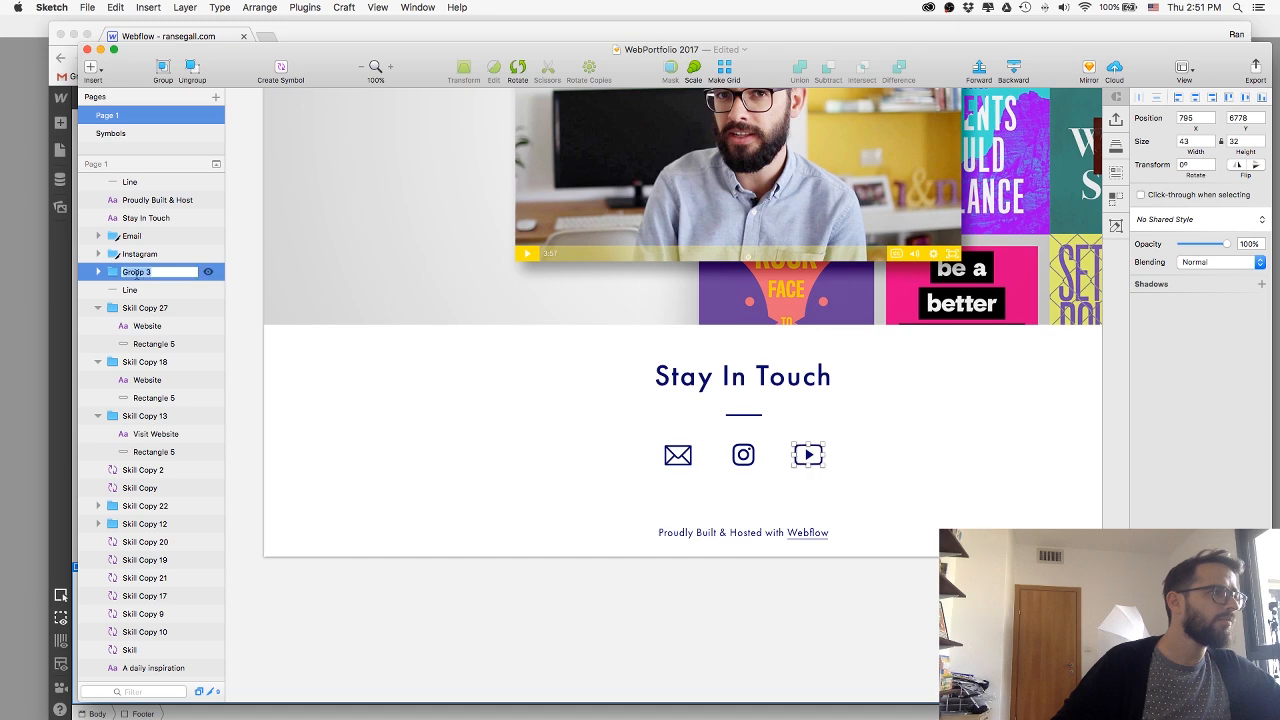
type("YouTube")
key("Return")
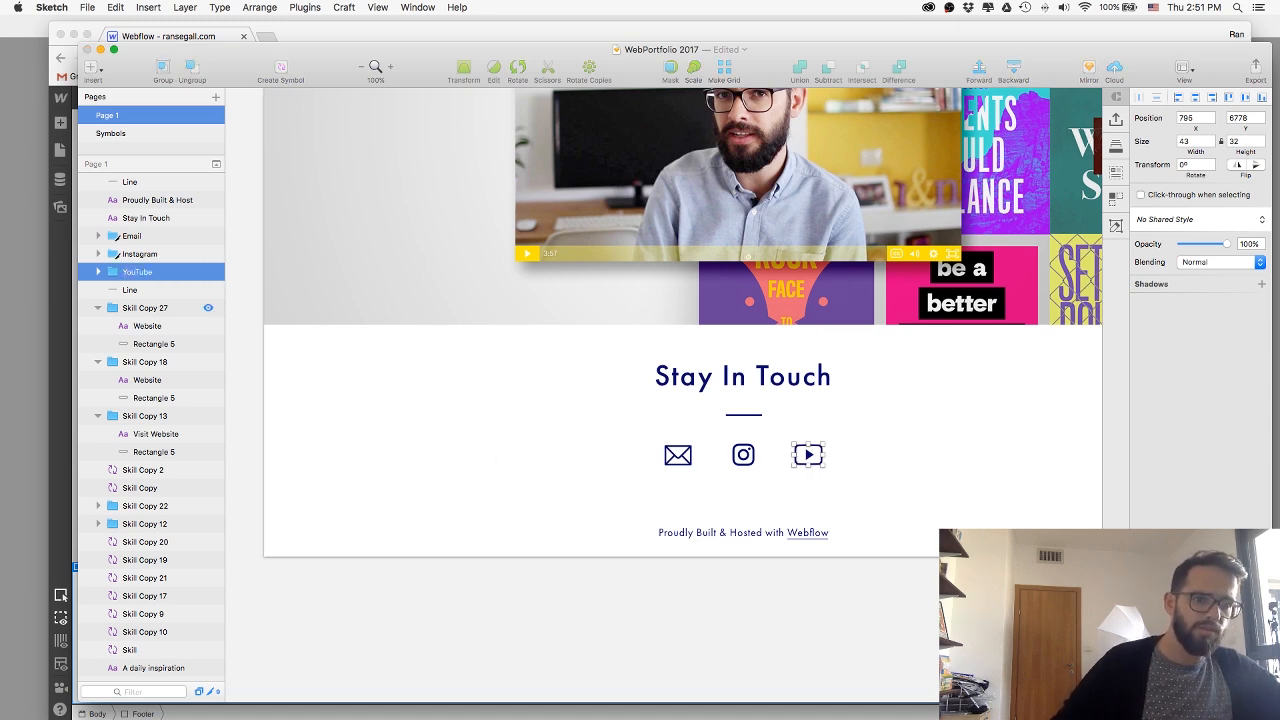
Export the YouTube icon group to the web folder and deselect it.
key("shift+super+e")
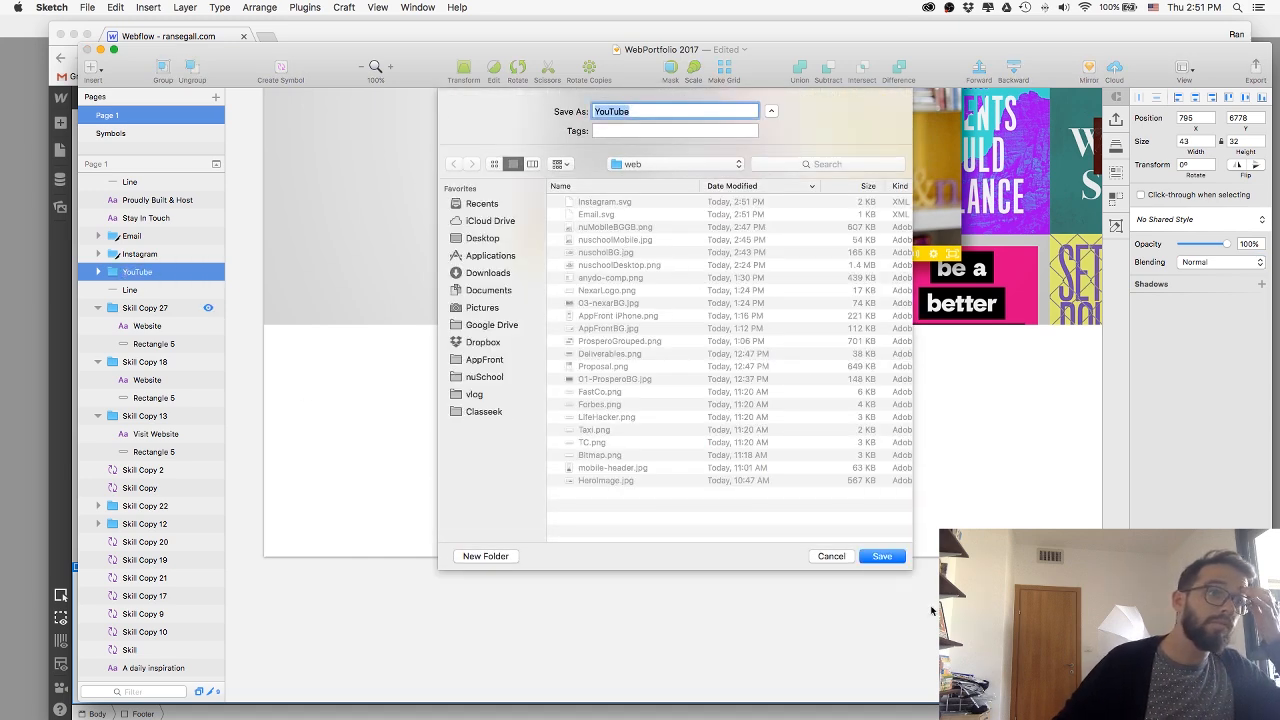
left_click(894, 557)
left_click(555, 457)
Switch to Webflow in Chrome and add a div block with the class ContactIcons below the footer's divider.
key("super+Tab")
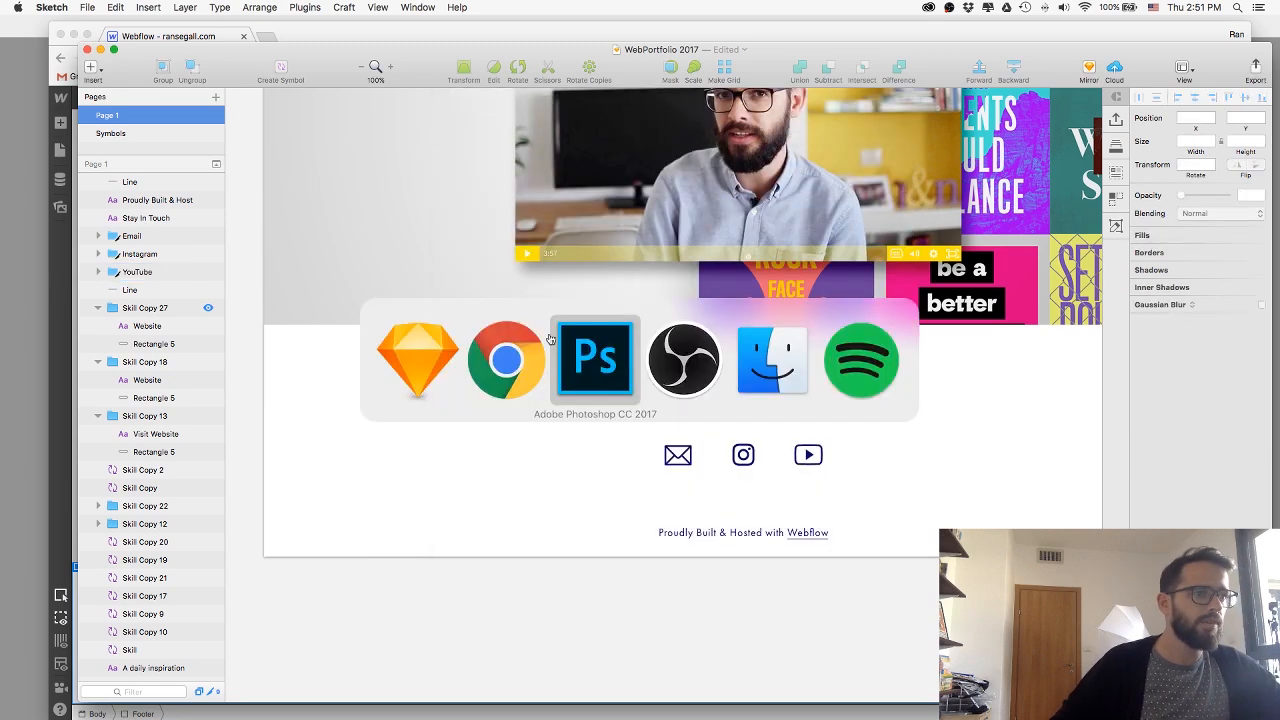
left_click(59, 123)
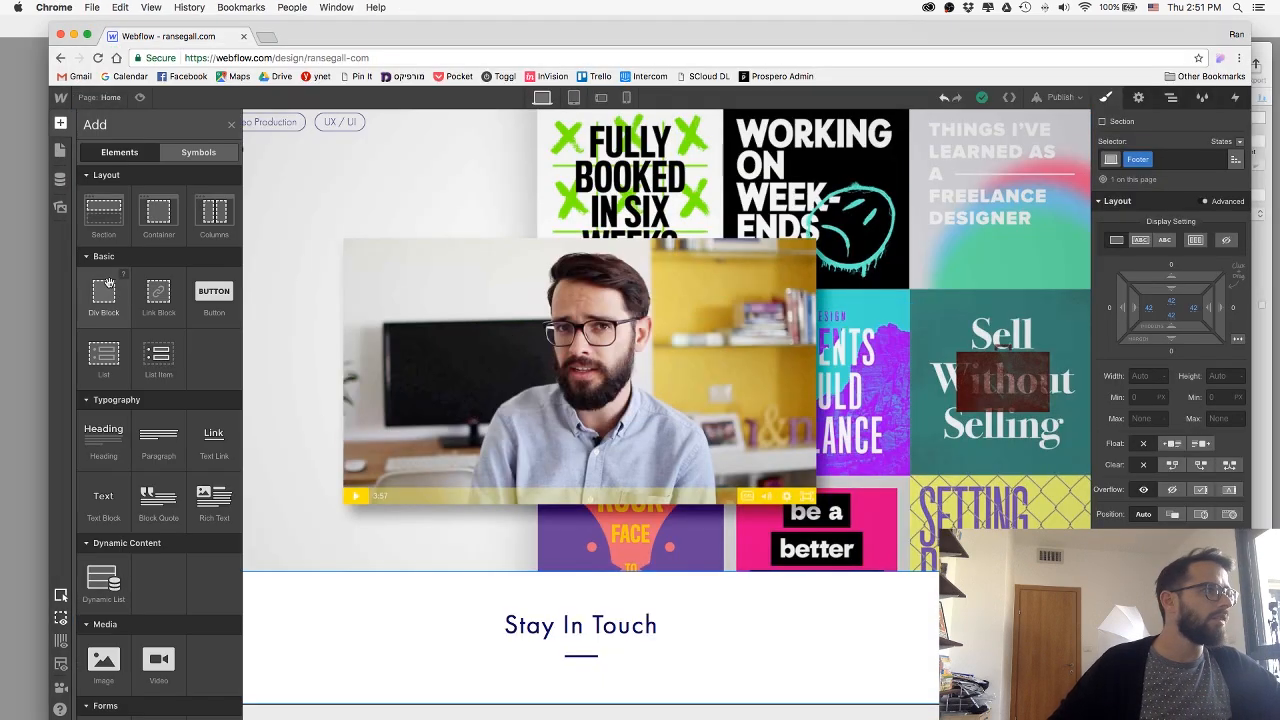
left_click_drag(133, 302, 560, 664)
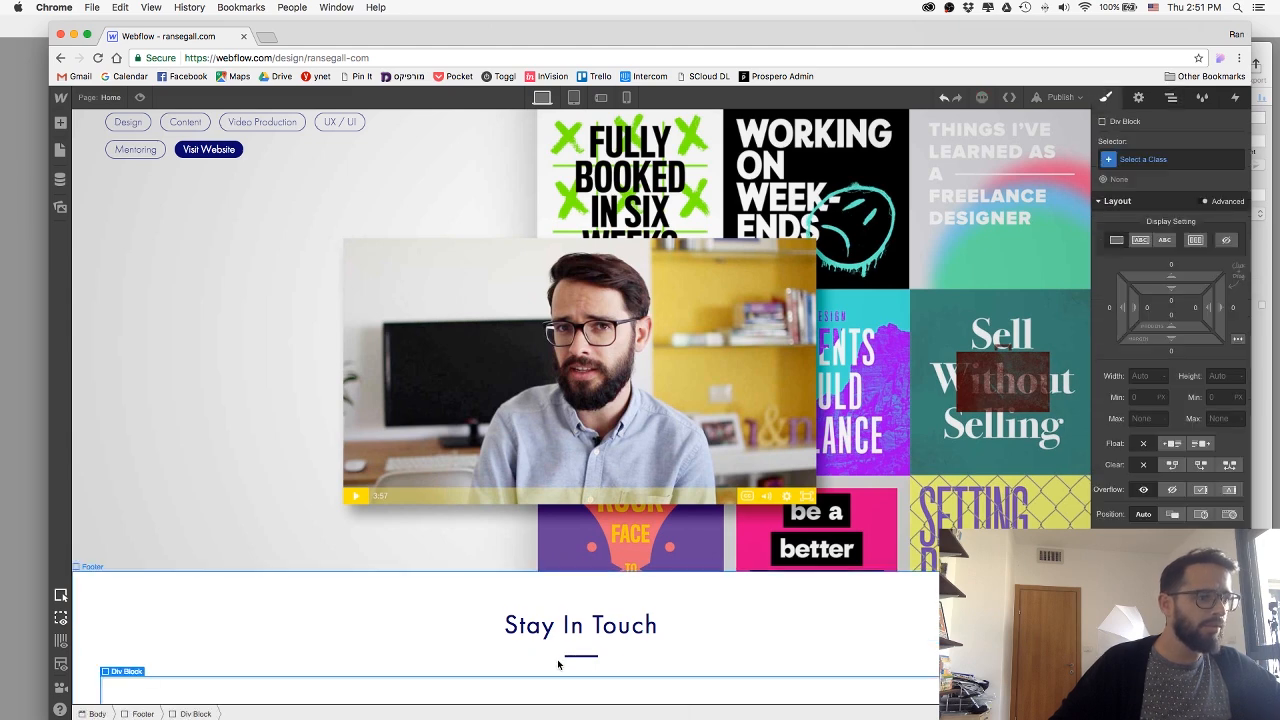
left_click(1166, 159)
type("Contacticons")
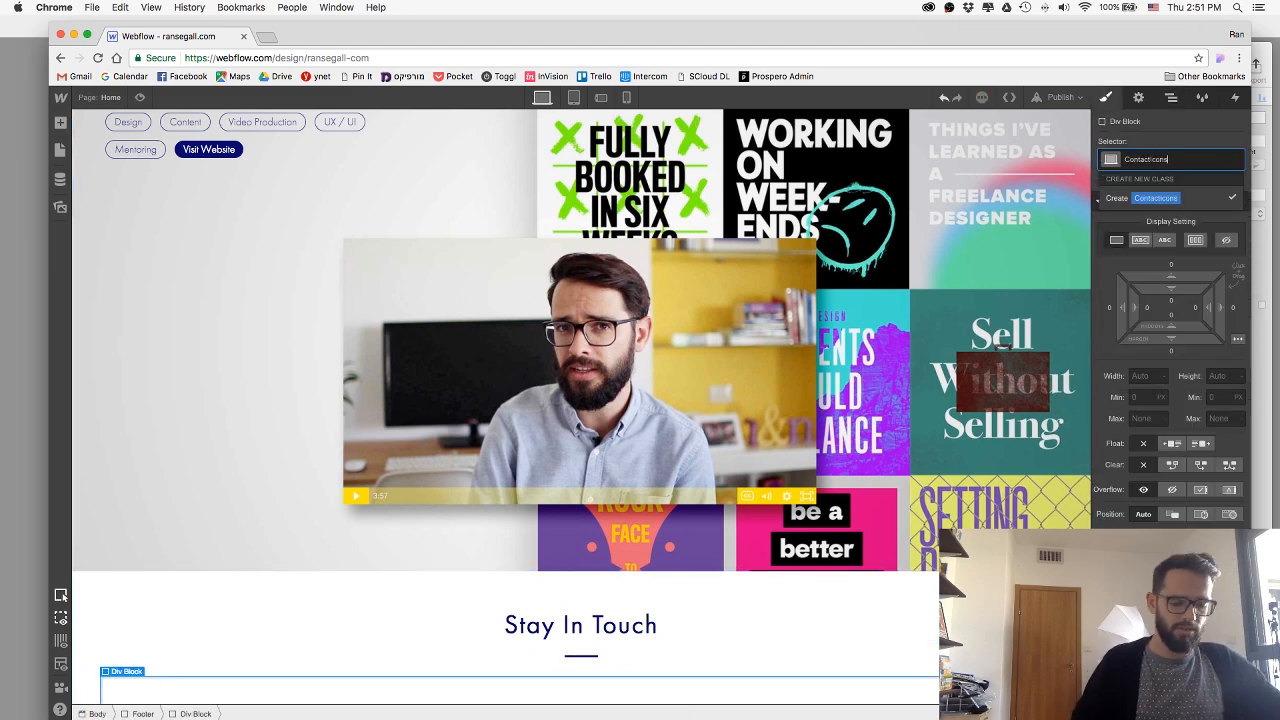
key("Return")
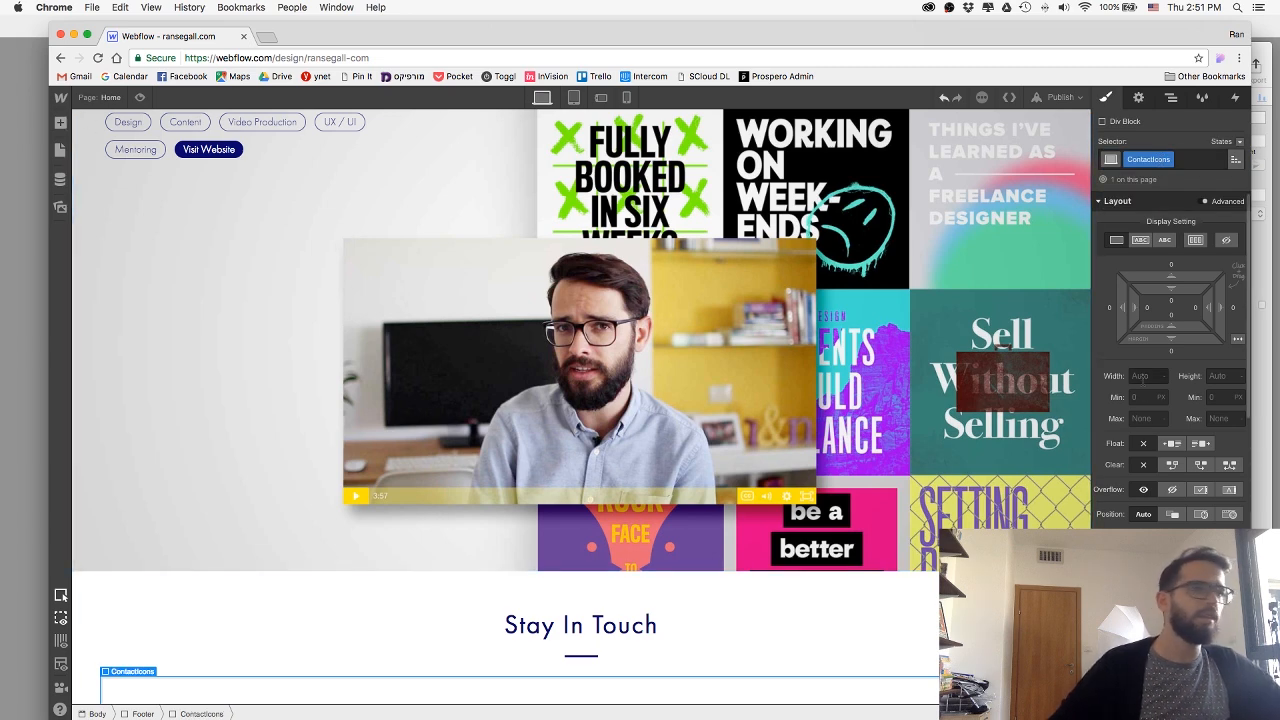
scroll(1093, 457, "down", 5)
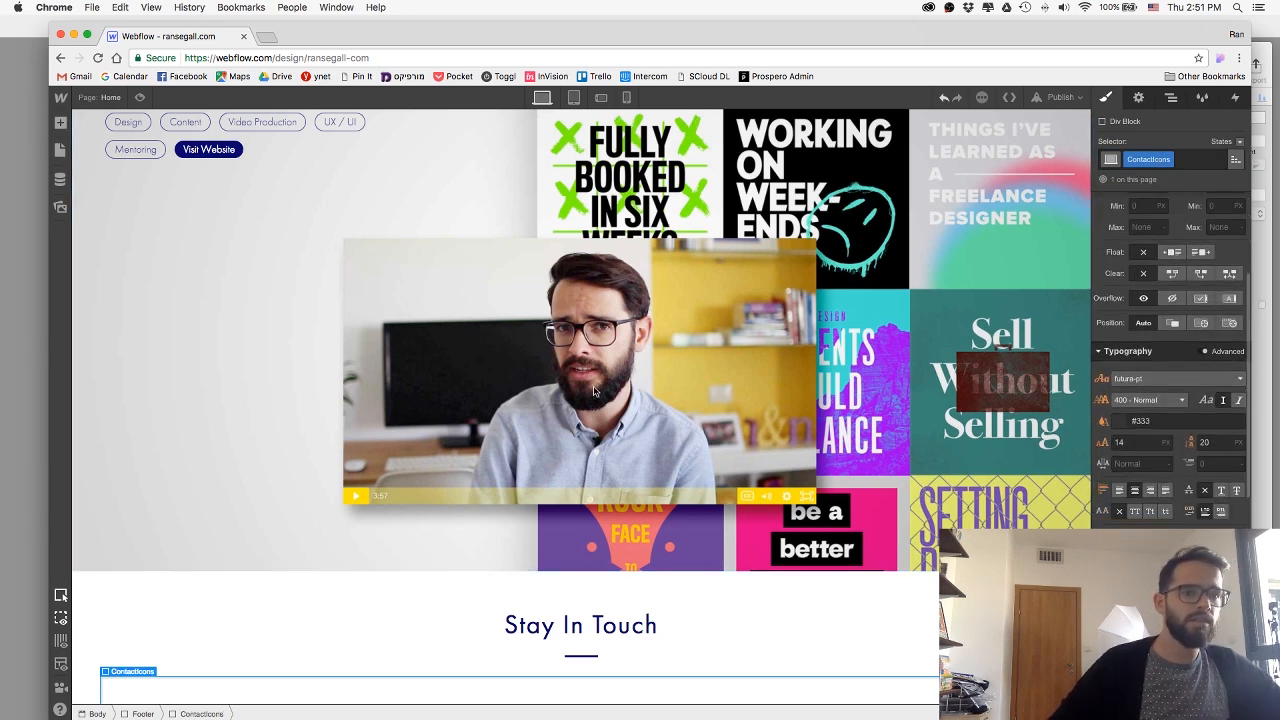
Add a link block inside the ContactIcons div and place an image element in it.
left_click(60, 123)
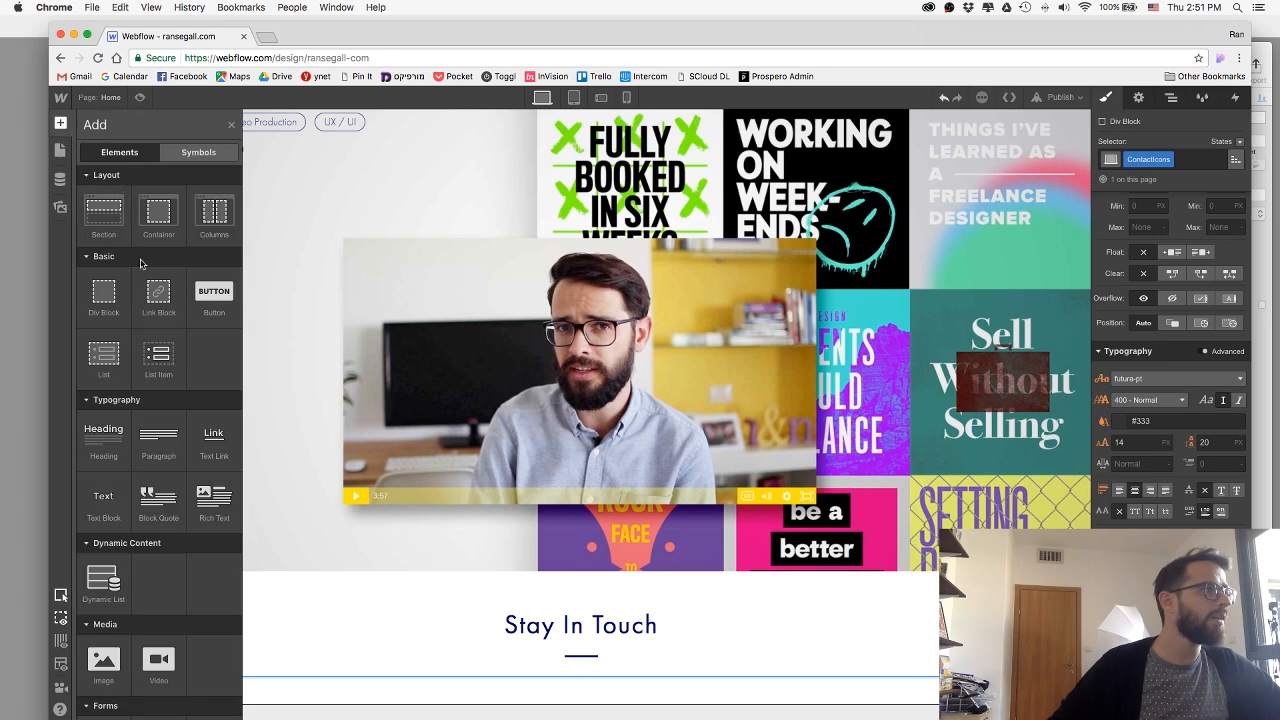
left_click_drag(472, 596, 546, 647)
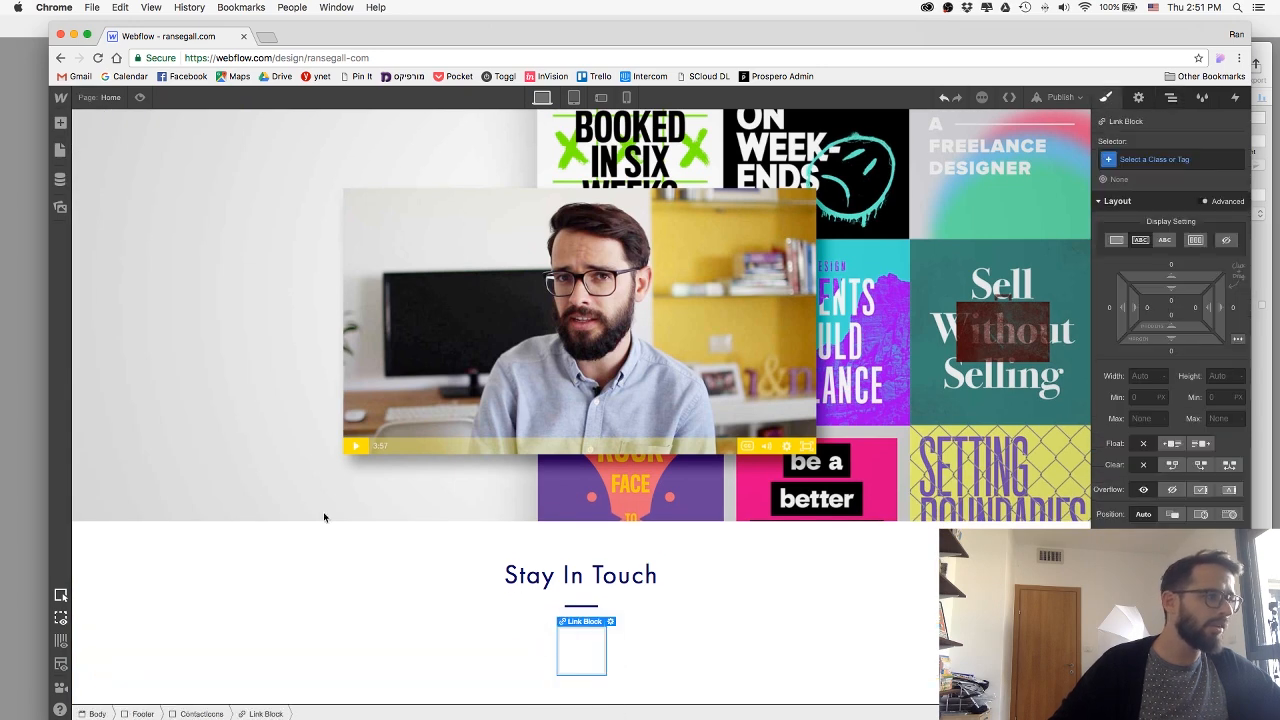
left_click(60, 123)
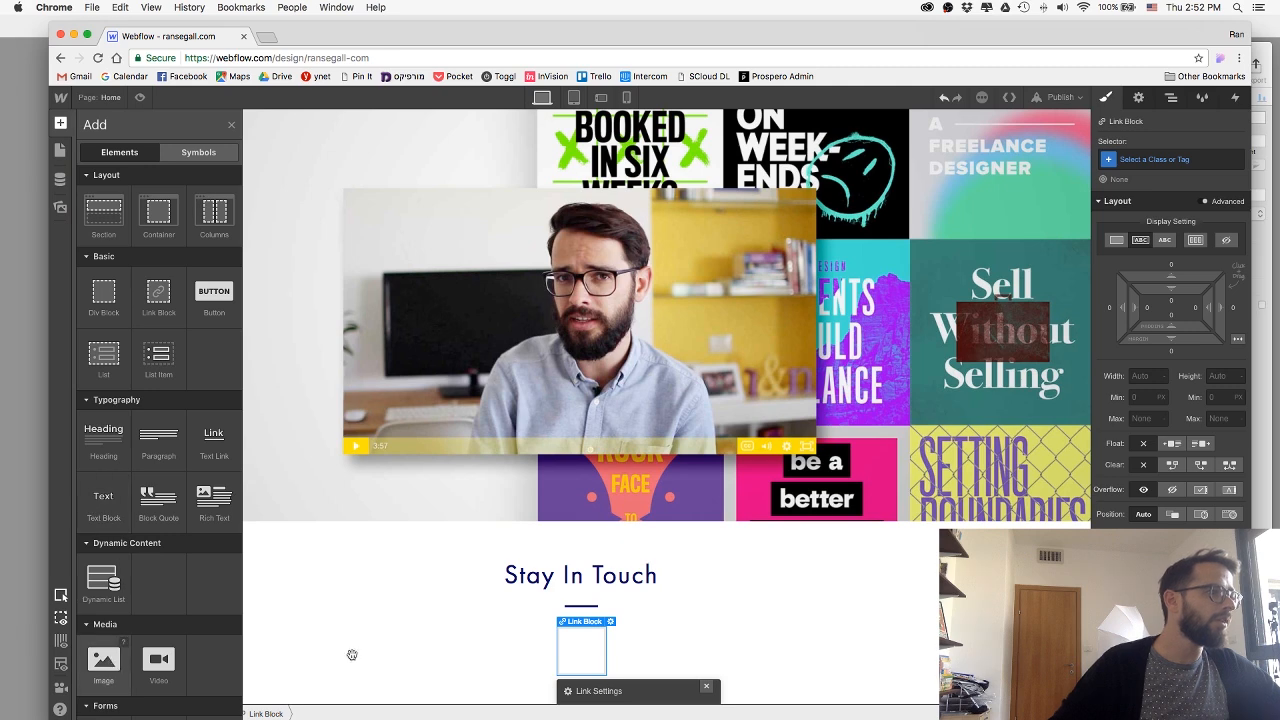
left_click_drag(352, 655, 600, 672)
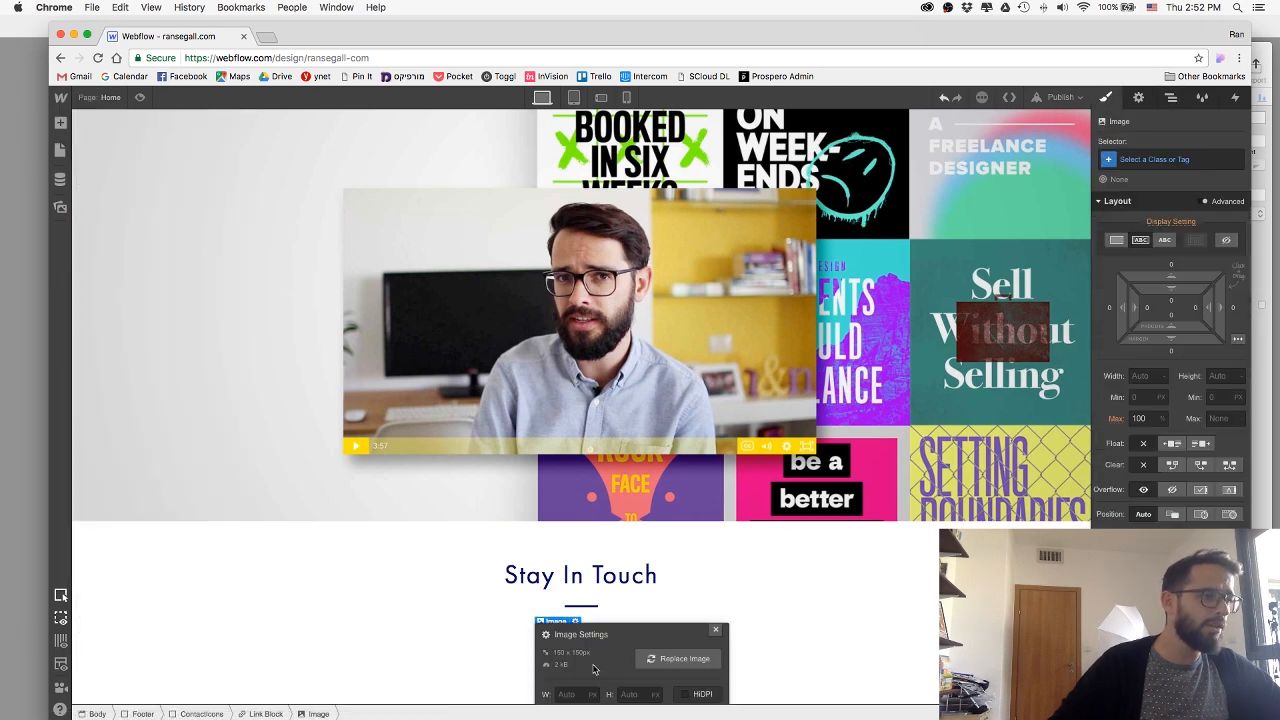
Upload Email.svg from the web folder as the link block's image and close the image settings.
left_click(684, 658)
left_click(684, 672)
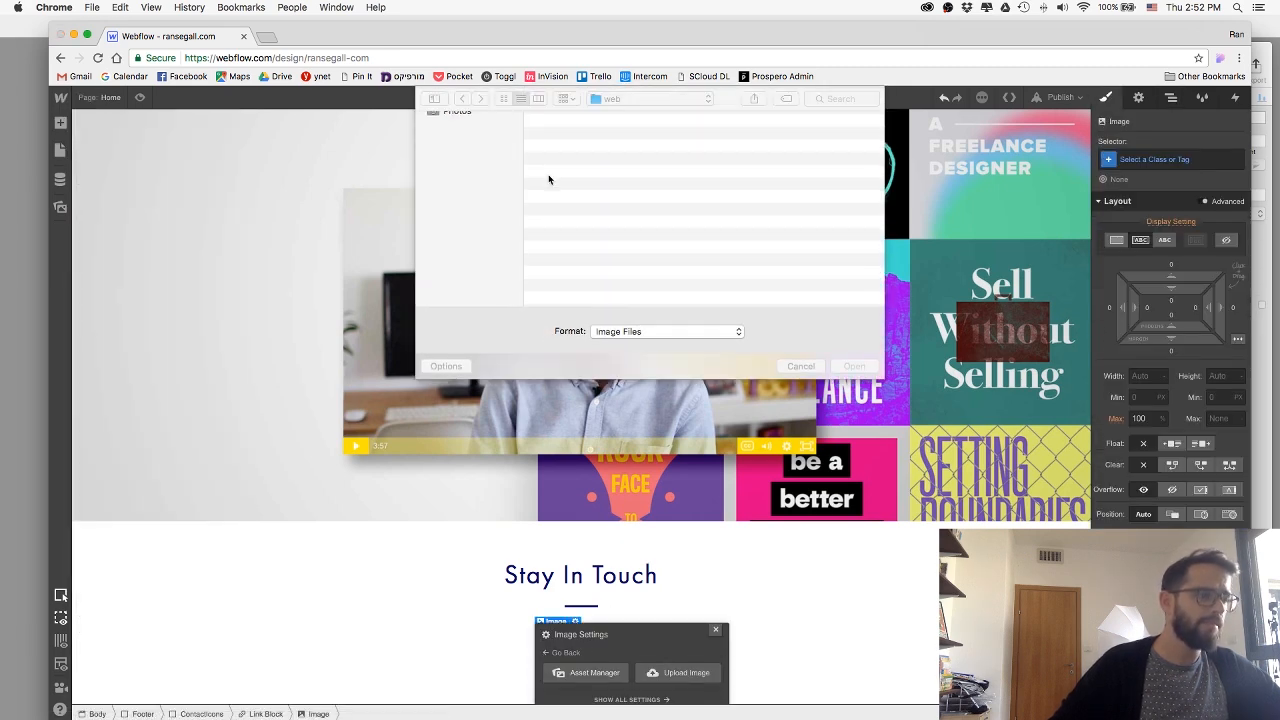
double_click(564, 160)
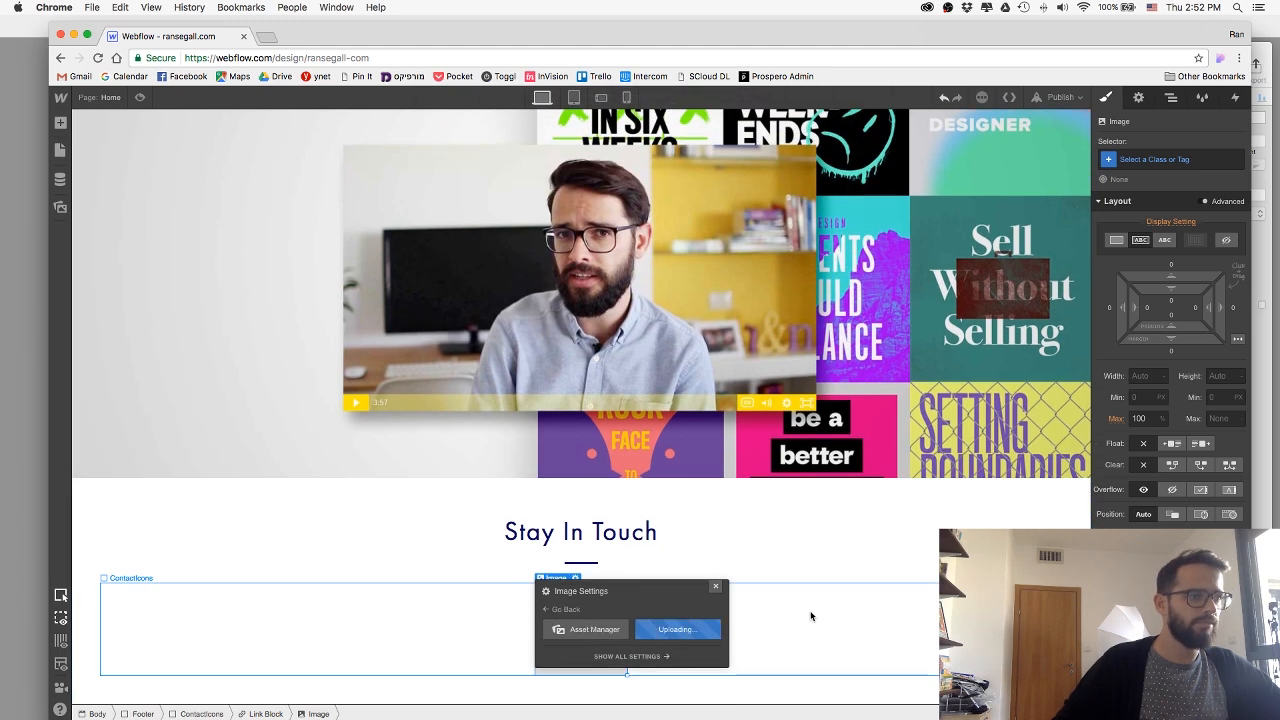
scroll(797, 610, "up", 1)
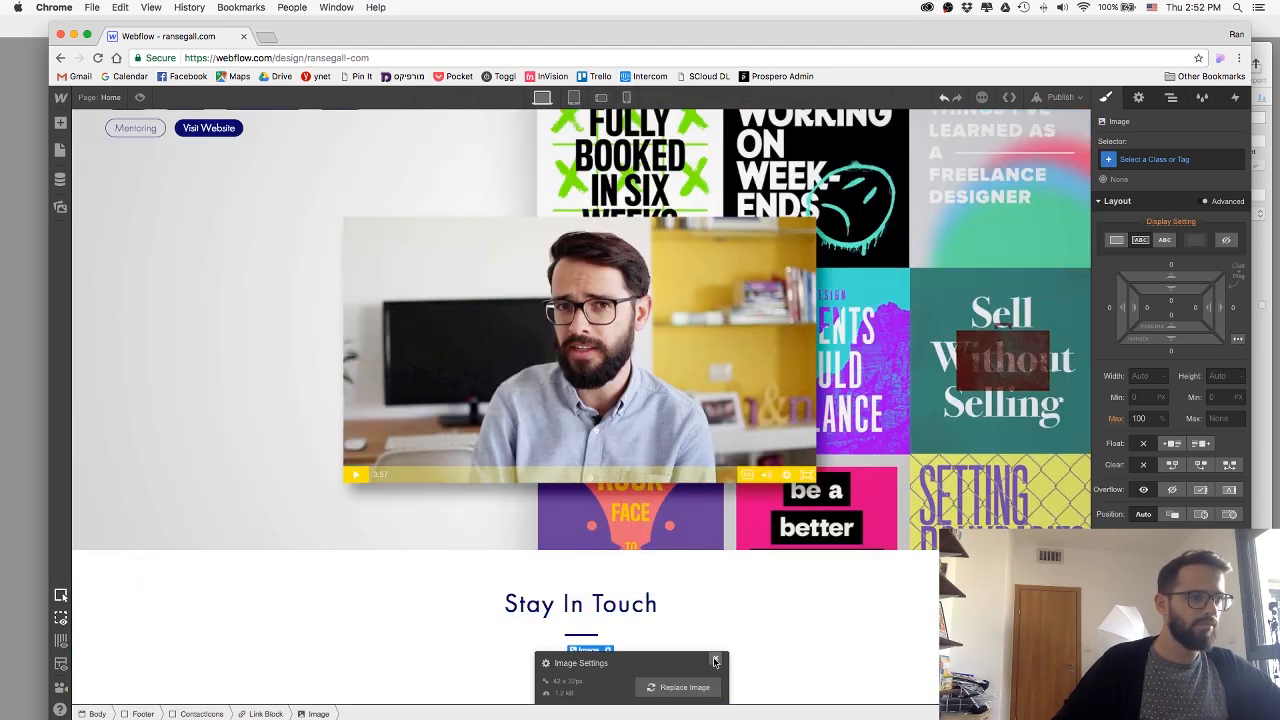
left_click(715, 659)
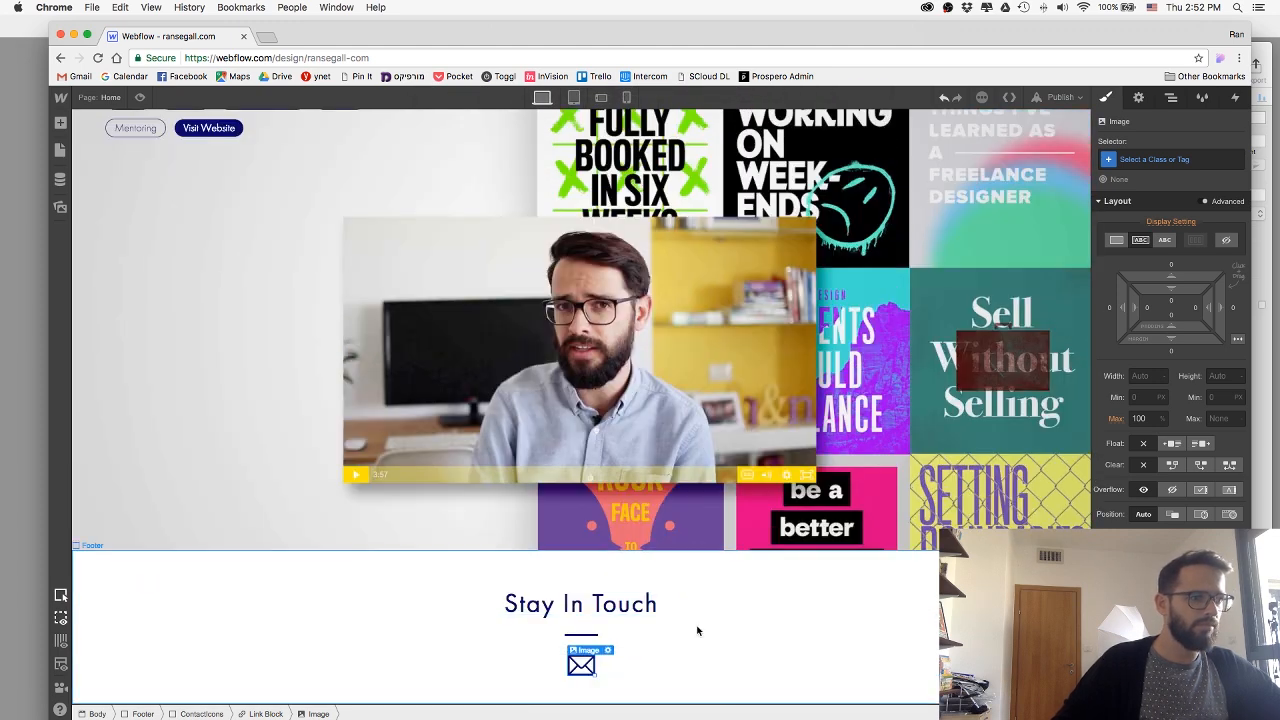
Give the link block around the envelope the class ContactImage and set its left and right margins to 18 px.
left_click(1143, 160)
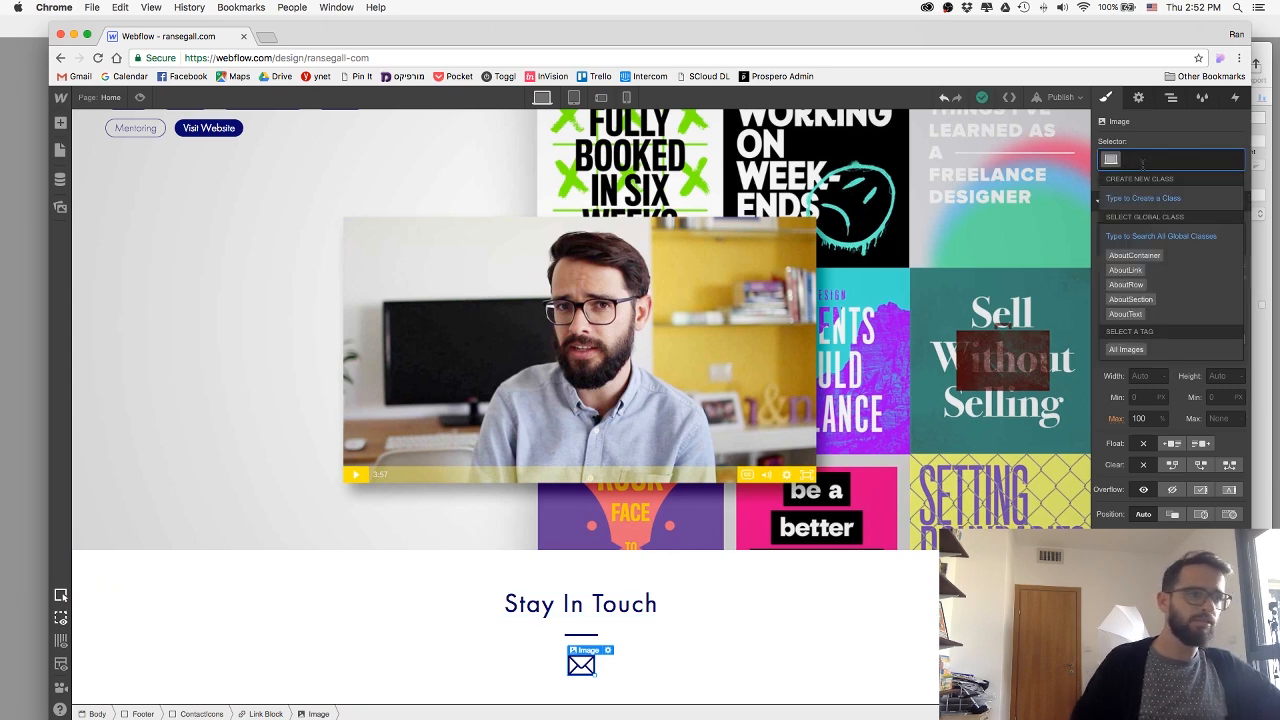
left_click(262, 713)
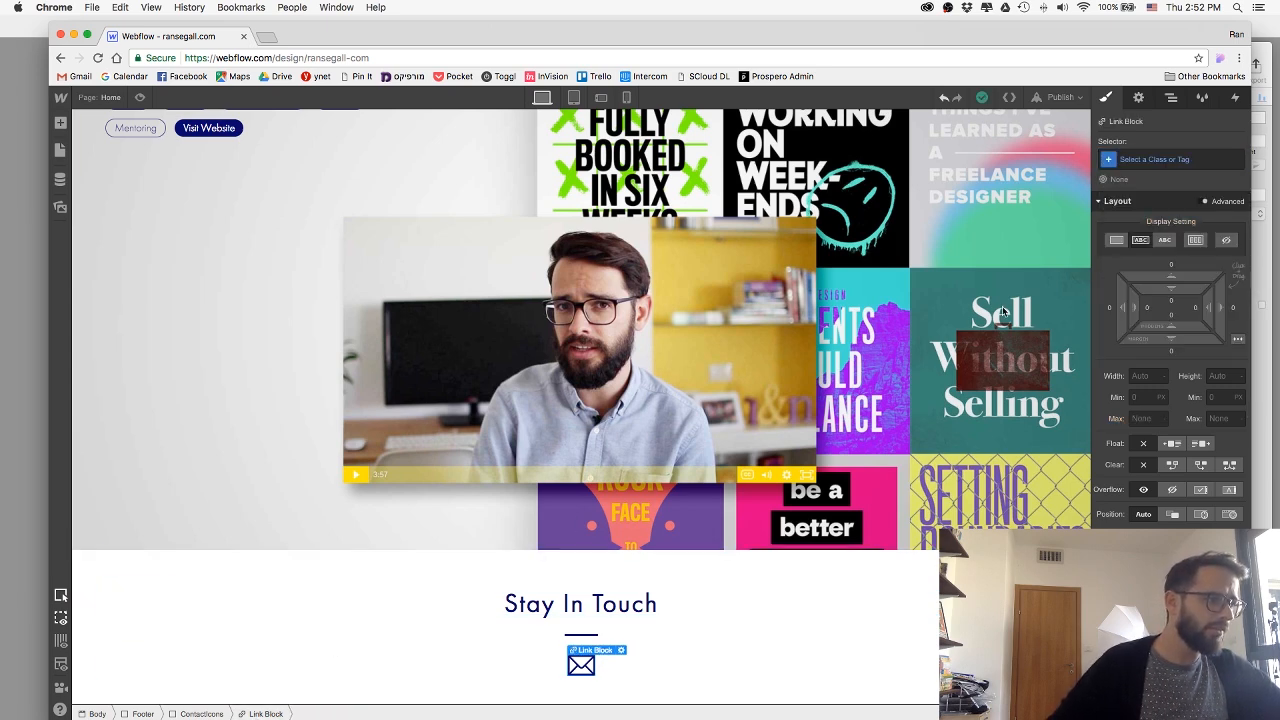
left_click(1183, 160)
type("Contact")
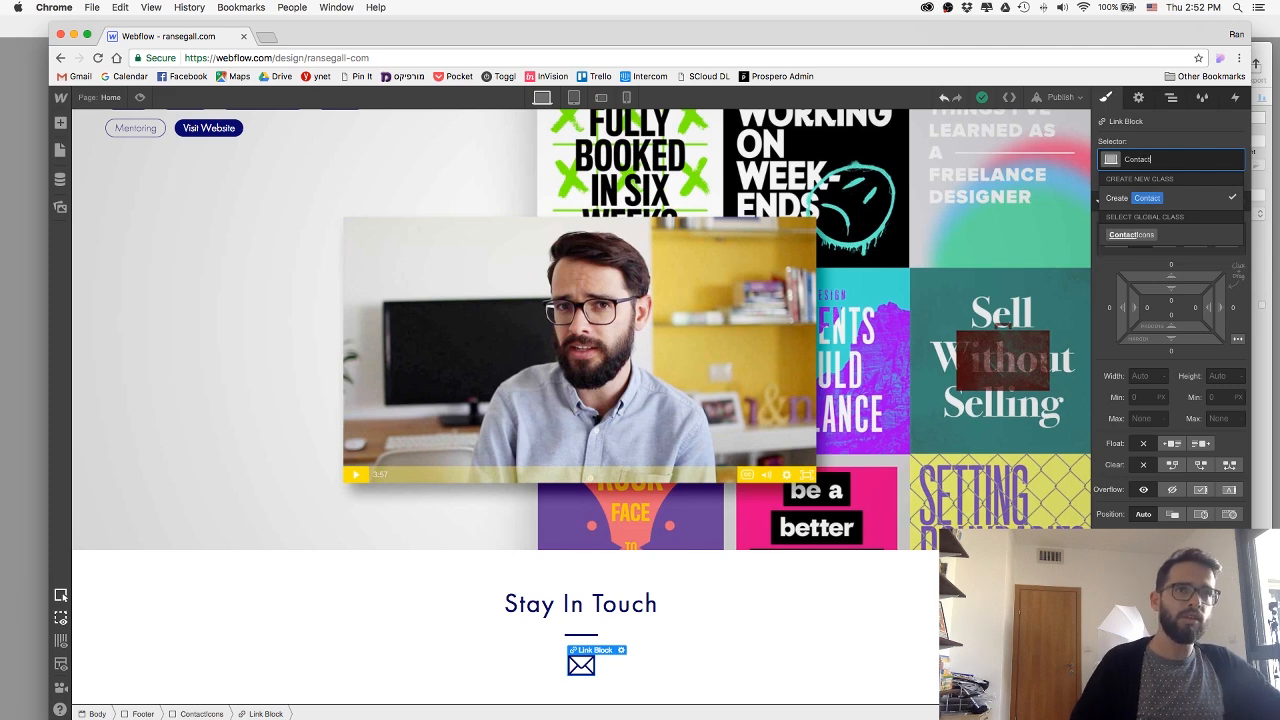
type("Image")
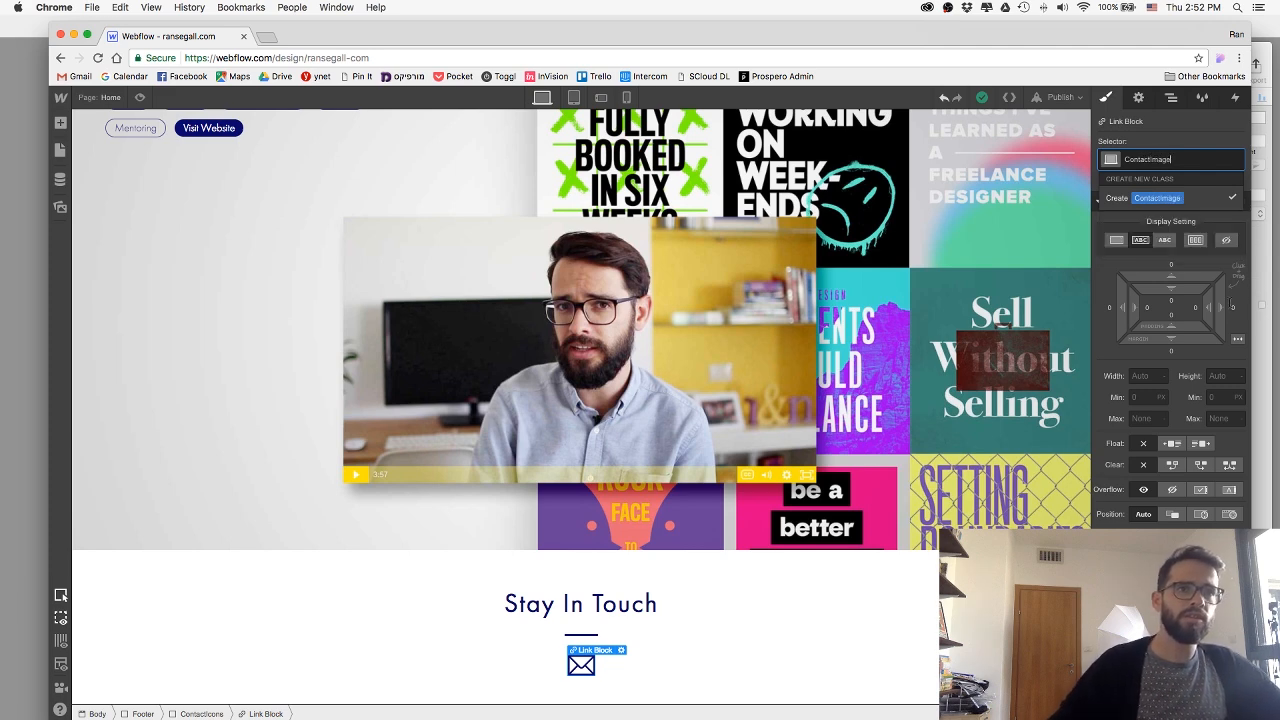
key("Return")
left_click_drag(1232, 309, 1258, 311)
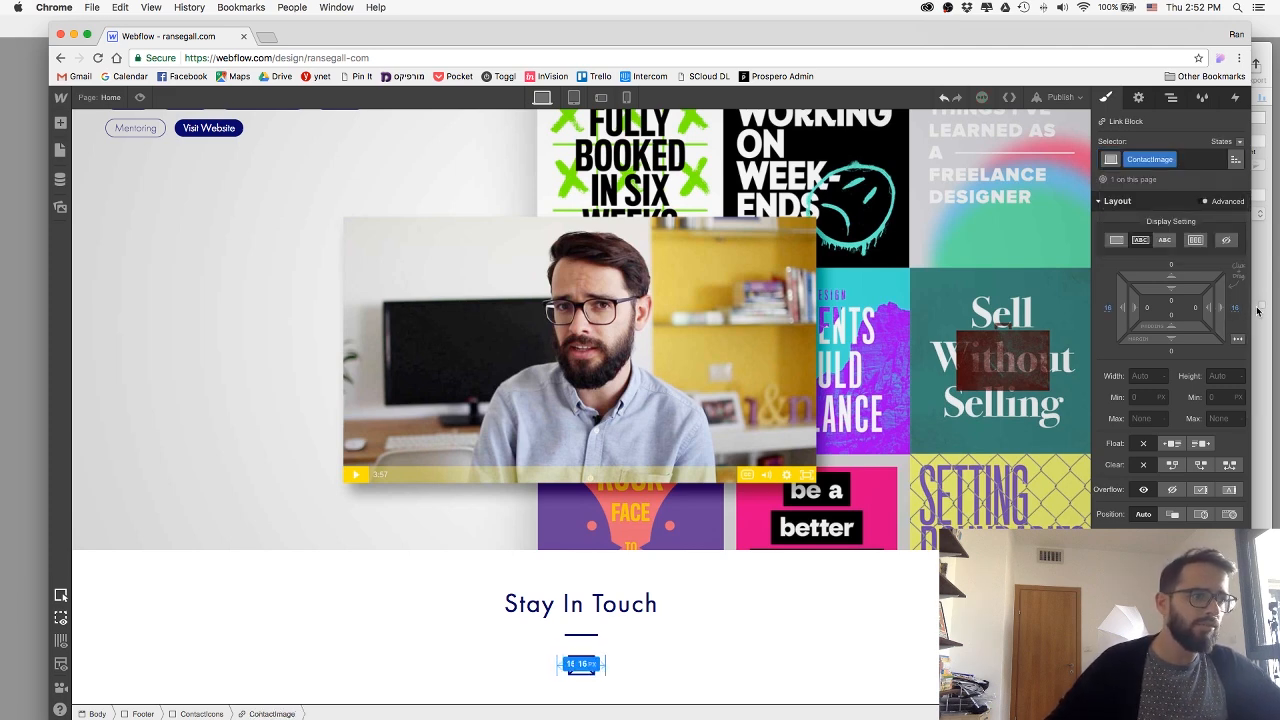
left_click(577, 670)
key("super+z")
key("super+z")
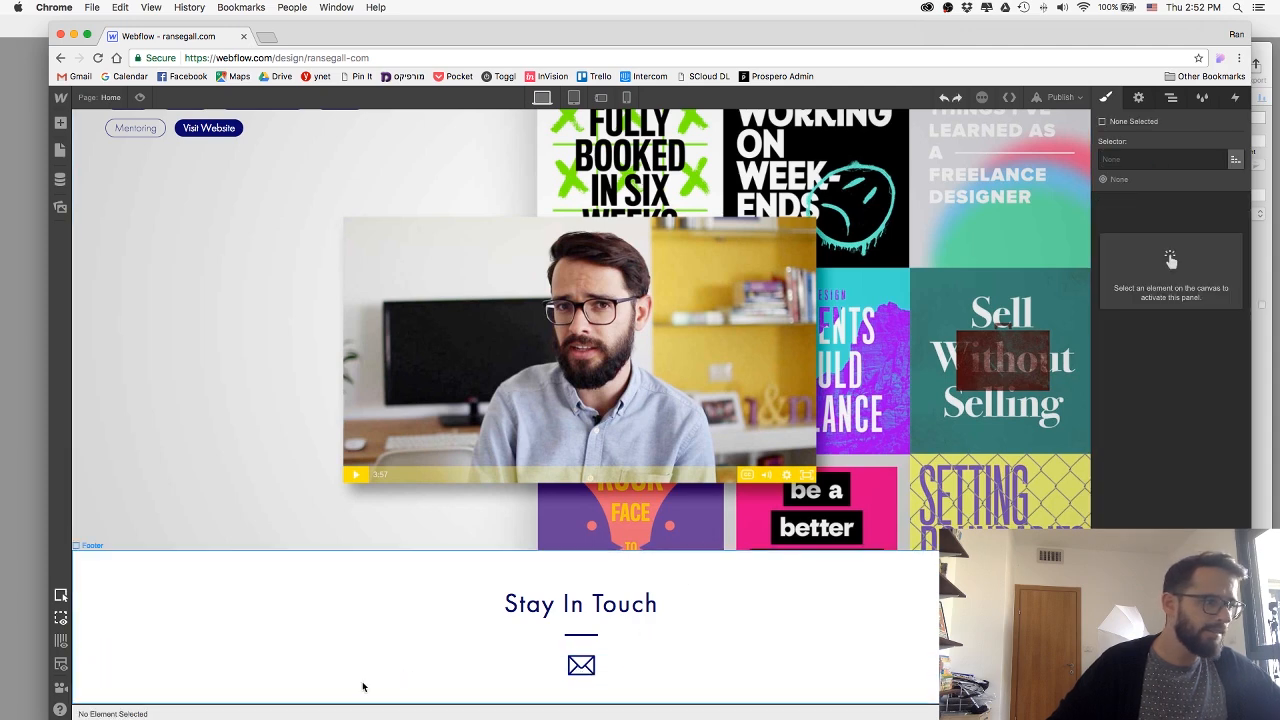
Duplicate the ContactImage link block twice to make a row of three icons.
left_click(591, 667)
left_click(286, 714)
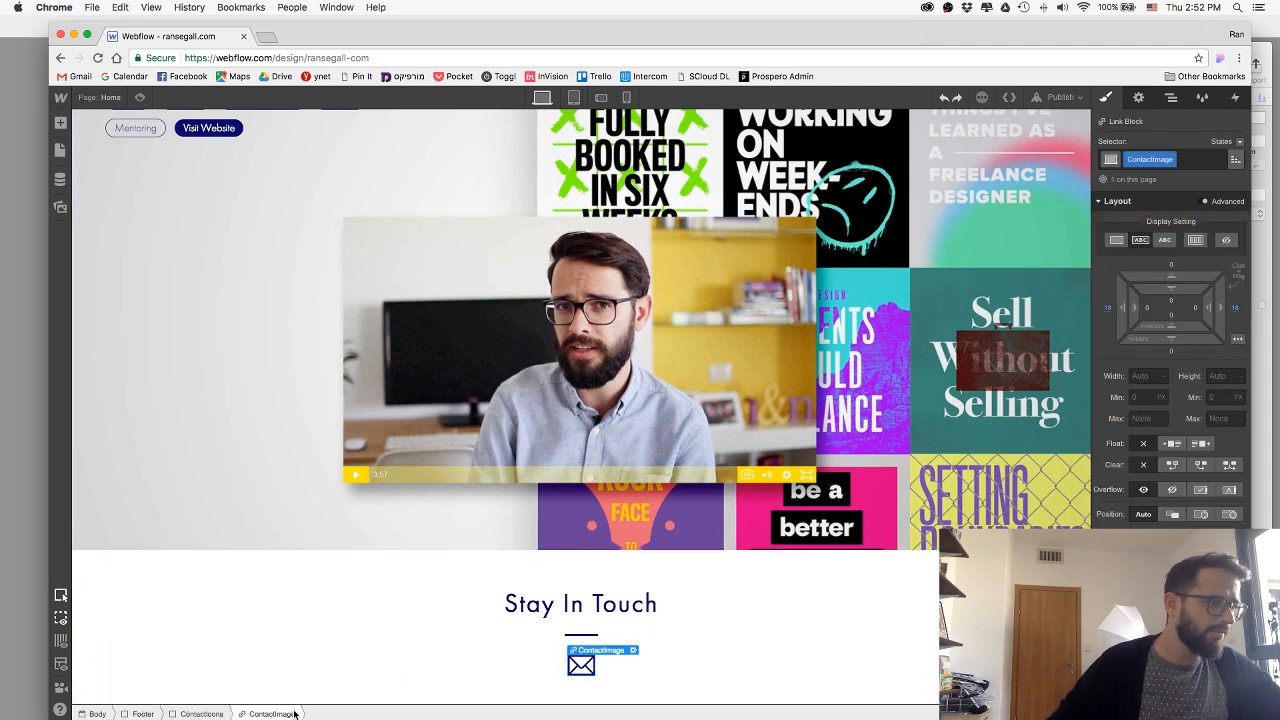
key("super+d")
key("super+d")
left_click(366, 624)
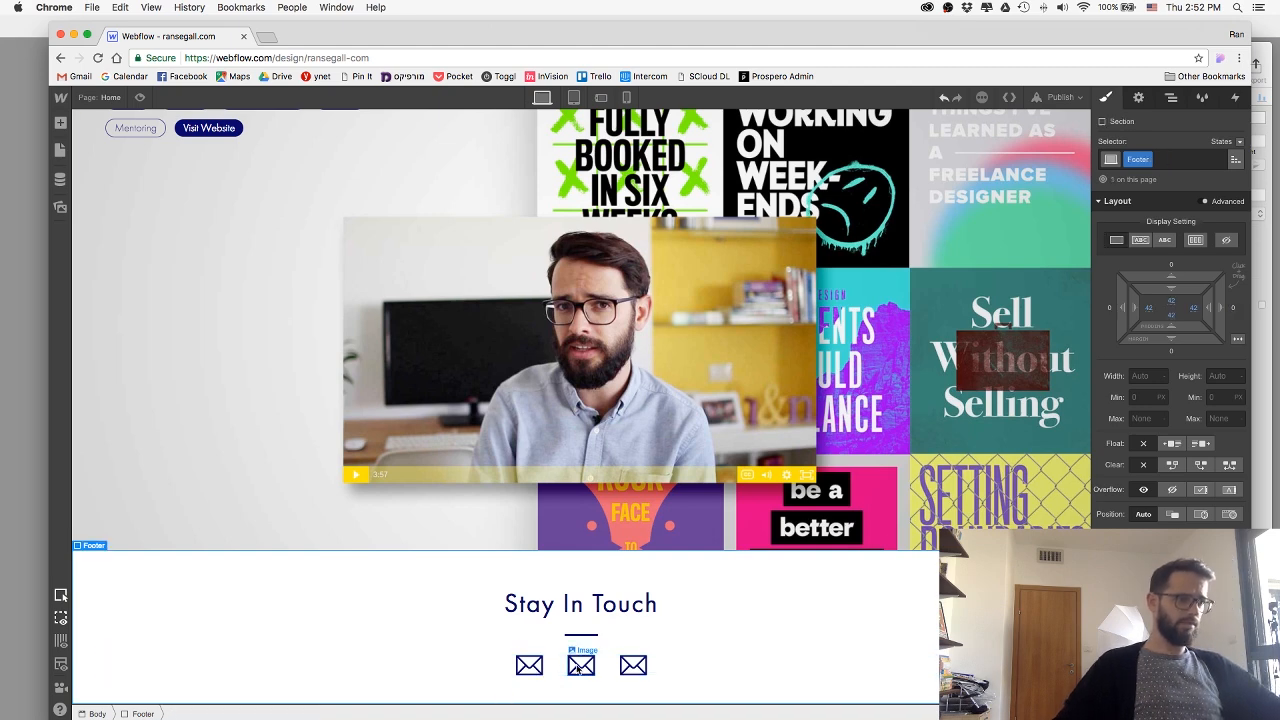
Check the icon spacing in Sketch and widen the side margins of the ContactImage class in Webflow to match.
key("super+Tab")
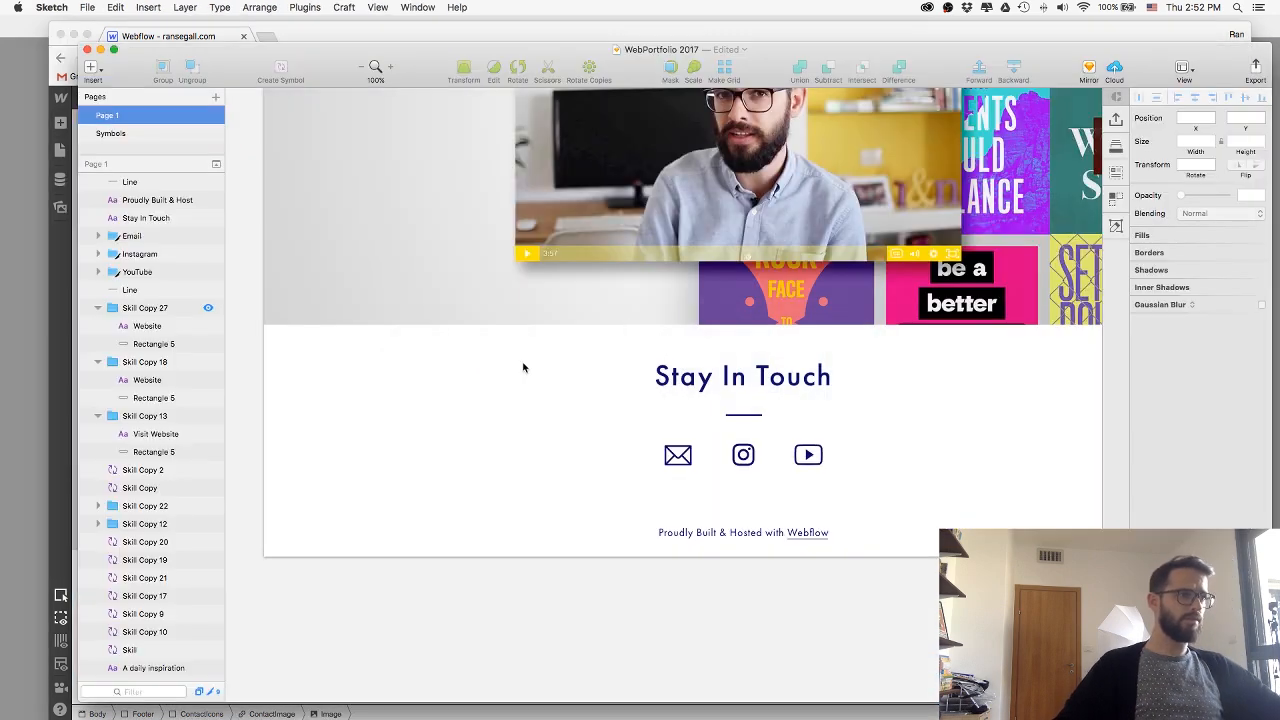
left_click(743, 455)
key("super+Tab")
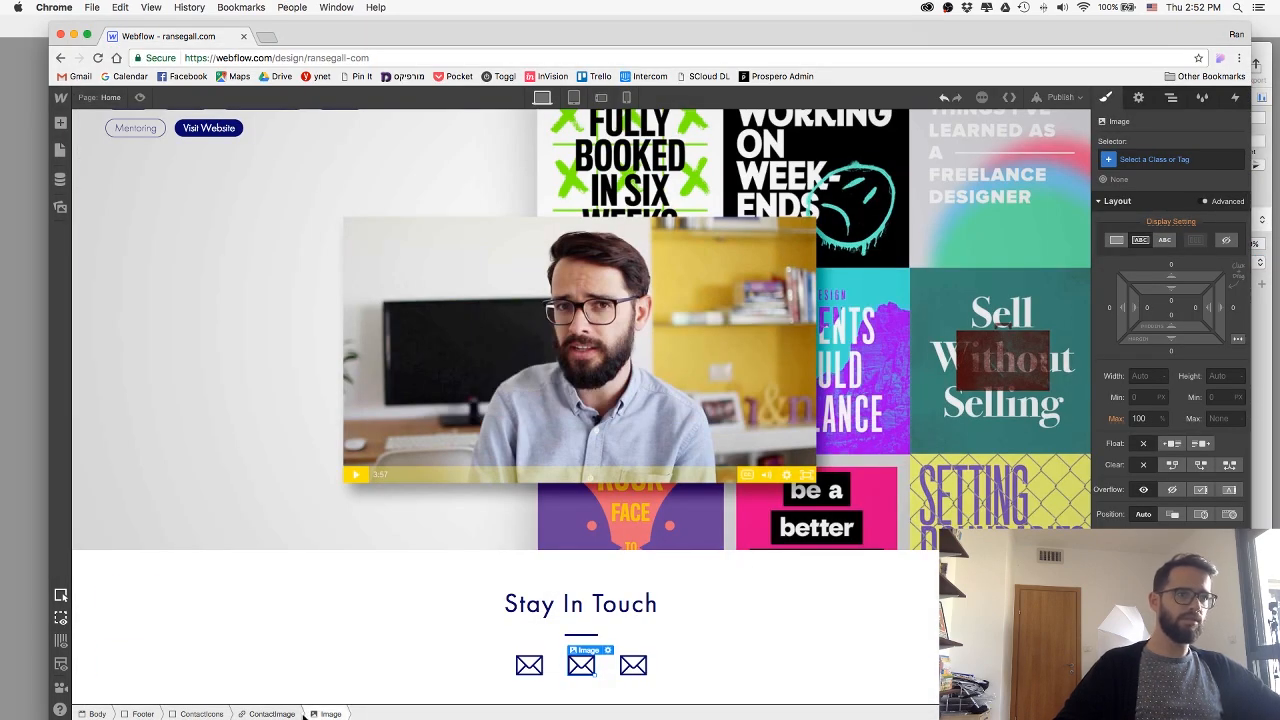
key("Up")
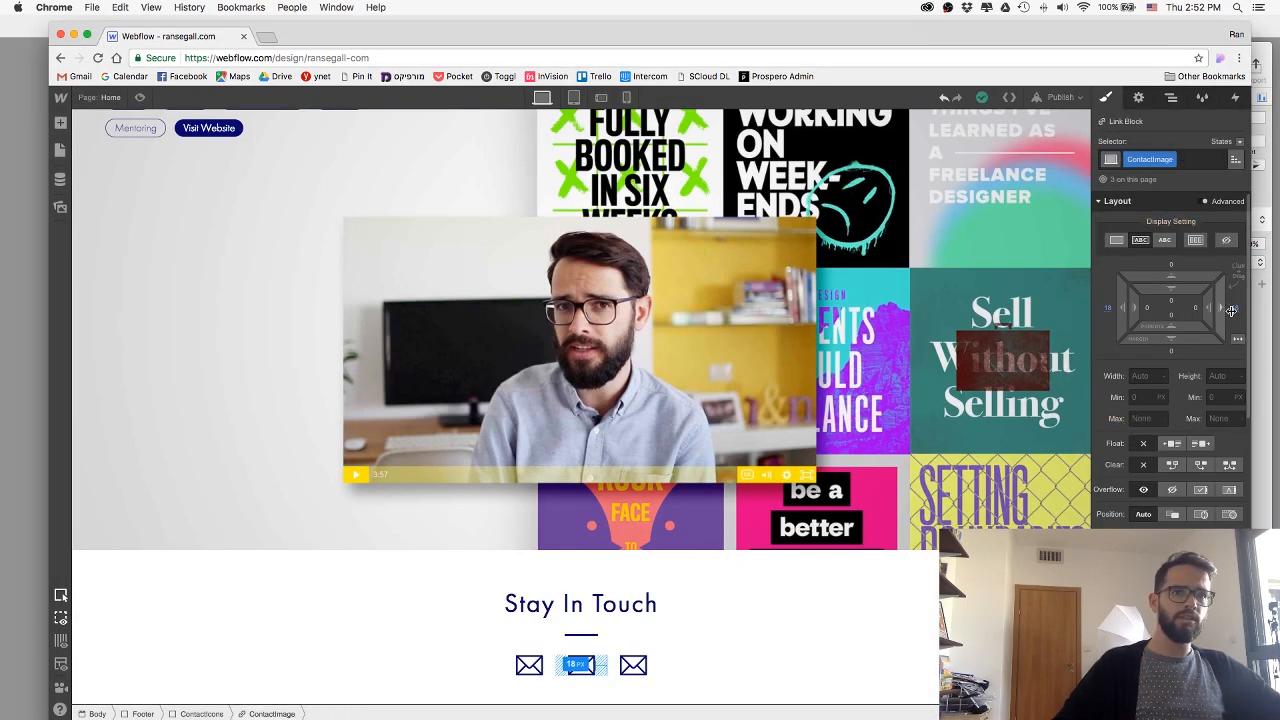
left_click_drag(1236, 311, 1248, 312)
Replace the middle envelope image with the uploaded Instagram.svg and close the image settings.
double_click(582, 664)
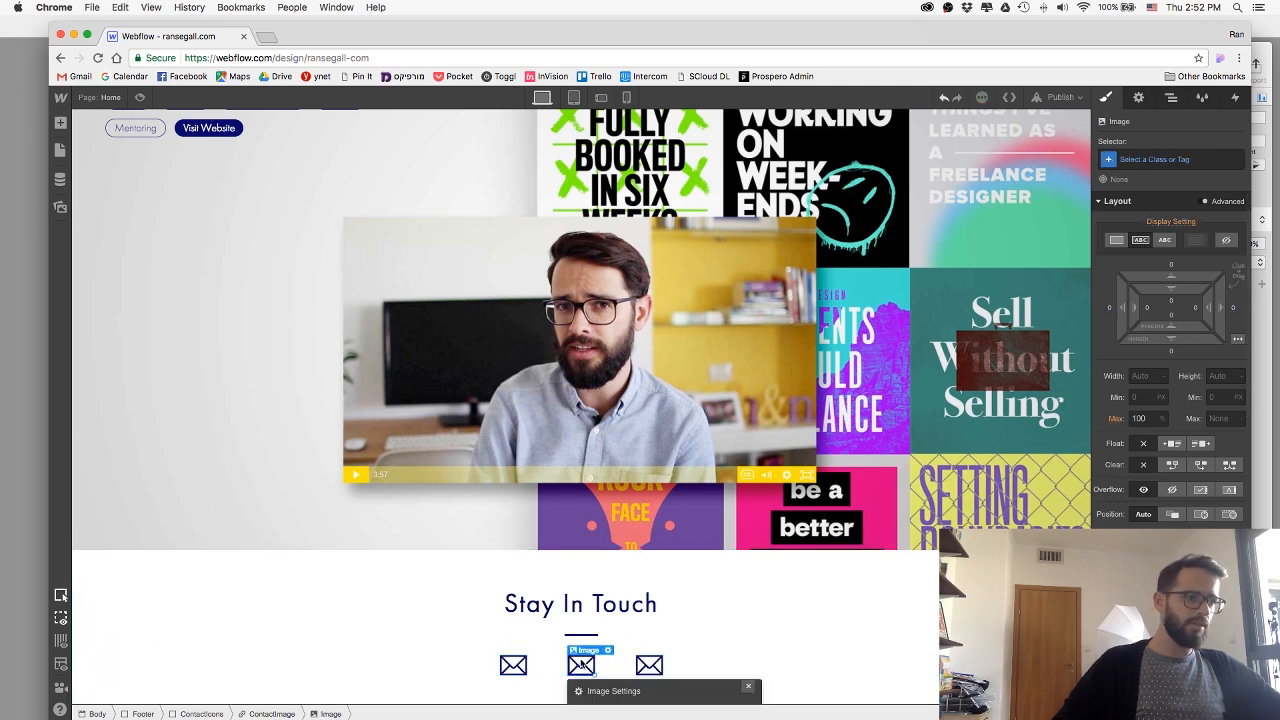
left_click(613, 689)
left_click(727, 575)
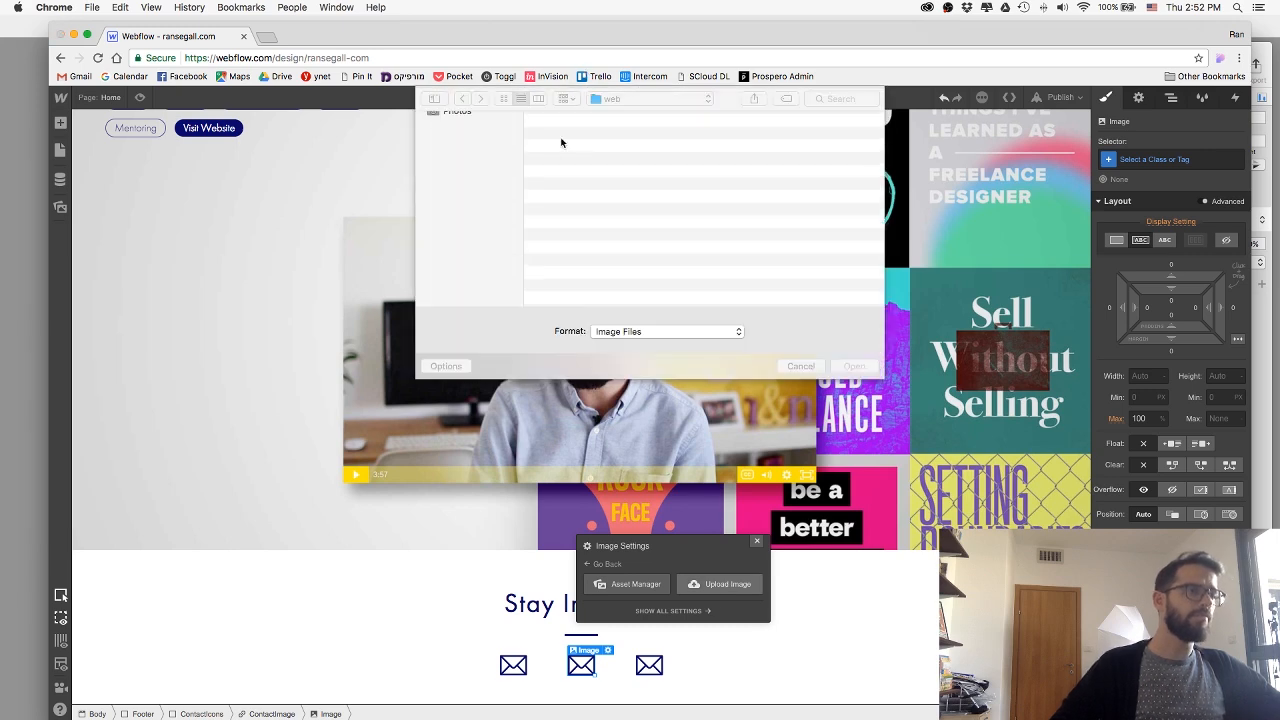
double_click(584, 148)
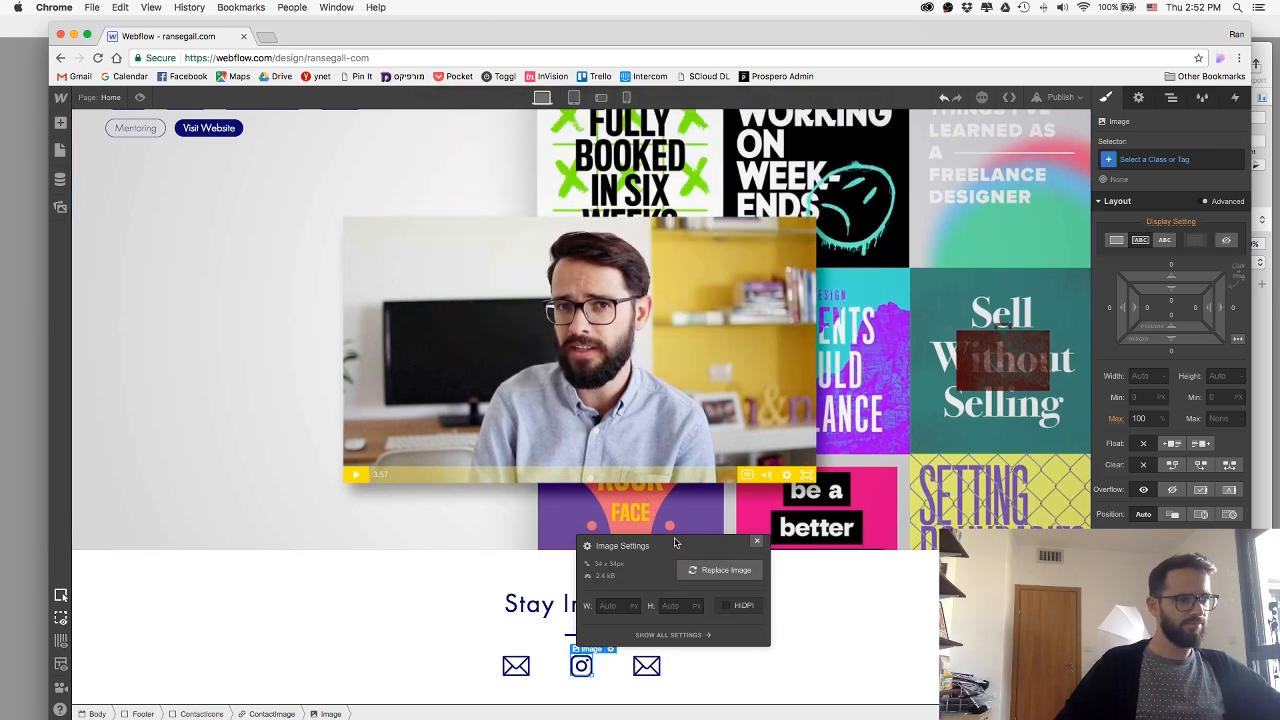
left_click(755, 545)
Replace the third contact icon's envelope image with an upload of YouTube.svg and close the image settings.
double_click(646, 665)
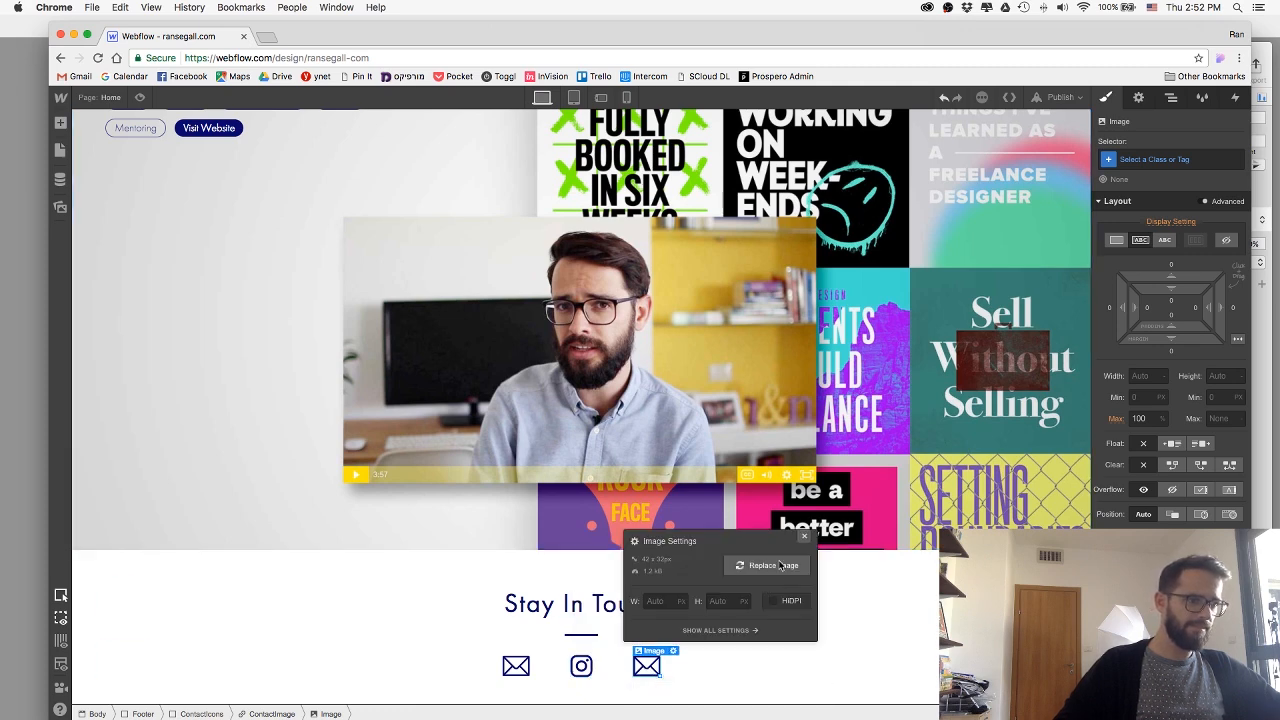
left_click(780, 566)
left_click(775, 580)
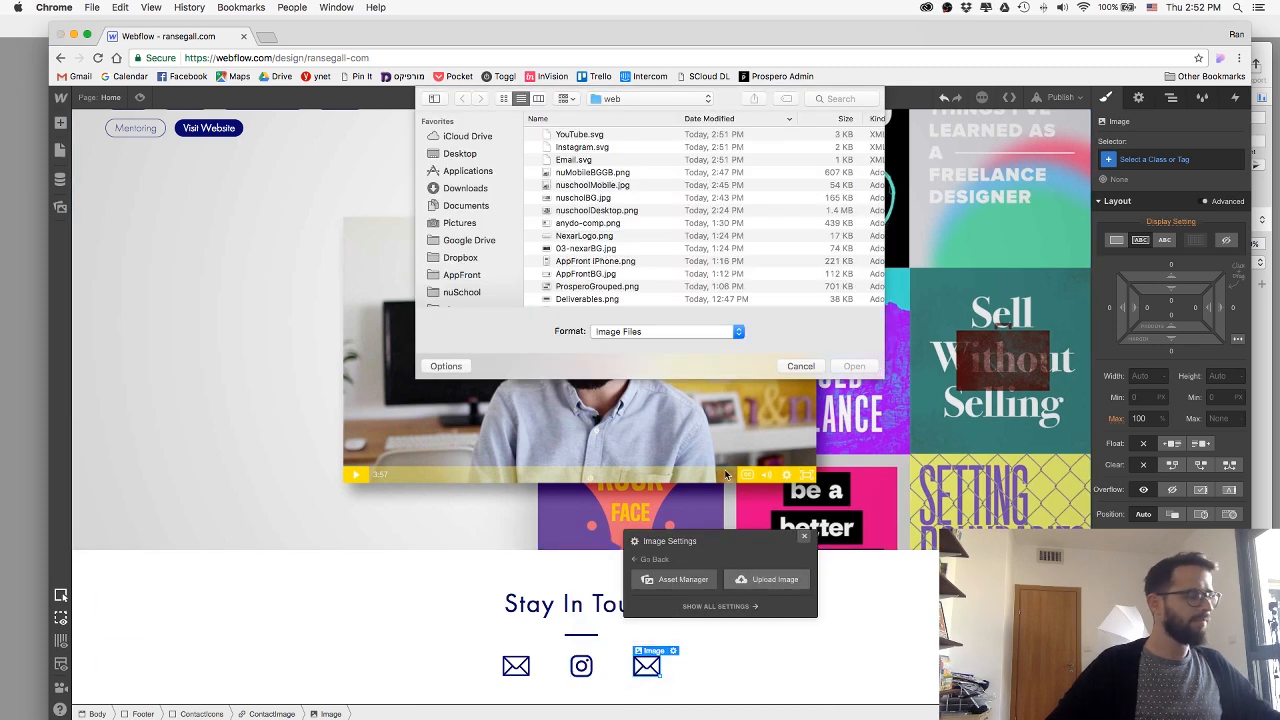
double_click(568, 135)
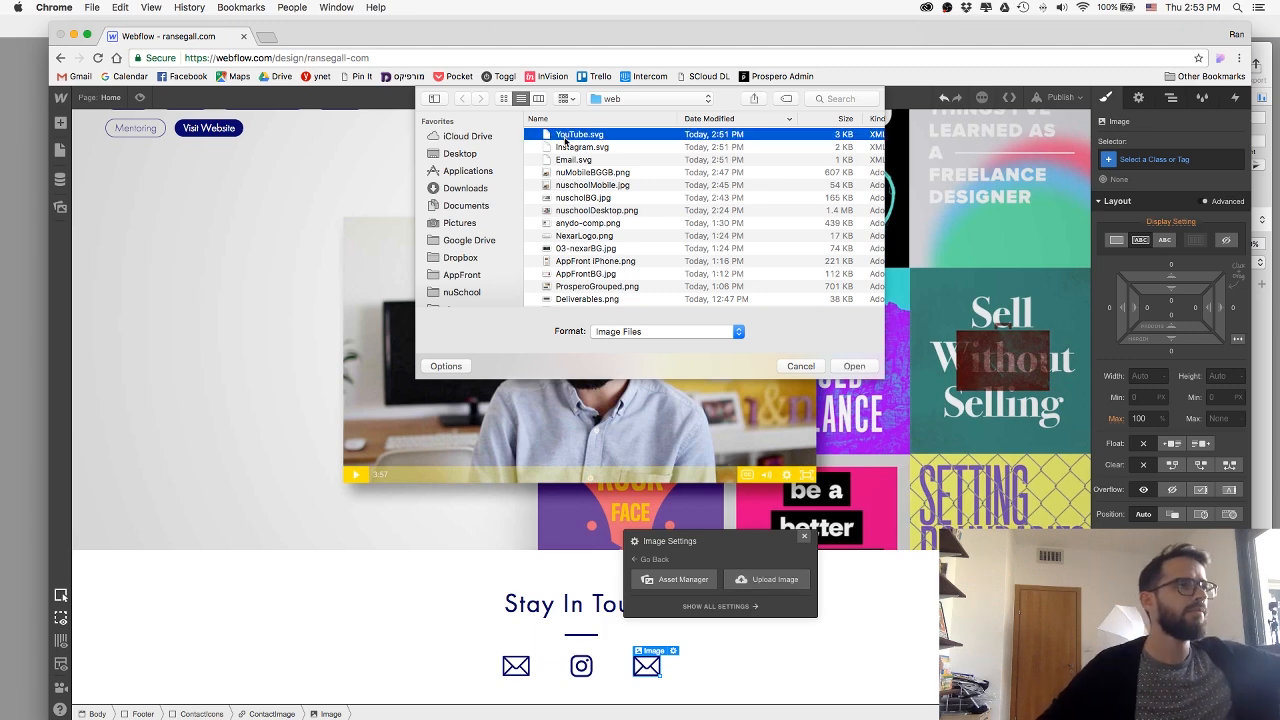
left_click(803, 539)
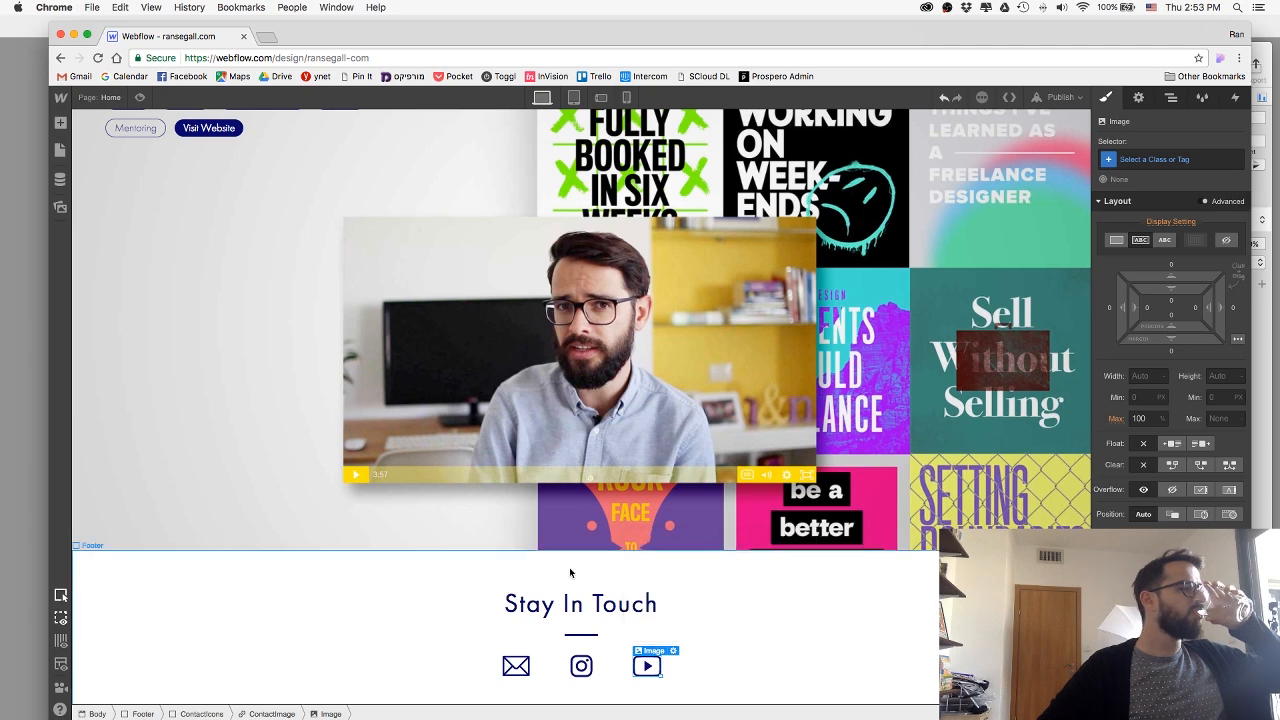
Make the ContactImage link block around the envelope icon an email link and fill in the site owner's e-mail address.
left_click(520, 672)
left_click(274, 713)
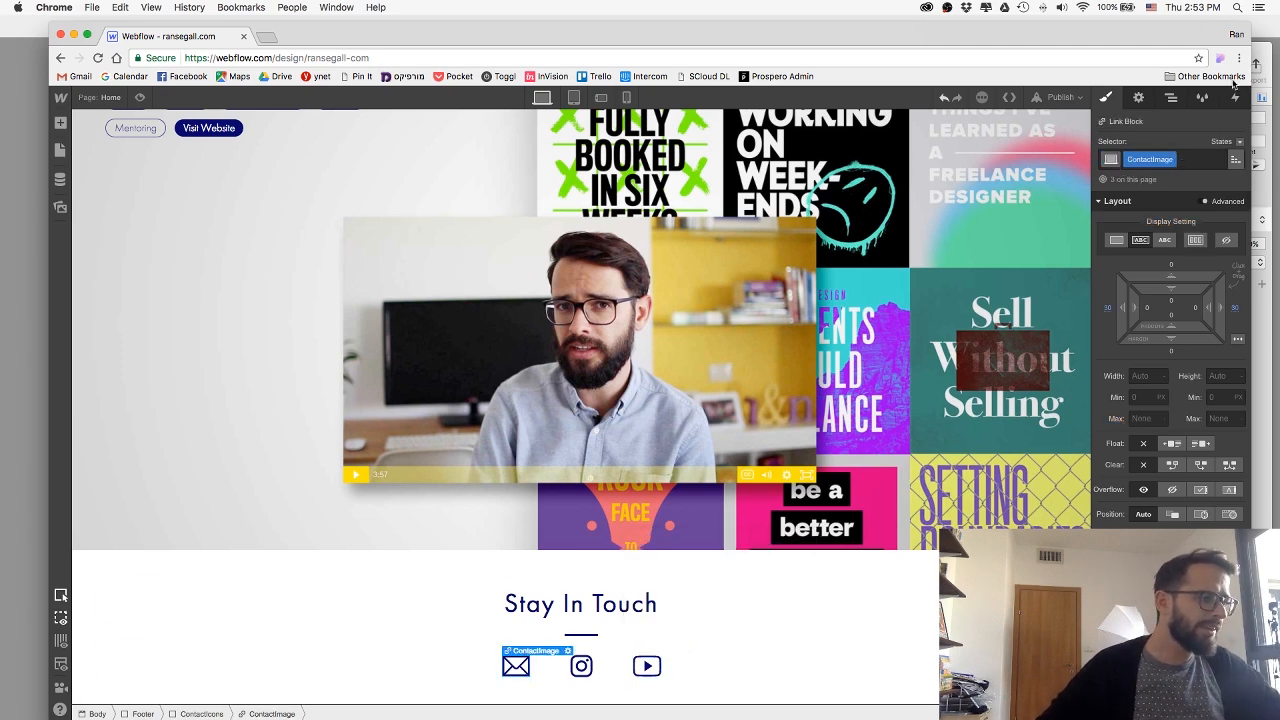
left_click(1139, 98)
left_click(1172, 241)
left_click(1201, 238)
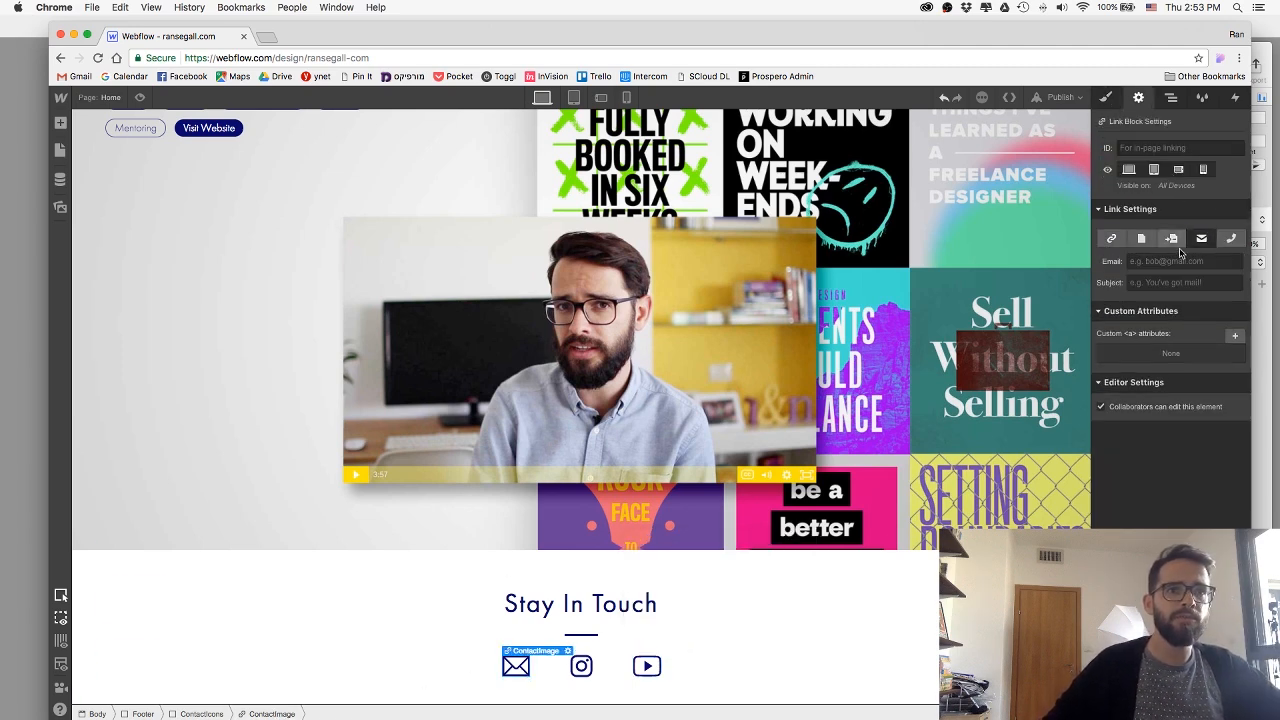
left_click(1175, 261)
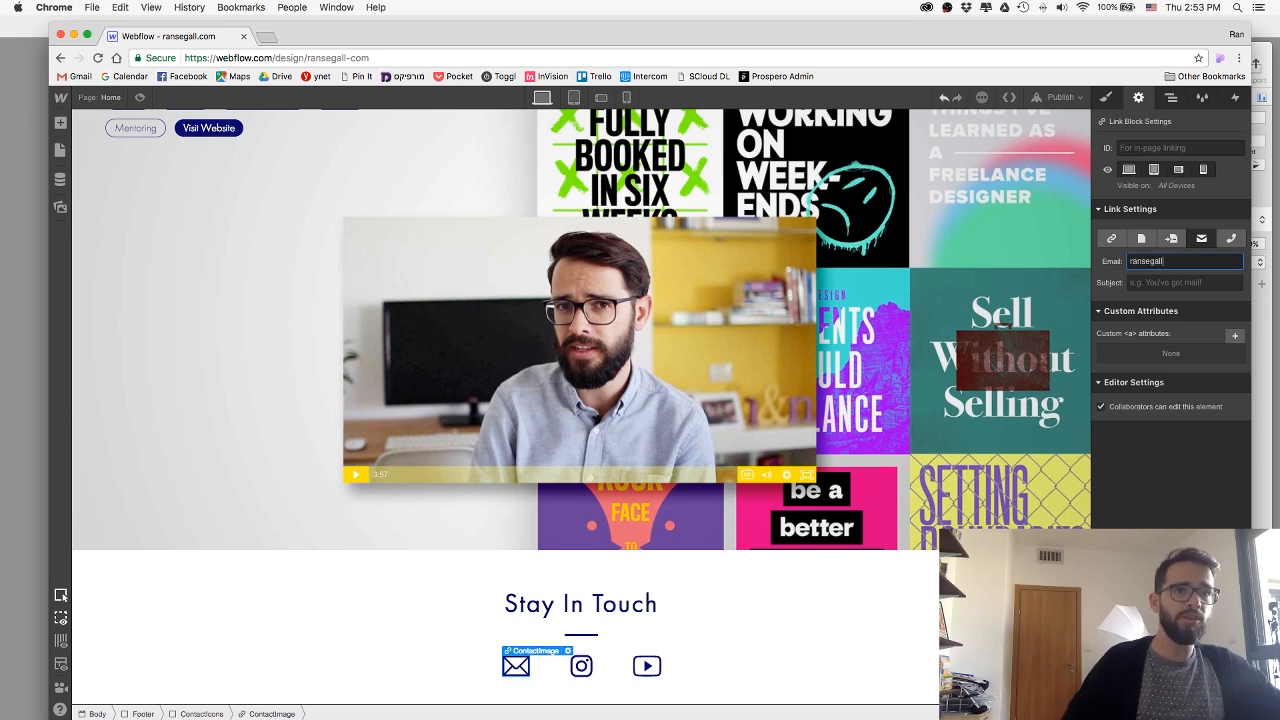
key("Tab")
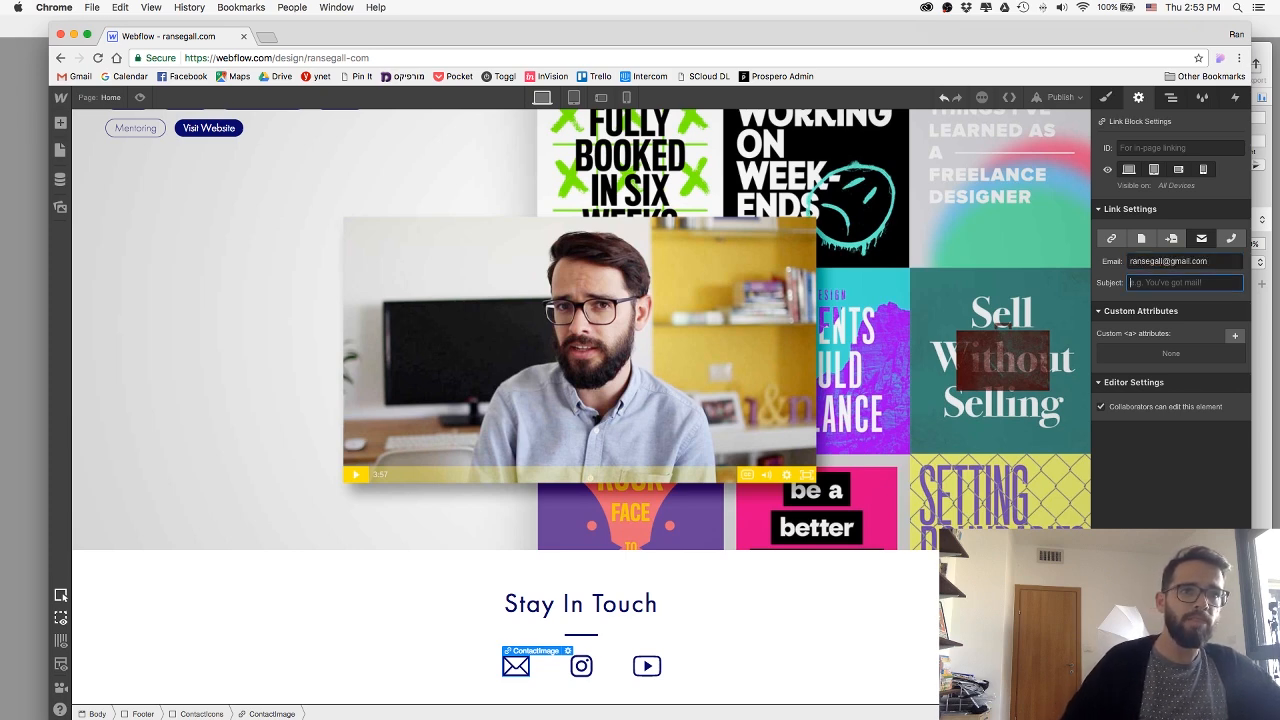
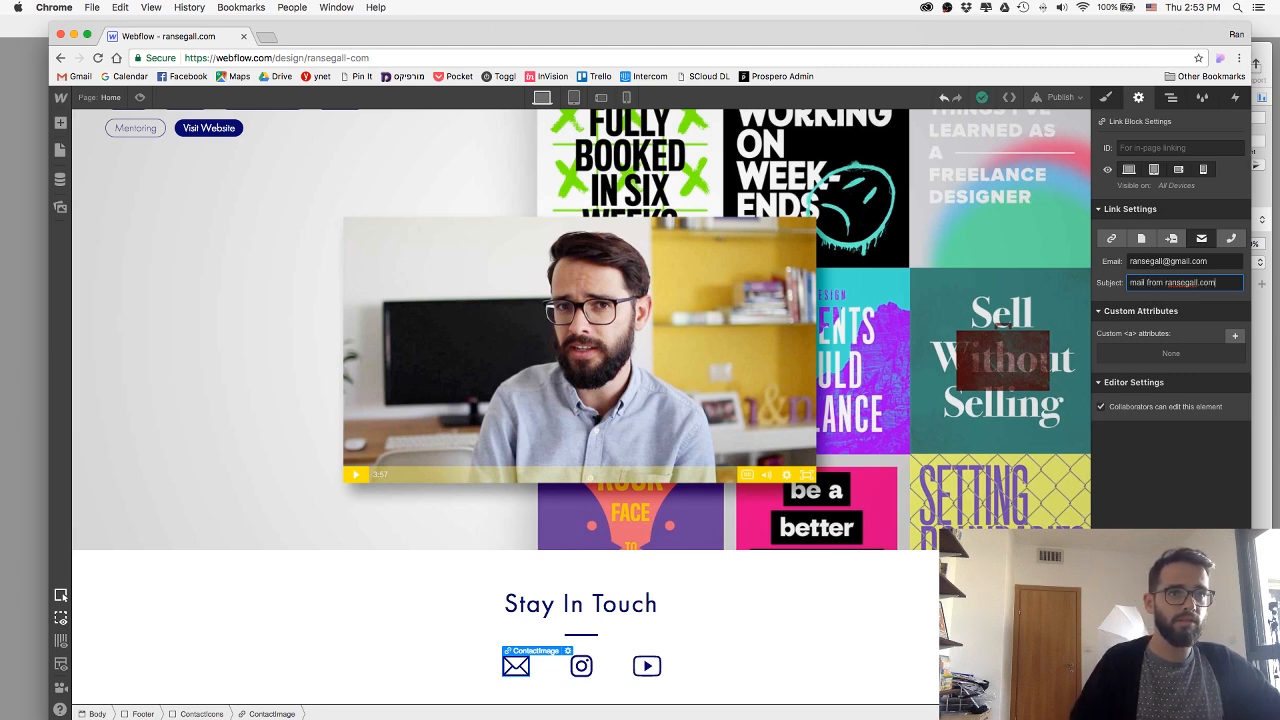
Select the Instagram icon in the footer's contact icon row.
left_click(581, 666)
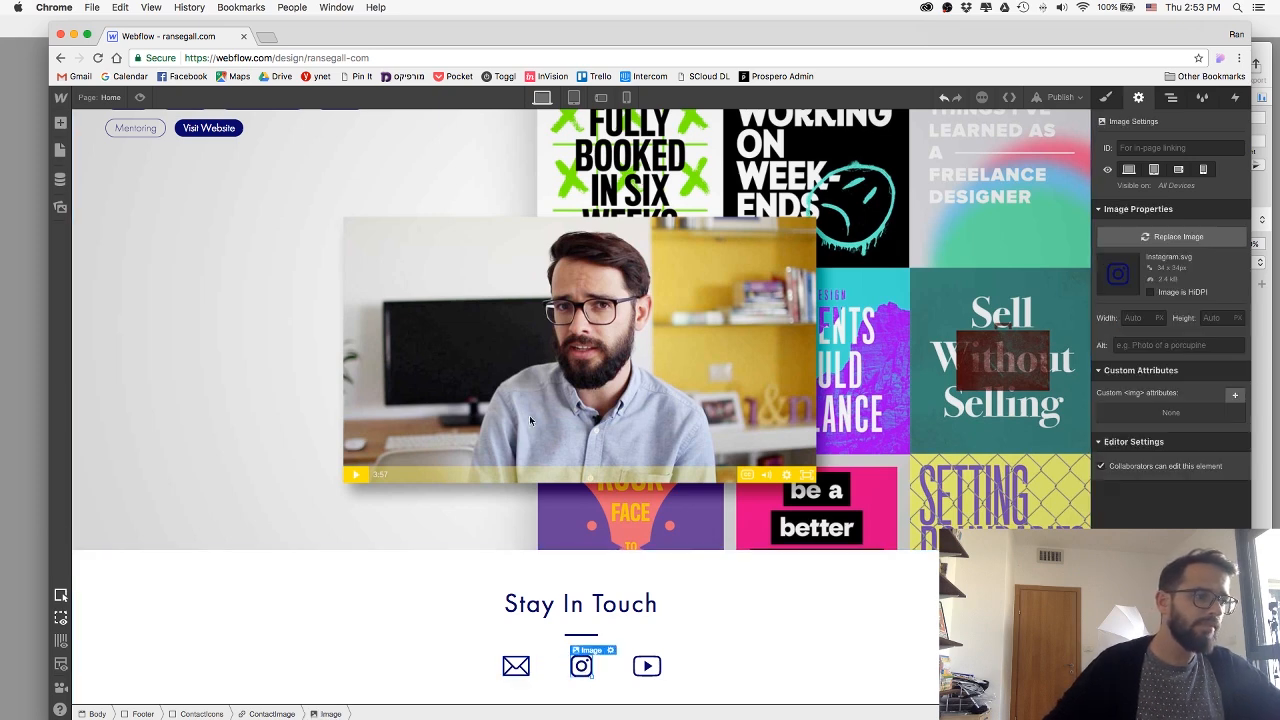
Try to open the site owner's Instagram profile in a new browser tab.
left_click(266, 37)
type("instagram.com")
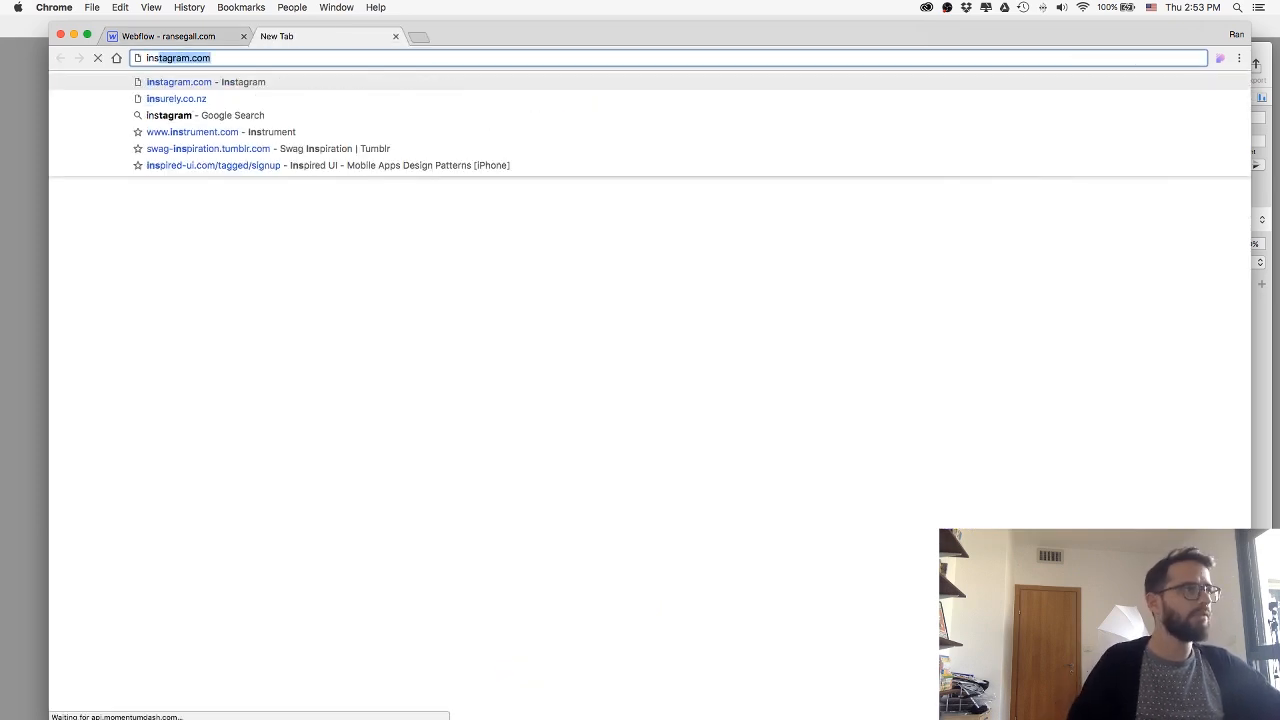
key("Return")
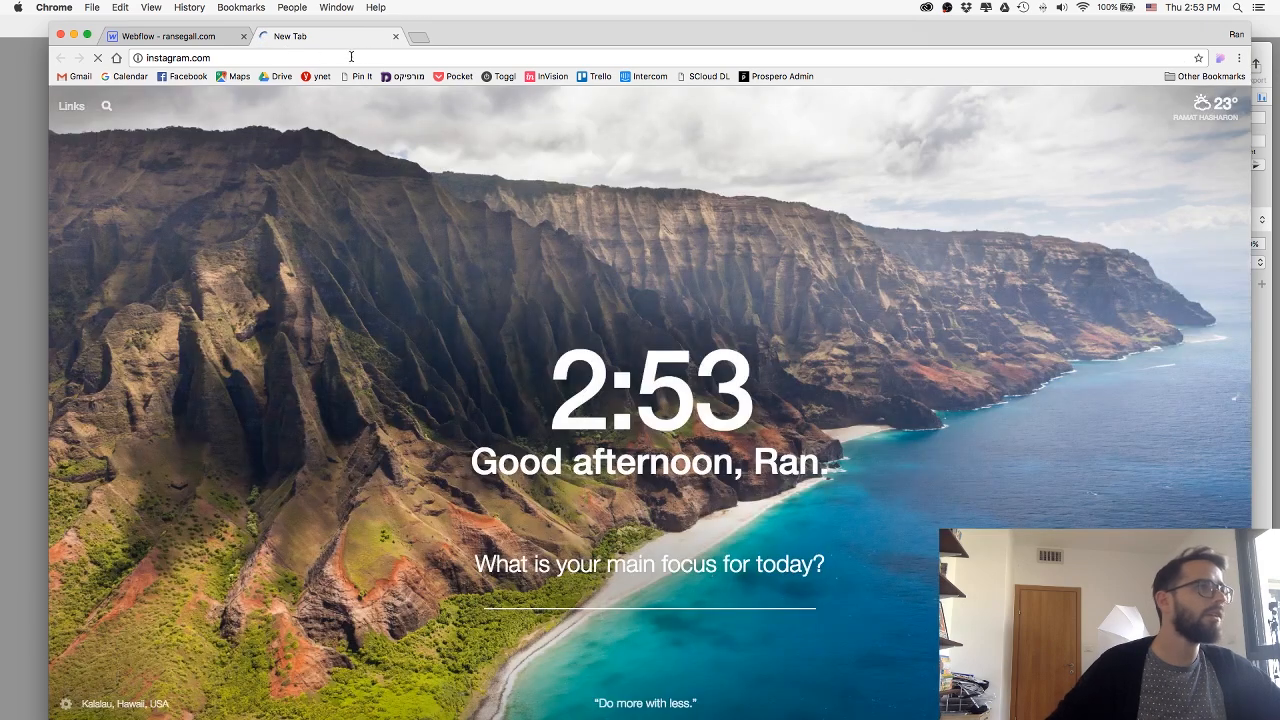
left_click(351, 57)
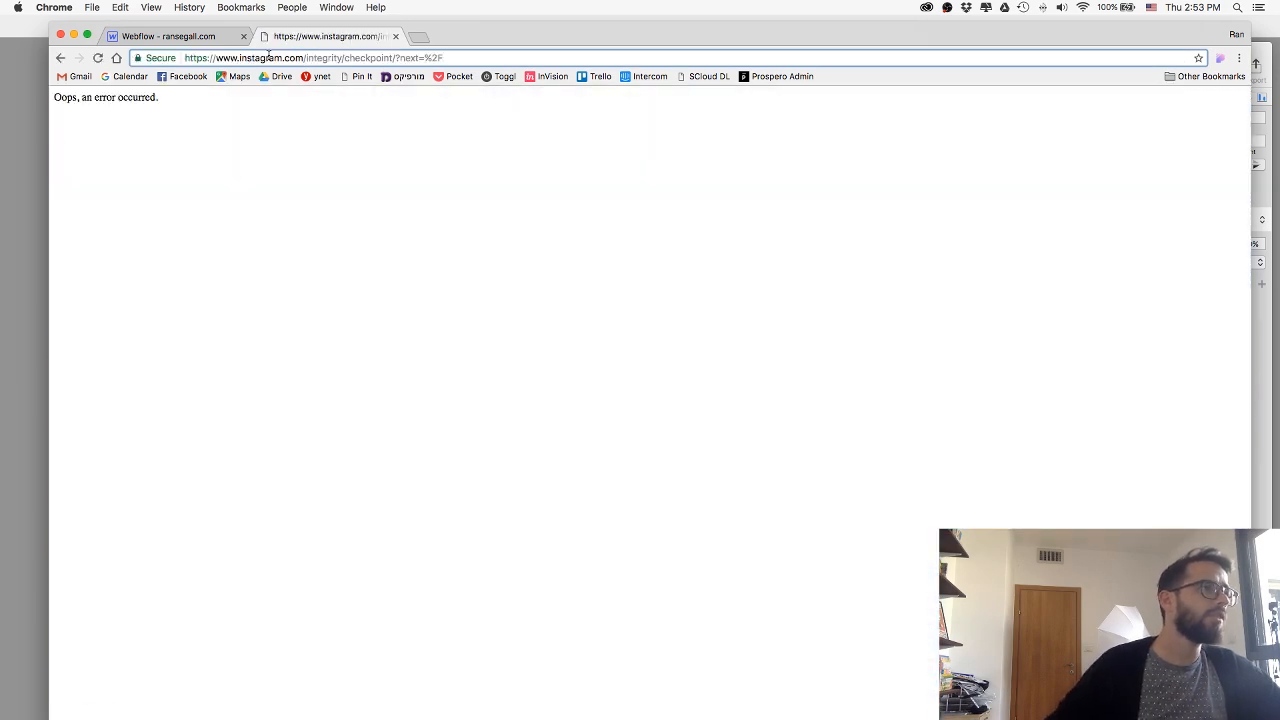
left_click_drag(318, 58, 449, 108)
type("ran")
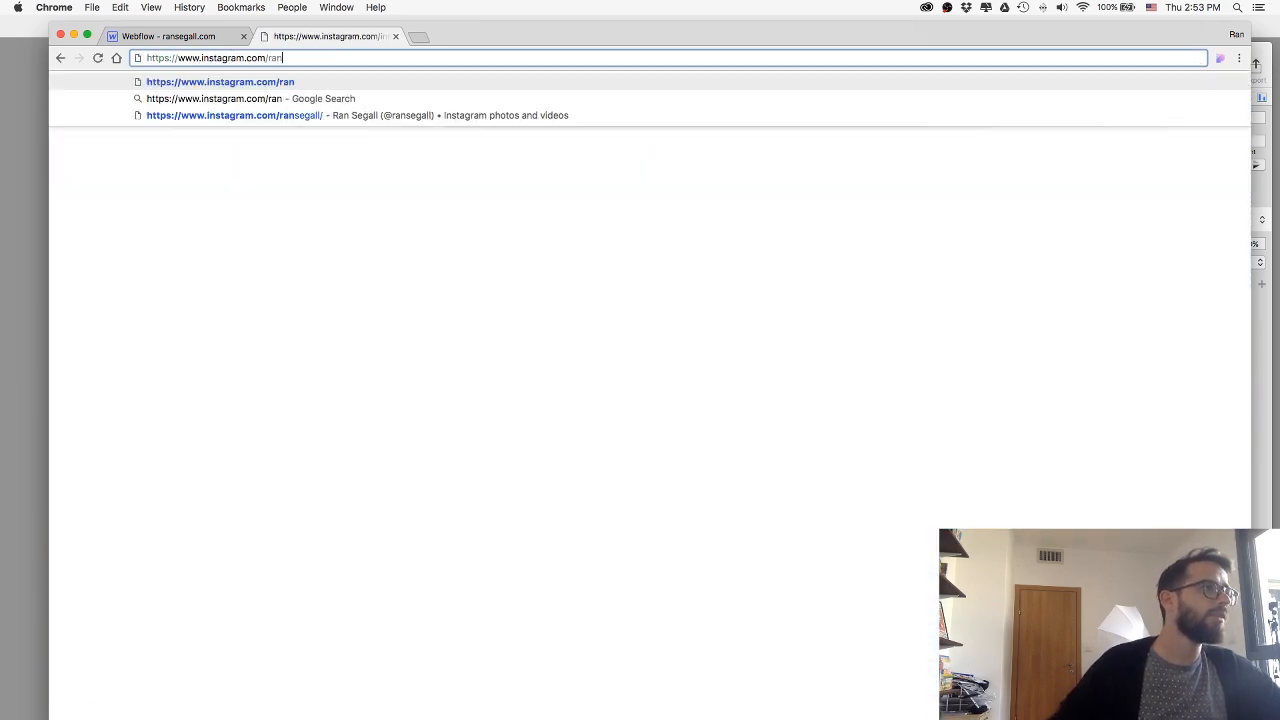
type("segall")
key("Return")
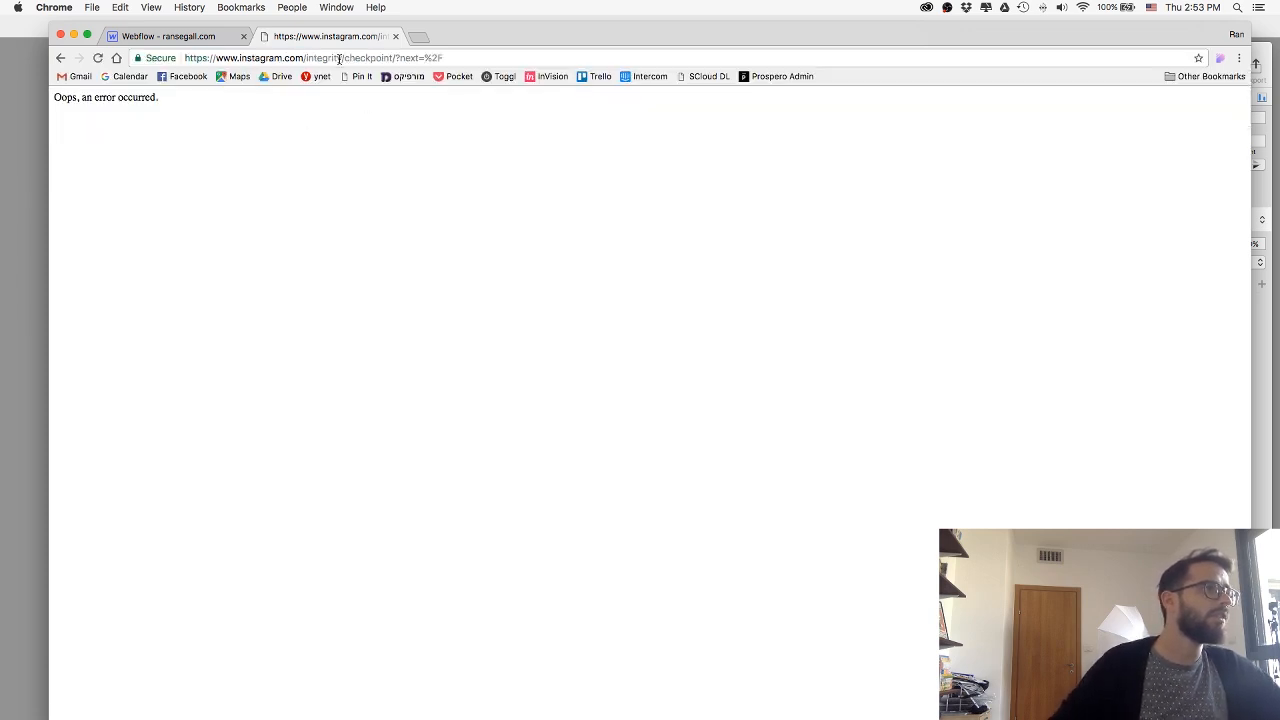
left_click(241, 58)
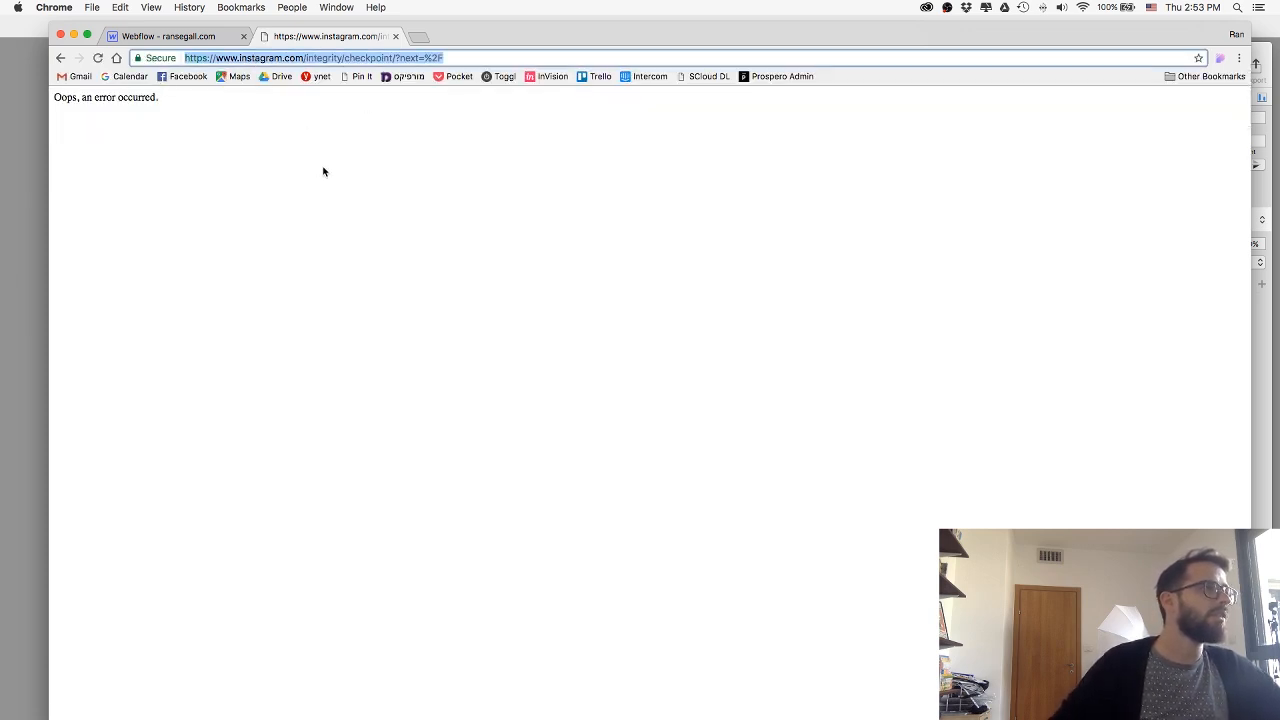
key("super+w")
Open the site owner's Instagram profile in an incognito window, copy its address and close the window.
key("super+n")
type("inst")
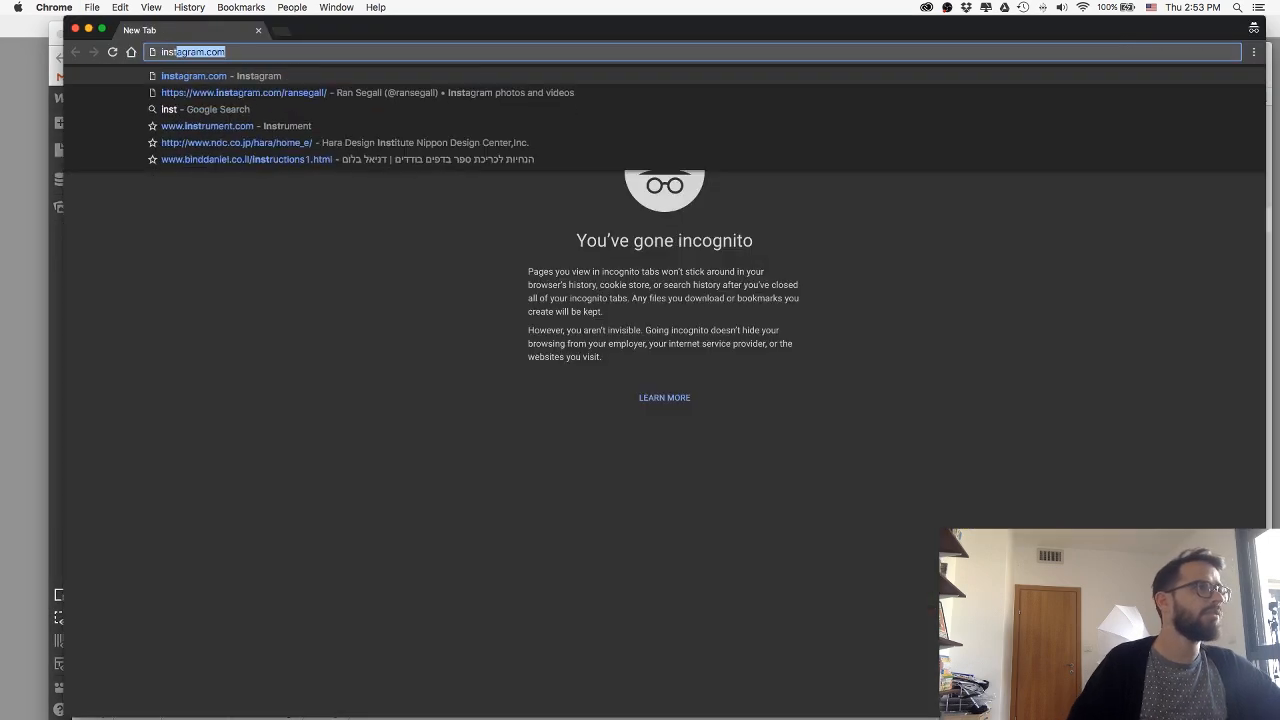
key("Delete")
key("Return")
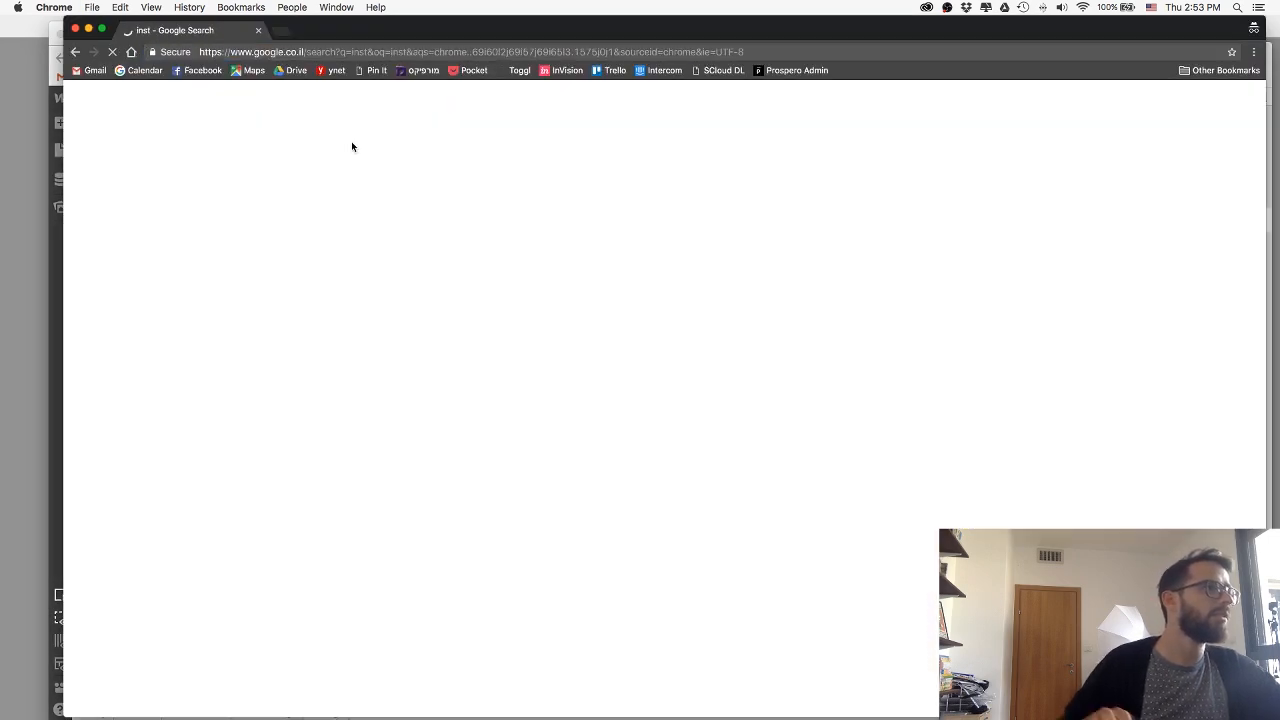
left_click(333, 52)
type("instagram.com")
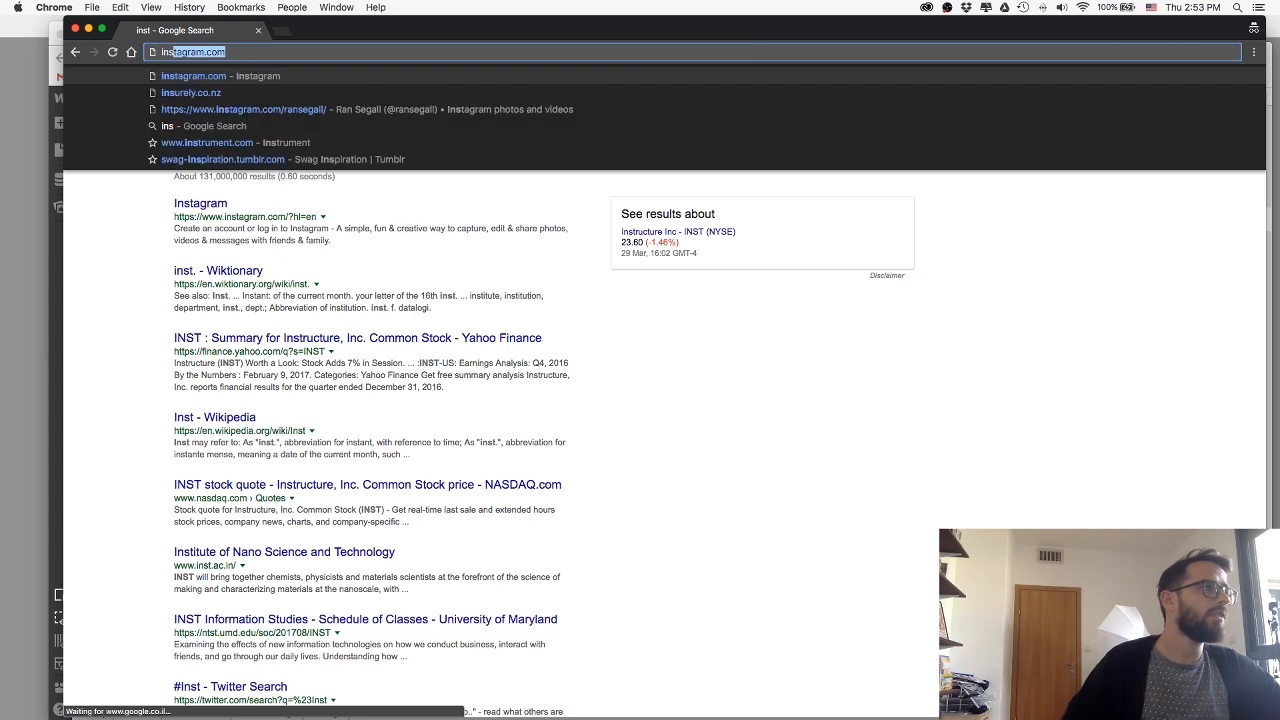
key("Down")
key("Down")
key("Return")
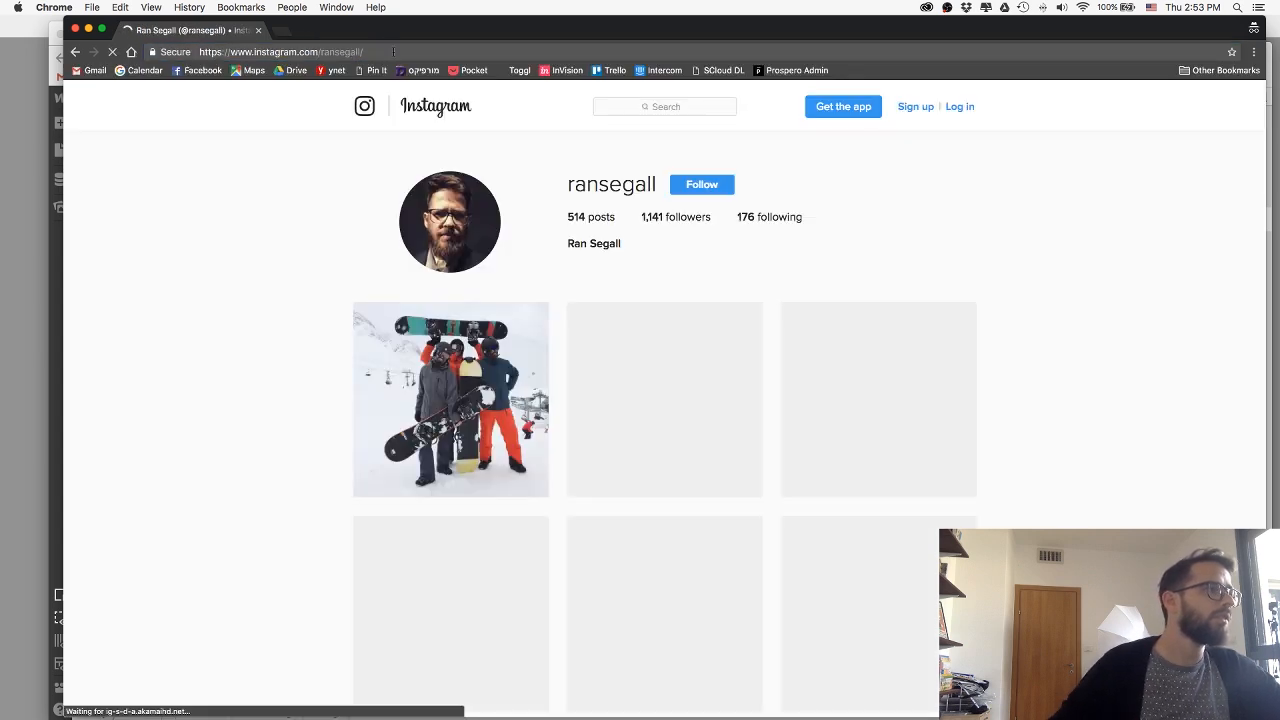
left_click(395, 52)
key("cmd+c")
key("super+w")
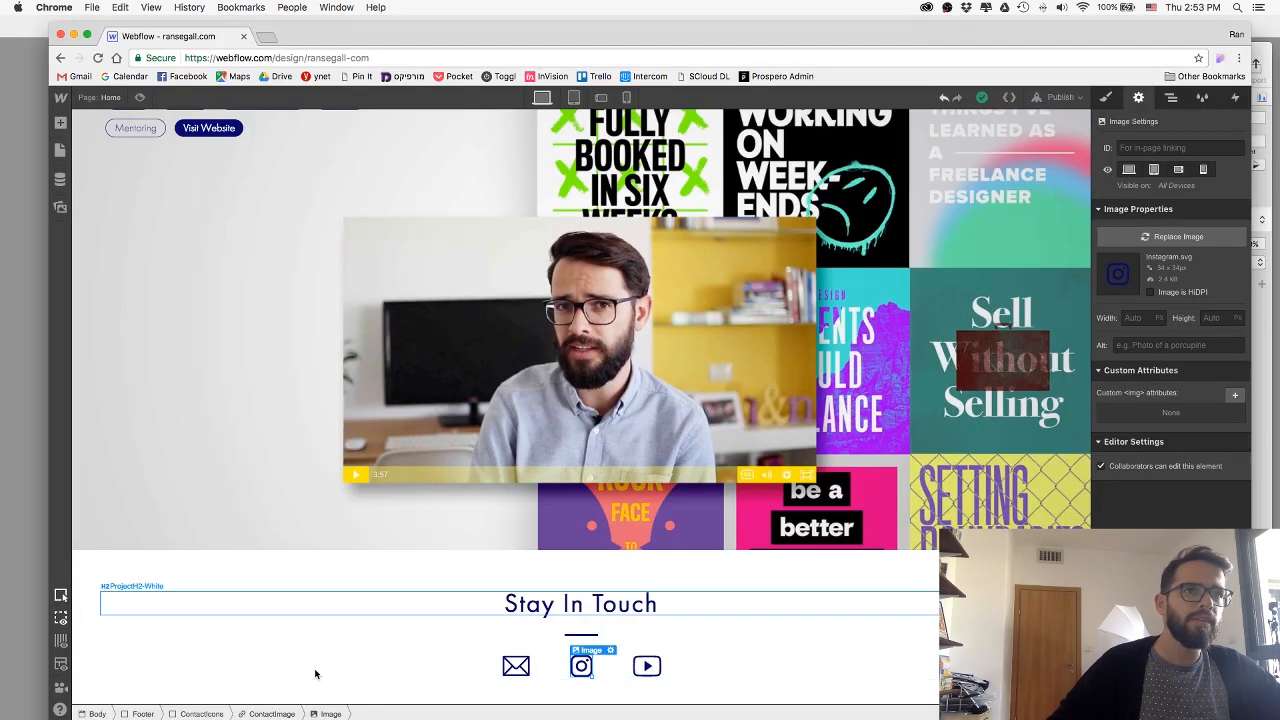
Link the ContactImage block around the Instagram icon to the copied profile URL and set it to open in a new tab.
left_click(275, 713)
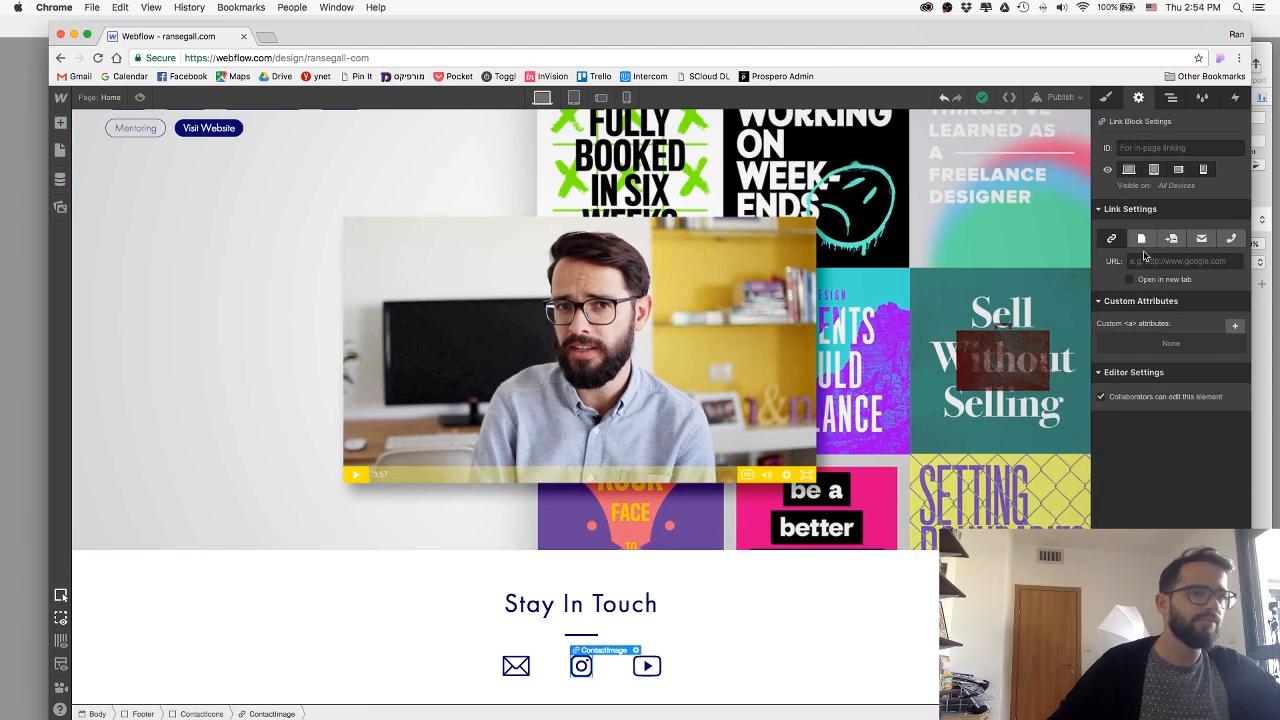
left_click(1131, 261)
key("cmd+v")
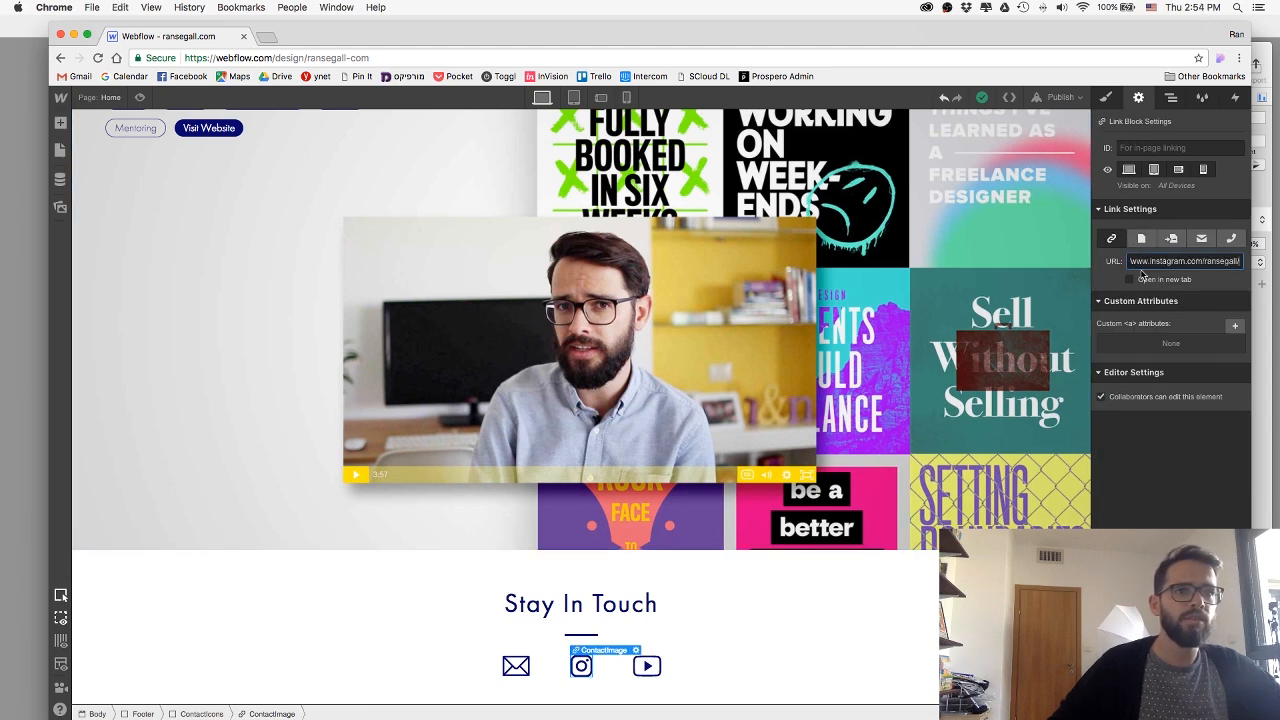
left_click(1130, 279)
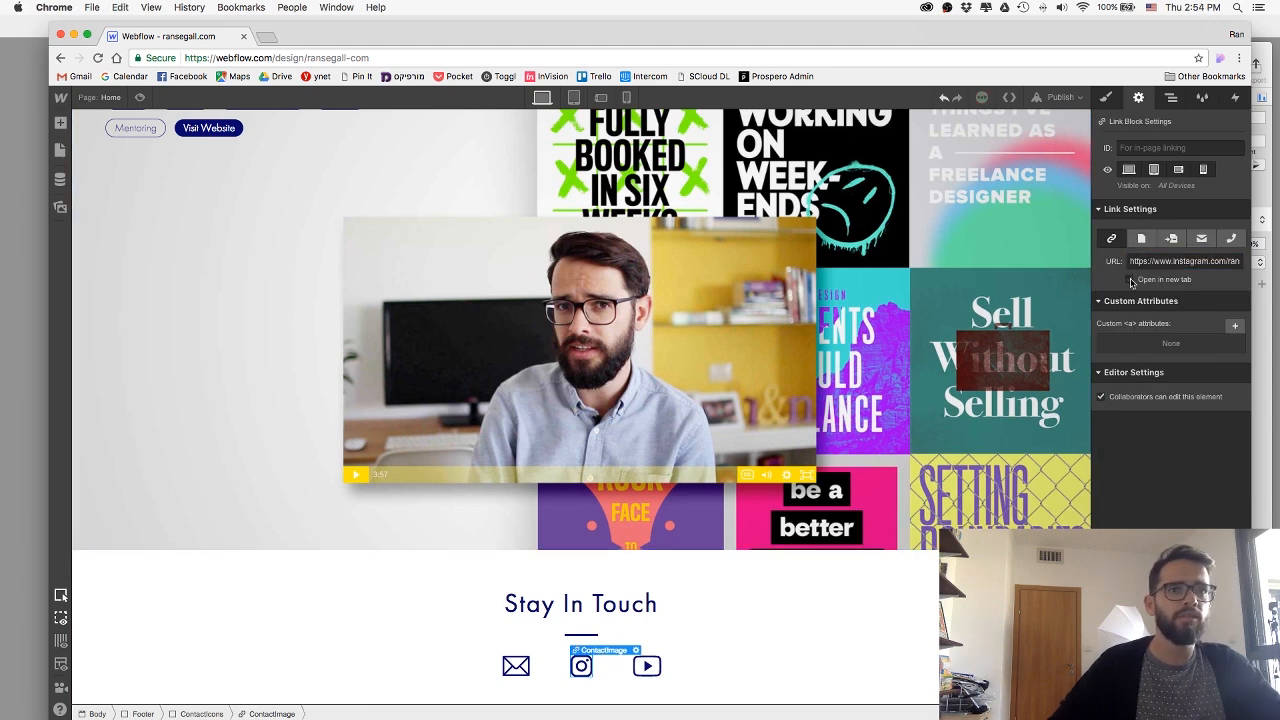
Copy the YouTube channel URL from the "Watch on Youtube" link in the About section.
left_click(646, 666)
scroll(401, 287, "up", 3)
scroll(401, 287, "up", 20)
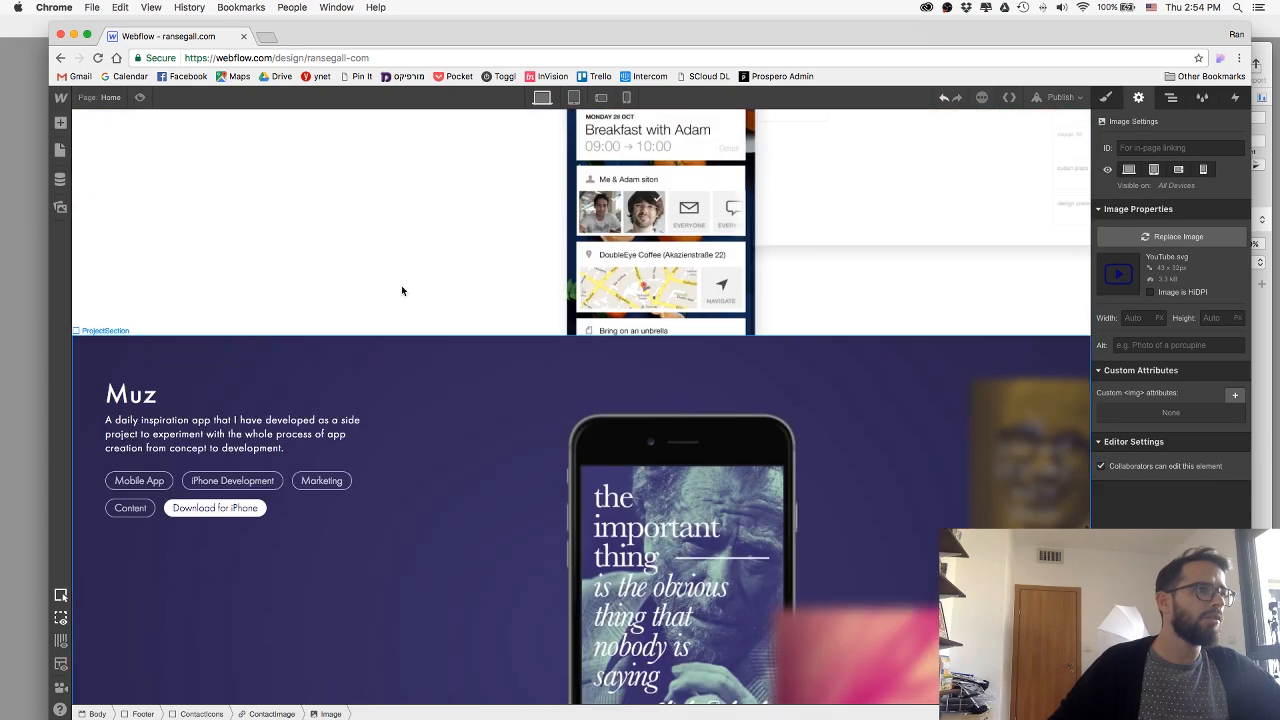
scroll(403, 288, "down", 8)
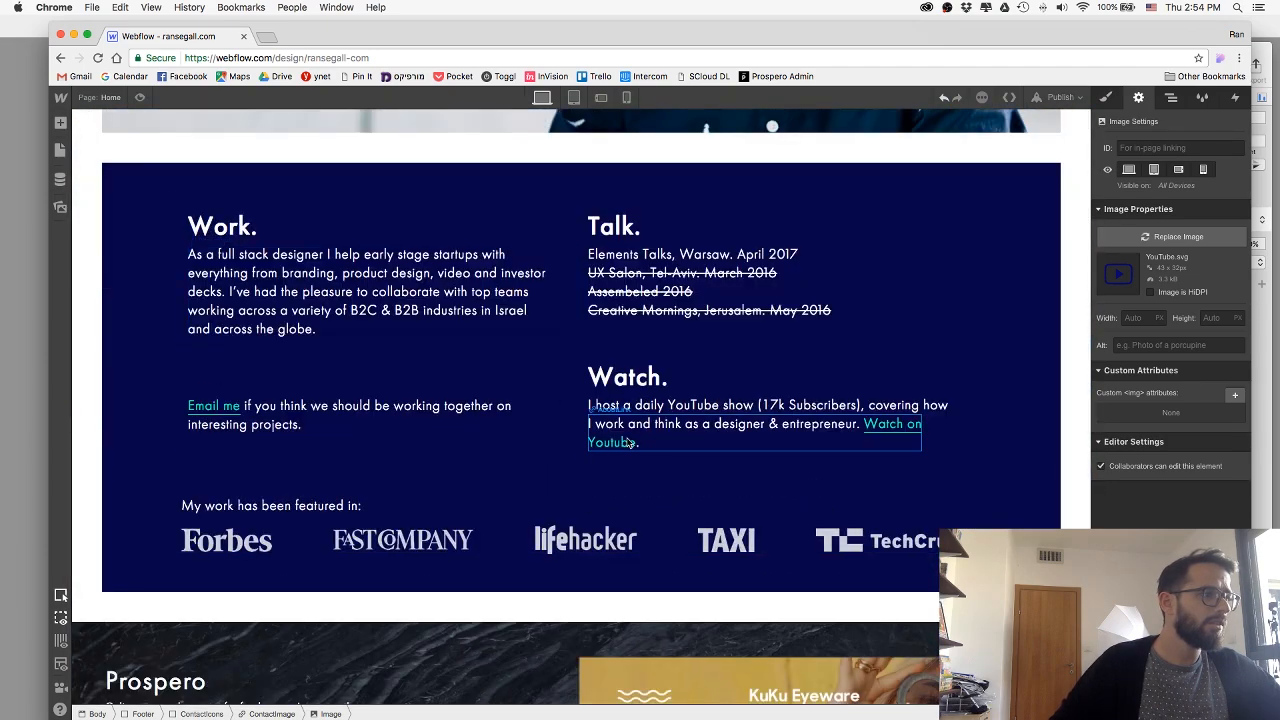
left_click(627, 443)
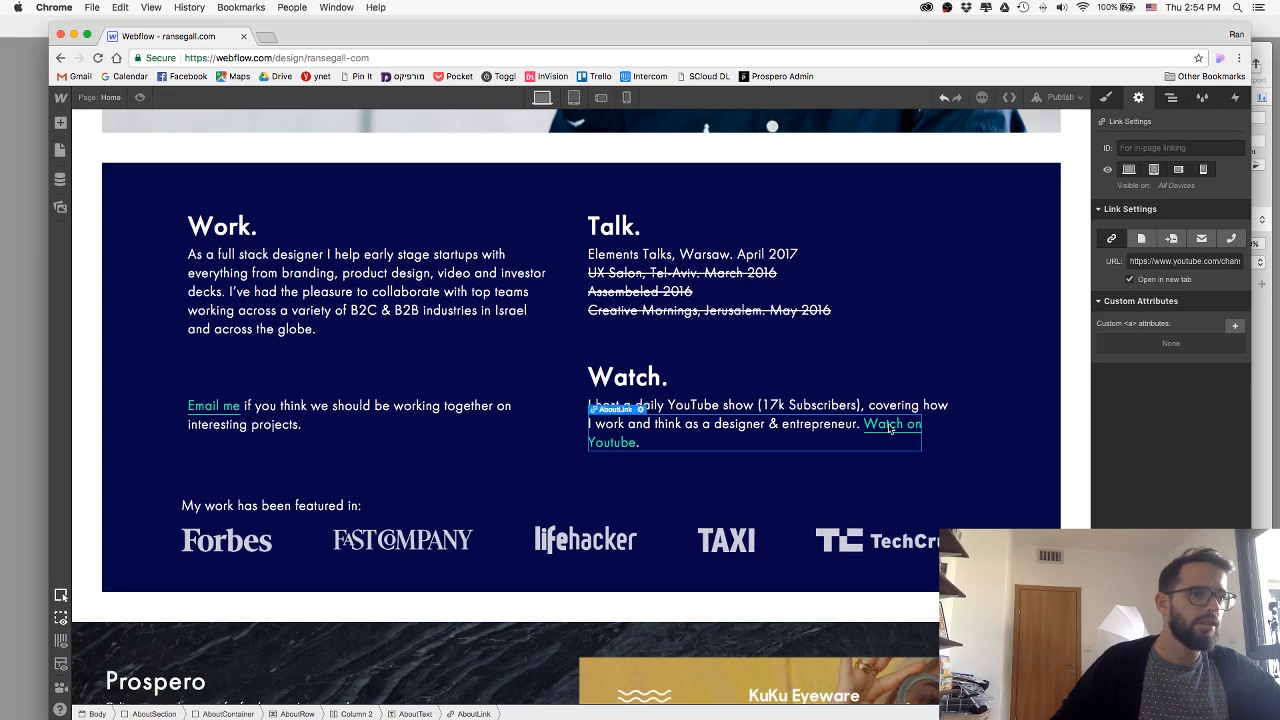
triple_click(1155, 261)
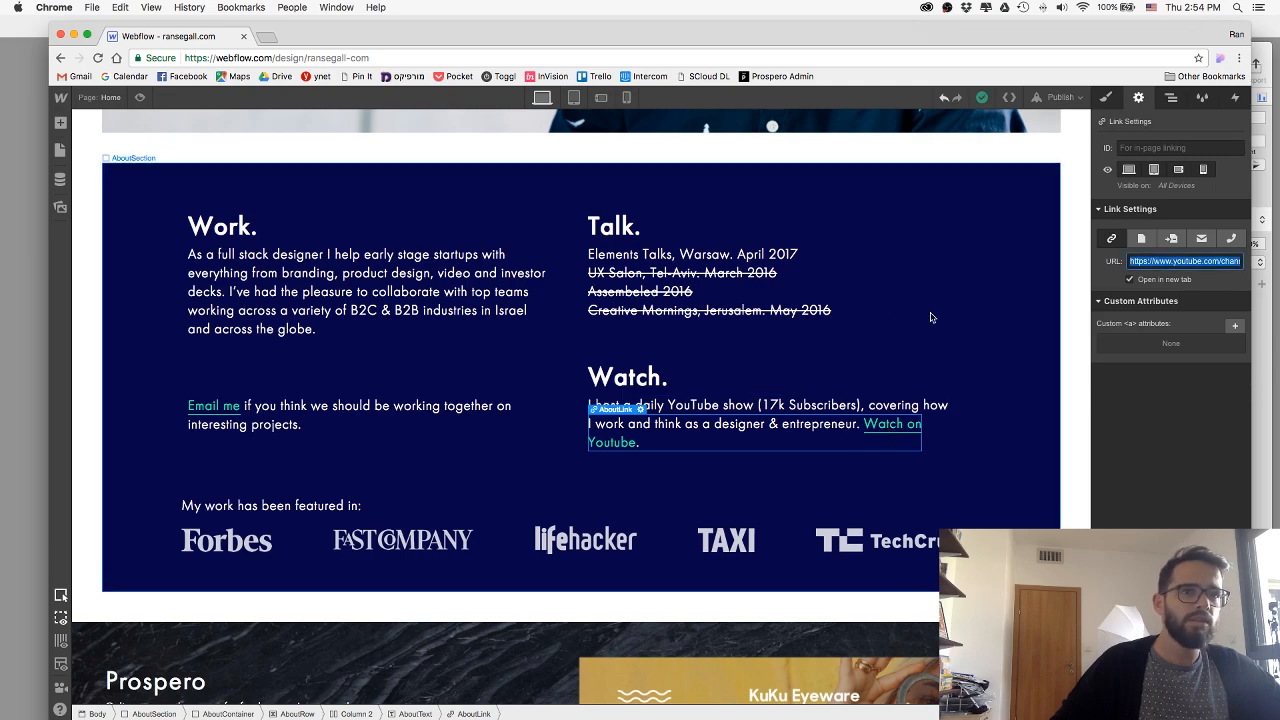
scroll(721, 351, "down", 20)
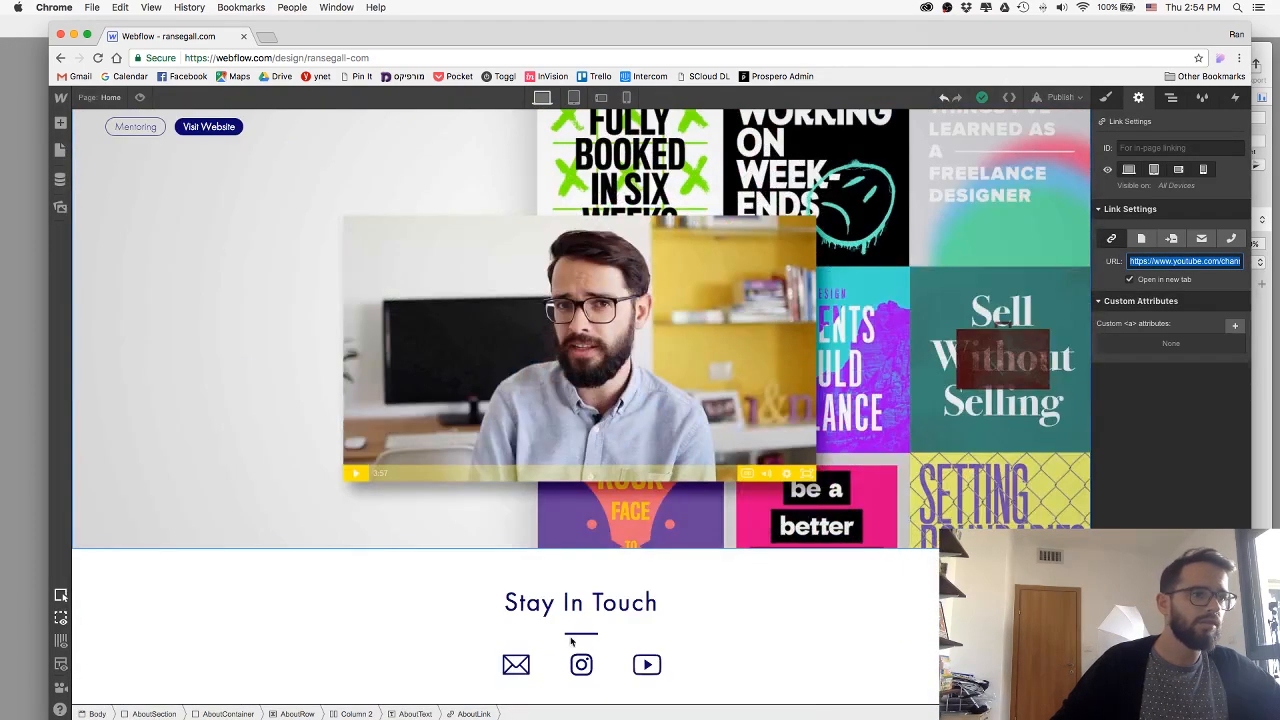
Link the ContactImage block around the YouTube icon to the copied channel URL and set it to open in a new tab.
left_click(647, 665)
left_click(277, 714)
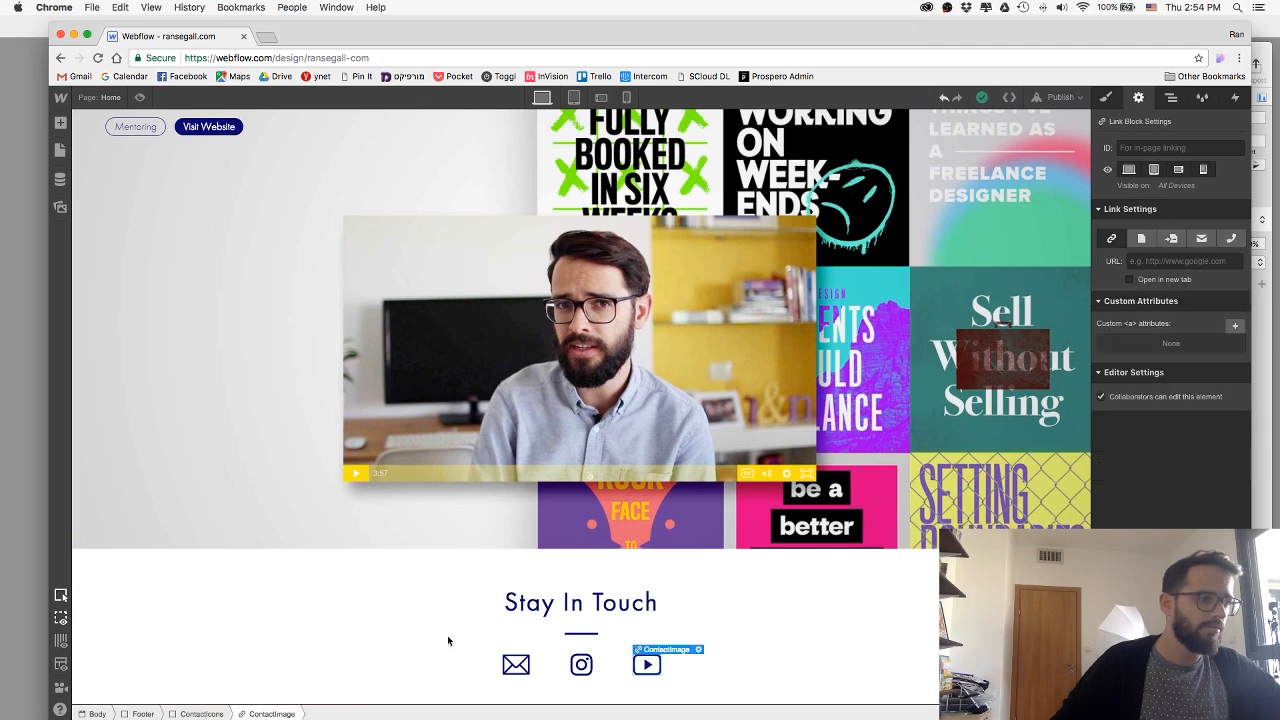
left_click(1156, 262)
key("super+v")
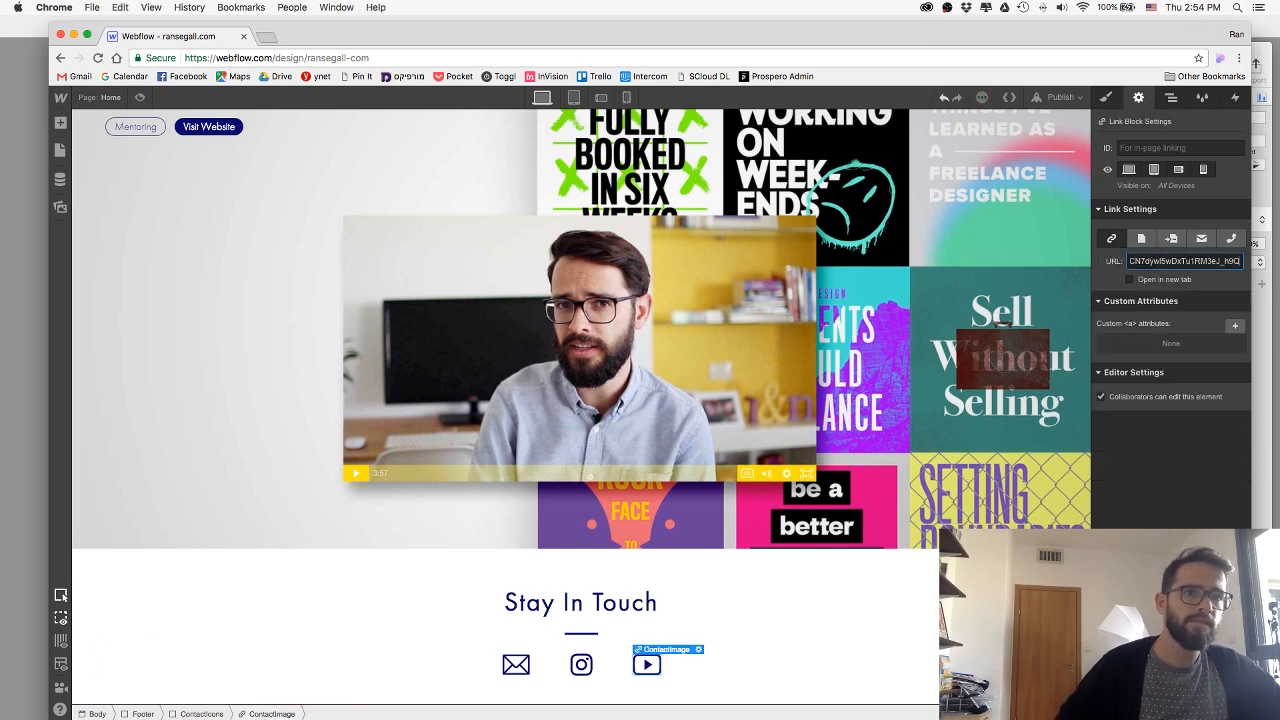
key("Return")
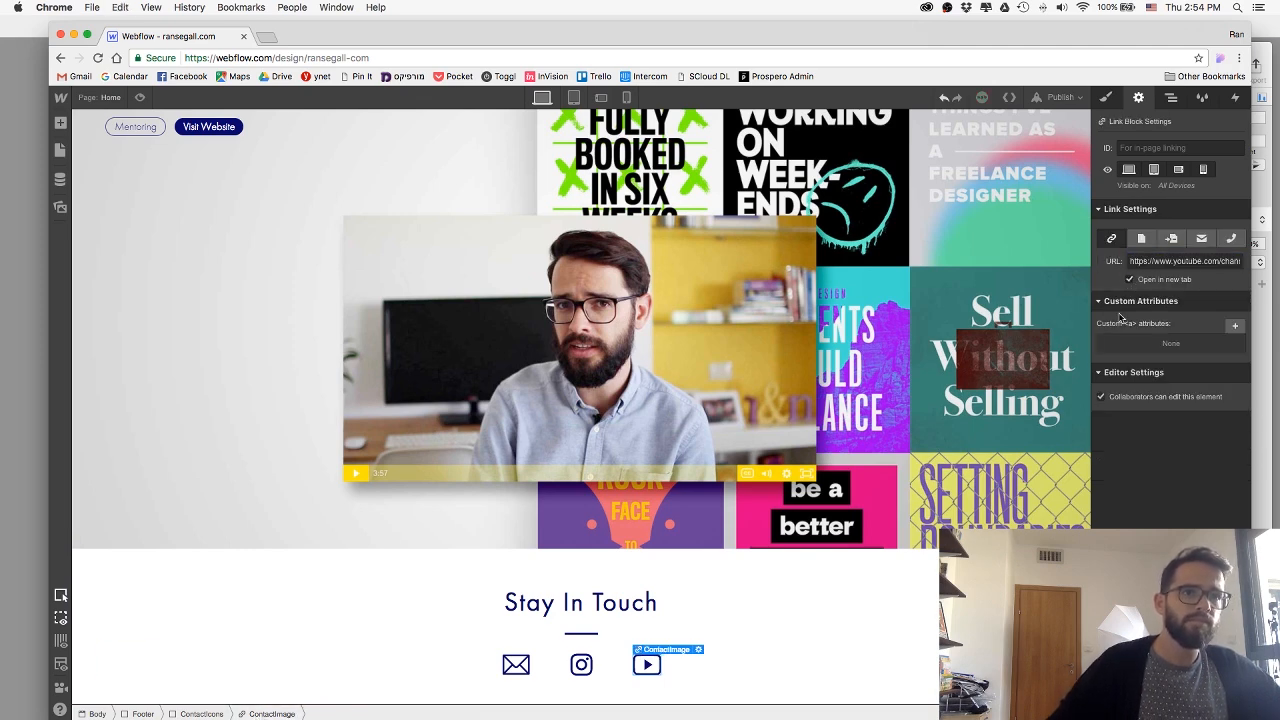
left_click(895, 663)
Switch to Sketch and copy the "Proudly Built & Hosted with Webflow" text from the footer design.
key("super+Tab")
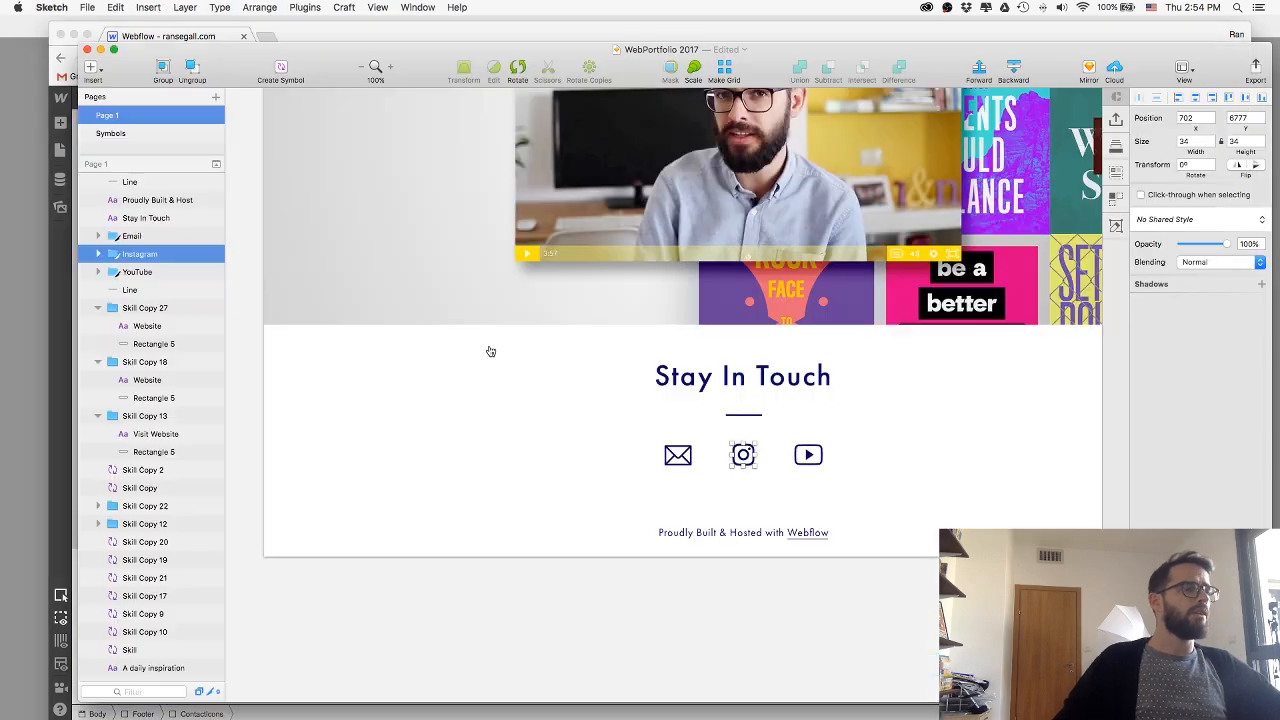
double_click(715, 536)
key("super+a")
key("super+c")
key("Escape")
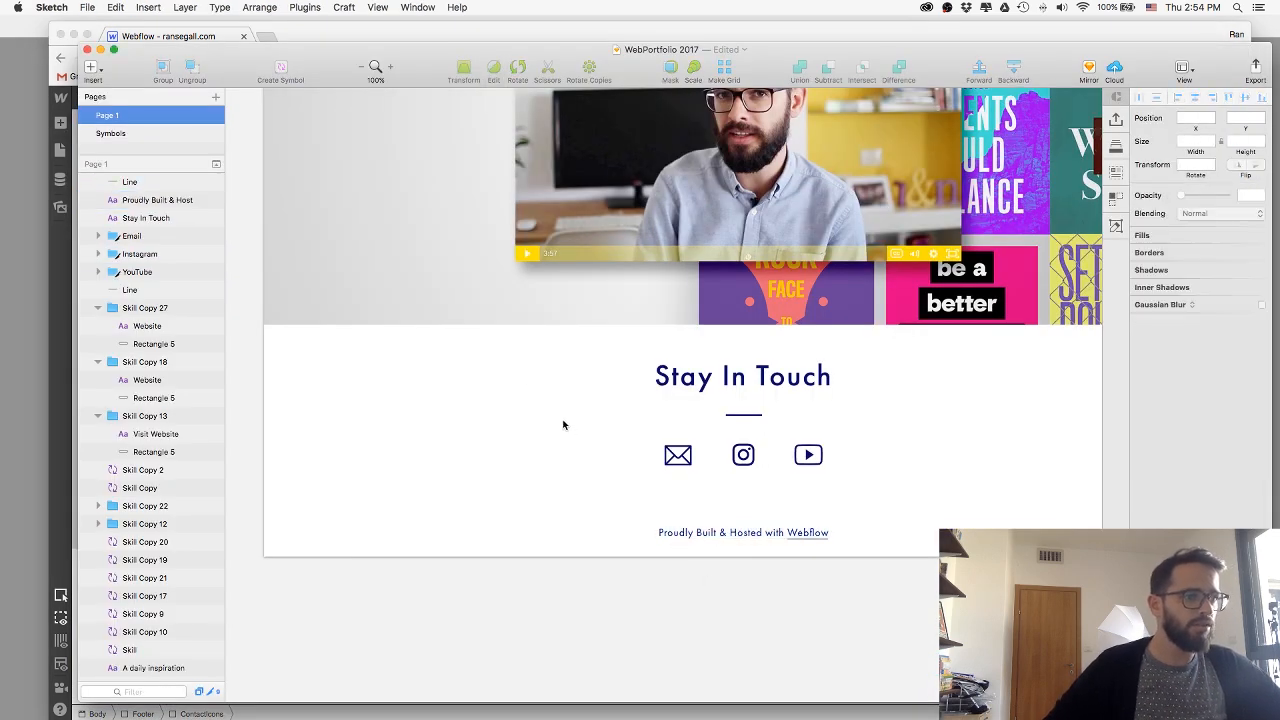
Return to Webflow and set the bottom margin of the ContactIcons div block to 50.
key("super+Tab")
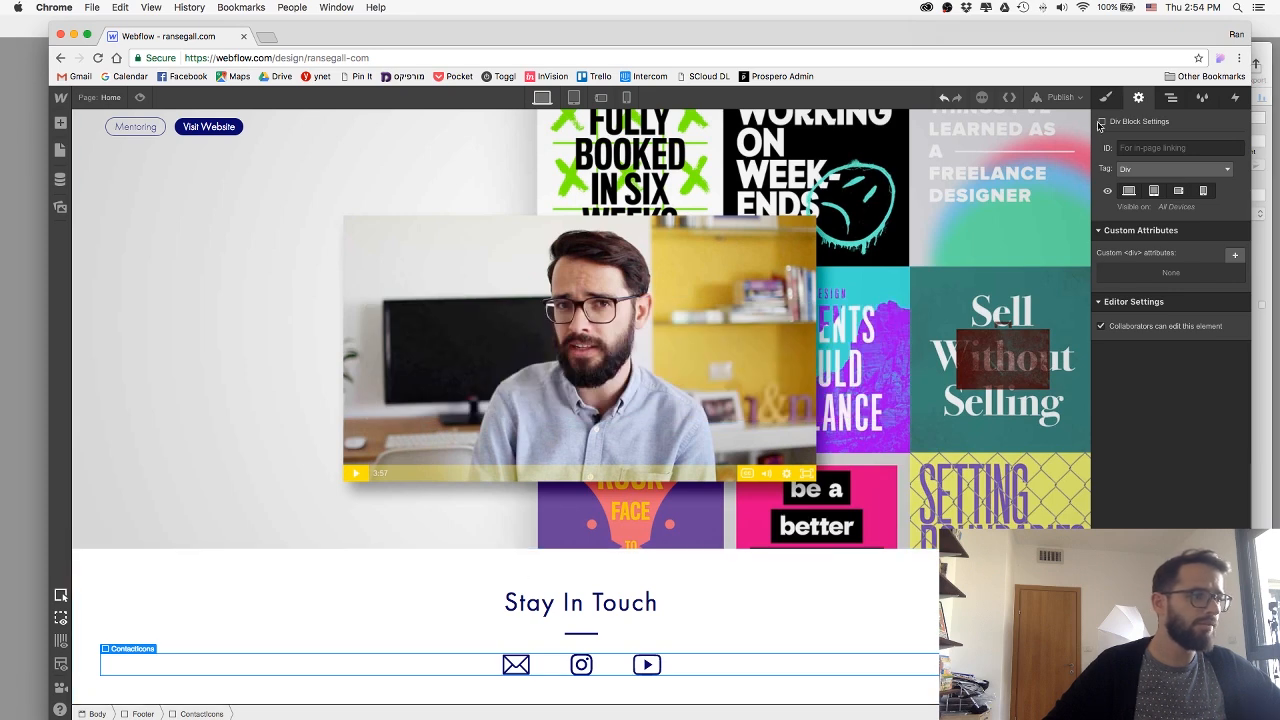
left_click(1102, 97)
left_click(1174, 350)
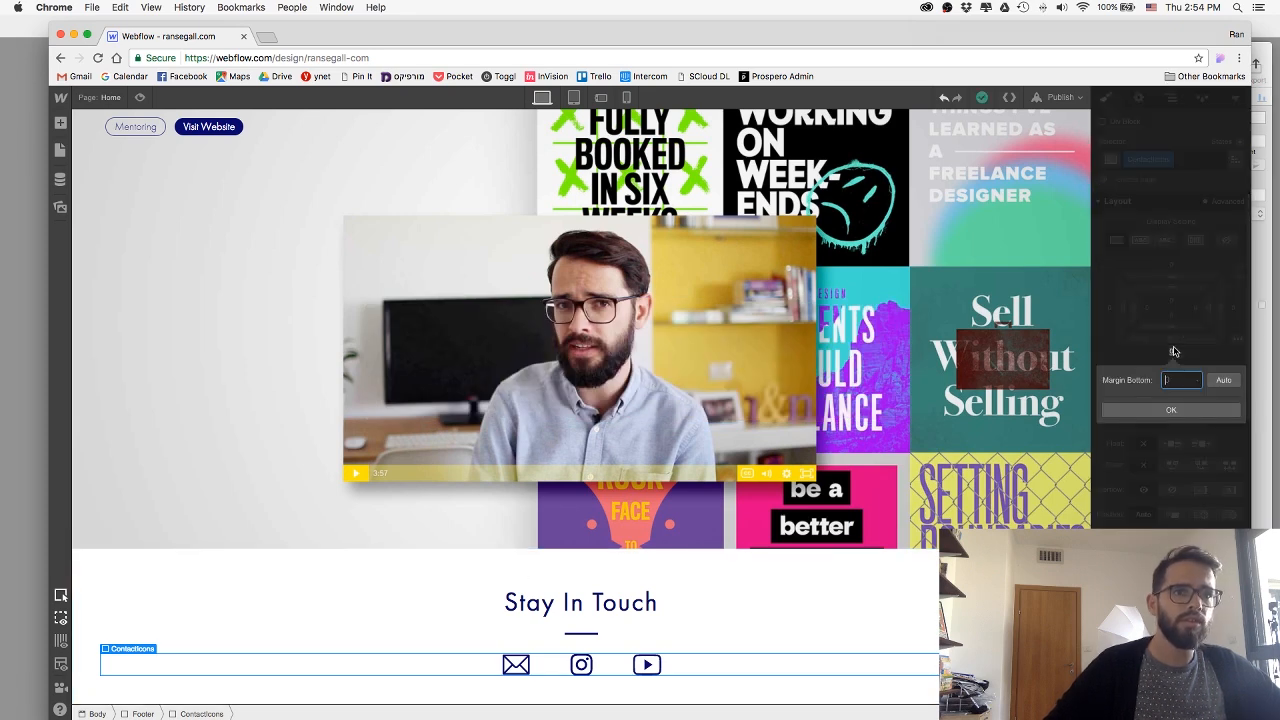
type("50")
key("Return")
scroll(757, 551, "down", 1)
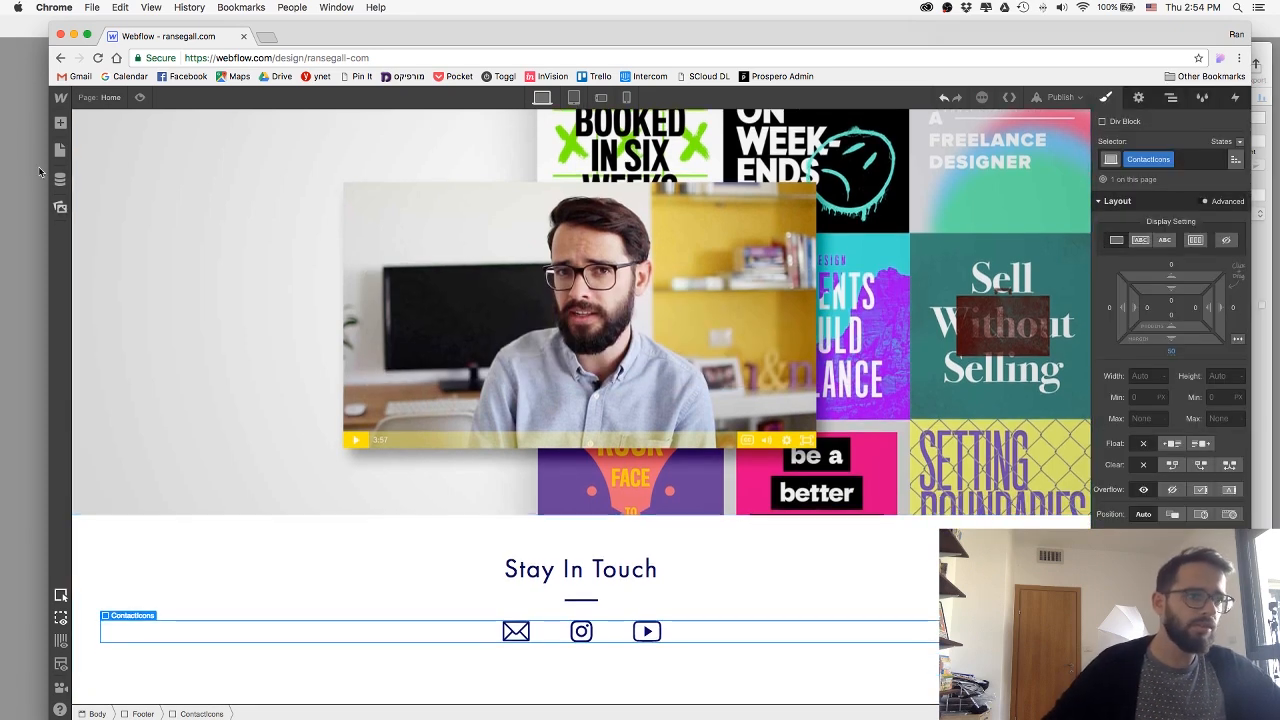
Add a text block below the contact icons in the footer and replace its text with "Proudly Built & Hosted with Webflow".
left_click(60, 123)
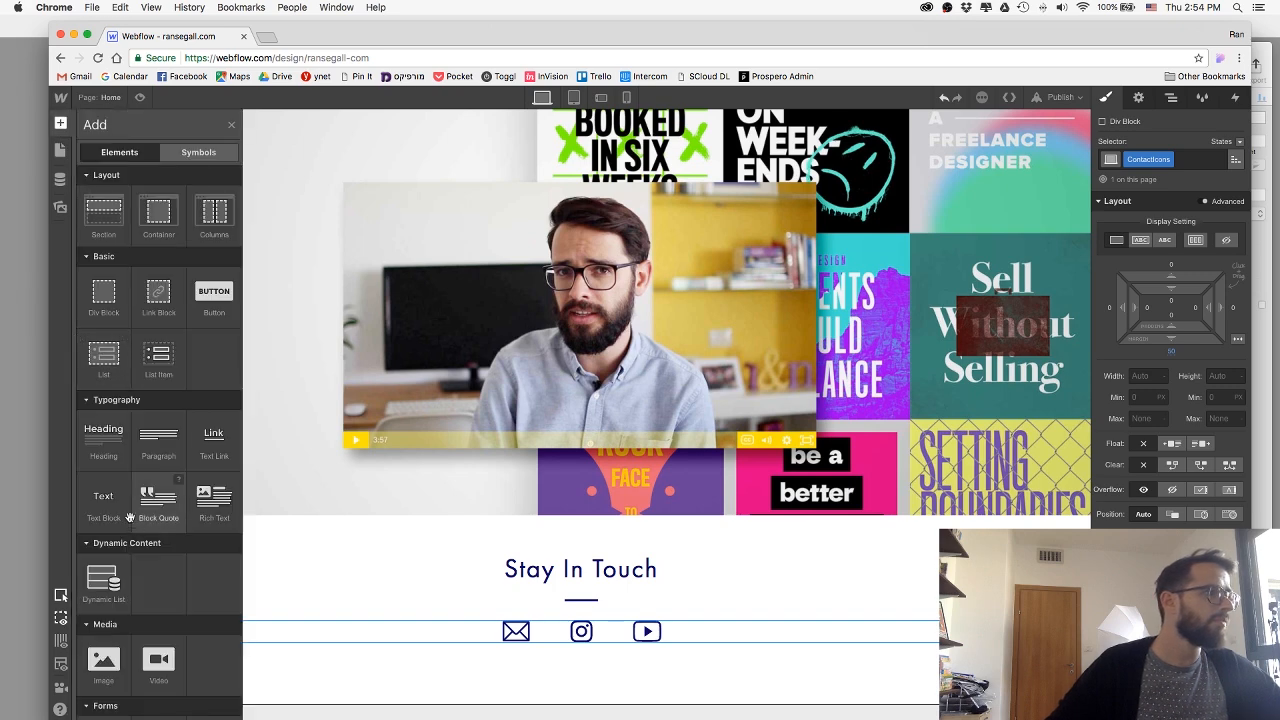
left_click_drag(635, 718, 617, 685)
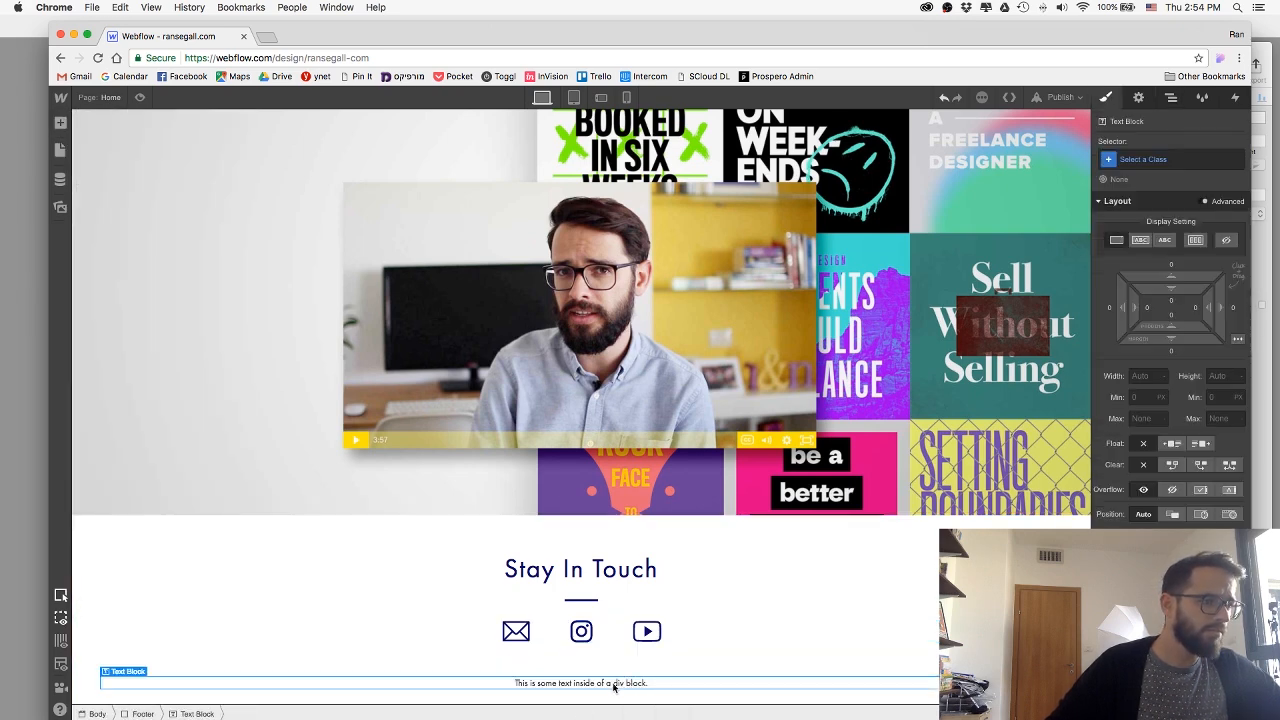
double_click(613, 685)
key("super+a")
key("super+v")
left_click(608, 698)
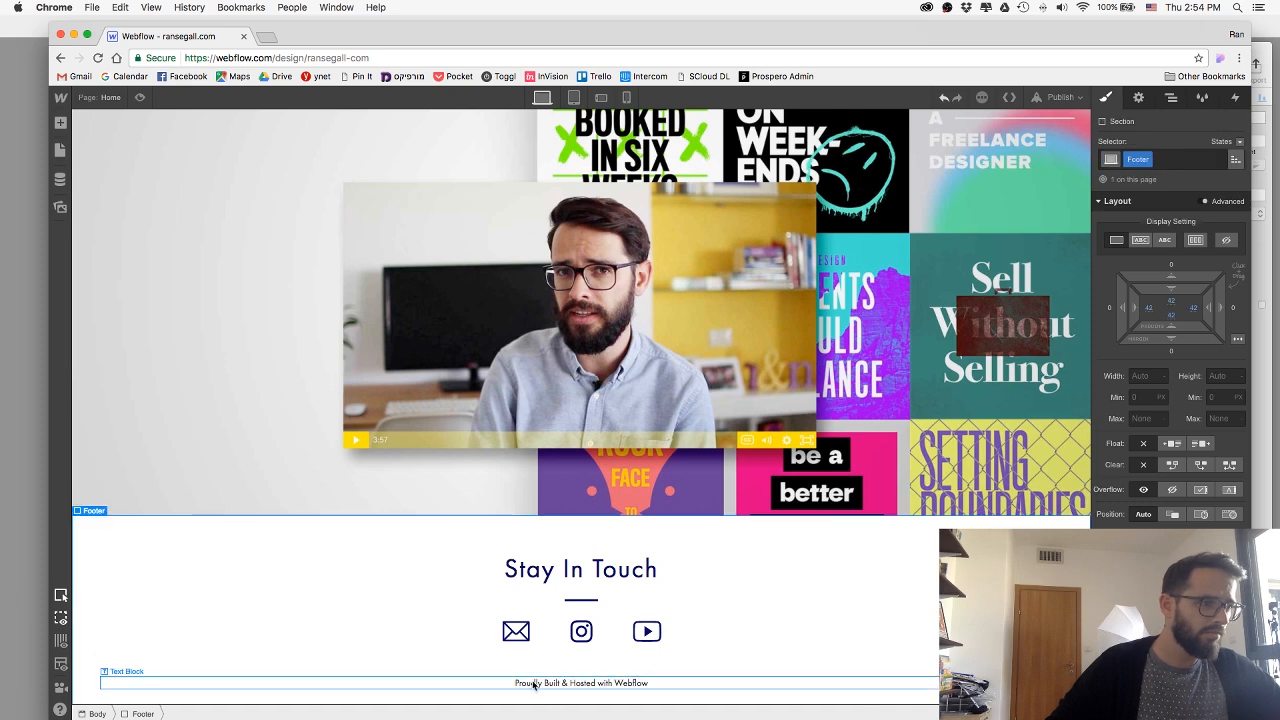
Check the credit line's text styling in Sketch and give the footer text block in Webflow a new class named FooterText.
key("super+Tab")
left_click(723, 537)
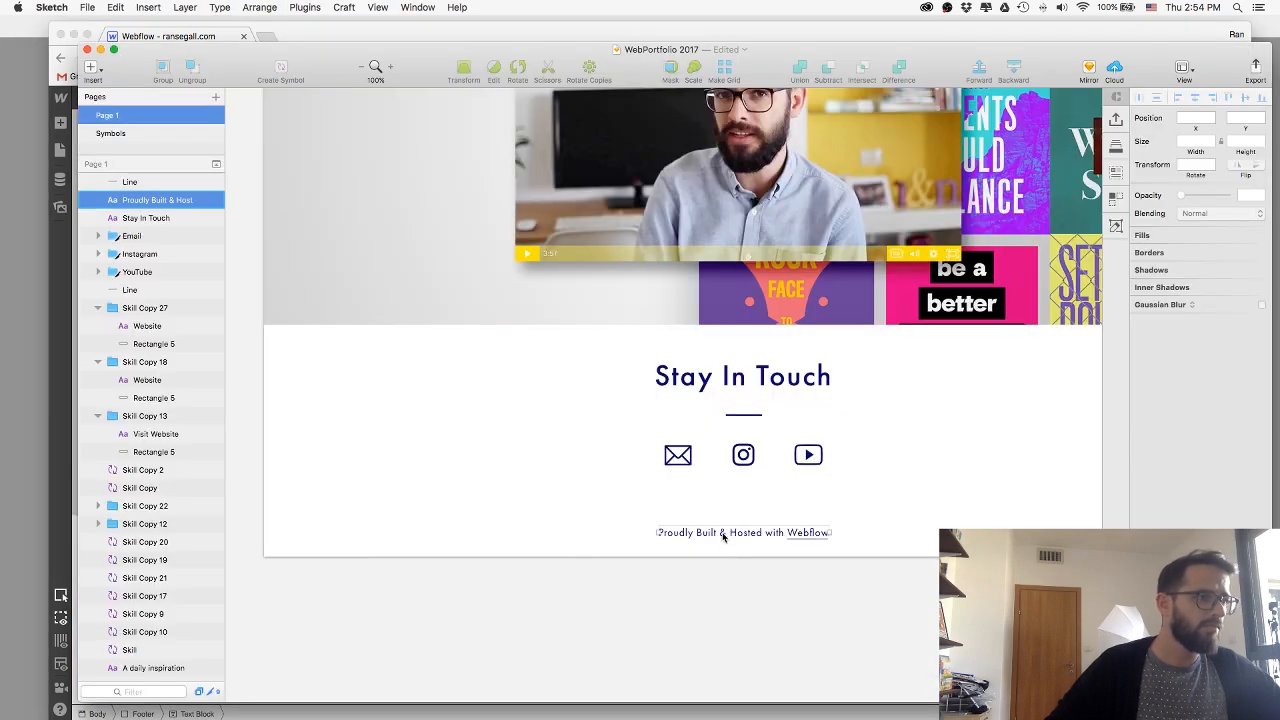
key("super+Tab")
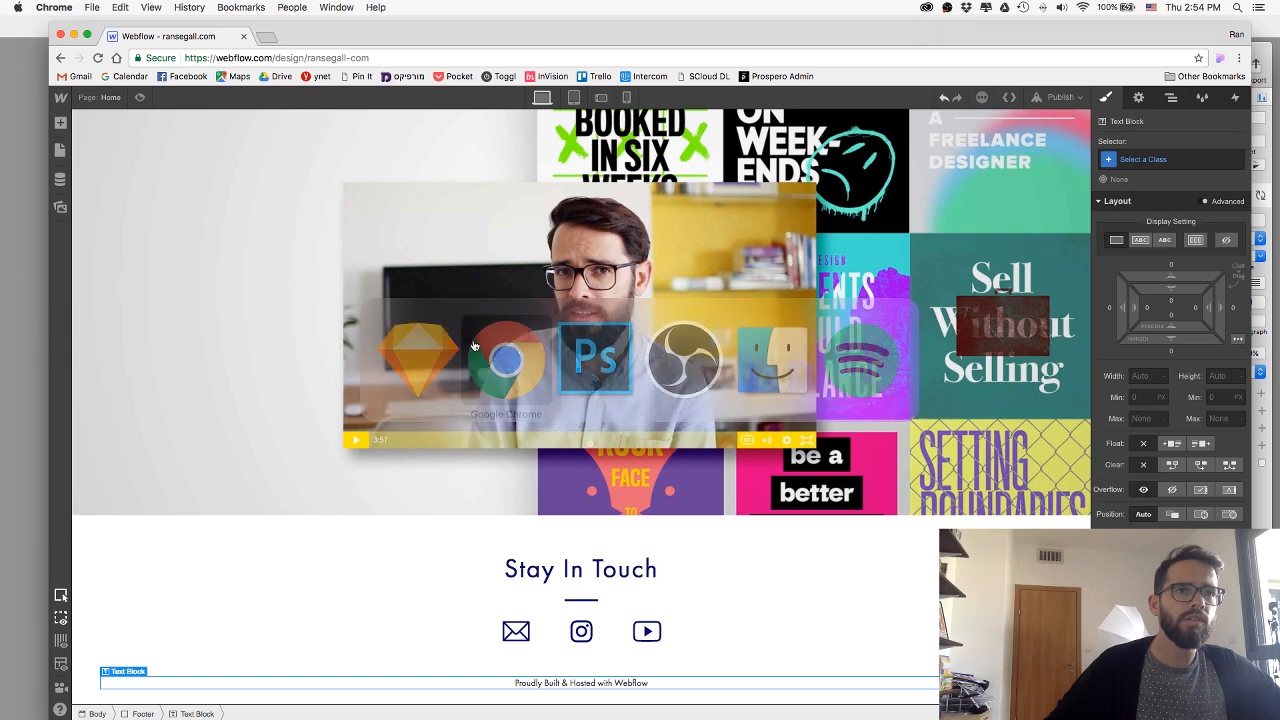
left_click(1169, 160)
type("F")
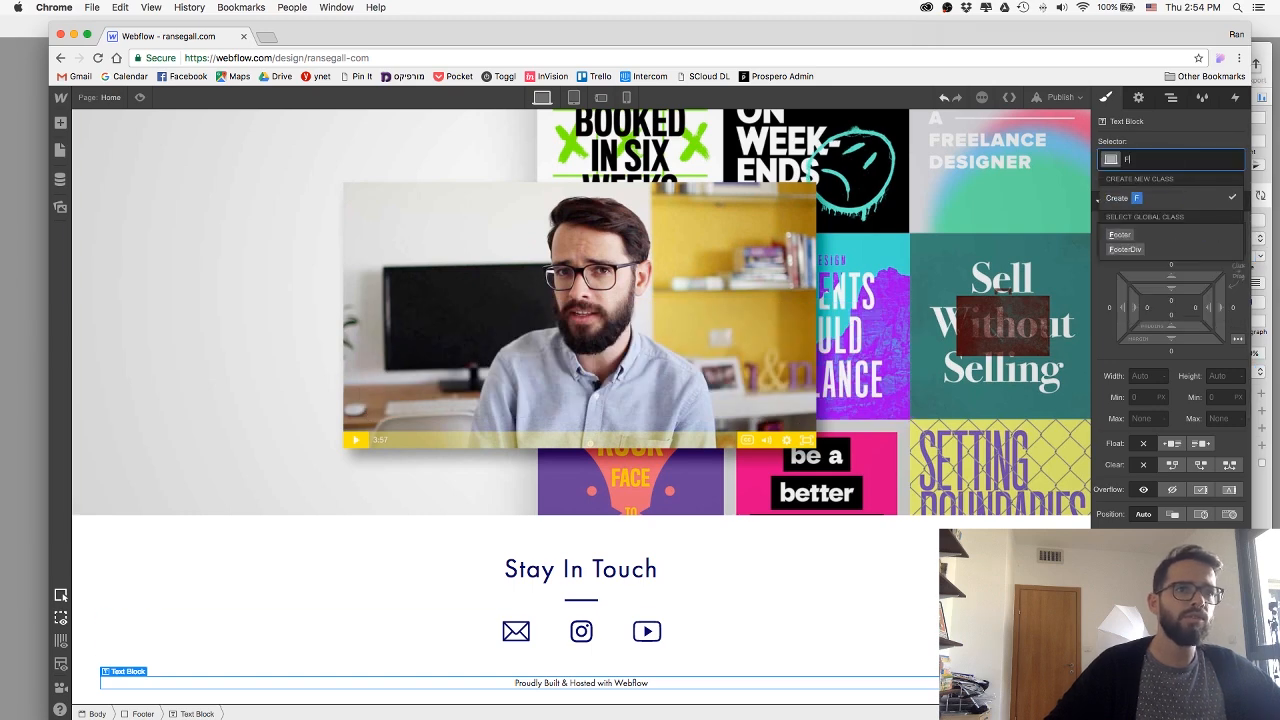
type("ooterText")
key("Return")
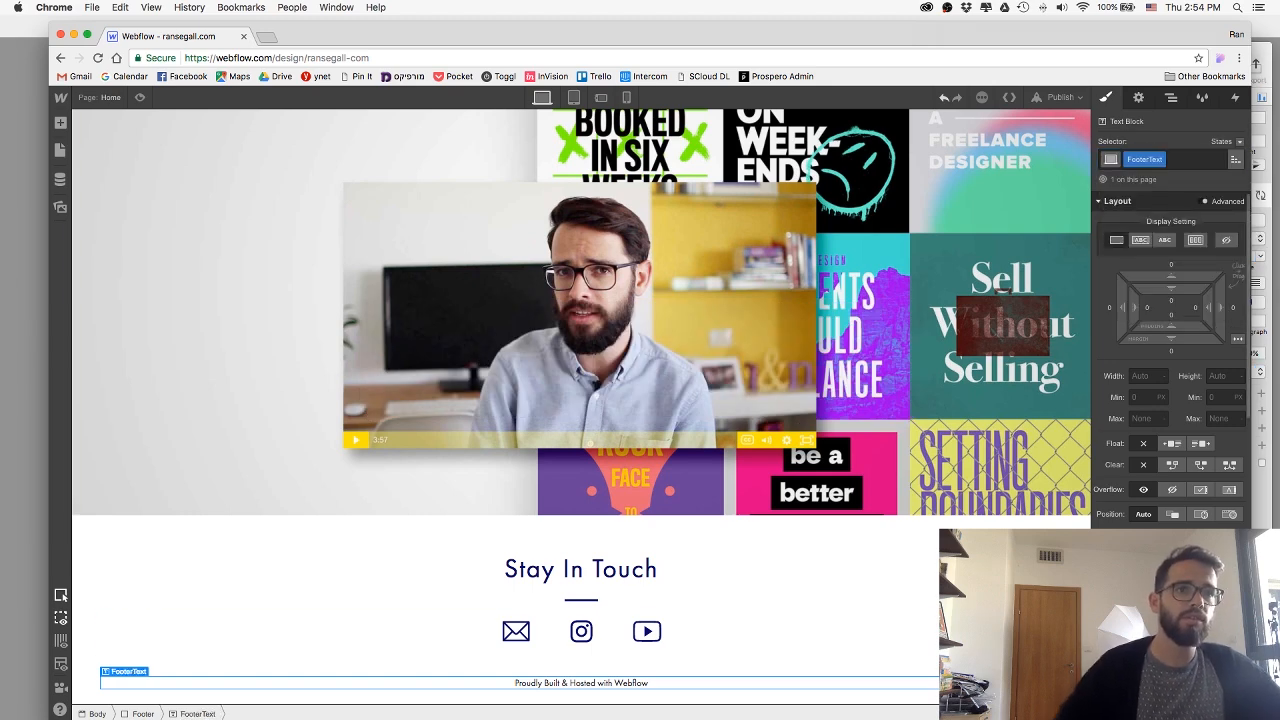
Set the FooterText credit line's font size to 16 and its text colour to blue #110ea1.
key("Up")
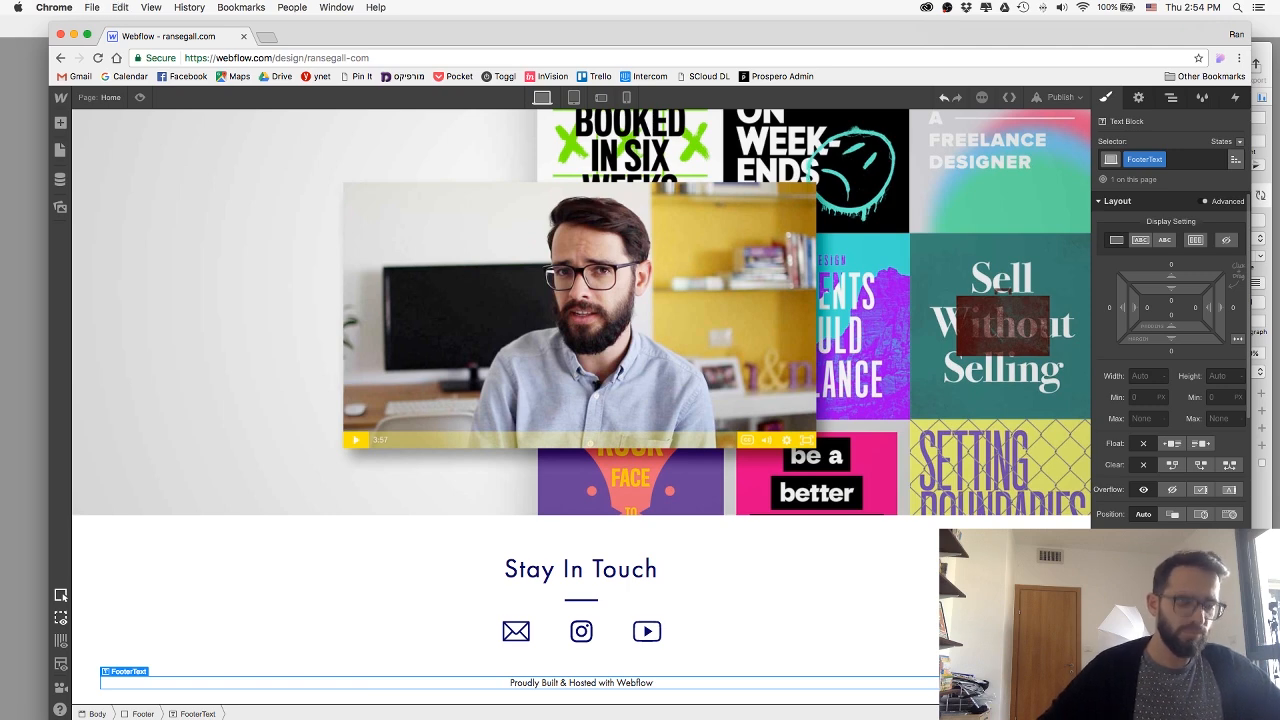
key("Up")
left_click(1140, 622)
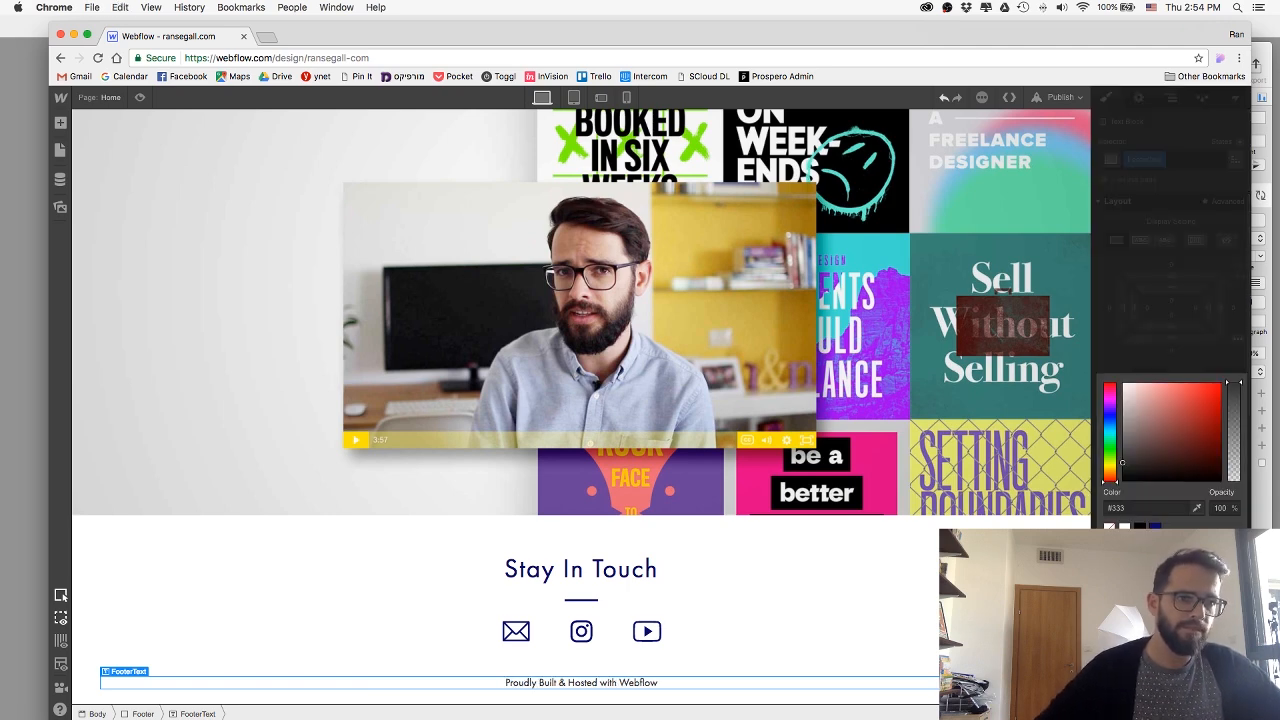
left_click(1155, 527)
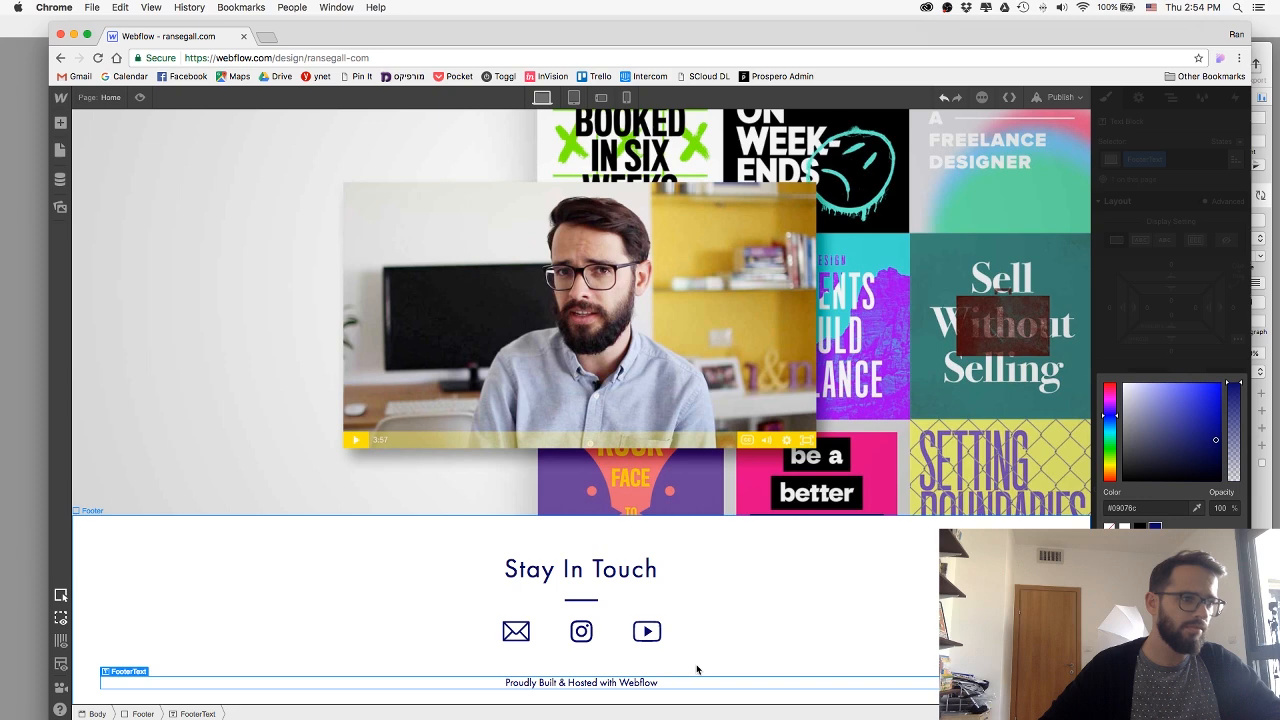
left_click(1159, 507)
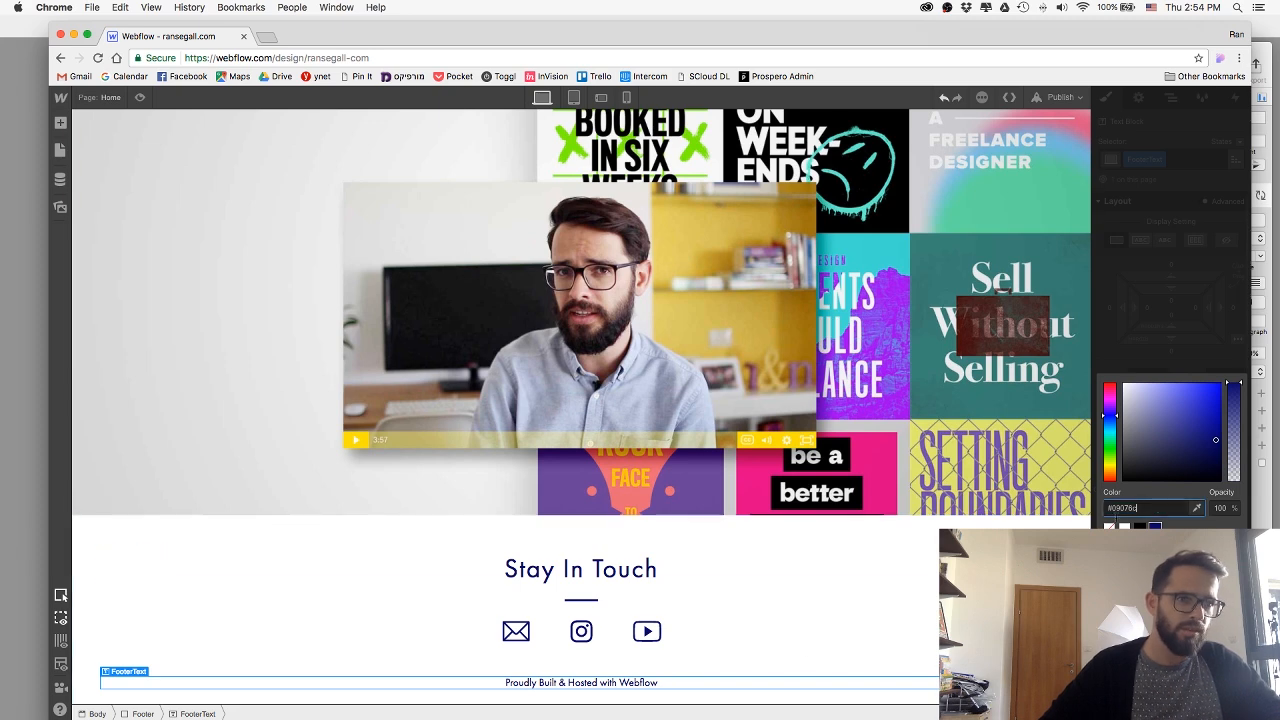
left_click(339, 714)
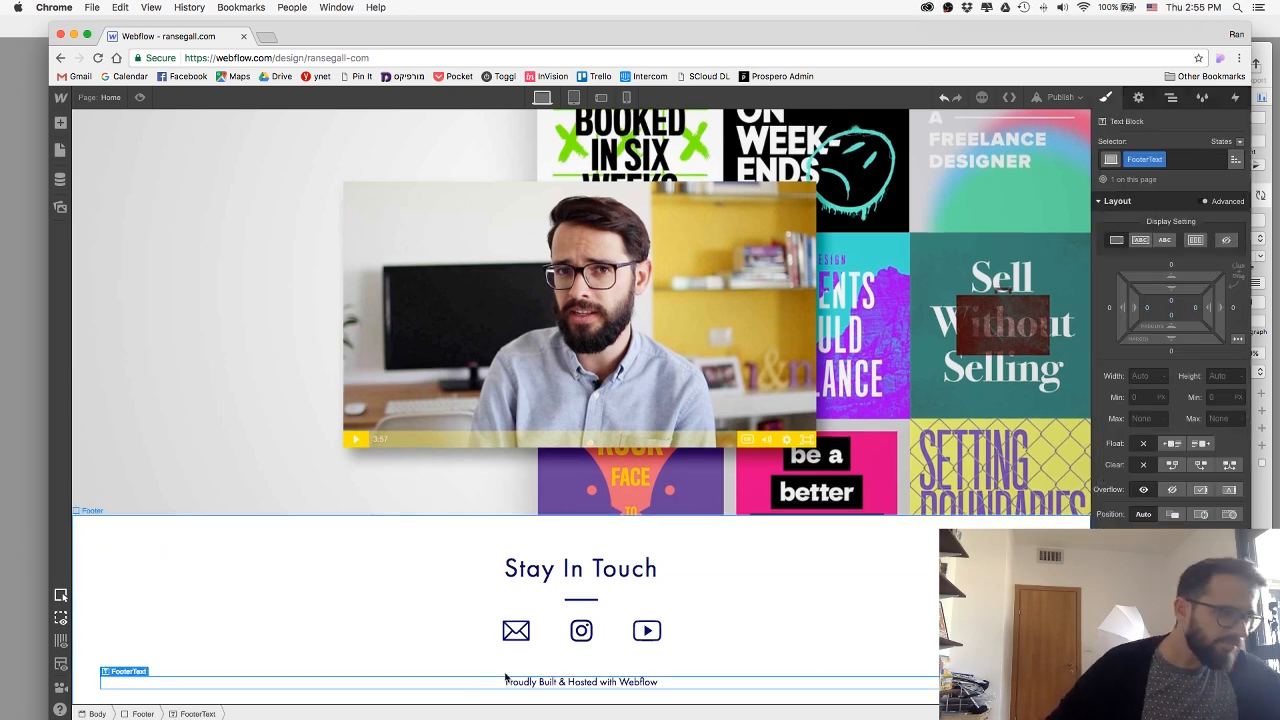
scroll(505, 677, "down", 1)
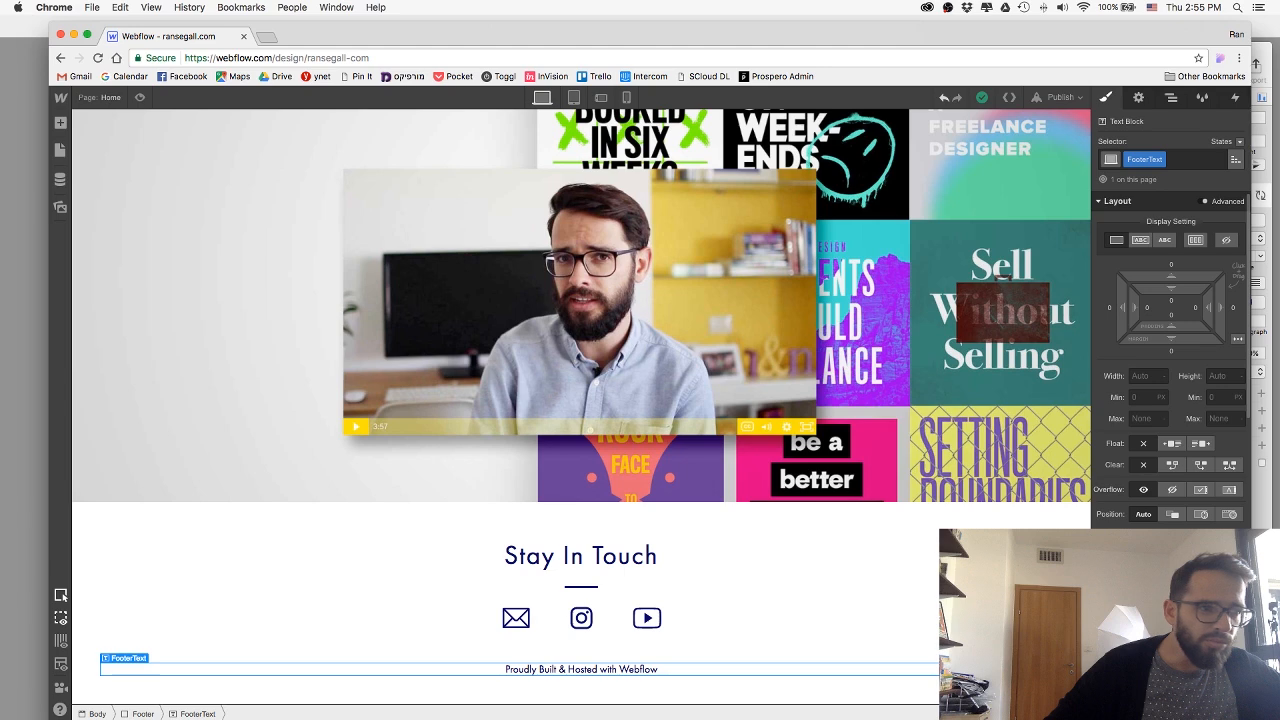
left_click(1140, 622)
left_click_drag(1212, 430, 1212, 425)
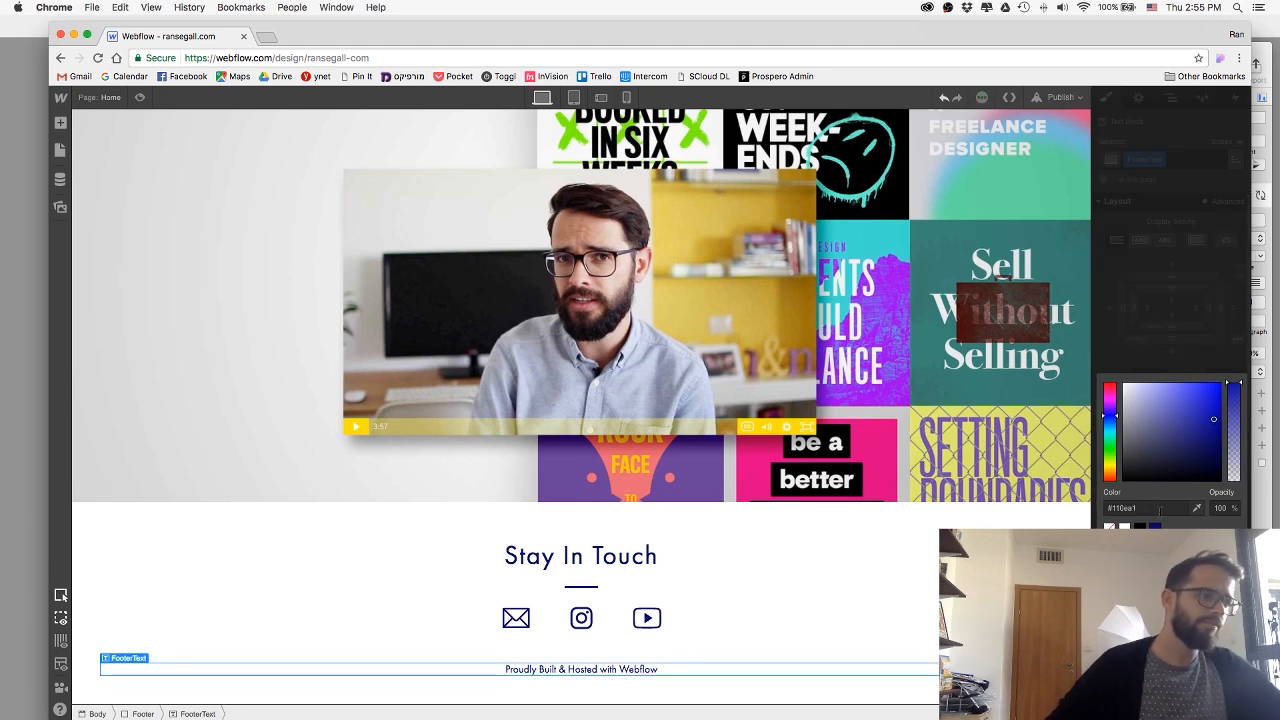
left_click(880, 626)
Check the credit line in the Sketch design, return to Webflow and widen the FooterText letter spacing.
key("super+Tab")
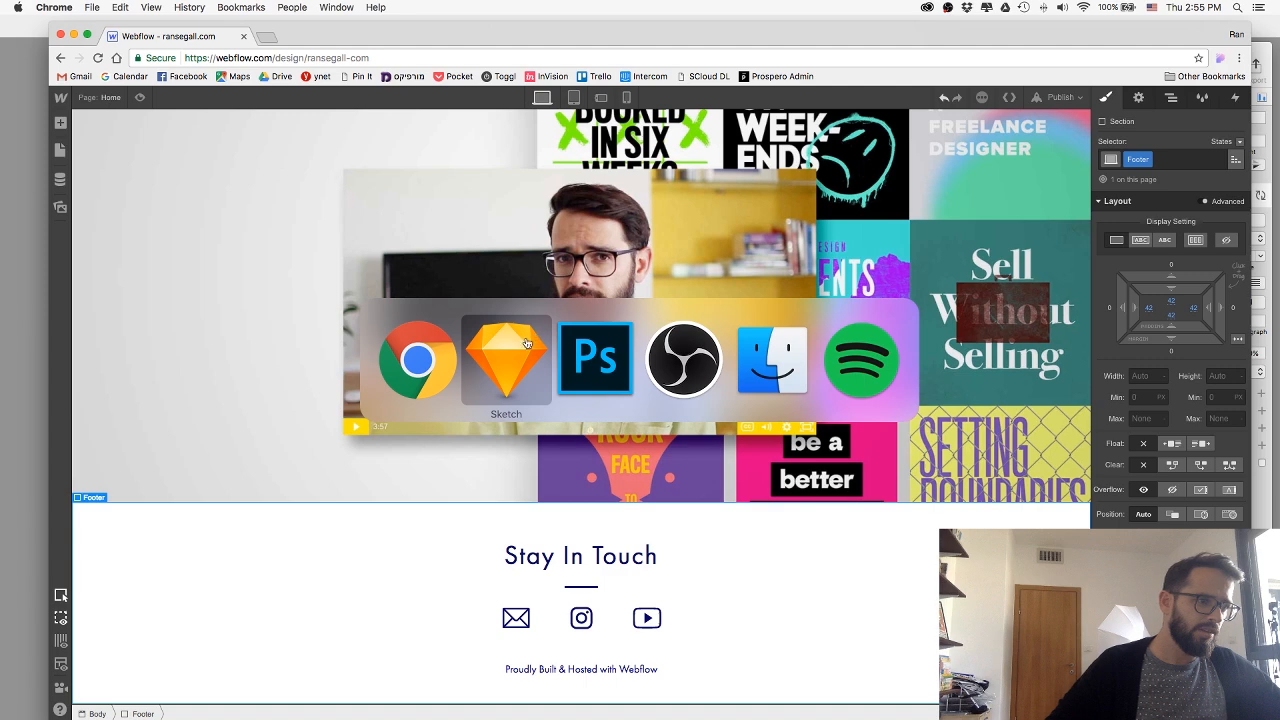
key("super+Tab")
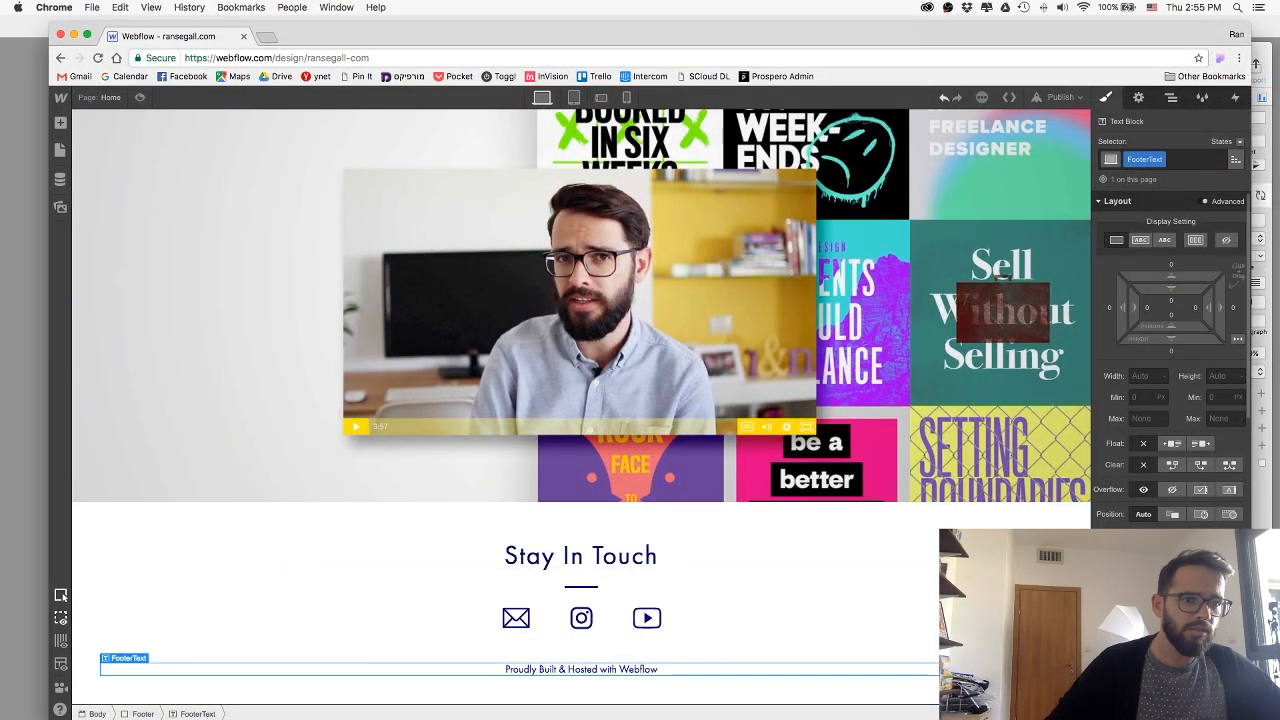
key("Return")
Turn the word "Webflow" in the footer credit line into a link and give it a new class named footerLink.
double_click(660, 670)
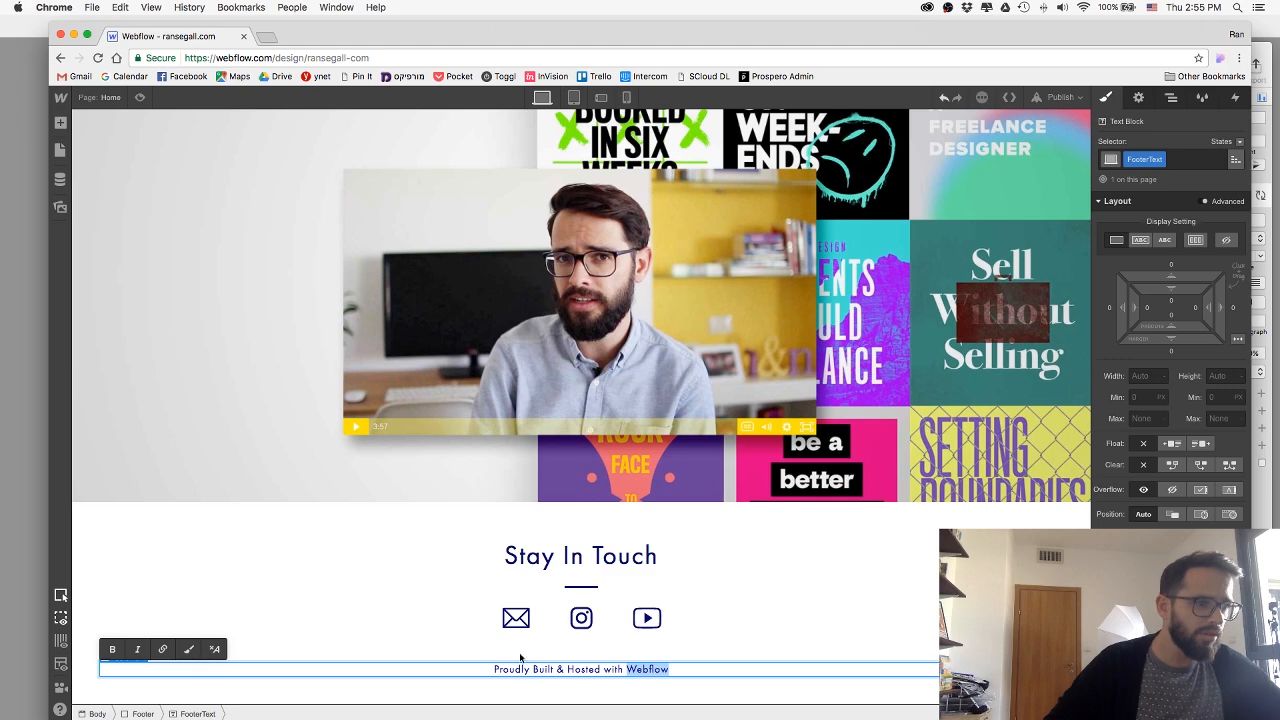
left_click(163, 652)
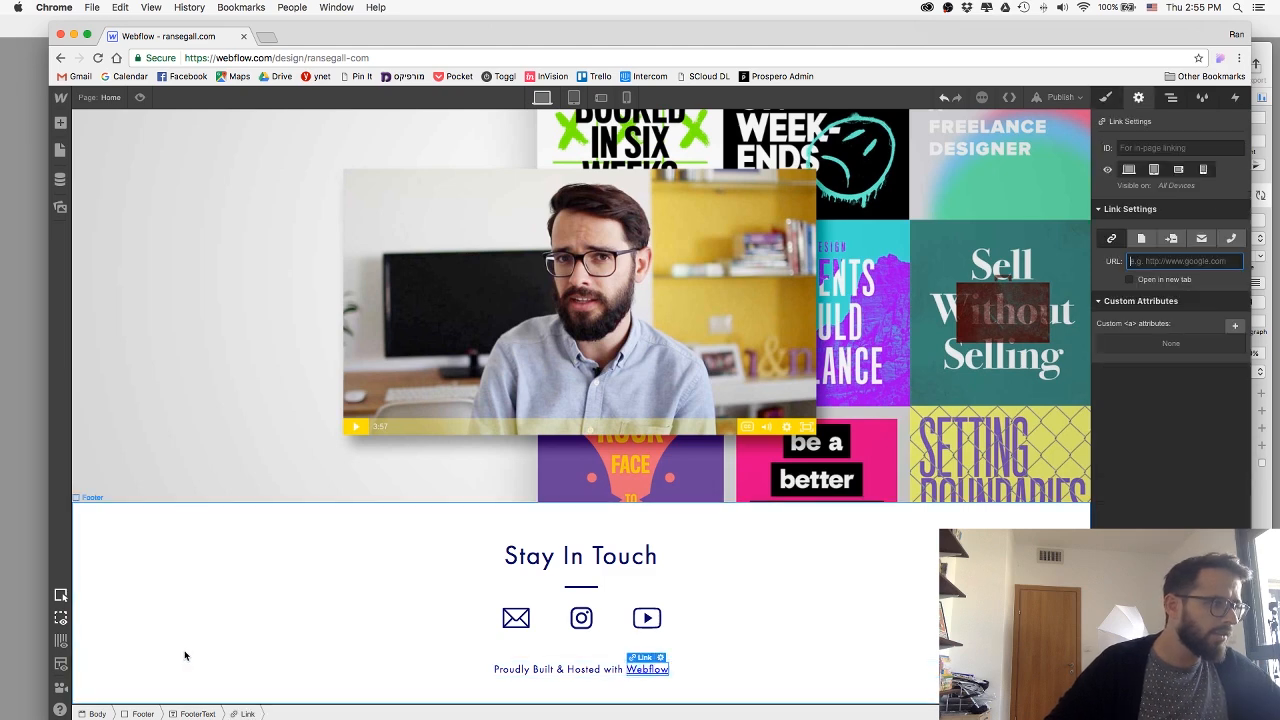
left_click(1106, 98)
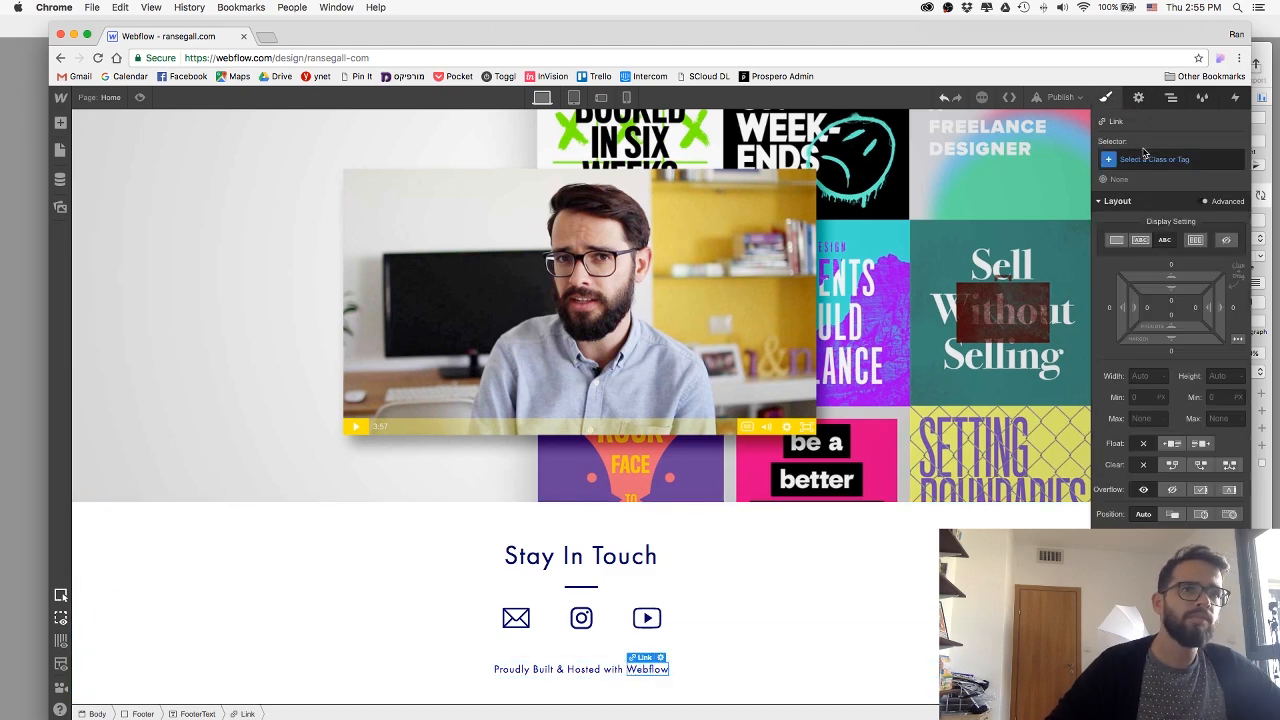
left_click(1150, 160)
type("footerLink")
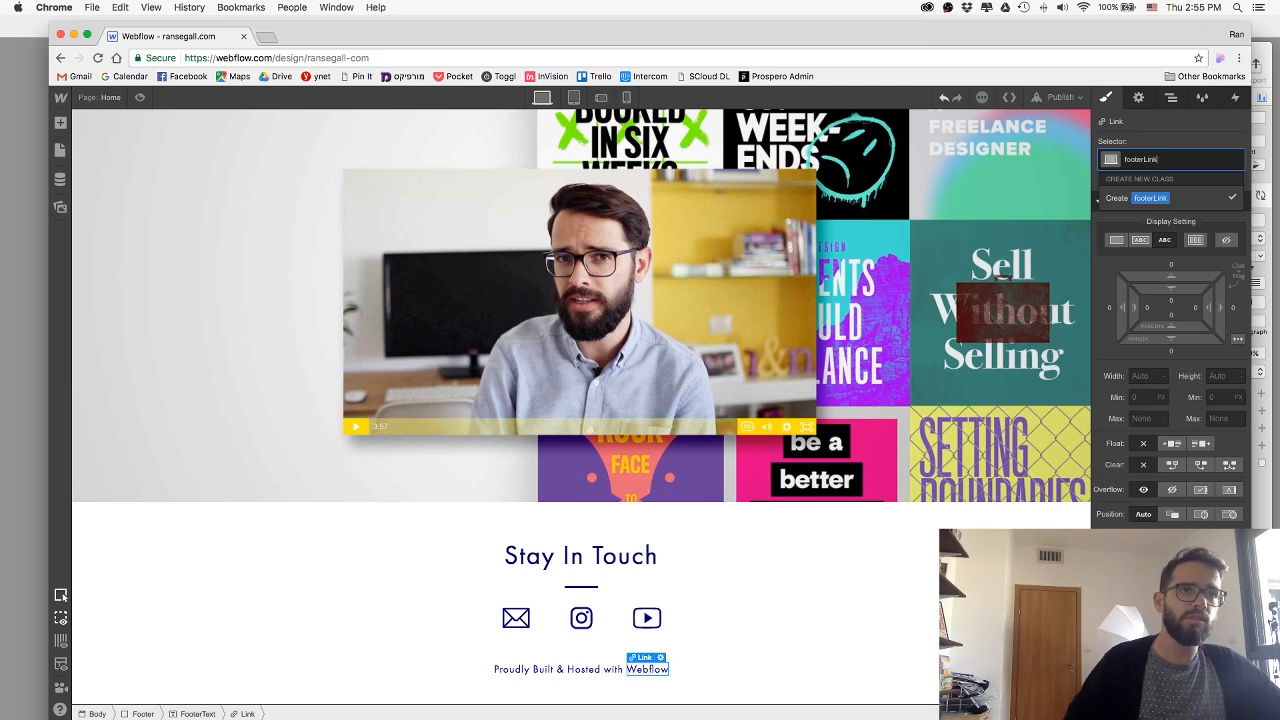
key("Return")
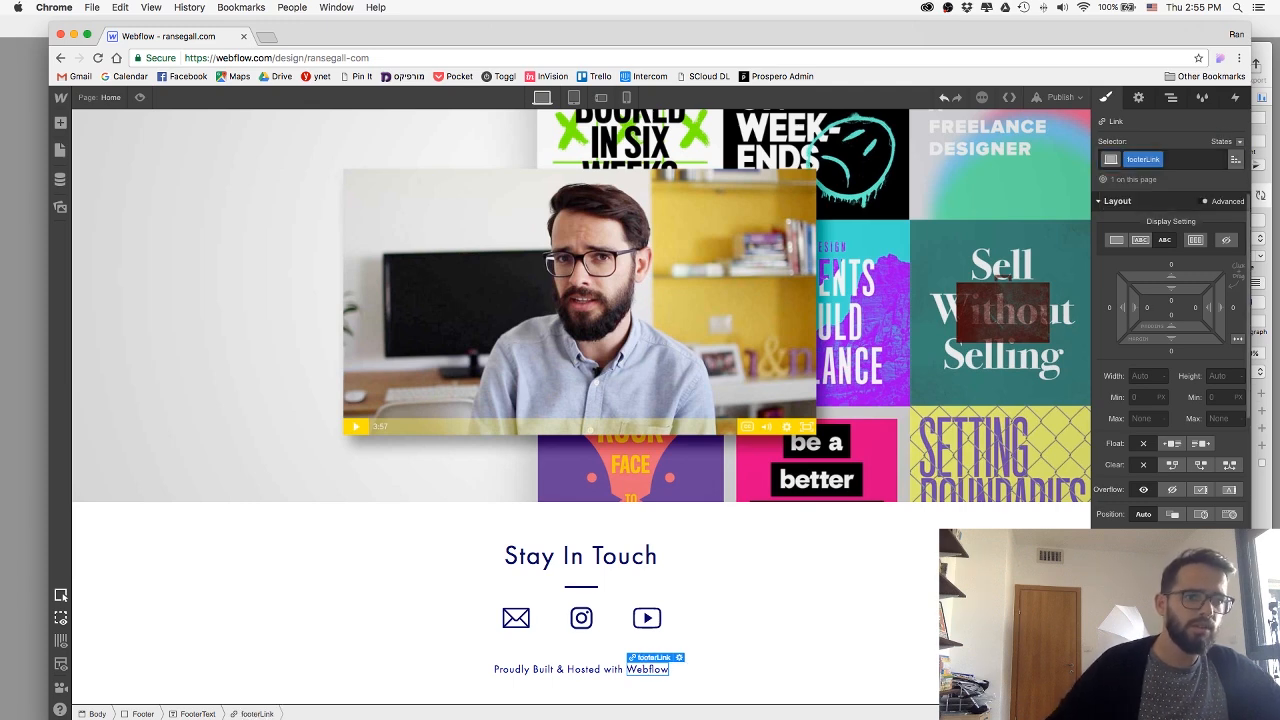
Set the text colour of the footerLink class to #110ea1 and compare it with the surrounding FooterText.
left_click(588, 672)
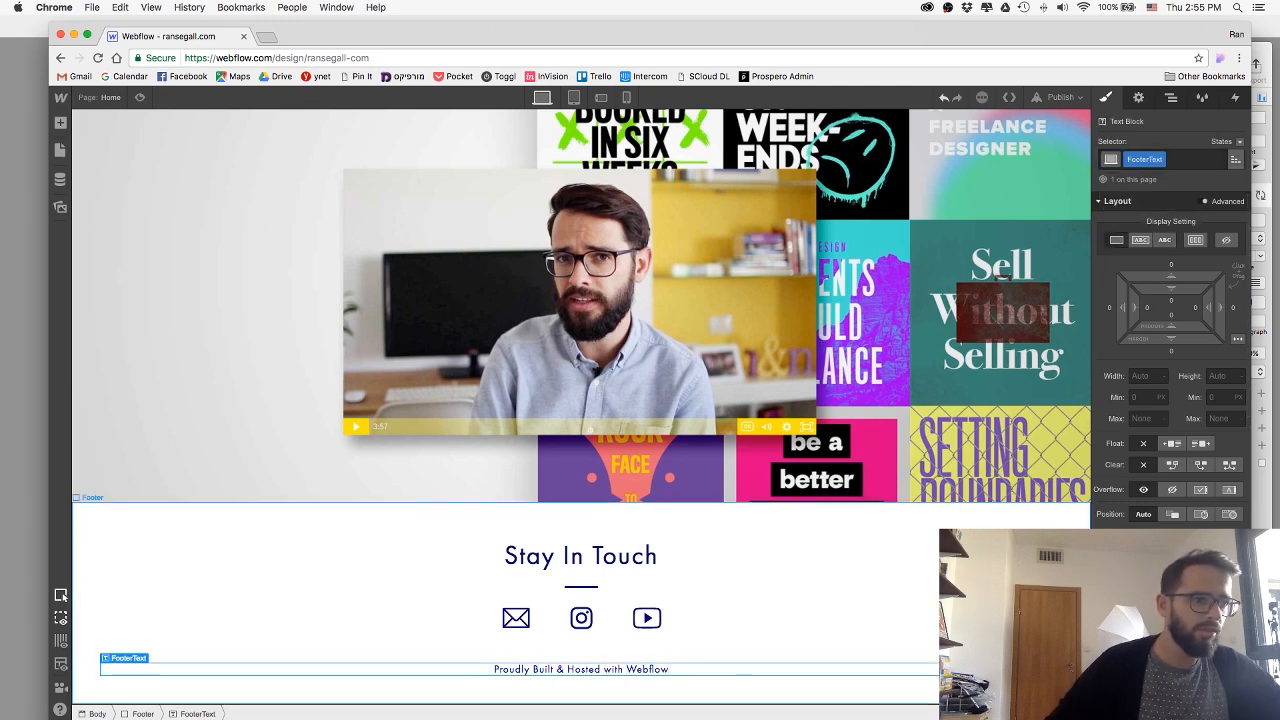
left_click(649, 672)
left_click(1134, 622)
left_click_drag(1171, 426, 1184, 401)
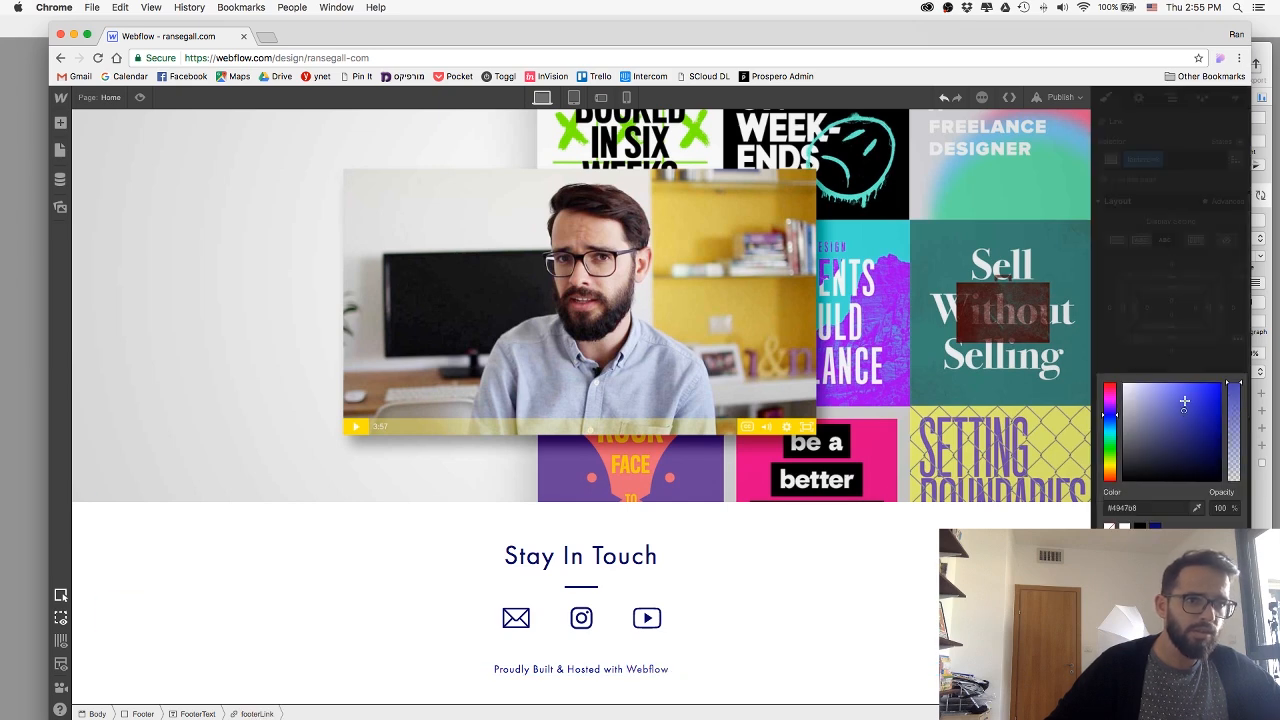
left_click(1150, 508)
key("super+v")
key("Return")
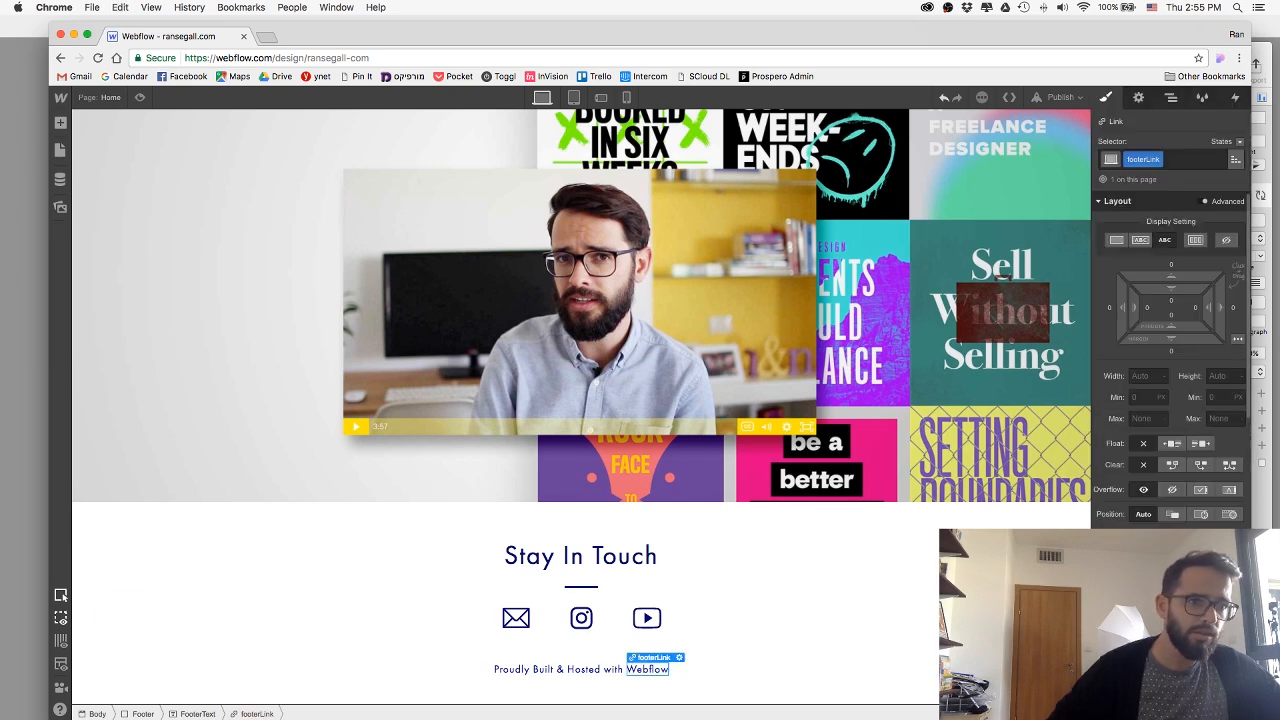
scroll(1170, 350, "down", 3)
left_click(766, 672)
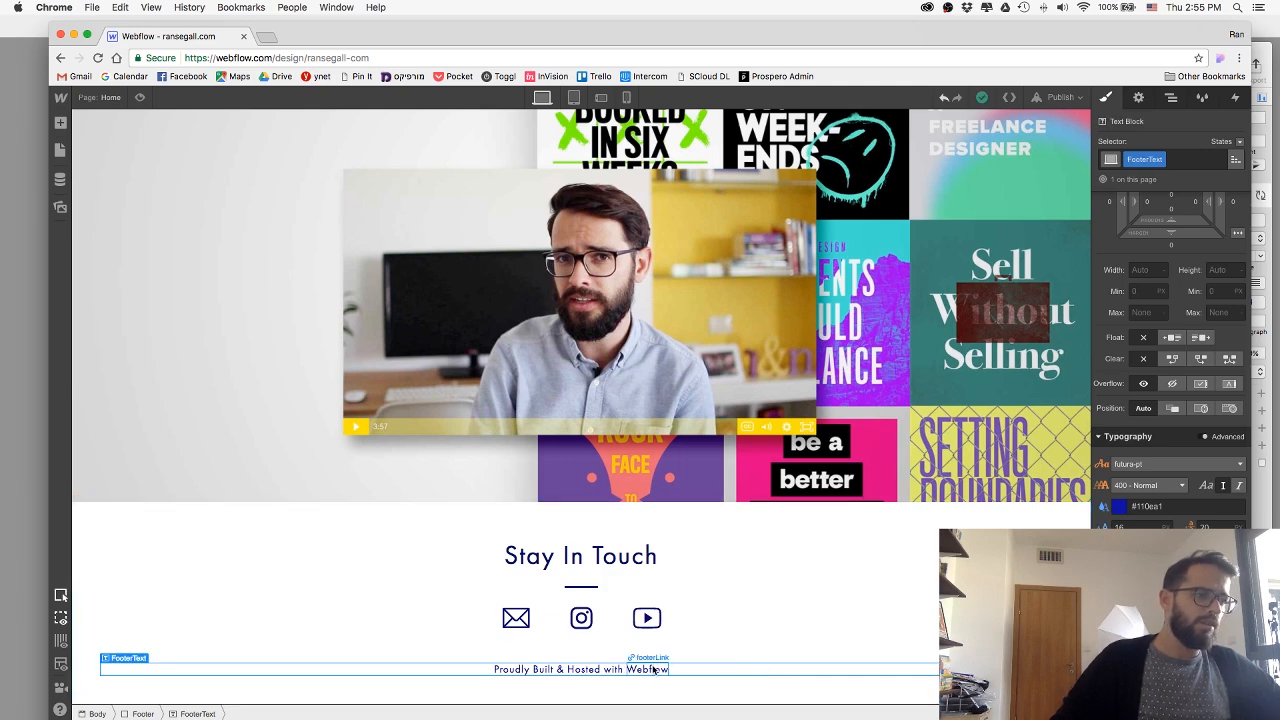
Open webflow.ransegall.com in a new browser tab, copy its address and close the tab.
left_click(266, 36)
type("ran")
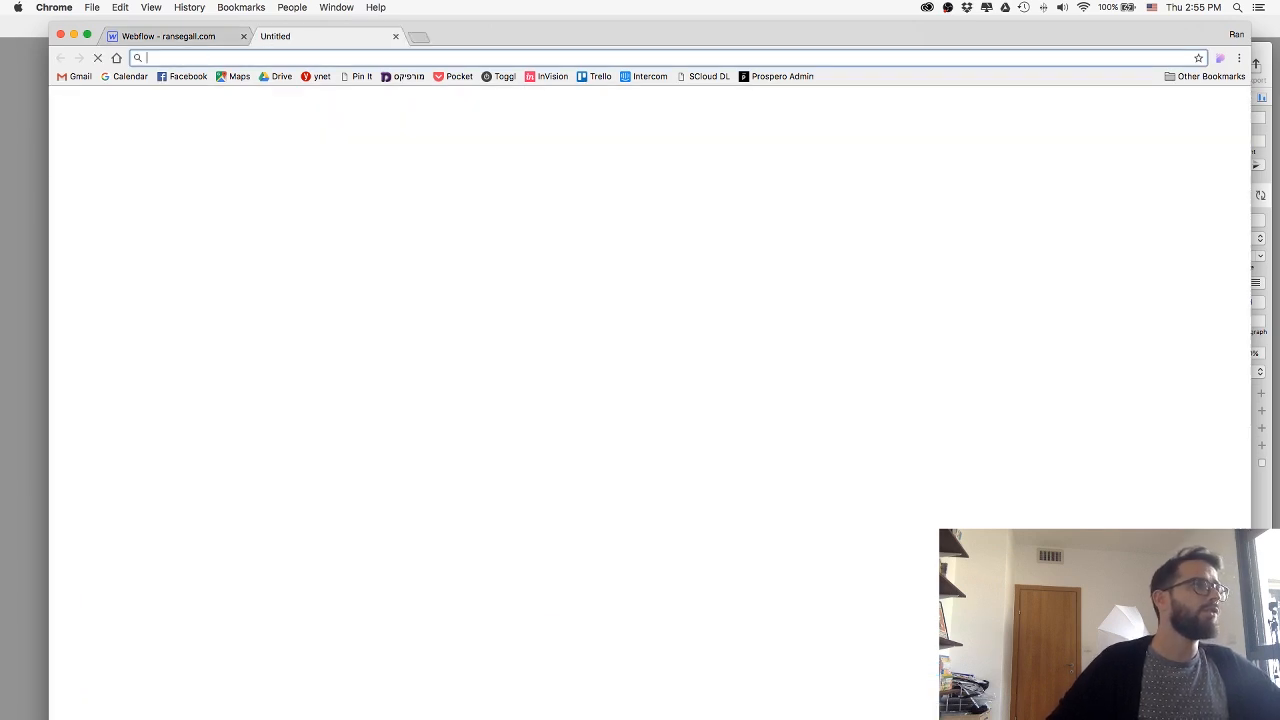
key("Down")
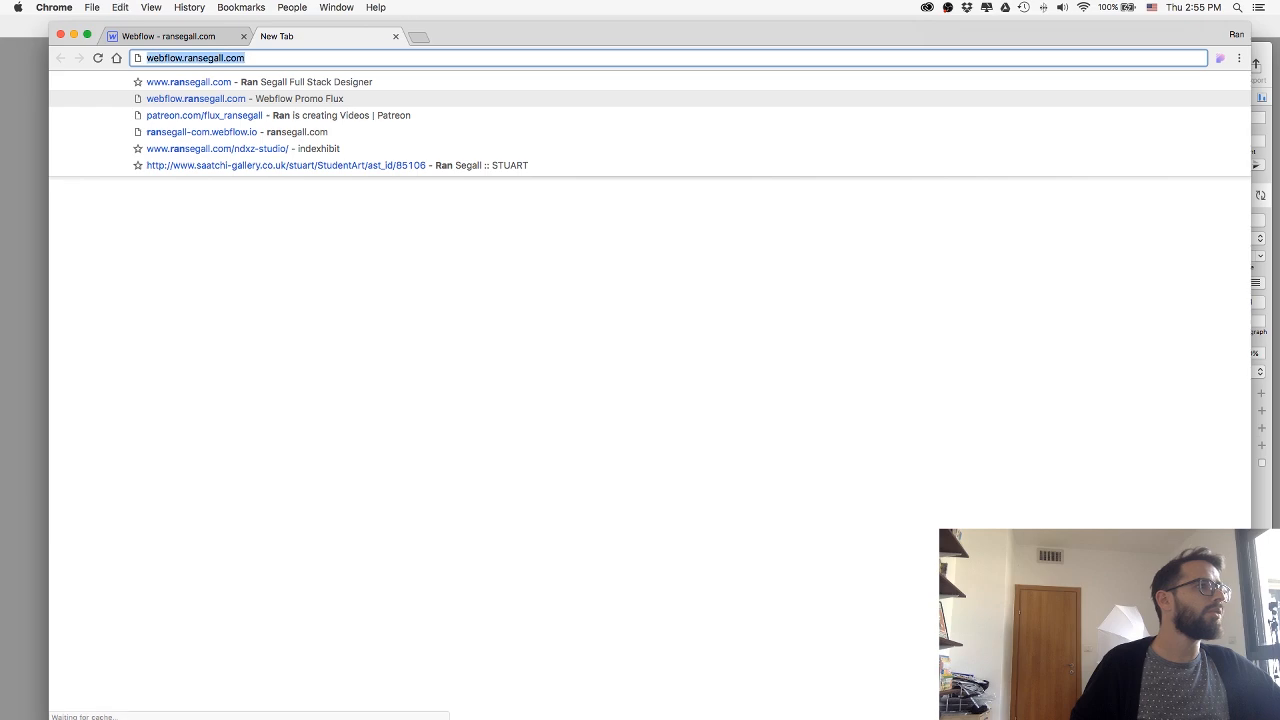
key("Return")
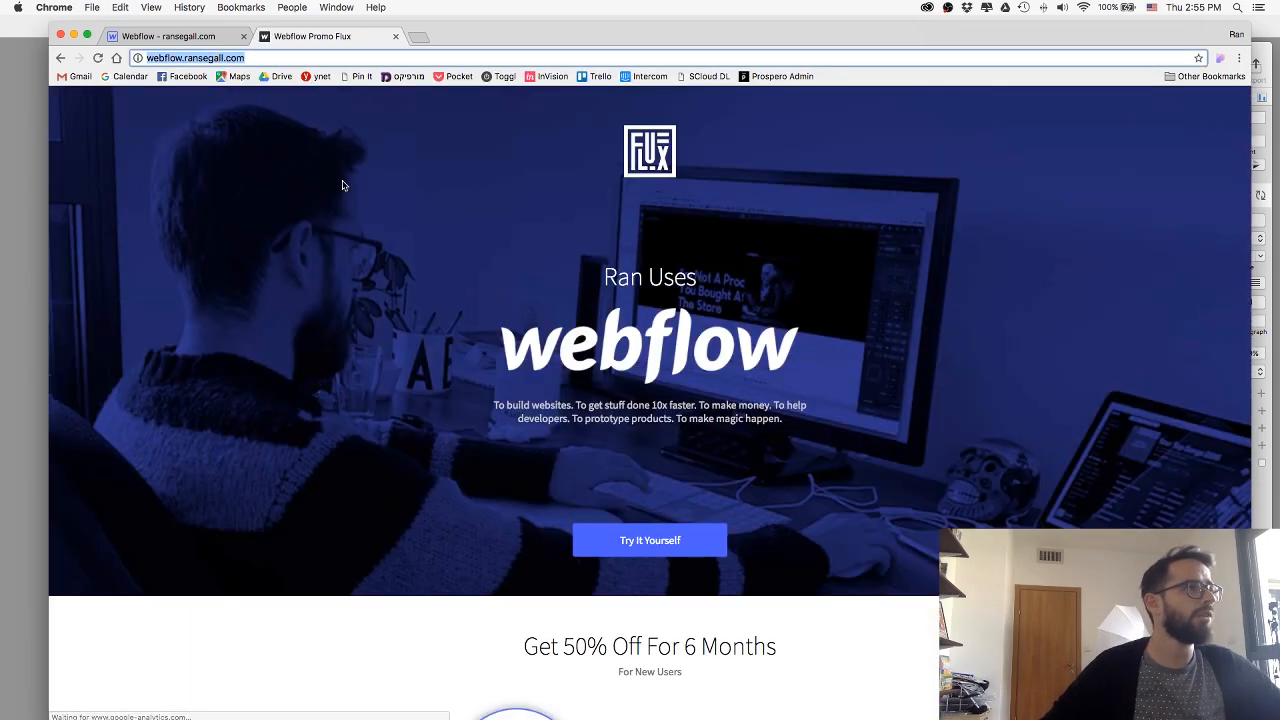
scroll(440, 286, "down", 4)
scroll(444, 352, "up", 4)
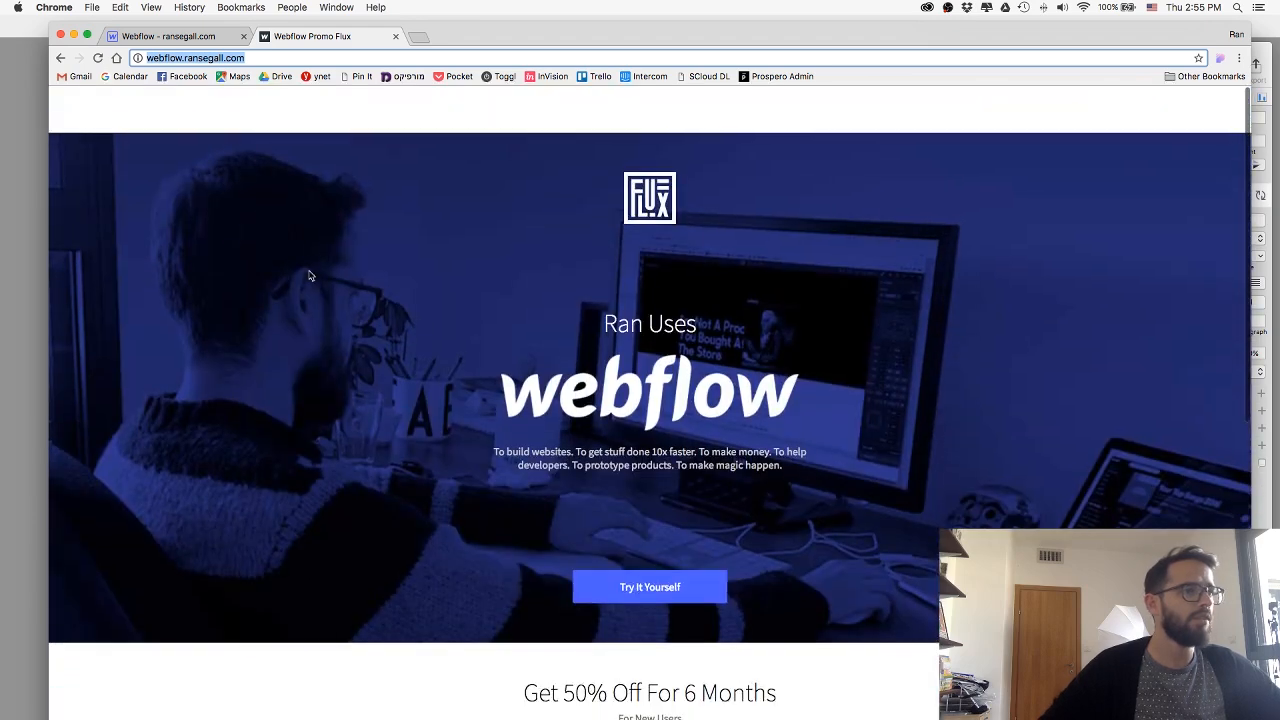
key("super+w")
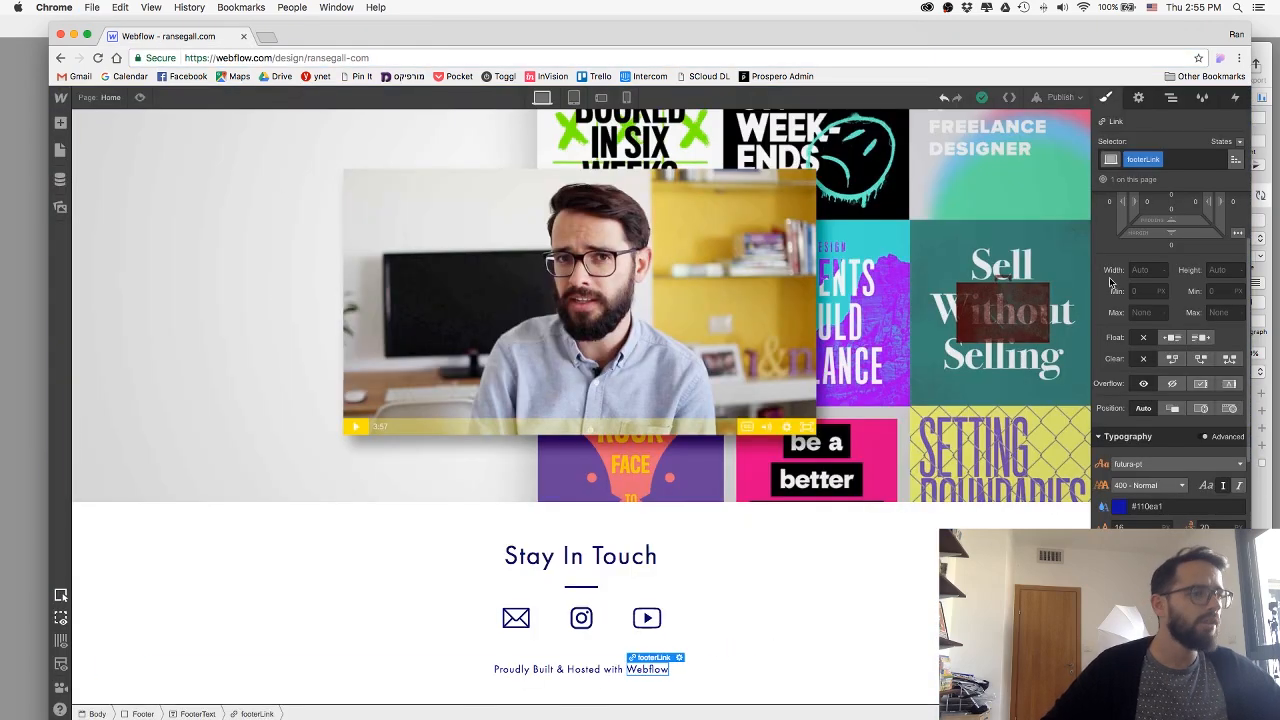
left_click(1138, 98)
left_click(1170, 261)
type("http://webflow.ransegall.com/")
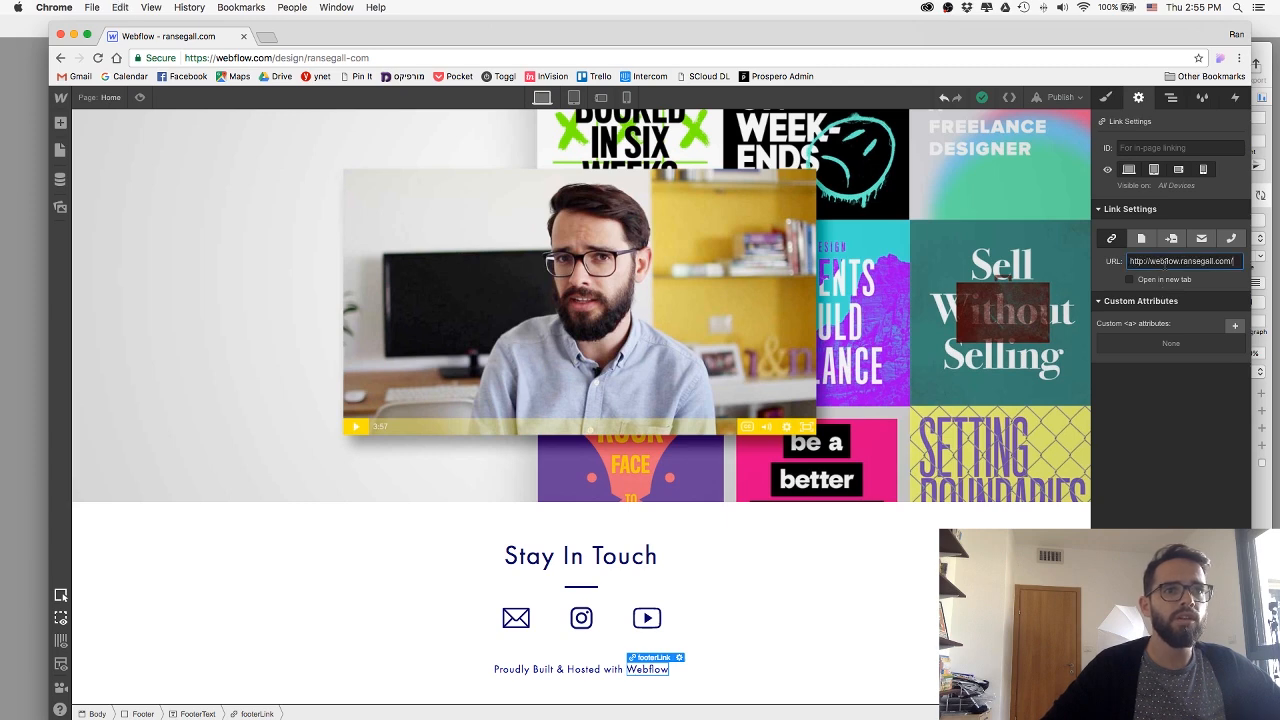
left_click(1134, 281)
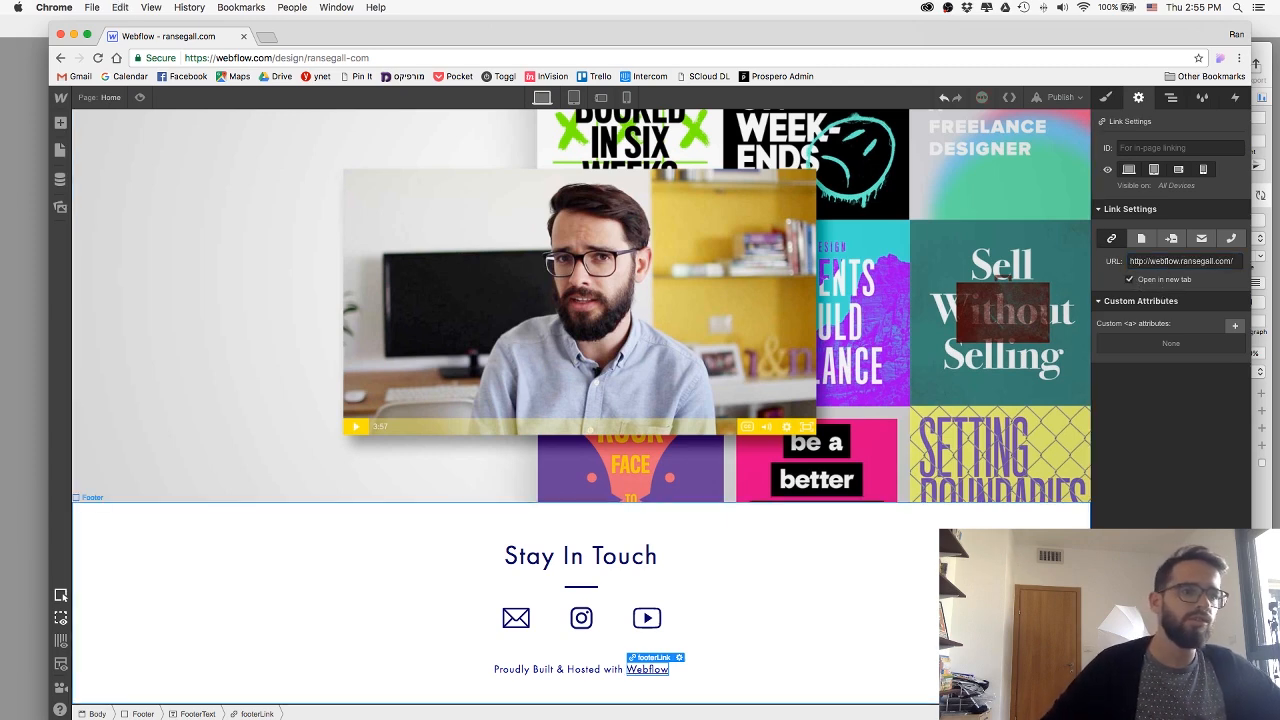
left_click(985, 600)
At the phone portrait breakpoint, reduce the ContactImage links' side margins and set the Footer section's padding to 13 on all sides.
left_click(575, 97)
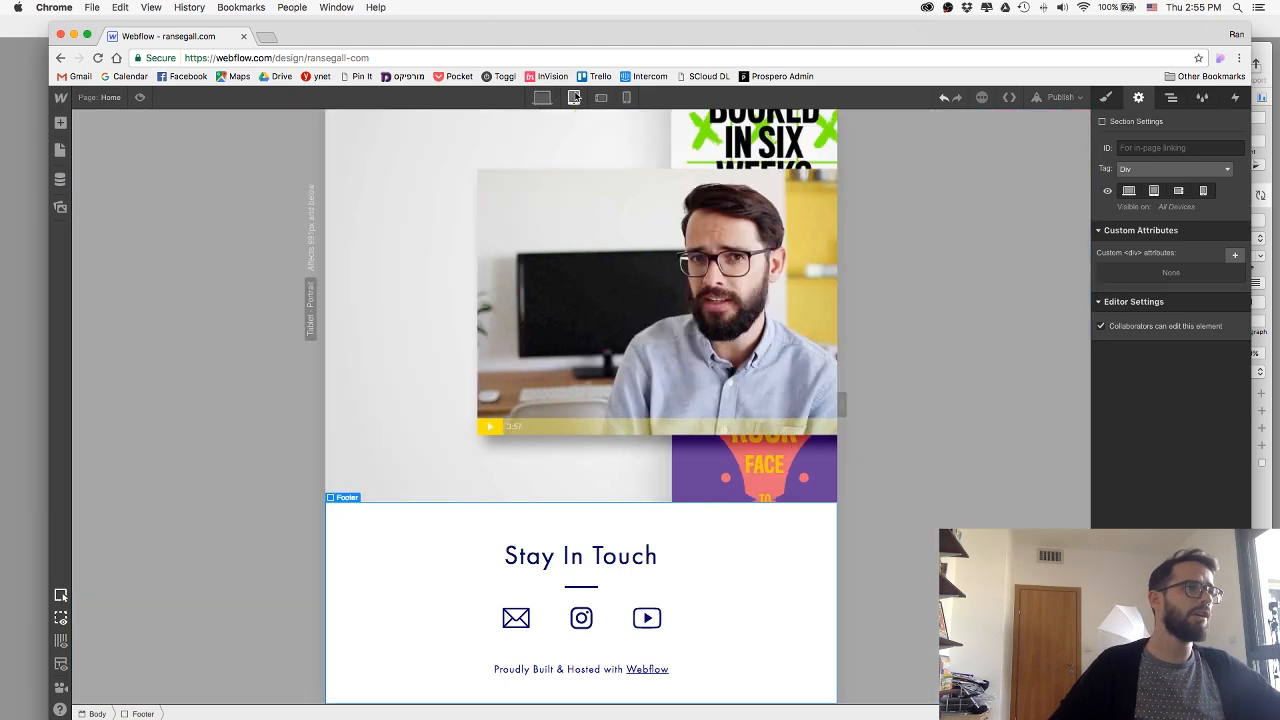
left_click(601, 97)
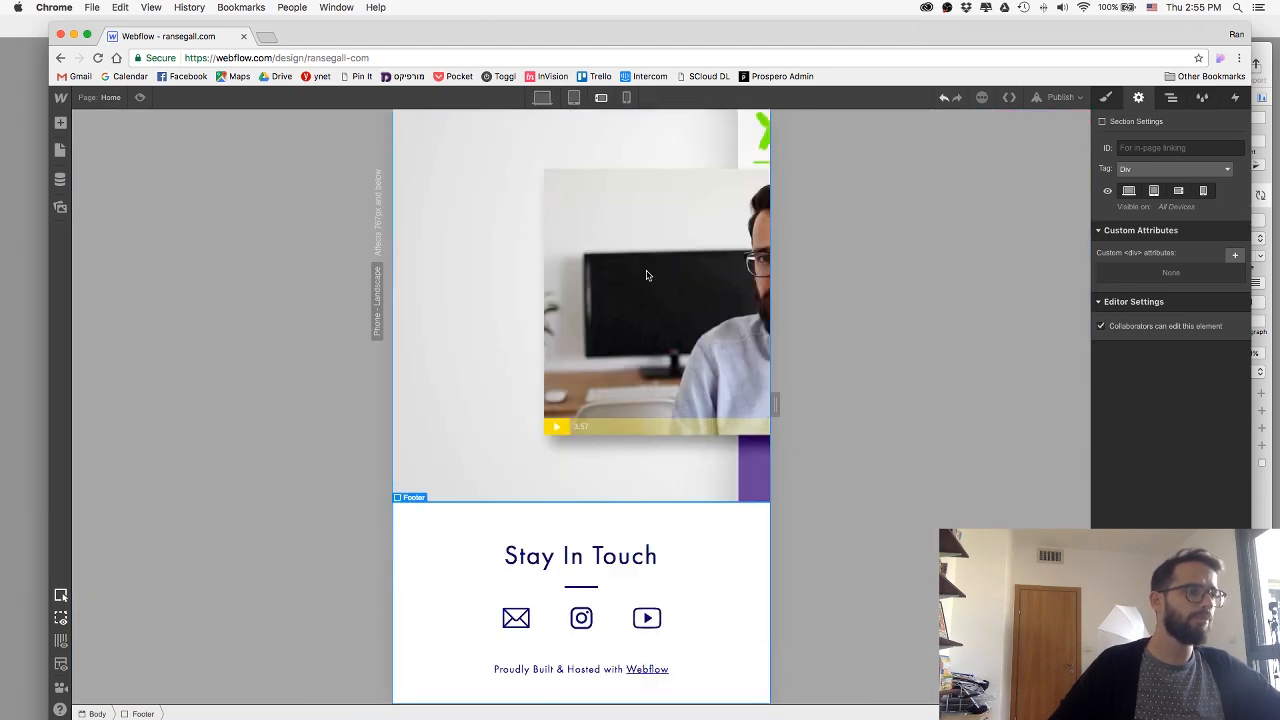
left_click(626, 97)
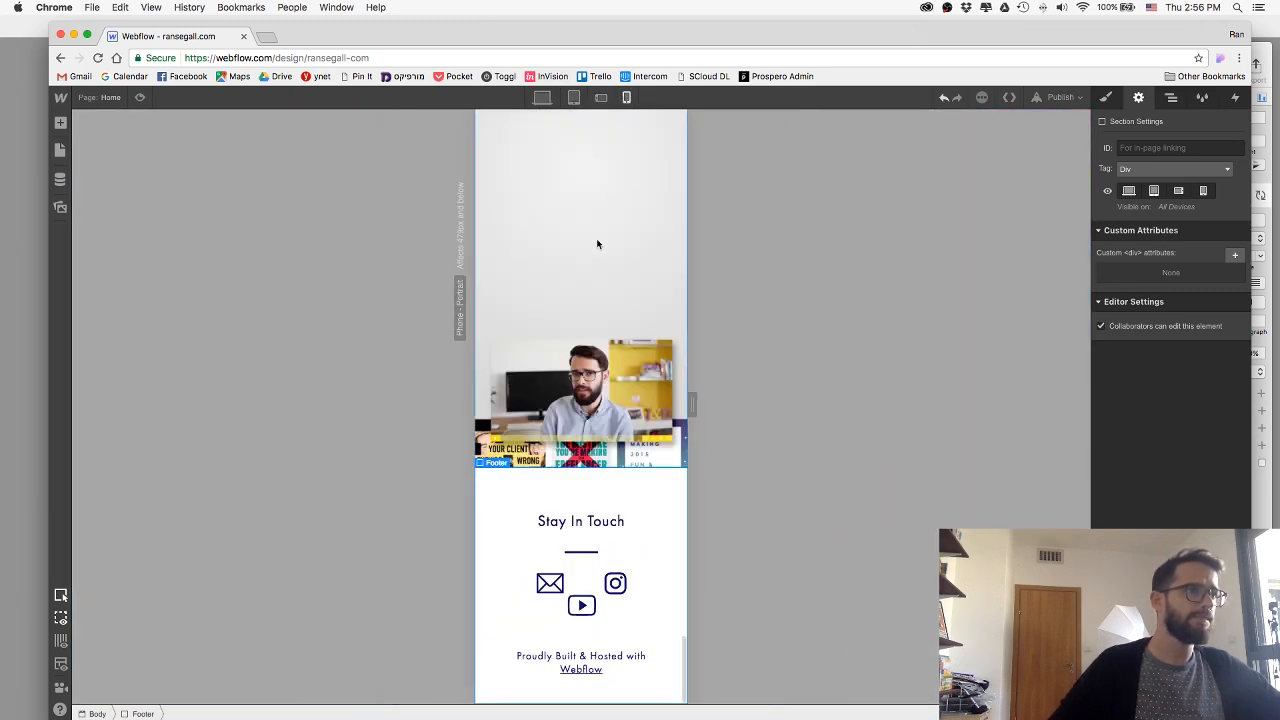
left_click(559, 588)
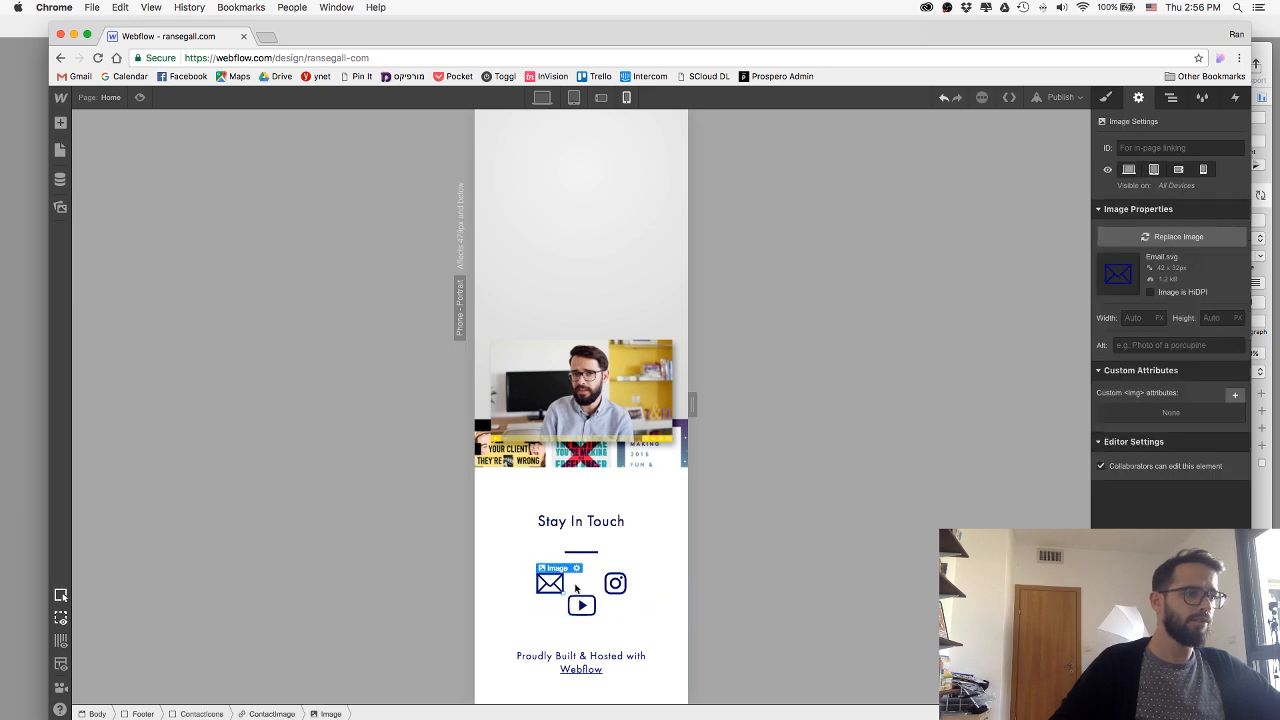
left_click(272, 713)
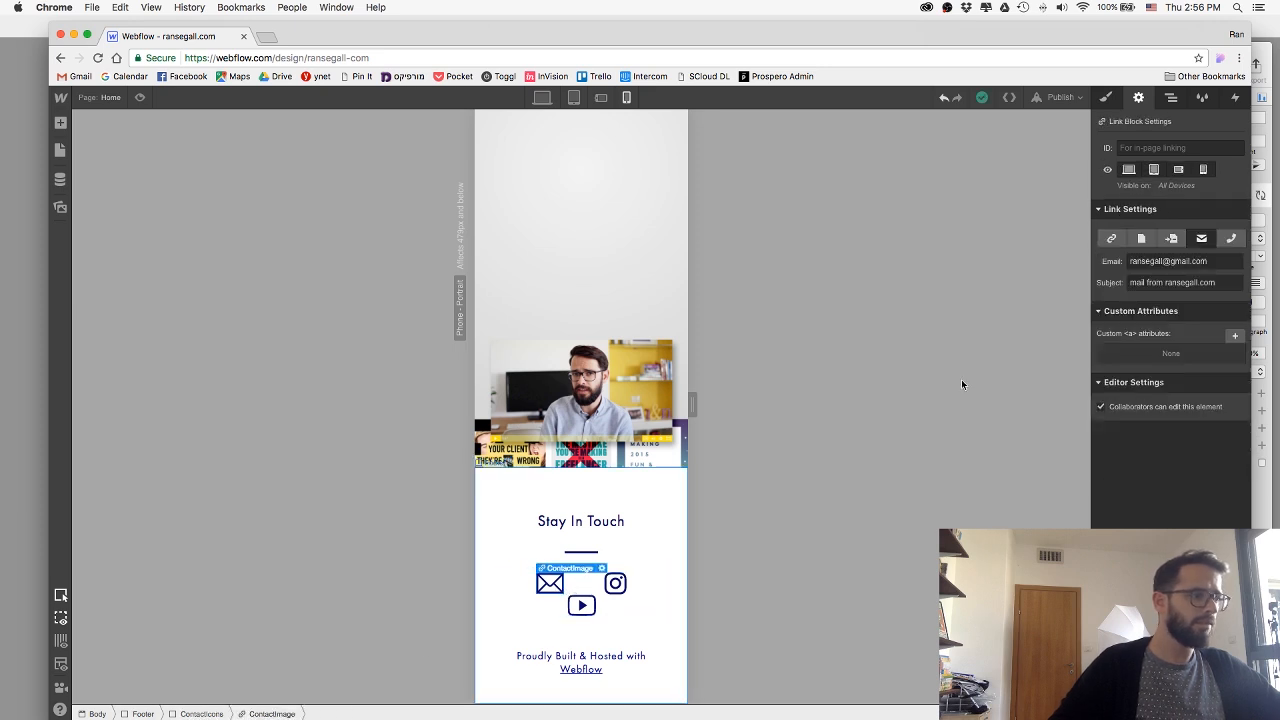
left_click(1107, 99)
left_click_drag(1123, 314, 1141, 312)
left_click(671, 596)
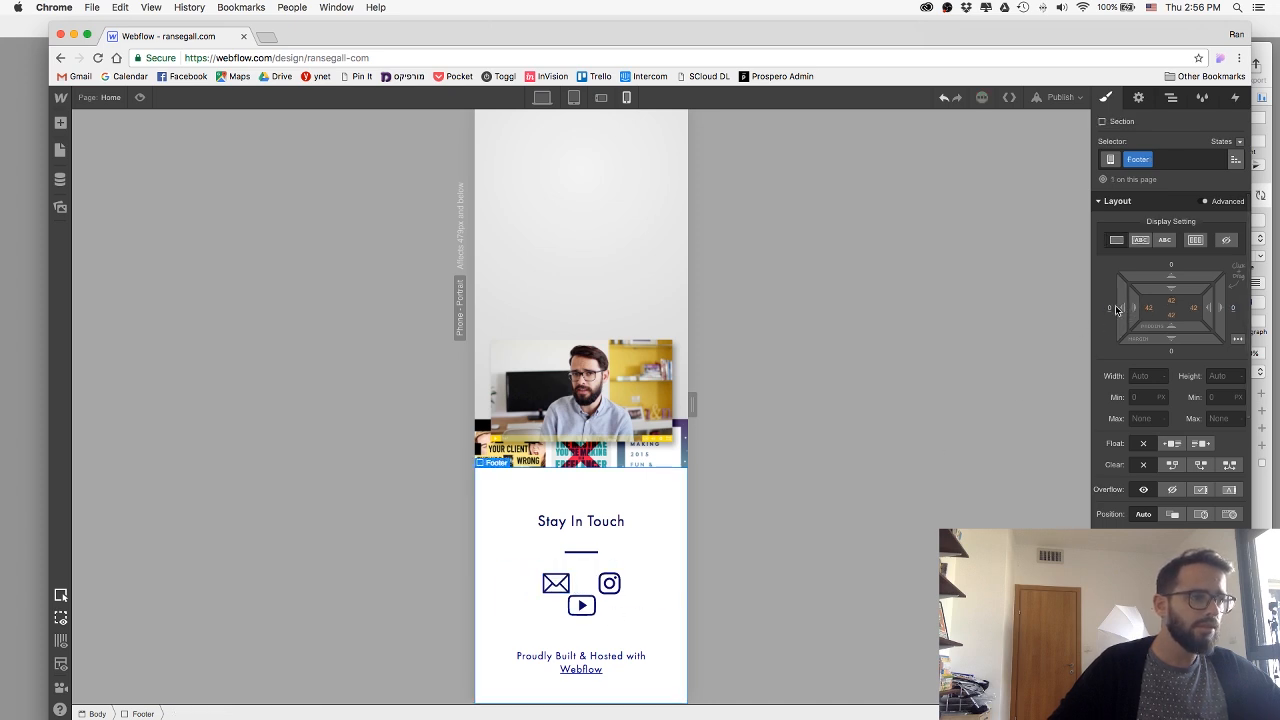
left_click_drag(1239, 291, 1264, 294)
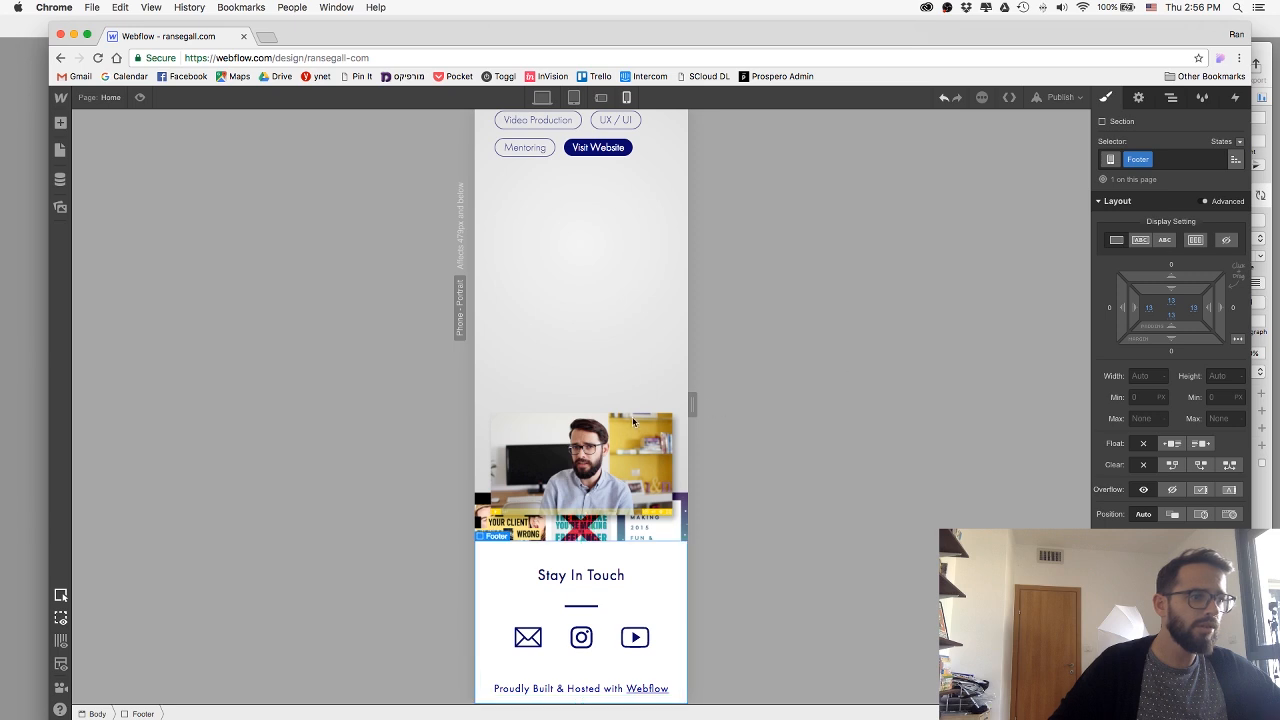
Publish the site to the ransegall-com.webflow.io domain and close the publishing options.
left_click(1057, 97)
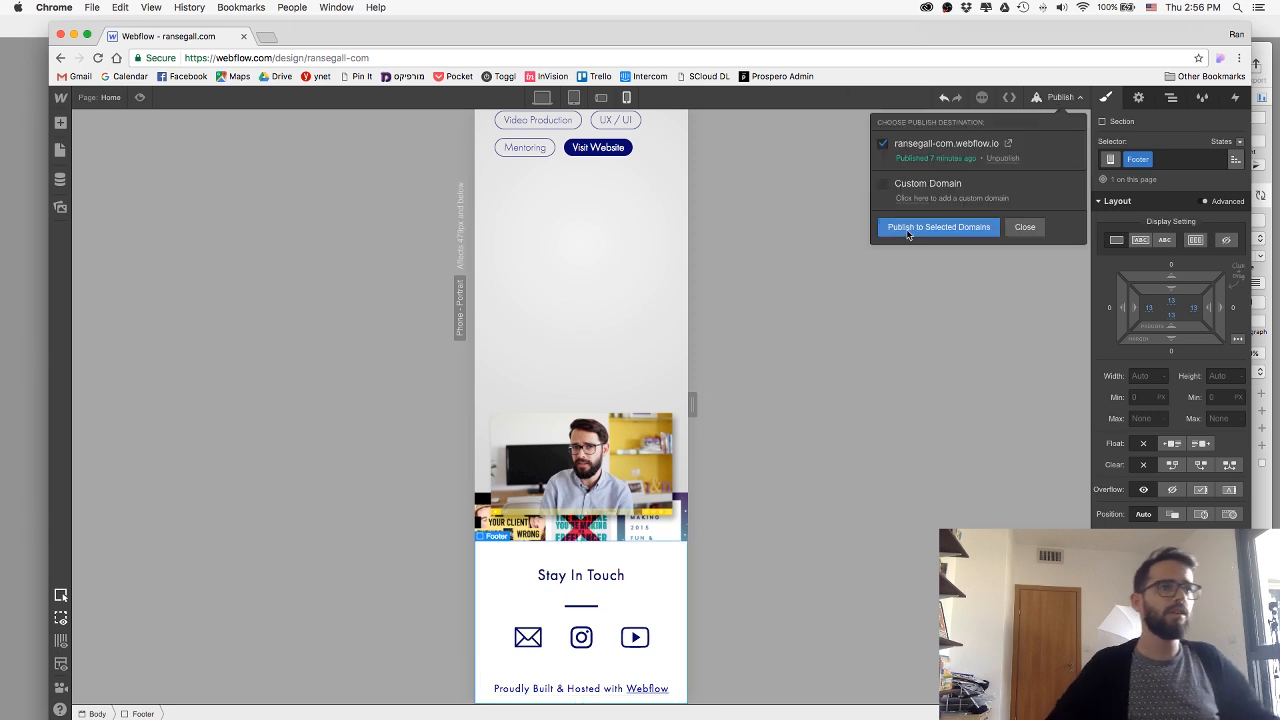
left_click(928, 227)
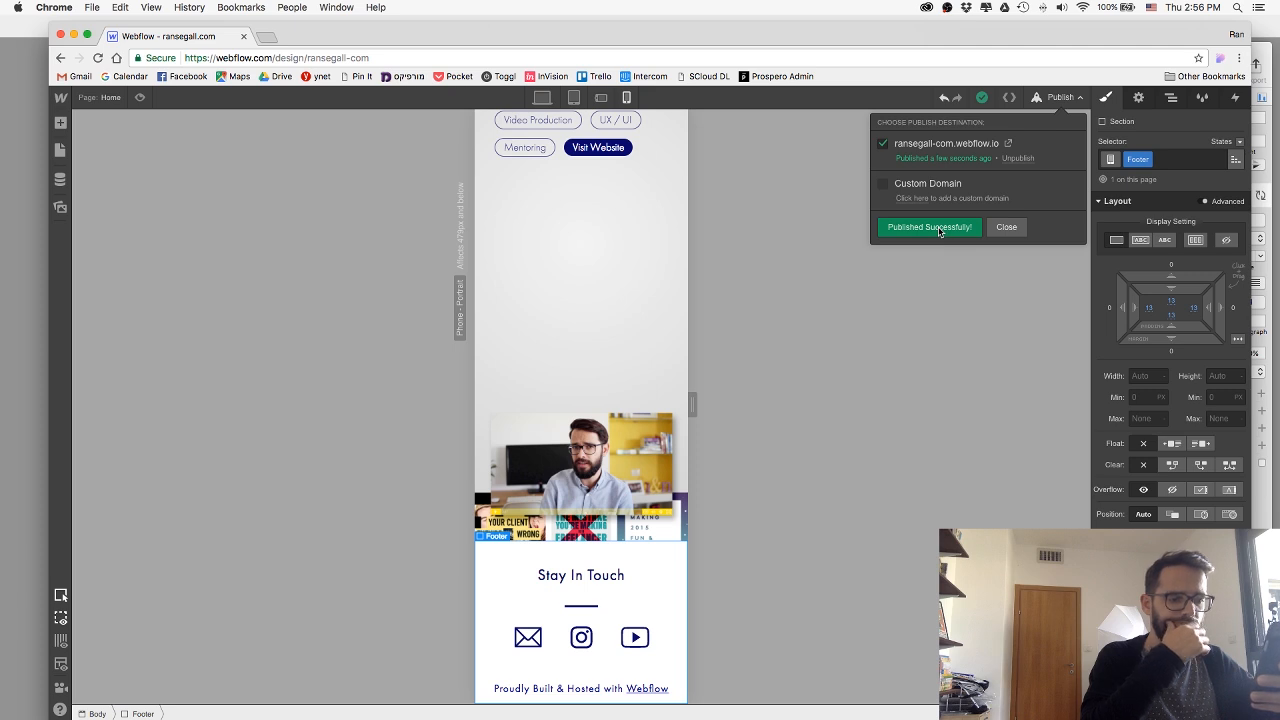
left_click(1005, 227)
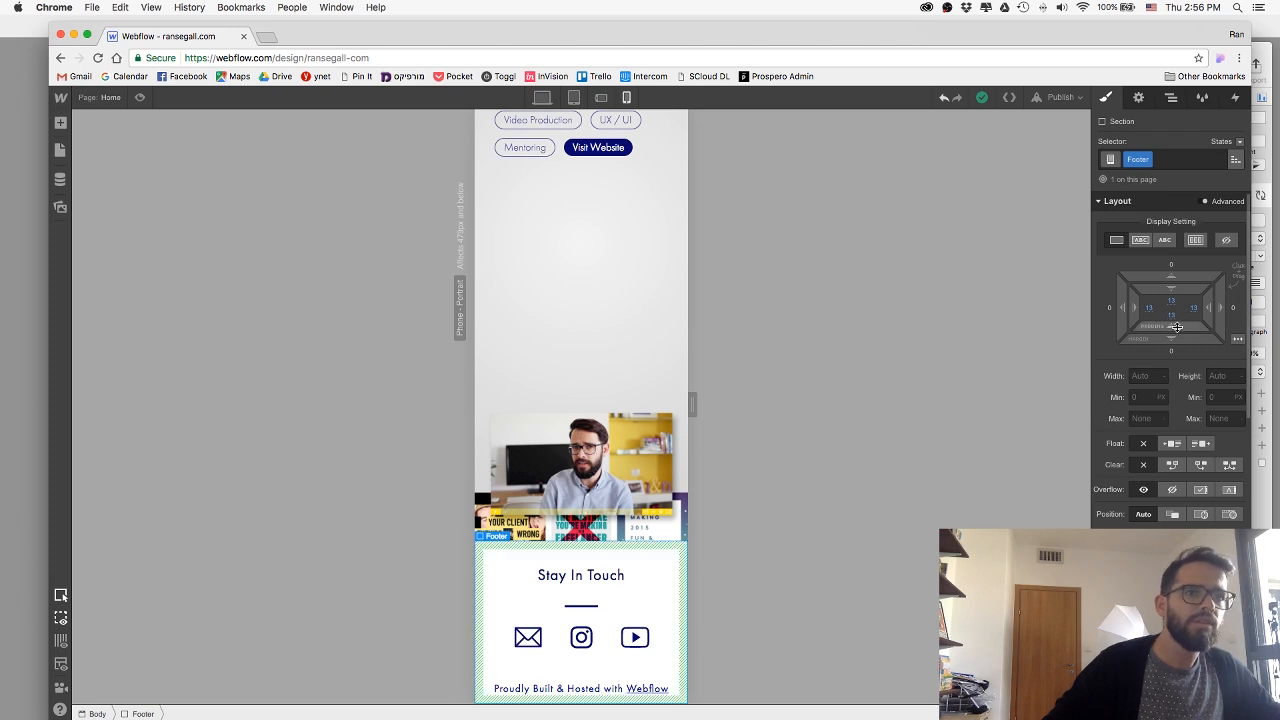
Increase the Footer section's bottom padding at the phone portrait breakpoint to leave more space below the Webflow credit line.
left_click_drag(1177, 327, 1177, 312)
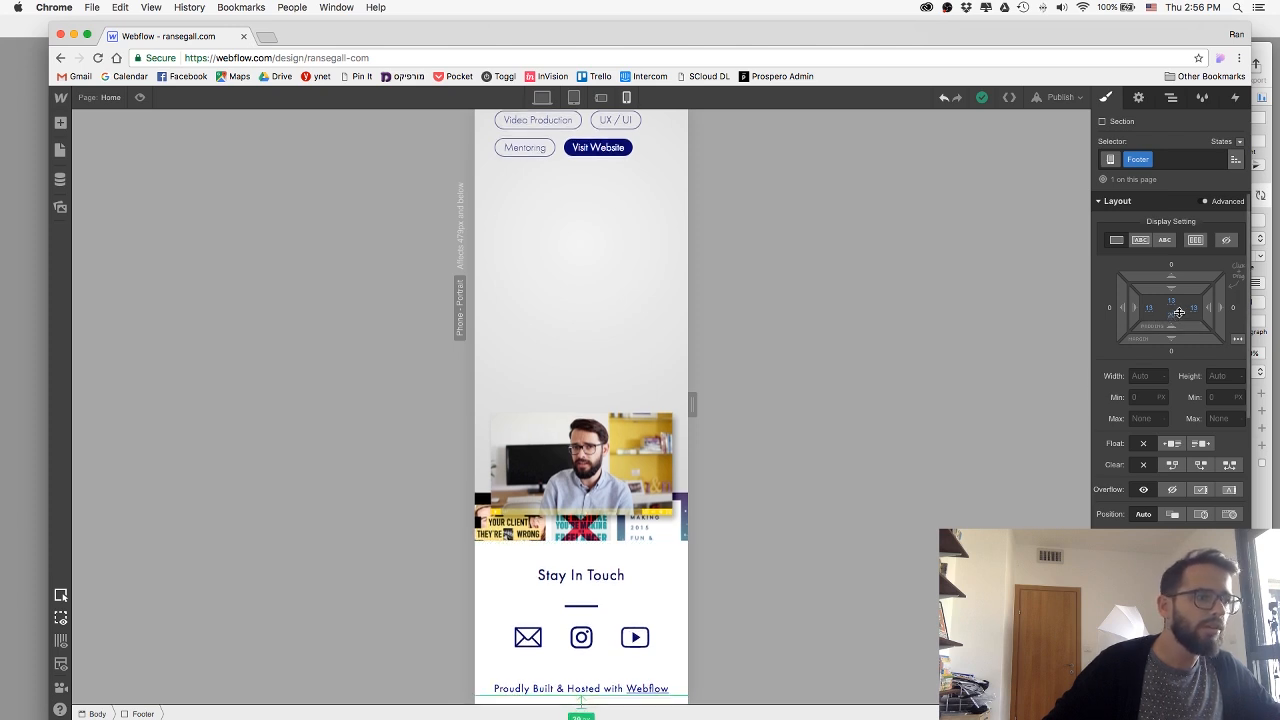
left_click(610, 570)
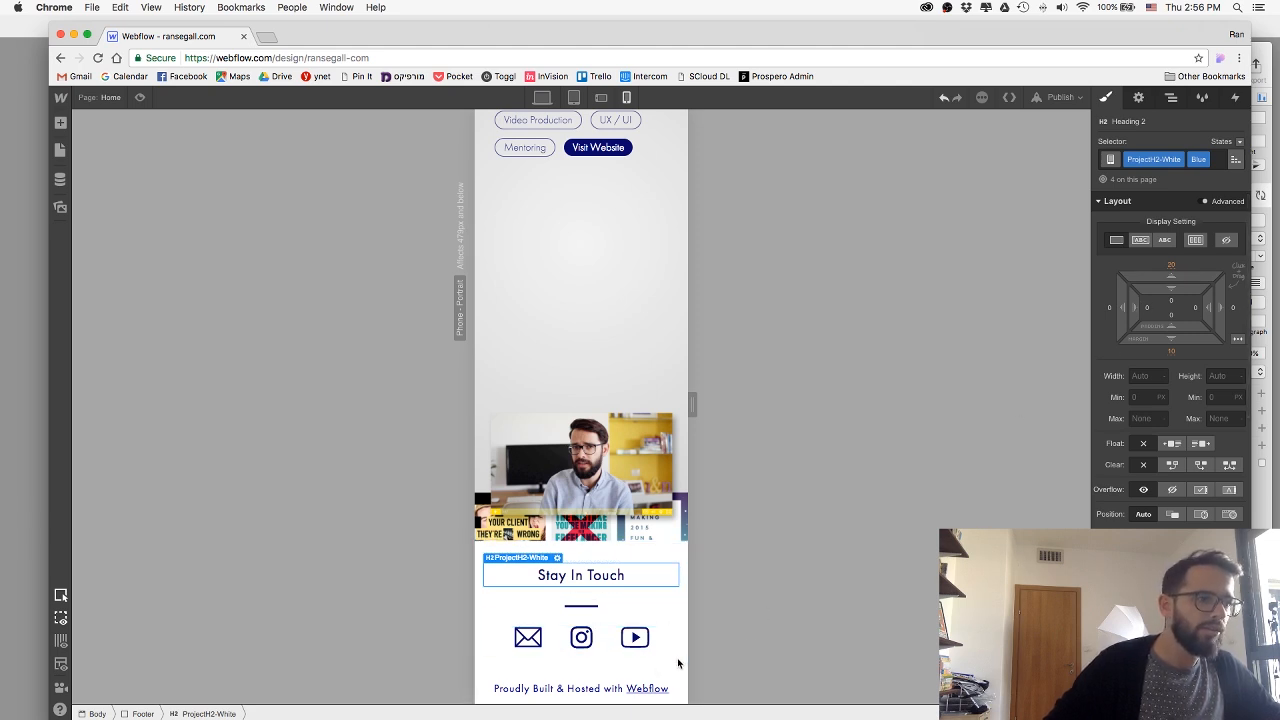
left_click(632, 667)
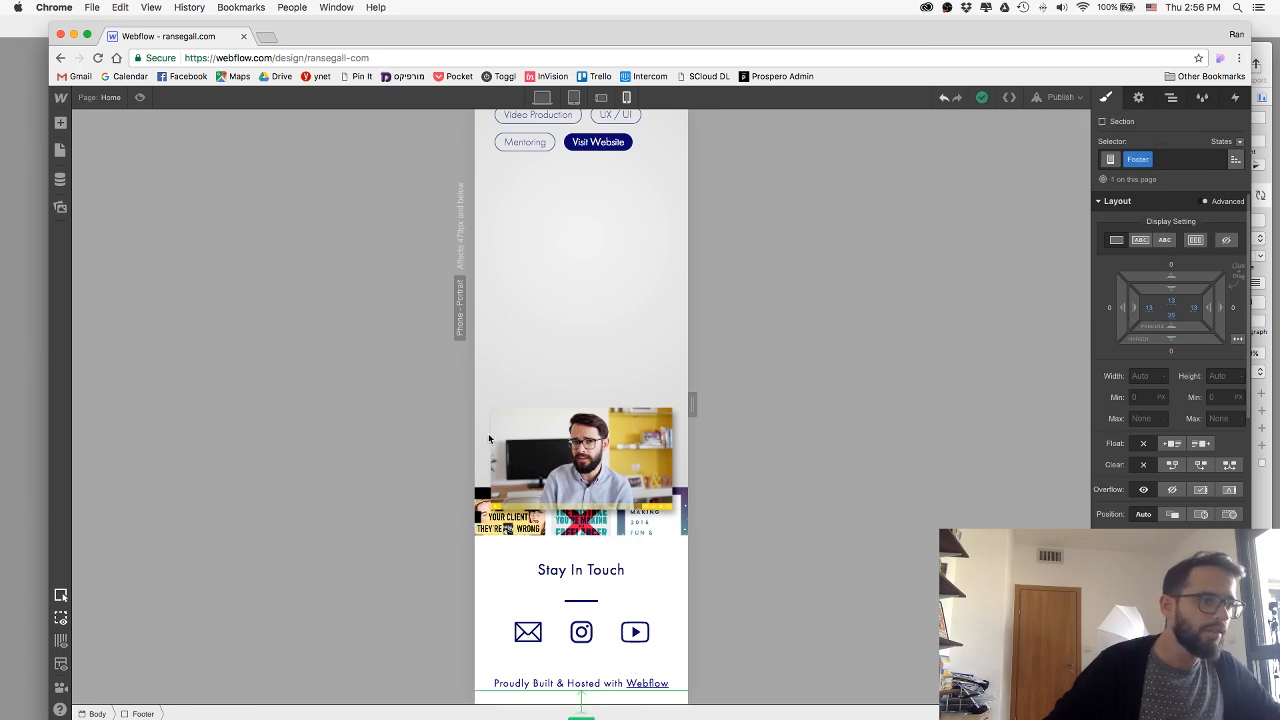
scroll(489, 437, "down", 1)
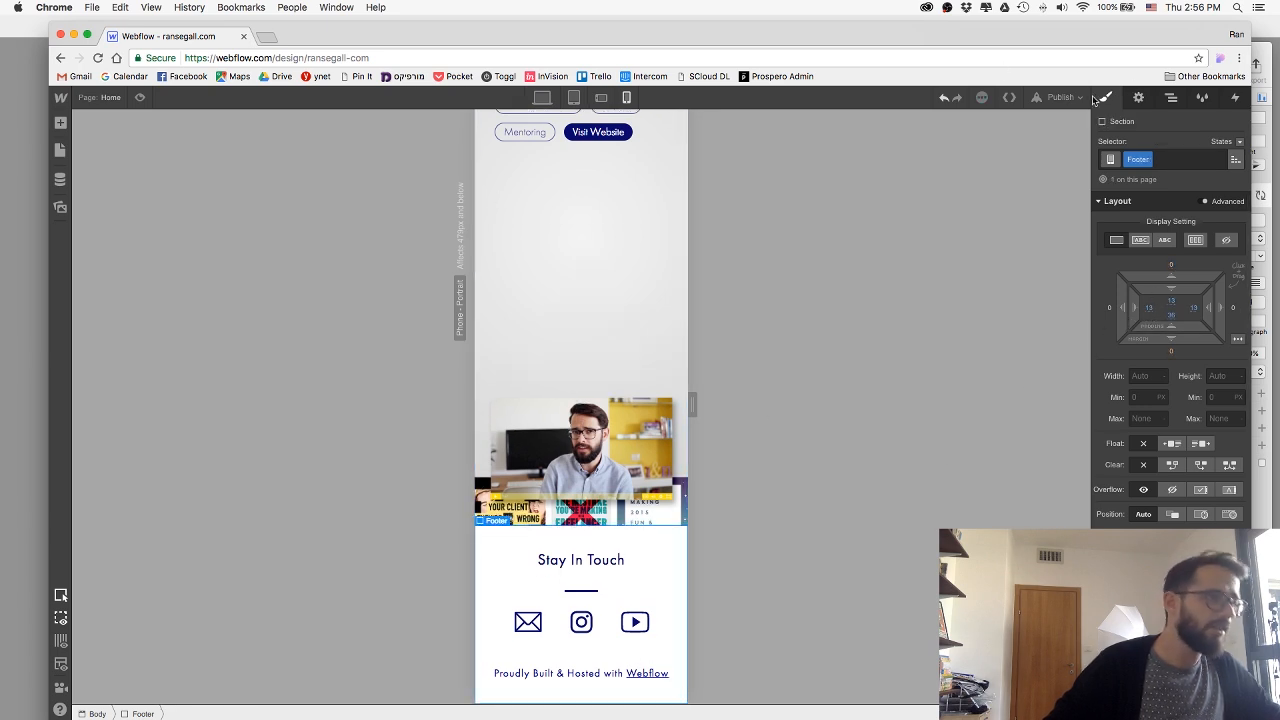
Publish the updated footer spacing to the ransegall-com.webflow.io domain and close the publishing options.
left_click(1060, 97)
left_click(979, 228)
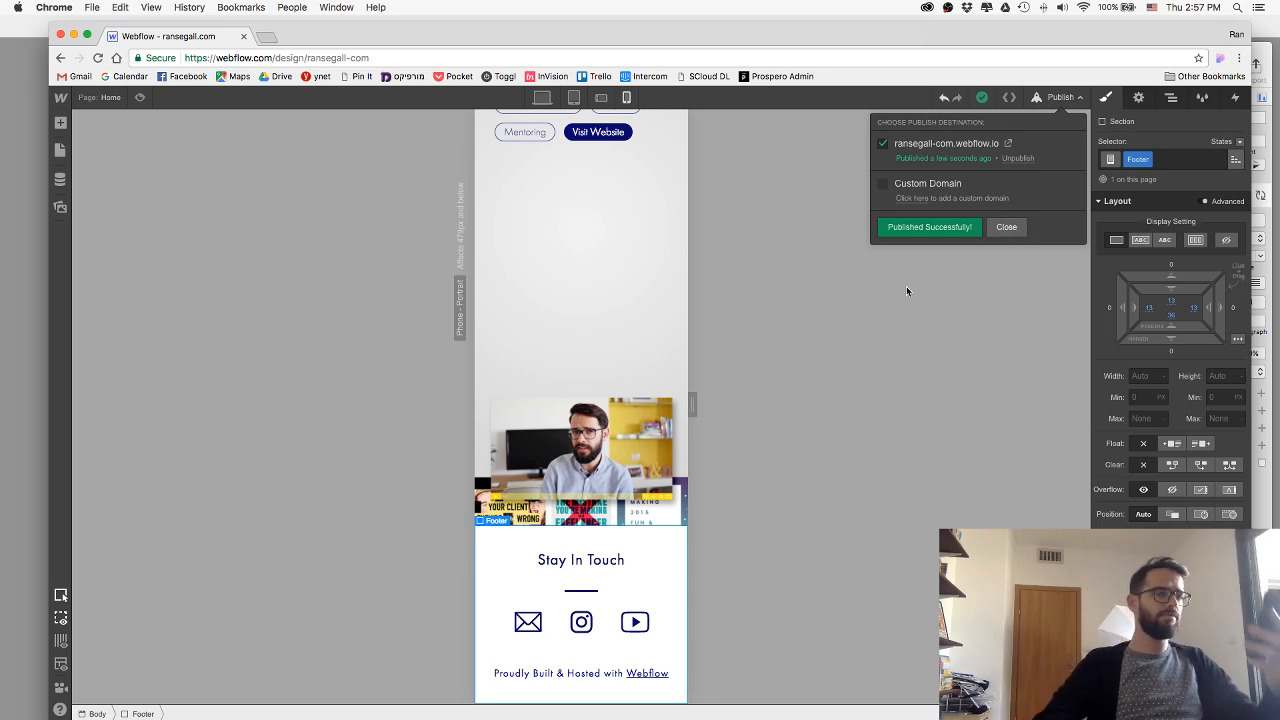
left_click(1006, 226)
Switch to the desktop breakpoint, preview the home page through its project sections, and exit the preview.
left_click(541, 98)
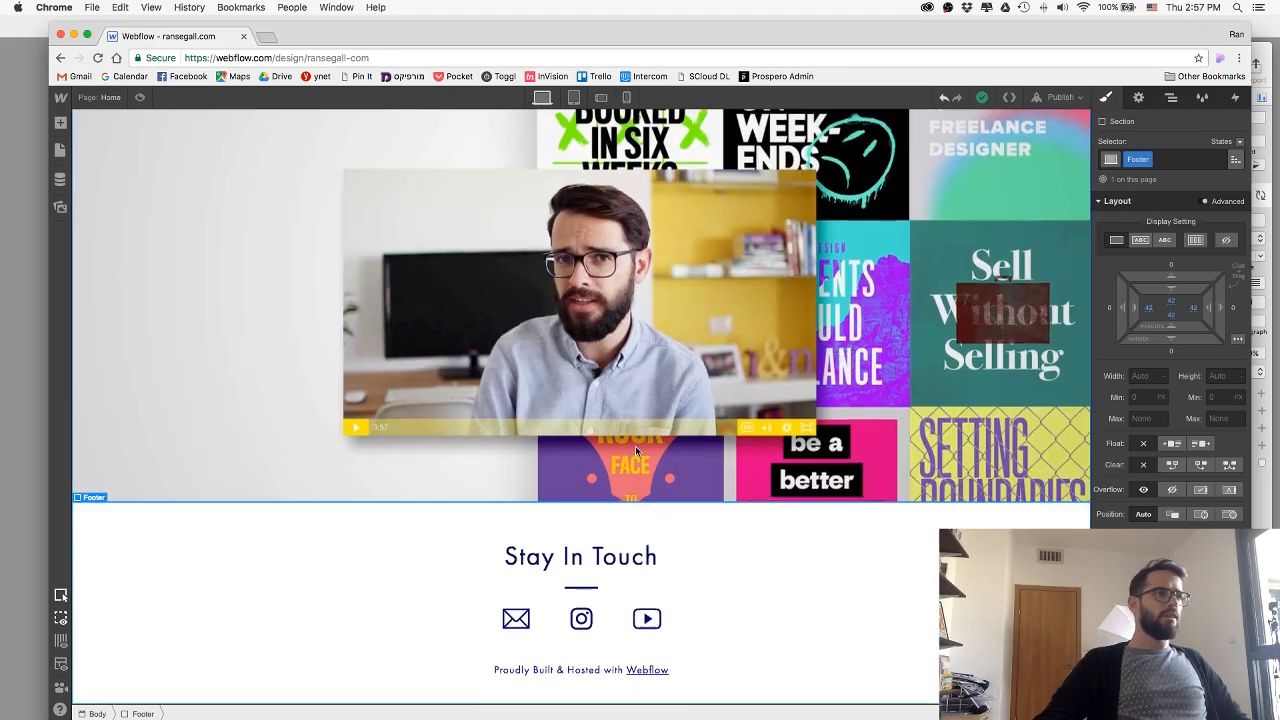
scroll(196, 157, "up", 10)
scroll(196, 157, "up", 10)
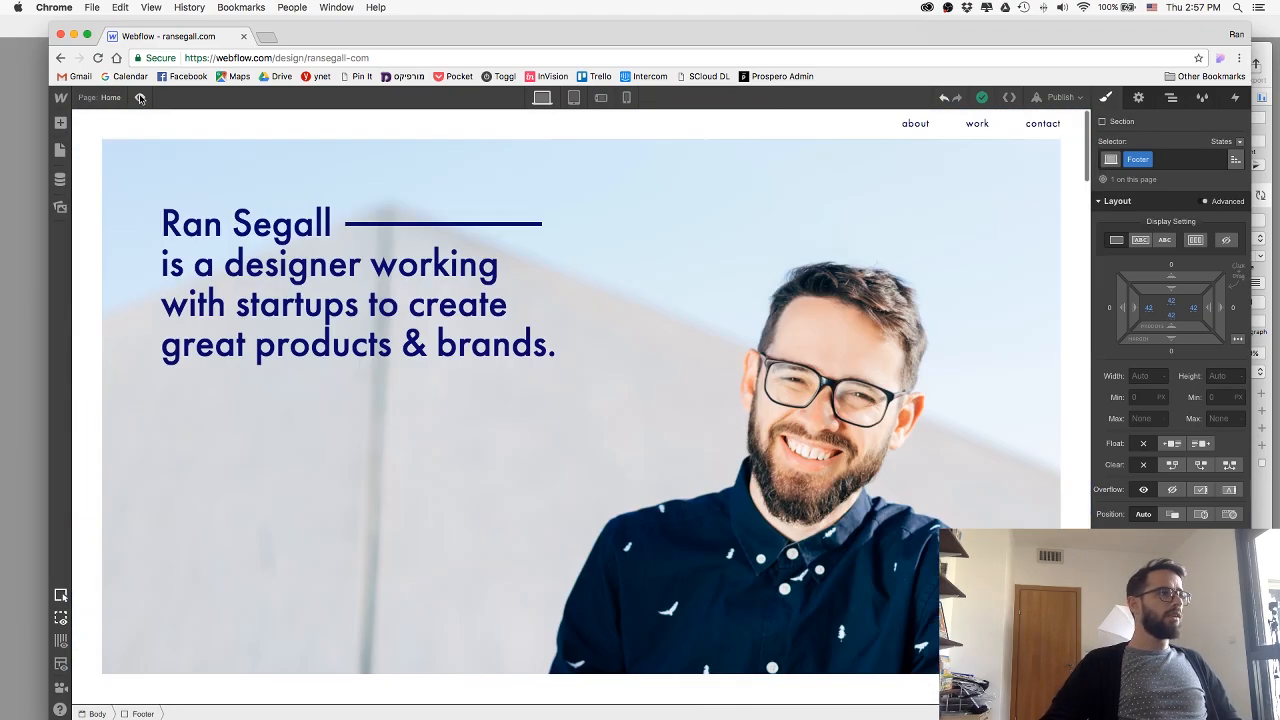
left_click(139, 97)
scroll(281, 288, "down", 20)
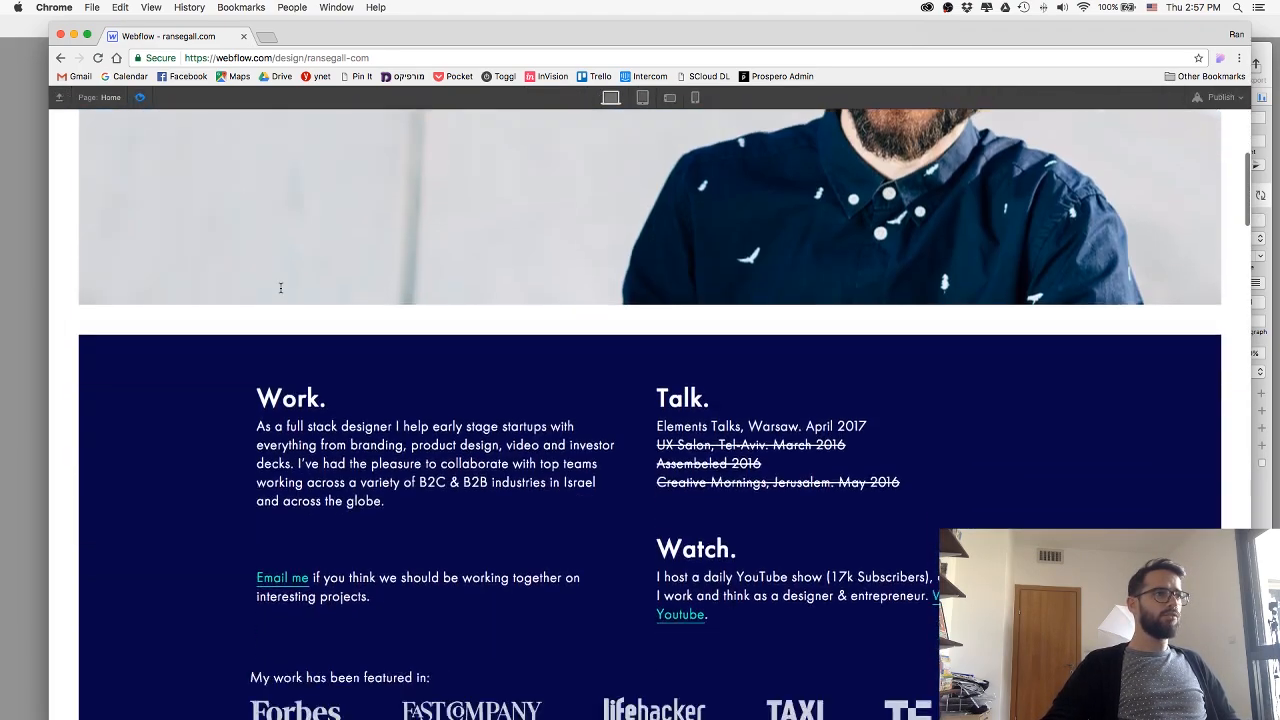
scroll(281, 288, "down", 20)
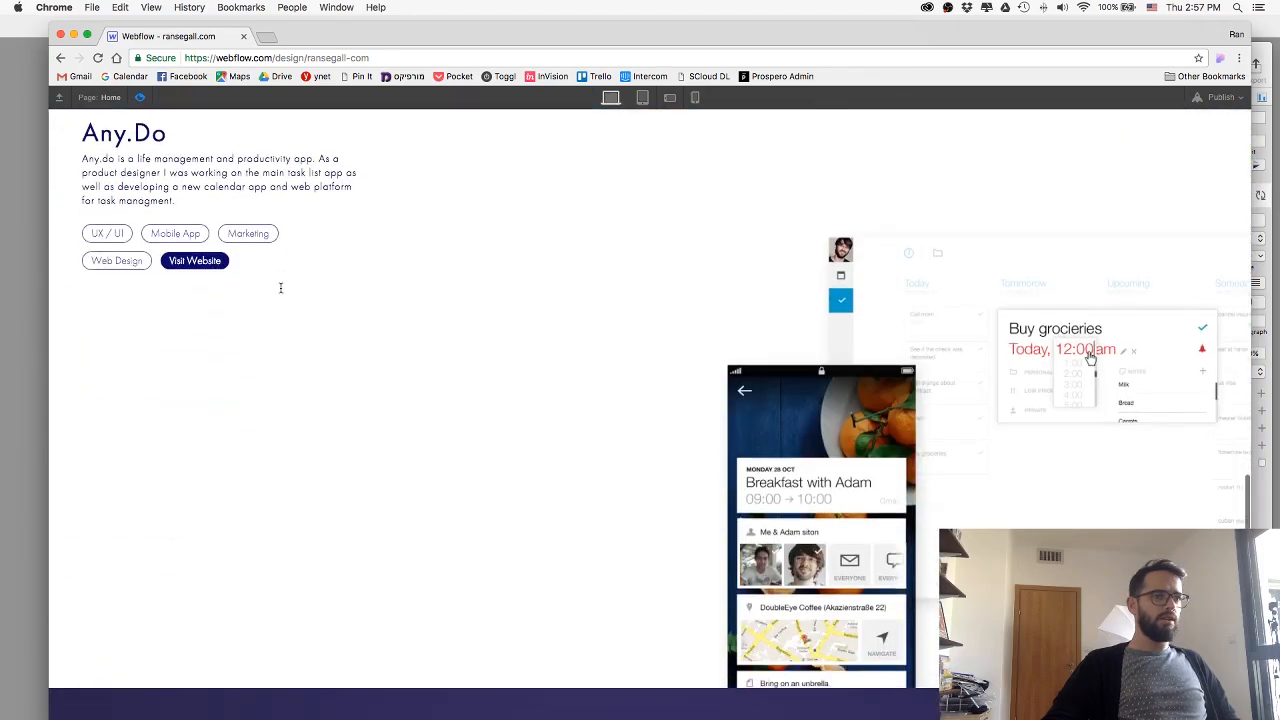
scroll(281, 288, "up", 20)
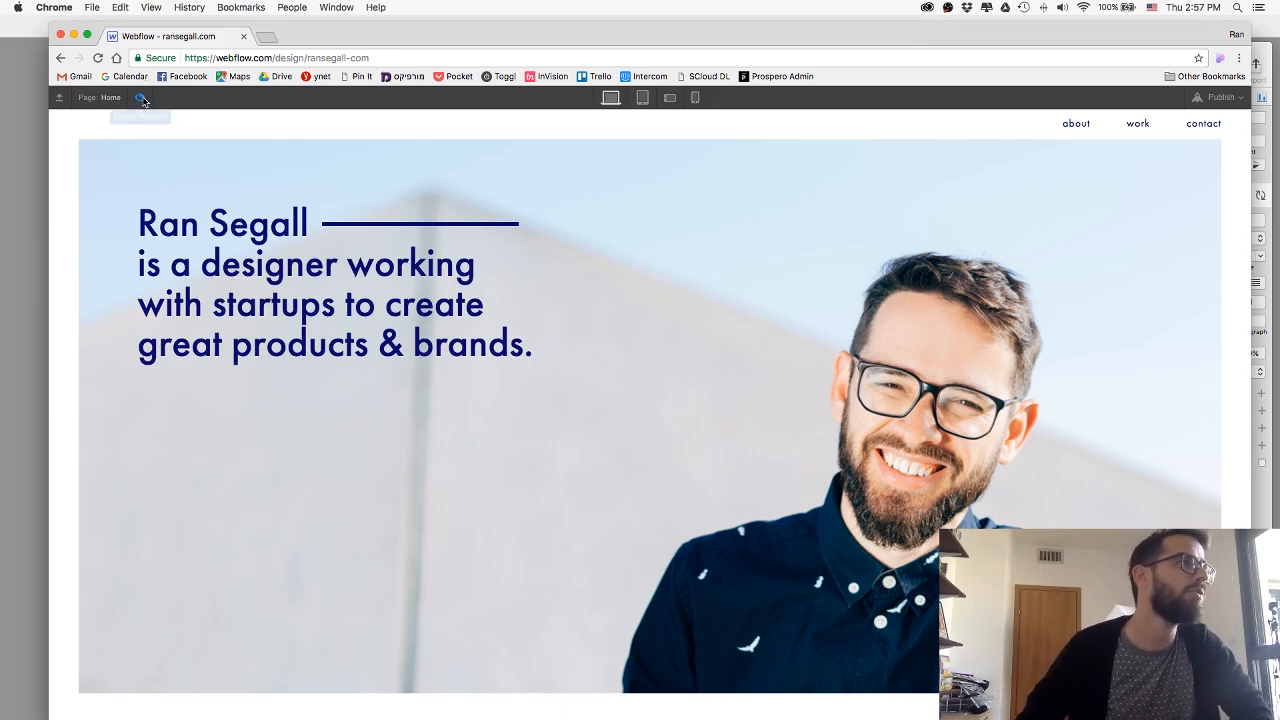
scroll(214, 254, "down", 20)
scroll(215, 254, "down", 15)
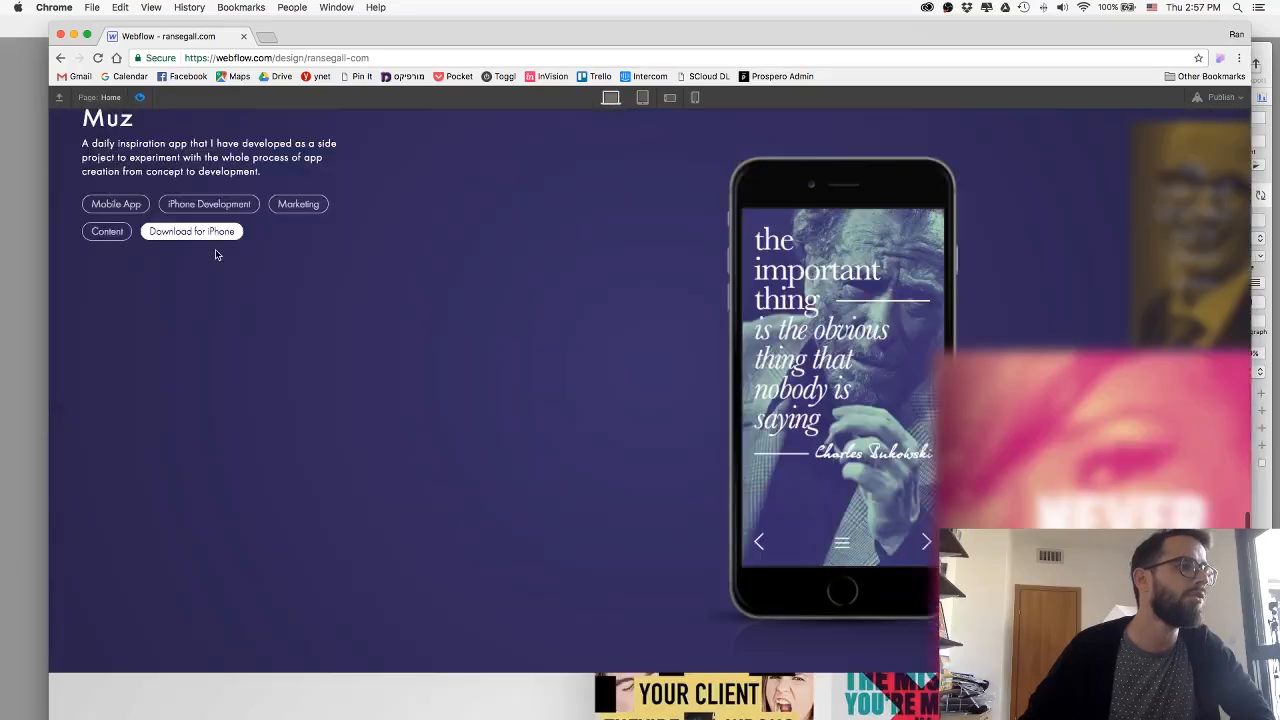
scroll(215, 254, "up", 20)
scroll(215, 254, "up", 20)
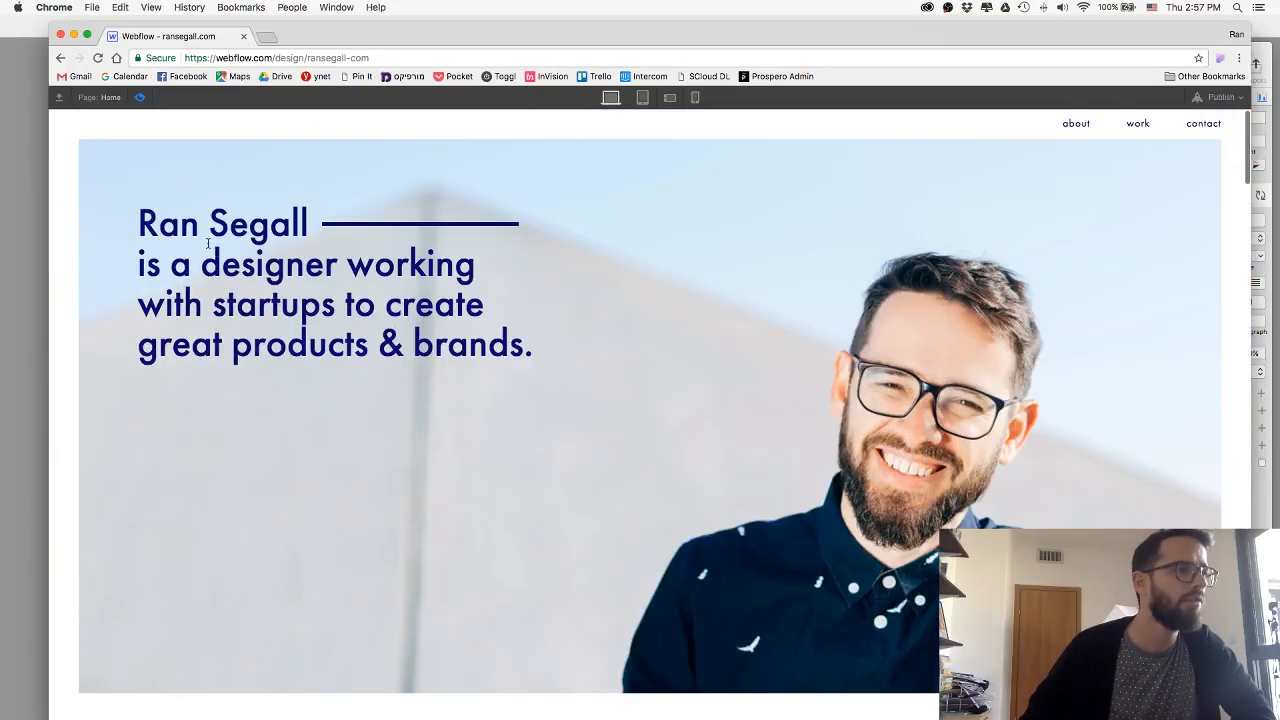
left_click(140, 97)
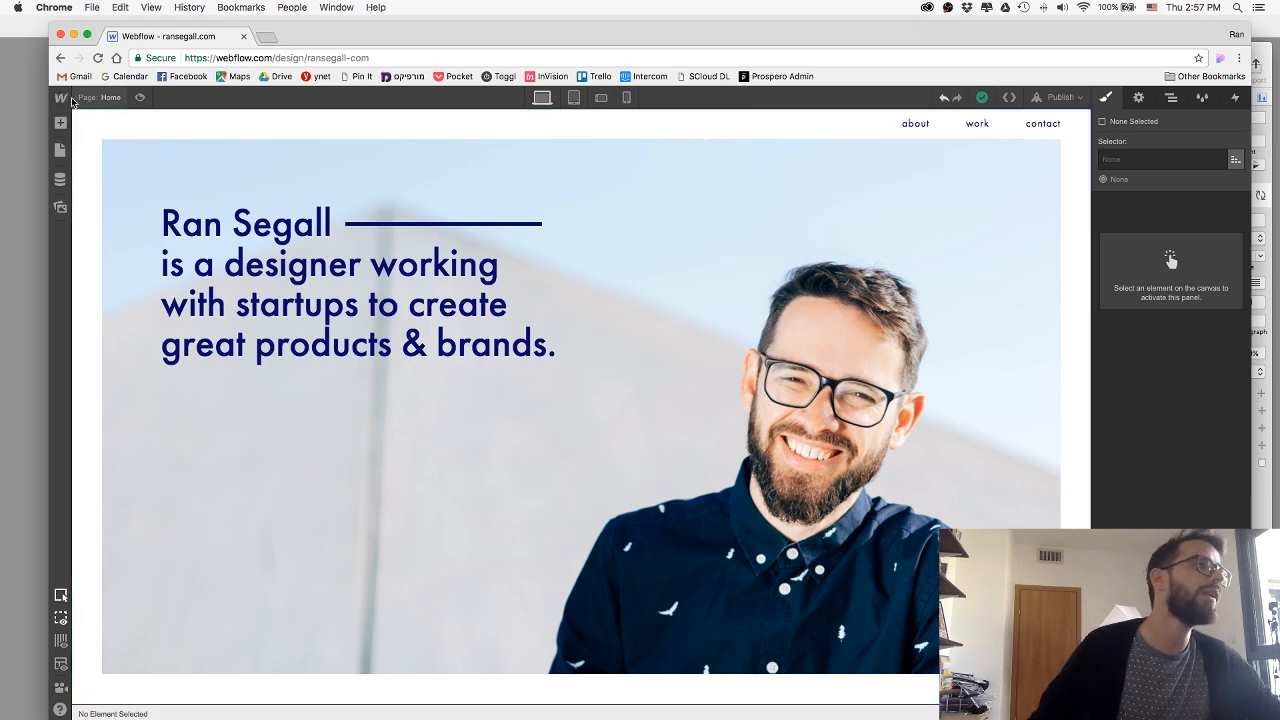
Publish the site to ransegall-com.webflow.io once more and close the publishing options.
left_click(1060, 97)
left_click(957, 226)
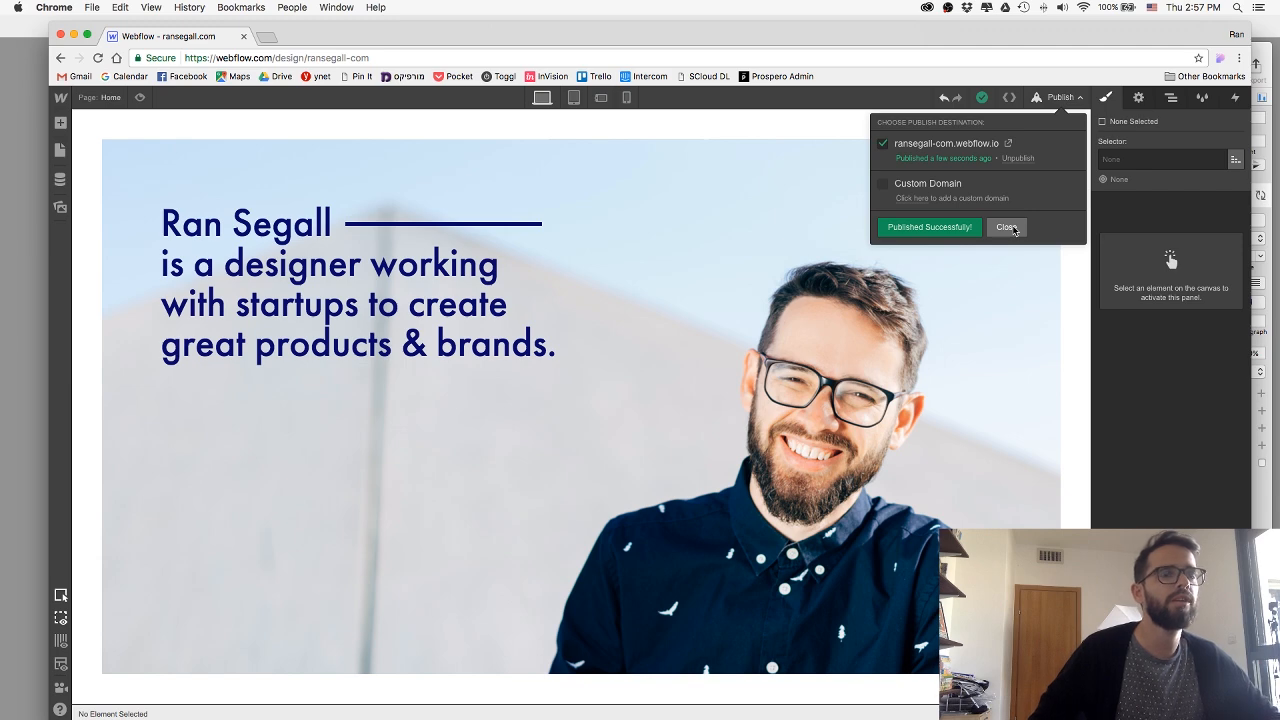
left_click(1013, 231)
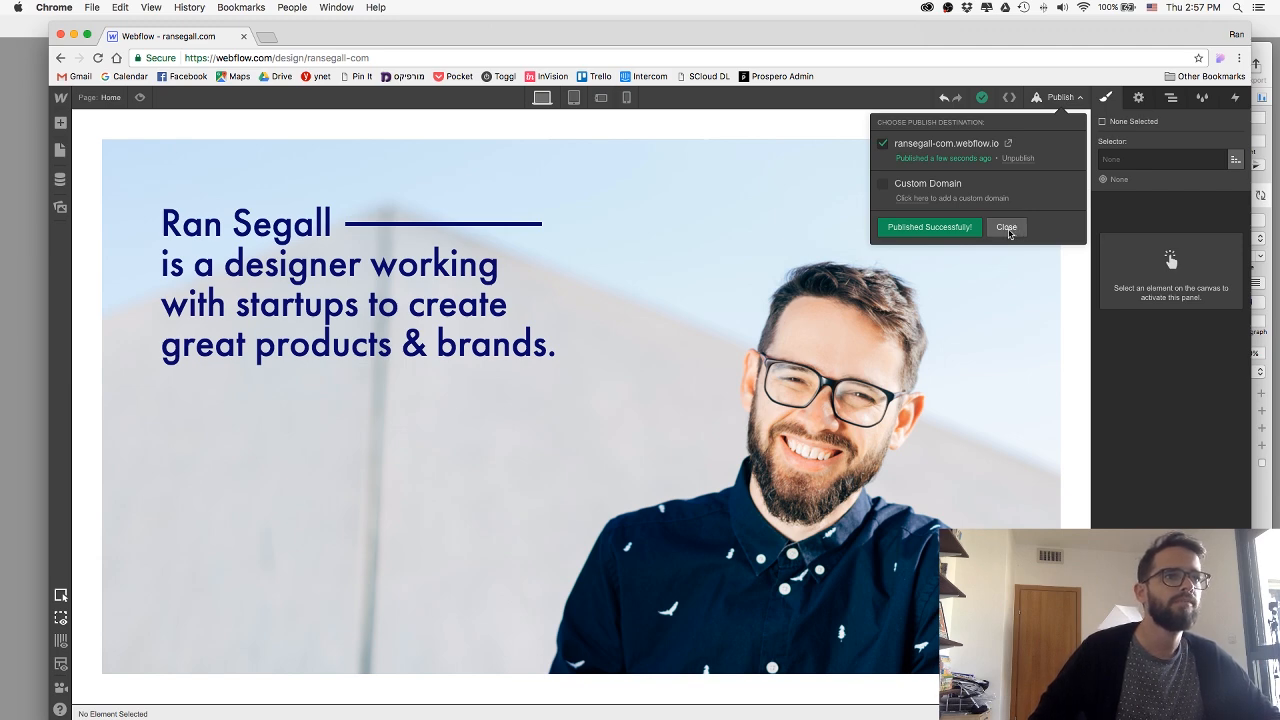
Open the 1and1.com website in a new browser tab.
left_click(265, 37)
type("1and1.com")
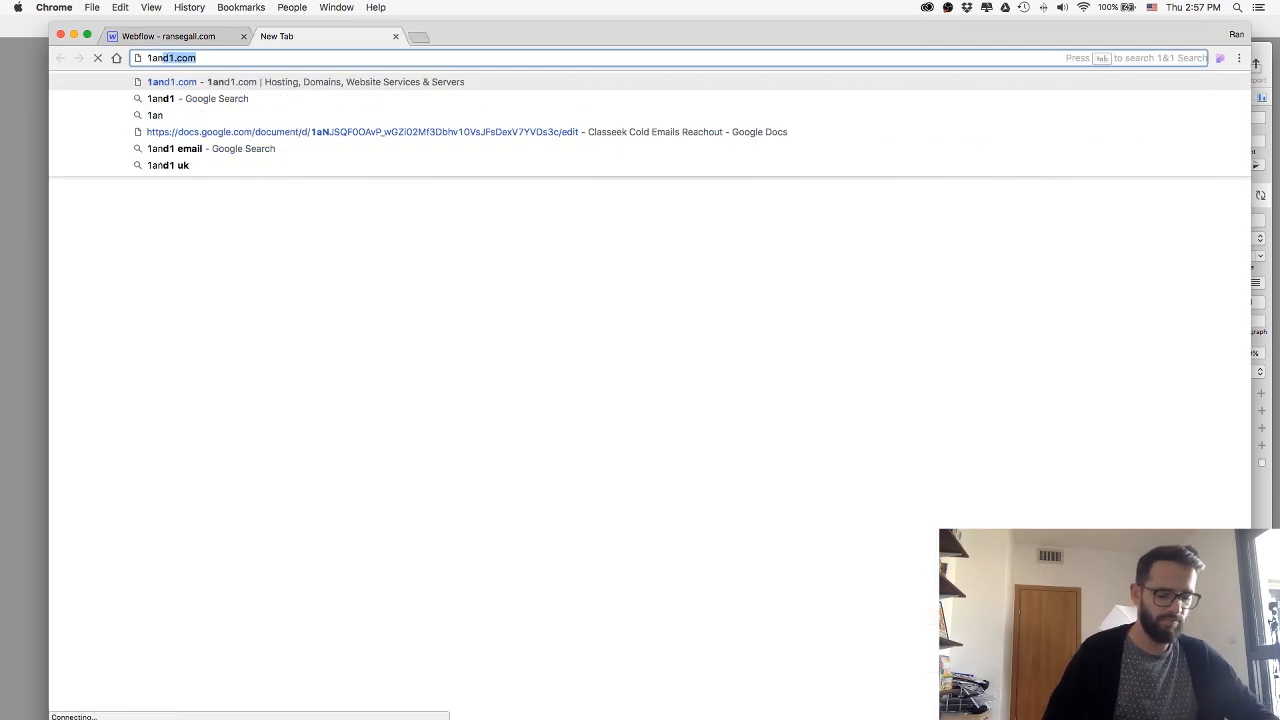
key("Return")
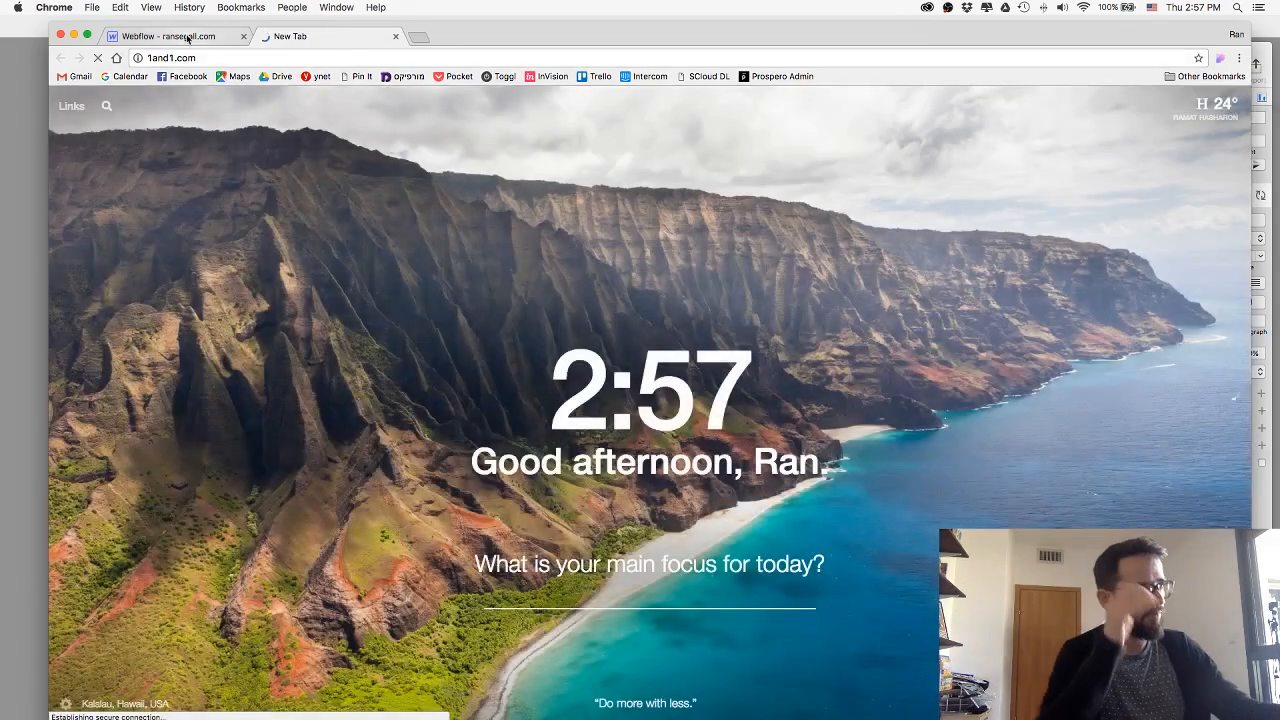
left_click(187, 37)
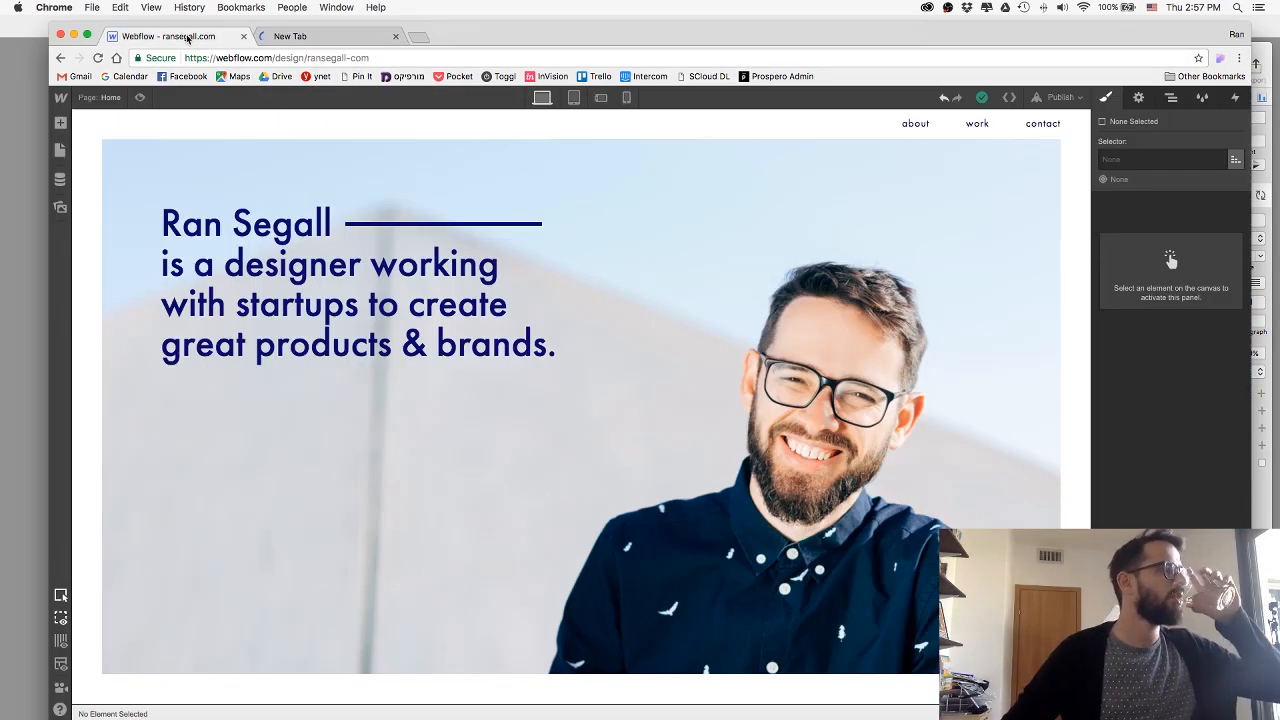
left_click(276, 37)
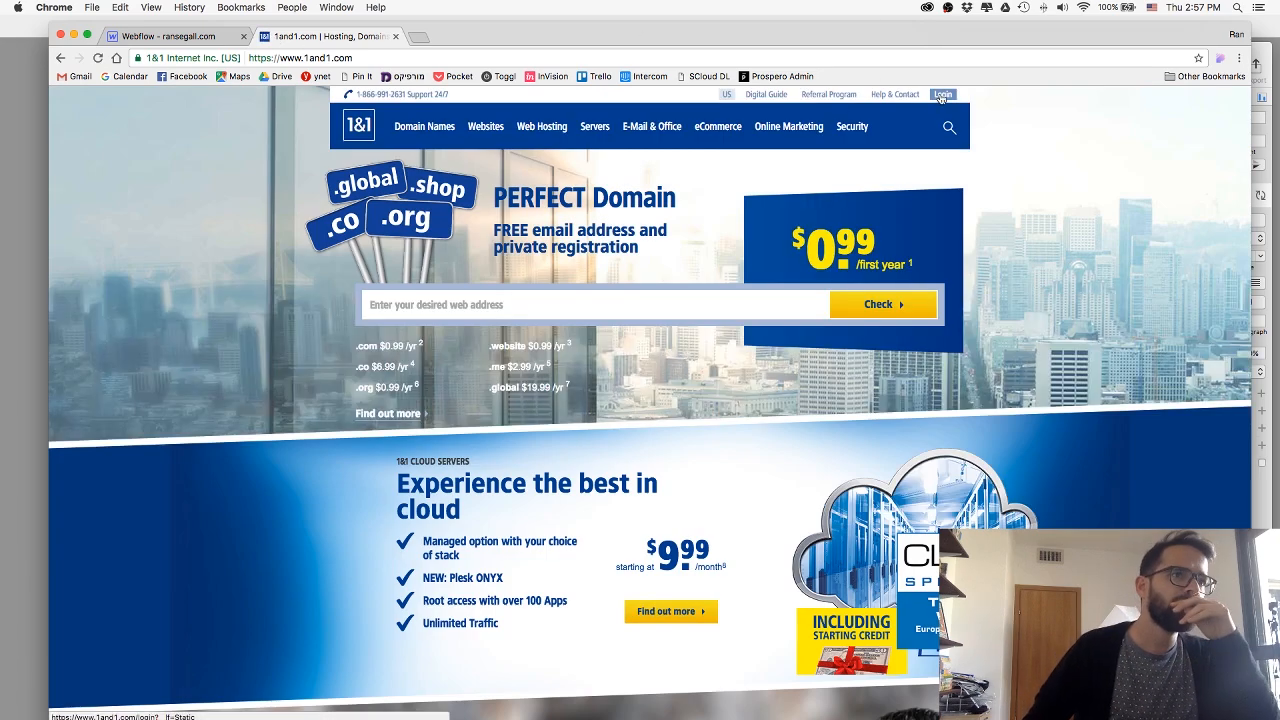
Log in to the 1&1 Control Panel with the saved customer ID and the account password, and open the Domains area.
left_click(941, 95)
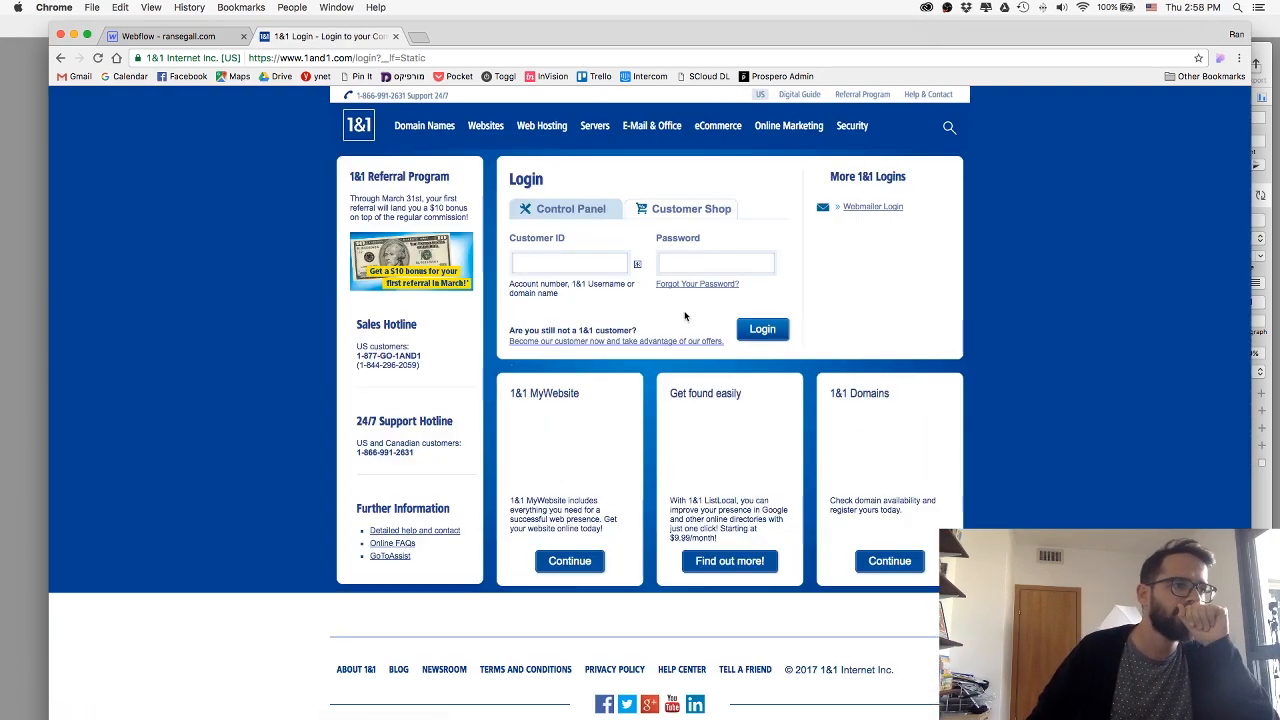
left_click(597, 262)
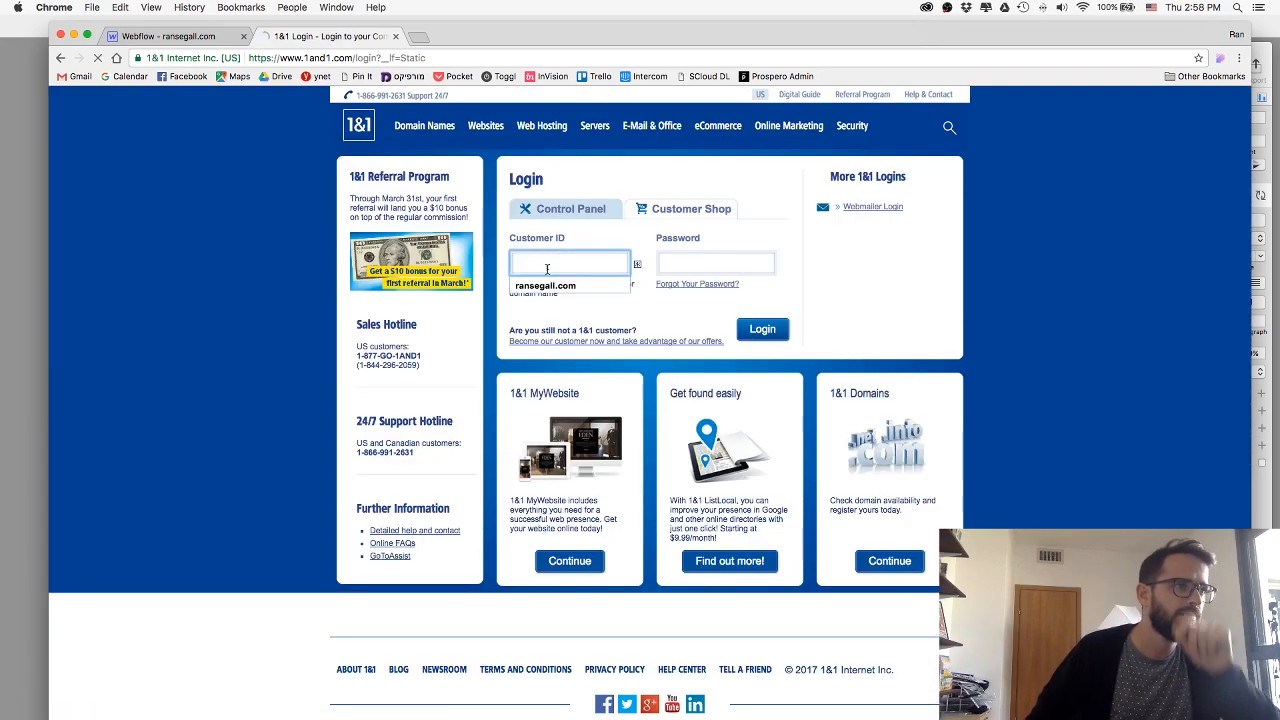
left_click(585, 285)
left_click(714, 265)
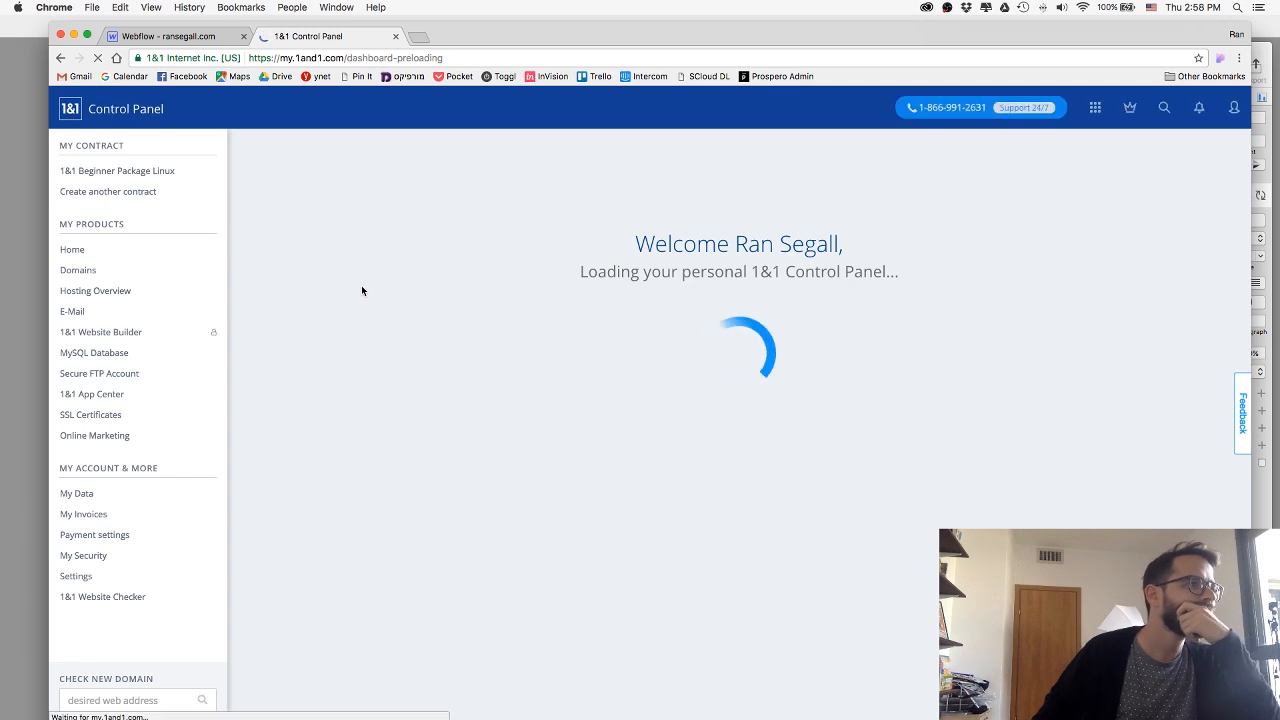
left_click(87, 268)
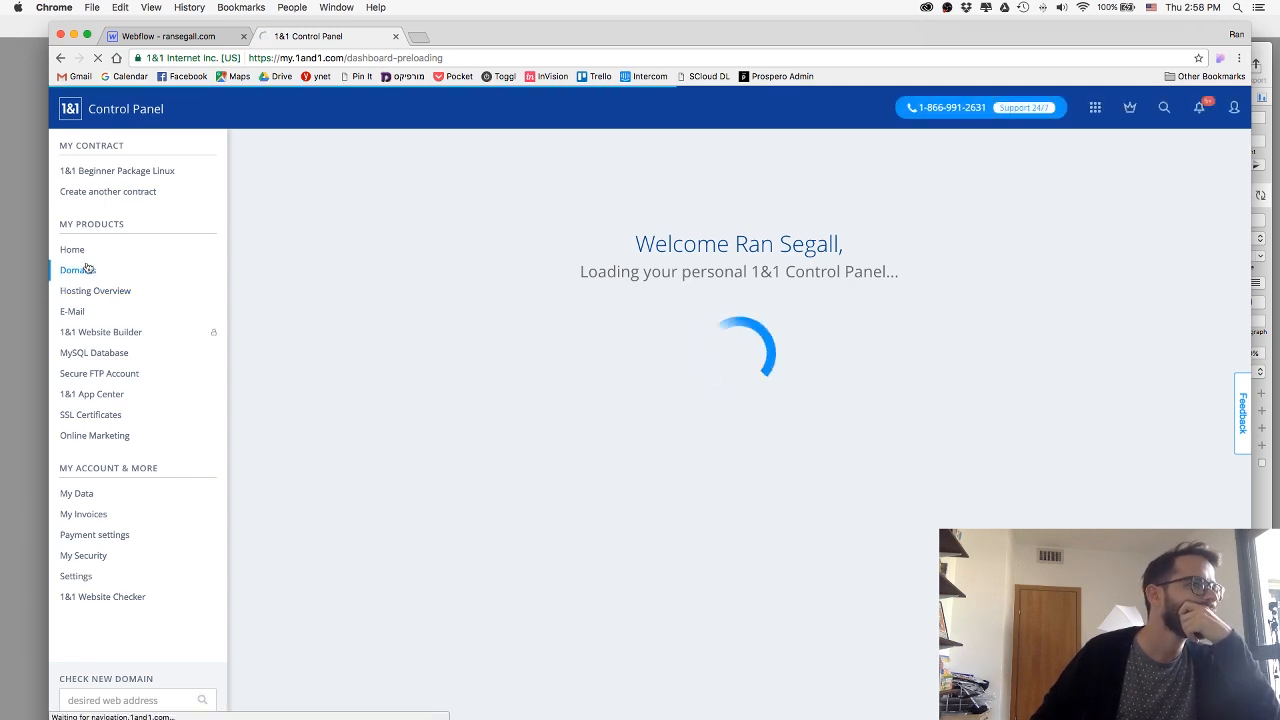
Return to Webflow and open the Hosting settings of the ransegall.com project.
left_click(165, 36)
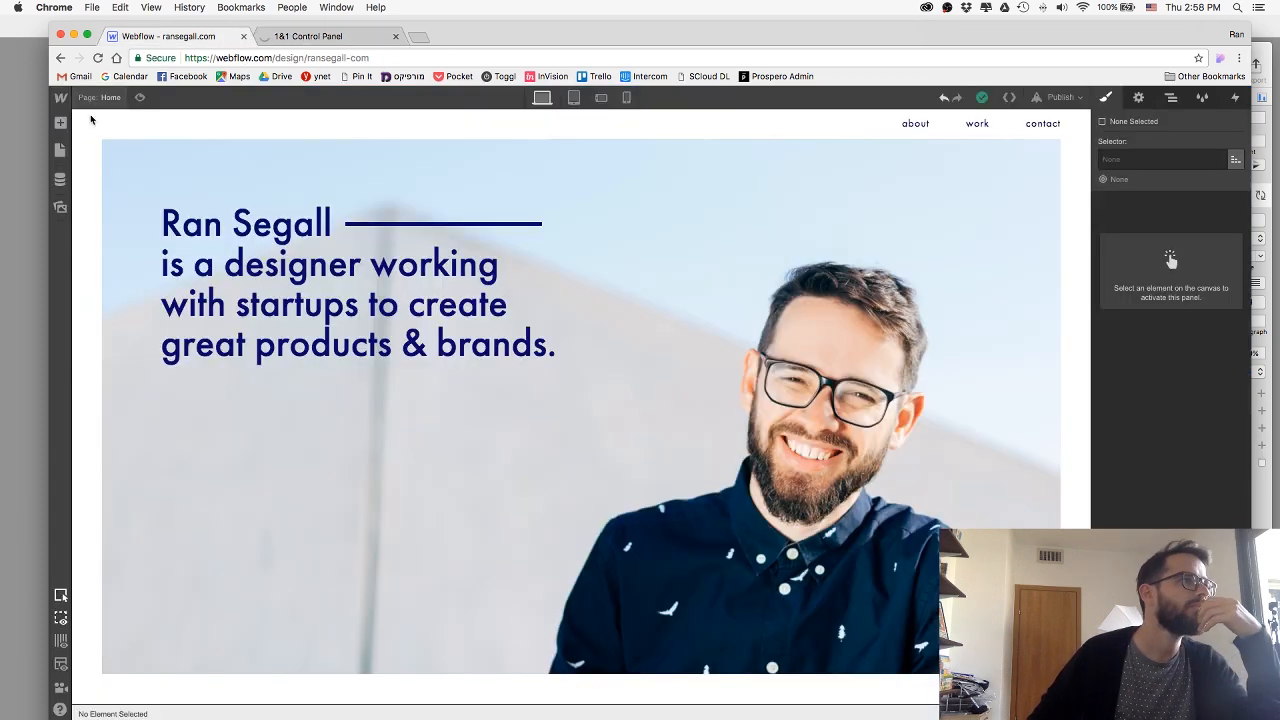
mouse_move(62, 97)
left_click(96, 134)
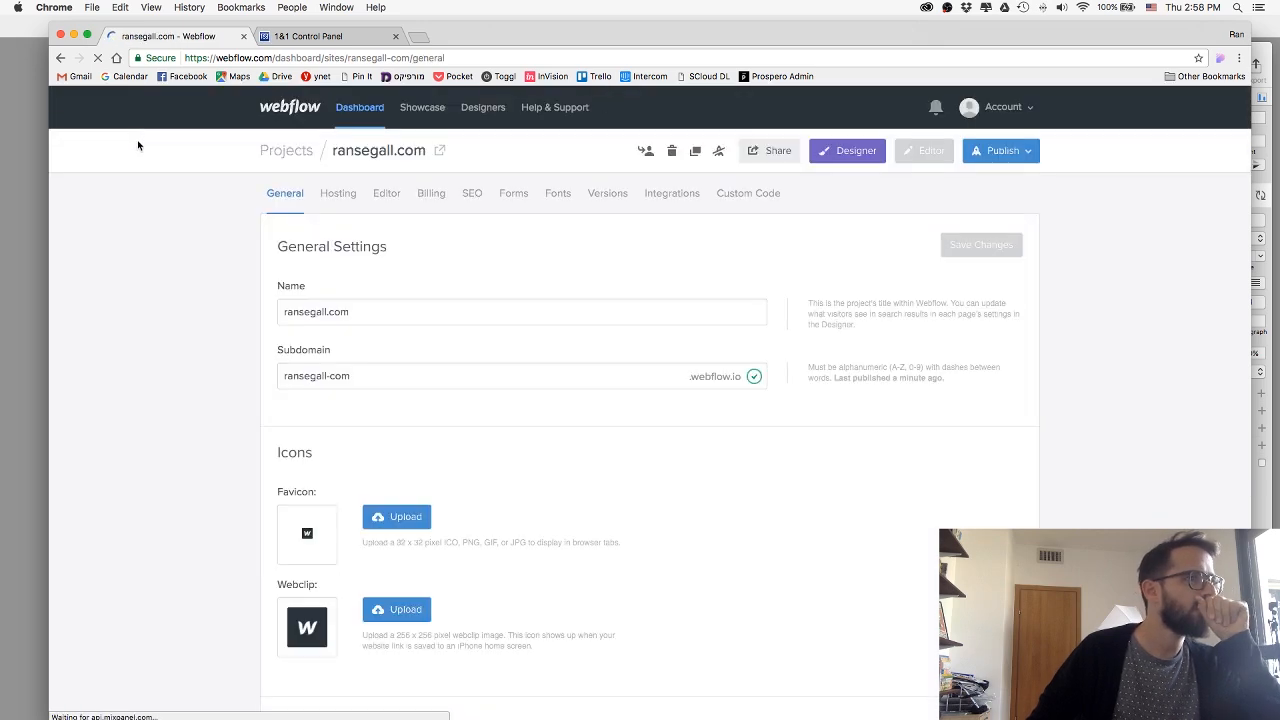
left_click(285, 38)
left_click(182, 38)
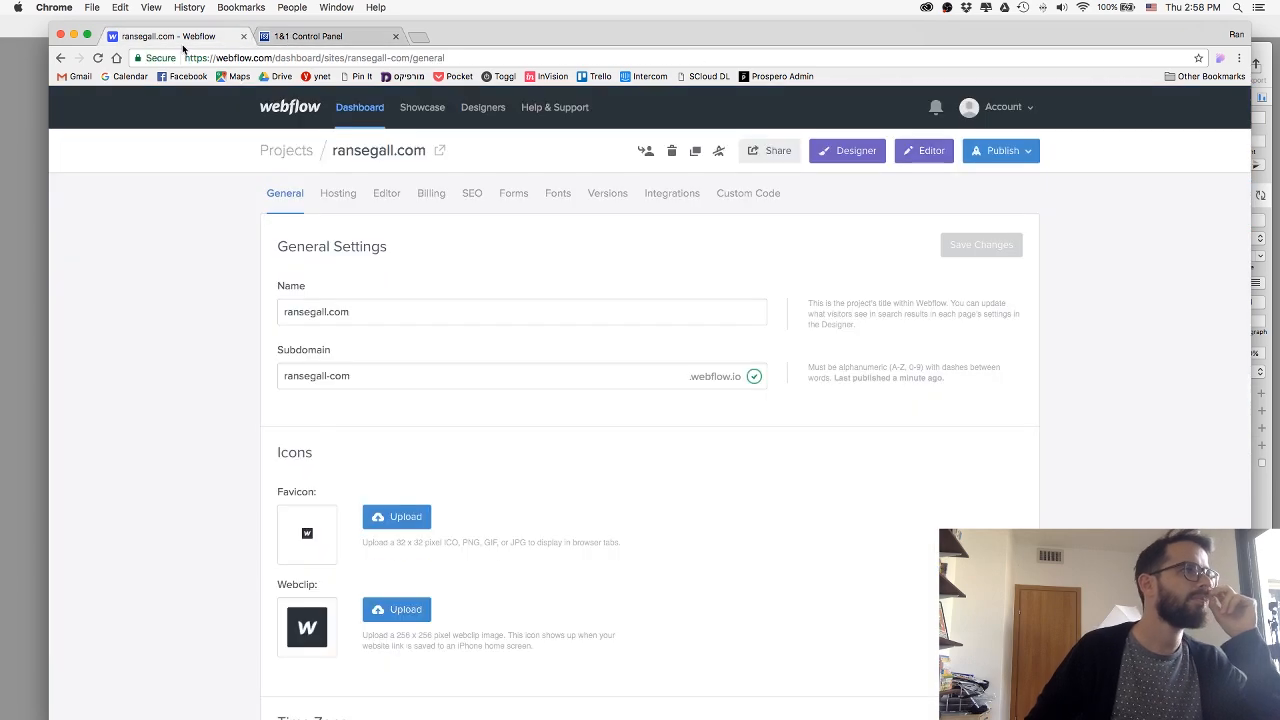
left_click(318, 219)
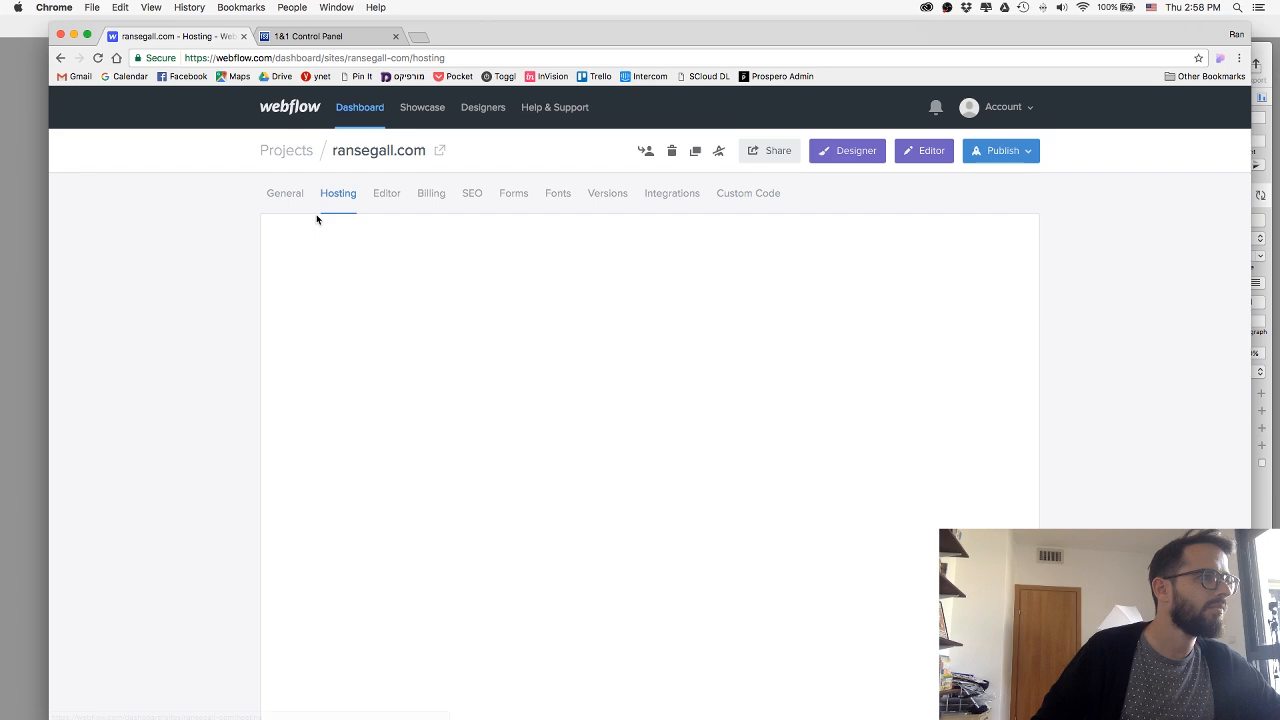
Review the project's hosting plans, comparing the features and prices of Enhanced Staging, Basic, CMS and Business.
scroll(233, 230, "down", 4)
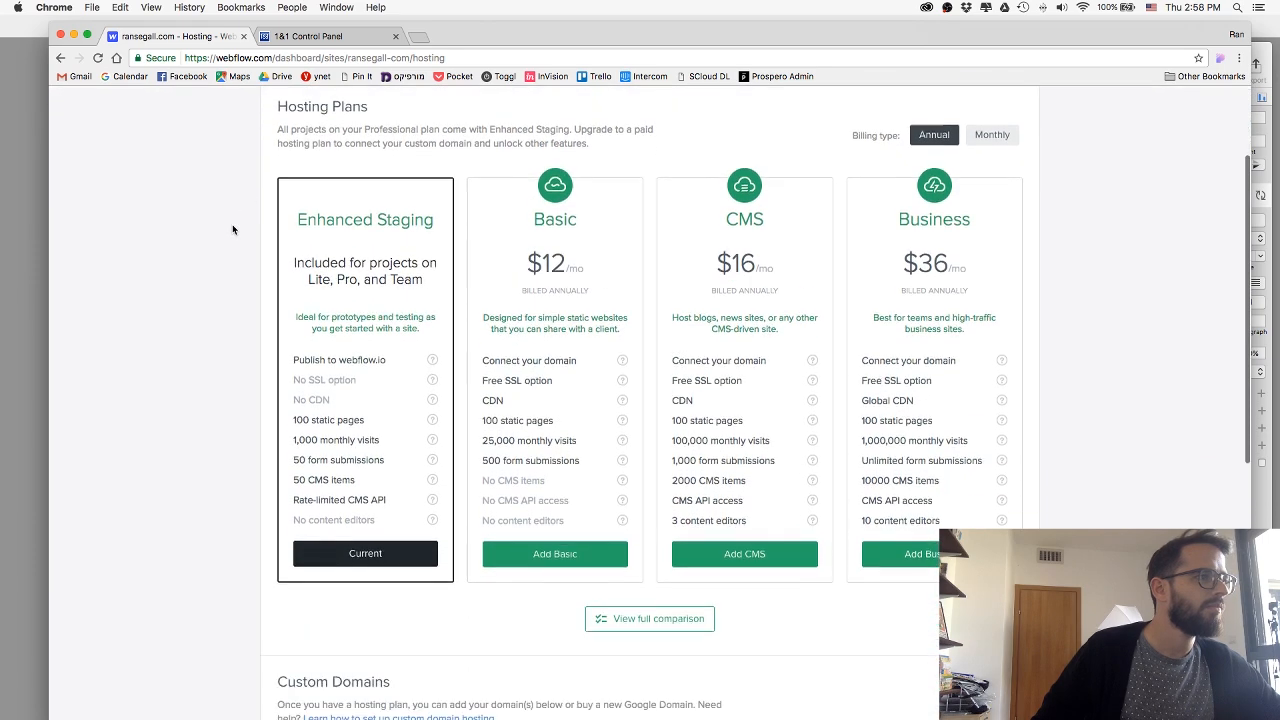
scroll(233, 230, "up", 2)
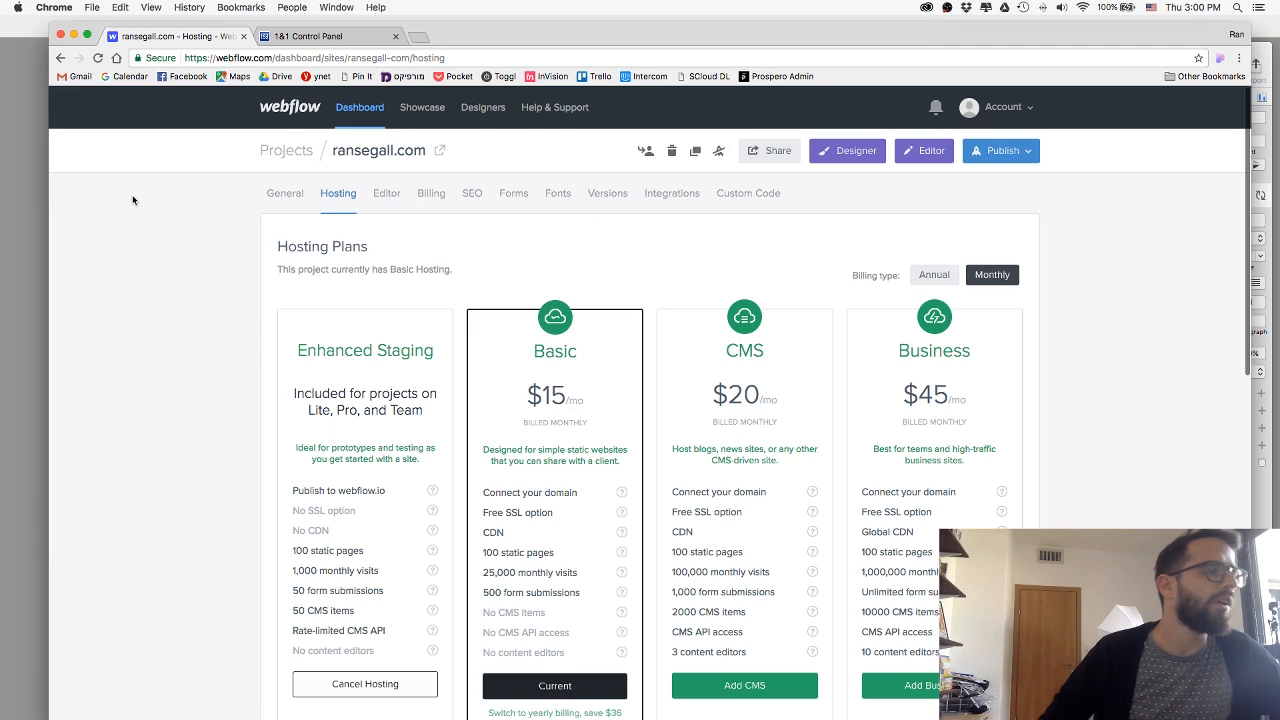
scroll(162, 190, "down", 1)
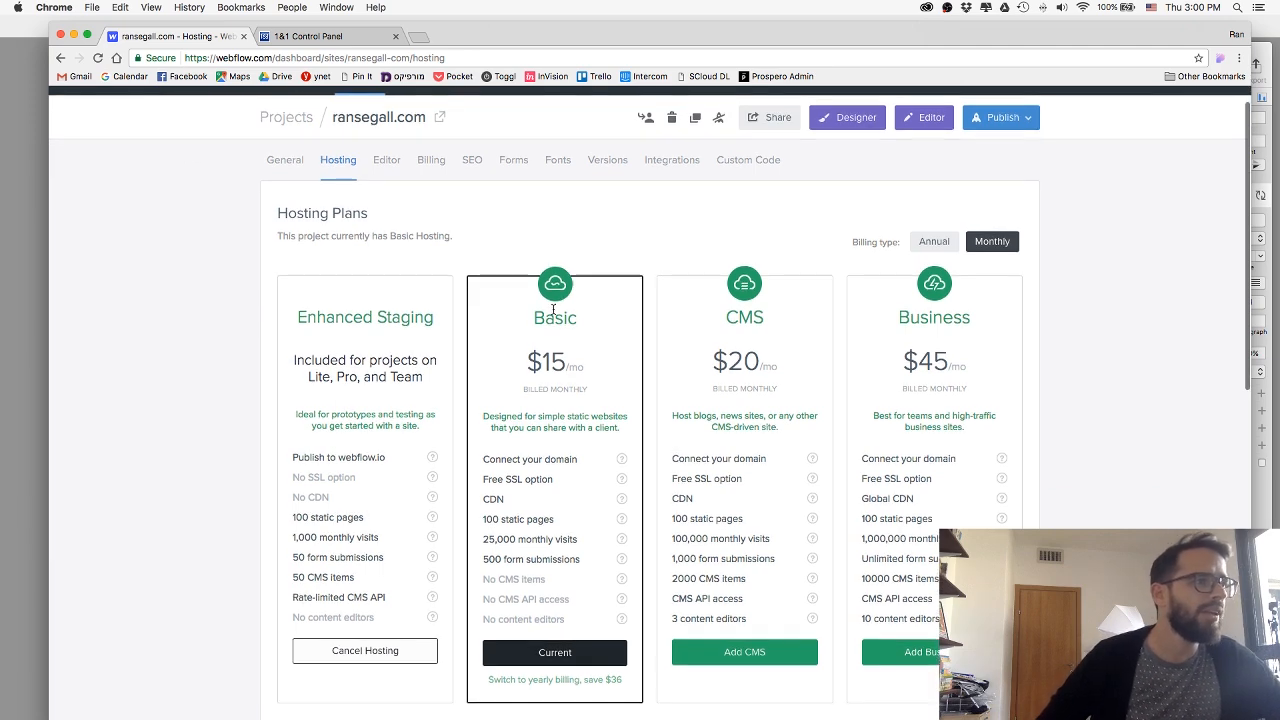
scroll(516, 305, "down", 1)
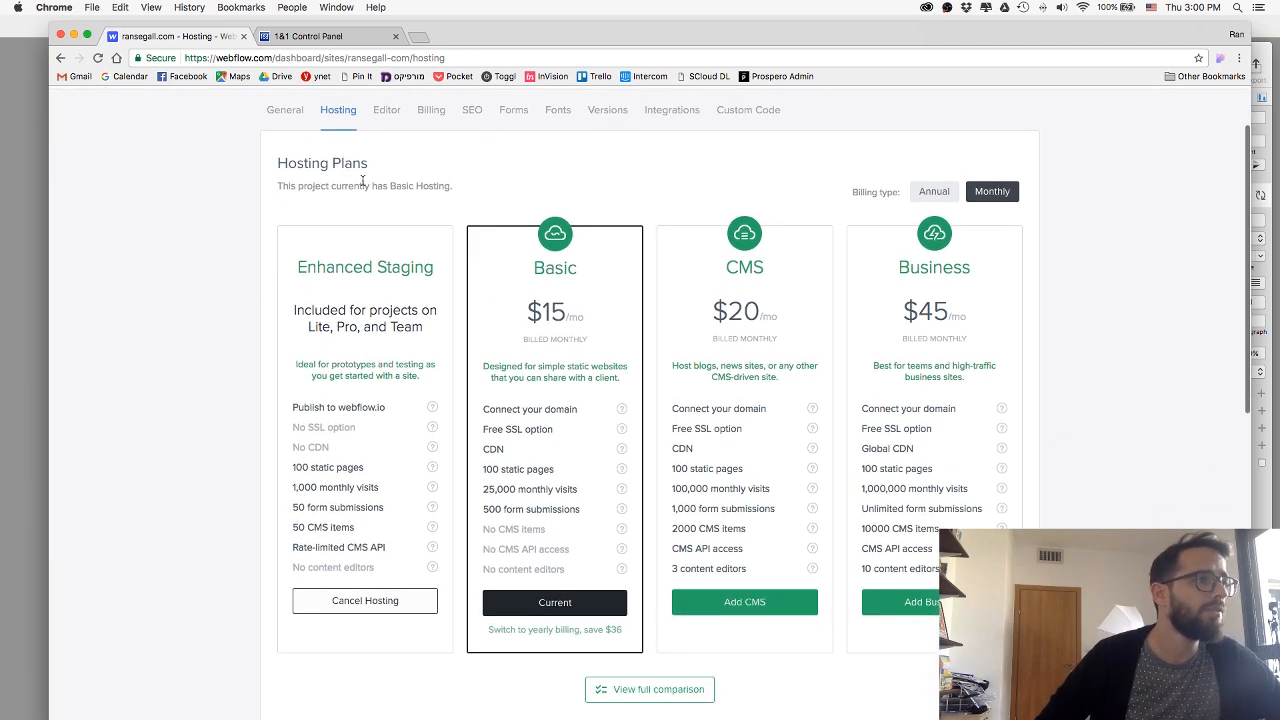
scroll(700, 260, "down", 1)
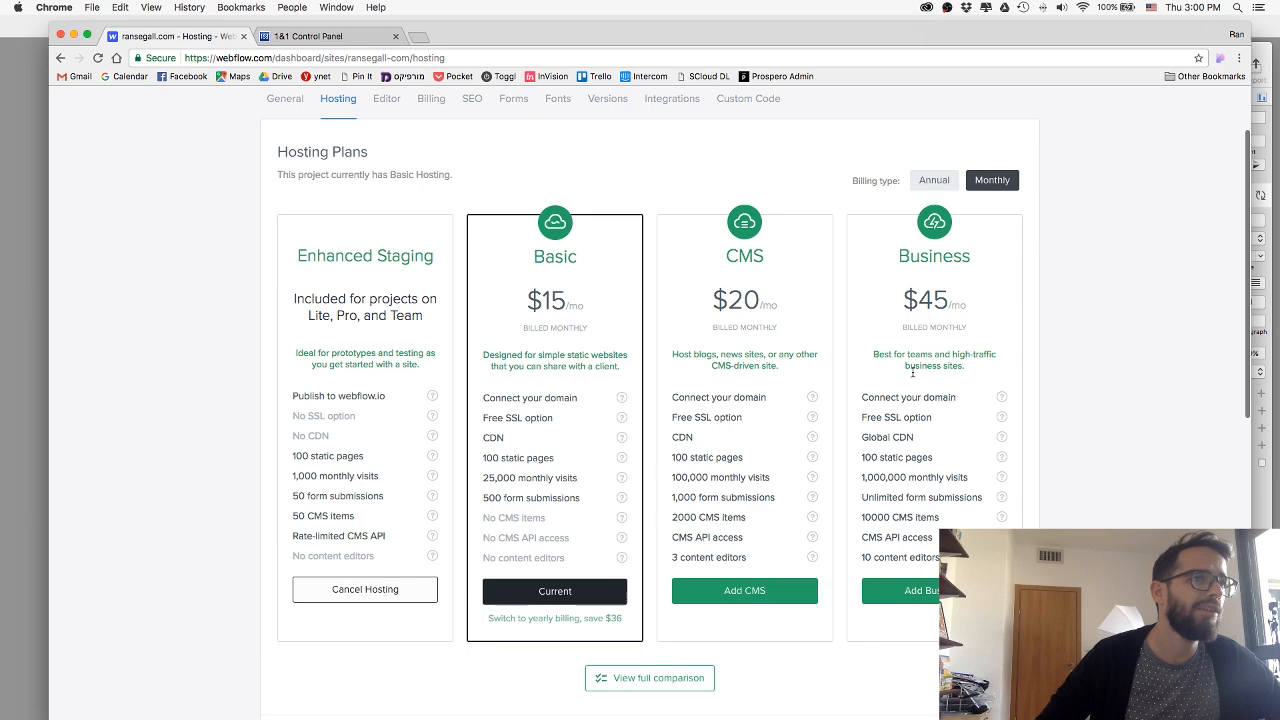
scroll(534, 294, "down", 5)
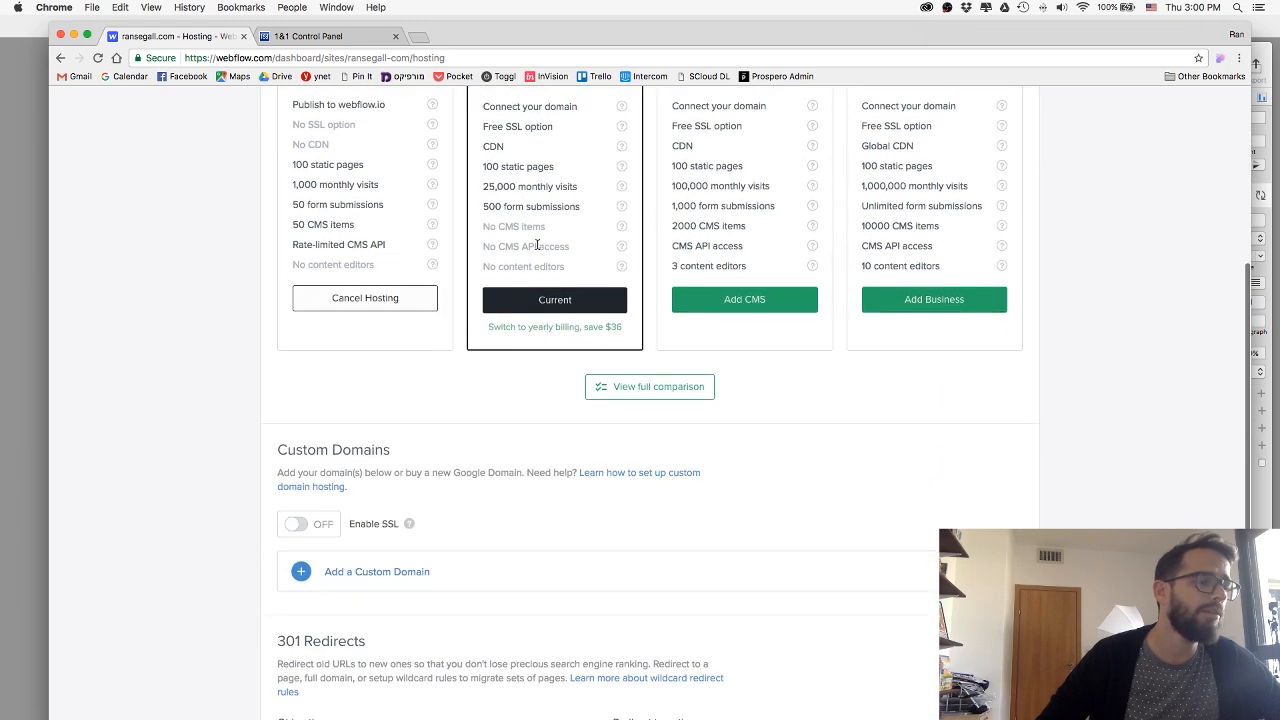
scroll(494, 158, "up", 3)
Add the existing domain ransegall.com to the project's Custom Domains.
scroll(505, 270, "down", 3)
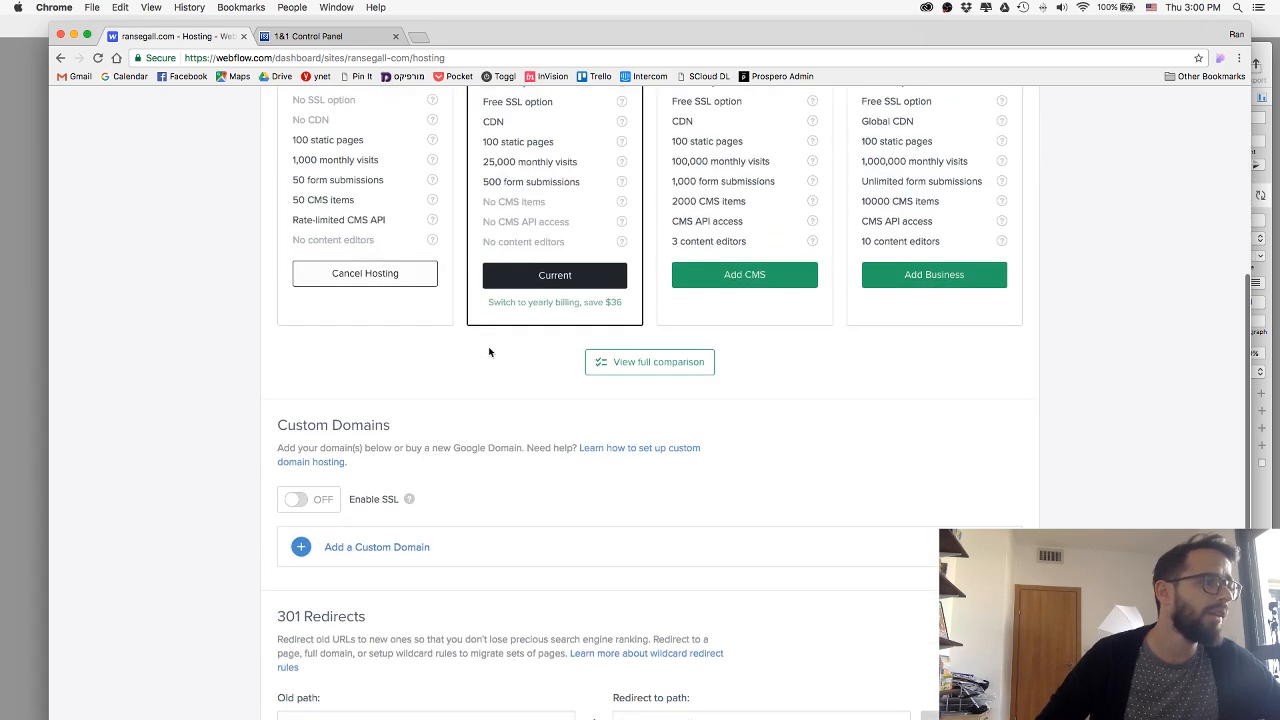
scroll(489, 352, "down", 3)
left_click(372, 410)
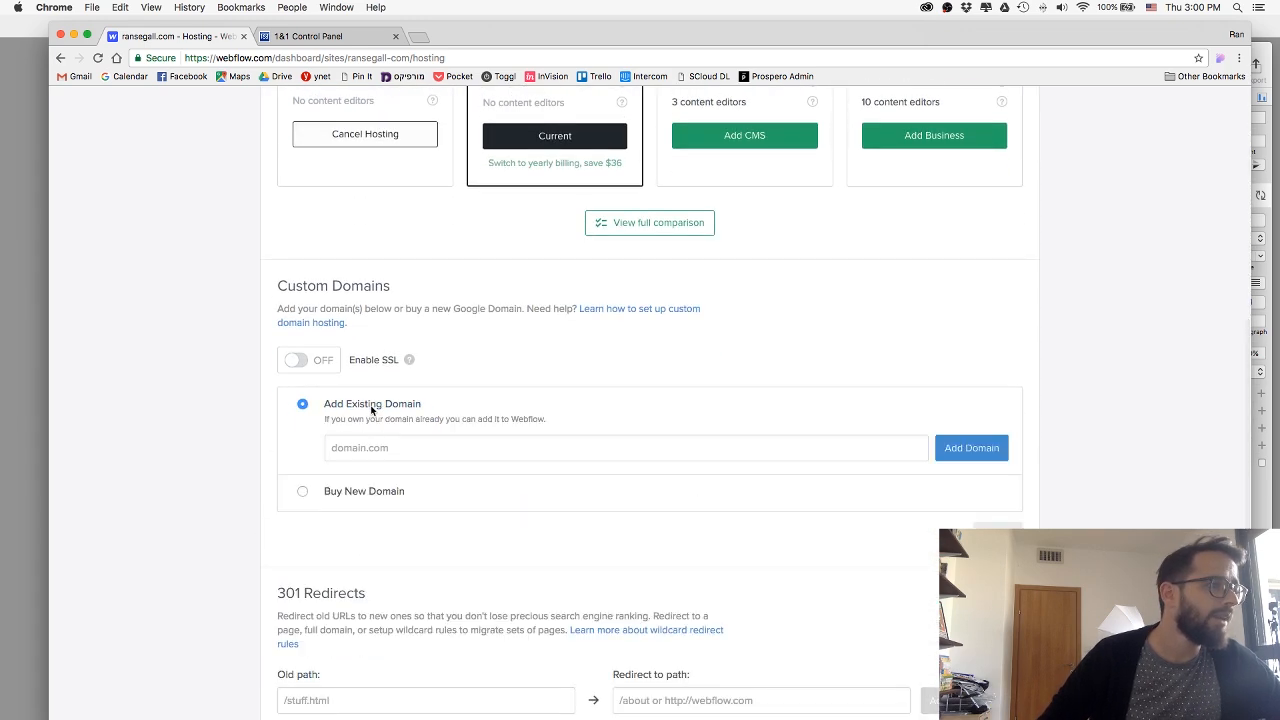
left_click(405, 448)
type("ransegall@gm")
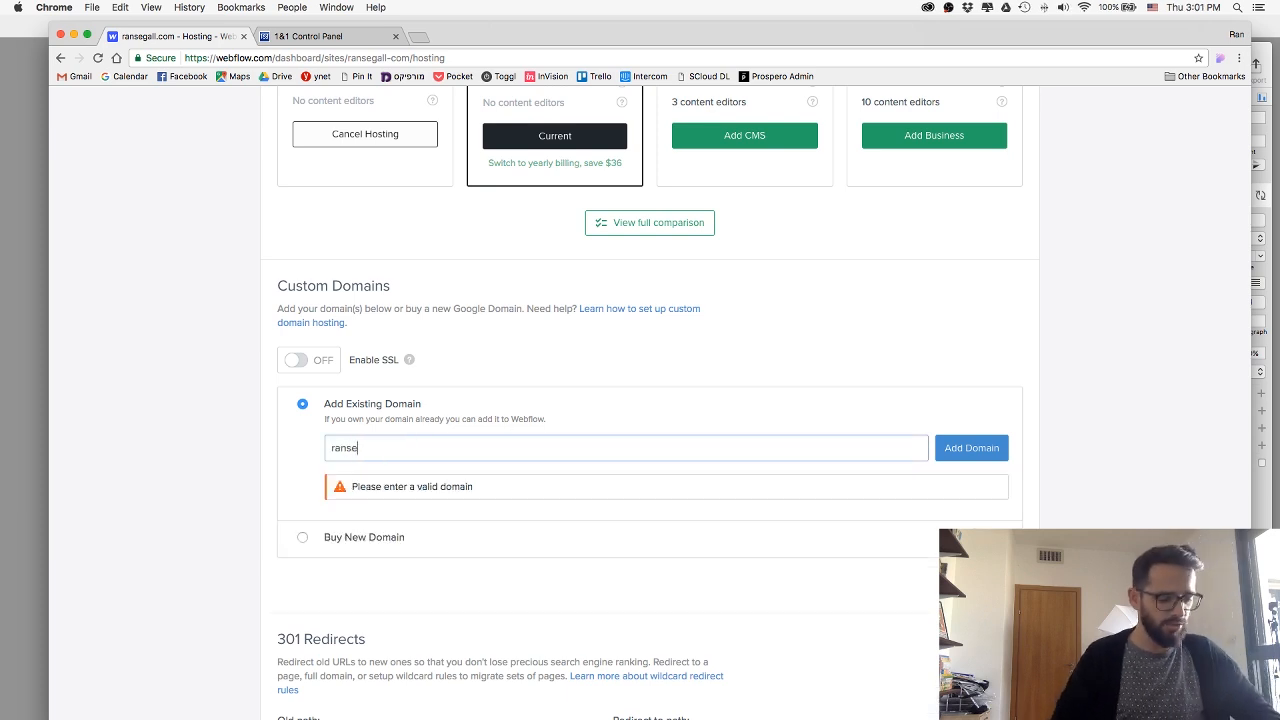
key("BackSpace")
key("BackSpace")
key("BackSpace")
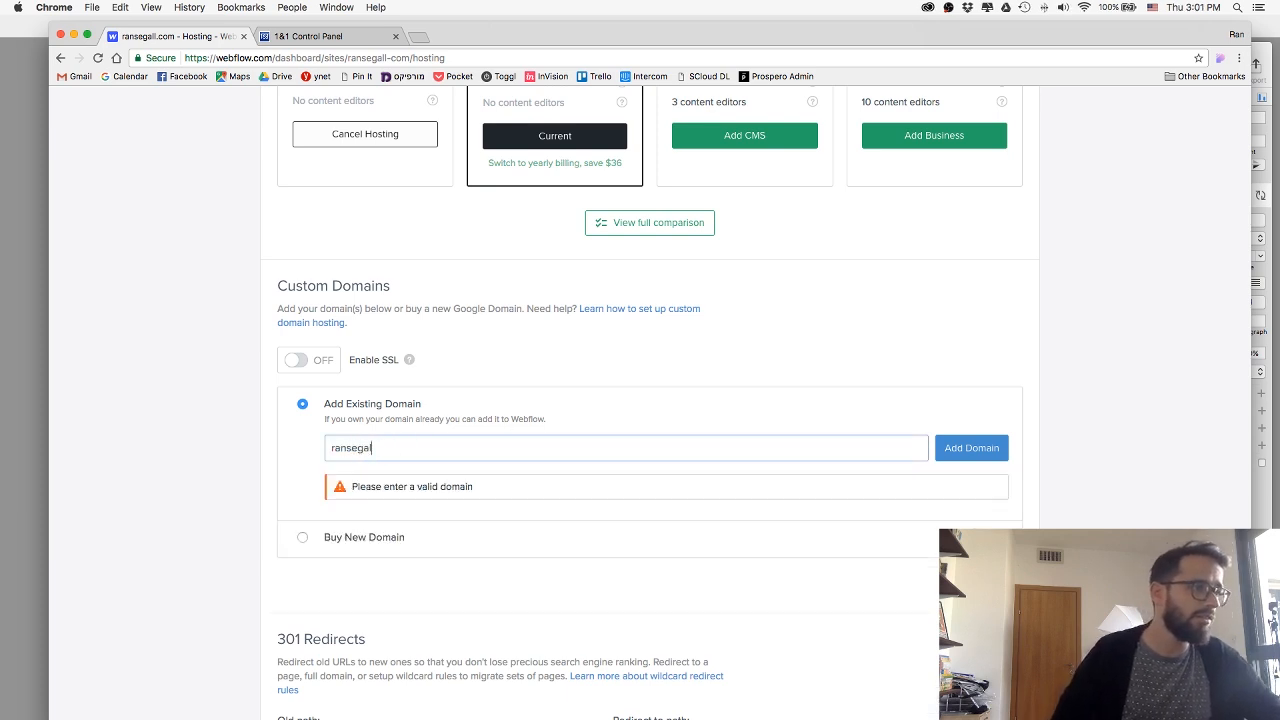
type(".com")
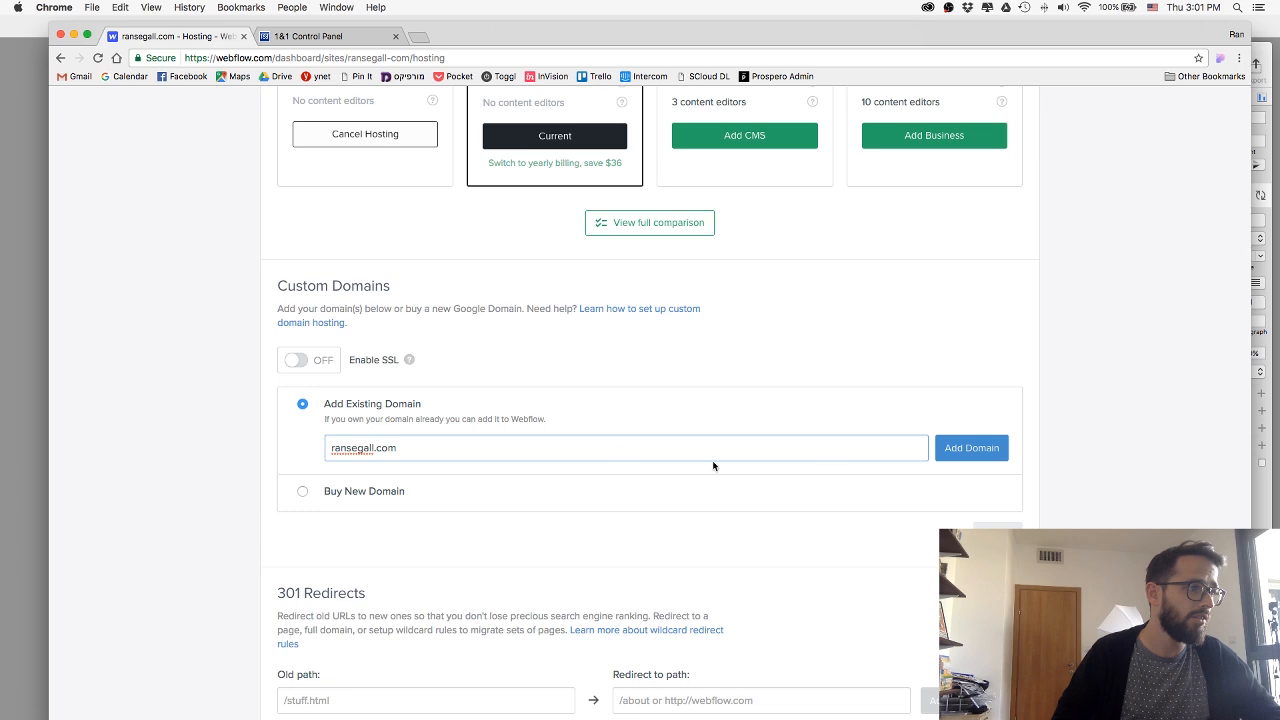
left_click(975, 448)
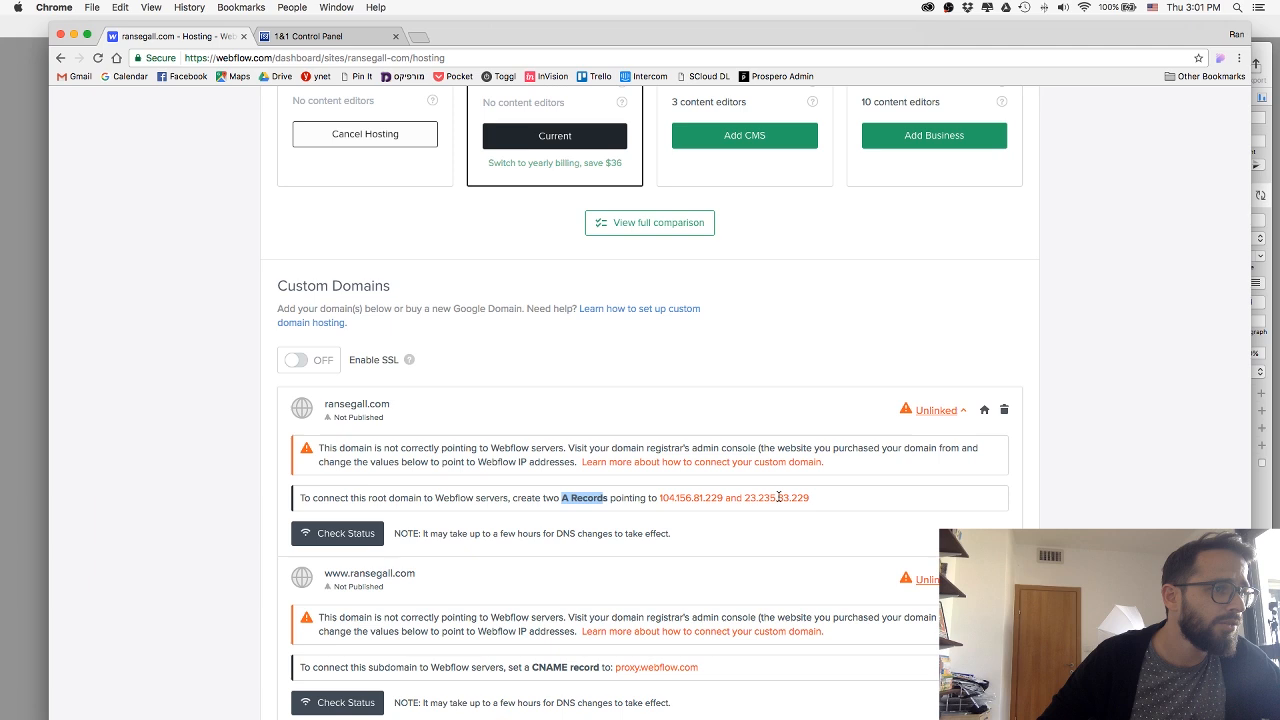
Switch to the 1&1 Control Panel, continue to the advanced settings of ransegall.com, and expand its DNS Settings section.
left_click(283, 36)
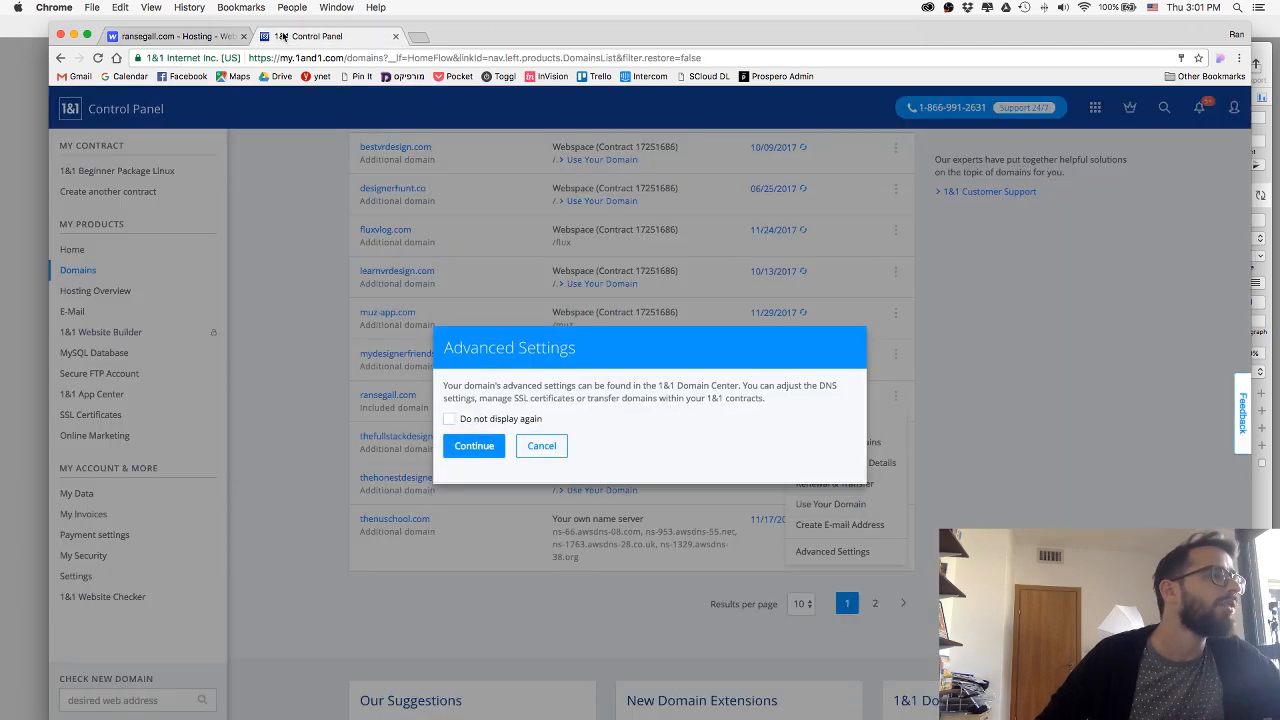
left_click(479, 459)
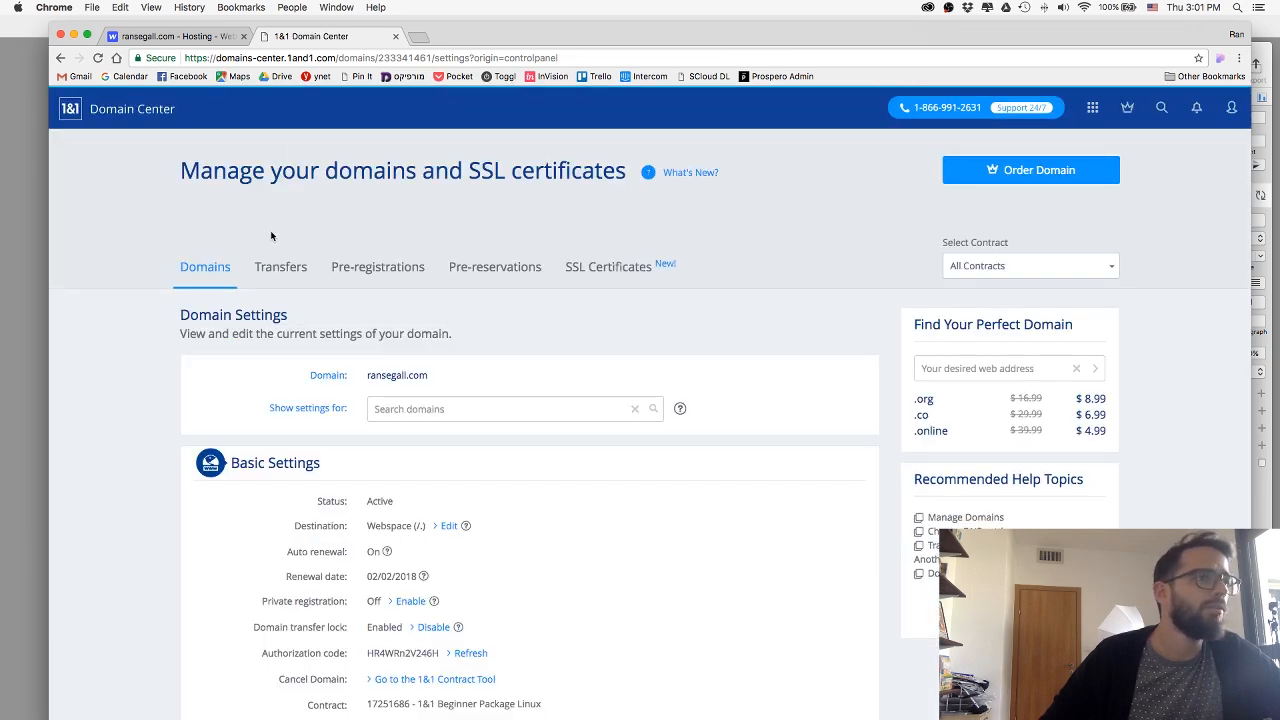
scroll(131, 277, "down", 3)
scroll(132, 279, "down", 2)
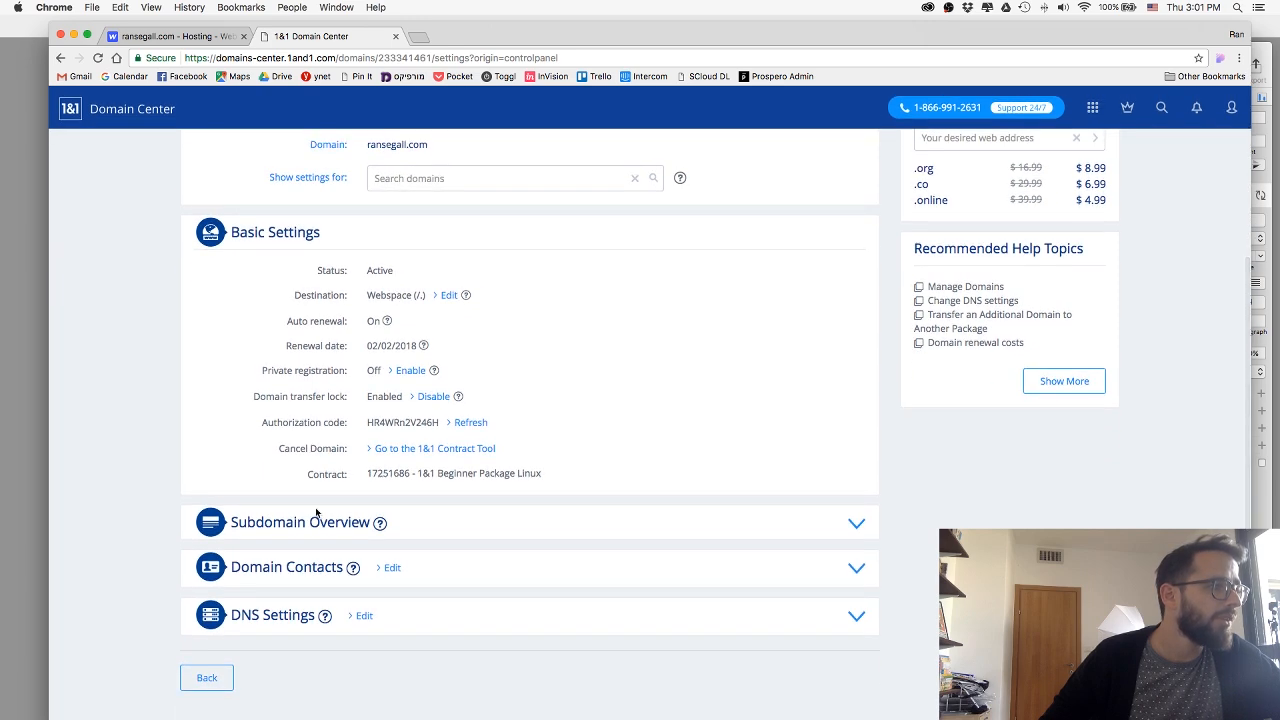
left_click(845, 625)
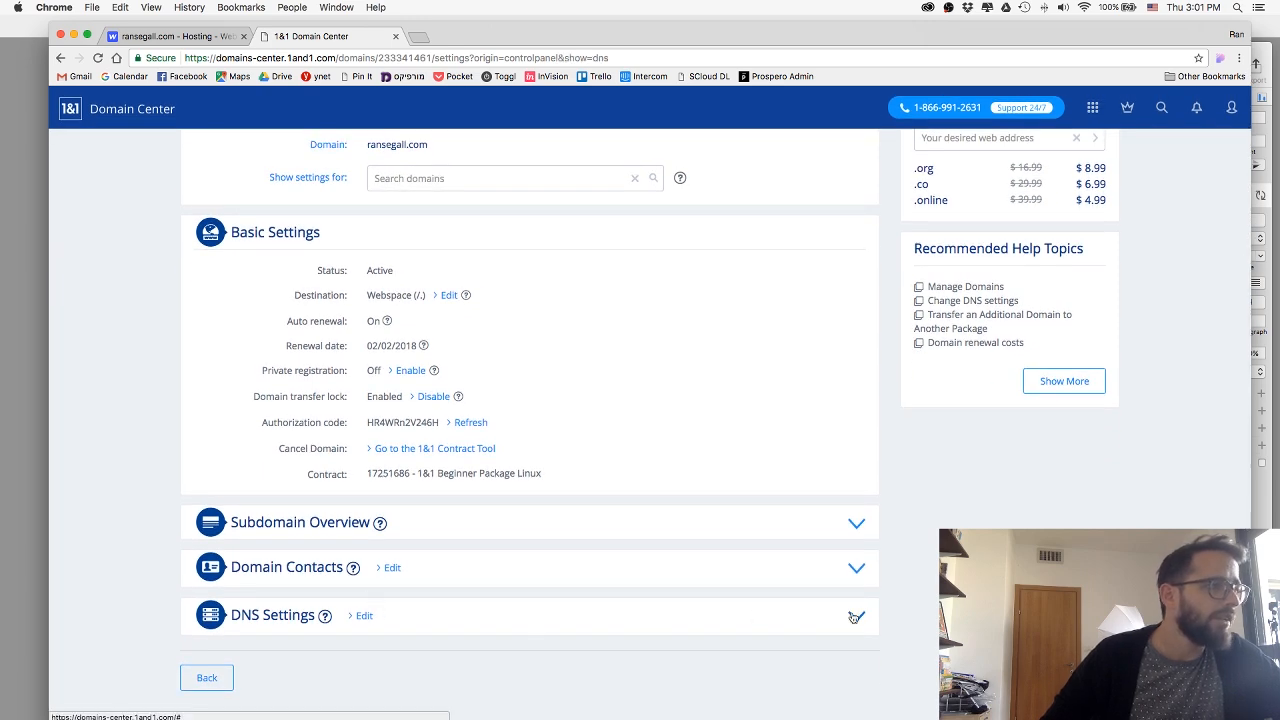
scroll(132, 439, "down", 3)
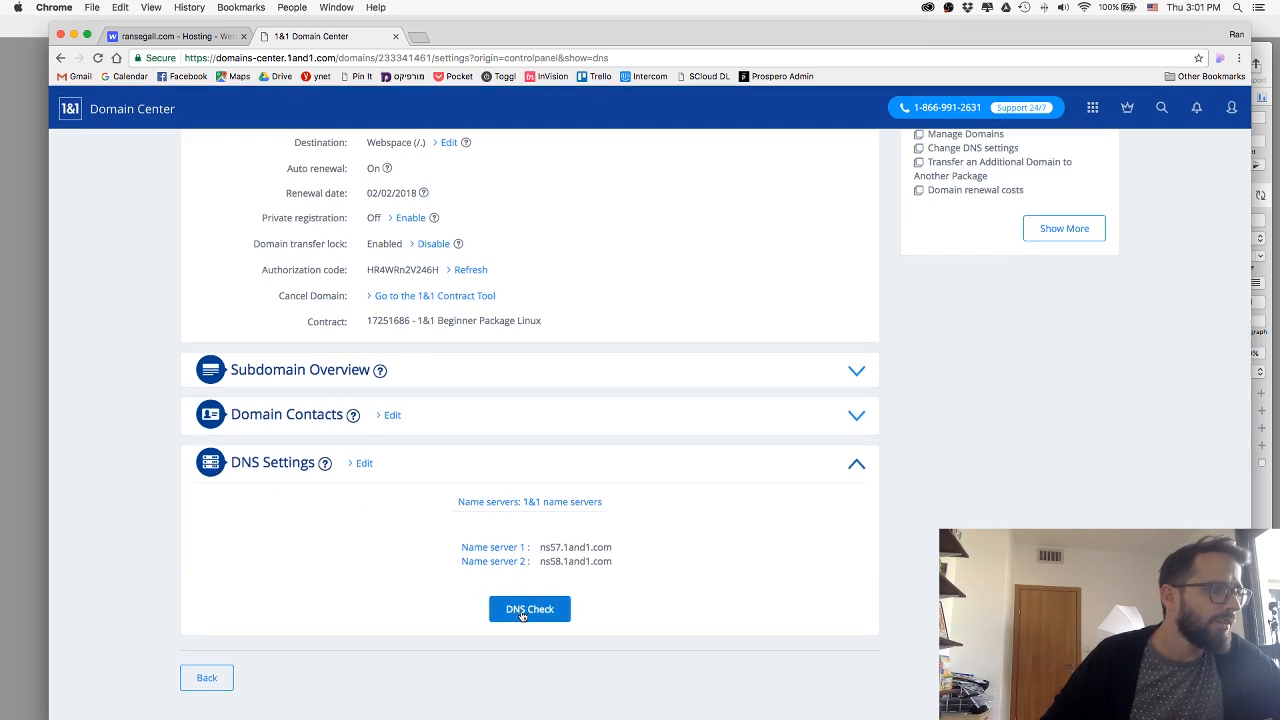
scroll(351, 496, "up", 2)
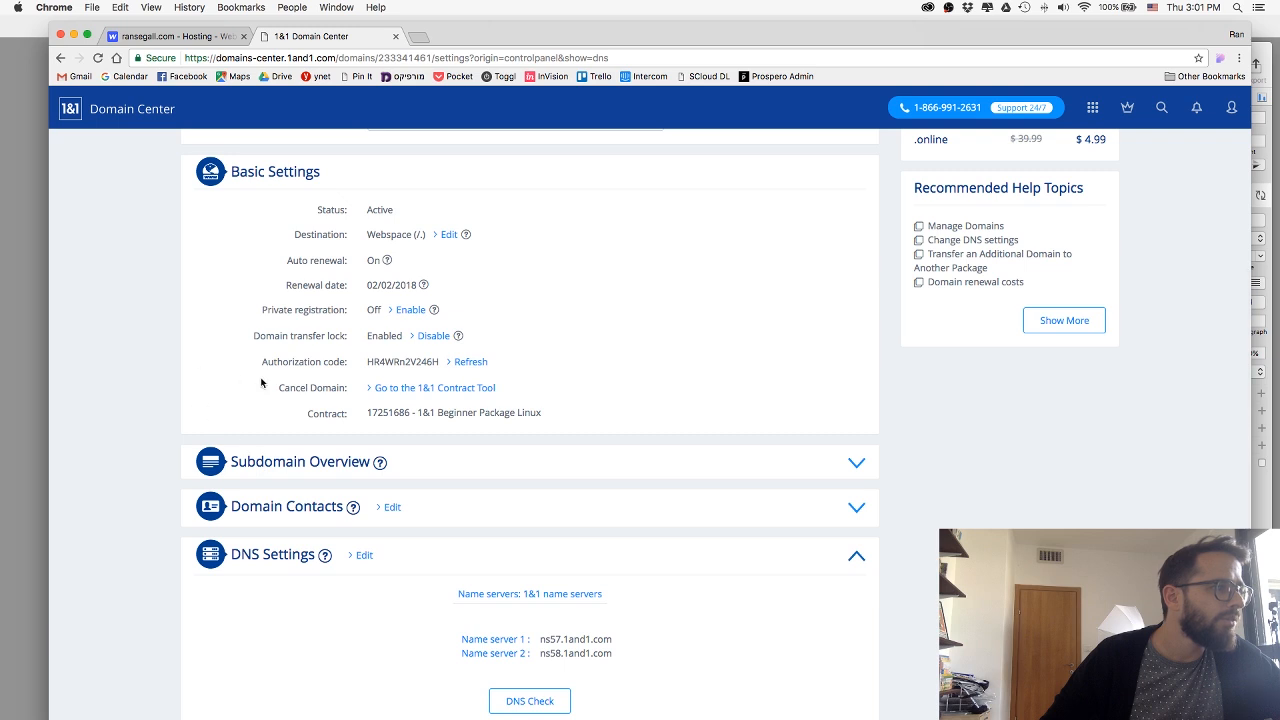
scroll(261, 383, "up", 4)
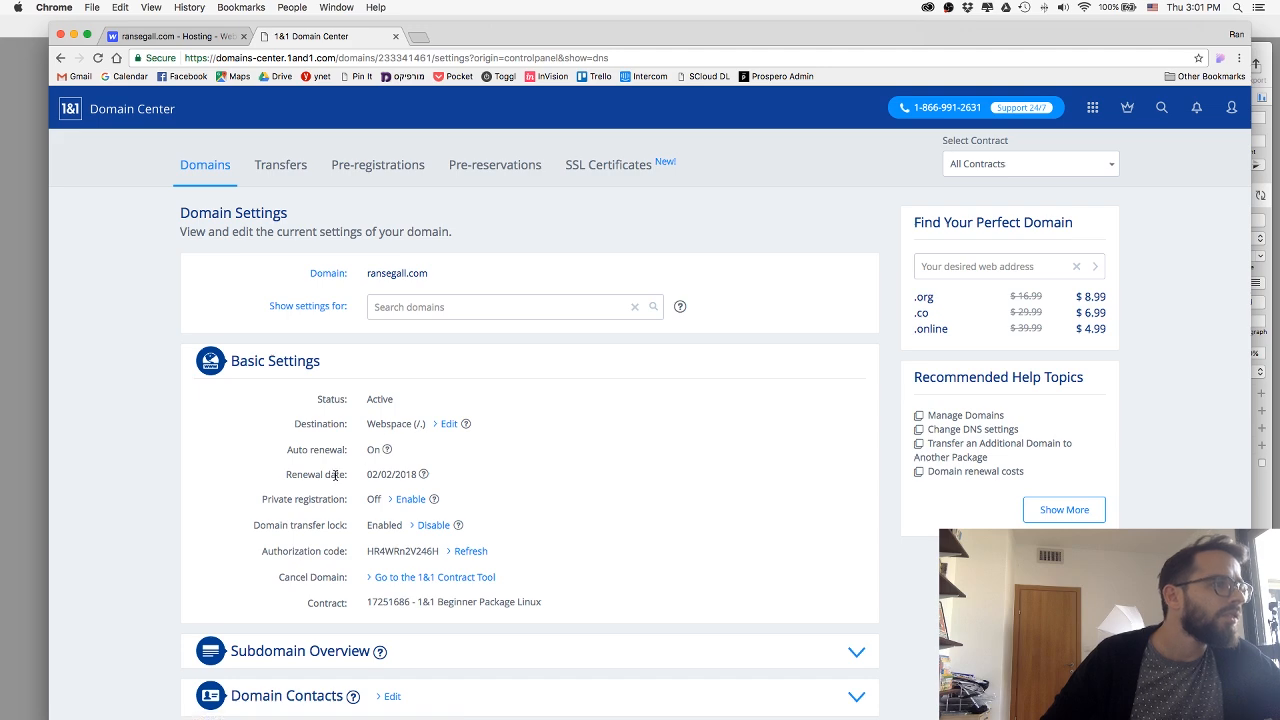
scroll(335, 475, "down", 3)
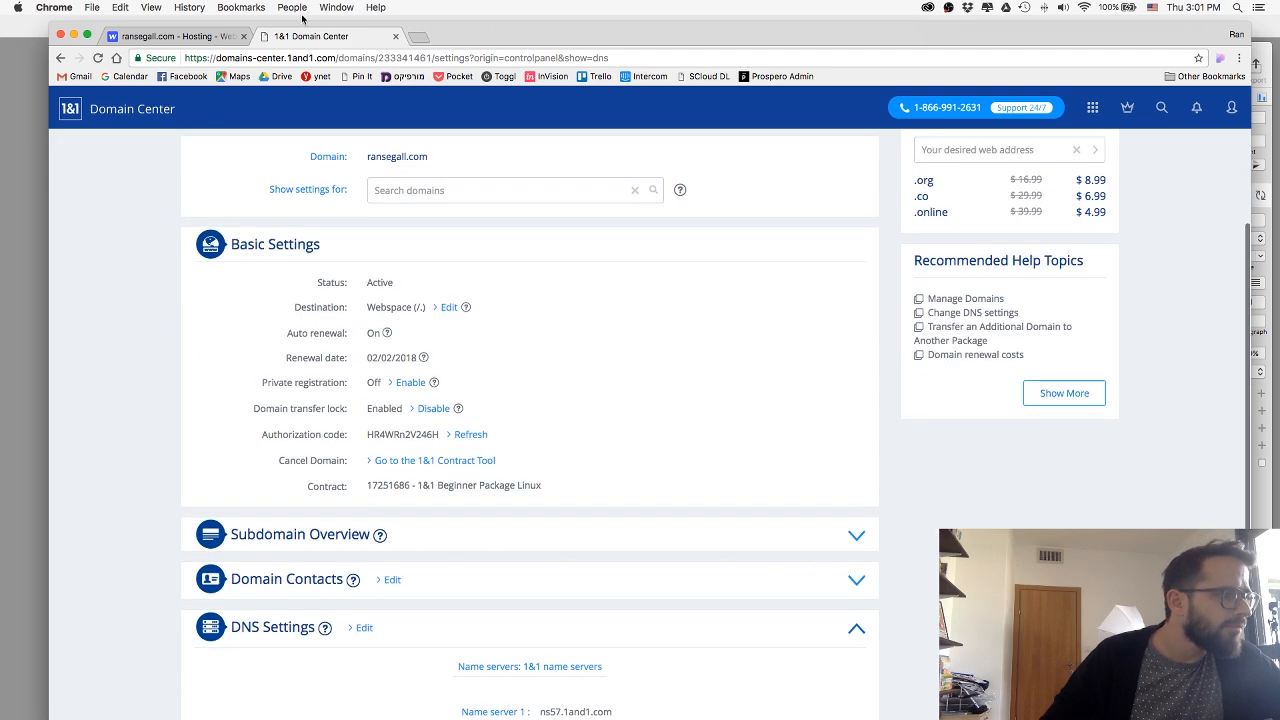
Search the web in a new browser tab for "webflow domain 1and1".
key("super+t")
type("web")
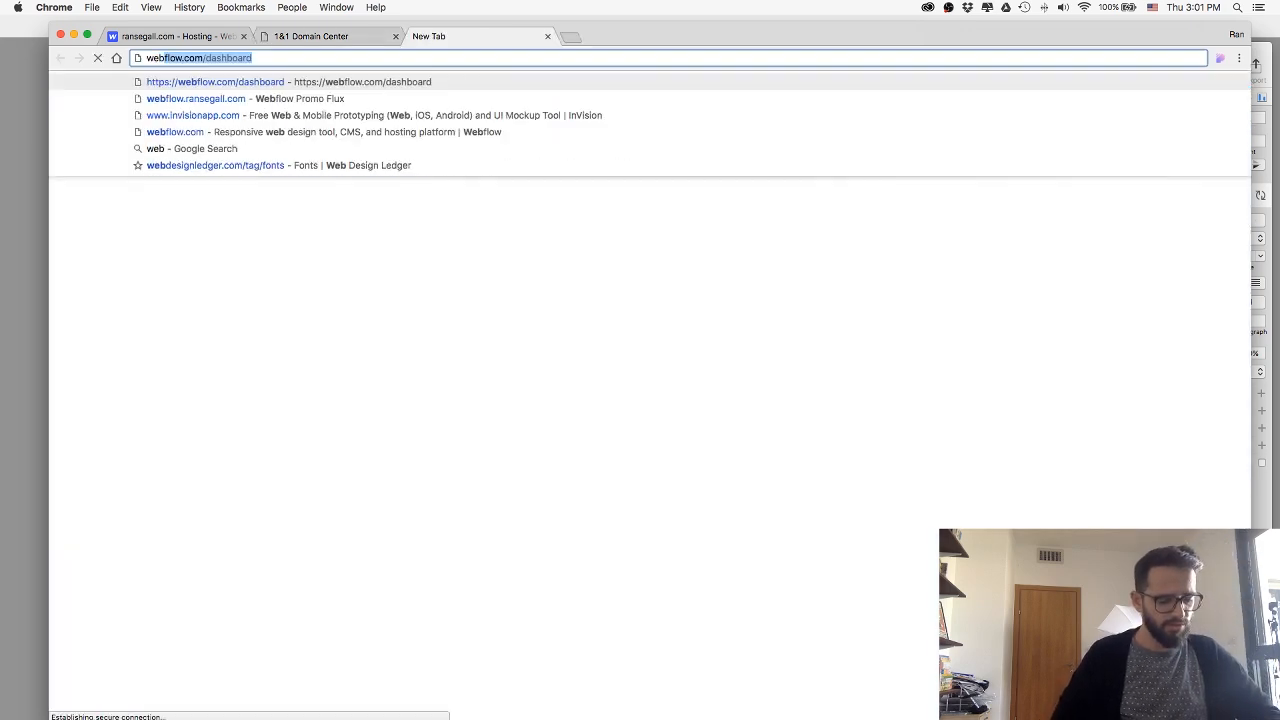
type("flow domain ")
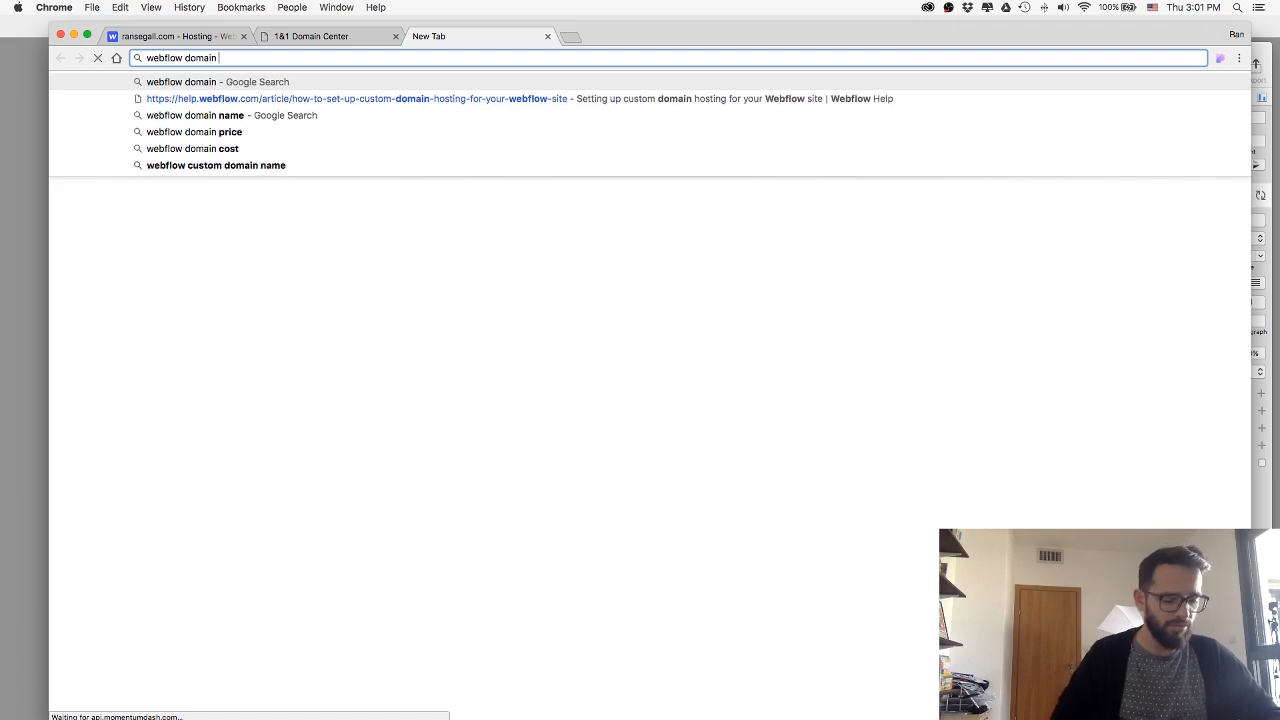
type("1and1")
key("Return")
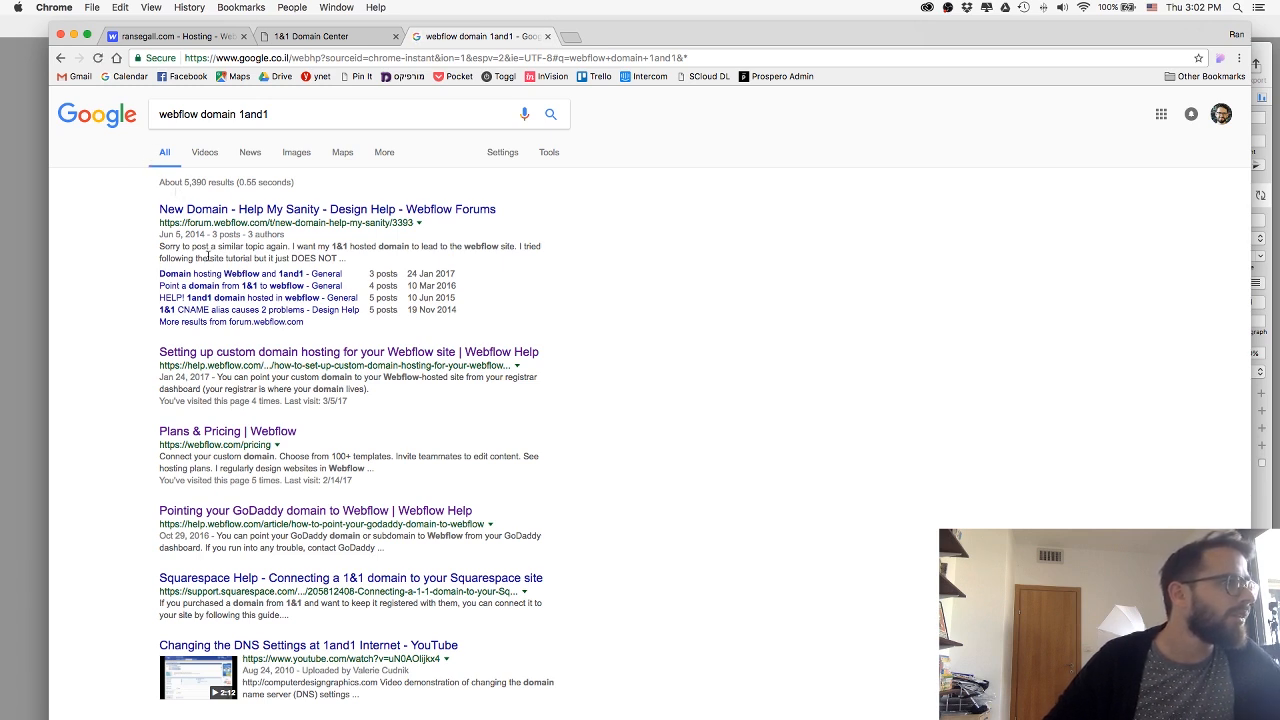
Open the Webflow Help article on setting up custom domain hosting and read its A record and CNAME record instructions.
left_click(227, 352)
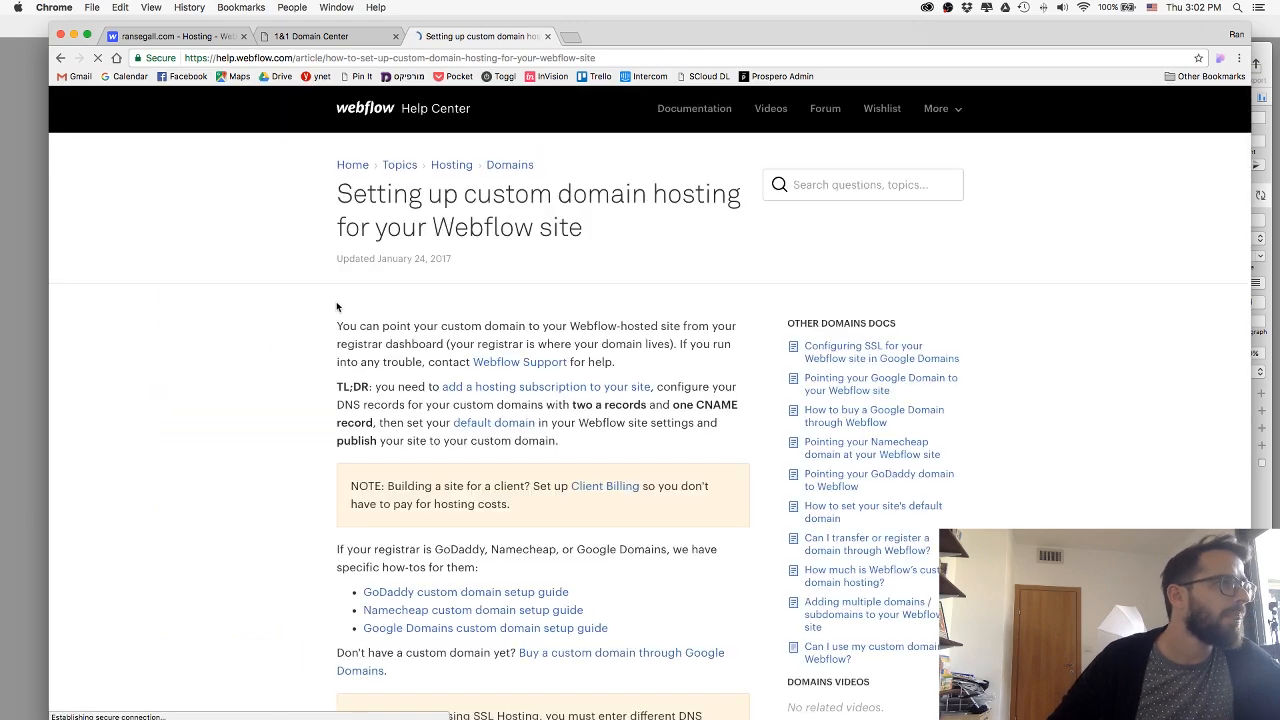
scroll(329, 305, "down", 5)
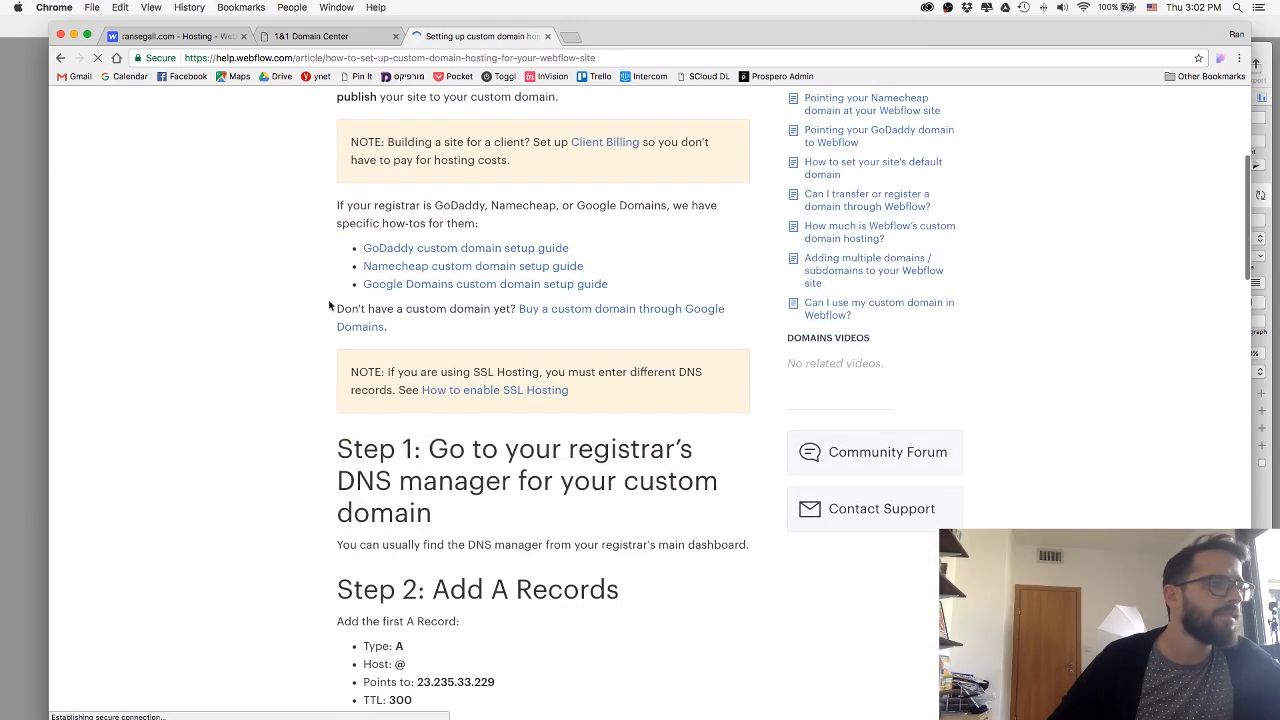
scroll(329, 305, "down", 5)
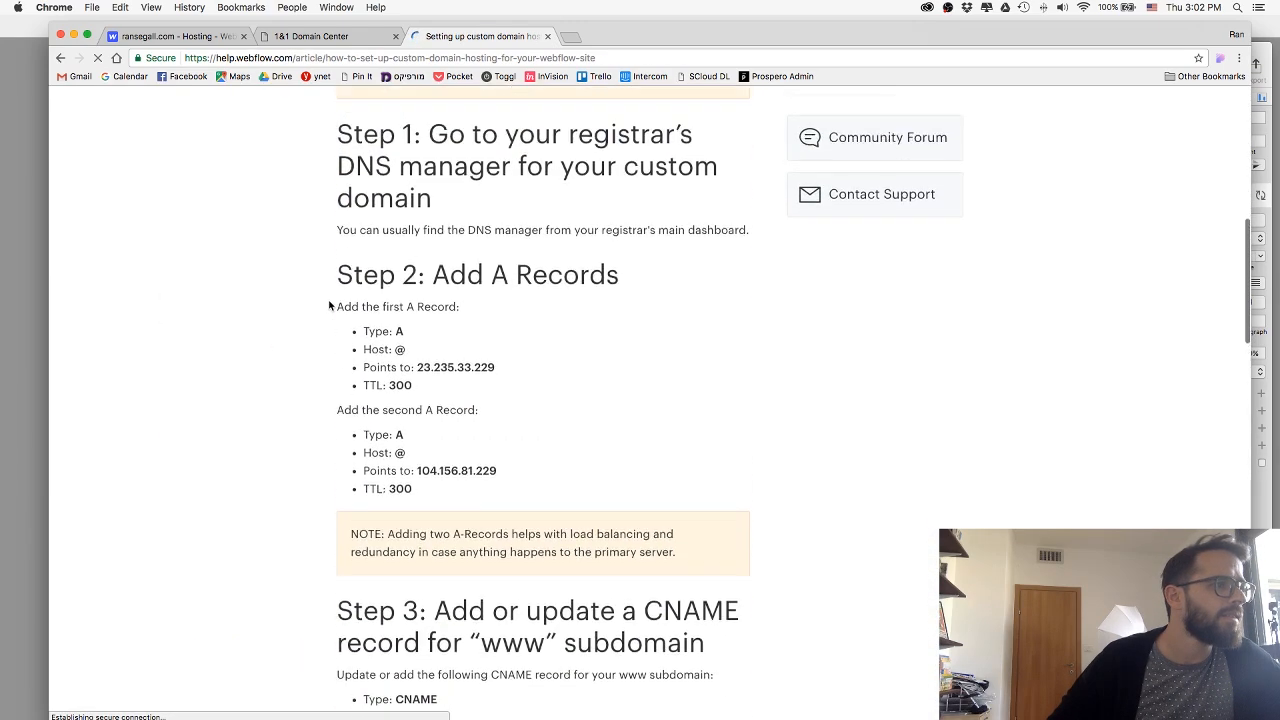
scroll(334, 305, "up", 1)
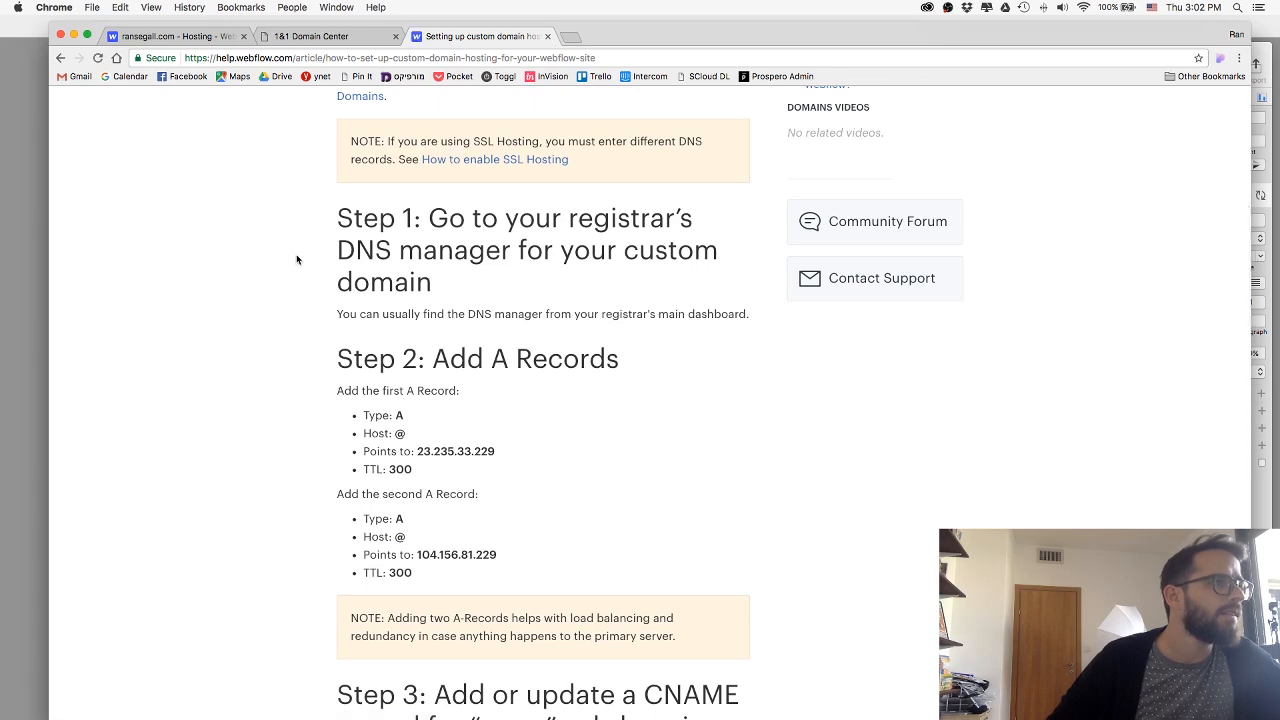
scroll(296, 260, "down", 10)
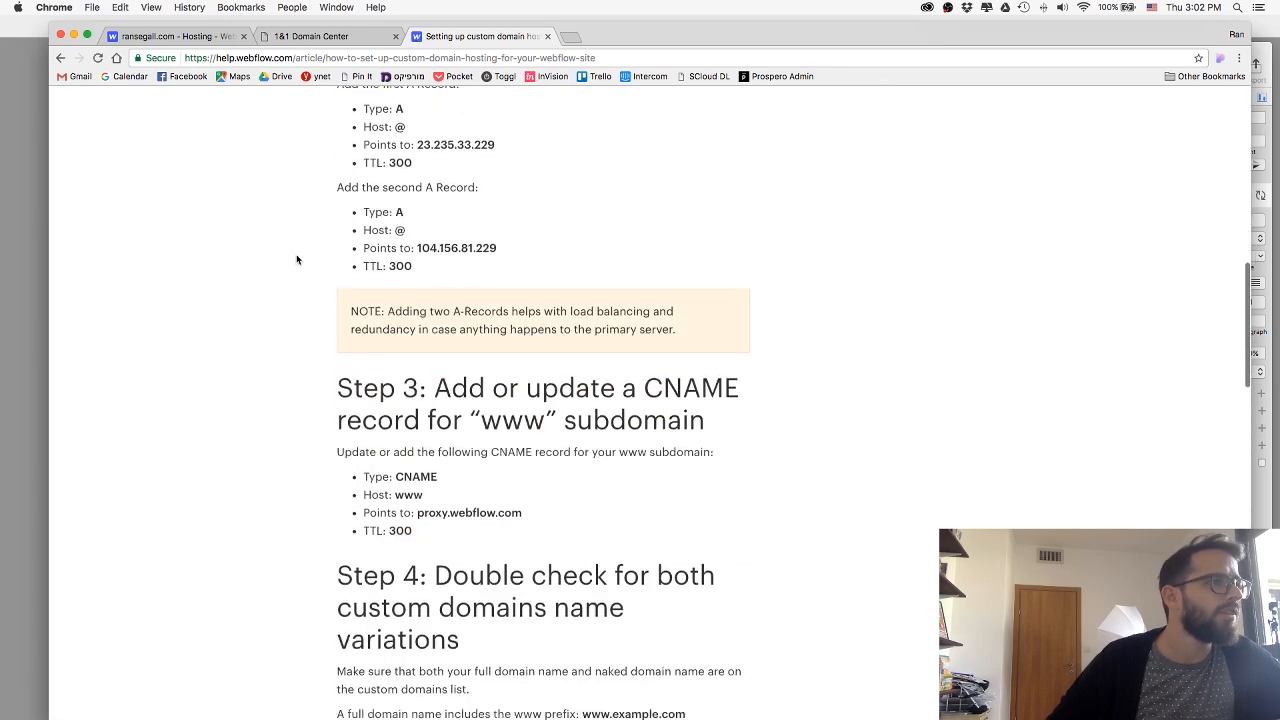
scroll(296, 260, "up", 7)
scroll(296, 260, "up", 2)
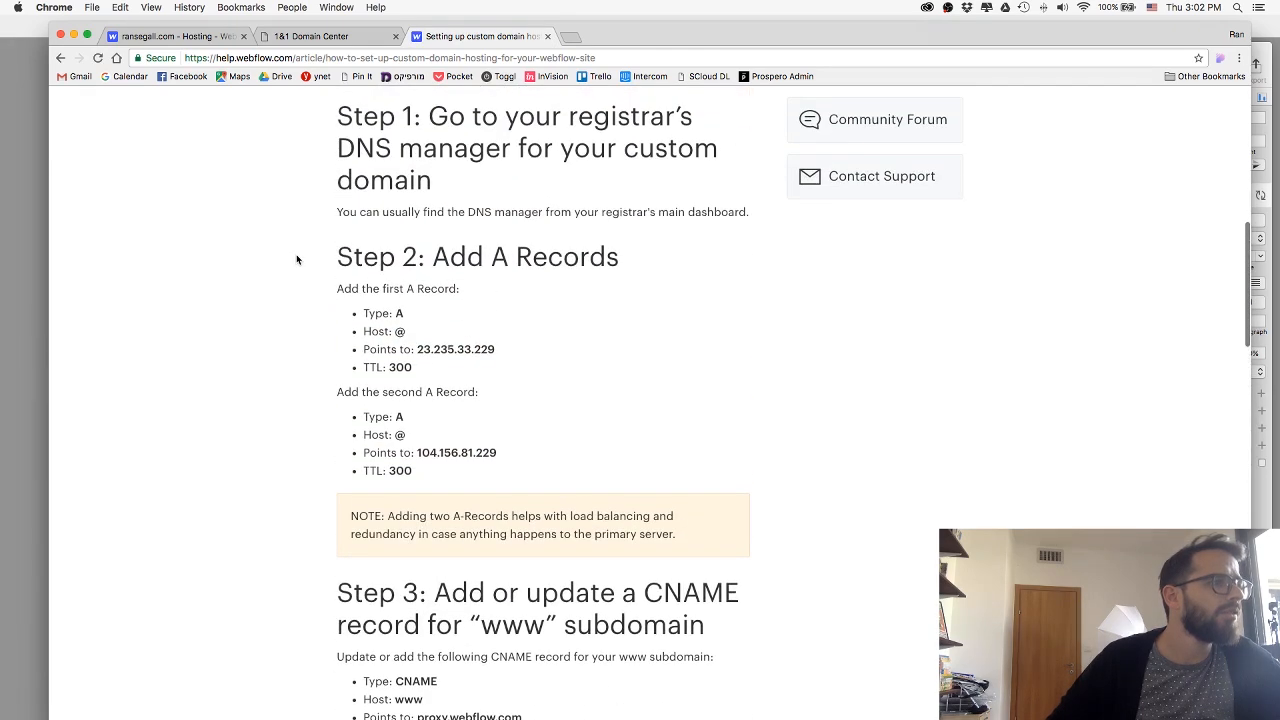
Return to the 1&1 Domain Center, run a DNS Check on ransegall.com, and close the DNS Information dialog.
left_click(334, 38)
scroll(331, 400, "down", 1)
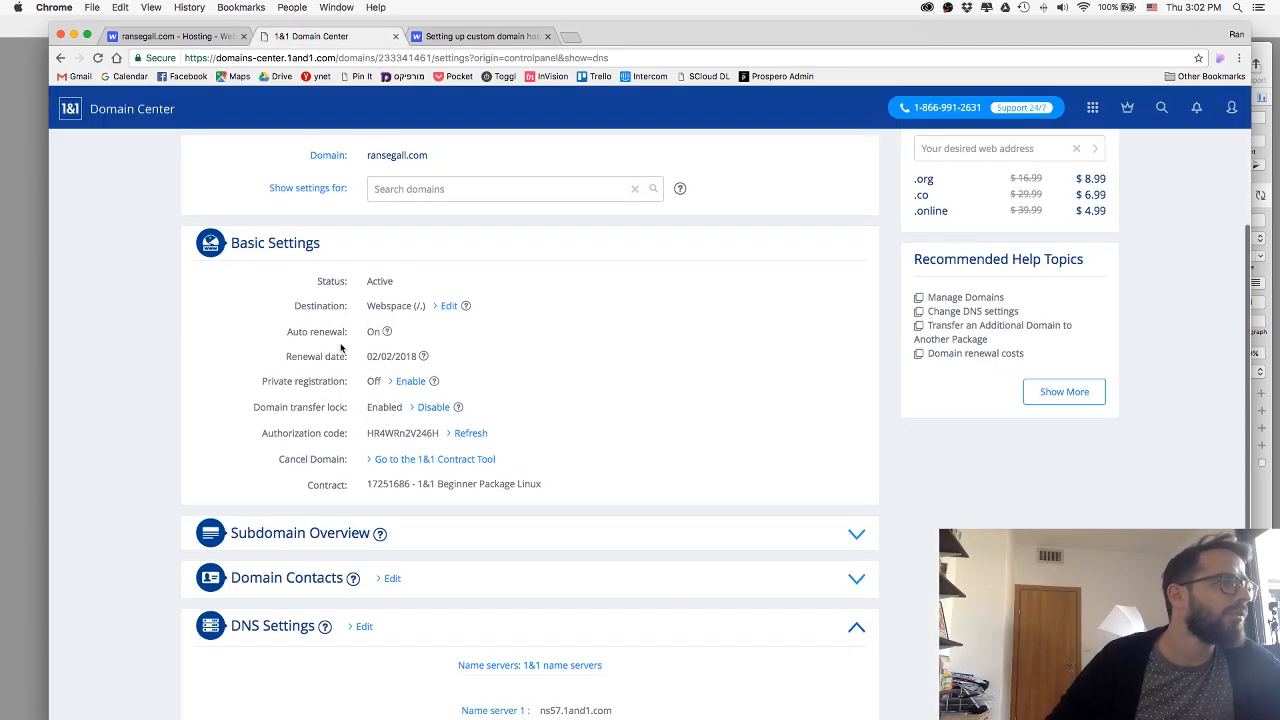
scroll(298, 624, "down", 3)
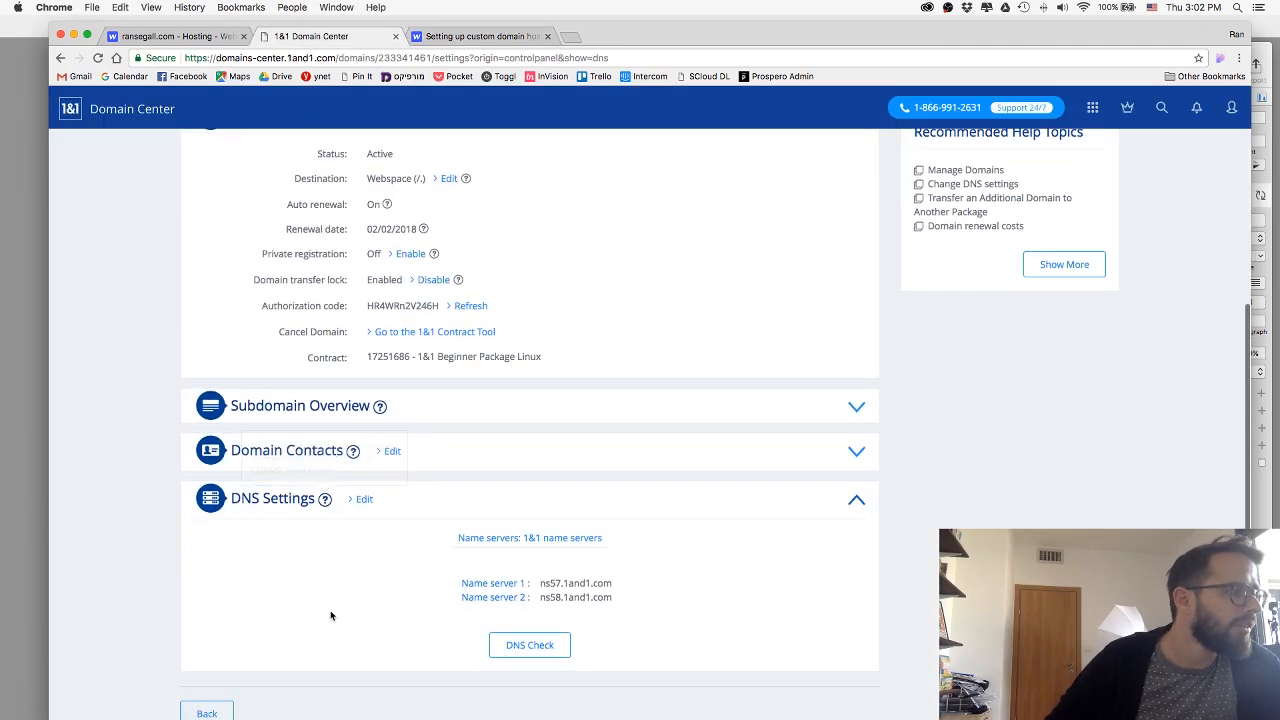
left_click(529, 645)
scroll(367, 556, "down", 1)
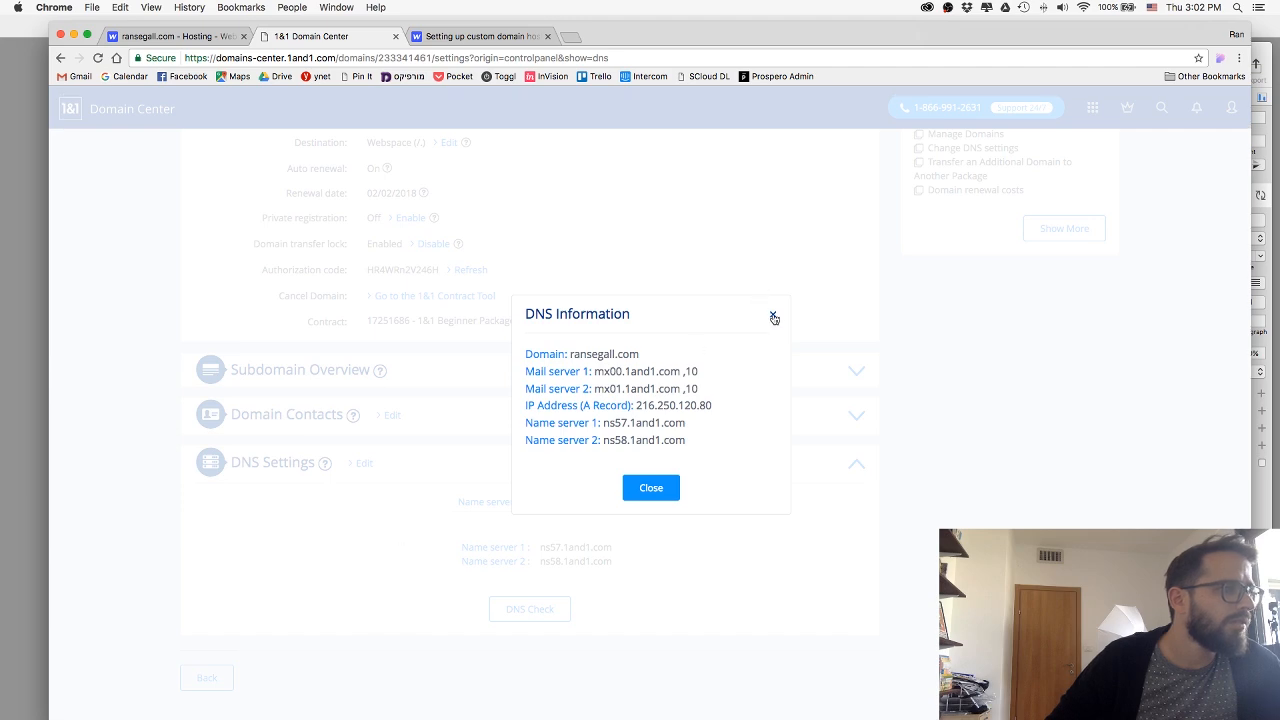
left_click(773, 317)
Open the "Change DNS settings" help topic, find "a reco" on the page, and open "Change Your Domain's IP Address (A record)".
scroll(429, 453, "up", 7)
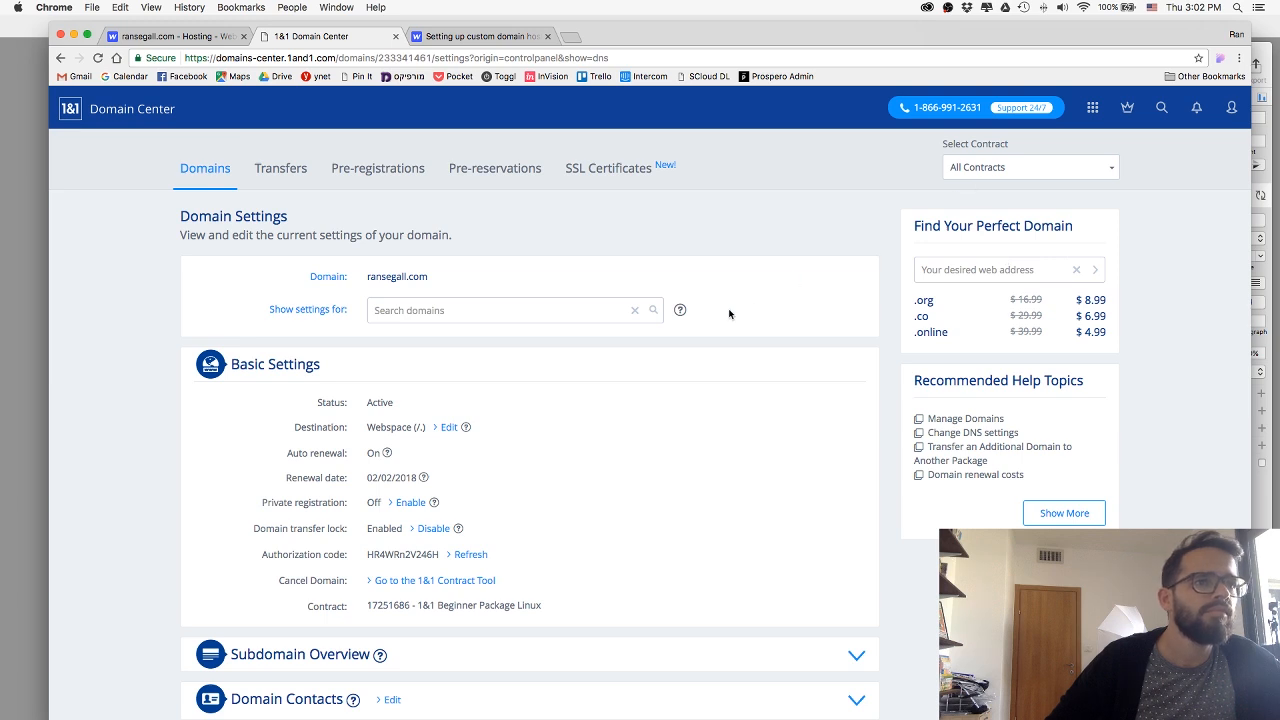
left_click(962, 432)
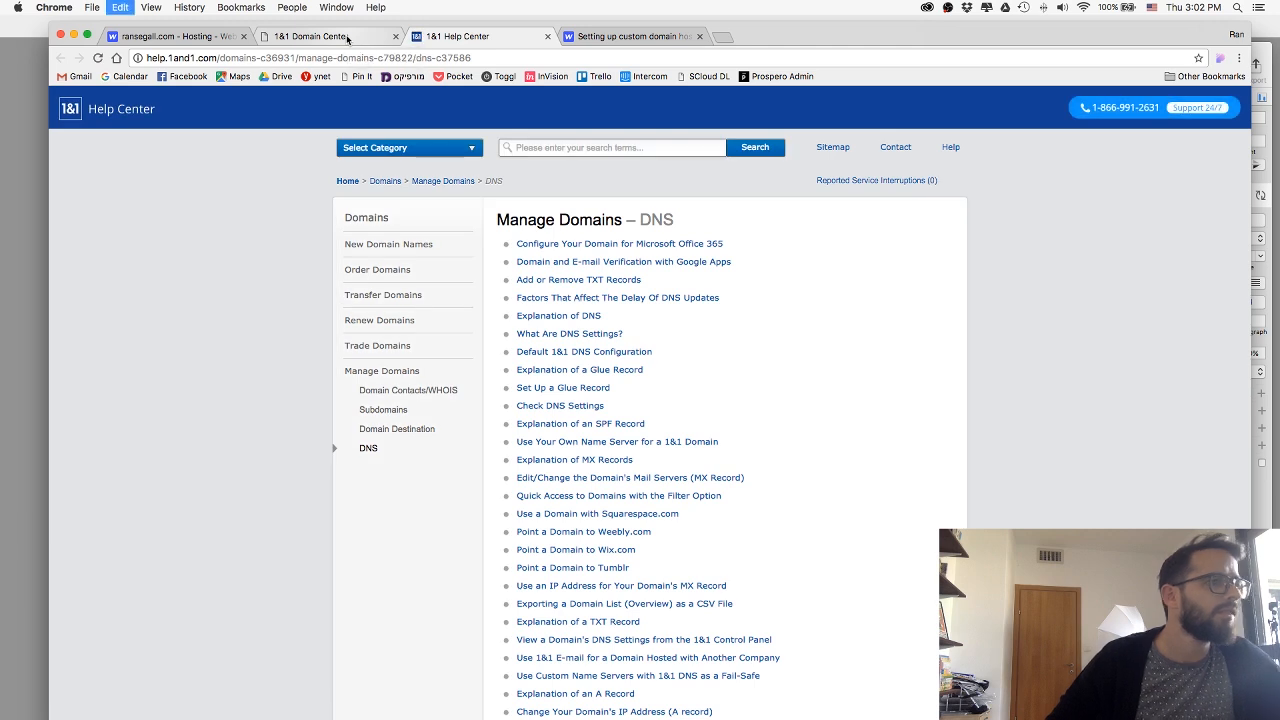
key("super+f")
type("a reco")
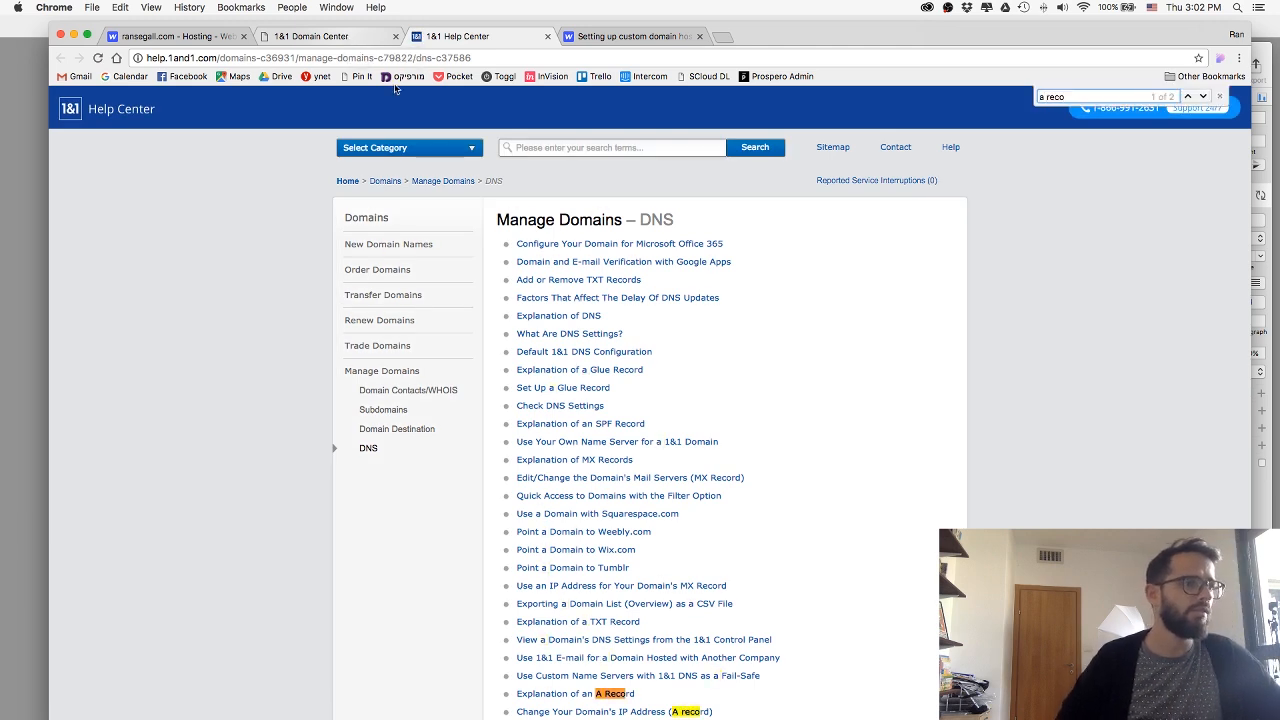
scroll(560, 230, "down", 1)
left_click(590, 662)
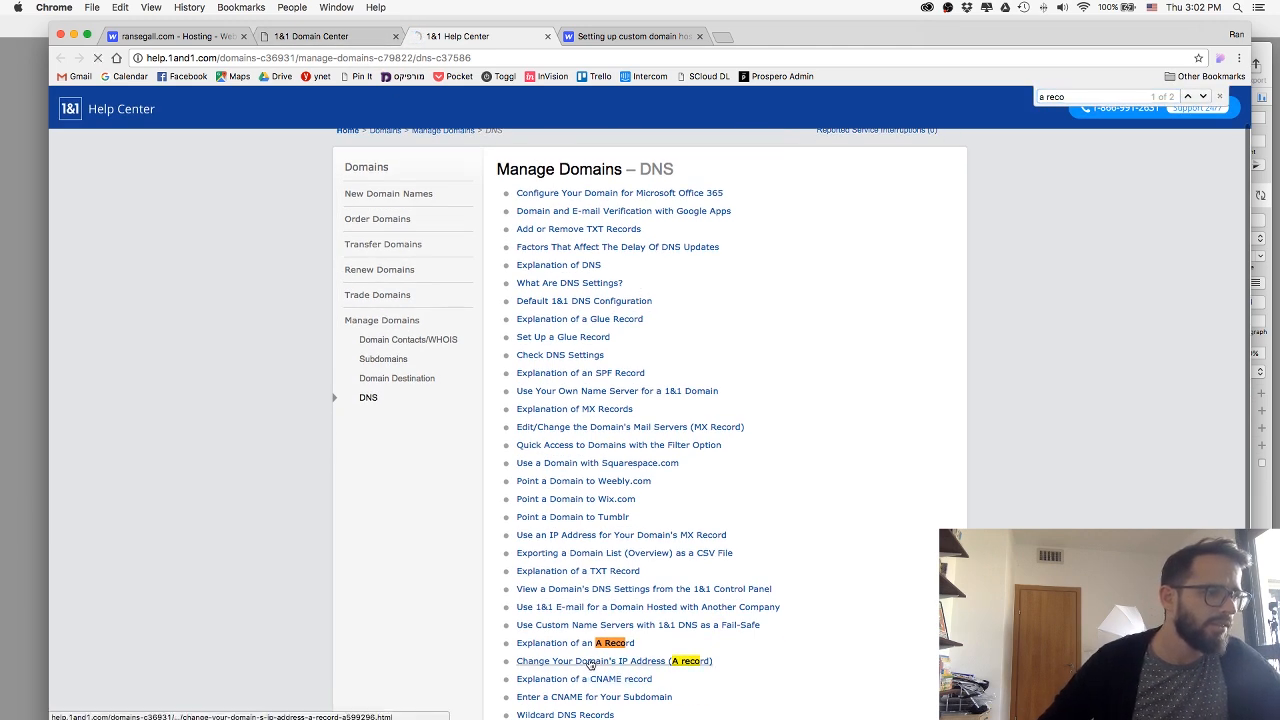
Read the help article's steps for editing DNS settings and choosing another IP address, and return to the 1&1 Domain Center.
scroll(338, 373, "down", 3)
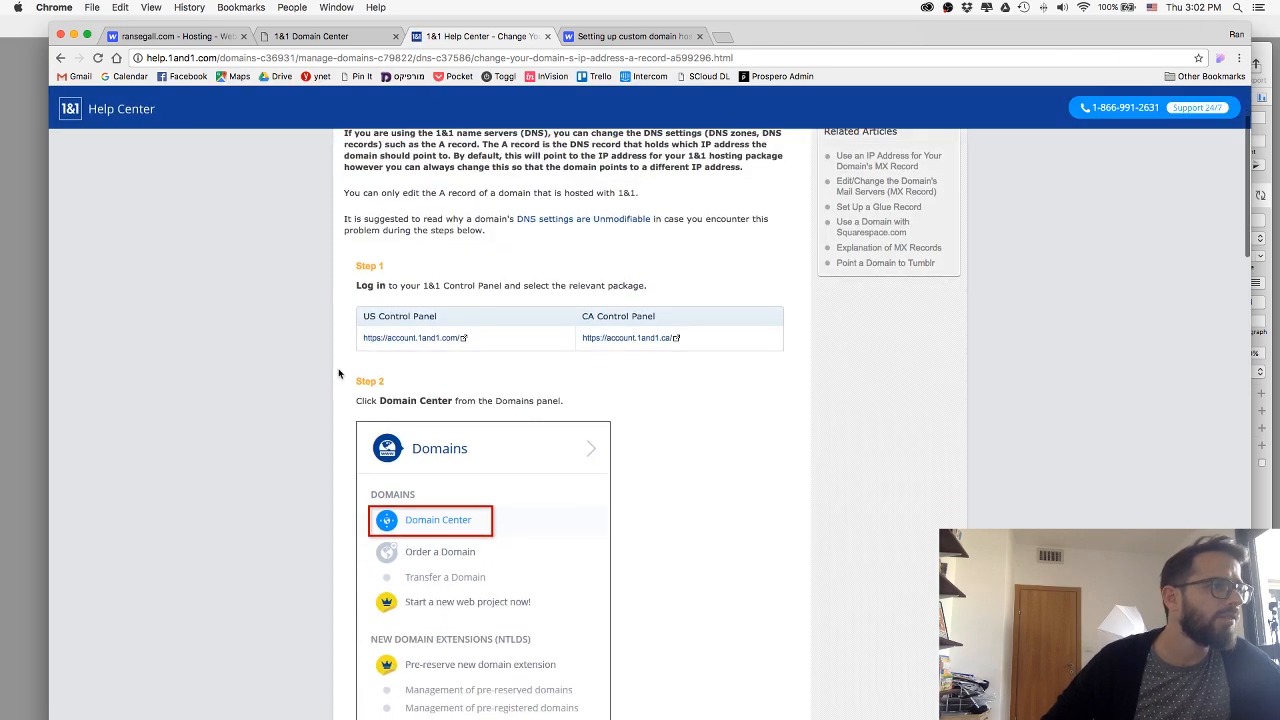
scroll(335, 372, "down", 12)
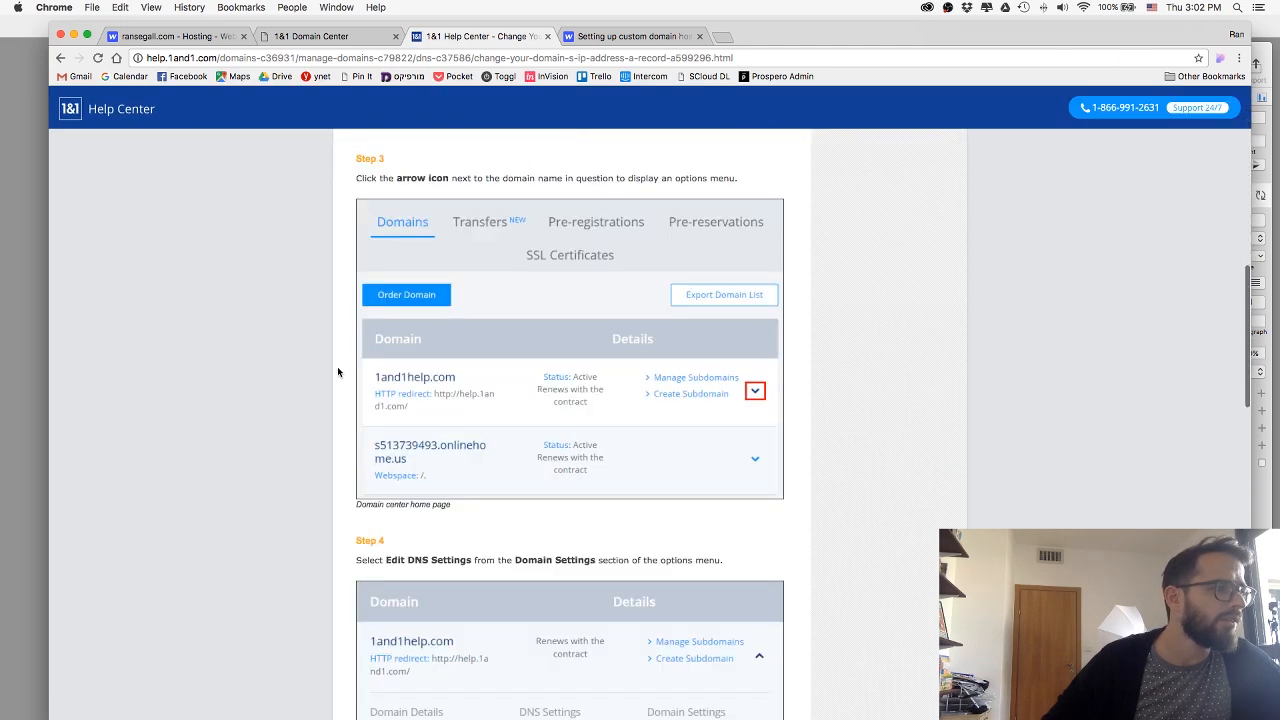
scroll(335, 327, "down", 9)
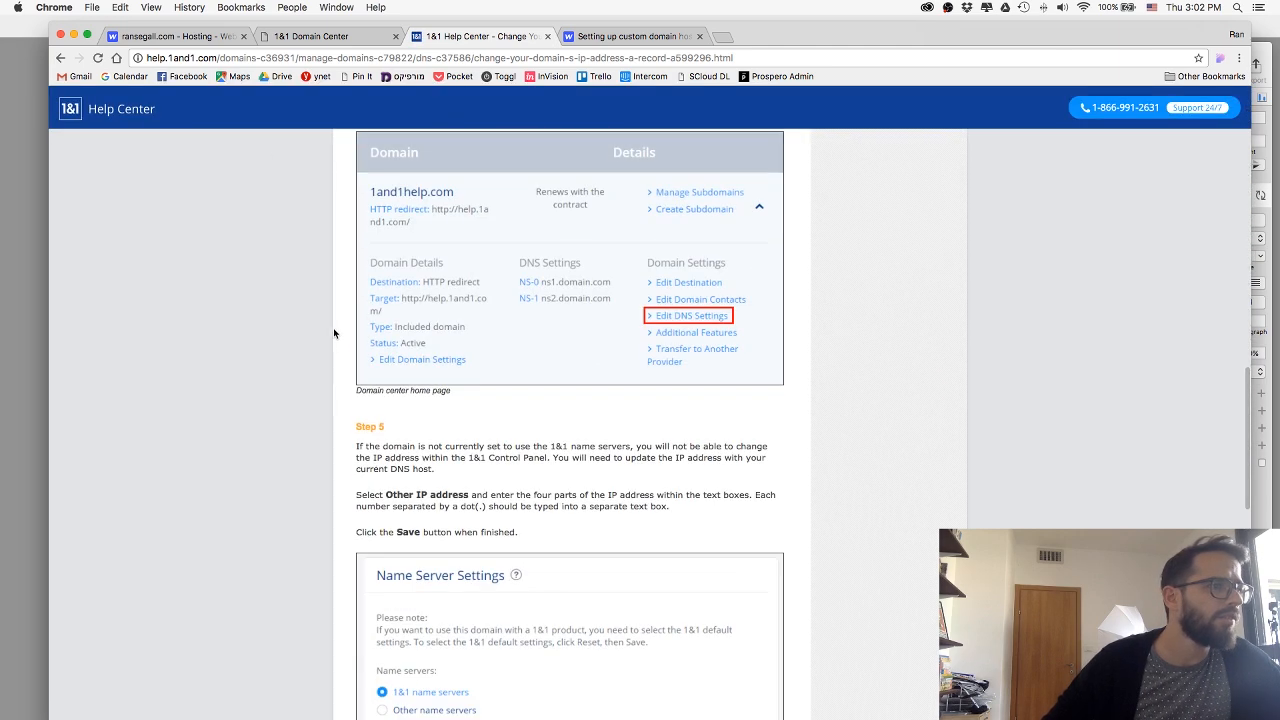
scroll(347, 325, "down", 5)
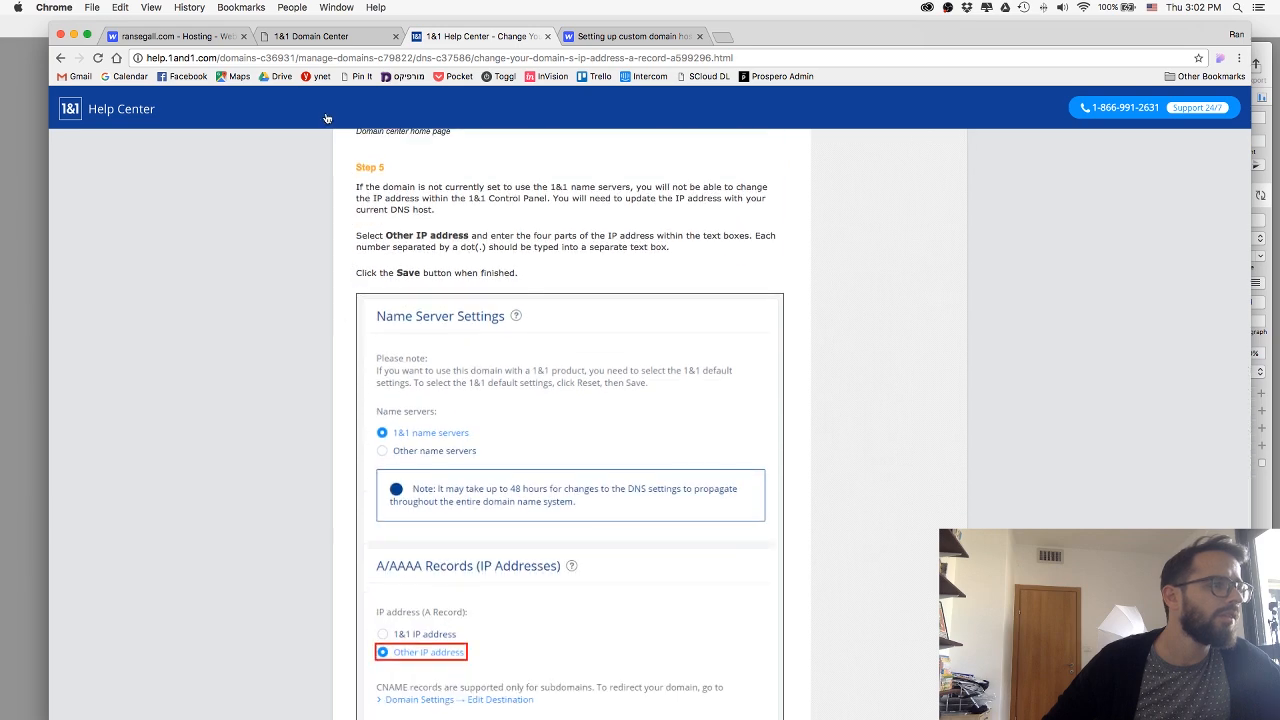
left_click(311, 36)
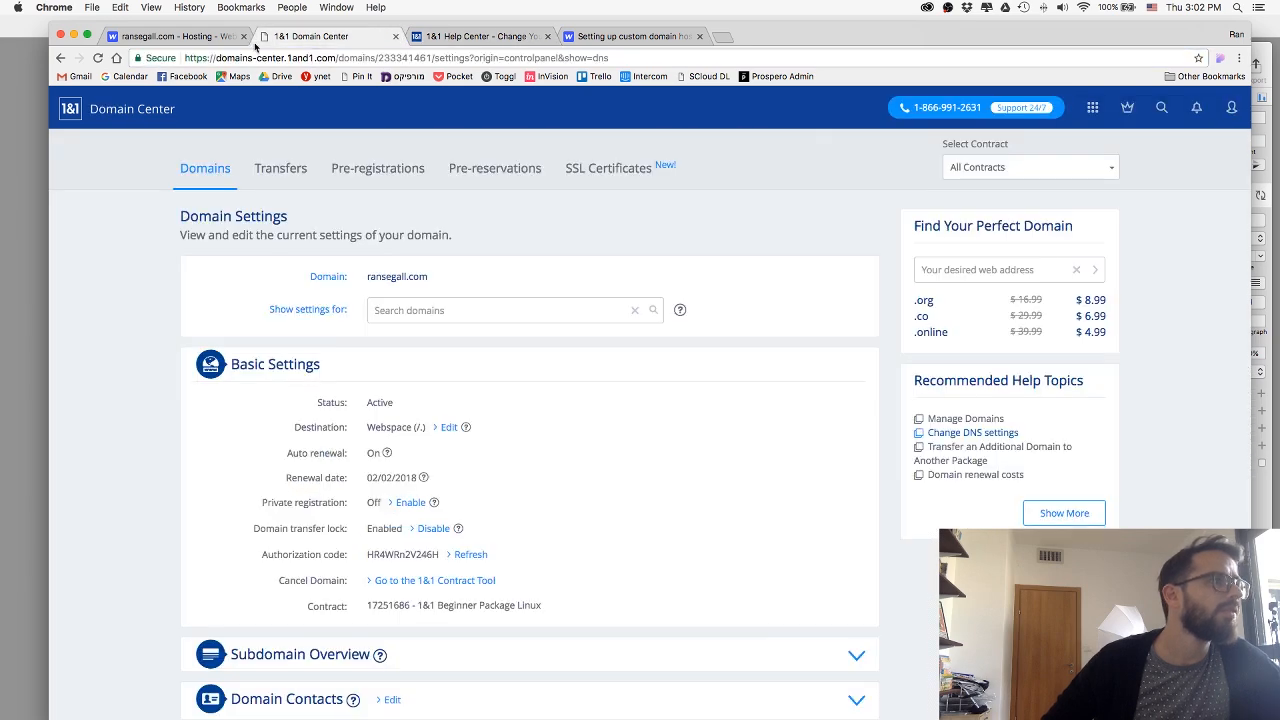
Find ransegall.com on page 3 of the domain list, expand its details, and open its DNS settings for editing.
left_click(193, 169)
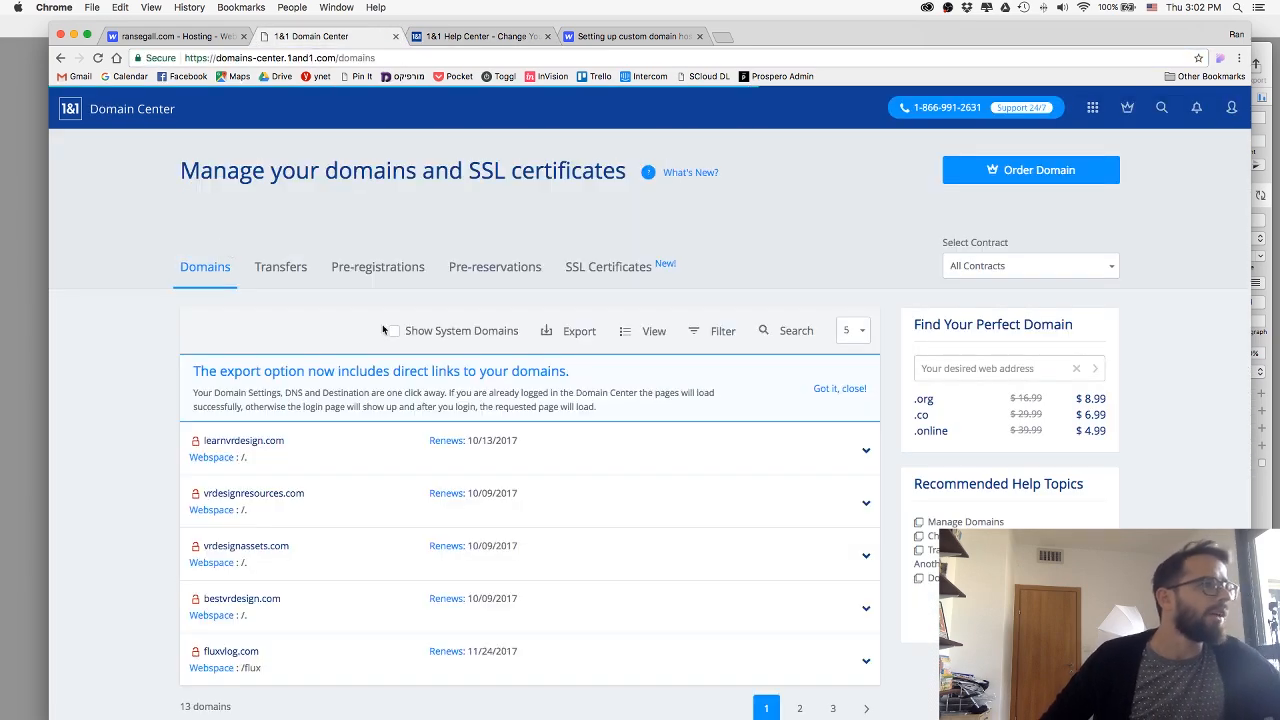
scroll(341, 387, "down", 5)
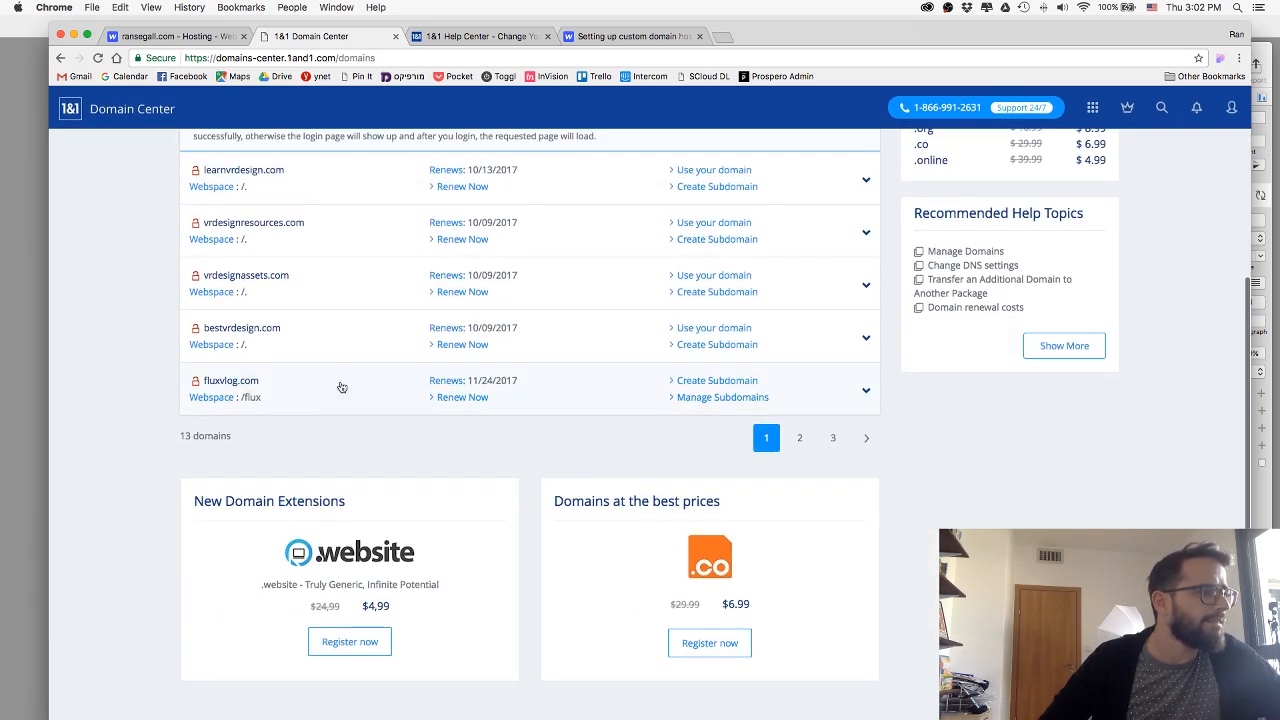
scroll(685, 428, "up", 3)
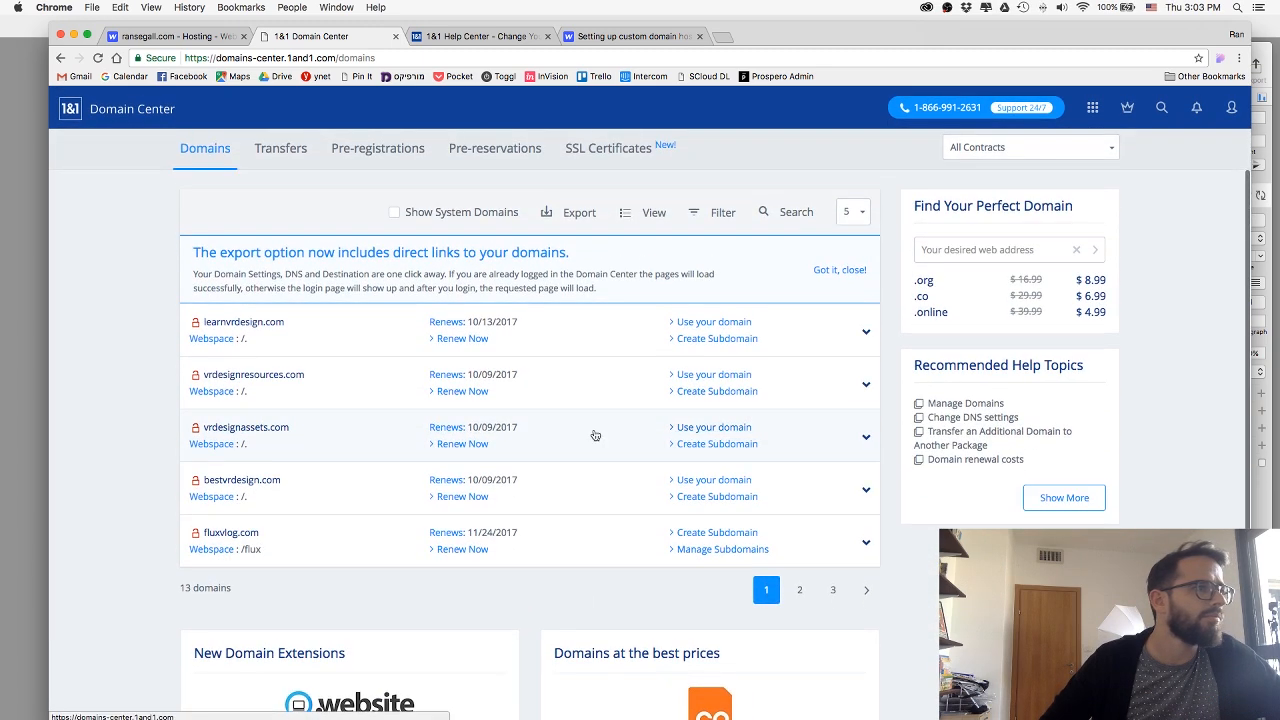
left_click(799, 589)
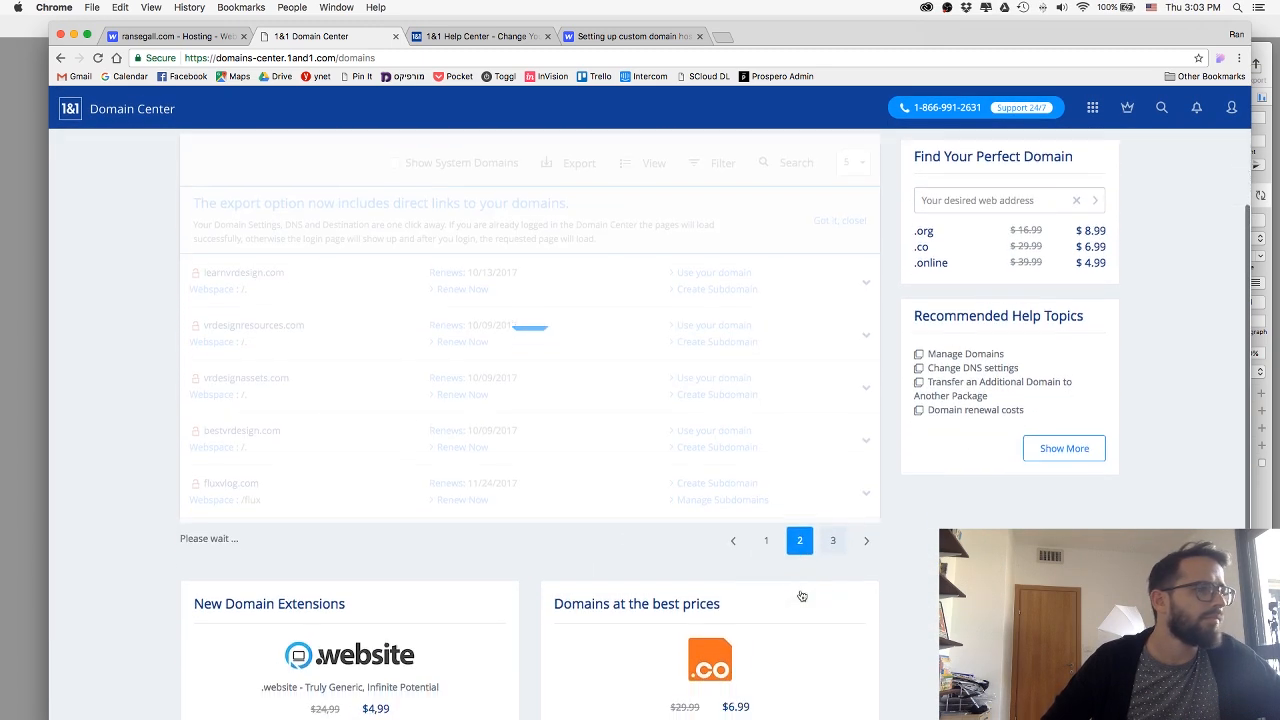
left_click(832, 537)
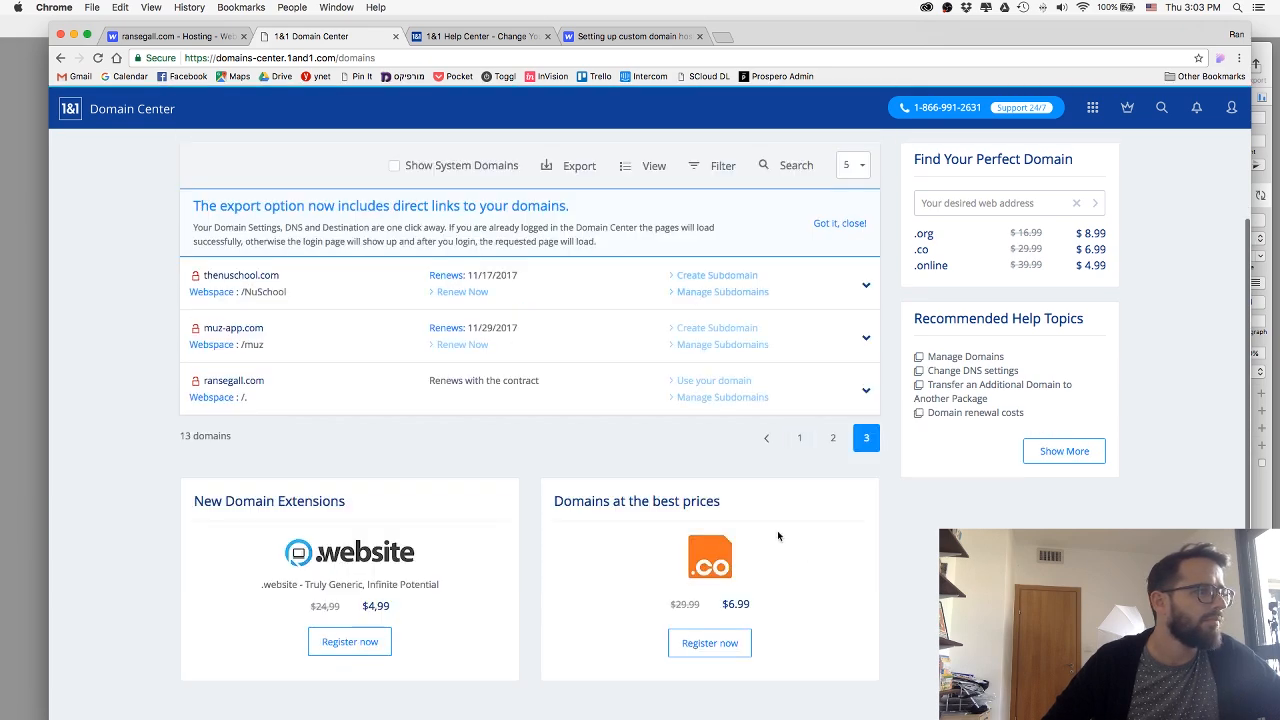
left_click(865, 392)
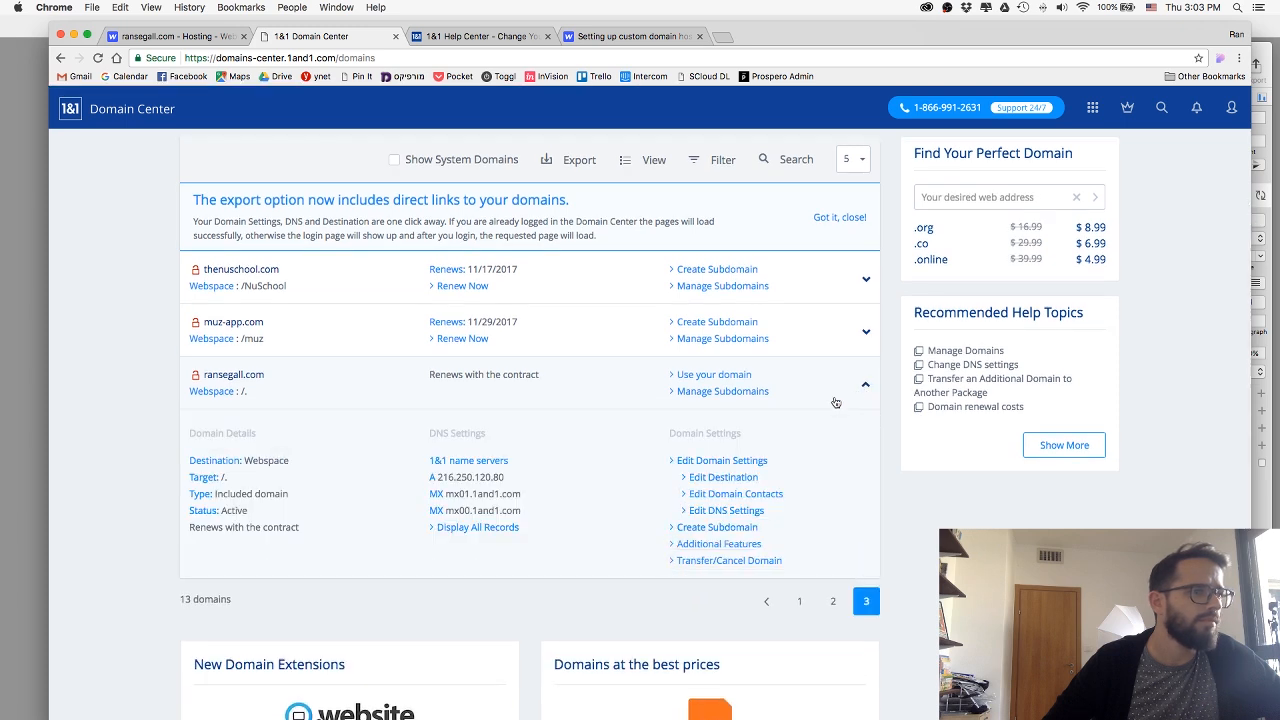
left_click(731, 510)
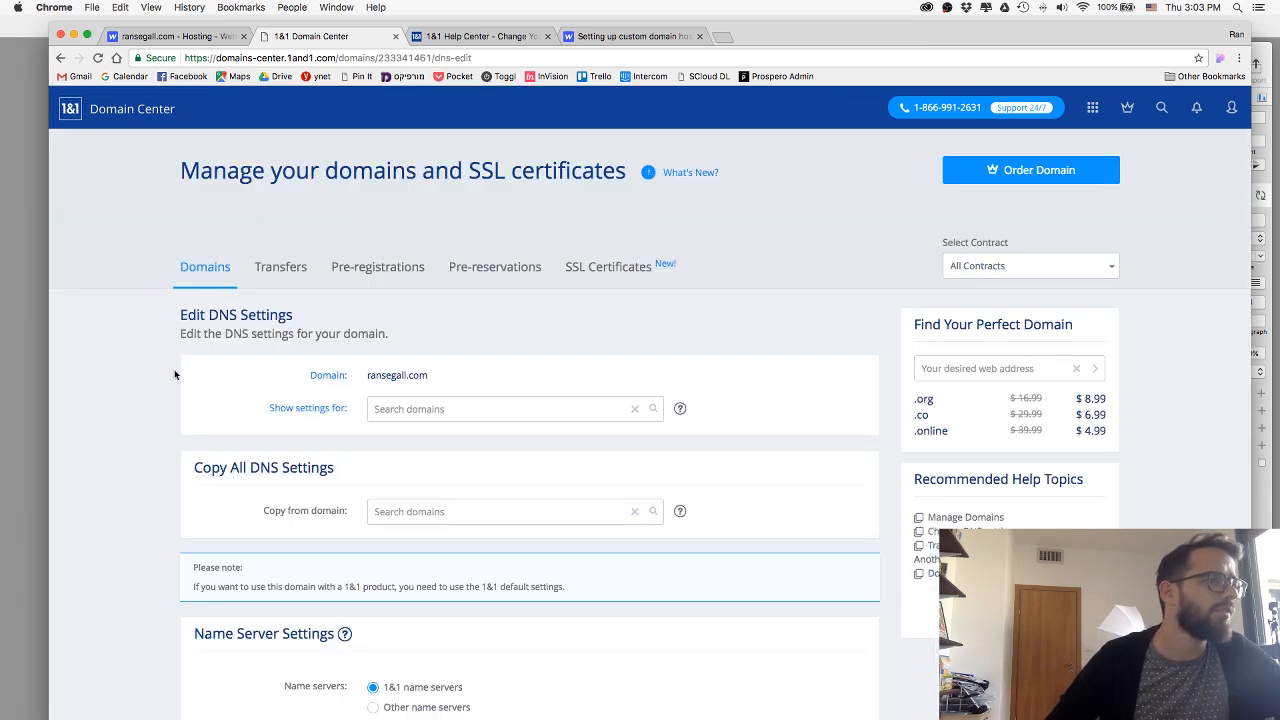
Try switching the domain to other name servers with "Webflow" as Name server 1.
scroll(203, 377, "down", 5)
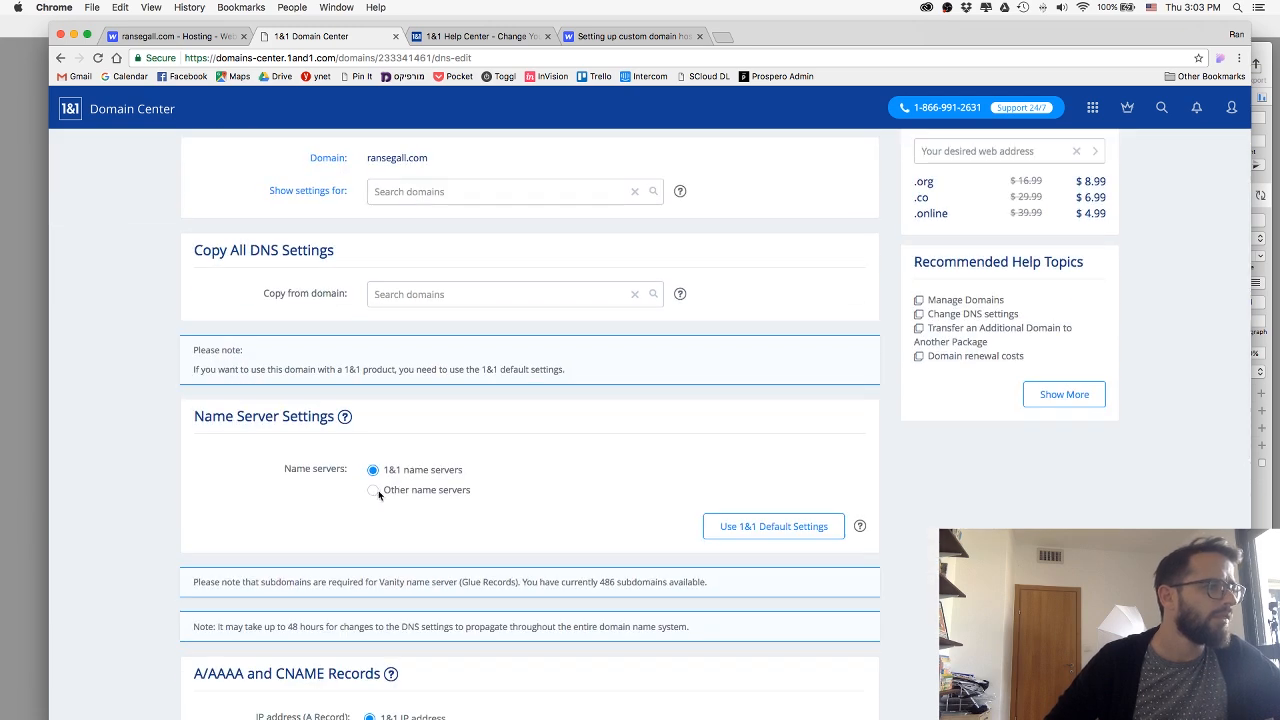
scroll(357, 473, "down", 2)
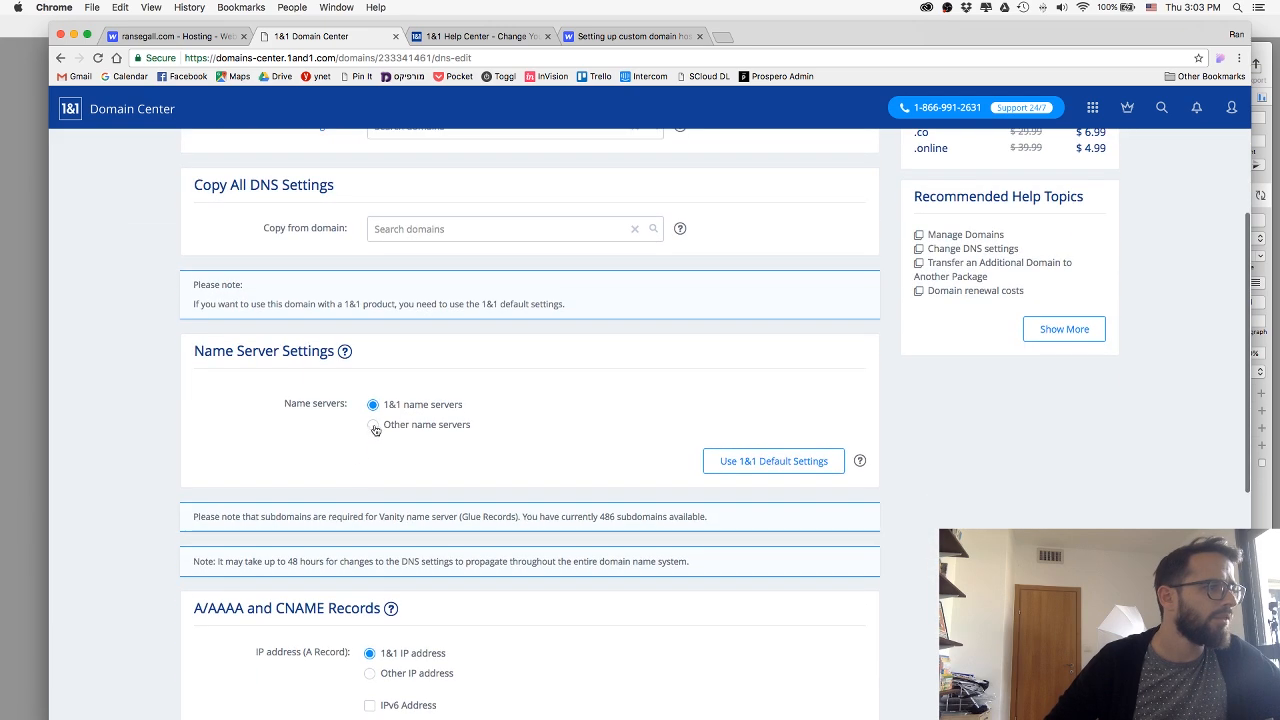
left_click(374, 428)
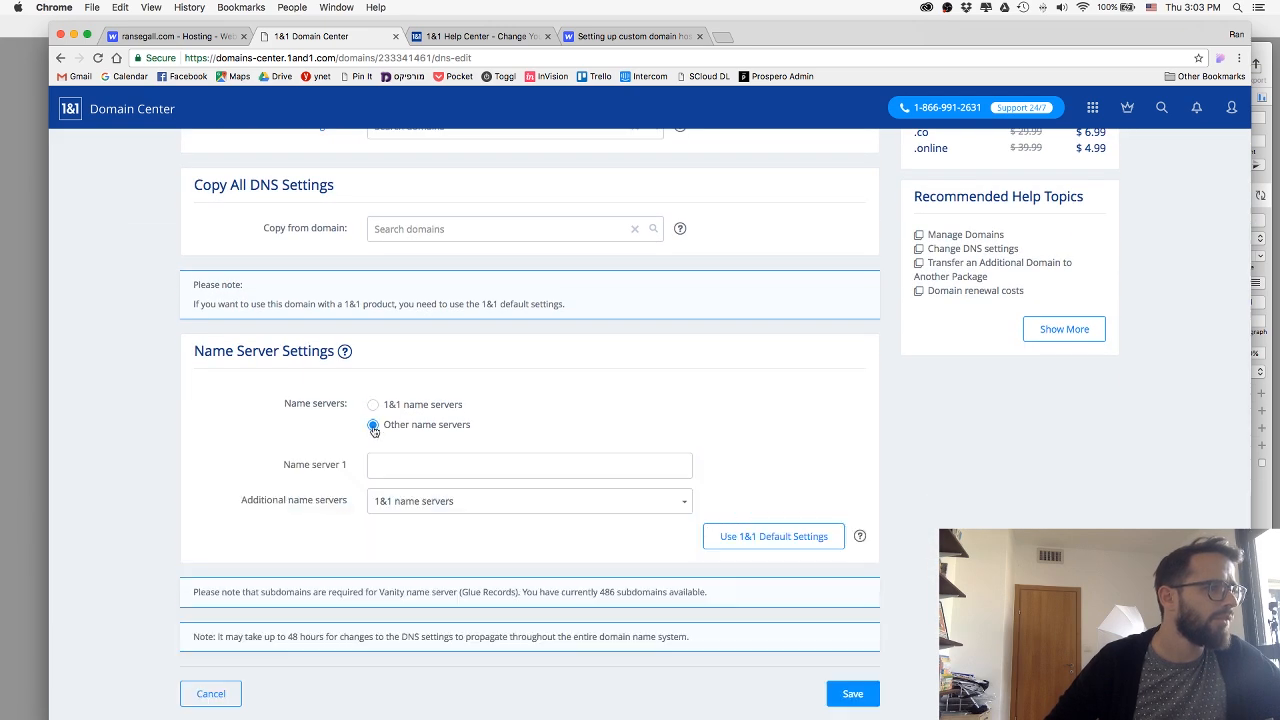
scroll(374, 430, "down", 1)
left_click(404, 447)
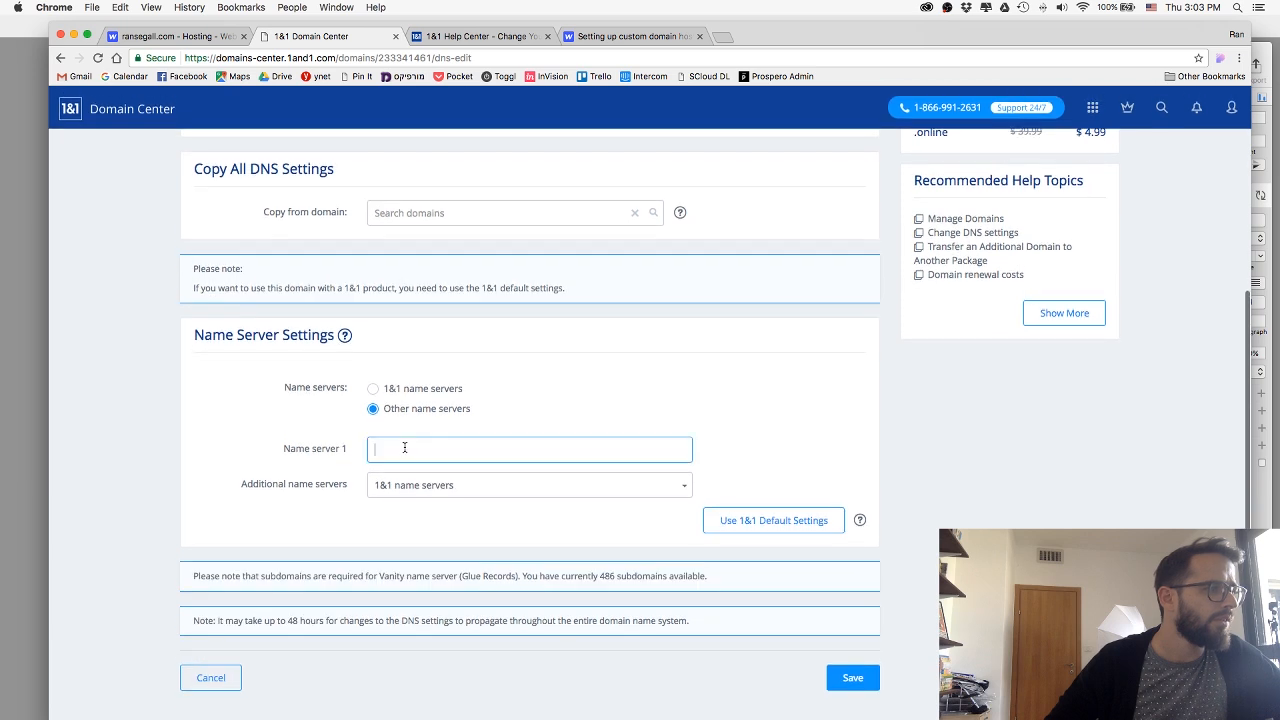
type("Webflow")
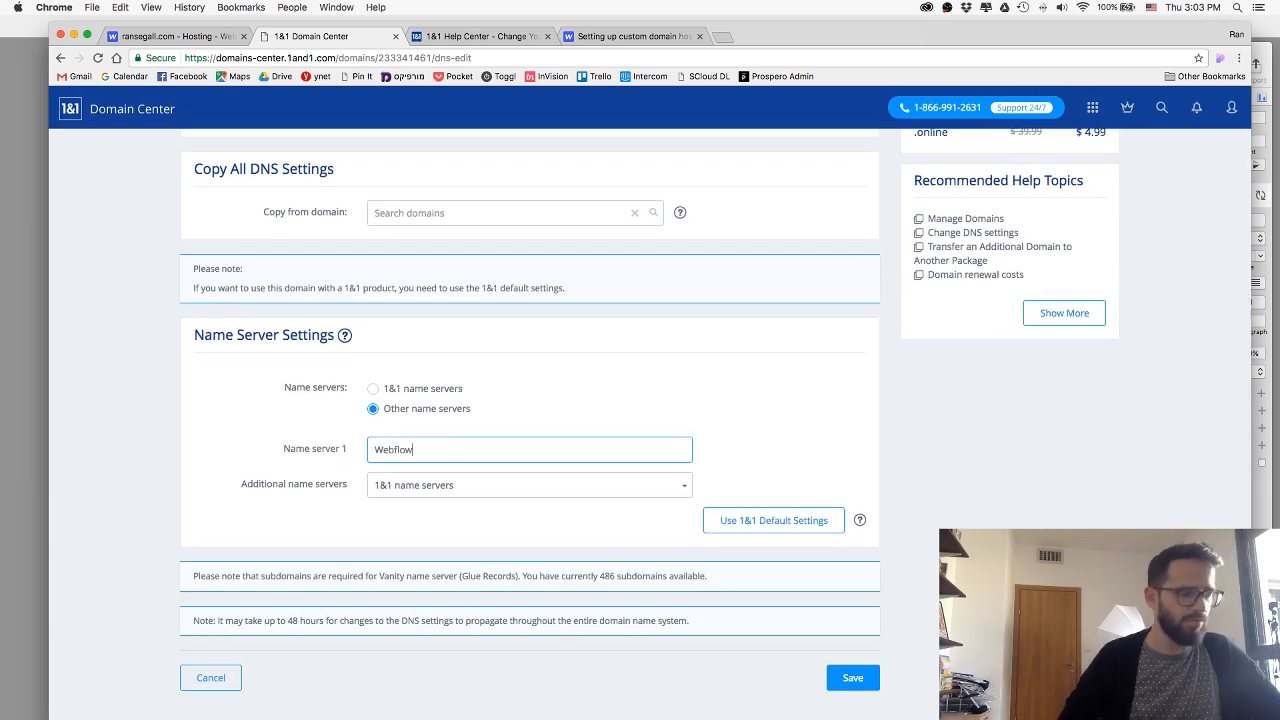
Set the additional name servers to "My secondary name servers" and select the Name server 1 entry for replacement.
left_click(494, 487)
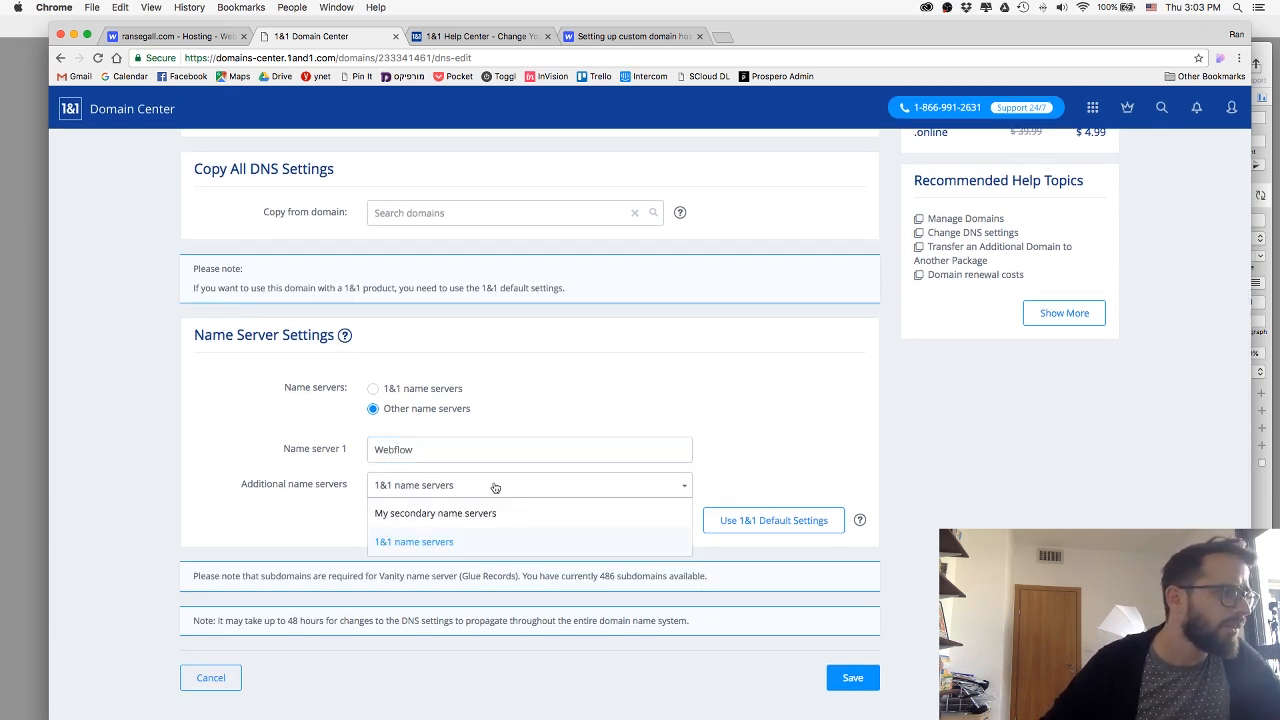
left_click(325, 478)
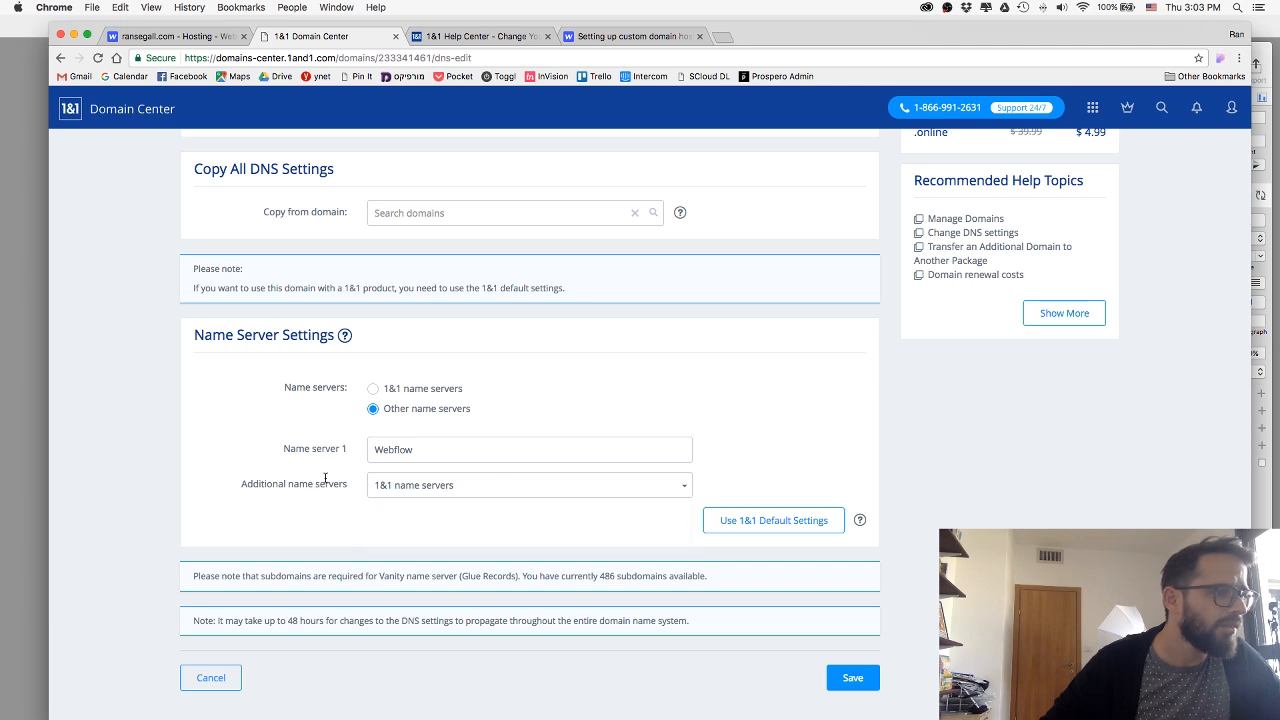
mouse_move(344, 335)
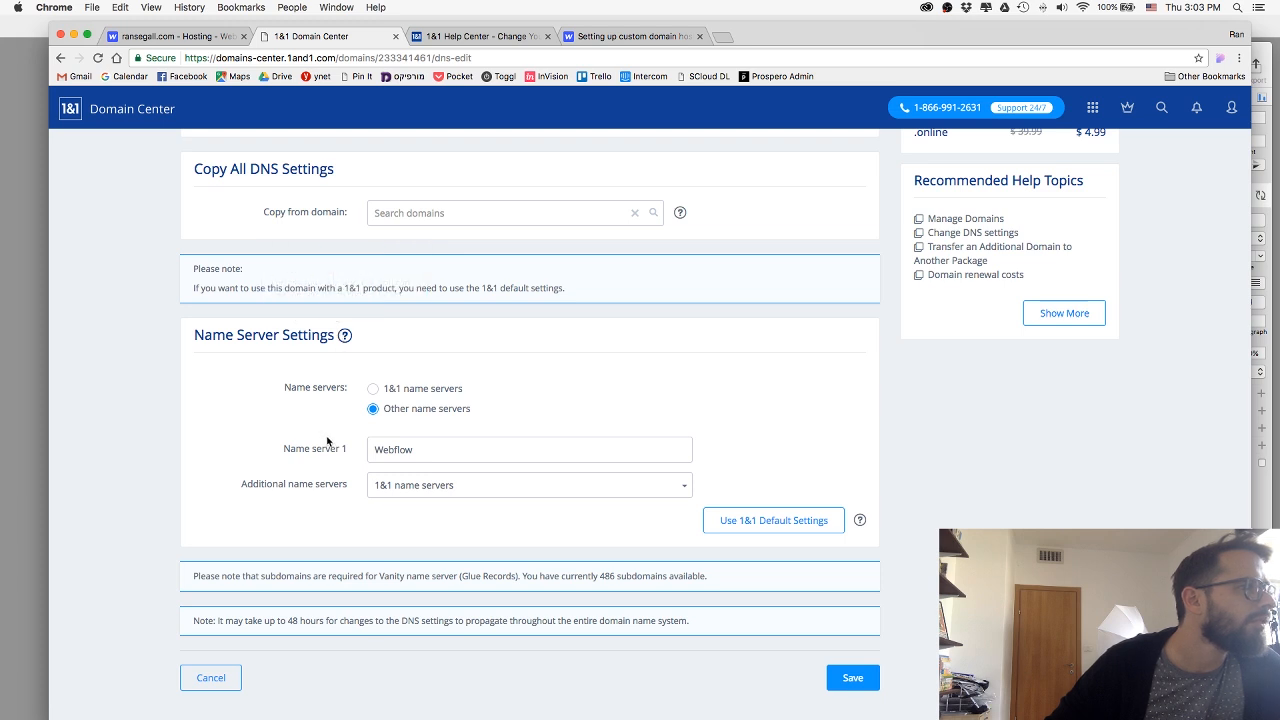
left_click(443, 488)
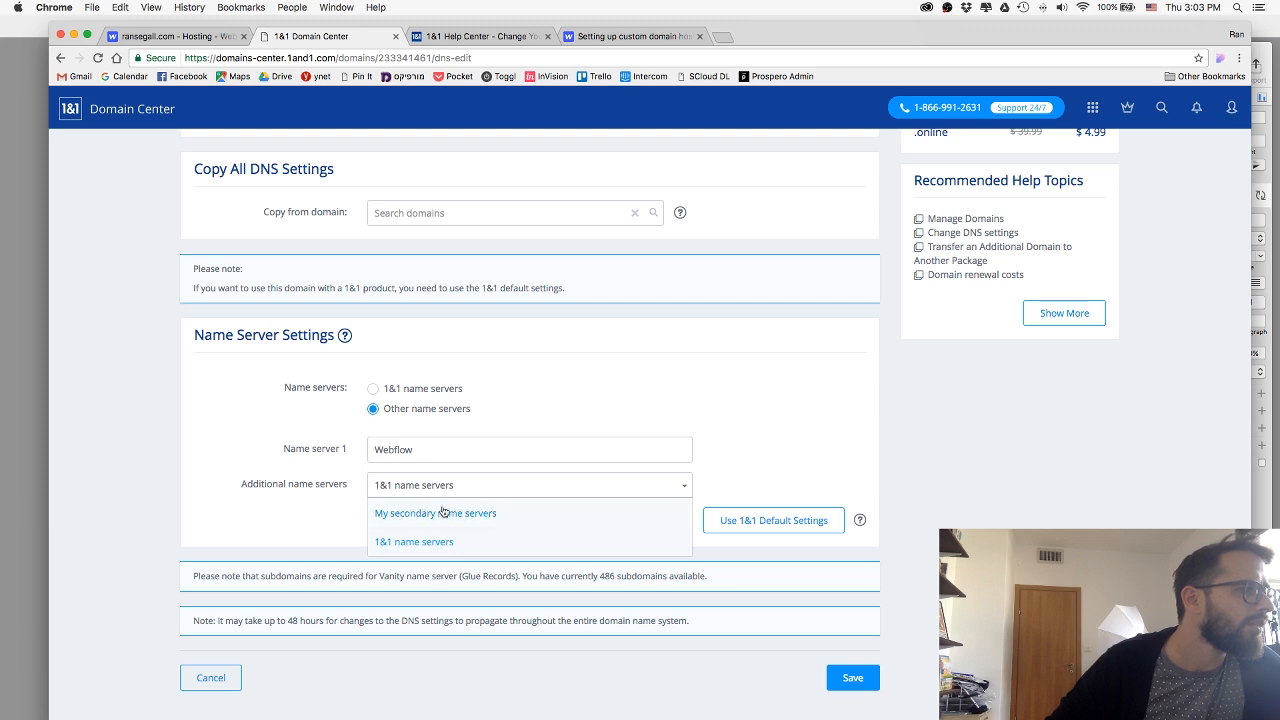
left_click(443, 511)
left_click_drag(429, 449, 318, 455)
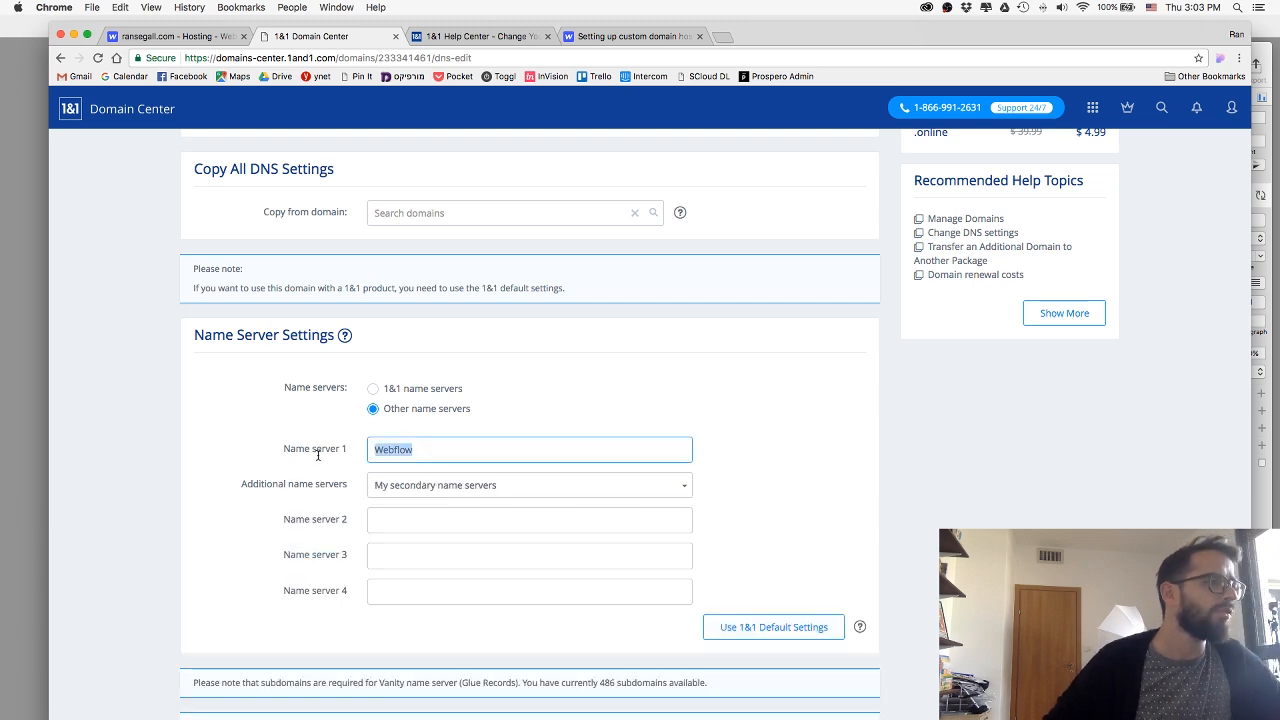
Check the first A record address in the Webflow Help article and review the 1&1 article's name server and Other IP address instructions.
left_click(610, 36)
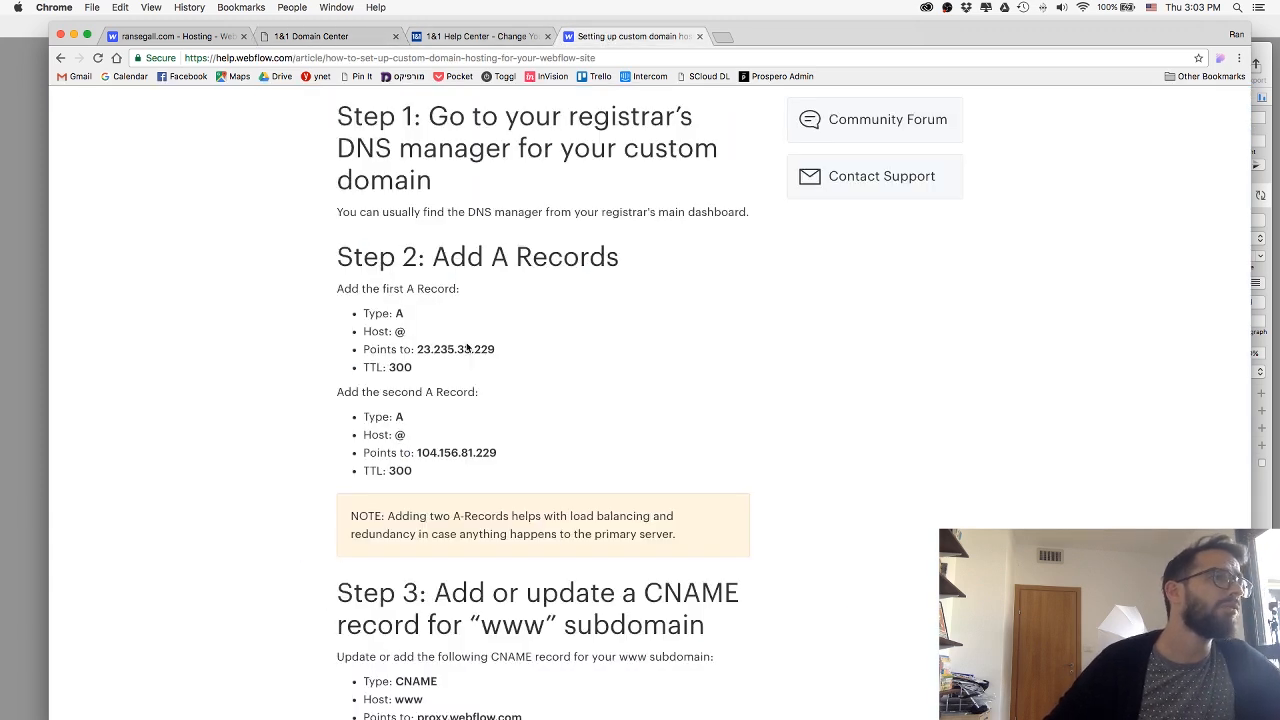
left_click_drag(497, 350, 428, 347)
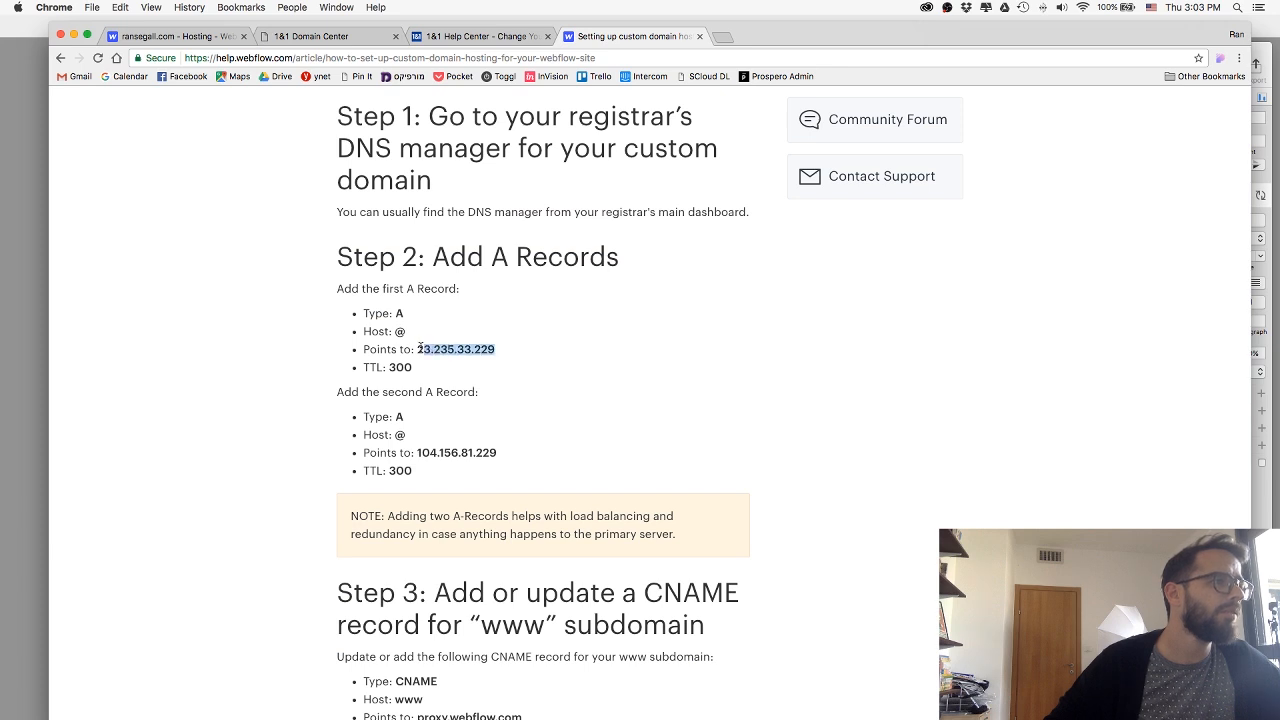
left_click(470, 36)
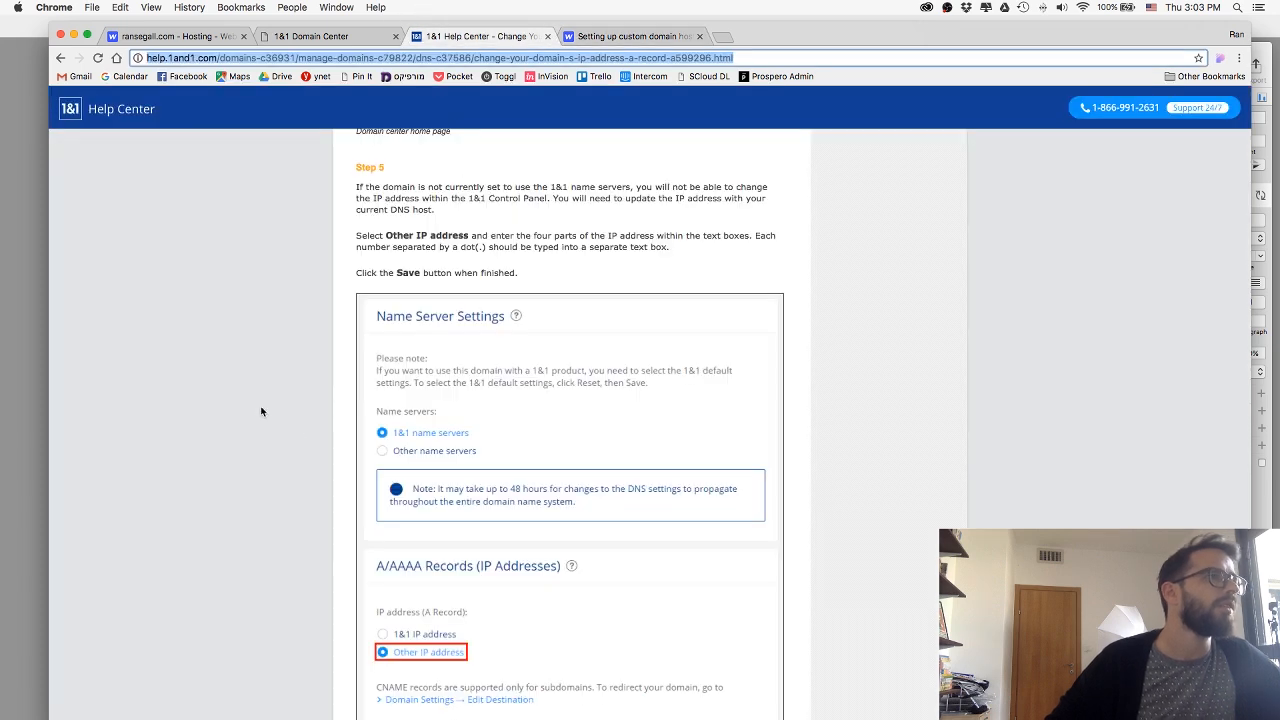
scroll(258, 408, "down", 2)
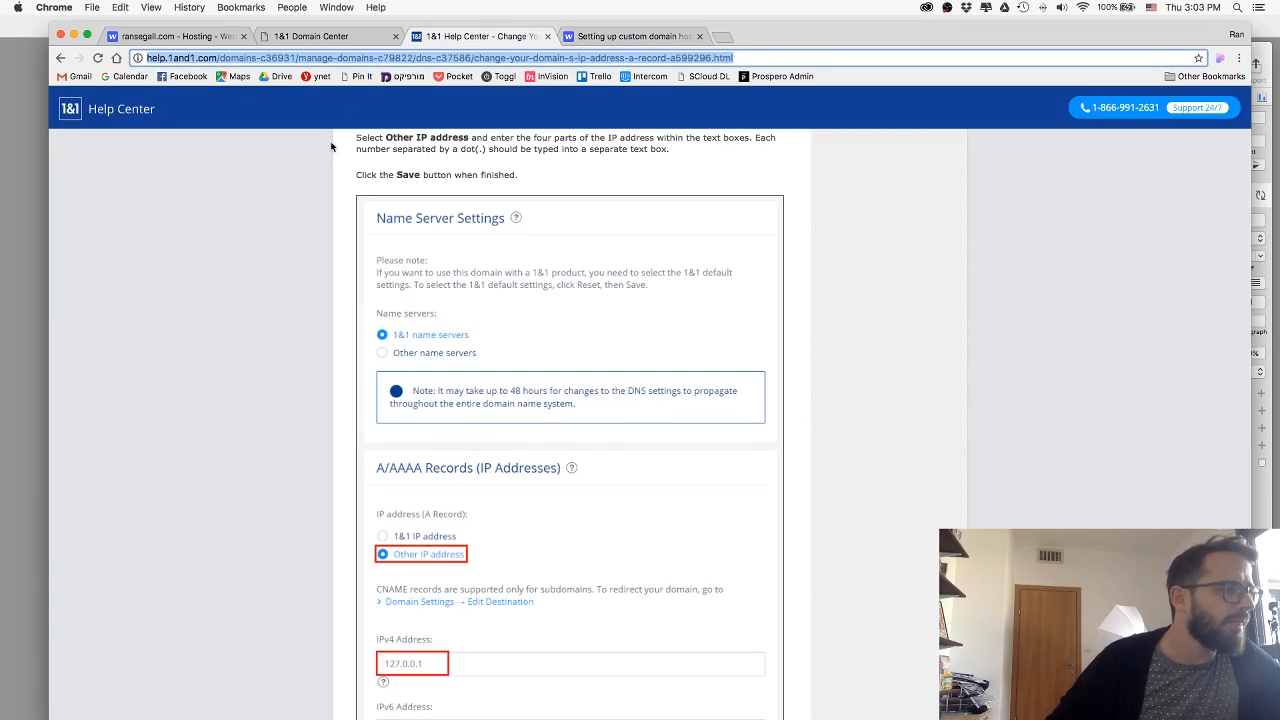
scroll(392, 292, "up", 1)
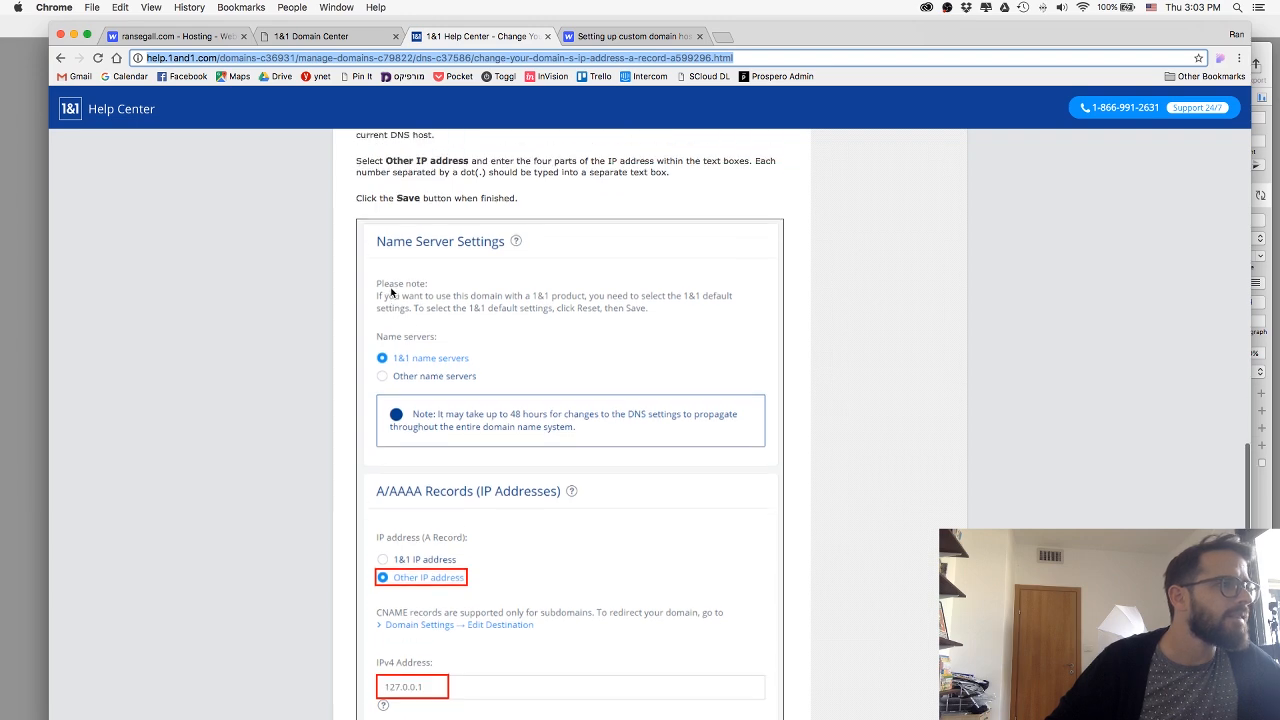
scroll(391, 291, "up", 8)
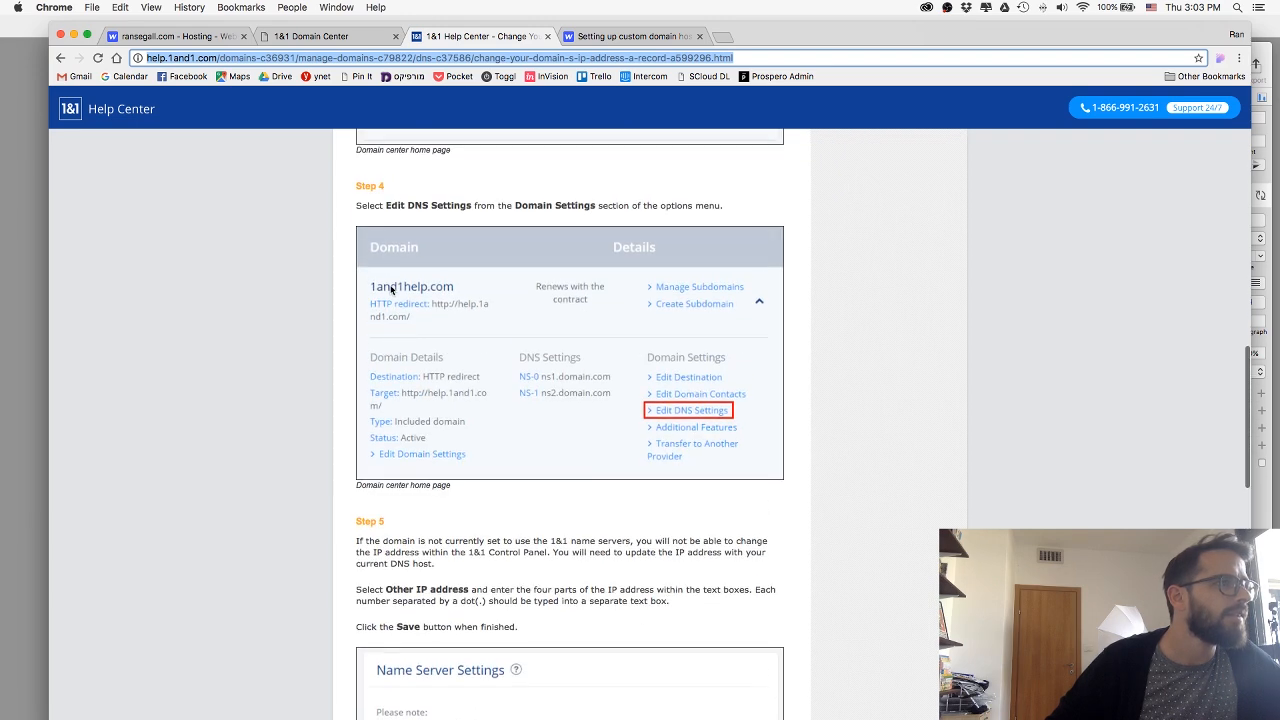
scroll(391, 290, "down", 8)
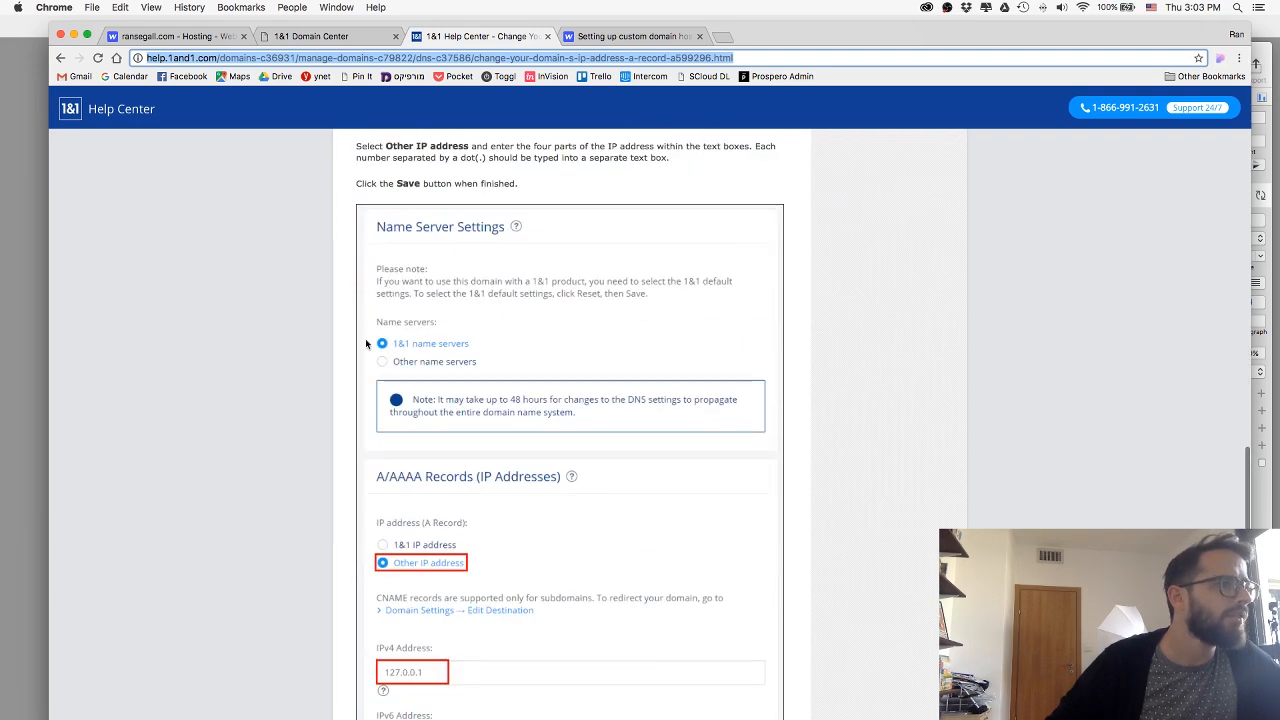
scroll(366, 343, "down", 4)
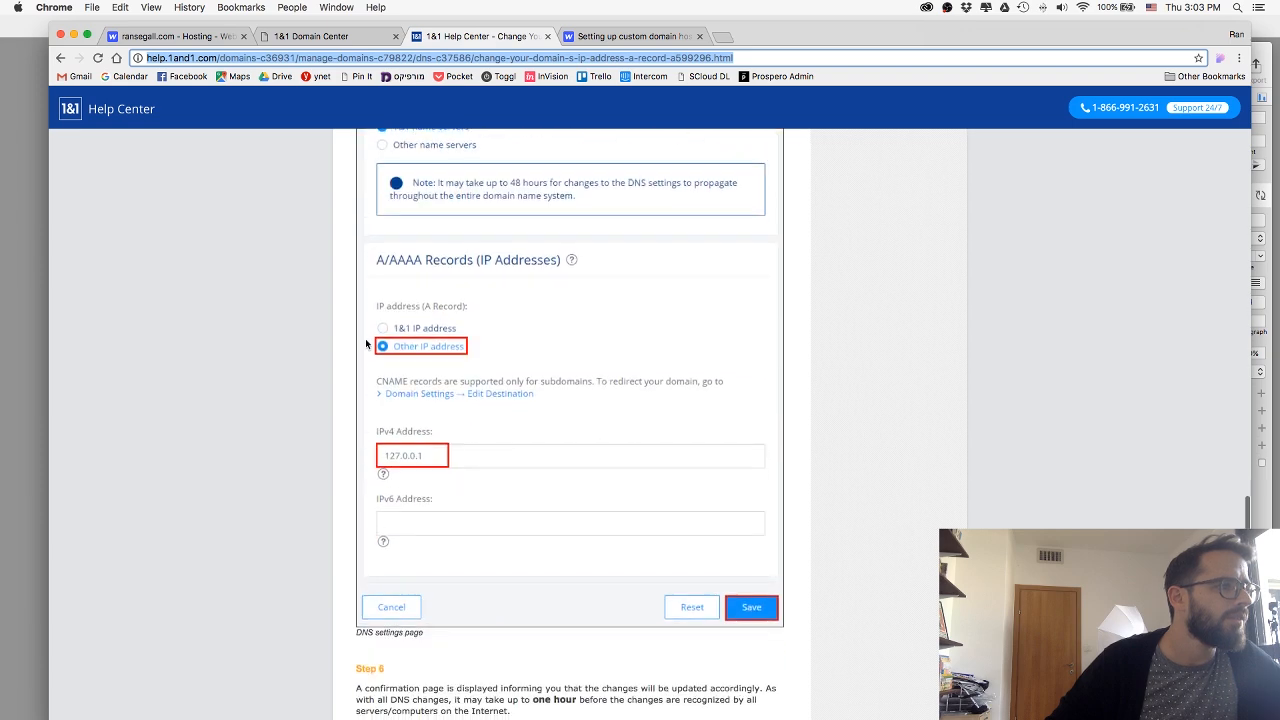
scroll(366, 340, "up", 5)
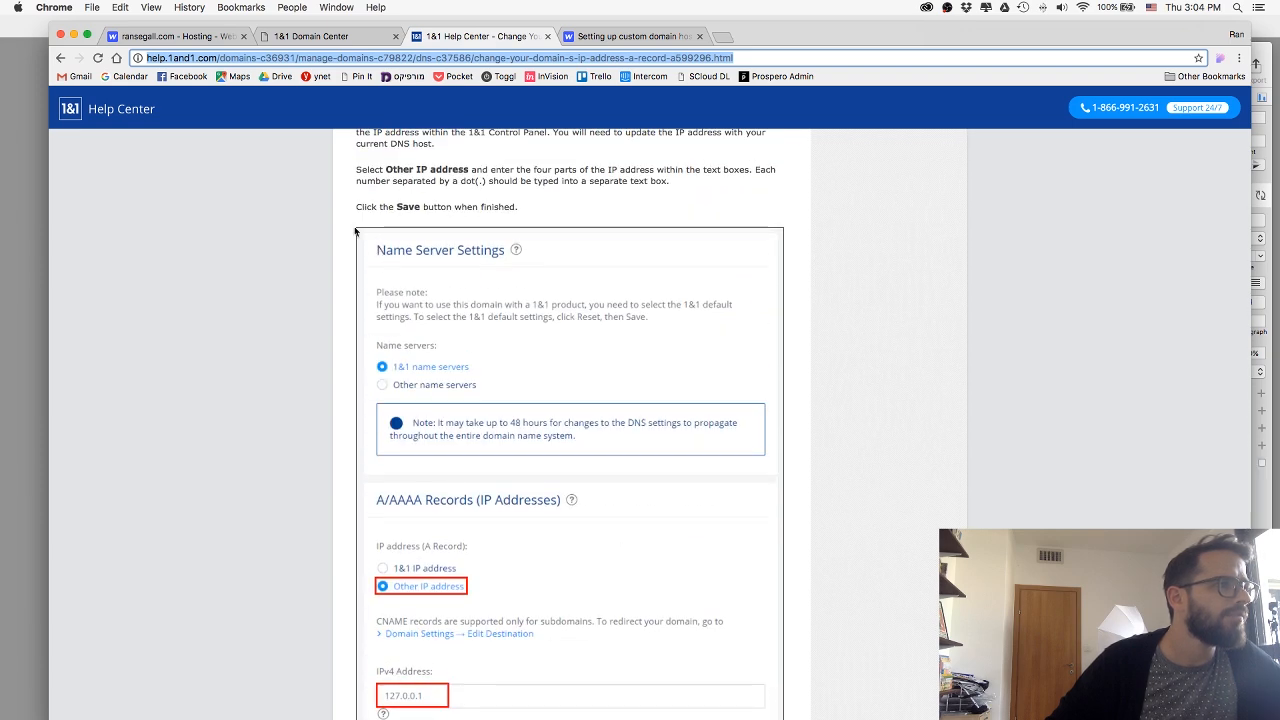
scroll(400, 330, "down", 1)
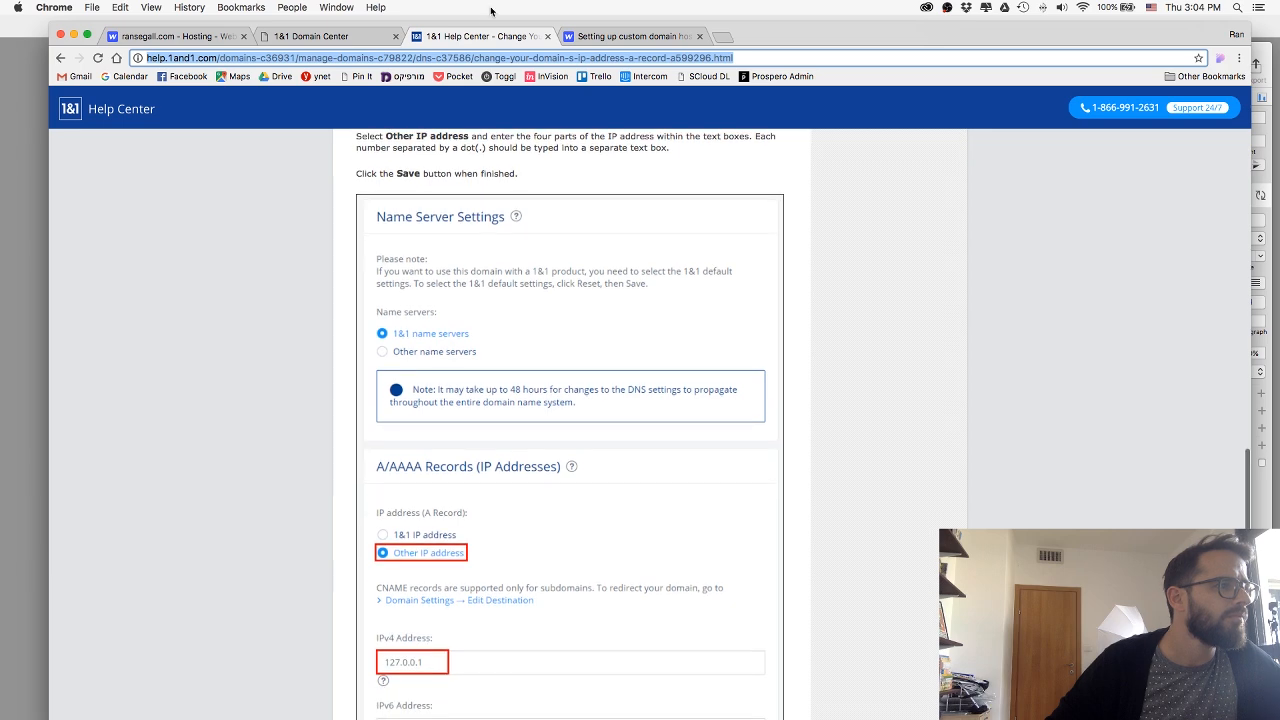
In the Domain Center, set the domain to 1&1 name servers and choose Other IP address for the A record.
left_click(349, 38)
left_click(372, 388)
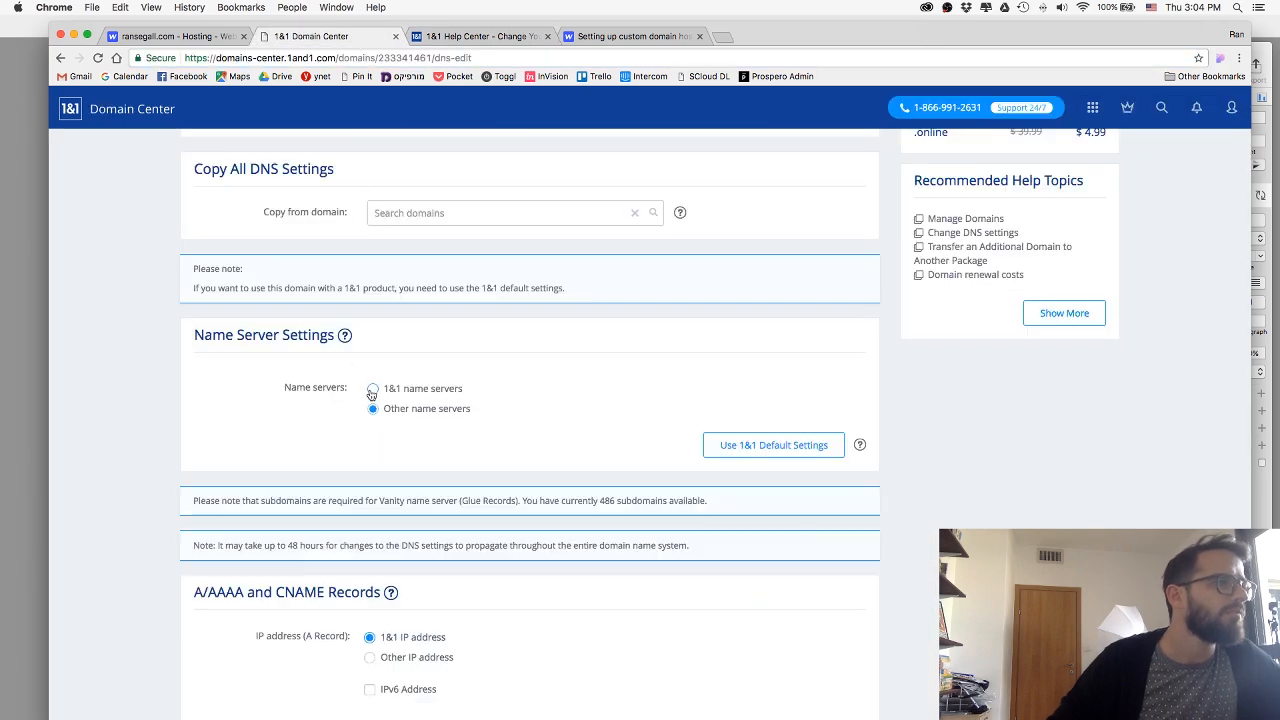
scroll(640, 420, "down", 5)
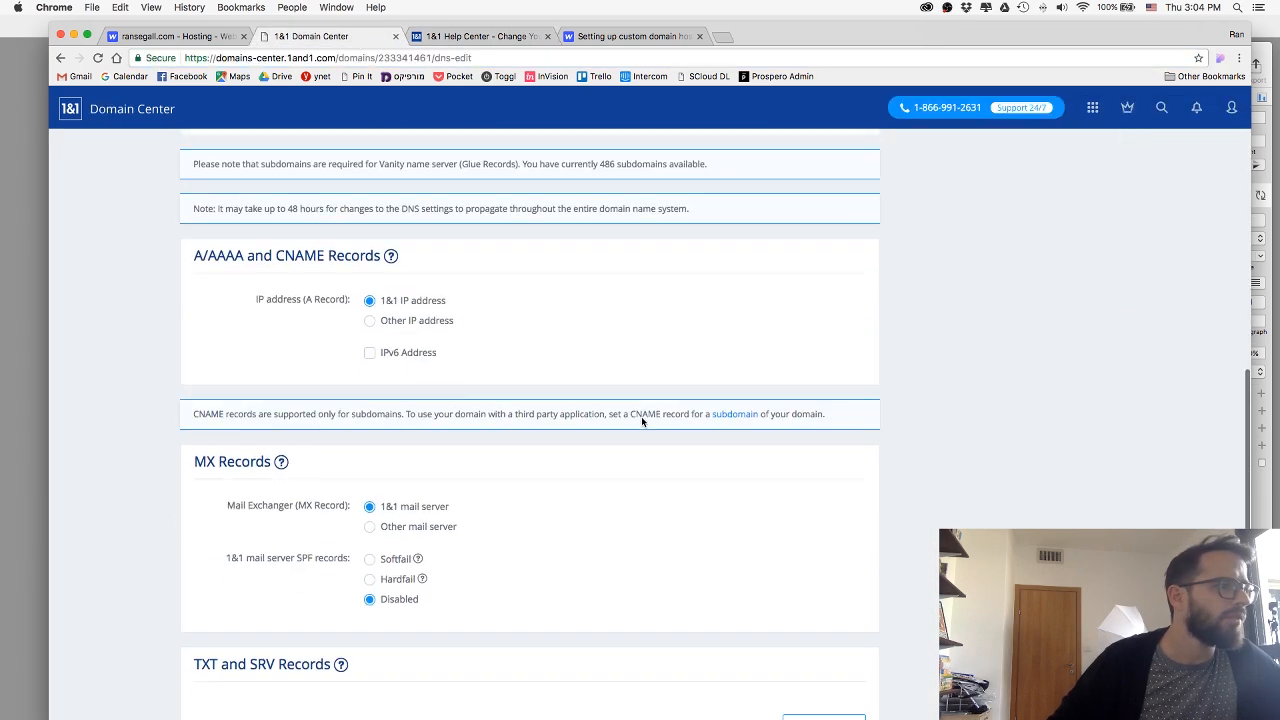
left_click(370, 322)
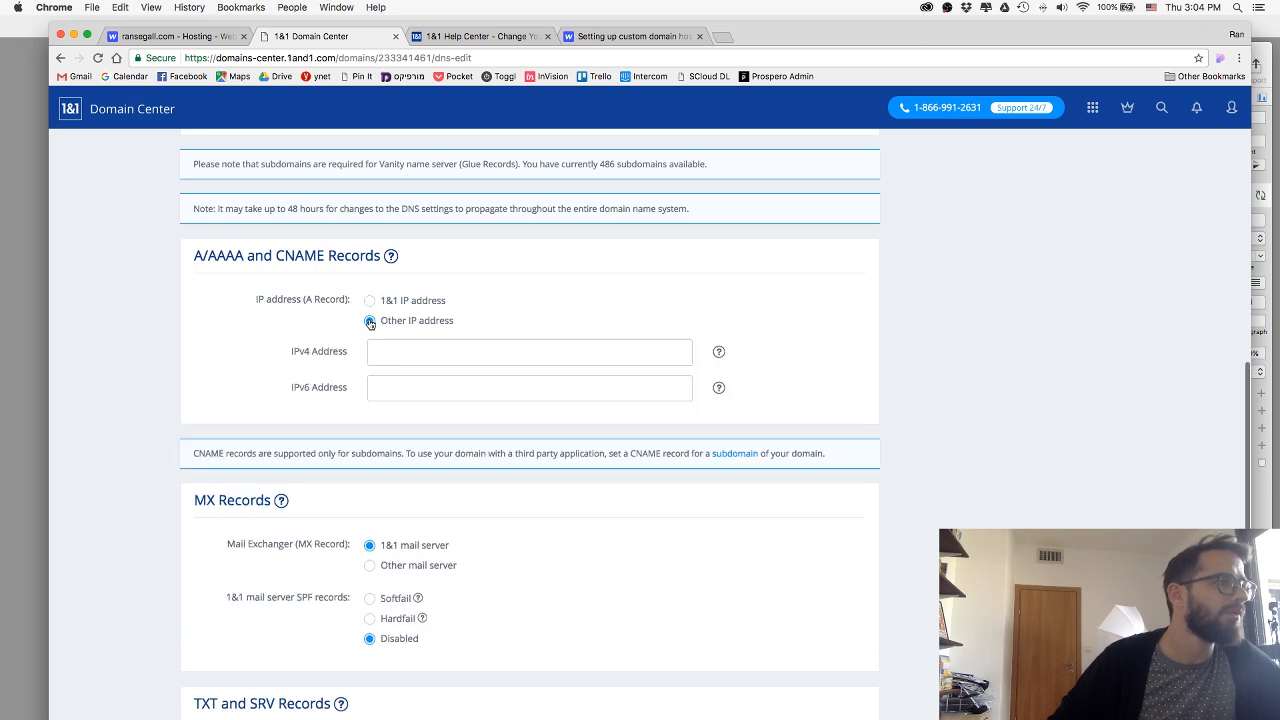
Recheck the 1&1 article's IPv4 address example and copy the first A record address 23.235.33.229 from the Webflow Help article.
left_click(506, 37)
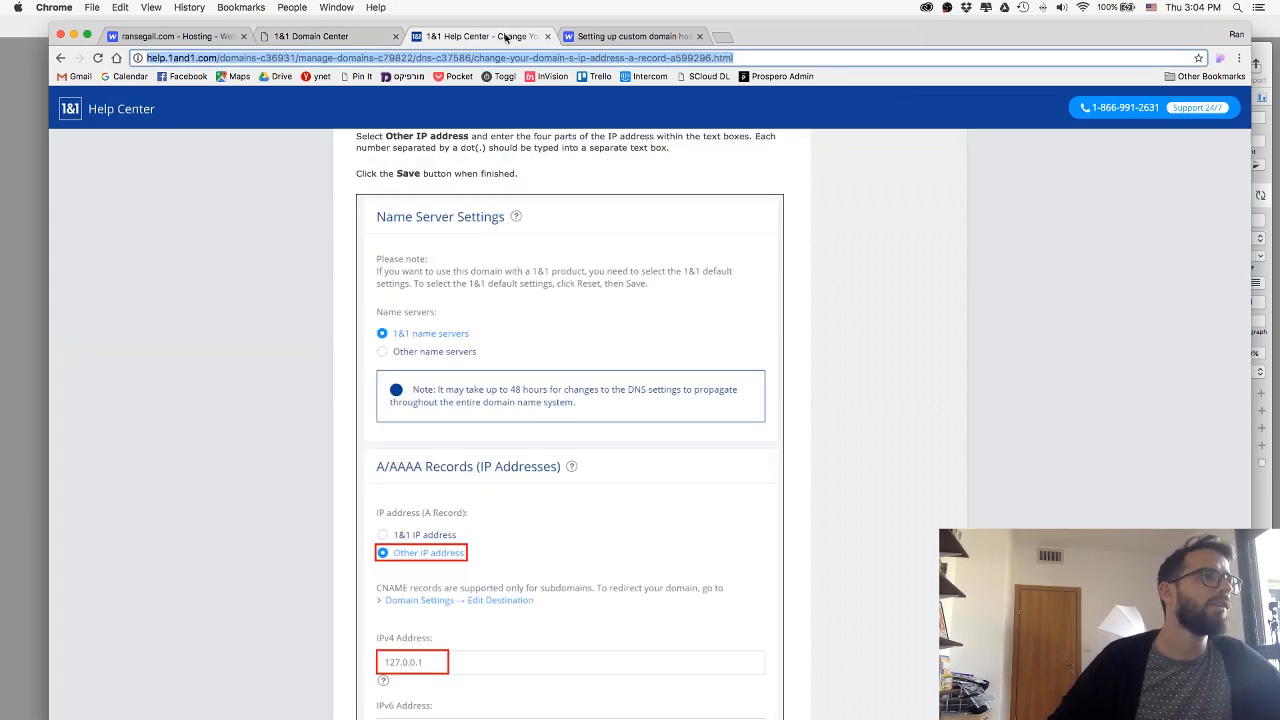
scroll(623, 289, "down", 5)
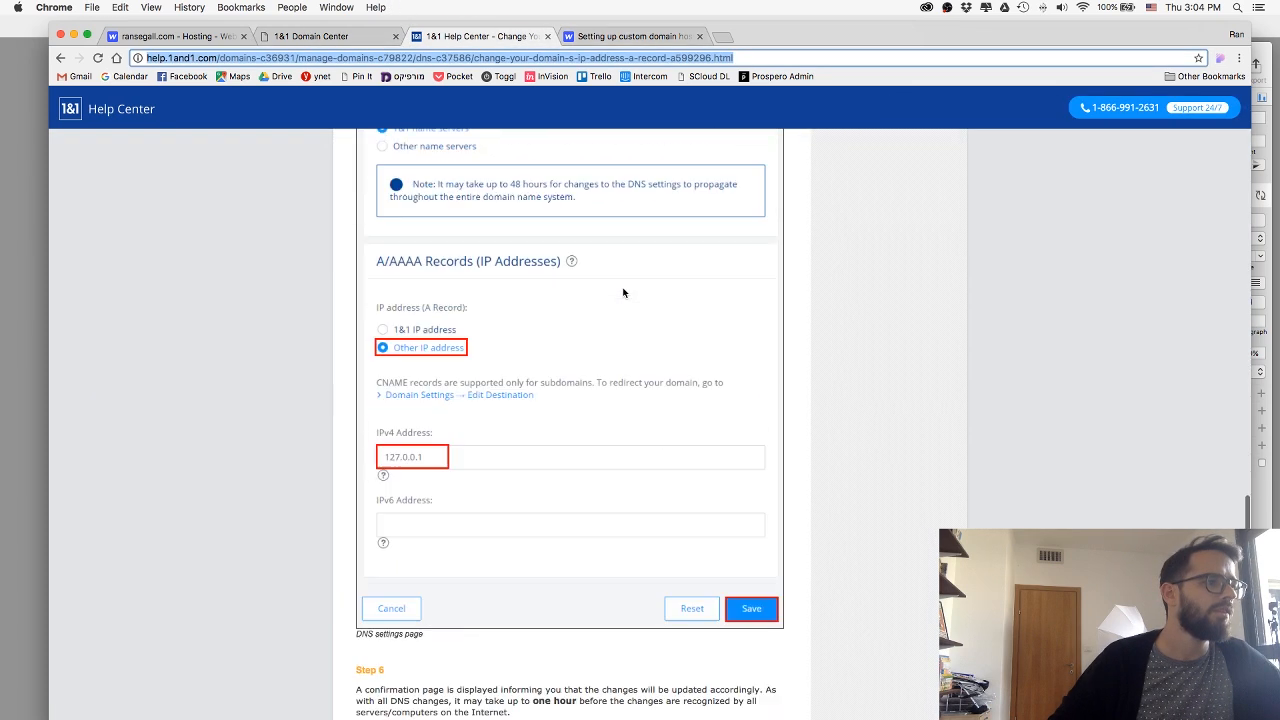
left_click(591, 43)
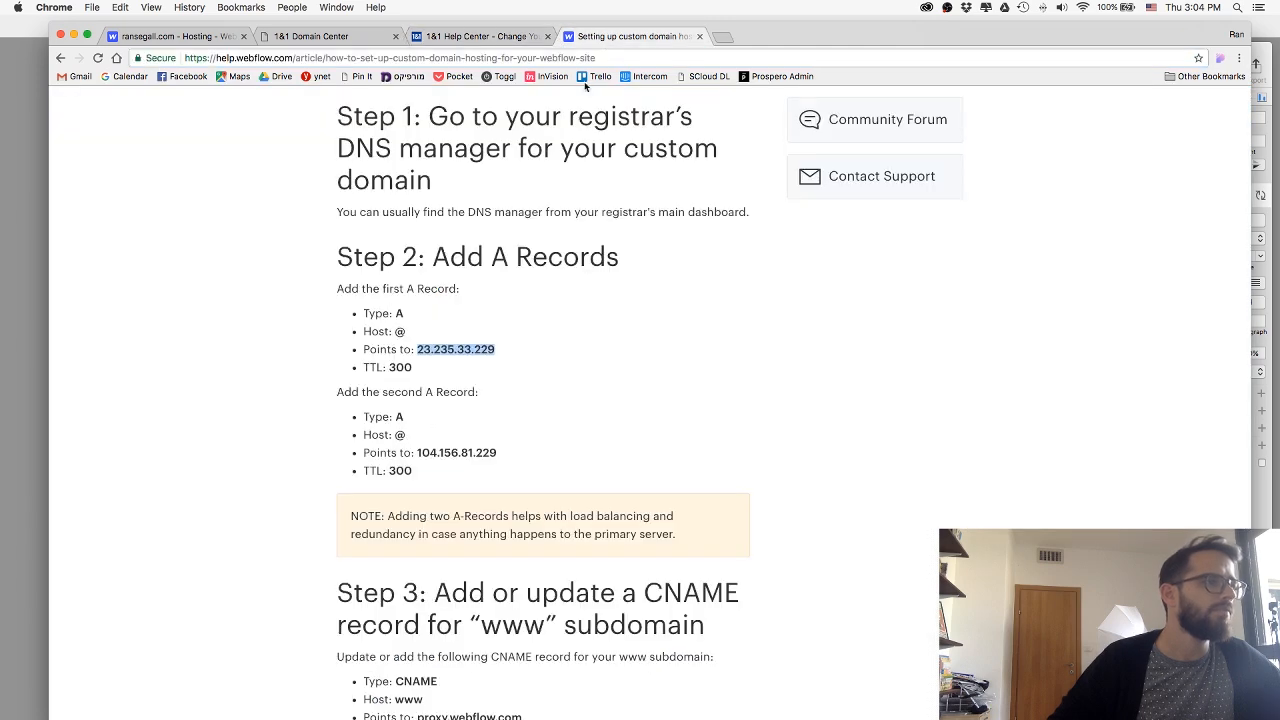
left_click(446, 346)
left_click_drag(419, 349, 508, 347)
key("super+c")
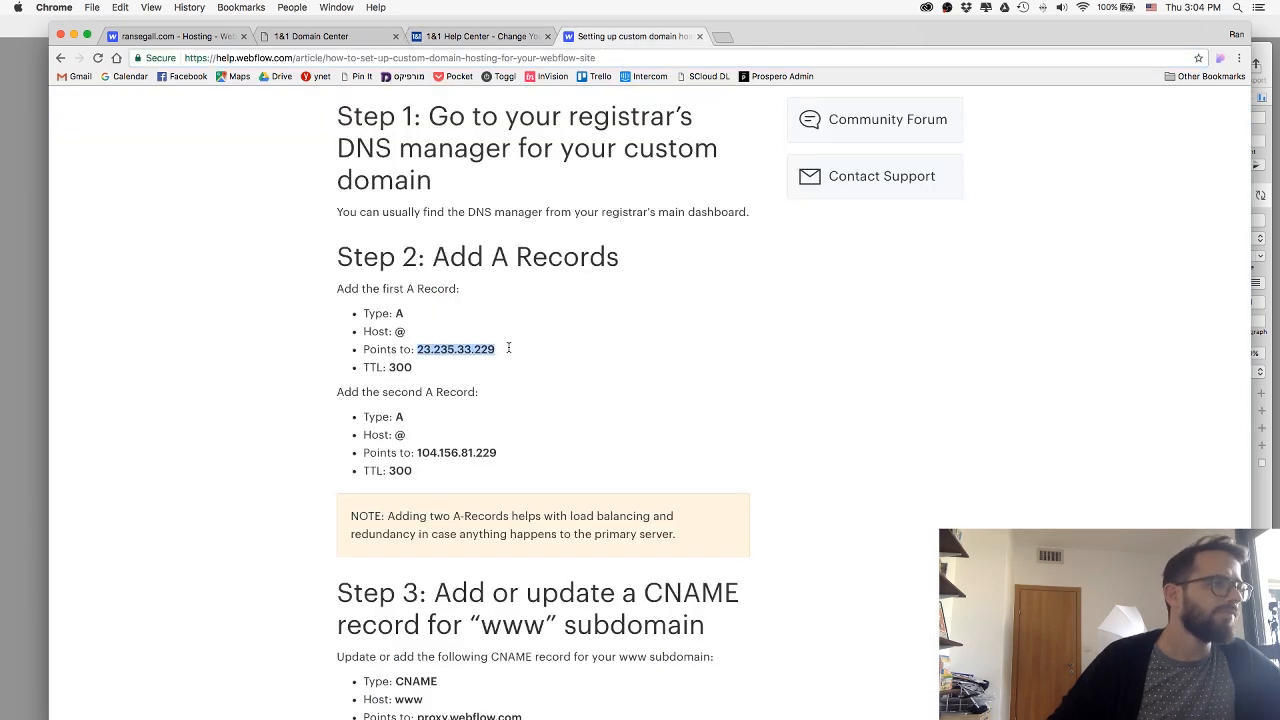
left_click(459, 40)
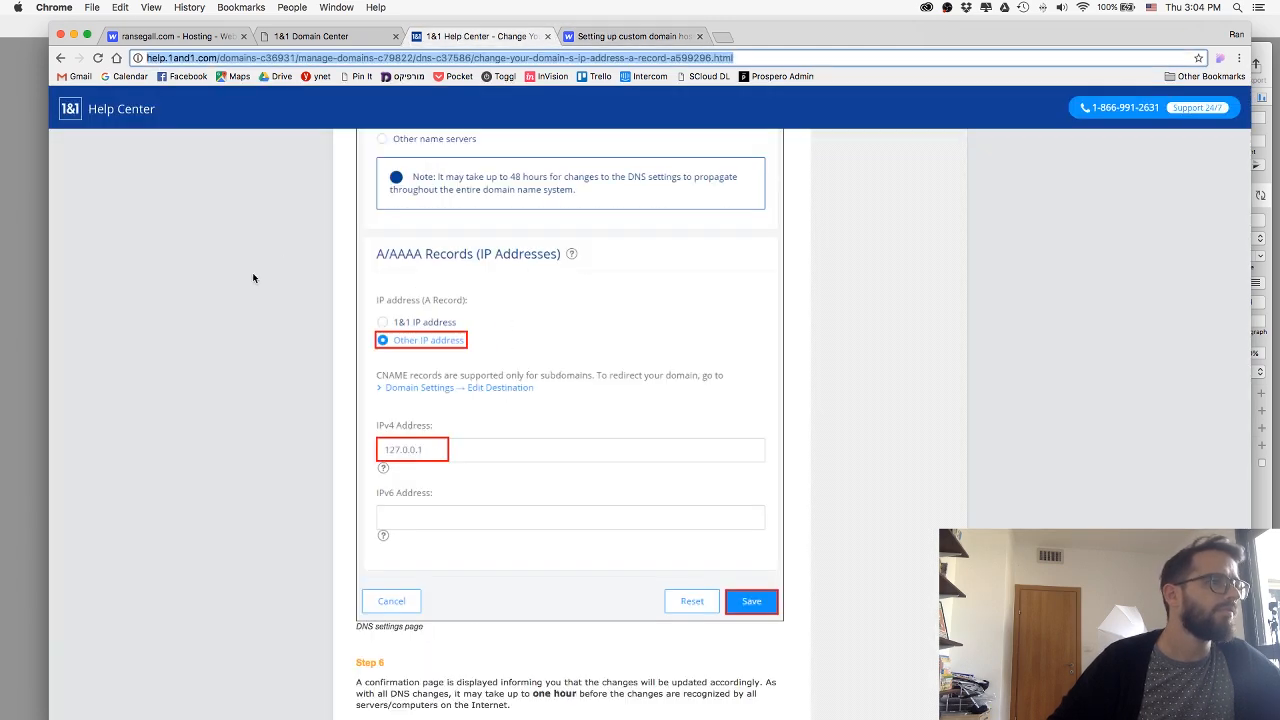
In the Domain Center DNS settings, enter the copied address 23.235.33.229 as the A record's IPv4 address.
left_click(344, 38)
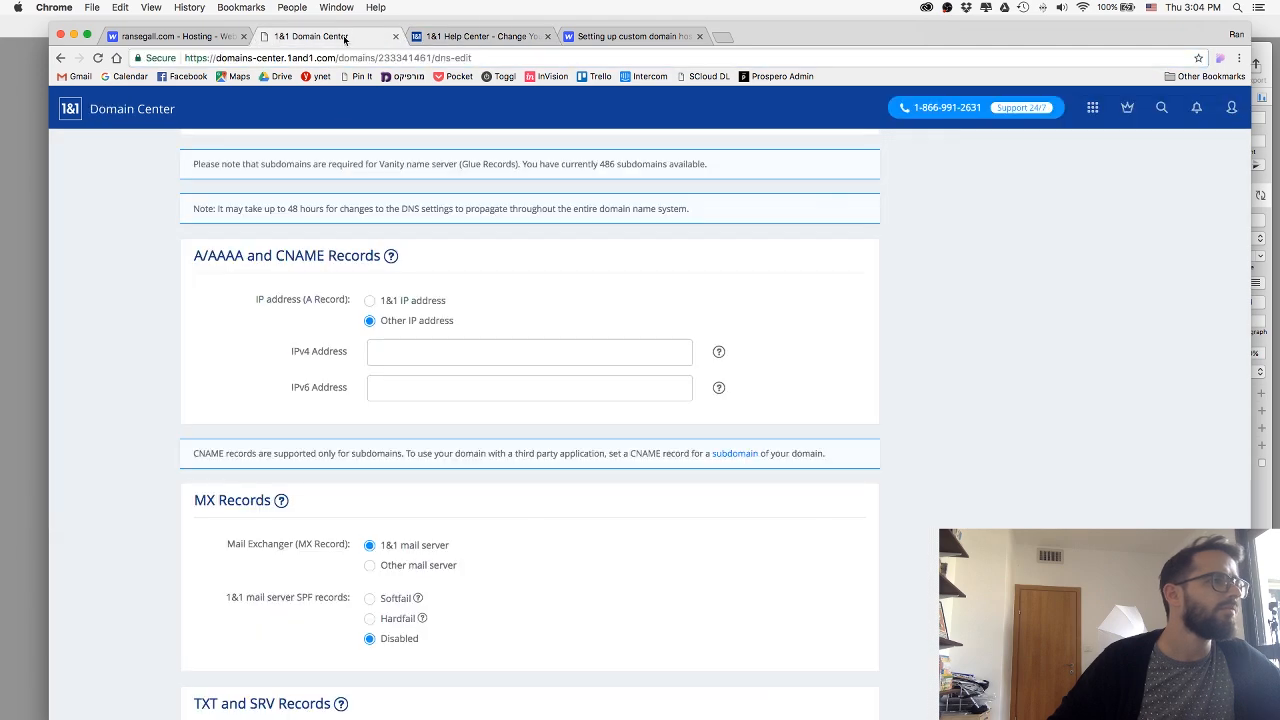
left_click(422, 347)
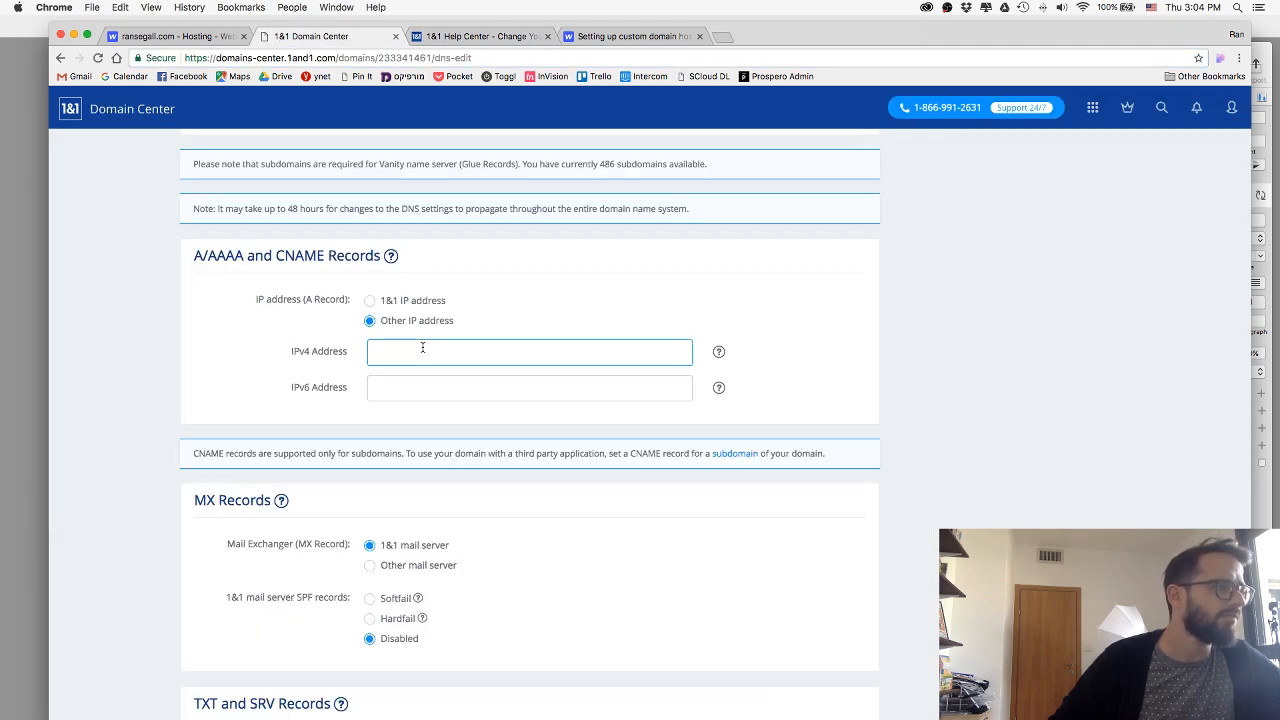
key("super+v")
Copy the second A record address 104.156.81.229 from the Webflow Help article and try to save it as the IPv6 address.
left_click(663, 38)
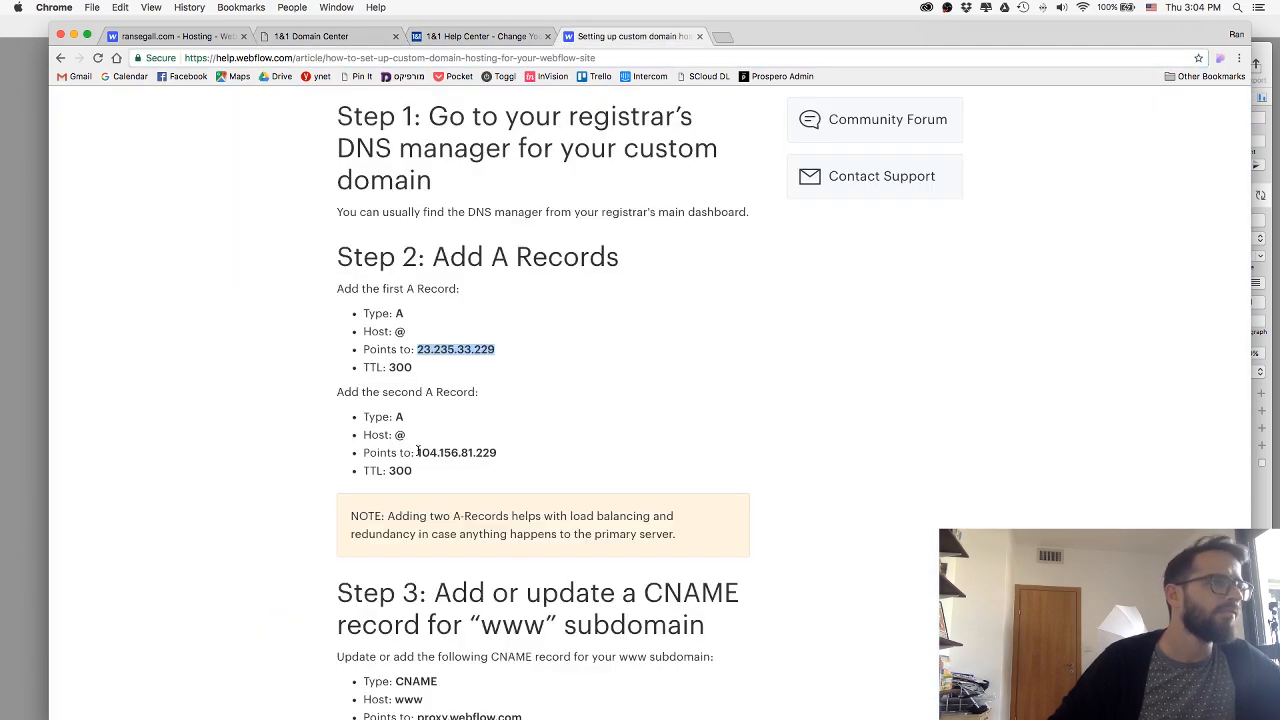
left_click_drag(418, 452, 514, 451)
key("super+c")
left_click(456, 37)
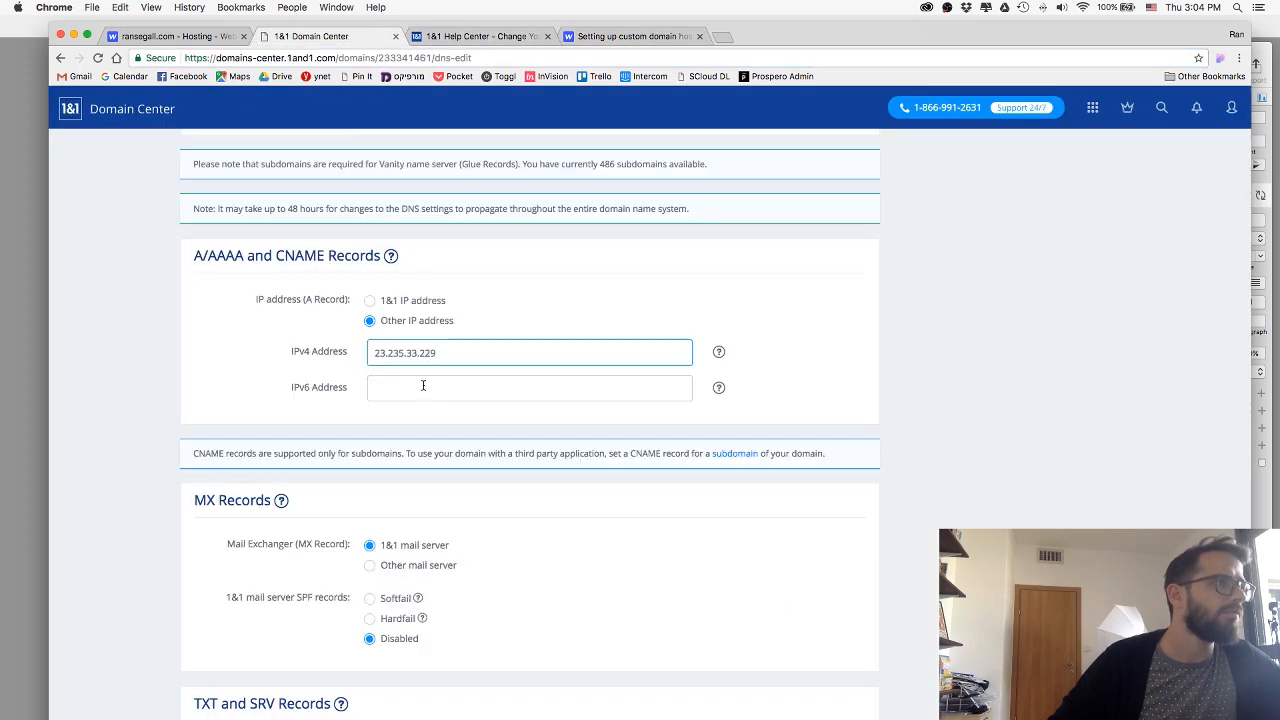
left_click(423, 387)
key("super+v")
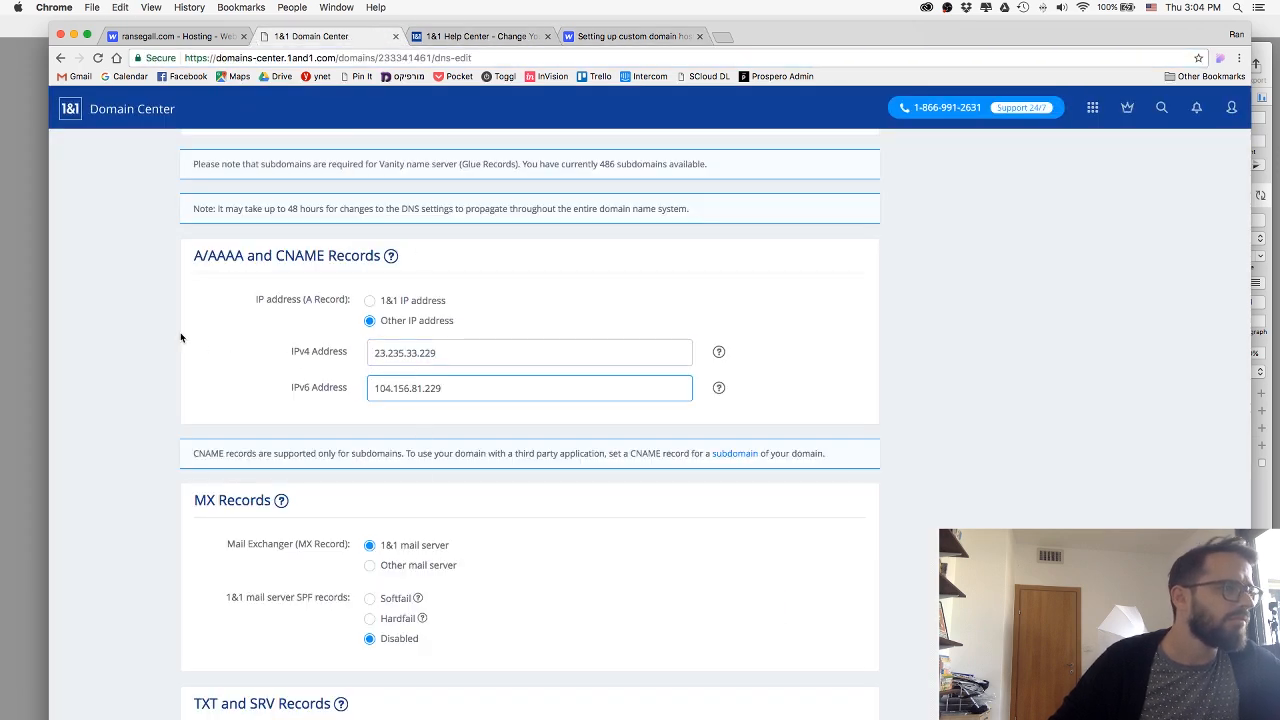
scroll(180, 337, "down", 5)
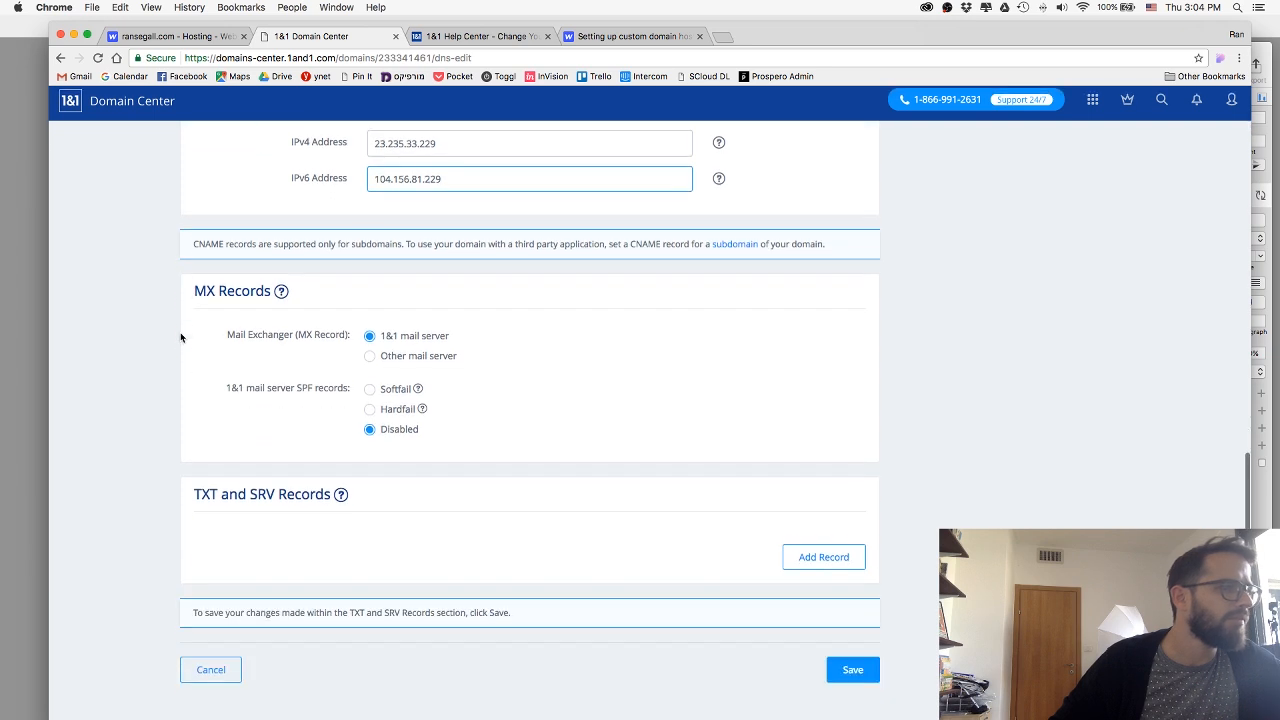
left_click(850, 677)
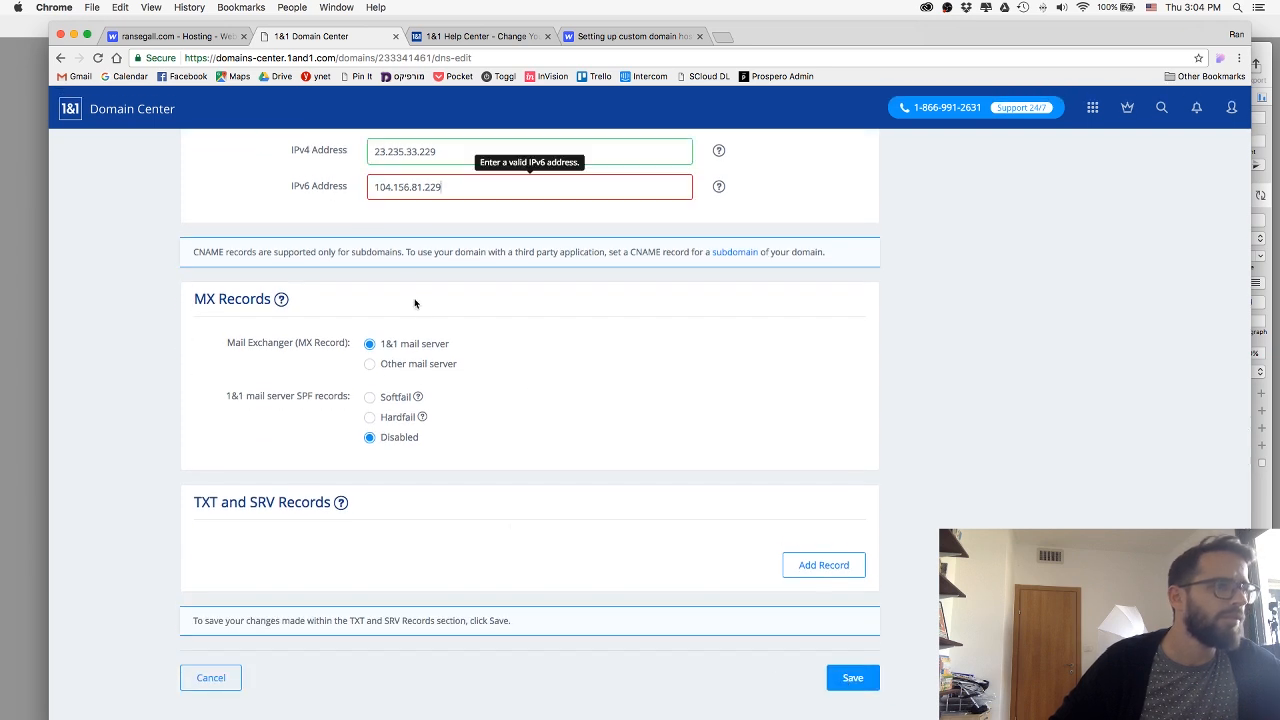
Check the A/AAAA and CNAME Records help note, clear the IPv6 address and save the DNS settings.
scroll(380, 230, "up", 2)
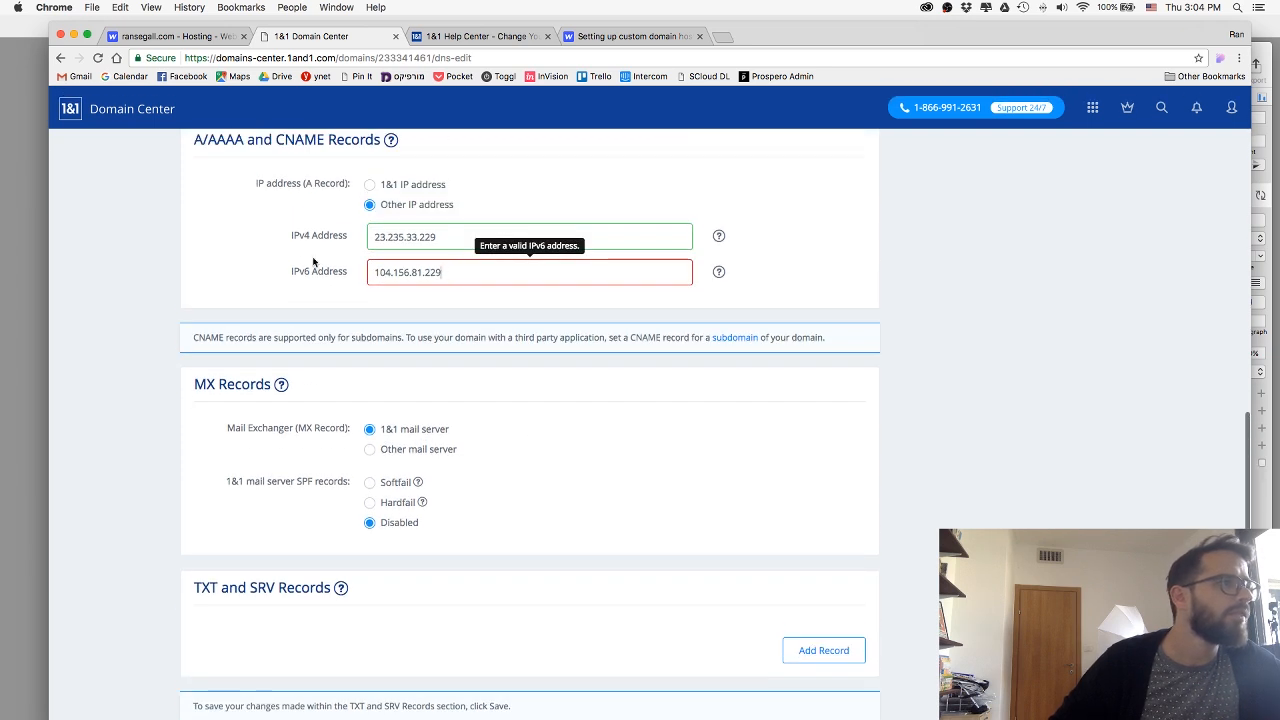
scroll(330, 260, "up", 1)
mouse_move(718, 271)
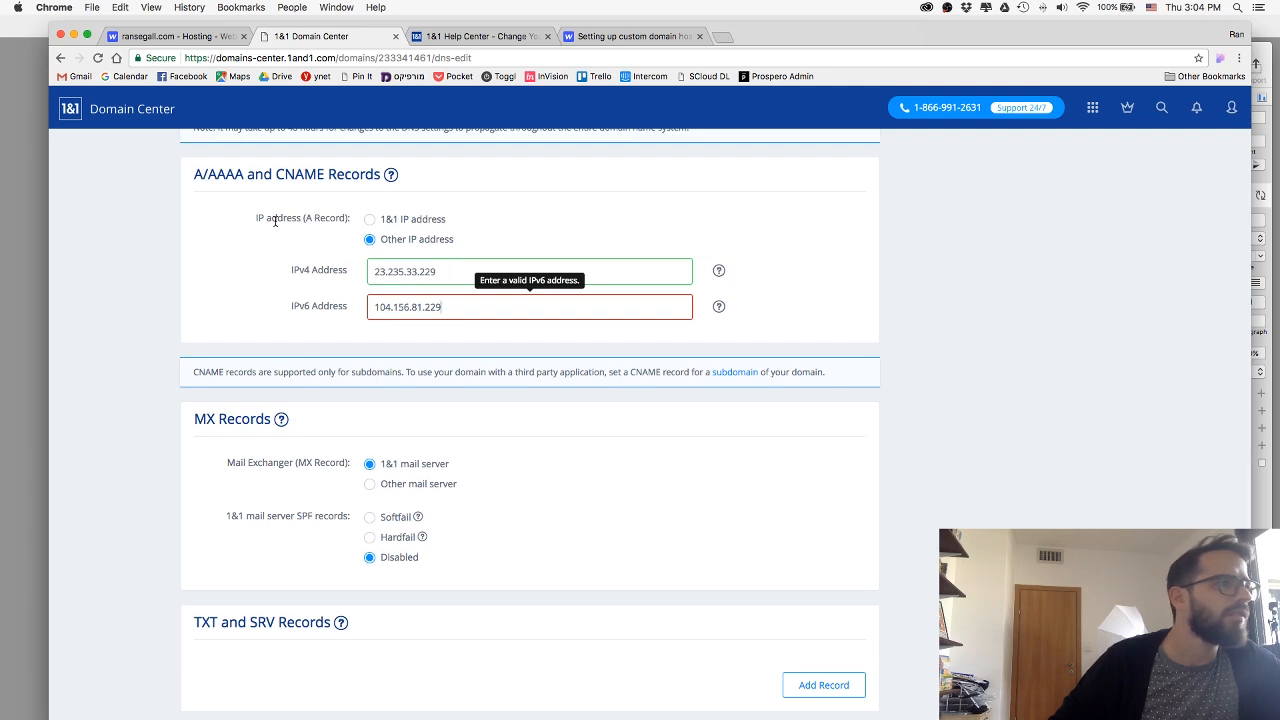
scroll(275, 221, "up", 2)
mouse_move(392, 228)
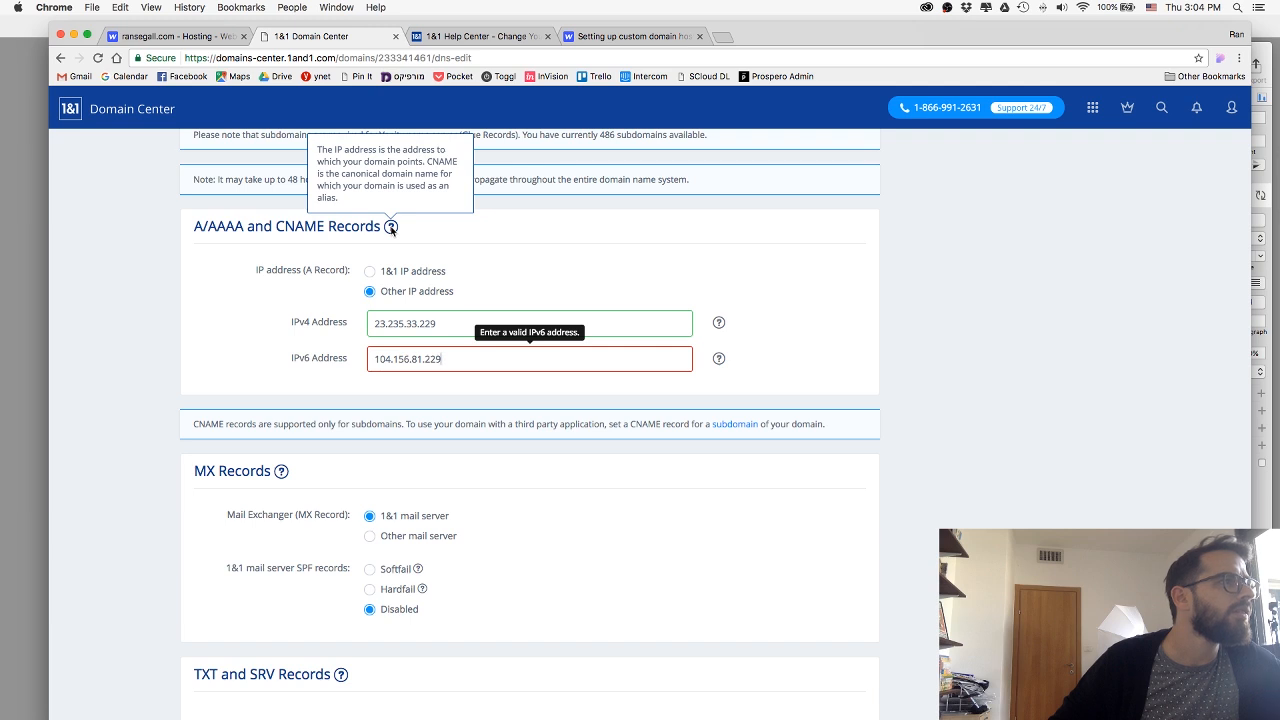
left_click_drag(447, 363, 372, 359)
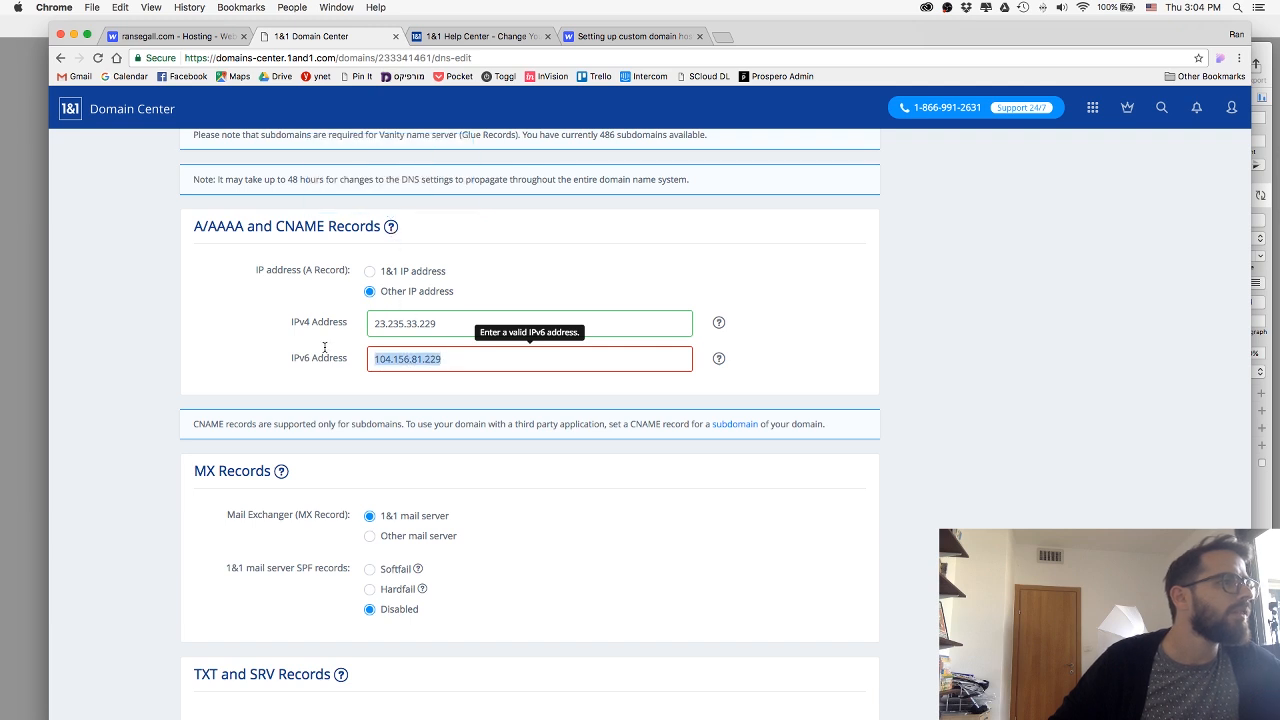
key("BackSpace")
scroll(811, 452, "down", 4)
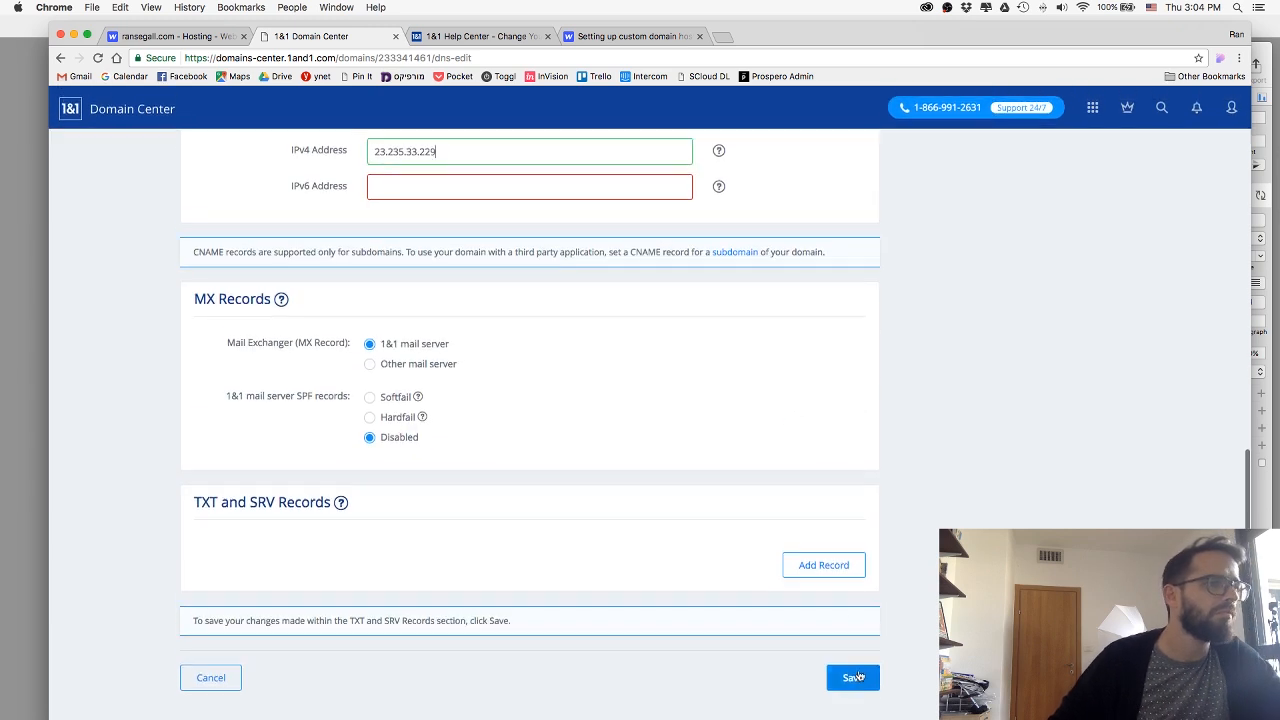
left_click(858, 677)
left_click(773, 444)
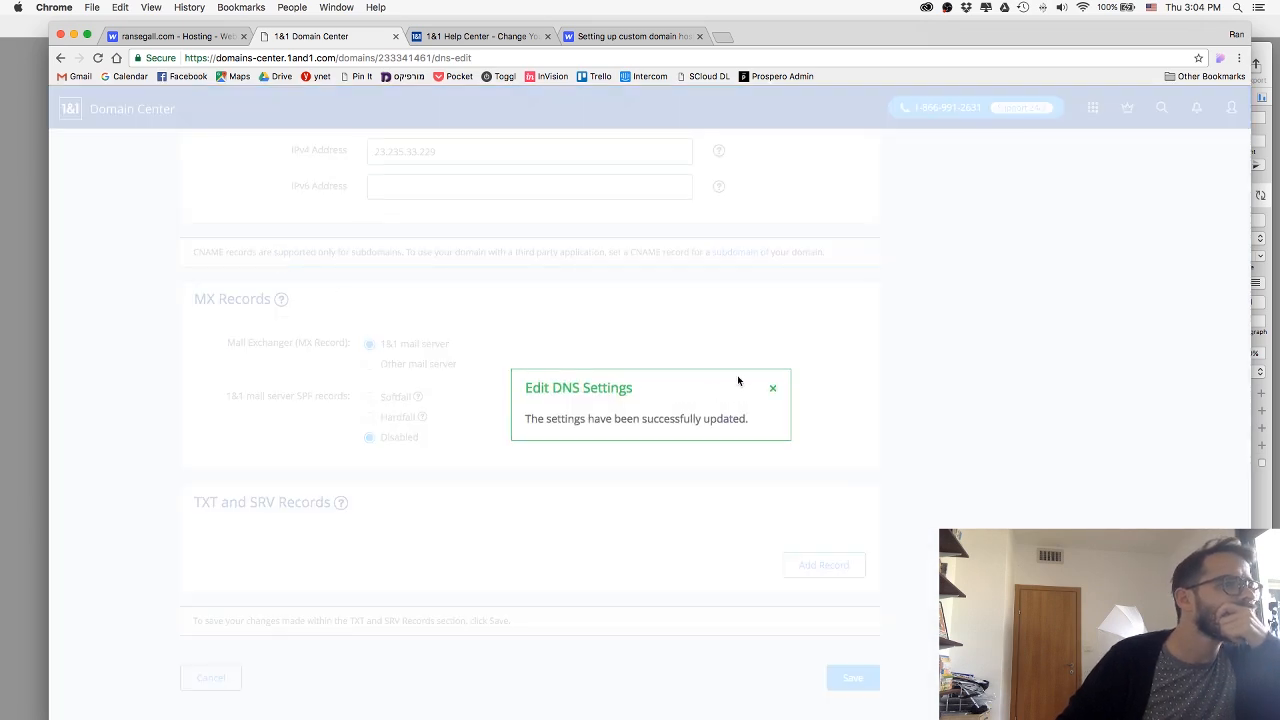
left_click(772, 387)
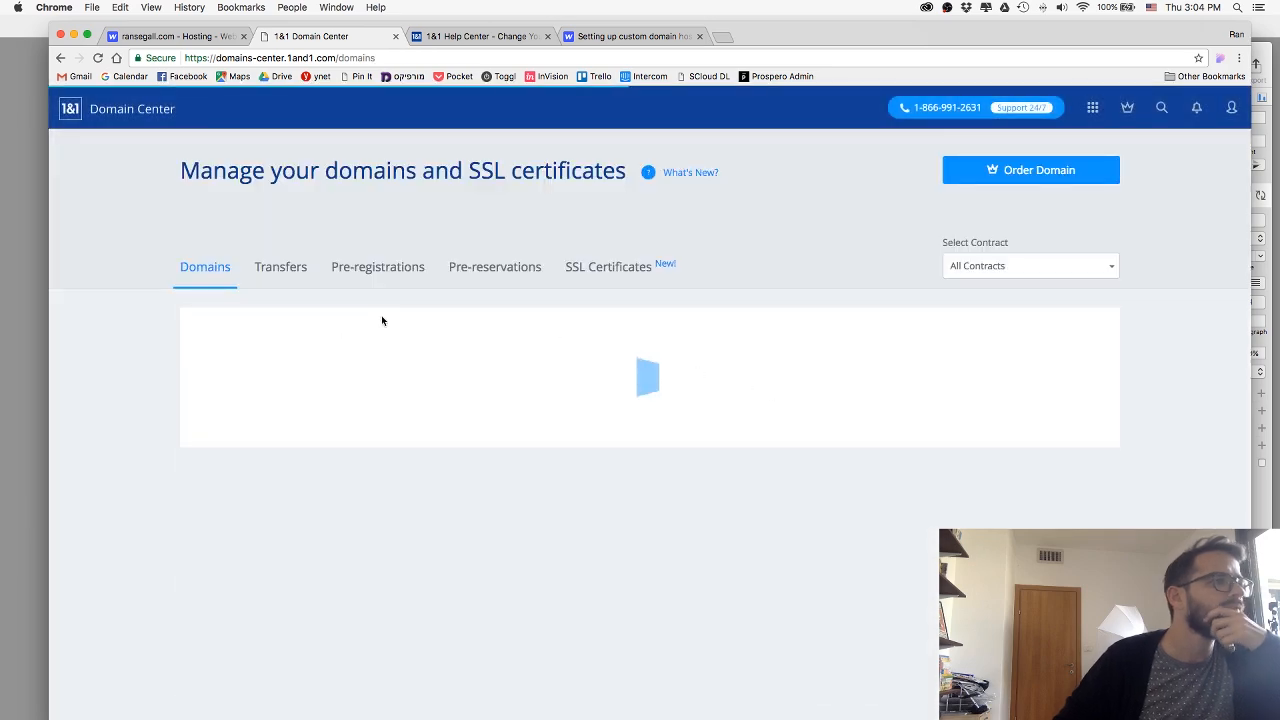
Find ransegall.com on page 3 of the domain list, expand its details and reopen its DNS settings for editing.
scroll(133, 325, "down", 2)
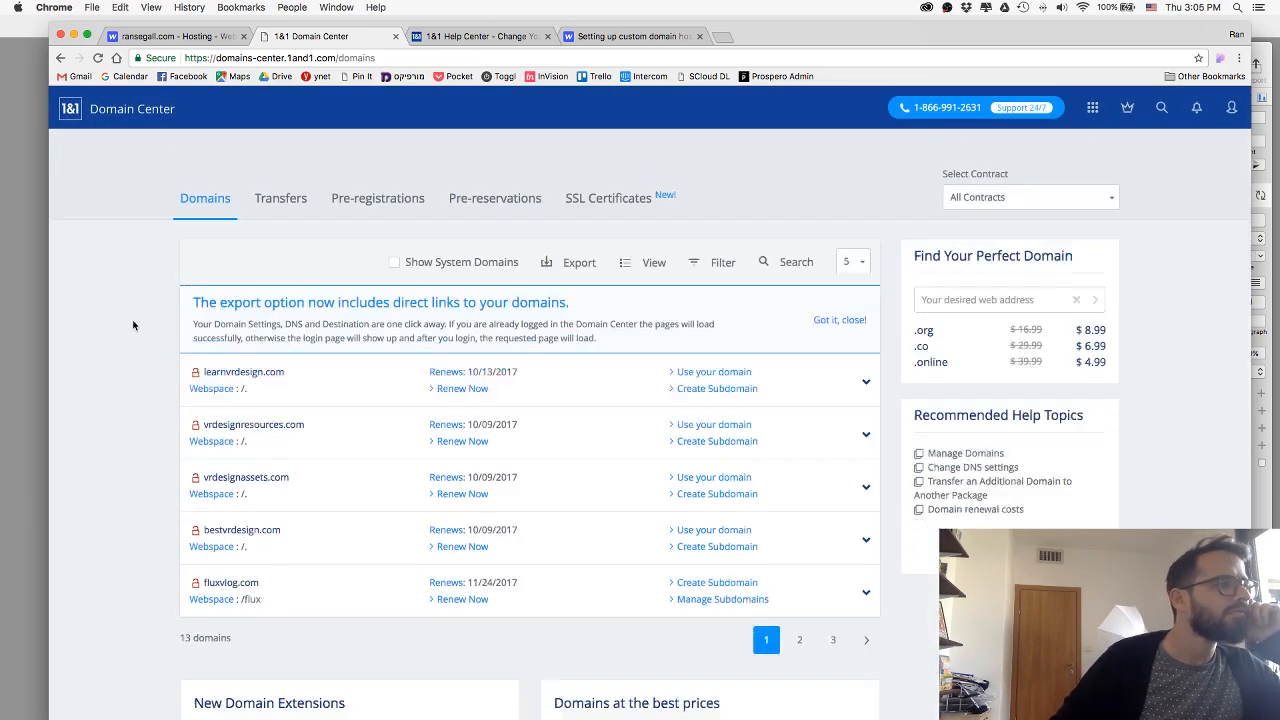
scroll(133, 325, "down", 5)
left_click(829, 441)
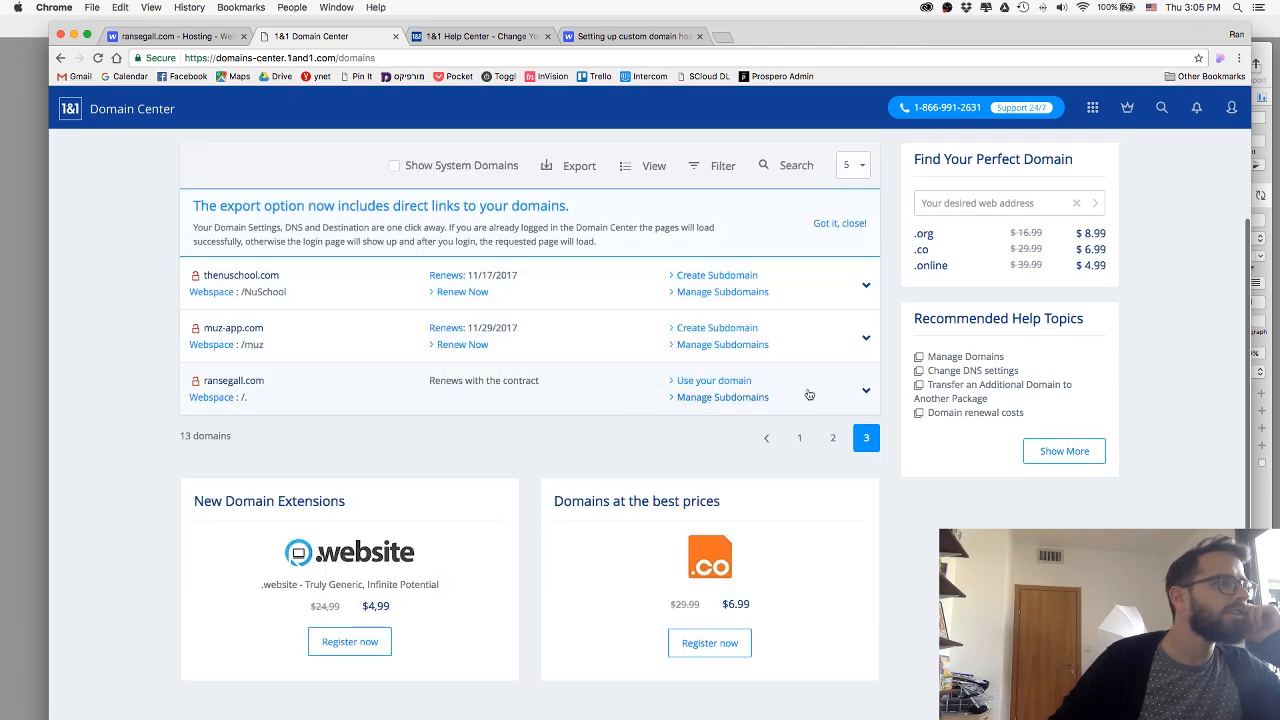
left_click(867, 390)
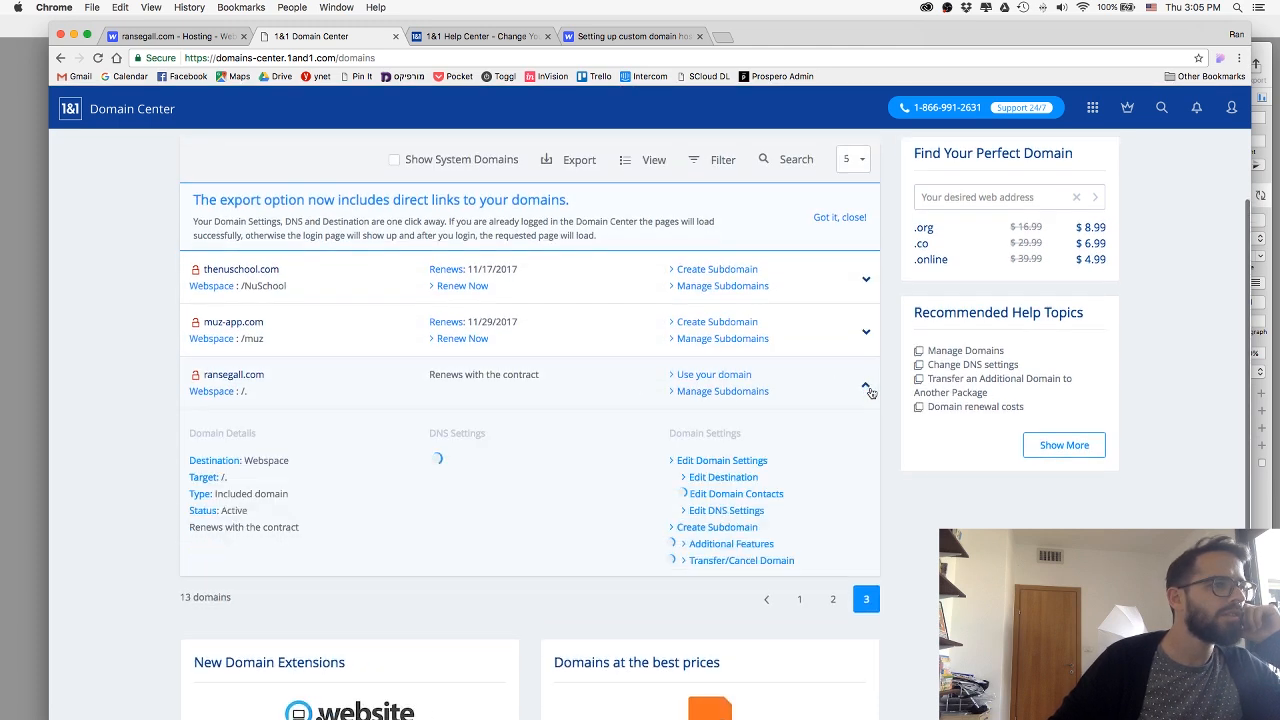
left_click(726, 511)
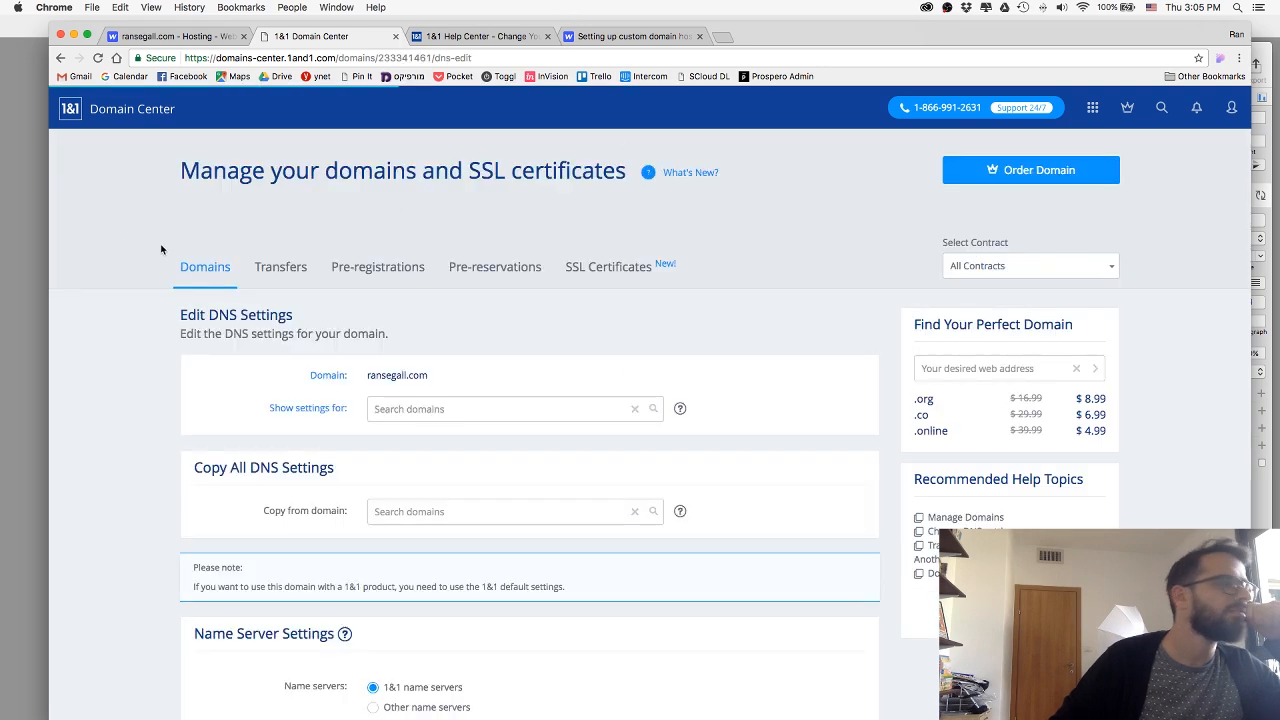
Review the domain's name server, A/AAAA and CNAME, MX, and TXT and SRV record settings.
scroll(155, 247, "down", 4)
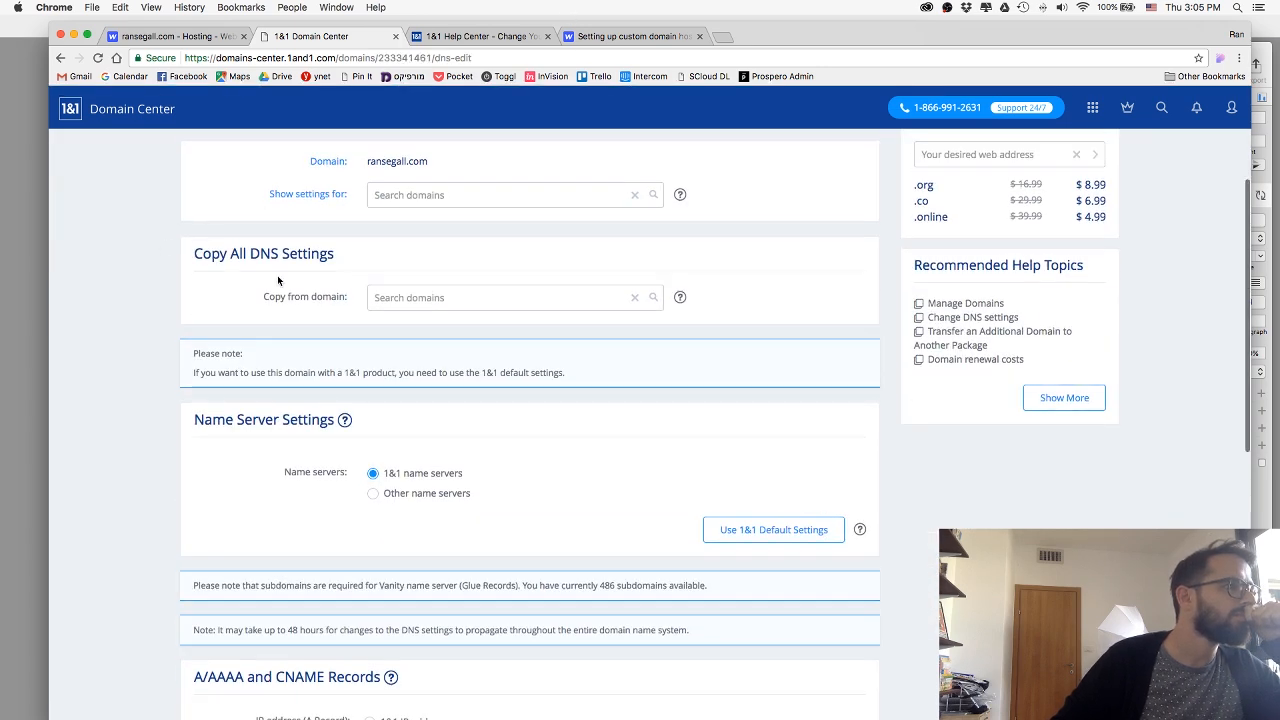
scroll(193, 250, "down", 5)
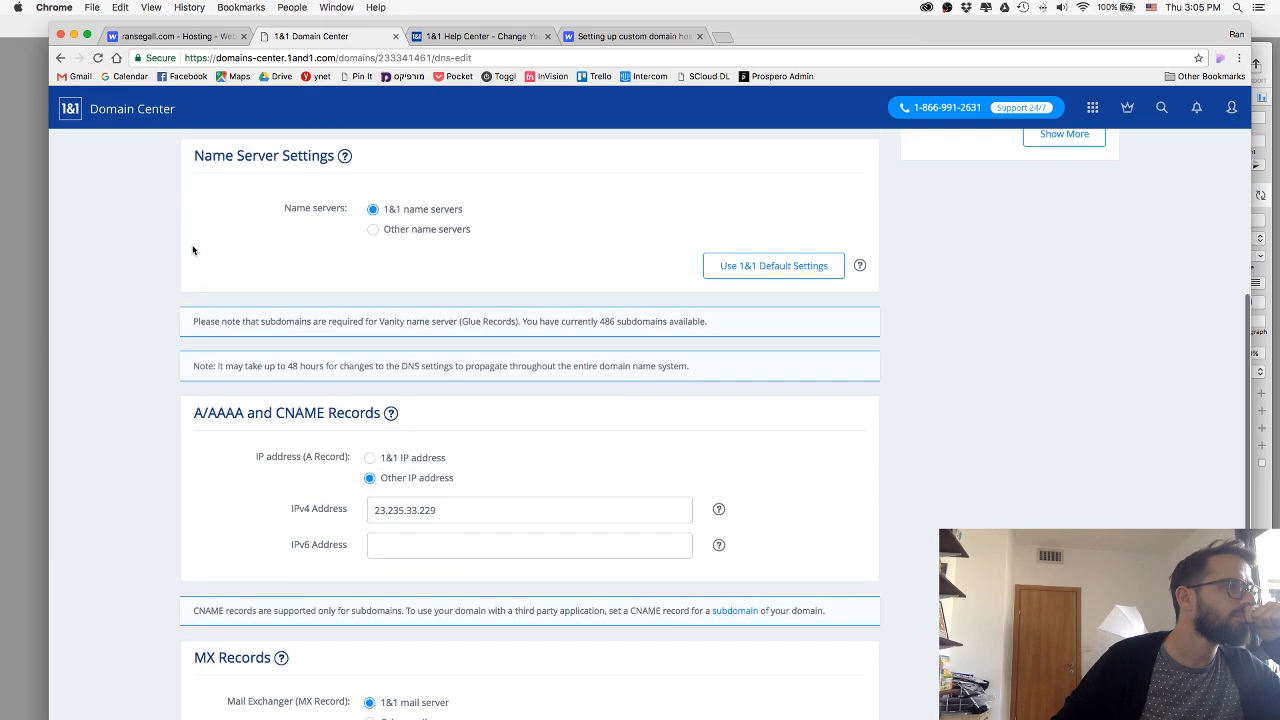
scroll(193, 250, "down", 2)
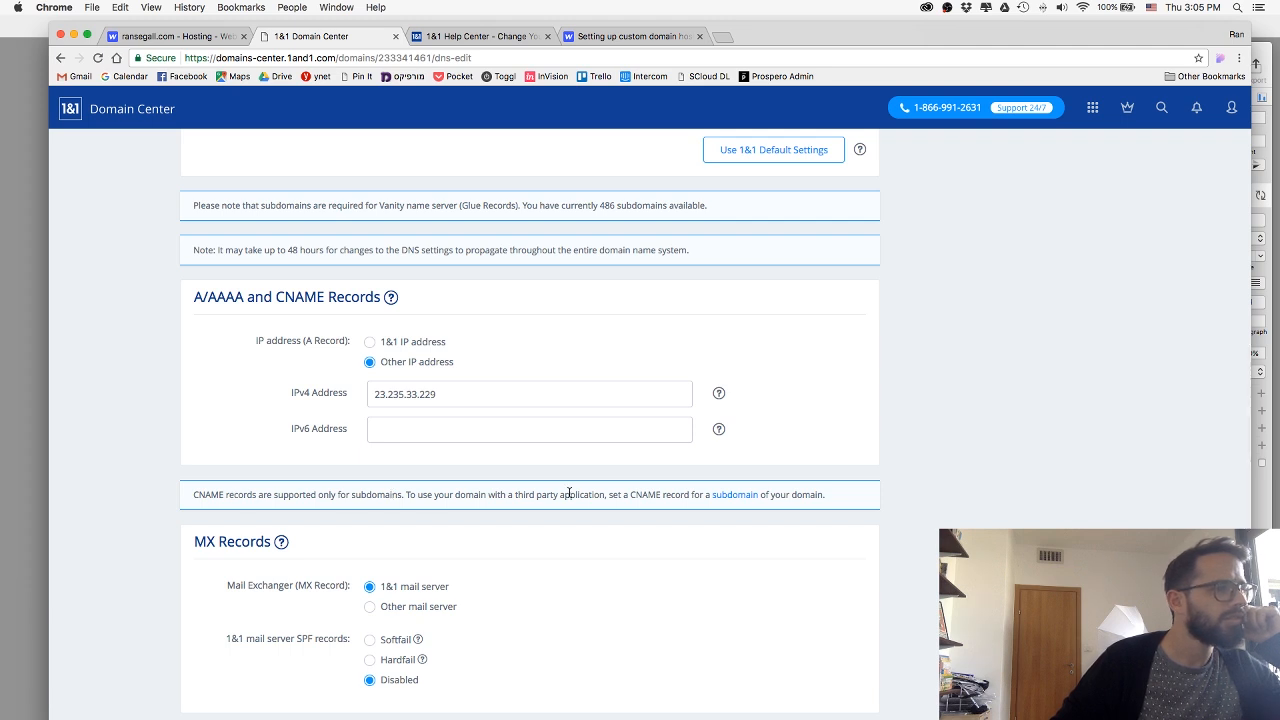
scroll(572, 493, "down", 2)
scroll(572, 493, "down", 4)
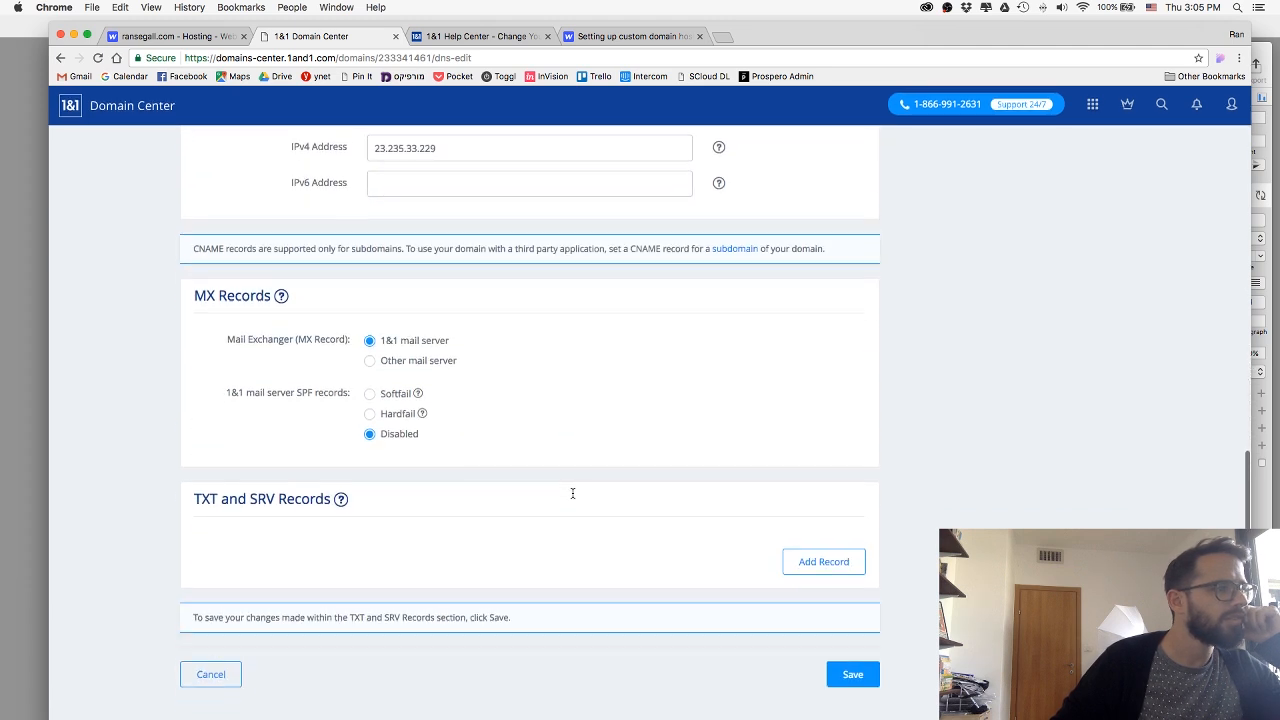
scroll(572, 493, "up", 4)
scroll(572, 493, "up", 2)
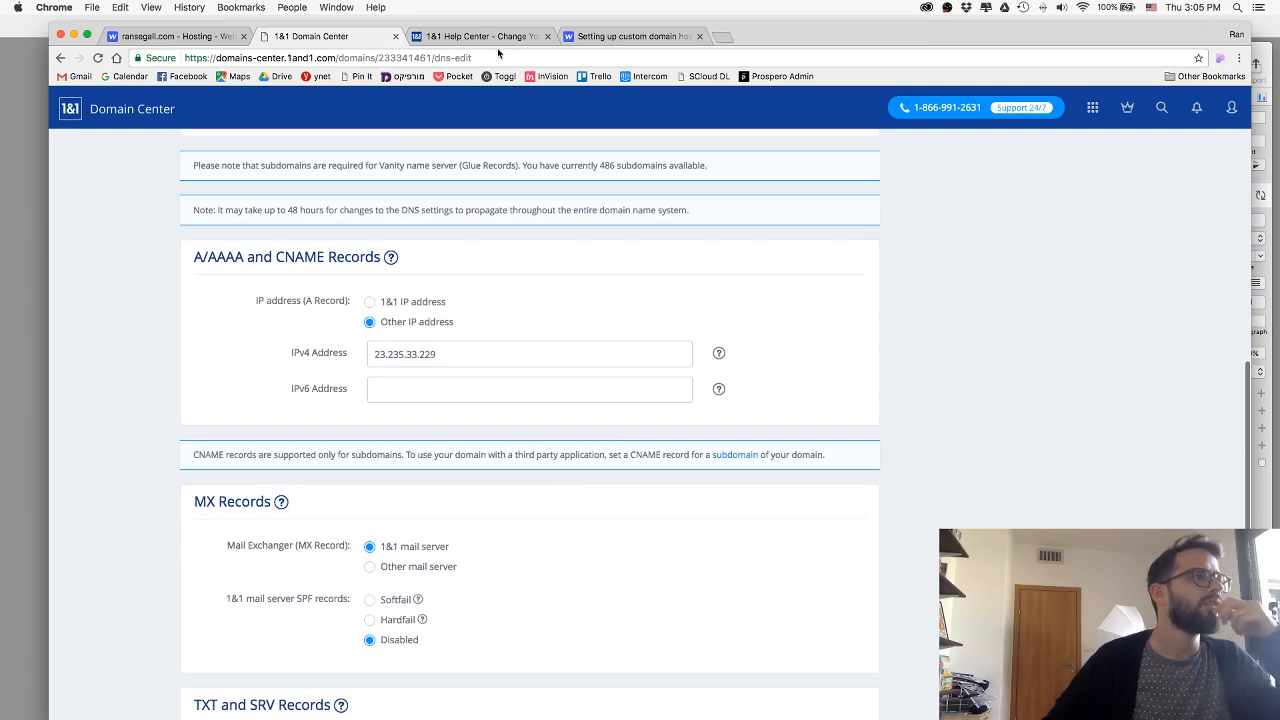
Compare the Webflow Help article's A record and www CNAME instructions with the 1&1 article's example, and return to the domain's DNS settings.
left_click(506, 38)
left_click(604, 38)
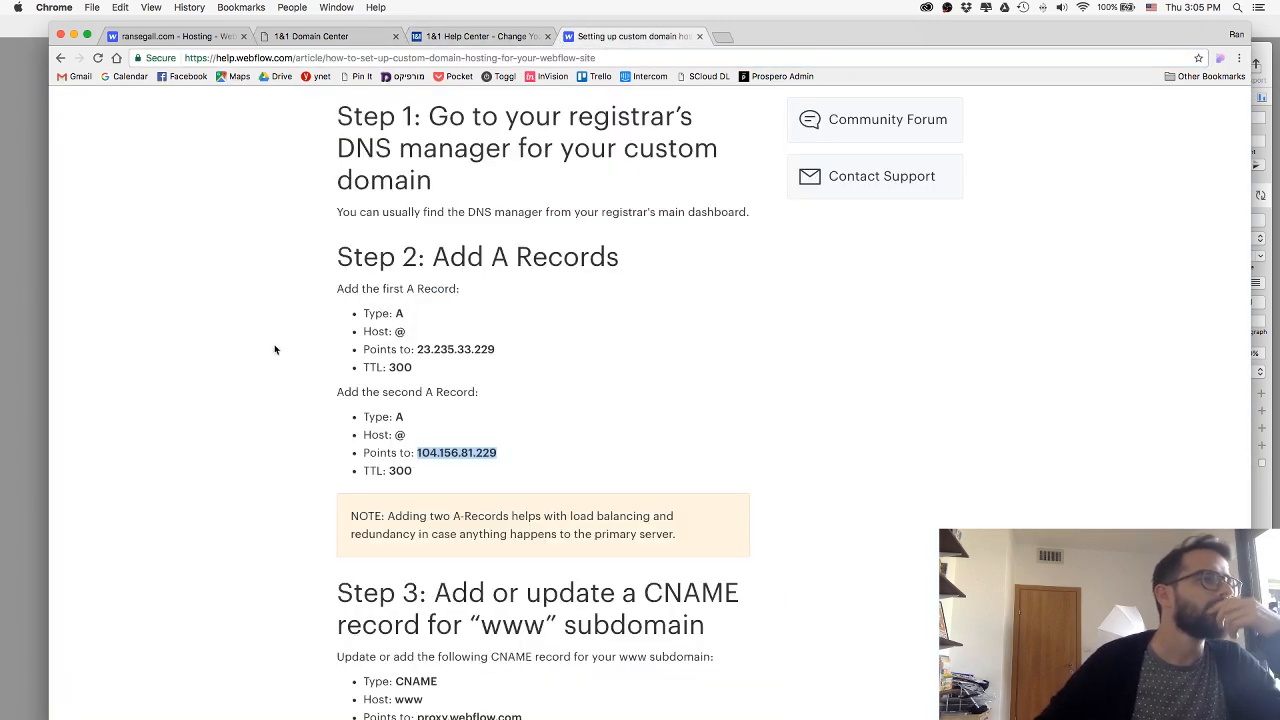
left_click(475, 38)
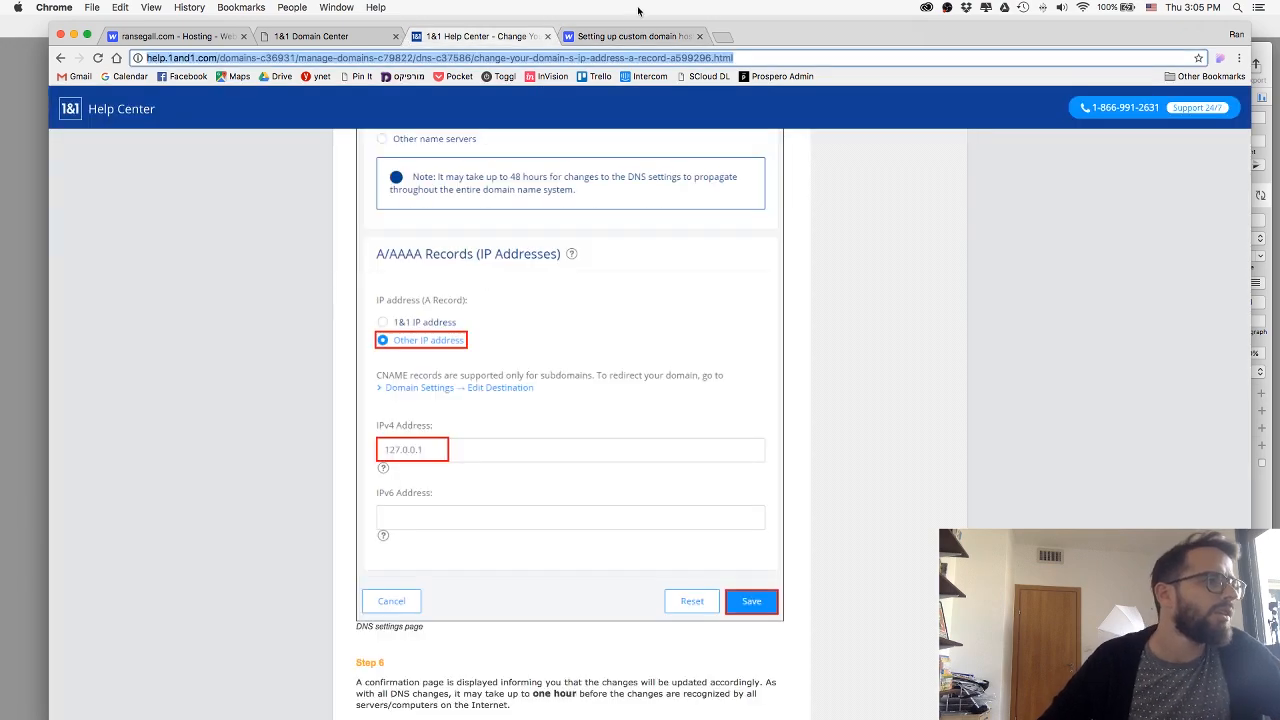
left_click(628, 38)
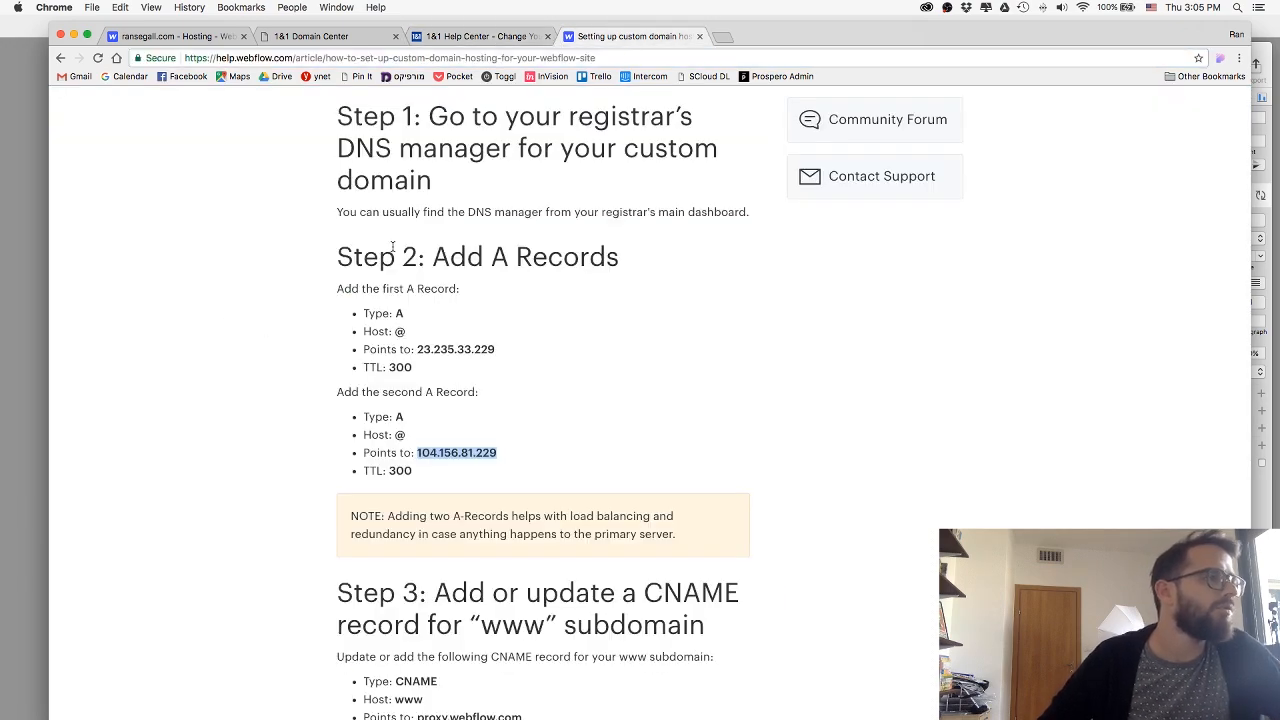
scroll(392, 247, "up", 10)
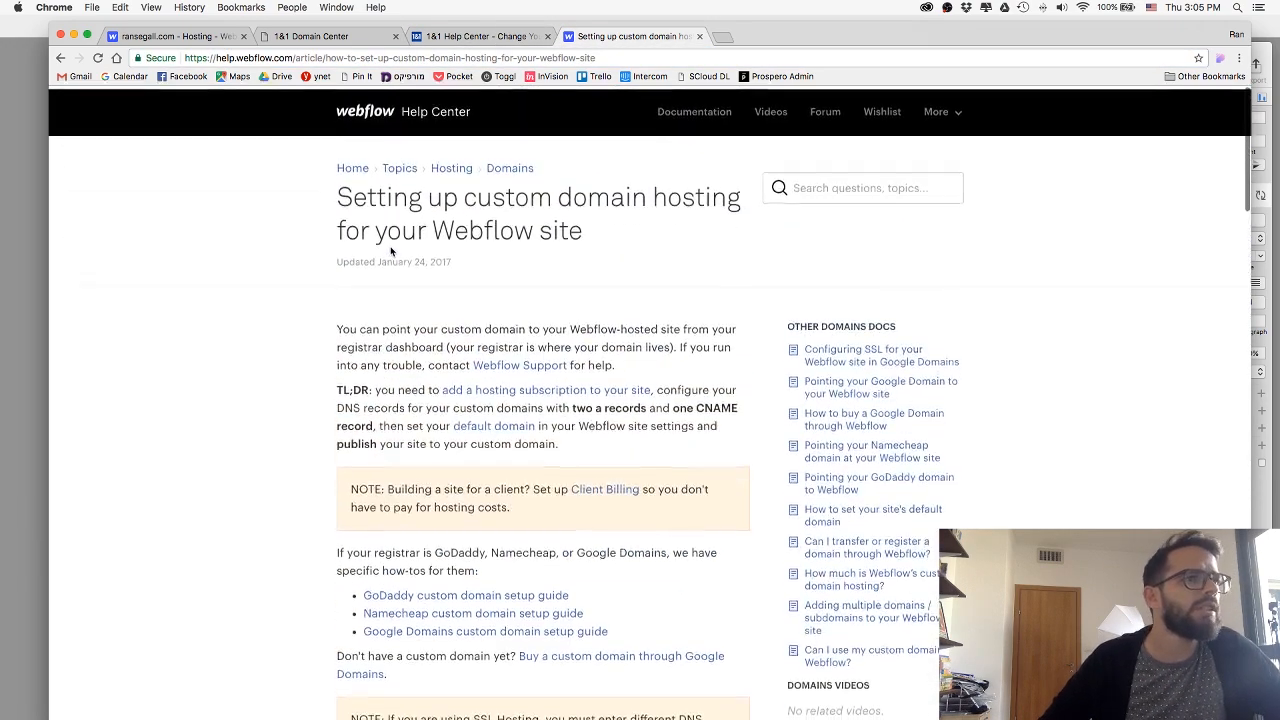
scroll(390, 251, "down", 1)
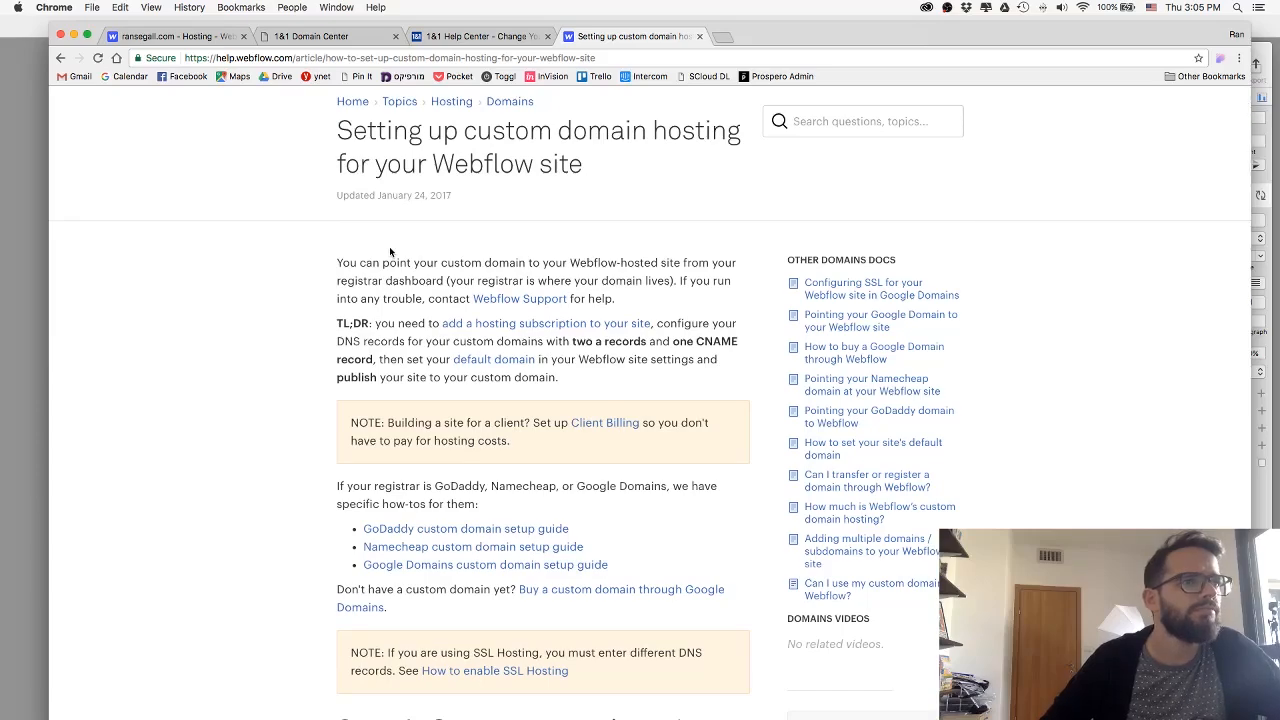
scroll(390, 251, "down", 20)
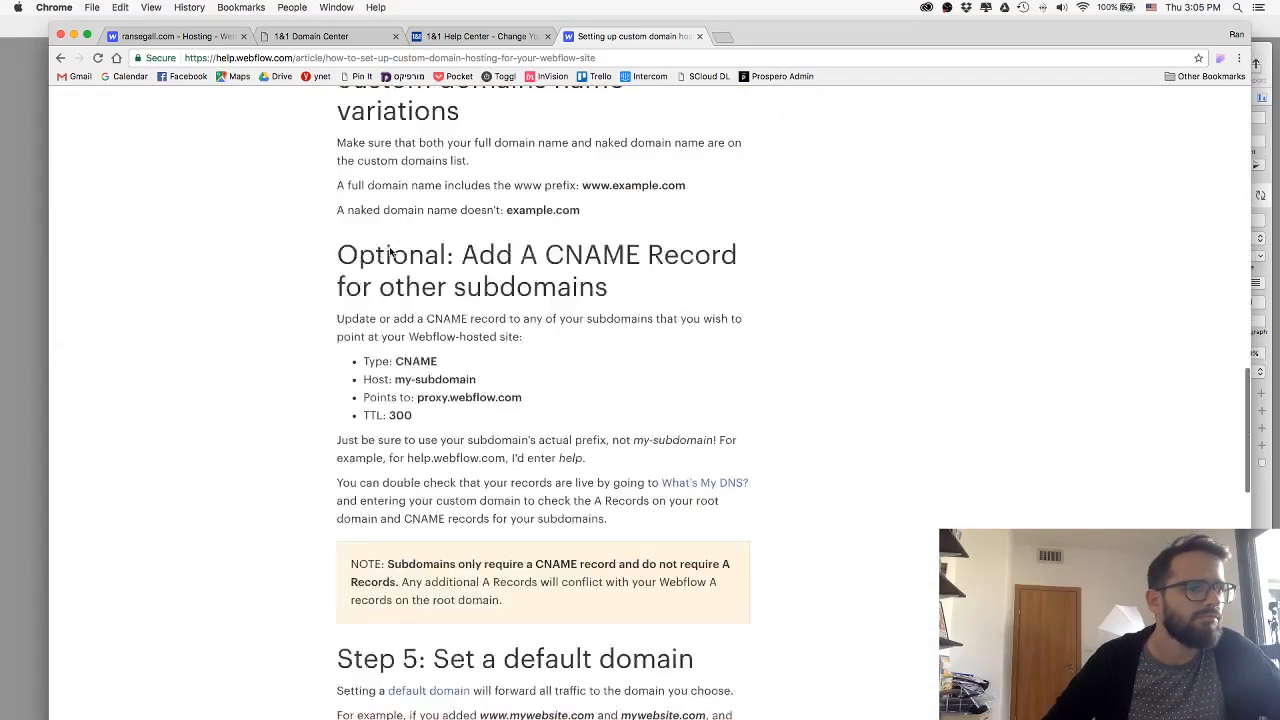
scroll(390, 251, "up", 15)
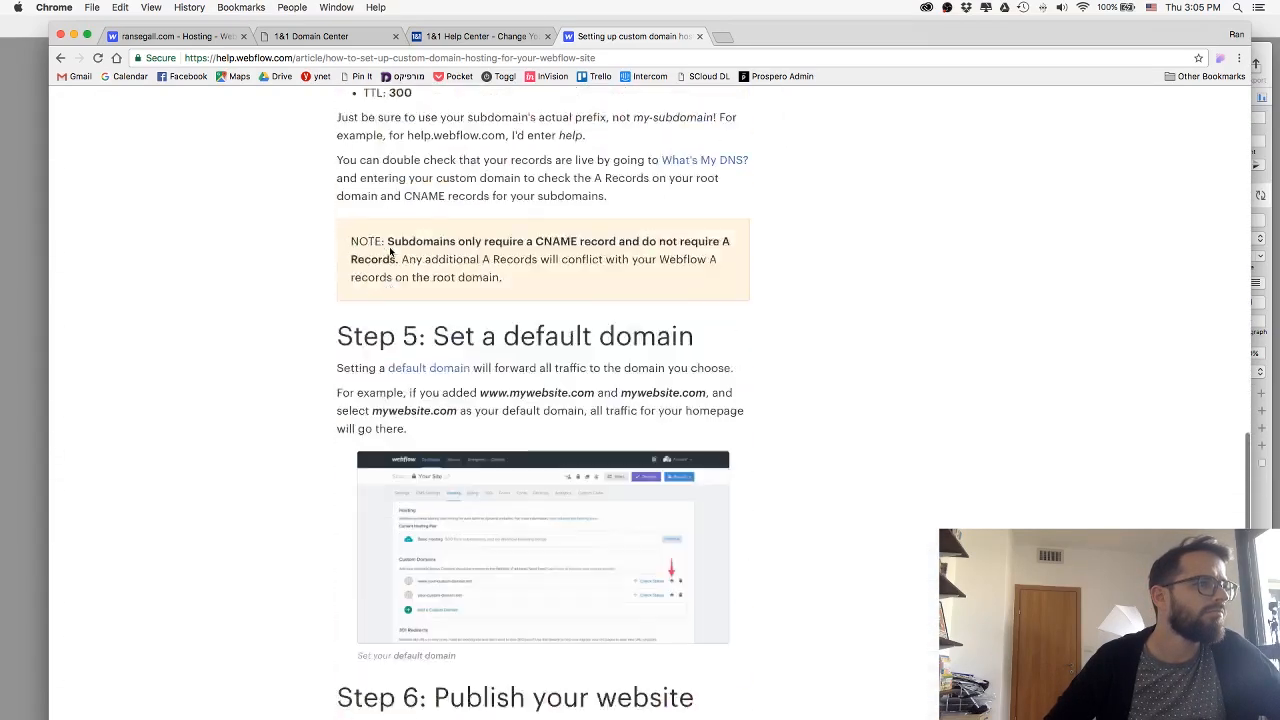
scroll(390, 251, "up", 5)
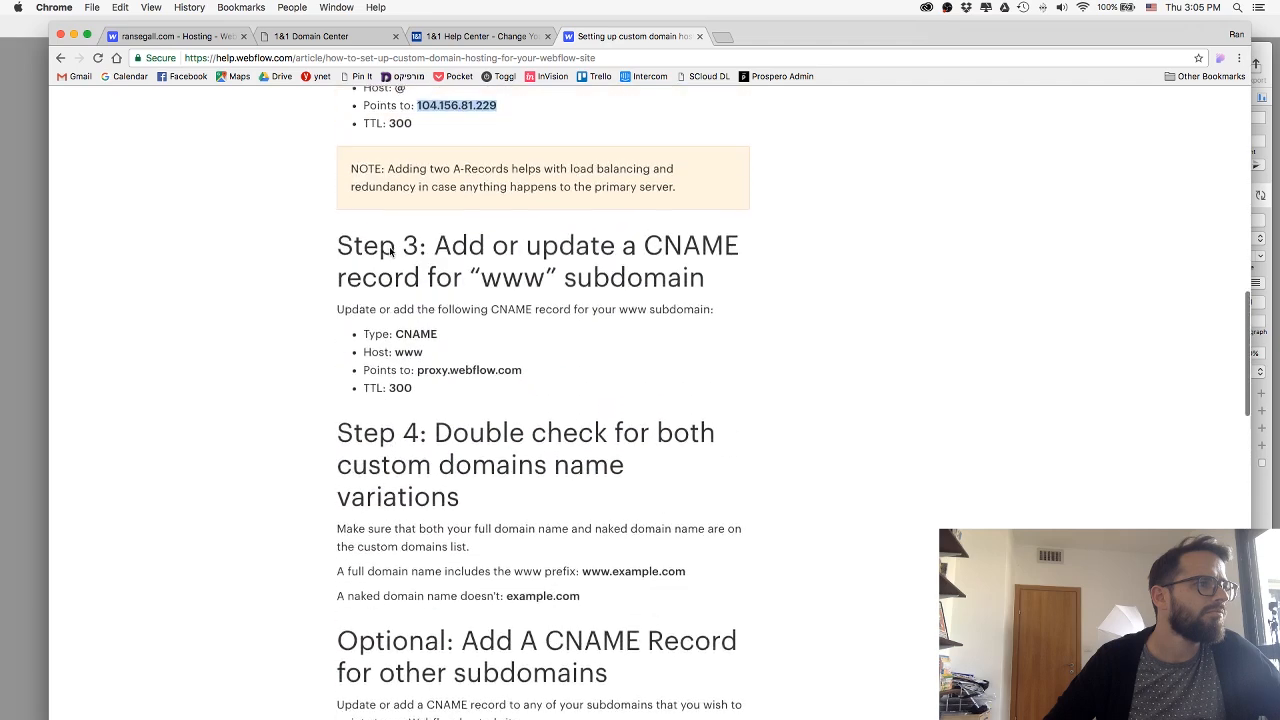
scroll(390, 251, "up", 3)
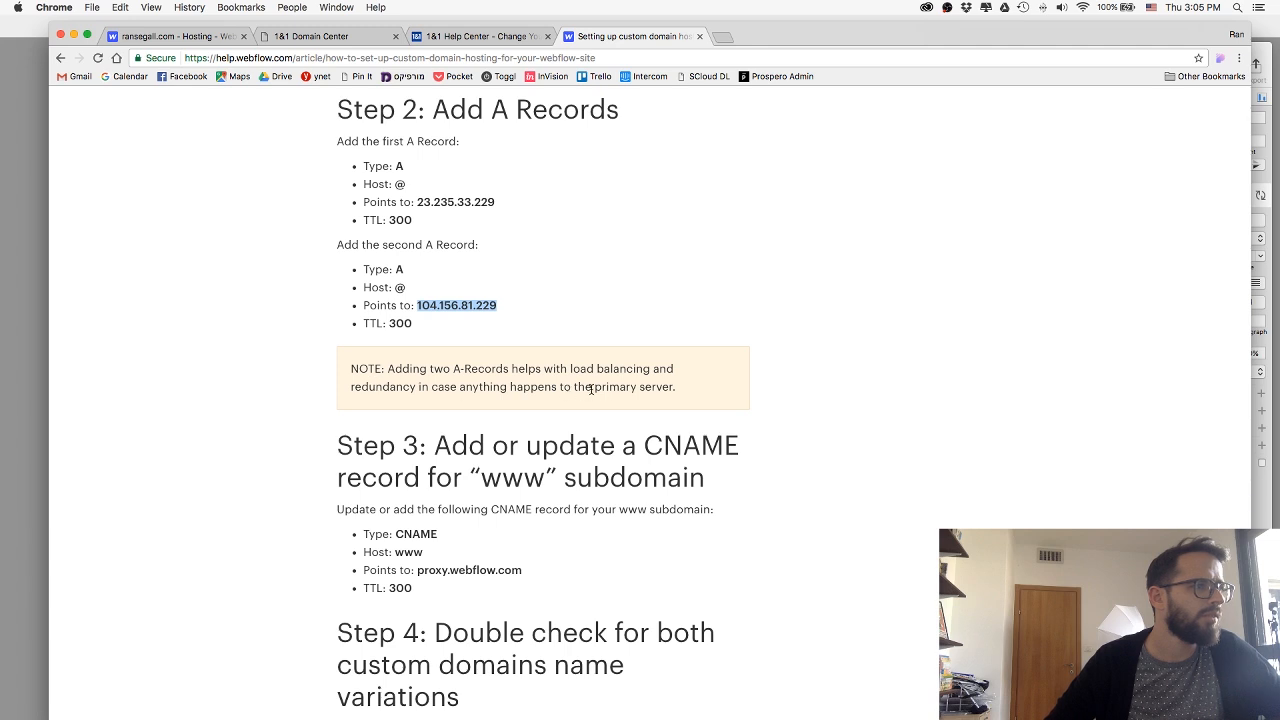
scroll(441, 474, "down", 1)
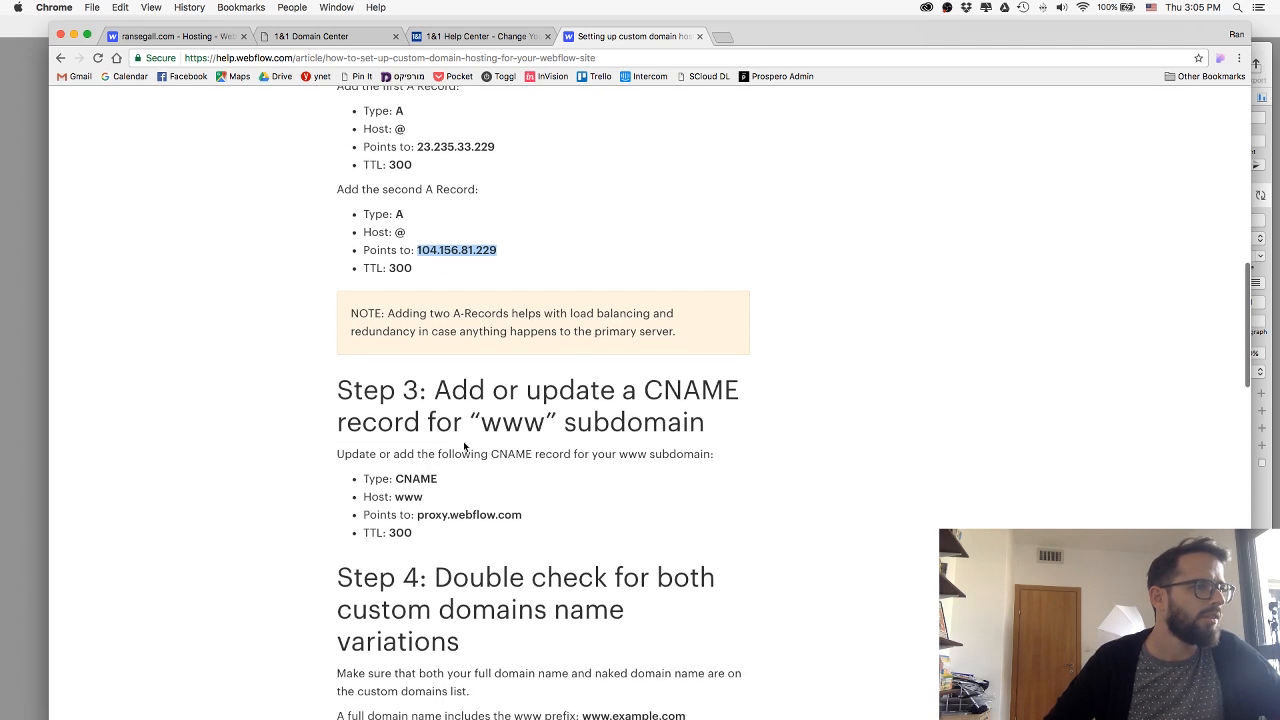
left_click(453, 40)
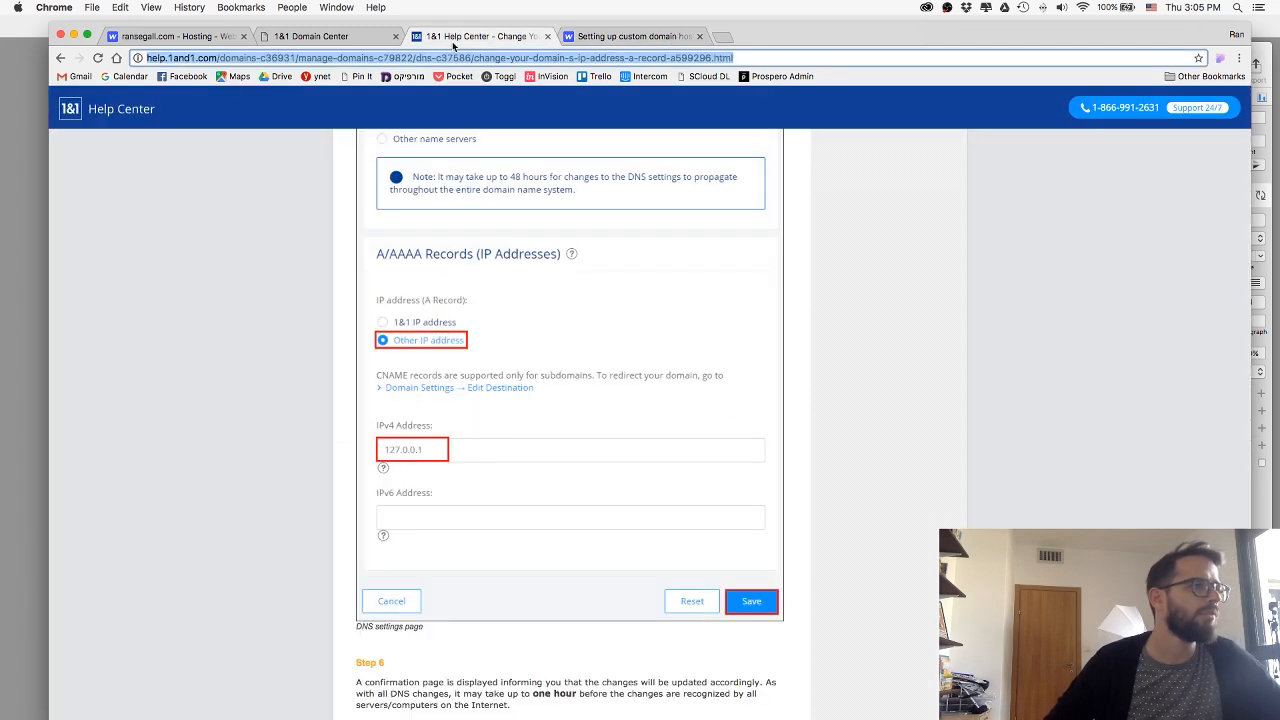
left_click(311, 40)
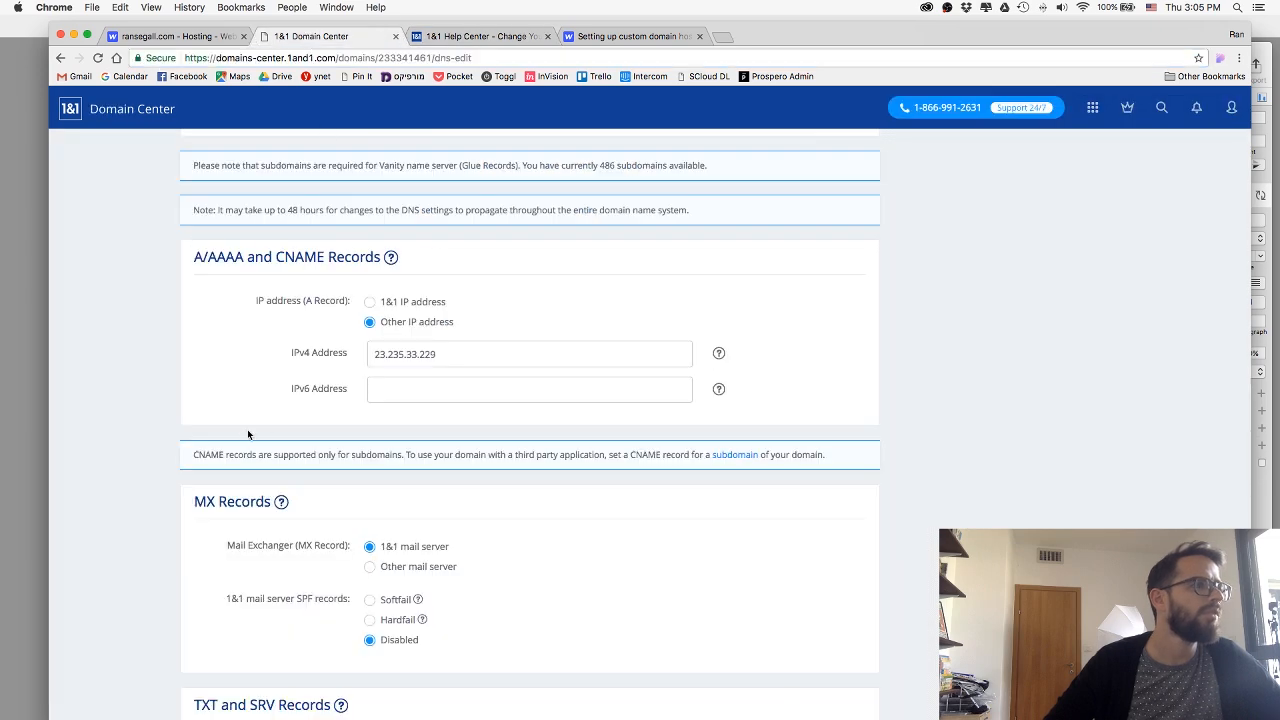
Review the domain's subdomain overview, DNS settings and domain contacts on its 1&1 settings page.
left_click(718, 455)
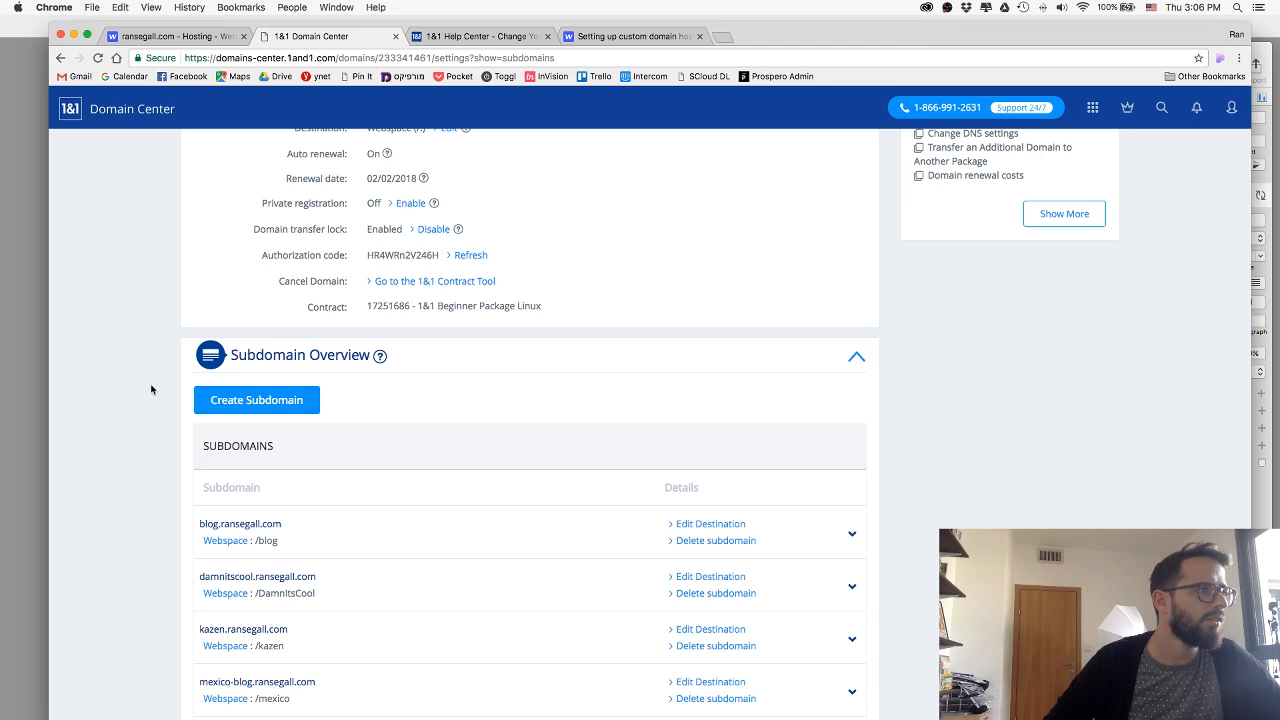
scroll(151, 389, "down", 5)
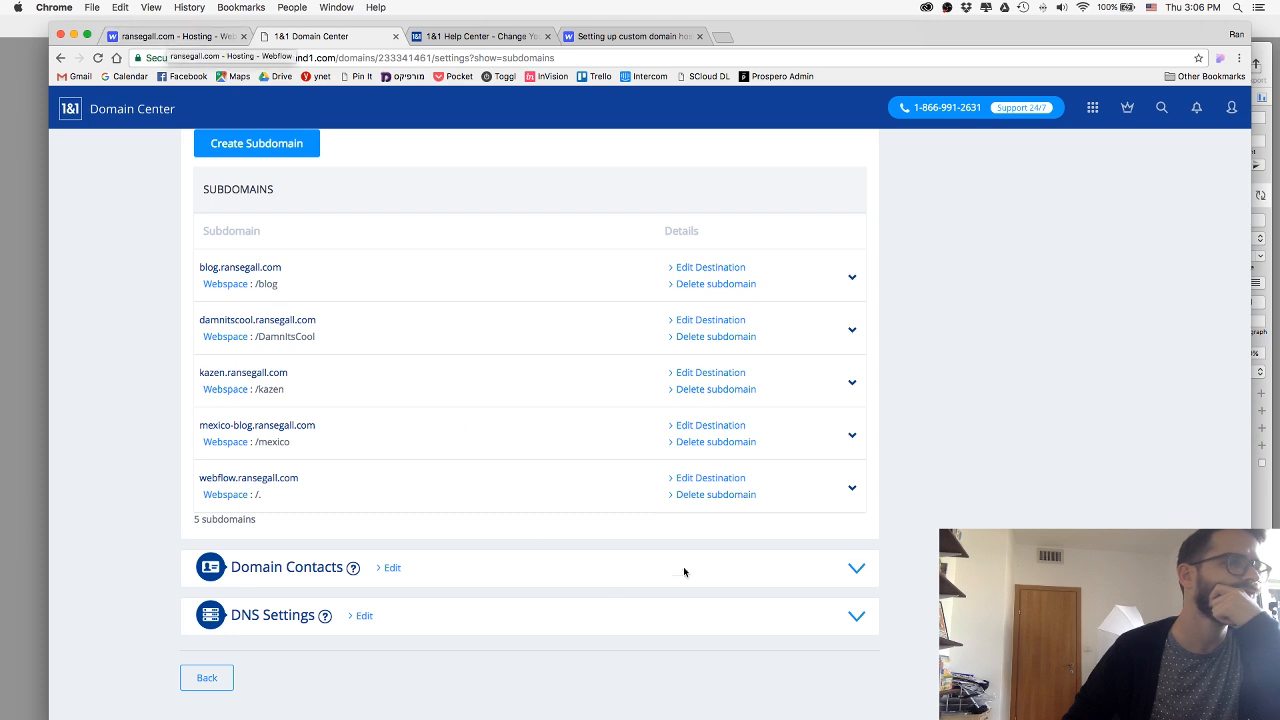
left_click(857, 618)
scroll(628, 518, "down", 3)
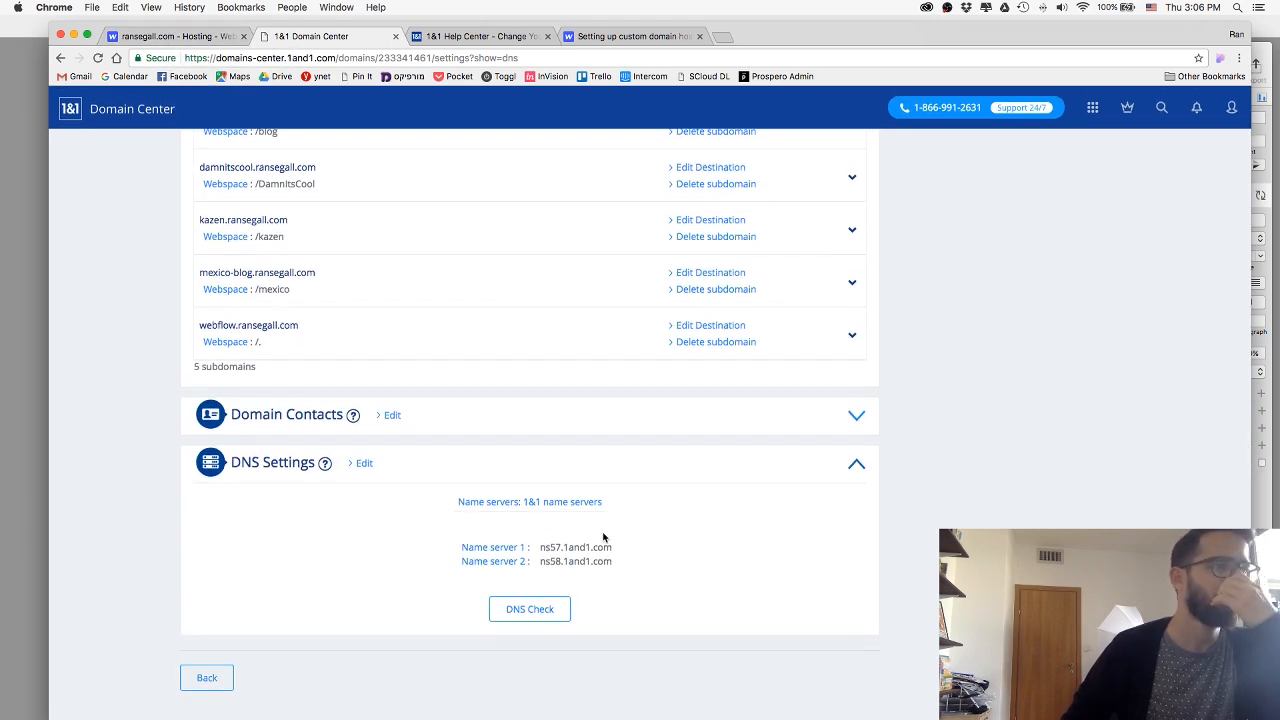
scroll(603, 537, "up", 5)
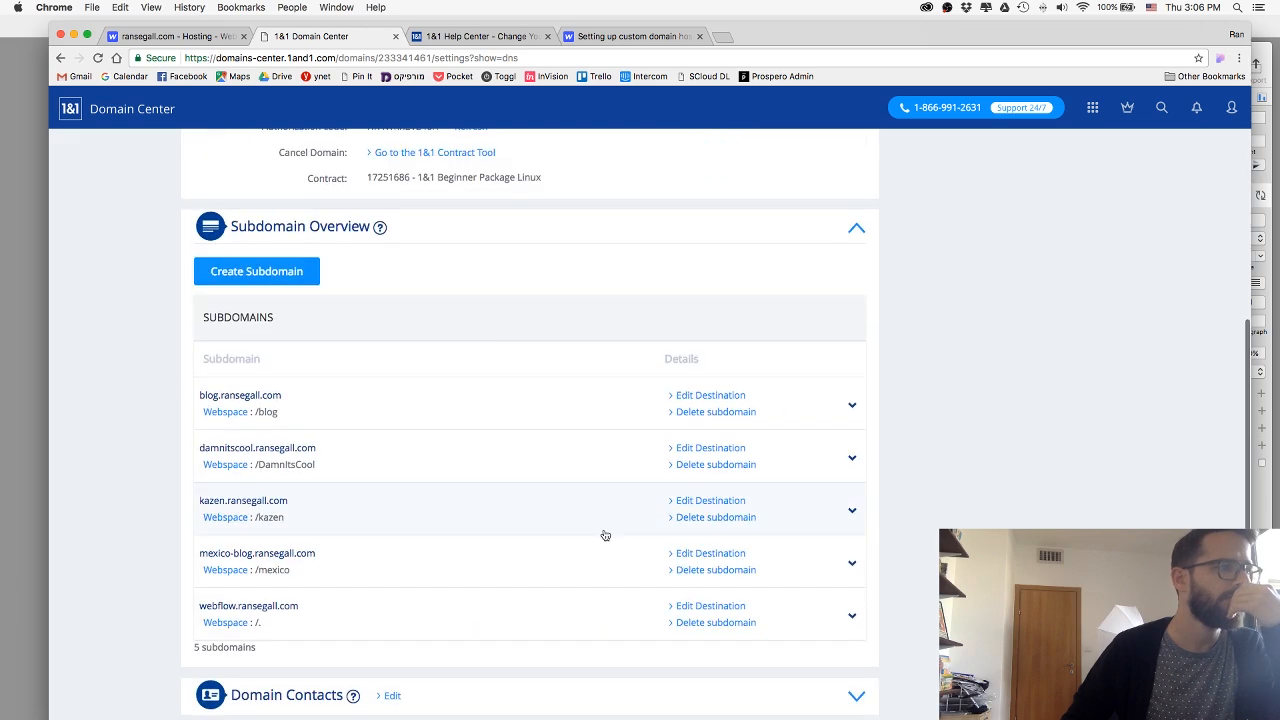
left_click(856, 695)
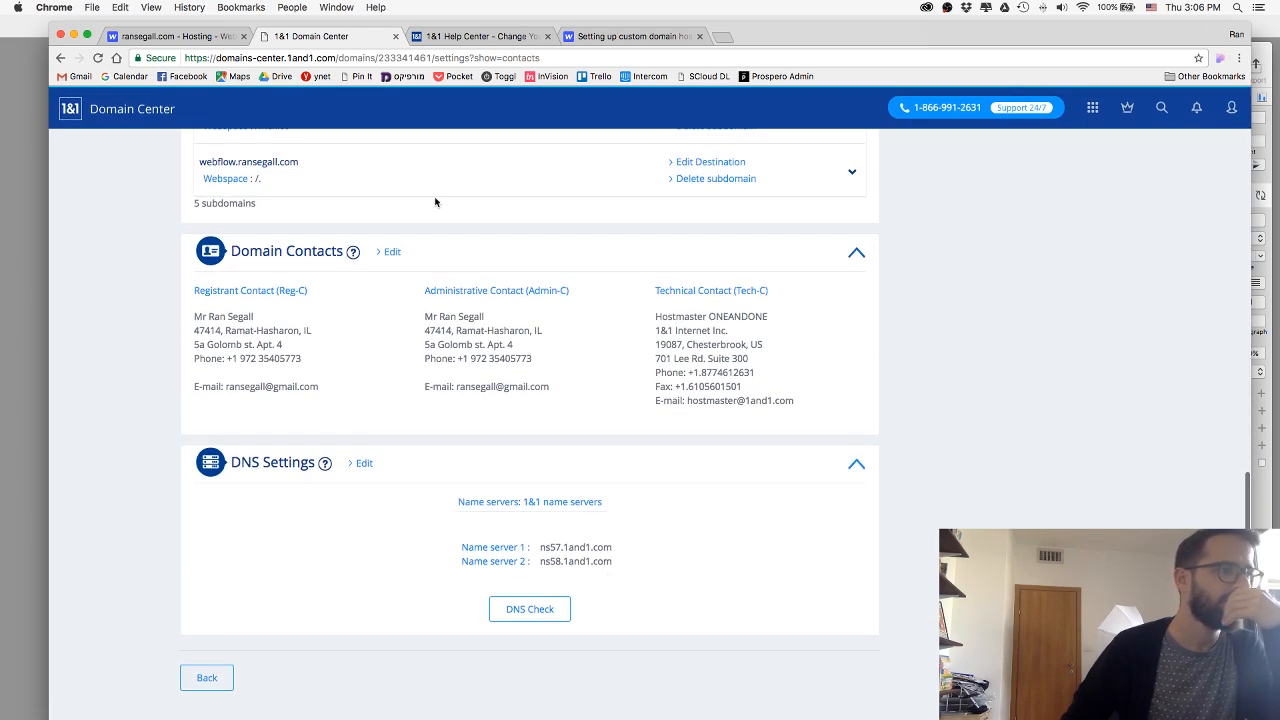
Read the Webflow forum thread "Domain hosting Webflow and 1and1" from the search results and open its linked Webflow setup guide in a new tab.
left_click(575, 37)
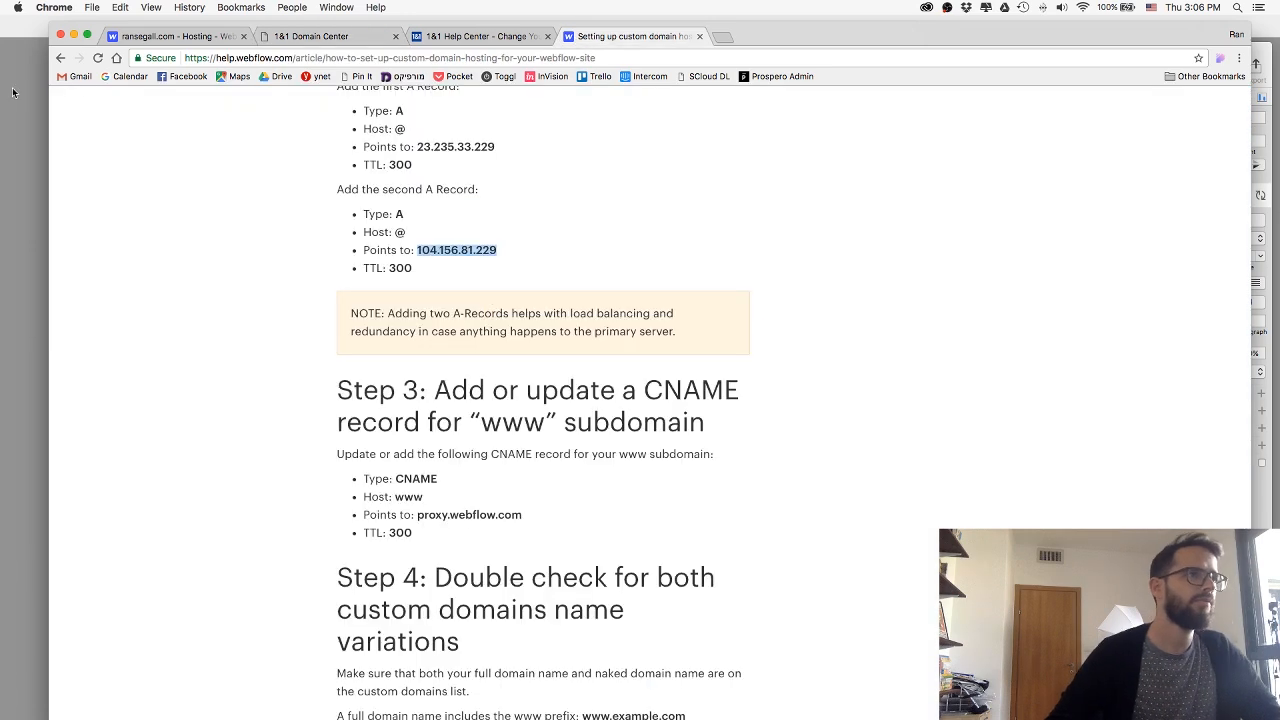
left_click(59, 57)
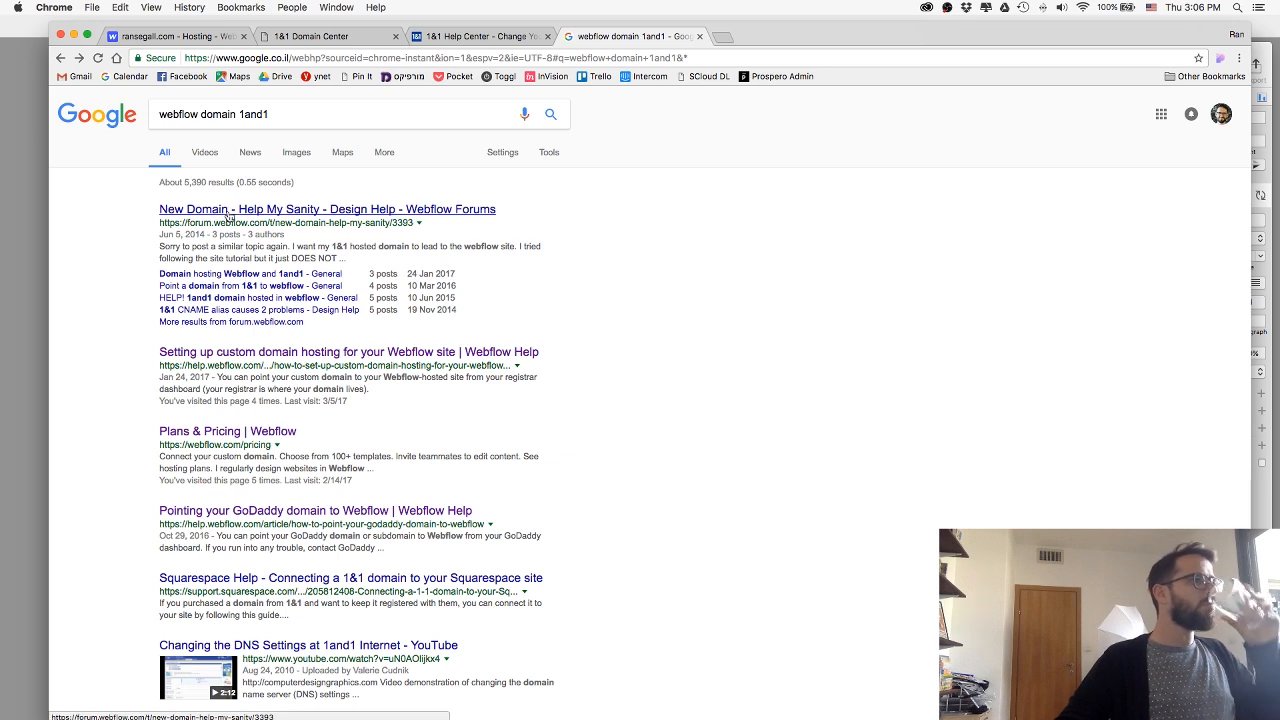
left_click(220, 275)
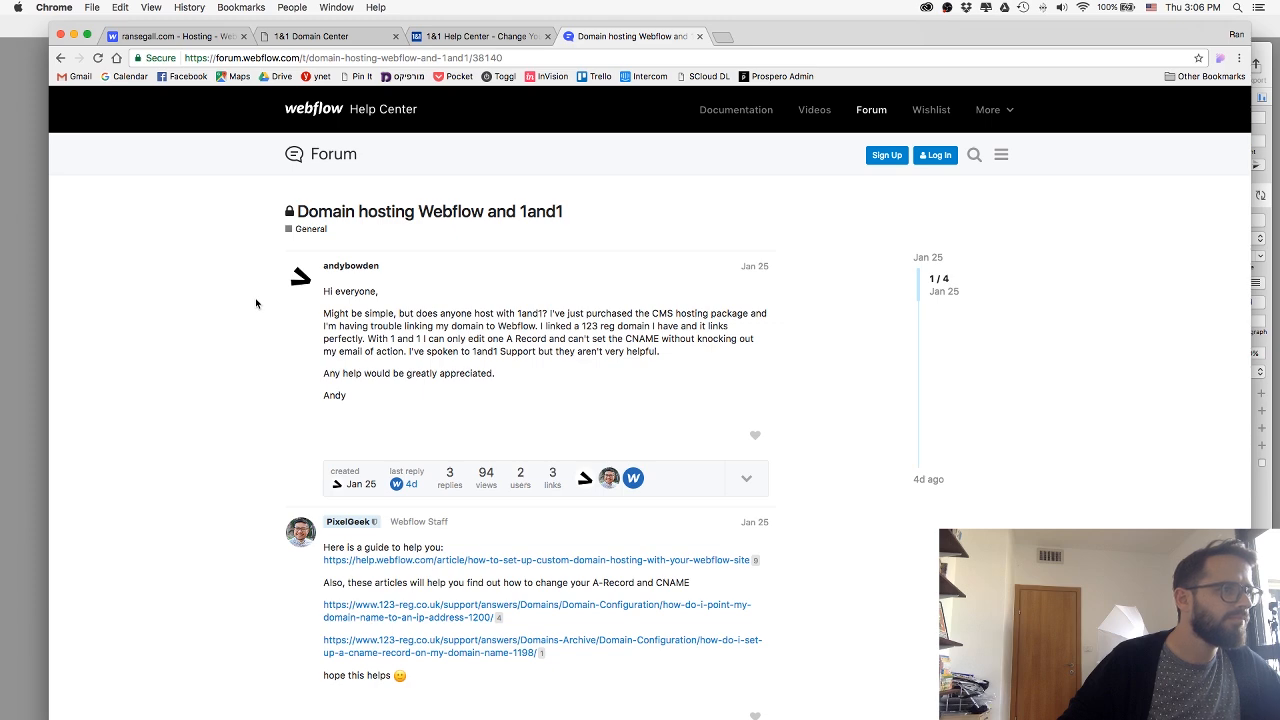
scroll(256, 303, "down", 4)
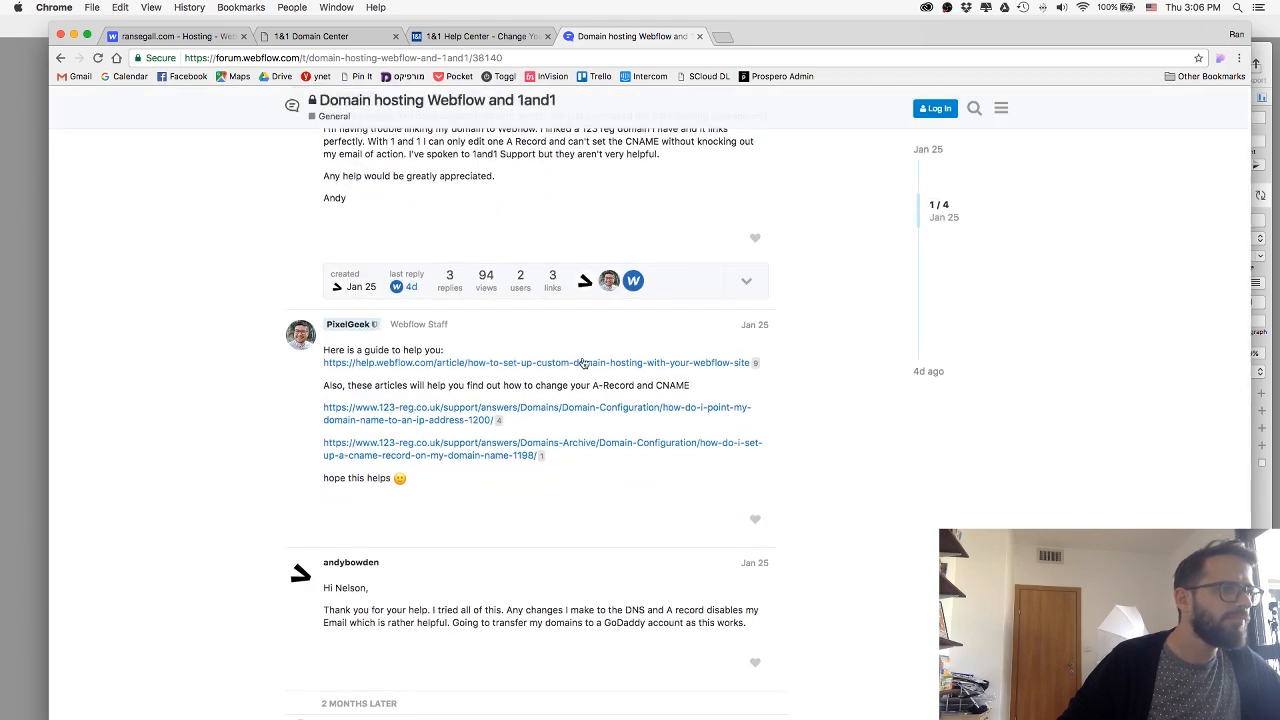
scroll(575, 365, "down", 2)
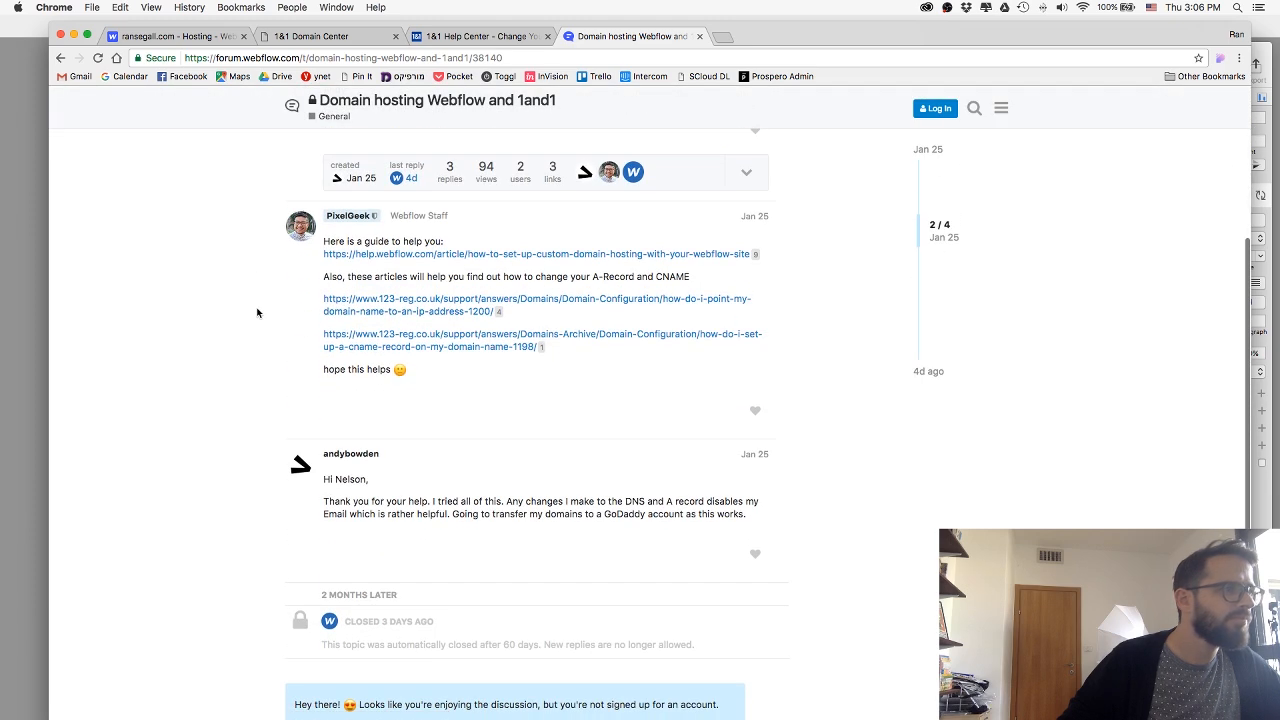
scroll(257, 312, "up", 5)
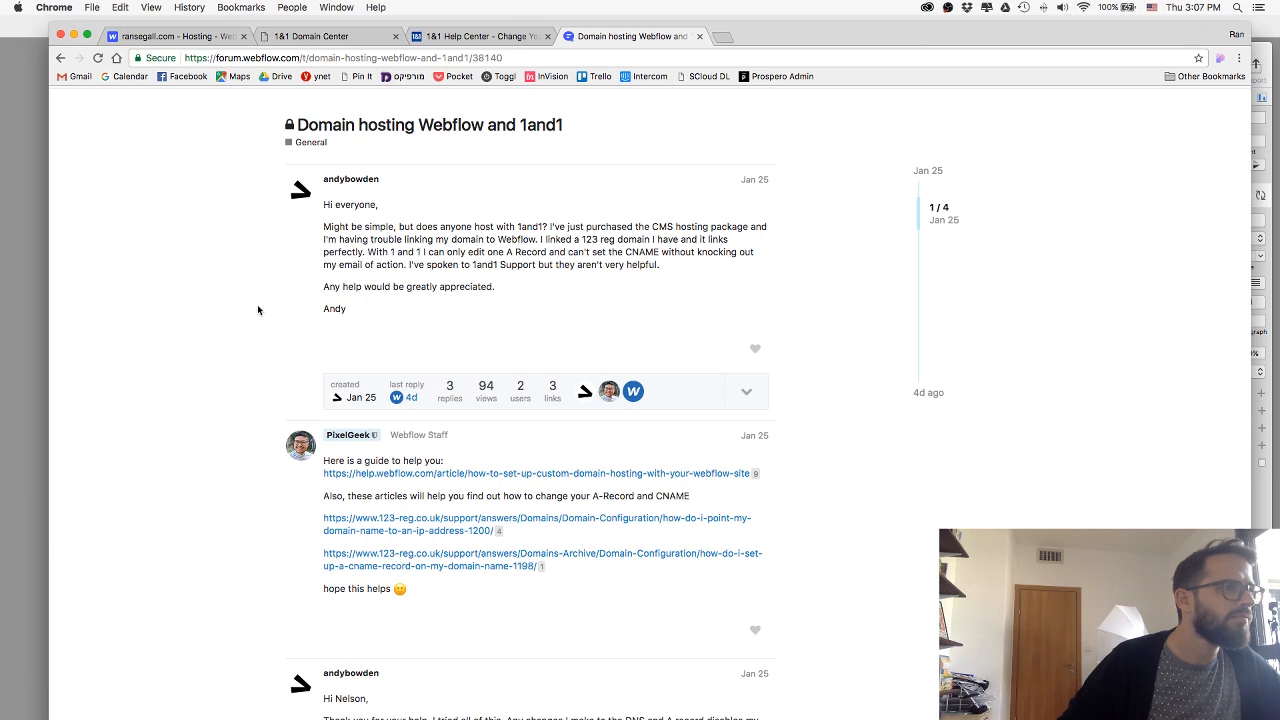
scroll(257, 312, "down", 2)
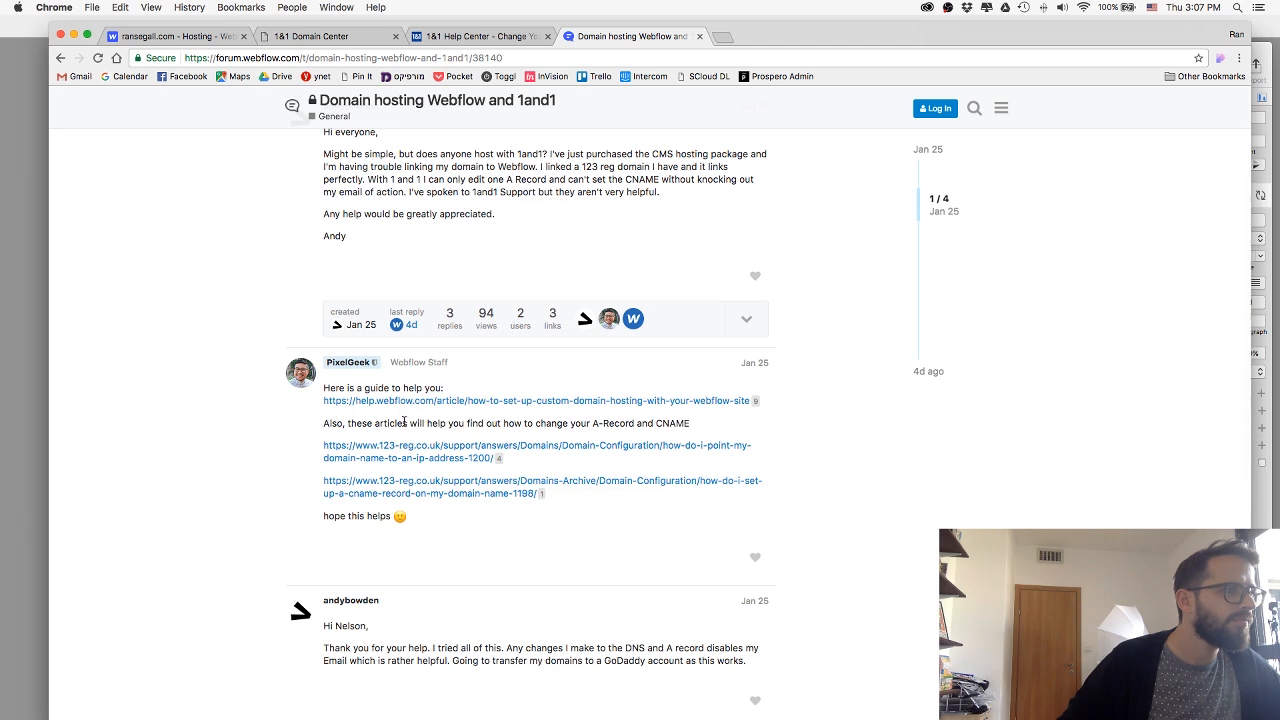
scroll(350, 410, "down", 5)
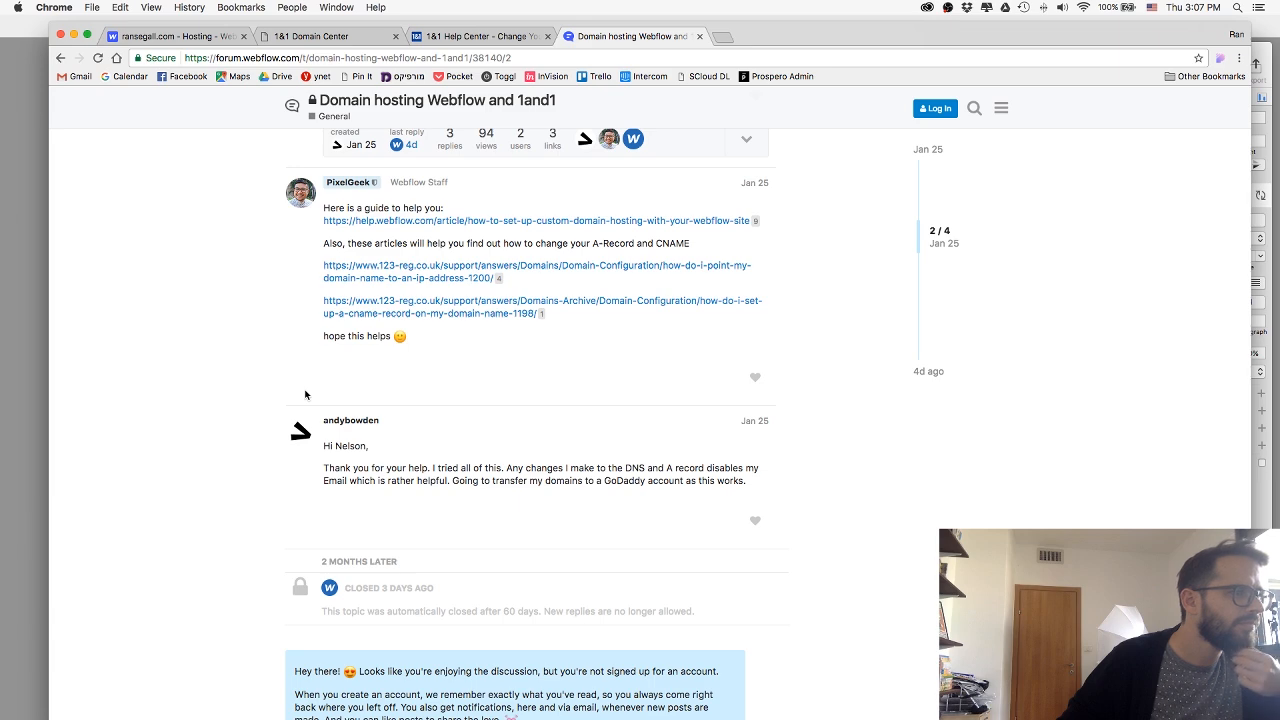
scroll(305, 394, "down", 5)
scroll(305, 394, "up", 3)
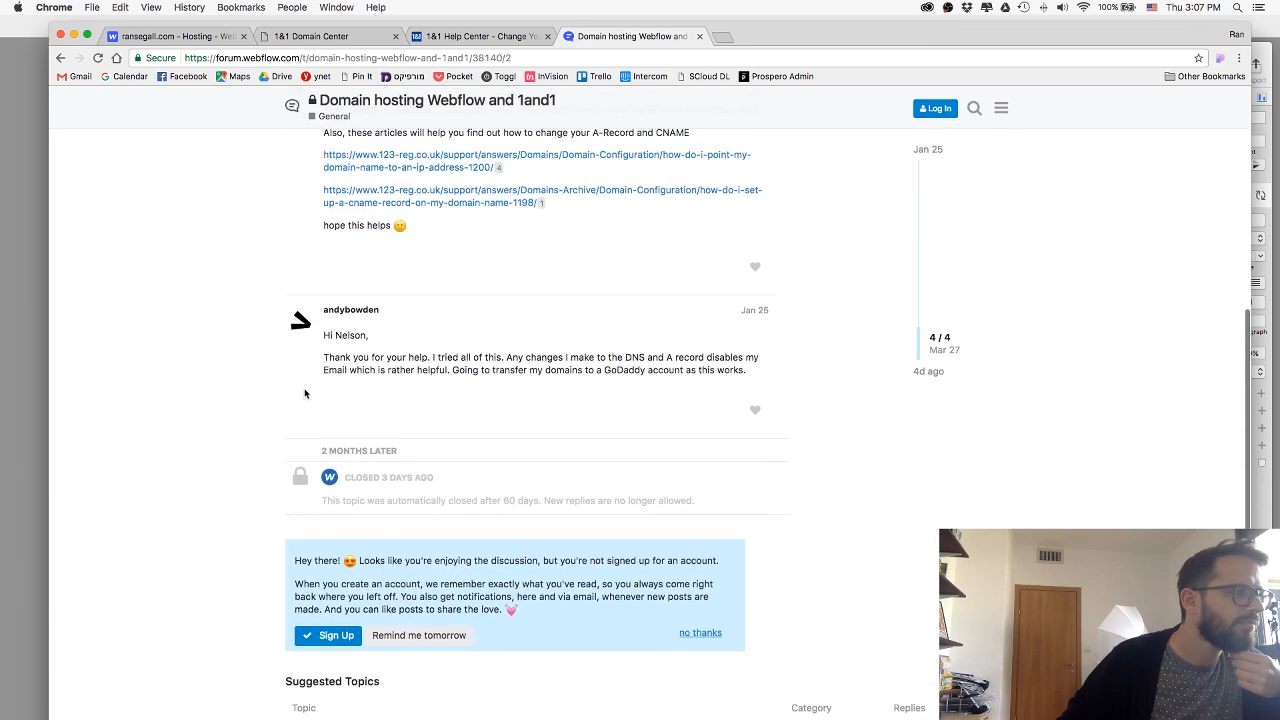
scroll(305, 393, "up", 2)
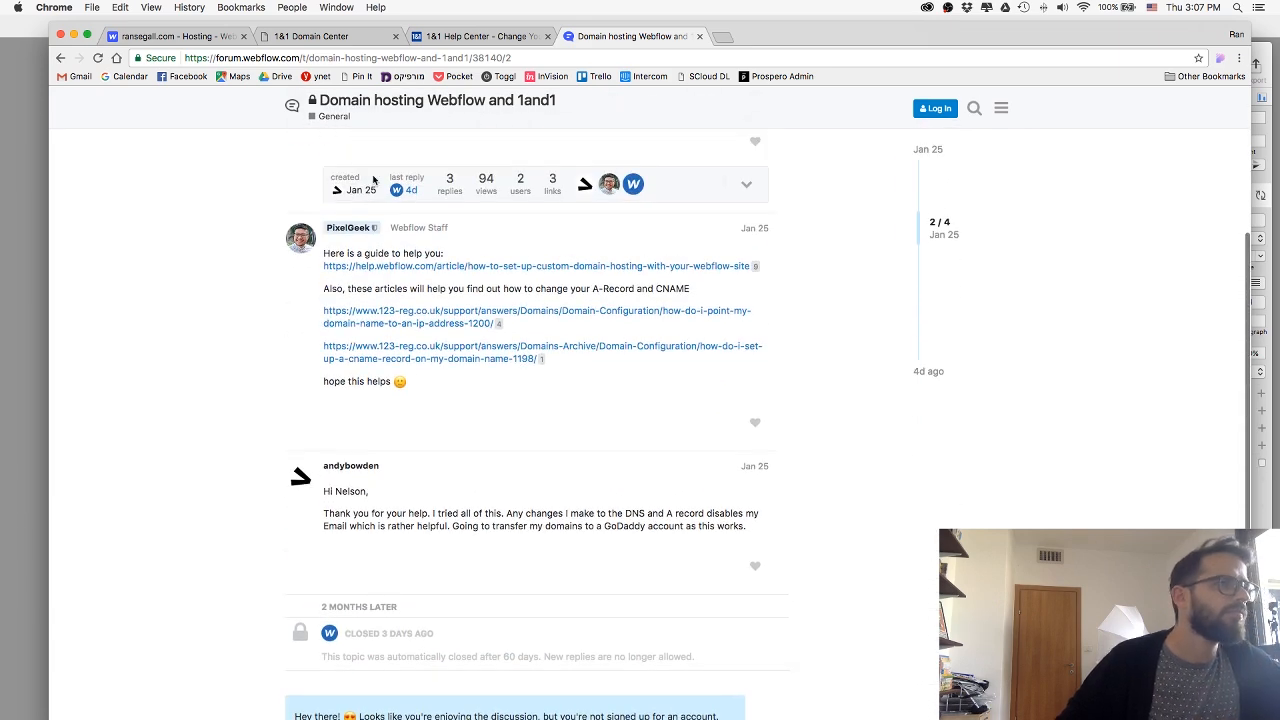
right_click(605, 272)
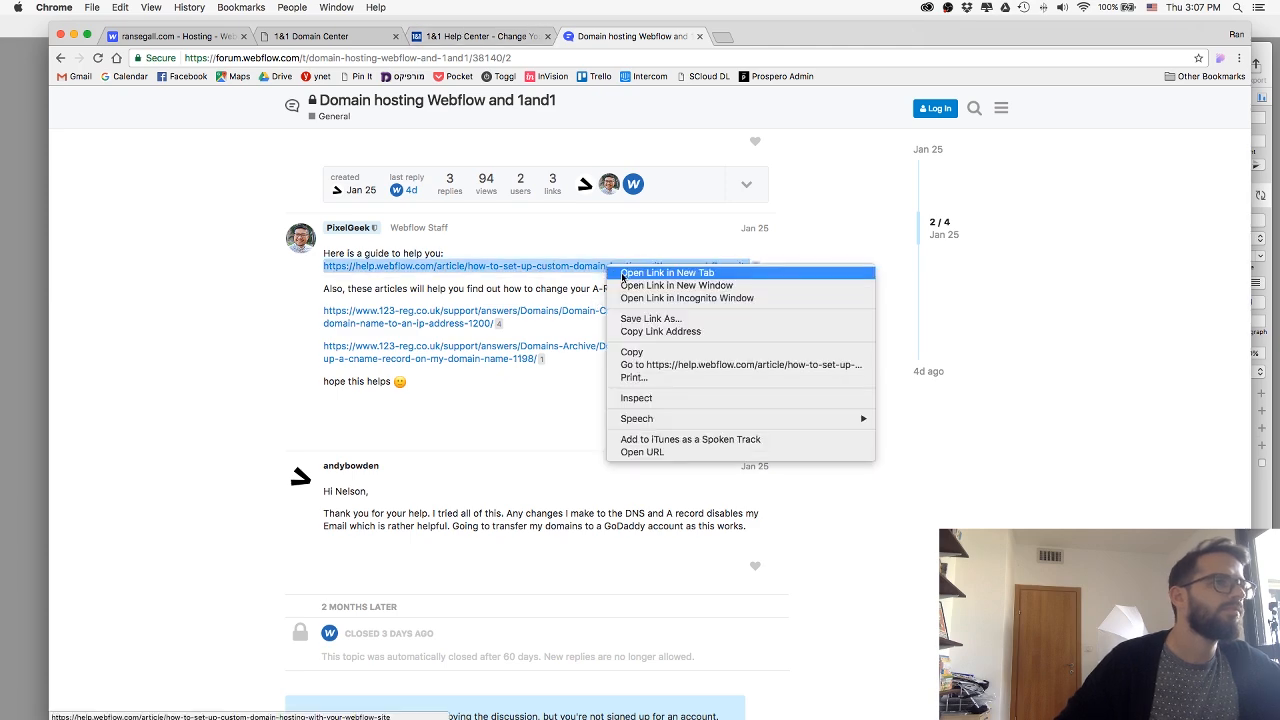
left_click(620, 277)
Read the forum thread "Point a domain from 1&1 to webflow" from the same search results.
left_click(61, 58)
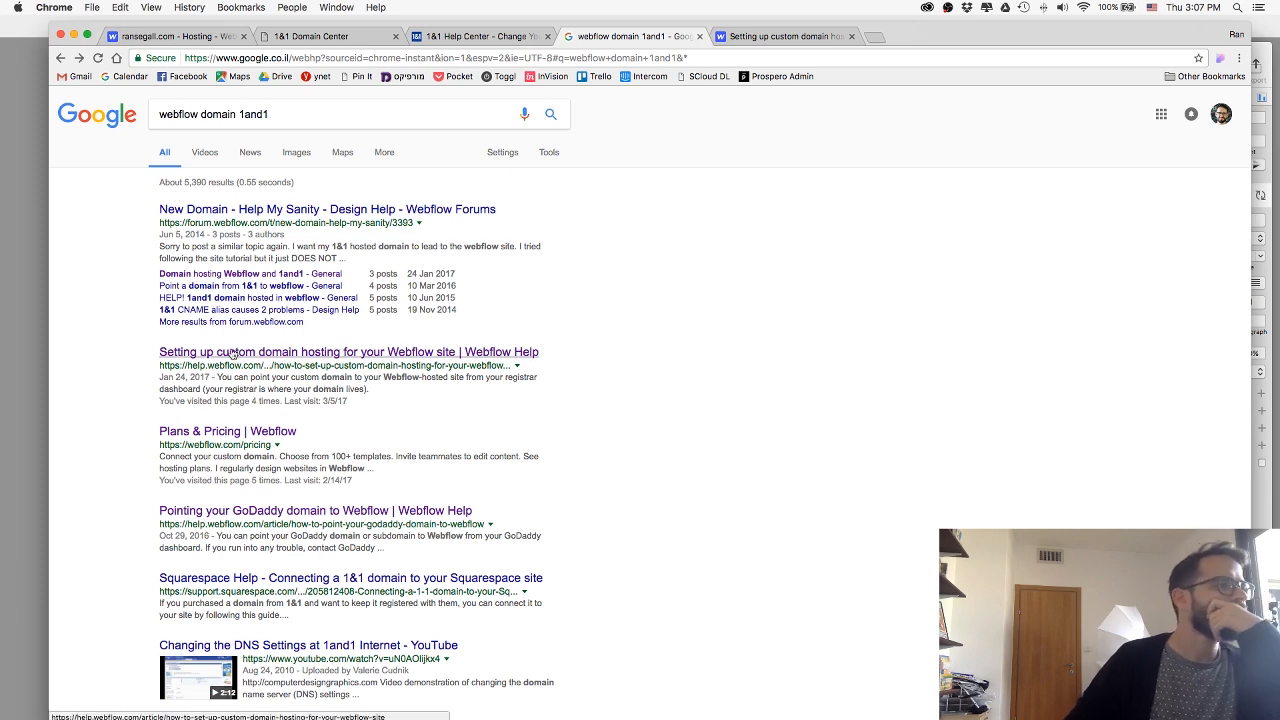
left_click(198, 287)
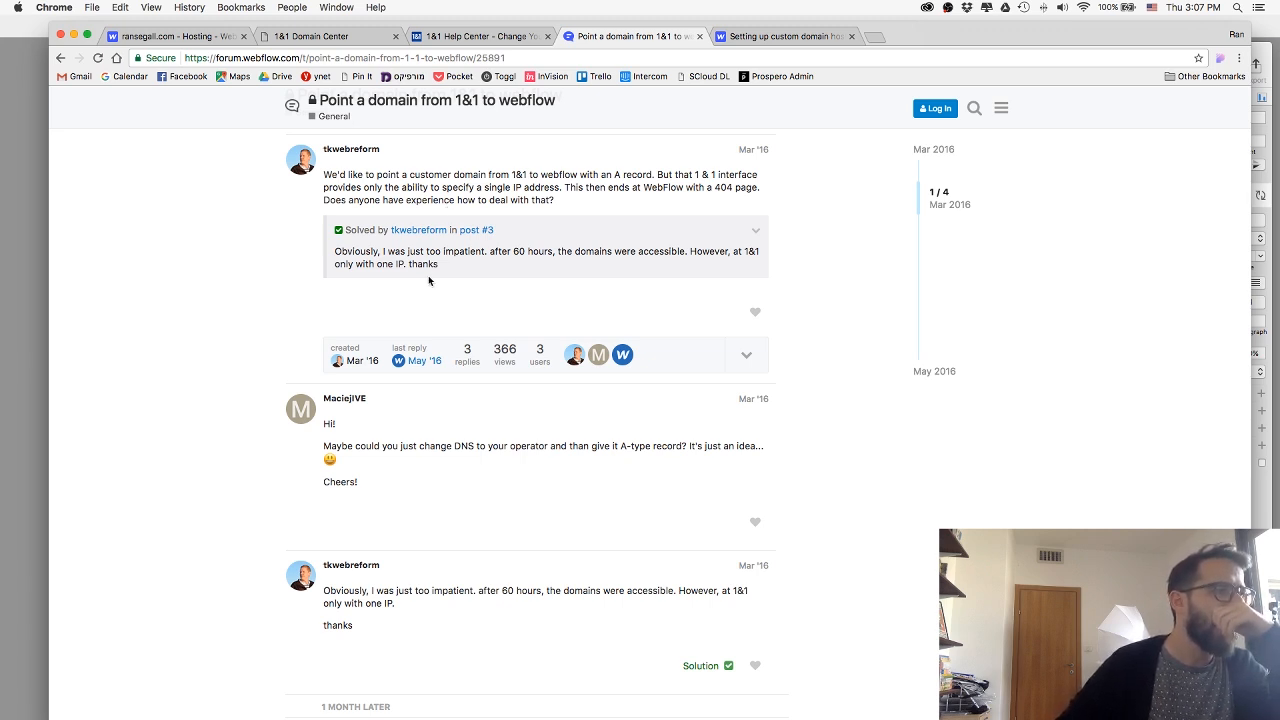
scroll(428, 275, "down", 1)
scroll(428, 275, "up", 4)
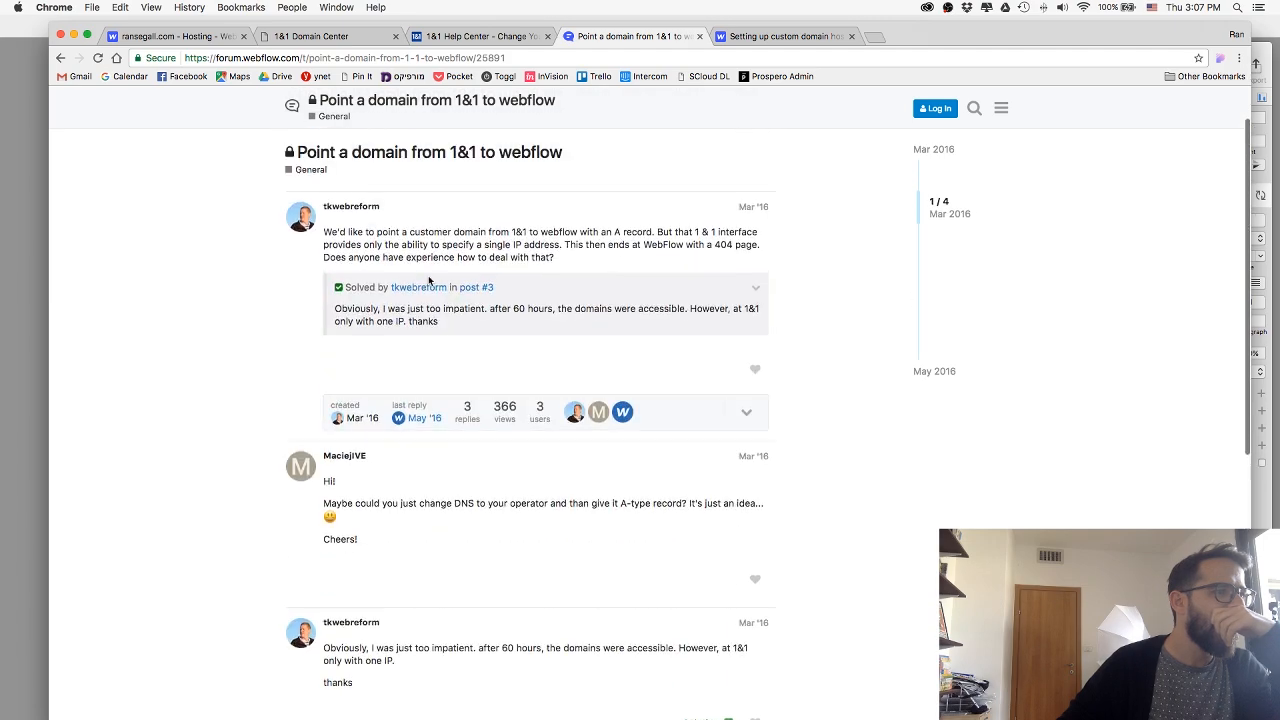
Recheck the DNS steps in the 1&1 Help Center article and return to the domain's settings page.
left_click(768, 37)
left_click(469, 37)
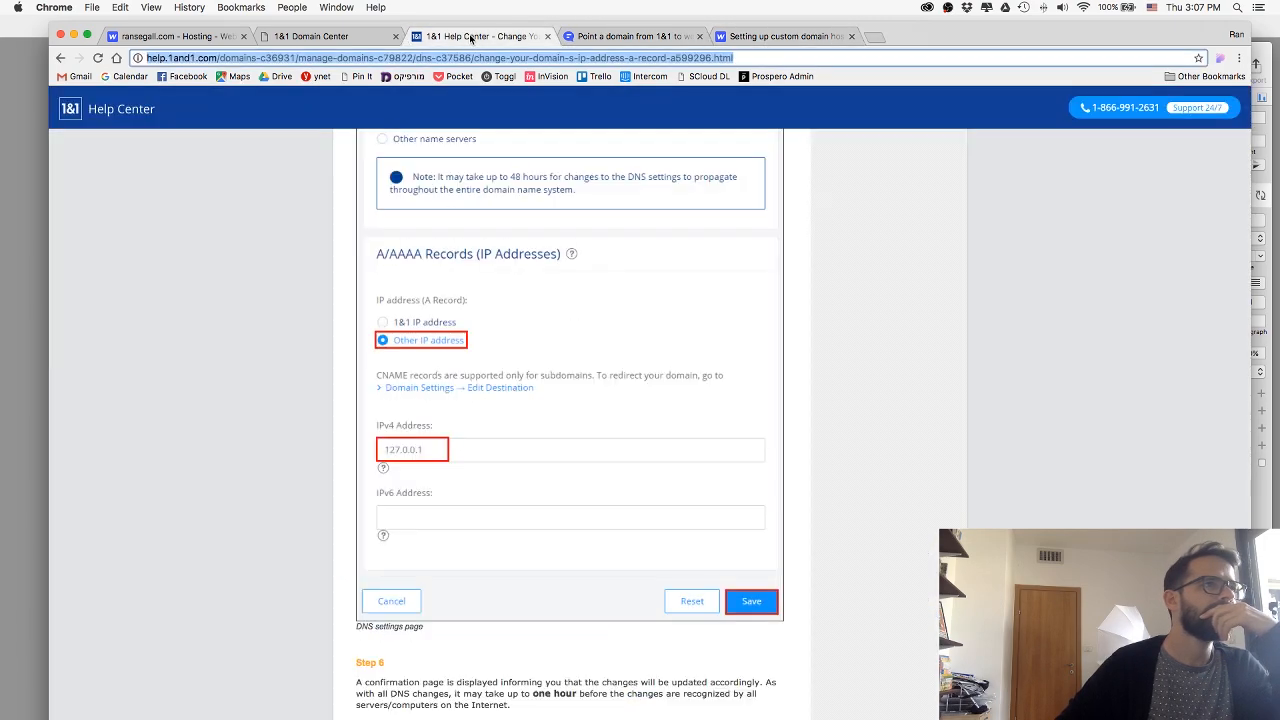
left_click(200, 203)
scroll(206, 204, "up", 15)
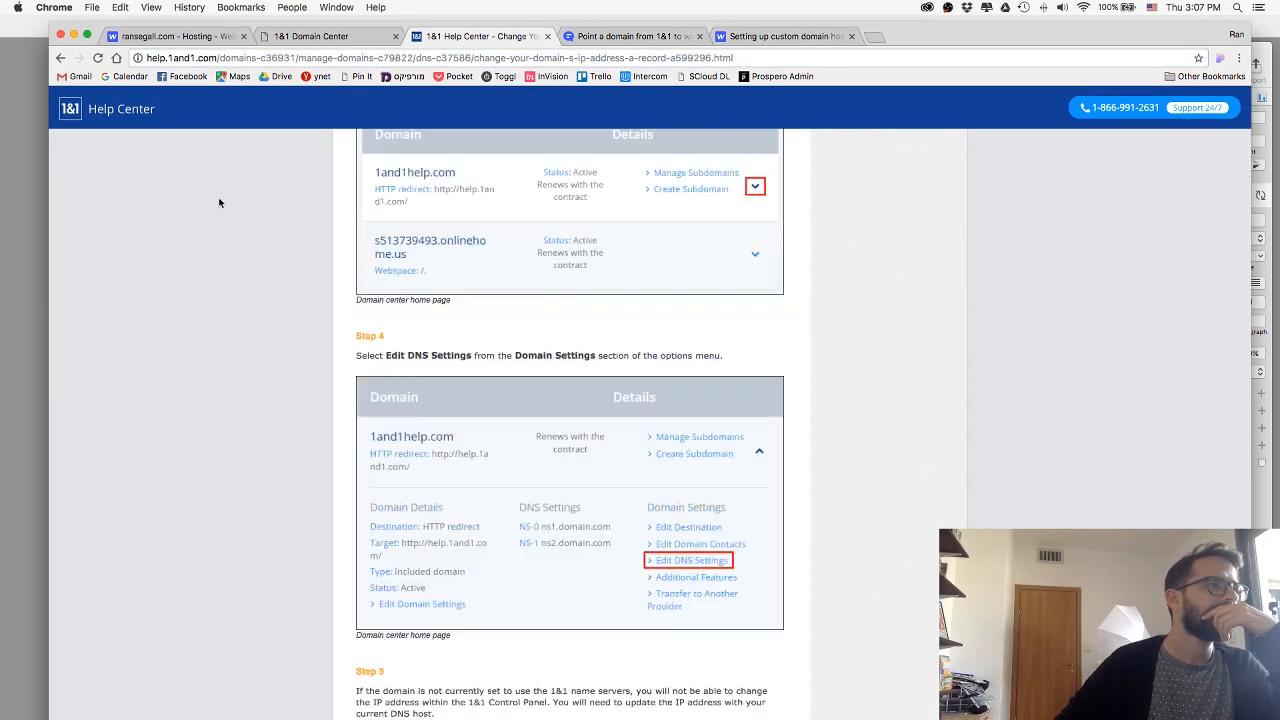
left_click(311, 38)
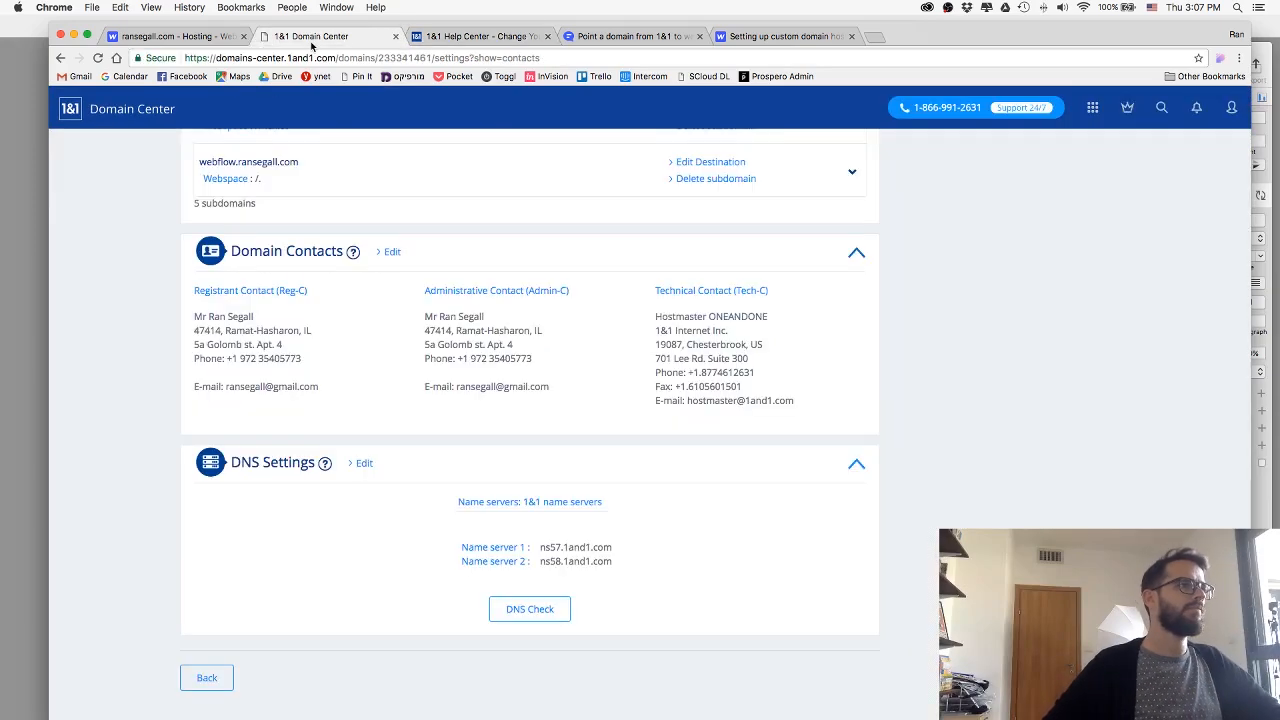
Load ransegall.com in a new browser tab to check which site it serves, and close that tab.
left_click(872, 38)
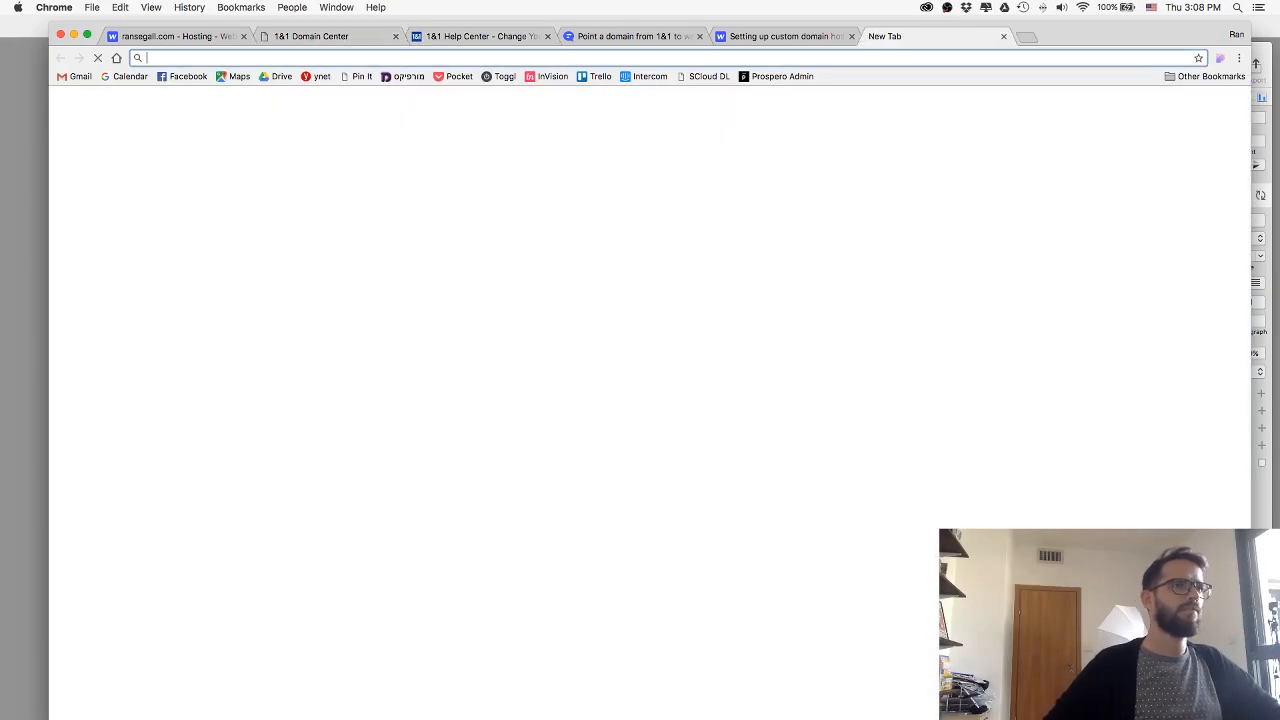
type("ran")
key("Return")
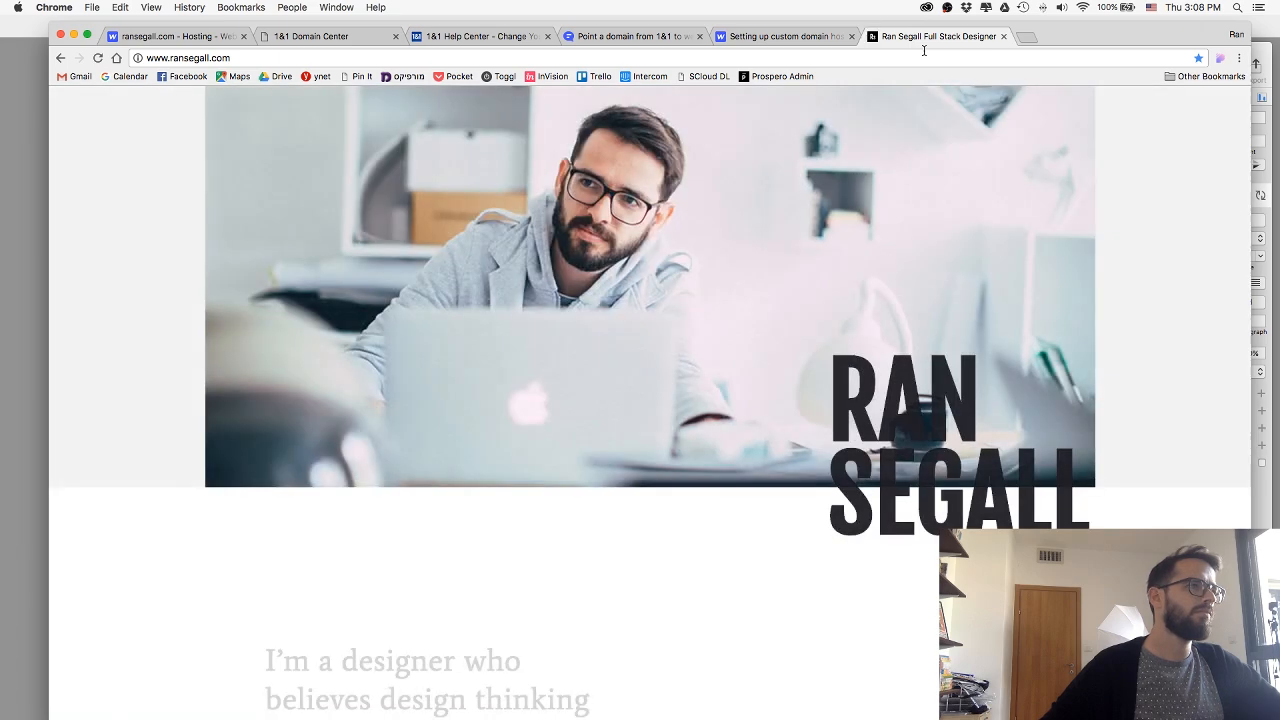
left_click(1004, 36)
Check the connection status of ransegall.com among the Webflow project's custom domains.
left_click(190, 37)
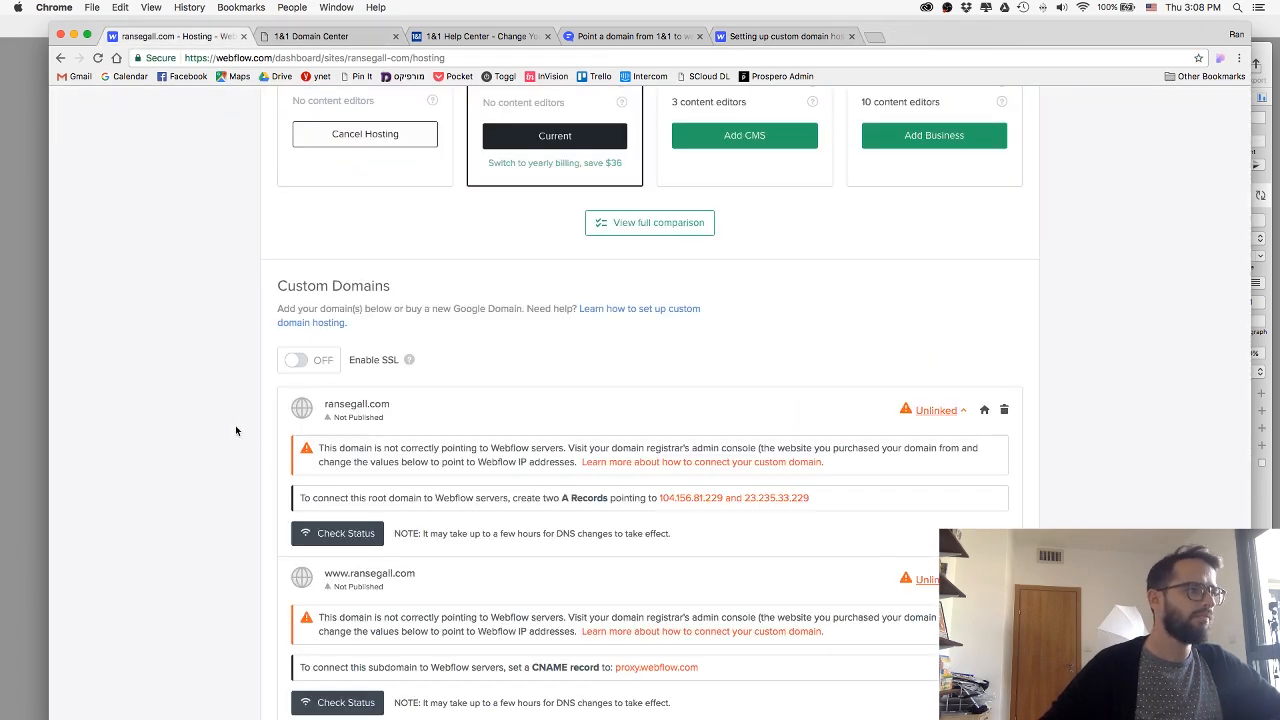
scroll(207, 368, "down", 2)
left_click(341, 416)
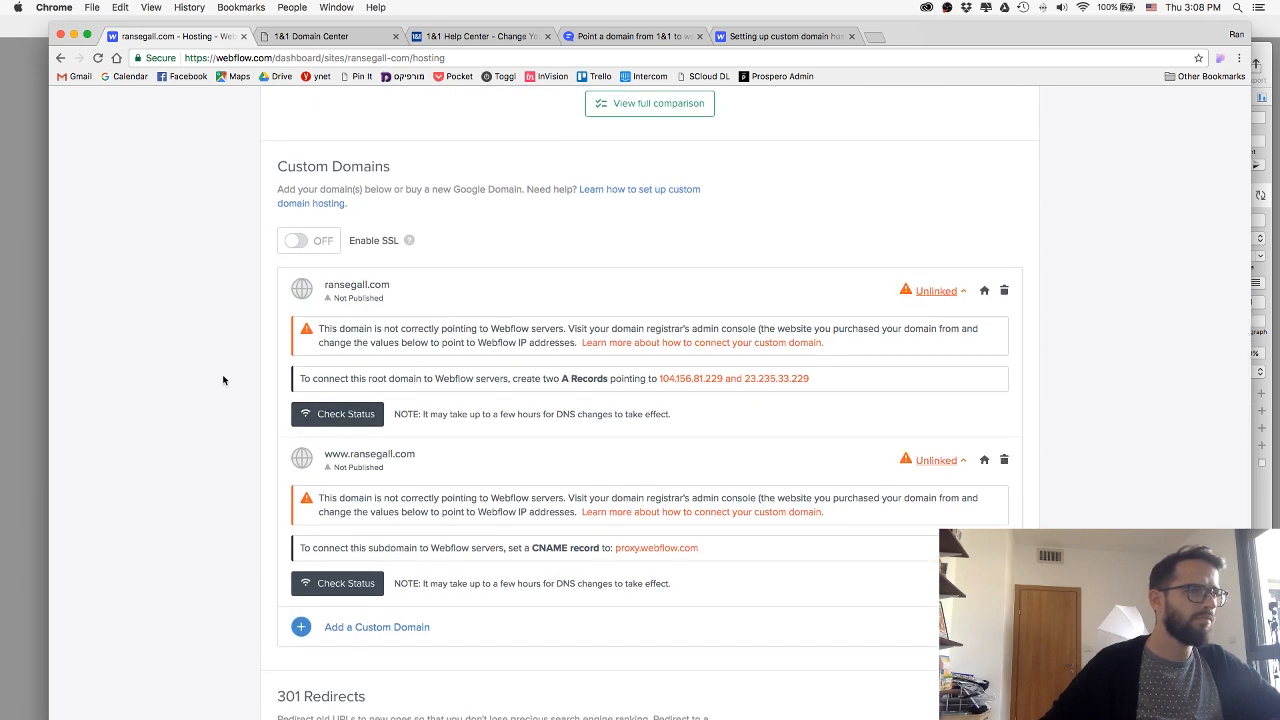
left_click(318, 36)
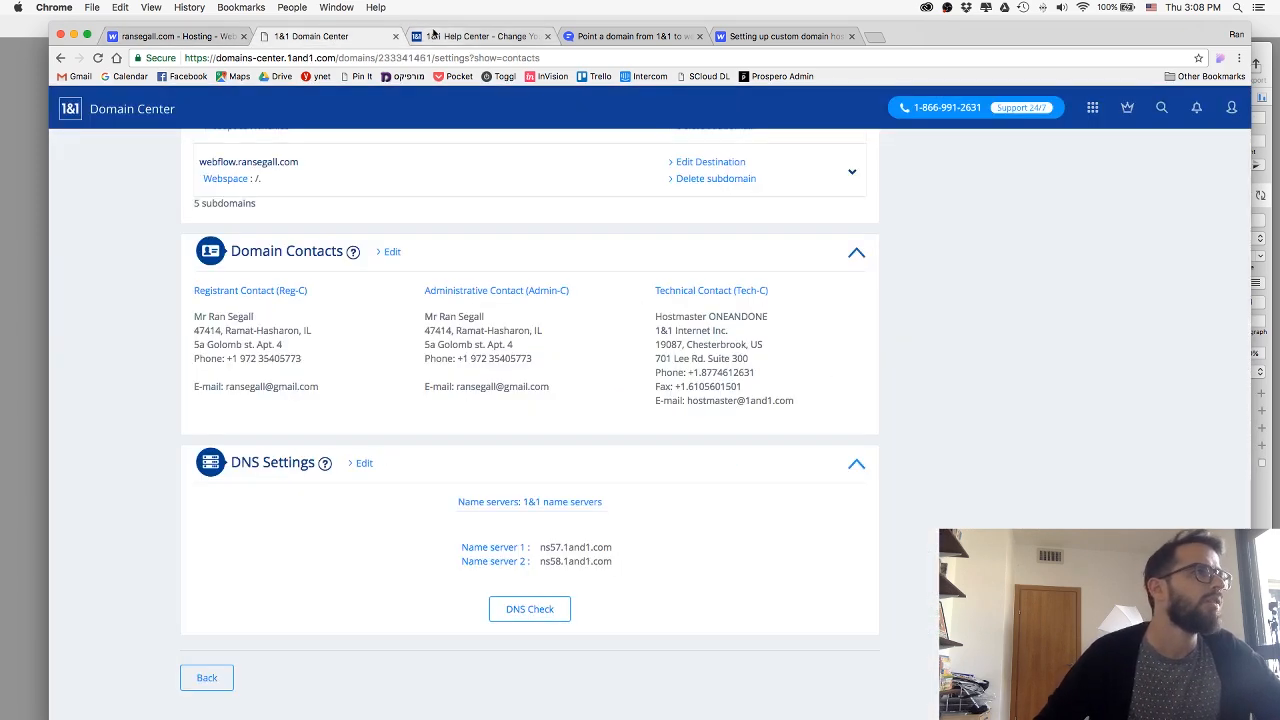
scroll(451, 243, "up", 8)
scroll(369, 209, "up", 5)
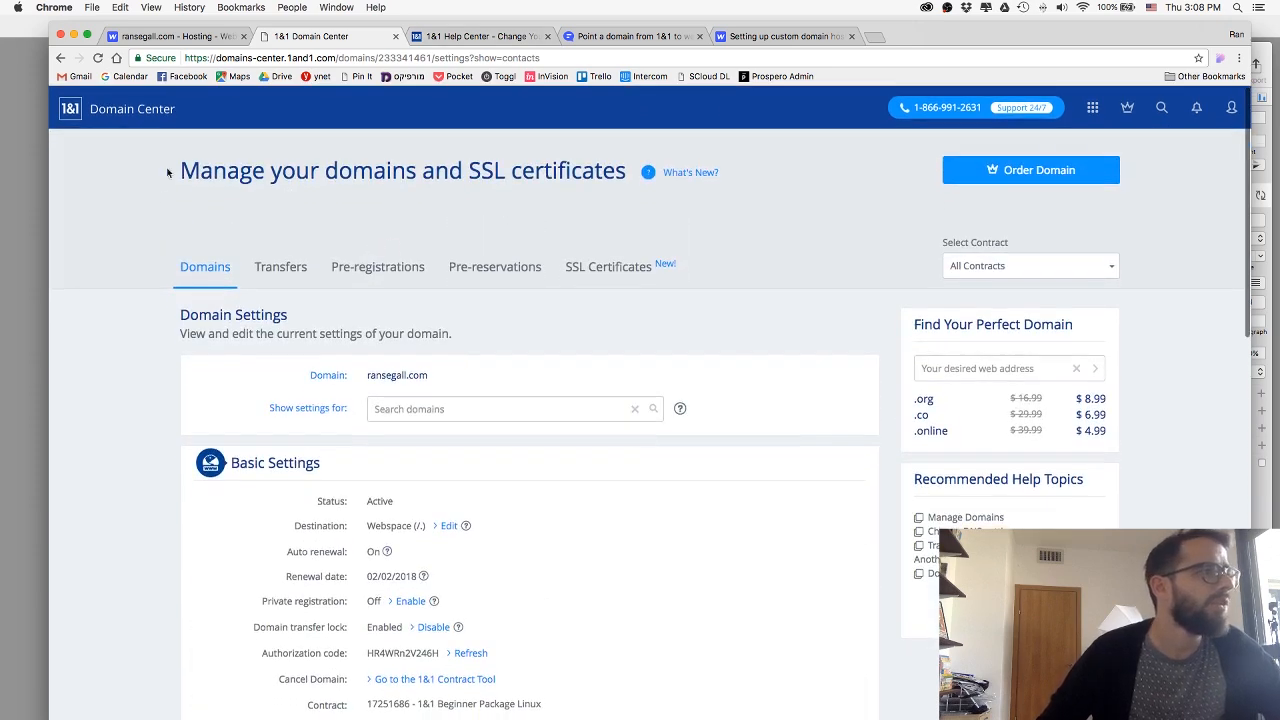
left_click_drag(226, 173, 522, 173)
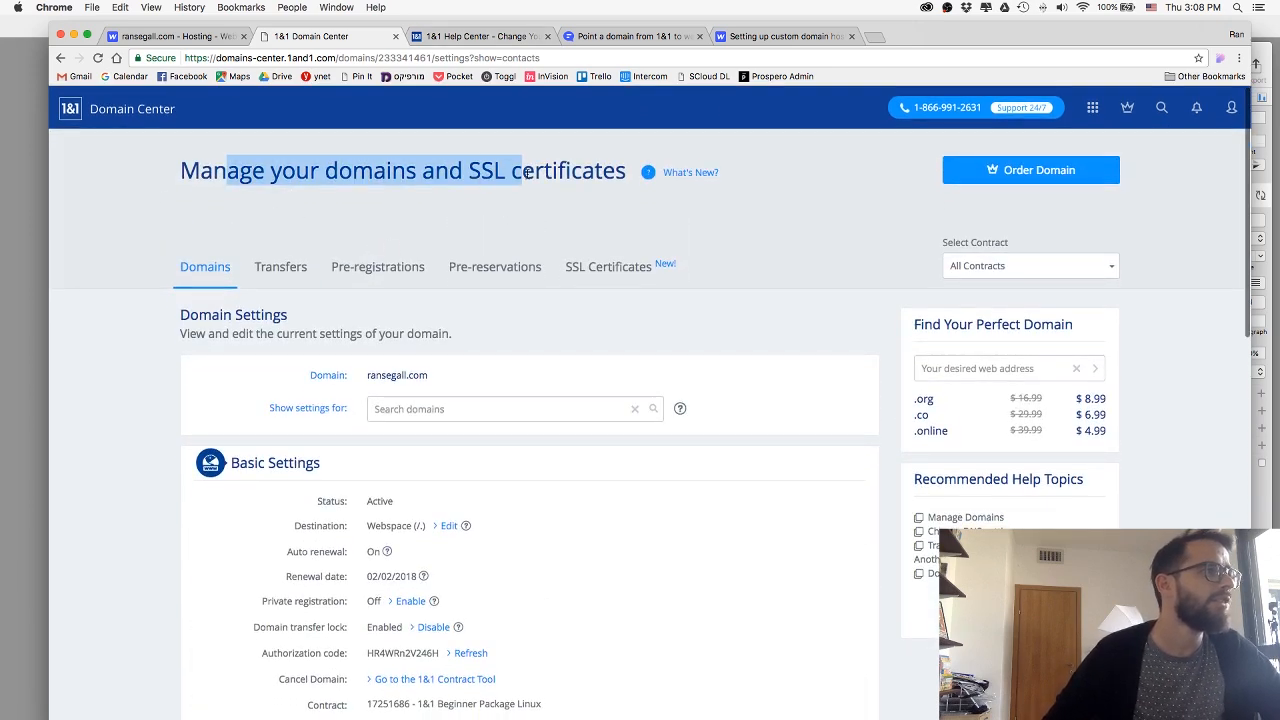
left_click(327, 143)
left_click(157, 32)
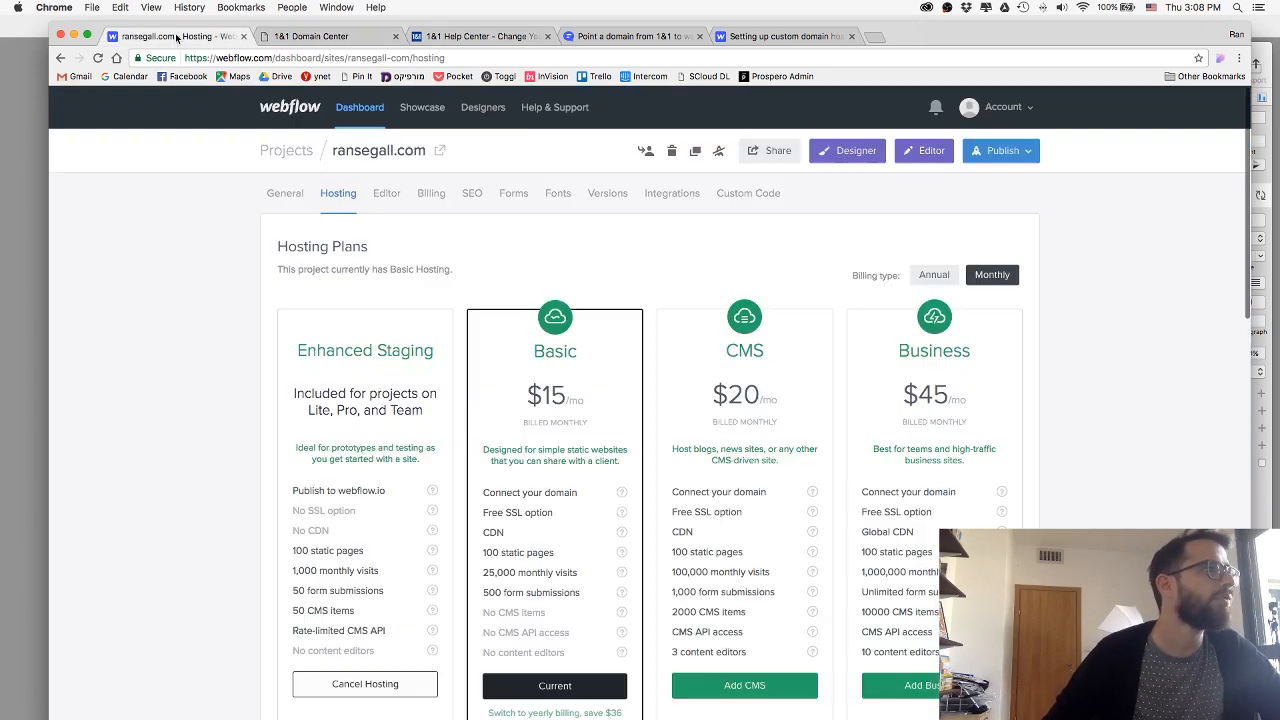
scroll(479, 151, "up", 1)
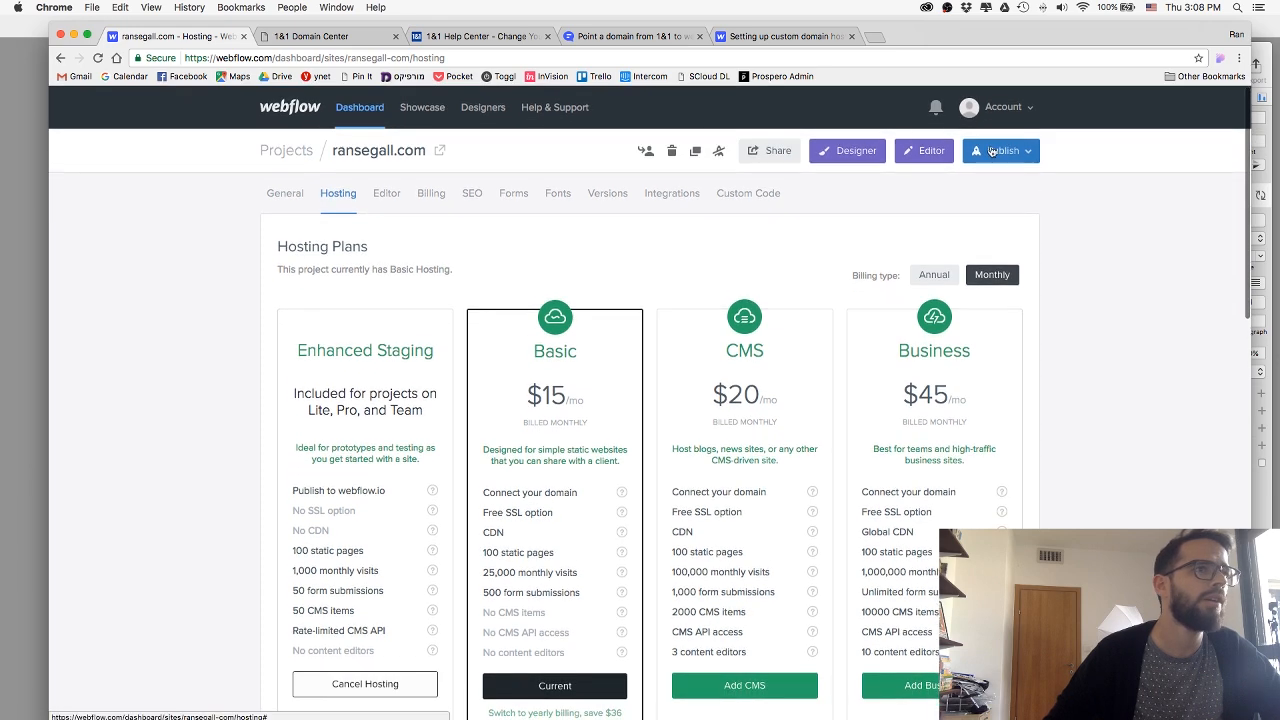
left_click(1001, 151)
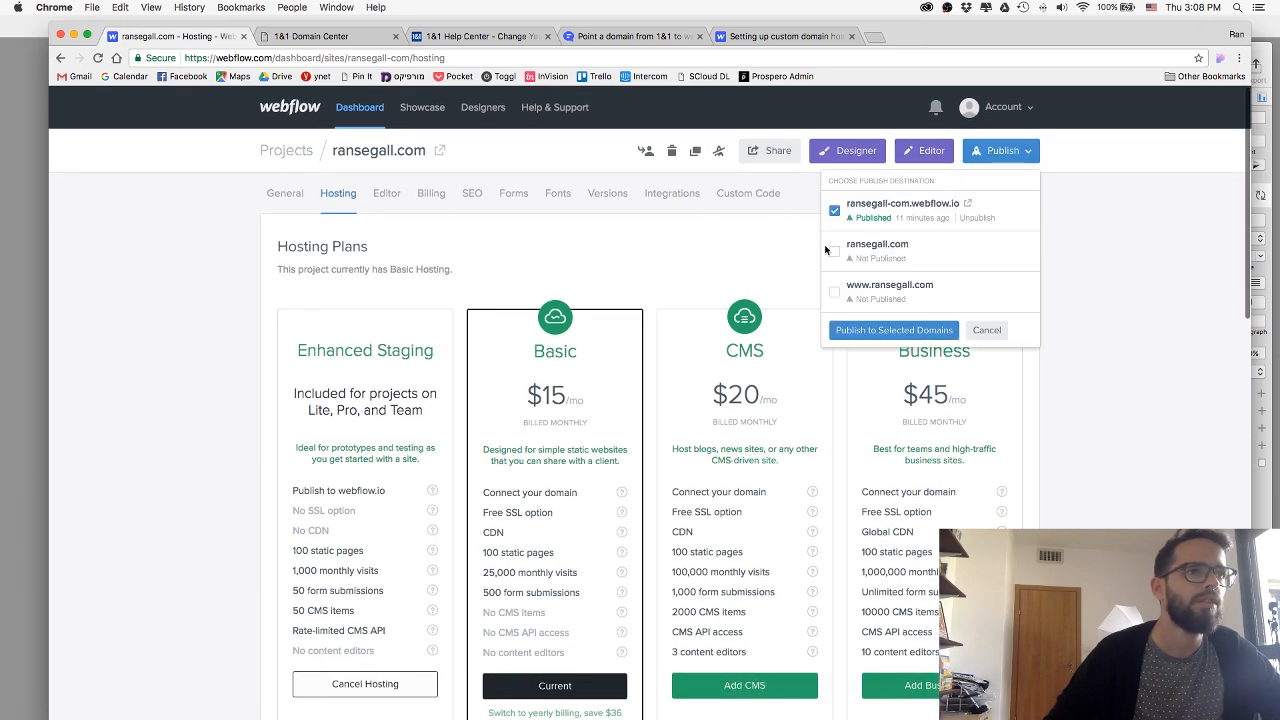
left_click(836, 294)
left_click(860, 332)
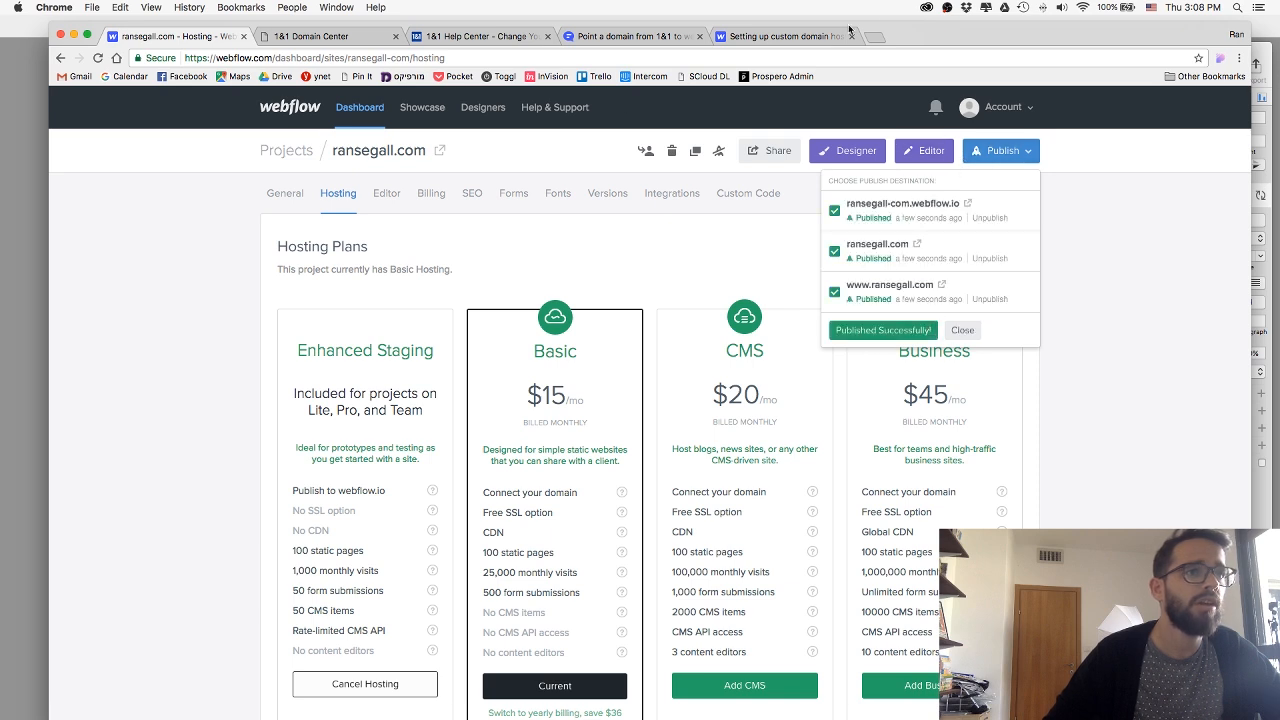
Open ransegall.com in a new tab after publishing and look over the home page it serves.
left_click(879, 39)
type("ran")
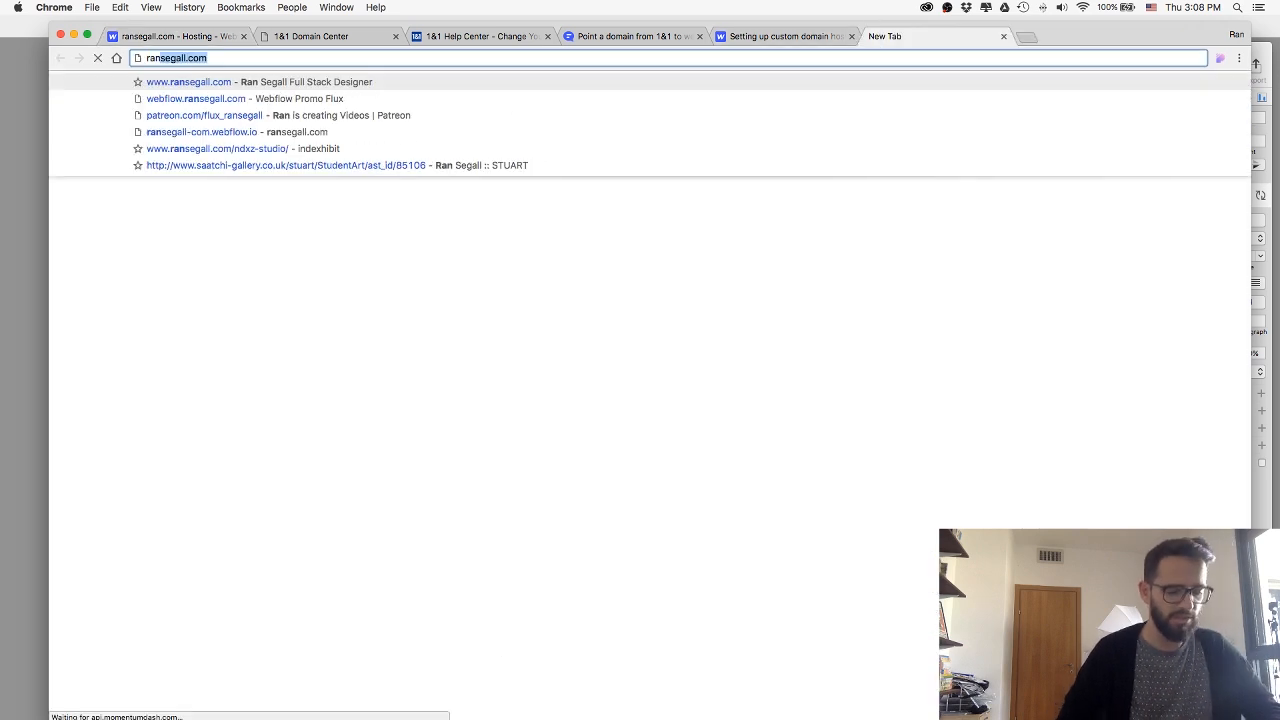
key("Return")
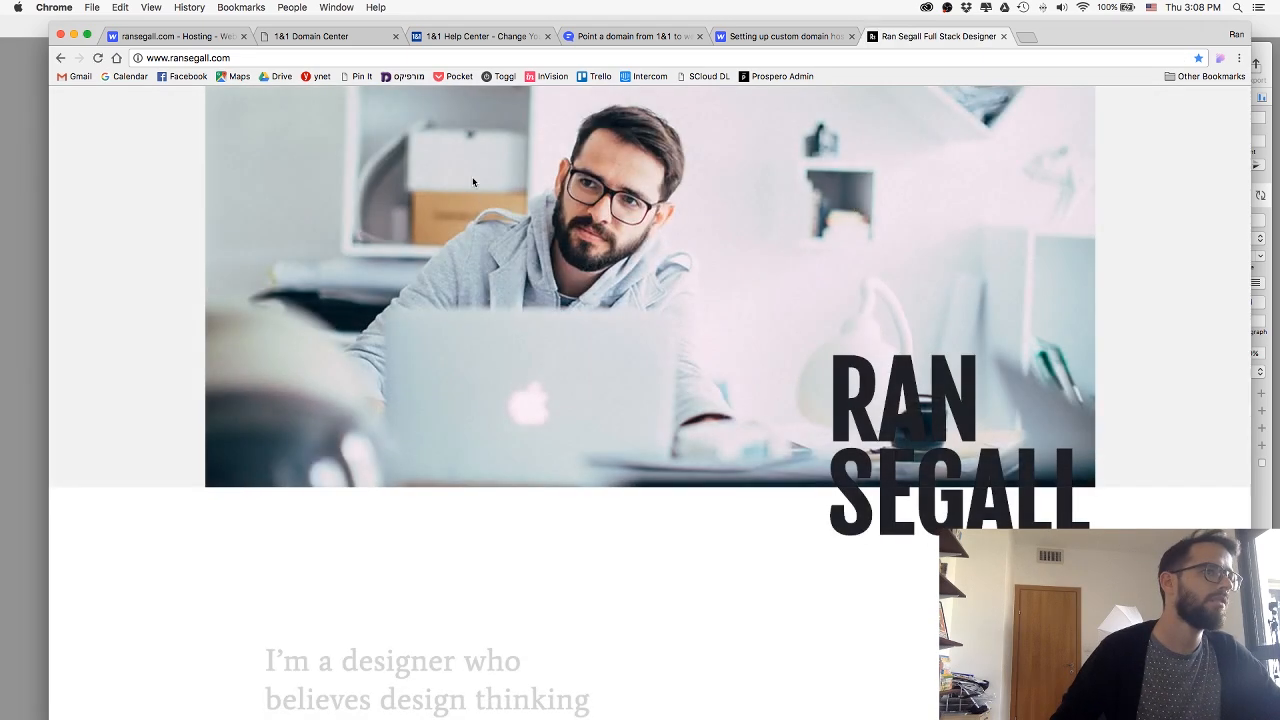
scroll(475, 181, "down", 5)
scroll(475, 181, "up", 5)
Open the published ransegall-com.webflow.io site from the Webflow publish destinations and look through its home page.
left_click(213, 37)
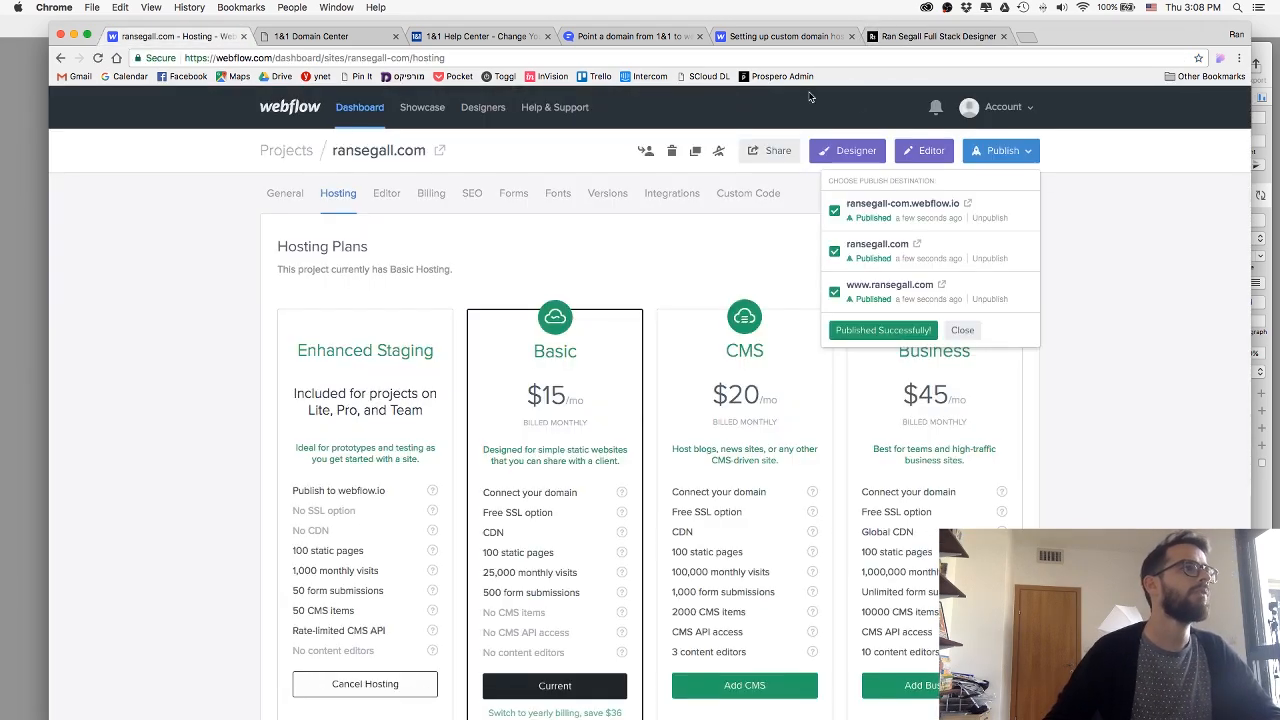
left_click(968, 204)
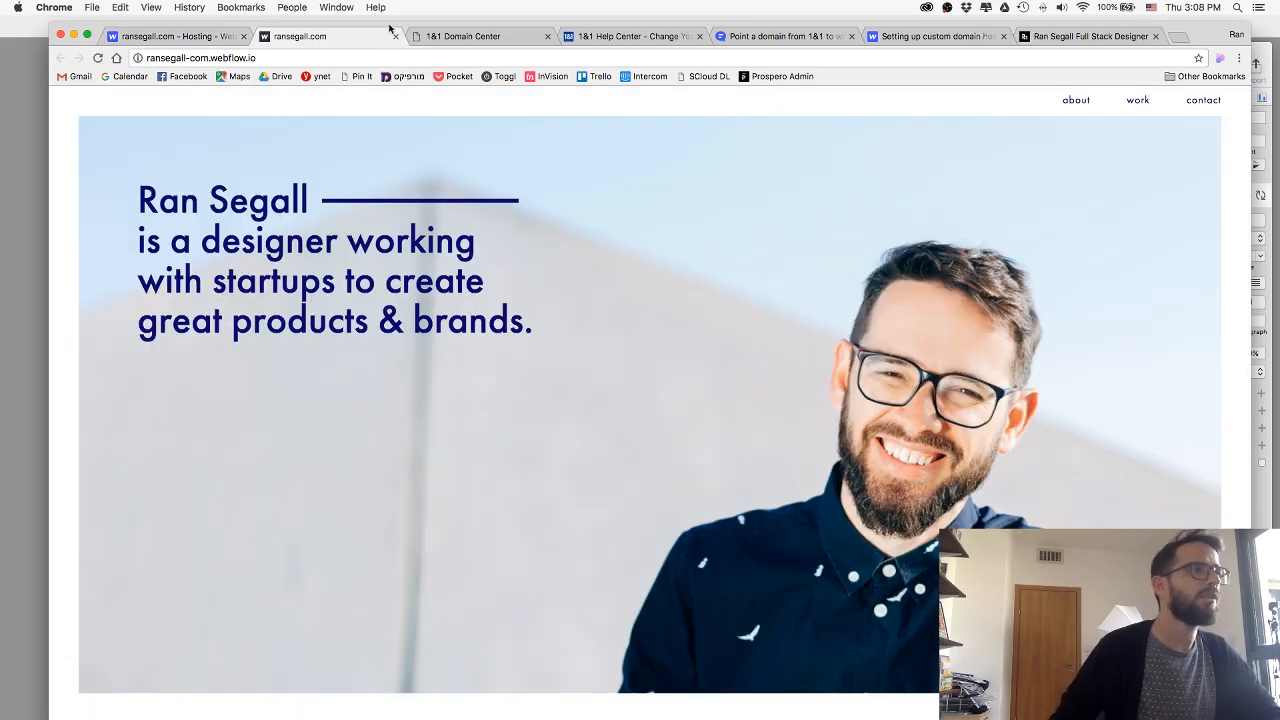
scroll(571, 209, "down", 6)
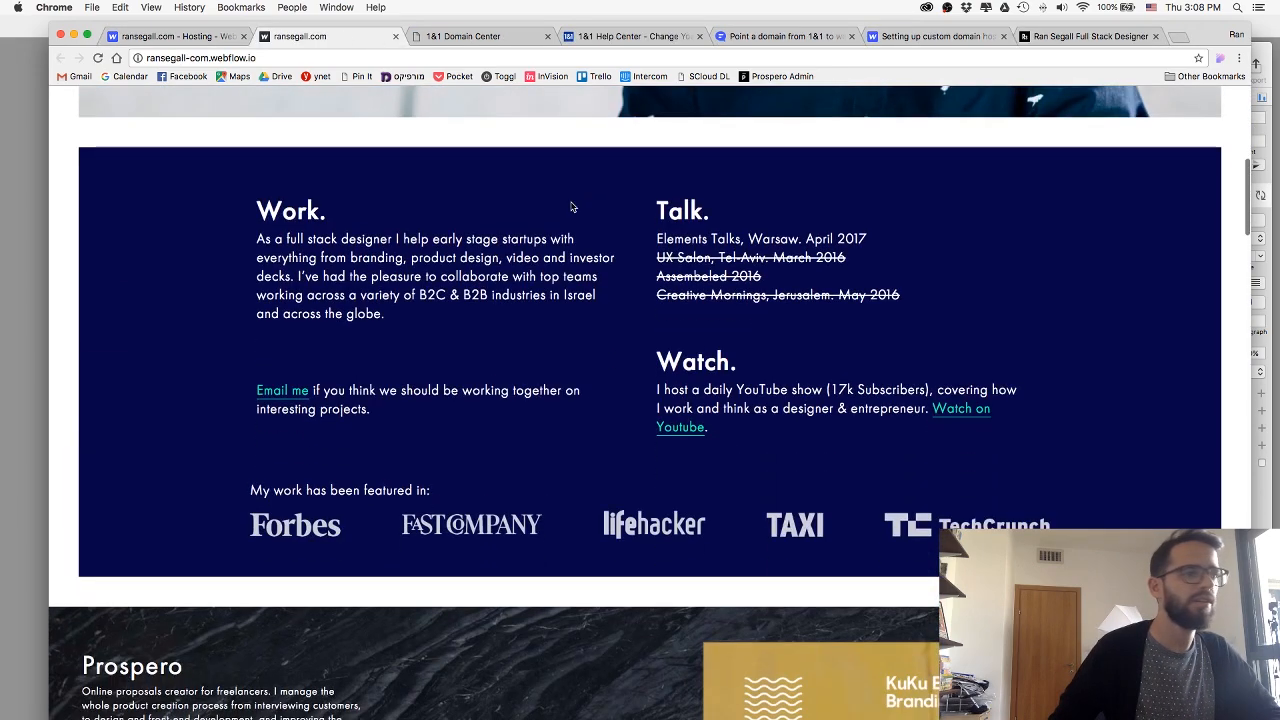
scroll(571, 207, "down", 20)
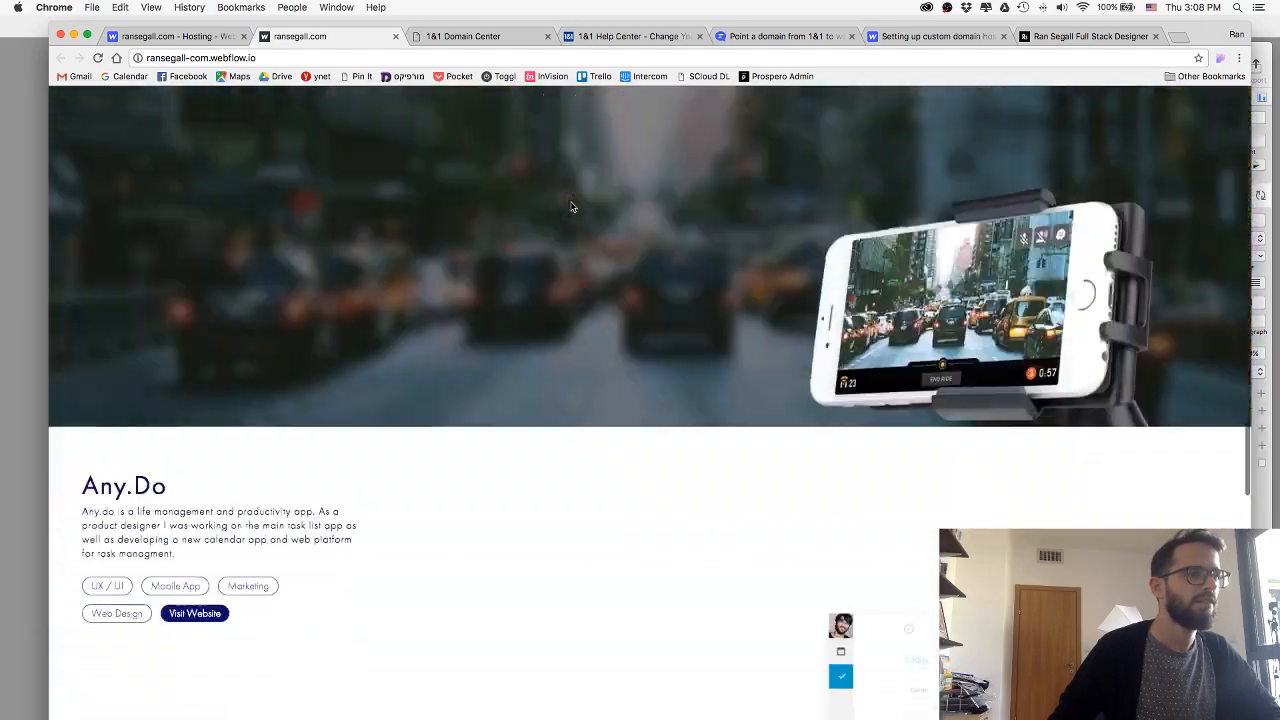
scroll(571, 207, "down", 20)
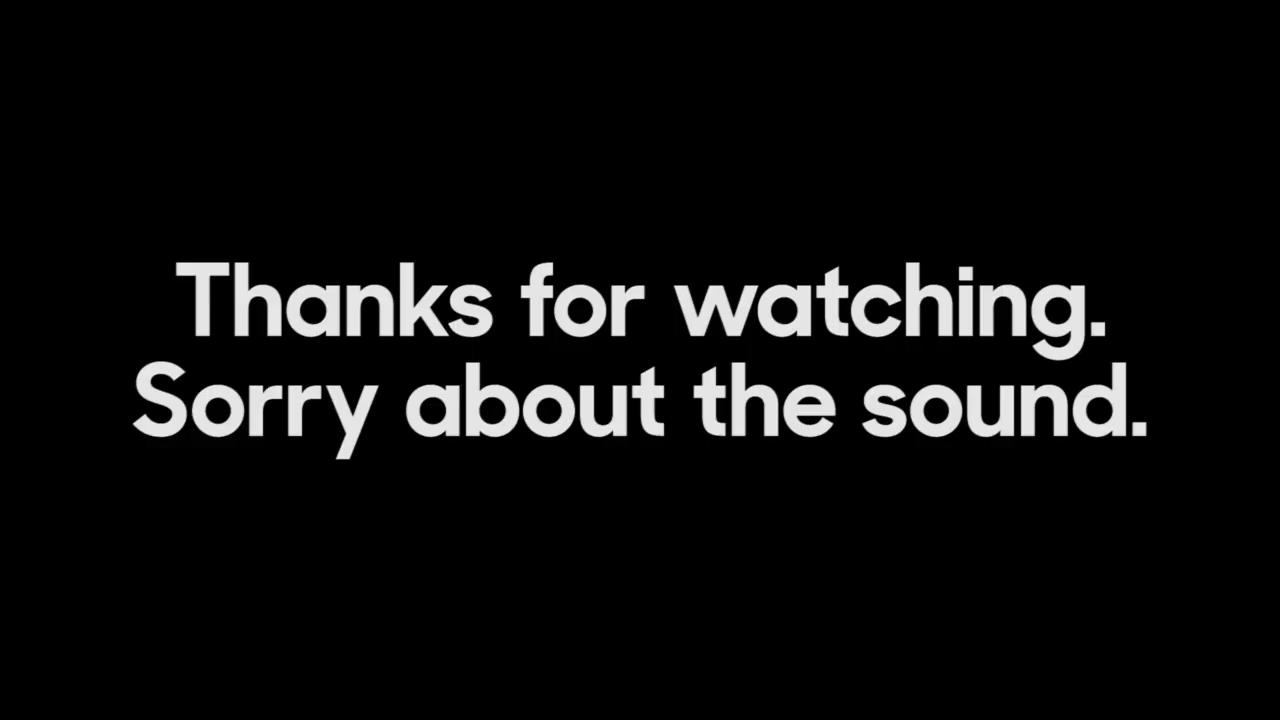